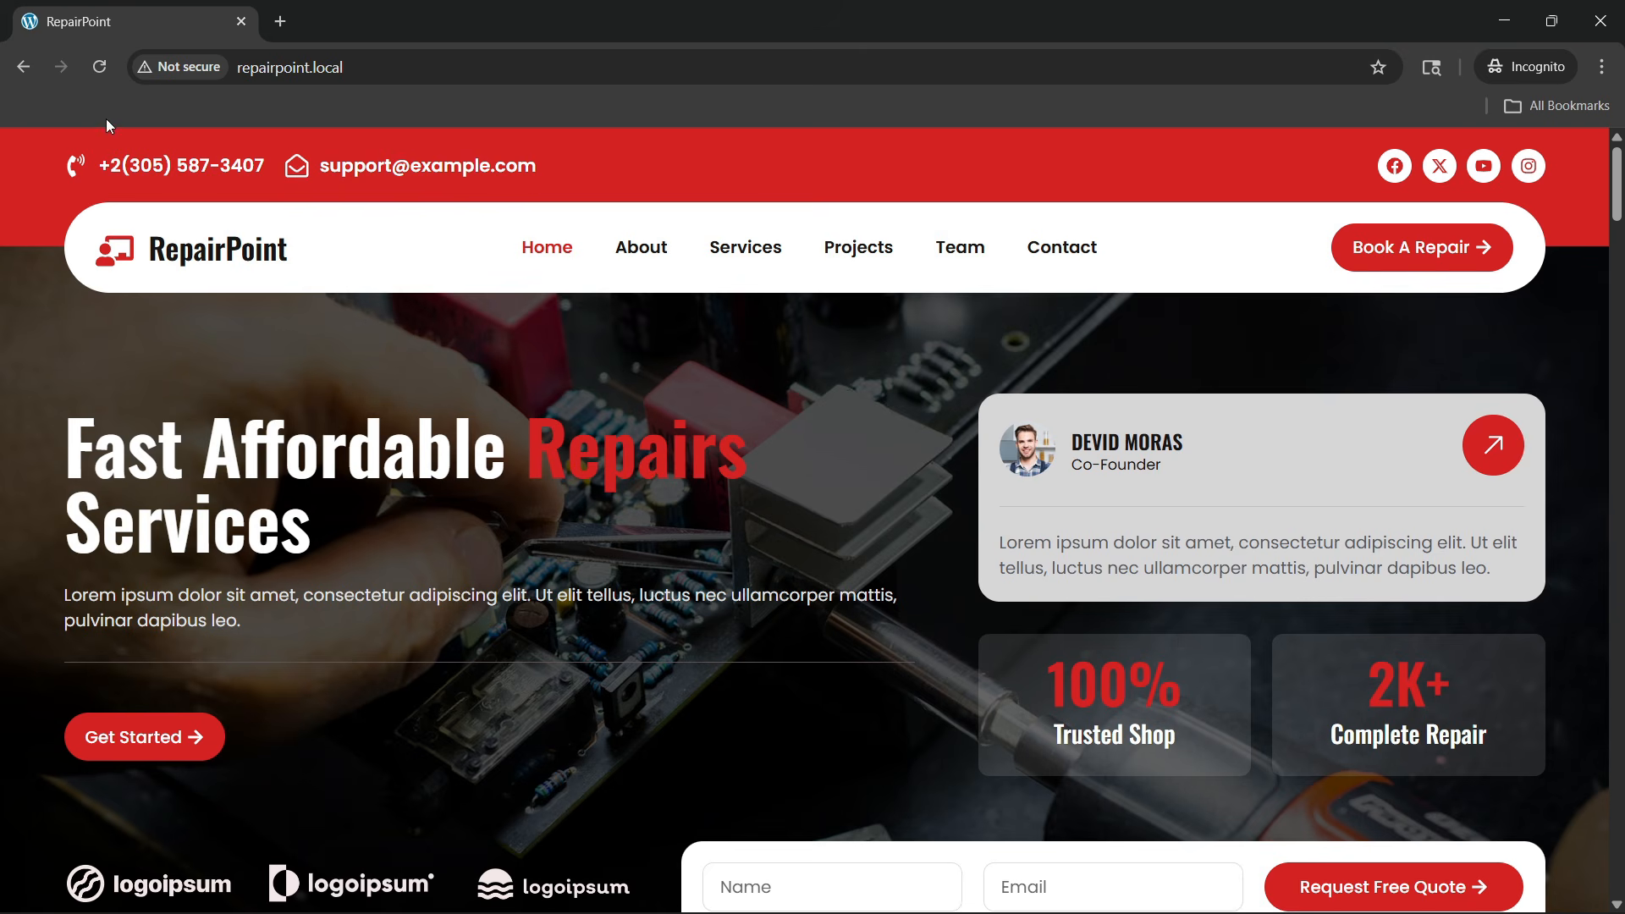
# Reload the RepairPoint home page and scroll briefly through its opening sections
pyautogui.click(99, 68)
pyautogui.scroll(-1, 487, 455)
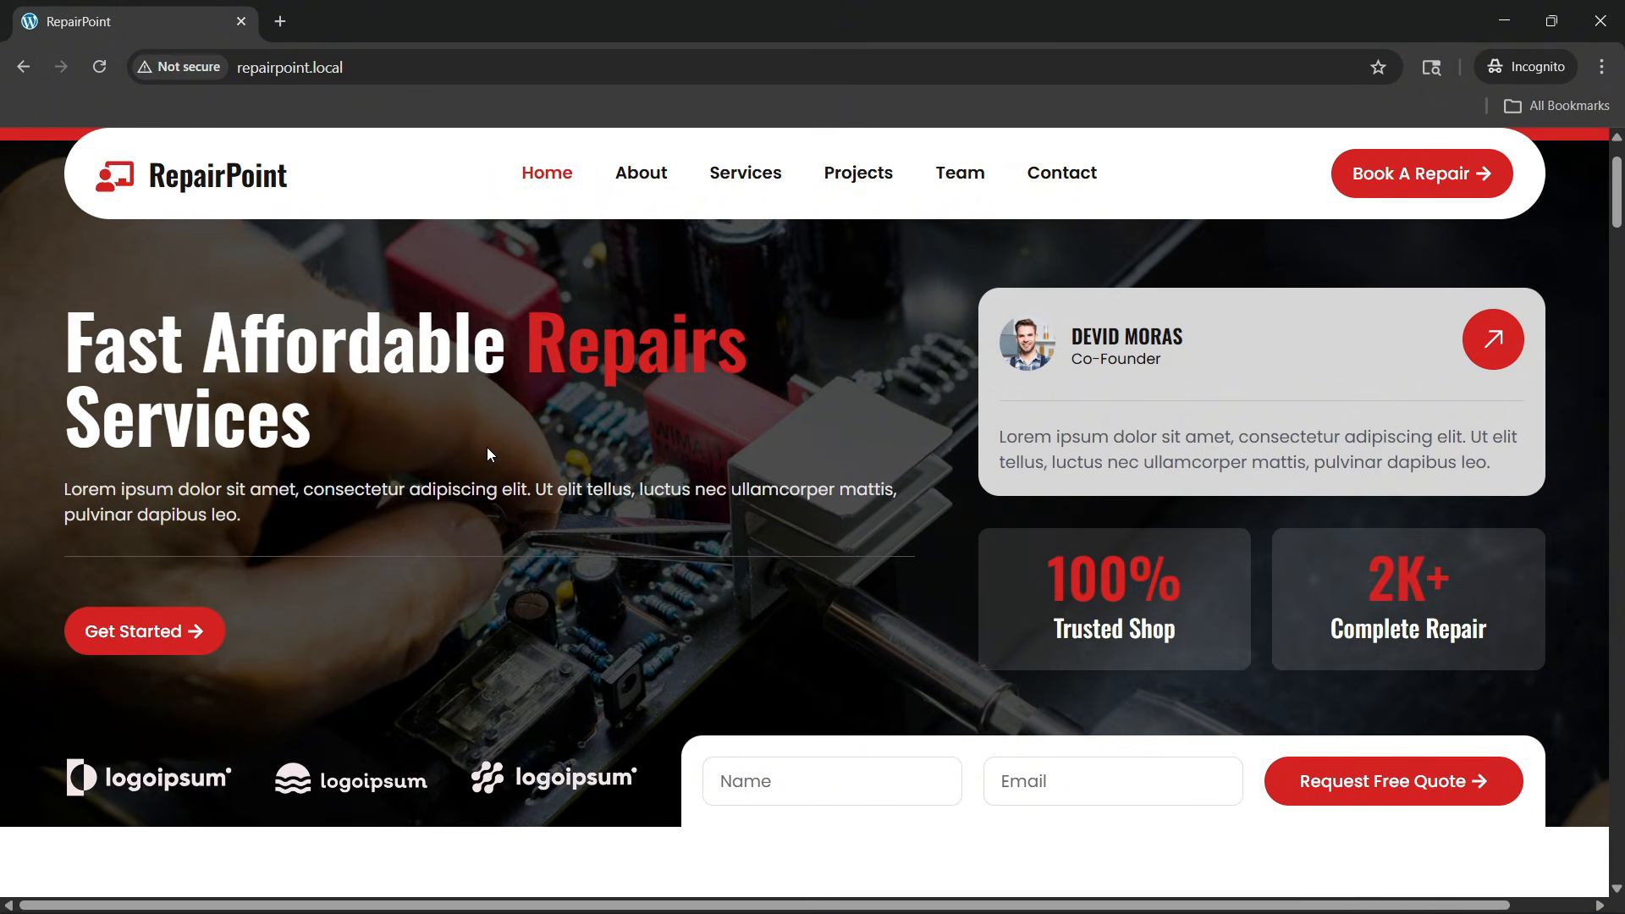
pyautogui.scroll(-3, 488, 454)
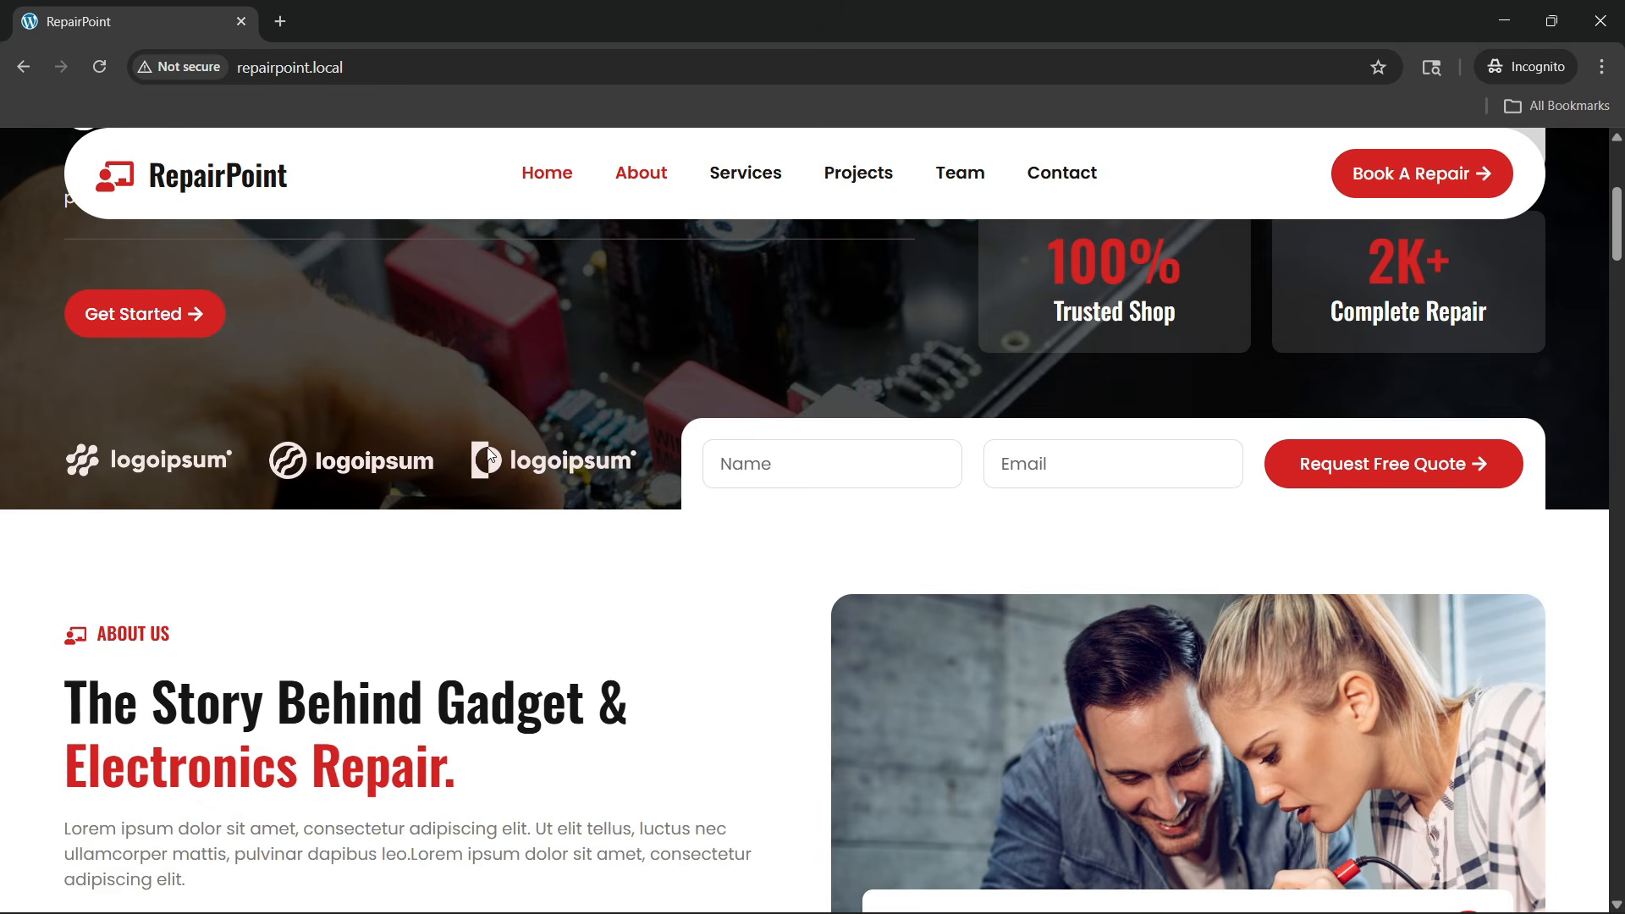
pyautogui.scroll(5, 489, 452)
pyautogui.scroll(-5, 488, 447)
pyautogui.scroll(-5, 488, 447)
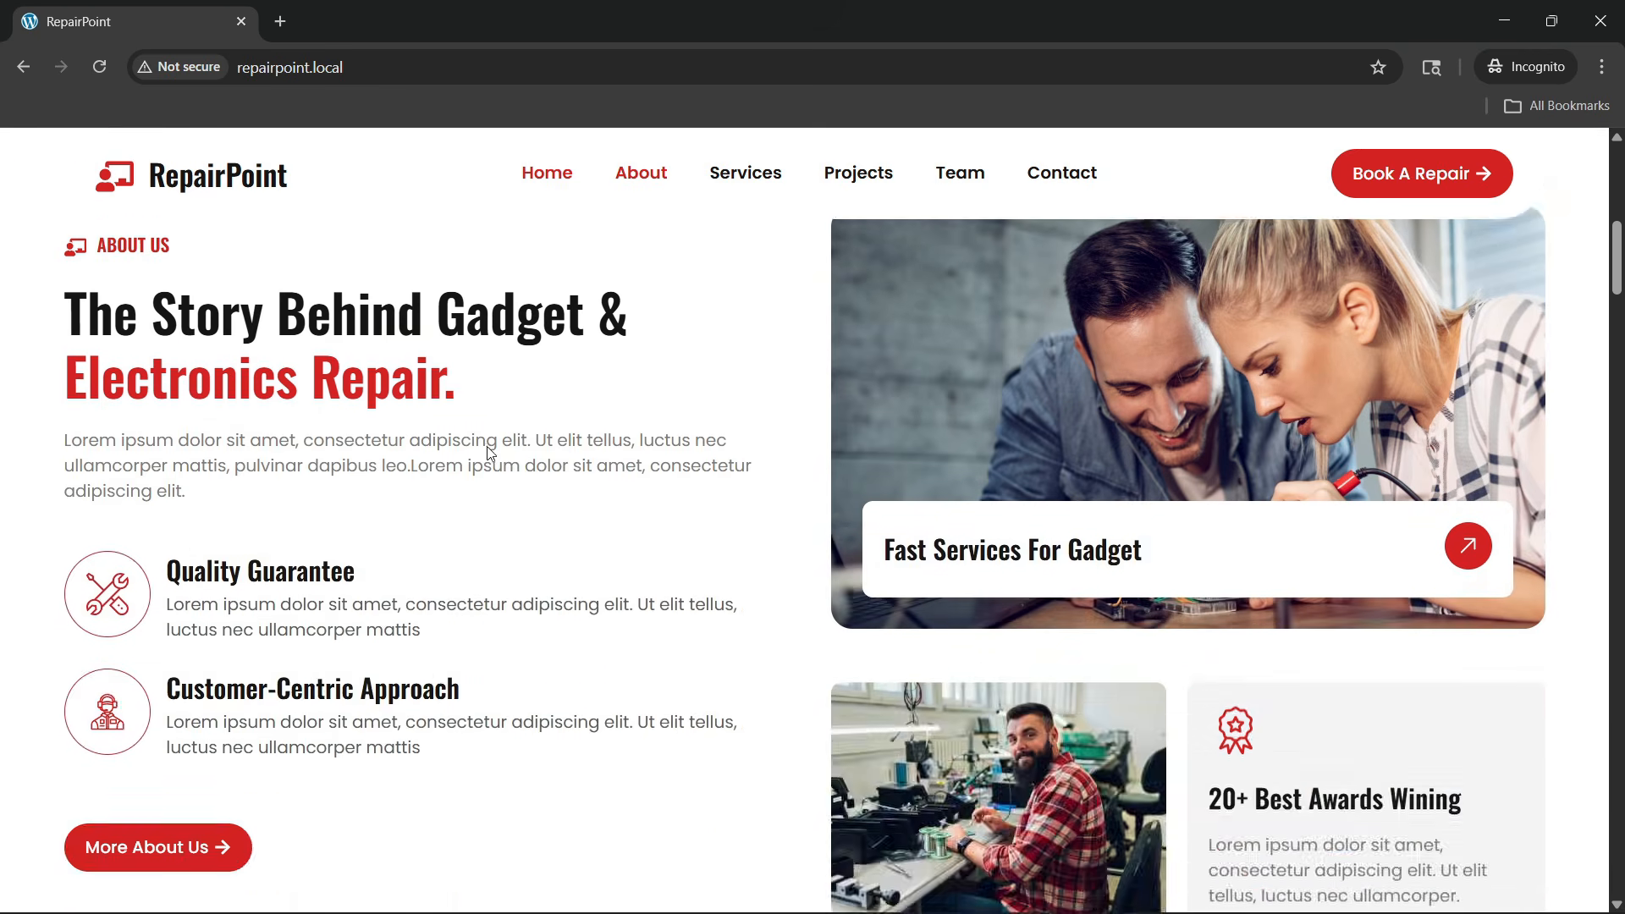
pyautogui.scroll(10, 486, 449)
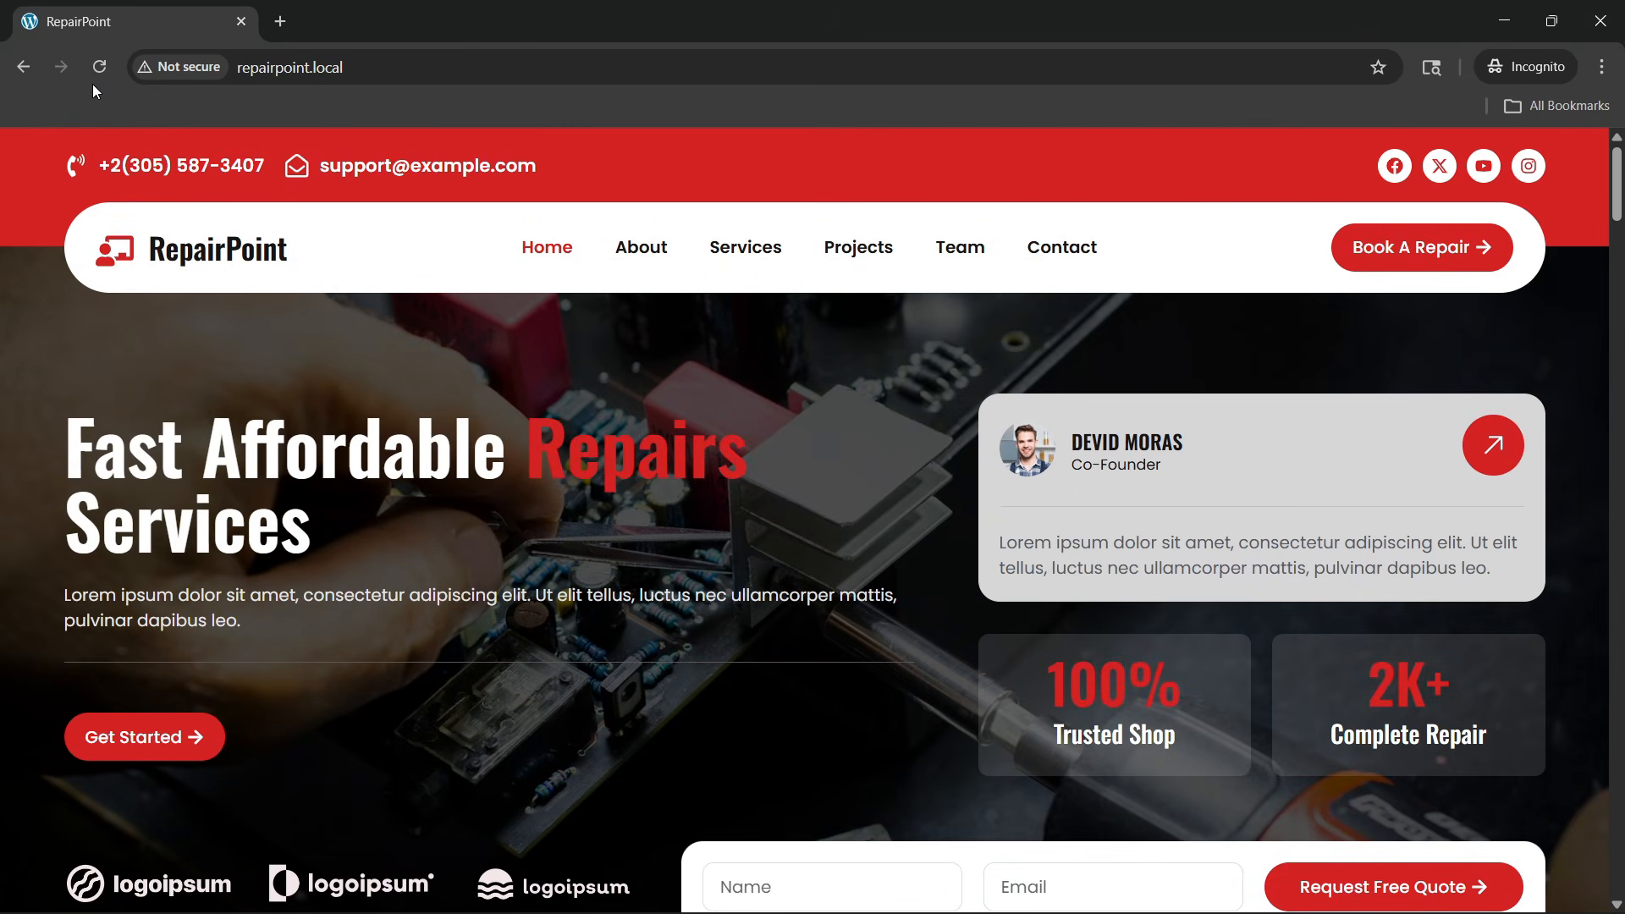
# Reload the page again to replay its entrance animations while scrolling up and down
pyautogui.click(99, 67)
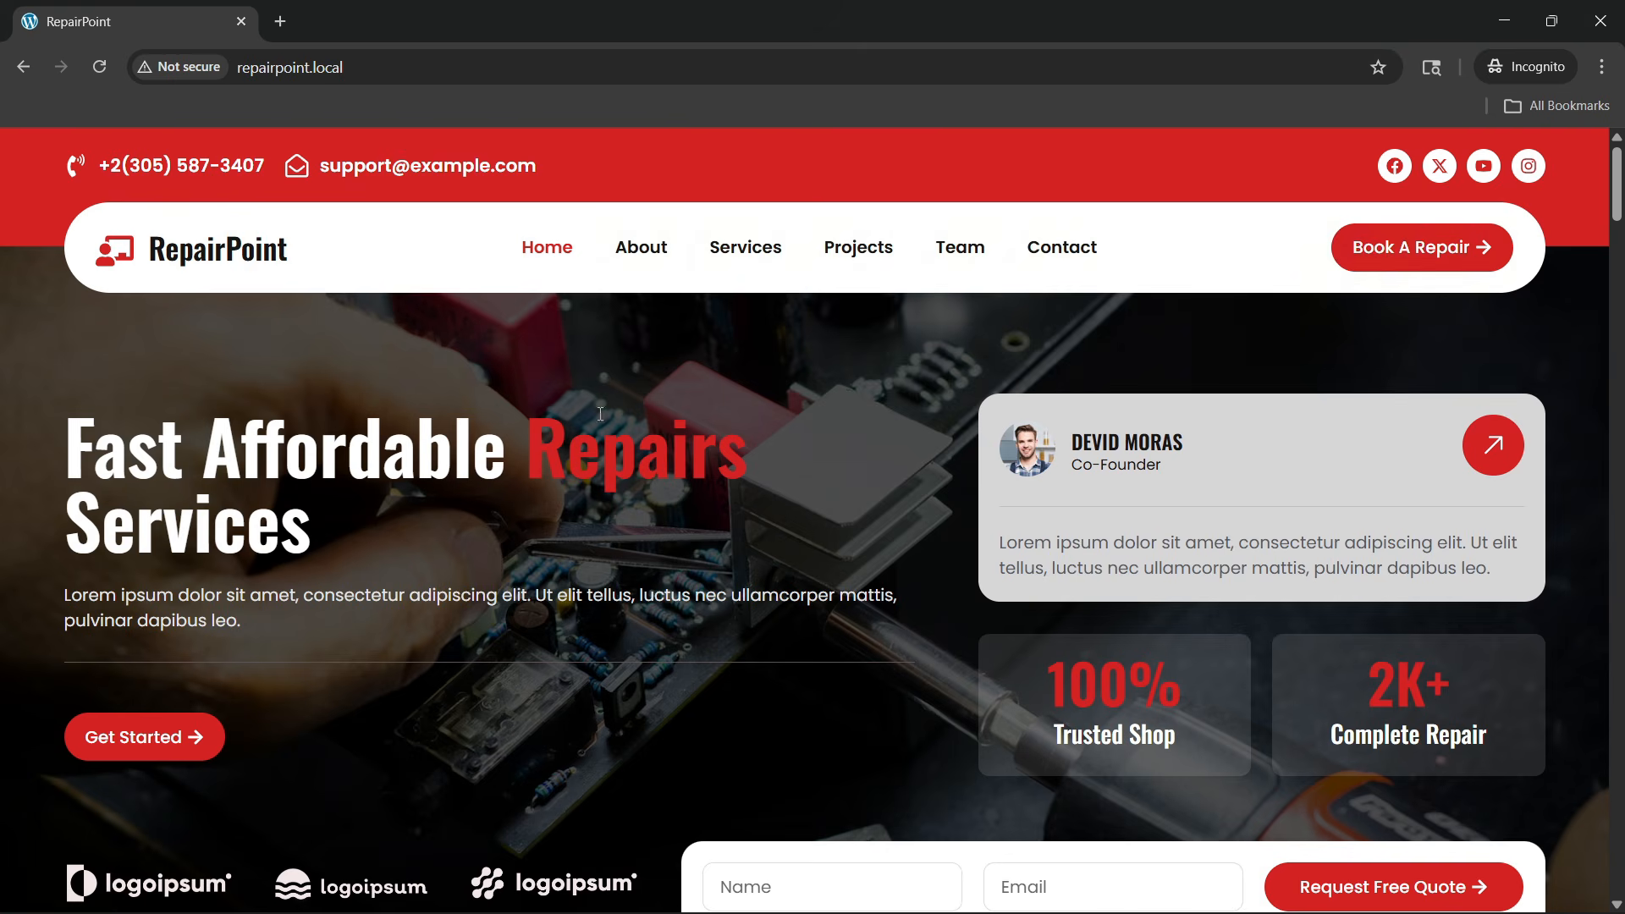
pyautogui.scroll(-1, 265, 562)
pyautogui.scroll(-2, 265, 562)
pyautogui.scroll(3, 279, 560)
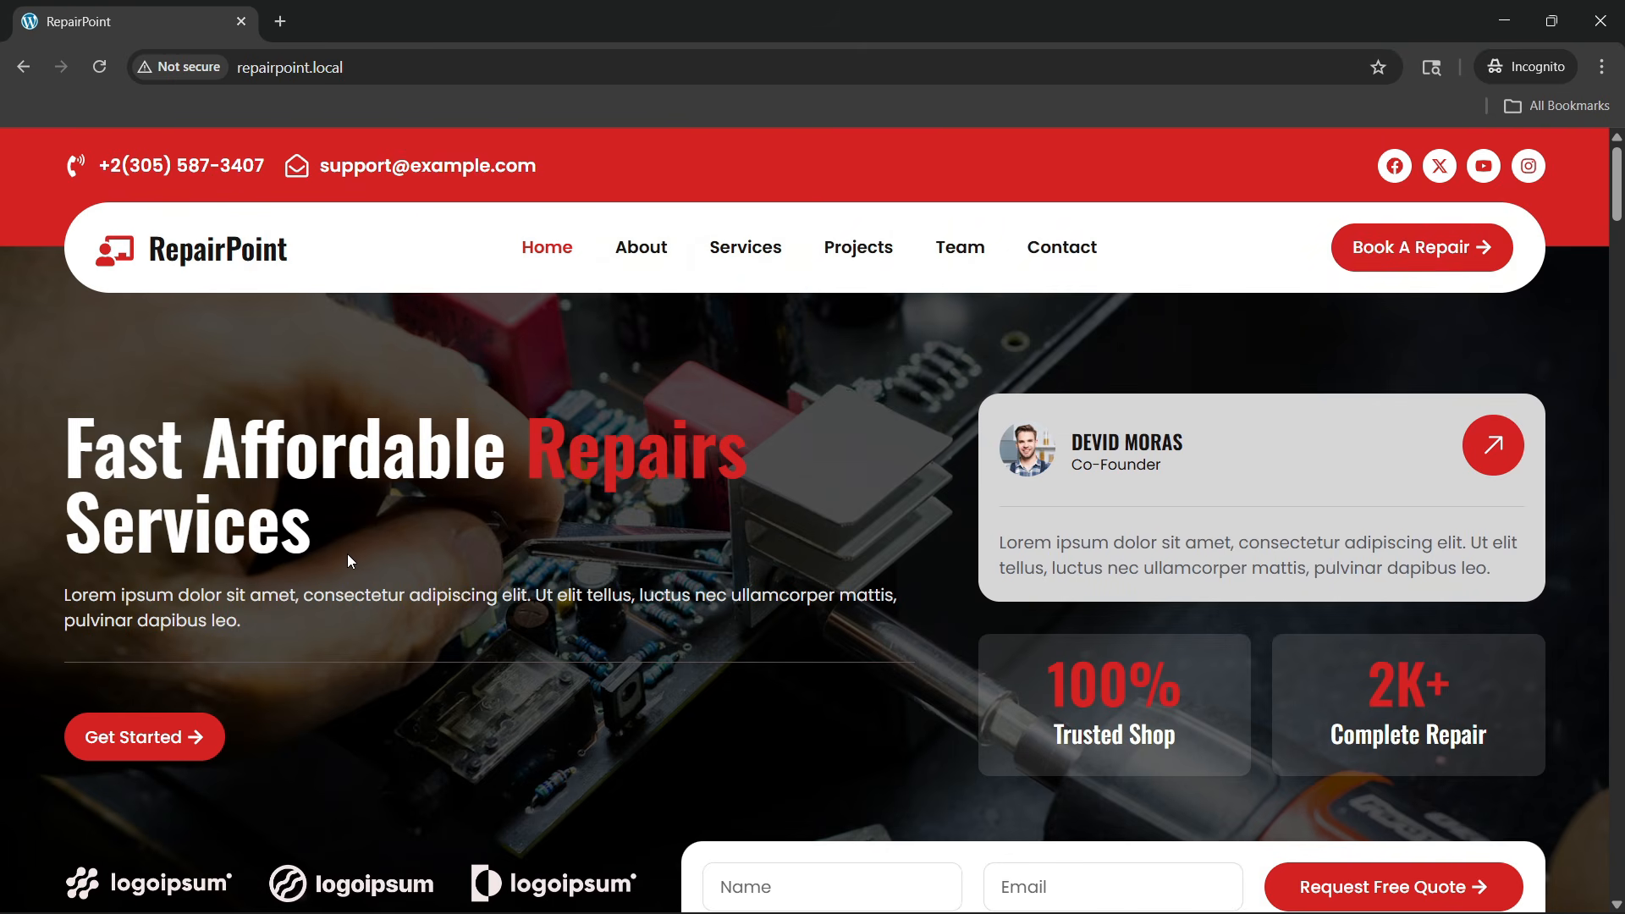
pyautogui.scroll(-1, 608, 540)
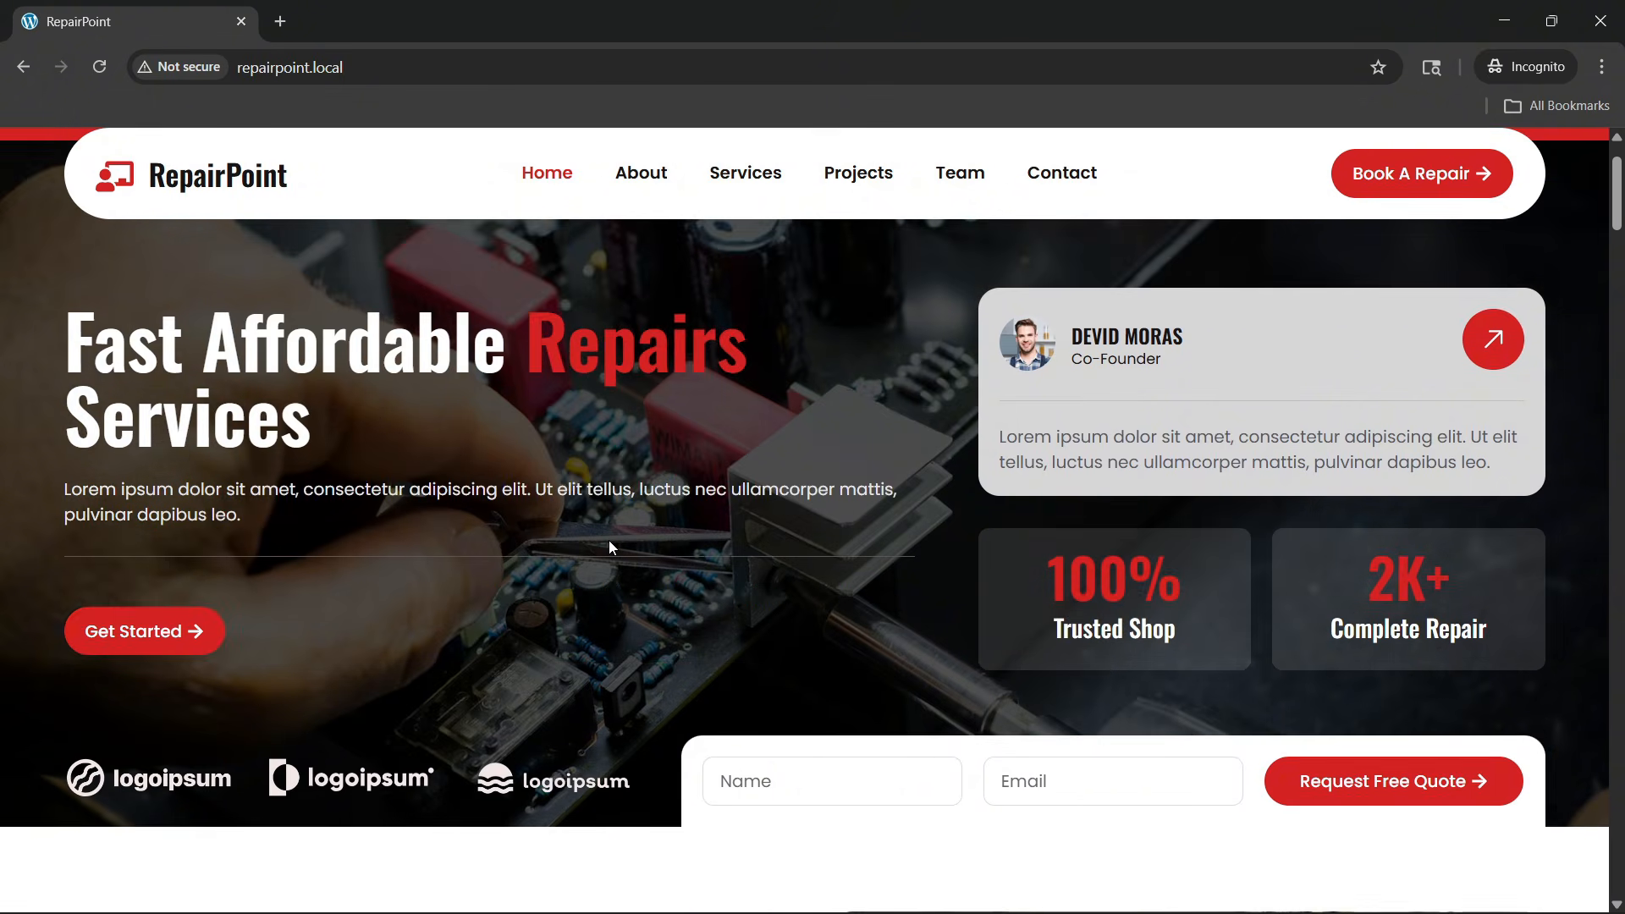
pyautogui.scroll(1, 611, 541)
pyautogui.scroll(-1, 606, 550)
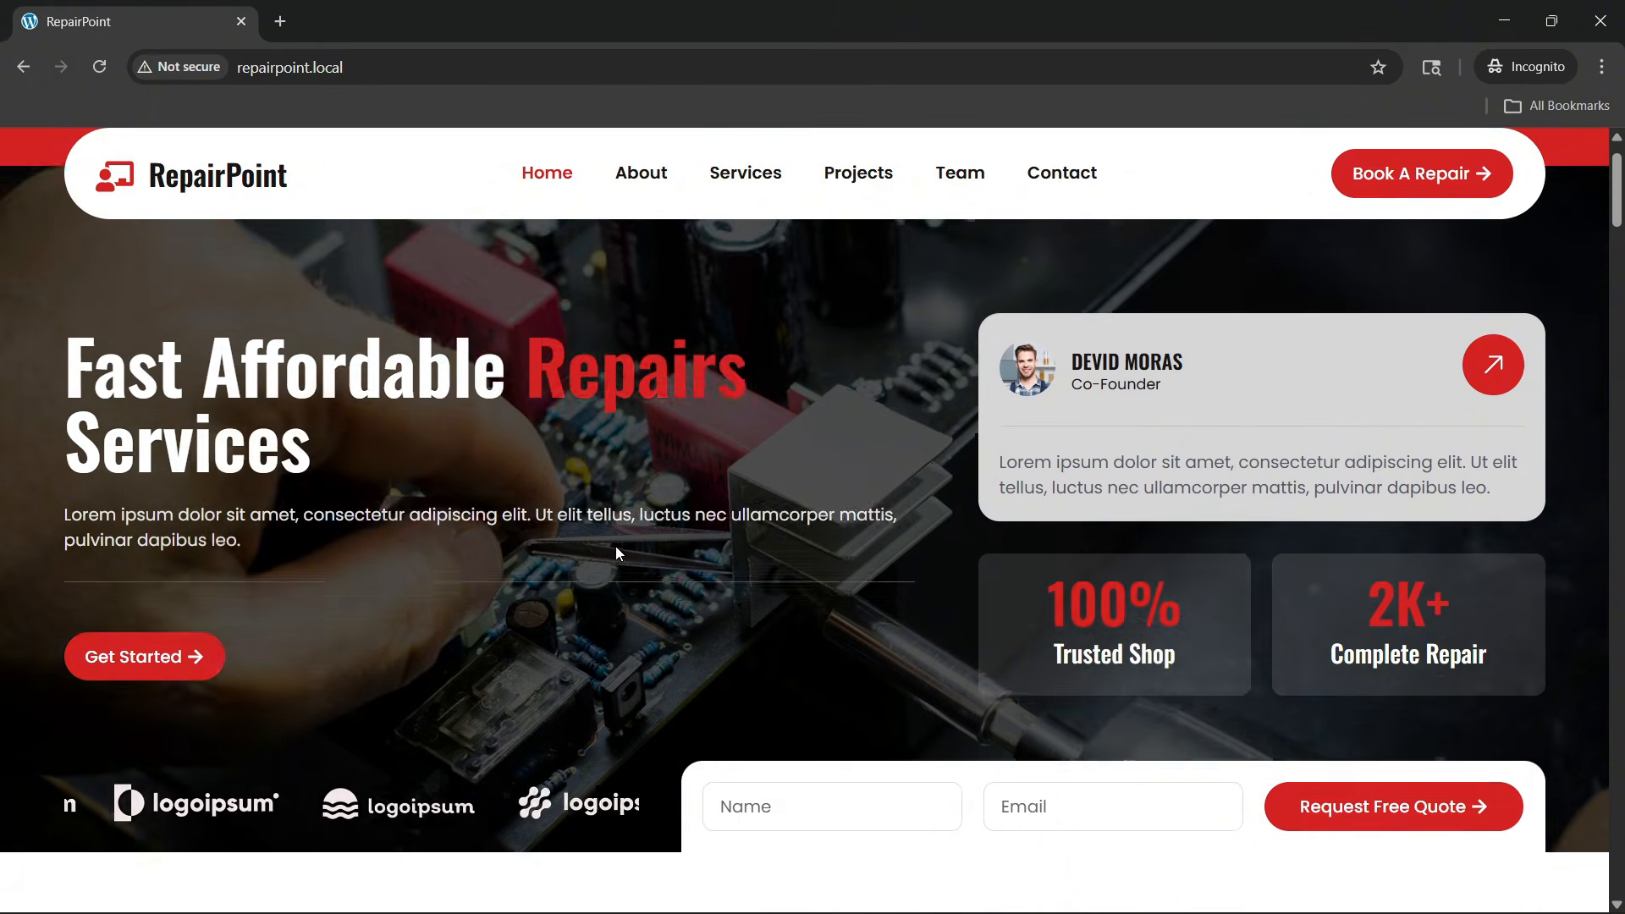
pyautogui.scroll(1, 616, 546)
pyautogui.scroll(-2, 700, 495)
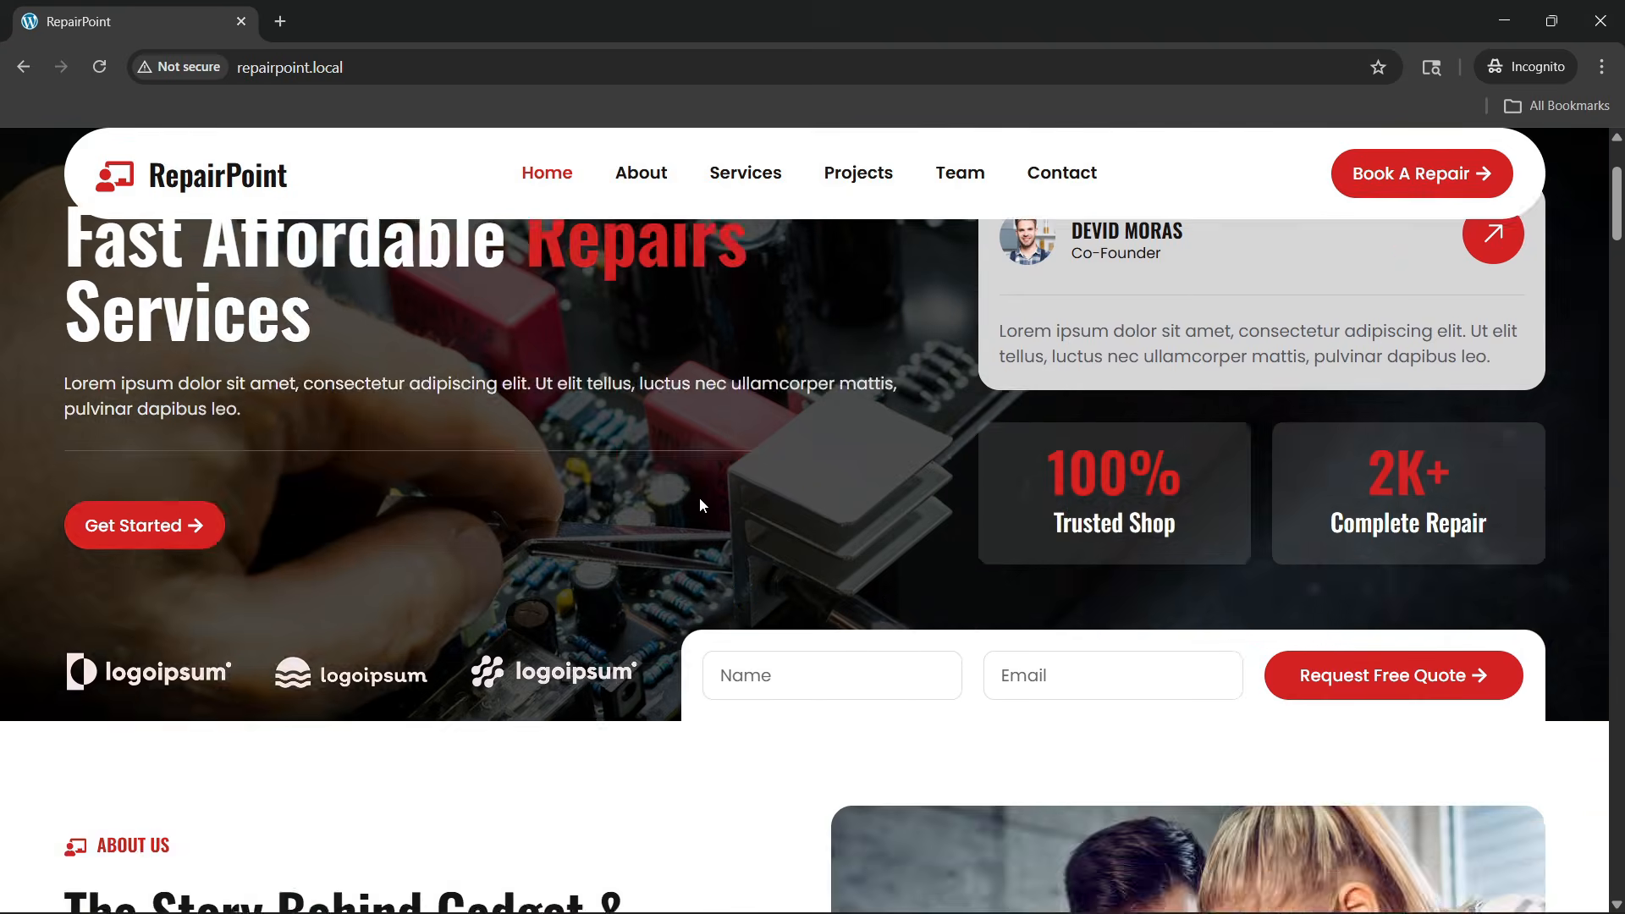
pyautogui.scroll(2, 701, 496)
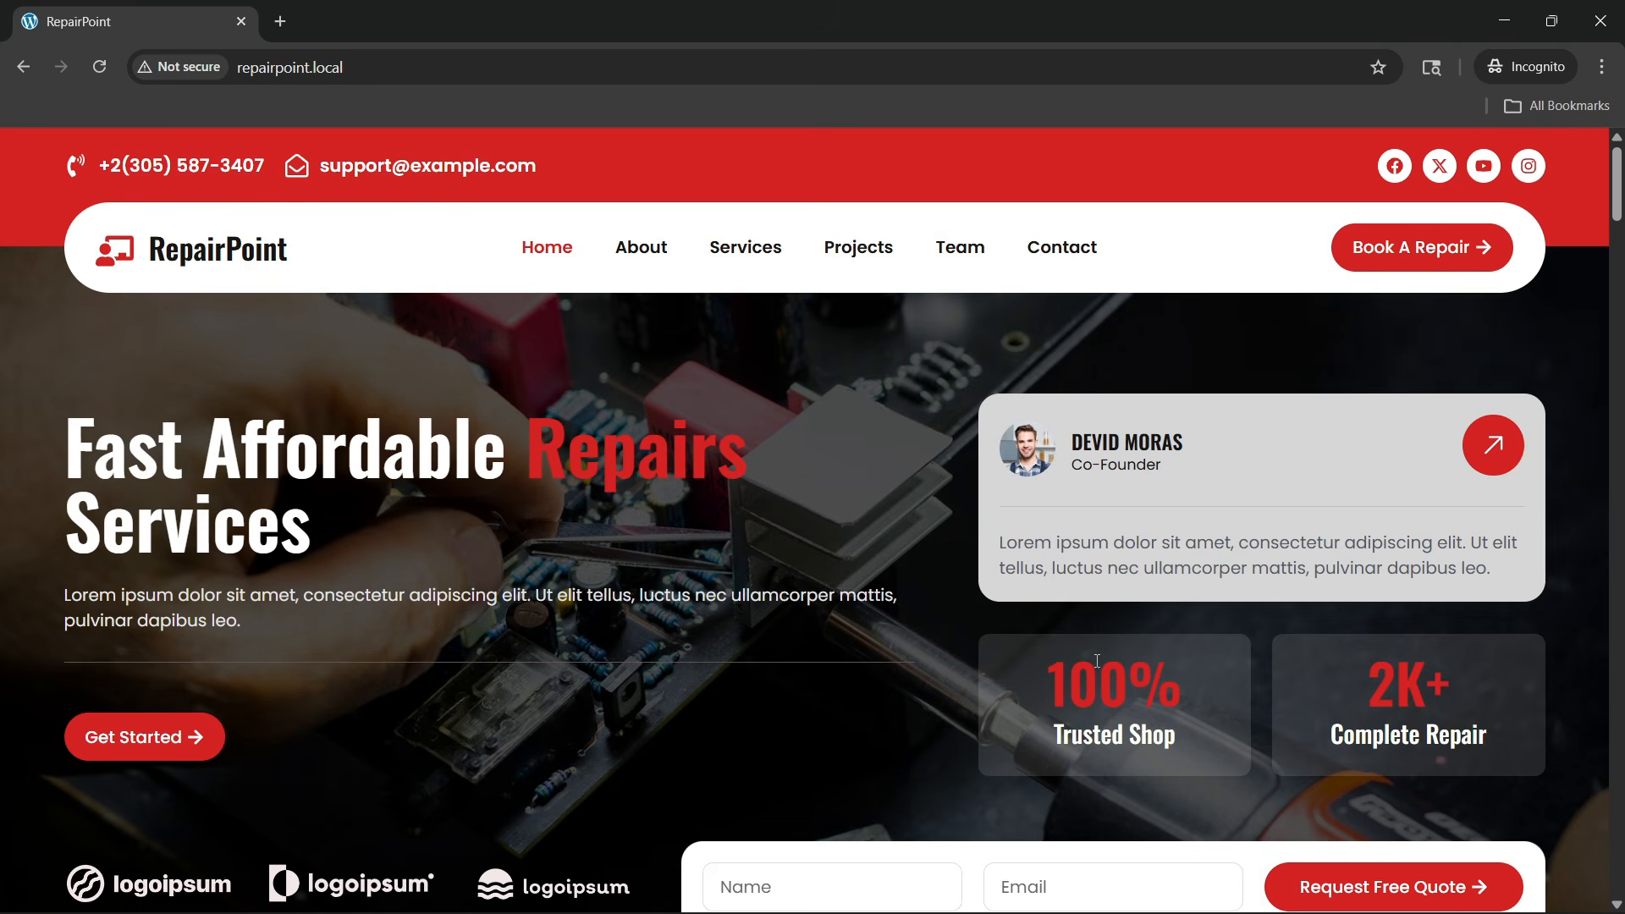
pyautogui.scroll(-1, 1104, 597)
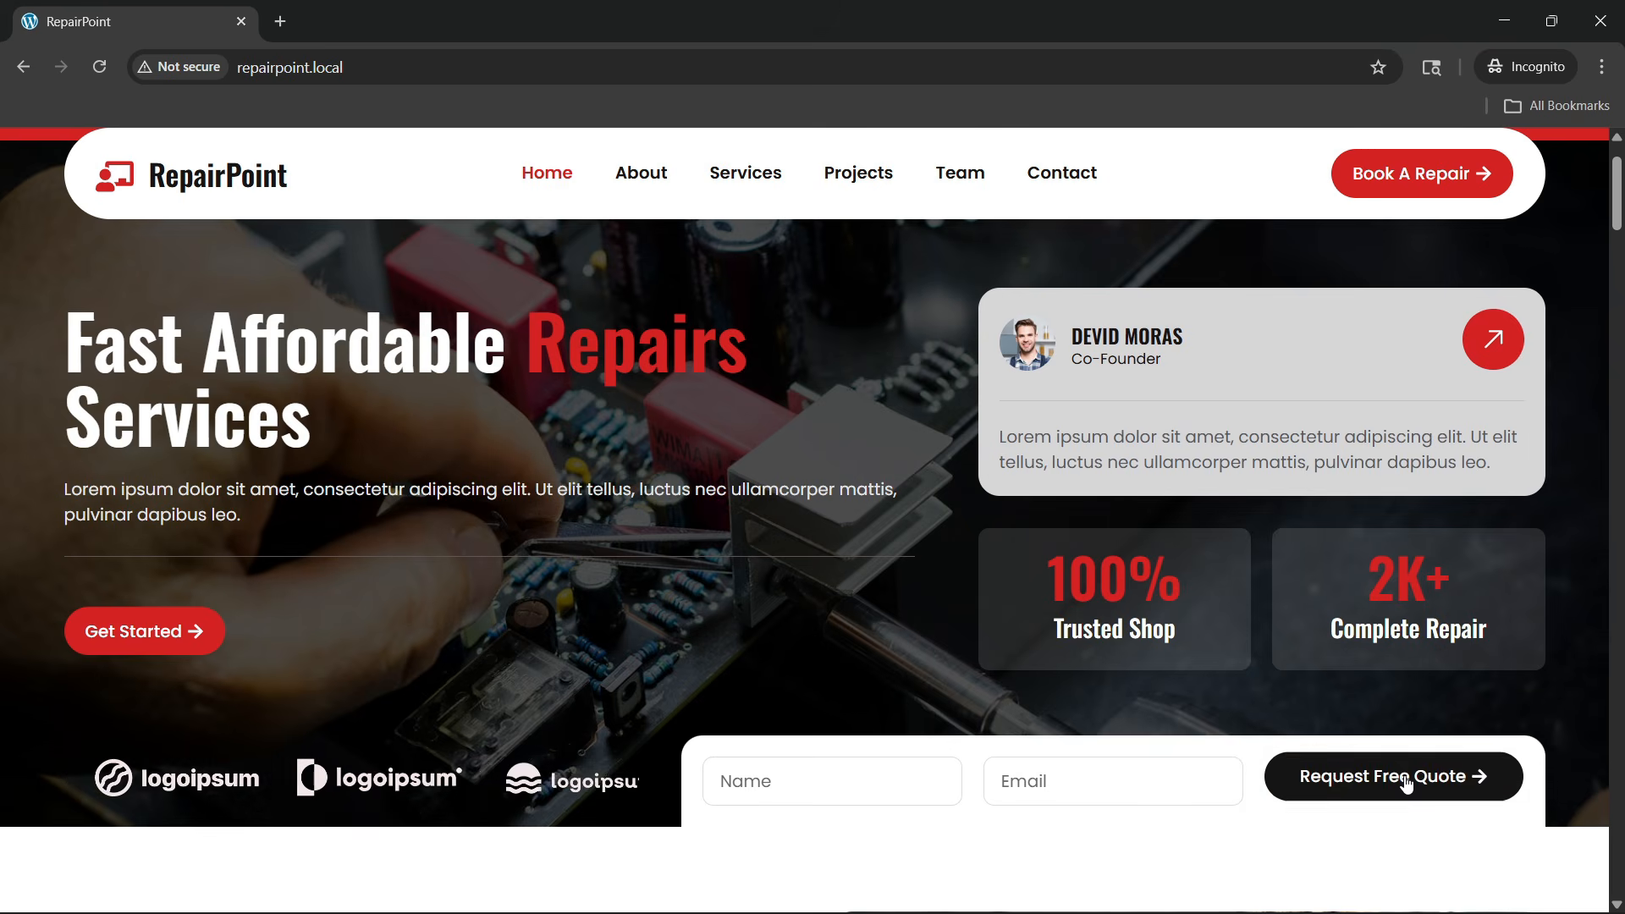
pyautogui.scroll(1, 499, 492)
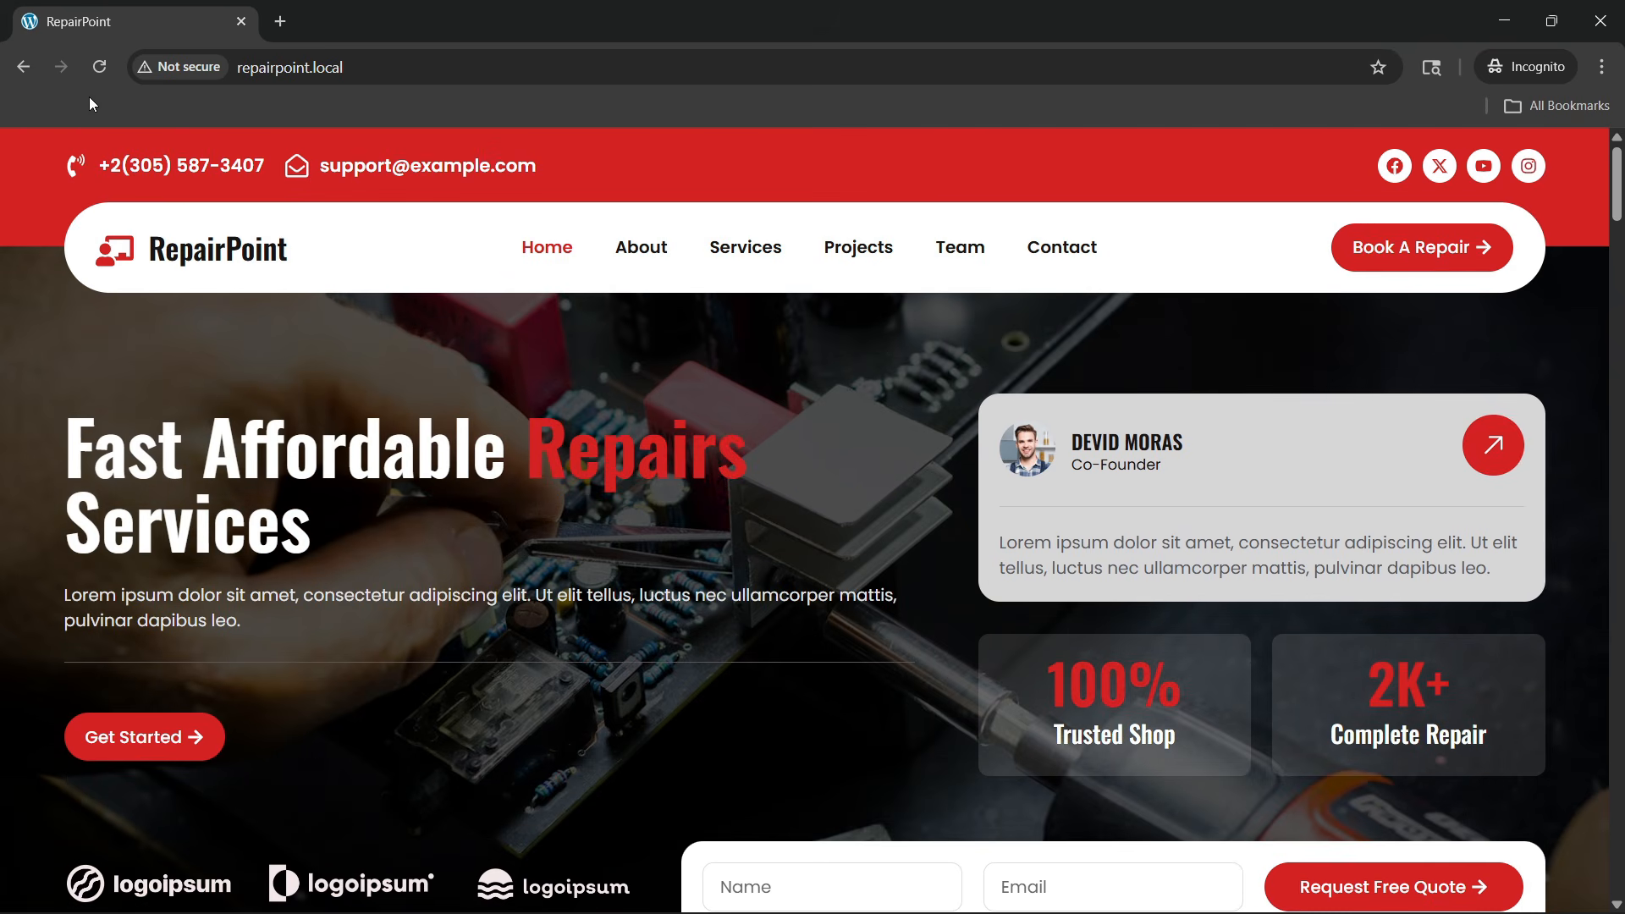
# Reload once more and scroll through About, Services and Get Support to Completed Repair Projects
pyautogui.click(99, 67)
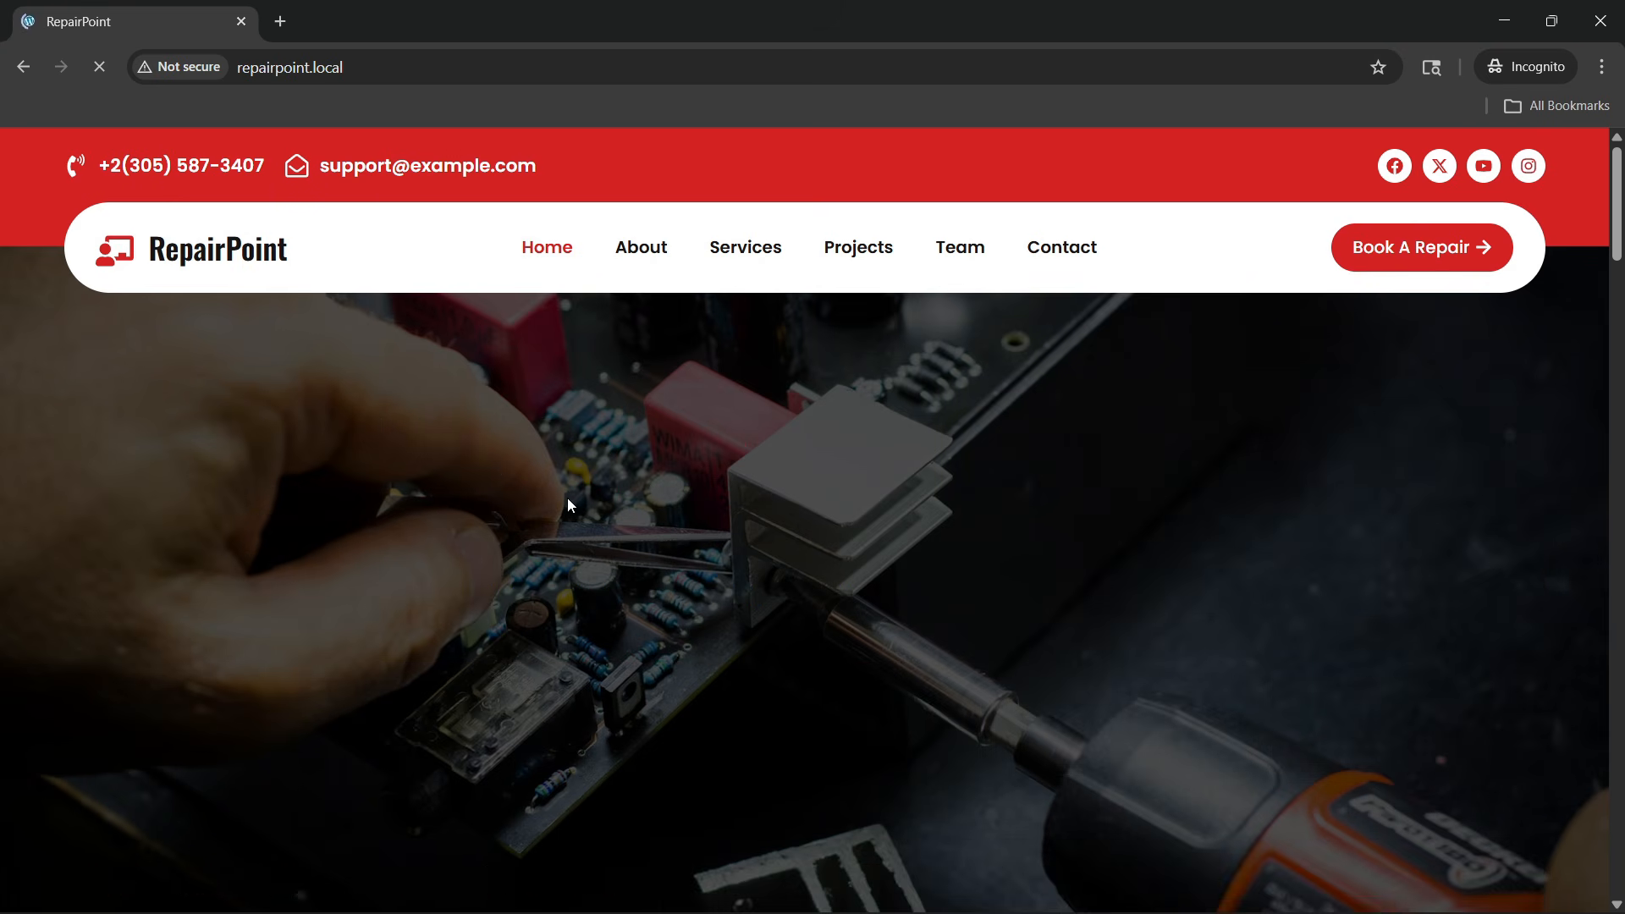
pyautogui.scroll(-1, 633, 514)
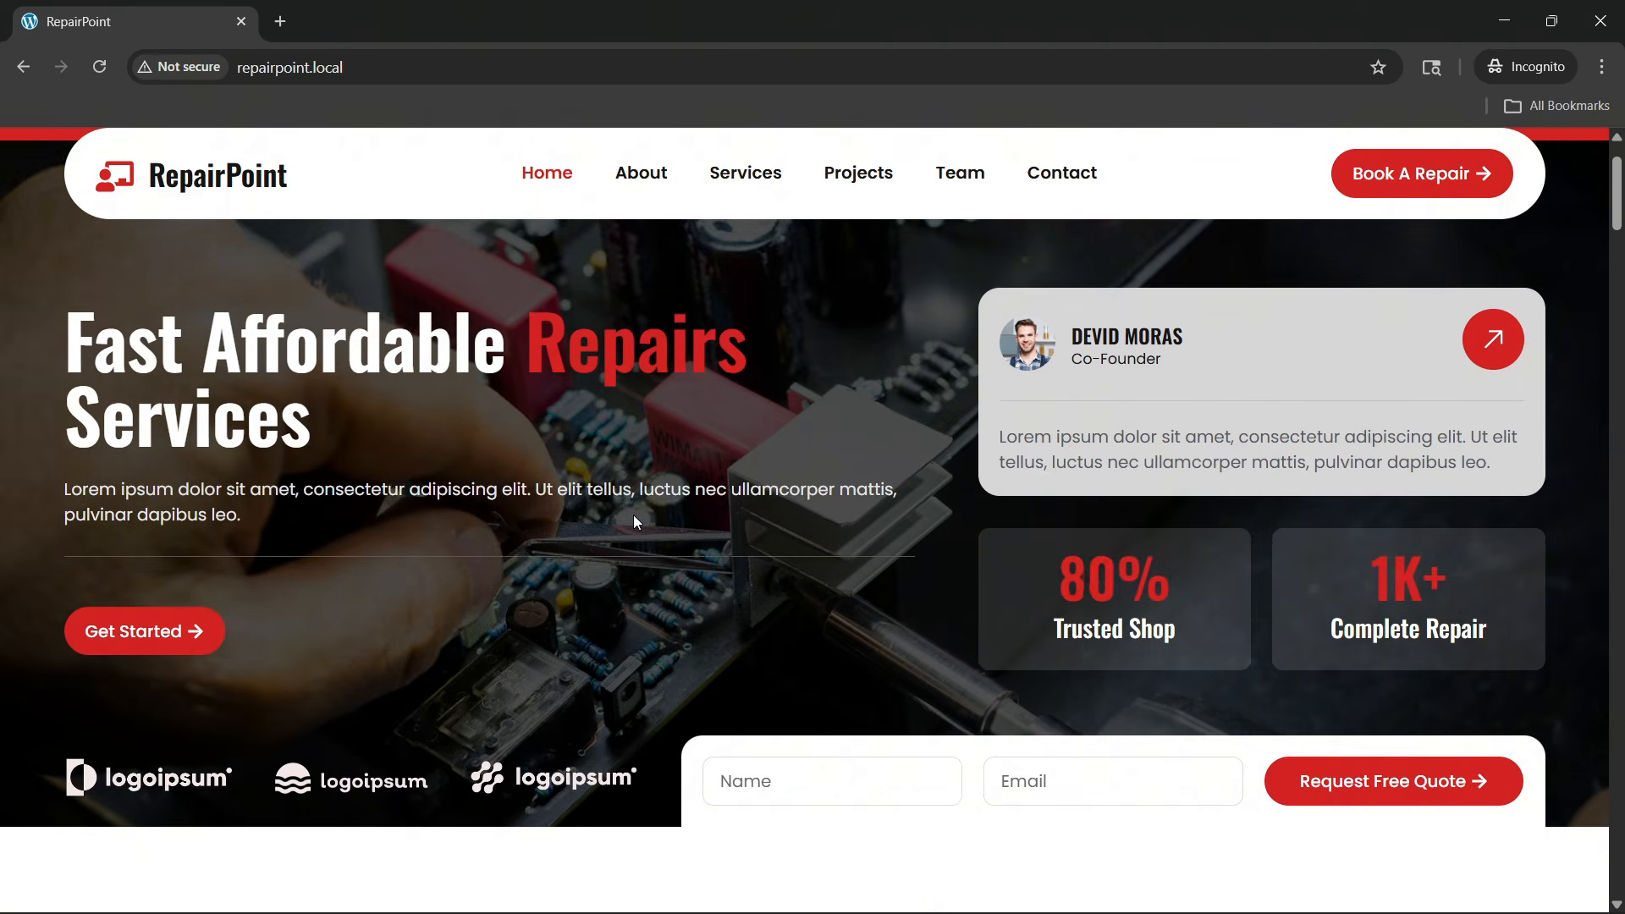
pyautogui.scroll(-7, 580, 560)
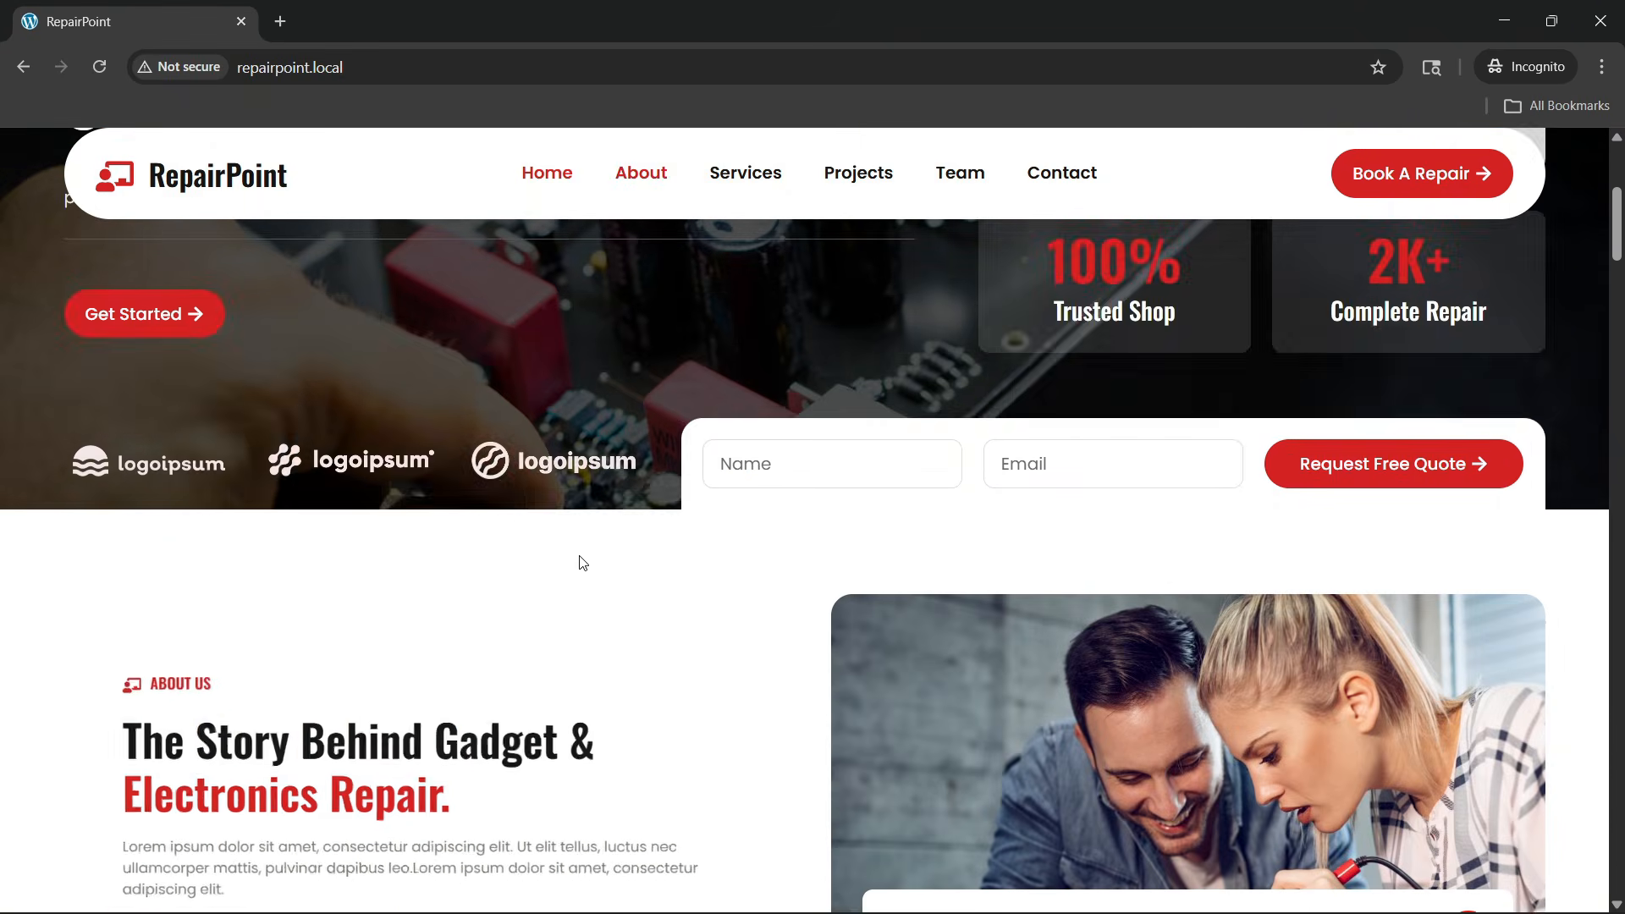
pyautogui.scroll(-1, 583, 558)
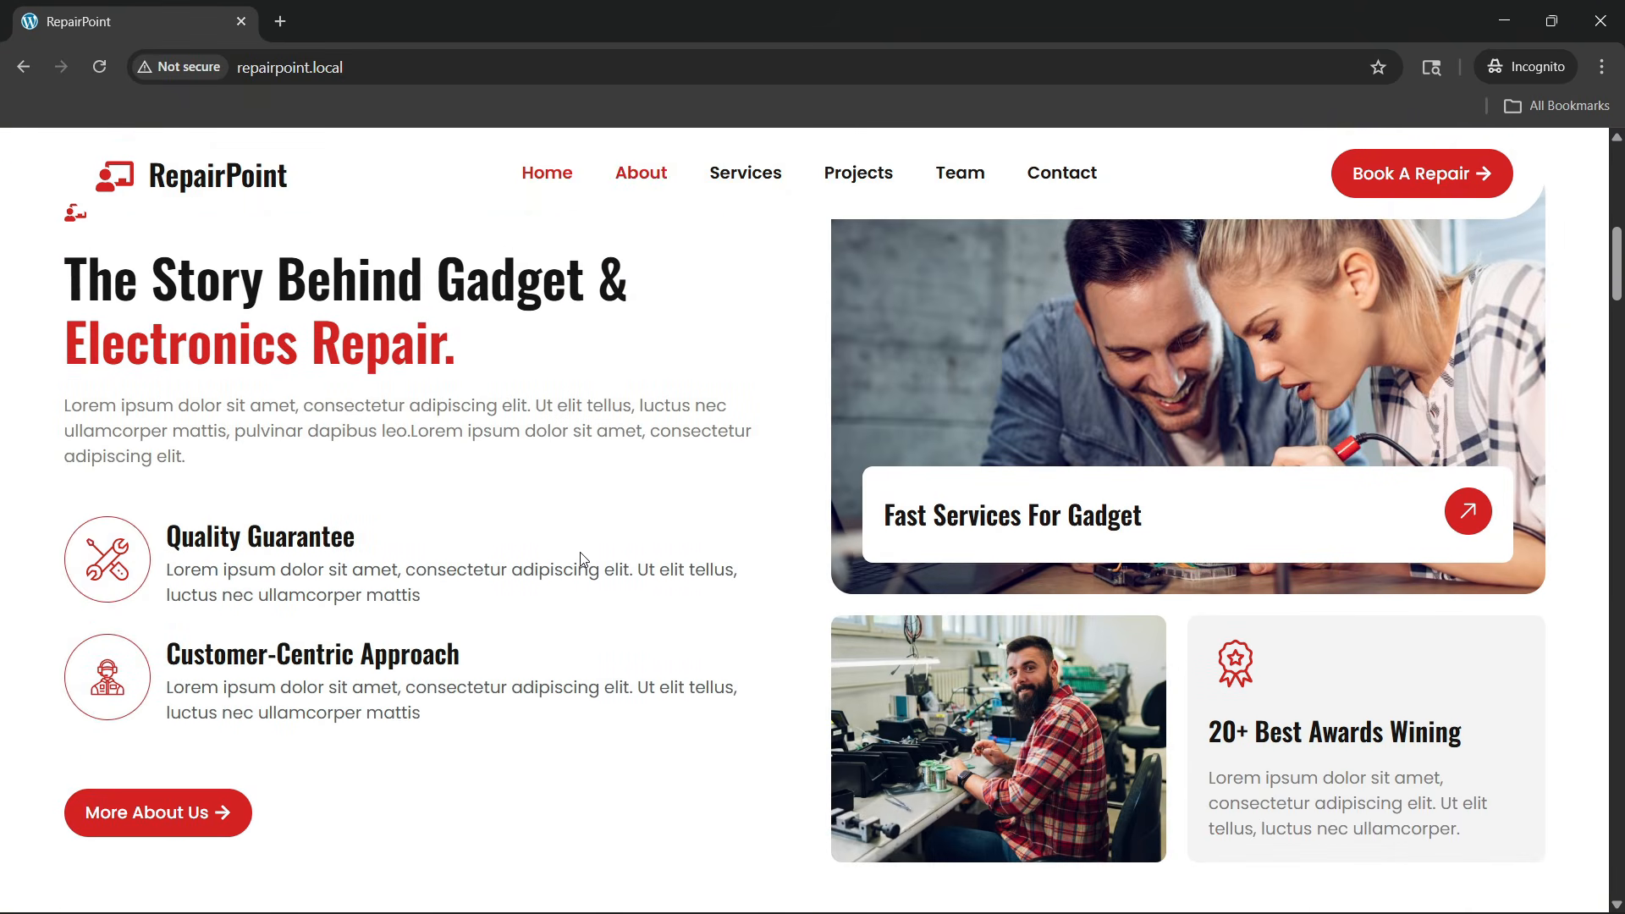
pyautogui.scroll(1, 342, 520)
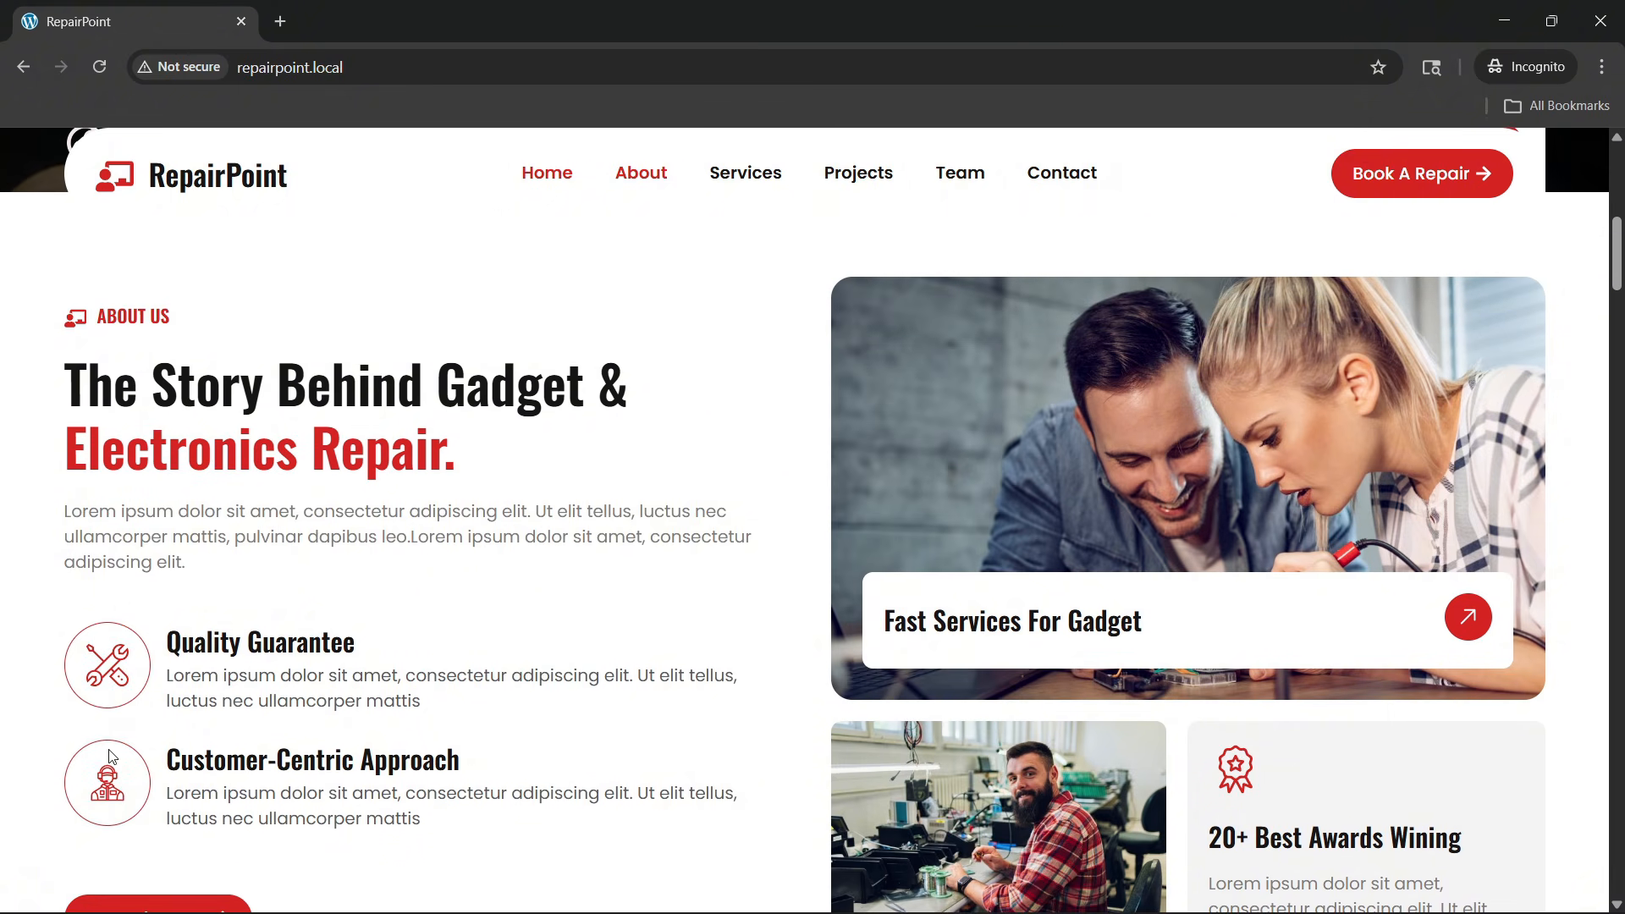
pyautogui.scroll(-1, 287, 790)
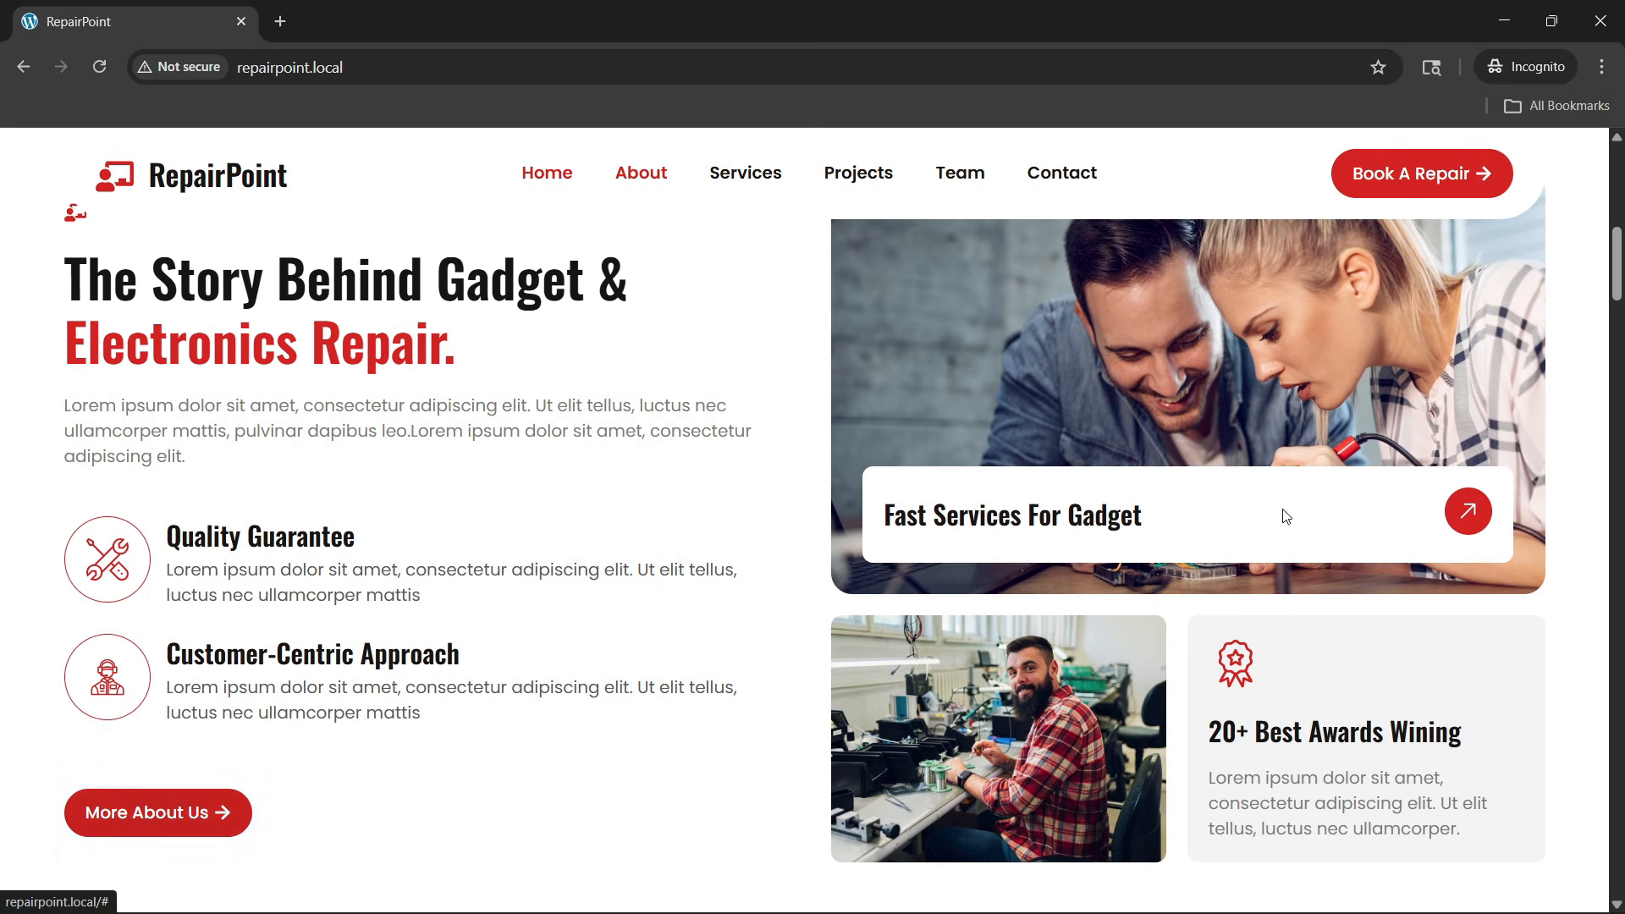
pyautogui.scroll(1, 1438, 529)
pyautogui.scroll(-2, 1078, 511)
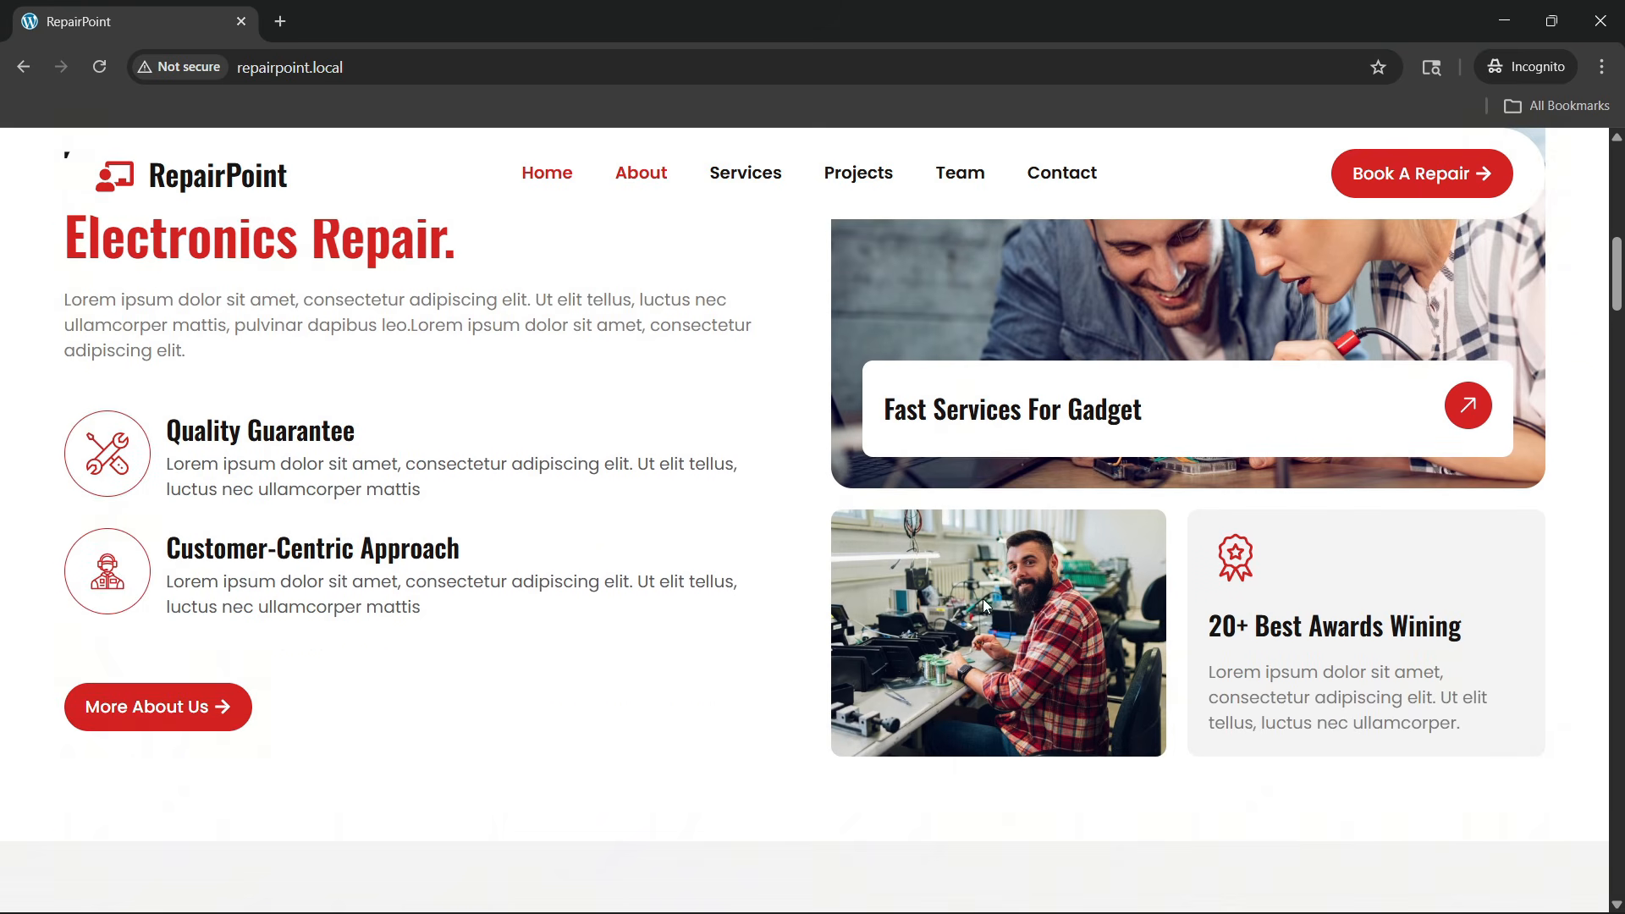
pyautogui.scroll(-5, 700, 587)
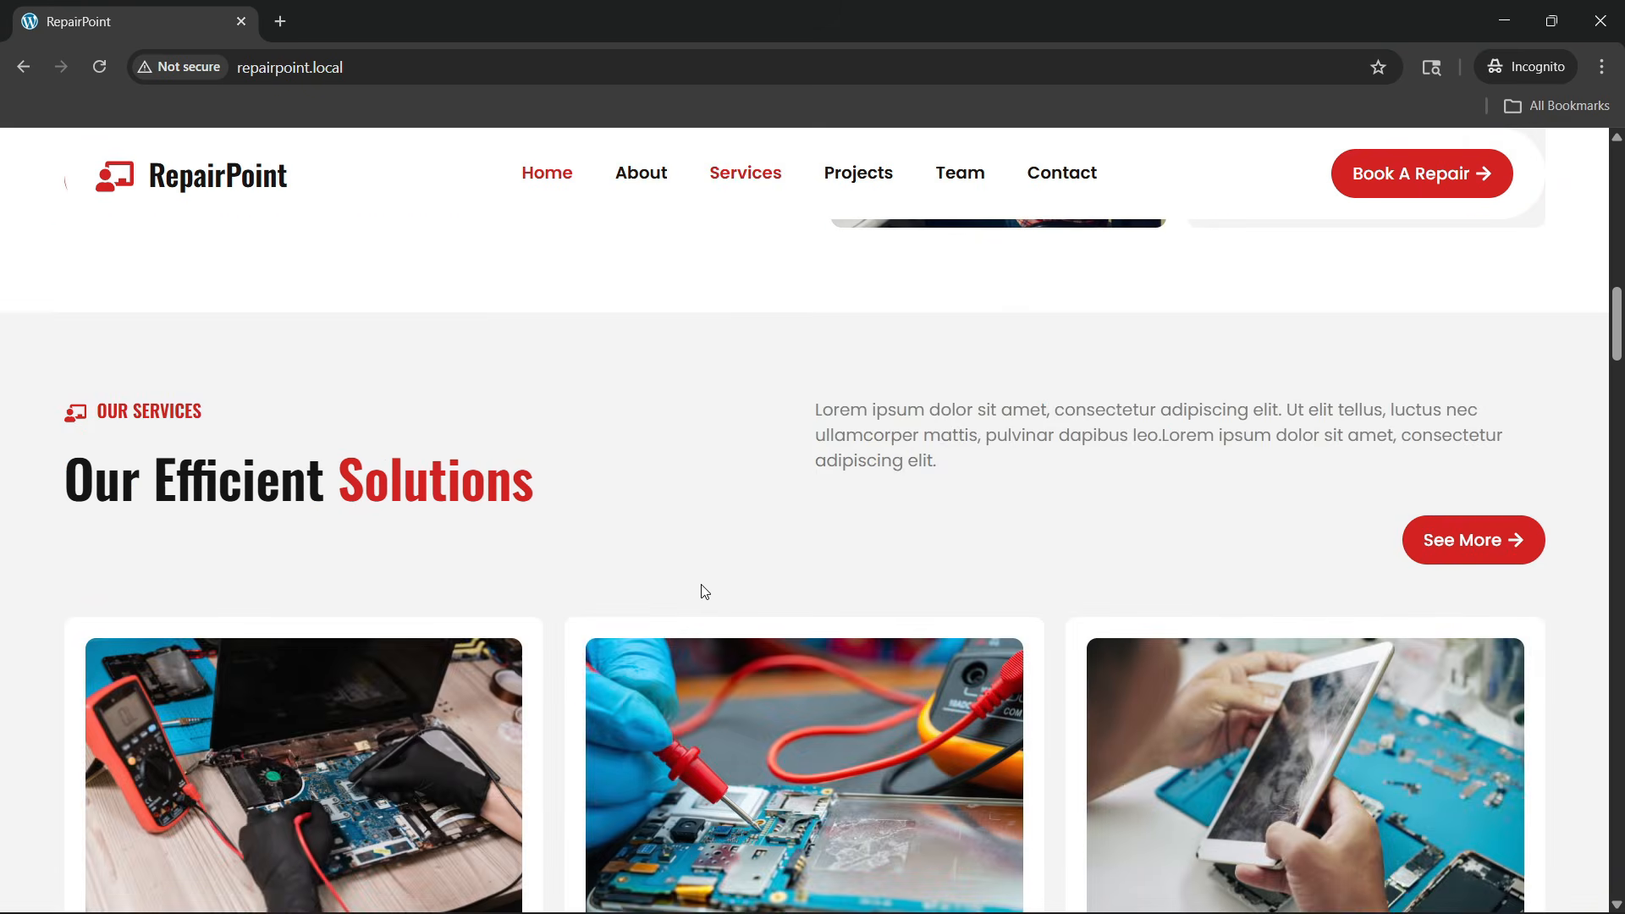
pyautogui.scroll(-2, 703, 590)
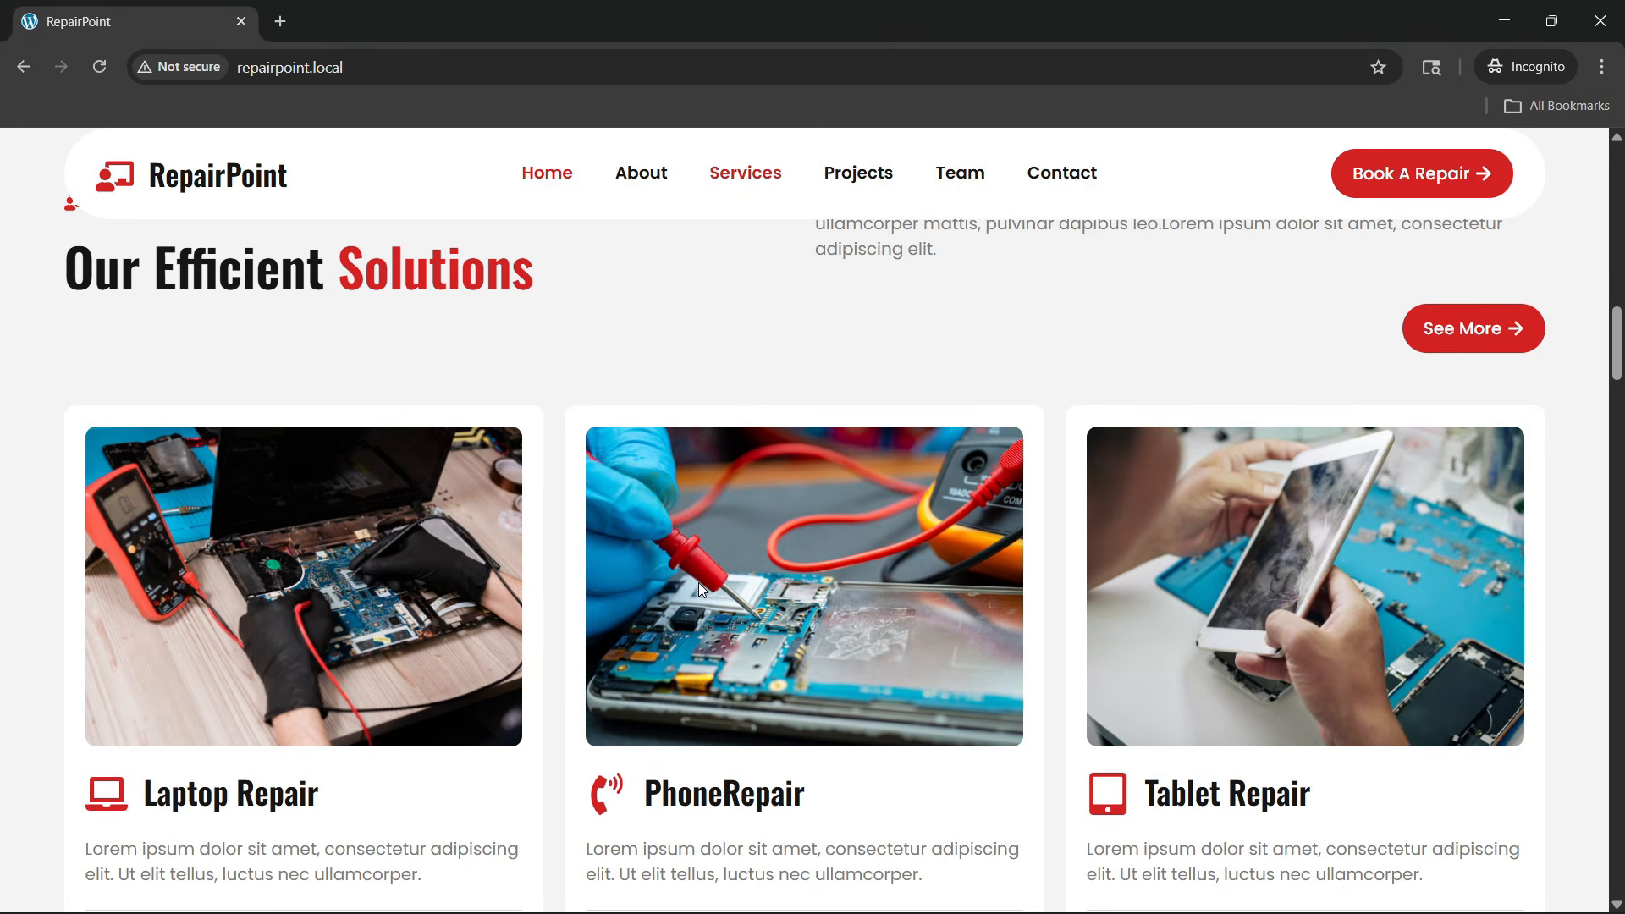
pyautogui.scroll(1, 699, 583)
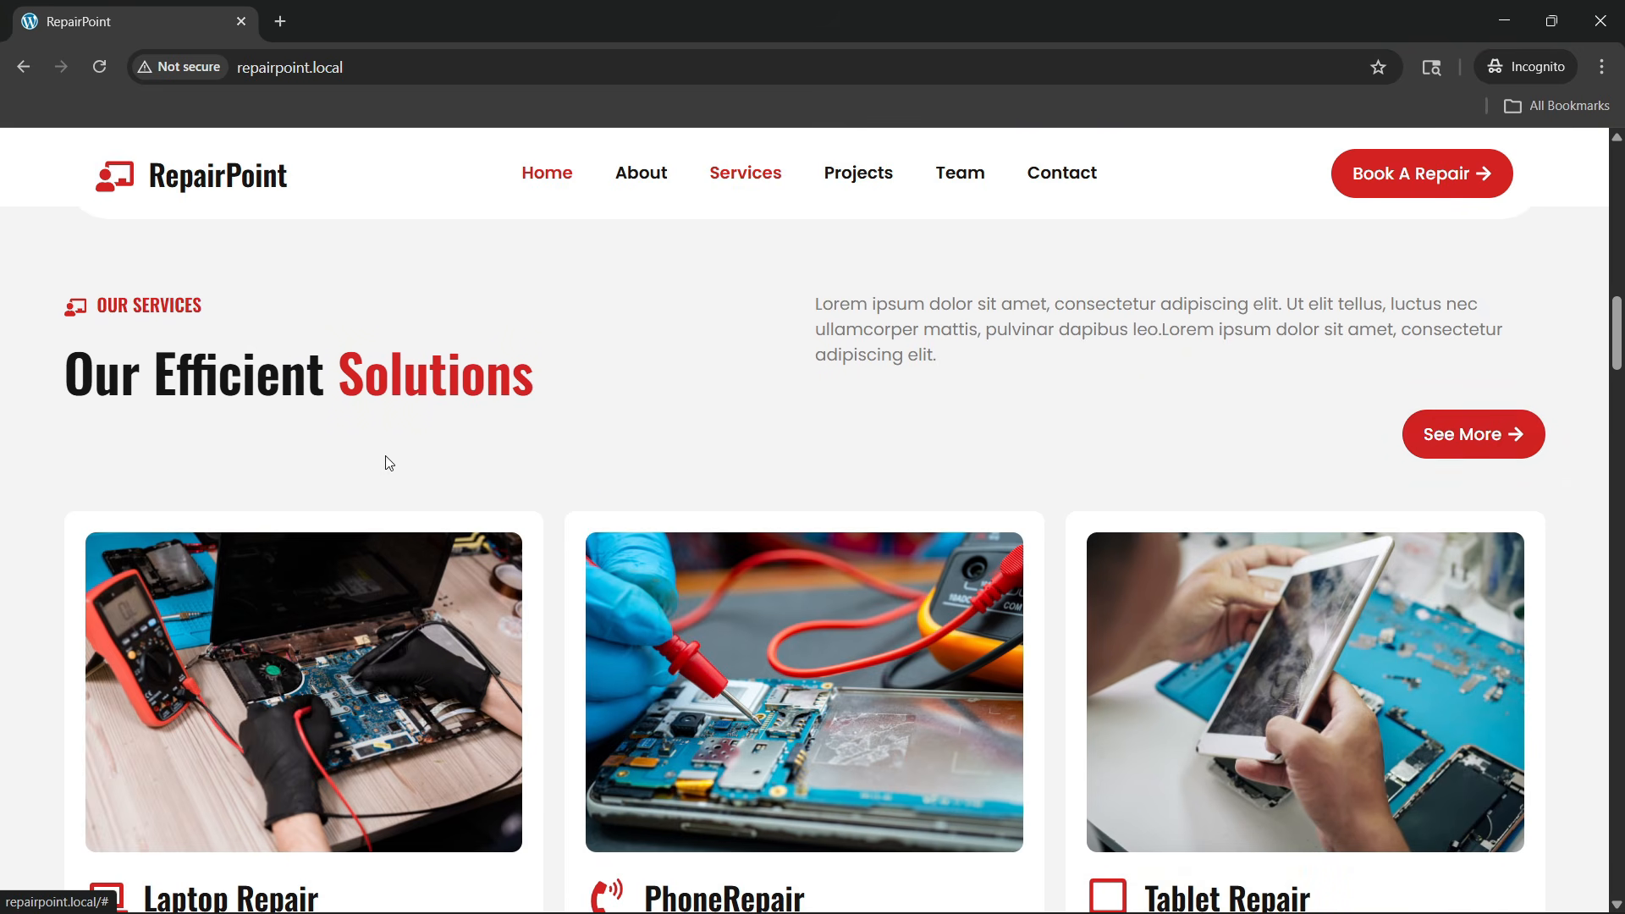
pyautogui.scroll(-3, 353, 474)
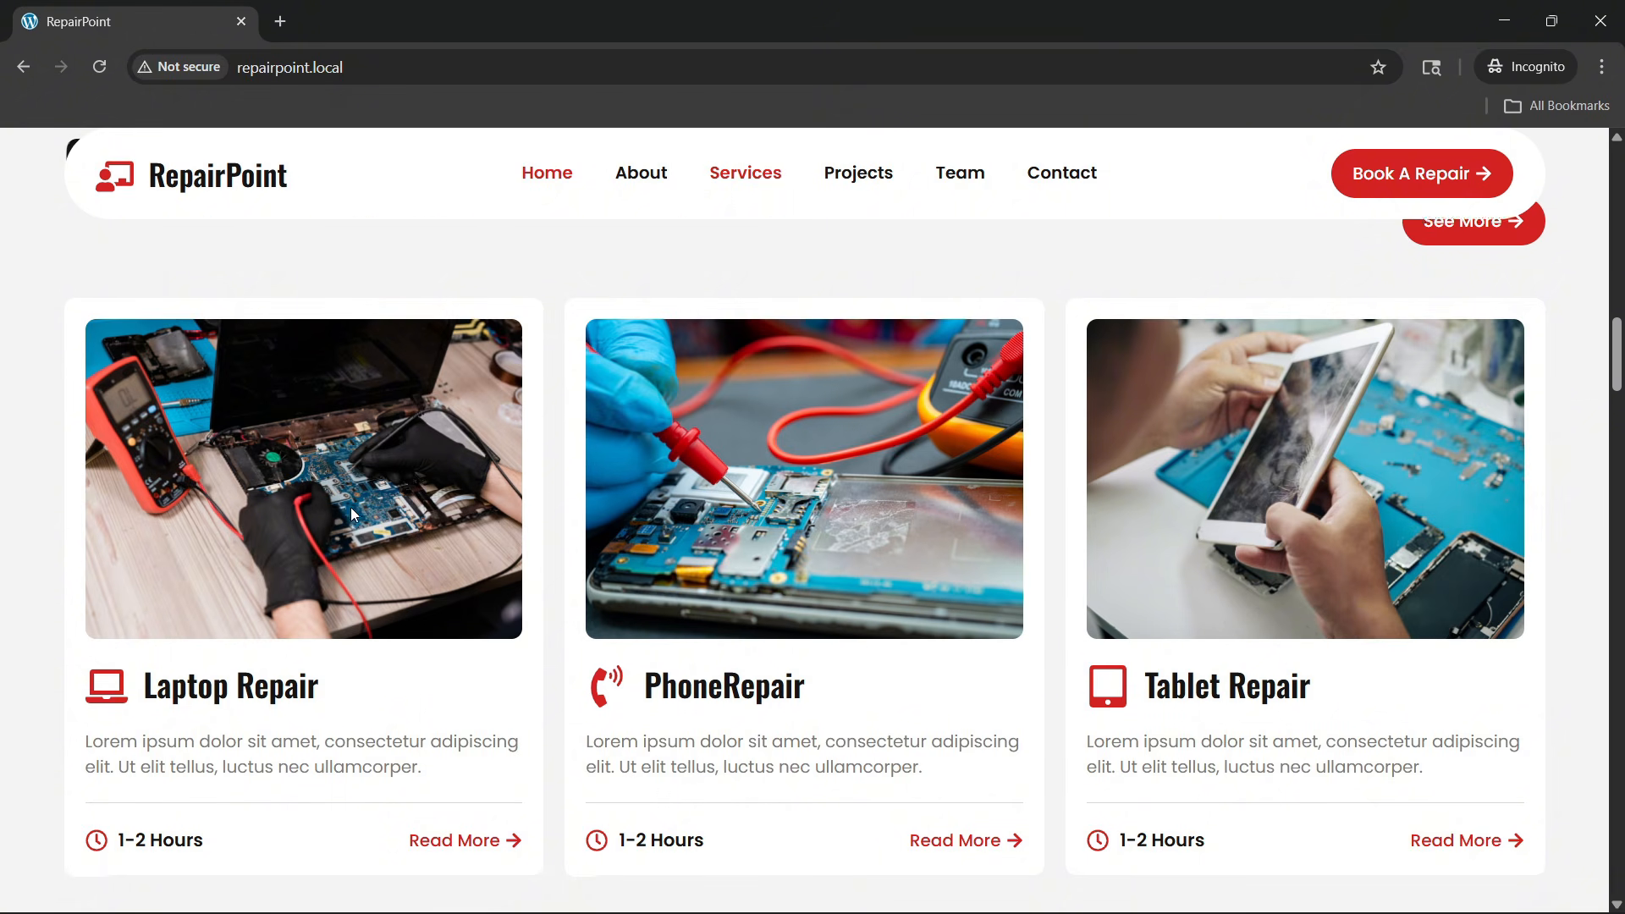
pyautogui.scroll(-4, 350, 507)
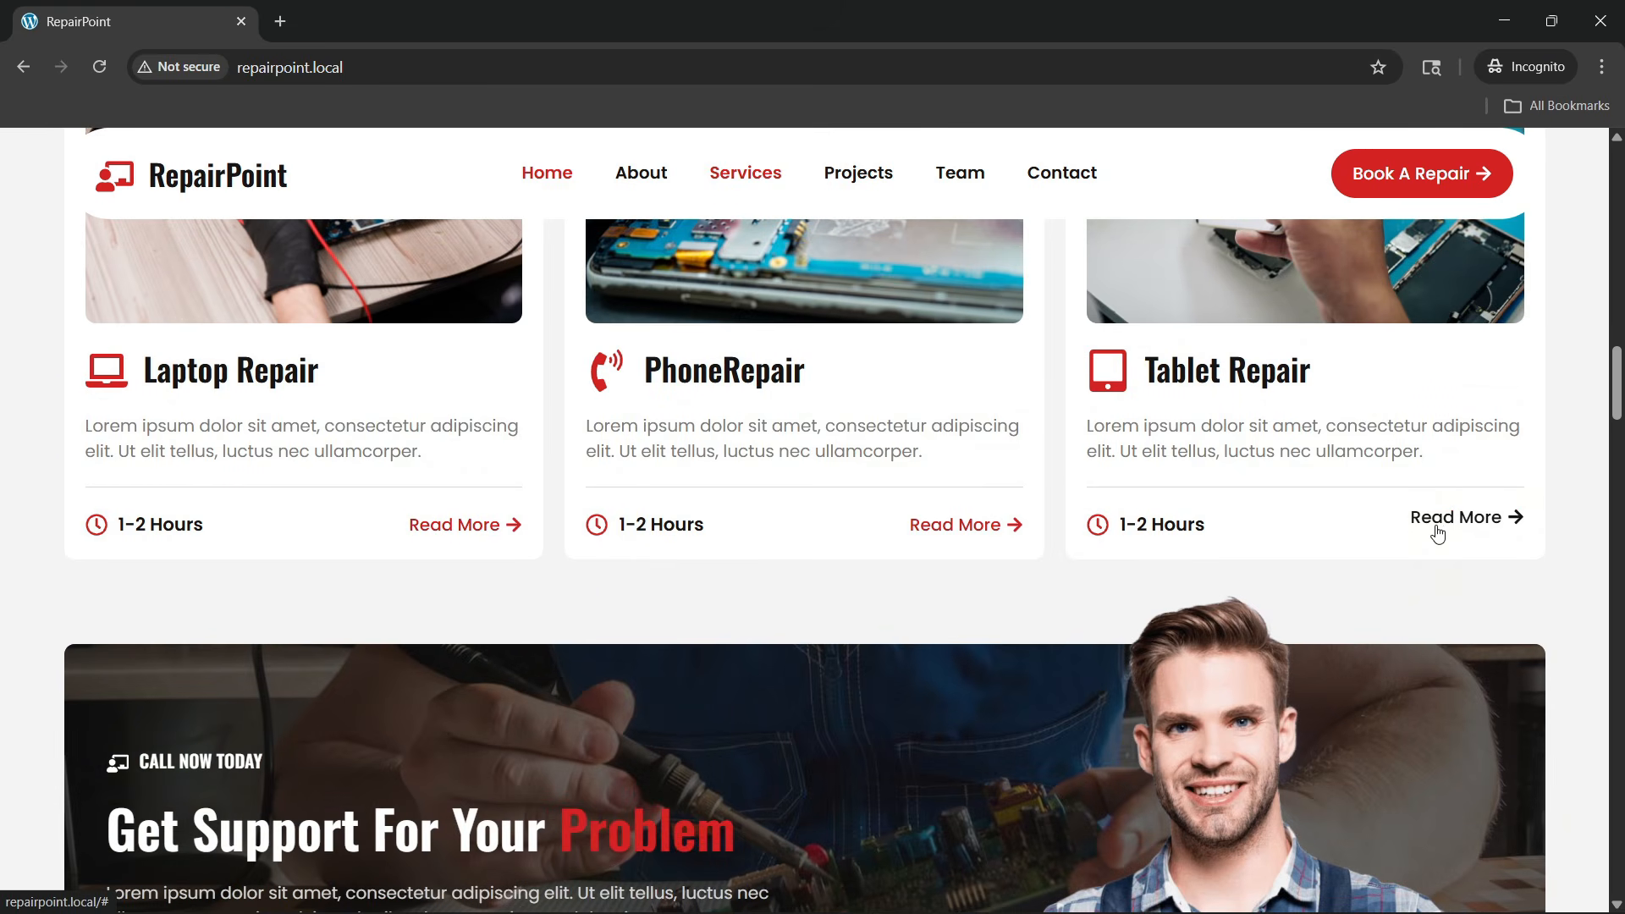
pyautogui.scroll(-2, 711, 491)
pyautogui.scroll(-2, 708, 486)
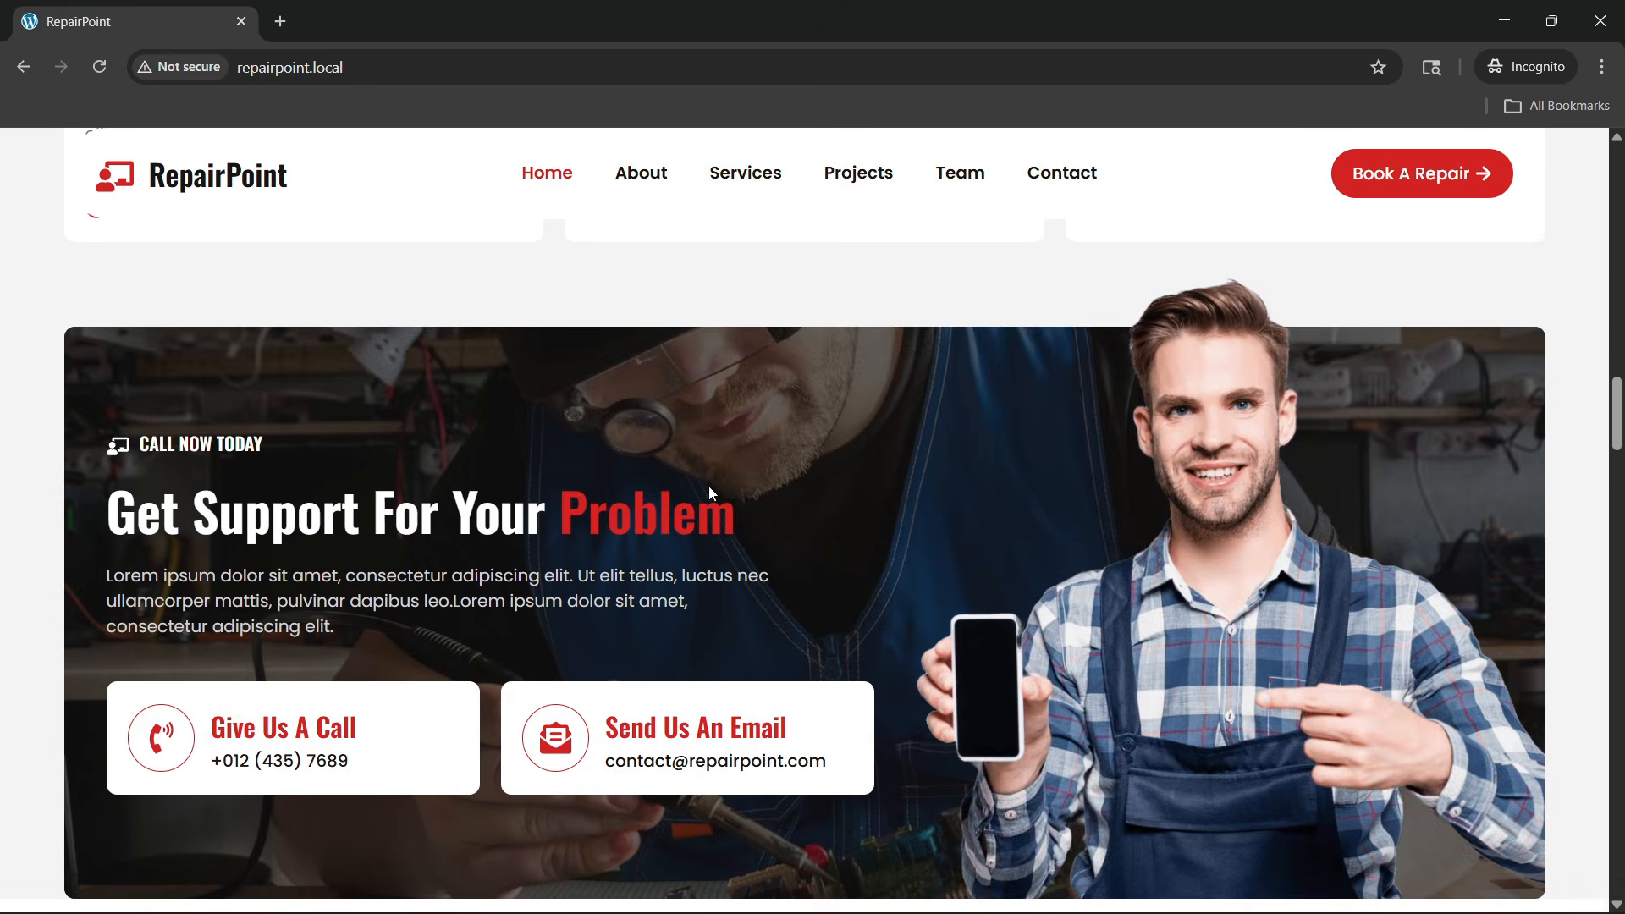
pyautogui.scroll(-3, 707, 524)
pyautogui.scroll(4, 707, 561)
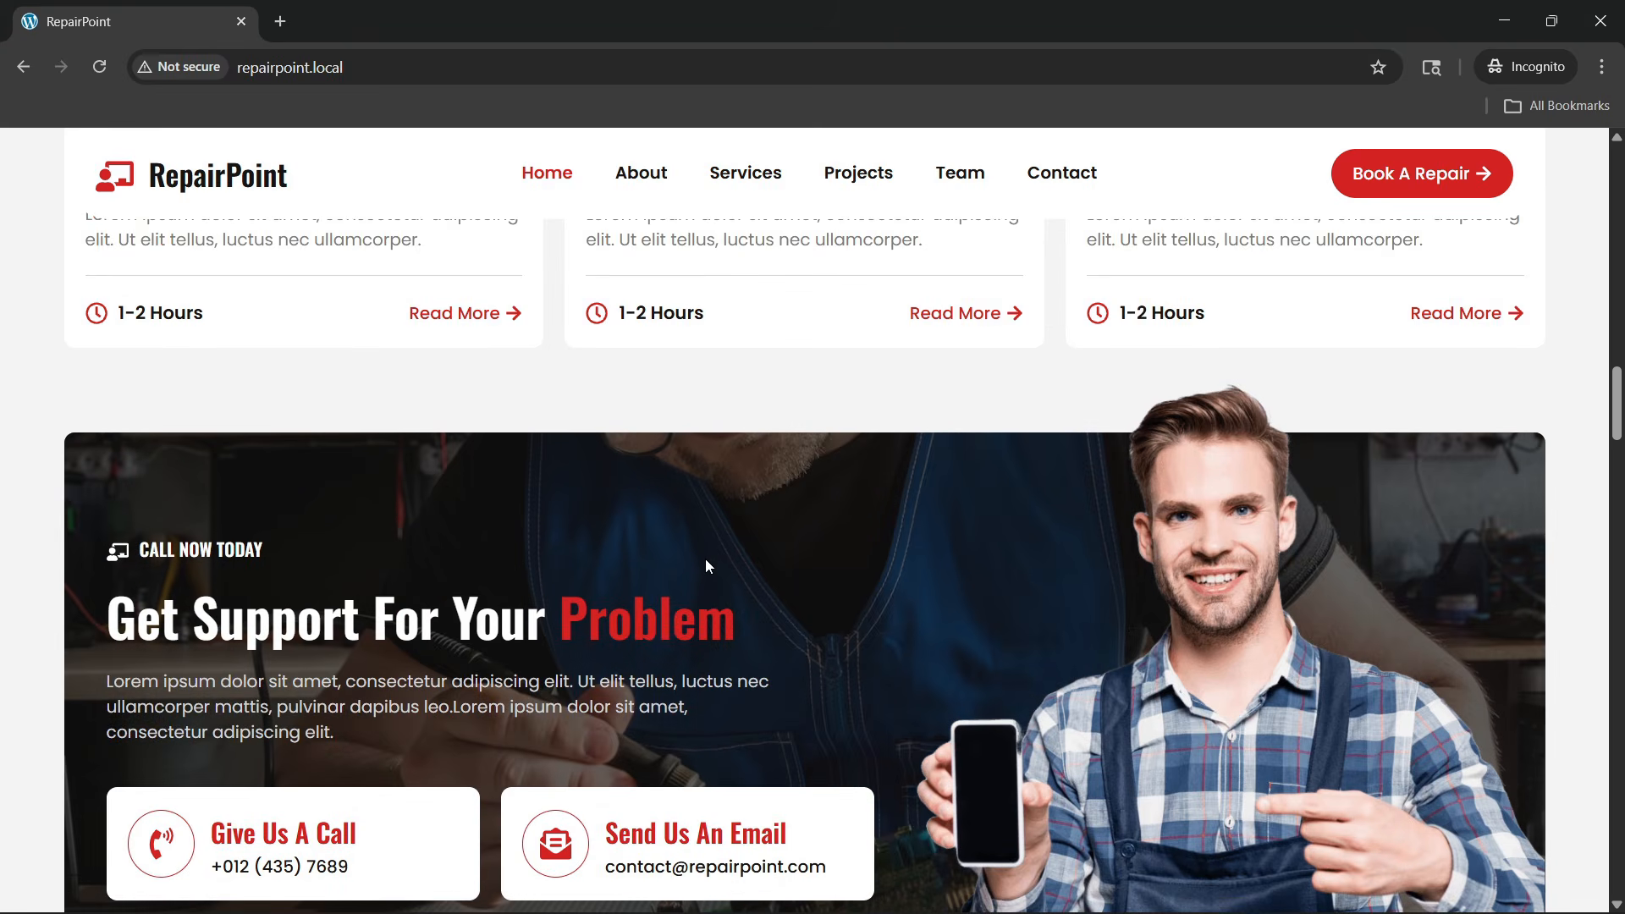
pyautogui.scroll(-2, 704, 560)
pyautogui.scroll(2, 707, 560)
pyautogui.scroll(-1, 711, 536)
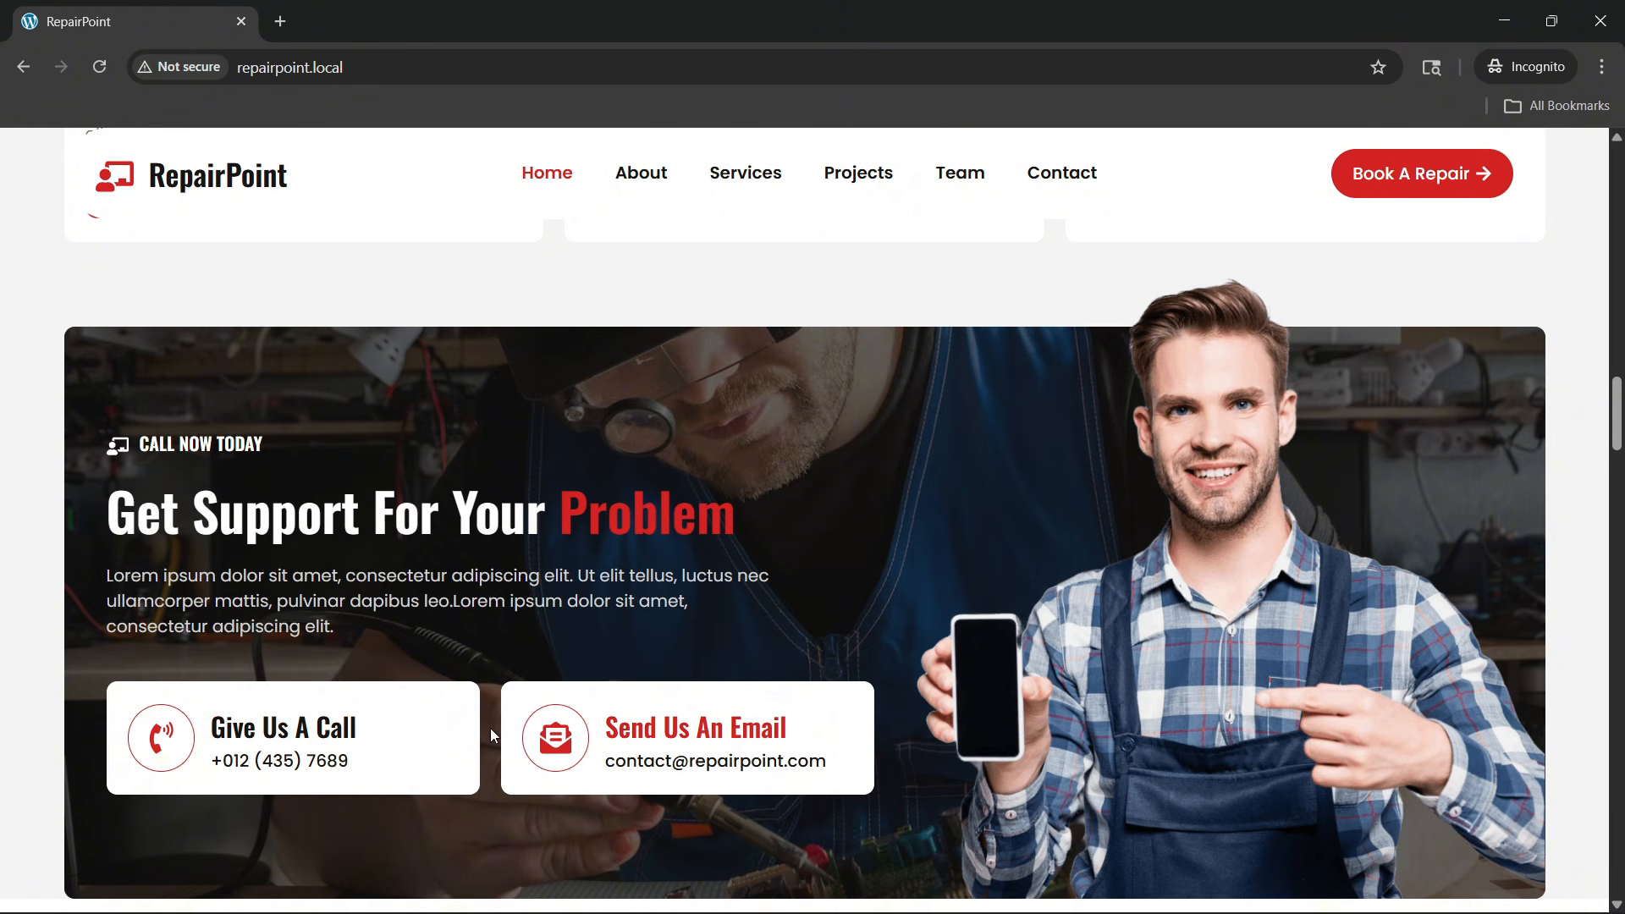
# Scroll past the project cards and four-technician team down to Our Reapairing Cost
pyautogui.scroll(-5, 829, 553)
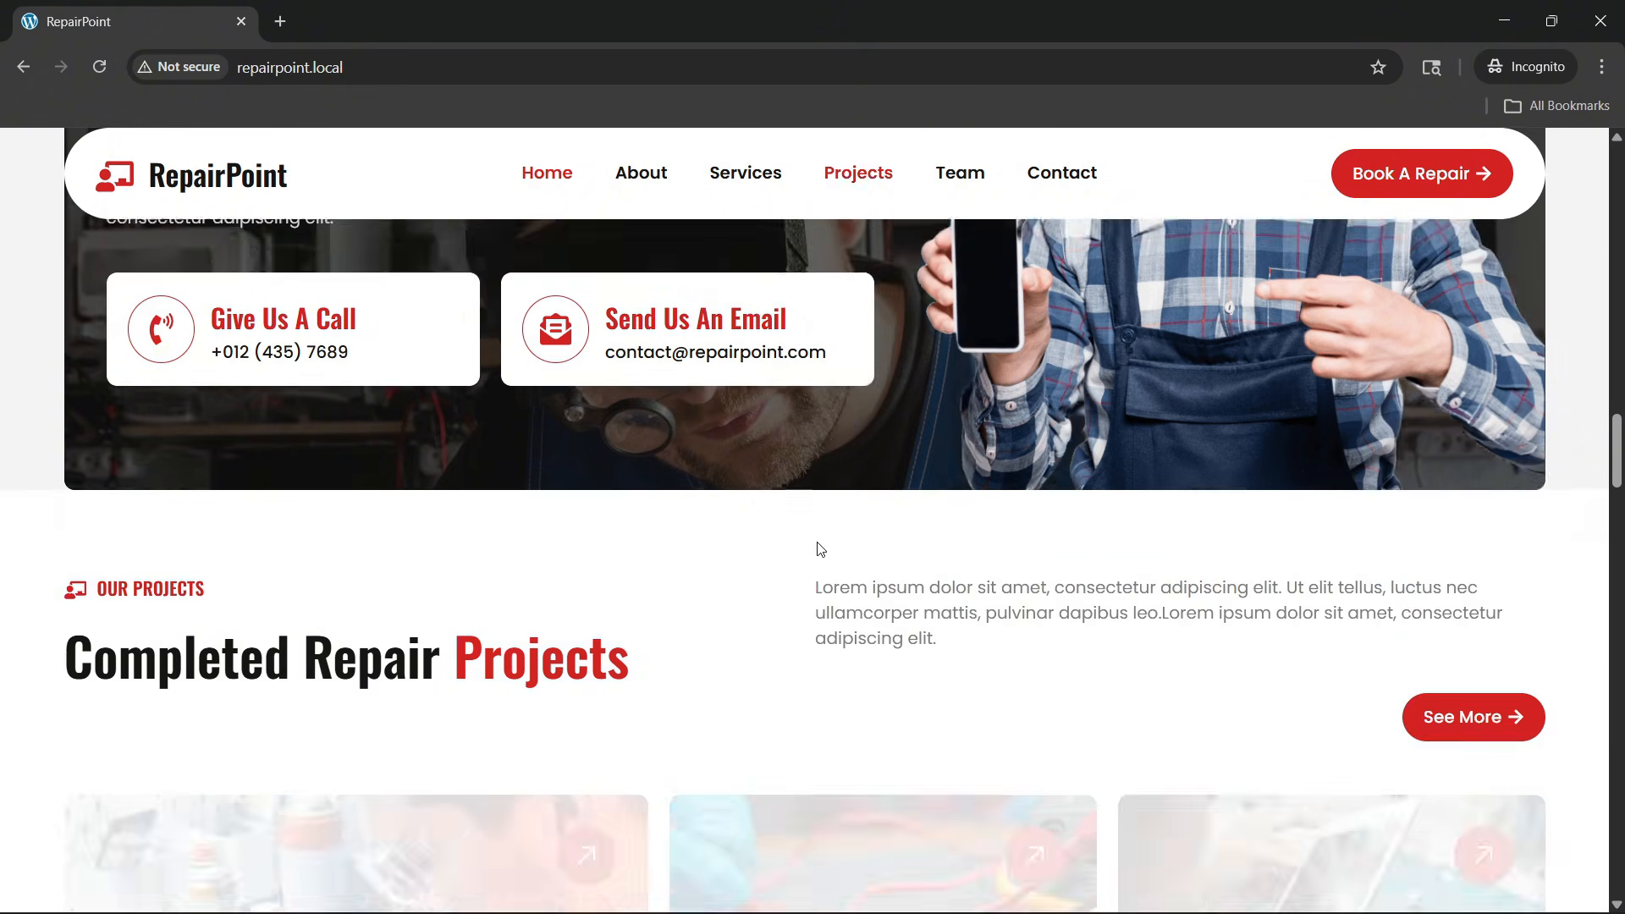
pyautogui.scroll(4, 815, 548)
pyautogui.scroll(-1, 816, 548)
pyautogui.scroll(3, 817, 548)
pyautogui.scroll(-8, 817, 548)
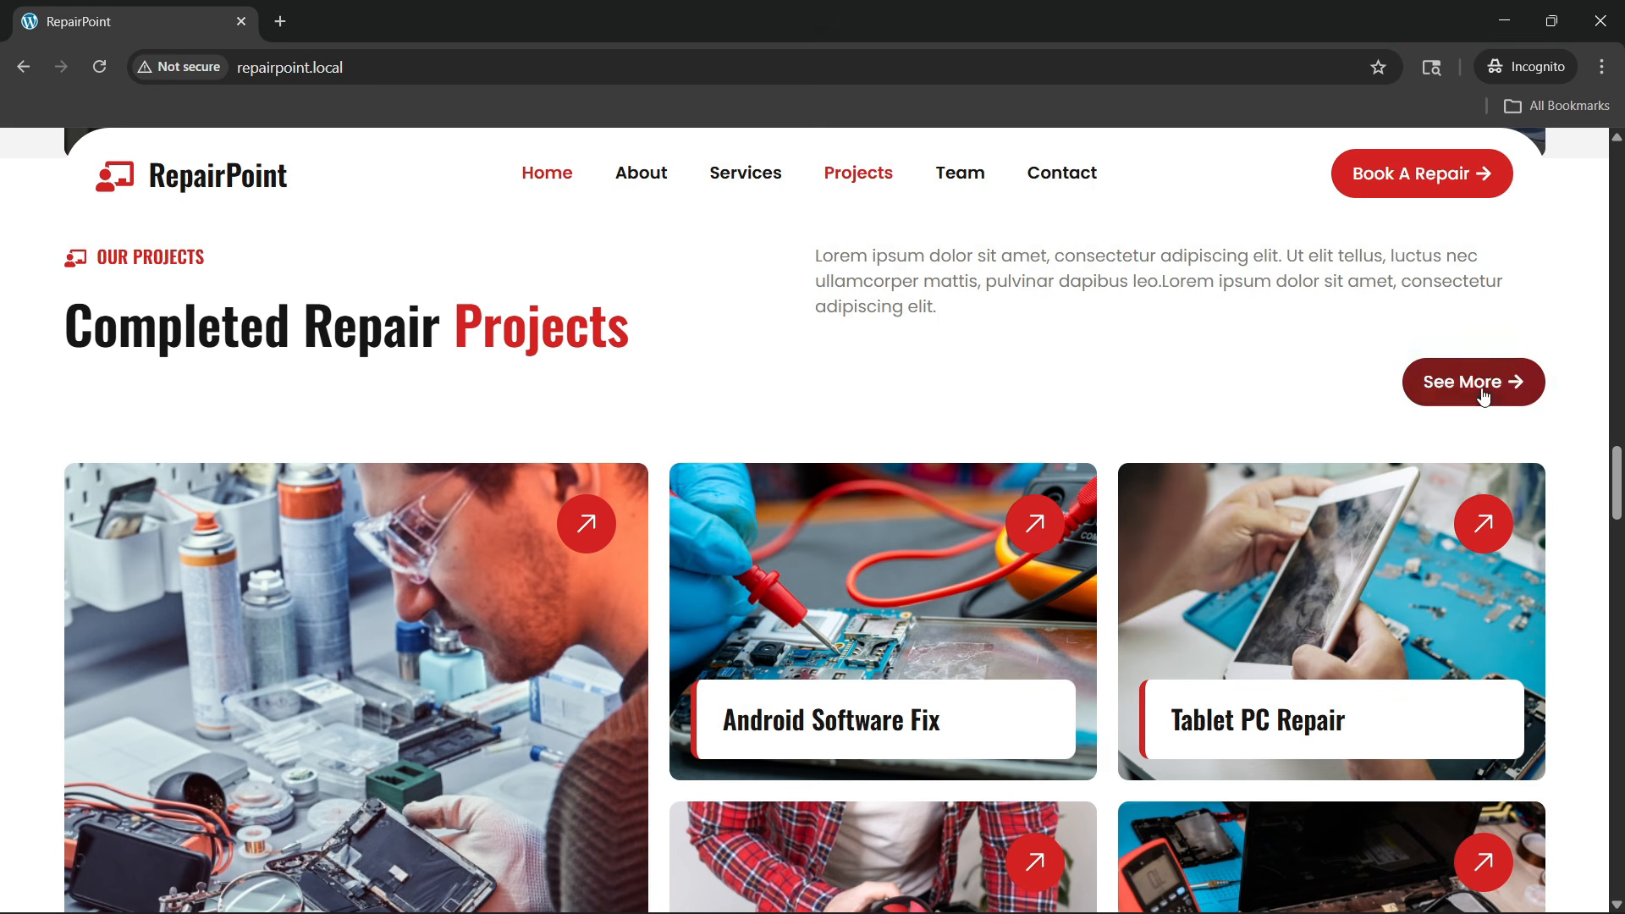
pyautogui.scroll(-3, 308, 485)
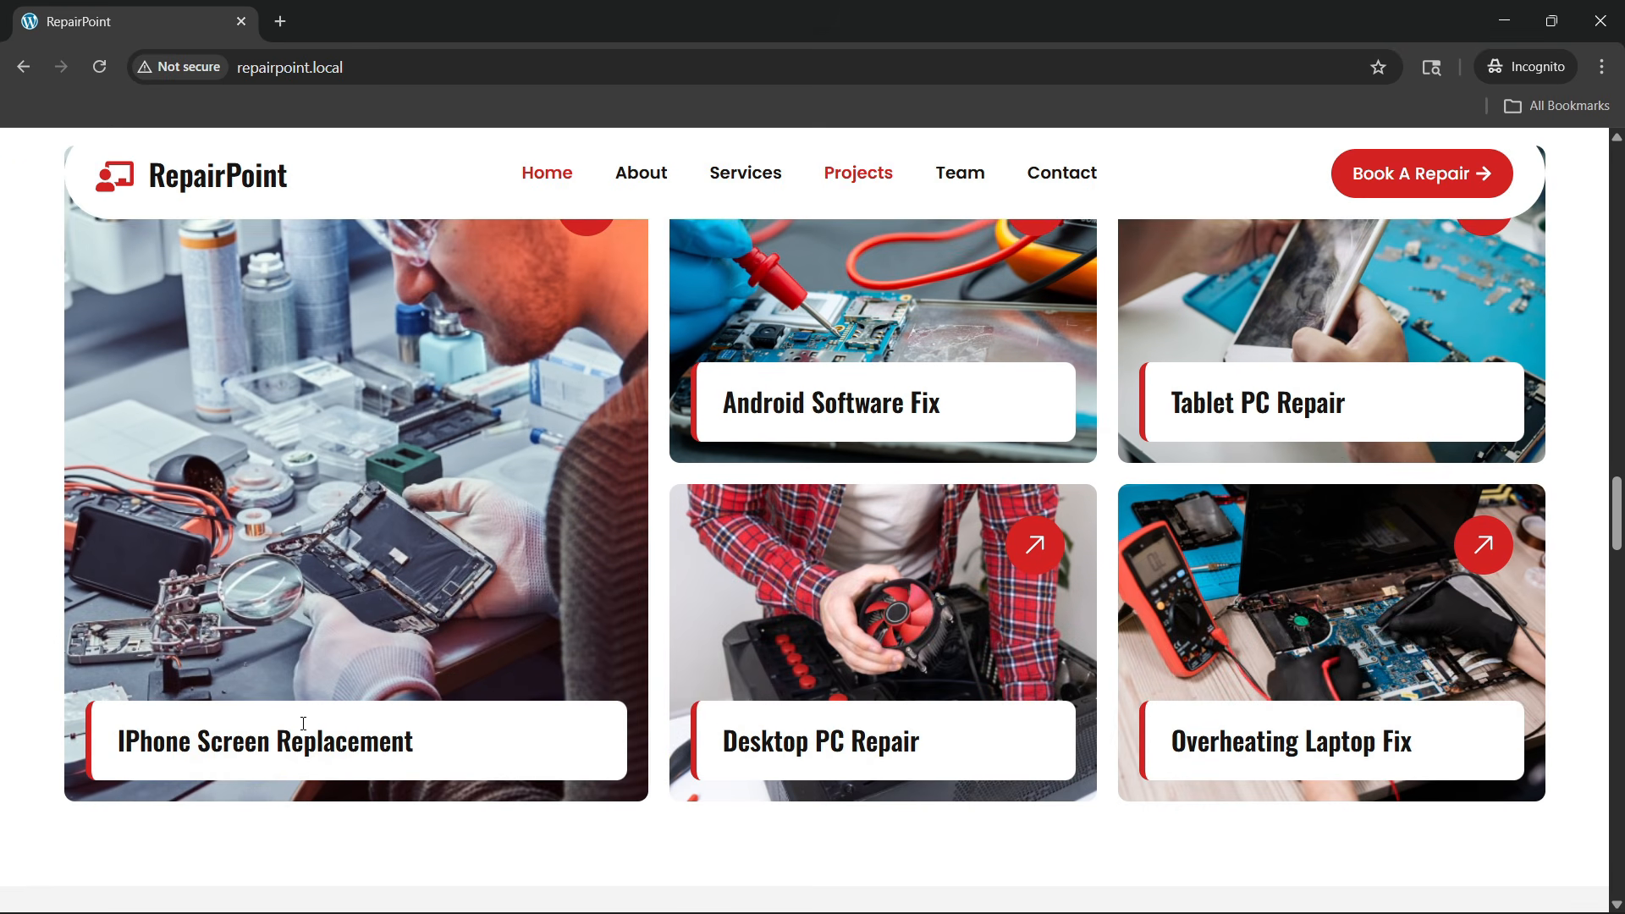
pyautogui.scroll(2, 120, 686)
pyautogui.scroll(-2, 776, 655)
pyautogui.scroll(2, 1310, 484)
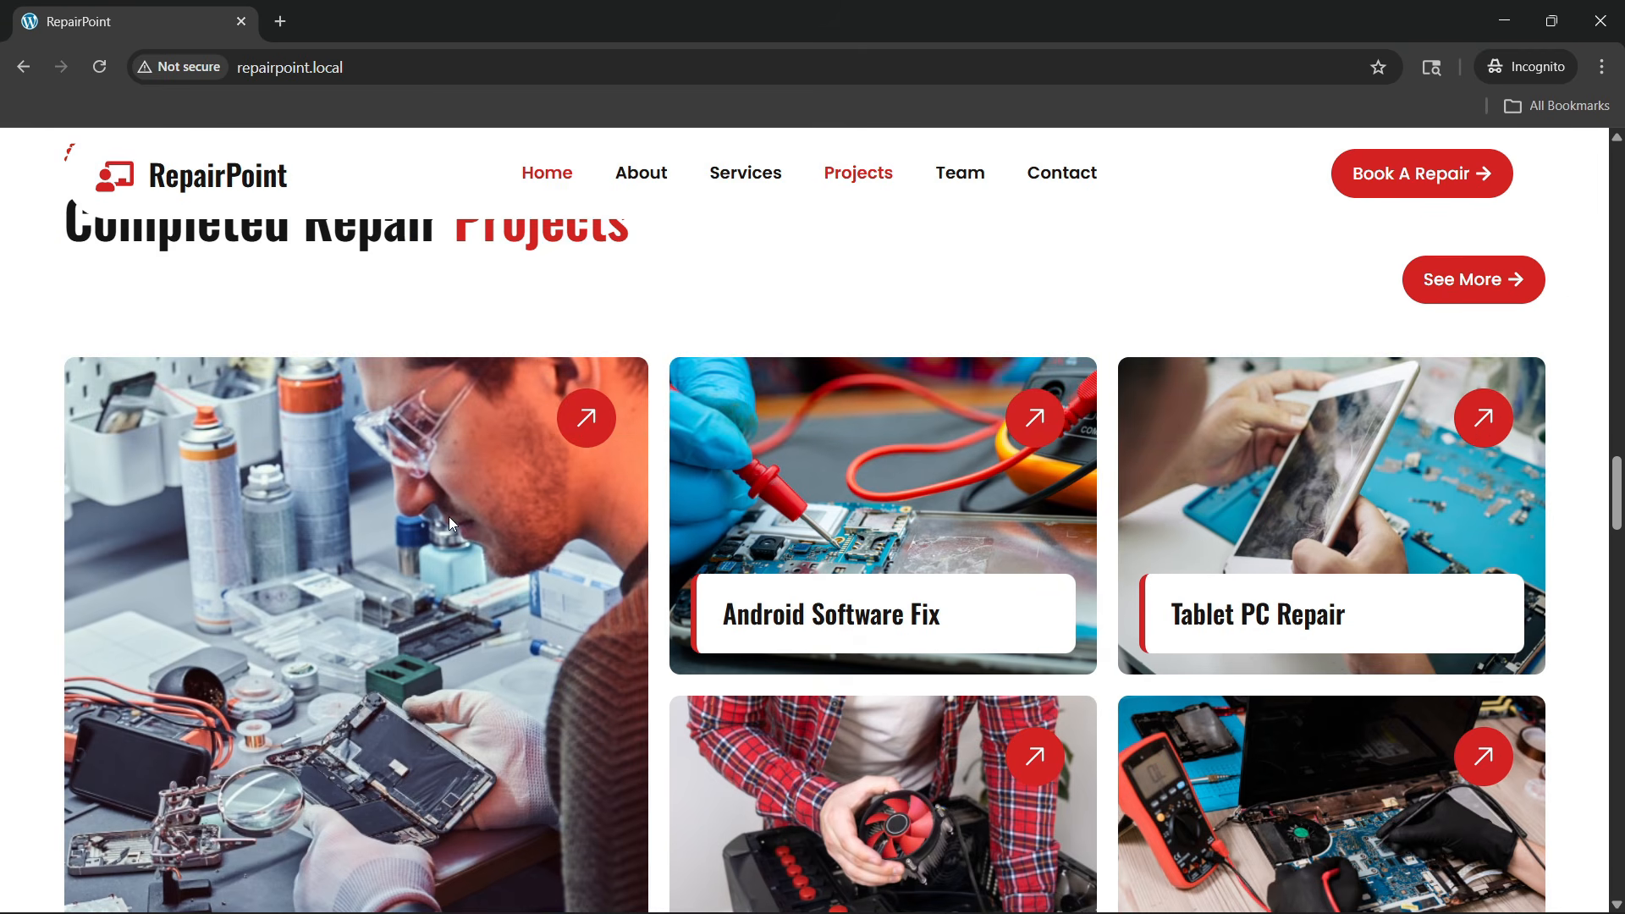
pyautogui.scroll(-5, 406, 477)
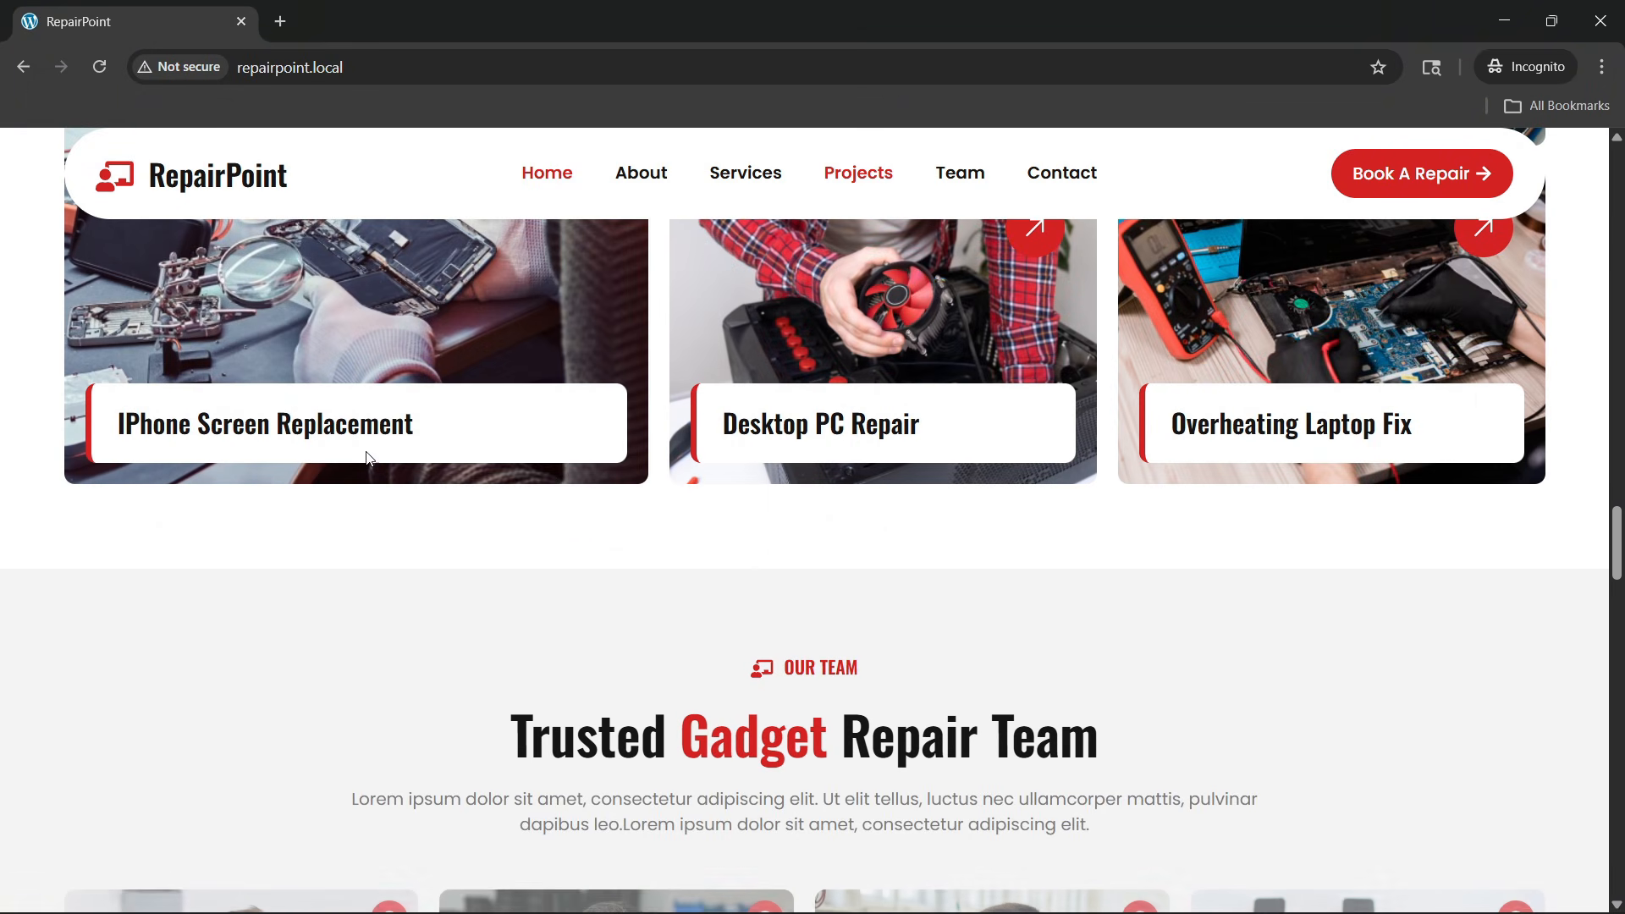
pyautogui.scroll(3, 457, 446)
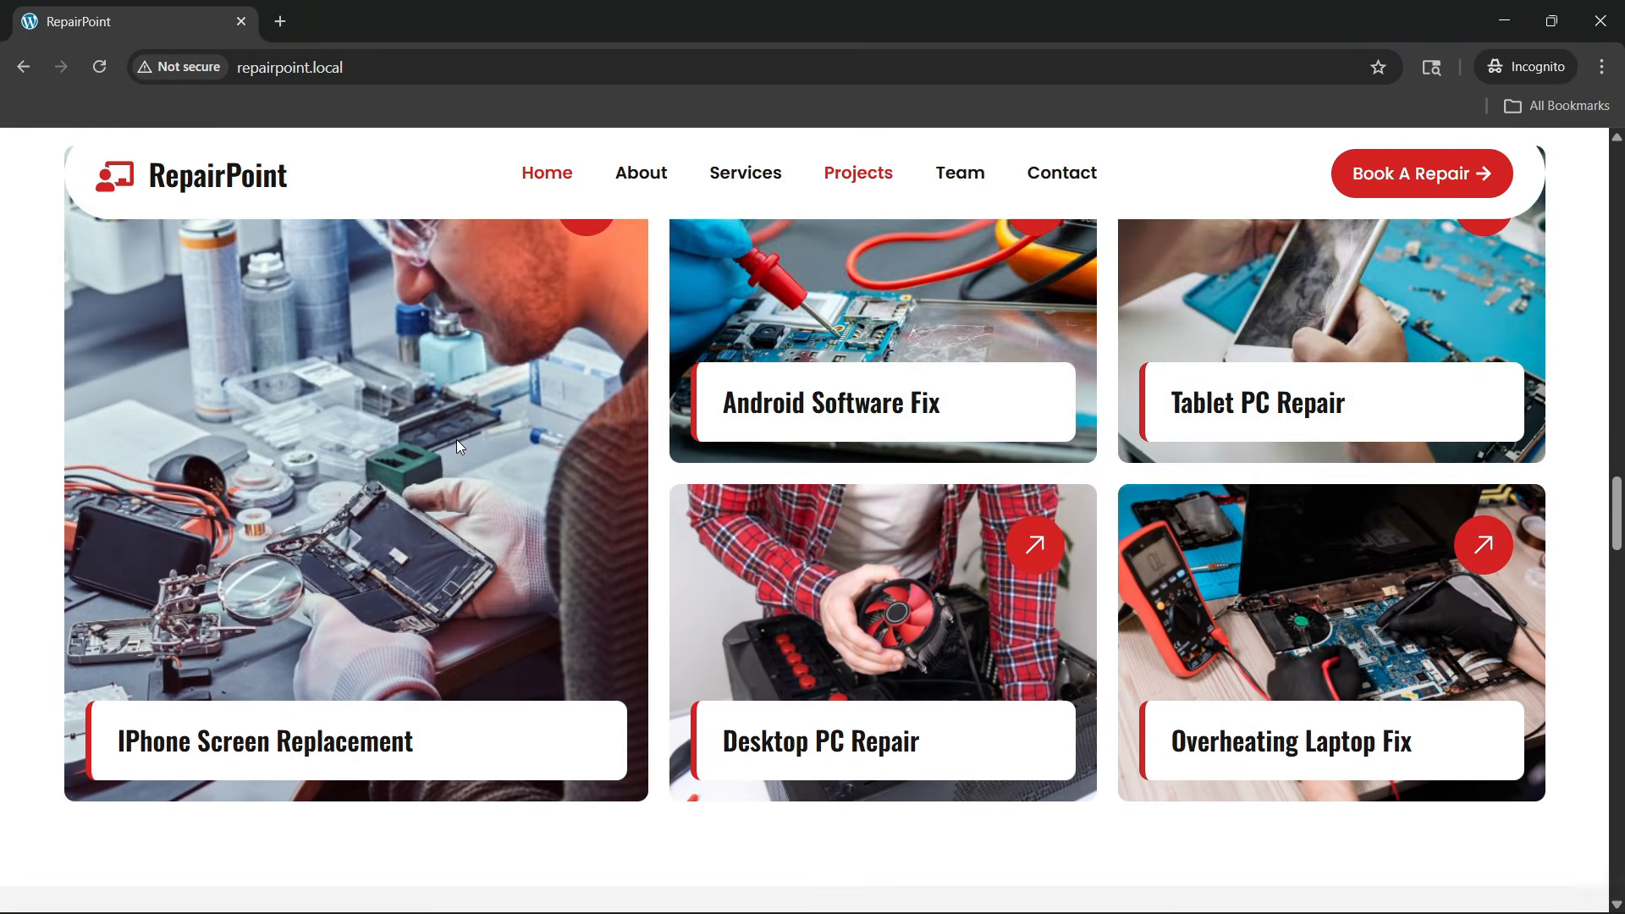
pyautogui.scroll(10, 456, 446)
pyautogui.scroll(-2, 339, 312)
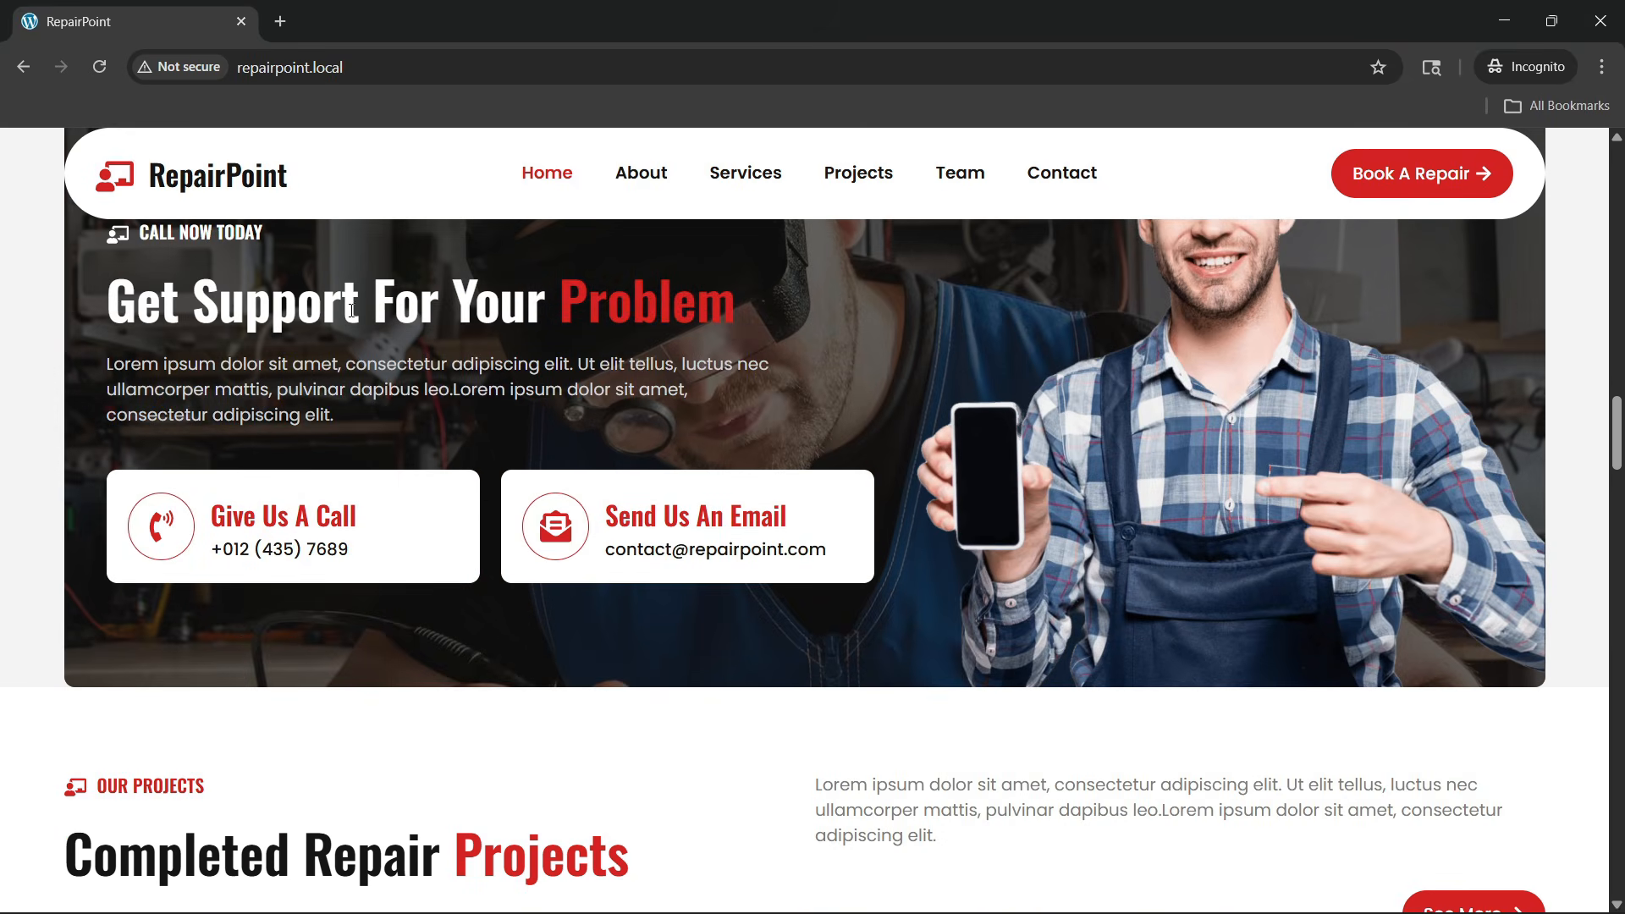
pyautogui.scroll(-5, 470, 339)
pyautogui.scroll(-10, 480, 338)
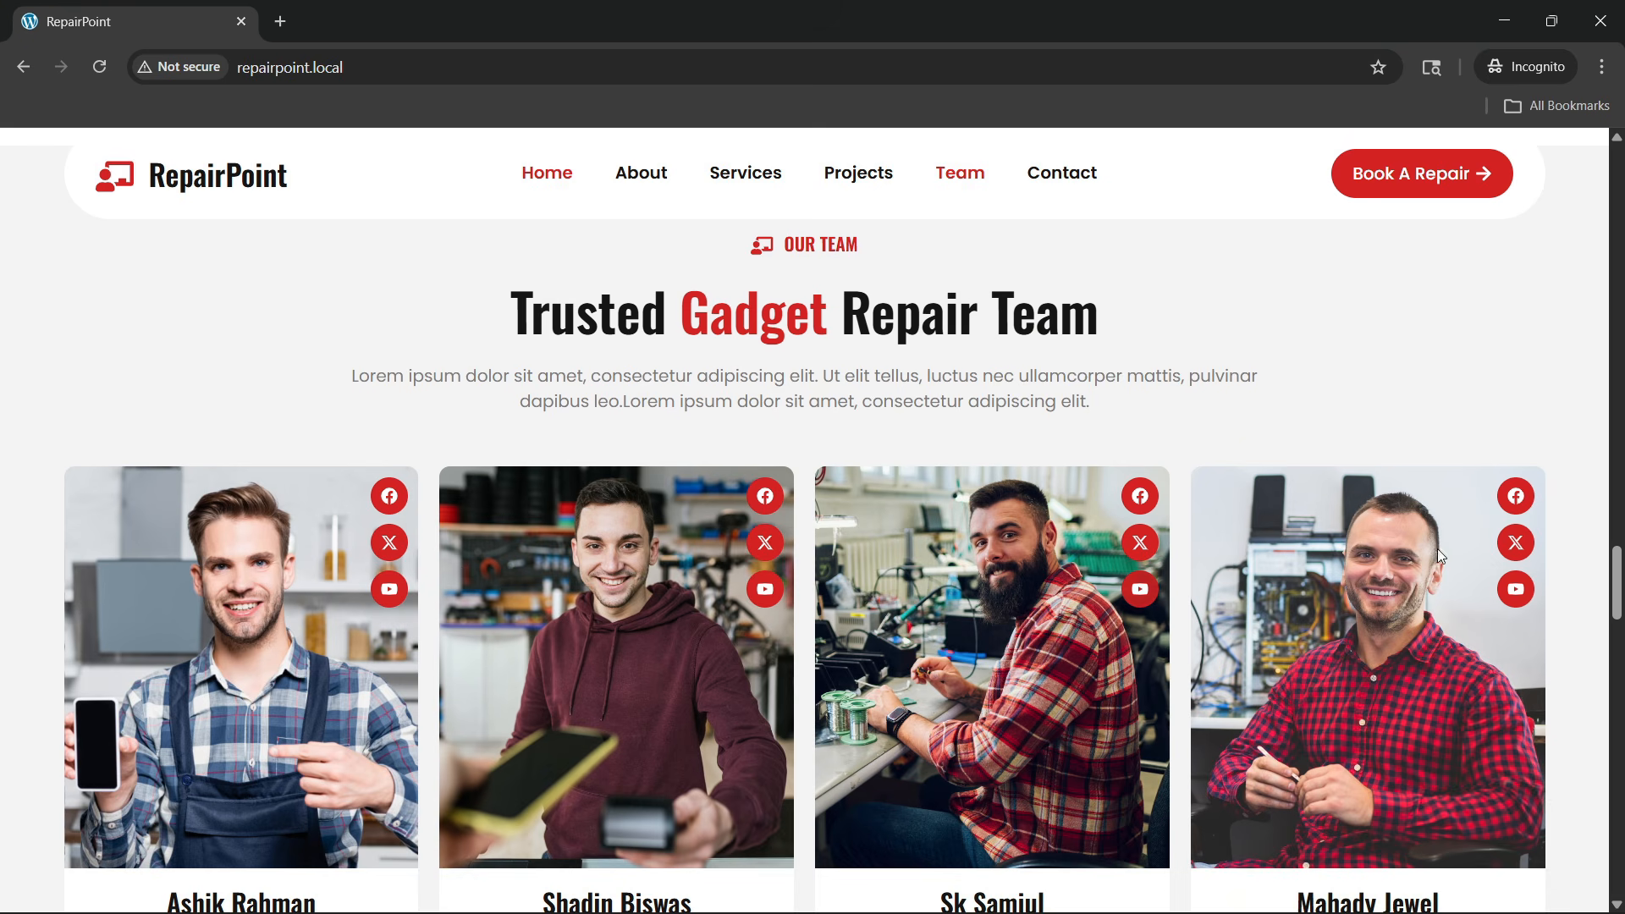
pyautogui.scroll(-2, 931, 682)
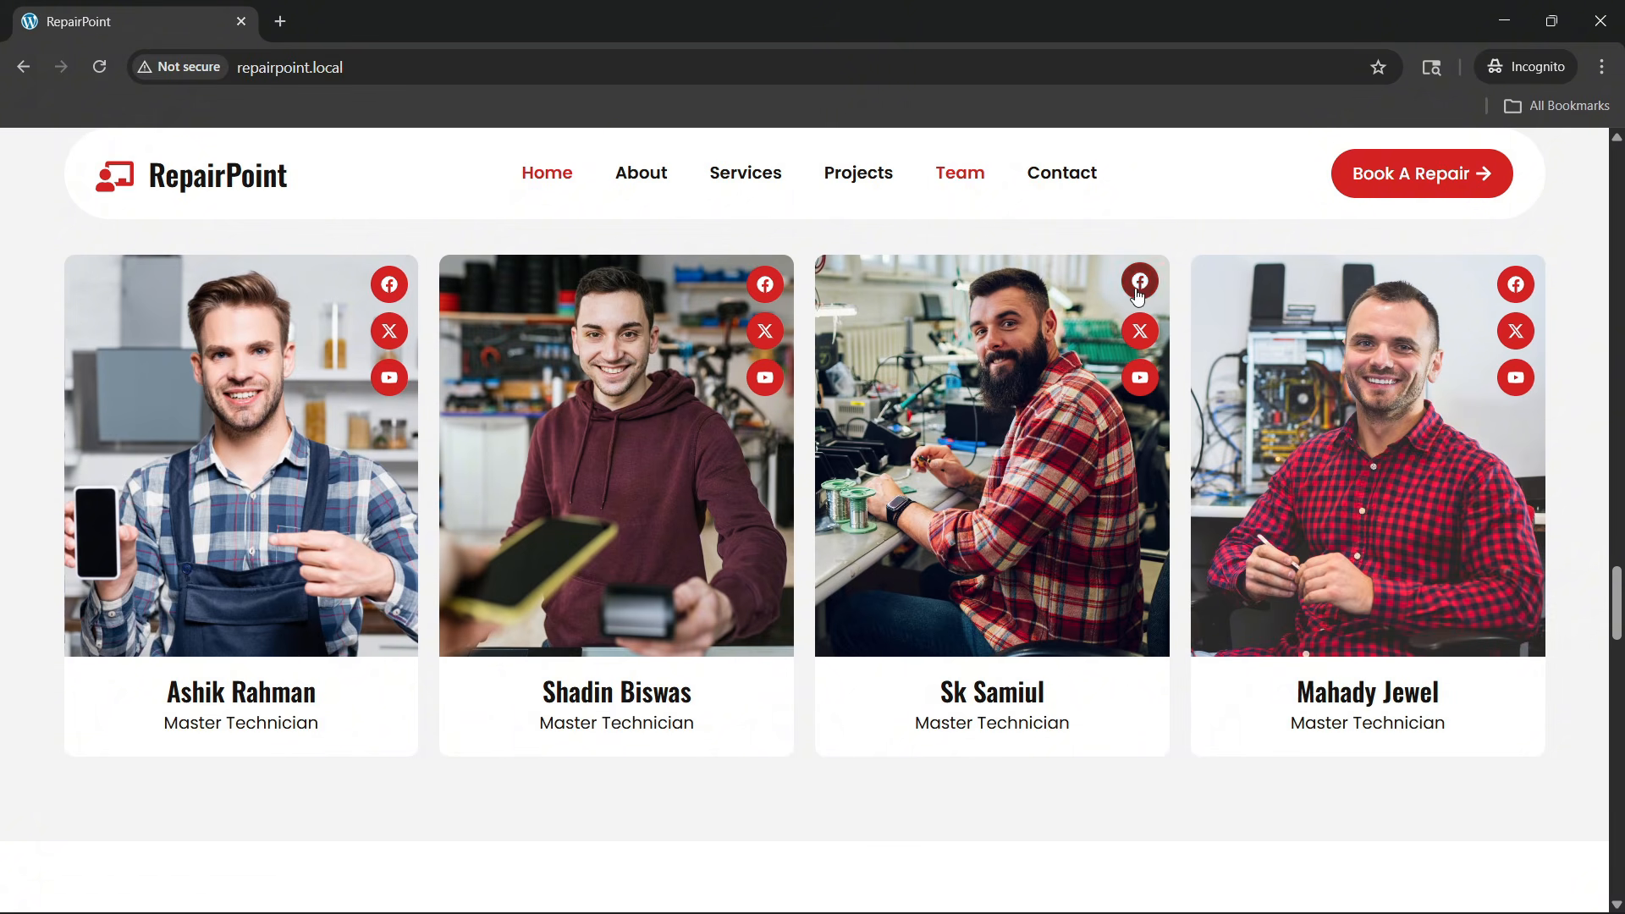
pyautogui.scroll(-5, 508, 444)
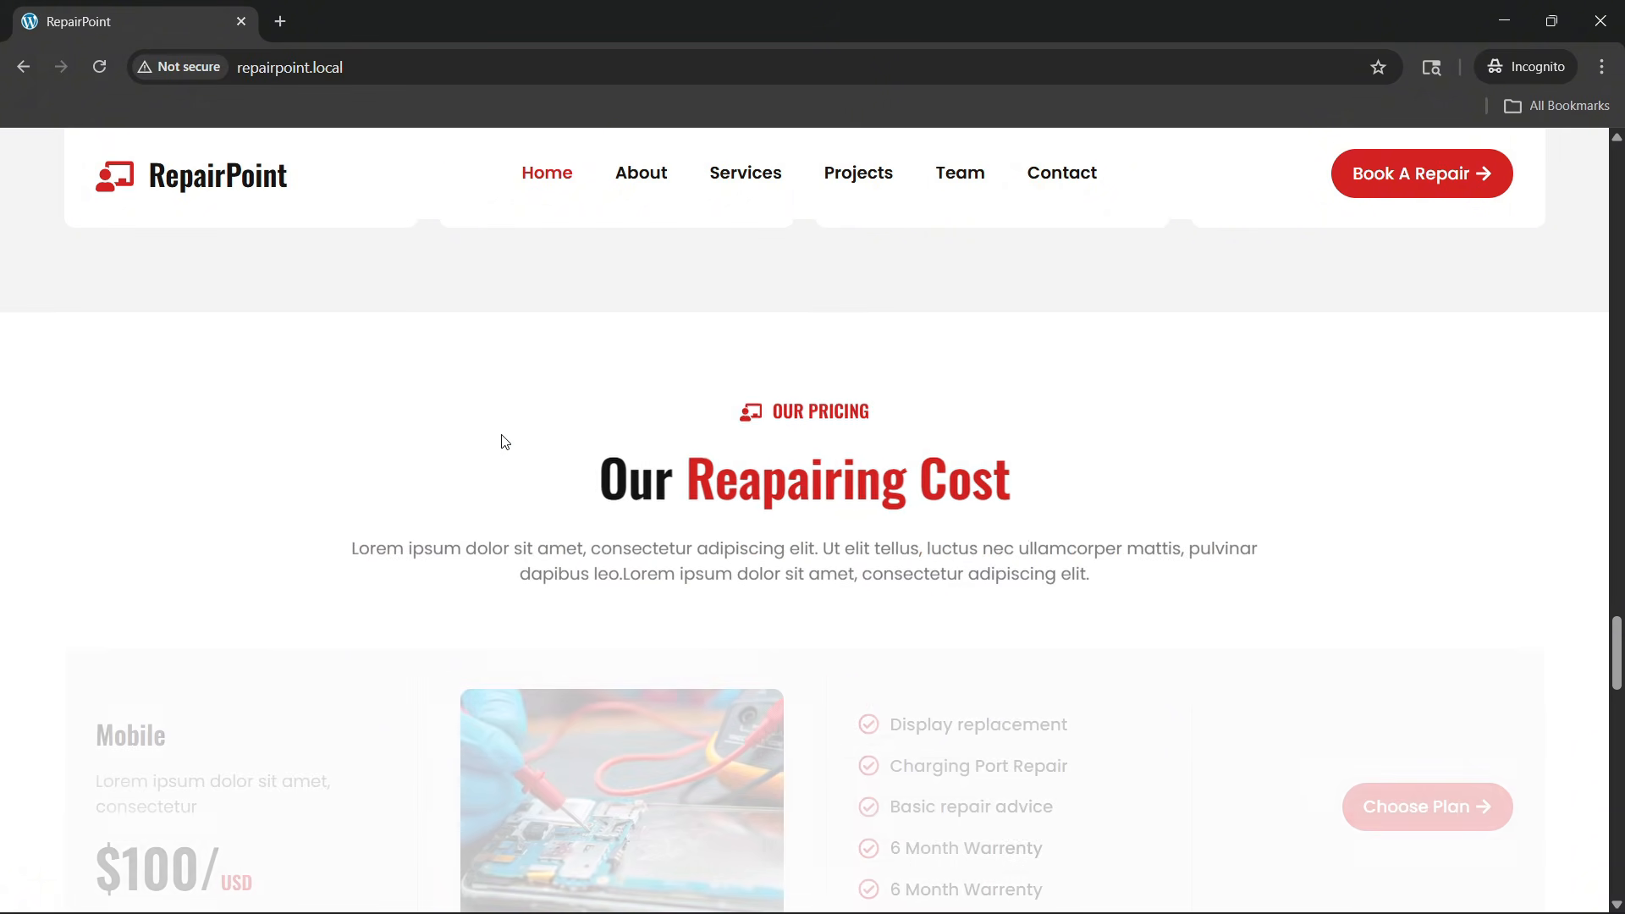
# Scroll through the pricing plan cards down to the Contact Us section
pyautogui.scroll(-1, 502, 451)
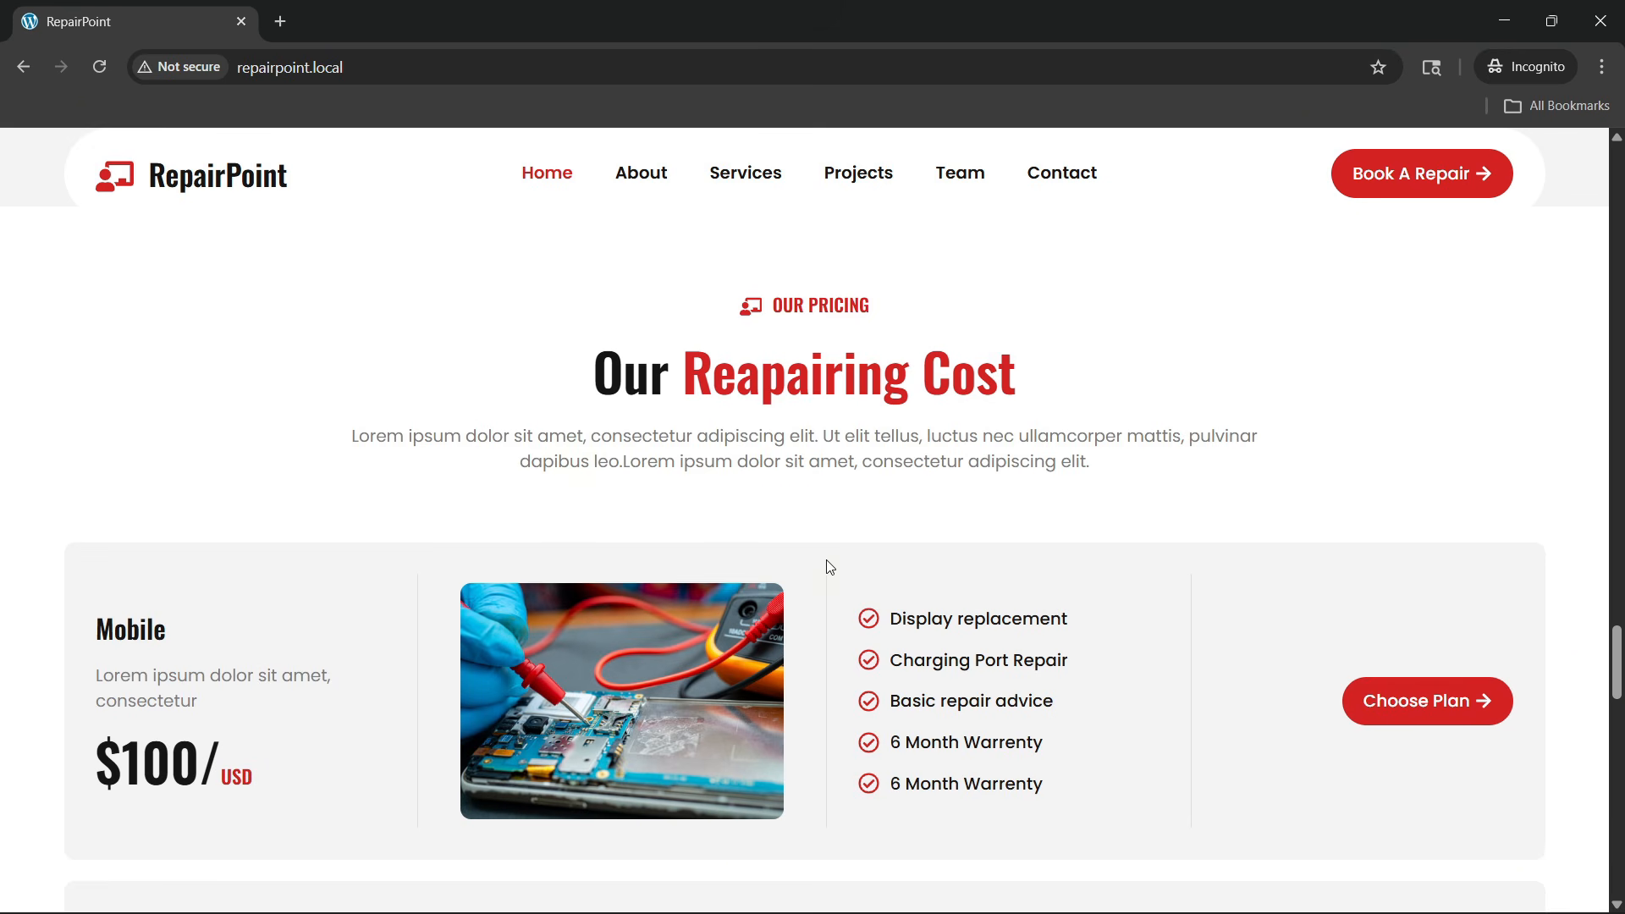
pyautogui.scroll(-4, 787, 567)
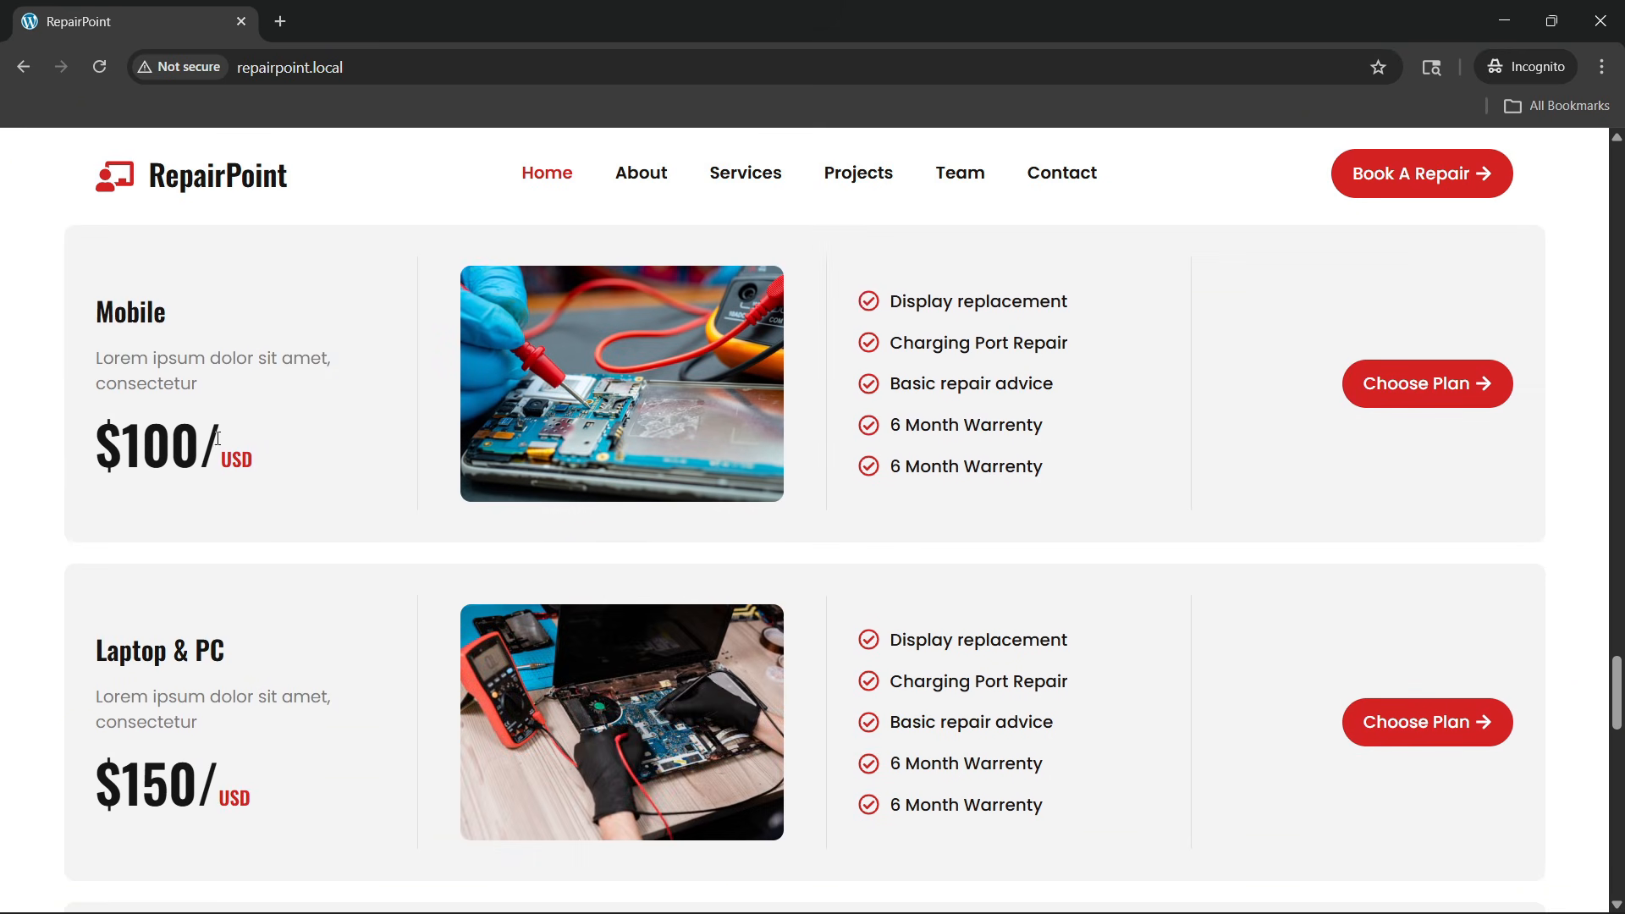
pyautogui.scroll(-1, 193, 583)
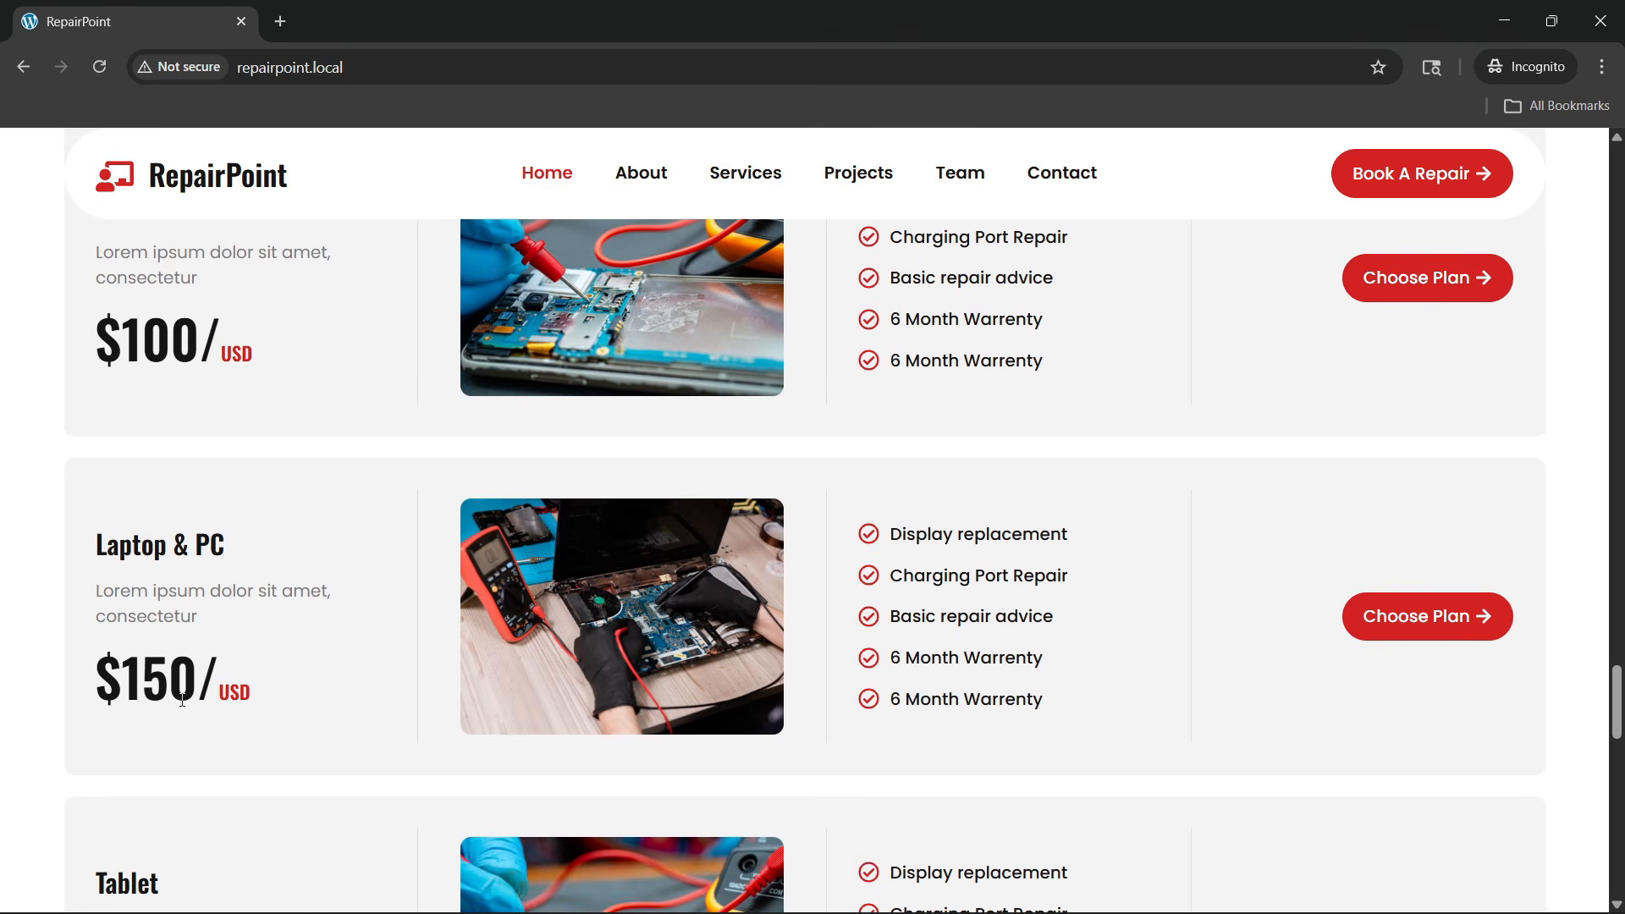
pyautogui.scroll(-4, 1353, 630)
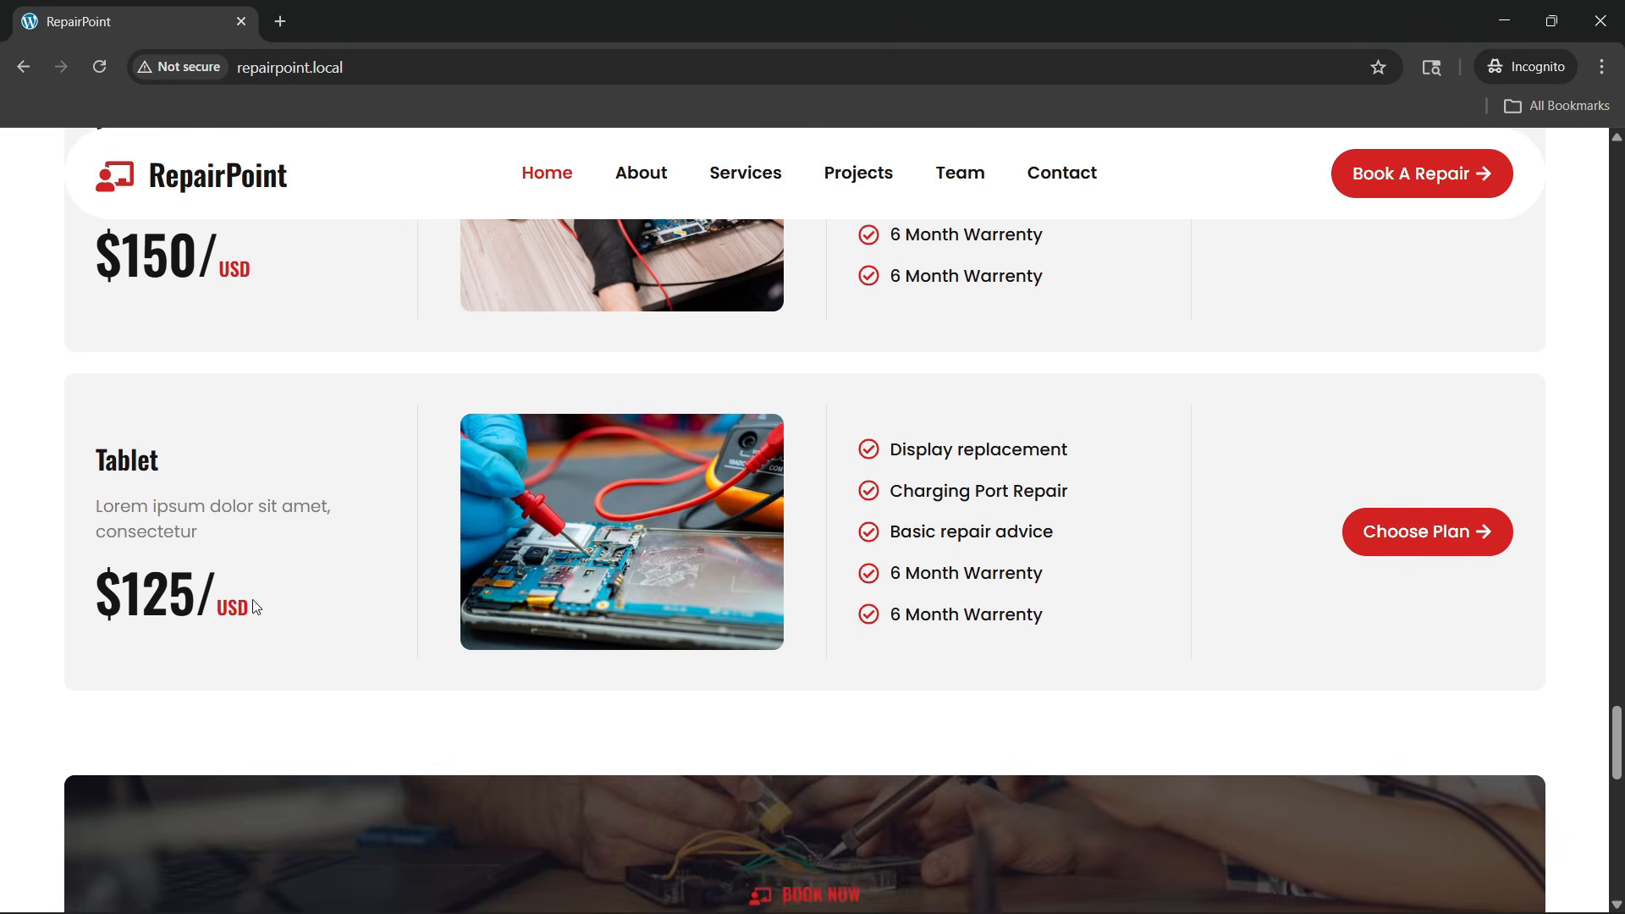
pyautogui.scroll(6, 565, 523)
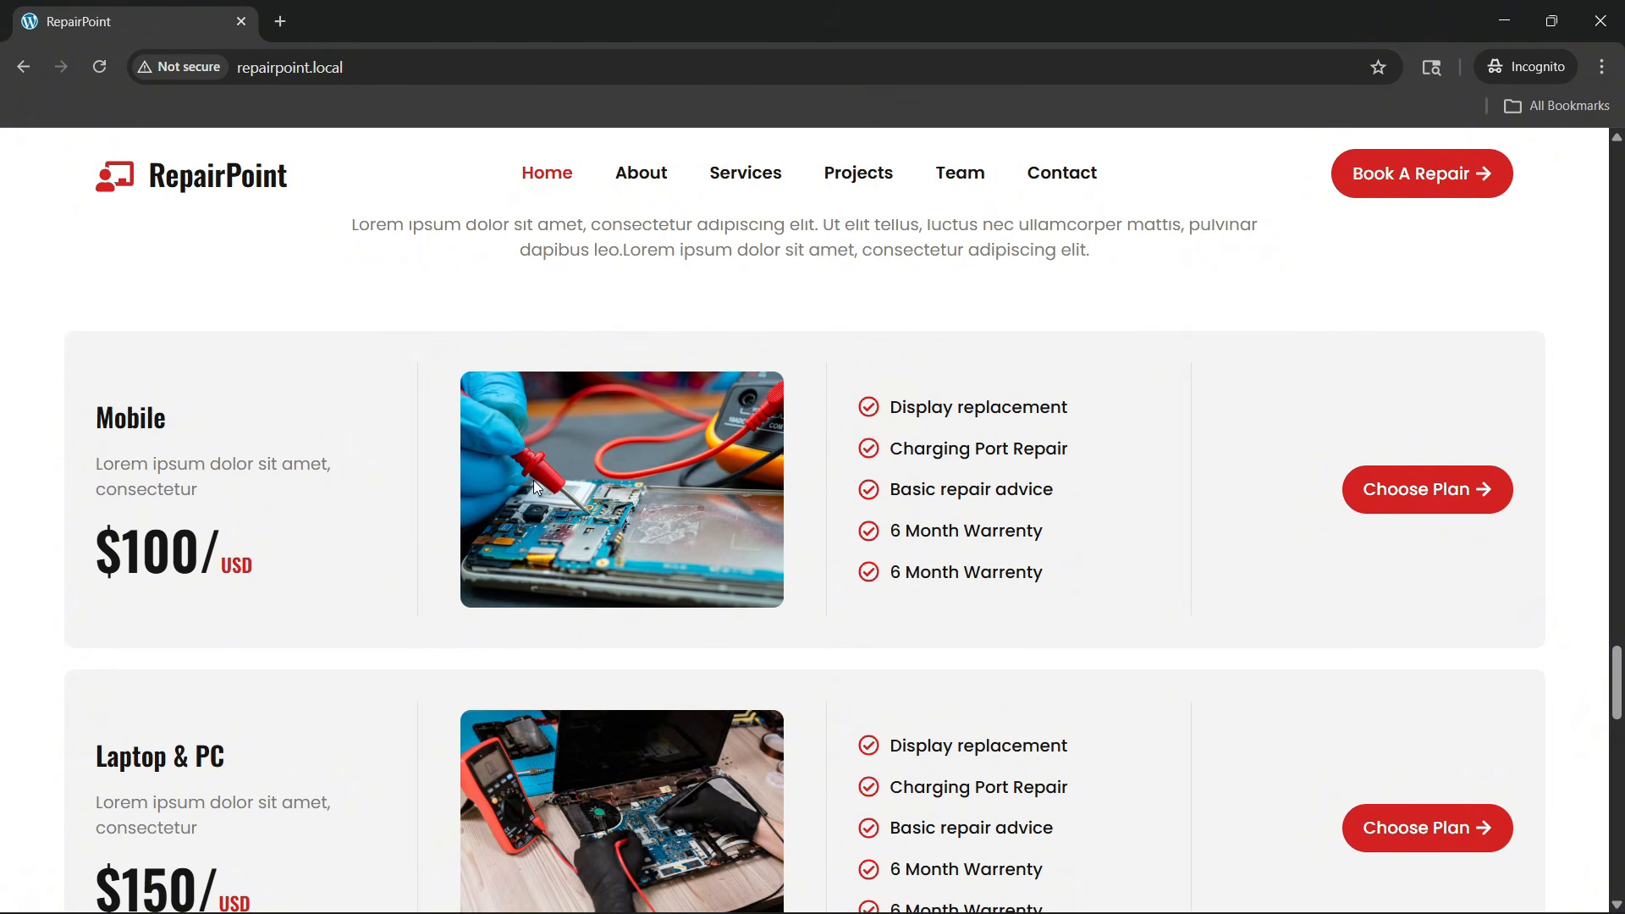
pyautogui.scroll(-12, 616, 525)
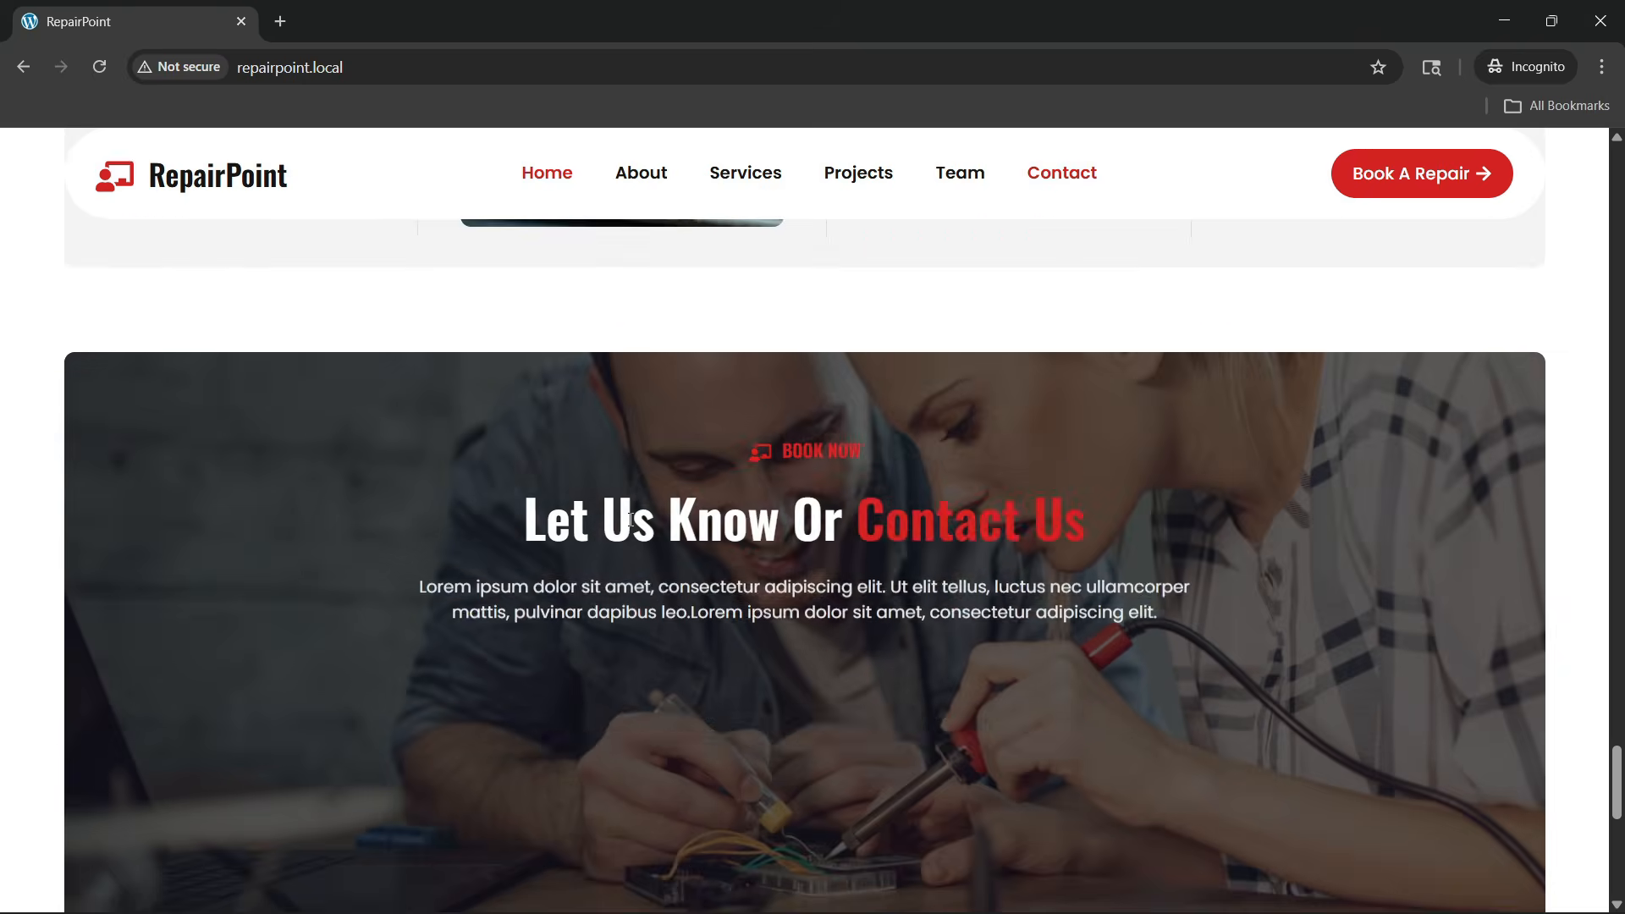
pyautogui.scroll(-1, 630, 520)
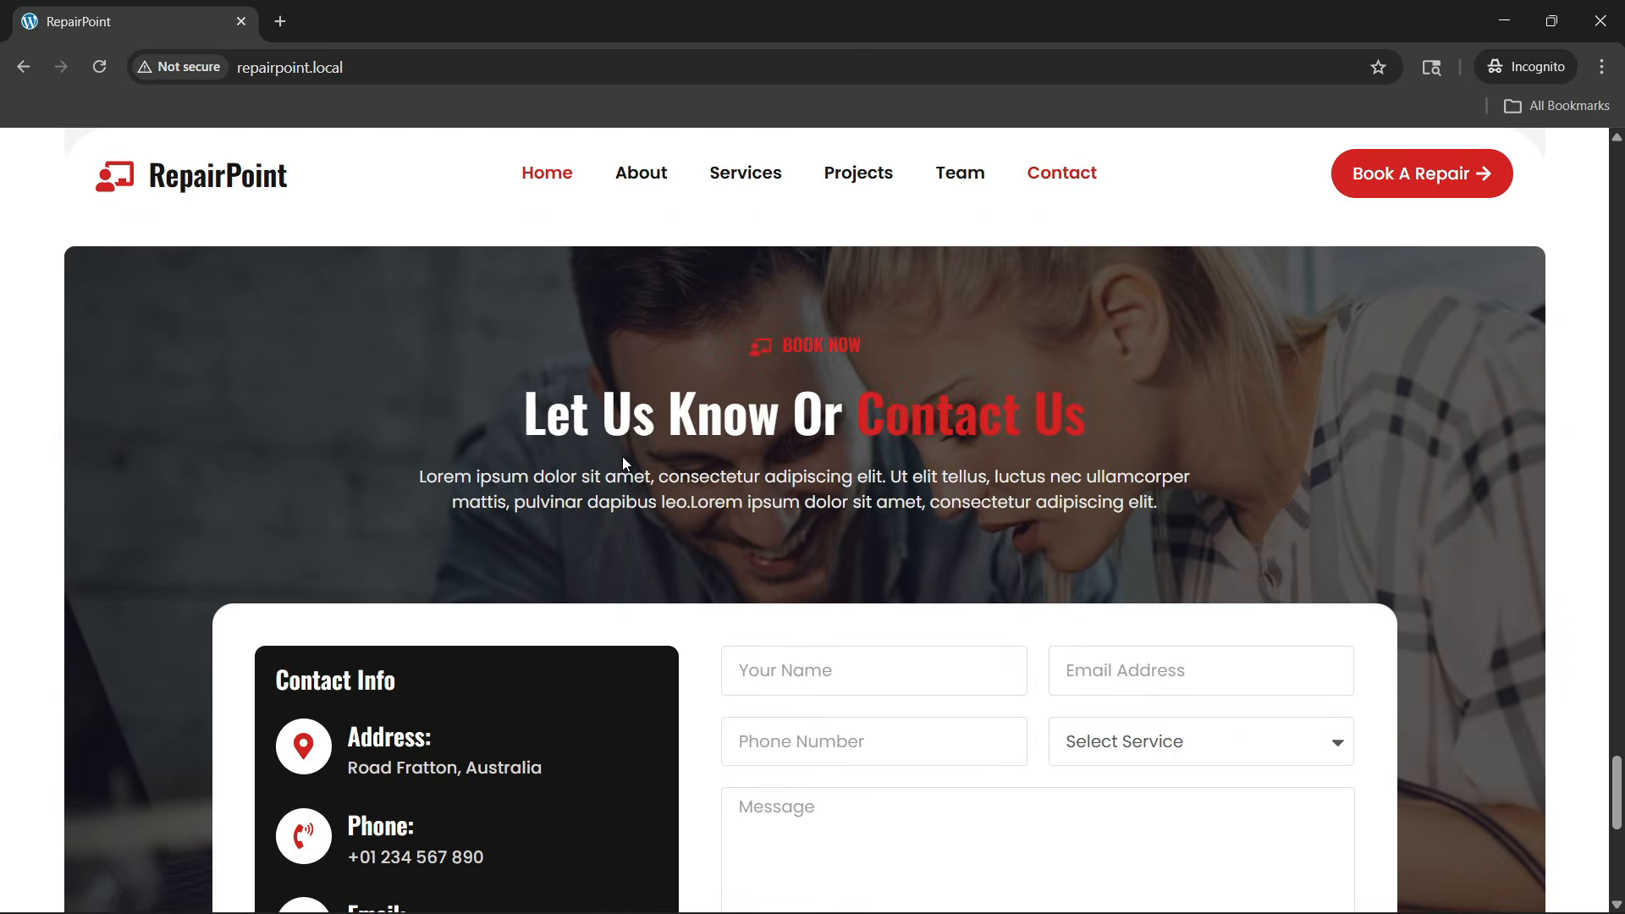
pyautogui.scroll(-2, 609, 464)
pyautogui.scroll(2, 591, 464)
pyautogui.scroll(-2, 584, 491)
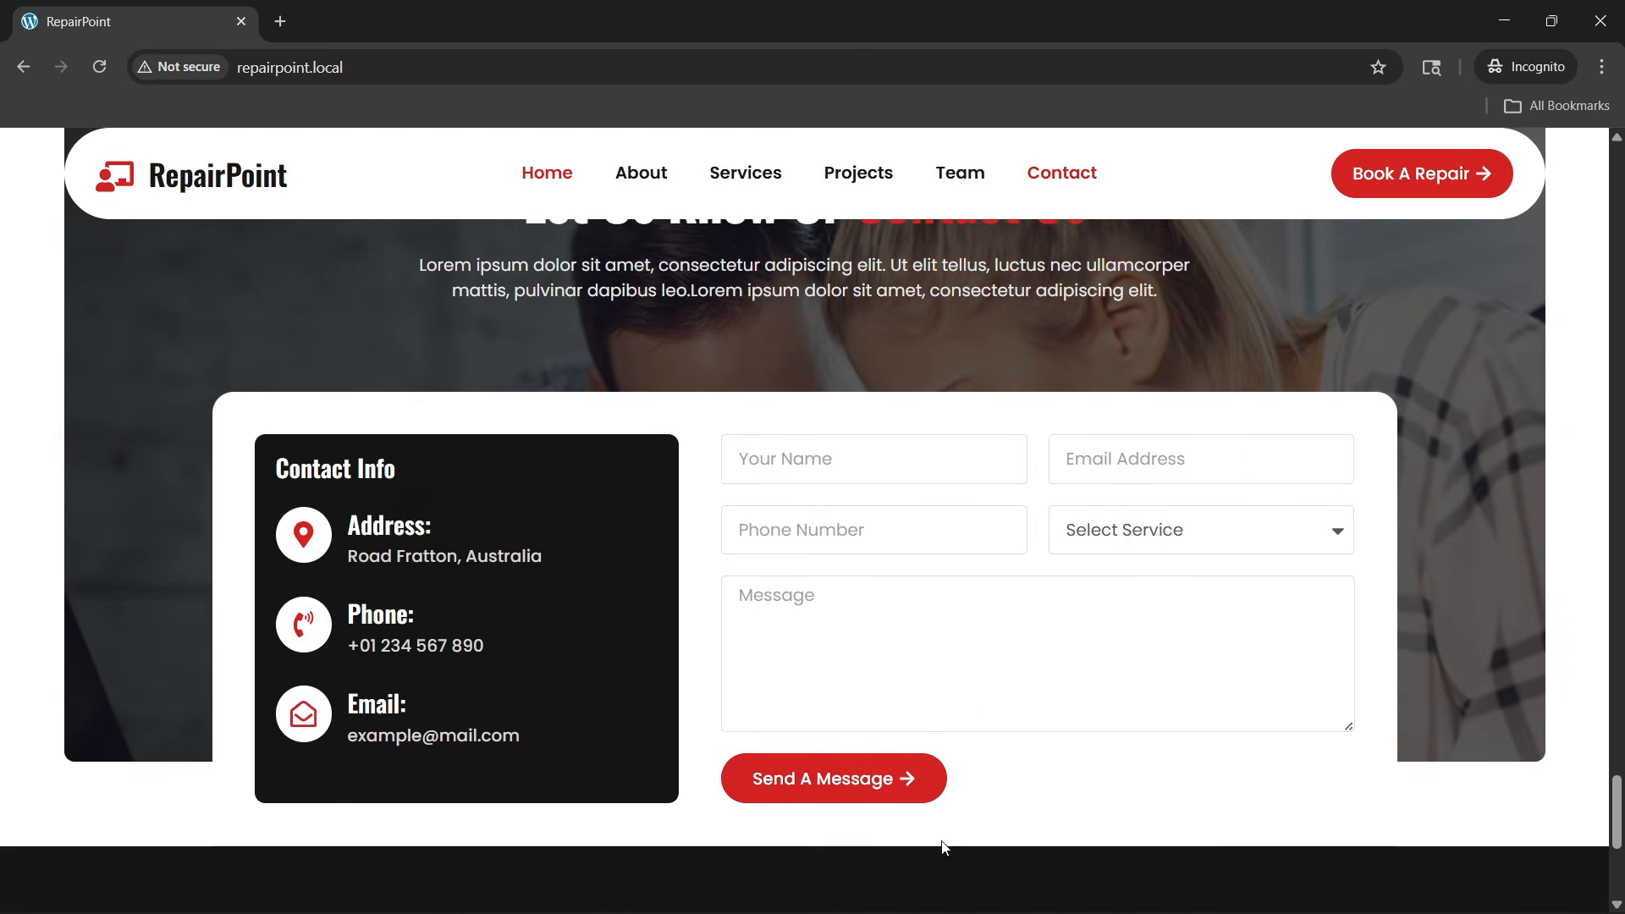
pyautogui.scroll(3, 632, 524)
pyautogui.scroll(-2, 631, 525)
pyautogui.scroll(2, 632, 525)
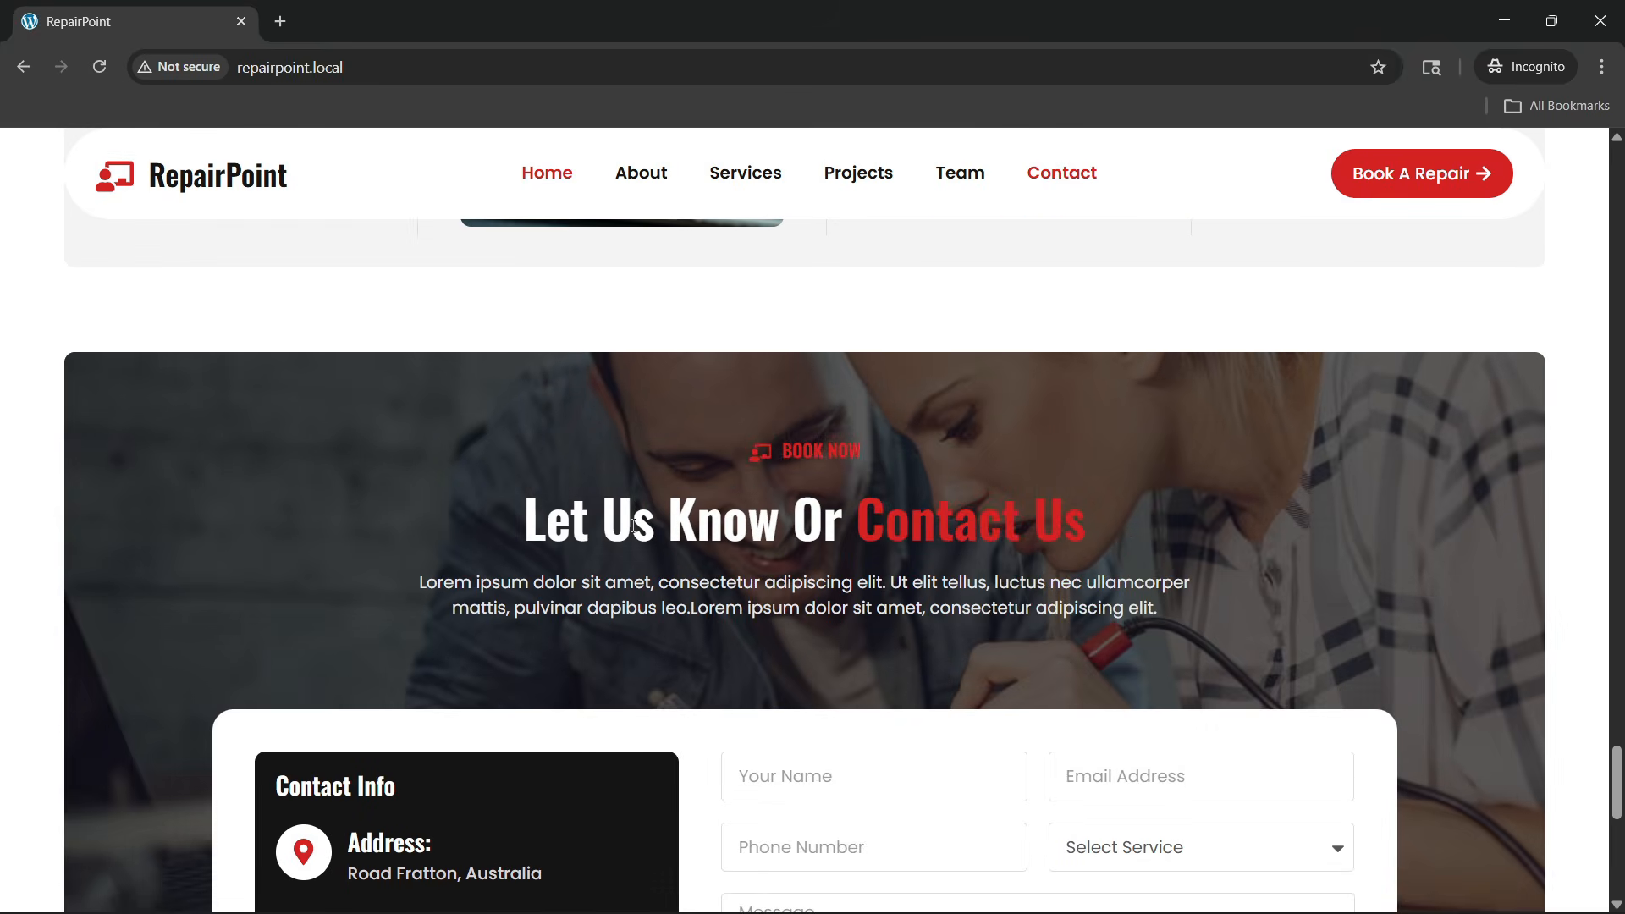
pyautogui.scroll(-2, 632, 525)
pyautogui.scroll(2, 632, 528)
pyautogui.scroll(-2, 631, 528)
pyautogui.scroll(2, 630, 530)
pyautogui.scroll(-2, 640, 571)
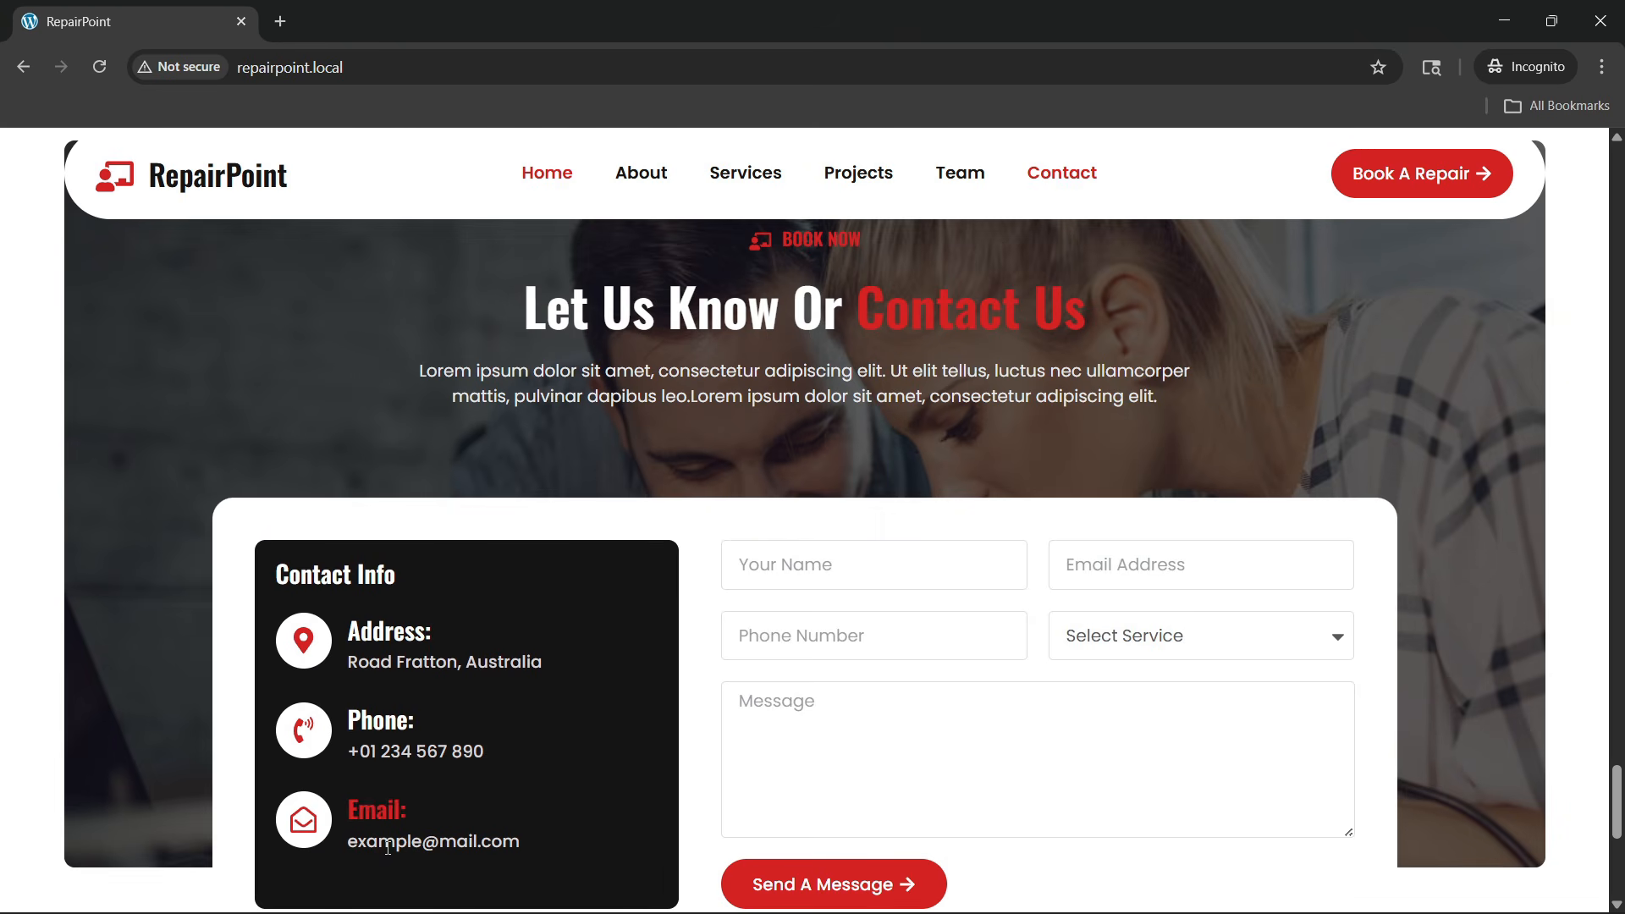
# Try the contact form's name, phone, Select Service dropdown and message fields
pyautogui.click(835, 560)
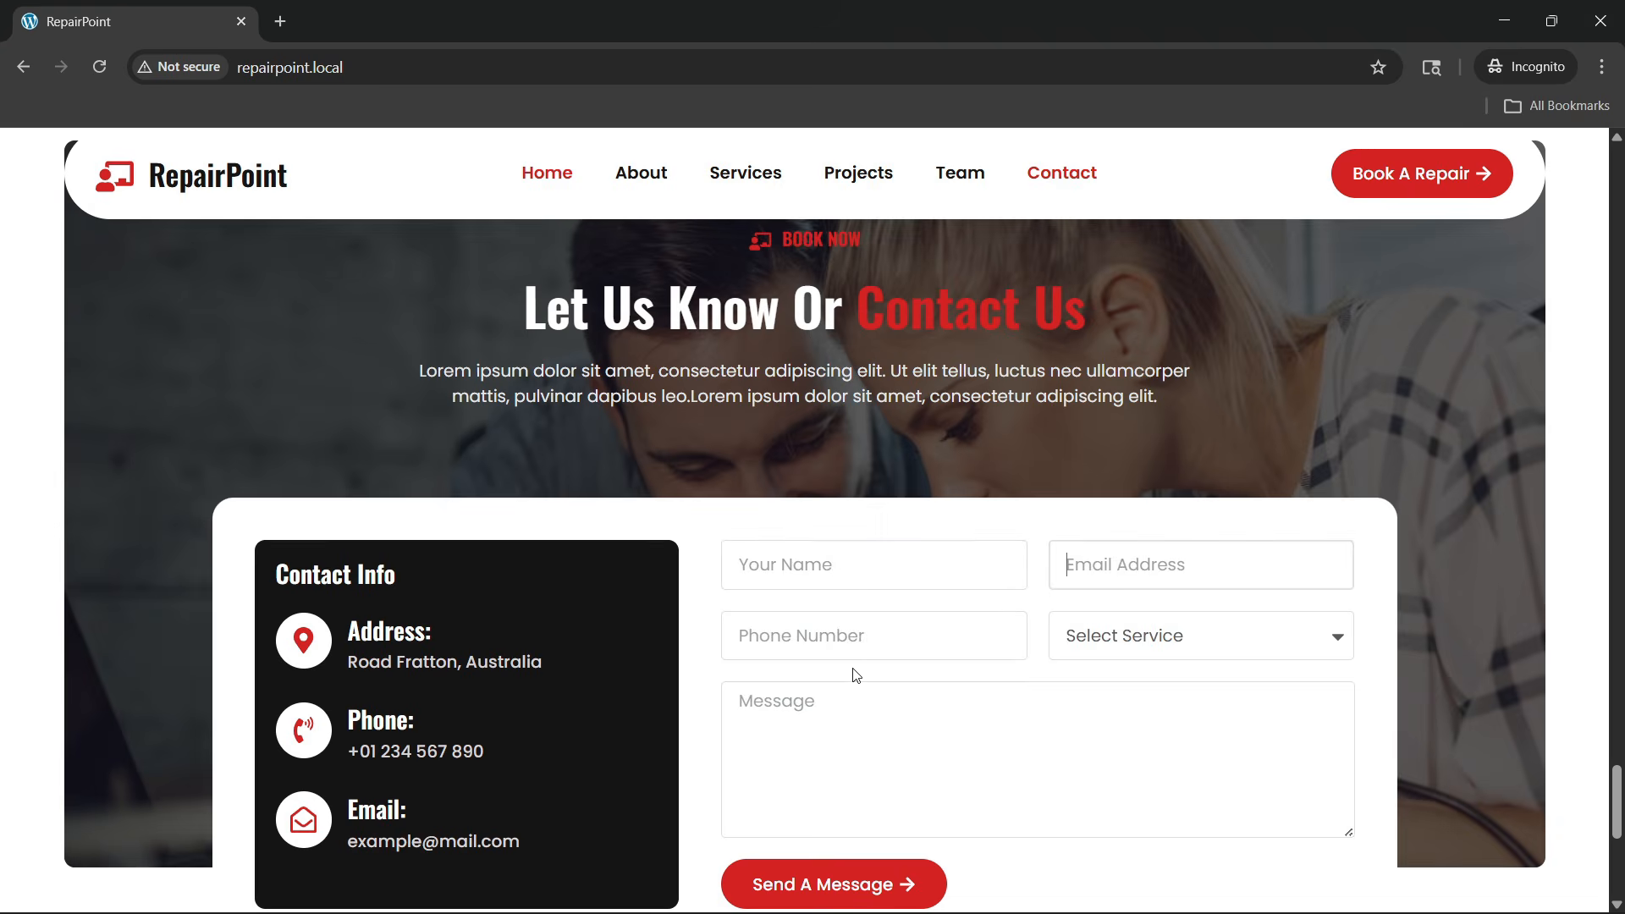
pyautogui.click(998, 640)
pyautogui.click(1132, 653)
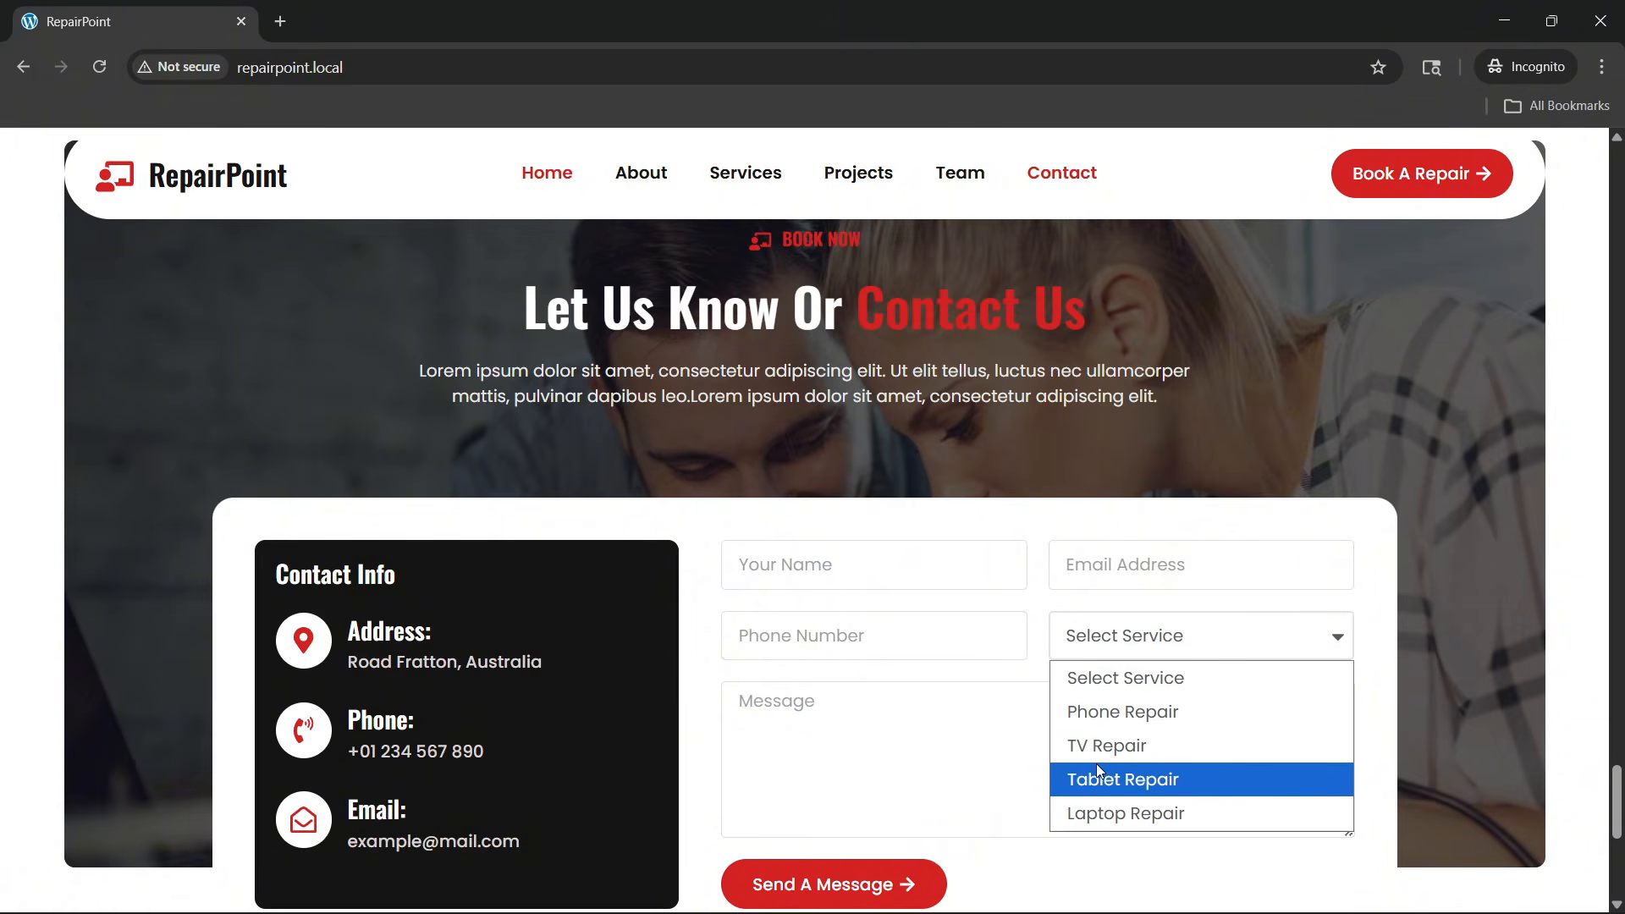
pyautogui.click(859, 775)
# Scroll down to the footer with its newsletter signup
pyautogui.scroll(-1, 903, 759)
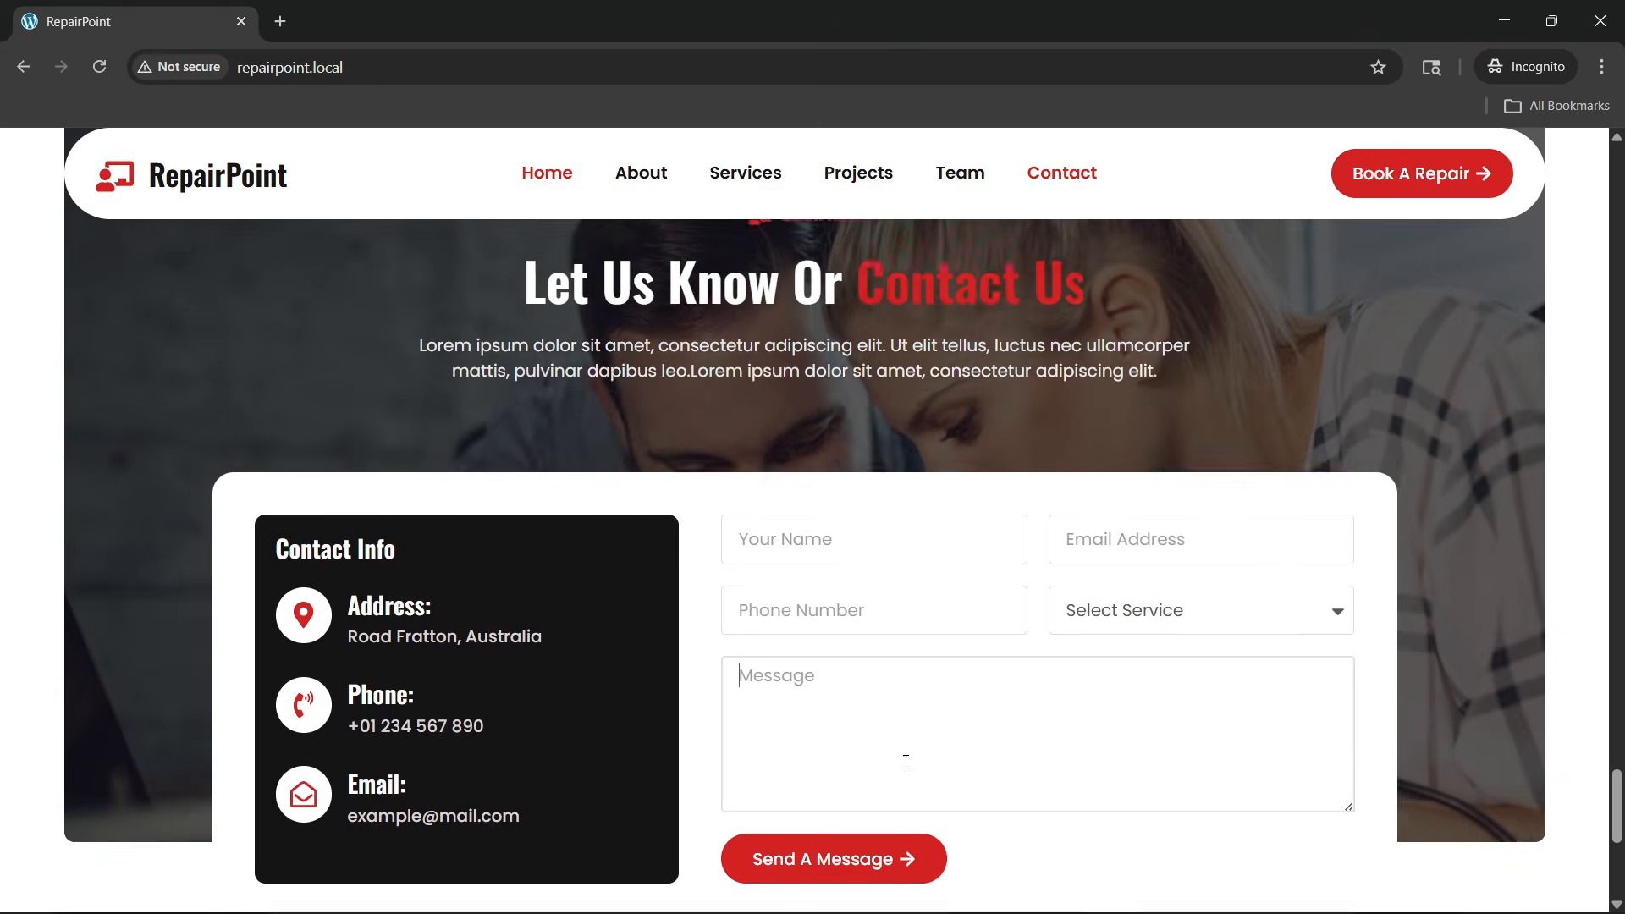
pyautogui.scroll(3, 538, 525)
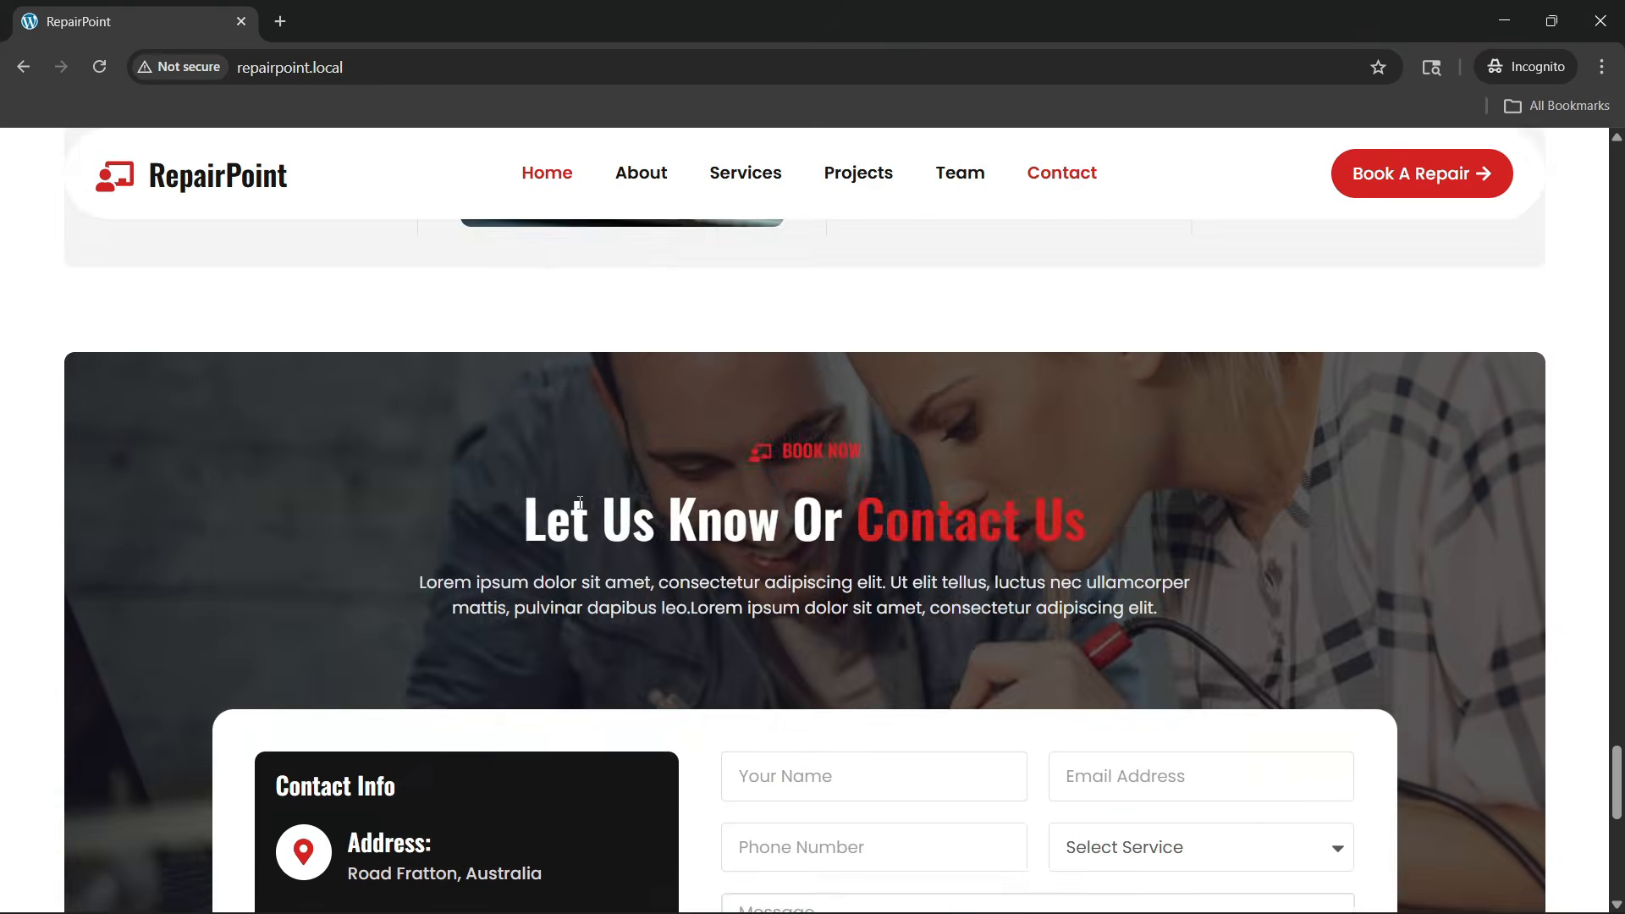
pyautogui.scroll(-4, 580, 511)
pyautogui.scroll(-4, 581, 518)
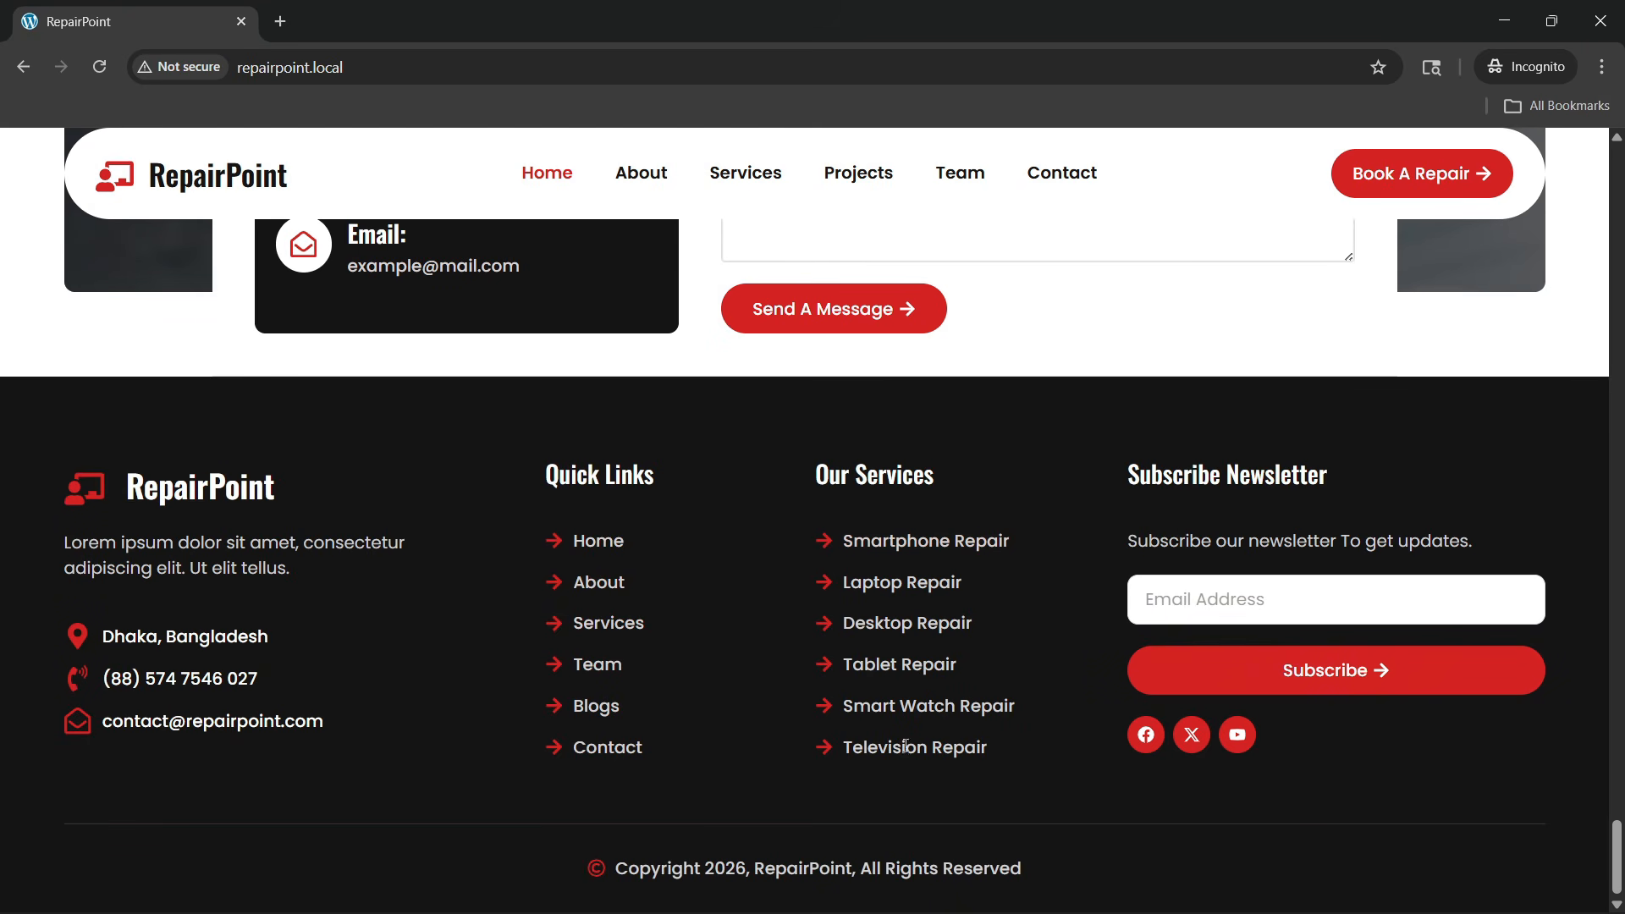
# From the top, follow the About, Services, Projects, Team and Contact menu links, then return to the top
pyautogui.scroll(4, 1618, 789)
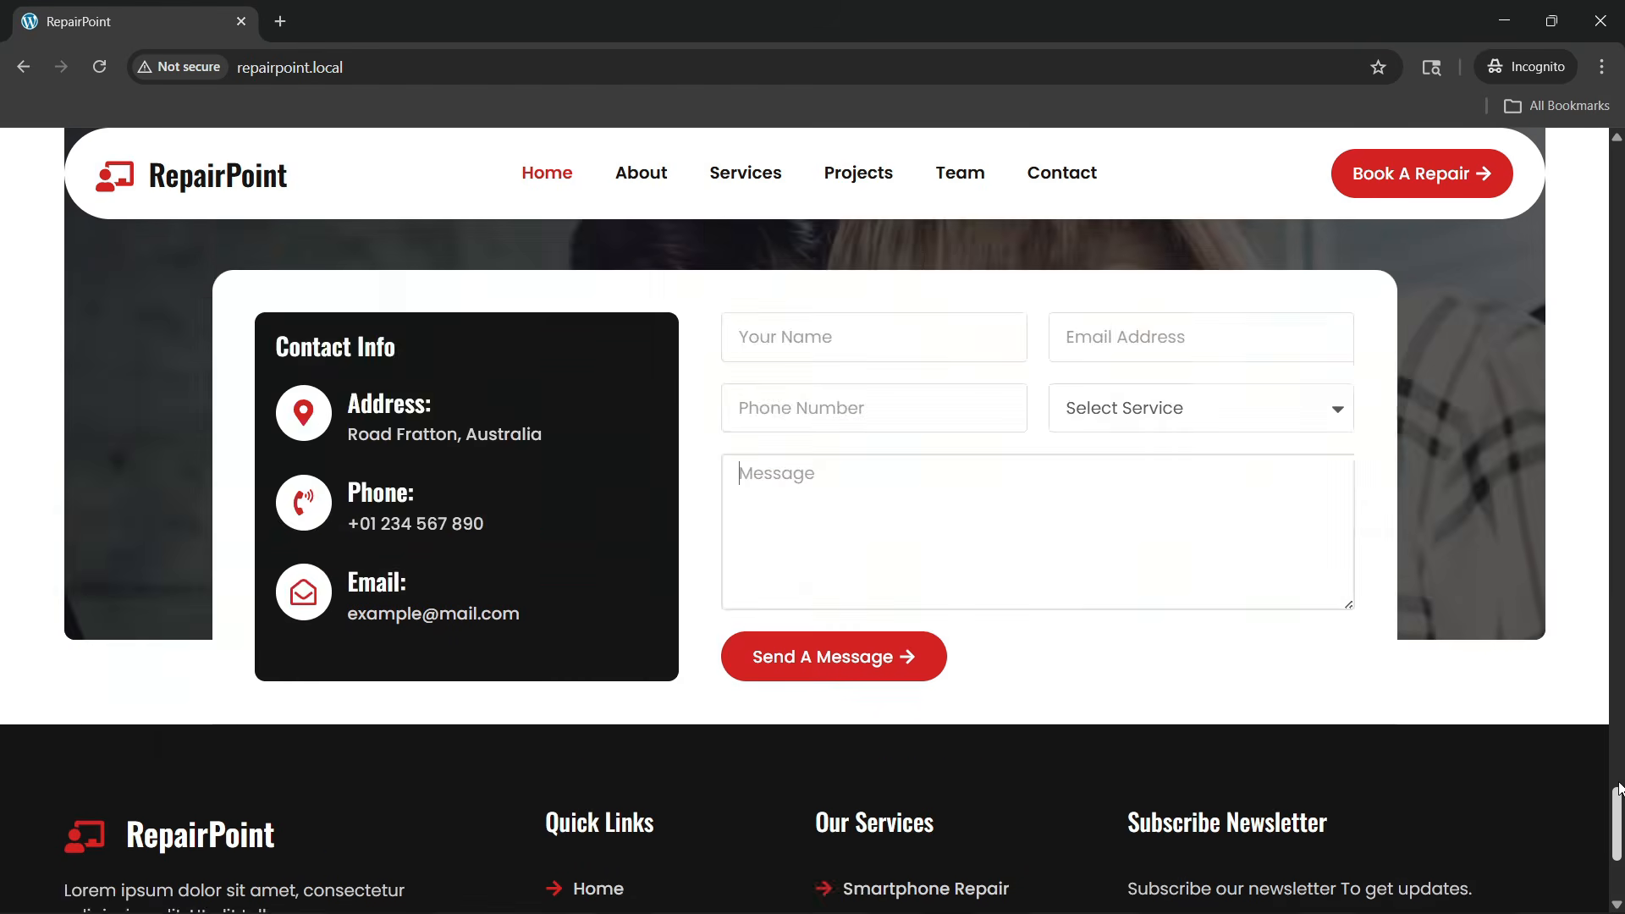
pyautogui.moveTo(1618, 789); pyautogui.dragTo(1616, 144)
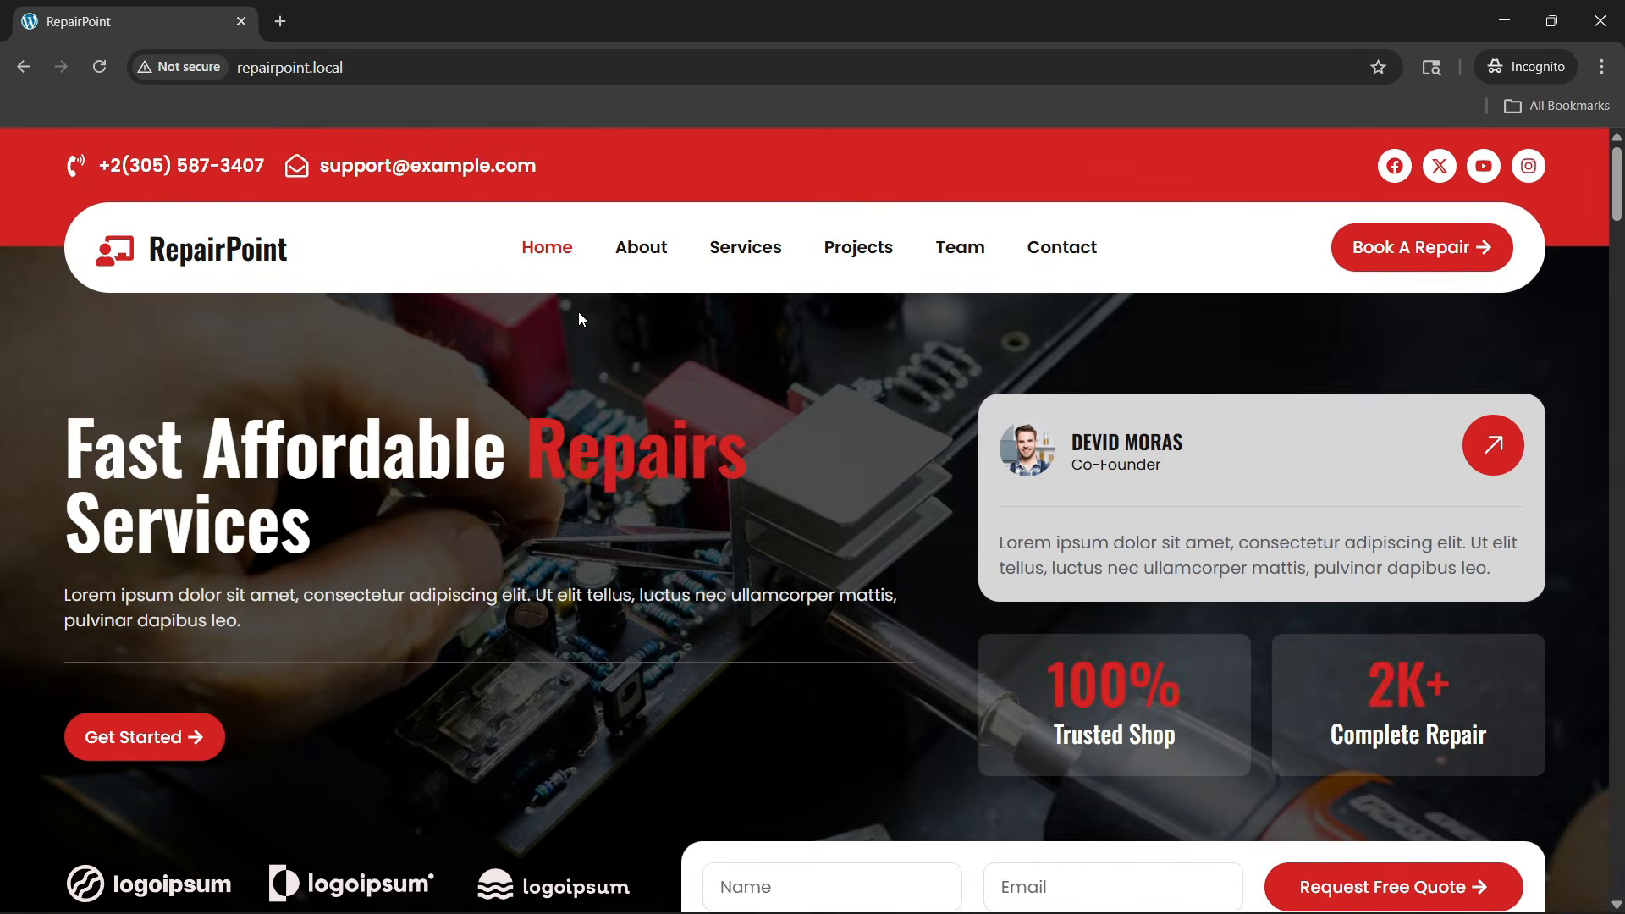
pyautogui.click(620, 264)
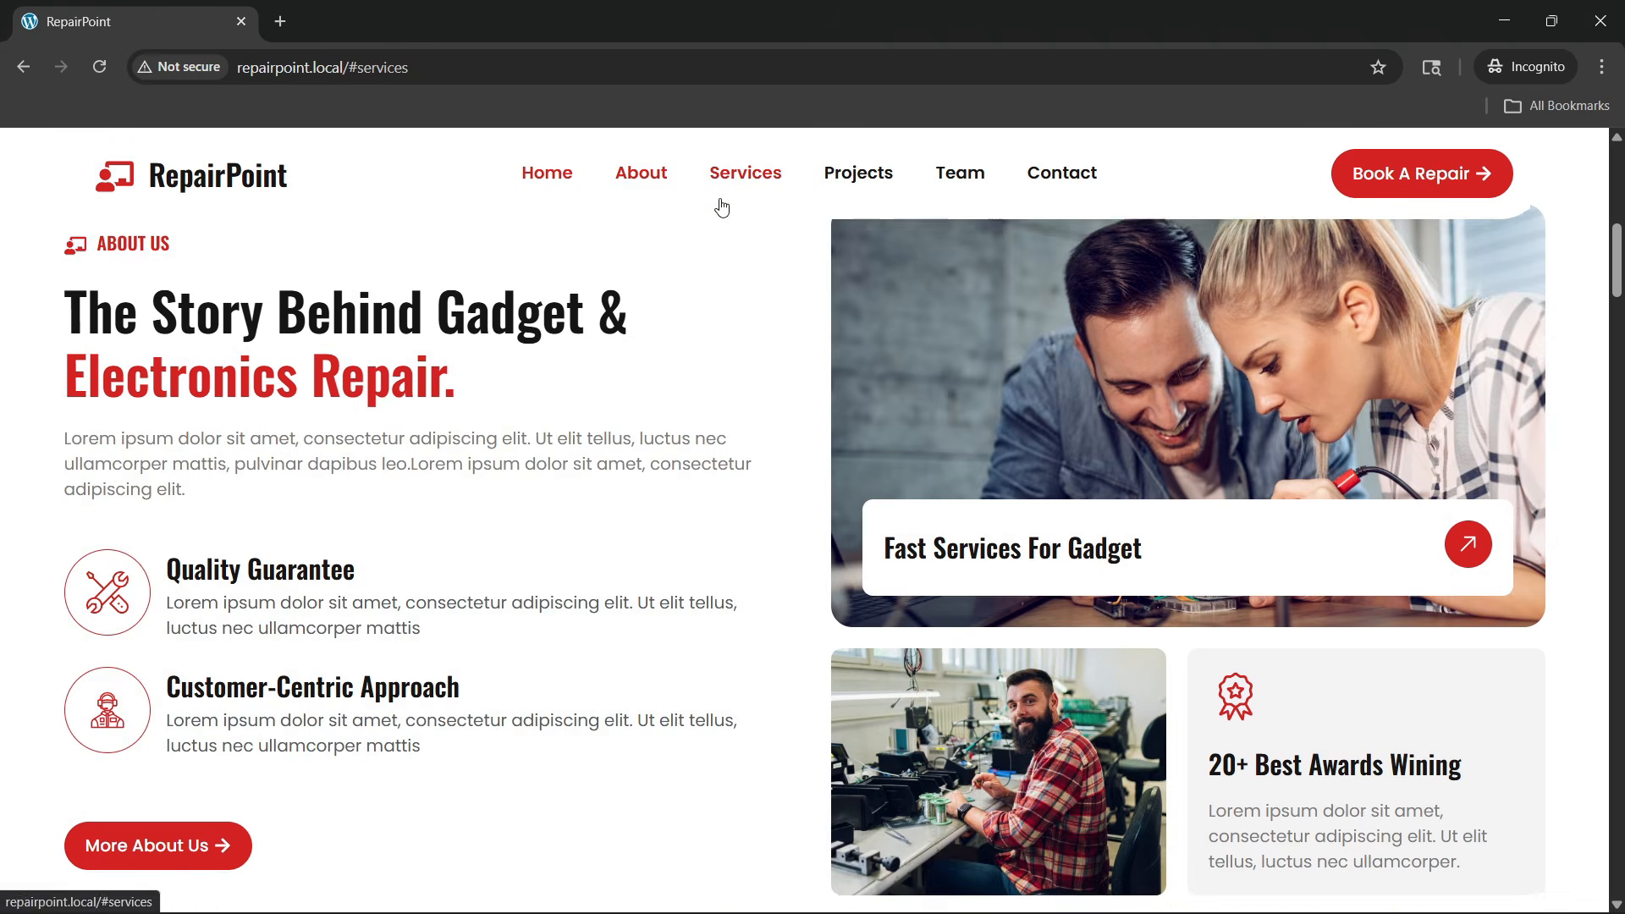
pyautogui.click(721, 183)
pyautogui.click(858, 173)
pyautogui.click(959, 173)
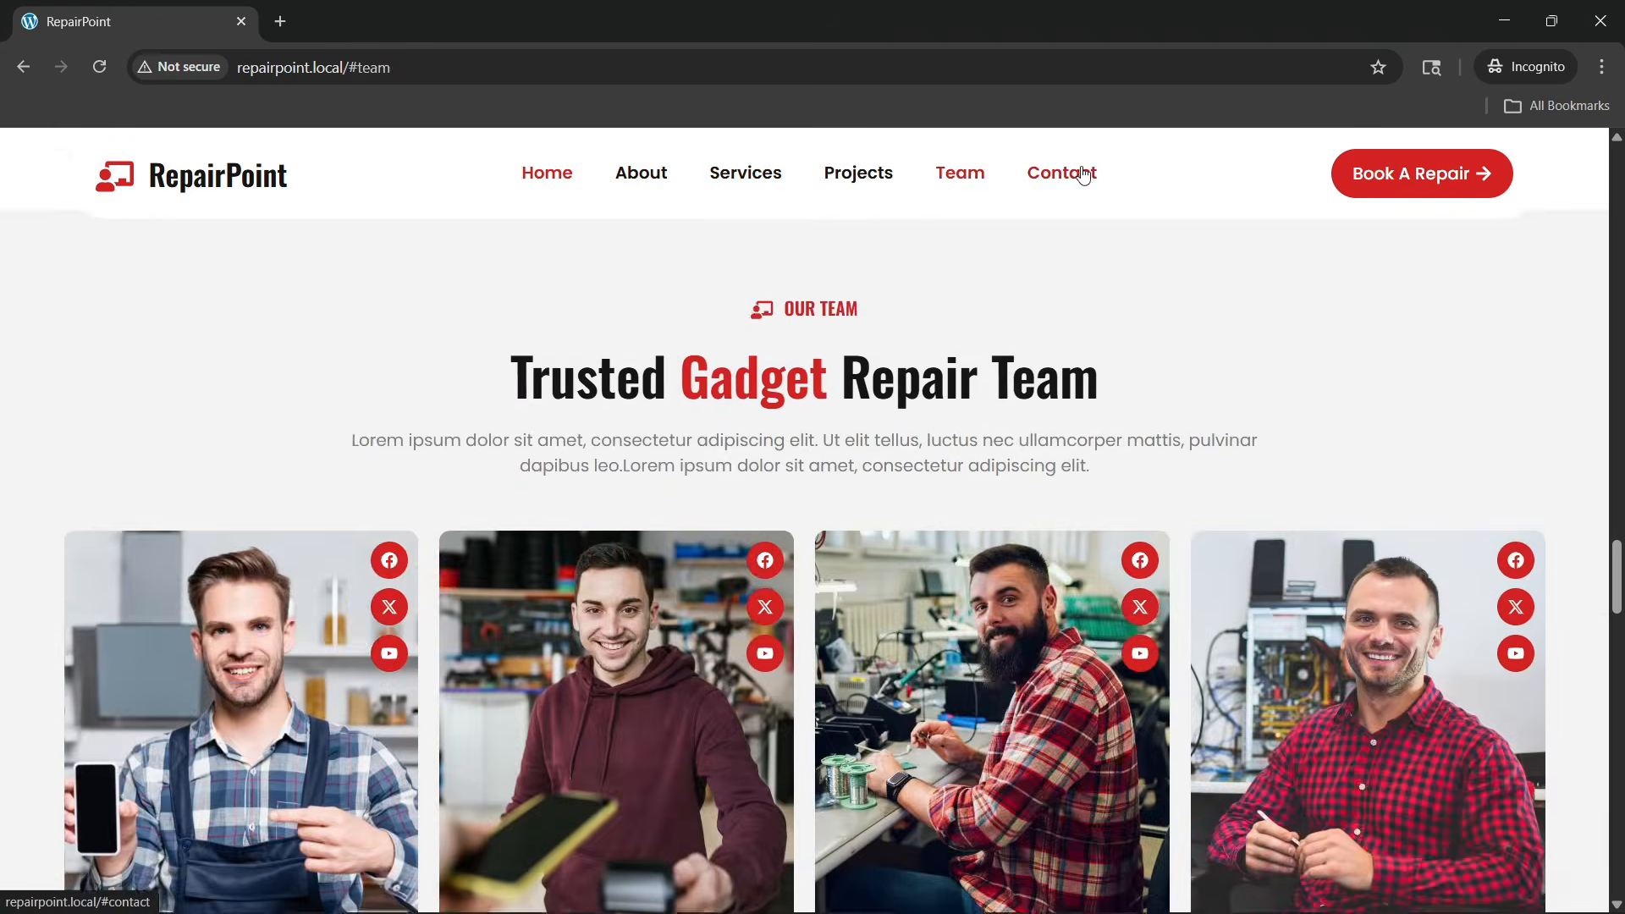
pyautogui.click(1068, 171)
pyautogui.scroll(10, 790, 677)
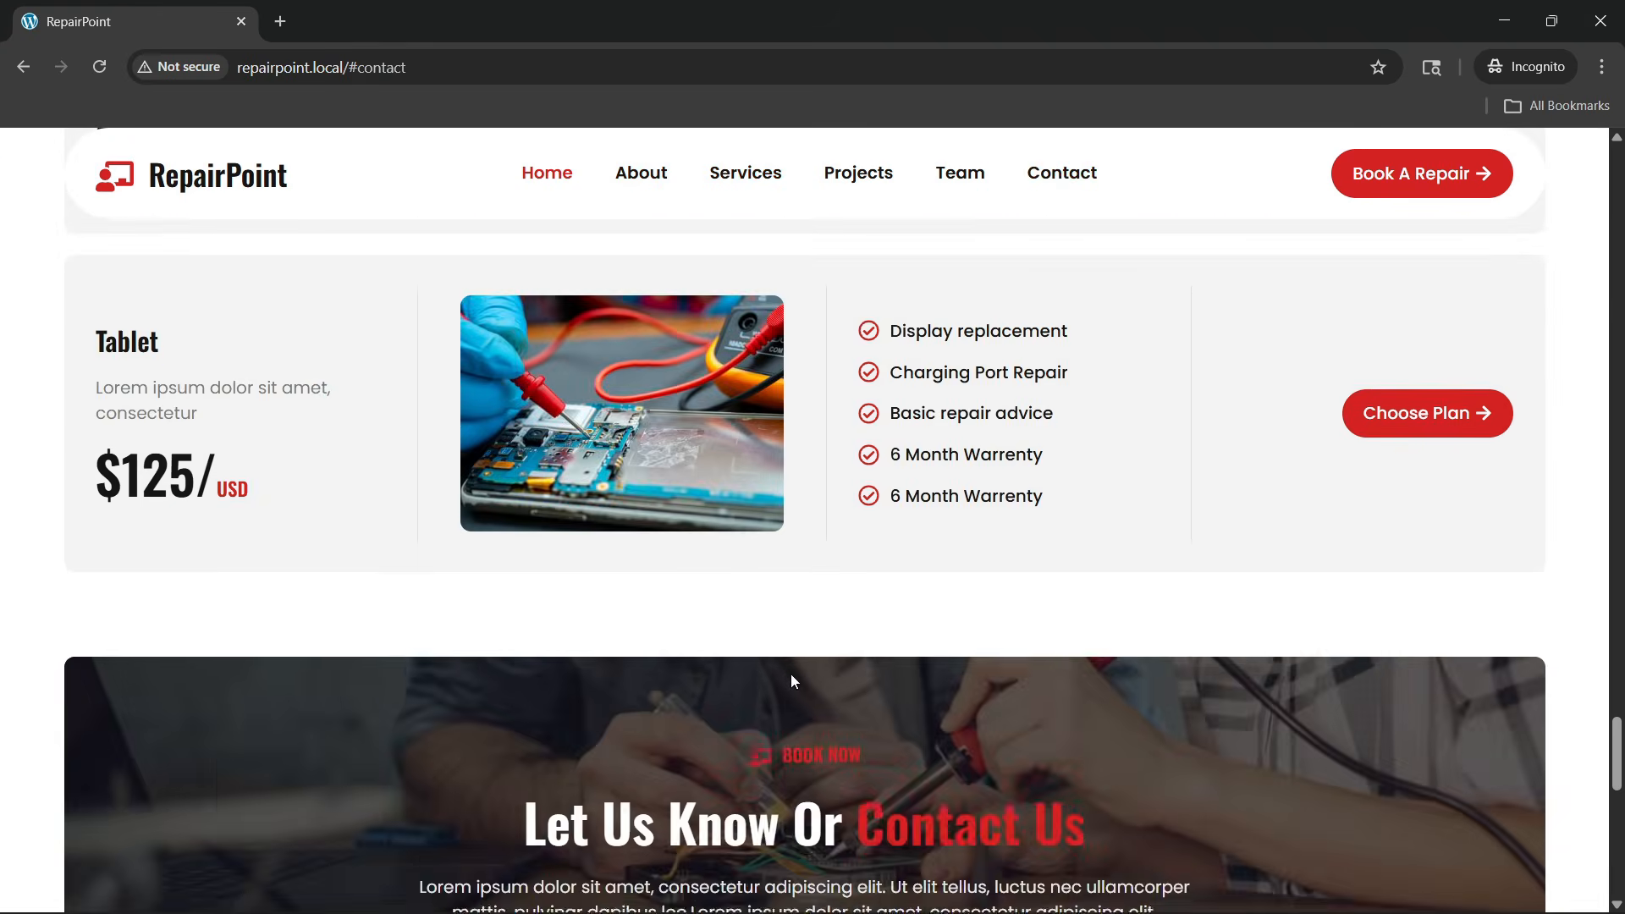
pyautogui.scroll(5, 793, 682)
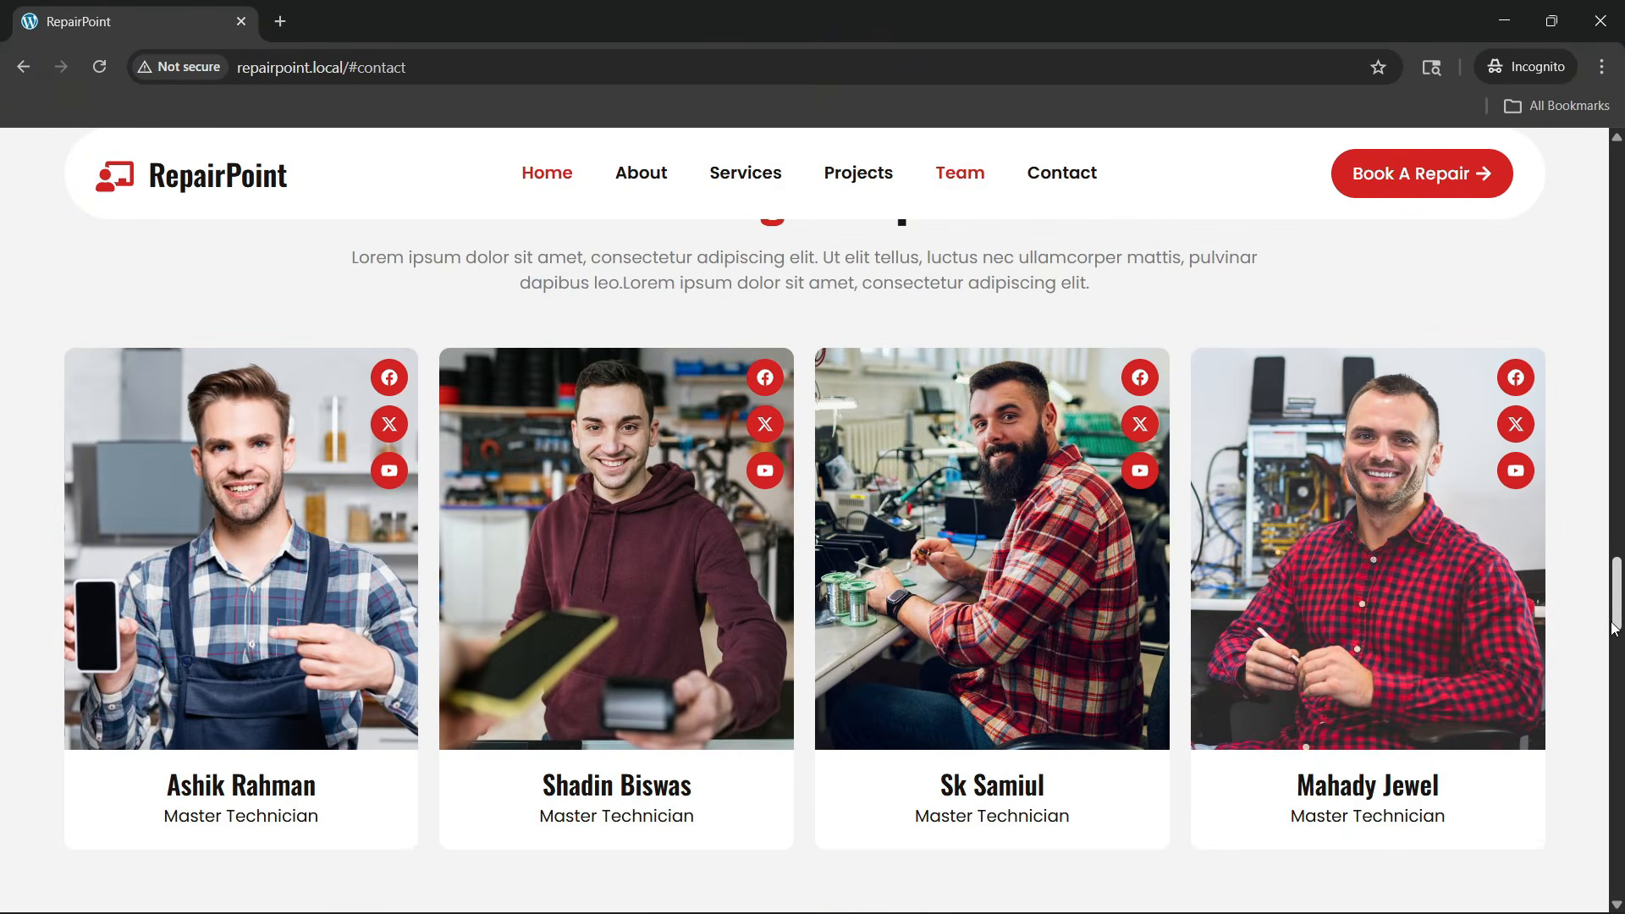
pyautogui.moveTo(1617, 626); pyautogui.dragTo(1606, 117)
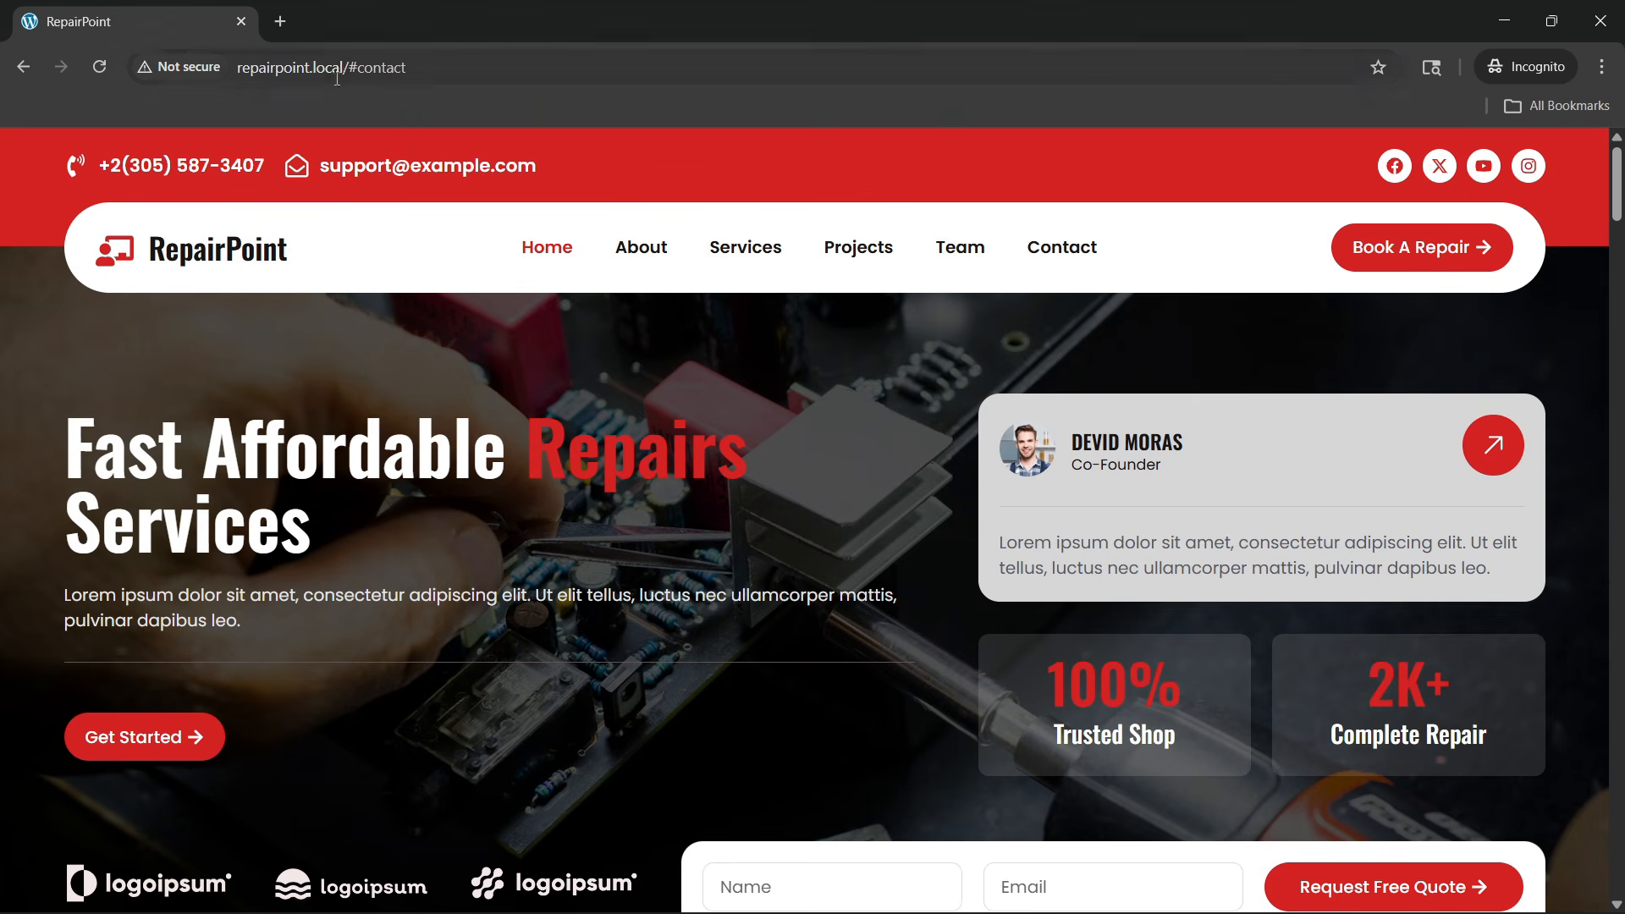
# Copy the repairpoint.local/ address and load it in a new tab of the WordPress admin window
pyautogui.moveTo(349, 68); pyautogui.dragTo(244, 81)
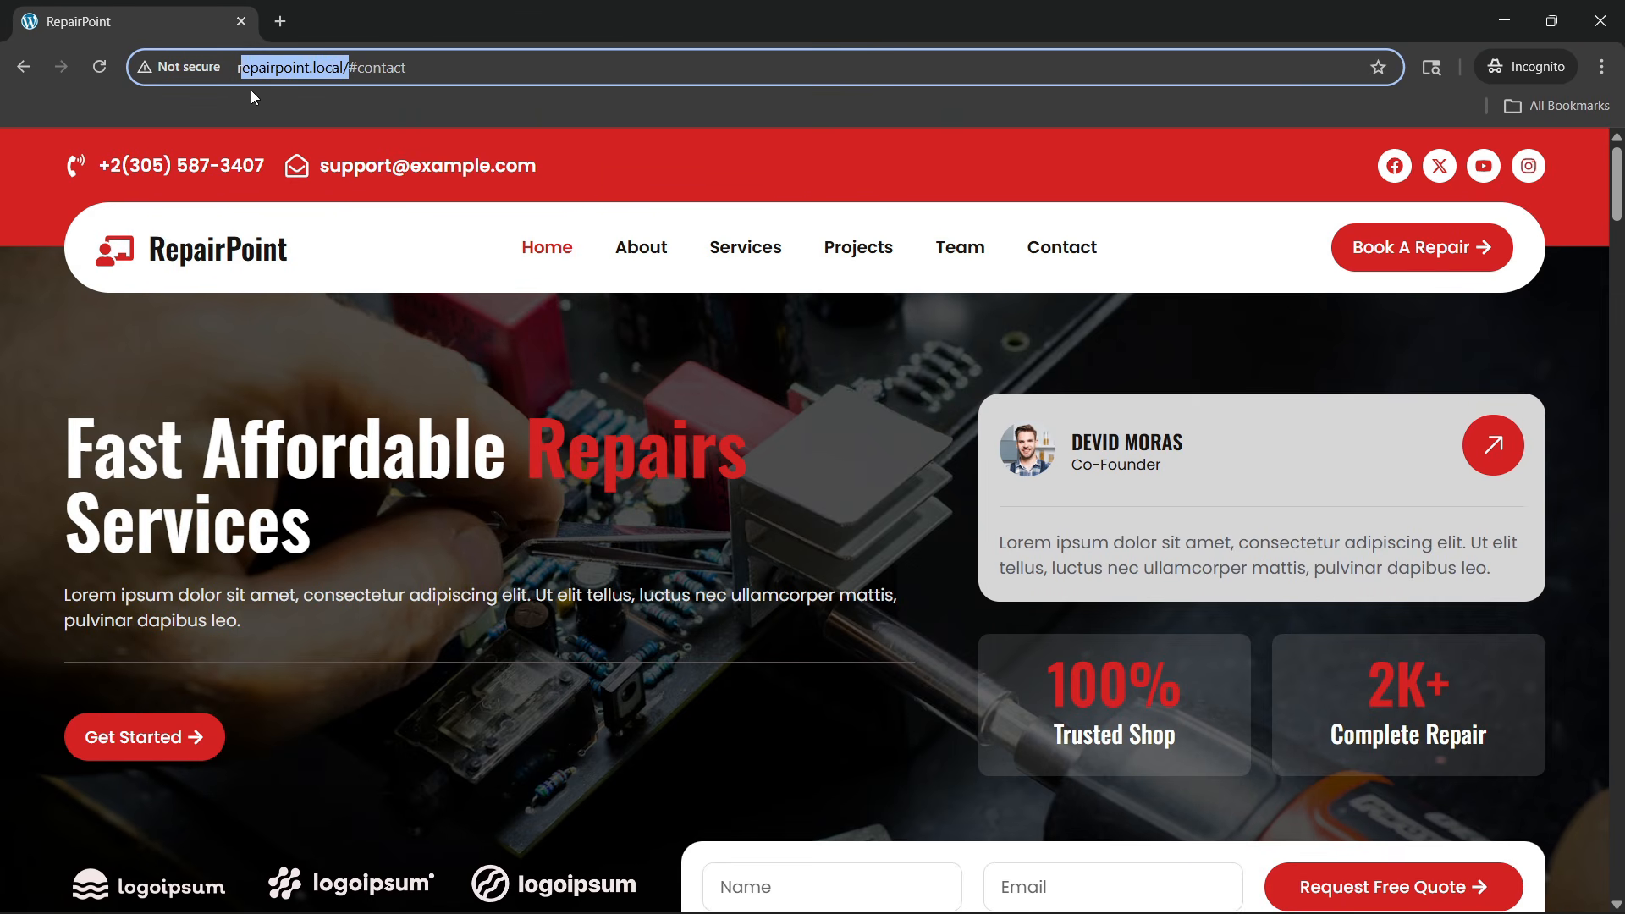
pyautogui.click(291, 68)
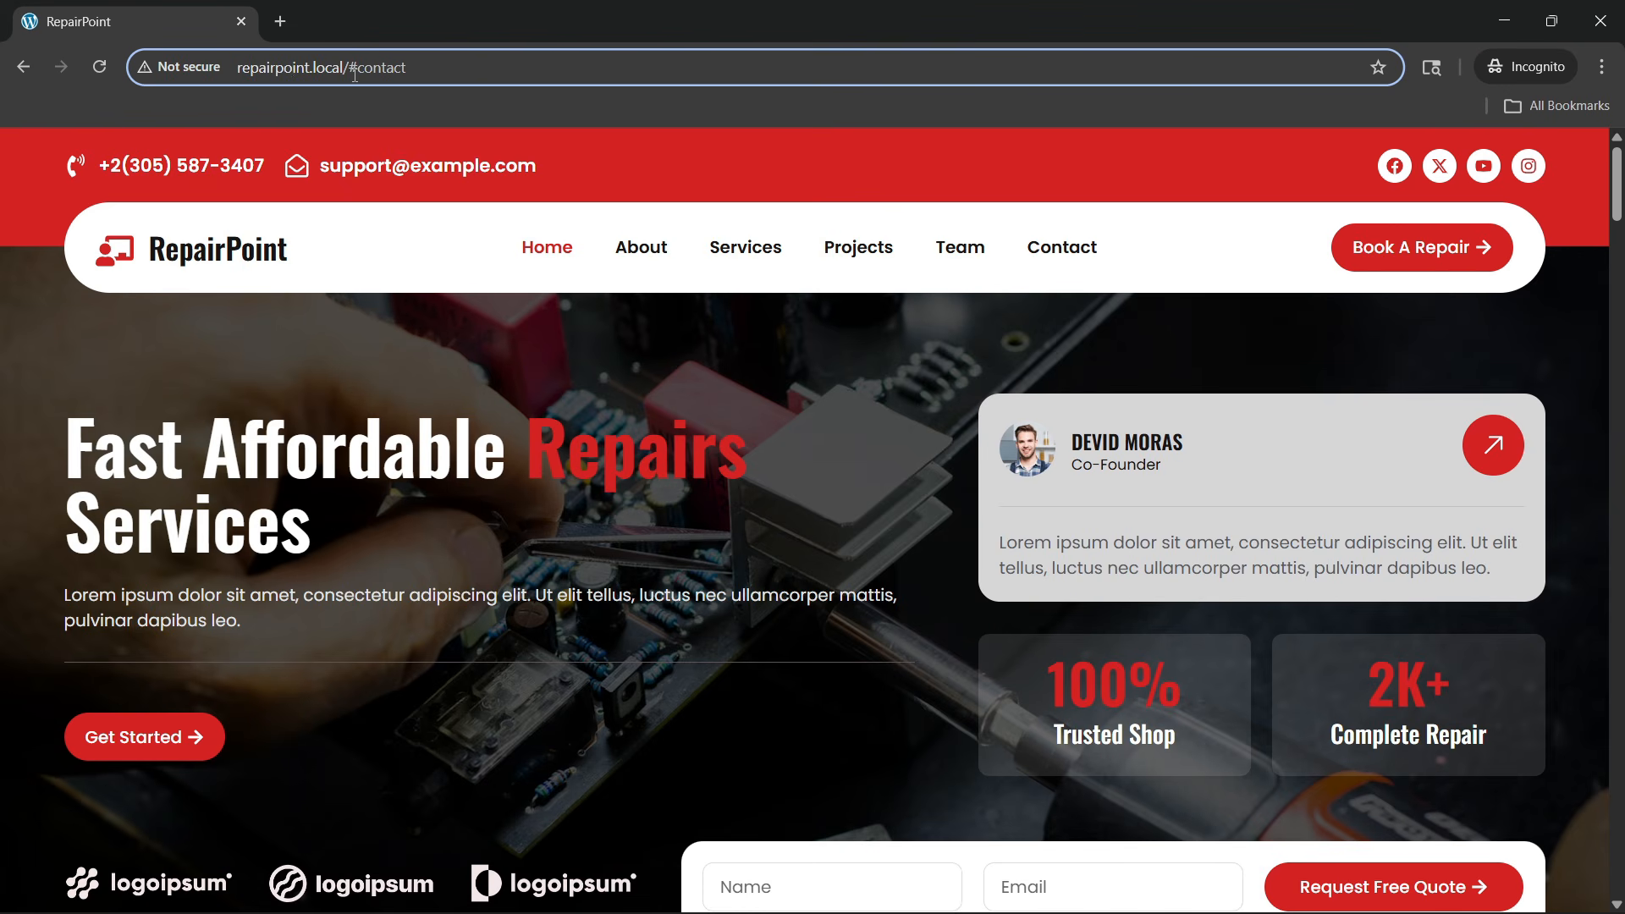
pyautogui.moveTo(349, 69); pyautogui.dragTo(204, 80)
pyautogui.hotkey('ctrl', 'c')
pyautogui.moveTo(1240, 886)
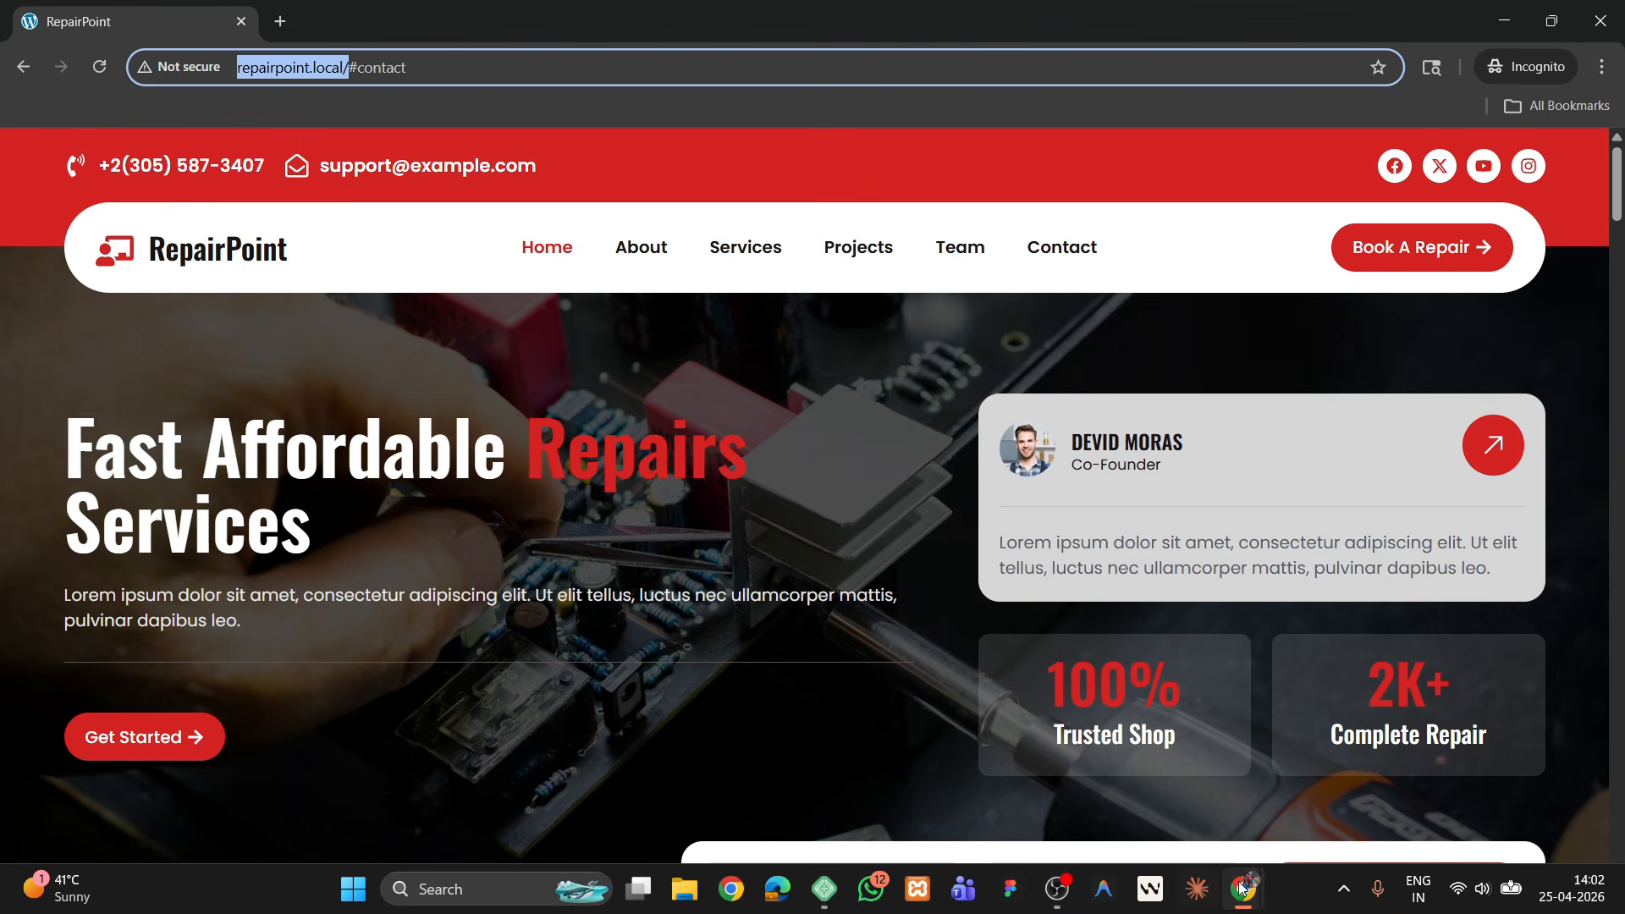
pyautogui.click(1131, 784)
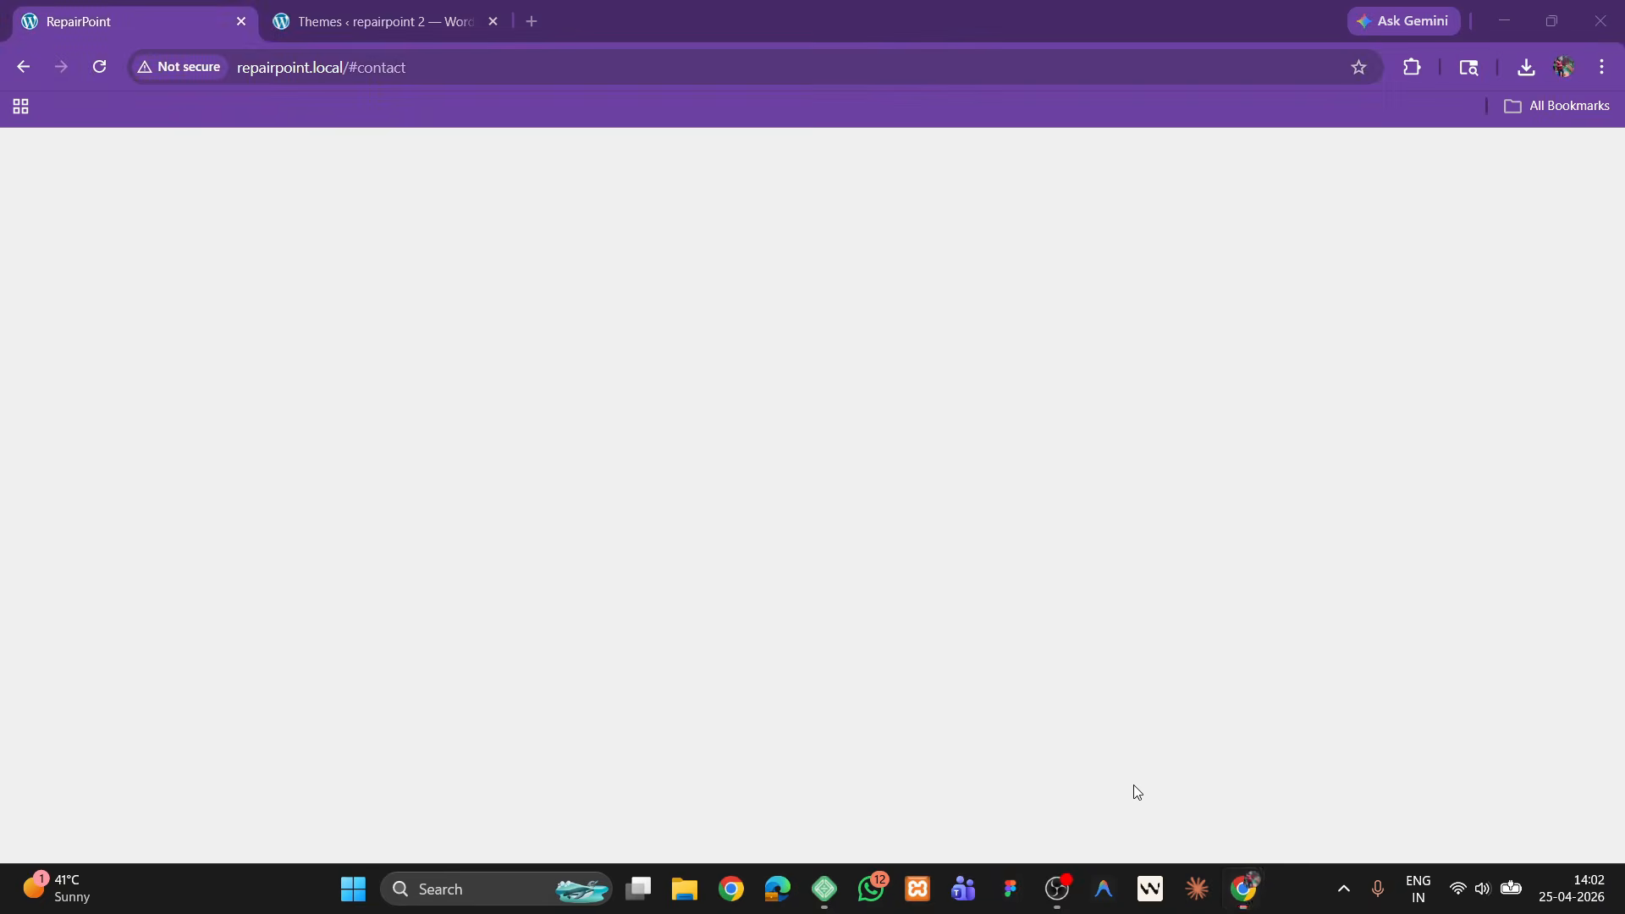
pyautogui.click(339, 18)
pyautogui.click(531, 21)
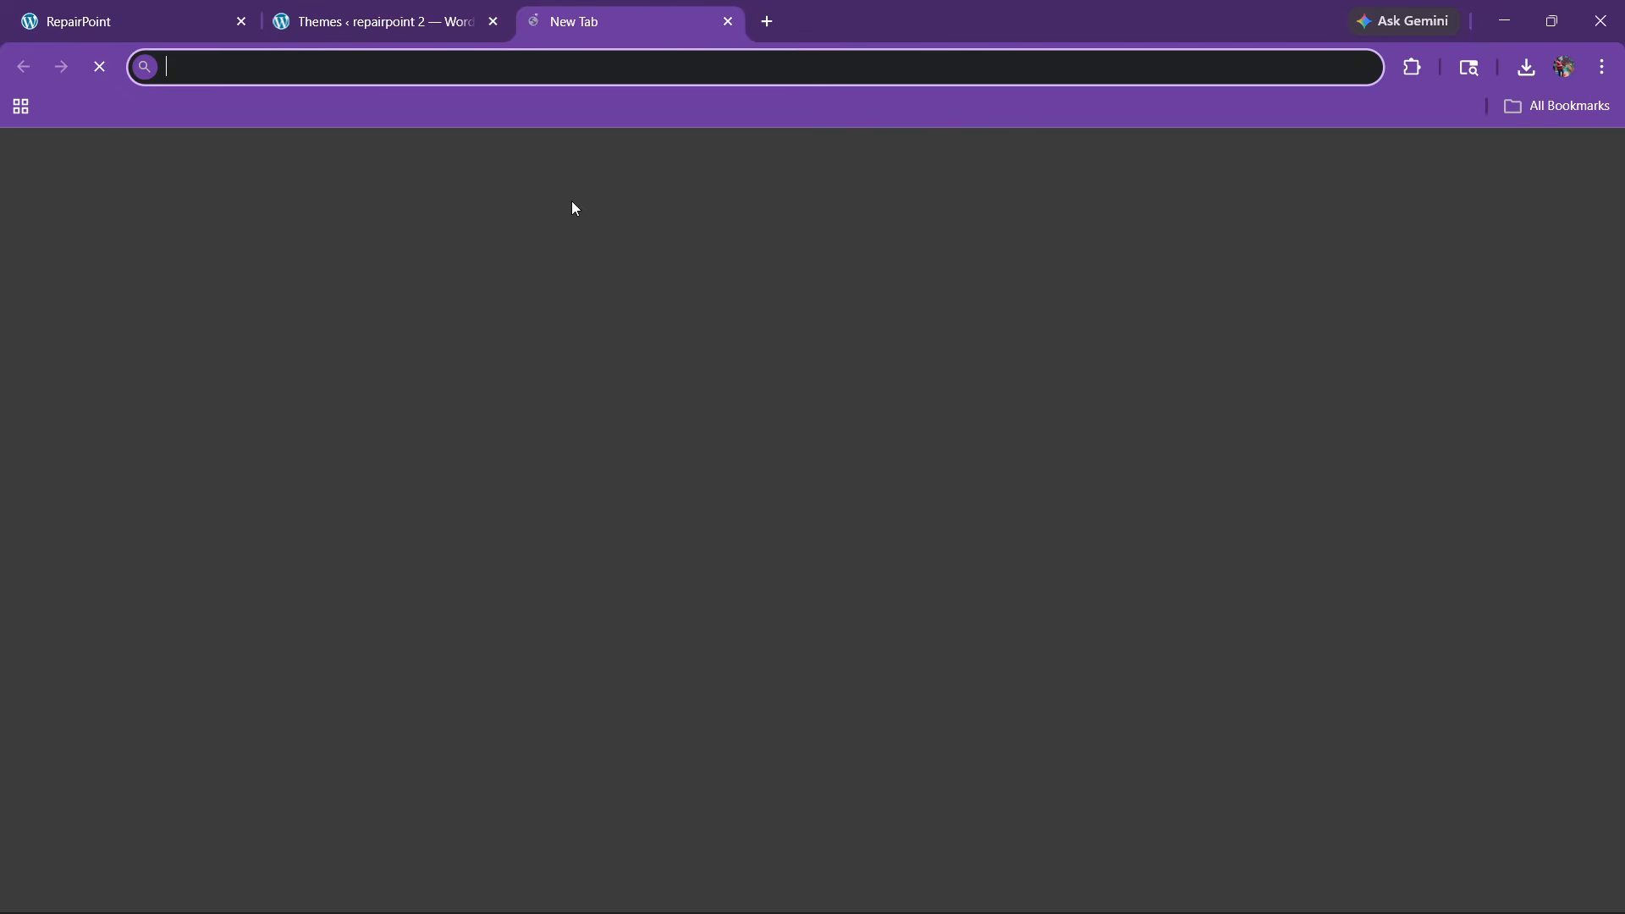
pyautogui.hotkey('ctrl', 'v')
pyautogui.press('Return')
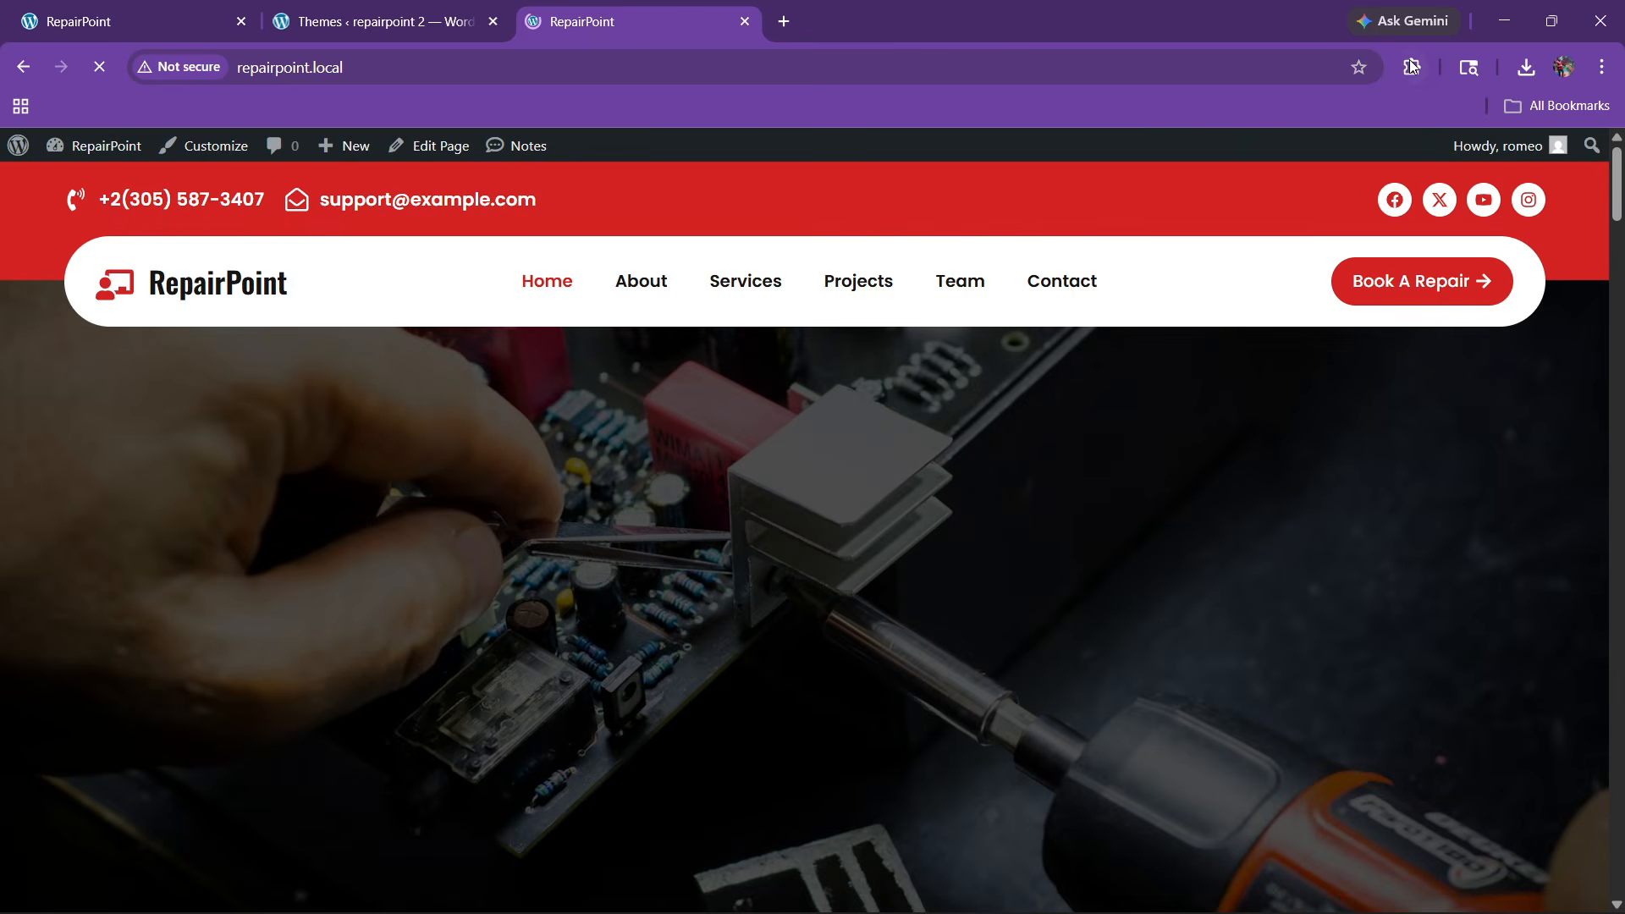
pyautogui.click(1410, 66)
# Launch the Mobile simulator extension and set the device model to iPhone 13 PRO MAX
pyautogui.click(1197, 477)
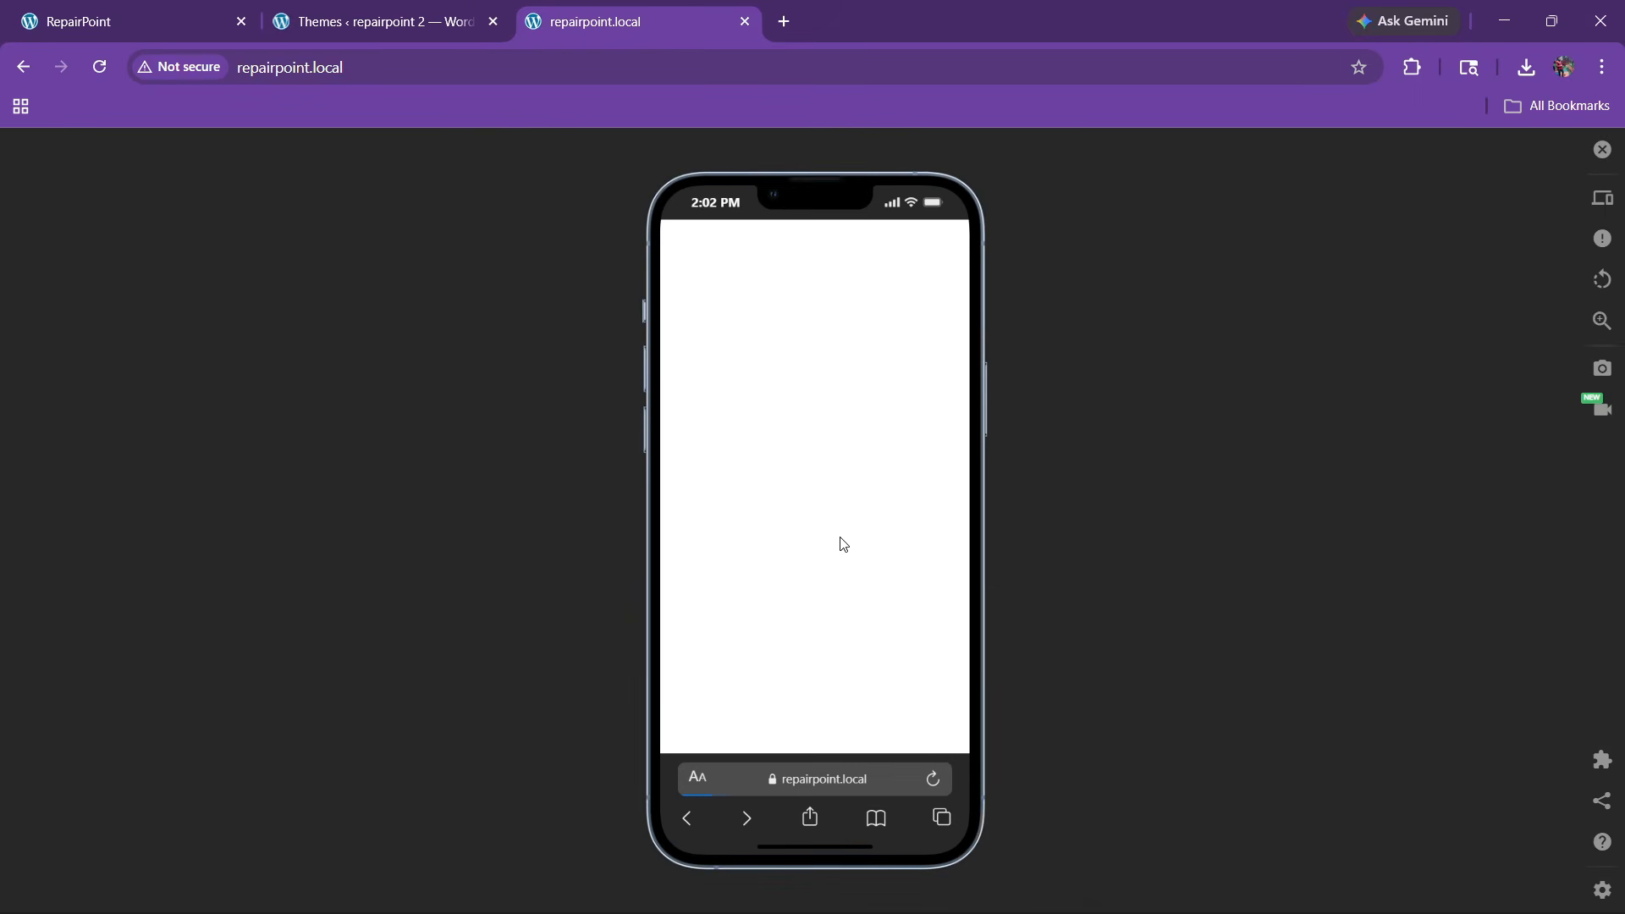
pyautogui.click(1602, 198)
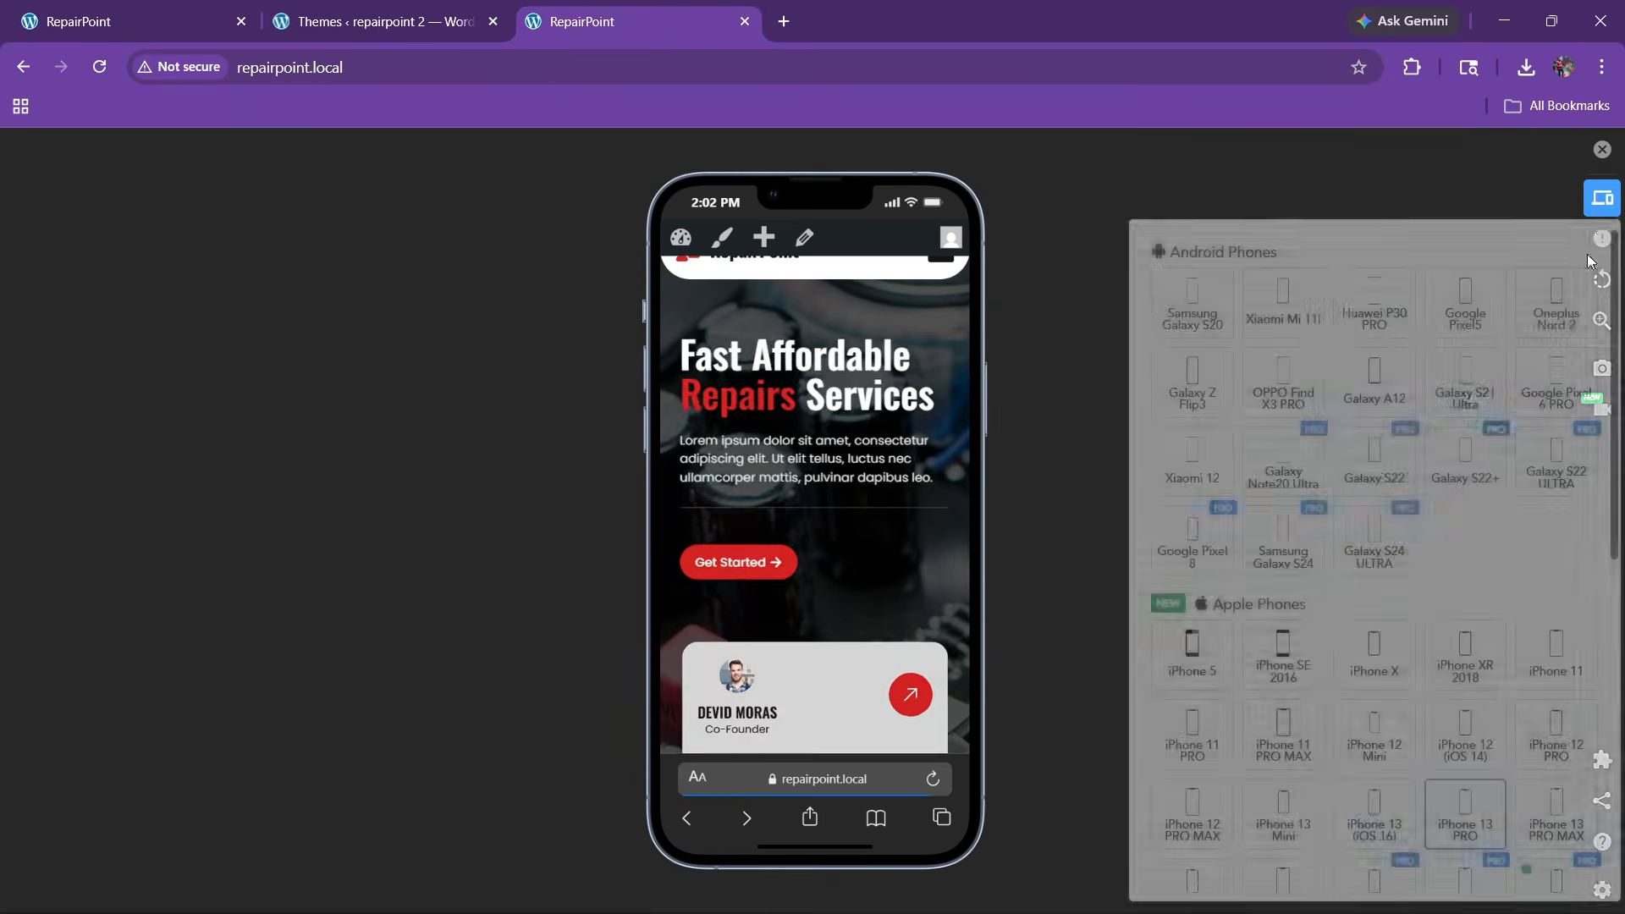
pyautogui.scroll(-3, 1439, 550)
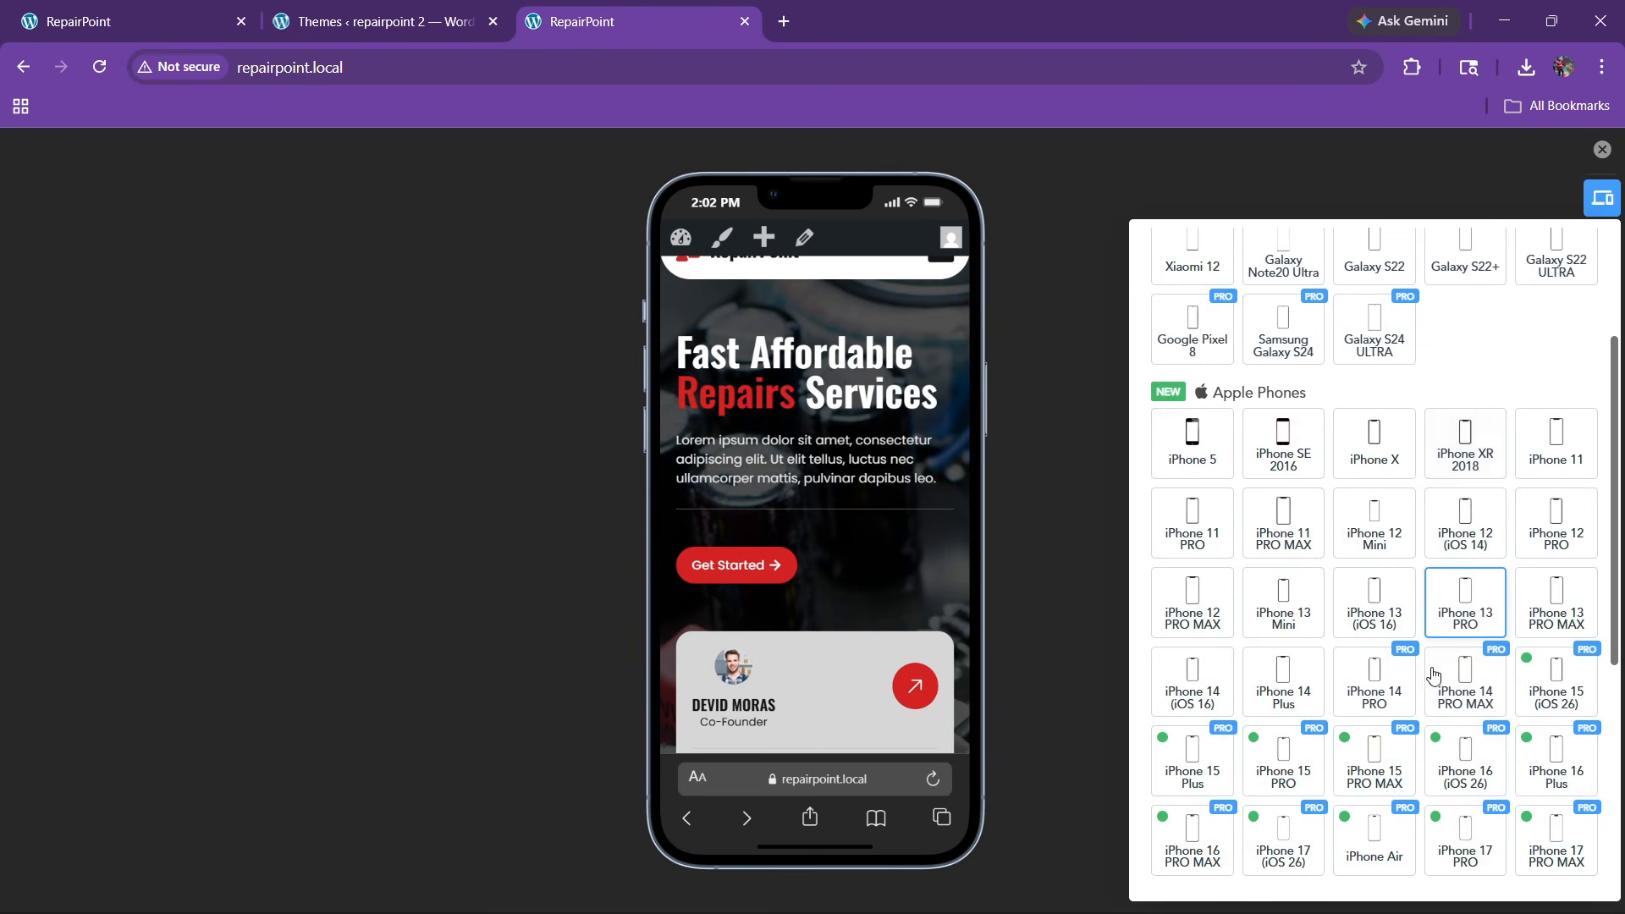
pyautogui.click(1569, 610)
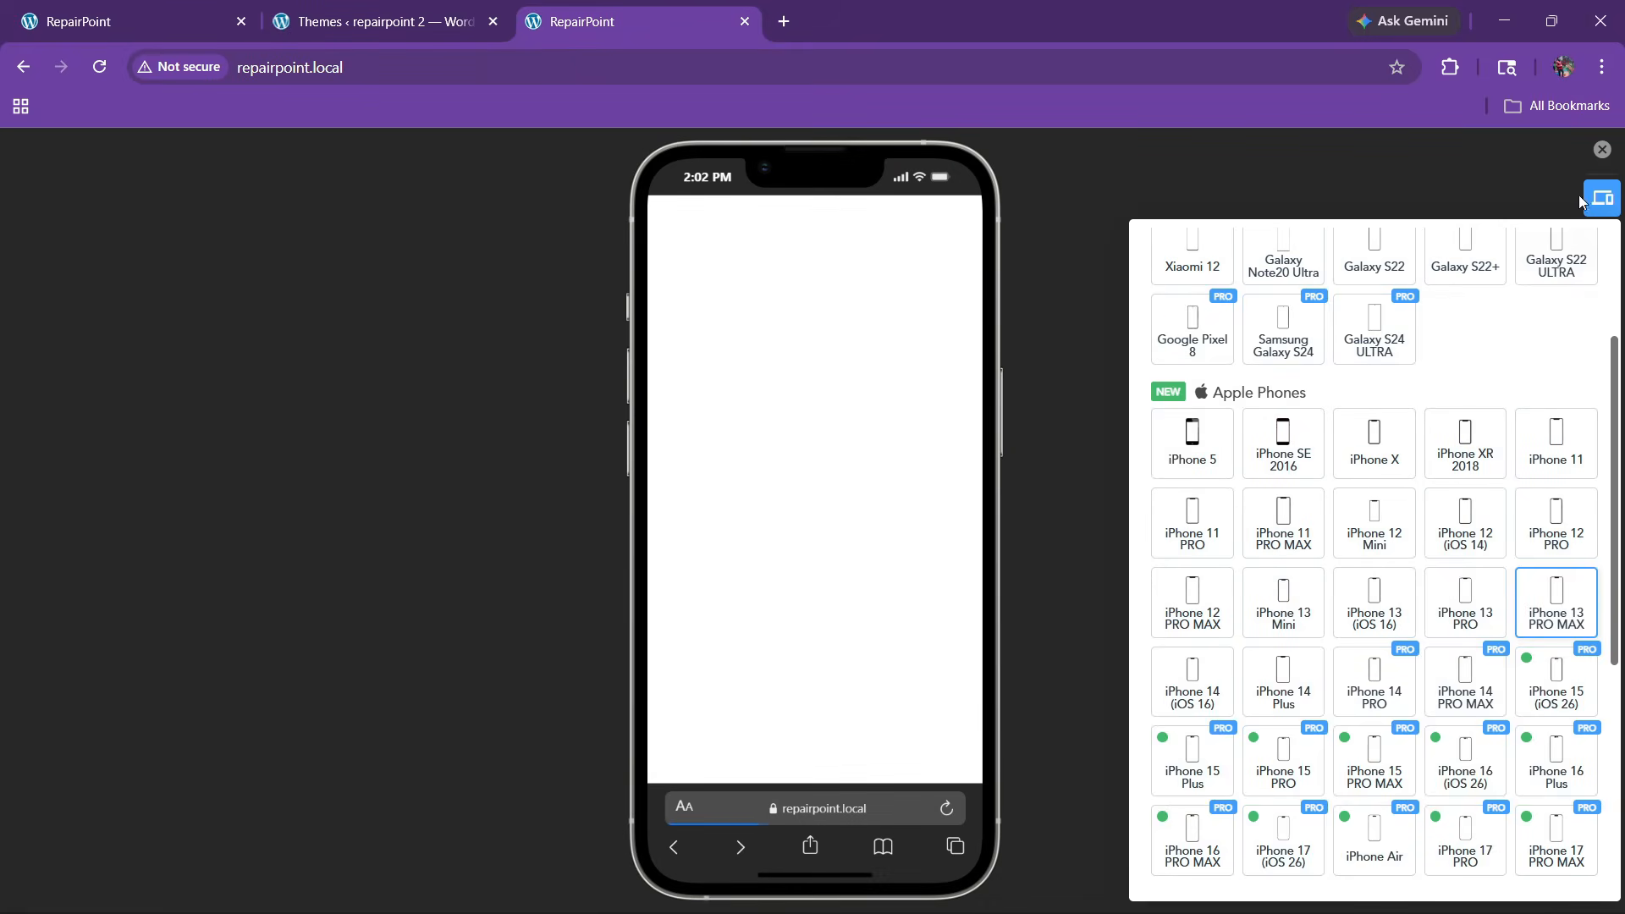
pyautogui.click(1599, 194)
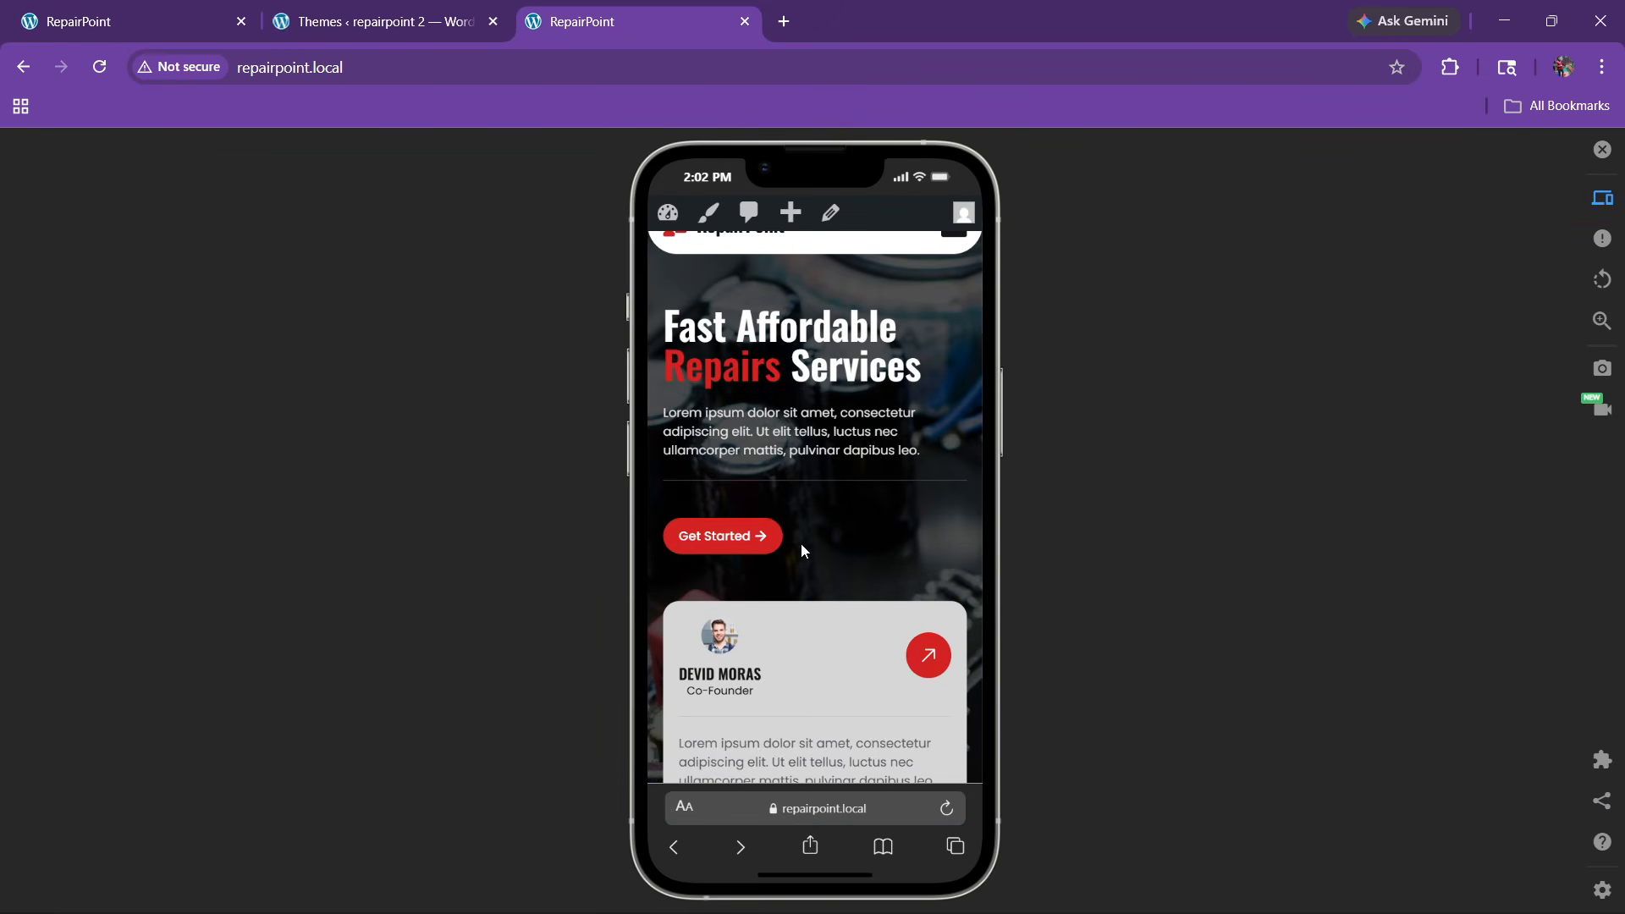
# Scroll the mobile layout down to the contact form and try its Select Service dropdown
pyautogui.scroll(-2, 826, 524)
pyautogui.scroll(2, 826, 533)
pyautogui.scroll(-3, 827, 538)
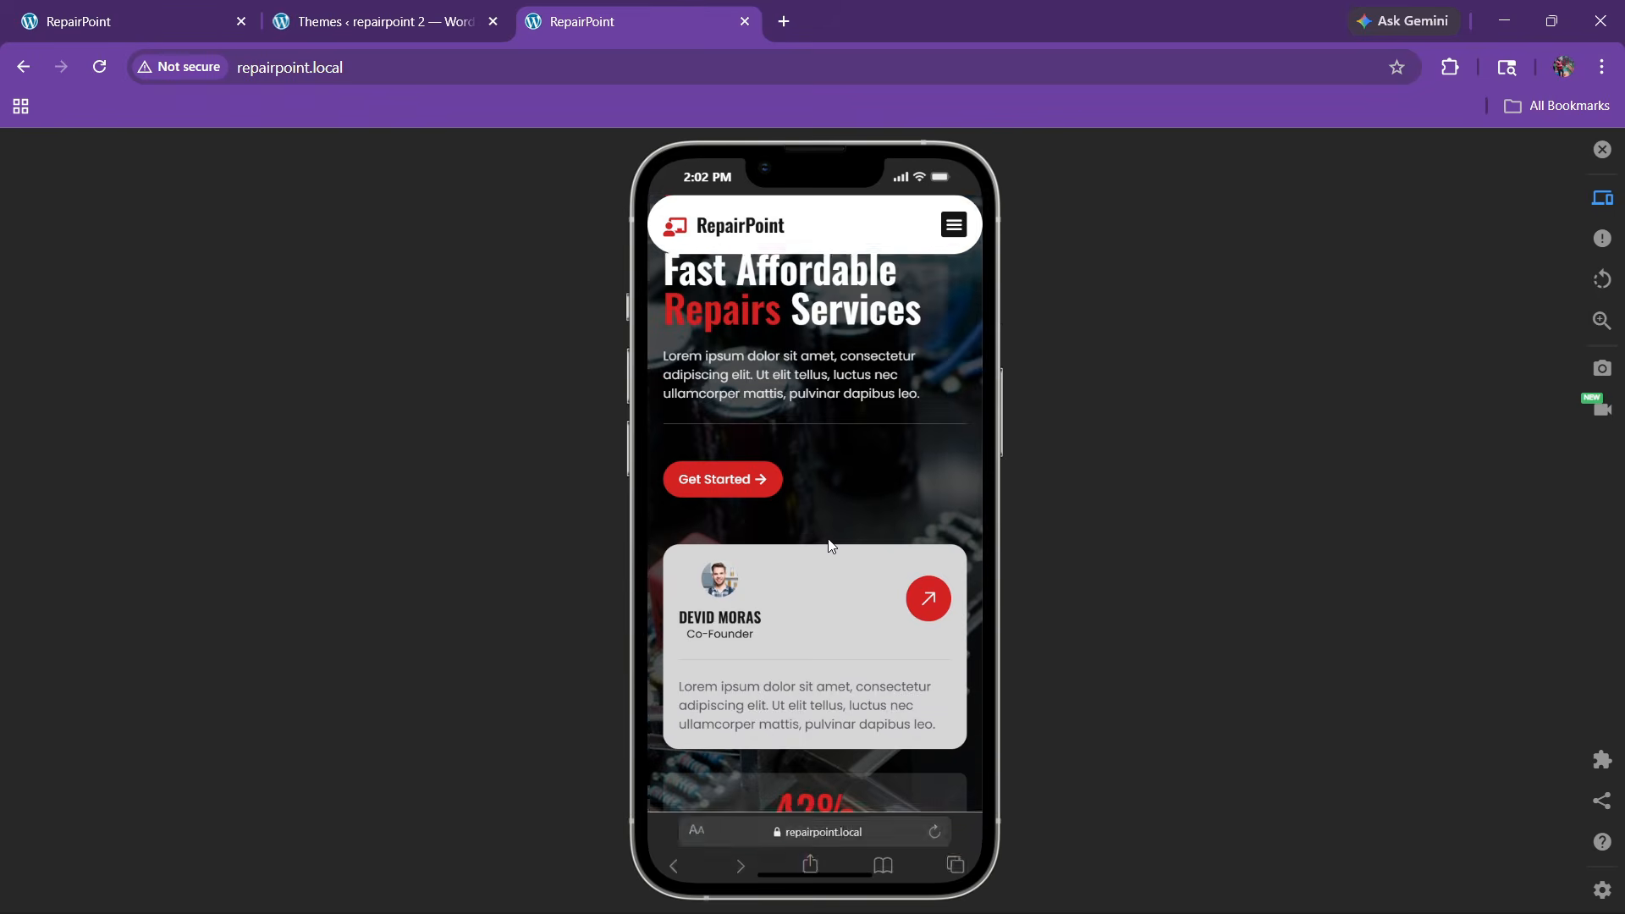
pyautogui.scroll(3, 828, 538)
pyautogui.scroll(-9, 827, 539)
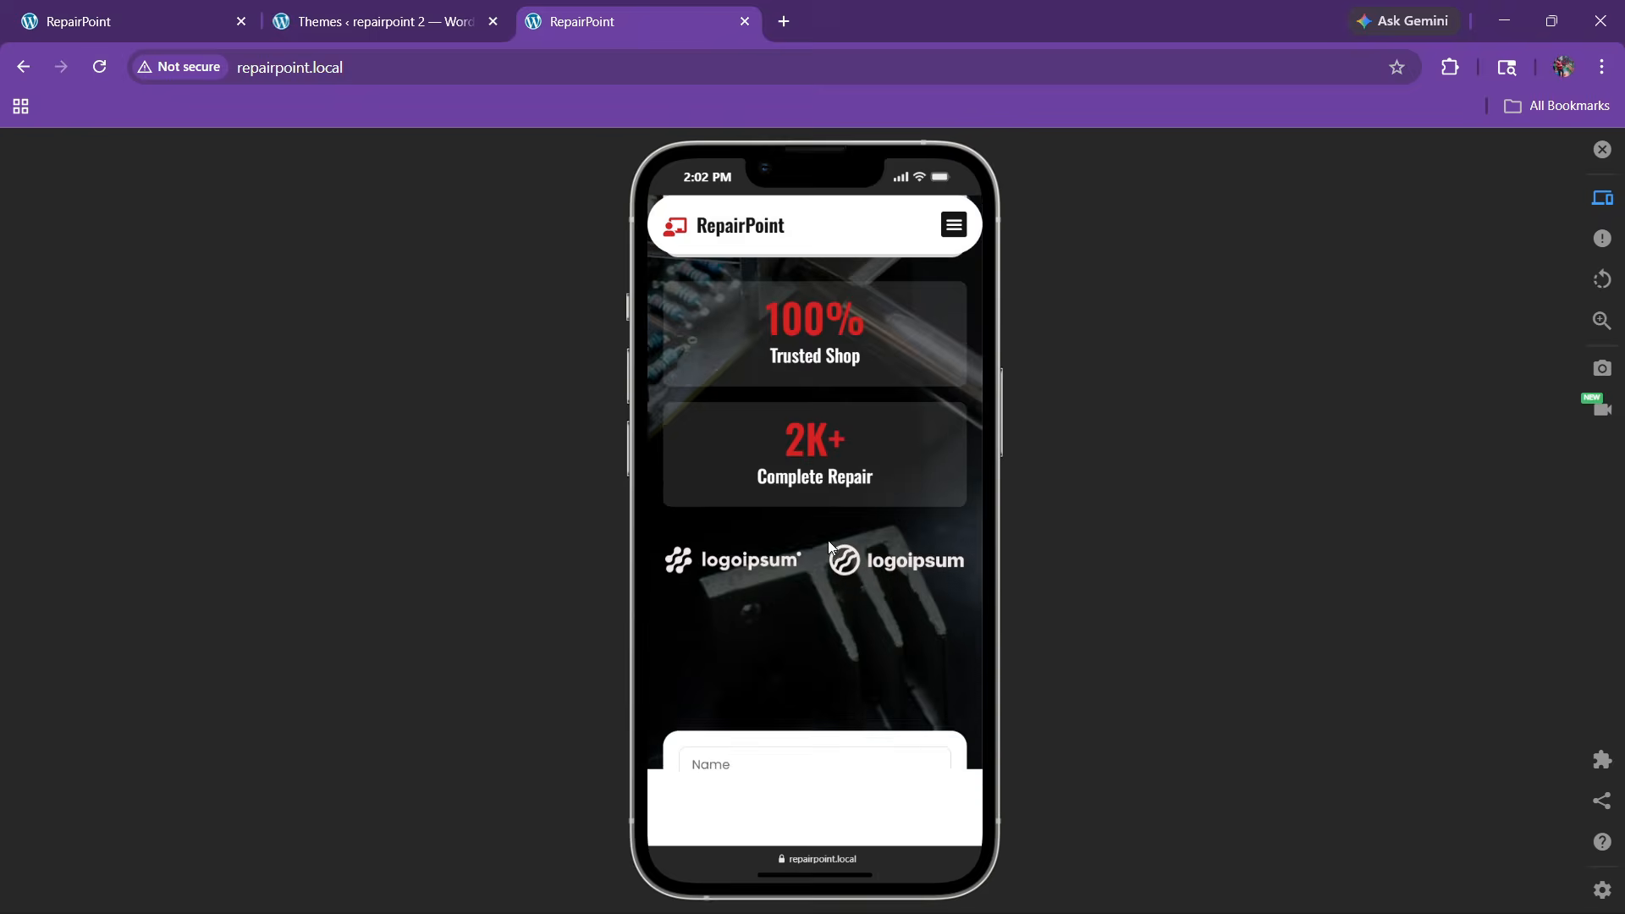
pyautogui.scroll(-3, 829, 548)
pyautogui.scroll(-12, 829, 551)
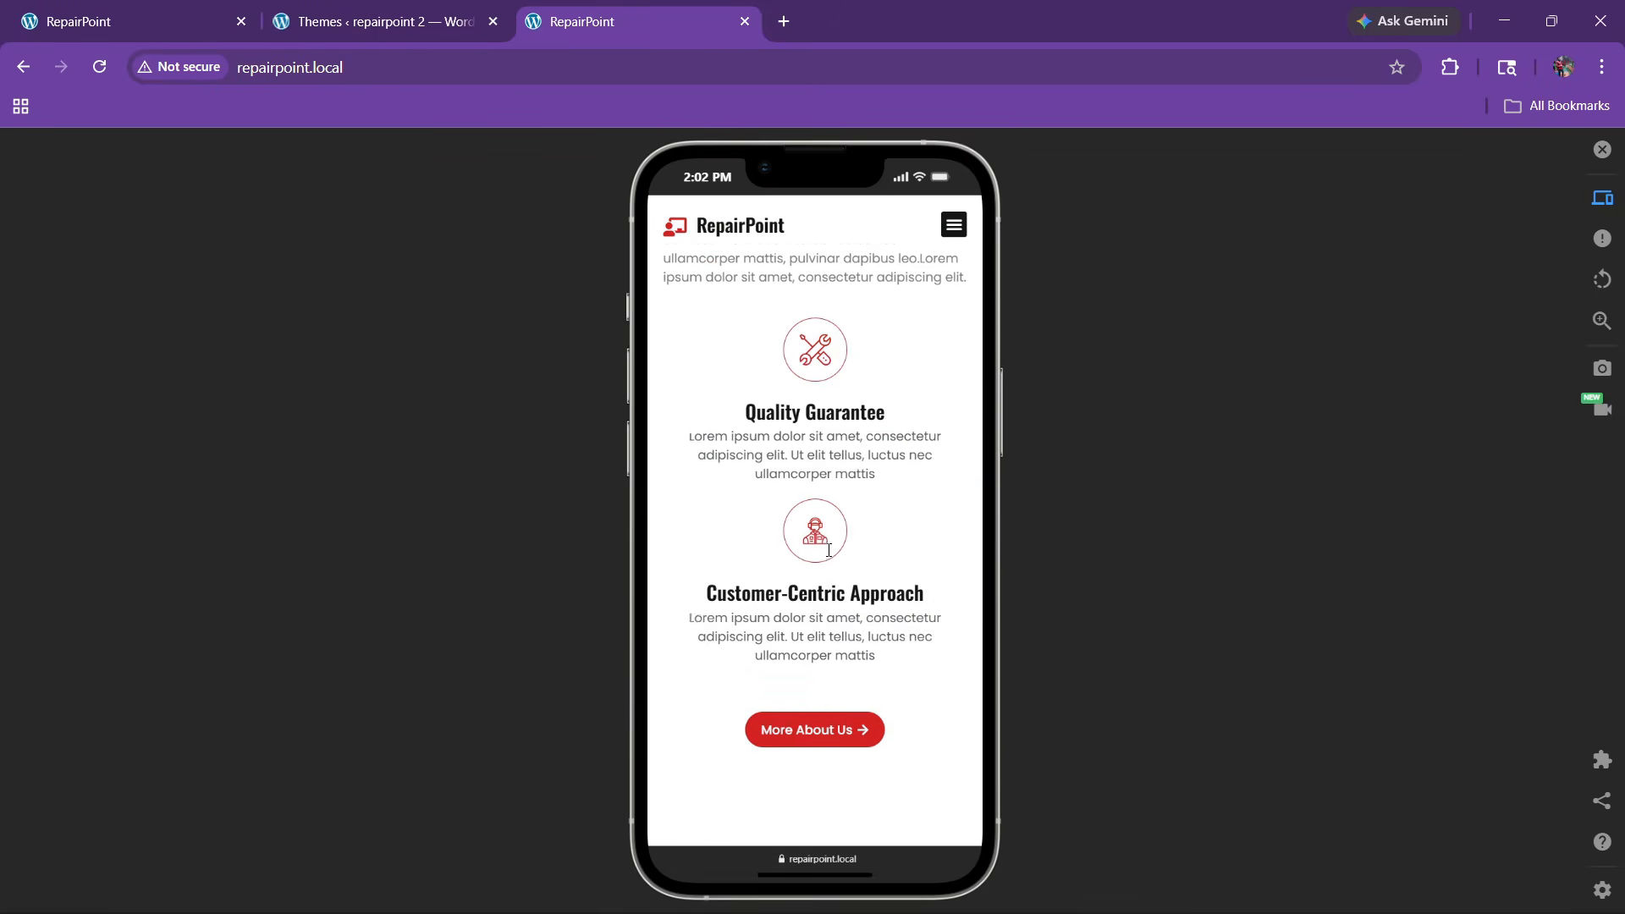
pyautogui.scroll(-15, 827, 560)
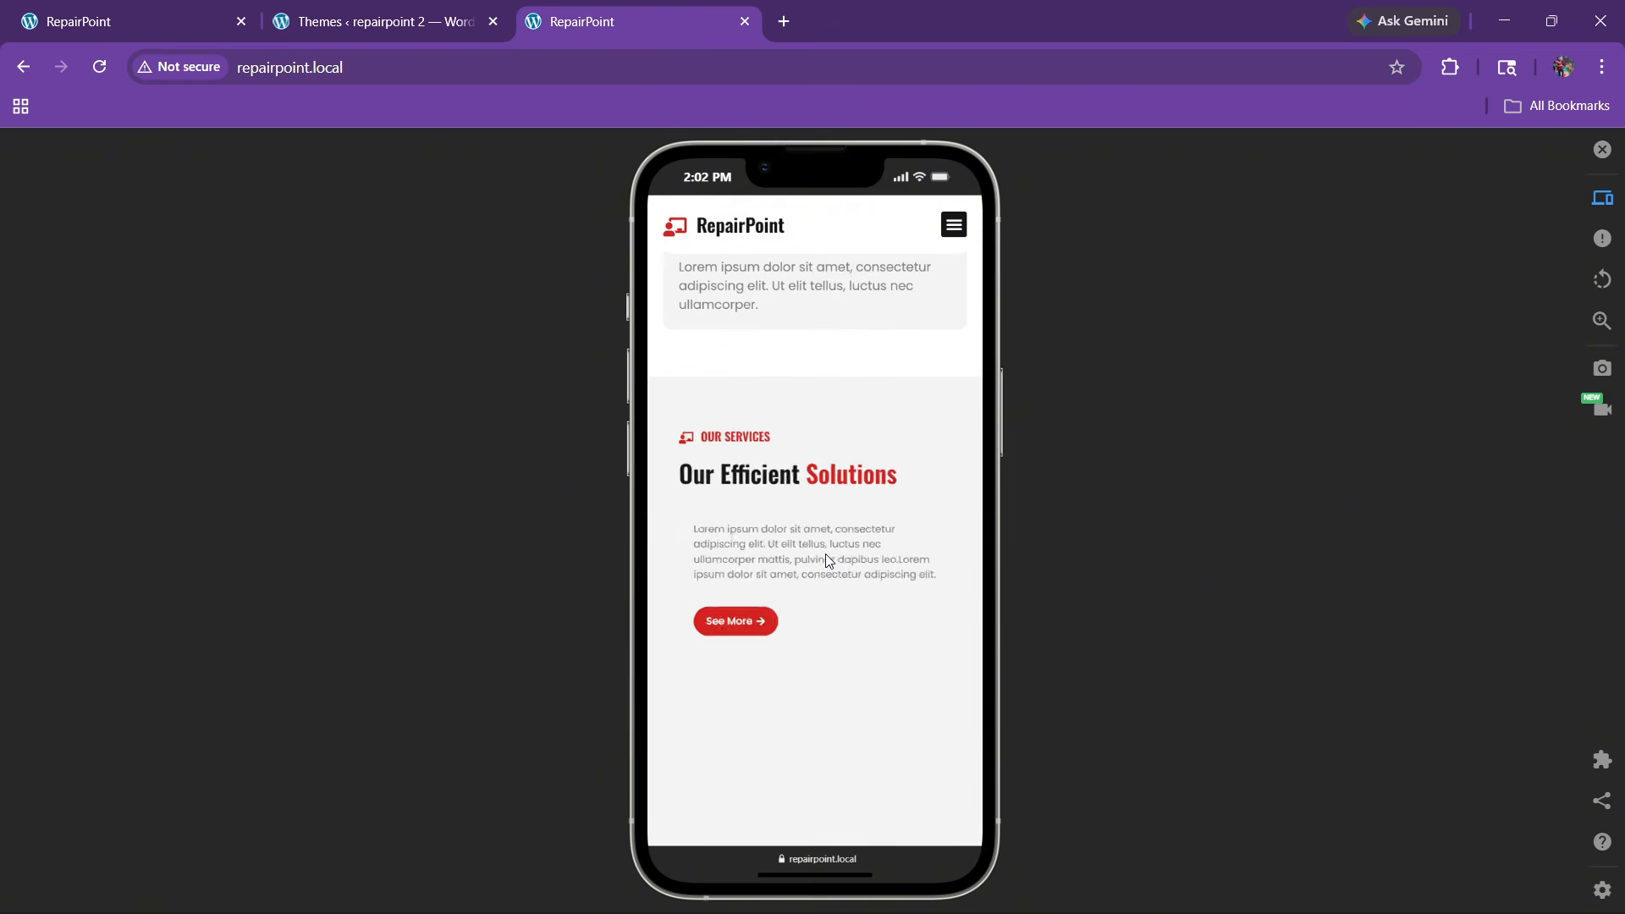
pyautogui.scroll(-15, 823, 562)
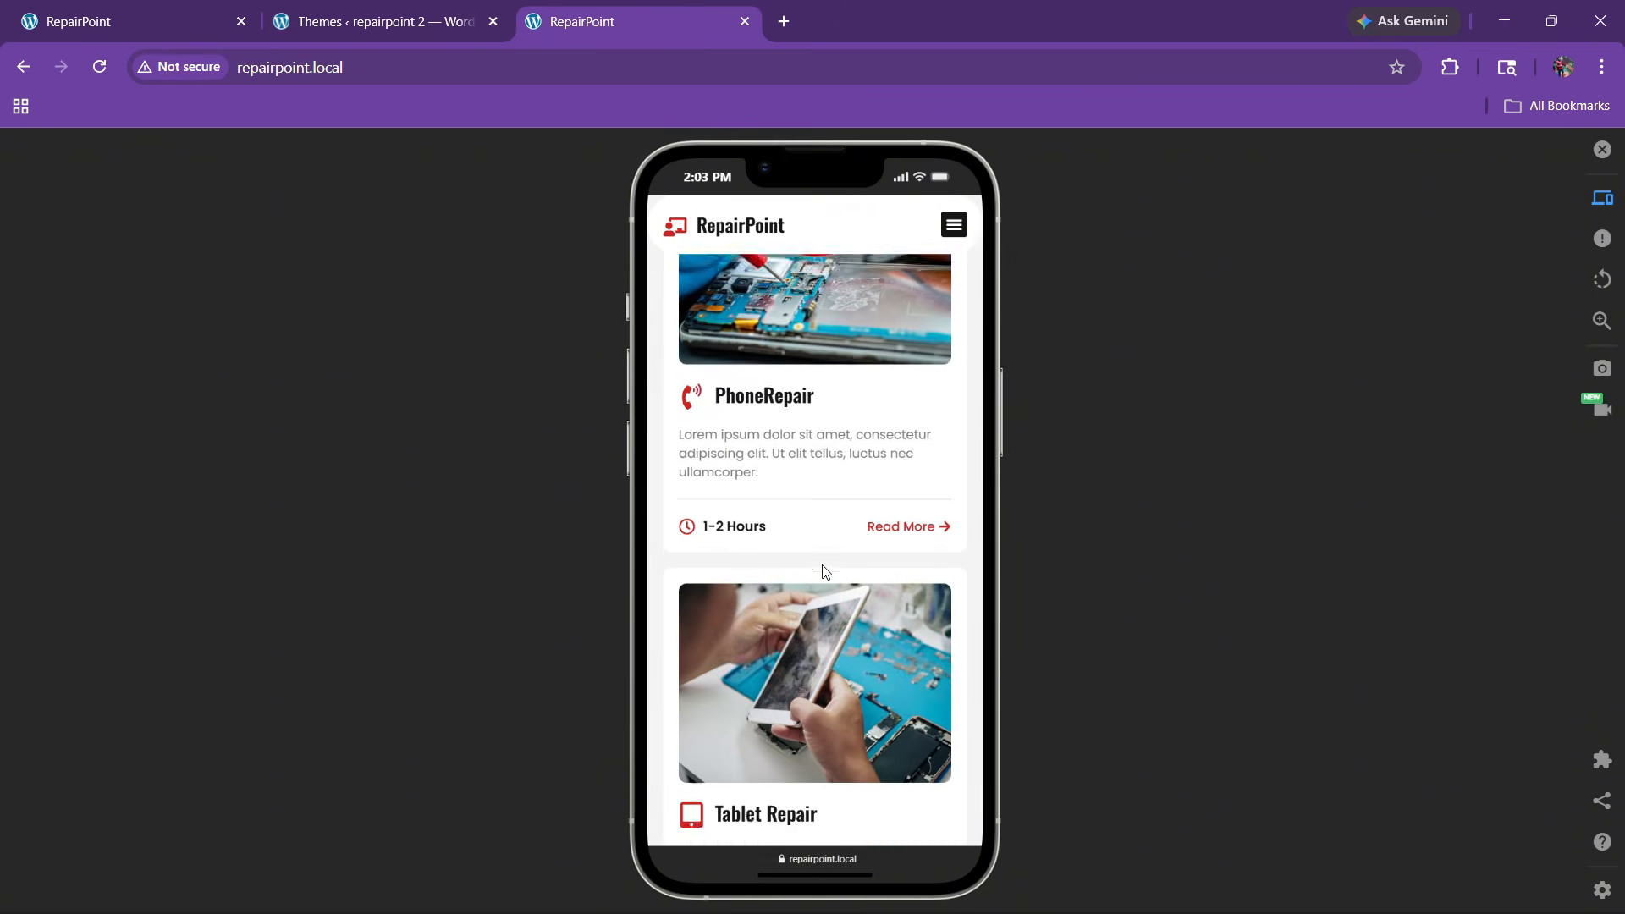
pyautogui.scroll(-10, 823, 567)
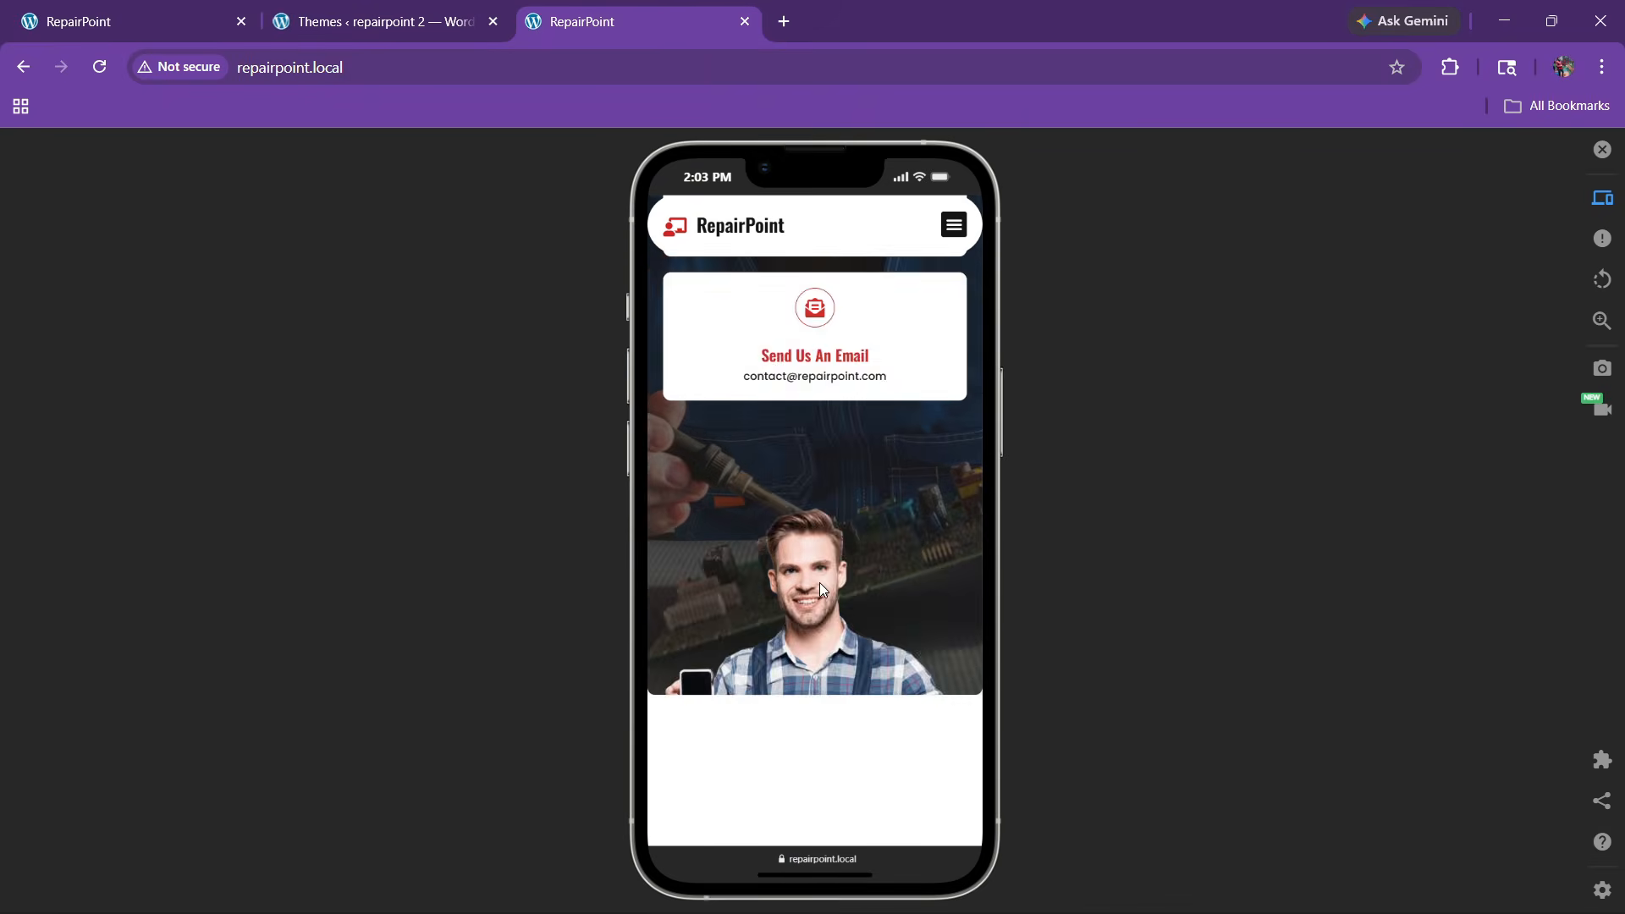
pyautogui.scroll(-10, 816, 588)
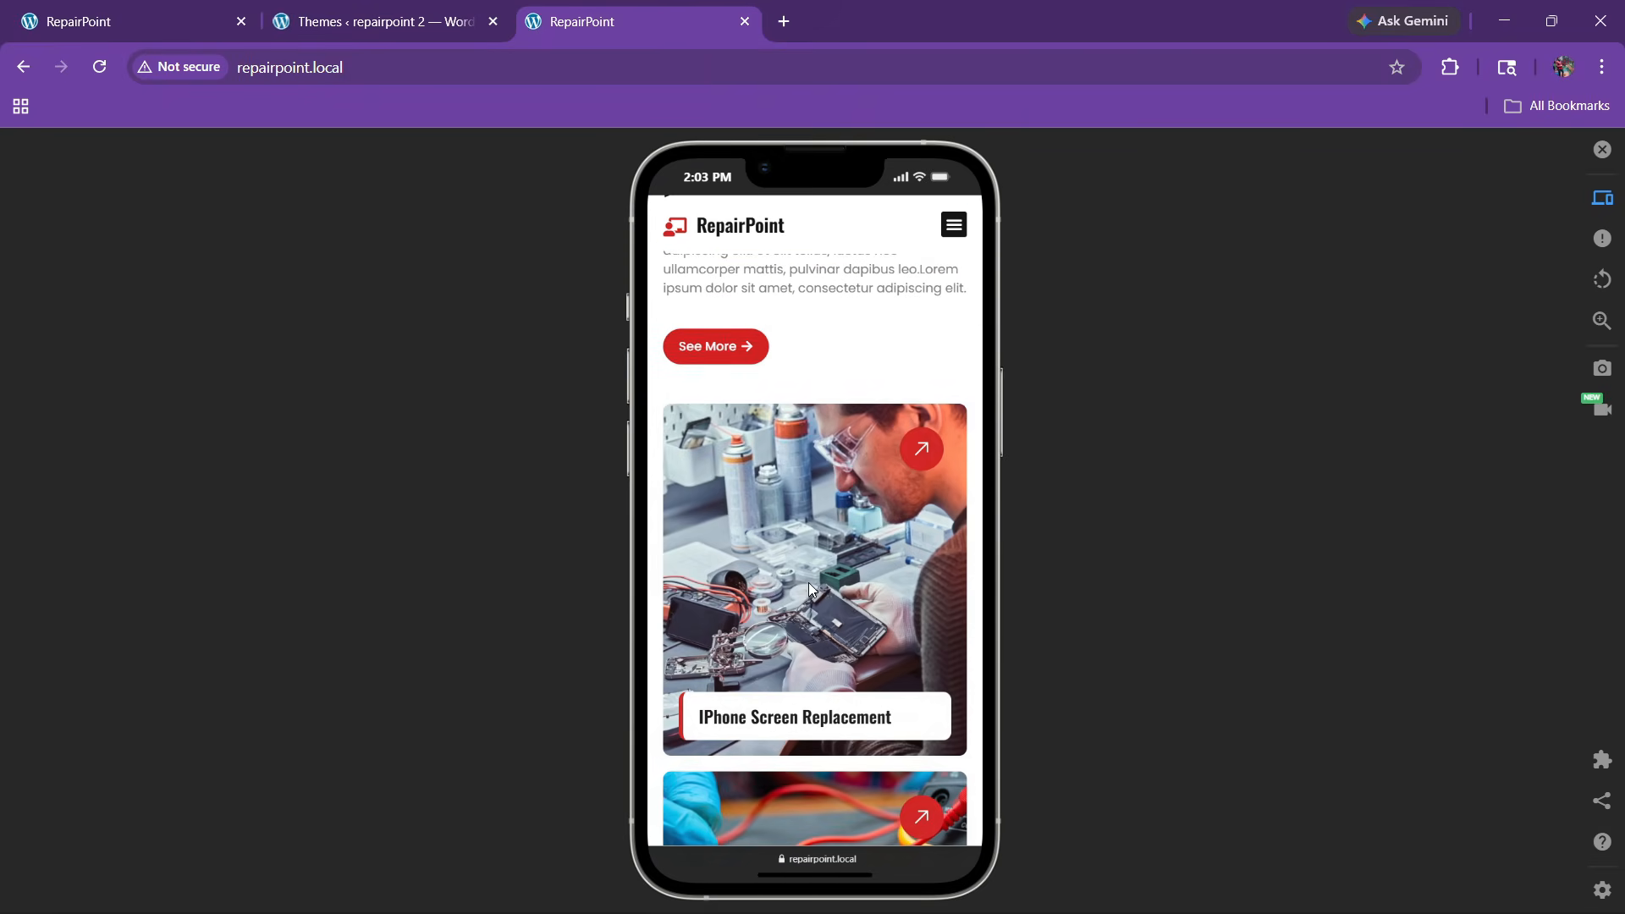
pyautogui.scroll(-10, 822, 537)
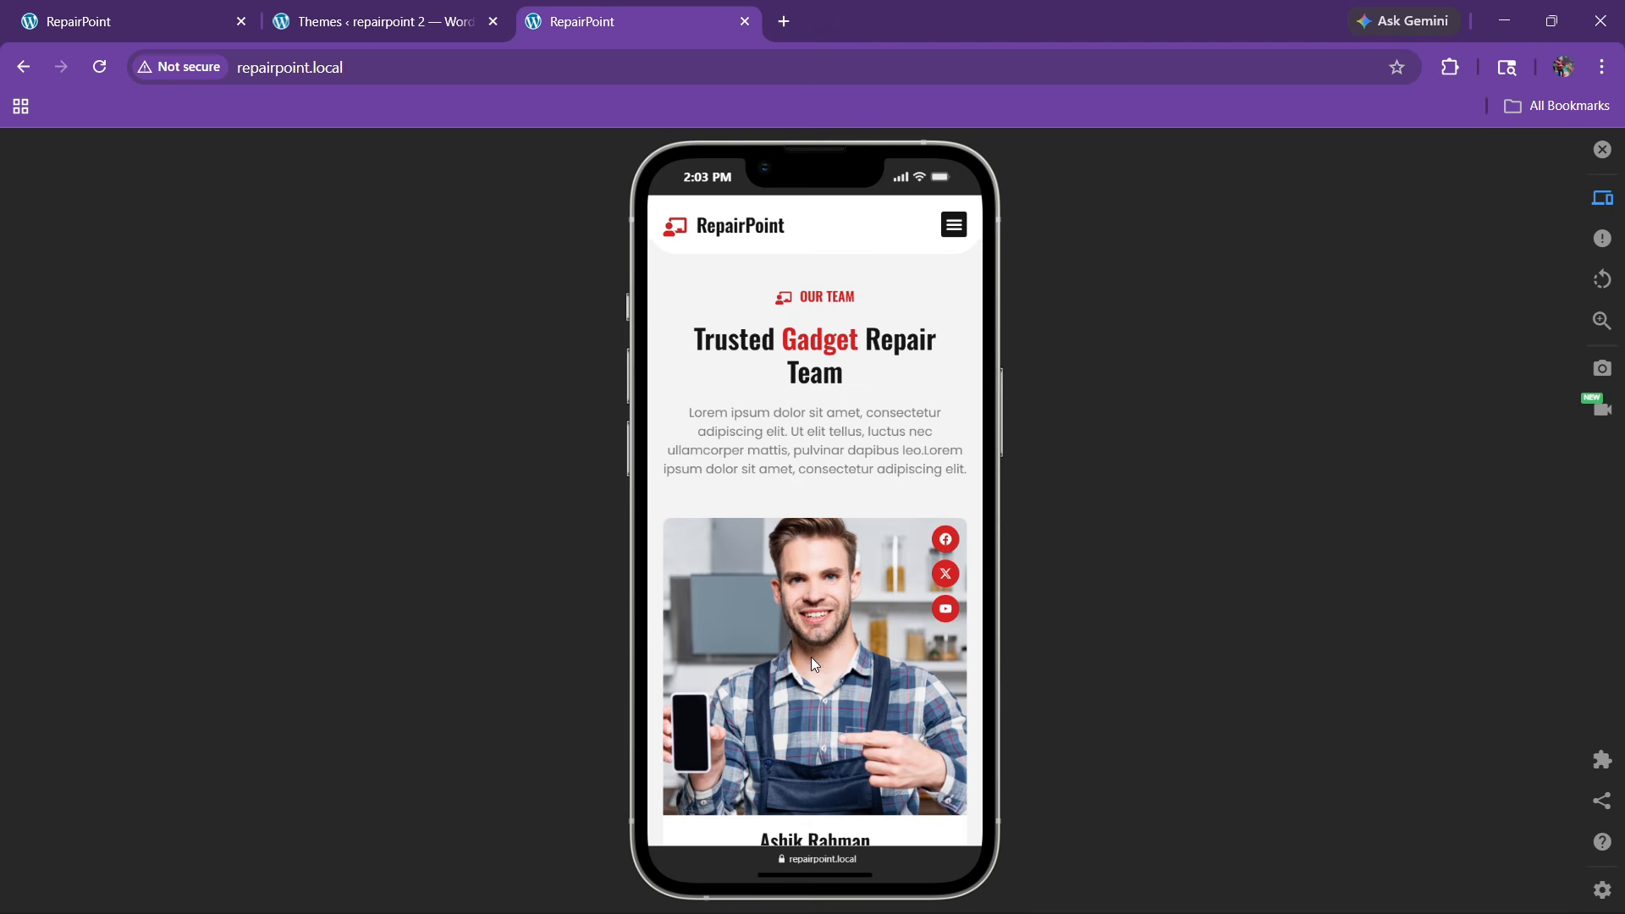
pyautogui.scroll(-9, 849, 617)
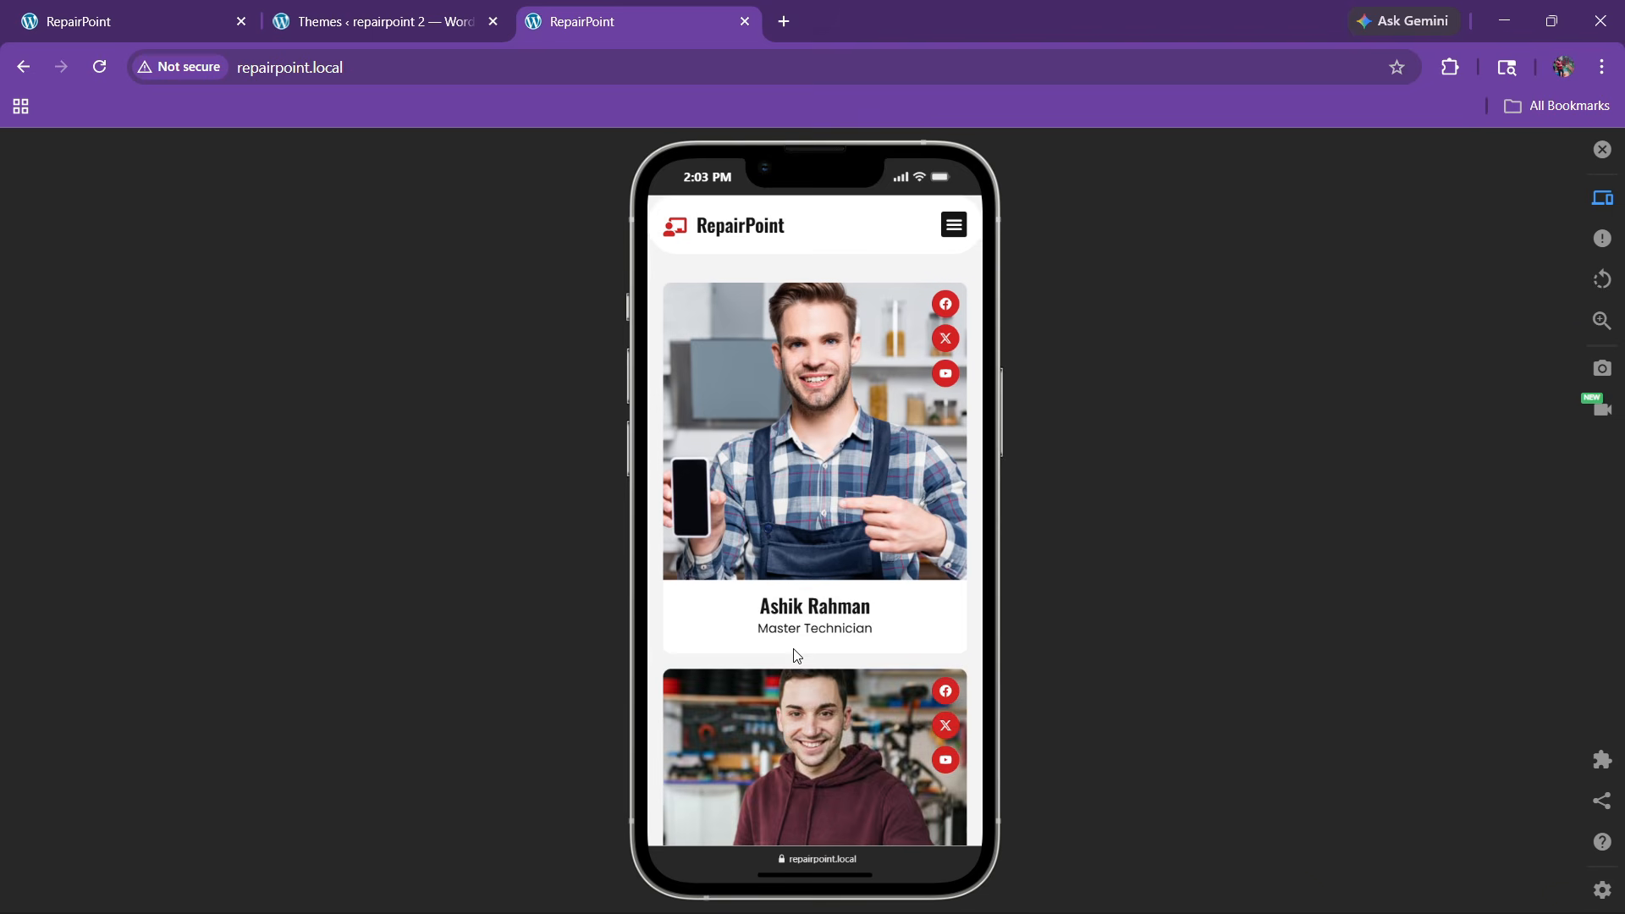
pyautogui.scroll(-8, 794, 653)
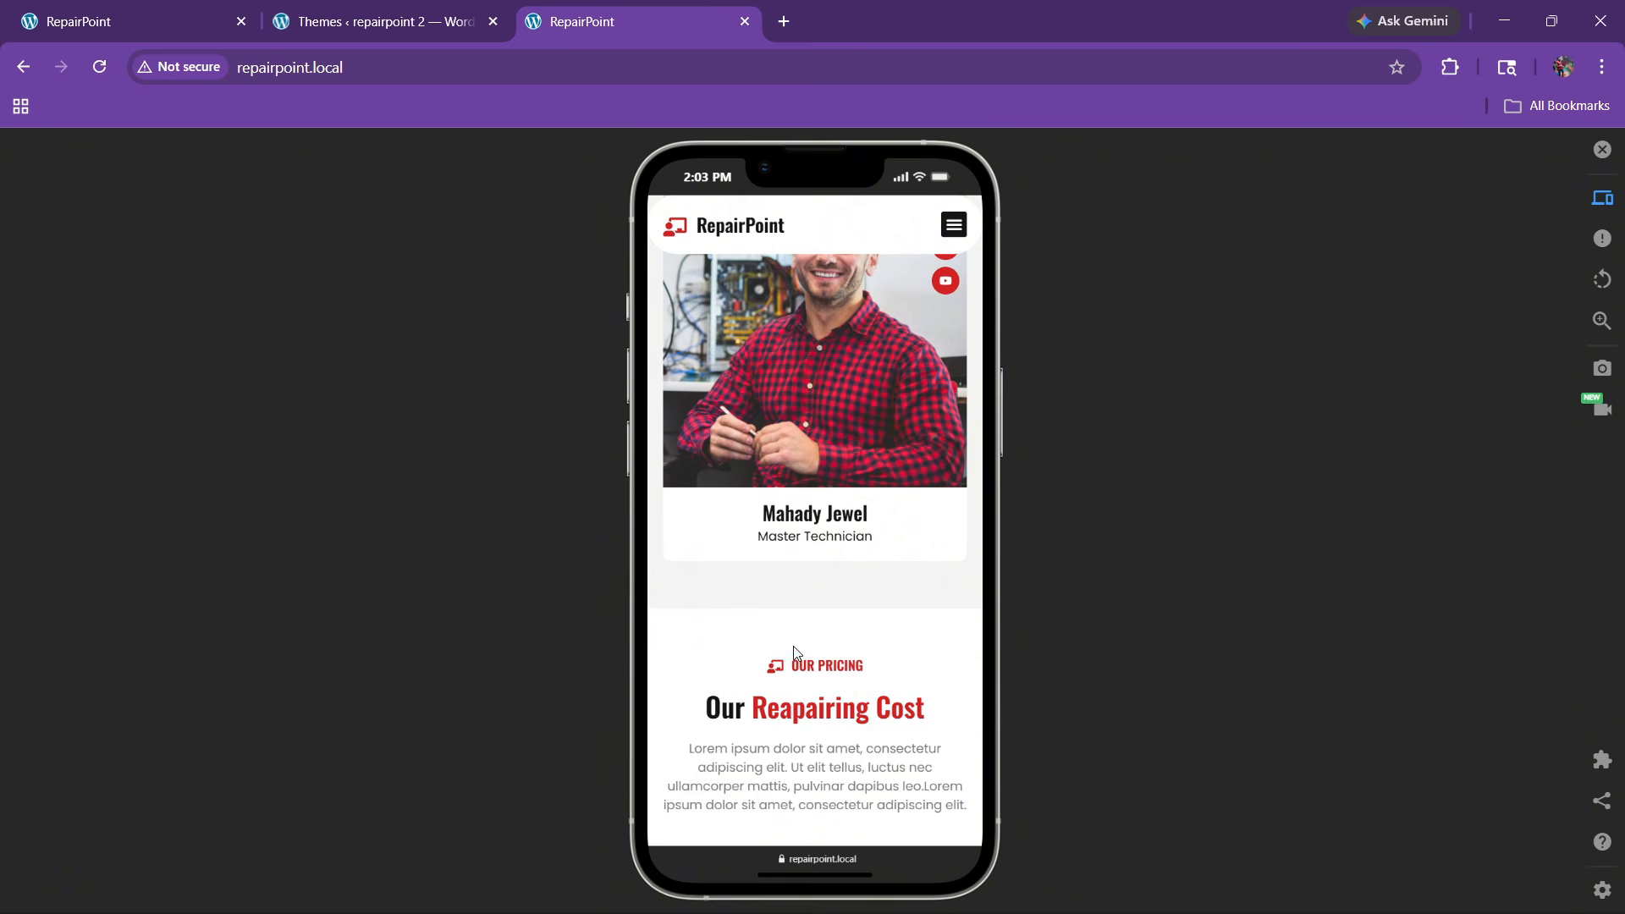
pyautogui.scroll(-10, 796, 643)
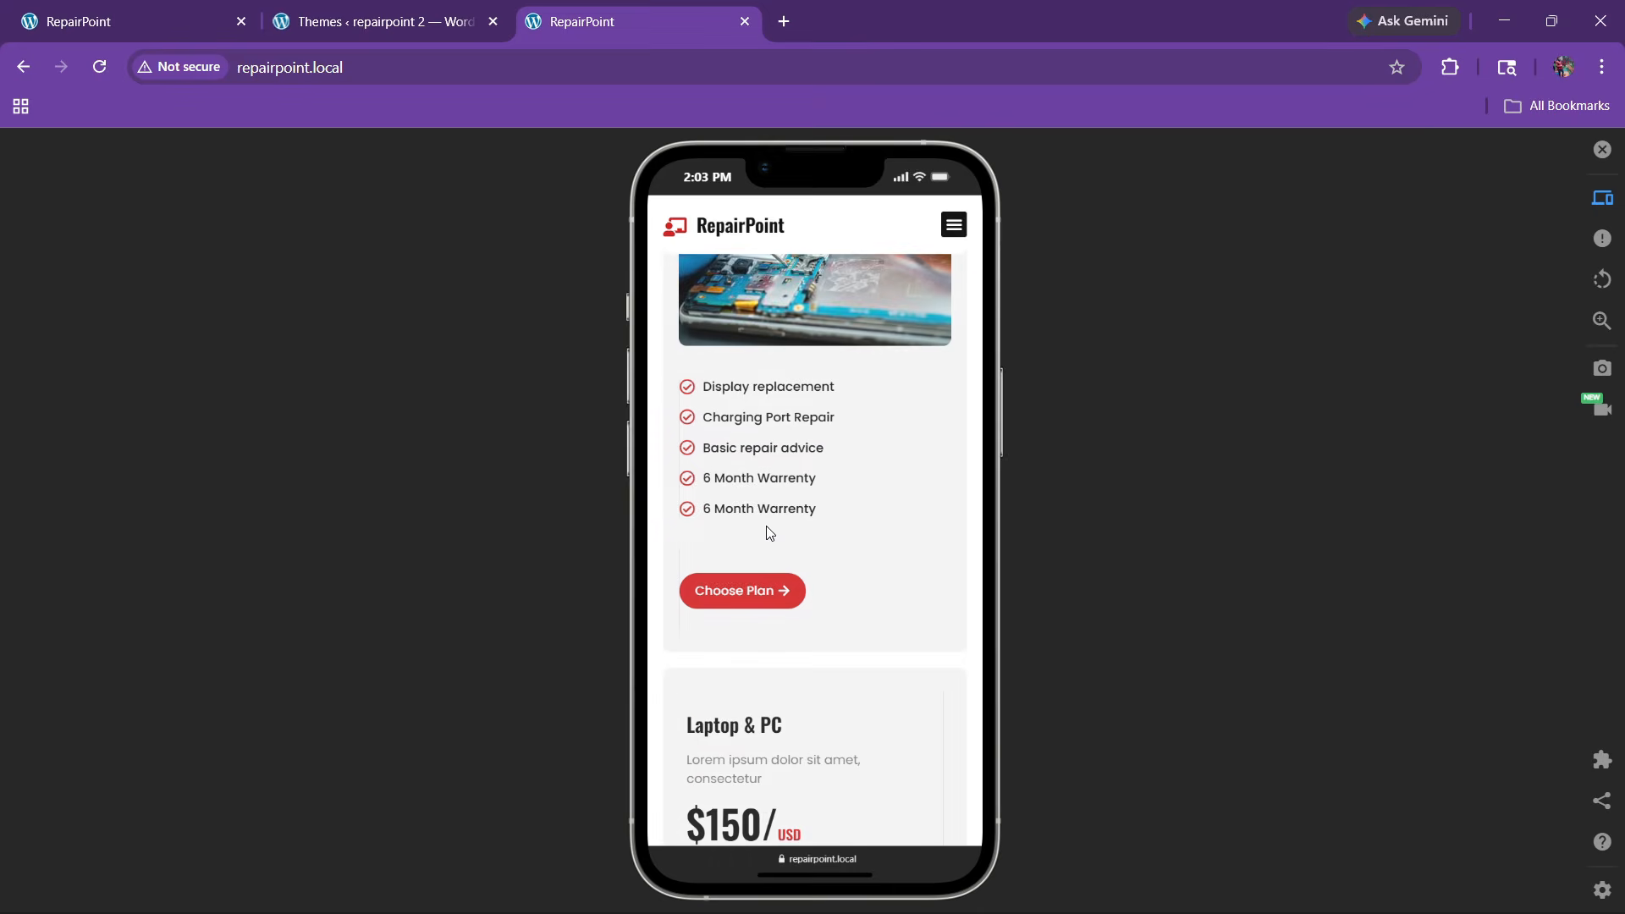
pyautogui.scroll(-15, 769, 533)
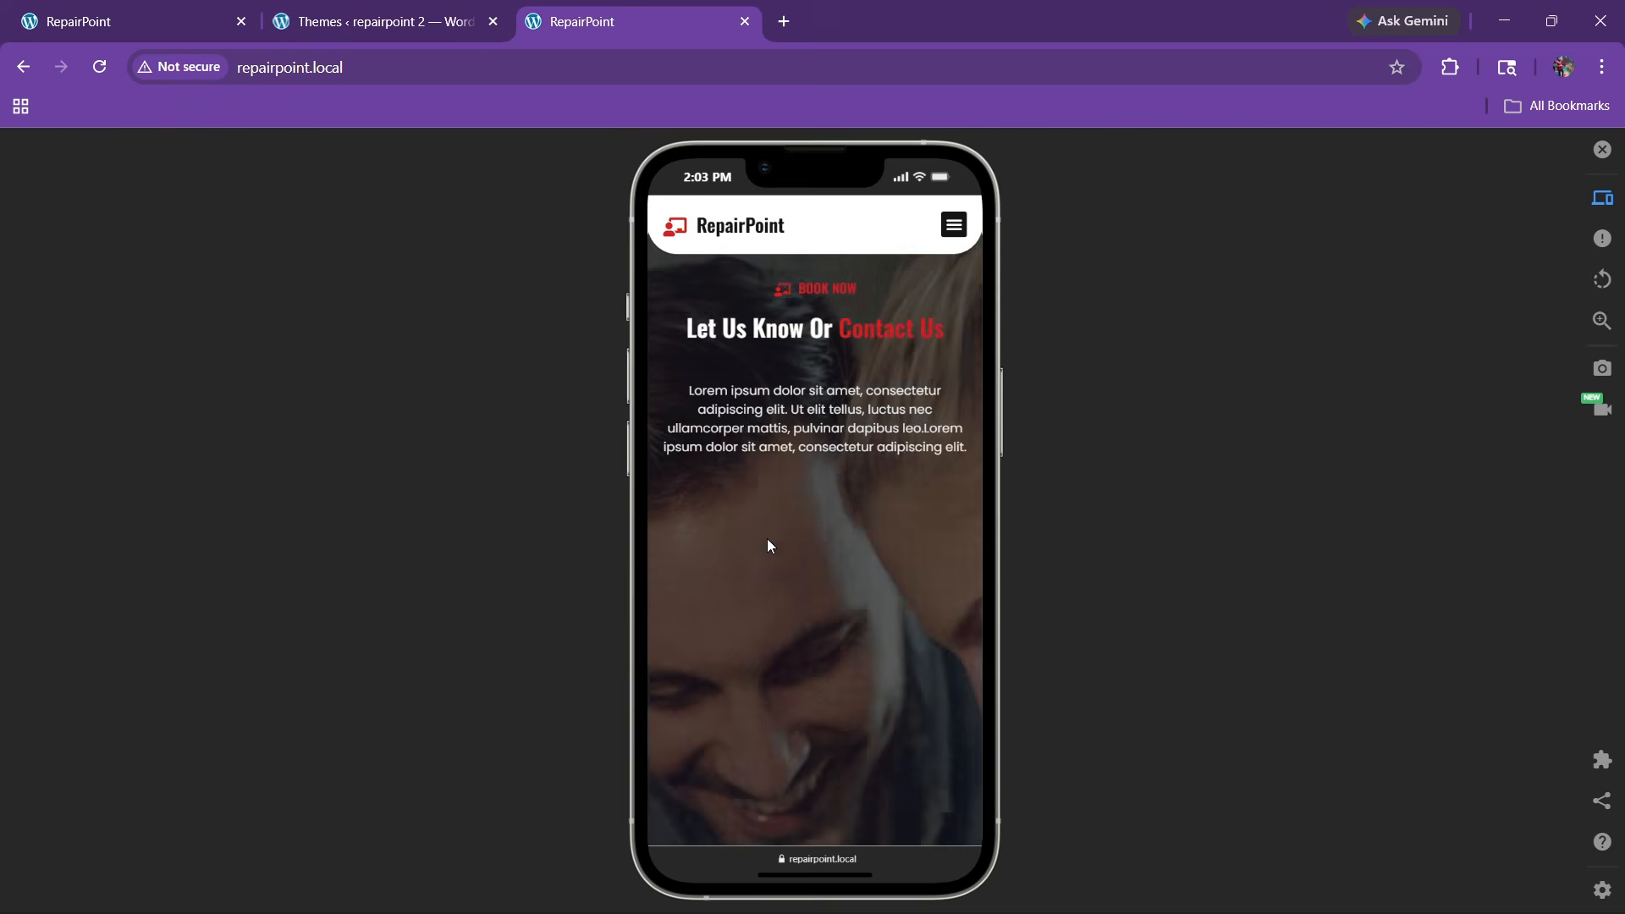
pyautogui.scroll(-10, 769, 546)
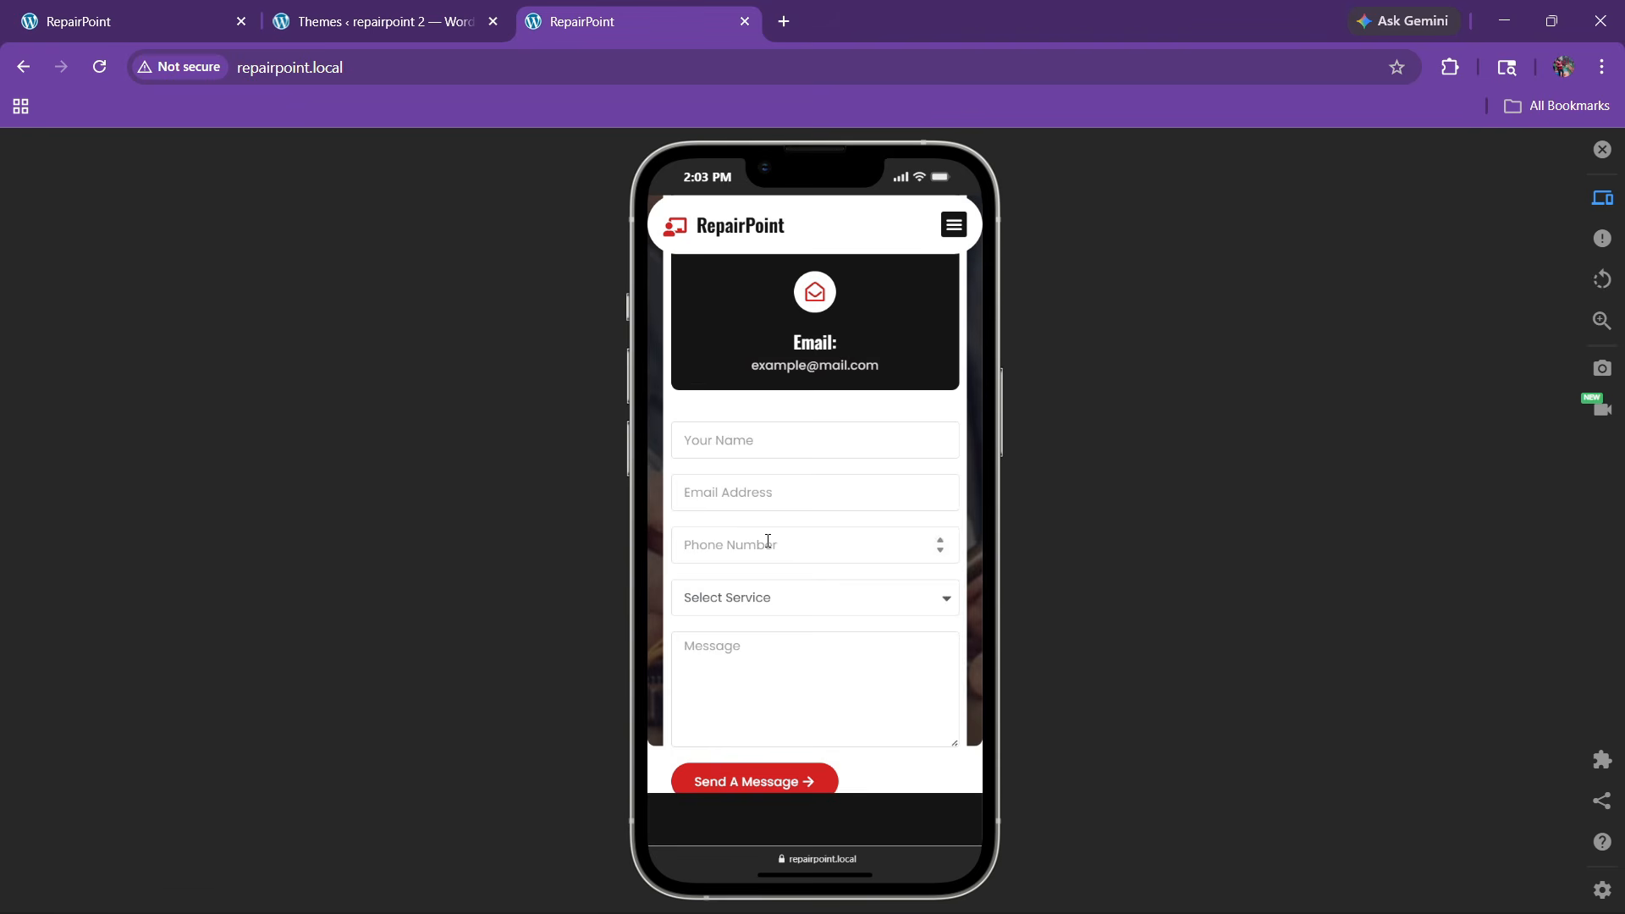
pyautogui.scroll(-4, 768, 540)
pyautogui.click(785, 292)
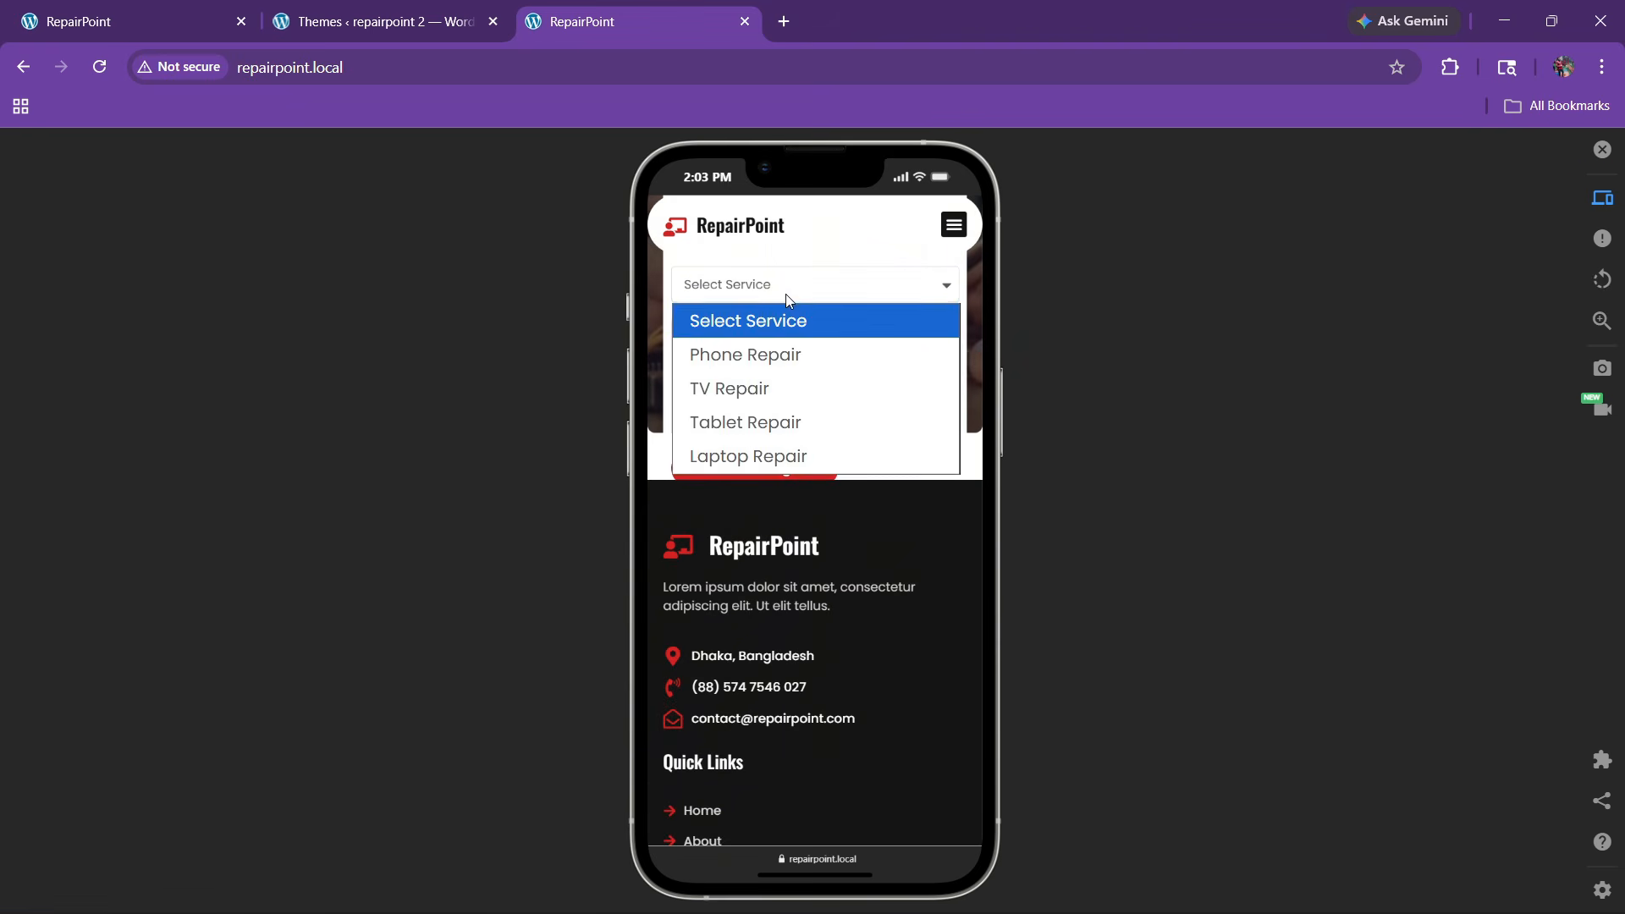
pyautogui.click(786, 293)
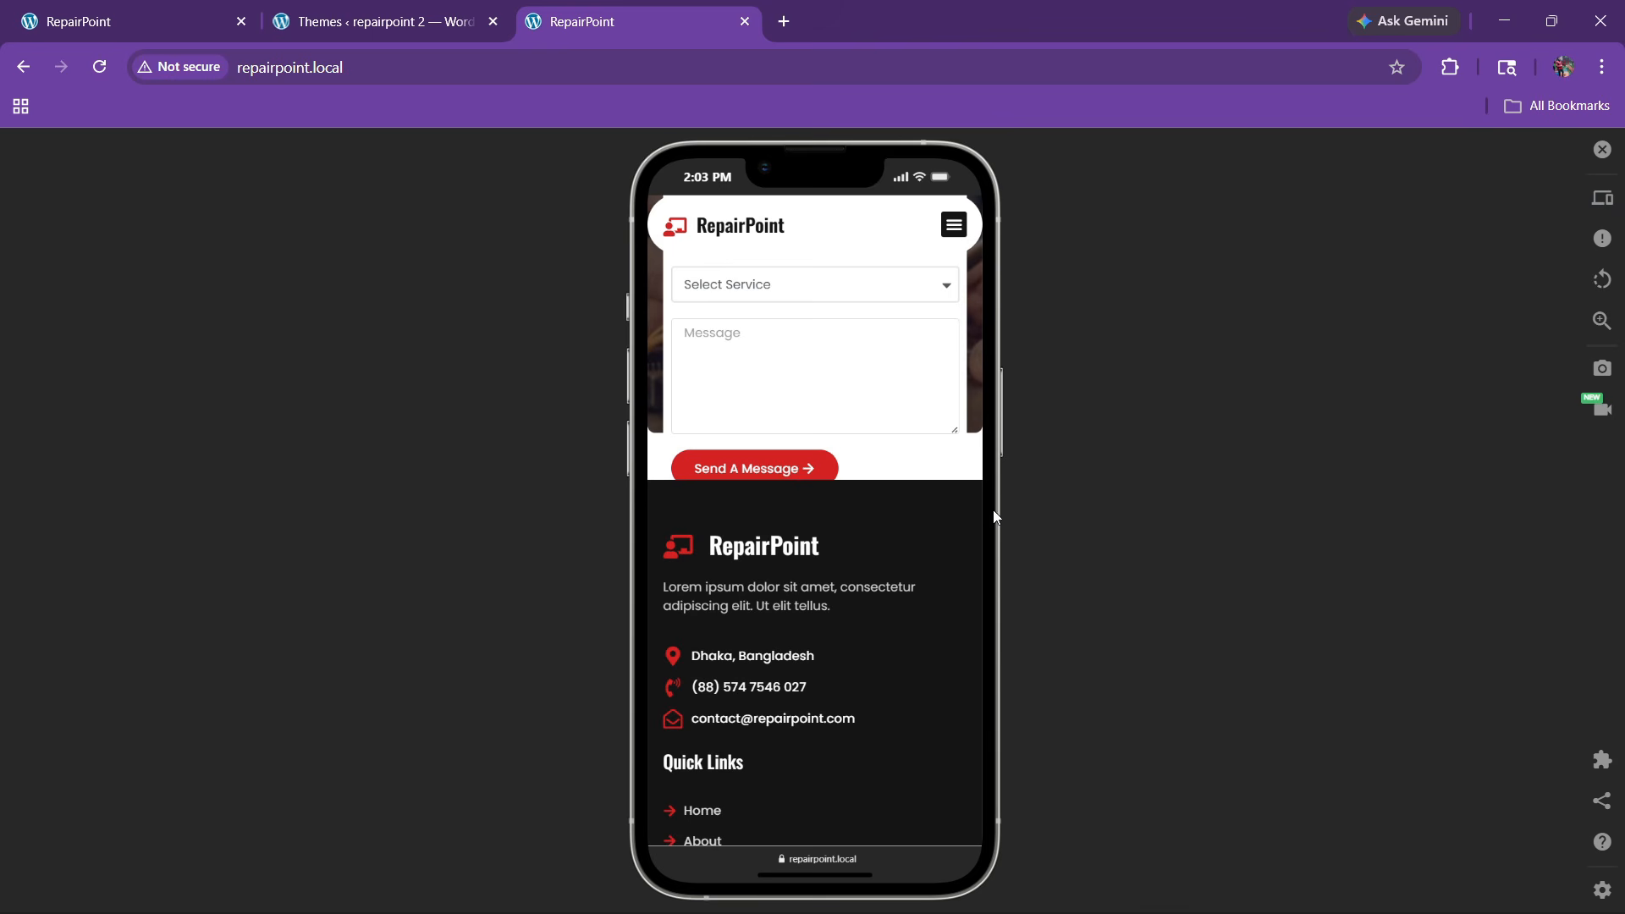
pyautogui.scroll(-9, 765, 611)
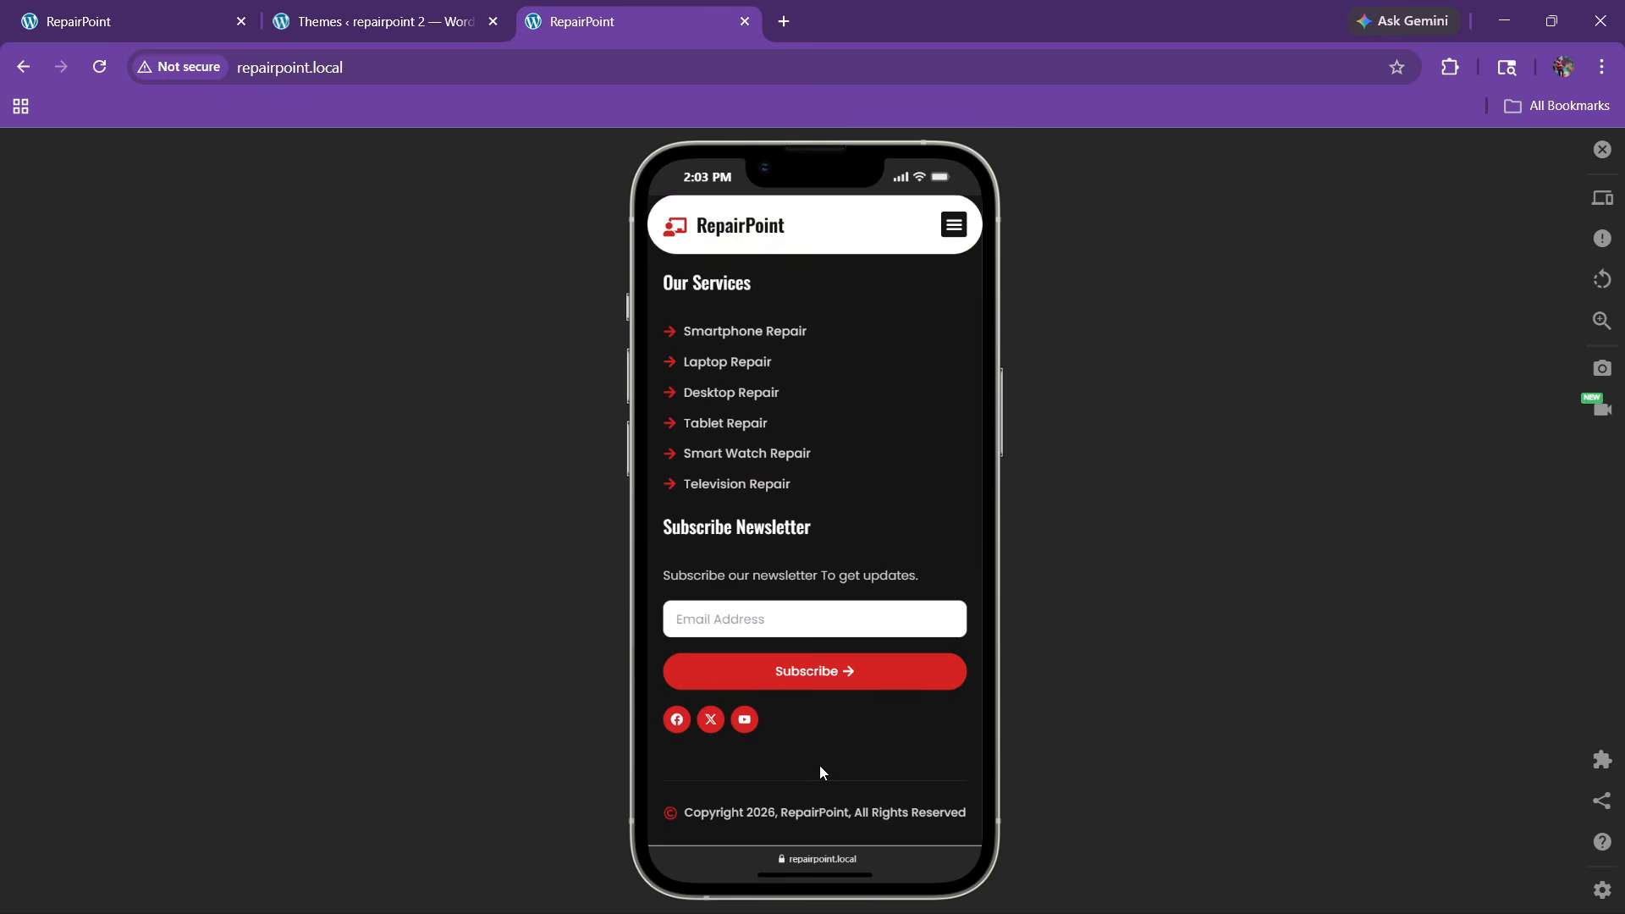
pyautogui.scroll(10, 801, 627)
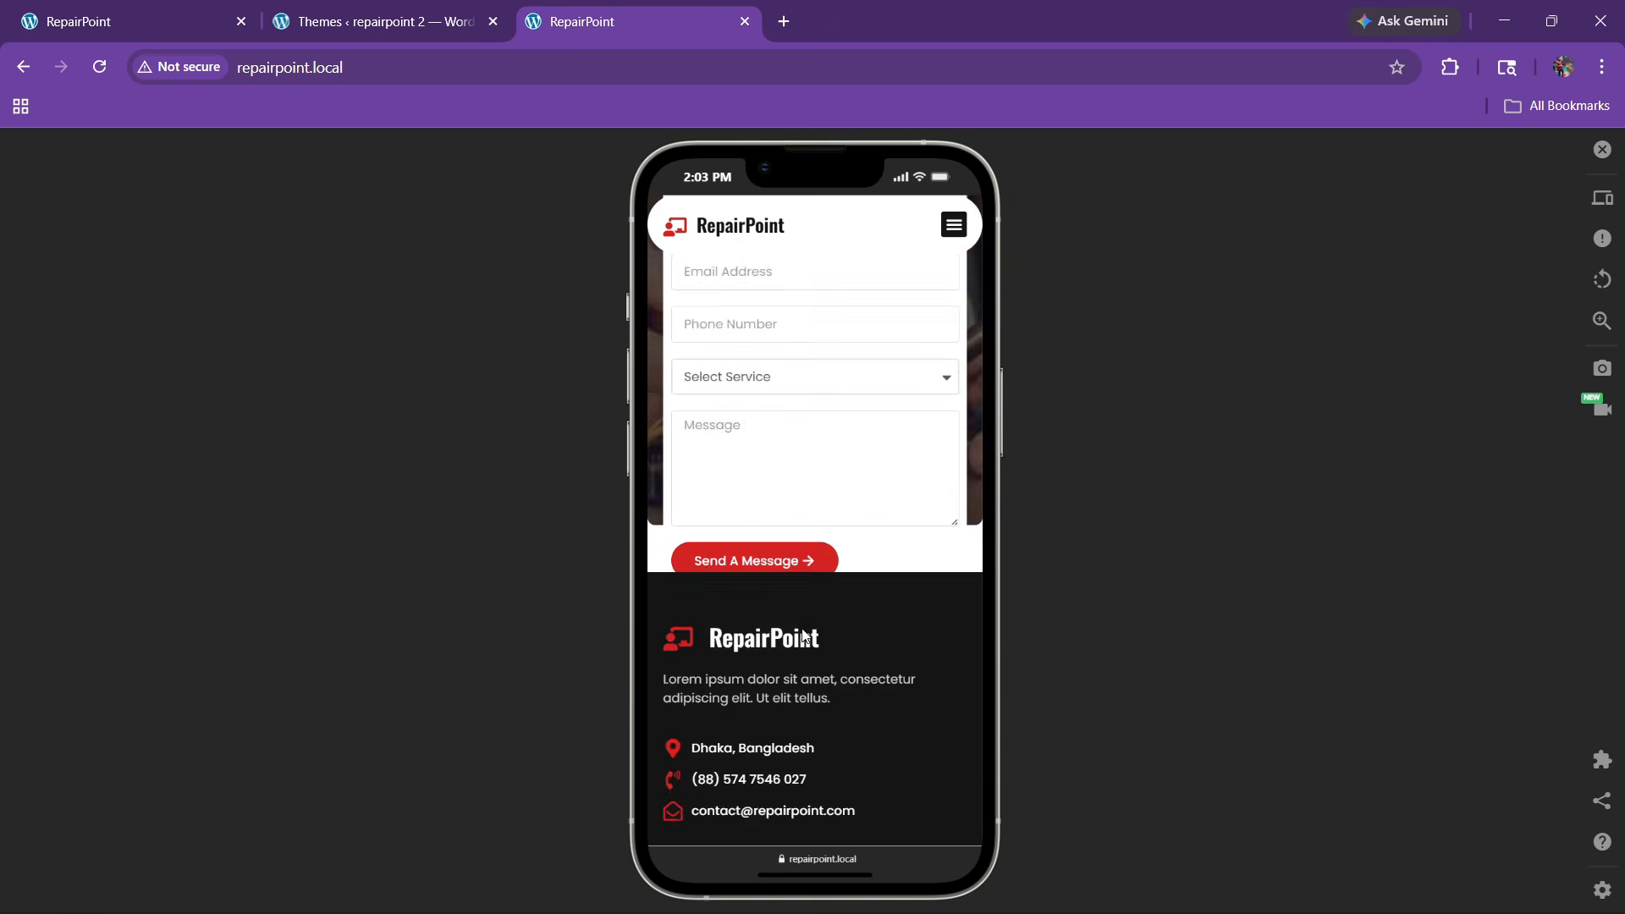
# Test the hamburger menu's About, Services, Team and Contact links, then close the simulator
pyautogui.click(949, 237)
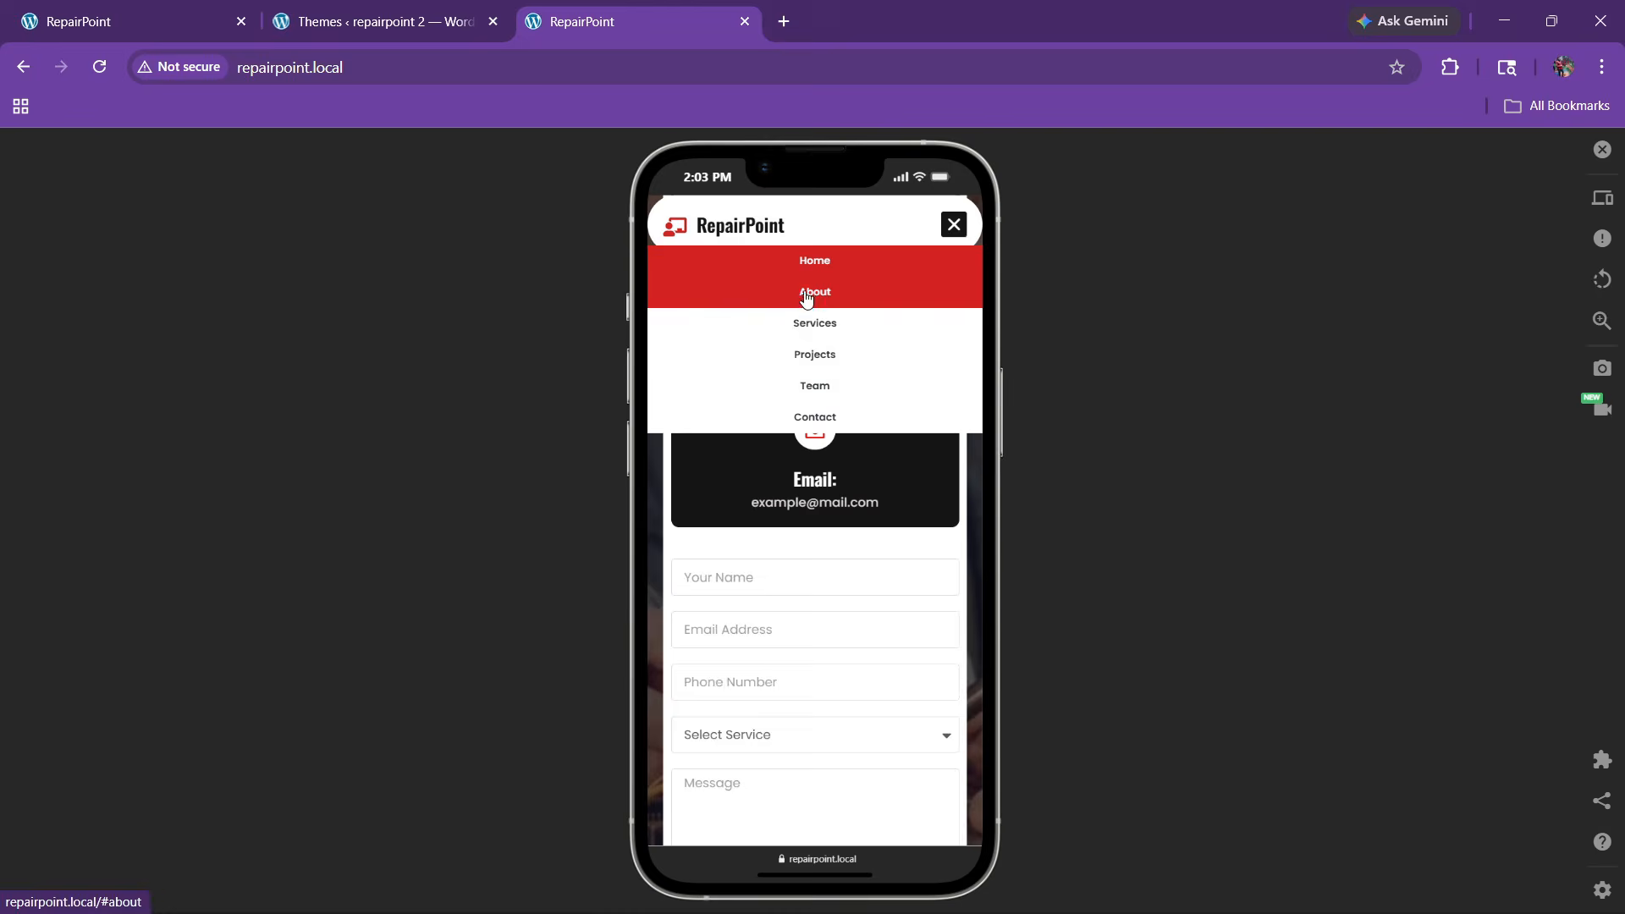
pyautogui.click(912, 287)
pyautogui.click(953, 223)
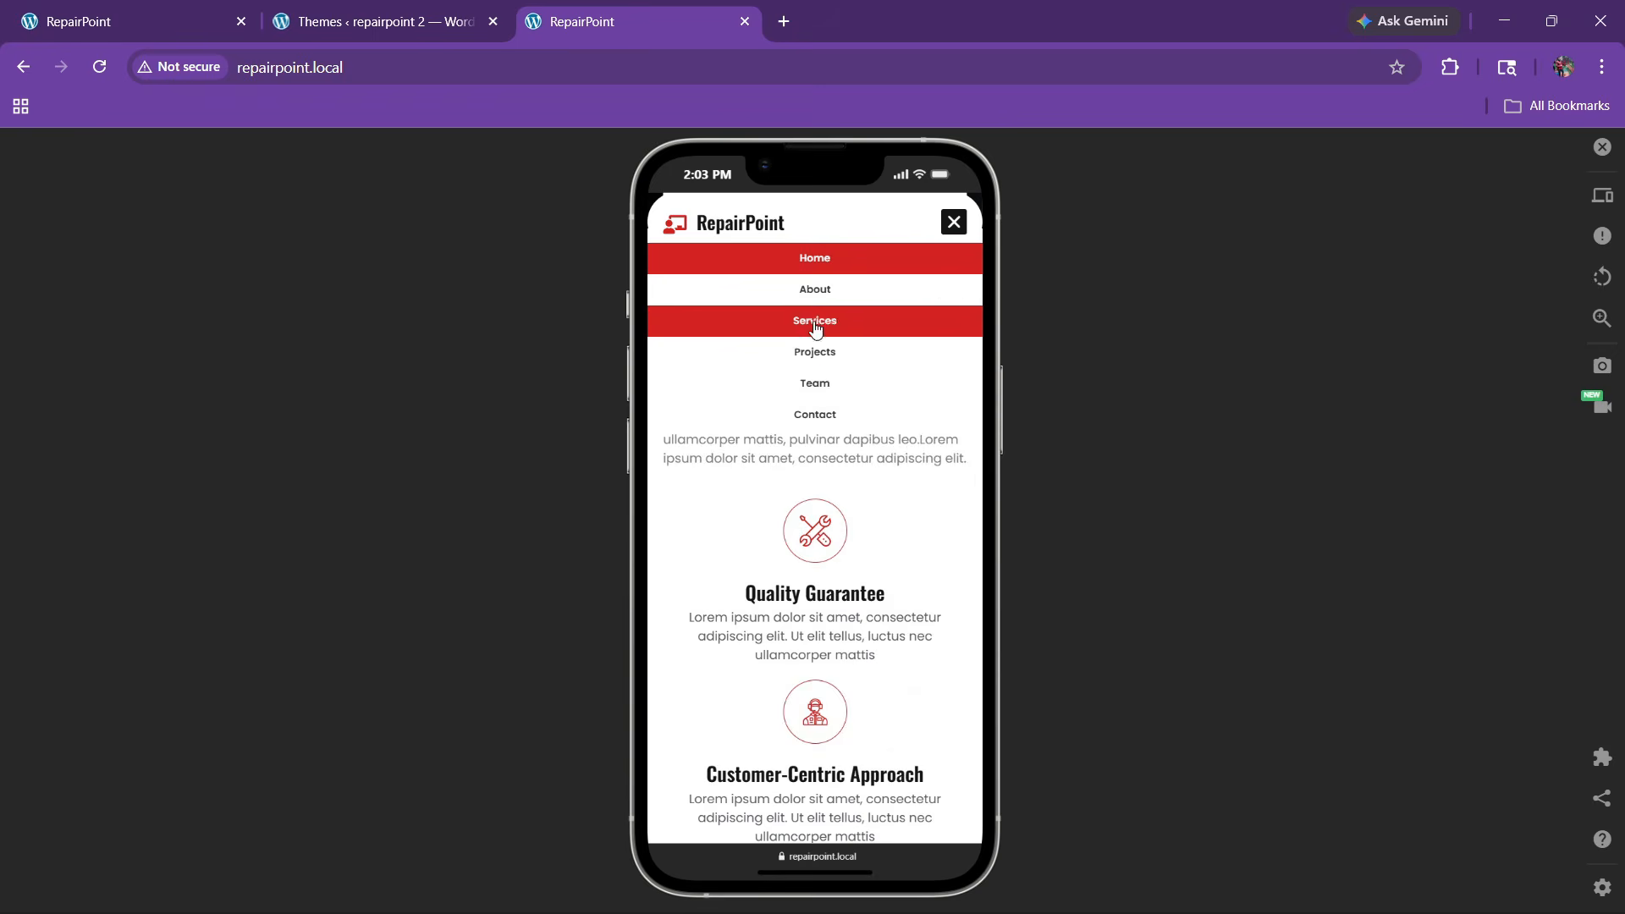
pyautogui.click(917, 321)
pyautogui.click(825, 382)
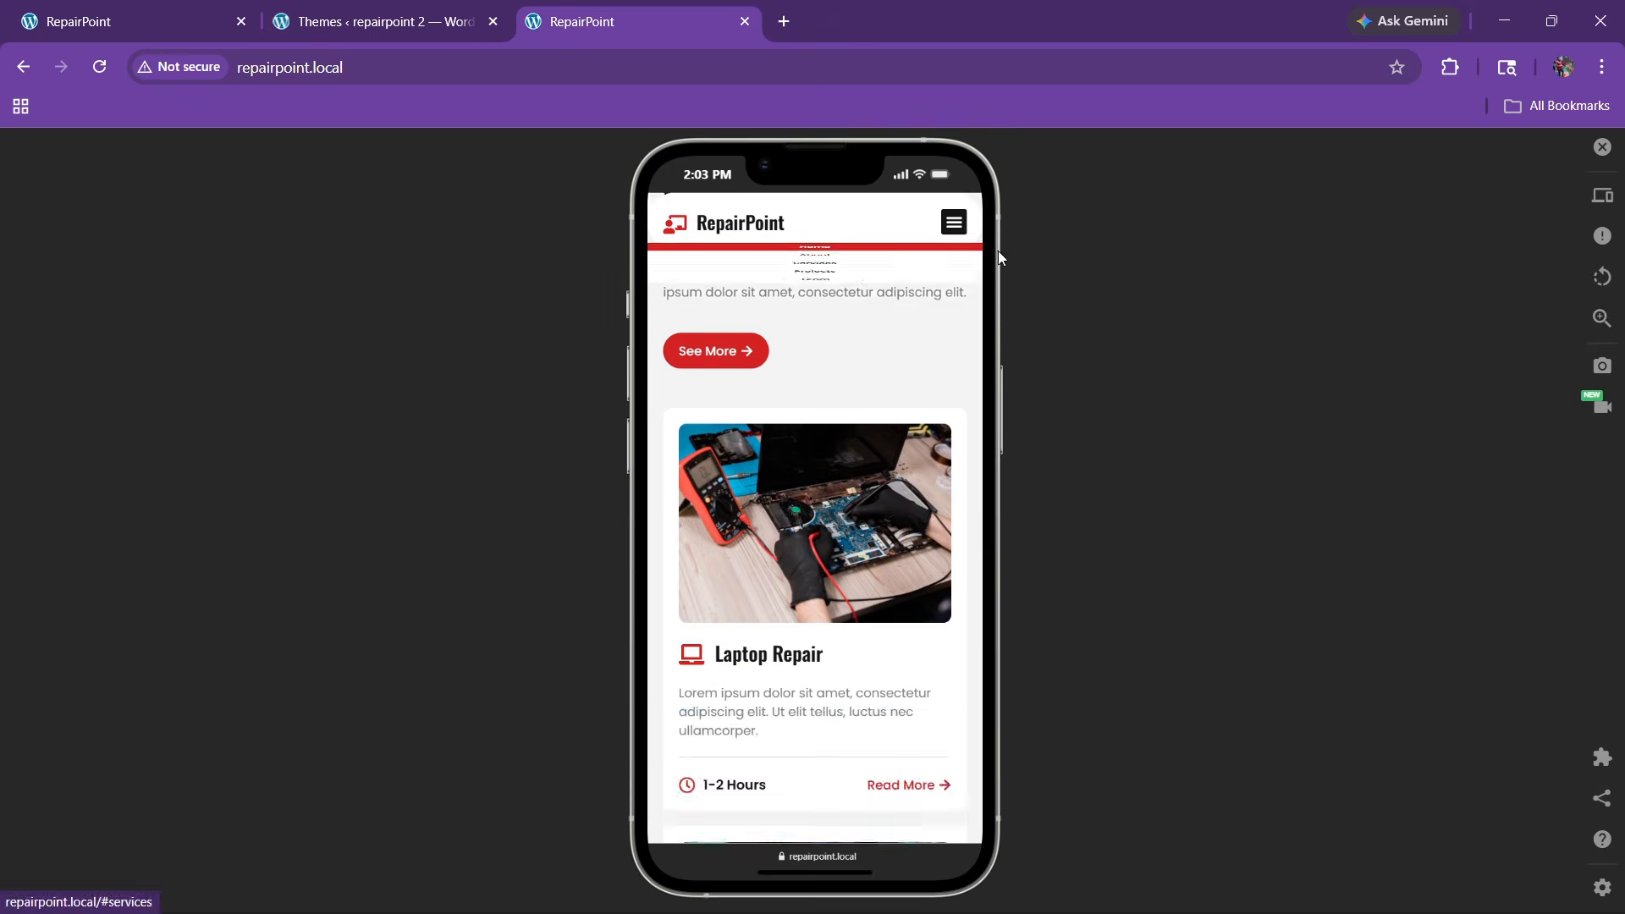
pyautogui.click(953, 221)
pyautogui.click(829, 389)
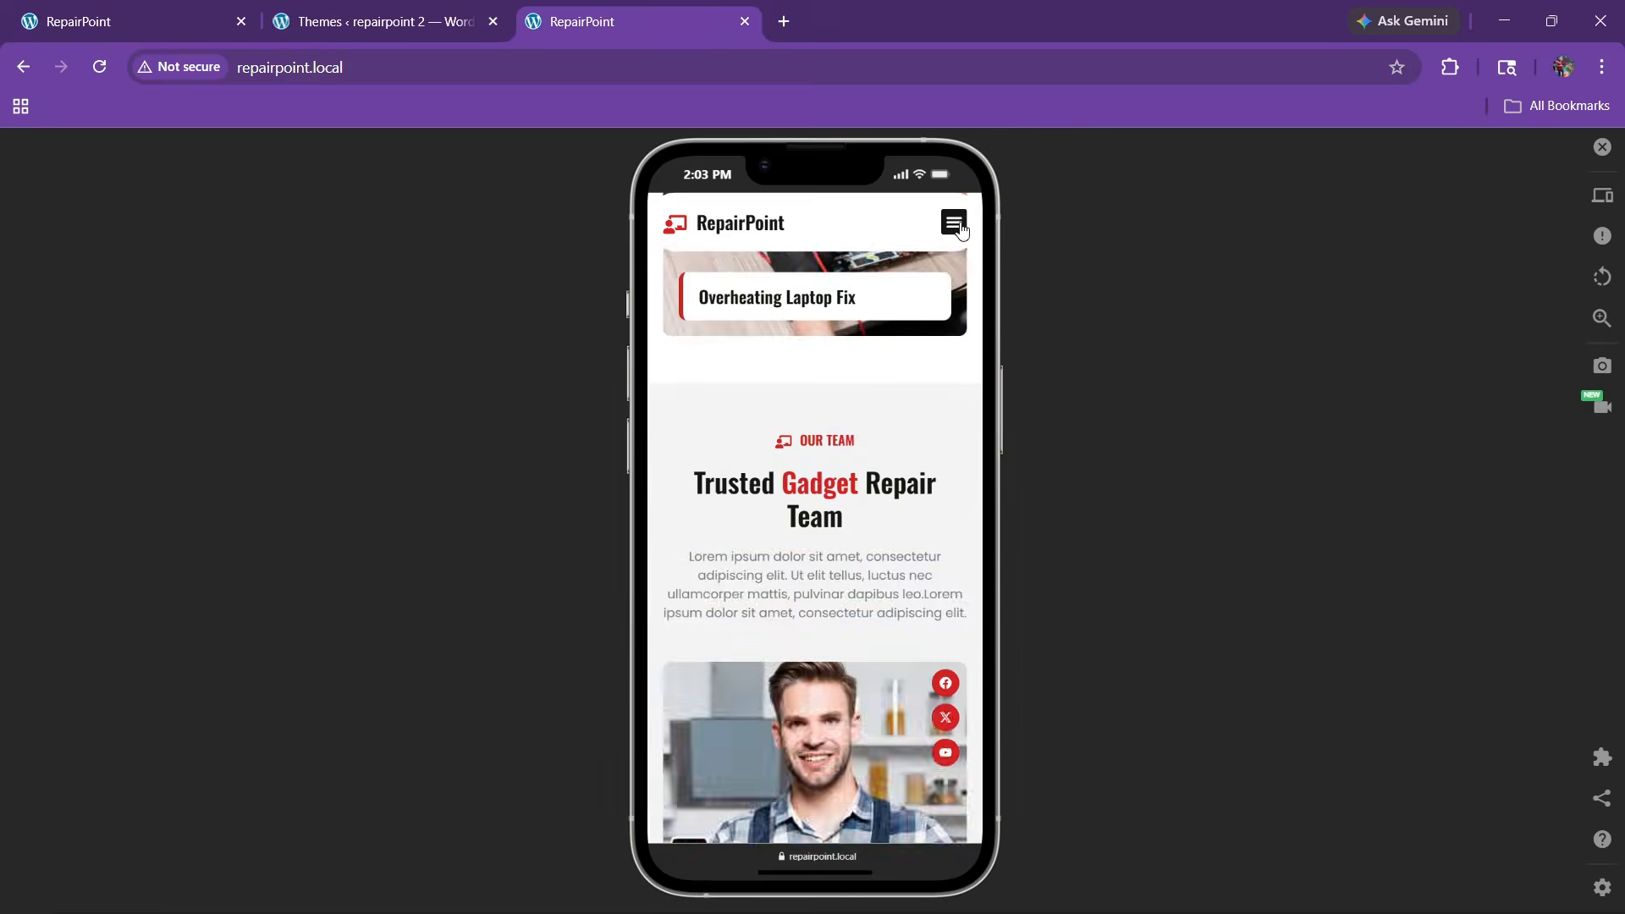
pyautogui.click(953, 222)
pyautogui.click(834, 414)
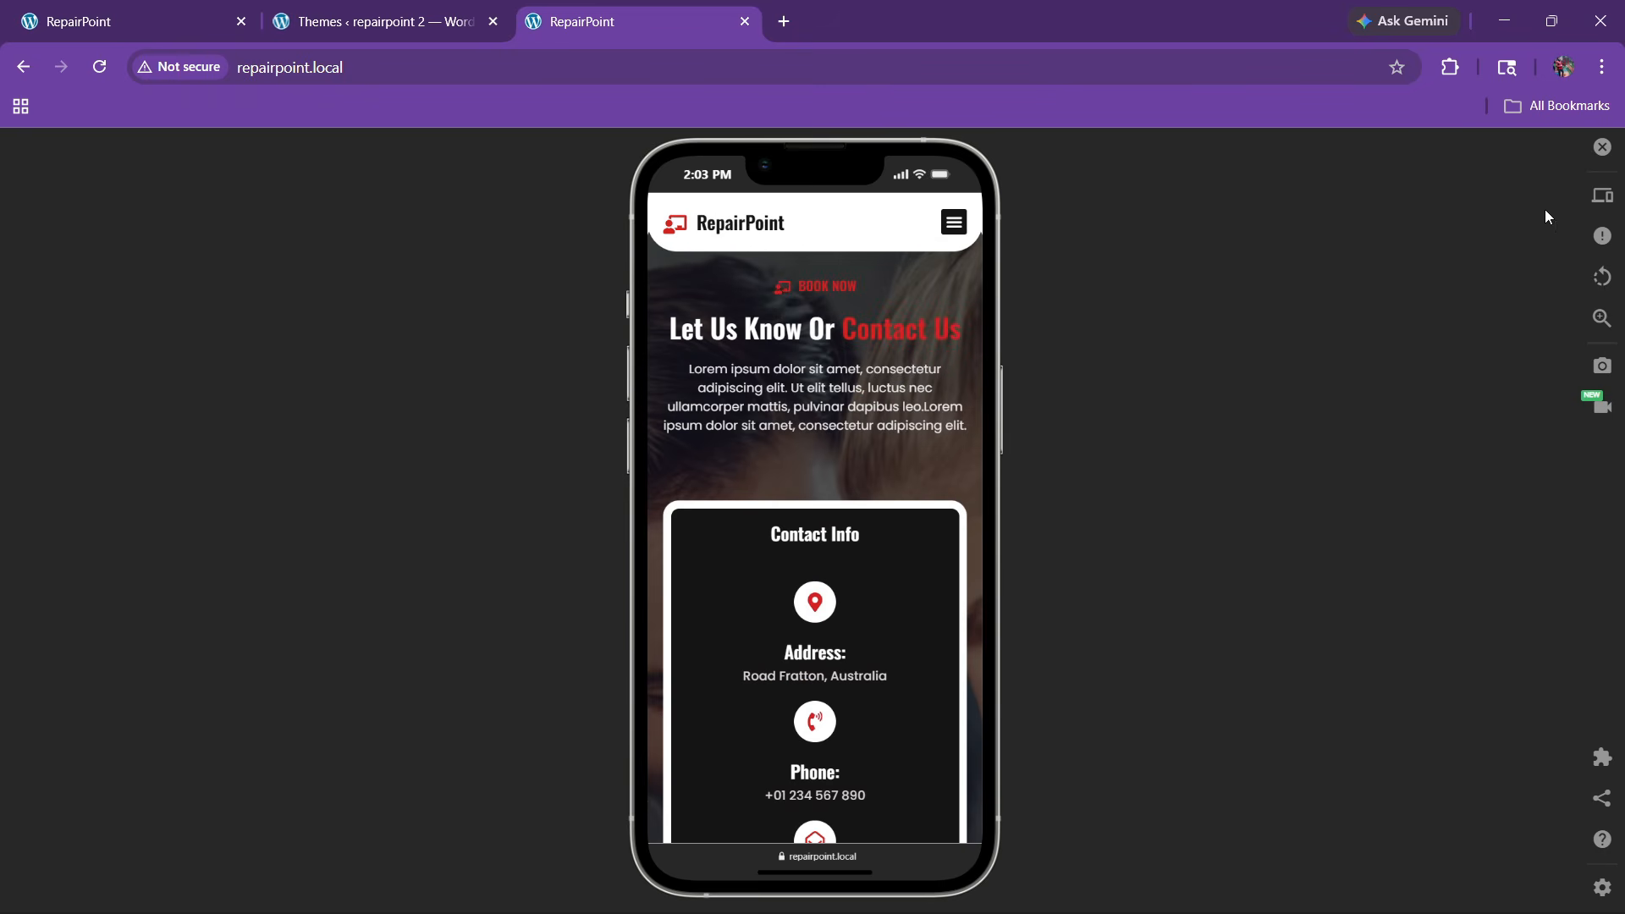
pyautogui.click(1602, 165)
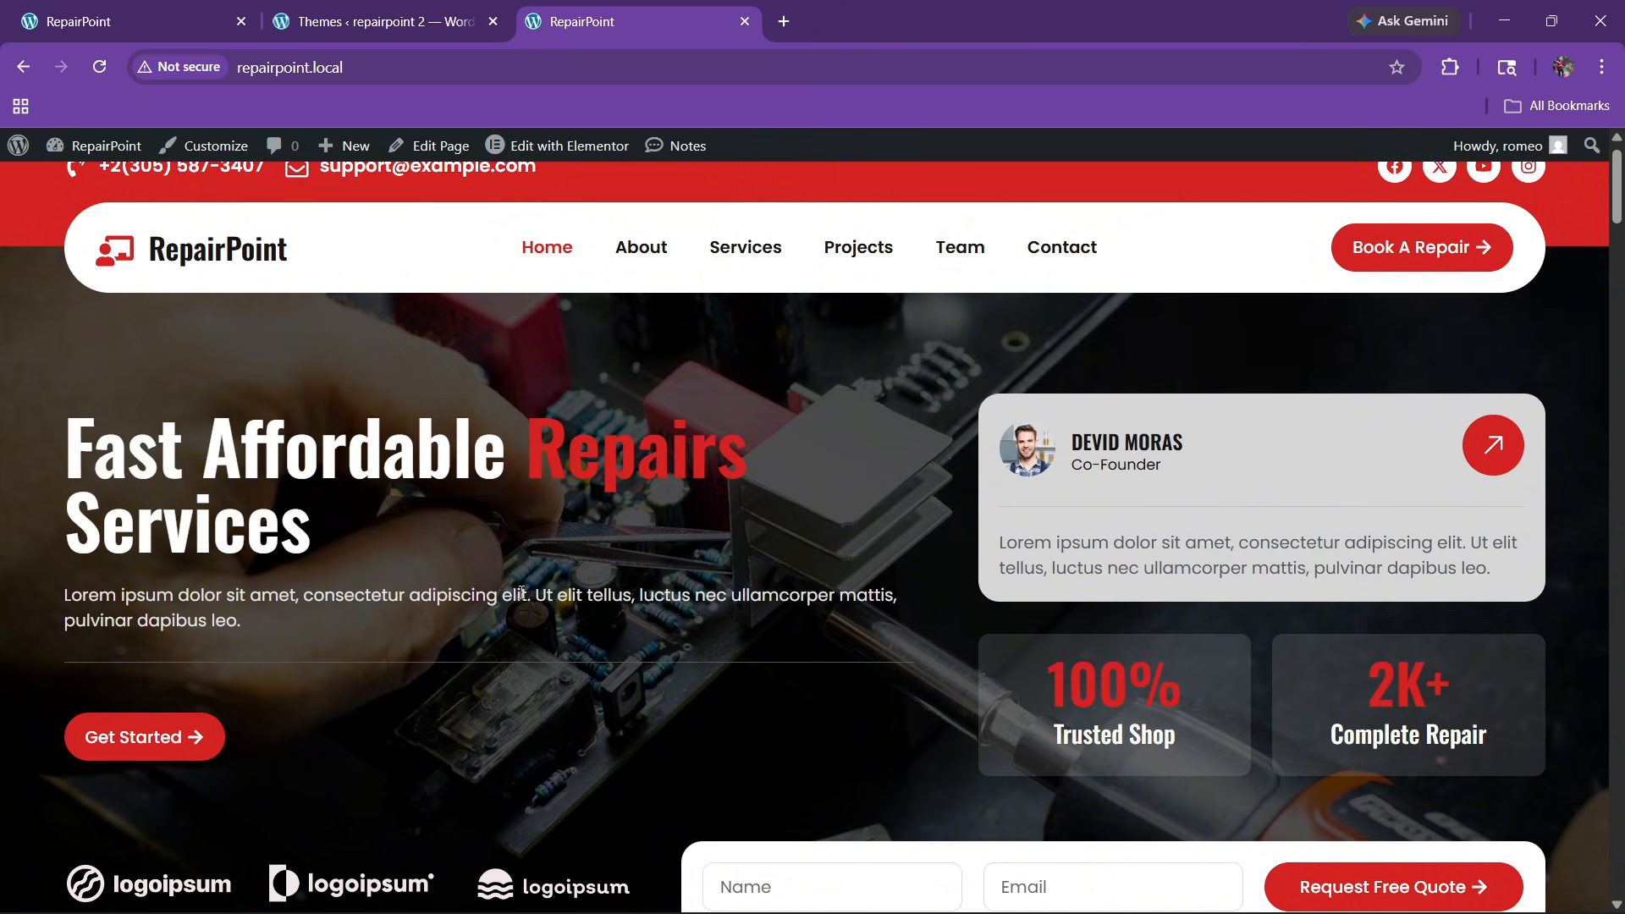
# Review RepairPoint's Services, Projects, Team and Pricing sections, then return to the repairpoint-2 Themes page
pyautogui.scroll(-10, 720, 520)
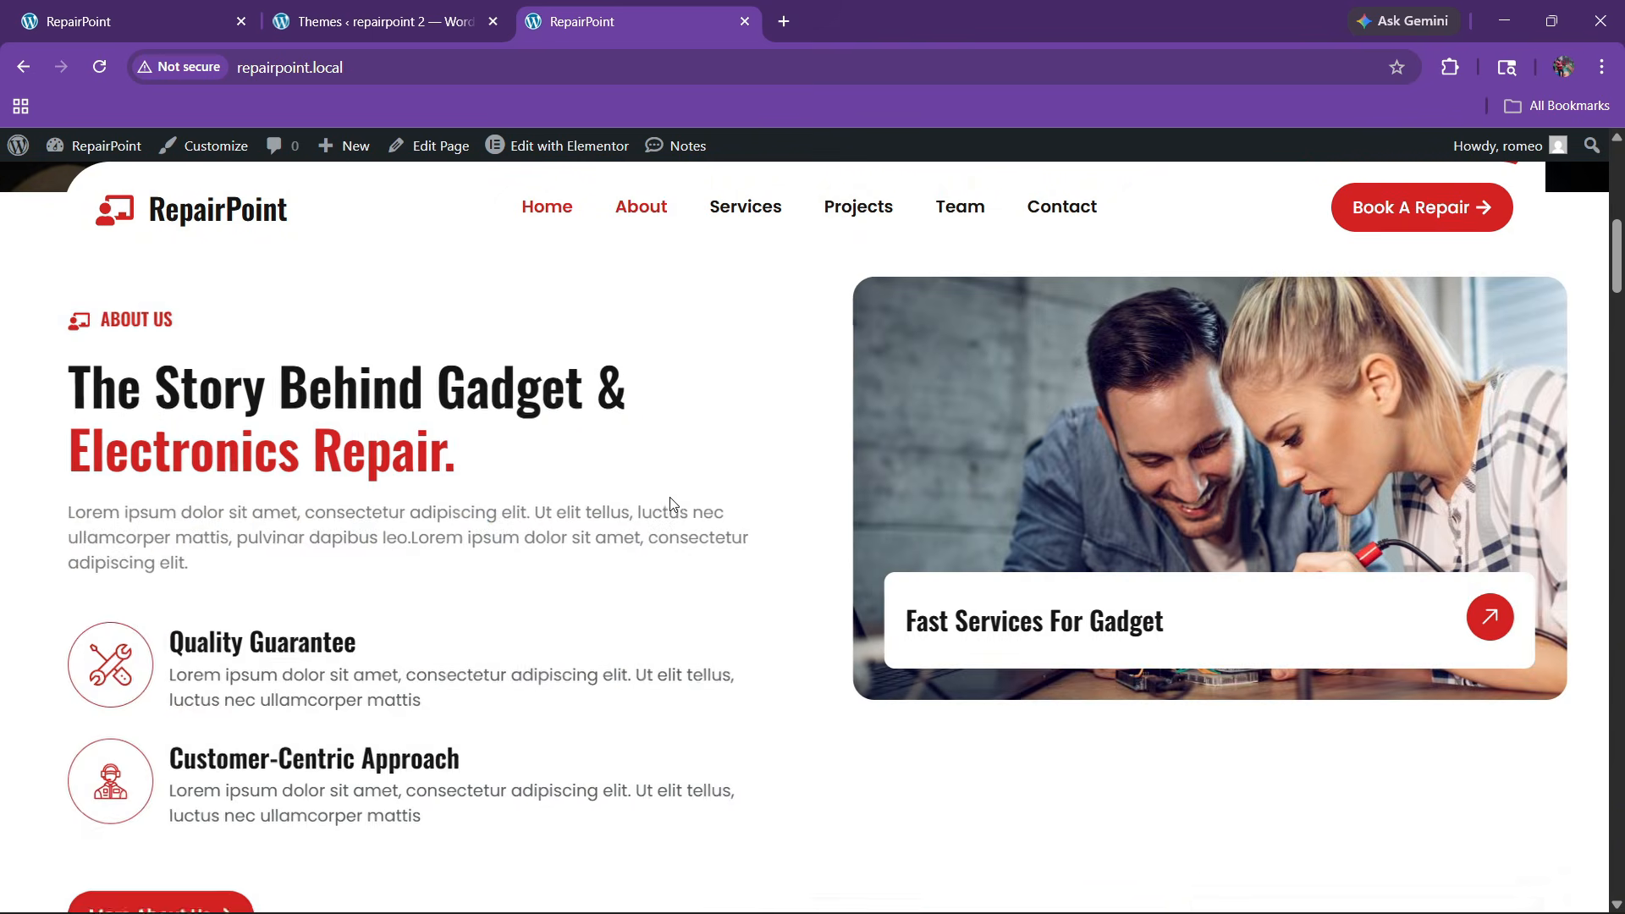
pyautogui.scroll(-9, 670, 504)
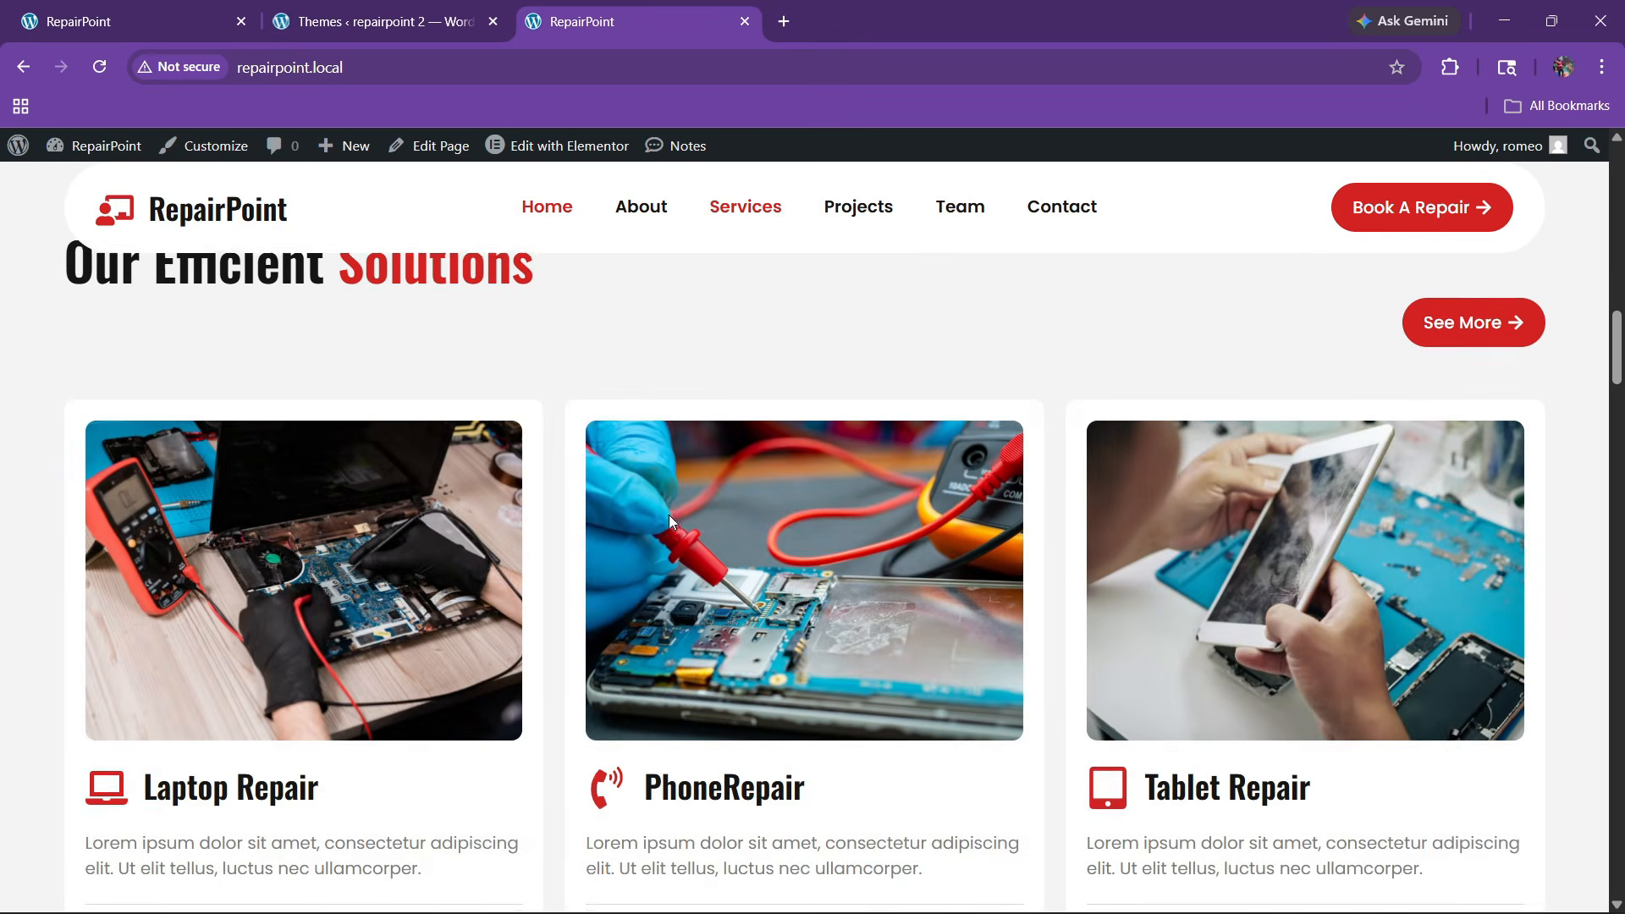
pyautogui.scroll(-4, 670, 514)
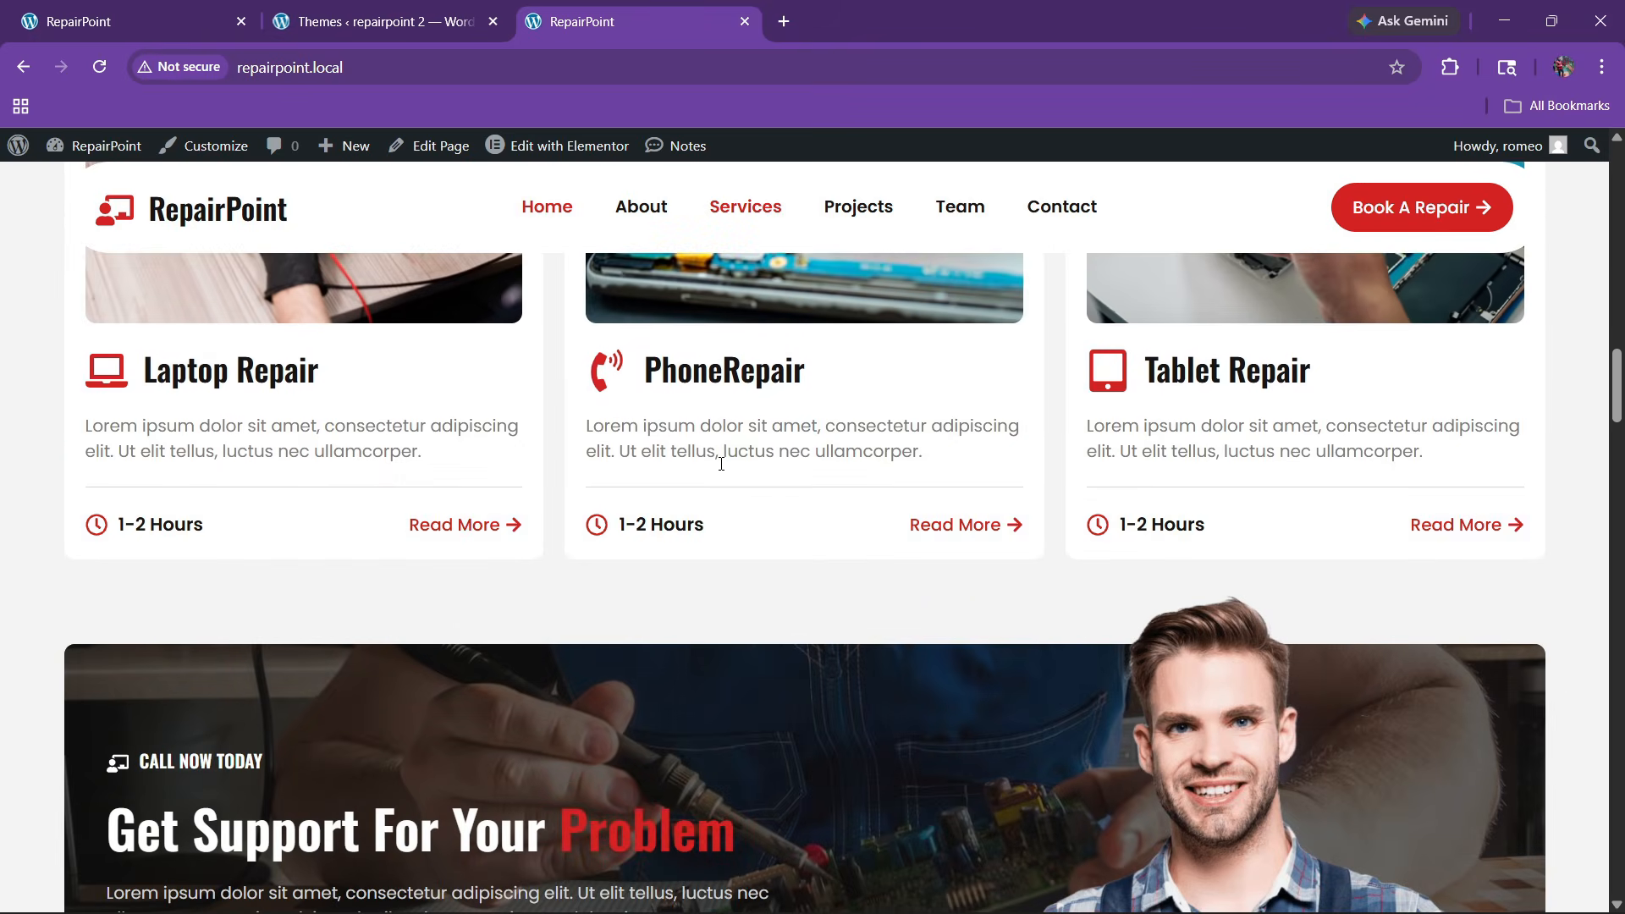
pyautogui.scroll(-15, 731, 454)
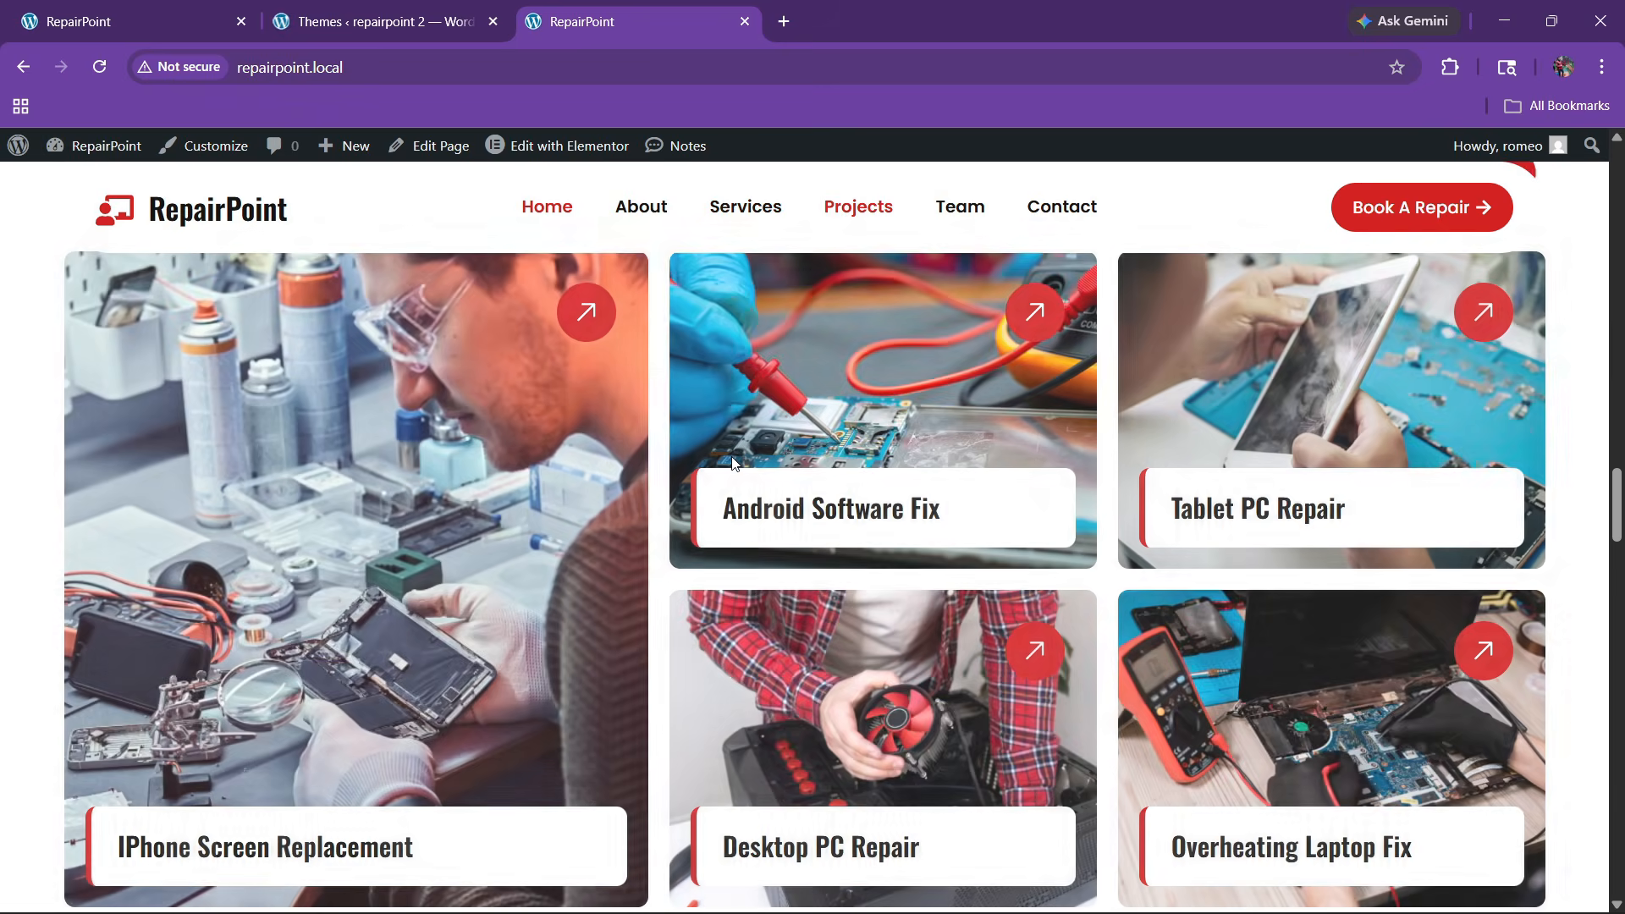
pyautogui.scroll(-9, 760, 546)
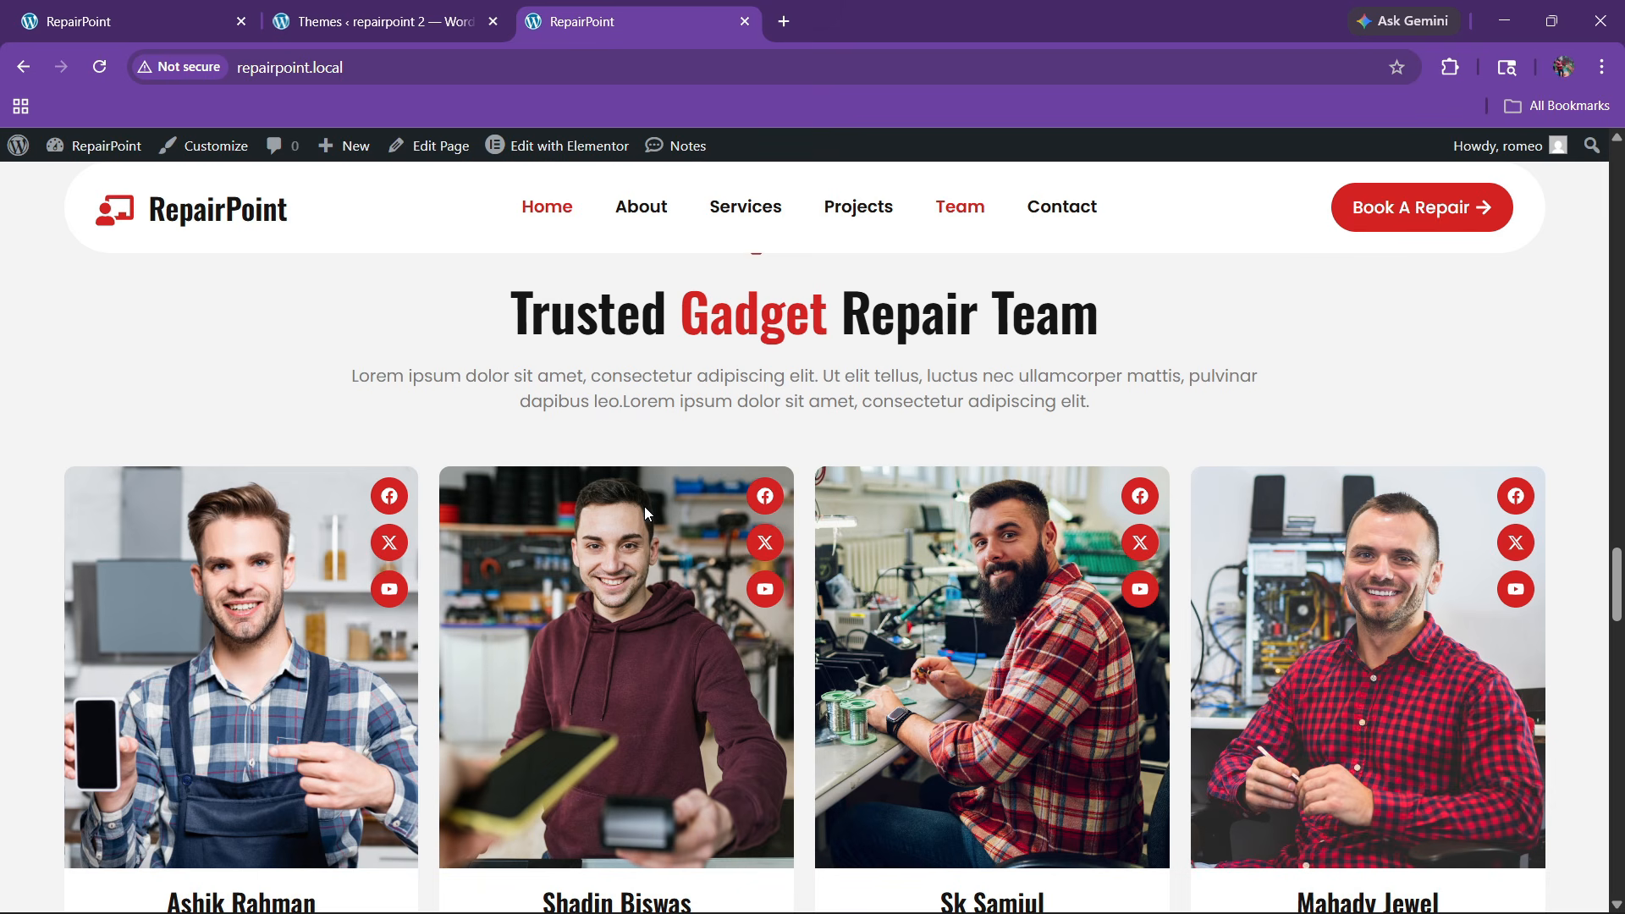
pyautogui.scroll(5, 677, 455)
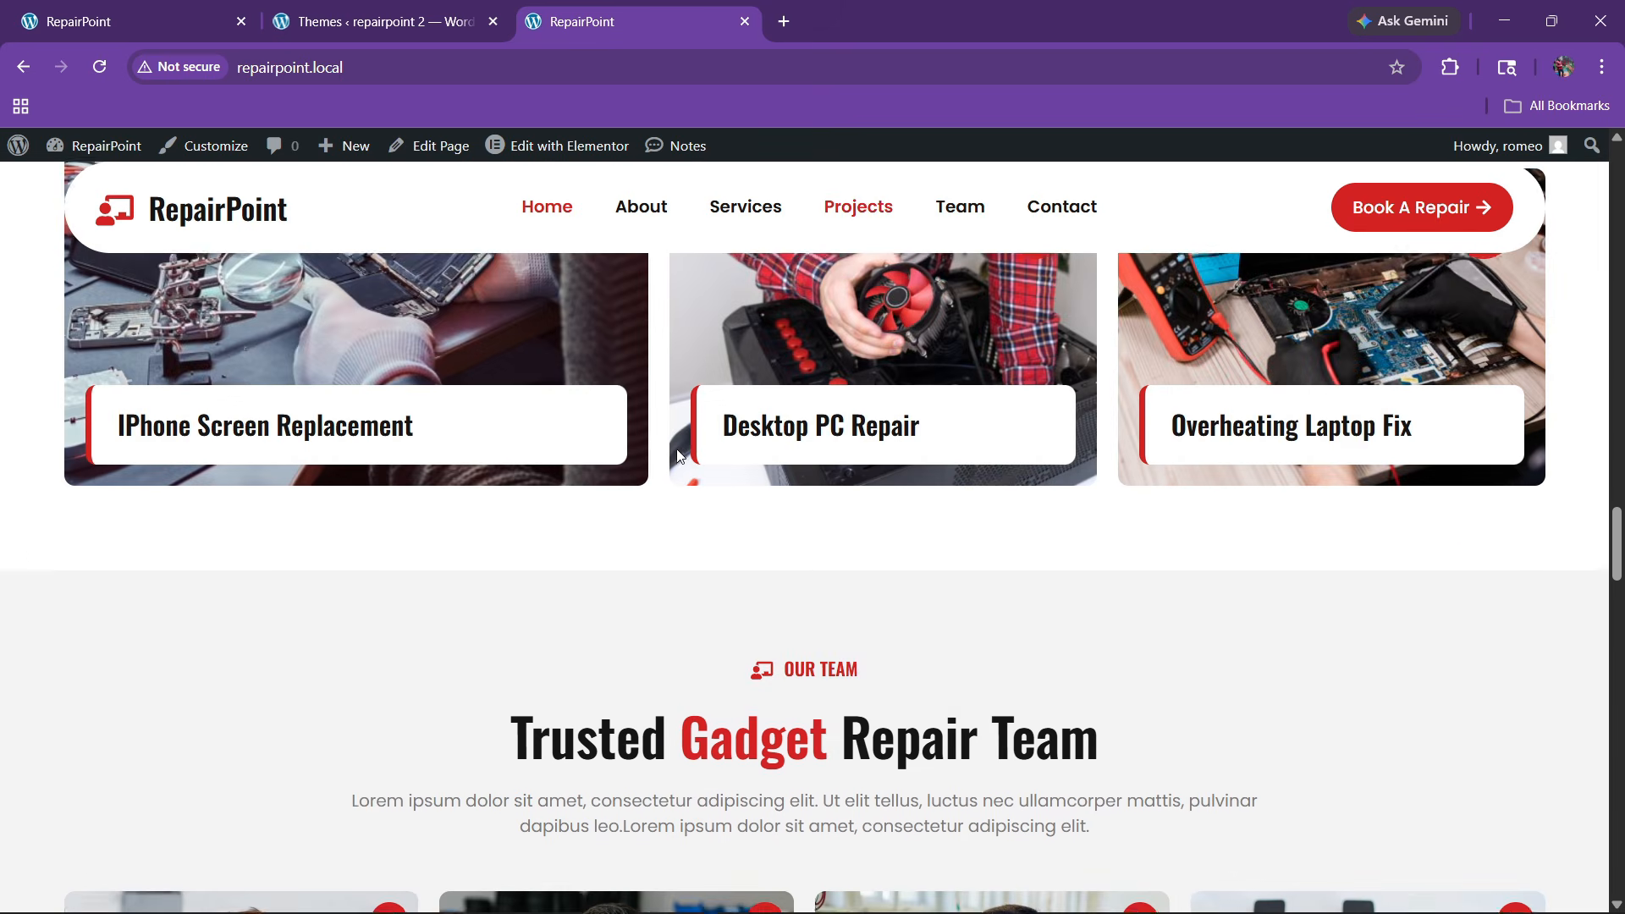
pyautogui.scroll(-15, 668, 471)
pyautogui.scroll(20, 664, 478)
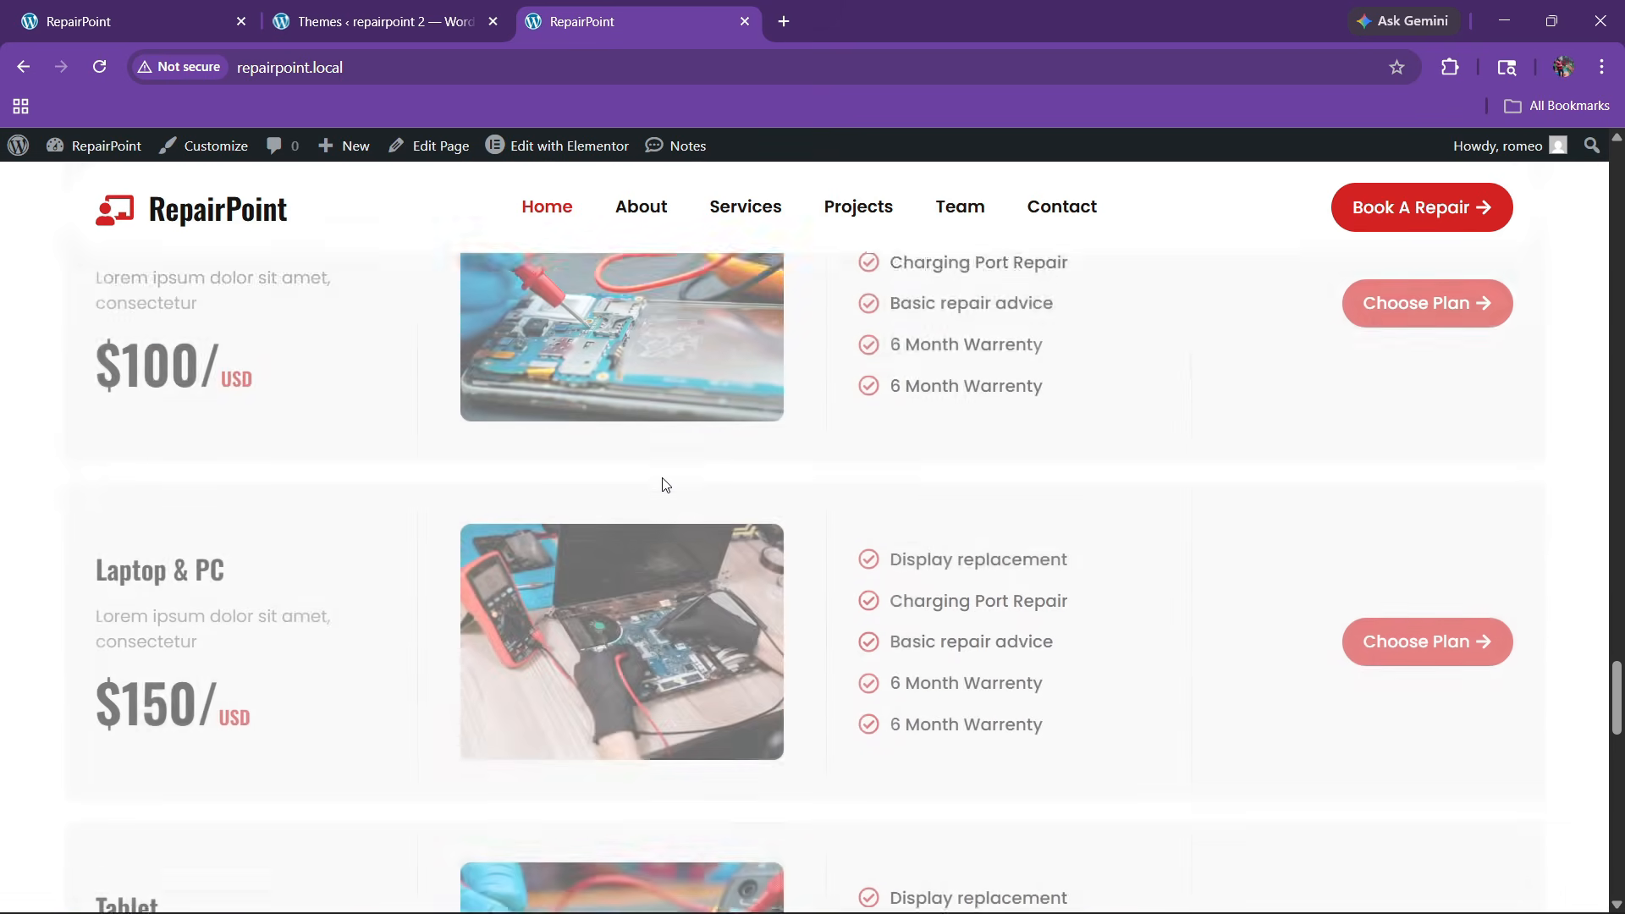
pyautogui.scroll(10, 658, 467)
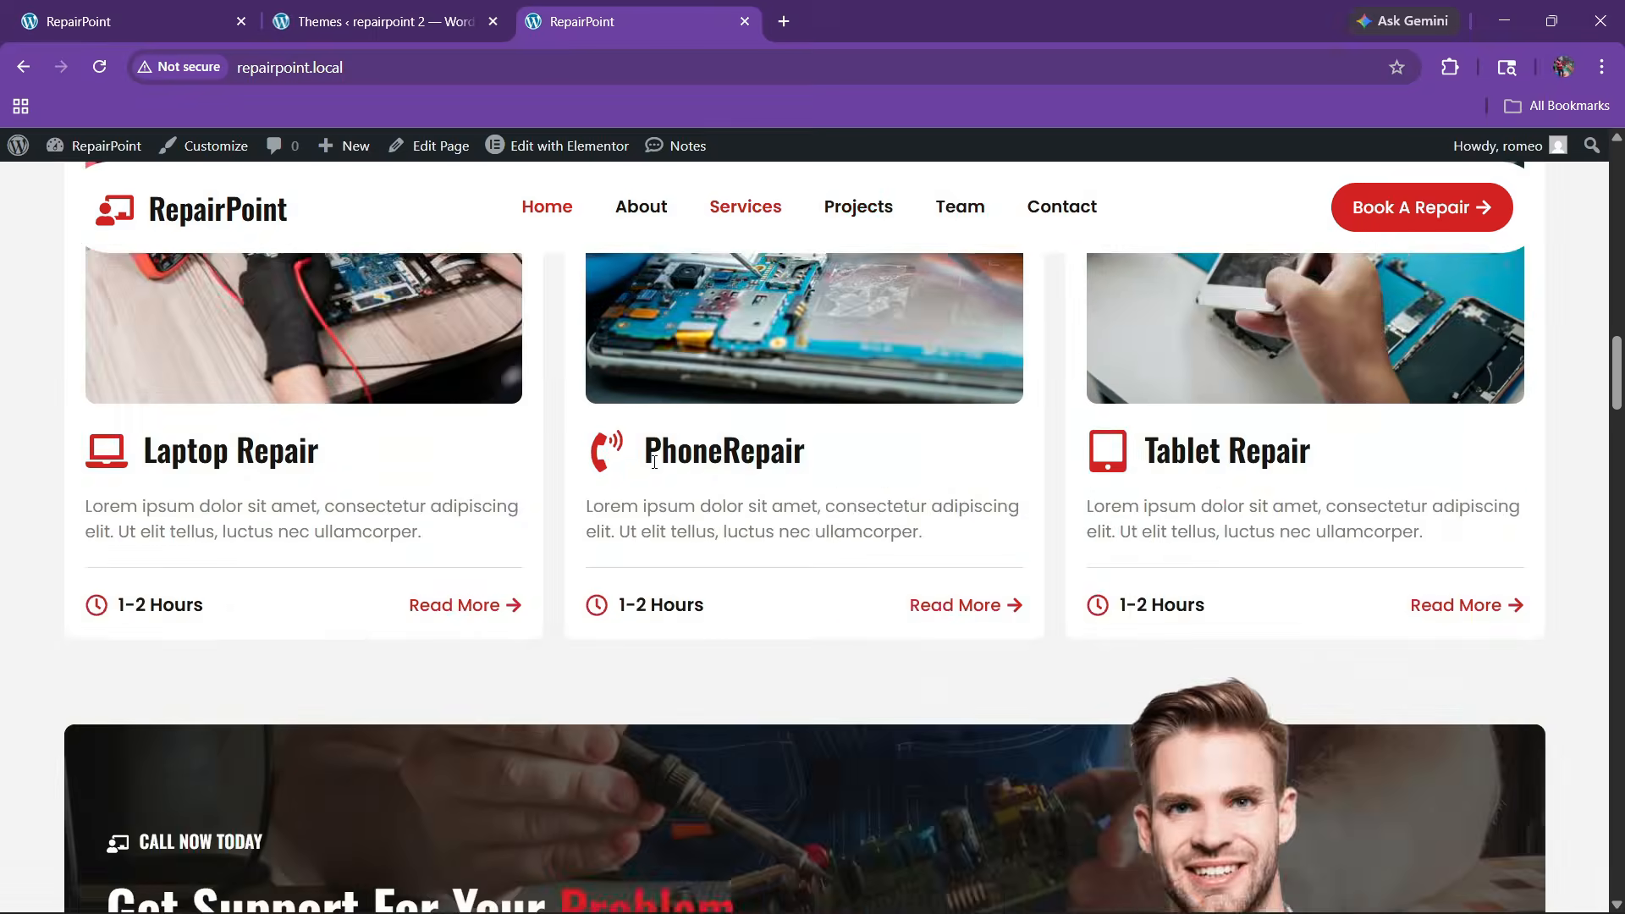
pyautogui.click(377, 21)
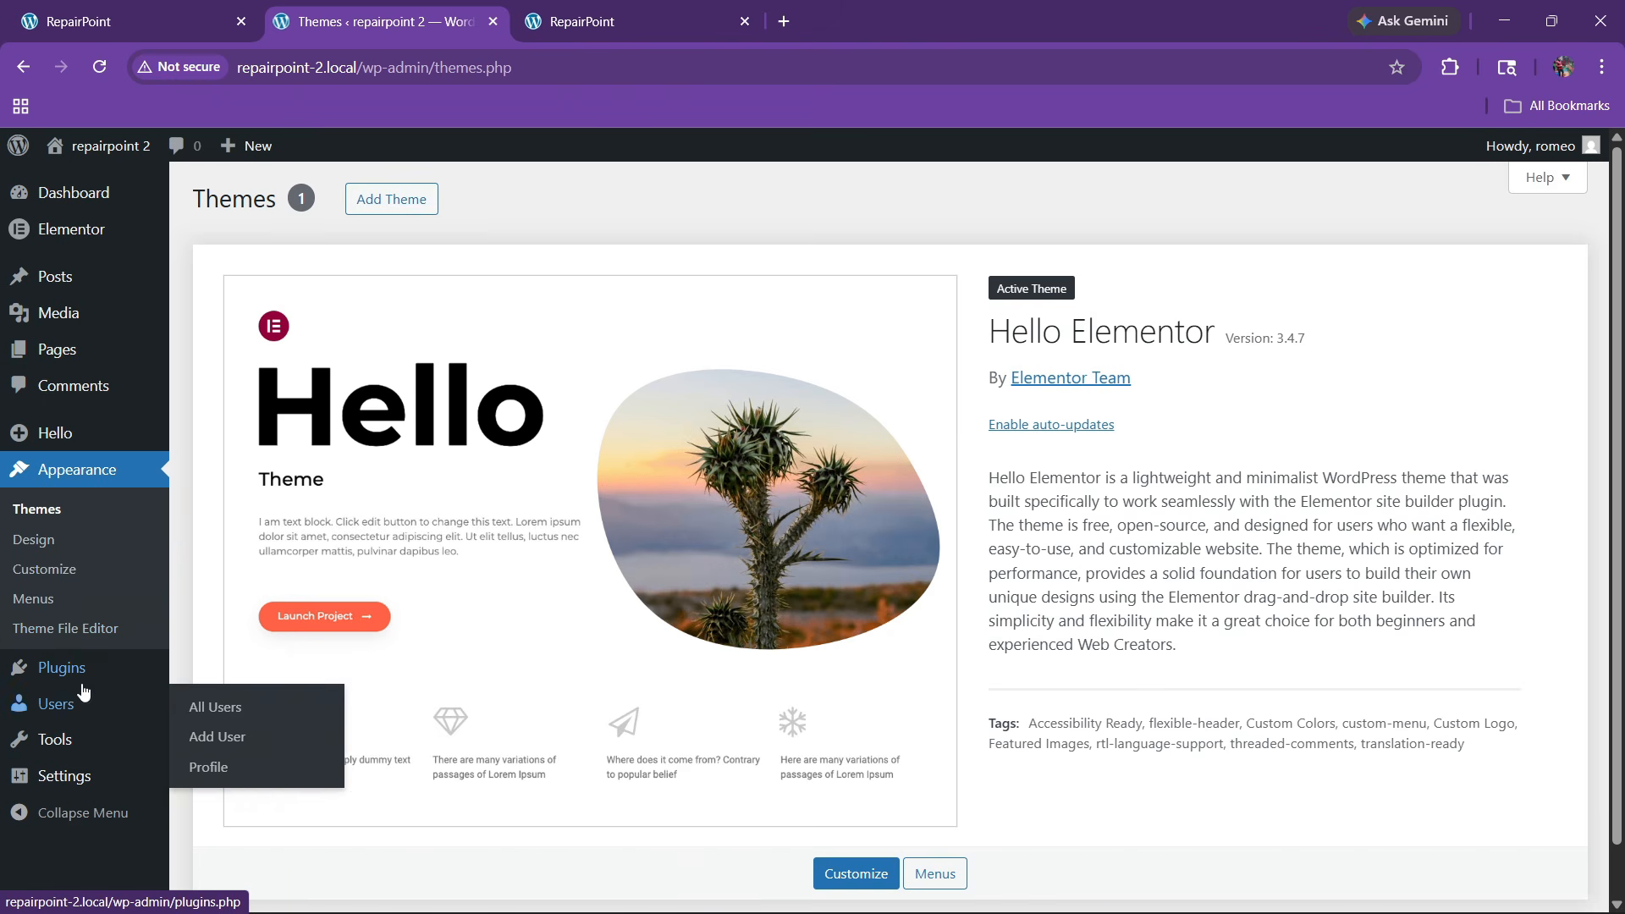
# Check the installed plugins, then go to the All Pages list
pyautogui.moveTo(102, 668)
pyautogui.click(190, 682)
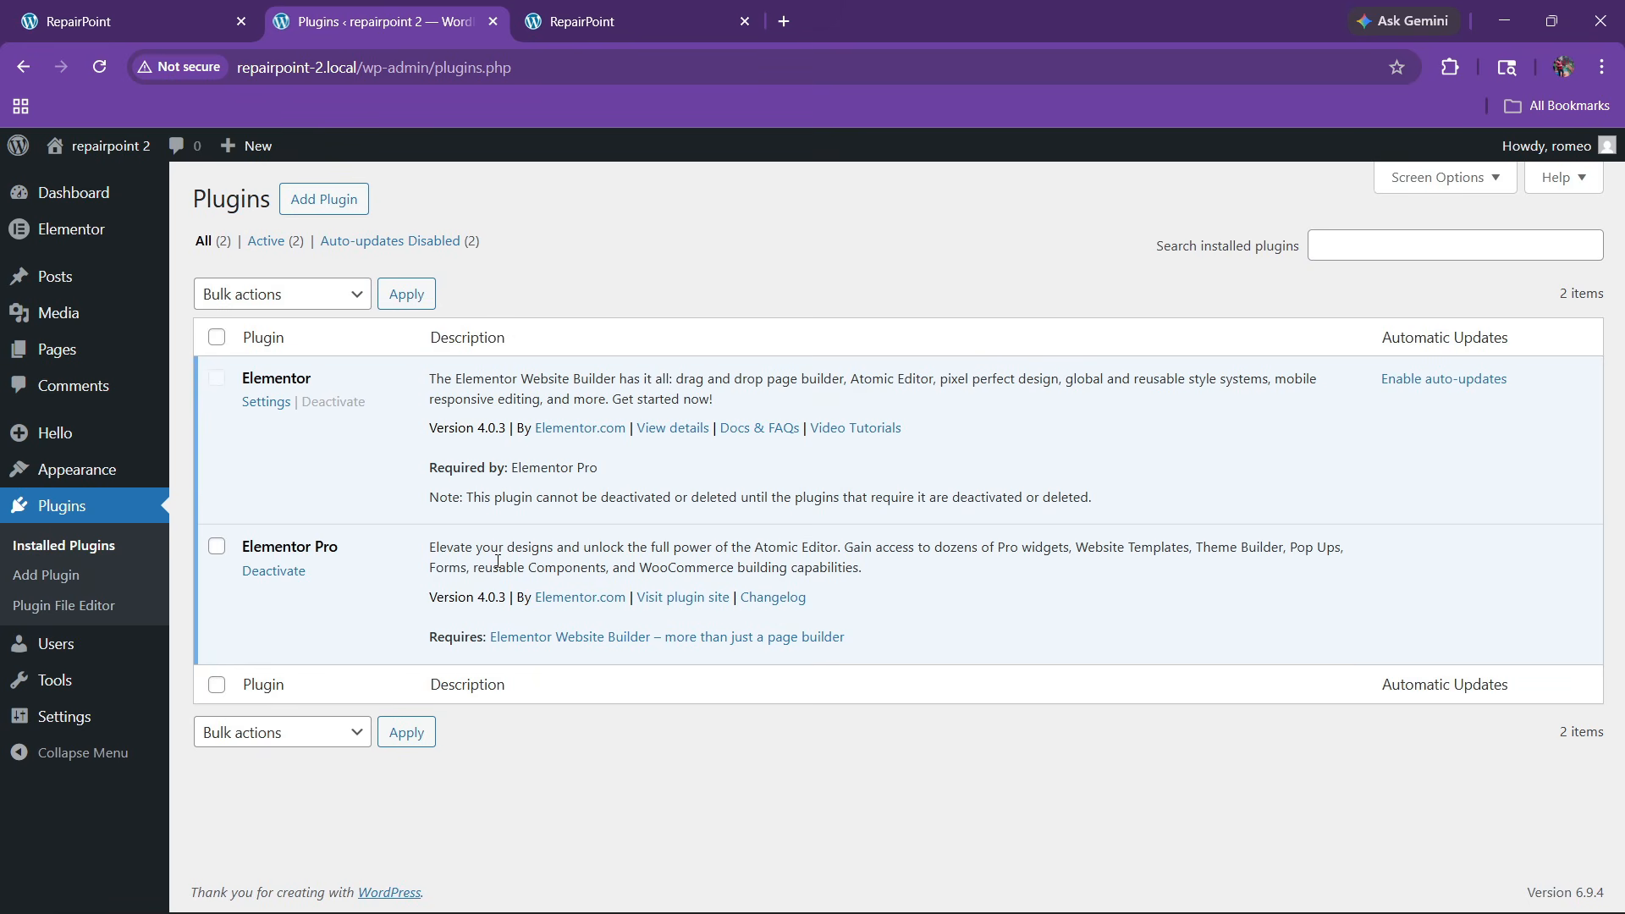
pyautogui.moveTo(65, 363)
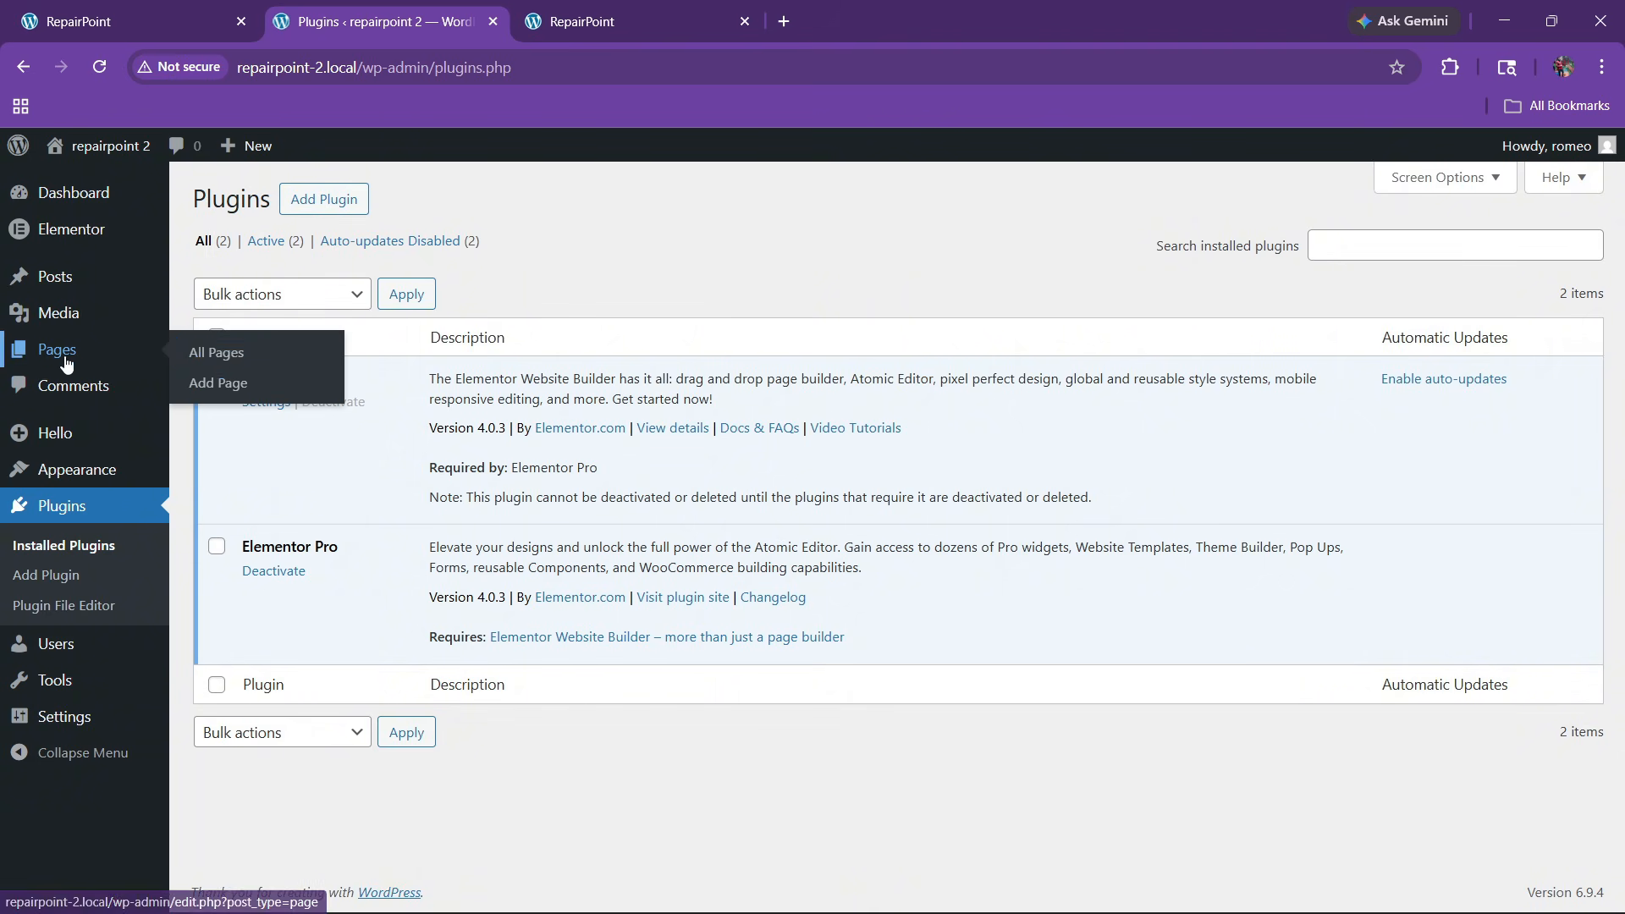
pyautogui.click(222, 352)
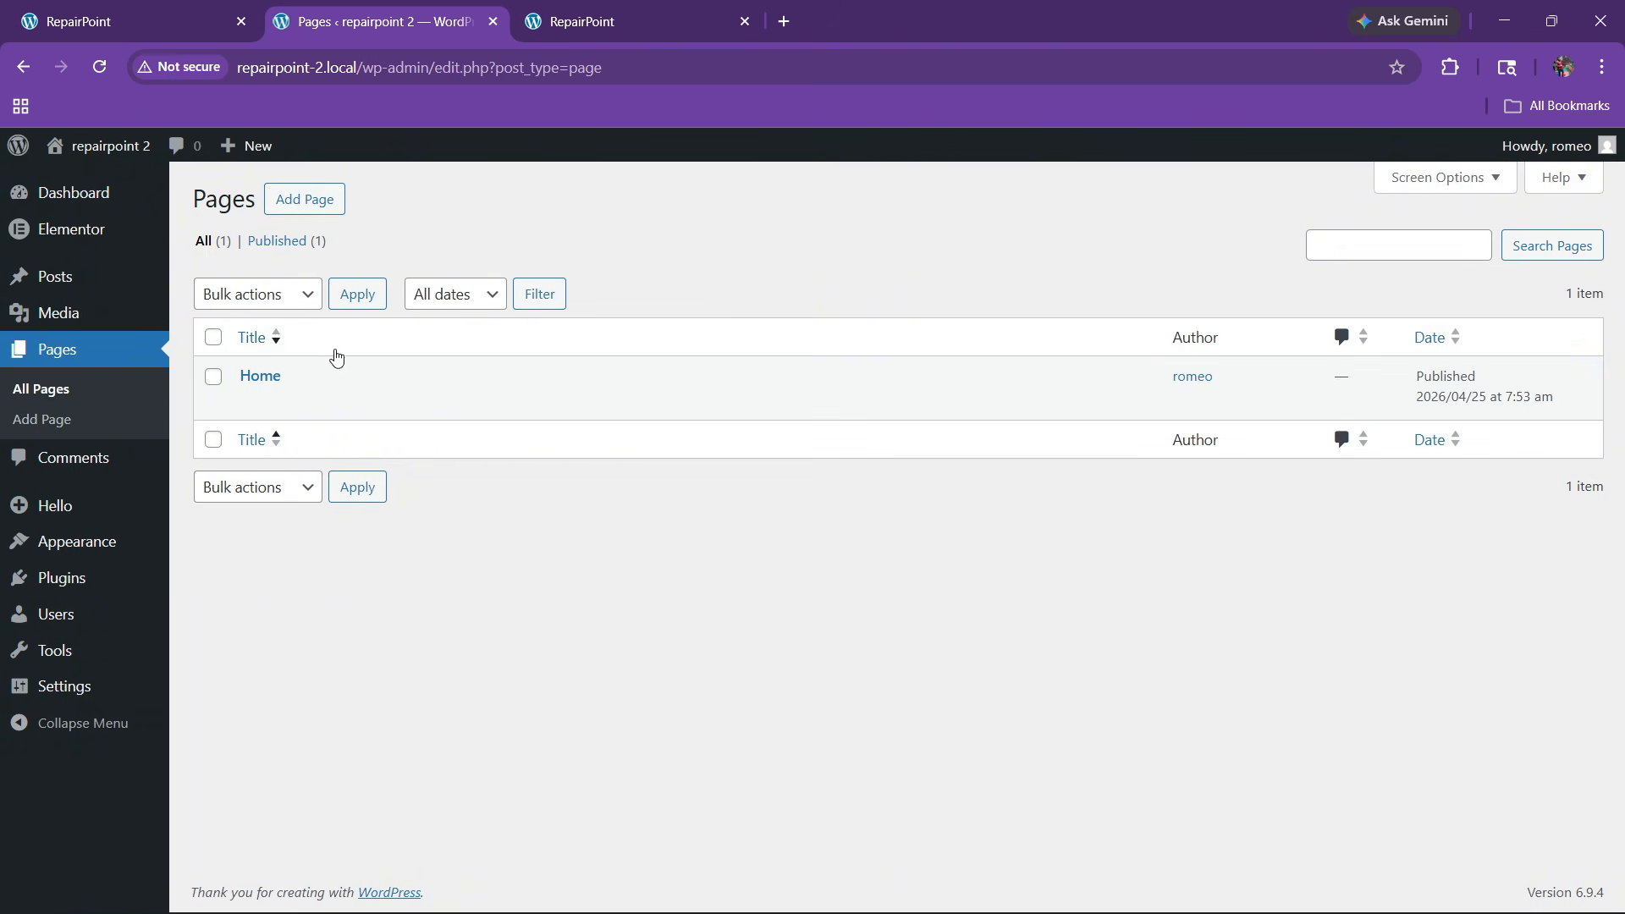
# View the empty Home page in a new tab, then return to the Pages list
pyautogui.rightClick(398, 404)
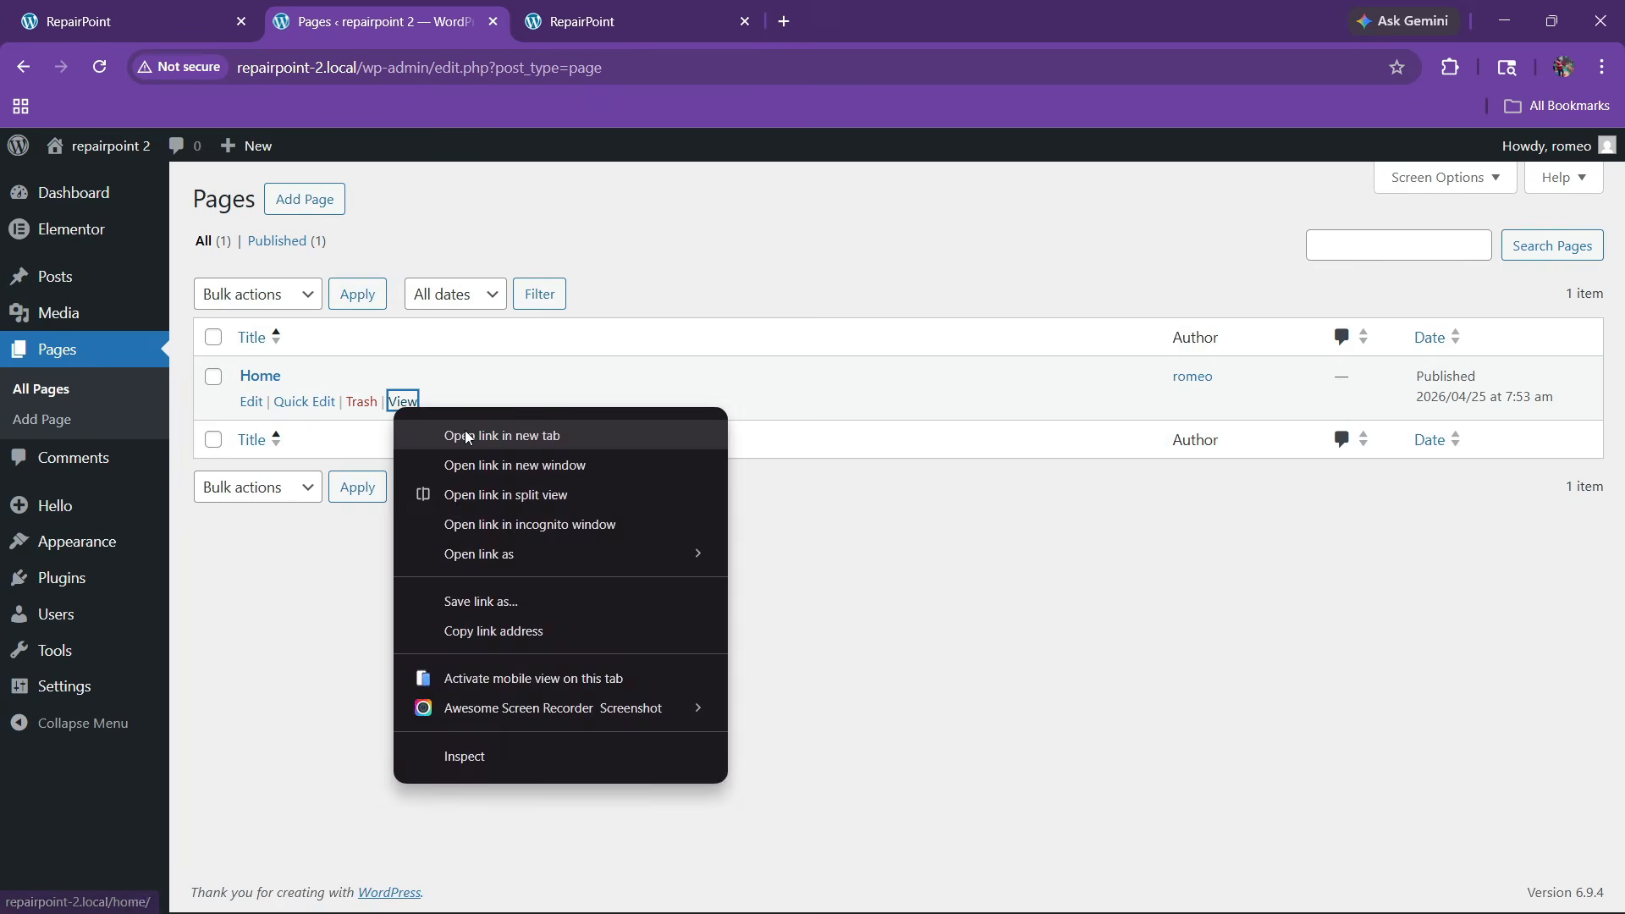
pyautogui.click(467, 437)
pyautogui.click(572, 8)
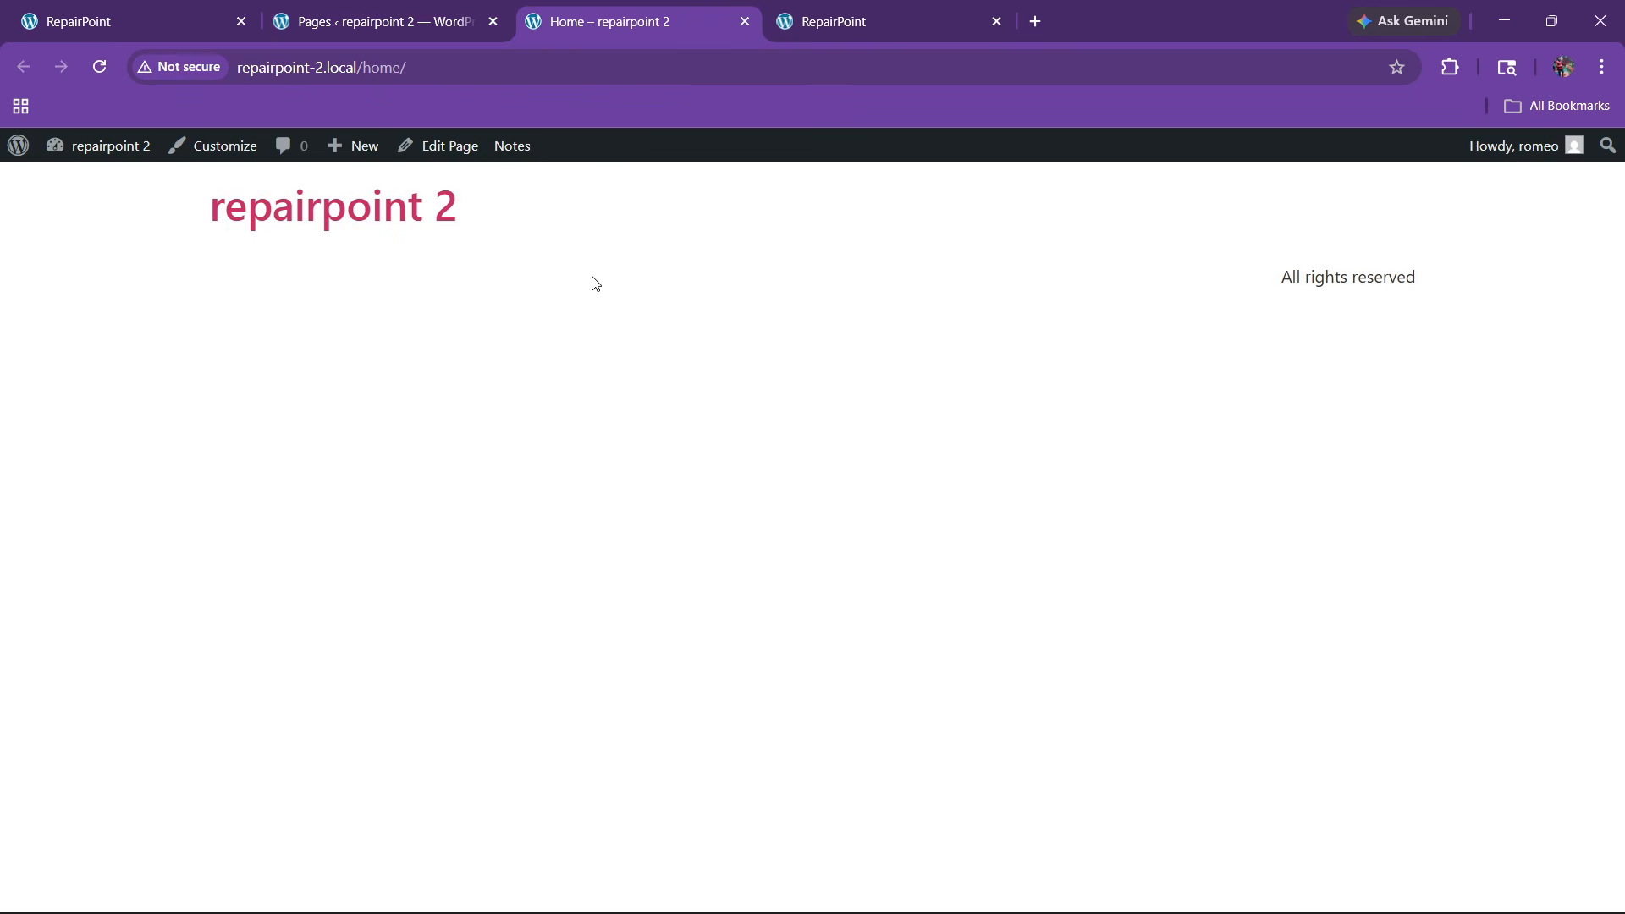
pyautogui.click(440, 9)
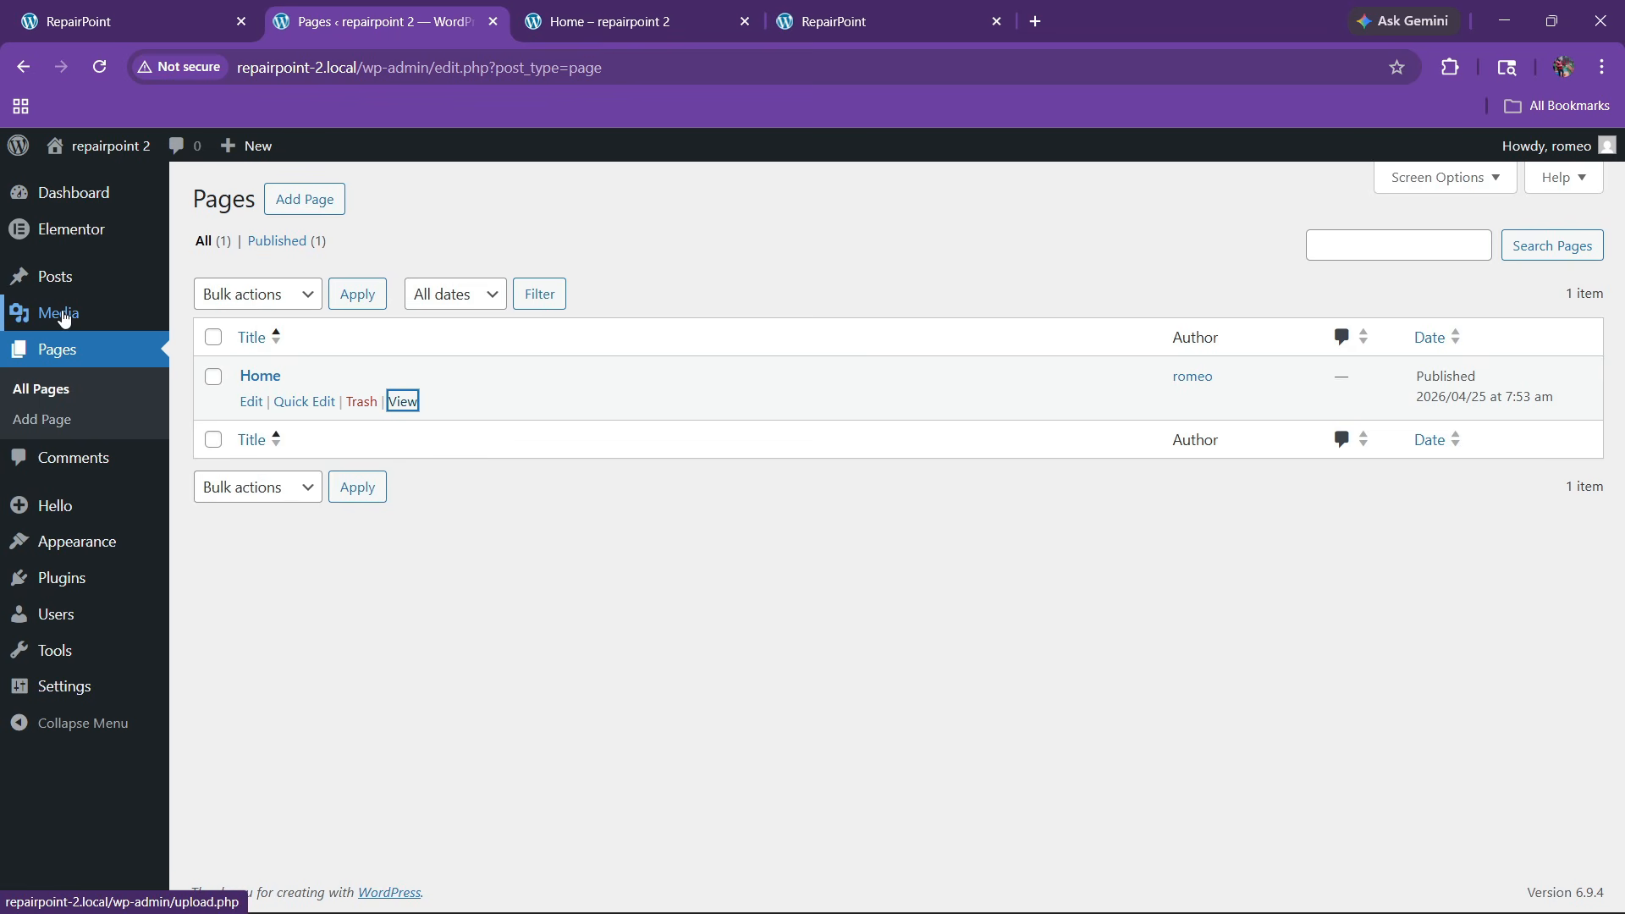
# Bring up the Media Library's upload area for new files
pyautogui.moveTo(61, 314)
pyautogui.click(216, 330)
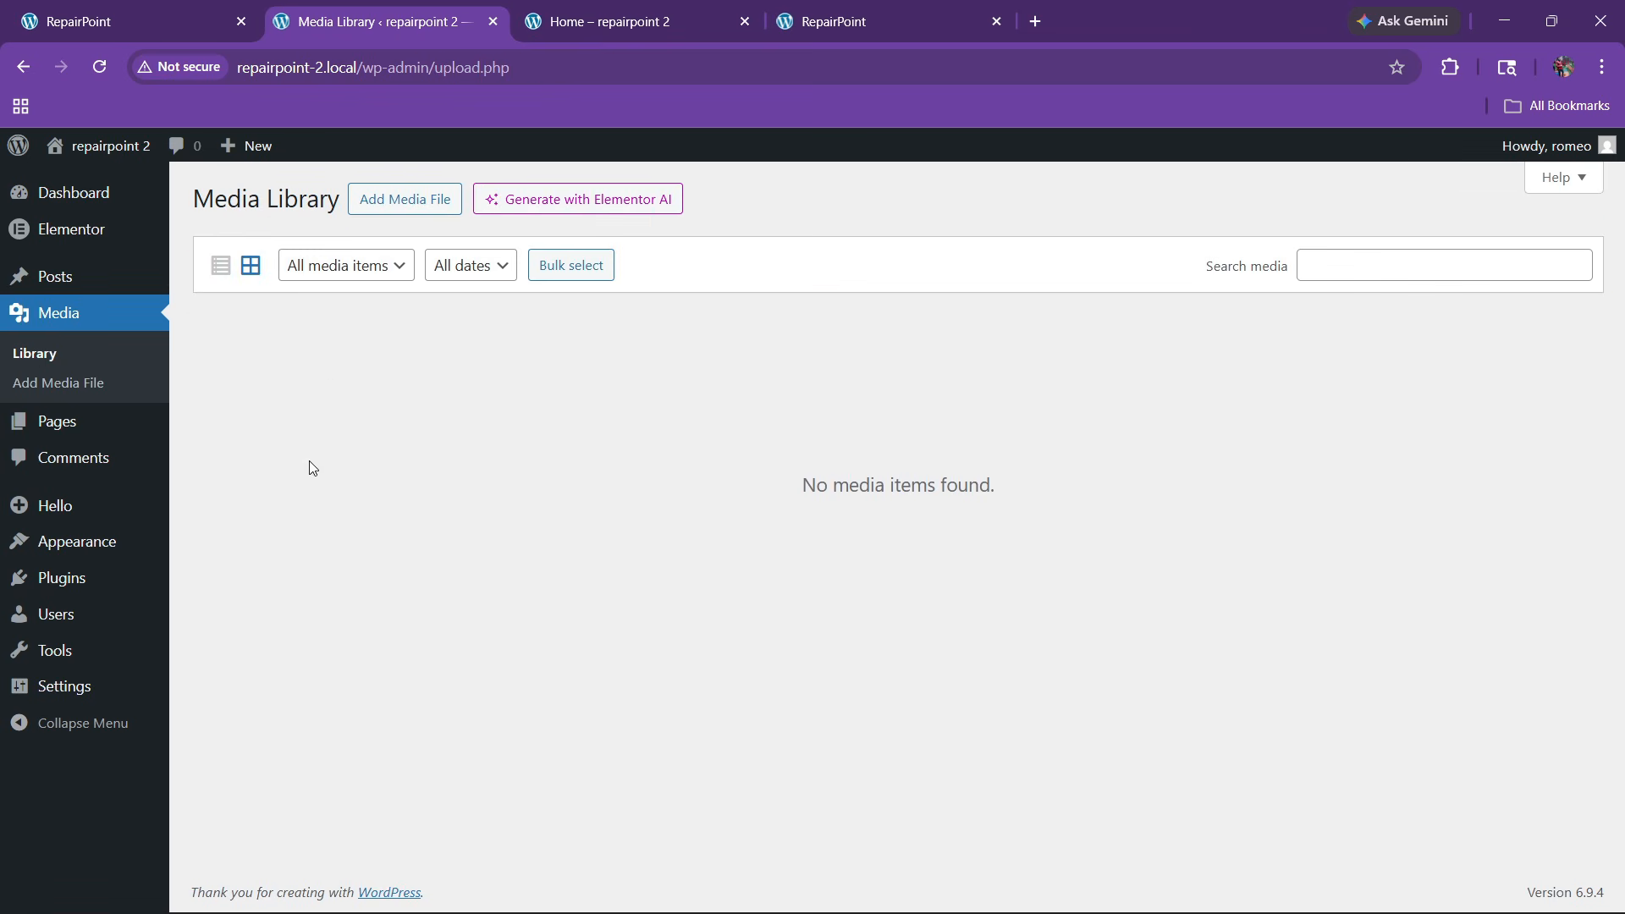
pyautogui.click(396, 212)
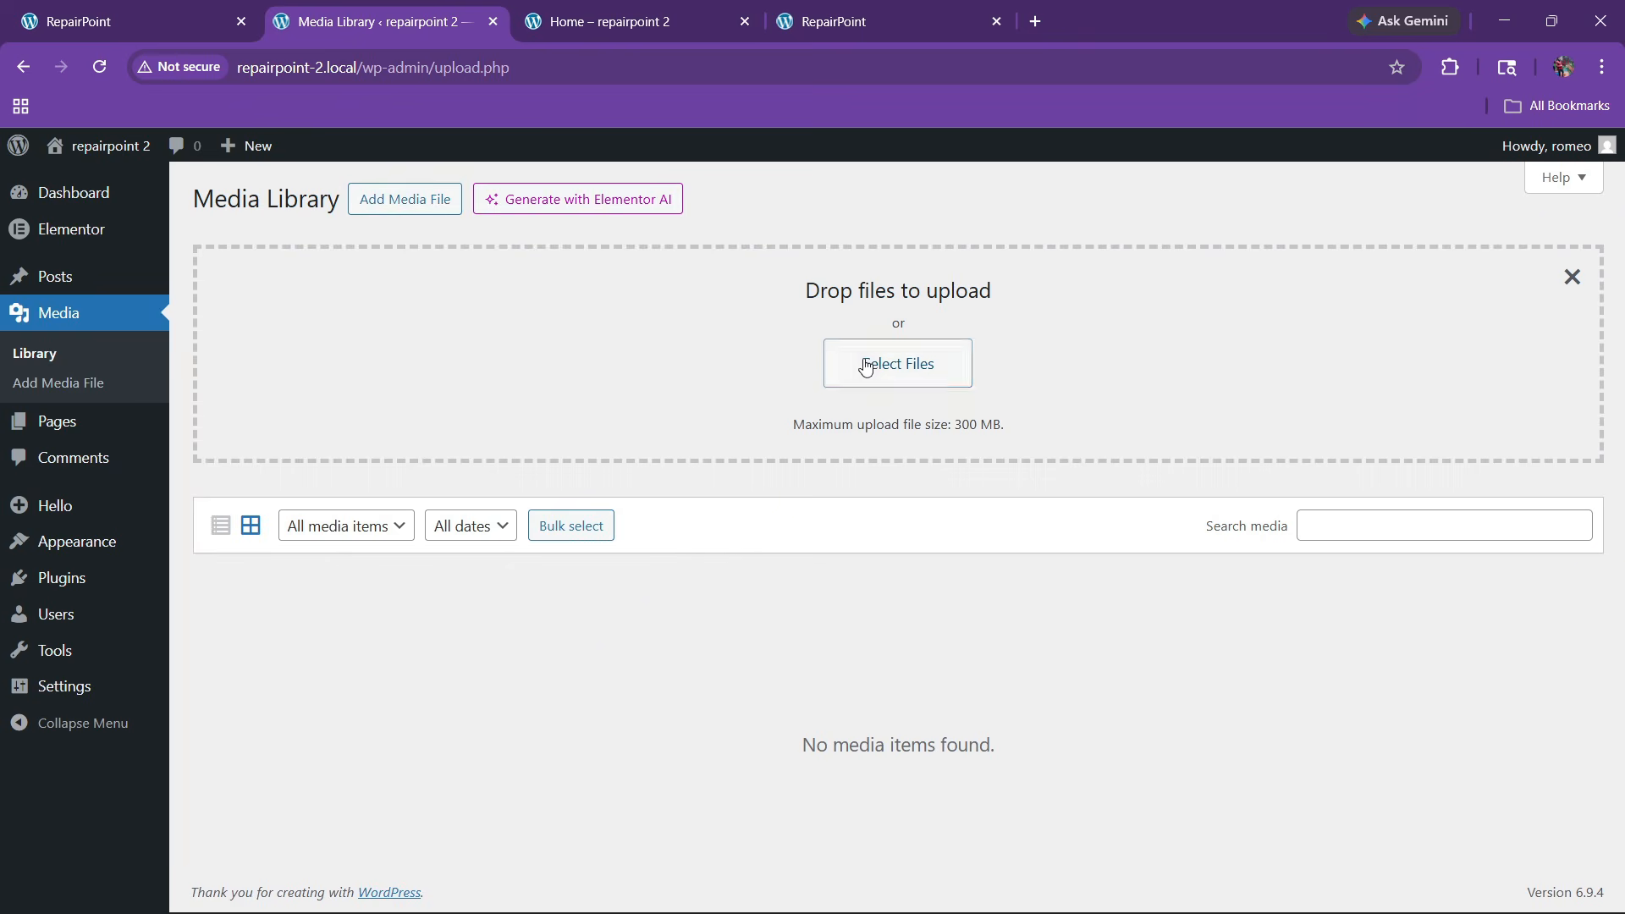
pyautogui.scroll(-1, 83, 310)
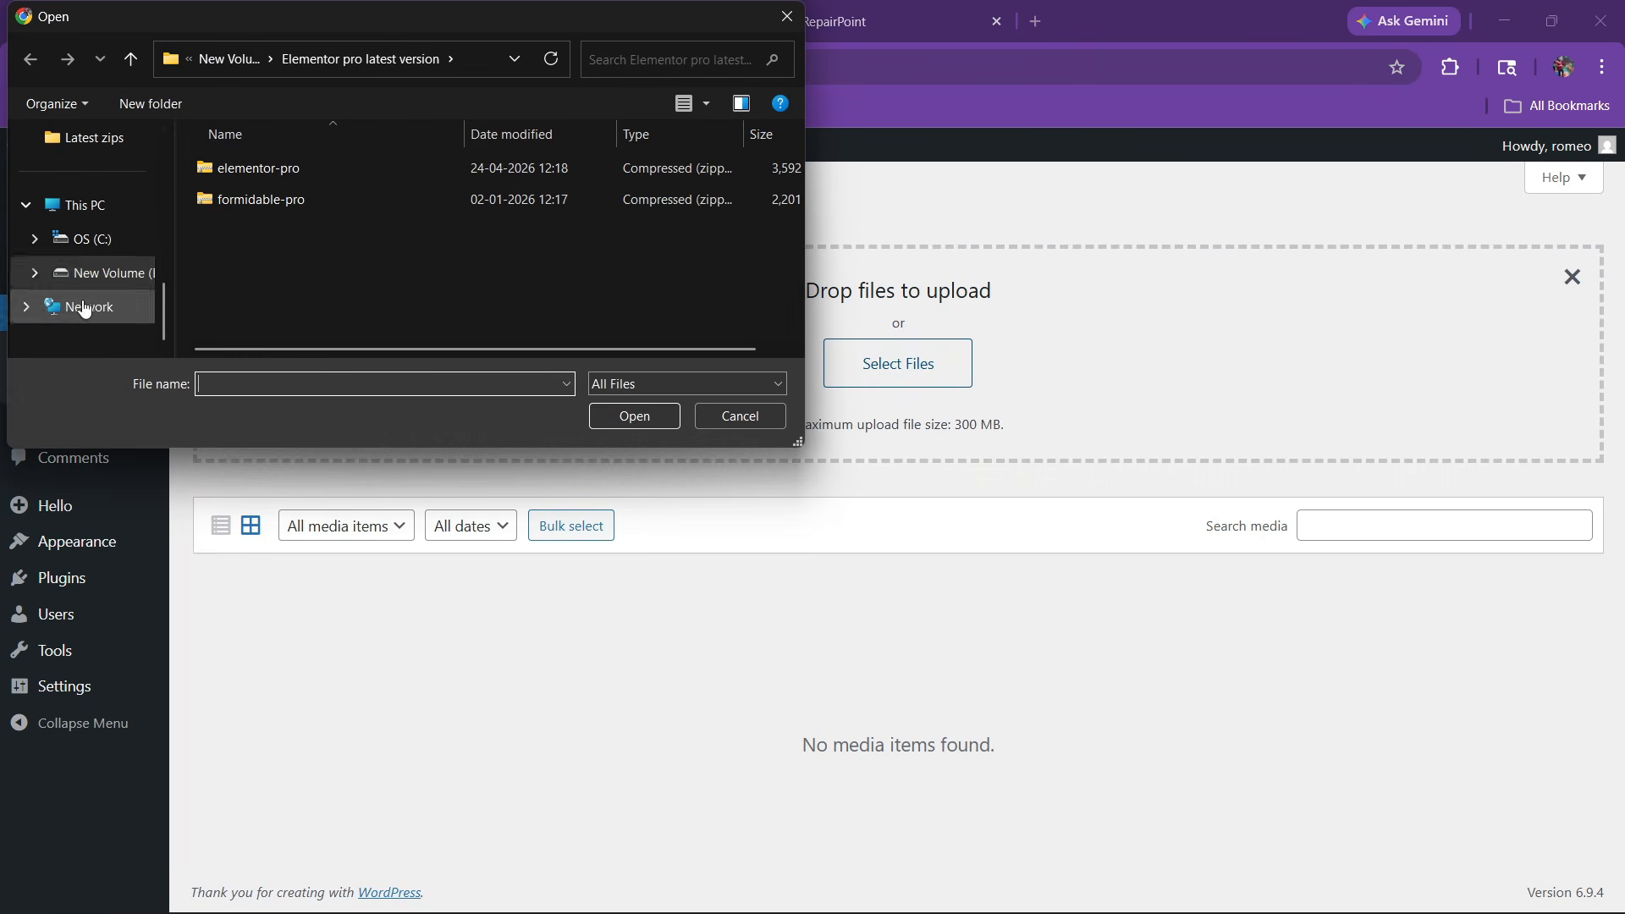
pyautogui.scroll(2, 84, 310)
pyautogui.scroll(2, 91, 186)
# Upload all images from Downloads > Repair Point, 34 items in total
pyautogui.click(89, 205)
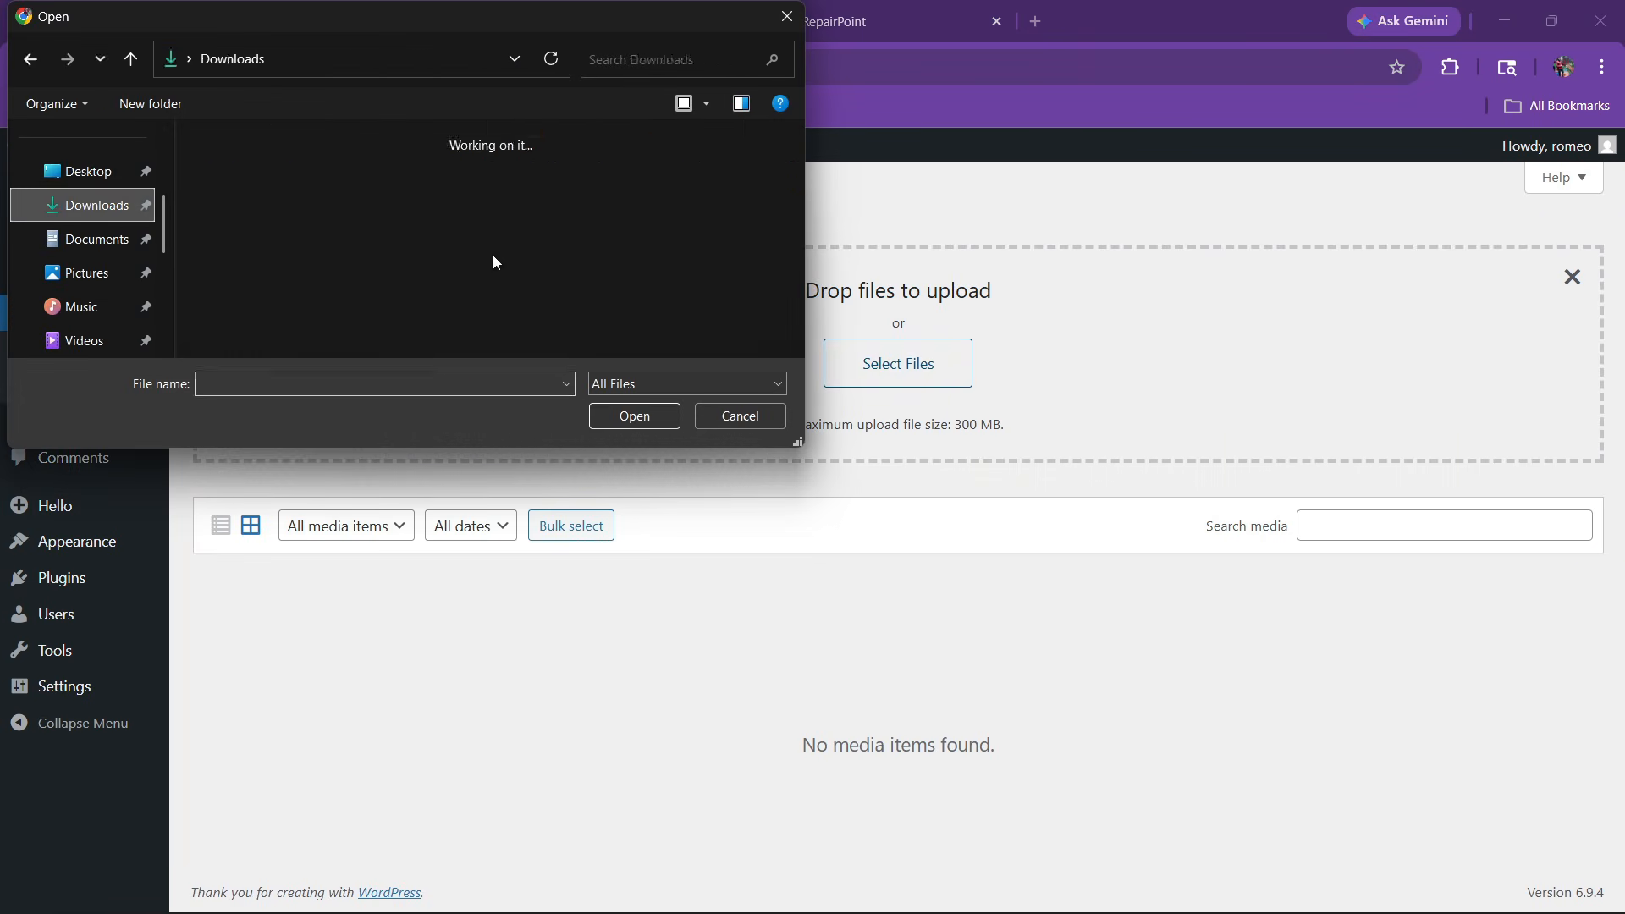
pyautogui.scroll(-5, 319, 269)
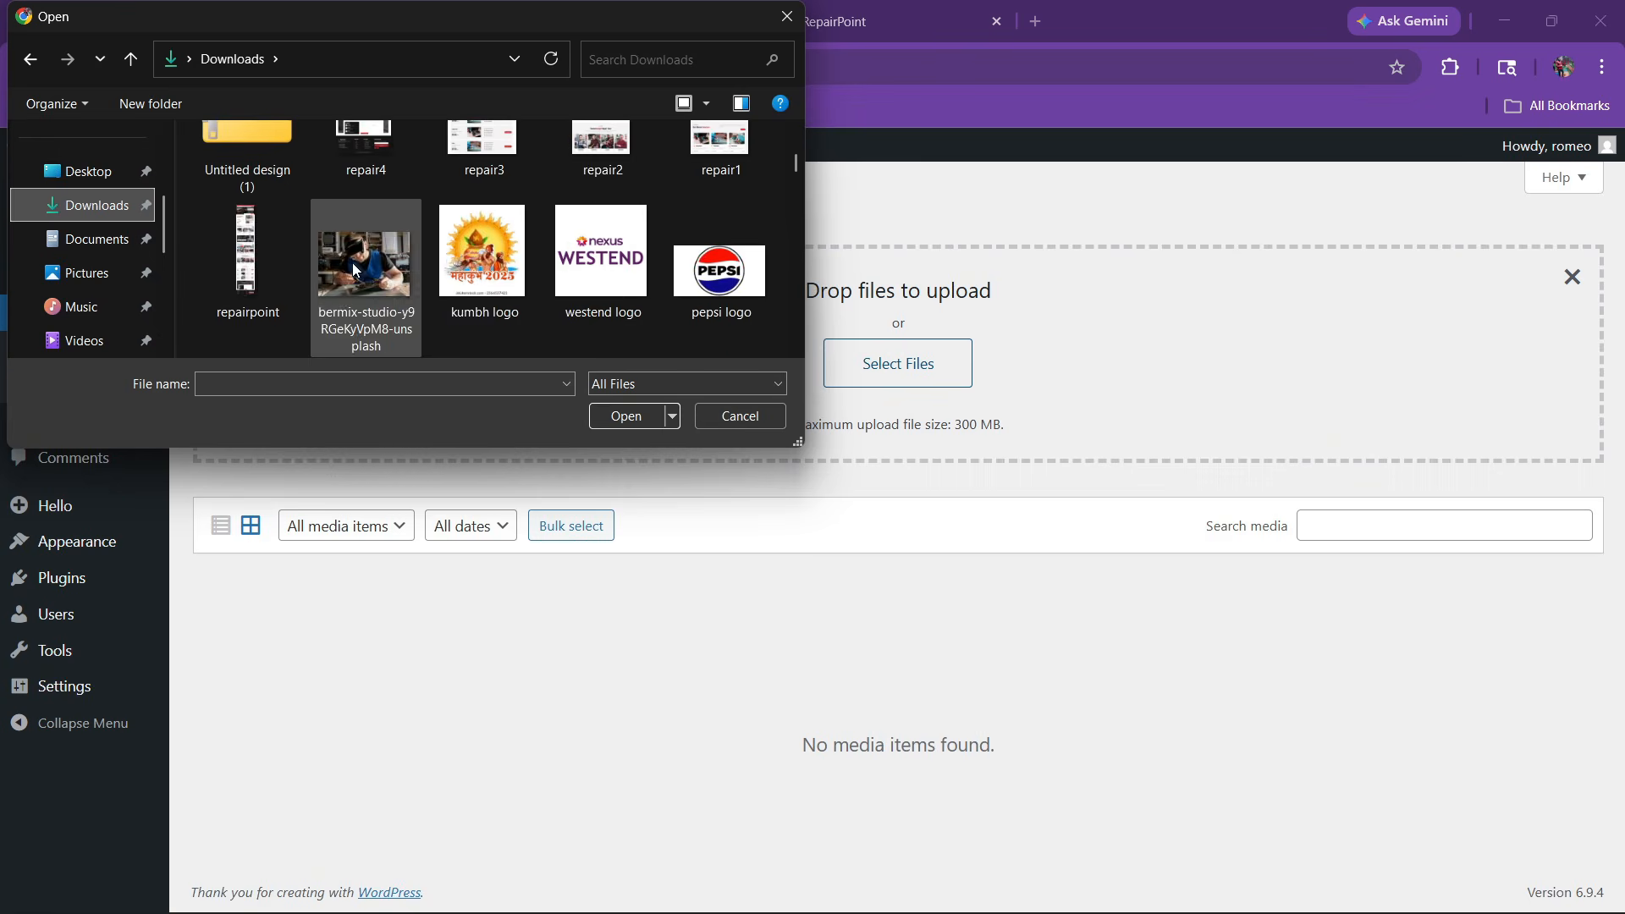
pyautogui.scroll(-2, 461, 292)
pyautogui.scroll(-2, 556, 285)
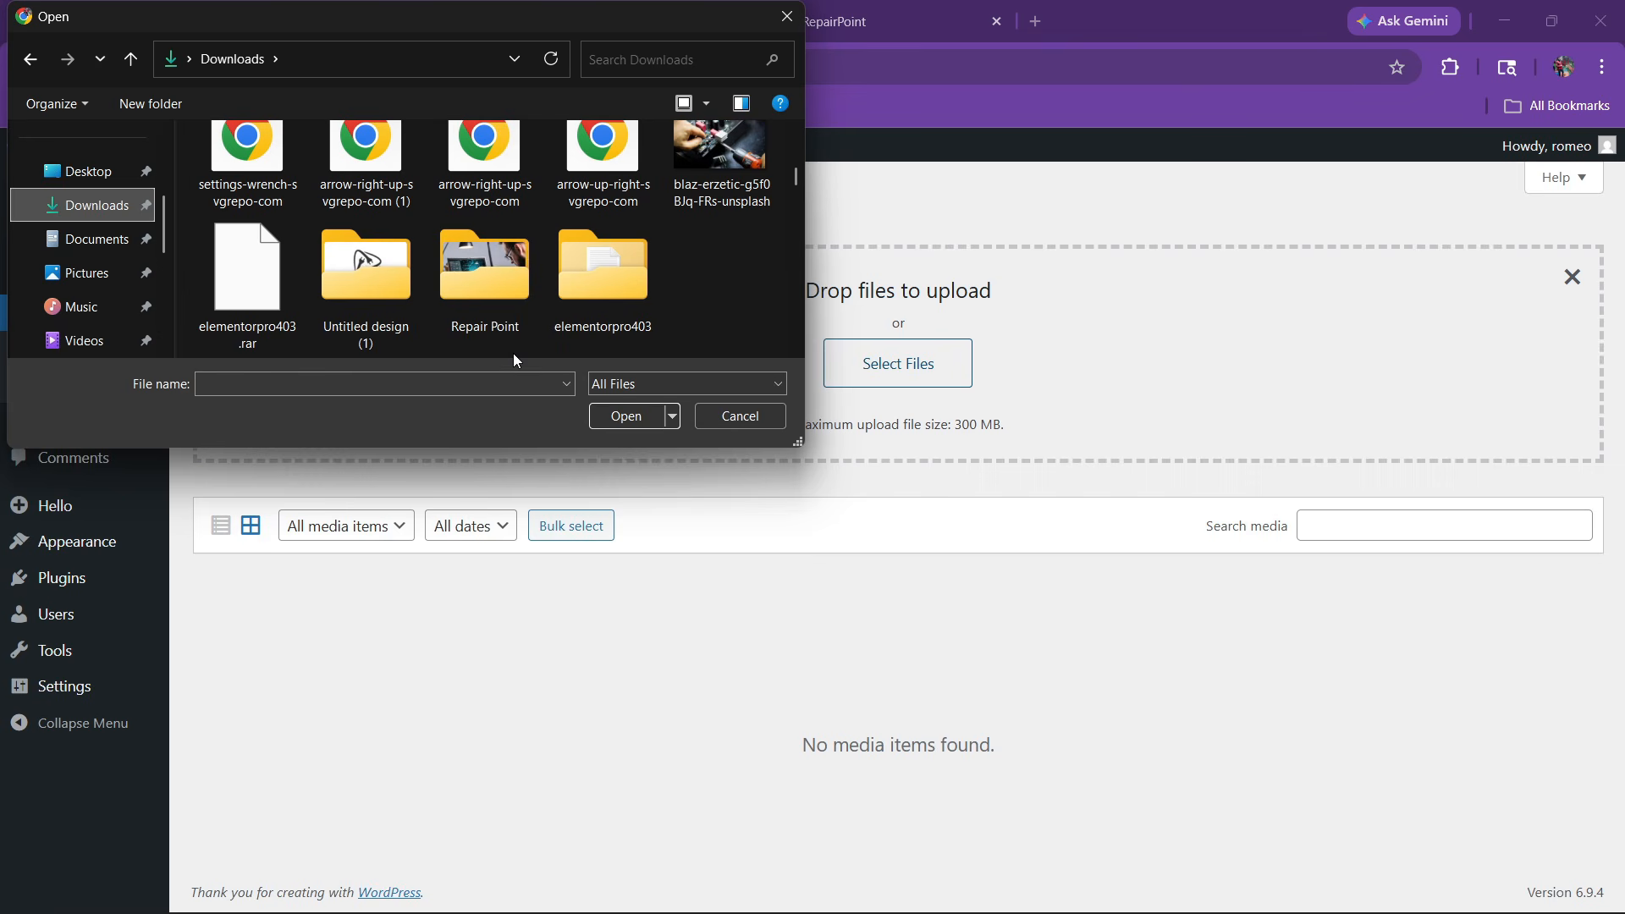
pyautogui.doubleClick(490, 264)
pyautogui.hotkey('ctrl', 'a')
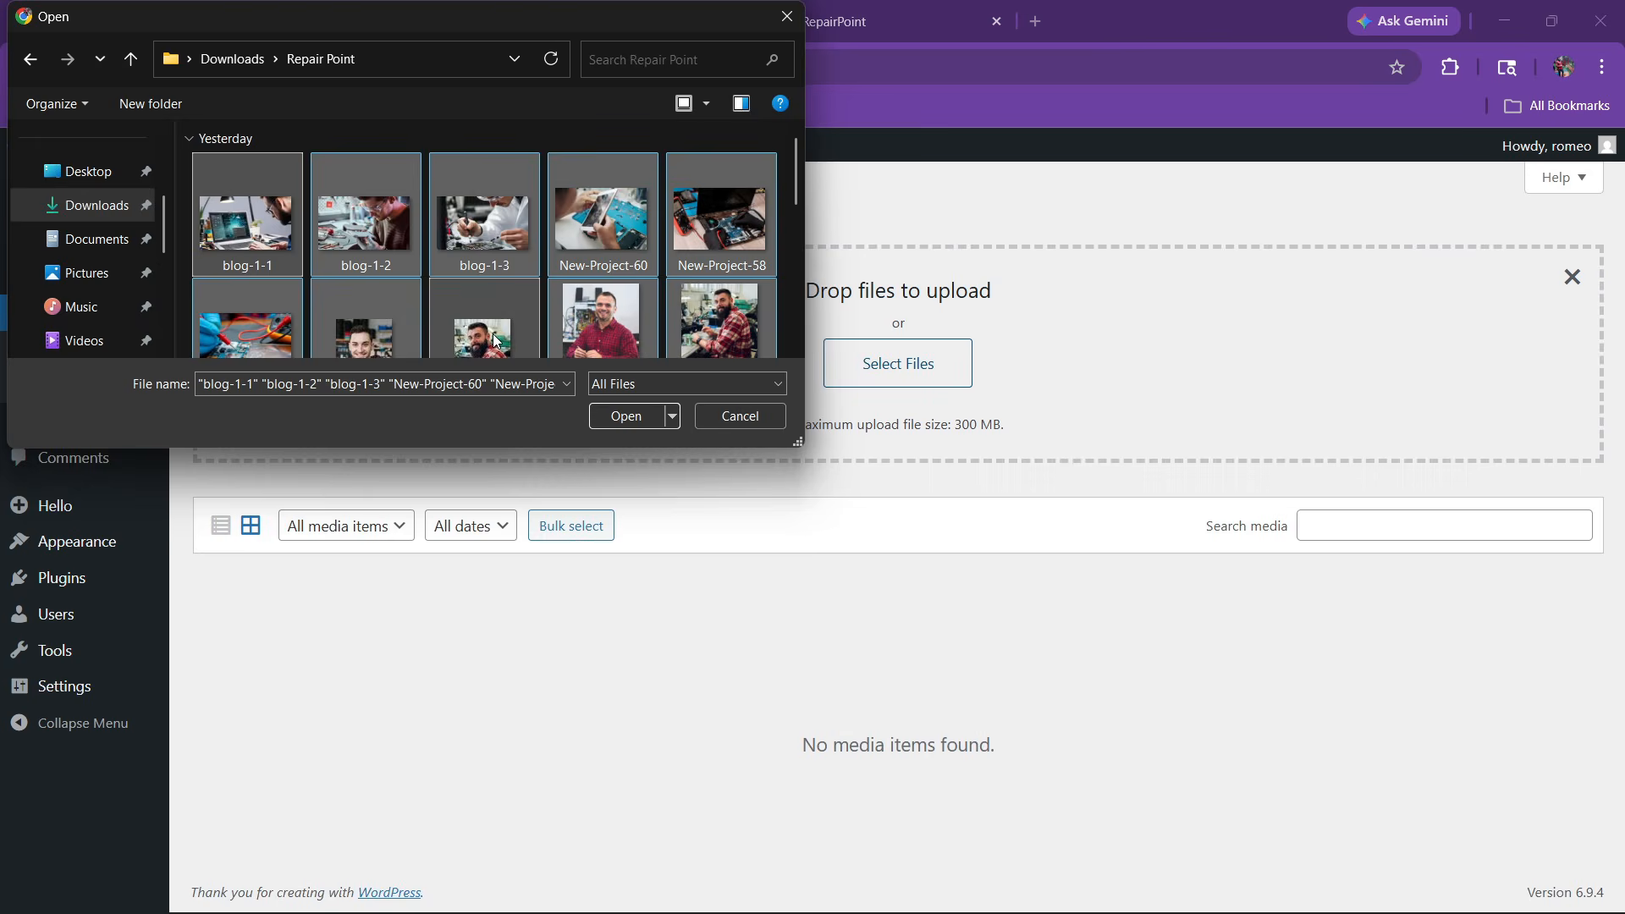
pyautogui.click(630, 417)
pyautogui.scroll(-5, 643, 601)
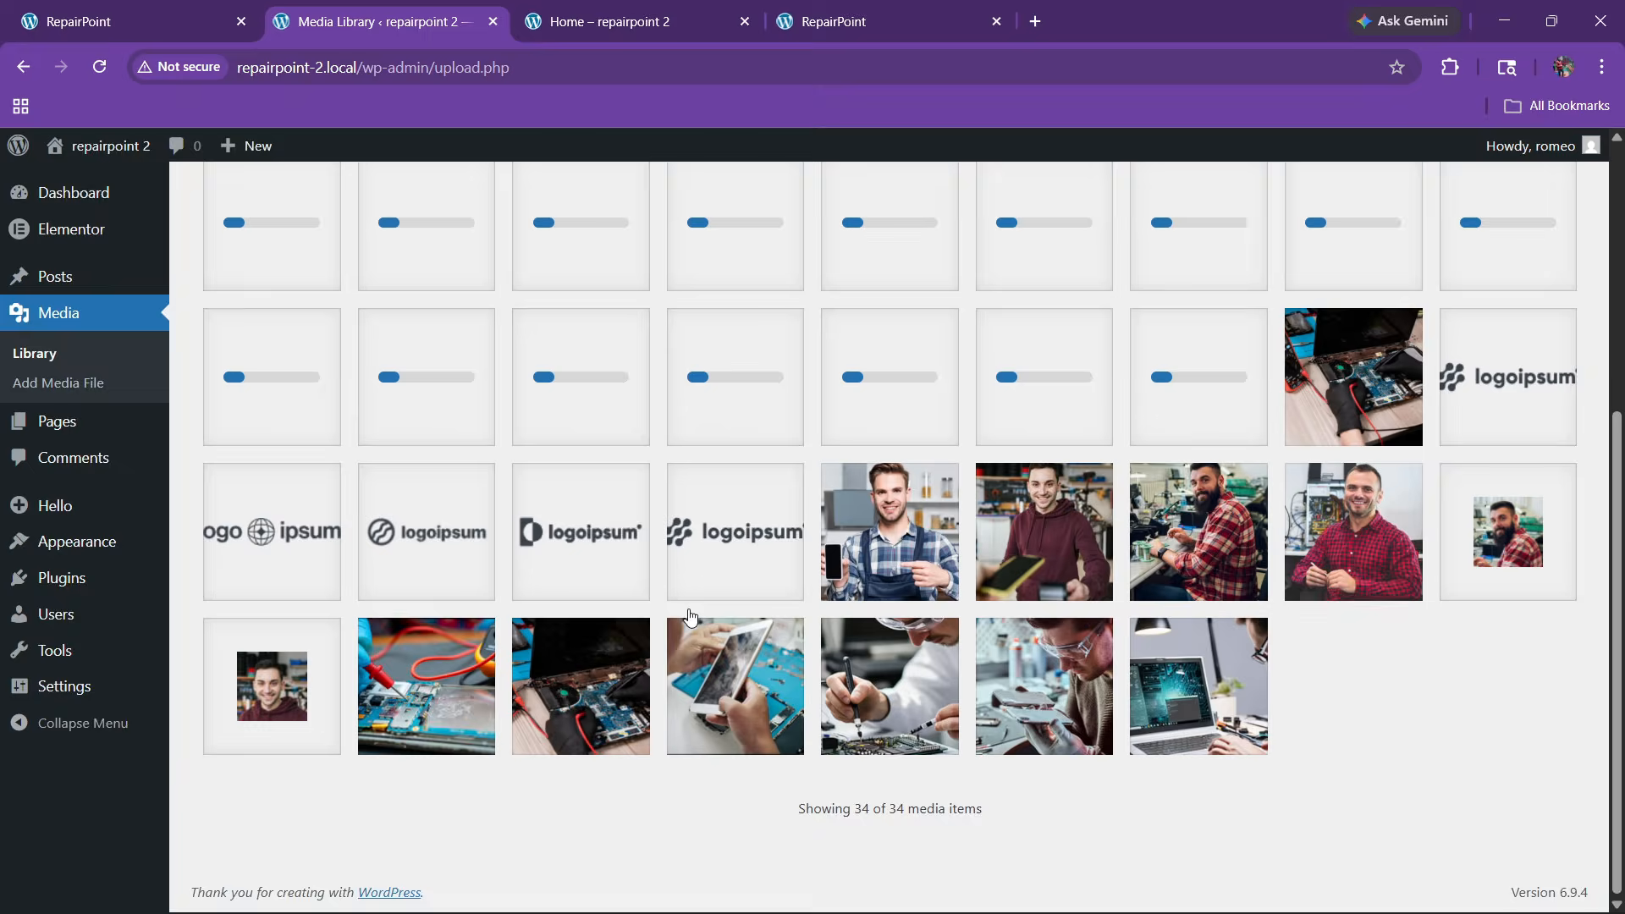
pyautogui.scroll(2, 647, 564)
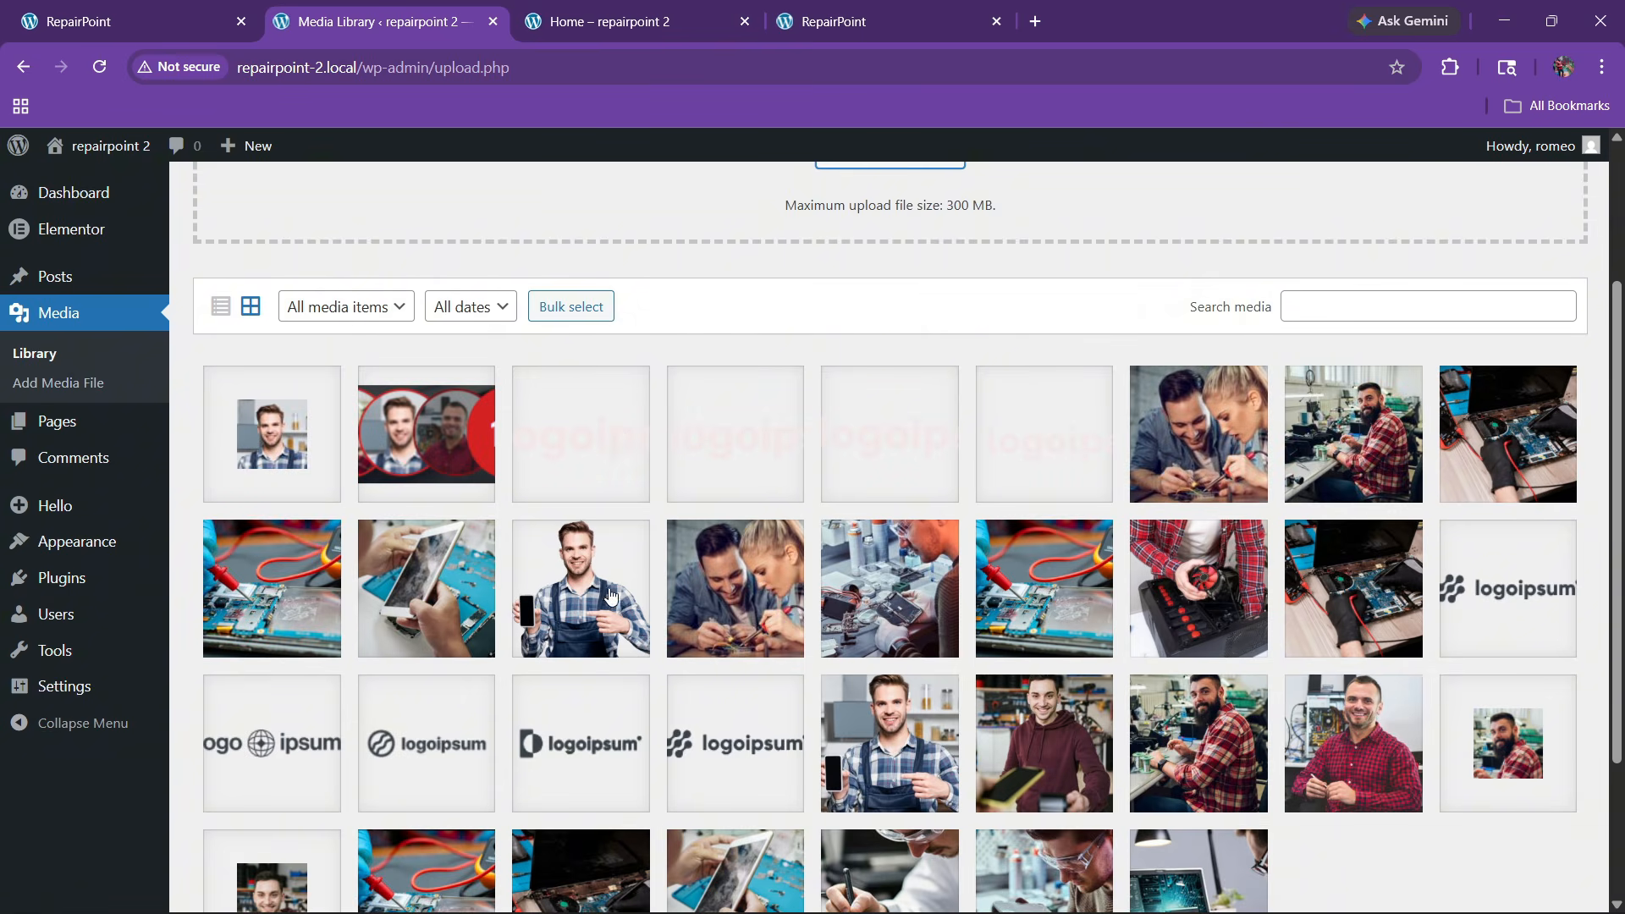
pyautogui.scroll(2, 492, 471)
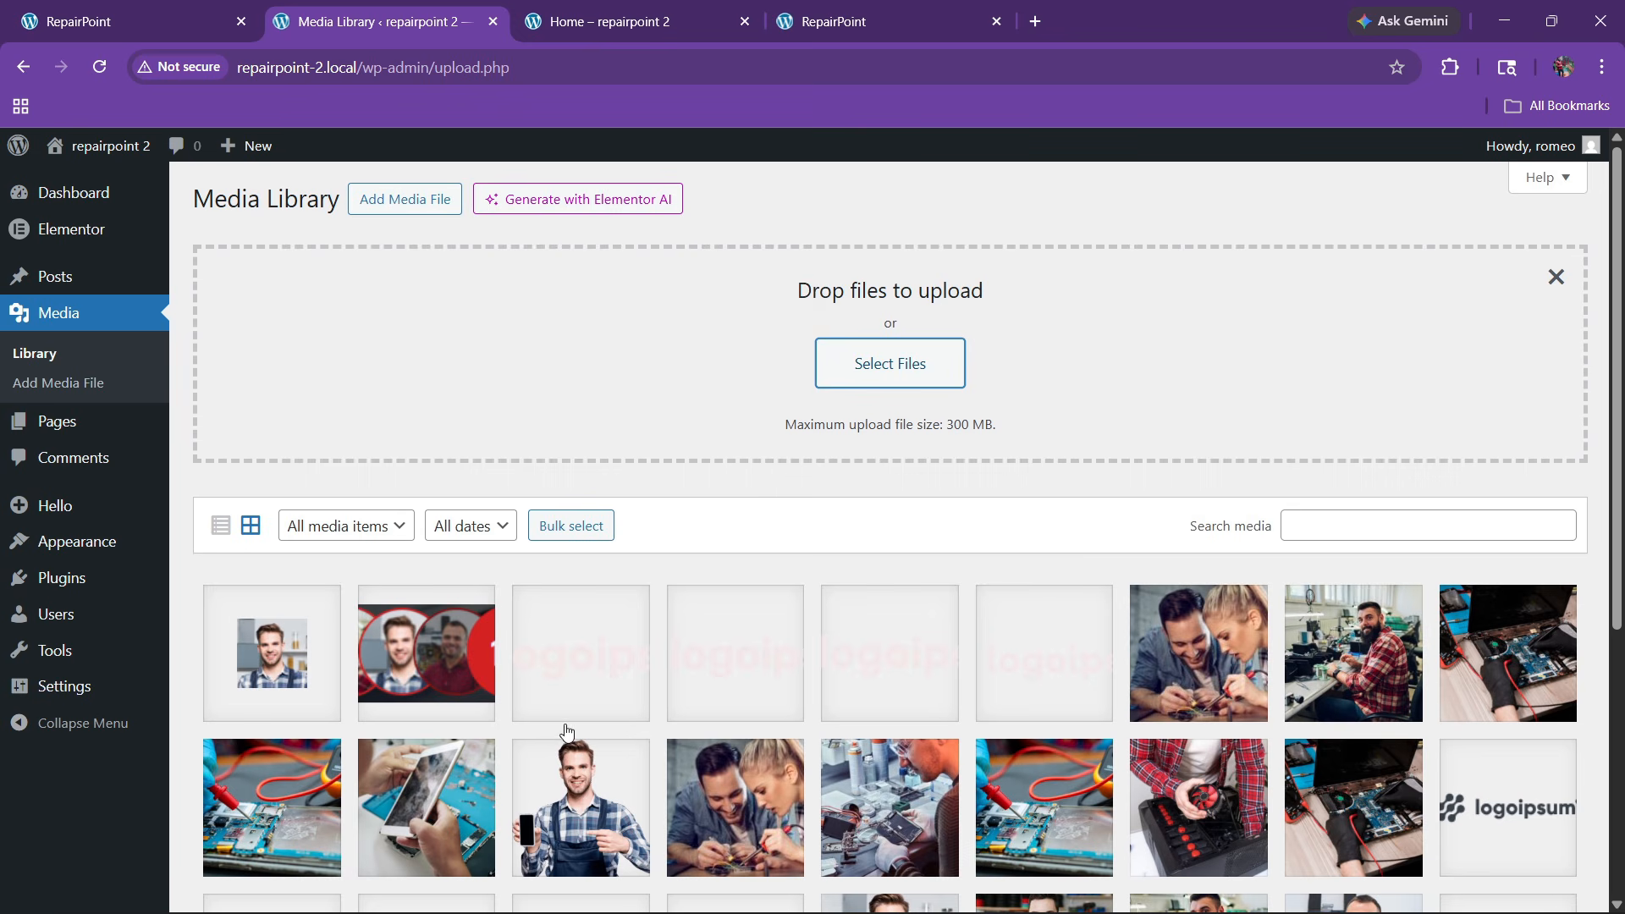
# Open the Home page's edit screen and close the duplicate RepairPoint reference tab
pyautogui.click(622, 21)
pyautogui.click(457, 148)
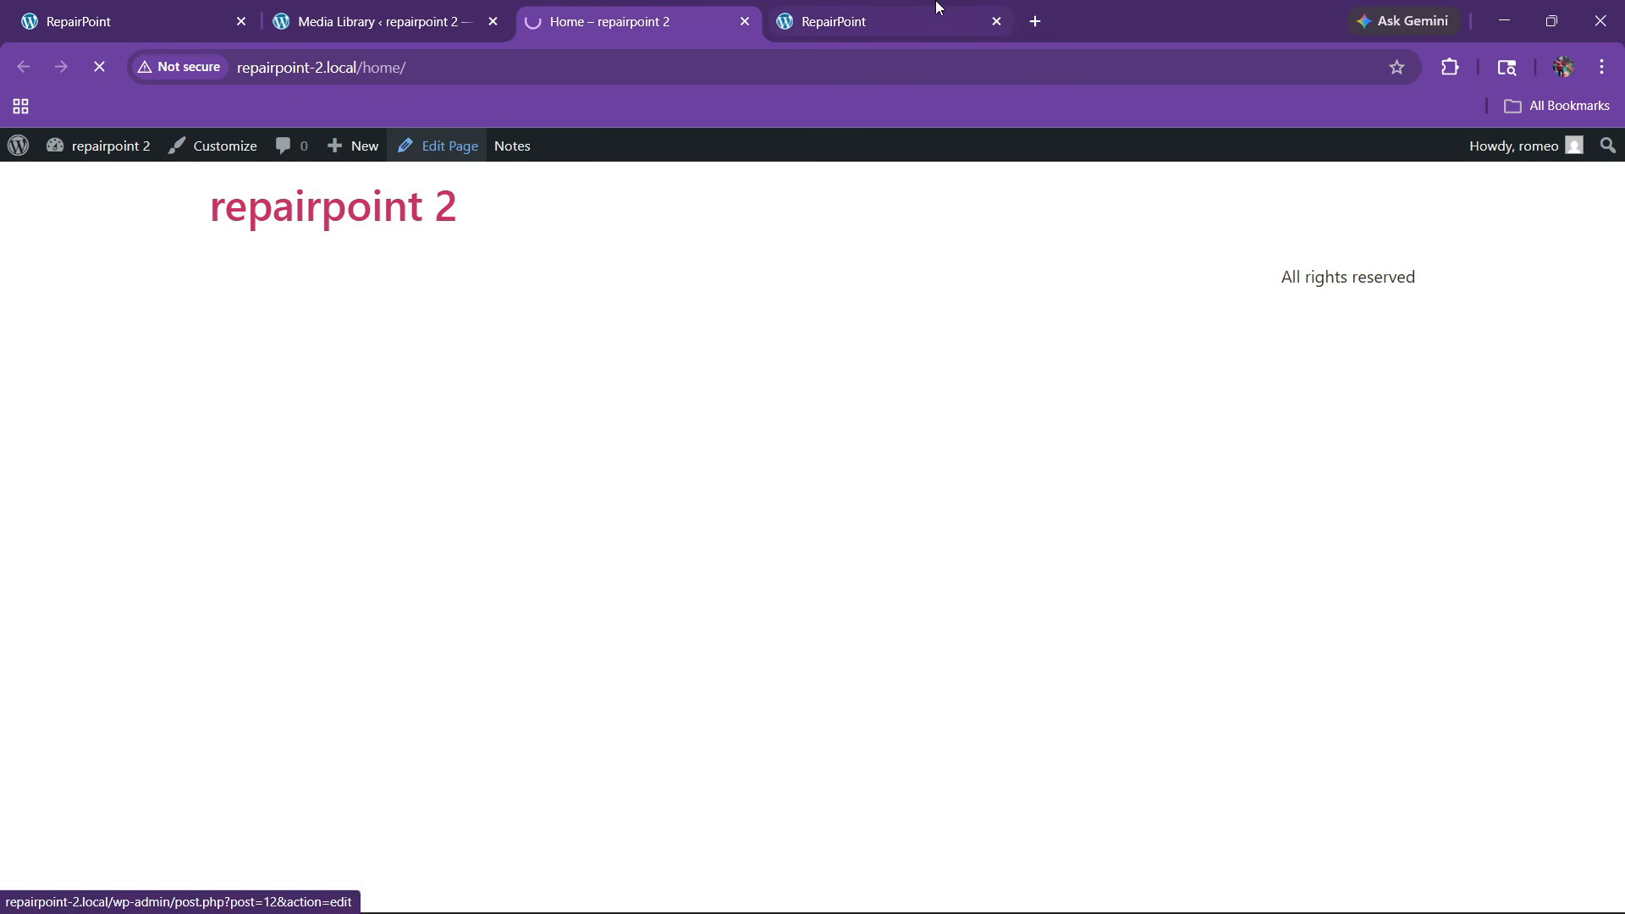
pyautogui.click(871, 10)
pyautogui.moveTo(842, 6); pyautogui.dragTo(339, 9)
pyautogui.click(193, 7)
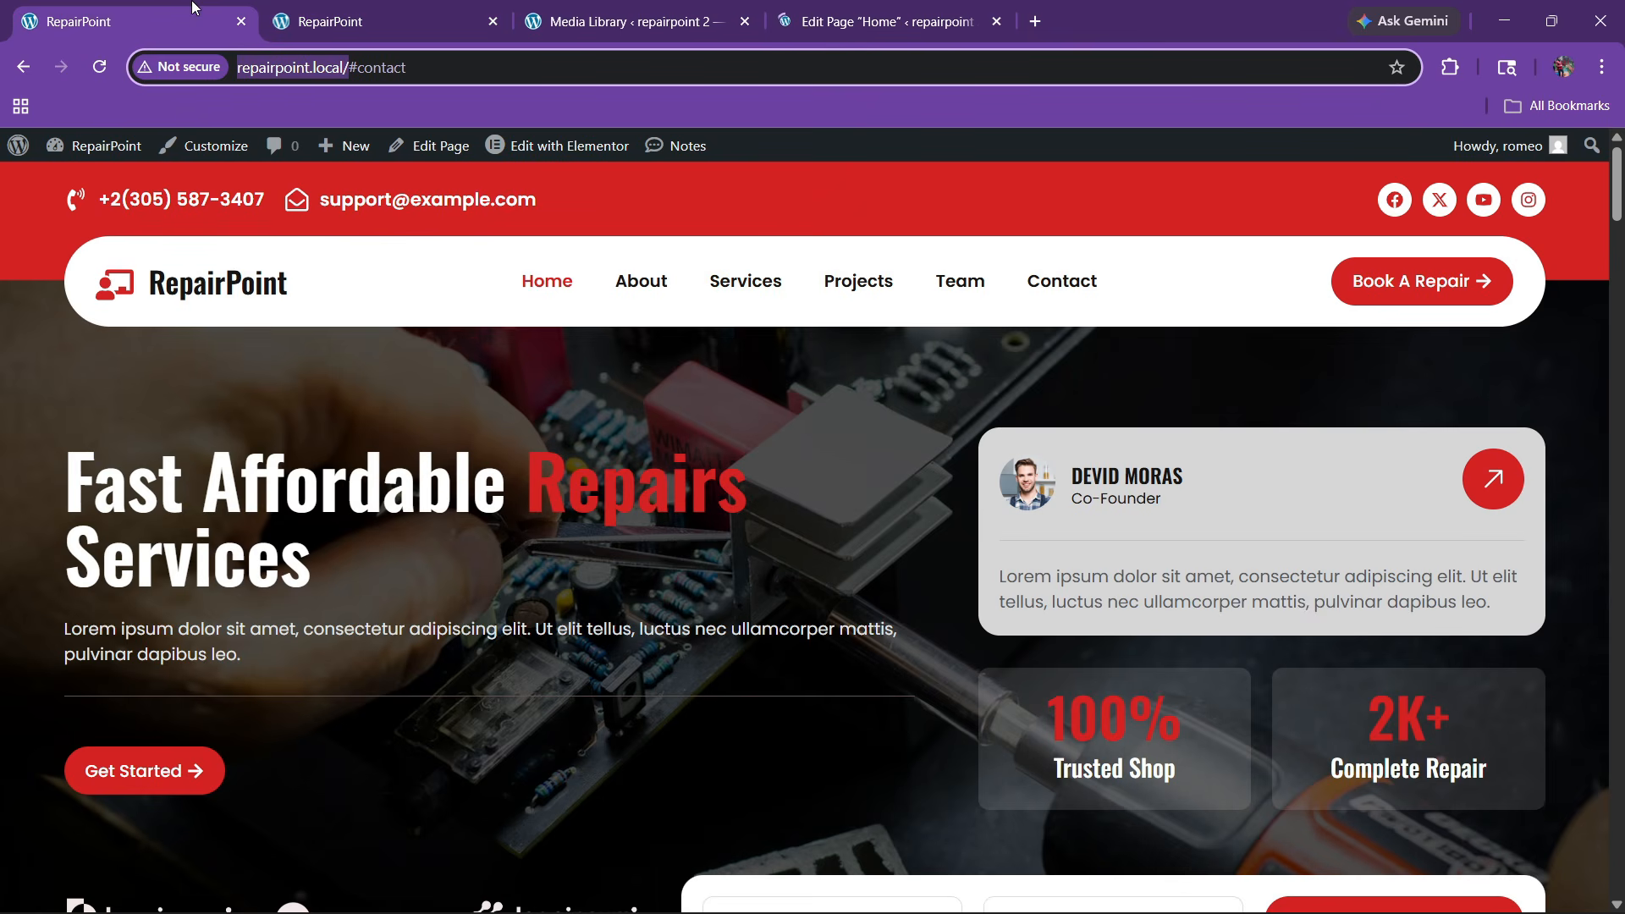
pyautogui.click(241, 22)
# Launch the Home page in Elementor, then go back to the Media Library tab
pyautogui.click(671, 8)
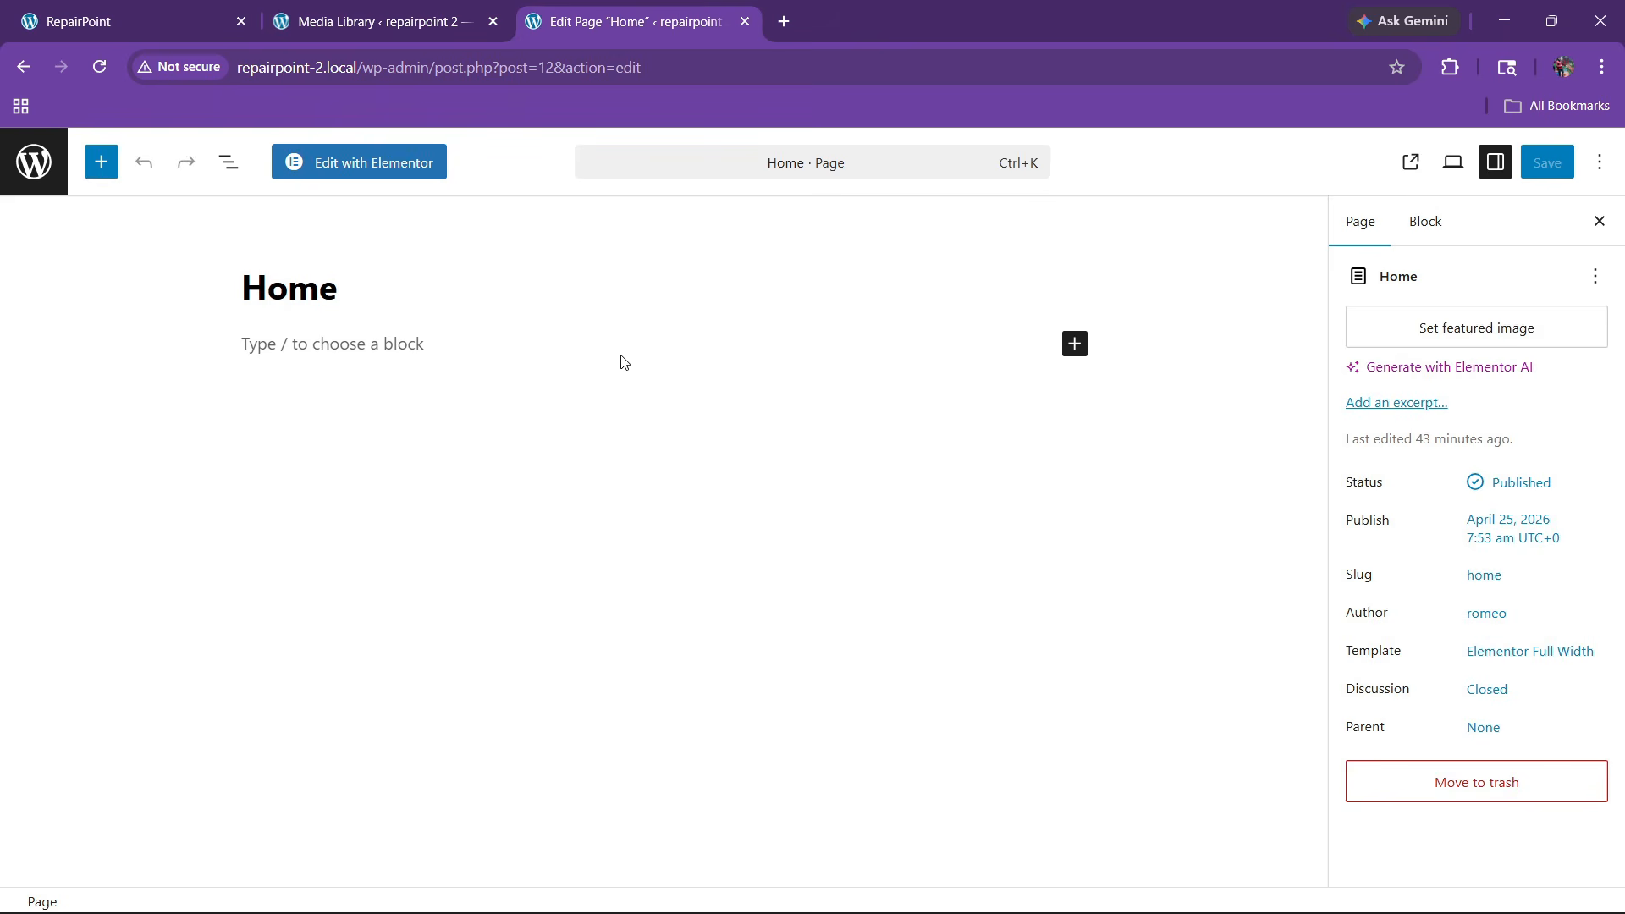
pyautogui.click(391, 173)
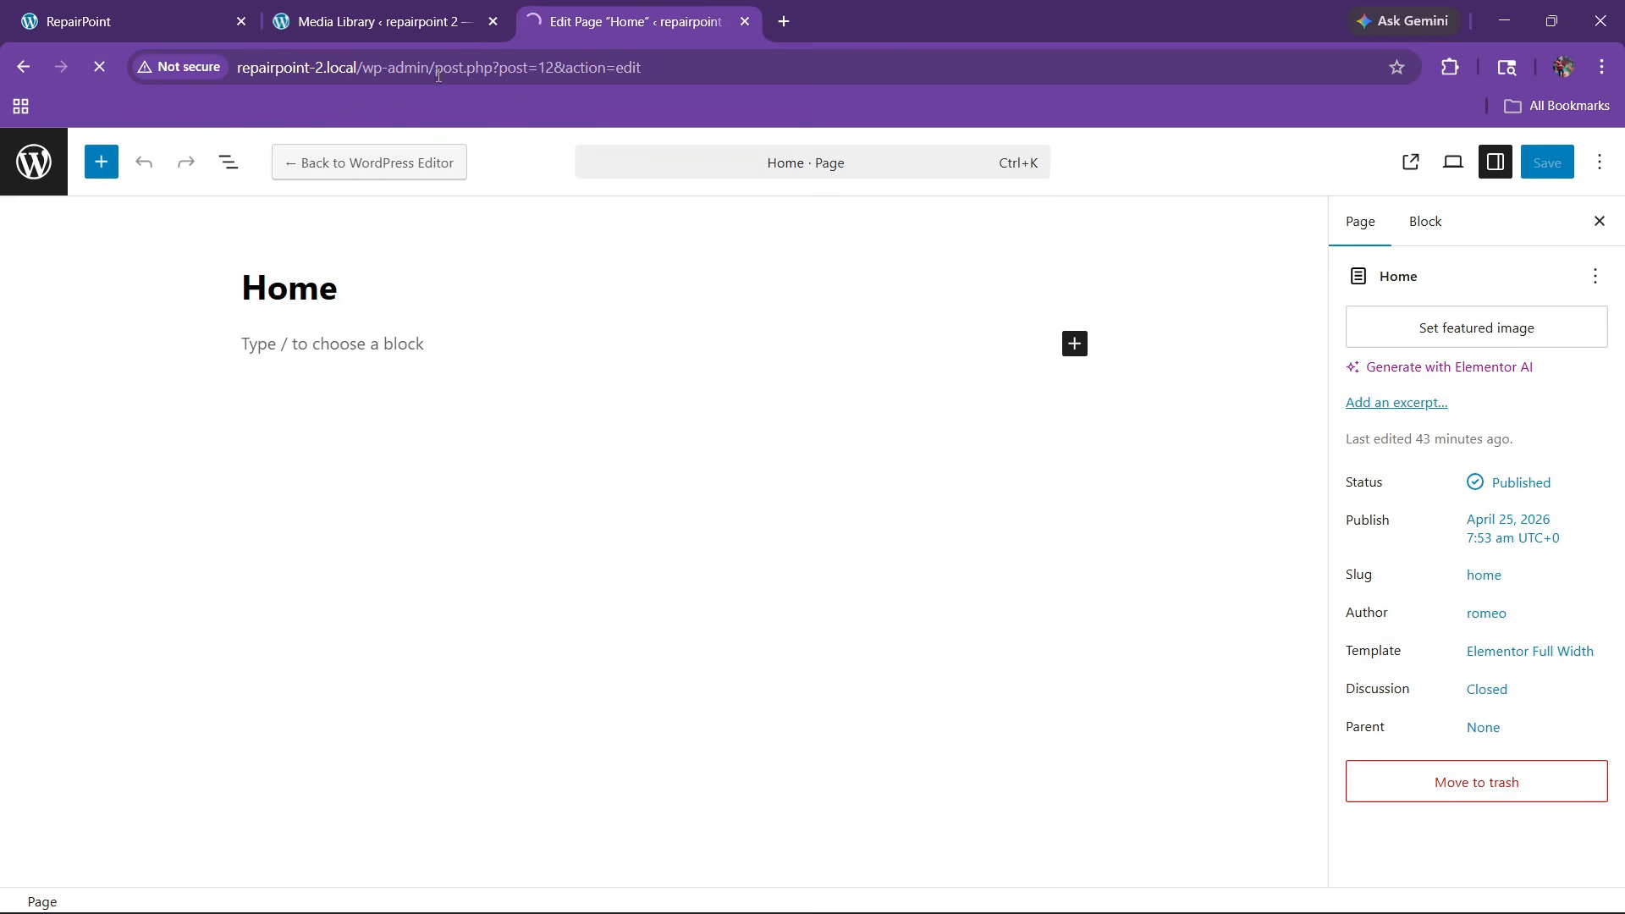
pyautogui.click(129, 18)
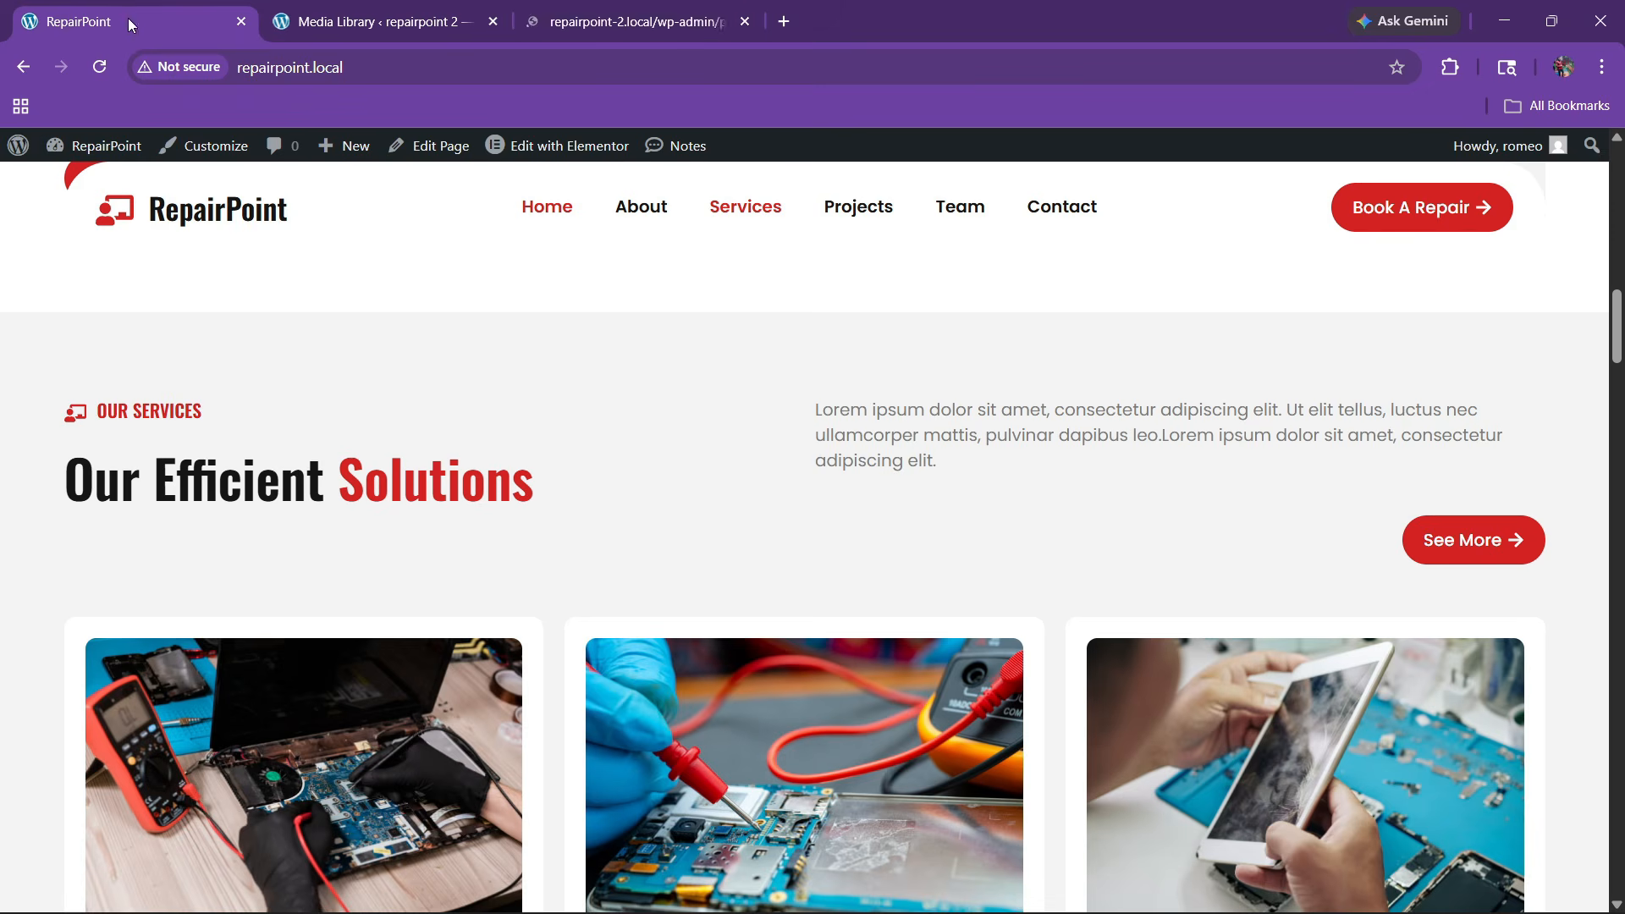
pyautogui.click(292, 24)
pyautogui.moveTo(93, 245)
pyautogui.moveTo(222, 266)
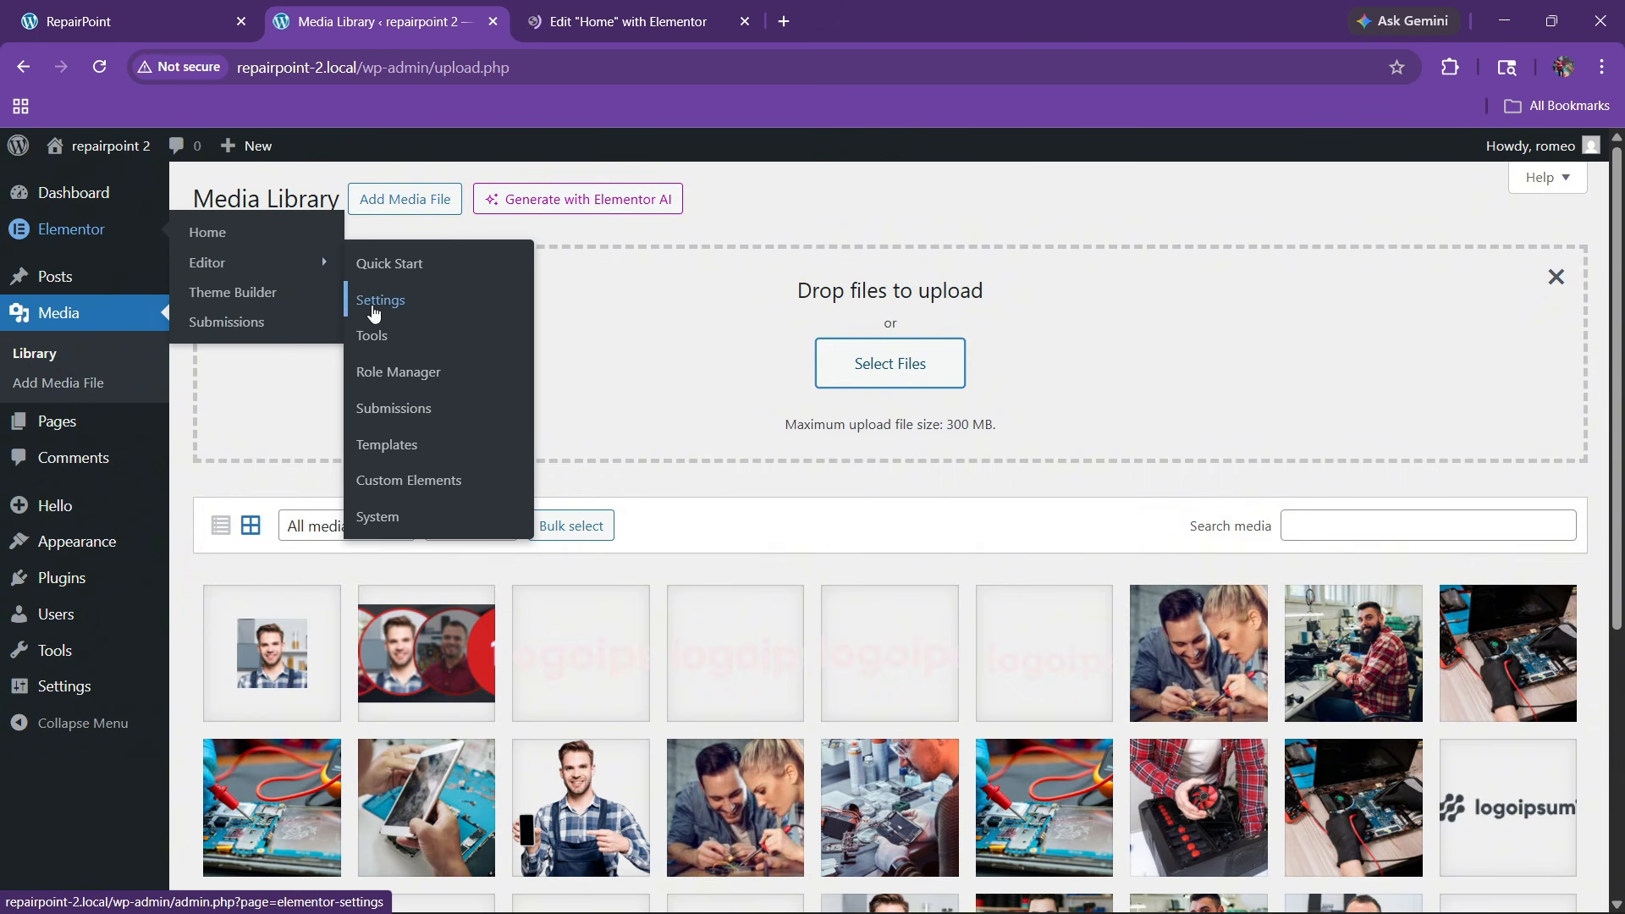
# Deactivate Elementor's Atomic Editor features, acknowledging the content-loss warning, and return to the Home editor
pyautogui.click(372, 307)
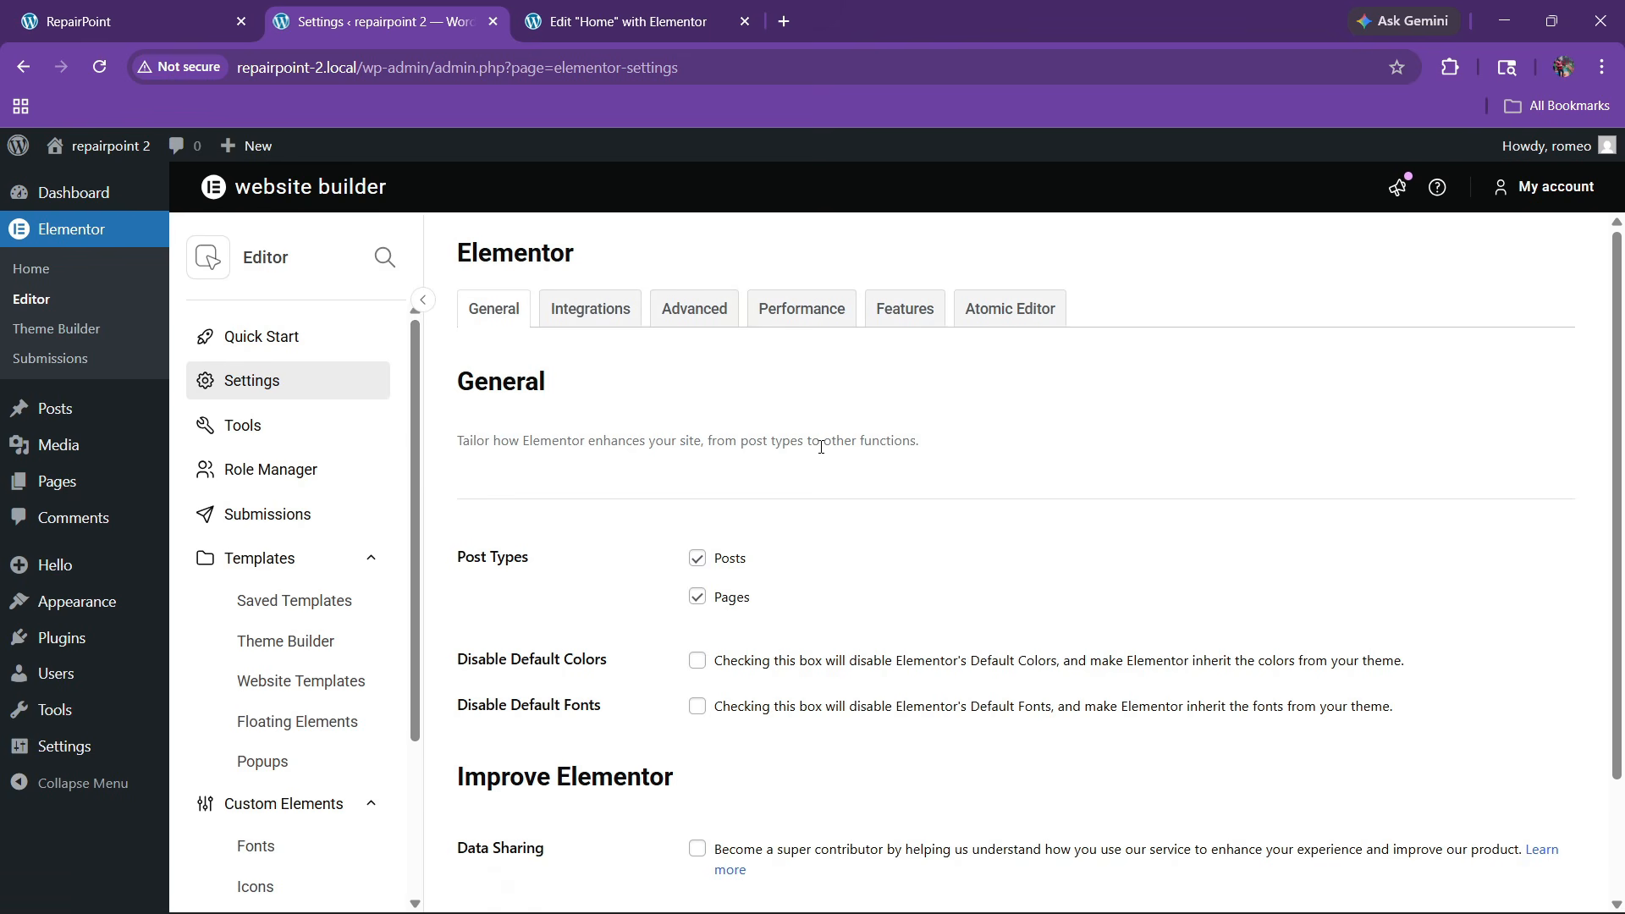
pyautogui.click(1011, 313)
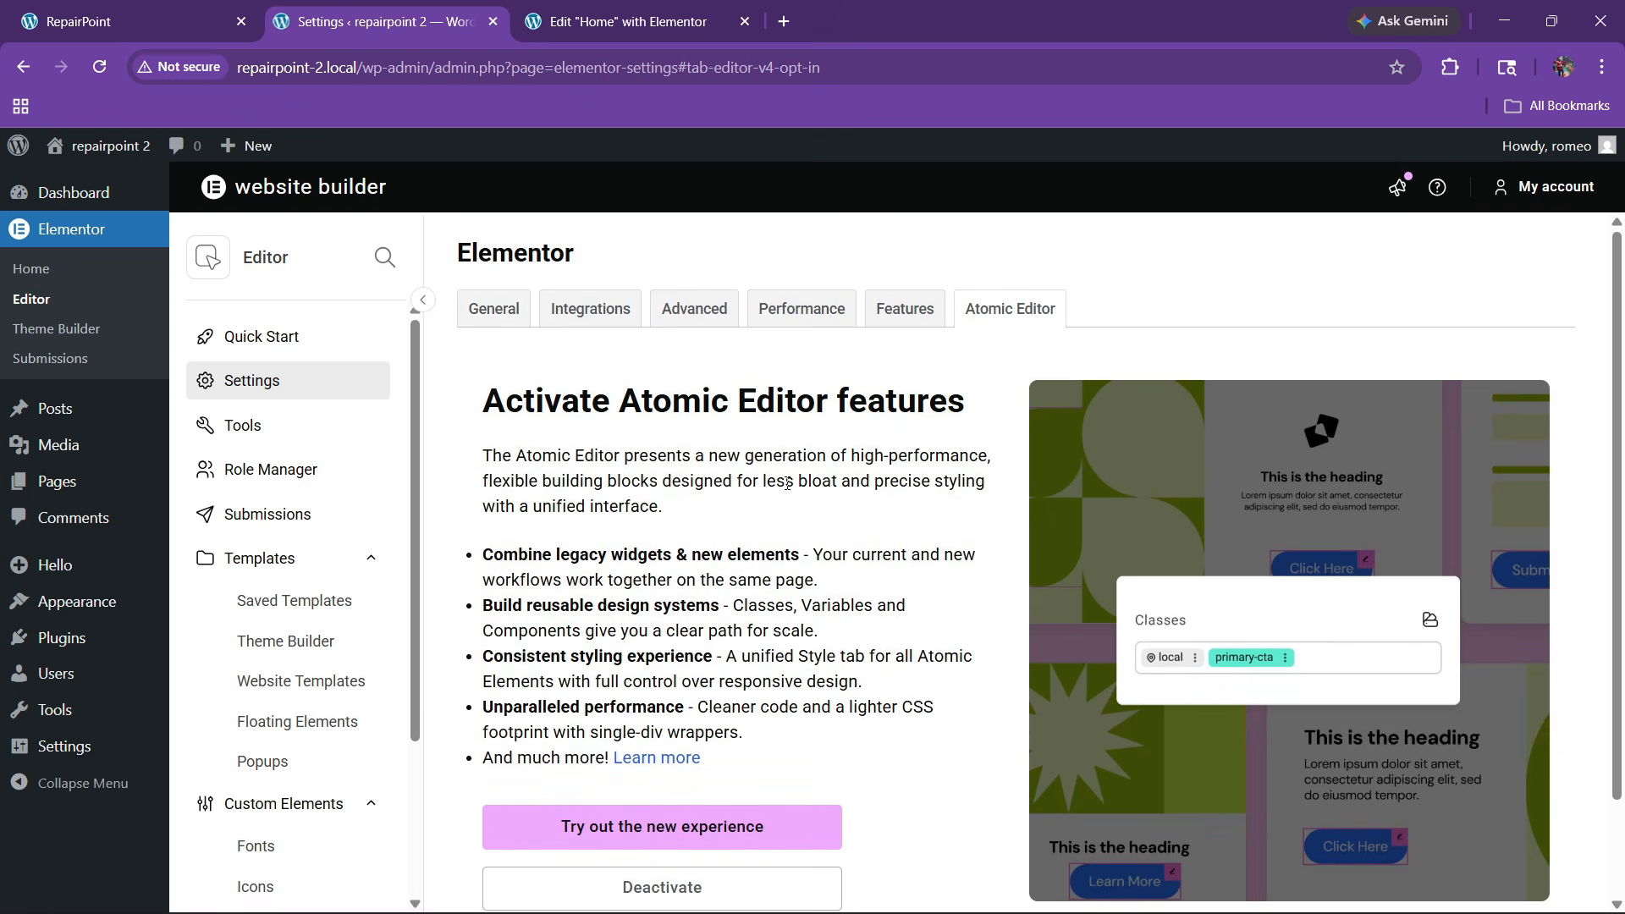
pyautogui.scroll(-1, 609, 573)
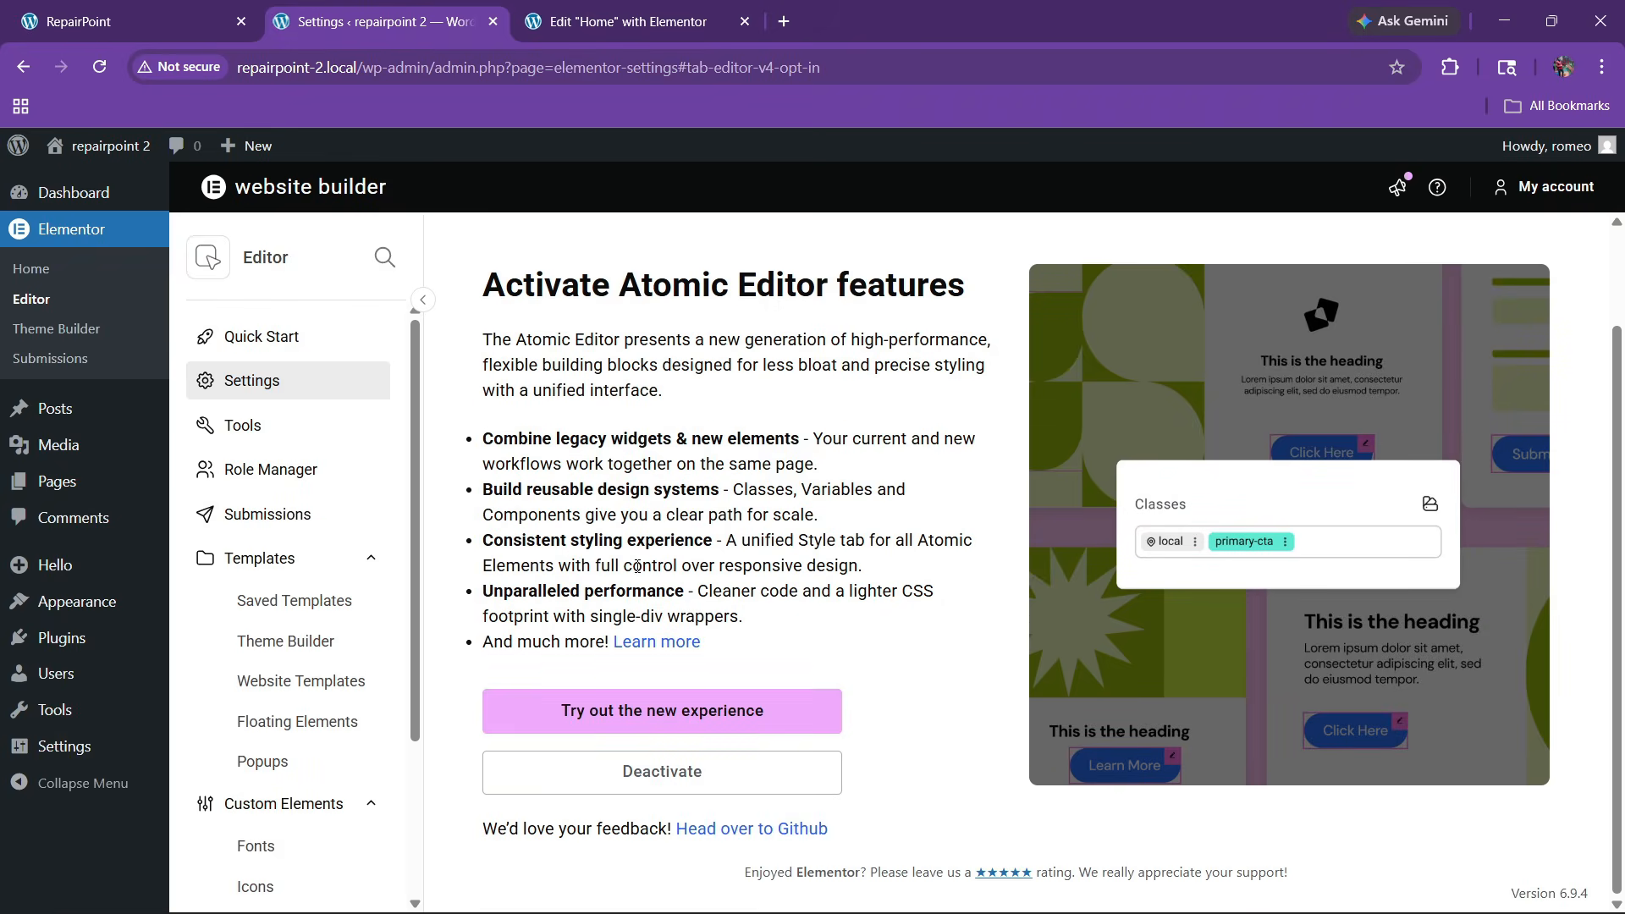
pyautogui.click(668, 782)
pyautogui.click(526, 592)
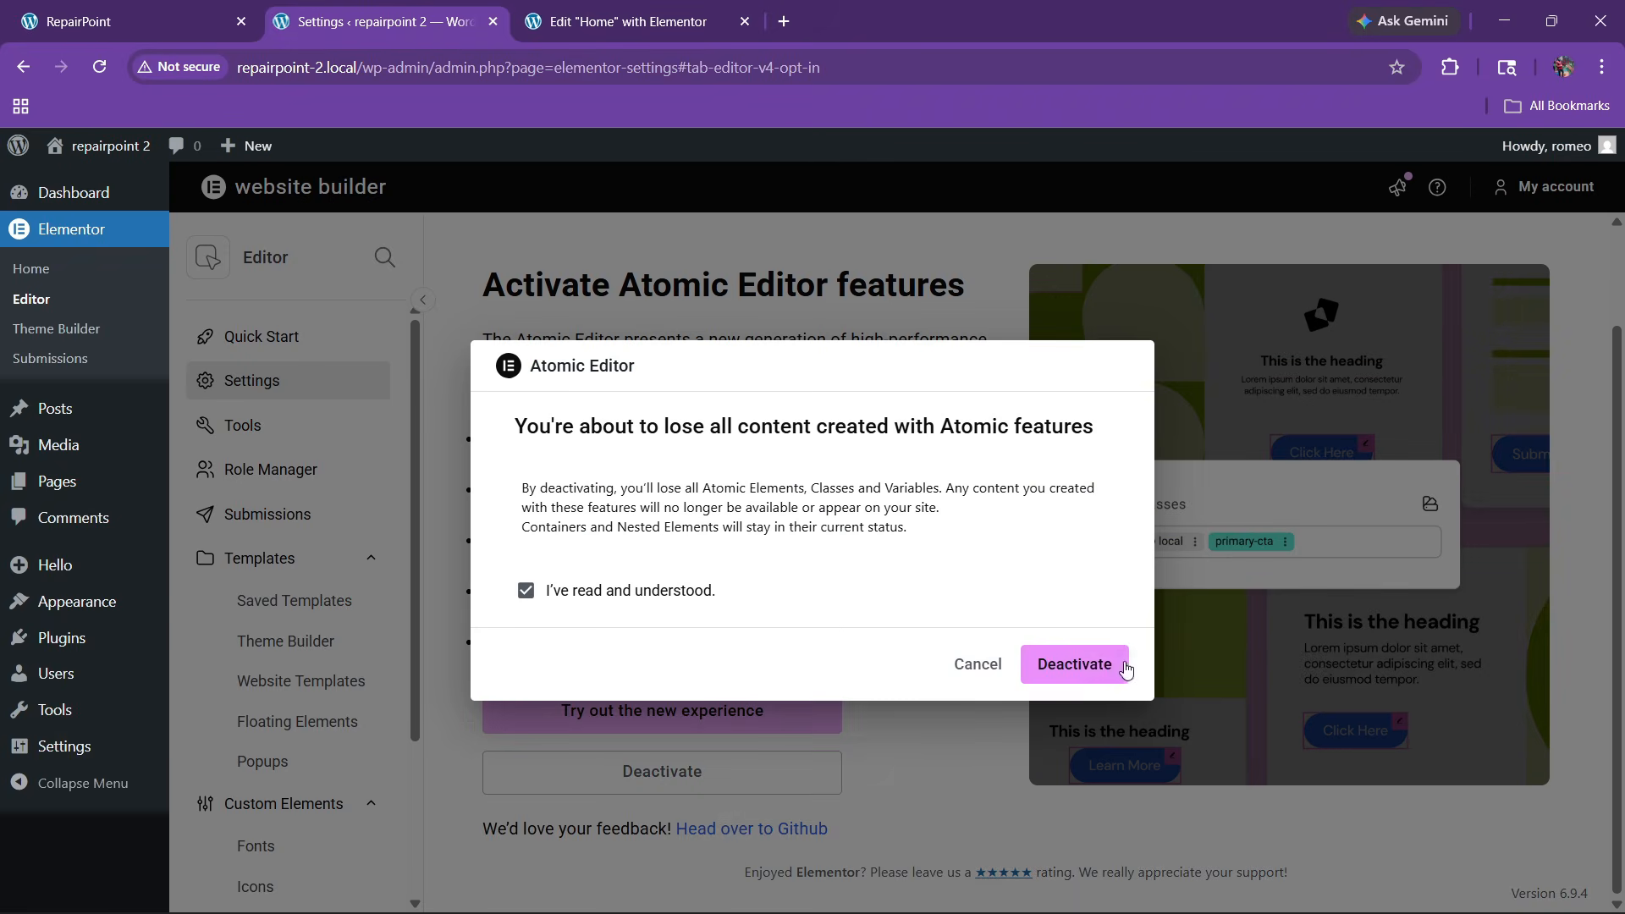
pyautogui.click(1083, 667)
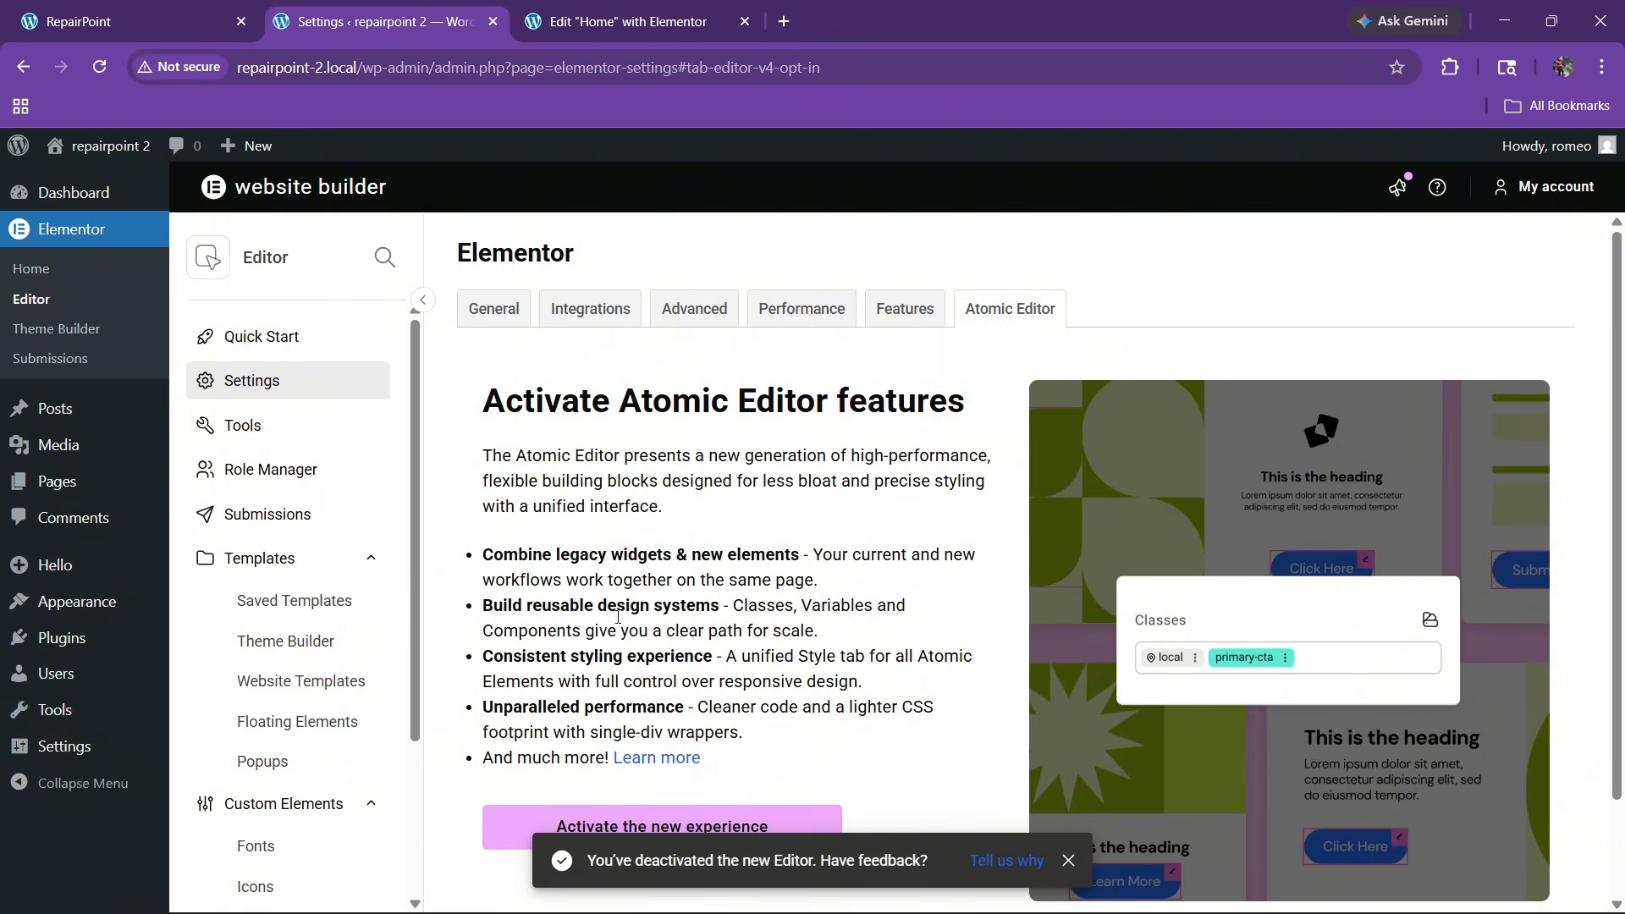
pyautogui.hotkey('ctrl', 'Tab')
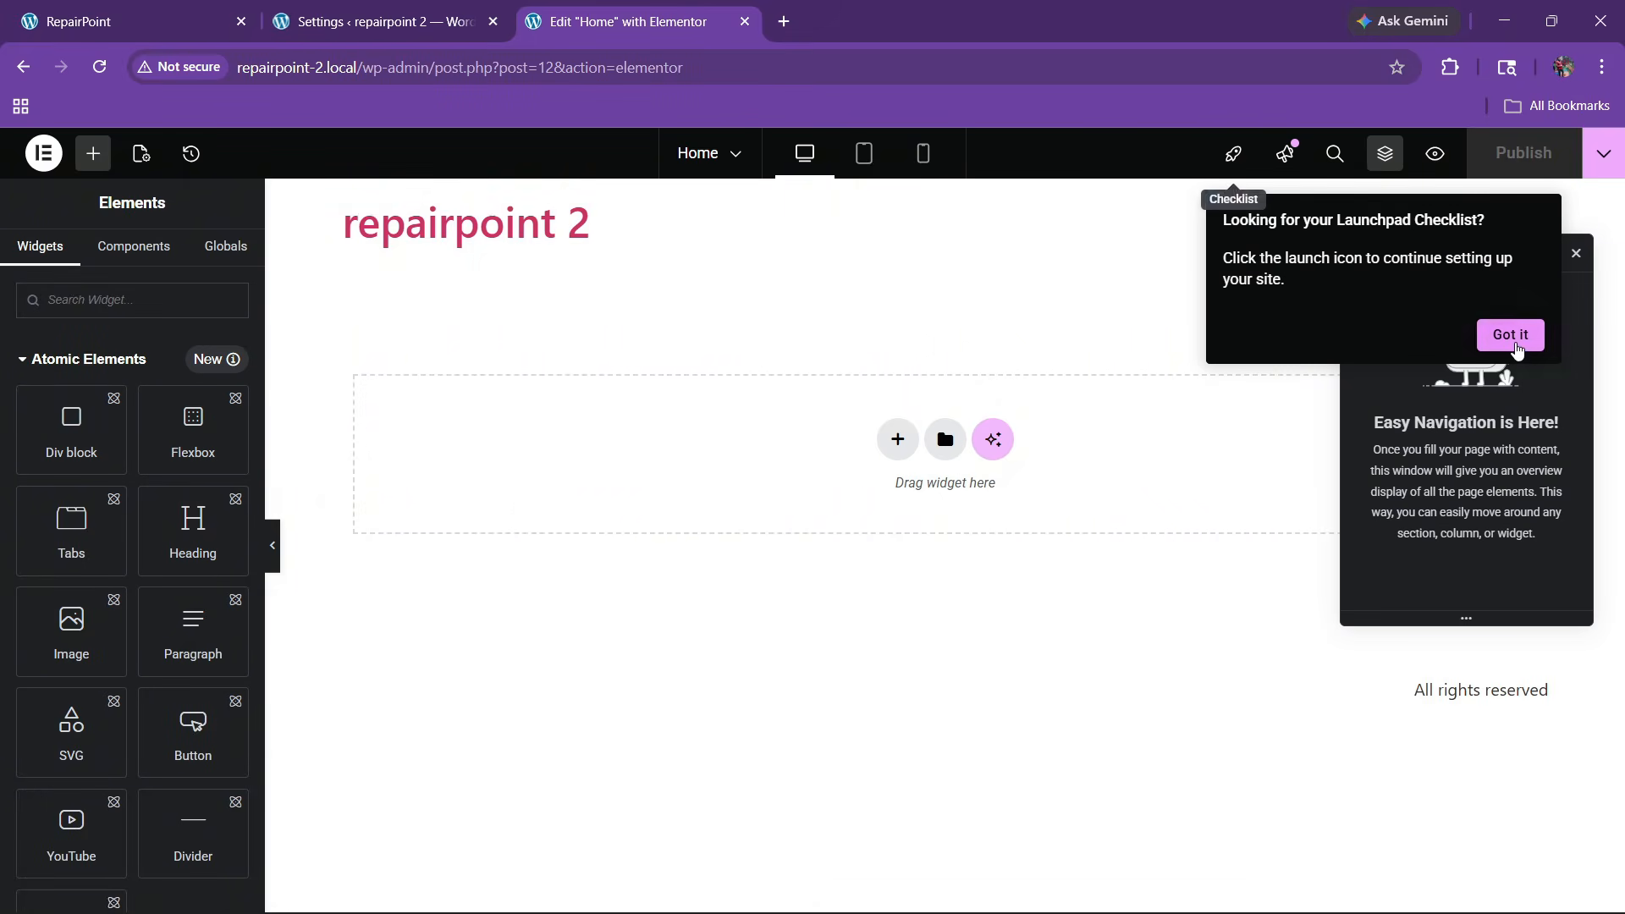
# Dismiss the checklist tip, reload the editor, close the Atomic Elements card, and open Site Settings
pyautogui.click(1510, 334)
pyautogui.click(99, 67)
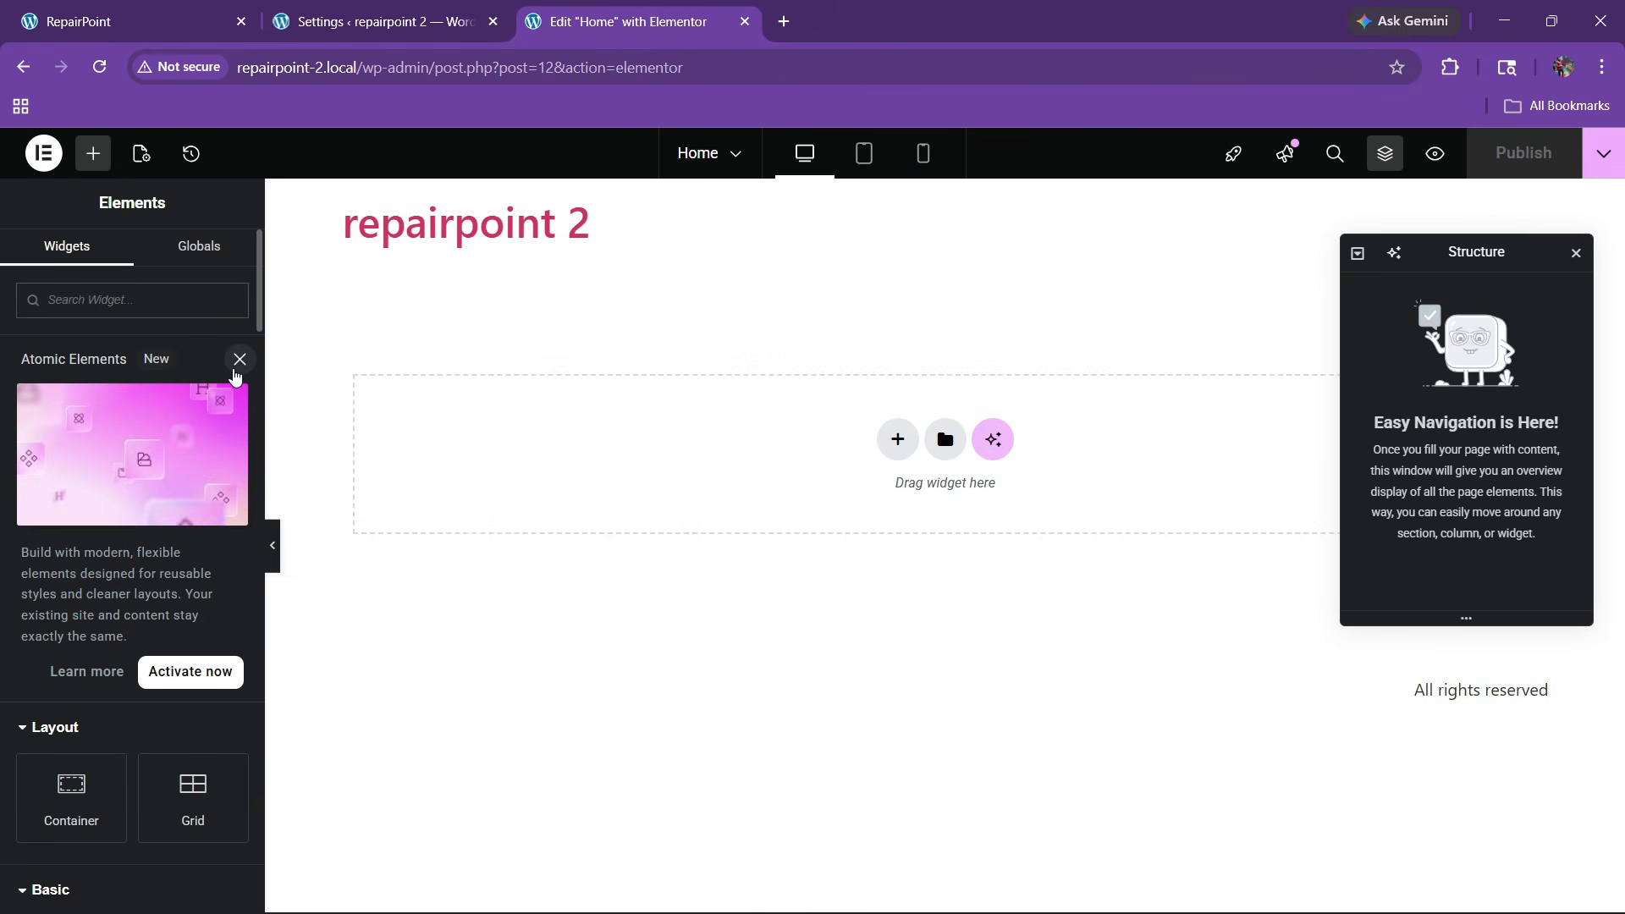
pyautogui.click(239, 360)
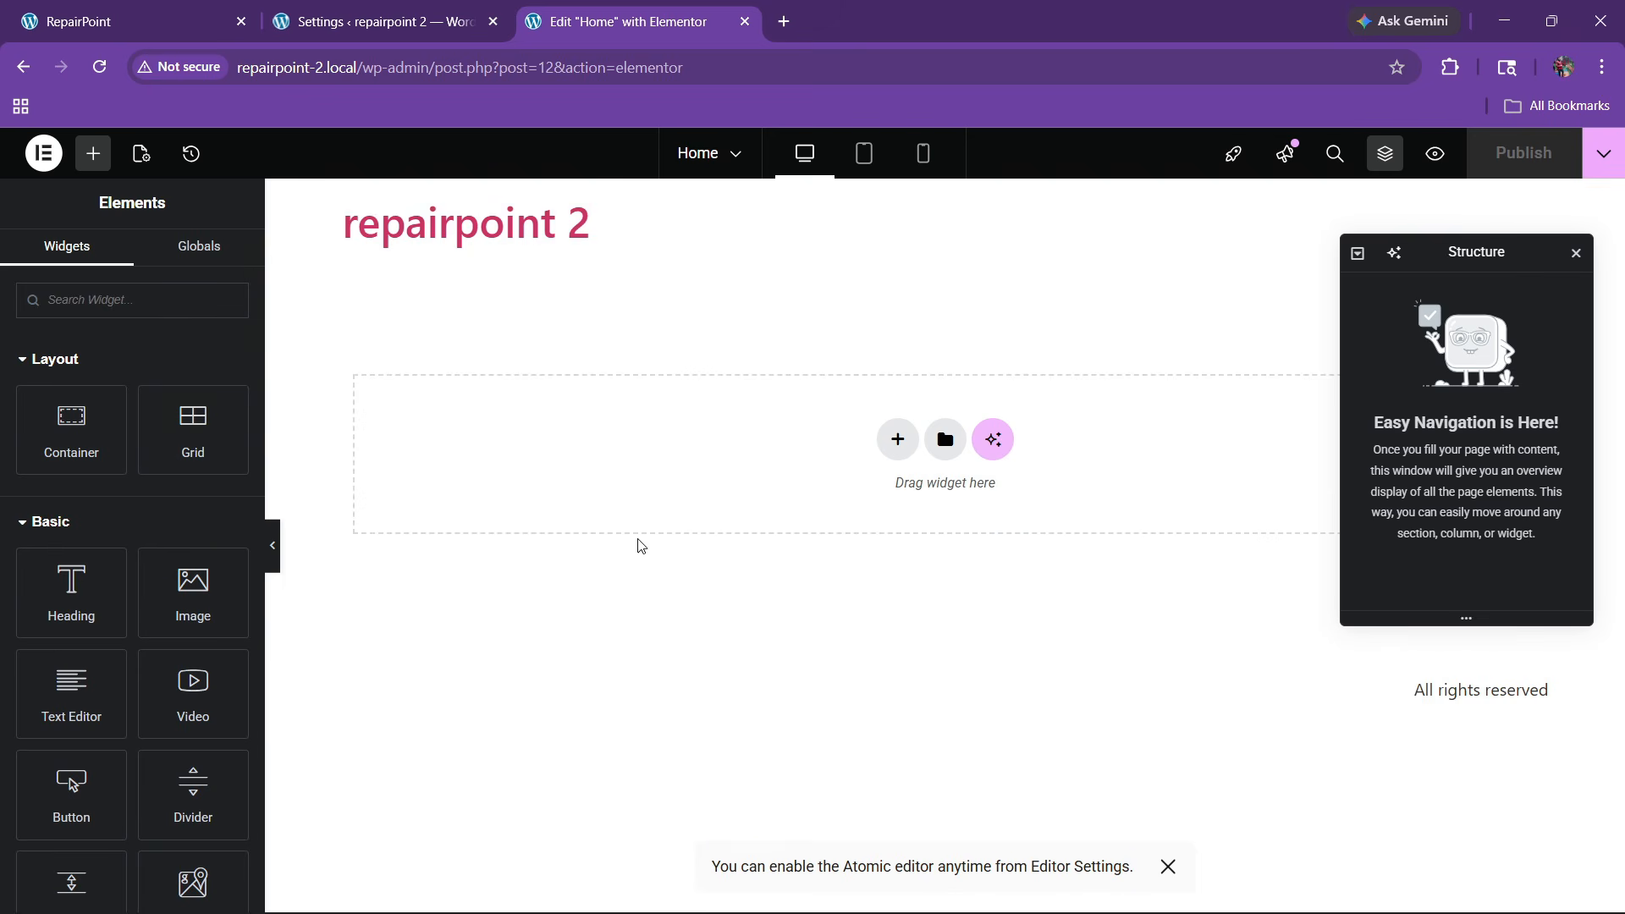
pyautogui.click(44, 153)
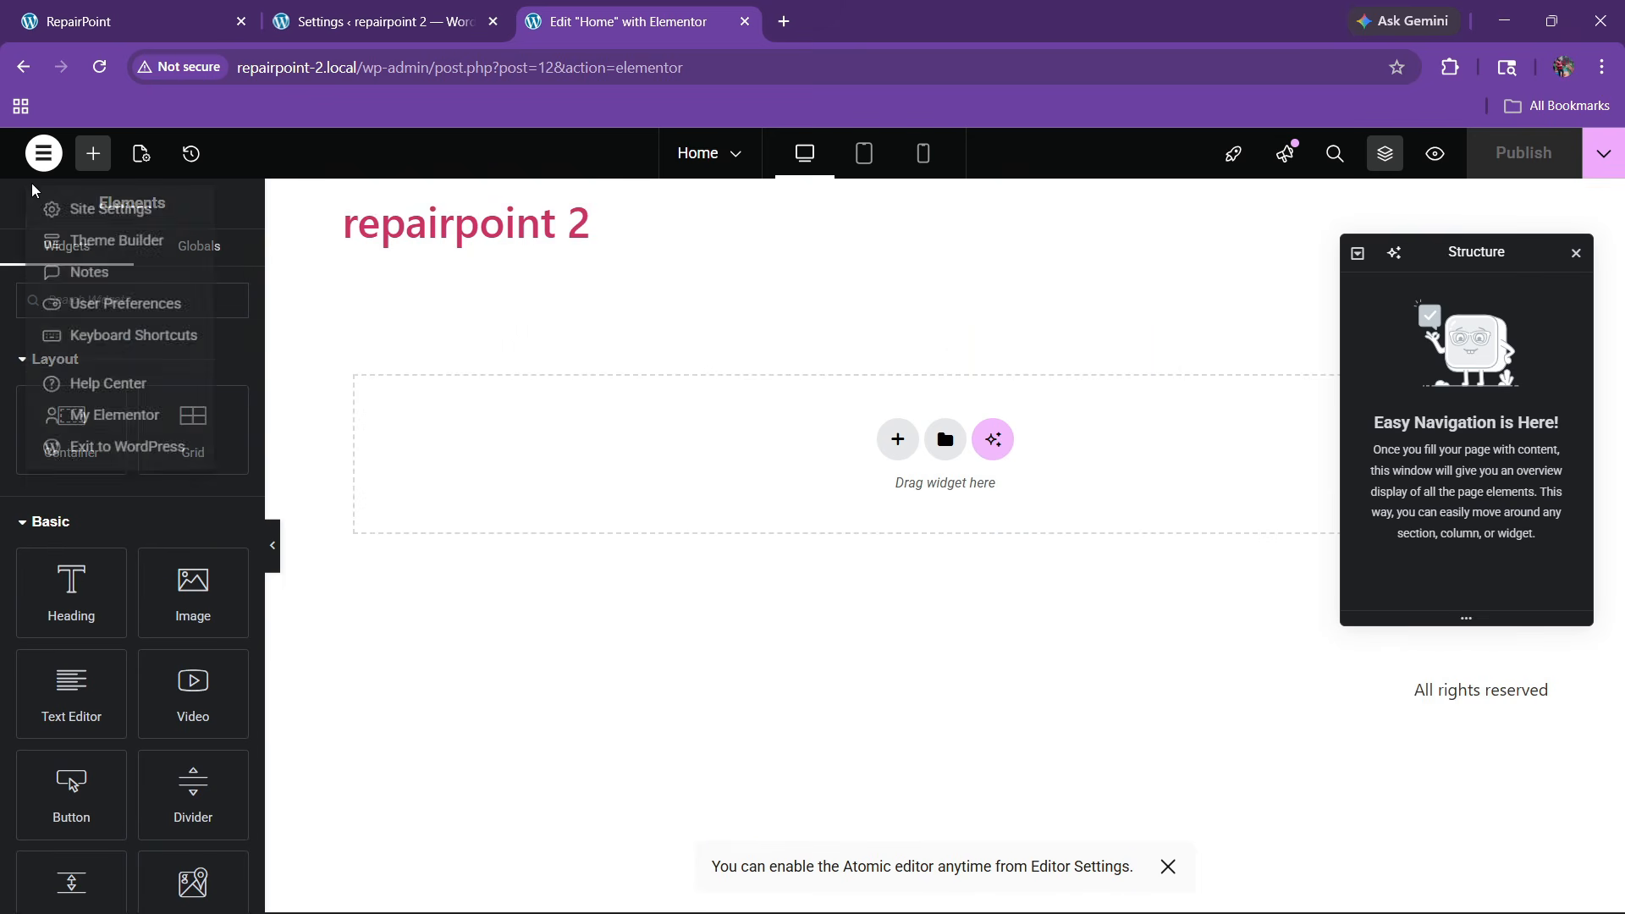
pyautogui.click(78, 212)
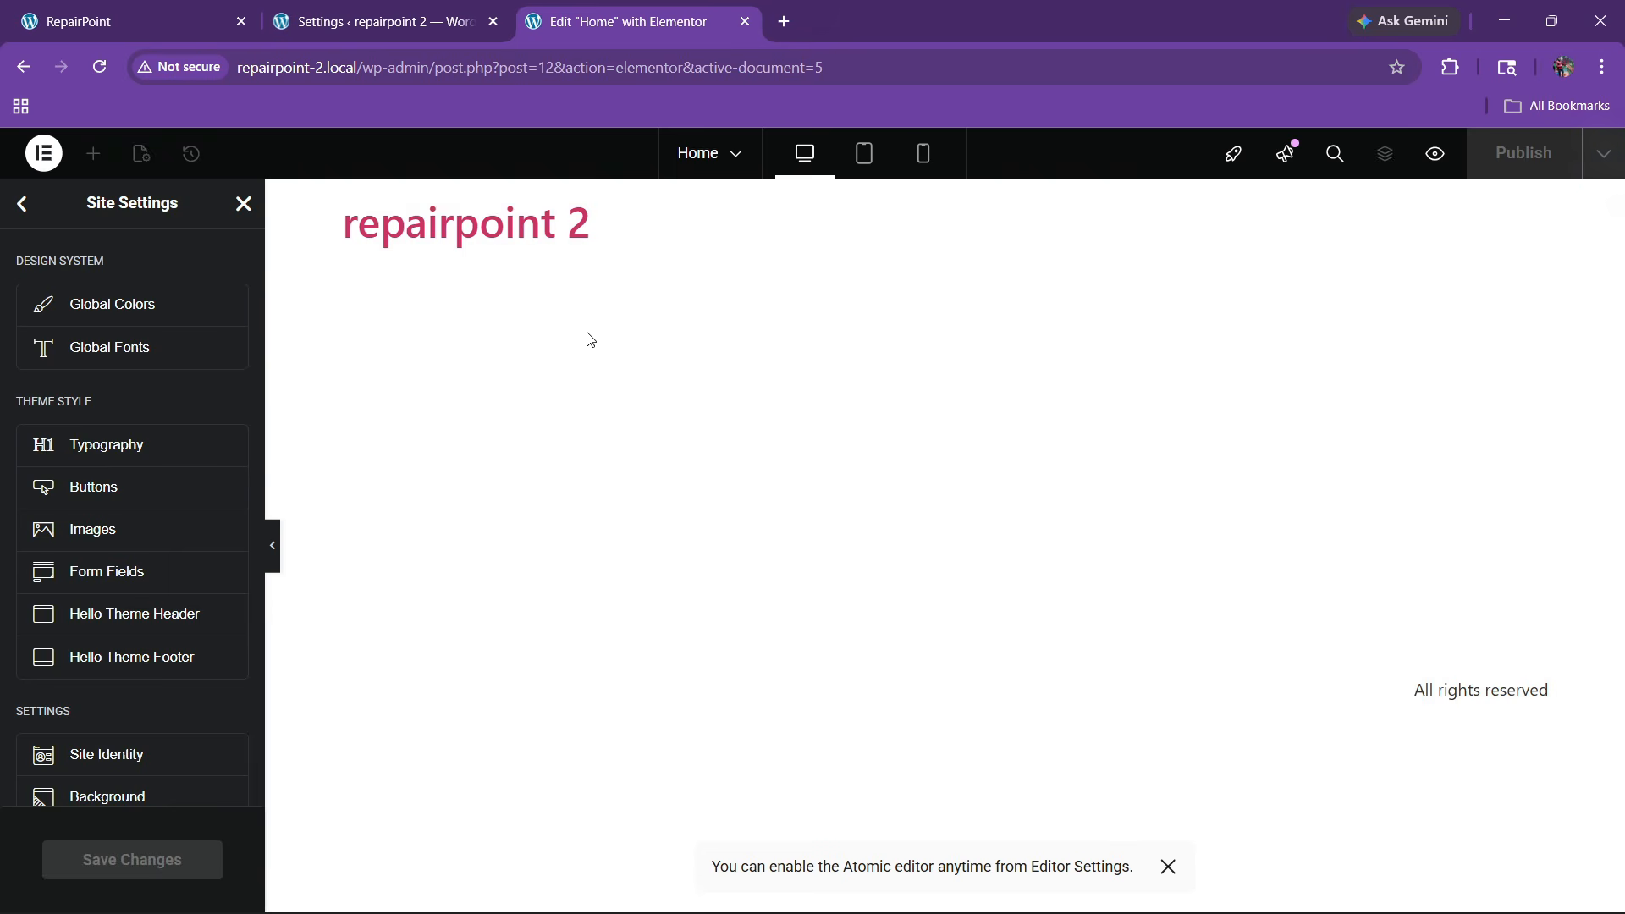
# Sample RepairPoint's red header bar as #d42222 with Color Picker for Chrome and copy it
pyautogui.click(127, 21)
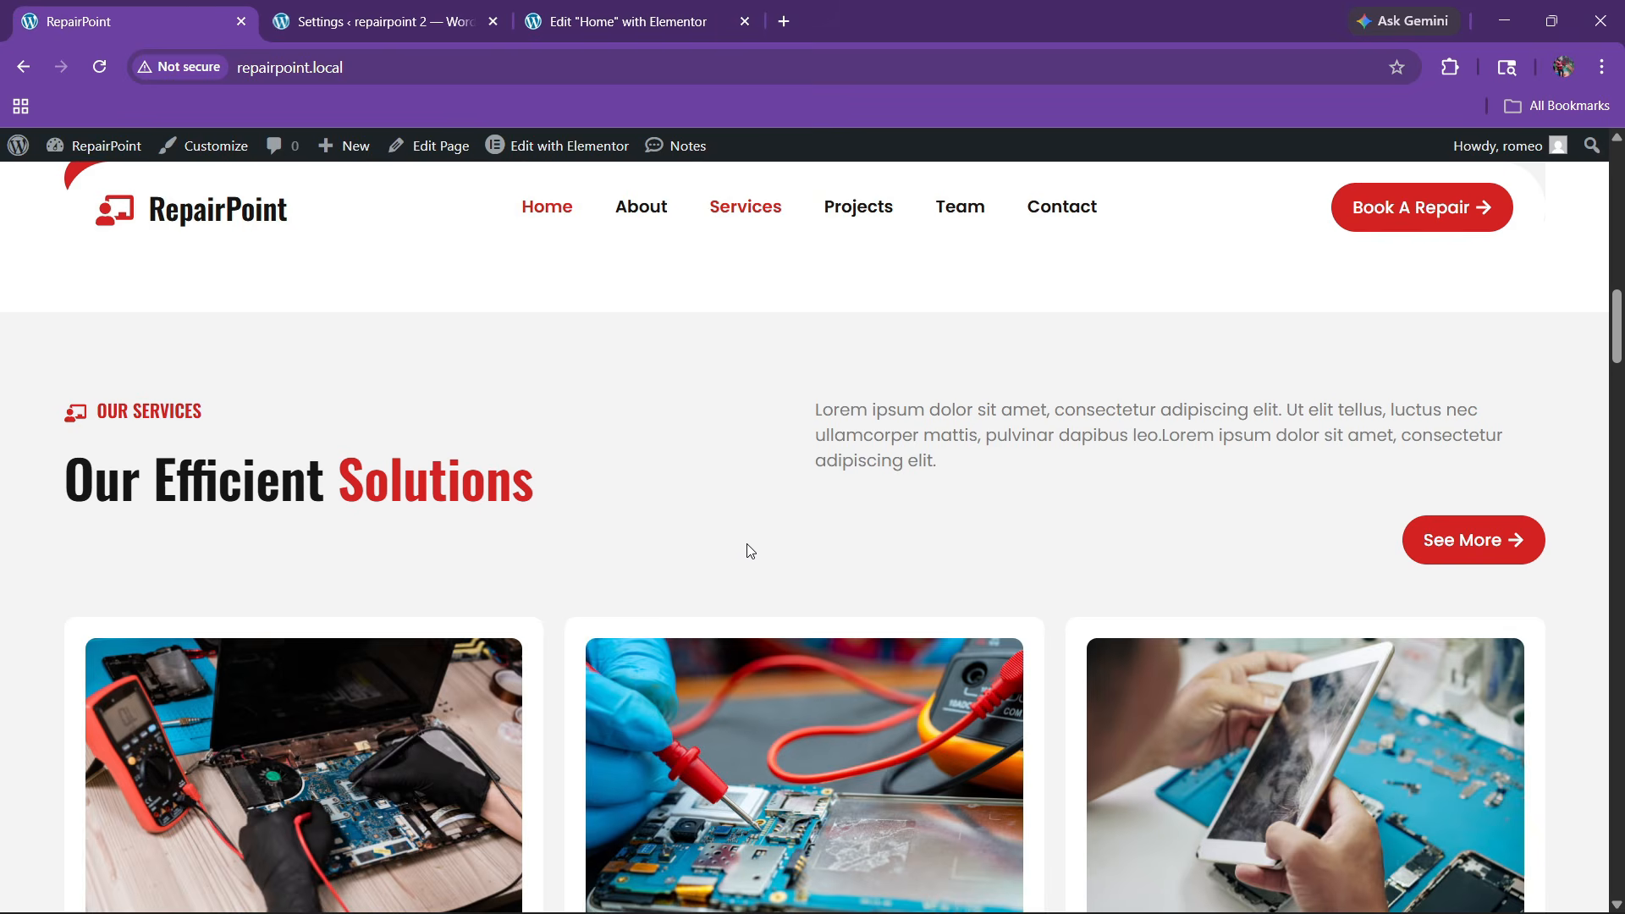
pyautogui.scroll(8, 753, 563)
pyautogui.scroll(5, 761, 575)
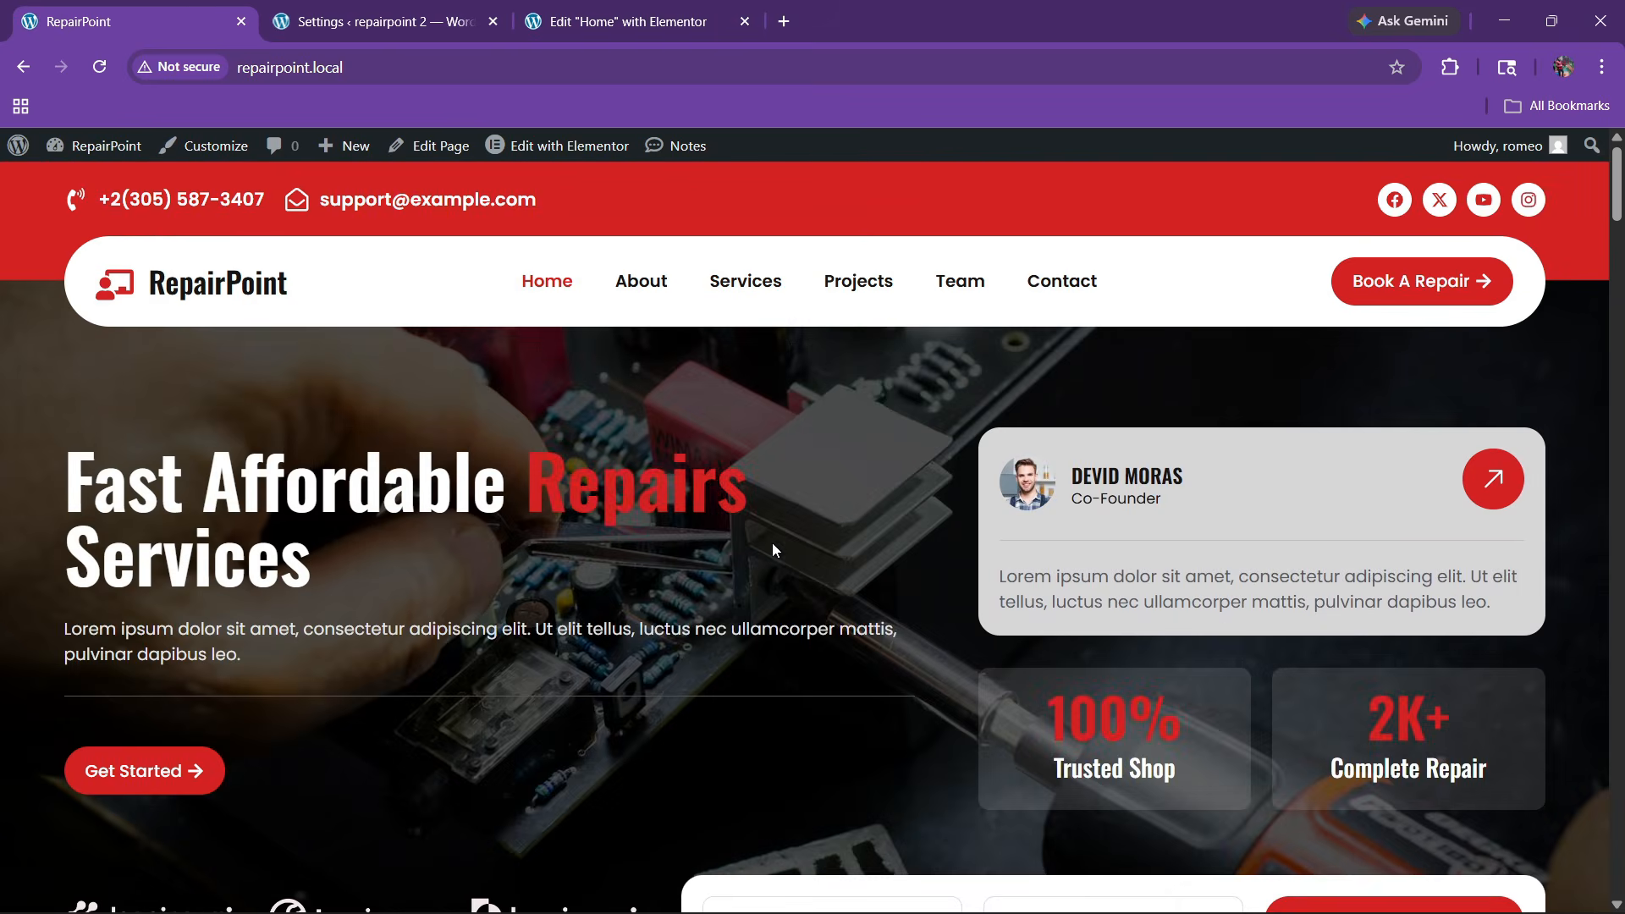
pyautogui.click(1450, 68)
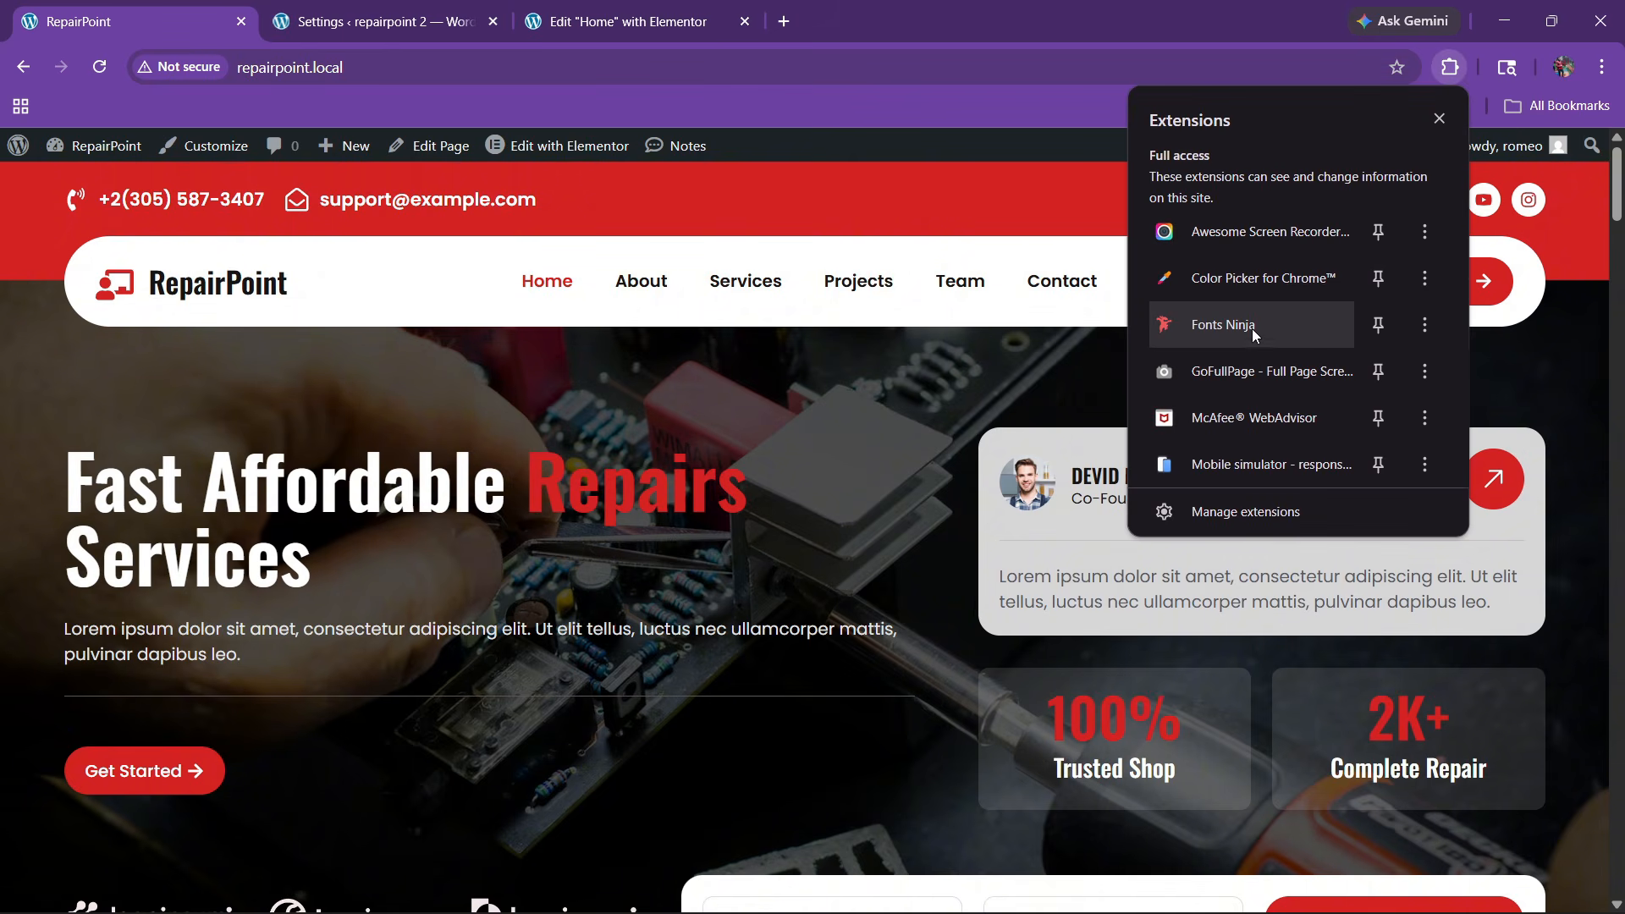
pyautogui.click(1237, 279)
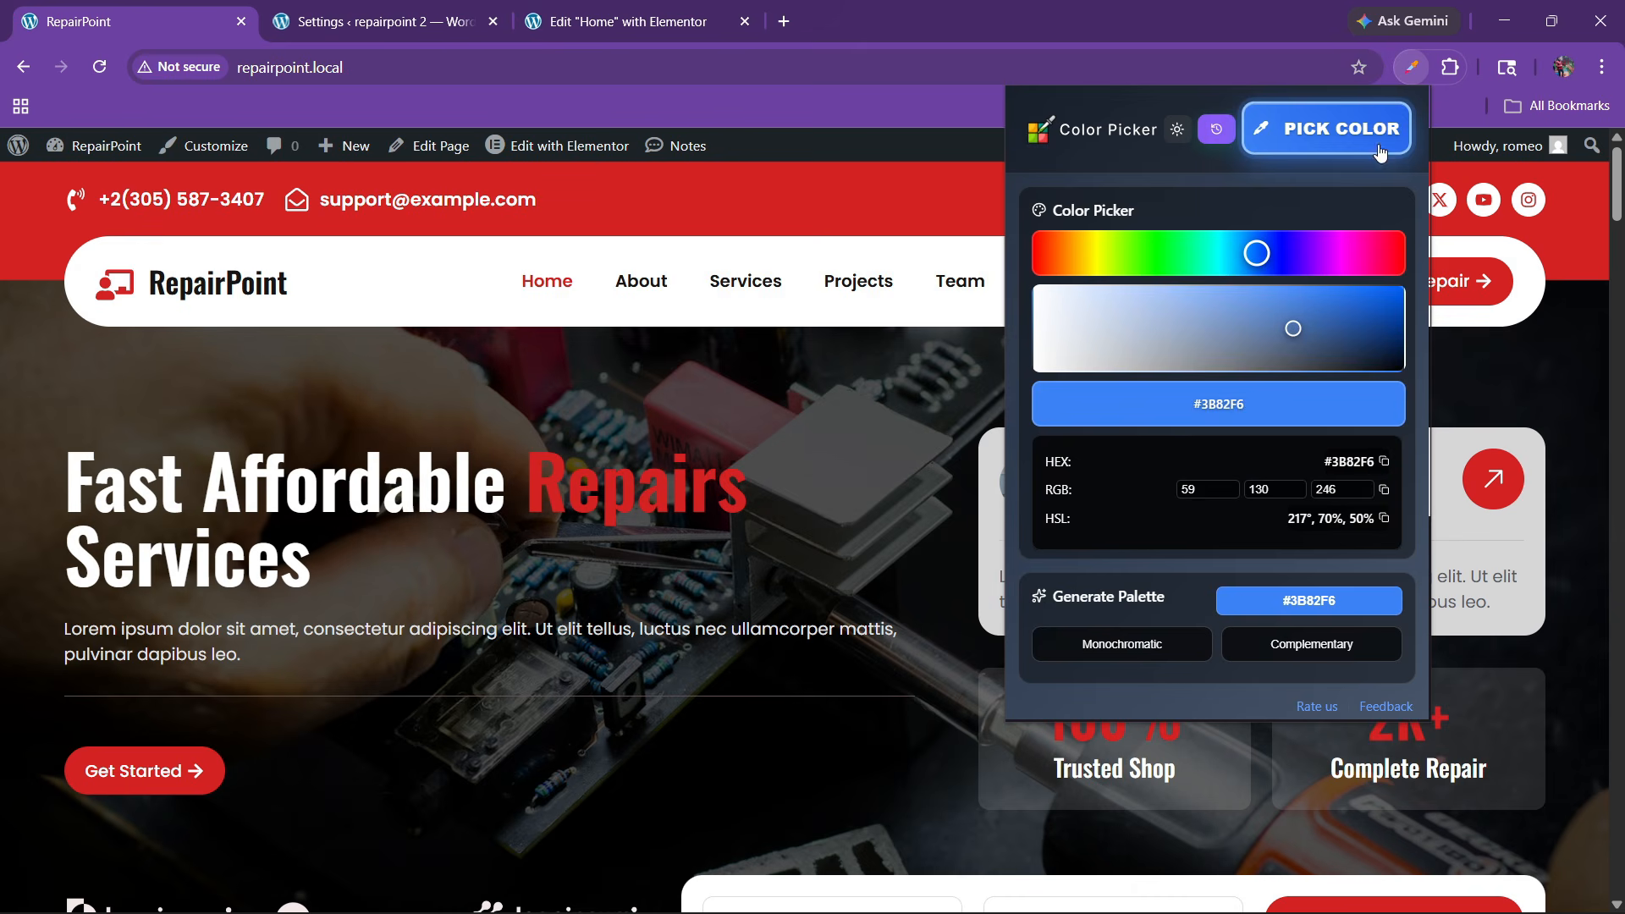
pyautogui.click(1380, 152)
pyautogui.click(931, 222)
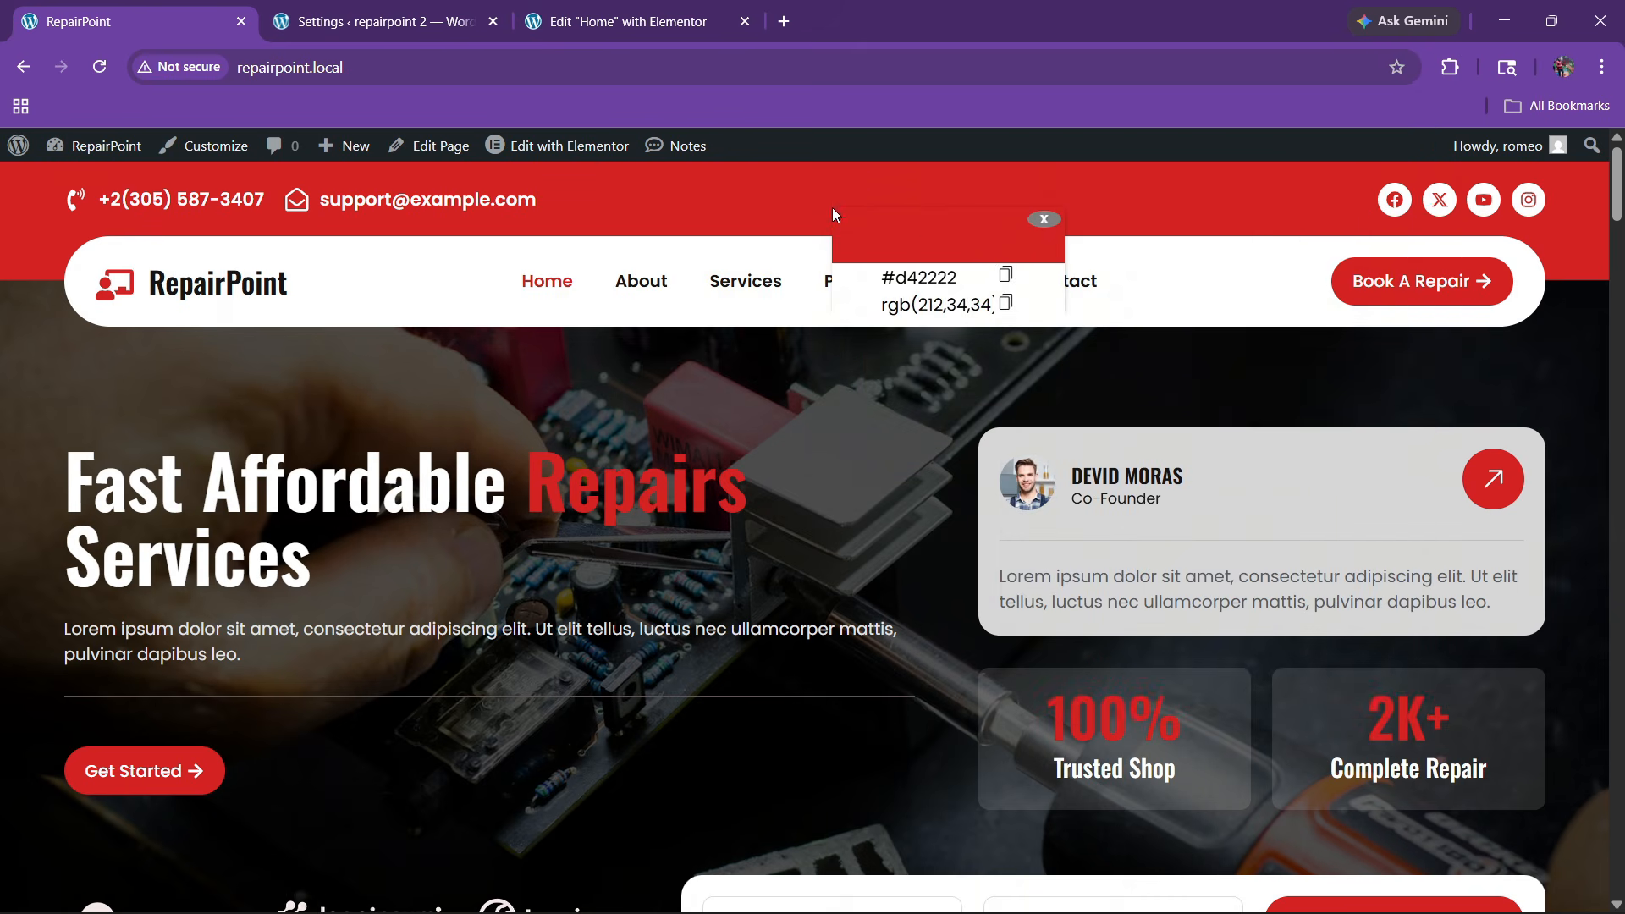
pyautogui.click(920, 279)
pyautogui.hotkey('ctrl', 'a')
pyautogui.hotkey('ctrl', 'c')
# Add a custom global colour named red with hex #D42222
pyautogui.click(630, 21)
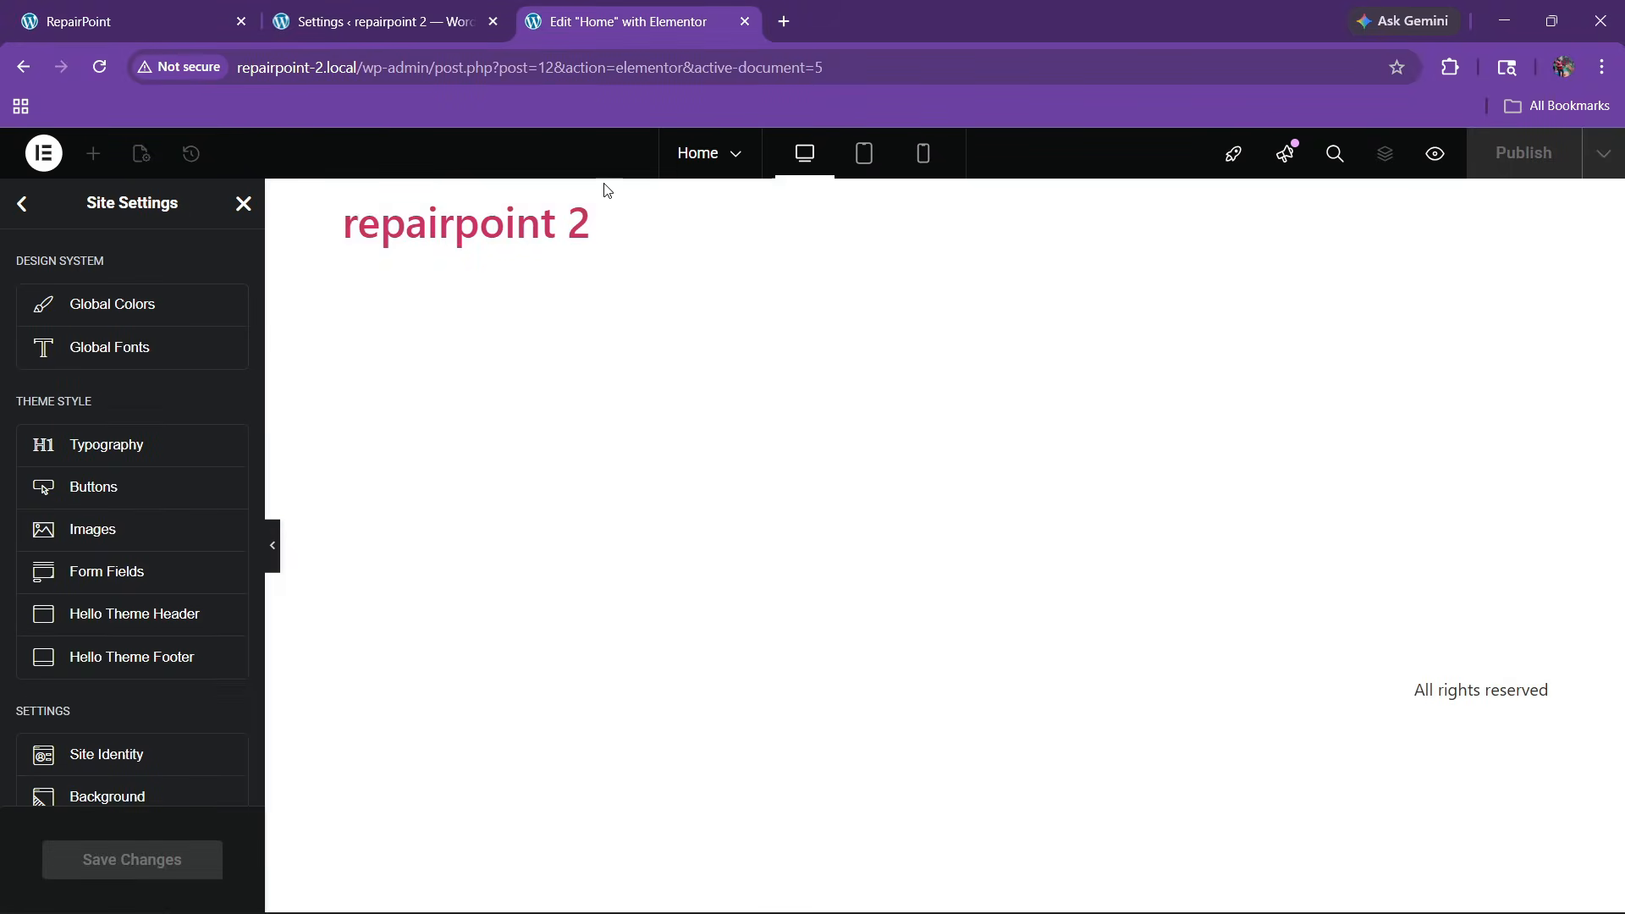
pyautogui.click(101, 309)
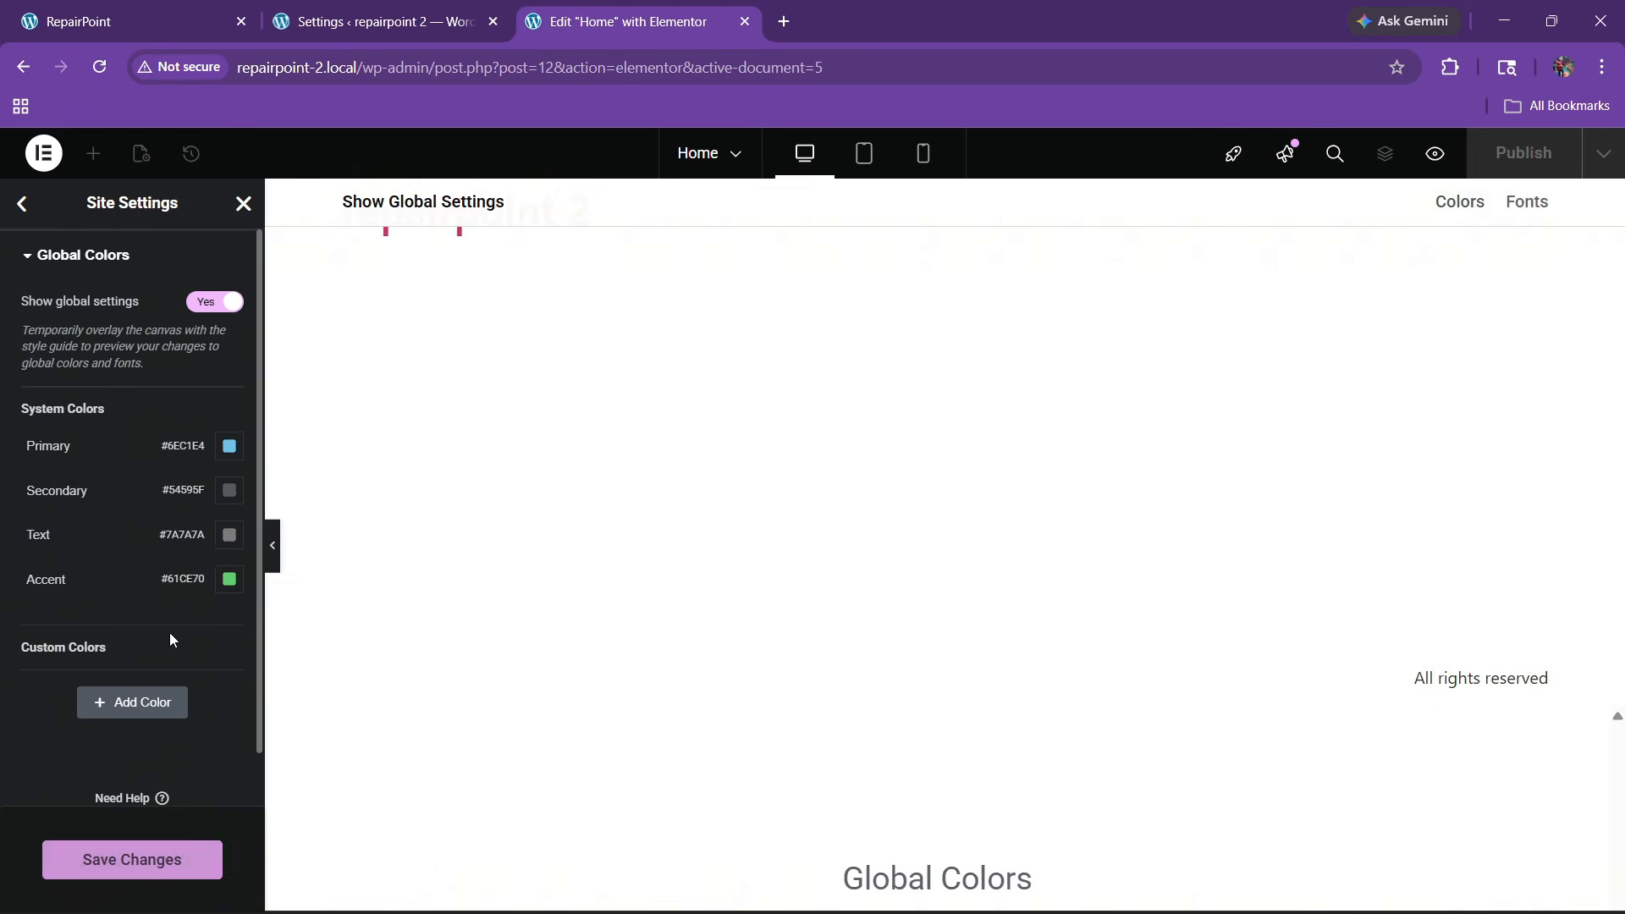
pyautogui.click(97, 685)
pyautogui.click(52, 647)
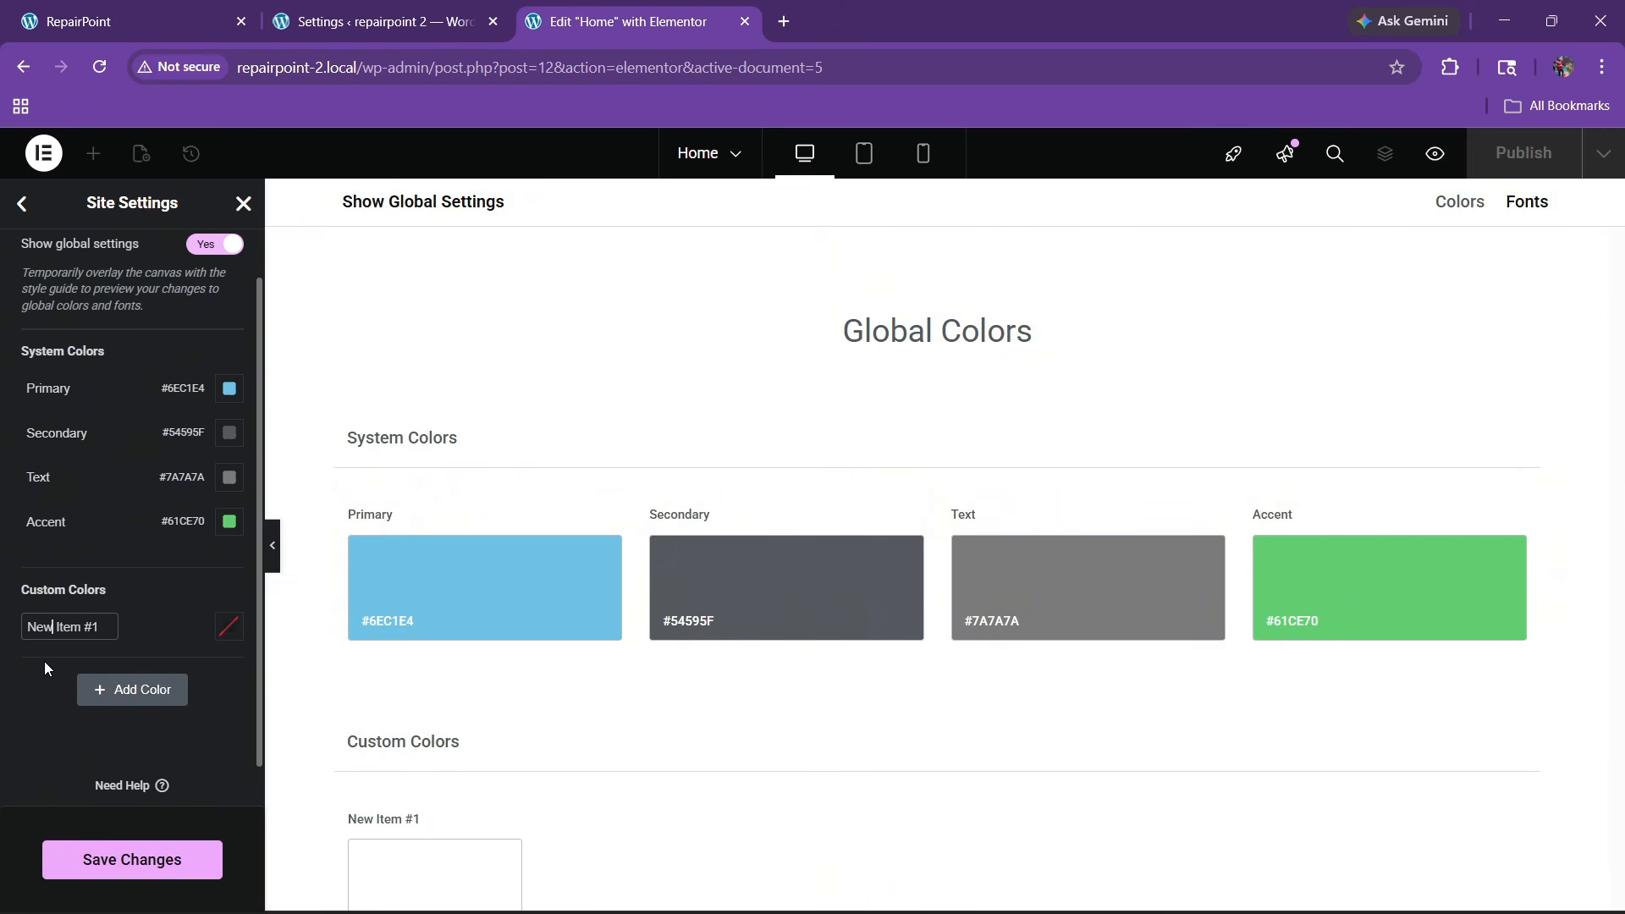
pyautogui.press('BackSpace')
pyautogui.click(230, 628)
pyautogui.hotkey('ctrl', 'v')
pyautogui.click(69, 704)
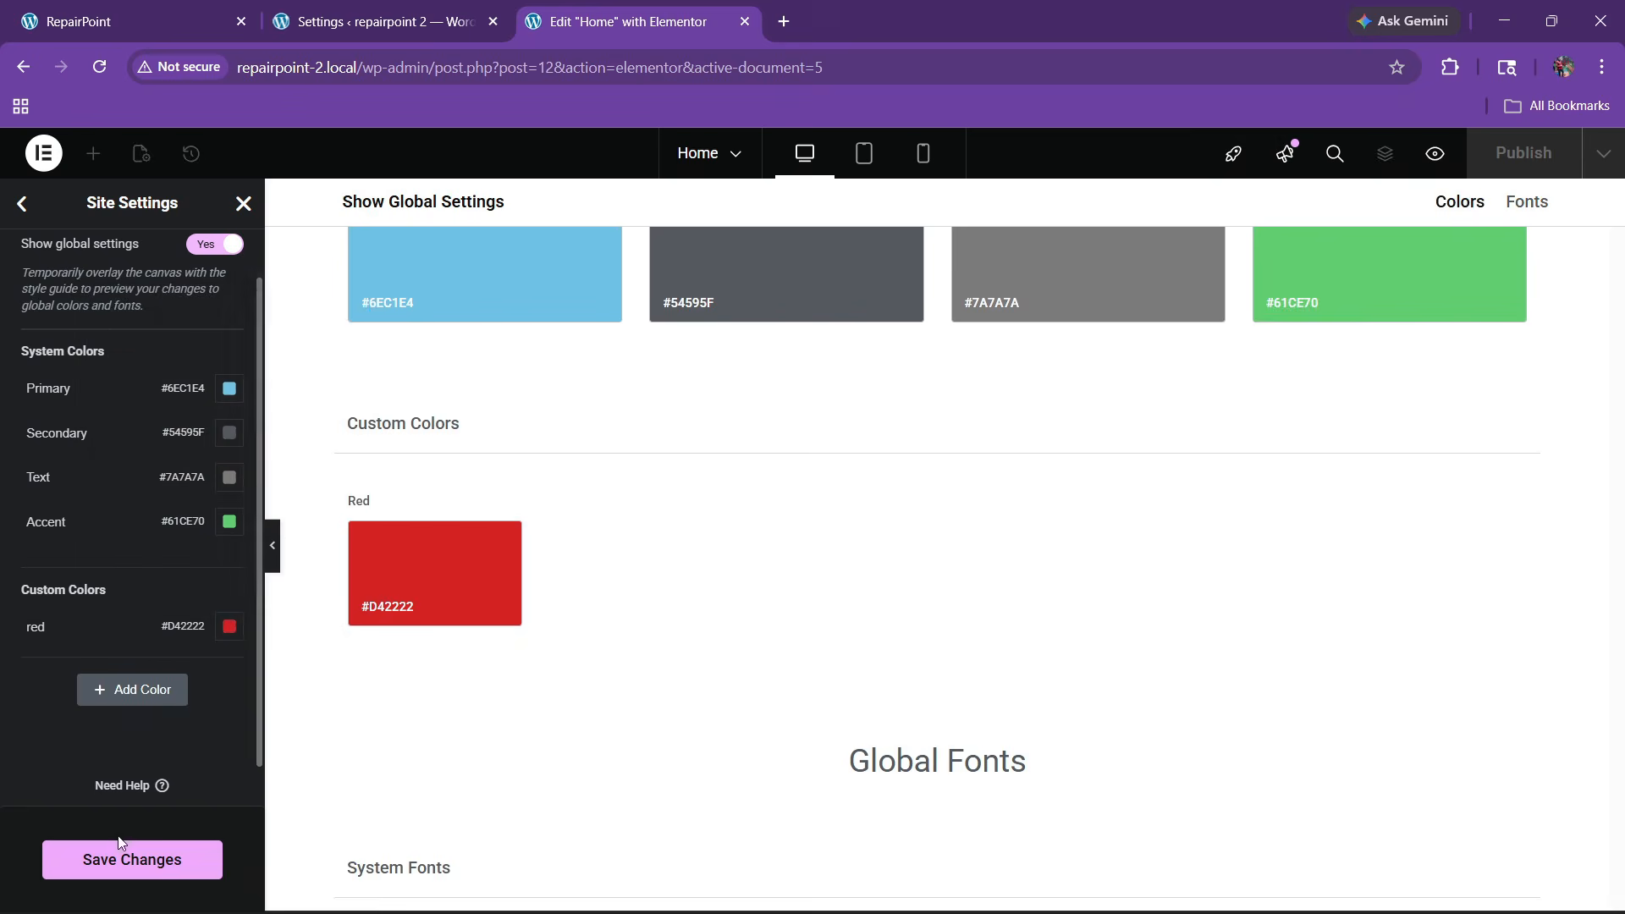
# Add a second custom global colour named black, set to #121111
pyautogui.click(223, 7)
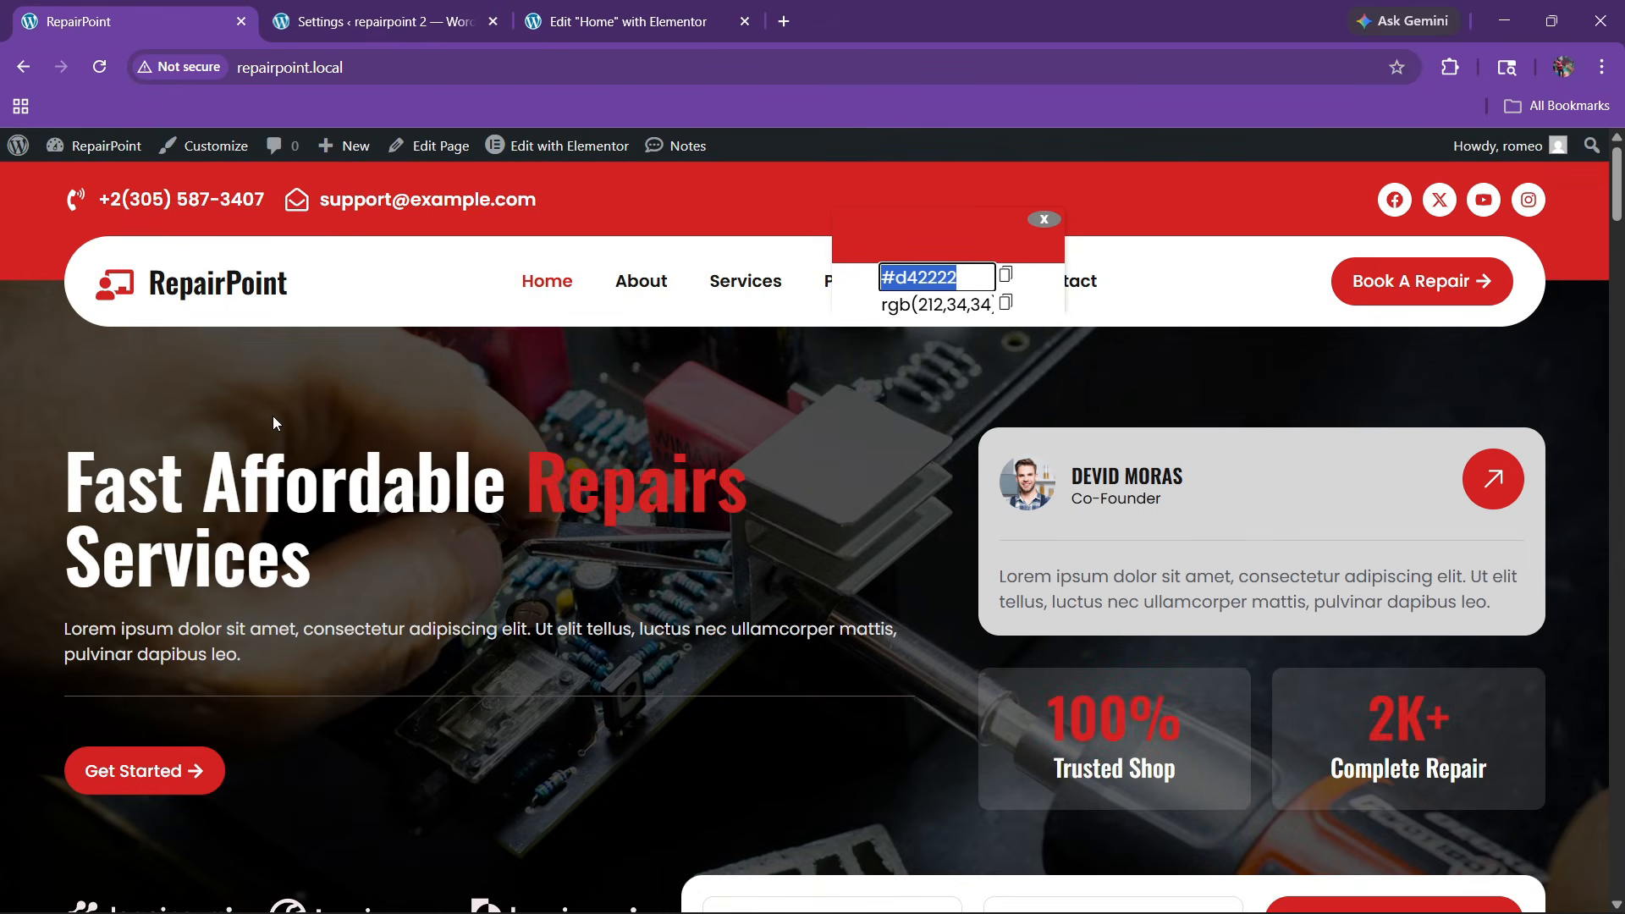
pyautogui.click(1048, 222)
pyautogui.scroll(-7, 464, 496)
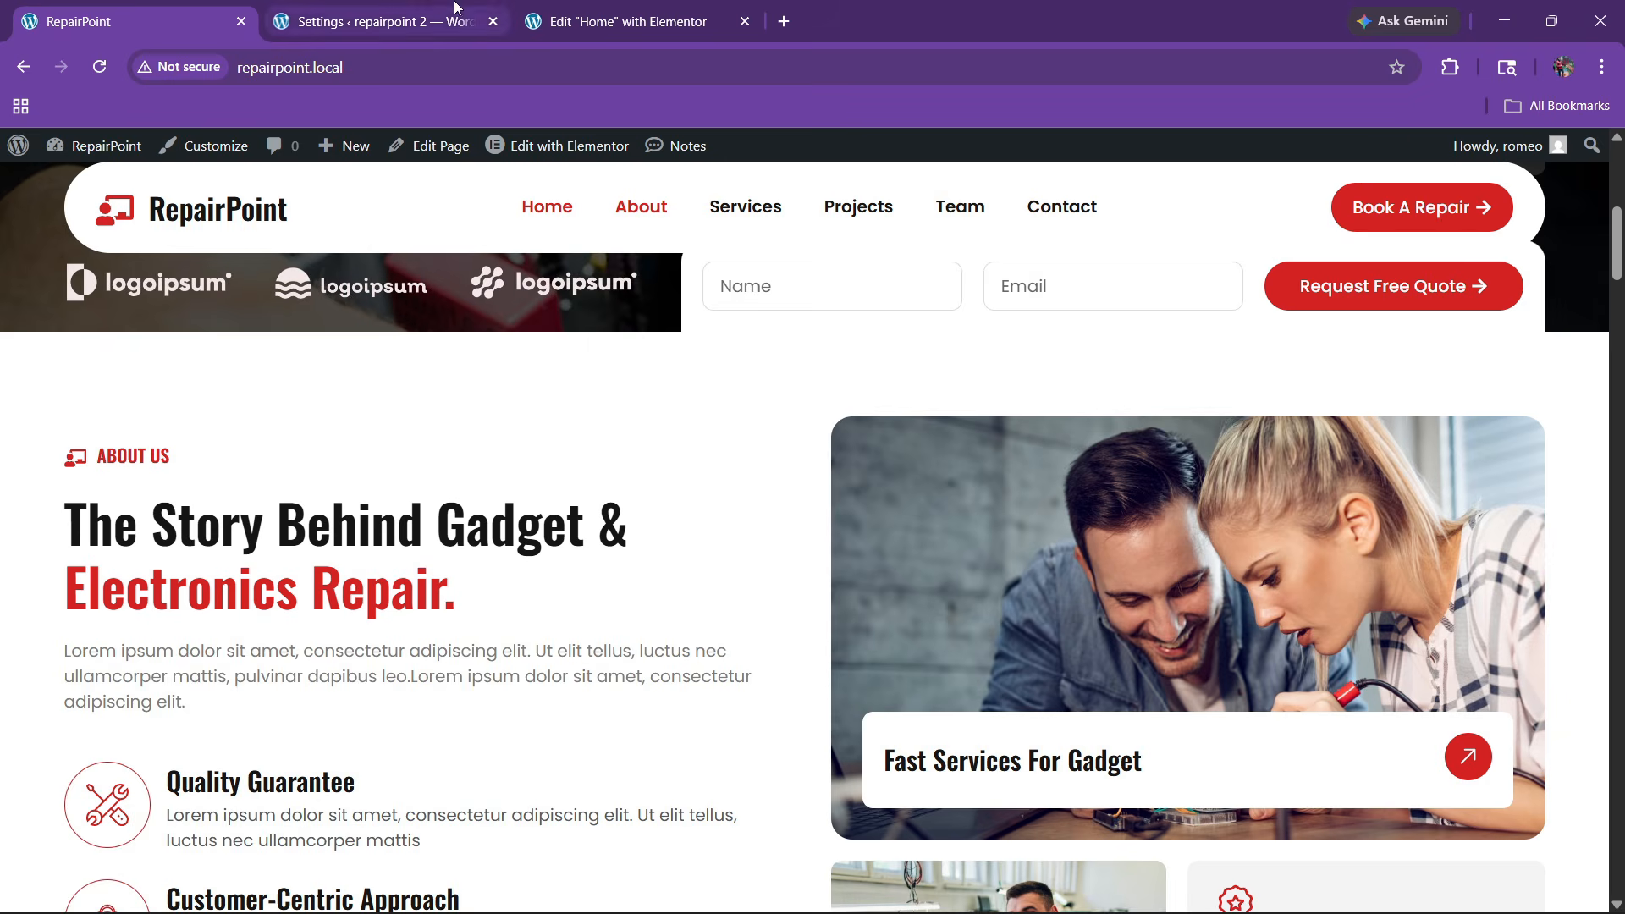
pyautogui.click(423, 7)
pyautogui.hotkey('ctrl', 'Tab')
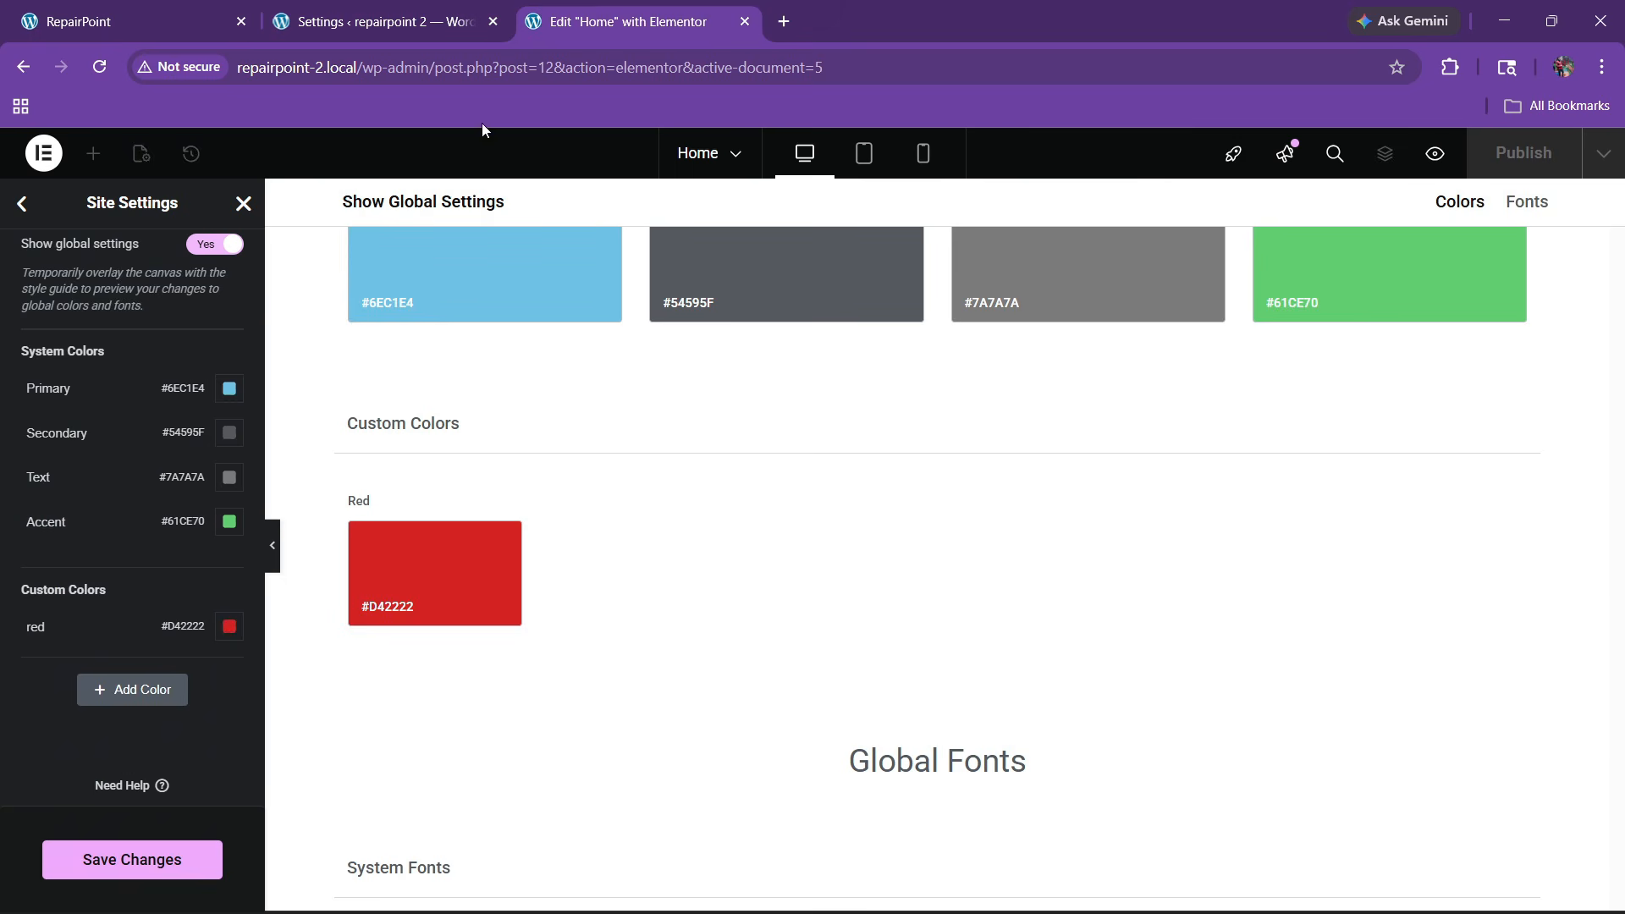
pyautogui.click(93, 689)
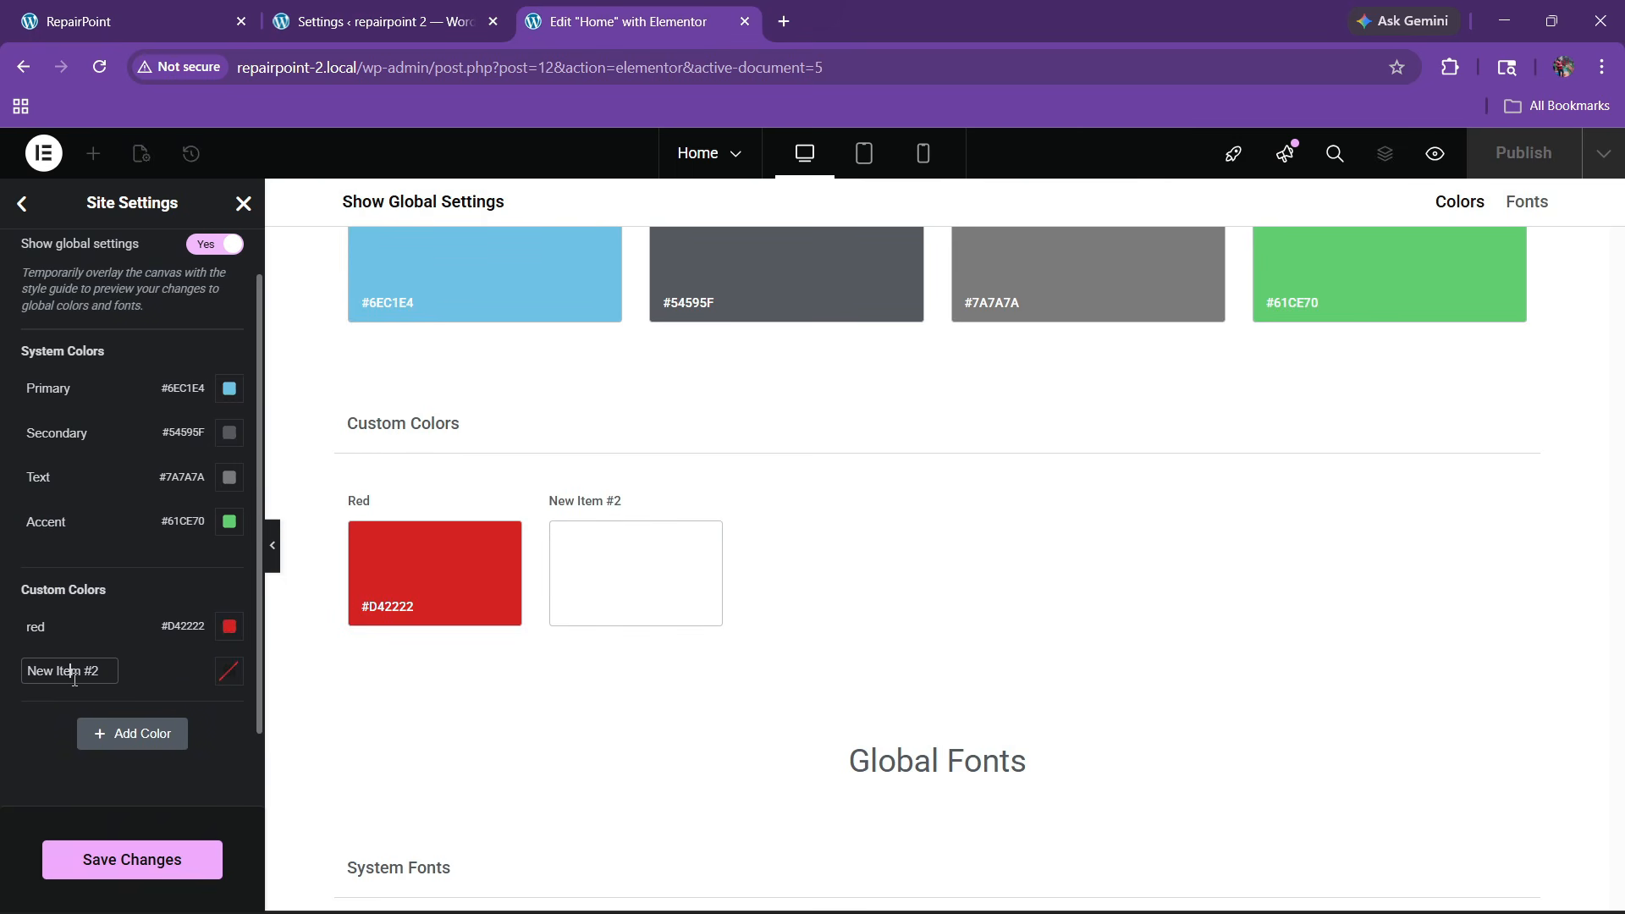
pyautogui.click(75, 677)
pyautogui.press('BackSpace')
pyautogui.click(229, 670)
pyautogui.click(190, 542)
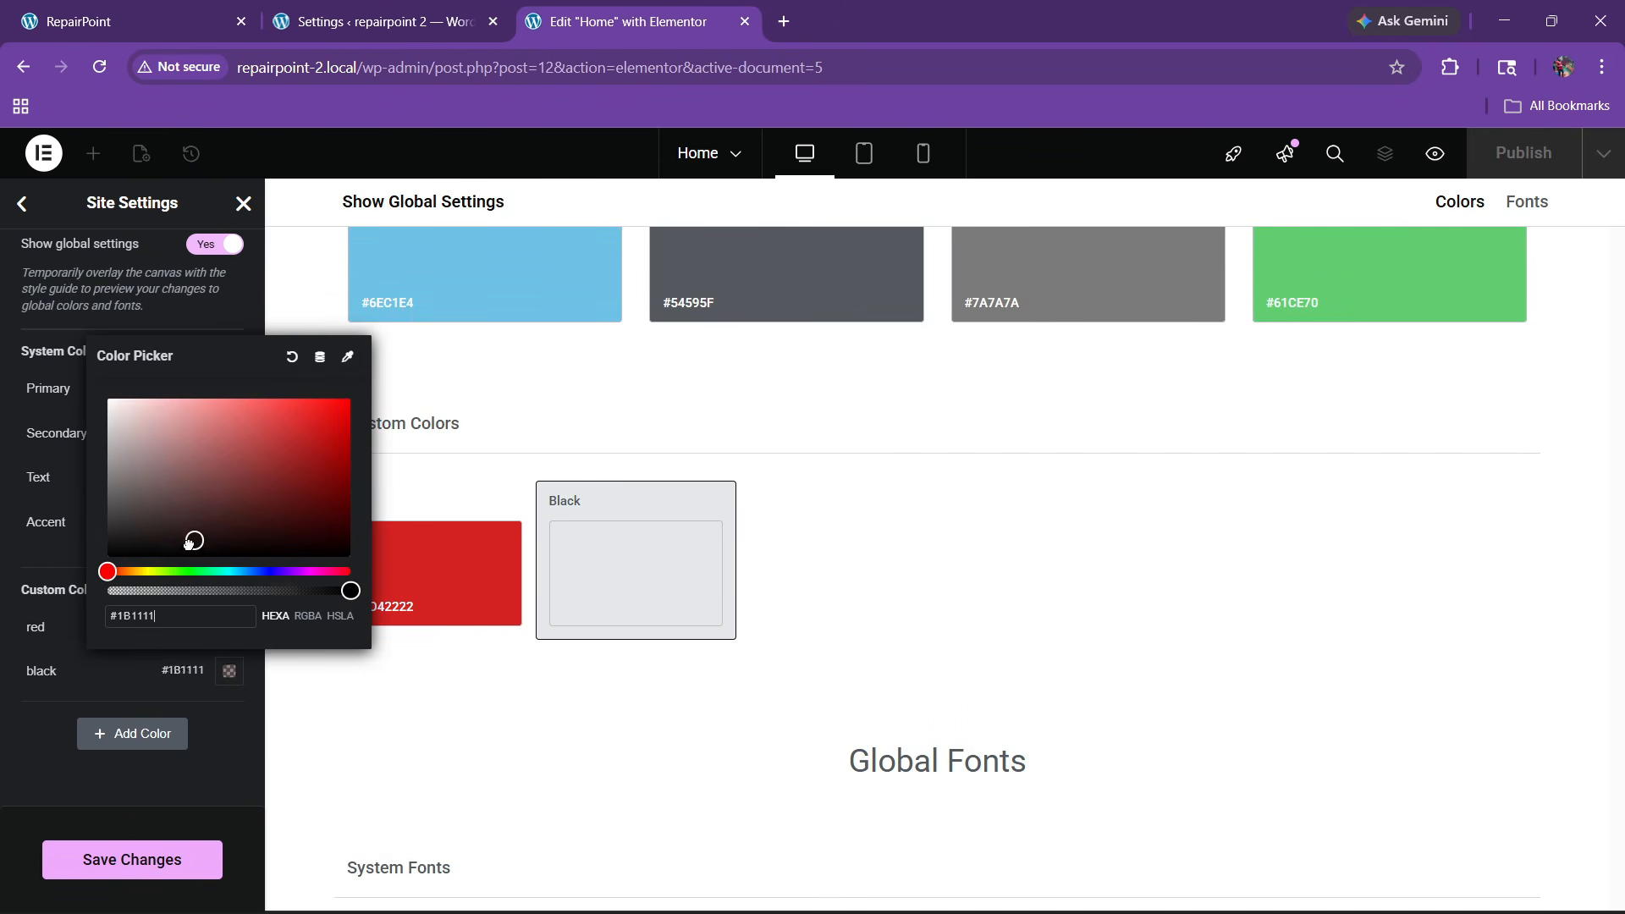
pyautogui.moveTo(190, 542); pyautogui.dragTo(123, 546)
pyautogui.click(47, 717)
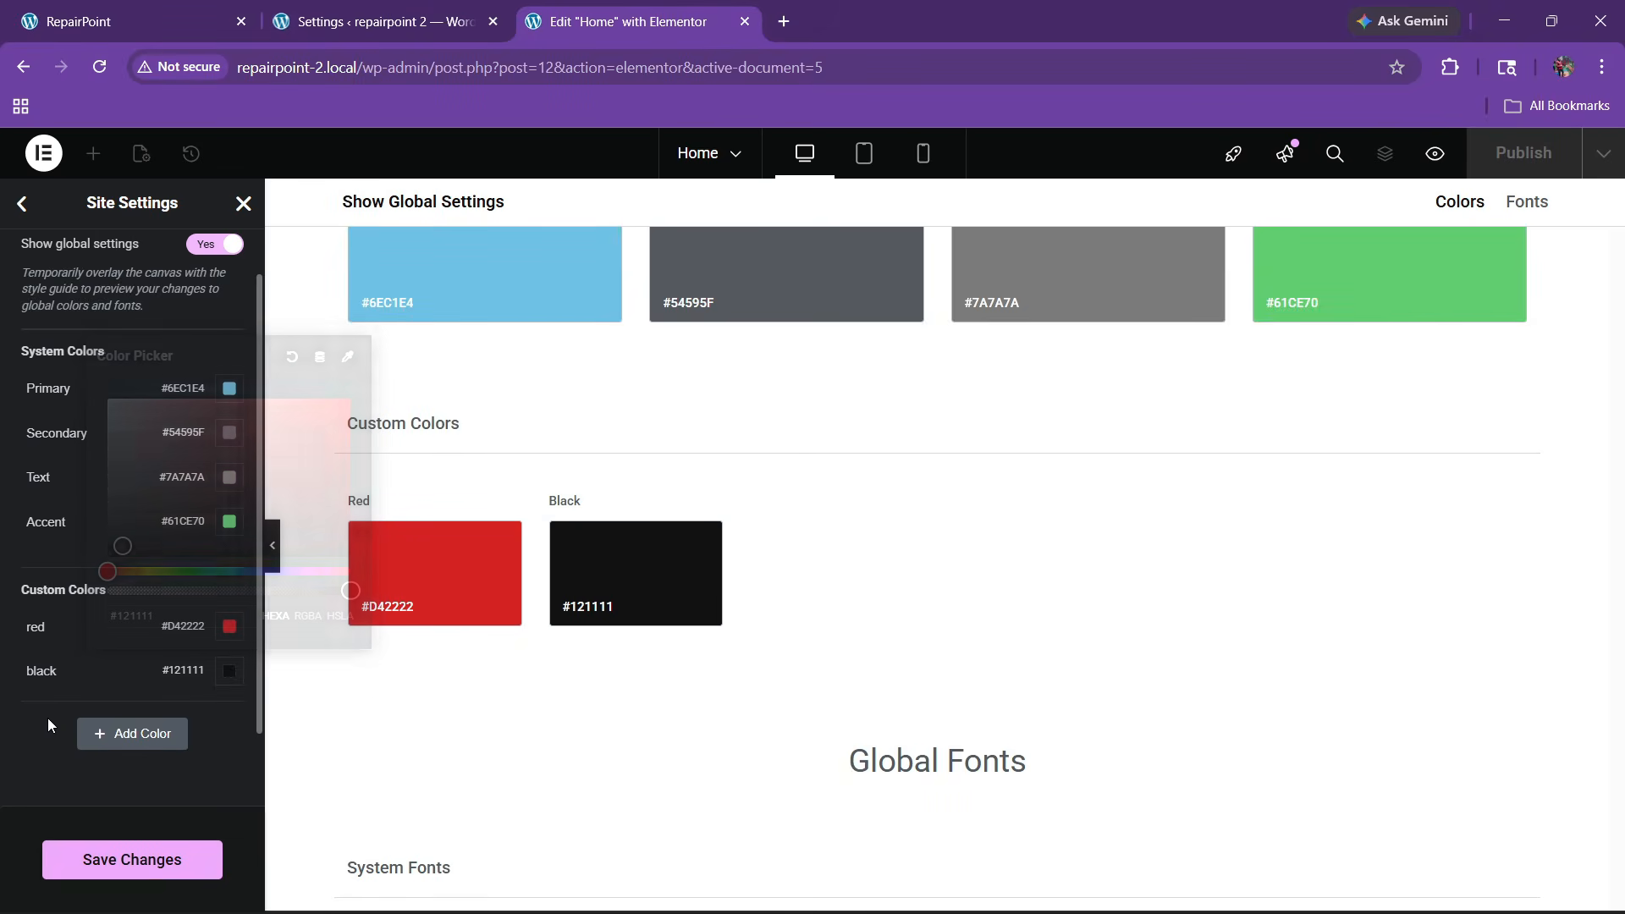
# Go back to the RepairPoint reference site and scroll down its page
pyautogui.click(127, 21)
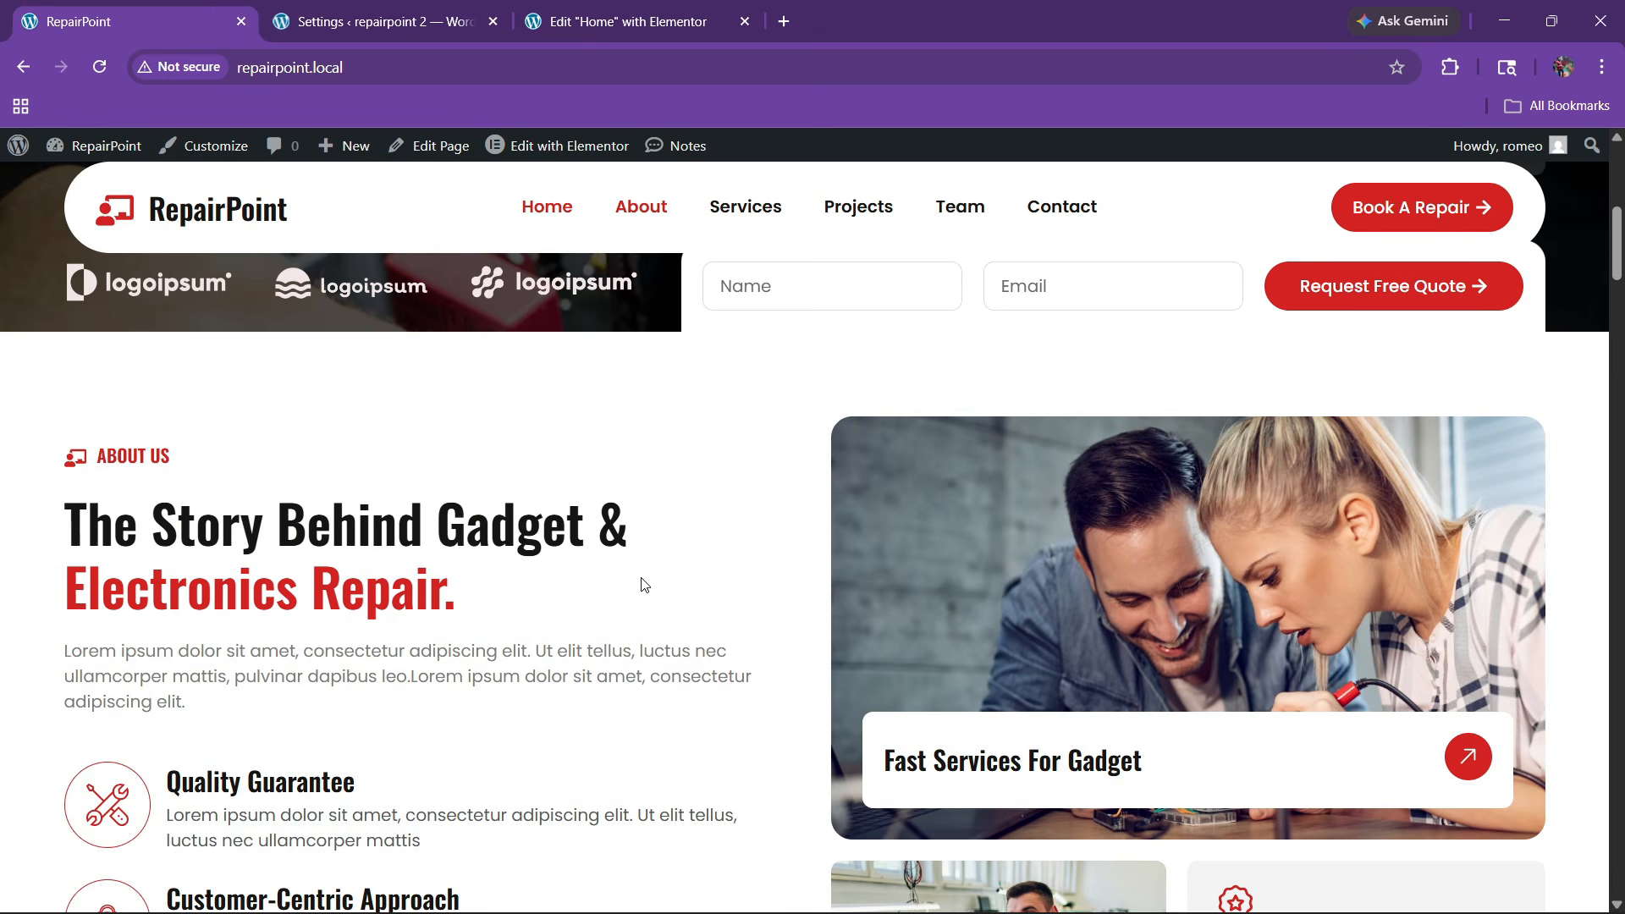
pyautogui.scroll(-10, 558, 528)
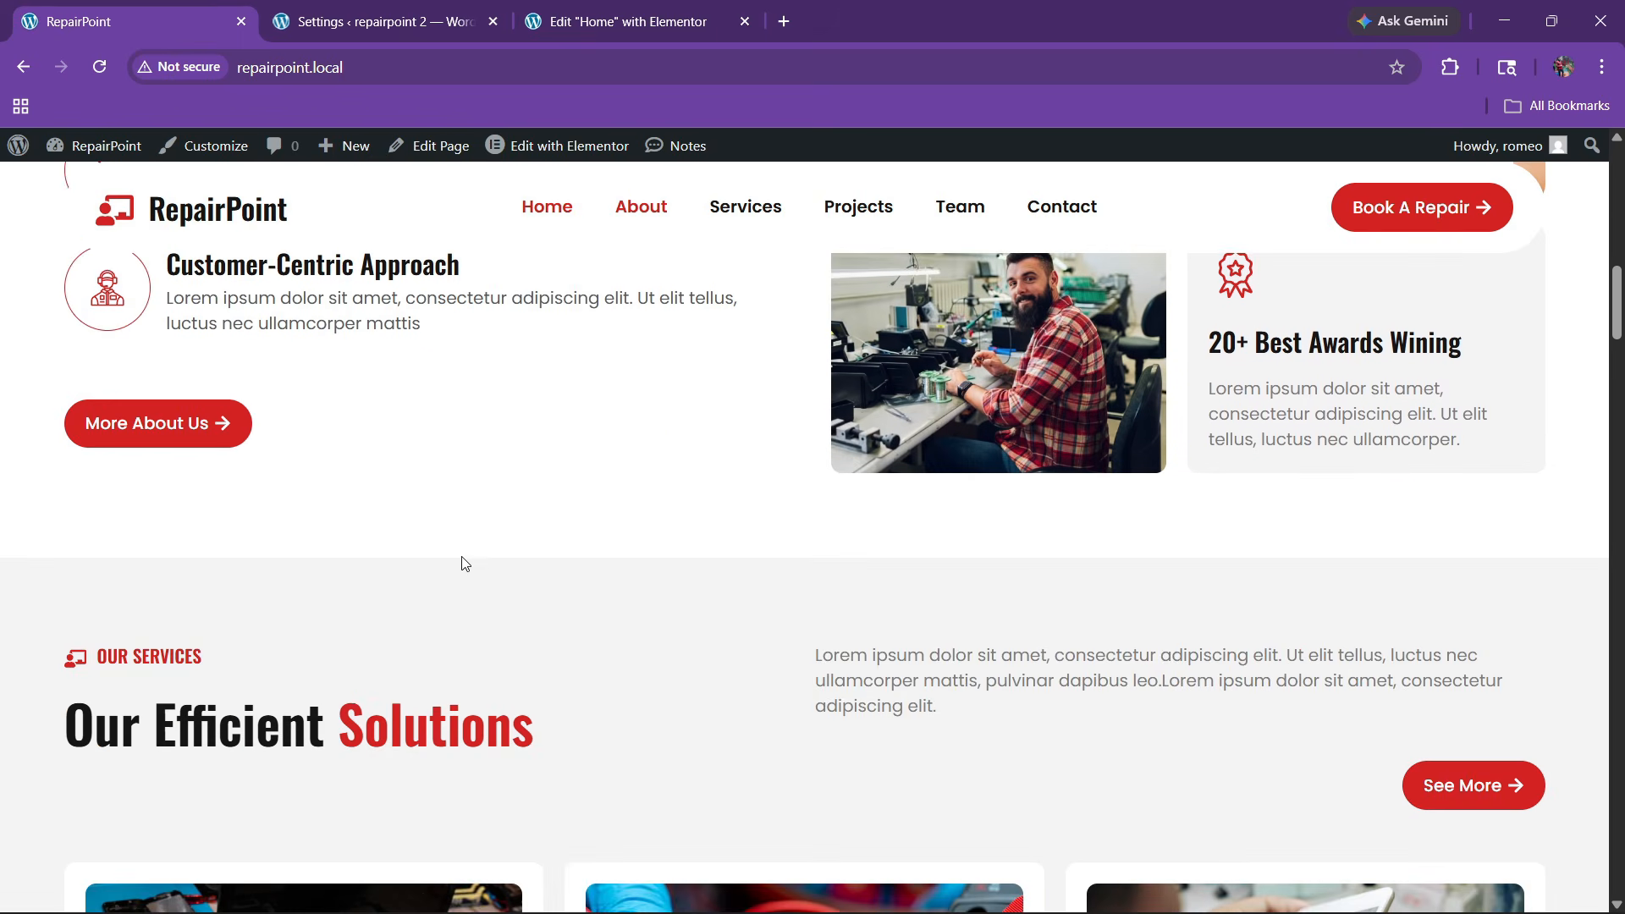
pyautogui.scroll(-1, 468, 604)
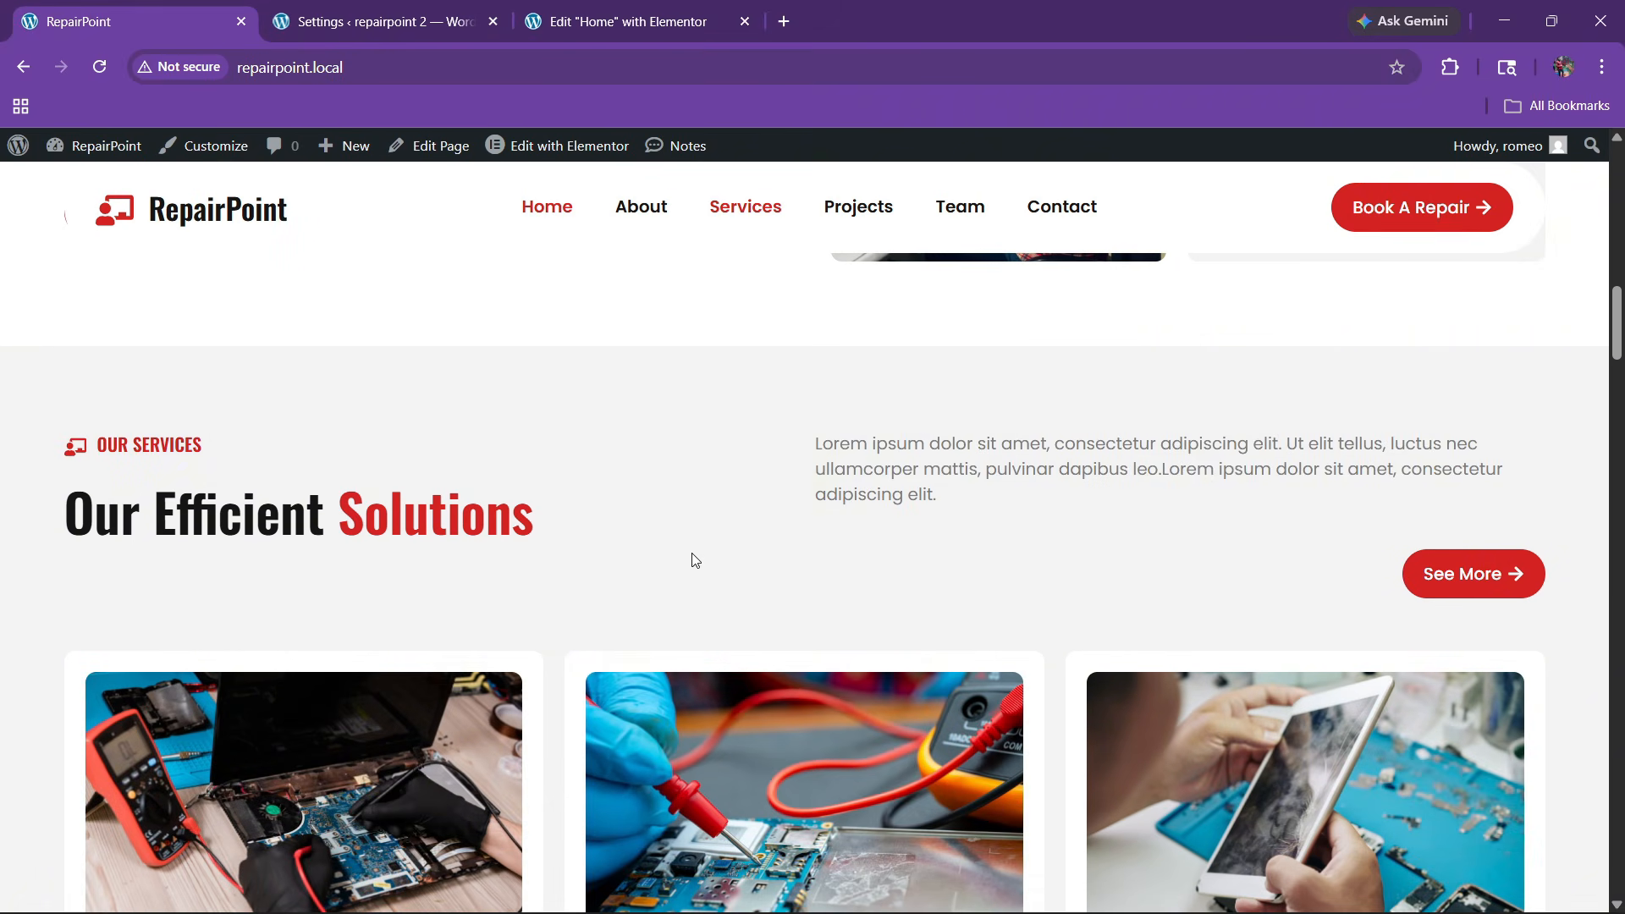
# Sample the grey Our Services background as #f4f4f4 and select its hex code
pyautogui.click(1449, 67)
pyautogui.click(1227, 273)
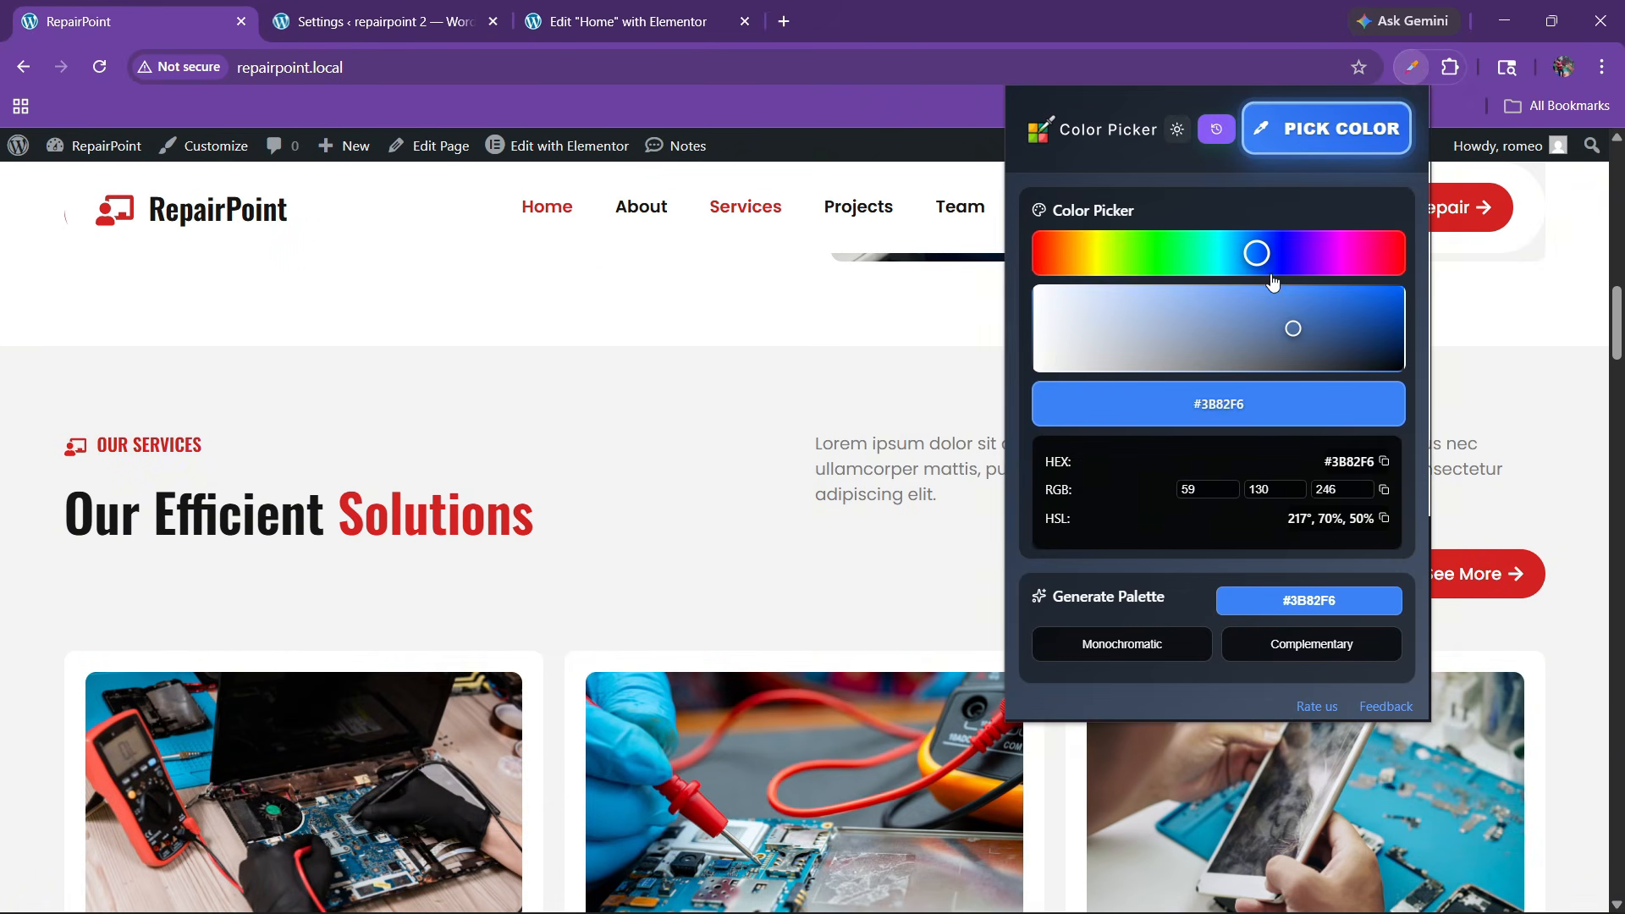
pyautogui.click(1307, 144)
pyautogui.click(663, 457)
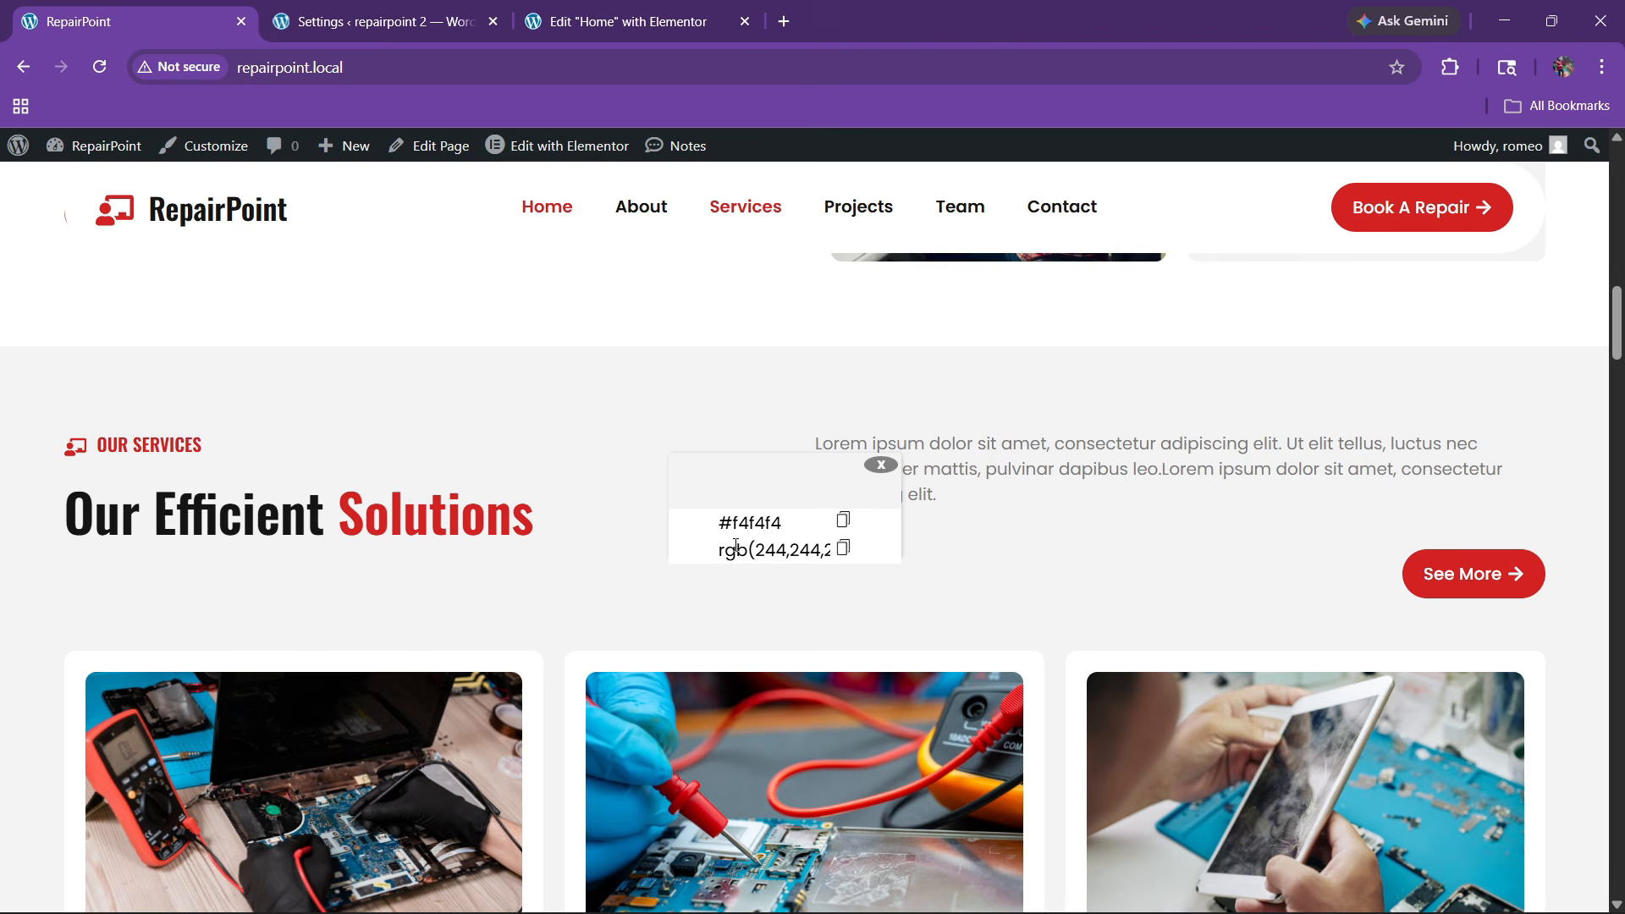
pyautogui.tripleClick(776, 529)
pyautogui.hotkey('ctrl', 'c')
# Add a custom global colour bg with hex #F4F4F4 and save the site settings
pyautogui.click(641, 8)
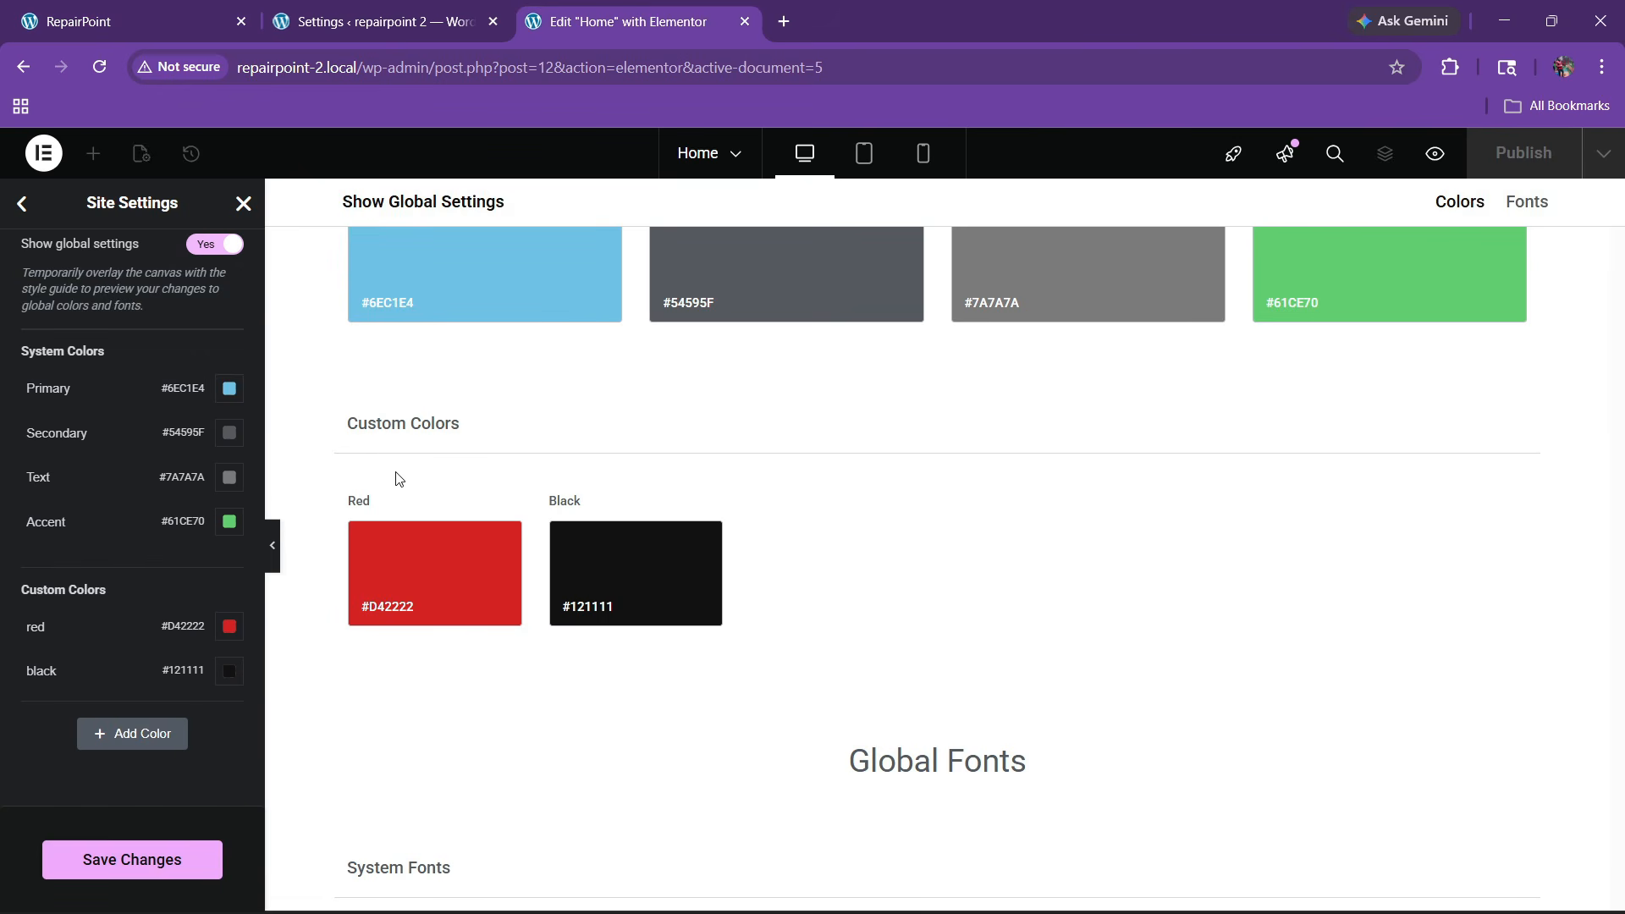
pyautogui.click(109, 732)
pyautogui.tripleClick(87, 715)
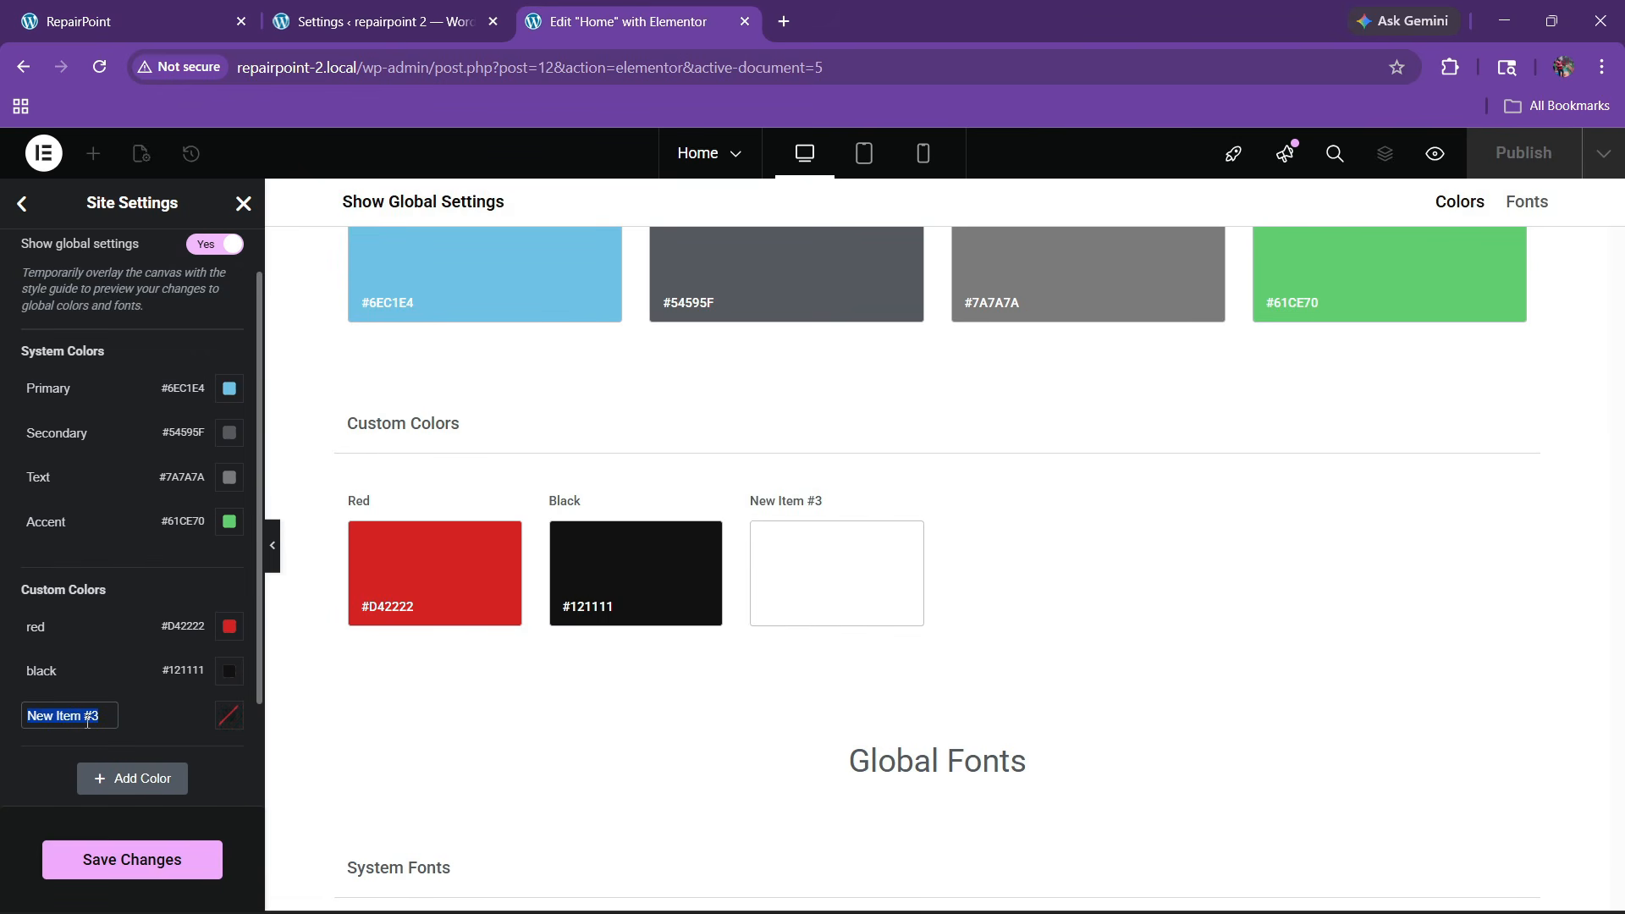
pyautogui.write('bg')
pyautogui.click(228, 715)
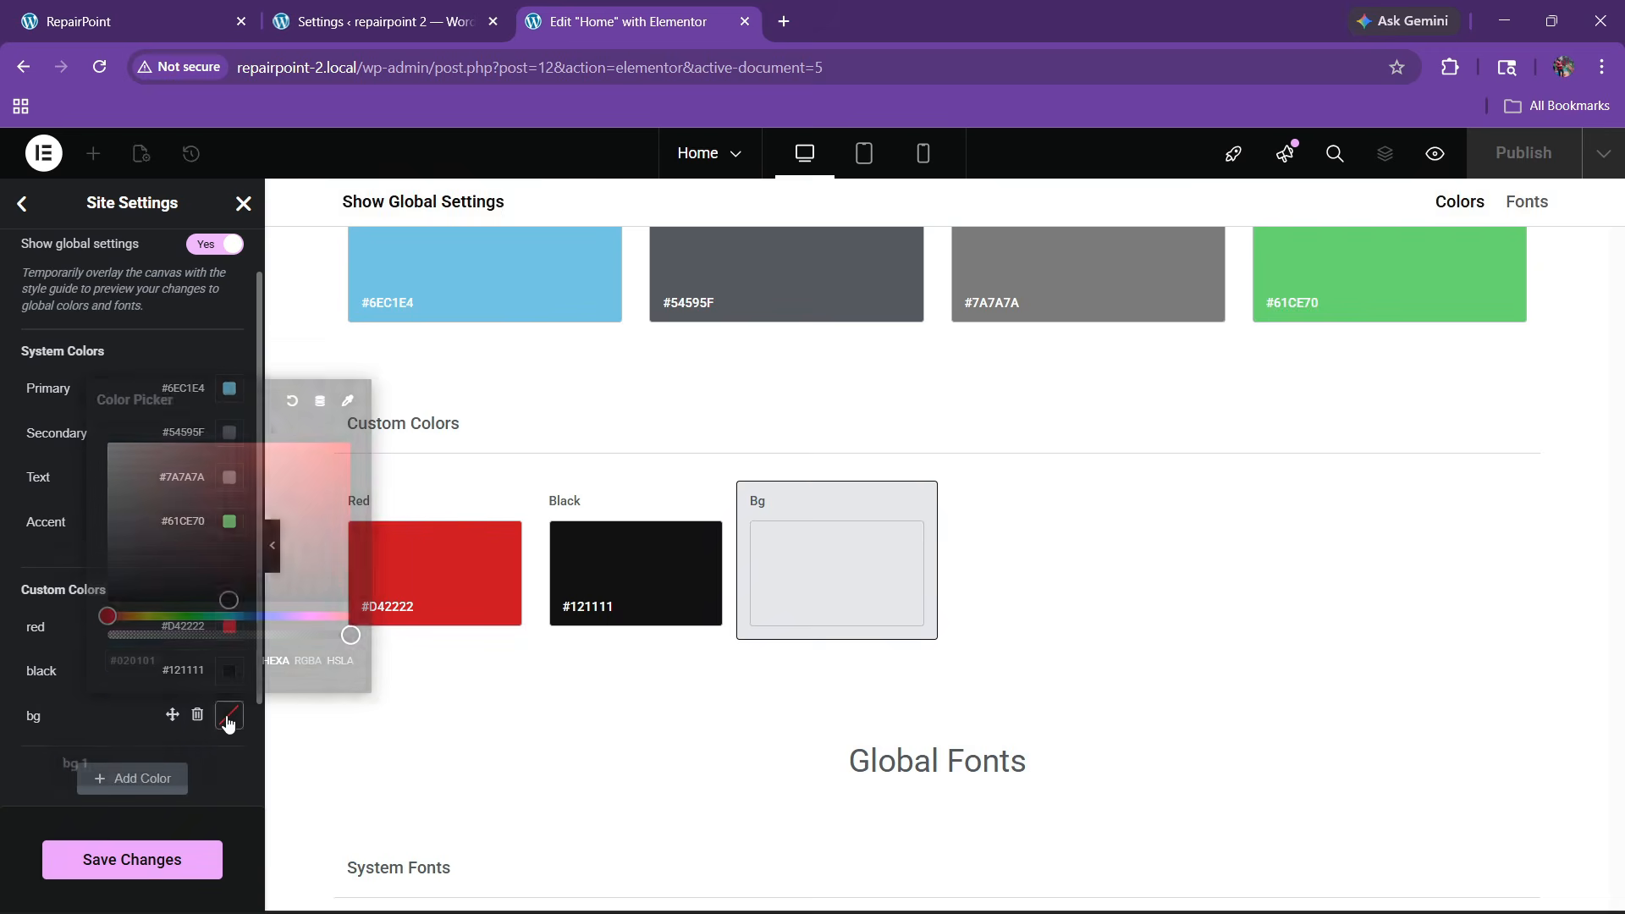
pyautogui.hotkey('ctrl', 'v')
pyautogui.click(73, 824)
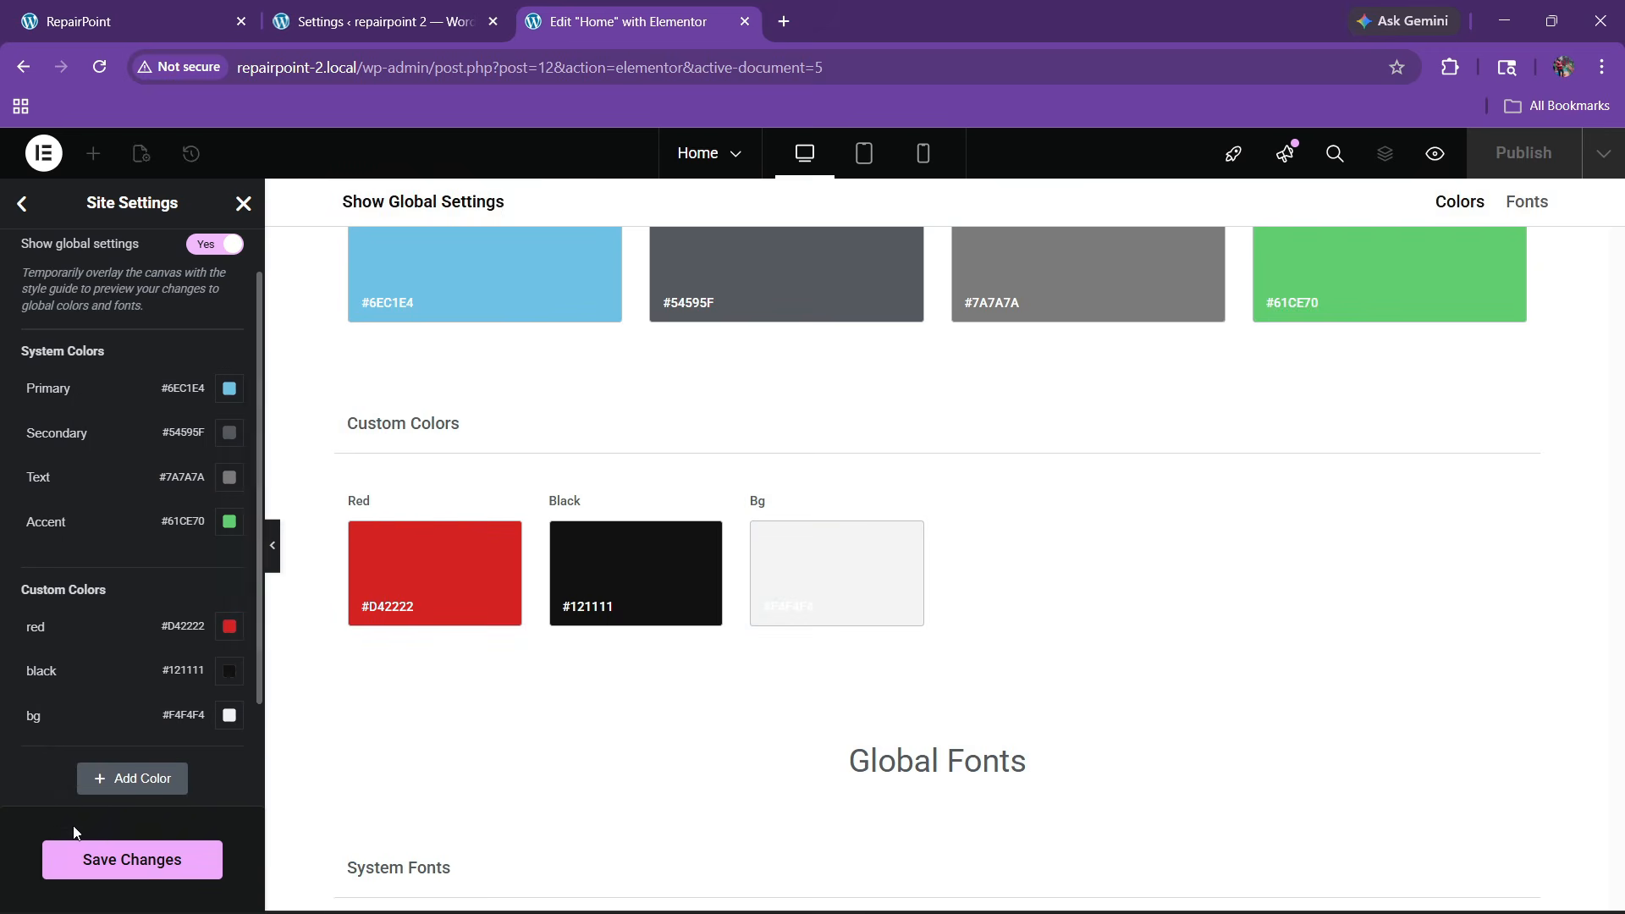
pyautogui.click(131, 858)
pyautogui.click(169, 21)
pyautogui.scroll(-3, 800, 492)
# Identify the reference site's fonts as Poppins and Oswald with Fonts Ninja, then return to Elementor
pyautogui.scroll(3, 800, 493)
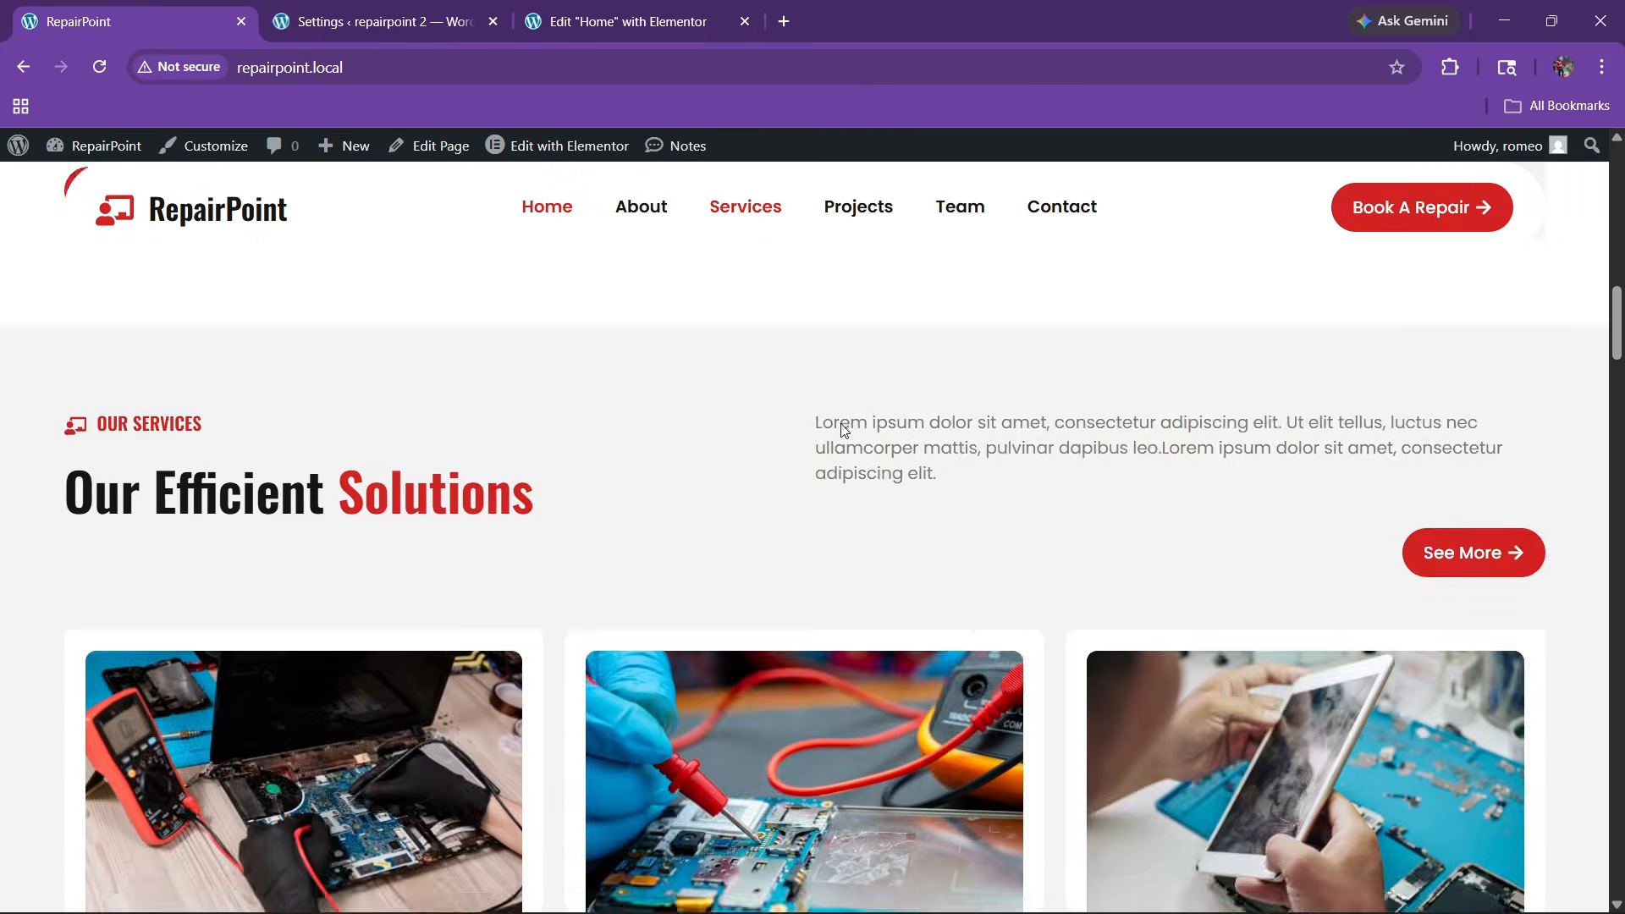
pyautogui.scroll(-15, 689, 518)
pyautogui.scroll(-20, 665, 546)
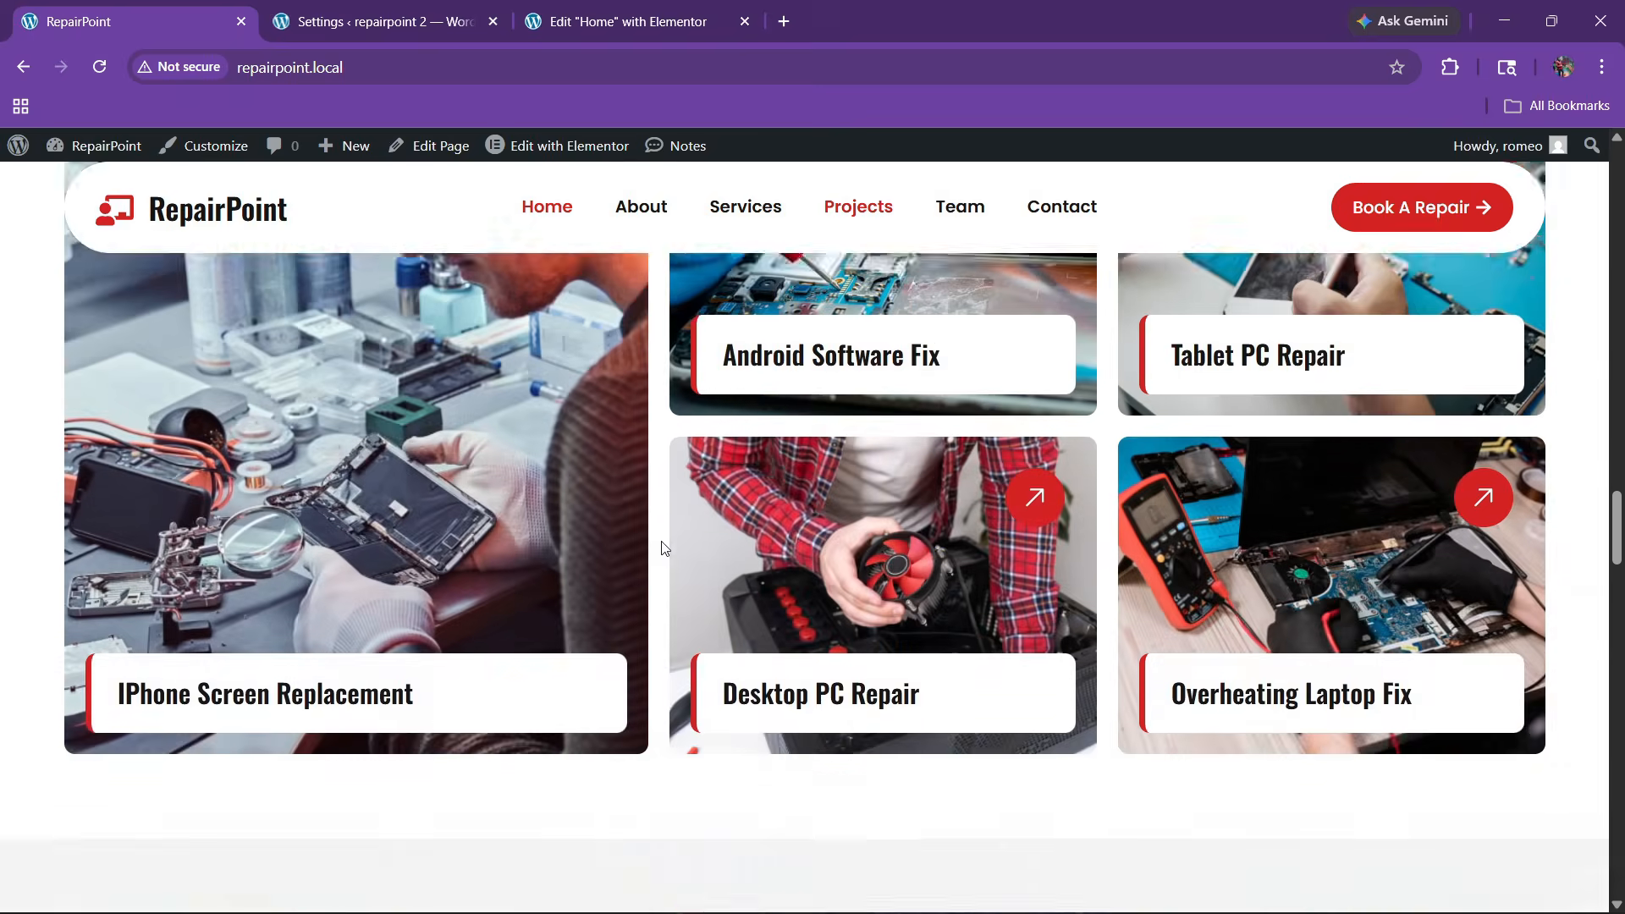
pyautogui.scroll(-10, 657, 555)
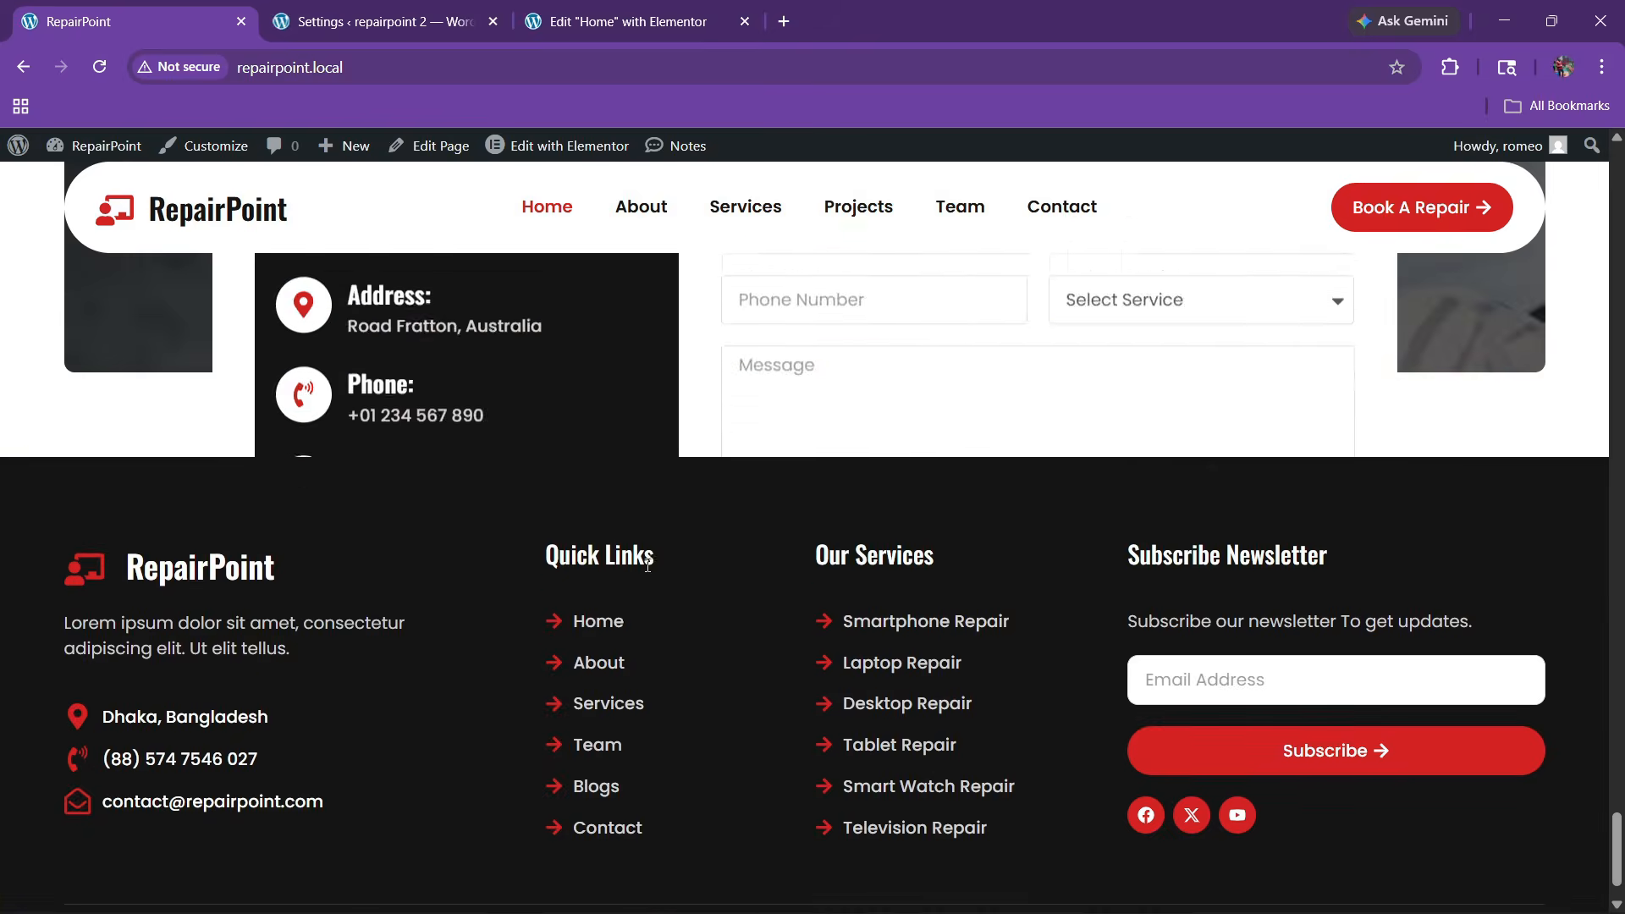
pyautogui.scroll(5, 536, 413)
pyautogui.scroll(8, 484, 424)
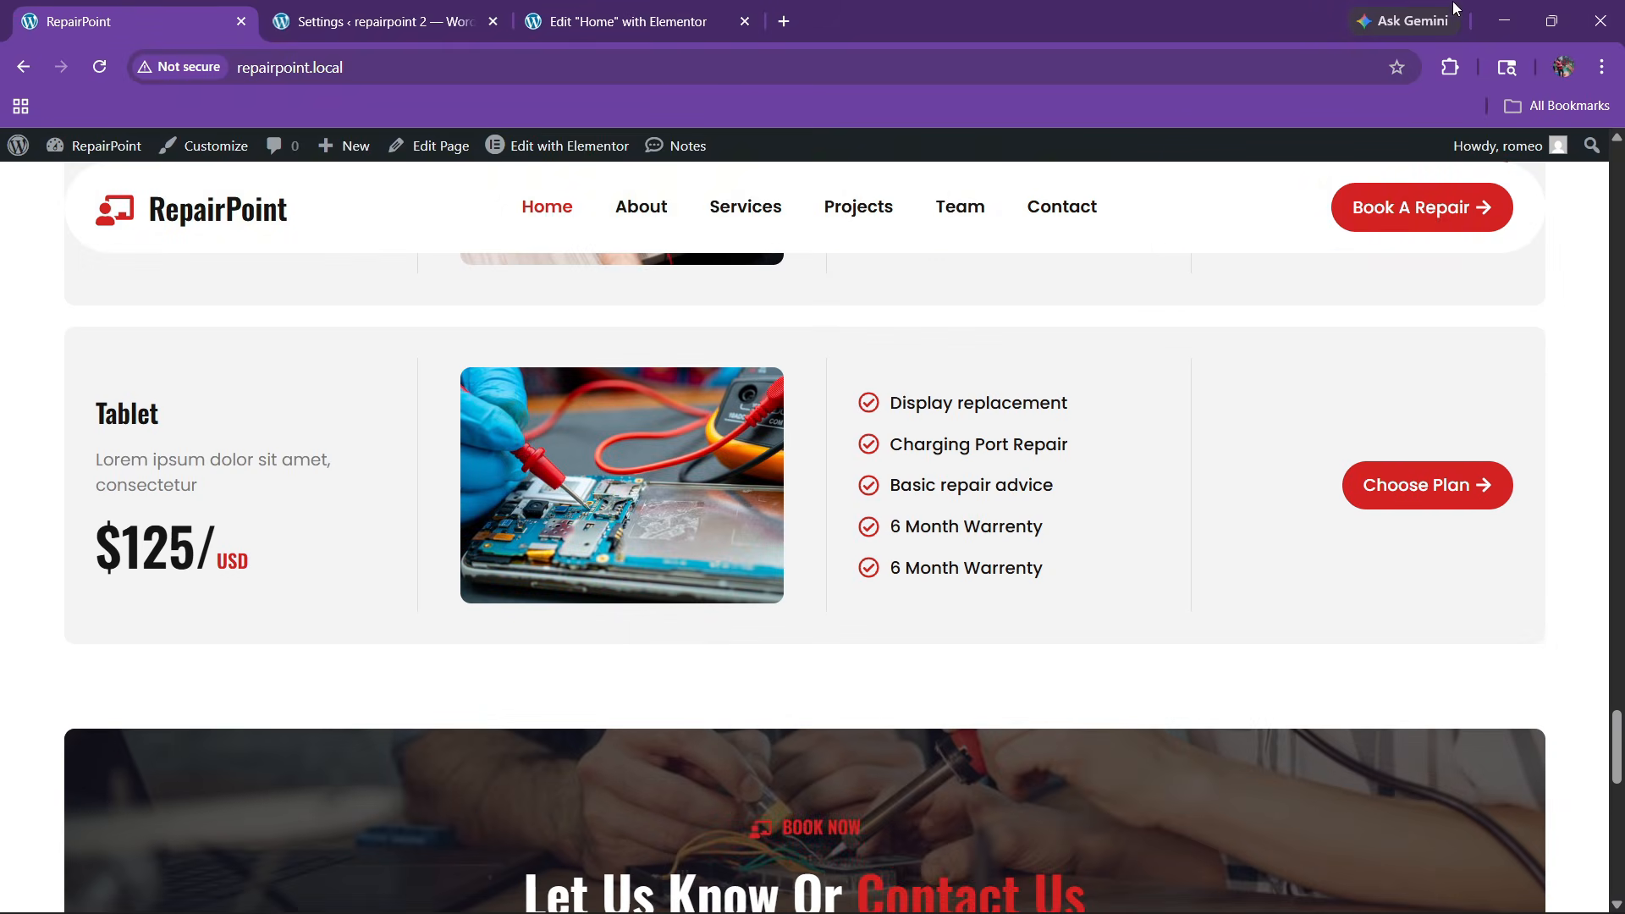
pyautogui.click(1448, 68)
pyautogui.click(1241, 319)
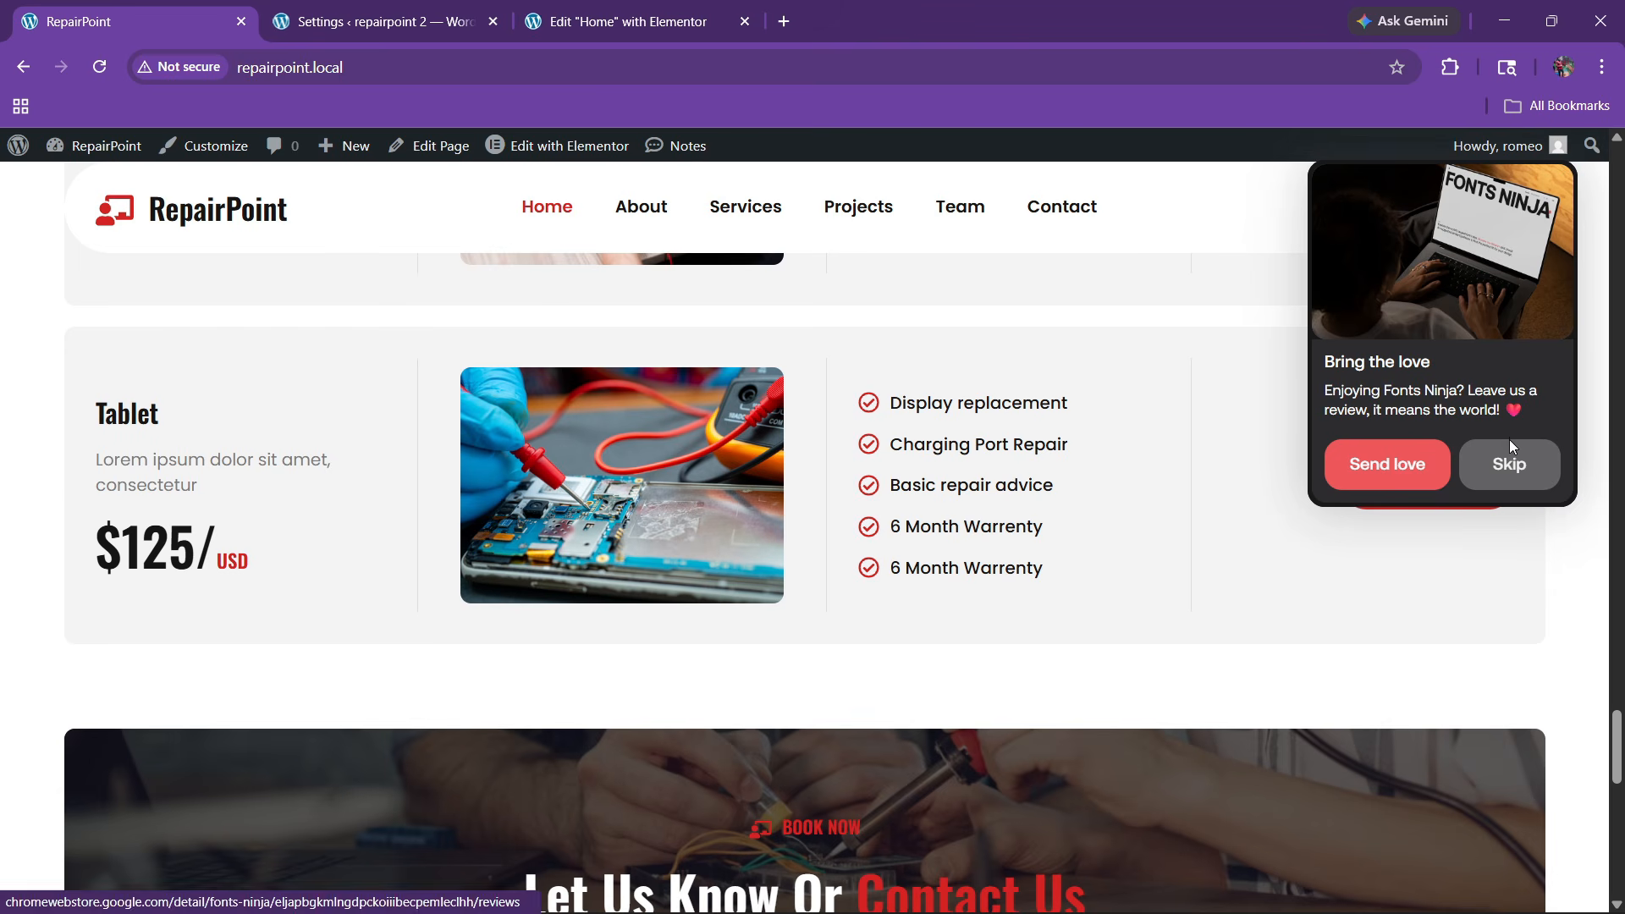
pyautogui.click(1509, 461)
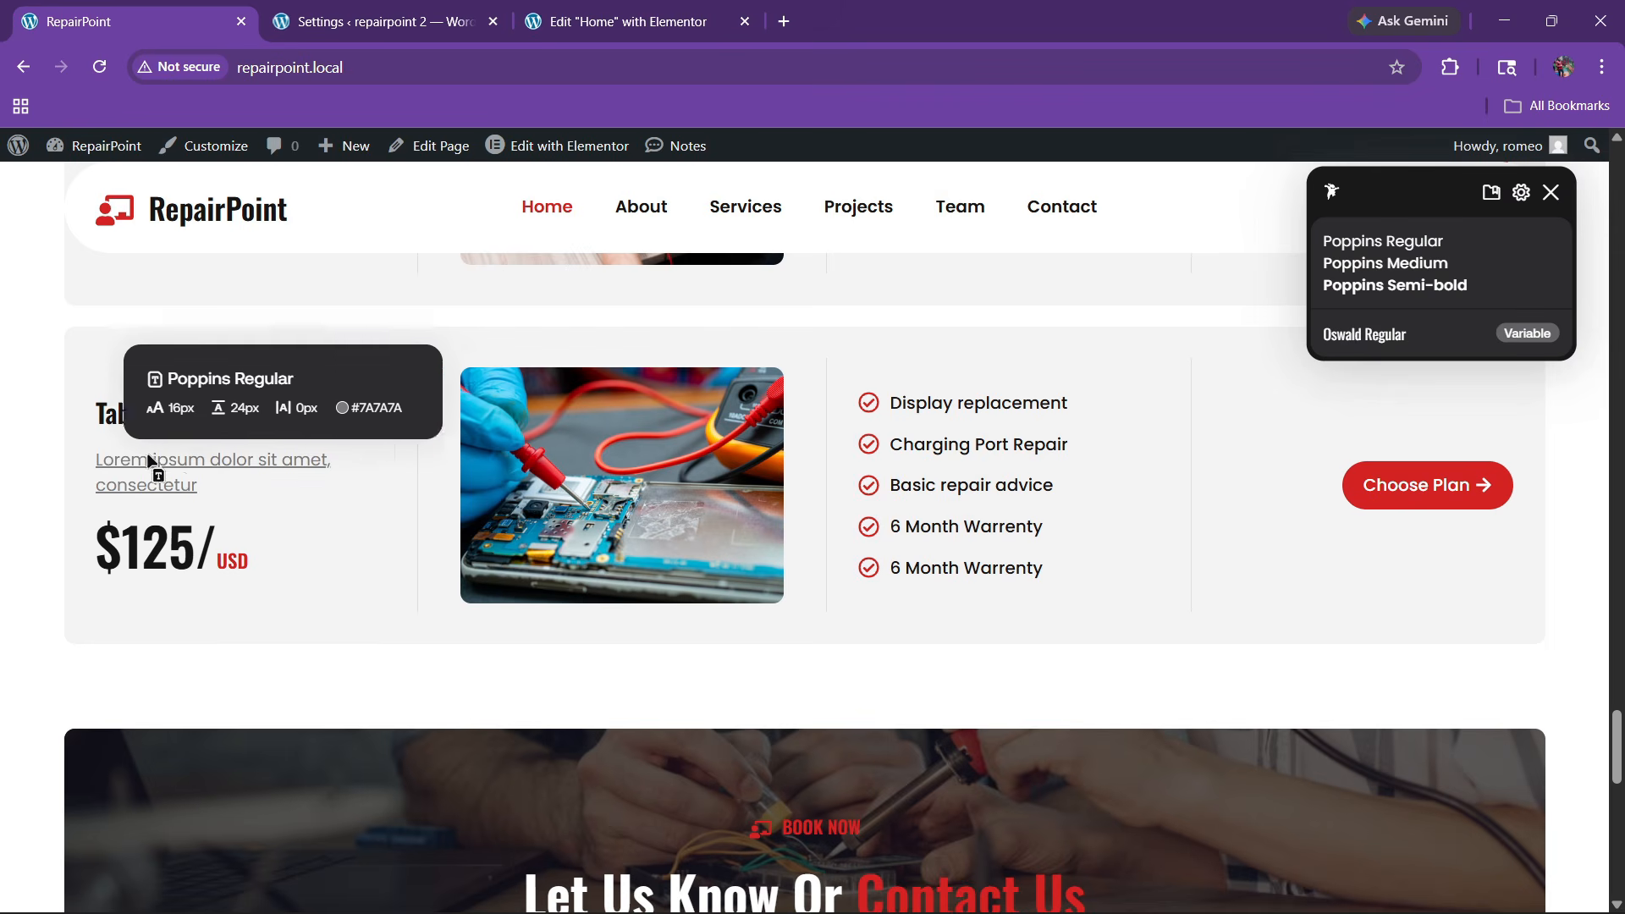
pyautogui.moveTo(100, 426)
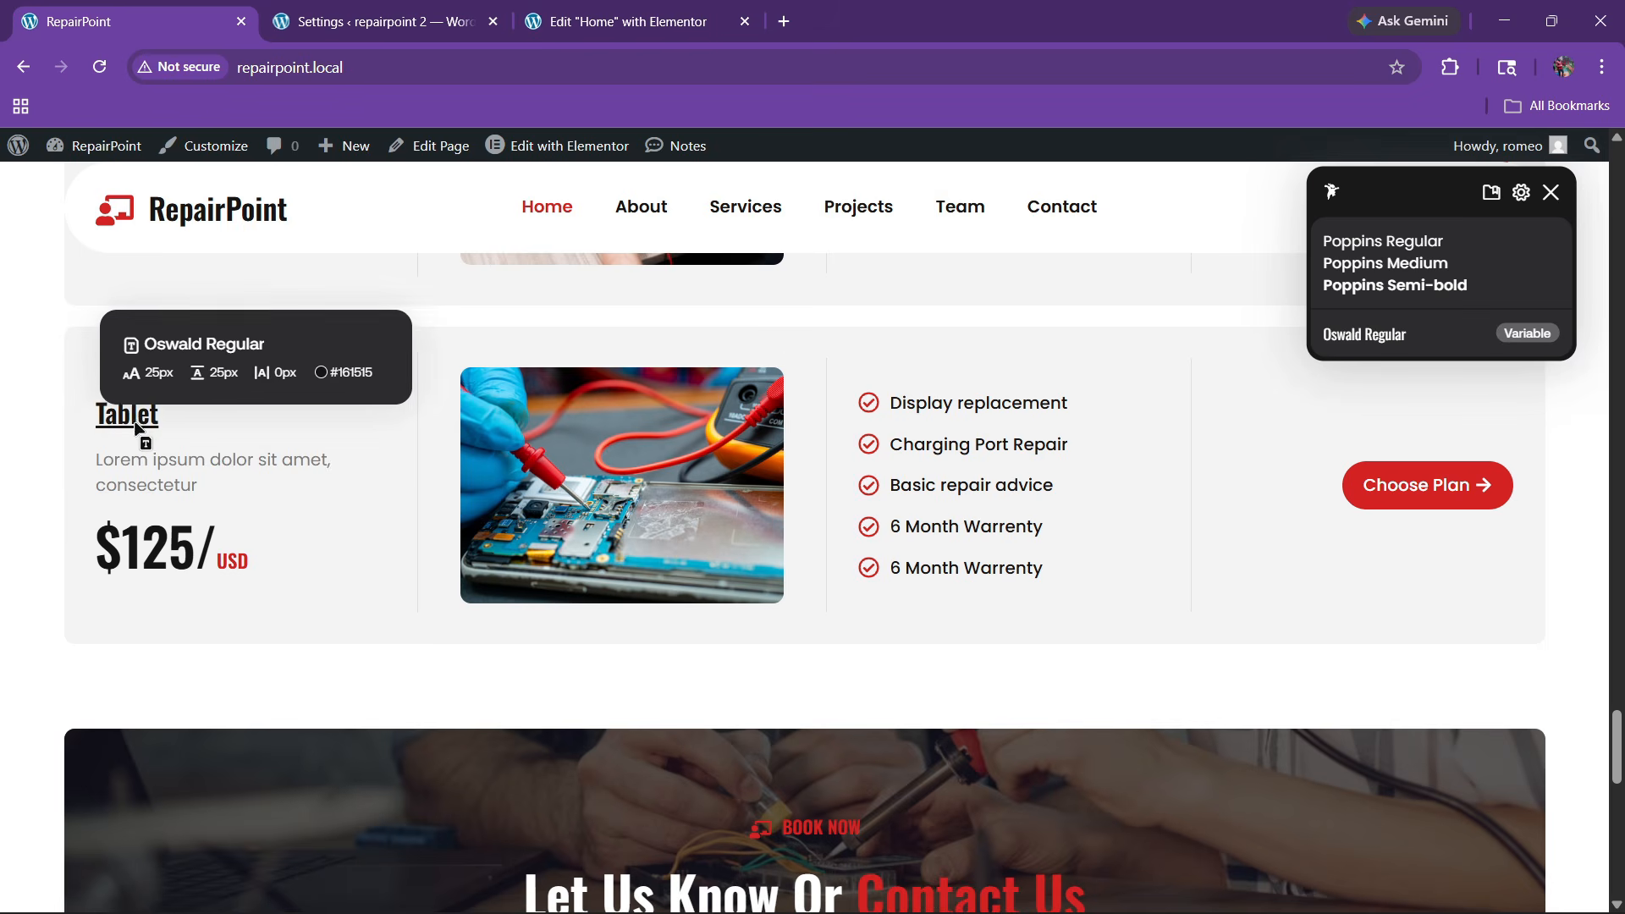
pyautogui.click(550, 10)
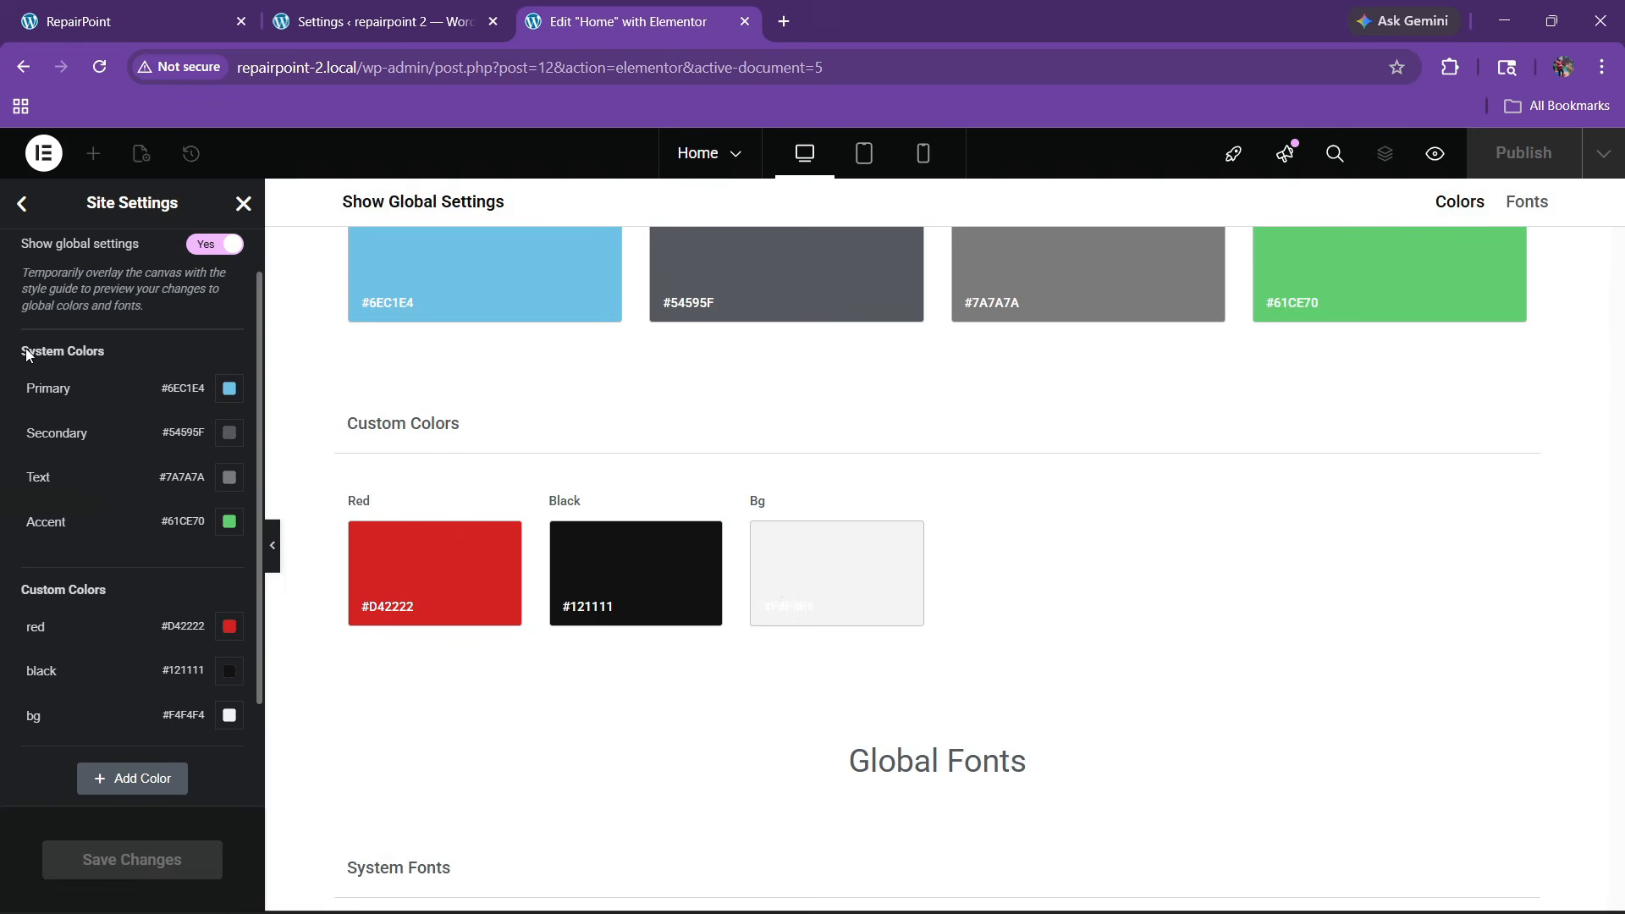
# Set the Primary global font family to Oswald
pyautogui.click(22, 204)
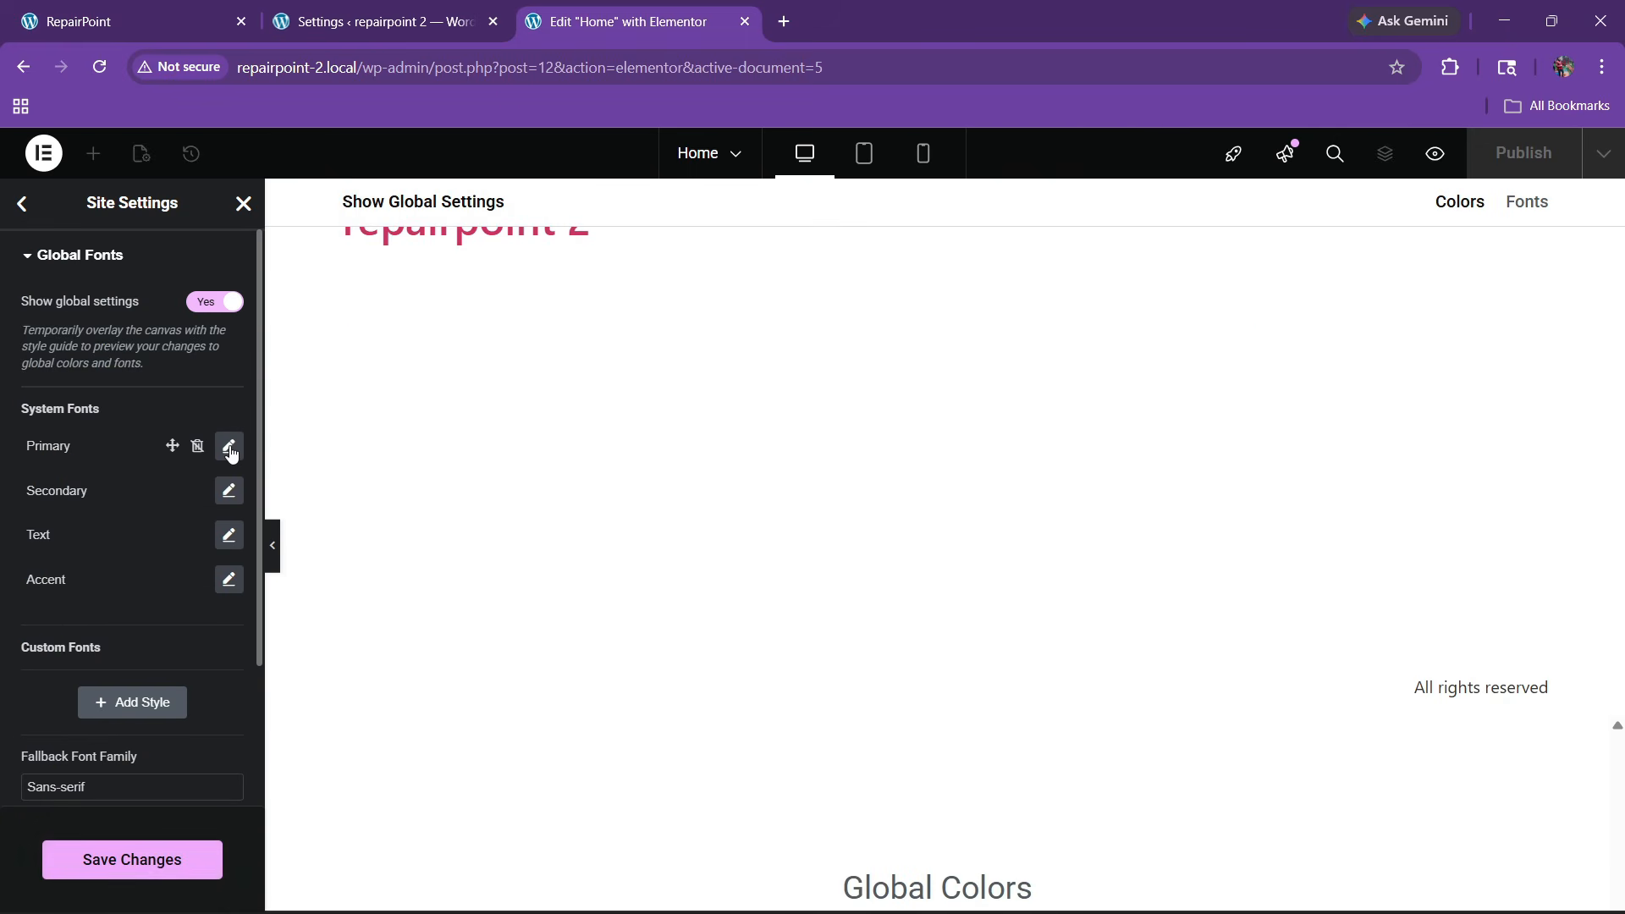
pyautogui.click(229, 447)
pyautogui.click(164, 548)
pyautogui.write('os')
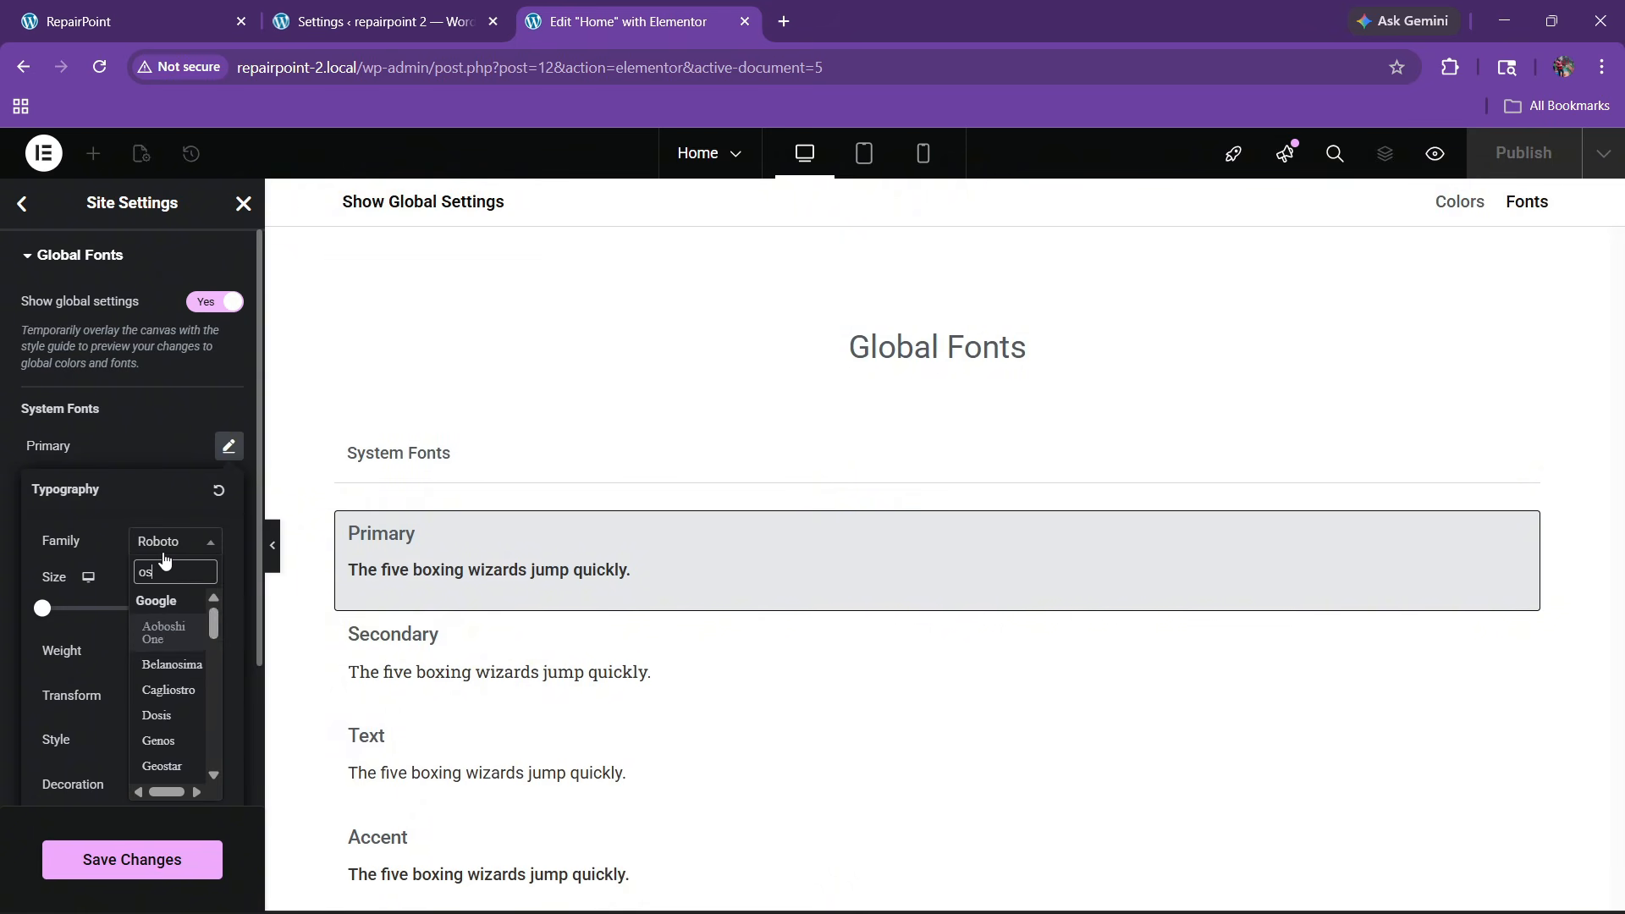
pyautogui.write('wald')
pyautogui.press('Return')
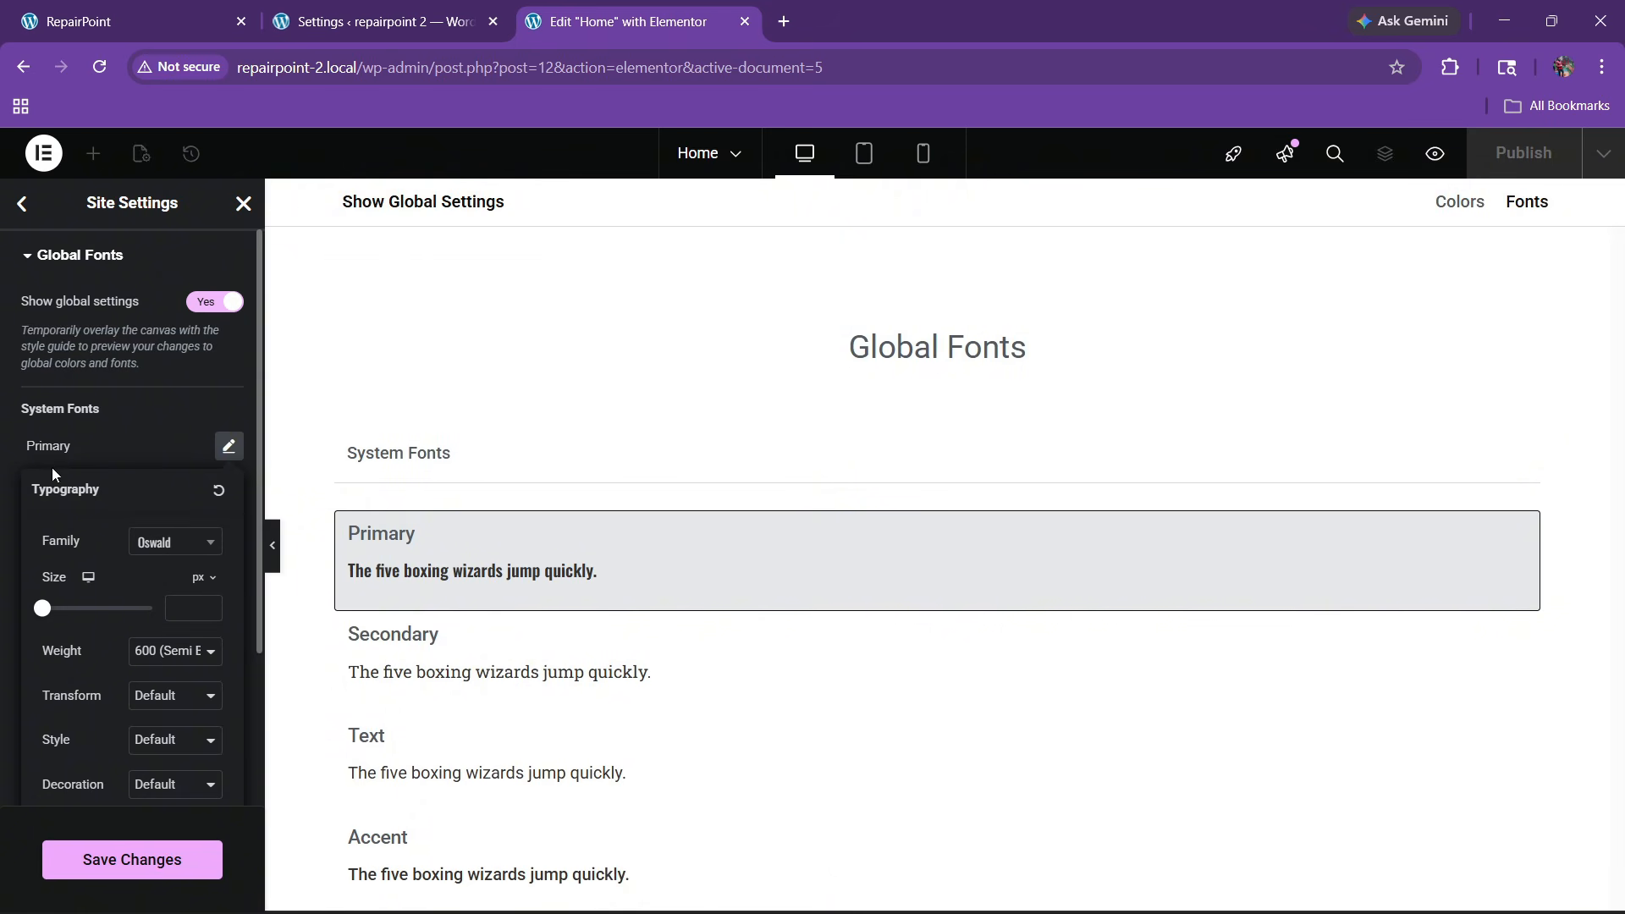
pyautogui.click(52, 467)
# Set the Secondary global font family to Oswald
pyautogui.click(228, 491)
pyautogui.click(175, 586)
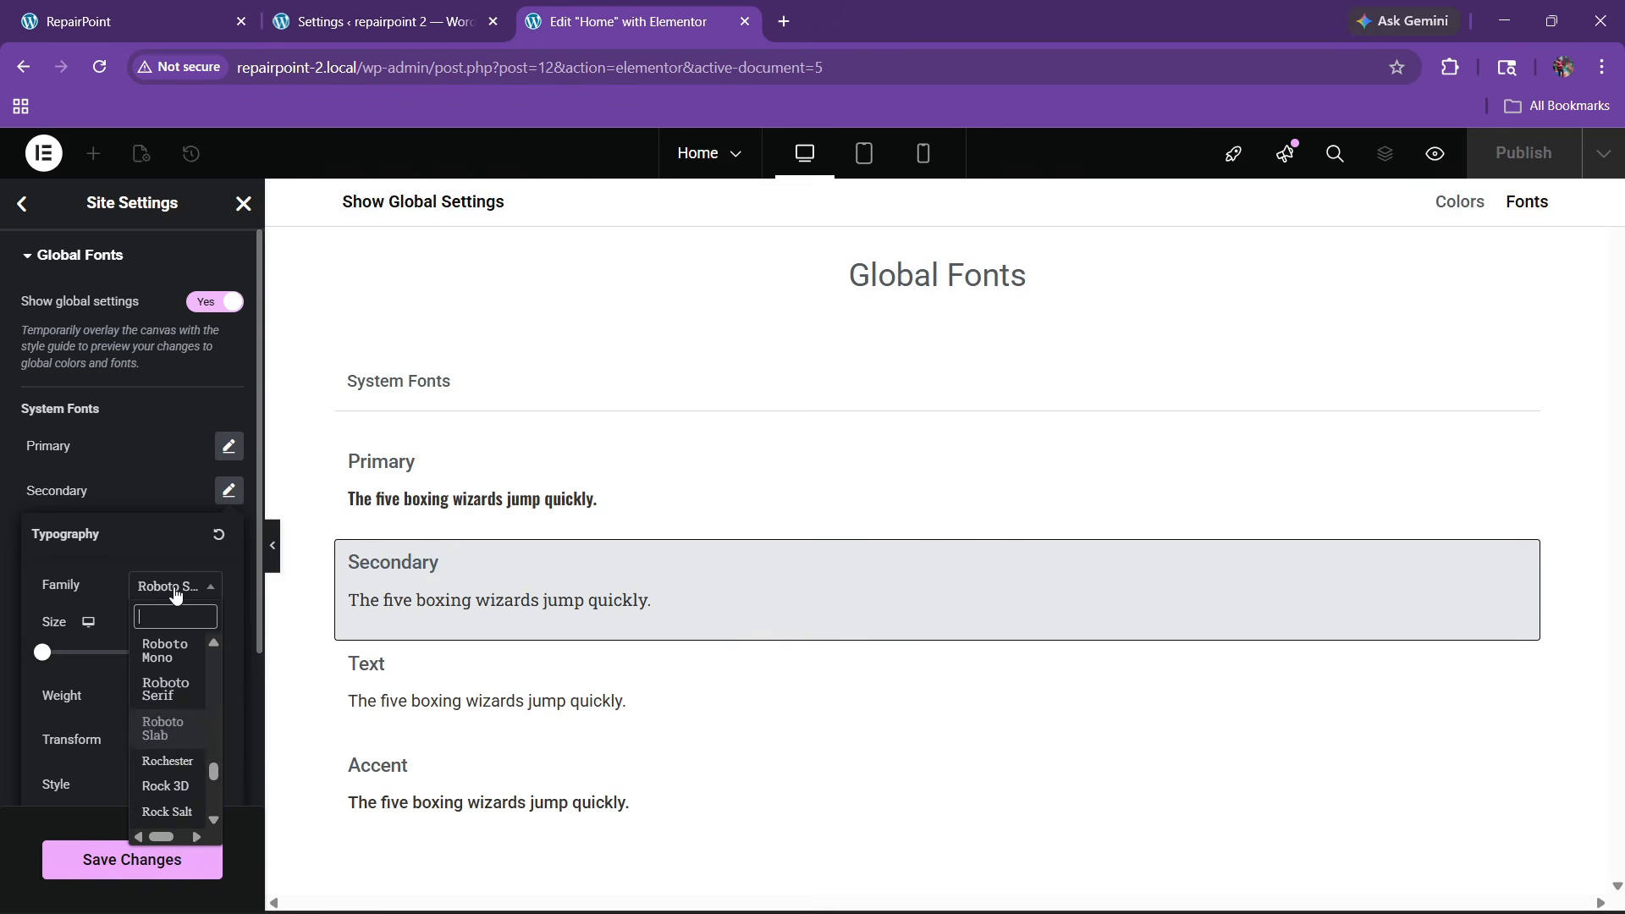
pyautogui.write('pose')
pyautogui.press('BackSpace')
pyautogui.press('BackSpace')
pyautogui.press('BackSpace')
pyautogui.press('BackSpace')
pyautogui.write('ose')
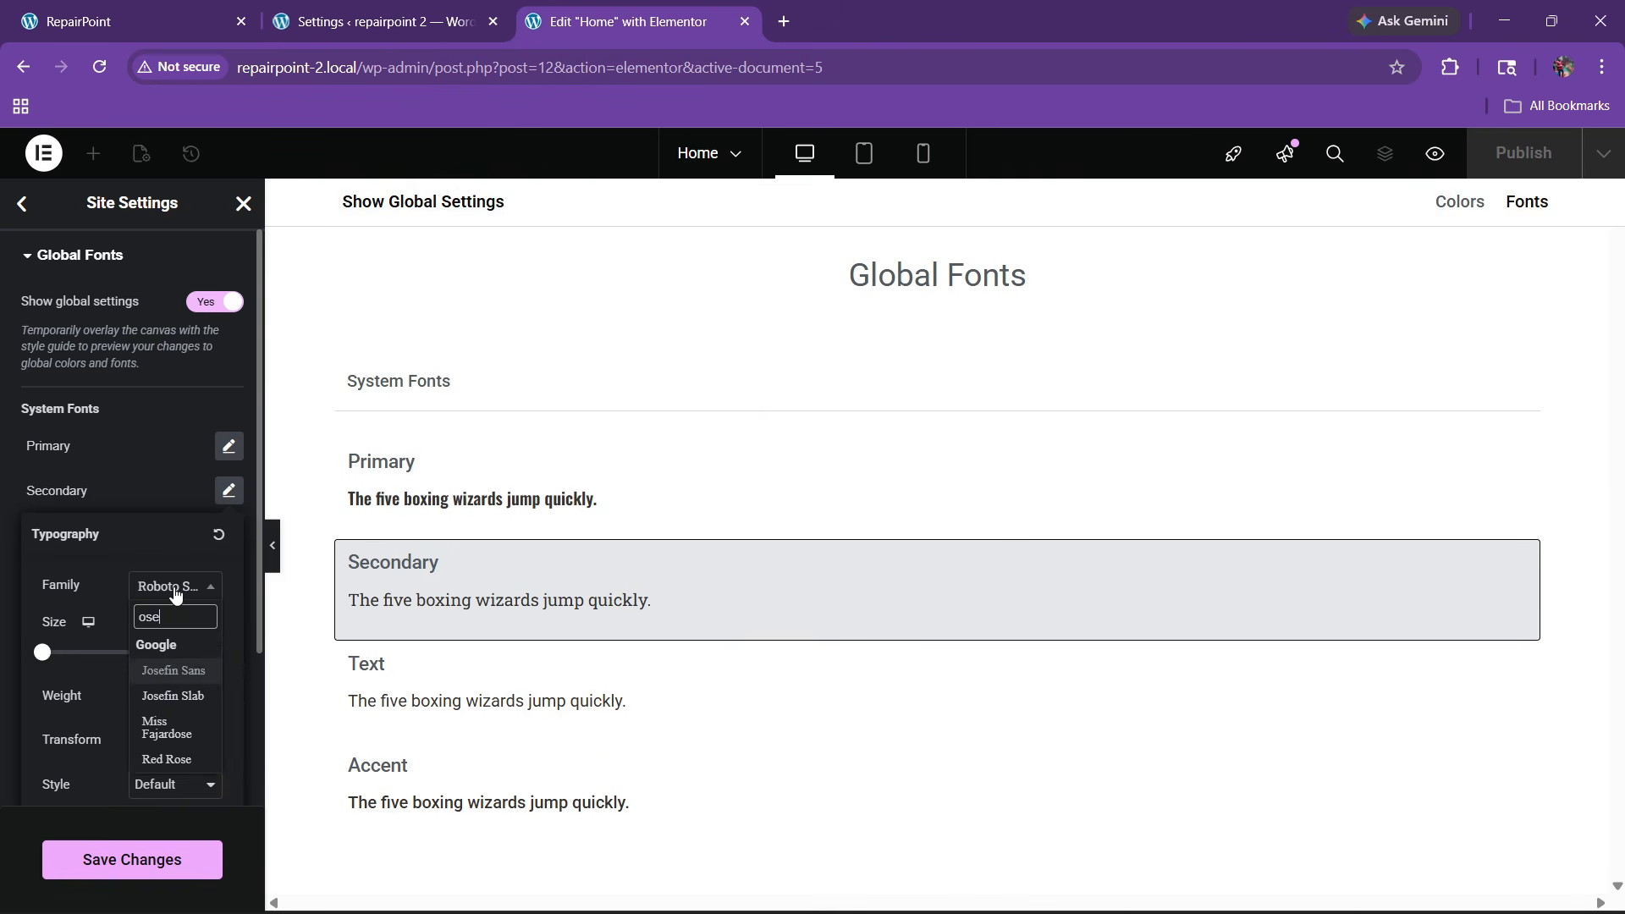
pyautogui.press('BackSpace')
pyautogui.write('wald')
pyautogui.press('Return')
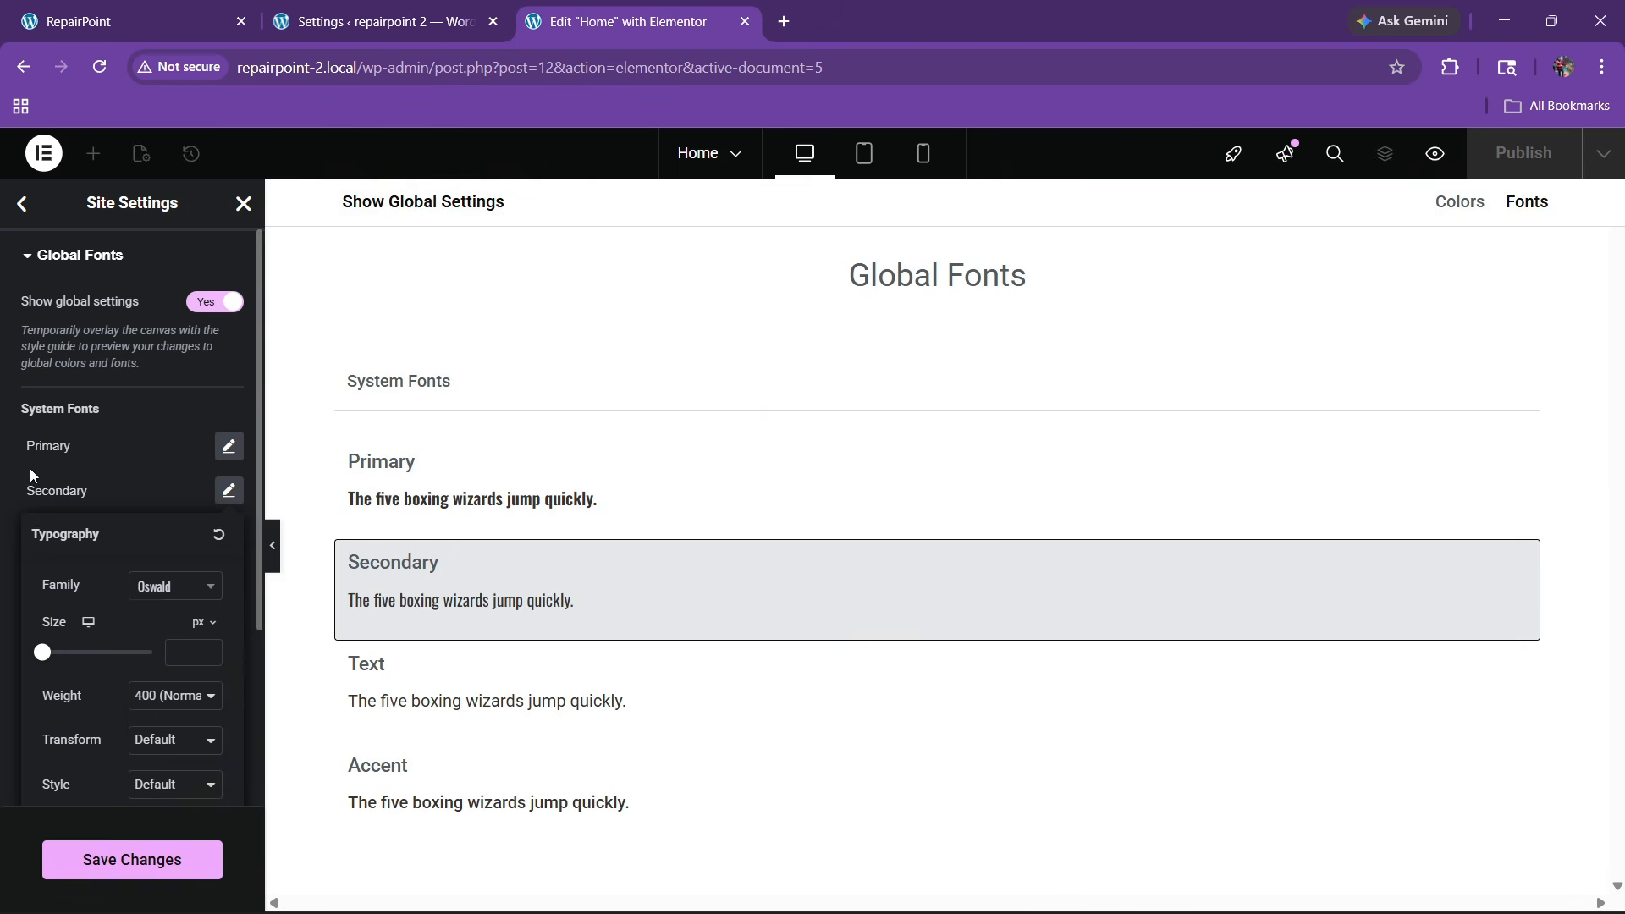
pyautogui.click(31, 473)
# Set the Text and Accent global font families to Poppins
pyautogui.click(228, 534)
pyautogui.click(173, 631)
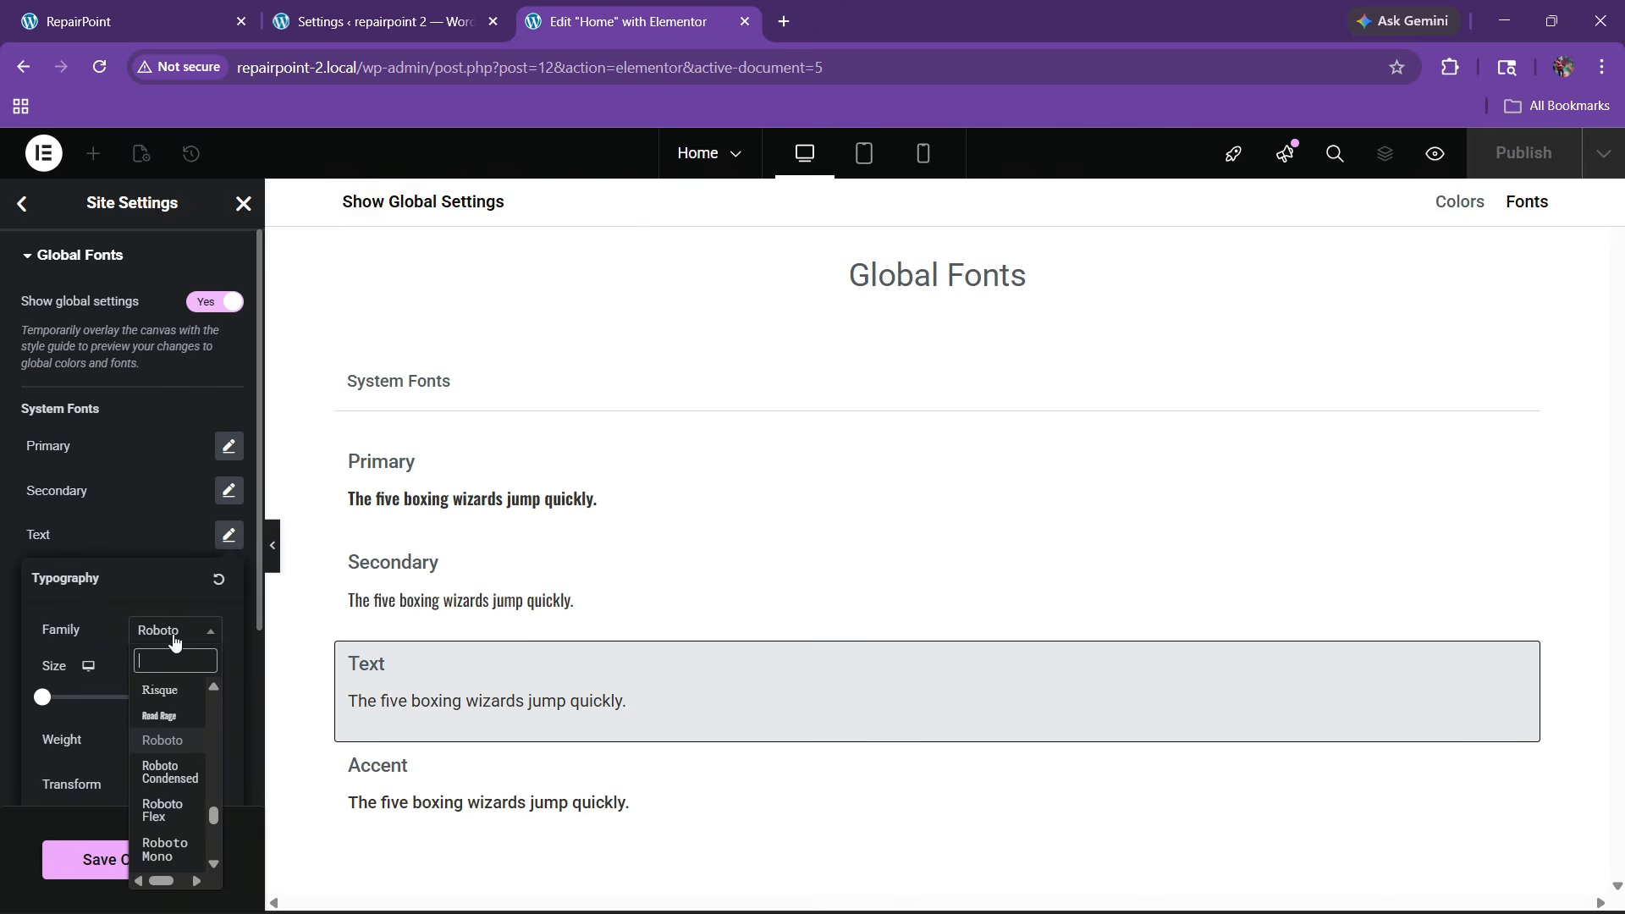
pyautogui.write('popp')
pyautogui.press('Return')
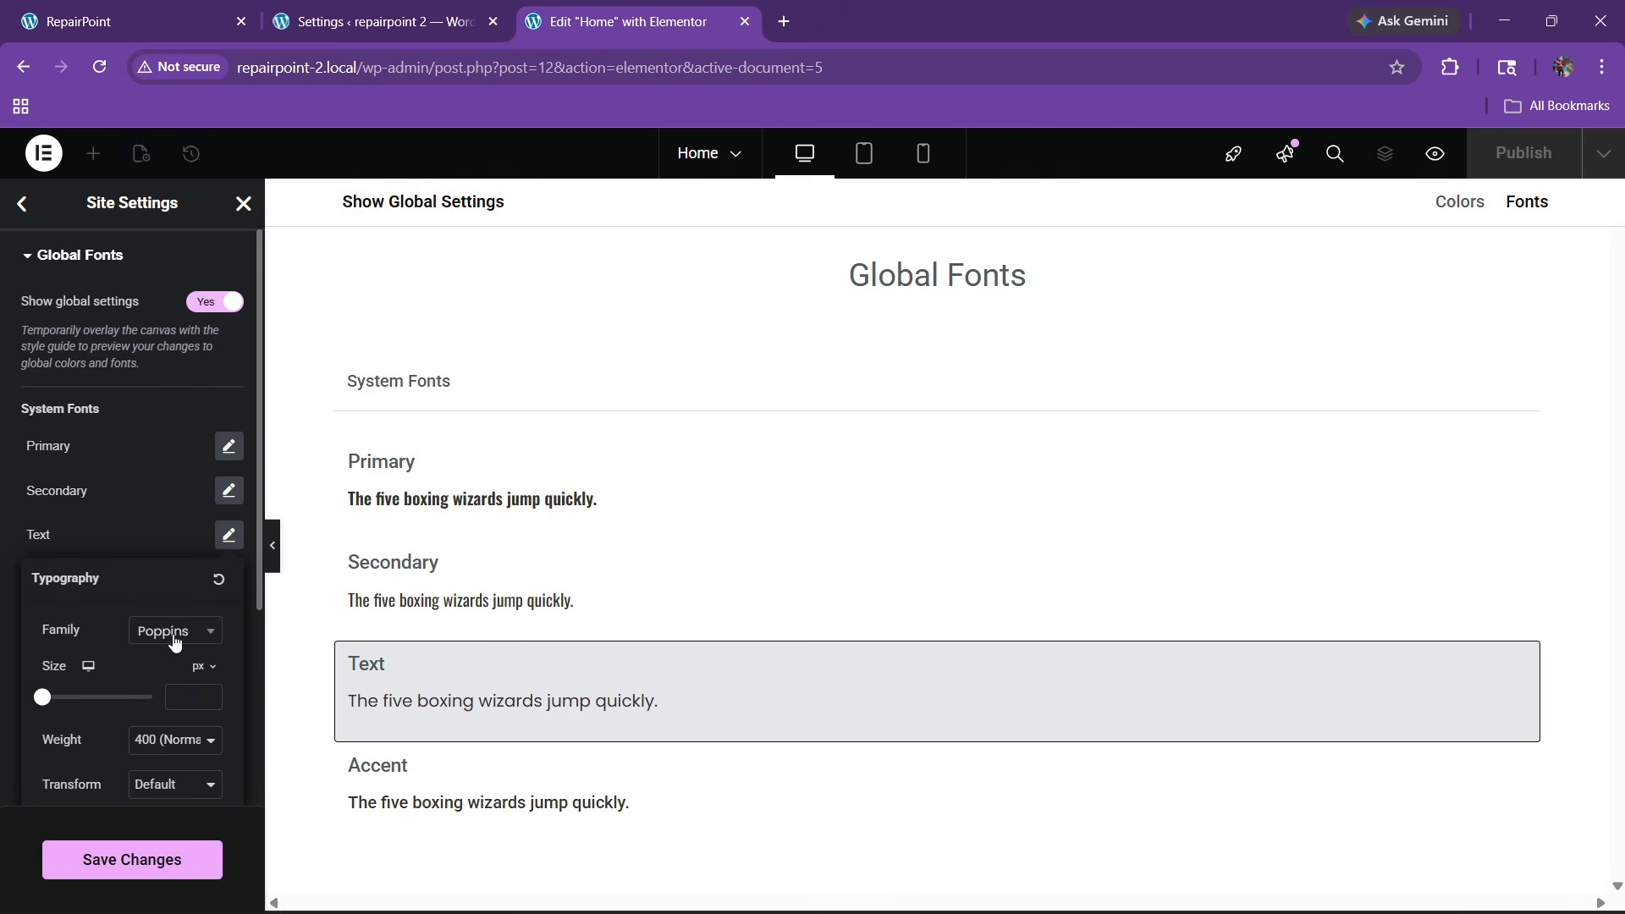
pyautogui.click(133, 490)
pyautogui.click(228, 578)
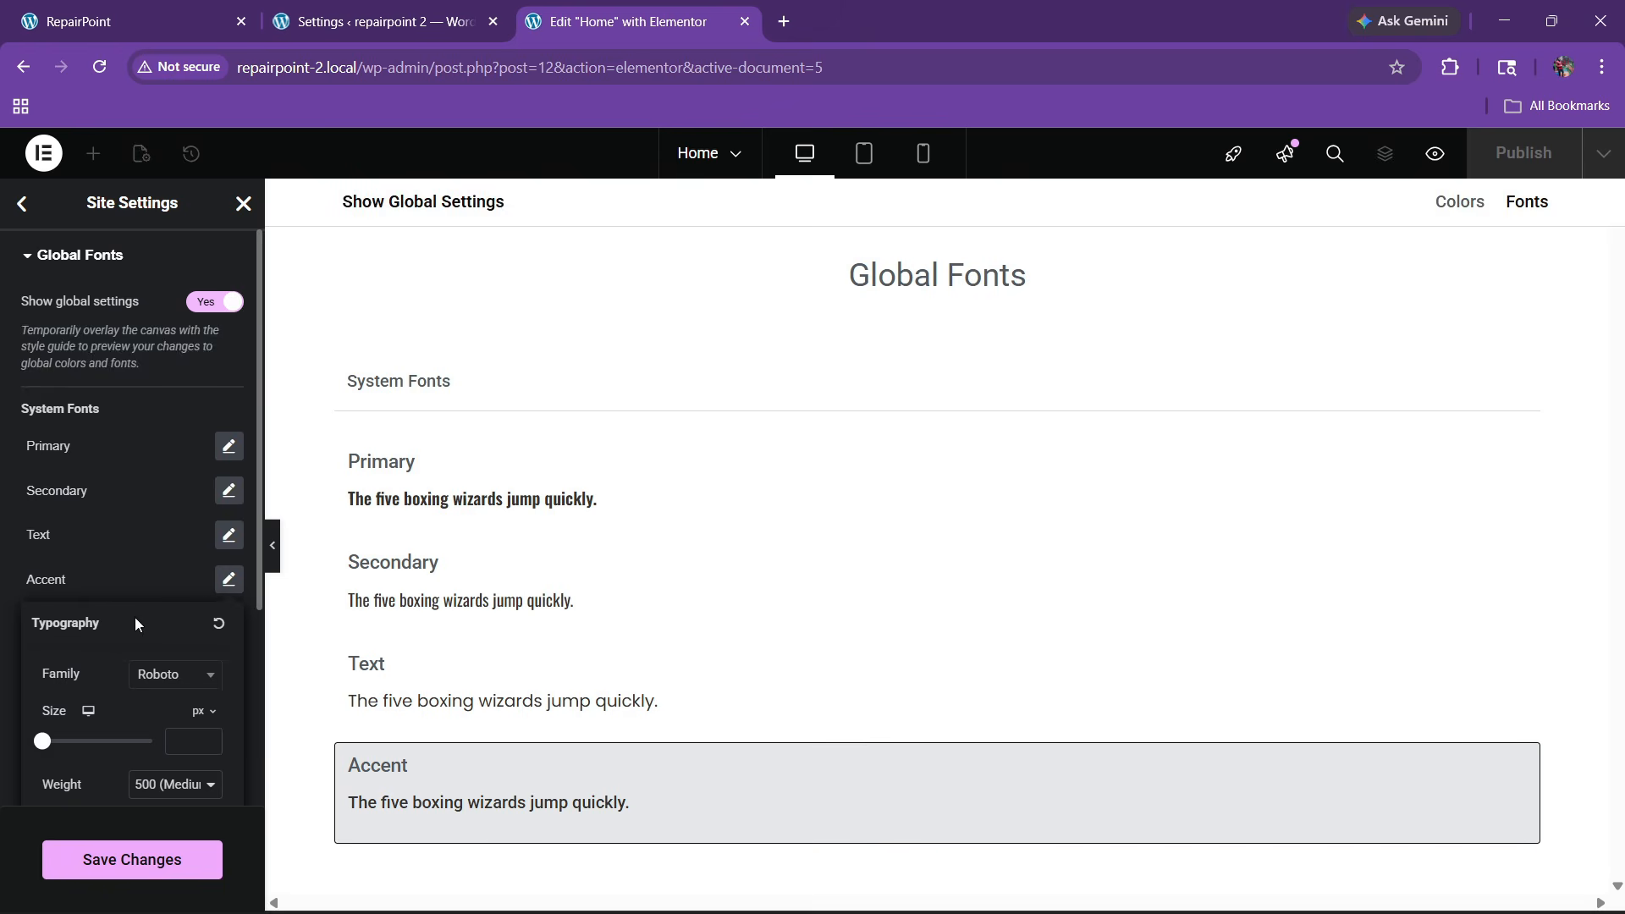
pyautogui.scroll(-3, 134, 617)
pyautogui.click(173, 462)
pyautogui.write('po')
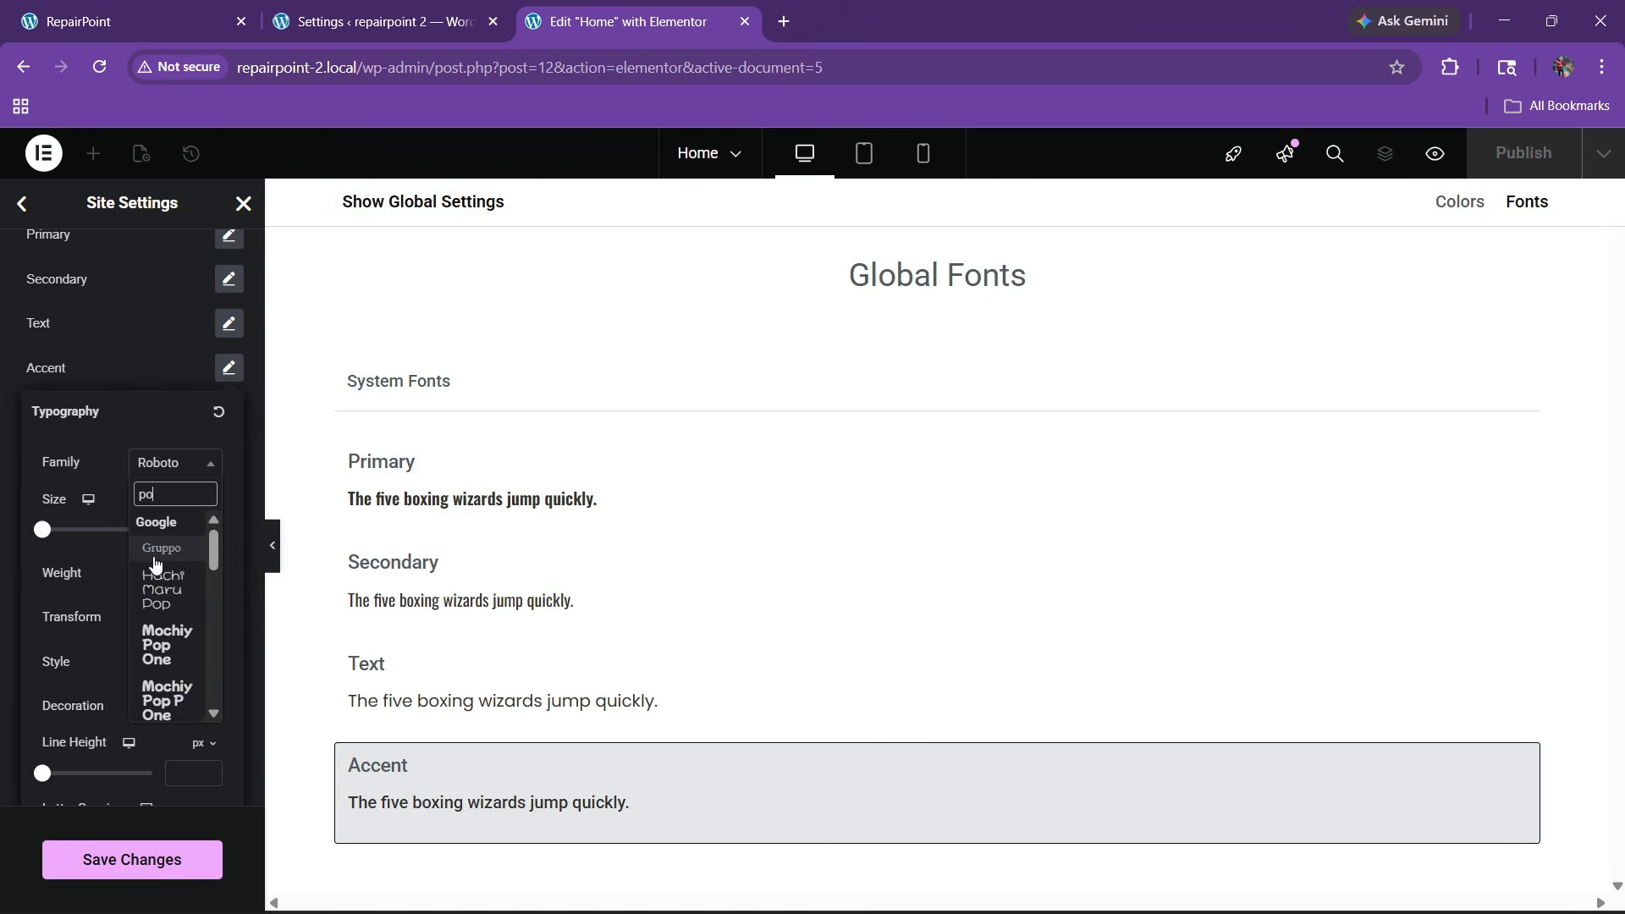
pyautogui.write('ppins')
pyautogui.click(155, 554)
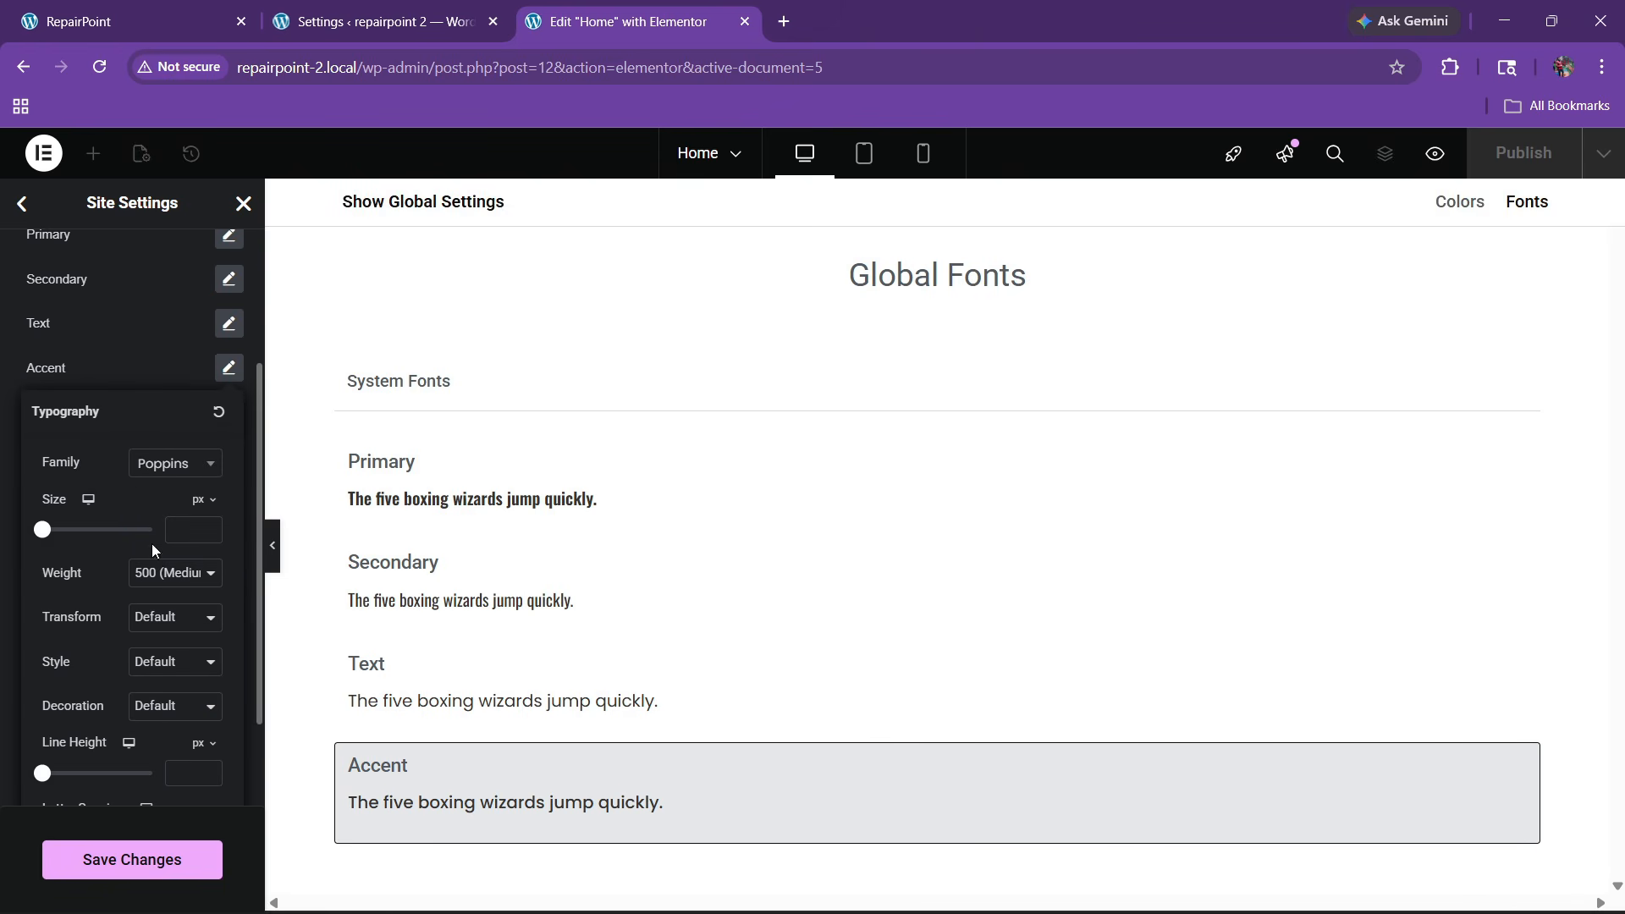
pyautogui.click(98, 392)
# Save the global font changes and start editing the body text typography
pyautogui.click(131, 860)
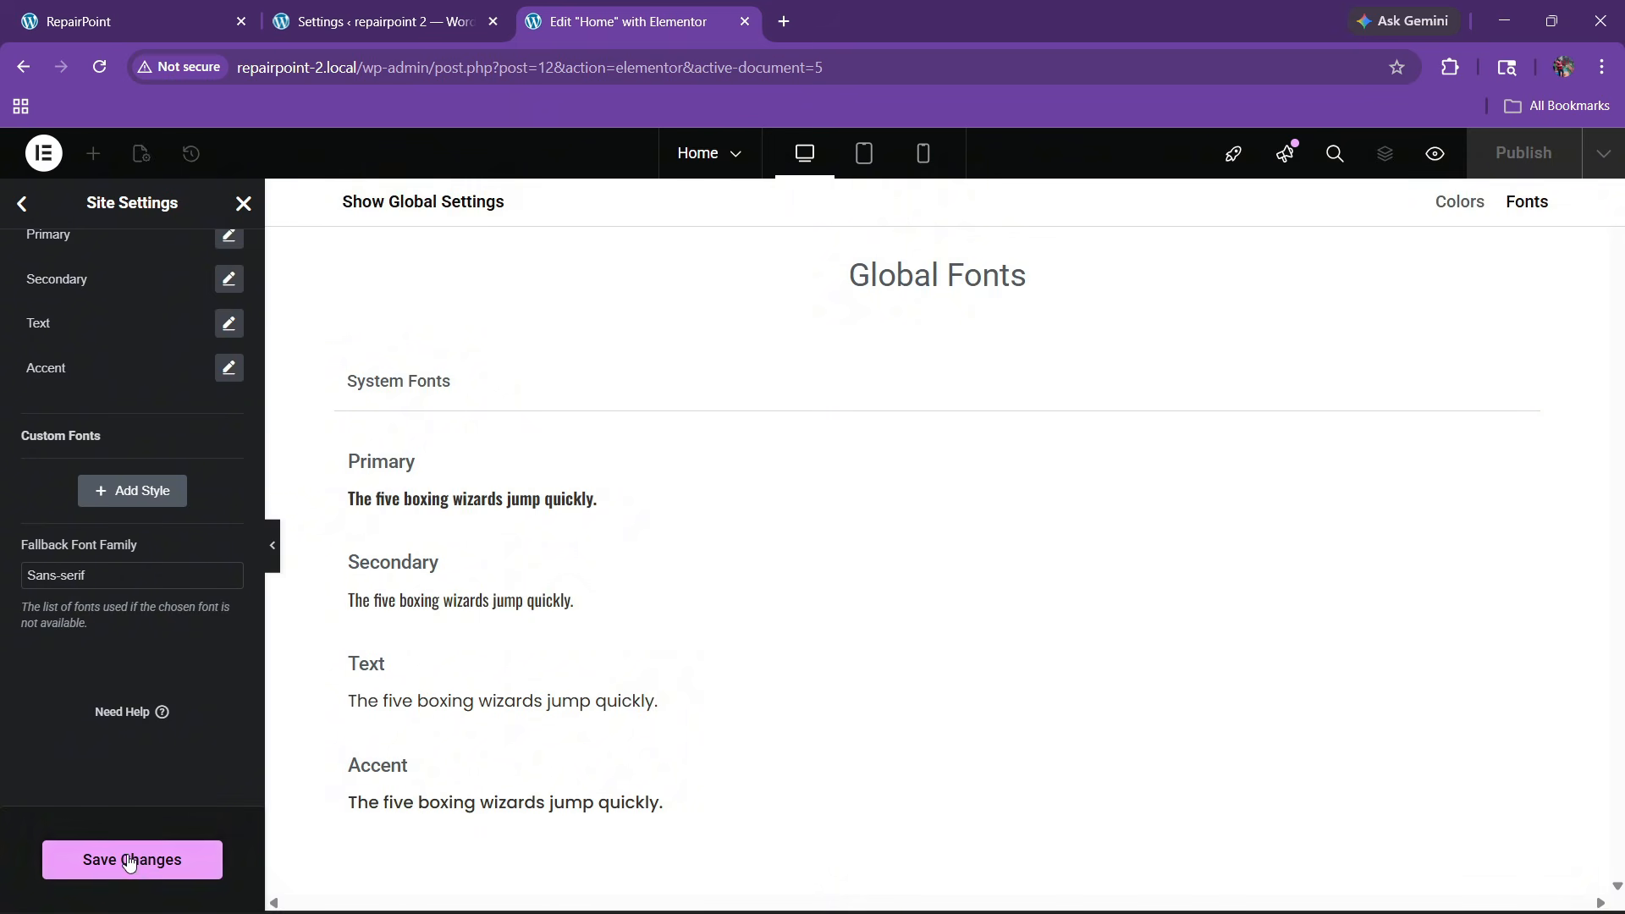
pyautogui.click(26, 207)
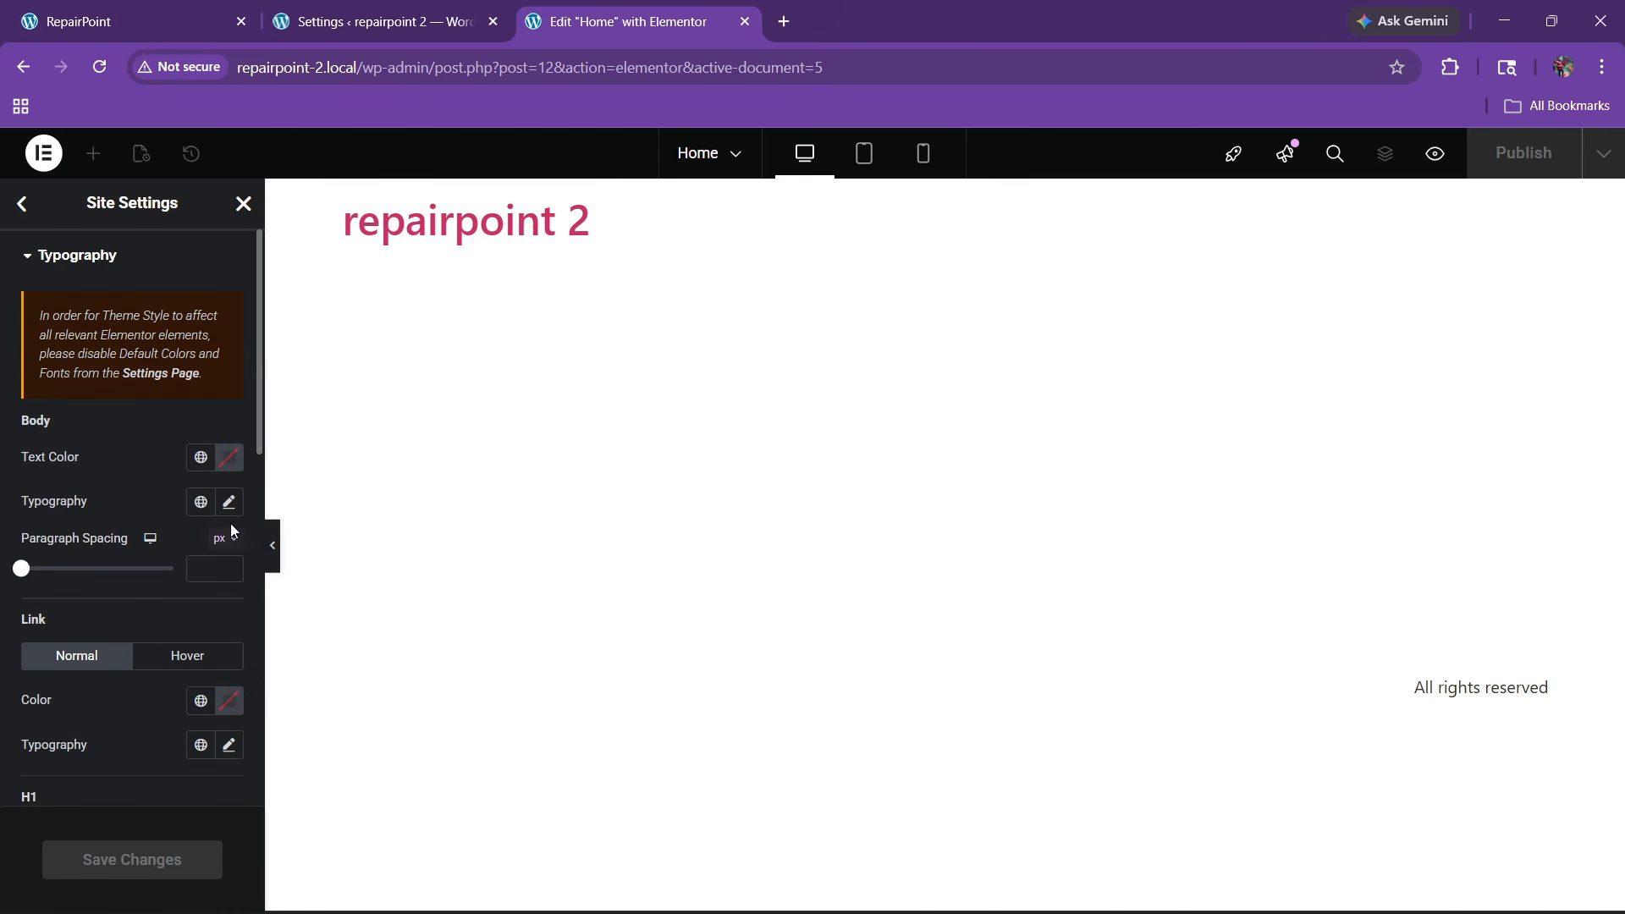
pyautogui.click(228, 502)
# Set the body font to Poppins with size 15
pyautogui.click(161, 603)
pyautogui.write('p')
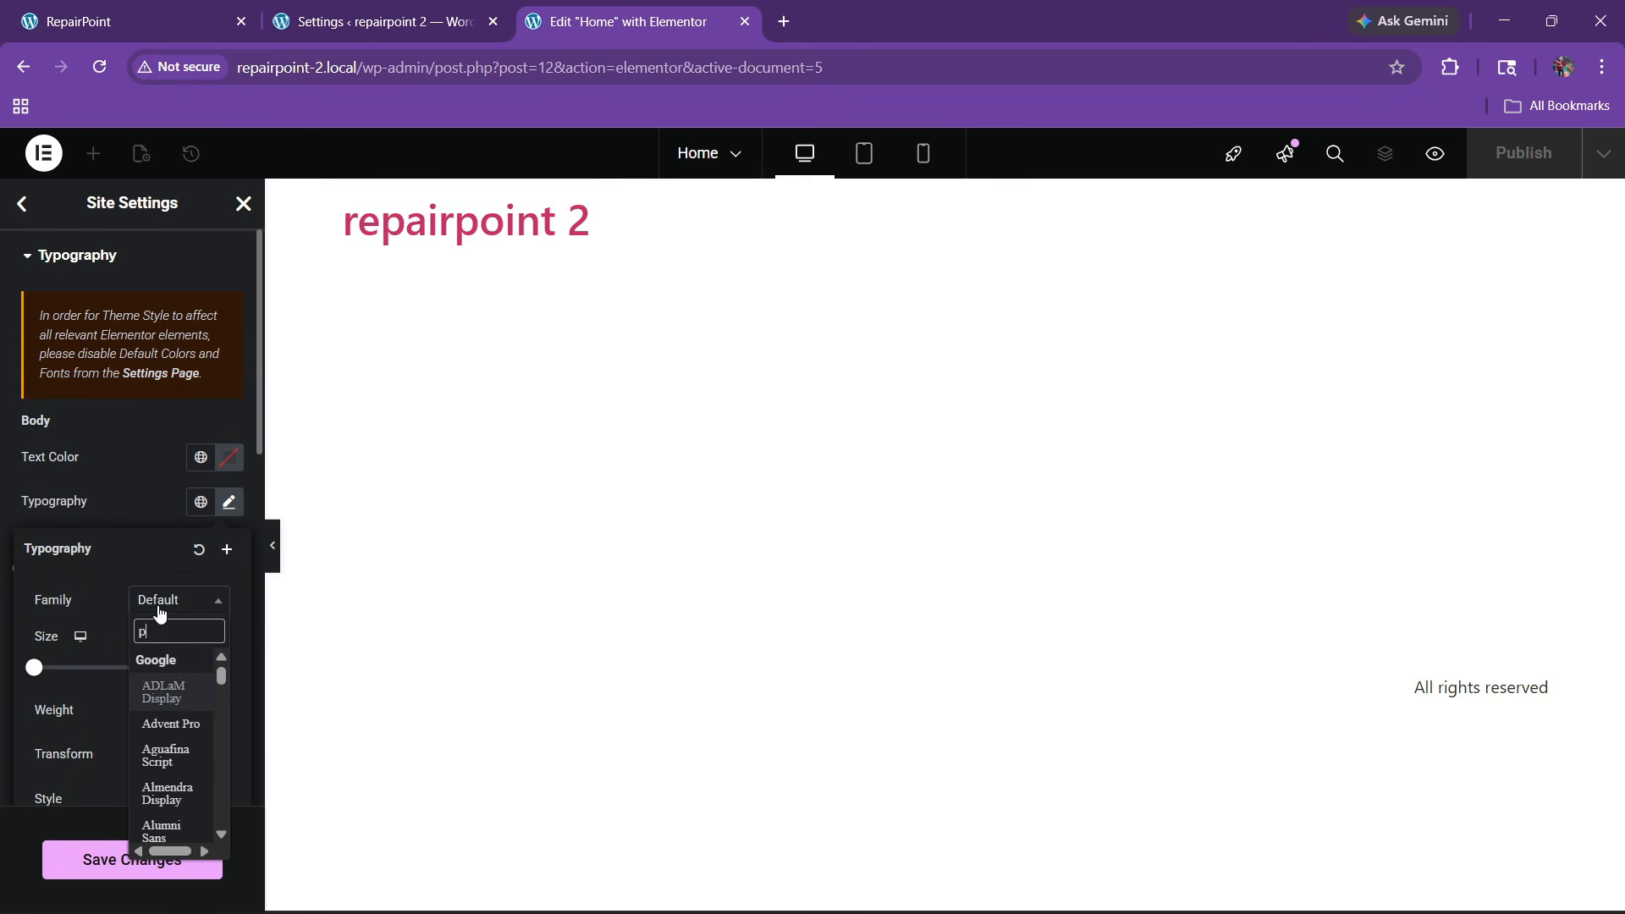
pyautogui.write('oppins')
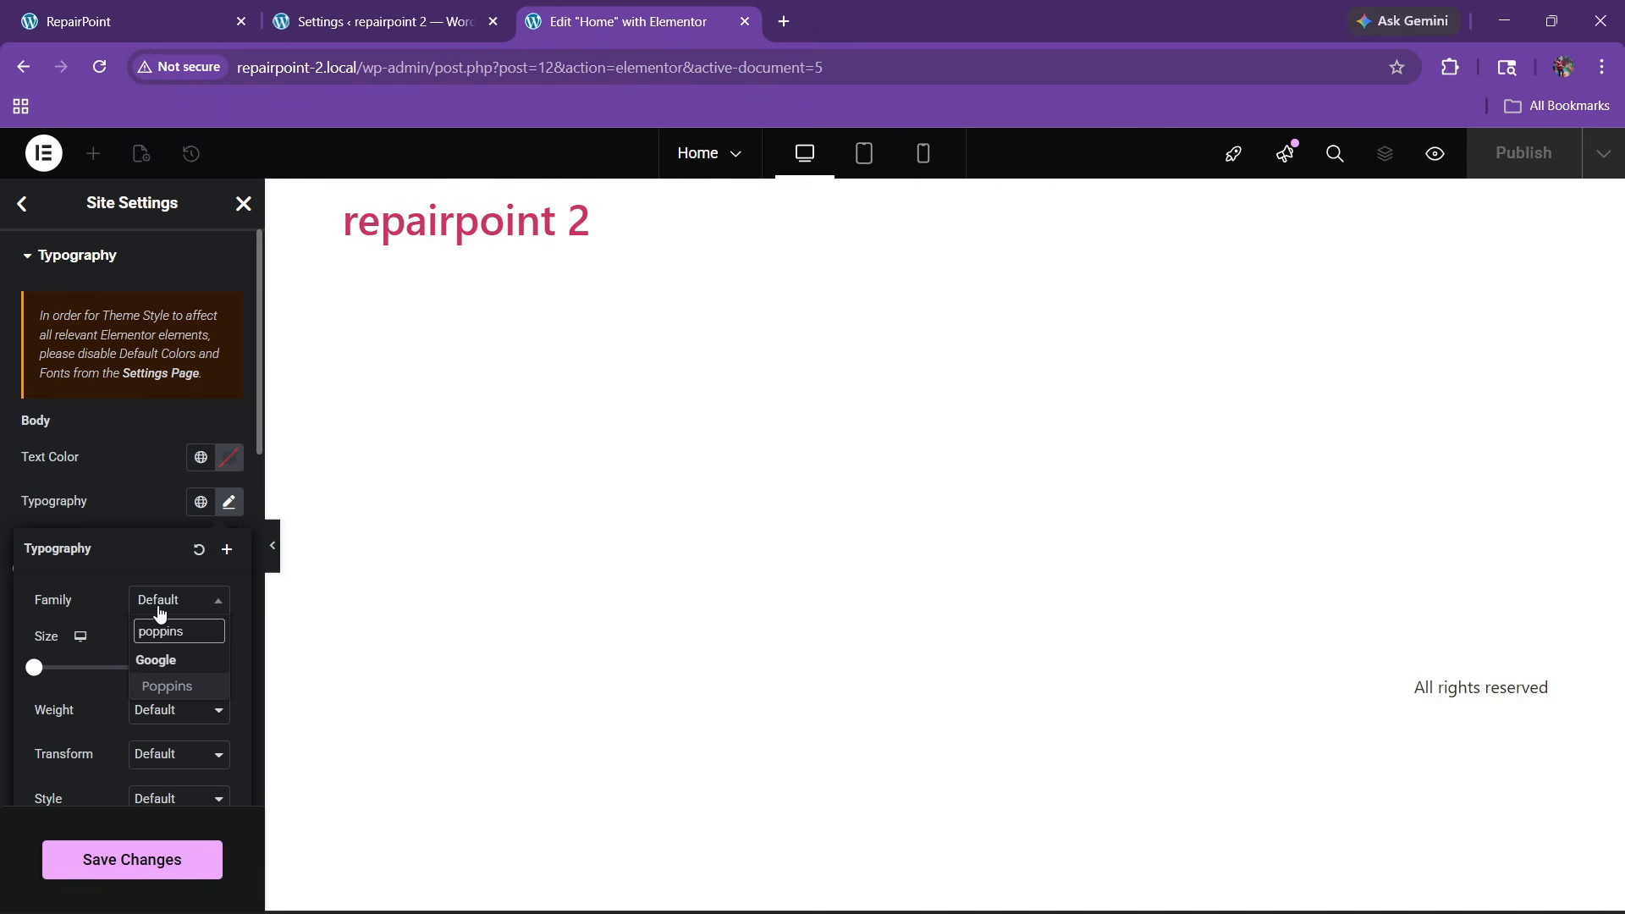
pyautogui.press('Return')
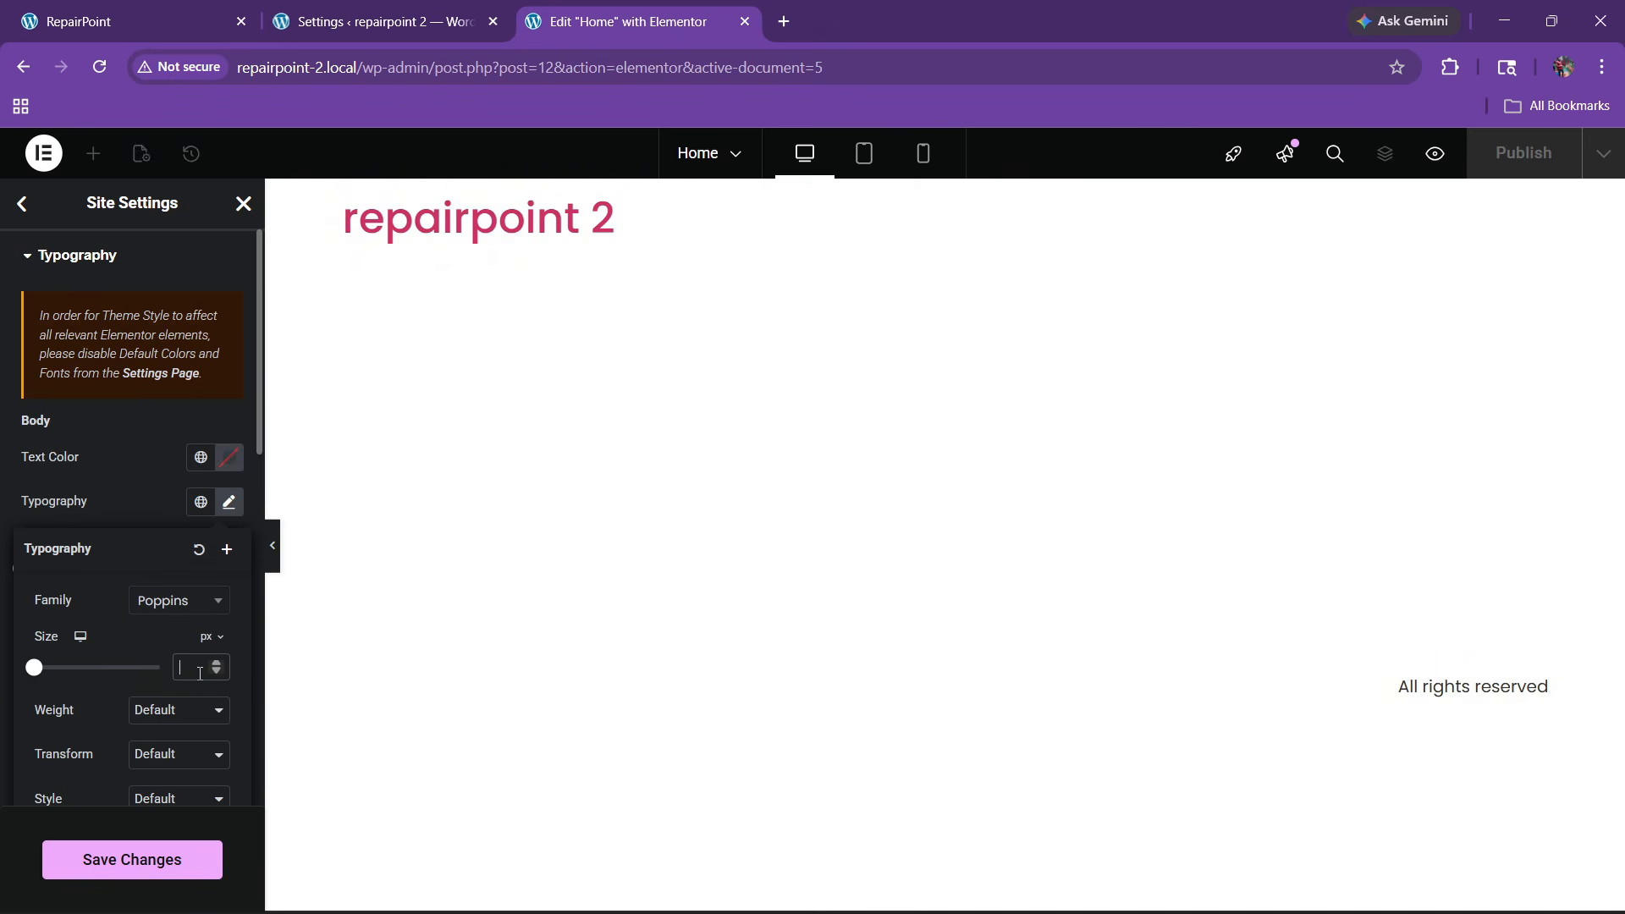
pyautogui.write('15')
pyautogui.click(89, 505)
# Set the link font to Poppins
pyautogui.scroll(-4, 90, 505)
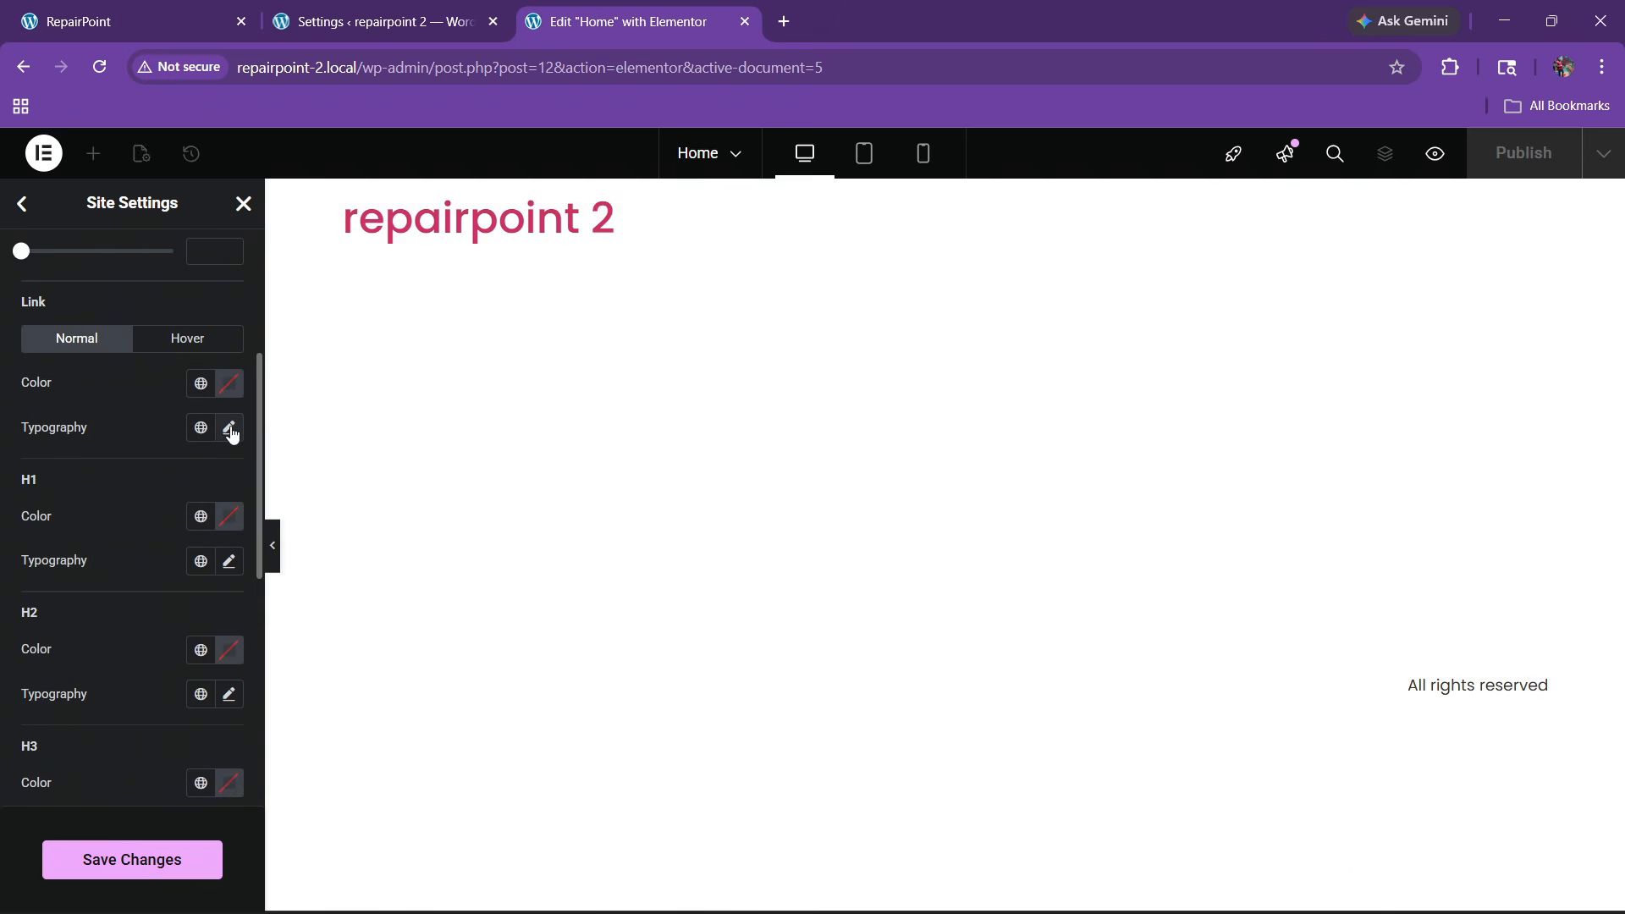
pyautogui.click(228, 427)
pyautogui.click(176, 526)
pyautogui.write('pop')
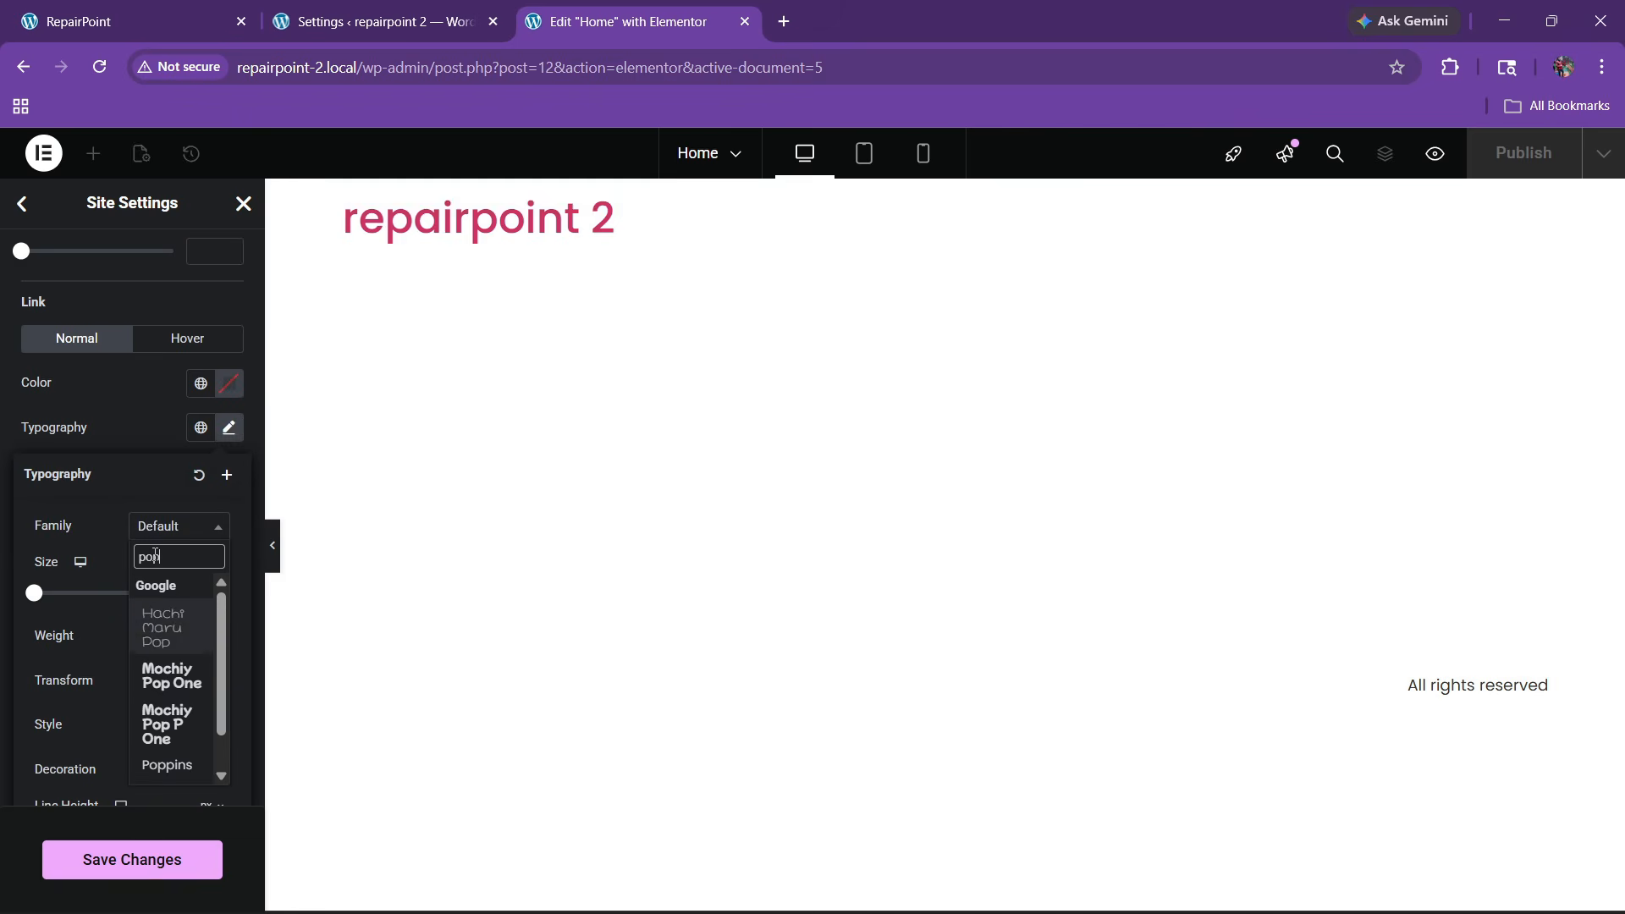
pyautogui.write('pins')
pyautogui.press('Return')
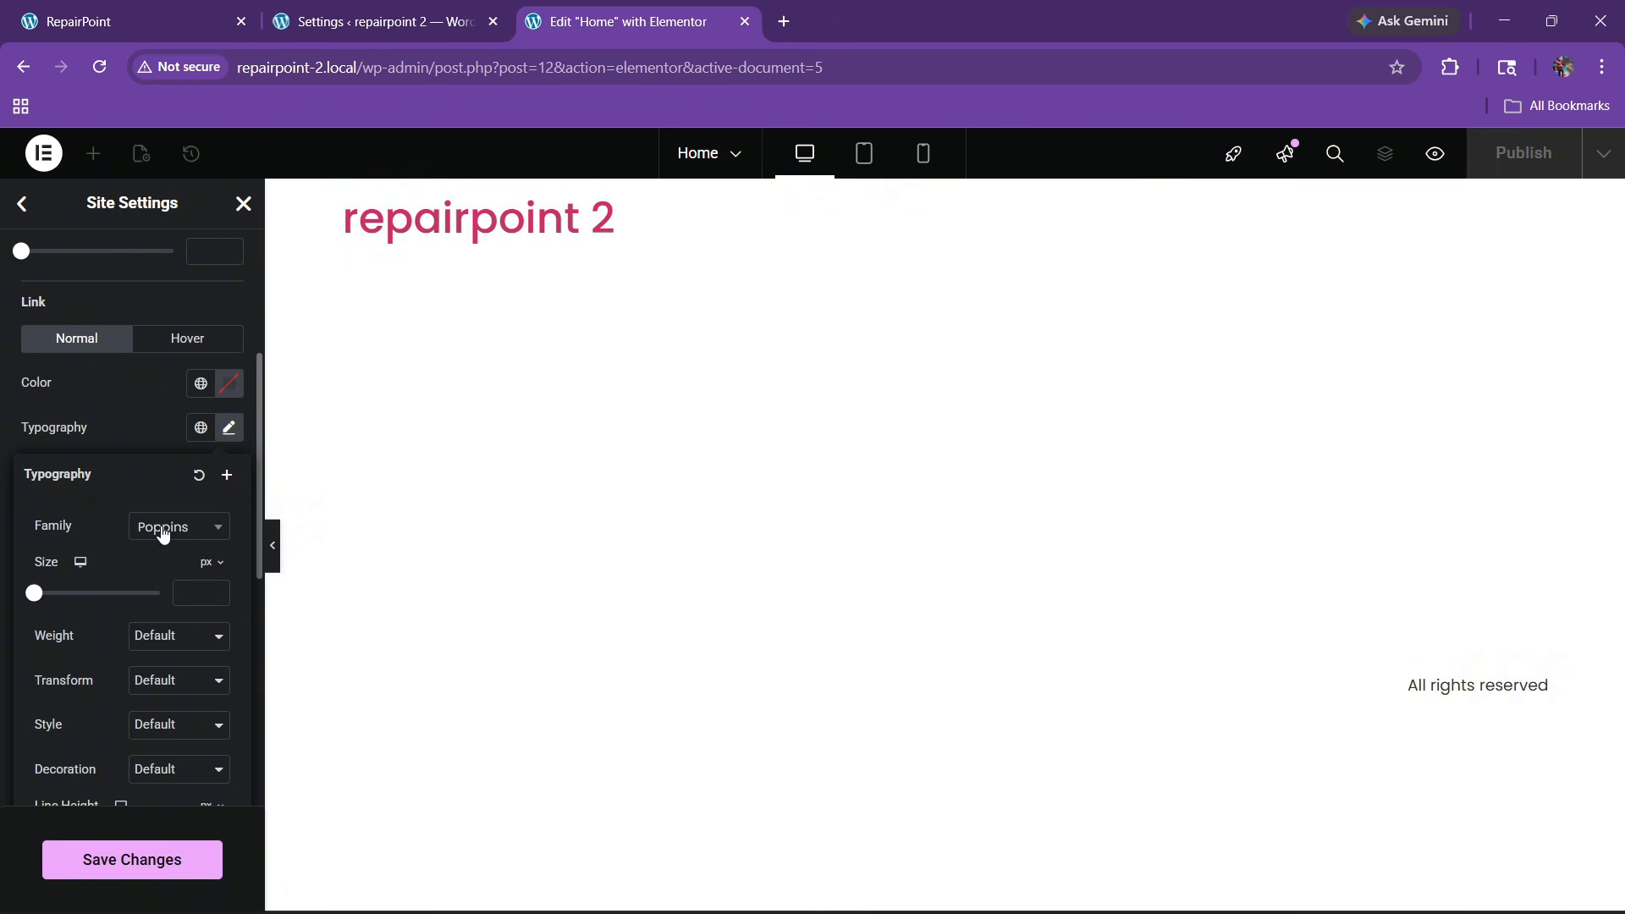
pyautogui.click(93, 416)
# Set the H1 and H2 heading fonts to Oswald
pyautogui.scroll(-2, 98, 481)
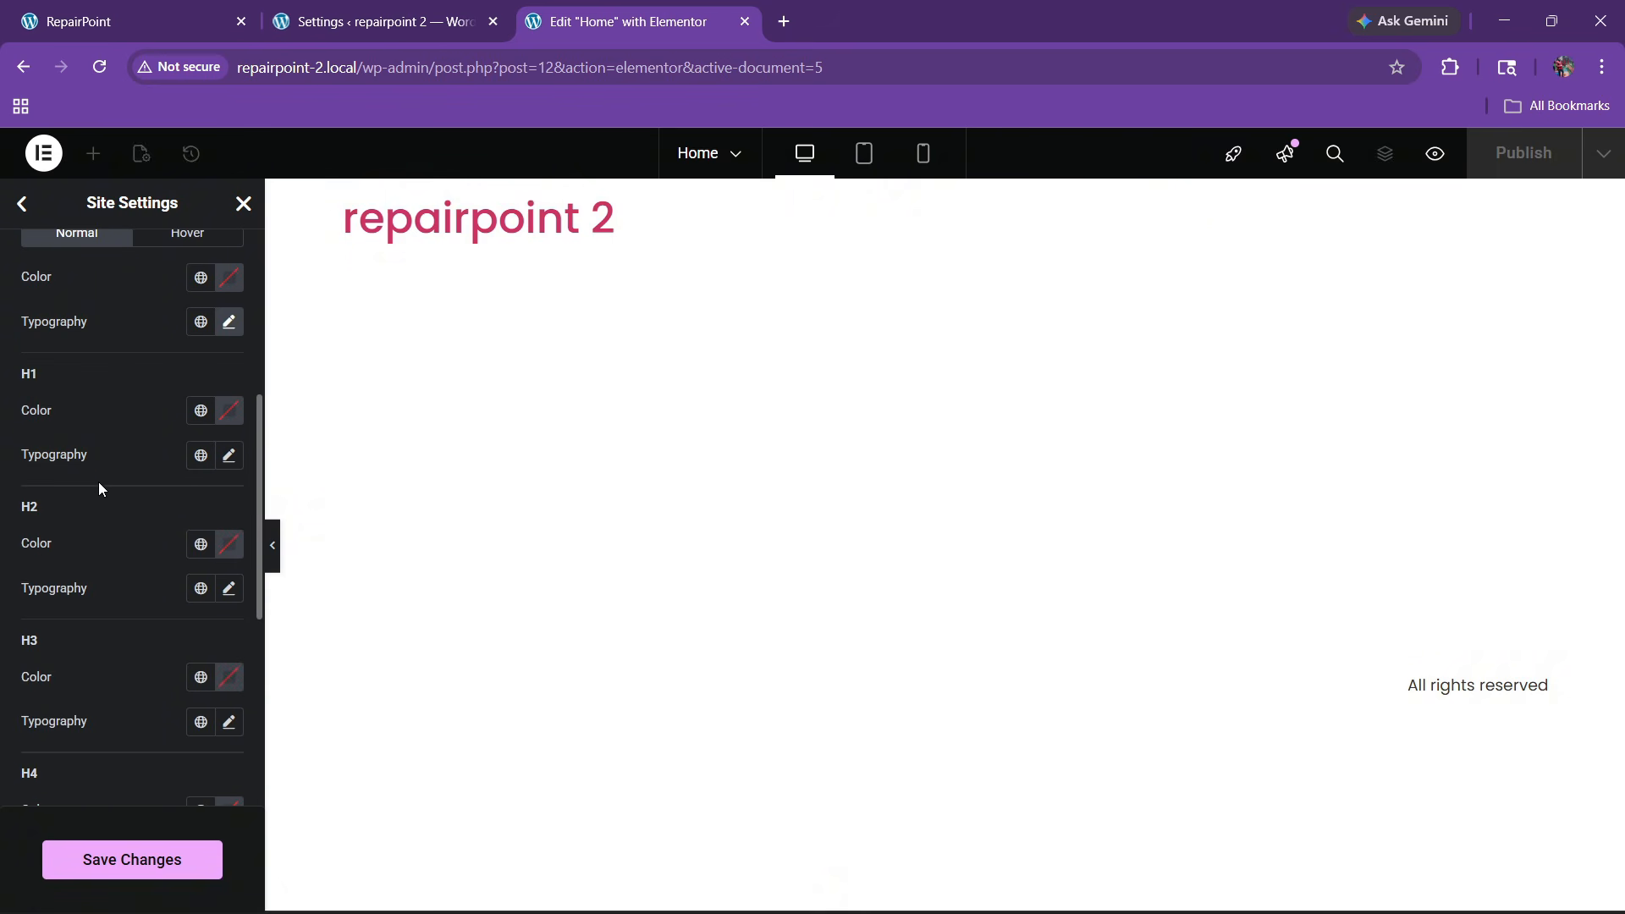
pyautogui.click(229, 455)
pyautogui.click(170, 554)
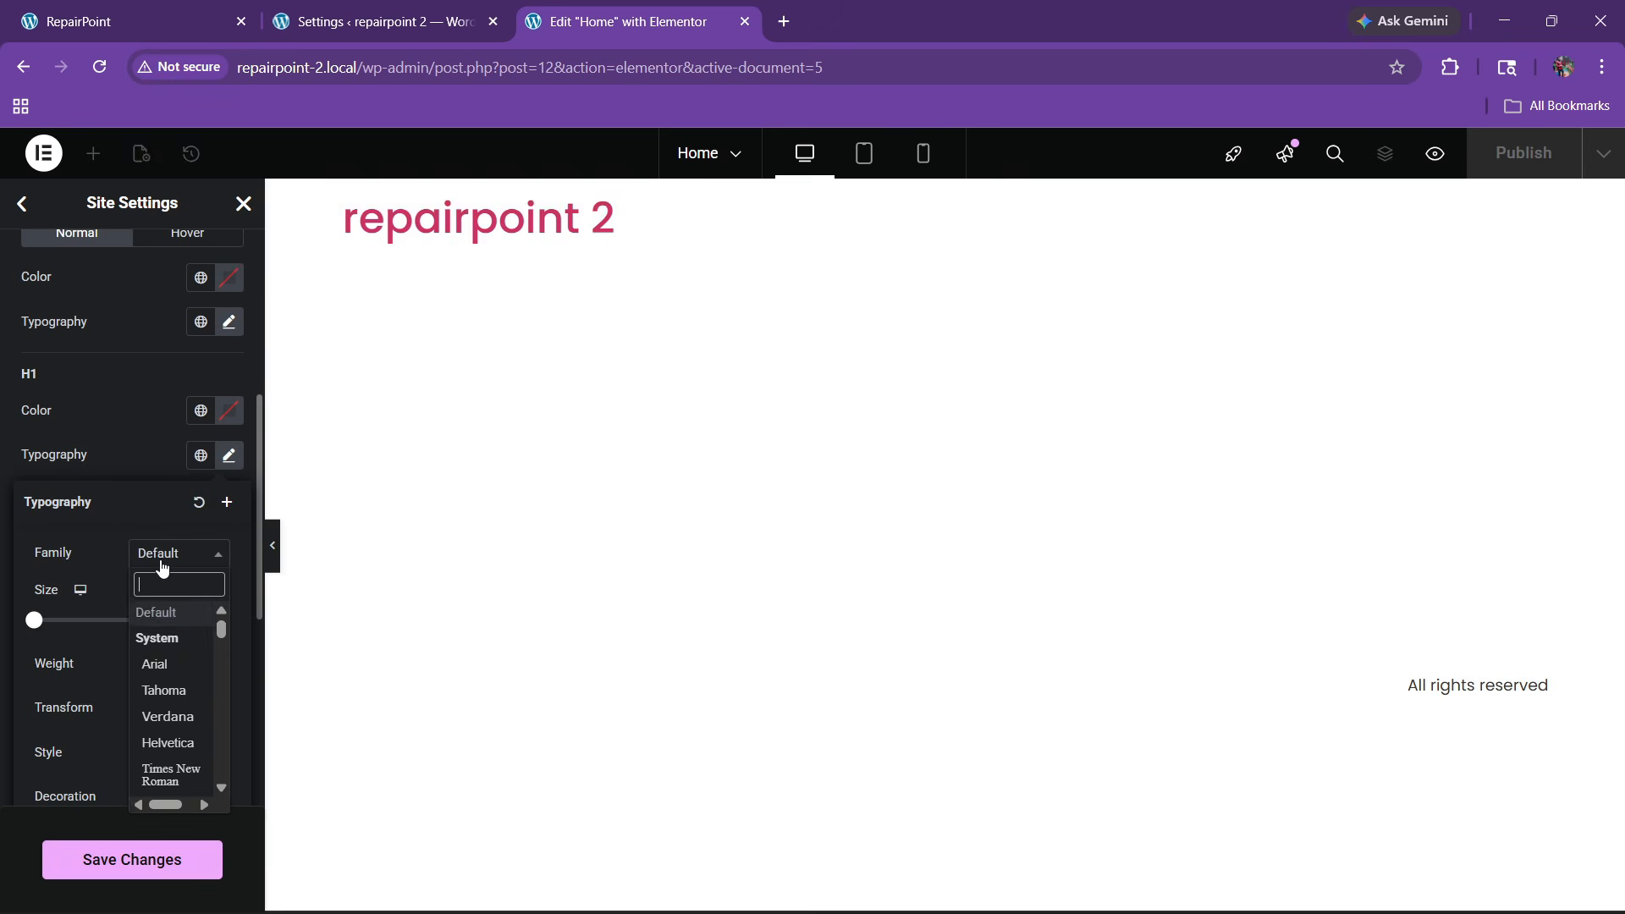
pyautogui.write('oswald')
pyautogui.press('Return')
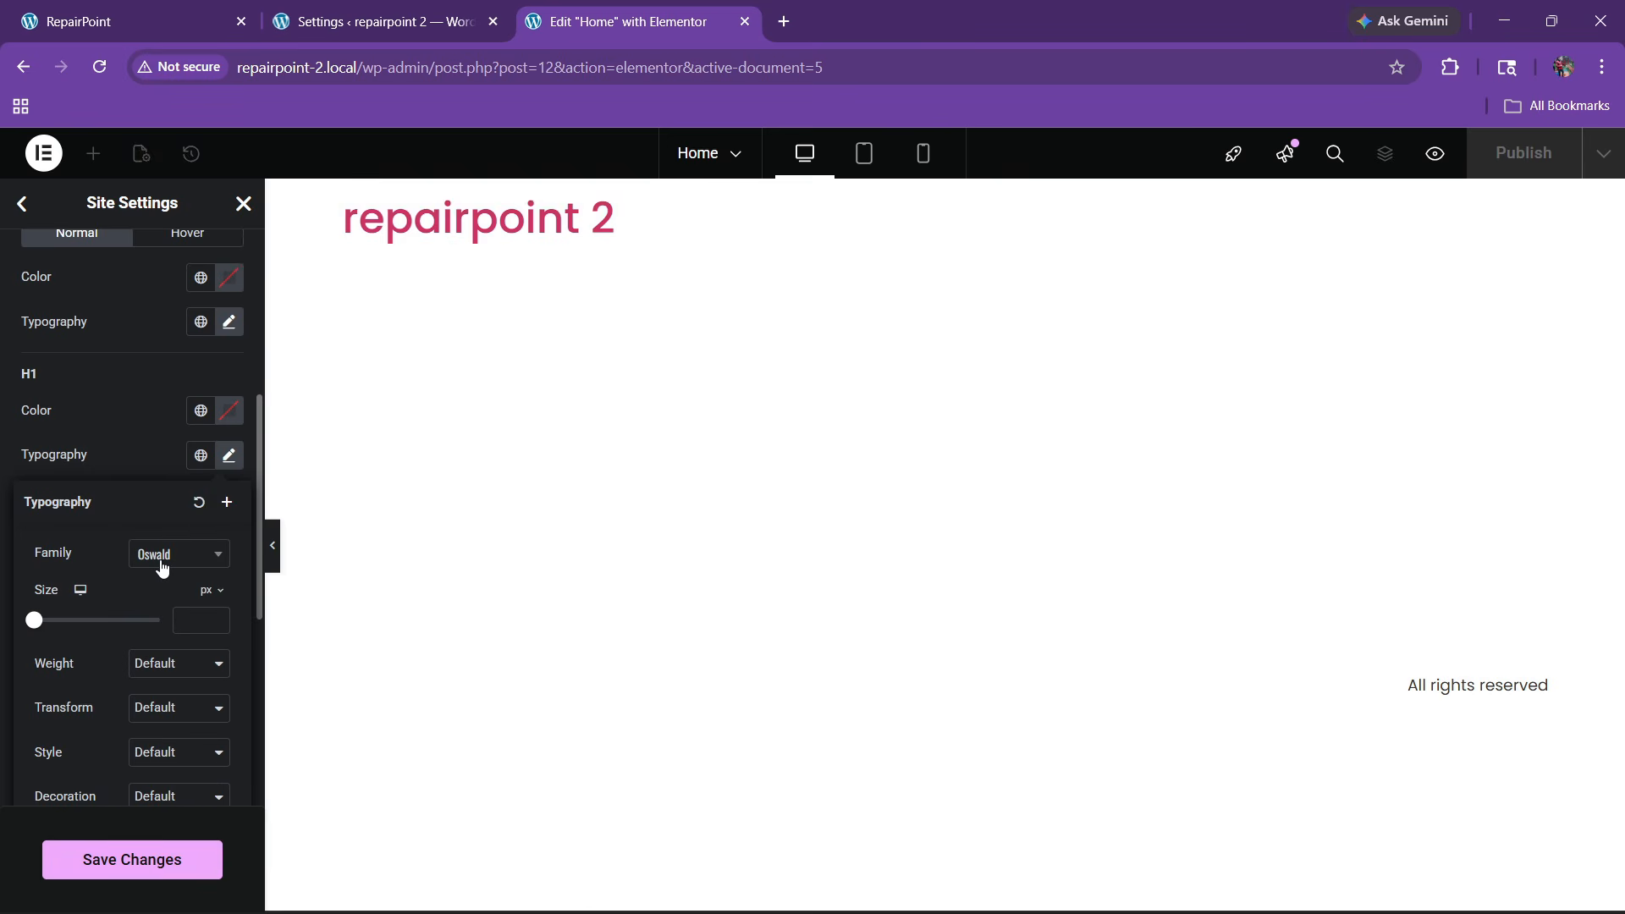
pyautogui.click(105, 459)
pyautogui.click(228, 587)
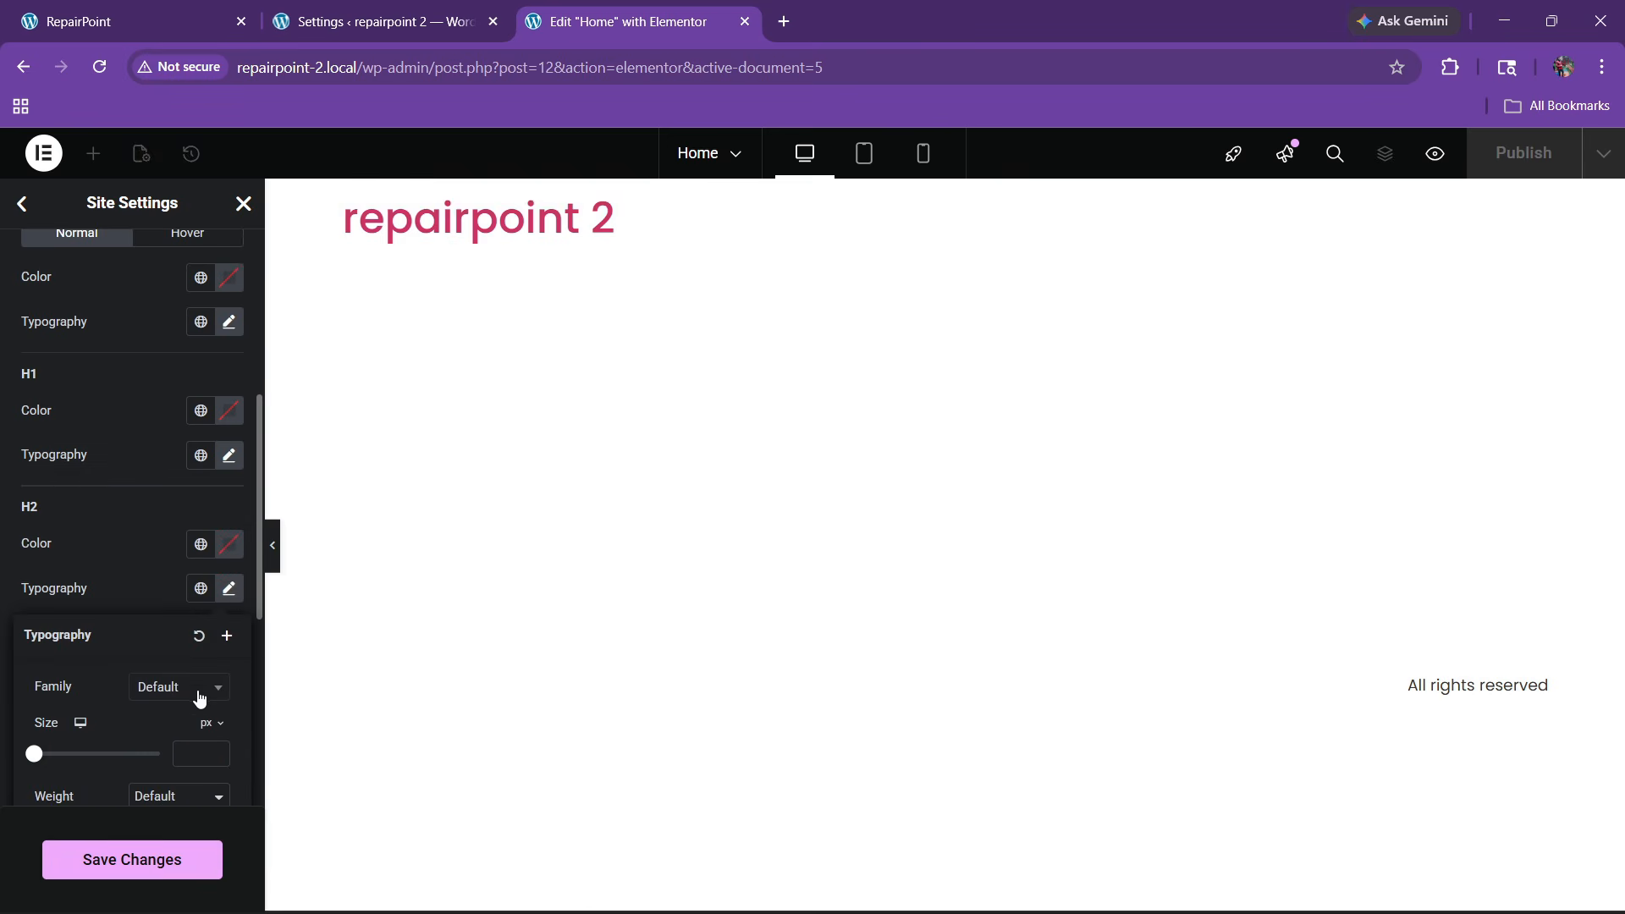
pyautogui.click(174, 689)
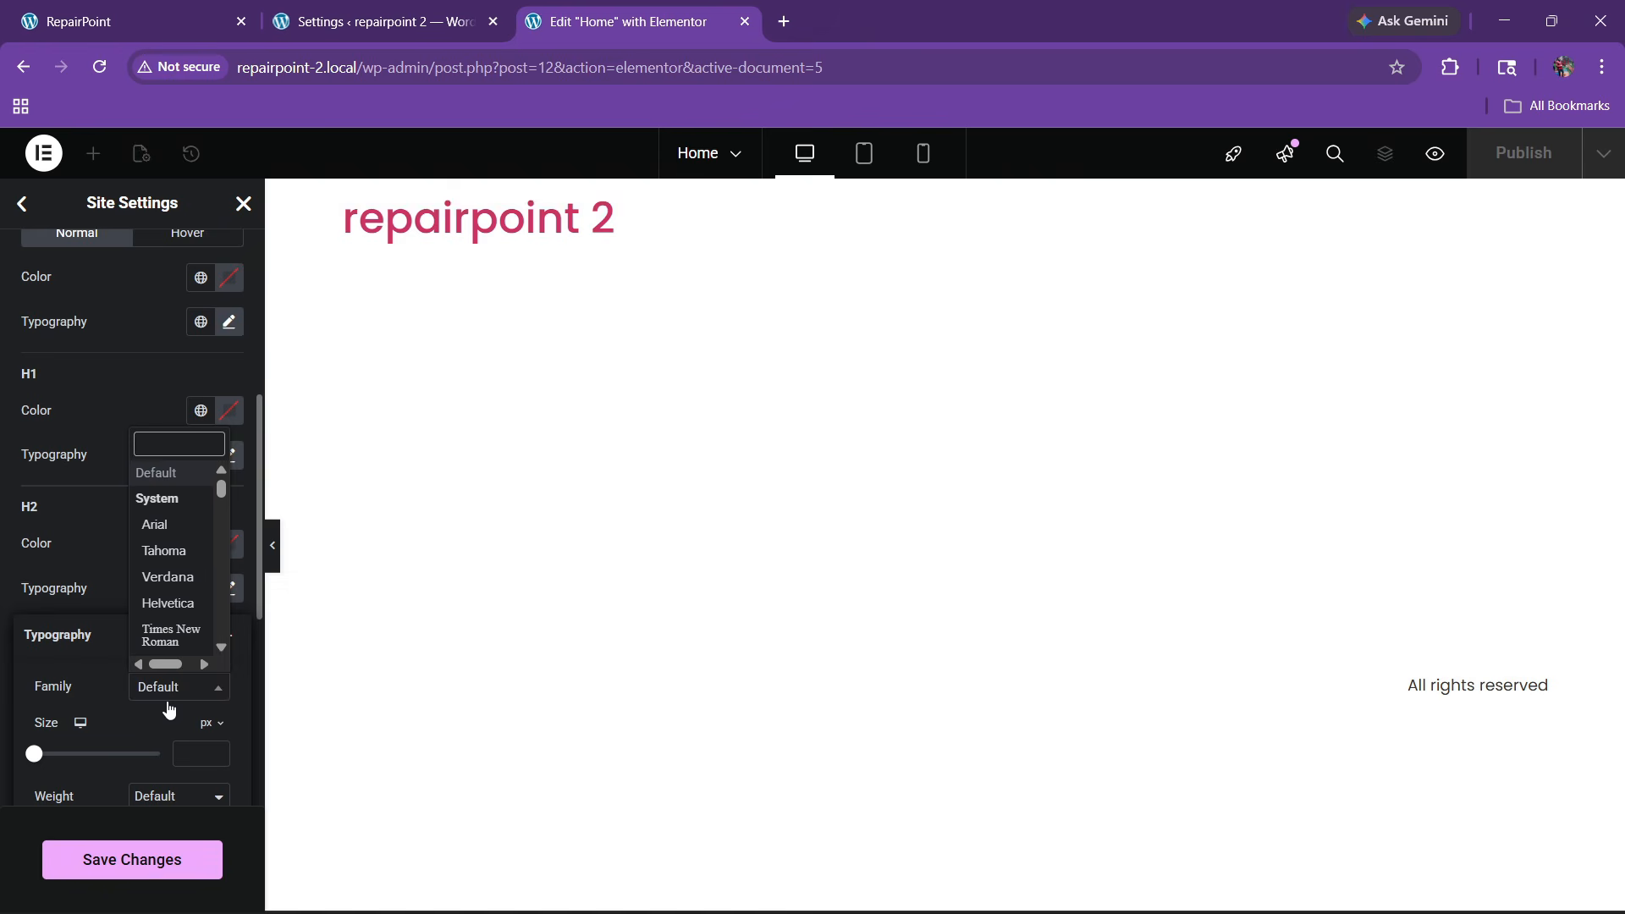
pyautogui.write('oswal')
pyautogui.press('Return')
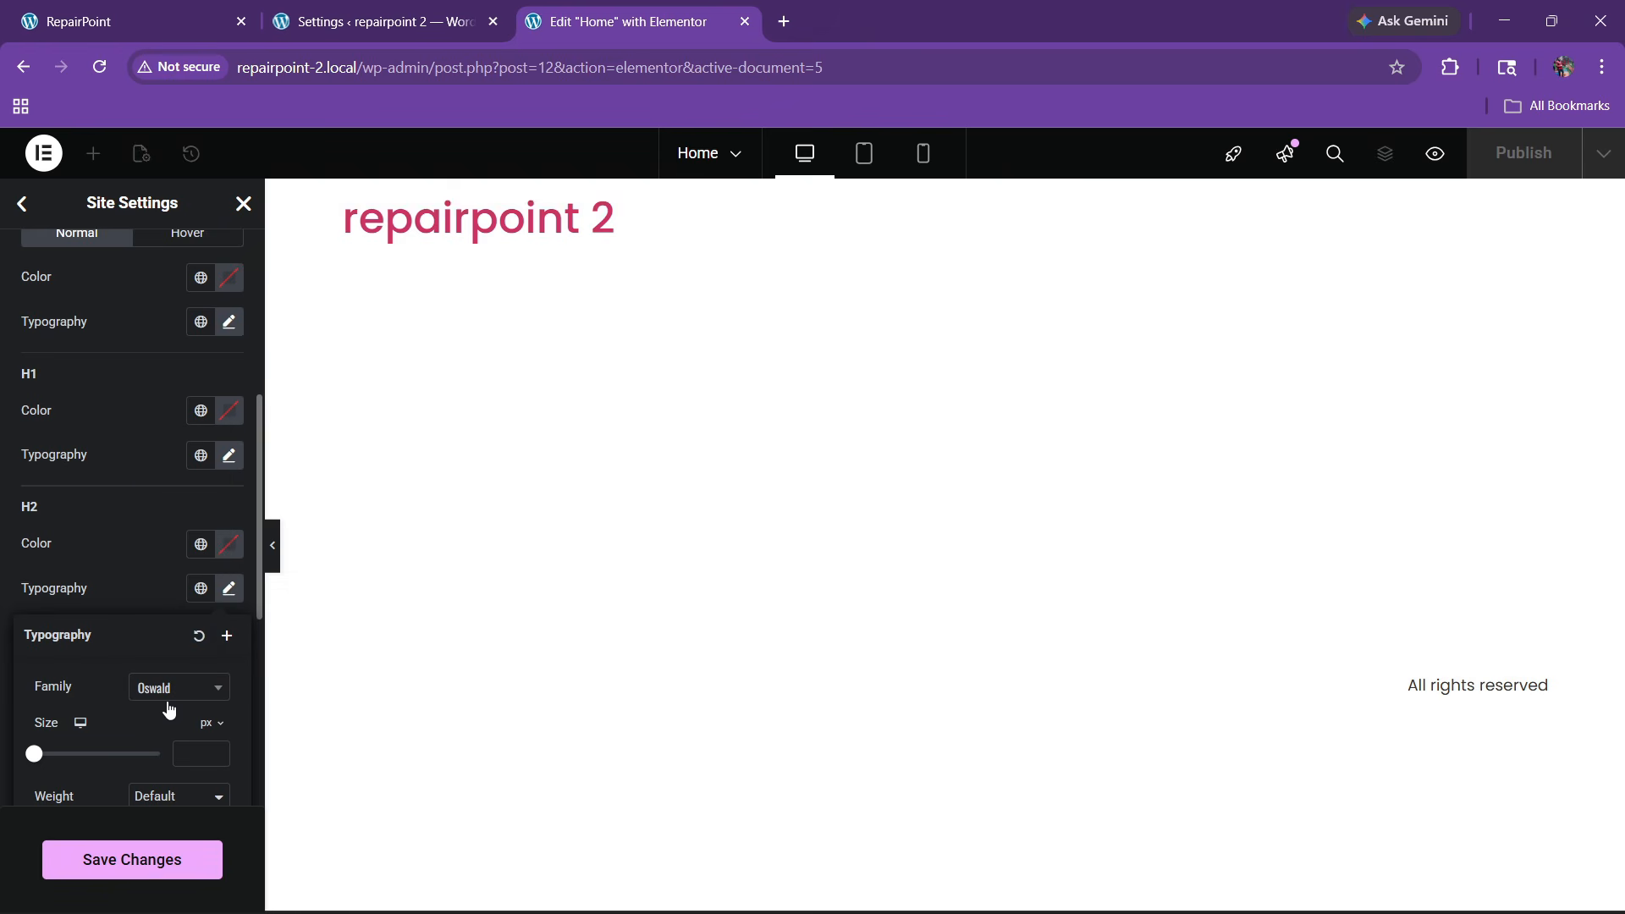
pyautogui.click(84, 598)
# Set the H3 and H4 heading fonts to Oswald
pyautogui.scroll(-3, 84, 598)
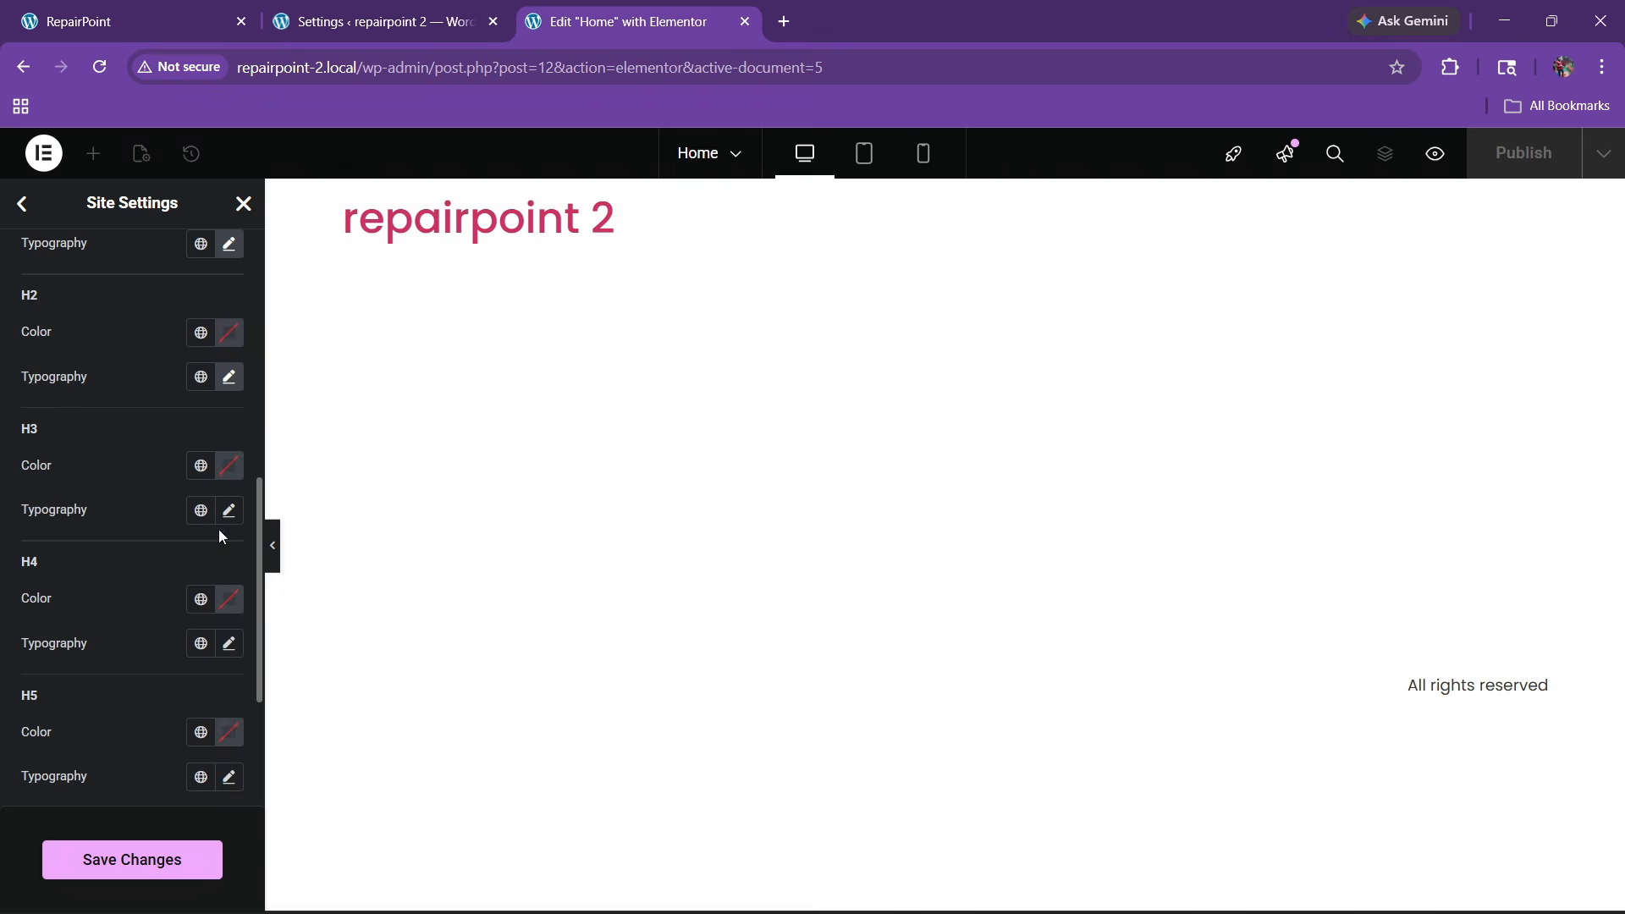
pyautogui.click(228, 509)
pyautogui.click(188, 616)
pyautogui.write('oswald')
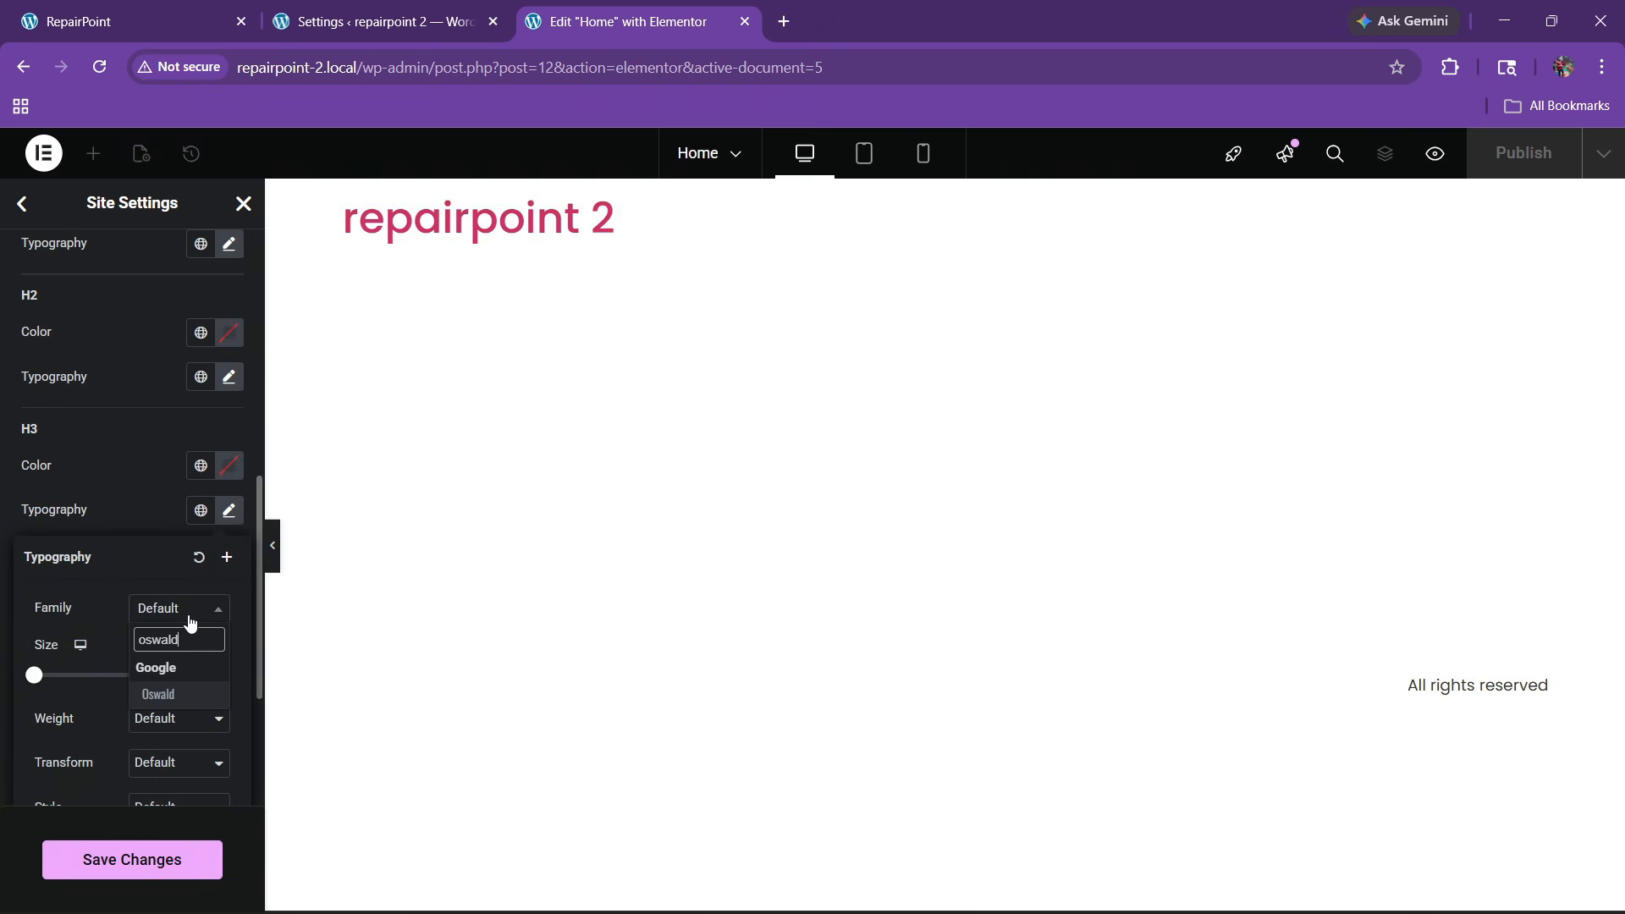
pyautogui.press('Return')
pyautogui.click(136, 515)
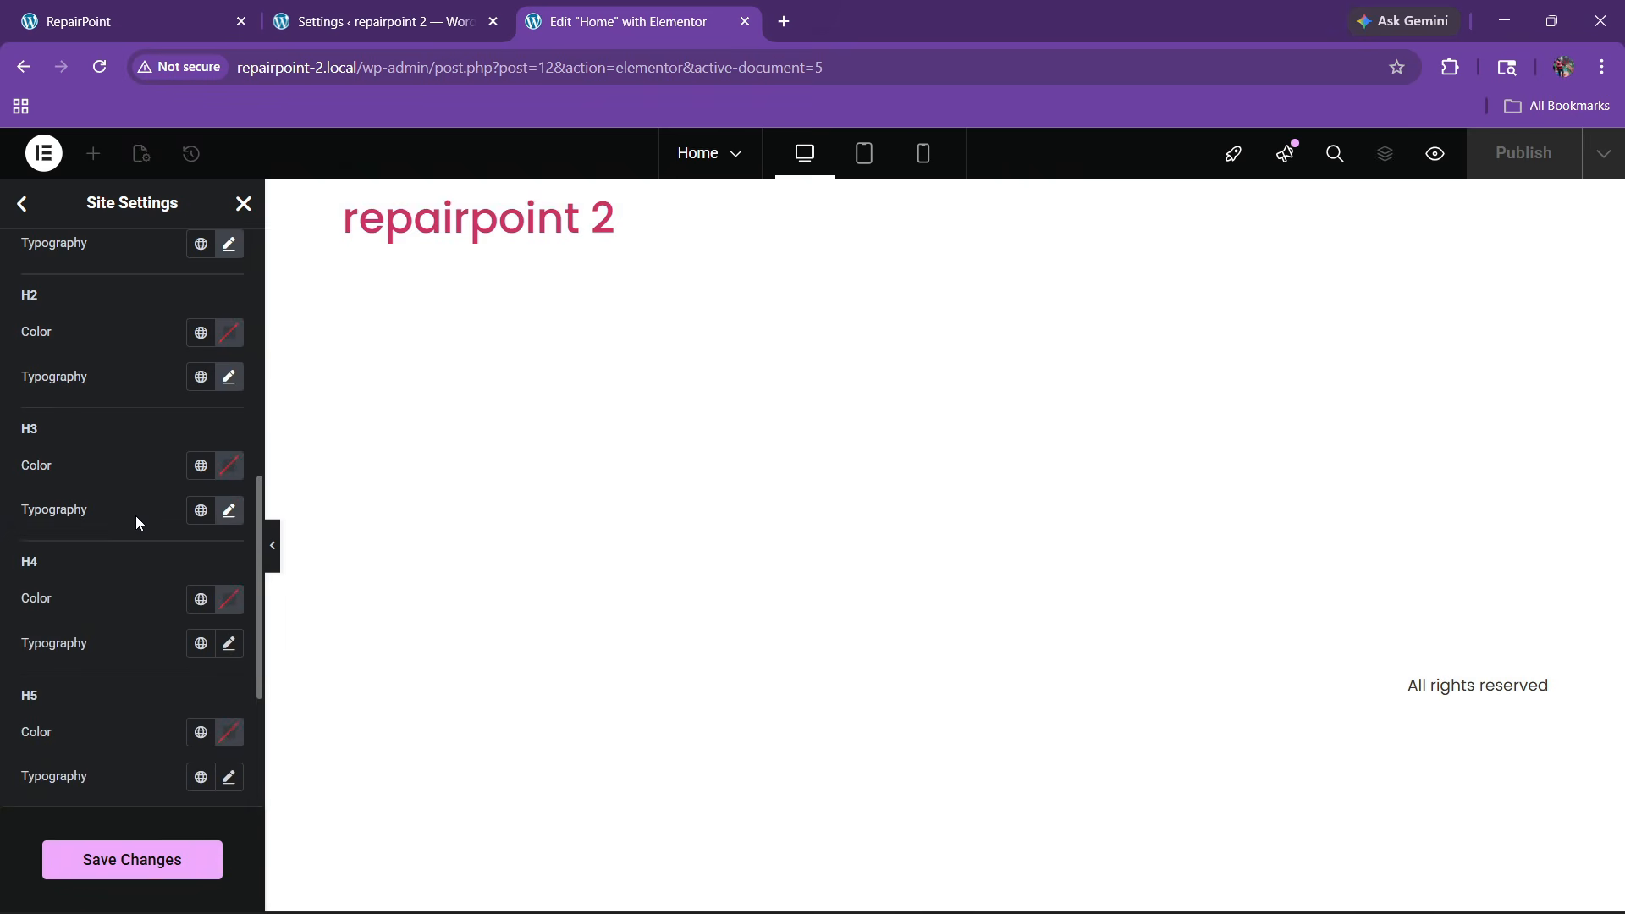
pyautogui.scroll(-2, 133, 516)
pyautogui.click(228, 536)
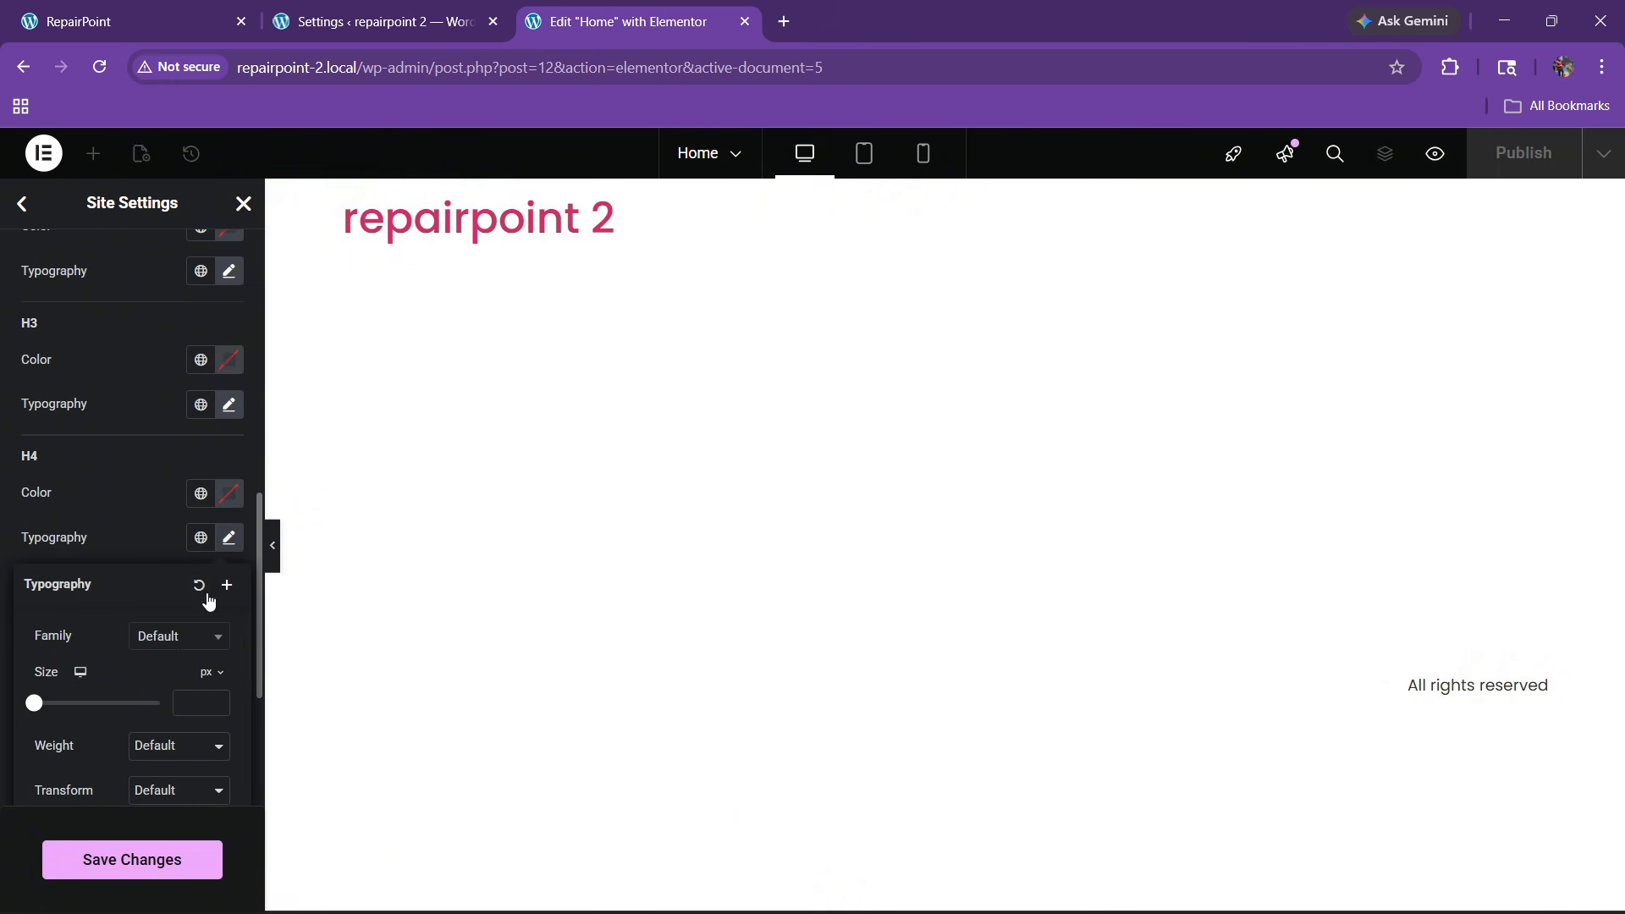
pyautogui.click(174, 648)
pyautogui.write('oswald')
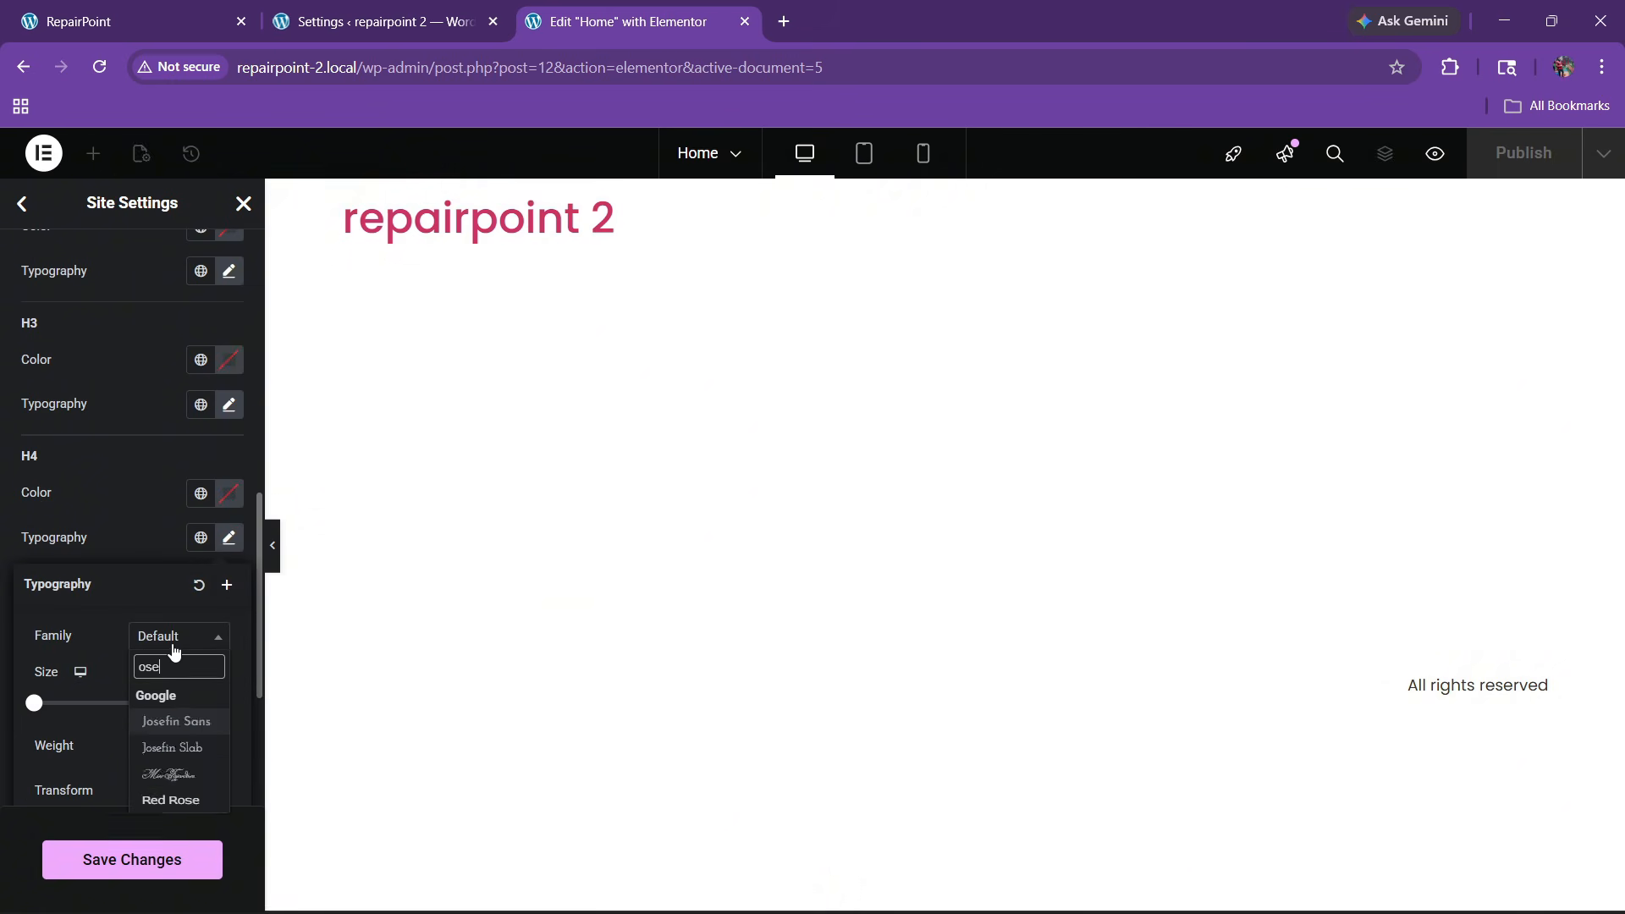
pyautogui.press('Return')
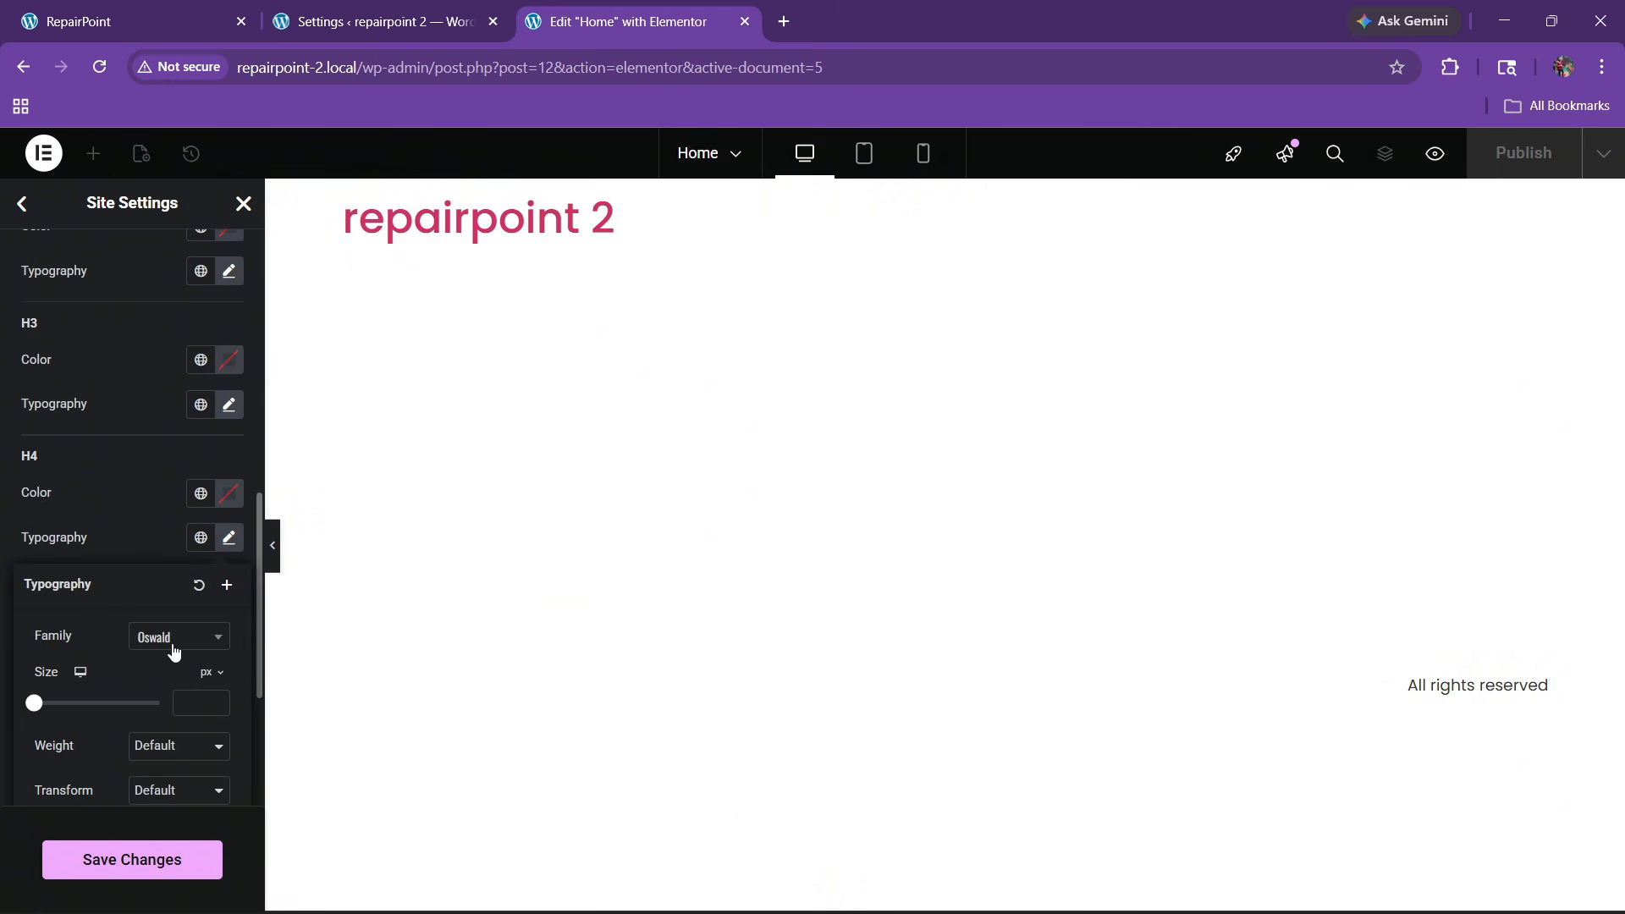
pyautogui.click(109, 508)
# Set the H5 and H6 heading fonts to Oswald and save the typography
pyautogui.scroll(-2, 127, 572)
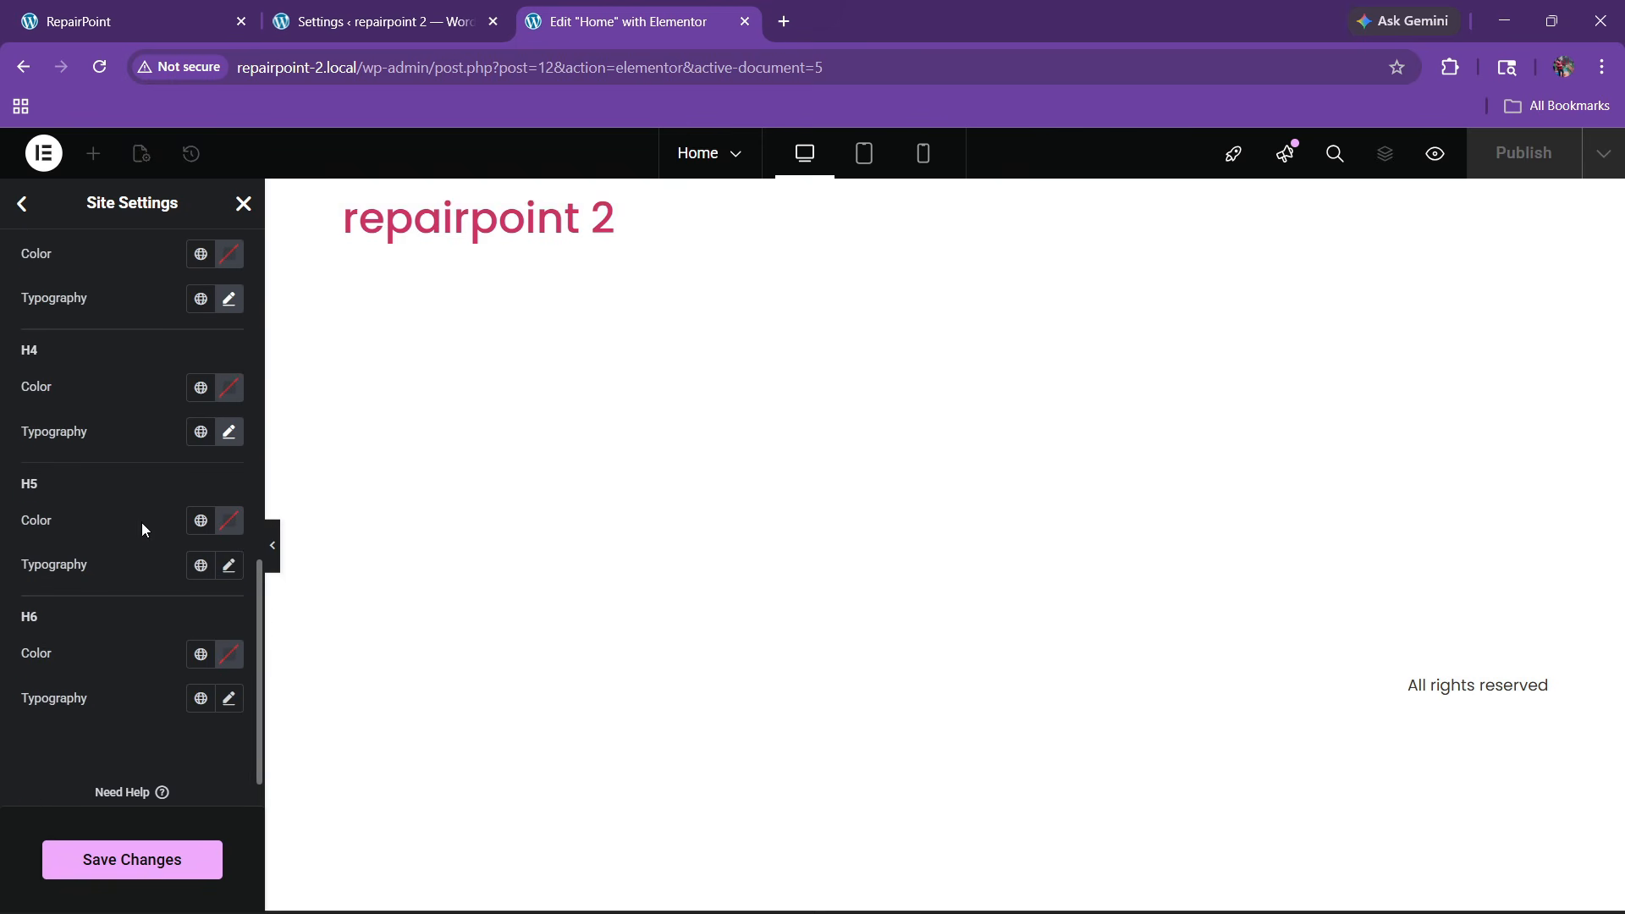
pyautogui.click(229, 566)
pyautogui.click(174, 664)
pyautogui.write('oswald')
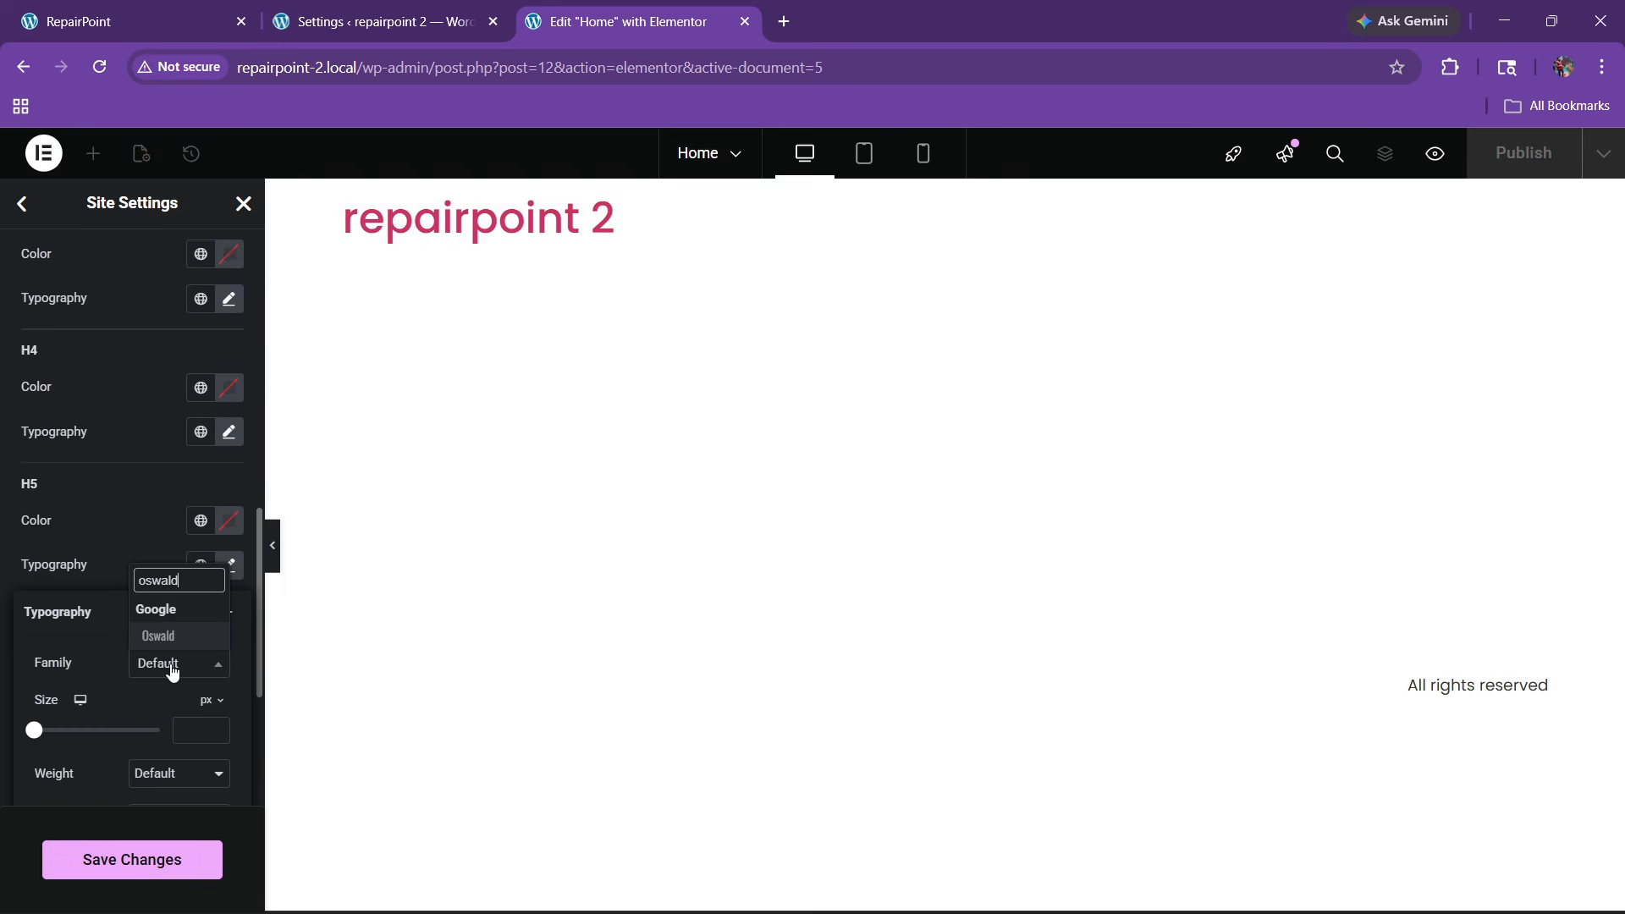
pyautogui.press('Return')
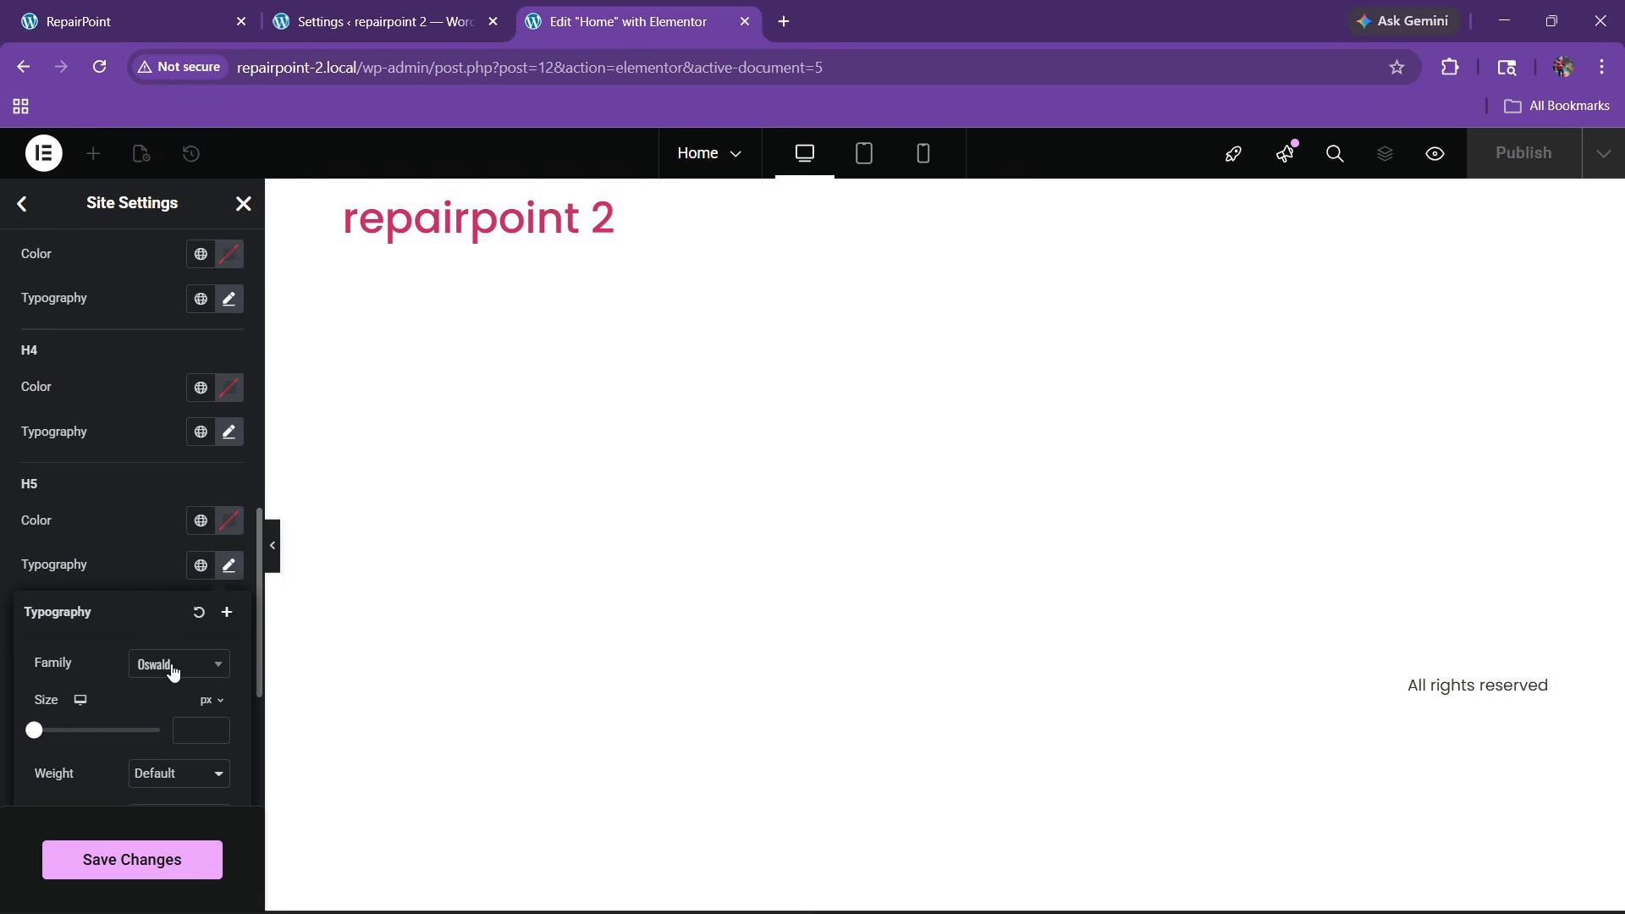
pyautogui.click(78, 580)
pyautogui.scroll(-1, 72, 567)
pyautogui.click(225, 649)
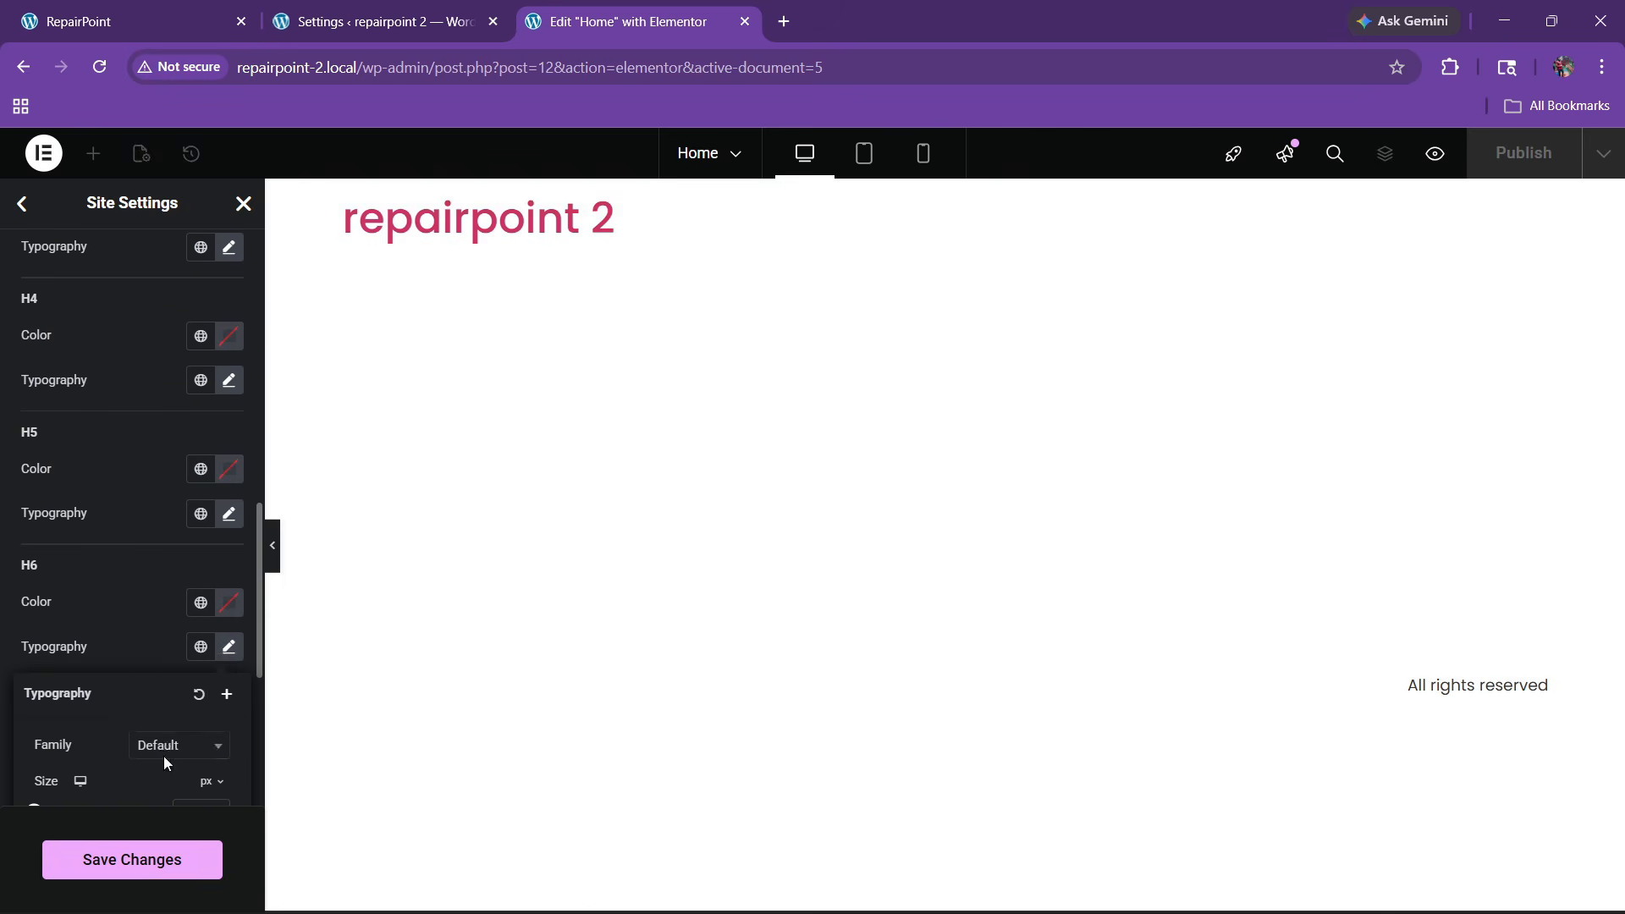
pyautogui.click(166, 746)
pyautogui.write('oswald')
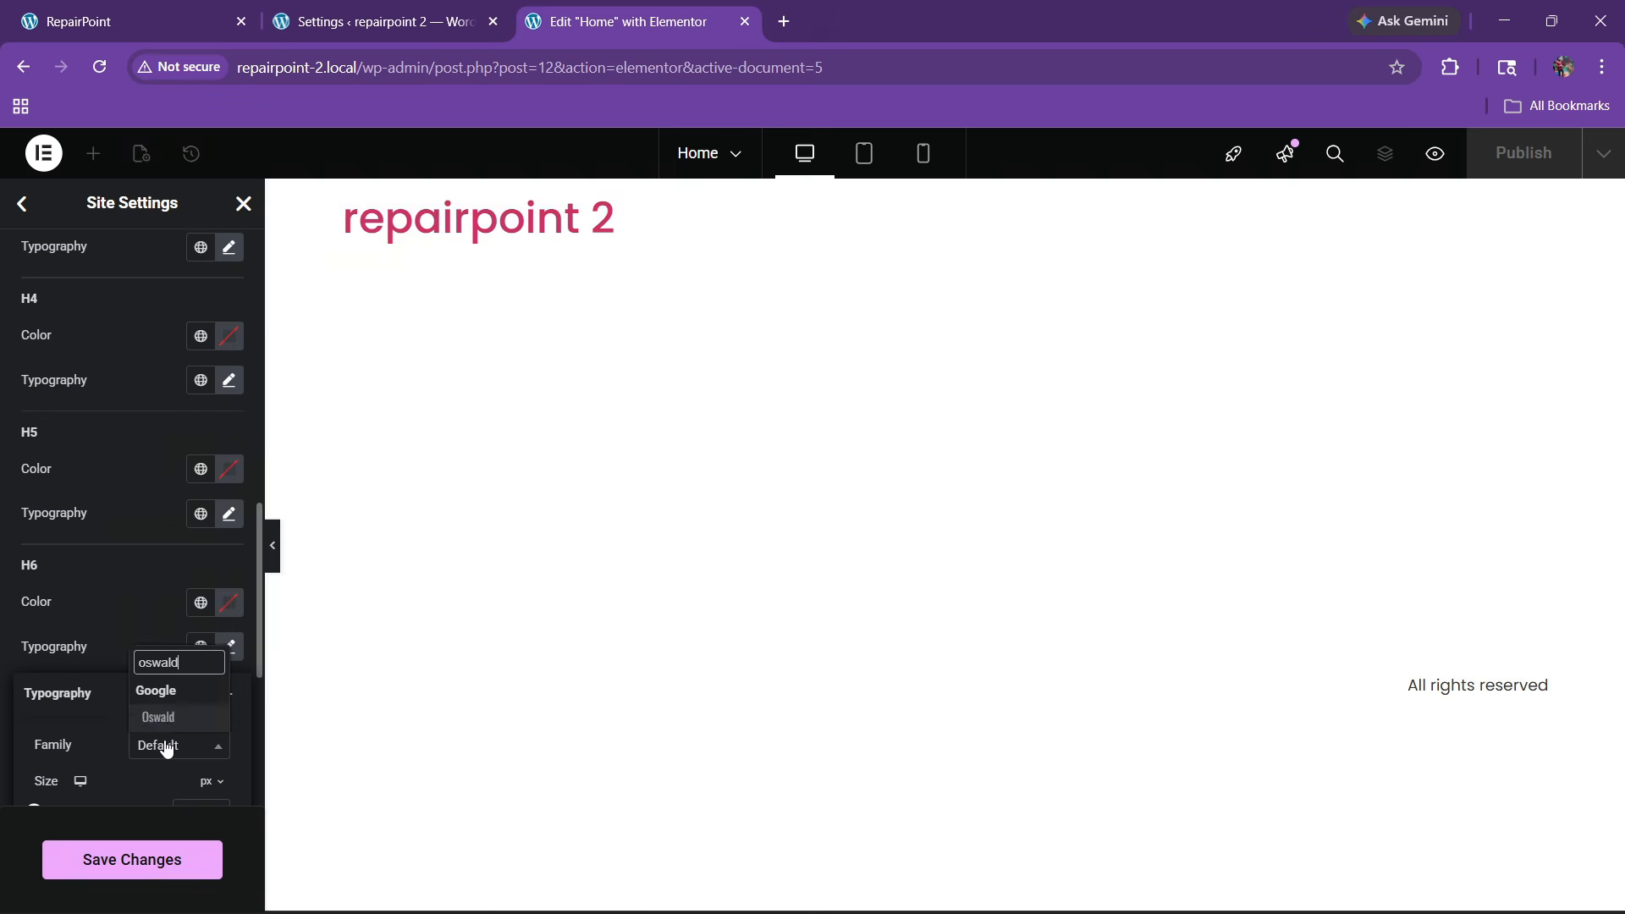
pyautogui.press('Return')
pyautogui.click(95, 607)
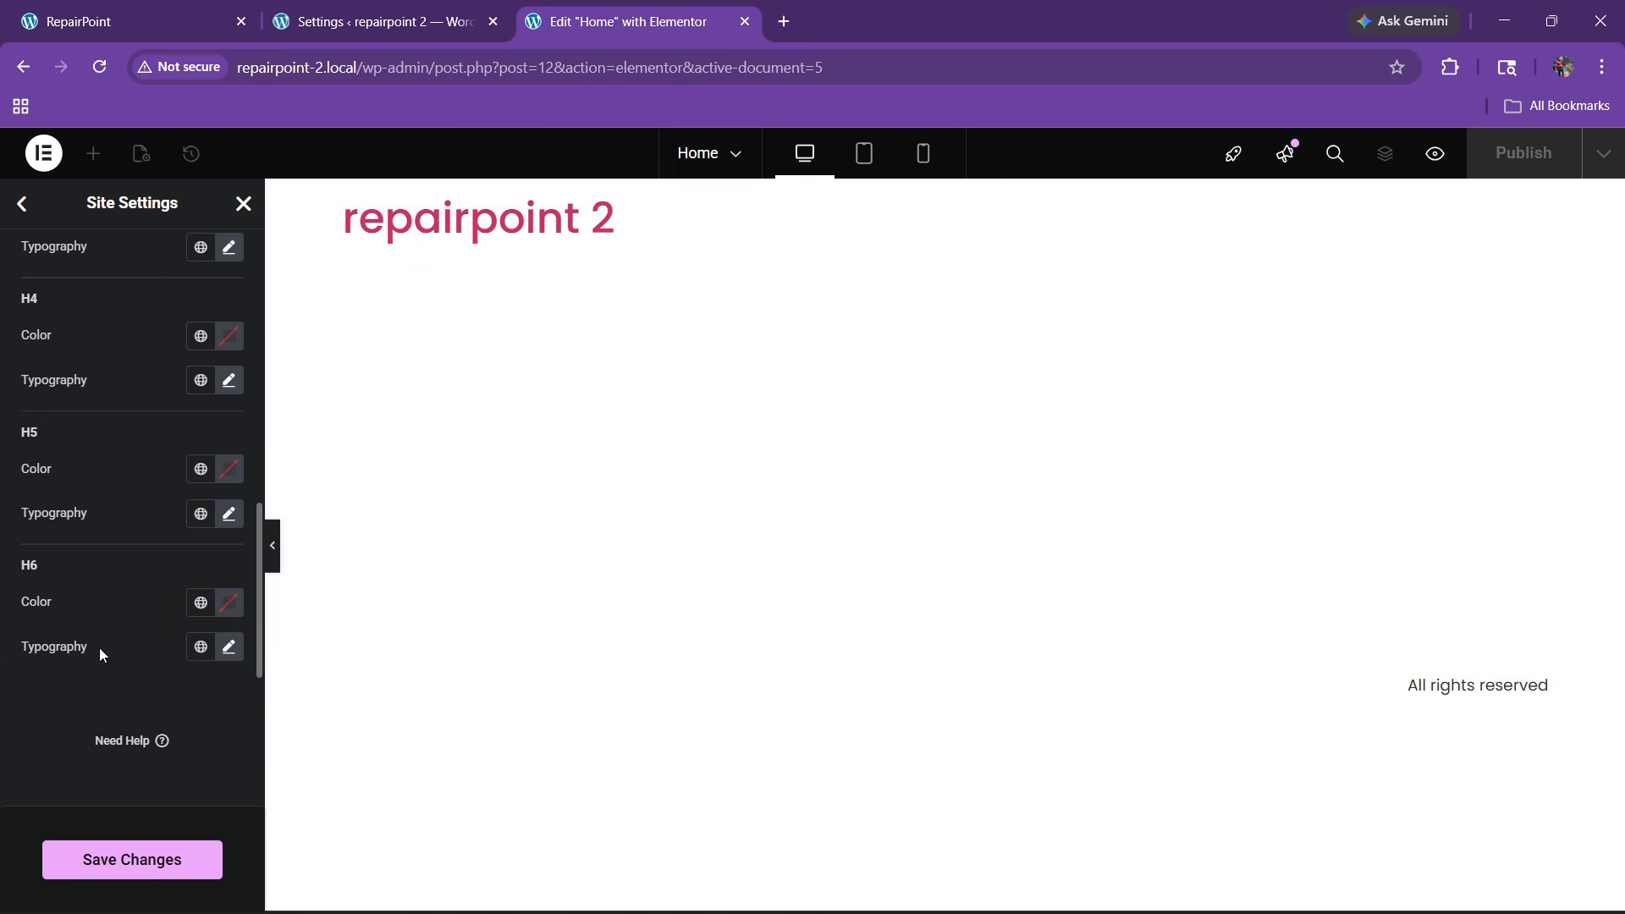
pyautogui.click(136, 858)
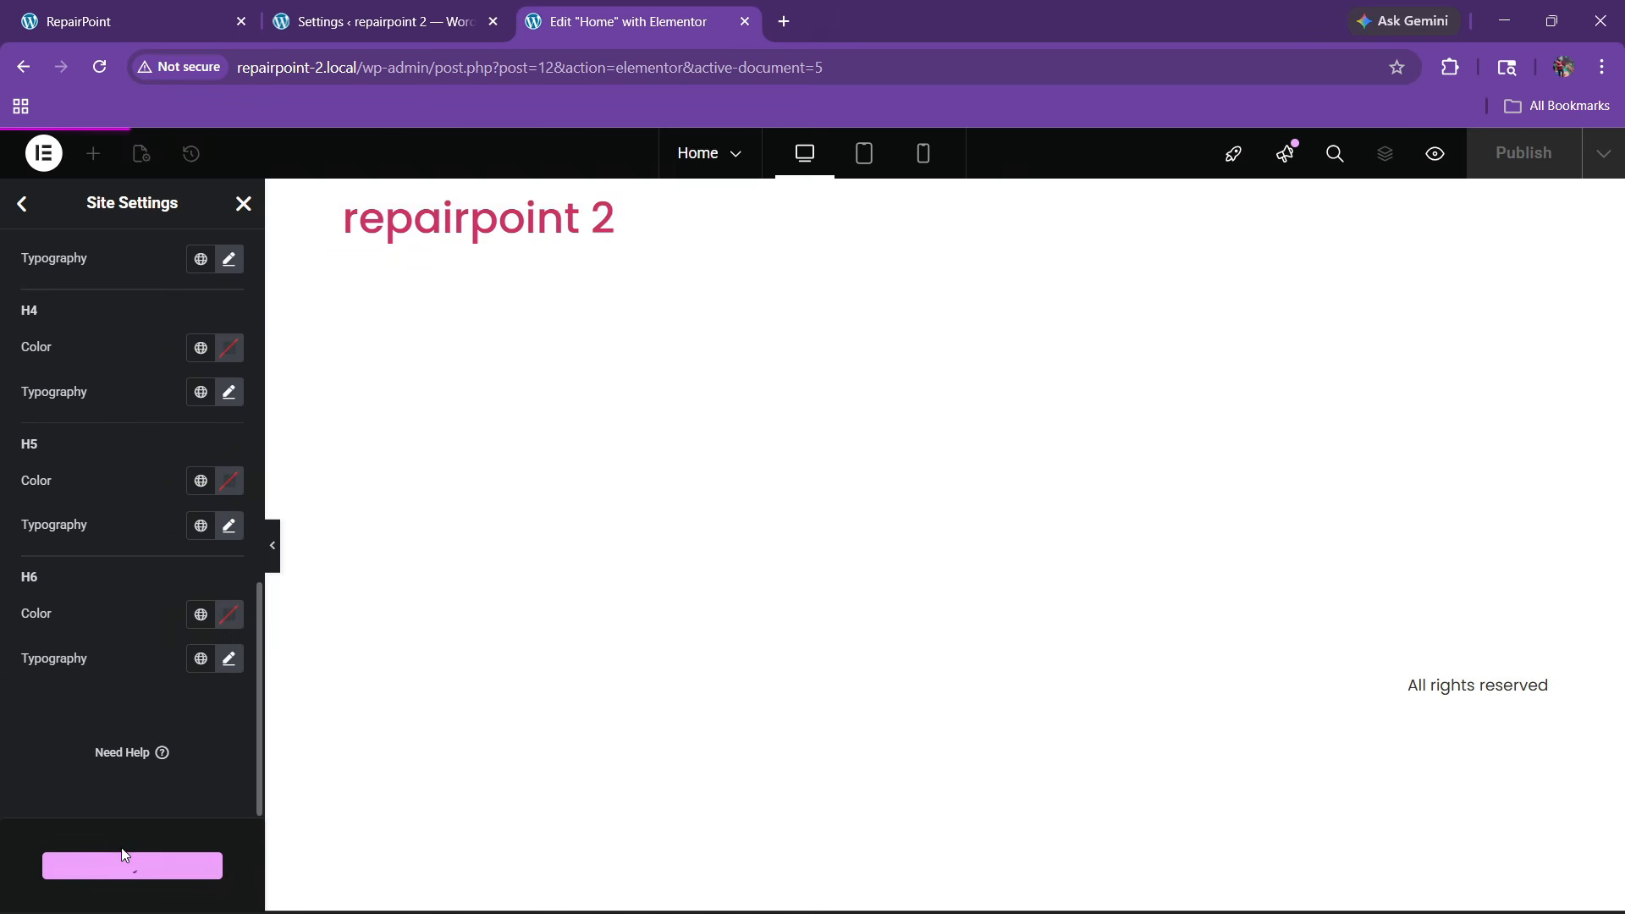
# Set the Layout content width to 1400 px and save it
pyautogui.click(24, 205)
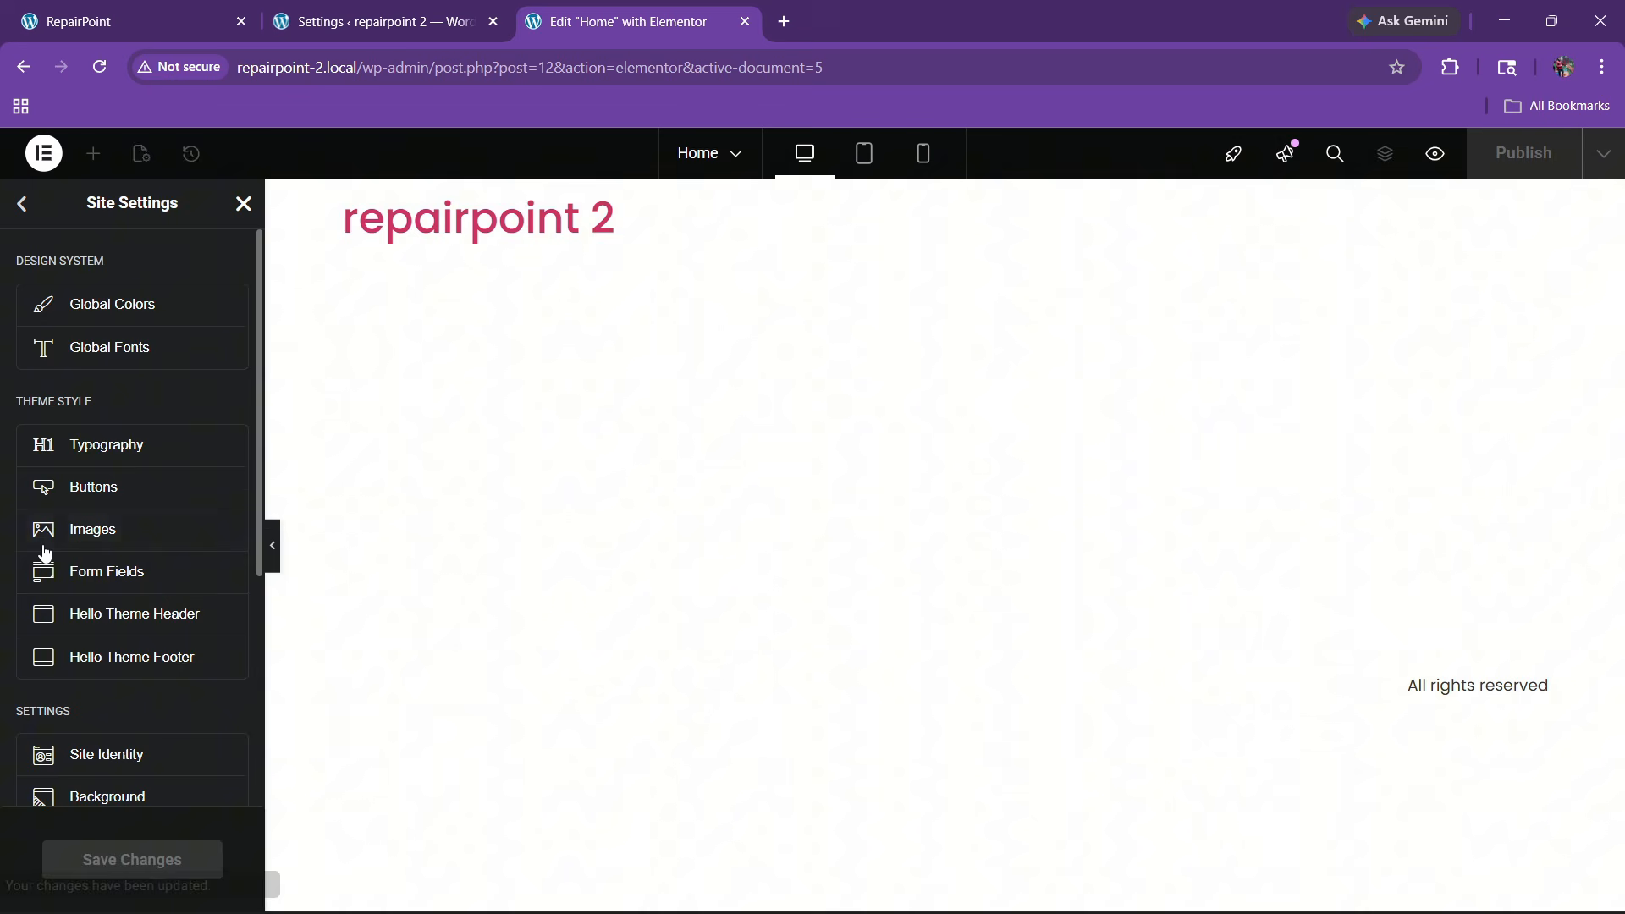
pyautogui.scroll(-3, 128, 643)
pyautogui.click(129, 643)
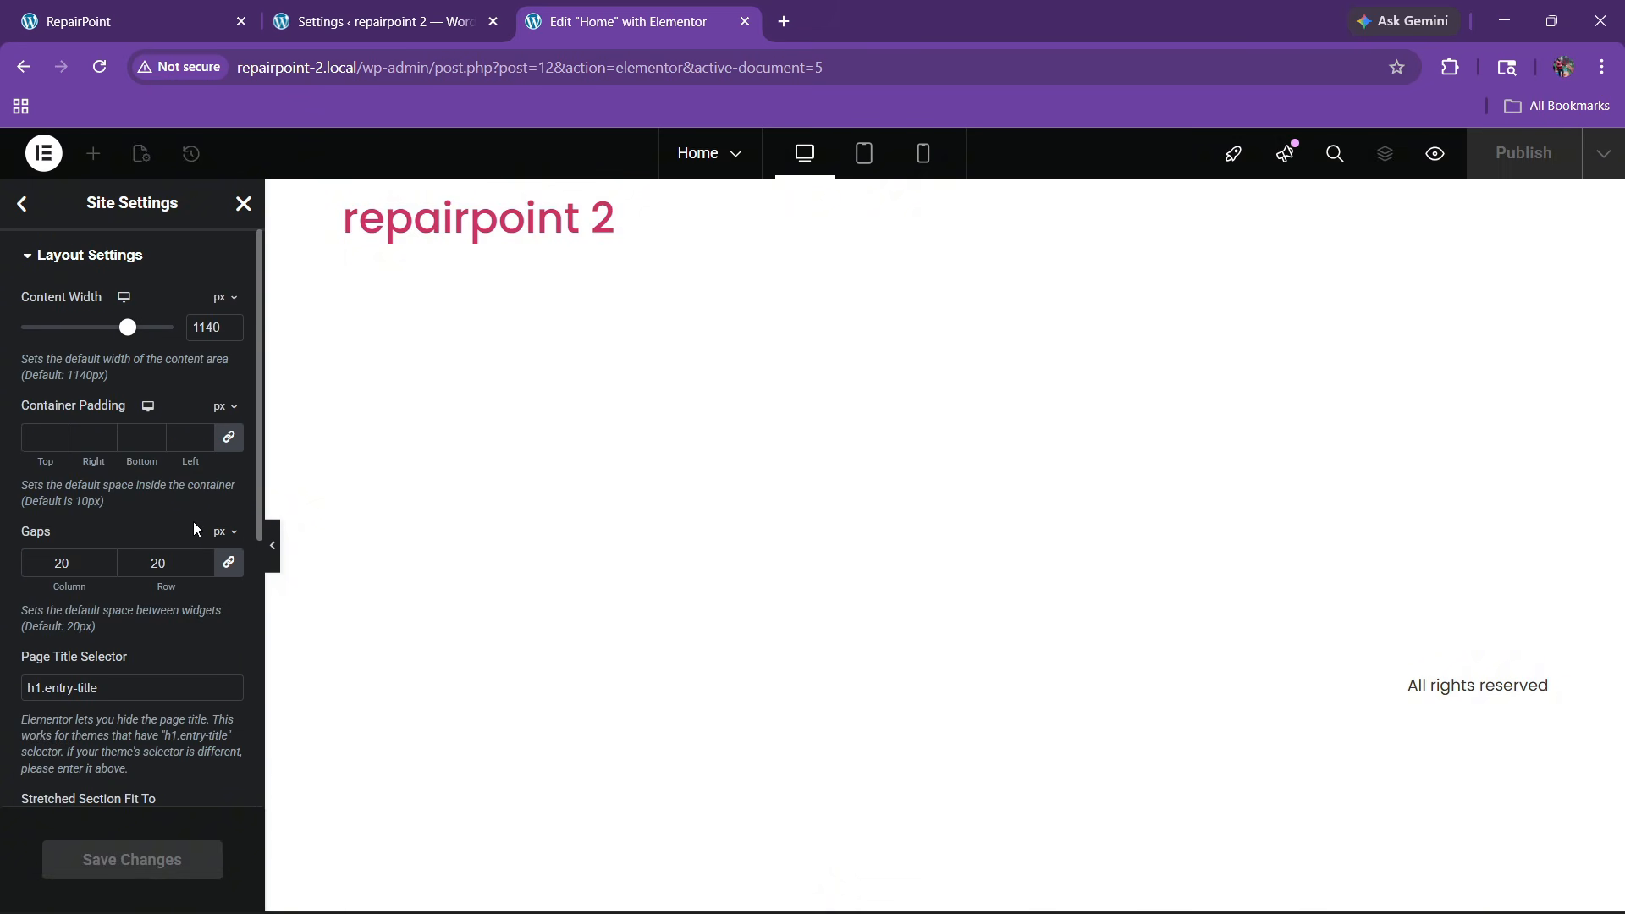
pyautogui.write('1300')
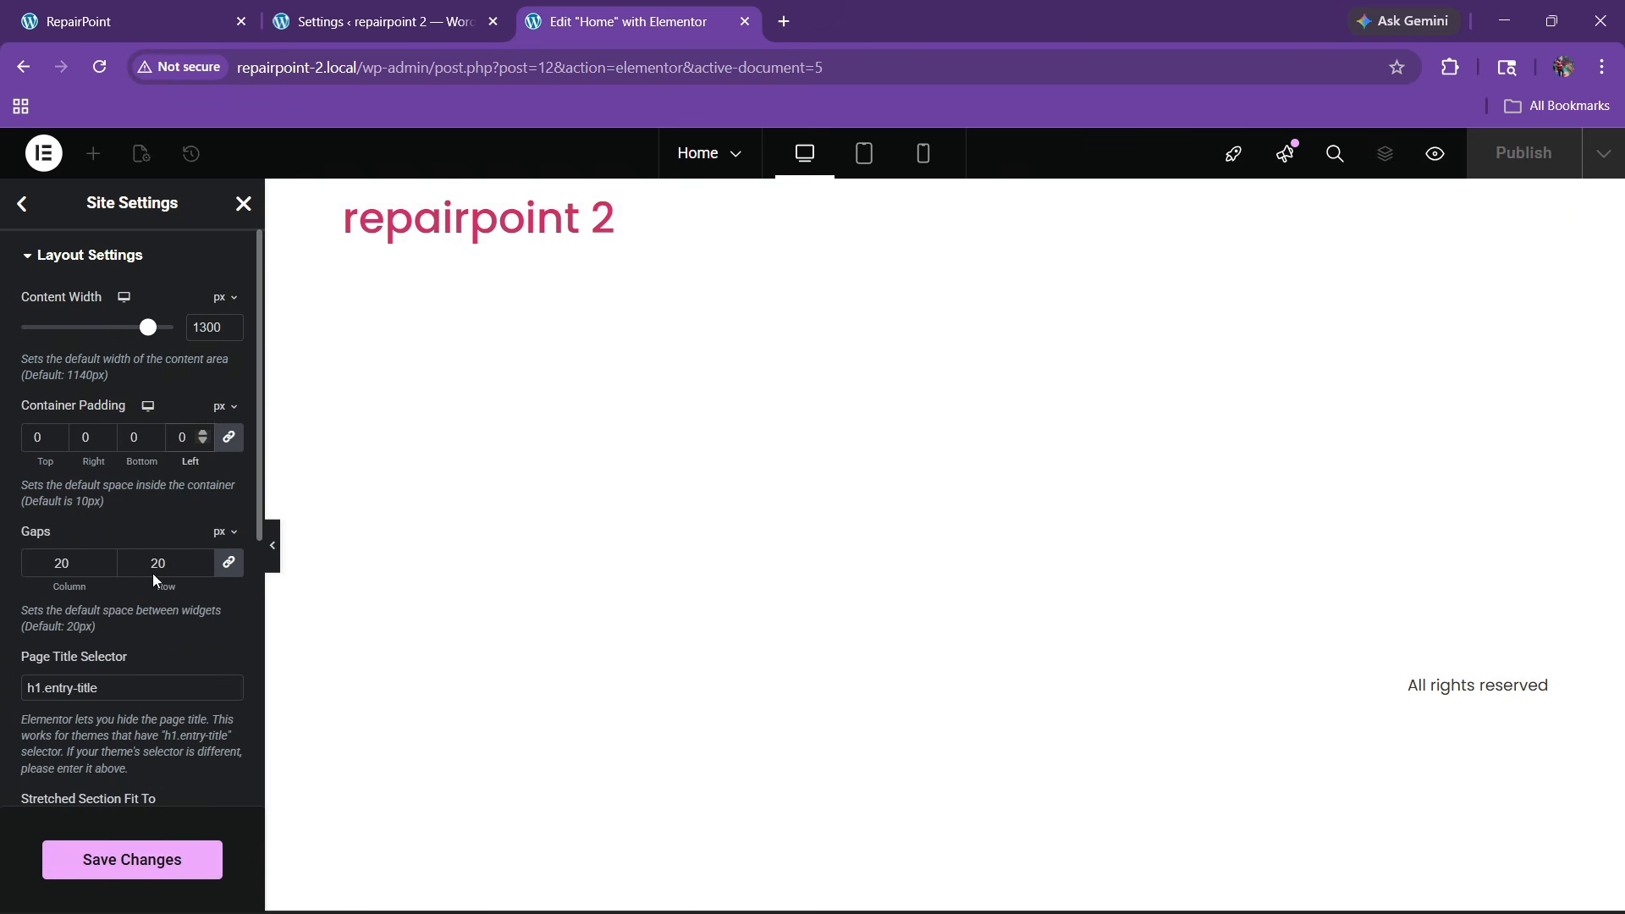
pyautogui.click(132, 859)
pyautogui.scroll(-3, 147, 645)
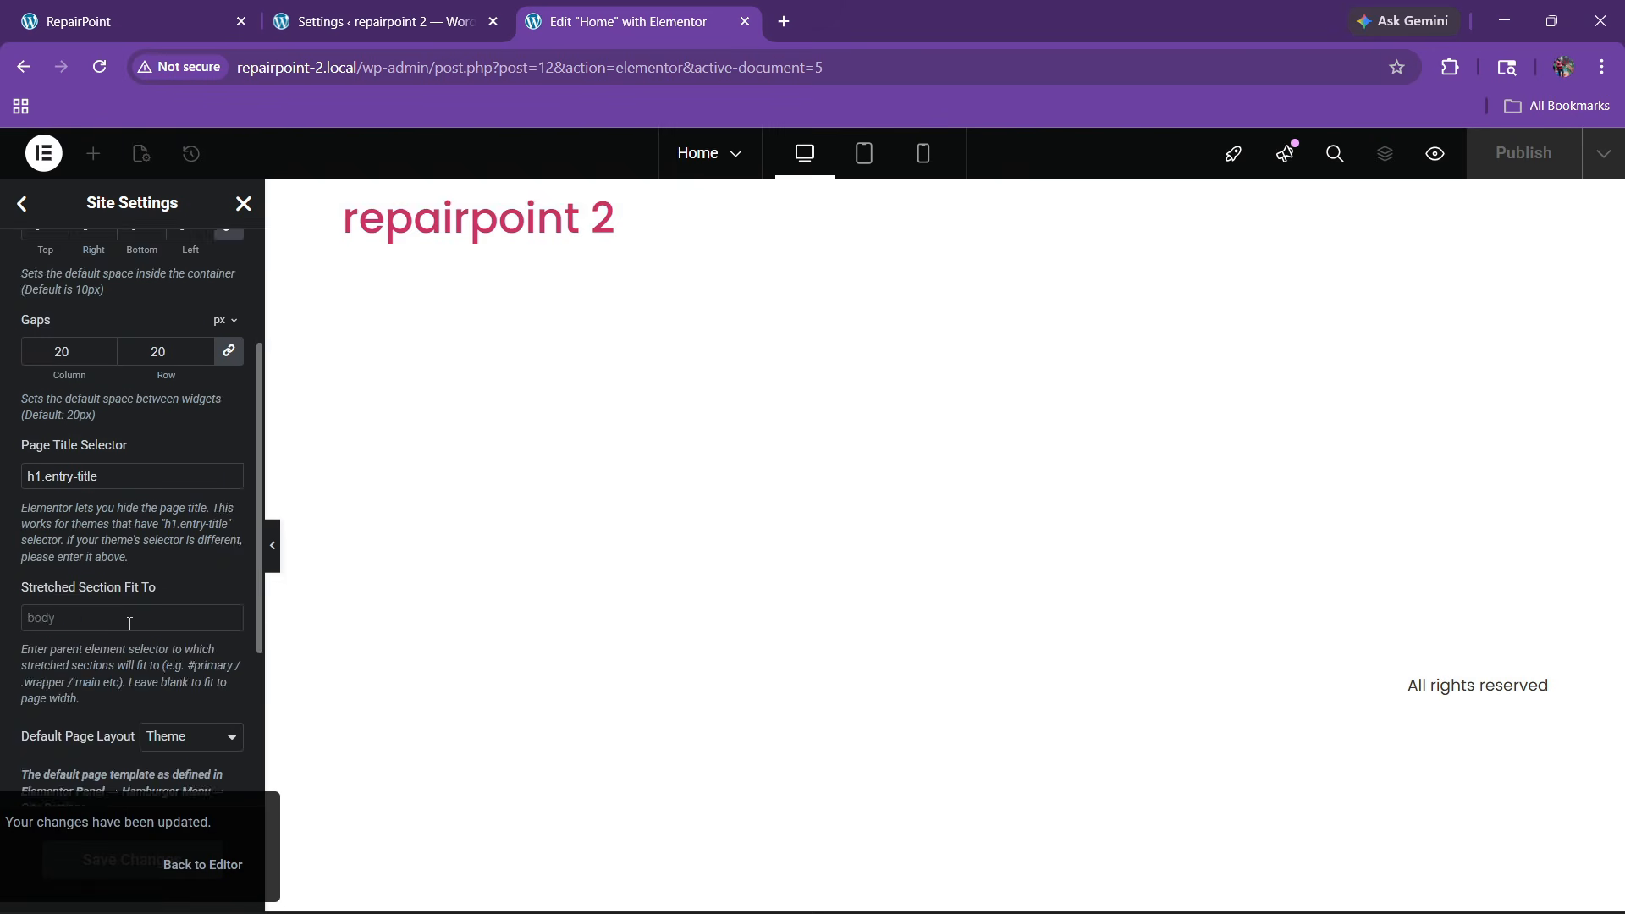
pyautogui.scroll(3, 130, 624)
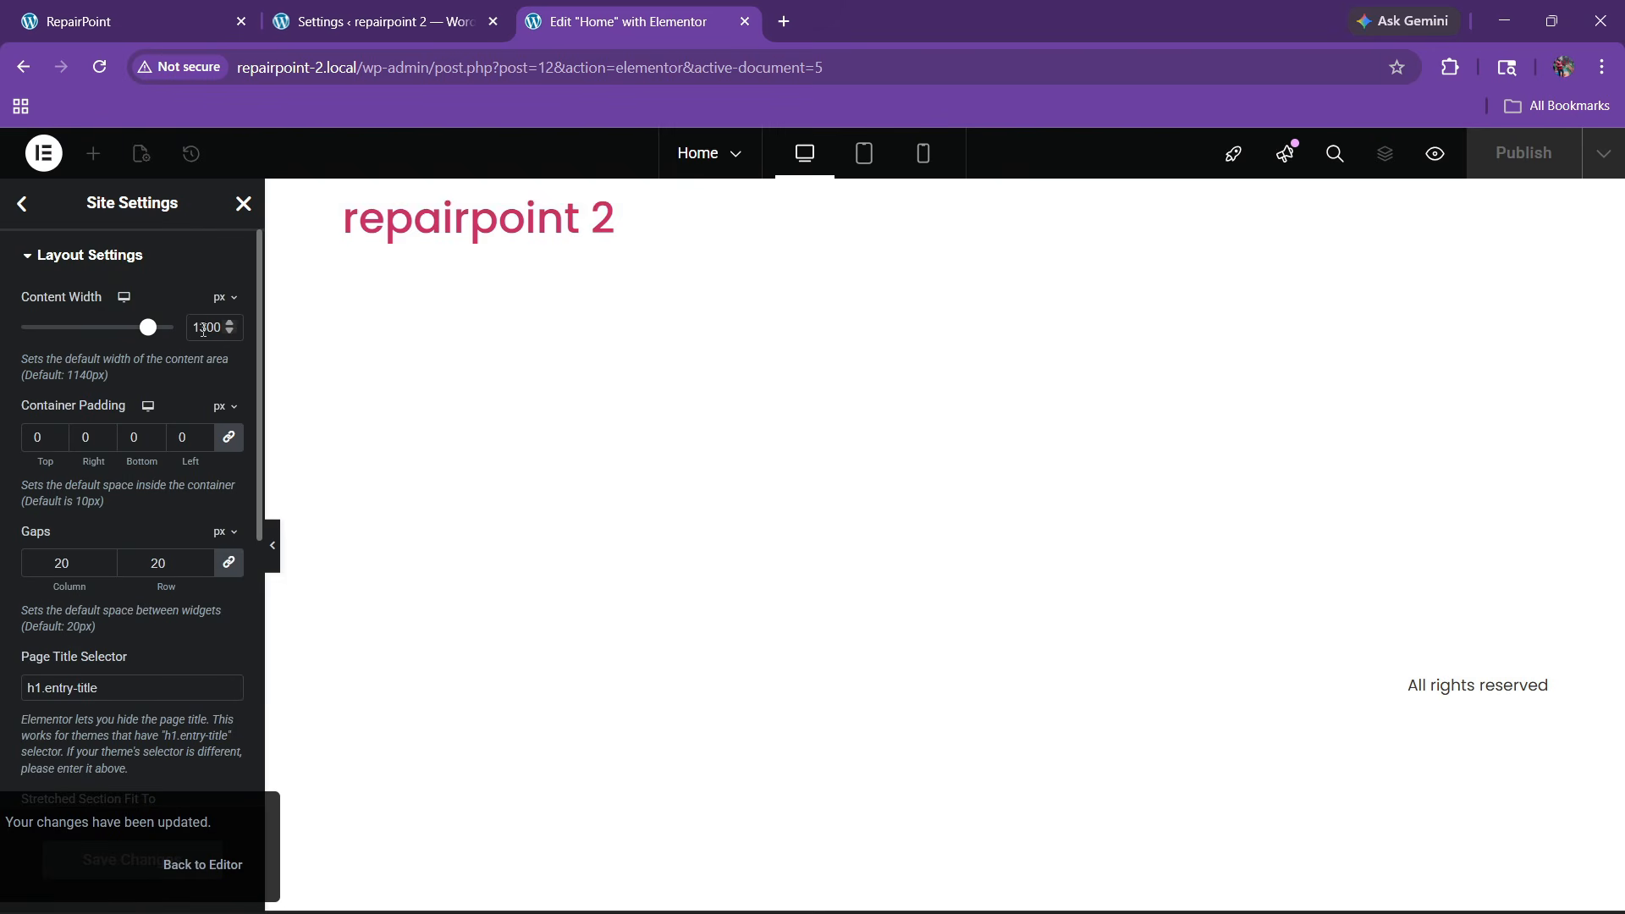
pyautogui.press('BackSpace')
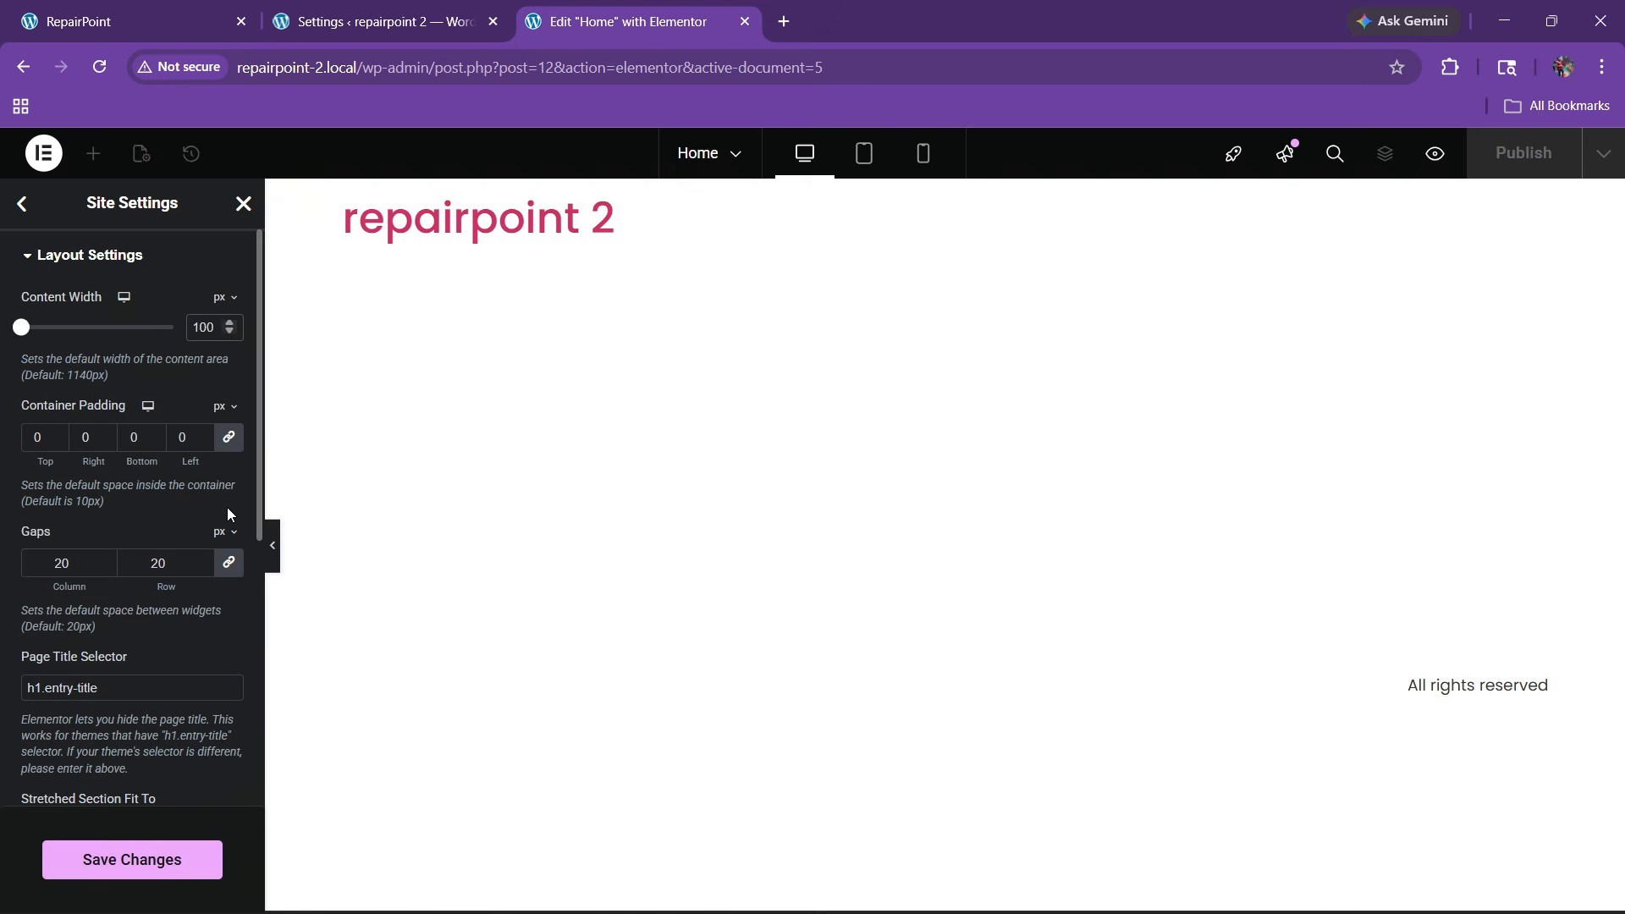
pyautogui.click(168, 872)
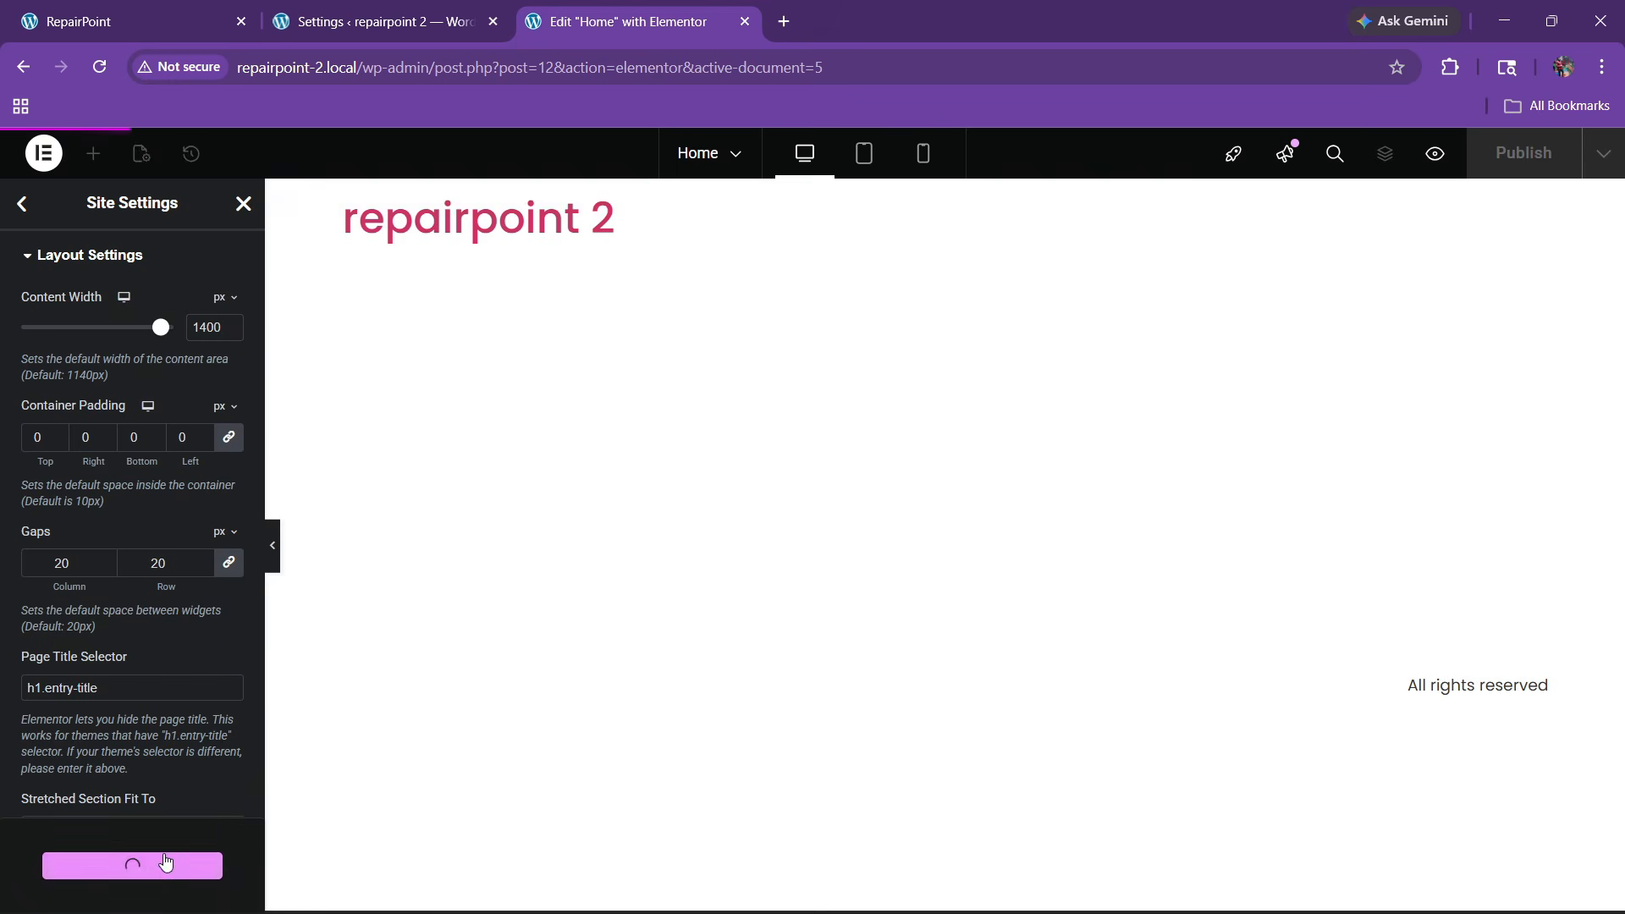
pyautogui.click(22, 204)
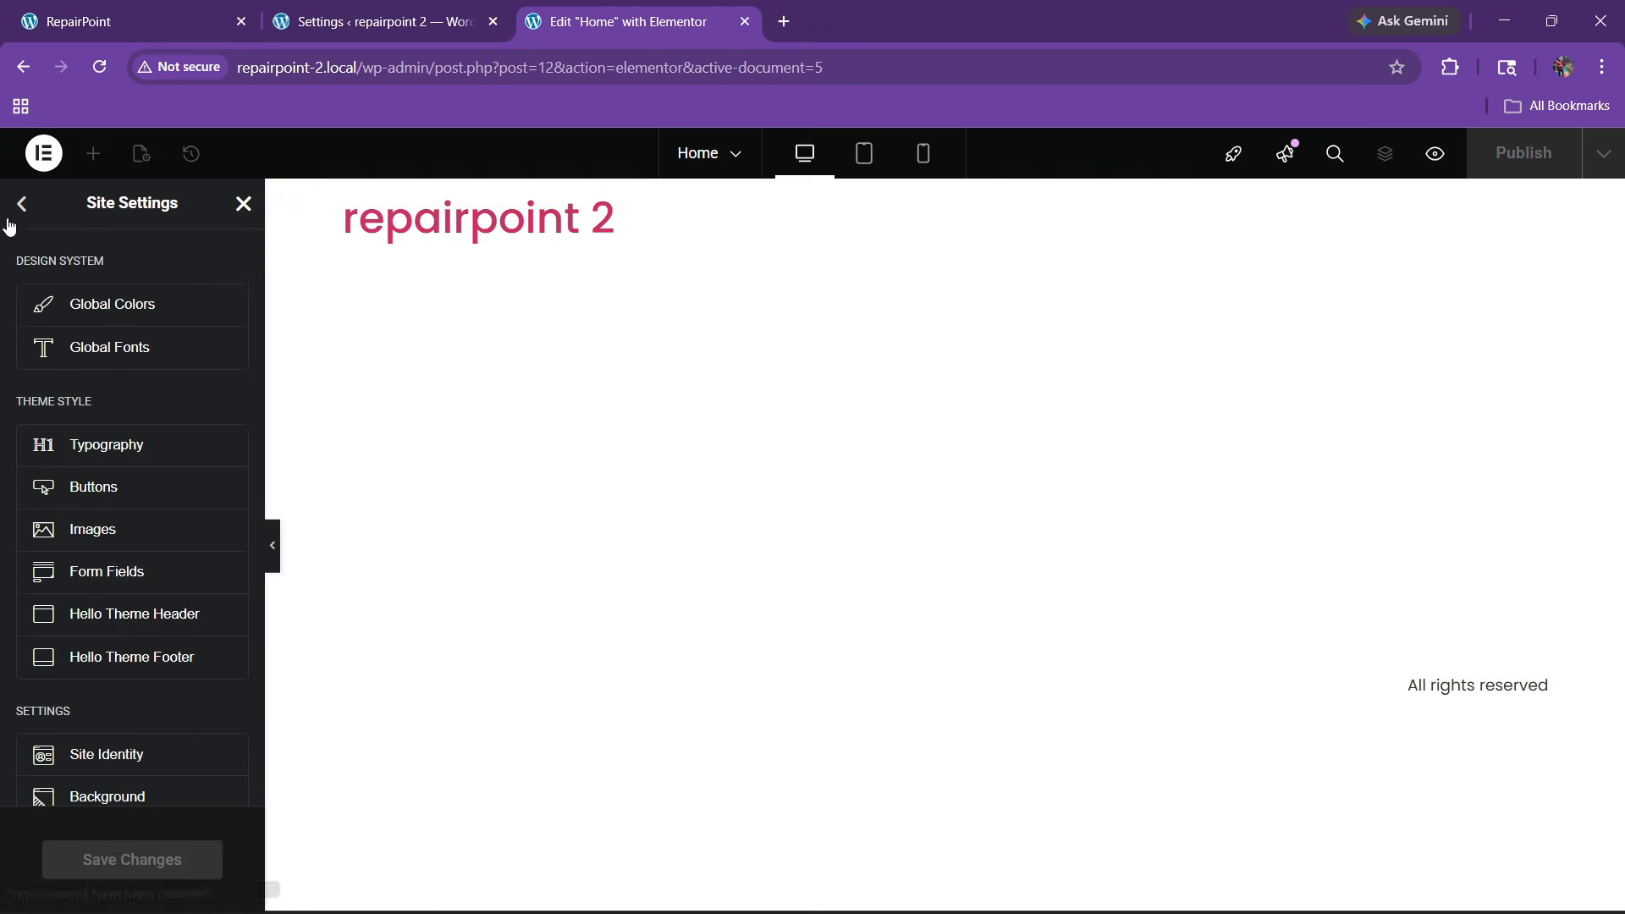
# Close Site Settings and review the live RepairPoint homepage with the font popup dismissed
pyautogui.click(242, 203)
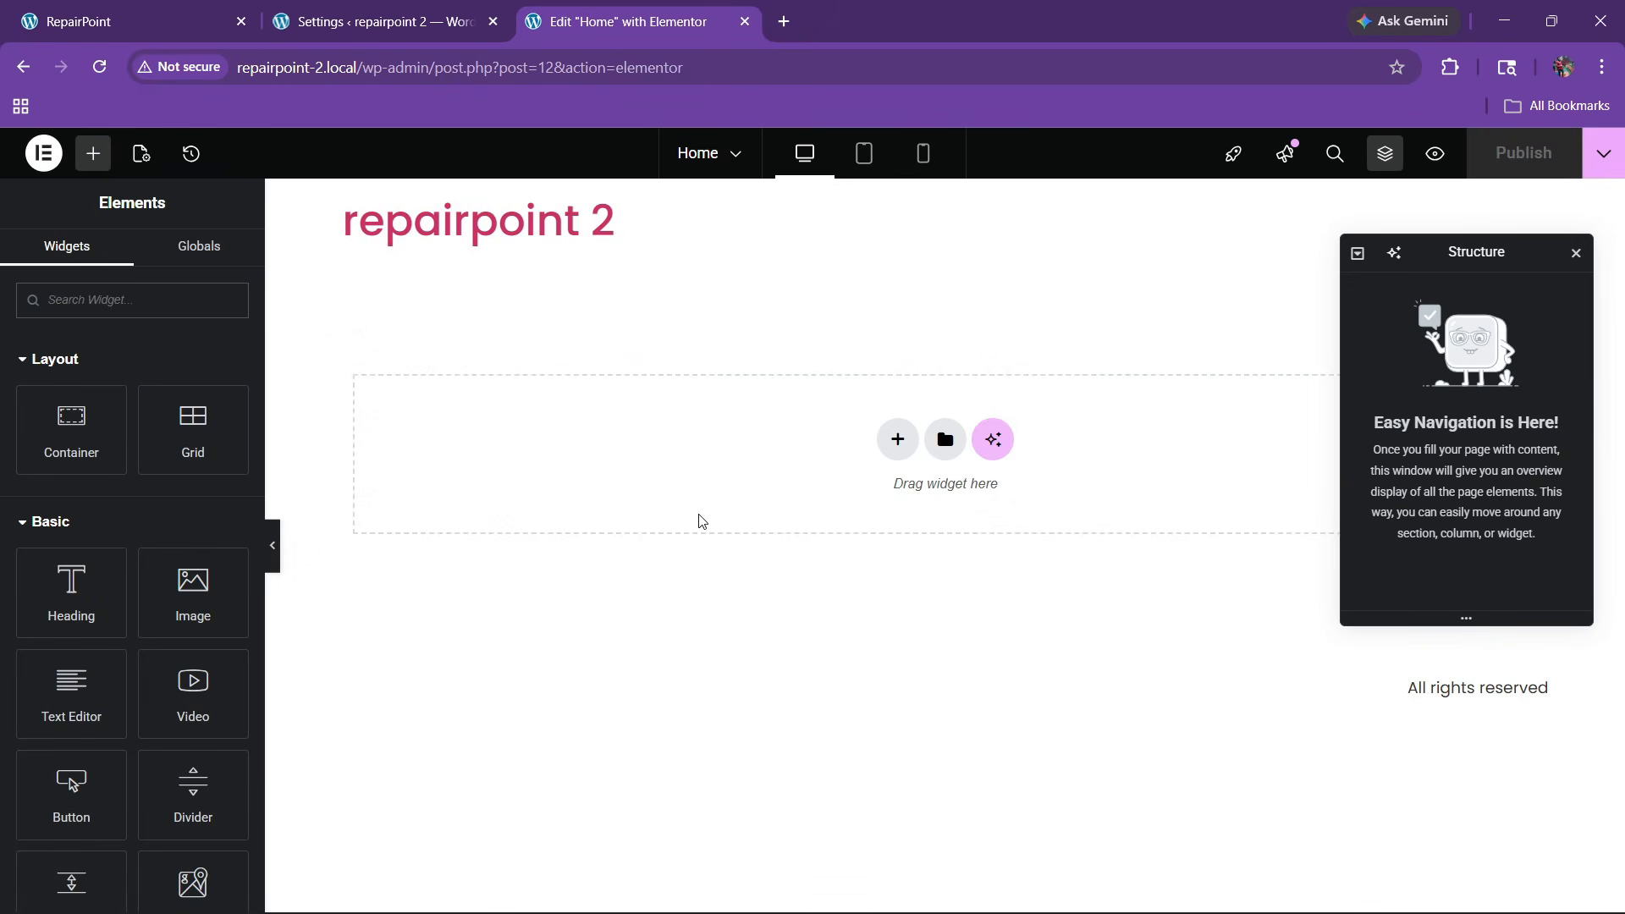
pyautogui.click(248, 8)
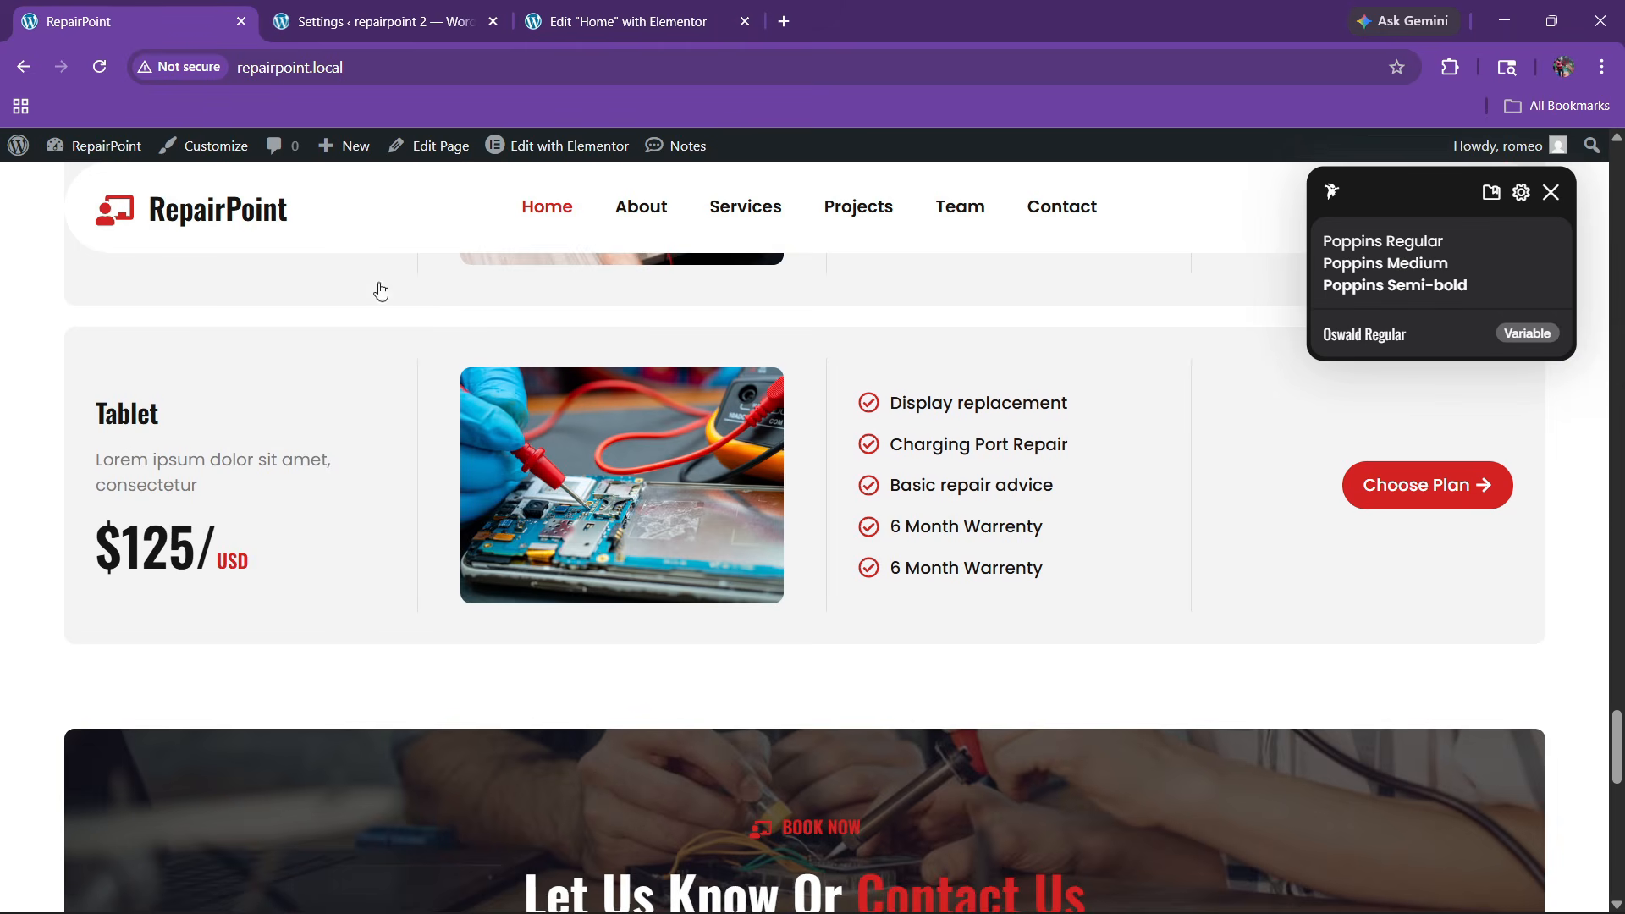
pyautogui.scroll(5, 1432, 445)
pyautogui.click(1550, 192)
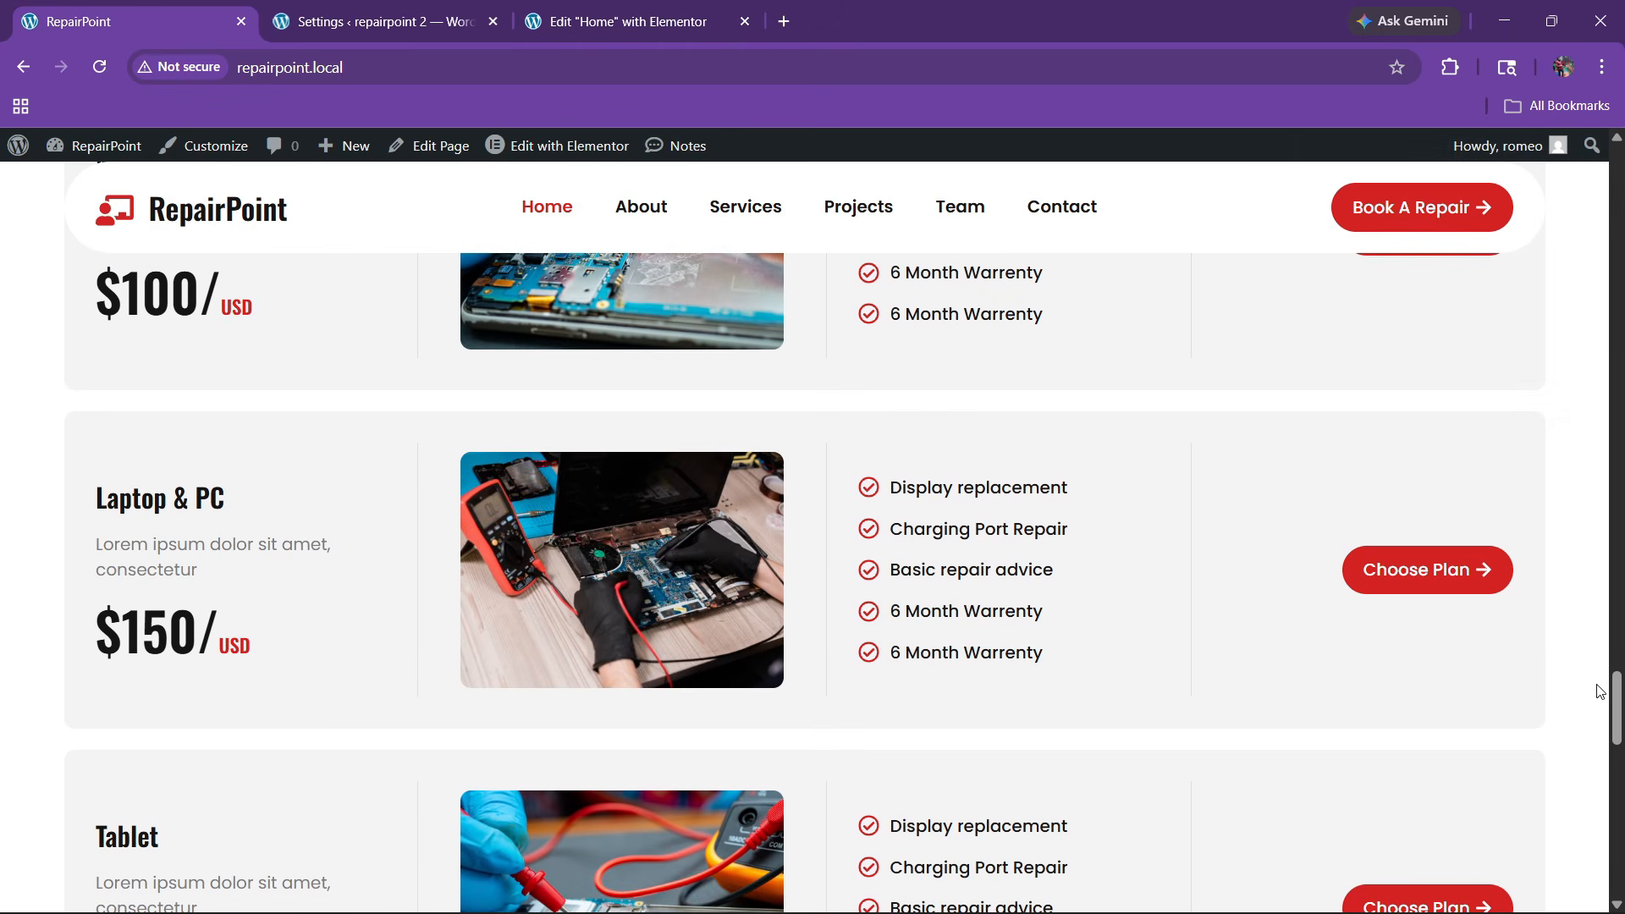
pyautogui.moveTo(1614, 706); pyautogui.dragTo(1612, 508)
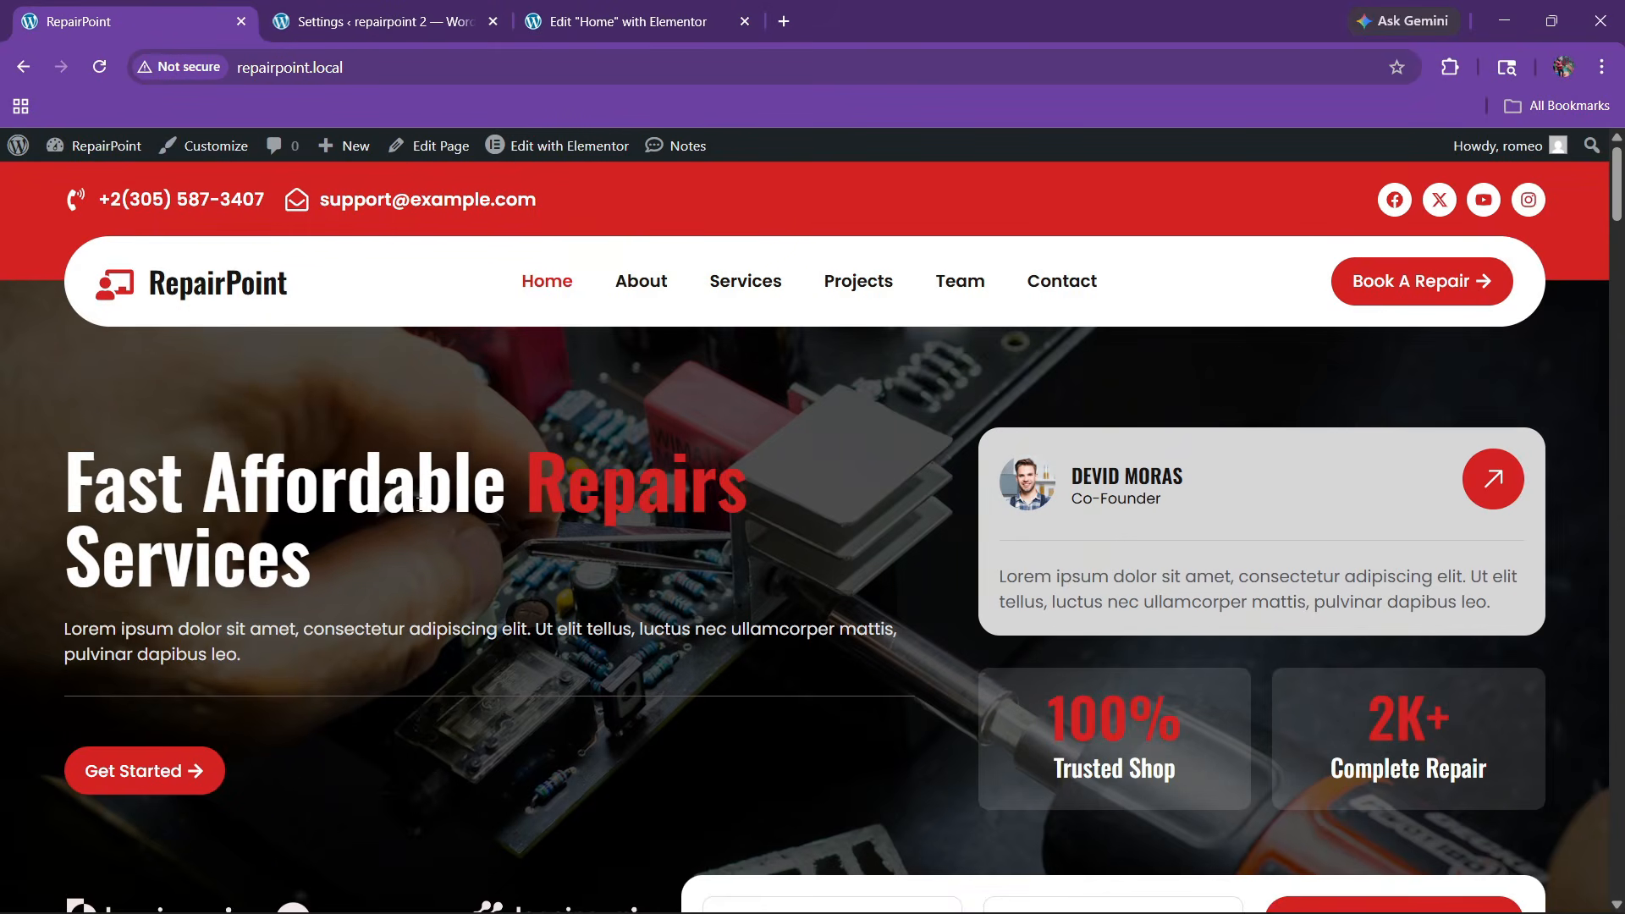
pyautogui.scroll(-2, 398, 617)
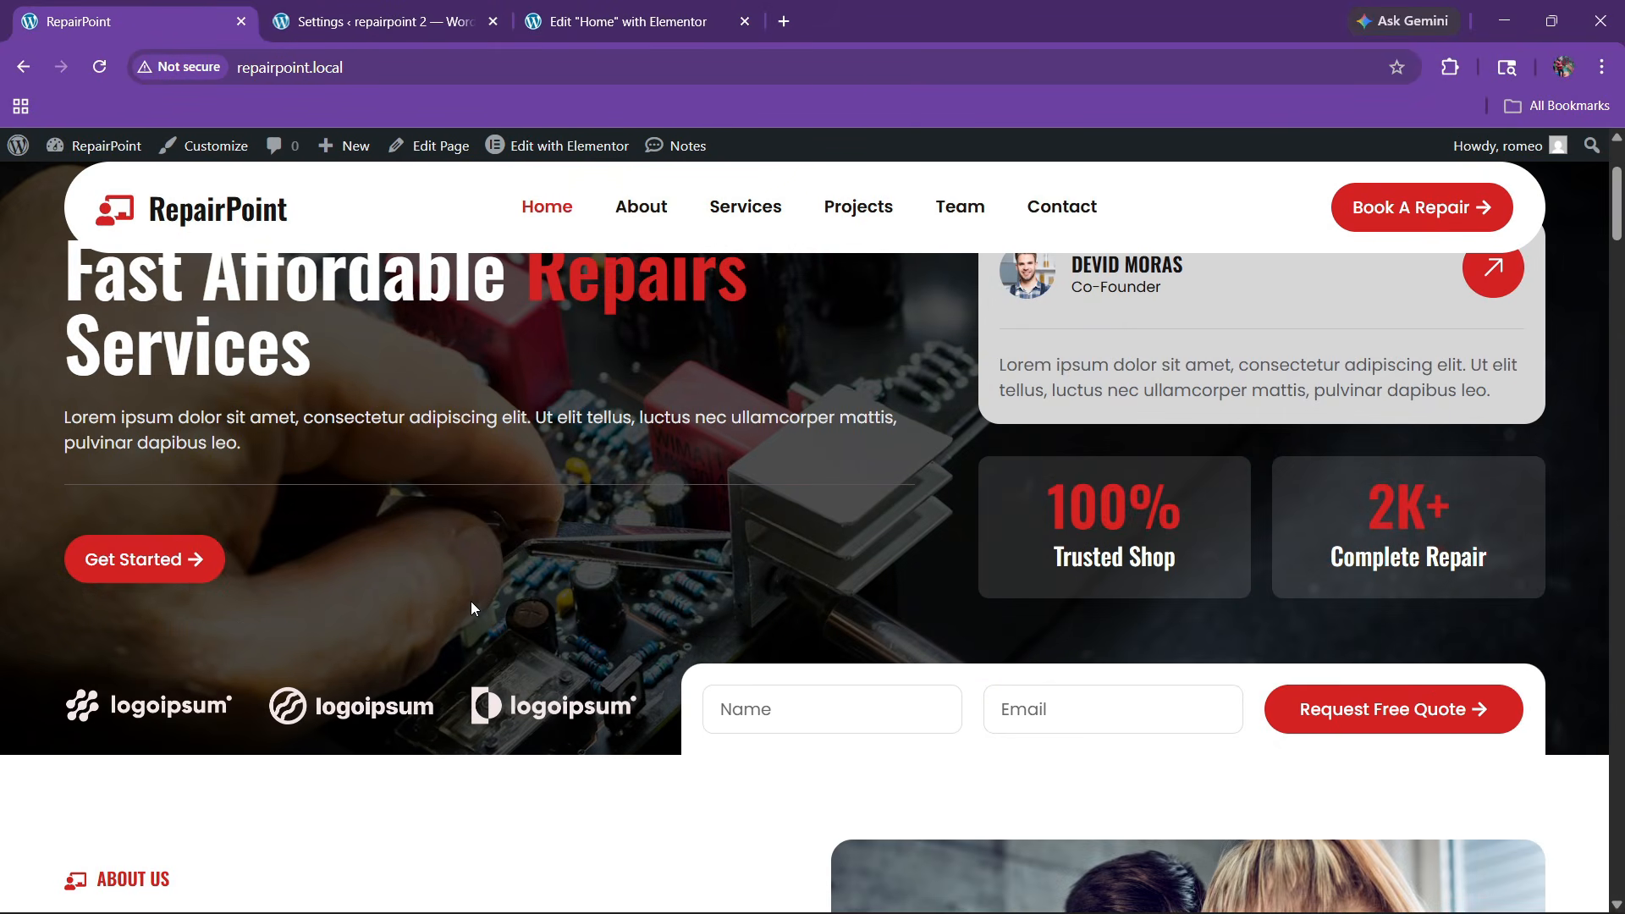
pyautogui.scroll(2, 707, 597)
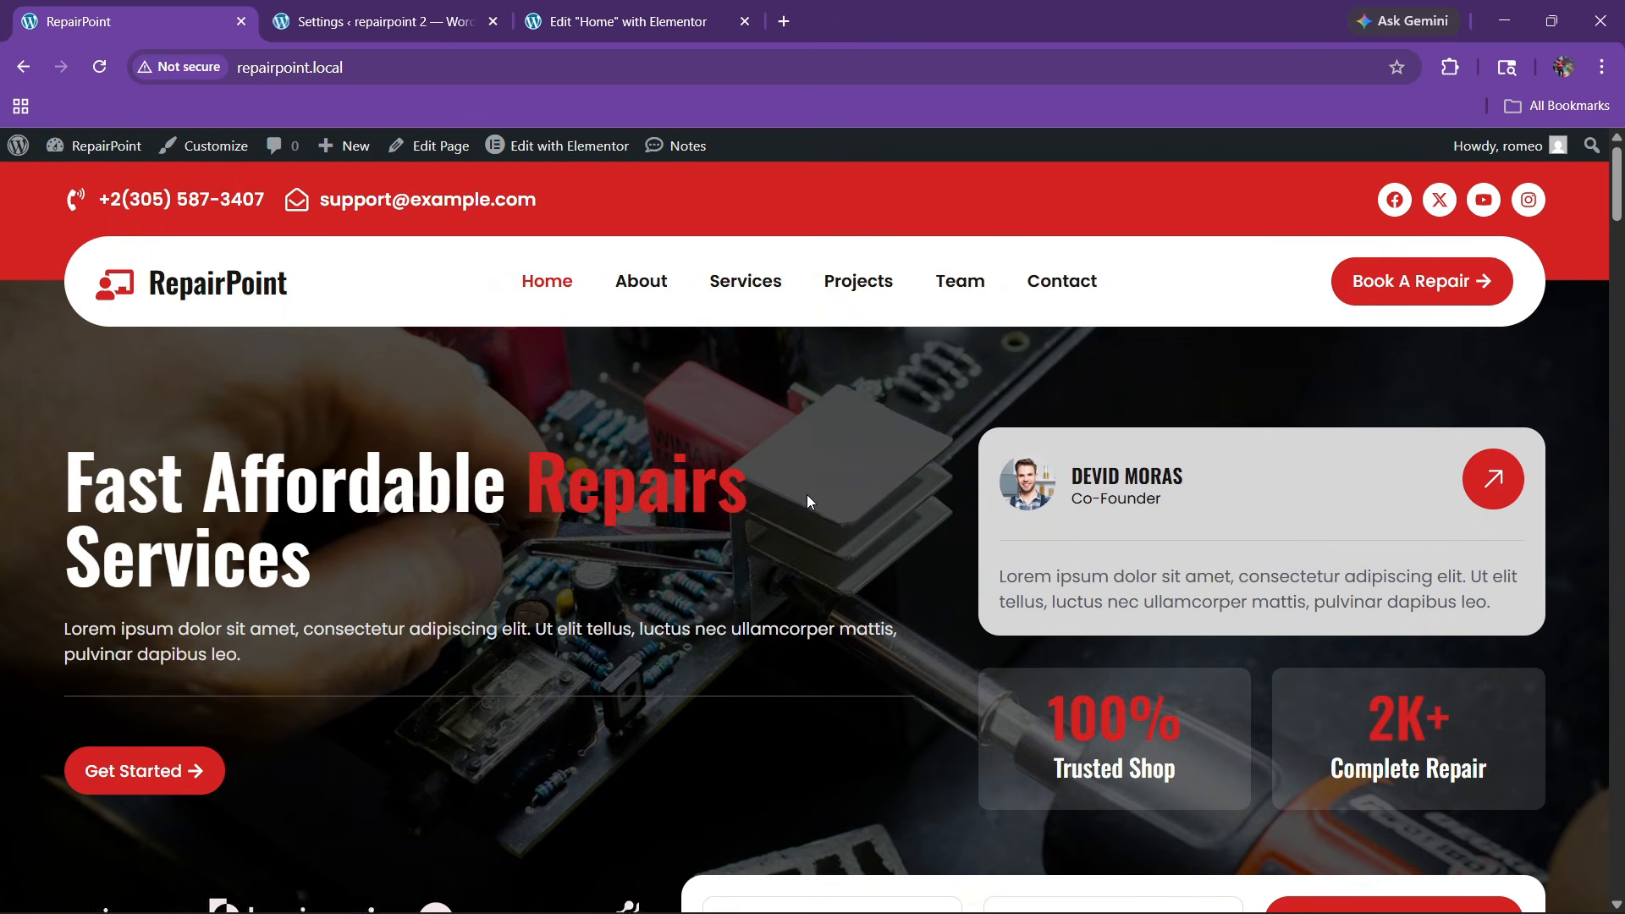
pyautogui.scroll(-1, 806, 495)
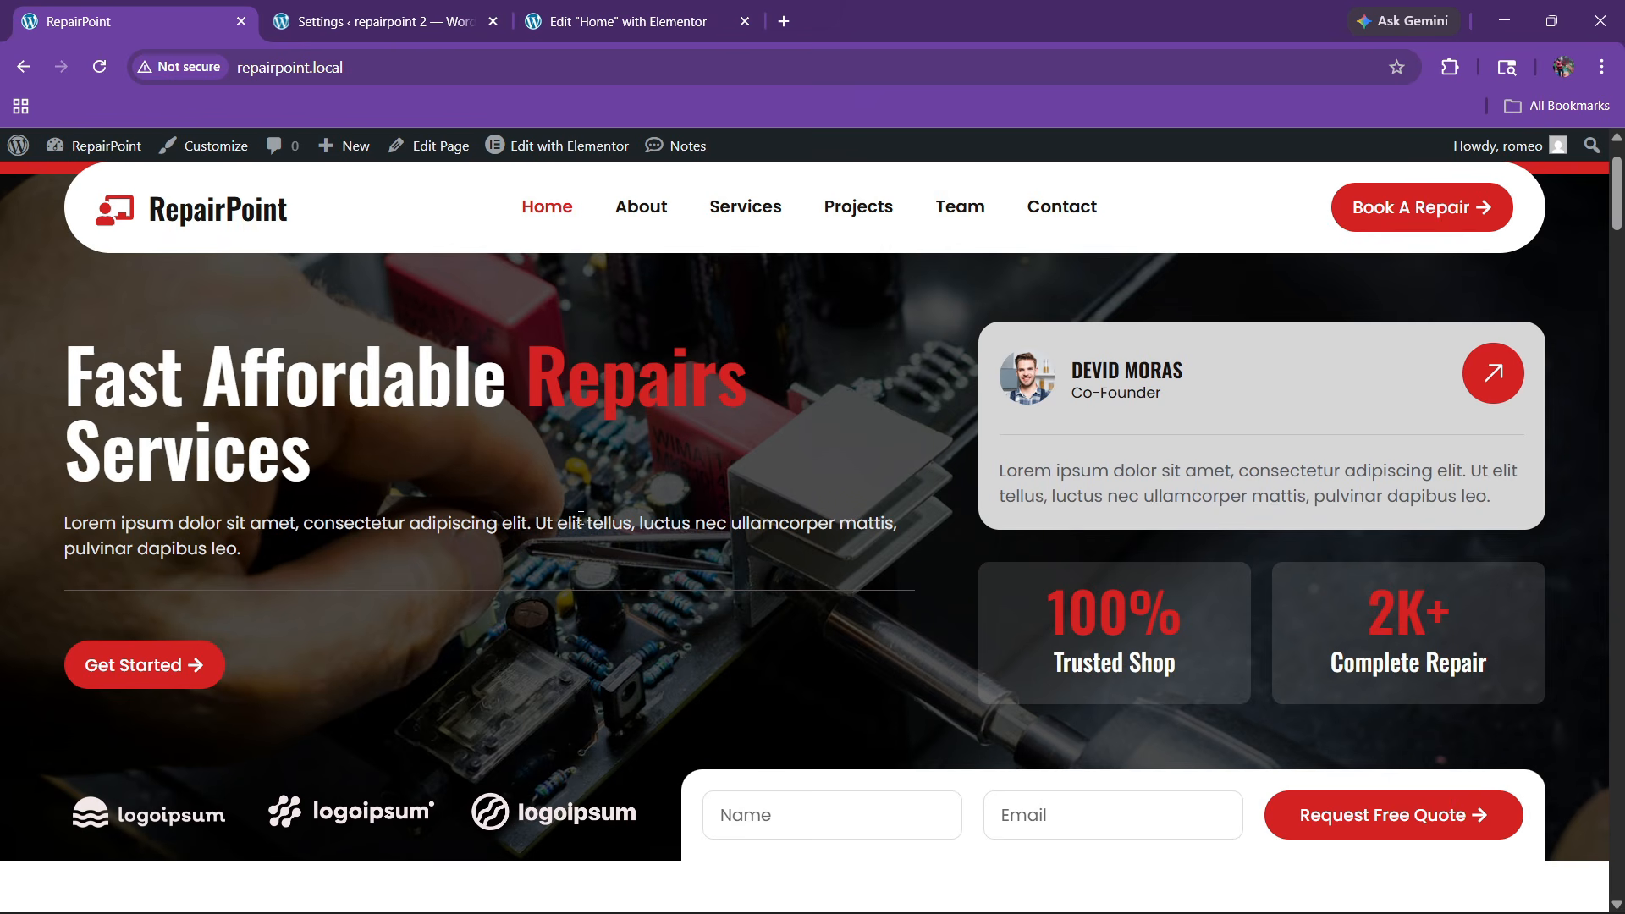
# Add a single-column container to the Elementor Home page
pyautogui.click(693, 10)
pyautogui.click(897, 439)
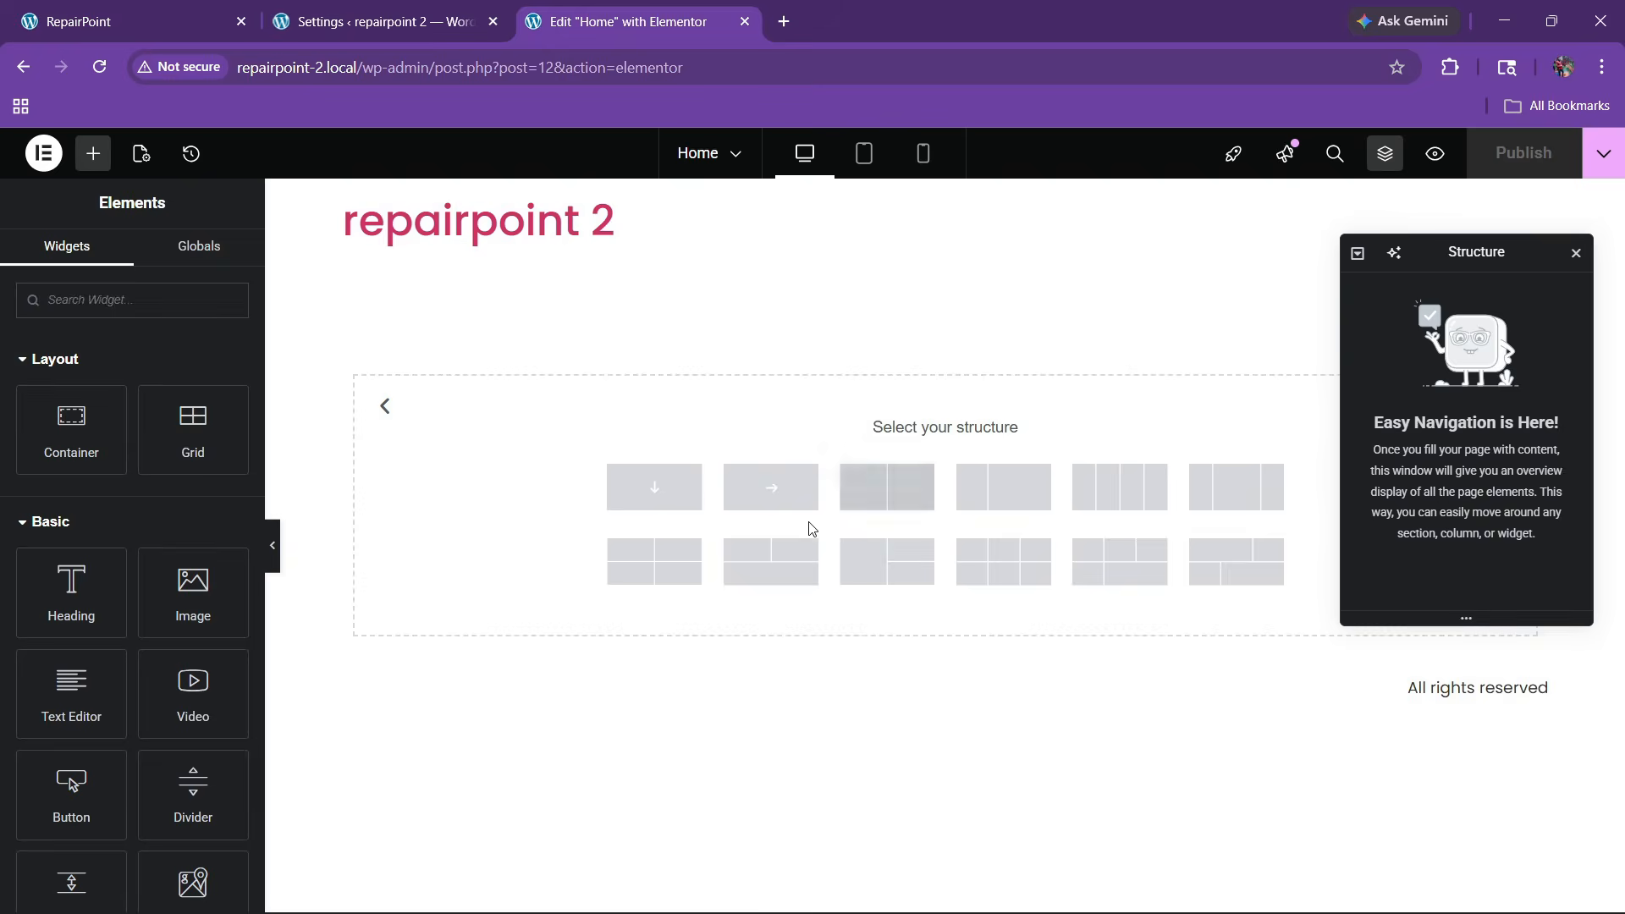
pyautogui.click(669, 490)
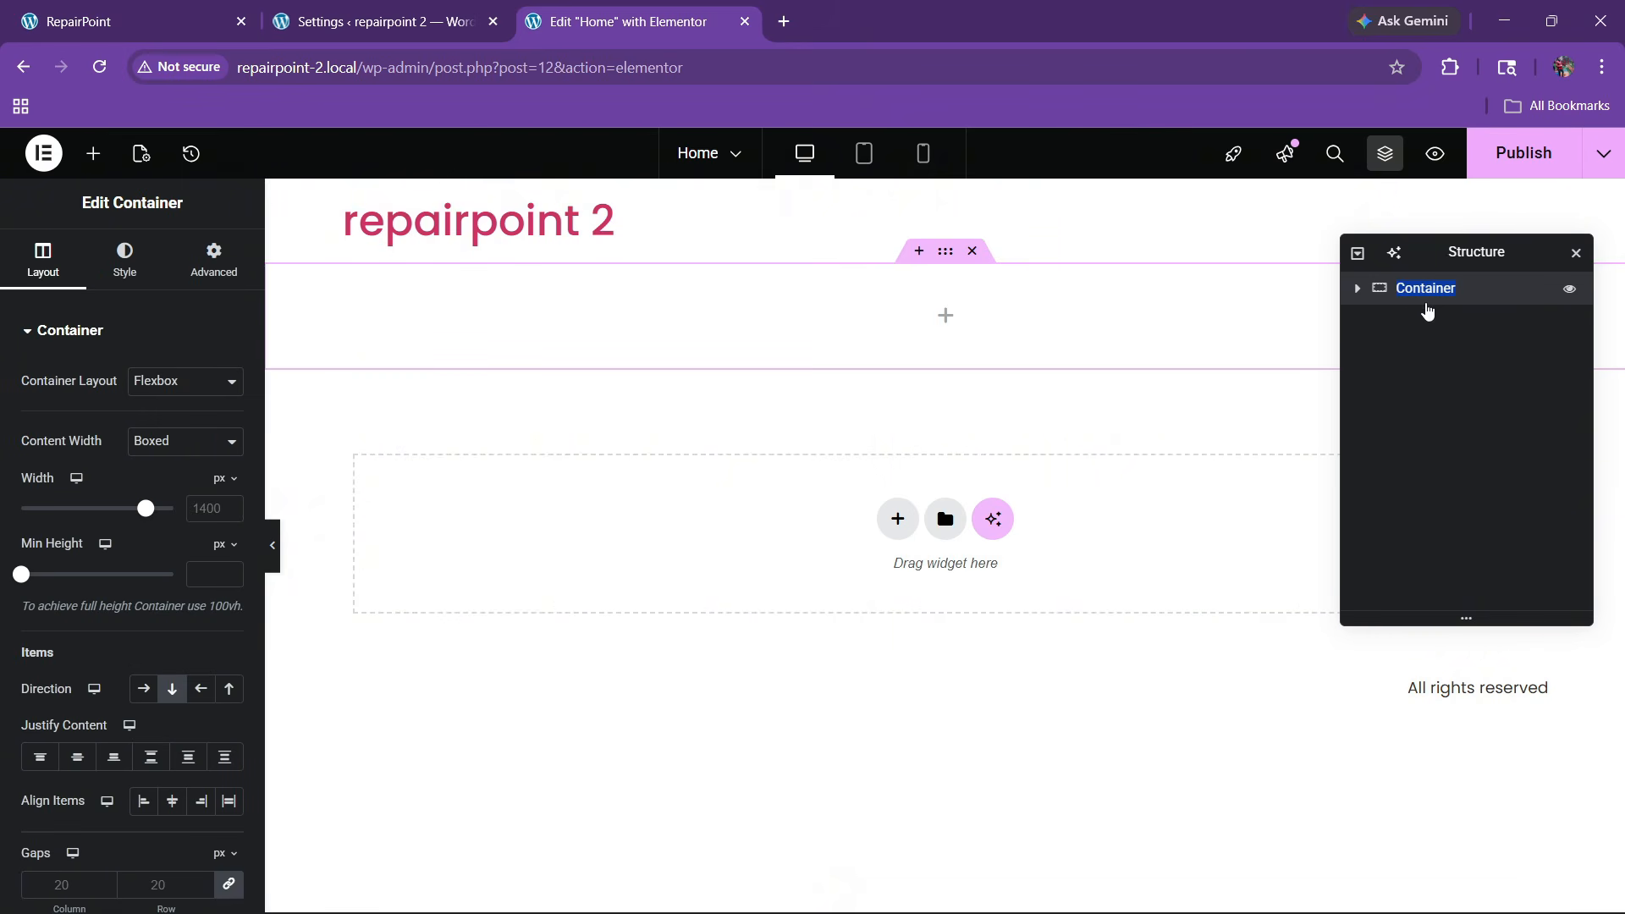
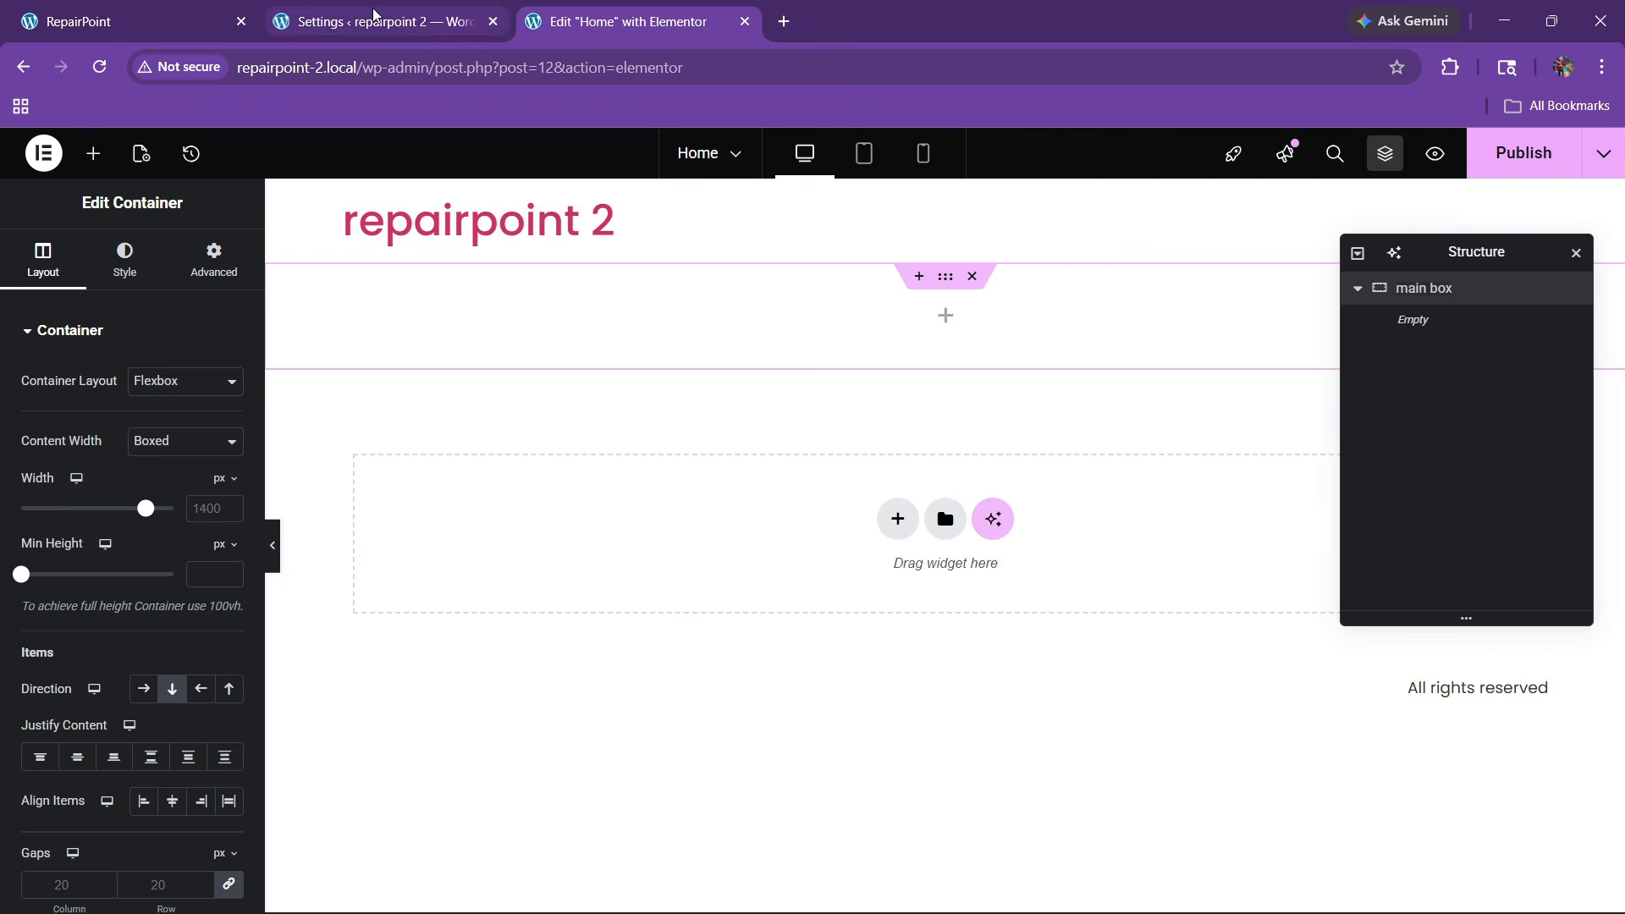
# After checking the reference homepage, start uploading files as the container's background image
pyautogui.click(165, 9)
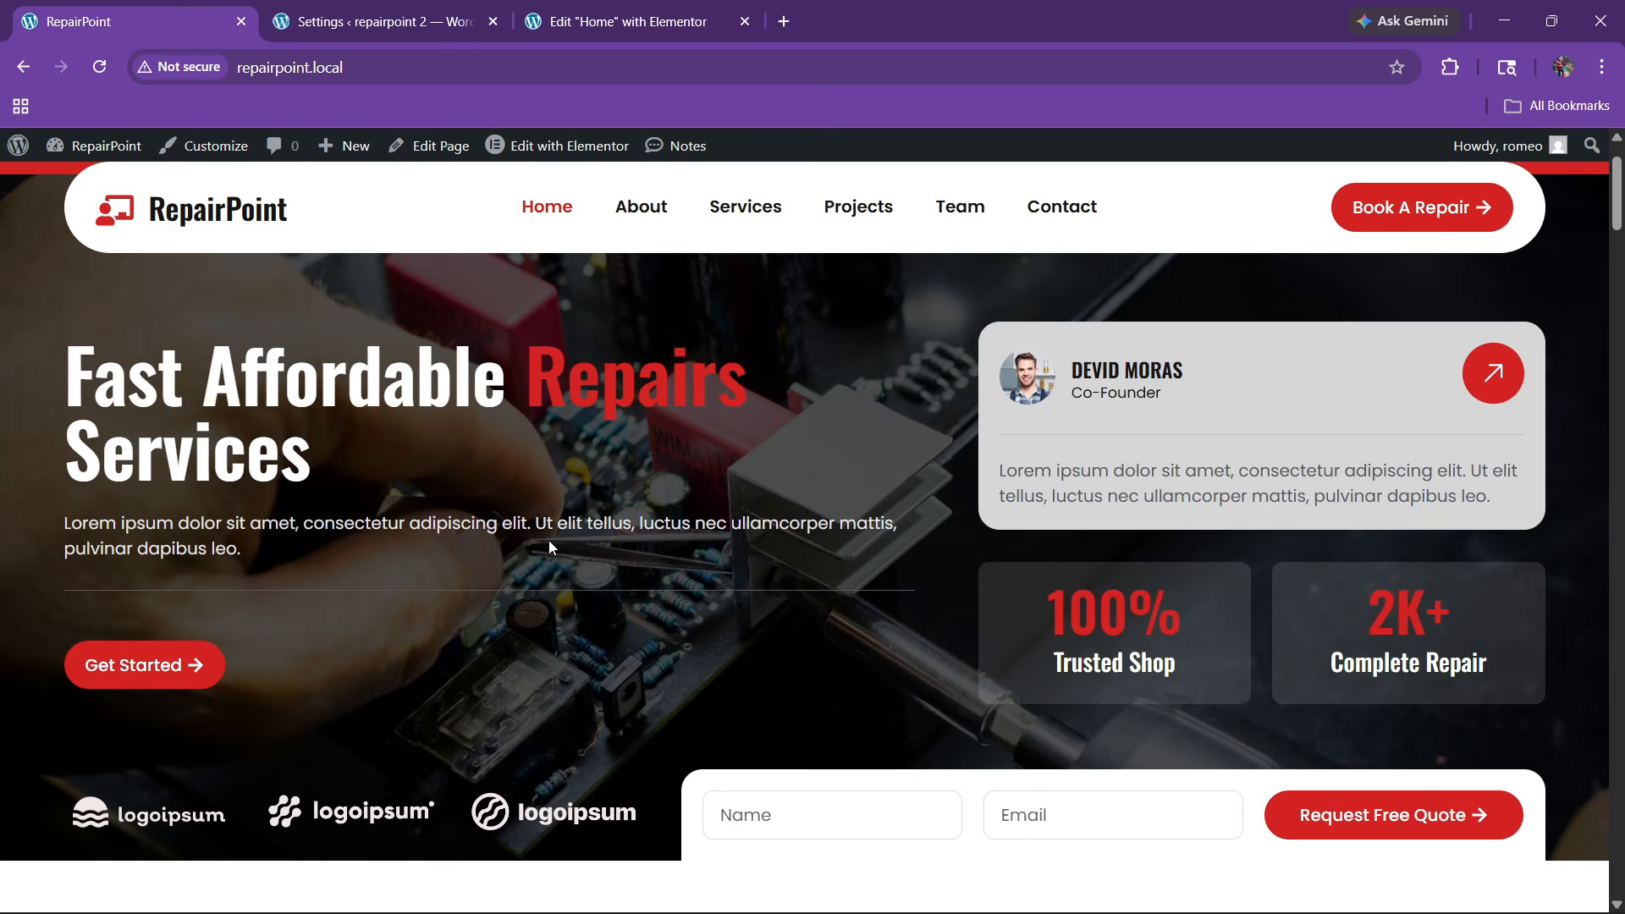
pyautogui.click(555, 26)
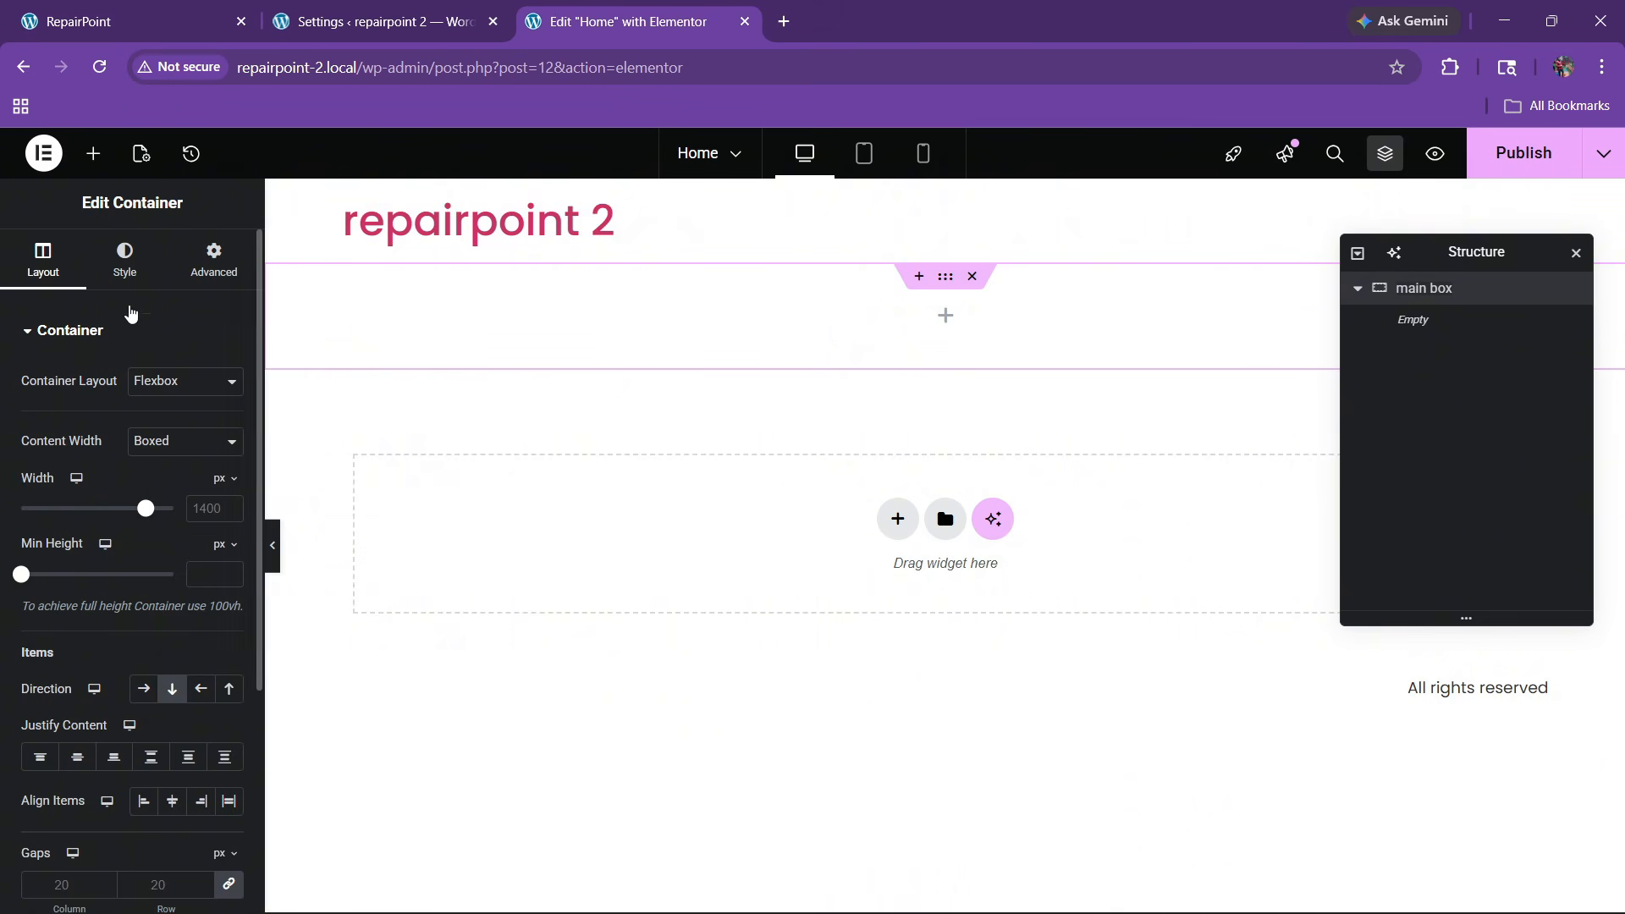
pyautogui.click(124, 260)
pyautogui.click(136, 568)
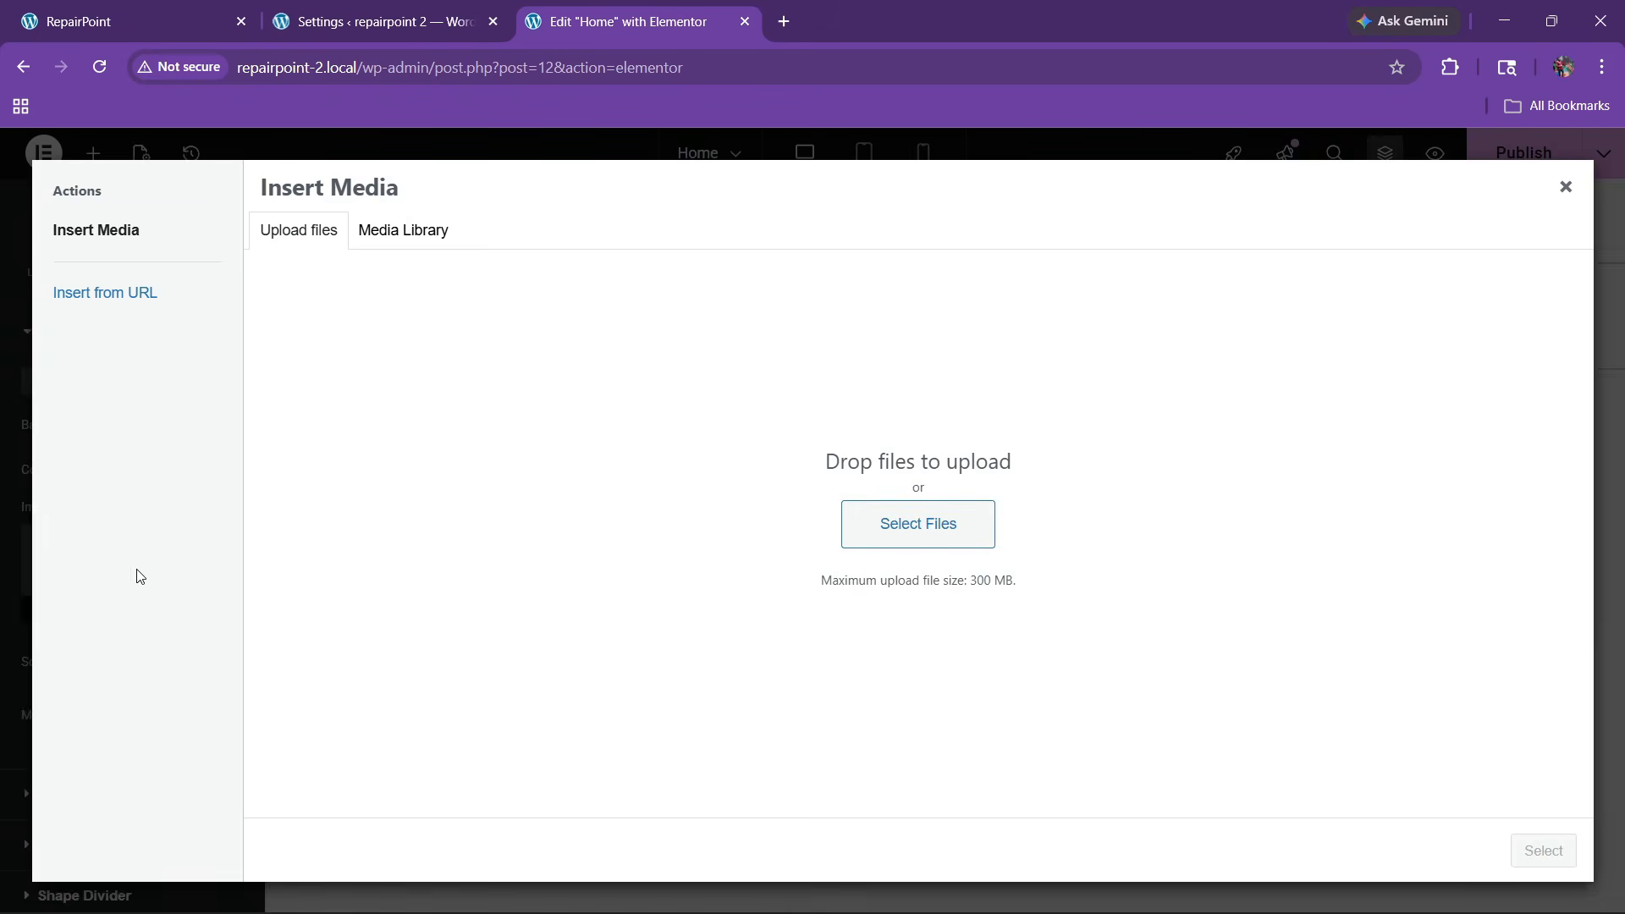
pyautogui.click(361, 239)
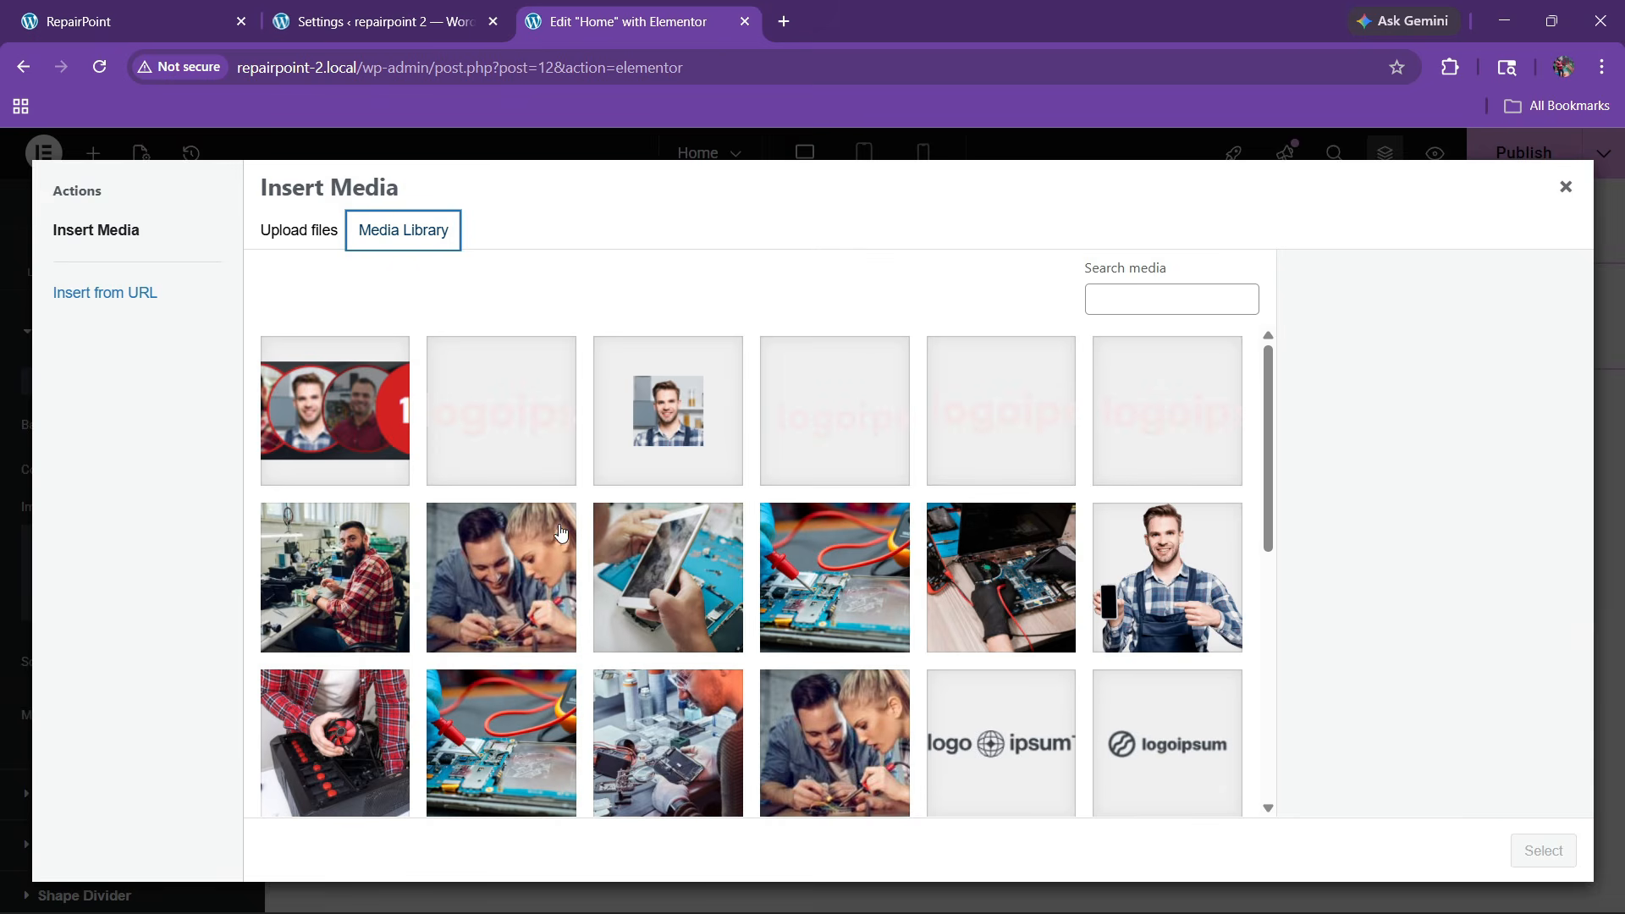
pyautogui.scroll(-5, 660, 616)
pyautogui.scroll(5, 675, 622)
pyautogui.click(306, 235)
pyautogui.click(877, 537)
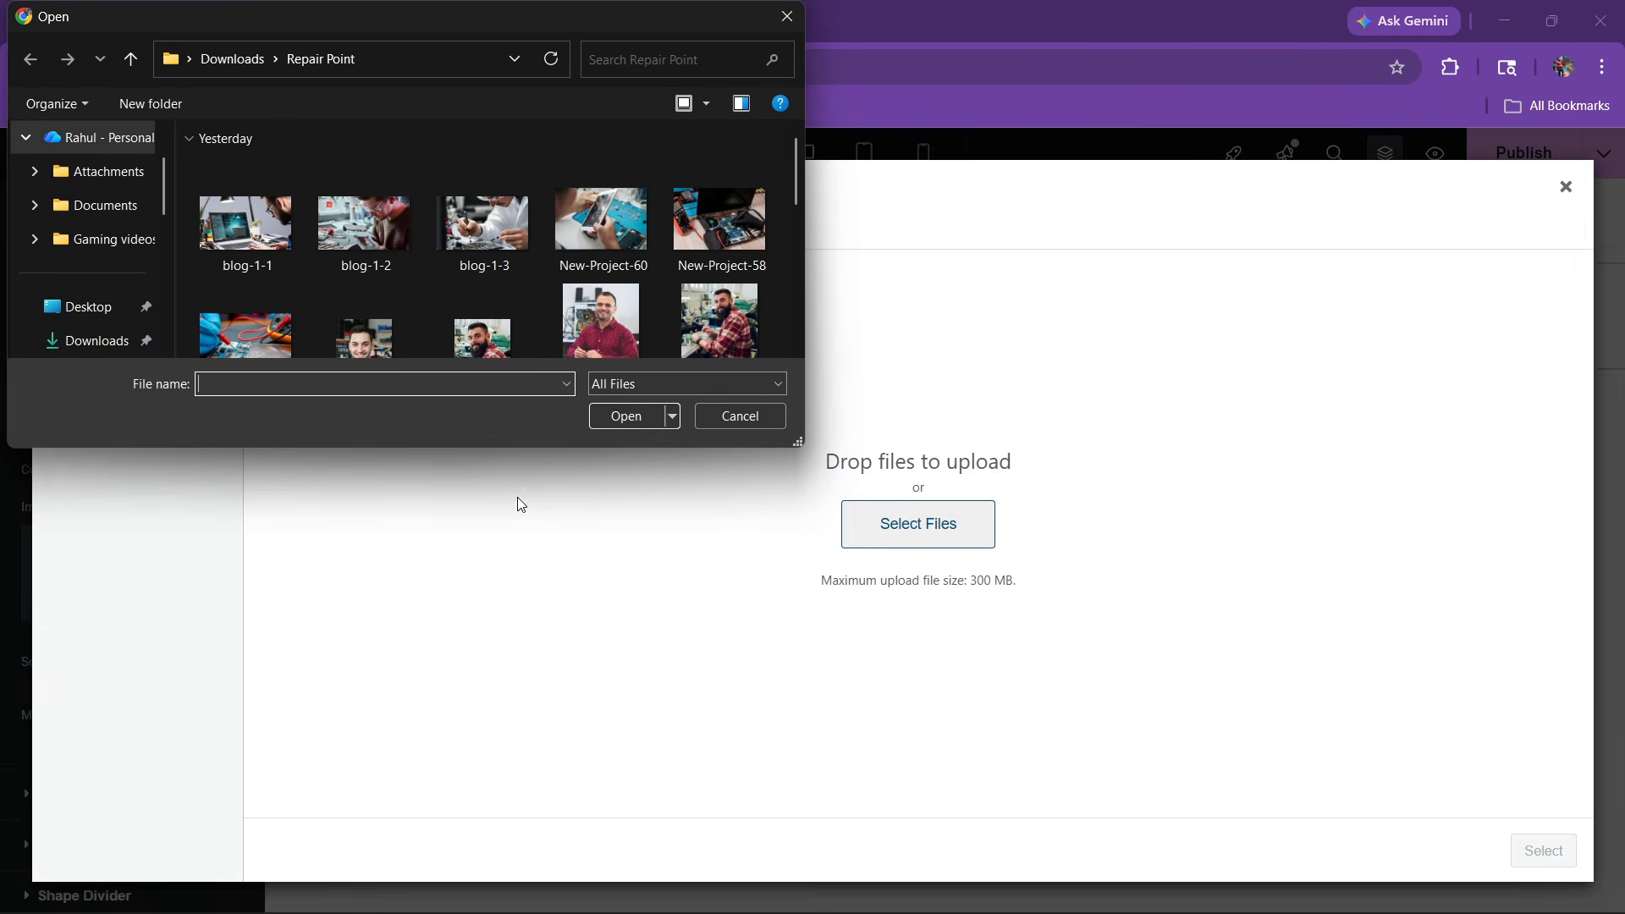
# In Downloads, select the bermix-studio photo plus the badge, race-support, chat, support-sales and wrench icons
pyautogui.scroll(-1, 100, 287)
pyautogui.click(100, 241)
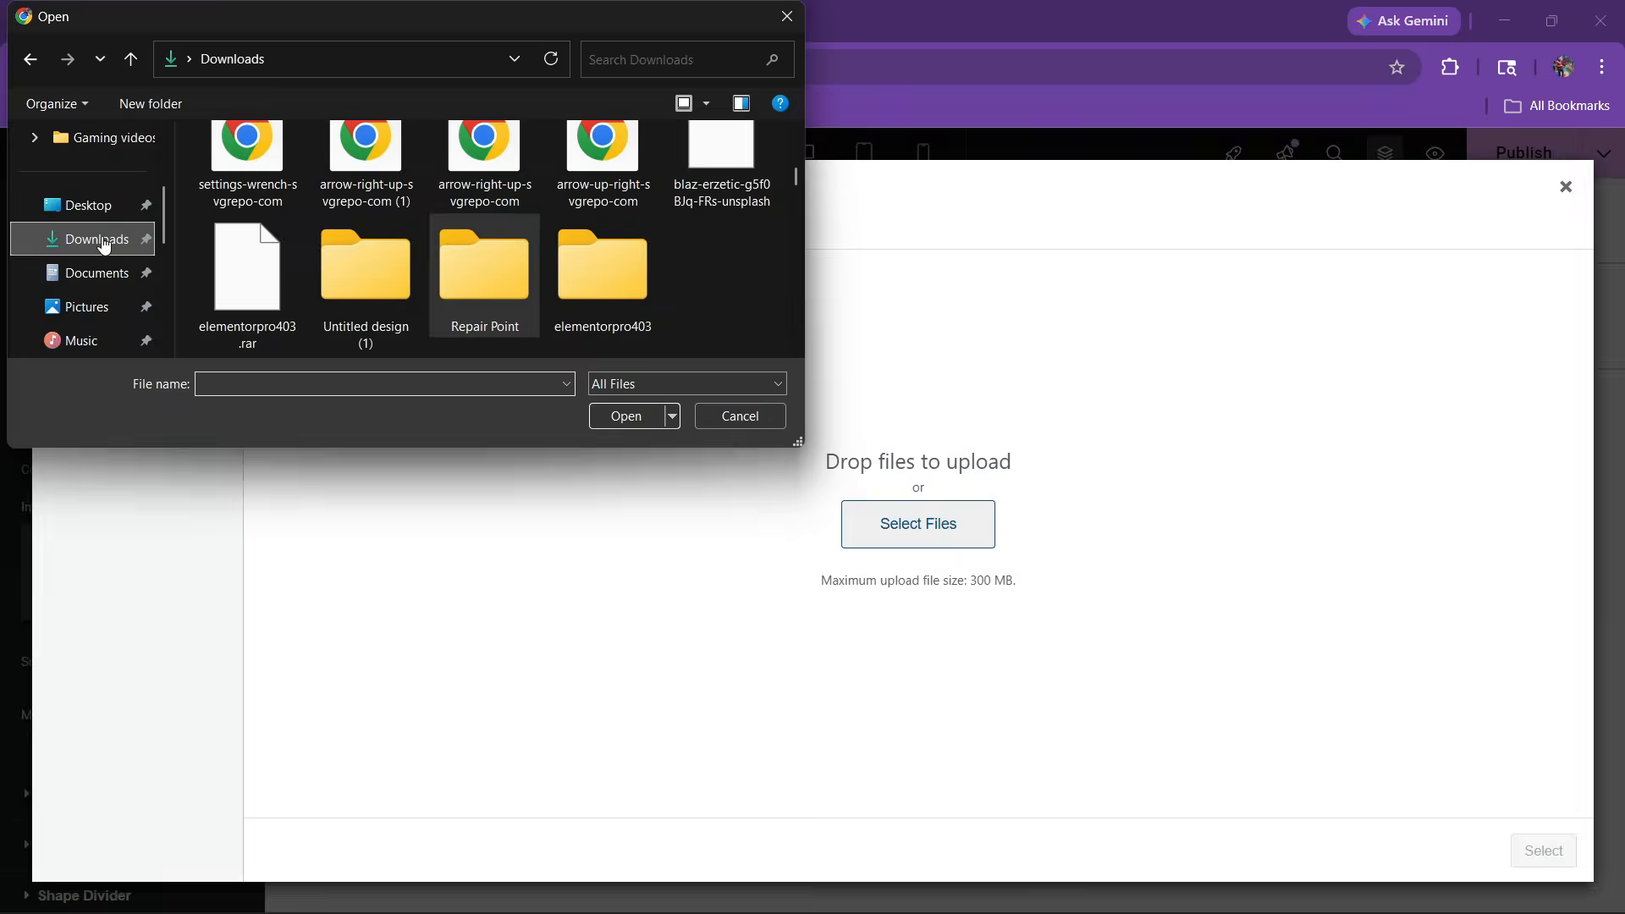
pyautogui.scroll(4, 506, 264)
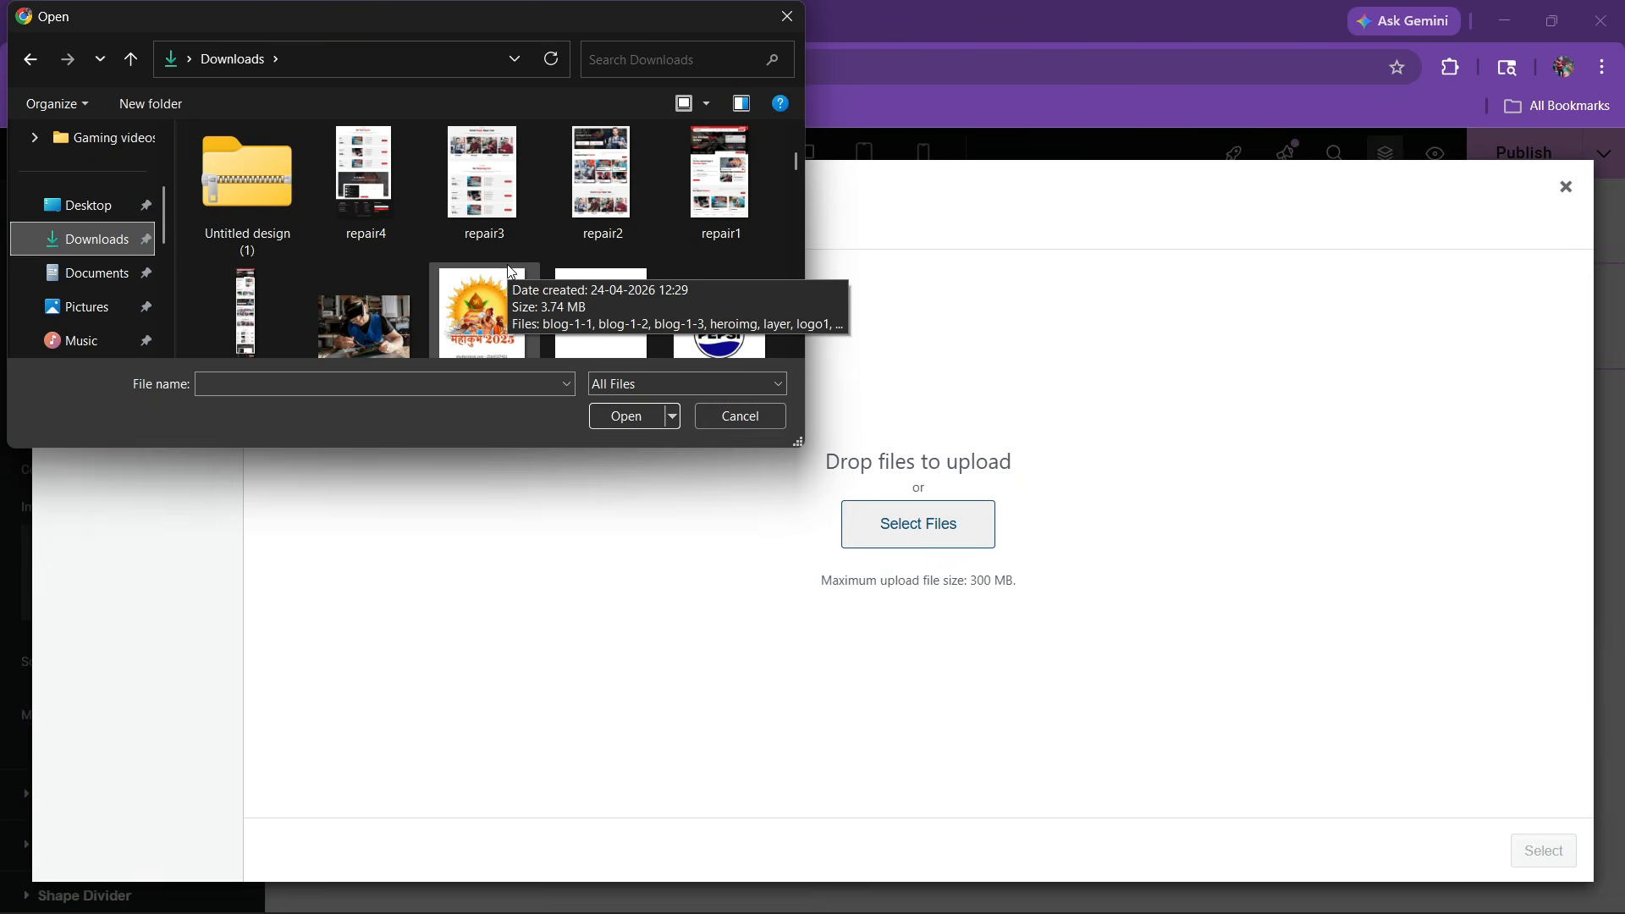
pyautogui.click(398, 322)
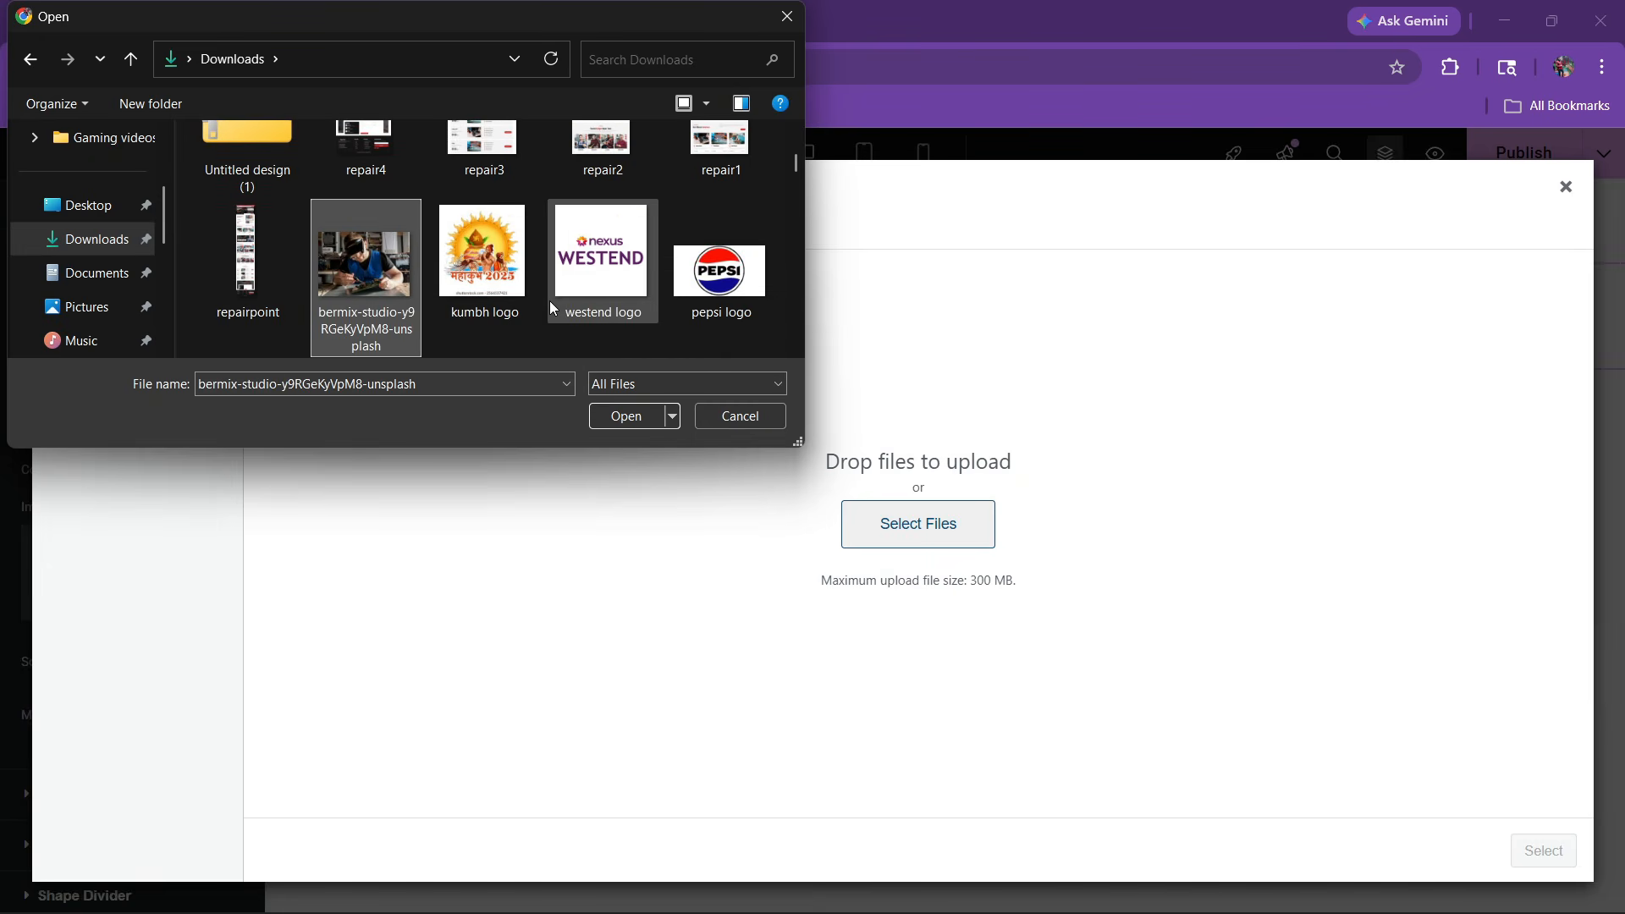
pyautogui.scroll(-5, 550, 302)
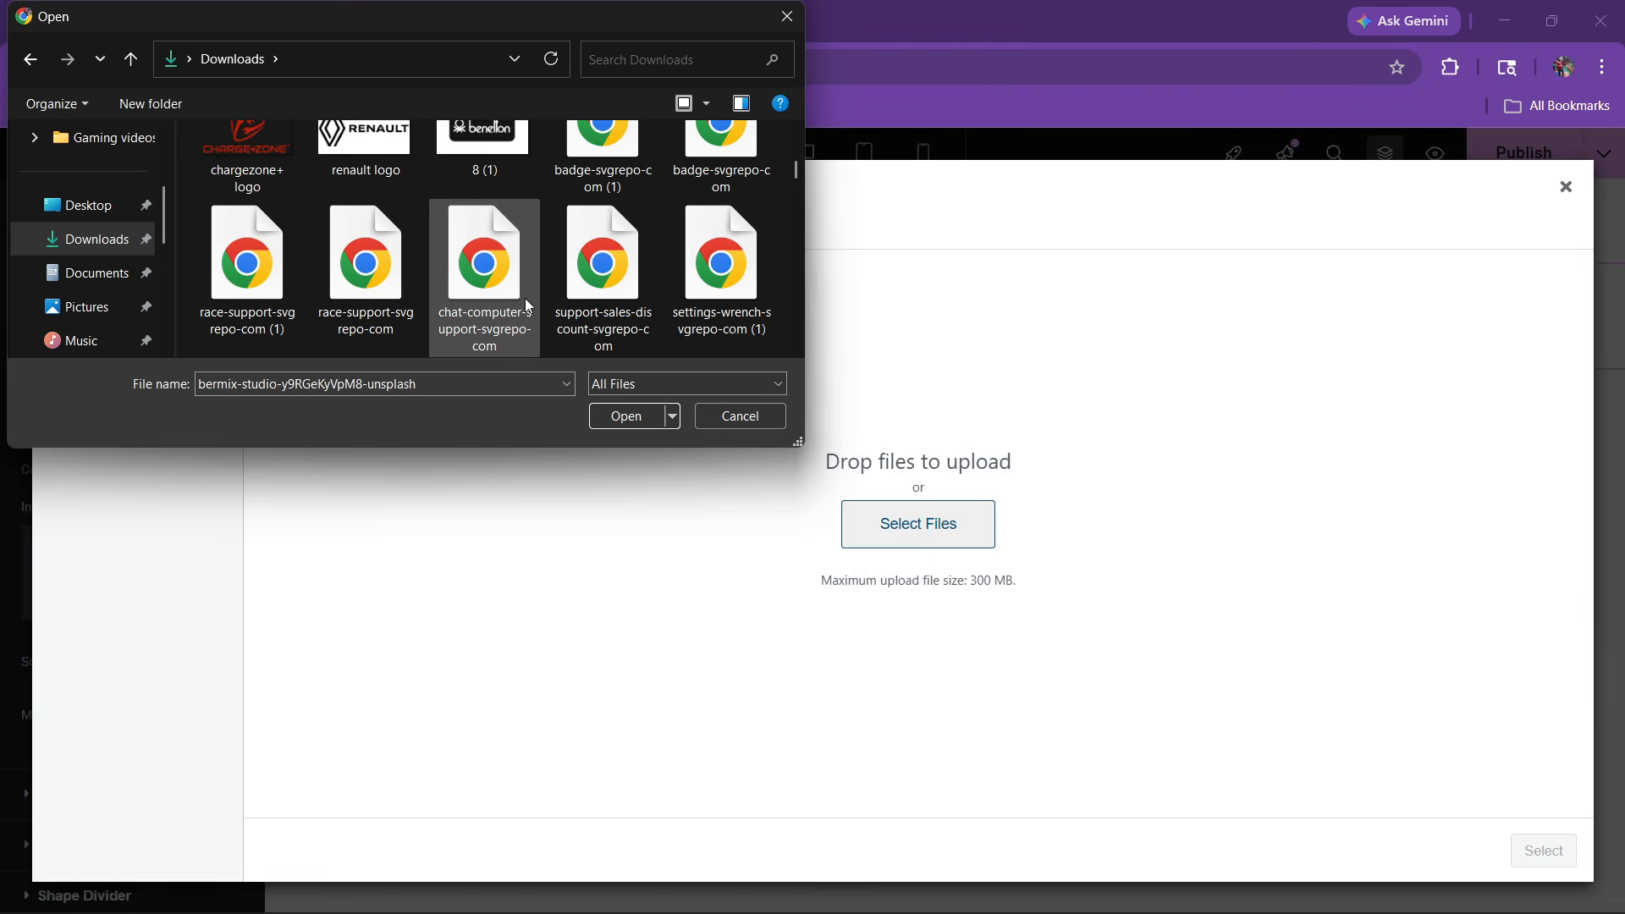
pyautogui.scroll(1, 632, 288)
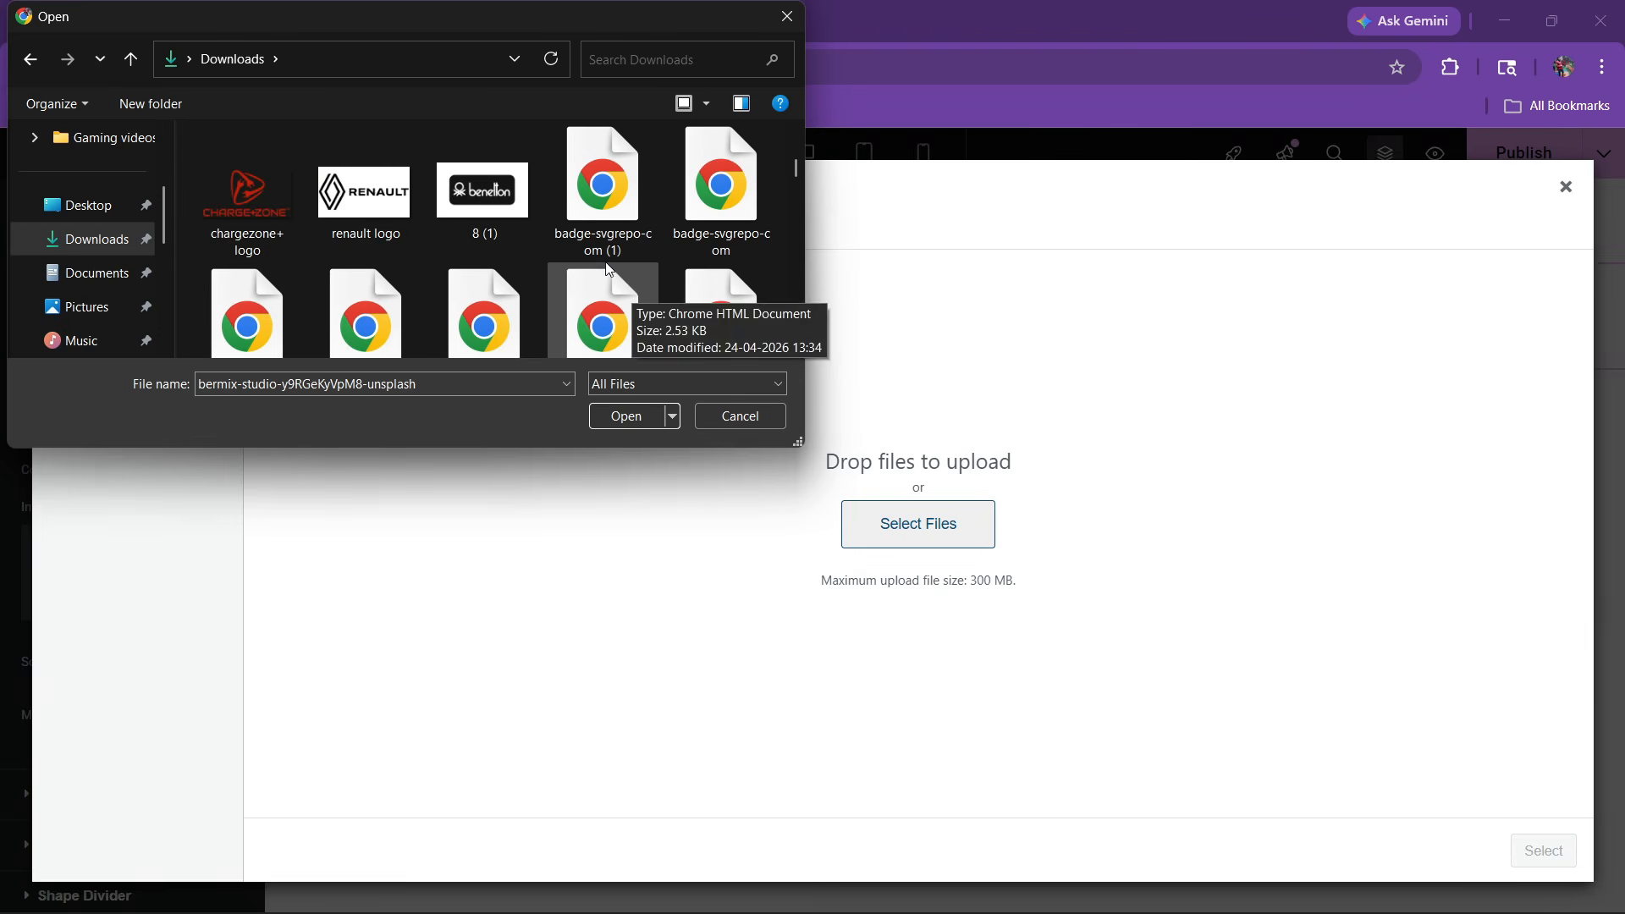
pyautogui.keyDown('ctrl'); pyautogui.click(613, 223); pyautogui.keyUp('ctrl')
pyautogui.keyDown('ctrl'); pyautogui.click(704, 221); pyautogui.keyUp('ctrl')
pyautogui.scroll(-1, 681, 230)
pyautogui.keyDown('ctrl'); pyautogui.click(254, 271); pyautogui.keyUp('ctrl')
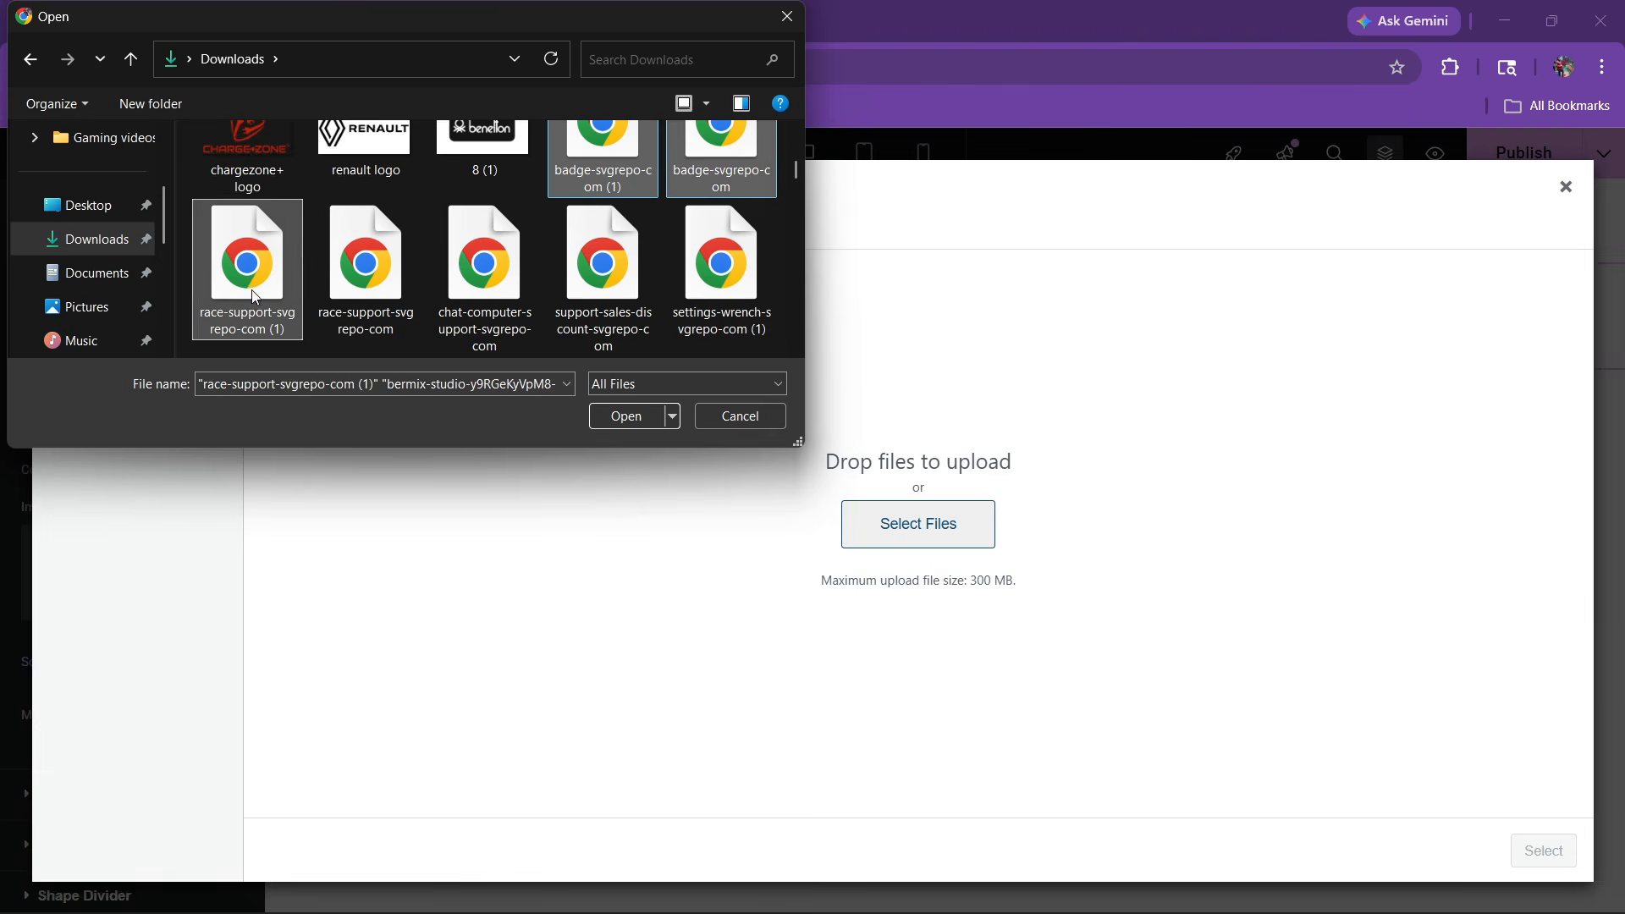
pyautogui.keyDown('ctrl'); pyautogui.click(372, 271); pyautogui.keyUp('ctrl')
pyautogui.keyDown('ctrl'); pyautogui.click(526, 280); pyautogui.keyUp('ctrl')
pyautogui.keyDown('ctrl'); pyautogui.click(647, 288); pyautogui.keyUp('ctrl')
pyautogui.keyDown('ctrl'); pyautogui.click(703, 292); pyautogui.keyUp('ctrl')
# Add the arrow and second wrench icons and the blaz-erzetic photo, then upload everything
pyautogui.scroll(-1, 702, 293)
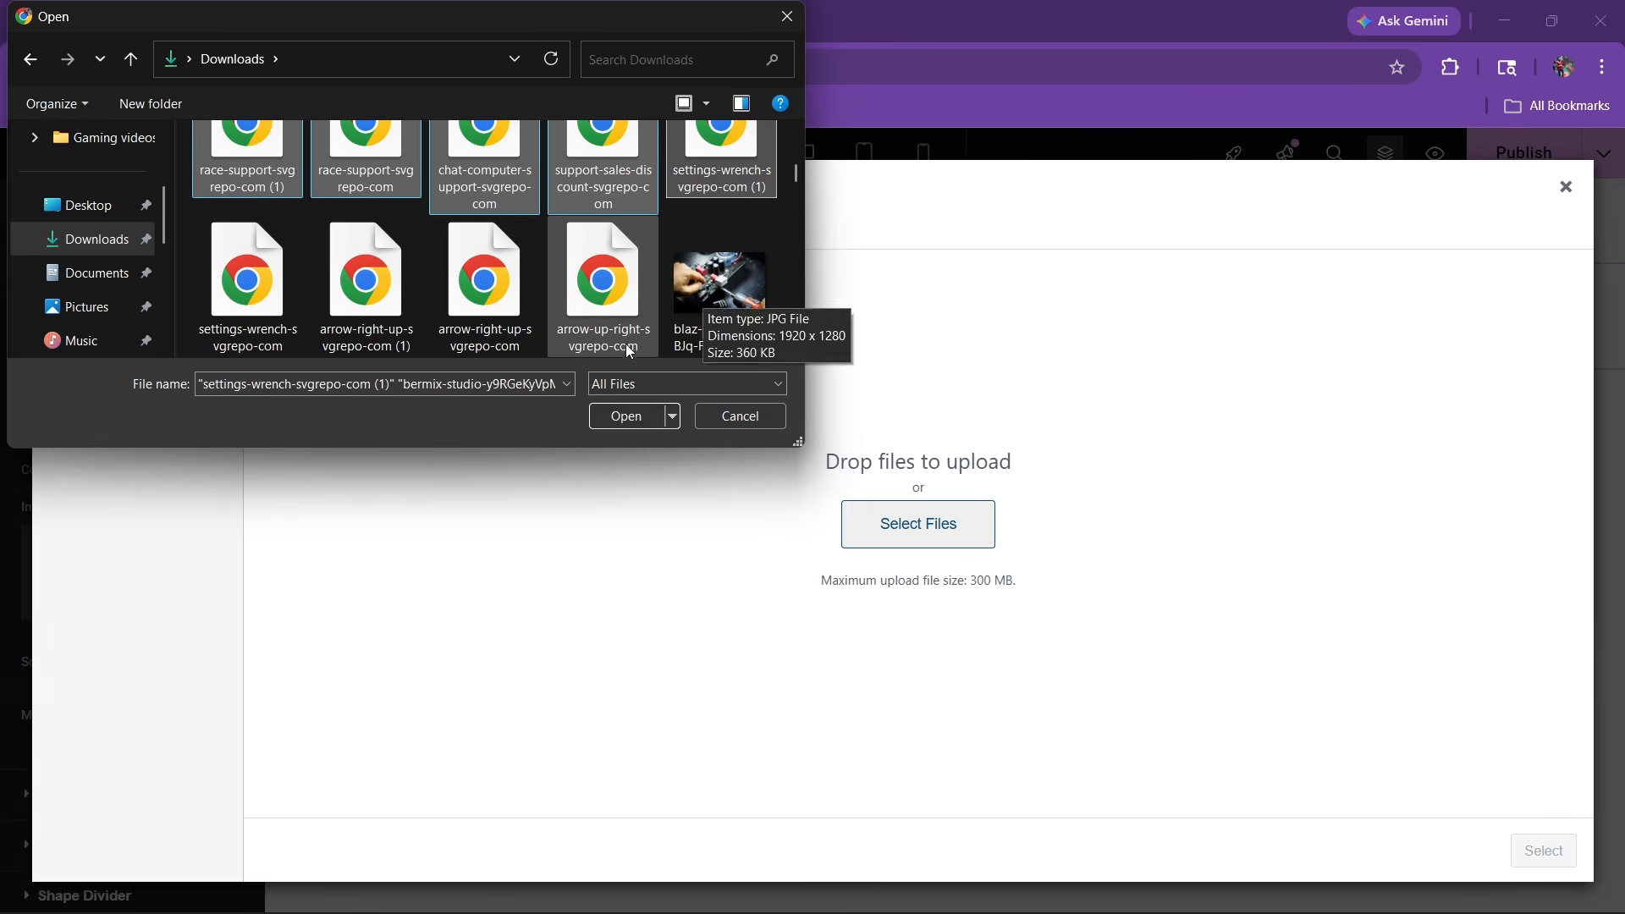
pyautogui.keyDown('ctrl'); pyautogui.click(605, 292); pyautogui.keyUp('ctrl')
pyautogui.keyDown('ctrl'); pyautogui.click(468, 313); pyautogui.keyUp('ctrl')
pyautogui.keyDown('ctrl'); pyautogui.click(365, 279); pyautogui.keyUp('ctrl')
pyautogui.keyDown('ctrl'); pyautogui.click(254, 288); pyautogui.keyUp('ctrl')
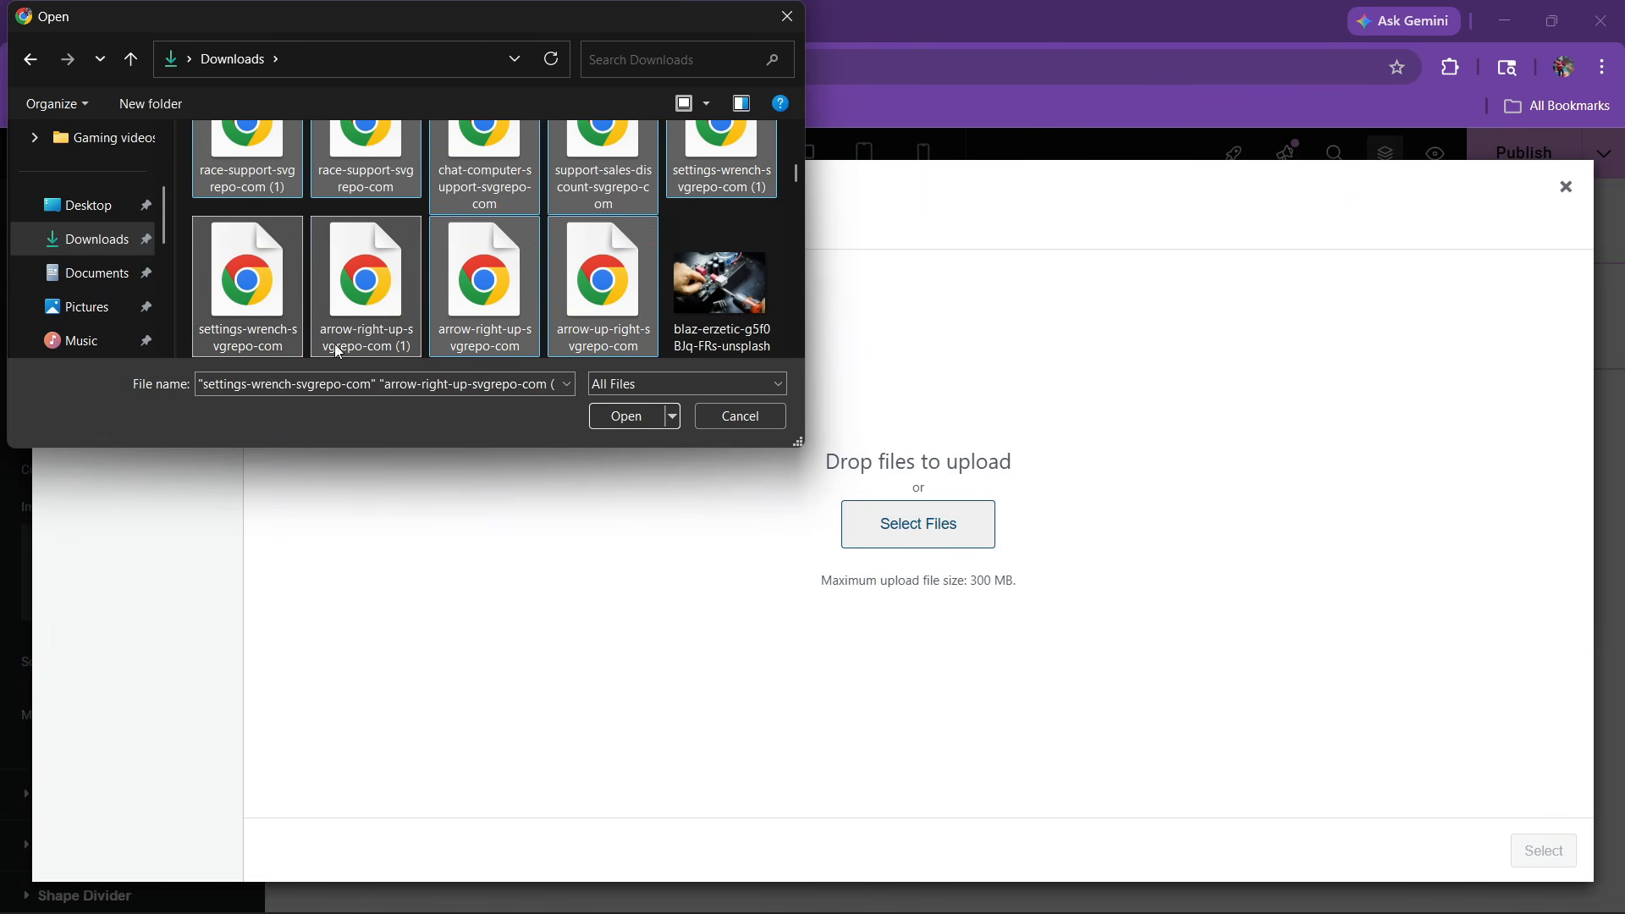
pyautogui.scroll(-1, 411, 339)
pyautogui.keyDown('ctrl'); pyautogui.click(688, 203); pyautogui.keyUp('ctrl')
pyautogui.scroll(-1, 391, 319)
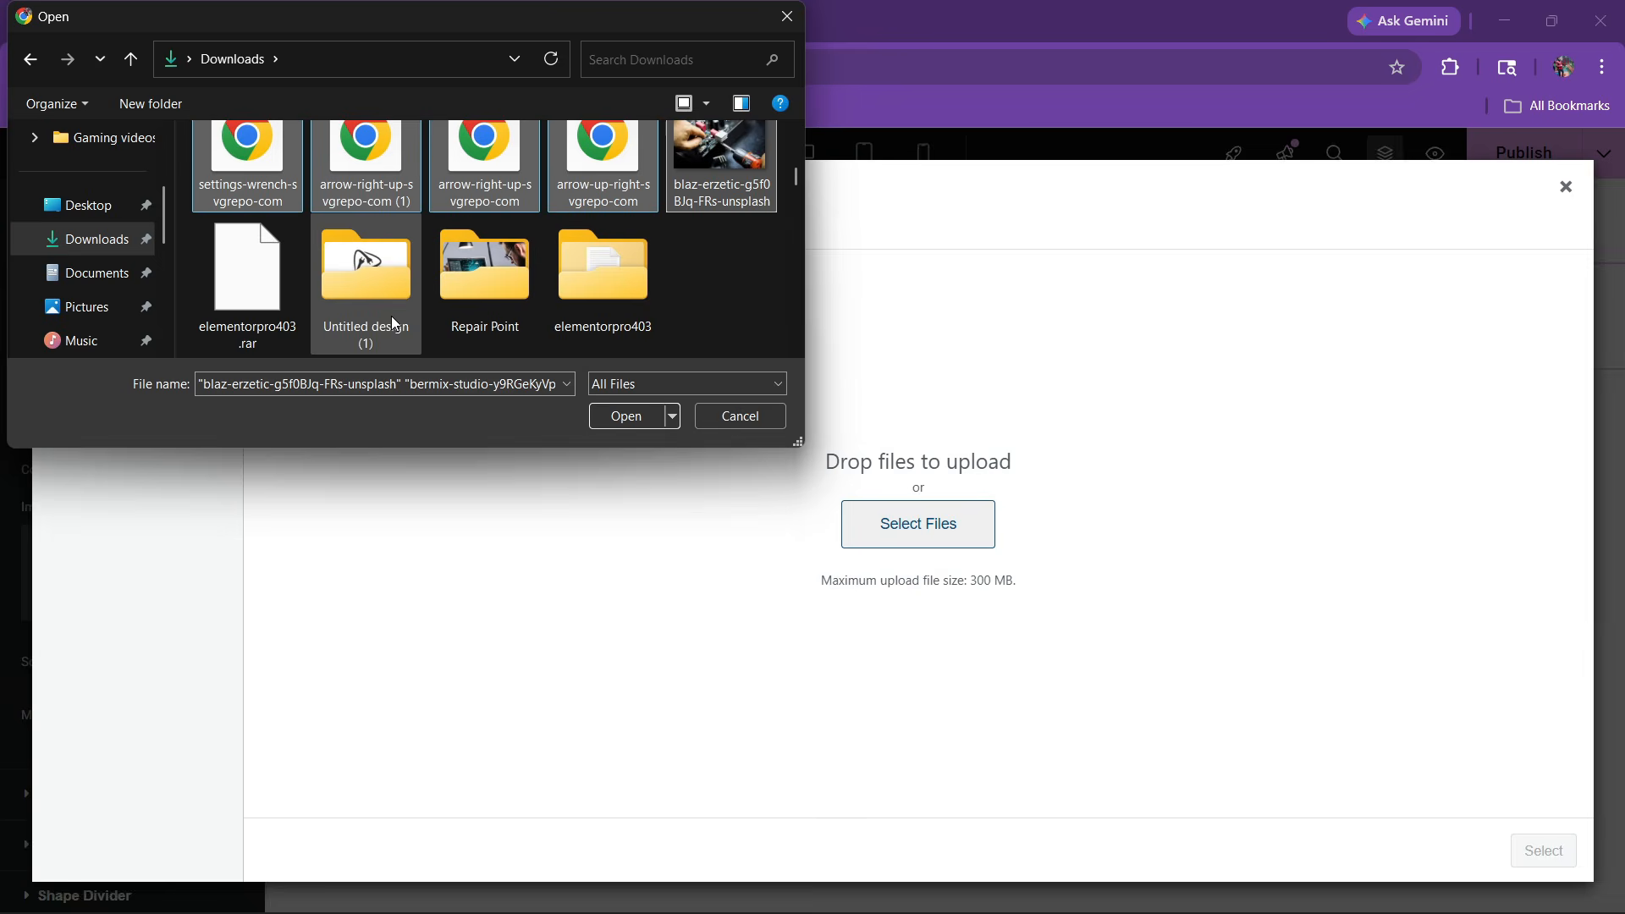
pyautogui.click(606, 416)
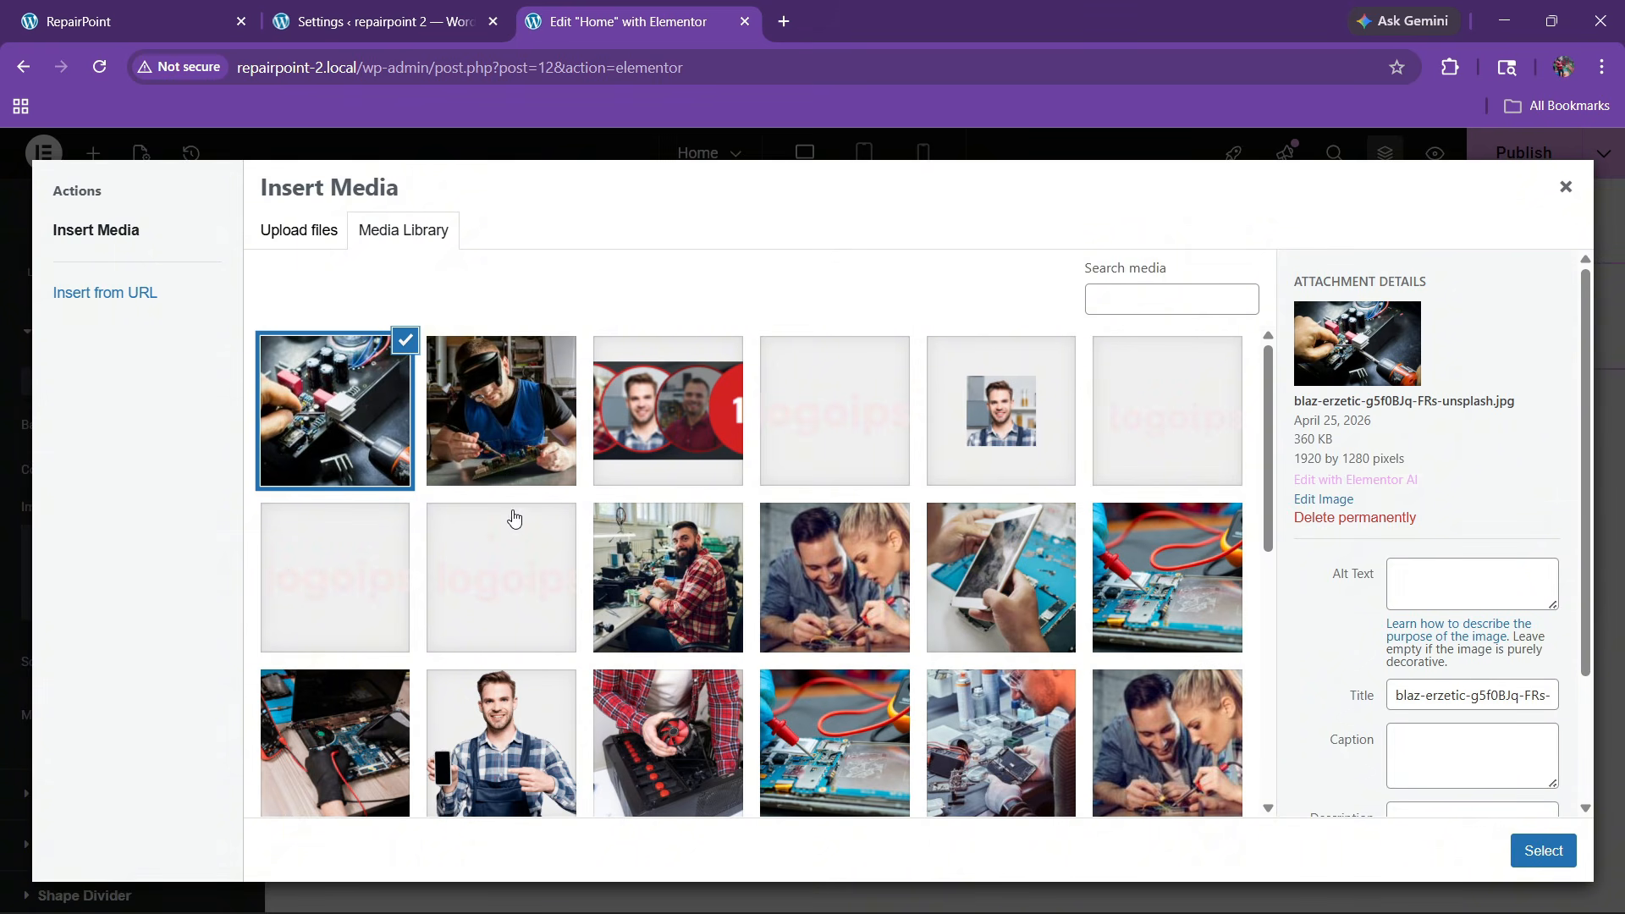
# Use the bermix-studio photo as the background, positioned Center Center with Cover size
pyautogui.click(497, 406)
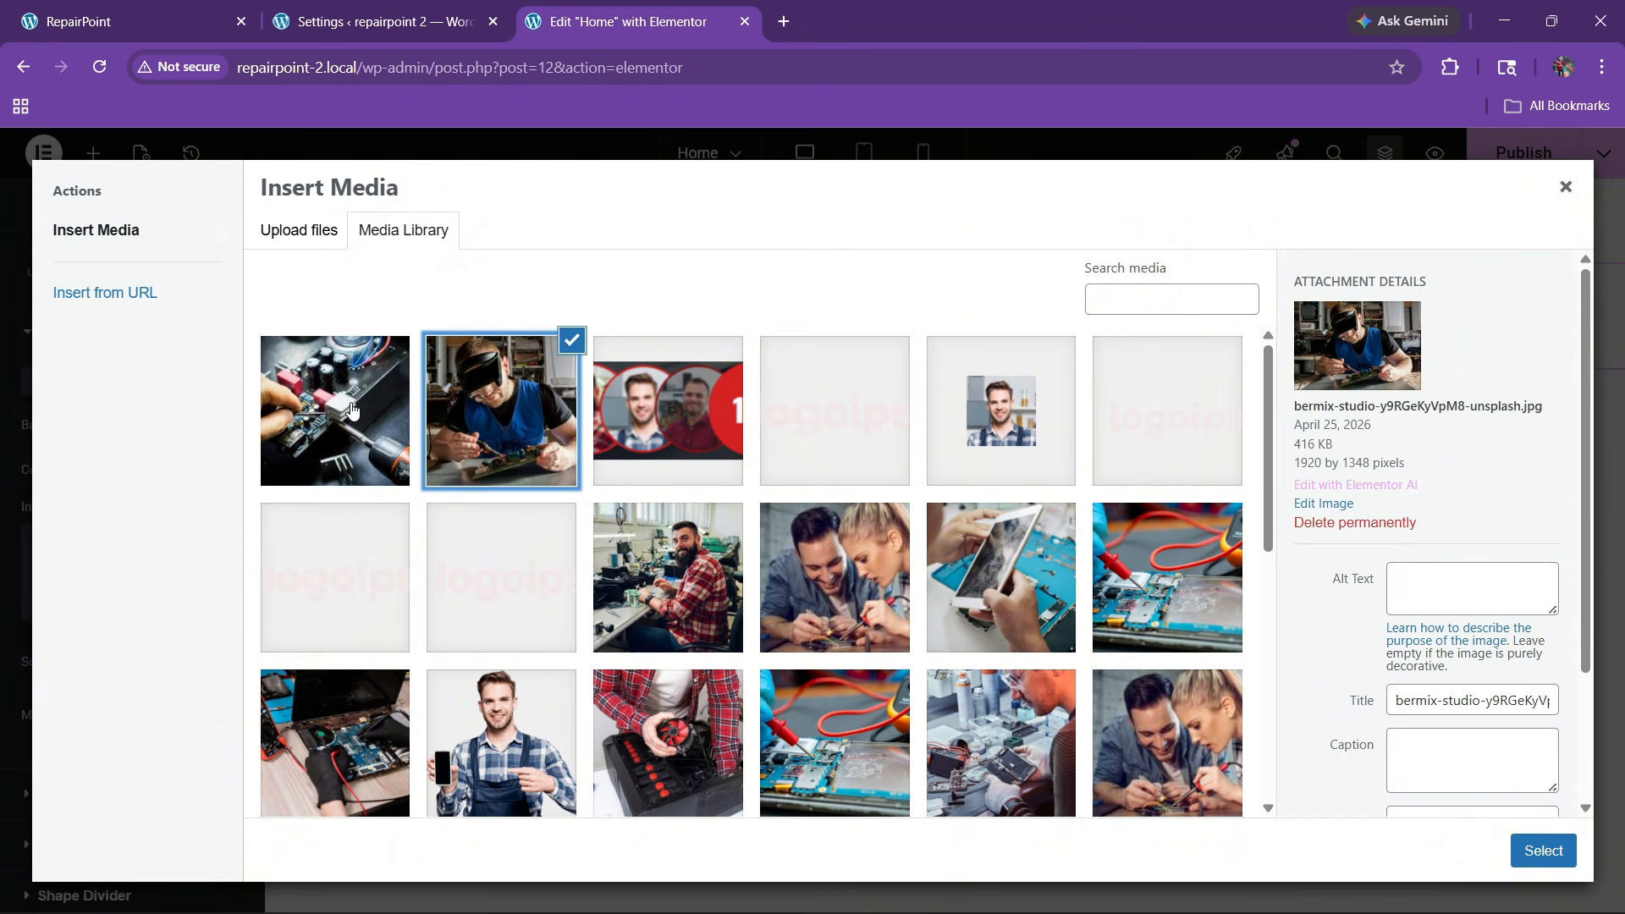
pyautogui.click(1543, 851)
pyautogui.scroll(-1, 68, 677)
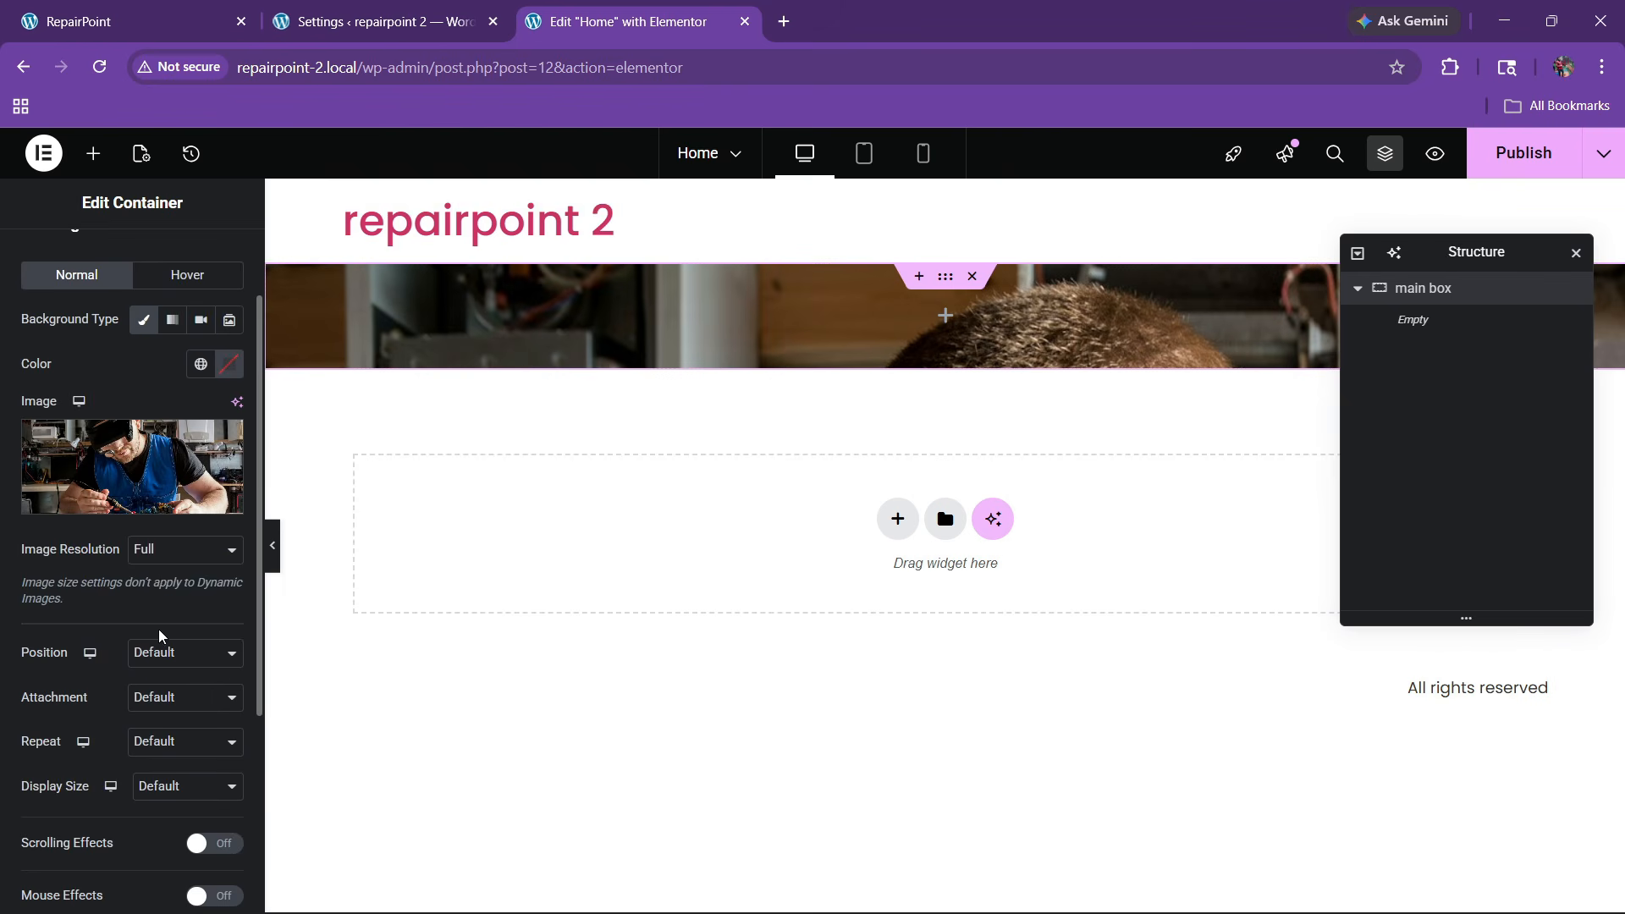
pyautogui.click(165, 653)
pyautogui.click(161, 396)
pyautogui.scroll(-1, 155, 685)
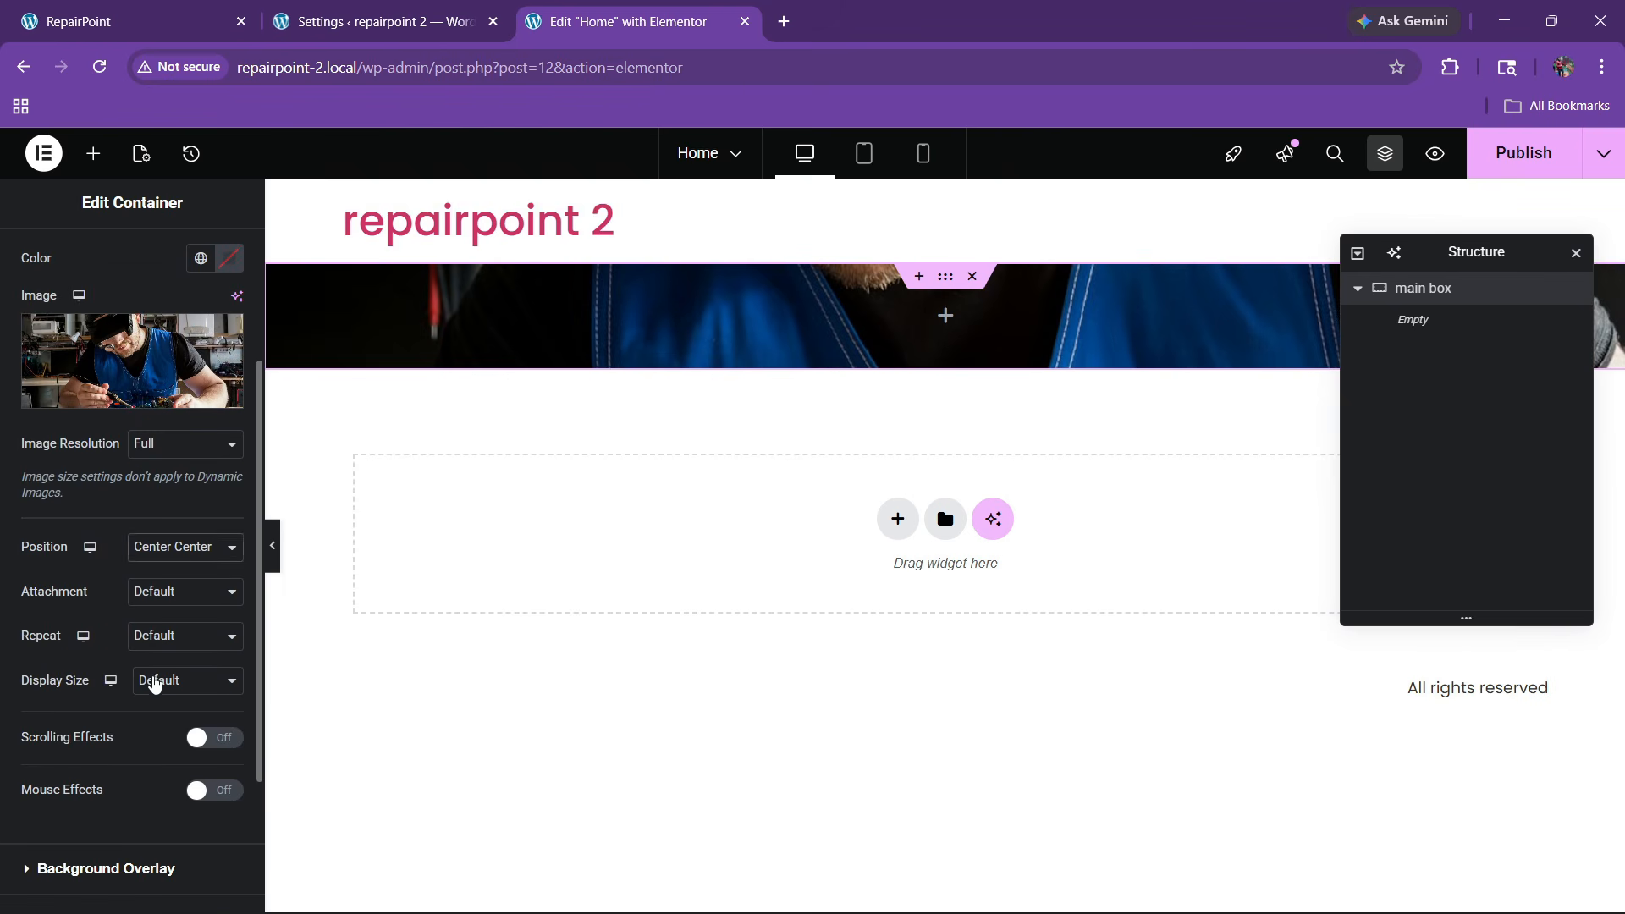
pyautogui.click(155, 685)
pyautogui.click(162, 755)
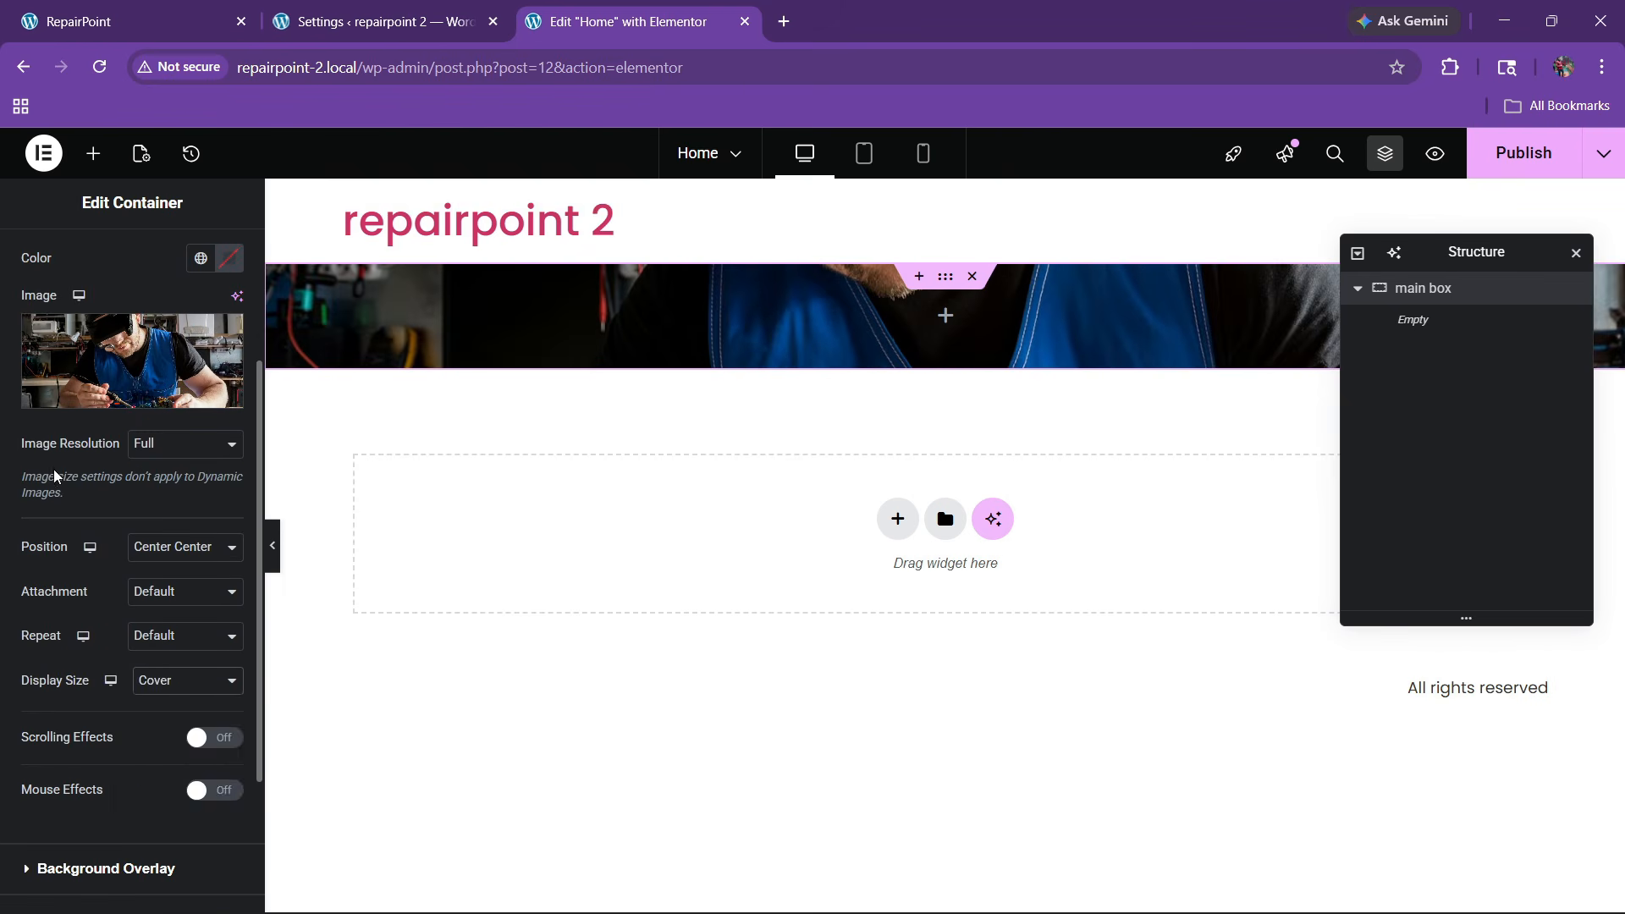
# Set the main box minimum height to 600 px
pyautogui.scroll(2, 53, 475)
pyautogui.click(42, 258)
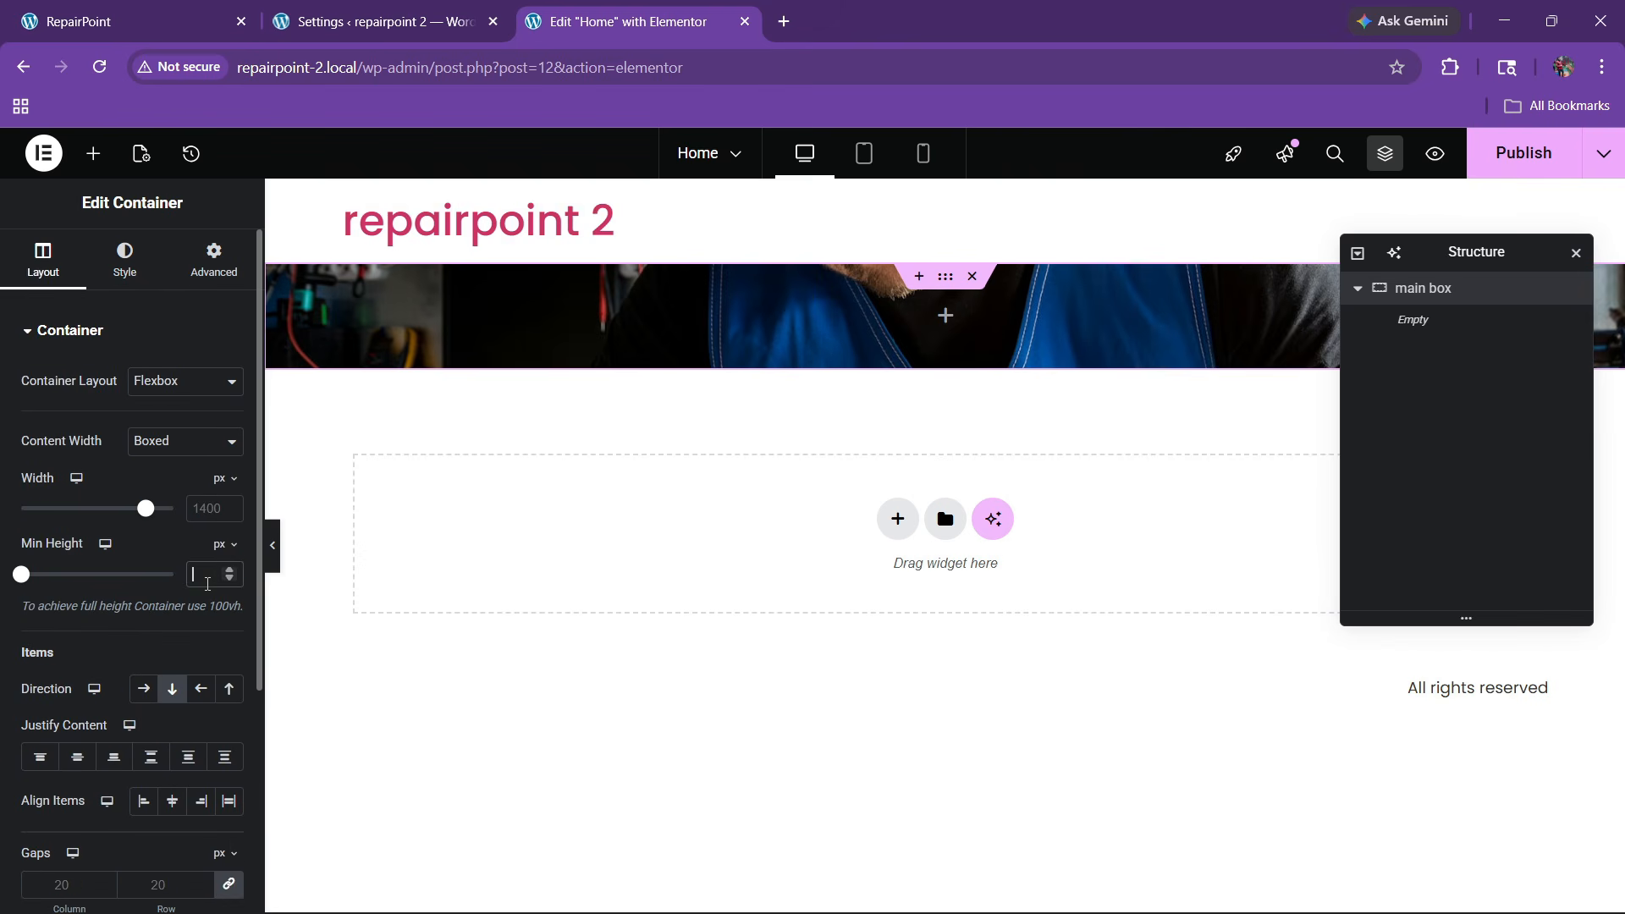
pyautogui.click(208, 576)
pyautogui.write('600')
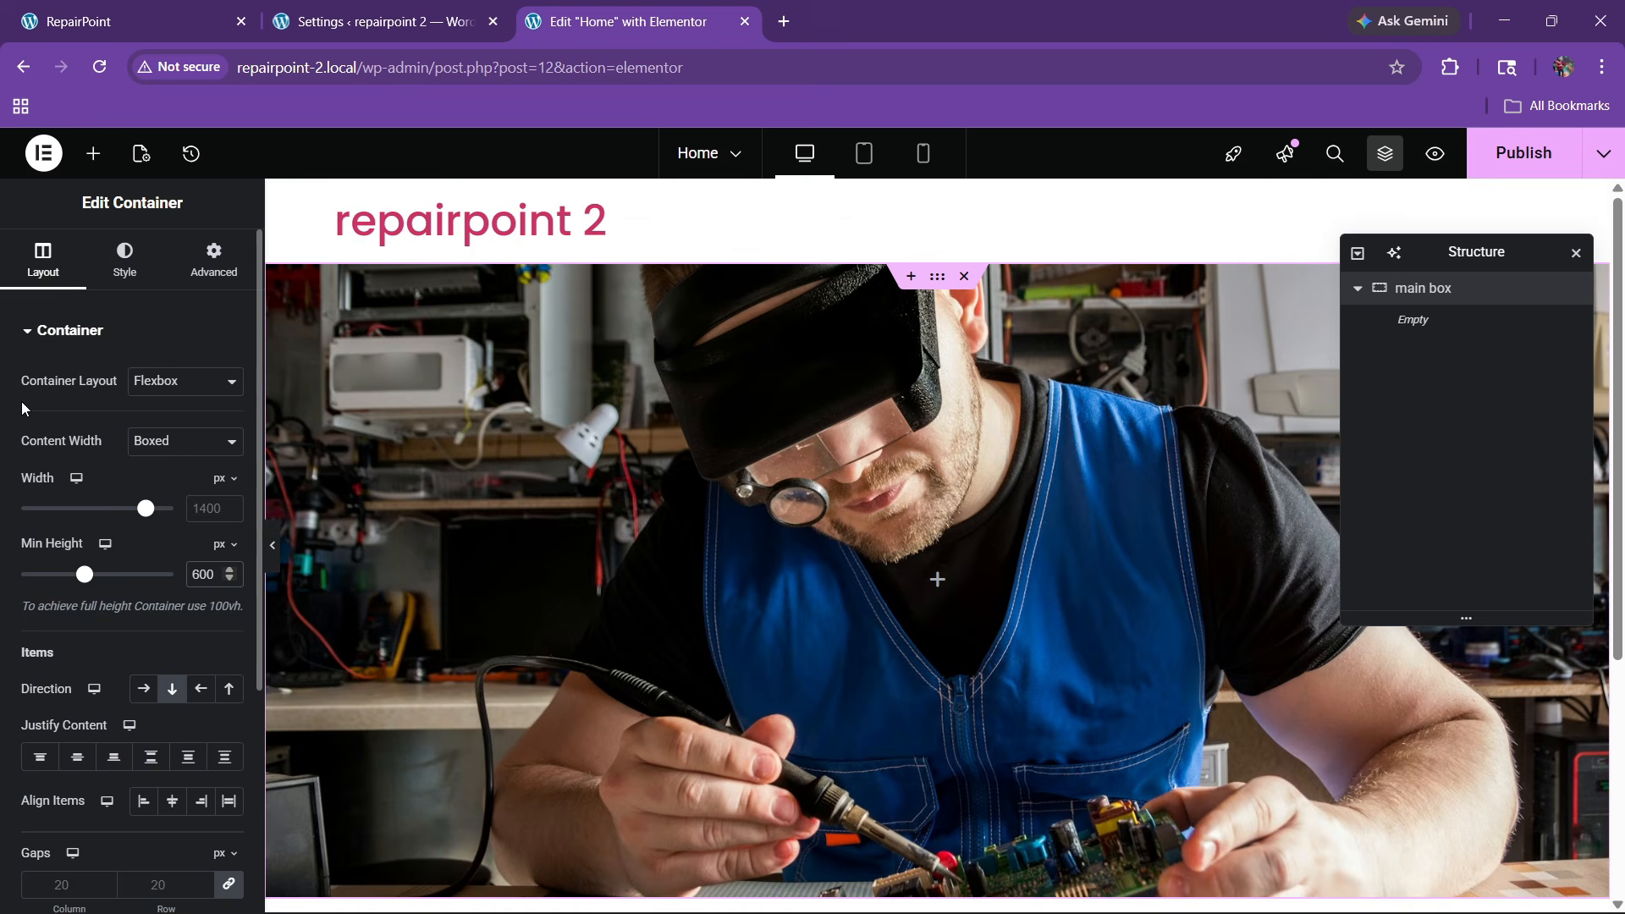
# Add a classic black background overlay at 0.65 opacity
pyautogui.click(102, 260)
pyautogui.scroll(-4, 131, 550)
pyautogui.scroll(-1, 100, 592)
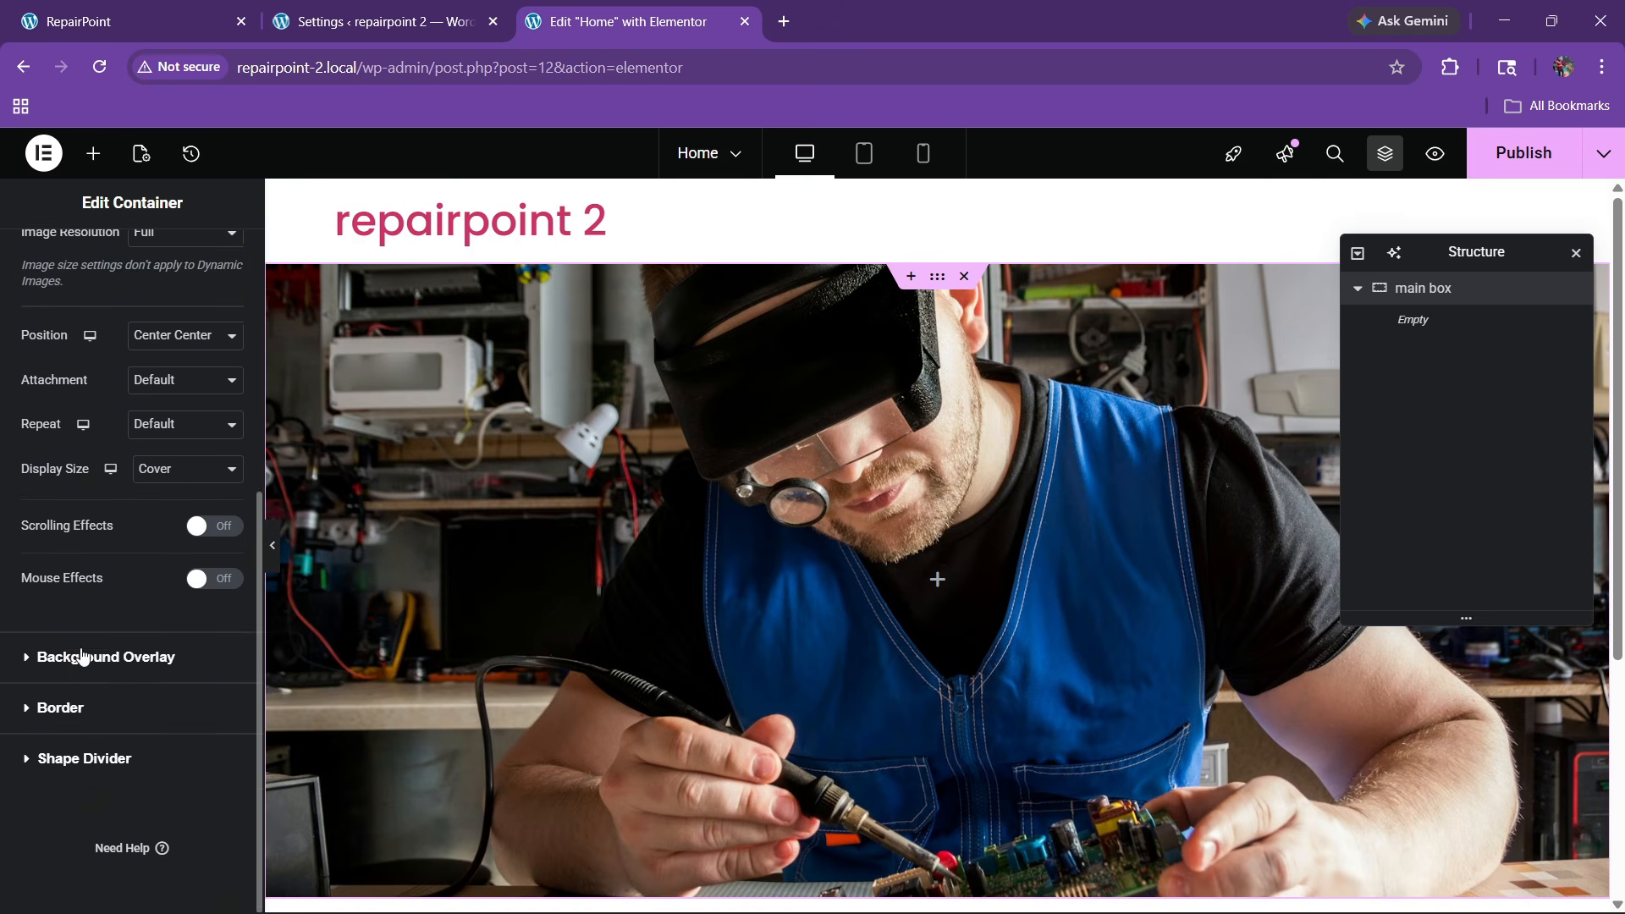
pyautogui.click(85, 657)
pyautogui.click(201, 476)
pyautogui.click(200, 520)
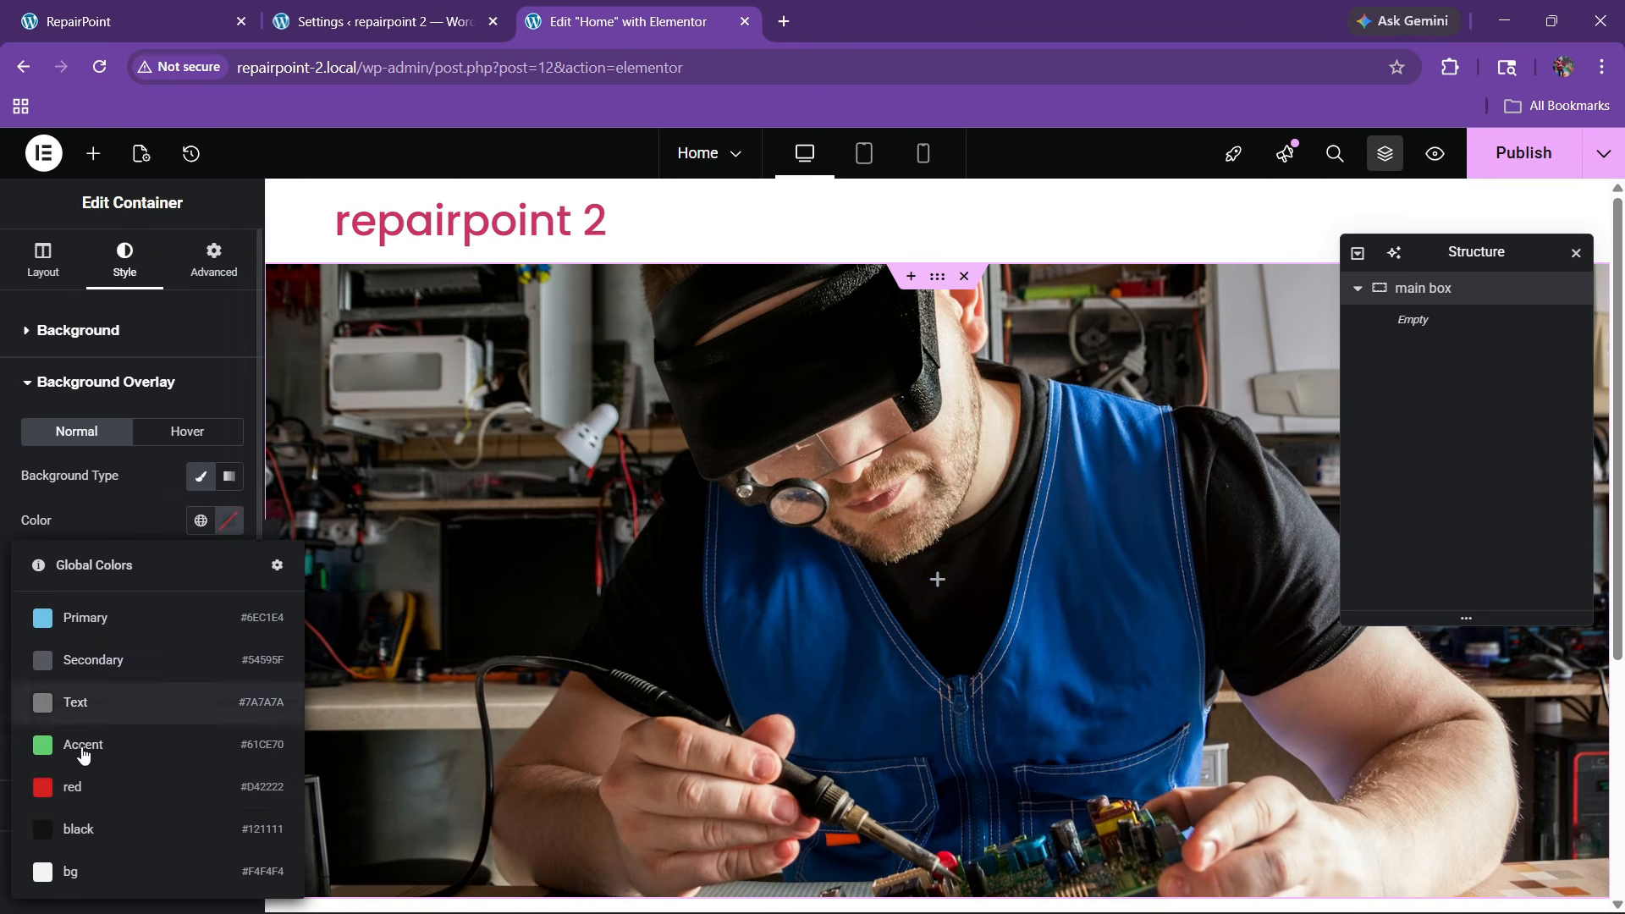
pyautogui.click(67, 825)
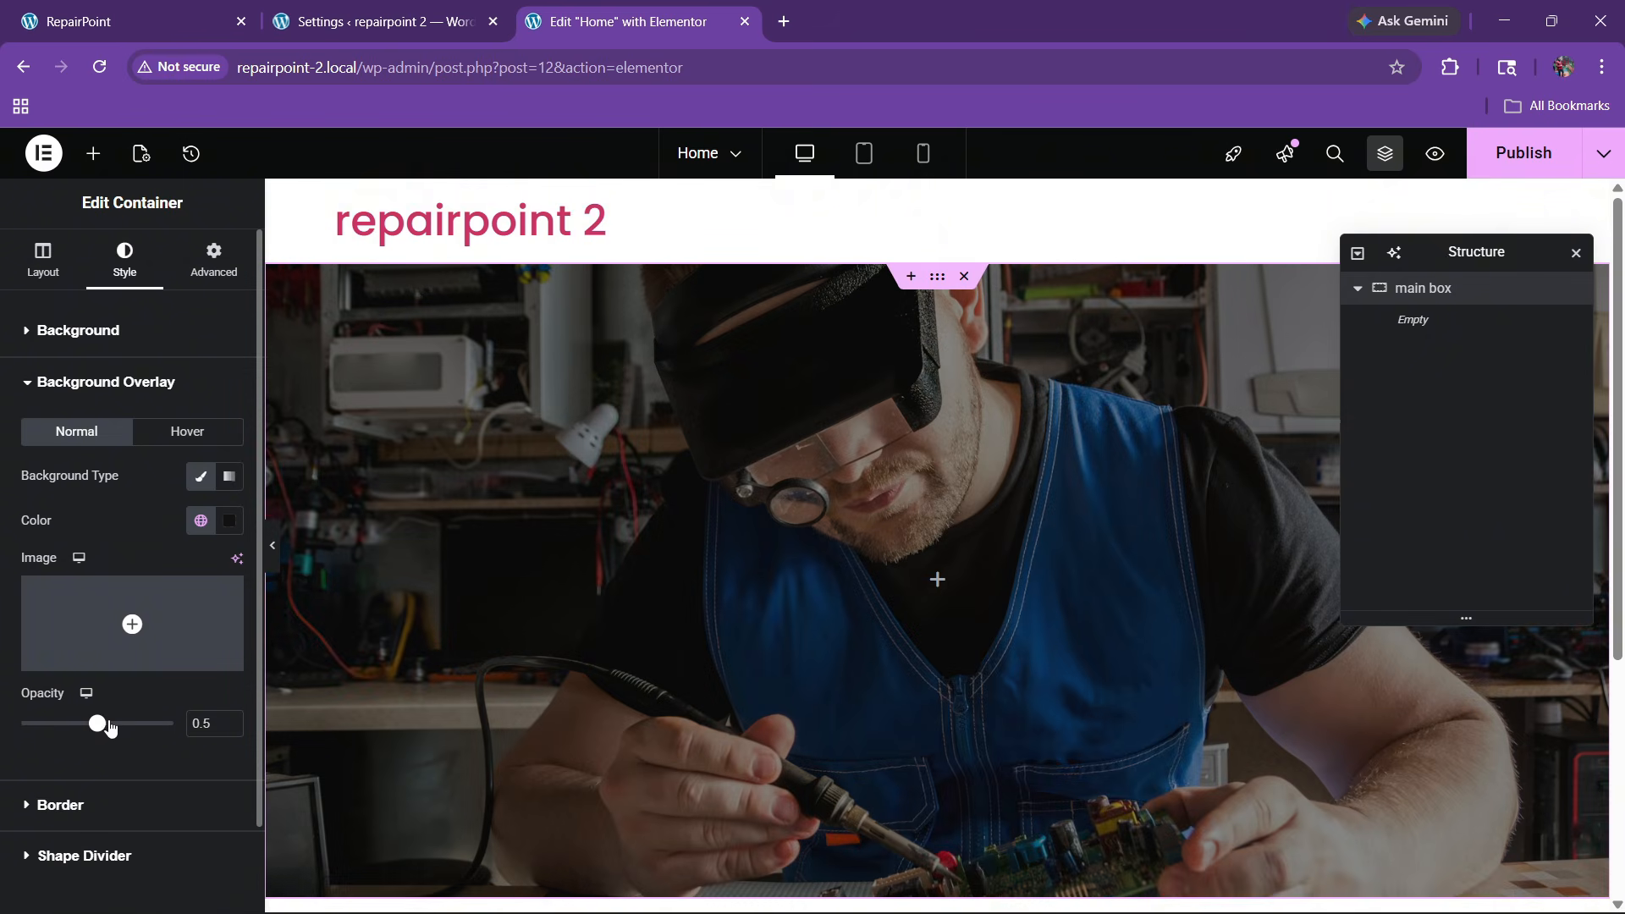
pyautogui.moveTo(109, 727)
pyautogui.mouseDown()
pyautogui.moveTo(143, 734)
pyautogui.moveTo(128, 746)
pyautogui.mouseUp()
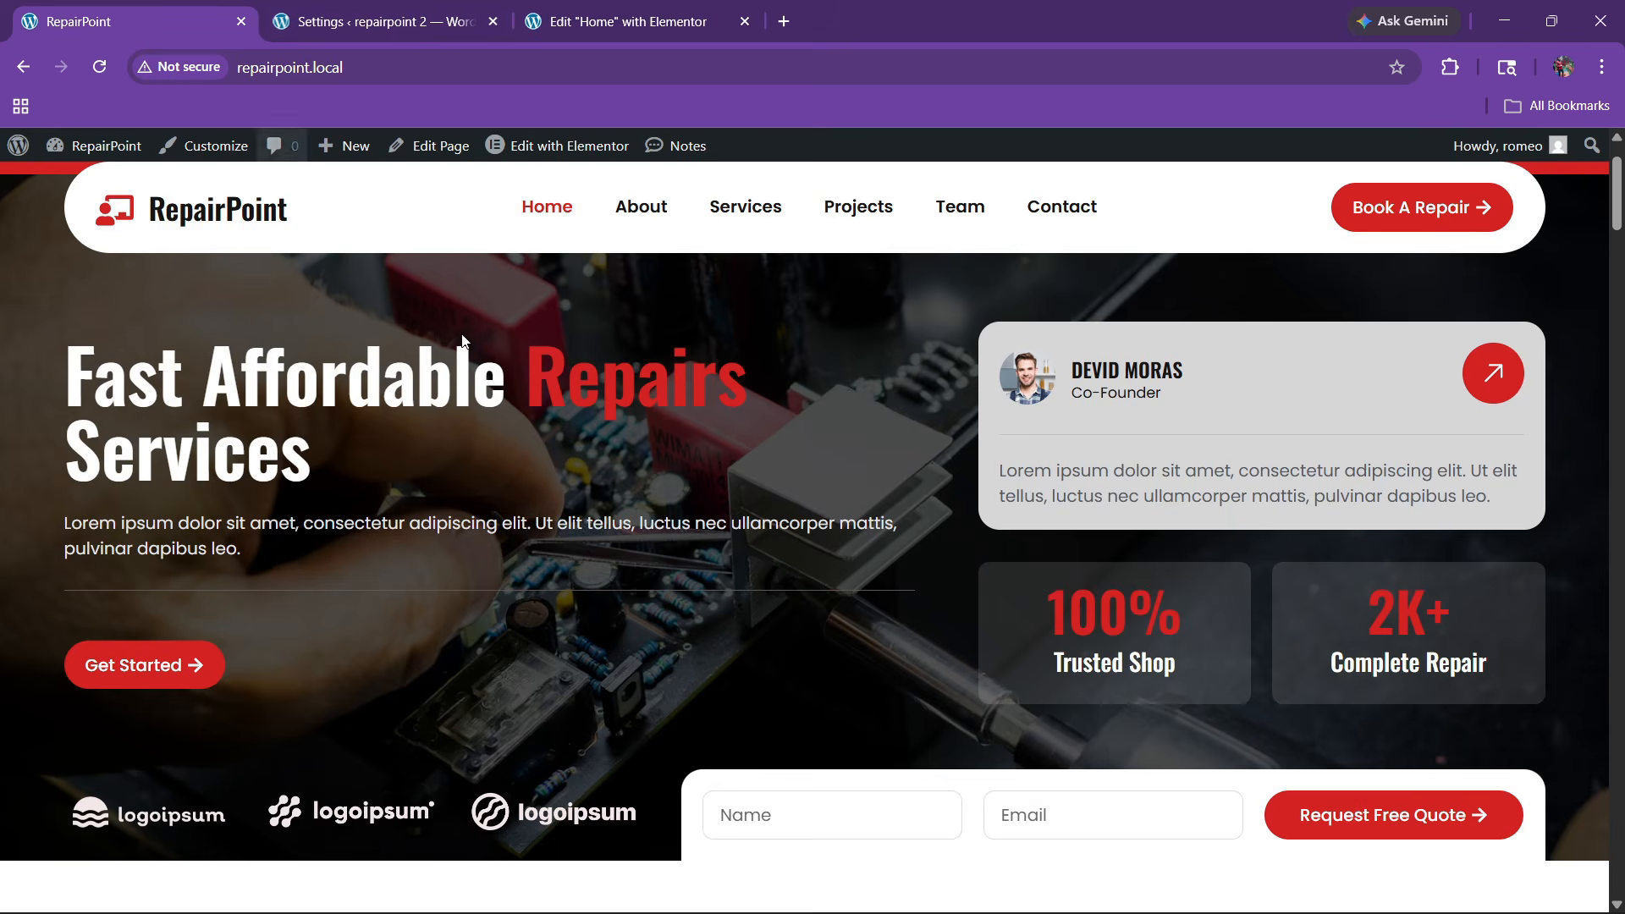
# Compare with the reference homepage and bring up the elements panel
pyautogui.click(152, 21)
pyautogui.click(609, 21)
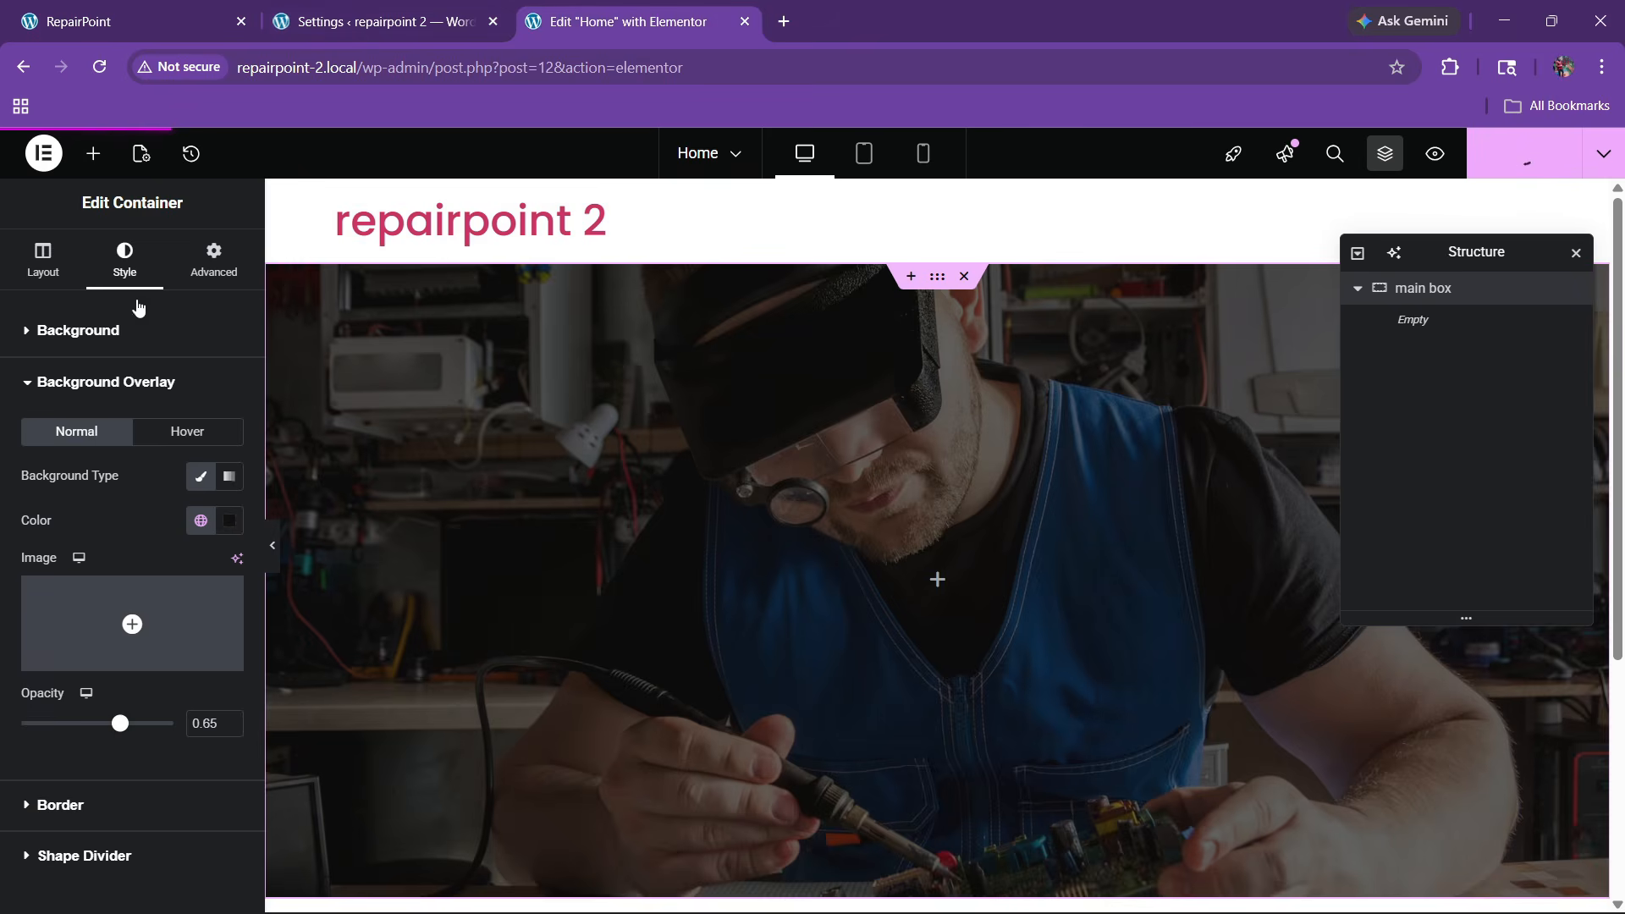
pyautogui.click(95, 159)
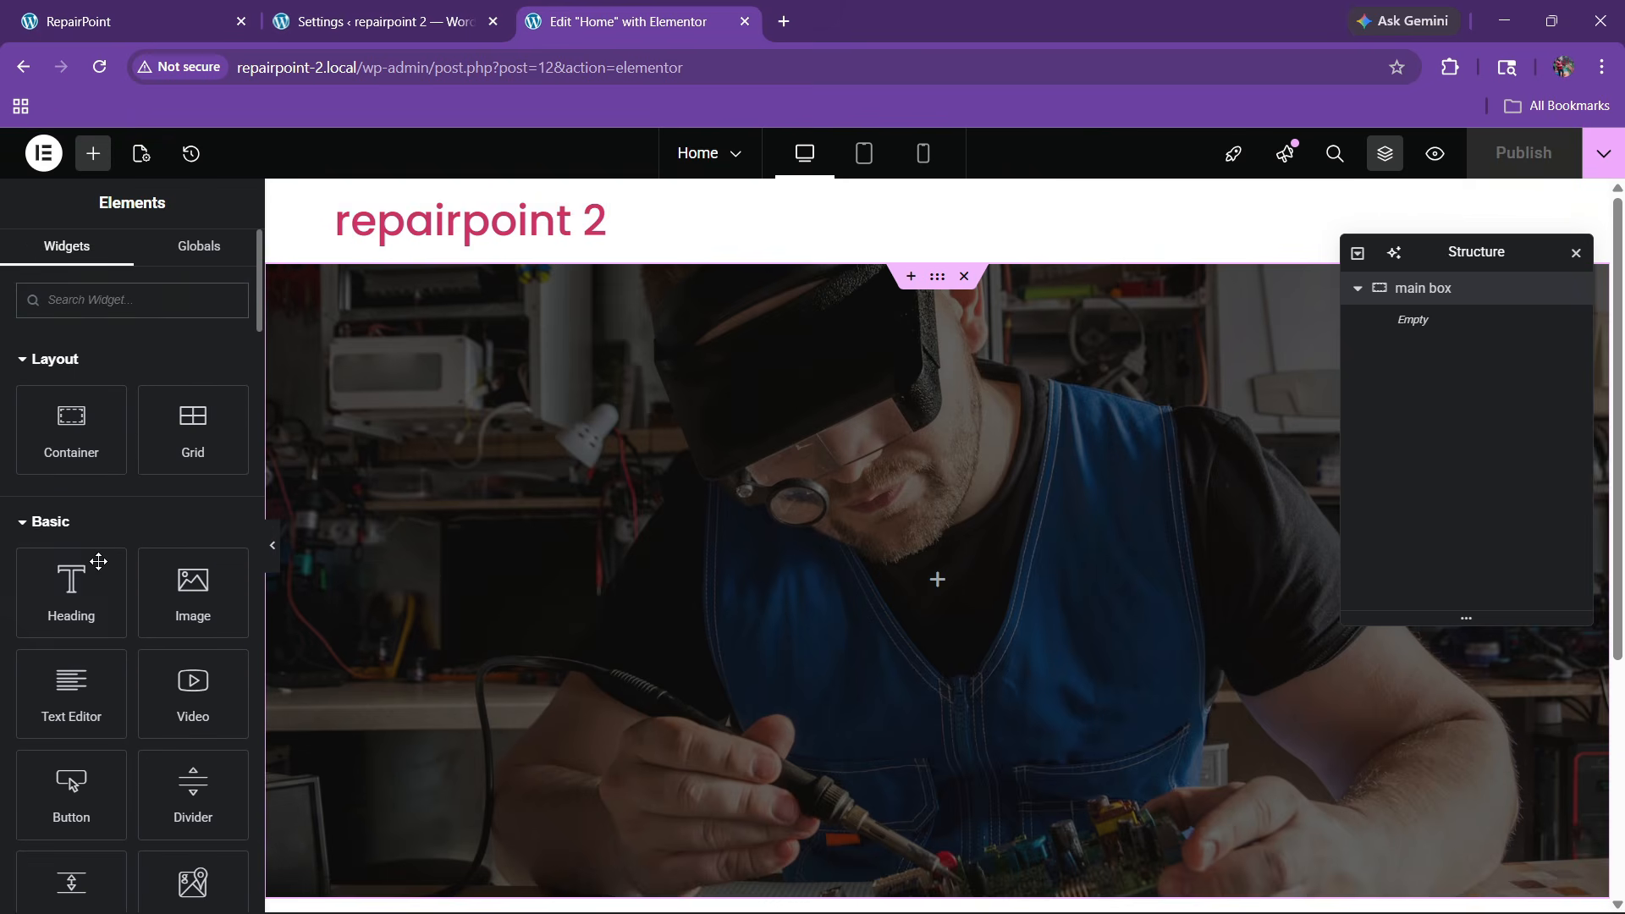
# Drop a container into the main box, name it 'top', and duplicate it as 'bottom'
pyautogui.moveTo(71, 431); pyautogui.dragTo(830, 606)
pyautogui.doubleClick(1439, 319)
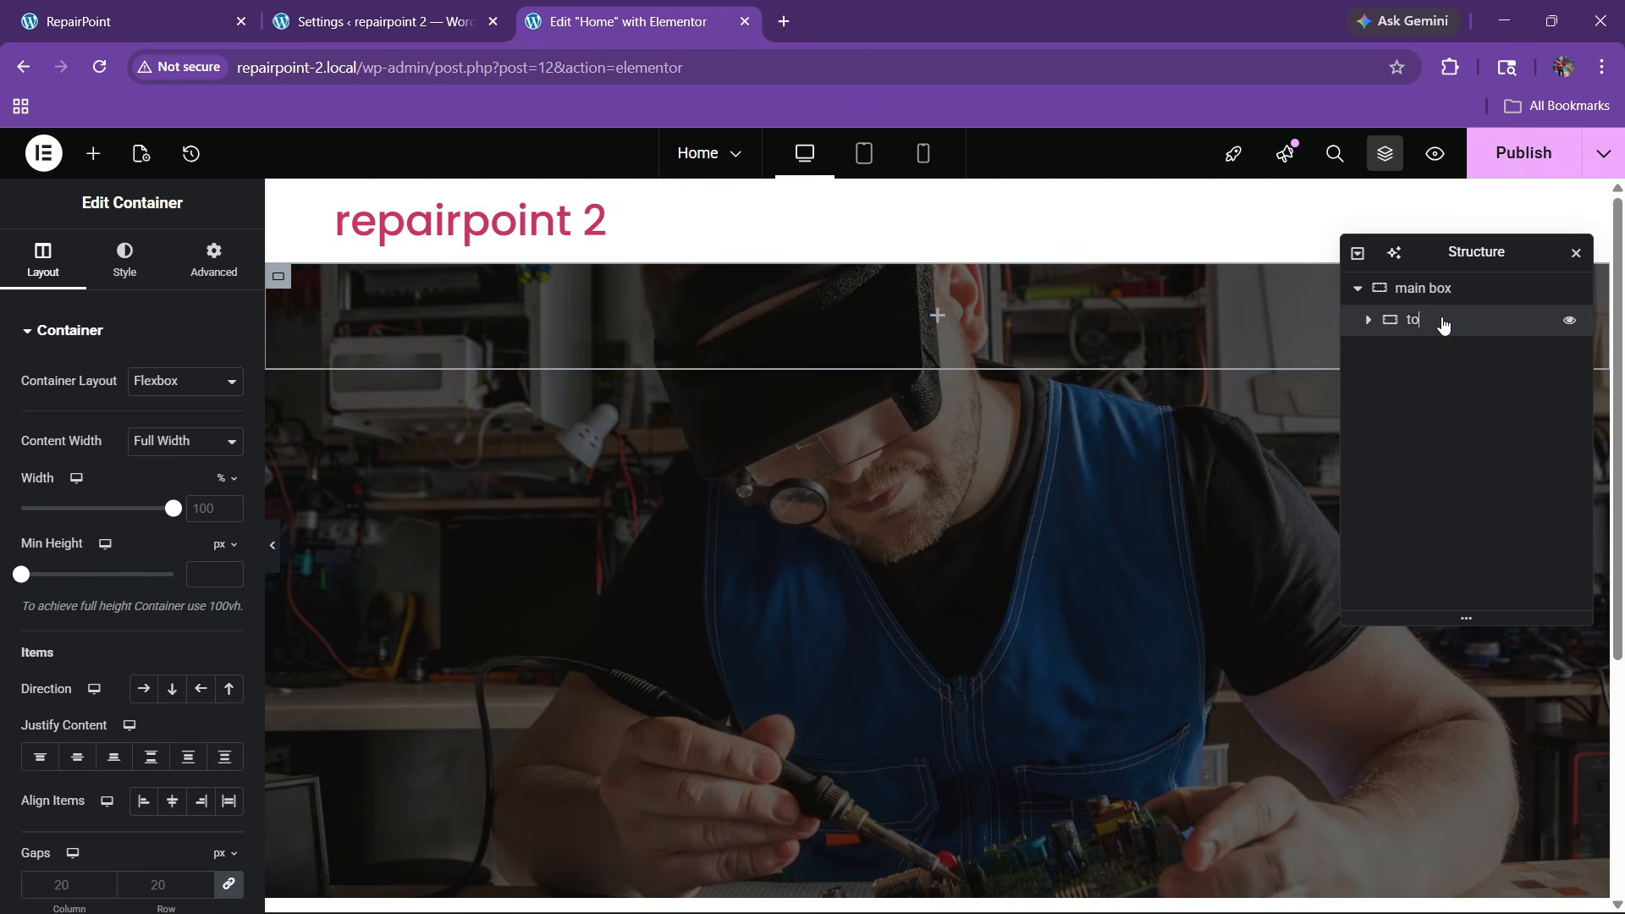
pyautogui.rightClick(1438, 324)
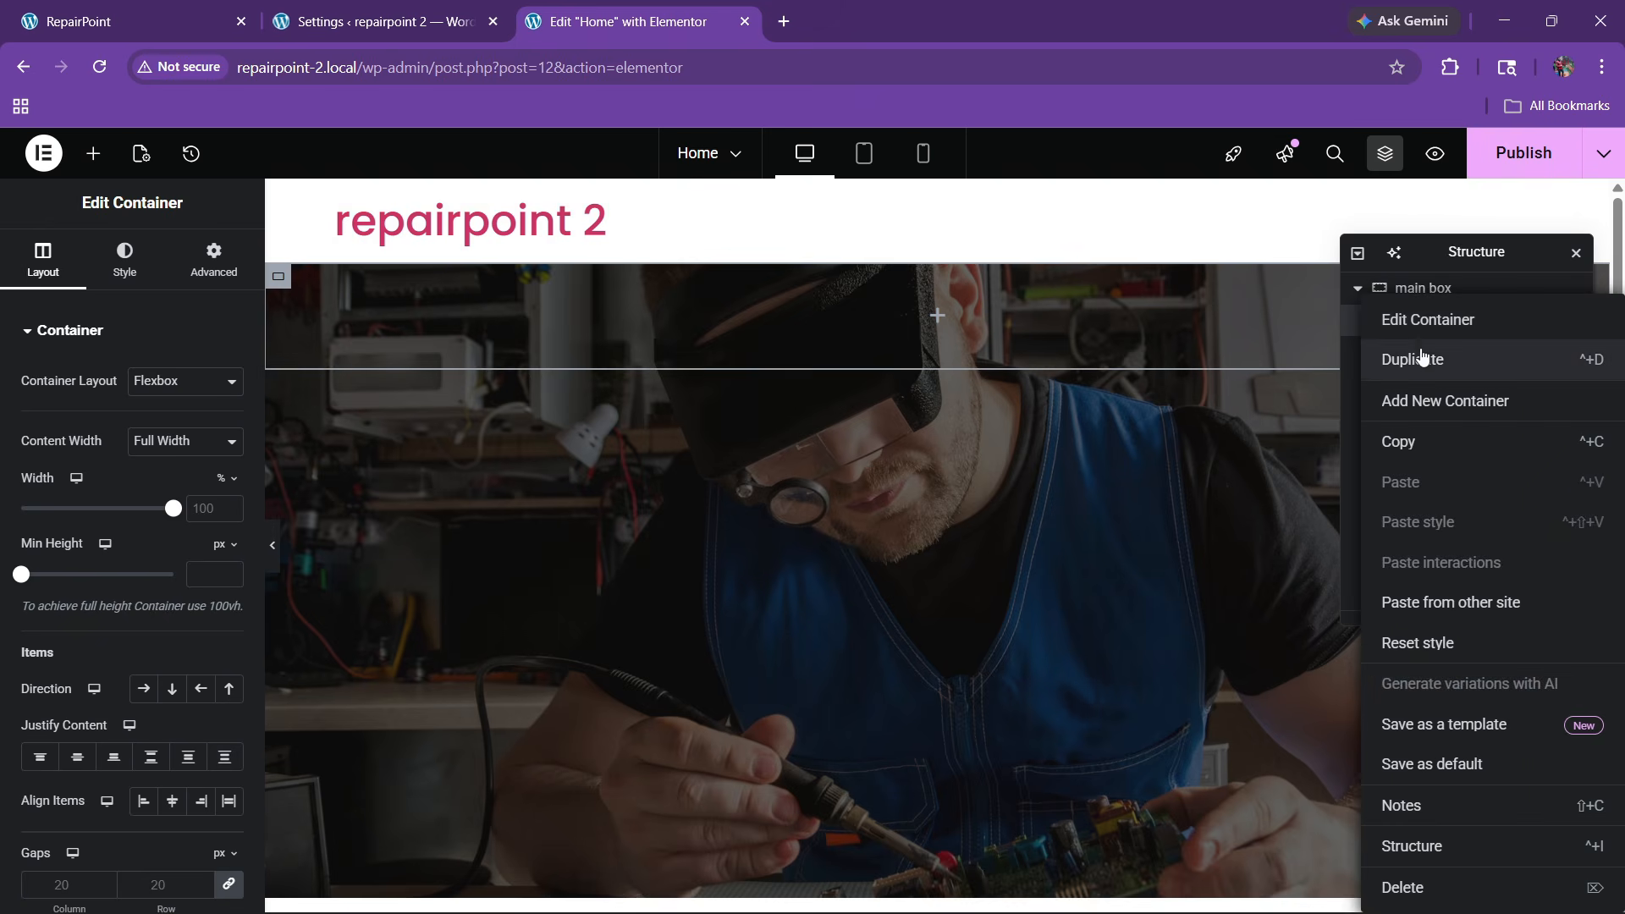
pyautogui.click(1424, 359)
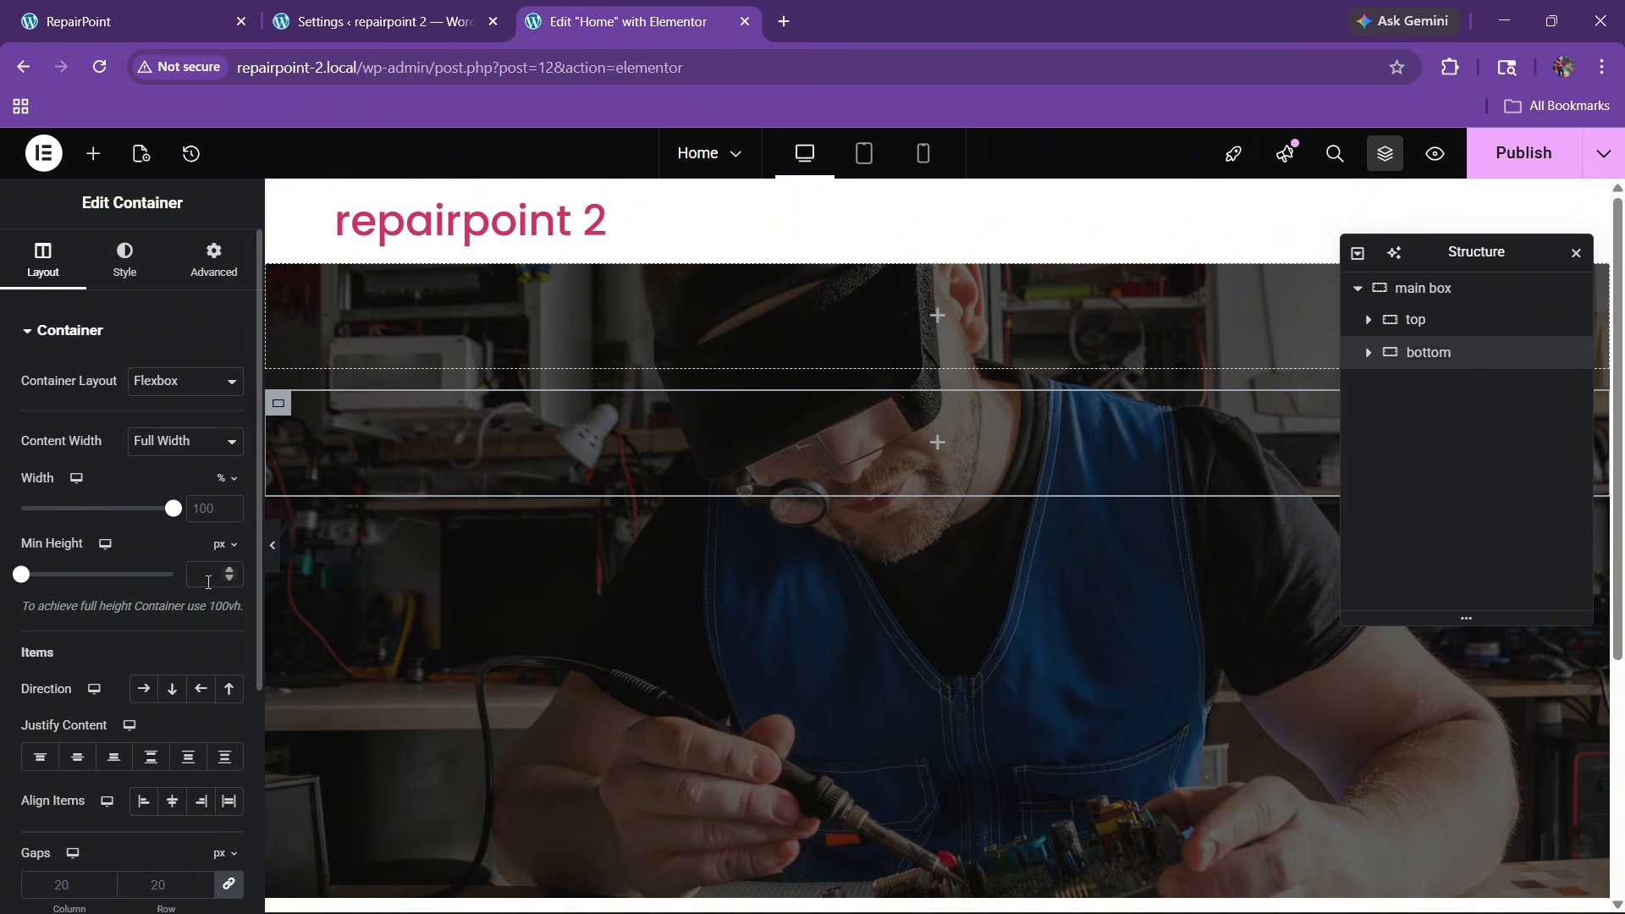
pyautogui.click(35, 14)
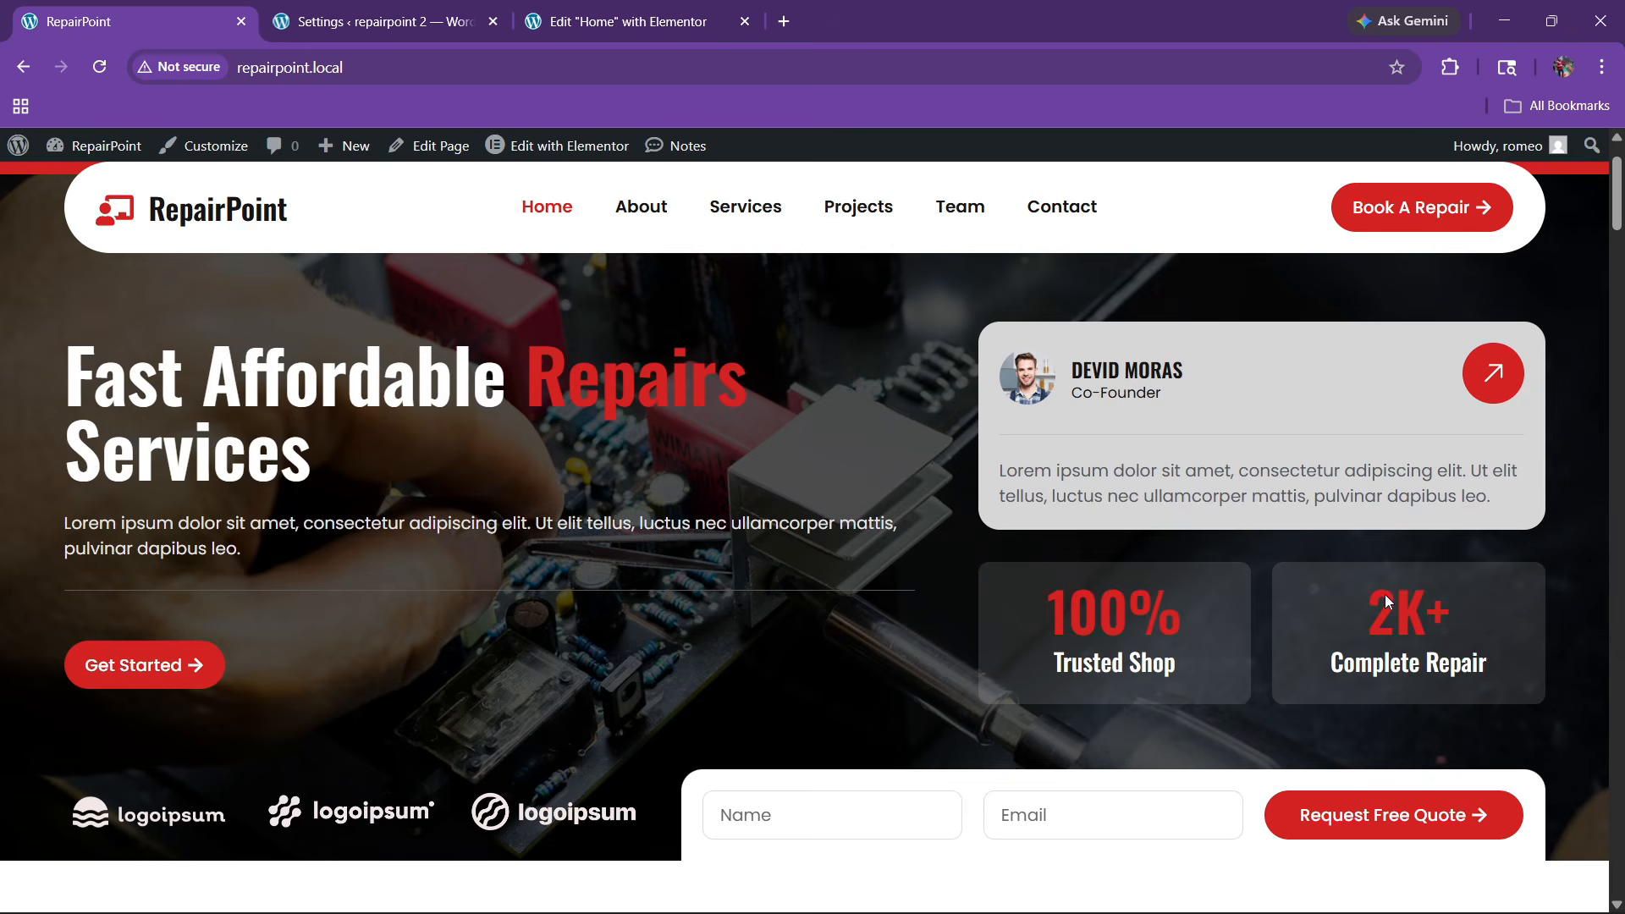
pyautogui.click(631, 21)
# Select the main box and centre its child containers, briefly trying stretch alignment
pyautogui.click(93, 153)
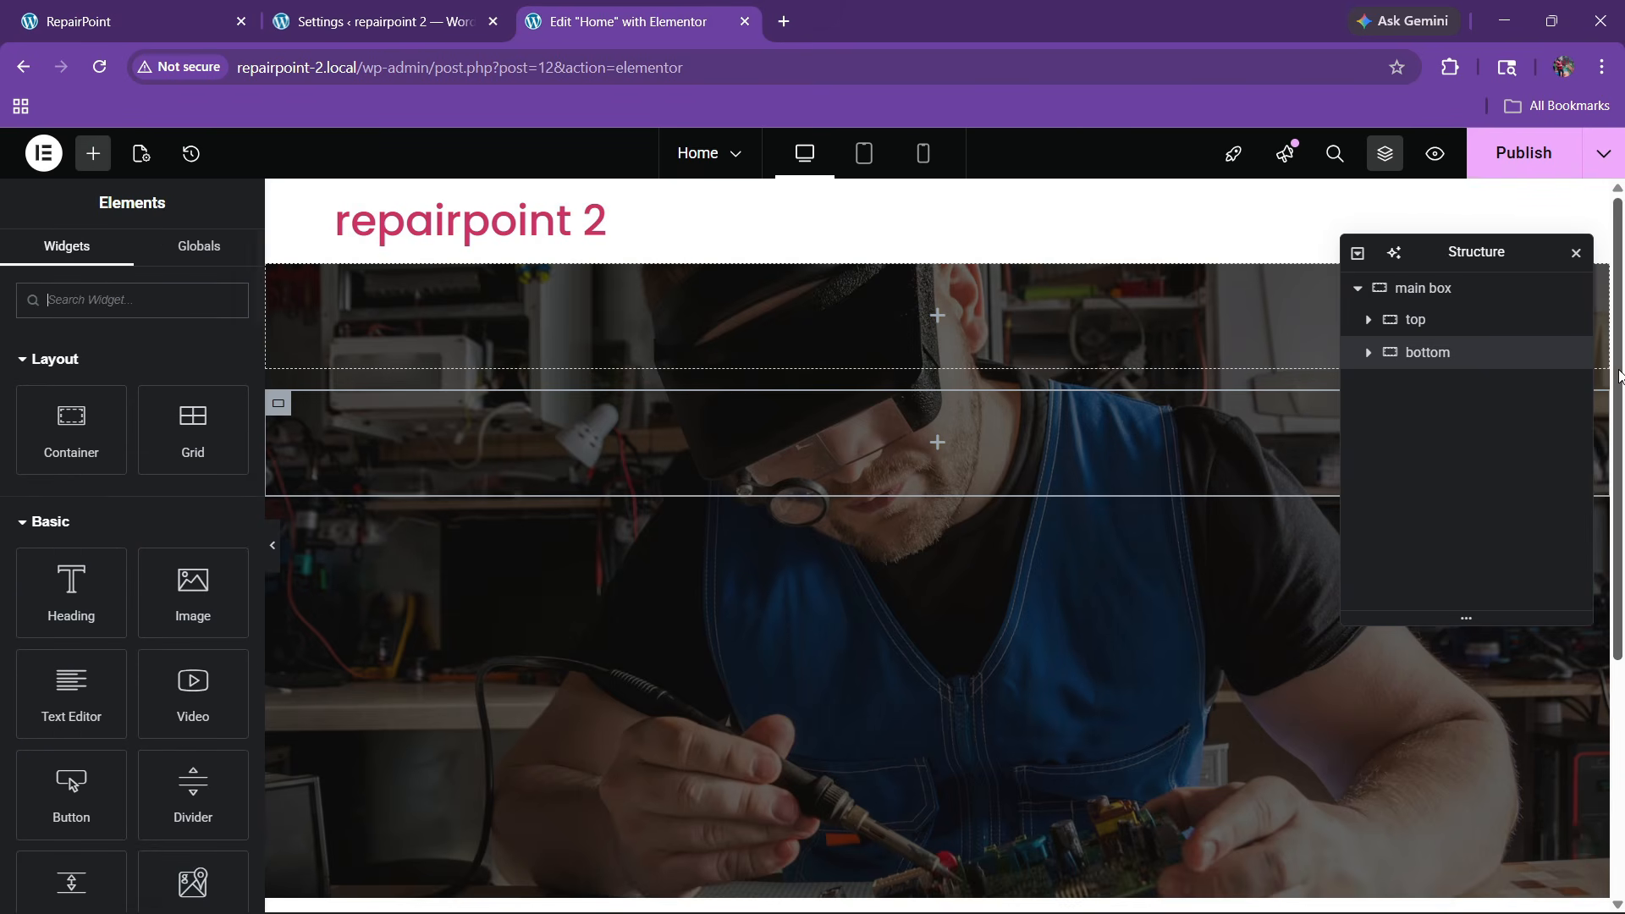
pyautogui.click(1438, 288)
pyautogui.click(34, 245)
pyautogui.scroll(-3, 141, 587)
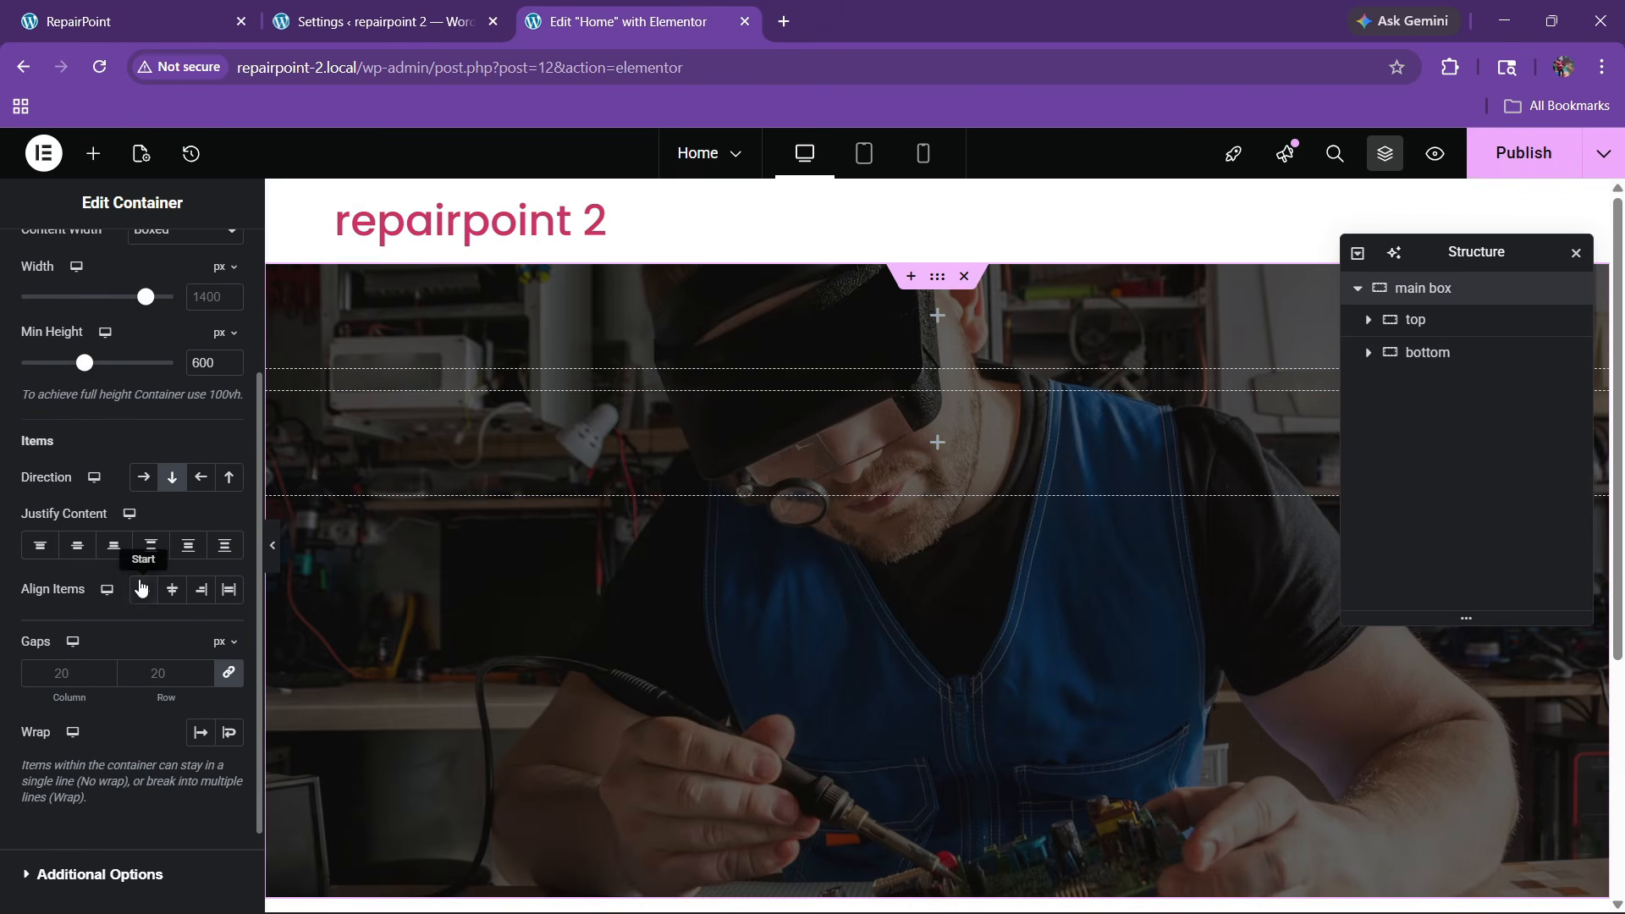
pyautogui.click(77, 545)
pyautogui.click(172, 589)
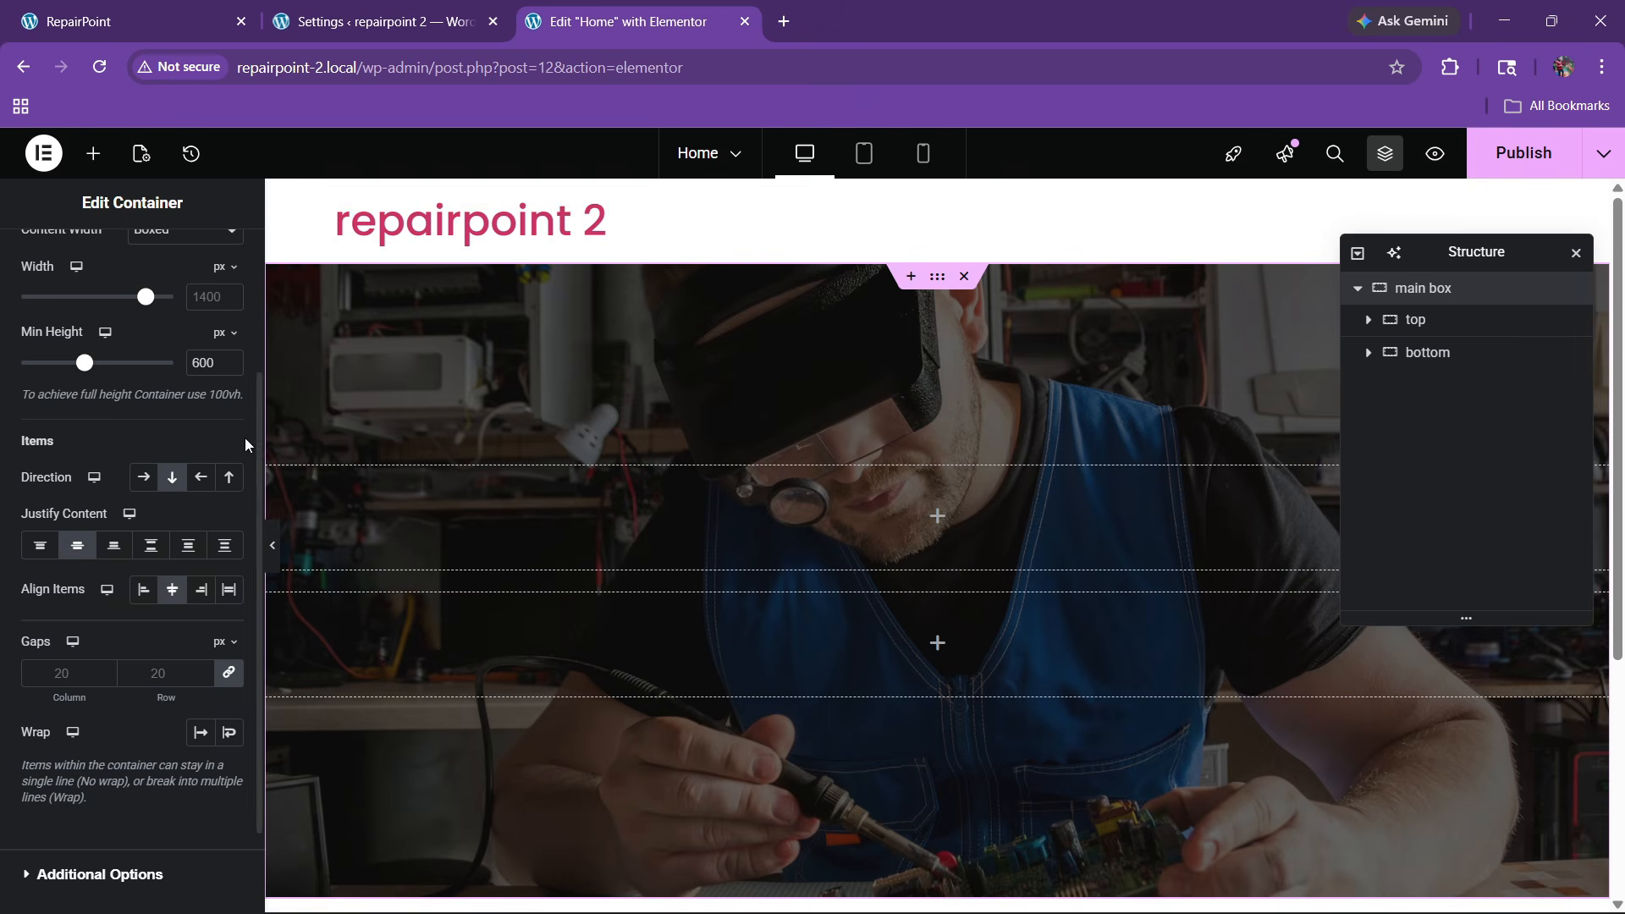
pyautogui.click(227, 593)
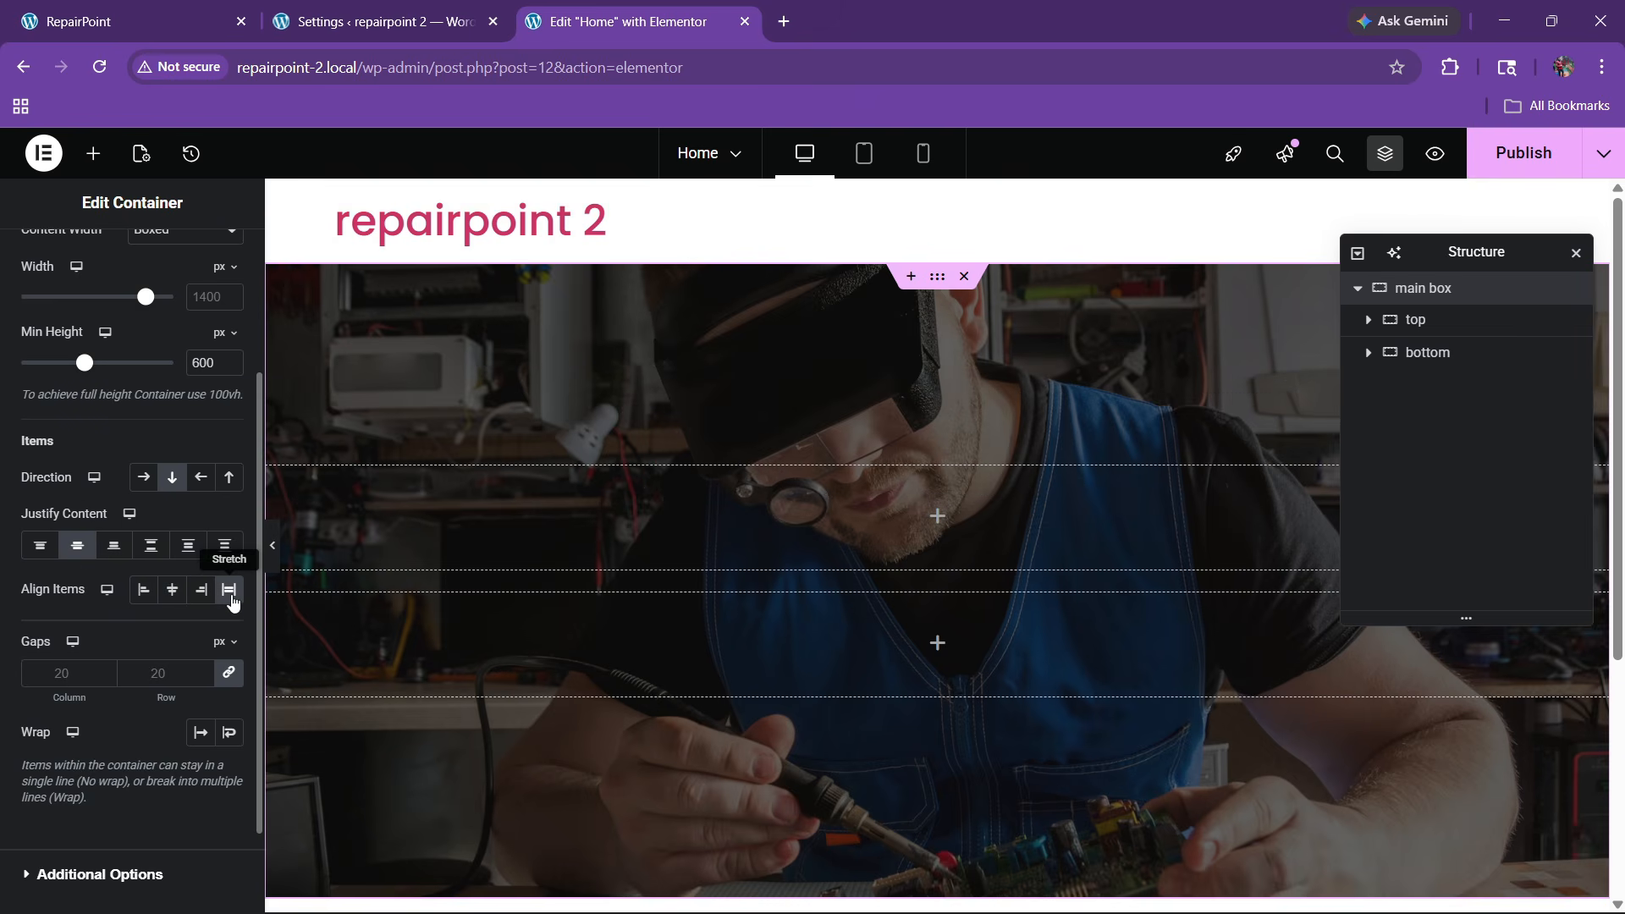
pyautogui.click(172, 589)
# Try Space Evenly and Space Between, then settle on centred Justify Content
pyautogui.click(225, 546)
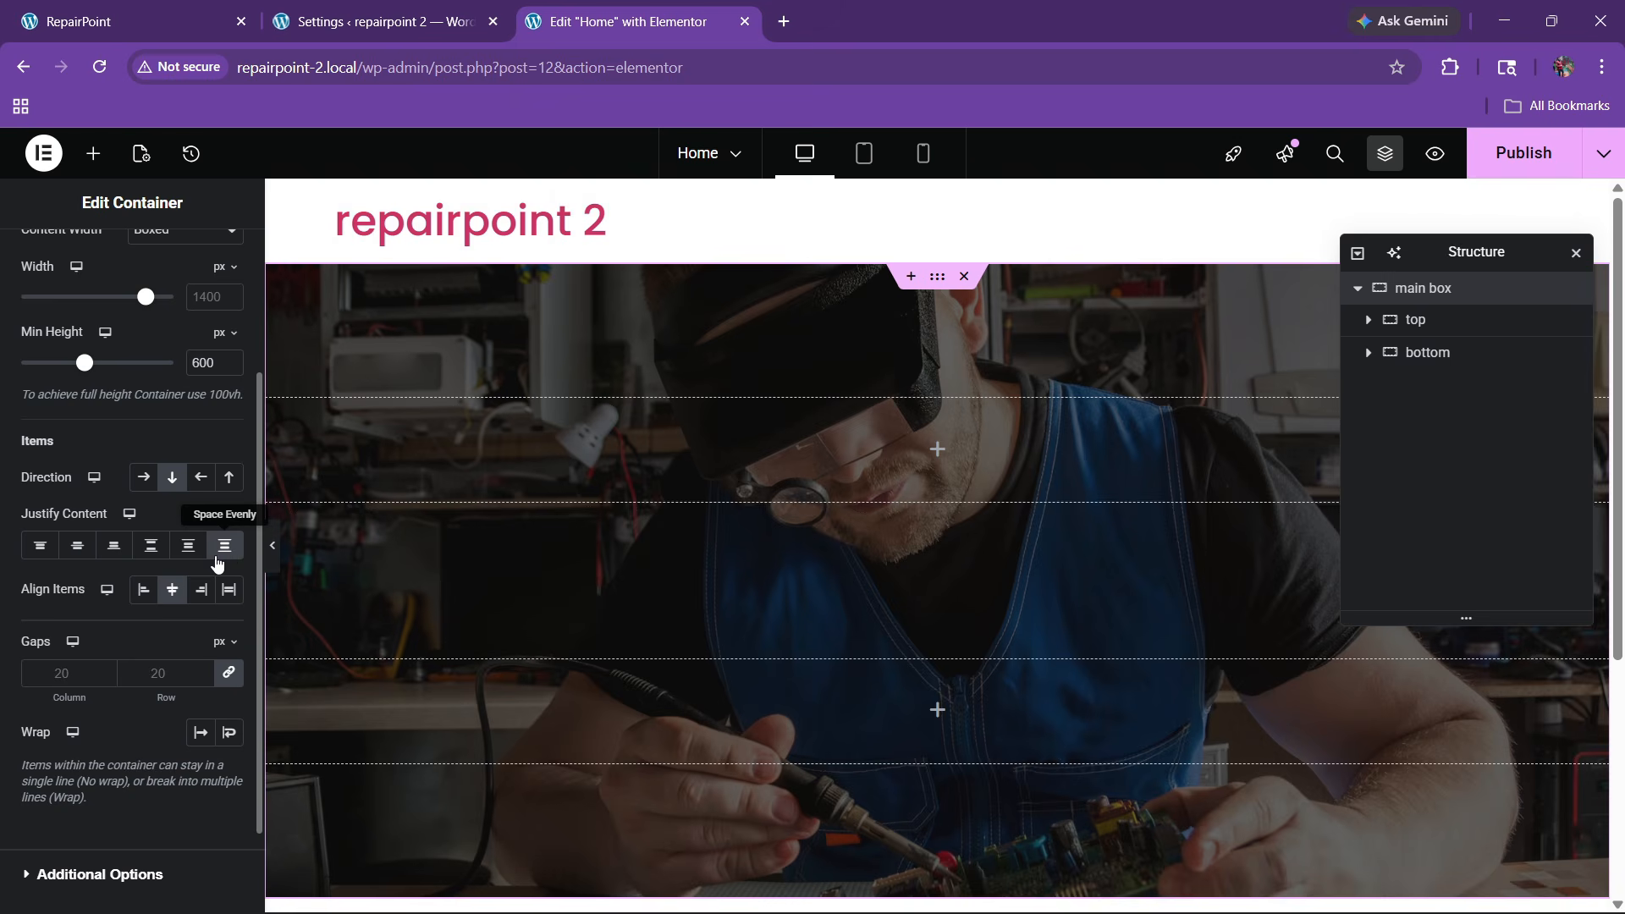
pyautogui.click(151, 547)
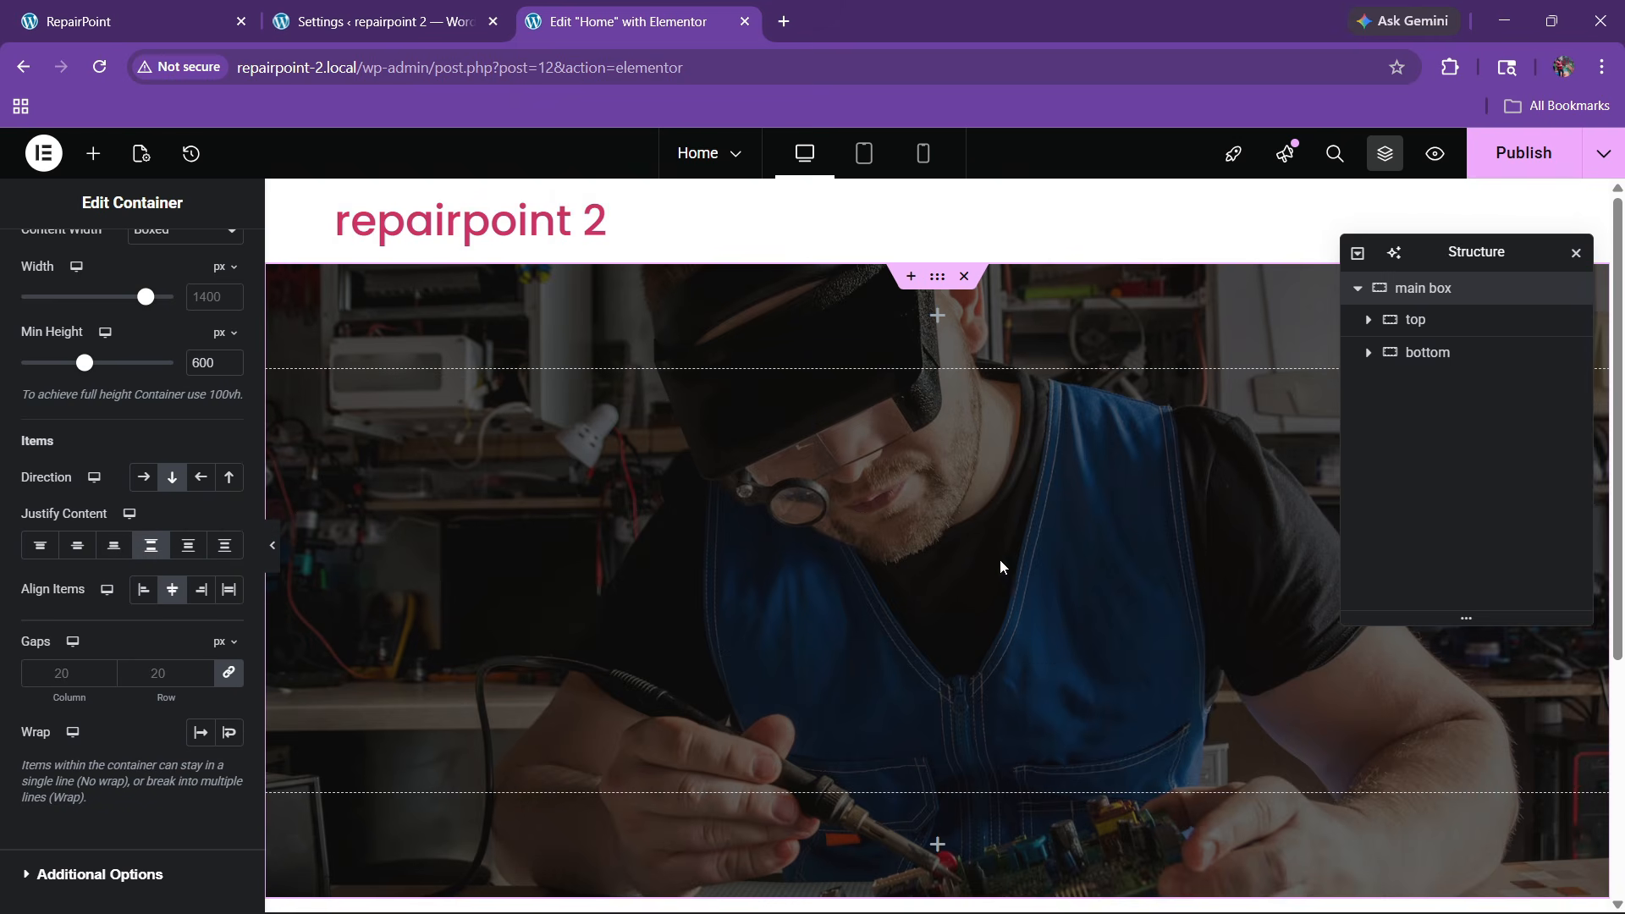
pyautogui.scroll(-3, 656, 617)
pyautogui.scroll(3, 656, 617)
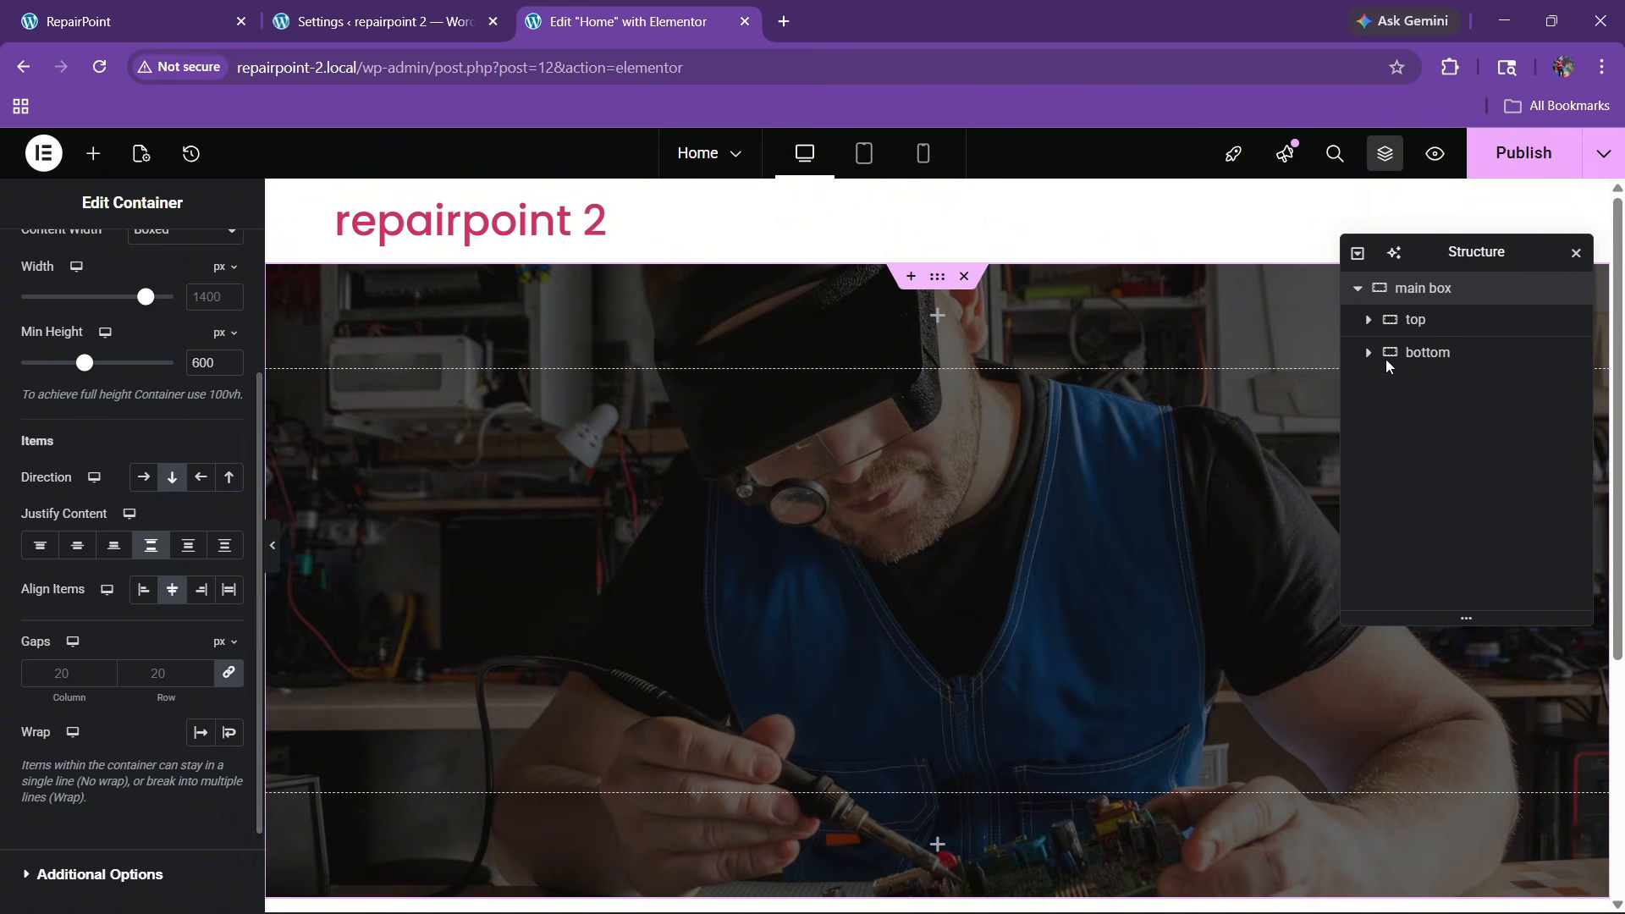
pyautogui.scroll(-3, 1081, 440)
pyautogui.scroll(3, 1080, 445)
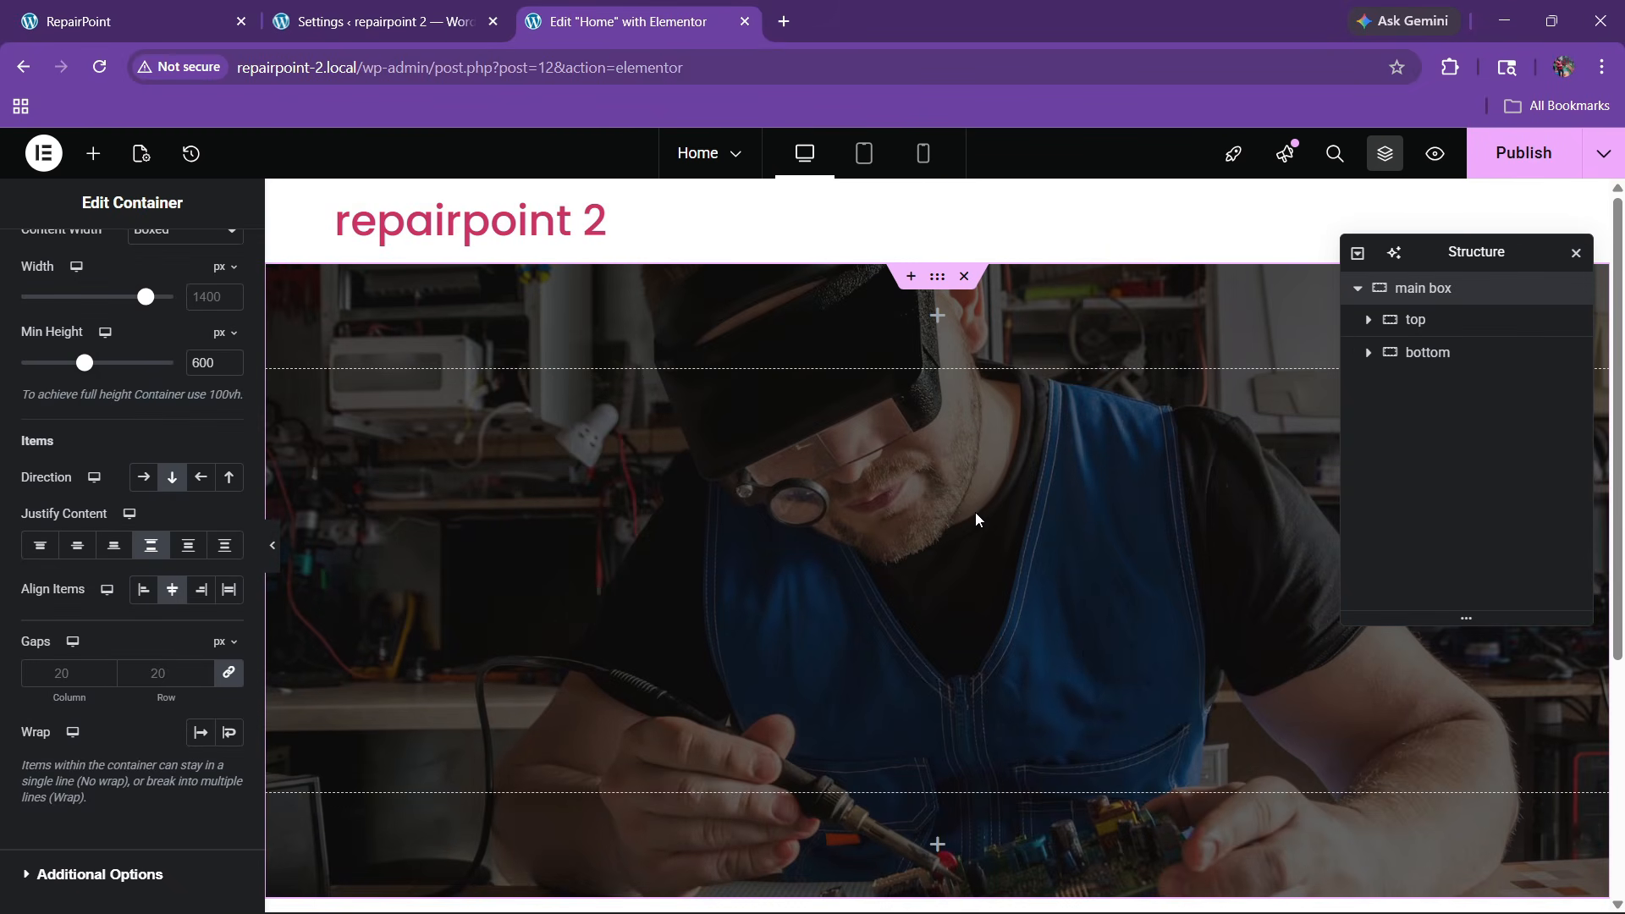
pyautogui.click(77, 545)
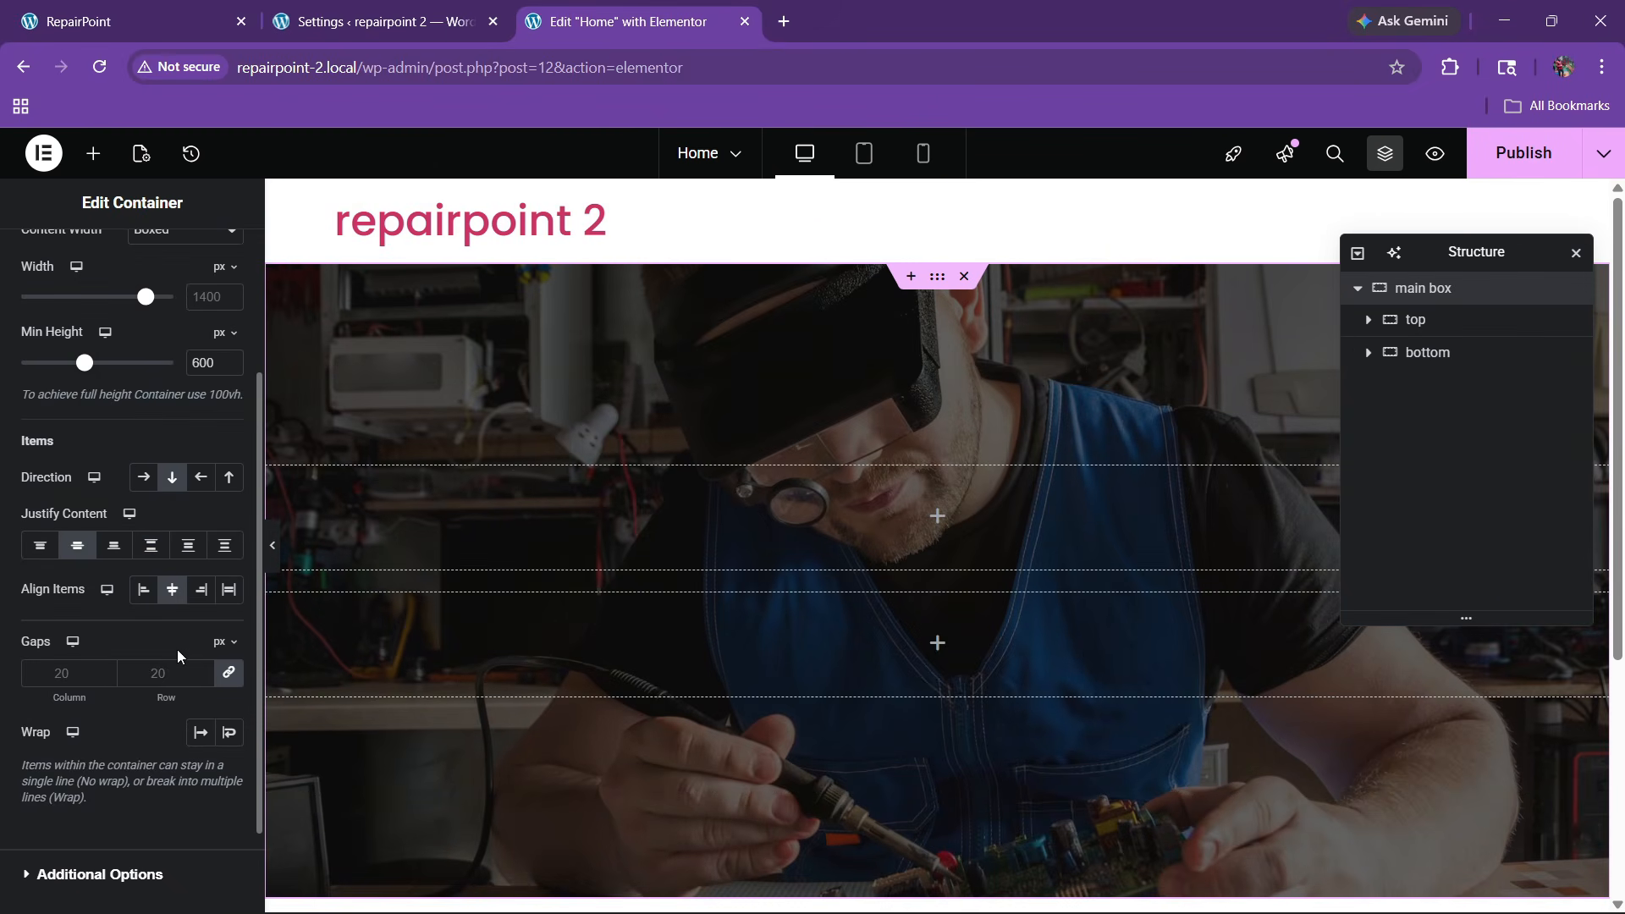
pyautogui.click(1412, 321)
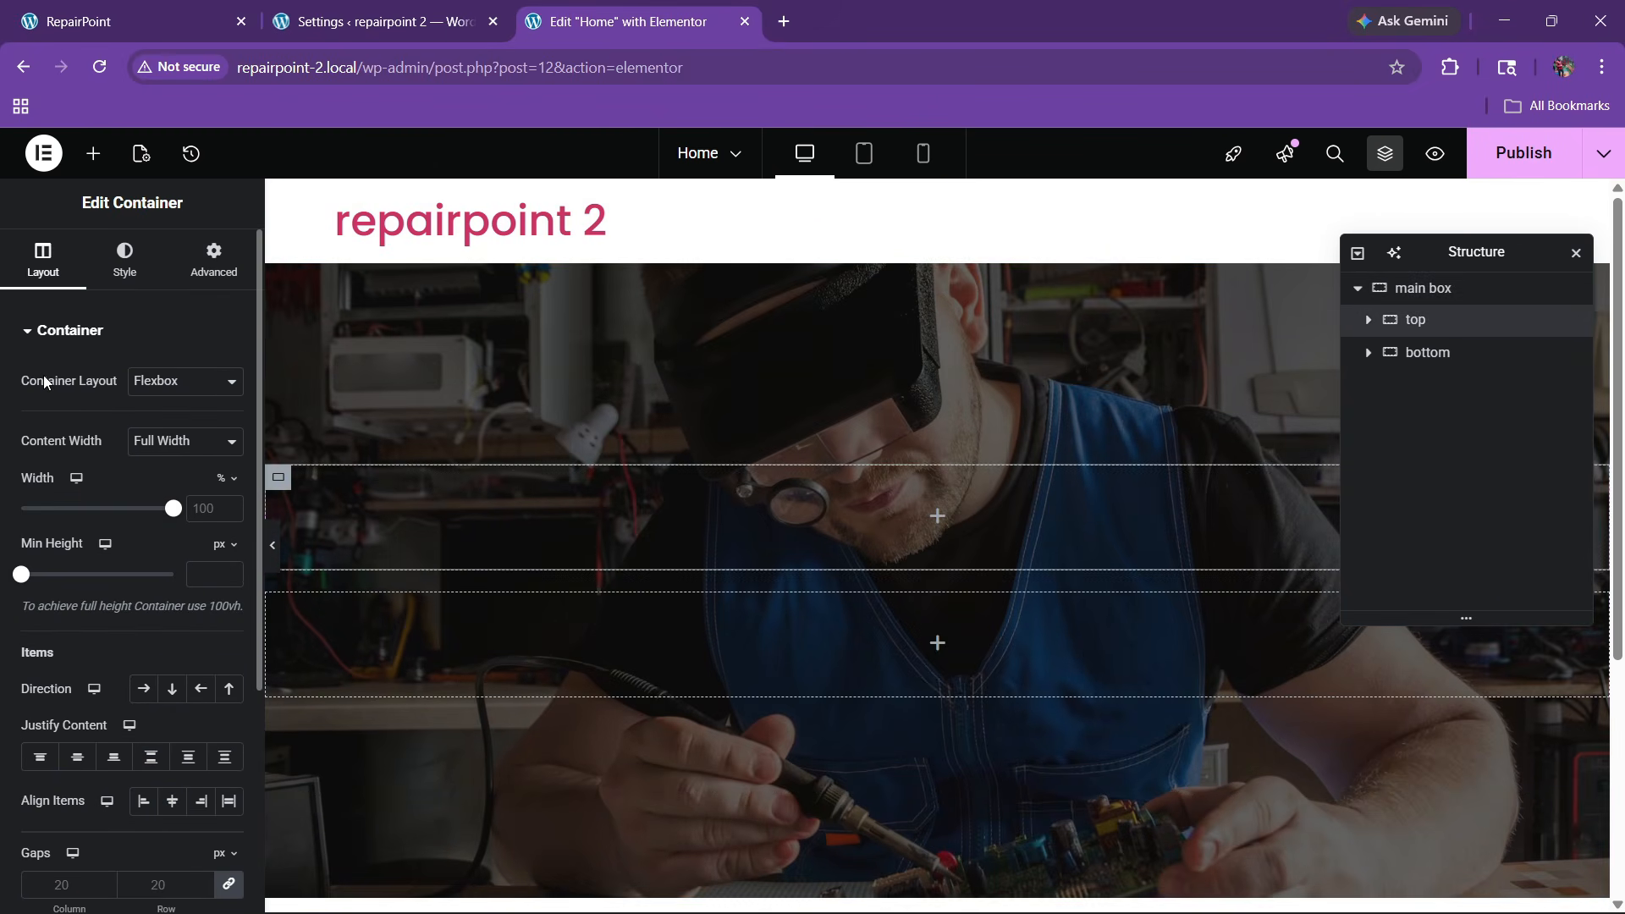
# Give 'top' a Classic background but close the media picker unused, then drop a container into 'top'
pyautogui.click(125, 257)
pyautogui.click(143, 425)
pyautogui.click(143, 562)
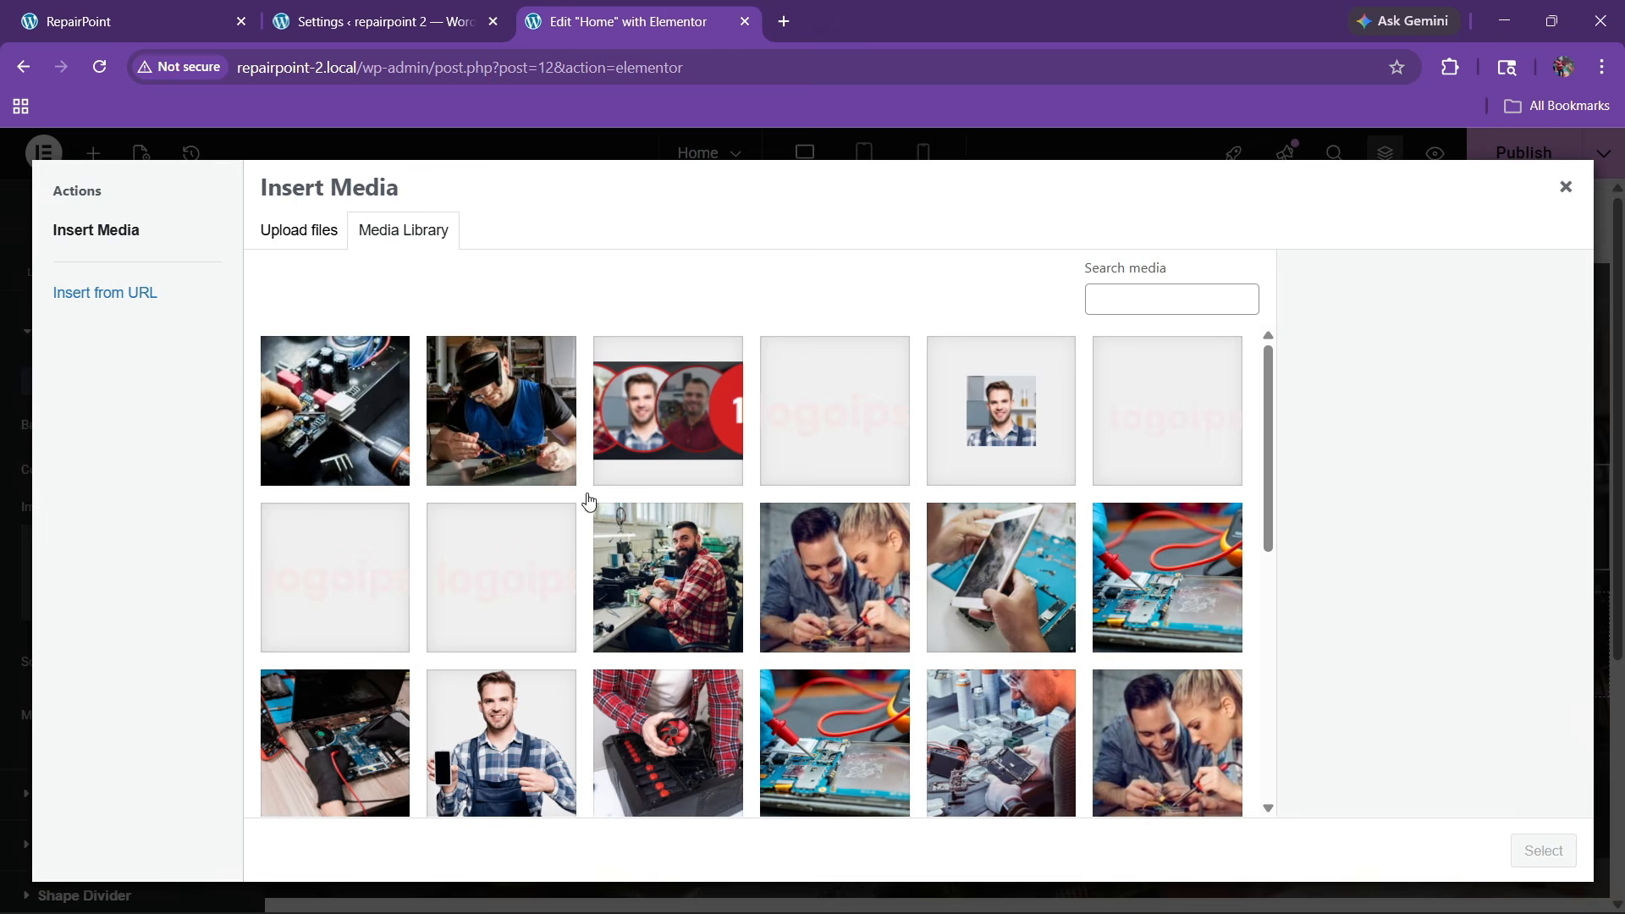
pyautogui.click(99, 7)
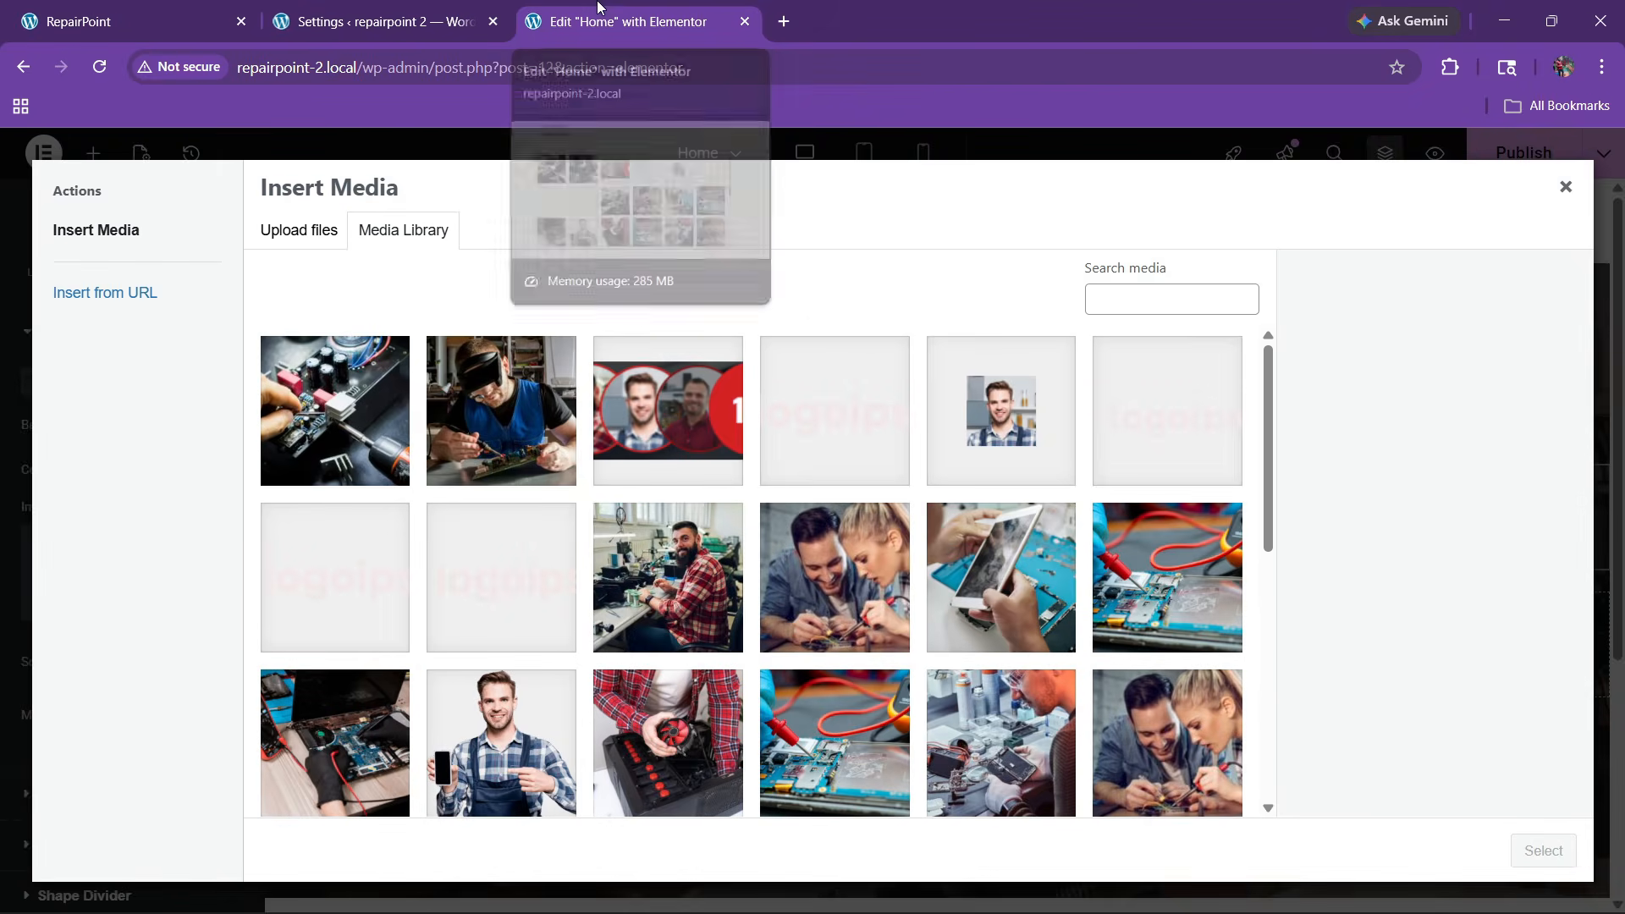
pyautogui.click(627, 21)
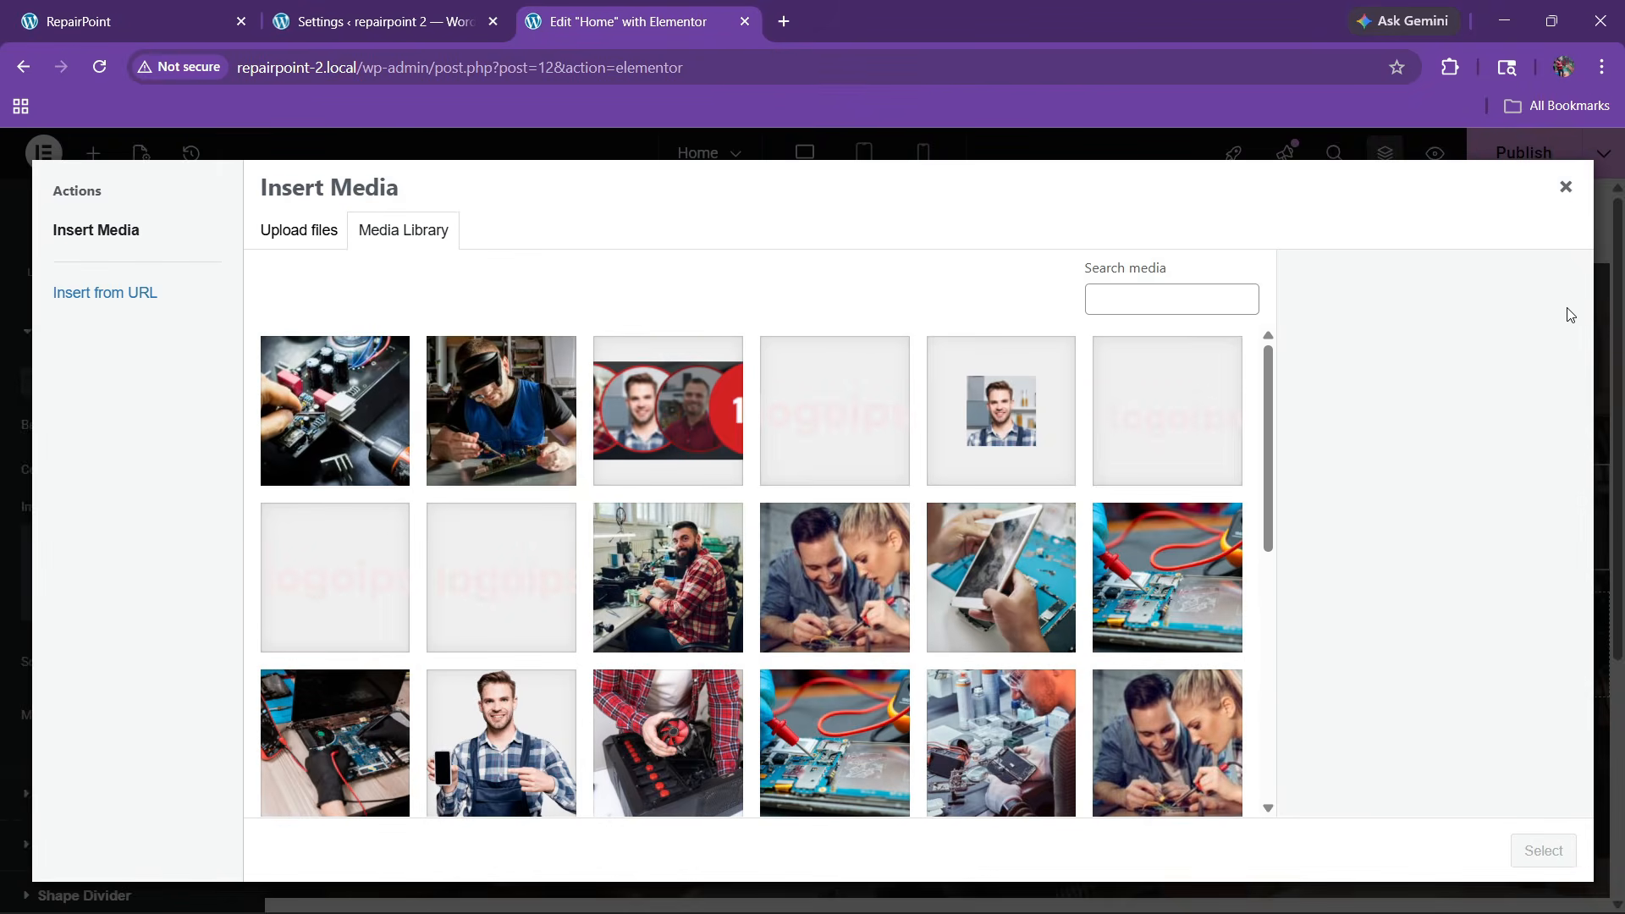
pyautogui.click(1561, 187)
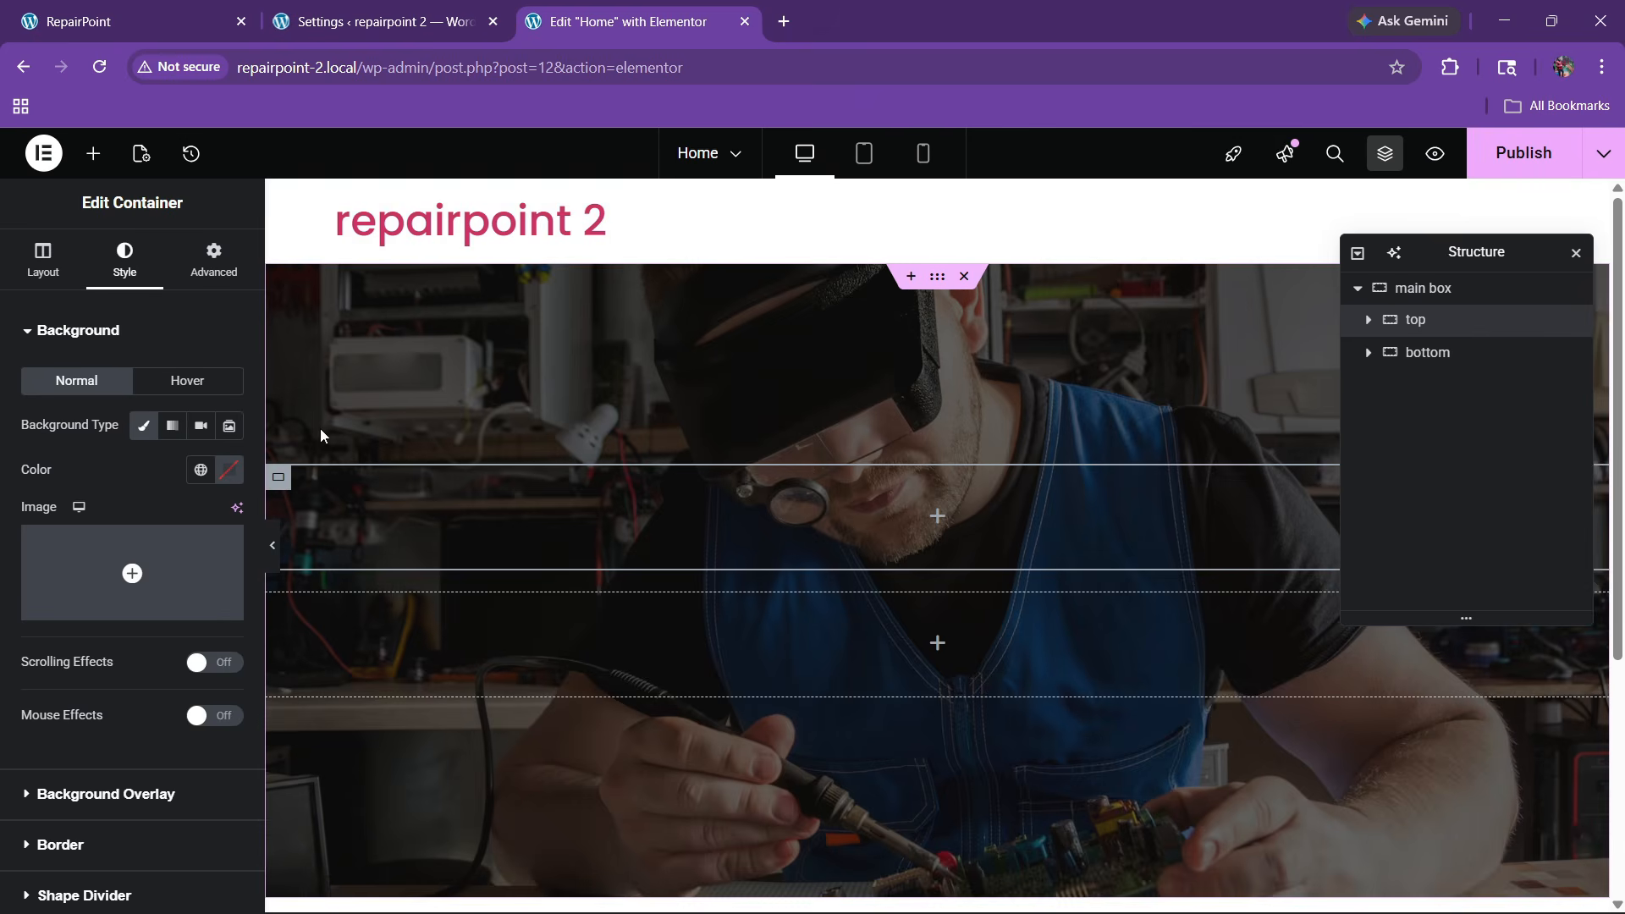
pyautogui.click(93, 153)
pyautogui.moveTo(89, 465); pyautogui.dragTo(690, 508)
# Name the new container '1', duplicate it, and set 'top' to Row with Space Between
pyautogui.doubleClick(1449, 351)
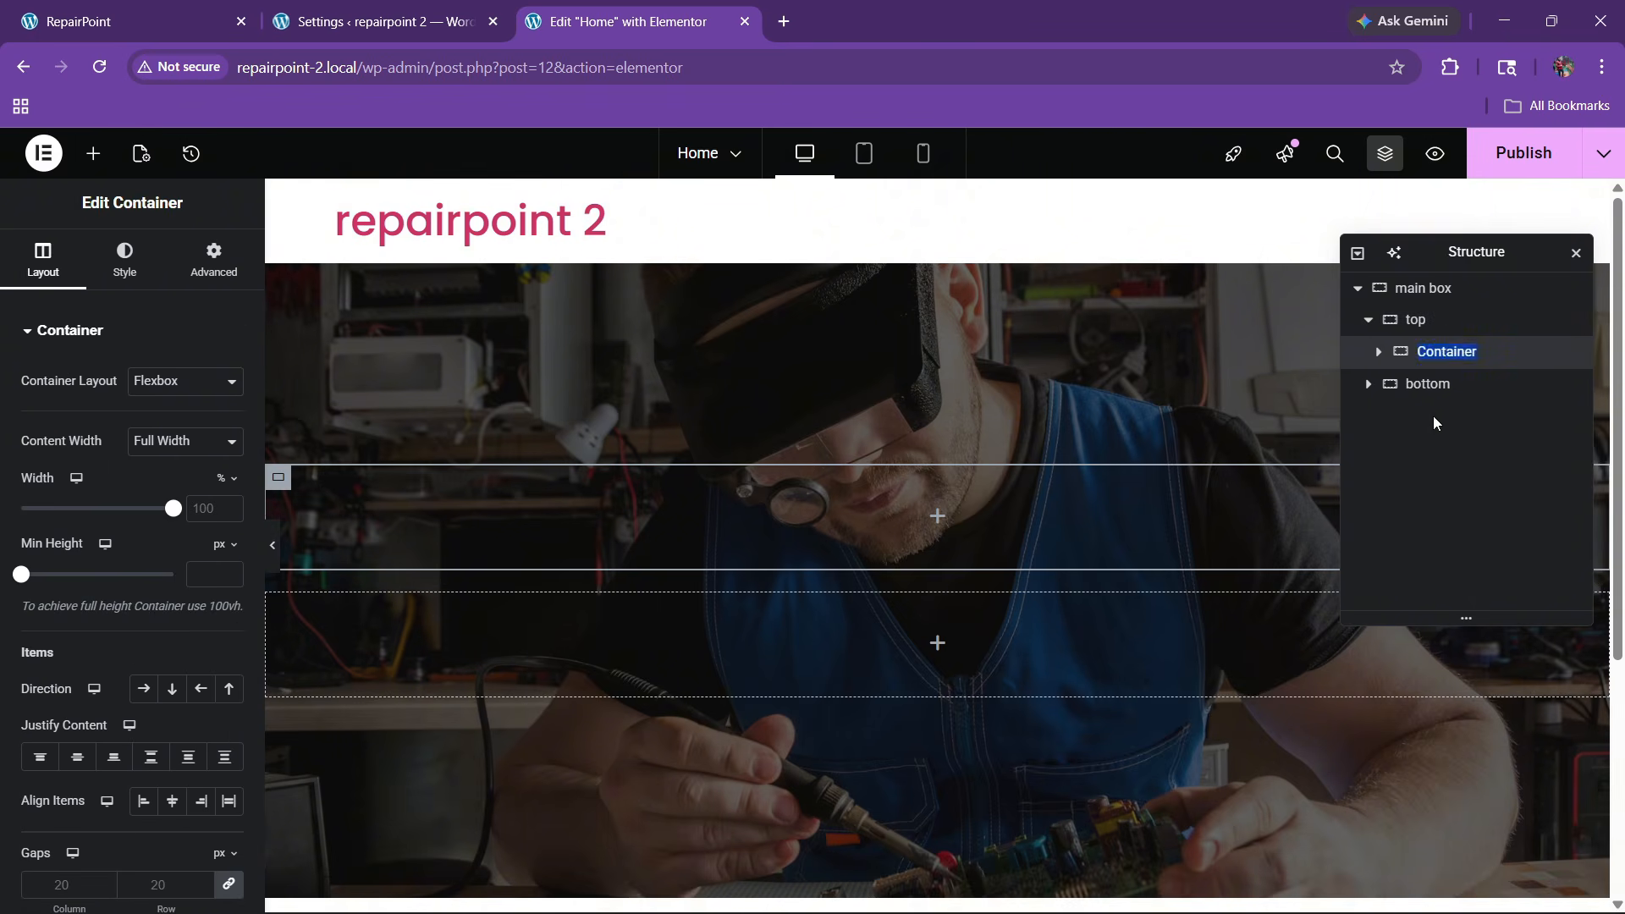
pyautogui.write('1')
pyautogui.rightClick(1420, 351)
pyautogui.click(1422, 369)
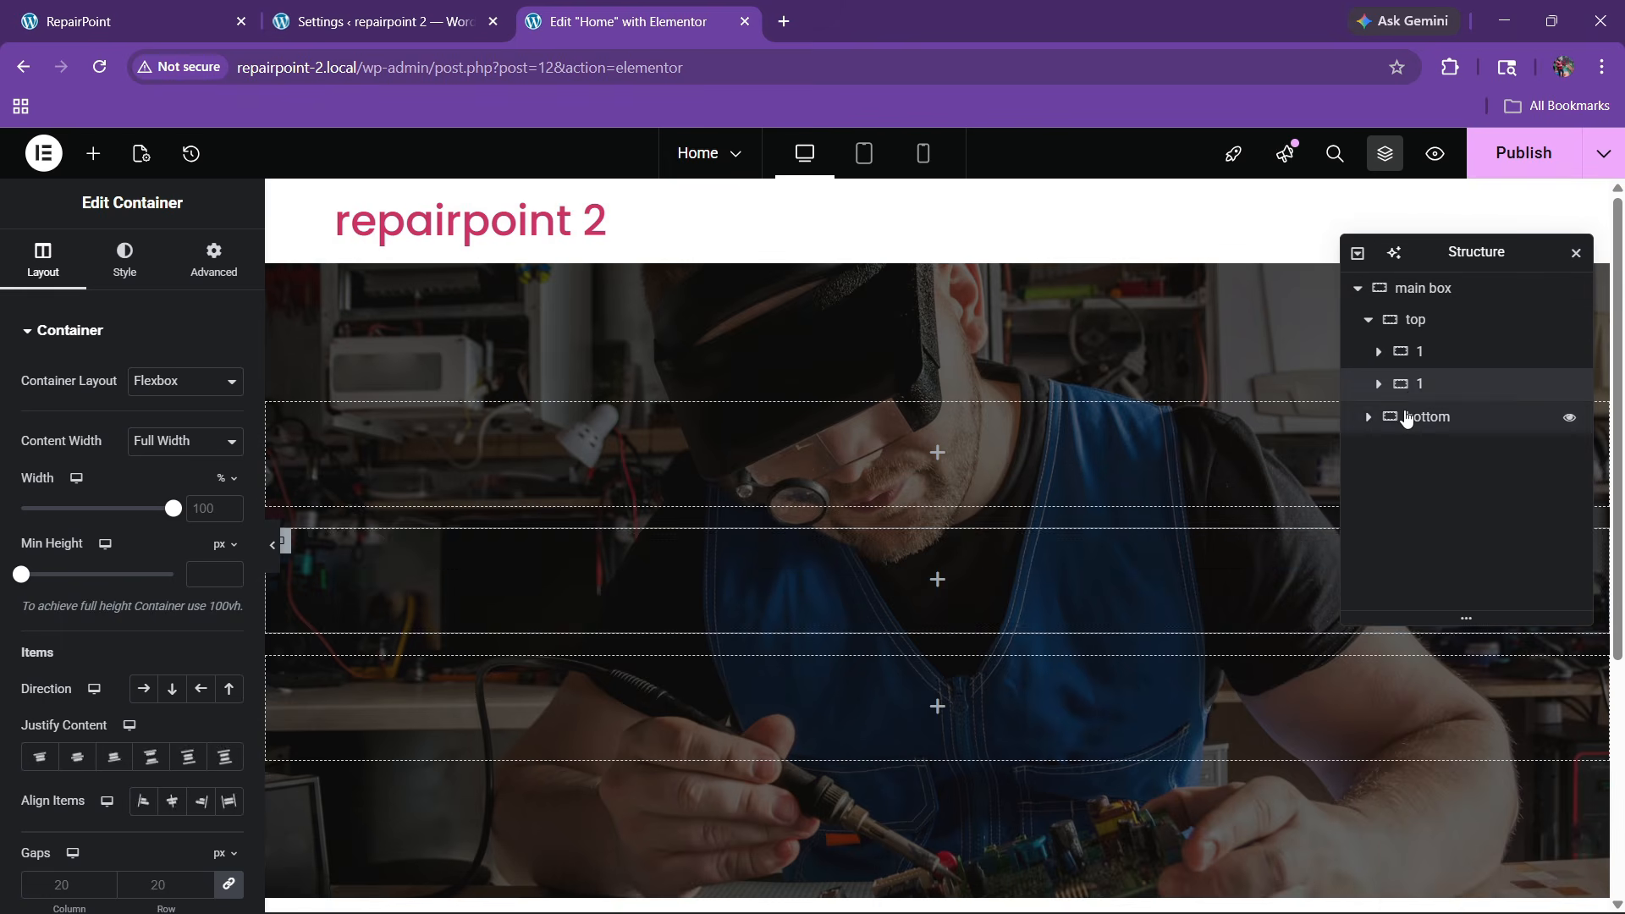
pyautogui.click(1424, 328)
pyautogui.click(39, 262)
pyautogui.click(143, 688)
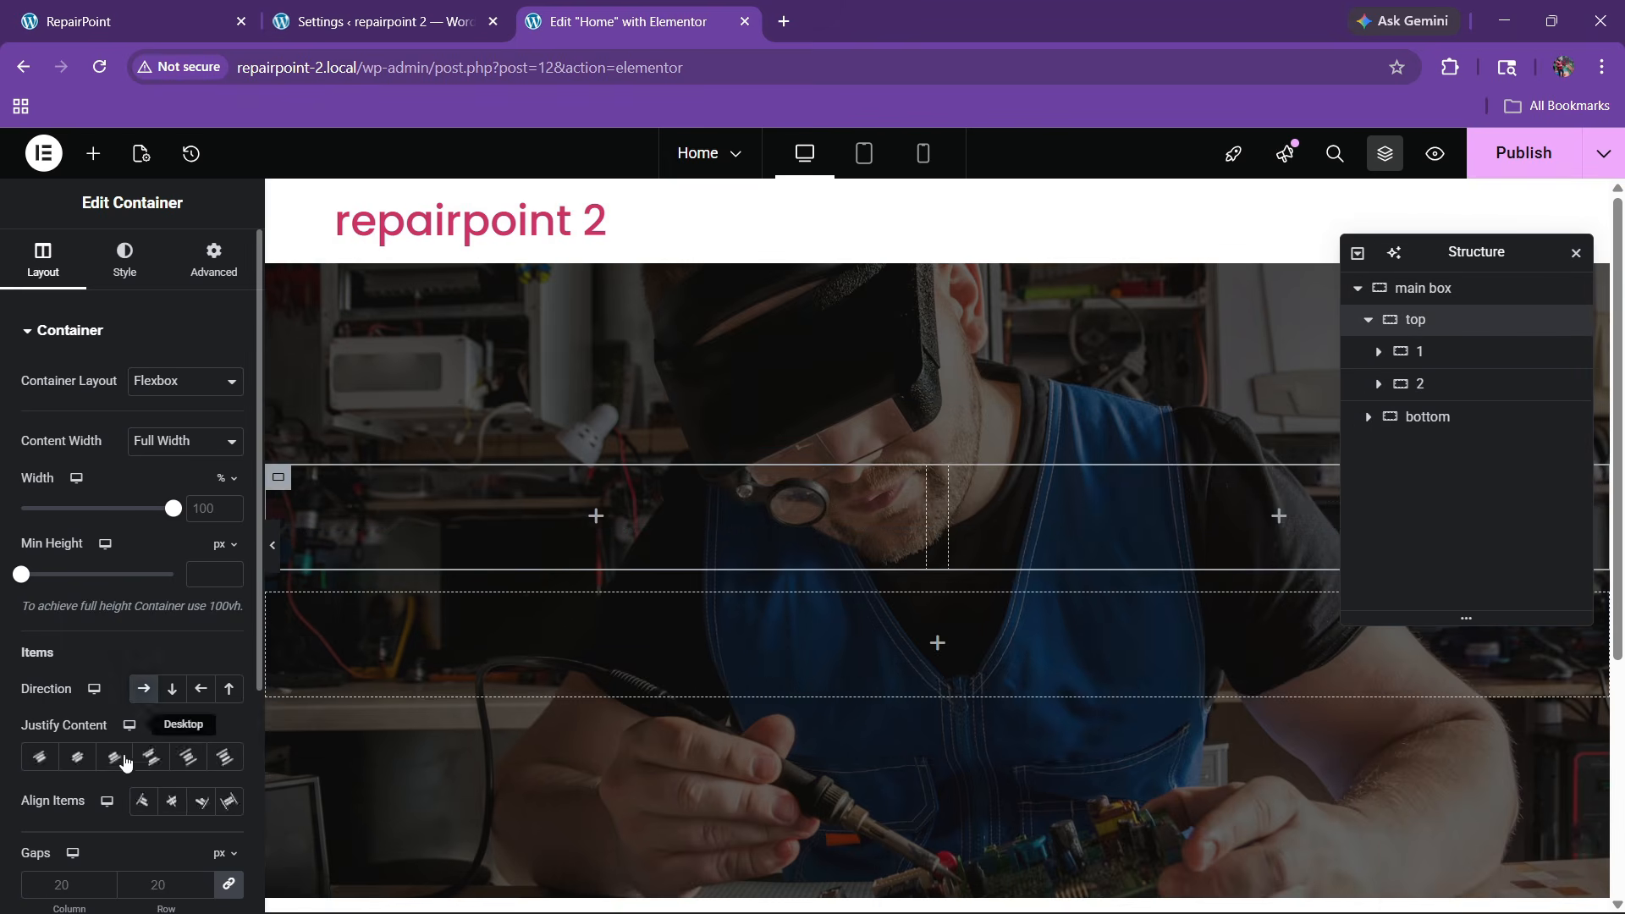
pyautogui.click(149, 758)
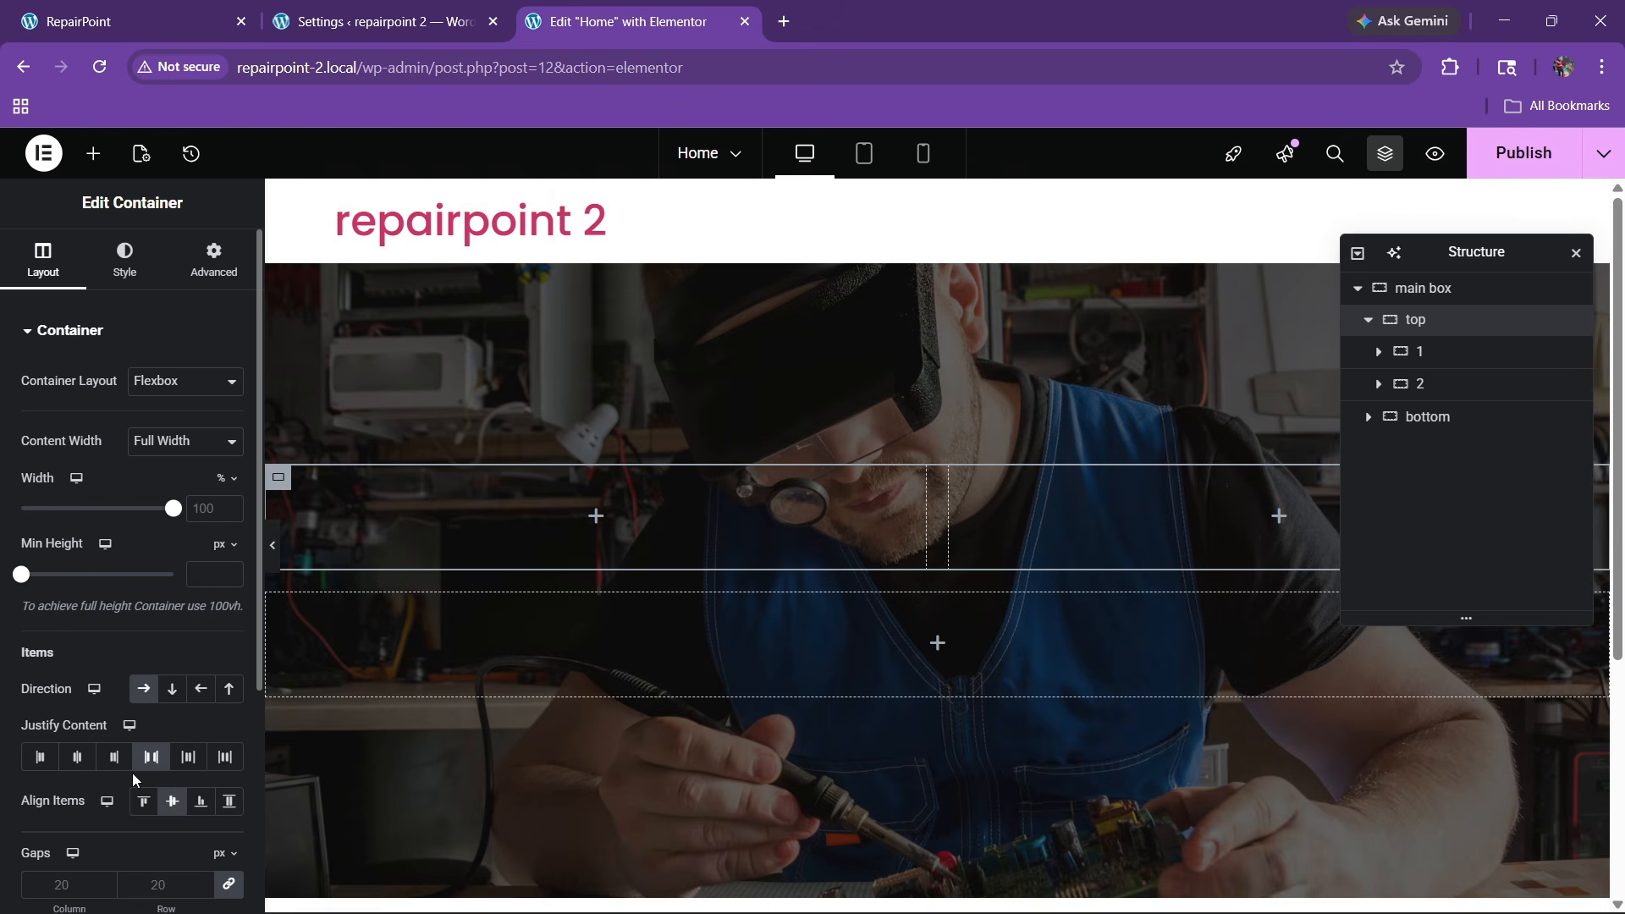
# Check the live site, then drag a Heading widget into container 1
pyautogui.click(156, 11)
pyautogui.click(651, 7)
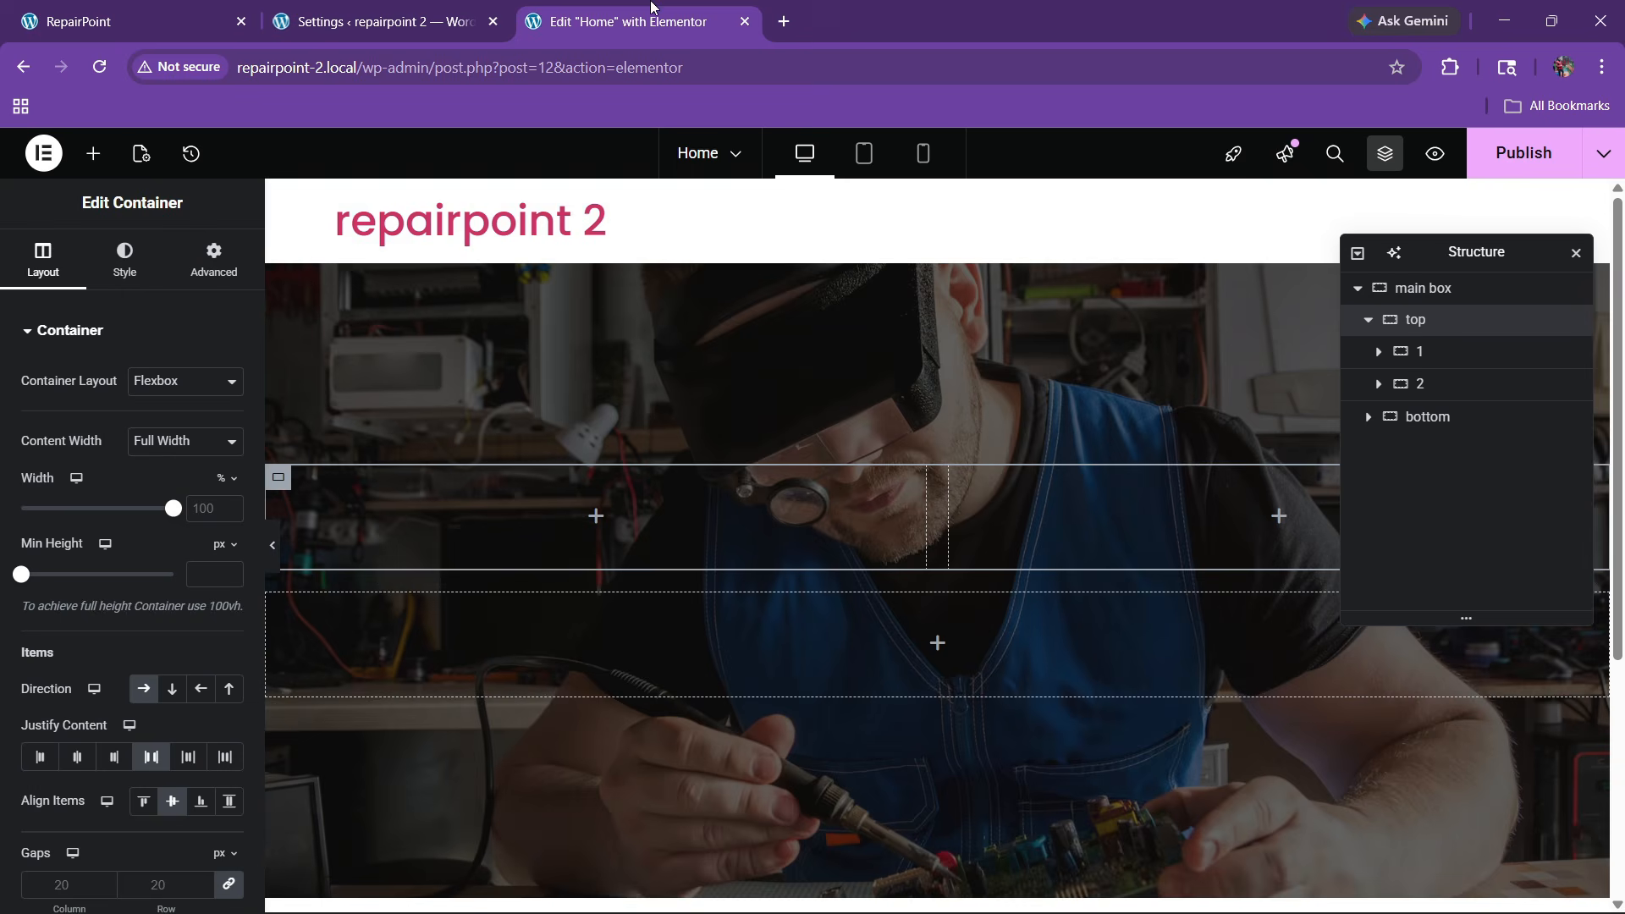
pyautogui.click(94, 153)
pyautogui.scroll(-2, 95, 457)
pyautogui.moveTo(95, 474); pyautogui.dragTo(474, 478)
pyautogui.hotkey('ctrl', '1')
# Copy the live site's heading and paste 'Fast Affordable Repairs Services' as the title
pyautogui.moveTo(65, 396); pyautogui.dragTo(352, 449)
pyautogui.hotkey('ctrl', 'c')
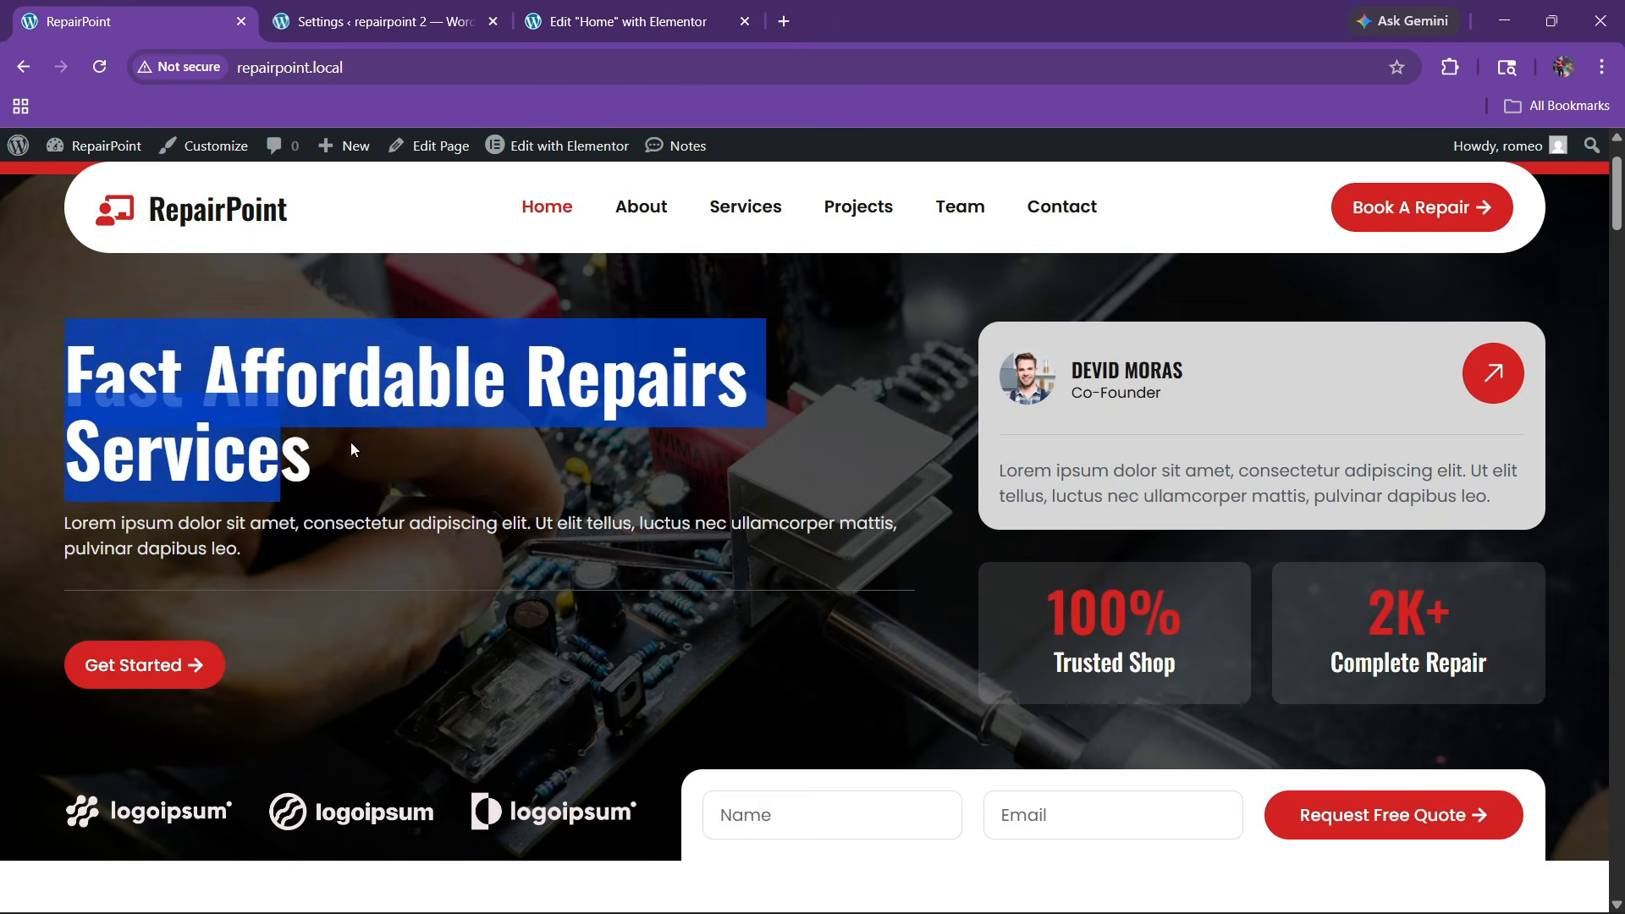
pyautogui.hotkey('ctrl', '3')
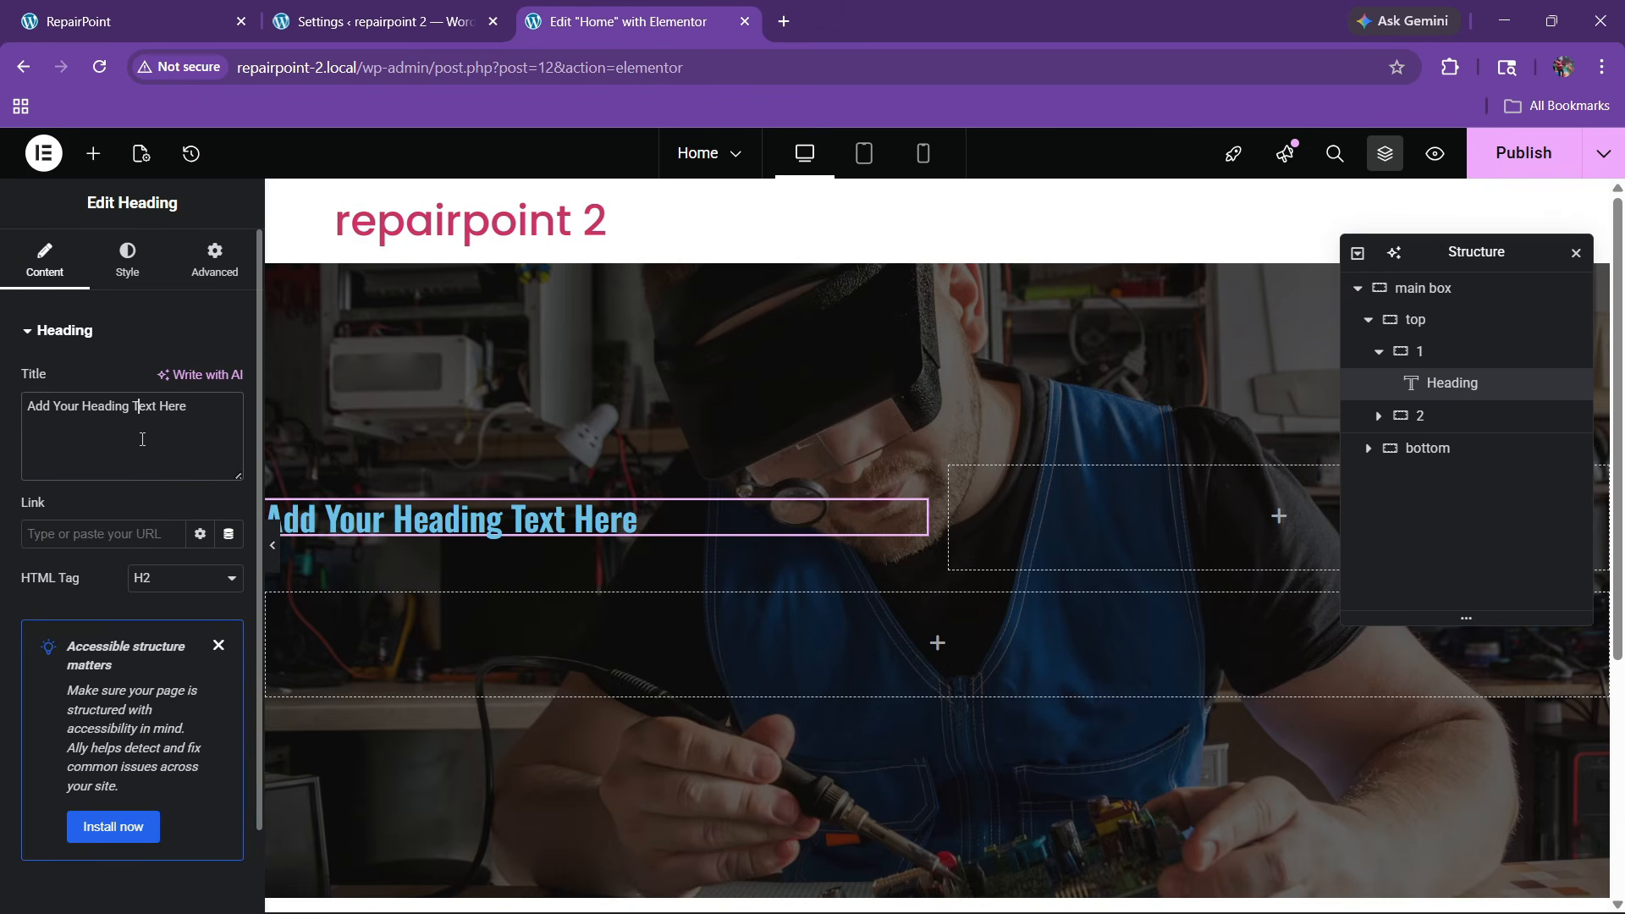
pyautogui.click(142, 438)
pyautogui.hotkey('ctrl', 'a')
pyautogui.hotkey('ctrl', 'v')
# Make the heading text white and raise its font size to 75 px
pyautogui.click(127, 258)
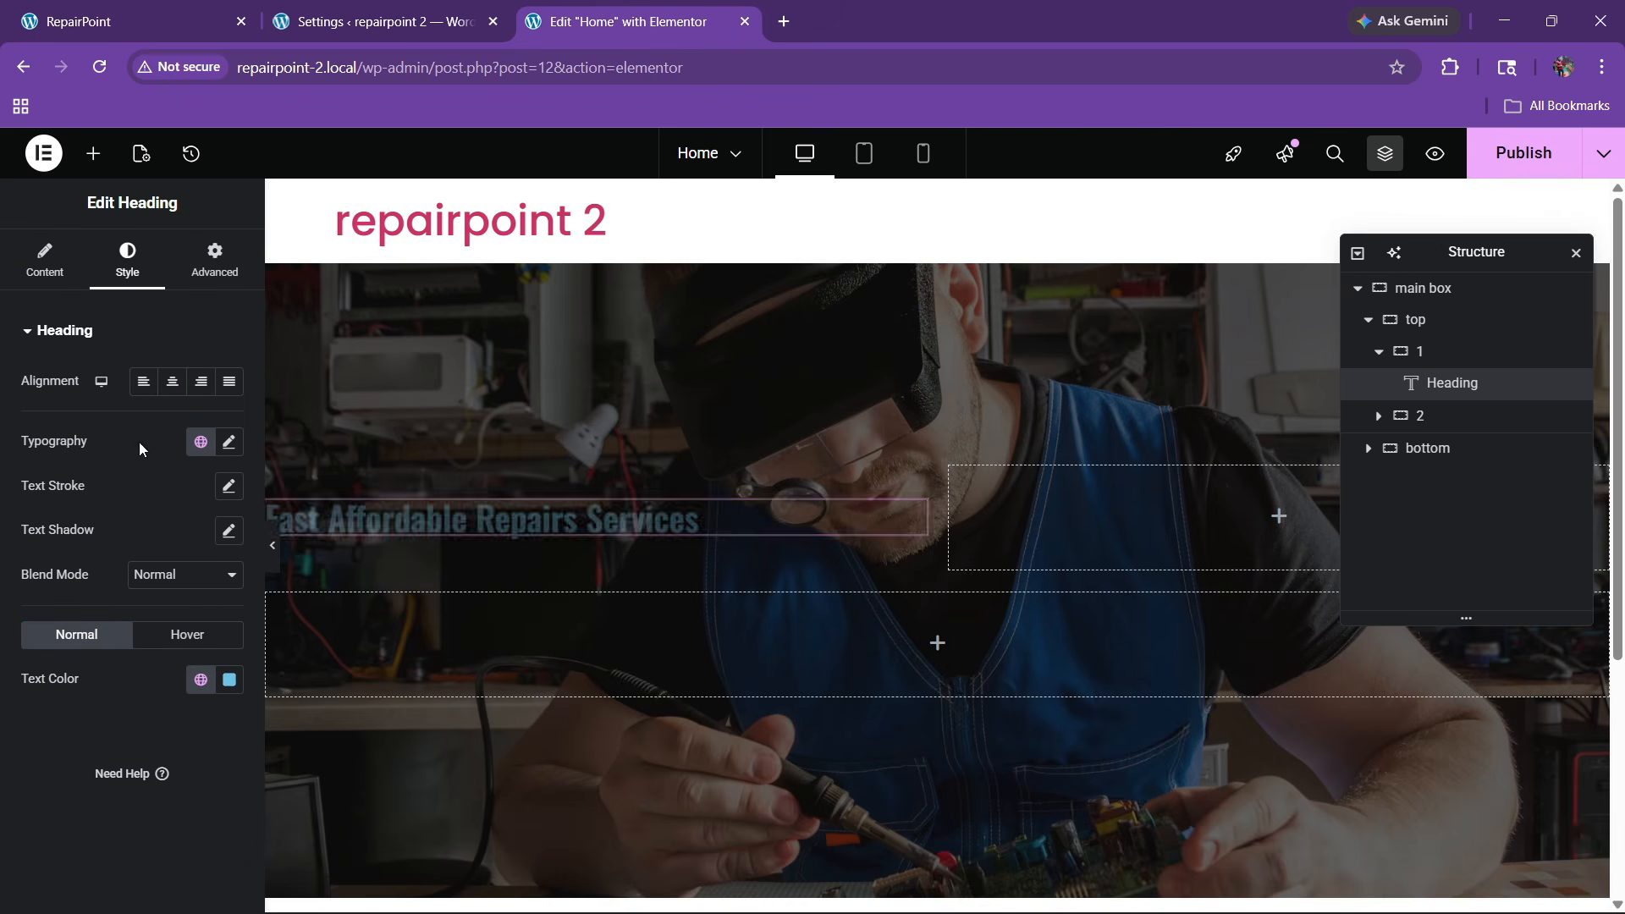
pyautogui.click(228, 679)
pyautogui.moveTo(96, 404); pyautogui.dragTo(90, 398)
pyautogui.click(5, 799)
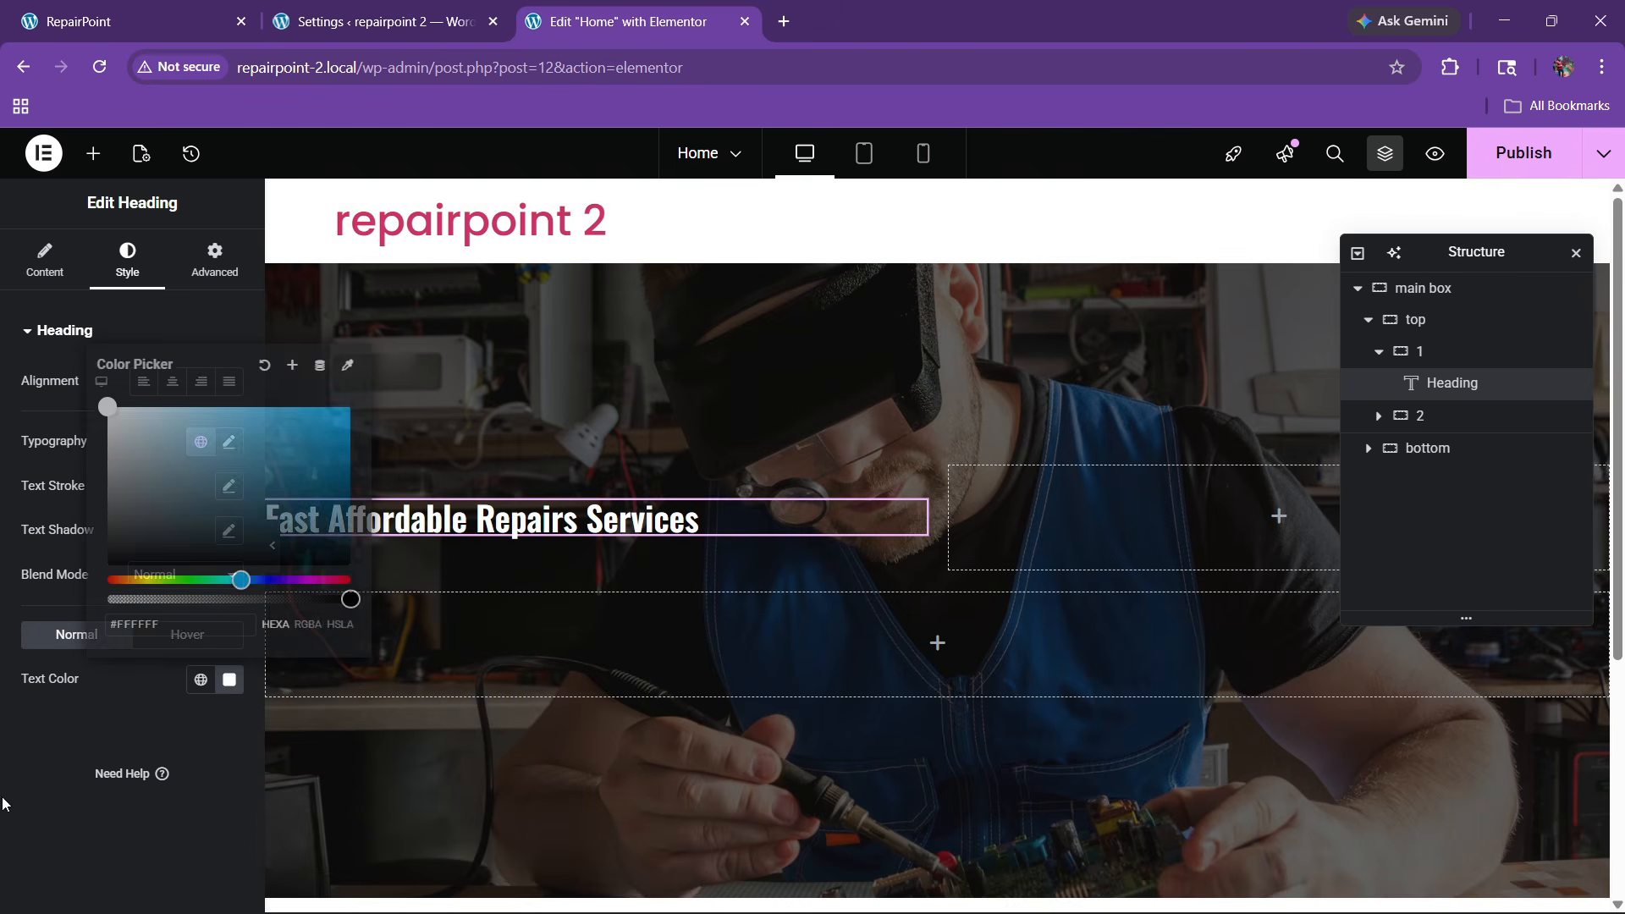
pyautogui.click(229, 443)
pyautogui.moveTo(216, 607); pyautogui.dragTo(217, 605)
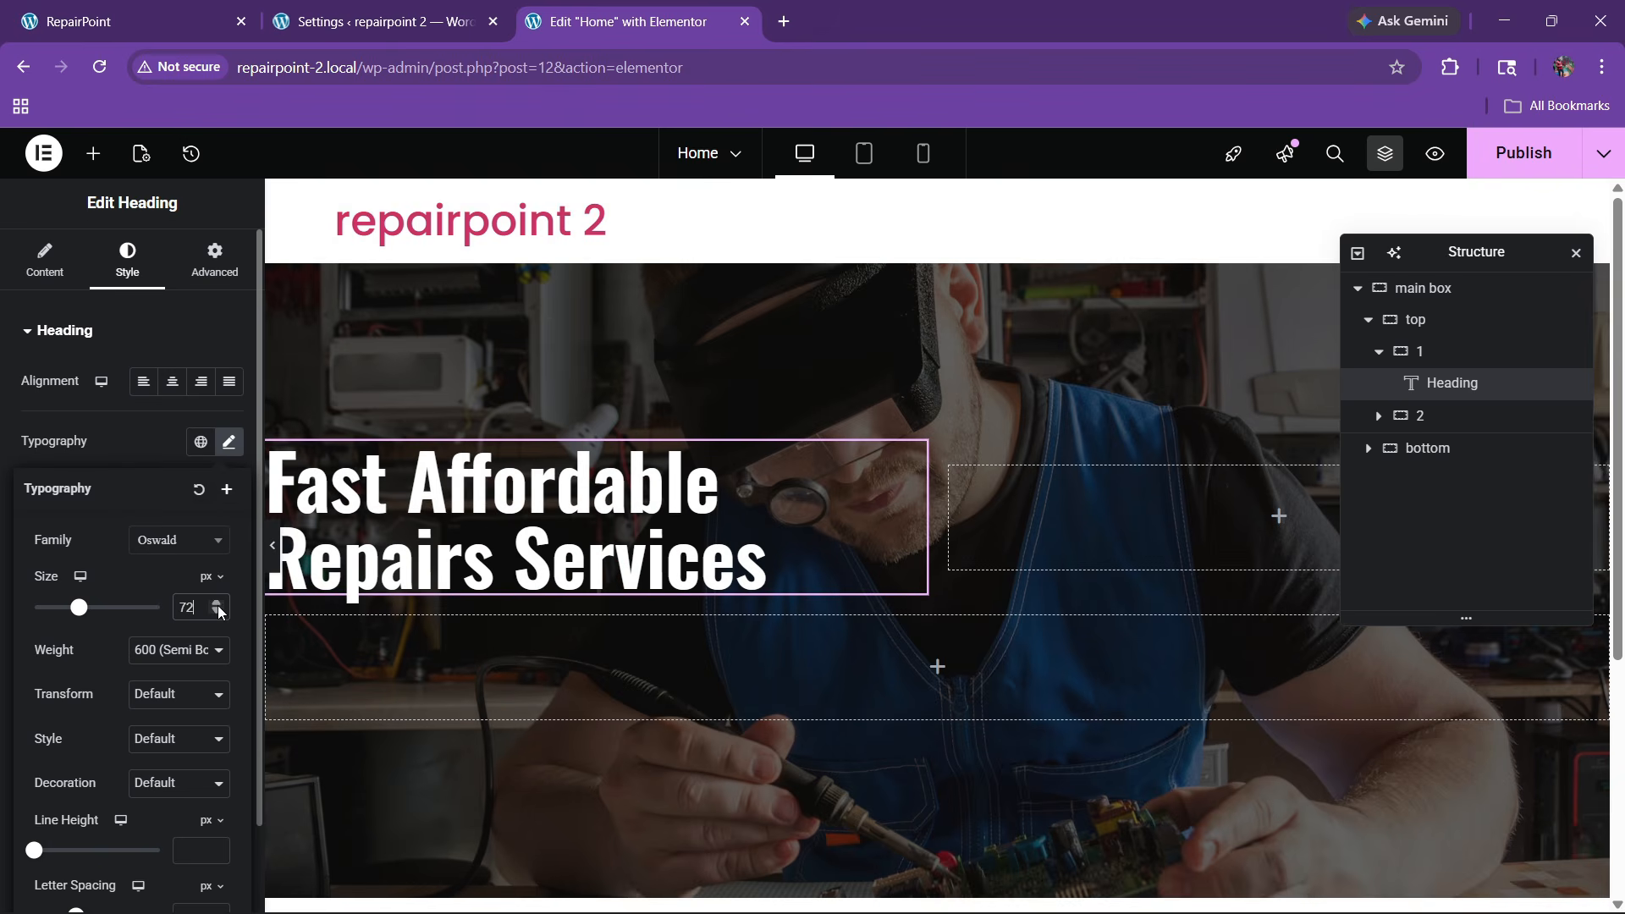
pyautogui.click(127, 21)
pyautogui.click(626, 21)
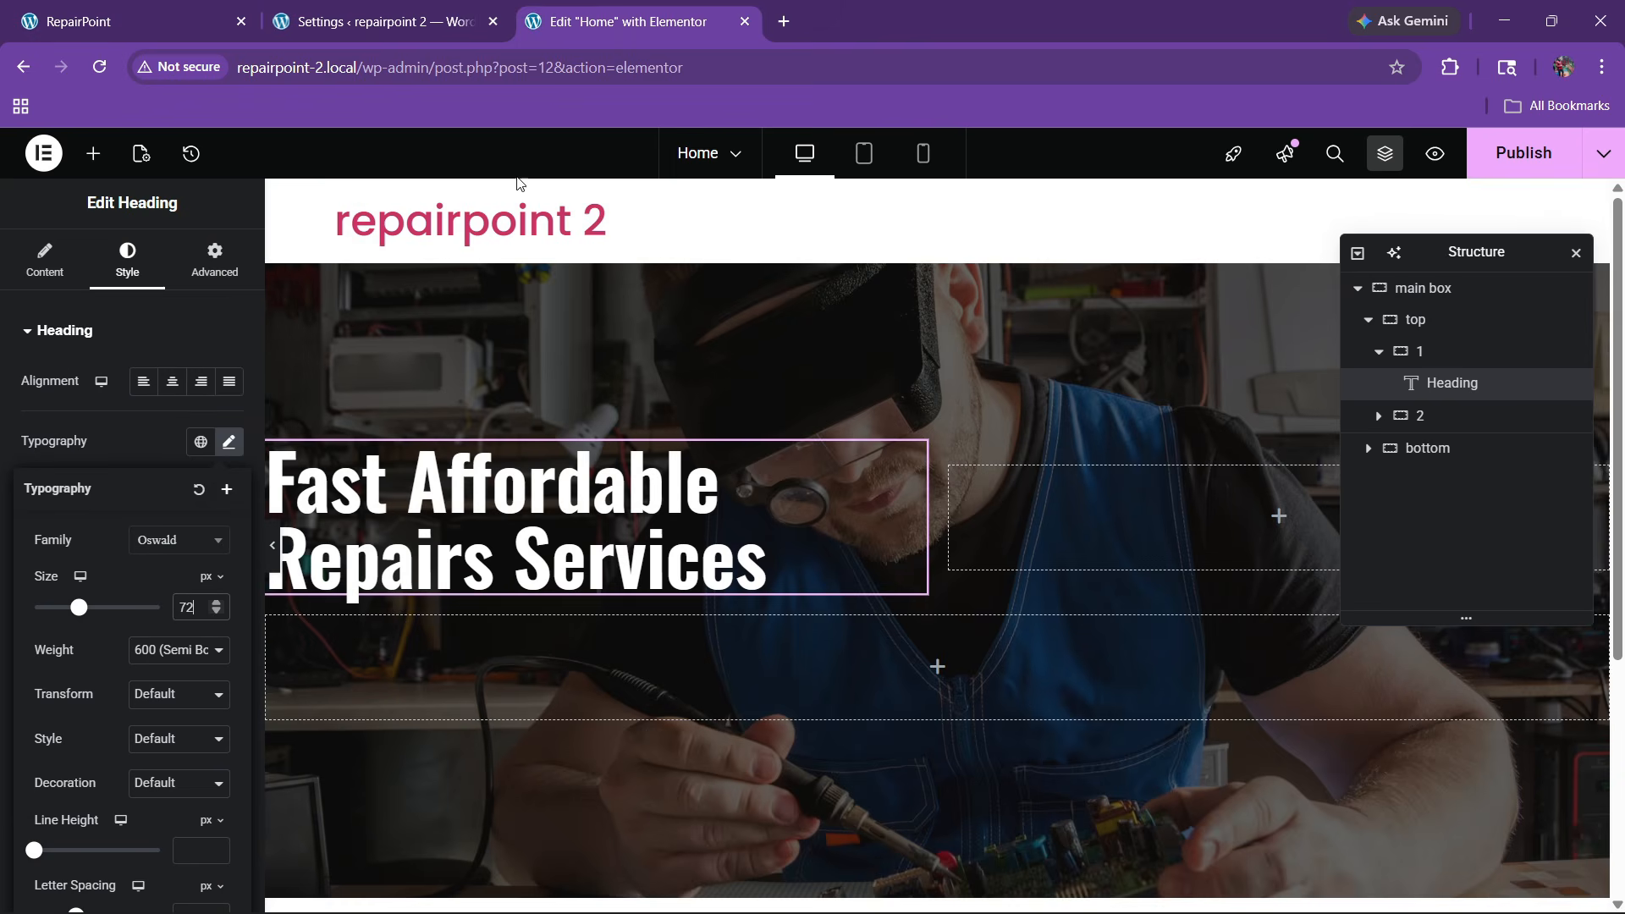
pyautogui.moveTo(211, 606); pyautogui.dragTo(210, 606)
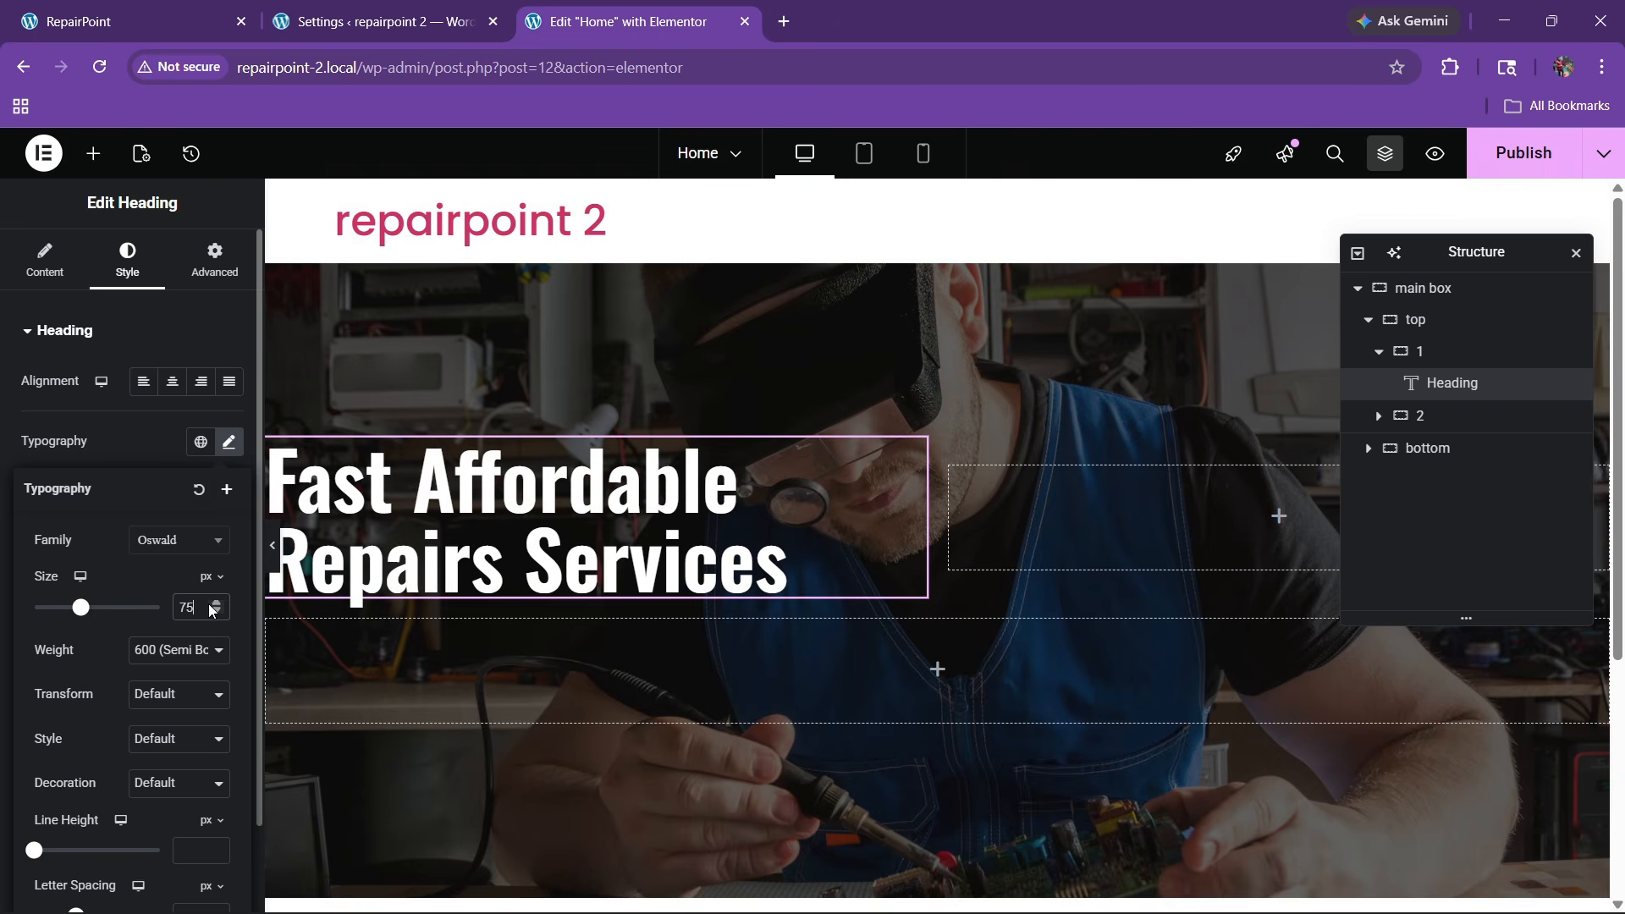
# Start wrapping 'Services' in a <span style="color:"> tag in the title
pyautogui.click(47, 269)
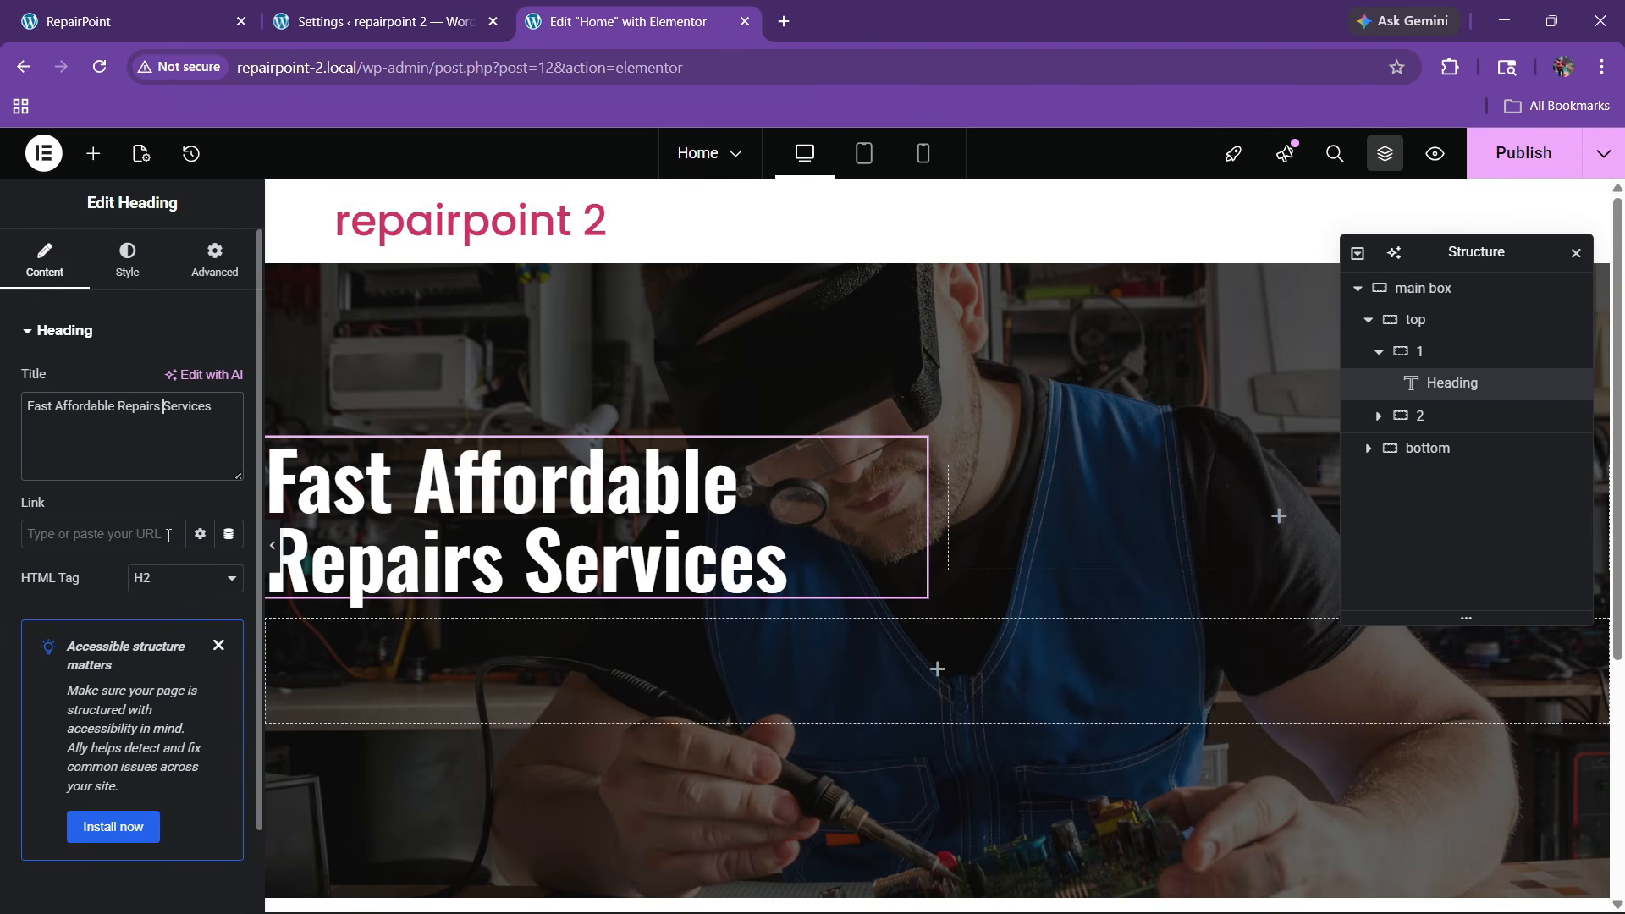
pyautogui.write('<span')
pyautogui.write('>')
pyautogui.write('</sp')
pyautogui.write(' sy')
pyautogui.press('BackSpace')
pyautogui.write('tyle="')
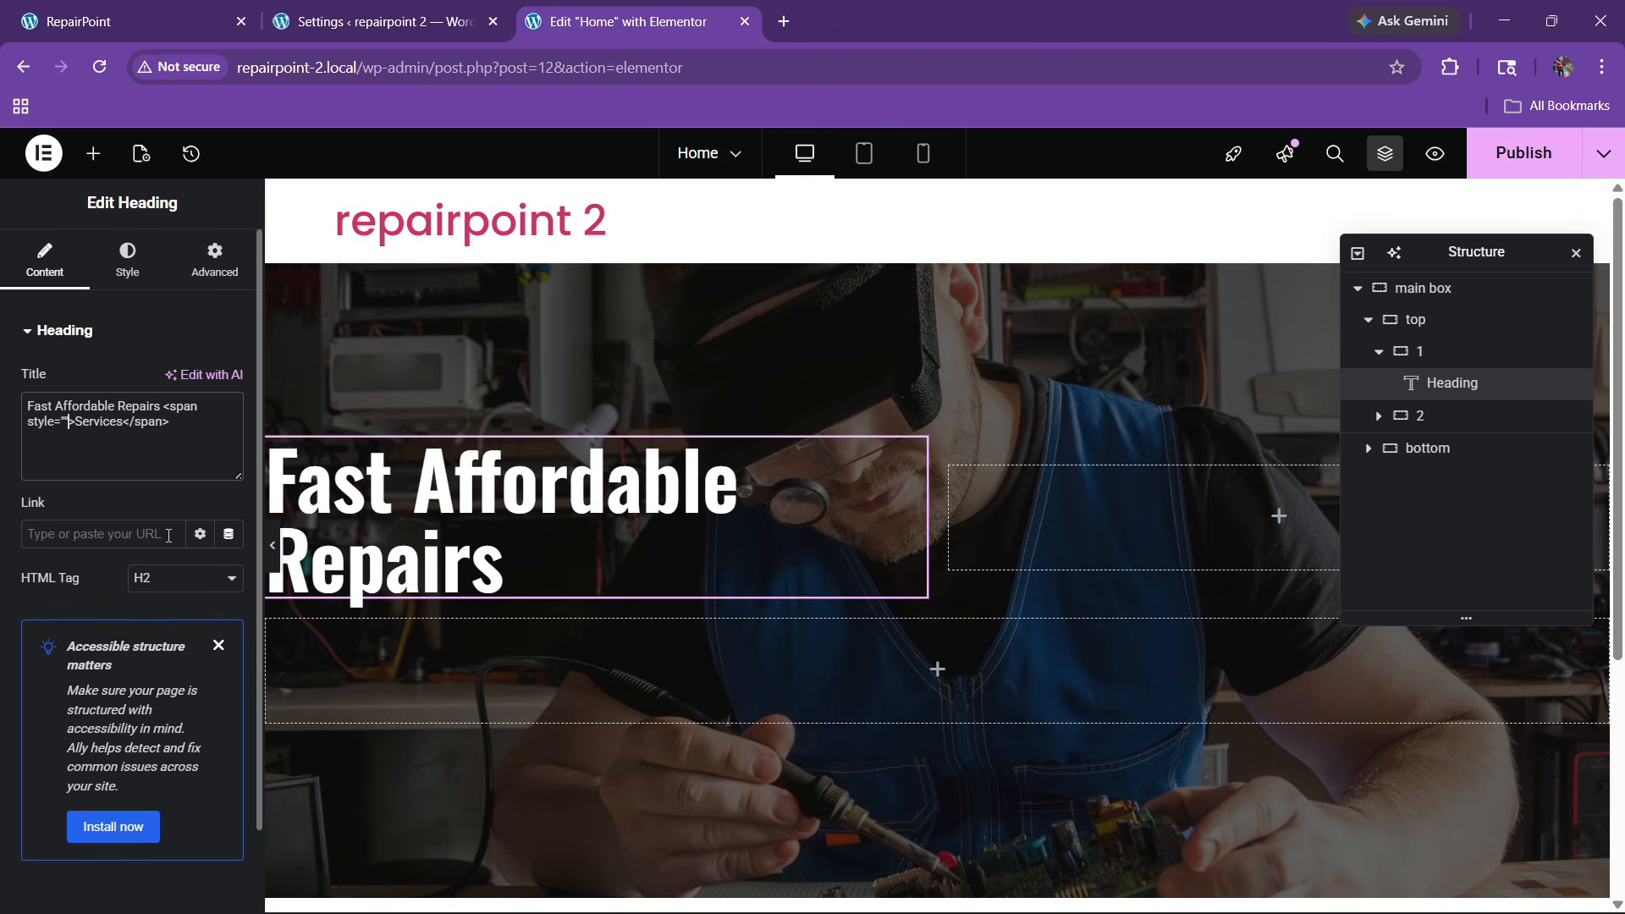
pyautogui.write('"')
pyautogui.press('Left')
pyautogui.write('color')
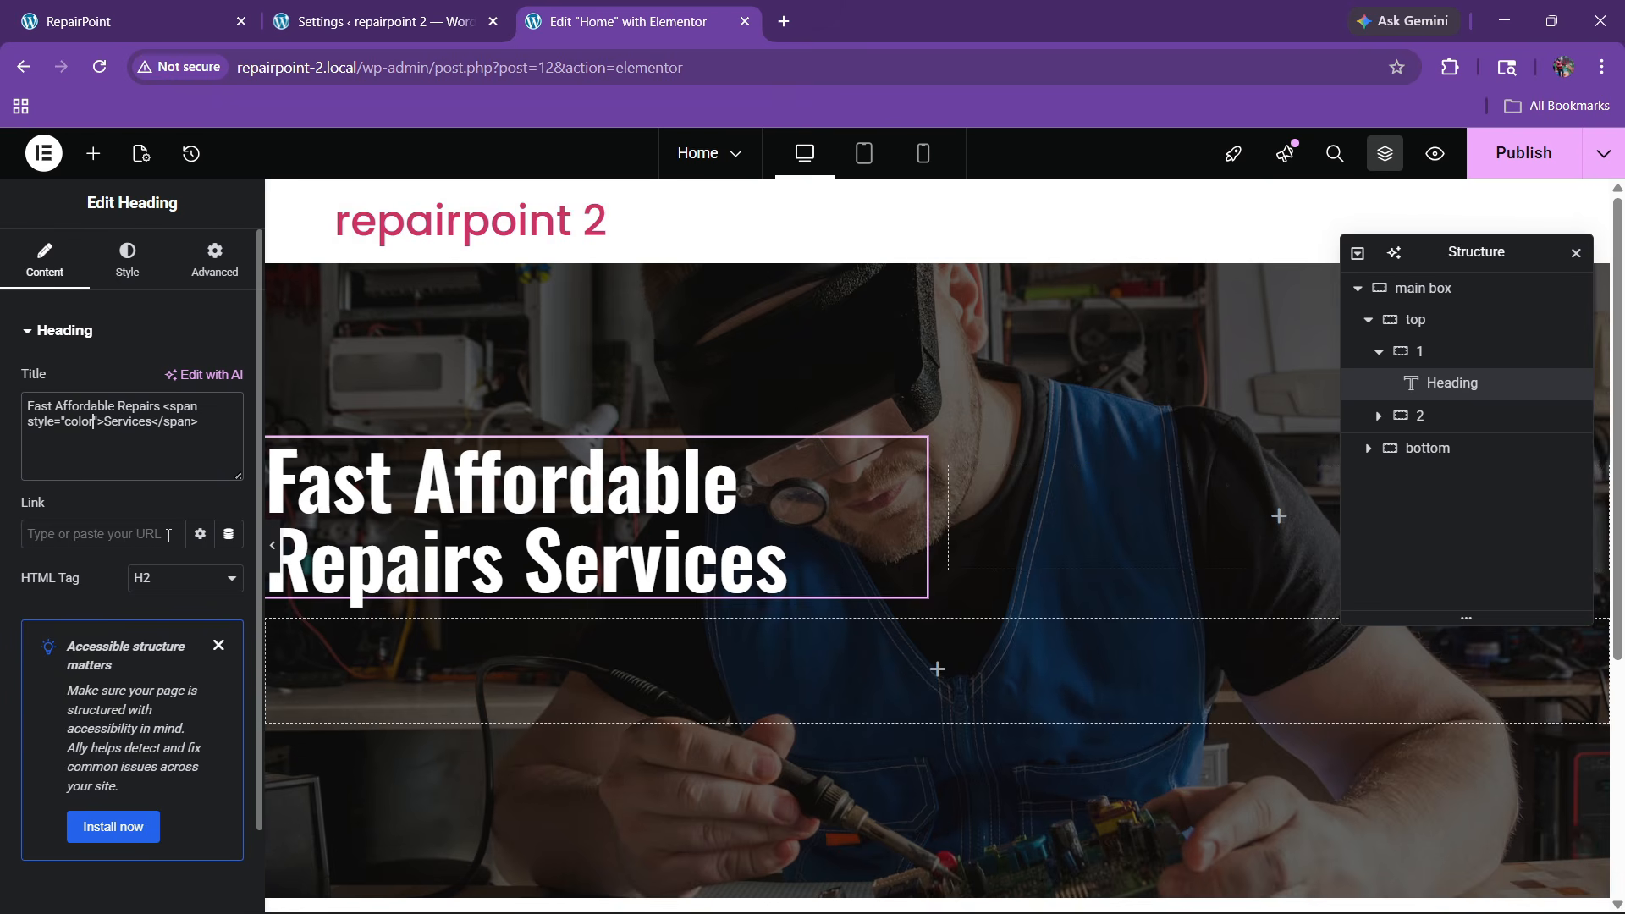
pyautogui.write(':')
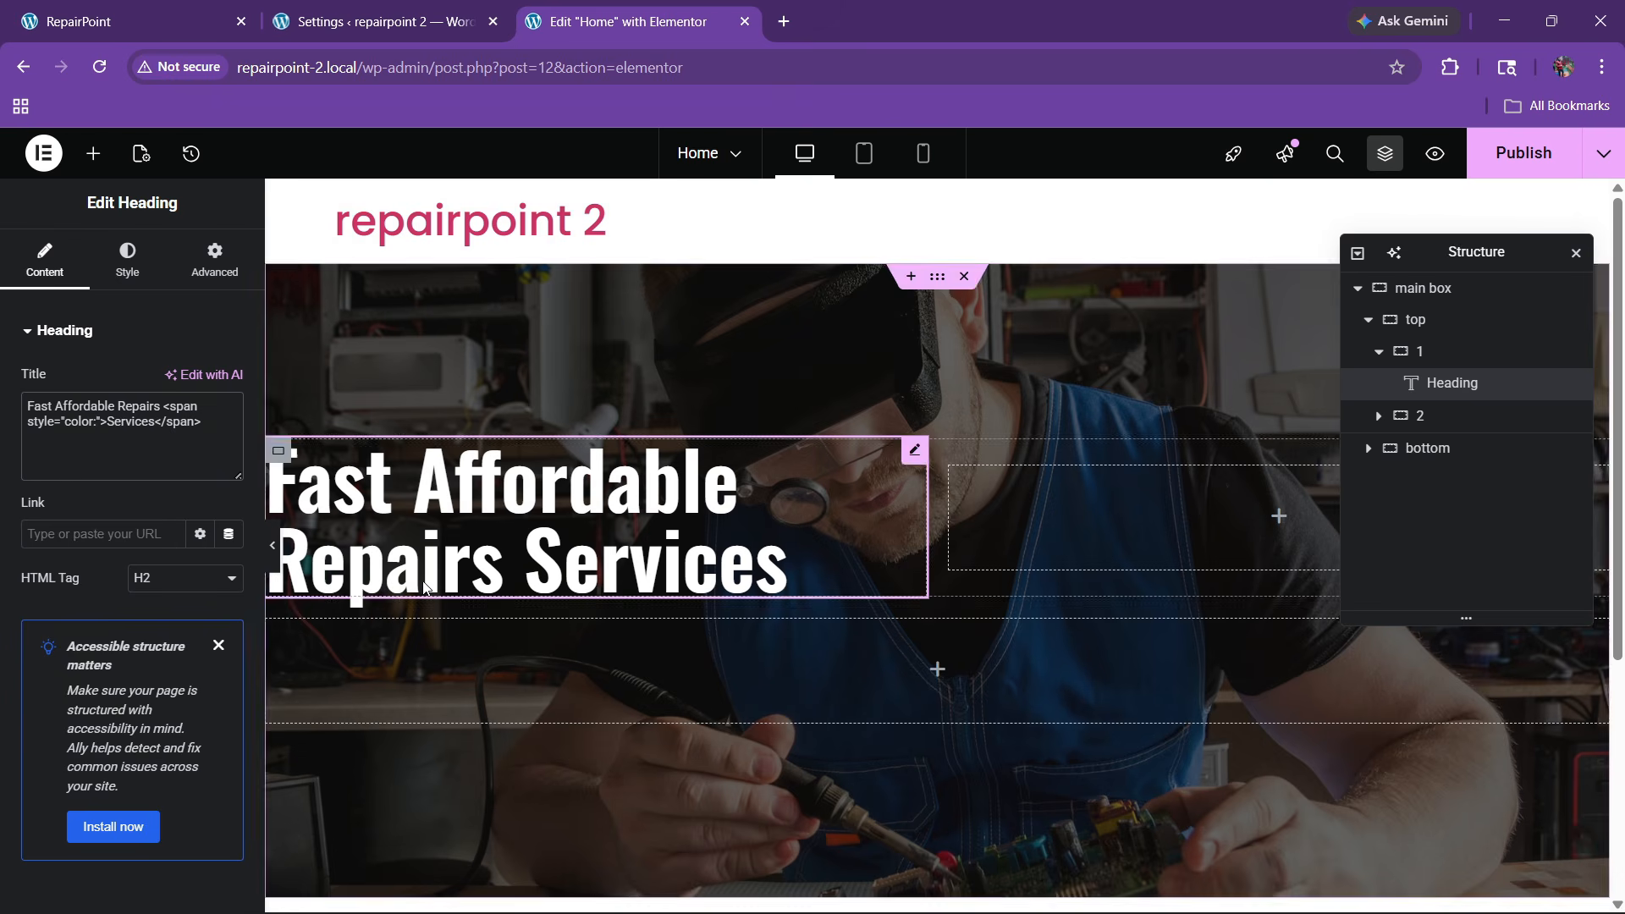
# Get the hex #d42222 from the colour picker, keep the heading white, and paste it into the span
pyautogui.click(127, 258)
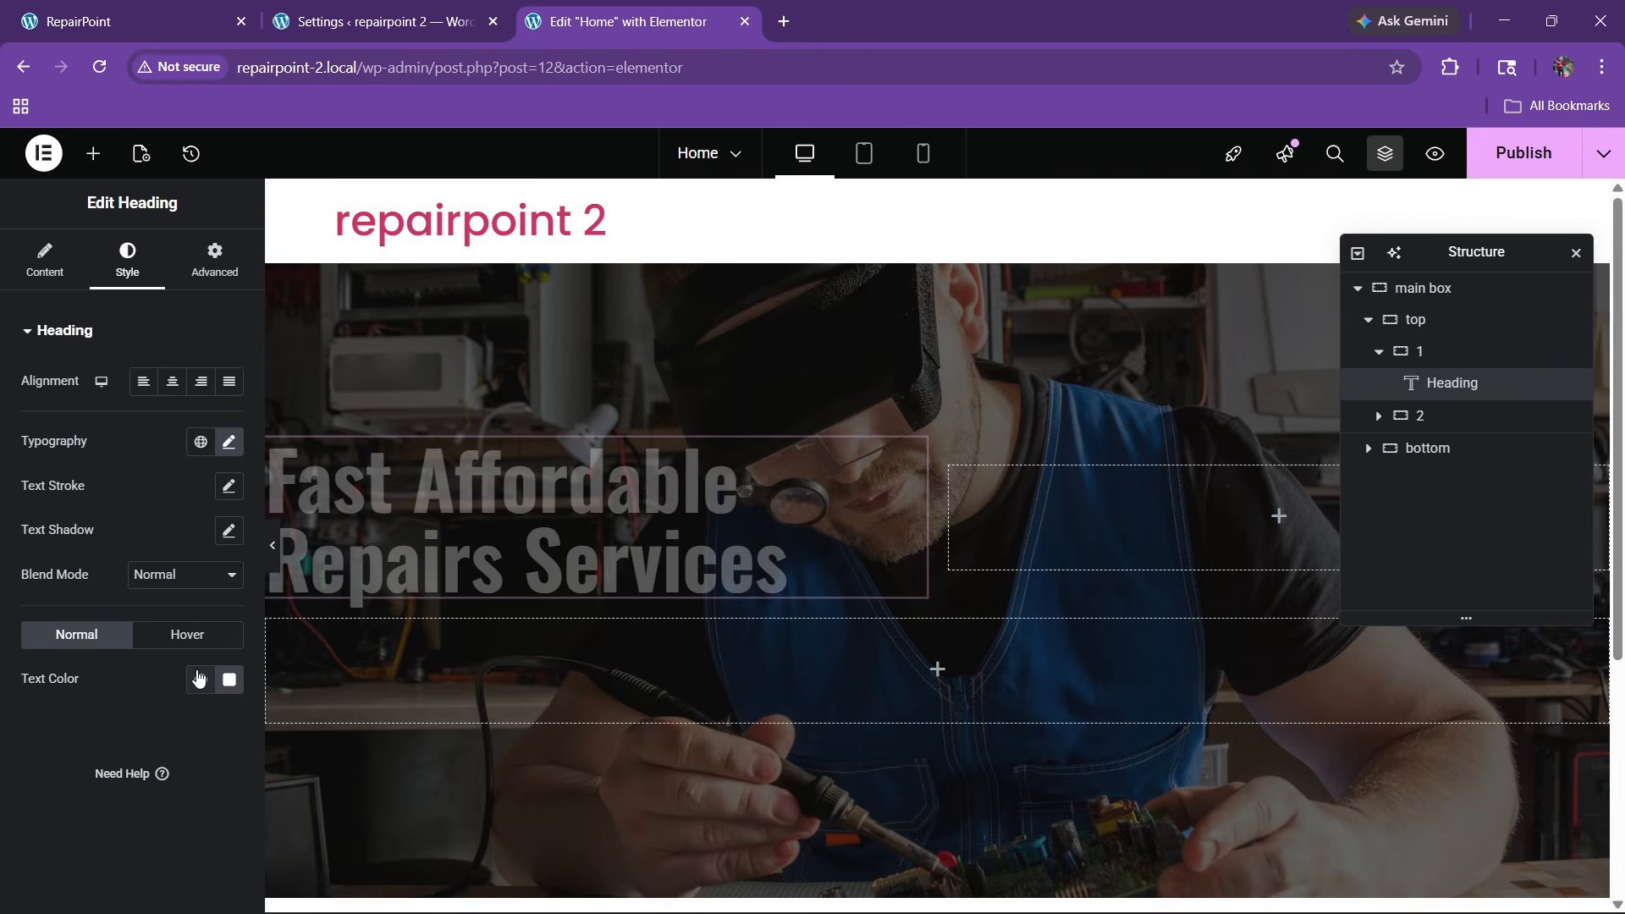
pyautogui.click(199, 678)
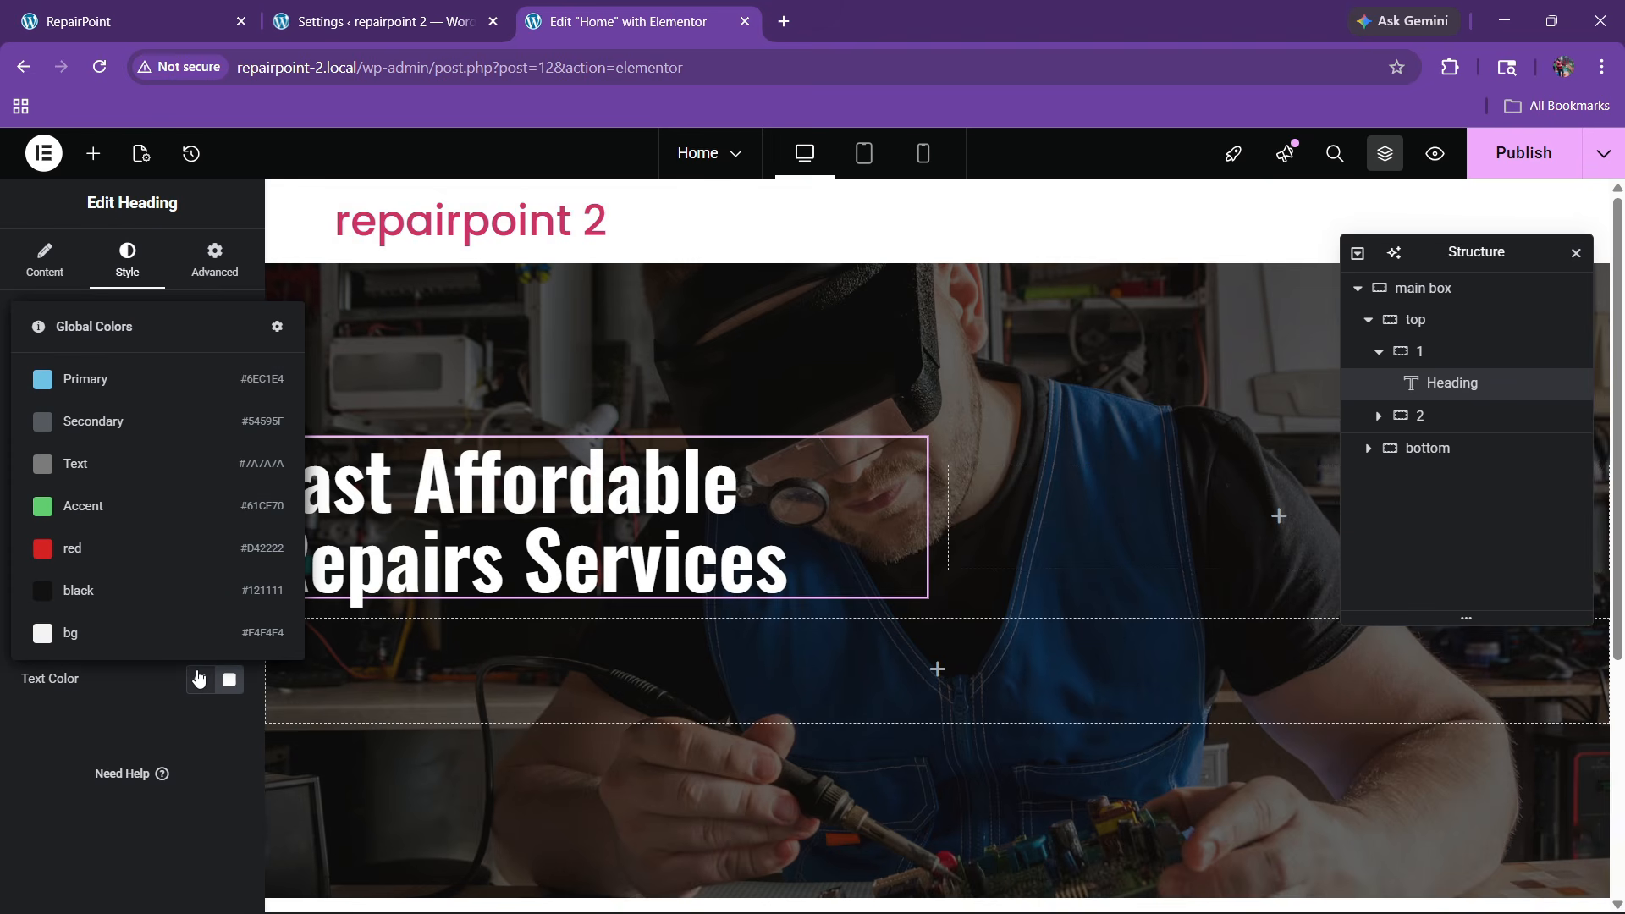
pyautogui.click(98, 707)
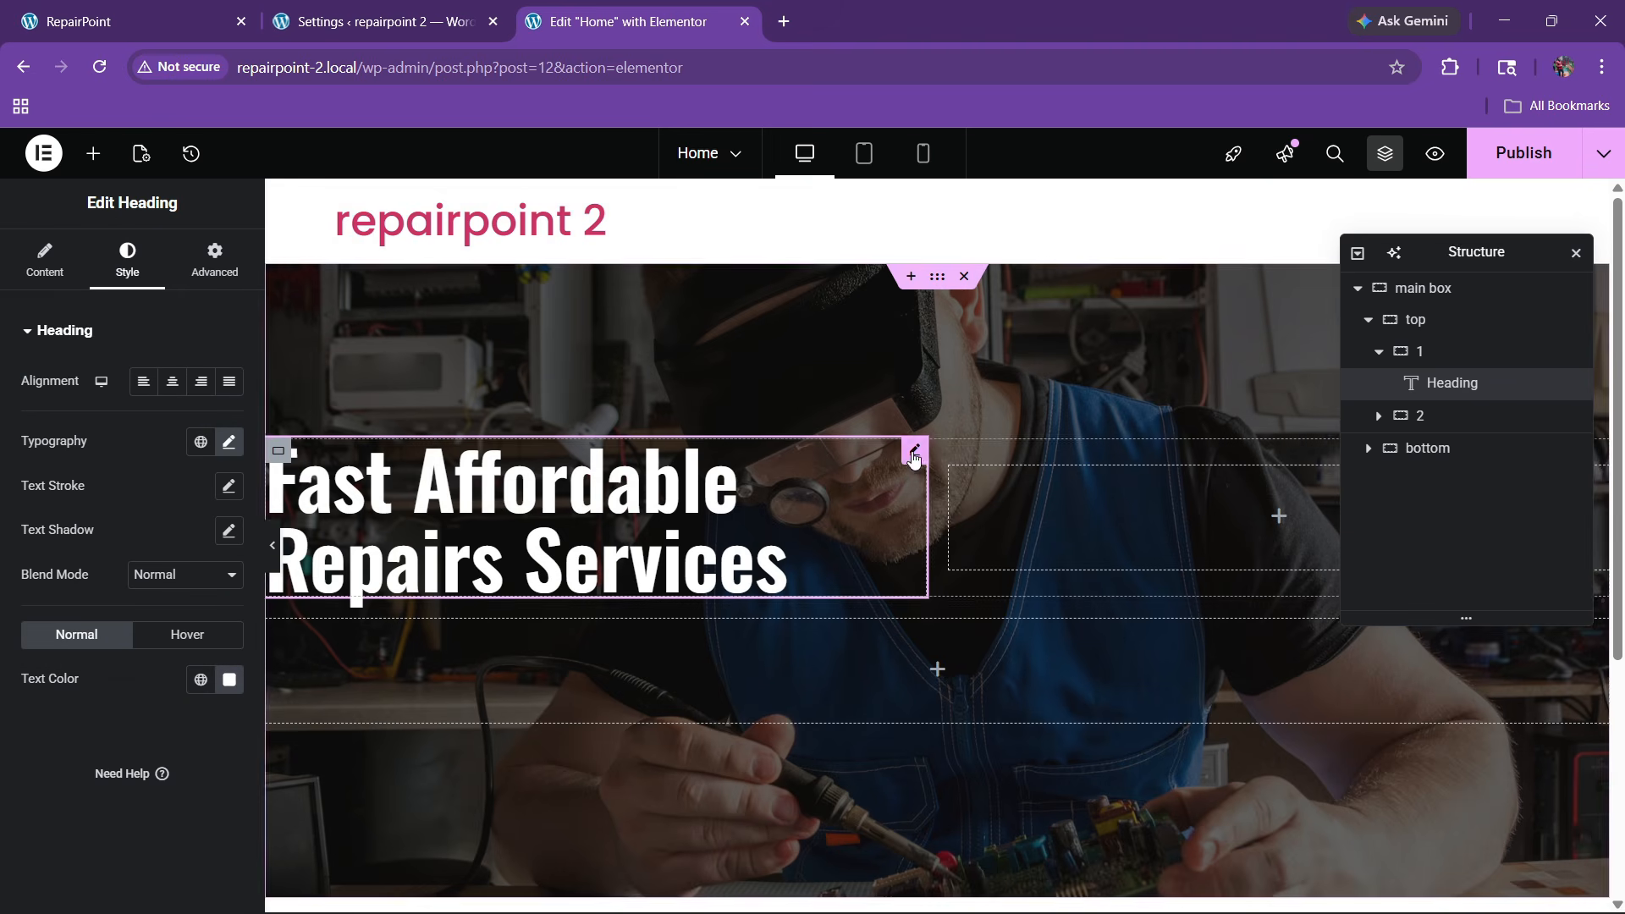
pyautogui.click(230, 443)
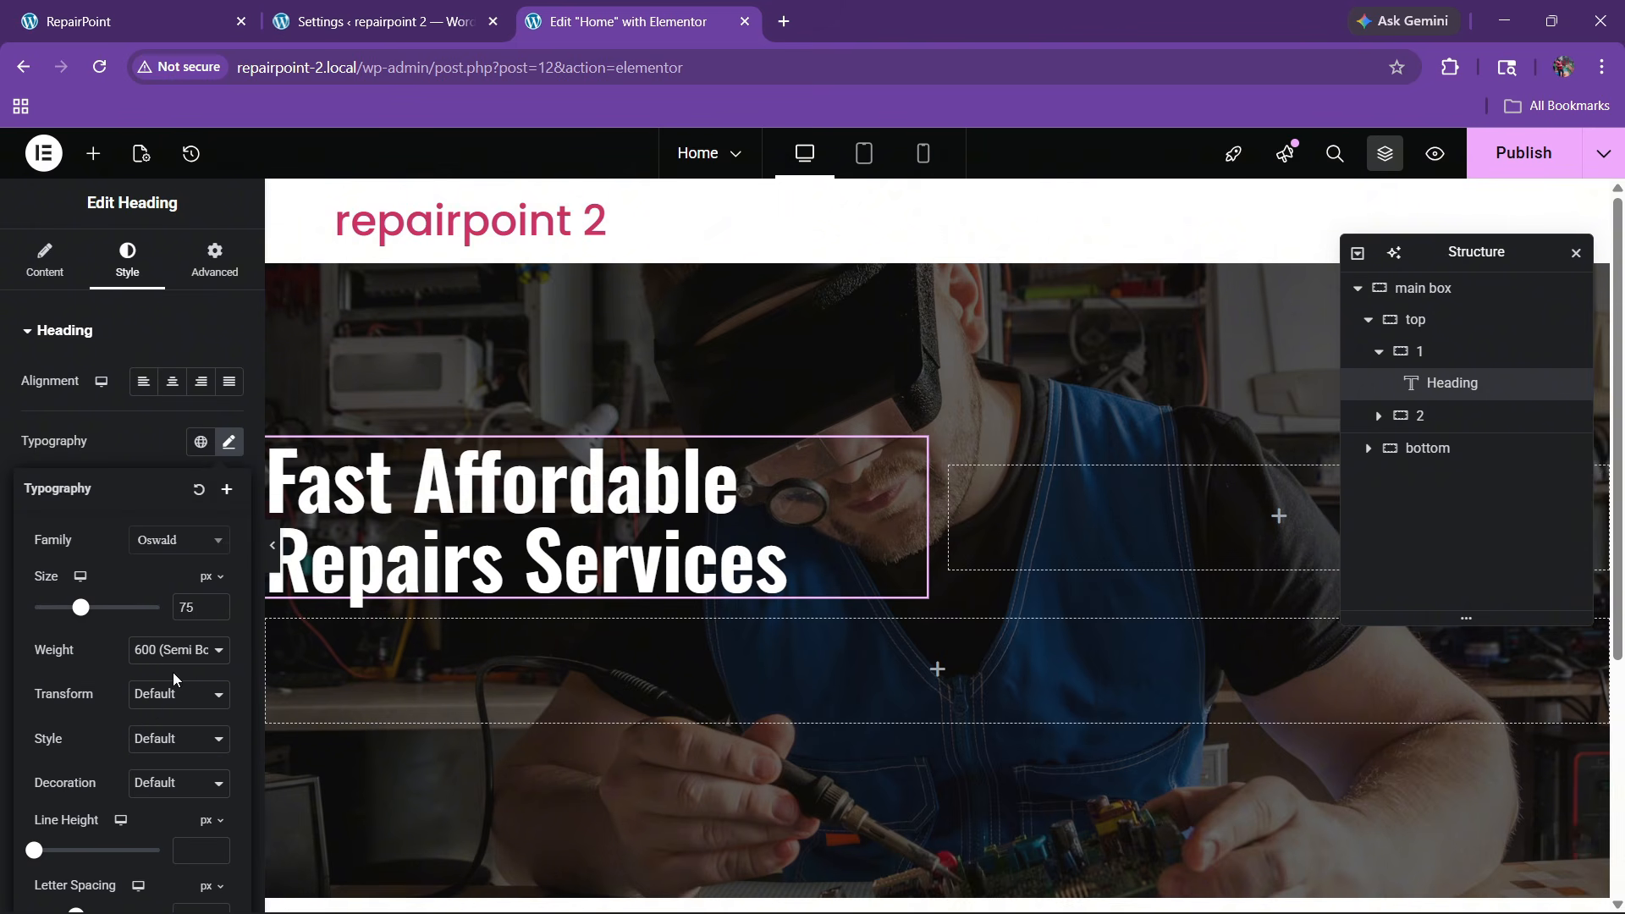
pyautogui.click(169, 448)
pyautogui.click(228, 679)
pyautogui.moveTo(111, 624); pyautogui.dragTo(154, 620)
pyautogui.hotkey('ctrl', 'c')
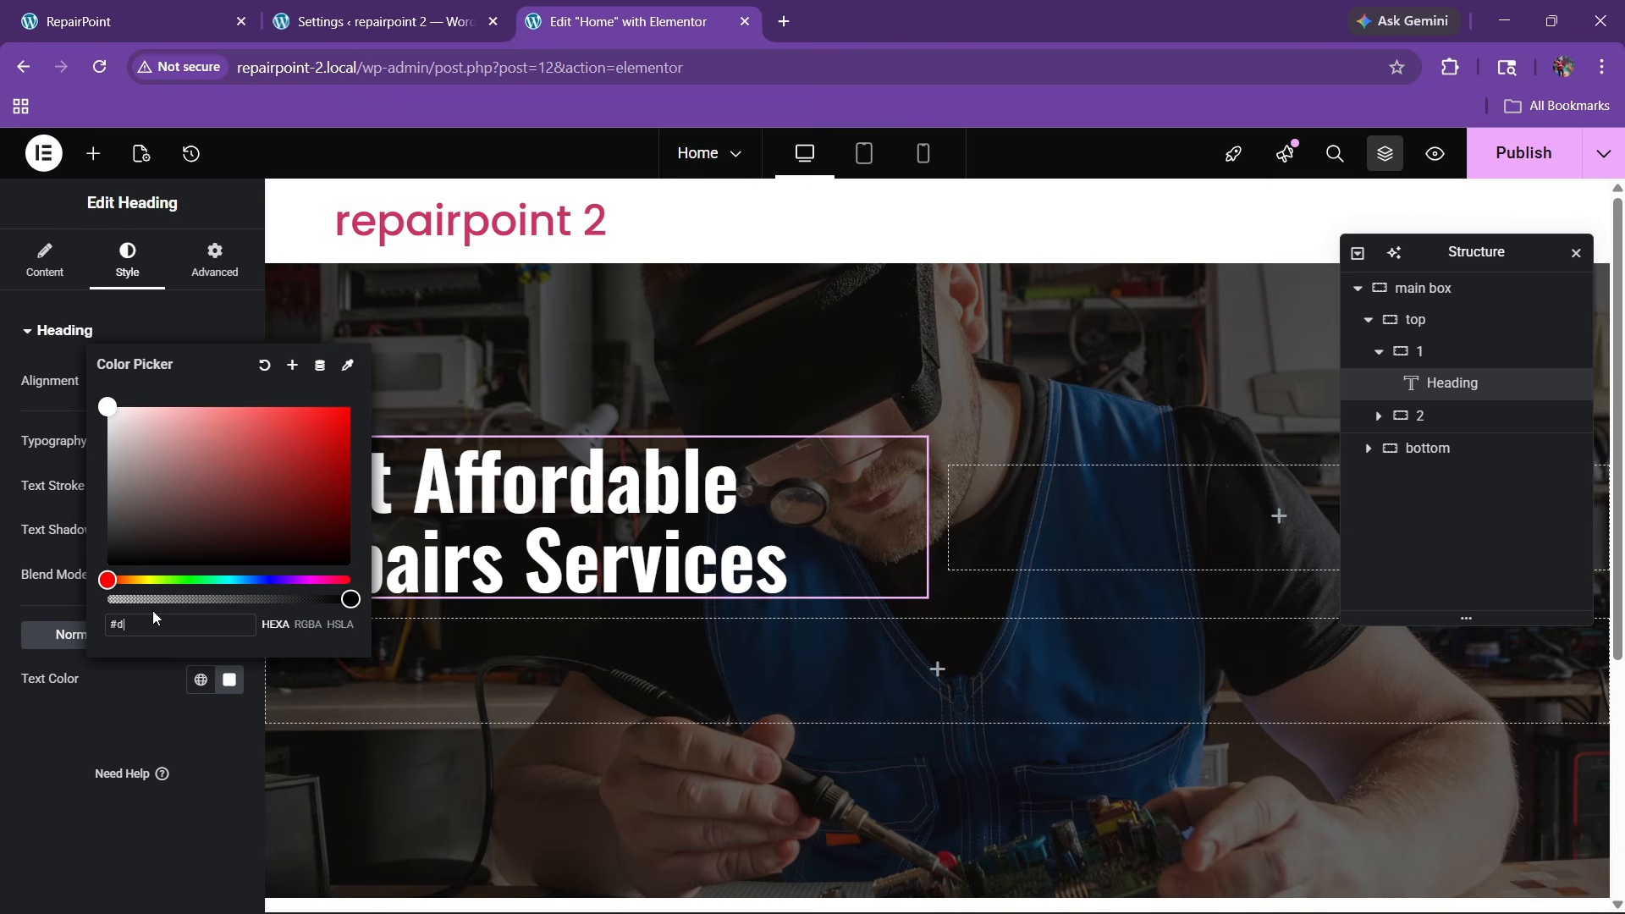
pyautogui.write('#d42222')
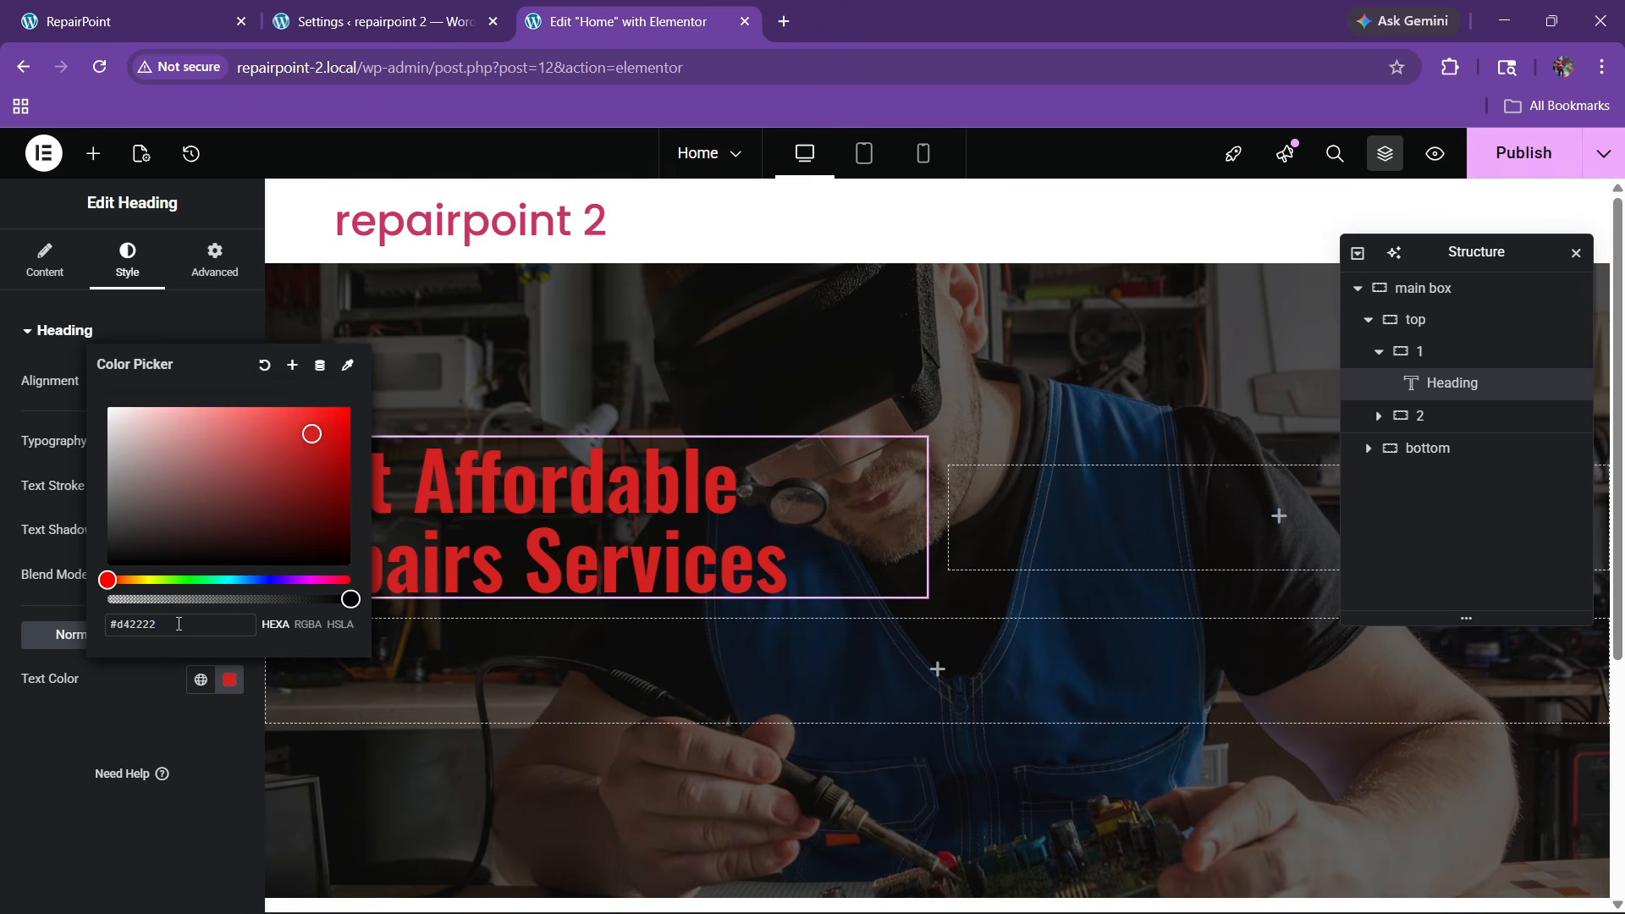
pyautogui.hotkey('ctrl', 'a')
pyautogui.hotkey('ctrl', 'v')
pyautogui.click(6, 825)
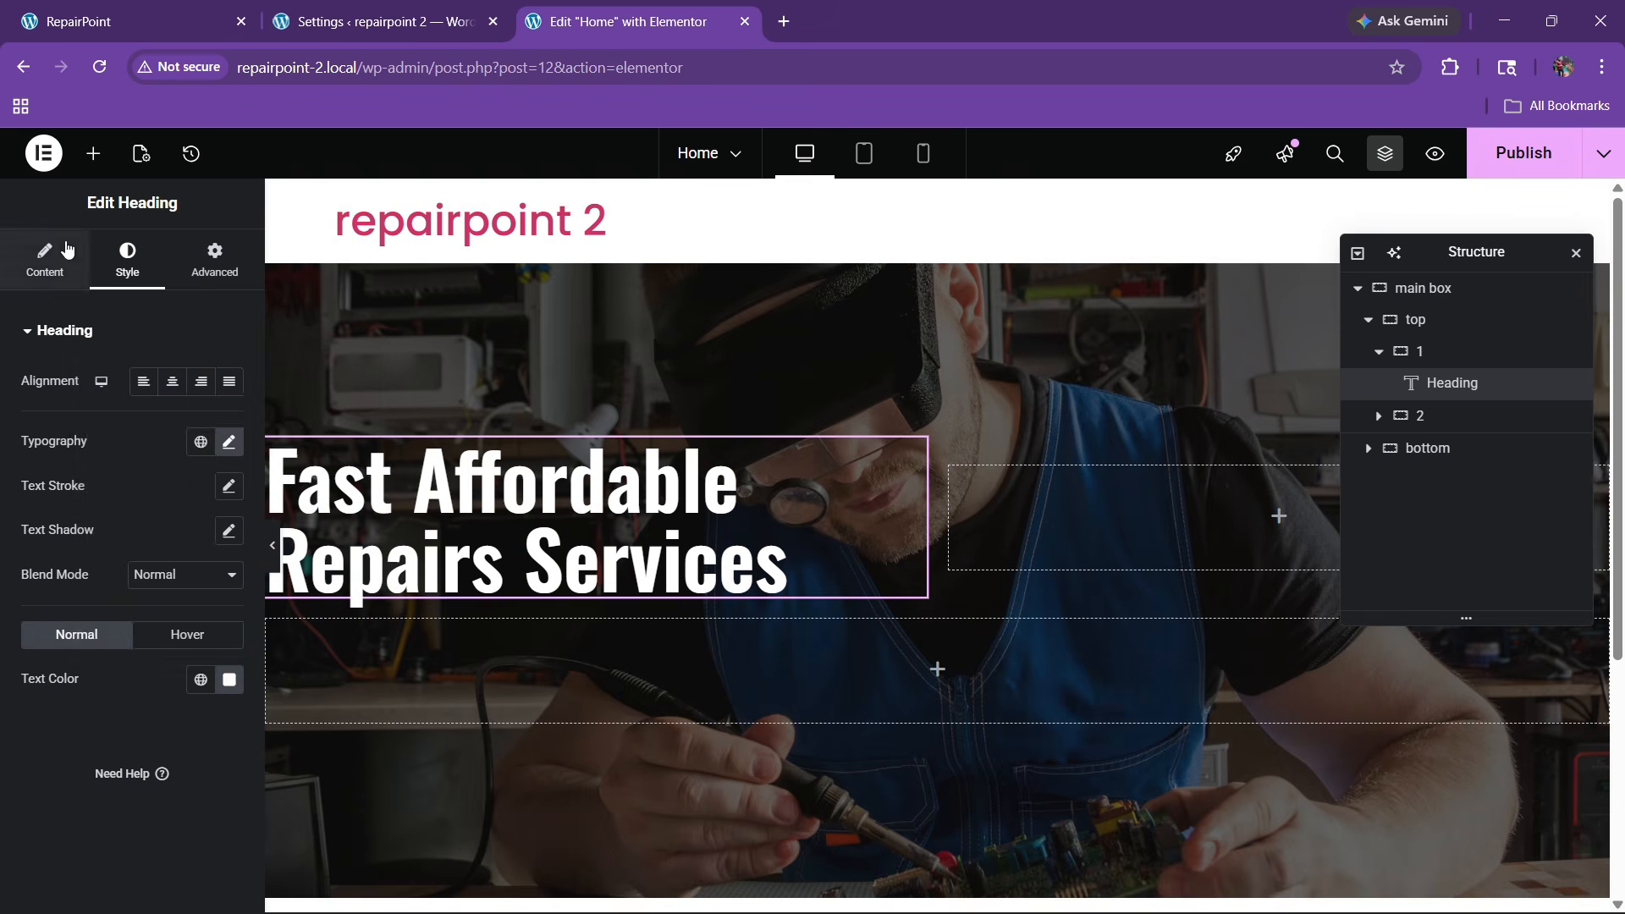
pyautogui.click(45, 261)
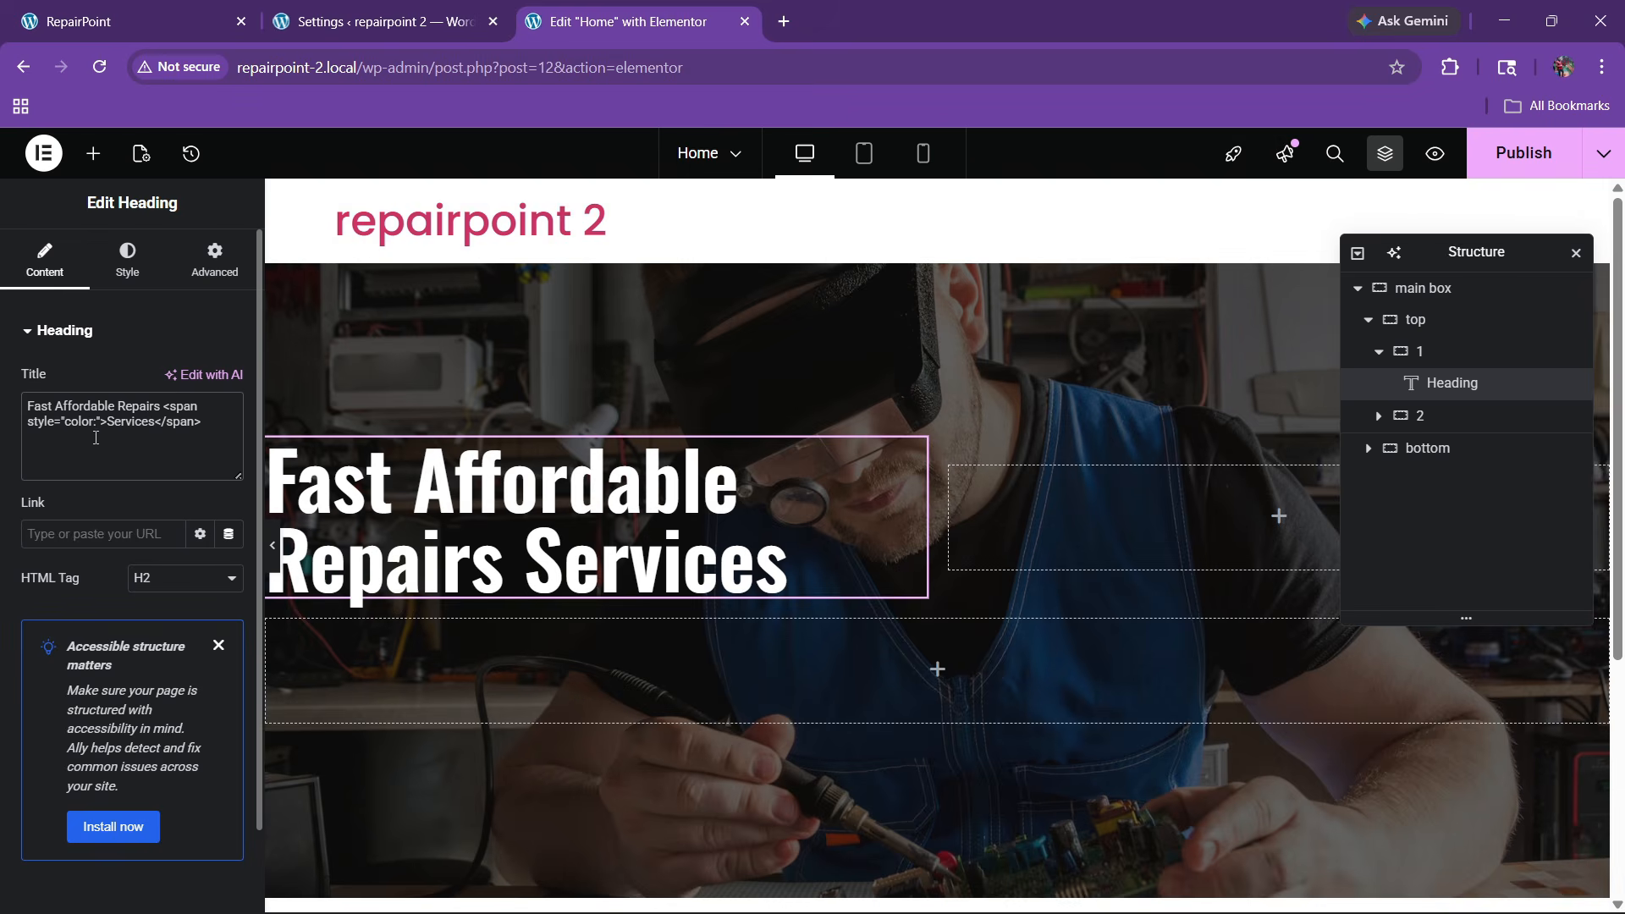
pyautogui.write('#d42222')
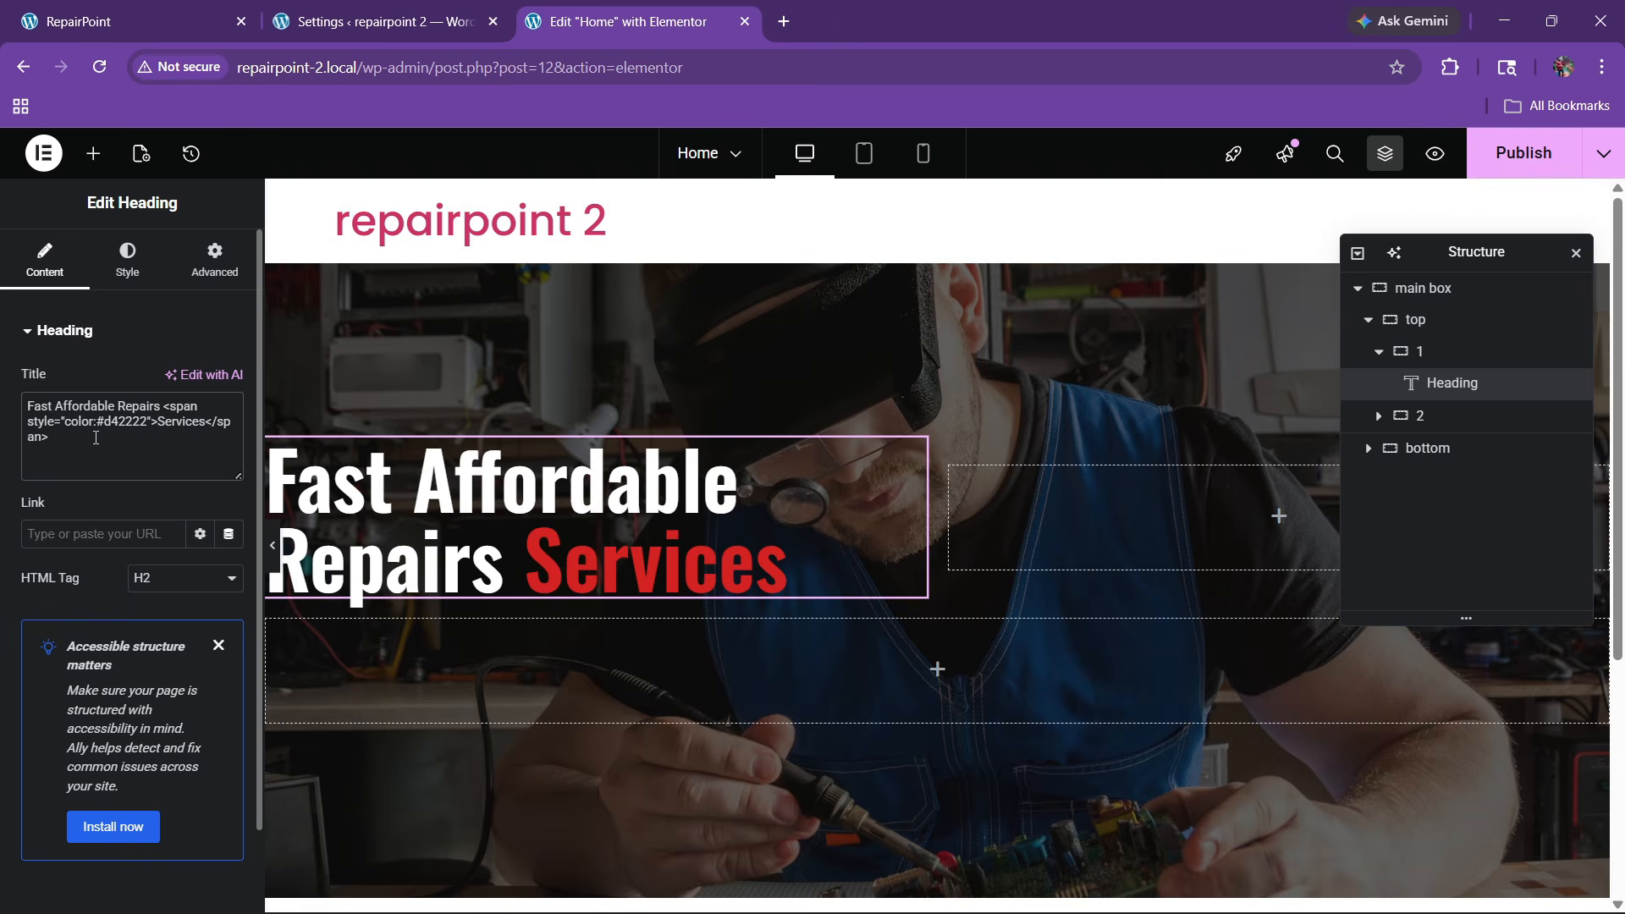
# Preview the hero full-width and compare it with the reference site
pyautogui.click(177, 21)
pyautogui.click(626, 21)
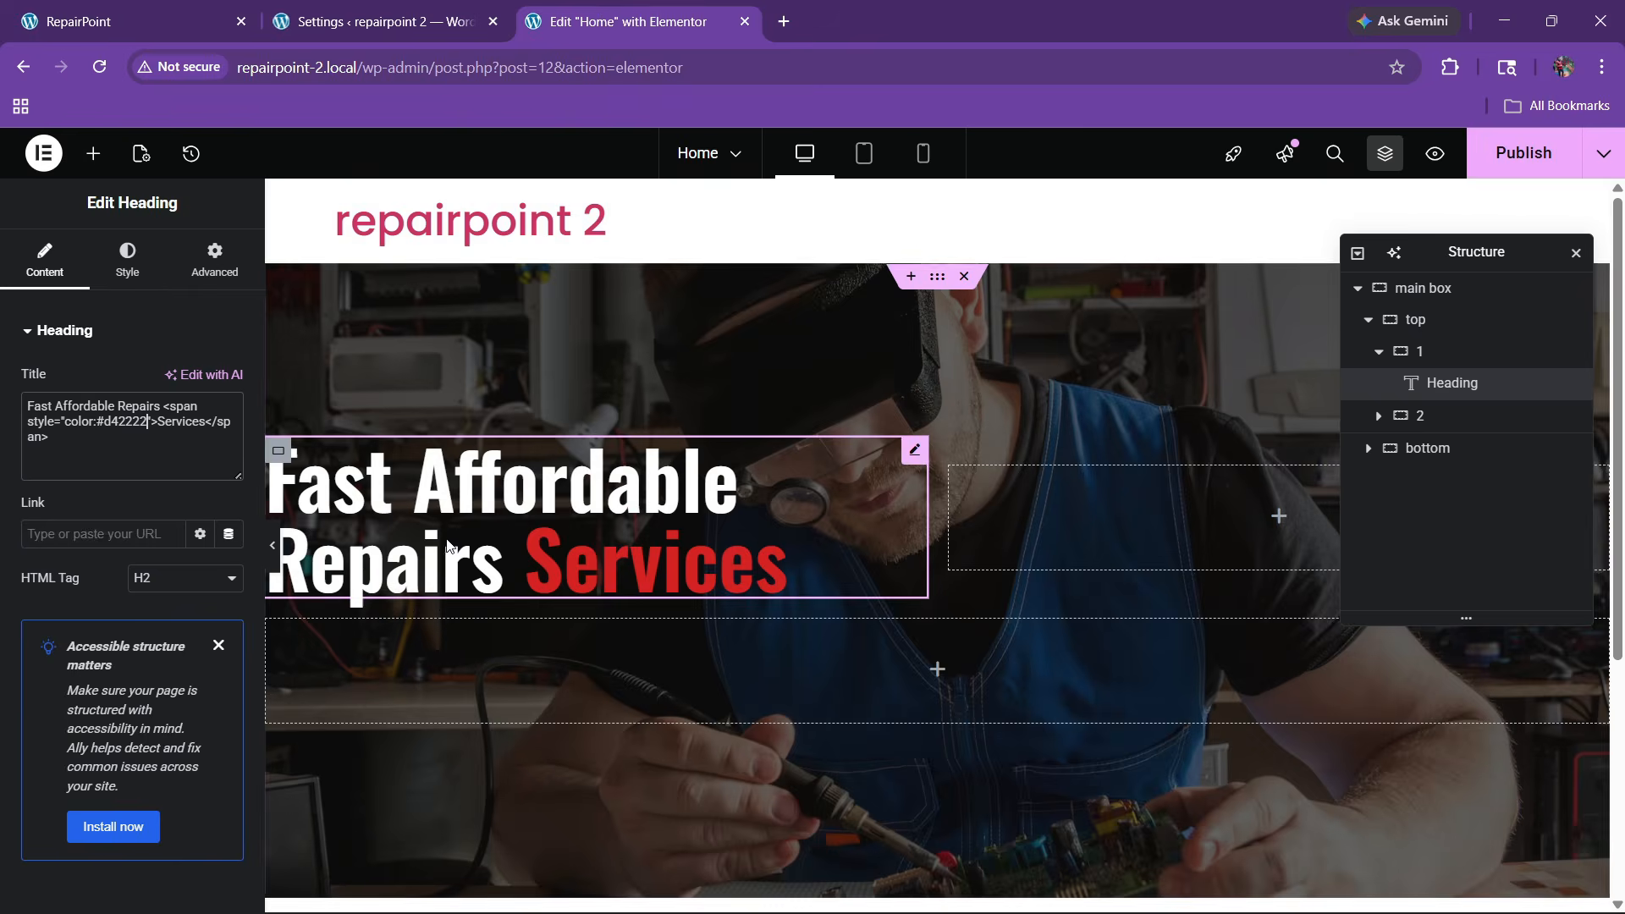
pyautogui.click(271, 544)
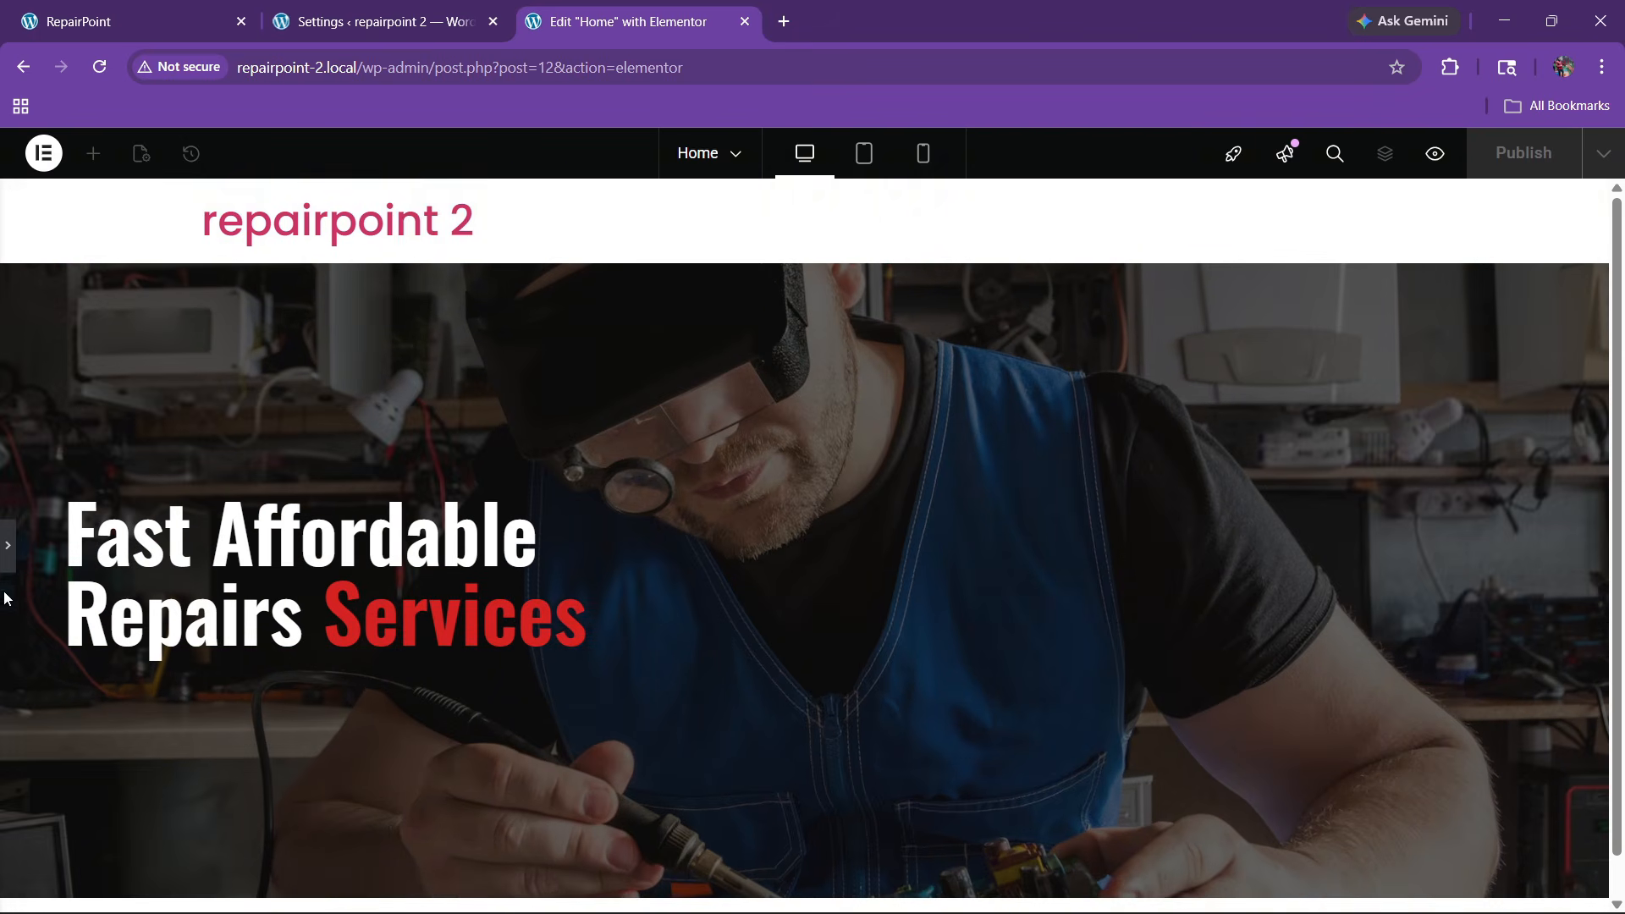
pyautogui.click(8, 545)
pyautogui.click(145, 7)
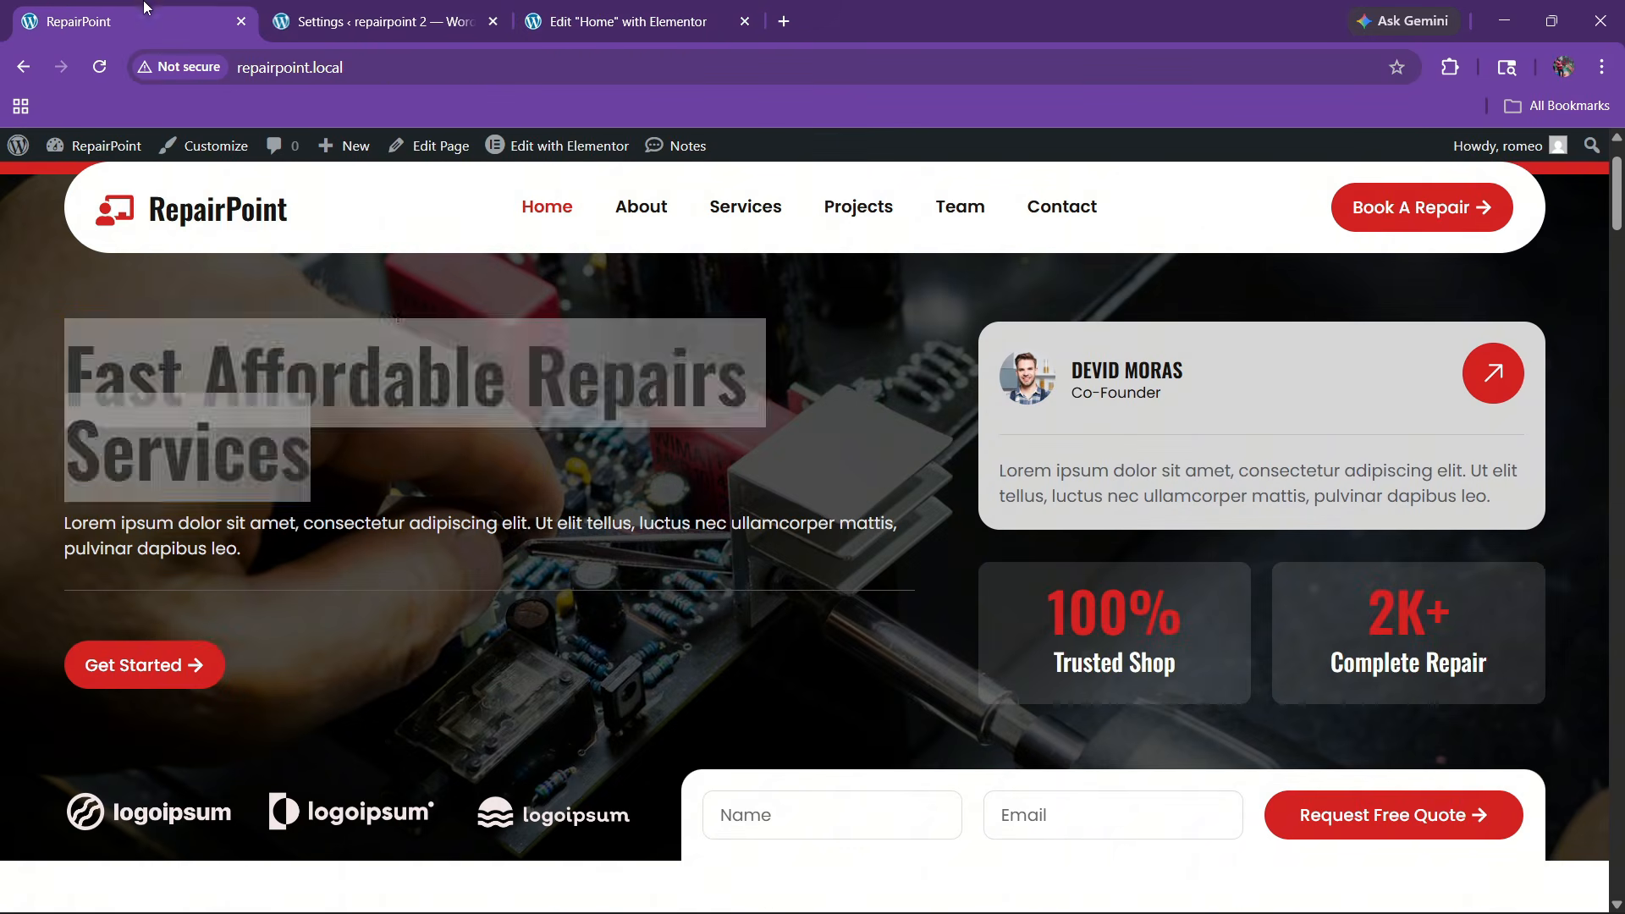
pyautogui.click(446, 10)
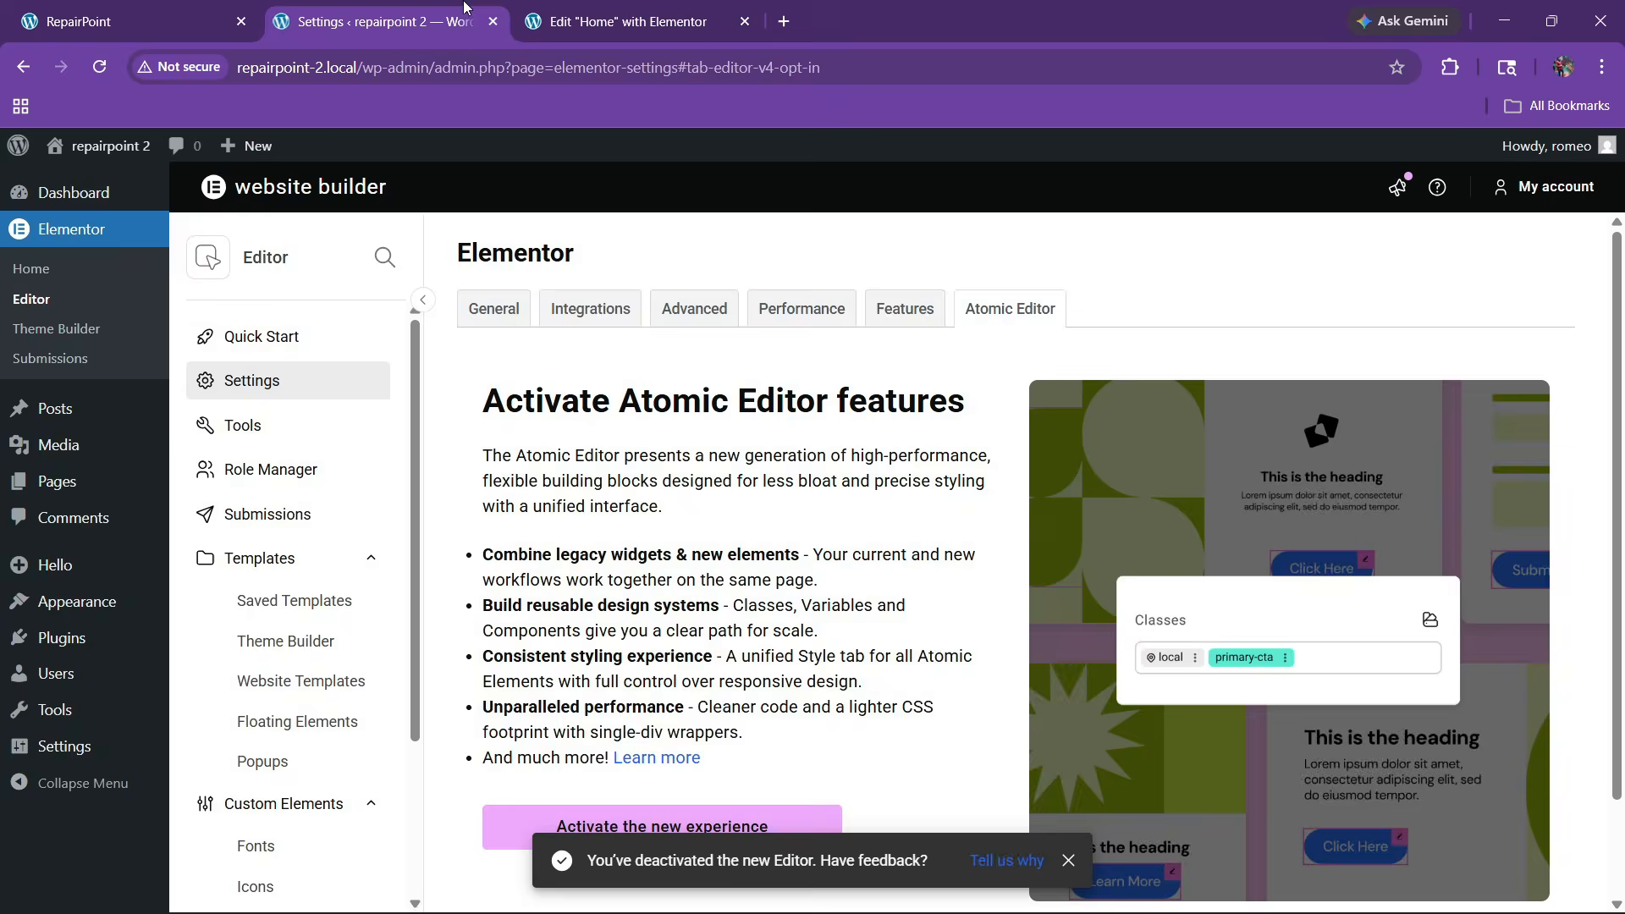
pyautogui.click(541, 12)
pyautogui.click(93, 153)
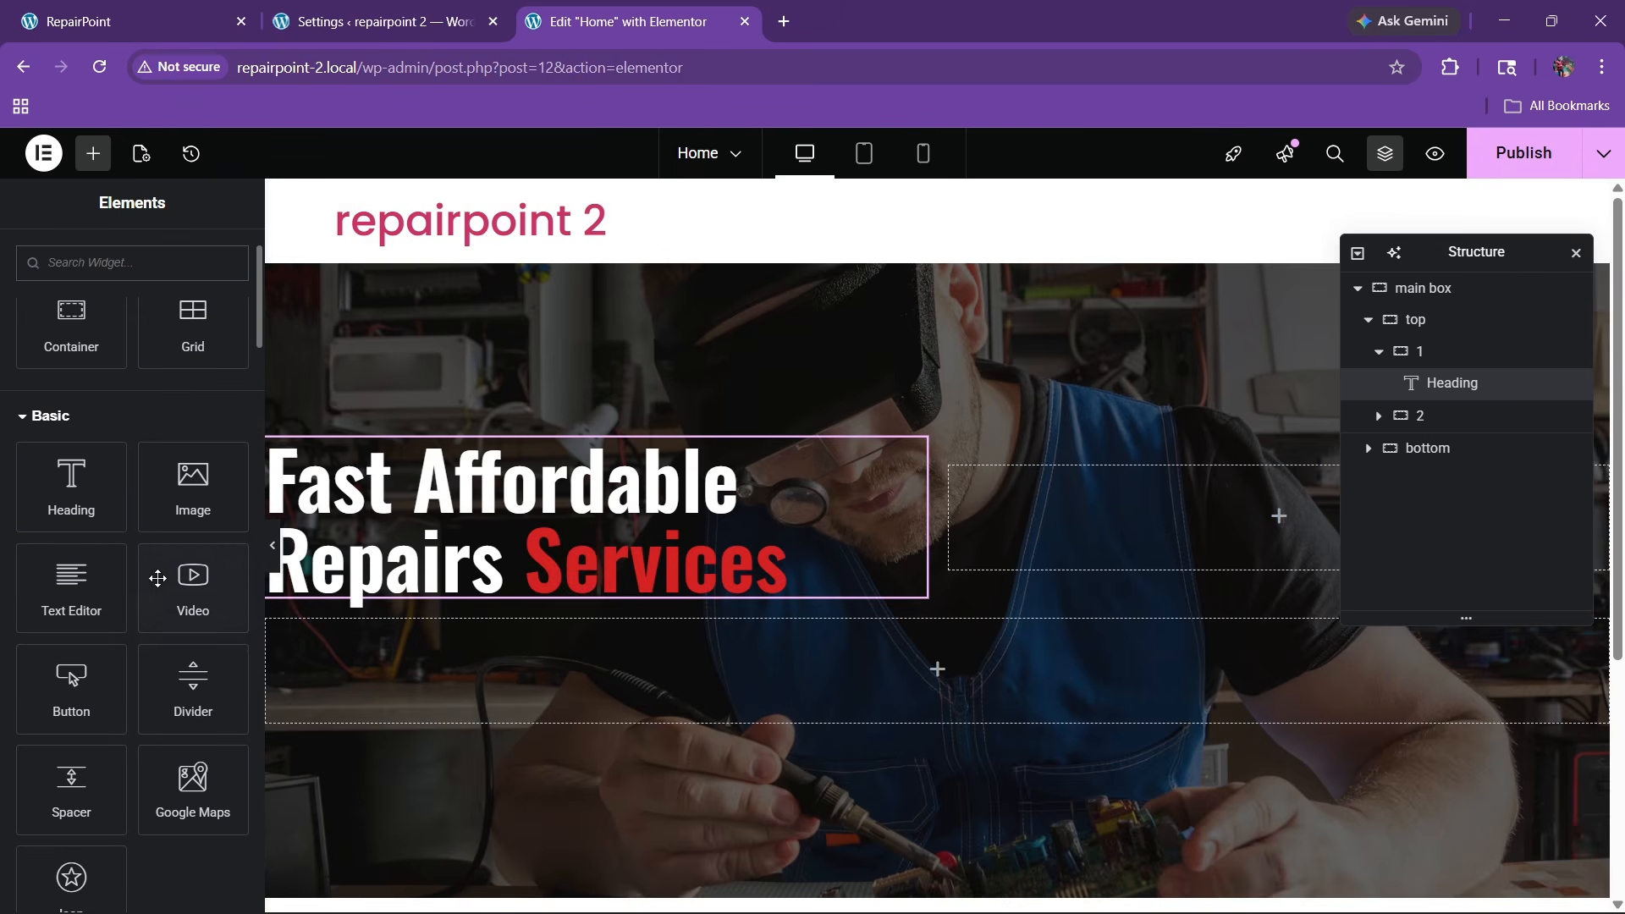
# Add a left-aligned lorem ipsum text paragraph below the hero heading
pyautogui.moveTo(72, 593); pyautogui.dragTo(540, 567)
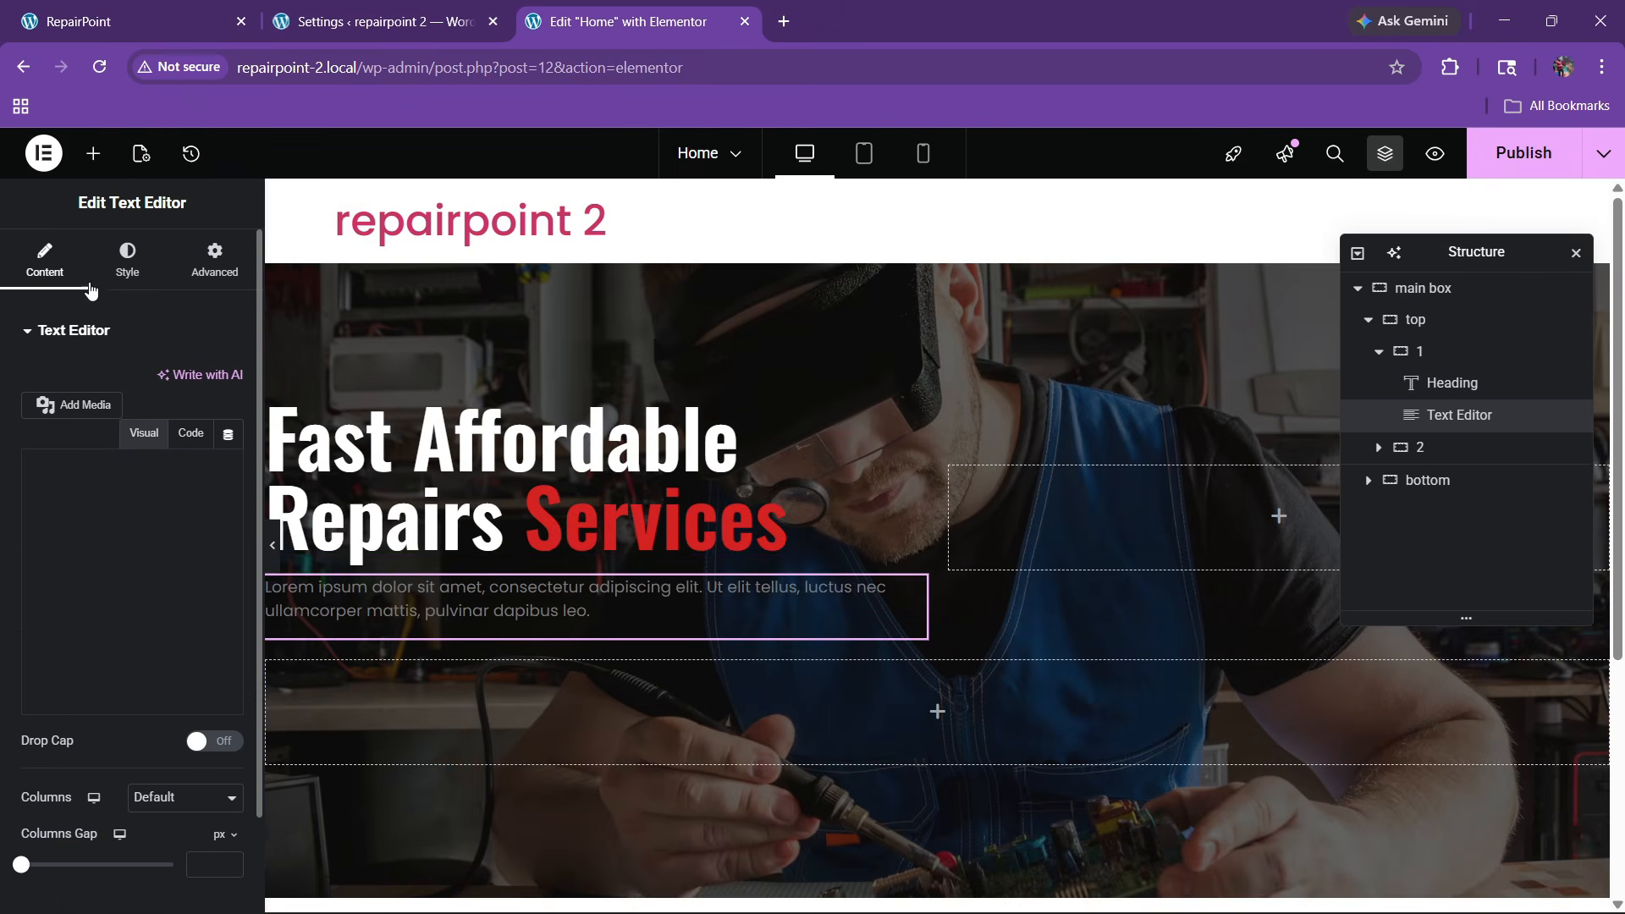
pyautogui.click(127, 258)
pyautogui.click(201, 383)
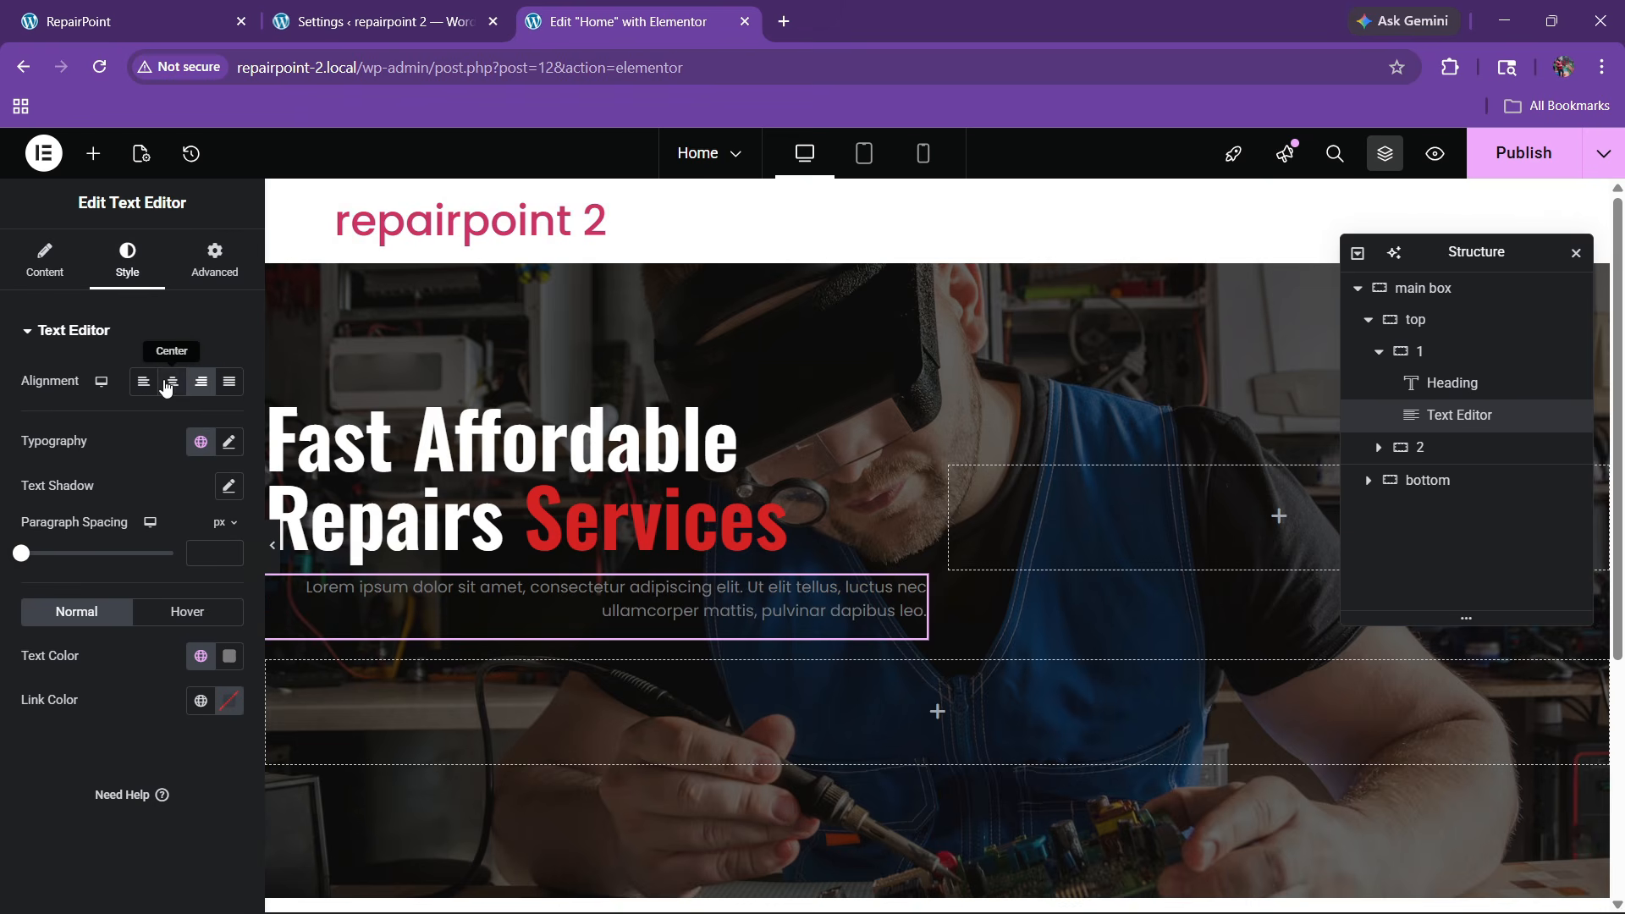
pyautogui.click(143, 381)
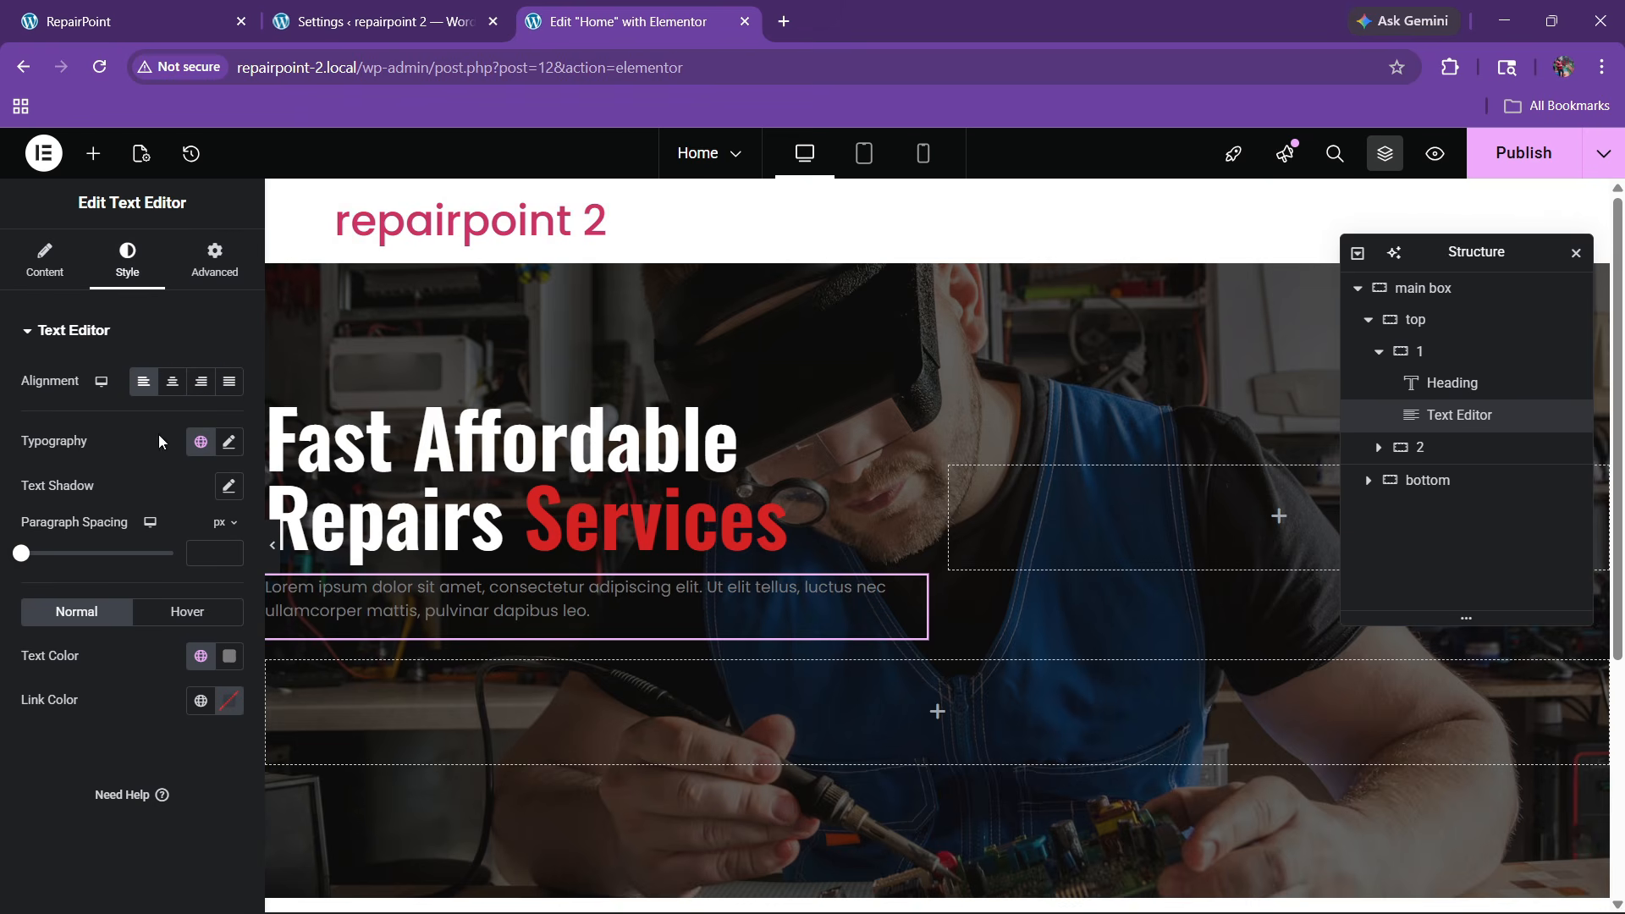
pyautogui.click(214, 258)
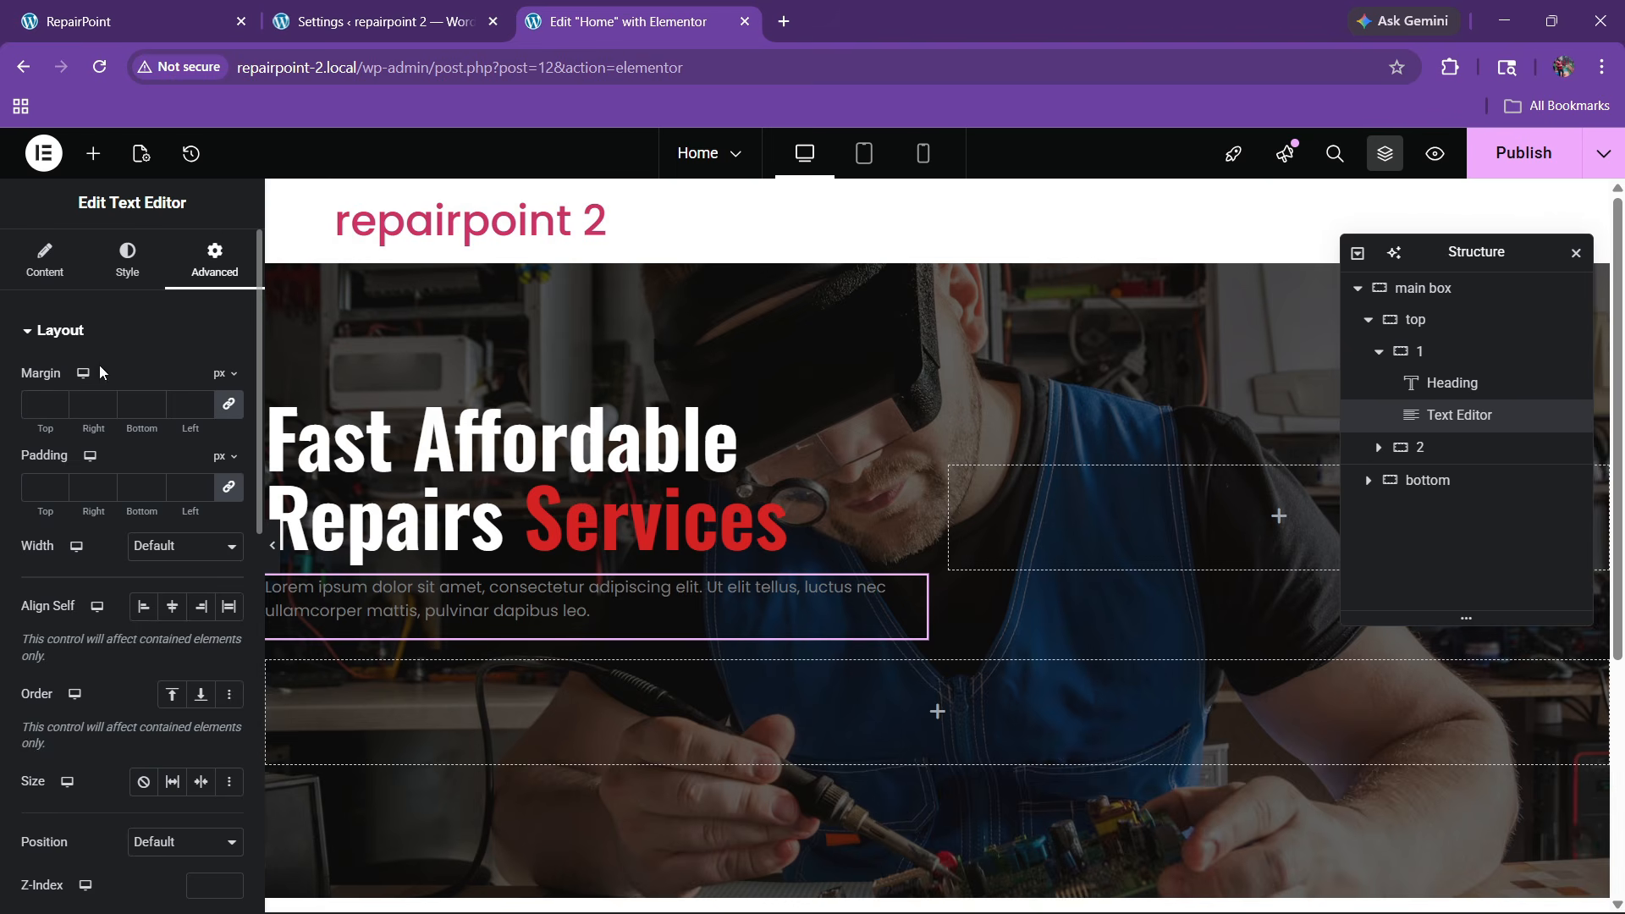
pyautogui.click(45, 258)
pyautogui.click(191, 432)
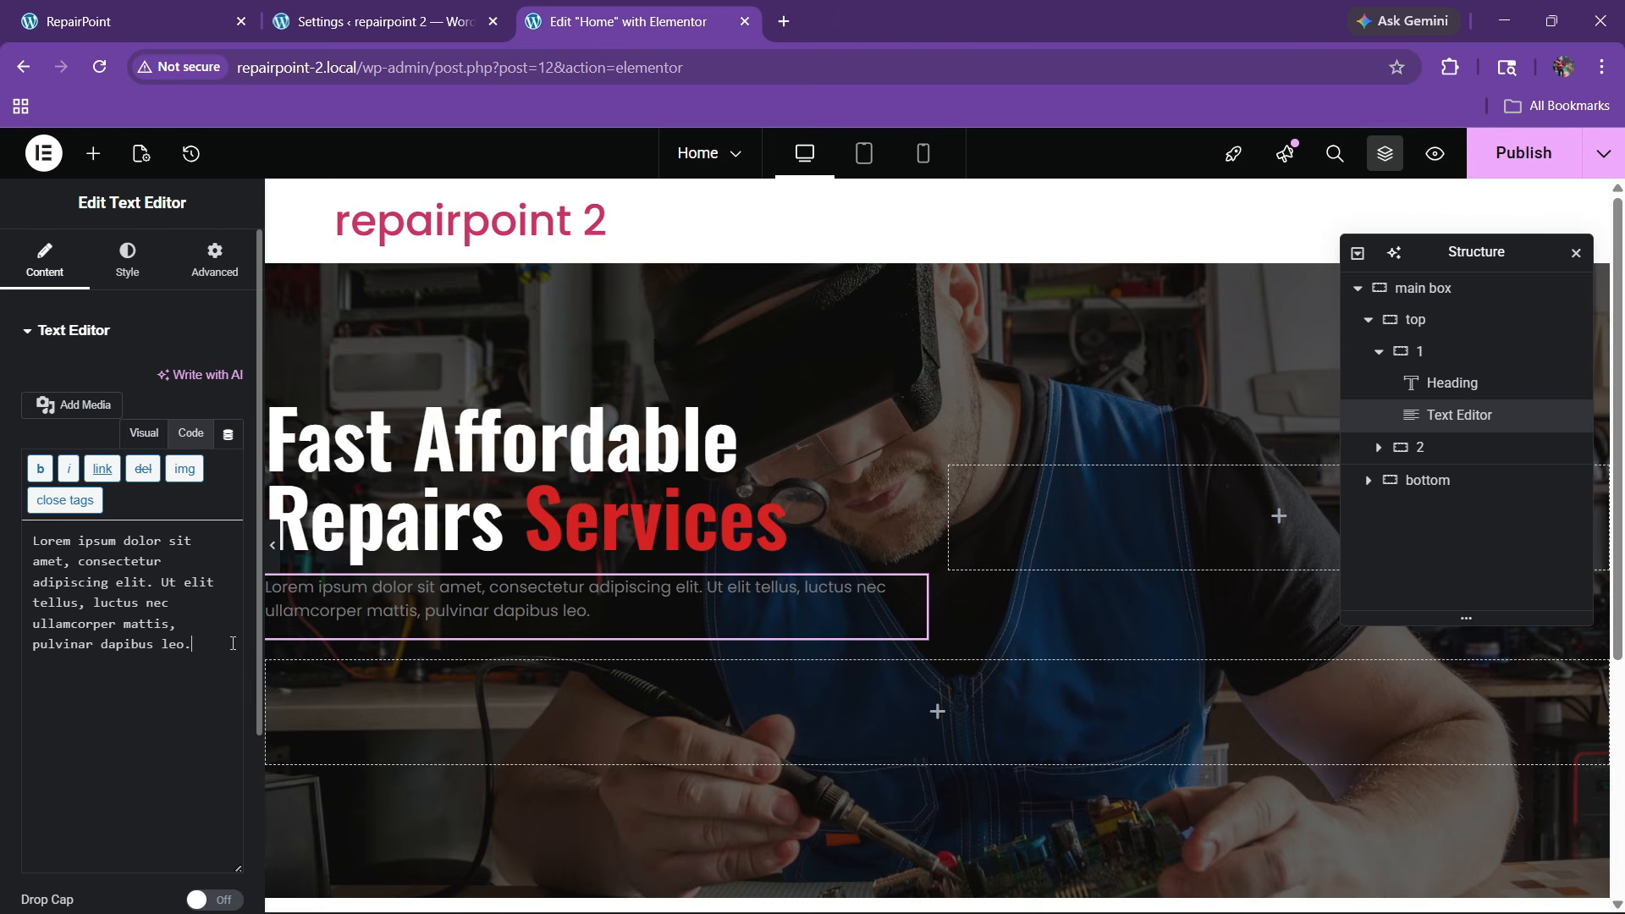
pyautogui.press('Return')
# Lighten the paragraph text colour to near white, checking it against the reference site
pyautogui.click(126, 258)
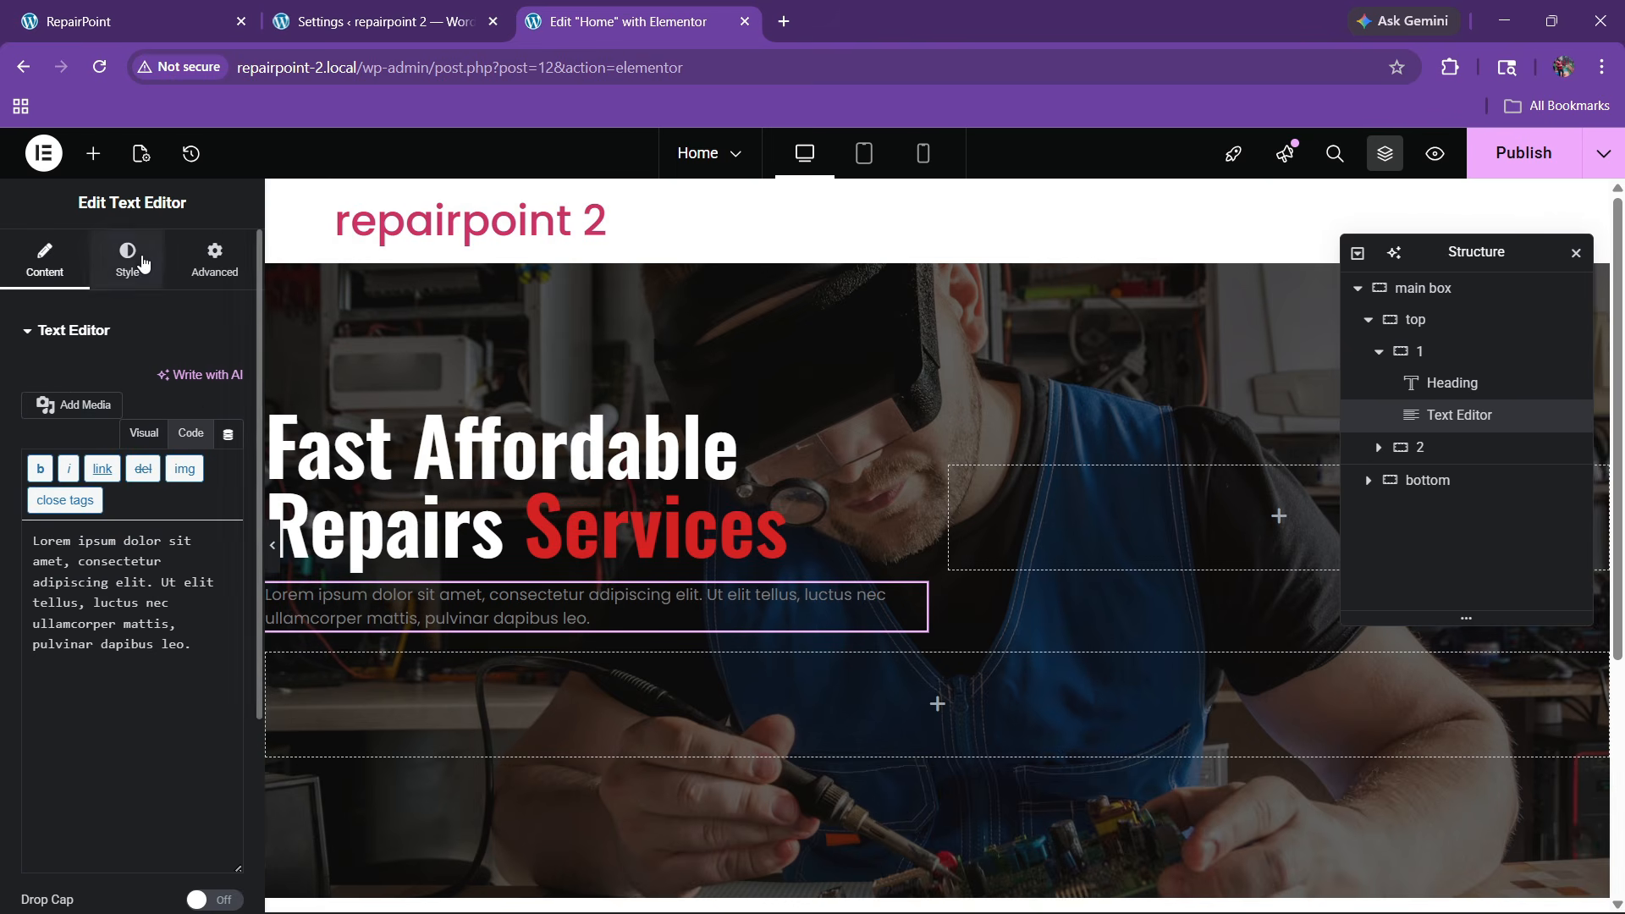
pyautogui.click(230, 657)
pyautogui.moveTo(109, 465); pyautogui.dragTo(38, 400)
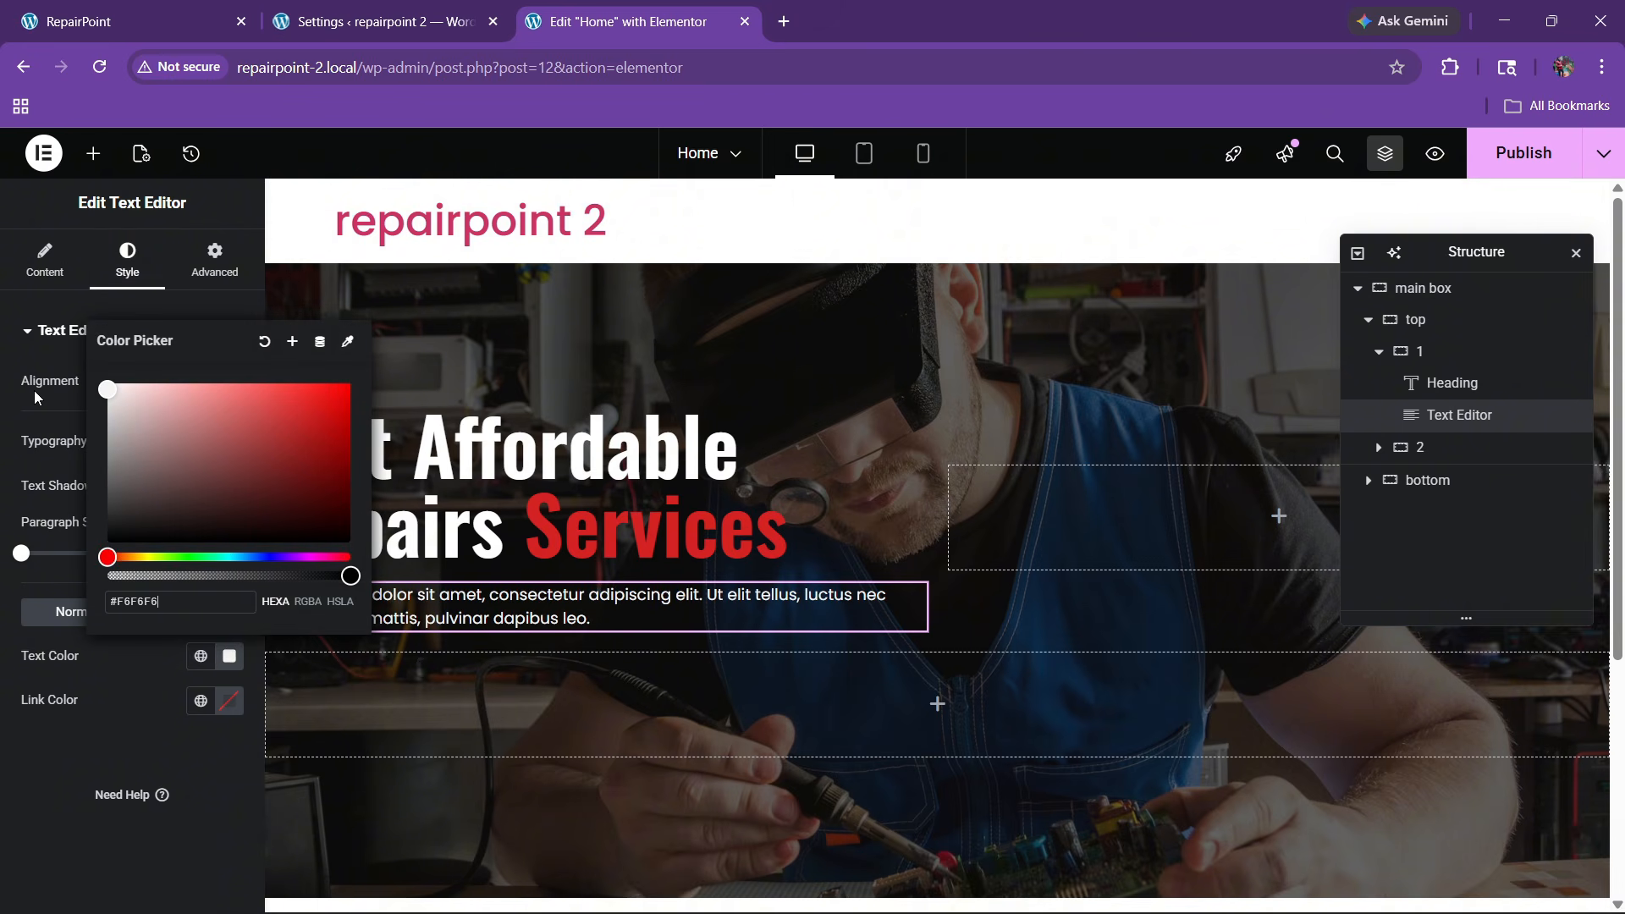
pyautogui.click(34, 795)
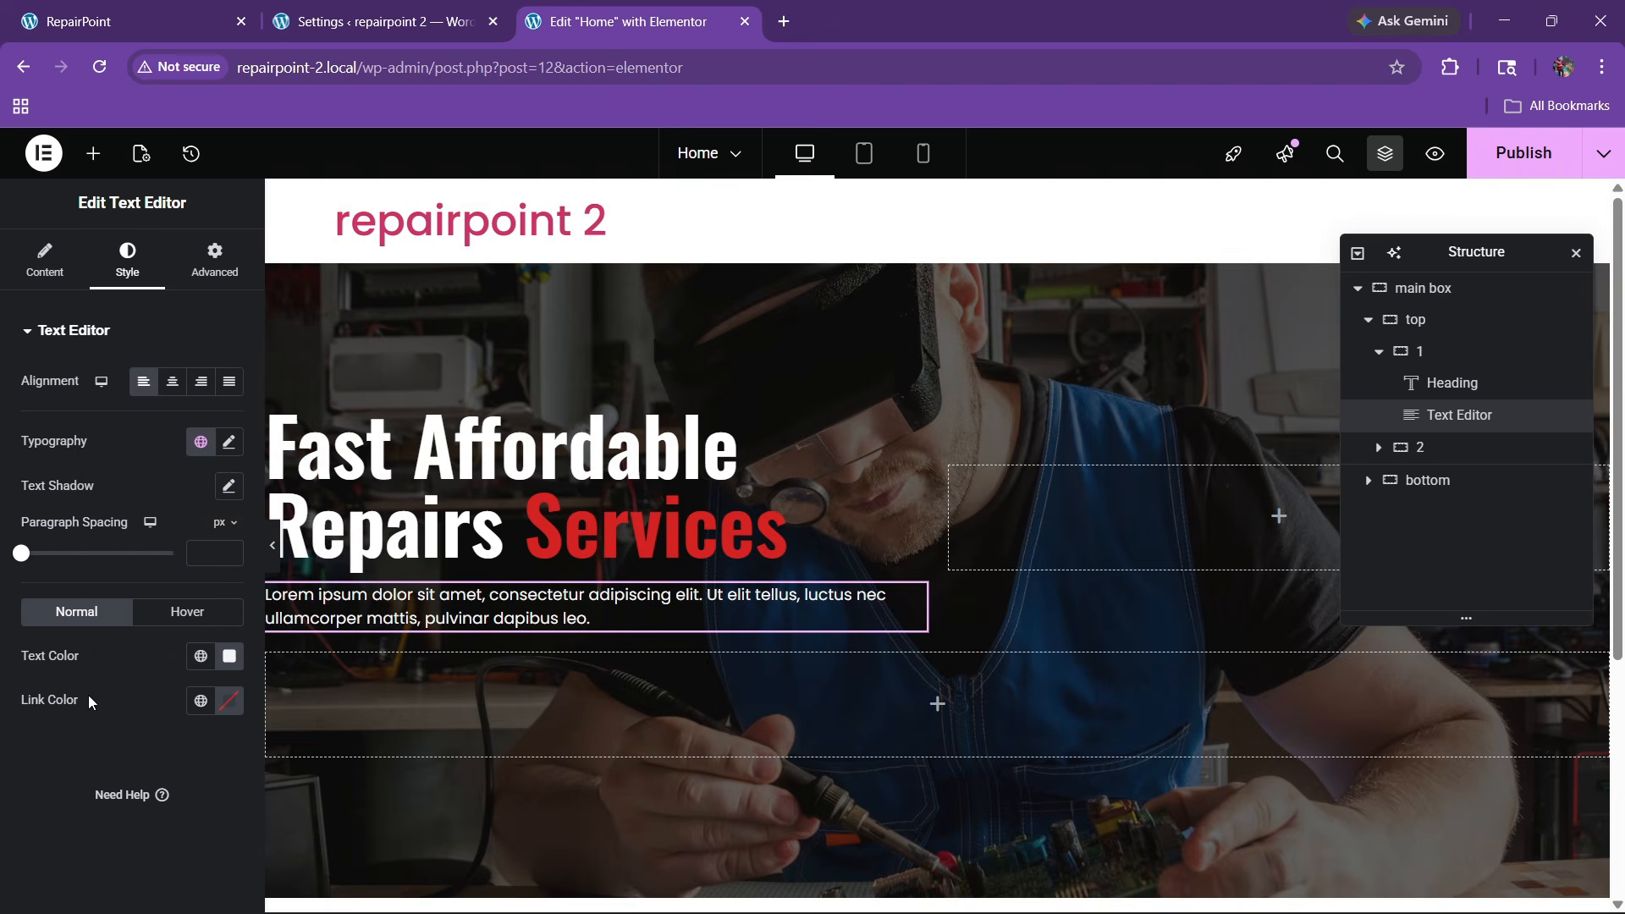
pyautogui.click(127, 21)
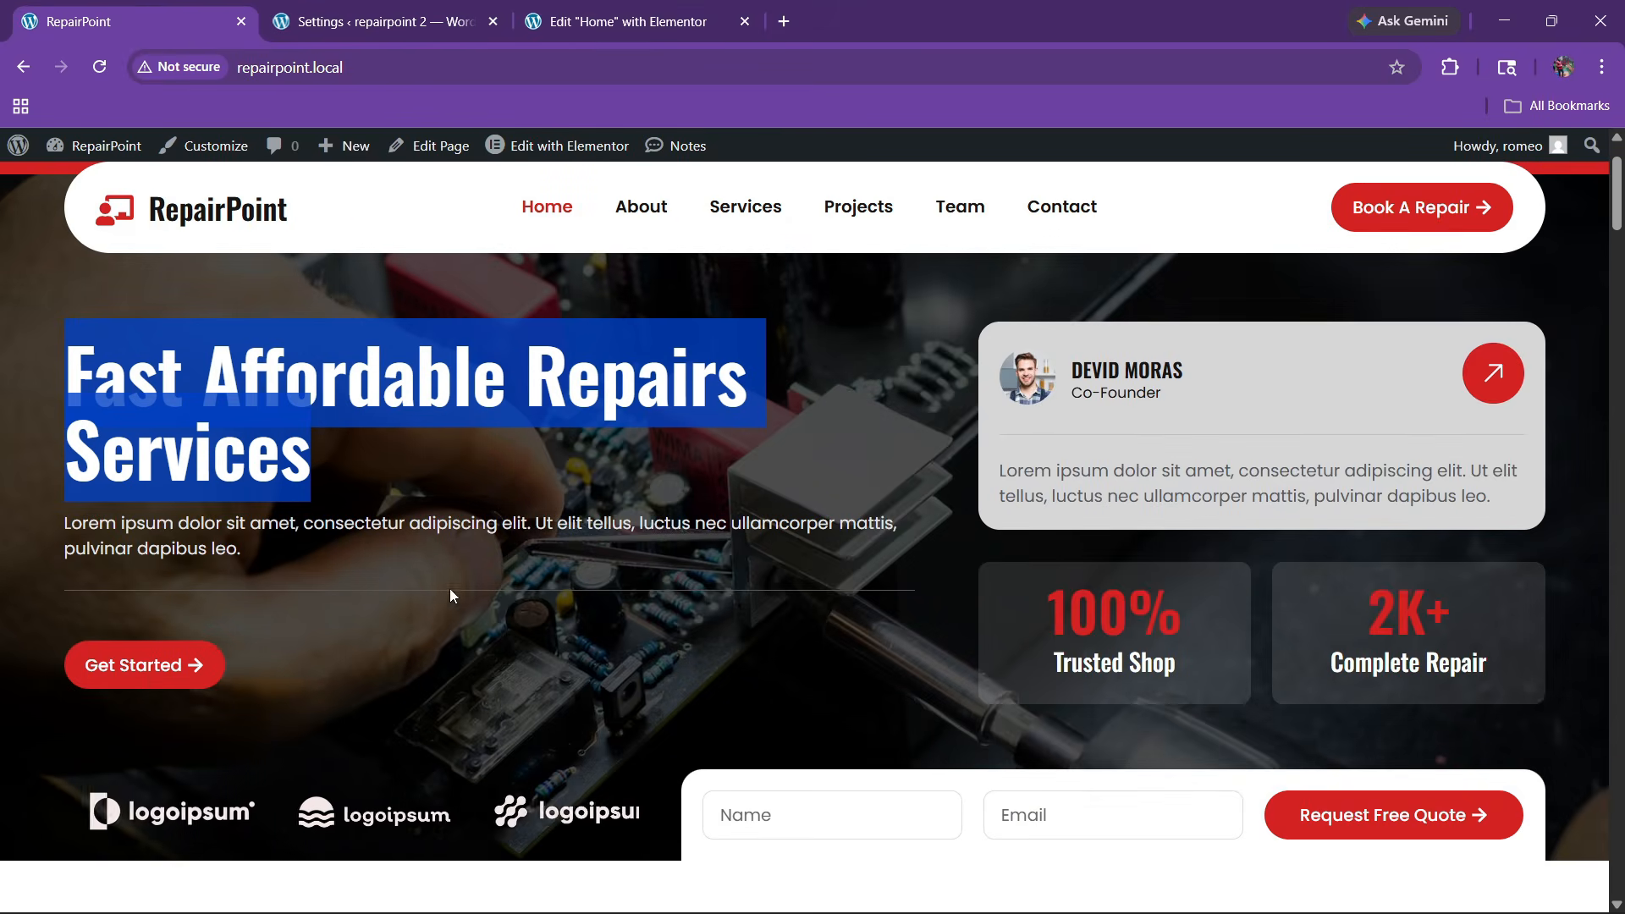
pyautogui.click(549, 21)
# Add a divider below the paragraph with a 2 px gap and dark grey #484040 colour
pyautogui.click(93, 153)
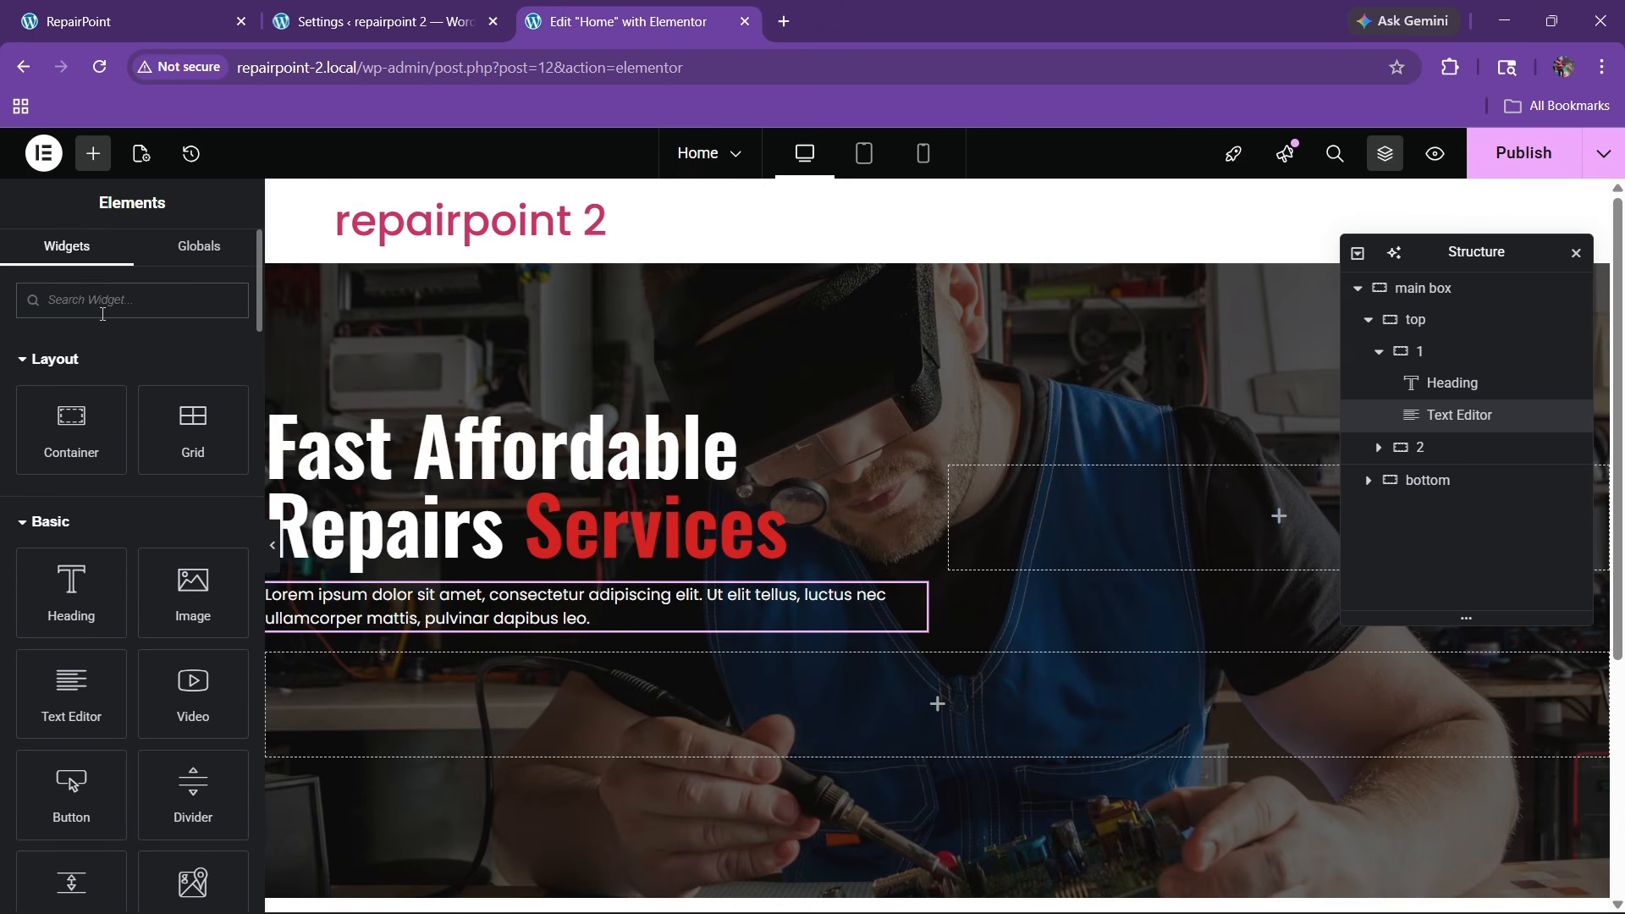
pyautogui.write('divi')
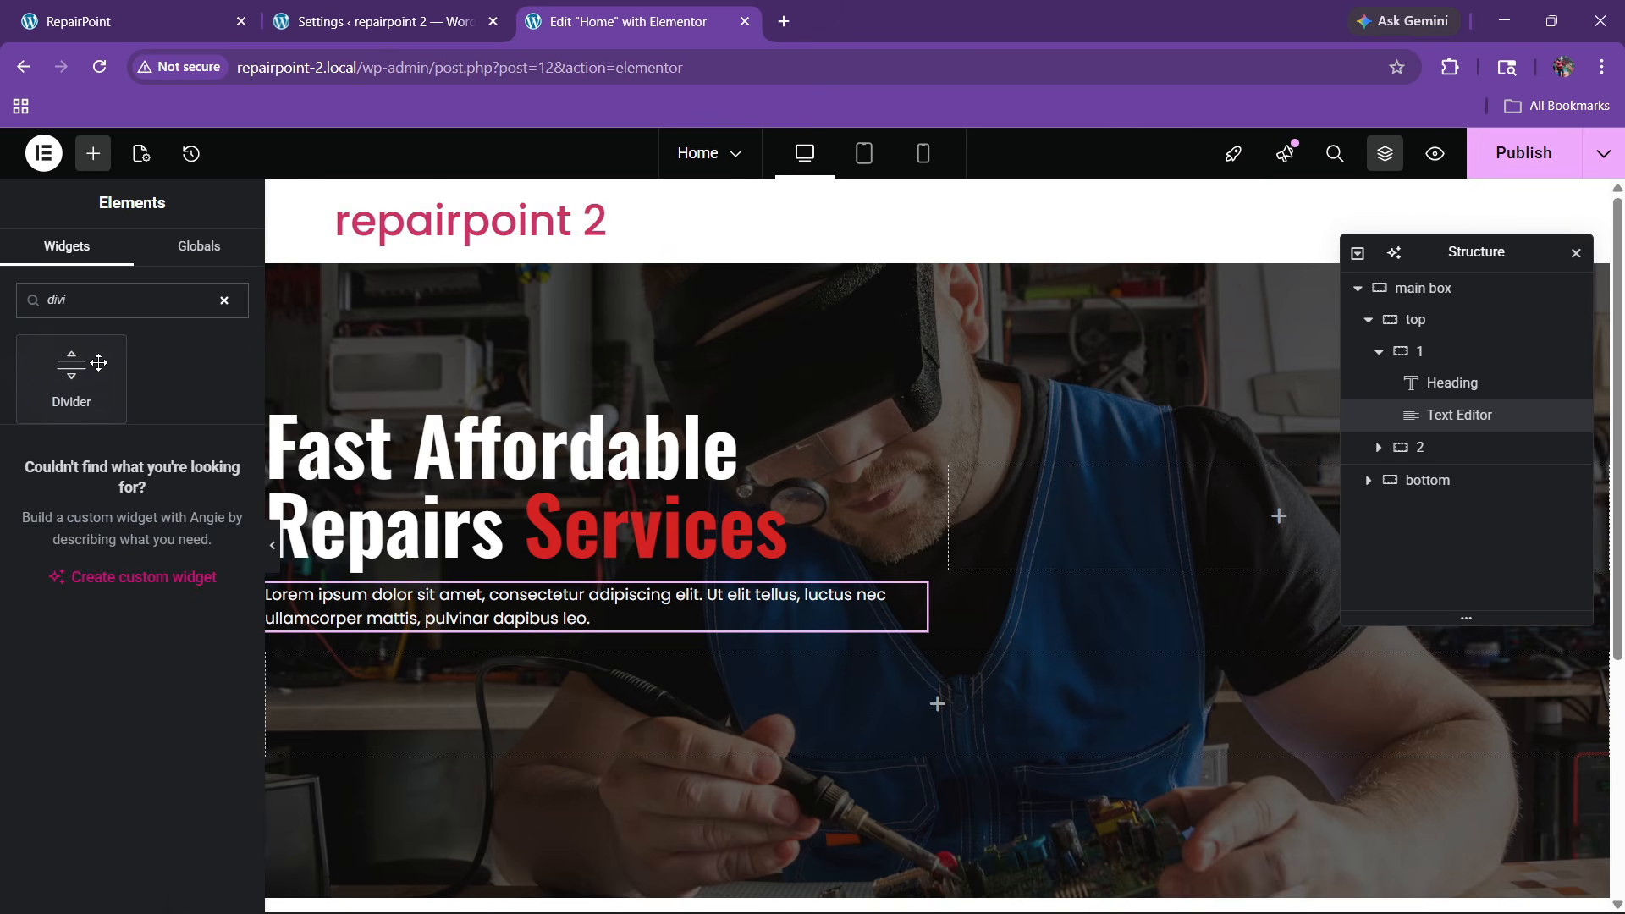
pyautogui.moveTo(100, 413); pyautogui.dragTo(562, 608)
pyautogui.click(127, 259)
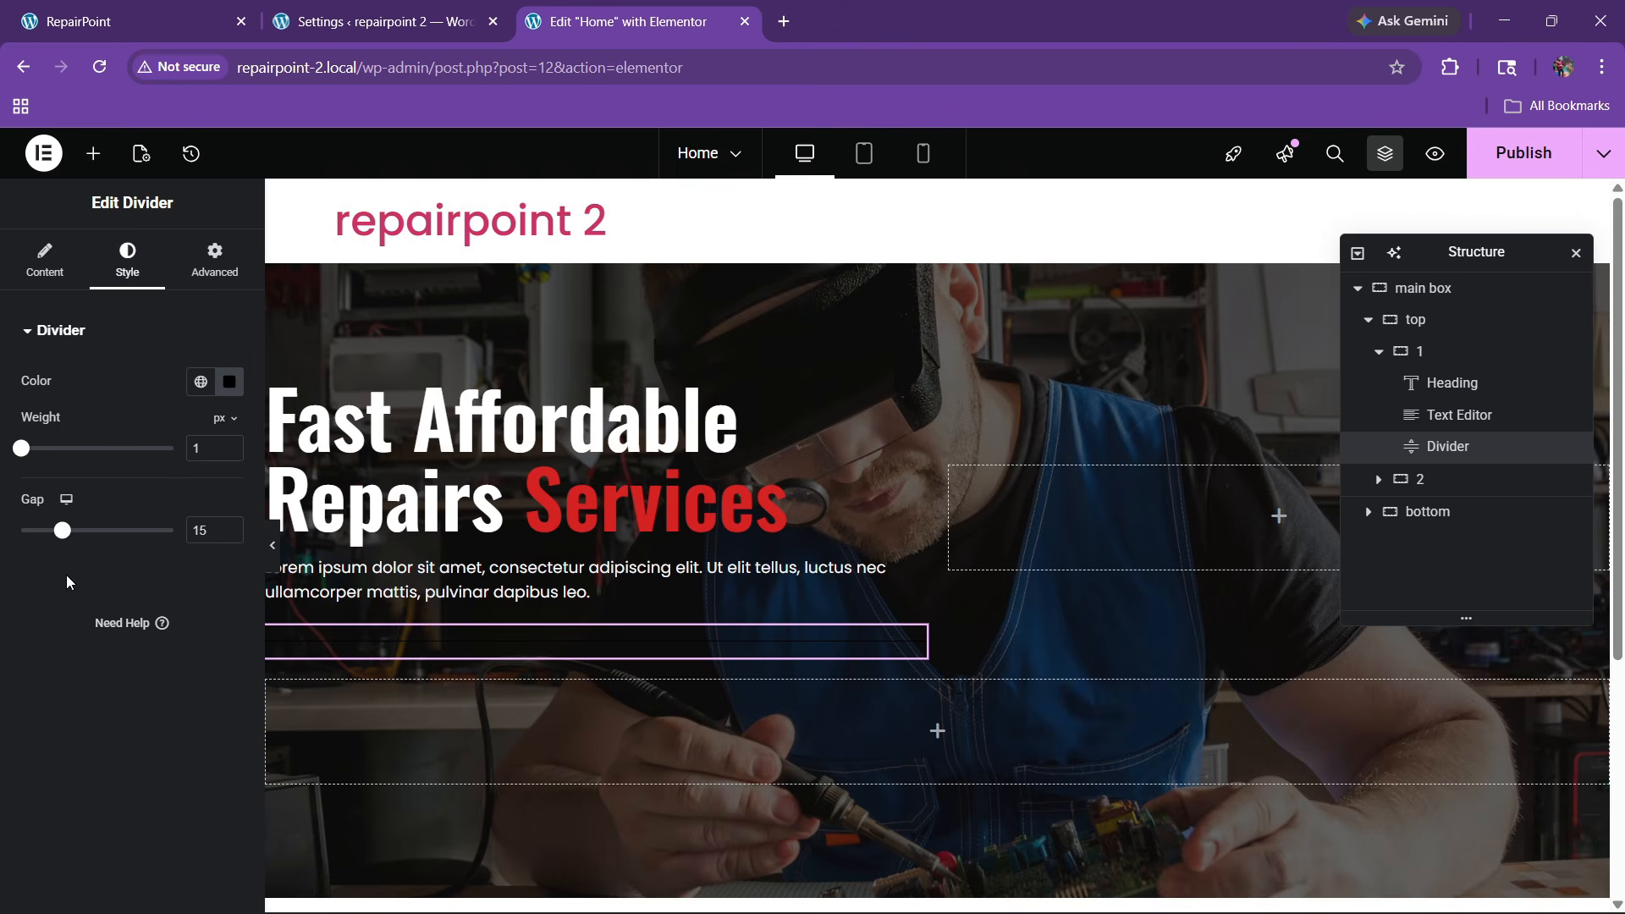
pyautogui.moveTo(62, 529); pyautogui.dragTo(21, 529)
pyautogui.click(229, 381)
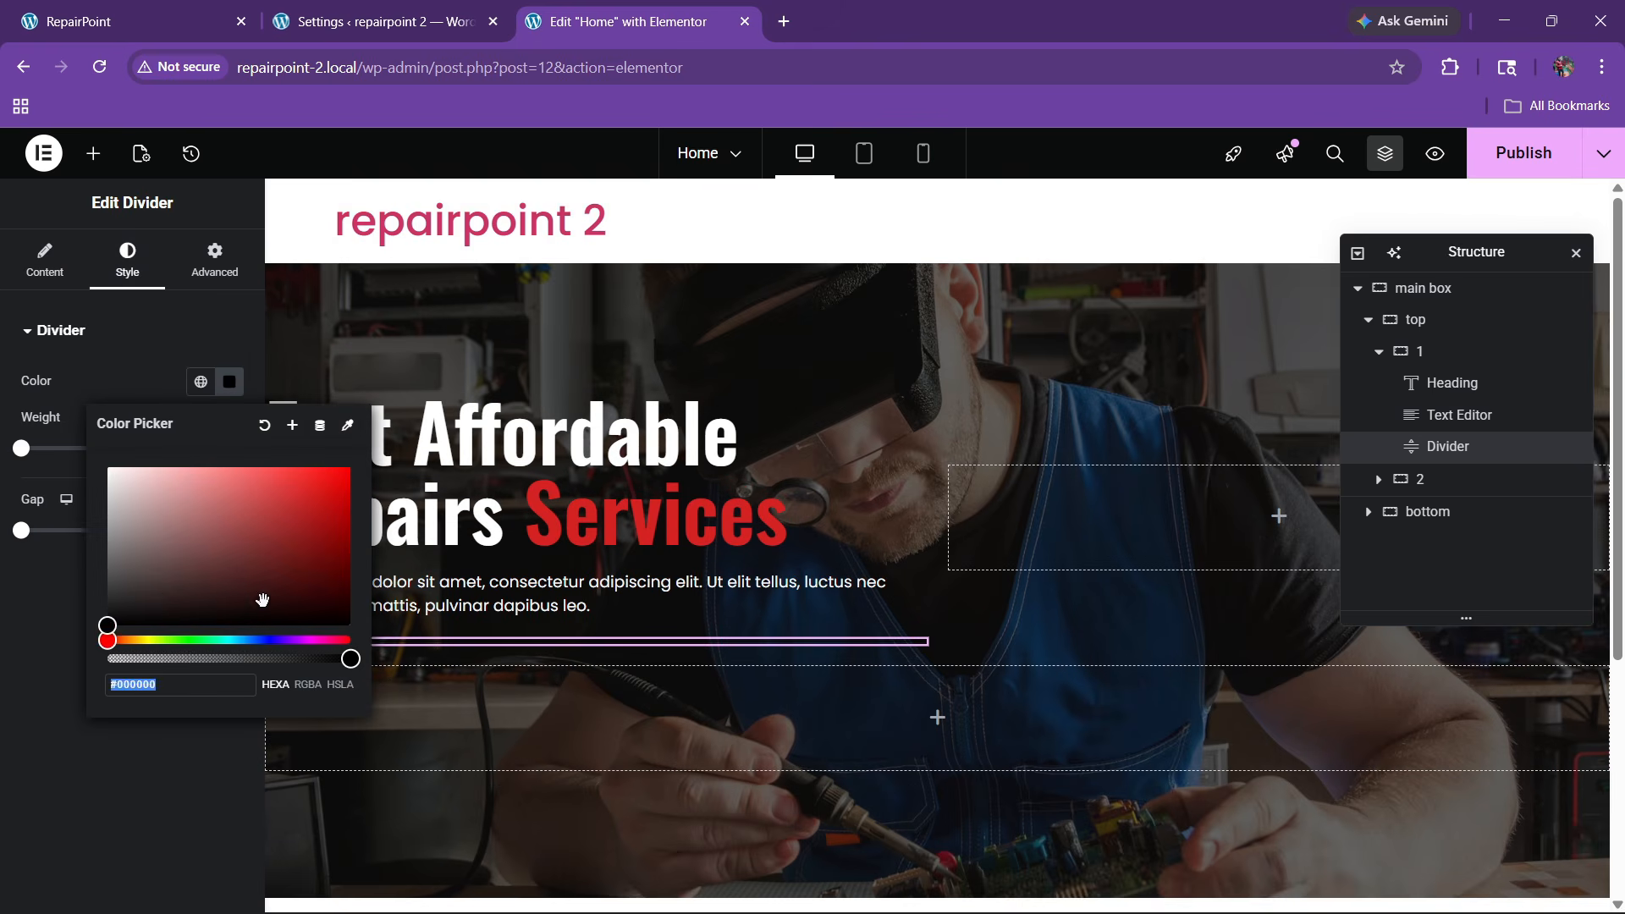
pyautogui.click(135, 578)
pyautogui.click(75, 767)
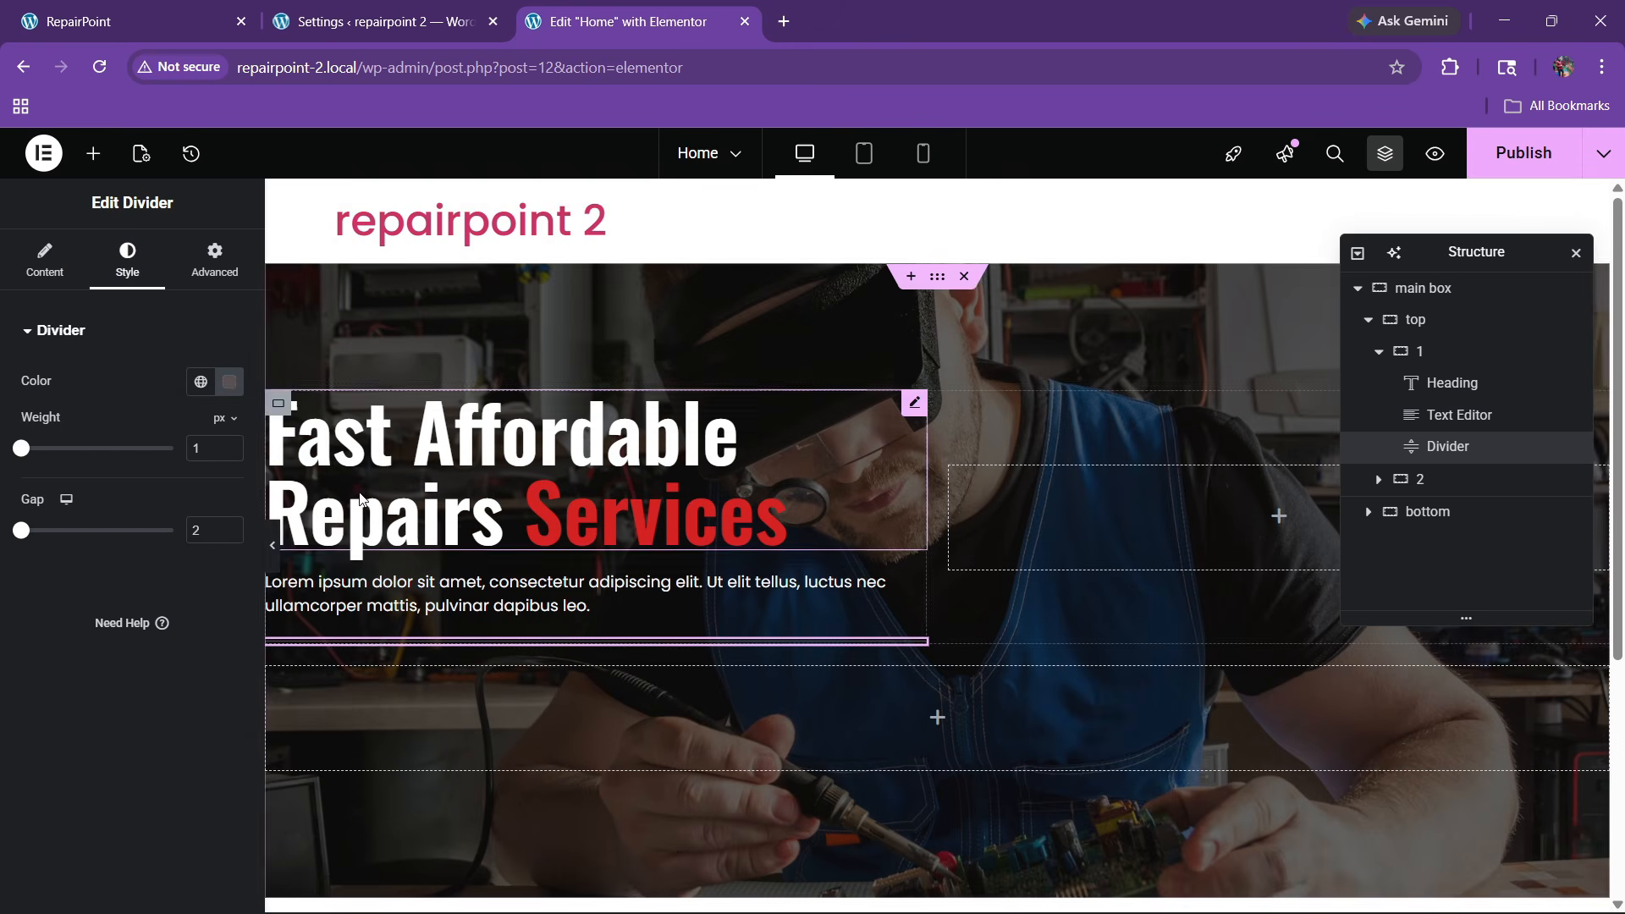
# Preview the full-width layout, check the live site, and try placing a button below the divider
pyautogui.click(274, 547)
pyautogui.click(11, 550)
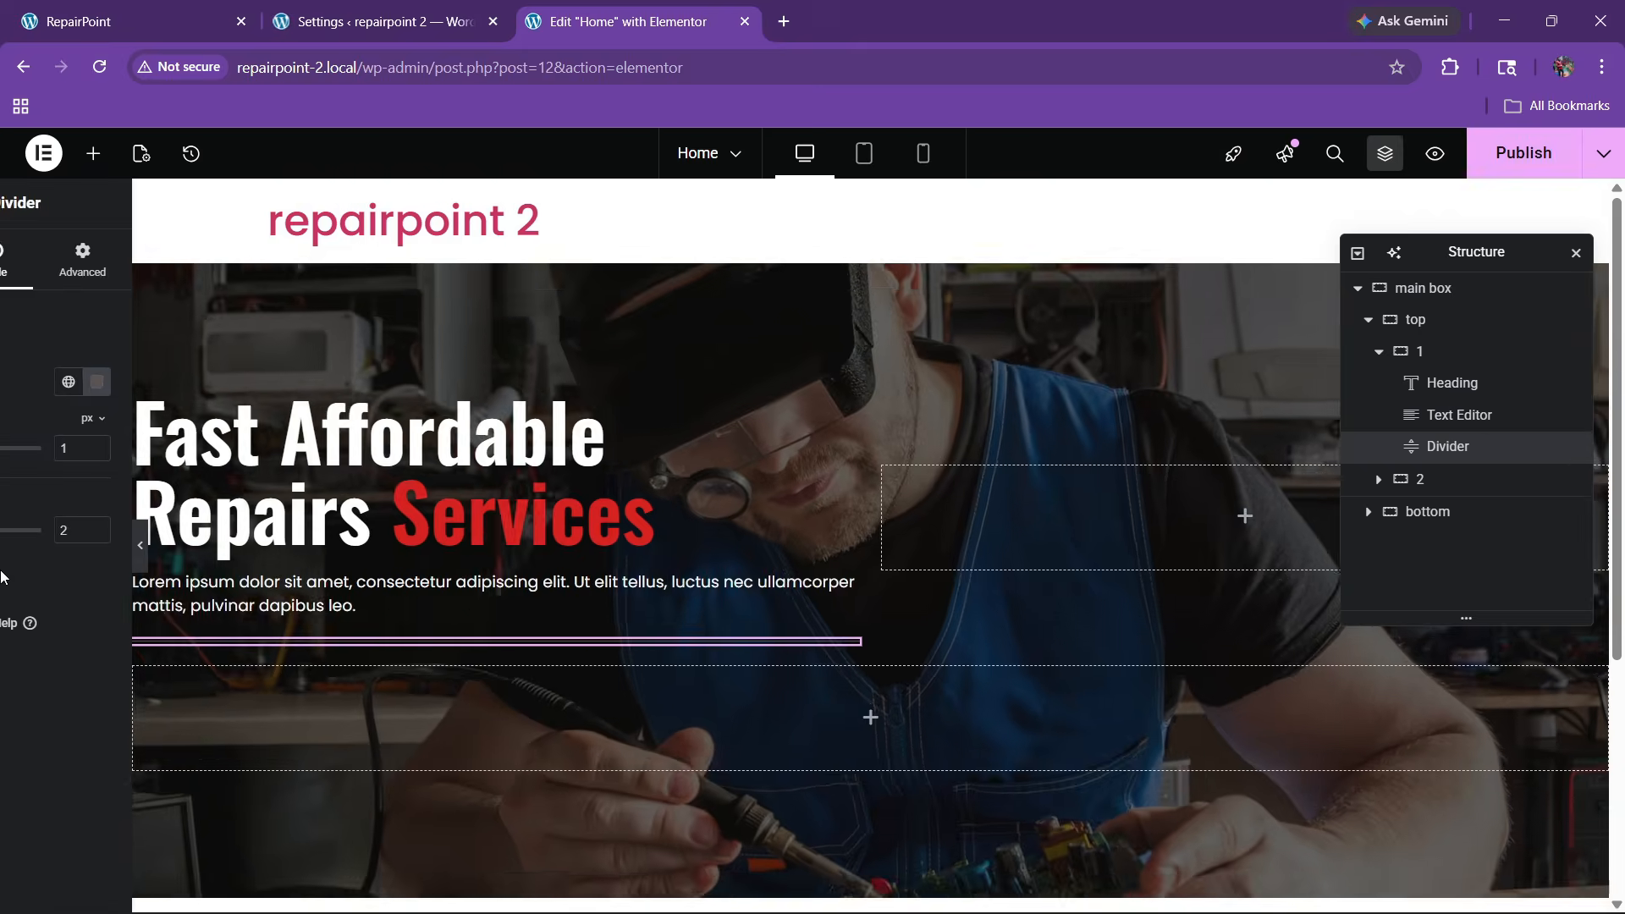
pyautogui.hotkey('ctrl', '1')
pyautogui.click(590, 10)
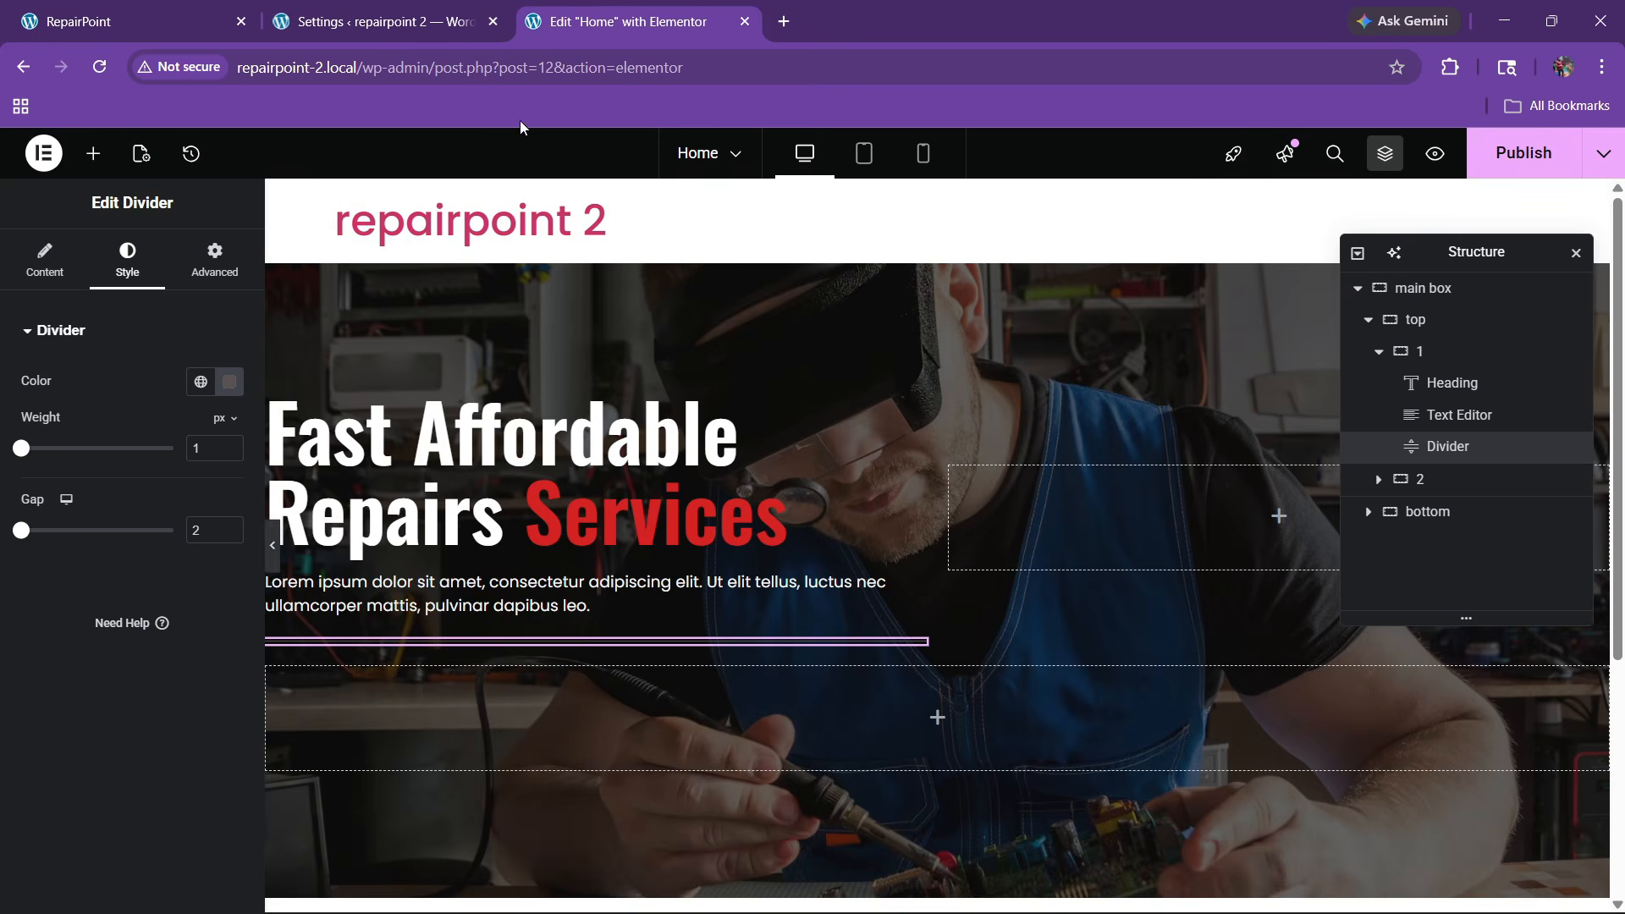
pyautogui.click(93, 155)
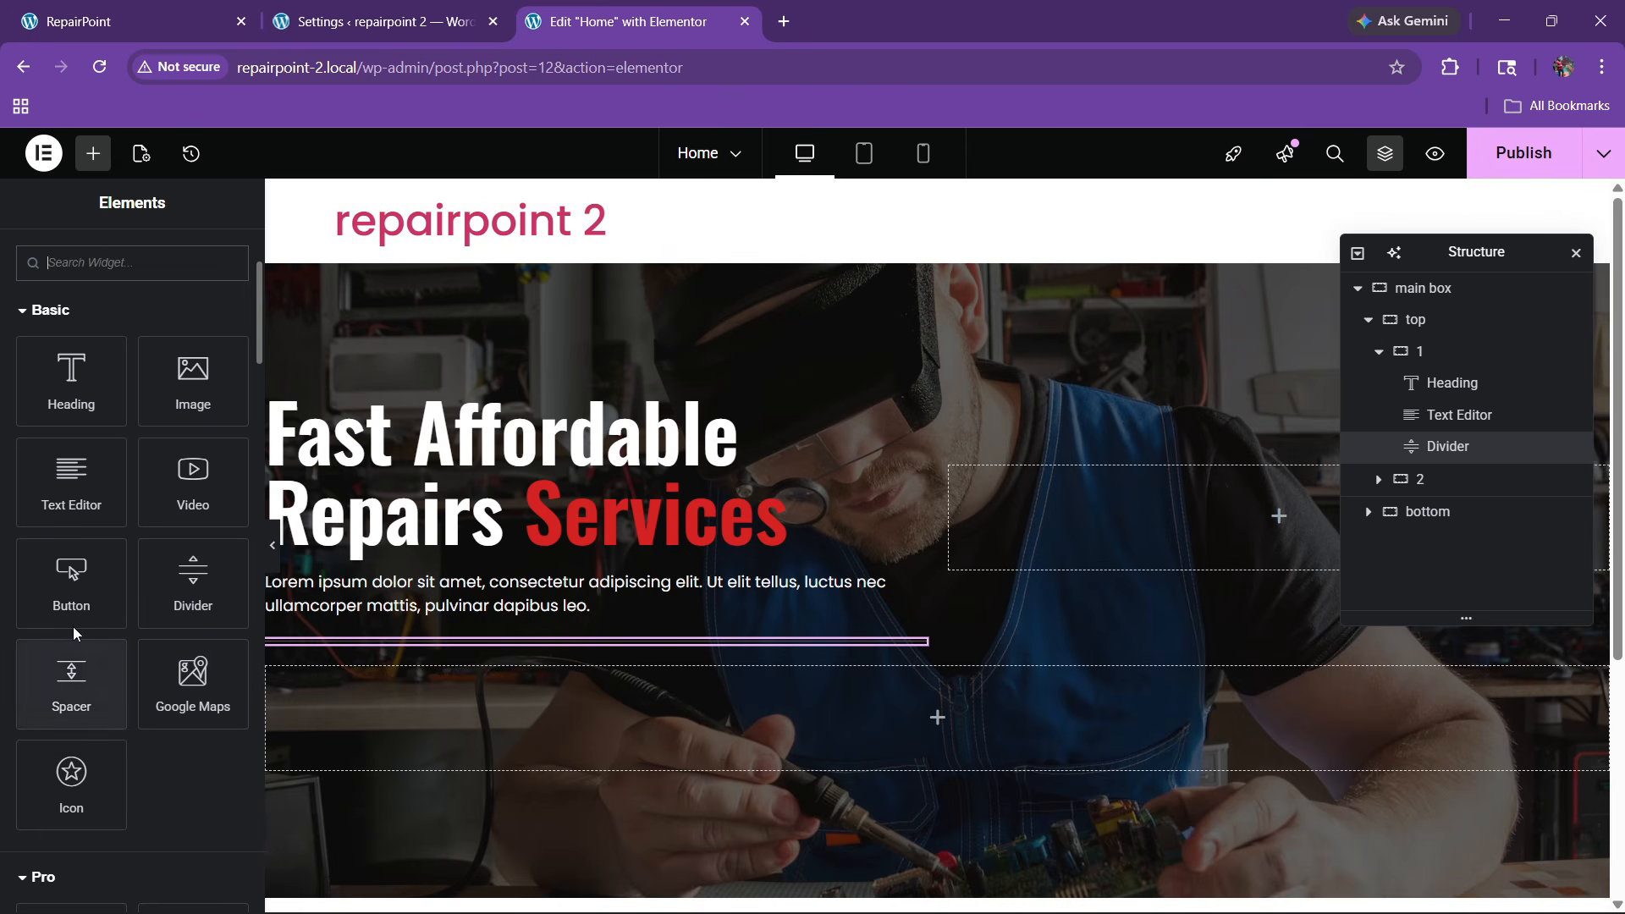
pyautogui.moveTo(63, 598); pyautogui.dragTo(519, 637)
pyautogui.click(519, 638)
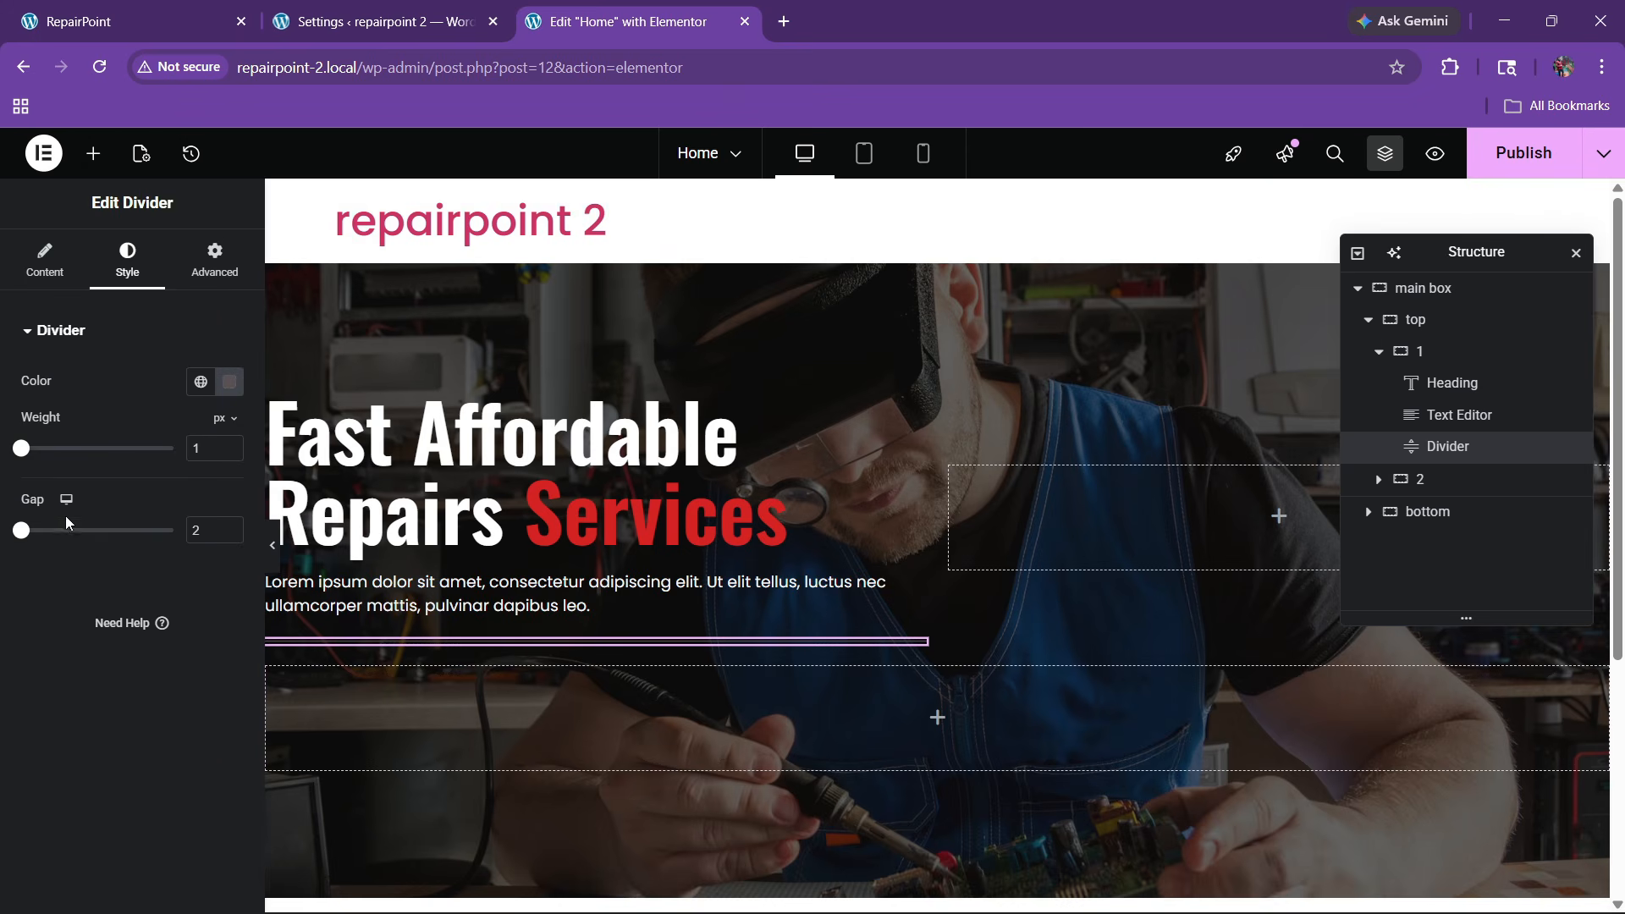
# Place a Button widget below the divider with the text 'Get Started'
pyautogui.click(93, 153)
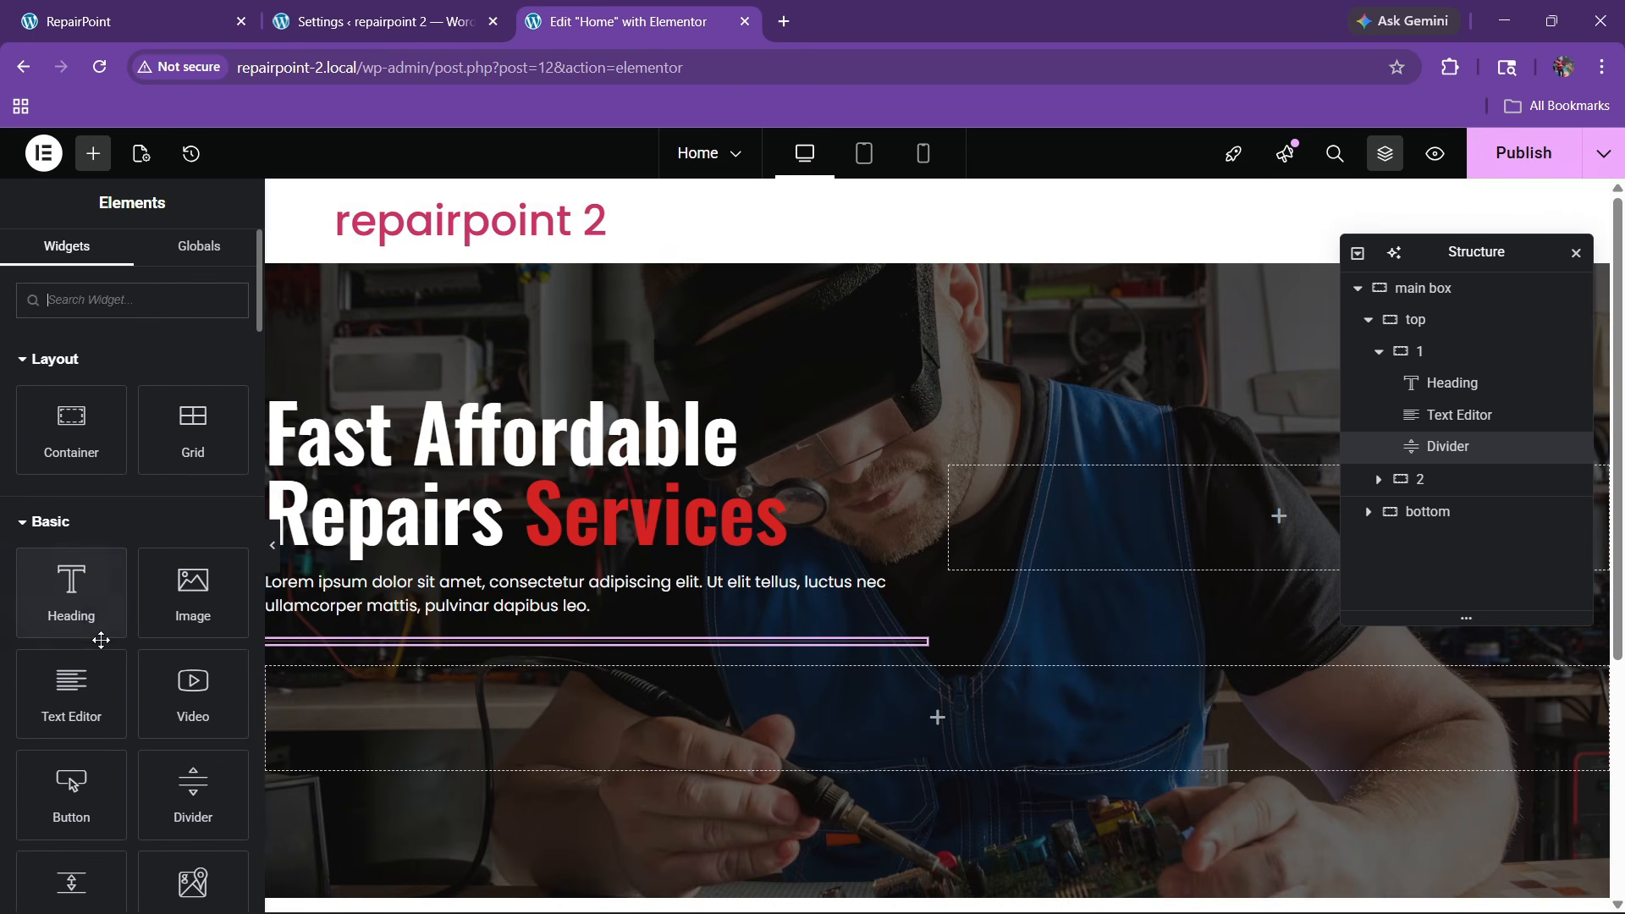
pyautogui.moveTo(84, 784); pyautogui.dragTo(525, 645)
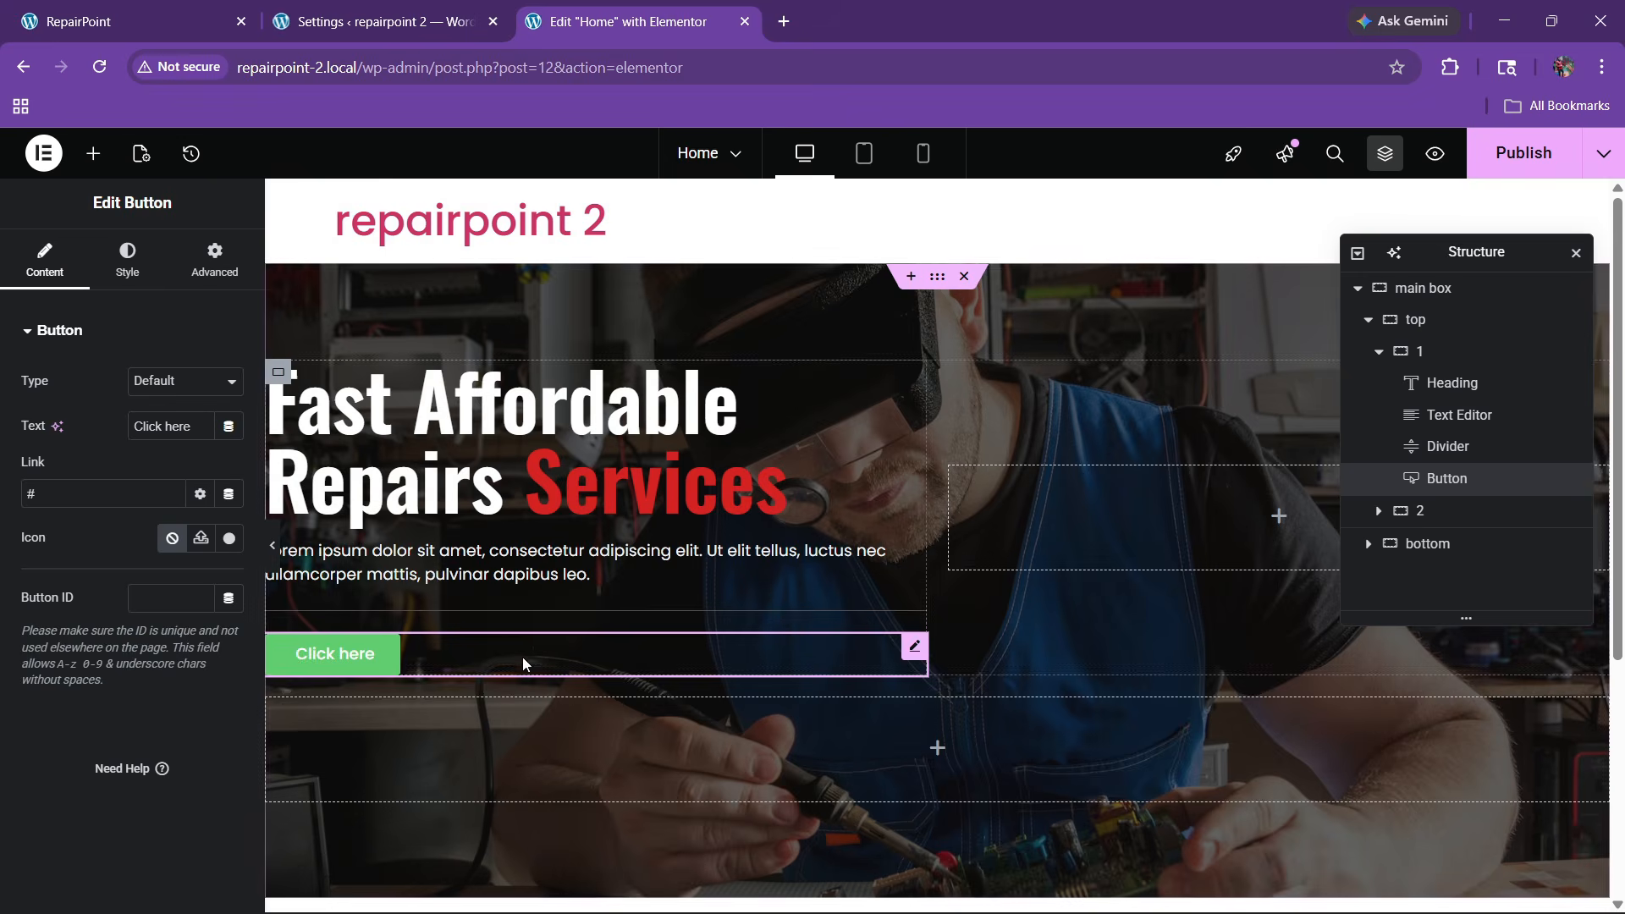
pyautogui.click(139, 17)
pyautogui.click(548, 10)
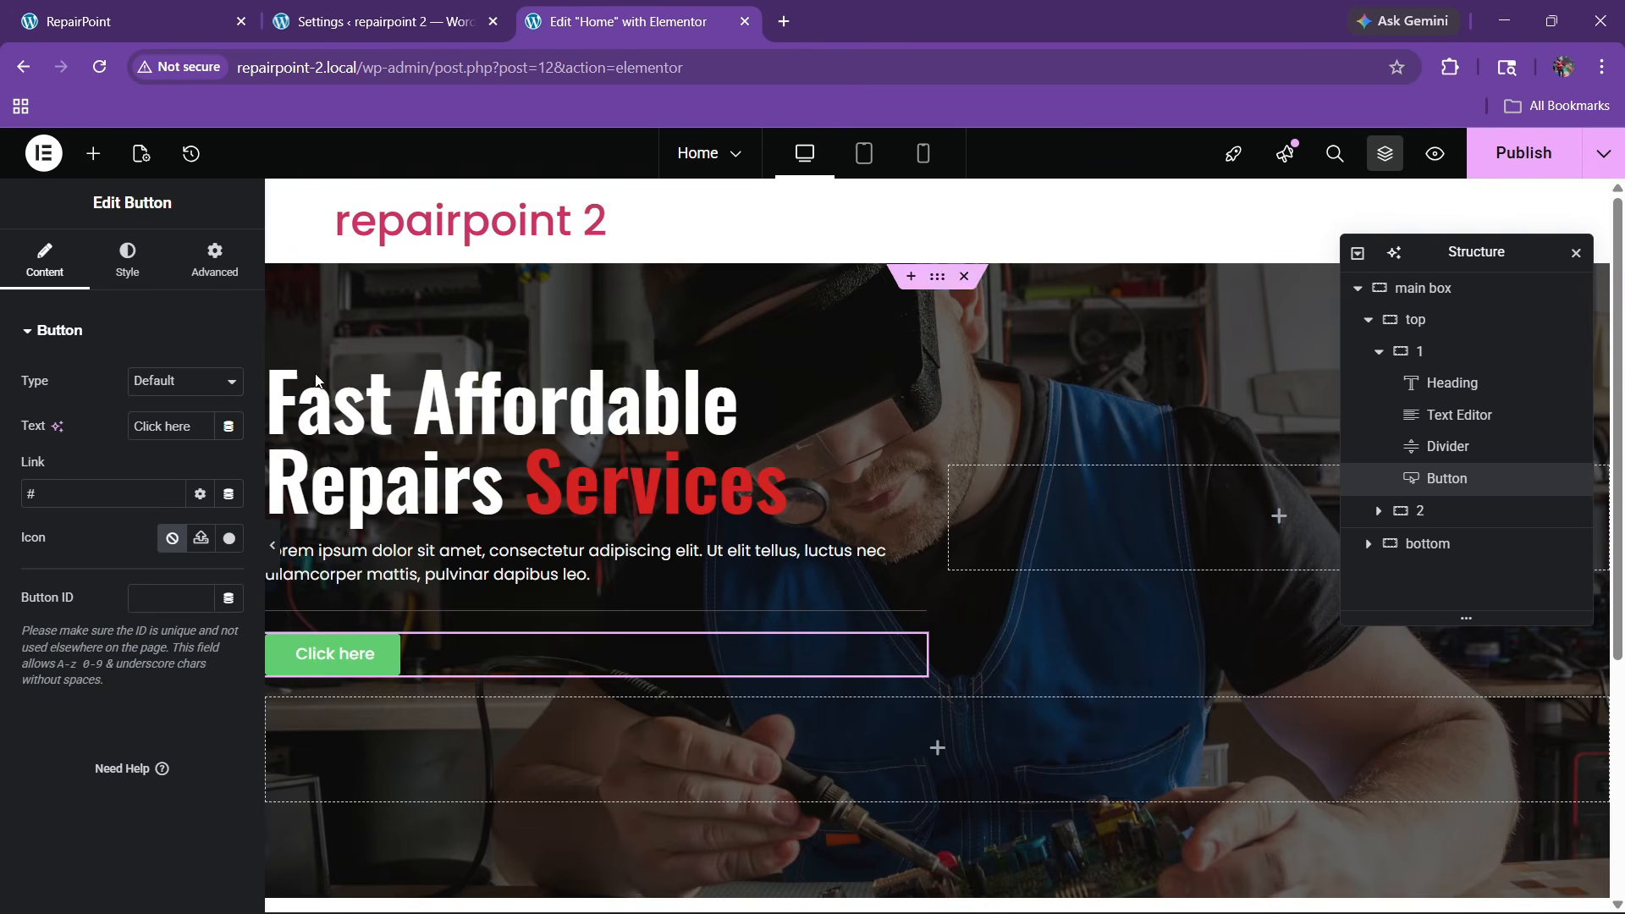
pyautogui.write('Get Started')
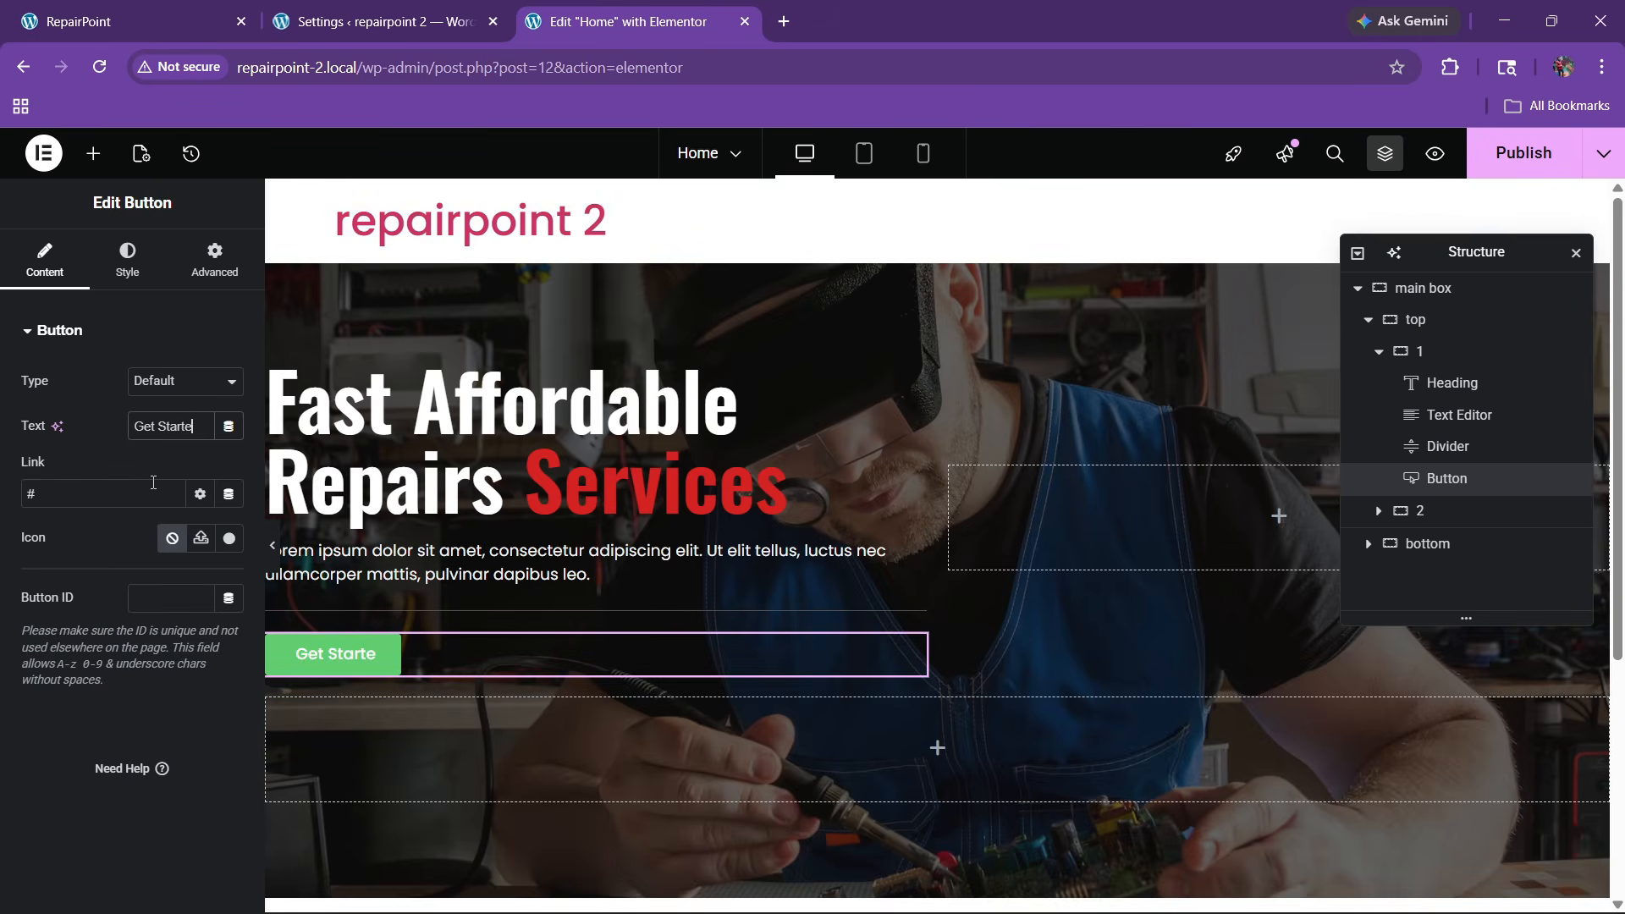
# Add a right-pointing arrow icon positioned after the button text
pyautogui.click(229, 541)
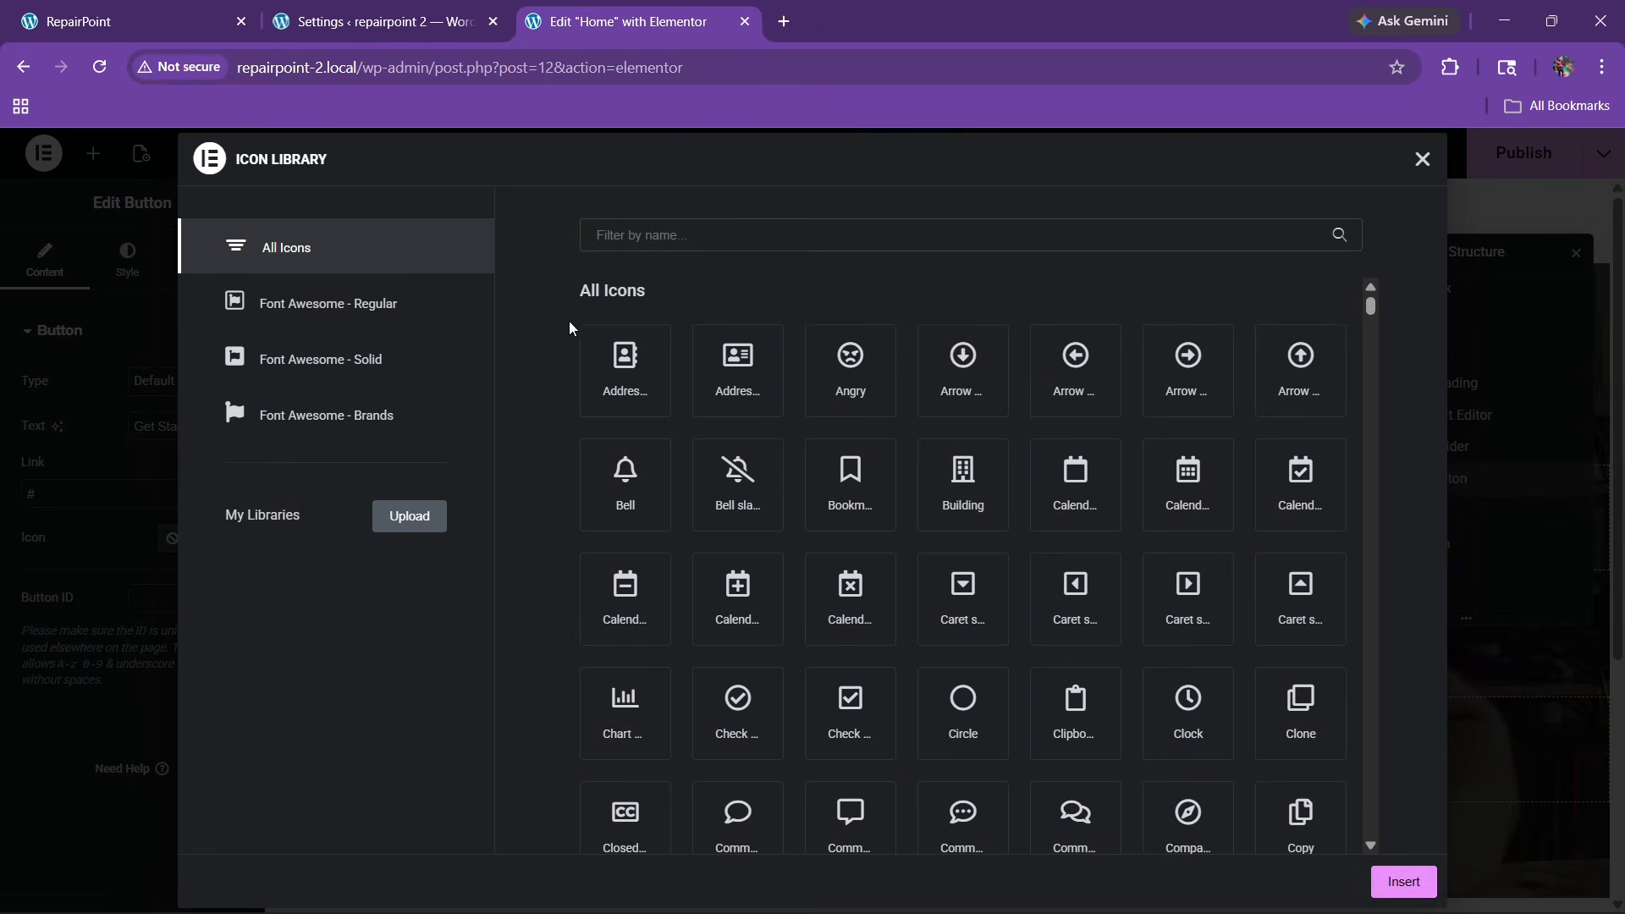
pyautogui.click(619, 237)
pyautogui.write('arrow')
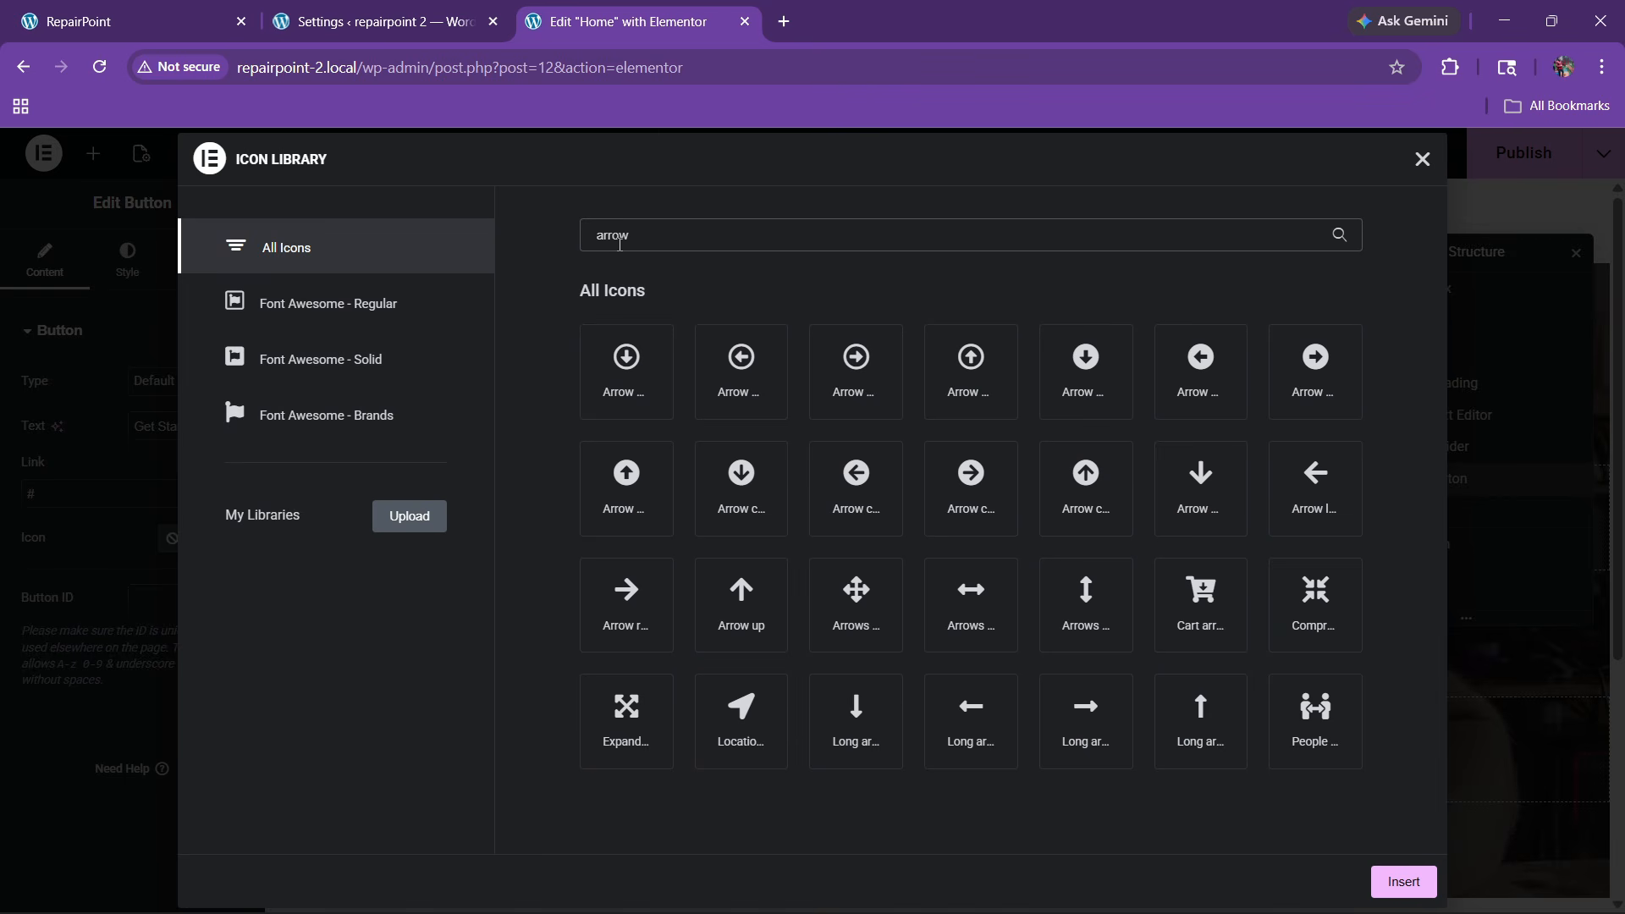
pyautogui.click(626, 602)
pyautogui.click(1402, 881)
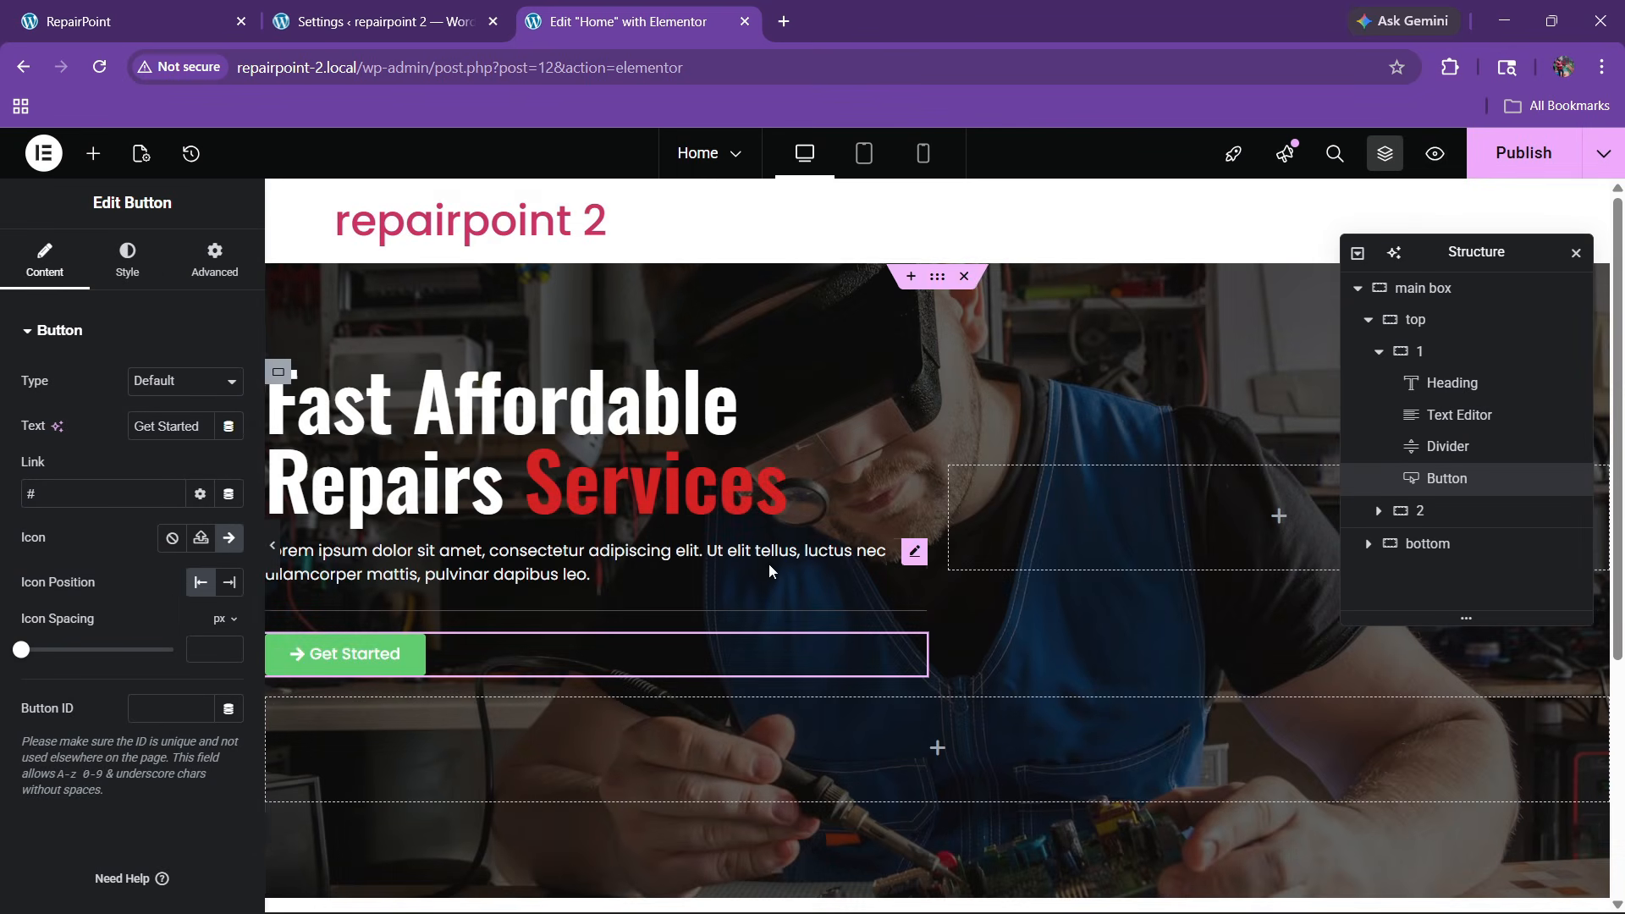
pyautogui.click(230, 582)
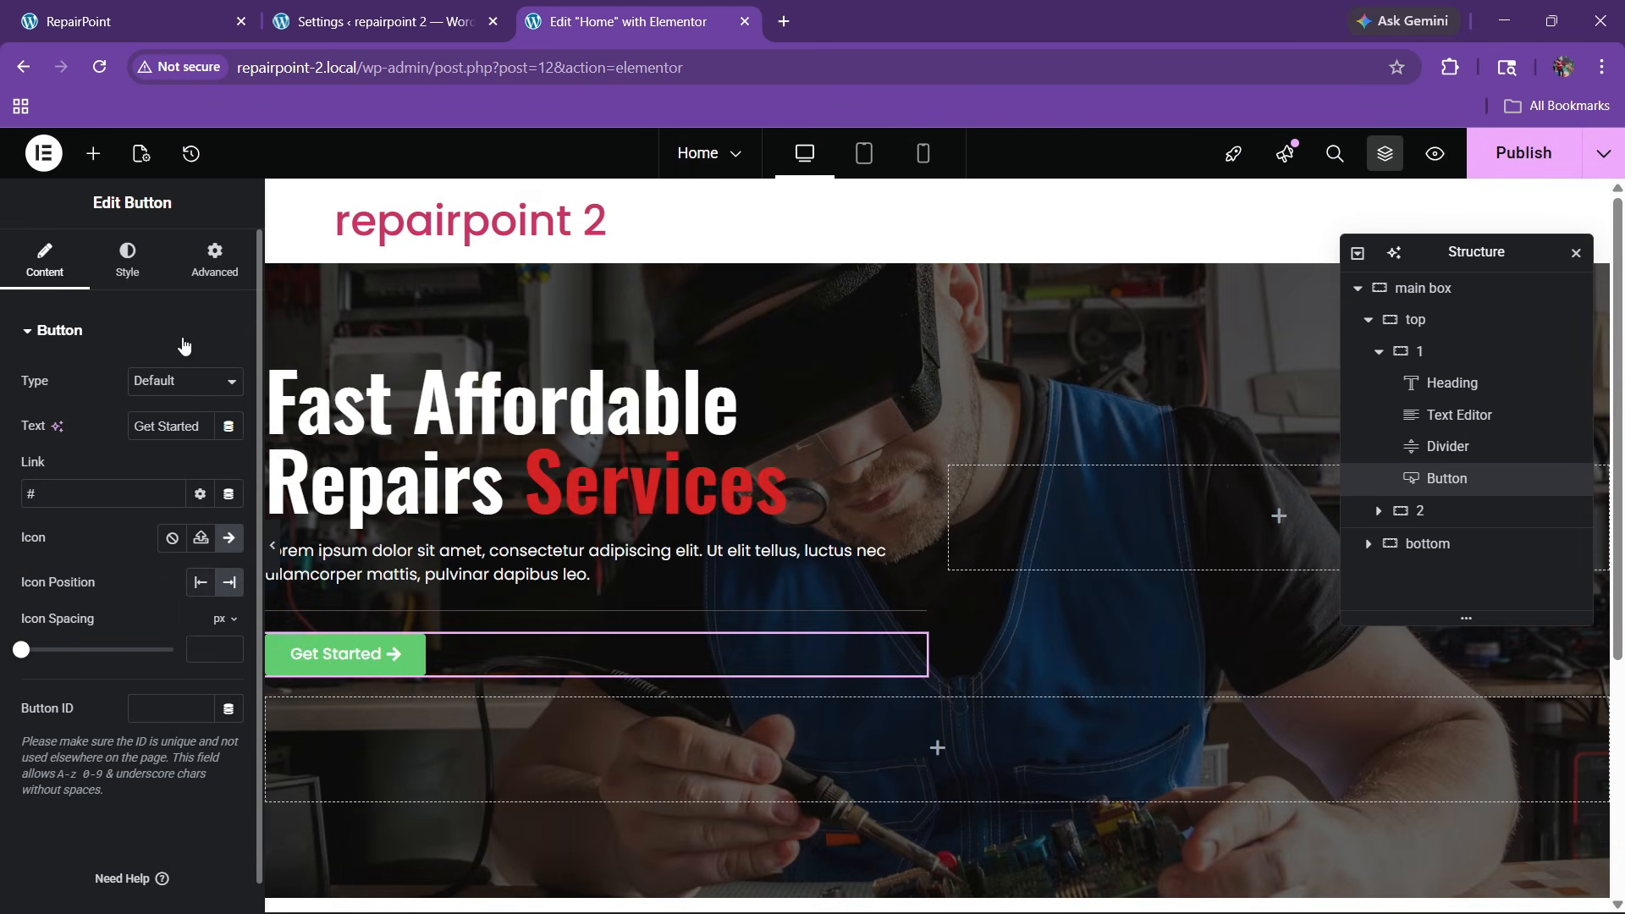
# Style the button with the global red background and white text
pyautogui.click(128, 258)
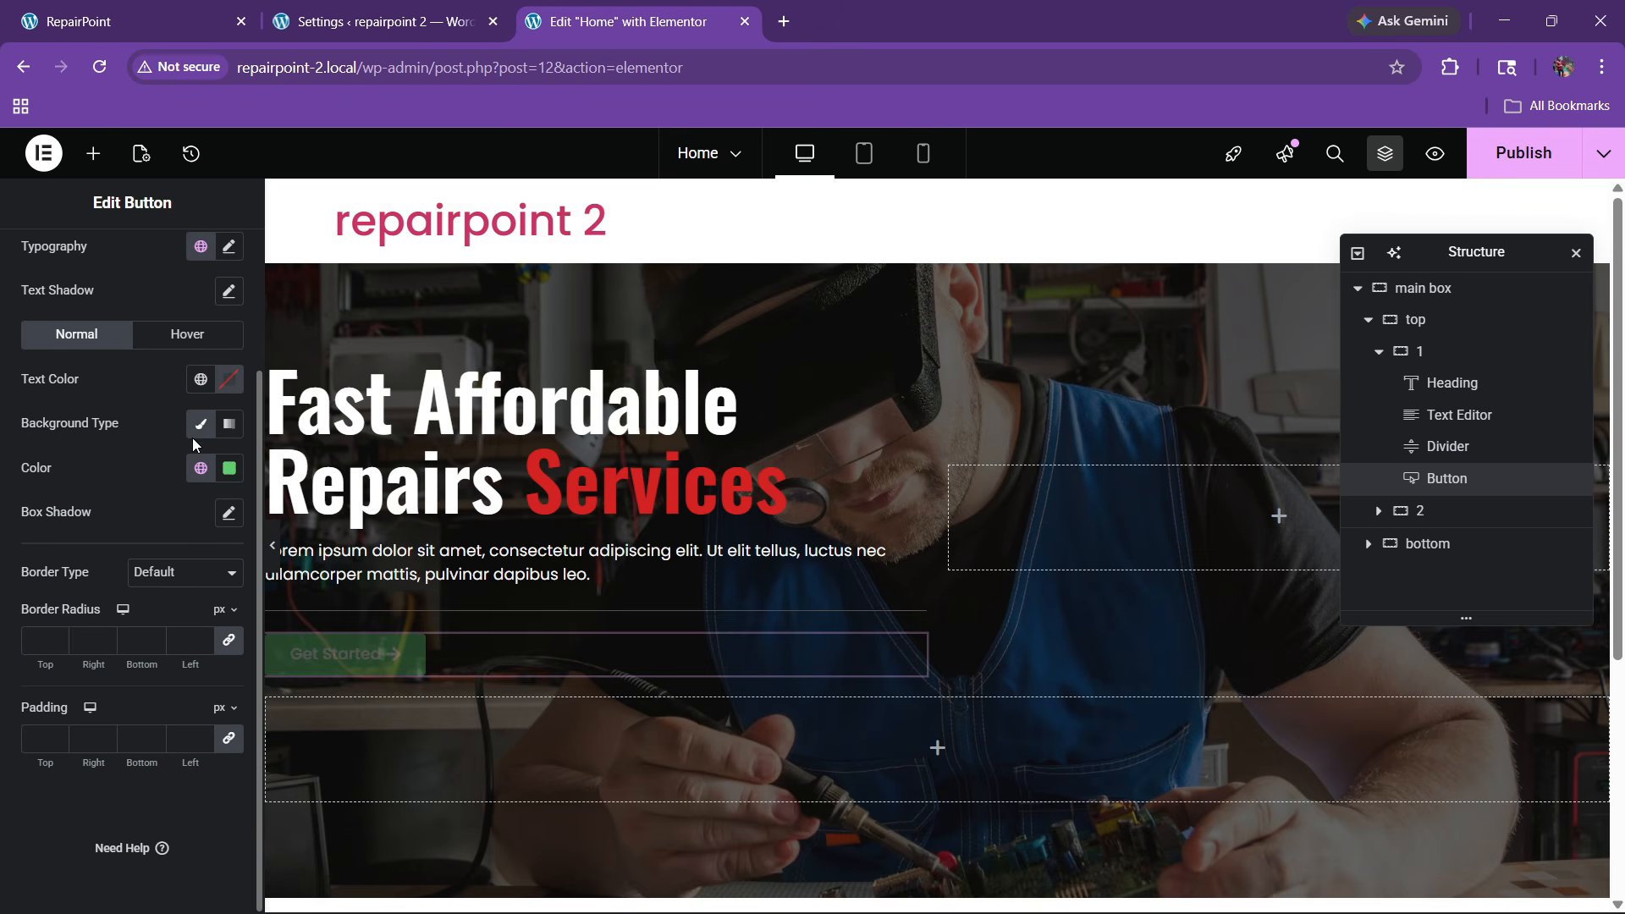
pyautogui.click(212, 466)
pyautogui.click(85, 732)
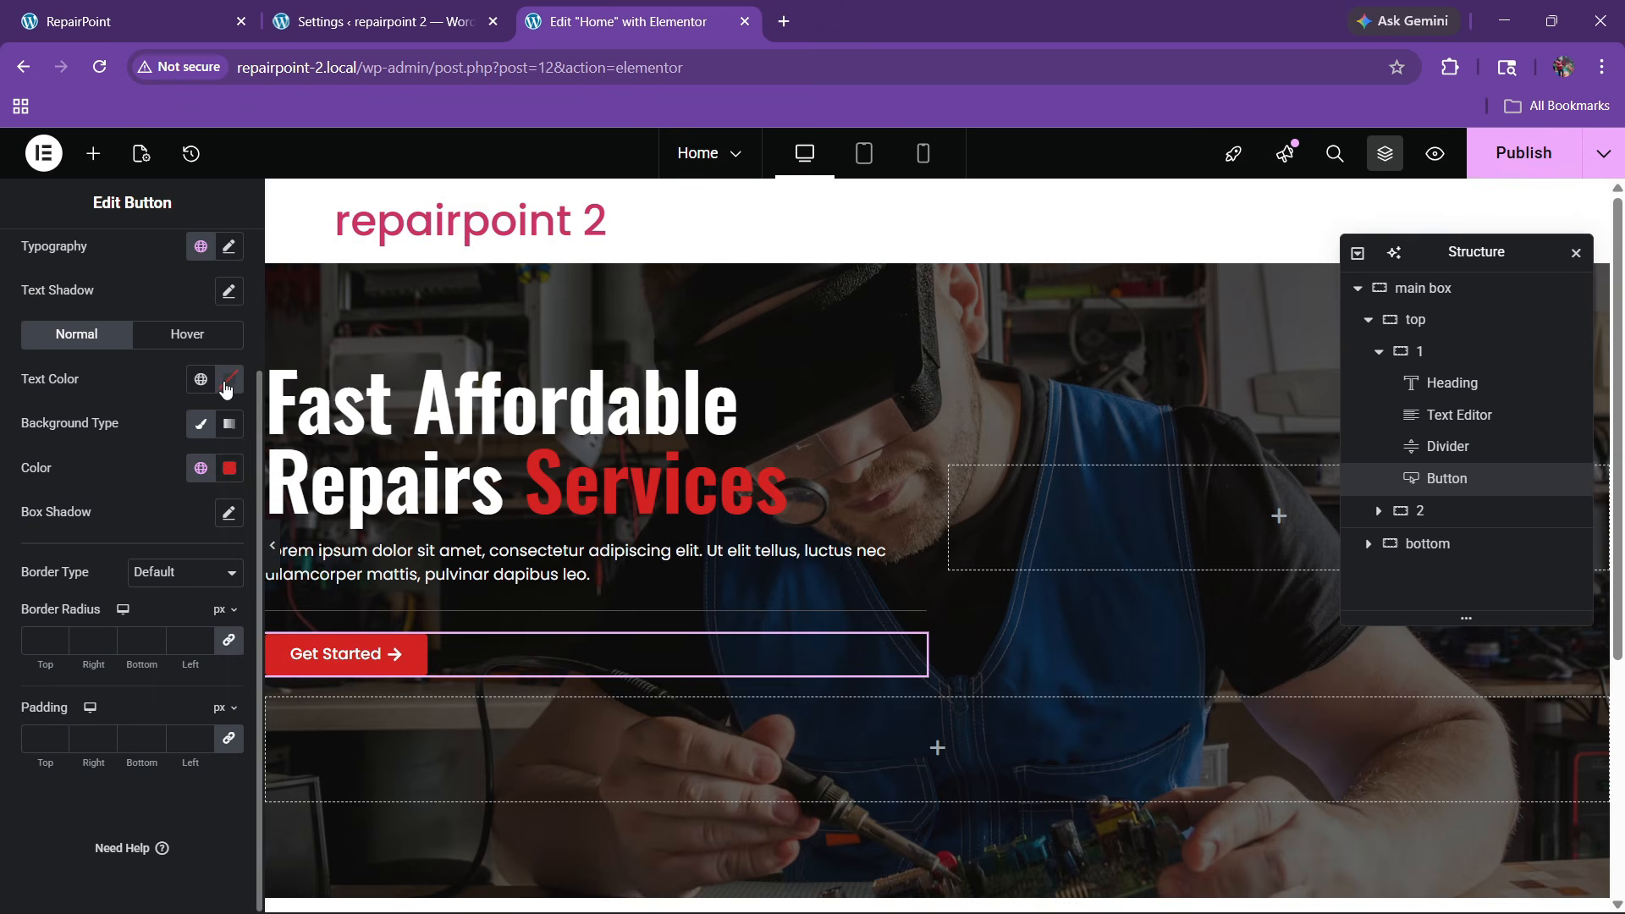
pyautogui.click(228, 468)
pyautogui.moveTo(211, 543); pyautogui.dragTo(85, 383)
pyautogui.click(87, 400)
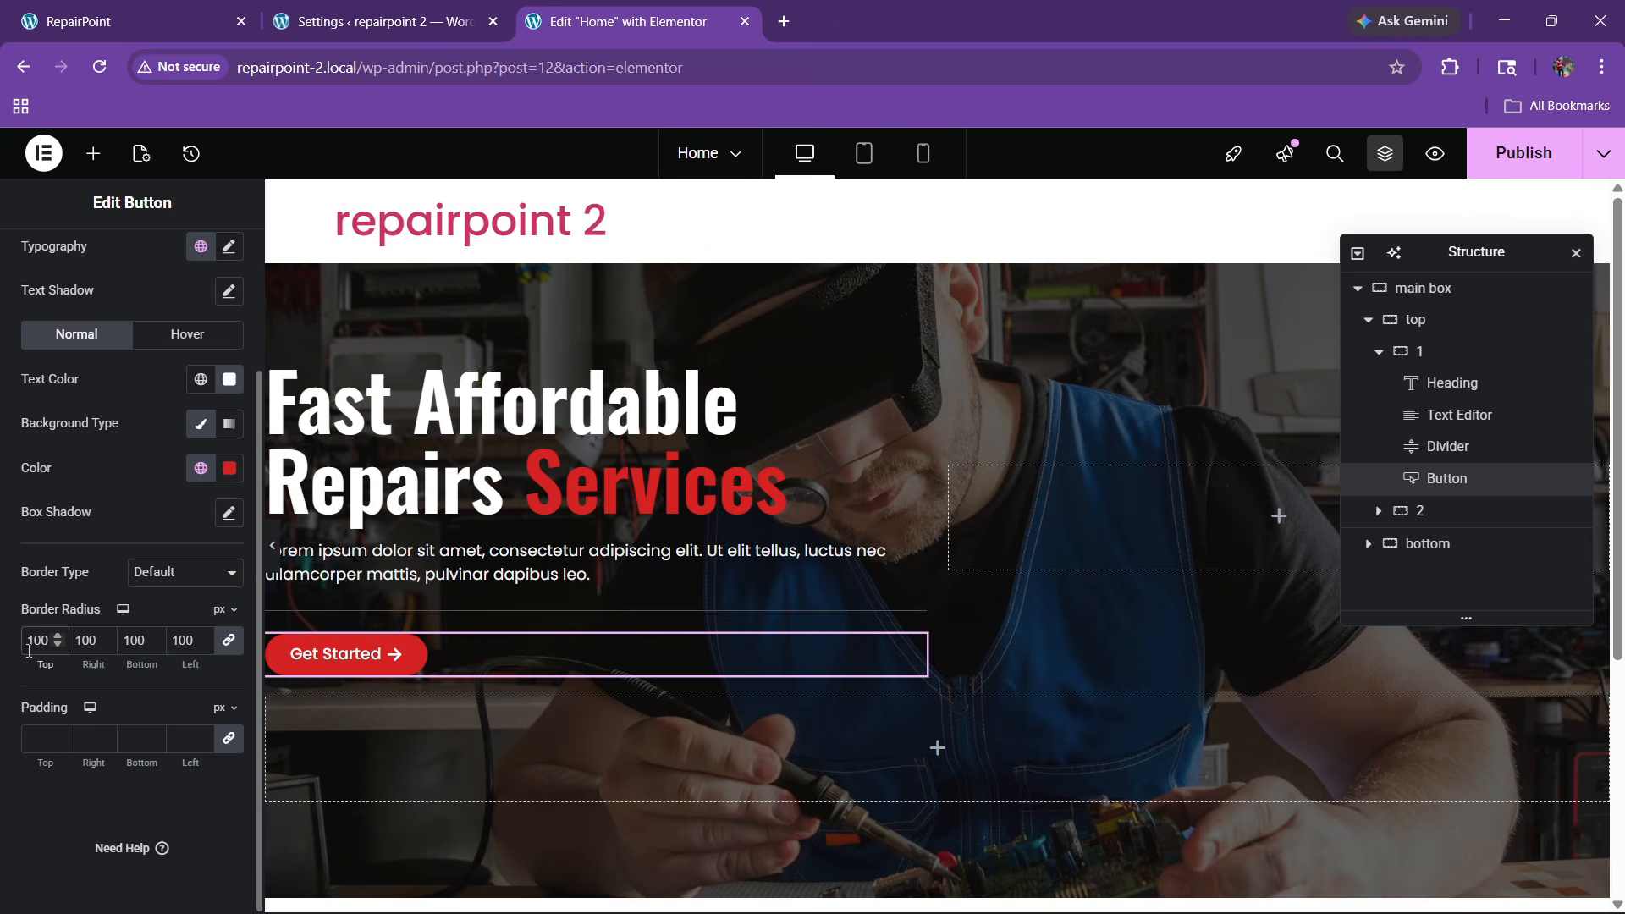
# Give the Get Started button a 30 px top margin
pyautogui.hotkey('ctrl', '1')
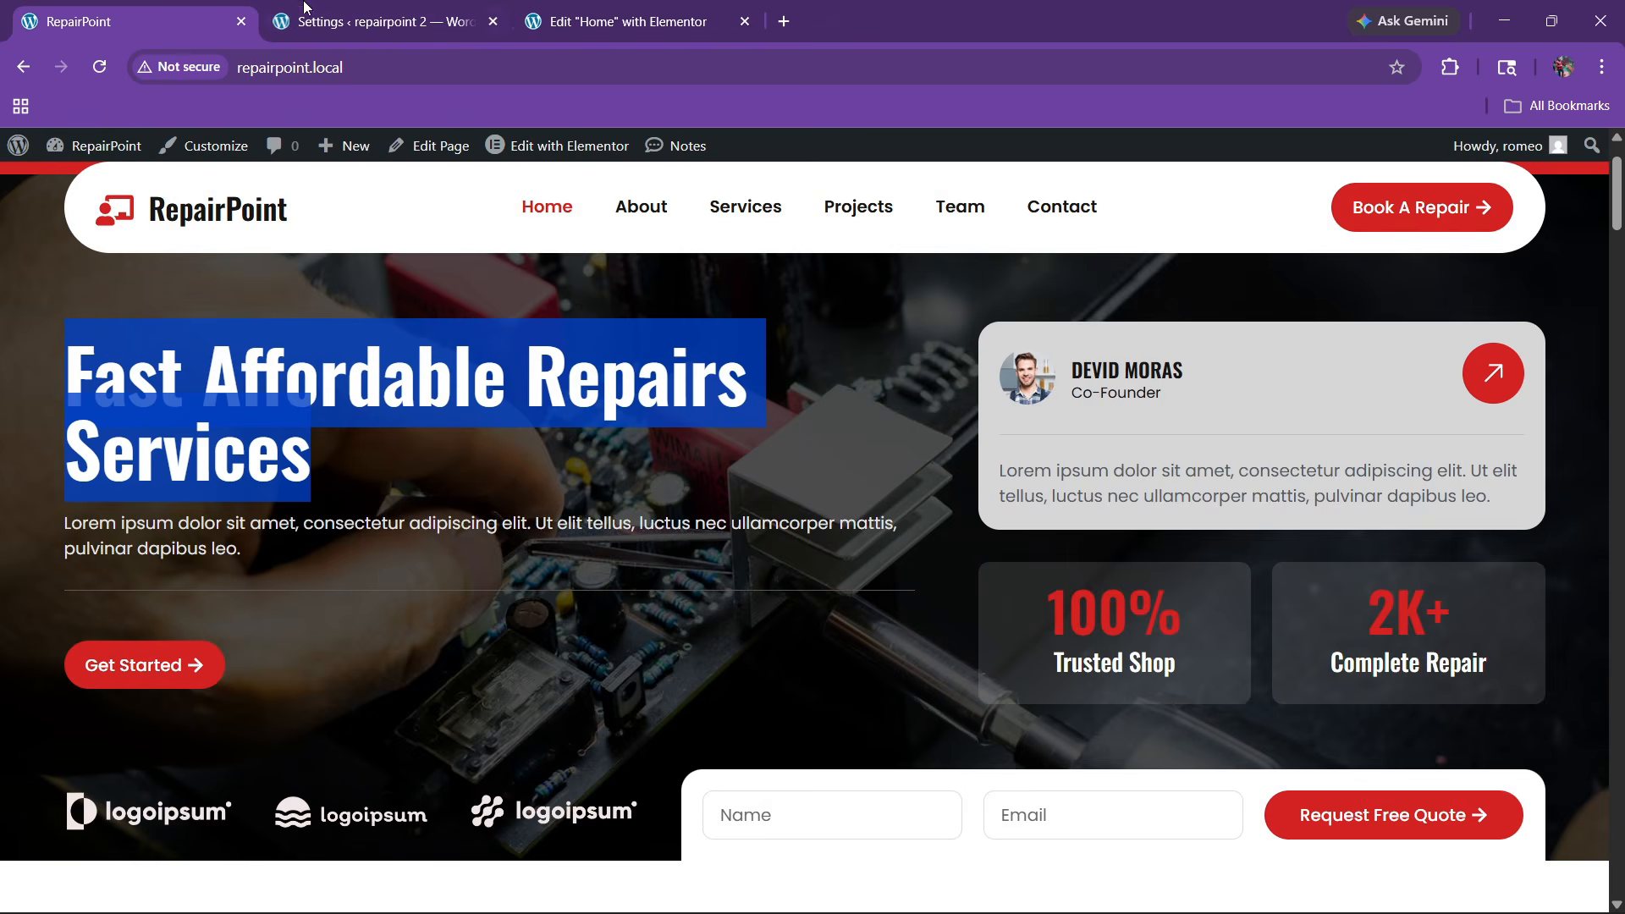
pyautogui.hotkey('ctrl', '3')
pyautogui.scroll(2, 126, 328)
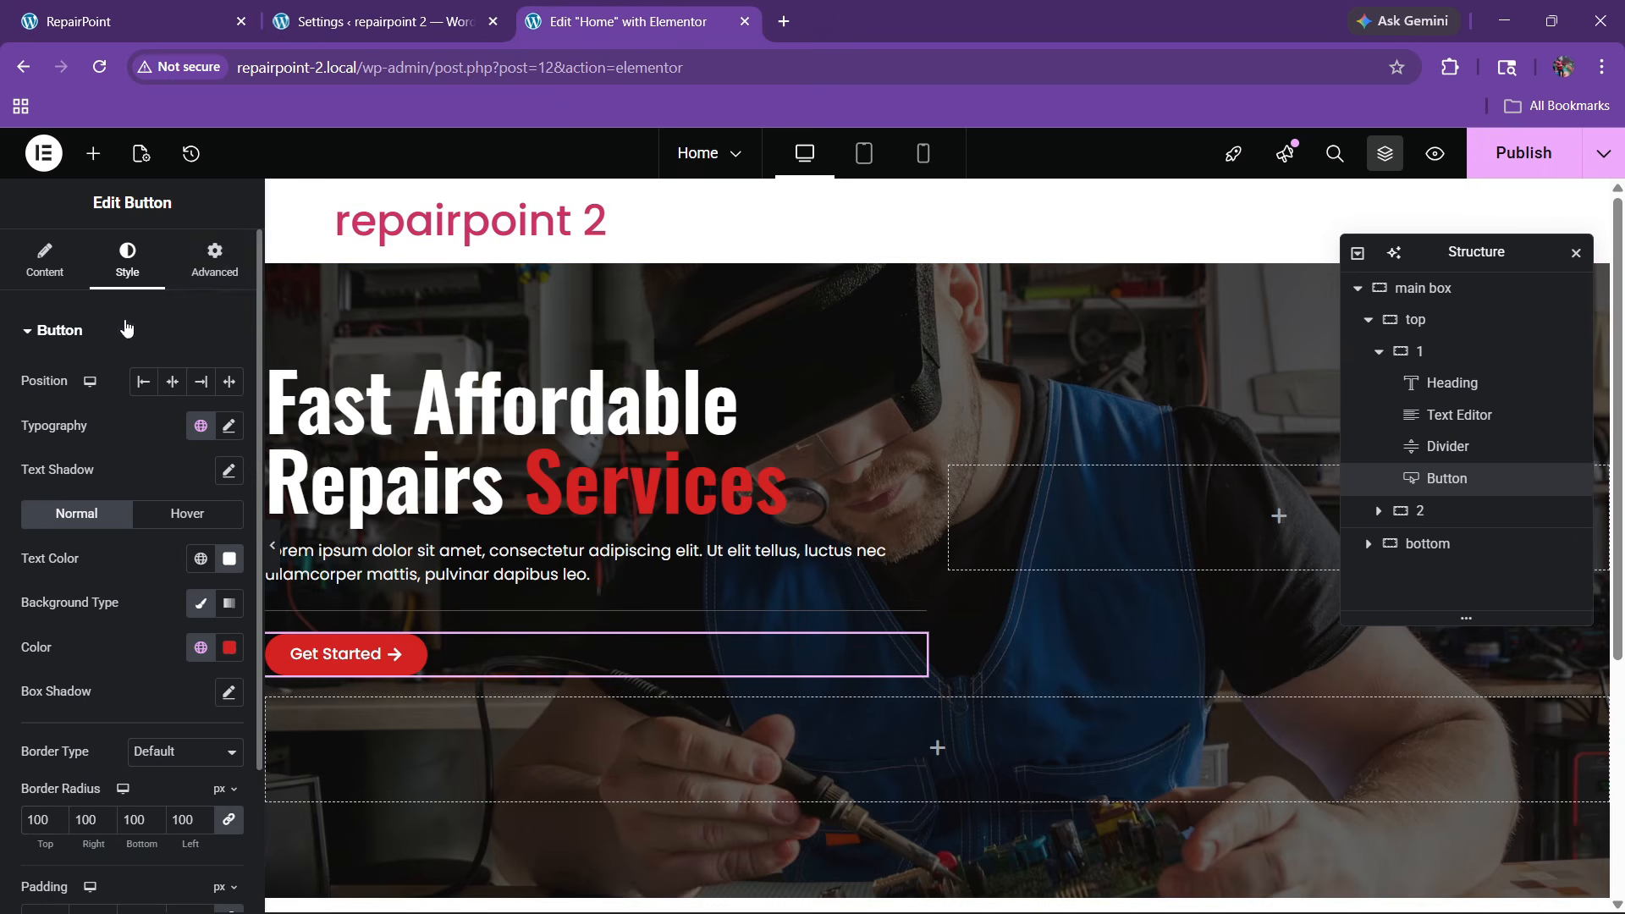
pyautogui.click(222, 267)
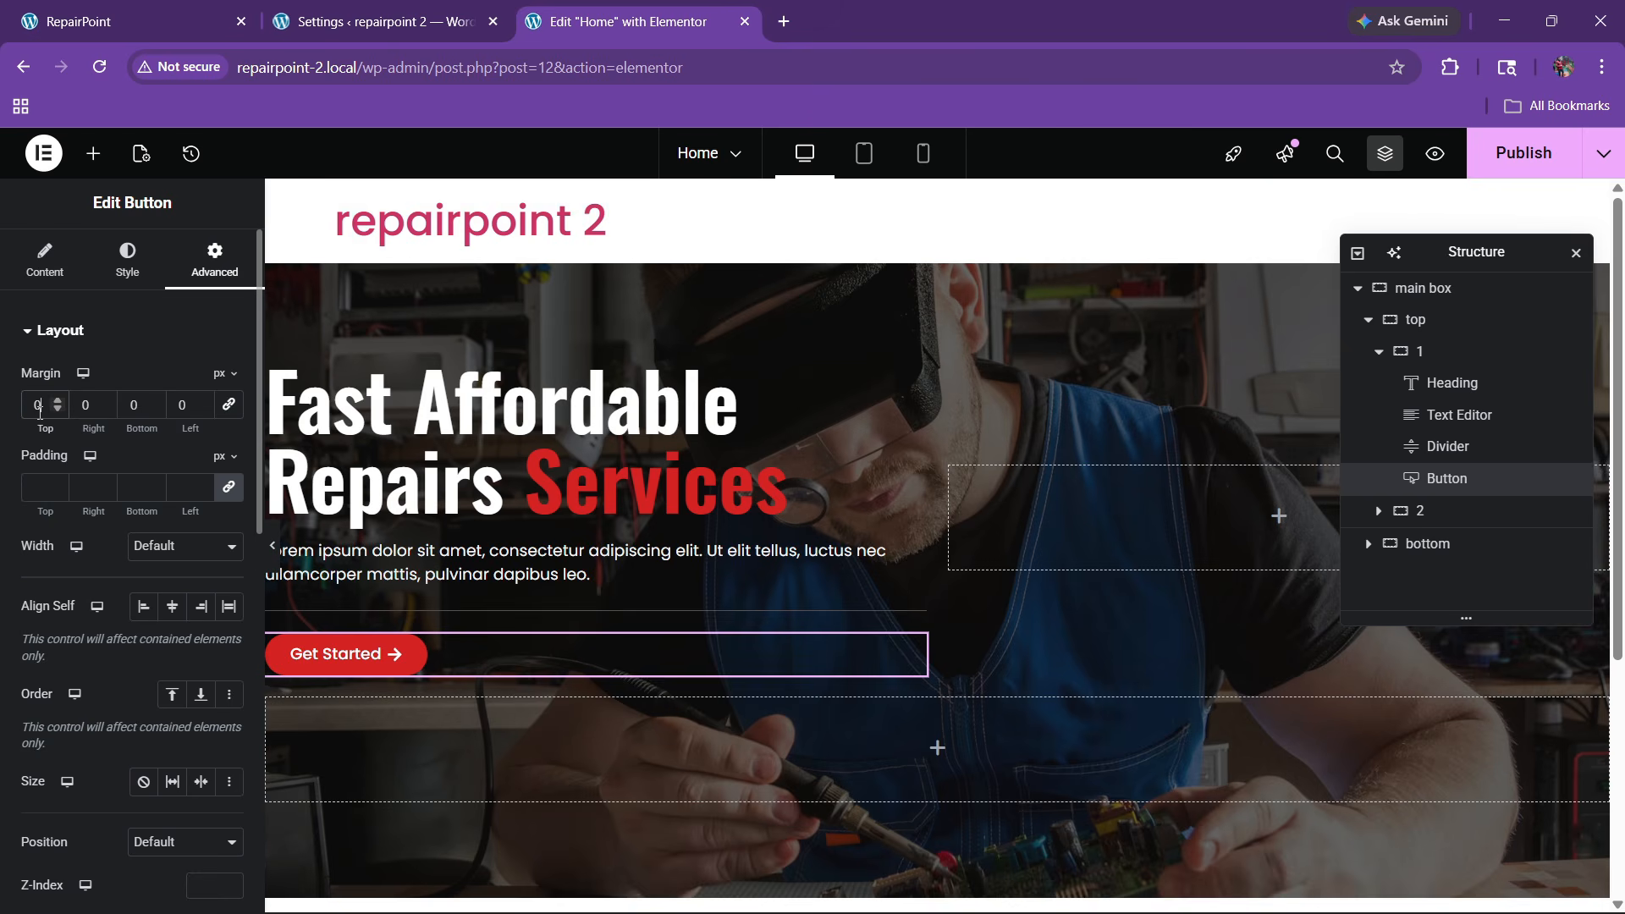
pyautogui.write('30')
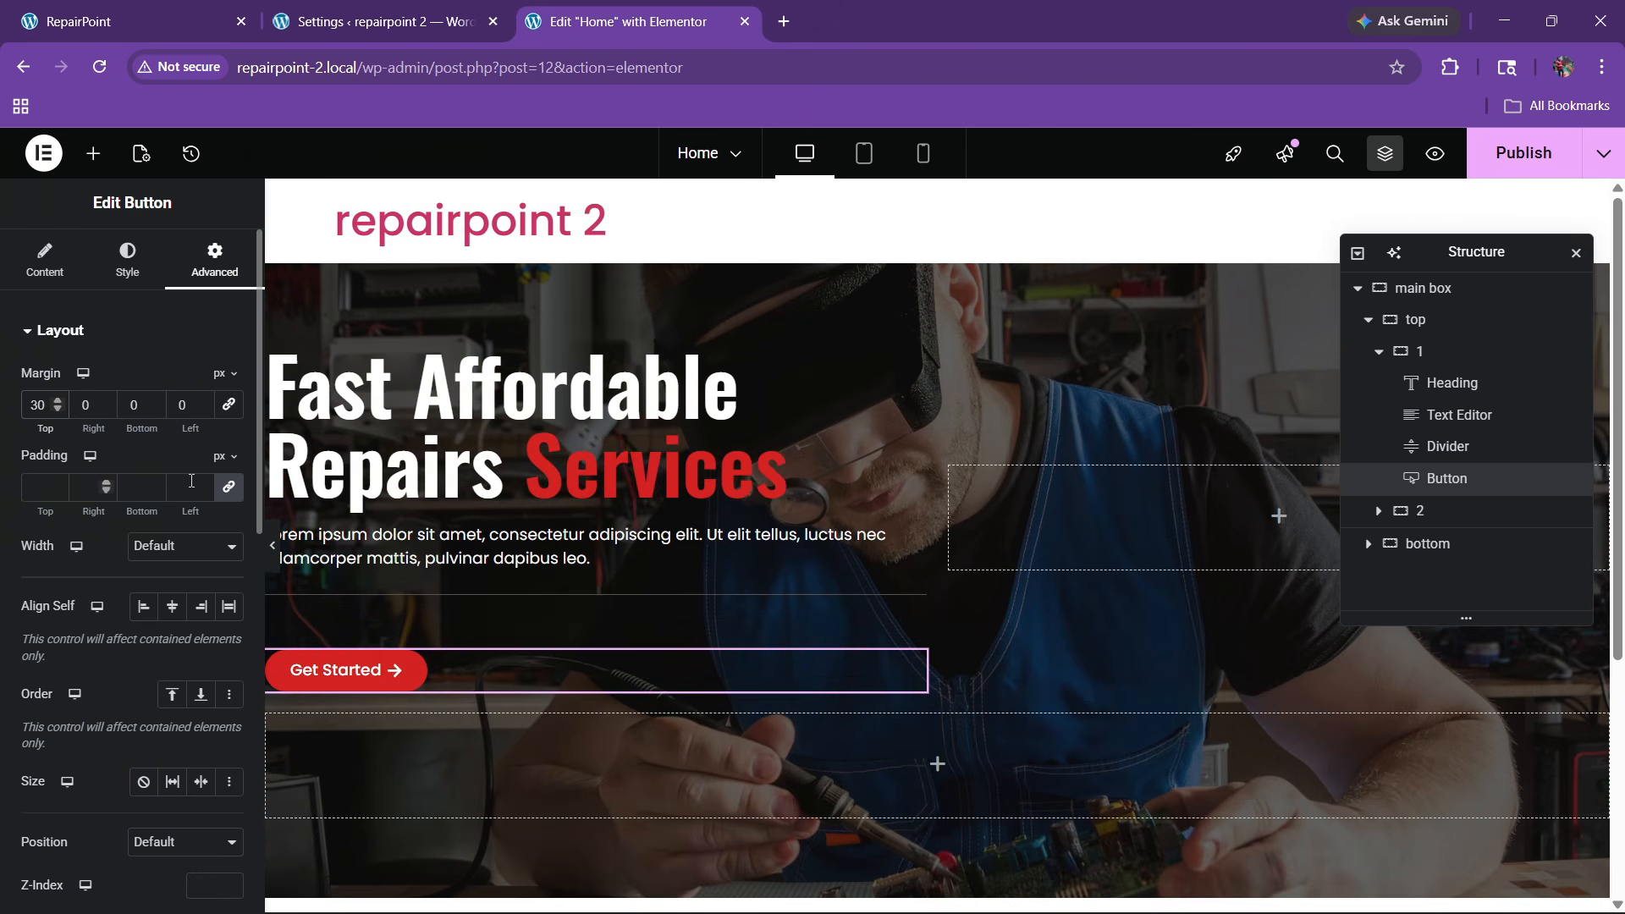
# Set container 1 to a column direction with left-aligned items and 30 px gaps
pyautogui.click(1498, 354)
pyautogui.scroll(-4, 127, 423)
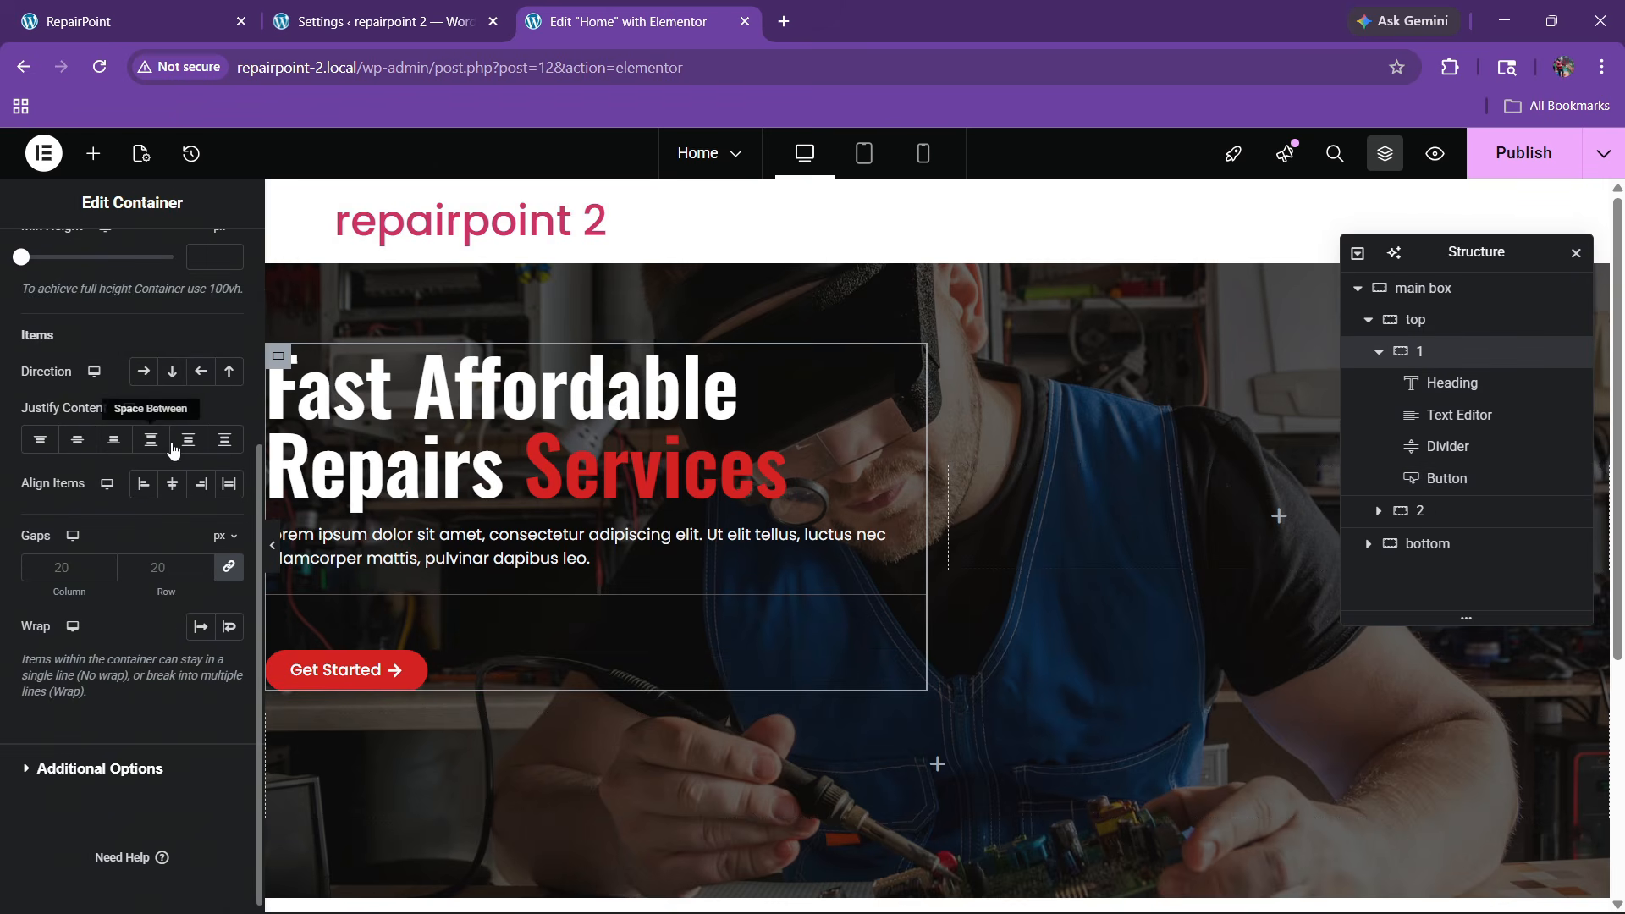
pyautogui.click(172, 371)
pyautogui.click(77, 439)
pyautogui.click(171, 483)
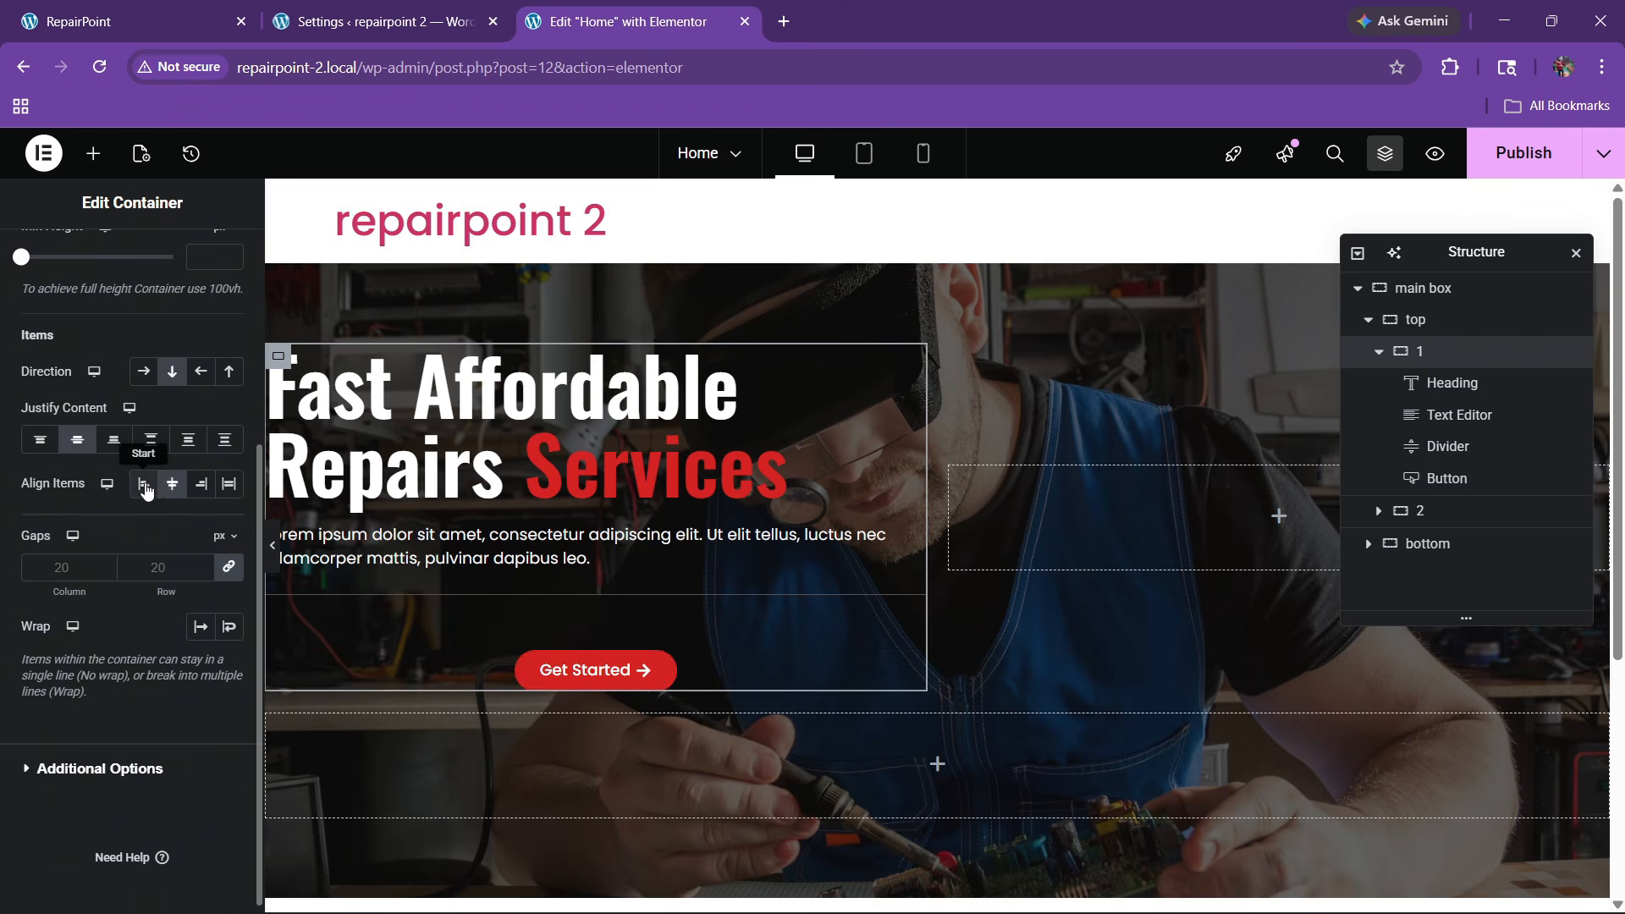
pyautogui.click(143, 483)
pyautogui.write('30')
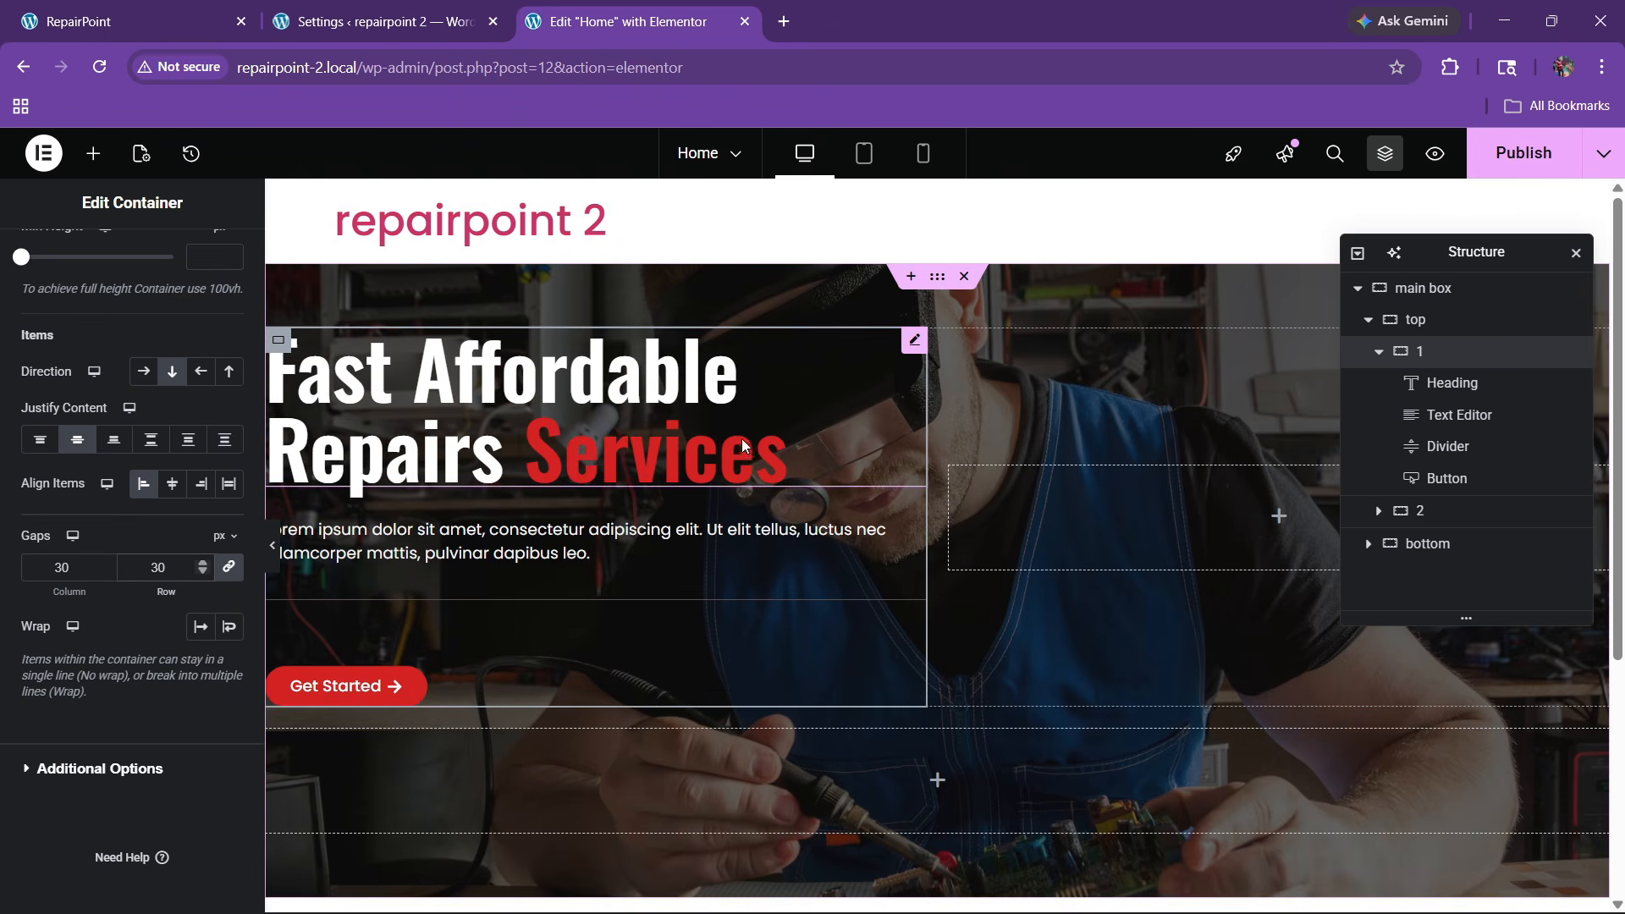
# Give the main hero container 80 px of top and bottom padding
pyautogui.click(936, 276)
pyautogui.click(222, 275)
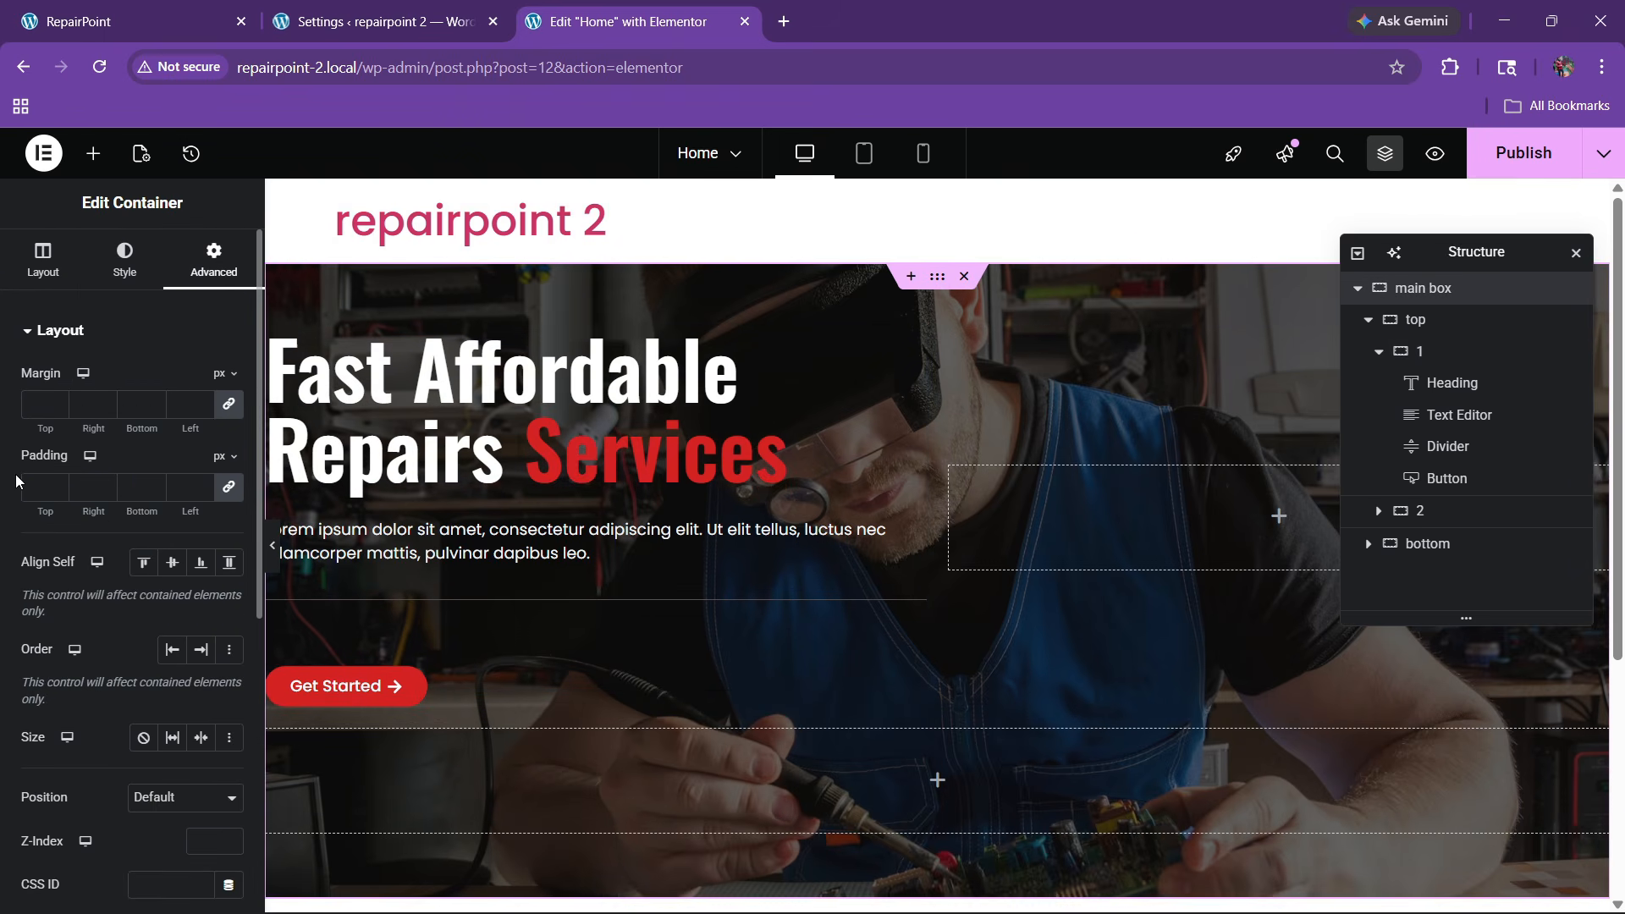
pyautogui.click(227, 487)
pyautogui.click(32, 488)
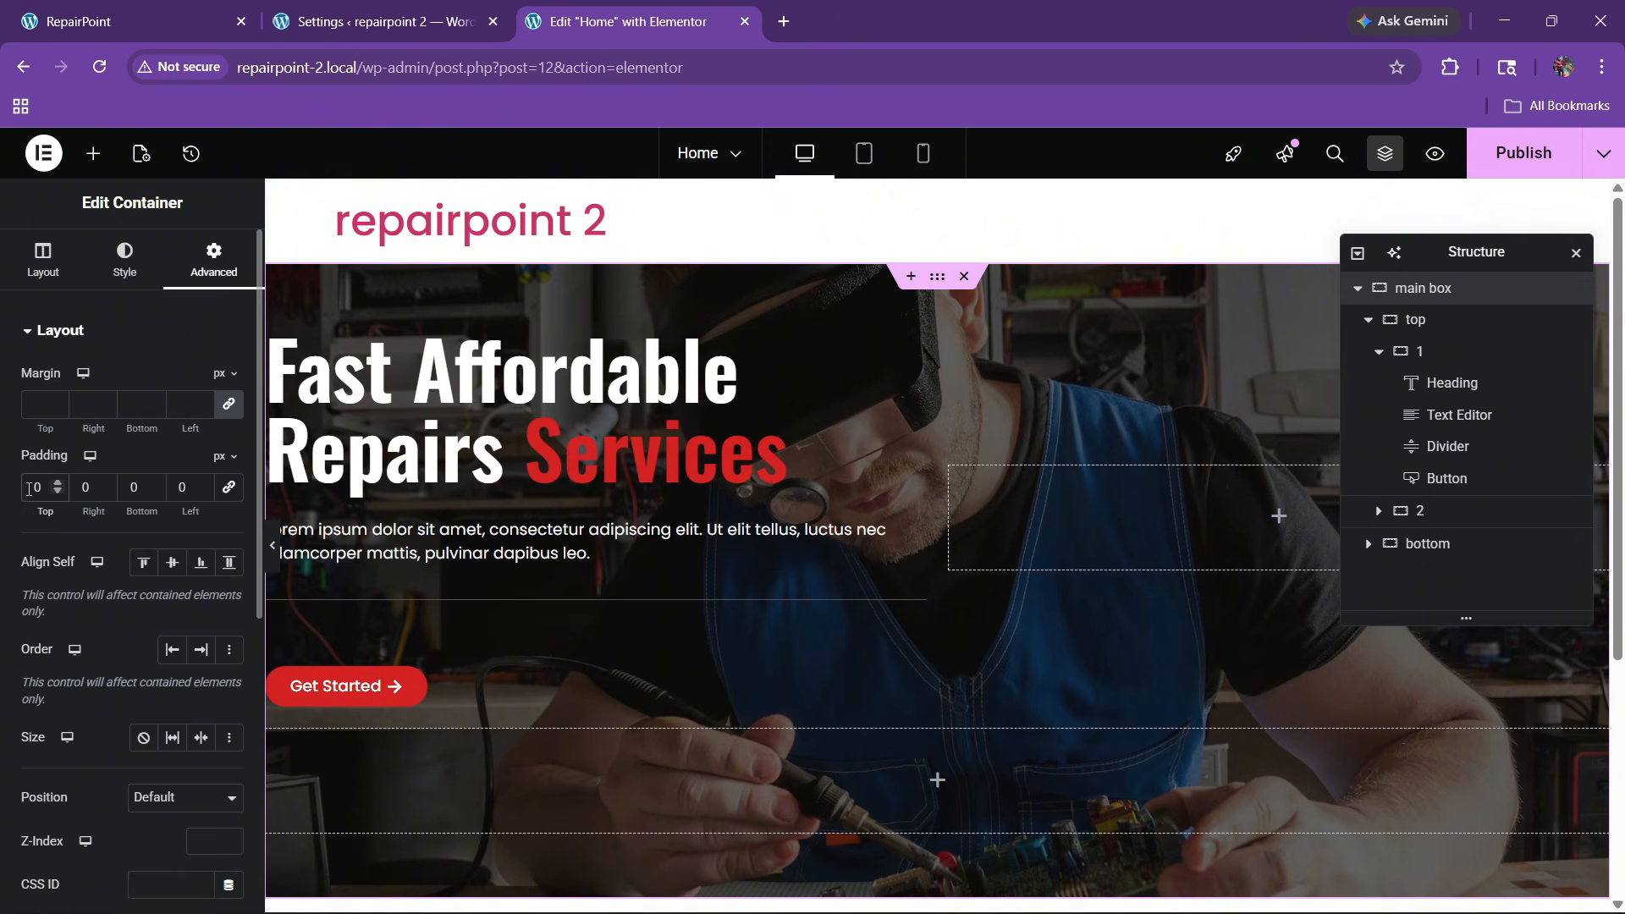
pyautogui.write('8')
pyautogui.click(122, 497)
pyautogui.write('8')
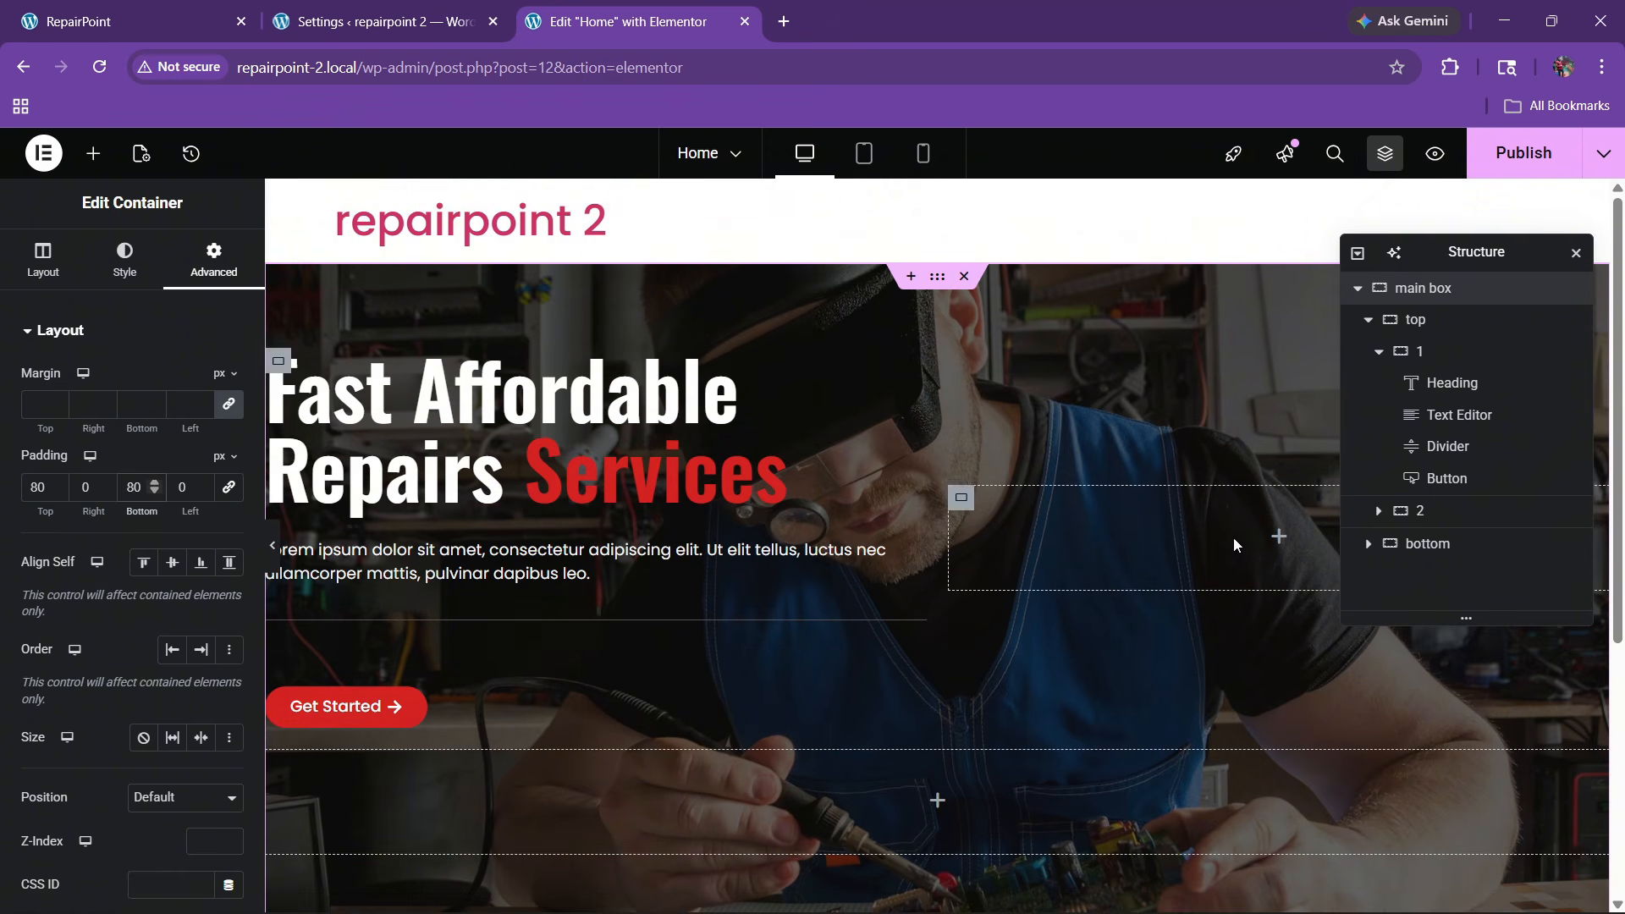
# Publish the changes, view the Home page in a new tab, and compare with RepairPoint
pyautogui.click(1472, 176)
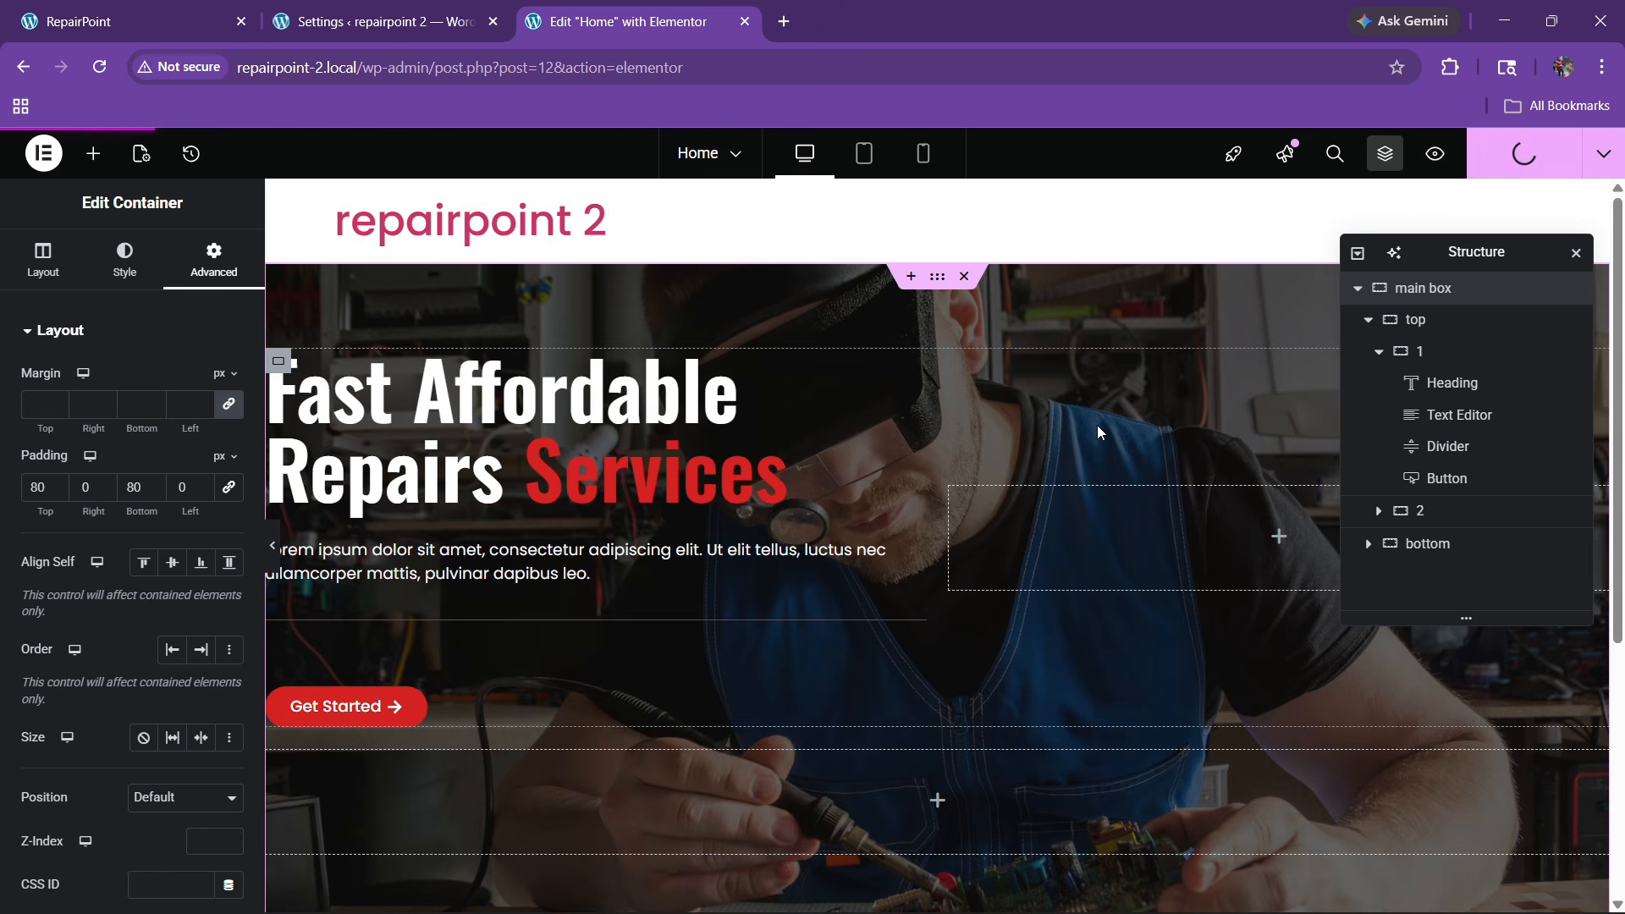
pyautogui.click(1597, 167)
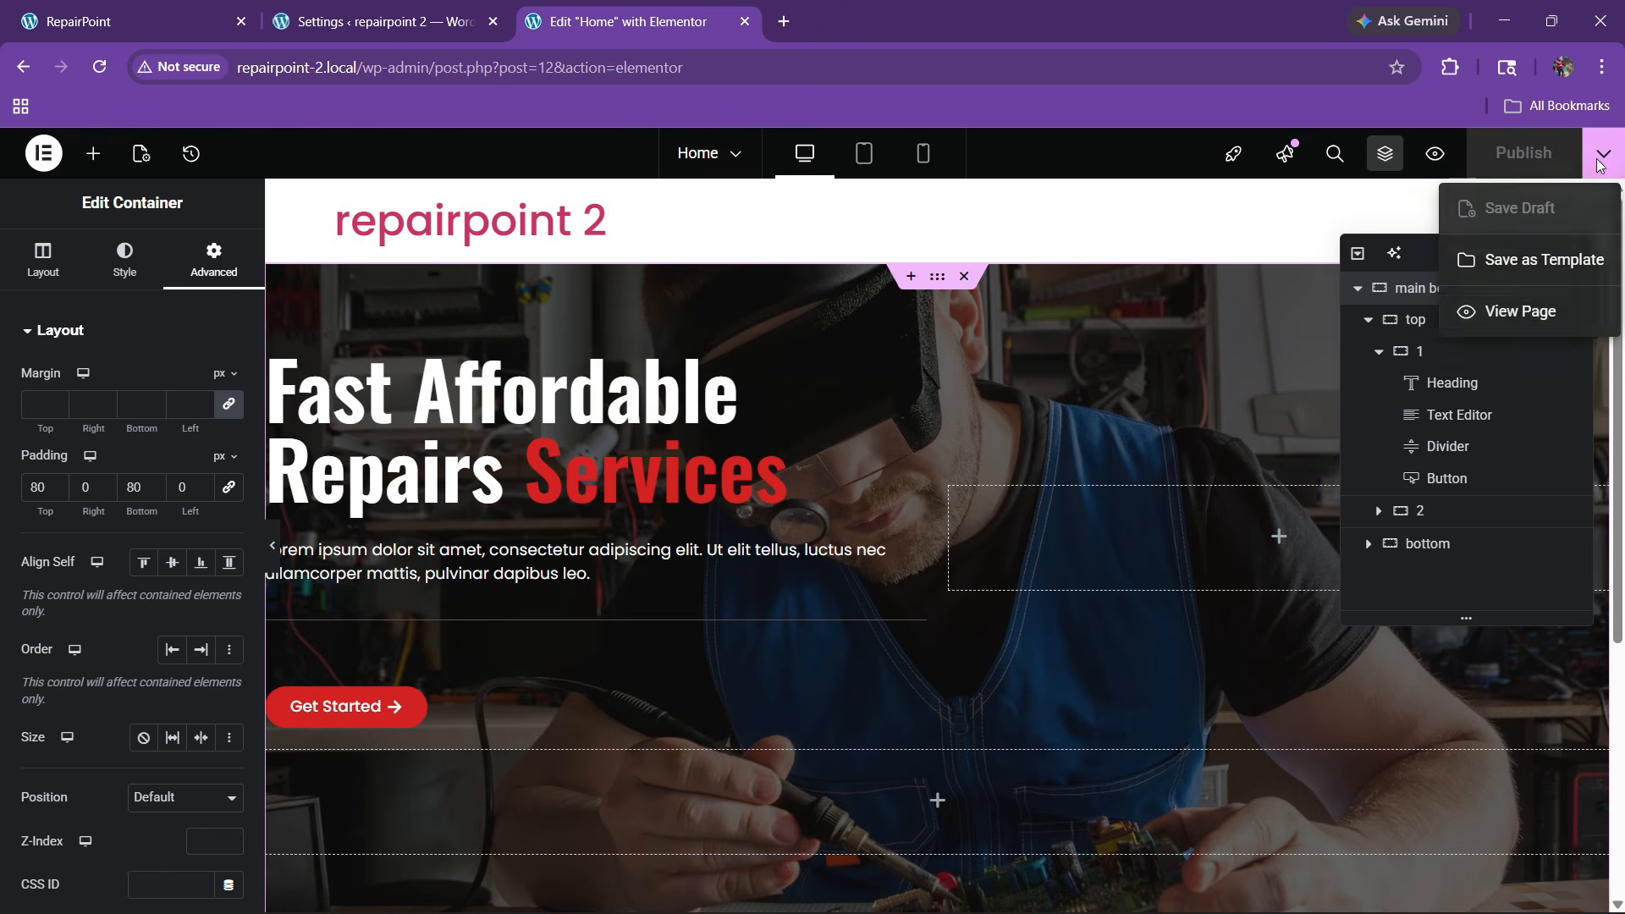
pyautogui.click(1521, 327)
pyautogui.click(673, 17)
pyautogui.click(784, 10)
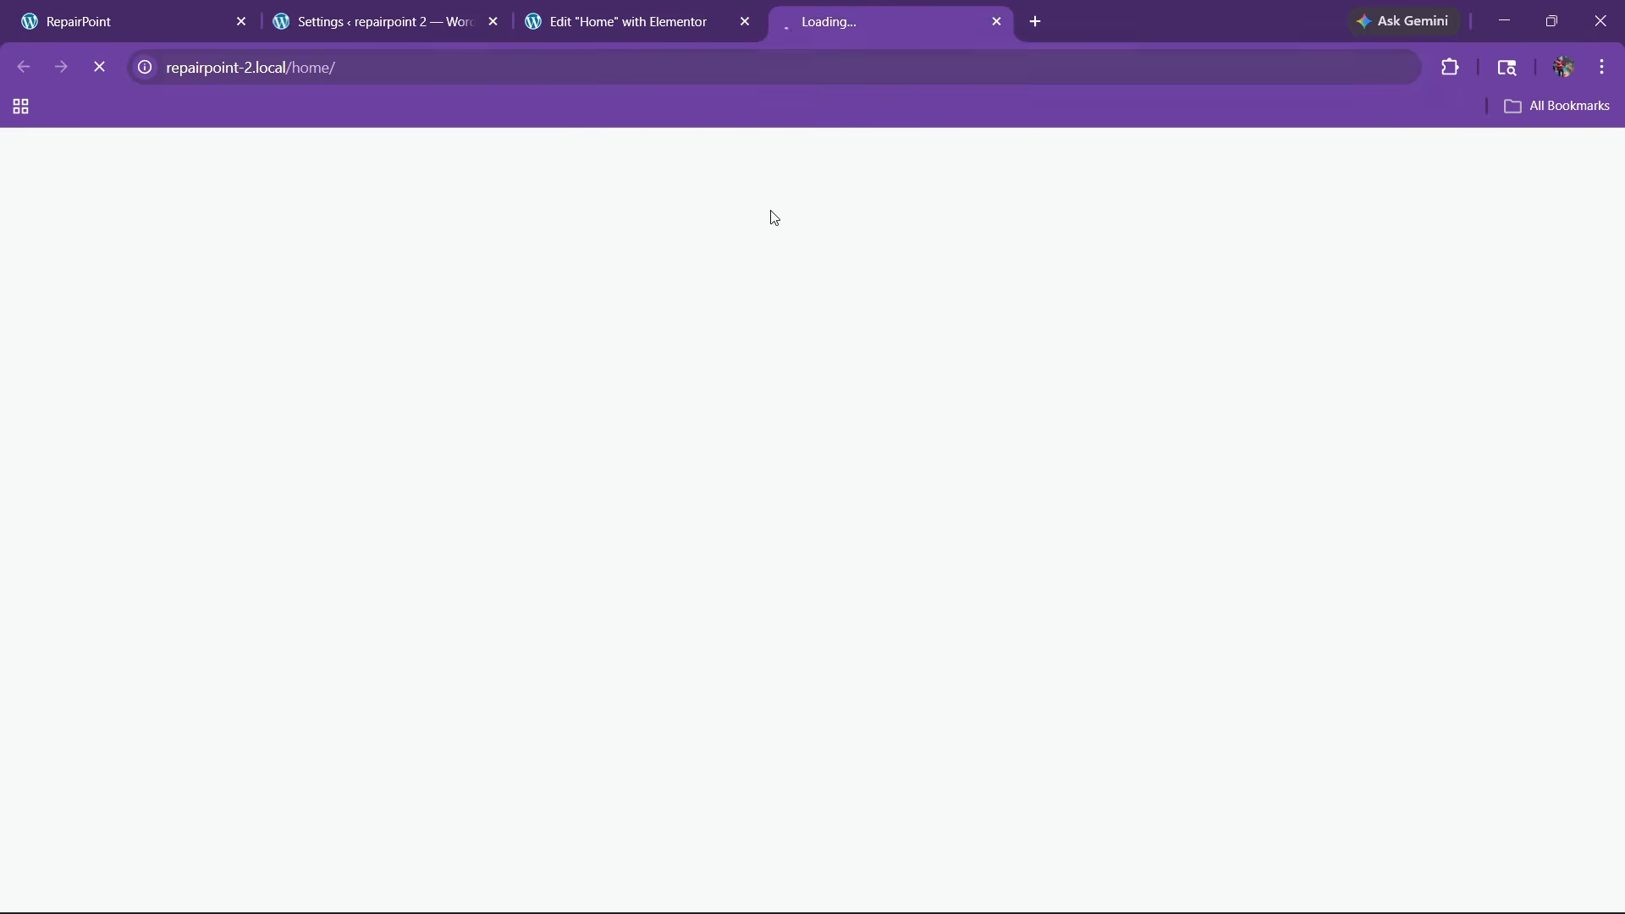
pyautogui.scroll(-1, 714, 480)
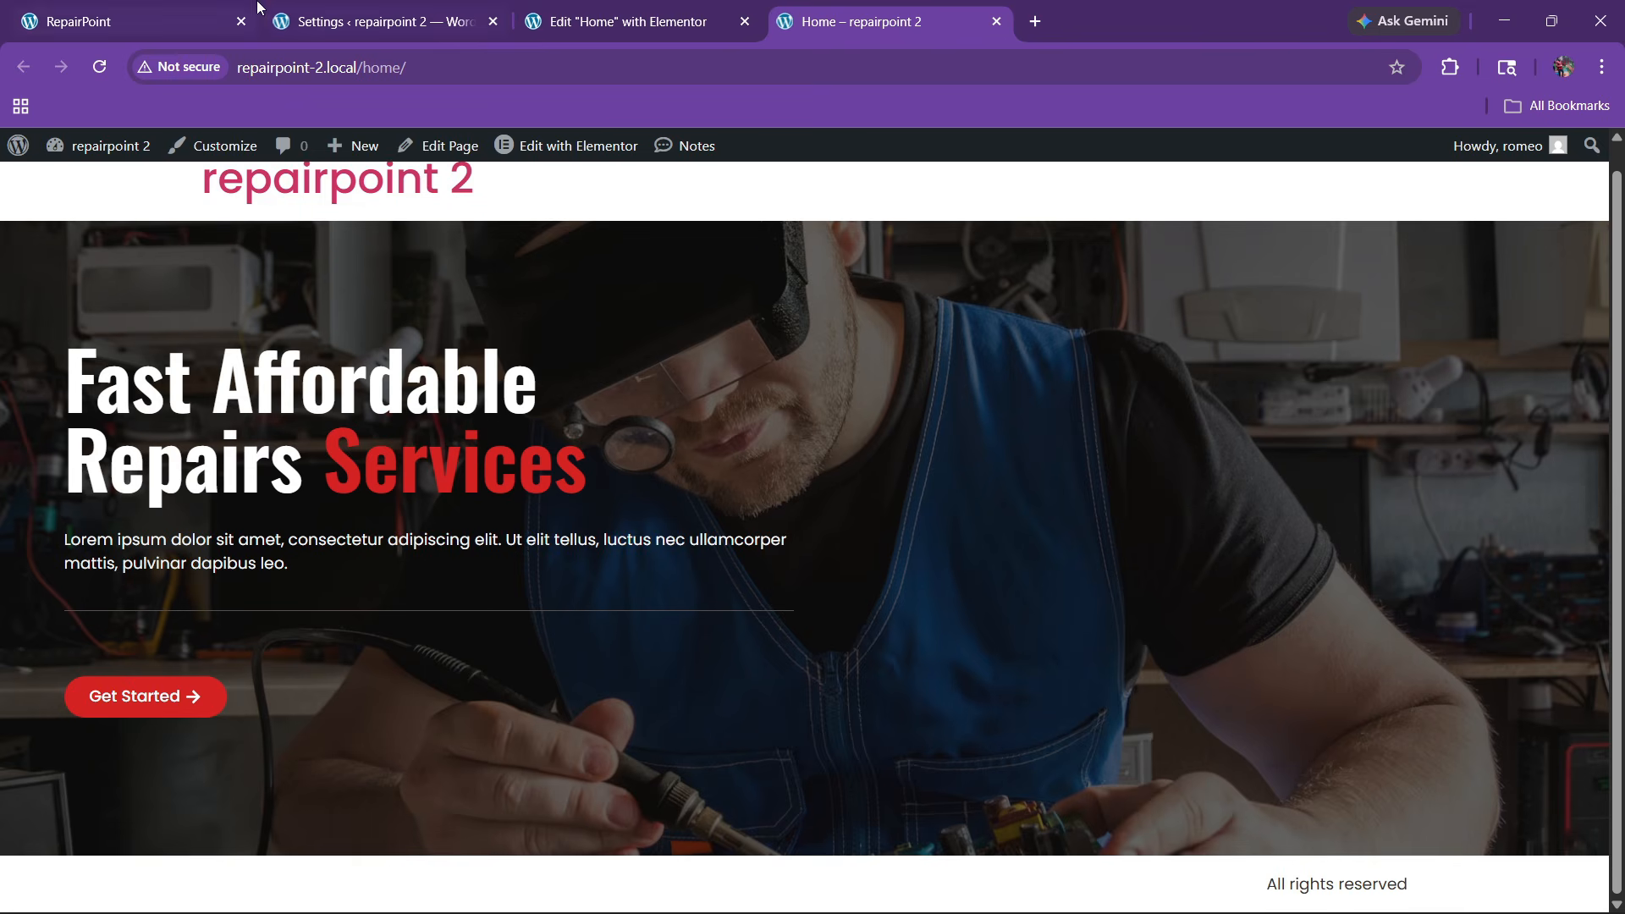
pyautogui.click(223, 7)
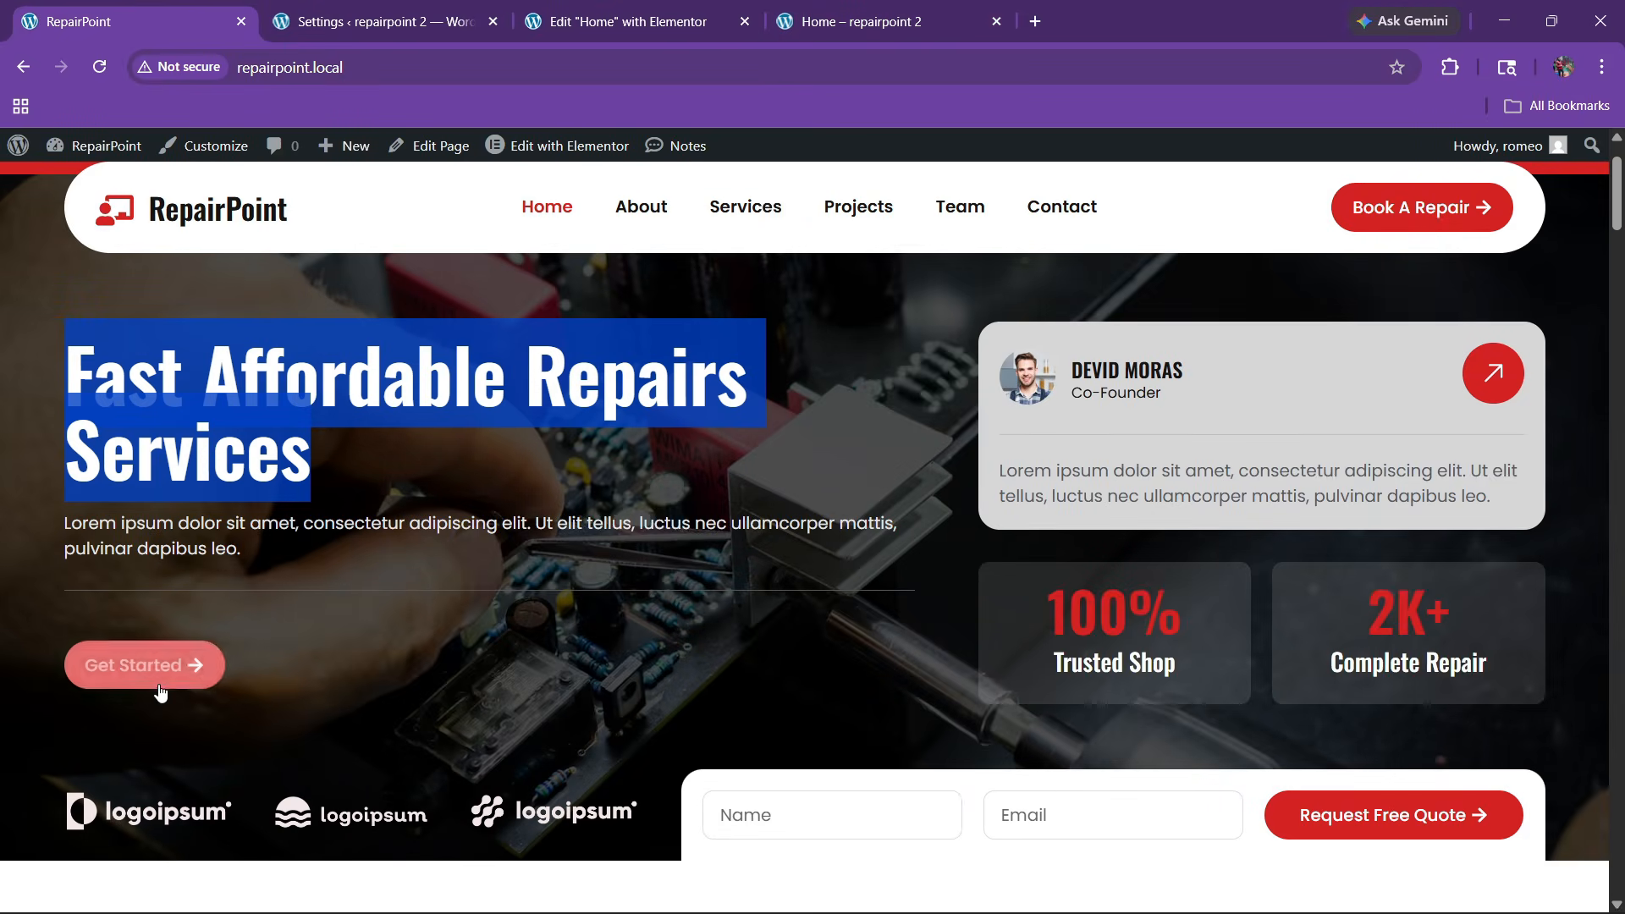
pyautogui.click(581, 10)
pyautogui.scroll(-2, 461, 541)
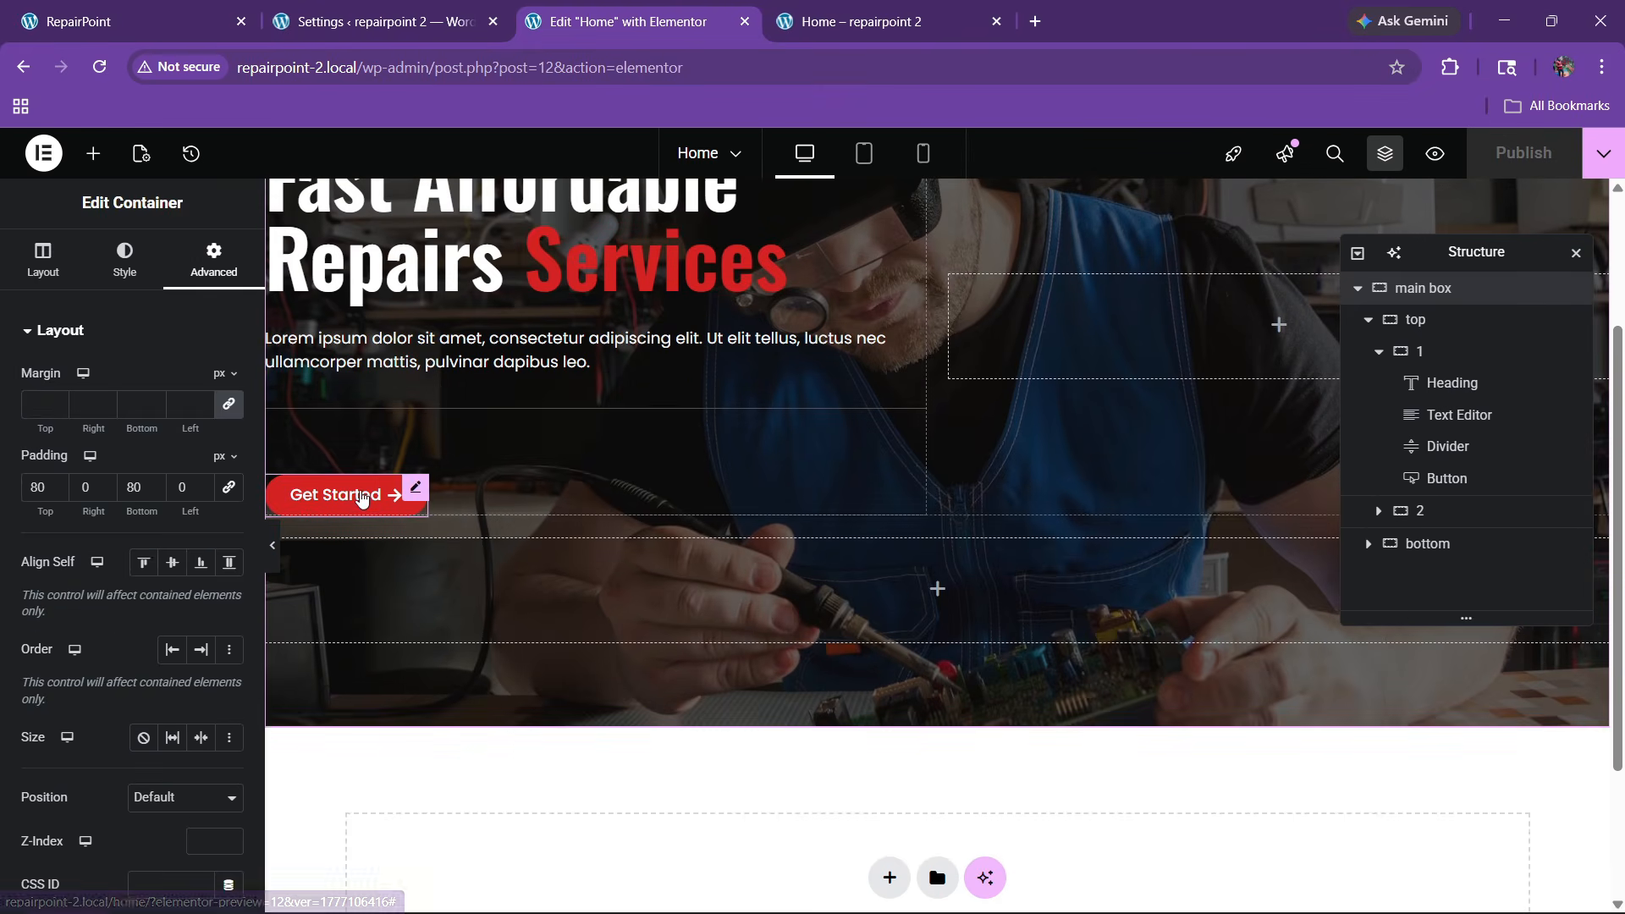
# Set the button's hover state to the global bg background with global red text
pyautogui.click(361, 497)
pyautogui.click(124, 255)
pyautogui.scroll(-2, 125, 431)
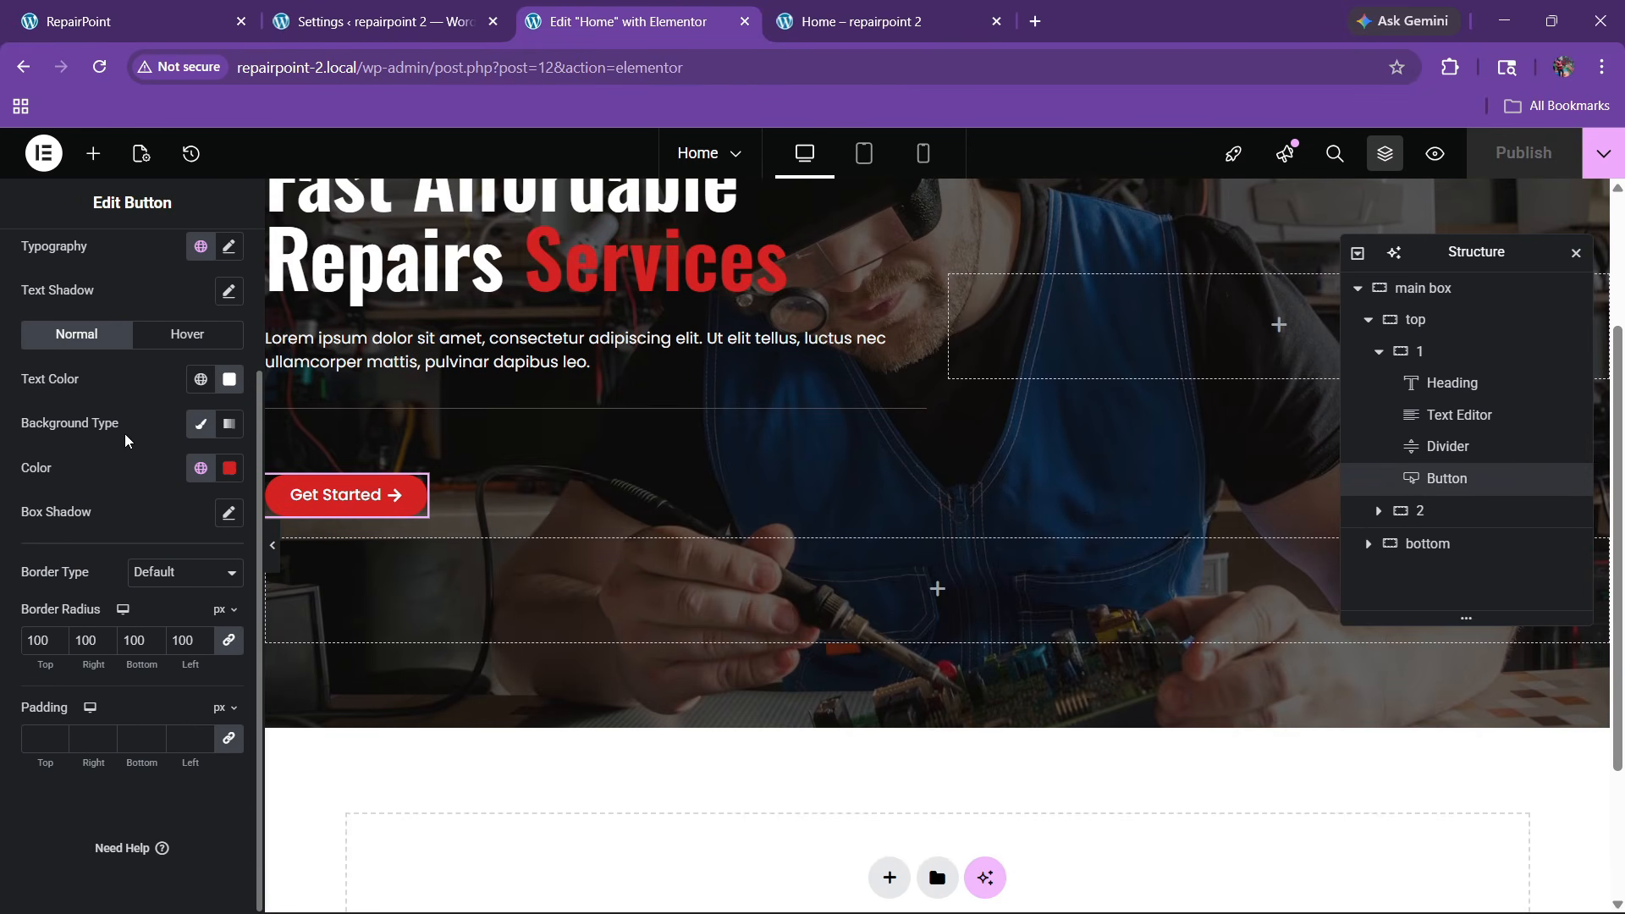
pyautogui.click(175, 337)
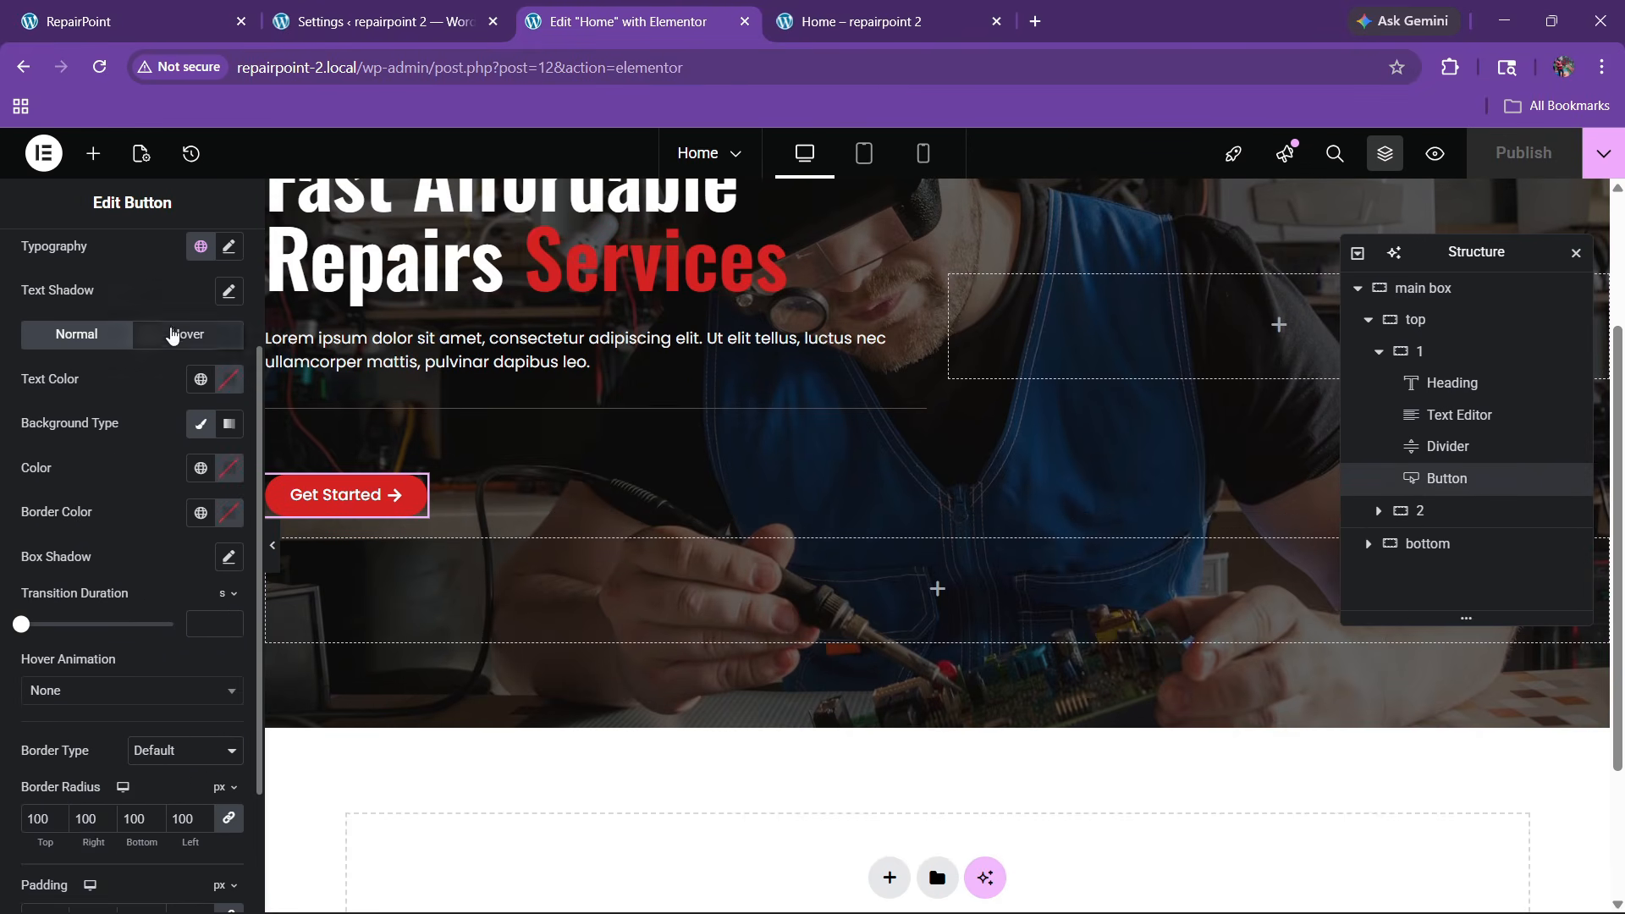
pyautogui.click(201, 468)
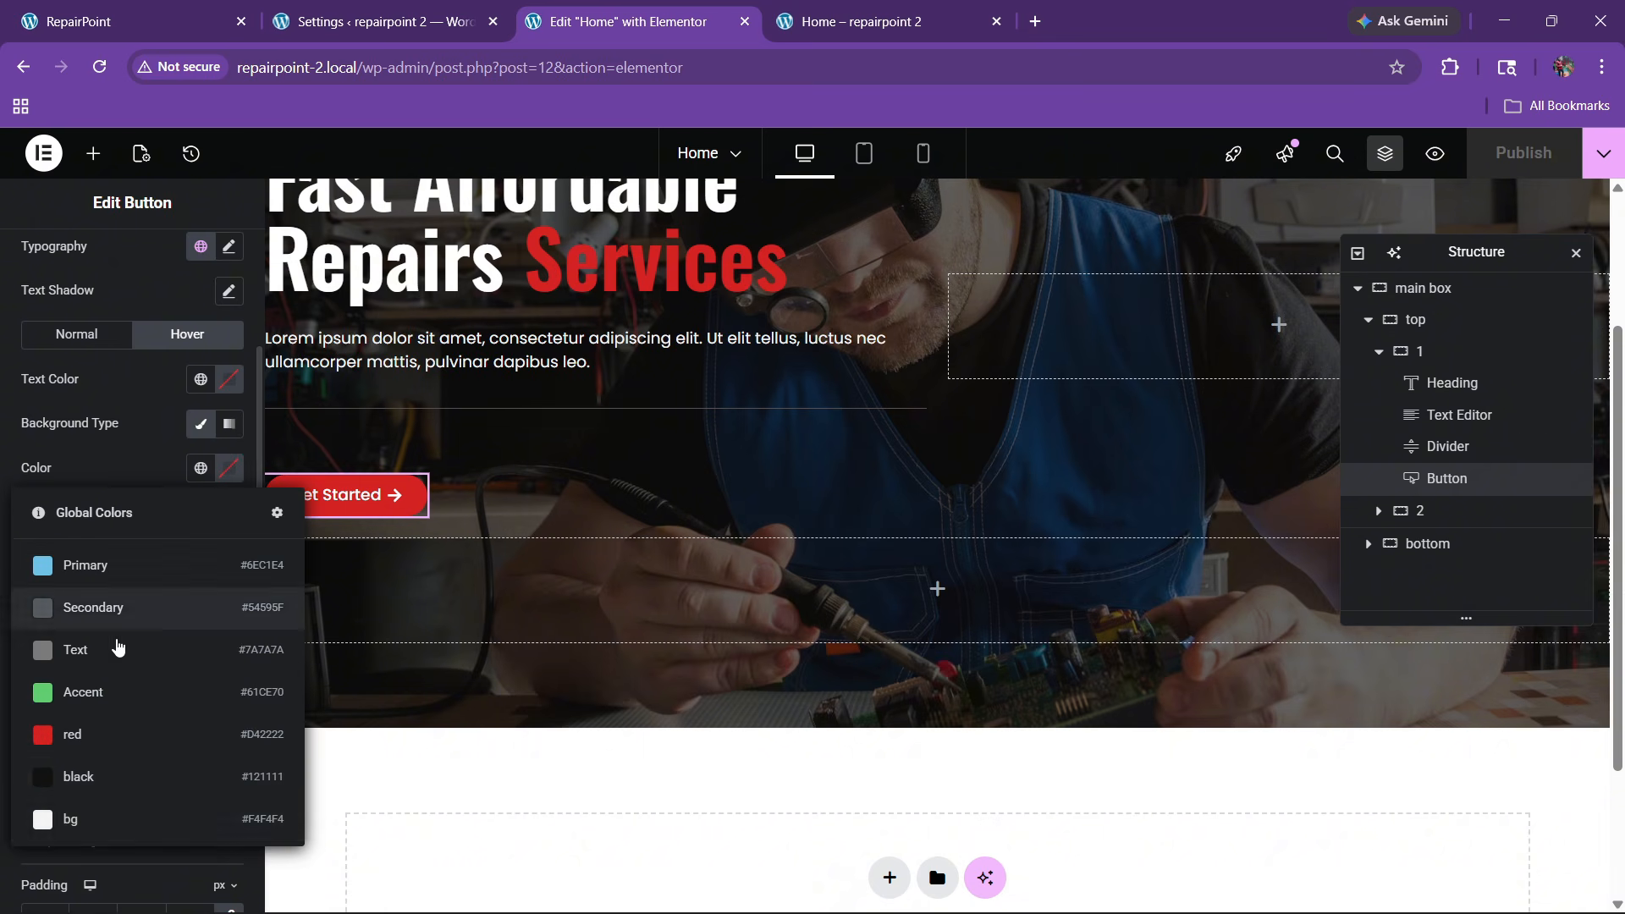
pyautogui.click(98, 820)
pyautogui.click(228, 379)
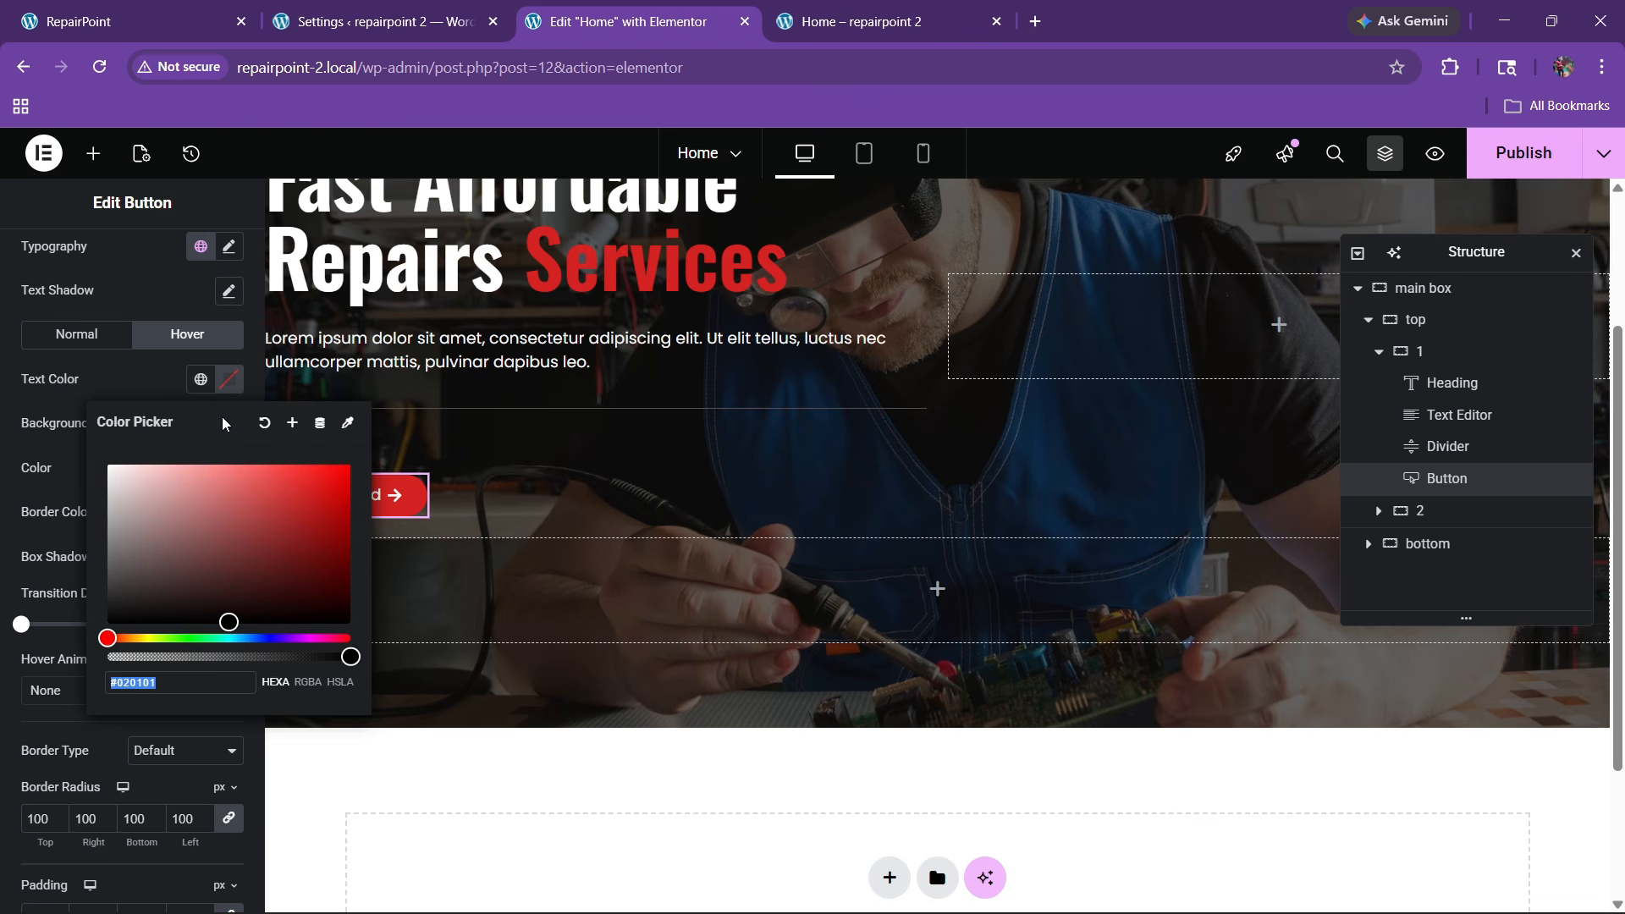
pyautogui.moveTo(206, 565); pyautogui.dragTo(36, 389)
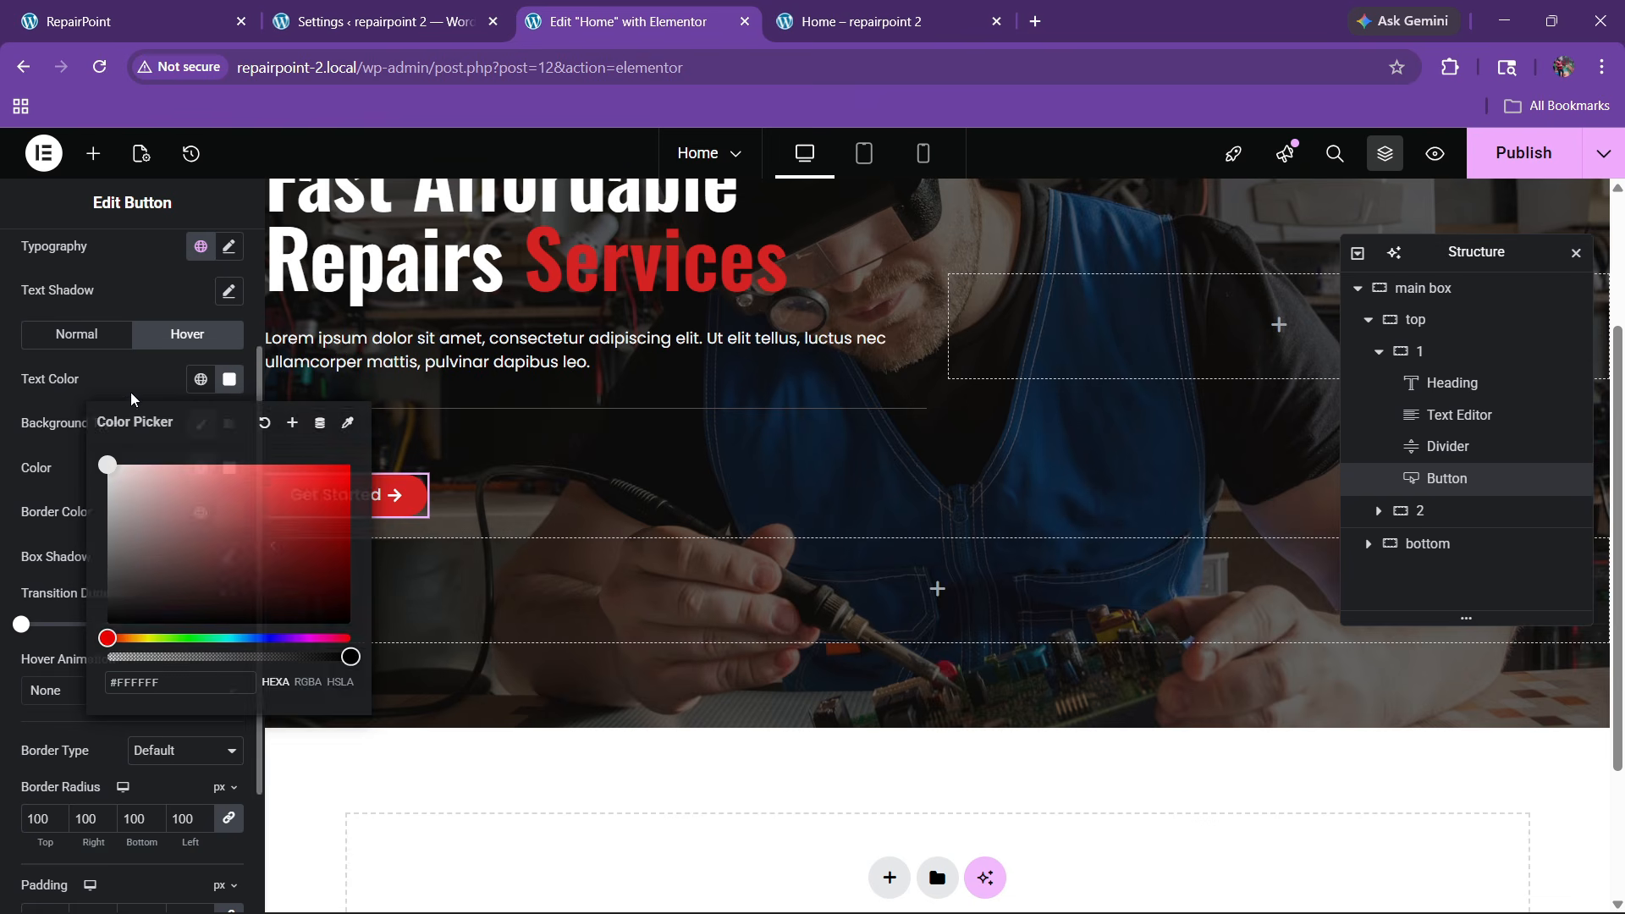
pyautogui.click(134, 397)
pyautogui.click(201, 379)
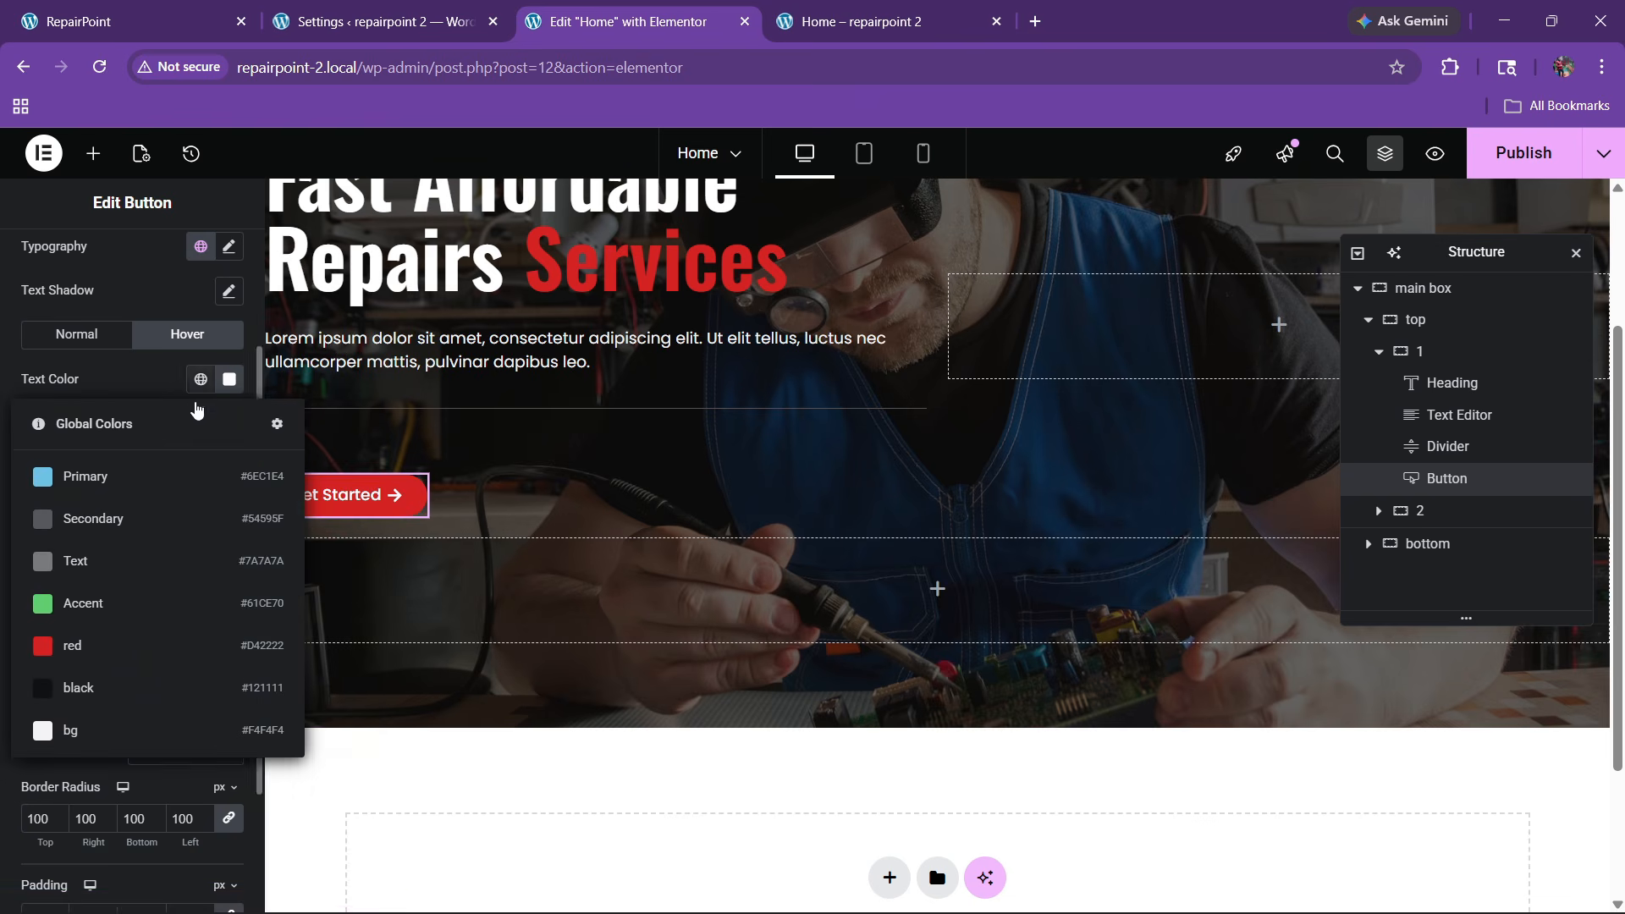
pyautogui.click(91, 654)
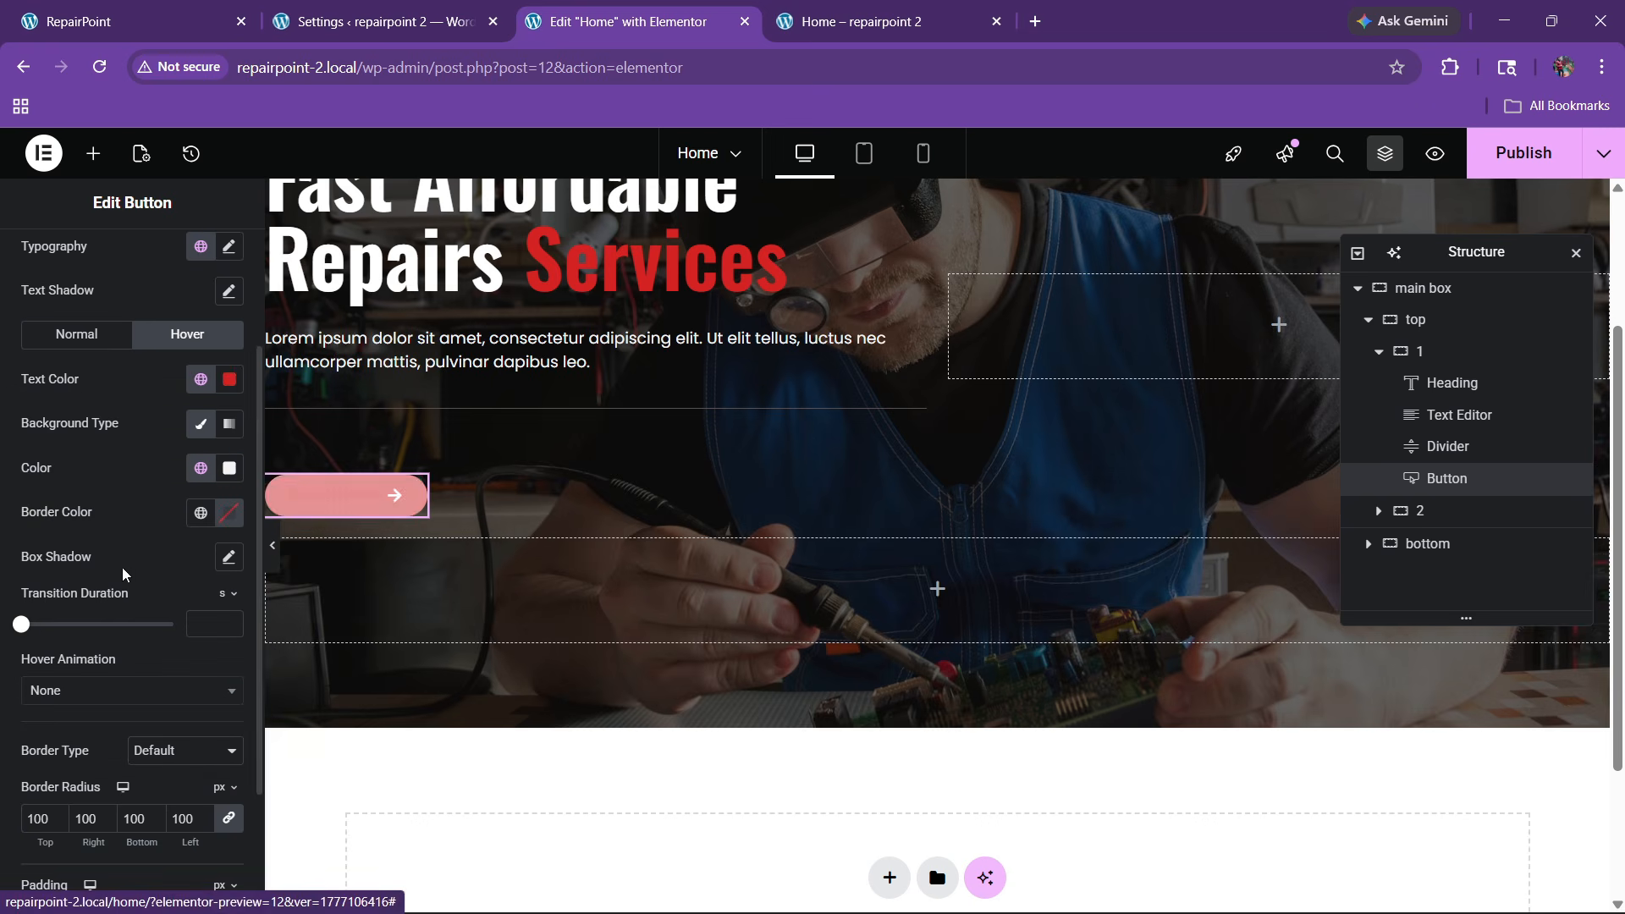
# Apply the Bob hover animation to the button and publish the page
pyautogui.scroll(-2, 127, 584)
pyautogui.click(89, 597)
pyautogui.scroll(-3, 84, 744)
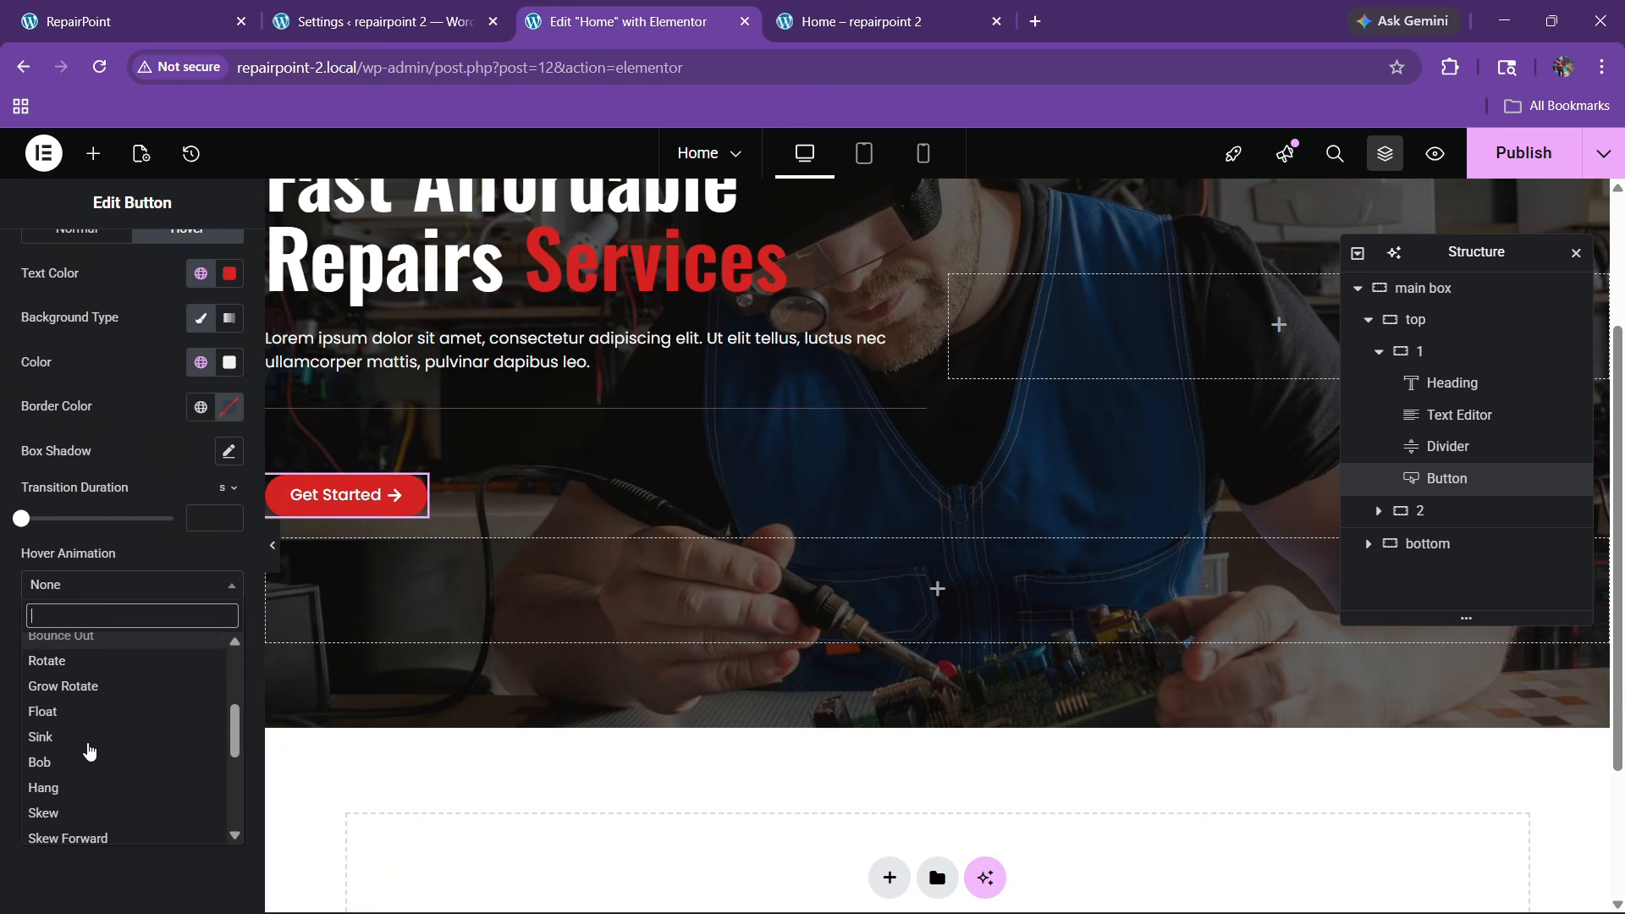
pyautogui.click(85, 761)
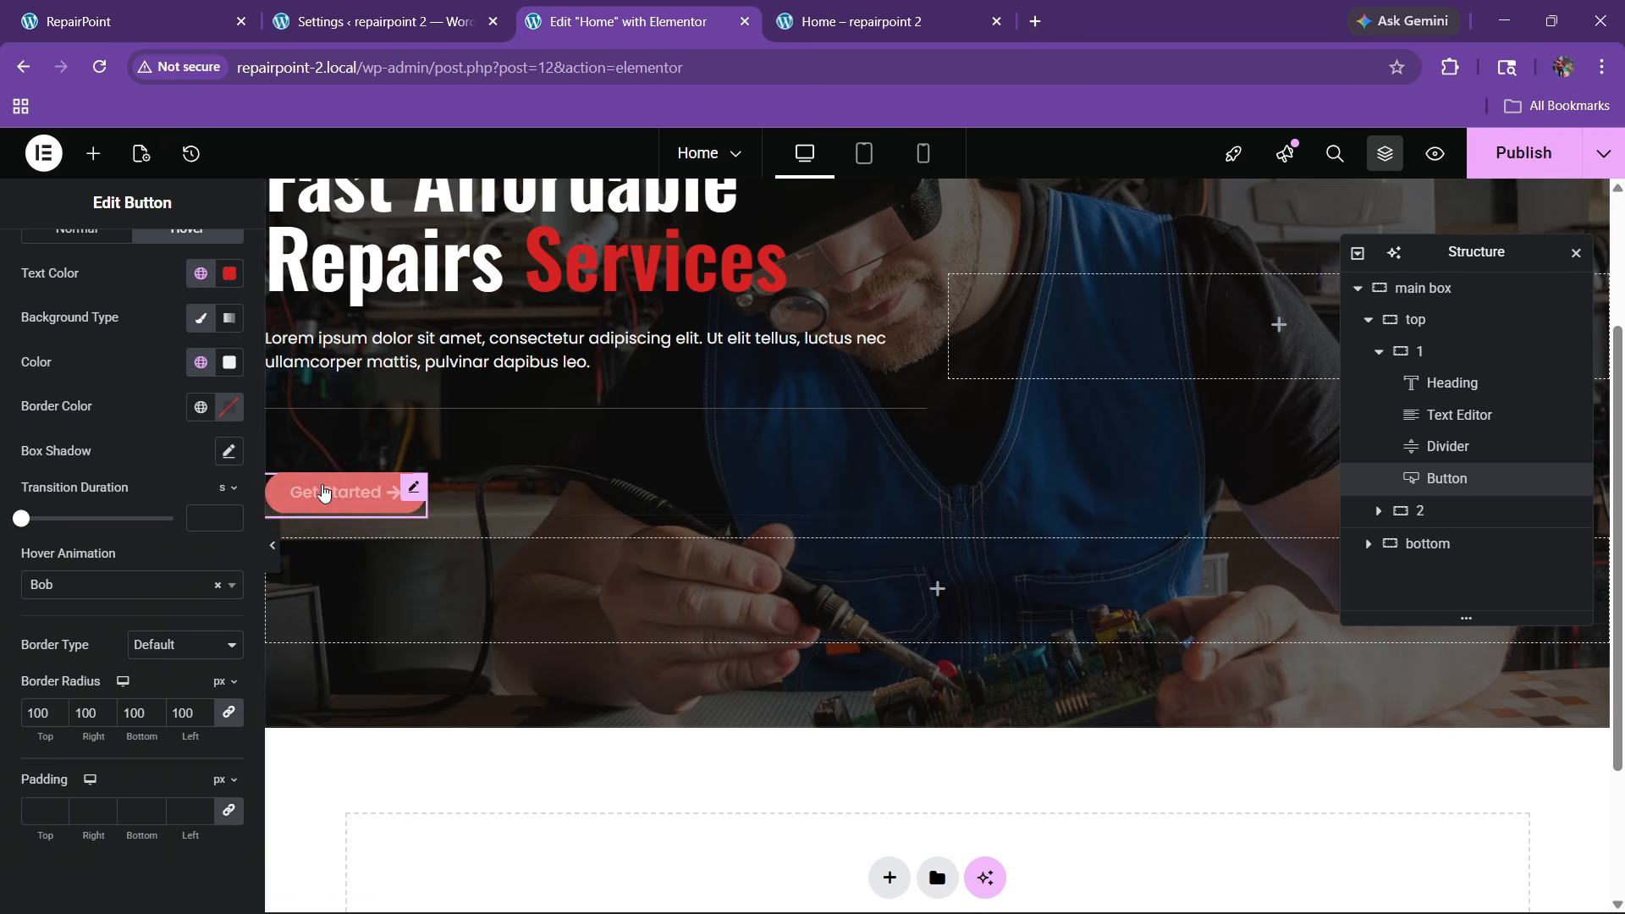
pyautogui.click(1512, 170)
pyautogui.click(207, 14)
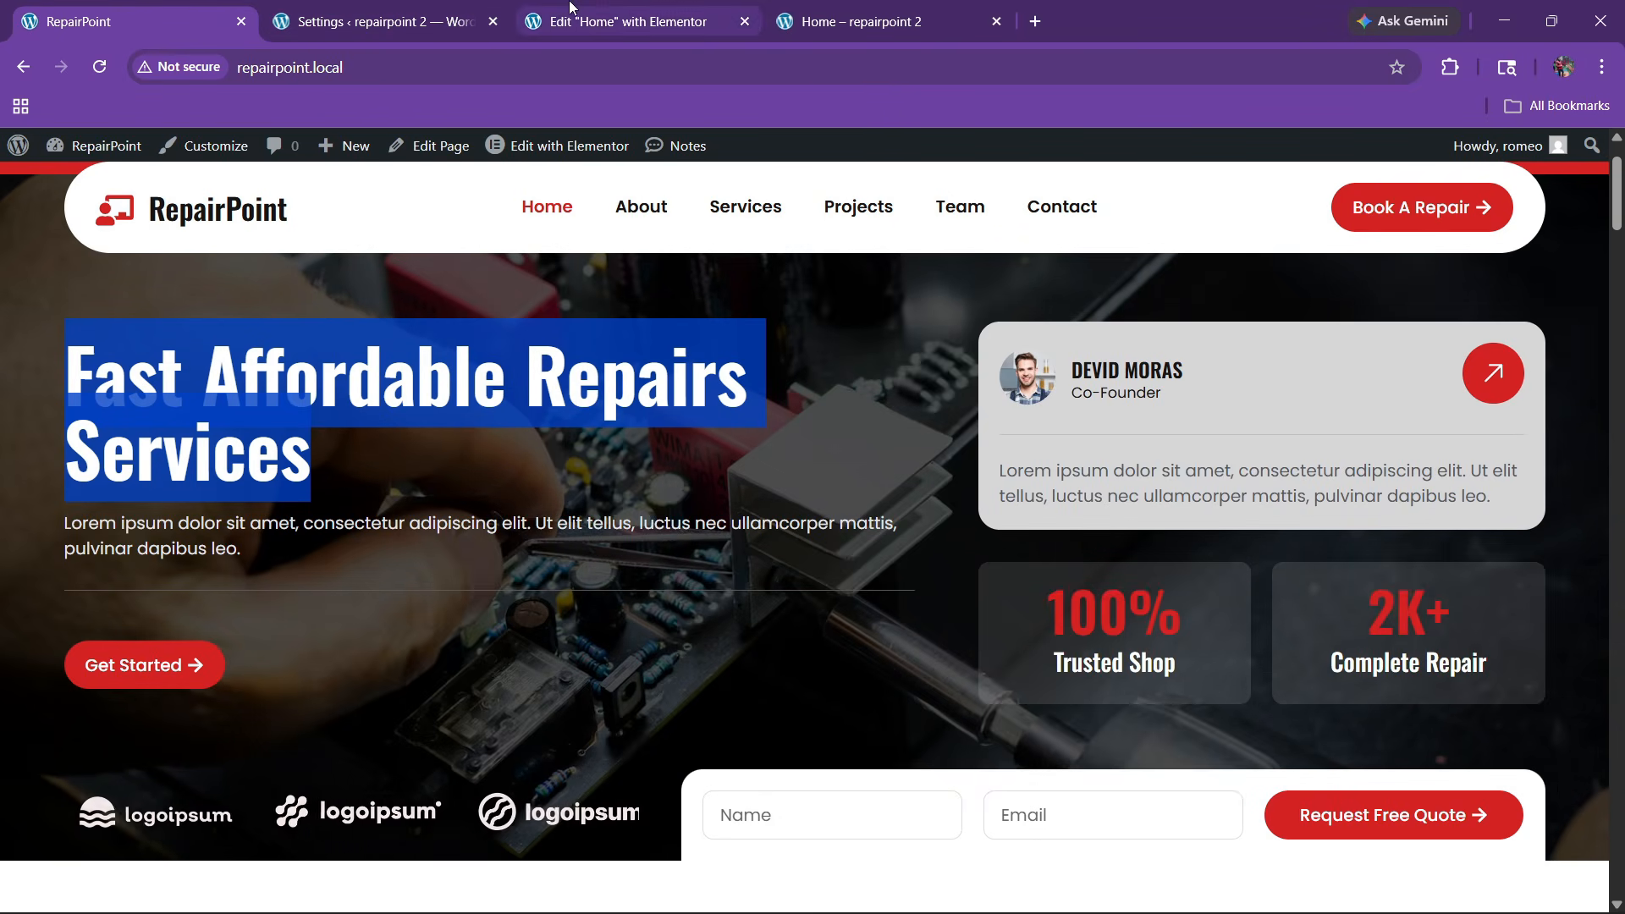
# Align the top container's two columns to the start
pyautogui.click(609, 21)
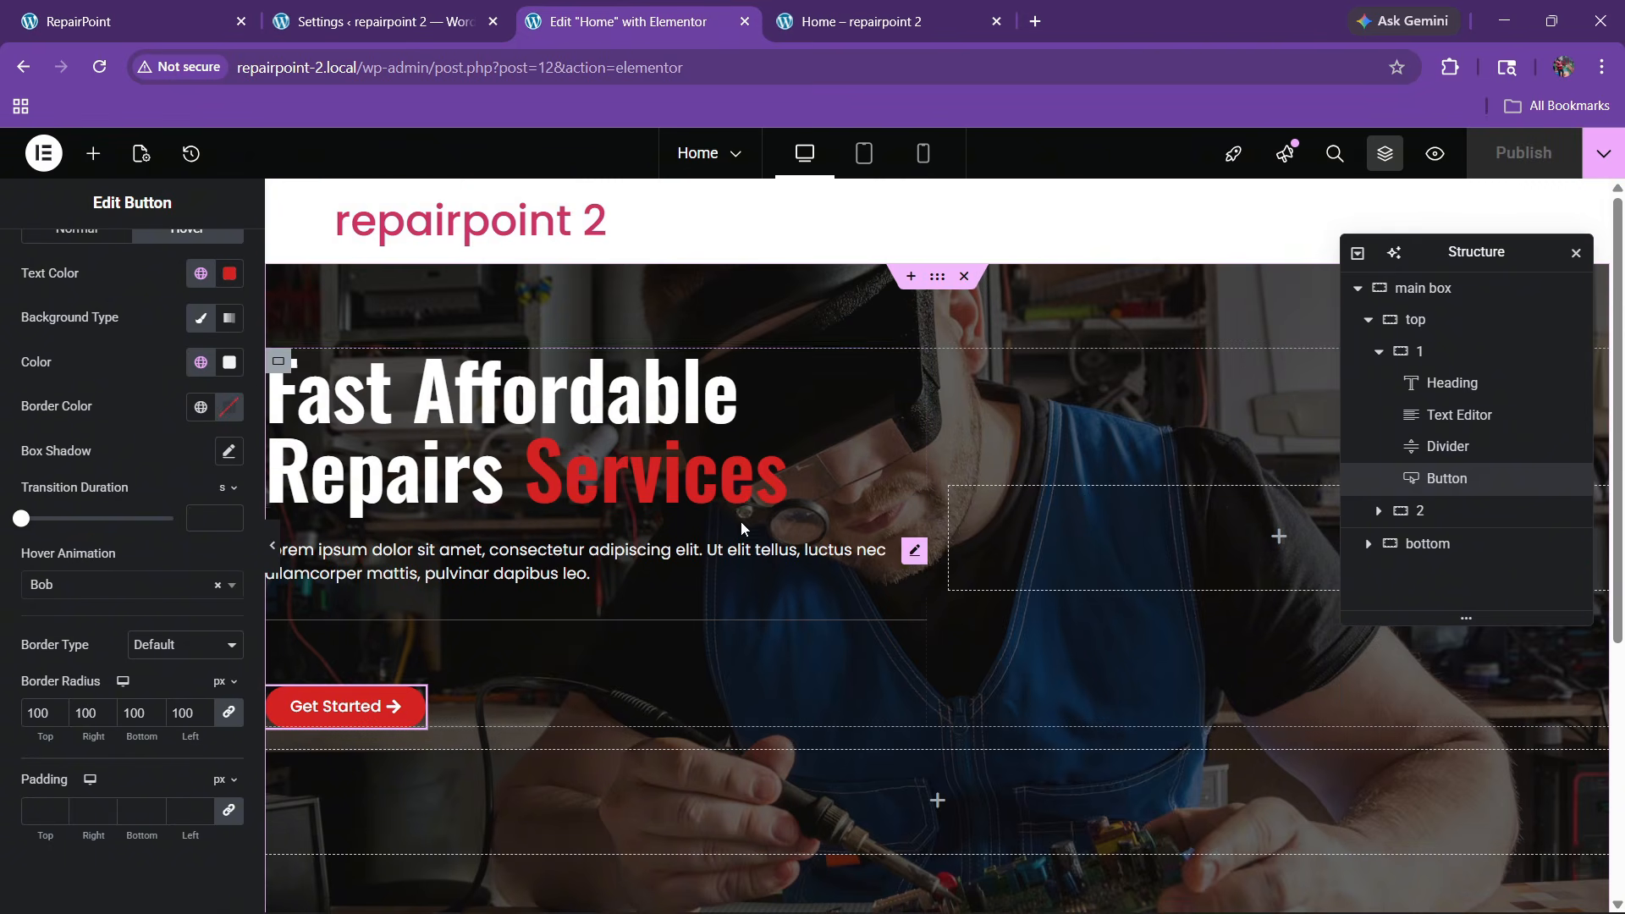
pyautogui.click(1428, 330)
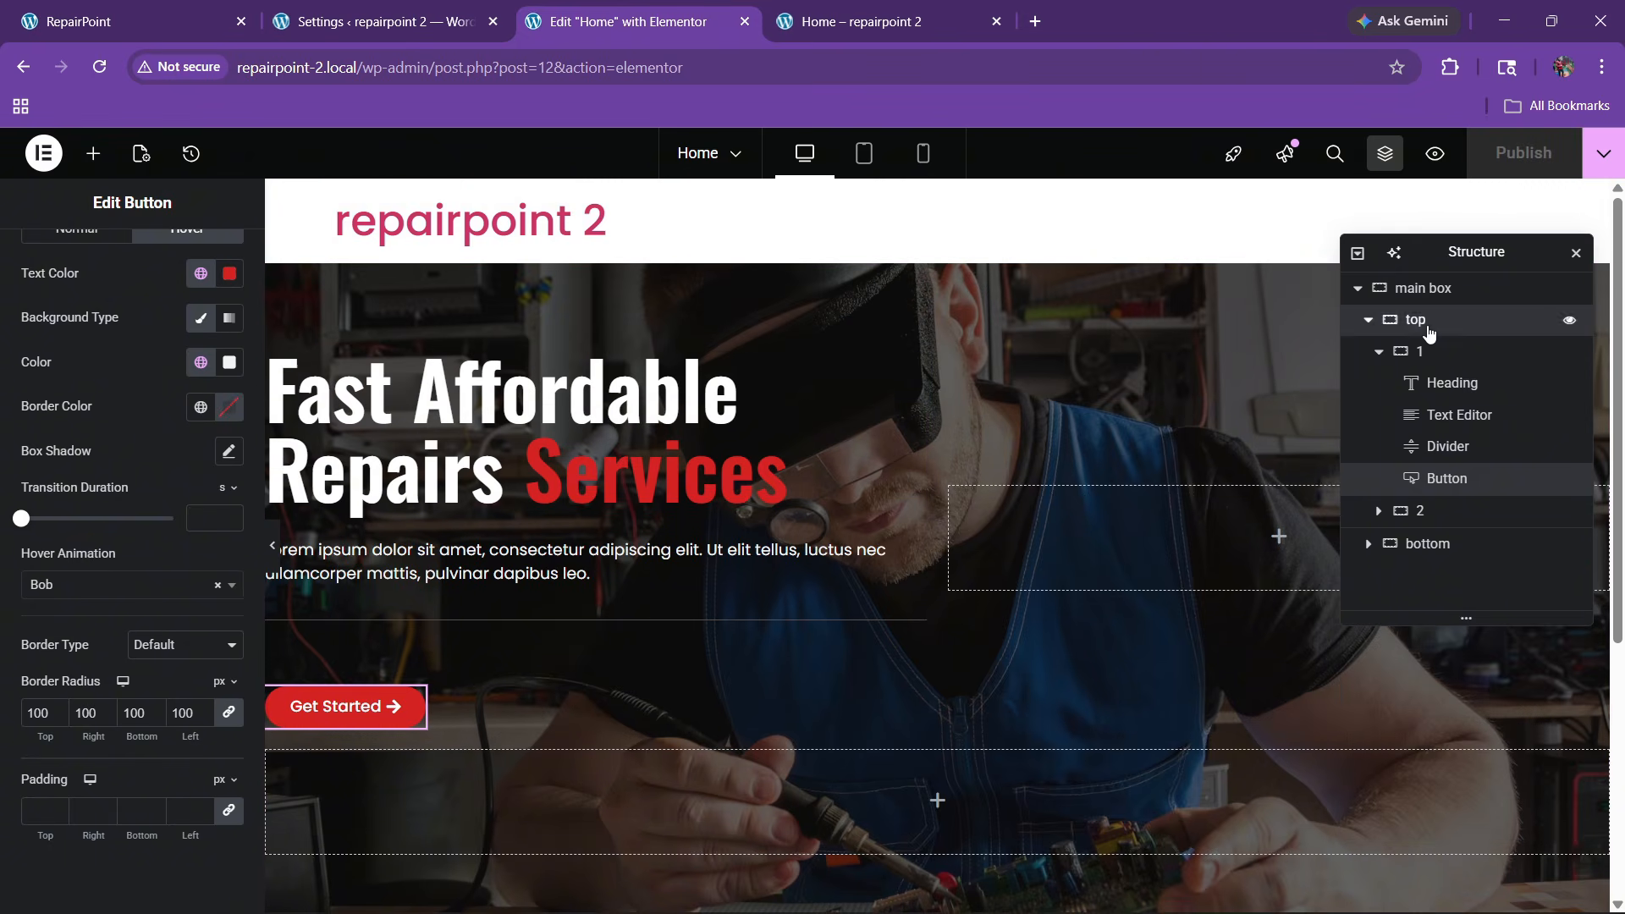
pyautogui.click(230, 804)
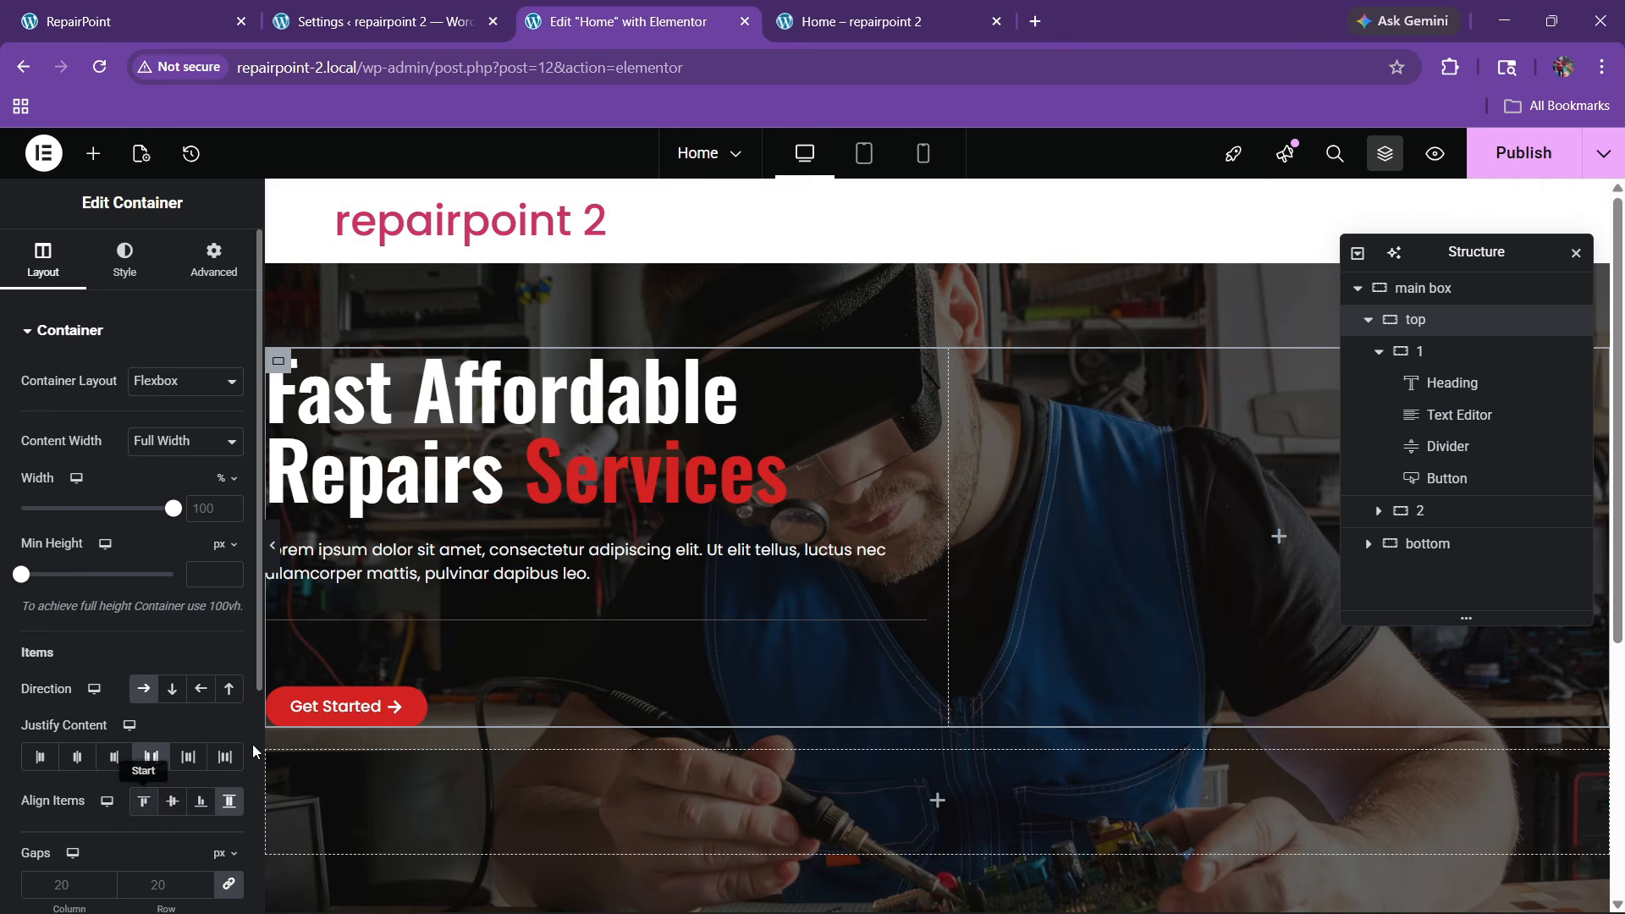
pyautogui.click(143, 801)
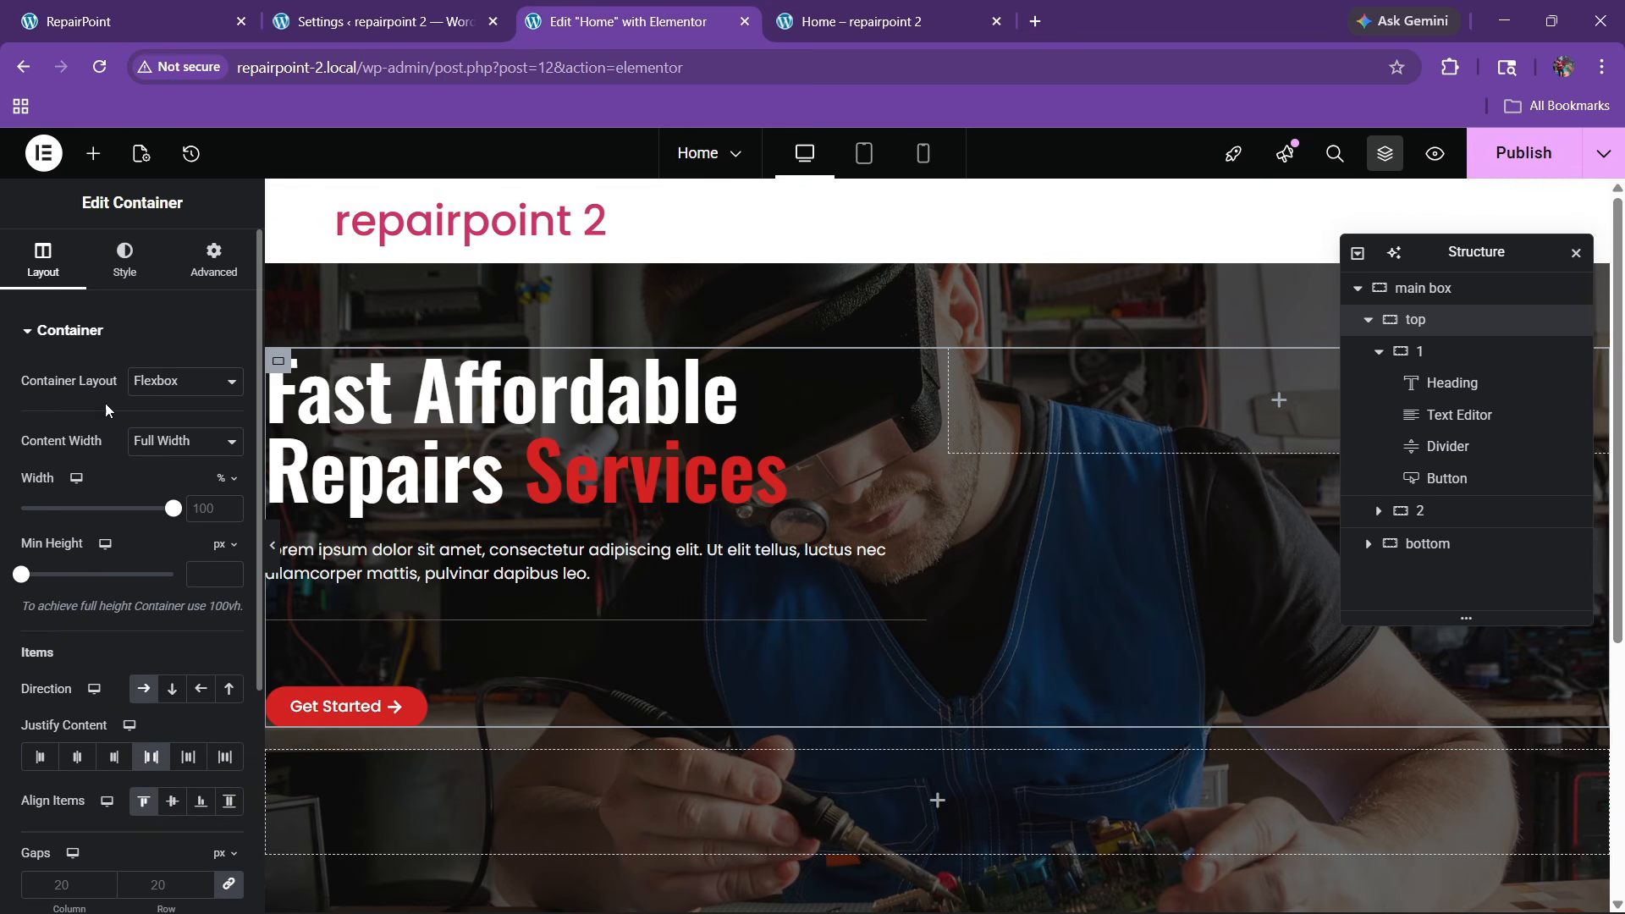
# Drag a new empty container into column 2 and compare with the reference site
pyautogui.click(93, 153)
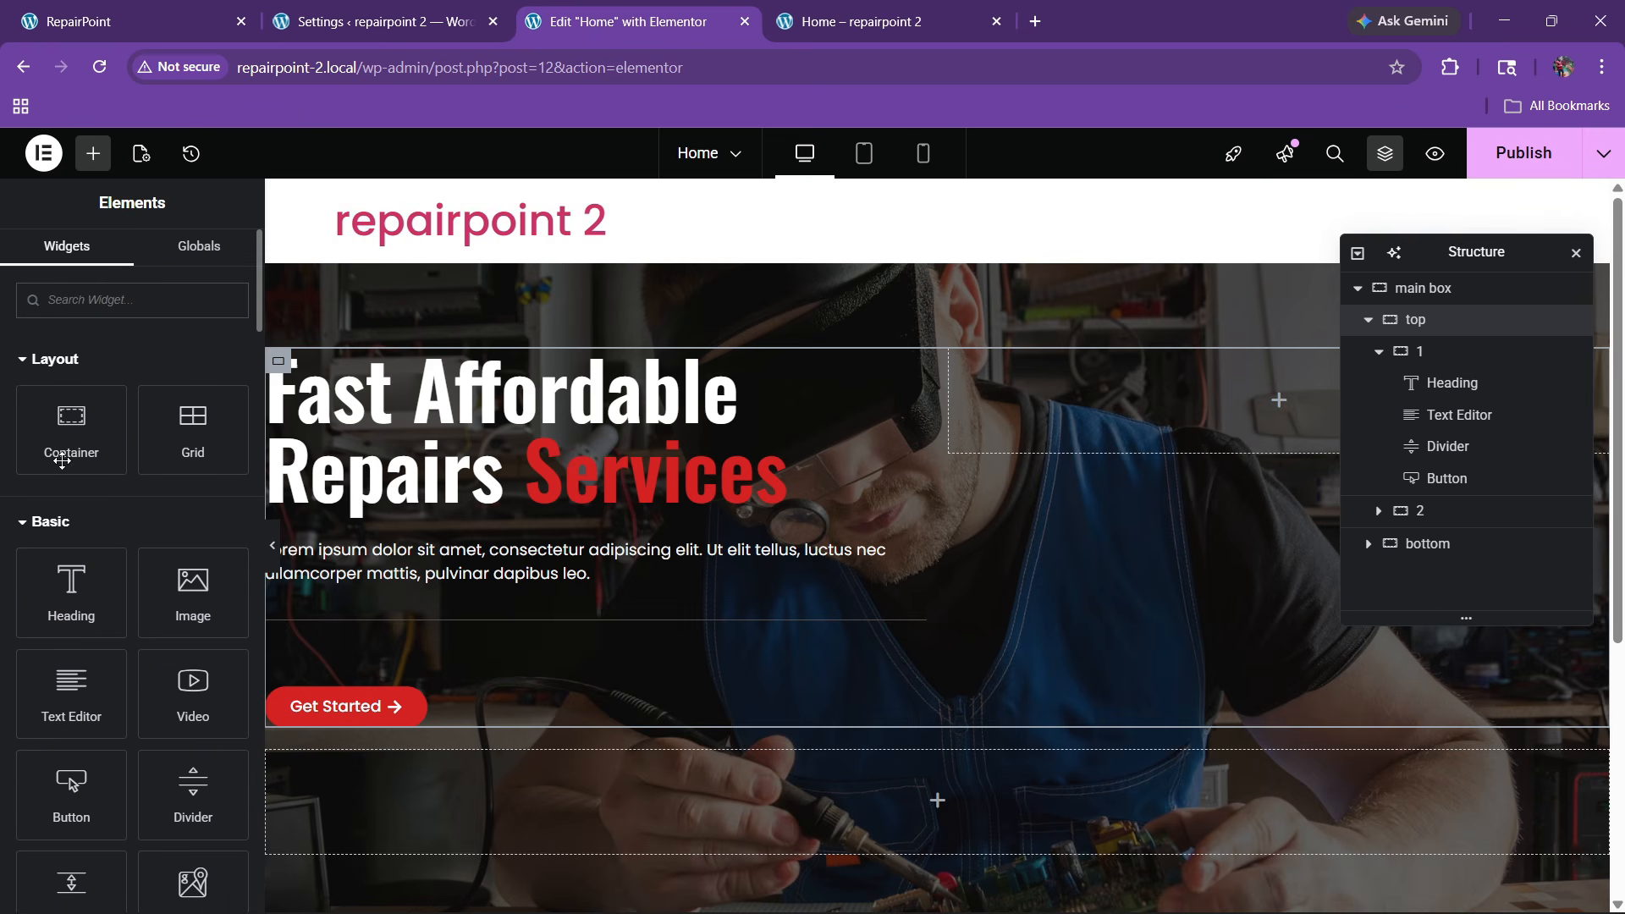
pyautogui.moveTo(62, 459); pyautogui.dragTo(1126, 393)
pyautogui.click(186, 7)
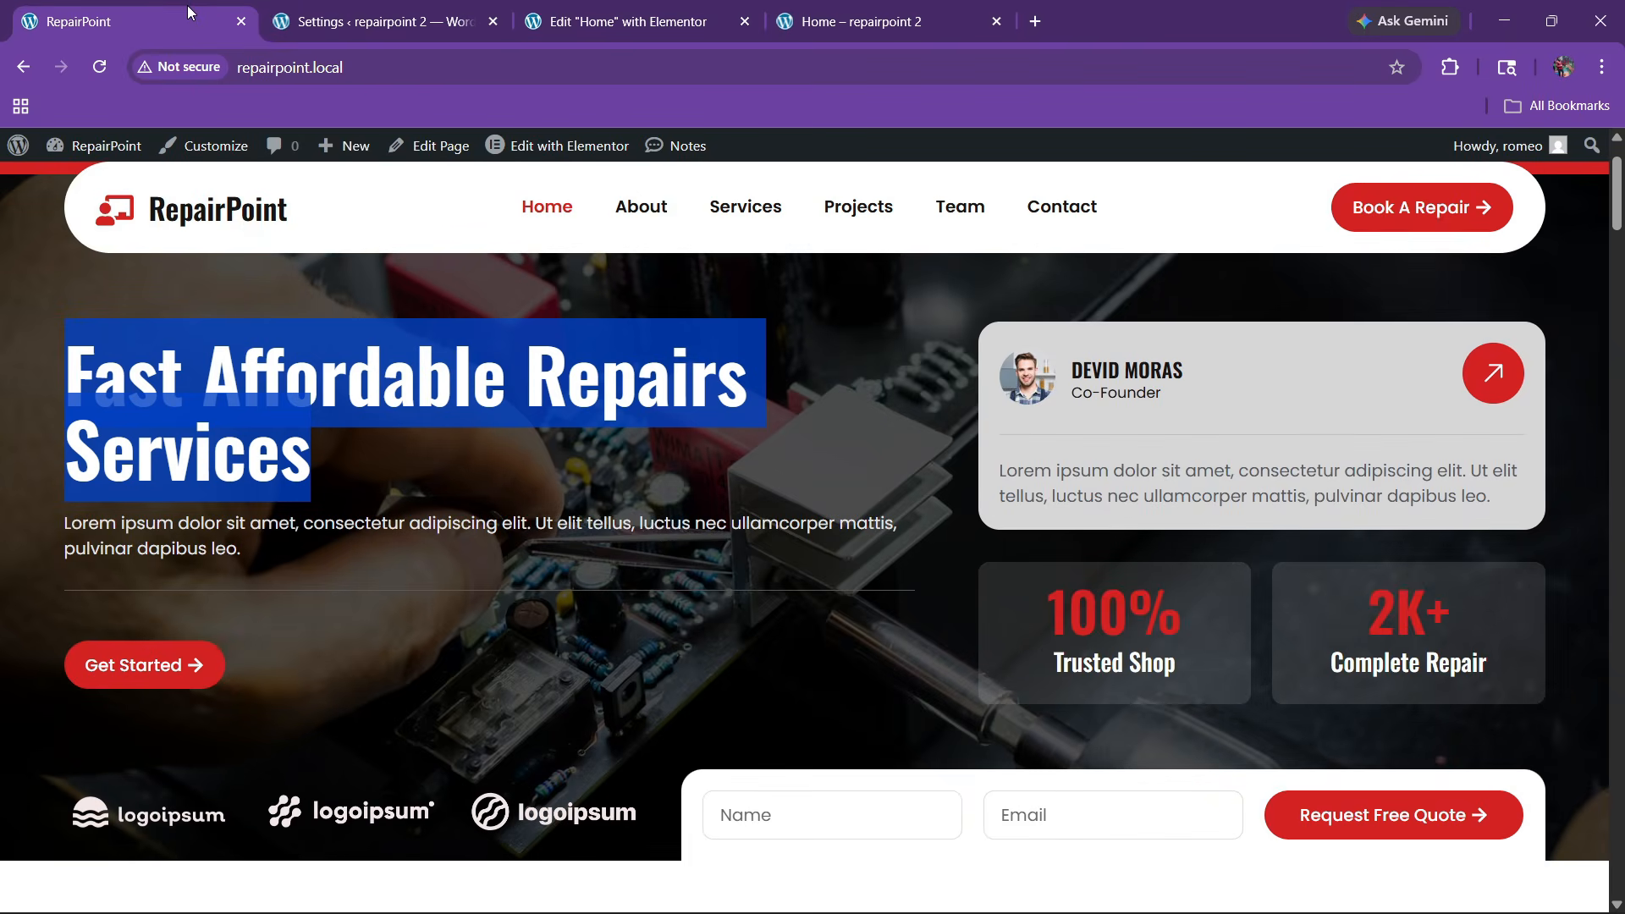
pyautogui.click(630, 22)
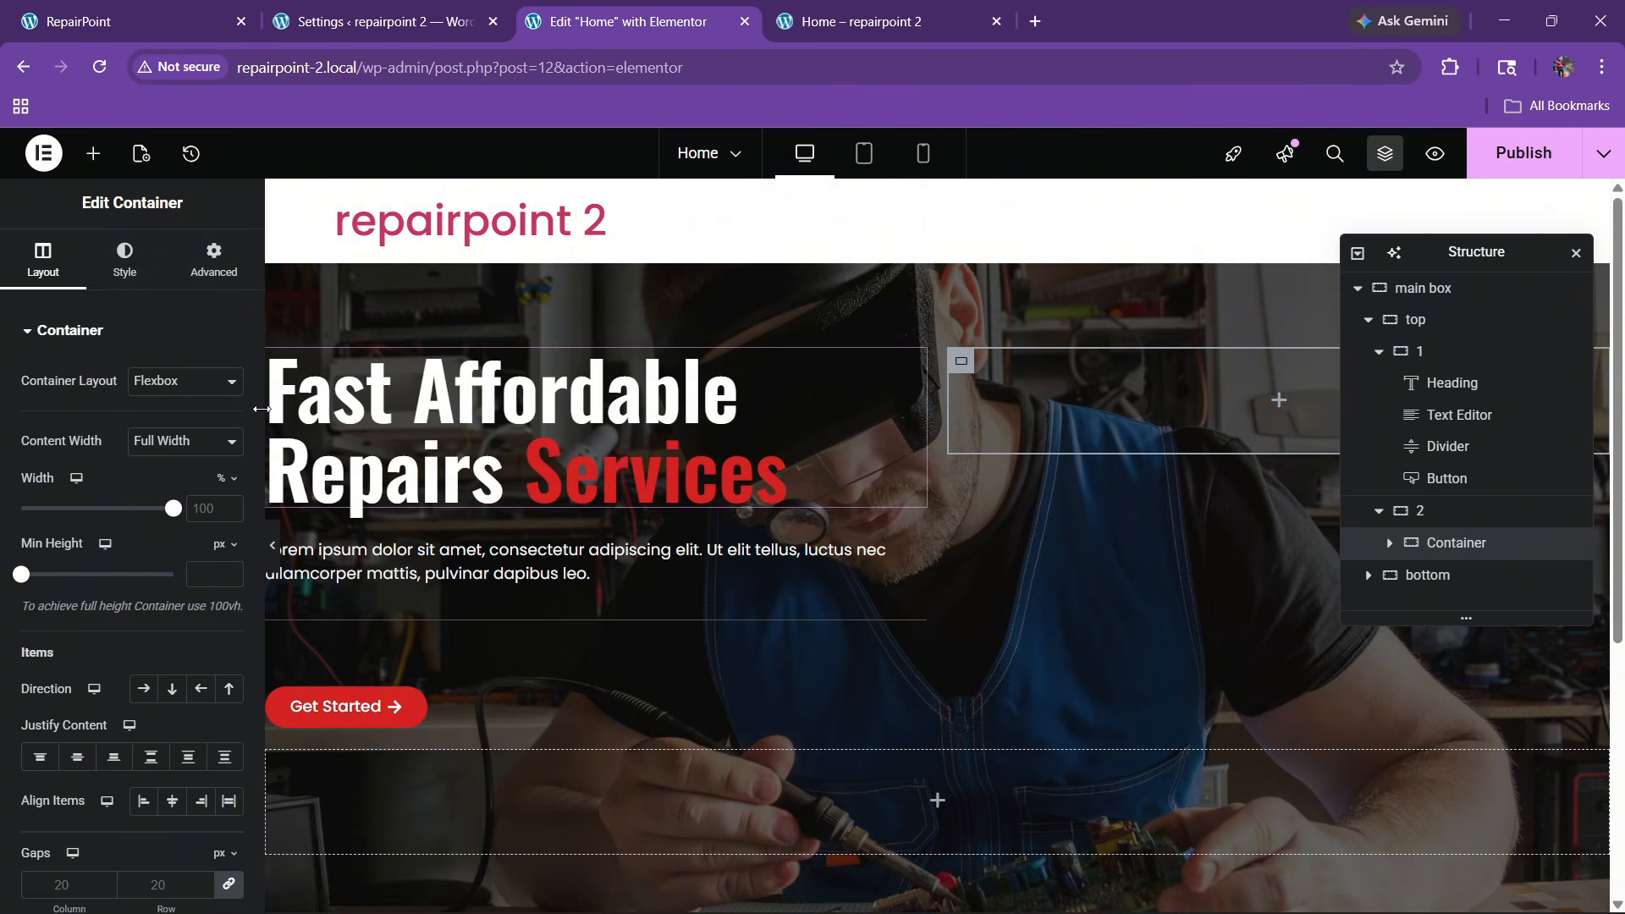
# Give the new container a plain colour background, initially the global bg colour
pyautogui.click(125, 258)
pyautogui.click(144, 425)
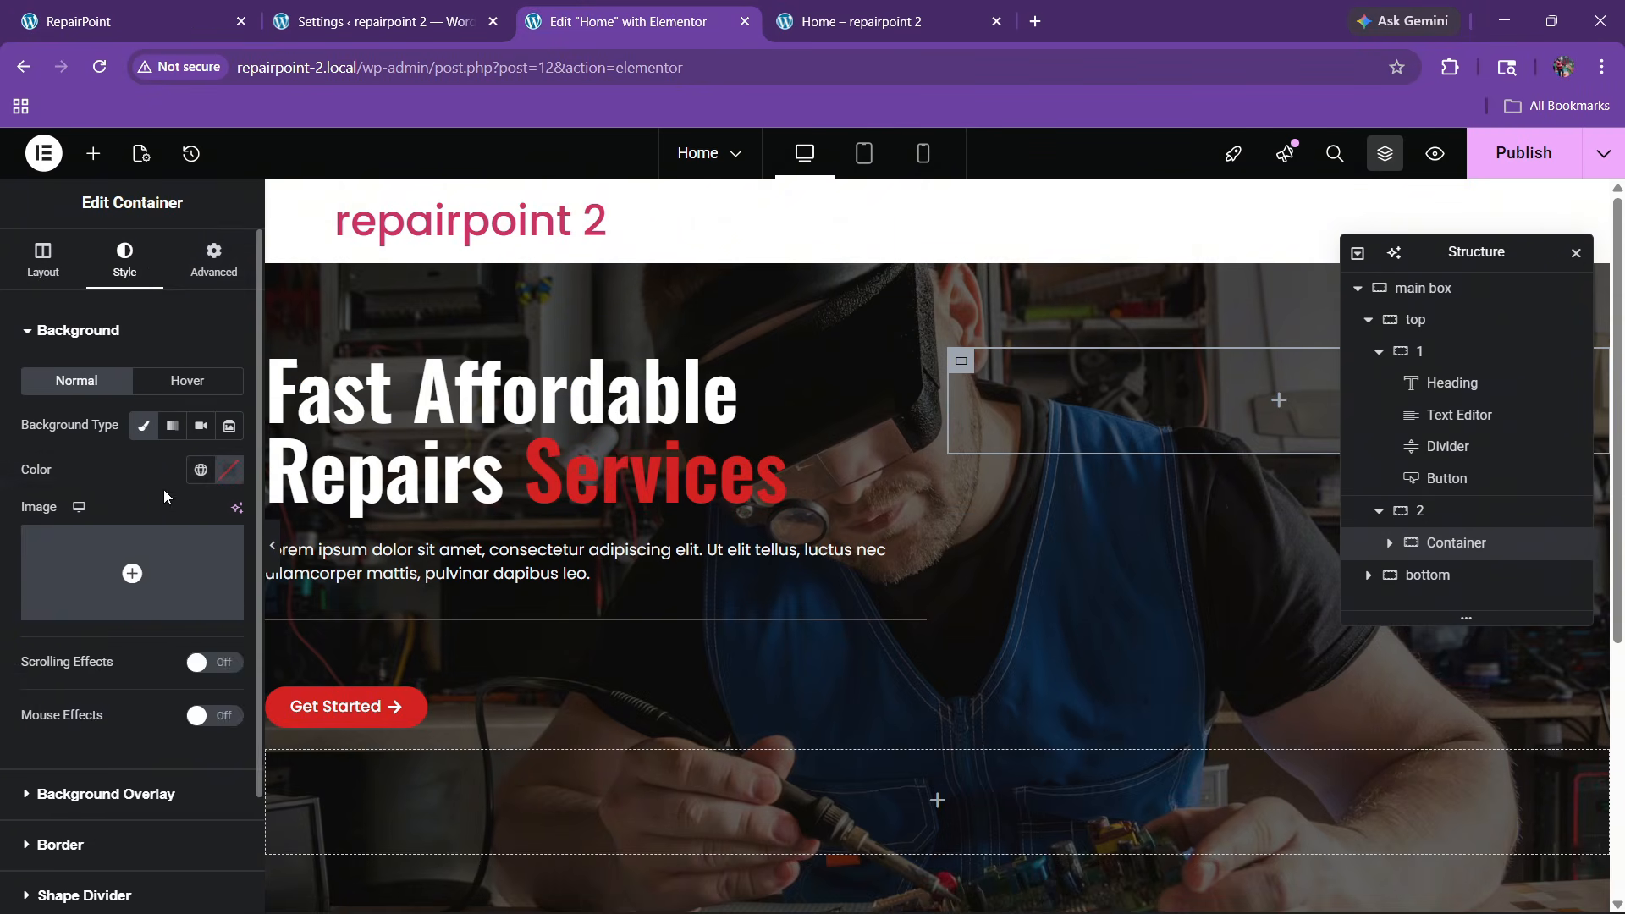
pyautogui.click(200, 469)
pyautogui.click(109, 813)
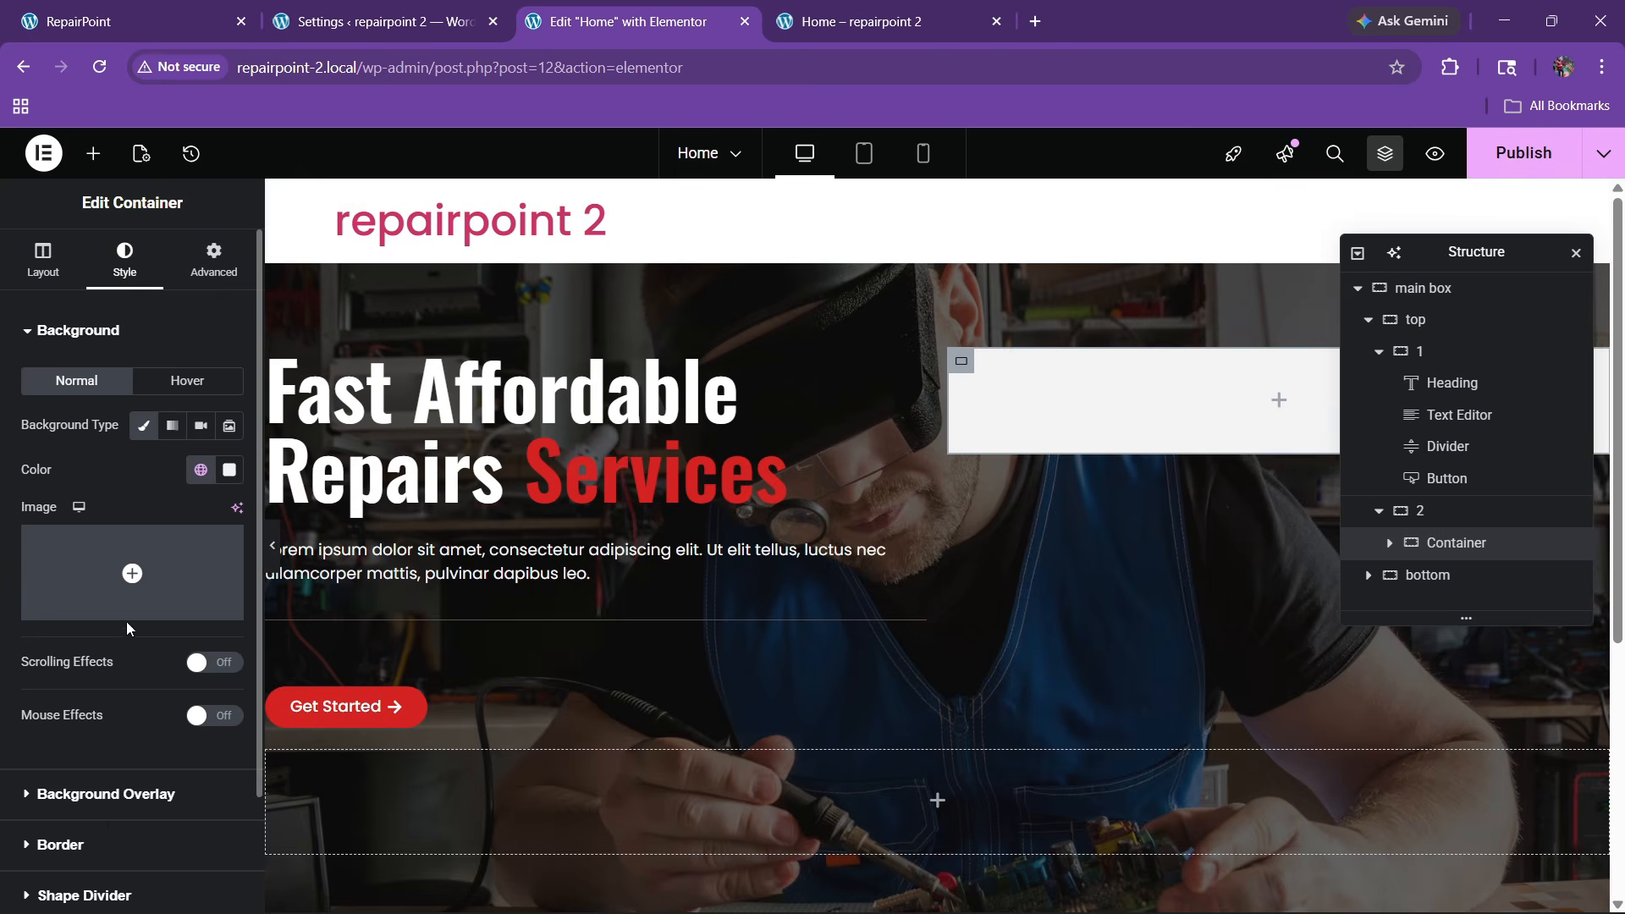
pyautogui.scroll(-2, 128, 628)
pyautogui.click(200, 332)
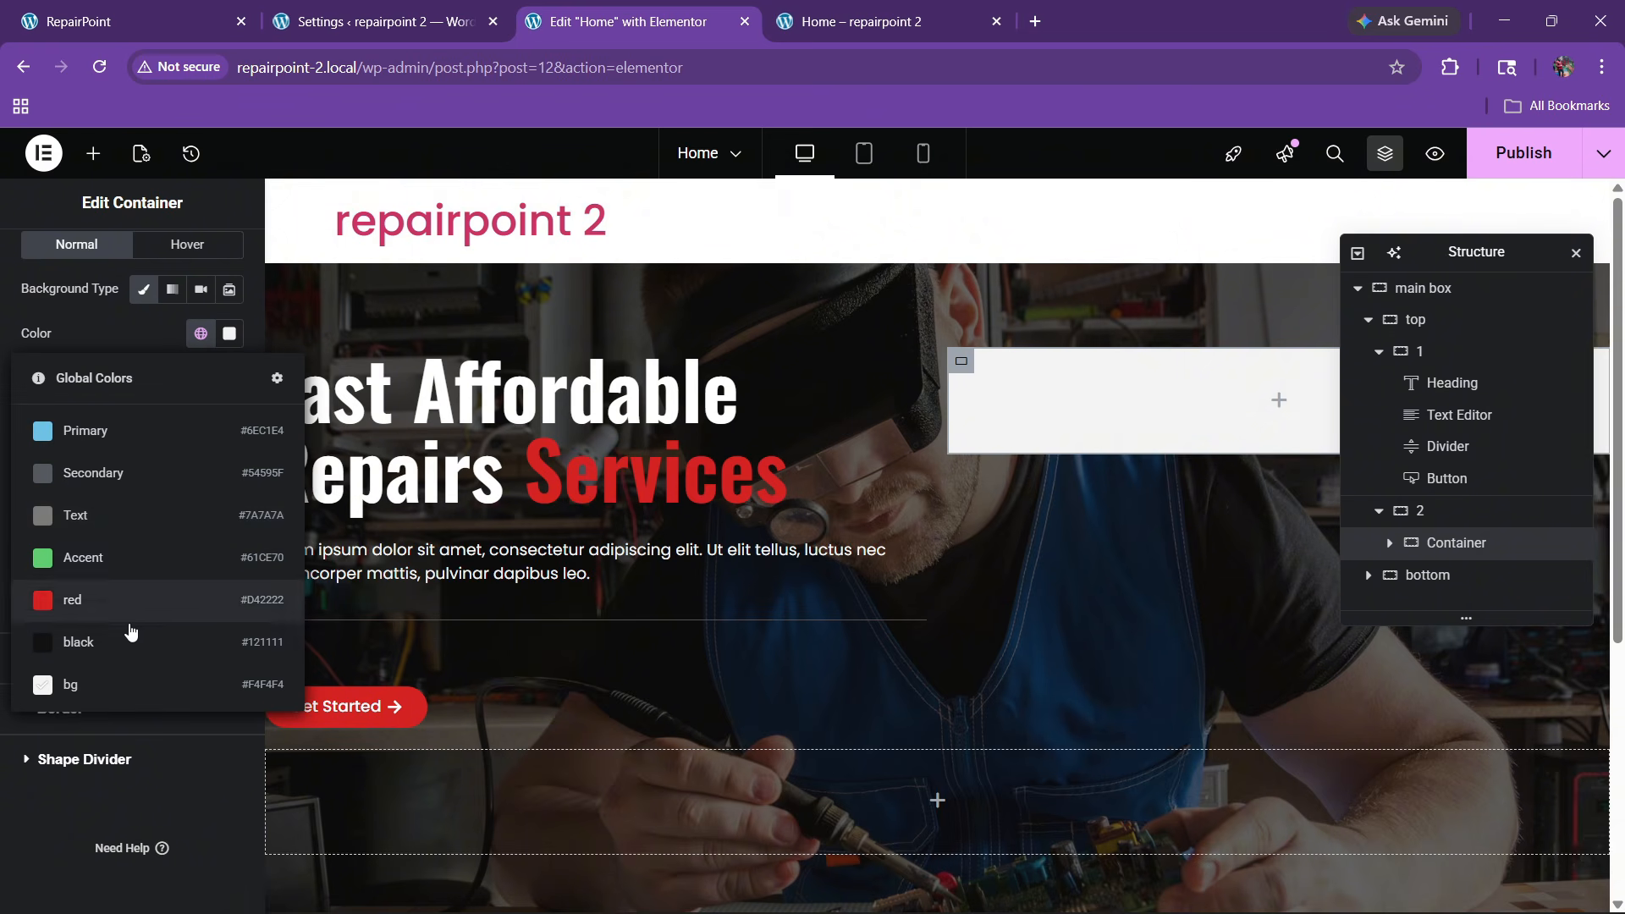
# Sample and copy the profile card's grey #d7d6d7 from the RepairPoint site
pyautogui.click(169, 19)
pyautogui.click(1449, 67)
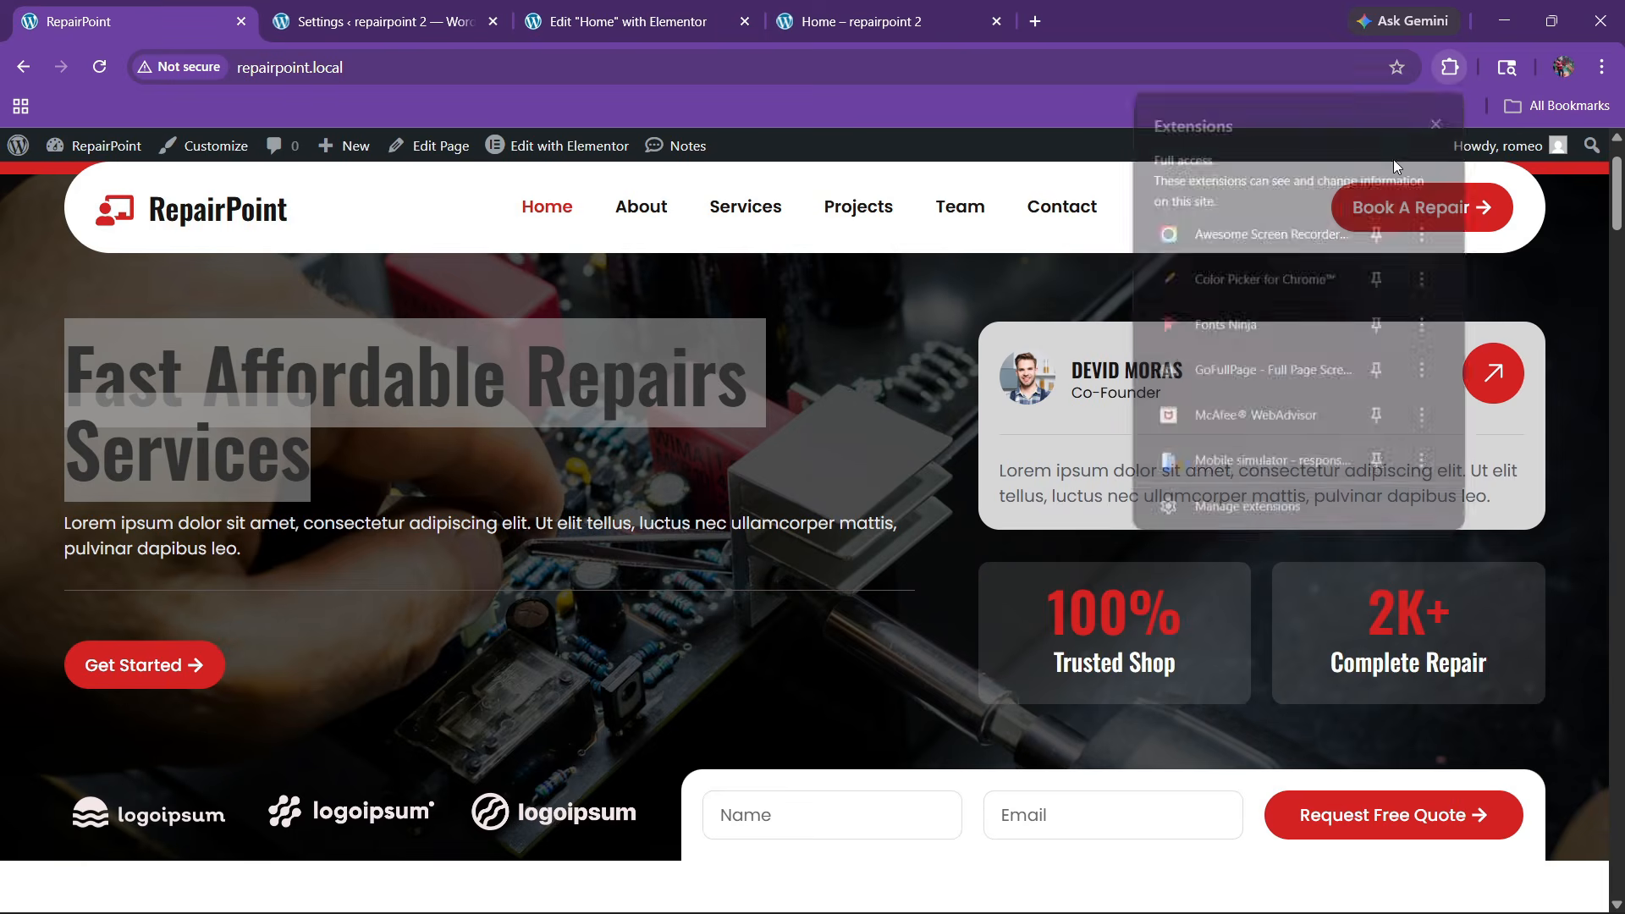
pyautogui.click(1247, 234)
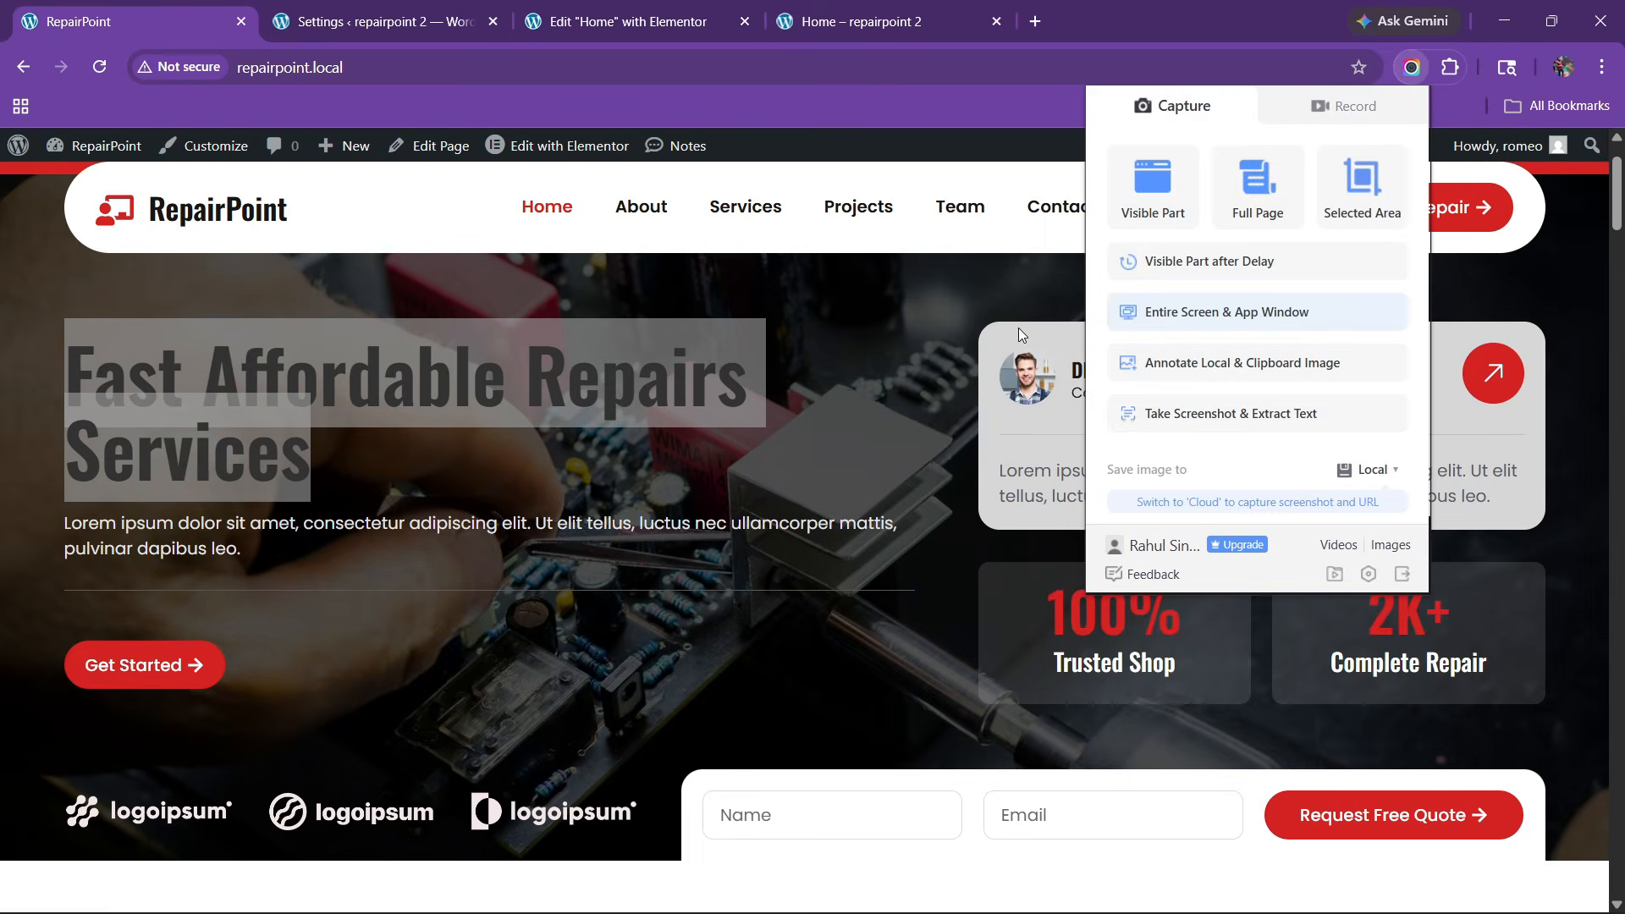
pyautogui.click(1018, 328)
pyautogui.click(1449, 67)
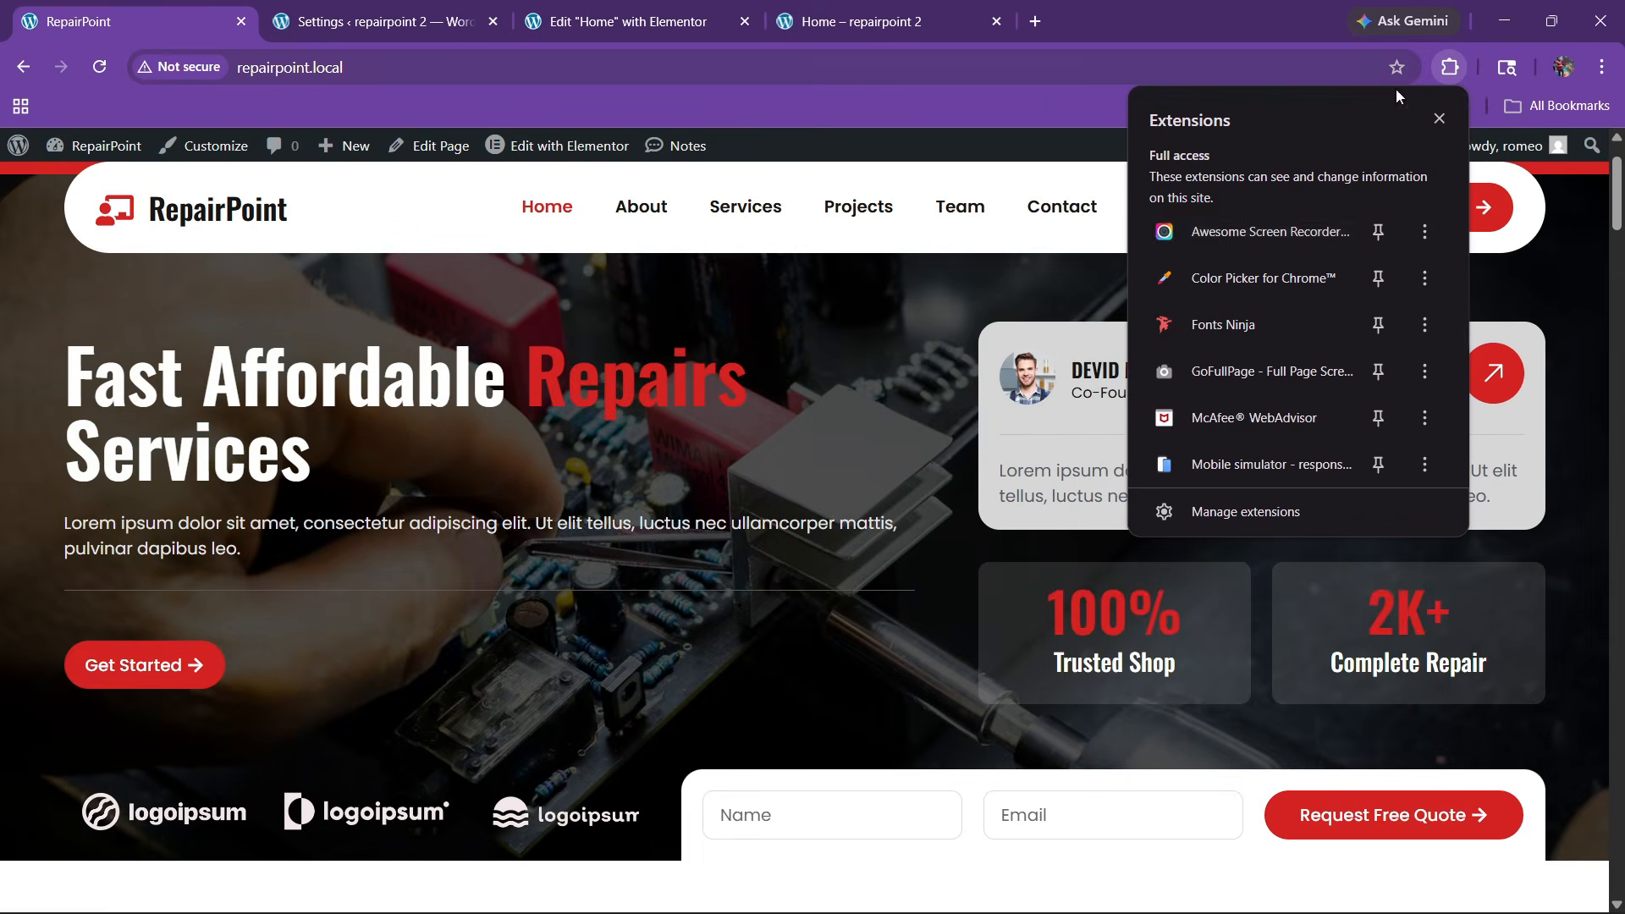
pyautogui.click(1260, 286)
pyautogui.click(1313, 139)
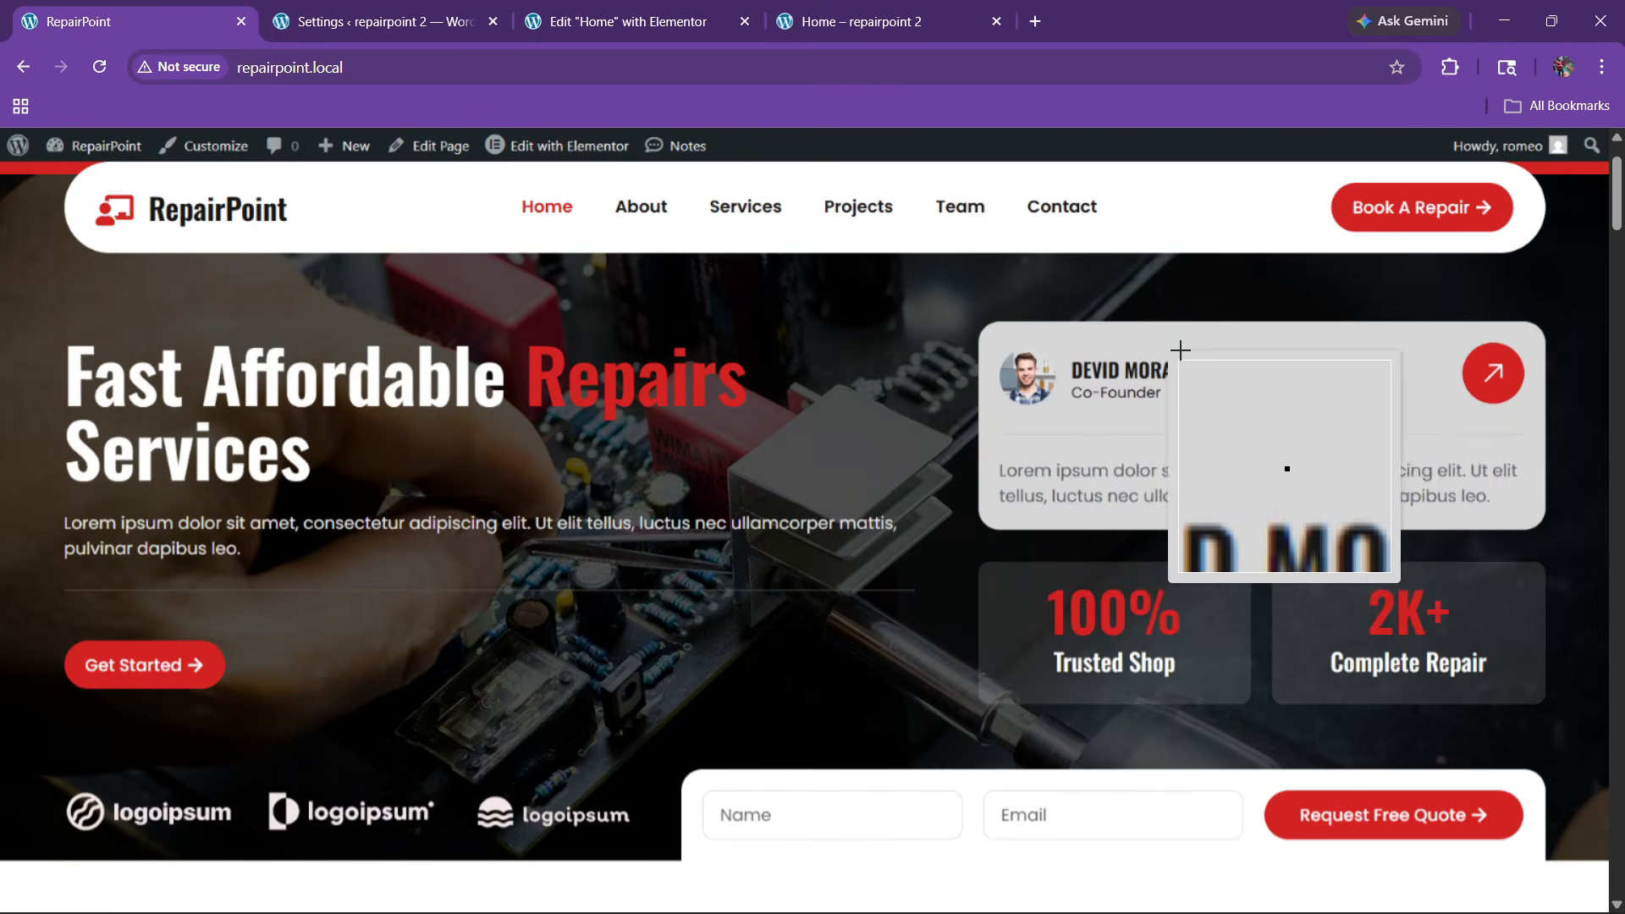
pyautogui.click(1259, 374)
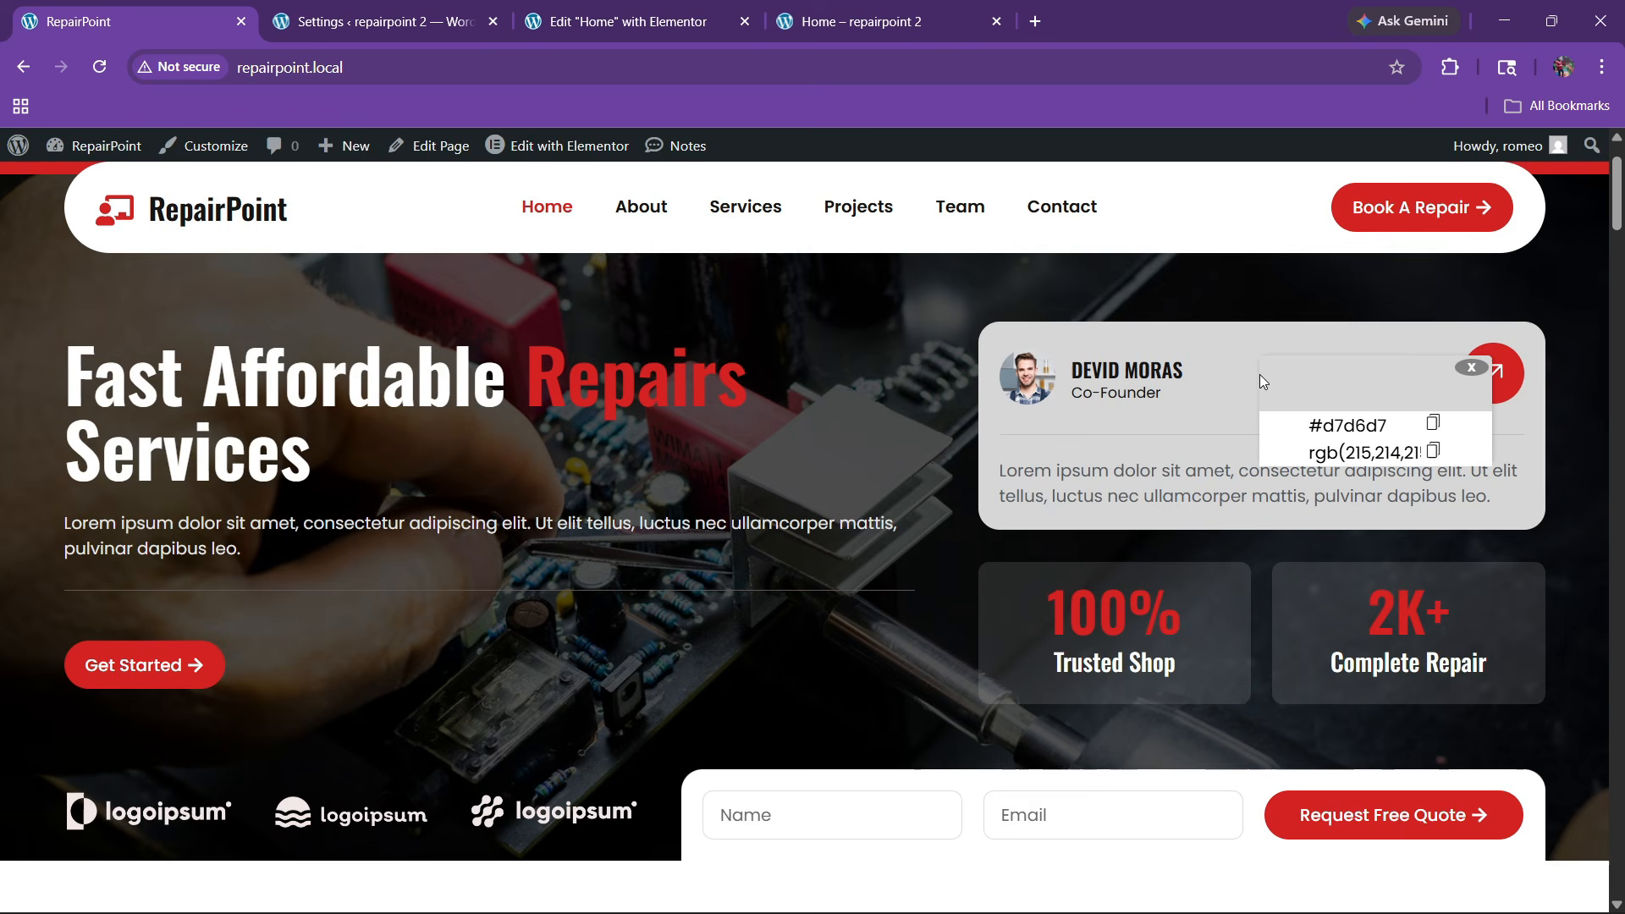
pyautogui.doubleClick(1349, 426)
# Paste #d7d6d7 as the container's custom background colour
pyautogui.click(616, 21)
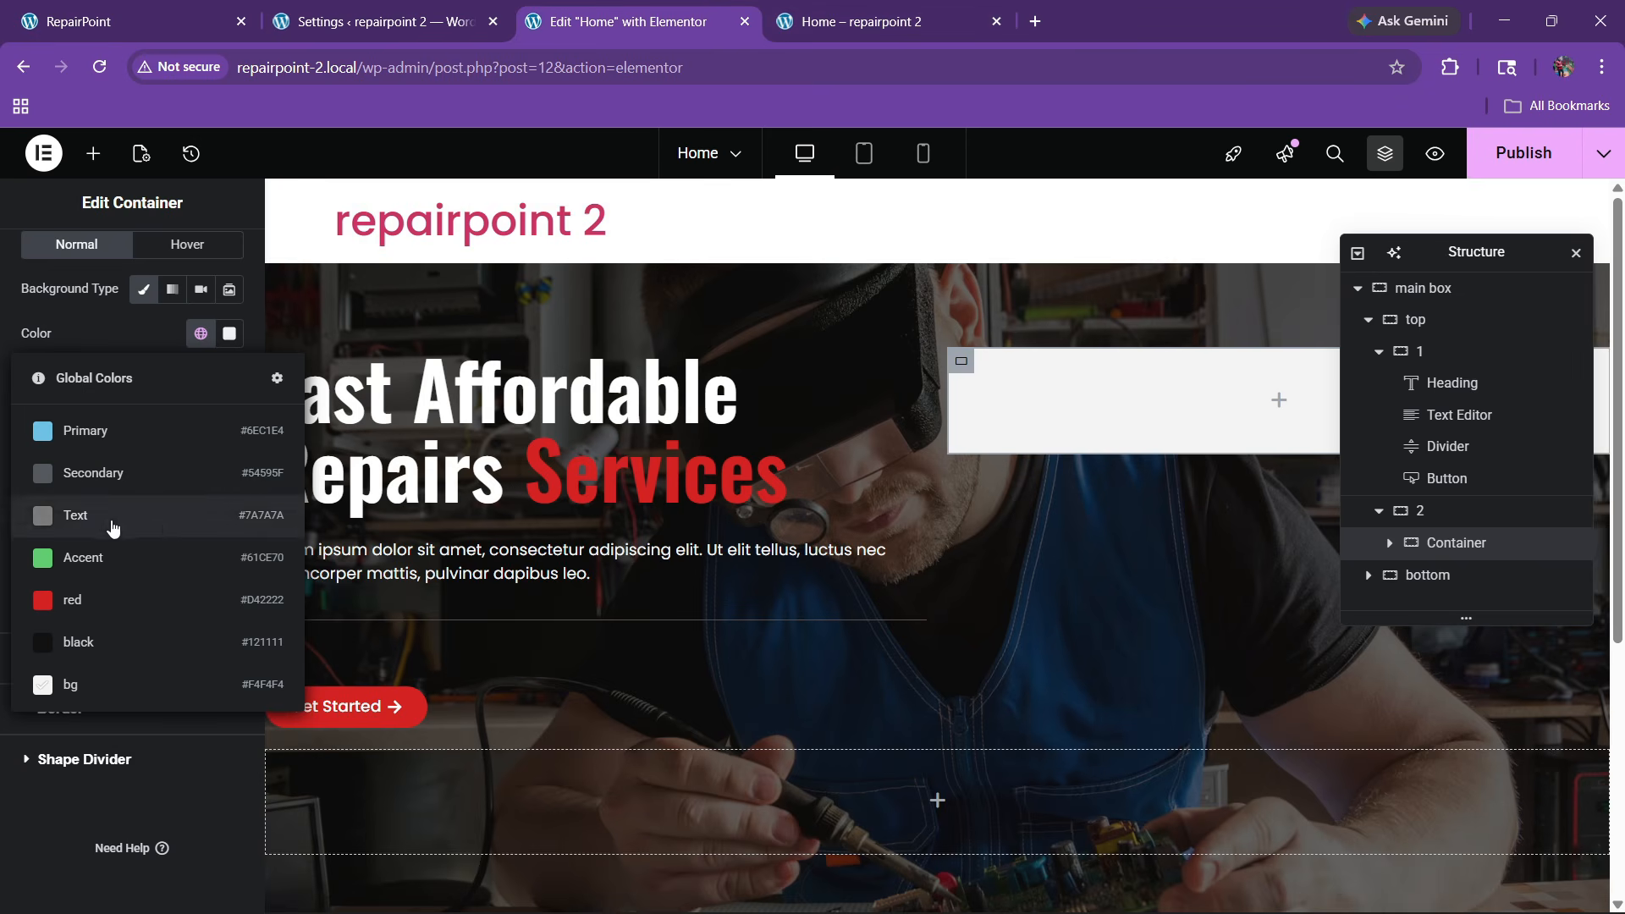
pyautogui.click(88, 339)
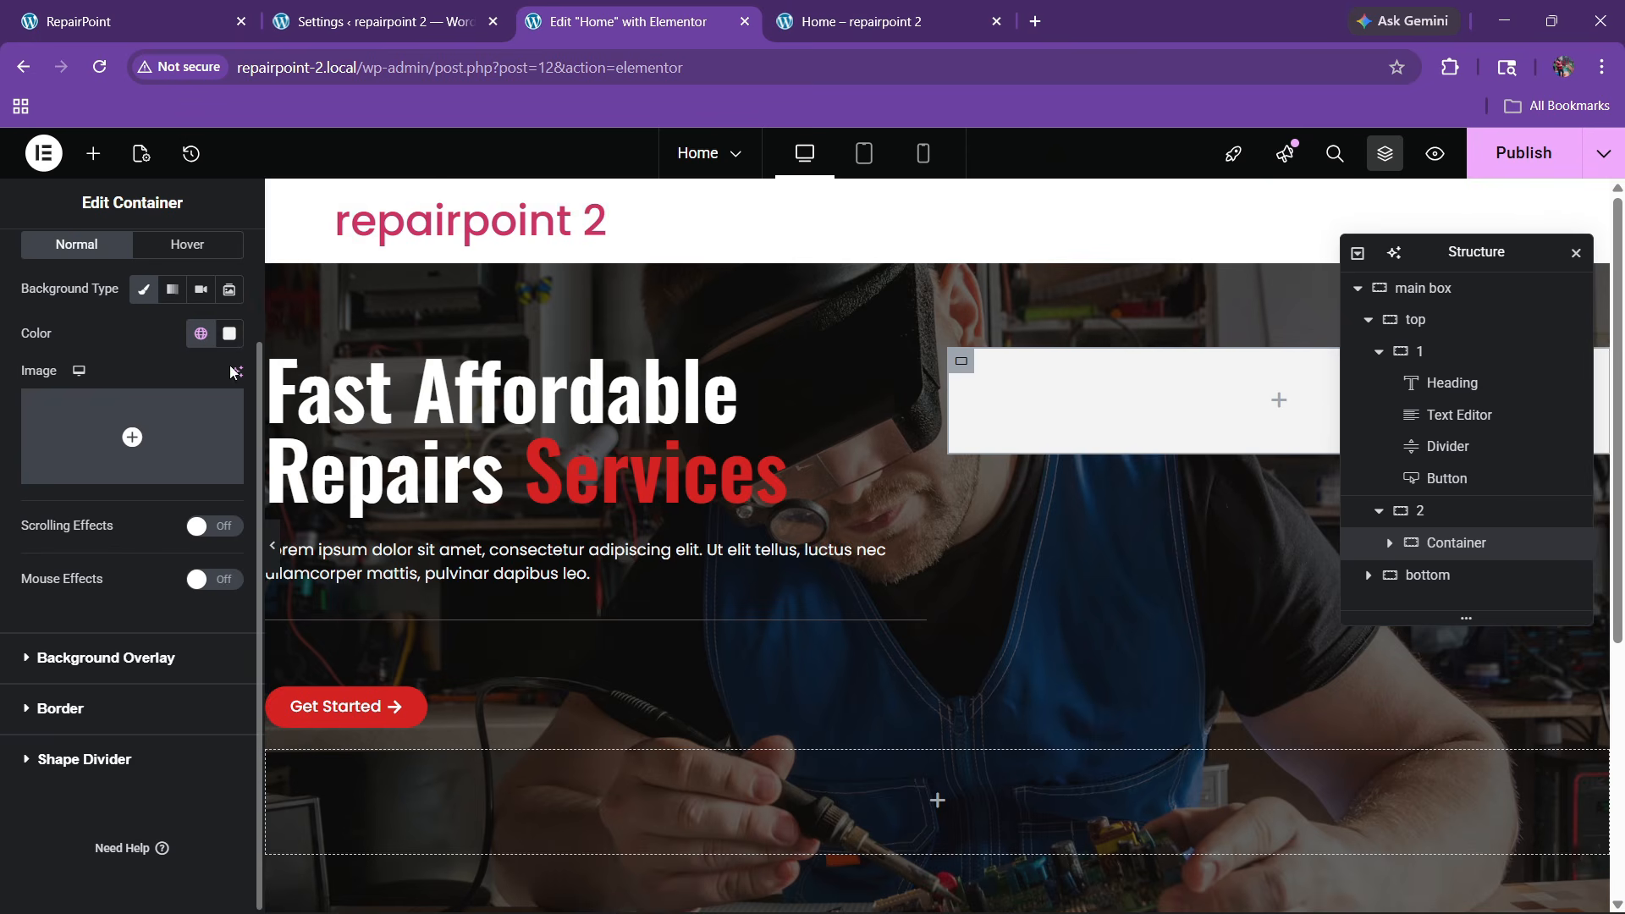
pyautogui.click(227, 343)
pyautogui.hotkey('ctrl', 'v')
pyautogui.press('Return')
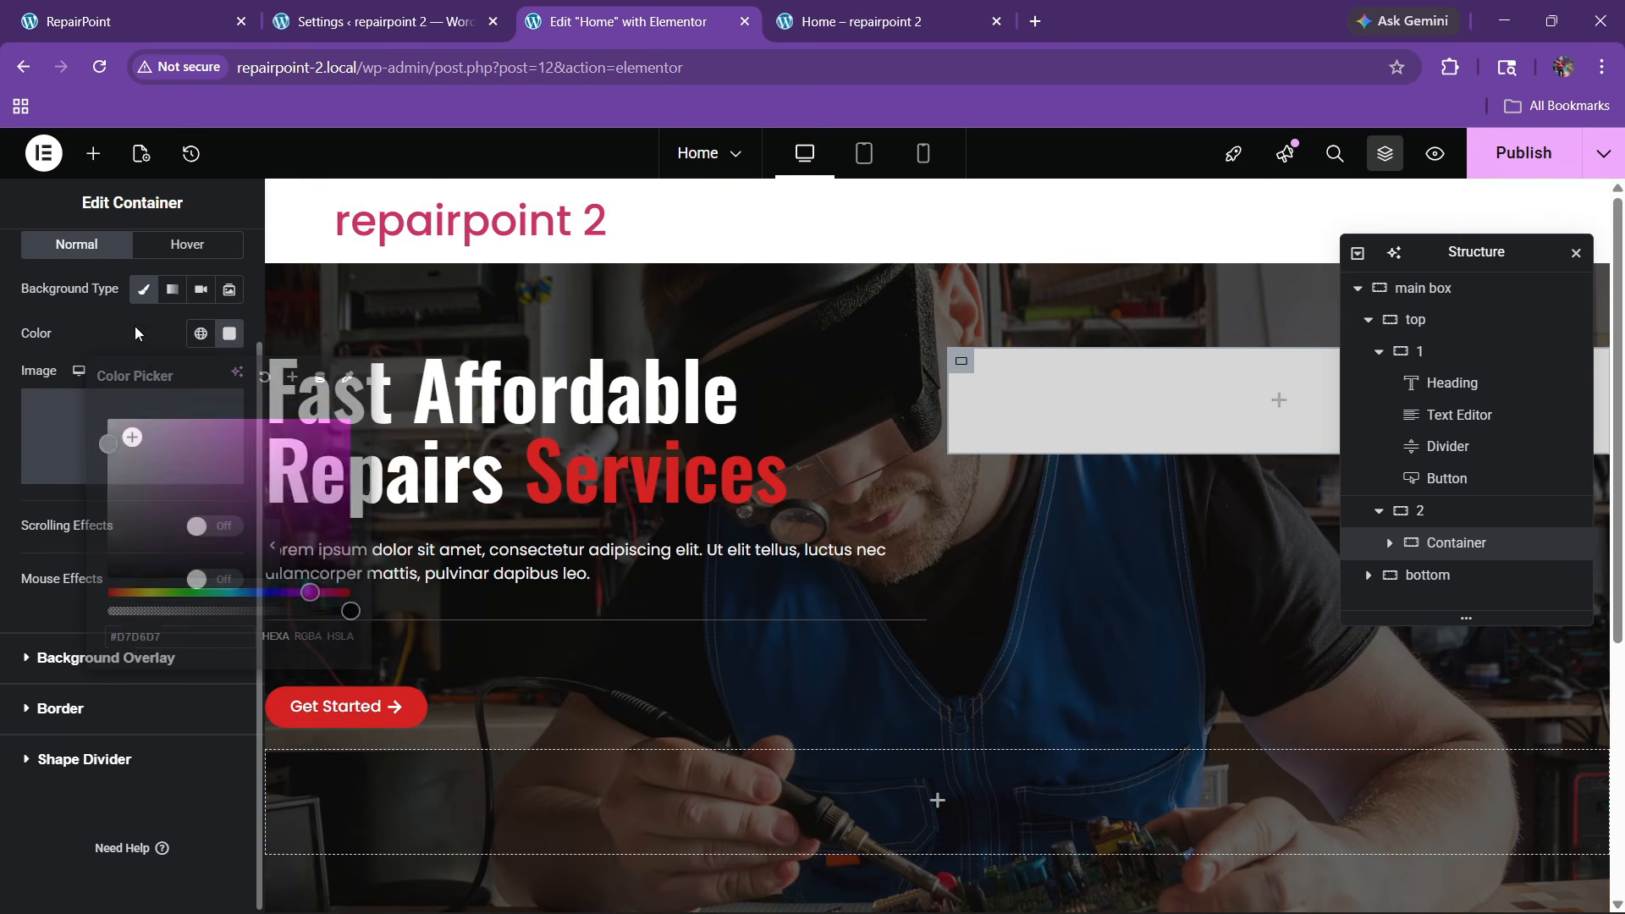
pyautogui.click(38, 711)
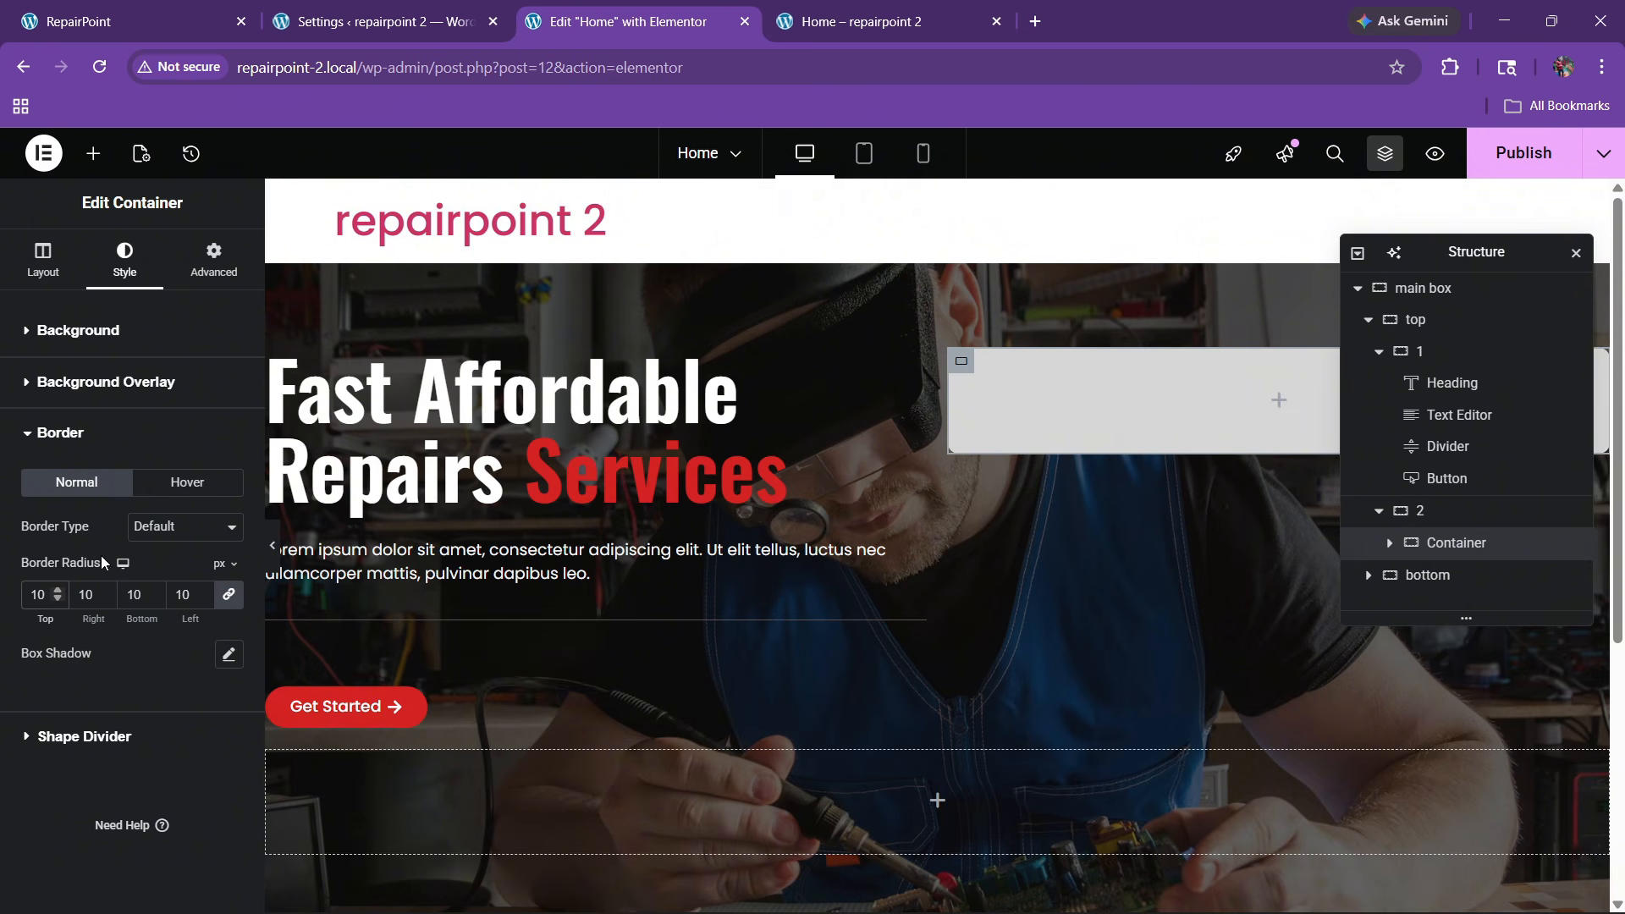
# Set the card's linked padding to 20 px, then raise it to 30 px after checking the live site
pyautogui.click(212, 270)
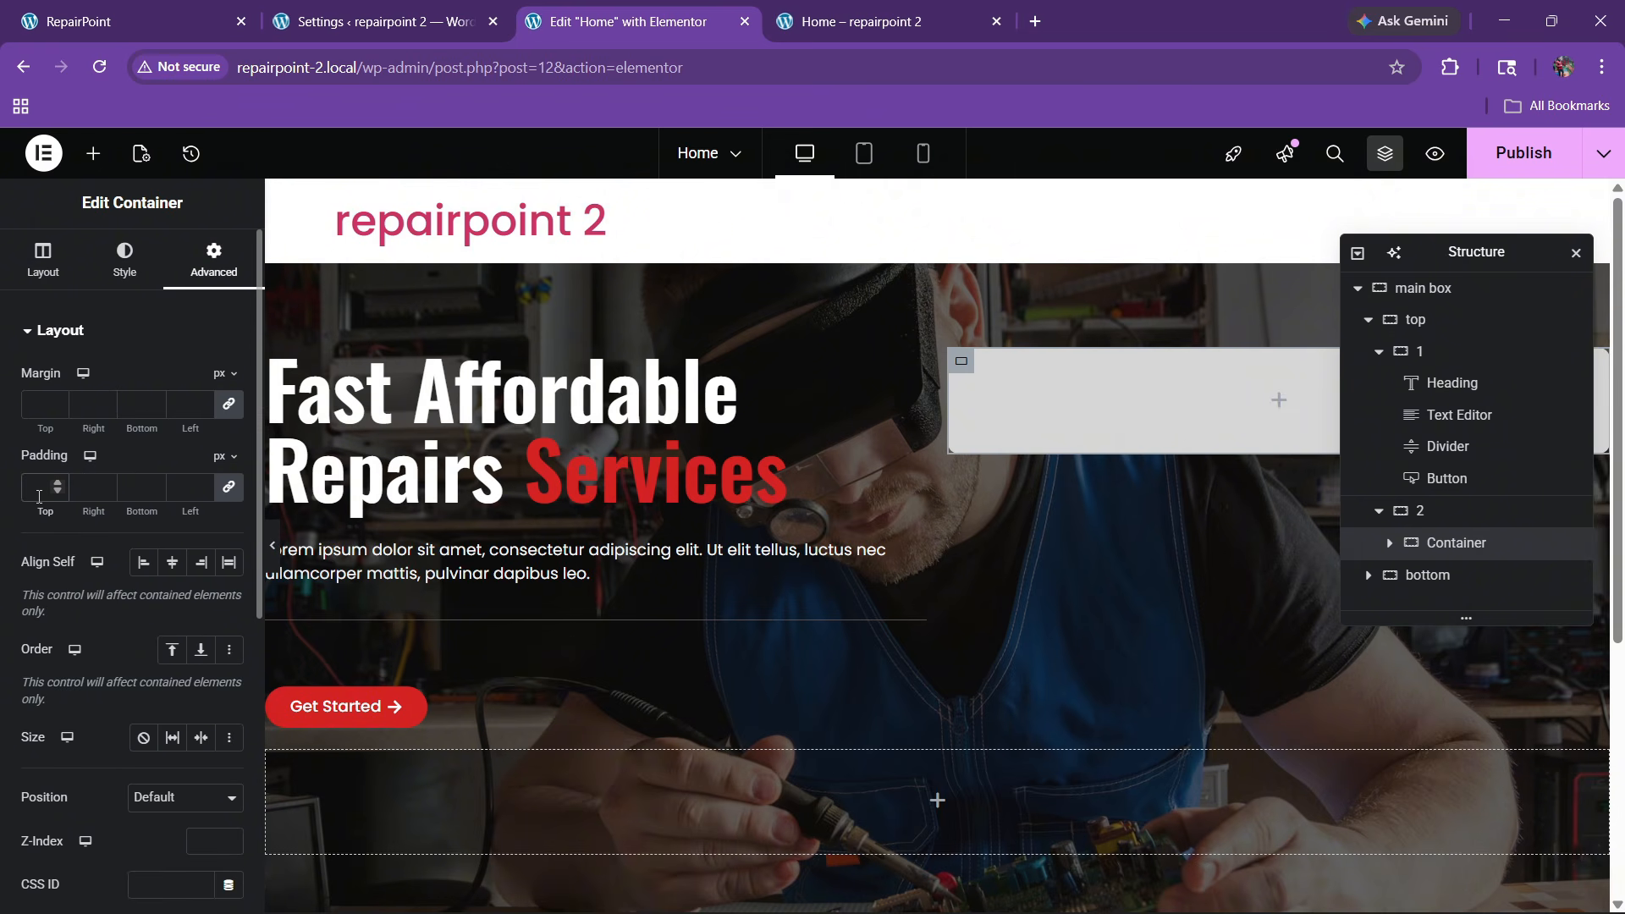
pyautogui.write('20')
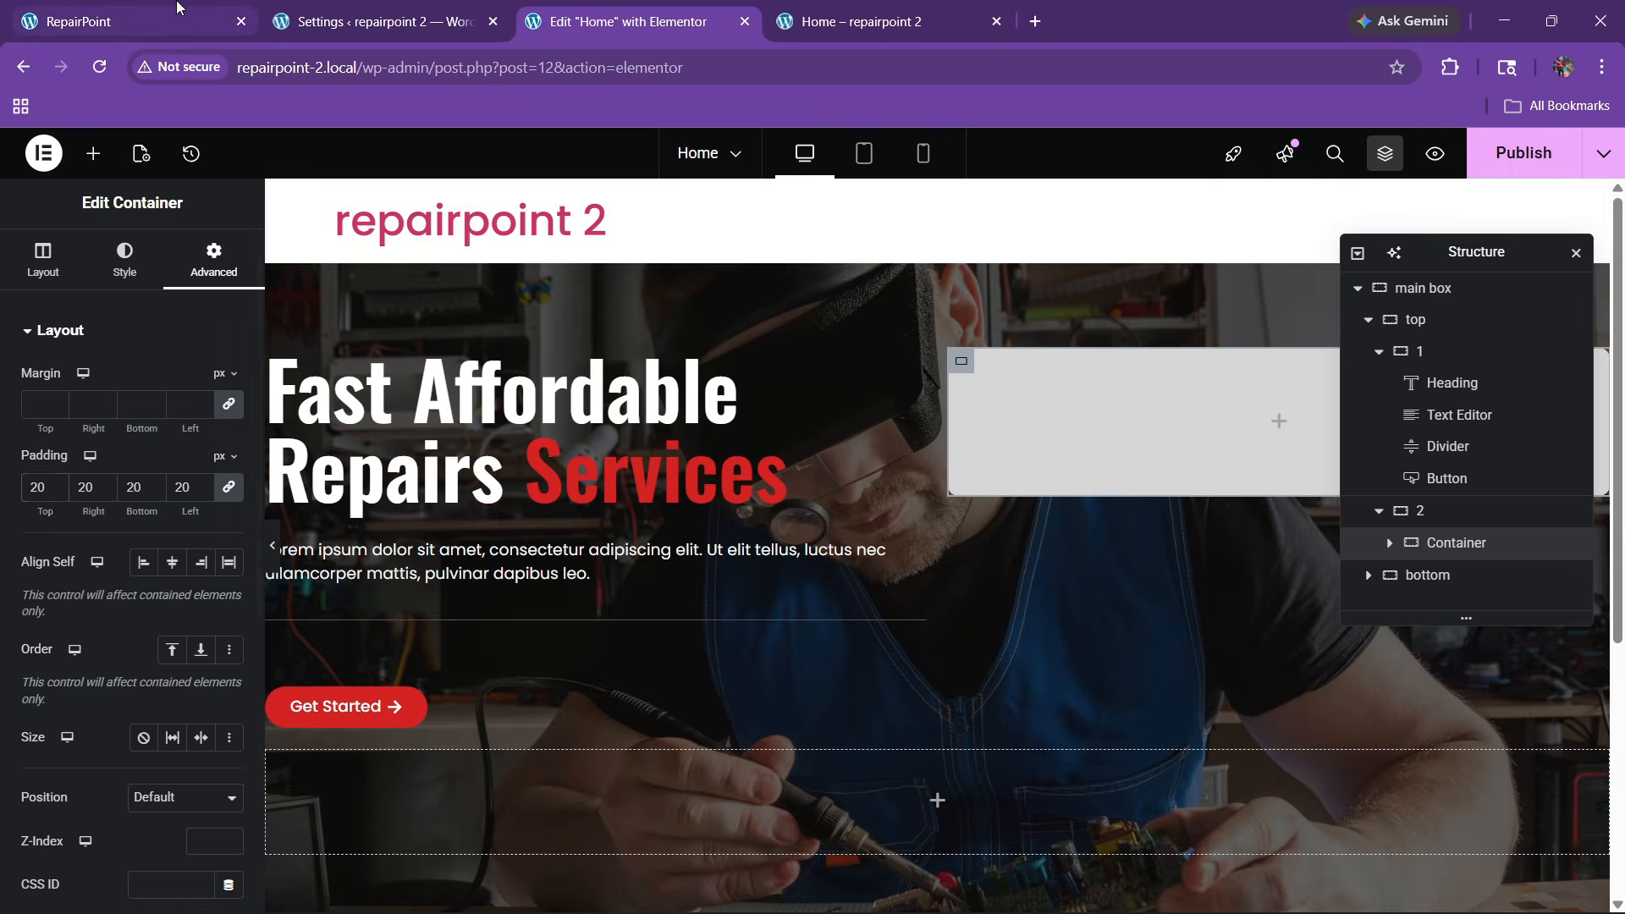
pyautogui.click(179, 19)
pyautogui.click(636, 7)
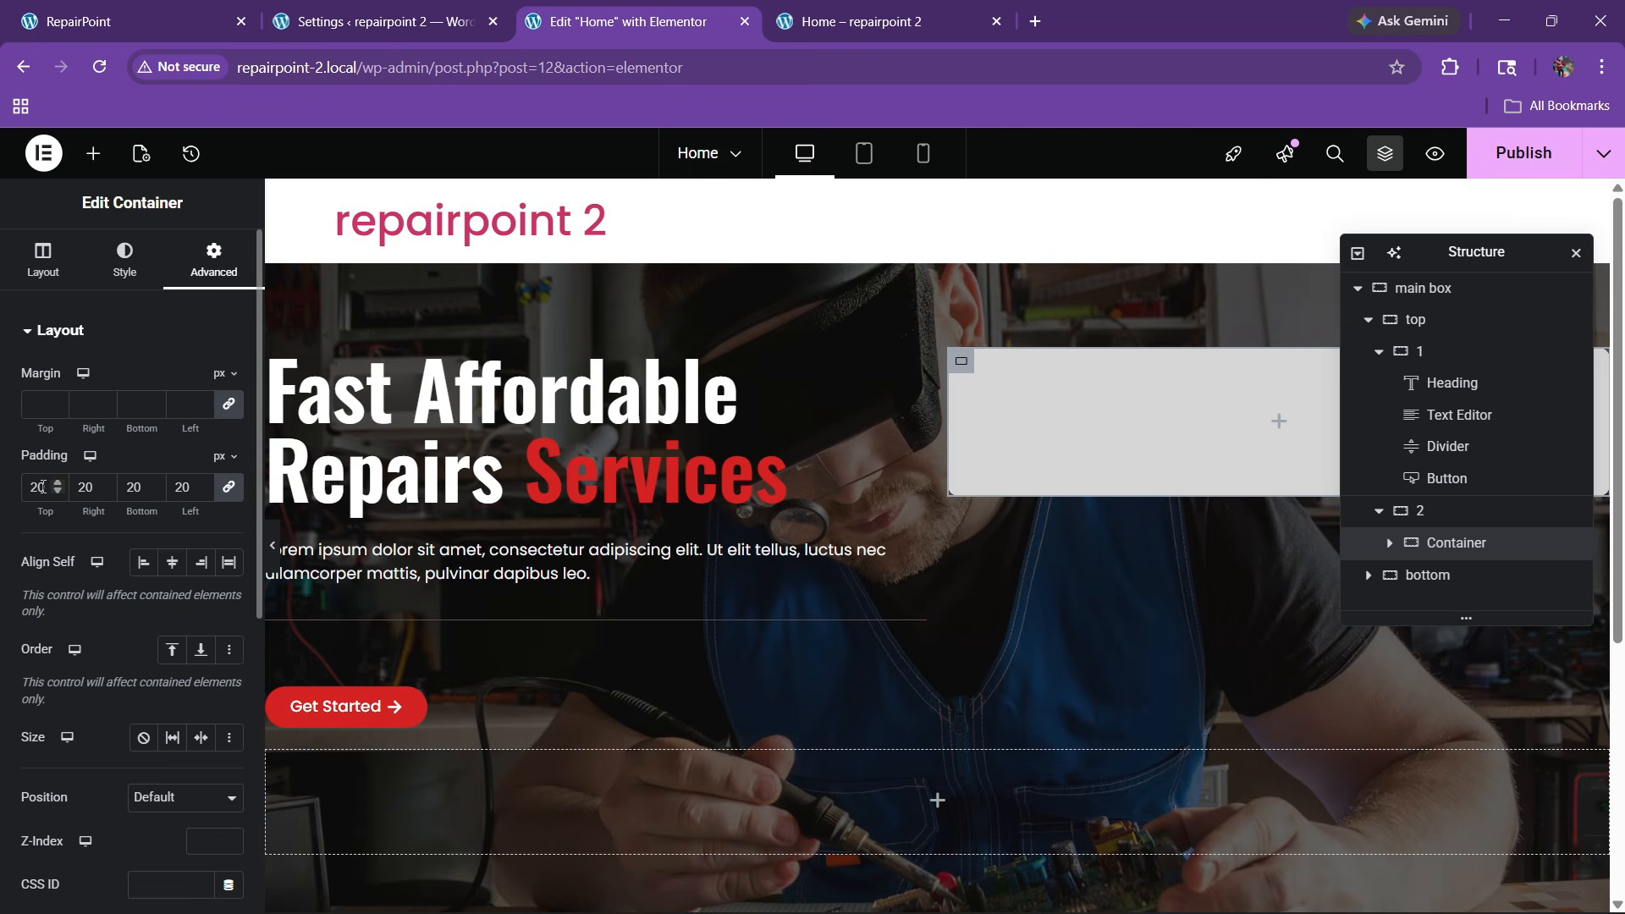
pyautogui.press('BackSpace')
pyautogui.write('3')
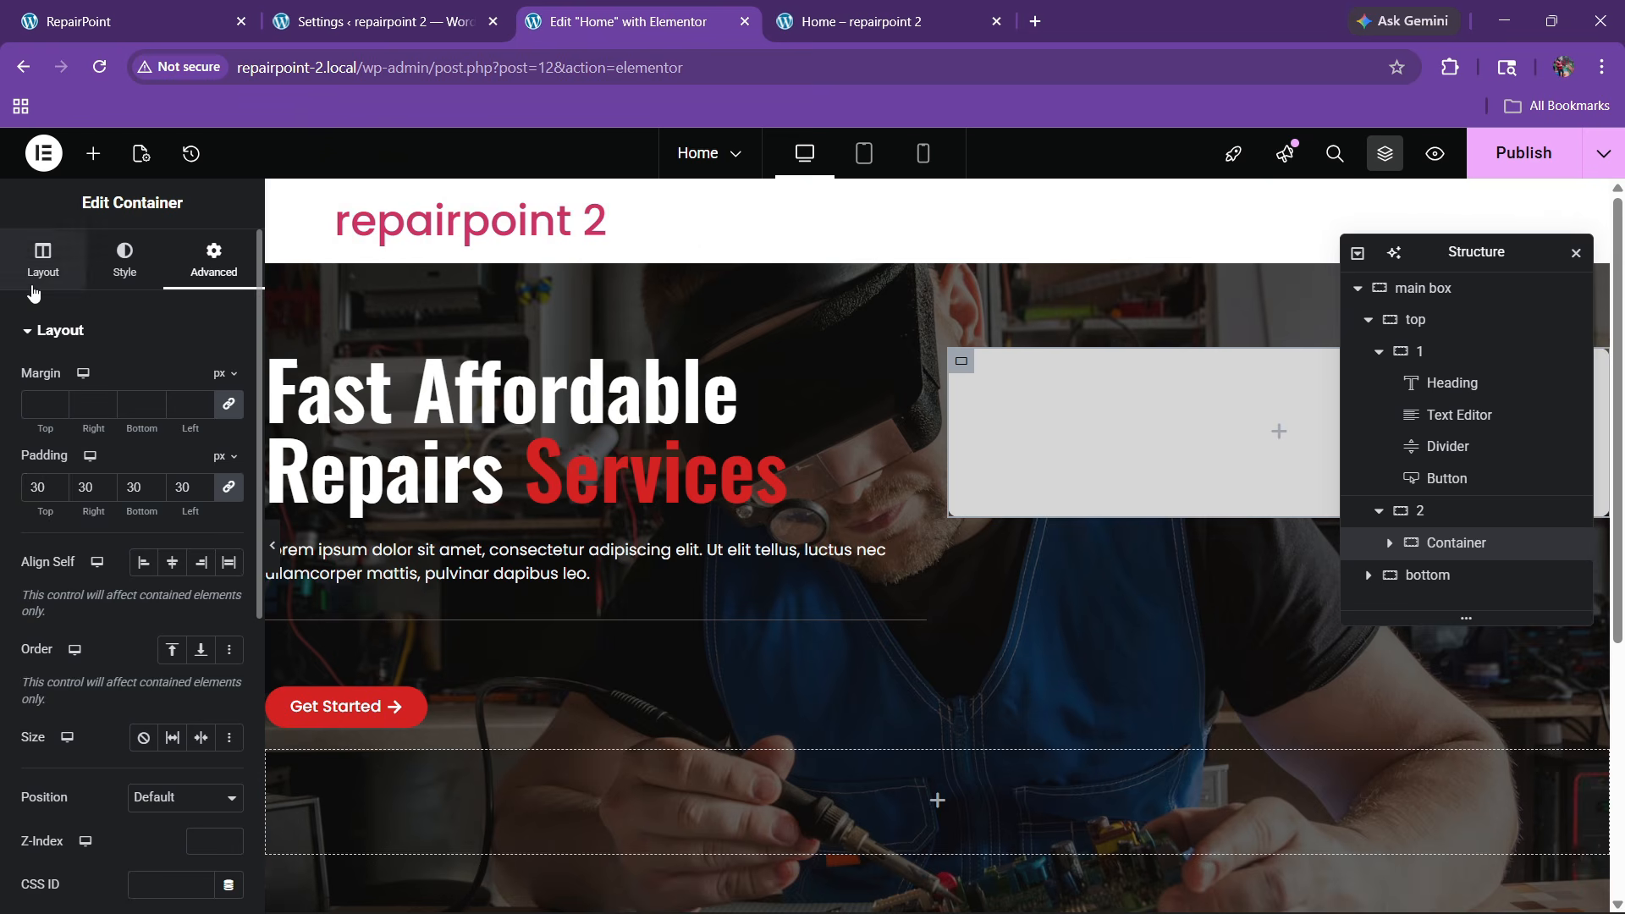
# Set the grey card container's width to 80% in its Layout settings
pyautogui.click(43, 262)
pyautogui.moveTo(172, 515); pyautogui.dragTo(137, 509)
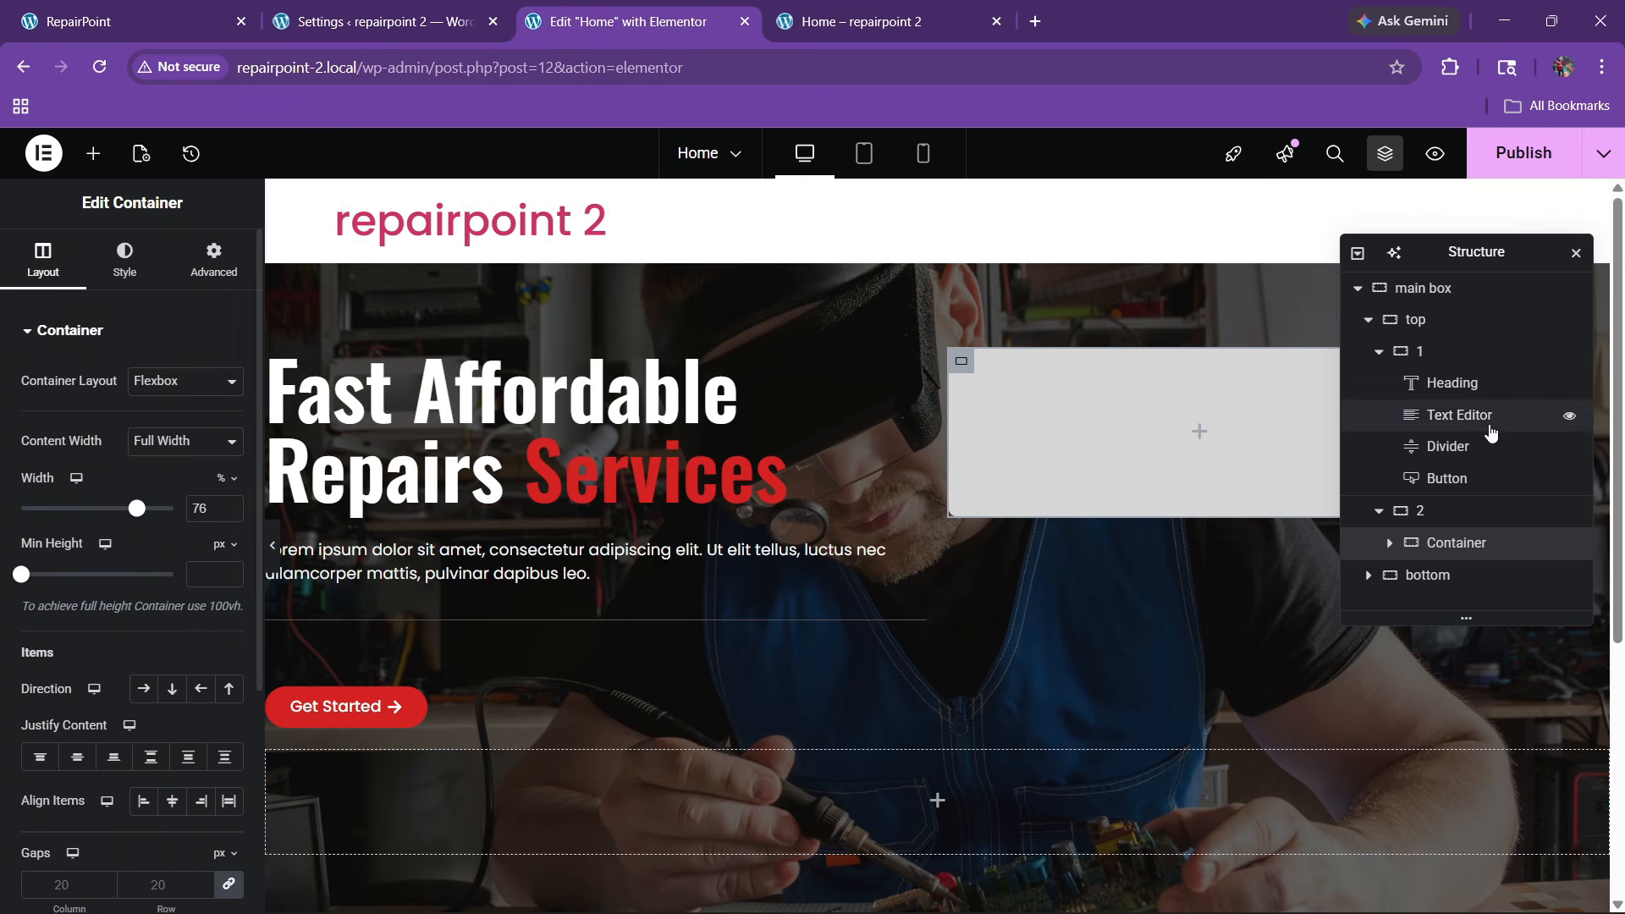
pyautogui.moveTo(1442, 265); pyautogui.dragTo(797, 386)
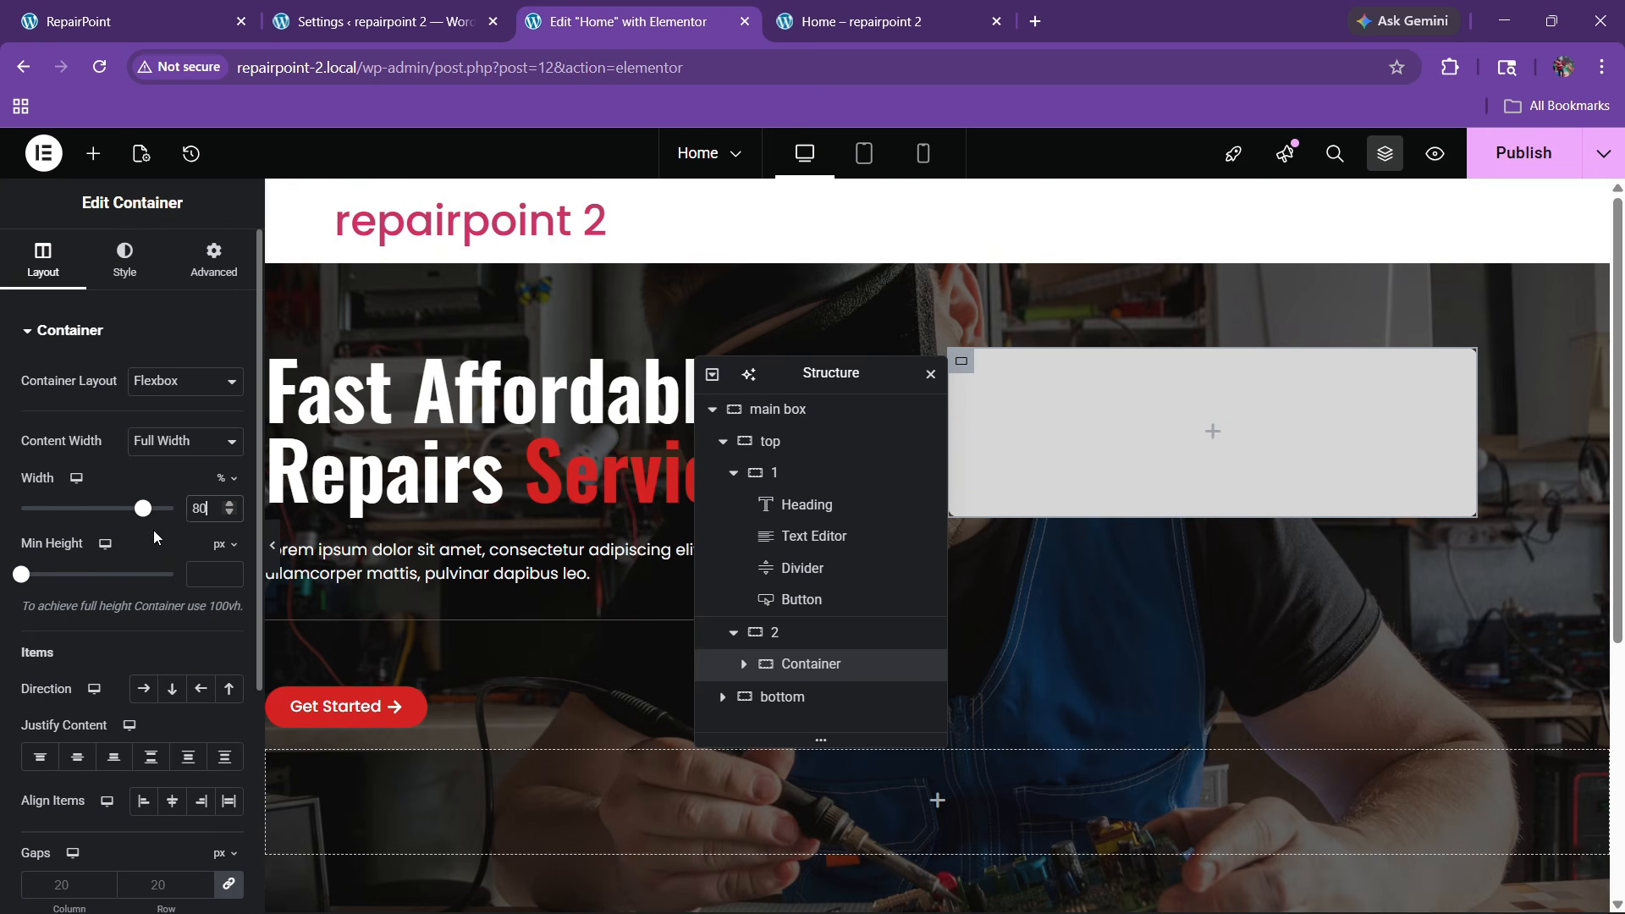
pyautogui.click(125, 261)
pyautogui.click(191, 269)
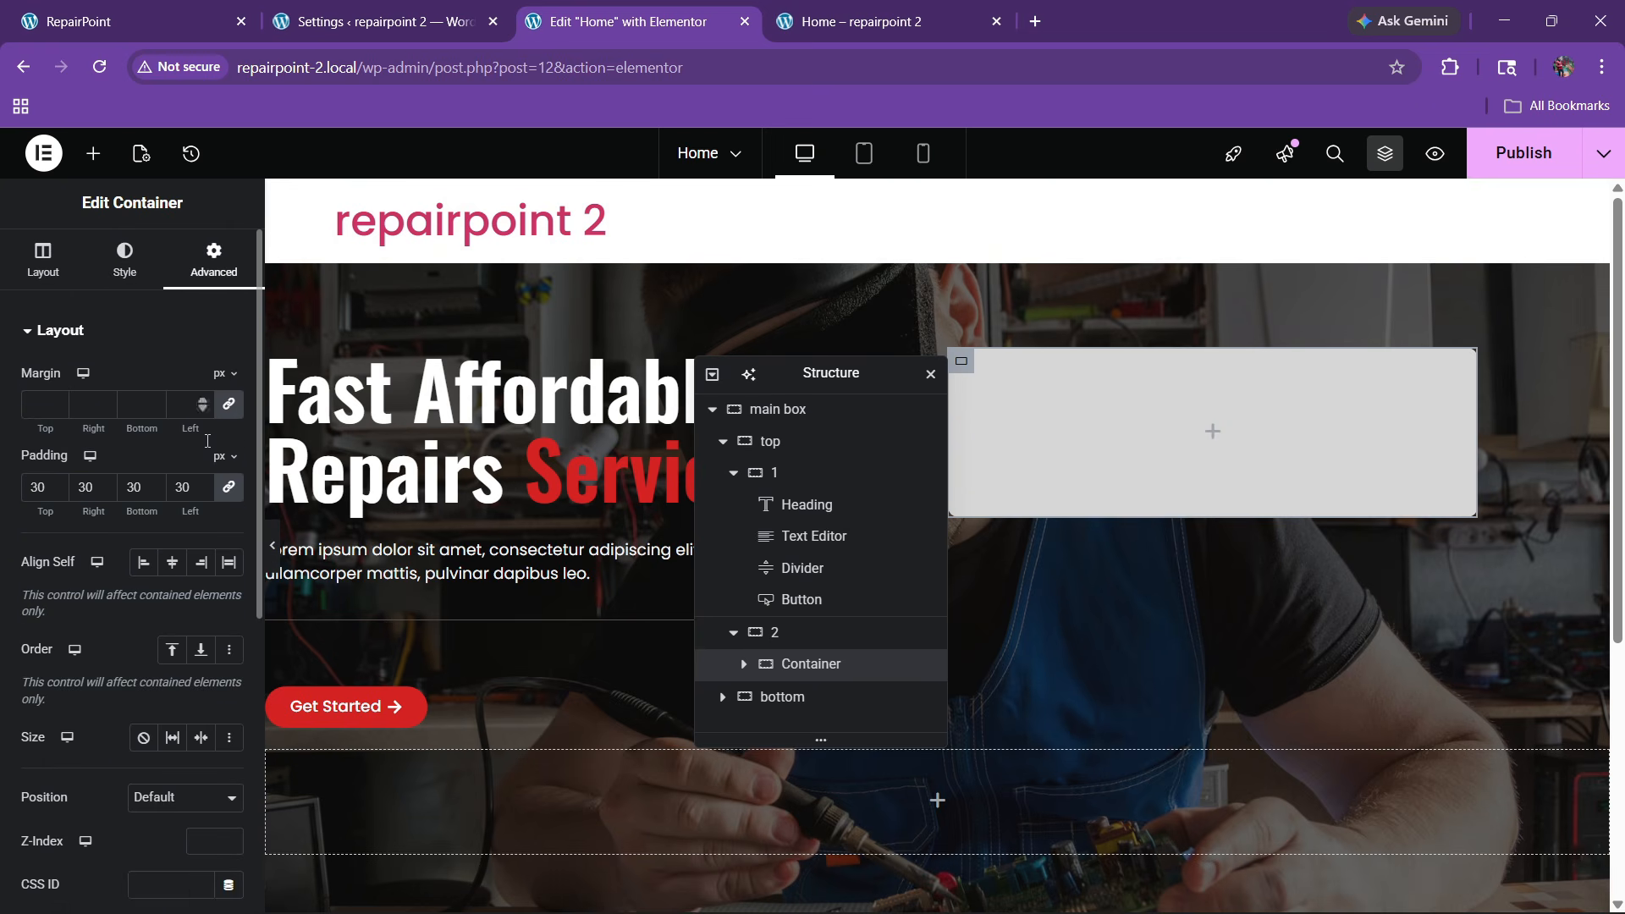
pyautogui.click(42, 259)
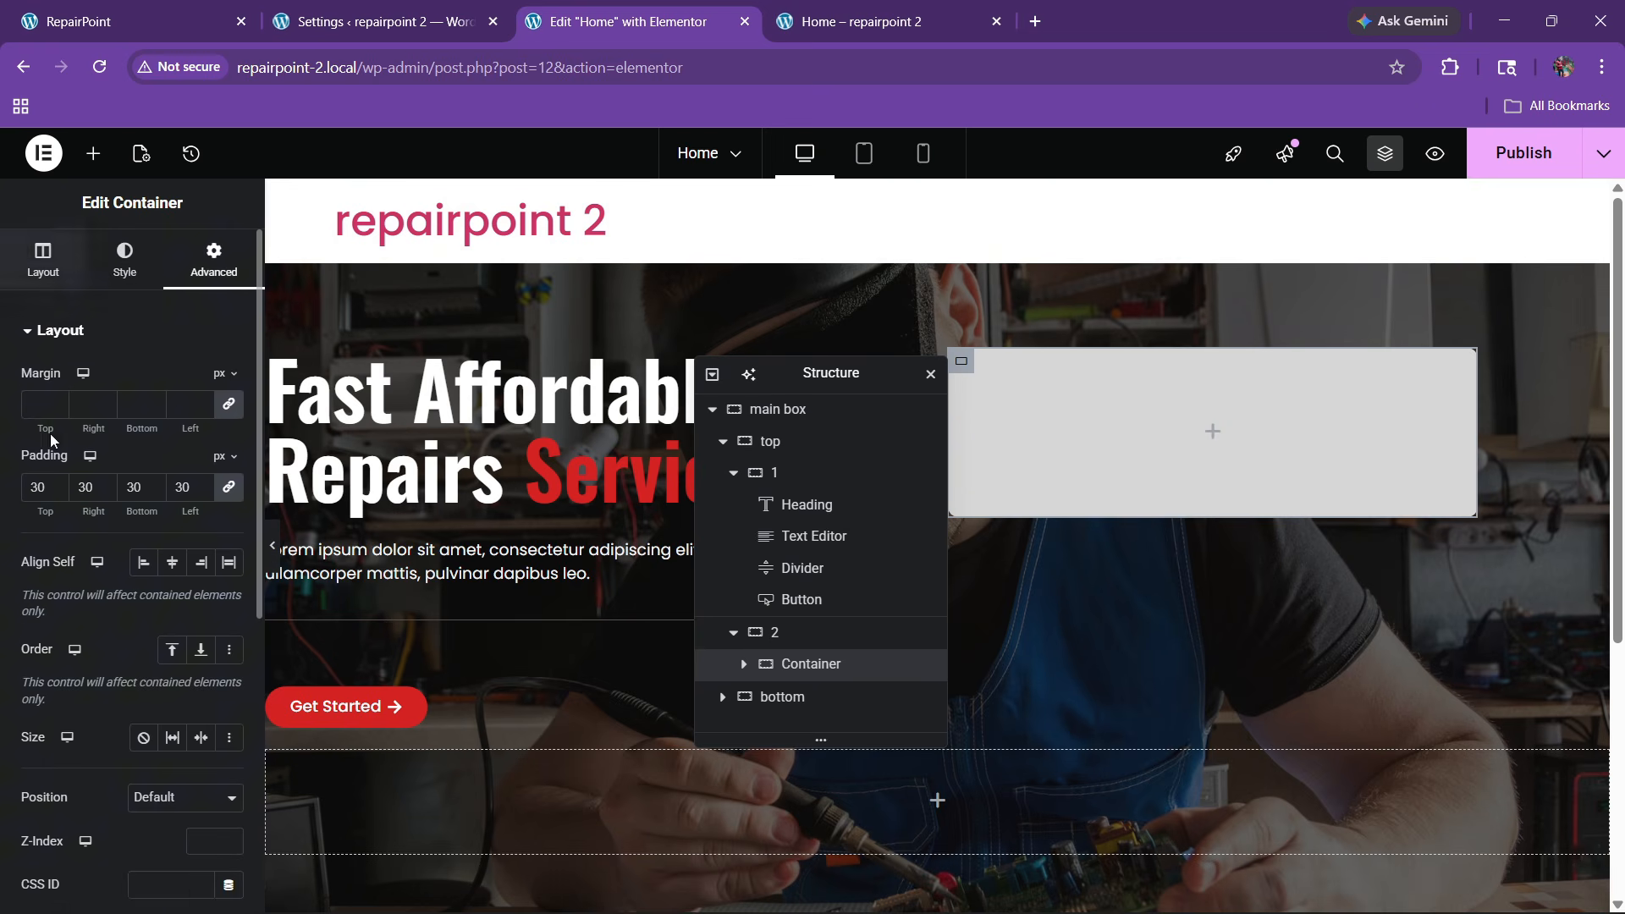
pyautogui.click(125, 279)
pyautogui.scroll(-2, 160, 558)
pyautogui.scroll(2, 118, 516)
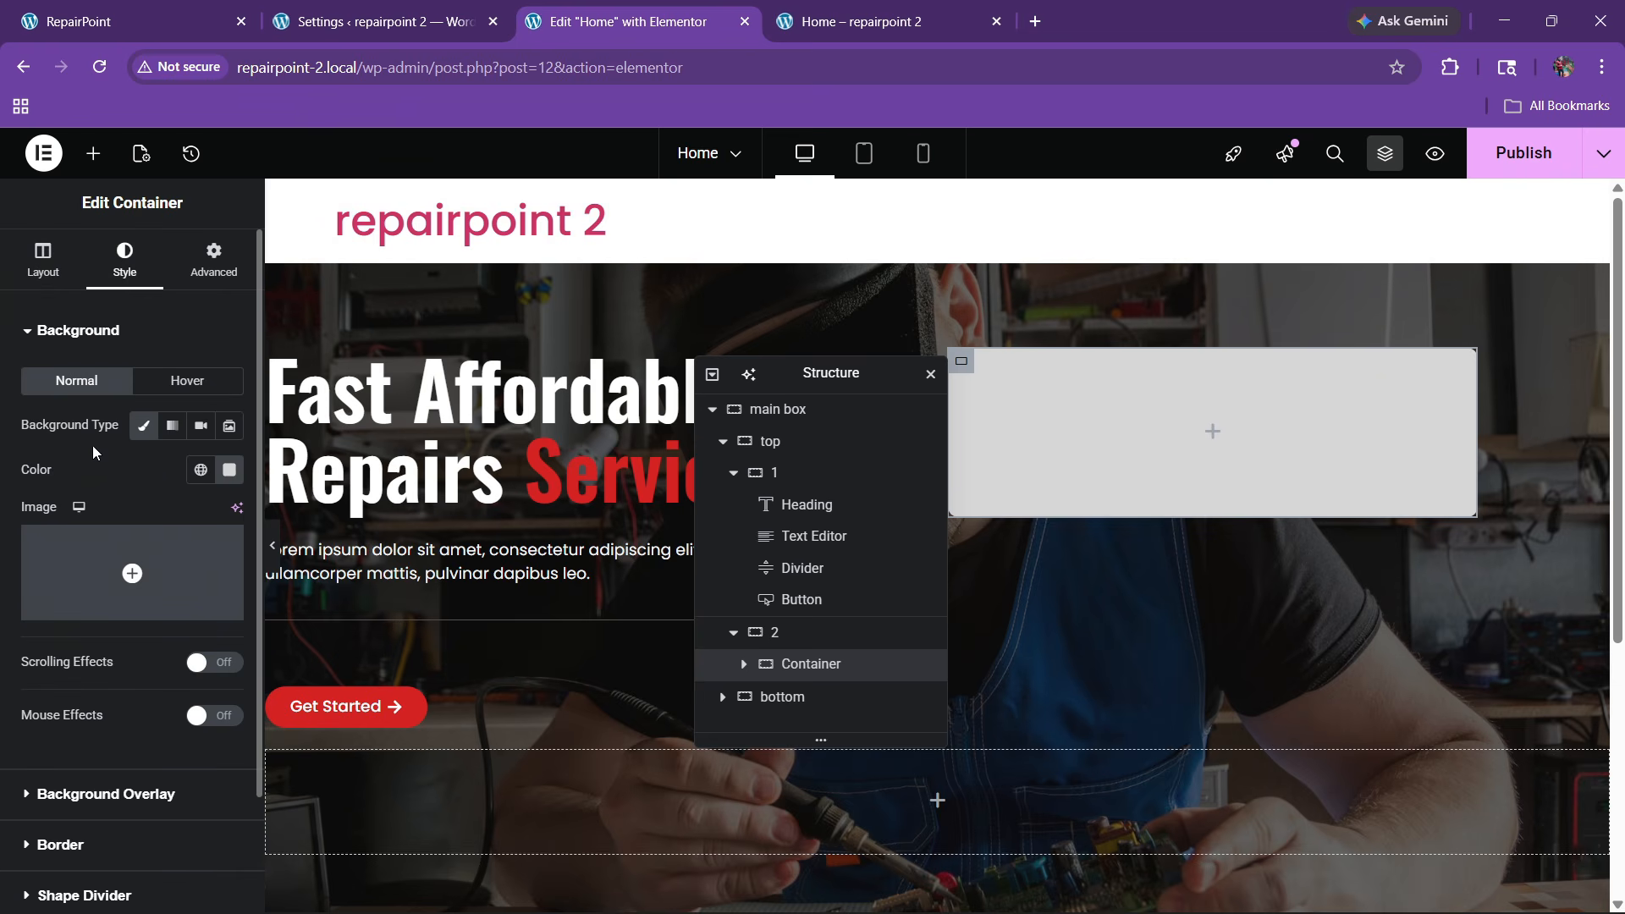
pyautogui.click(43, 258)
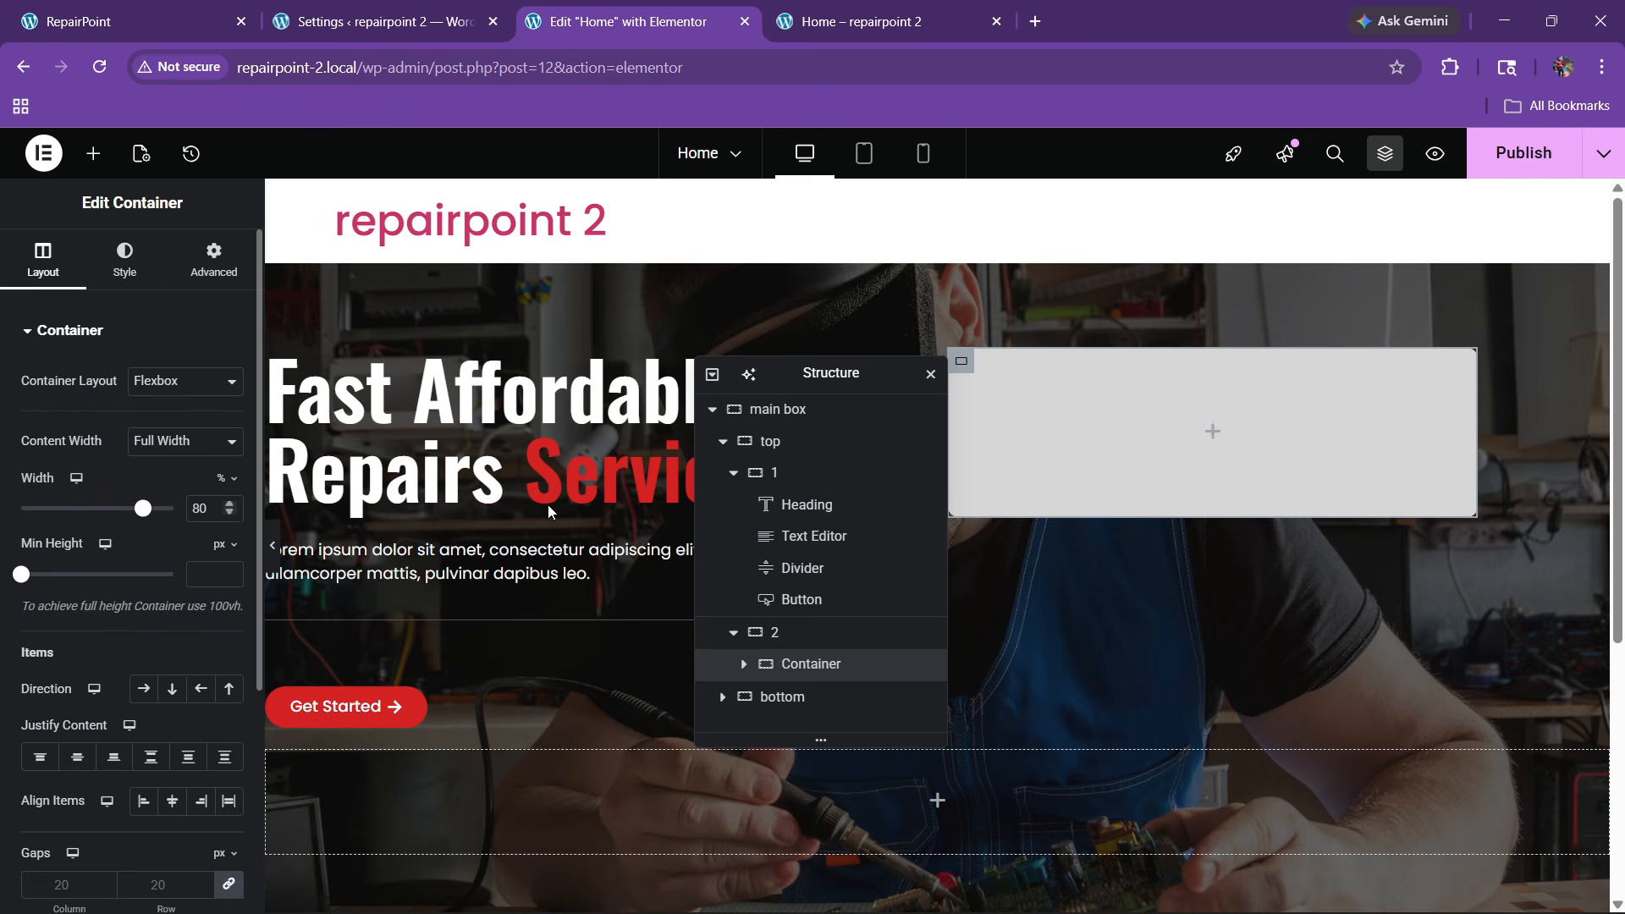
# Set the grey card's Align Self to end, then view the live RepairPoint page
pyautogui.click(808, 633)
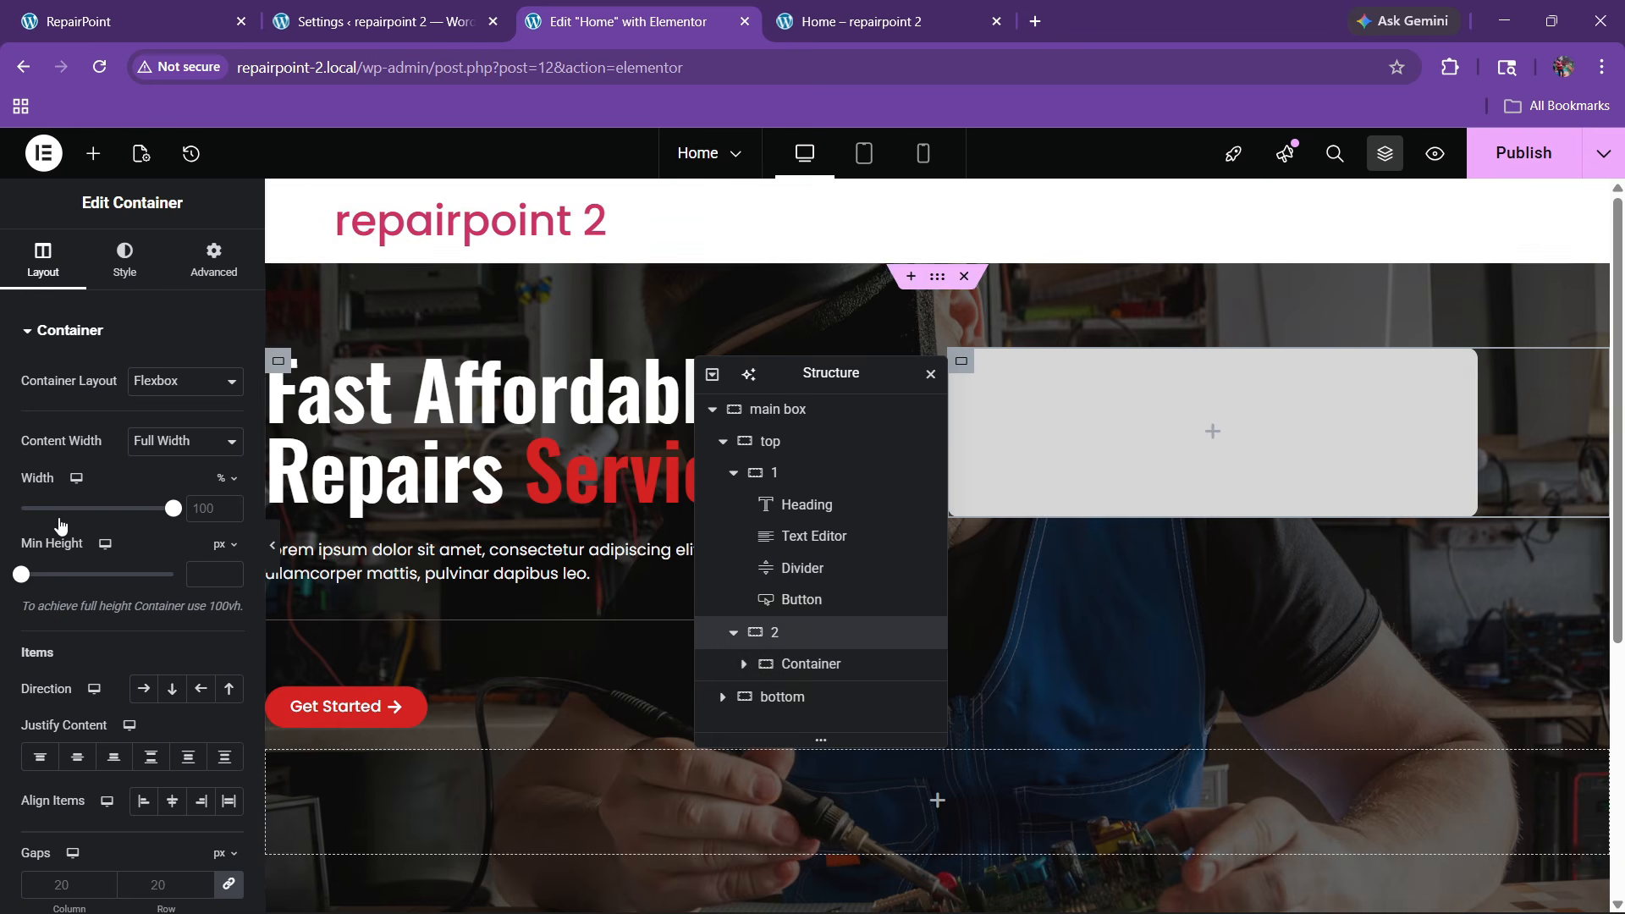
pyautogui.scroll(-3, 68, 497)
pyautogui.click(811, 664)
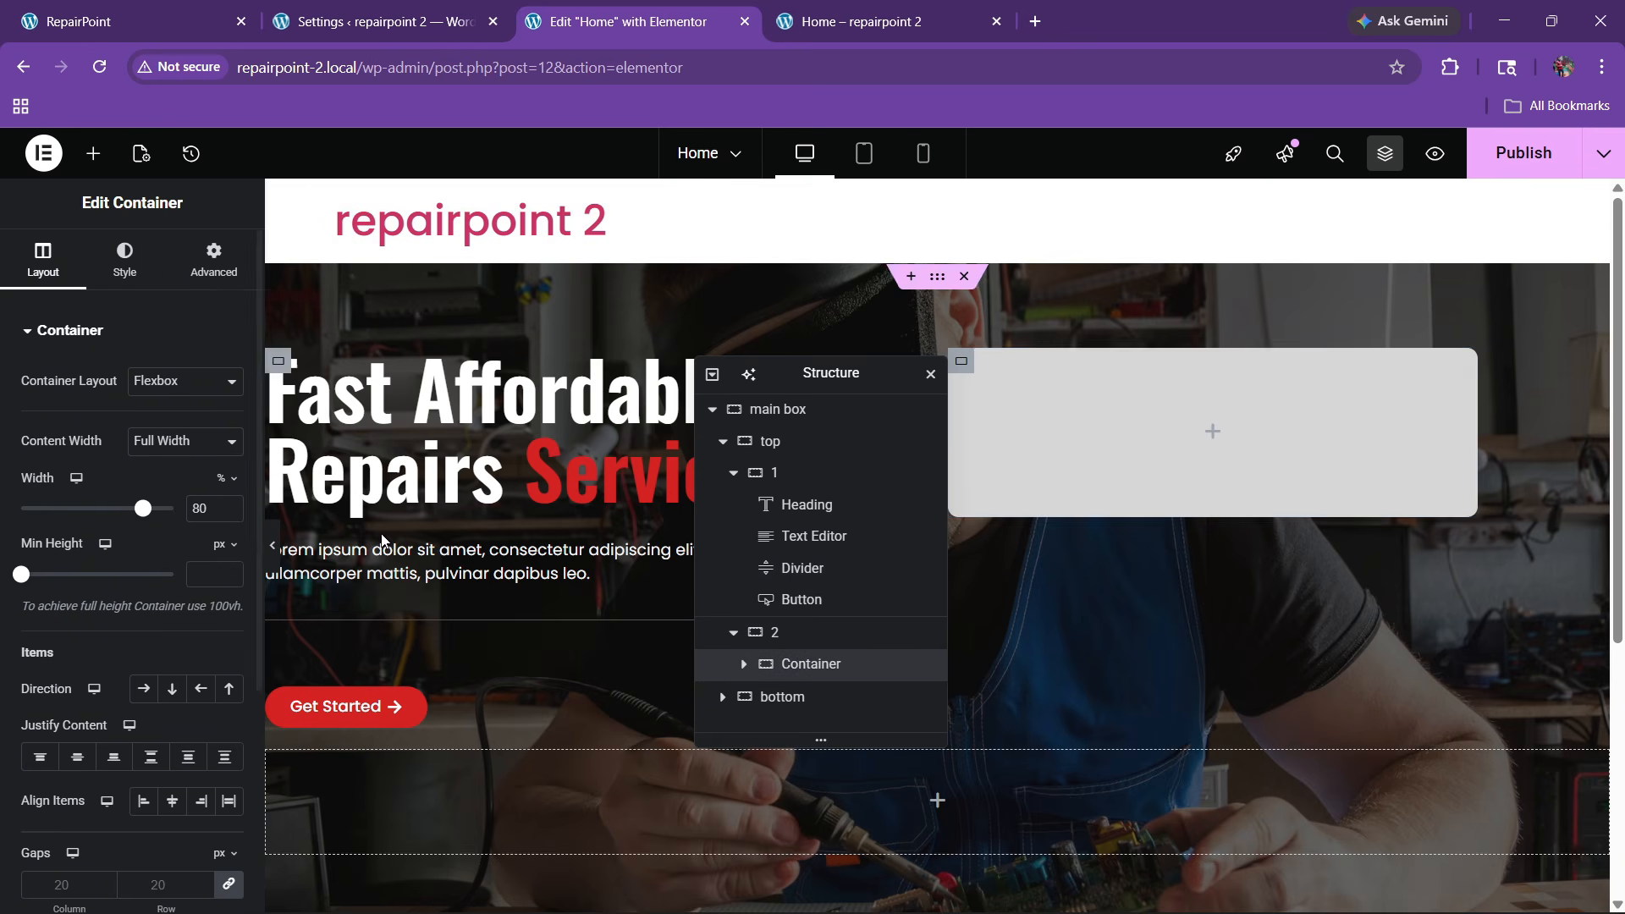
pyautogui.click(213, 258)
pyautogui.scroll(-1, 114, 571)
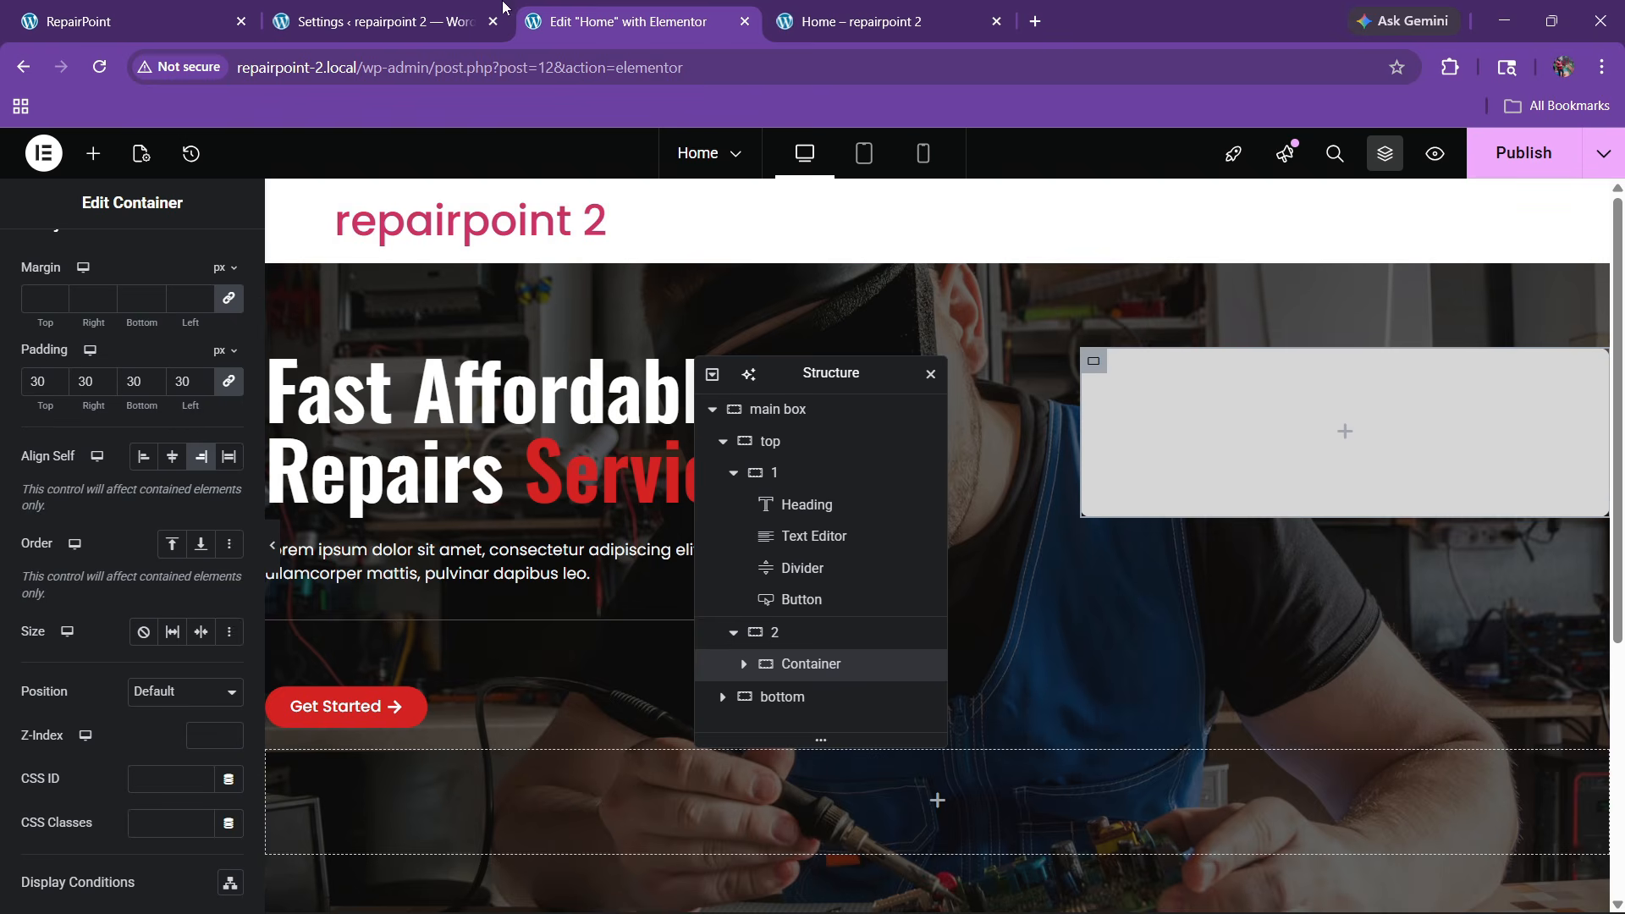
pyautogui.click(129, 11)
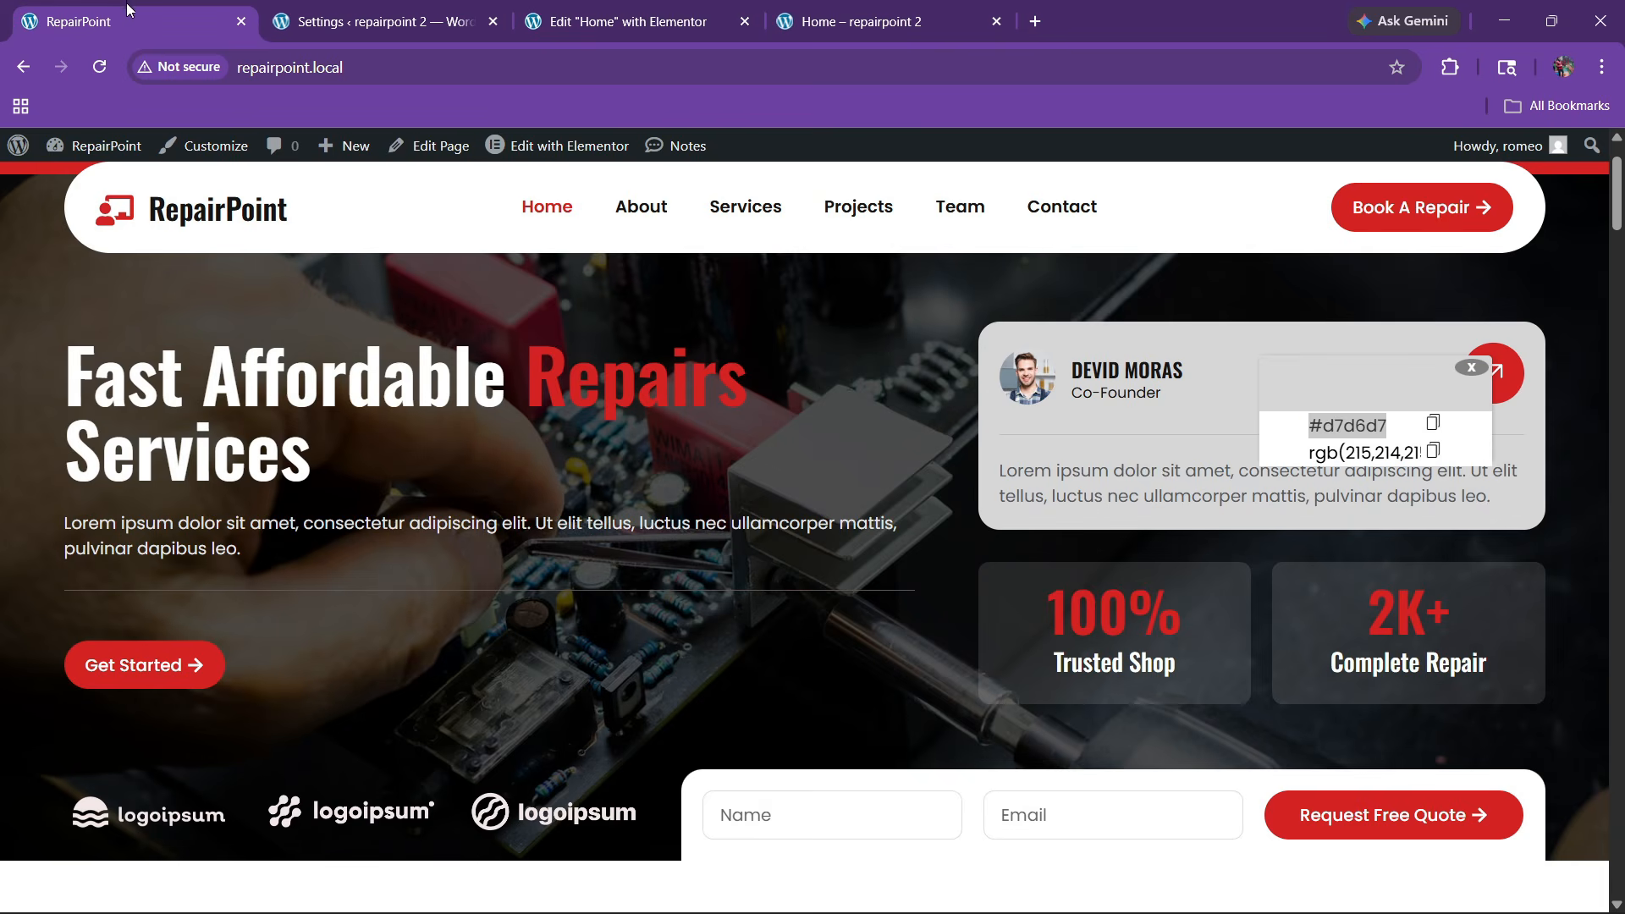
pyautogui.click(1472, 369)
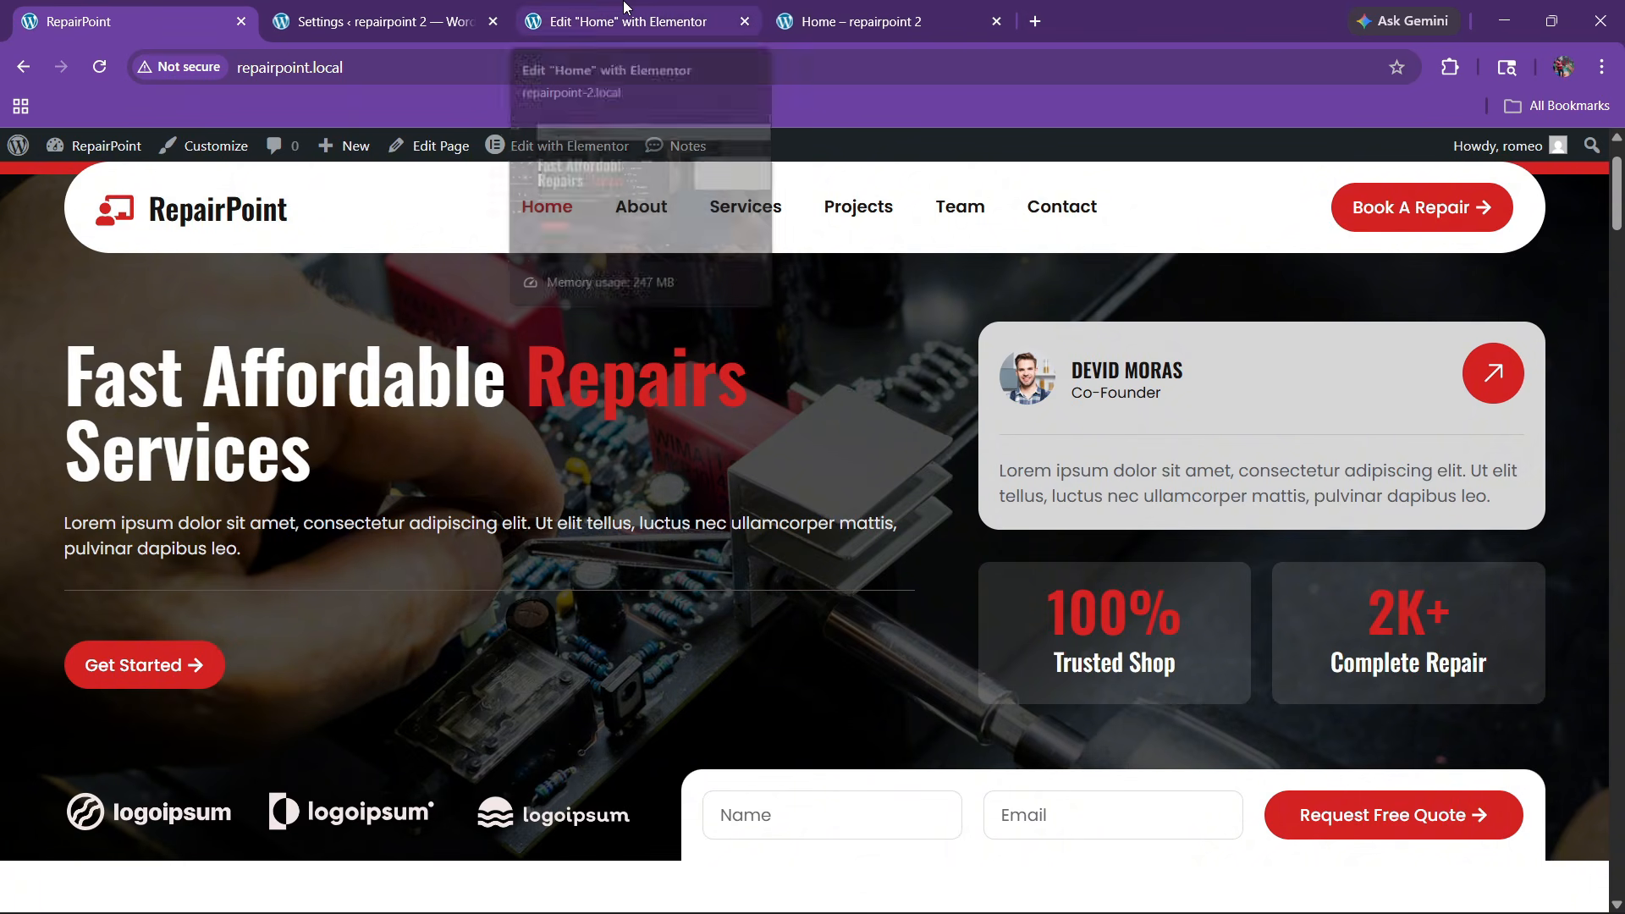
# Drop a new inner container into the grey card, checking the live profile card
pyautogui.click(669, 22)
pyautogui.click(93, 153)
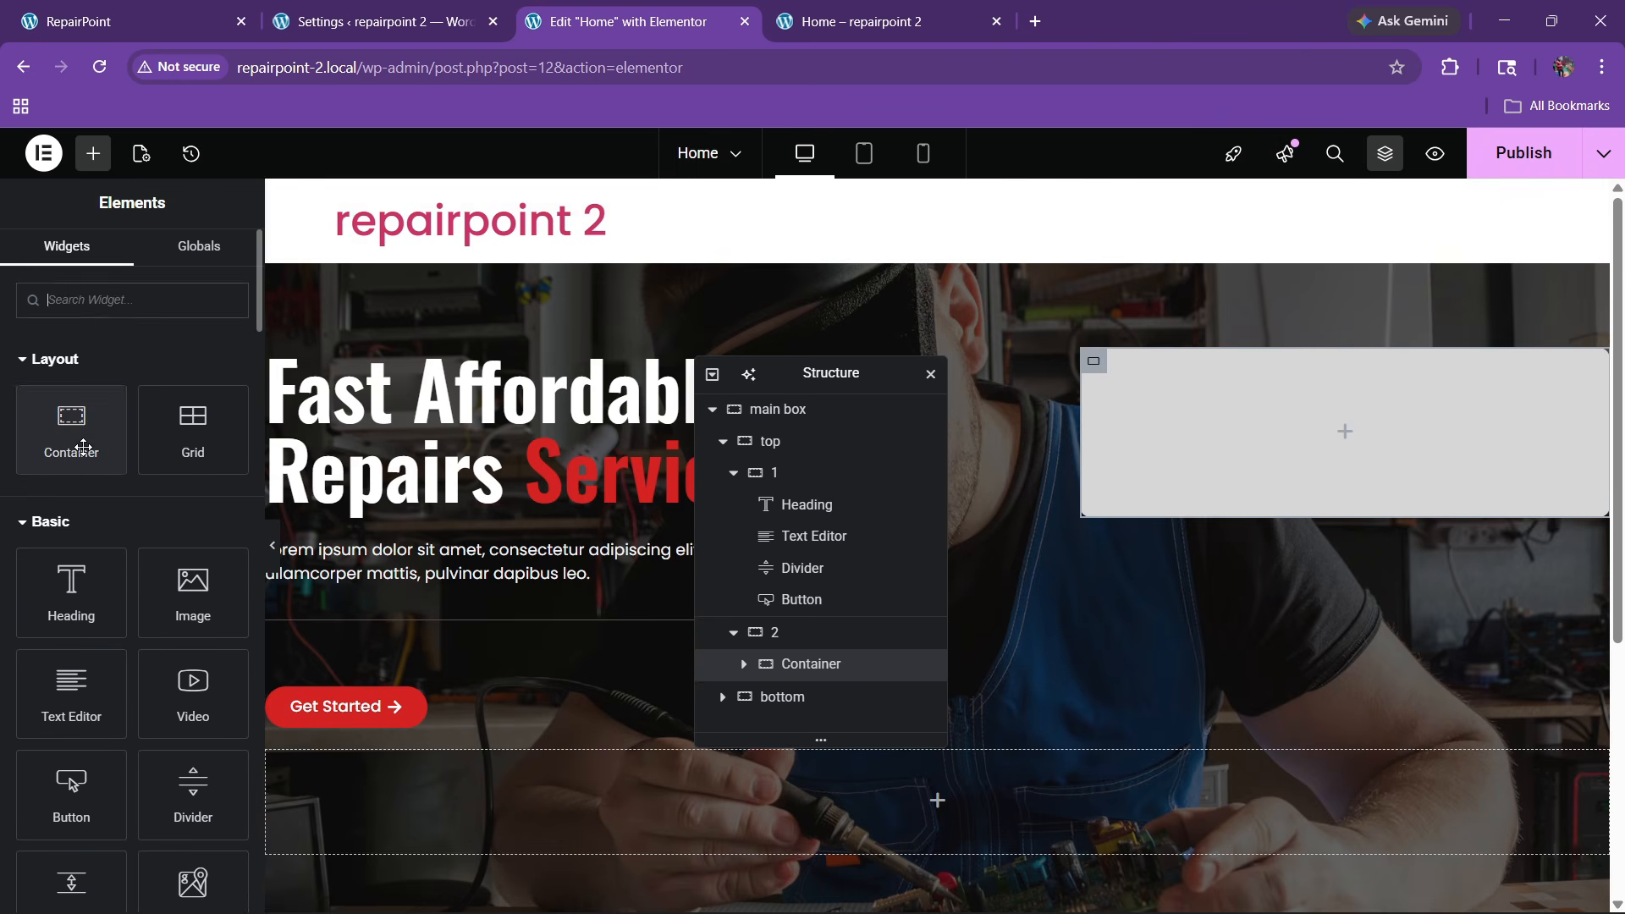
pyautogui.moveTo(71, 429); pyautogui.dragTo(1441, 467)
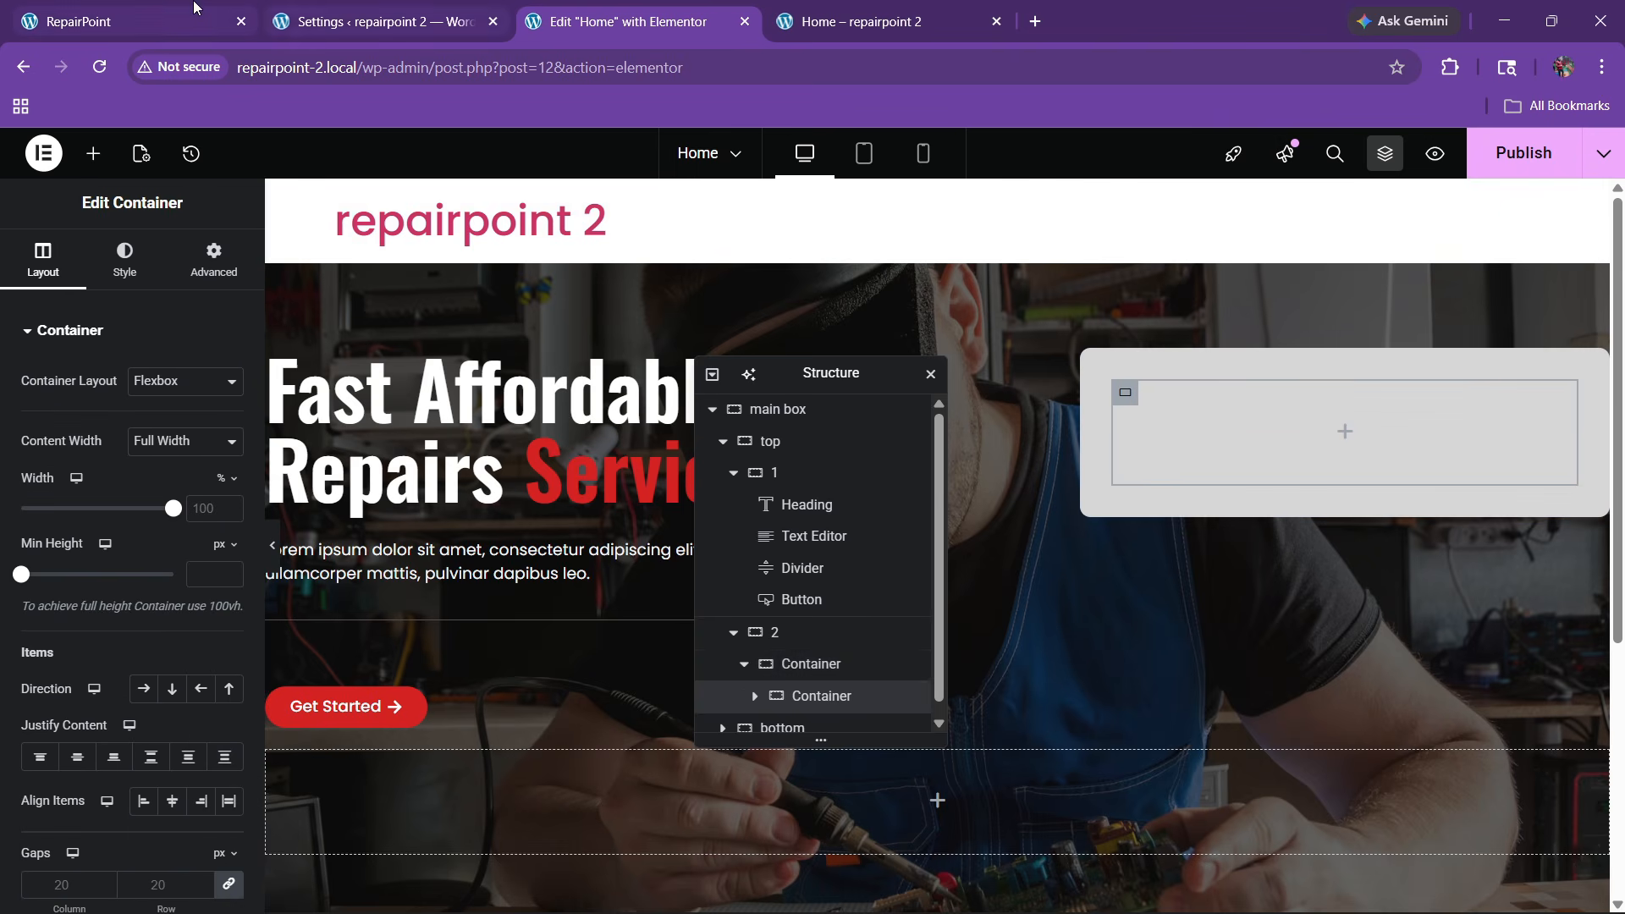
pyautogui.click(135, 21)
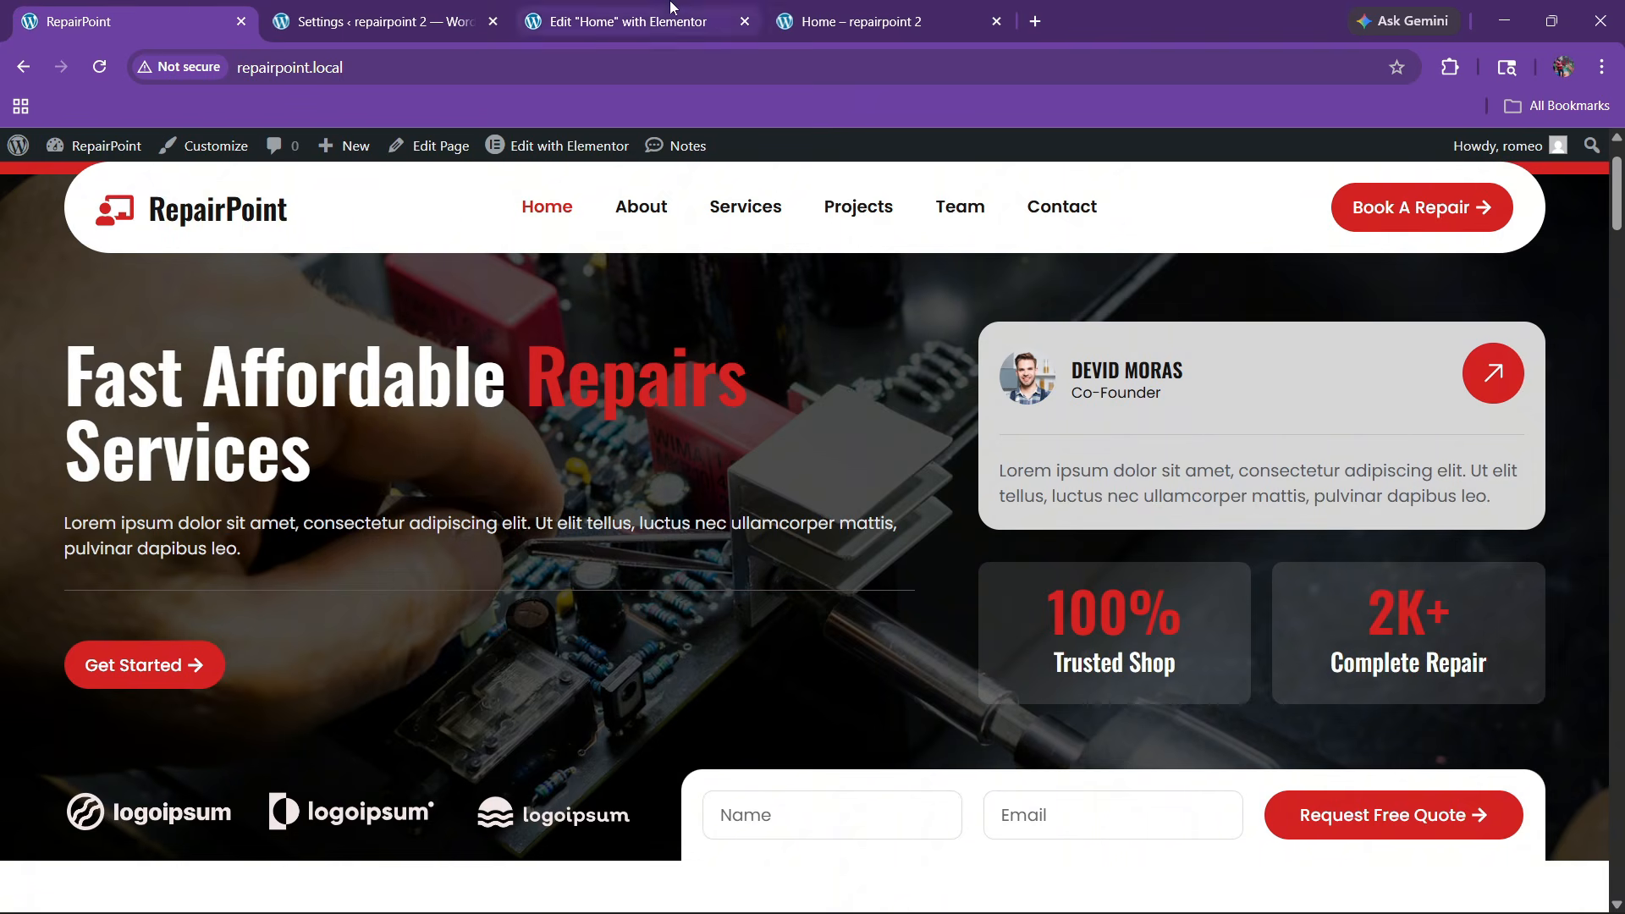
pyautogui.click(634, 21)
pyautogui.click(135, 22)
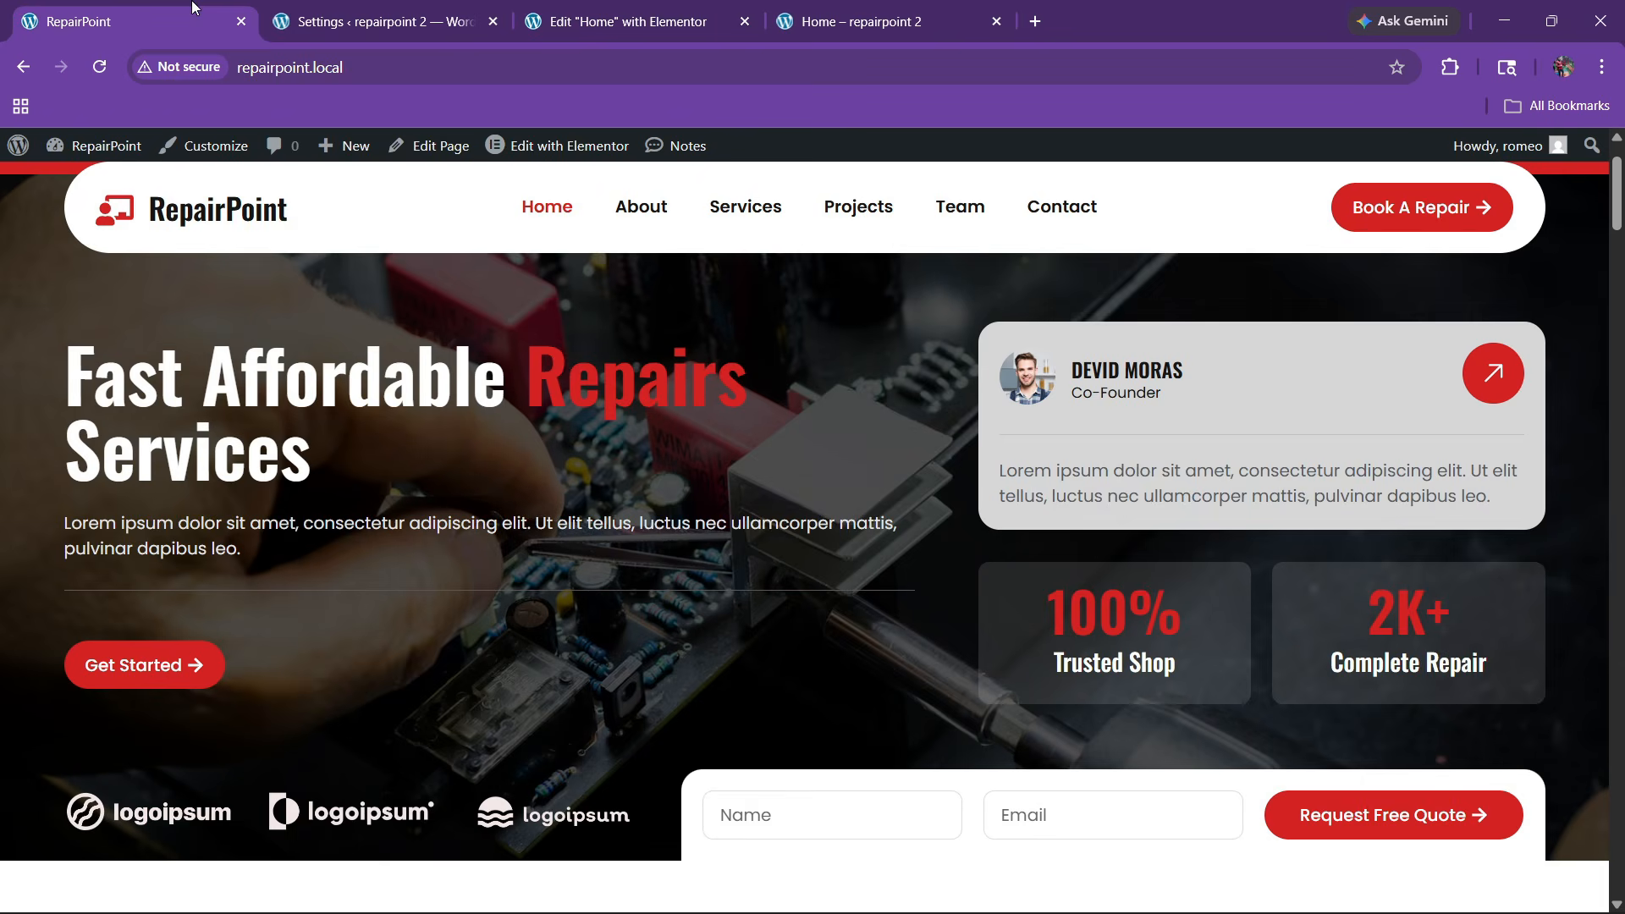
pyautogui.click(635, 21)
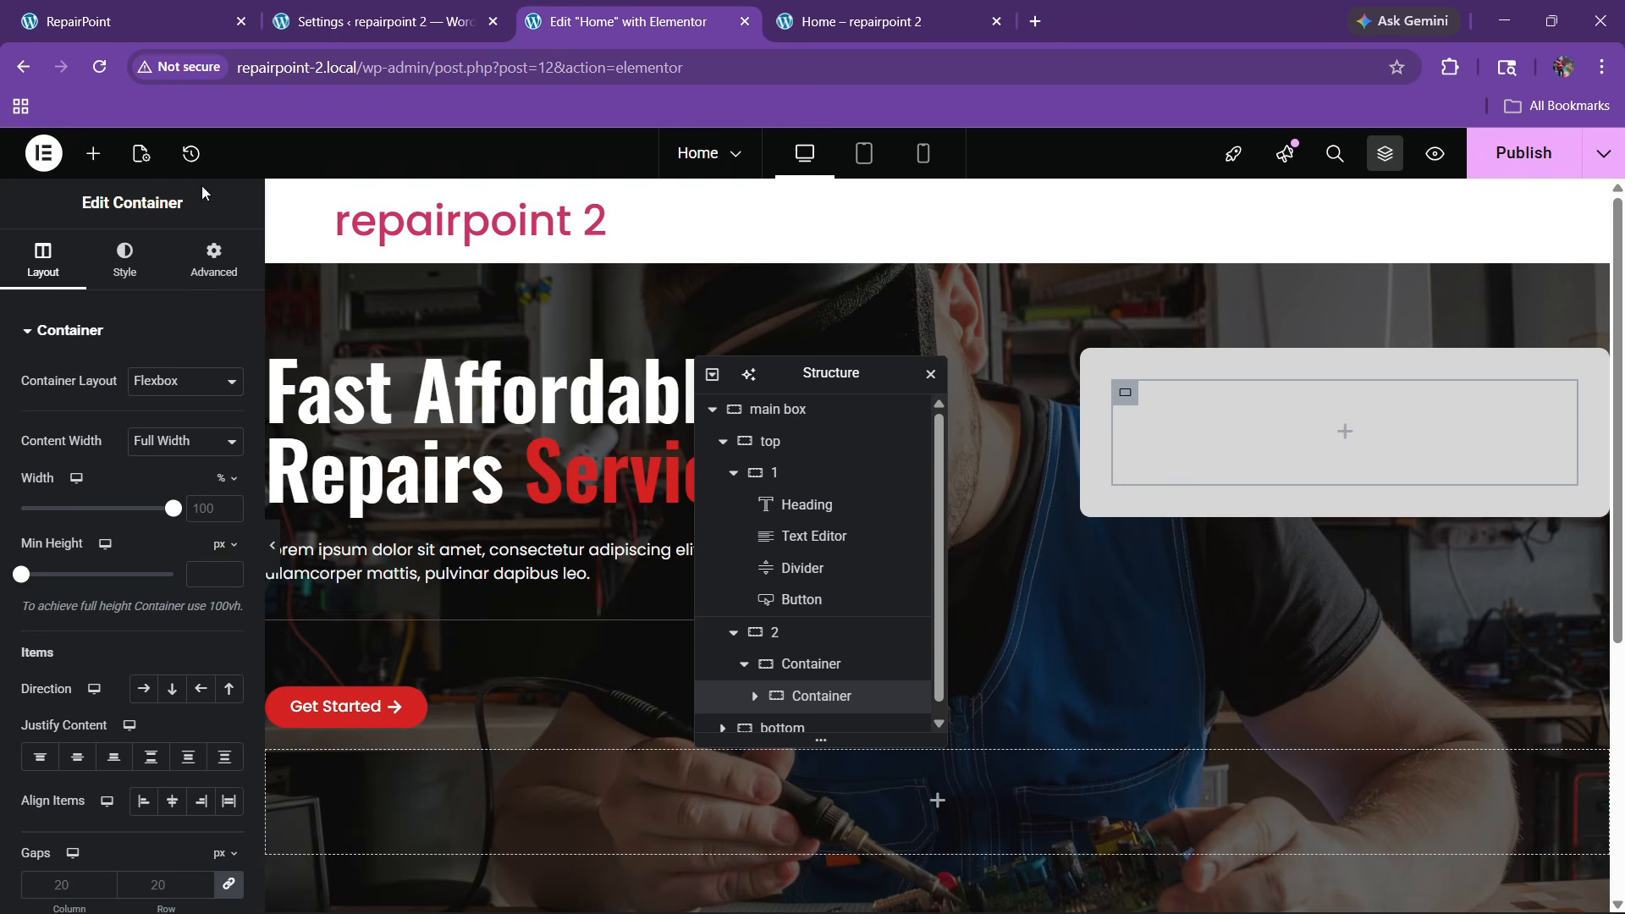
# Search widgets for 'image box' and add an Image Box inside the inner container
pyautogui.click(93, 153)
pyautogui.write('imagebox')
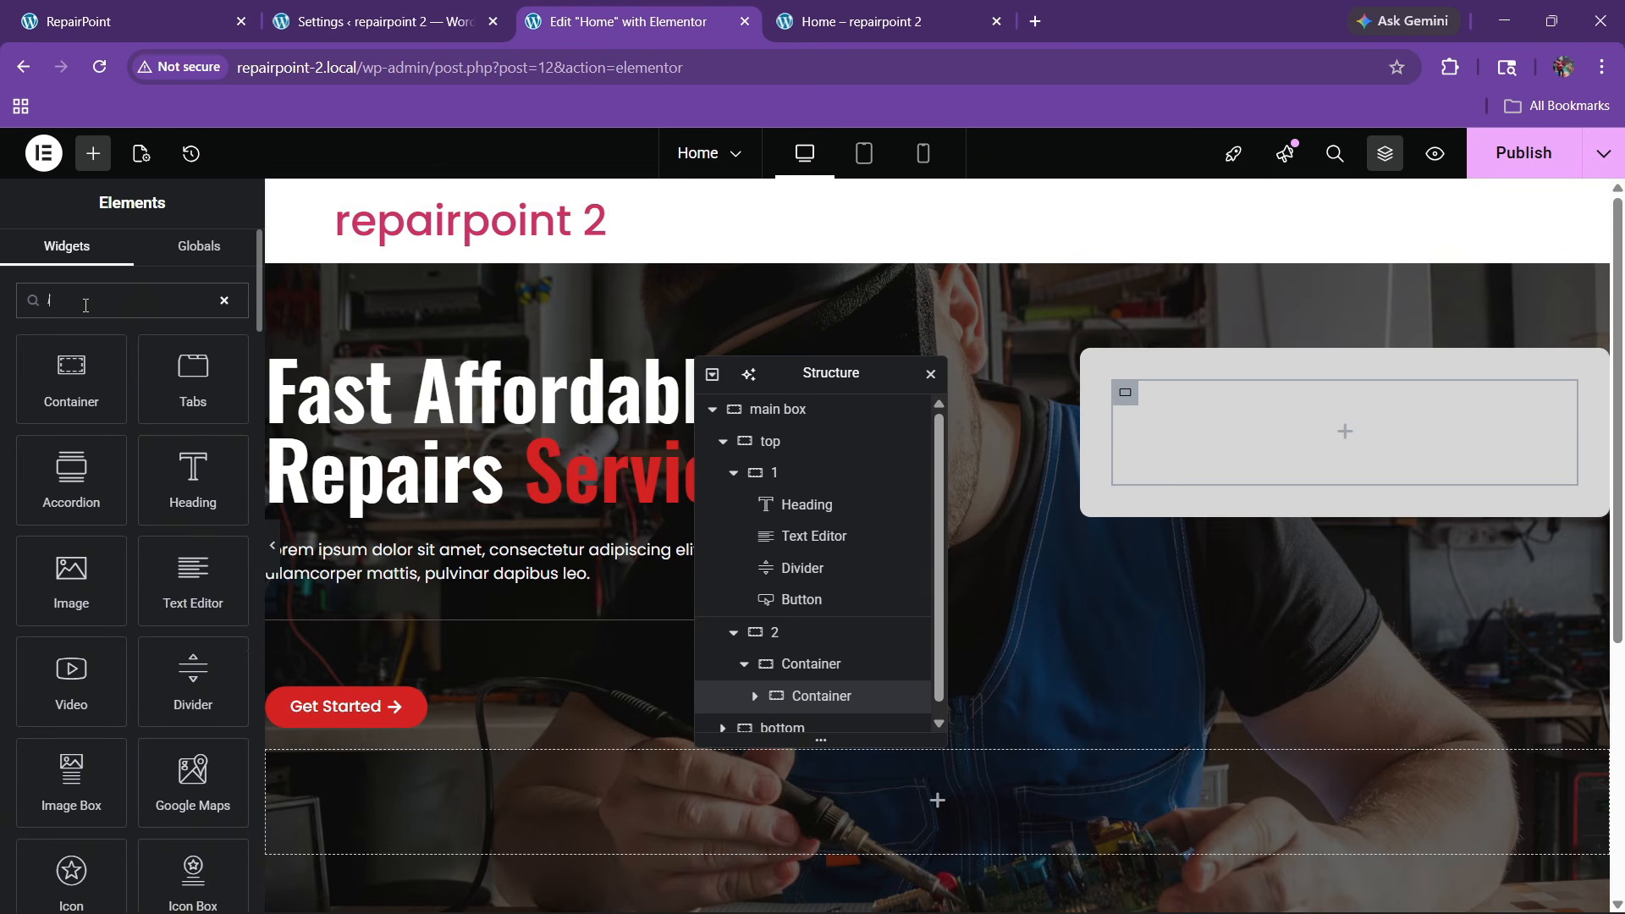
pyautogui.press('BackSpace')
pyautogui.press('BackSpace')
pyautogui.press('BackSpace')
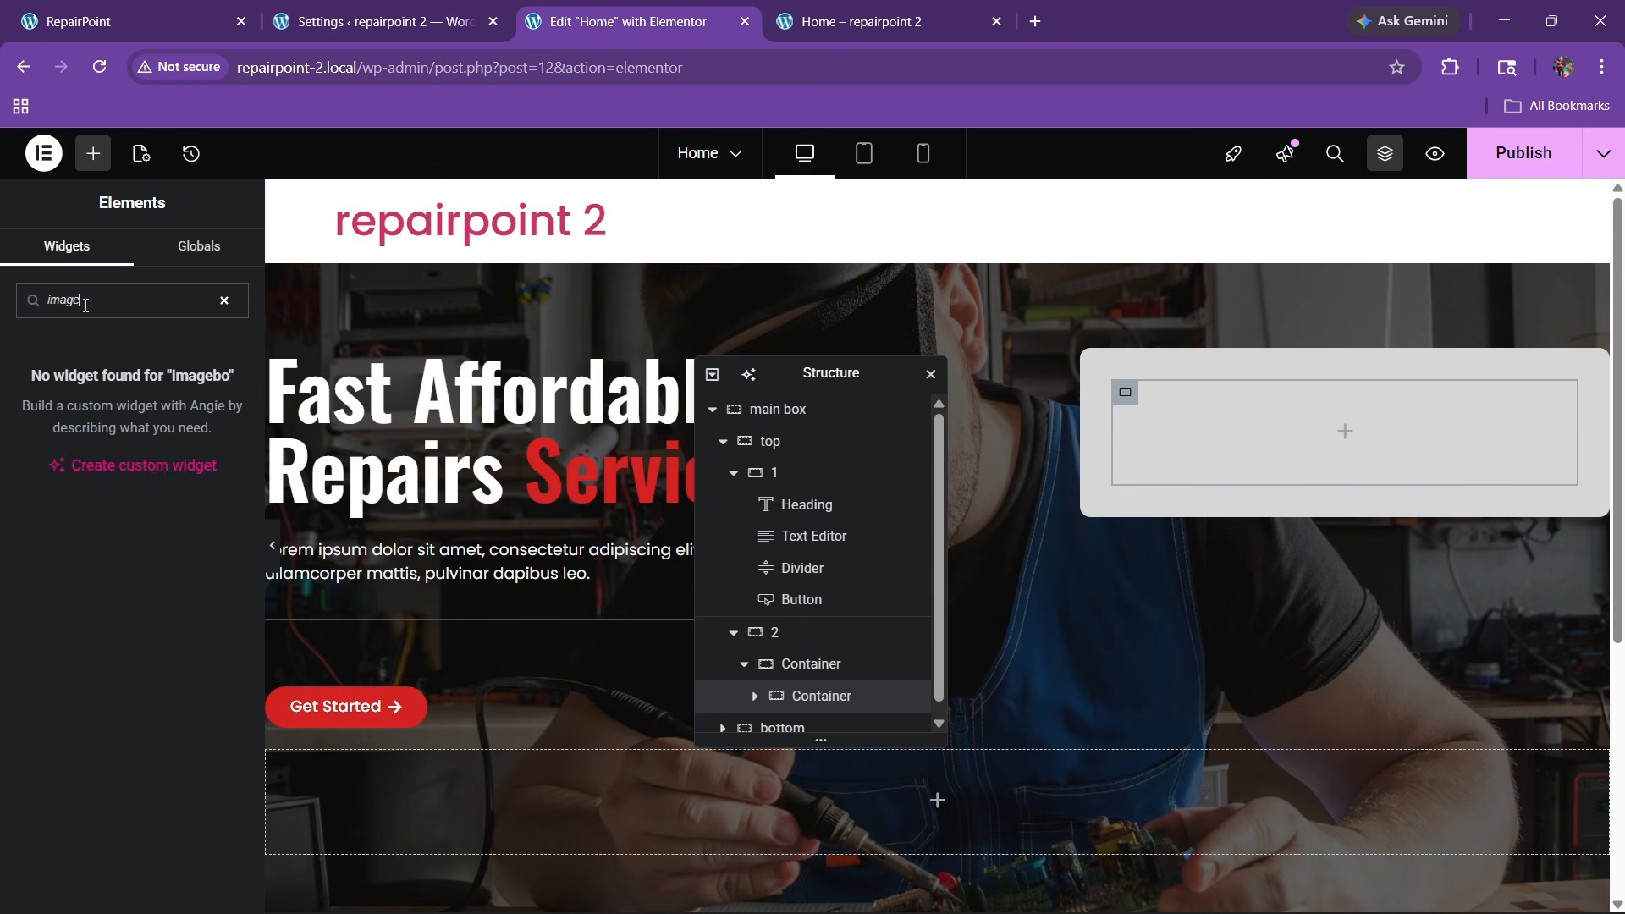
pyautogui.write('box')
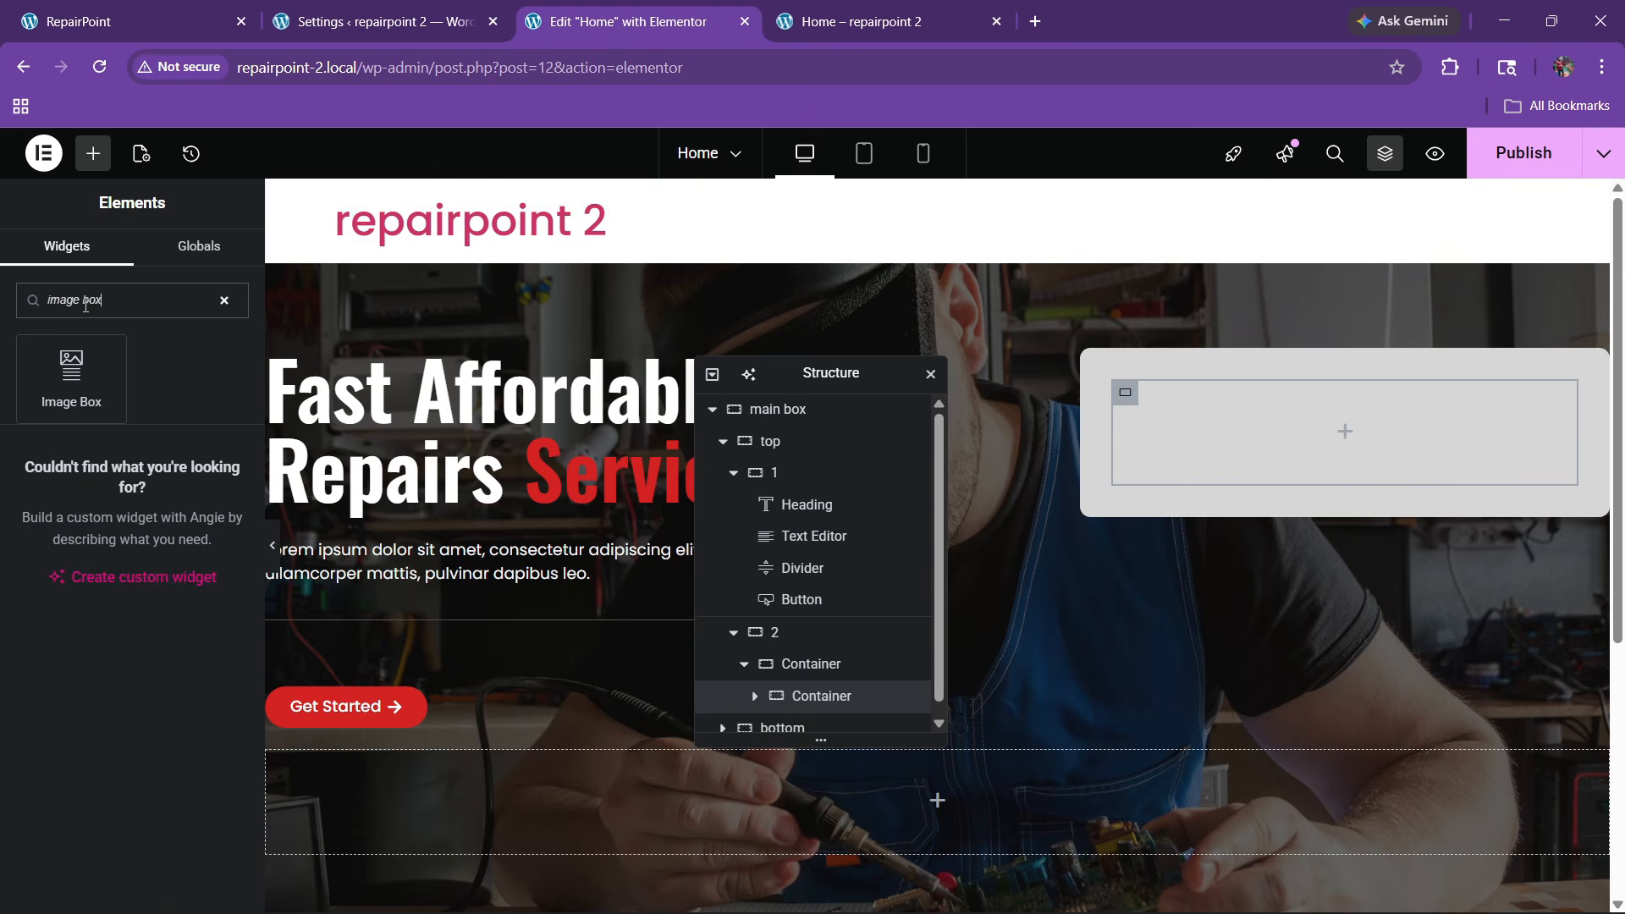
pyautogui.moveTo(70, 385); pyautogui.dragTo(1413, 461)
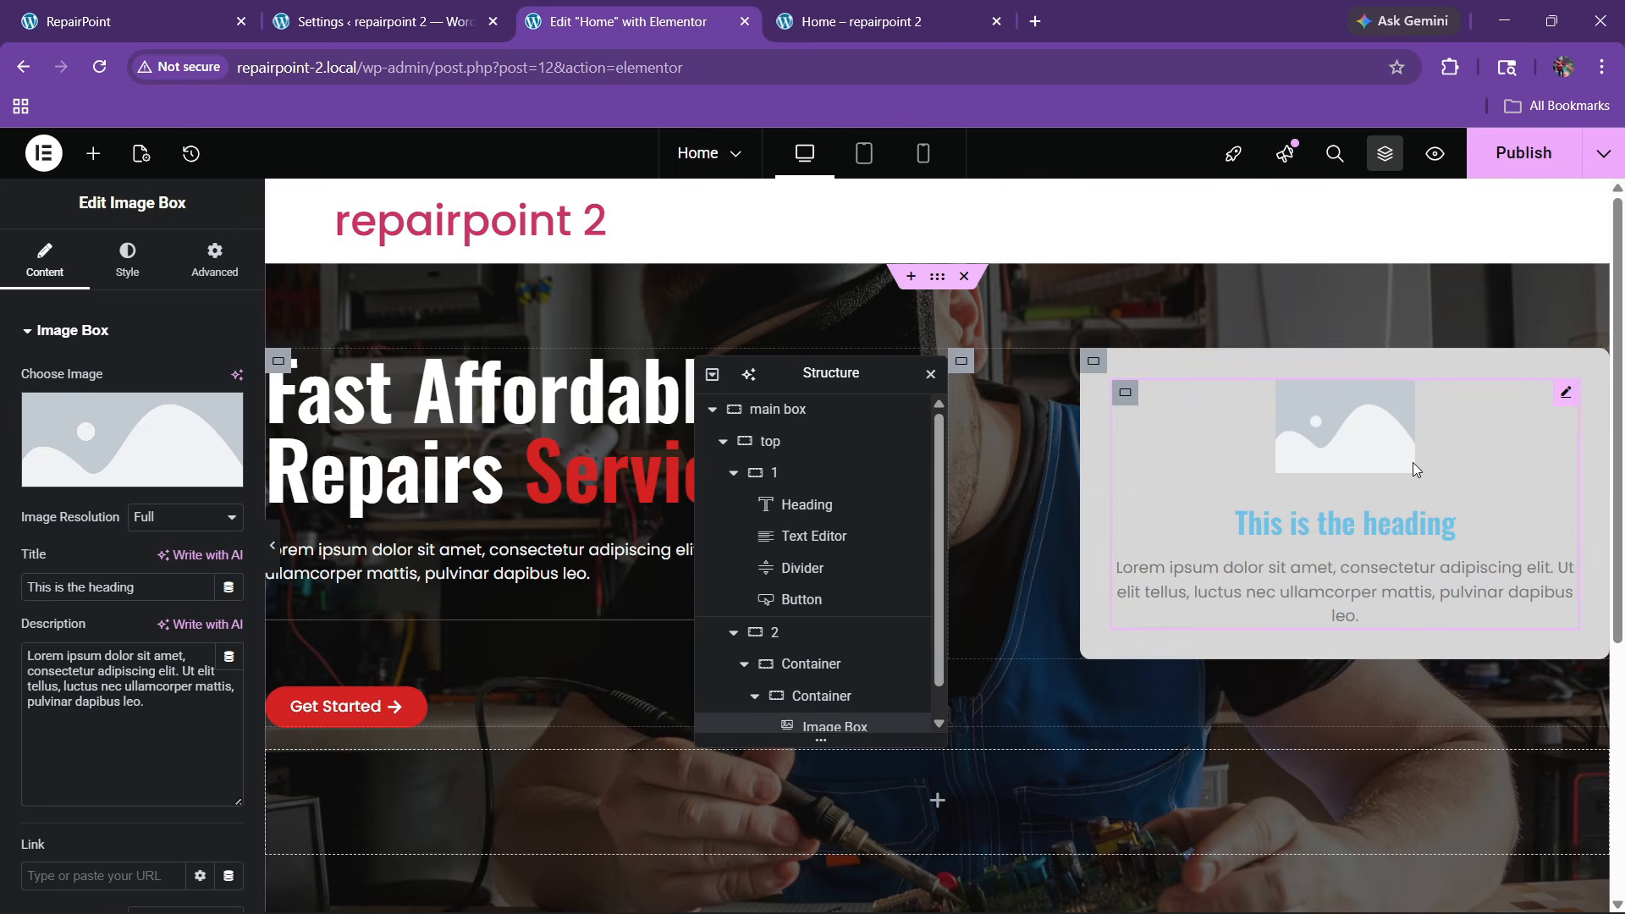
# Set the Image Box's image position to Left with Middle vertical alignment
pyautogui.click(121, 269)
pyautogui.click(172, 380)
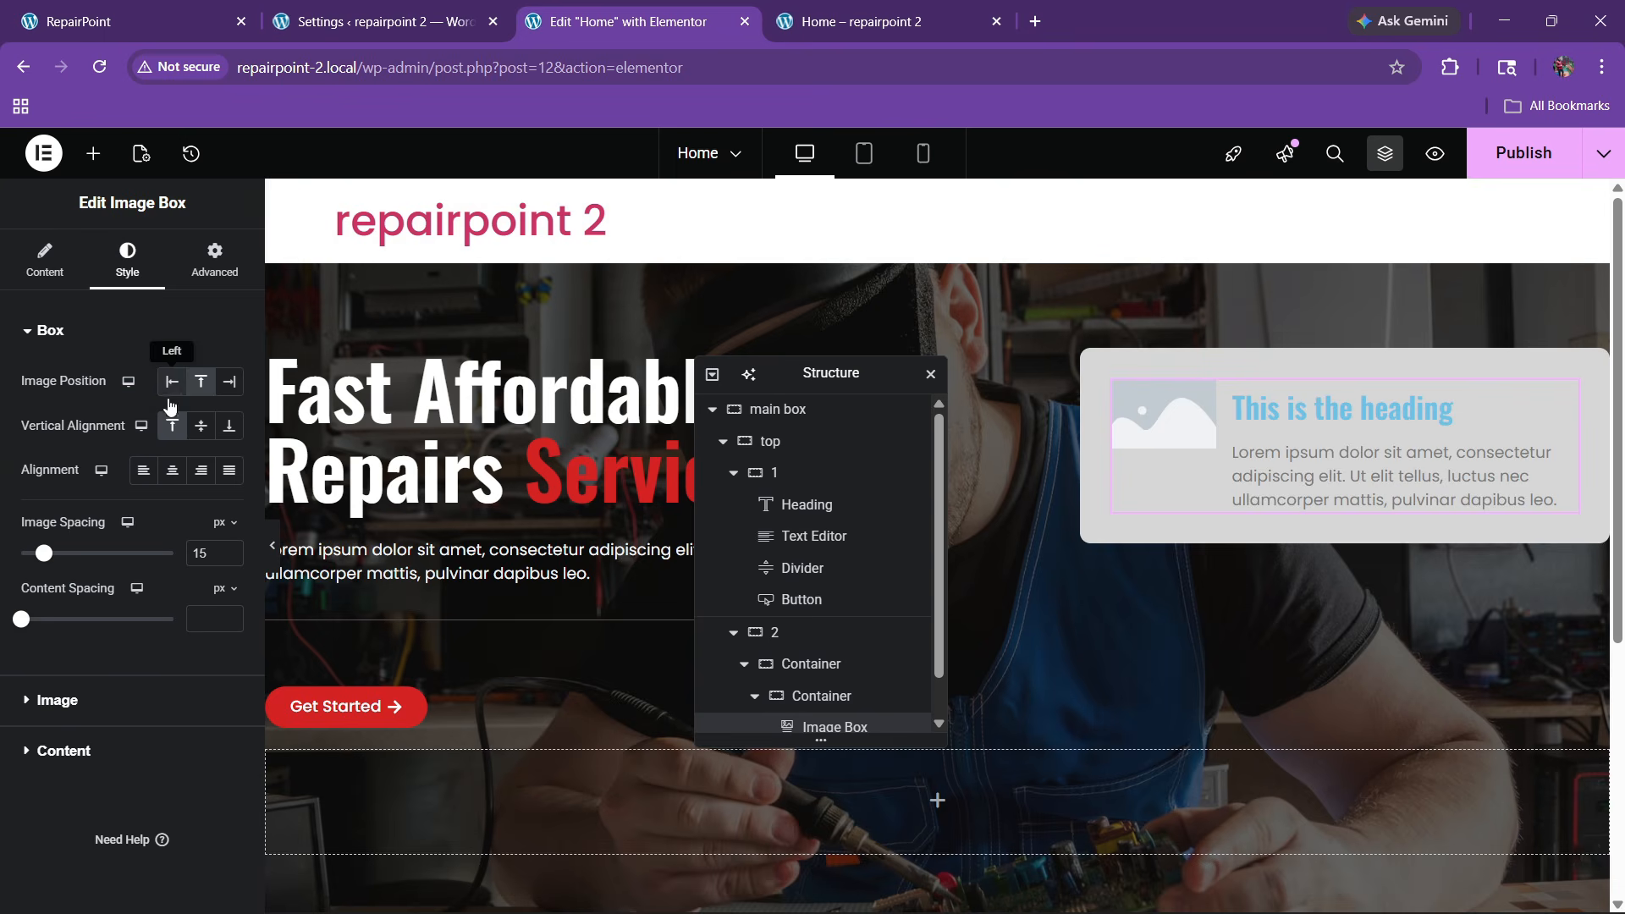
pyautogui.click(201, 426)
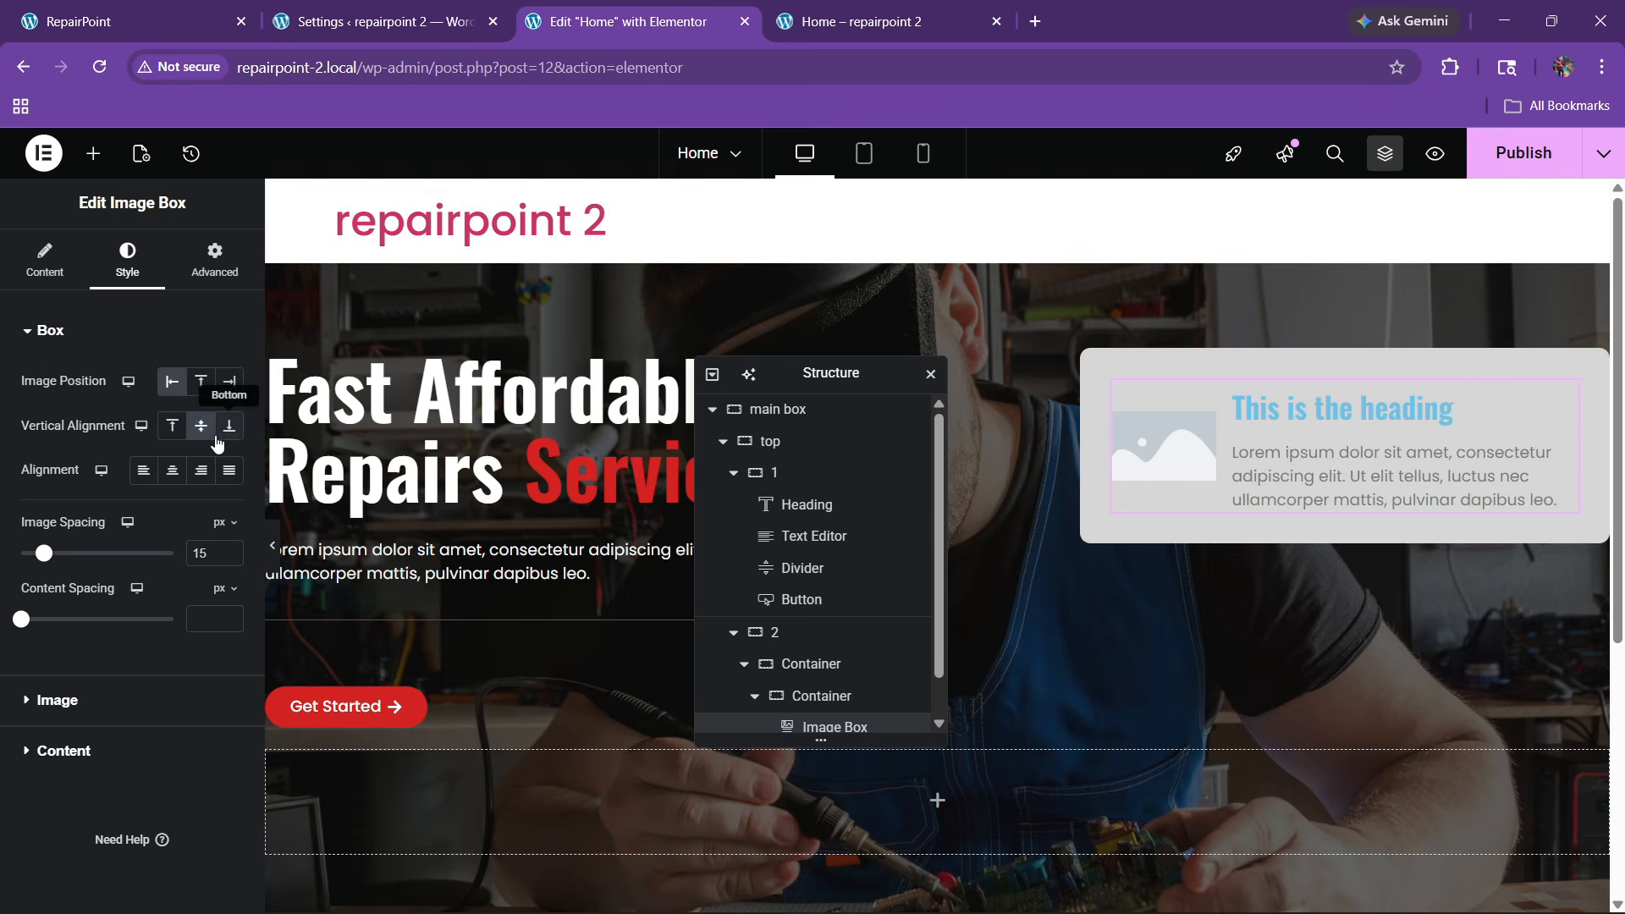
pyautogui.click(218, 10)
pyautogui.click(661, 10)
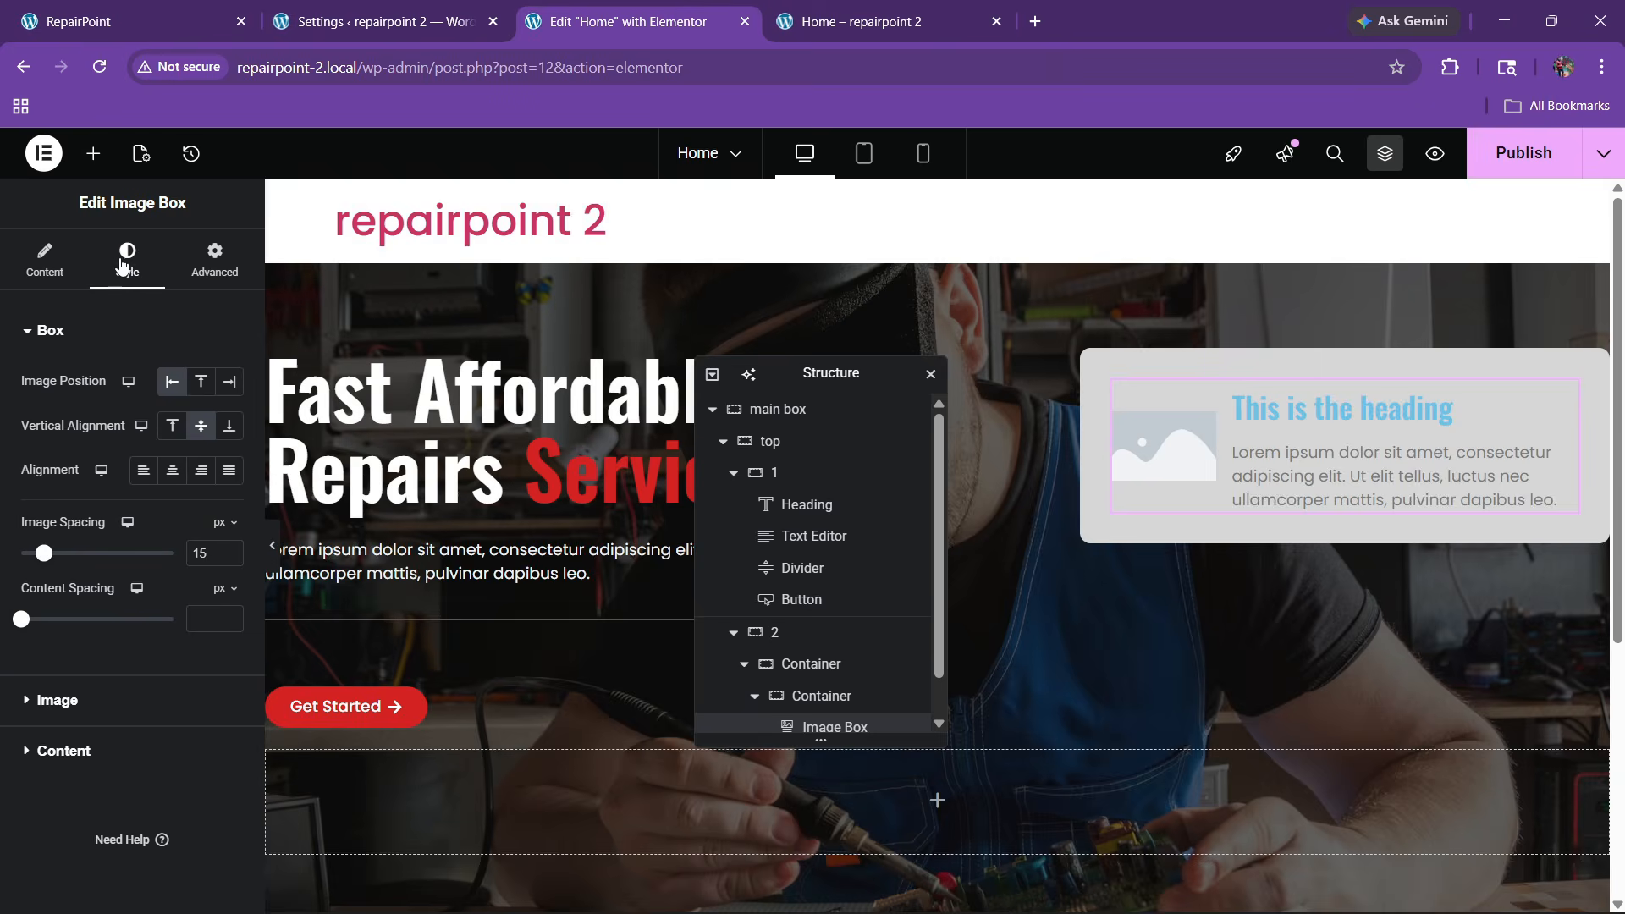
# Choose the smiling man's photo from the Media Library as the Image Box image
pyautogui.click(45, 258)
pyautogui.click(113, 449)
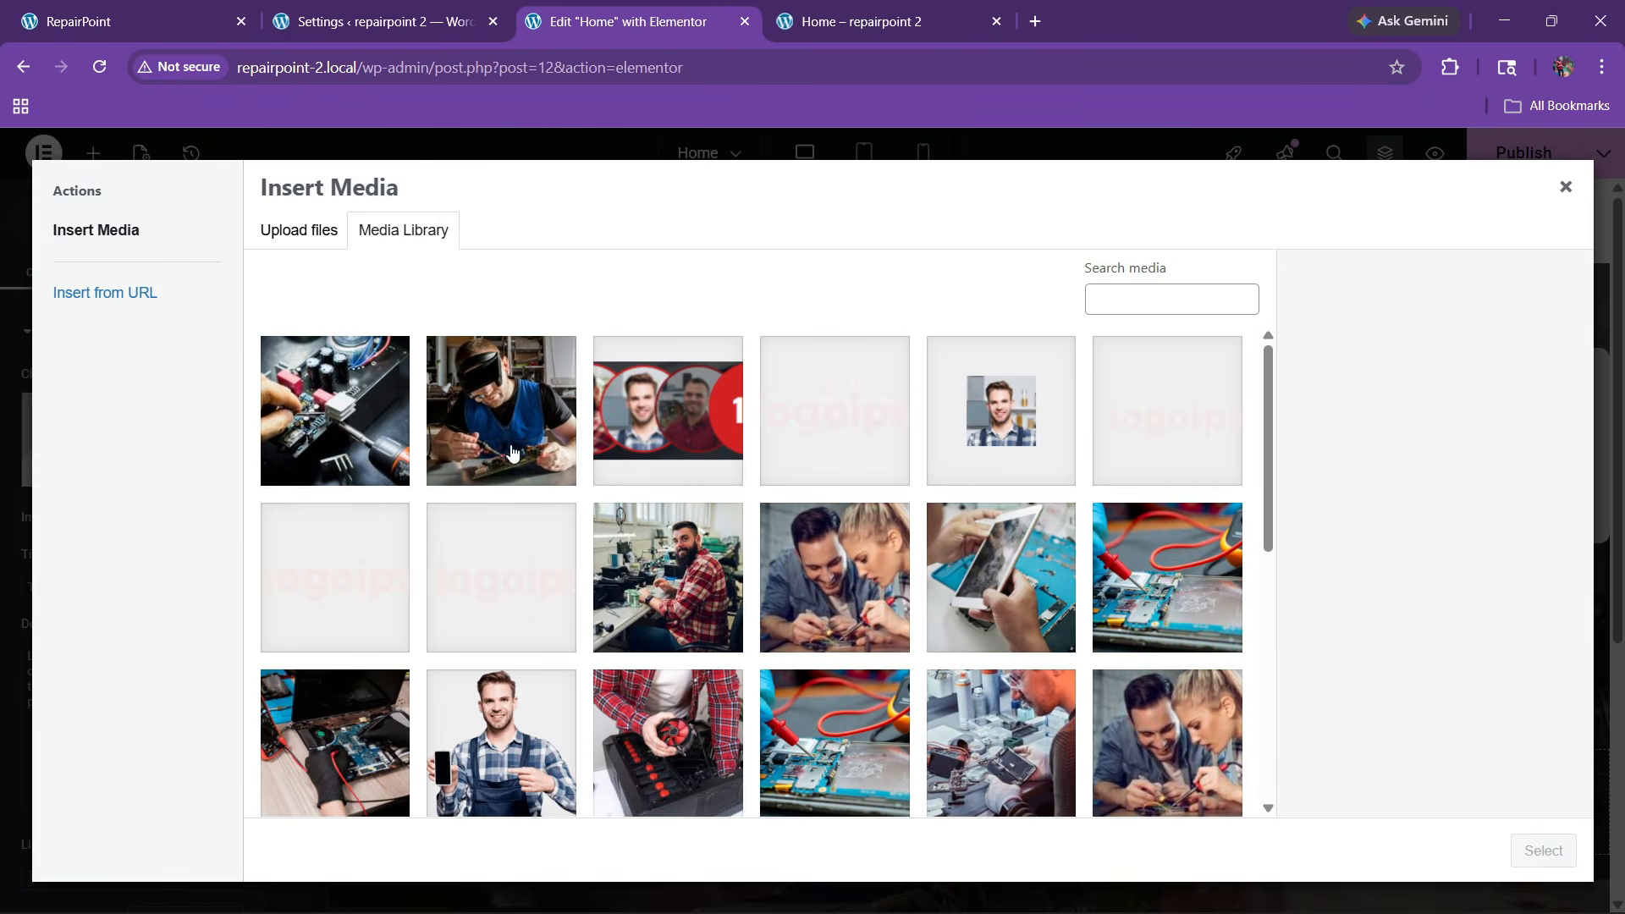
pyautogui.click(949, 423)
pyautogui.click(1555, 856)
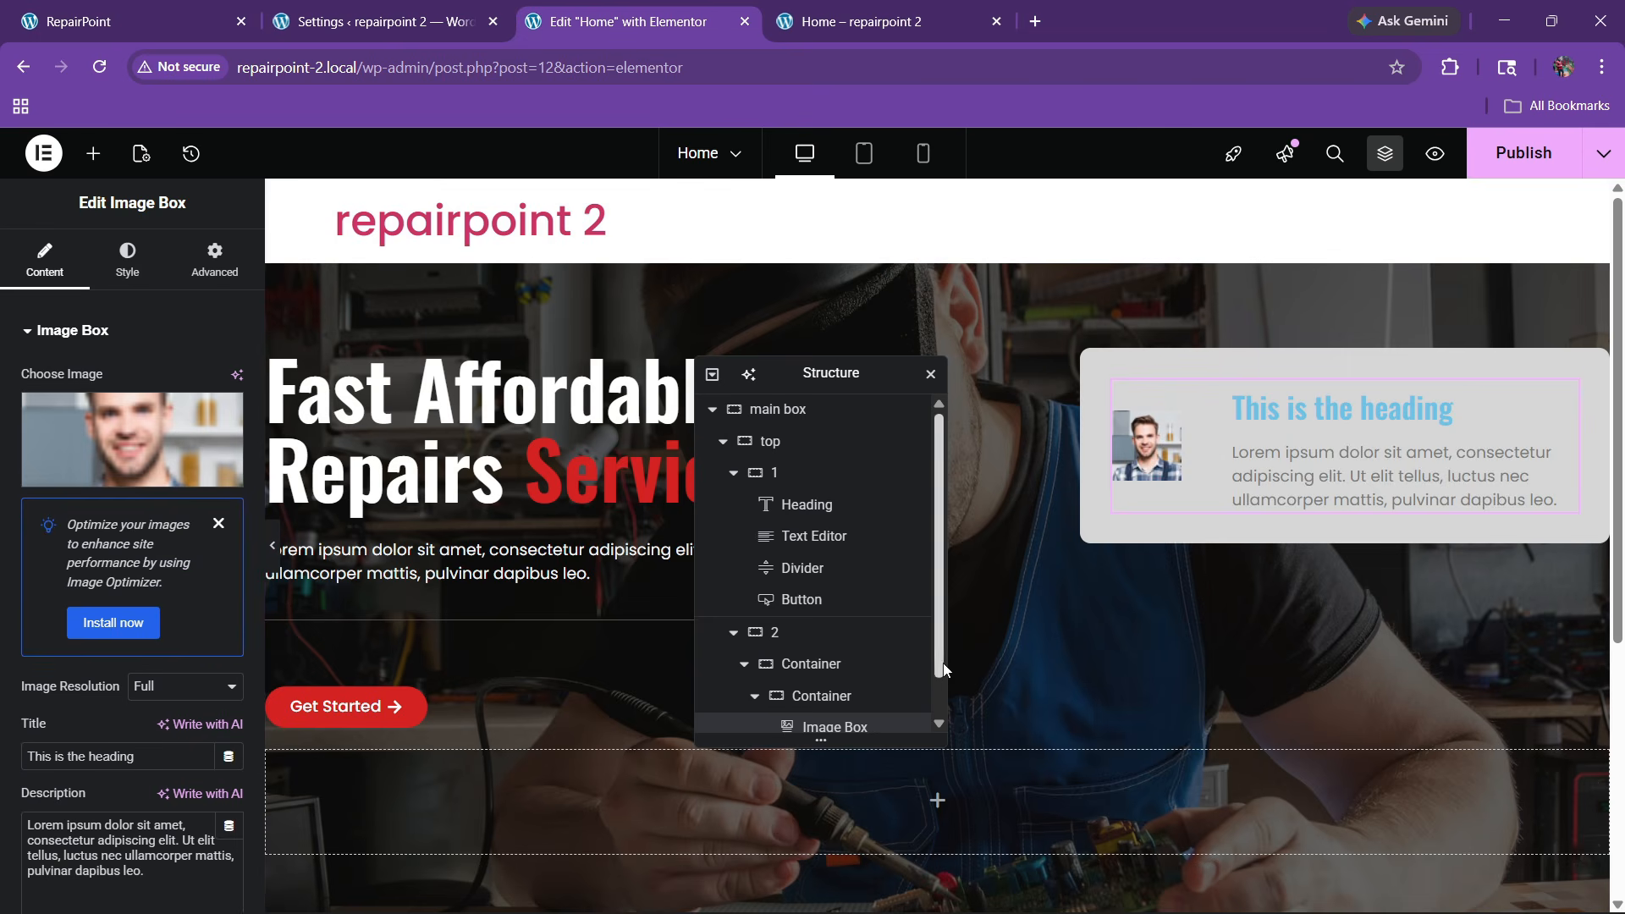
pyautogui.click(218, 523)
# Replace the placeholder title with the person's name copied from the reference card
pyautogui.click(127, 21)
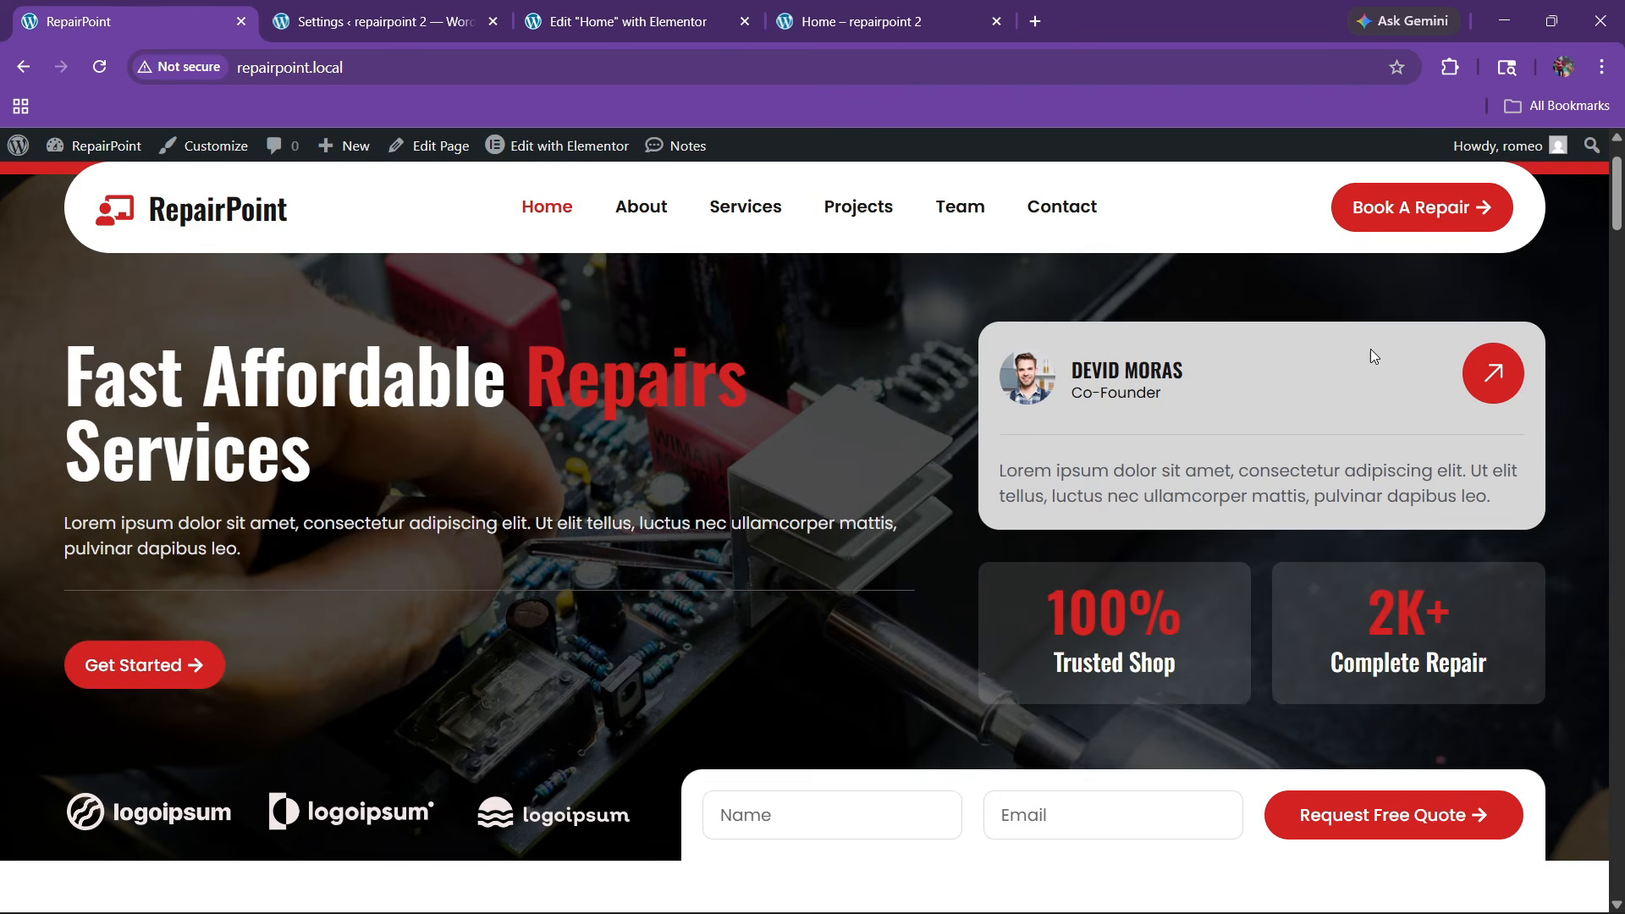
pyautogui.moveTo(1192, 377)
pyautogui.mouseDown()
pyautogui.moveTo(1082, 366)
pyautogui.moveTo(1212, 365)
pyautogui.mouseUp()
pyautogui.click(1078, 368)
pyautogui.click(626, 21)
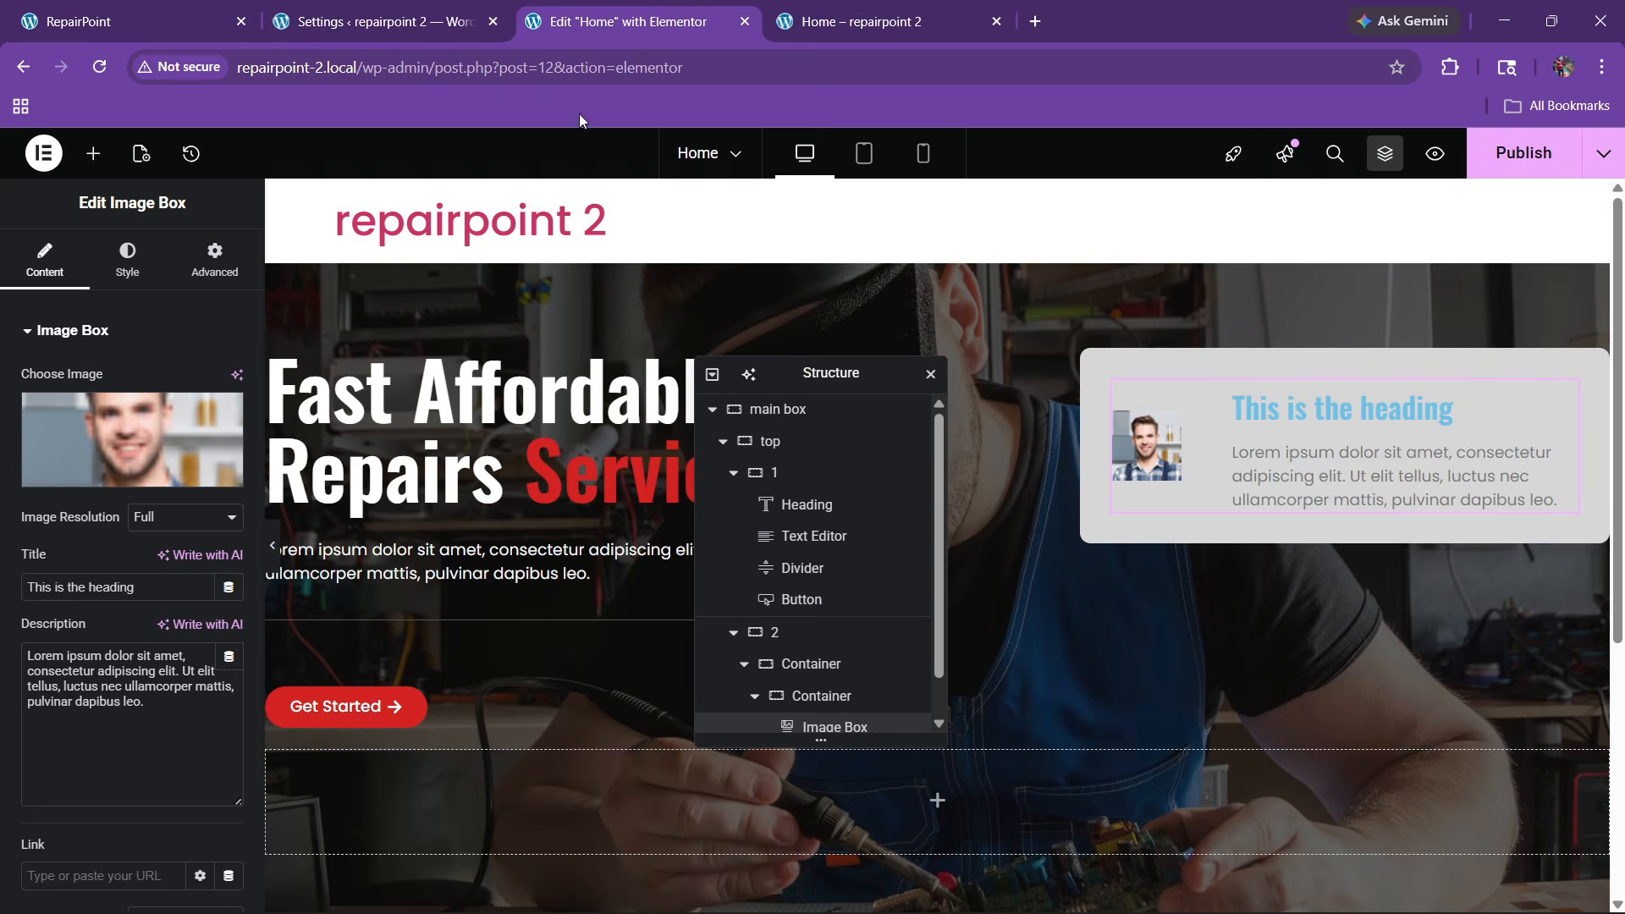
pyautogui.moveTo(136, 587); pyautogui.dragTo(12, 612)
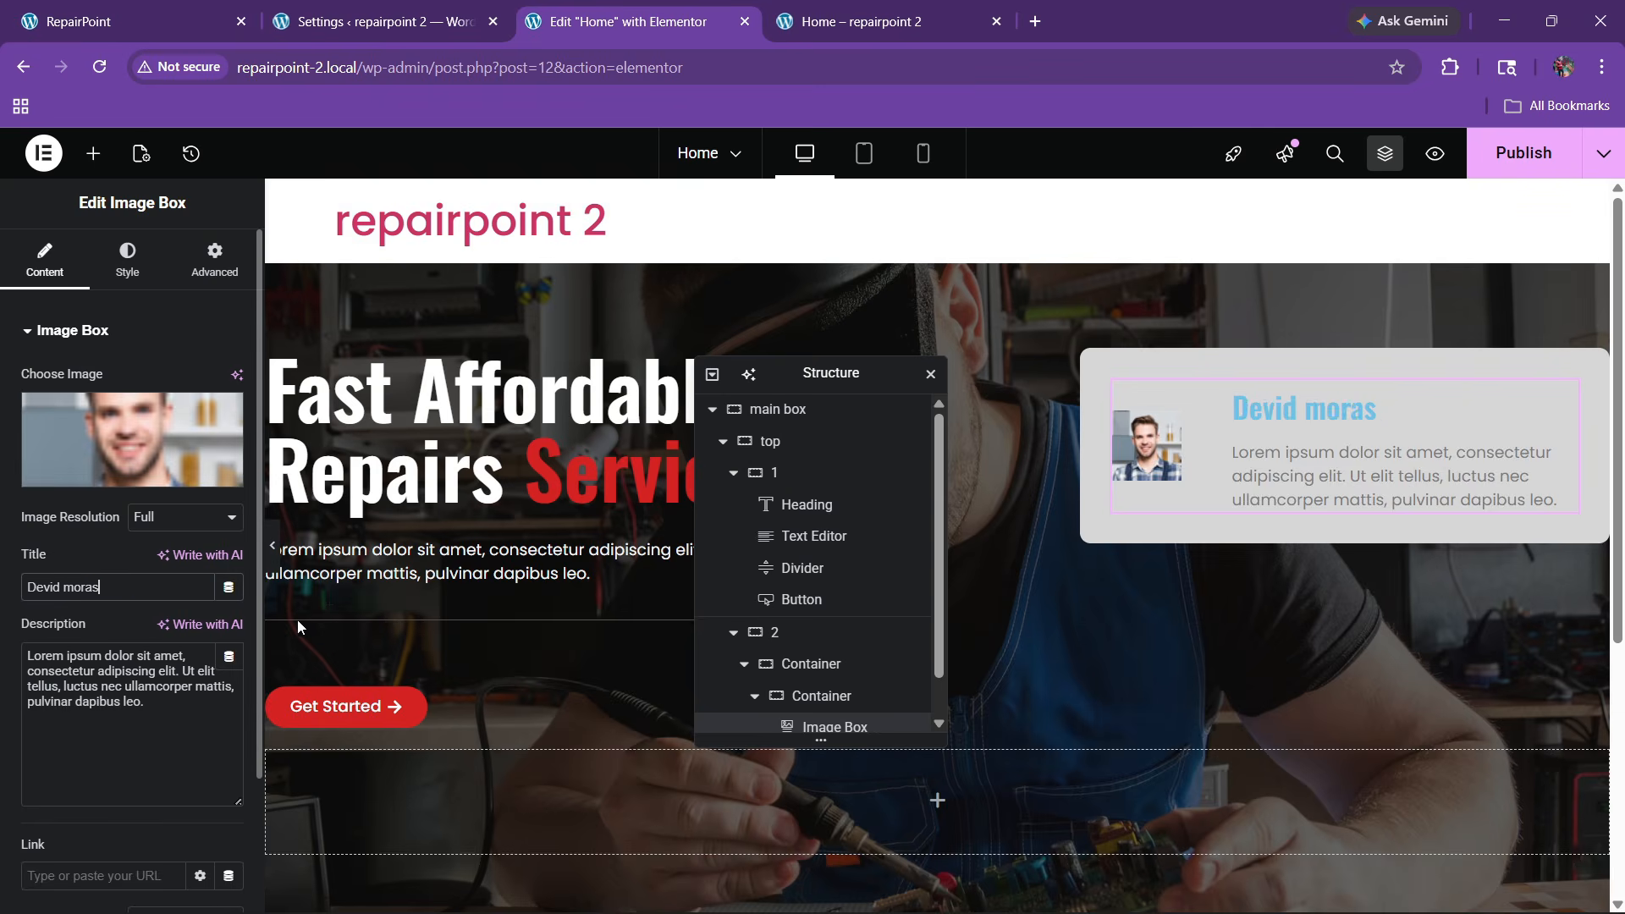
# Copy the role text from the reference card and select the placeholder description
pyautogui.click(201, 7)
pyautogui.click(1178, 435)
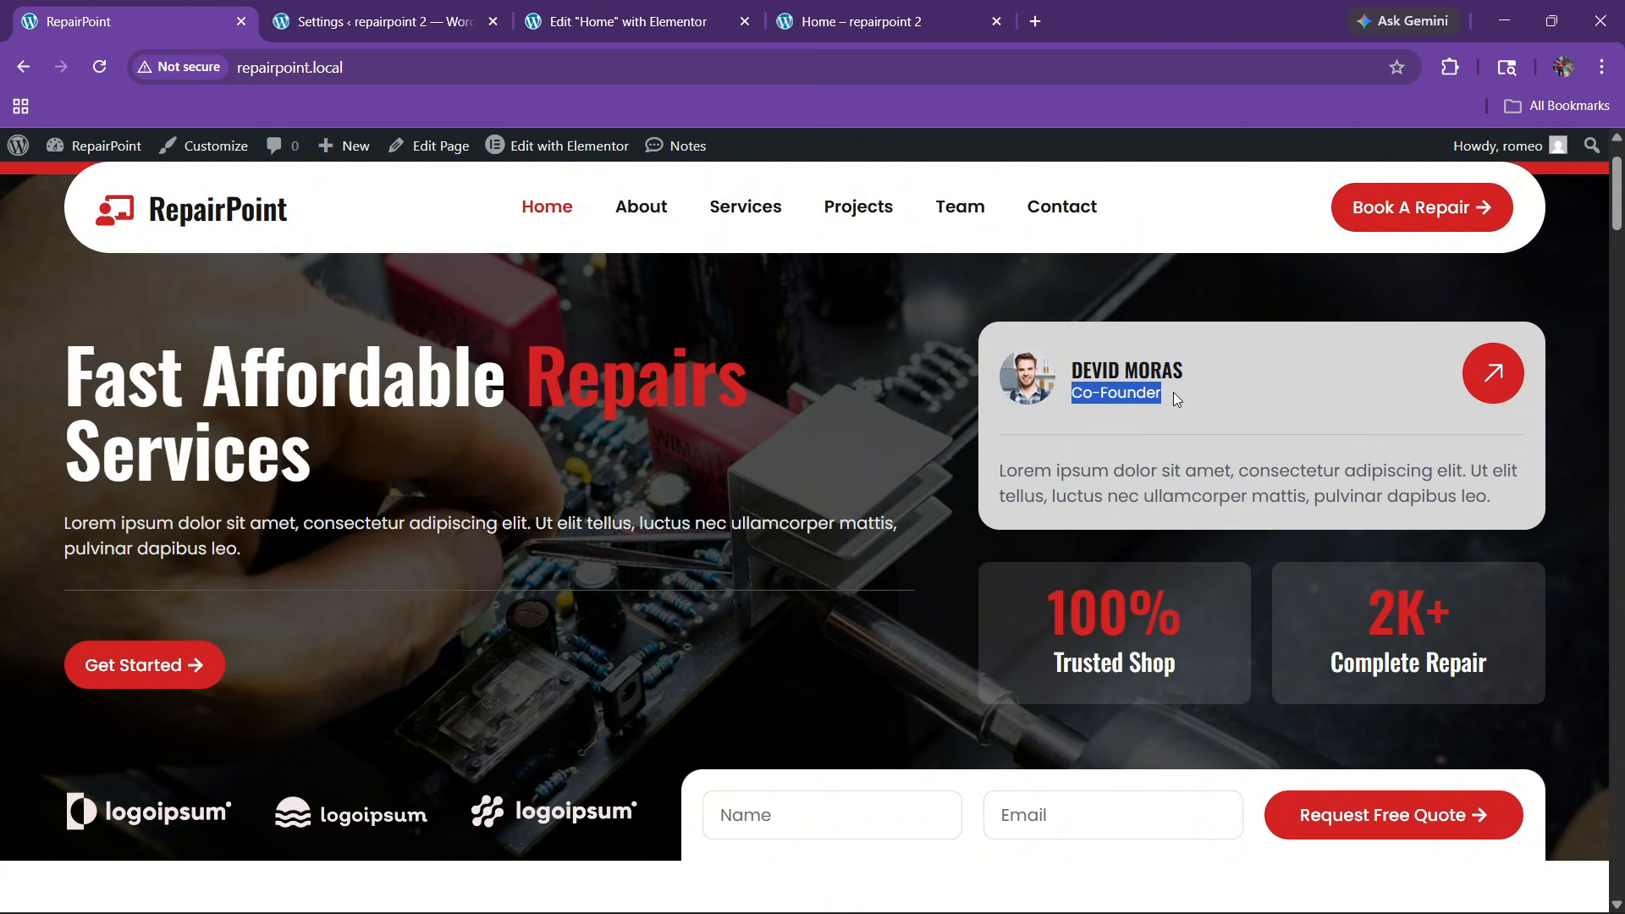
pyautogui.click(627, 21)
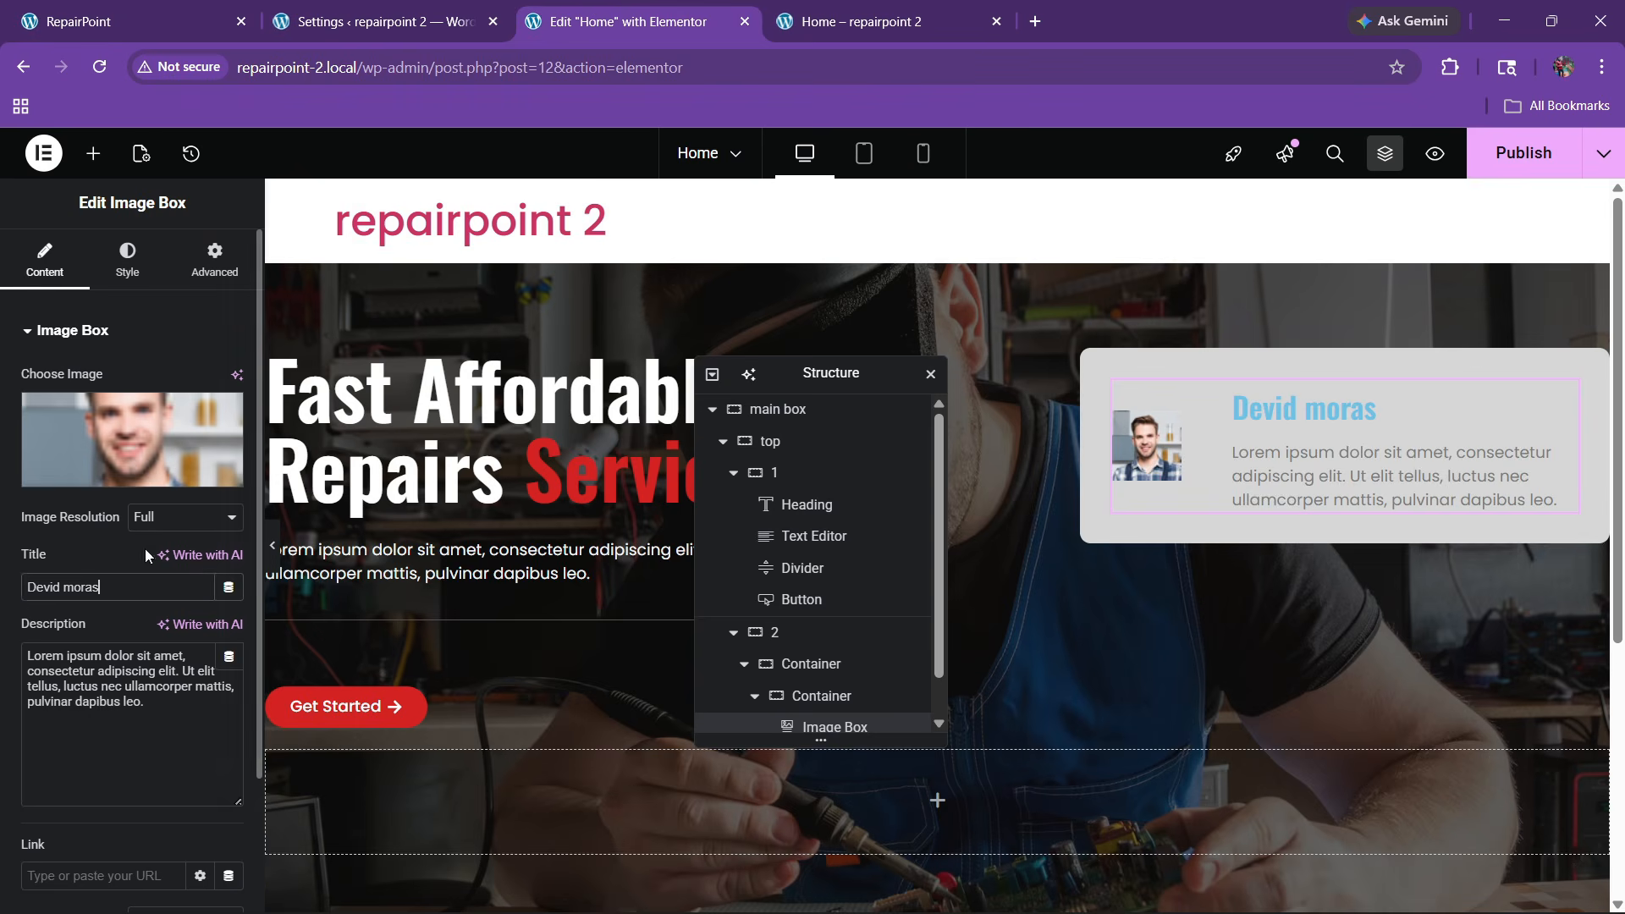
pyautogui.tripleClick(113, 671)
# Set the description to 'co-founder' and the title-to-description Content Spacing to 3
pyautogui.write('co-founder')
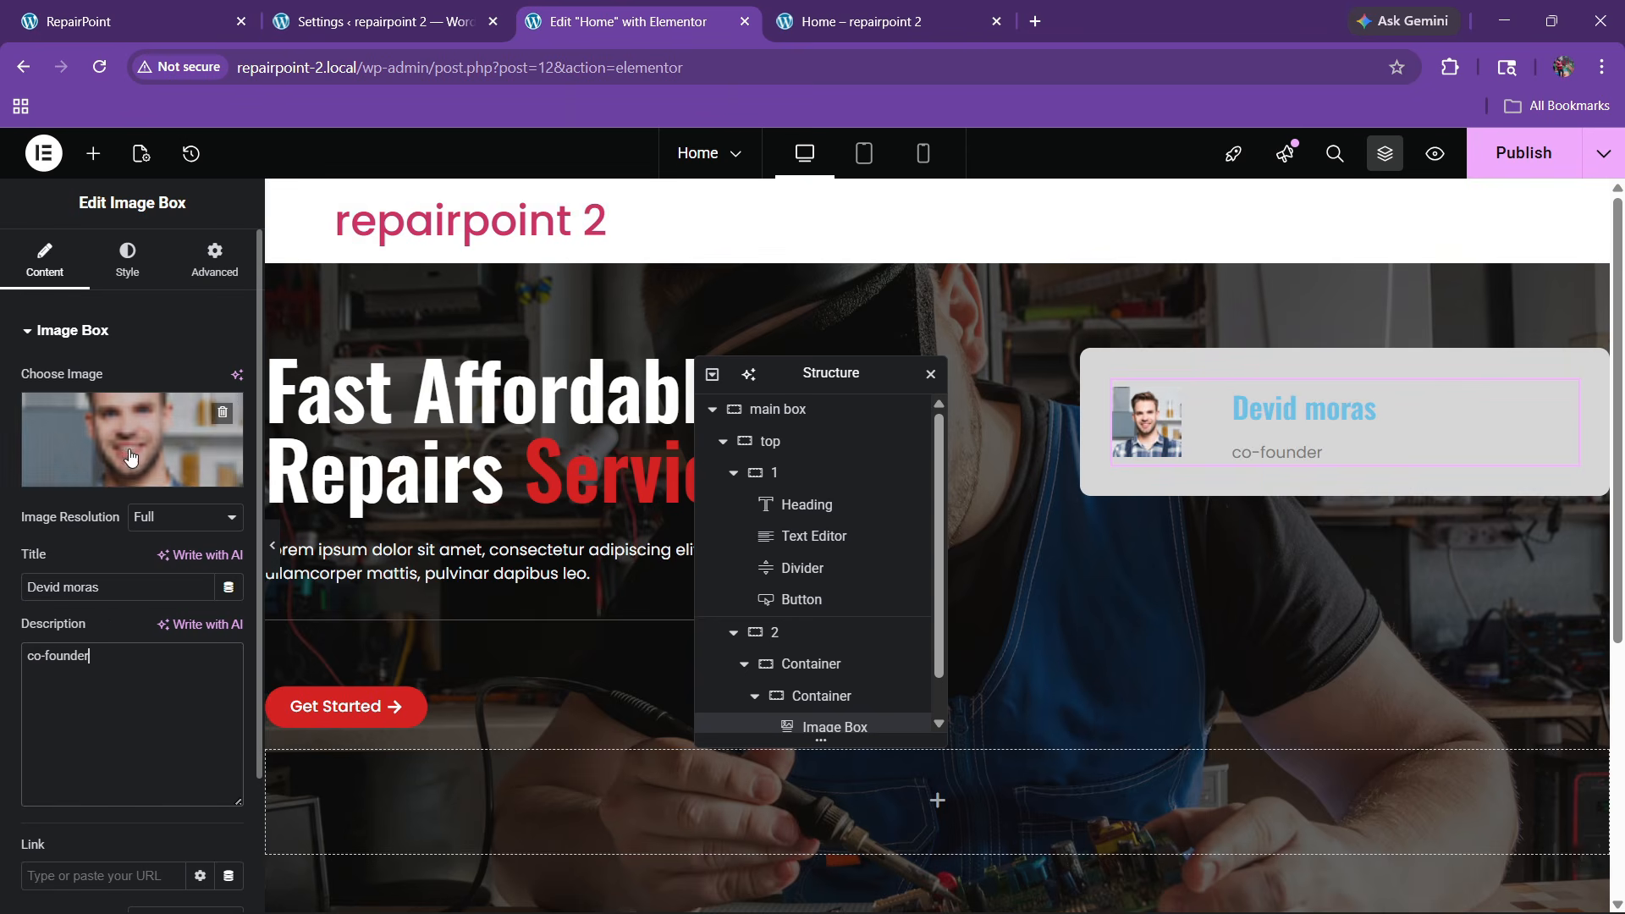
pyautogui.click(127, 260)
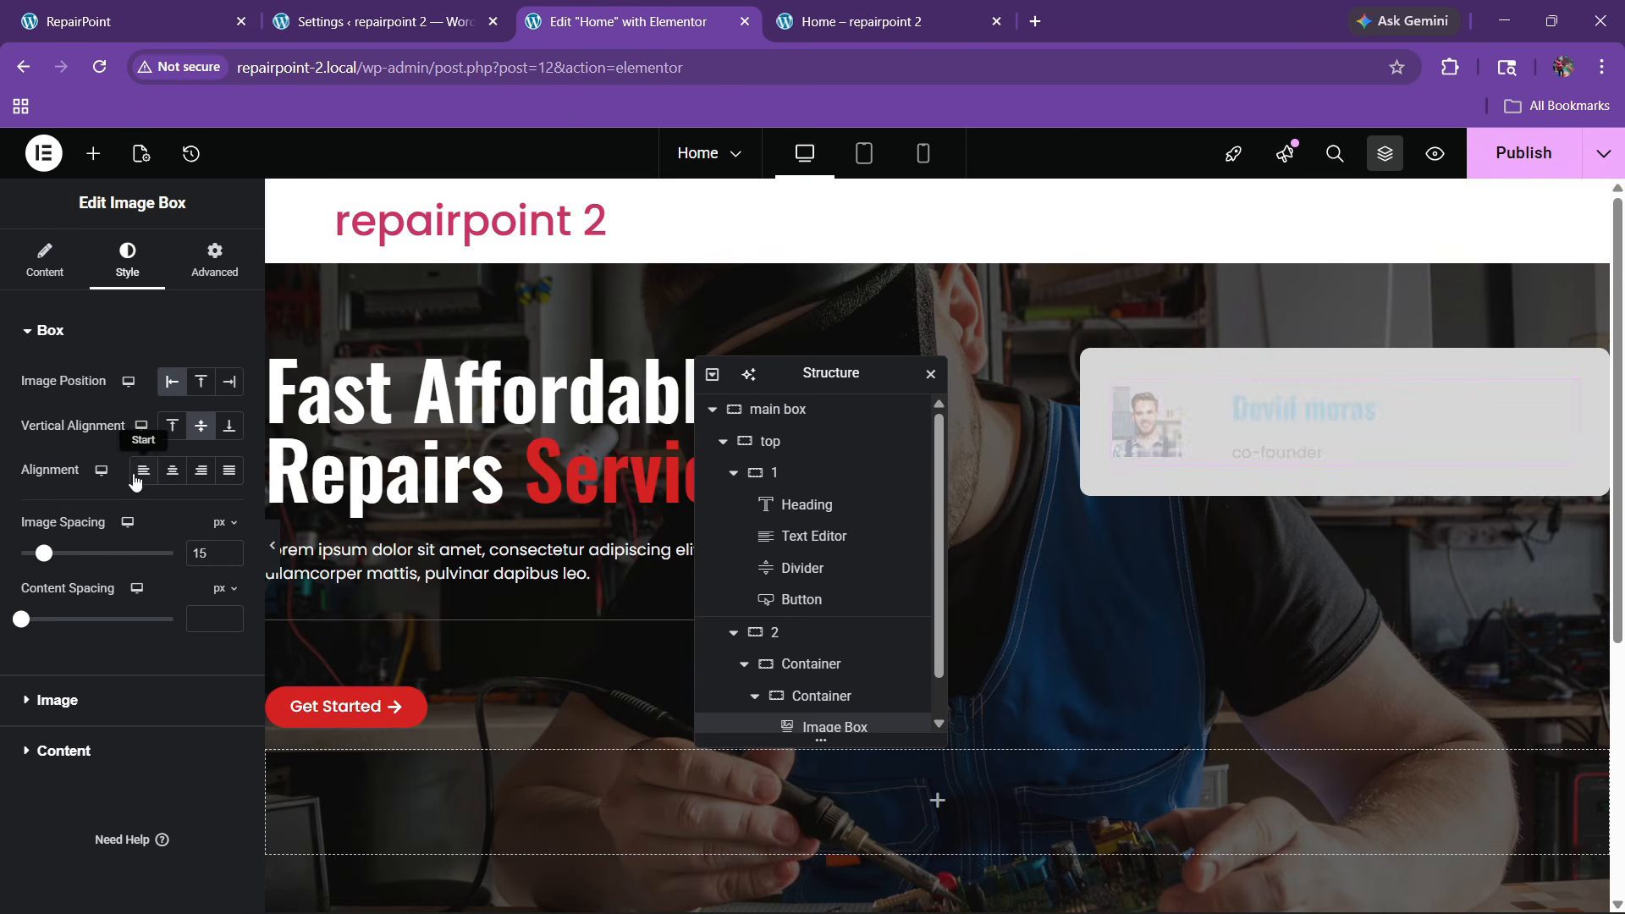
pyautogui.click(87, 698)
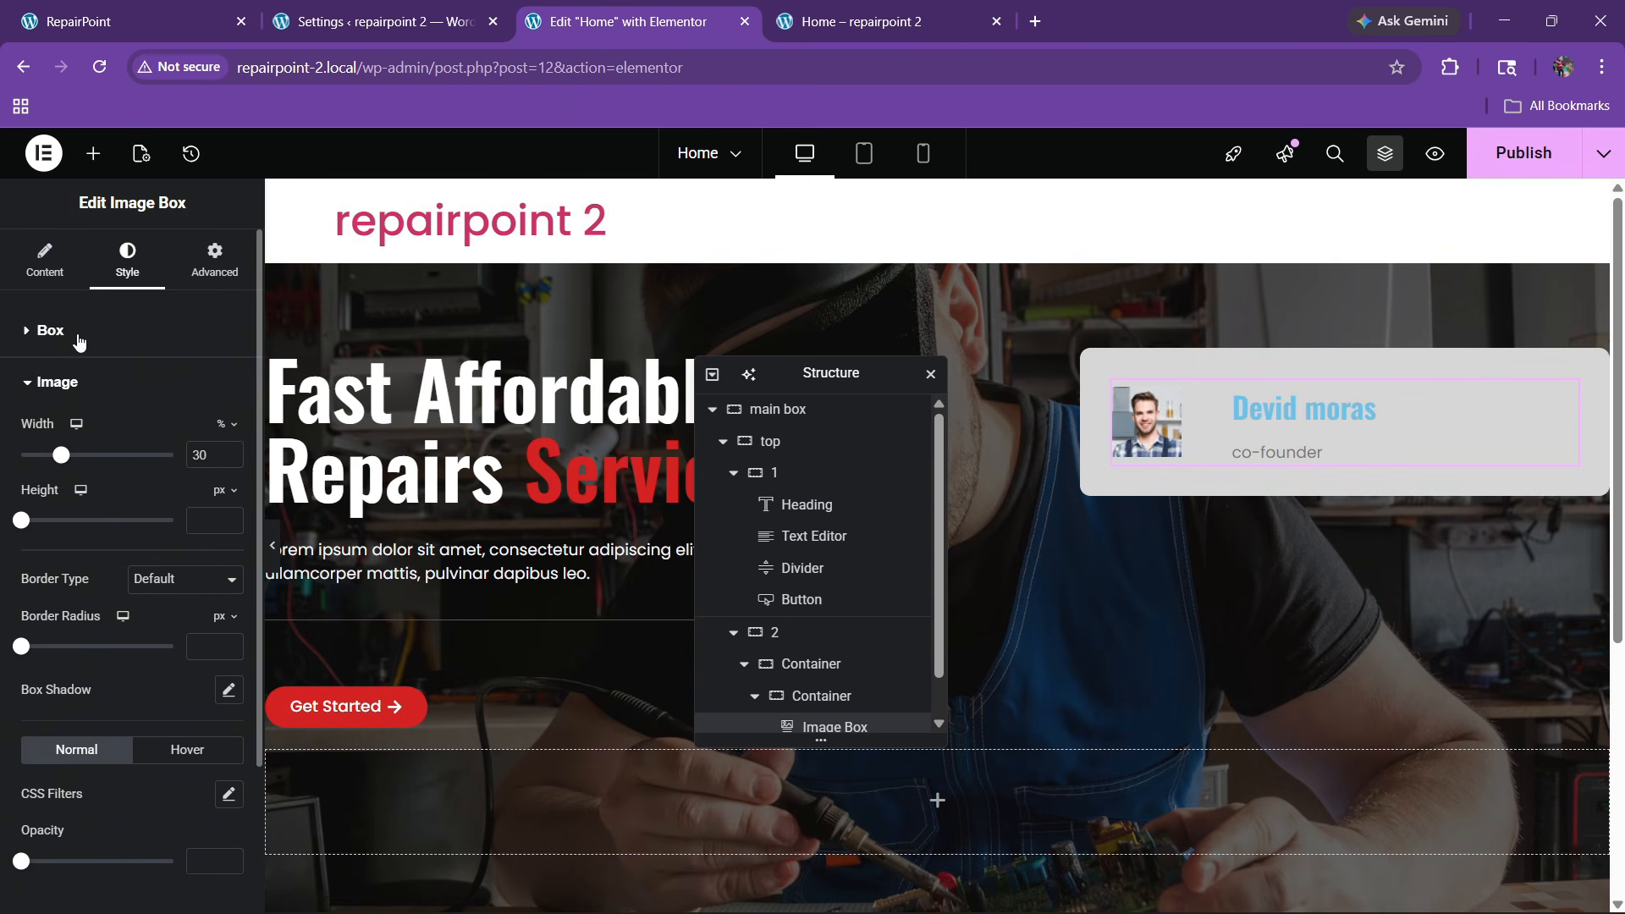
pyautogui.click(51, 330)
pyautogui.click(229, 615)
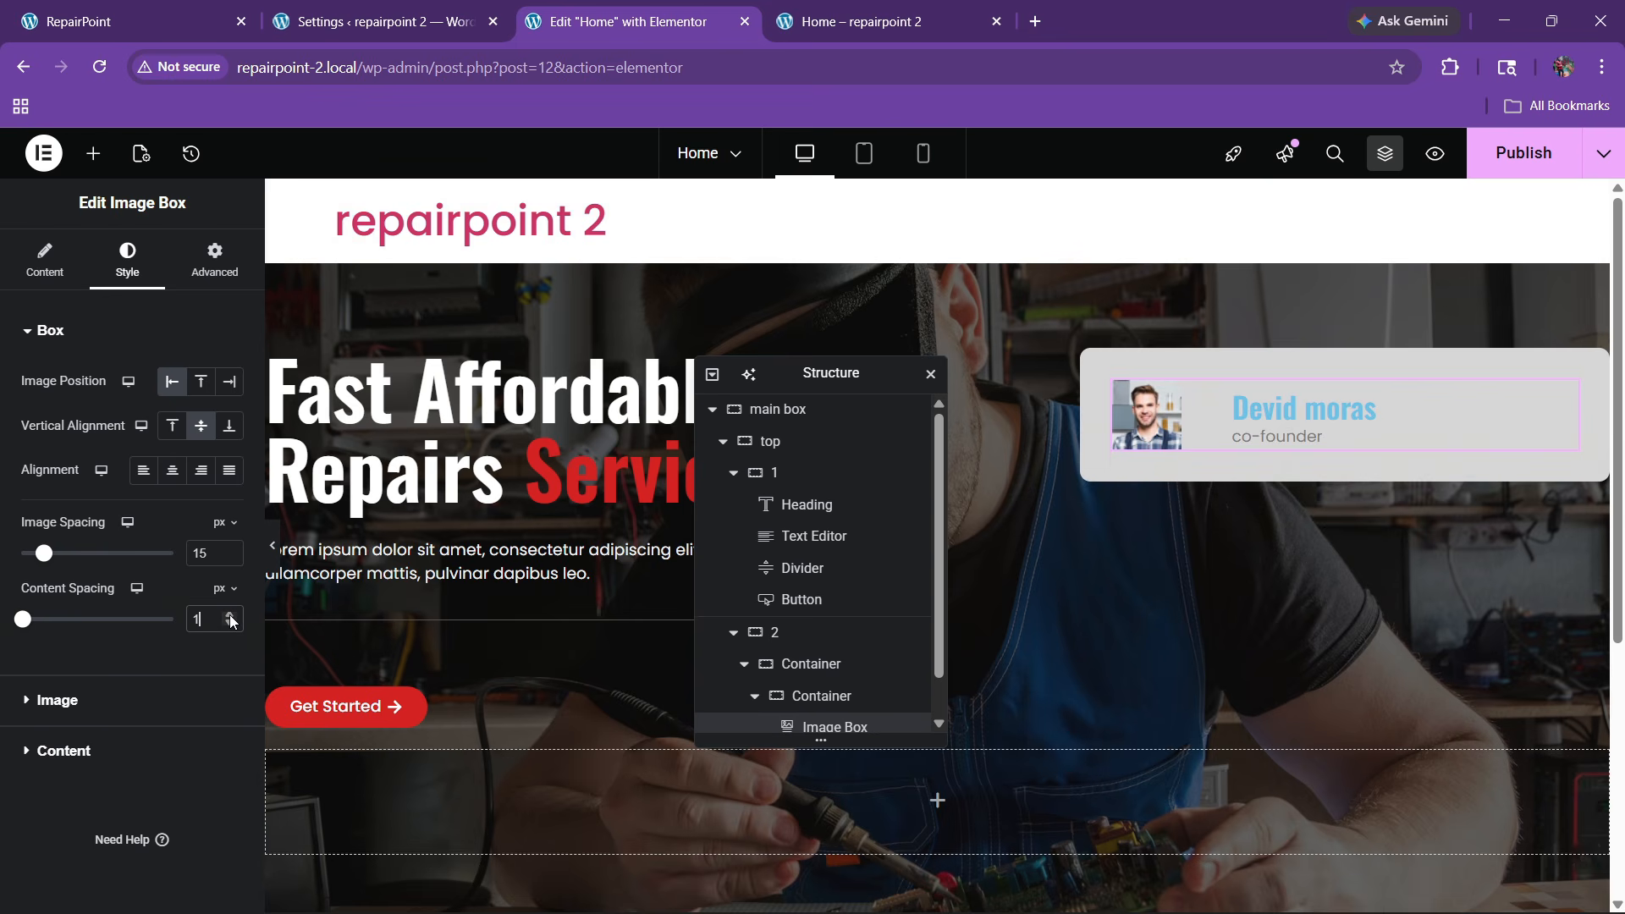
pyautogui.click(230, 615)
pyautogui.click(230, 615)
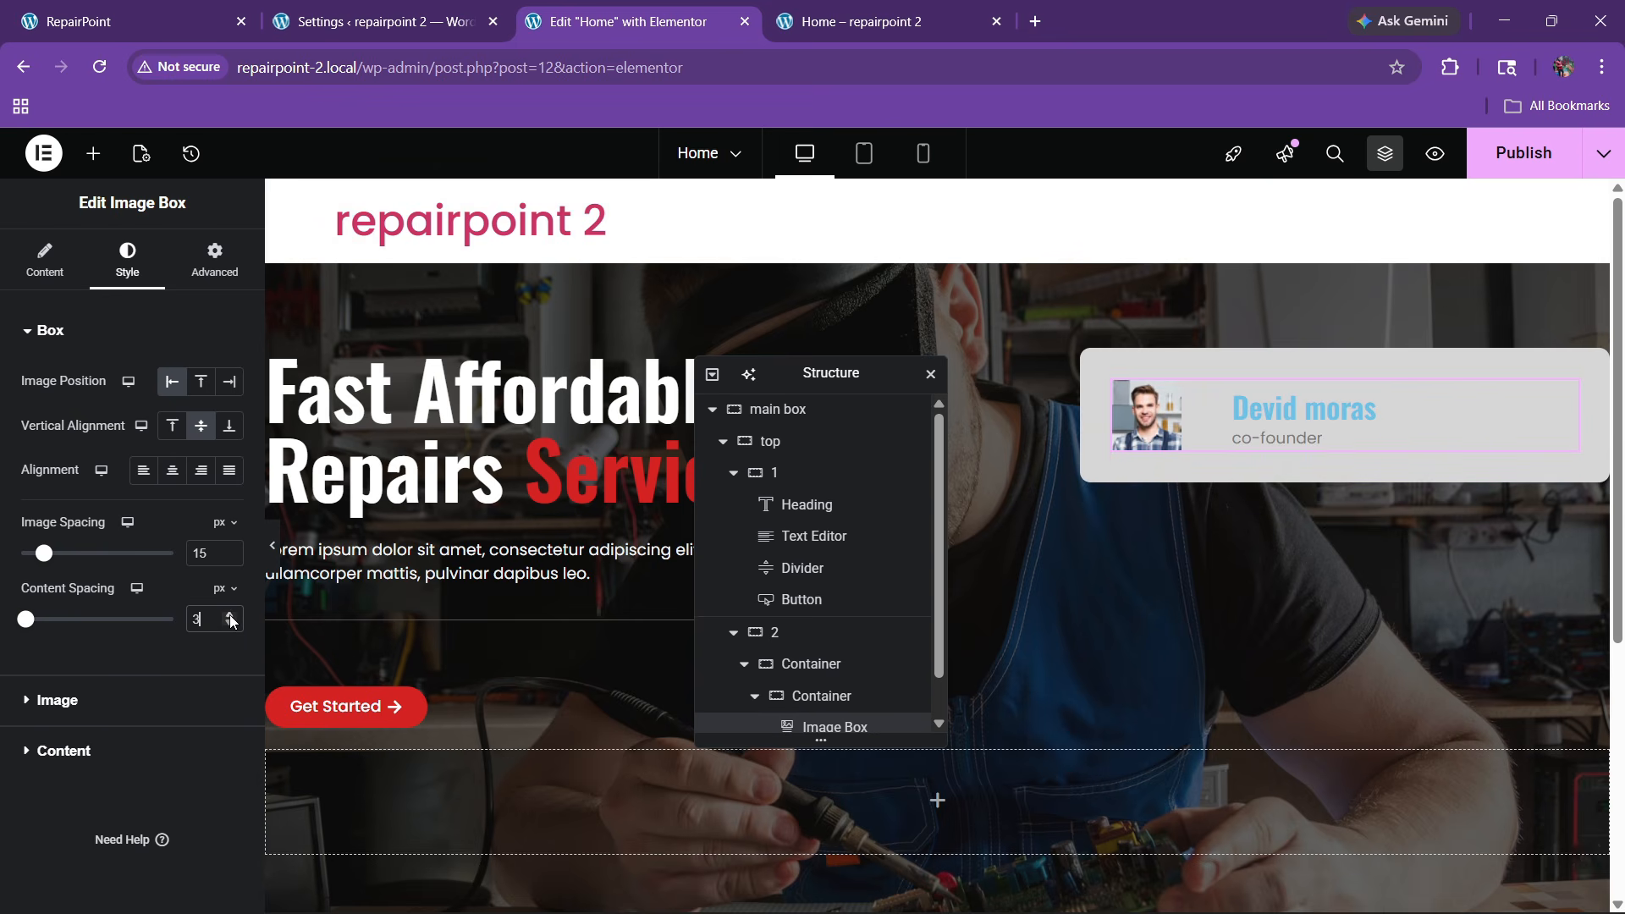
# Make the avatar circular with border radius 100 and width 18%
pyautogui.click(108, 709)
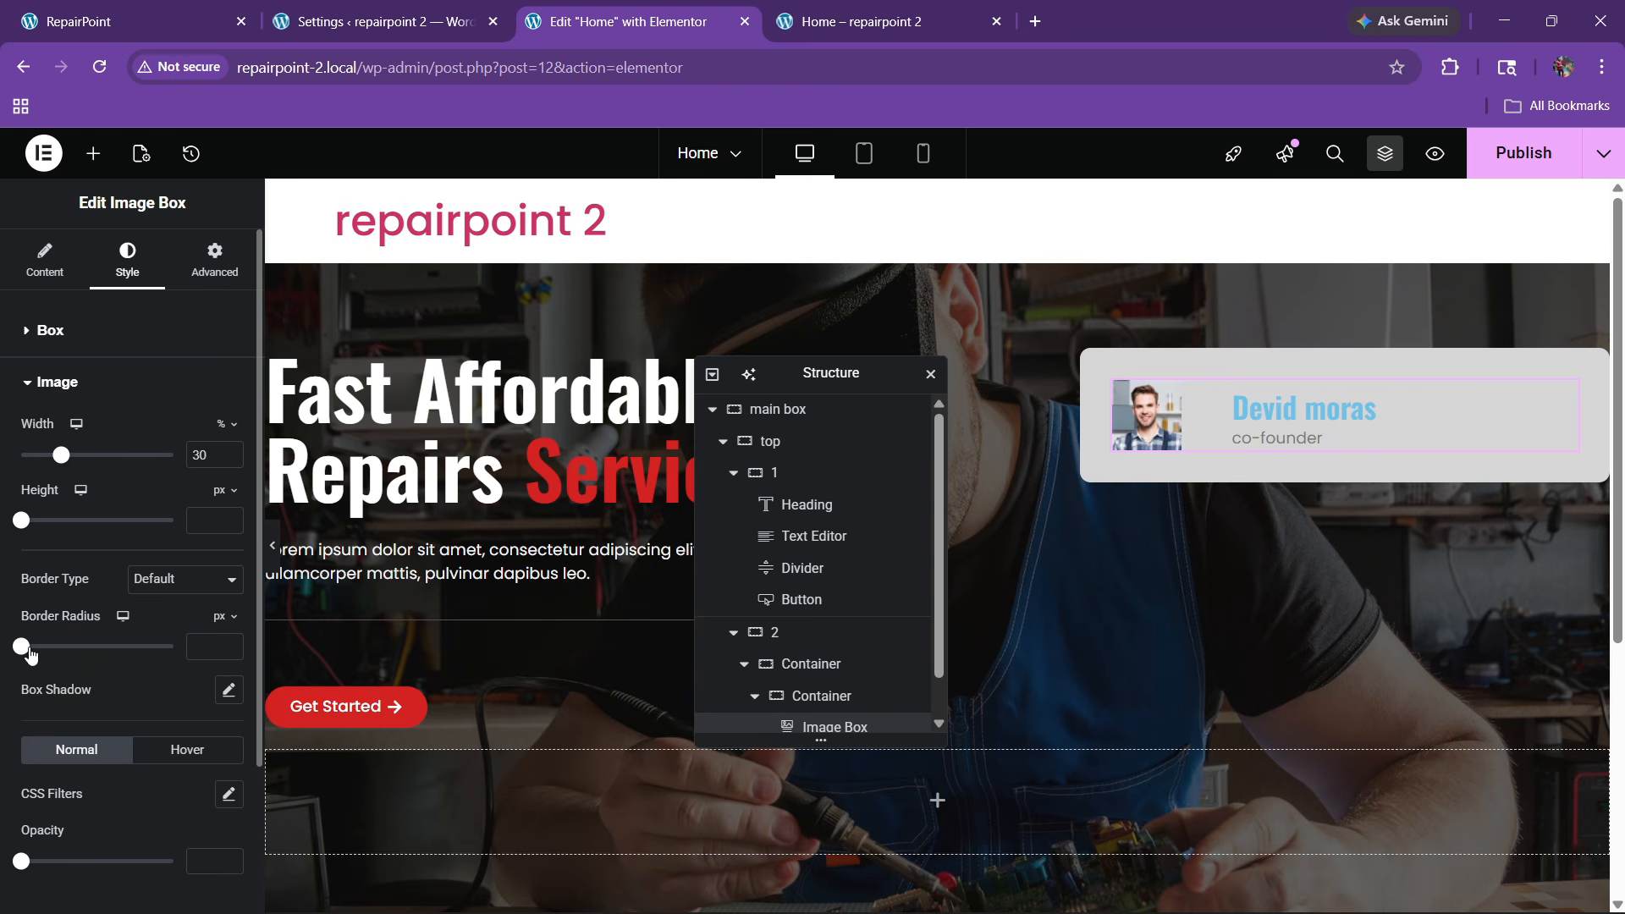
pyautogui.moveTo(21, 646); pyautogui.dragTo(174, 647)
pyautogui.scroll(-3, 119, 586)
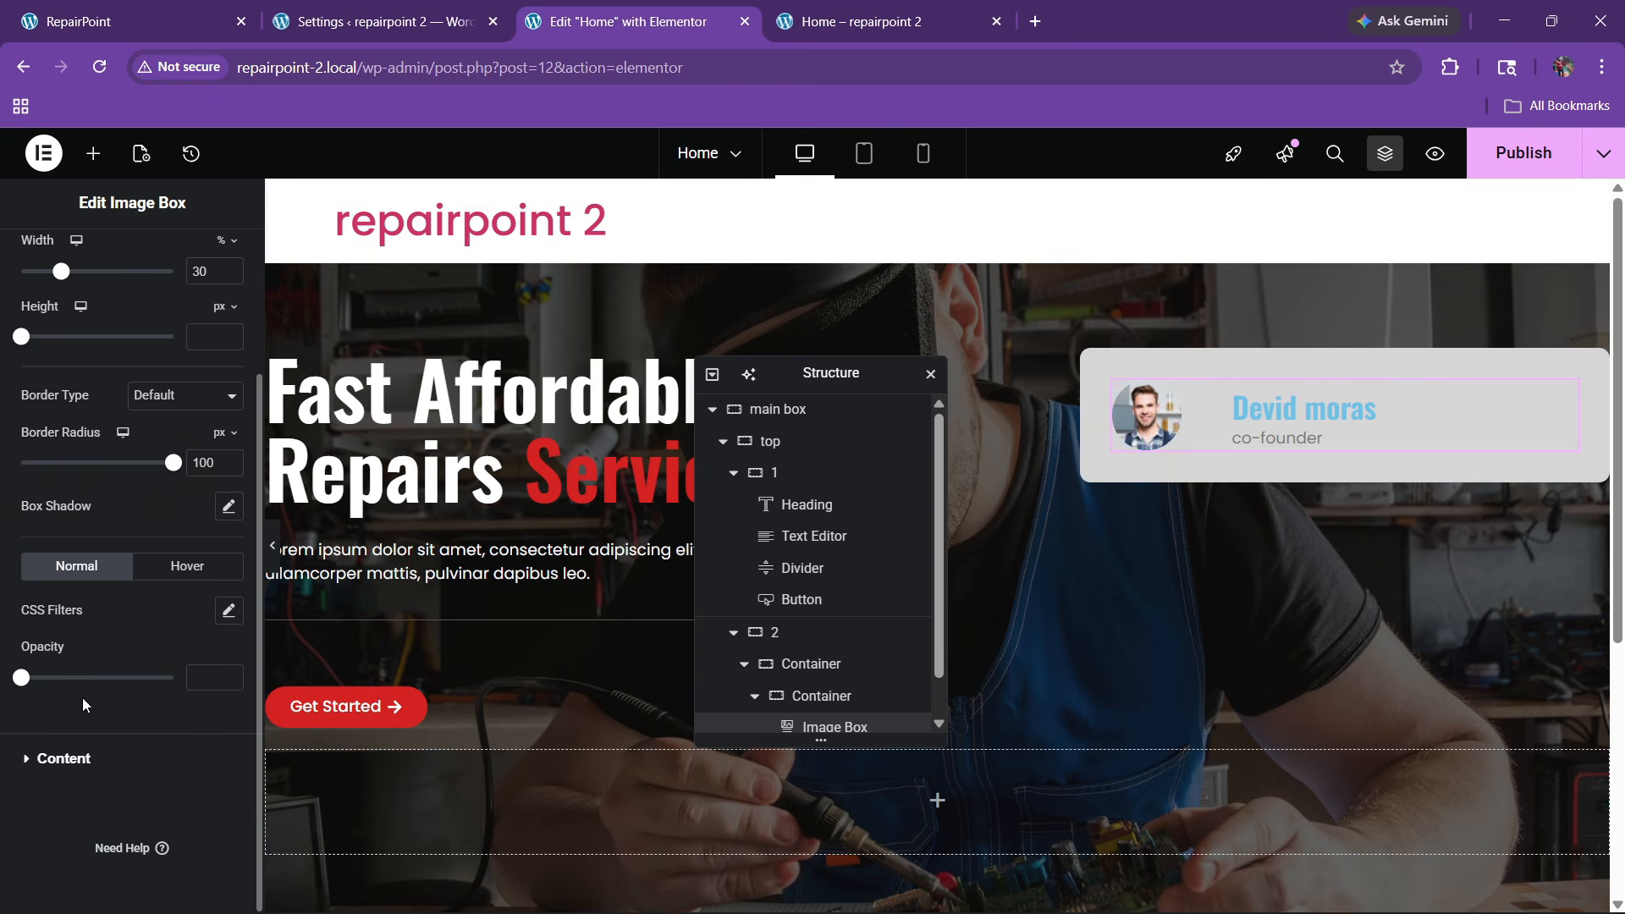
pyautogui.scroll(3, 198, 420)
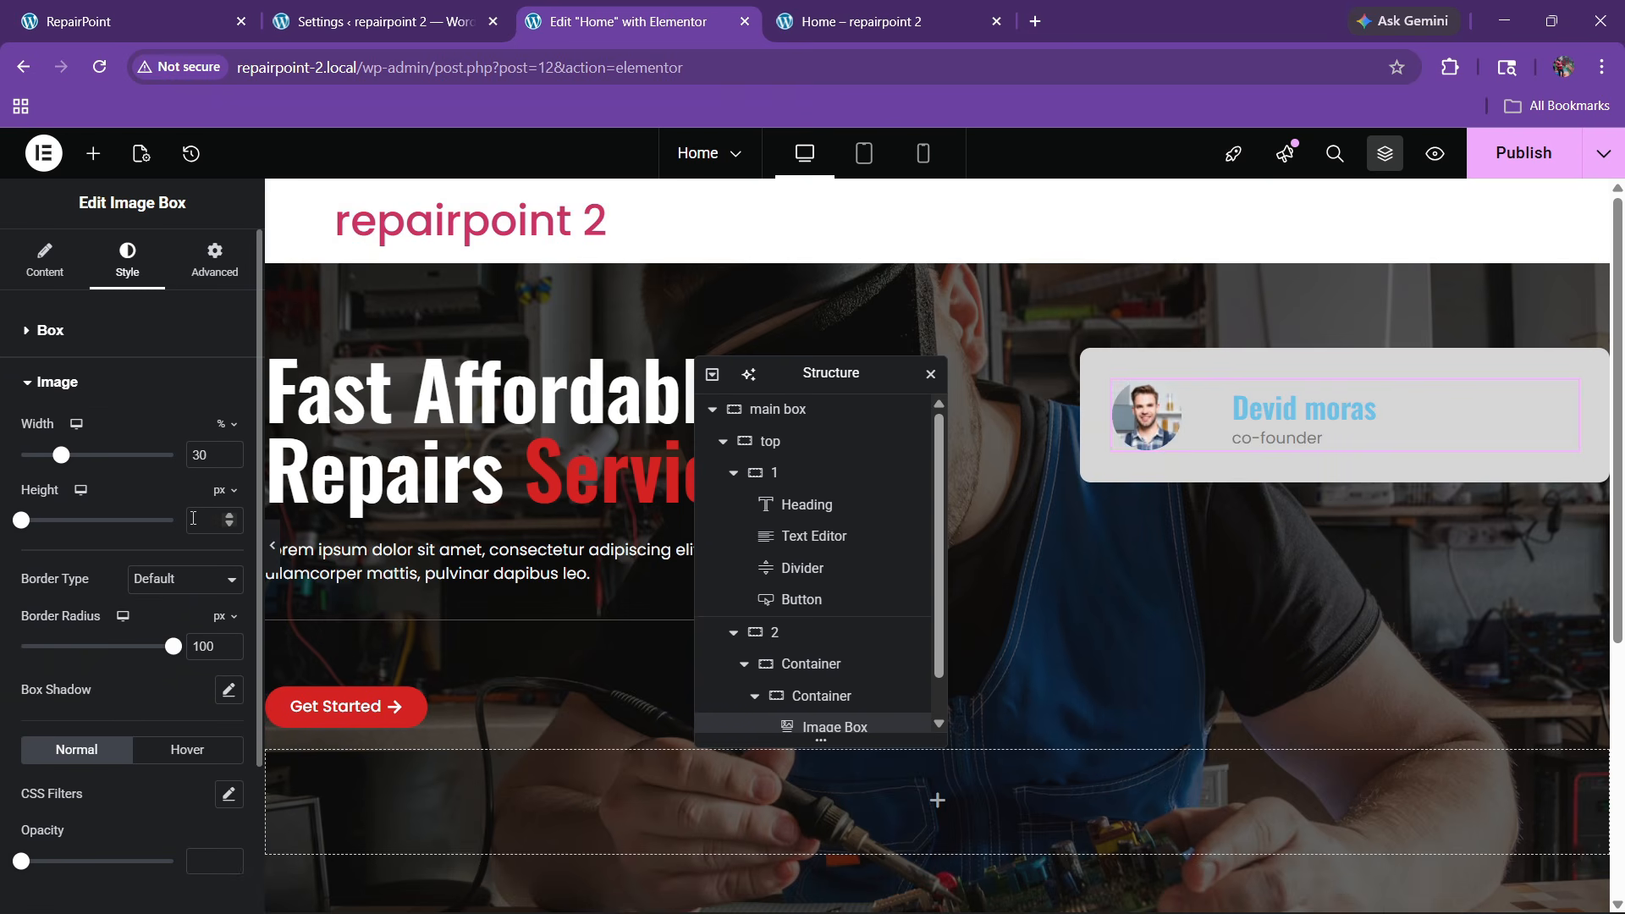
pyautogui.click(228, 461)
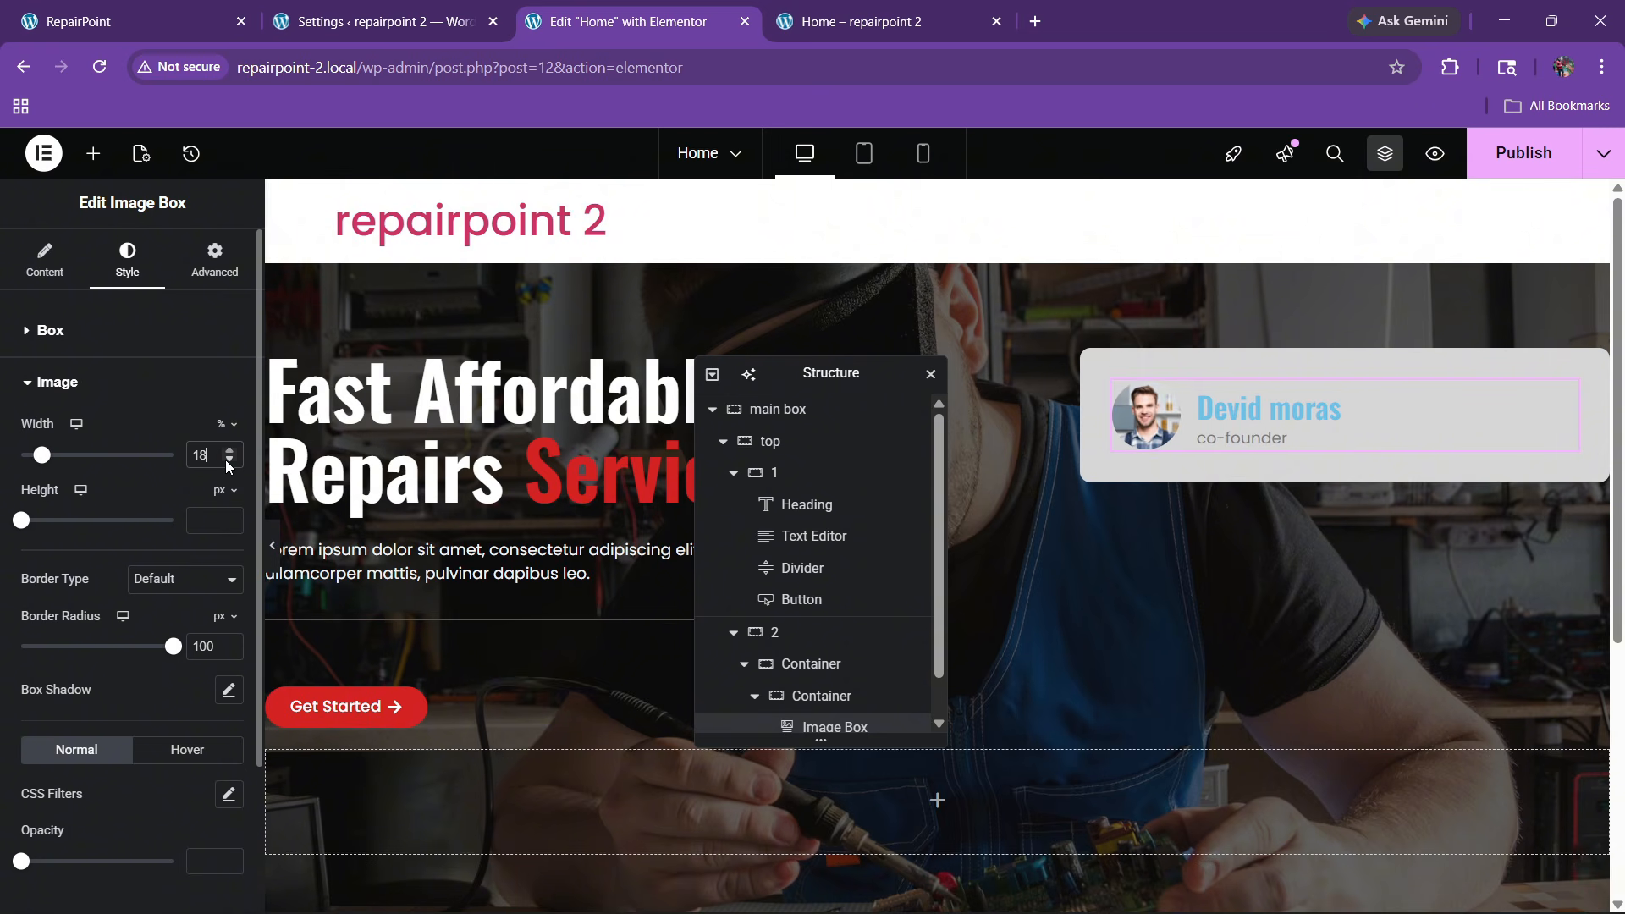
pyautogui.click(228, 455)
pyautogui.scroll(-3, 120, 511)
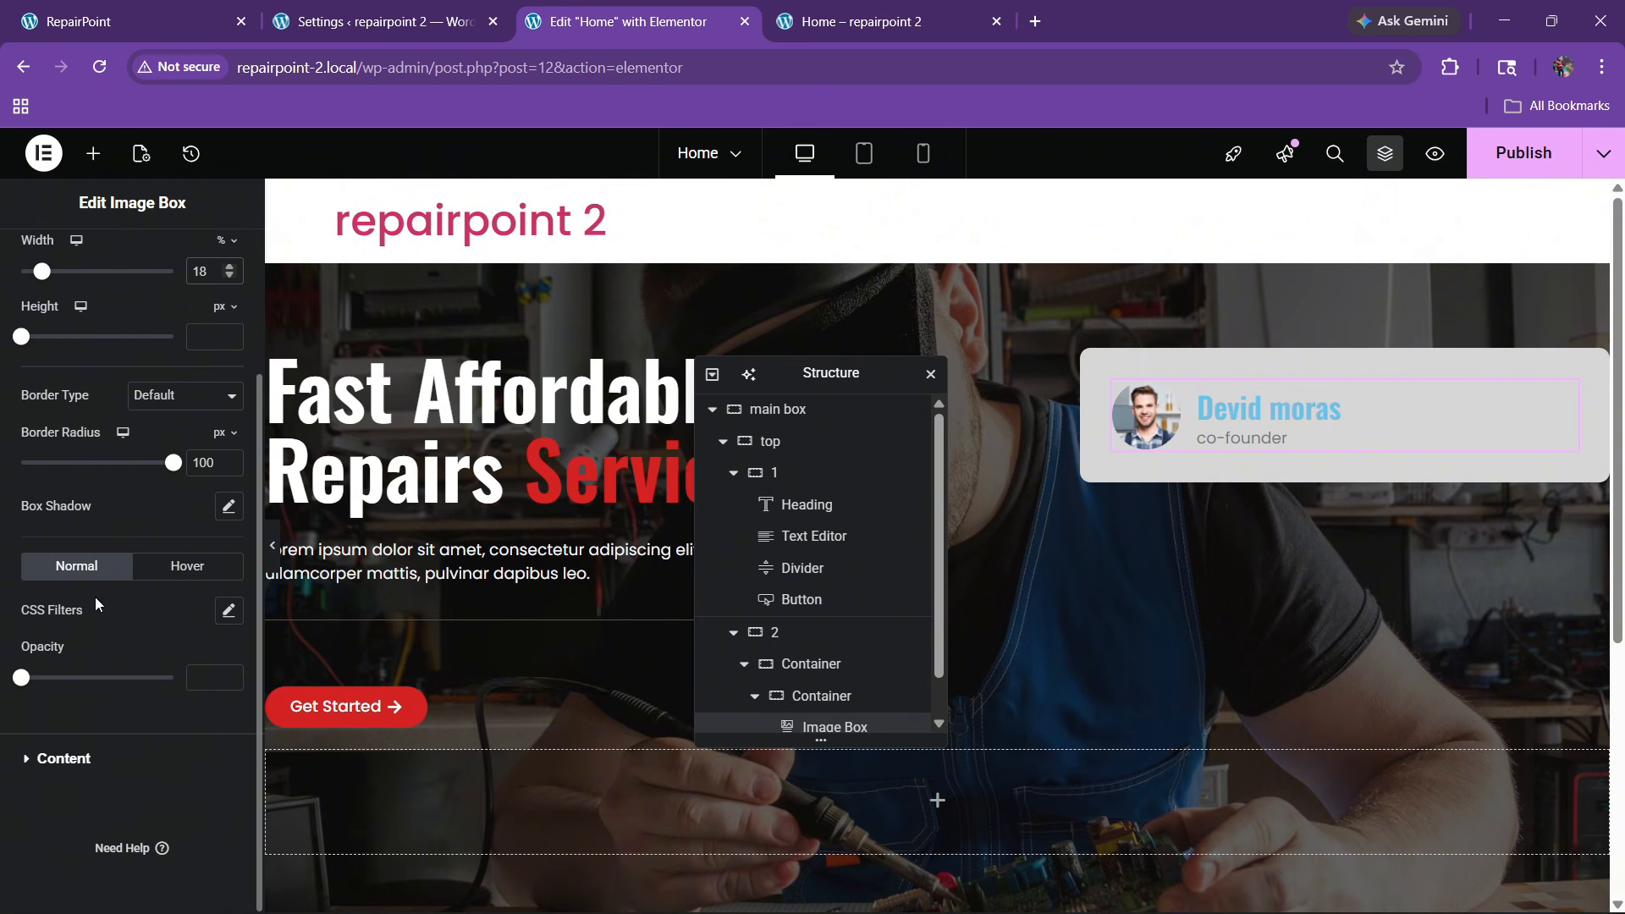
# Style the name title global Black, uppercase, font size 20
pyautogui.click(84, 756)
pyautogui.click(200, 575)
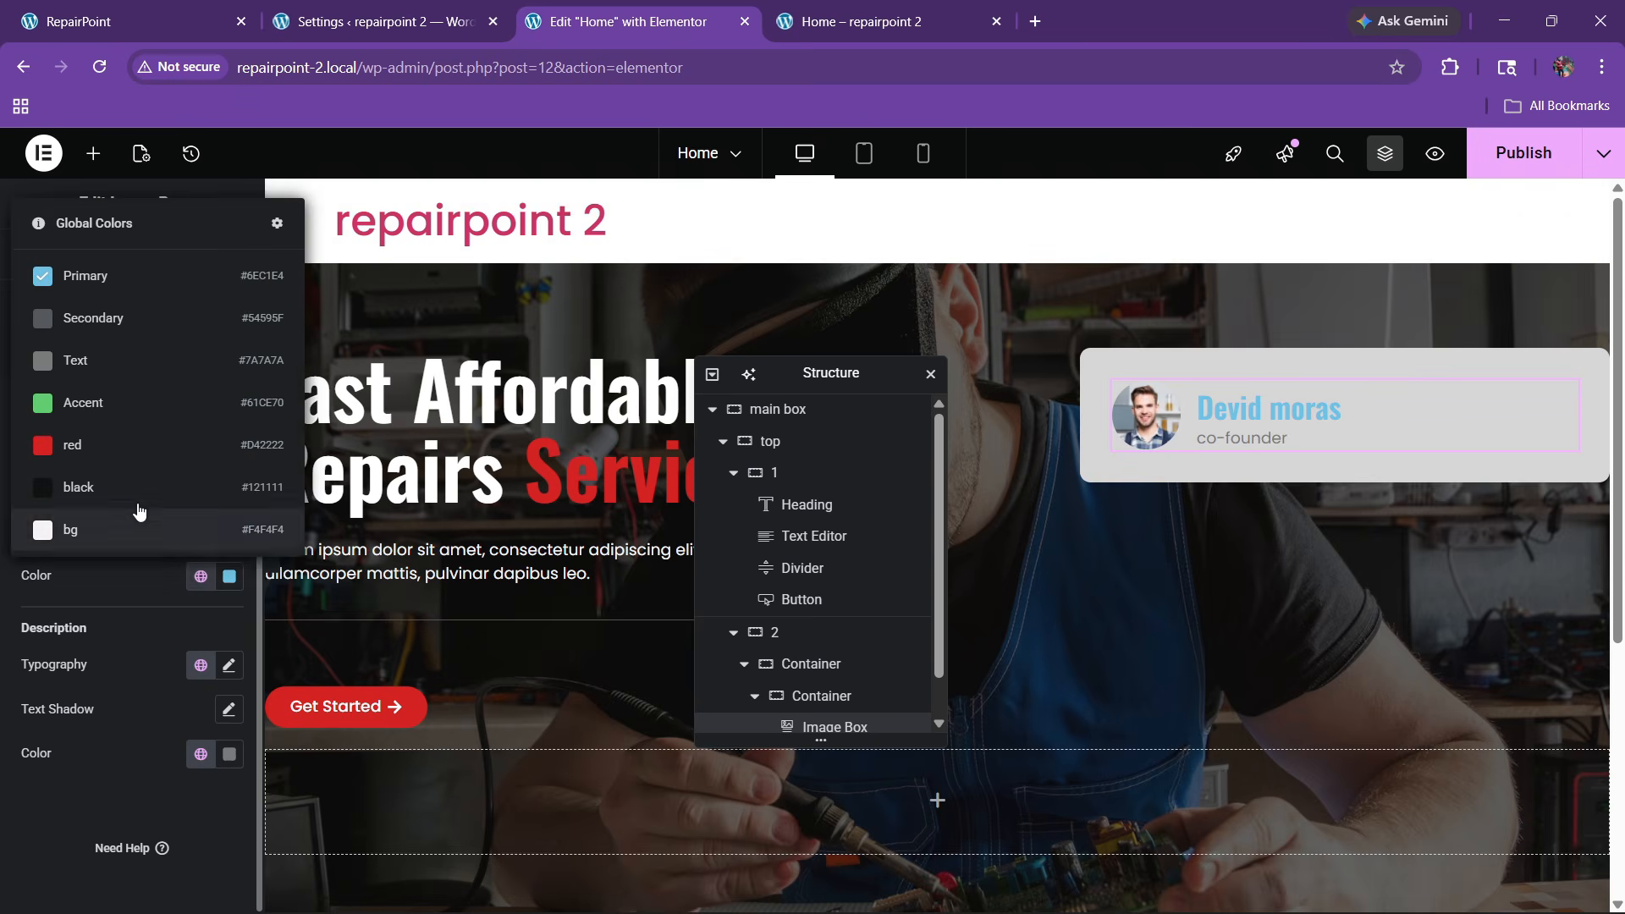
pyautogui.click(121, 488)
pyautogui.click(229, 398)
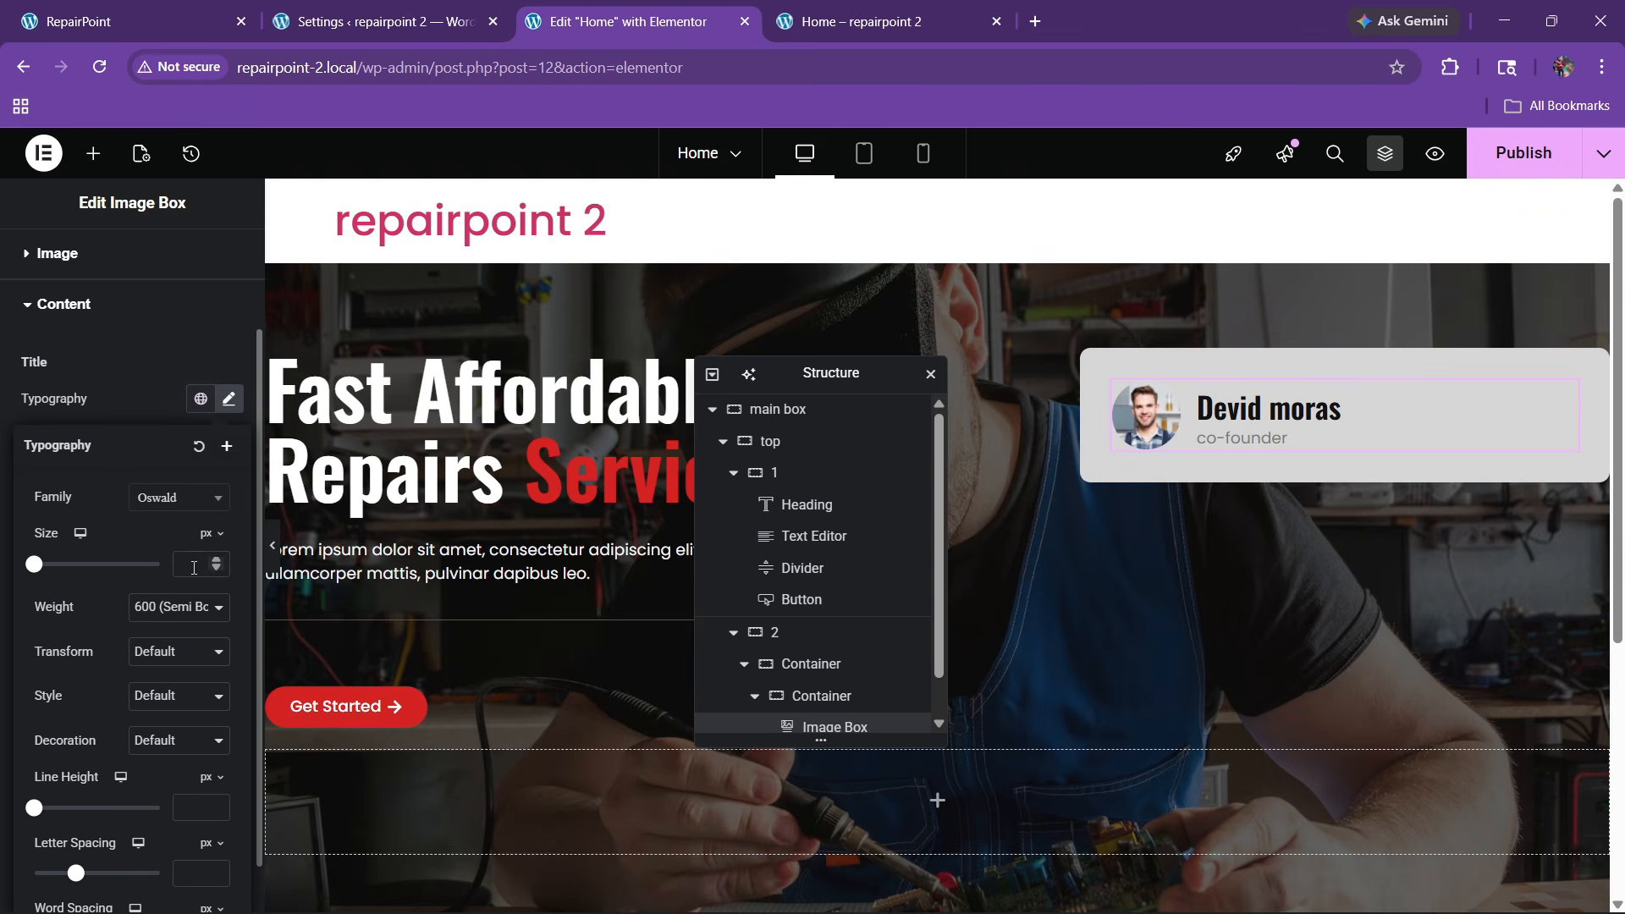
pyautogui.click(215, 558)
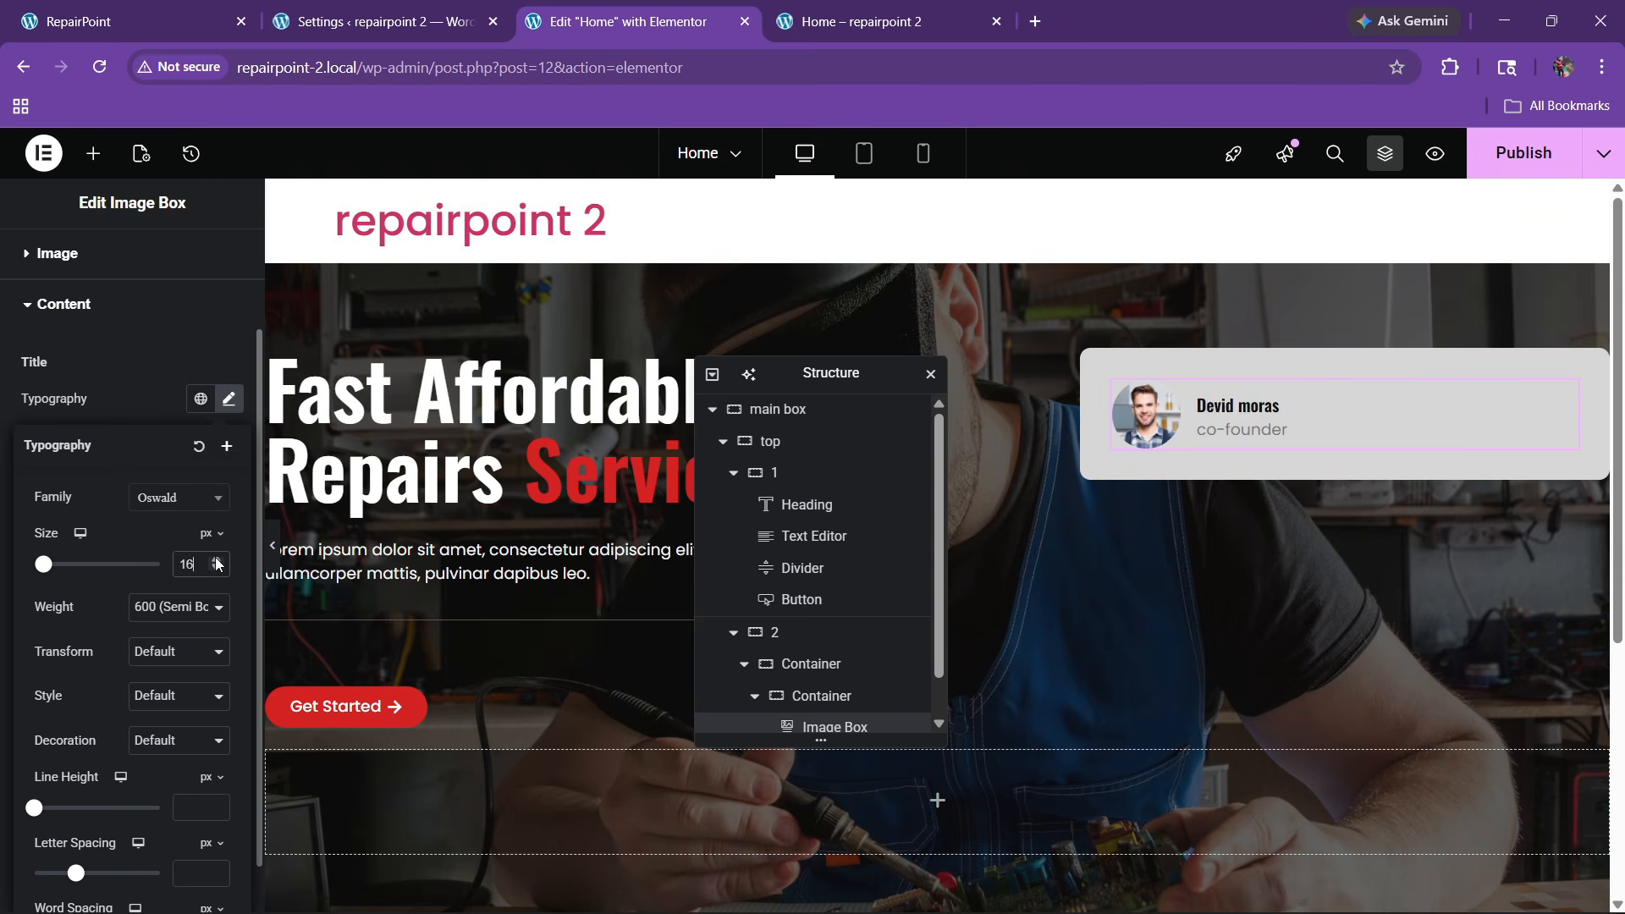
pyautogui.click(216, 560)
pyautogui.click(216, 560)
pyautogui.click(155, 651)
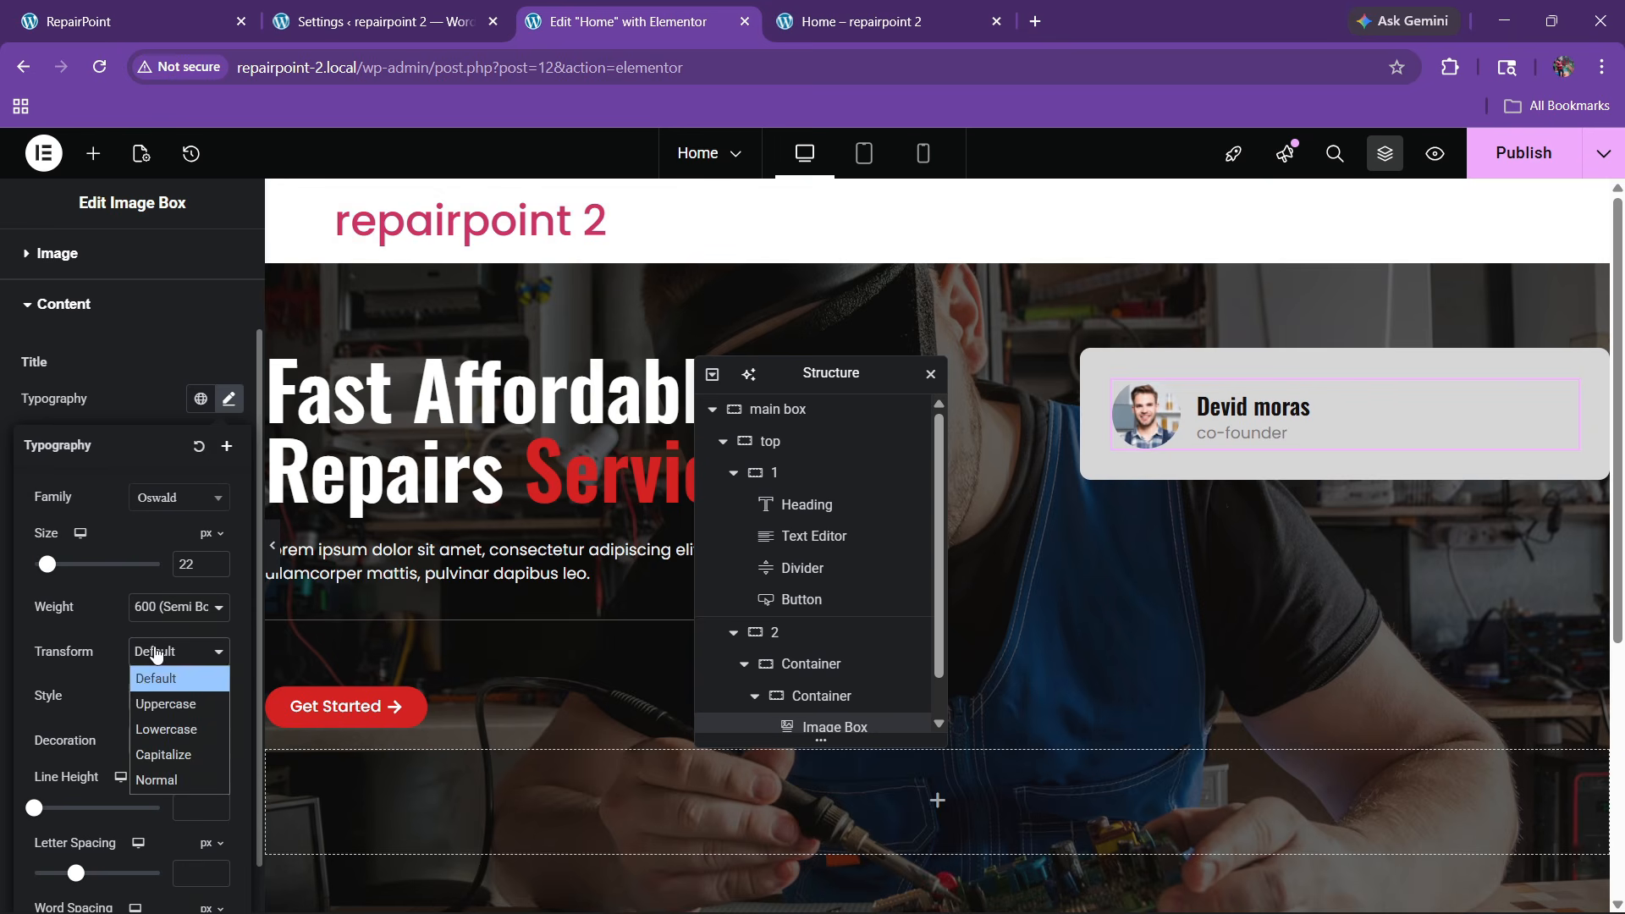
pyautogui.click(164, 703)
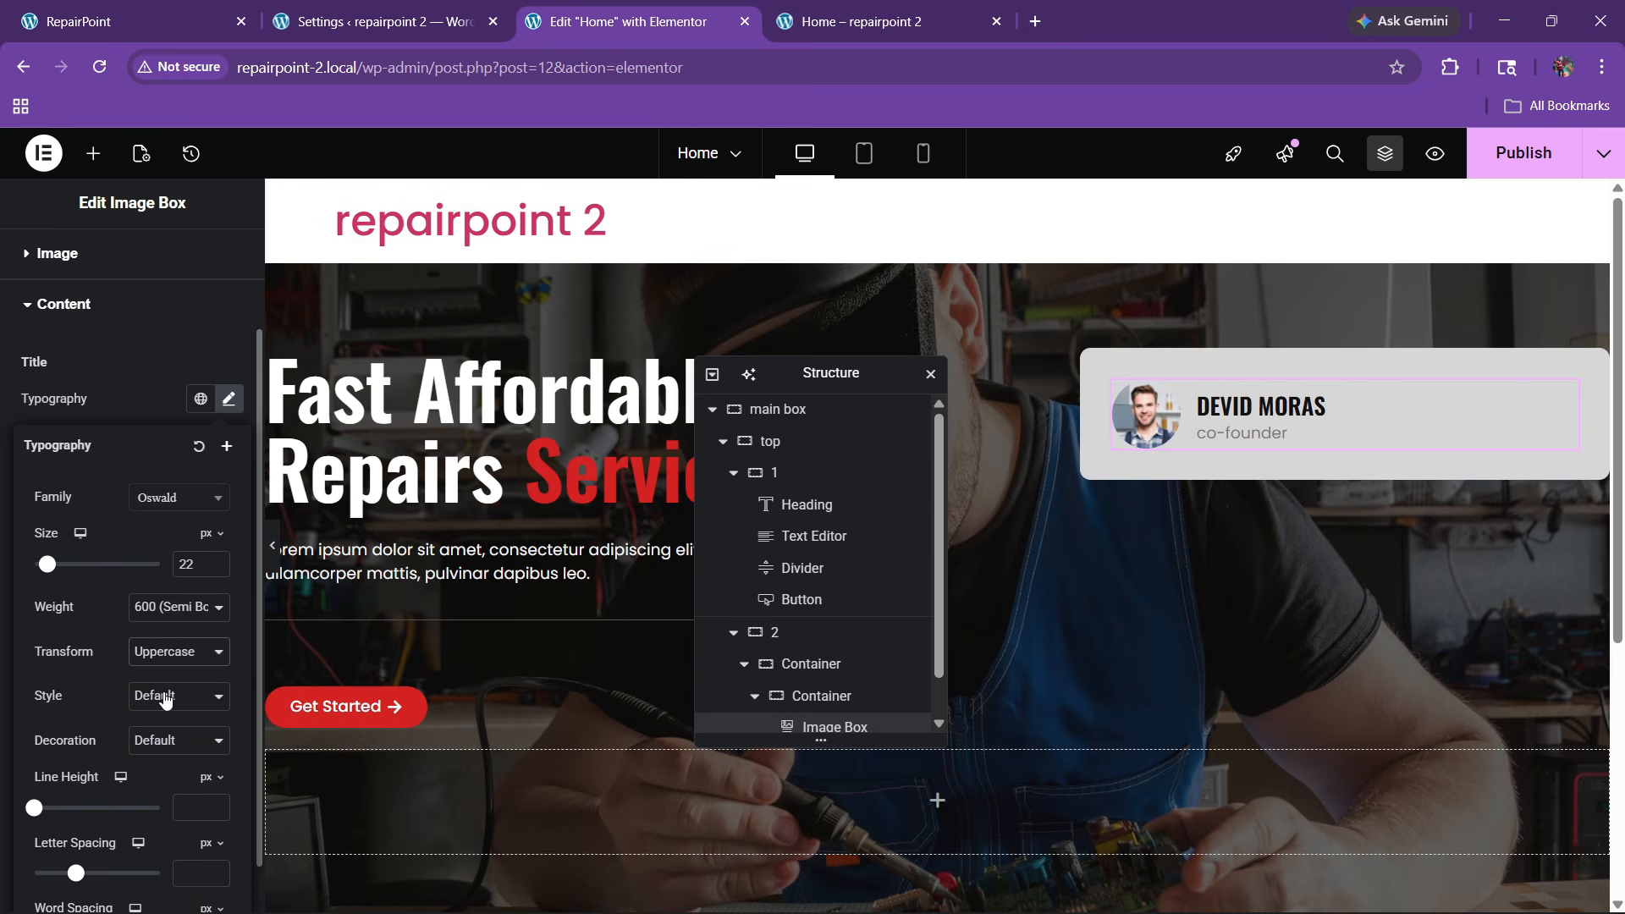
pyautogui.click(216, 568)
pyautogui.click(215, 569)
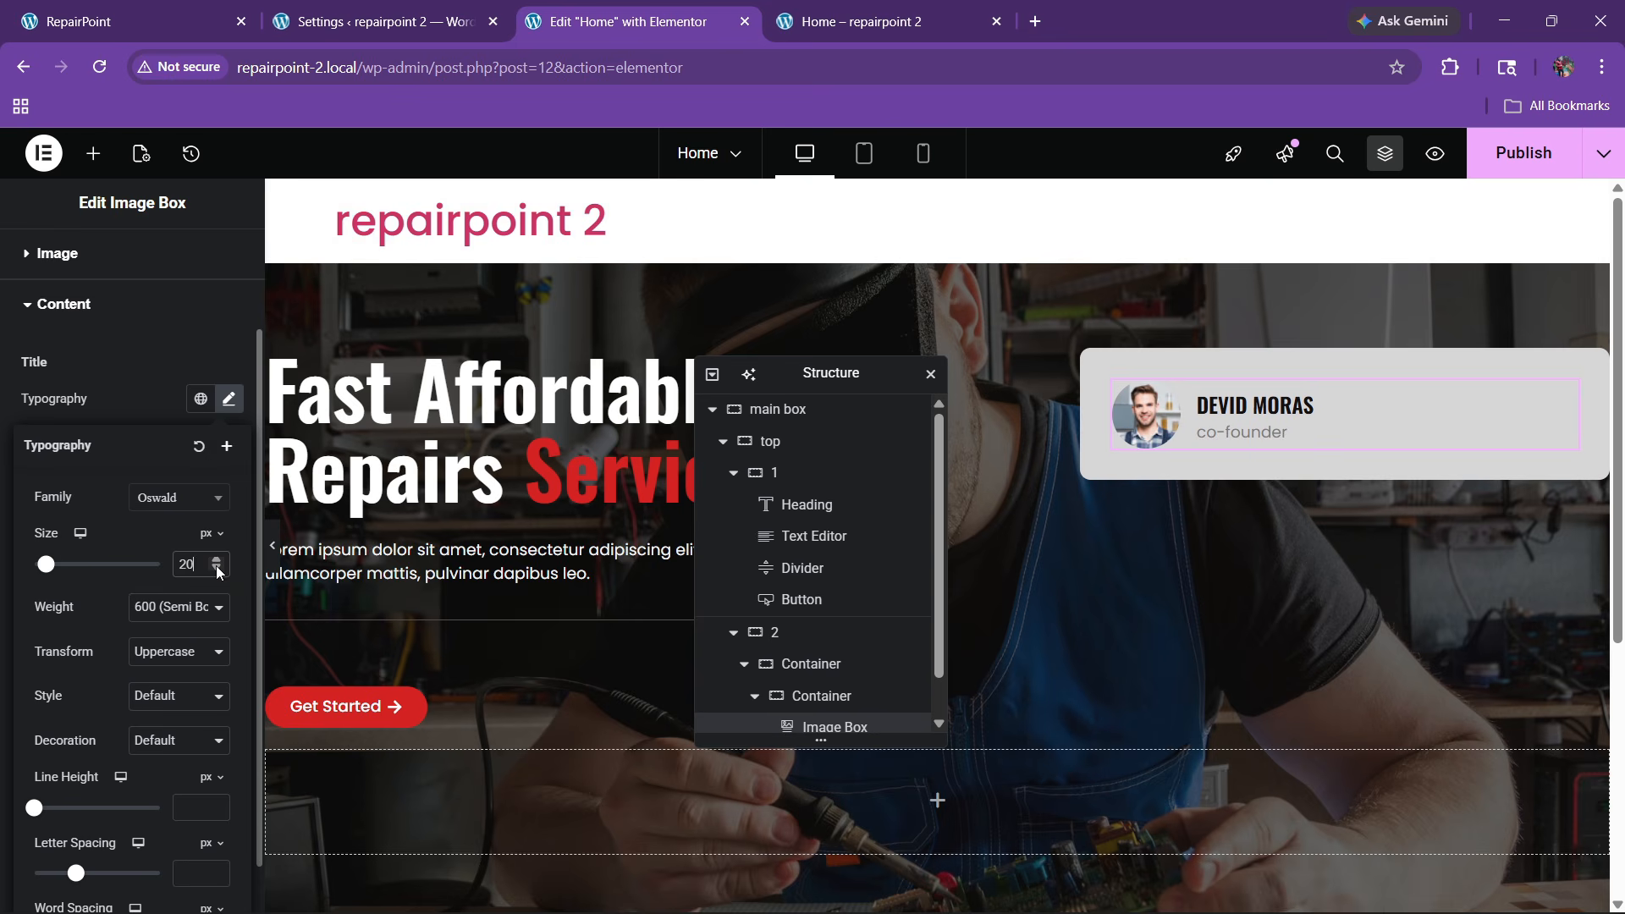
pyautogui.click(107, 430)
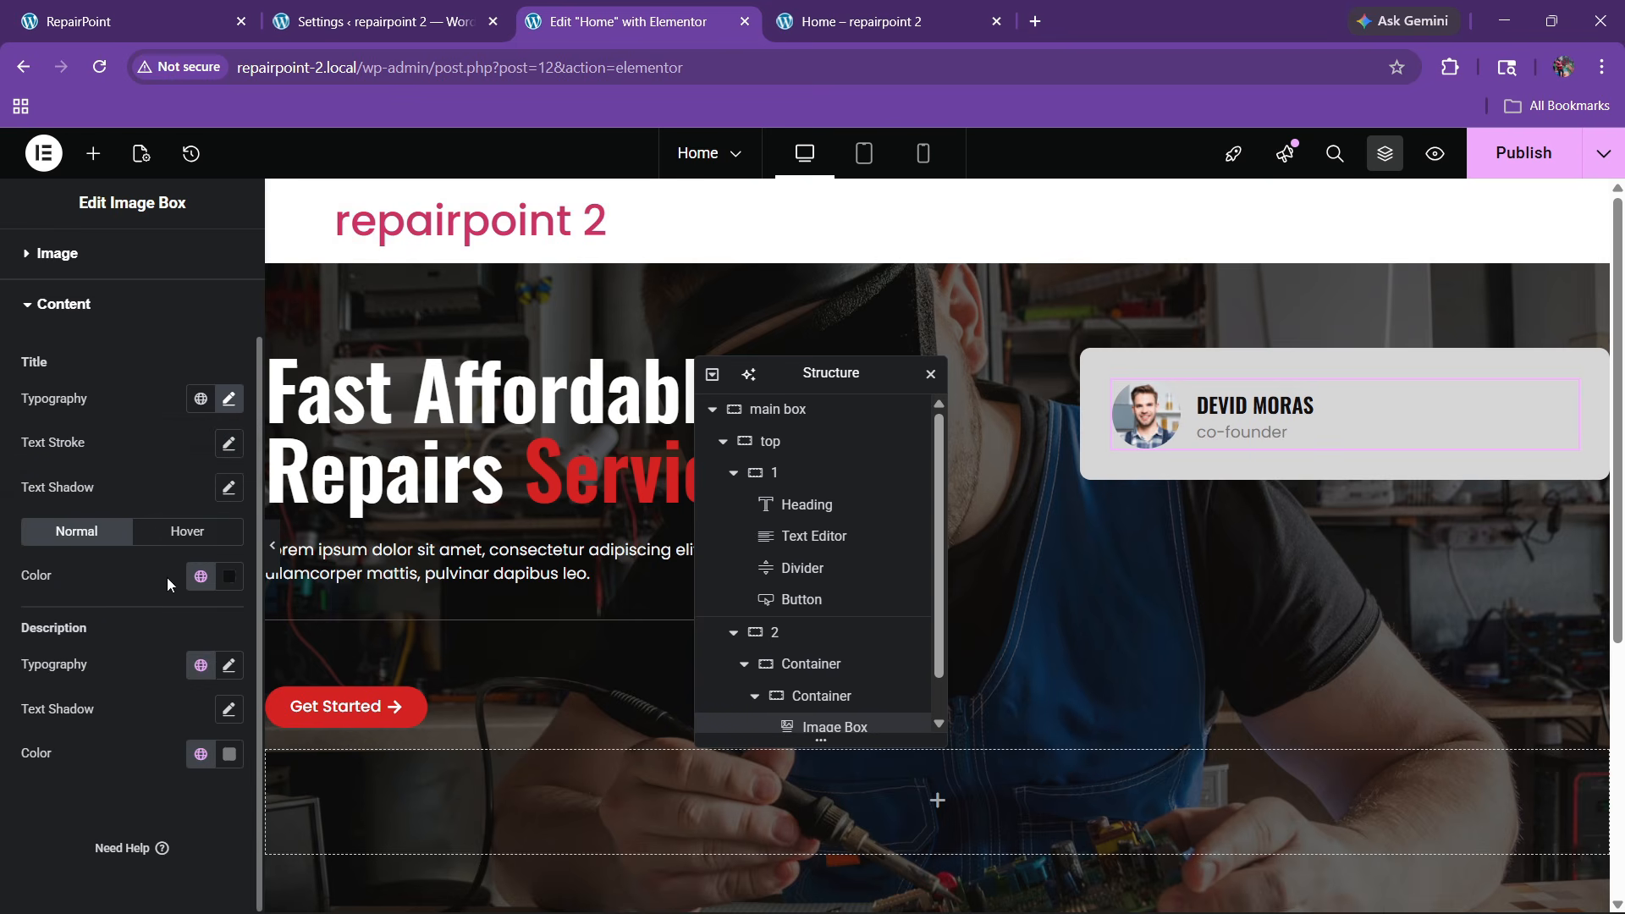
# Capitalize the role description text and give it a global colour
pyautogui.click(228, 665)
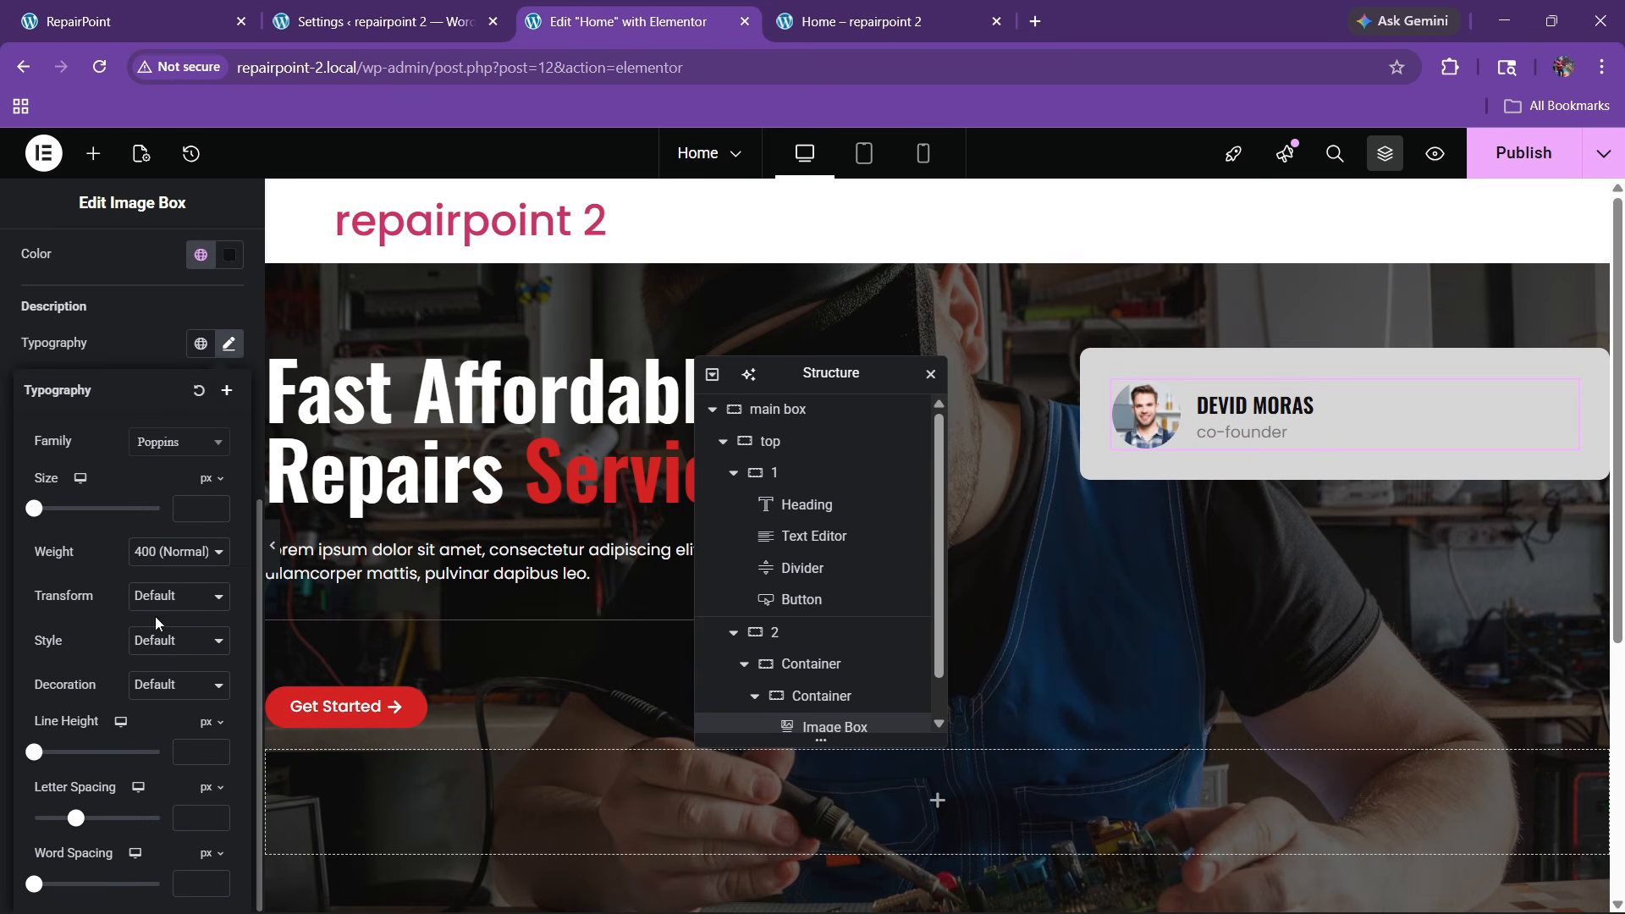
pyautogui.click(161, 640)
pyautogui.click(169, 595)
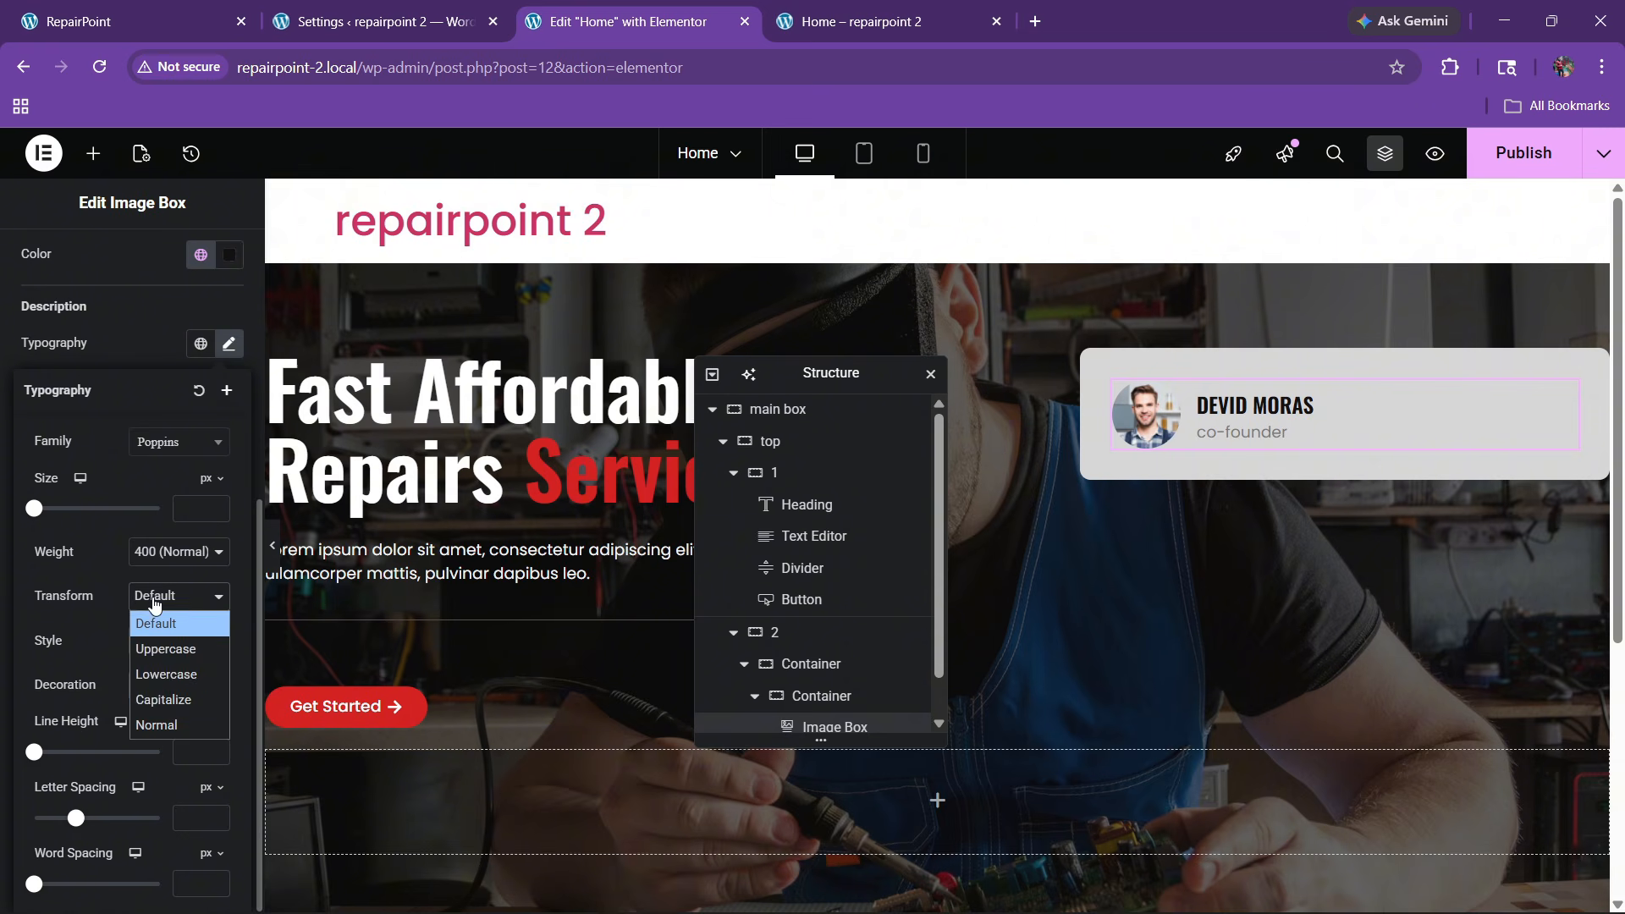
pyautogui.click(165, 697)
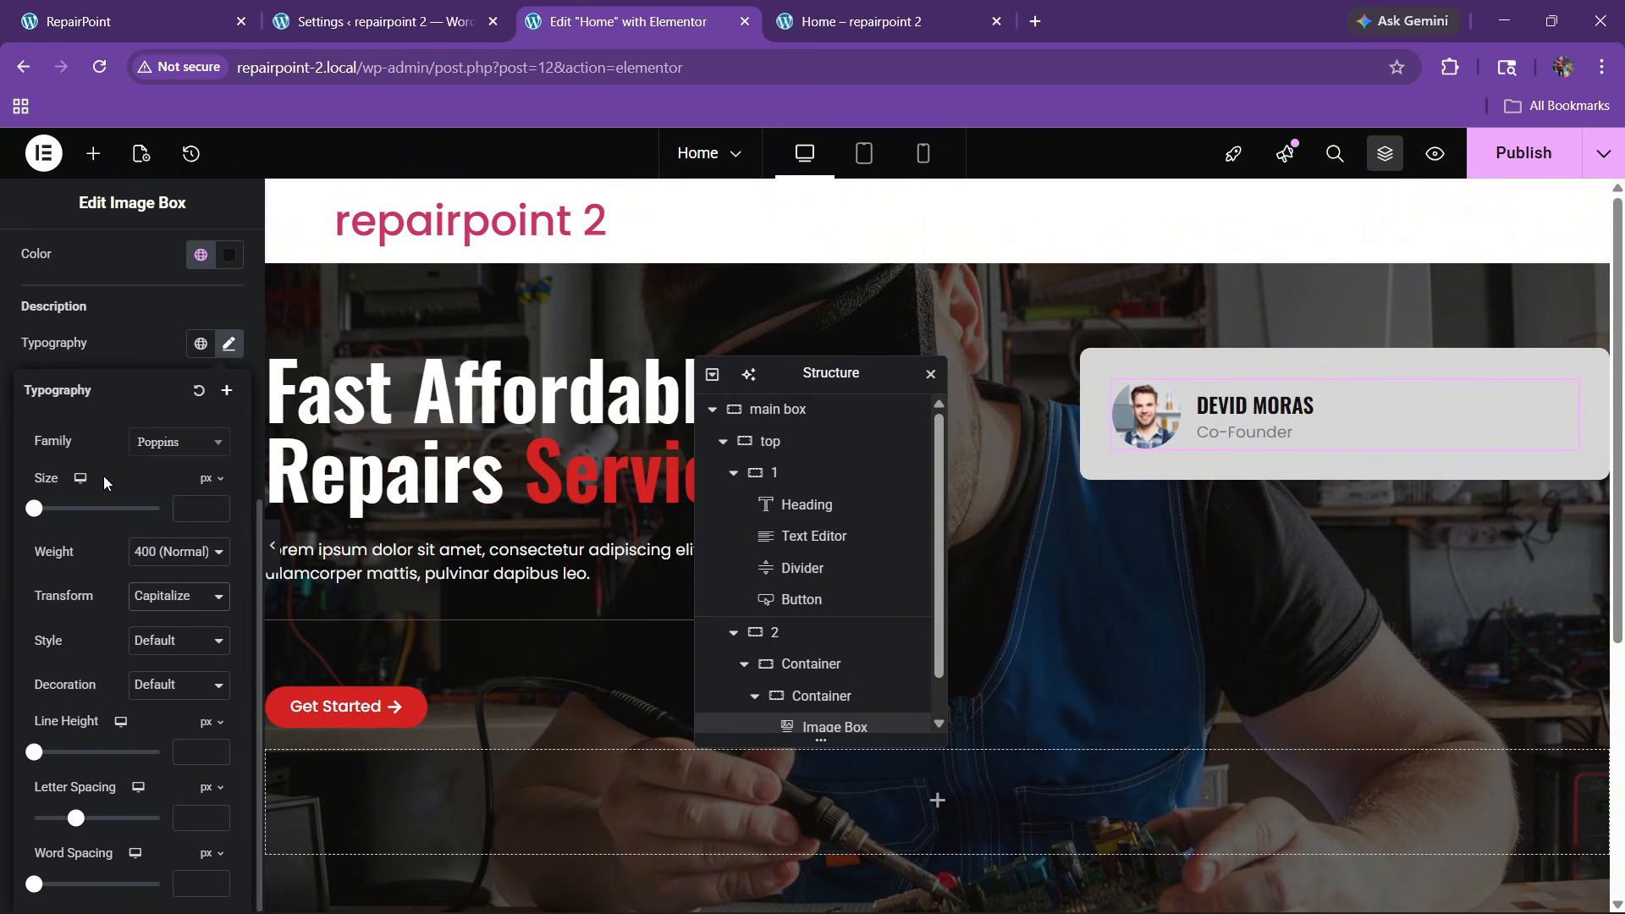
pyautogui.click(147, 362)
pyautogui.click(198, 434)
pyautogui.click(134, 568)
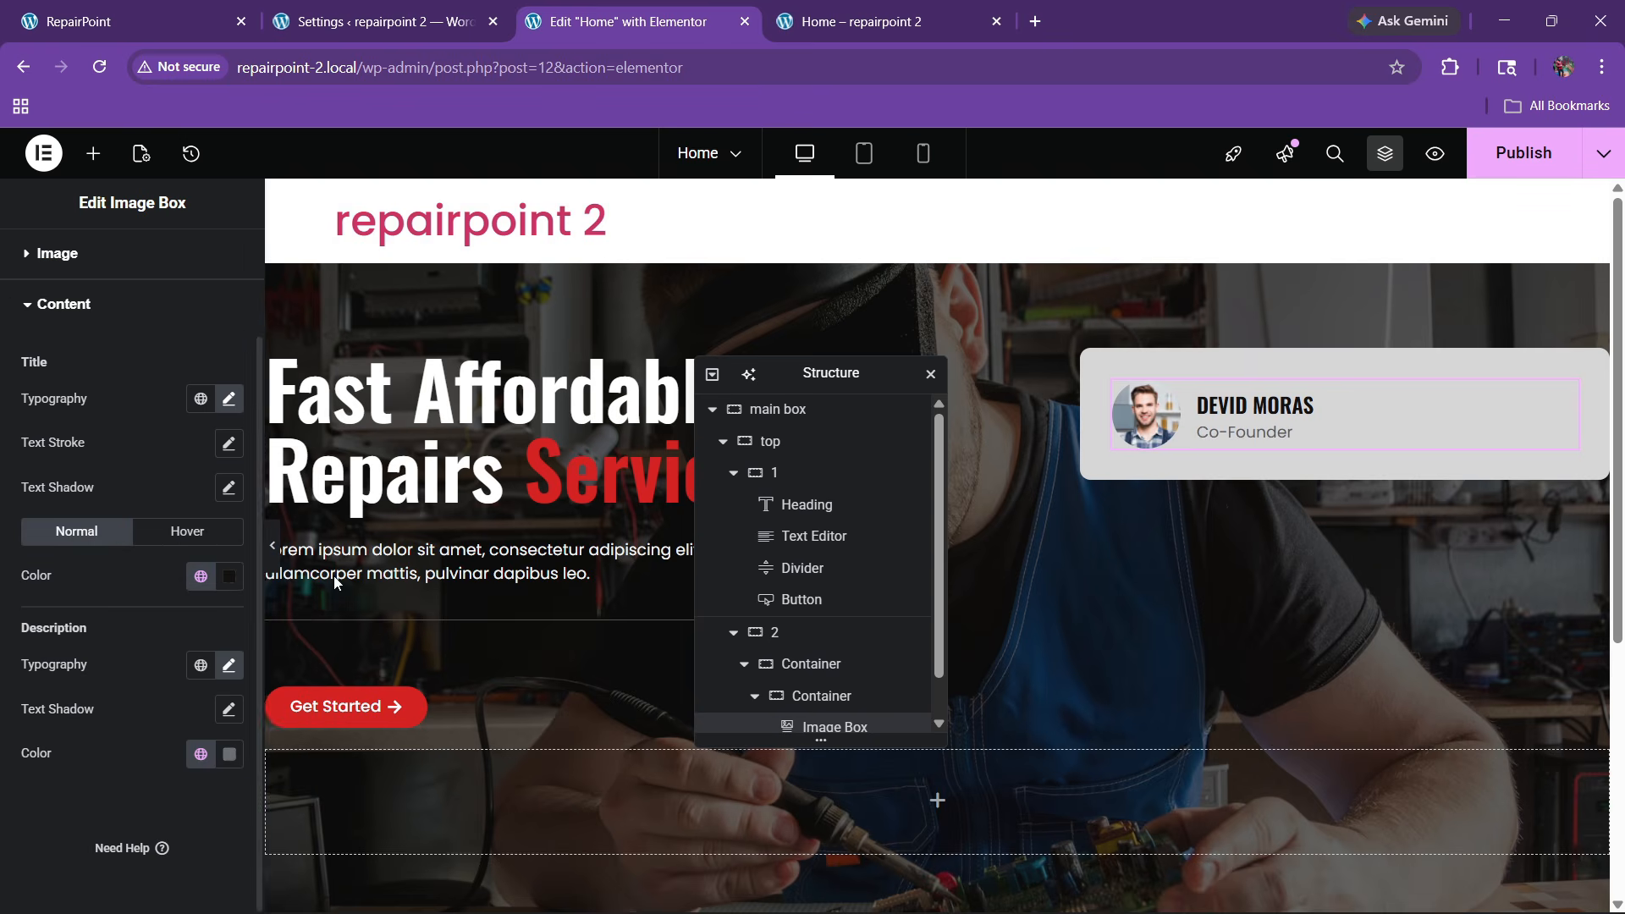
# Make the name turn global Black on hover and publish the page
pyautogui.click(144, 8)
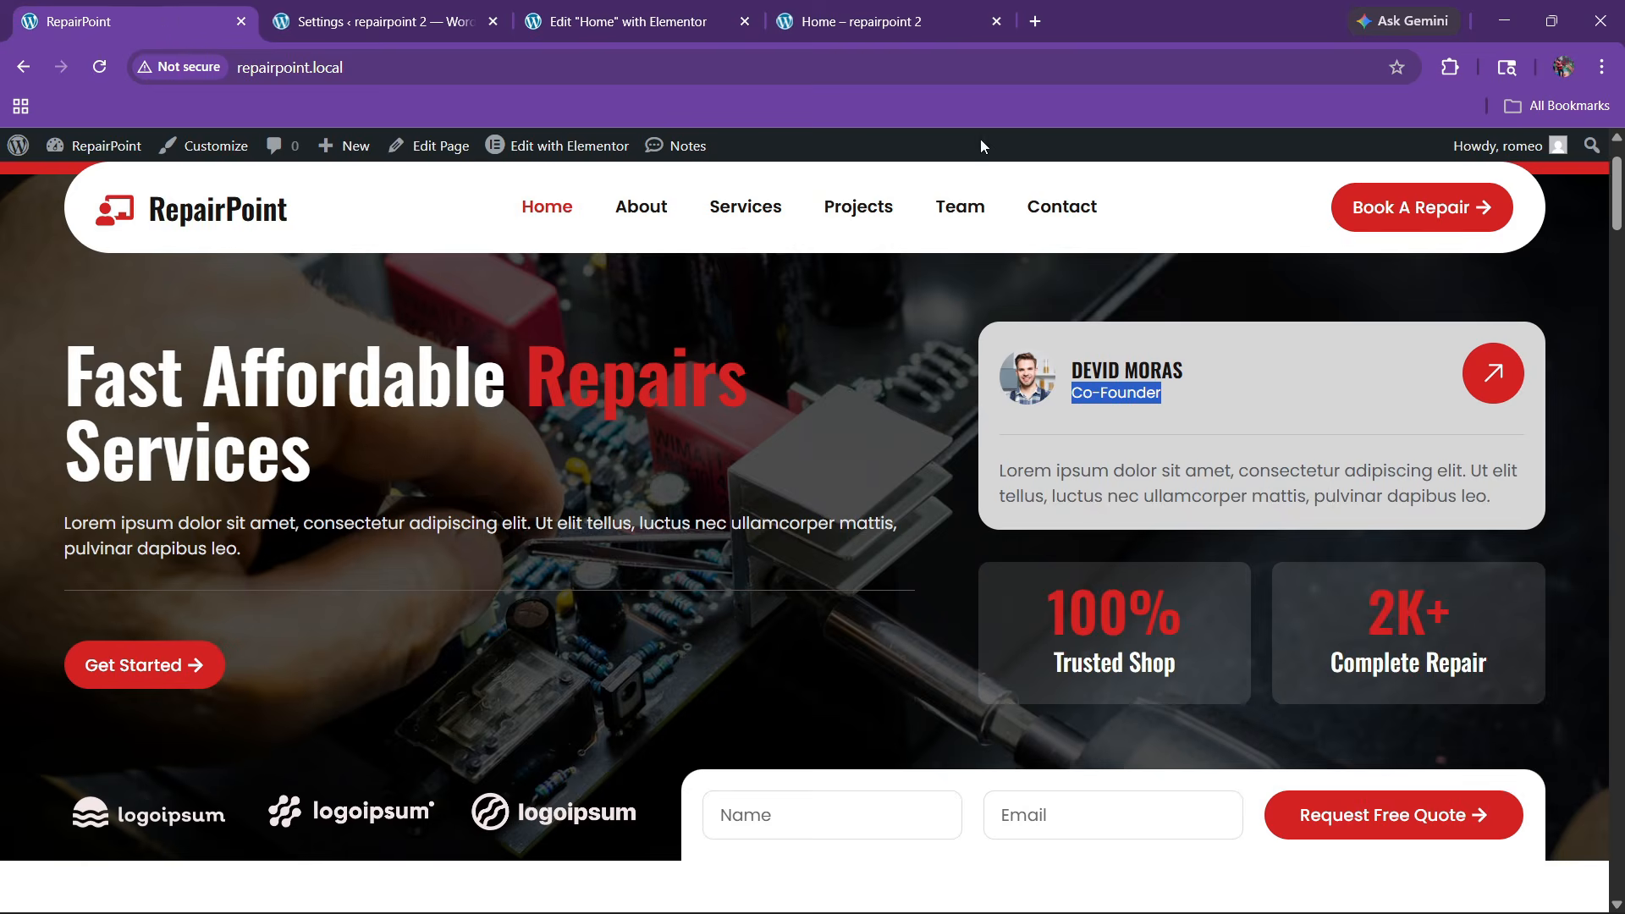
pyautogui.click(761, 10)
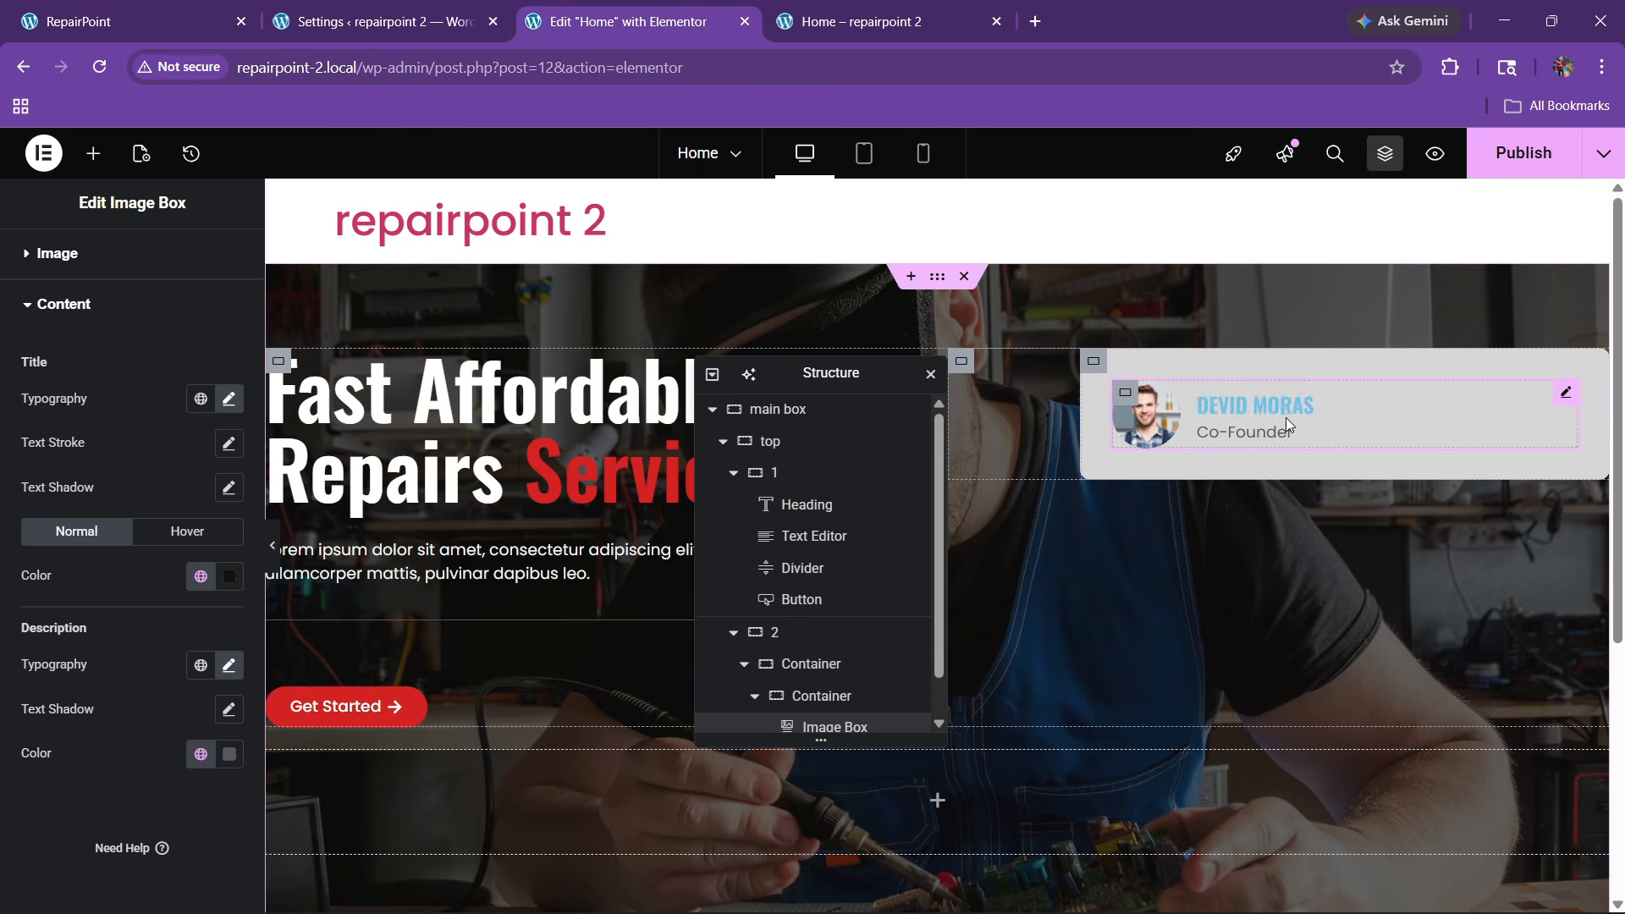
pyautogui.scroll(2, 131, 292)
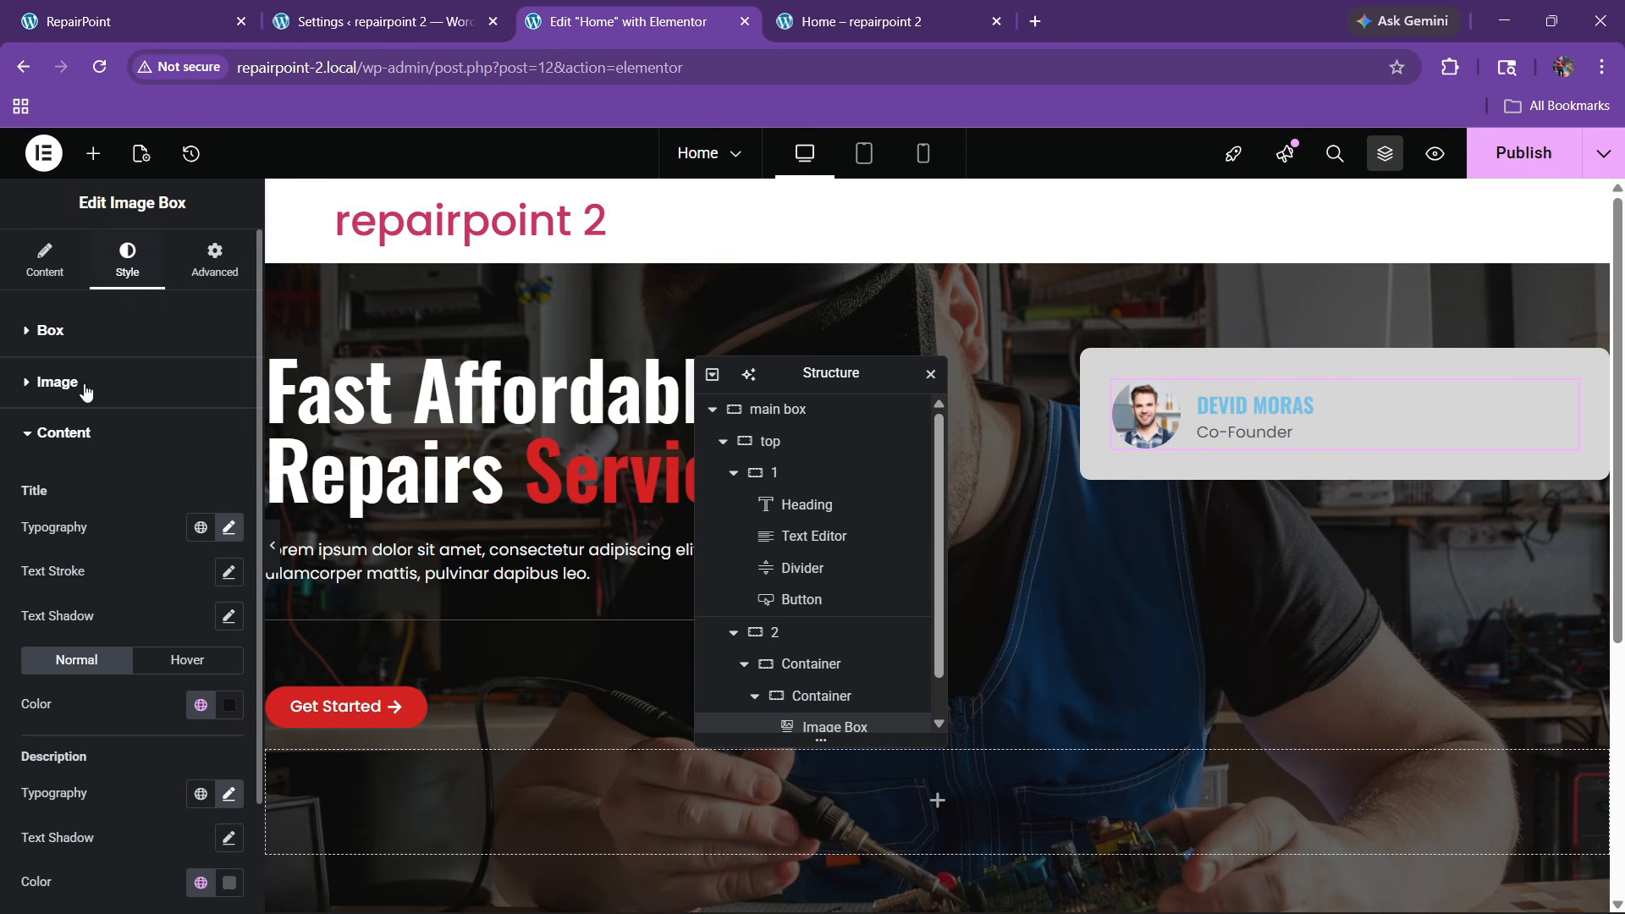
pyautogui.click(79, 436)
pyautogui.click(98, 431)
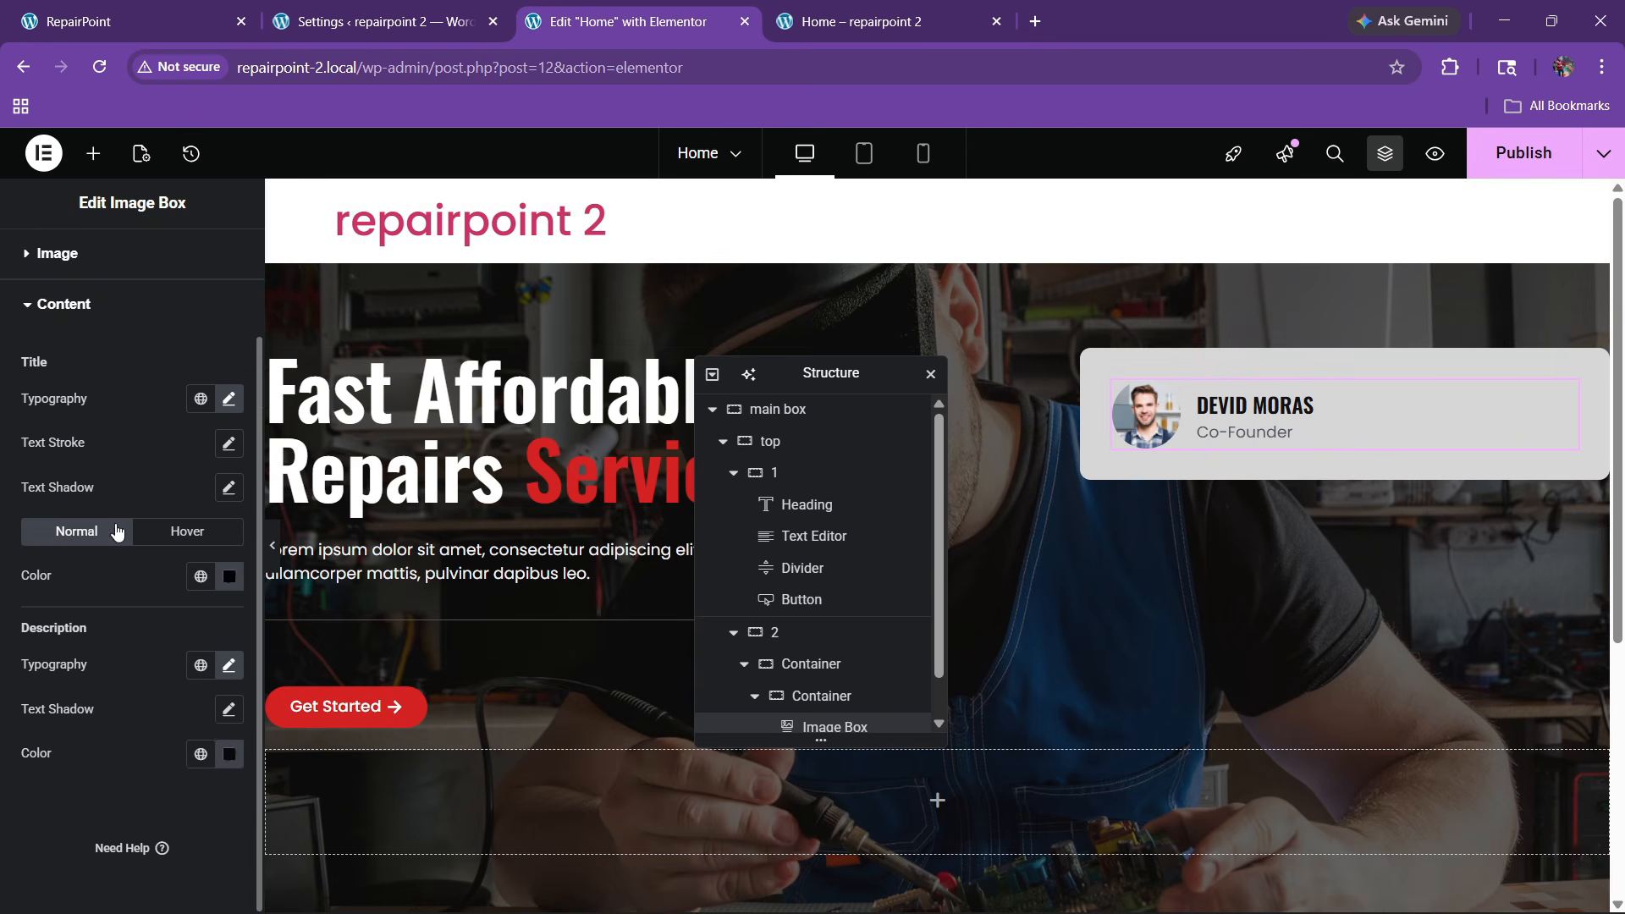
pyautogui.click(178, 535)
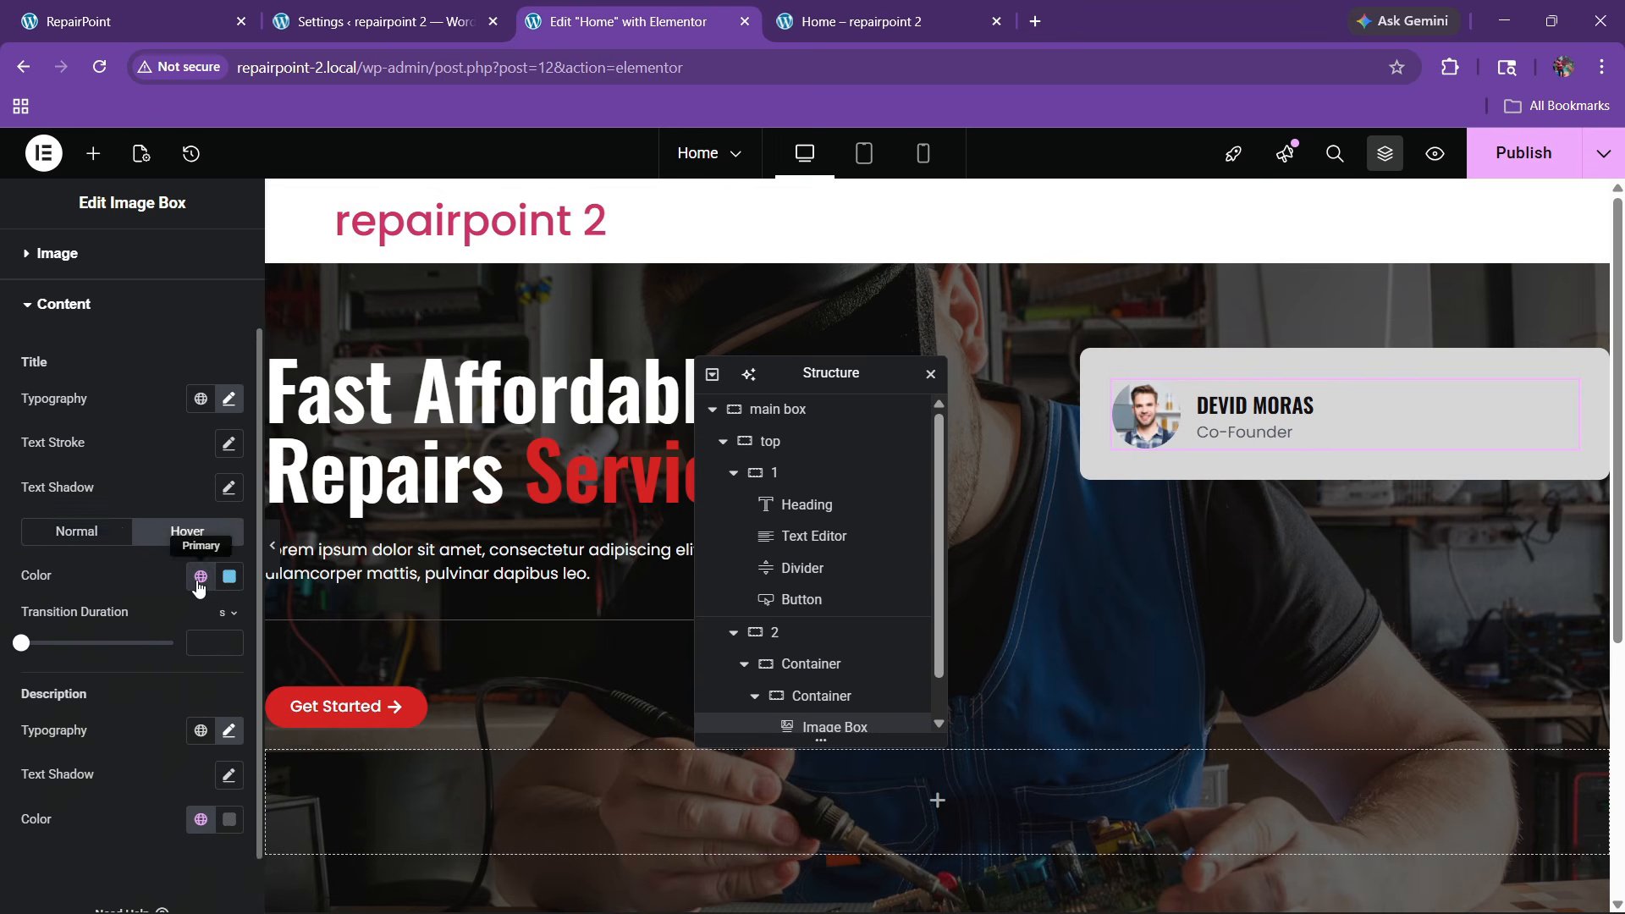
pyautogui.click(200, 575)
pyautogui.click(109, 491)
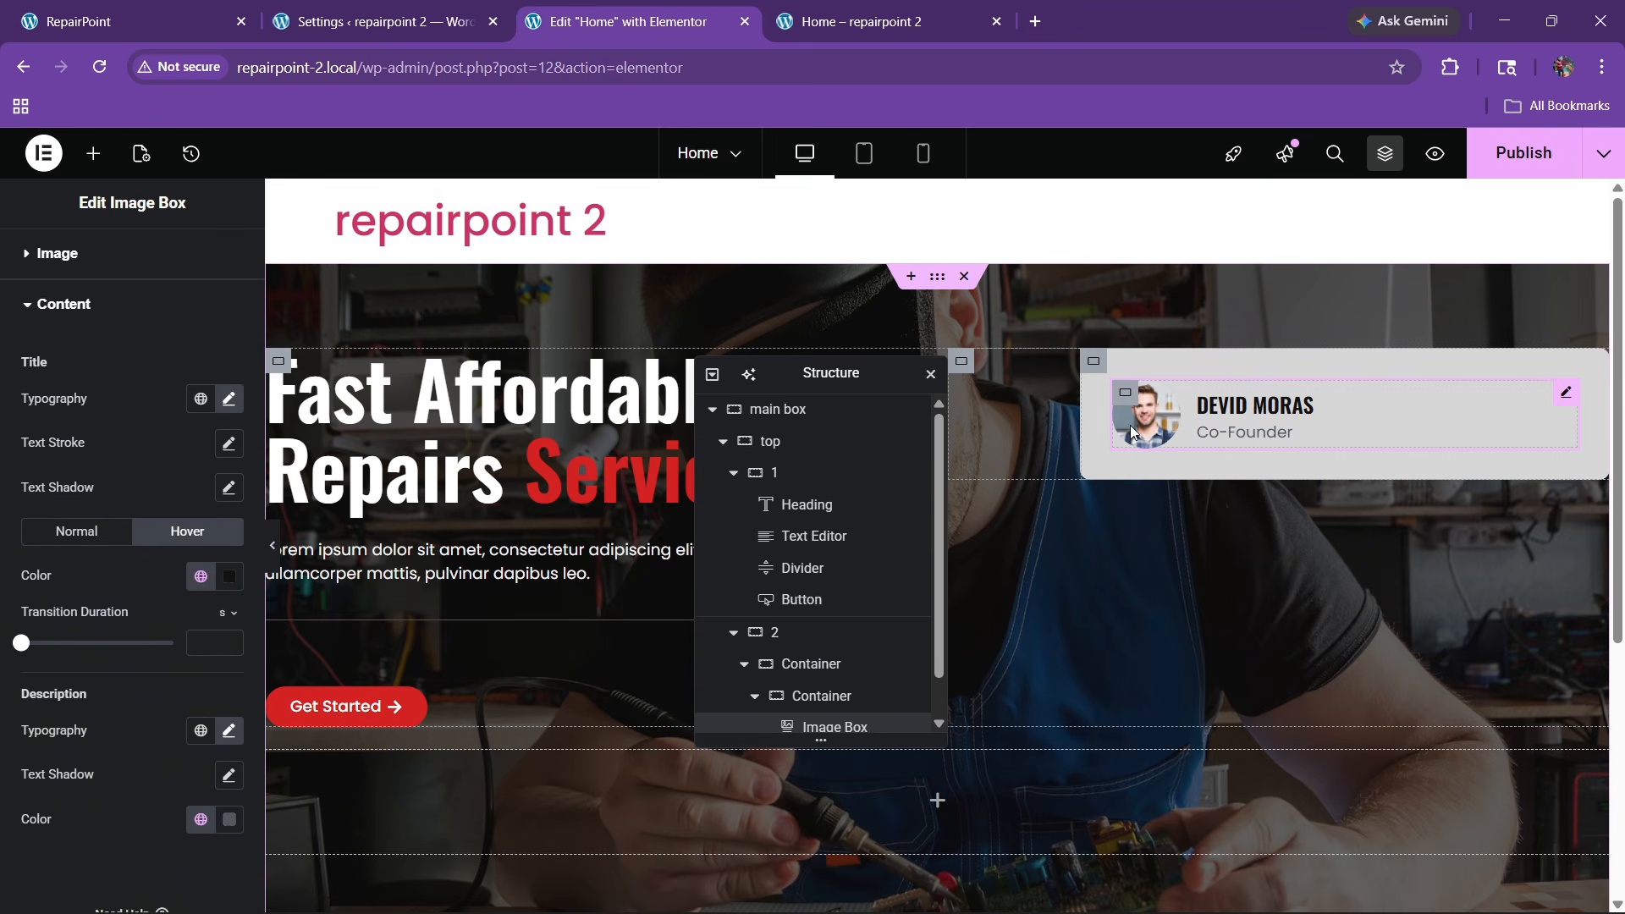
pyautogui.click(1524, 154)
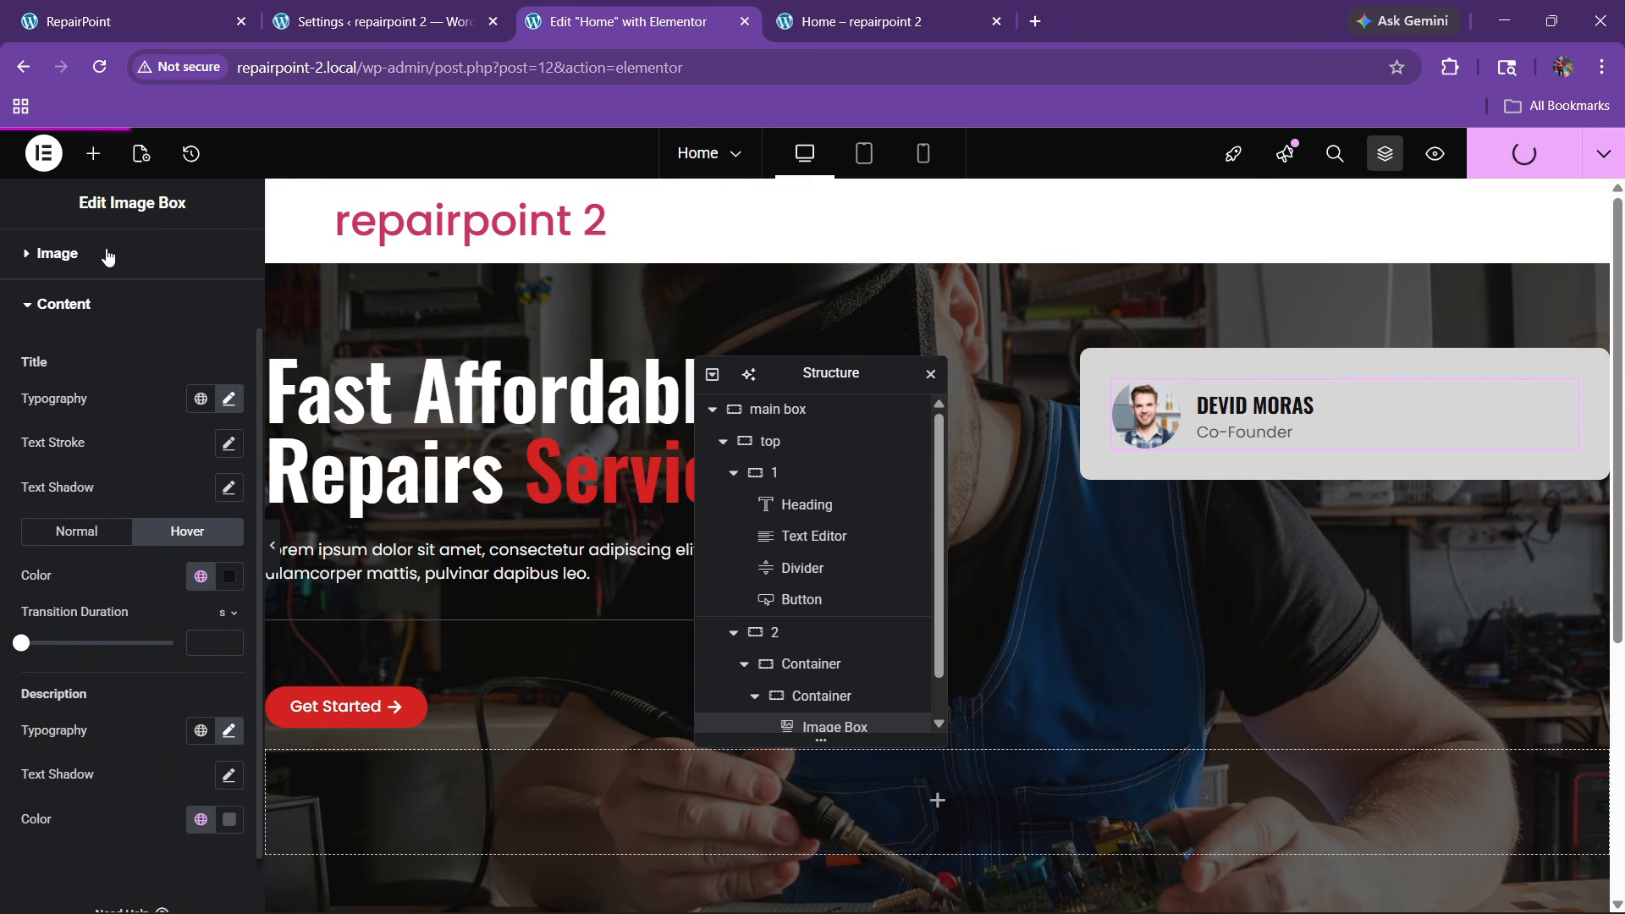
# Search for 'icon' and add an Icon widget into the profile card
pyautogui.click(93, 153)
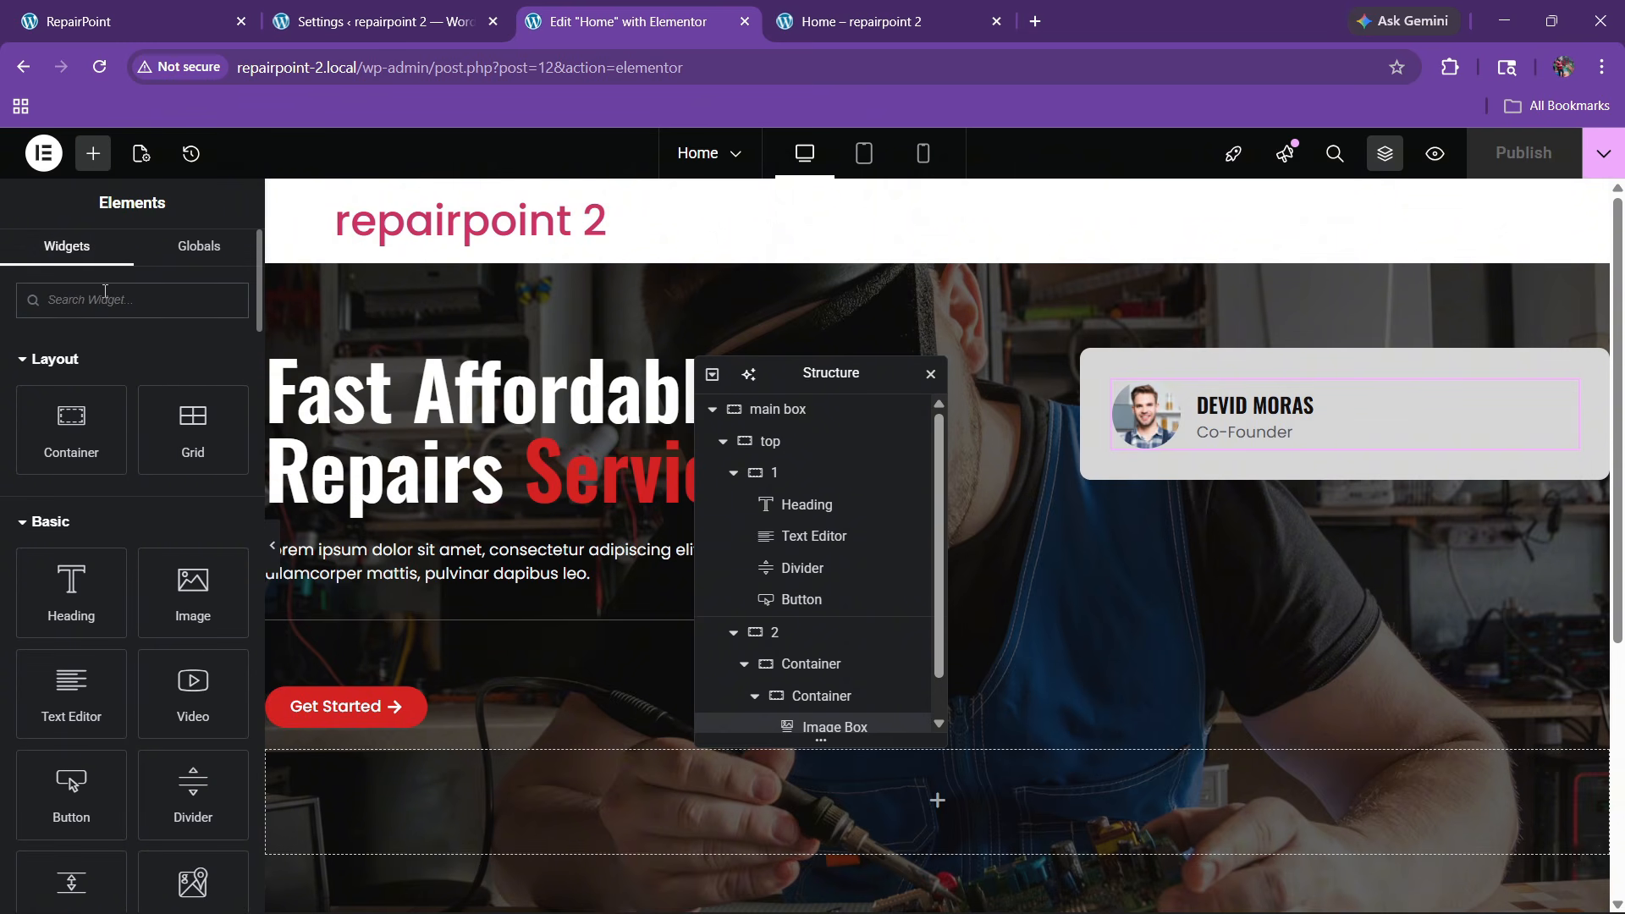
pyautogui.write('icon')
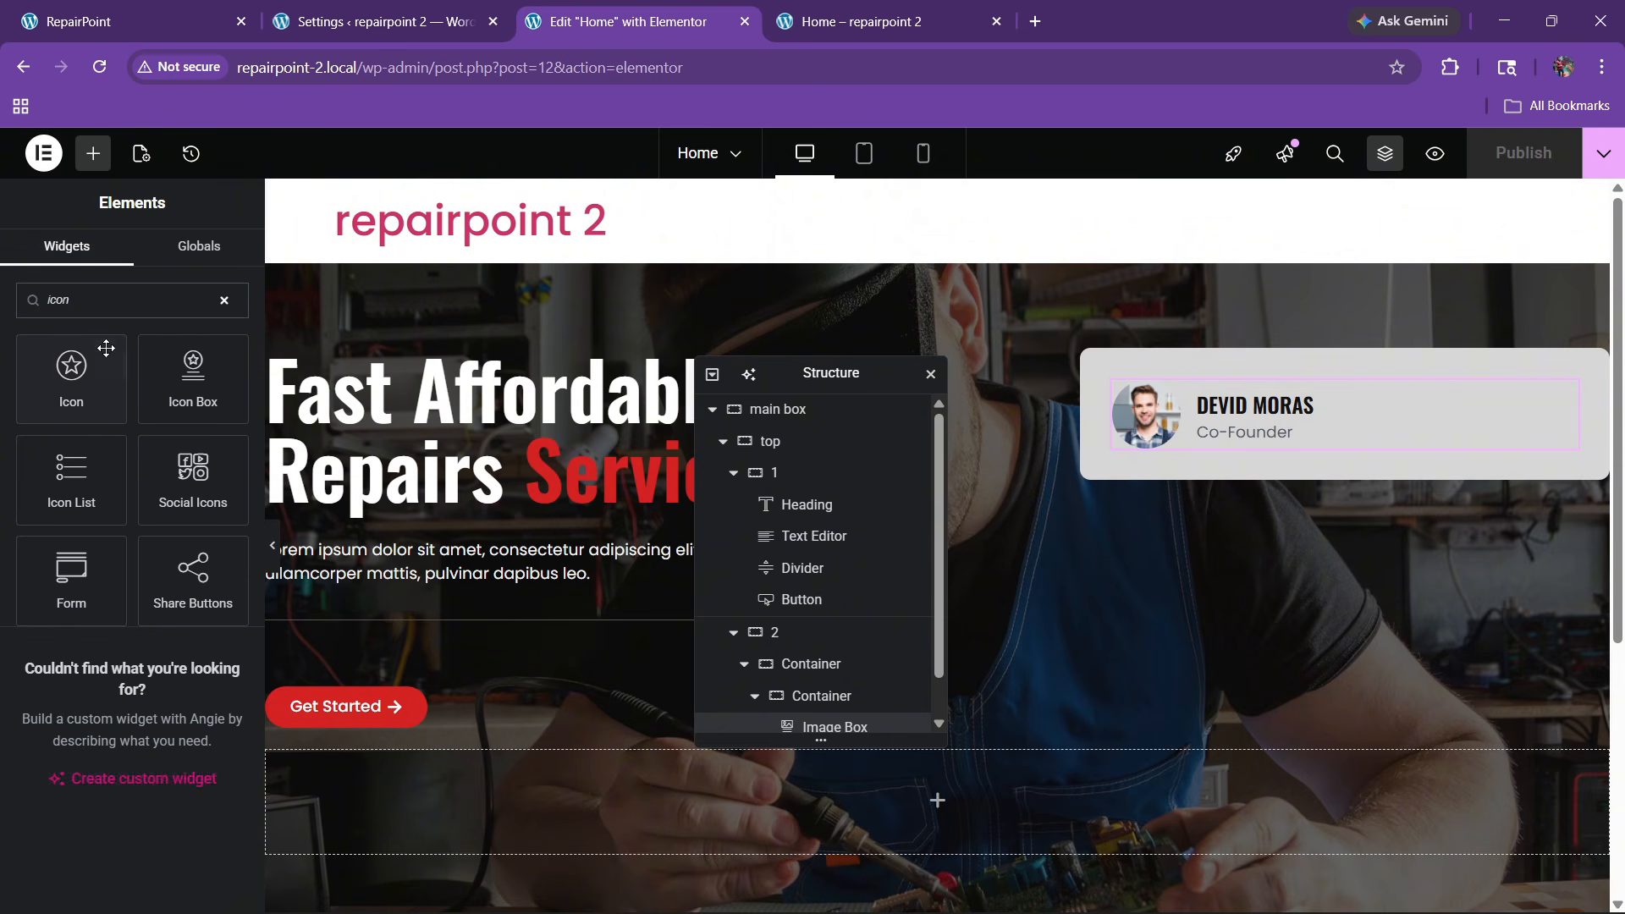
pyautogui.moveTo(106, 348); pyautogui.dragTo(1308, 433)
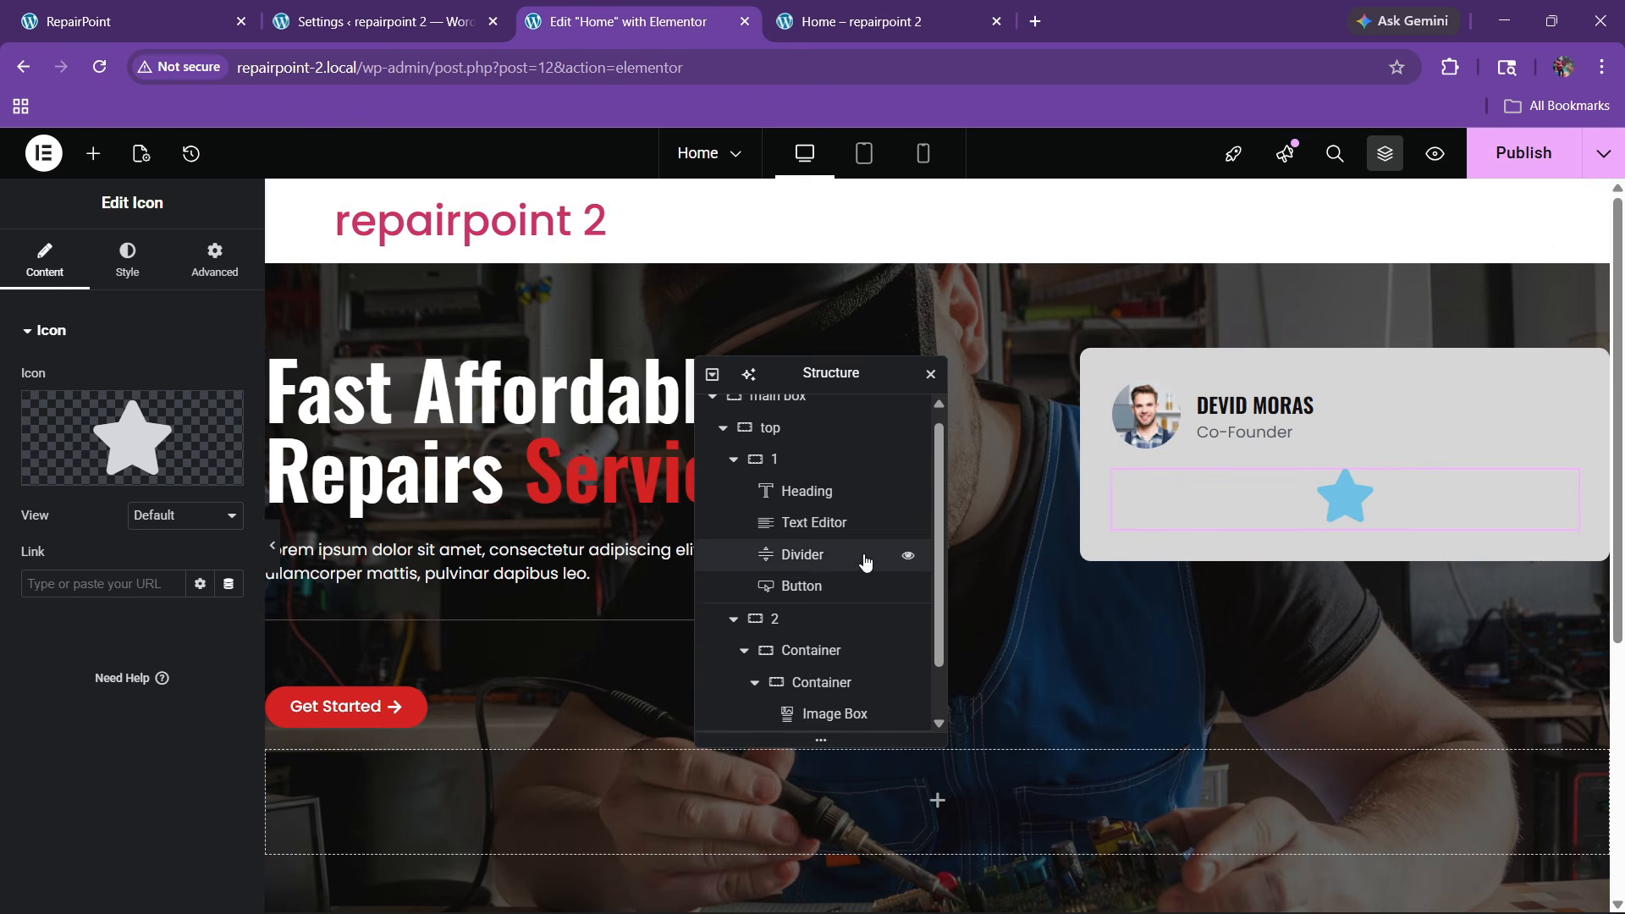
# Set the card's inner container Direction to row, then select the star icon
pyautogui.scroll(-2, 846, 592)
pyautogui.click(804, 621)
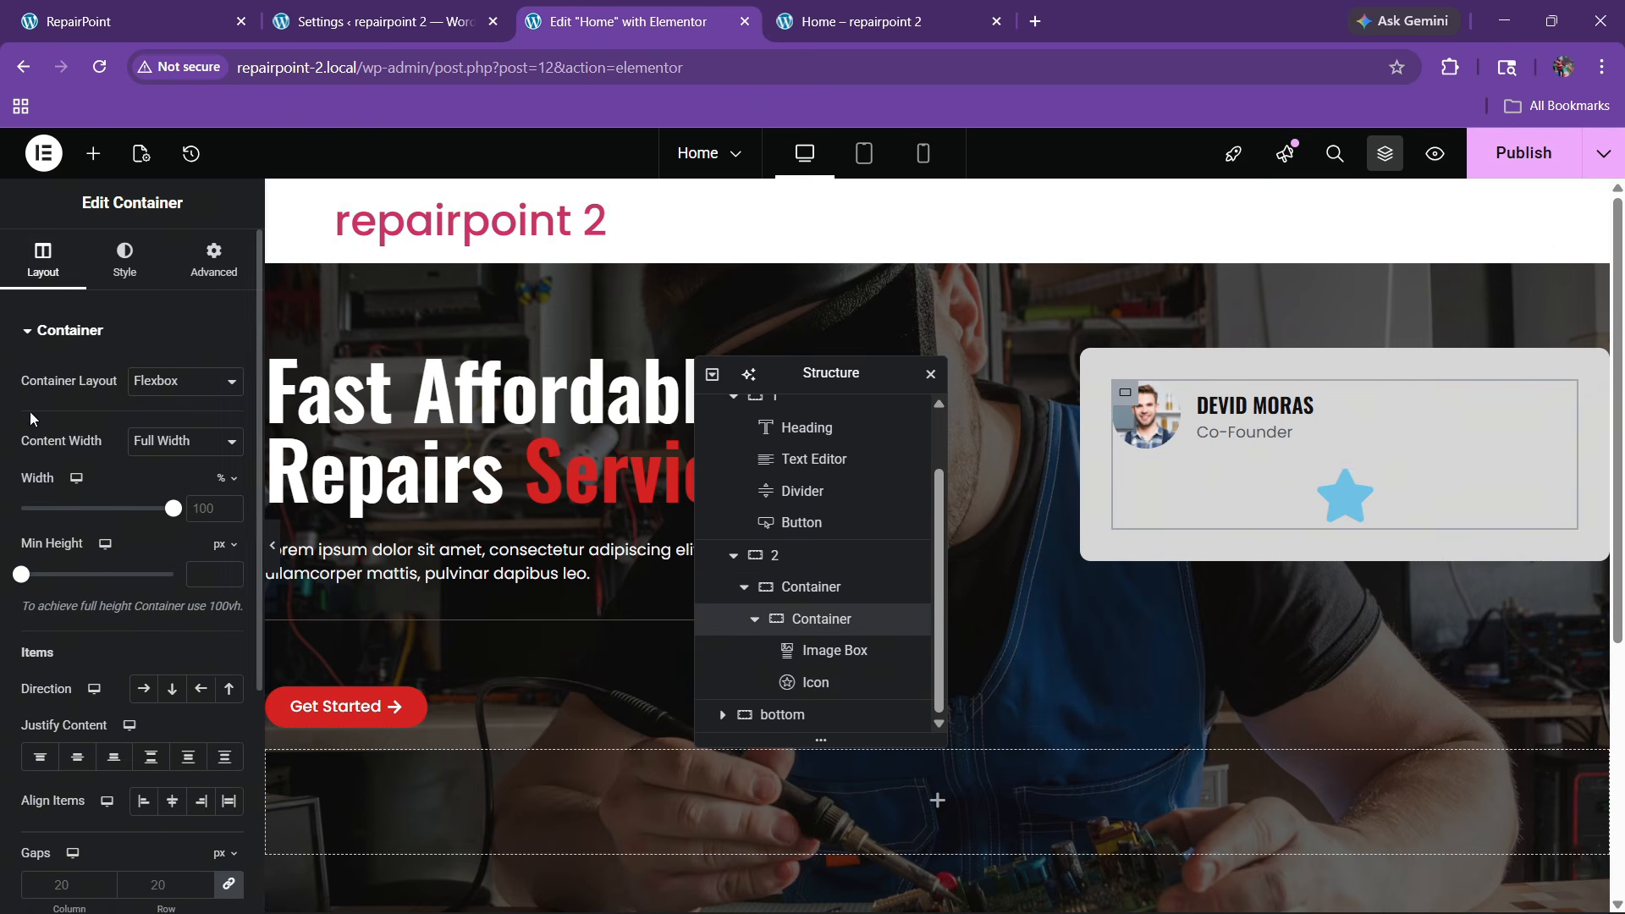
pyautogui.click(143, 688)
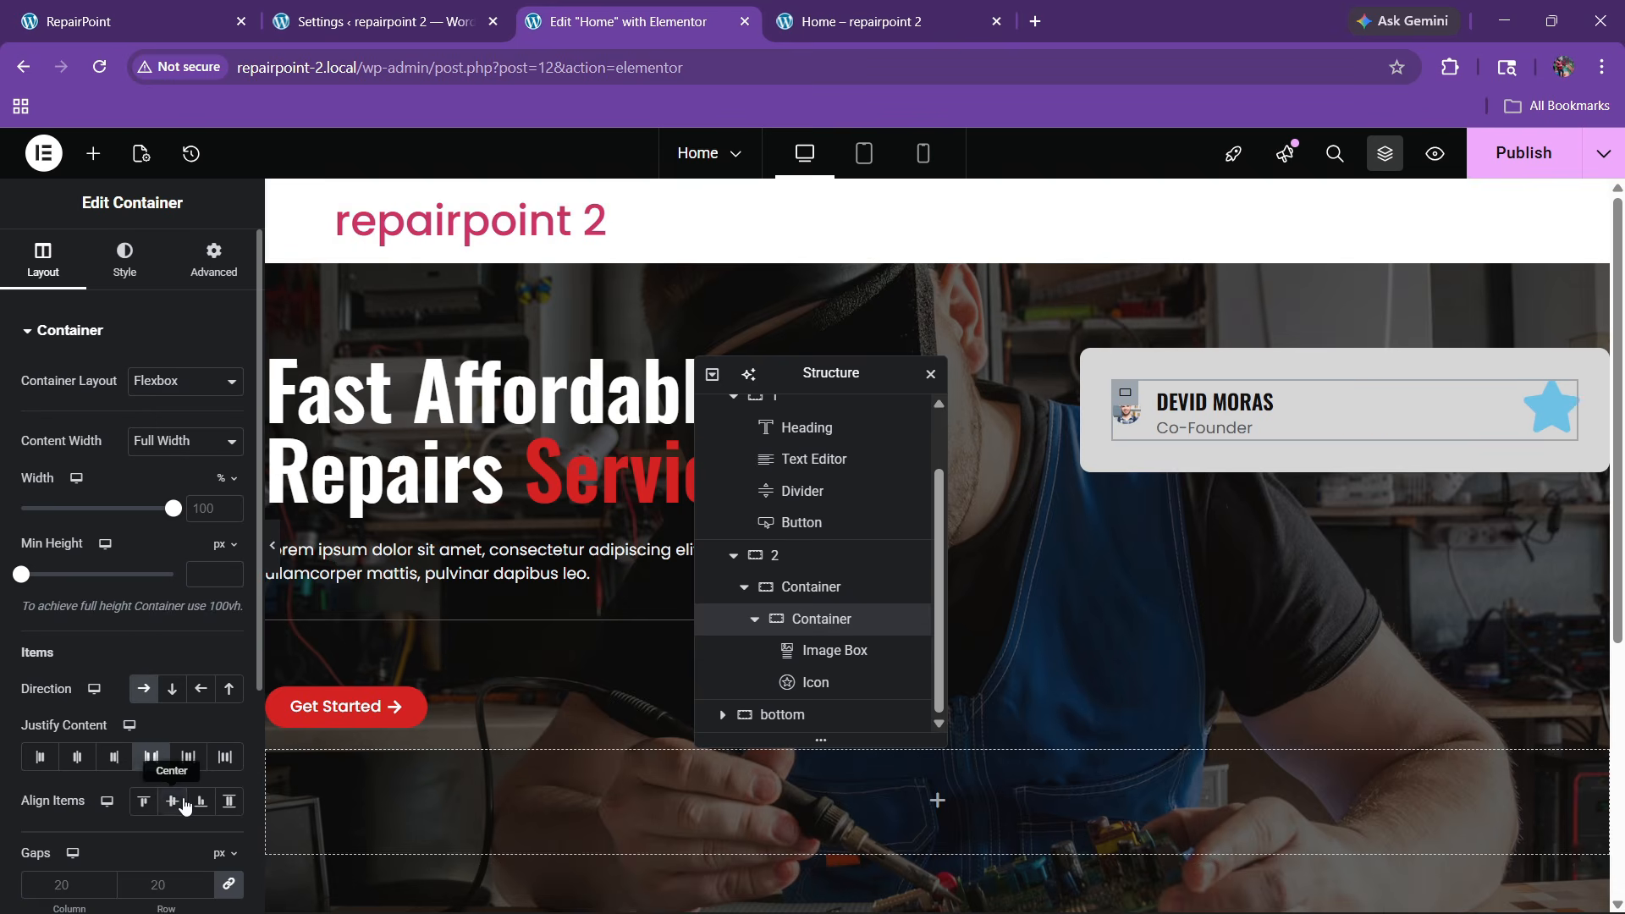
pyautogui.click(1551, 409)
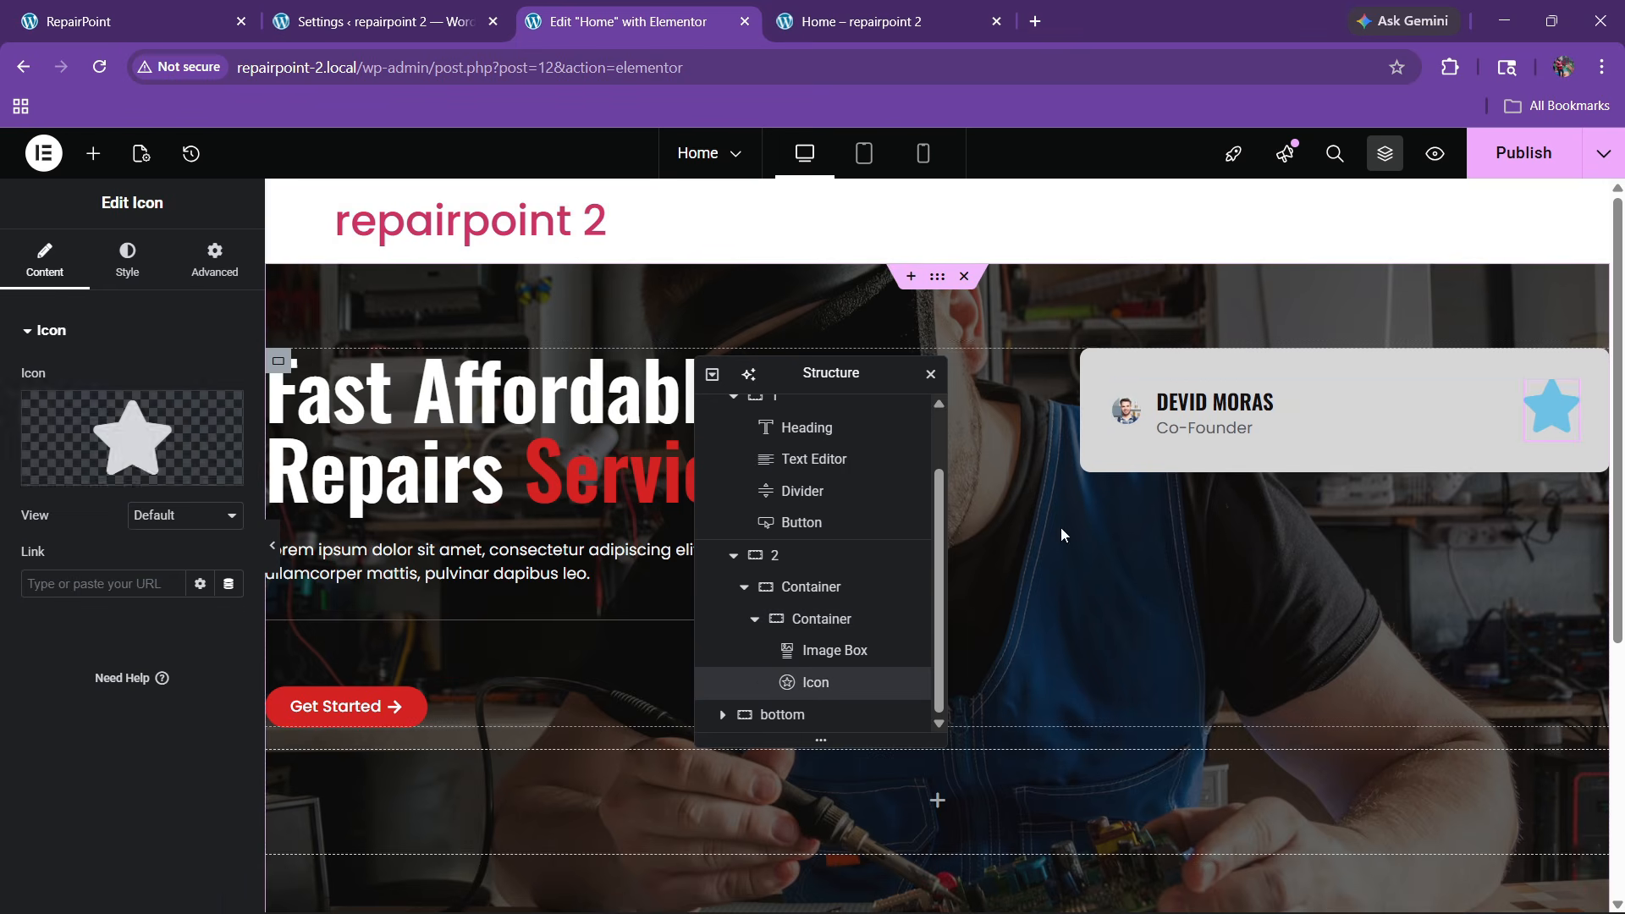
pyautogui.click(75, 468)
# Enable SVG uploads and upload four downloaded svgrepo icon files to the media library
pyautogui.click(1421, 160)
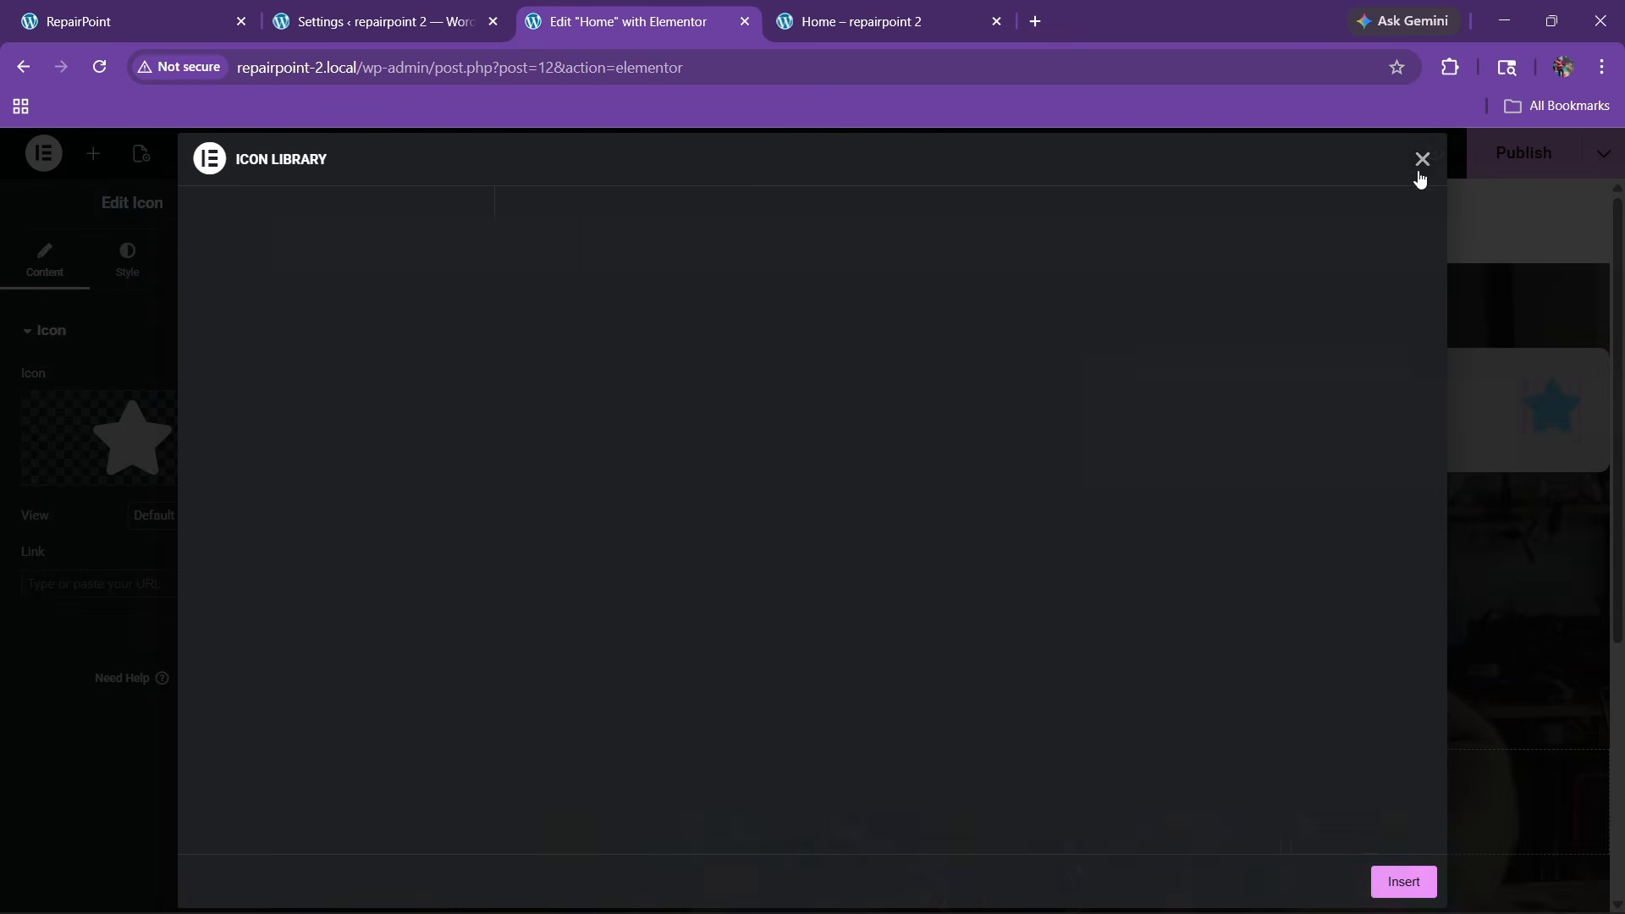
pyautogui.click(181, 466)
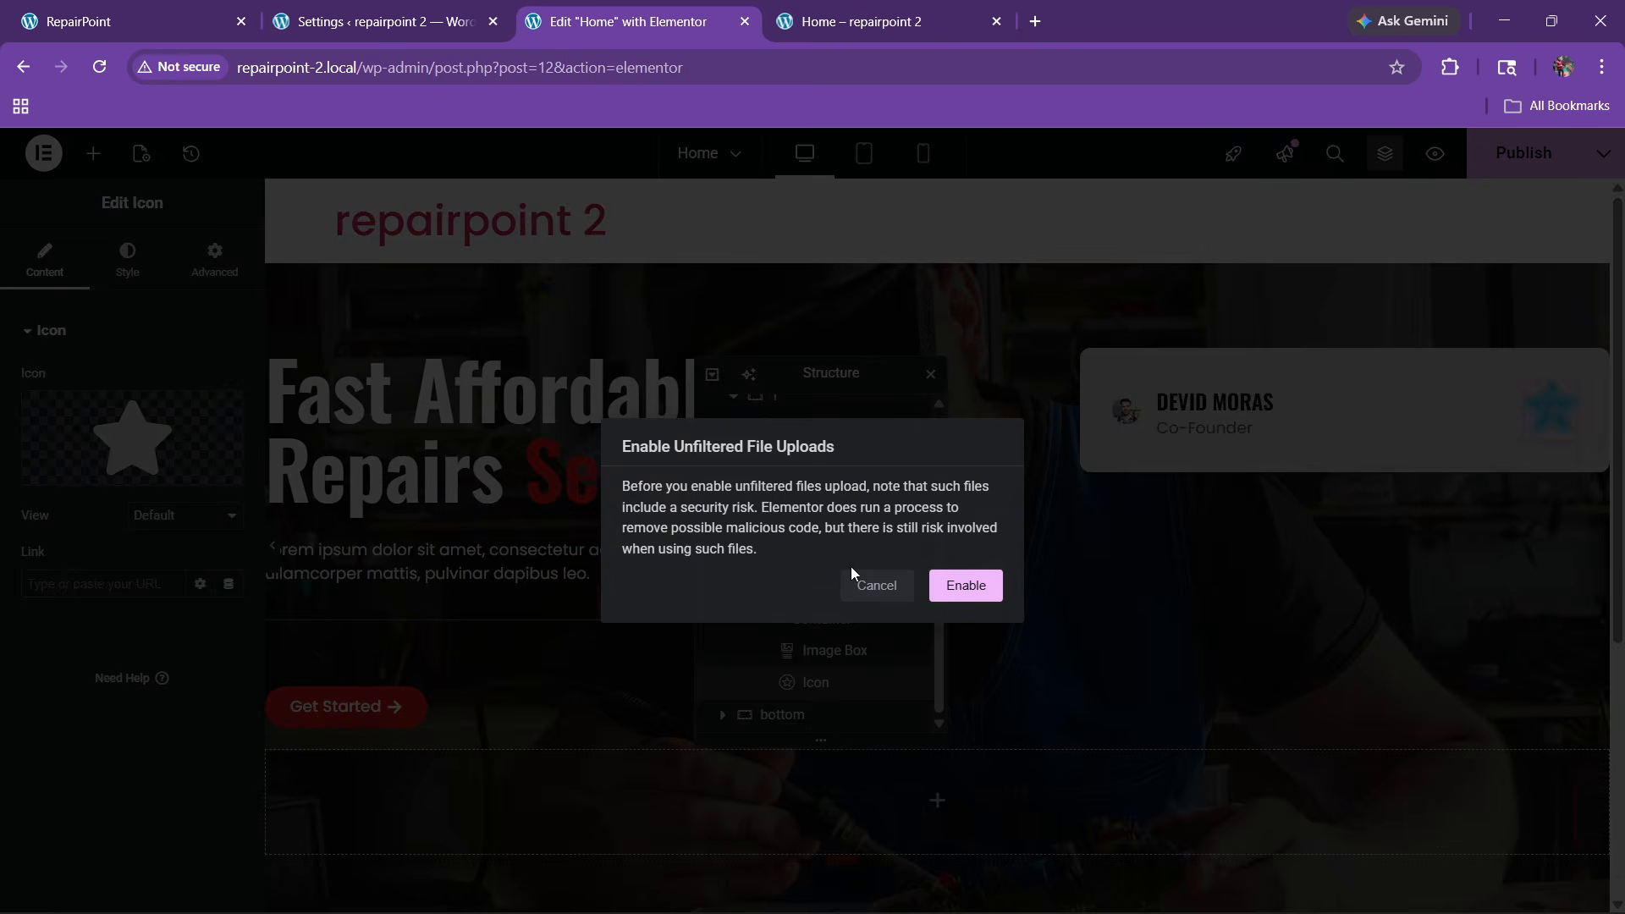
pyautogui.click(968, 584)
pyautogui.click(98, 233)
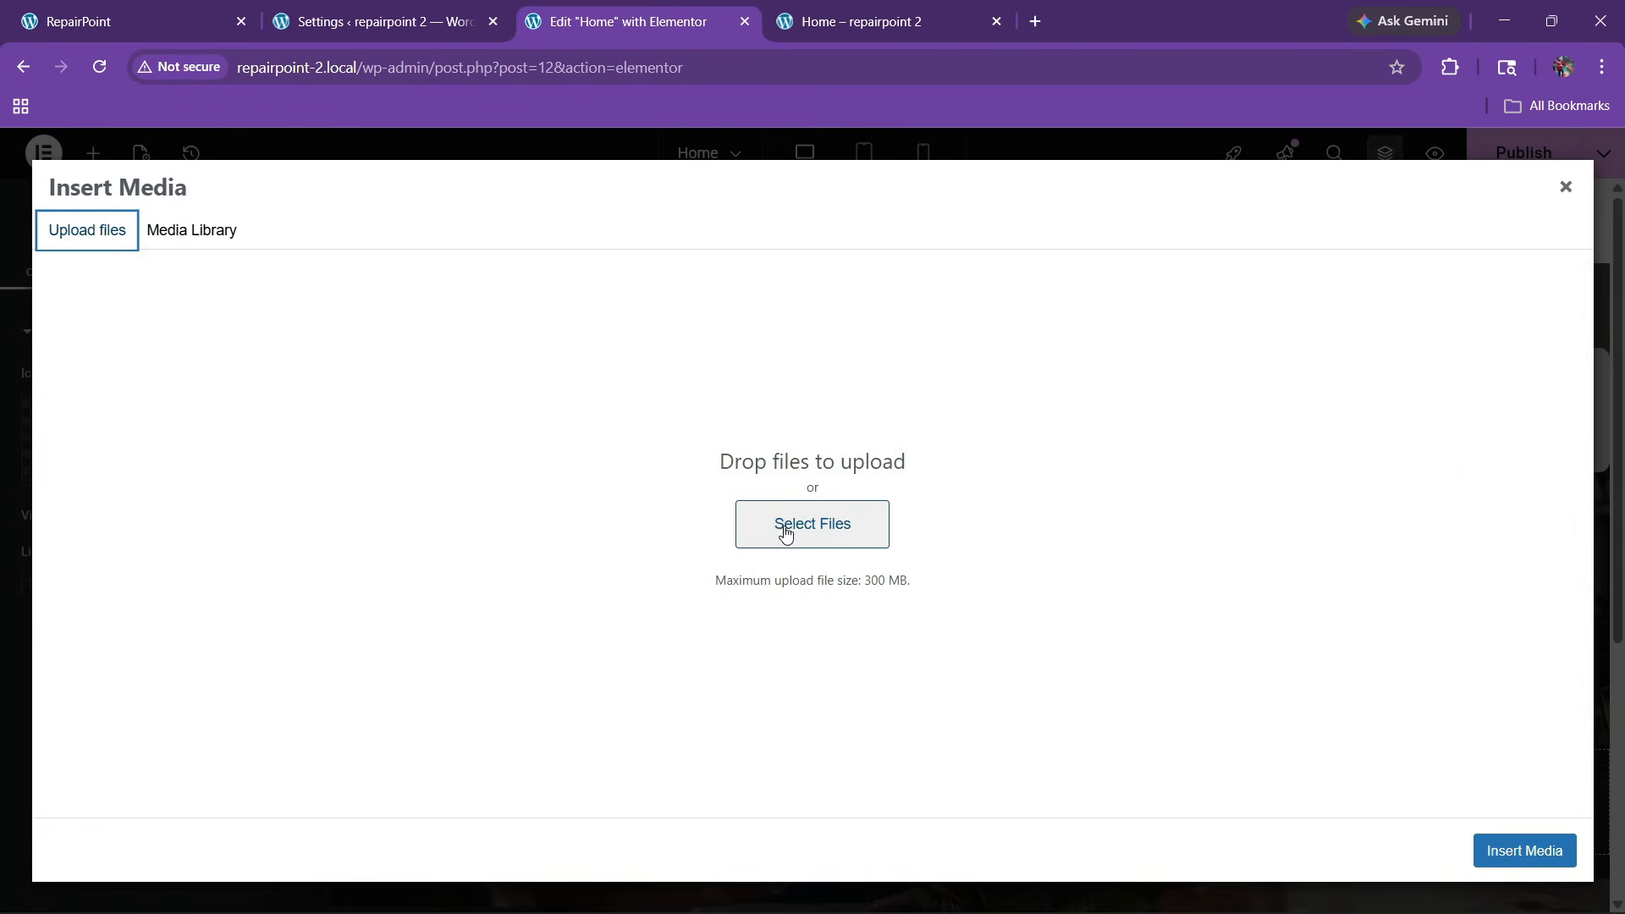
pyautogui.click(783, 526)
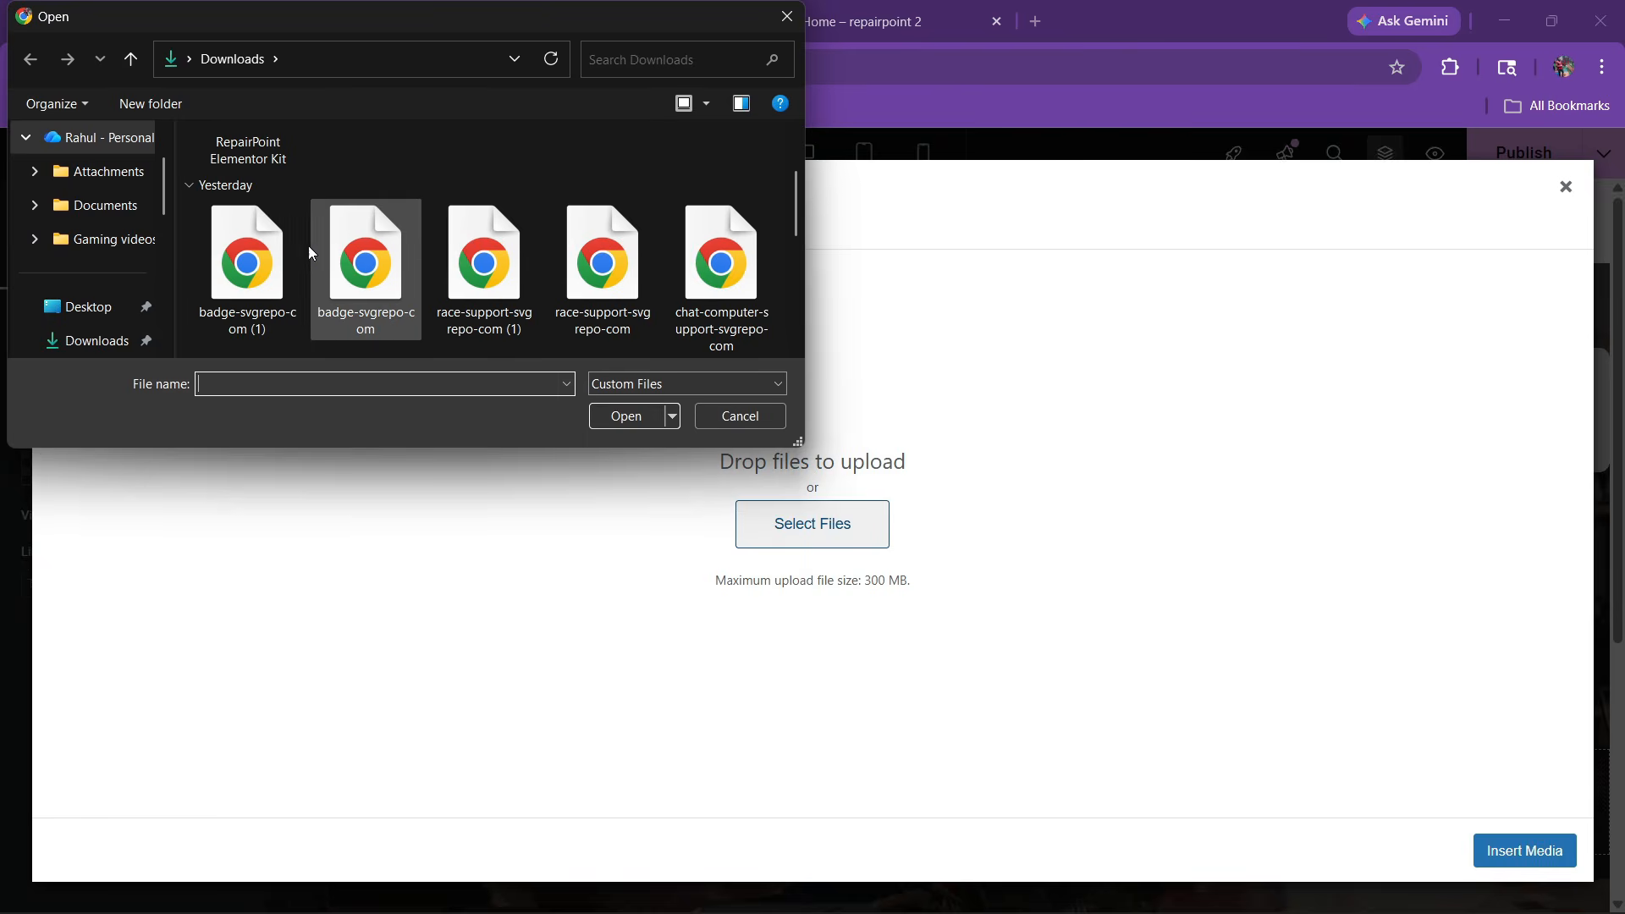
pyautogui.moveTo(188, 220); pyautogui.dragTo(703, 299)
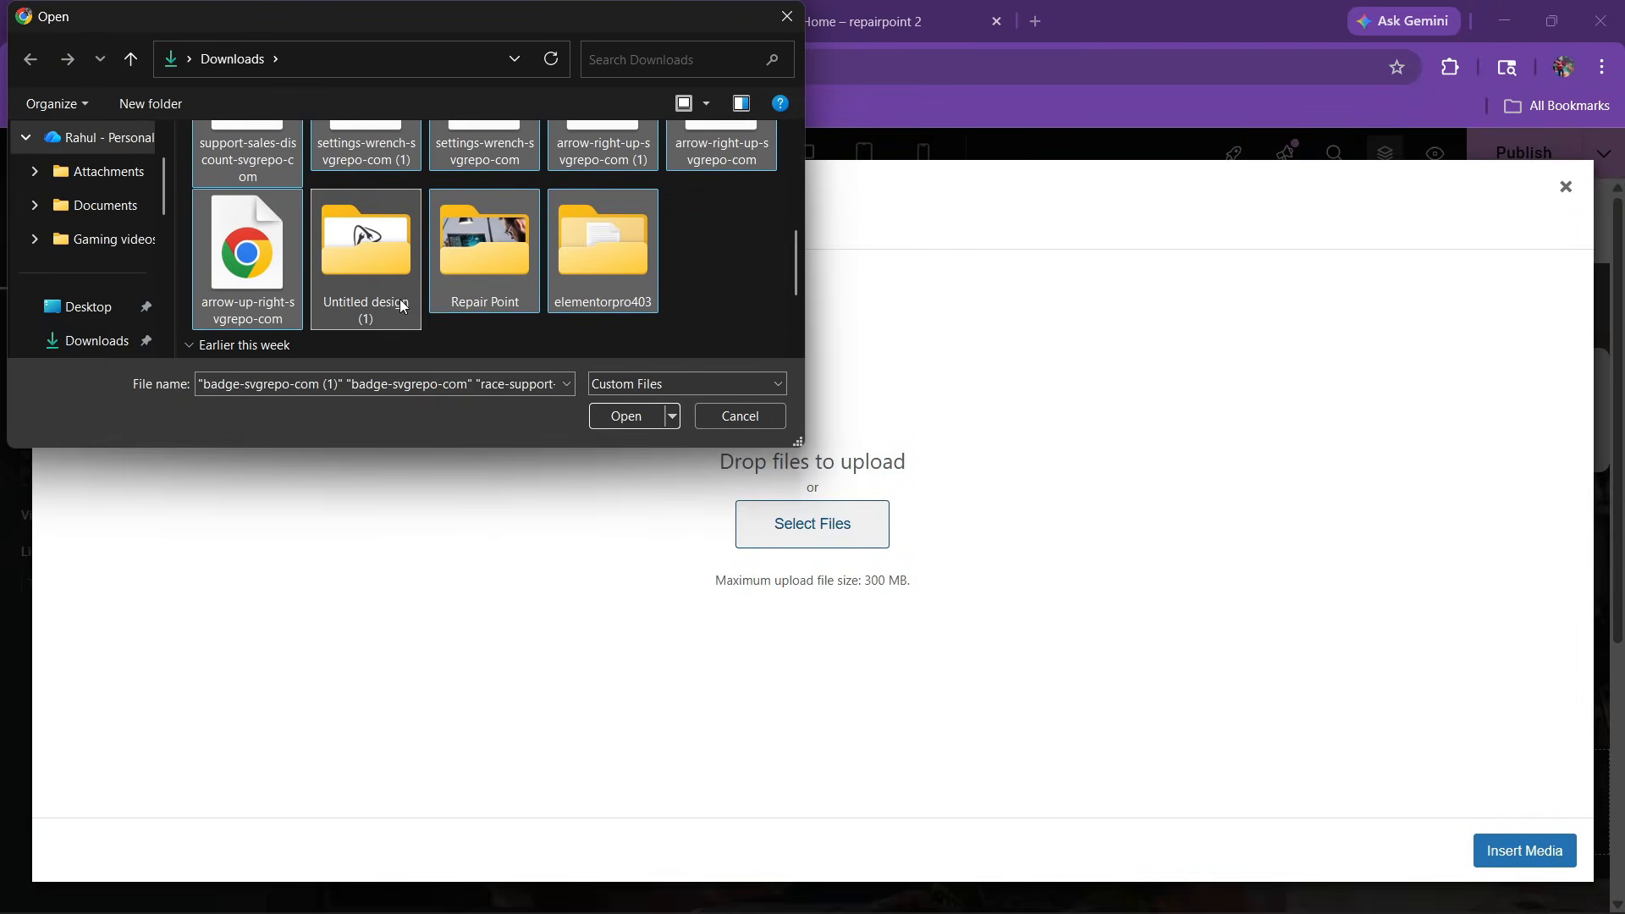
pyautogui.scroll(5, 394, 305)
pyautogui.scroll(-5, 525, 317)
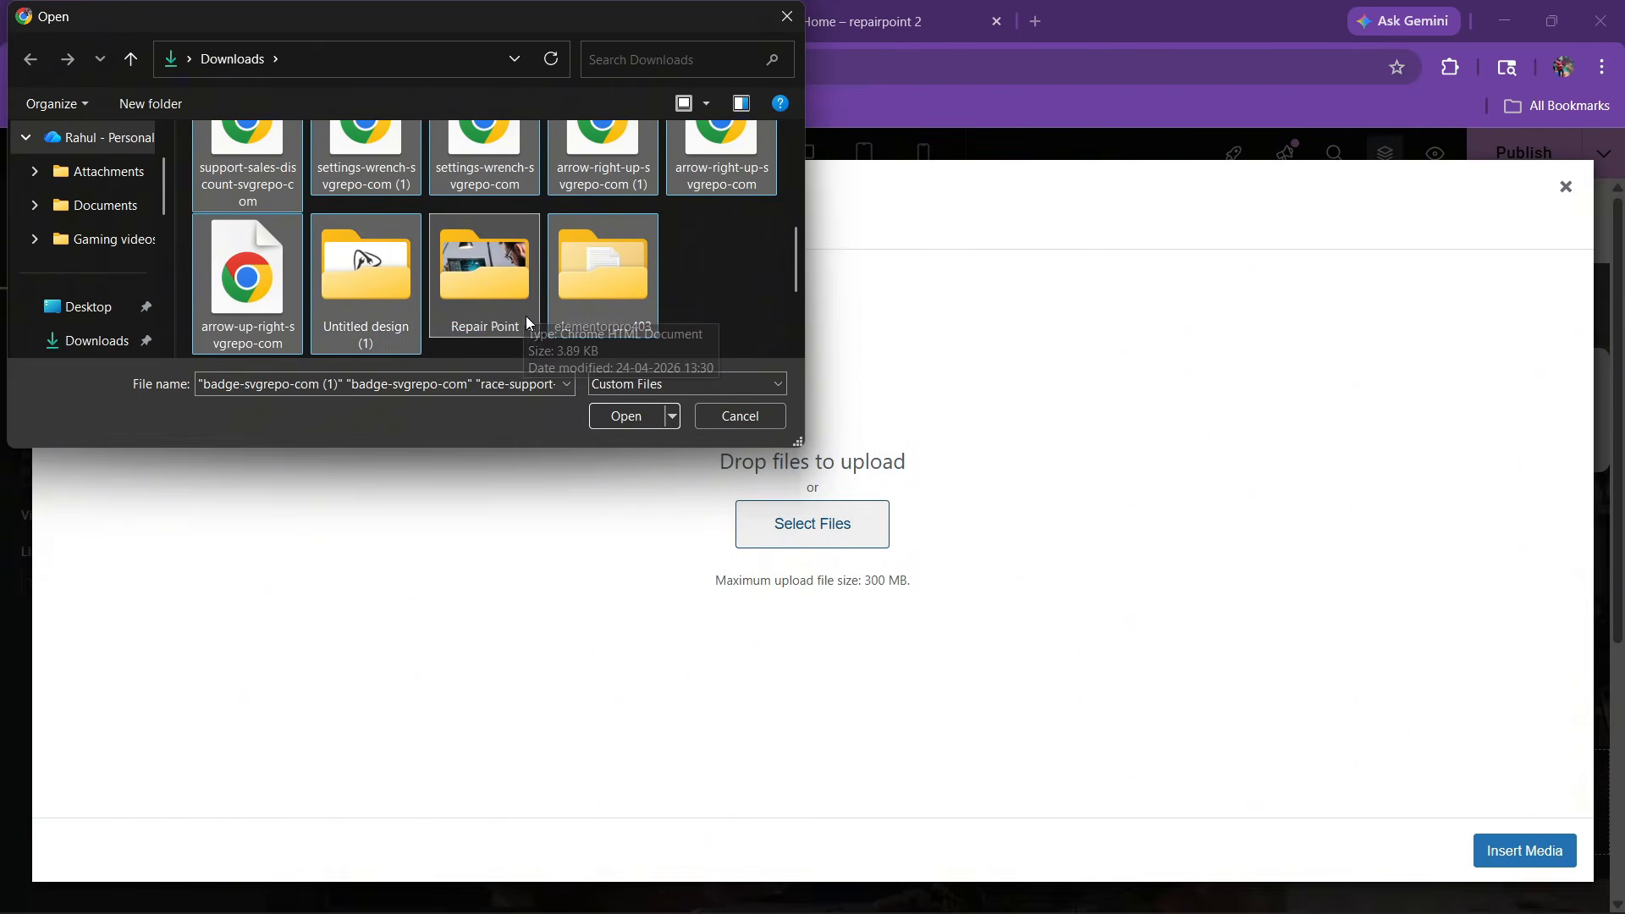
pyautogui.scroll(1, 591, 281)
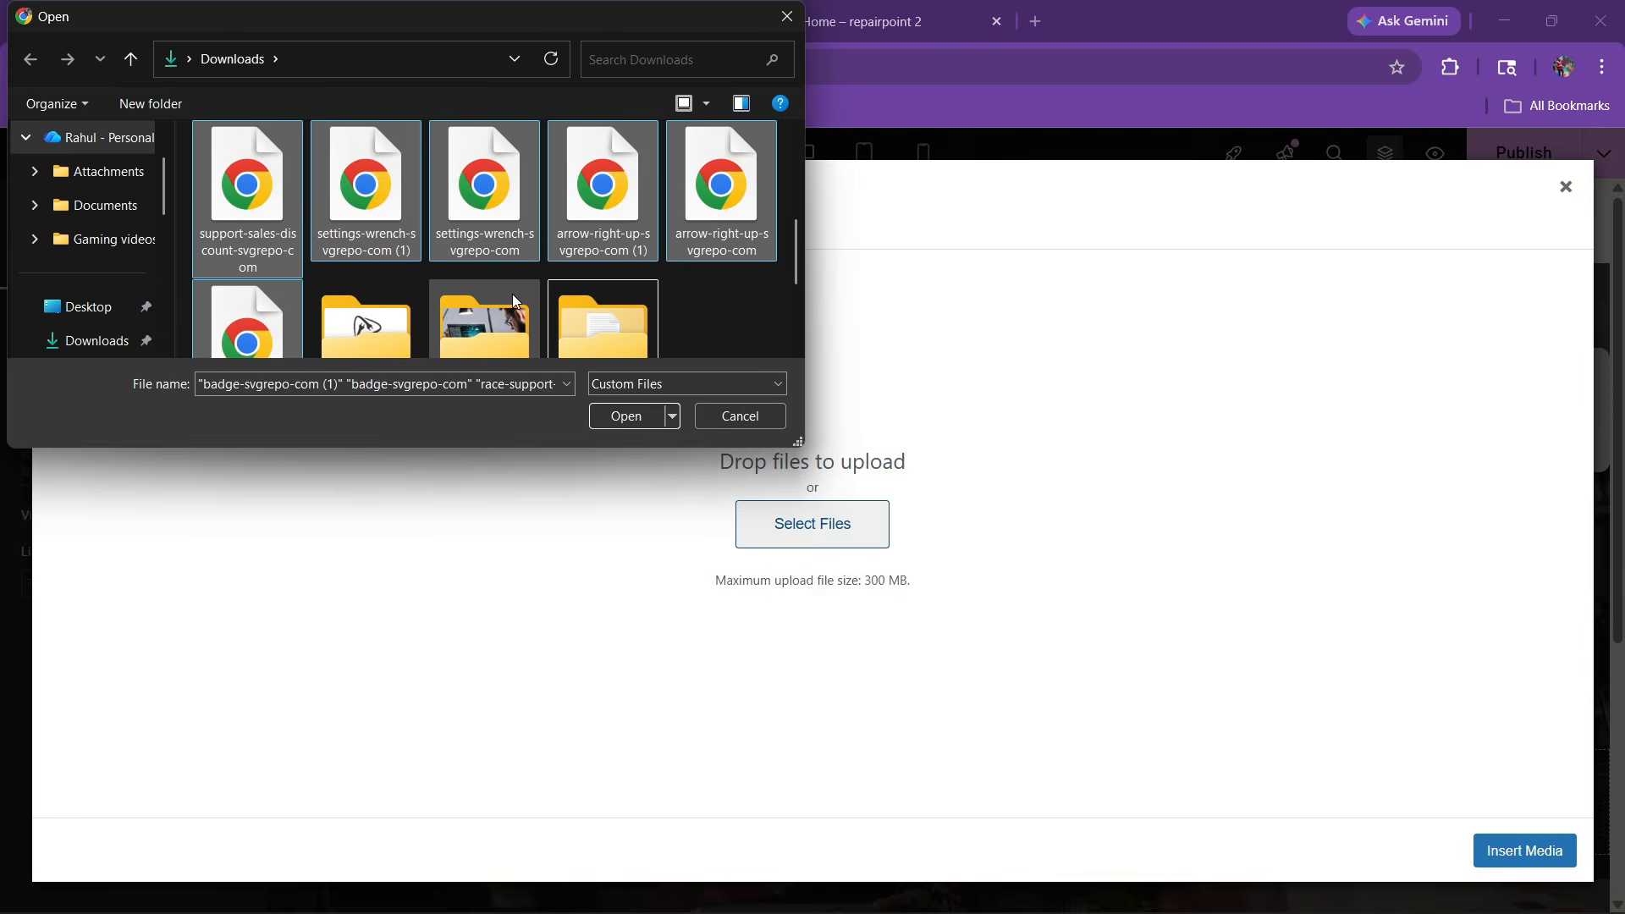
pyautogui.click(622, 412)
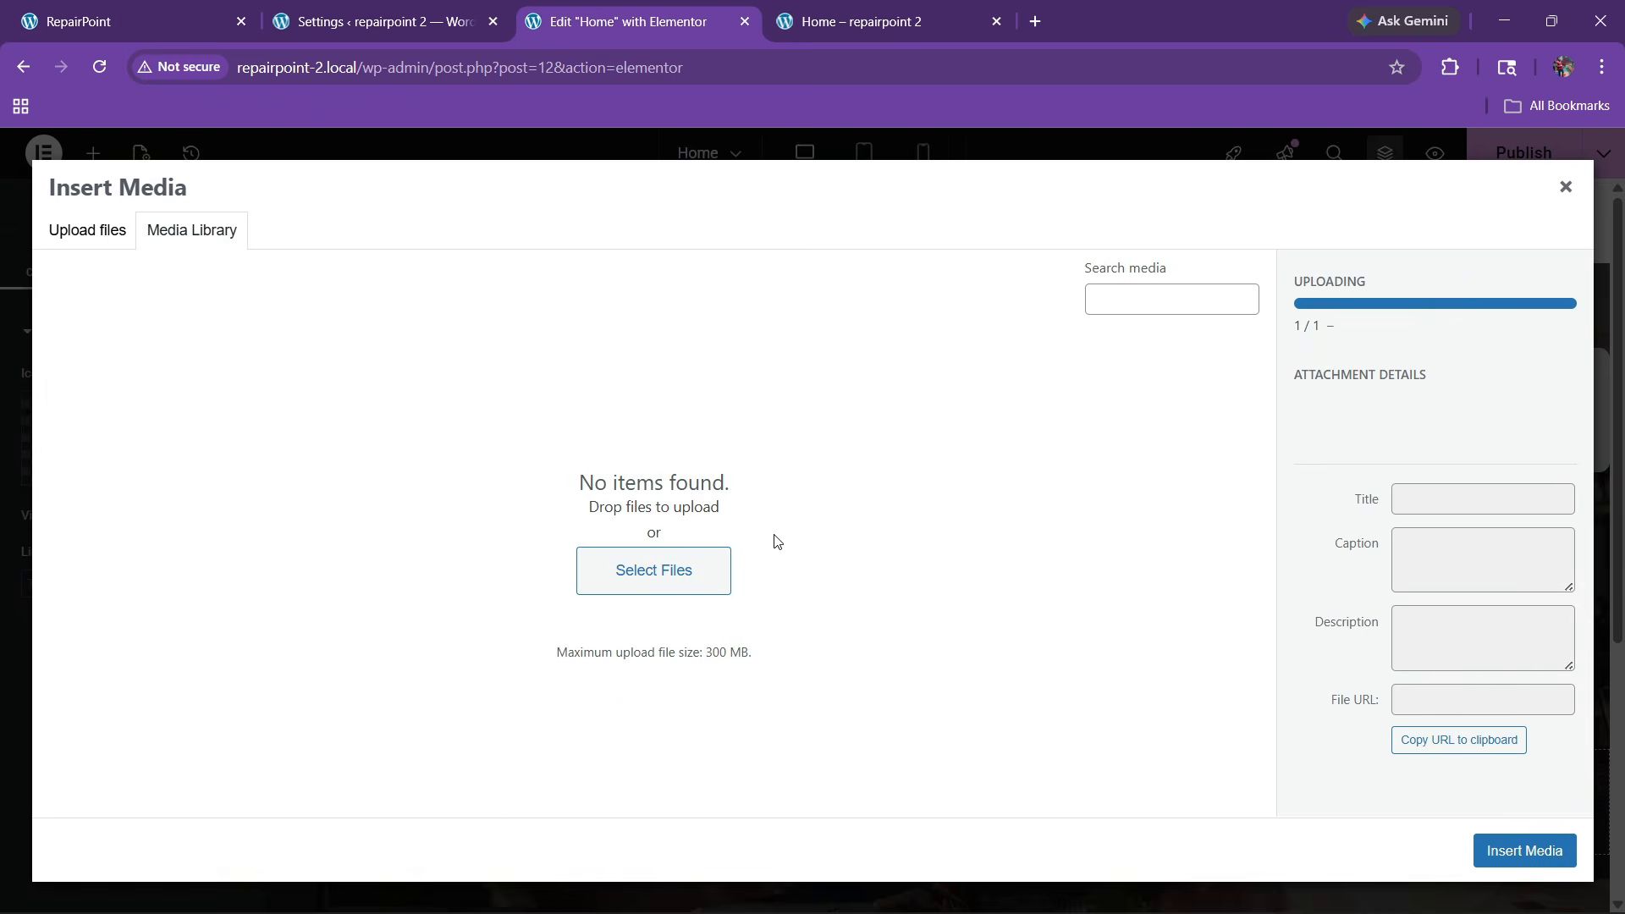
# Upload the eleven downloaded SVG icons, including arrow-up-right-svgrepo-com, to the media library
pyautogui.click(99, 235)
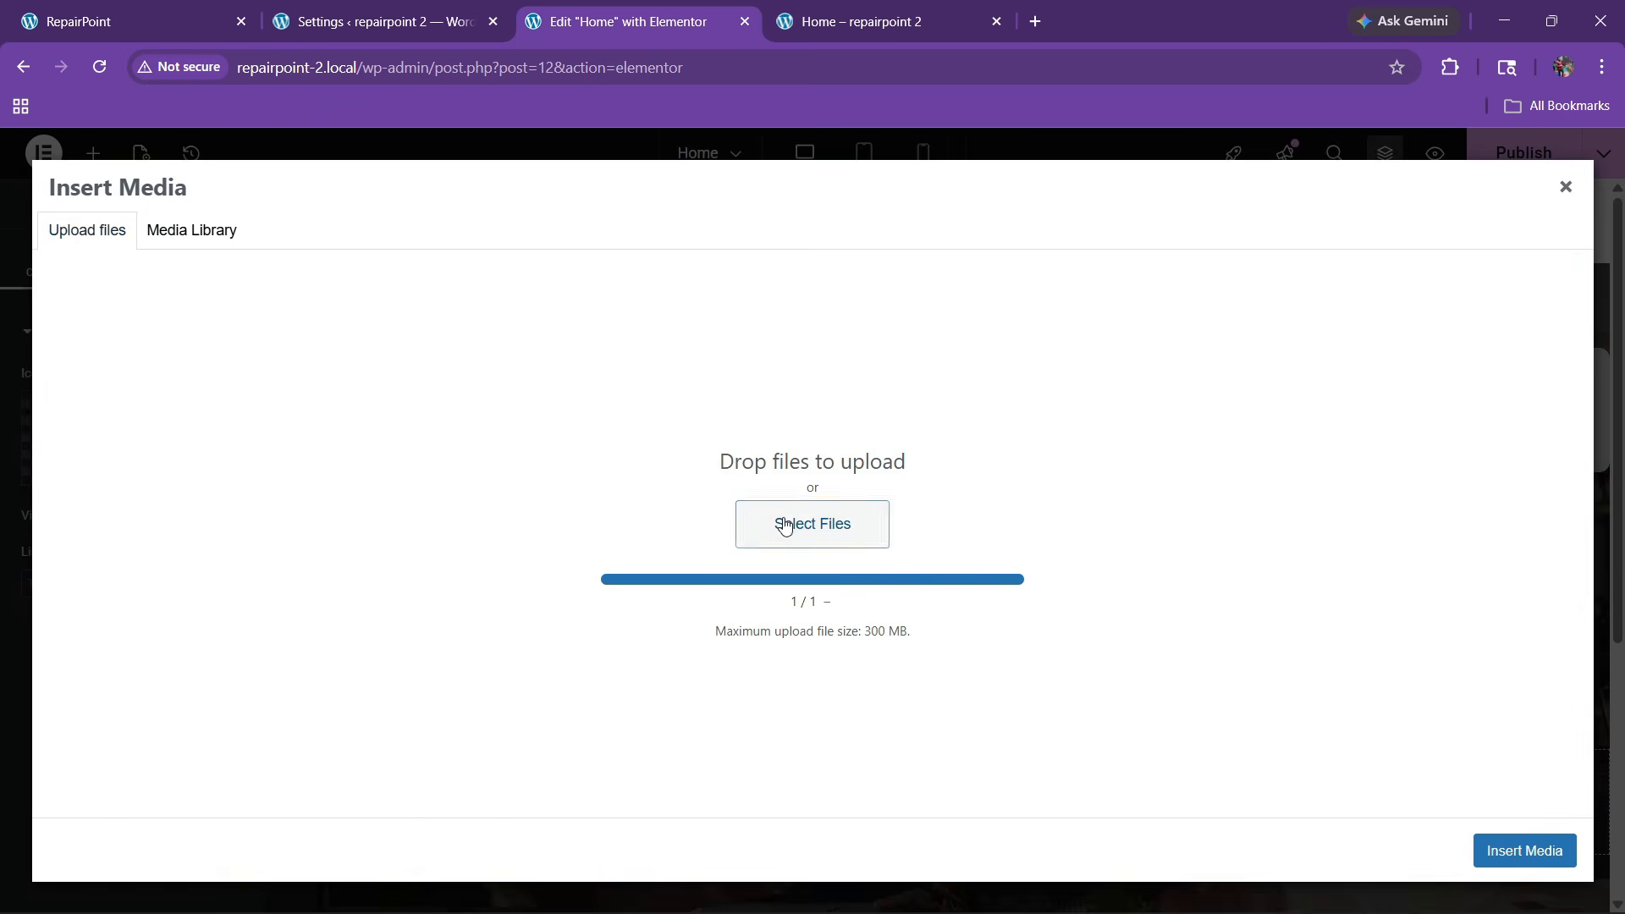
pyautogui.click(785, 526)
pyautogui.scroll(-2, 323, 261)
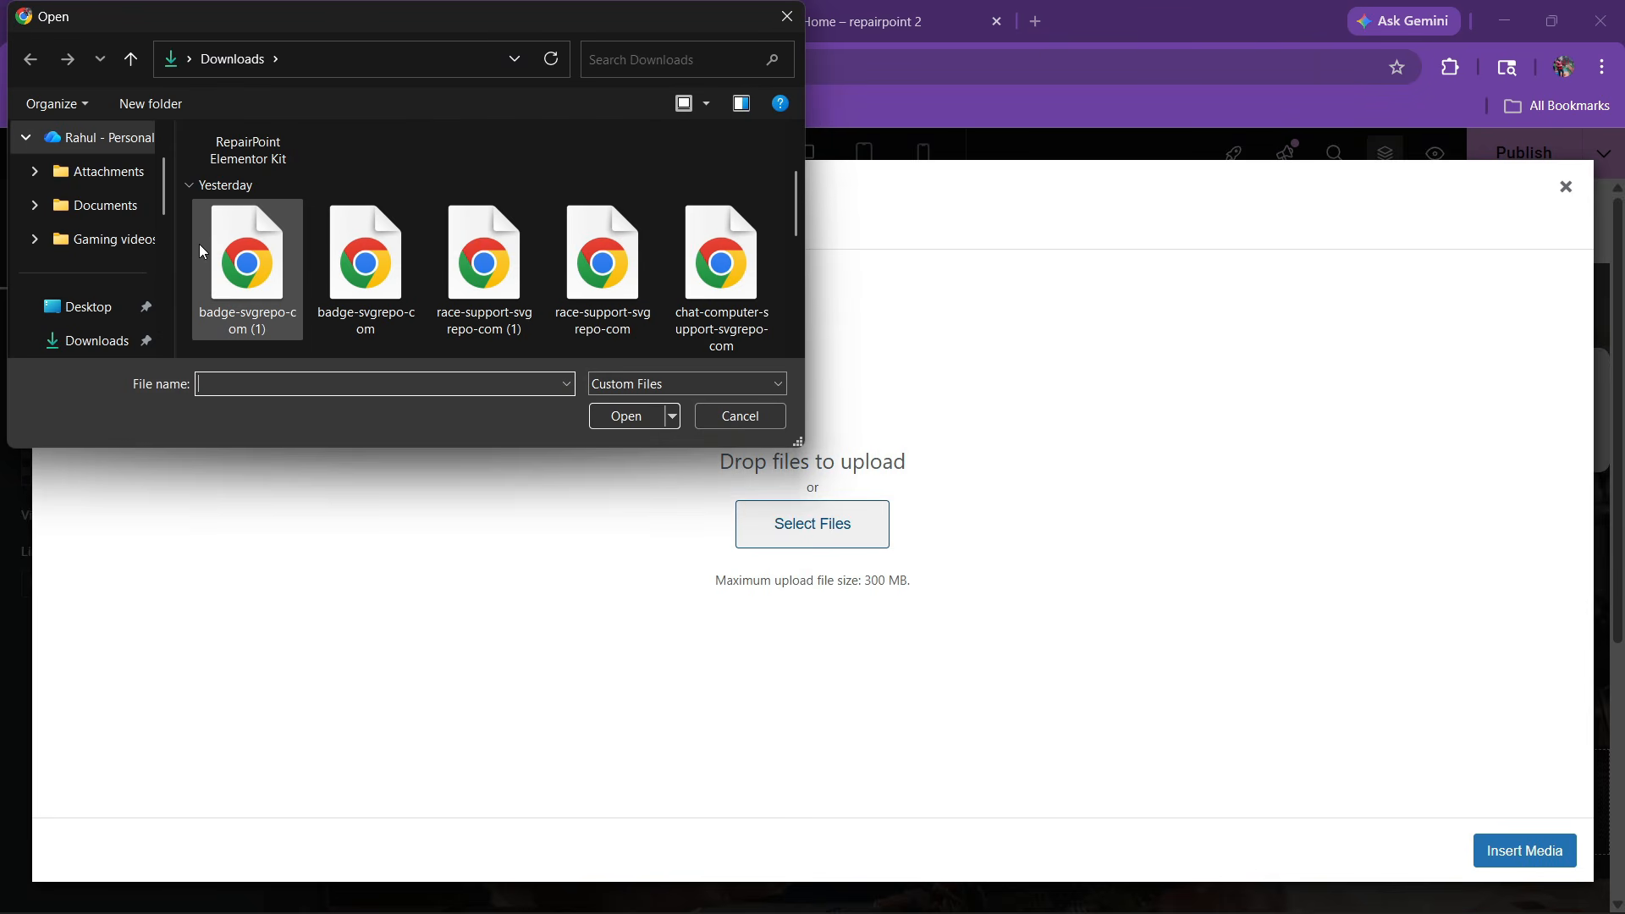
pyautogui.moveTo(188, 232); pyautogui.dragTo(734, 312)
pyautogui.scroll(-2, 592, 296)
pyautogui.keyDown('ctrl'); pyautogui.click(253, 271); pyautogui.keyUp('ctrl')
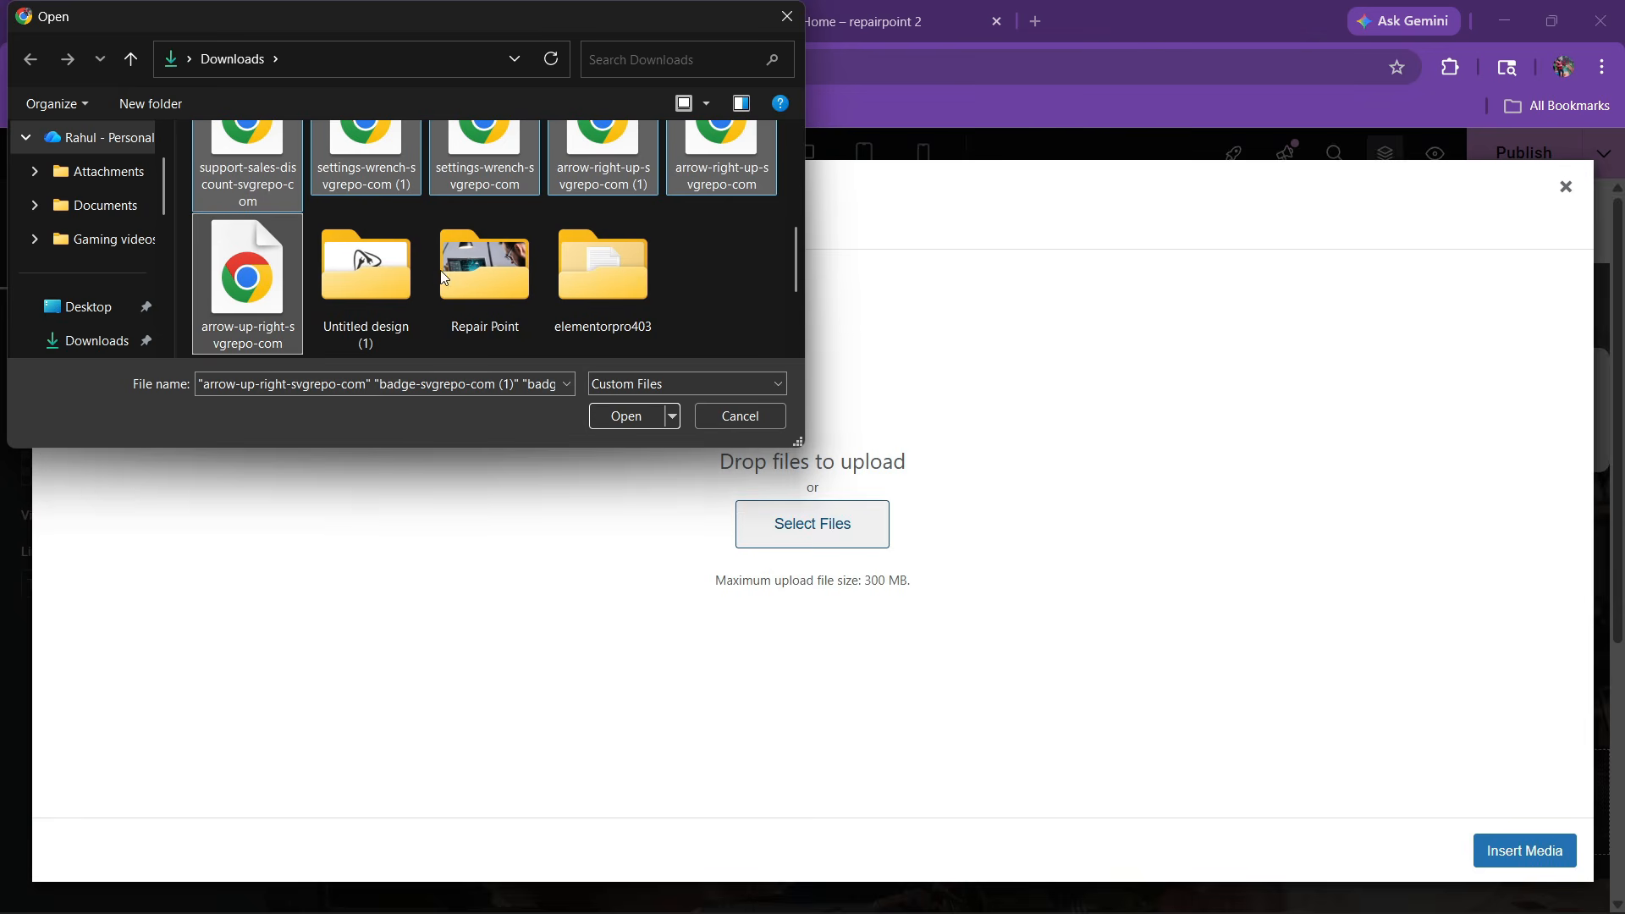
pyautogui.click(647, 417)
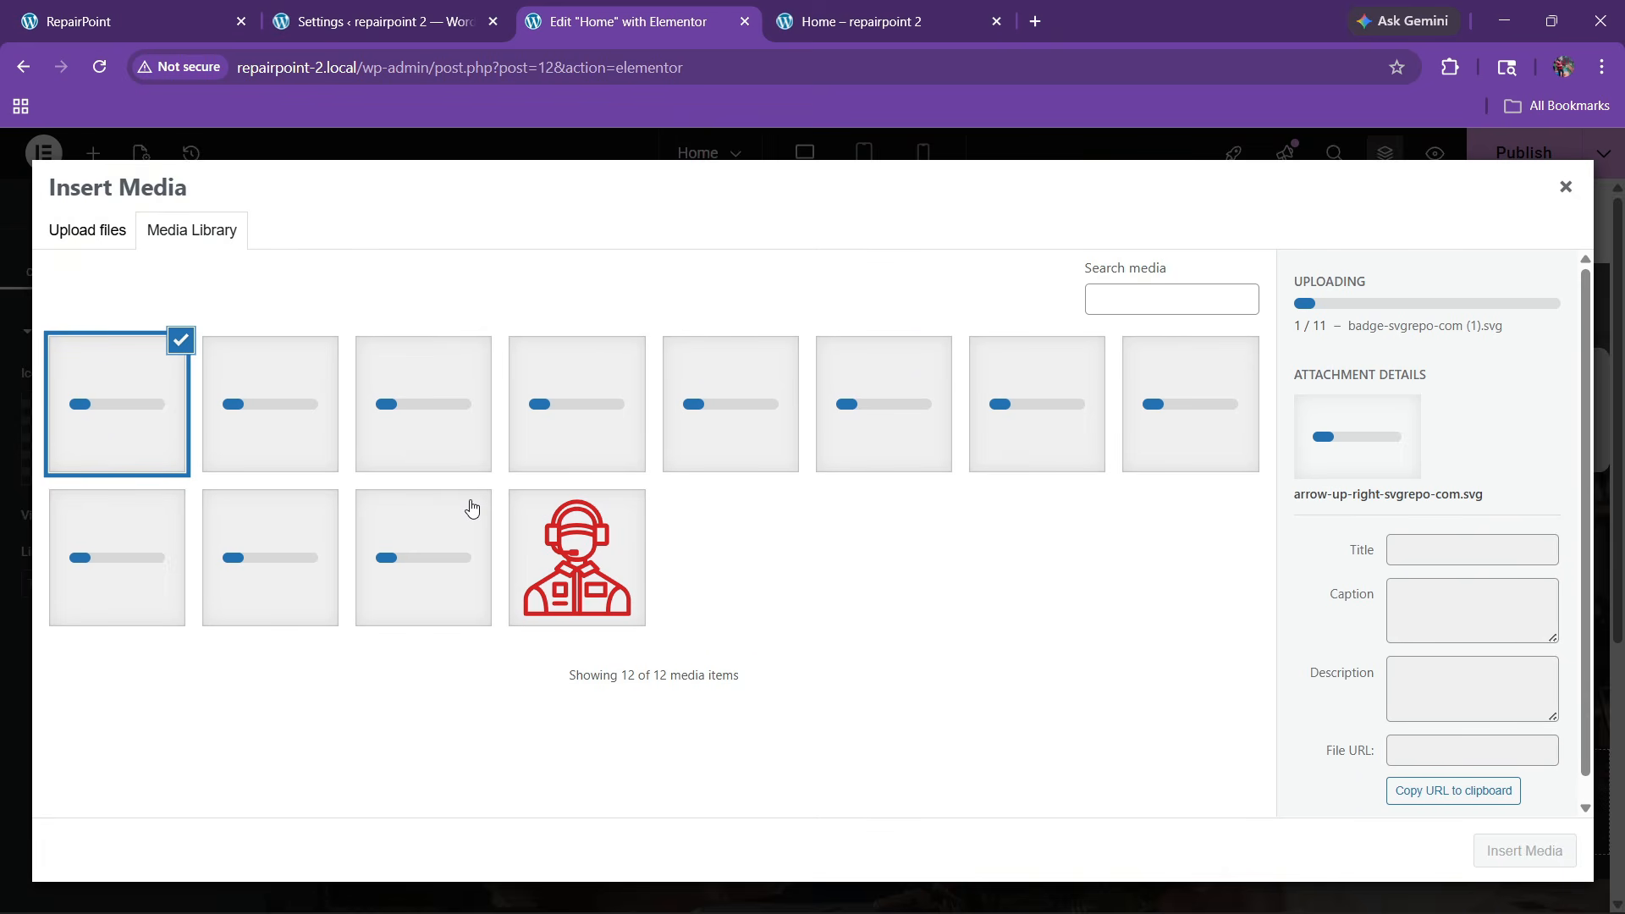
# Check the RepairPoint reference site, then pick the white up-right arrow image
pyautogui.click(955, 13)
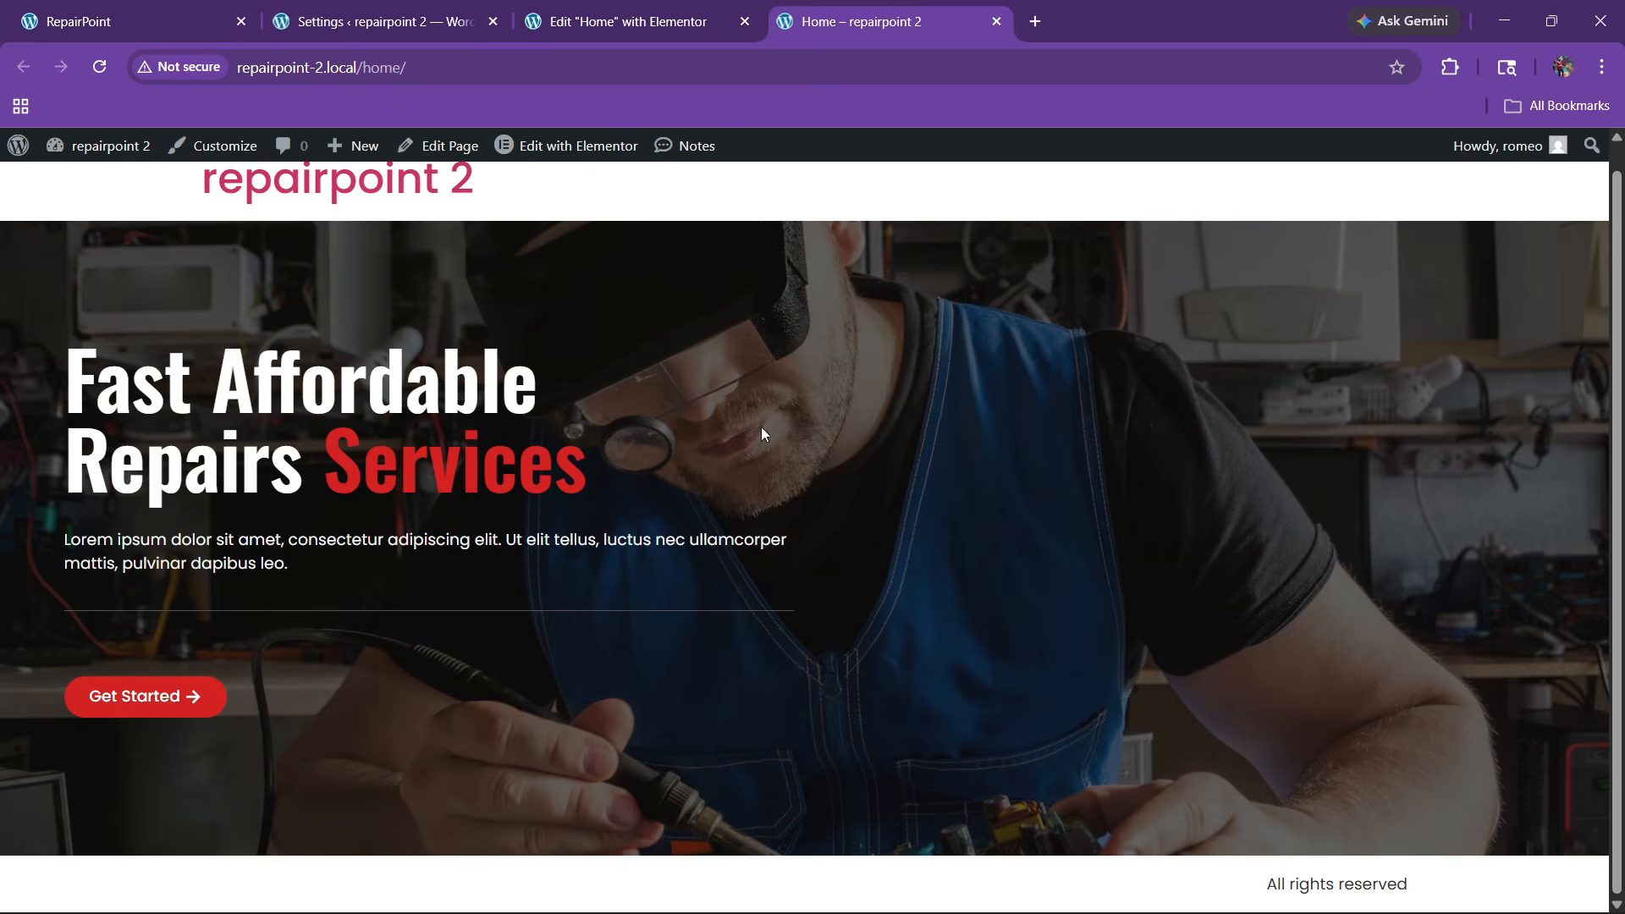
pyautogui.click(630, 22)
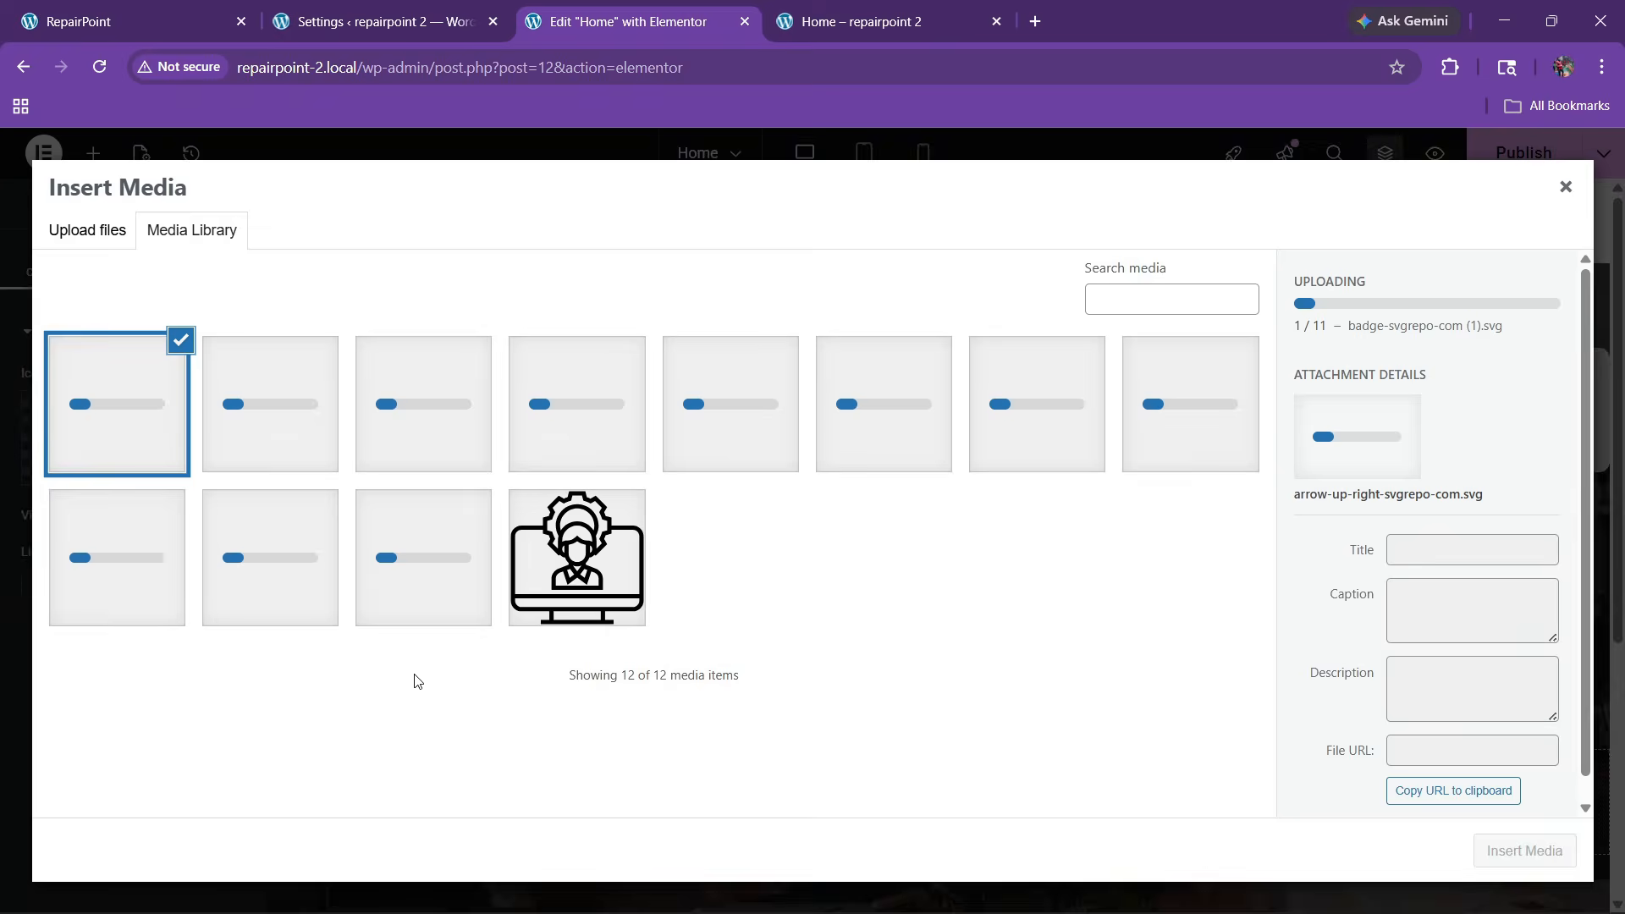
pyautogui.click(226, 8)
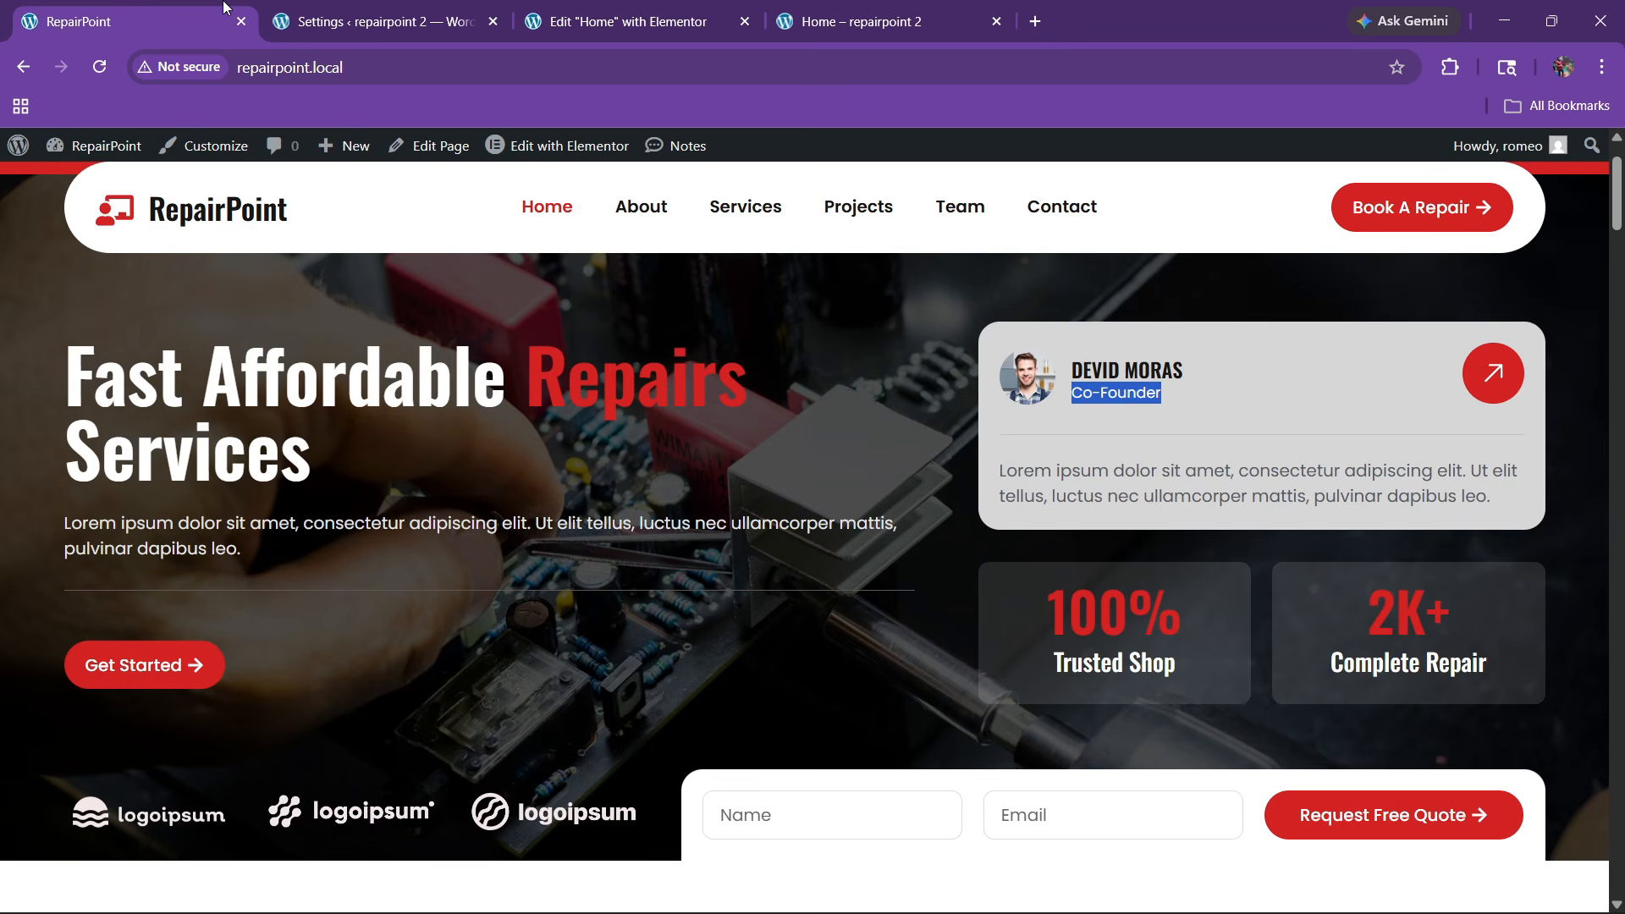
pyautogui.click(1129, 500)
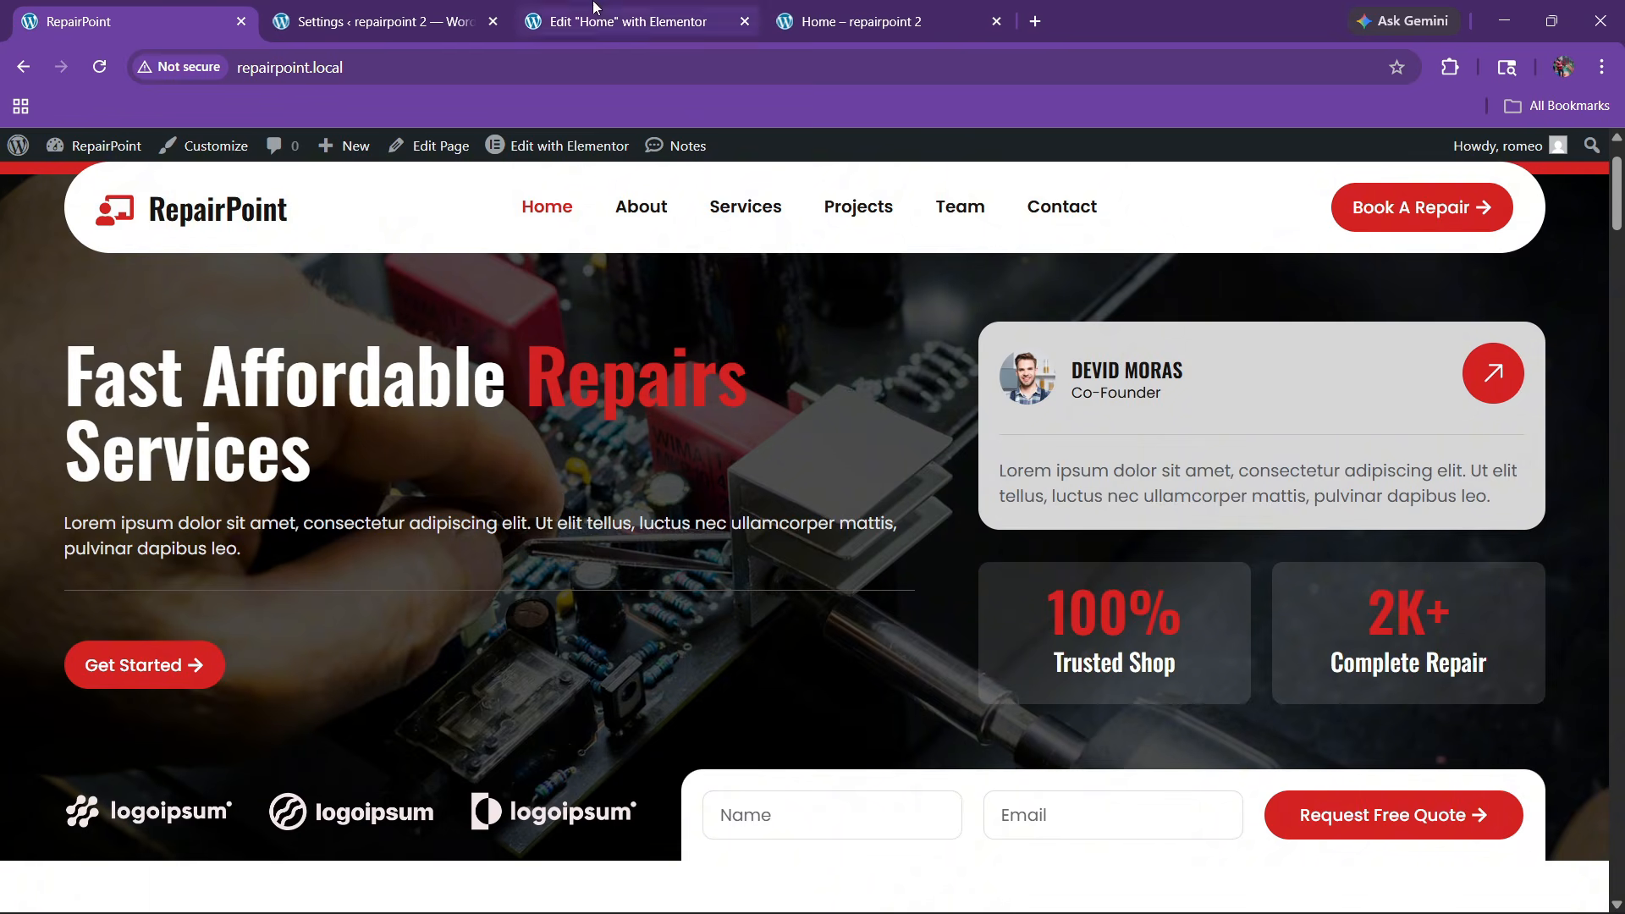
pyautogui.click(643, 21)
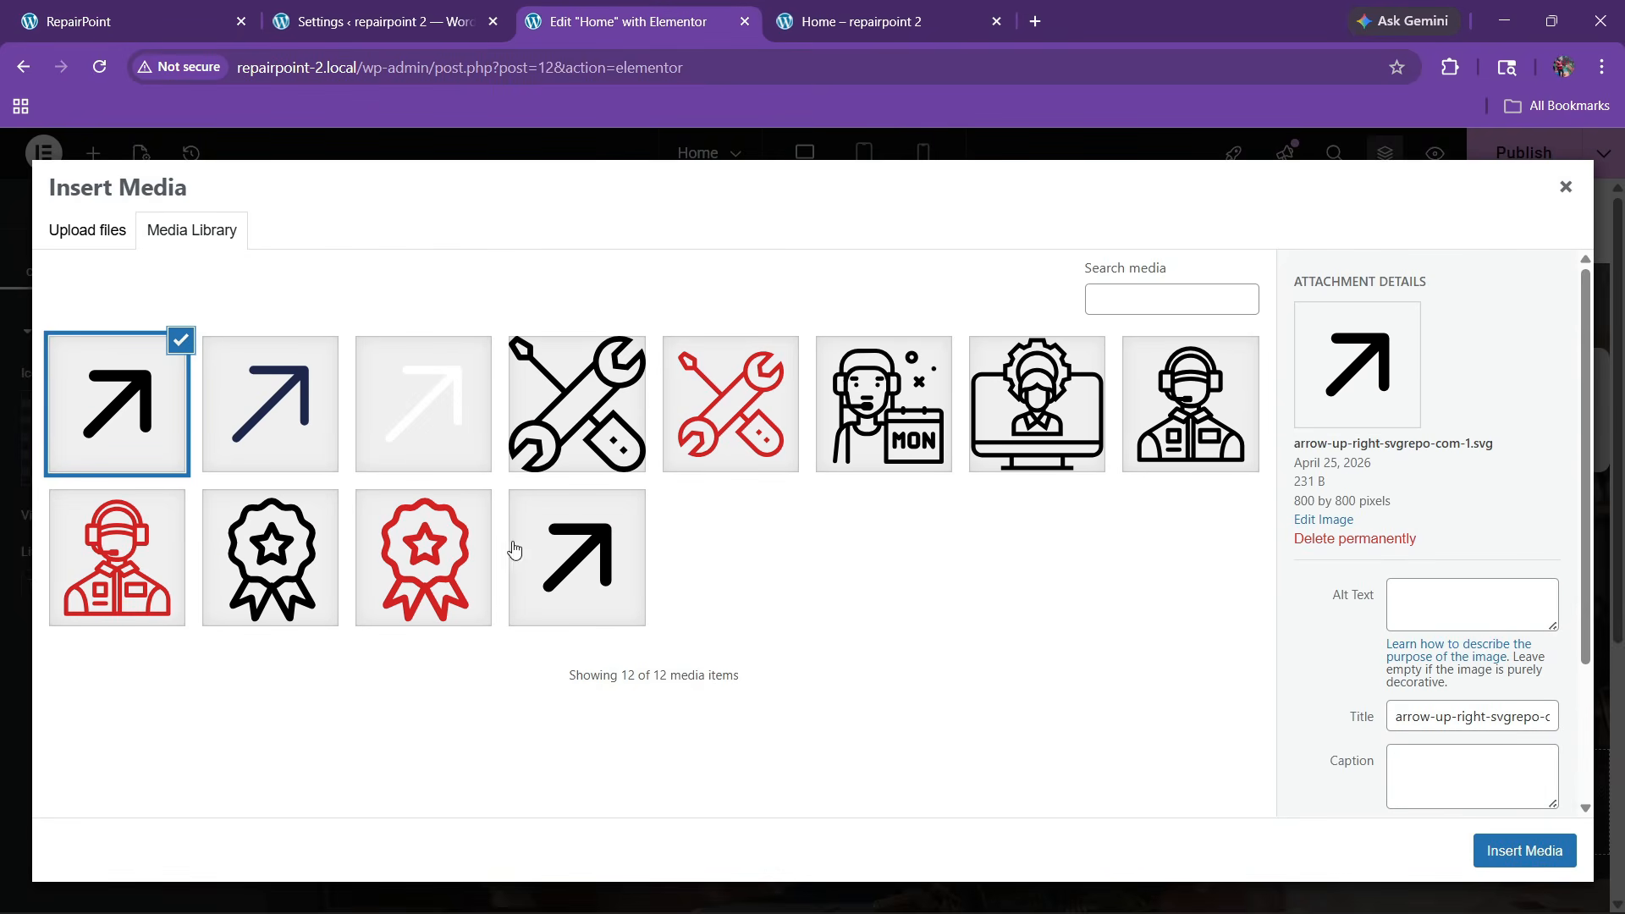
pyautogui.click(410, 458)
# Use the white arrow as the card icon on a Stacked circle in global red with a white arrow
pyautogui.click(1506, 840)
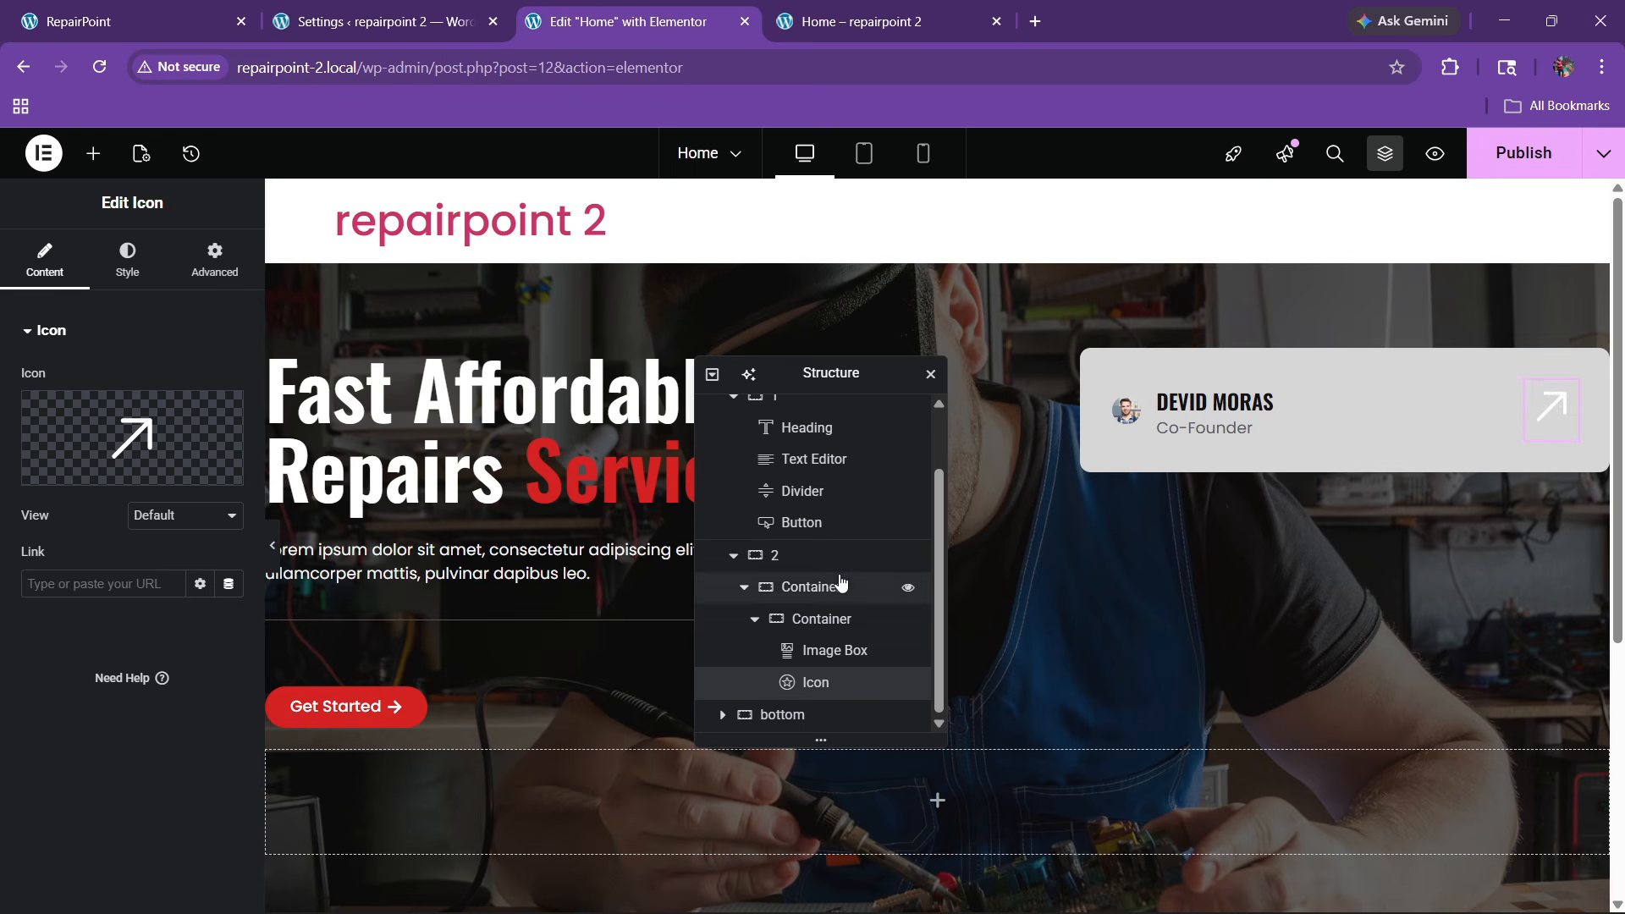
pyautogui.click(128, 515)
pyautogui.click(159, 574)
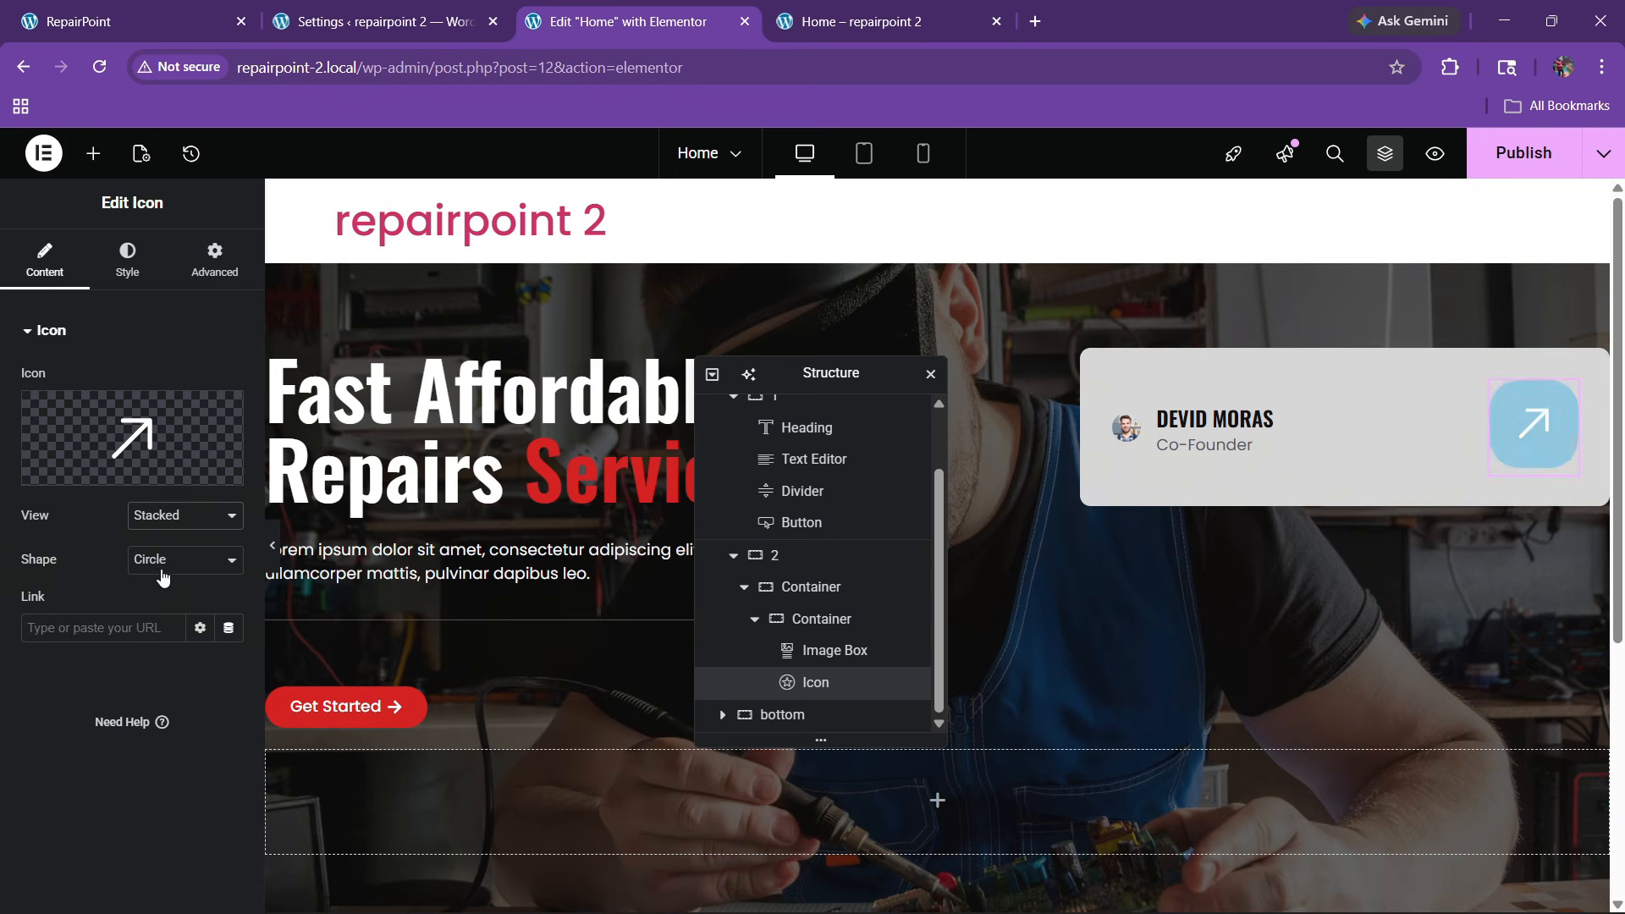
pyautogui.click(125, 252)
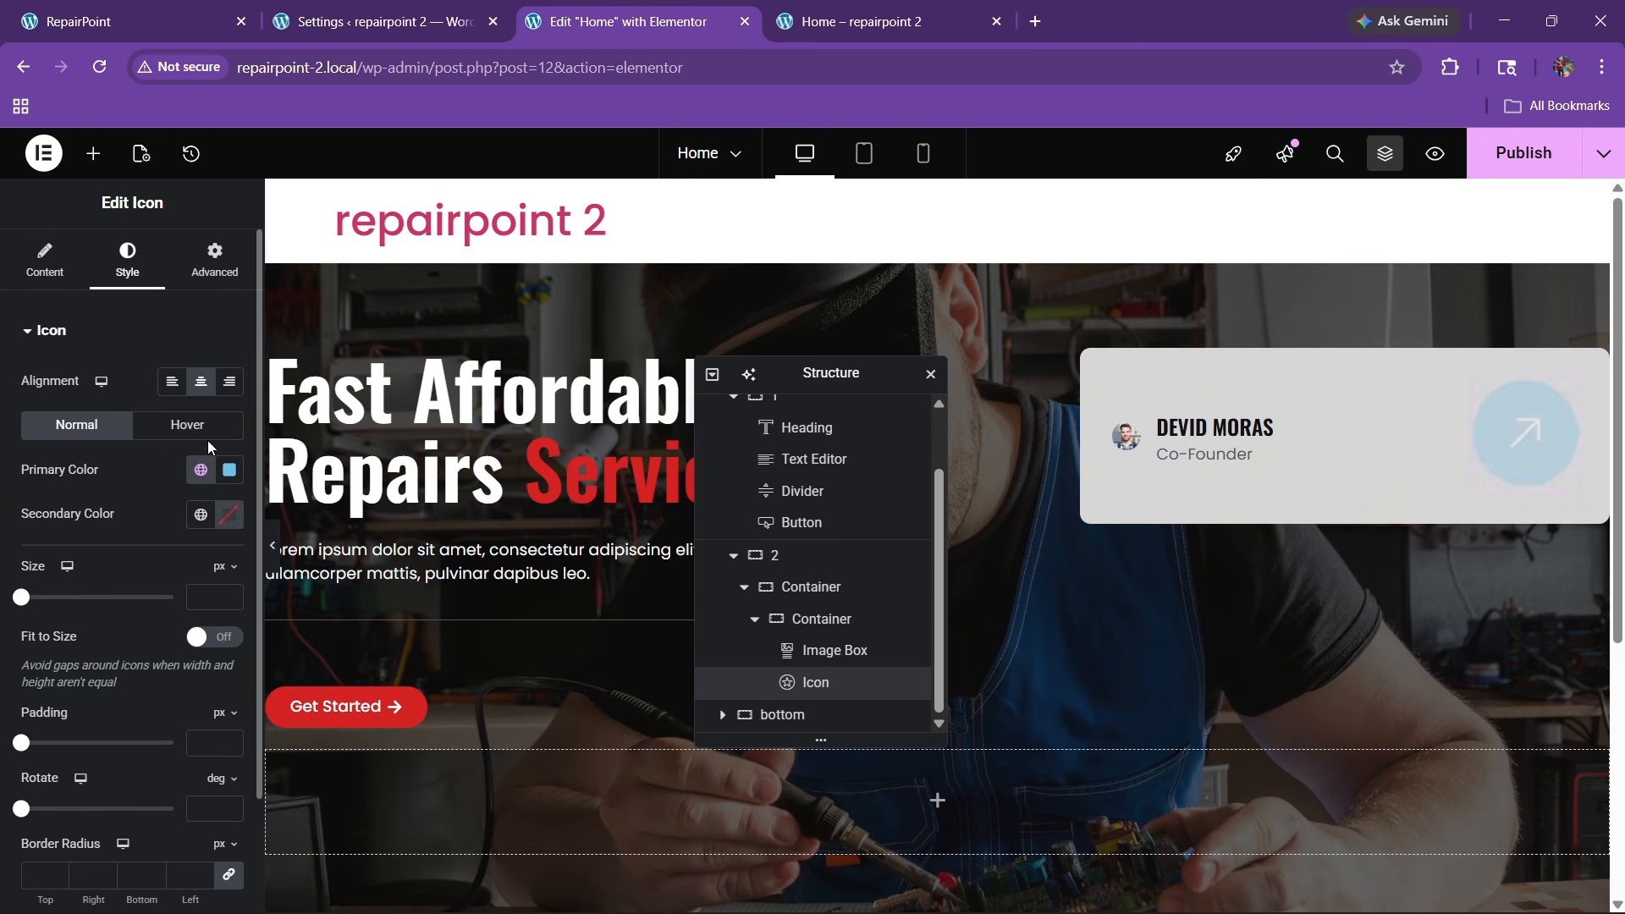
pyautogui.click(200, 469)
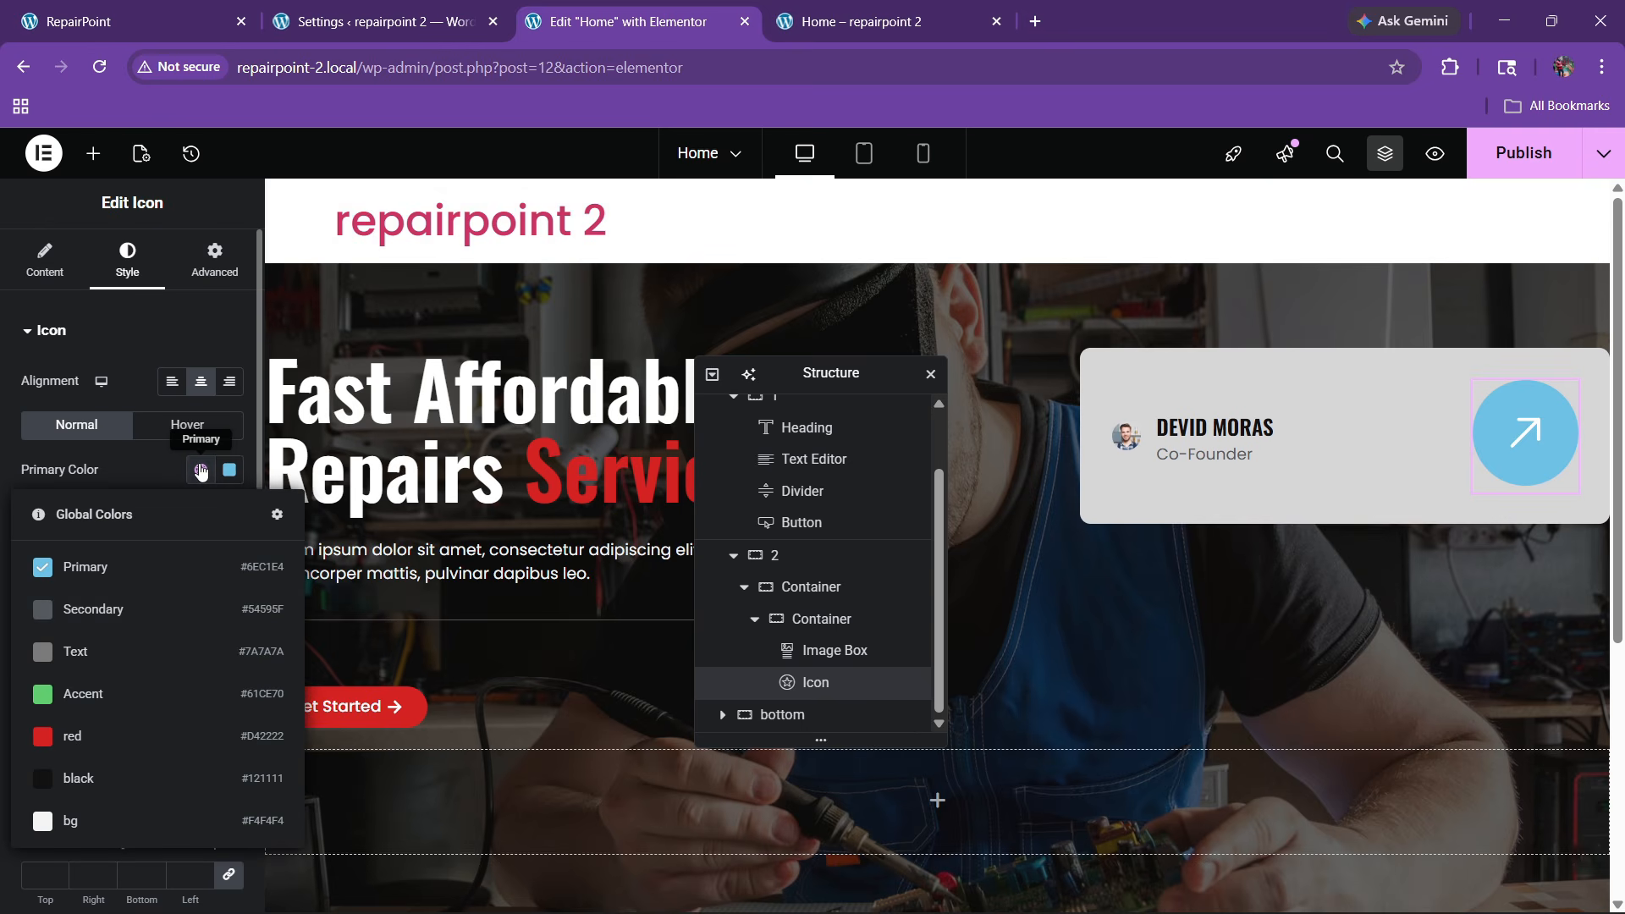
pyautogui.click(112, 736)
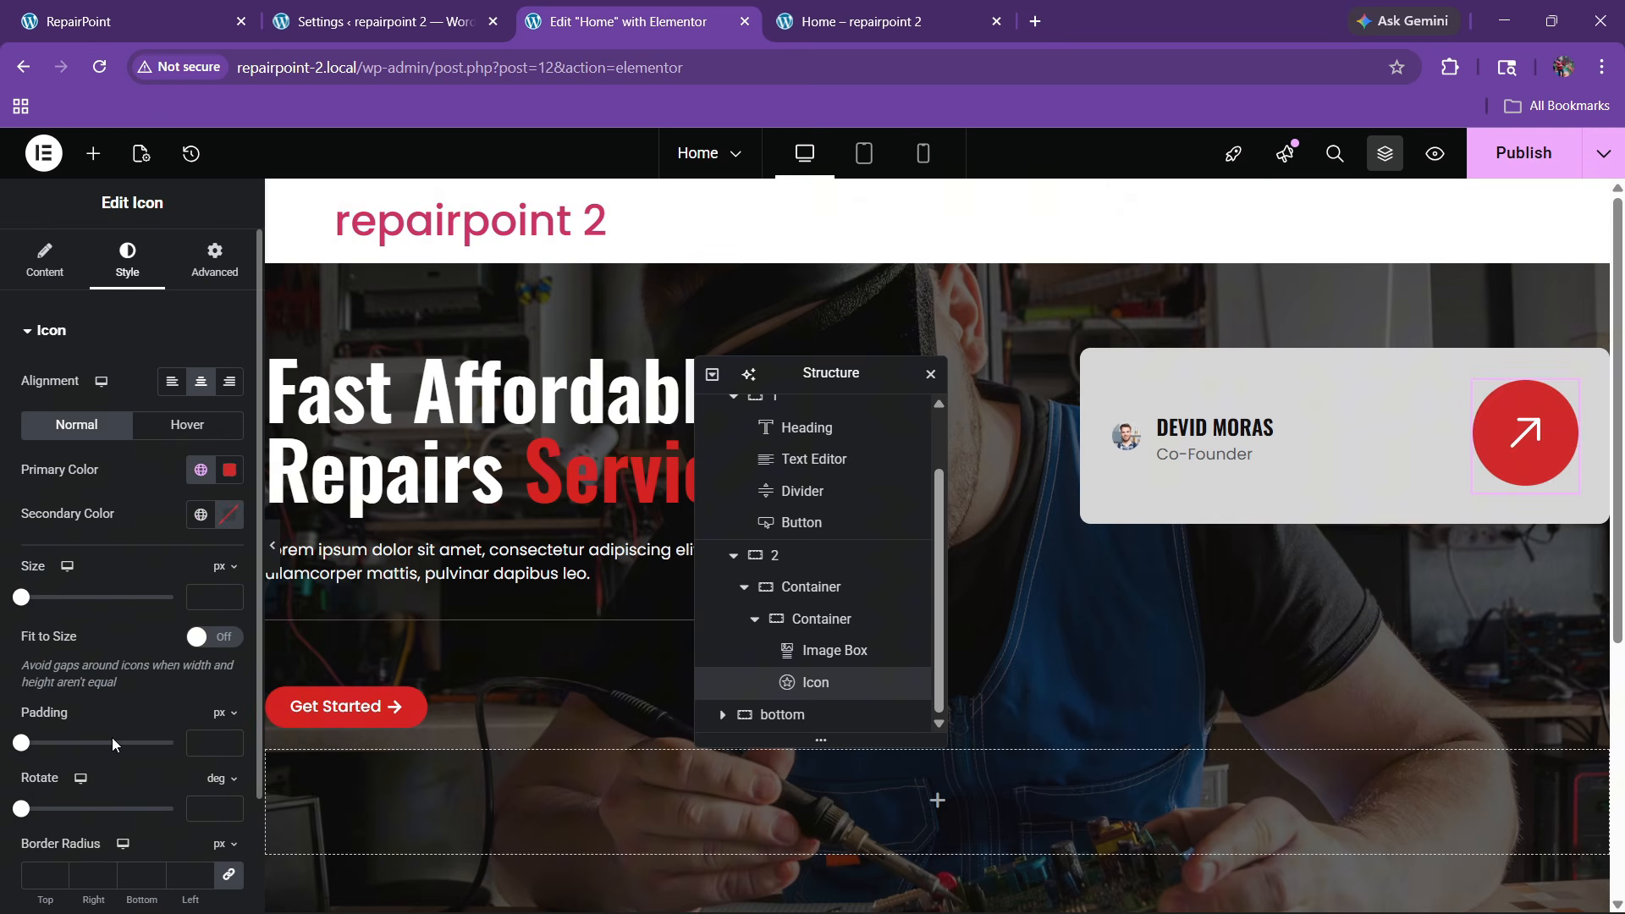
pyautogui.click(225, 518)
pyautogui.moveTo(199, 644); pyautogui.dragTo(104, 571)
pyautogui.click(163, 504)
# Adjust the icon size to 26 px and compare it with the reference site
pyautogui.click(229, 594)
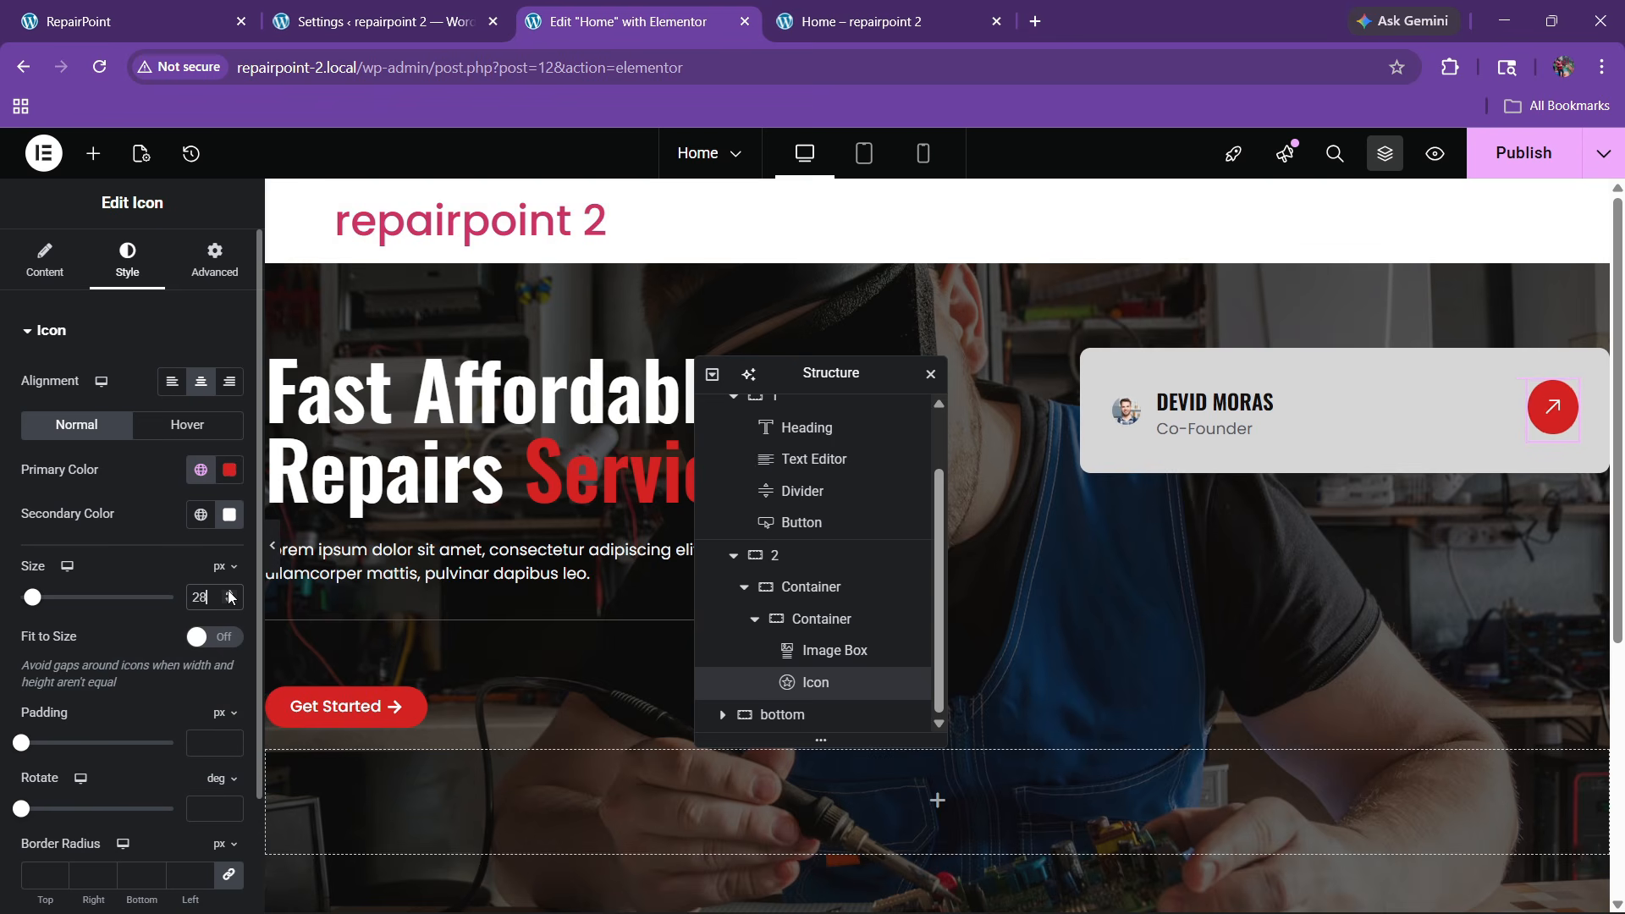
pyautogui.click(228, 593)
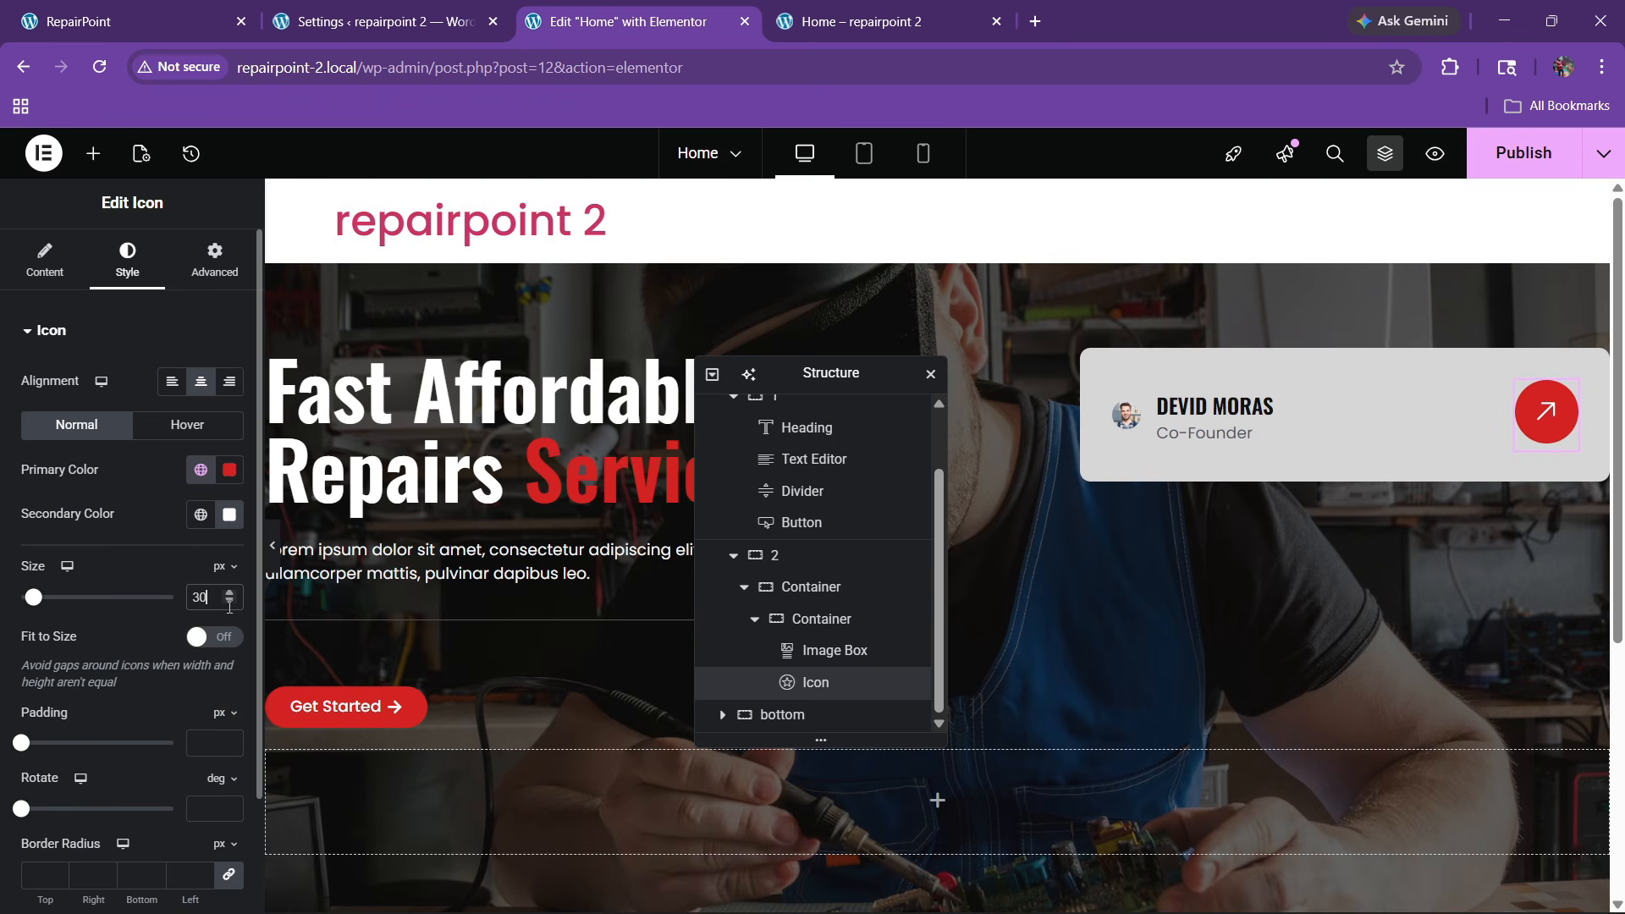
pyautogui.click(229, 602)
pyautogui.click(229, 602)
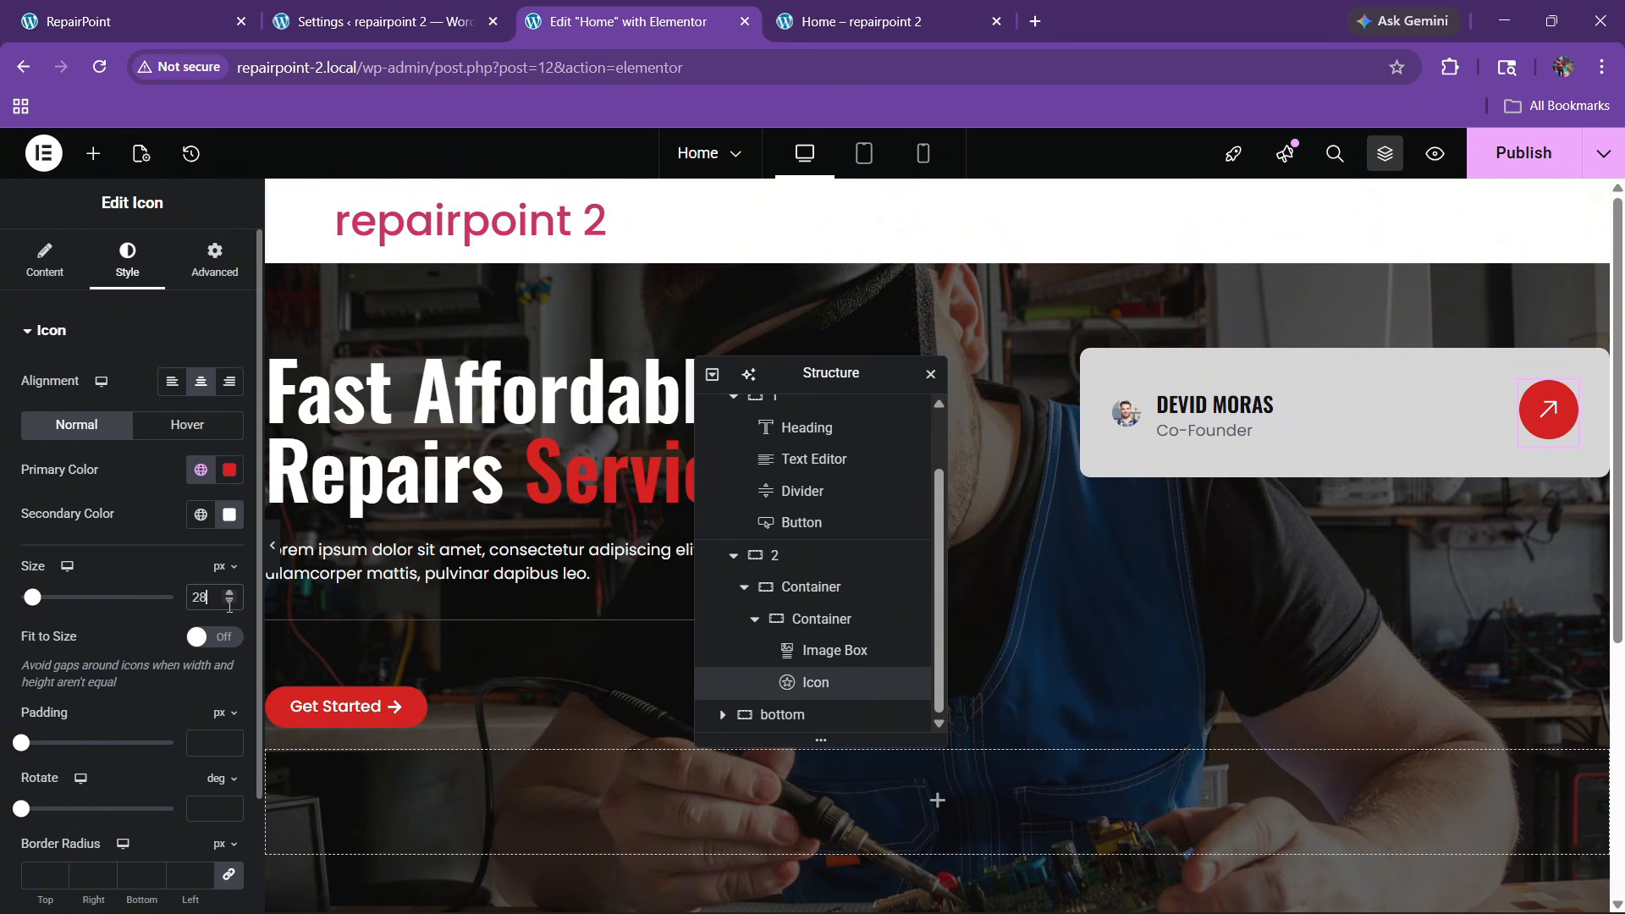
pyautogui.click(230, 602)
pyautogui.click(229, 603)
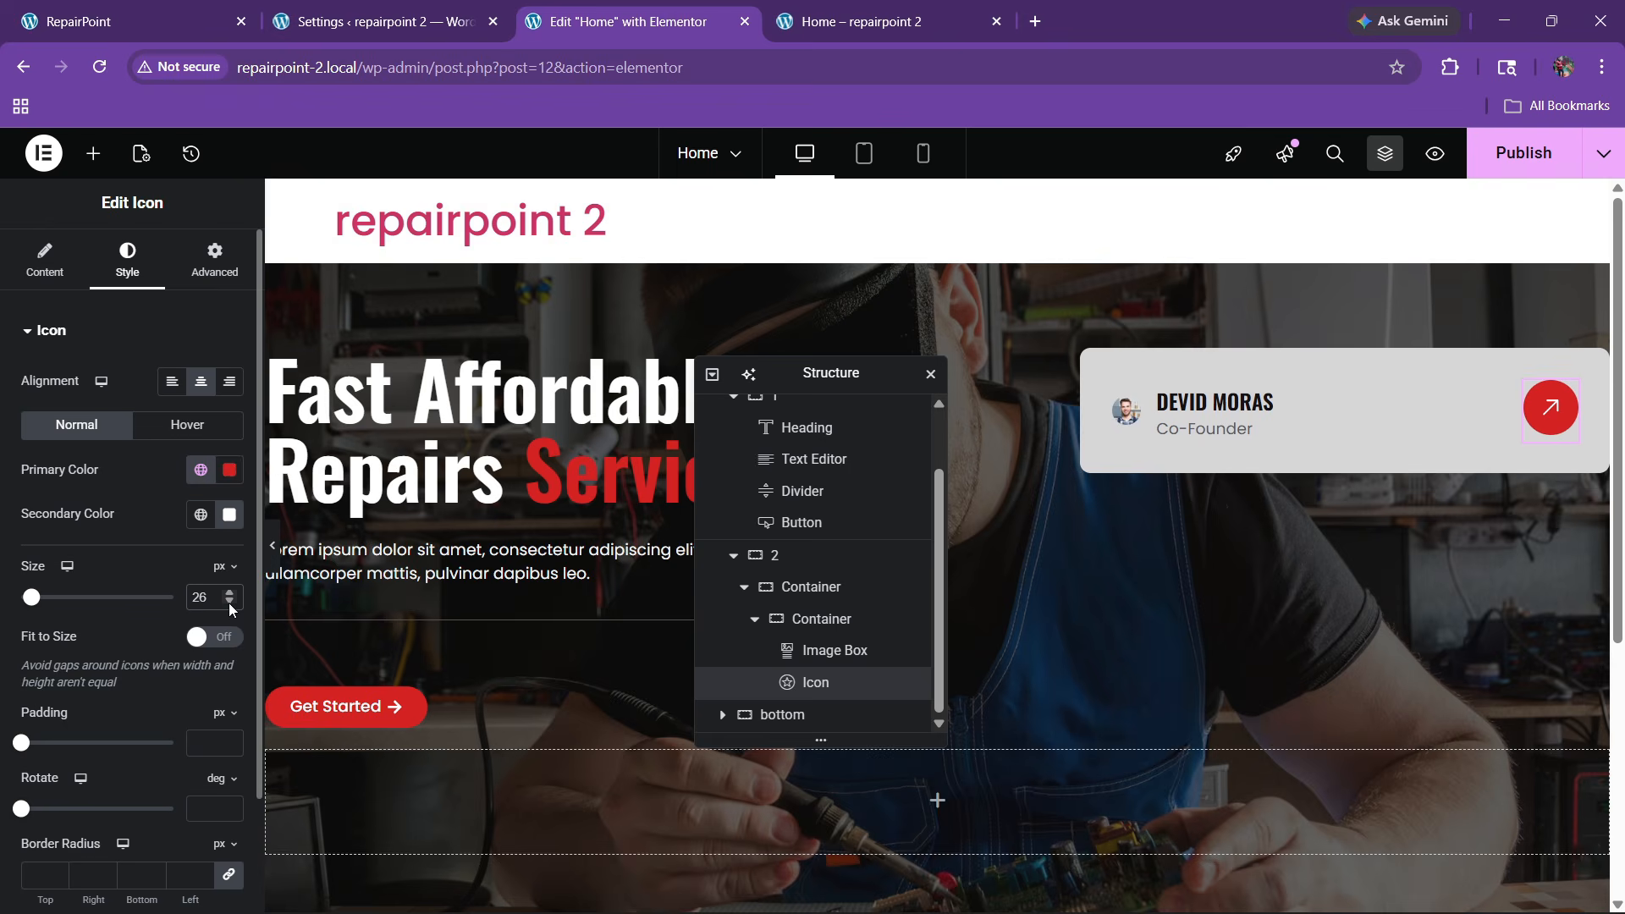
pyautogui.click(135, 21)
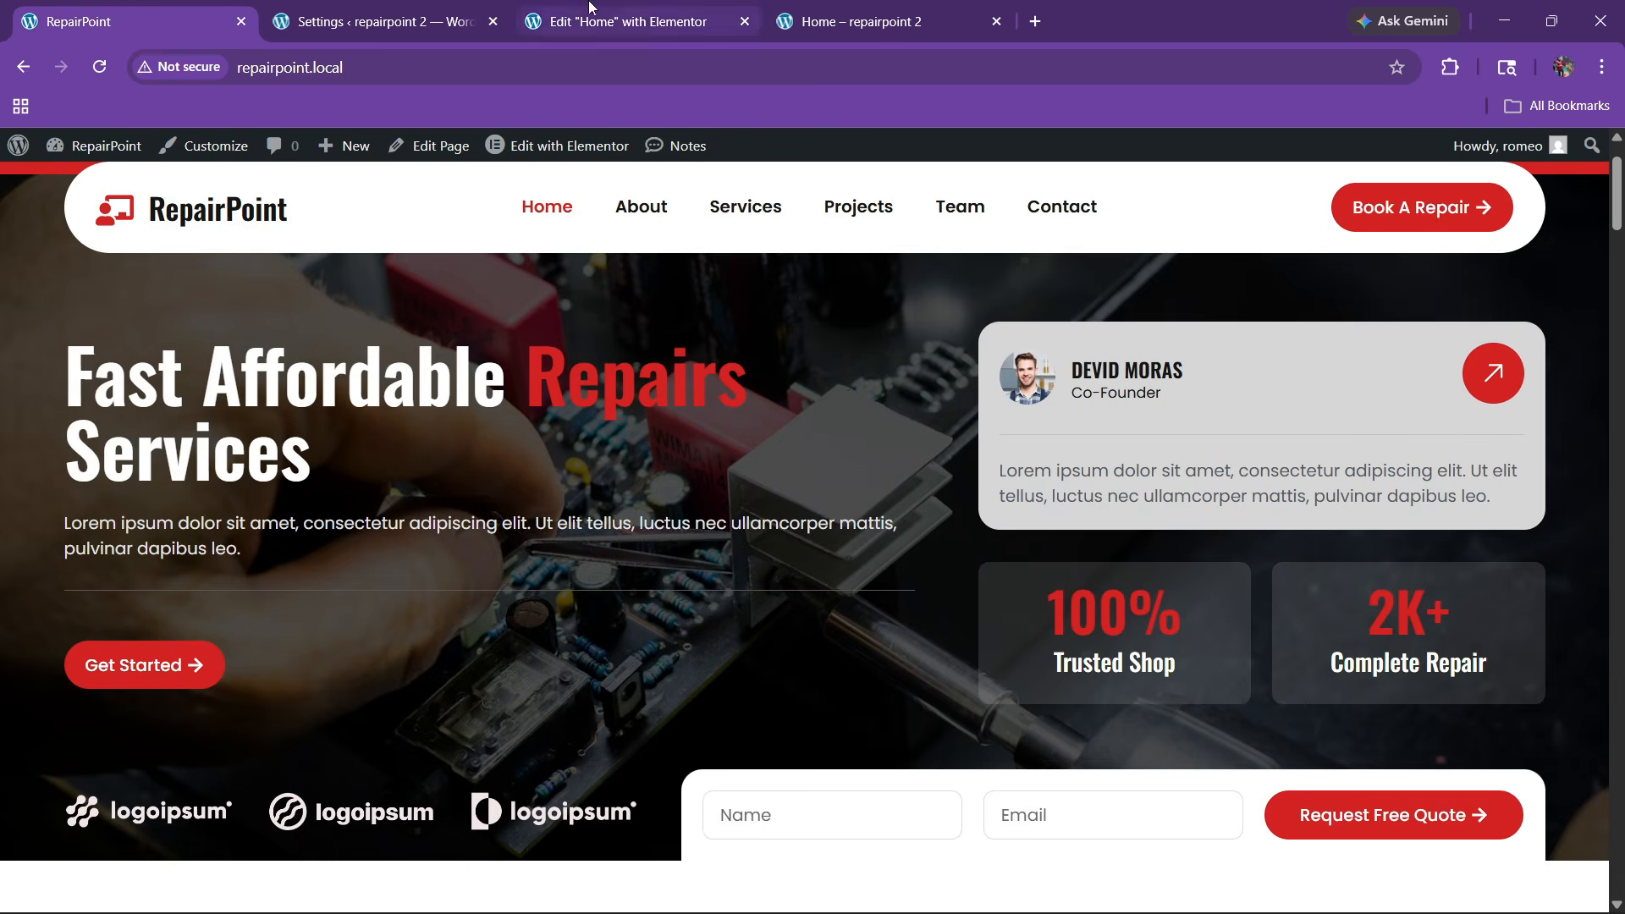
pyautogui.click(627, 21)
# Add a Divider widget into the profile card's container
pyautogui.click(93, 153)
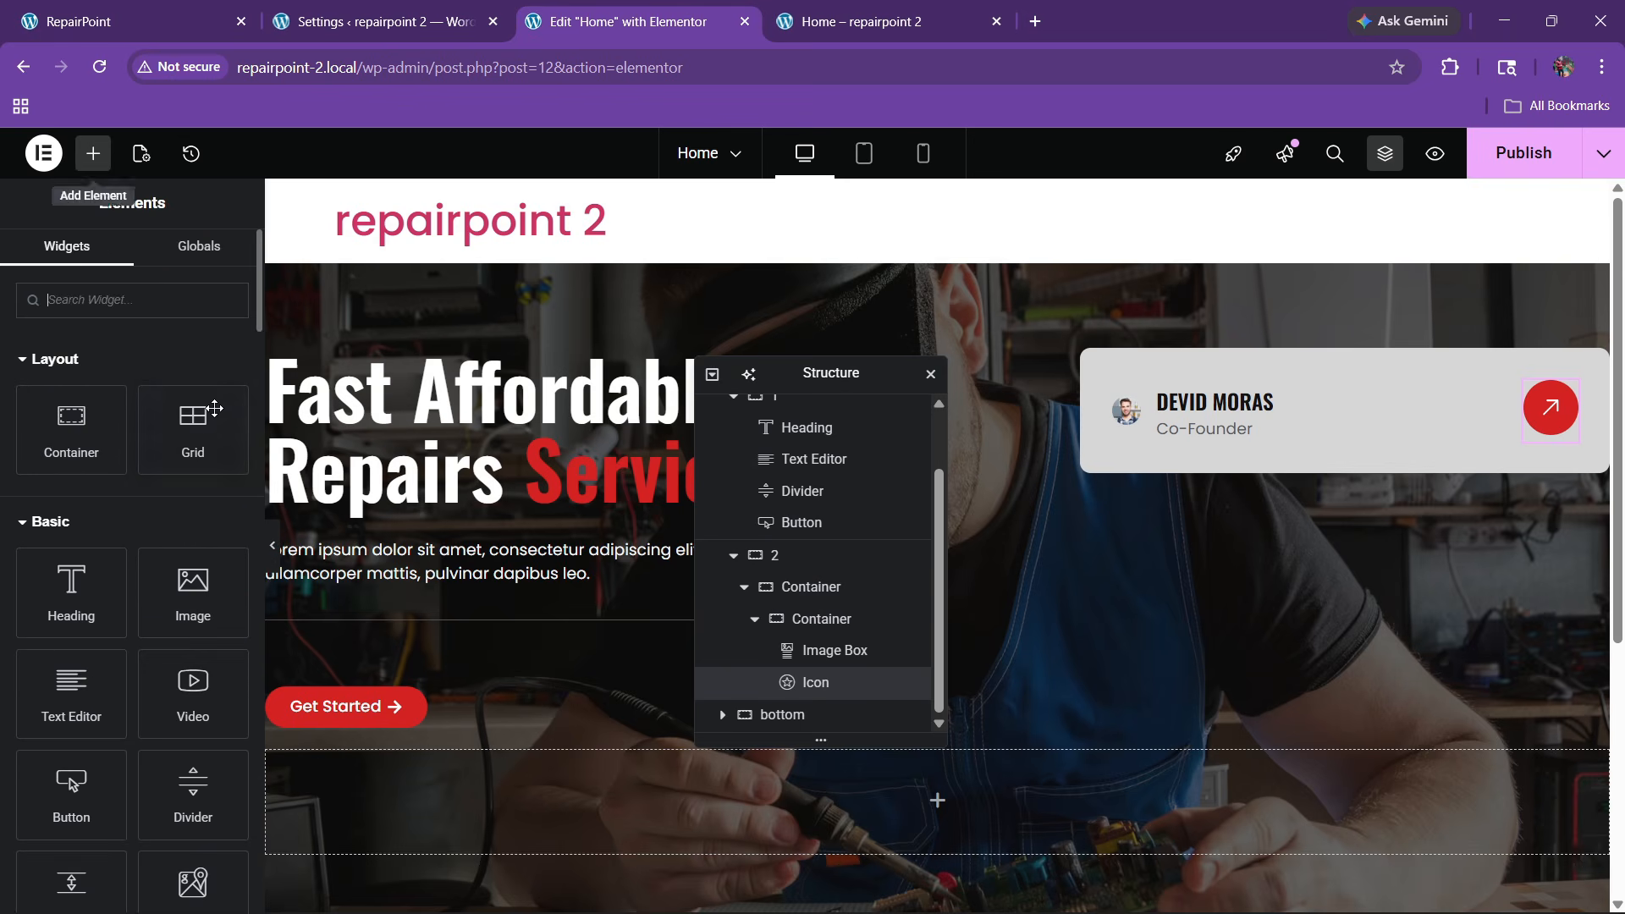
pyautogui.click(759, 624)
pyautogui.click(817, 682)
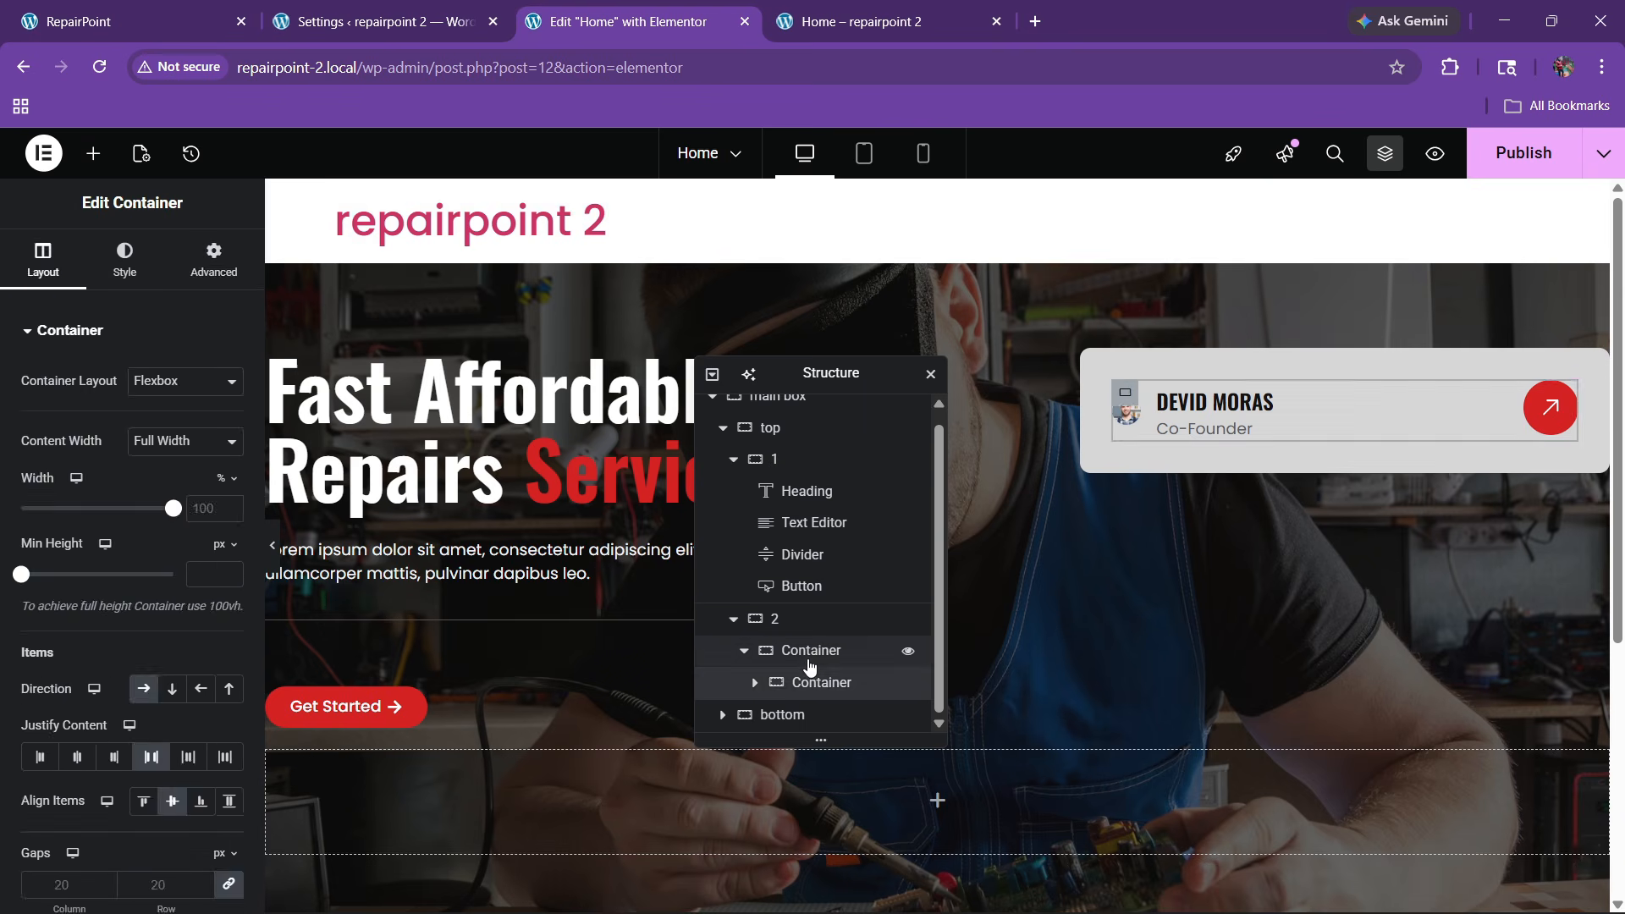
pyautogui.click(93, 154)
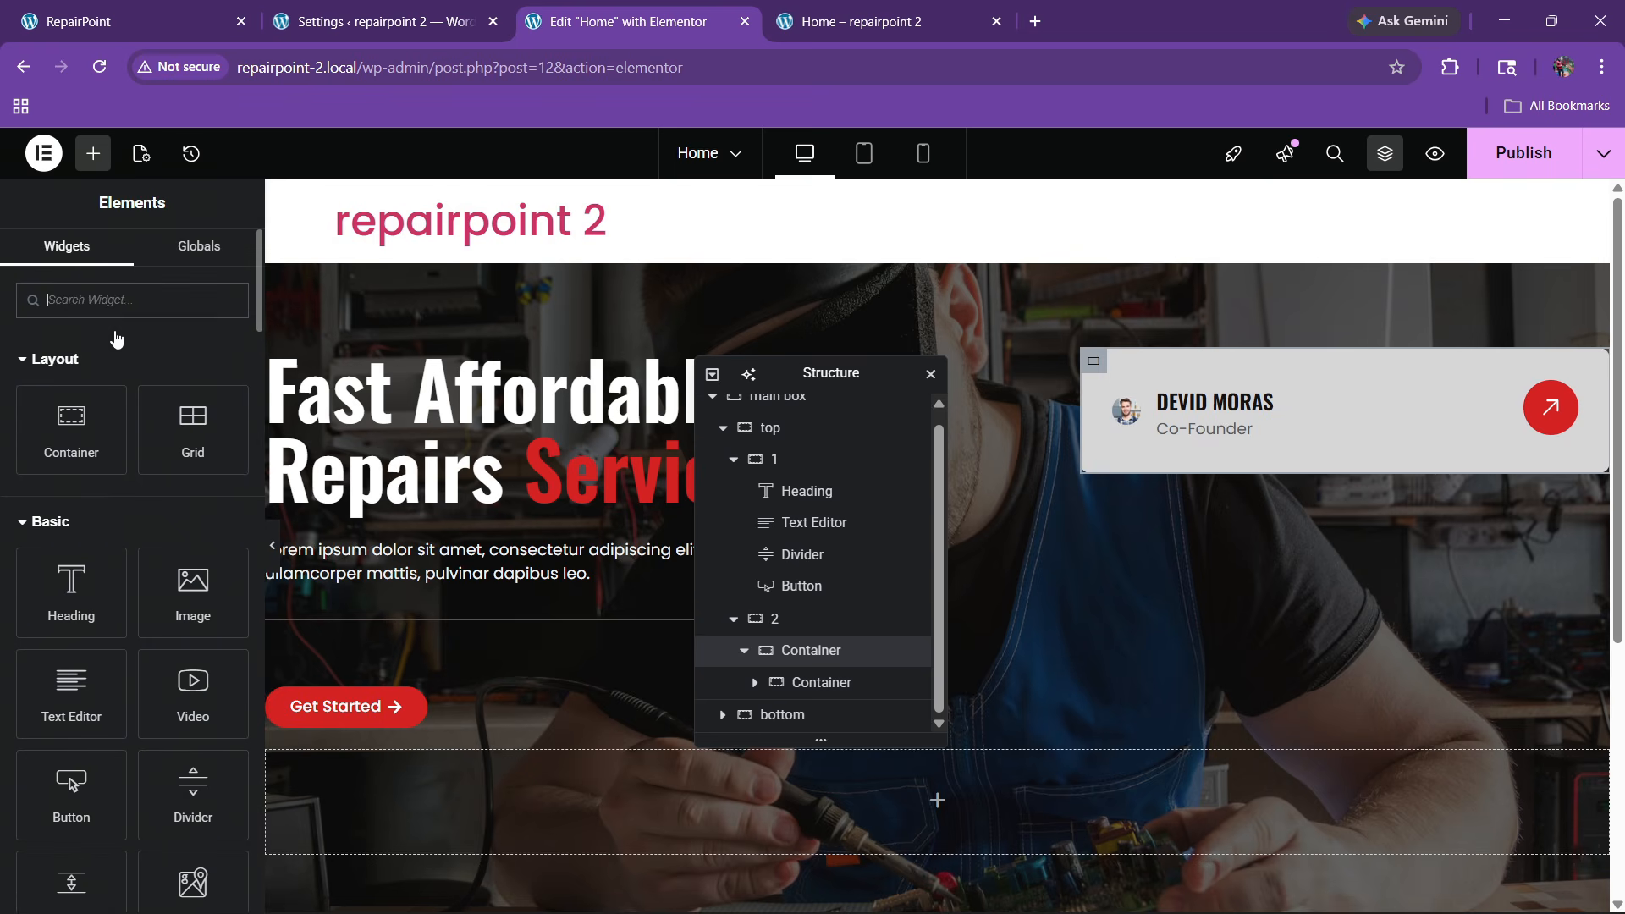
pyautogui.click(124, 300)
pyautogui.write('divi')
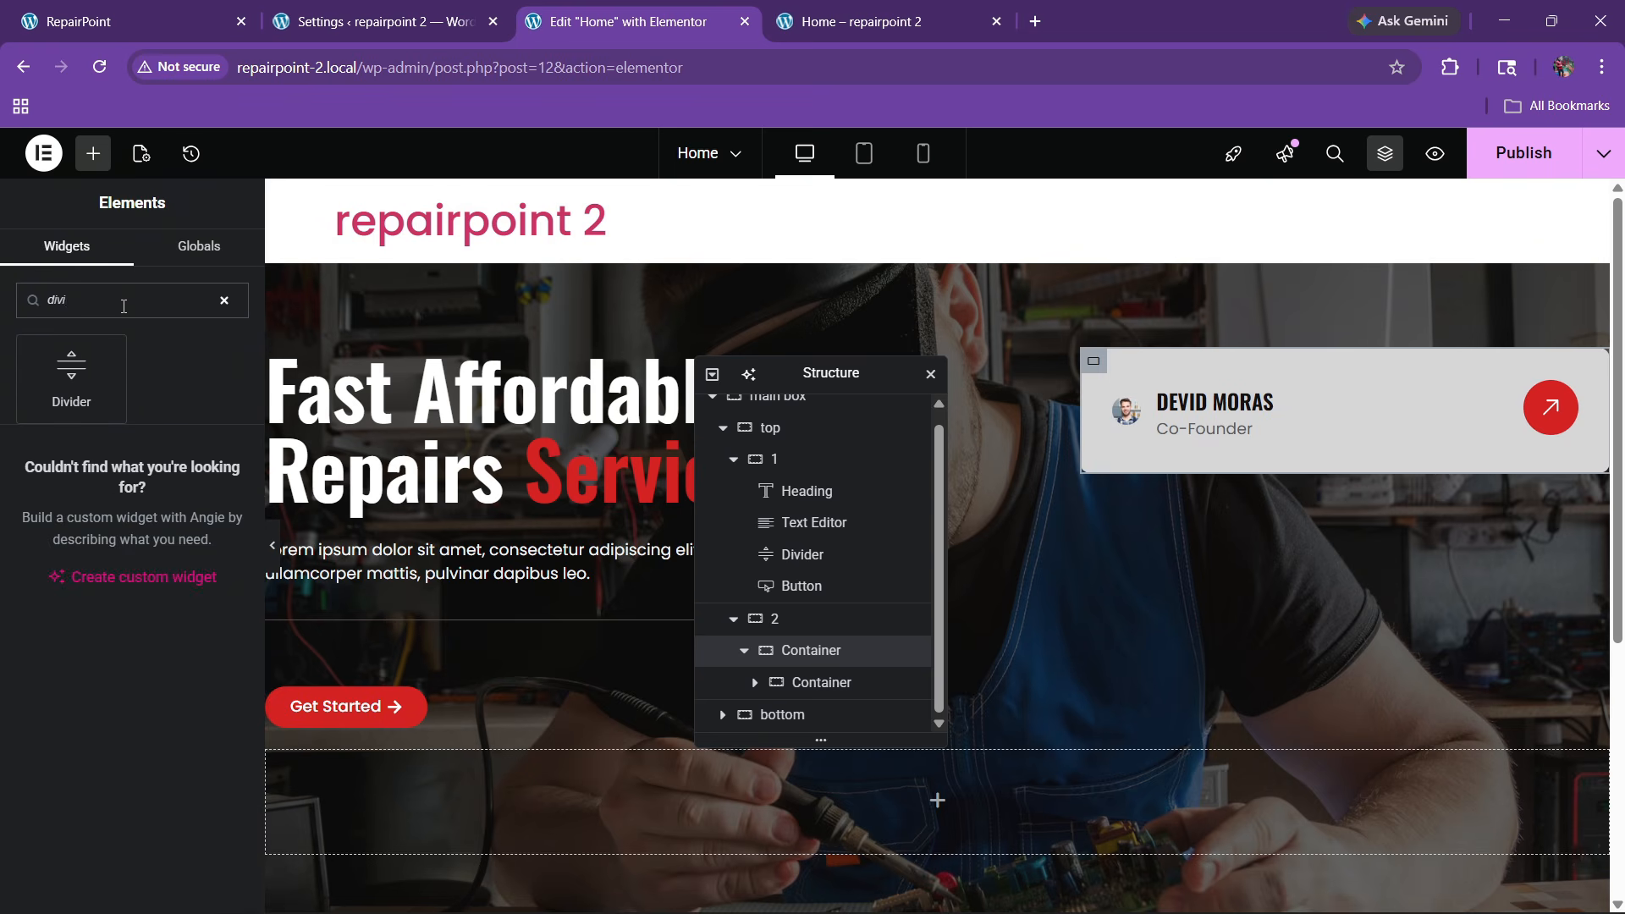
pyautogui.moveTo(71, 372); pyautogui.dragTo(1062, 547)
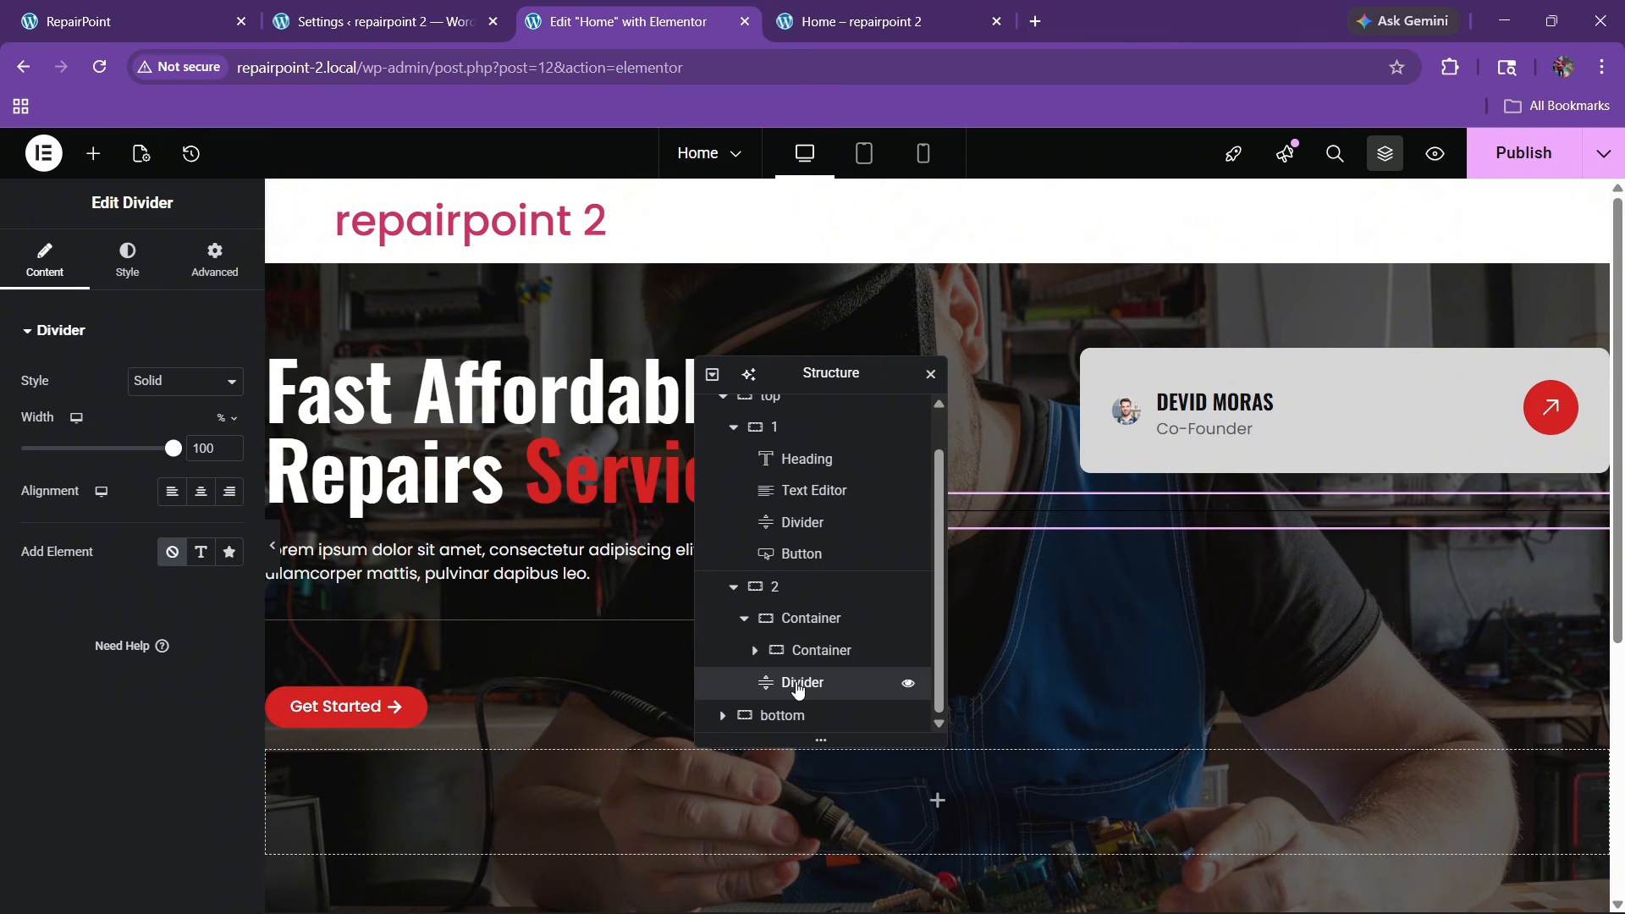
pyautogui.moveTo(797, 688)
pyautogui.mouseDown()
pyautogui.moveTo(814, 663)
pyautogui.moveTo(822, 702)
pyautogui.moveTo(805, 689)
pyautogui.moveTo(820, 682)
pyautogui.mouseUp()
pyautogui.scroll(-1, 833, 708)
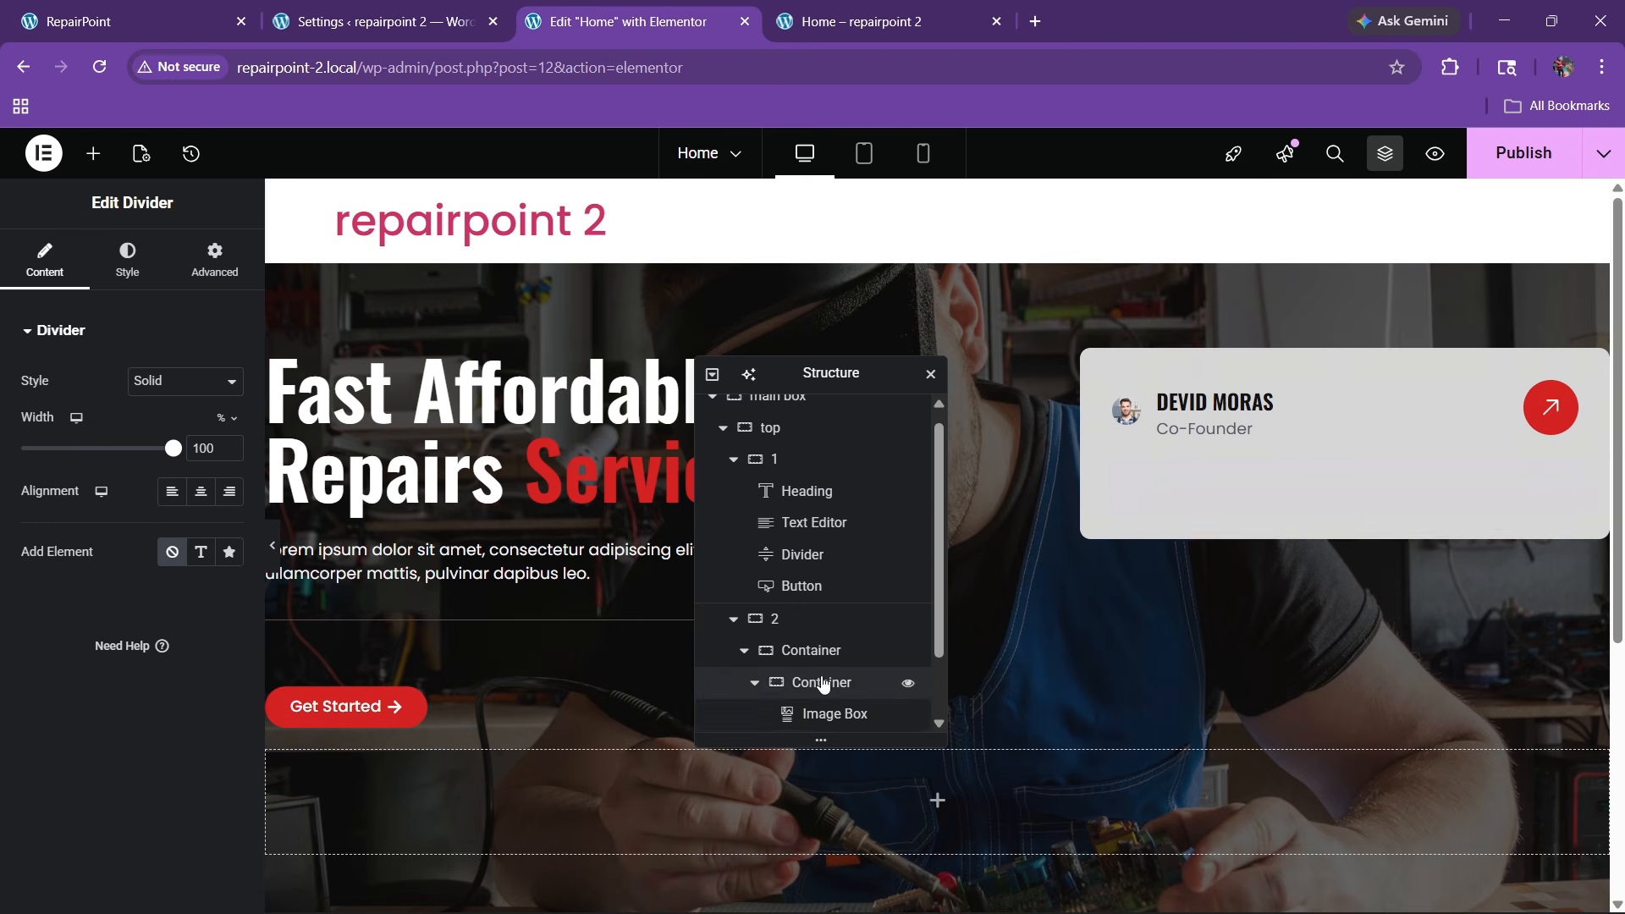
pyautogui.scroll(-1, 814, 687)
pyautogui.click(755, 586)
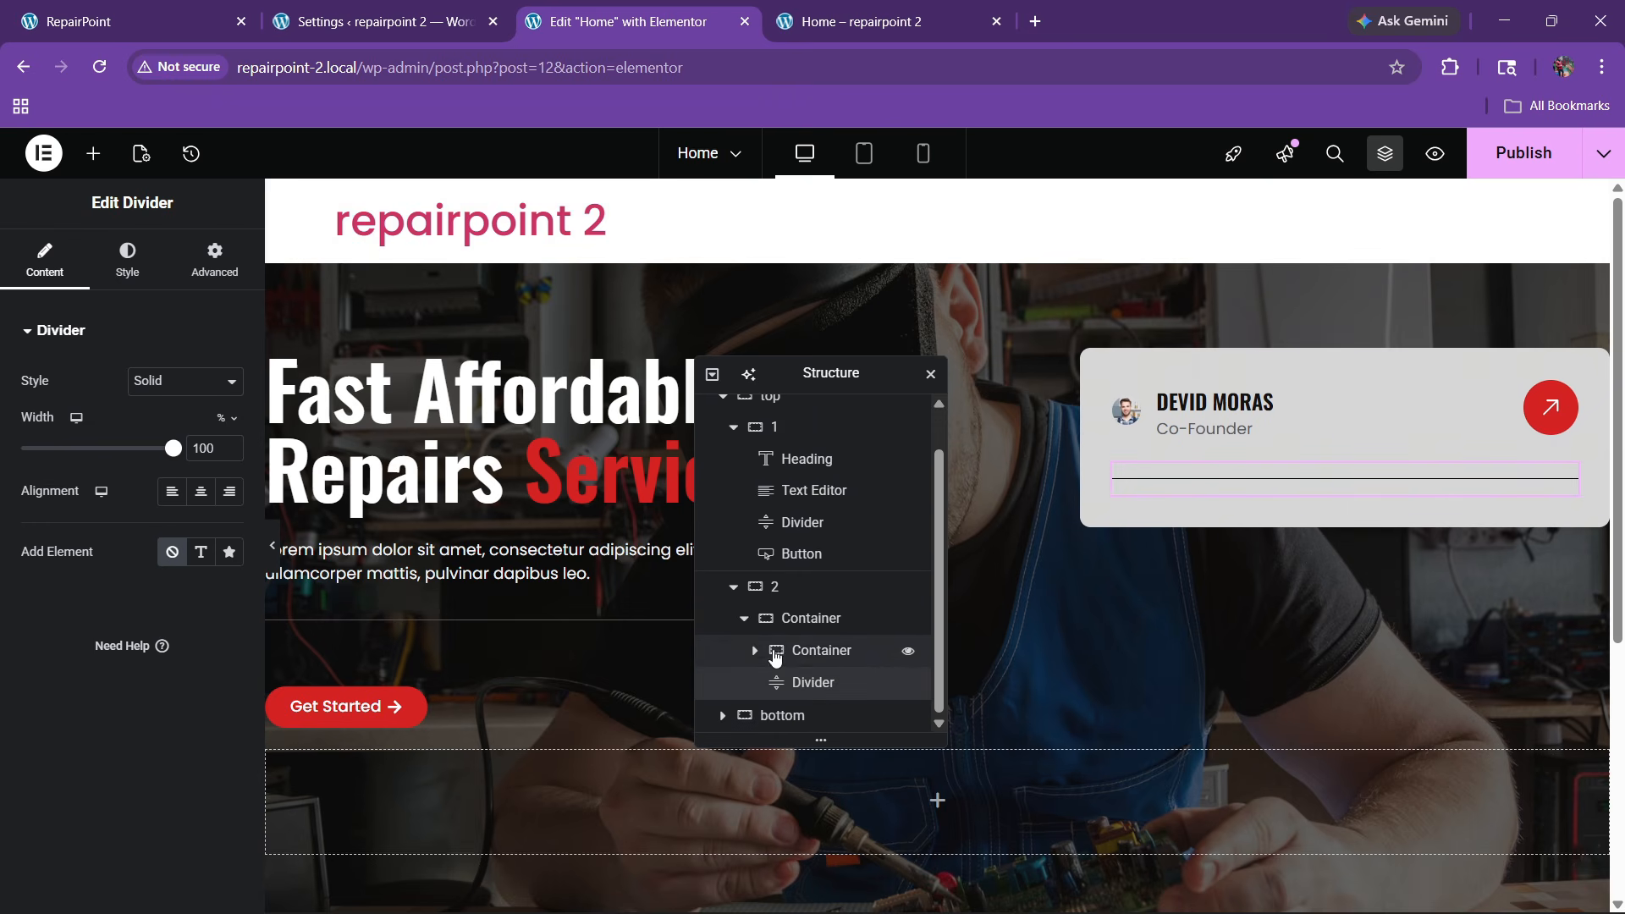
# Remove the divider's gap and colour its line a dark brownish grey
pyautogui.click(127, 258)
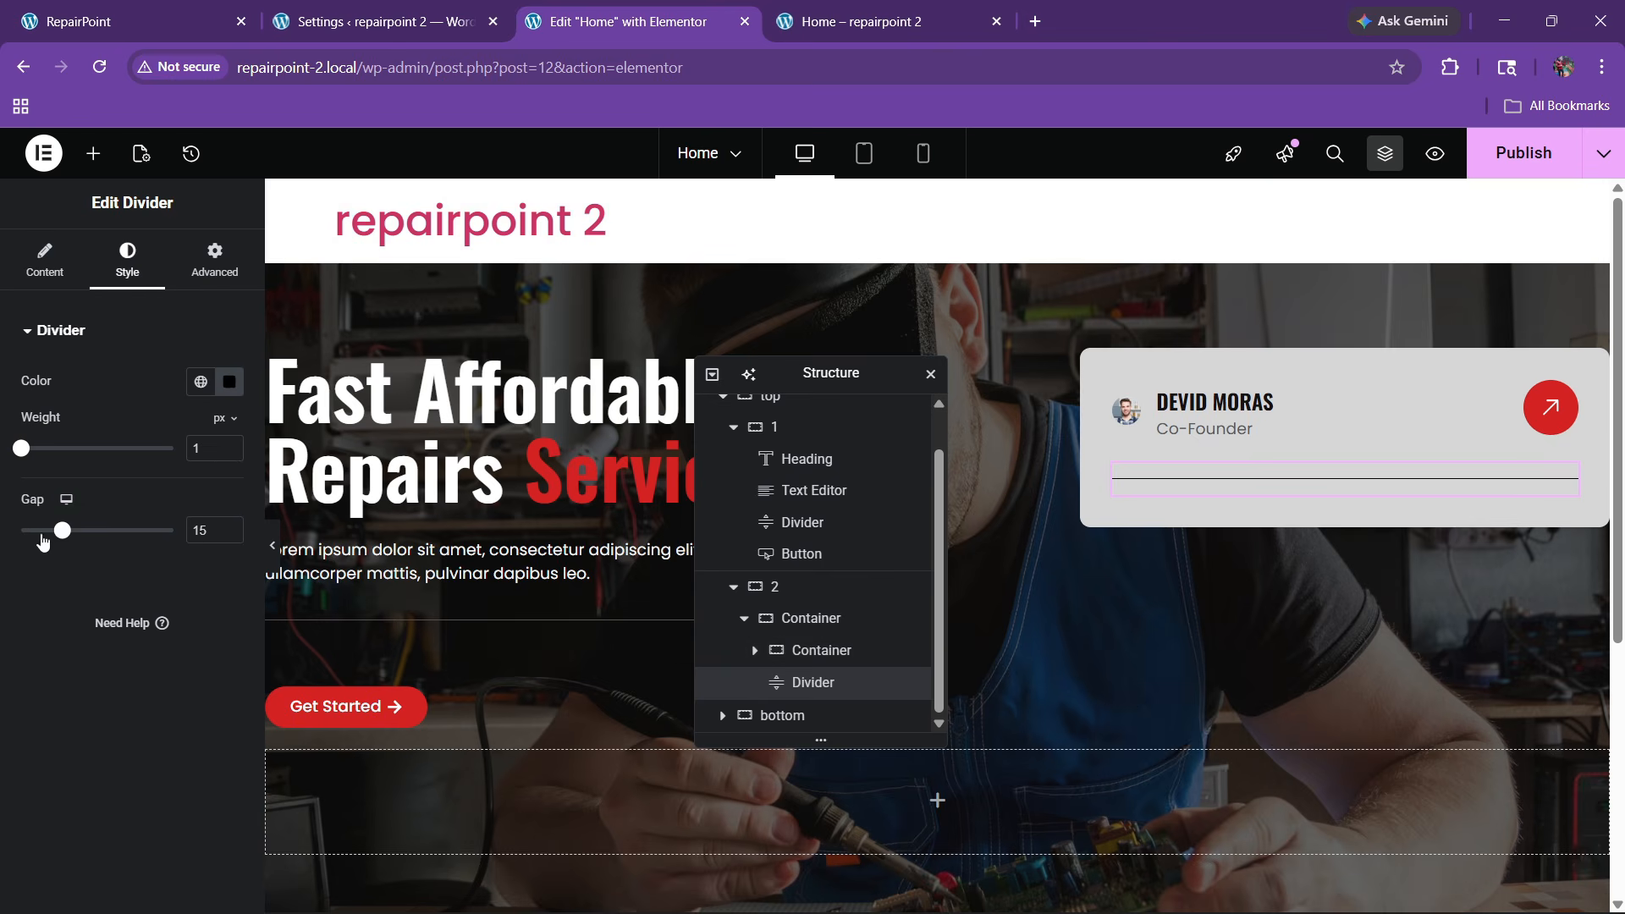
pyautogui.moveTo(44, 538); pyautogui.dragTo(7, 546)
pyautogui.click(228, 381)
pyautogui.moveTo(241, 576); pyautogui.dragTo(135, 549)
pyautogui.click(30, 602)
pyautogui.click(272, 558)
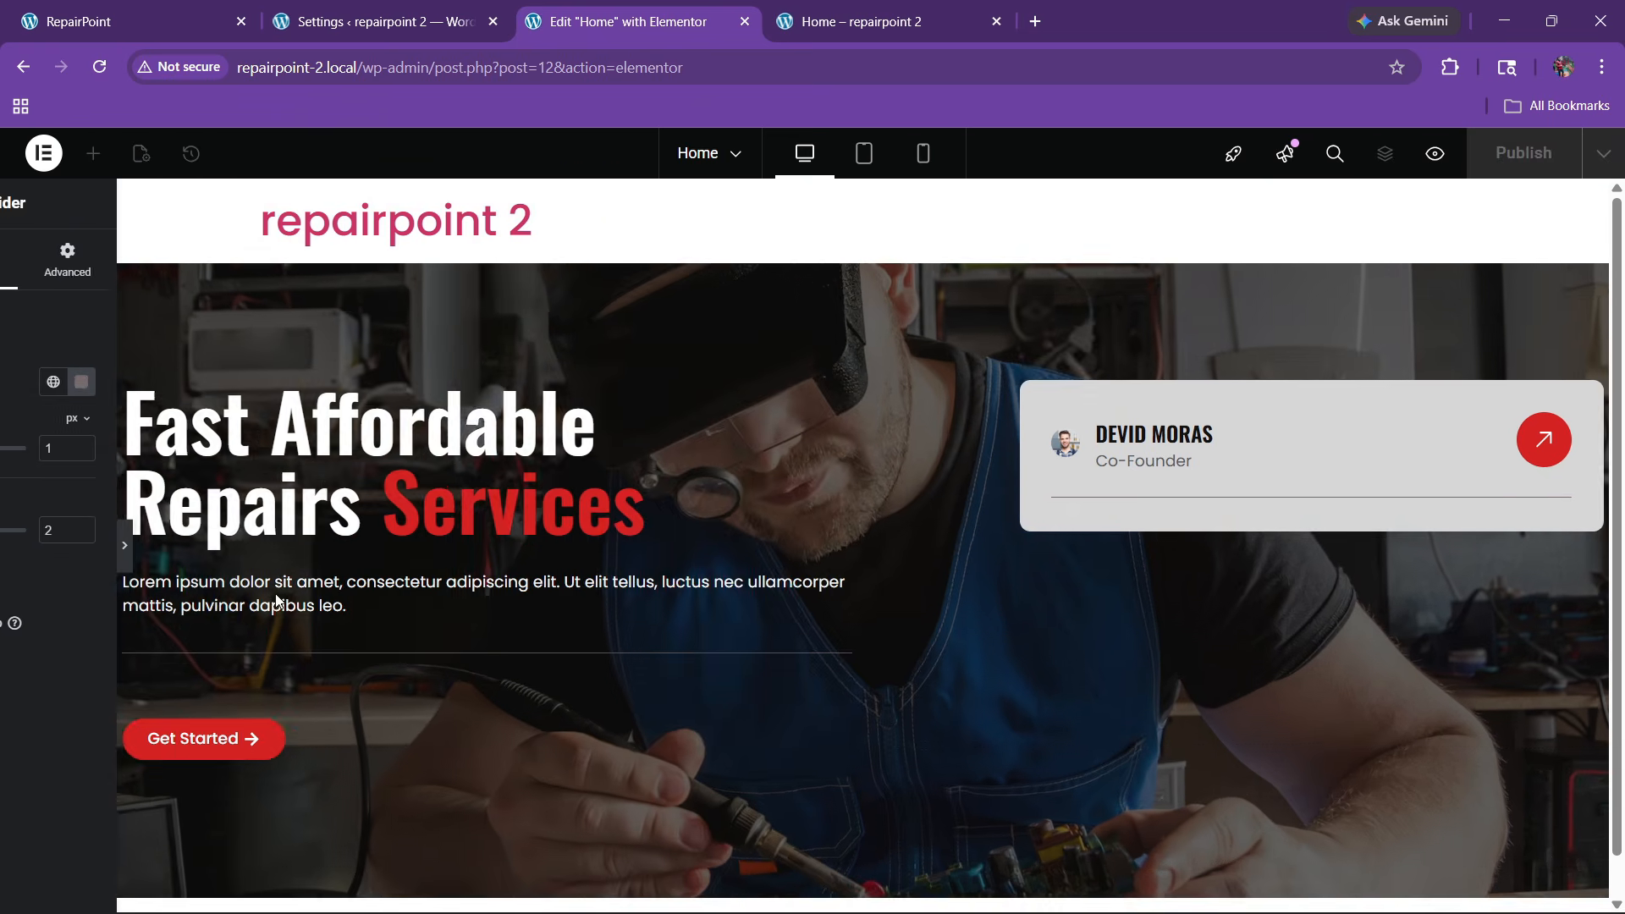
pyautogui.click(8, 563)
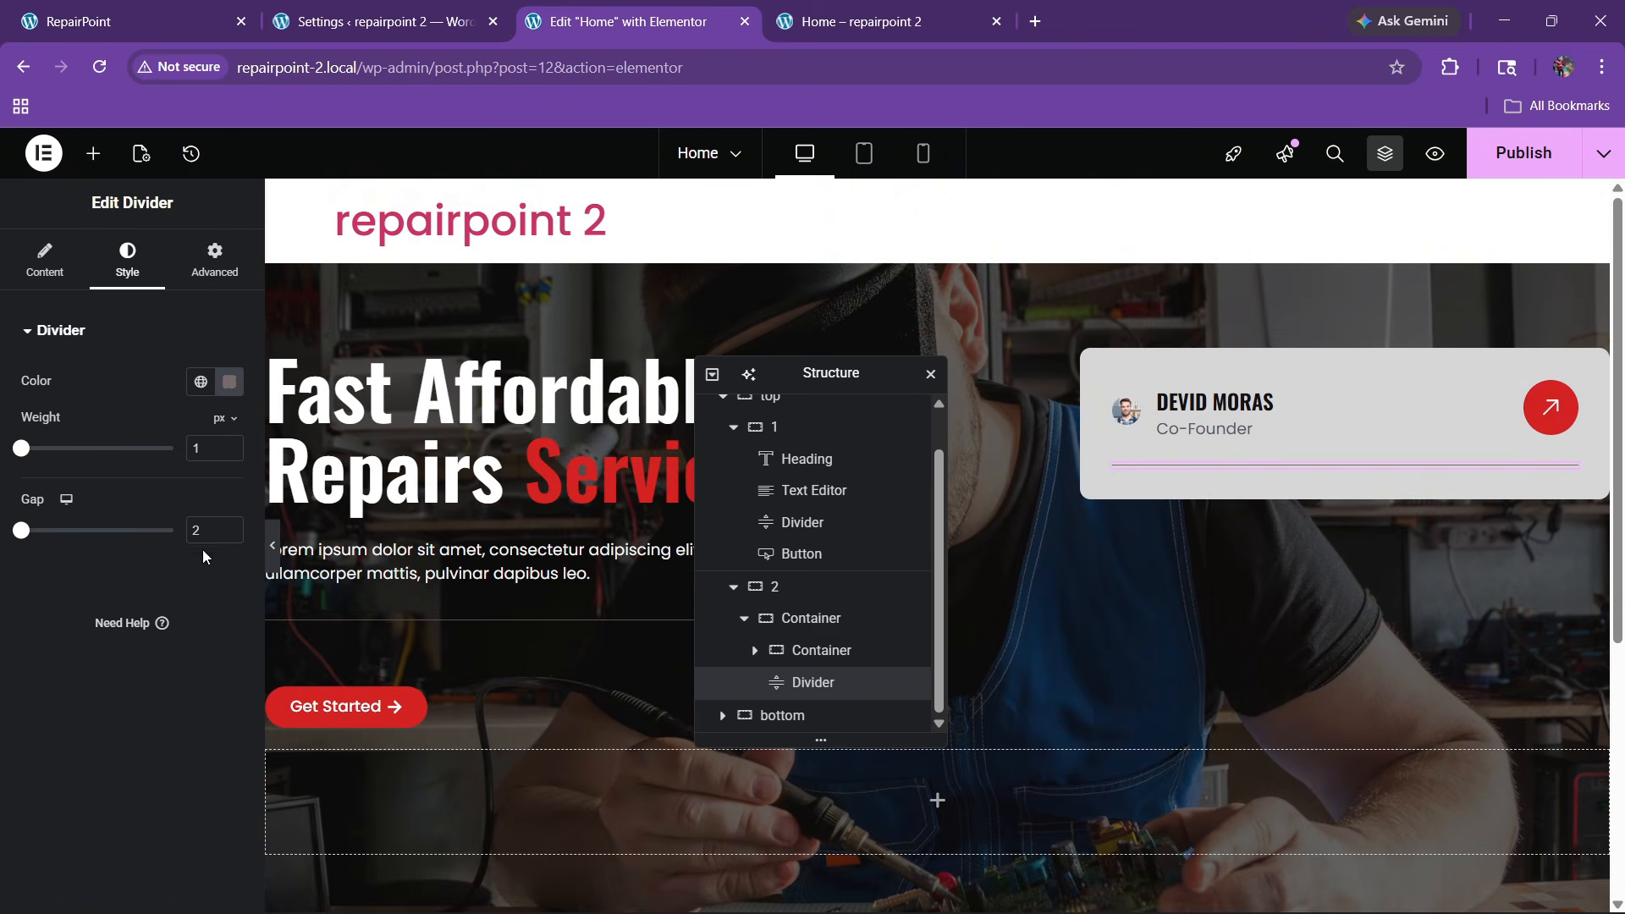
# Lighten the divider to a pale grey and compare the preview with the reference site
pyautogui.click(230, 388)
pyautogui.moveTo(156, 551); pyautogui.dragTo(127, 518)
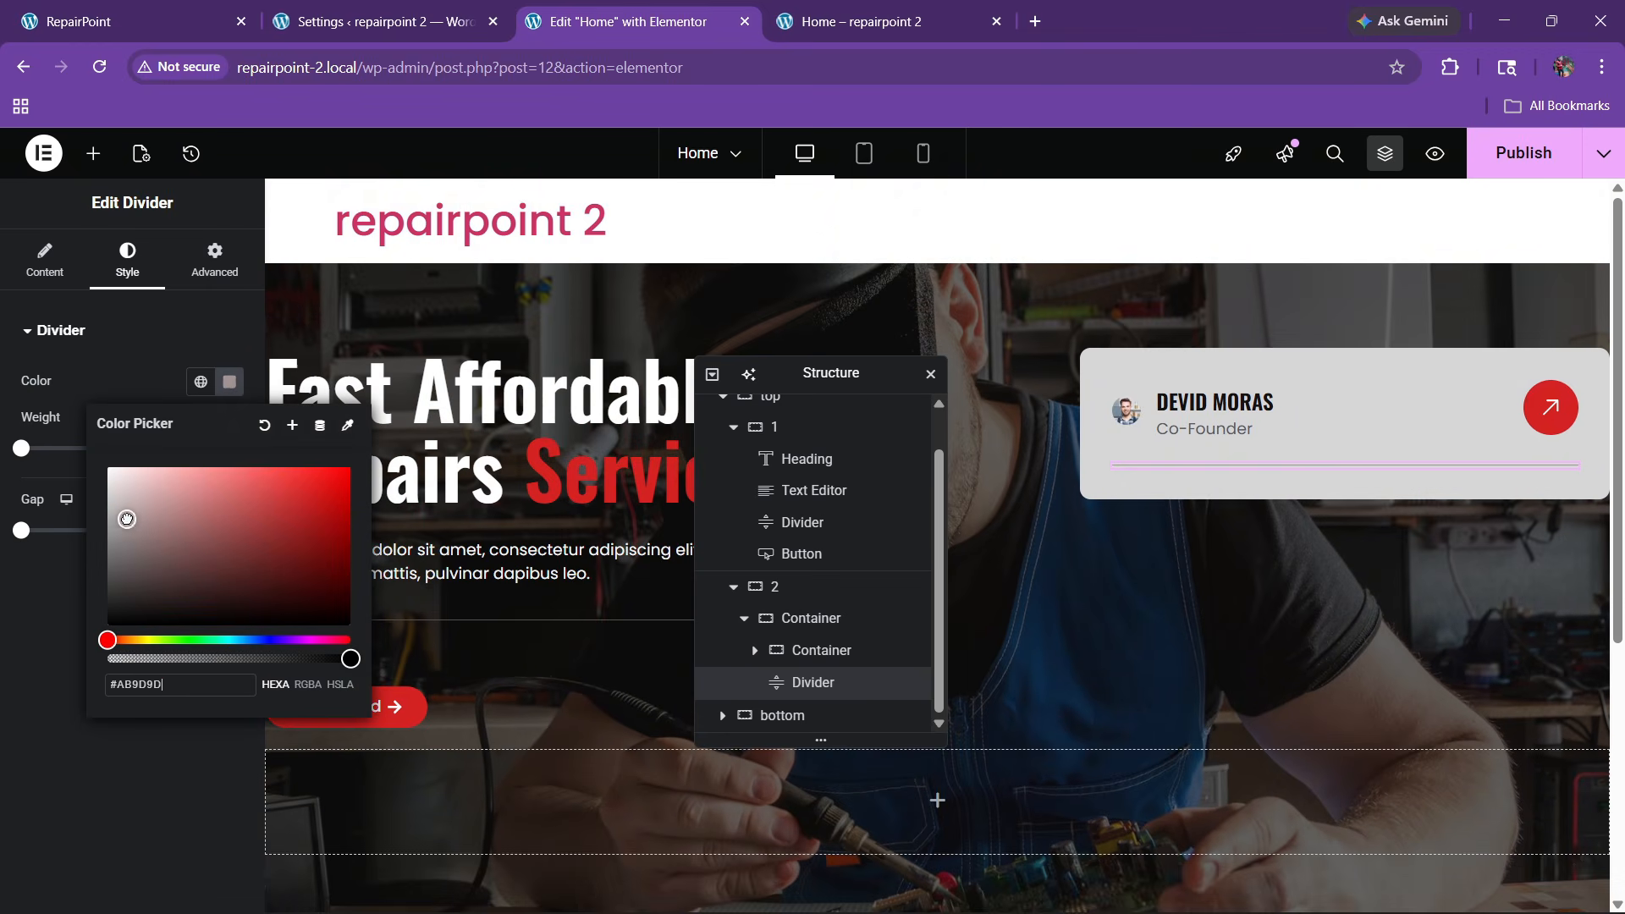
pyautogui.click(47, 580)
pyautogui.click(271, 544)
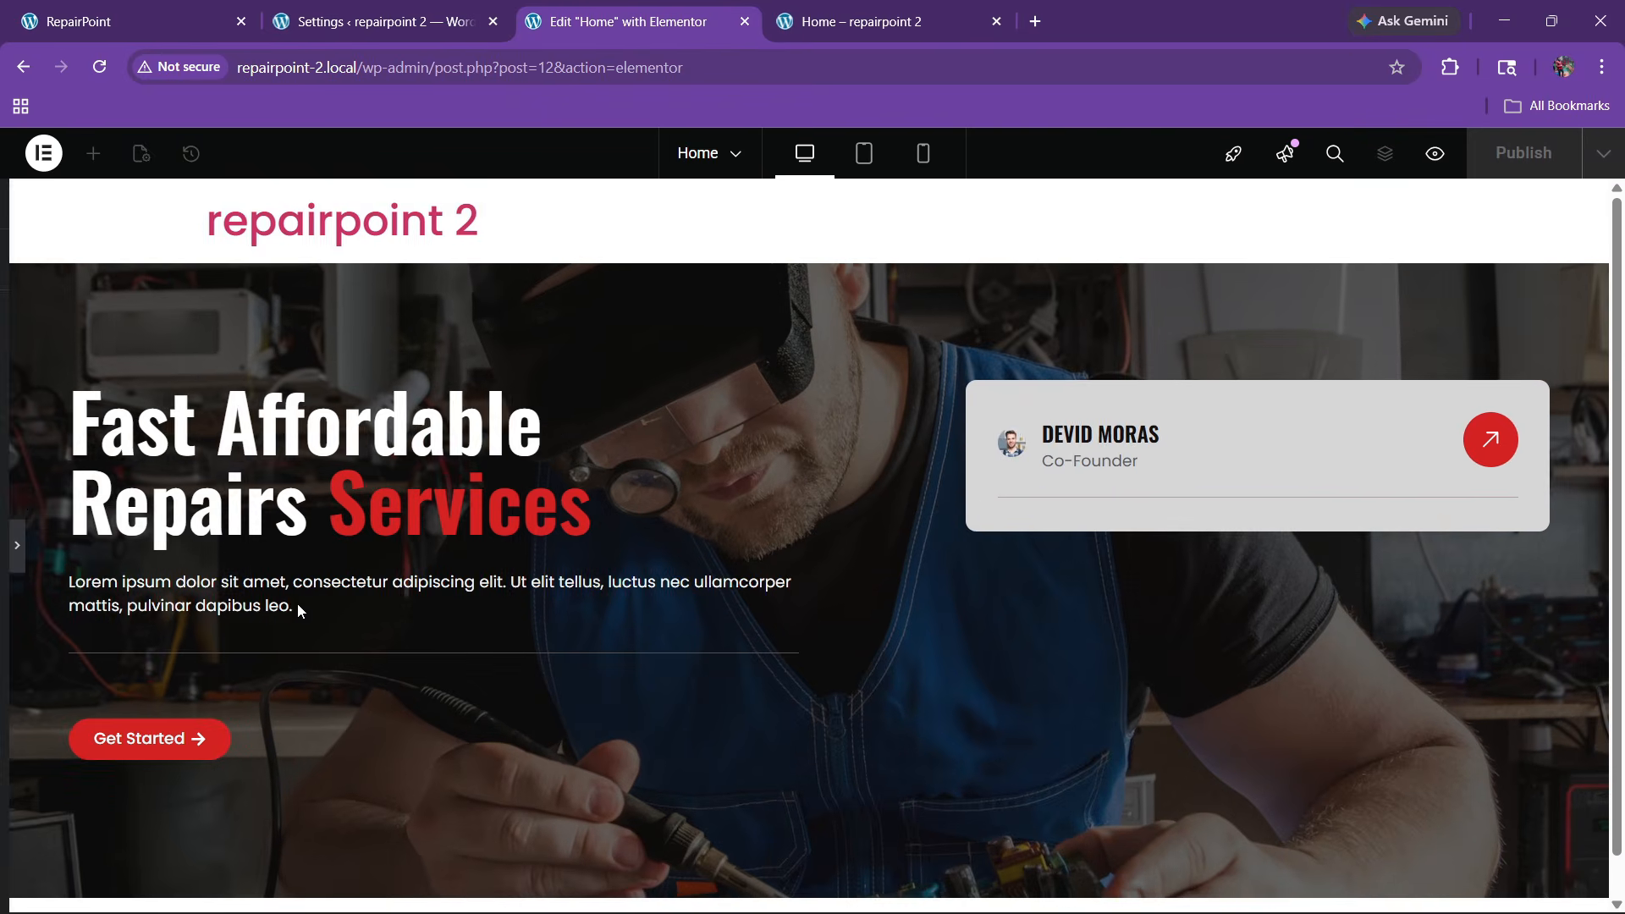
pyautogui.click(8, 550)
pyautogui.click(146, 7)
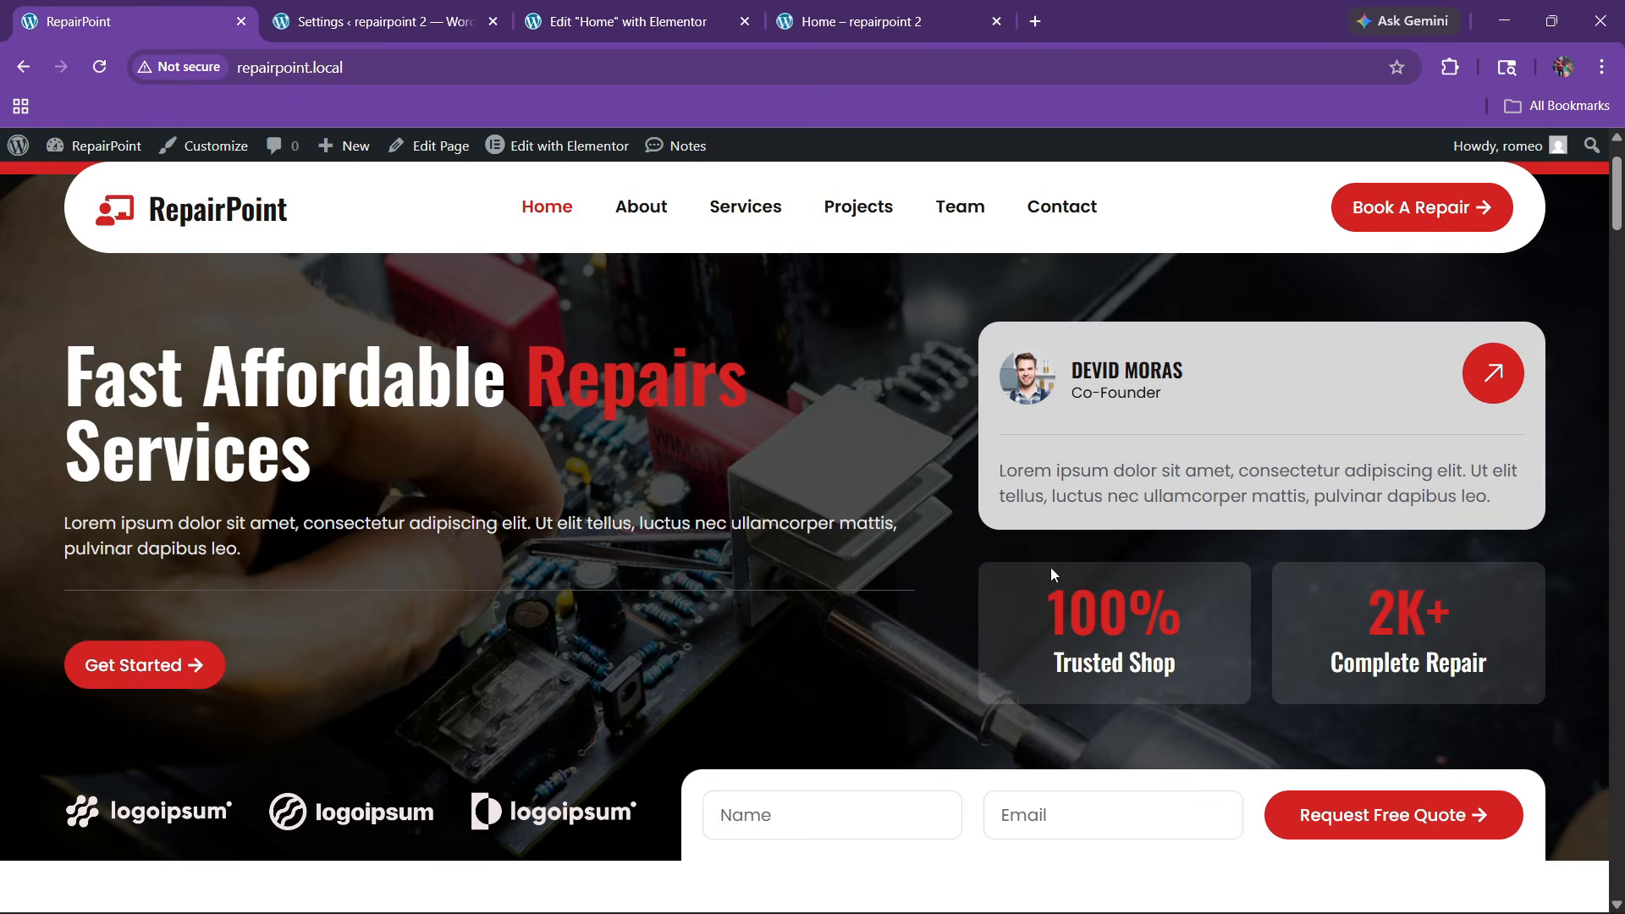
pyautogui.click(657, 8)
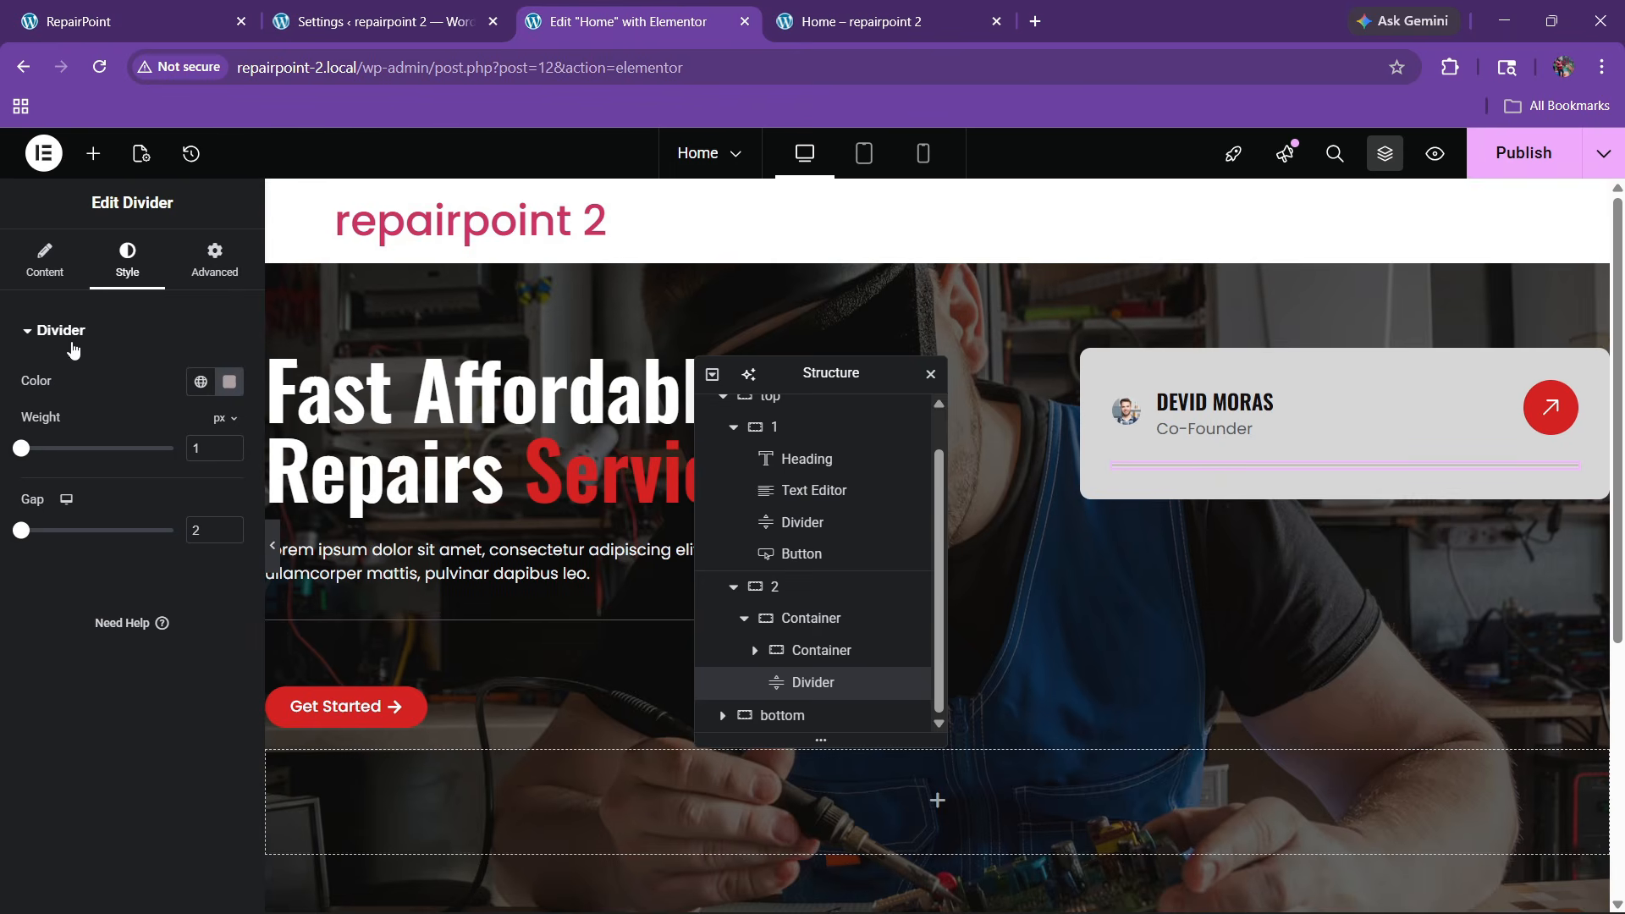
pyautogui.click(93, 153)
# Add a Text Editor paragraph inside the profile card, under the divider
pyautogui.moveTo(72, 703); pyautogui.dragTo(1348, 475)
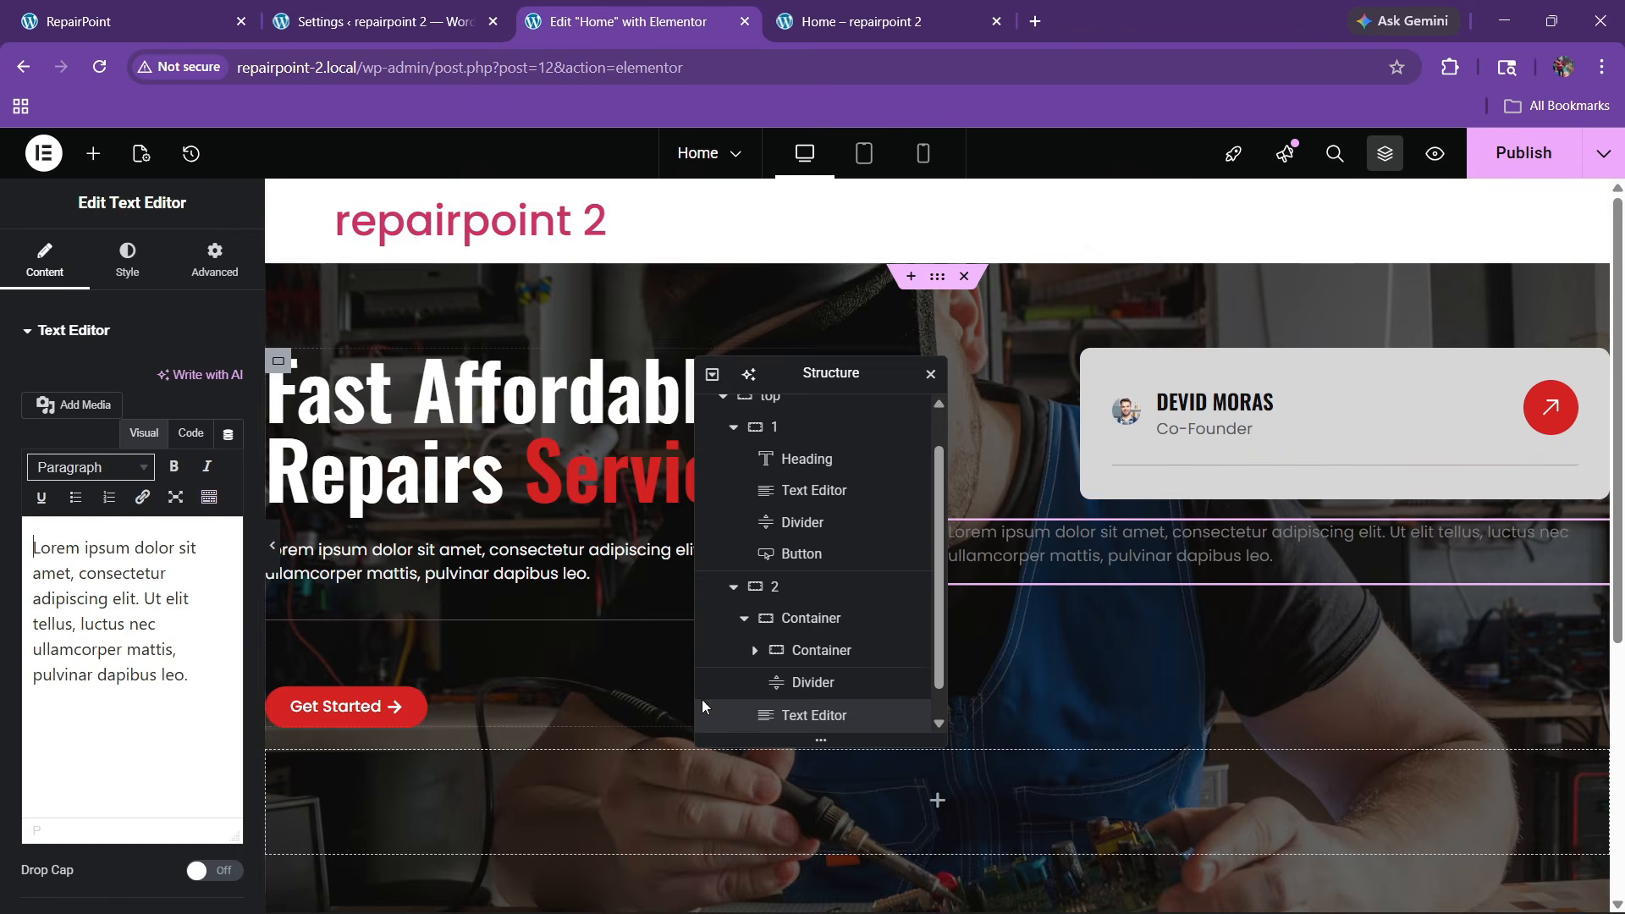
pyautogui.scroll(-1, 826, 715)
pyautogui.moveTo(832, 709)
pyautogui.mouseDown()
pyautogui.moveTo(828, 634)
pyautogui.moveTo(838, 678)
pyautogui.mouseUp()
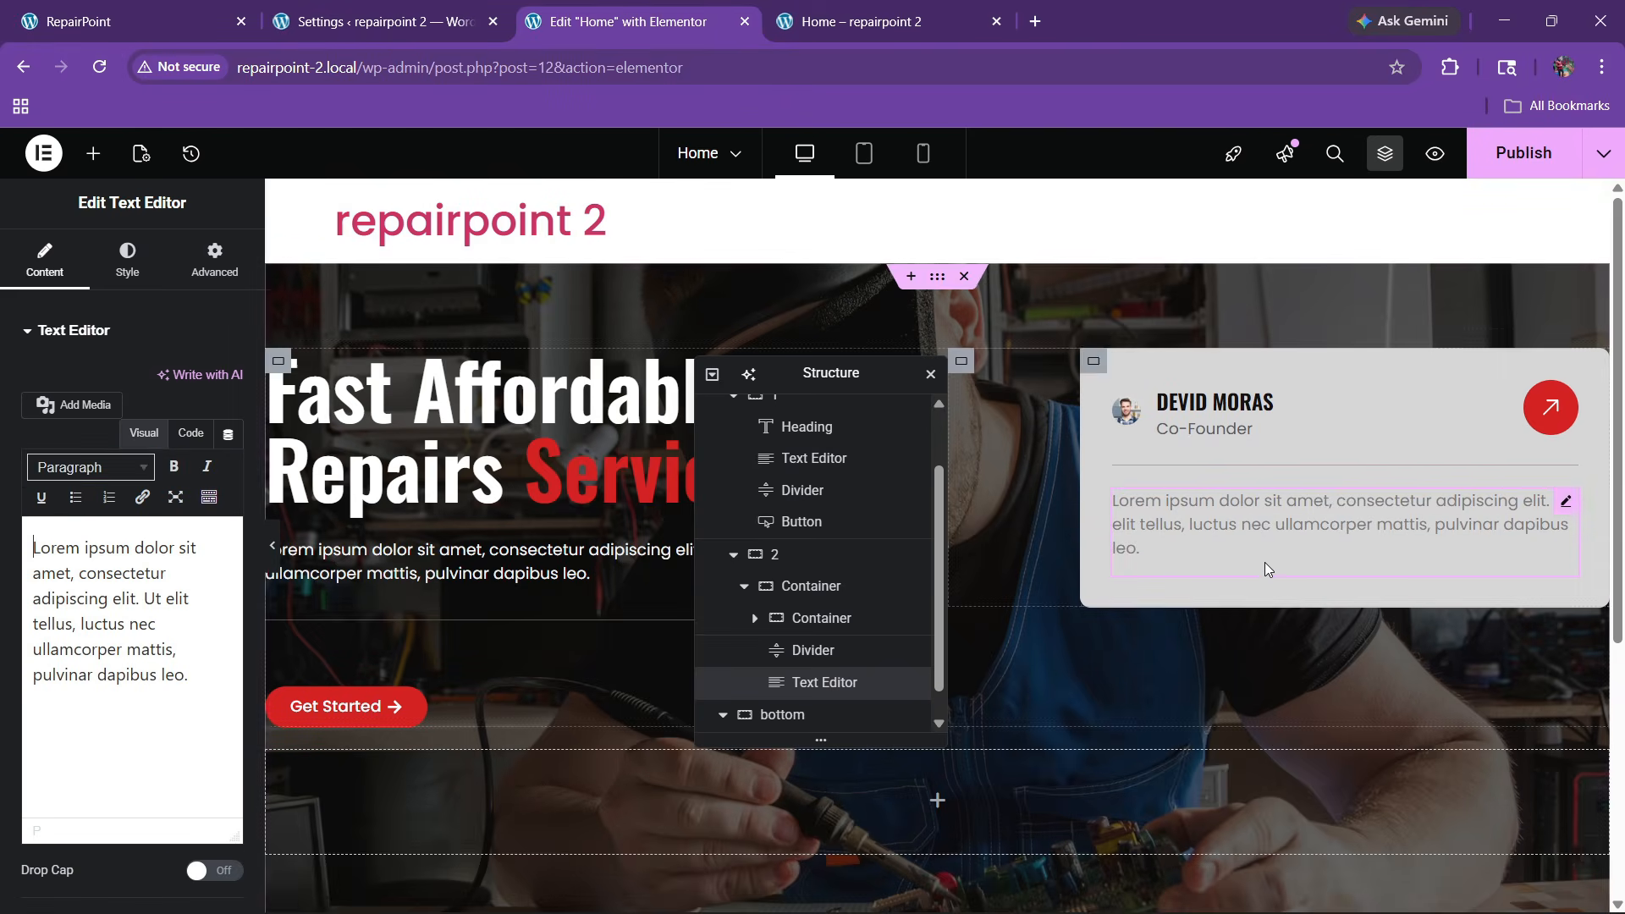
pyautogui.click(190, 433)
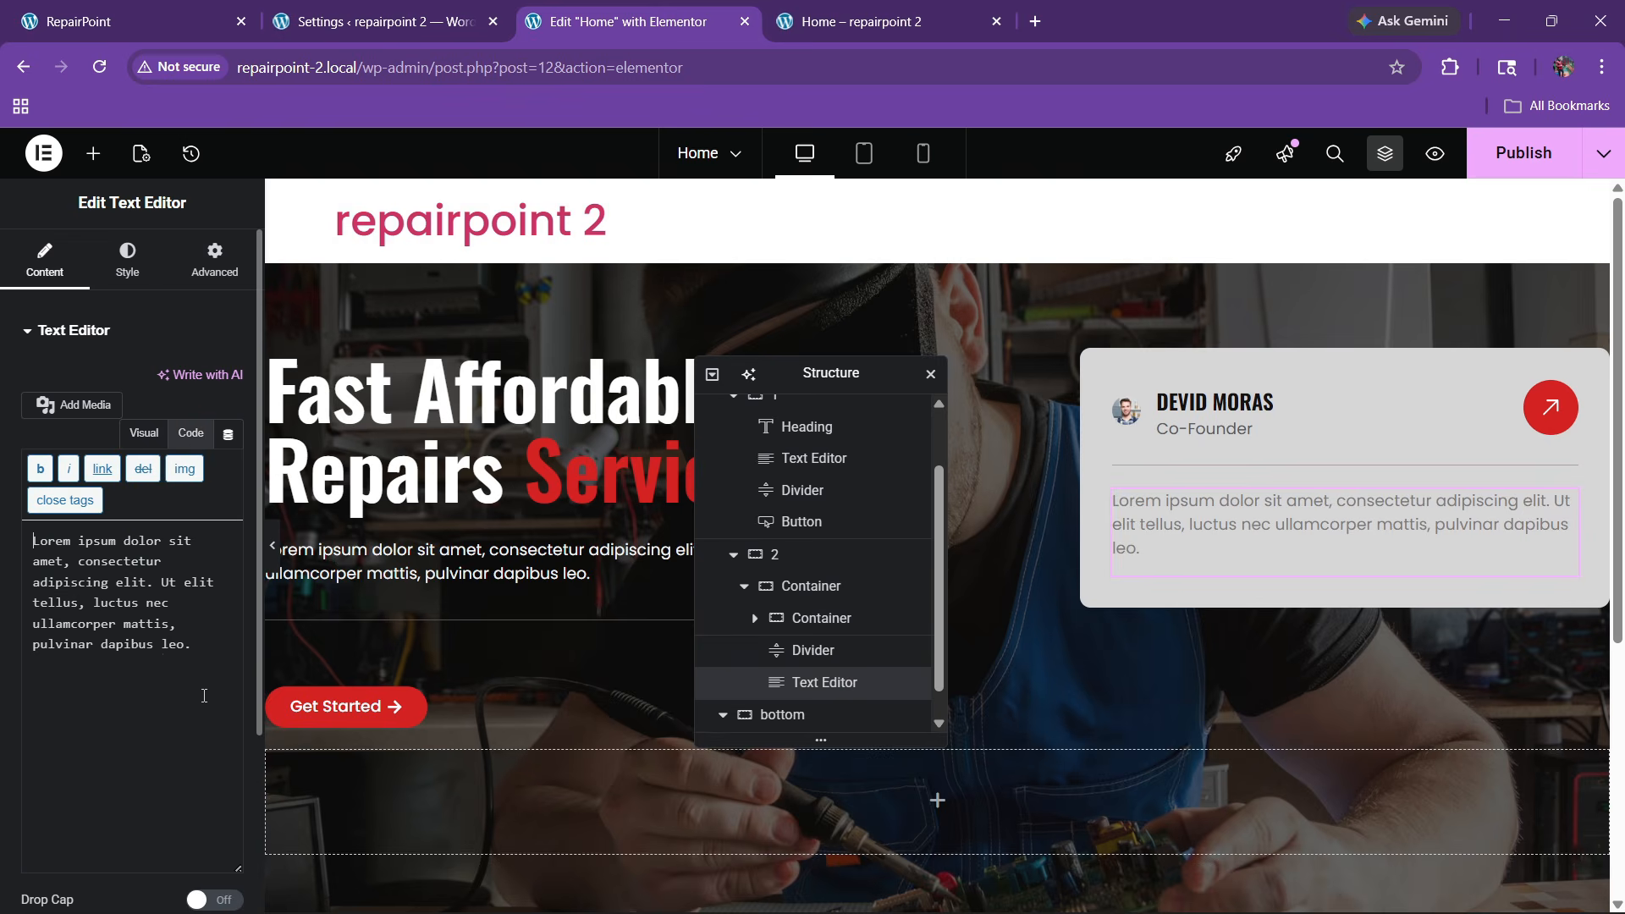
pyautogui.click(186, 652)
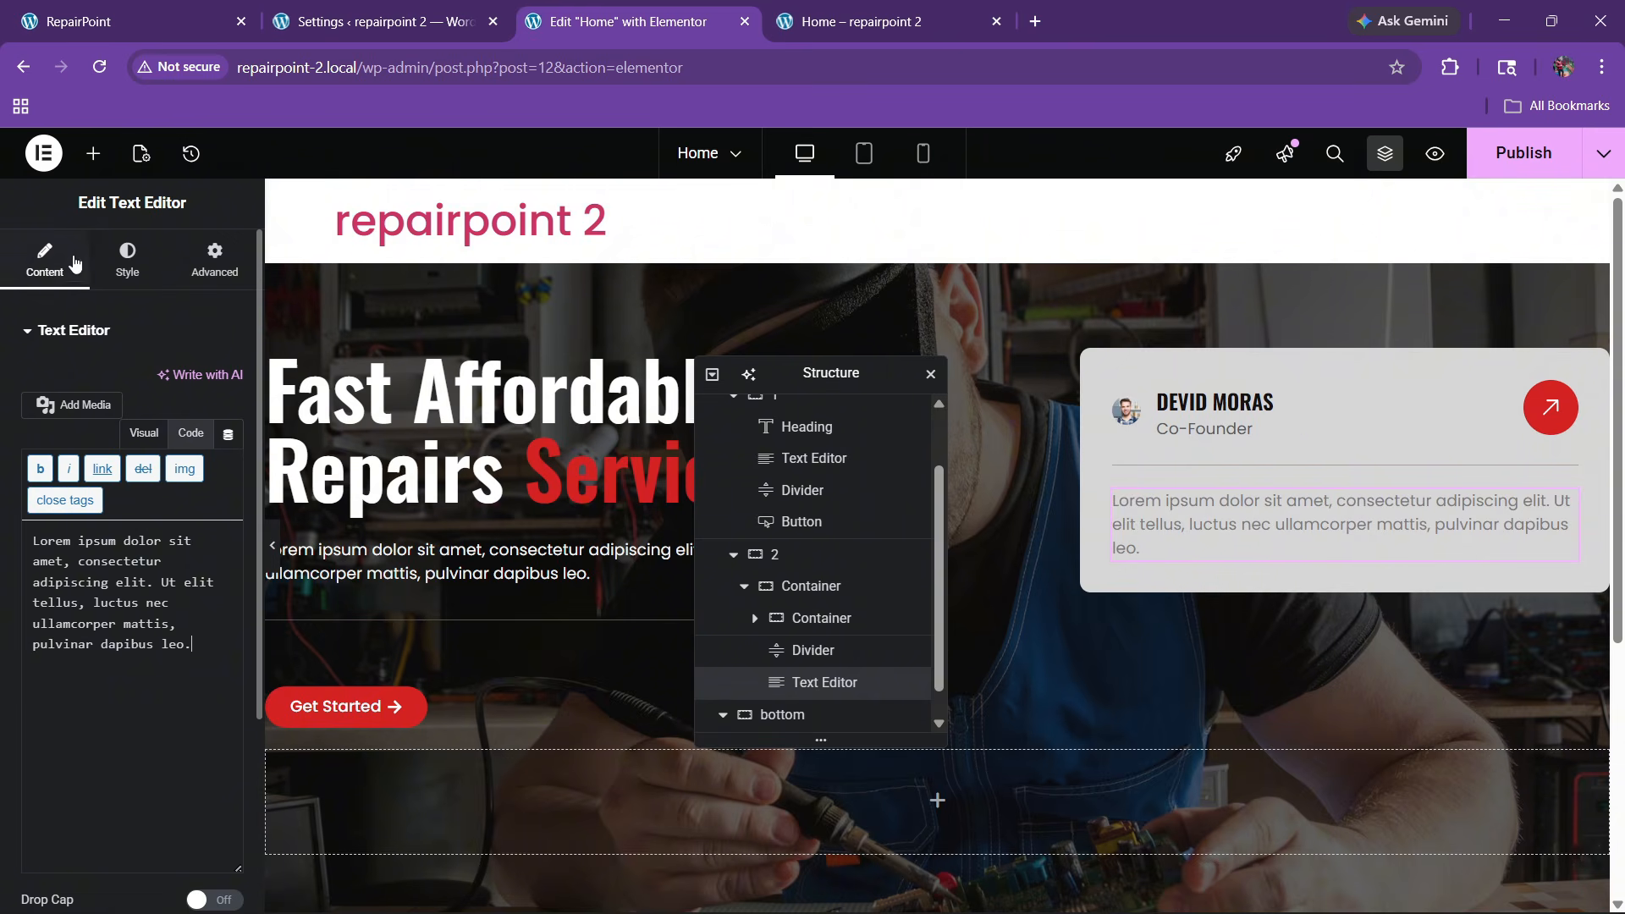
# Colour the paragraph with the Secondary global colour and set its weight to 500 (Medium)
pyautogui.click(125, 260)
pyautogui.click(190, 663)
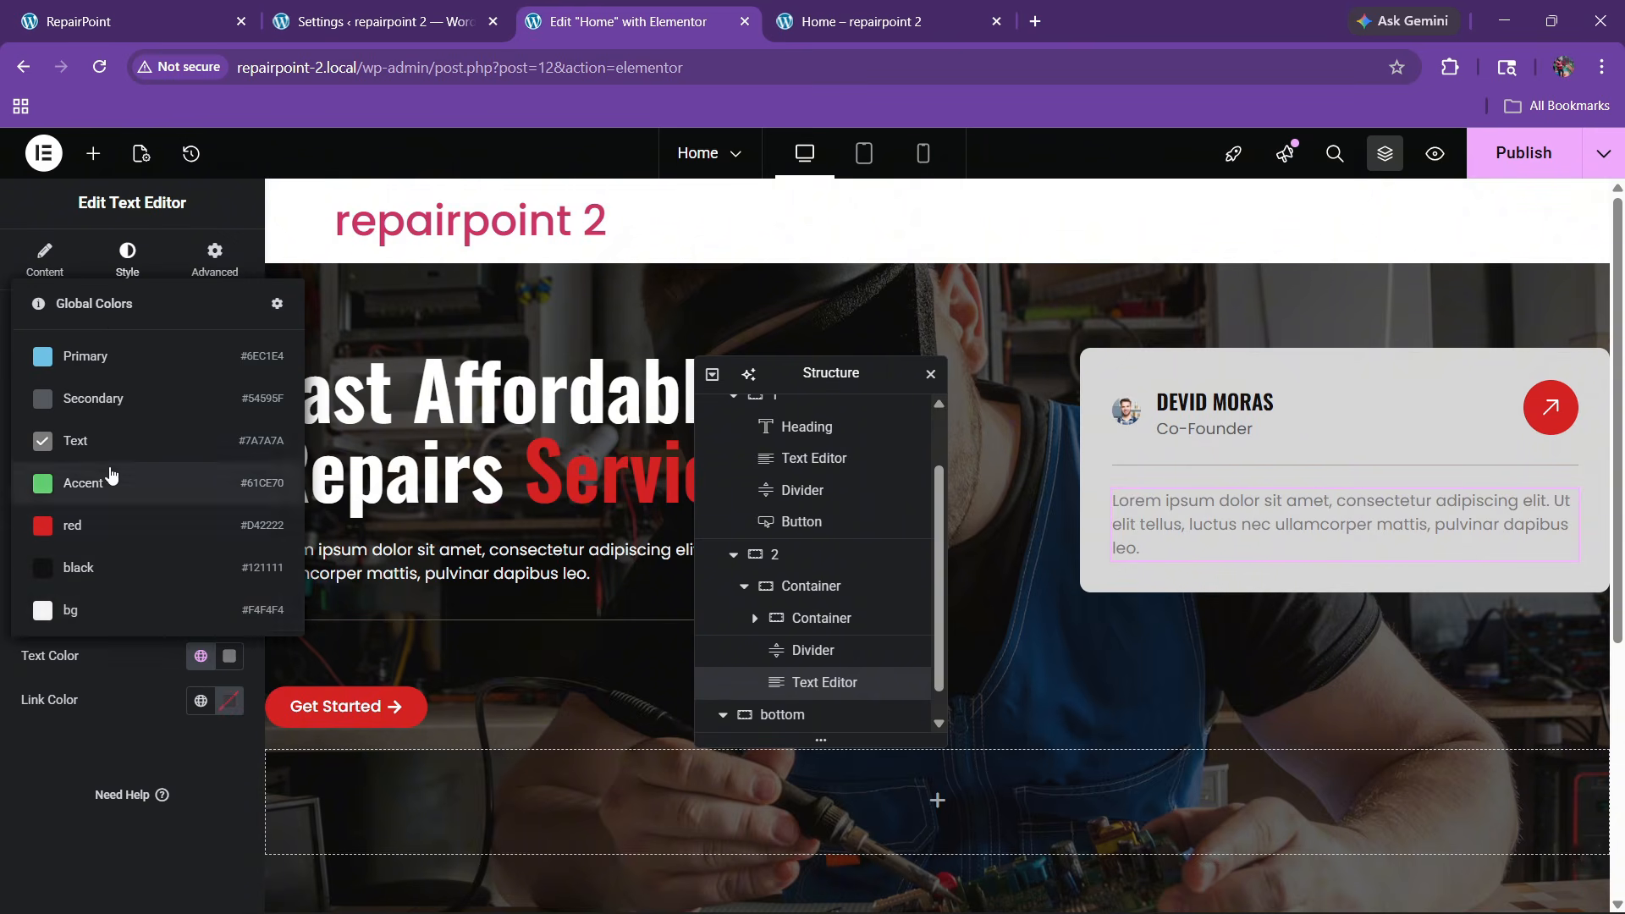
pyautogui.click(98, 411)
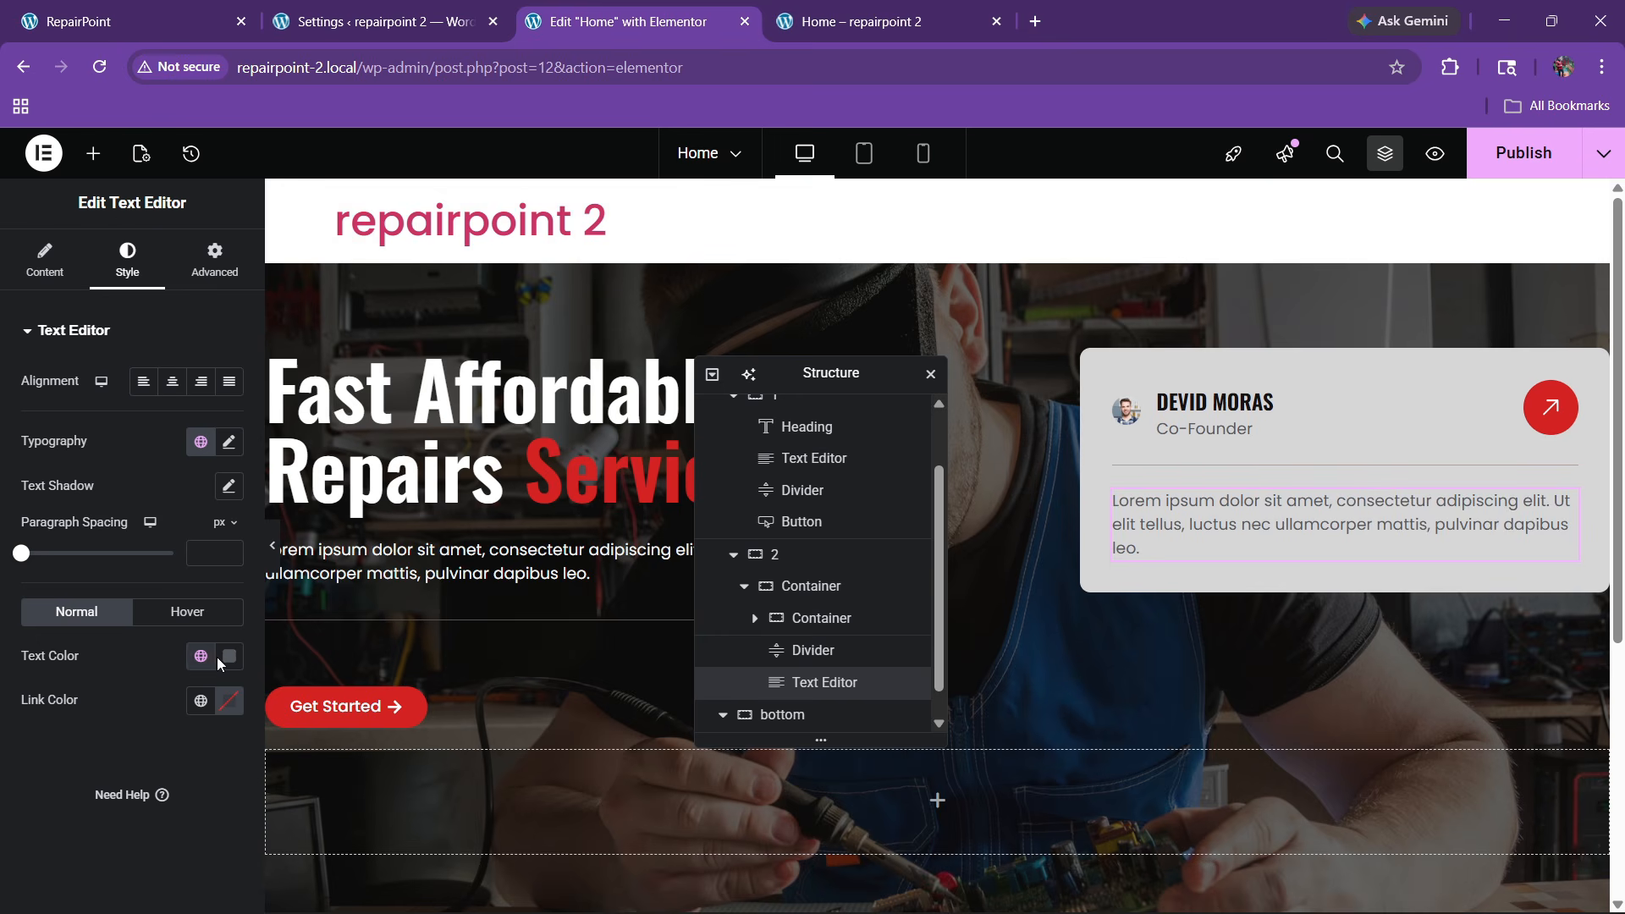
pyautogui.click(229, 441)
pyautogui.click(148, 650)
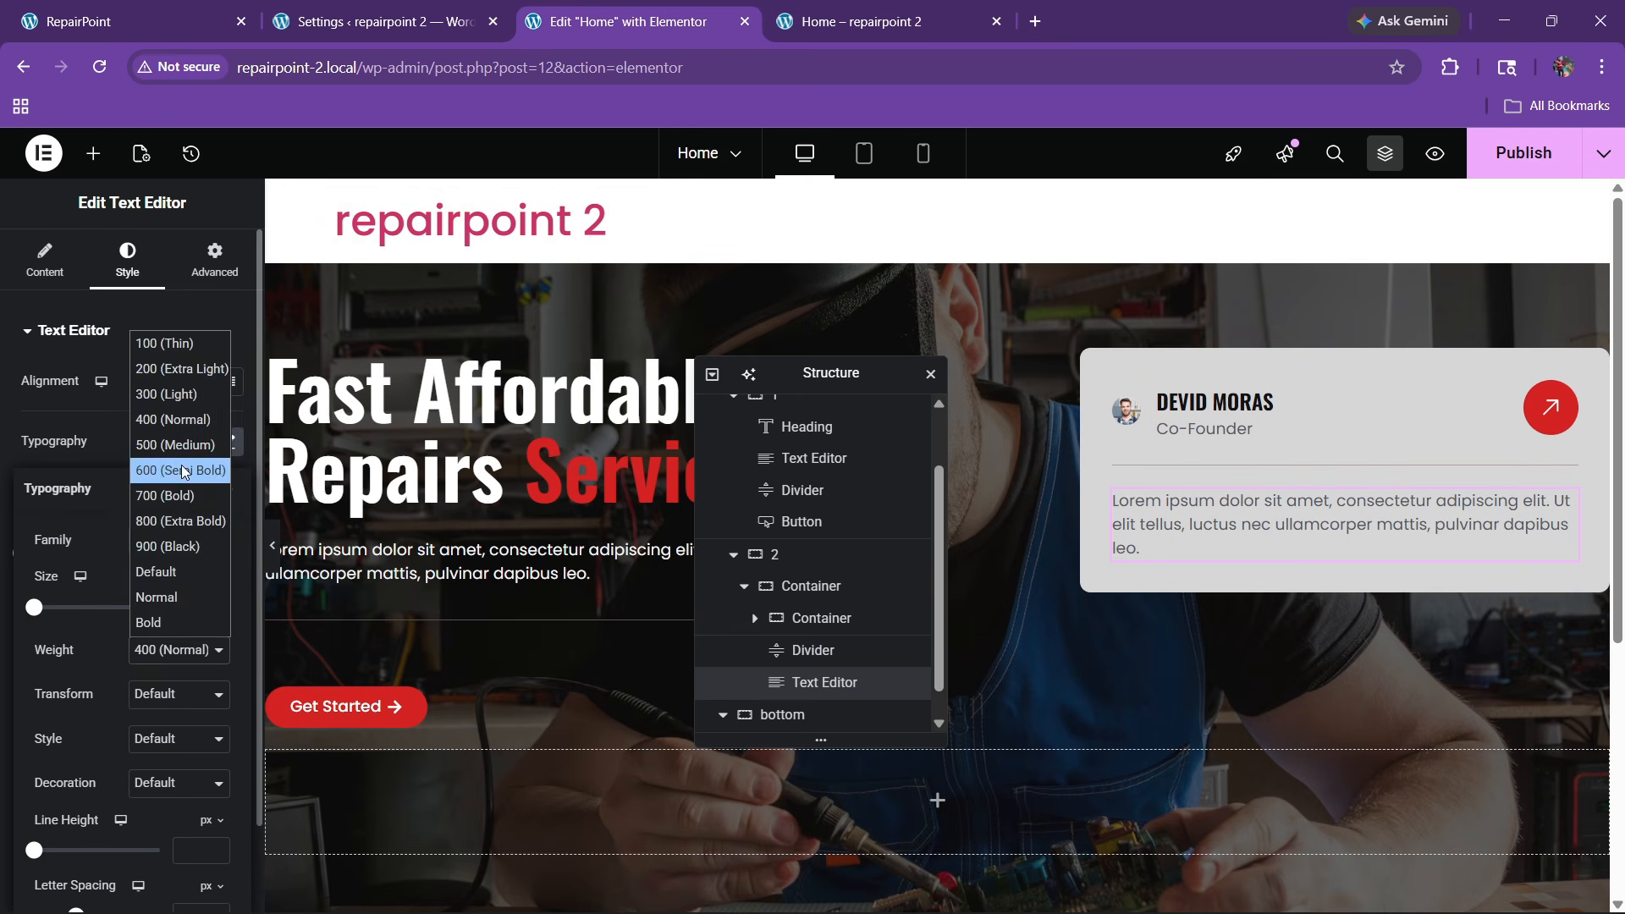
pyautogui.click(169, 465)
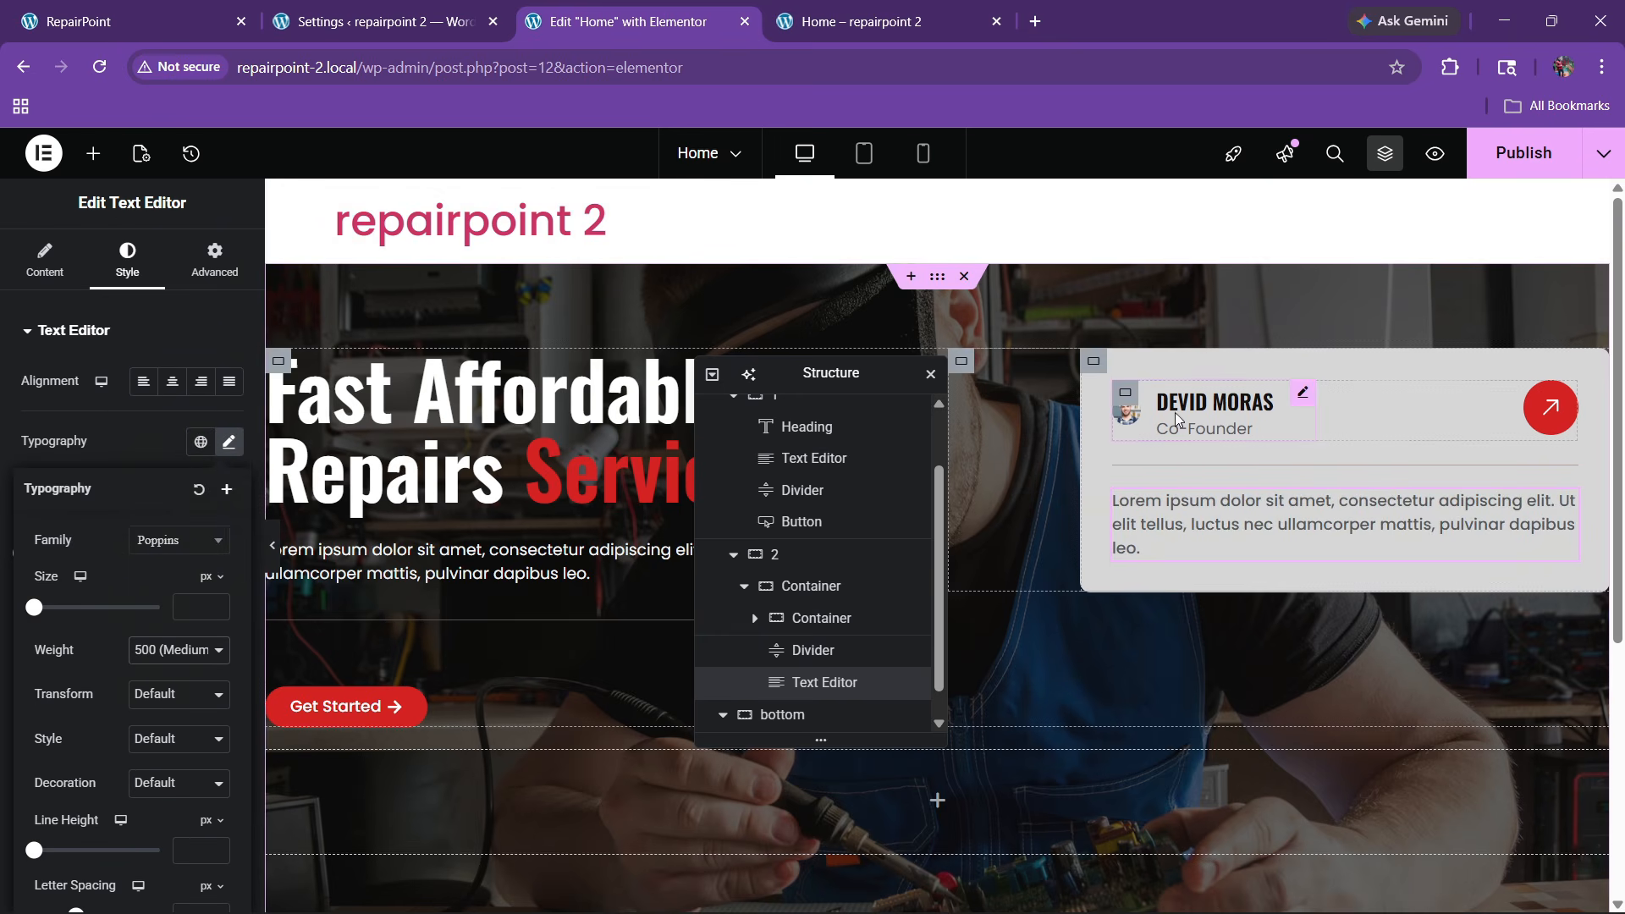
pyautogui.click(1304, 396)
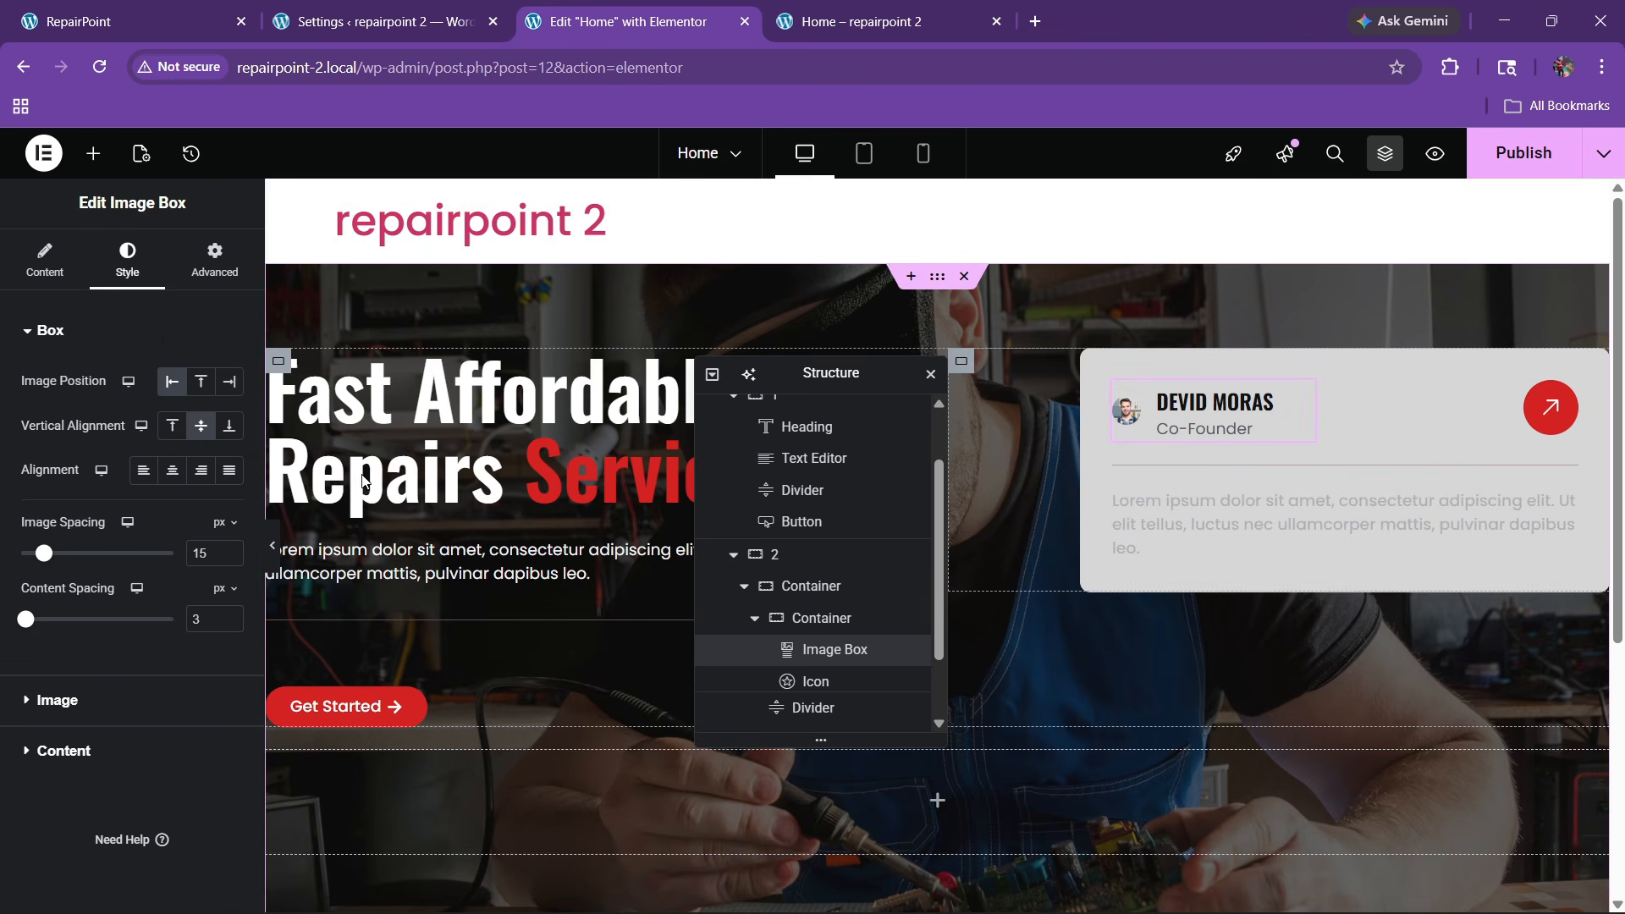
# Widen the avatar image to 47% and publish the page, then check the reference site
pyautogui.click(100, 699)
pyautogui.moveTo(233, 454); pyautogui.dragTo(233, 454)
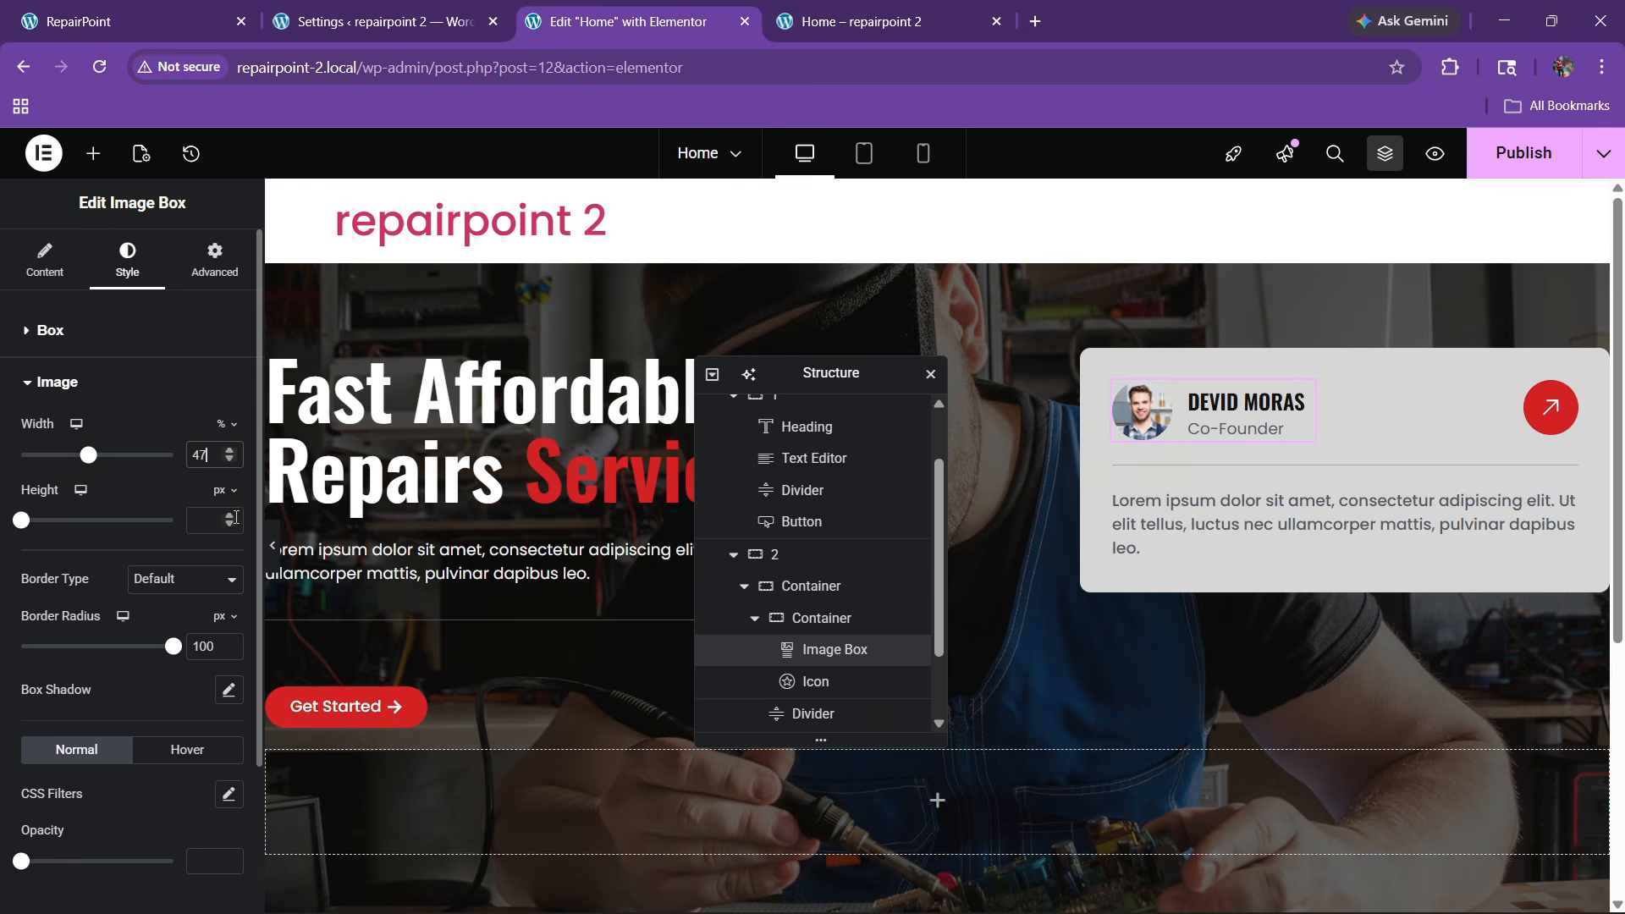
pyautogui.click(1523, 152)
pyautogui.click(244, 7)
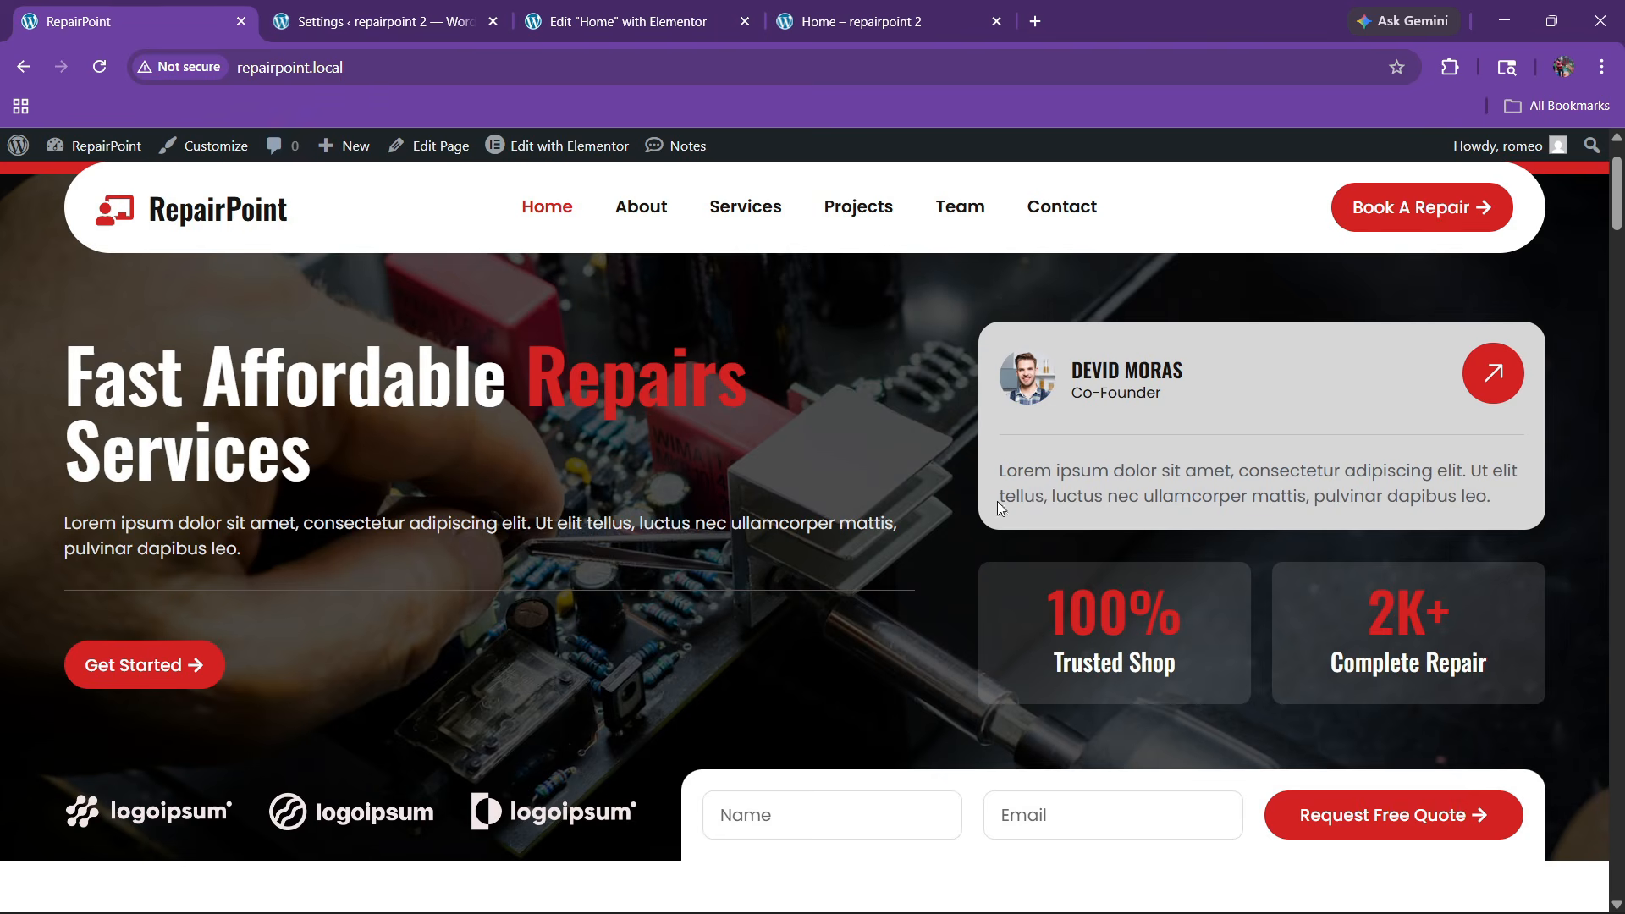
pyautogui.click(550, 18)
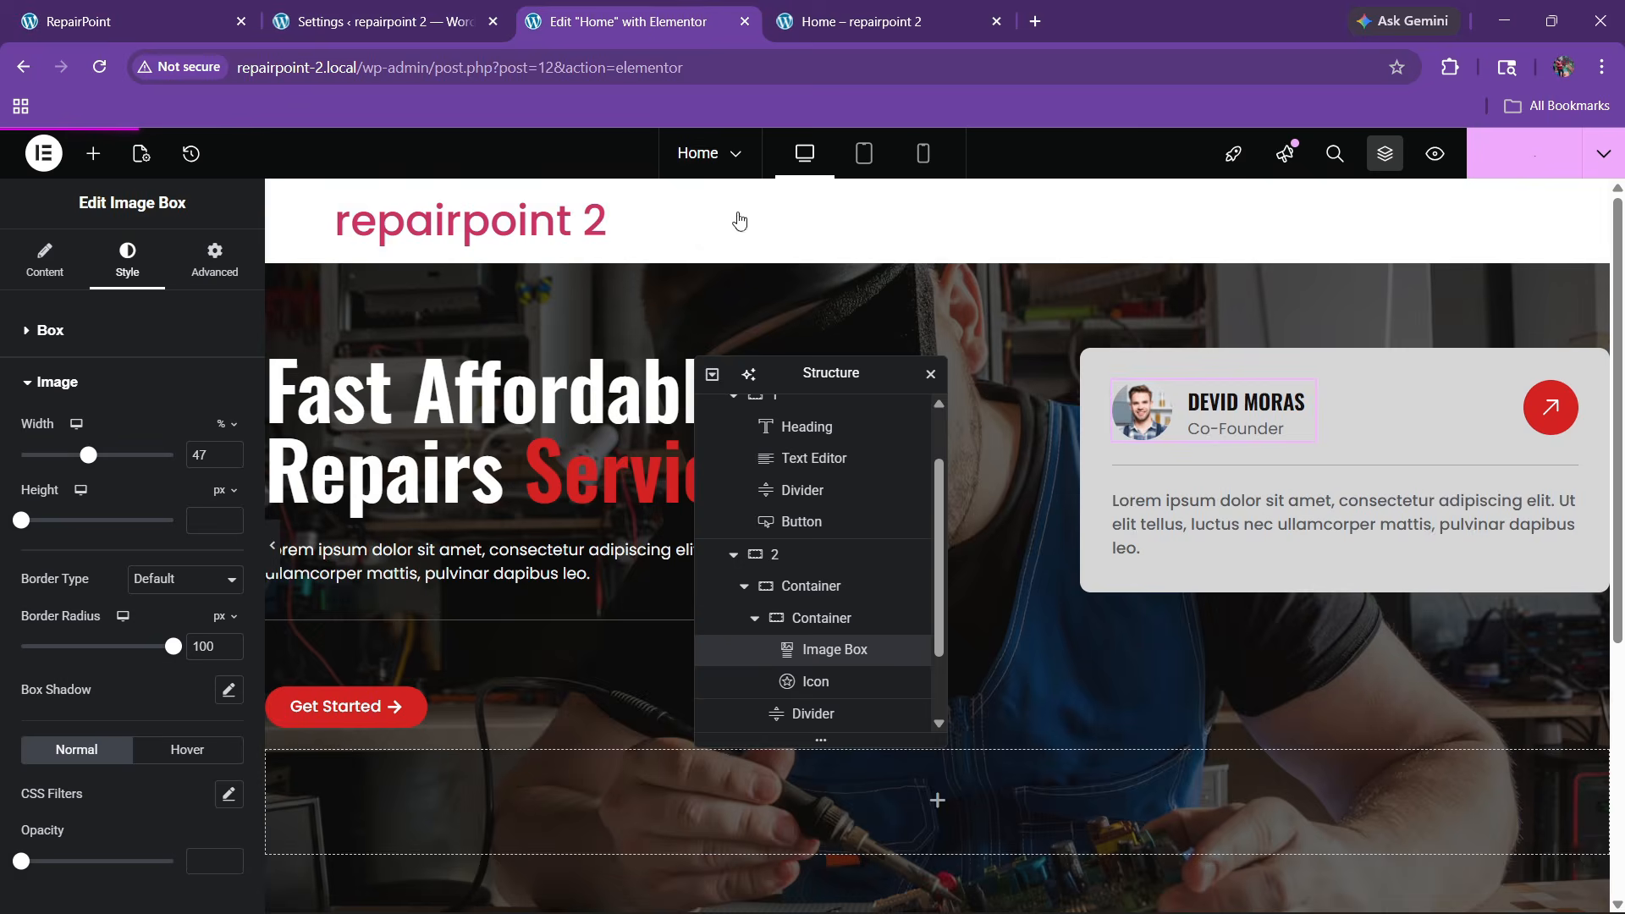
# Rename the card's container 'top' and add a new container after it
pyautogui.scroll(-2, 701, 562)
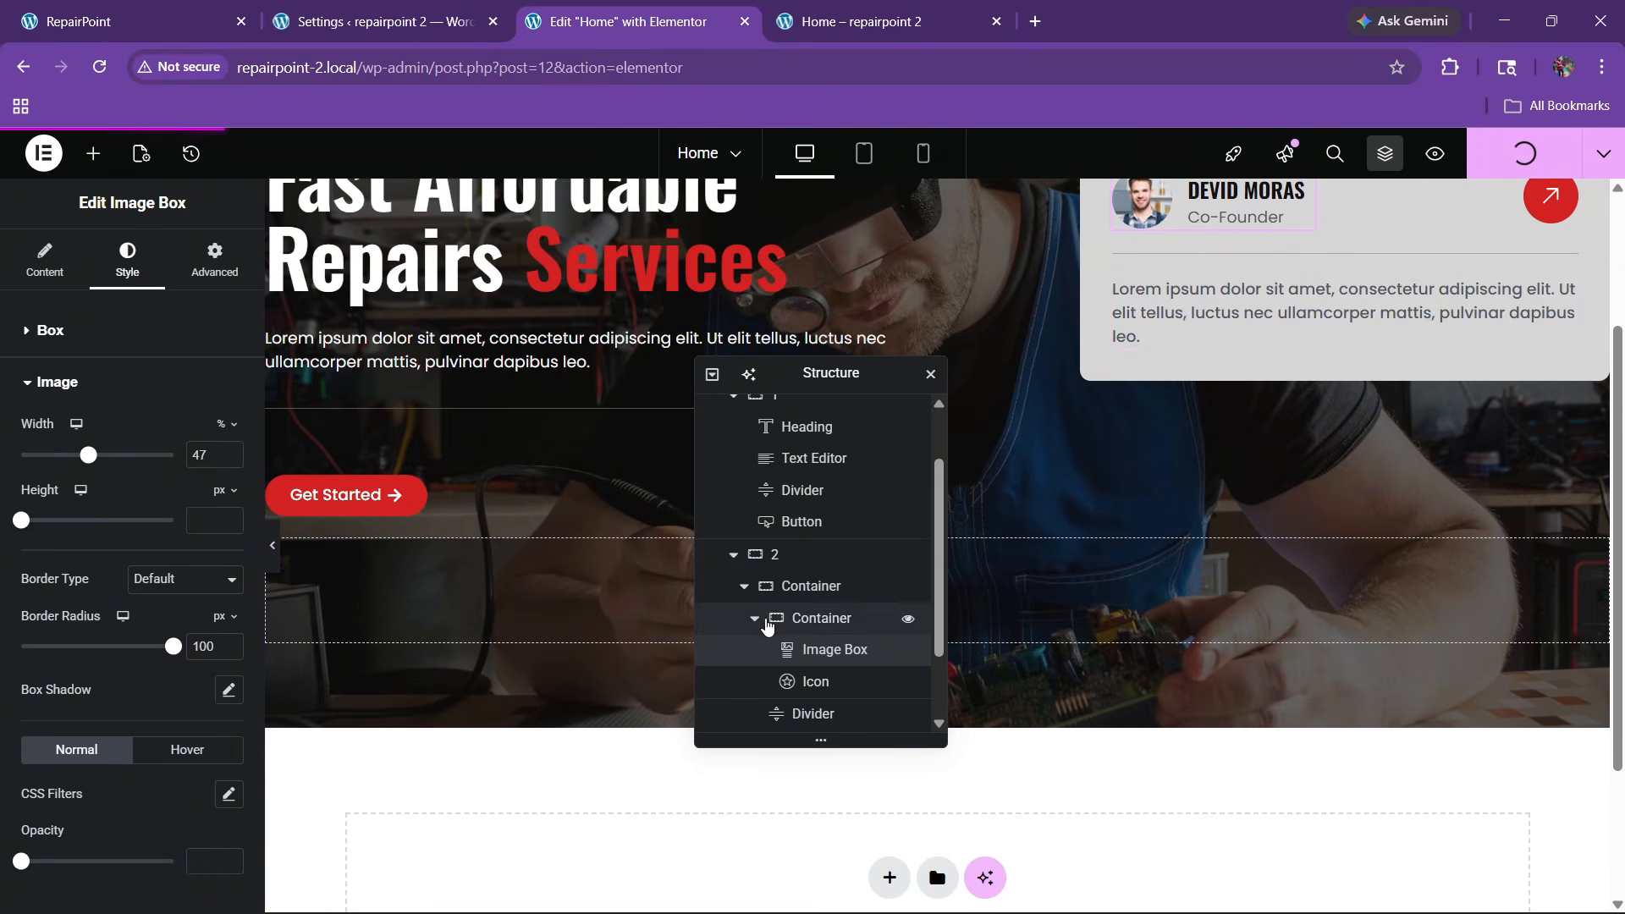
pyautogui.click(744, 586)
pyautogui.doubleClick(806, 652)
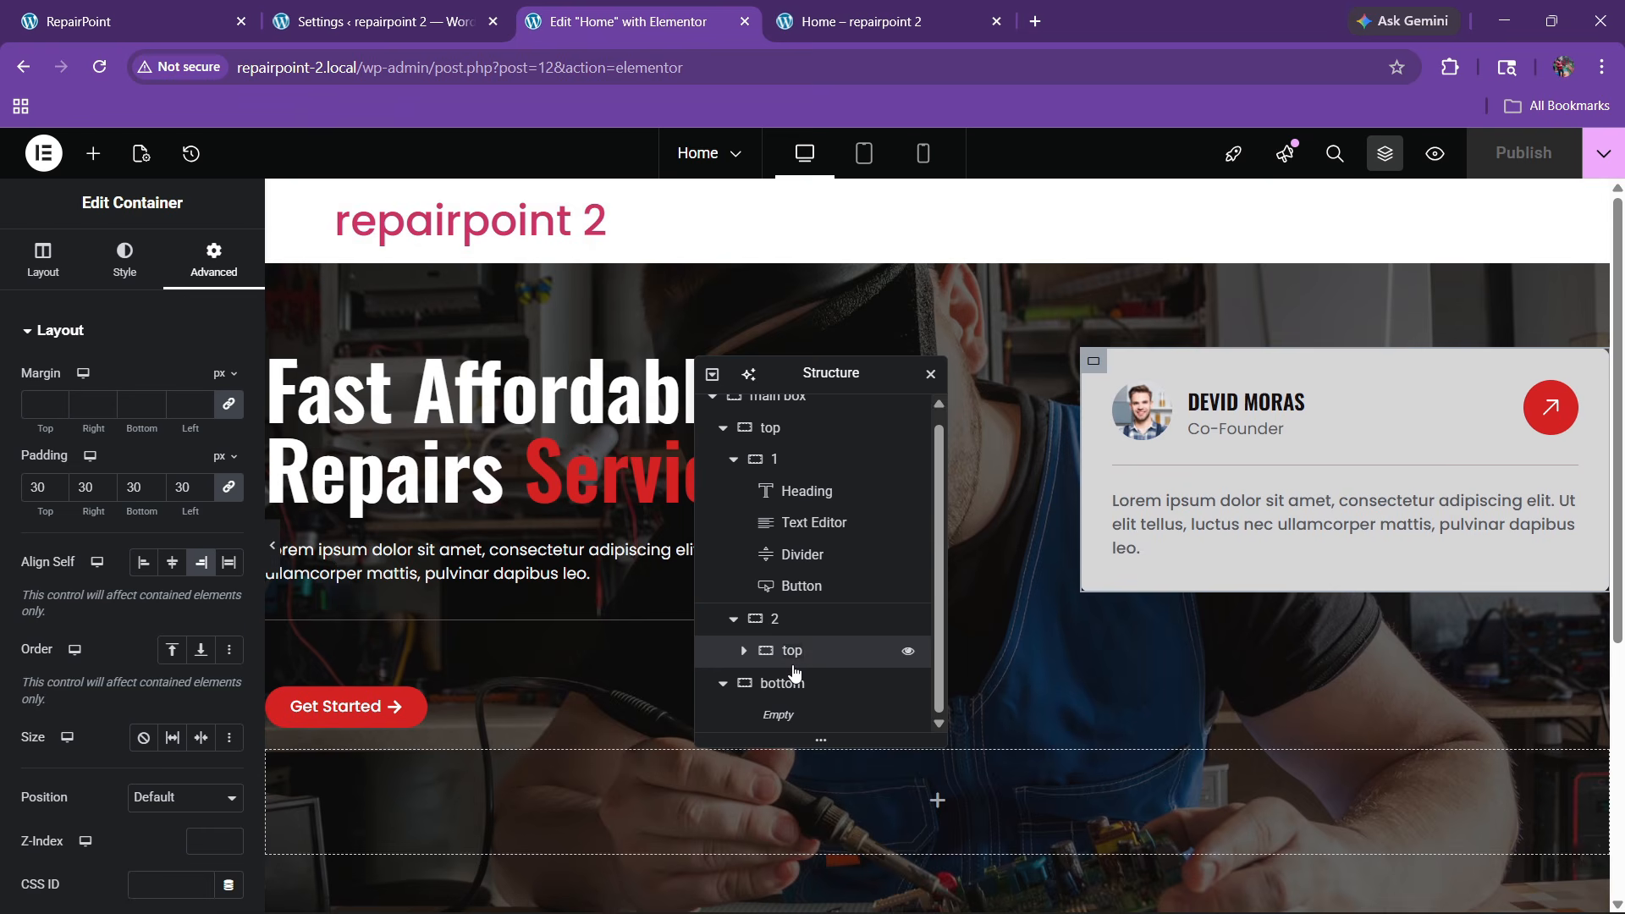
pyautogui.rightClick(795, 670)
pyautogui.click(854, 398)
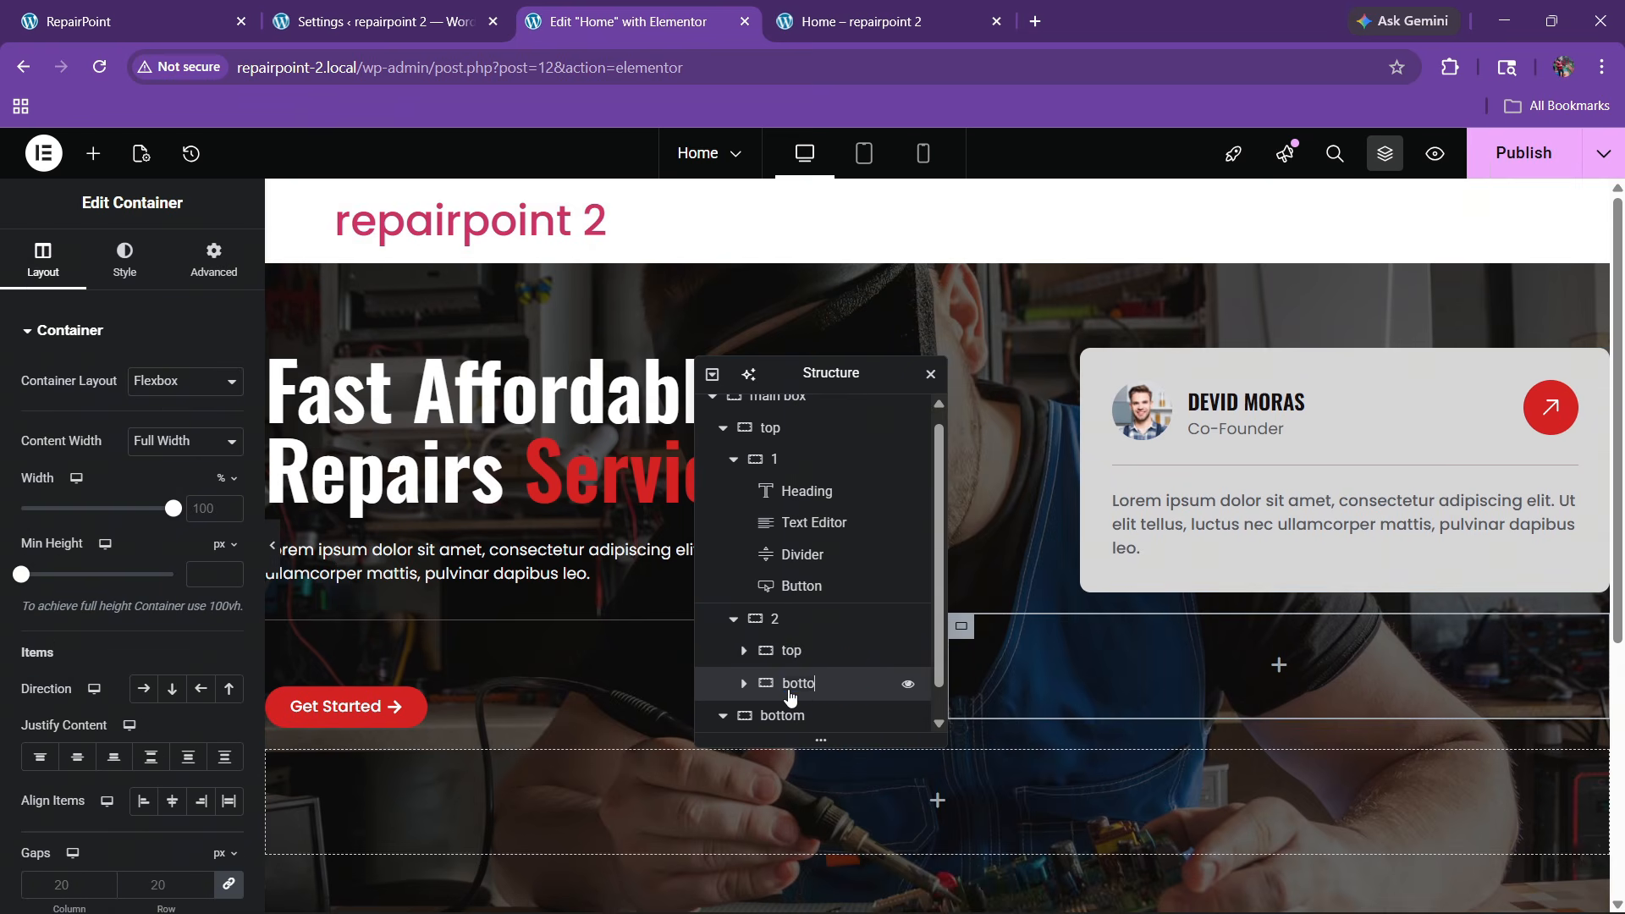
# Add a Grid widget in the new container with 2 columns and 1 row
pyautogui.click(93, 153)
pyautogui.moveTo(198, 441); pyautogui.dragTo(1028, 630)
pyautogui.scroll(-2, 125, 591)
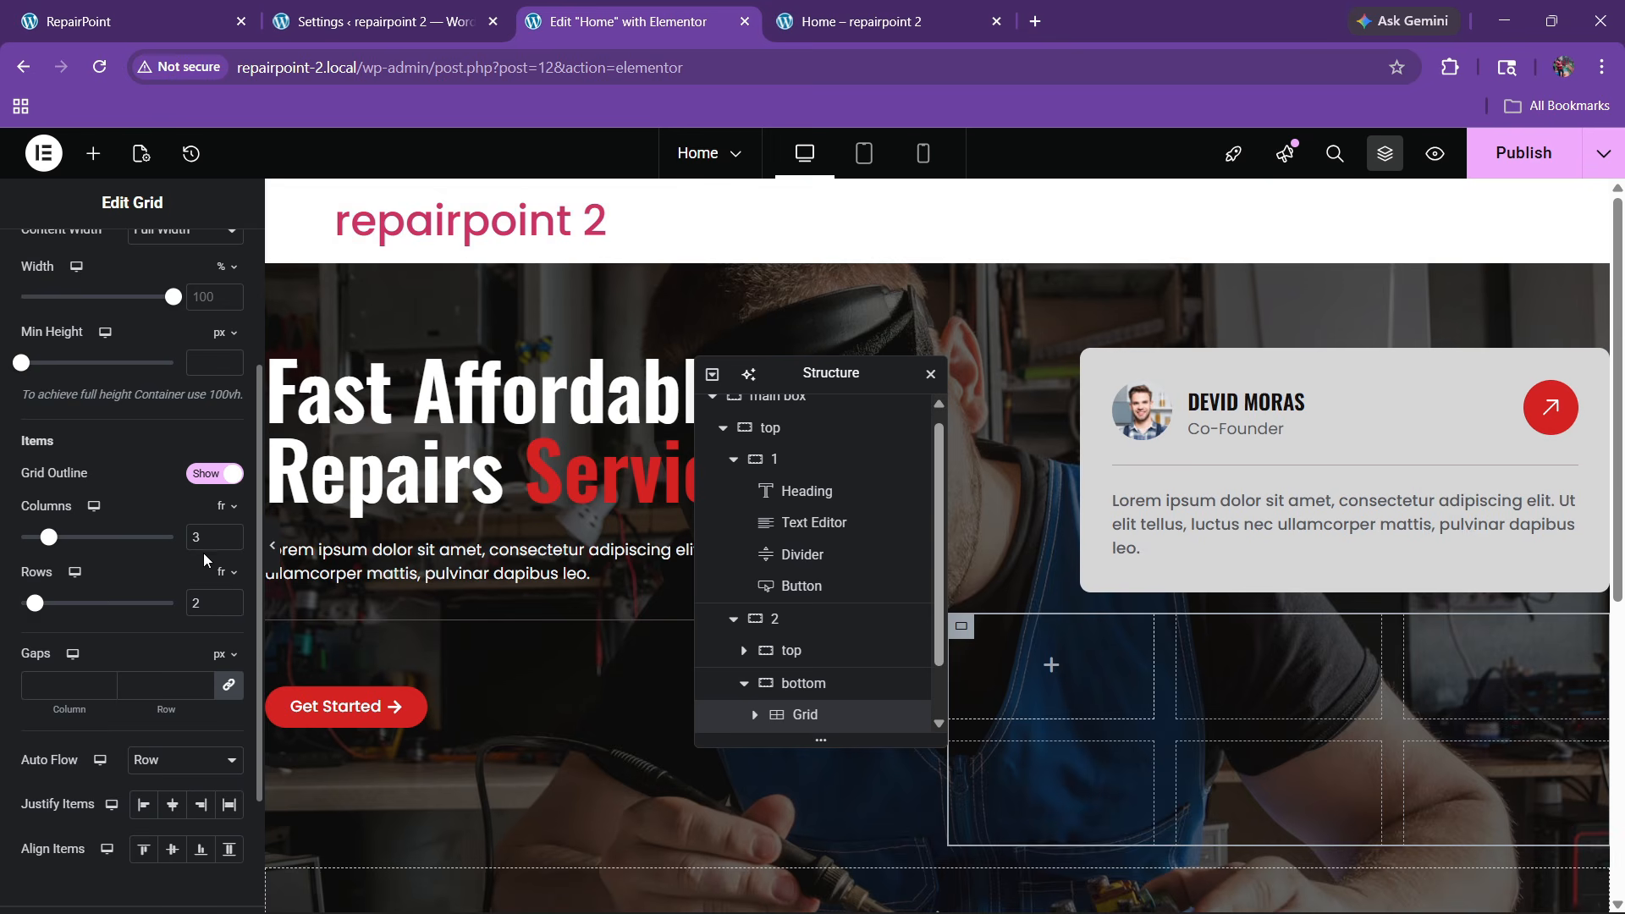
pyautogui.write('2')
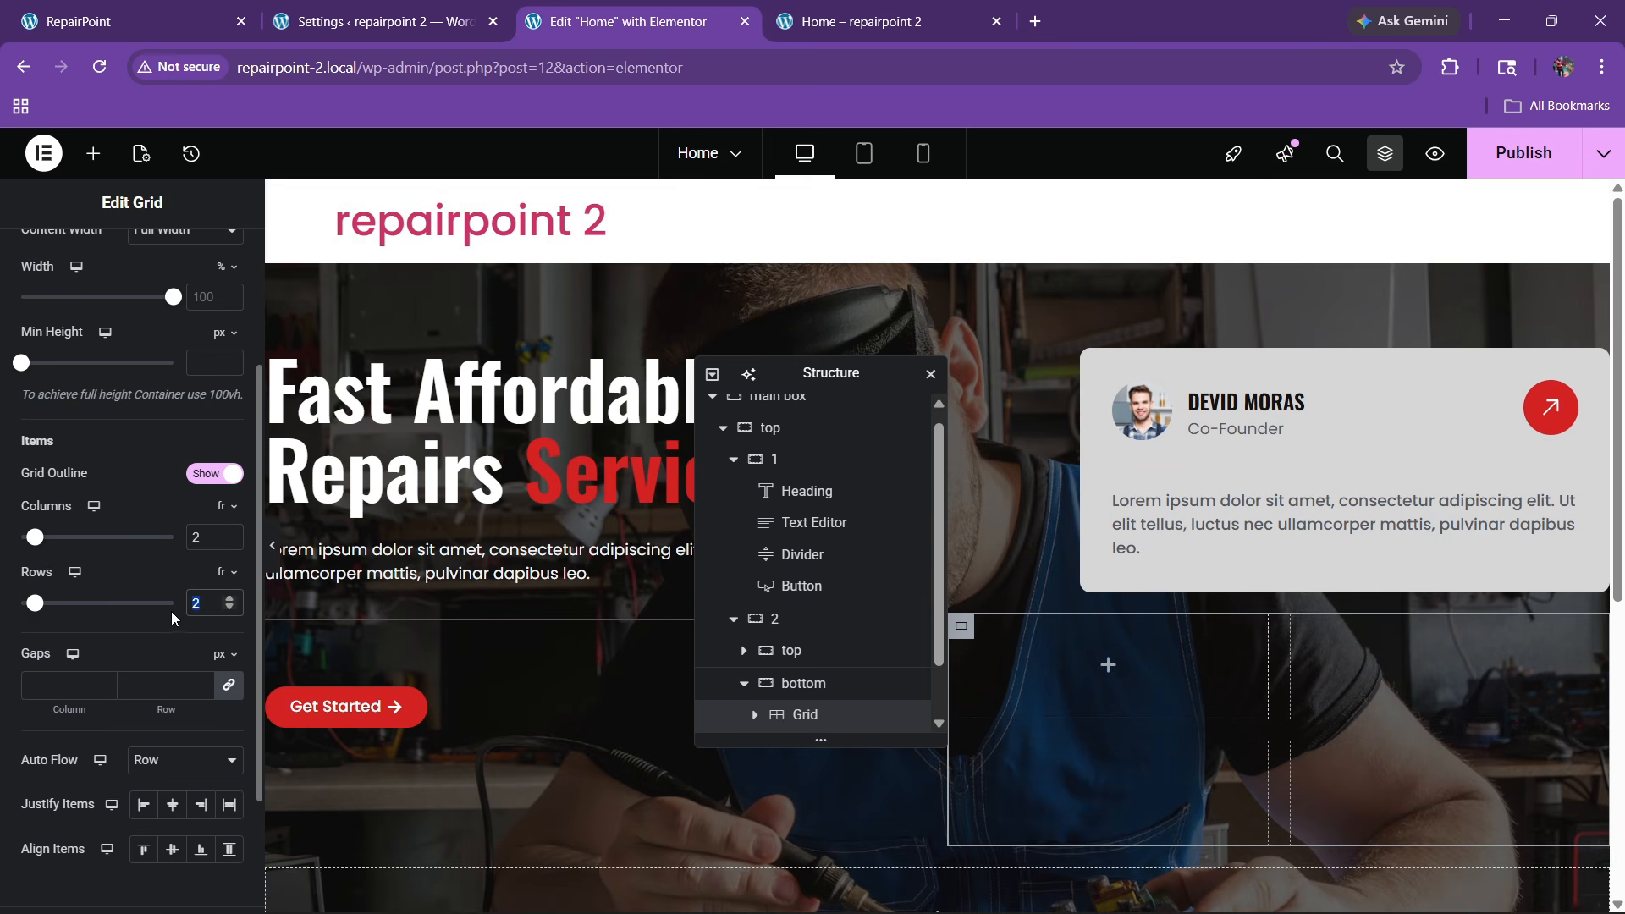
pyautogui.write('1')
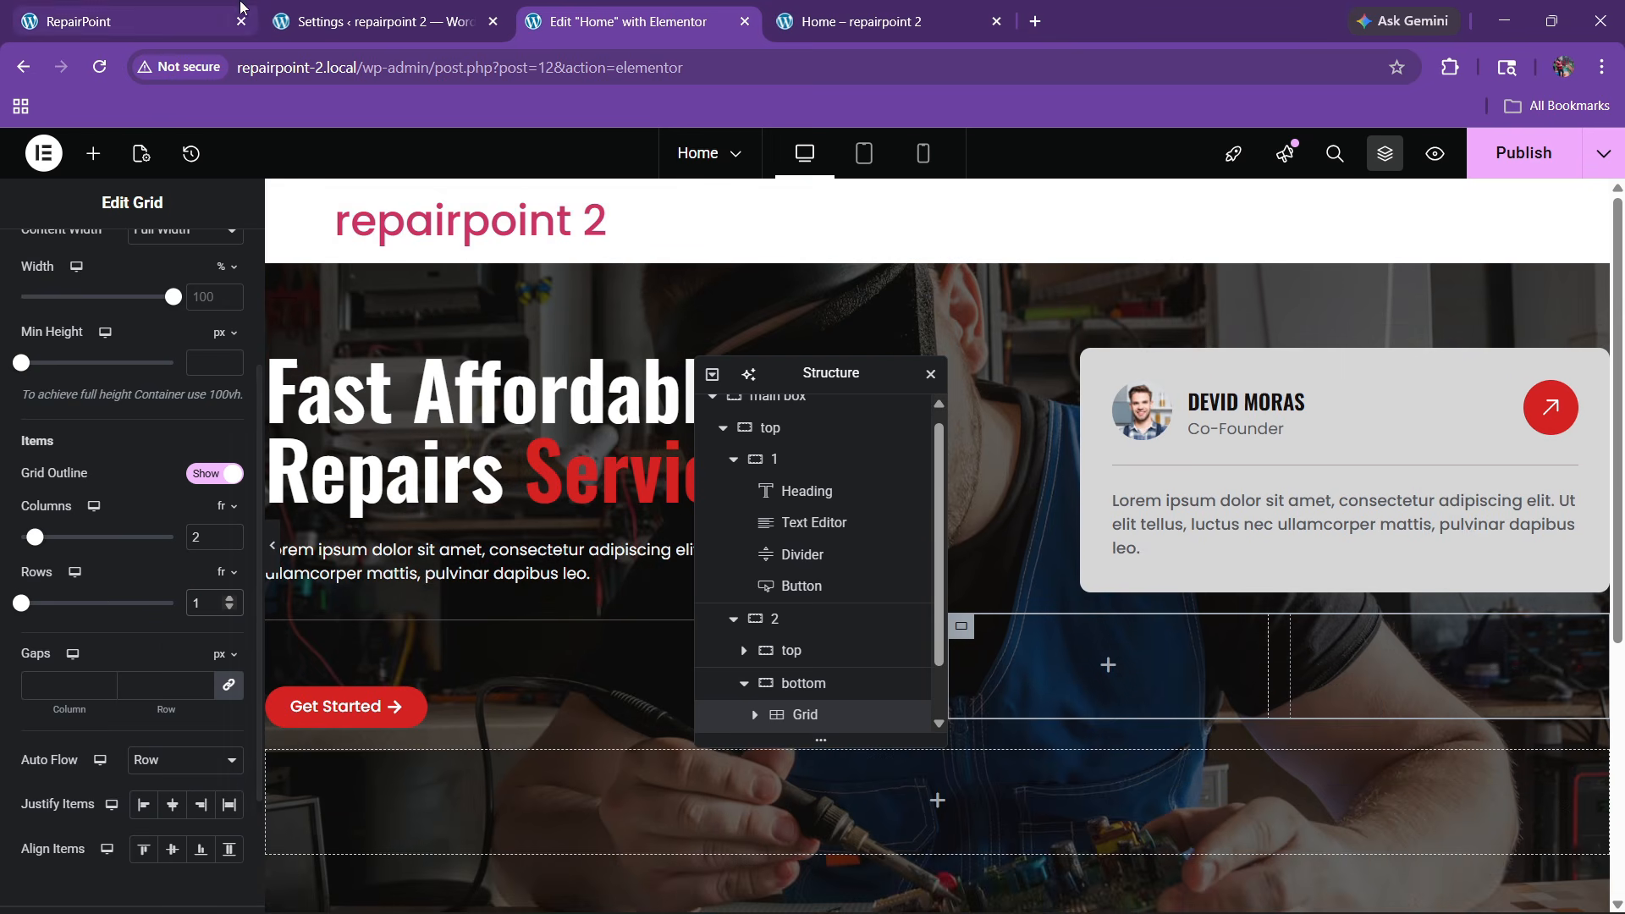
pyautogui.click(136, 21)
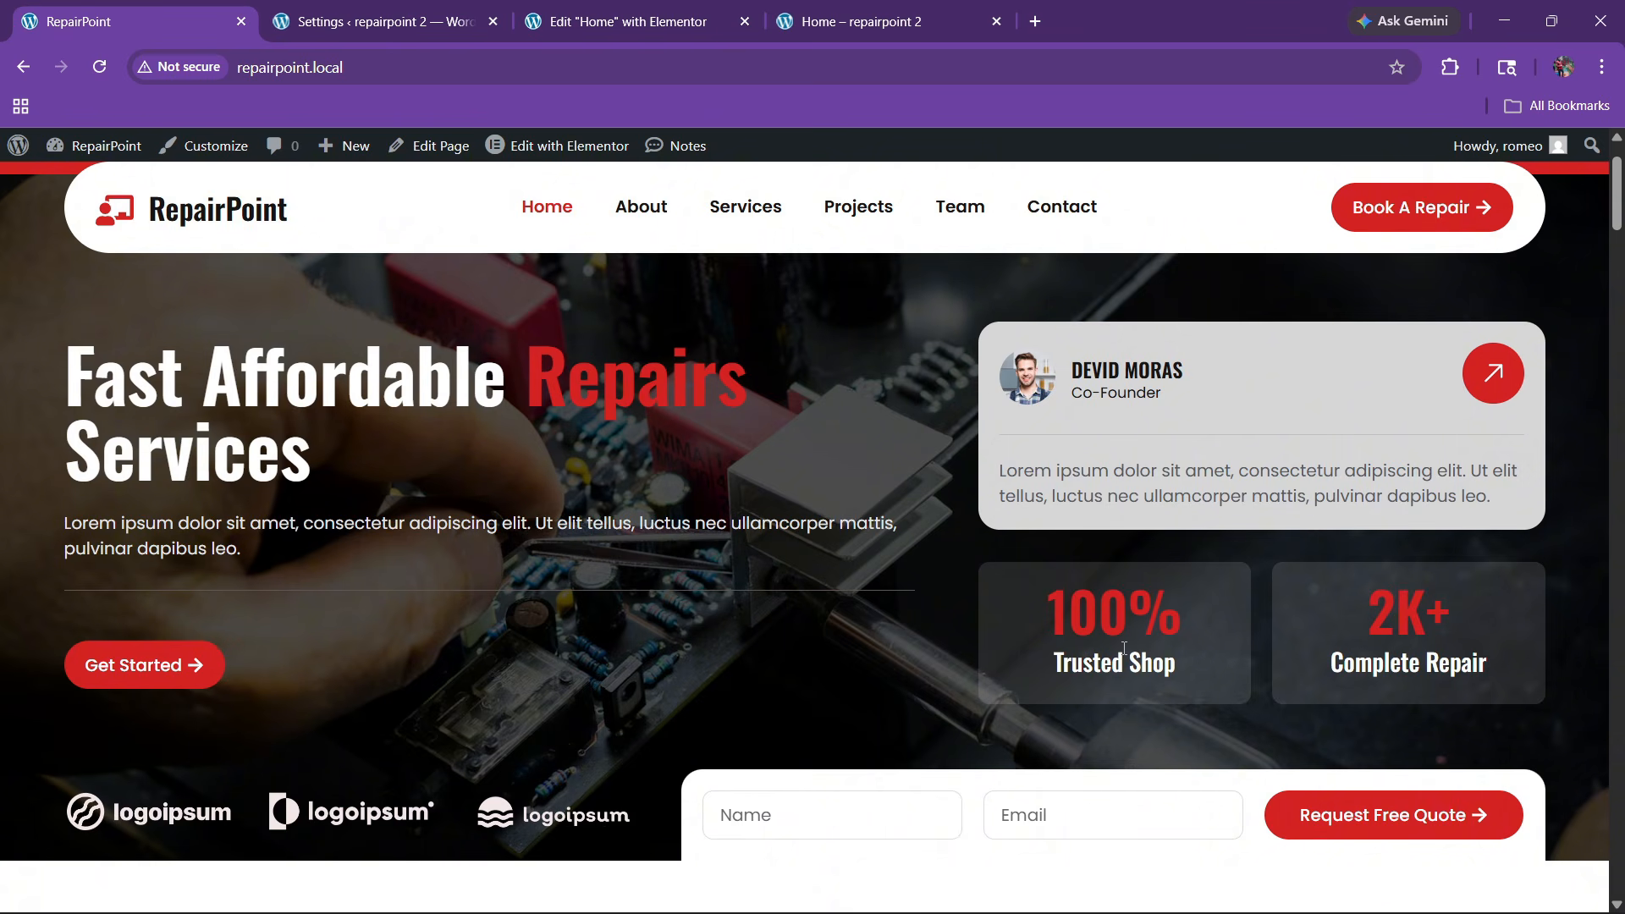
pyautogui.click(628, 21)
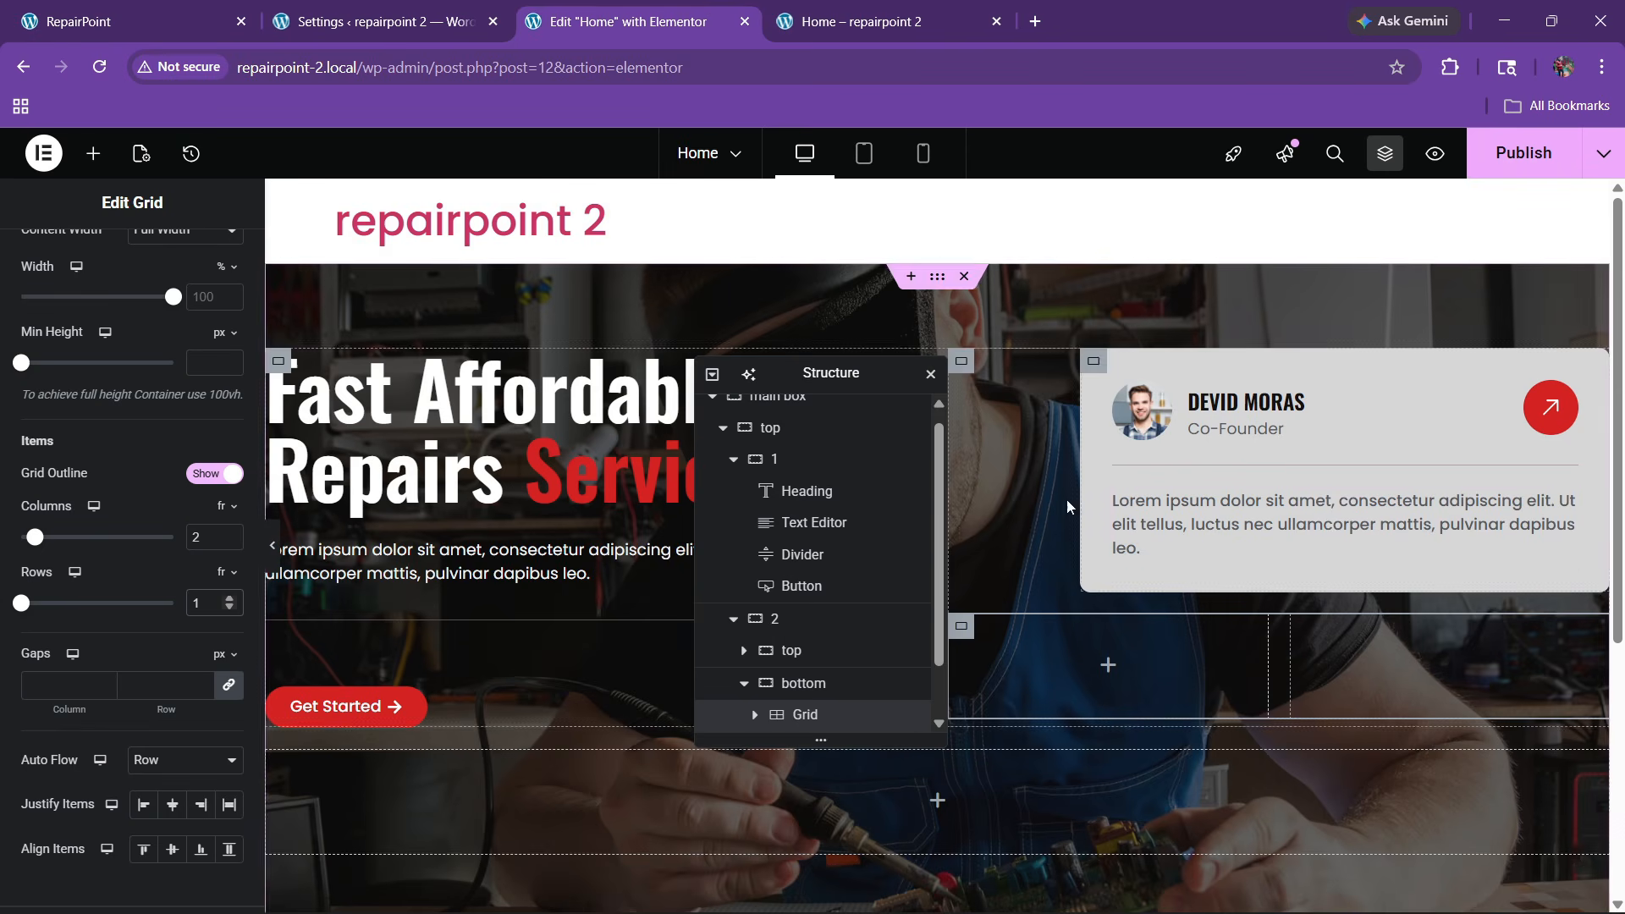
pyautogui.moveTo(804, 379); pyautogui.dragTo(519, 407)
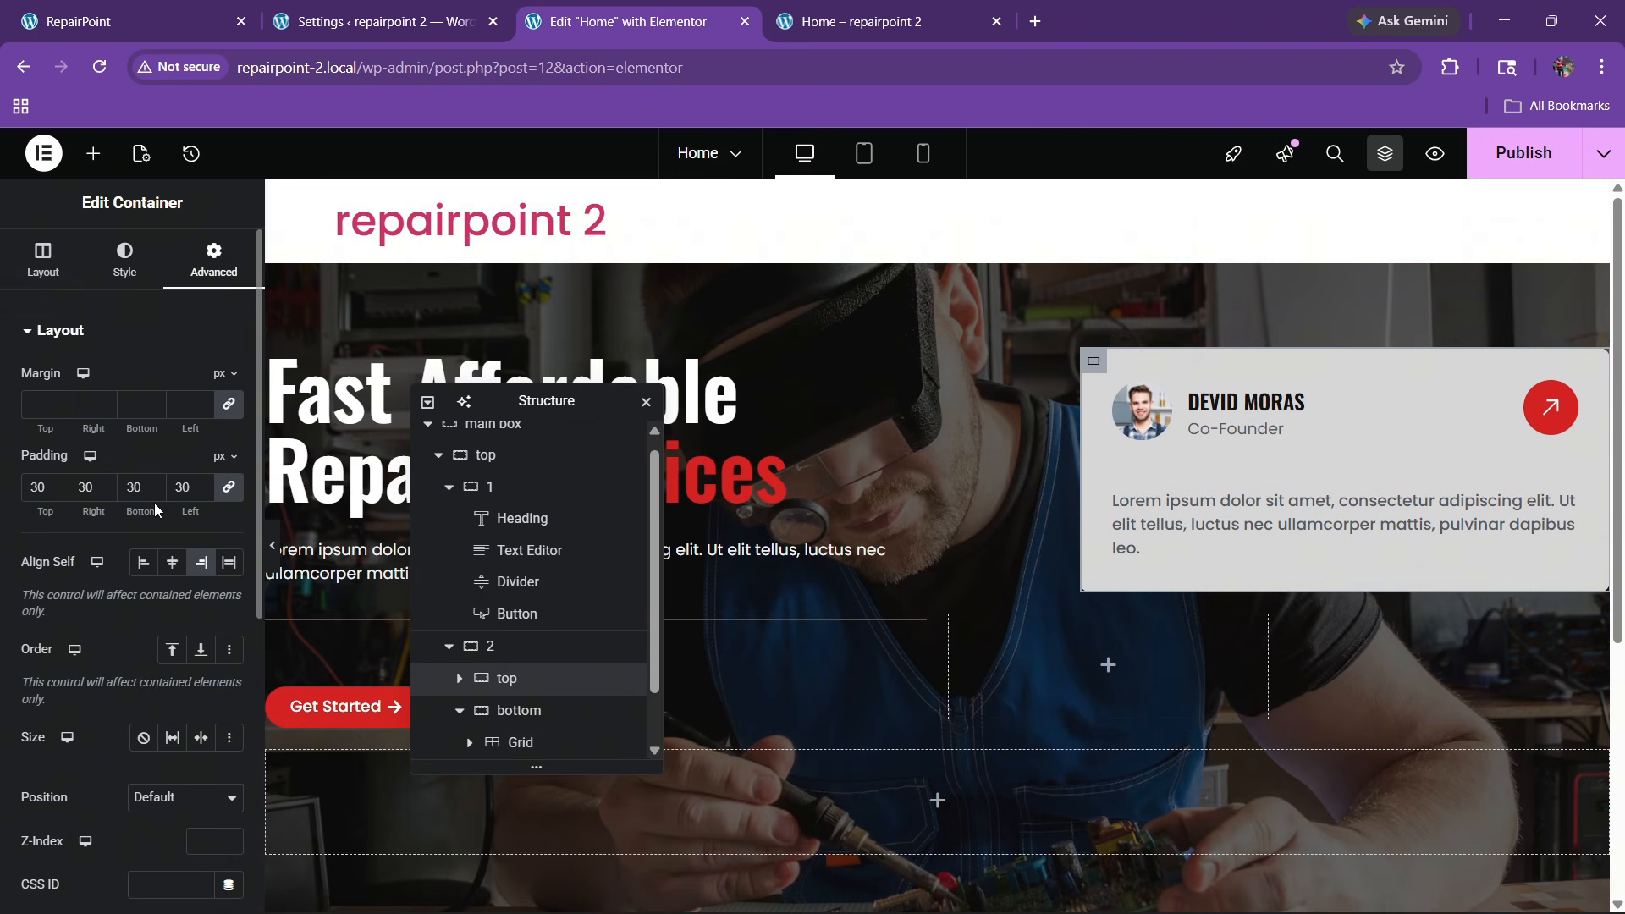
# Reset the container width to full and set the first column container to 60% width
pyautogui.click(33, 259)
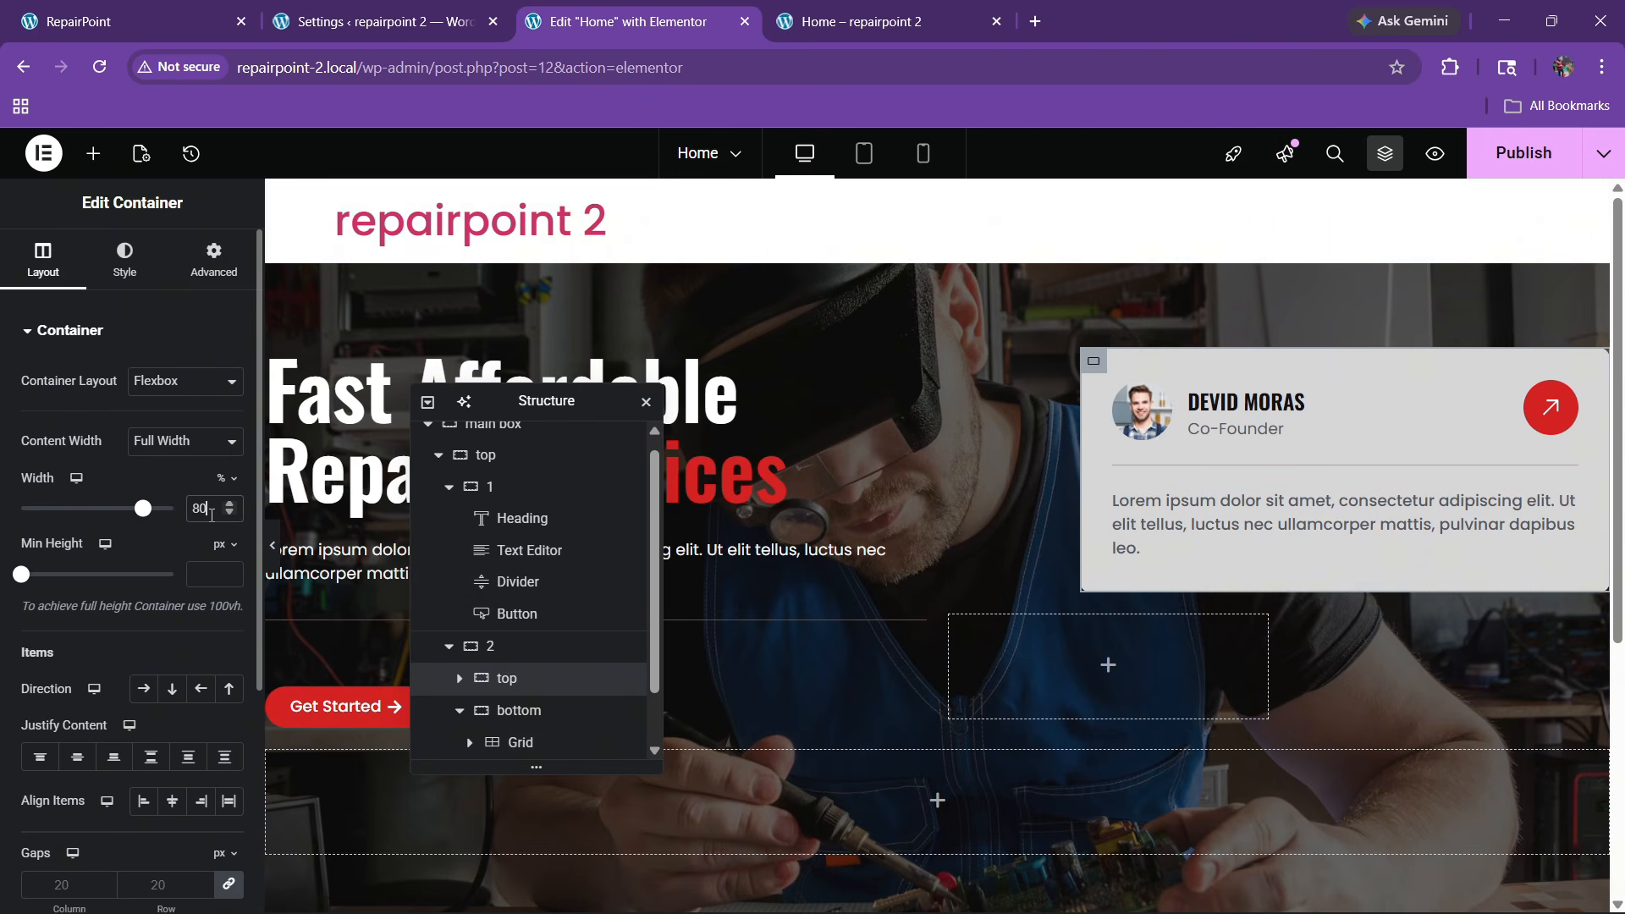
pyautogui.press('BackSpace')
pyautogui.press('BackSpace')
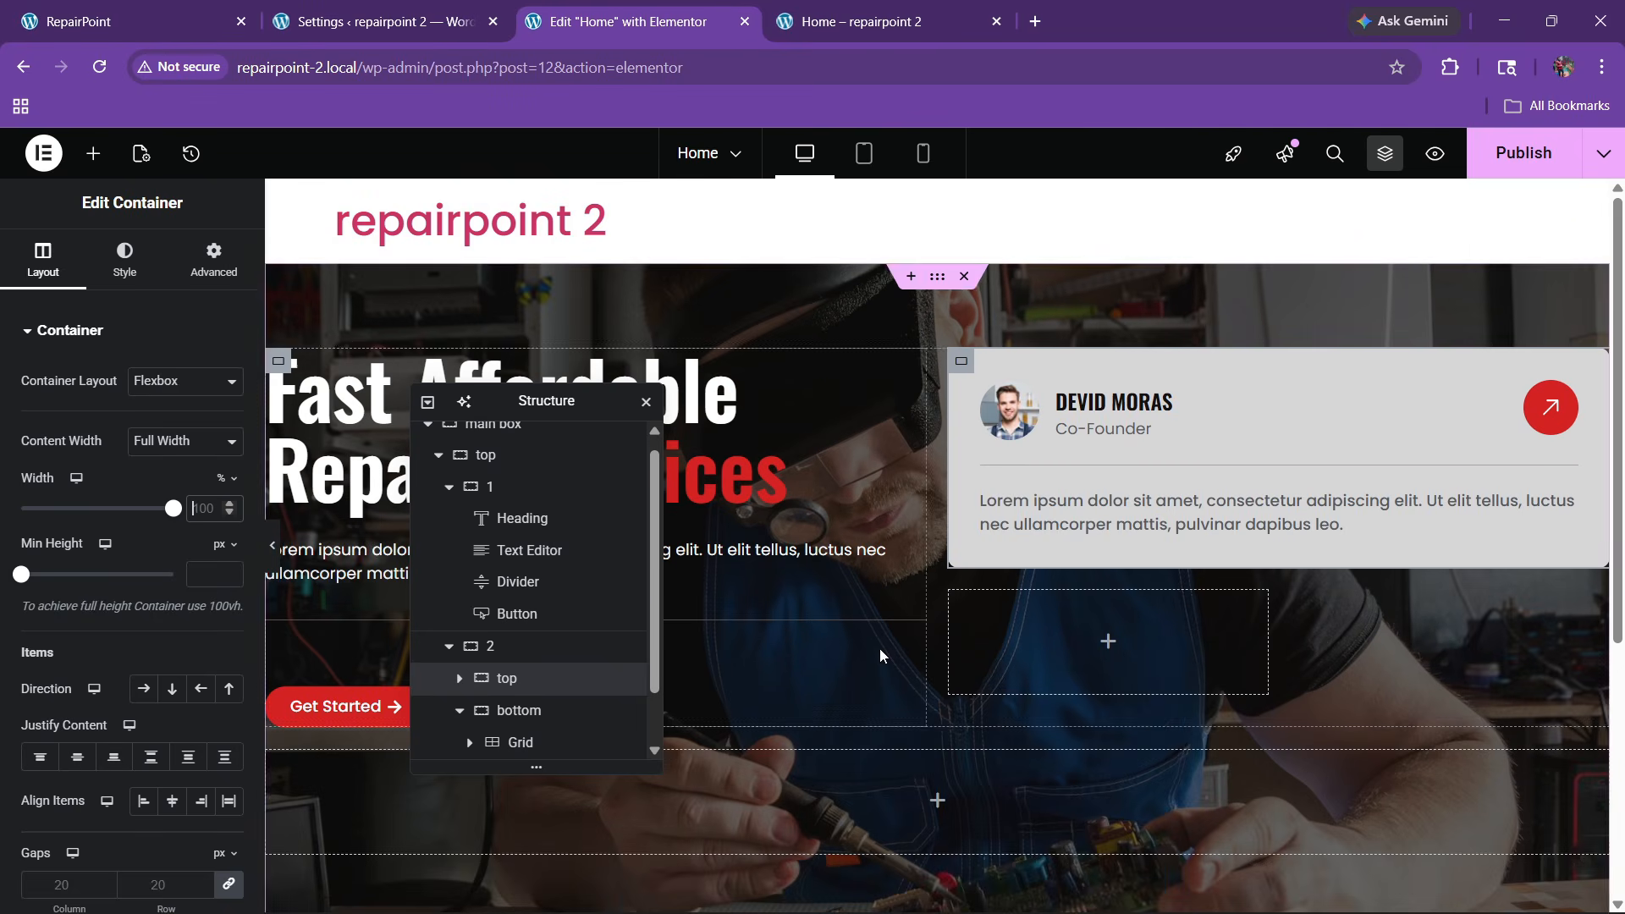
pyautogui.scroll(1, 431, 576)
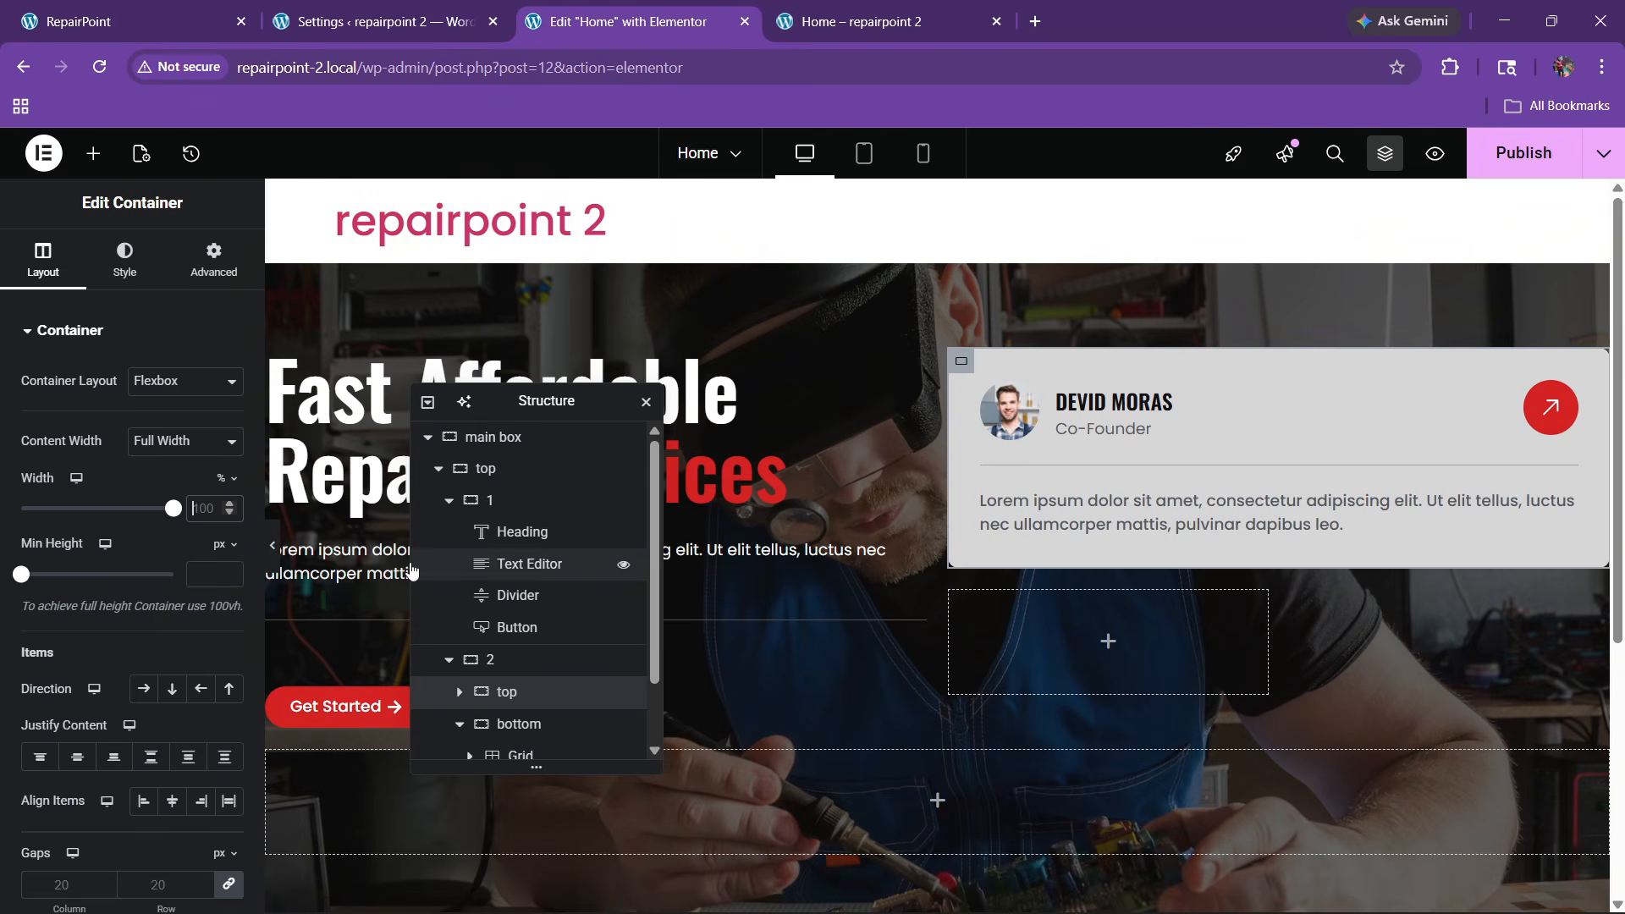
pyautogui.click(449, 501)
pyautogui.click(449, 532)
pyautogui.click(508, 501)
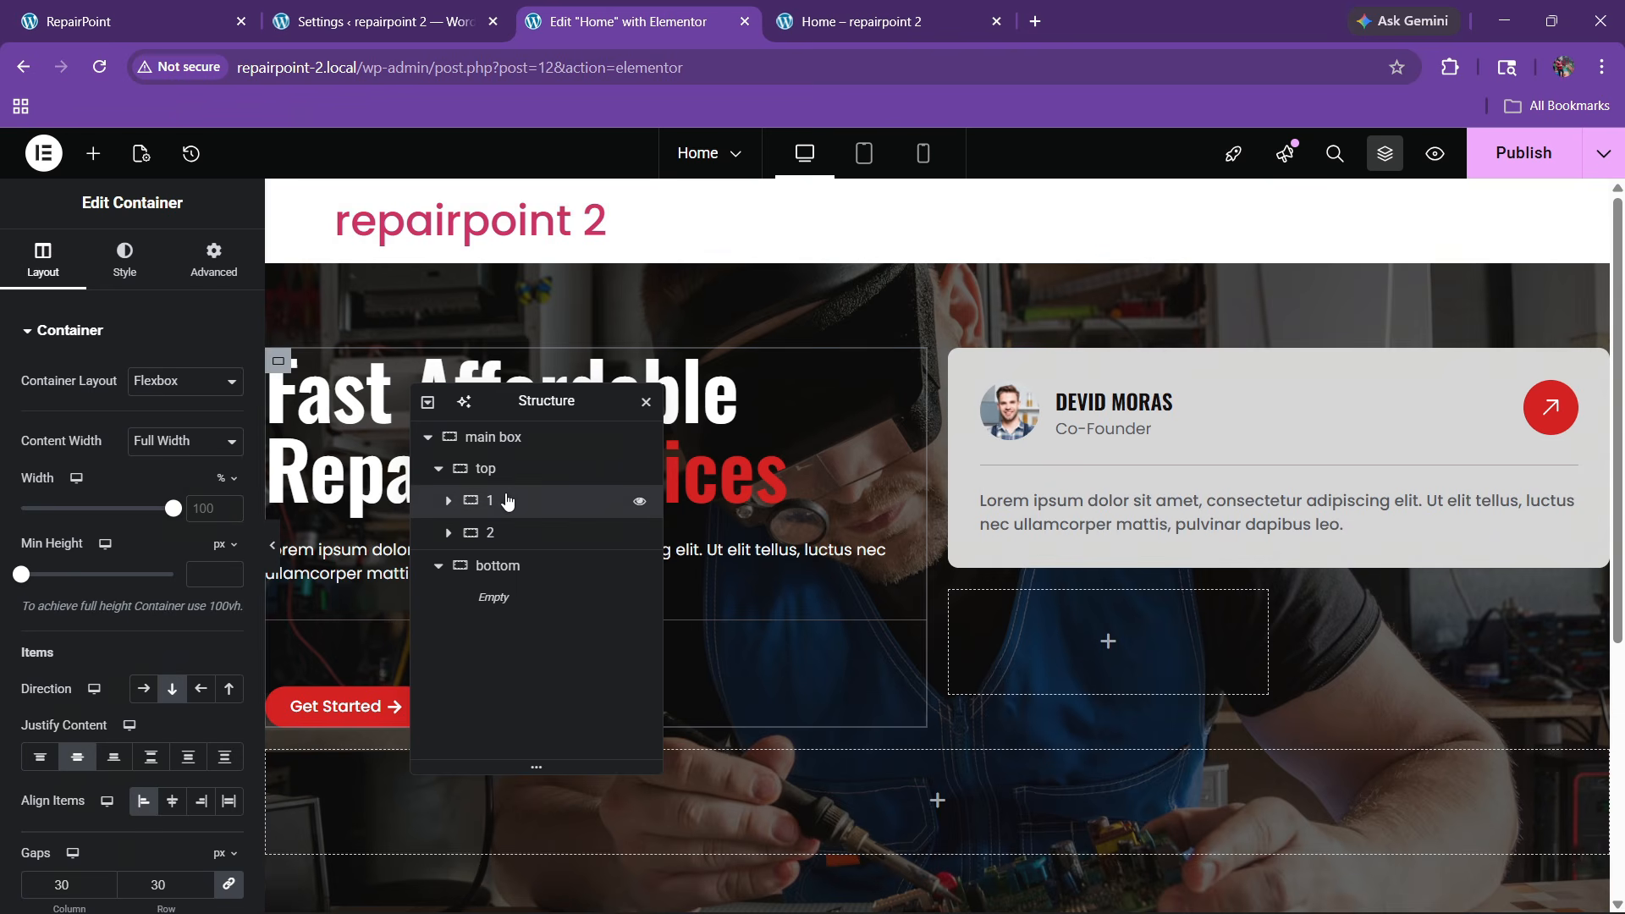
pyautogui.click(195, 521)
pyautogui.write('60')
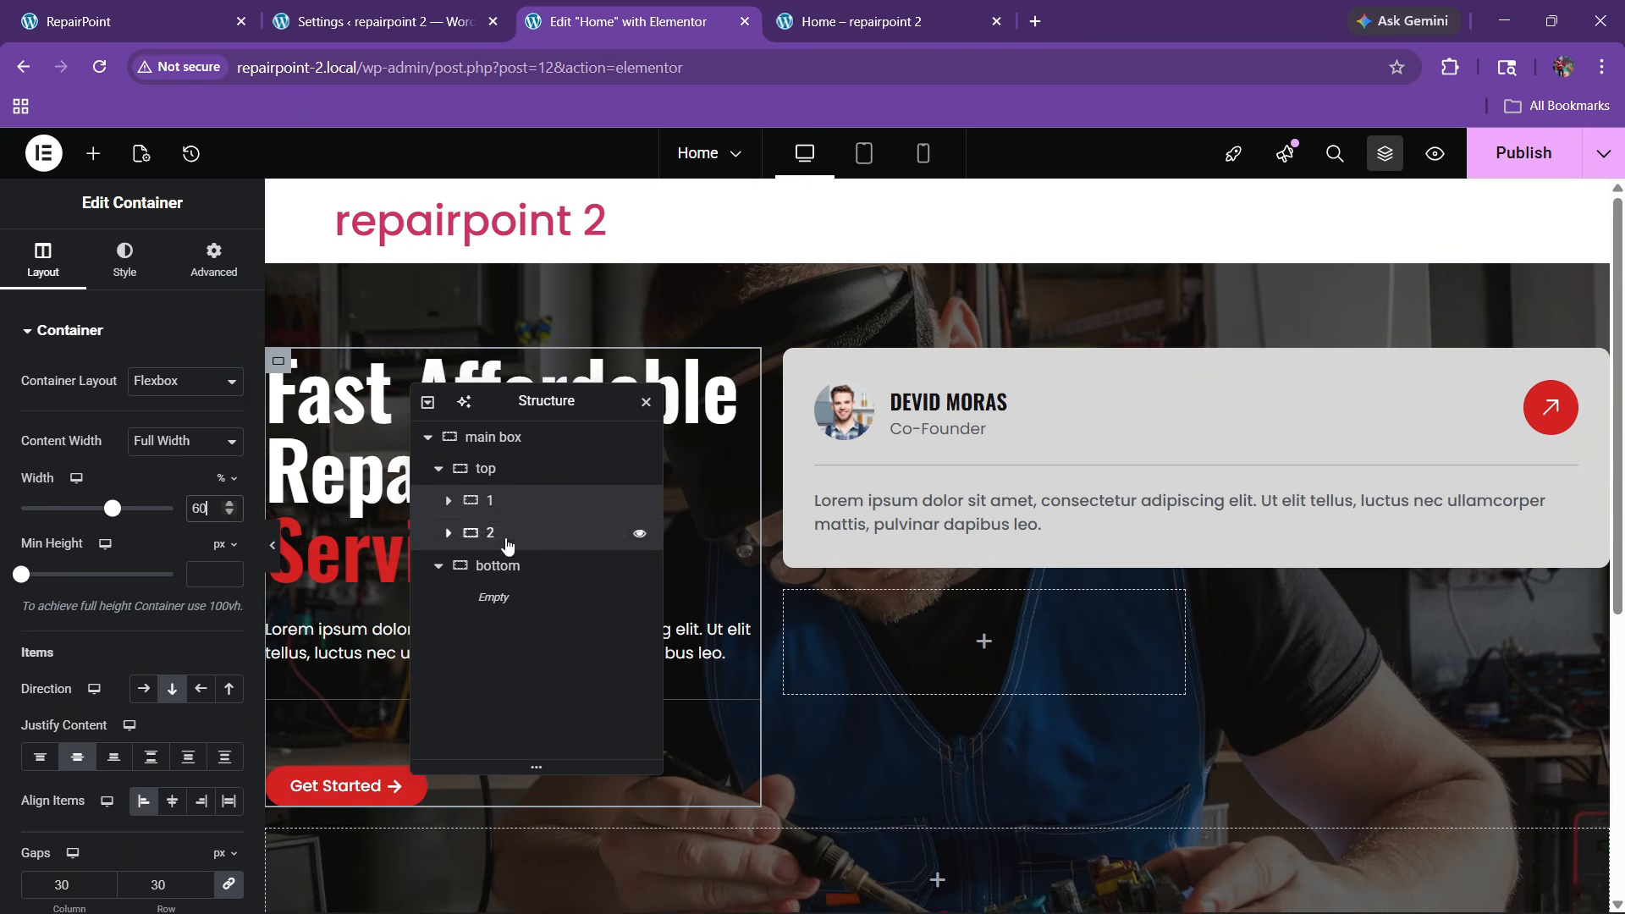
# Set the second column to 40% width and the top row's gaps to 50 px
pyautogui.click(507, 540)
pyautogui.click(207, 518)
pyautogui.write('40')
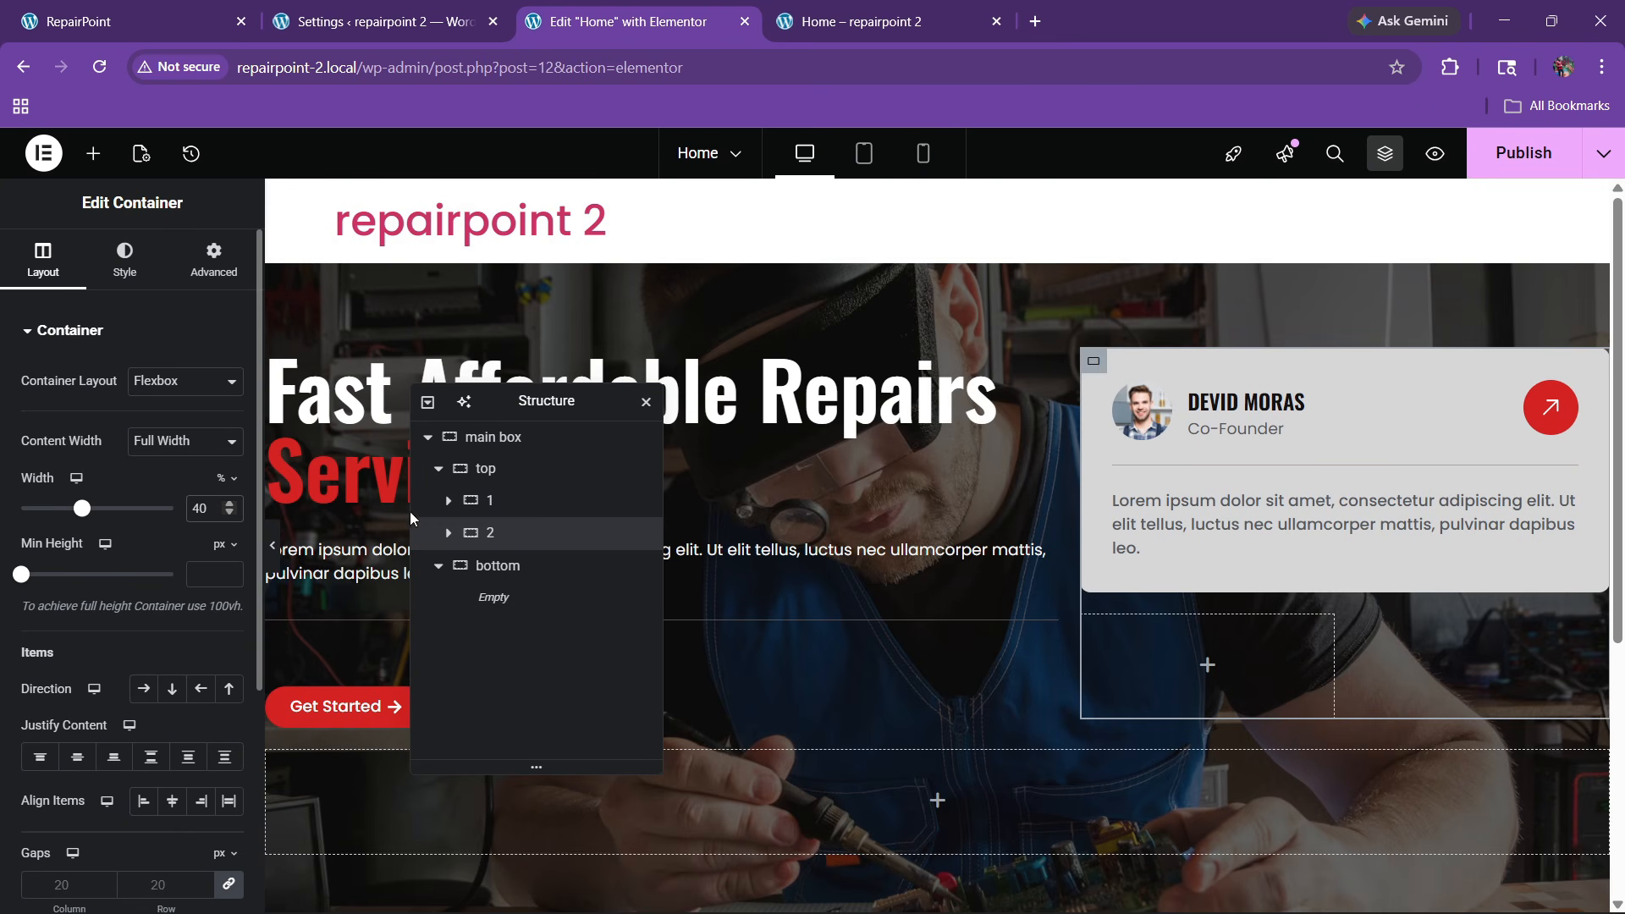
pyautogui.click(507, 468)
pyautogui.scroll(-3, 86, 595)
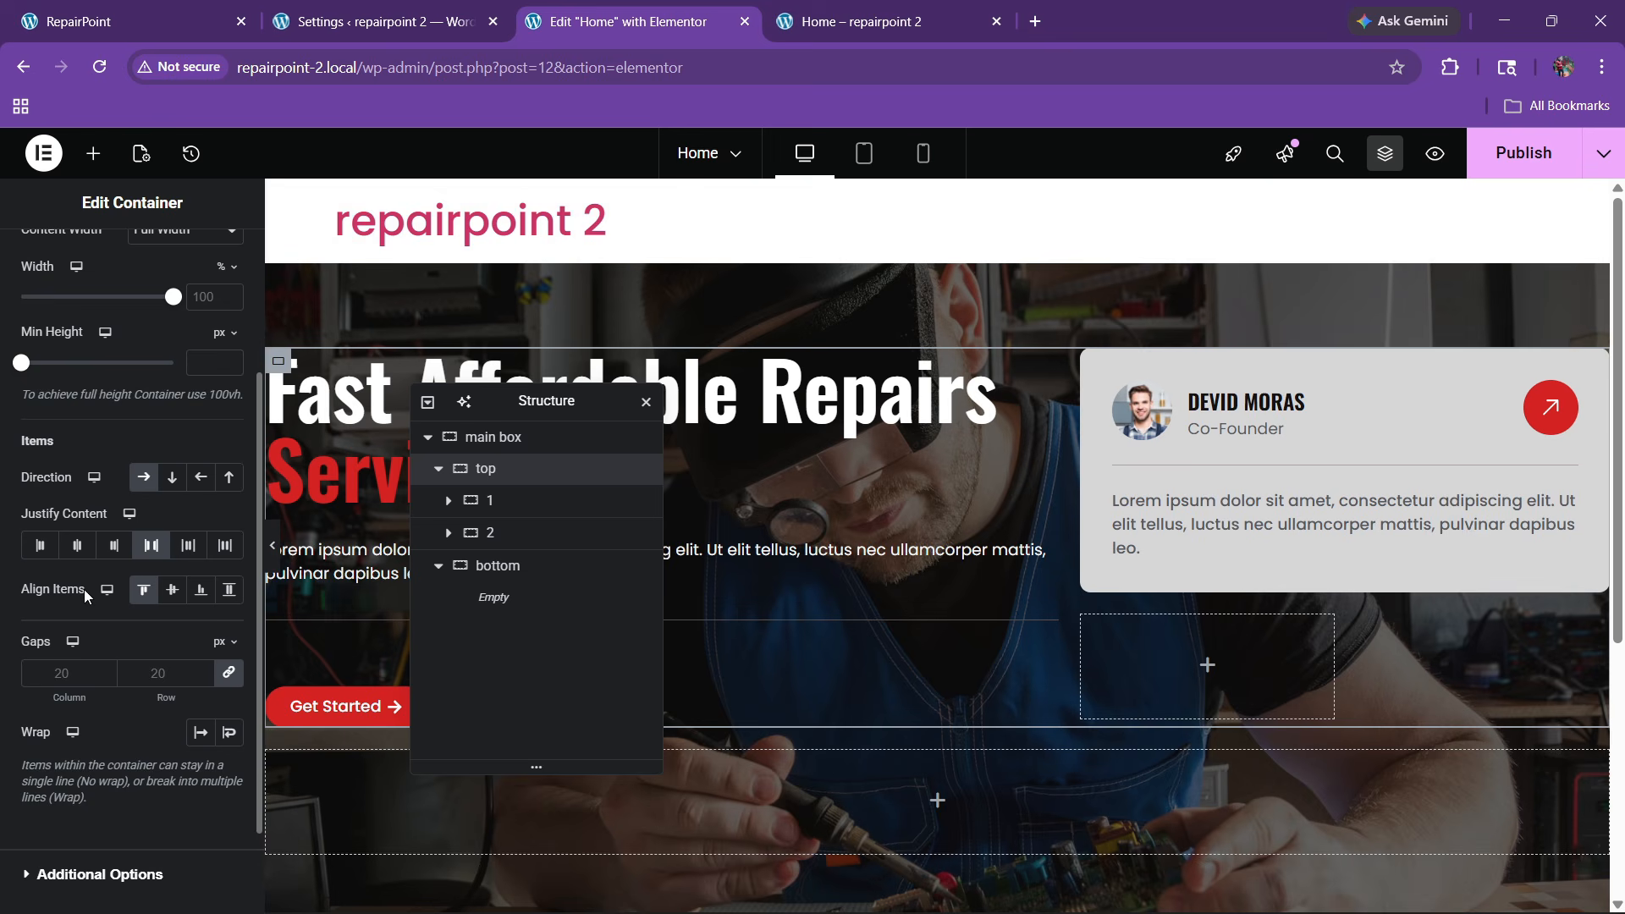
pyautogui.click(165, 675)
pyautogui.write('50')
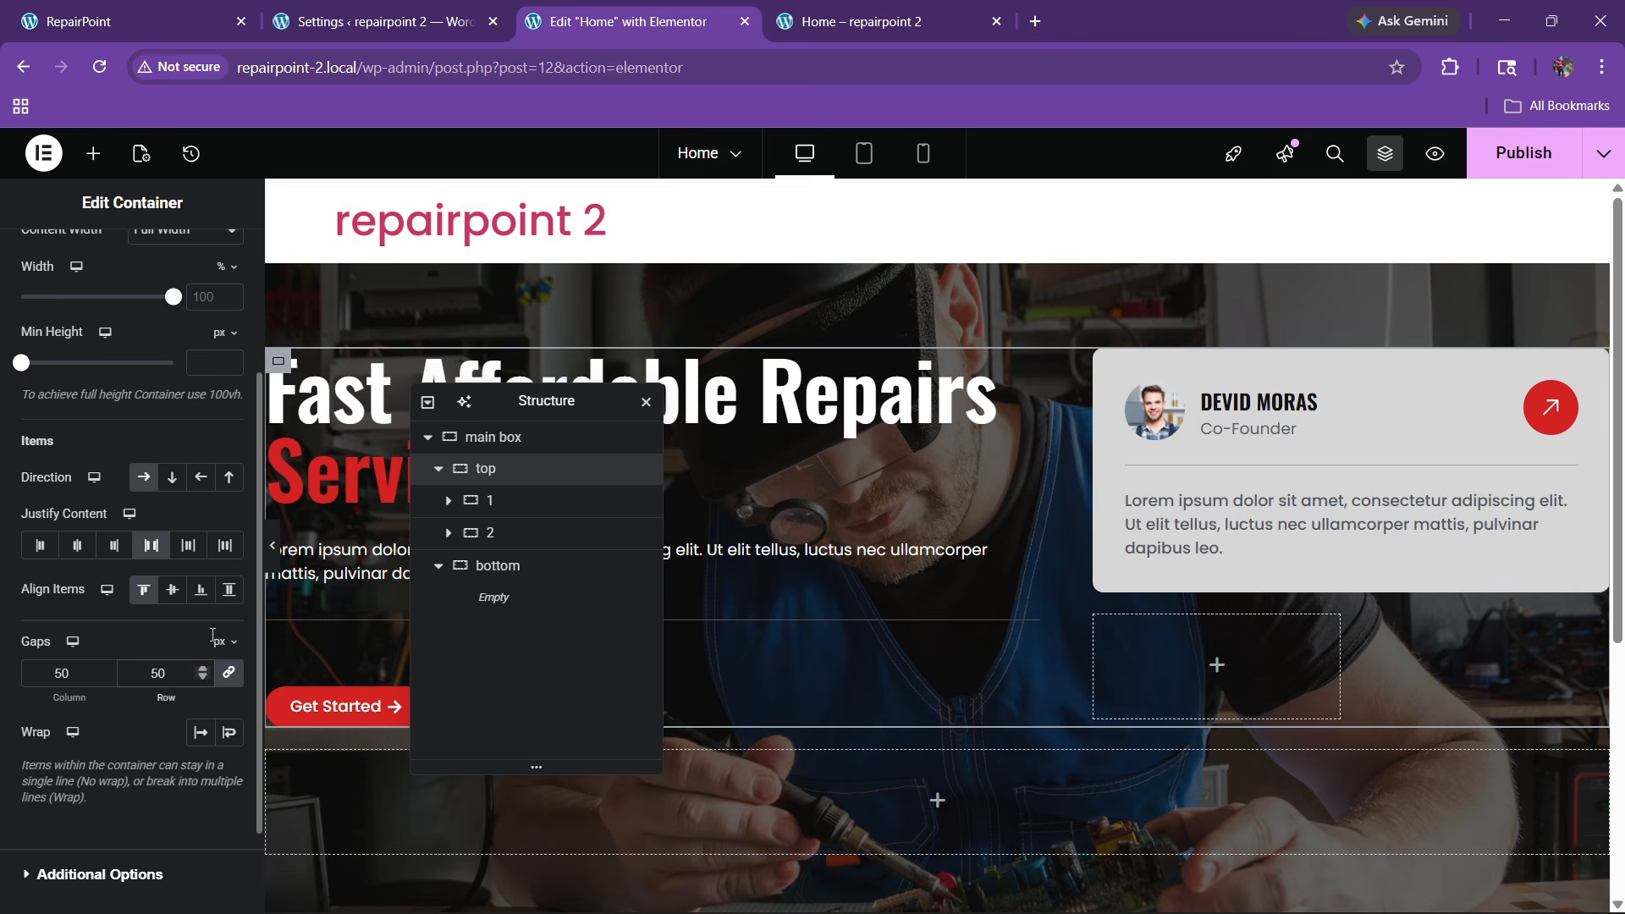
pyautogui.click(145, 28)
pyautogui.click(626, 21)
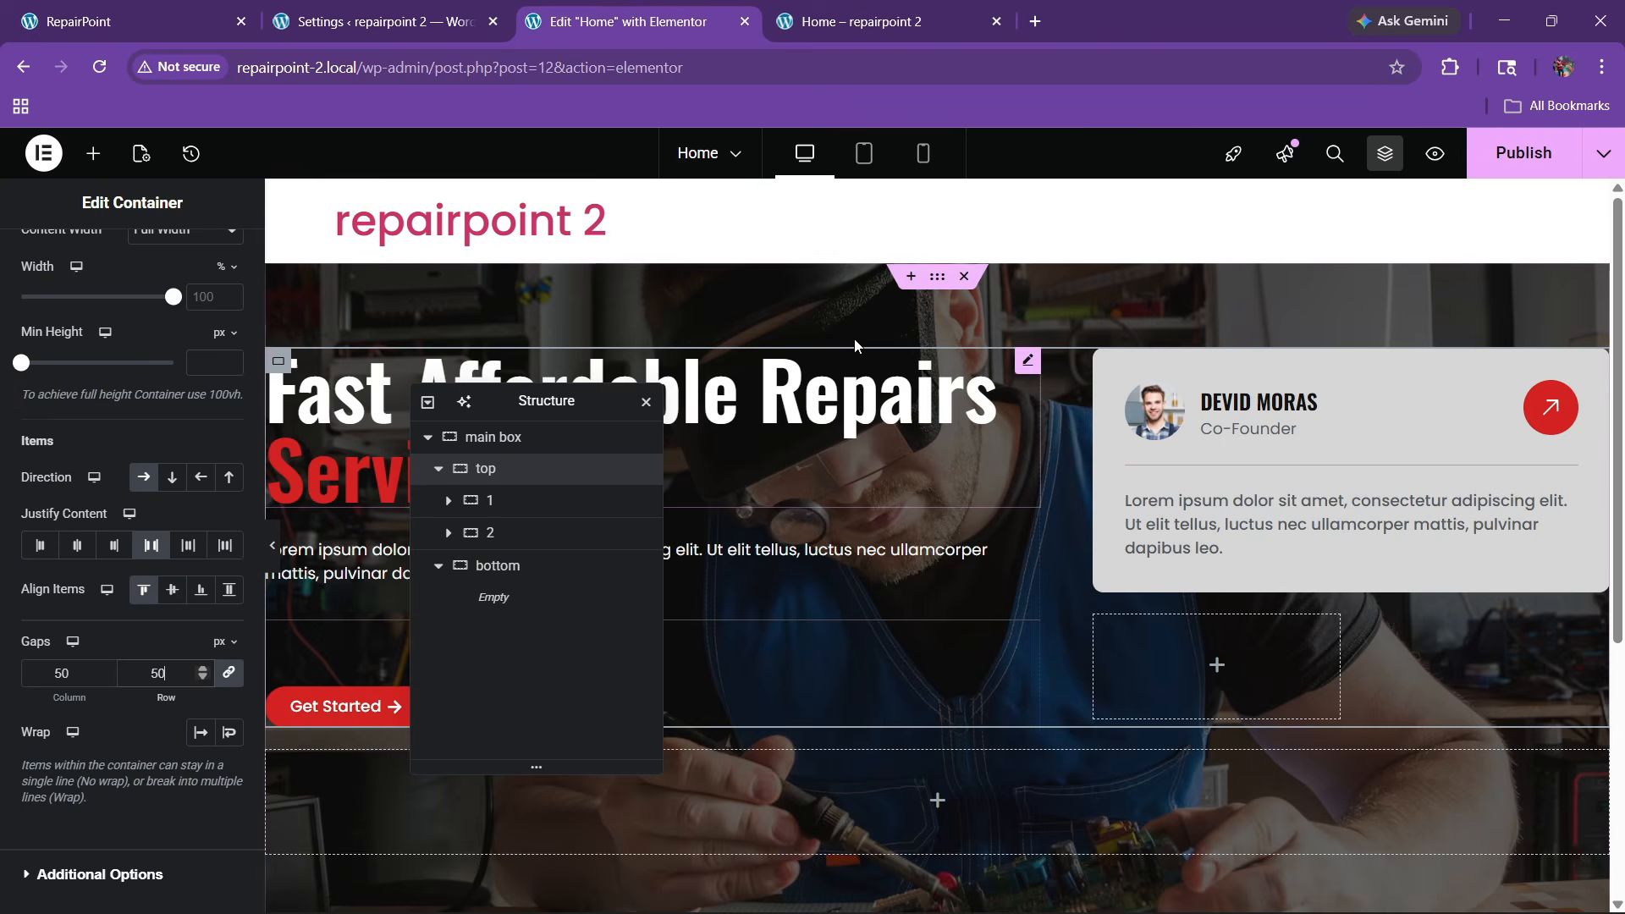
pyautogui.click(94, 153)
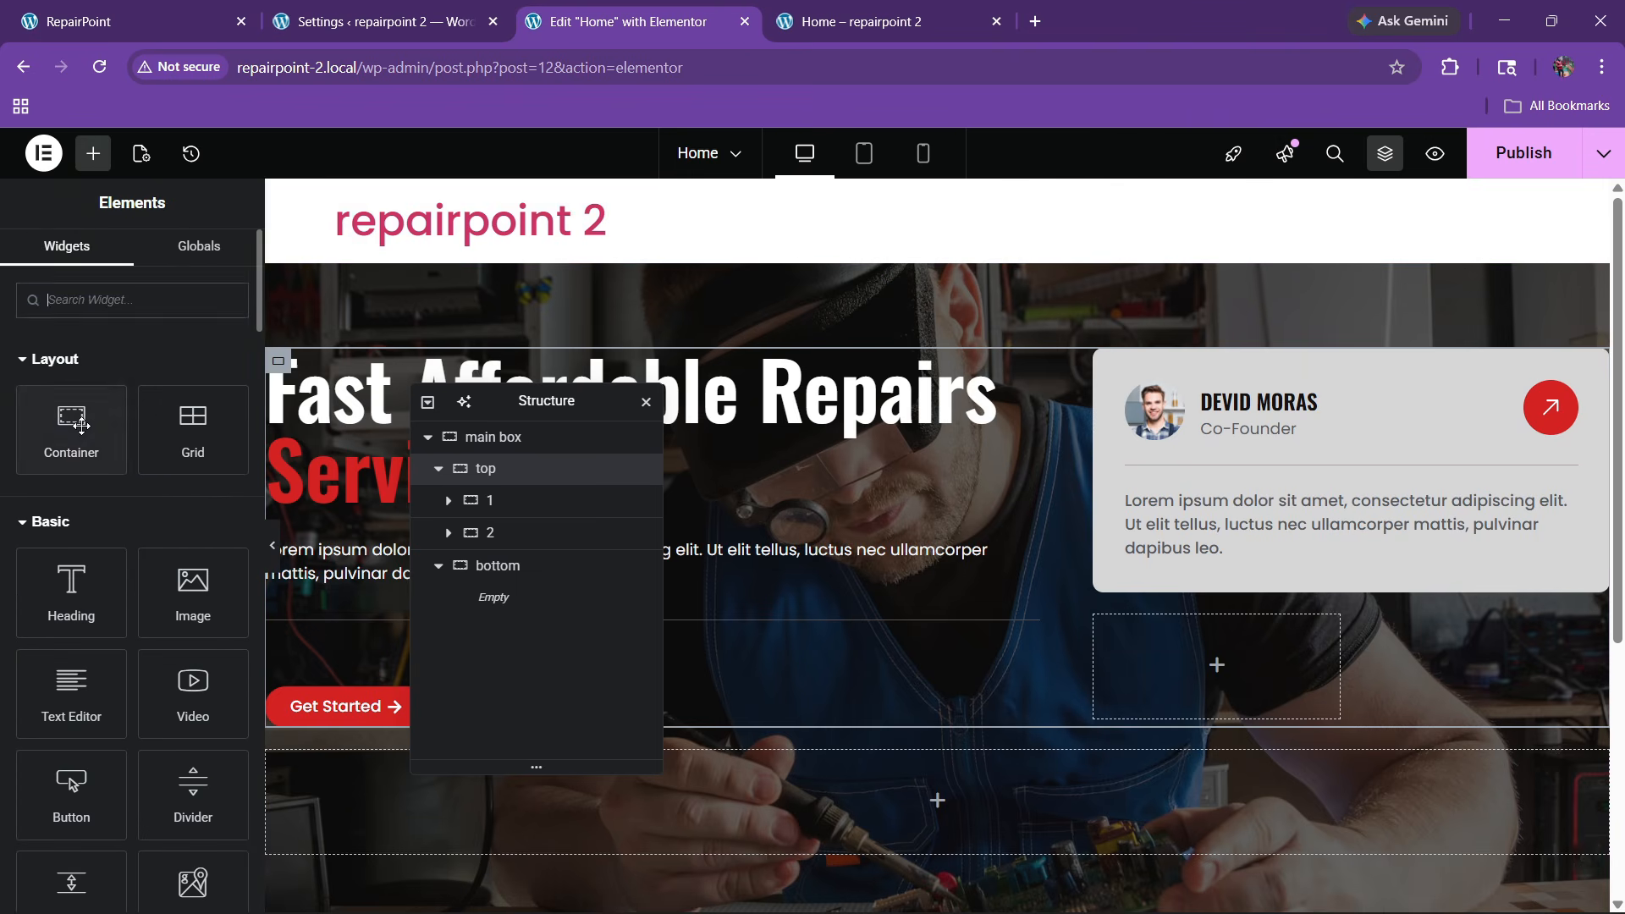
# Add a 'counter box' container to the grid with a translucent white #FFFFFF1A background
pyautogui.moveTo(72, 427); pyautogui.dragTo(1201, 652)
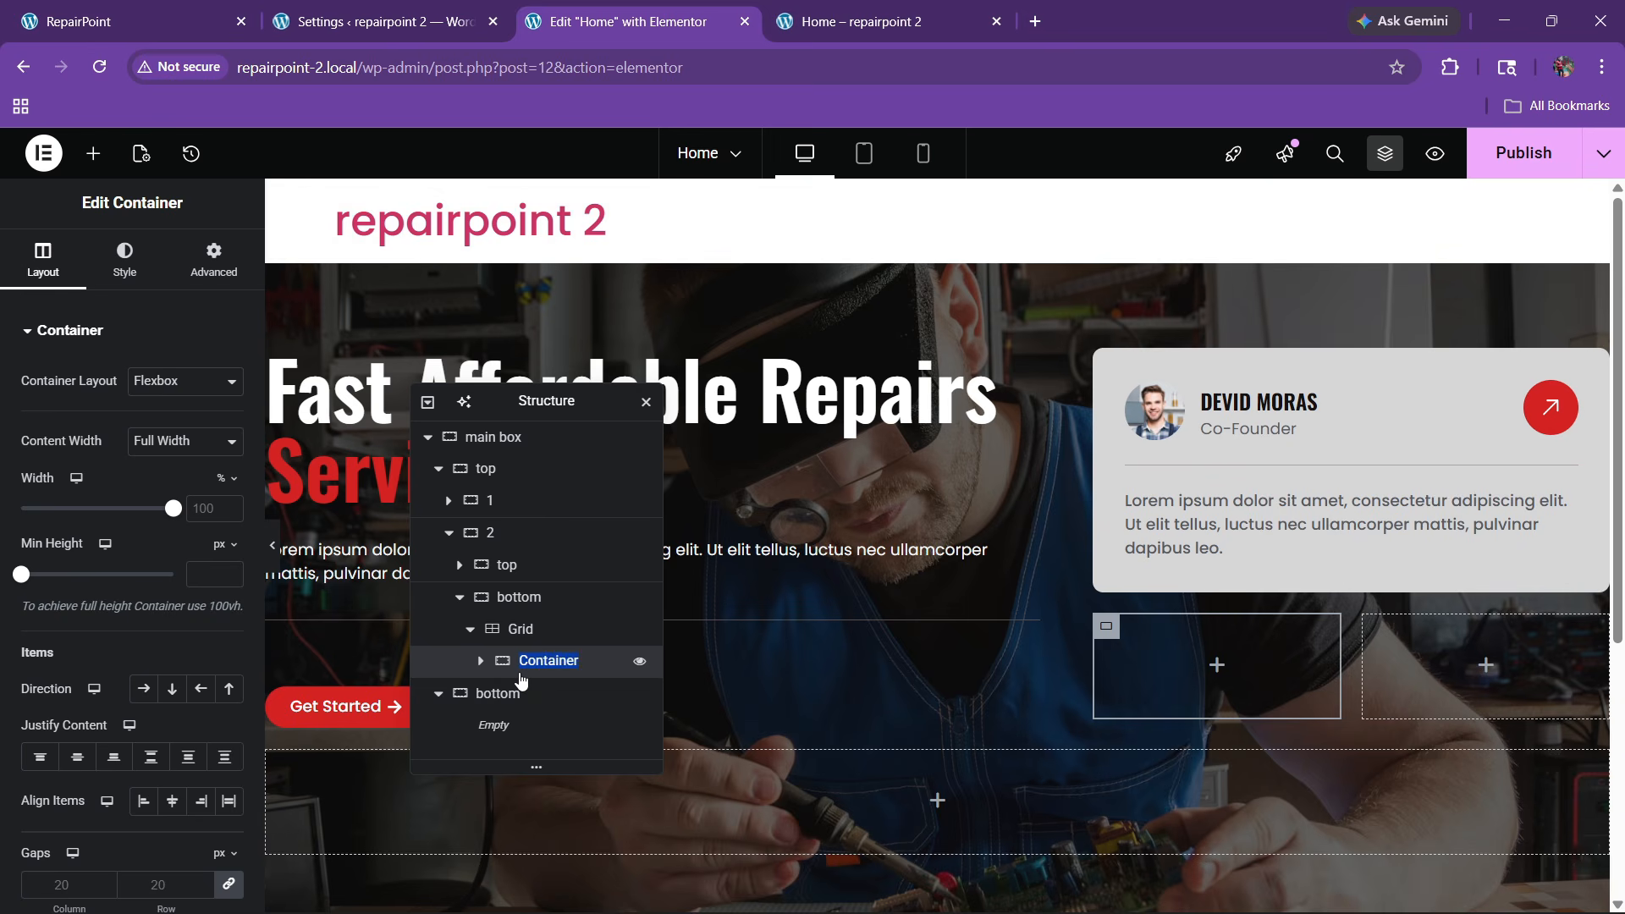
pyautogui.write('counter box')
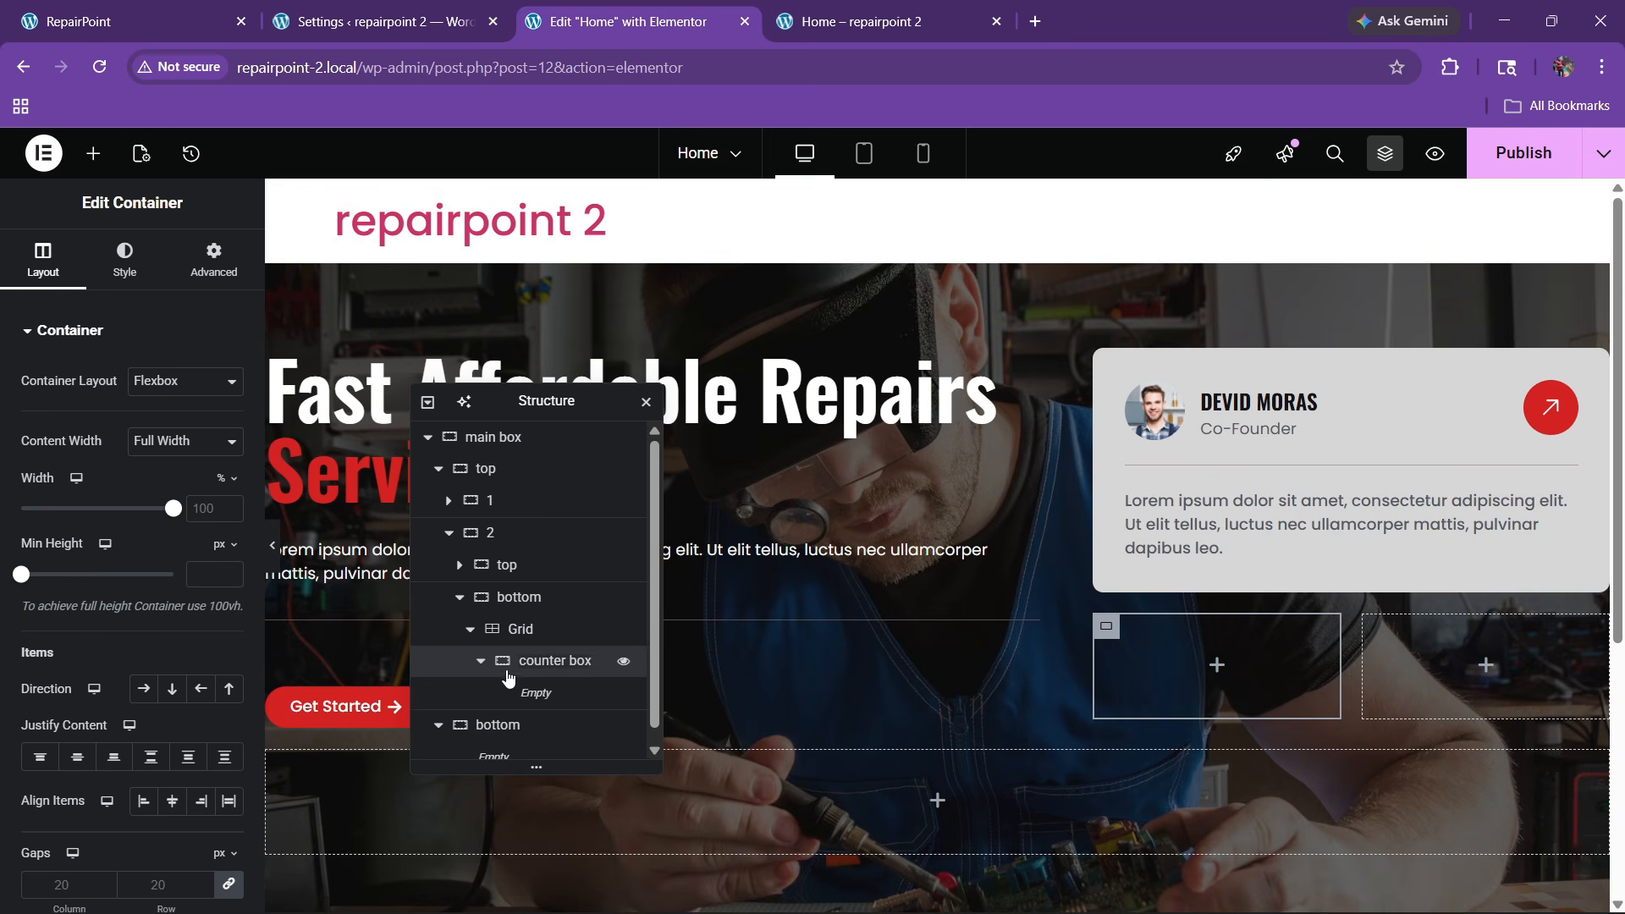
pyautogui.click(481, 661)
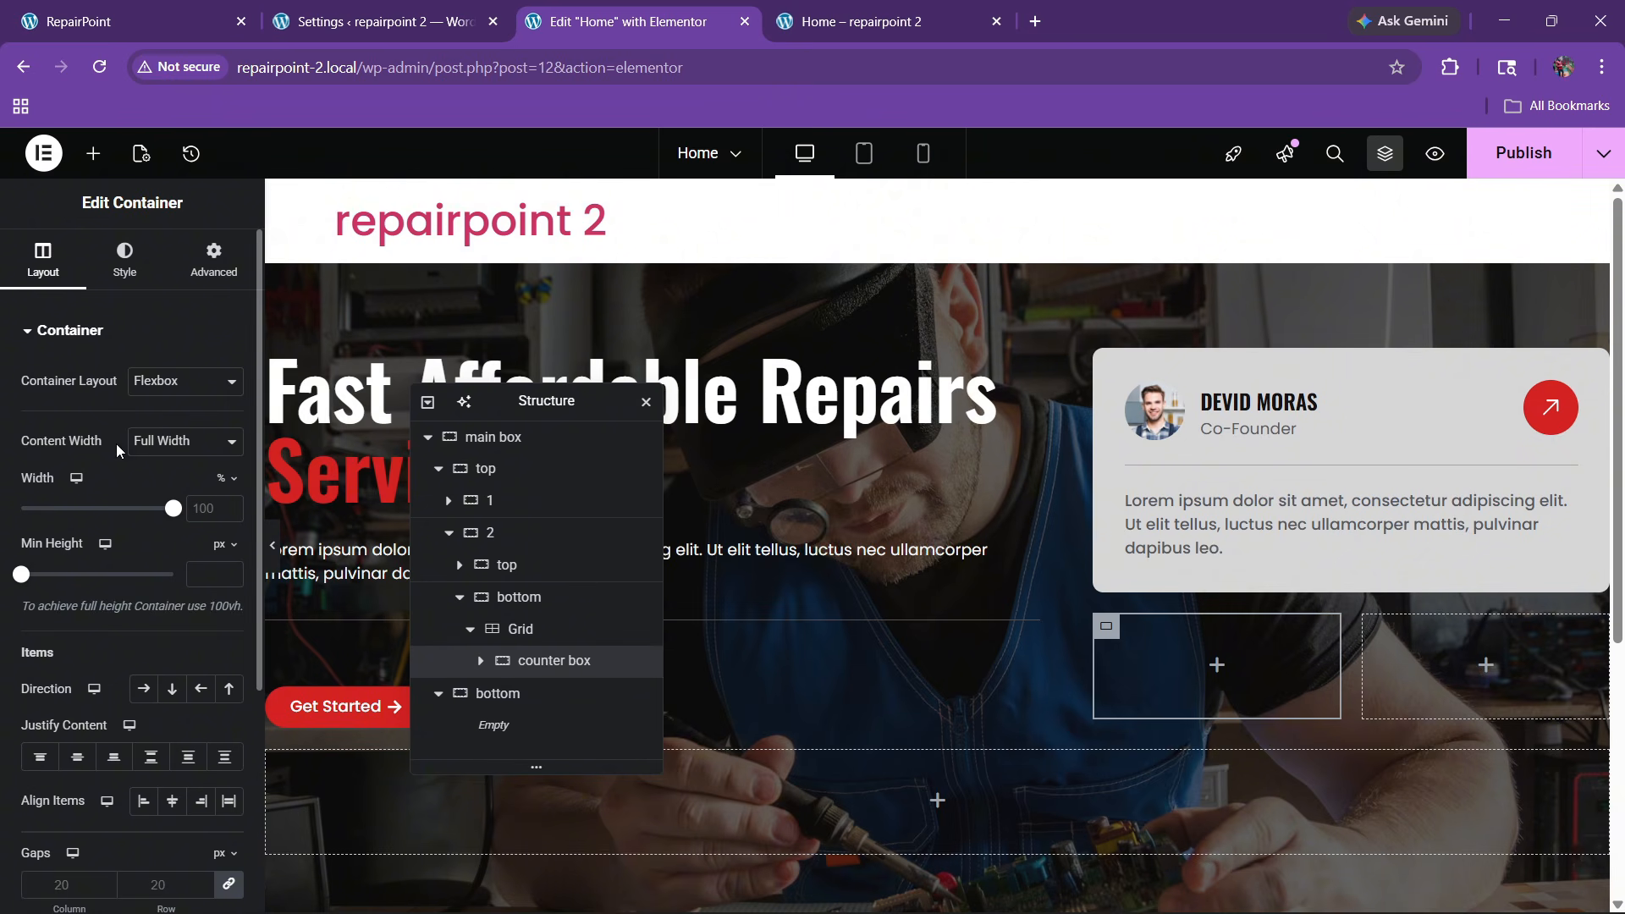
pyautogui.click(127, 279)
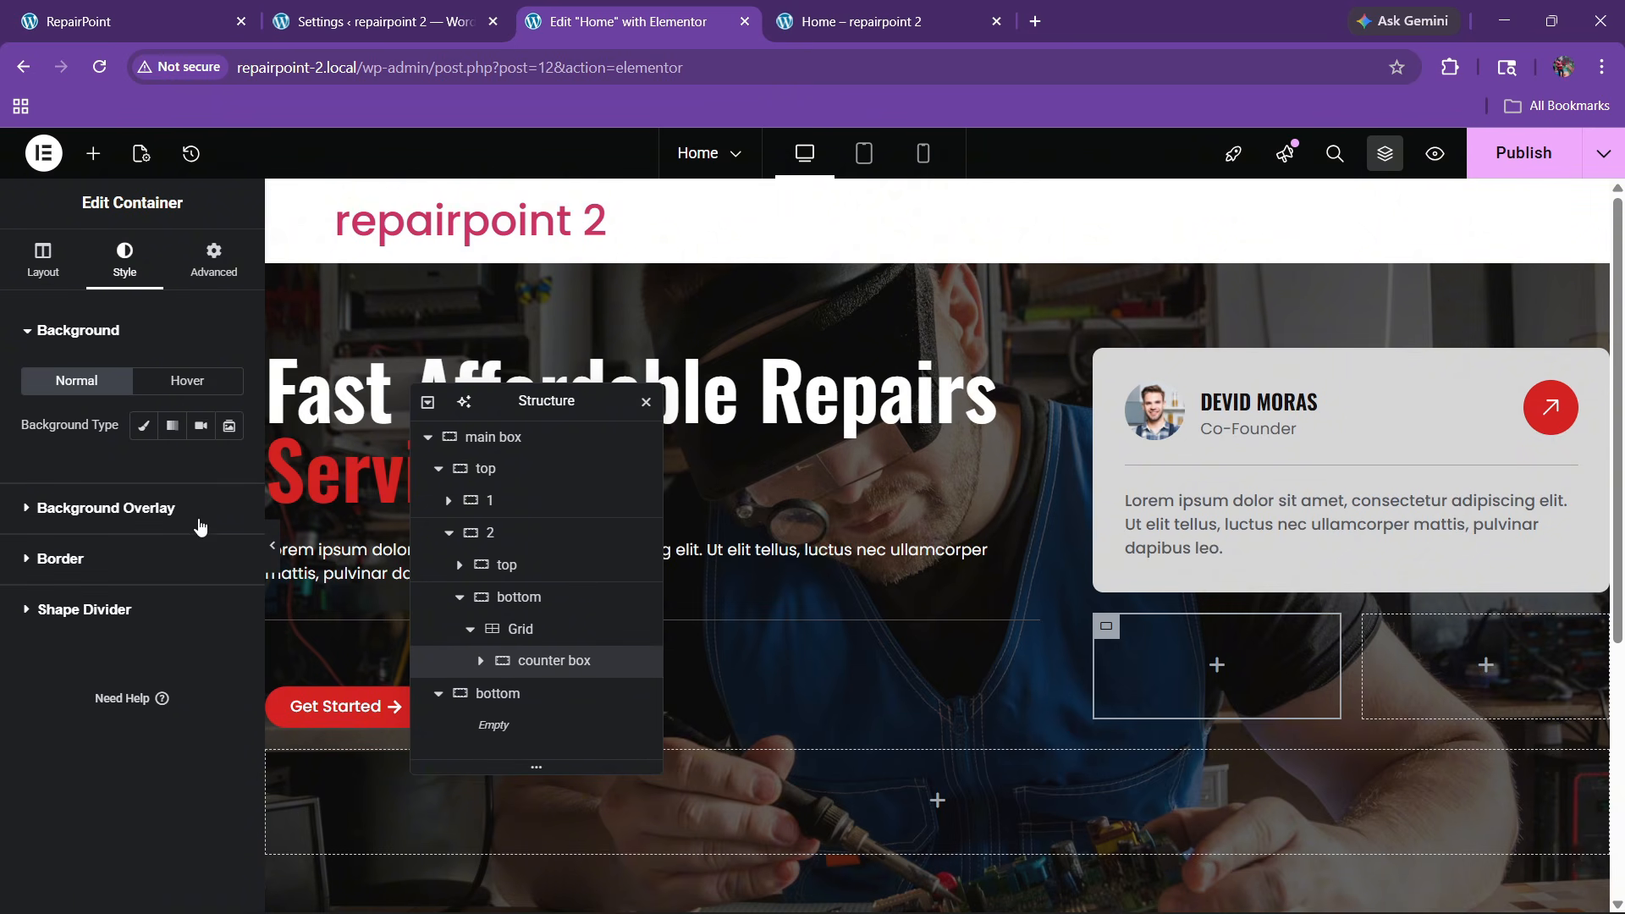
pyautogui.click(144, 426)
pyautogui.click(228, 469)
pyautogui.click(134, 500)
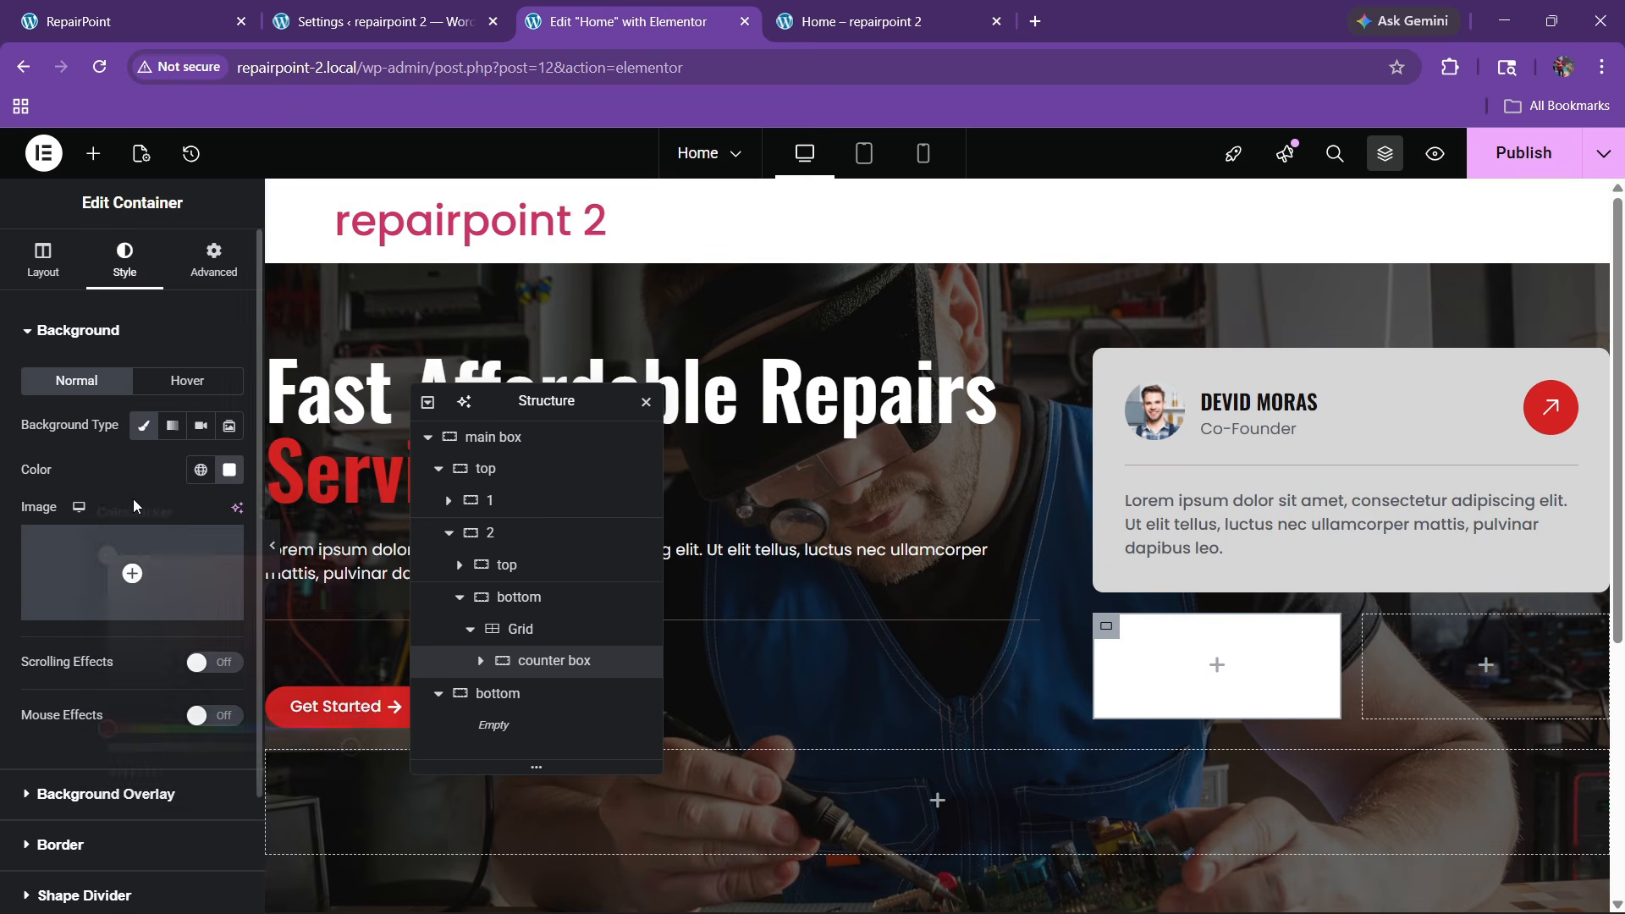
pyautogui.click(228, 470)
pyautogui.moveTo(349, 746); pyautogui.dragTo(130, 747)
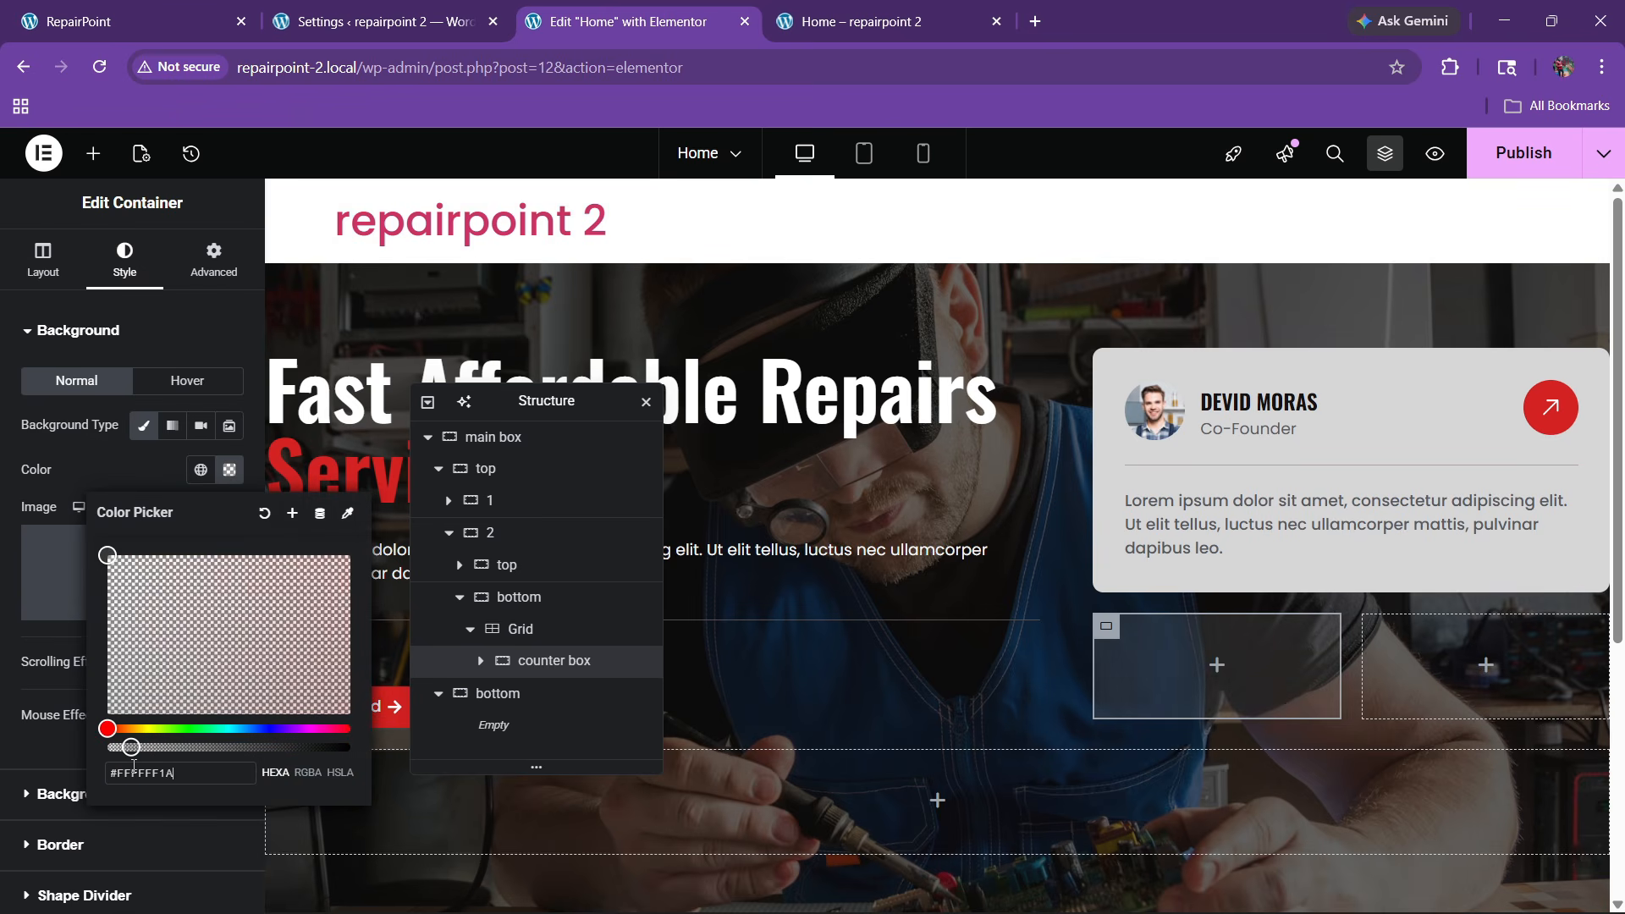
pyautogui.click(101, 491)
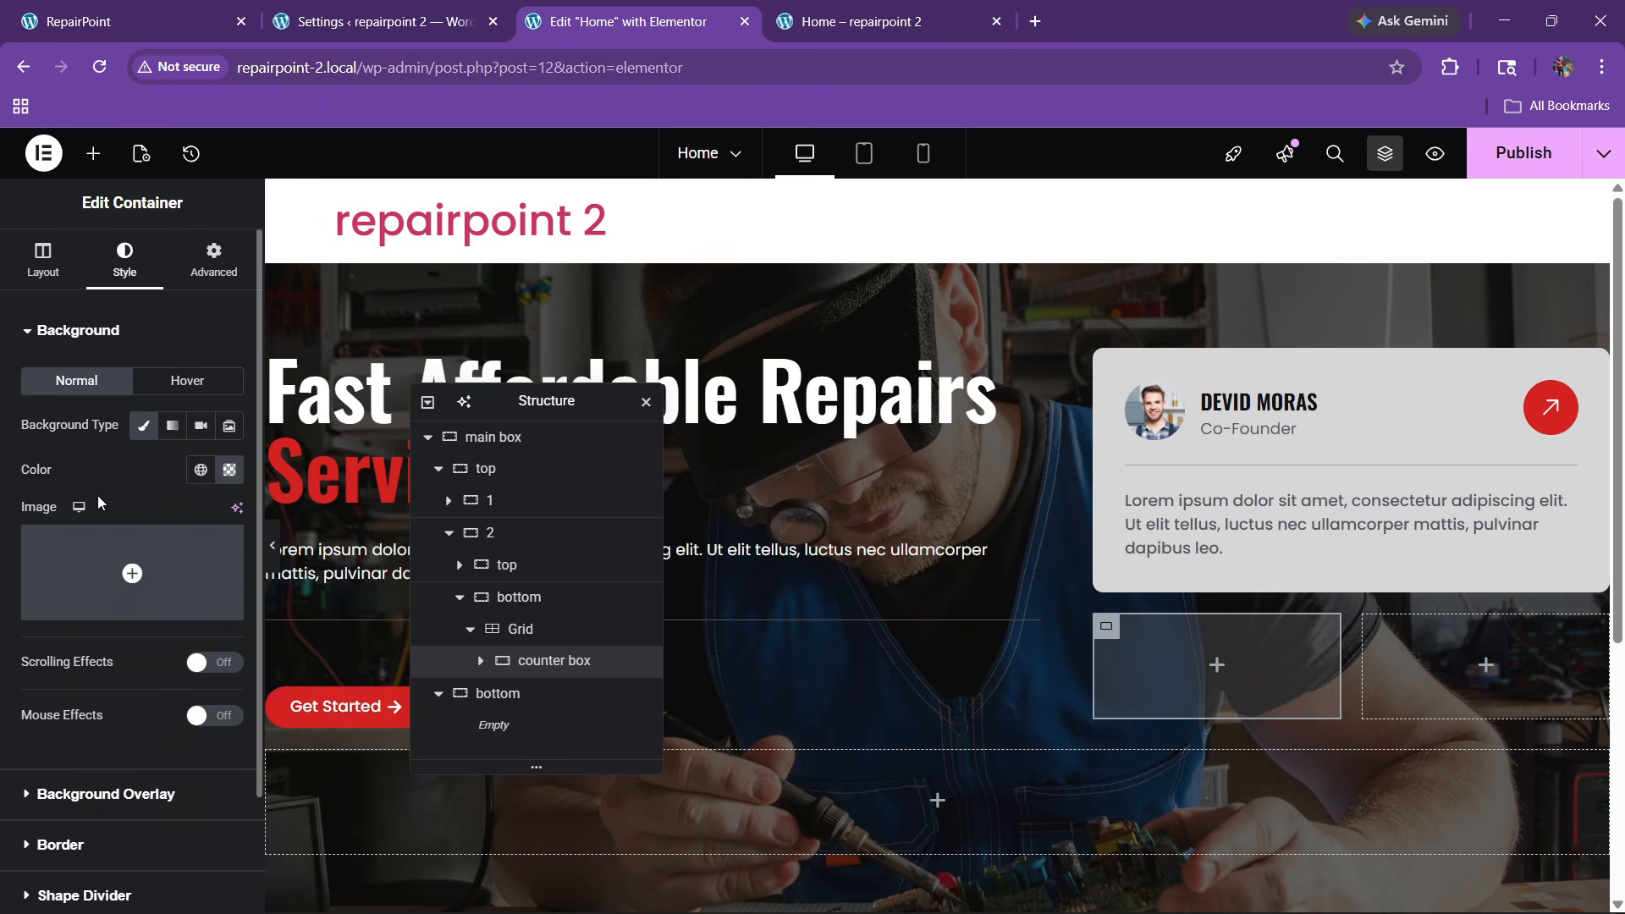
# Give the counter box 20 px padding on all sides
pyautogui.scroll(-3, 98, 495)
pyautogui.click(58, 716)
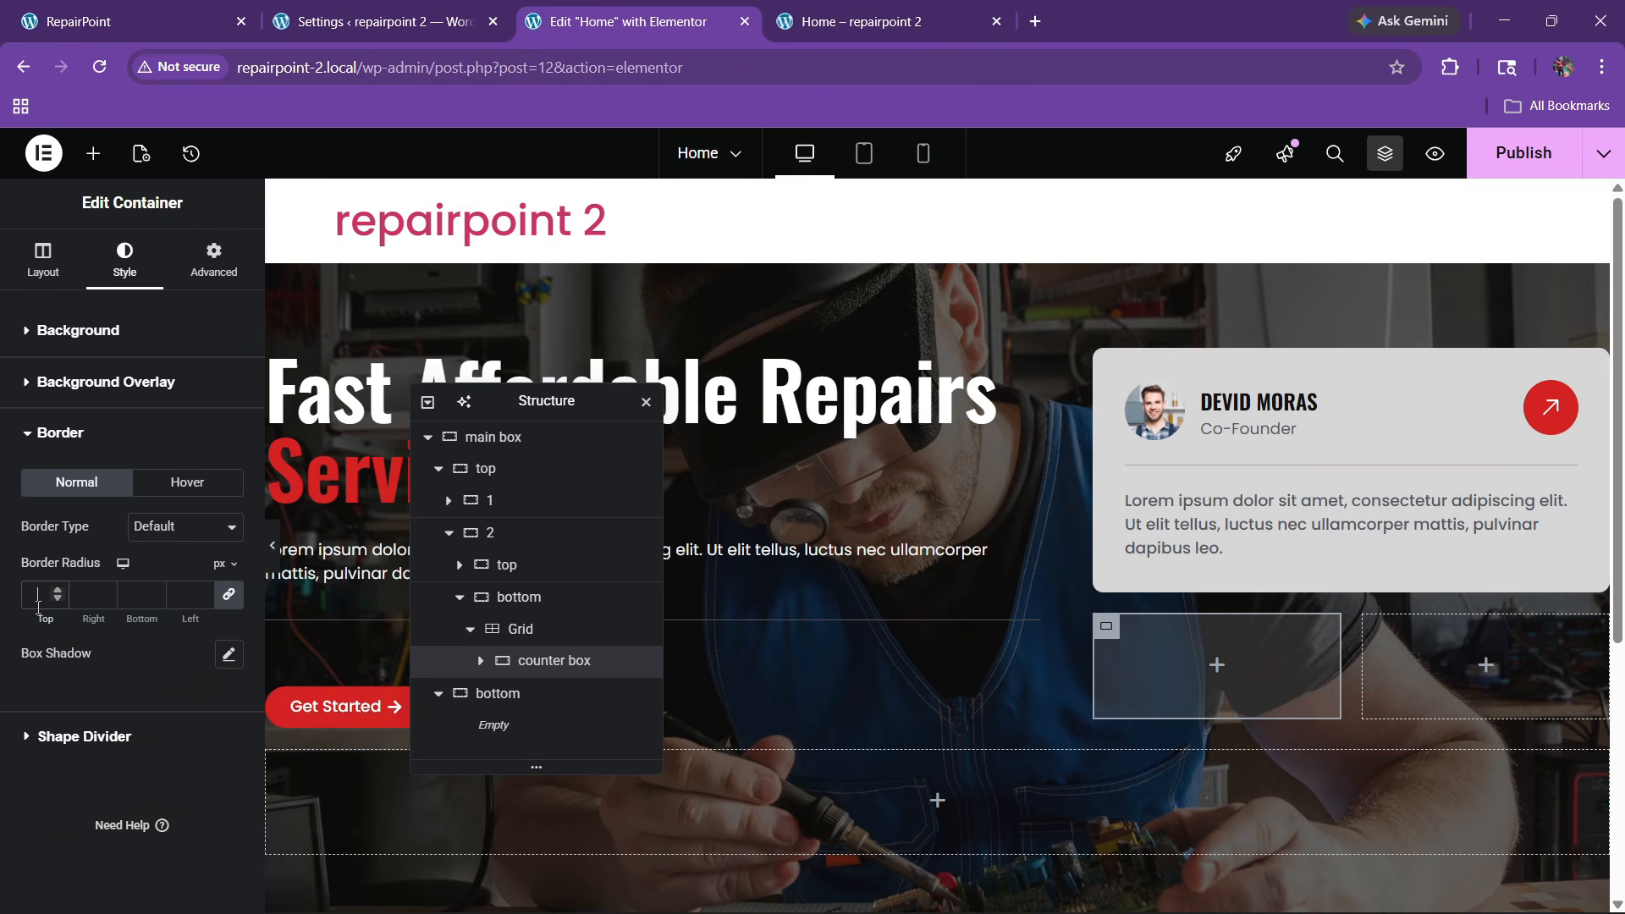
pyautogui.click(217, 278)
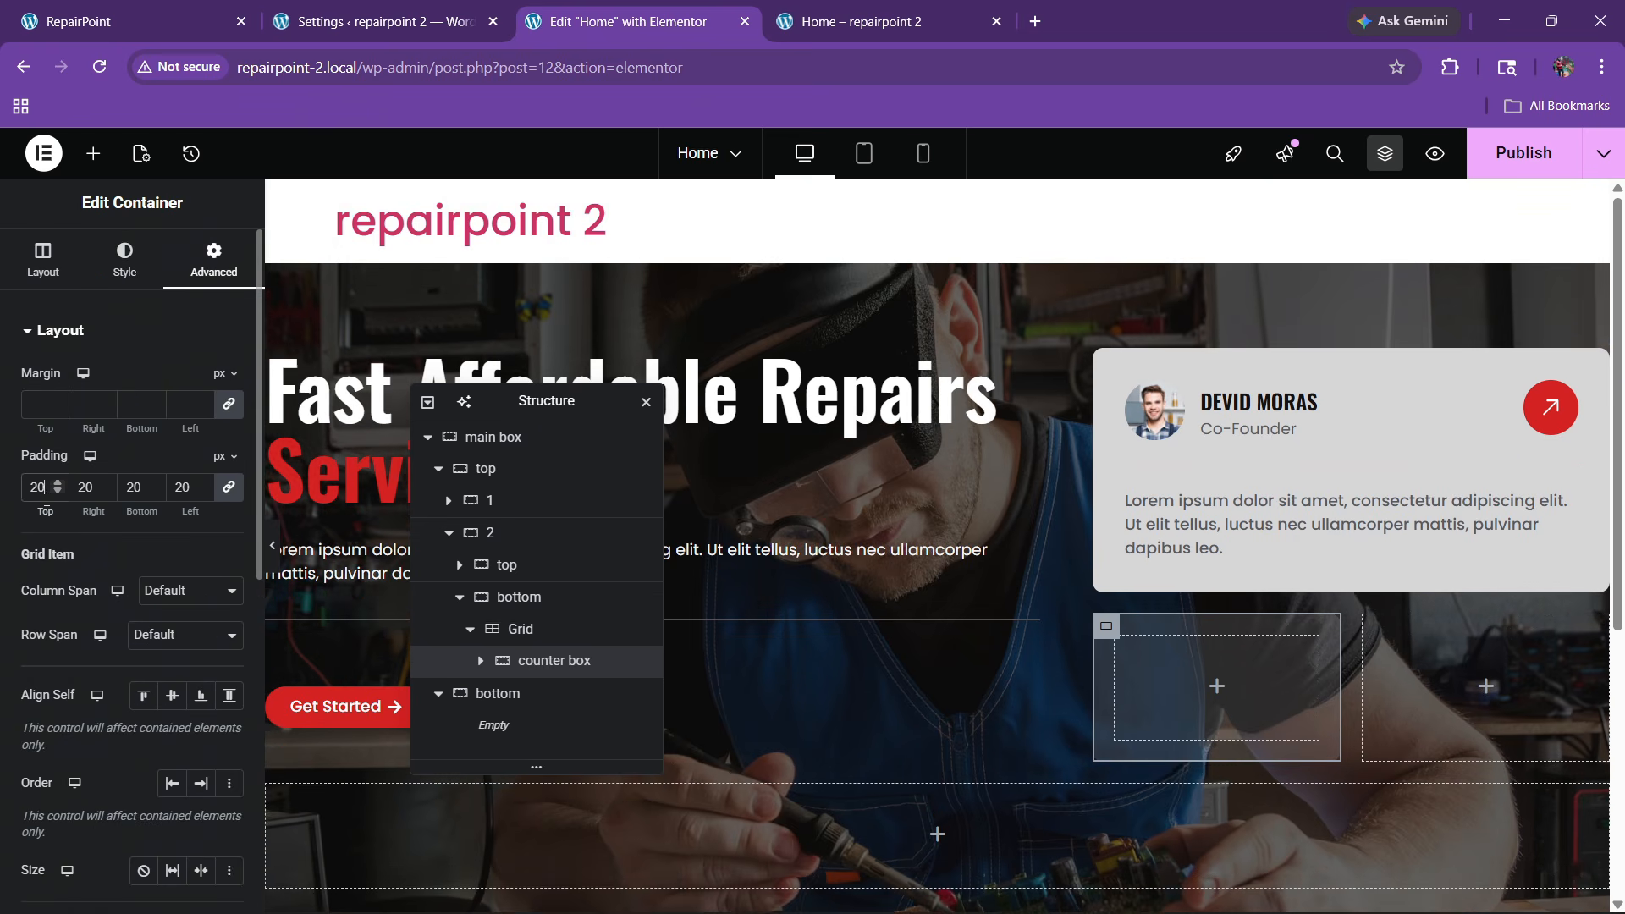
pyautogui.click(171, 15)
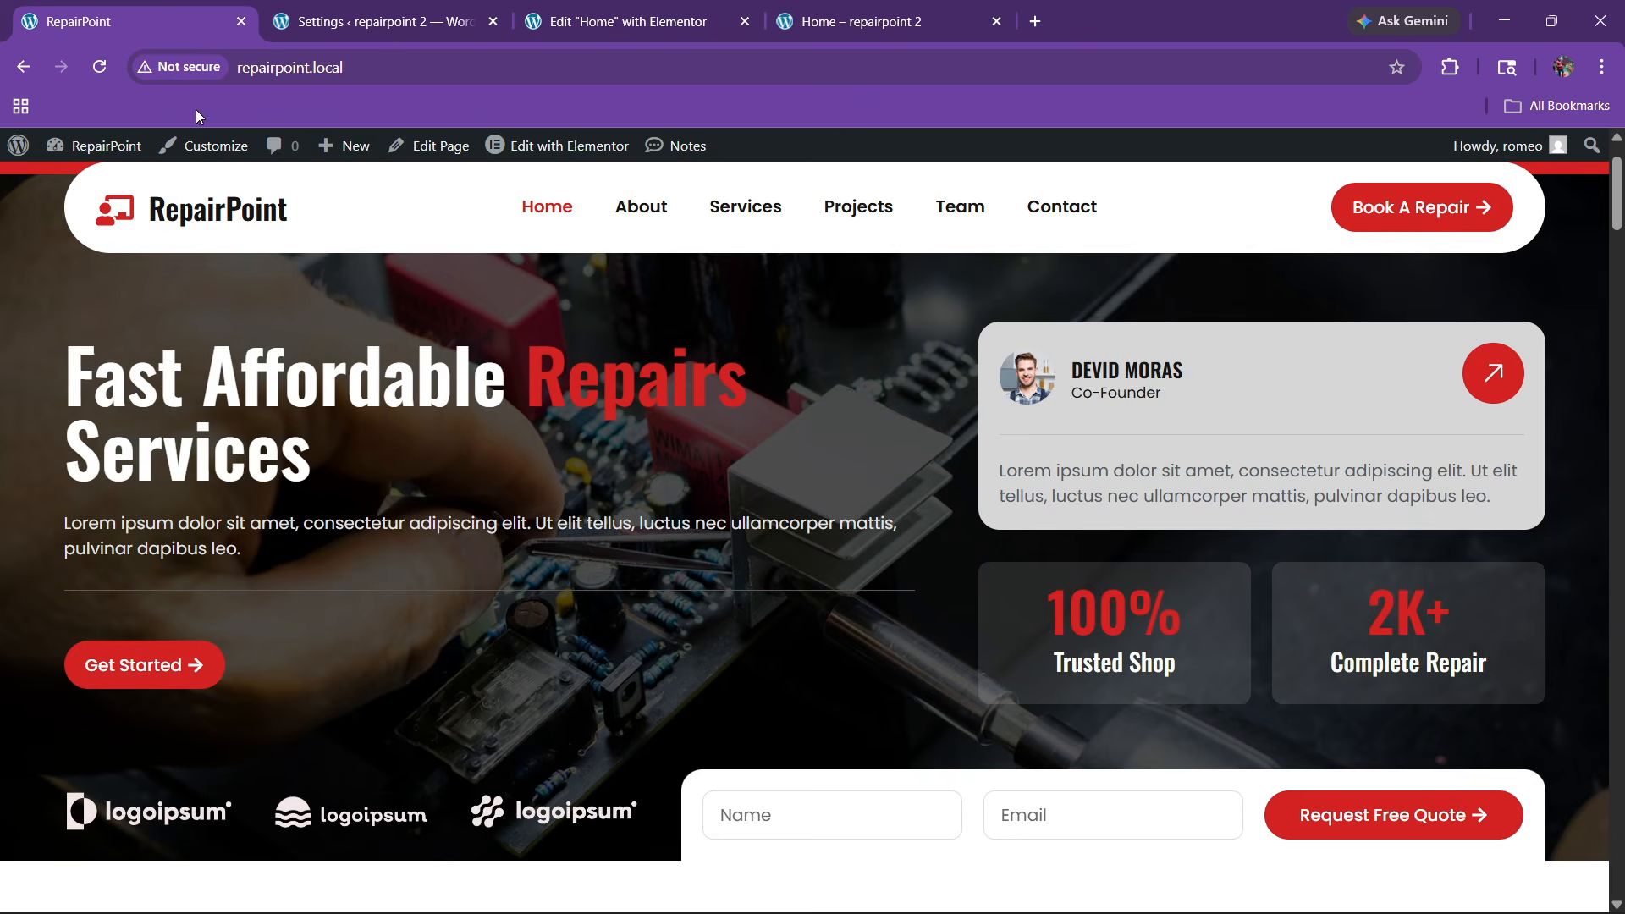
pyautogui.click(579, 15)
pyautogui.click(93, 153)
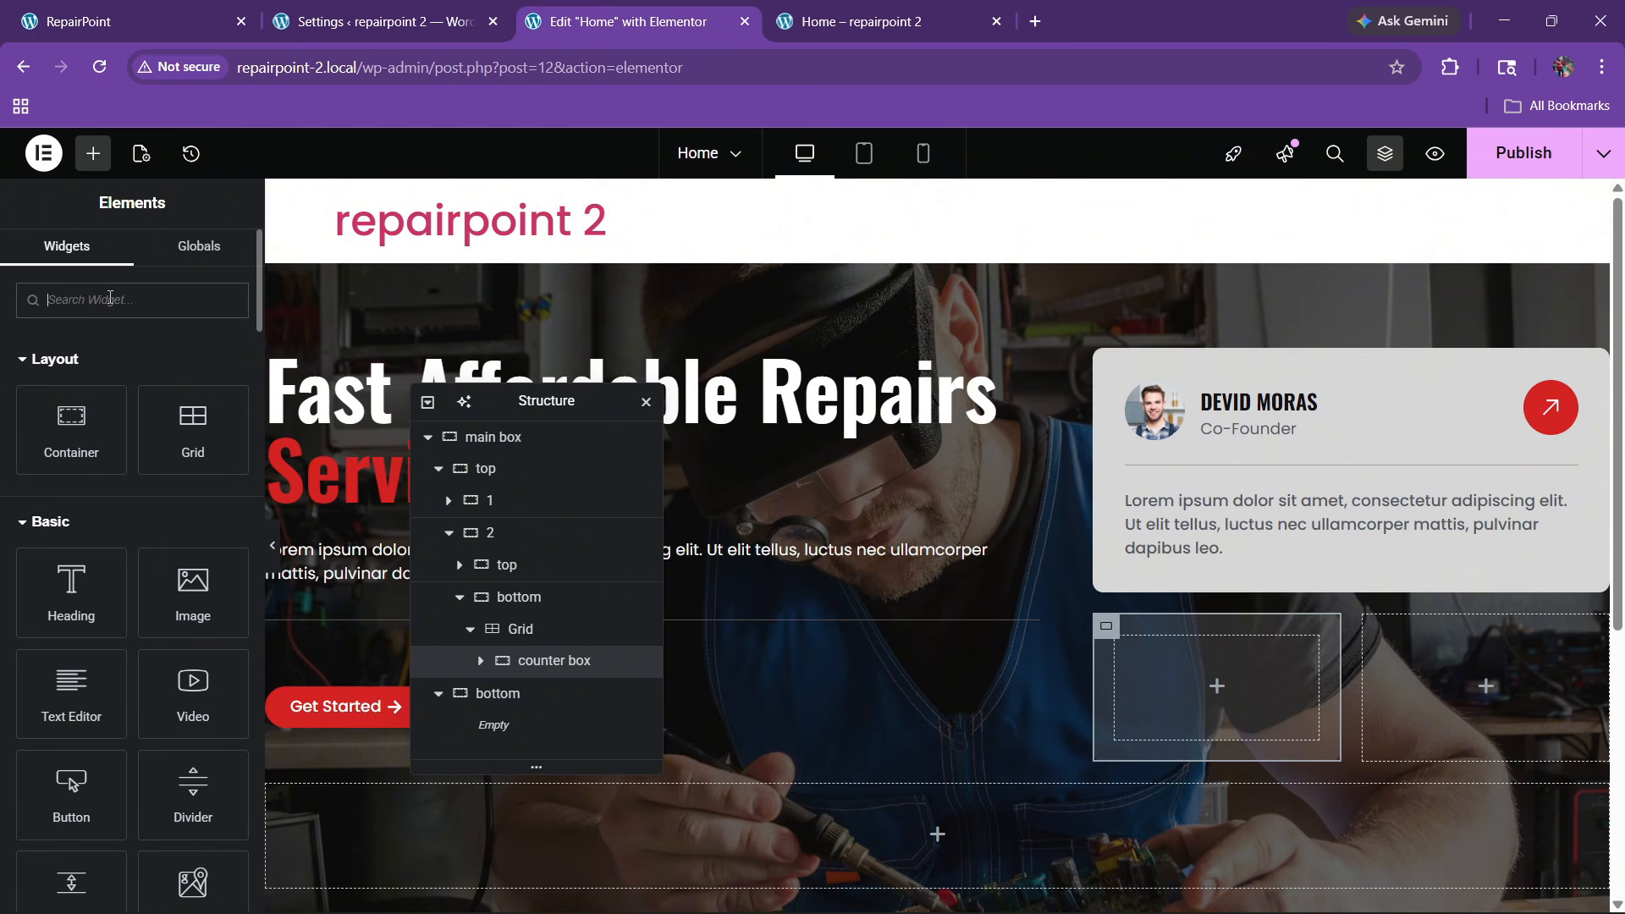
# Add a Counter widget to the counter box and check the box's border settings
pyautogui.write('counter')
pyautogui.moveTo(71, 373); pyautogui.dragTo(1214, 680)
pyautogui.click(560, 665)
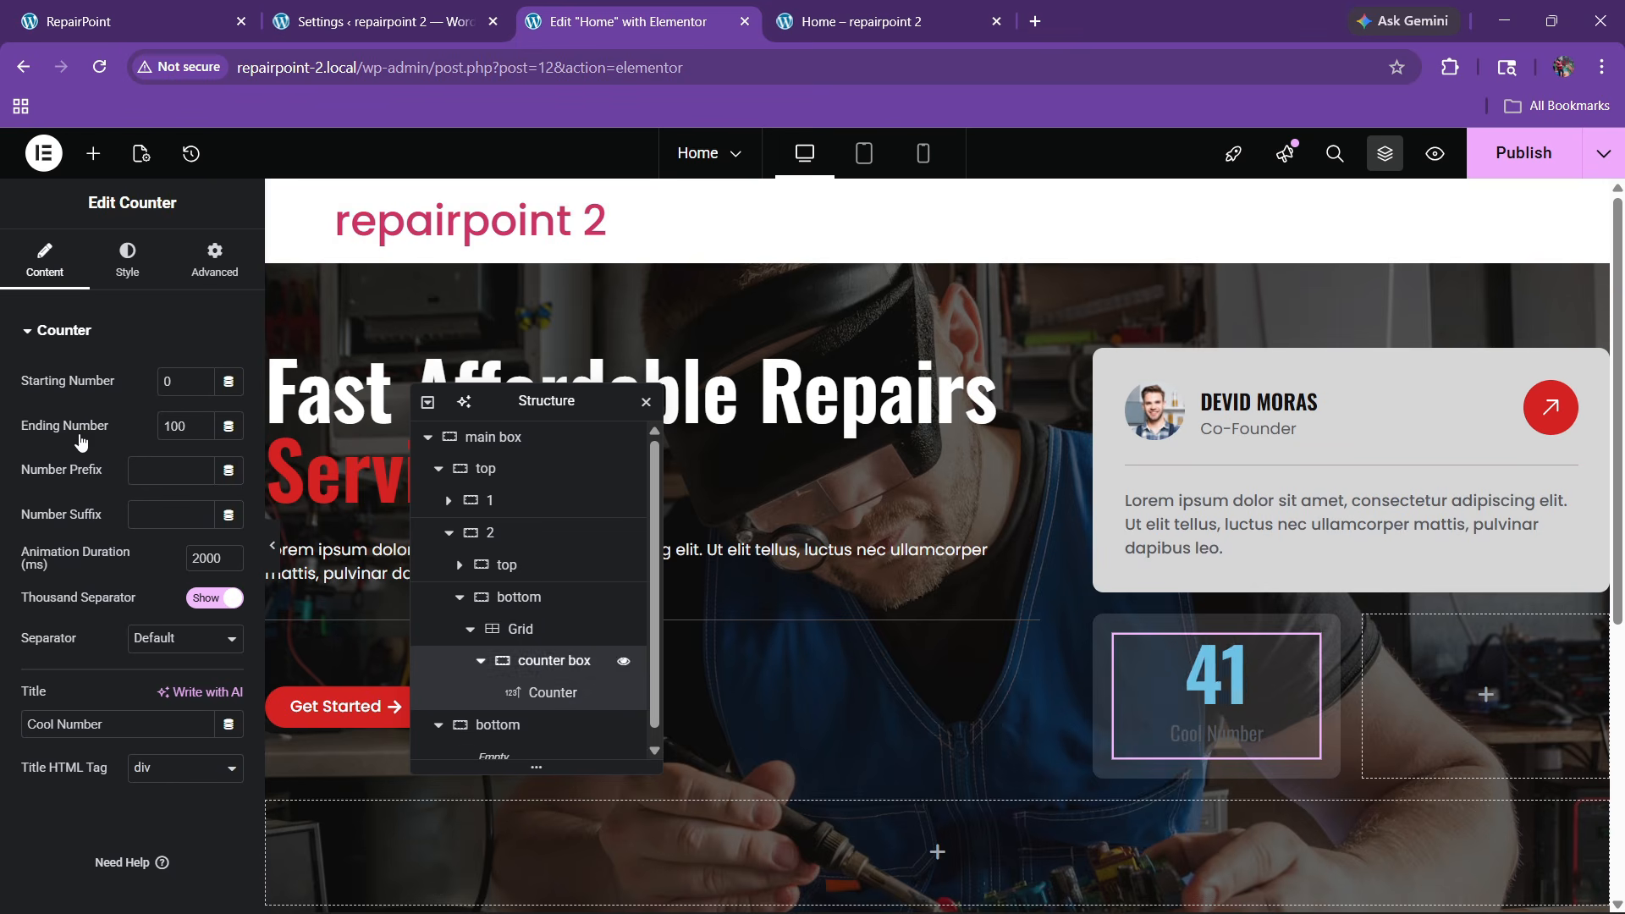
pyautogui.click(127, 260)
pyautogui.scroll(-3, 119, 525)
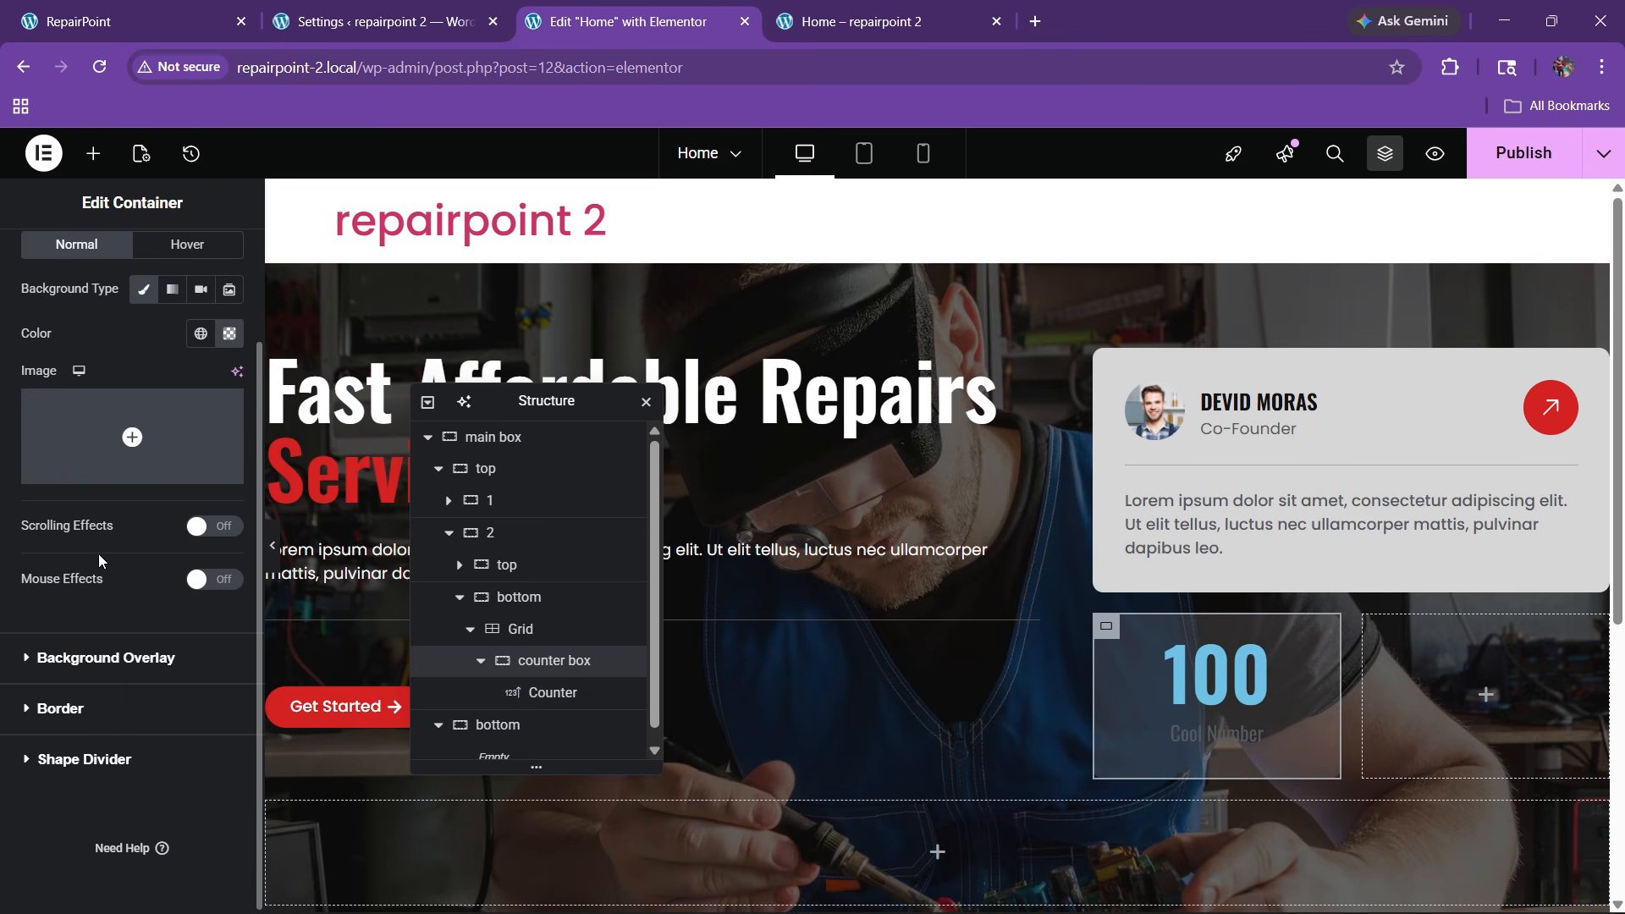
pyautogui.click(52, 710)
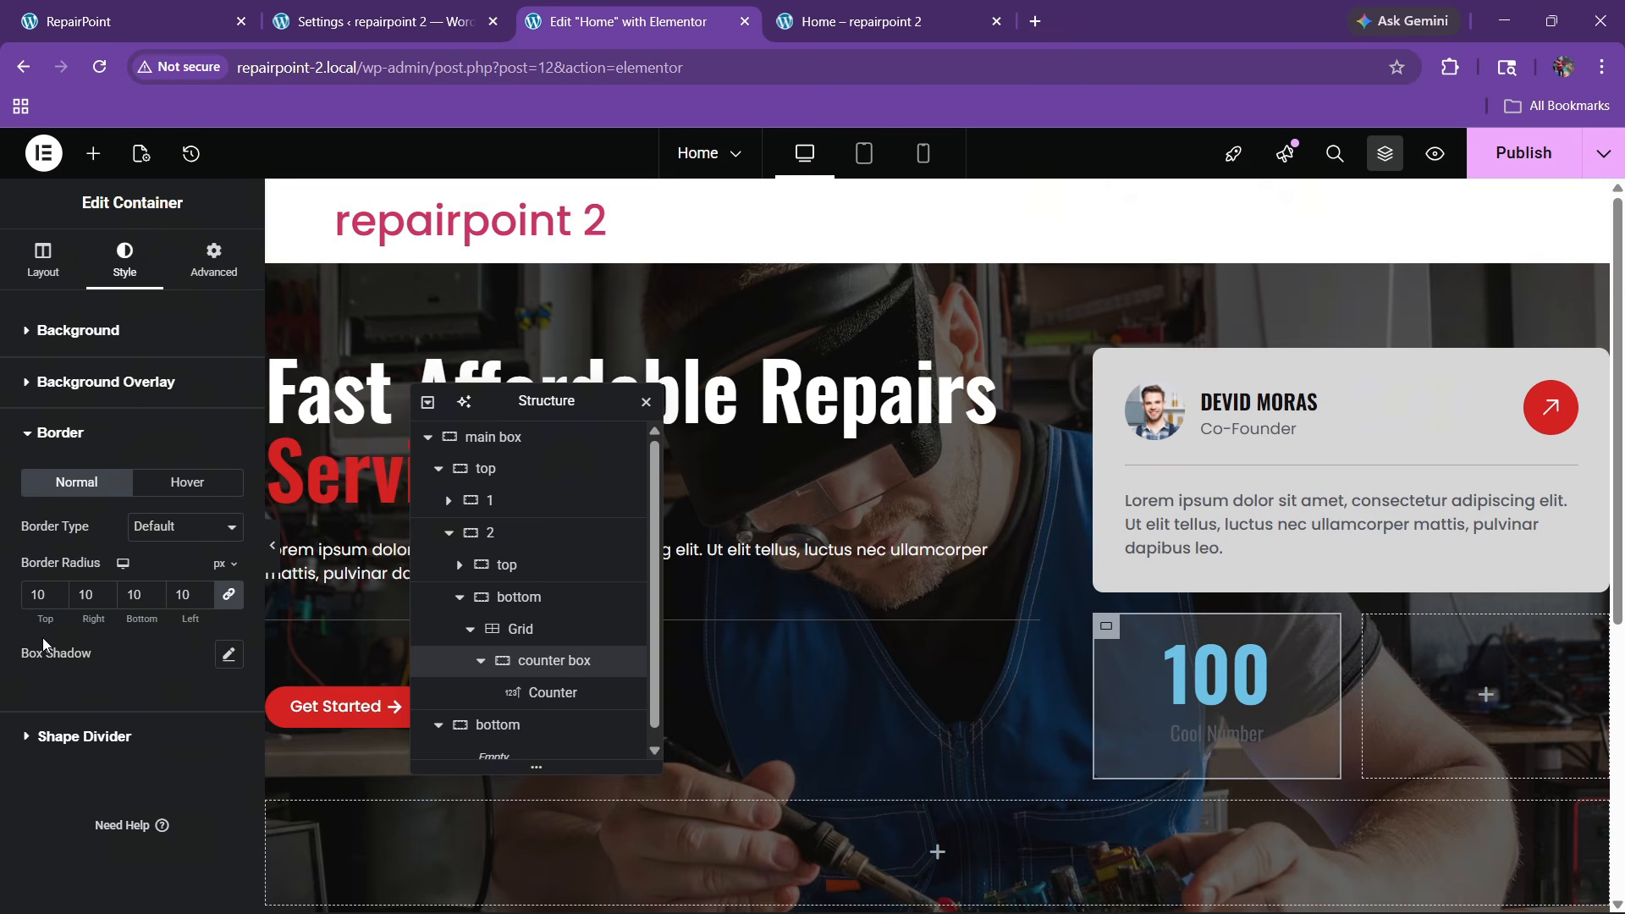
pyautogui.click(1313, 658)
# Make the counter number red and enlarge it to 50 px
pyautogui.click(136, 19)
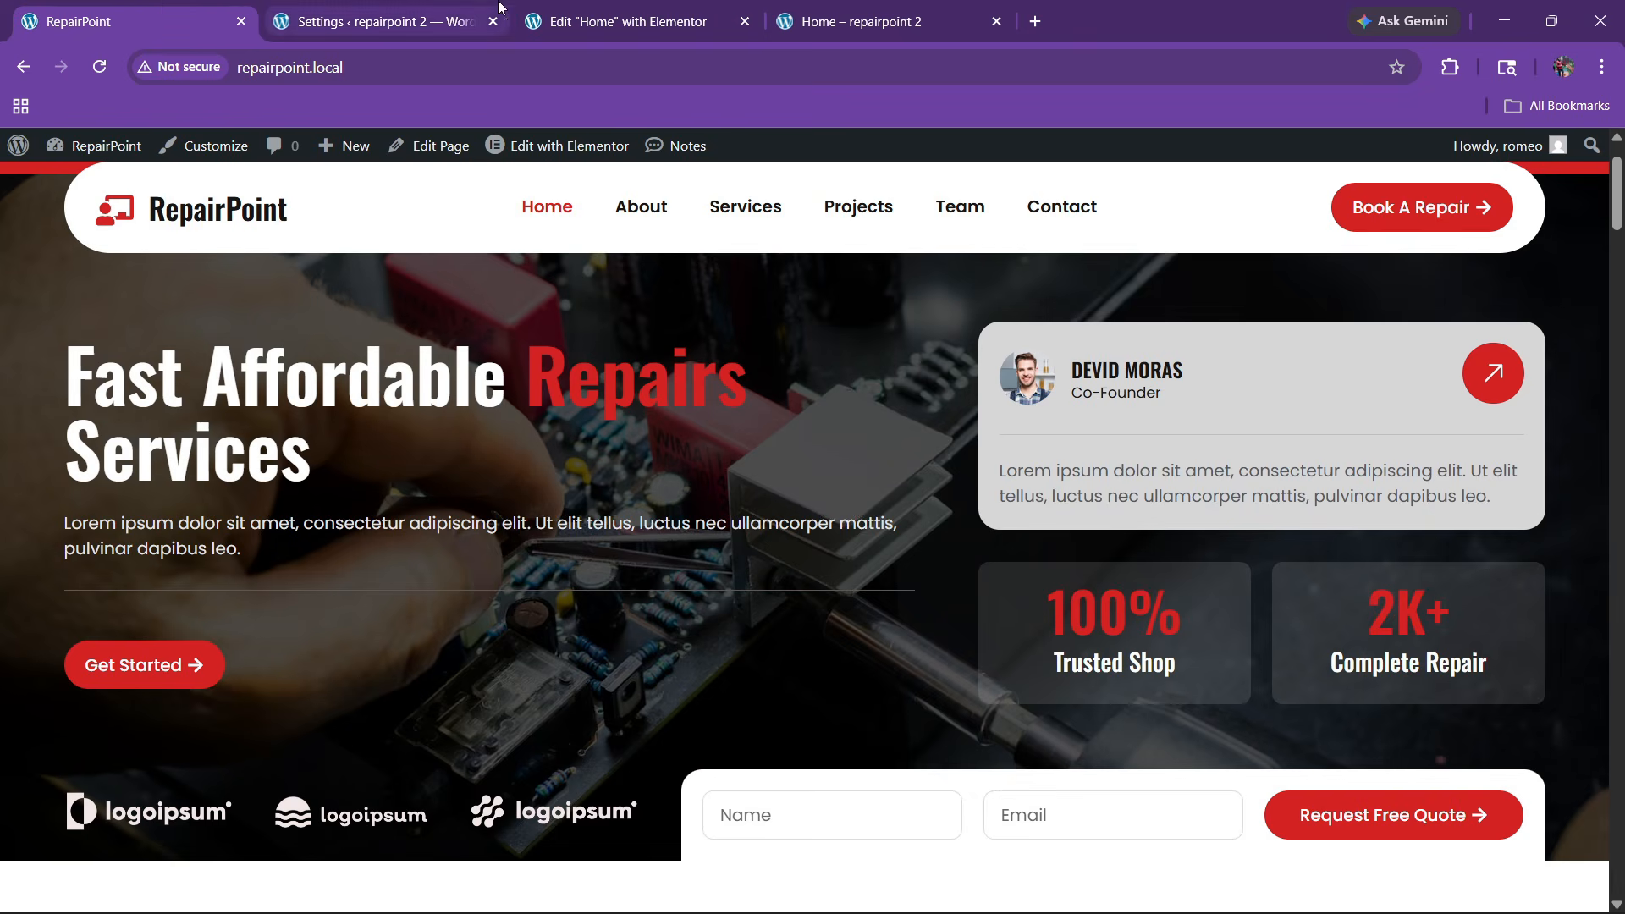
pyautogui.click(628, 21)
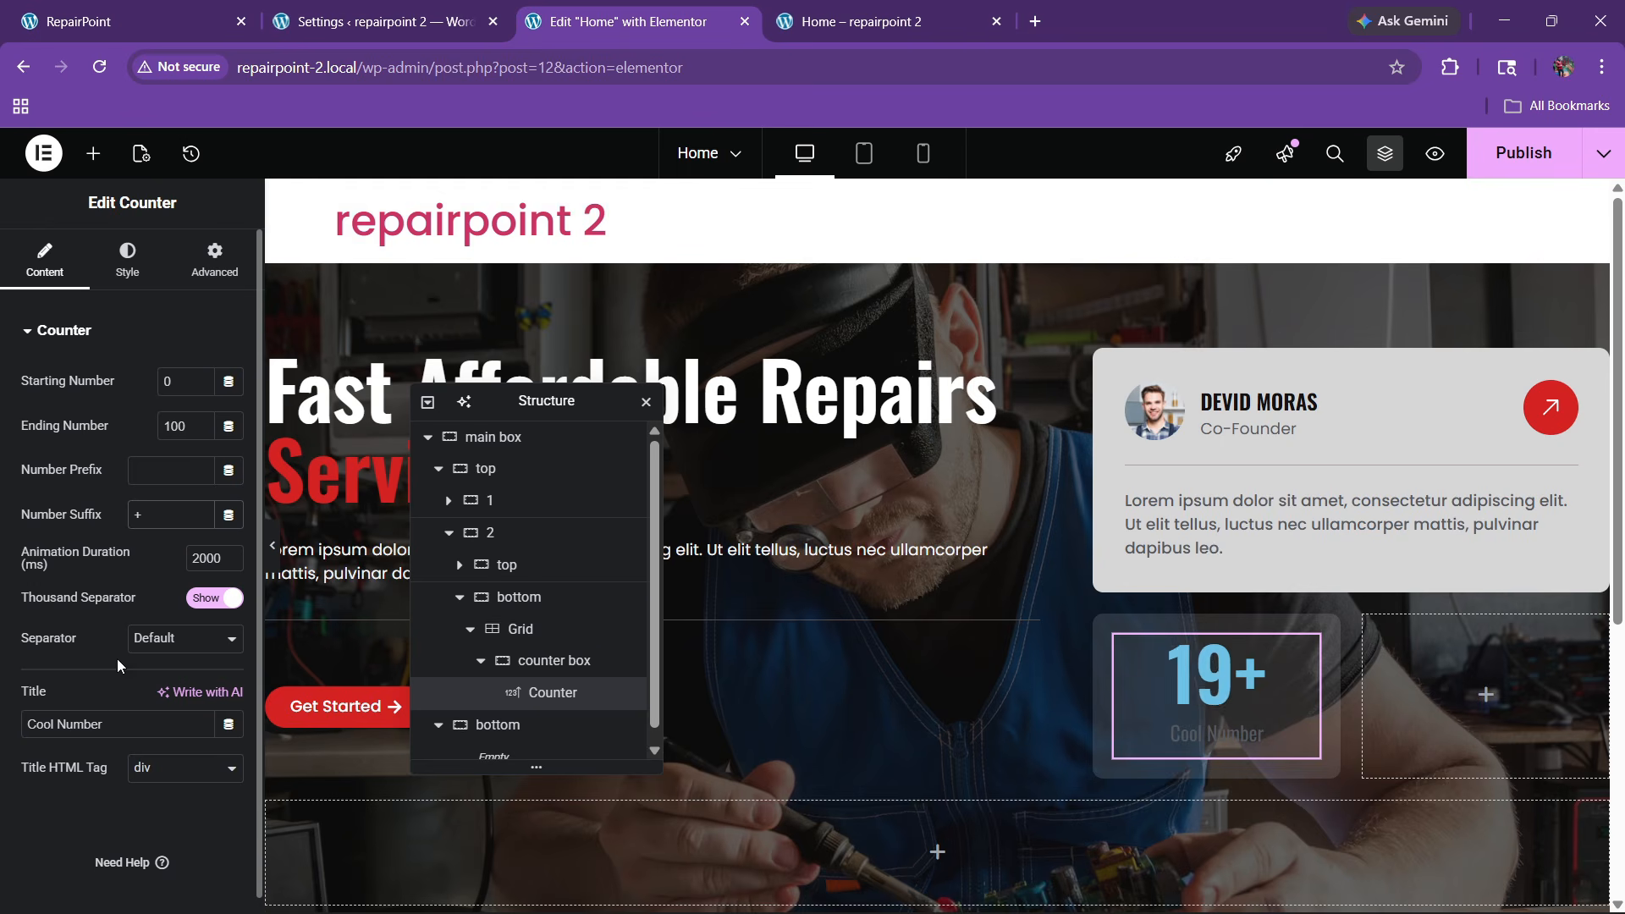
pyautogui.write('Ti')
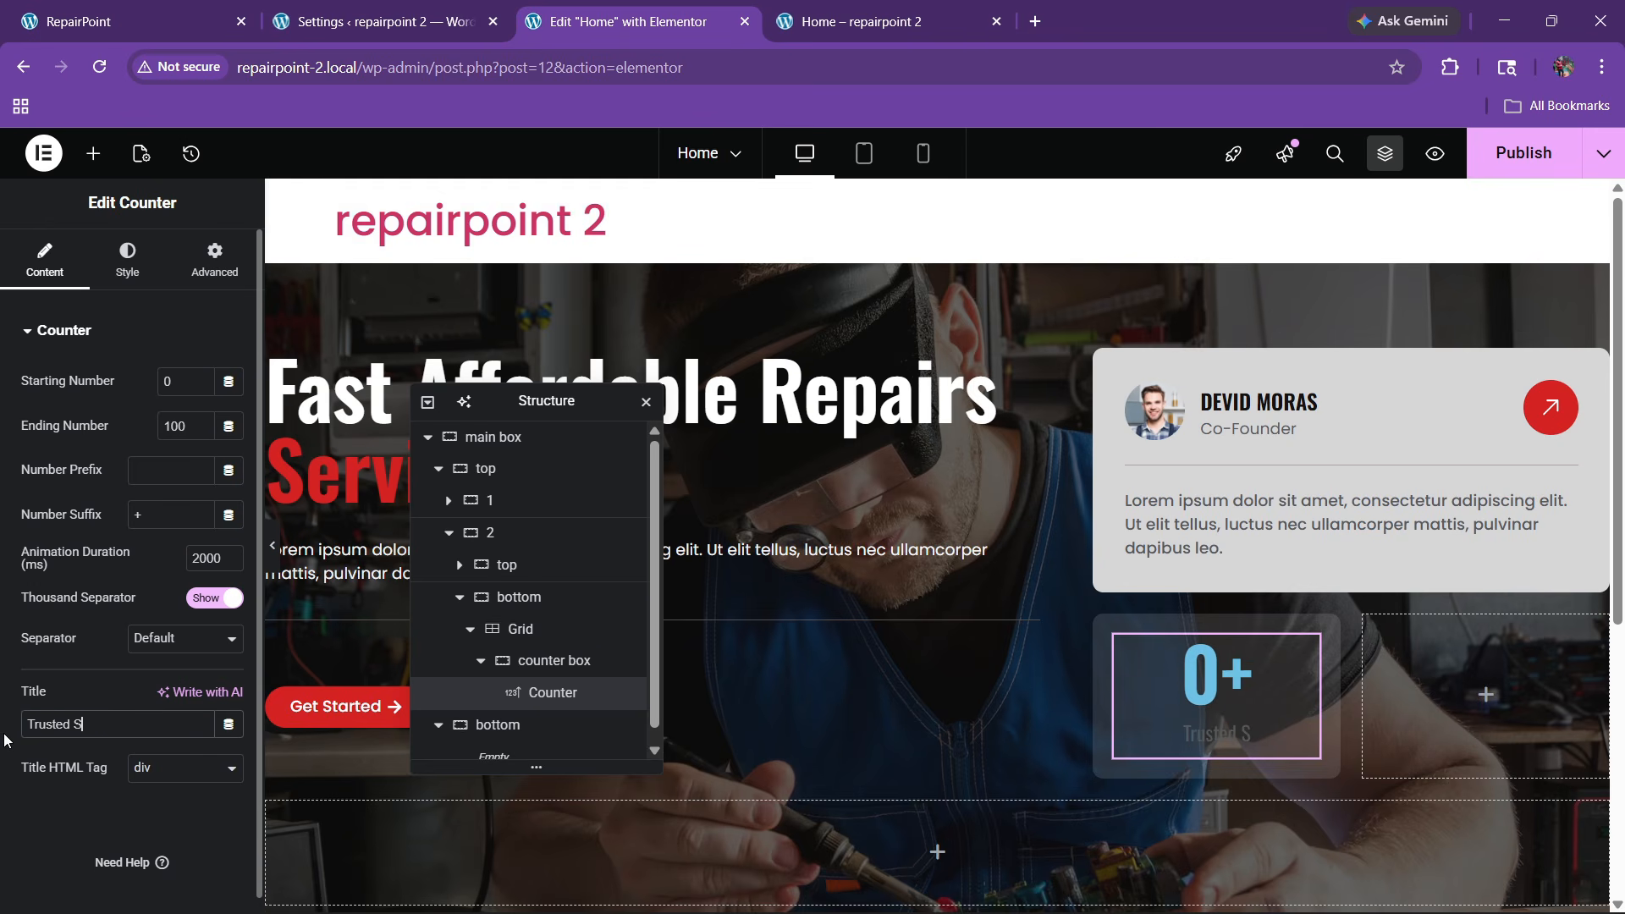
pyautogui.click(127, 259)
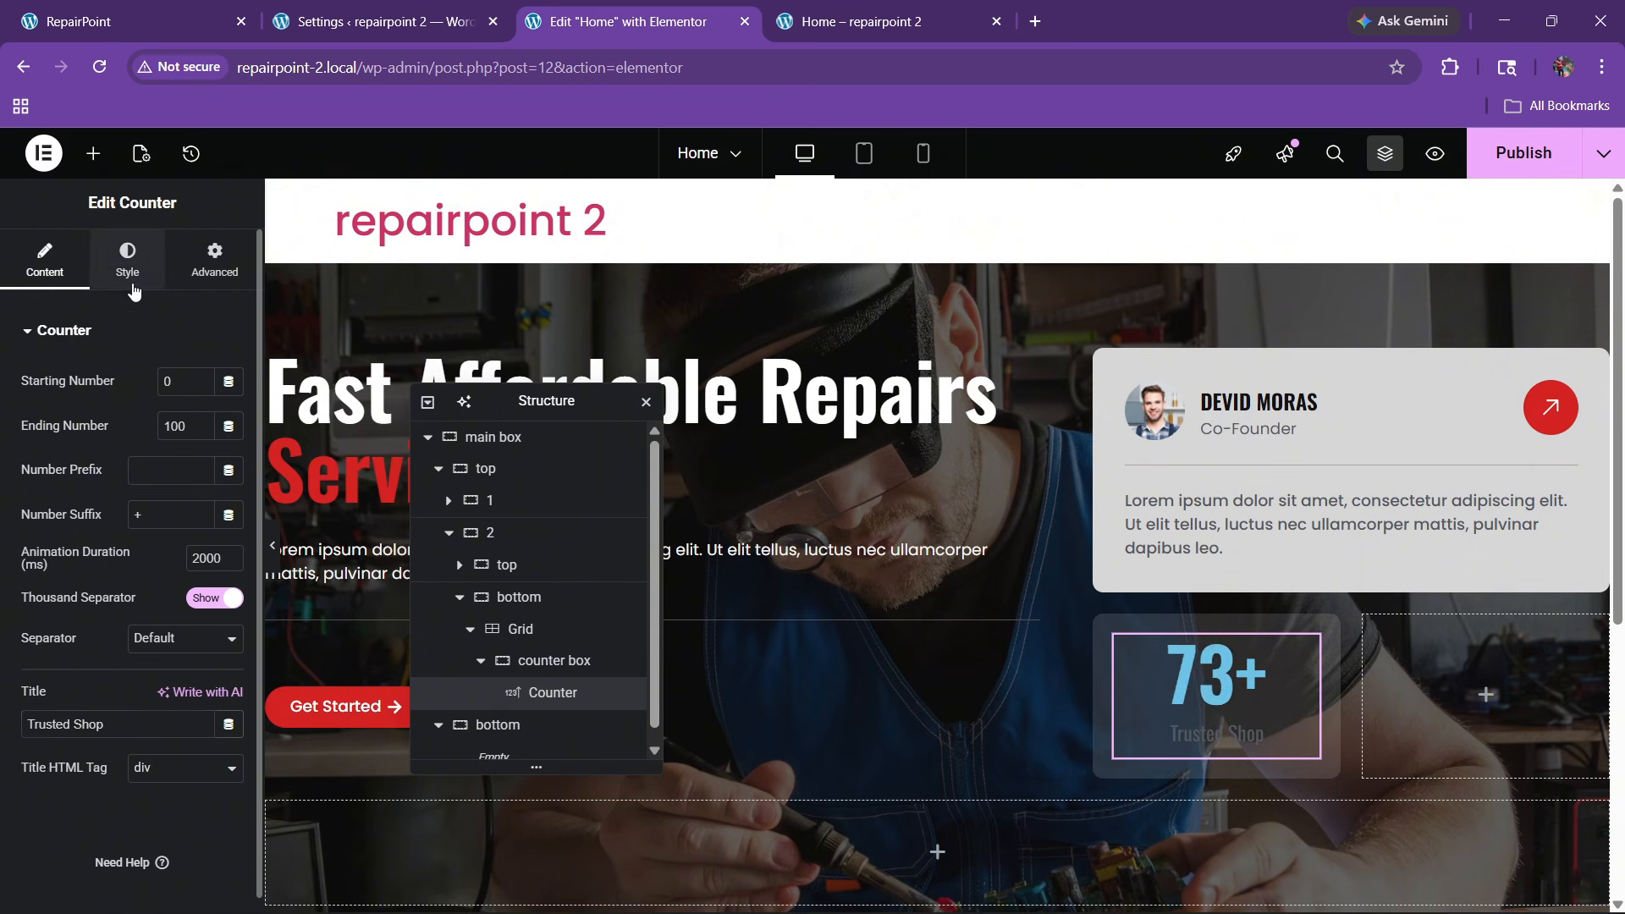
pyautogui.click(63, 715)
pyautogui.click(201, 433)
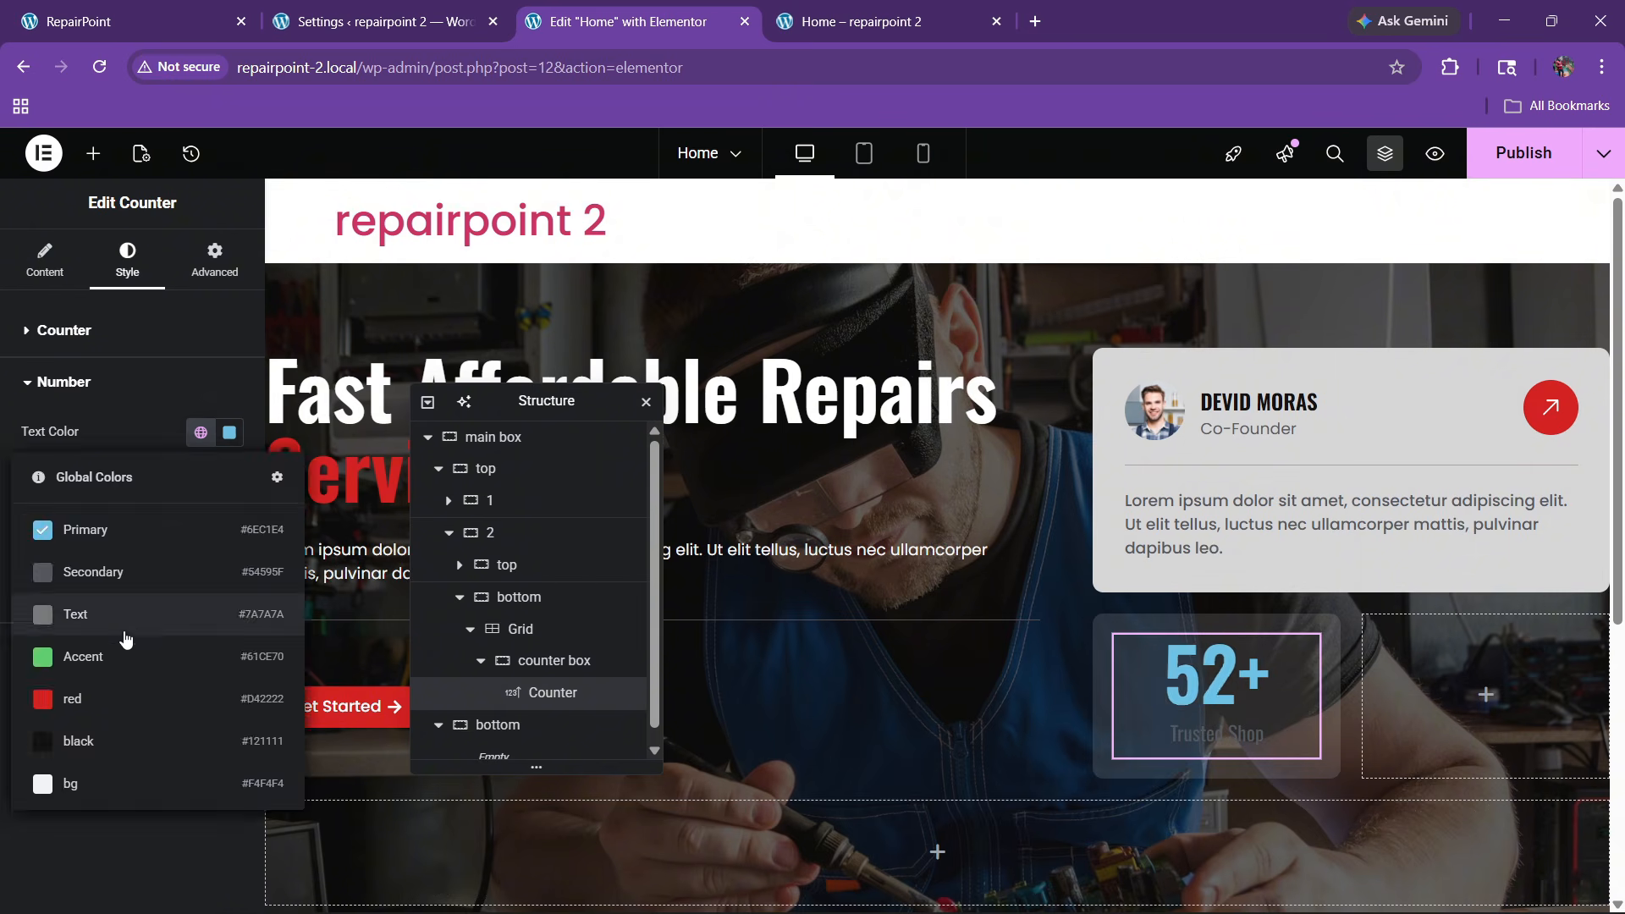
pyautogui.click(153, 699)
pyautogui.click(229, 476)
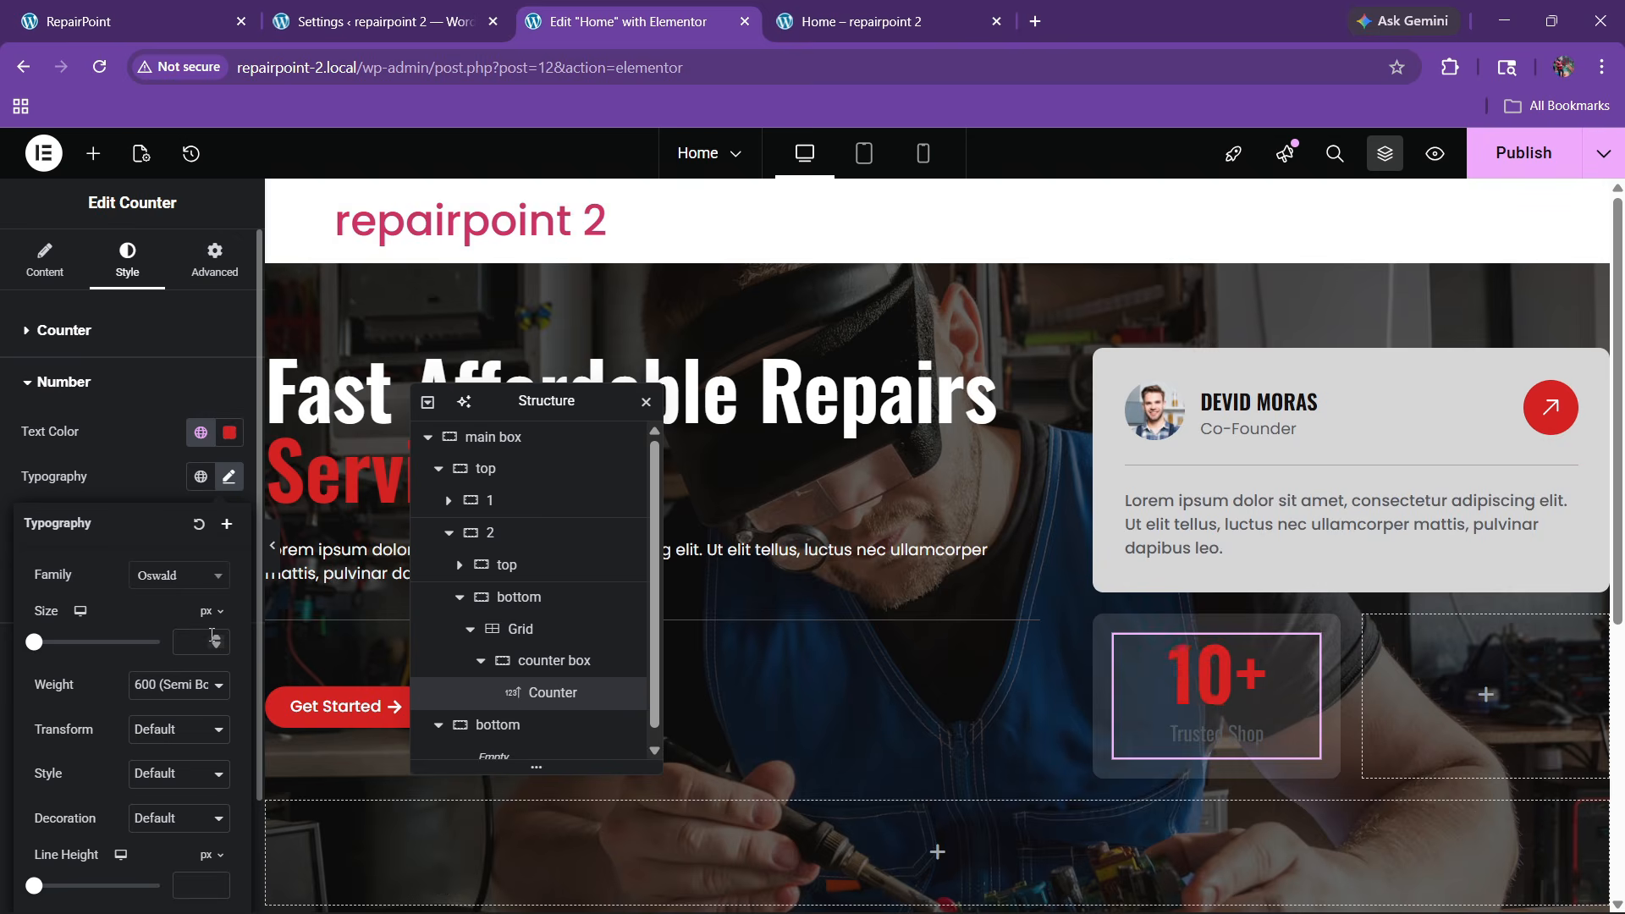
pyautogui.moveTo(217, 642); pyautogui.dragTo(218, 642)
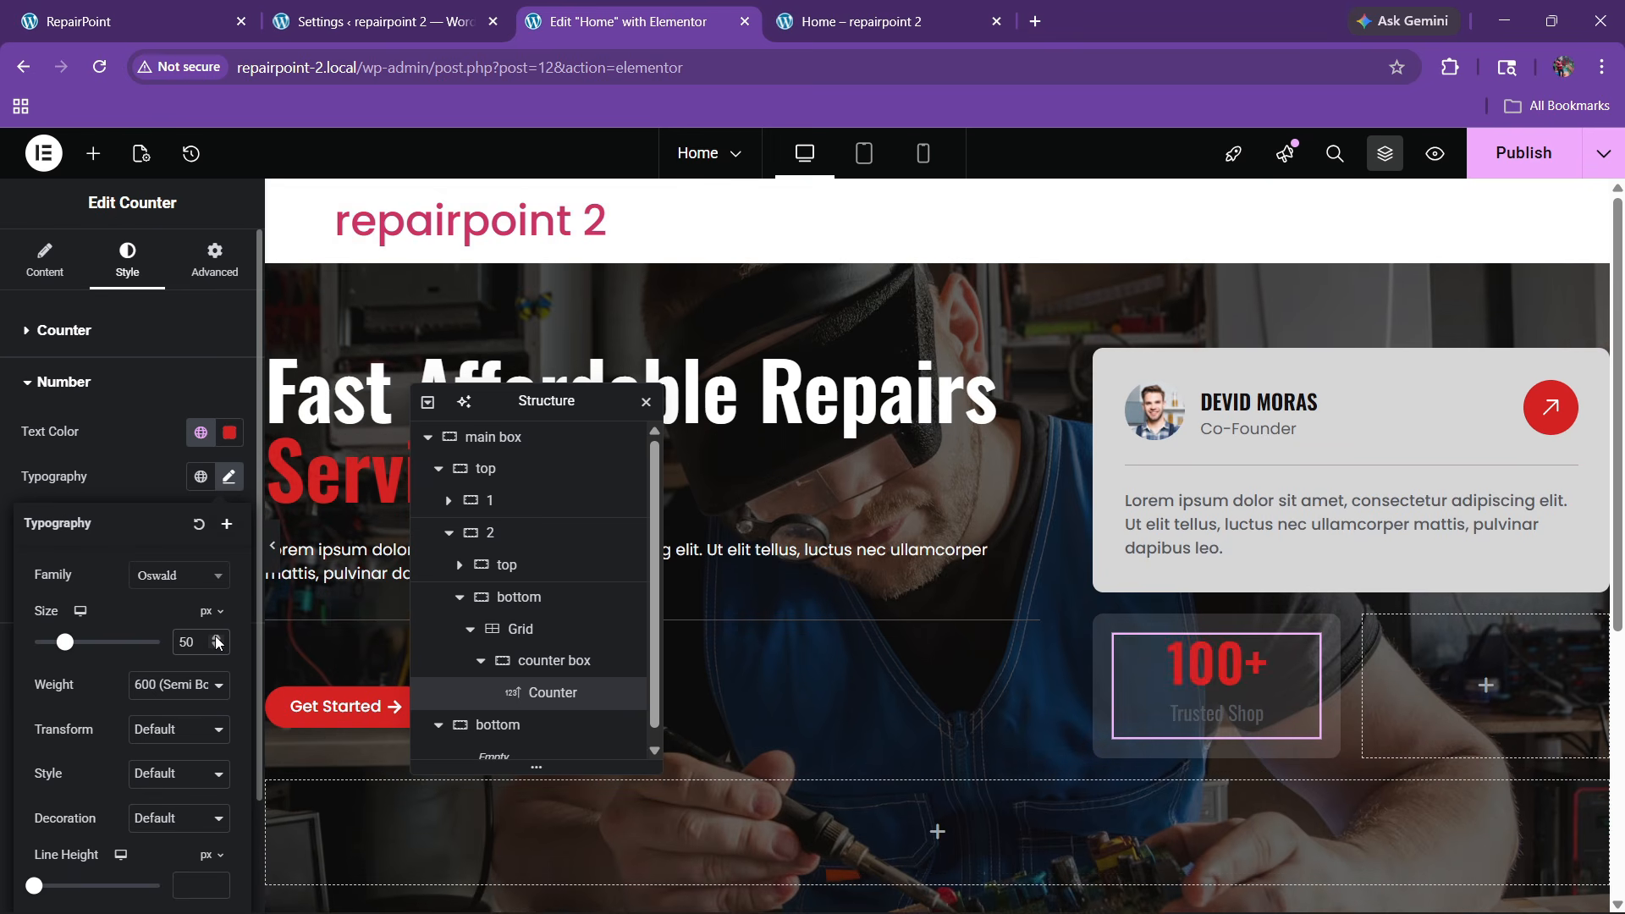
pyautogui.click(168, 474)
# Set the Trusted Shop title colour to white
pyautogui.click(80, 645)
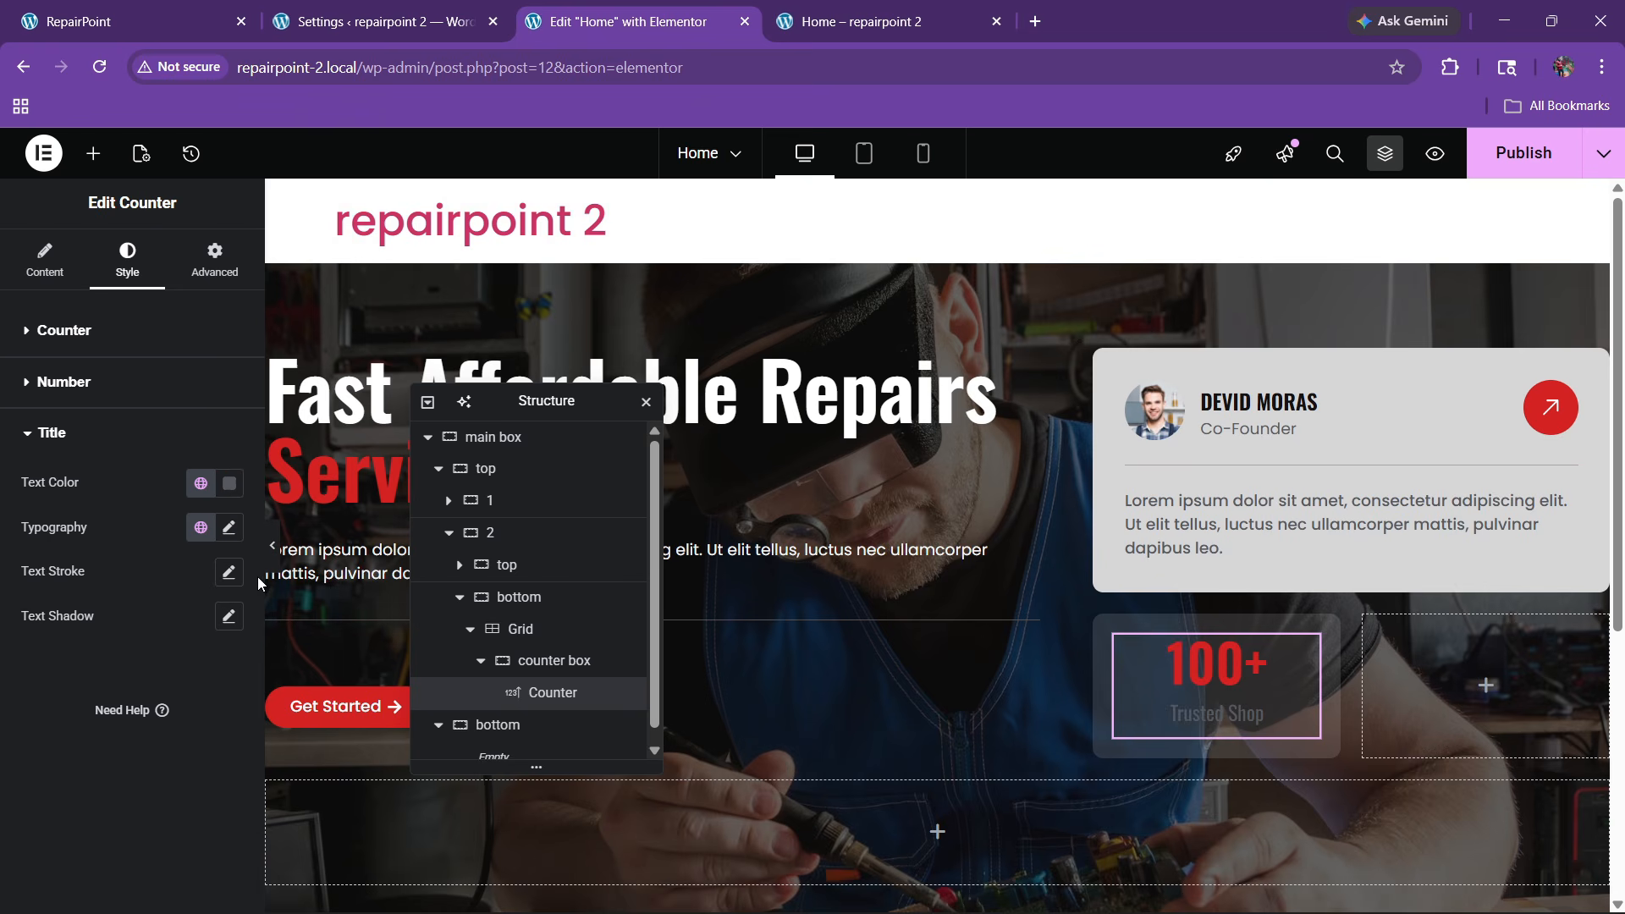
pyautogui.click(230, 491)
pyautogui.moveTo(207, 616); pyautogui.dragTo(42, 518)
pyautogui.click(1, 693)
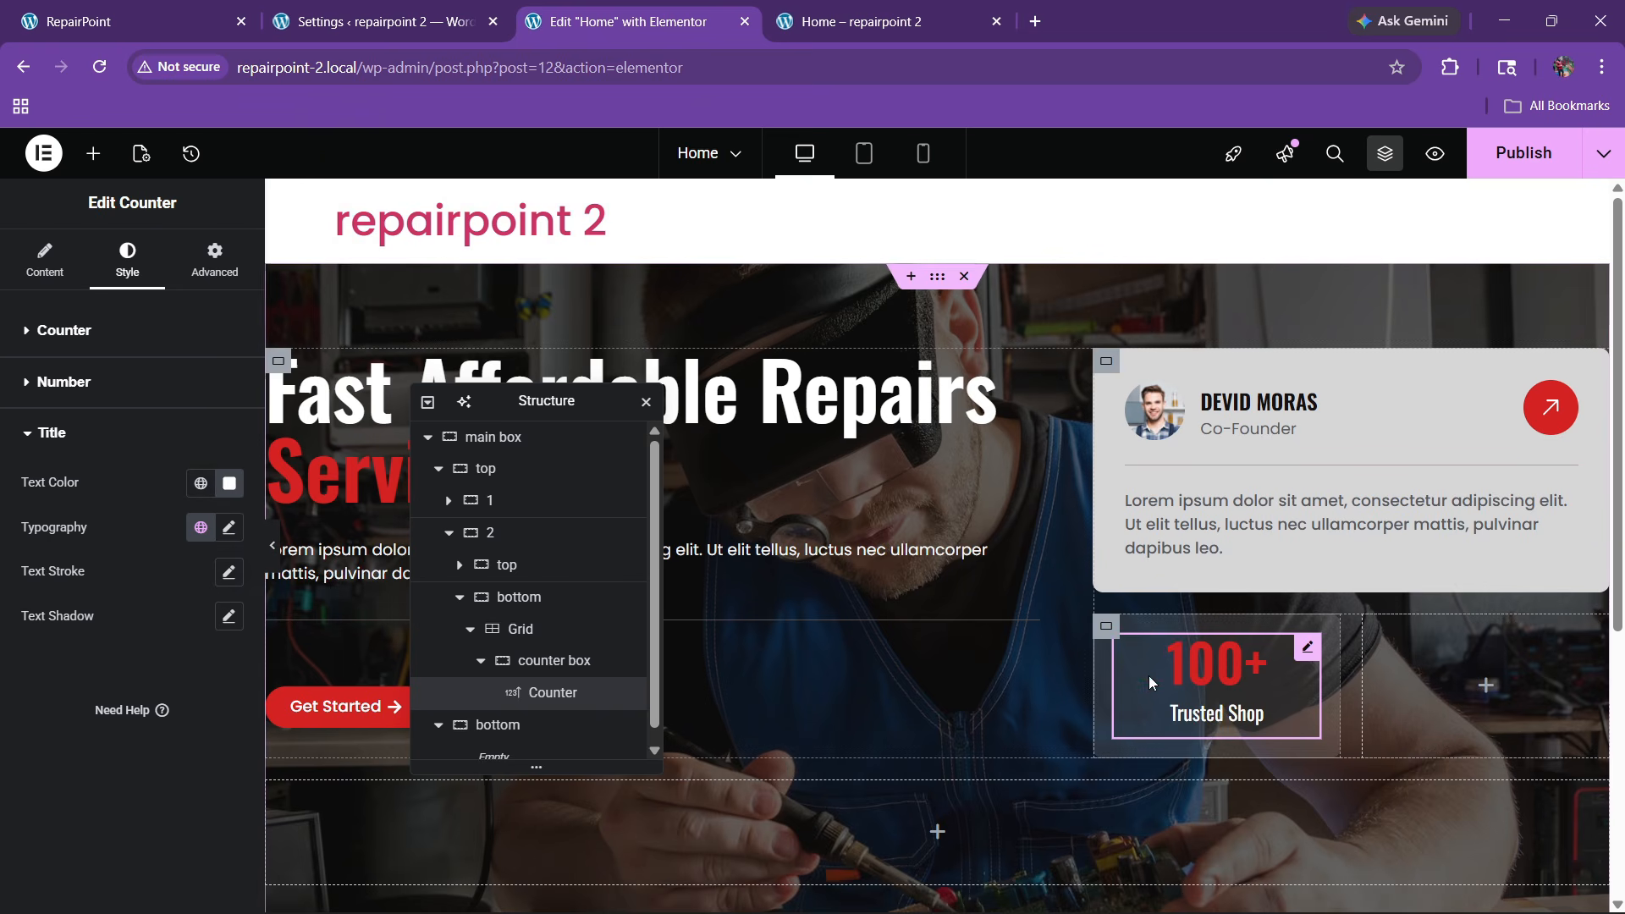
# Duplicate the counter box so two 100+ Trusted Shop boxes sit side by side
pyautogui.rightClick(1201, 687)
pyautogui.click(1252, 498)
pyautogui.rightClick(1378, 653)
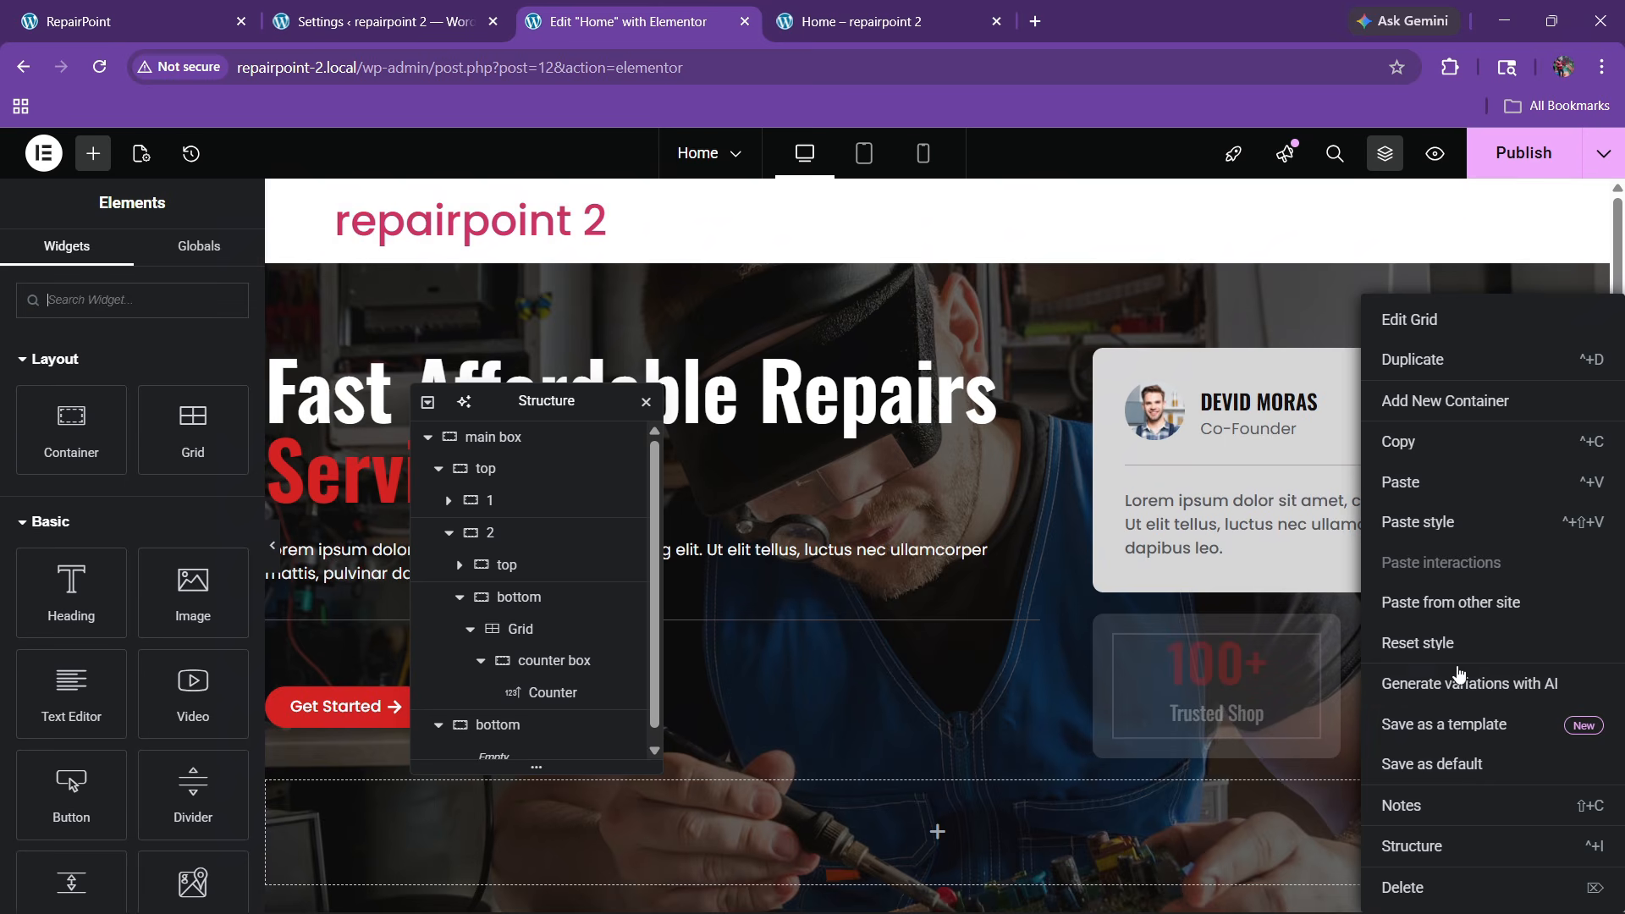
pyautogui.click(480, 660)
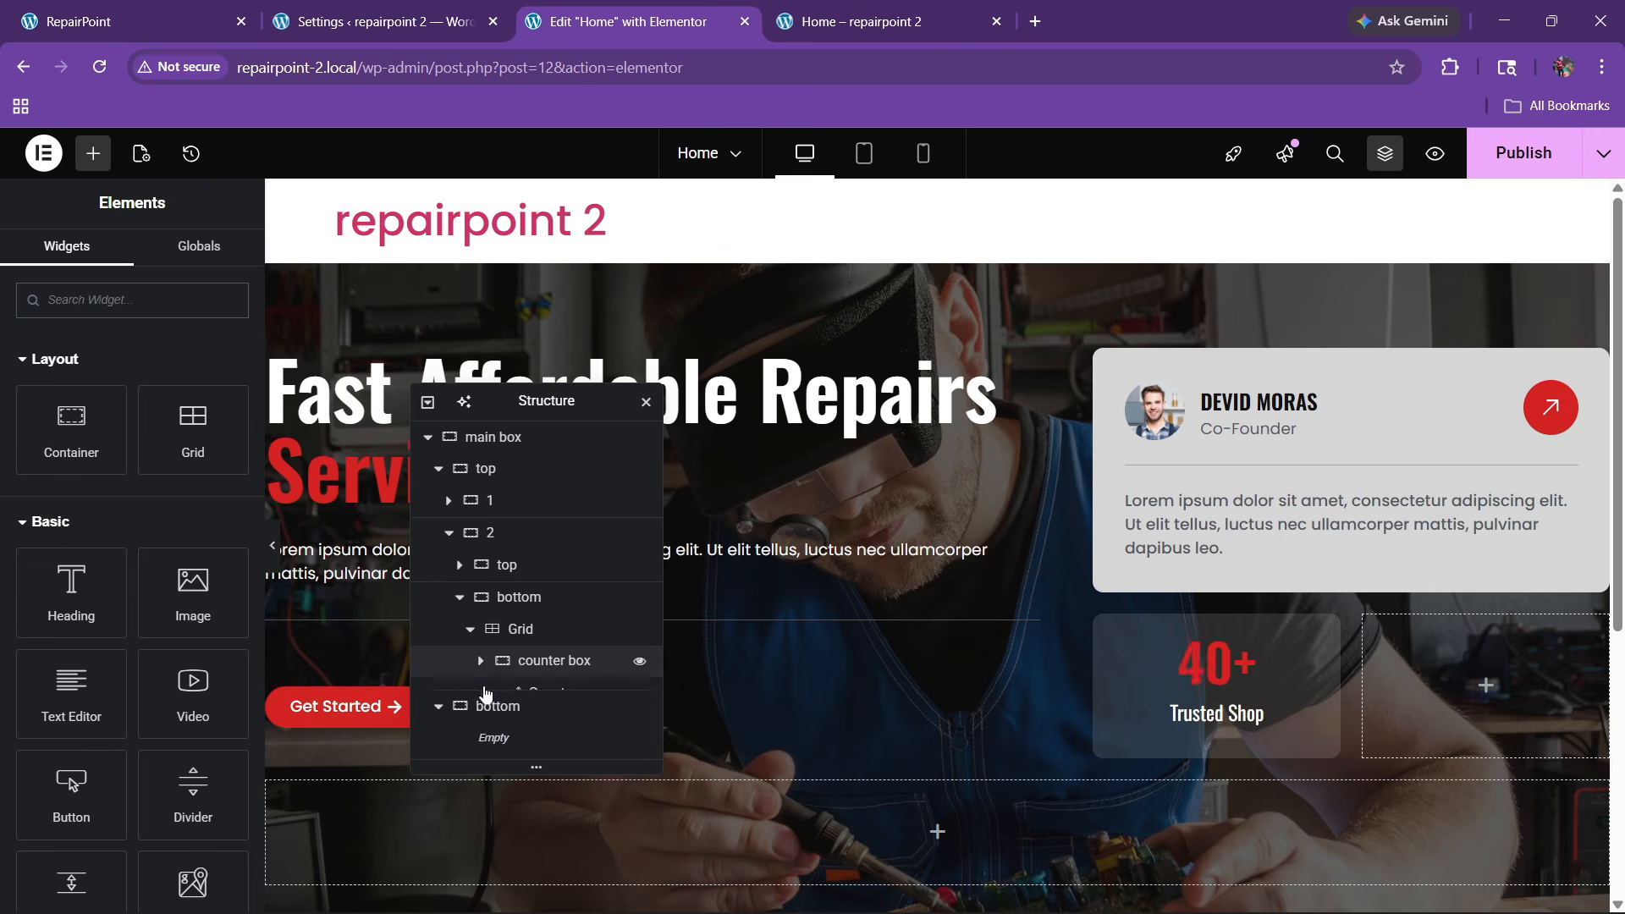
pyautogui.click(546, 660)
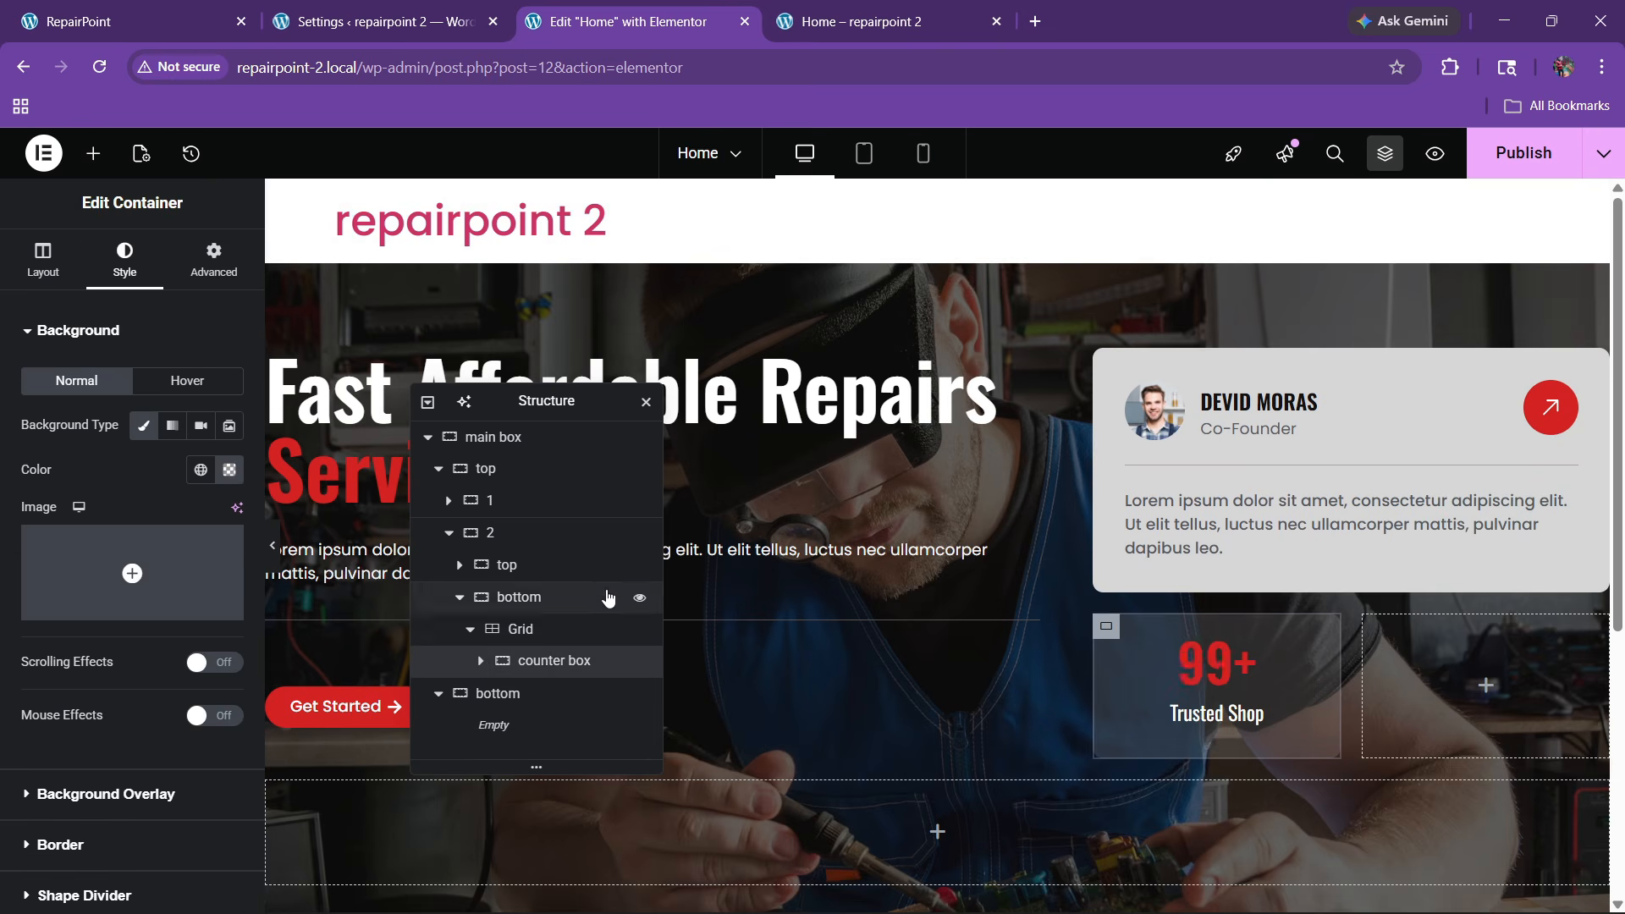
pyautogui.rightClick(558, 659)
pyautogui.click(599, 369)
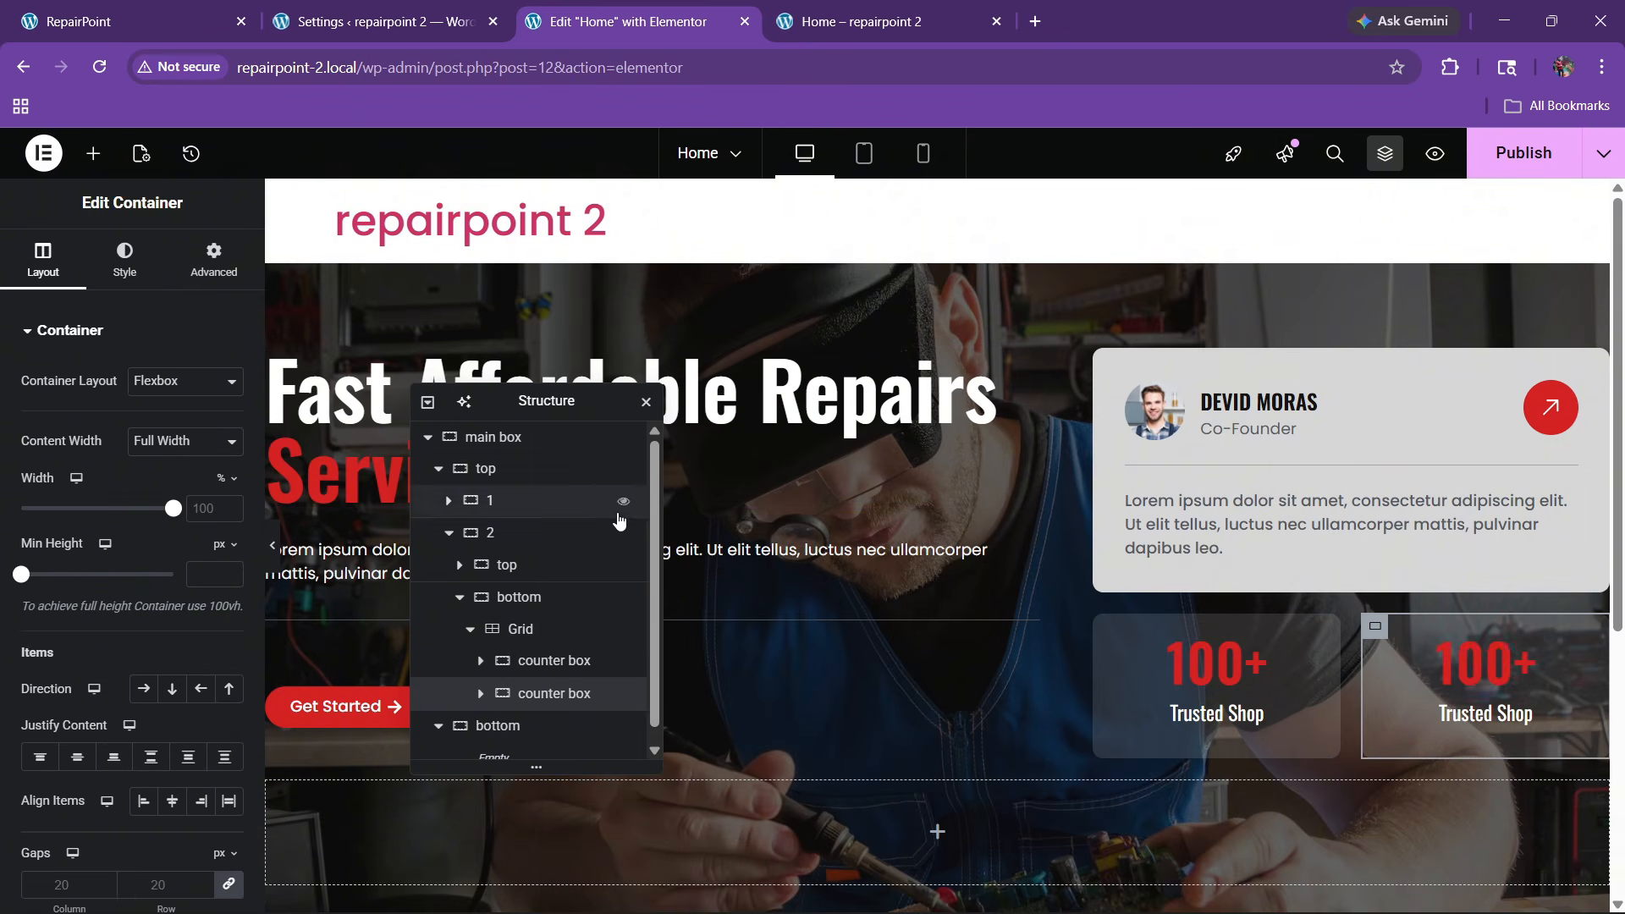
# Publish the page and compare the live homepage with the RepairPoint reference site
pyautogui.click(252, 10)
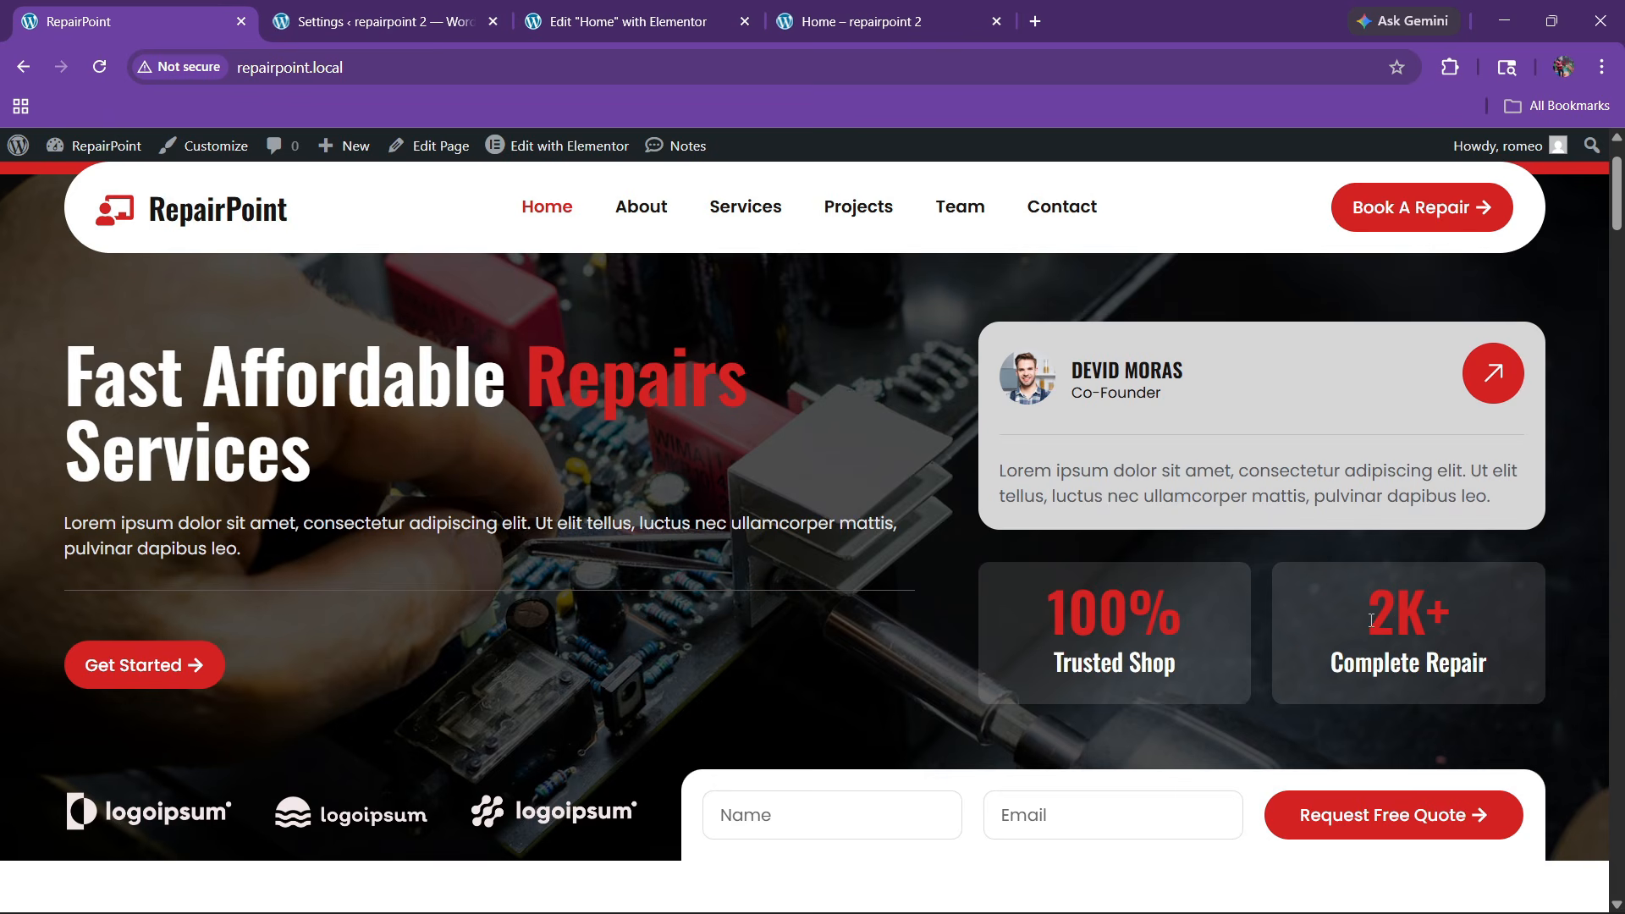
pyautogui.scroll(-3, 950, 606)
pyautogui.click(631, 21)
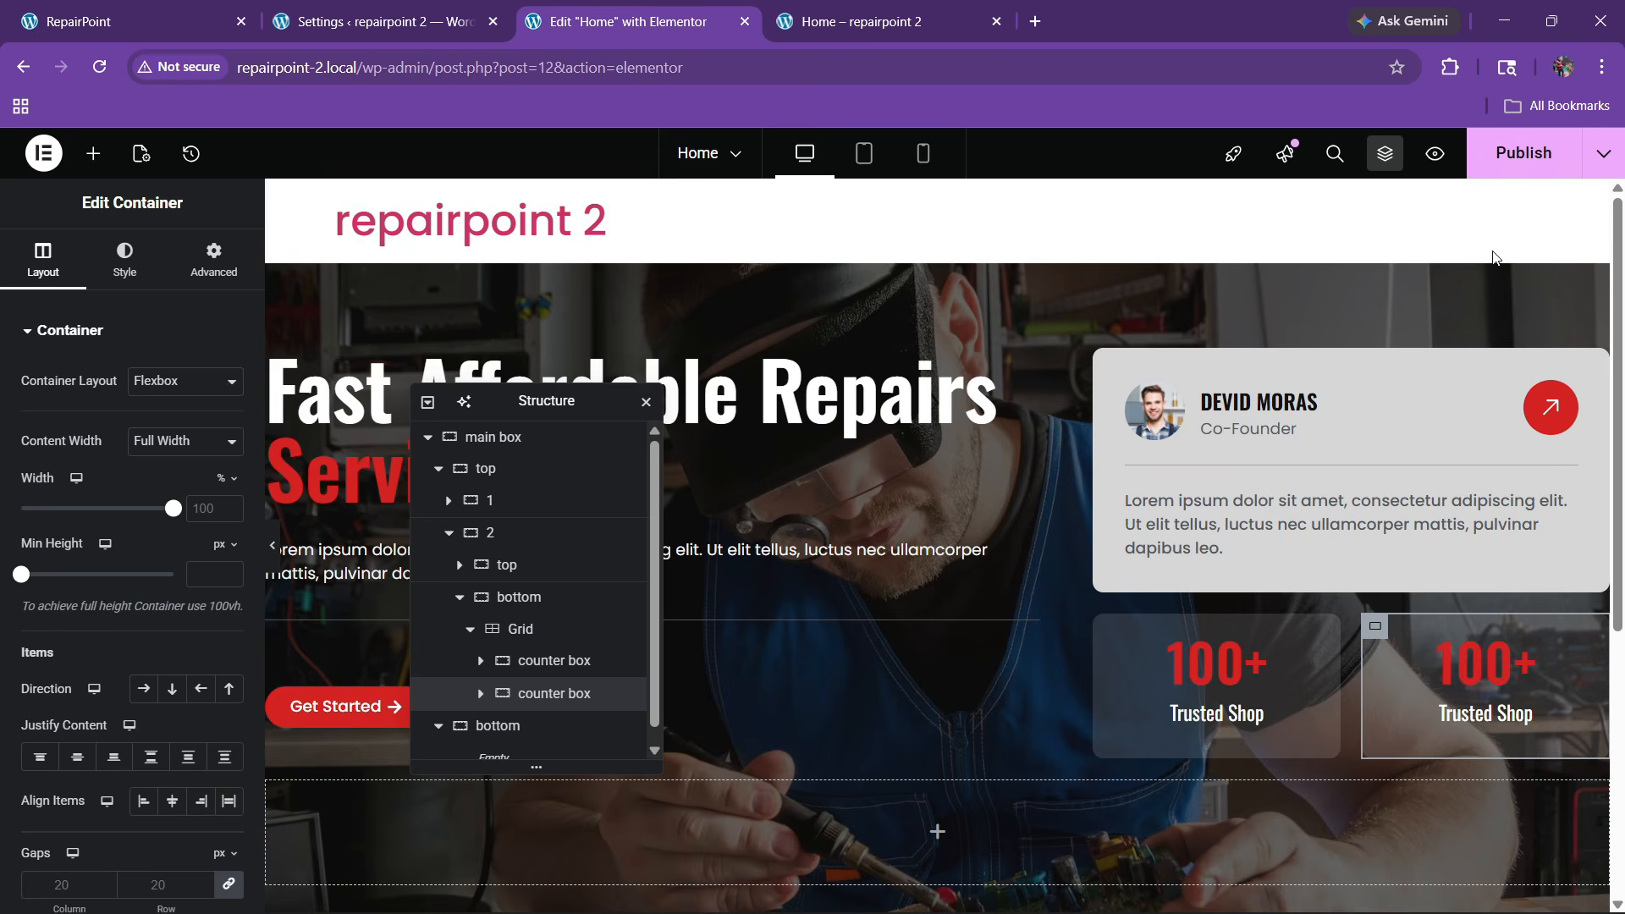
pyautogui.click(1528, 167)
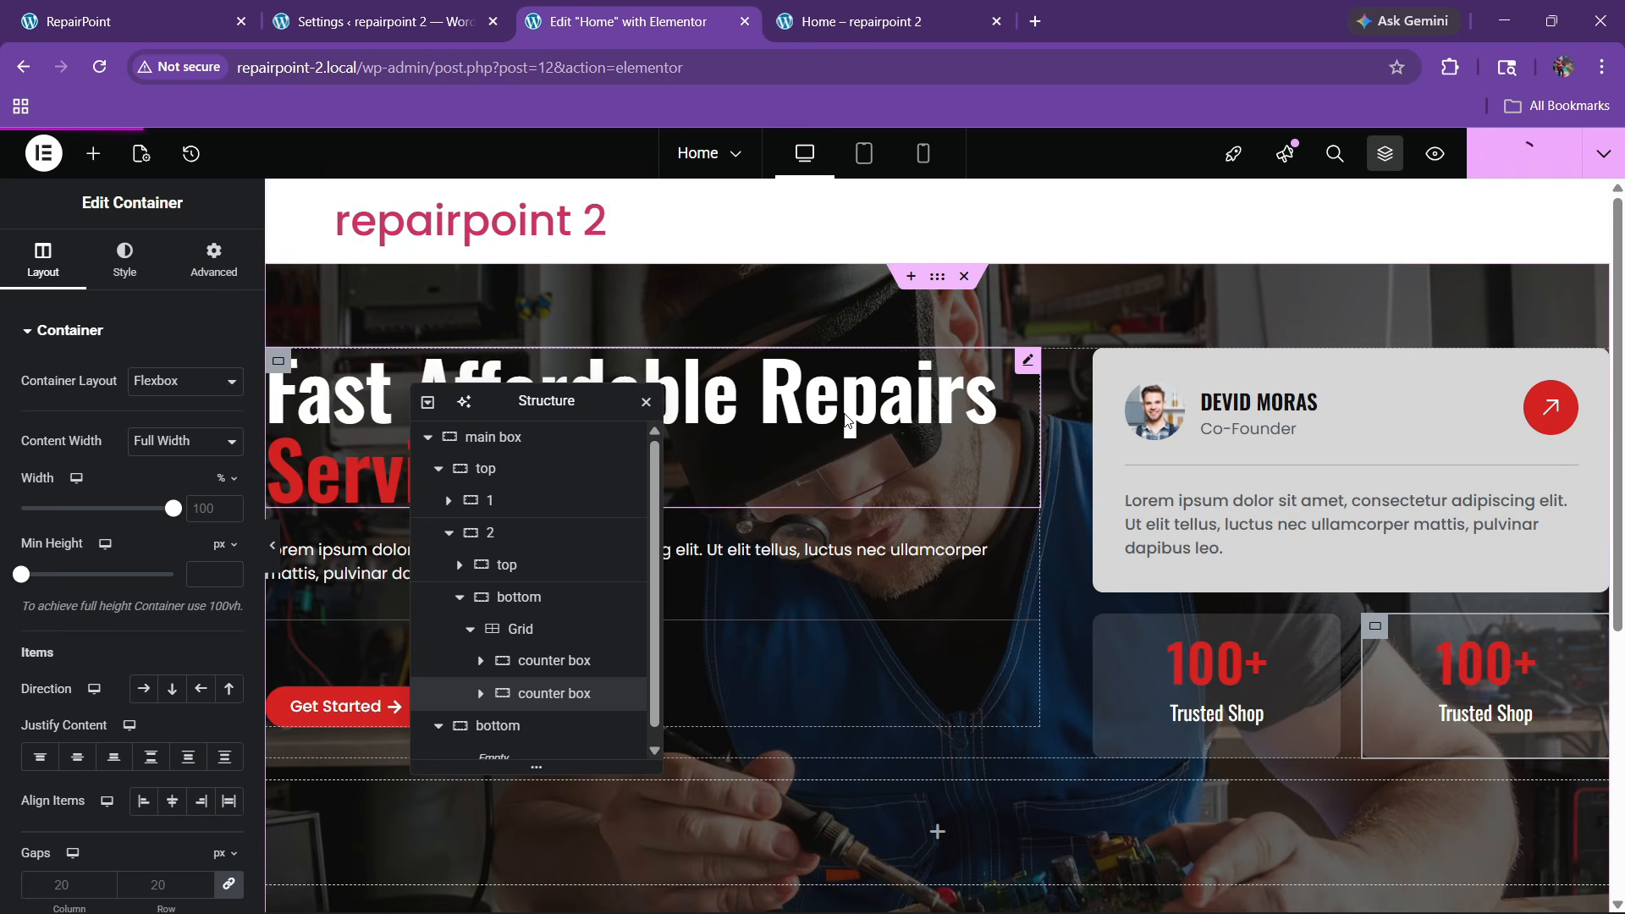
pyautogui.click(901, 8)
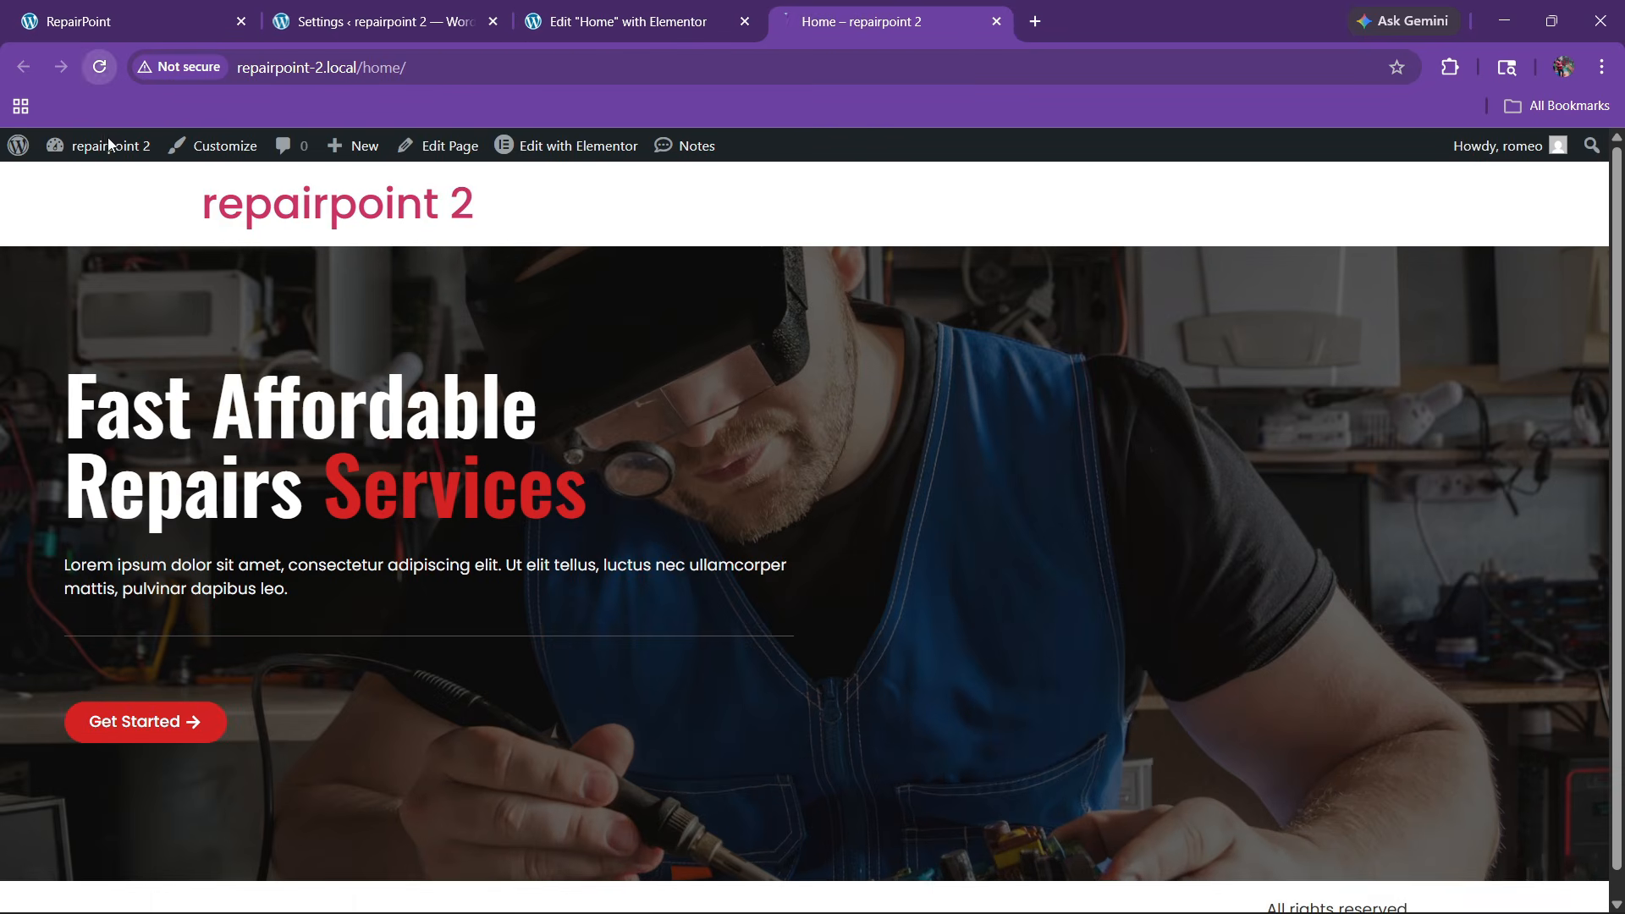
pyautogui.moveTo(1132, 899)
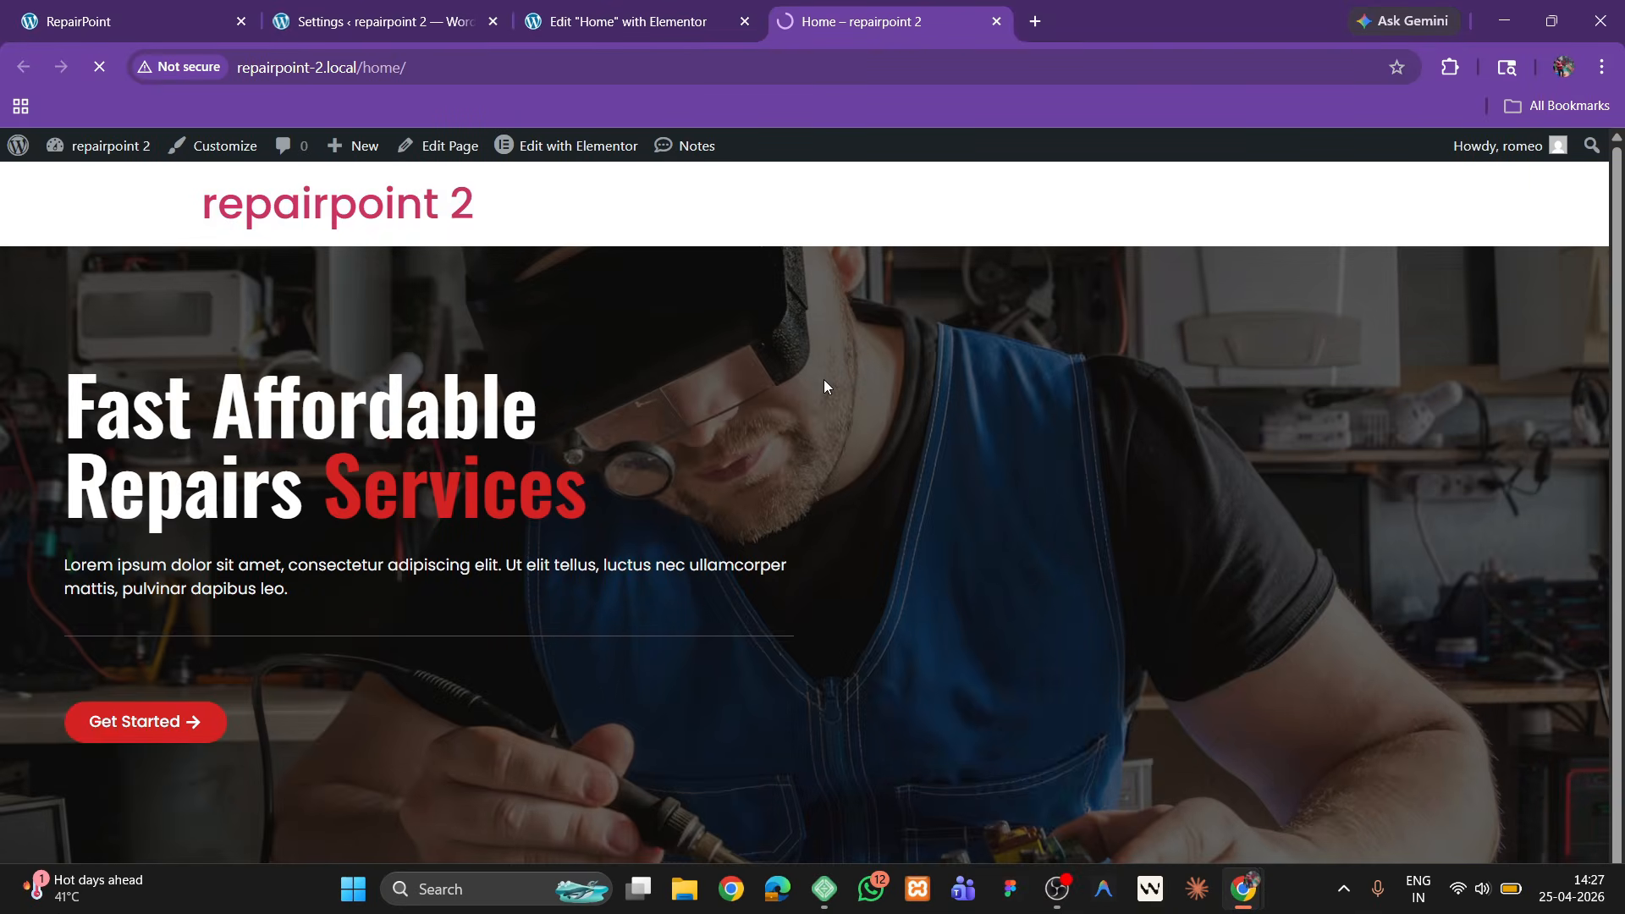
pyautogui.scroll(-1, 814, 551)
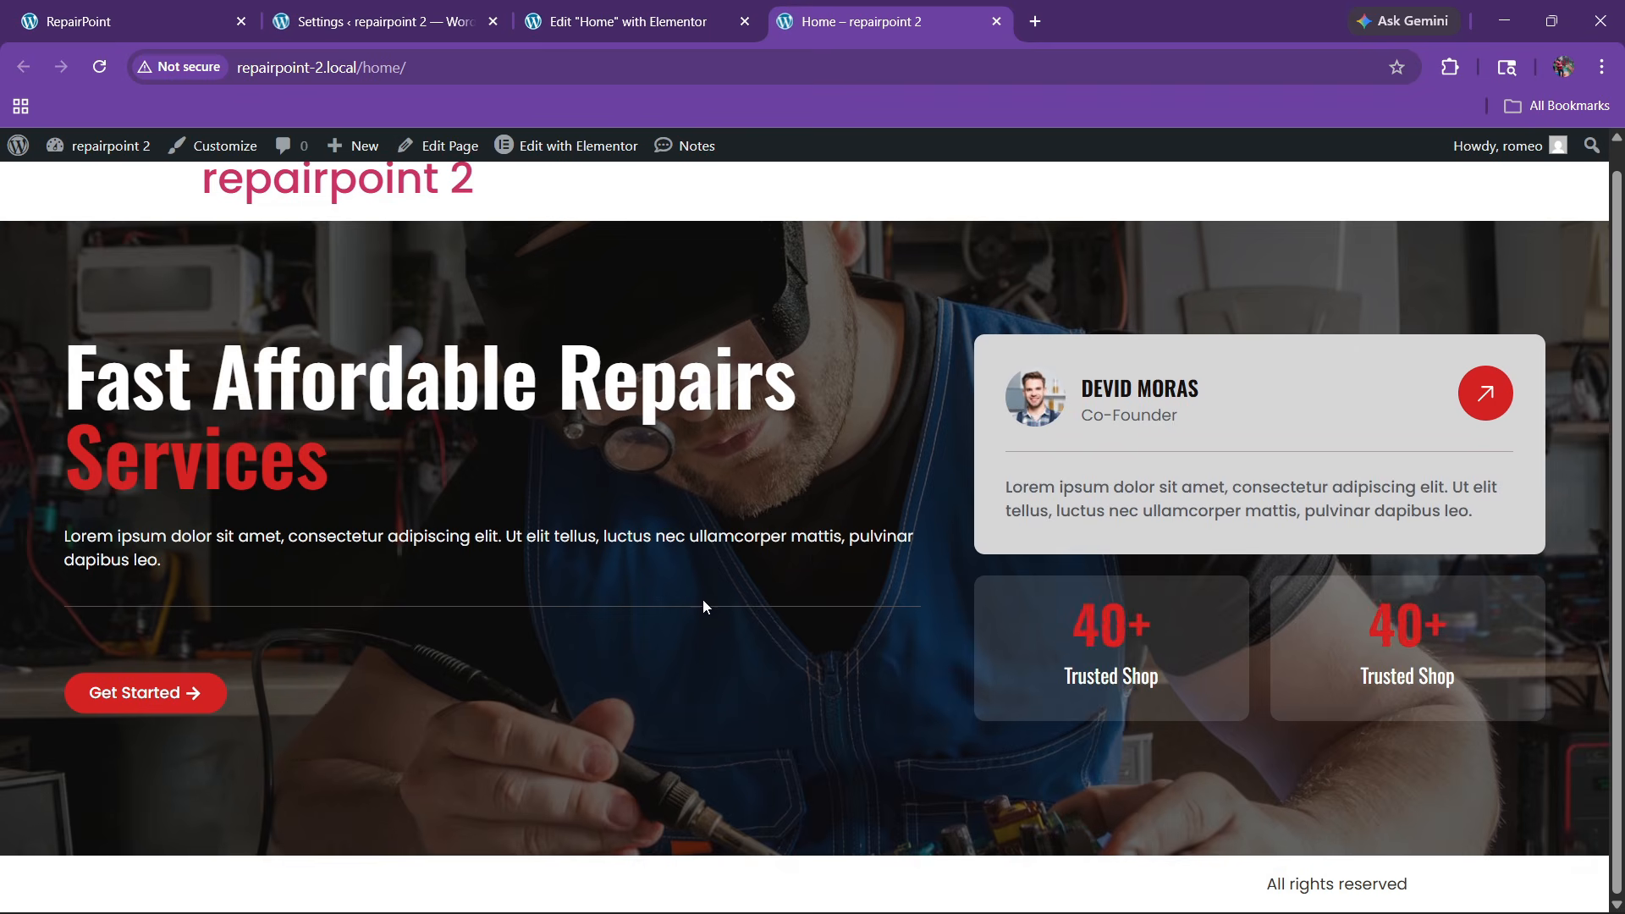
pyautogui.click(144, 7)
pyautogui.scroll(3, 501, 395)
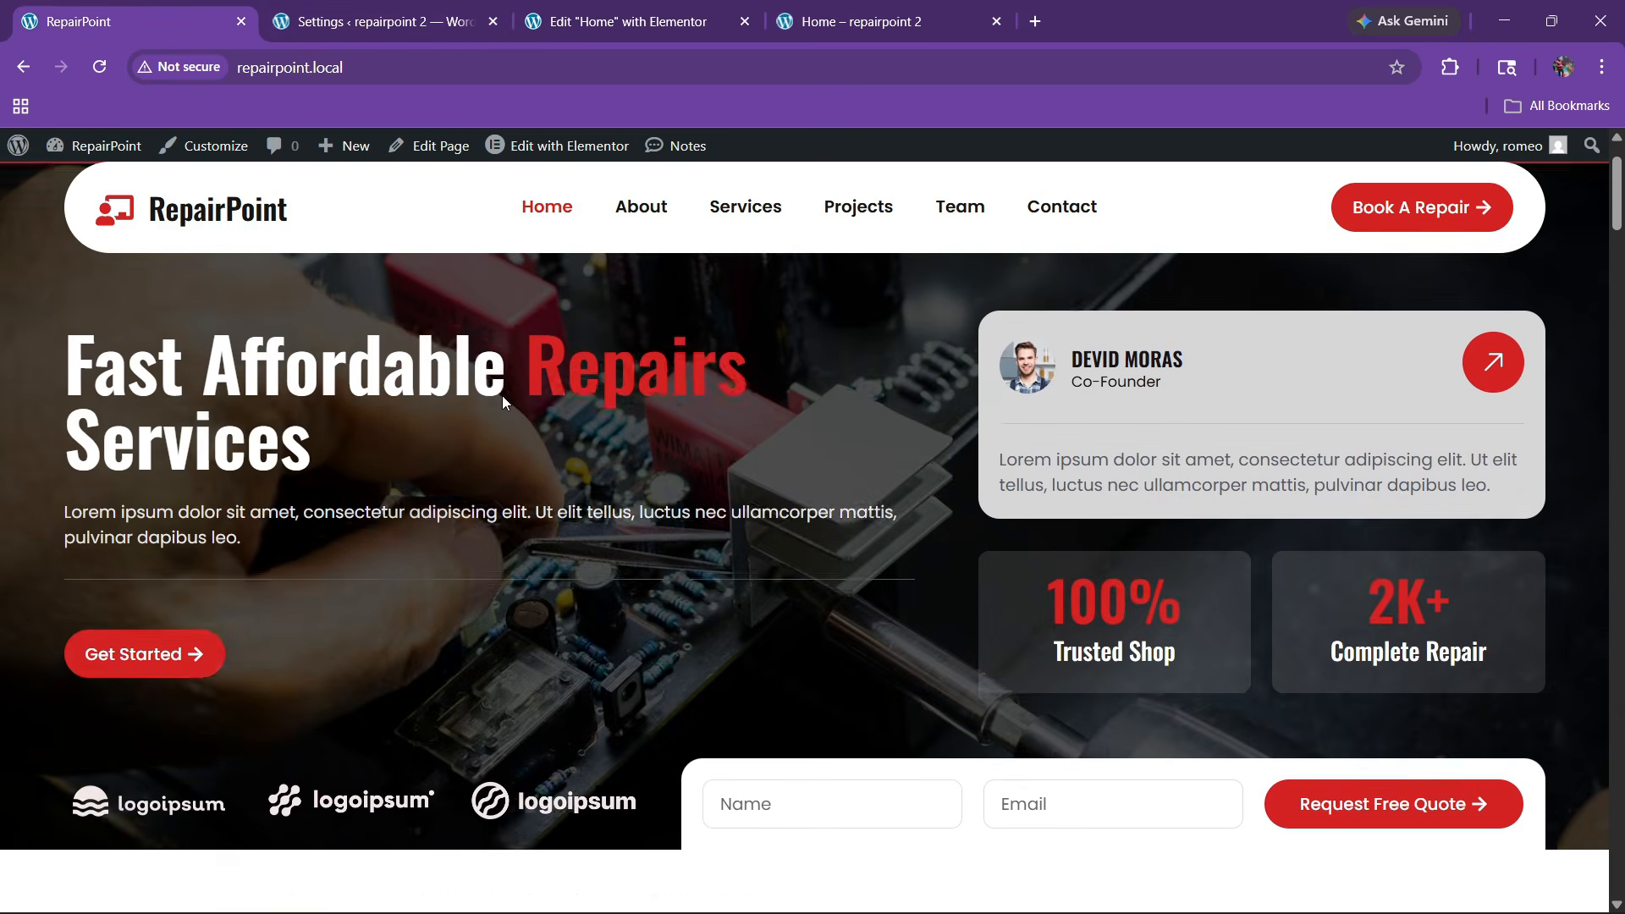
pyautogui.click(700, 12)
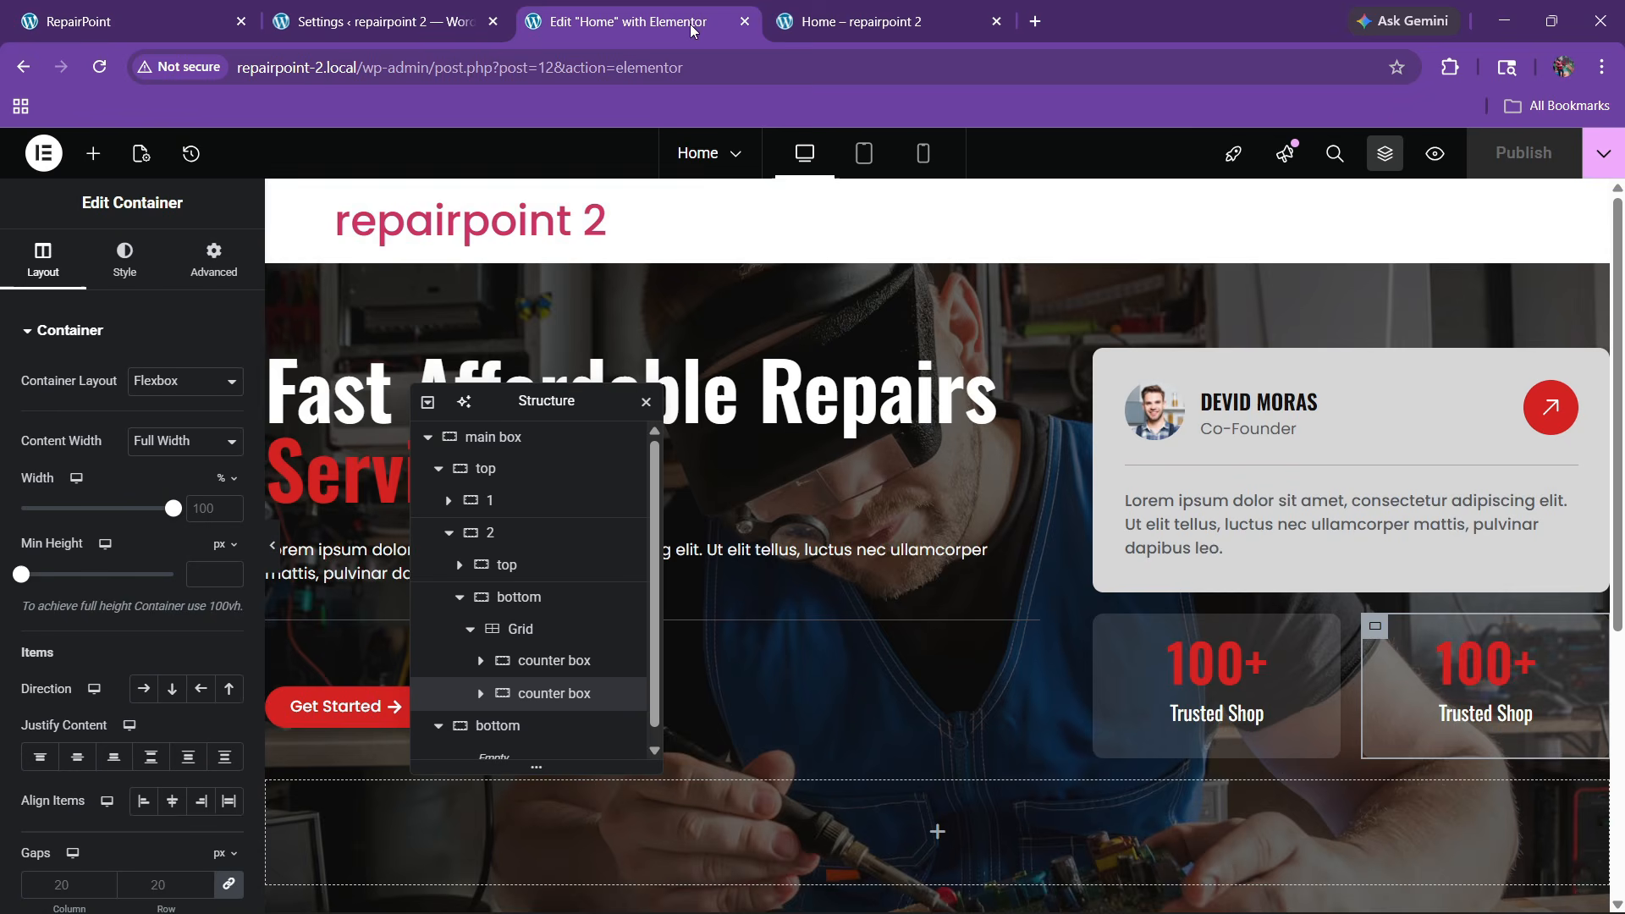
# Give the hero paragraph a custom width of 74%
pyautogui.click(1025, 554)
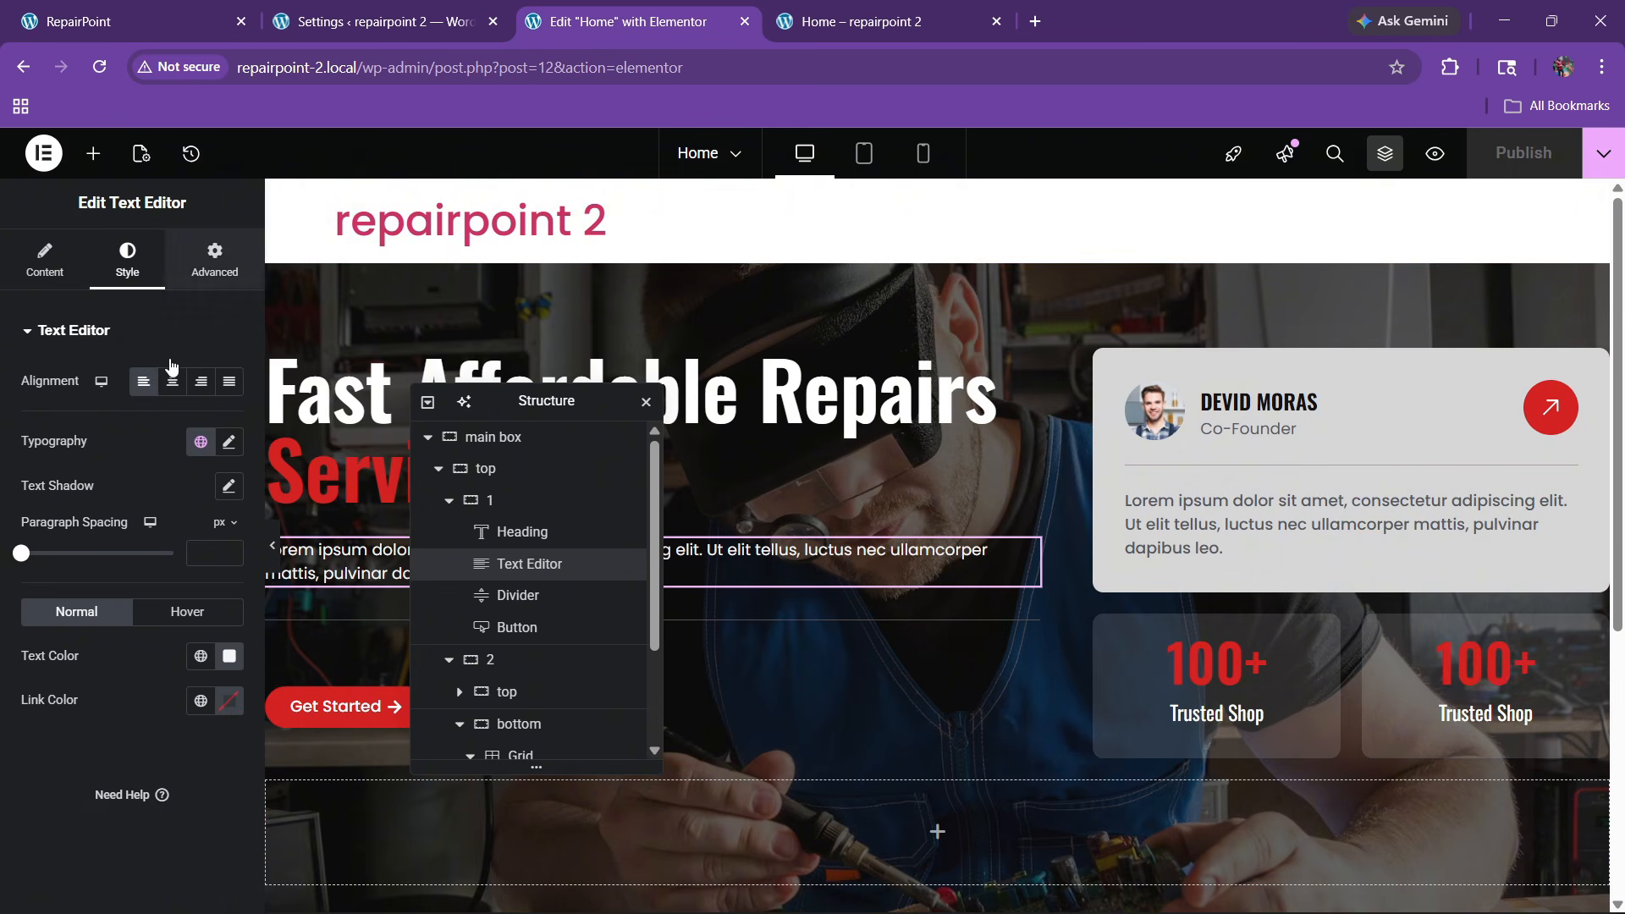
pyautogui.click(215, 262)
pyautogui.click(195, 546)
pyautogui.click(186, 652)
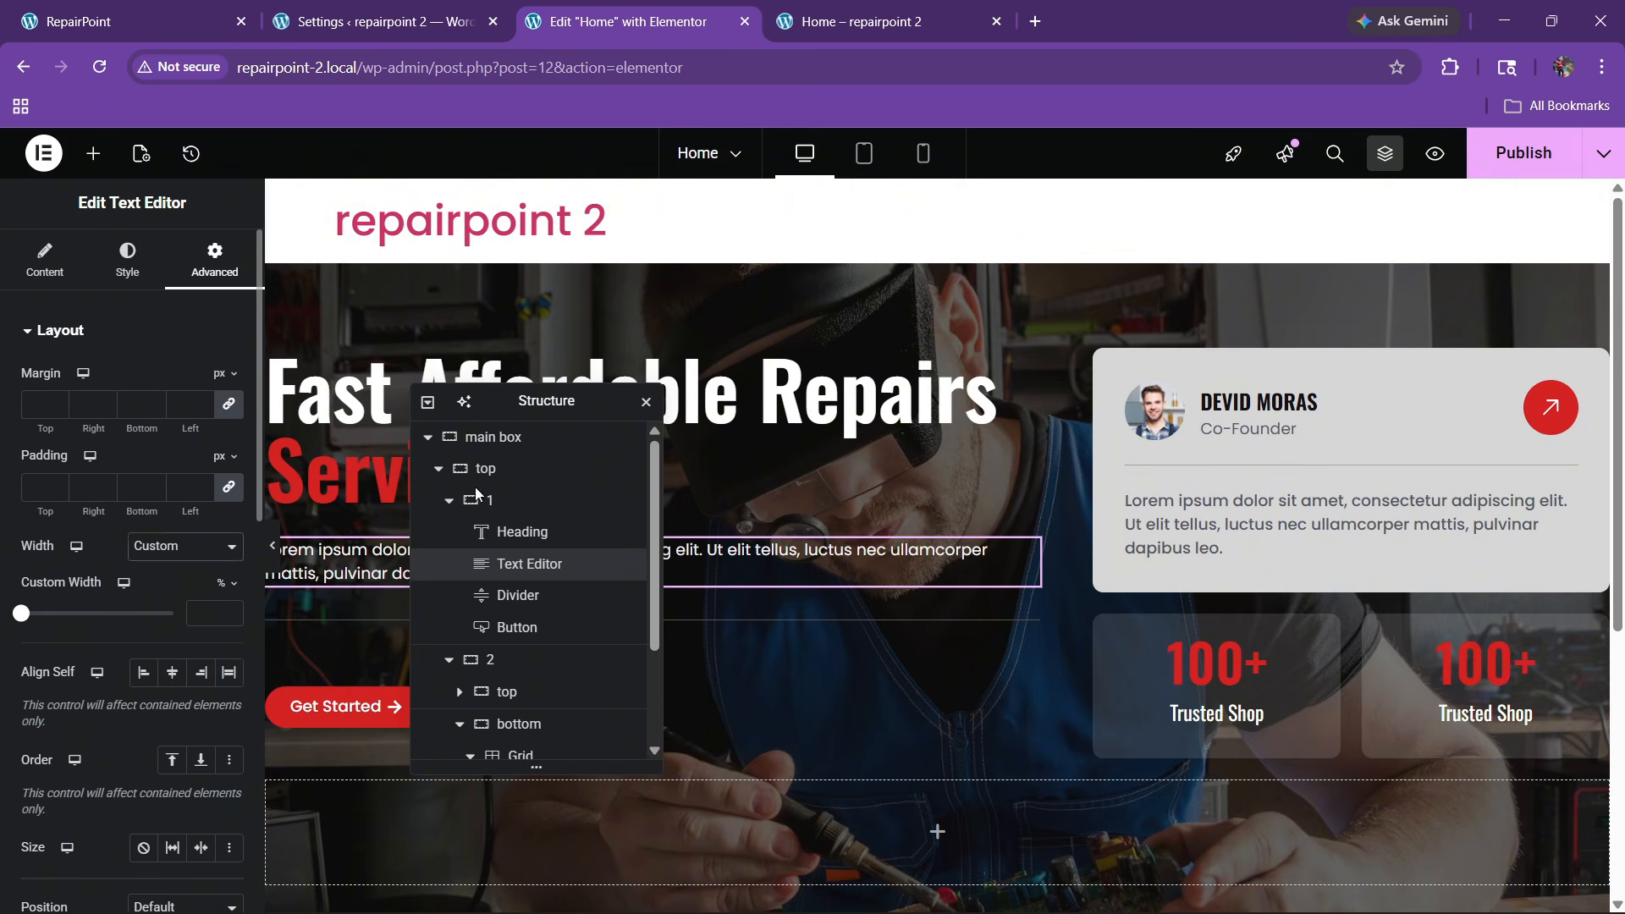
pyautogui.moveTo(568, 407); pyautogui.dragTo(941, 358)
pyautogui.moveTo(22, 613); pyautogui.dragTo(252, 626)
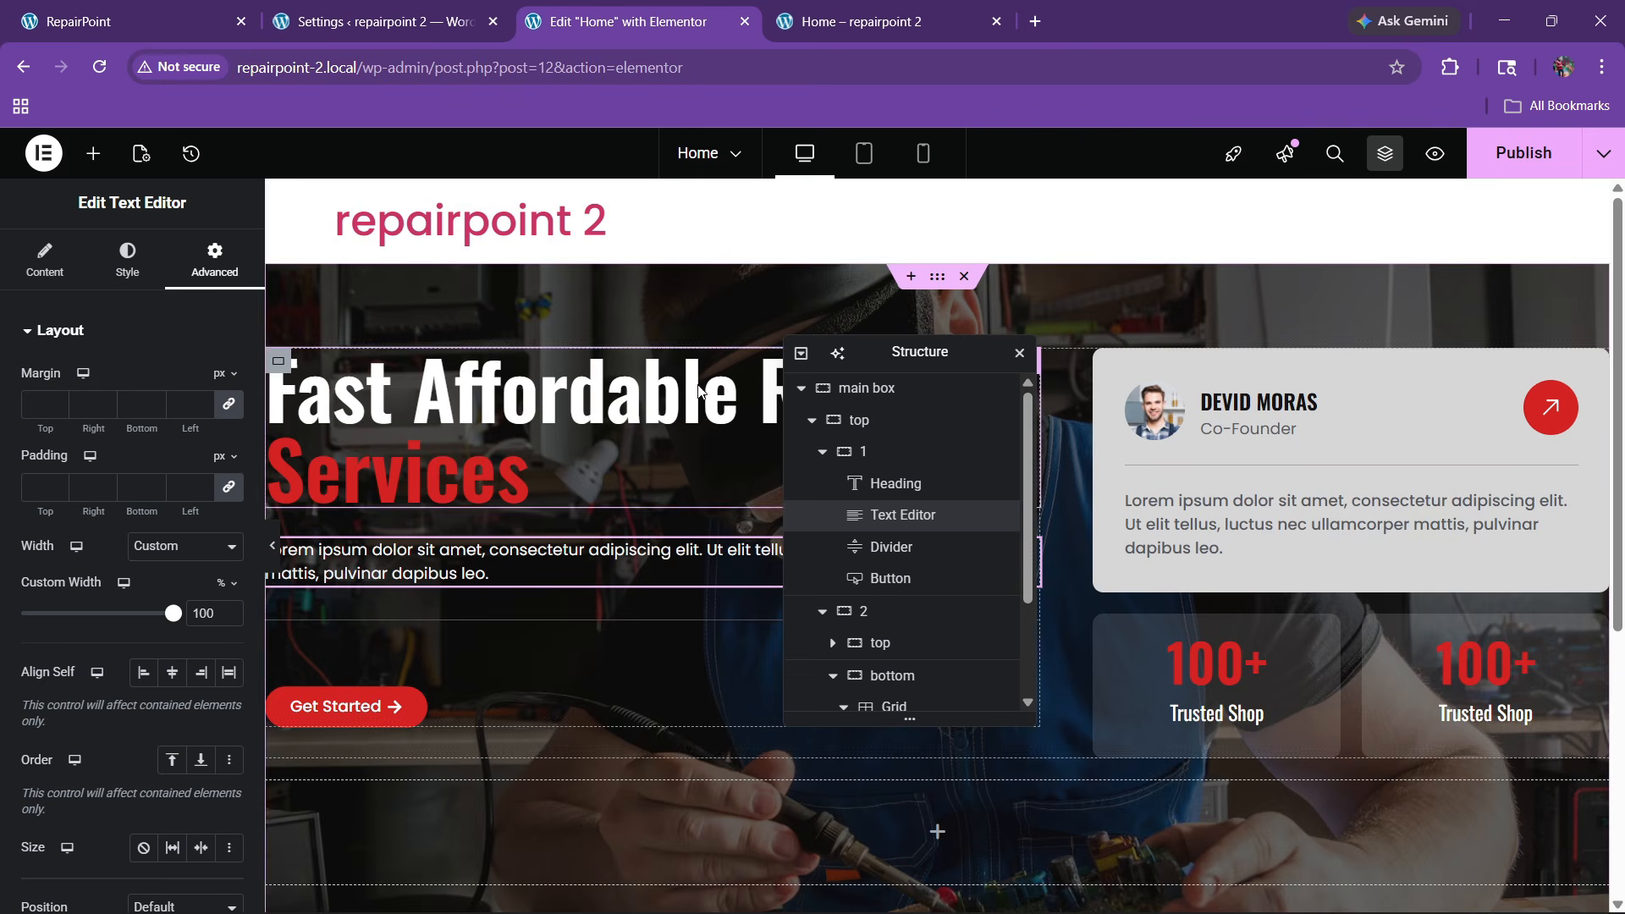
pyautogui.moveTo(877, 354); pyautogui.dragTo(1263, 325)
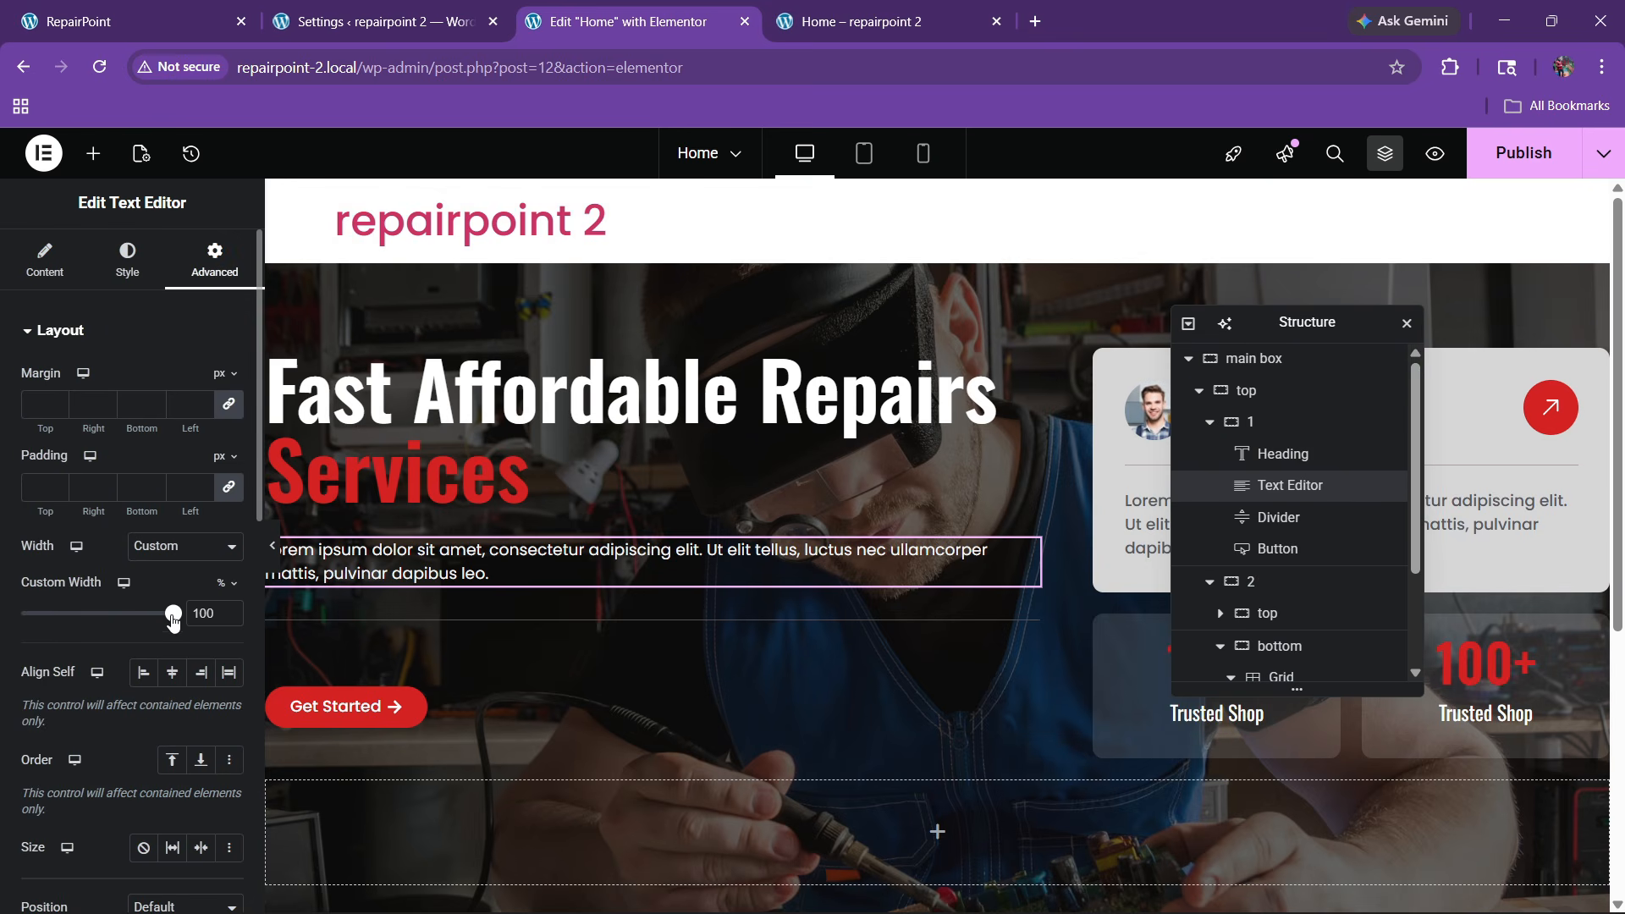
pyautogui.moveTo(173, 616); pyautogui.dragTo(133, 615)
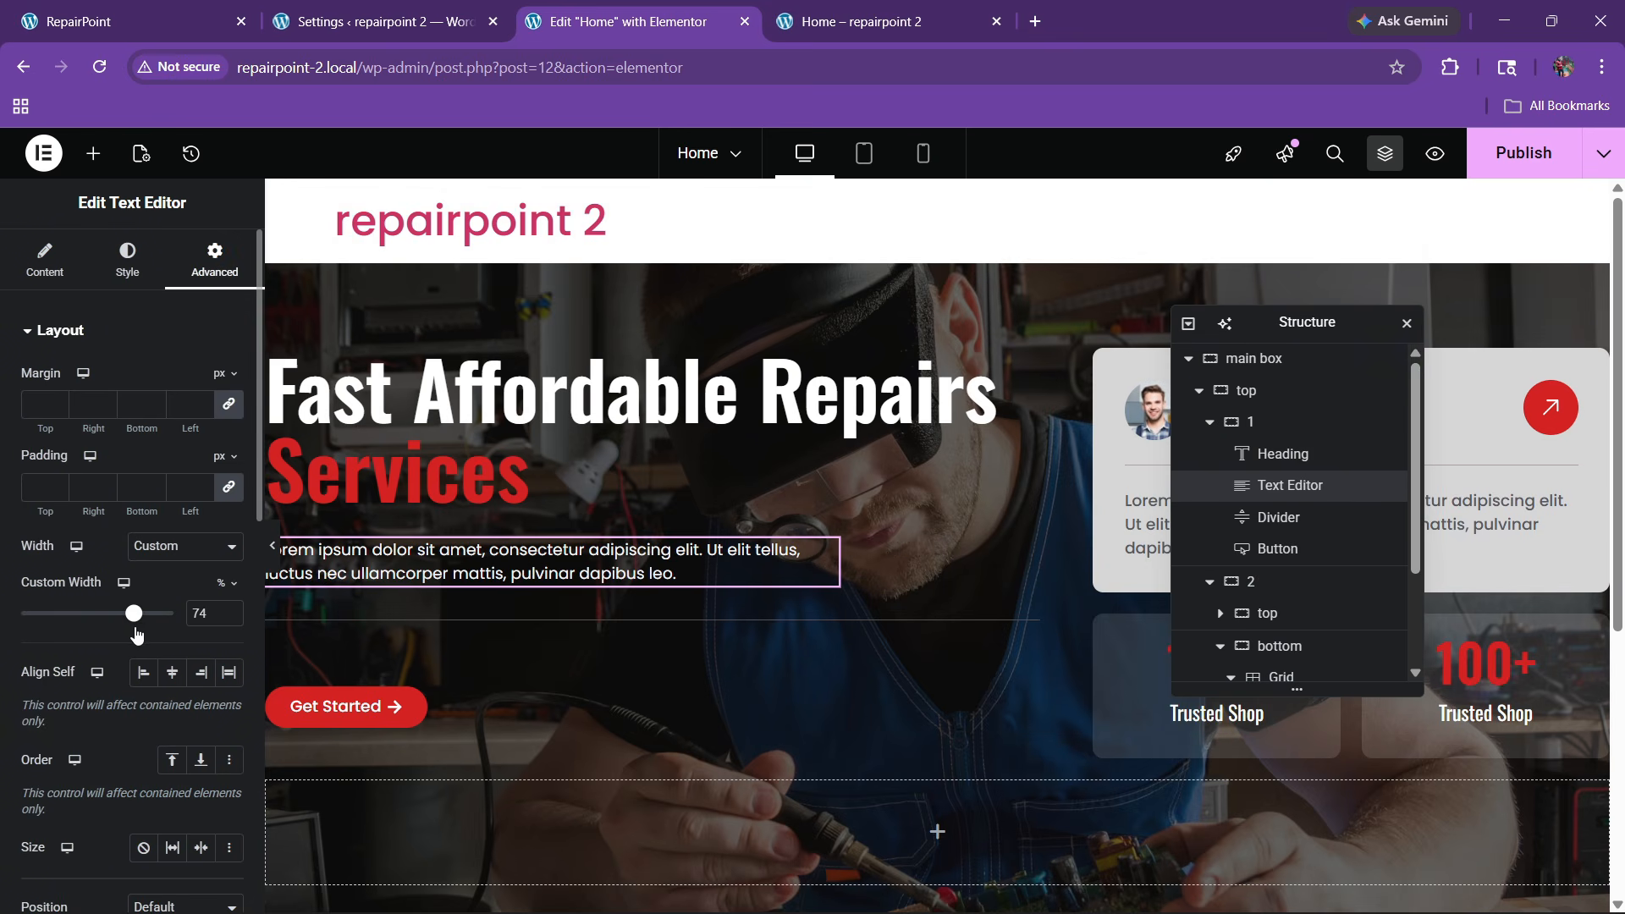
# Publish the updated page and check it against the reference site
pyautogui.click(1516, 159)
pyautogui.click(195, 23)
pyautogui.scroll(-2, 824, 544)
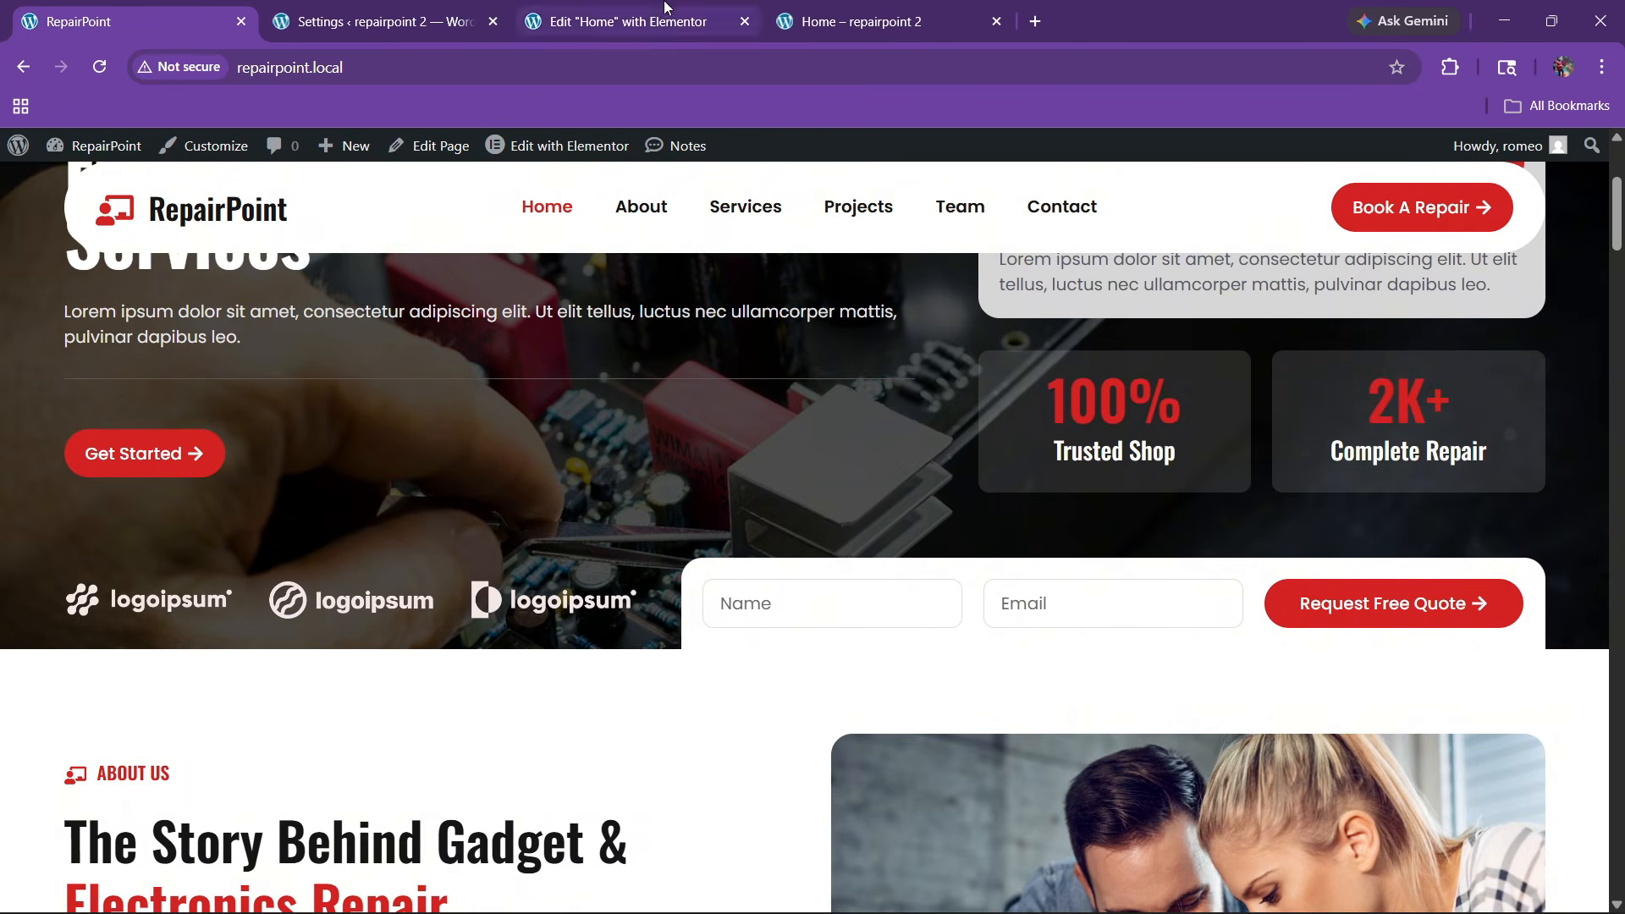
pyautogui.click(630, 21)
# Add a logo container to the hero's bottom area, duplicate it as a form container, and set them side by side
pyautogui.scroll(-4, 866, 532)
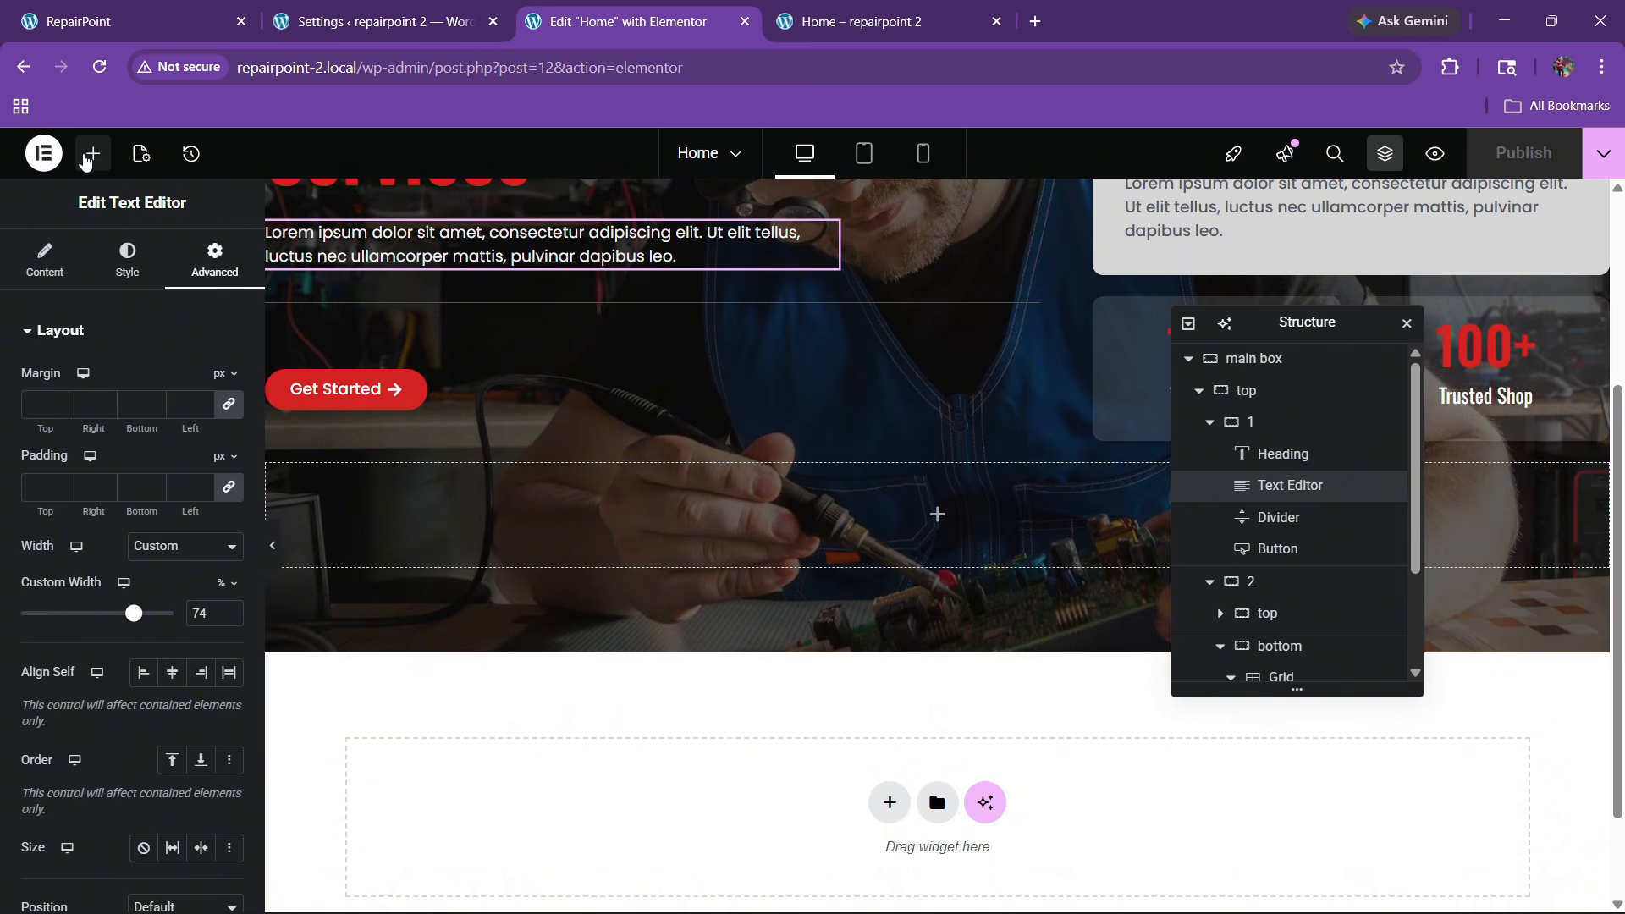
pyautogui.click(85, 160)
pyautogui.moveTo(85, 440); pyautogui.dragTo(627, 529)
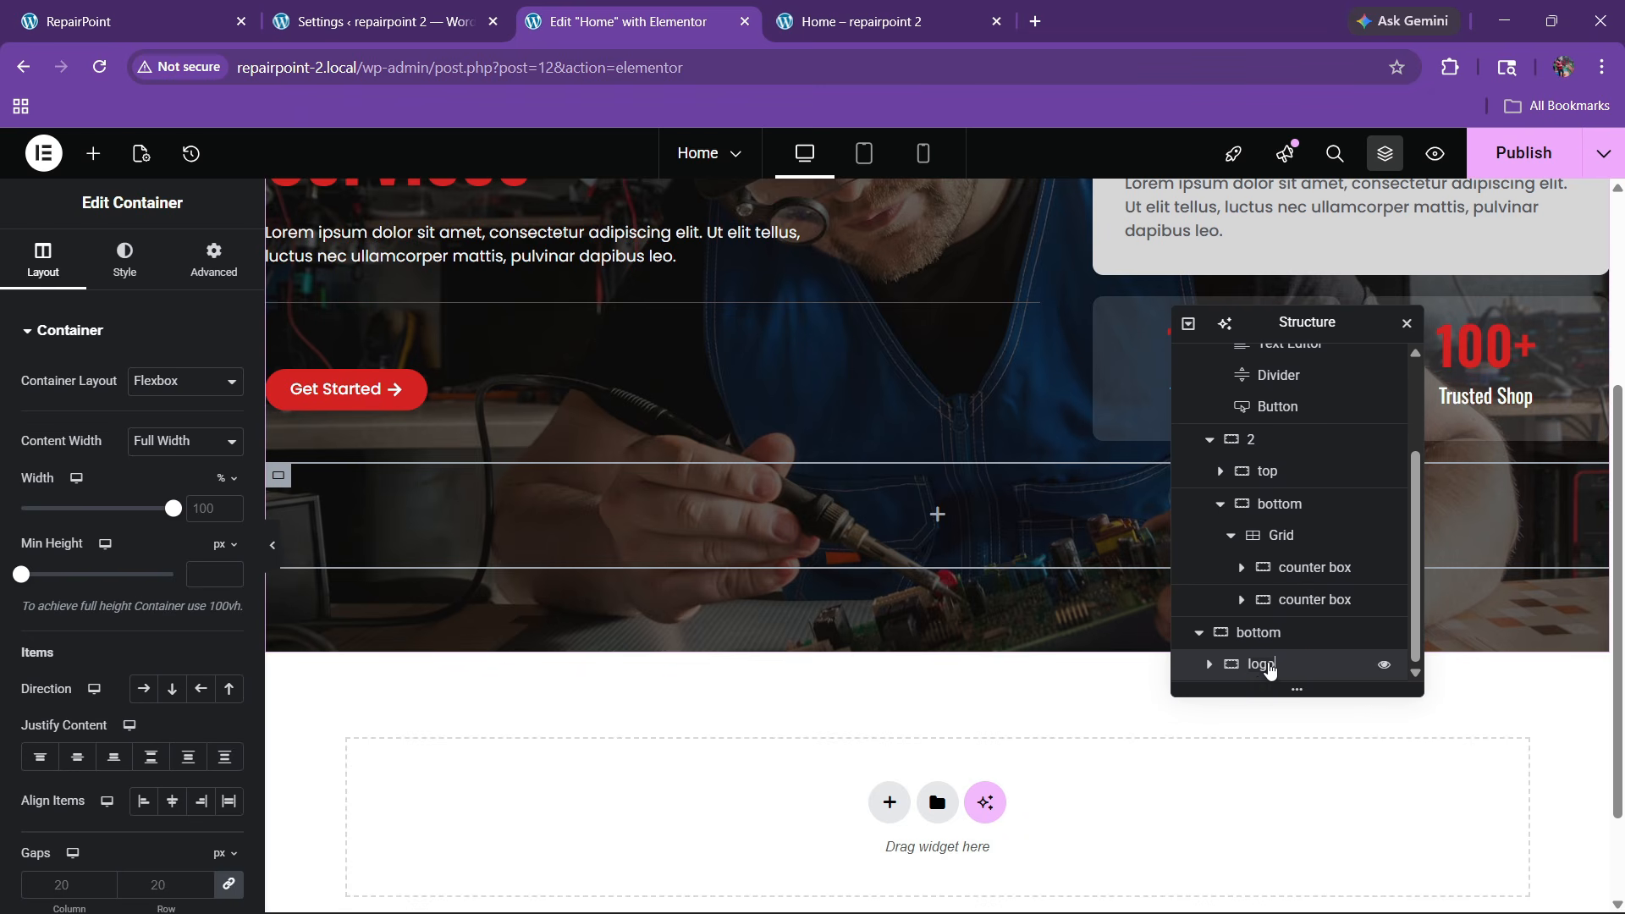
pyautogui.rightClick(1269, 668)
pyautogui.click(1320, 357)
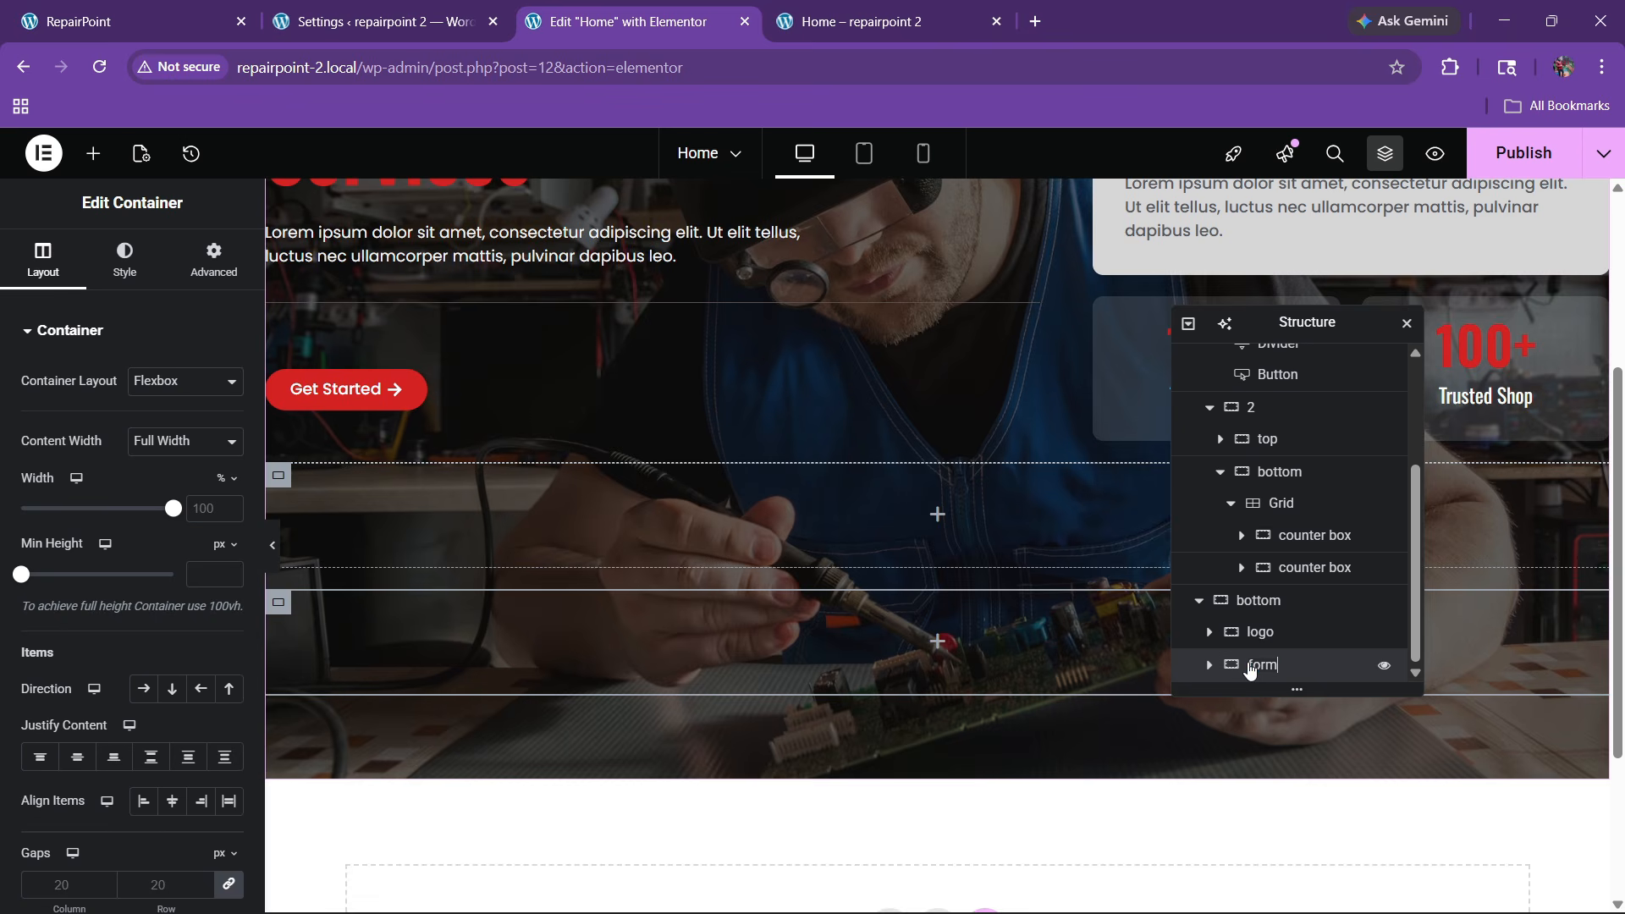
pyautogui.click(1257, 602)
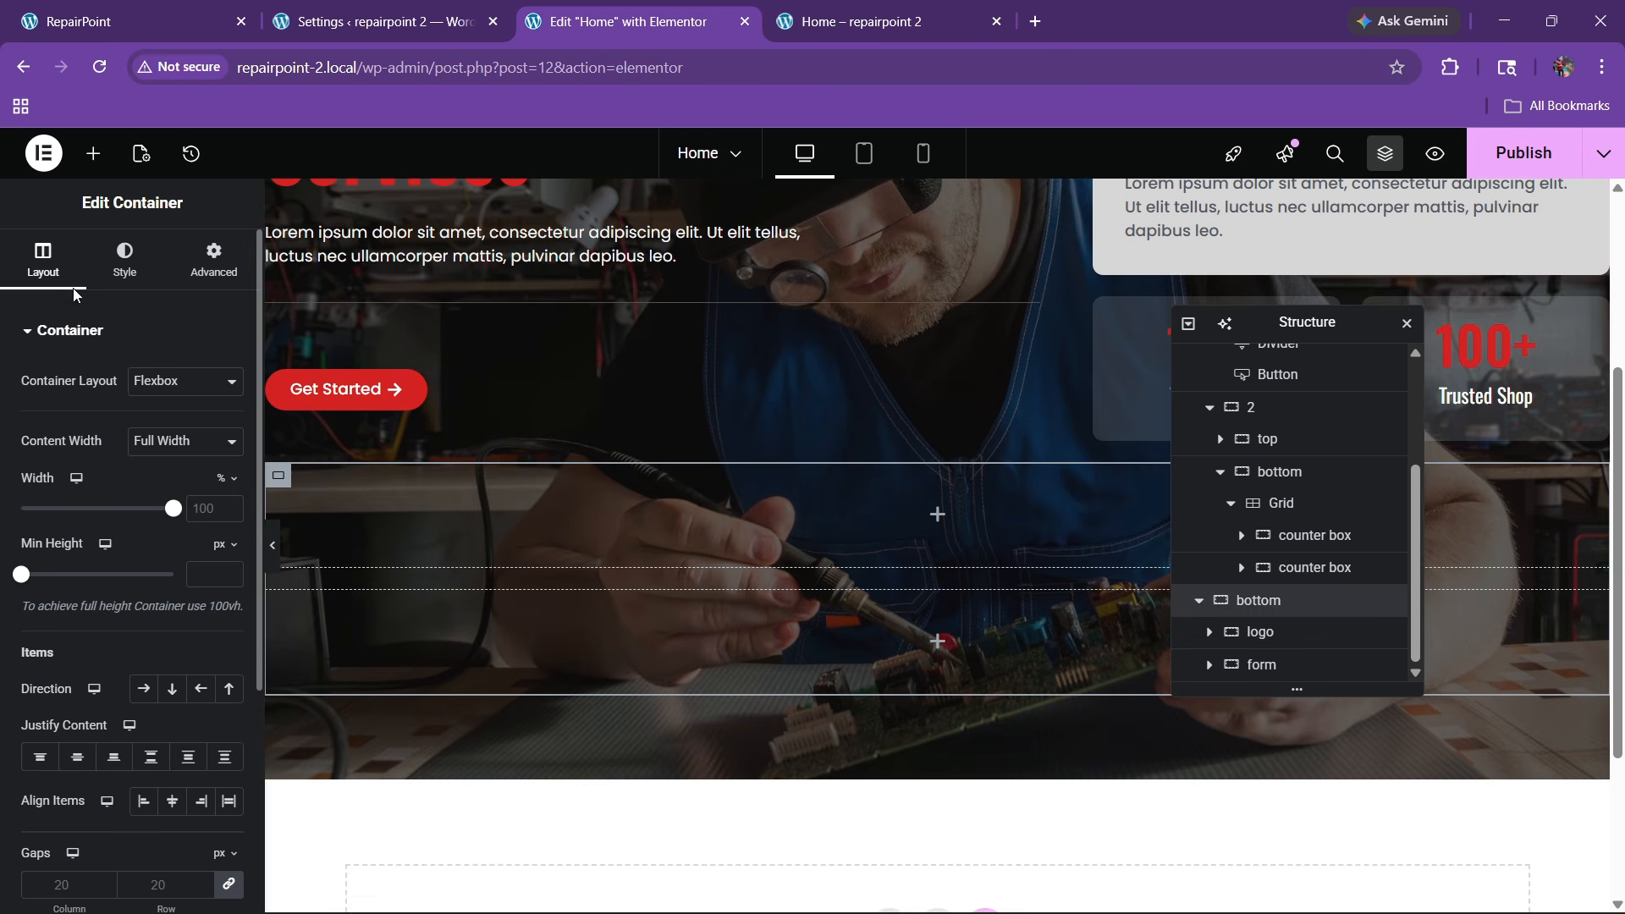
pyautogui.click(143, 688)
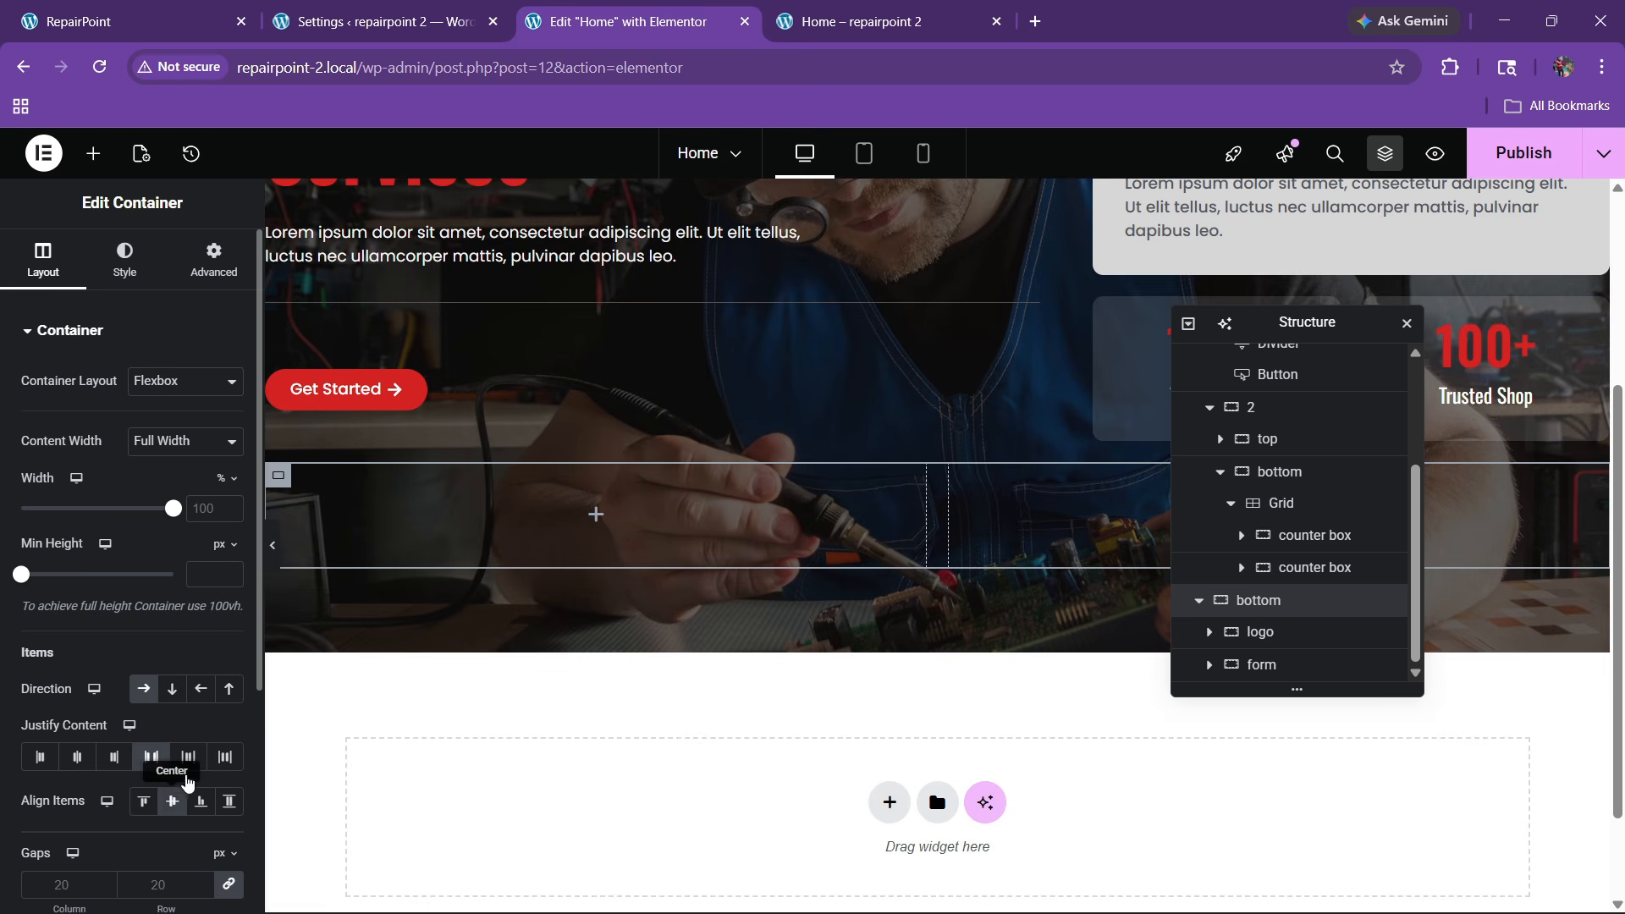
# Remove the main box's bottom padding and set its item gap to 100
pyautogui.scroll(4, 633, 631)
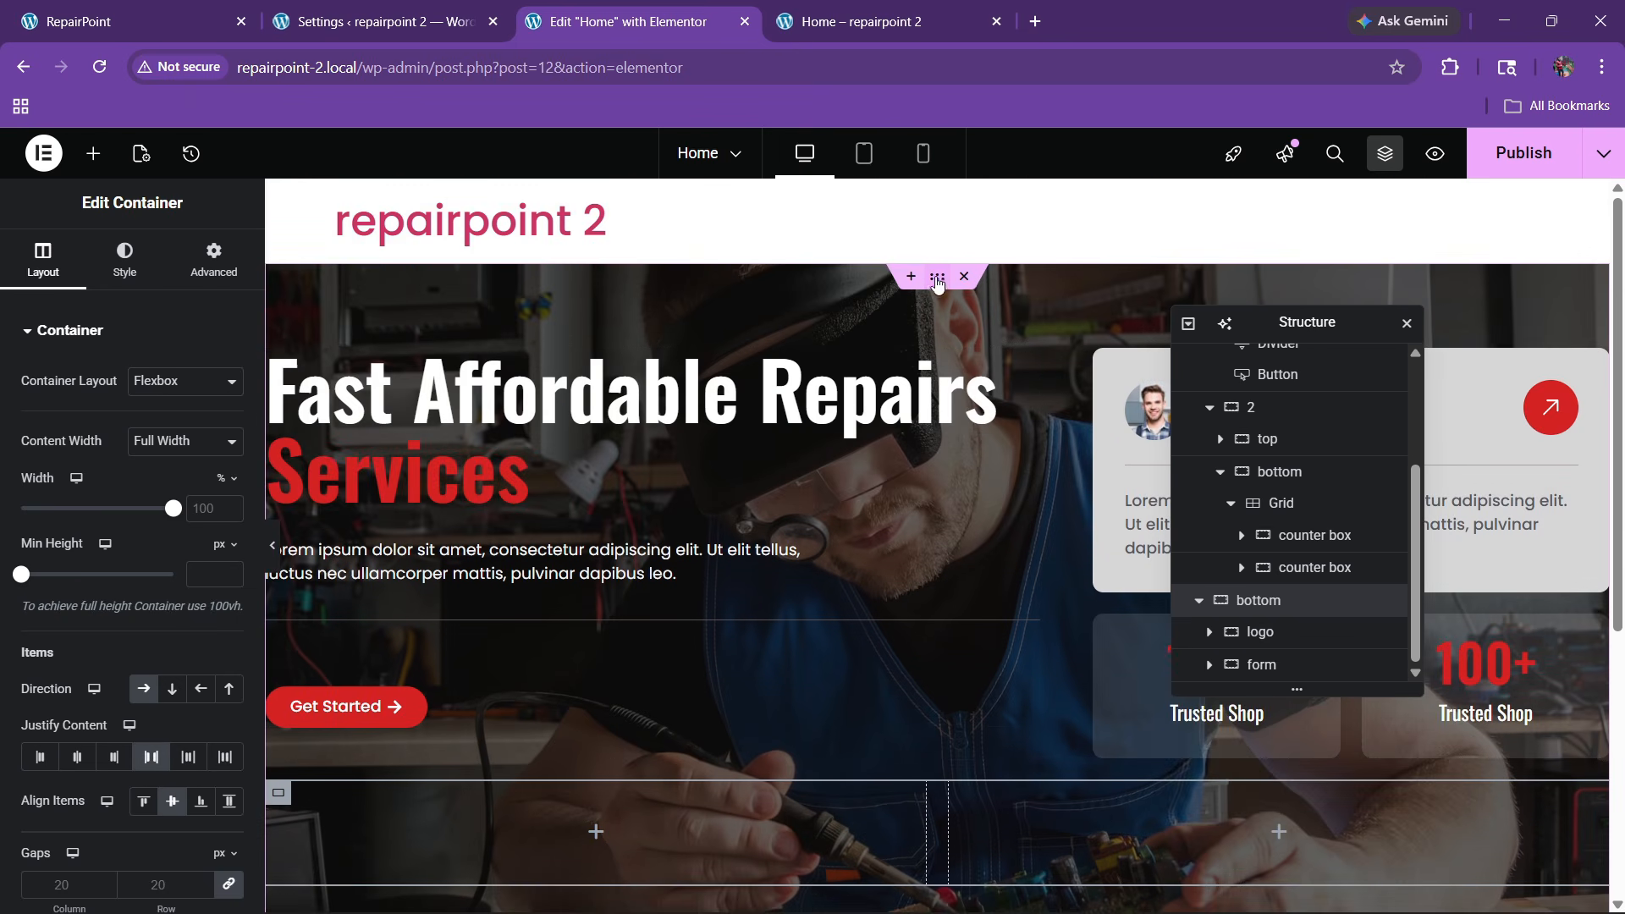
pyautogui.click(206, 272)
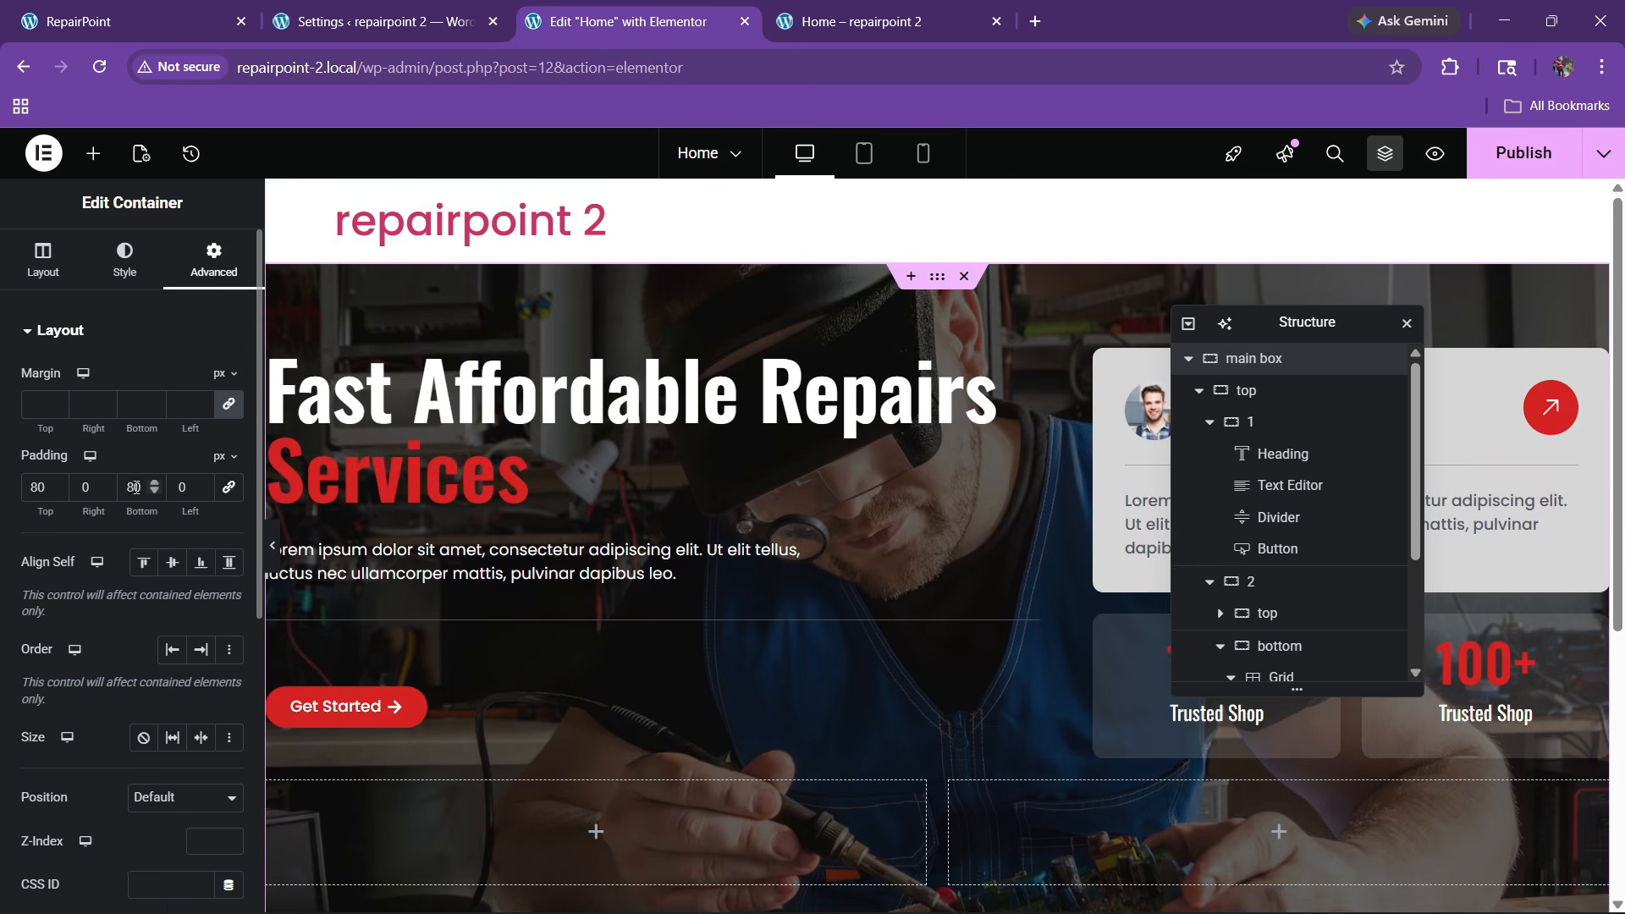
pyautogui.press('BackSpace')
pyautogui.scroll(-4, 881, 551)
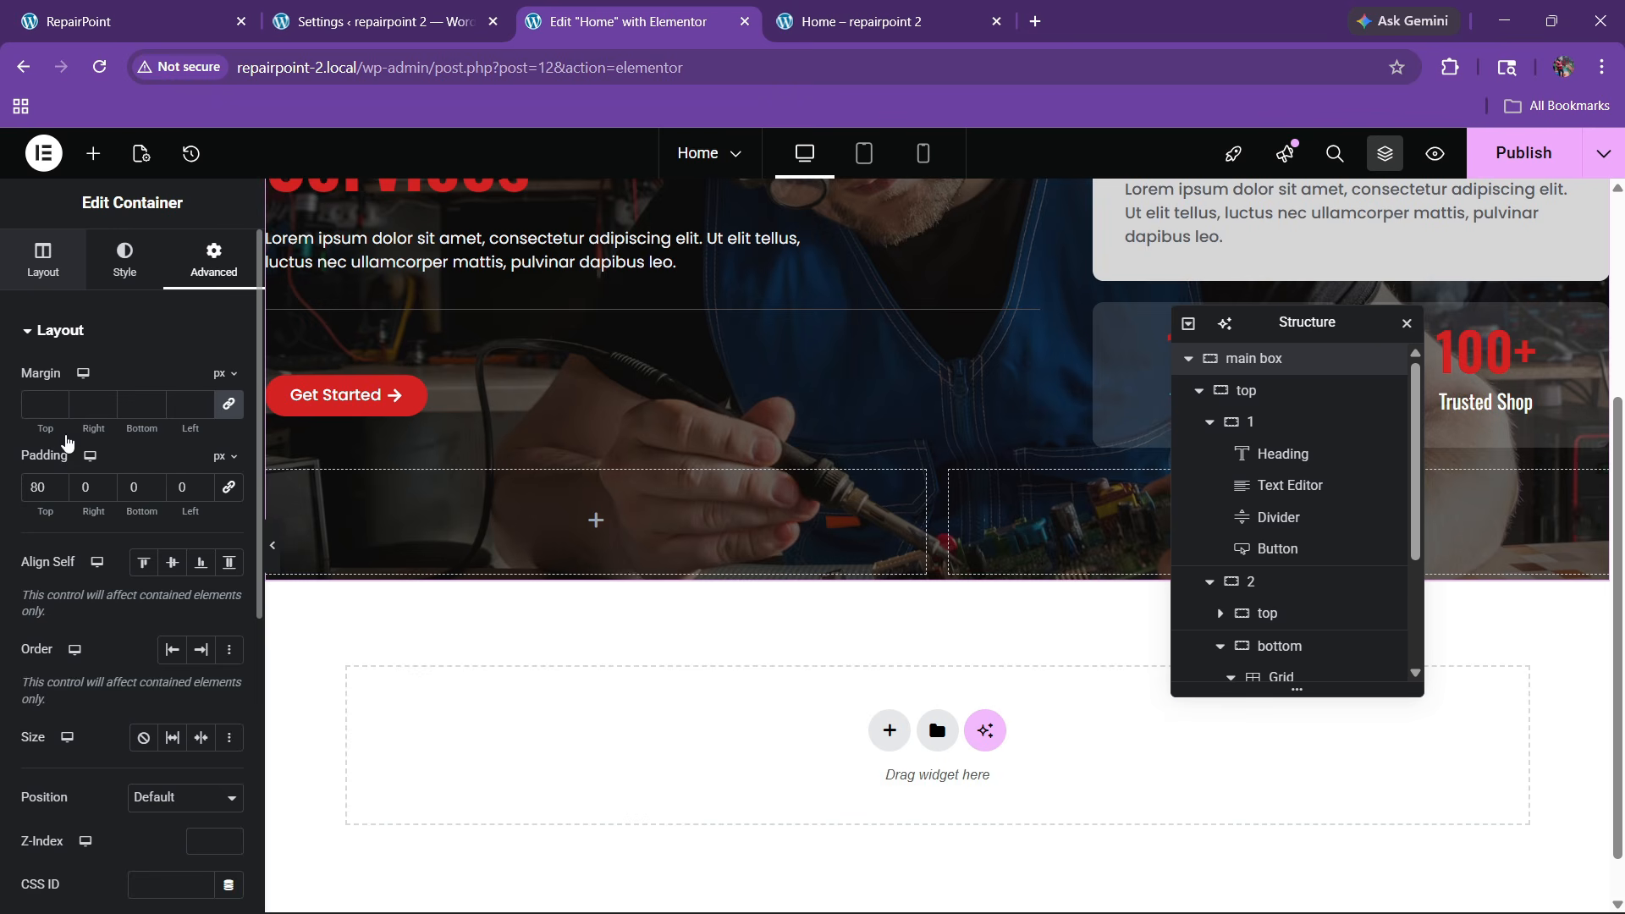
pyautogui.click(44, 261)
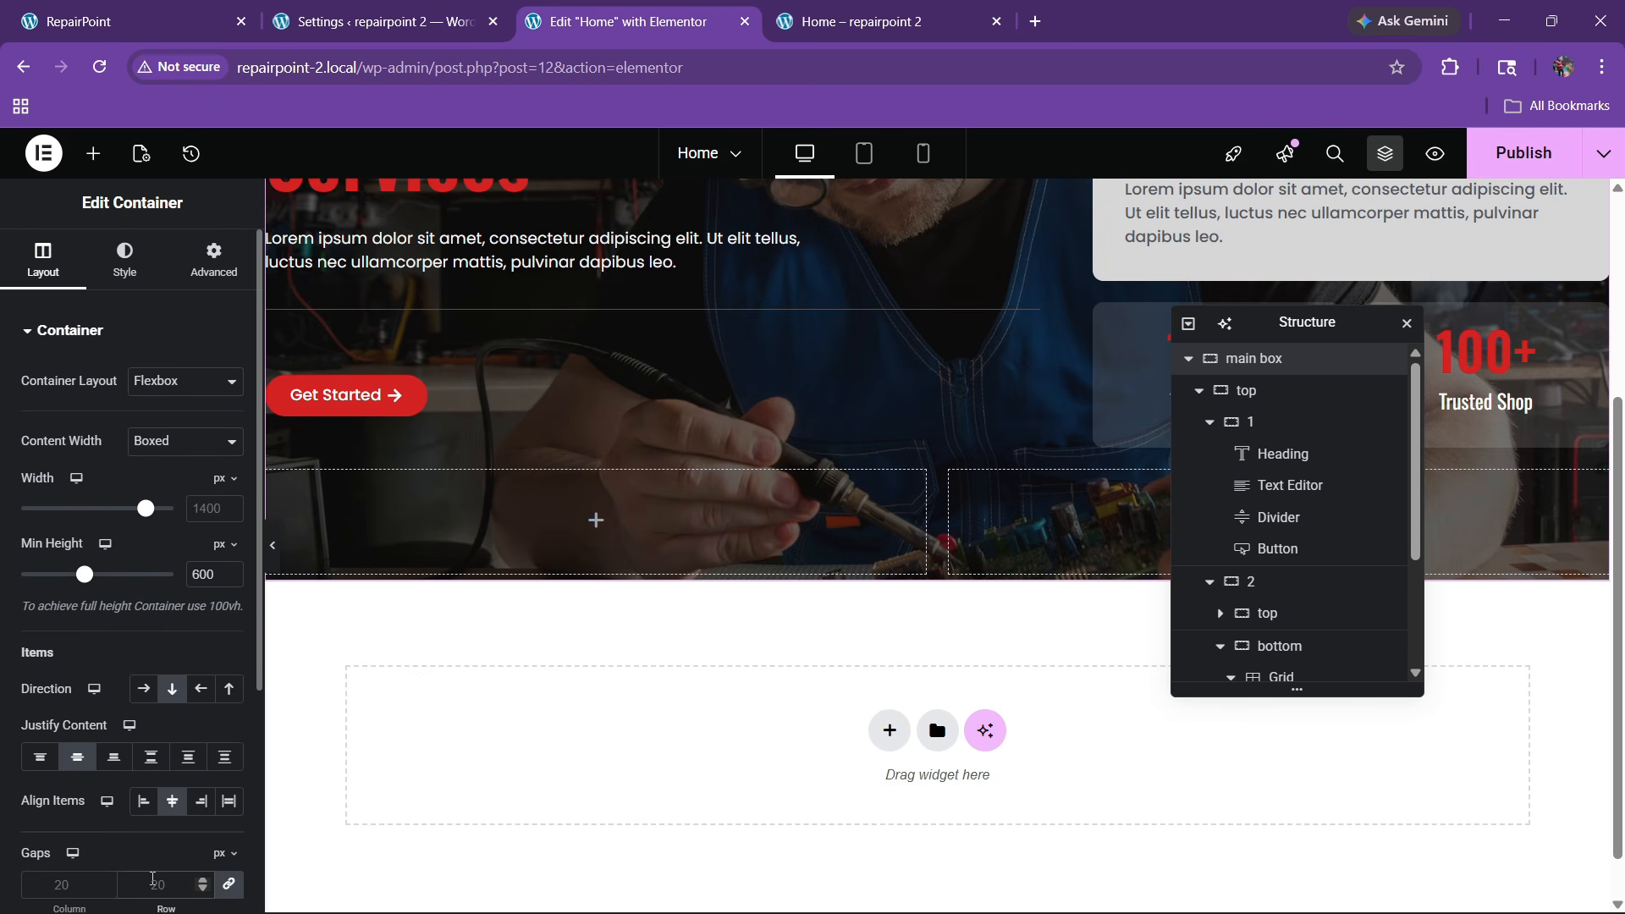
pyautogui.write('100')
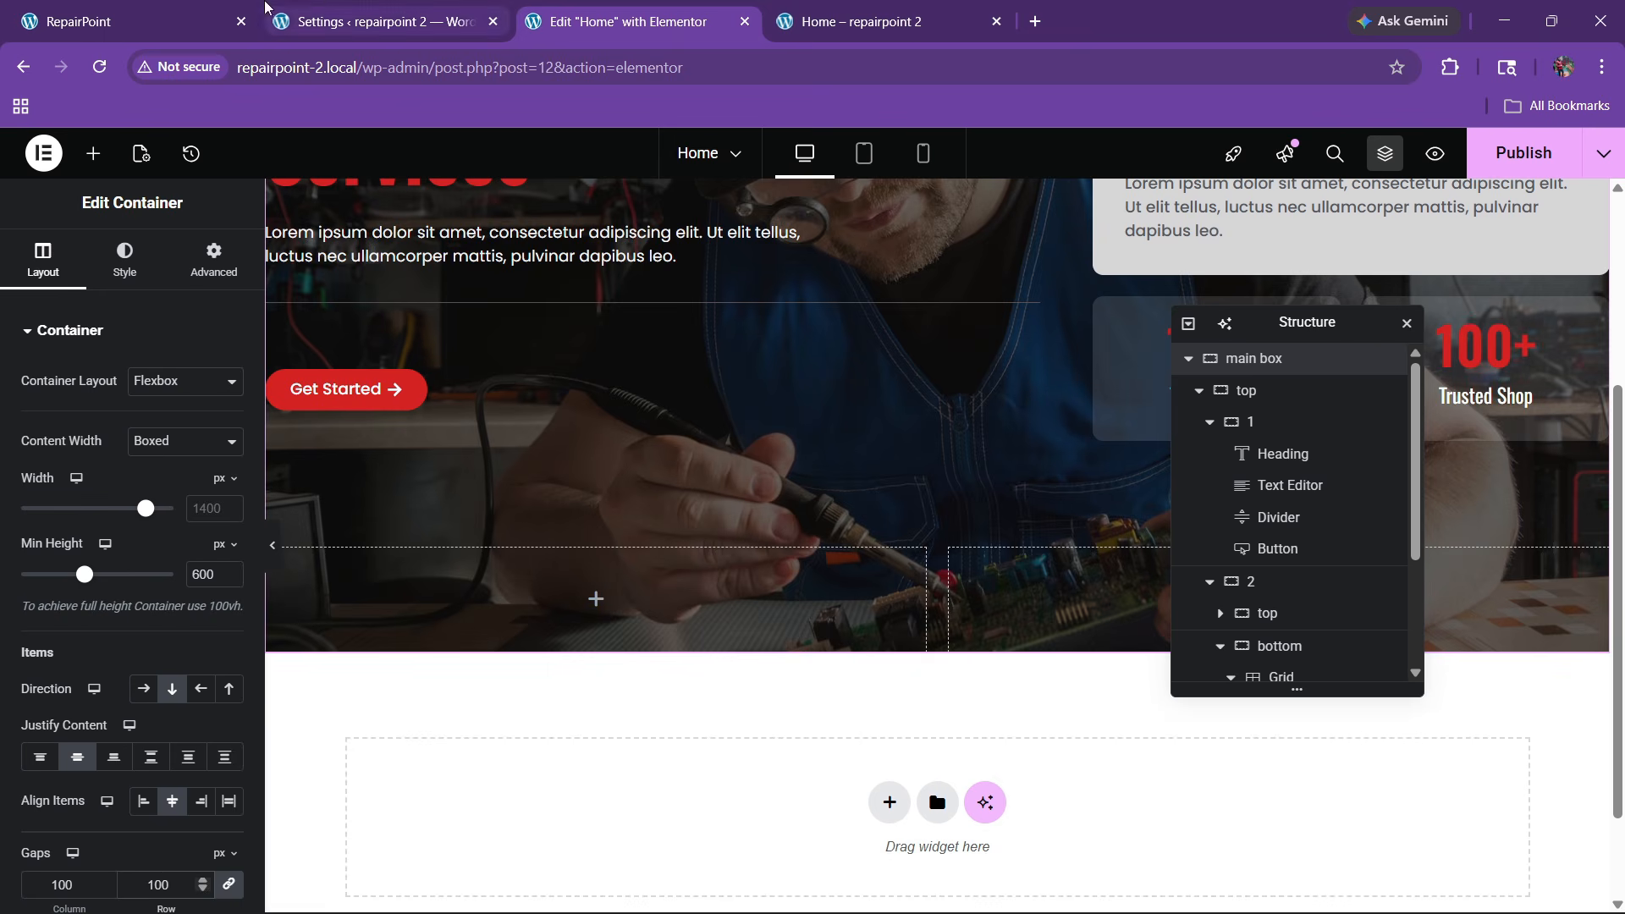
# Select the logo container and bring up its margin and padding settings
pyautogui.click(199, 12)
pyautogui.click(580, 13)
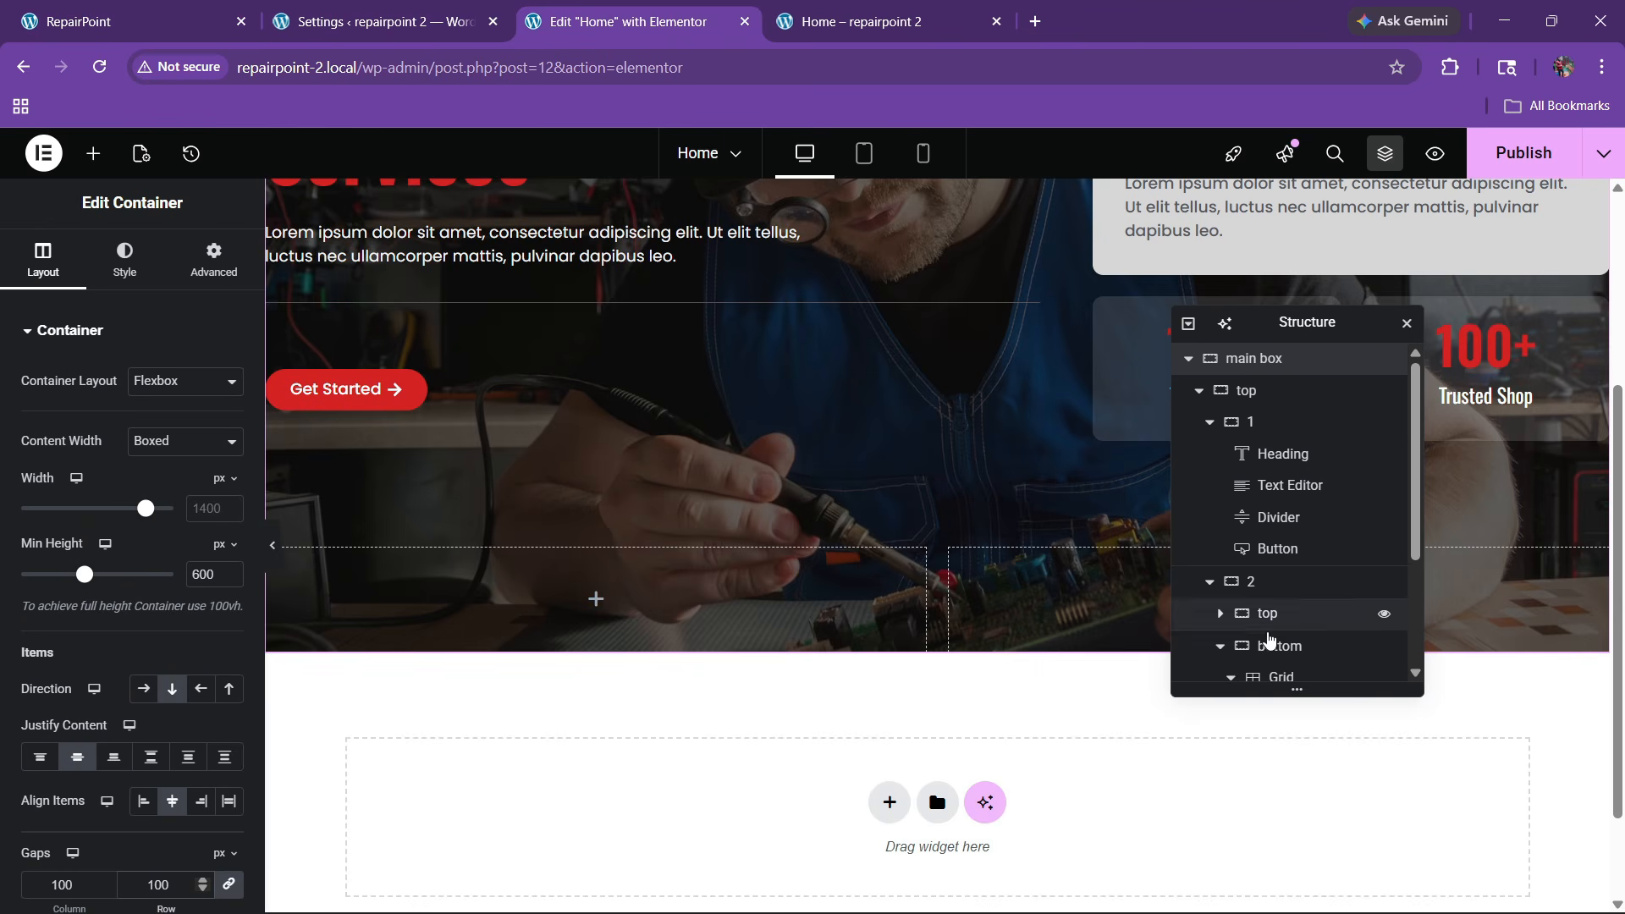
pyautogui.scroll(-2, 1270, 630)
pyautogui.click(1263, 631)
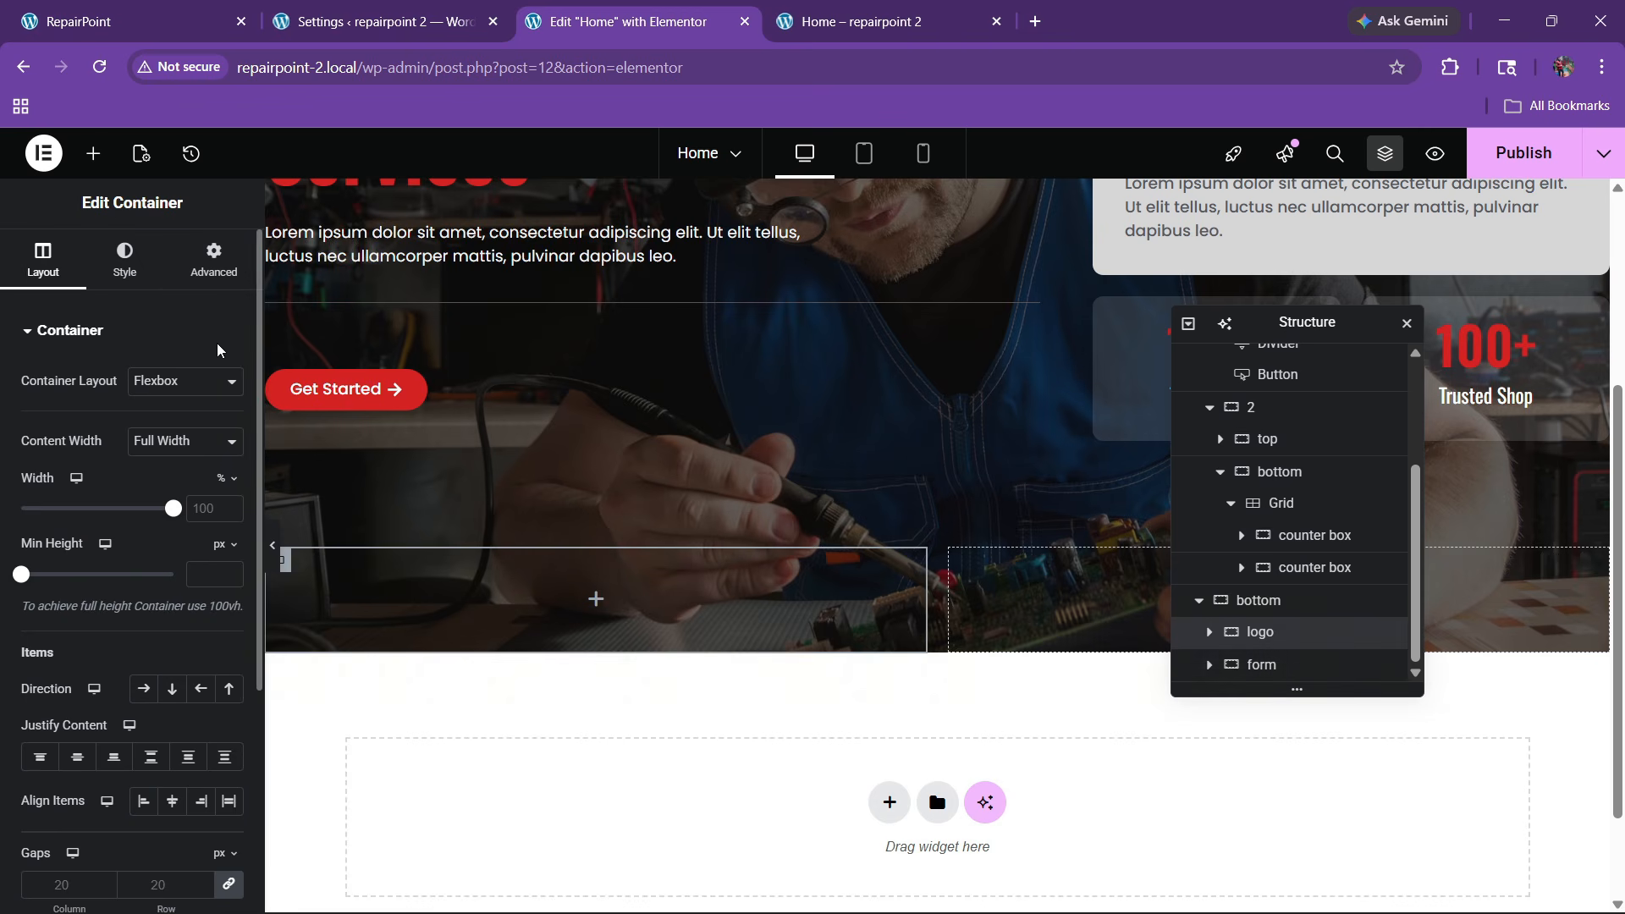
pyautogui.click(213, 260)
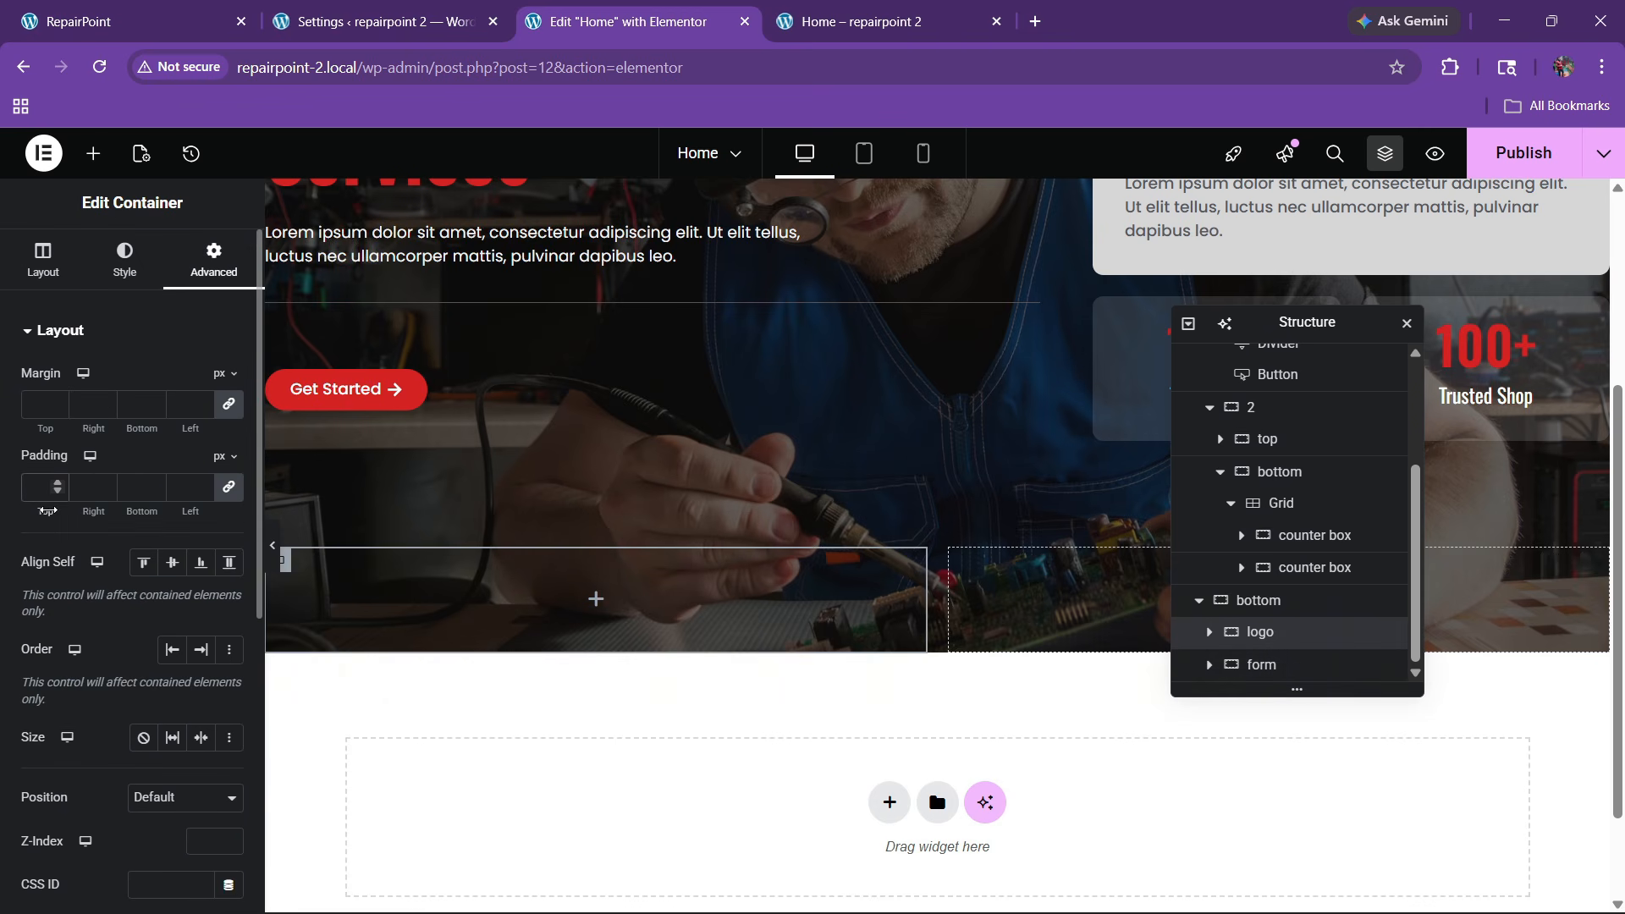
# Set the logo container's padding to 20 px and drop an Image Carousel into it
pyautogui.write('20')
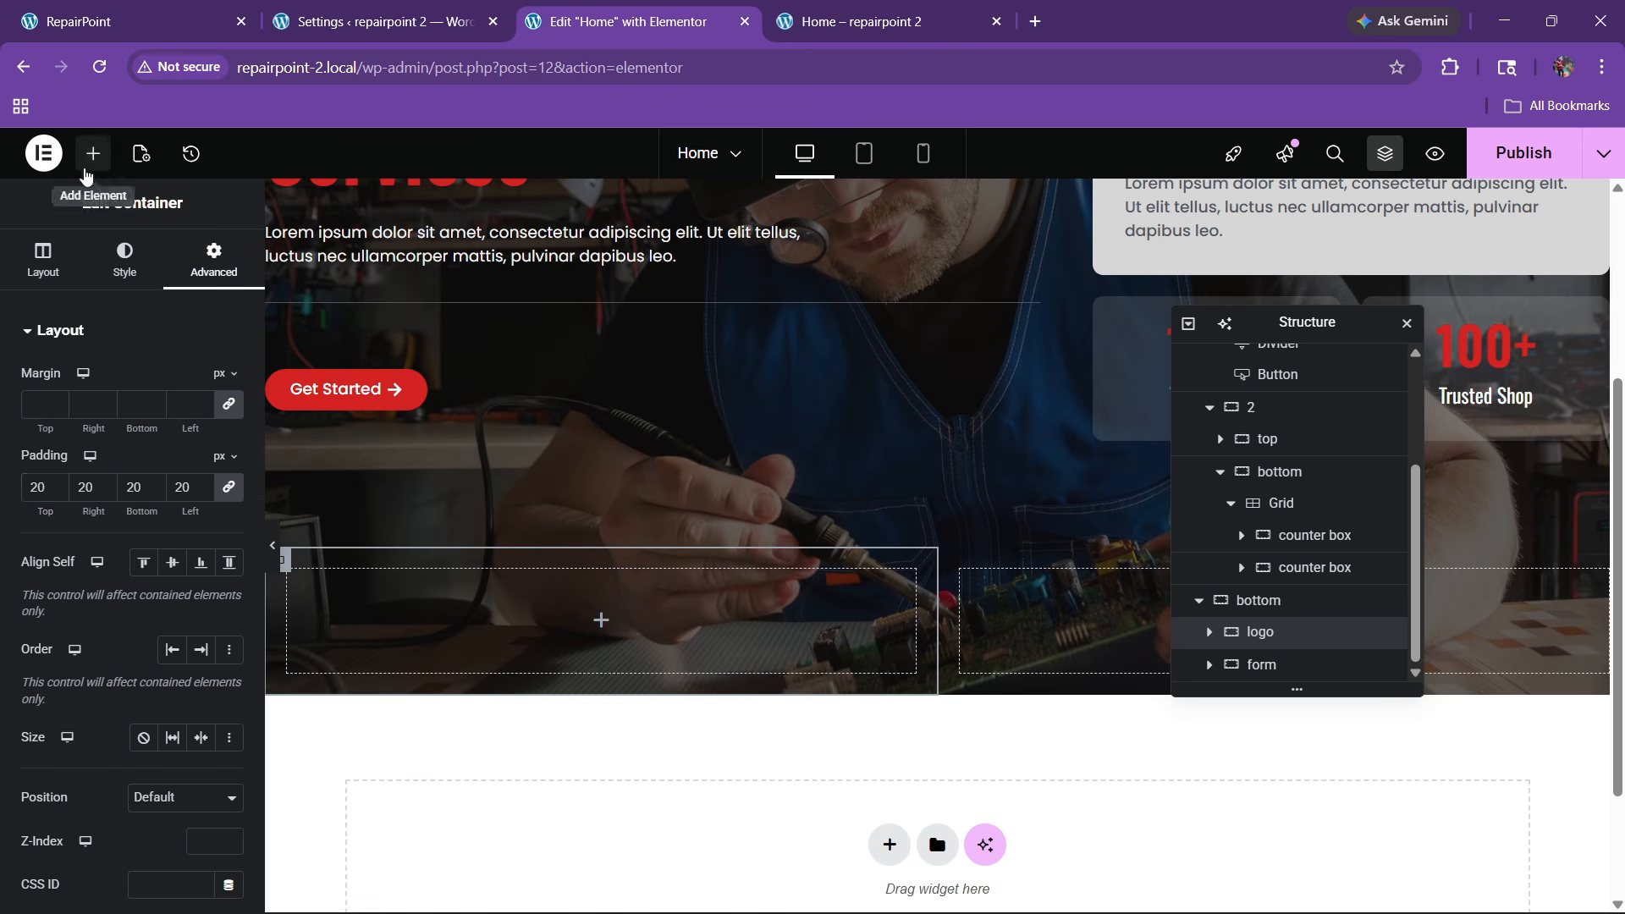
pyautogui.click(93, 153)
pyautogui.write('image')
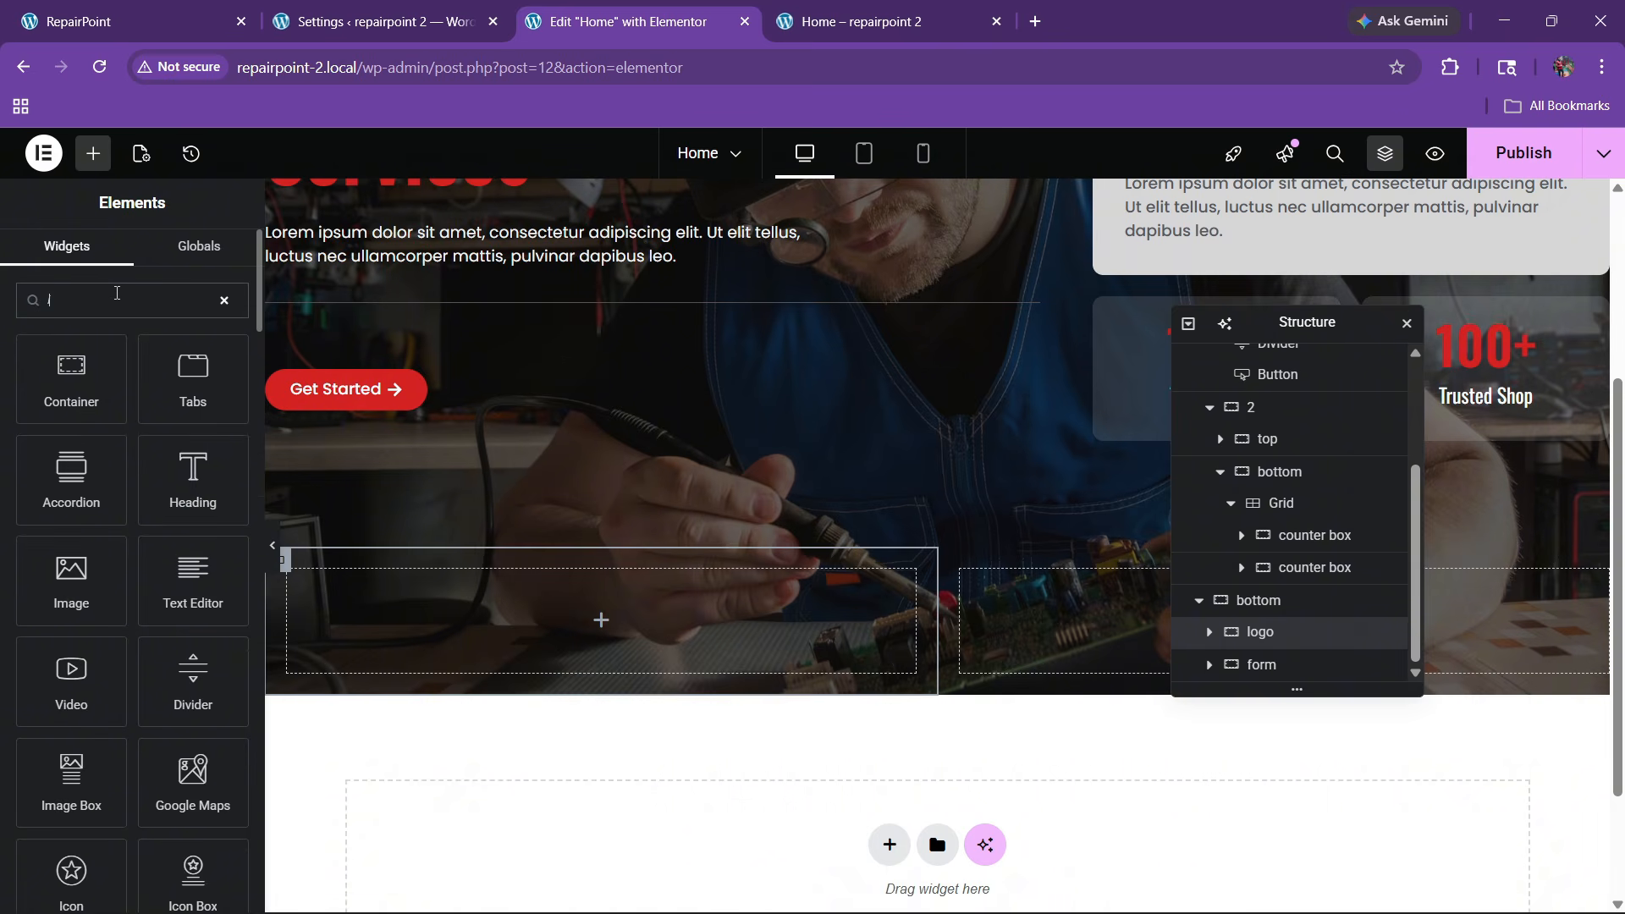
pyautogui.moveTo(89, 475); pyautogui.dragTo(471, 639)
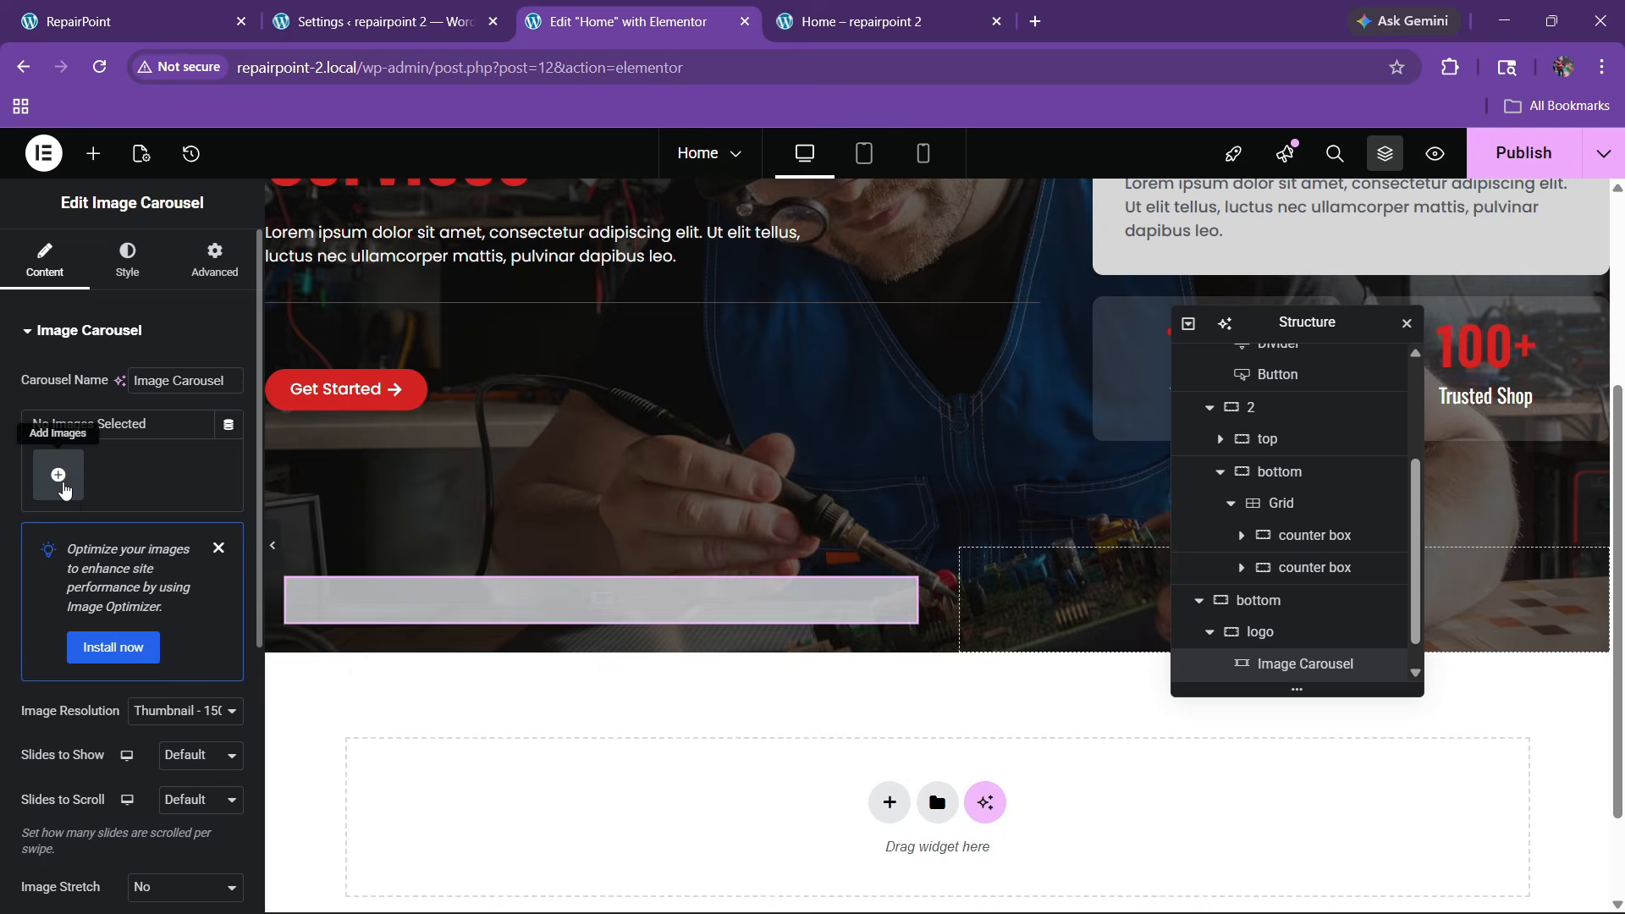
# Build a gallery of four logo images and insert it into the carousel
pyautogui.click(57, 475)
pyautogui.scroll(-4, 582, 466)
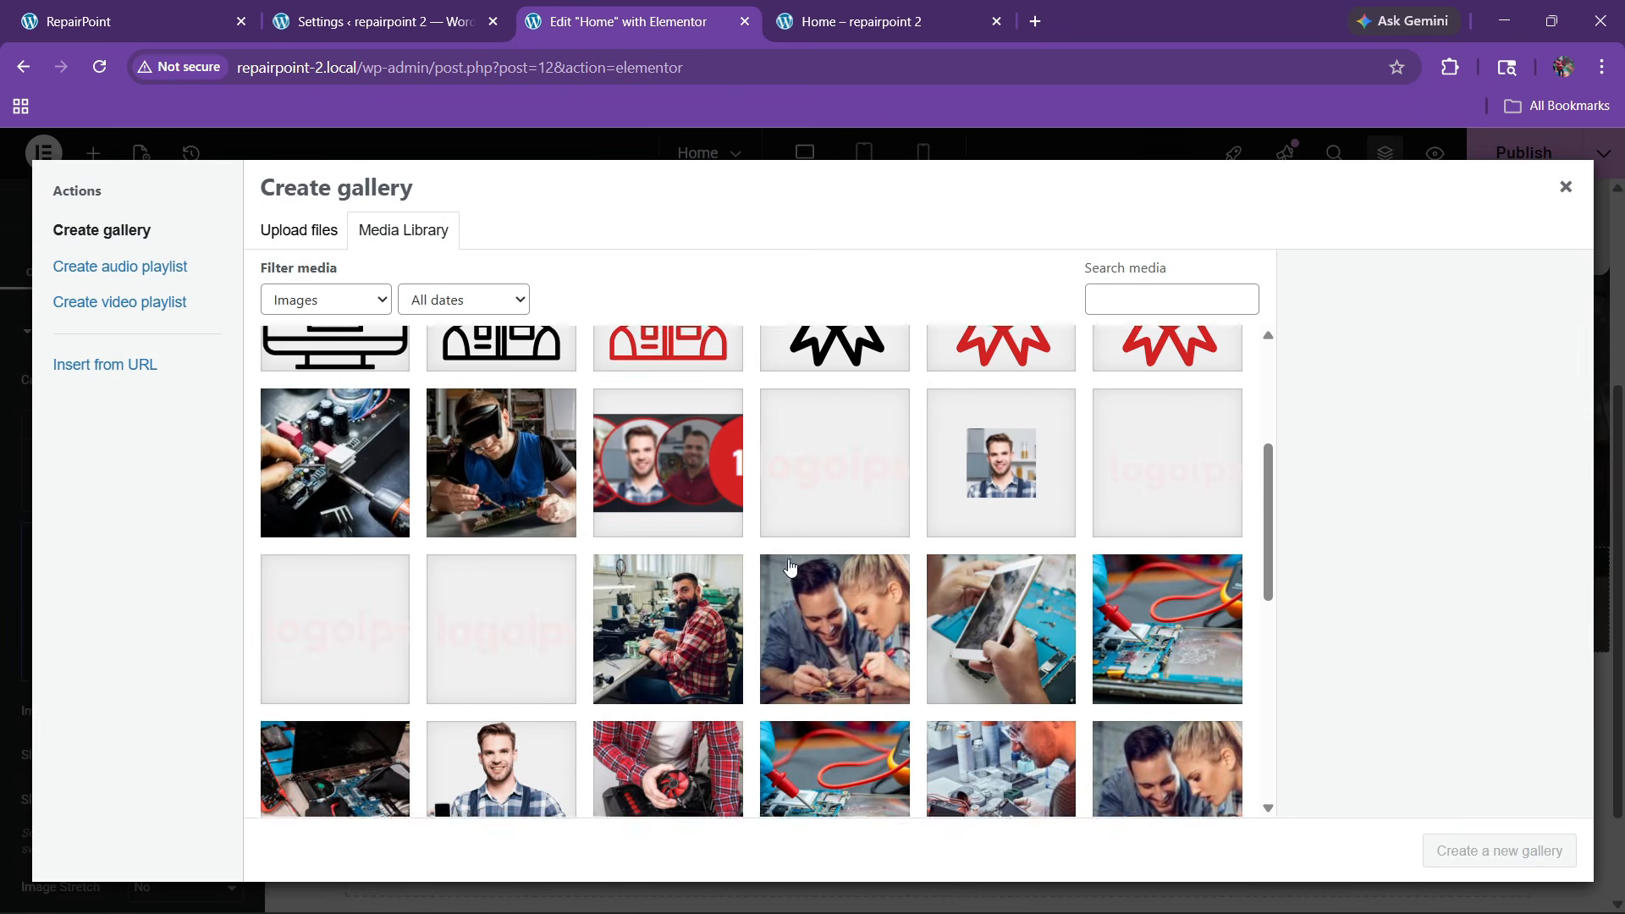
pyautogui.click(834, 464)
pyautogui.click(1092, 472)
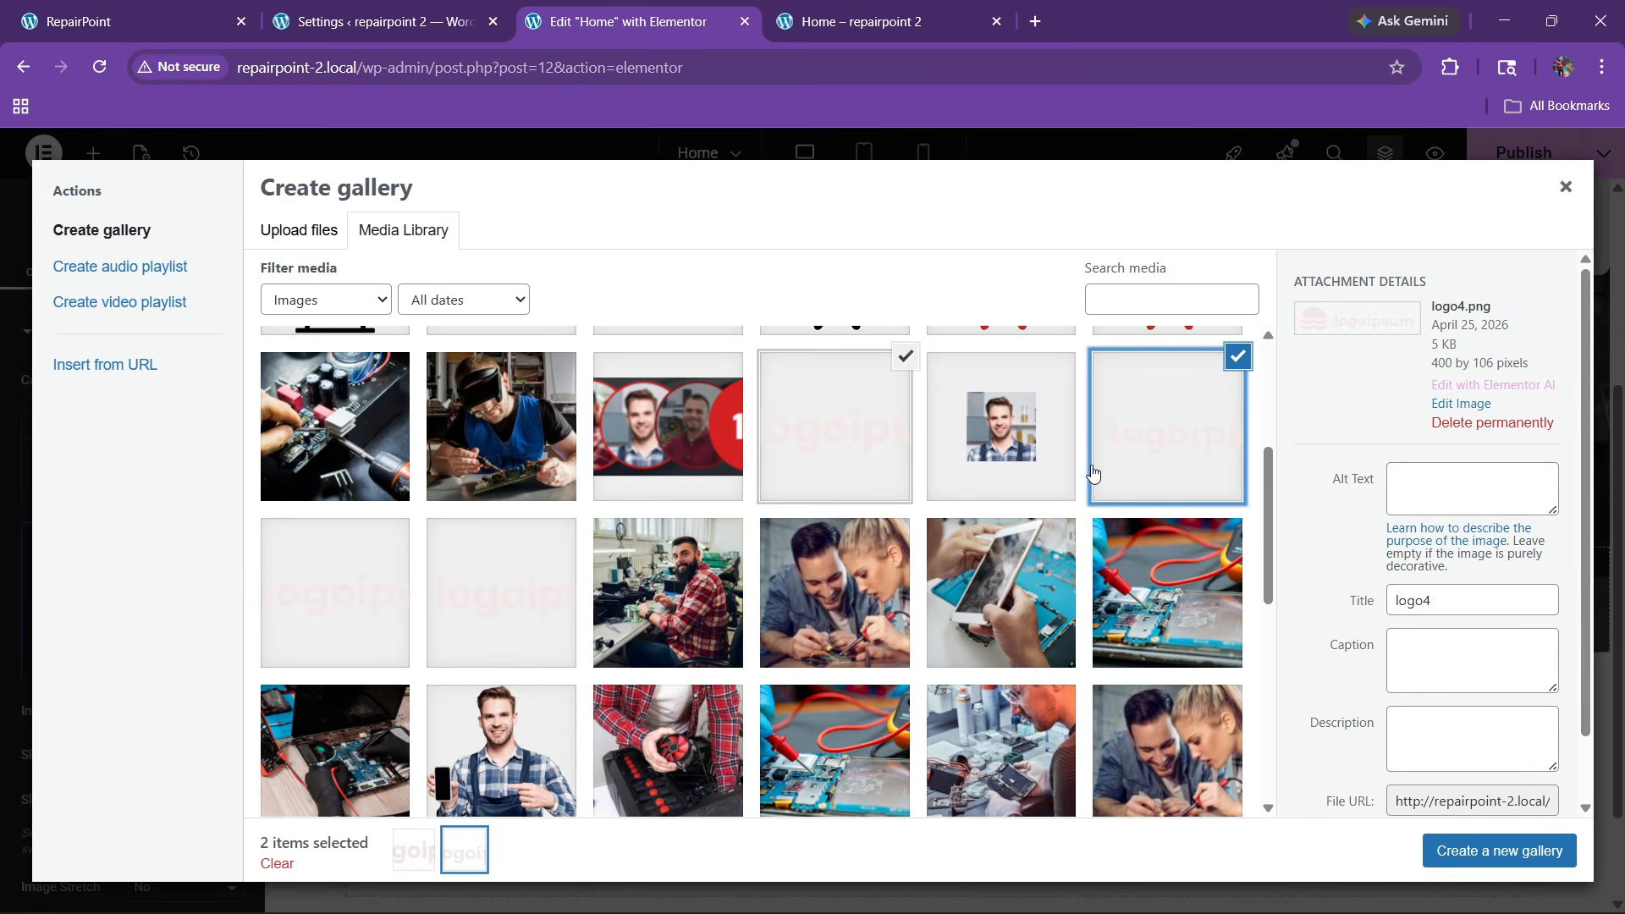
pyautogui.click(516, 622)
pyautogui.click(344, 596)
pyautogui.click(1472, 850)
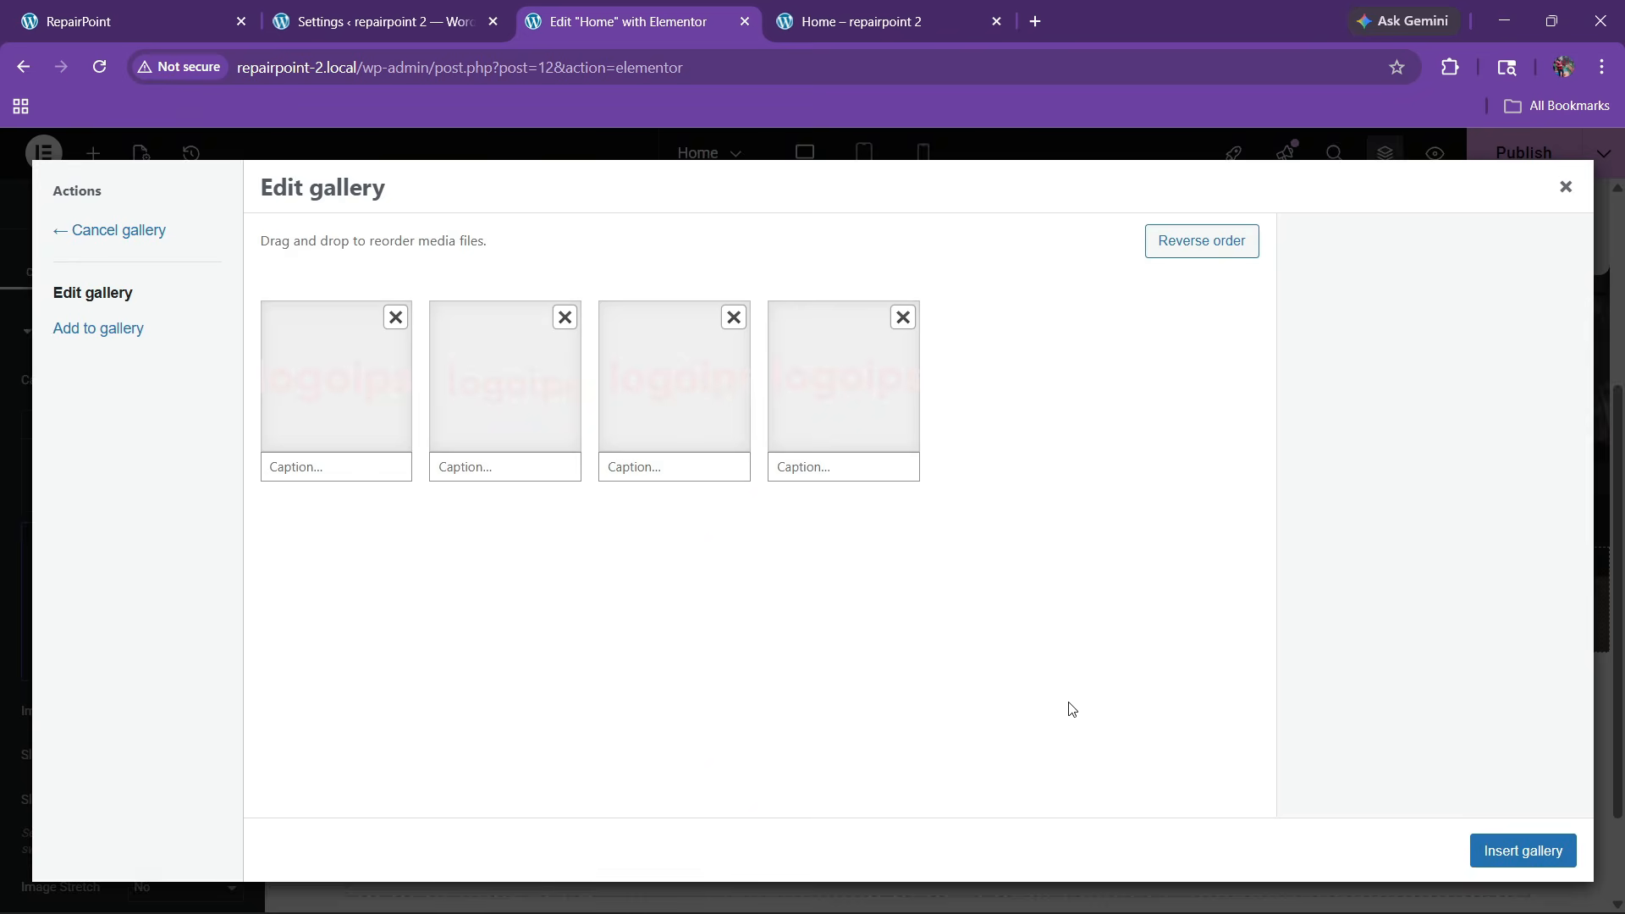
pyautogui.click(1494, 853)
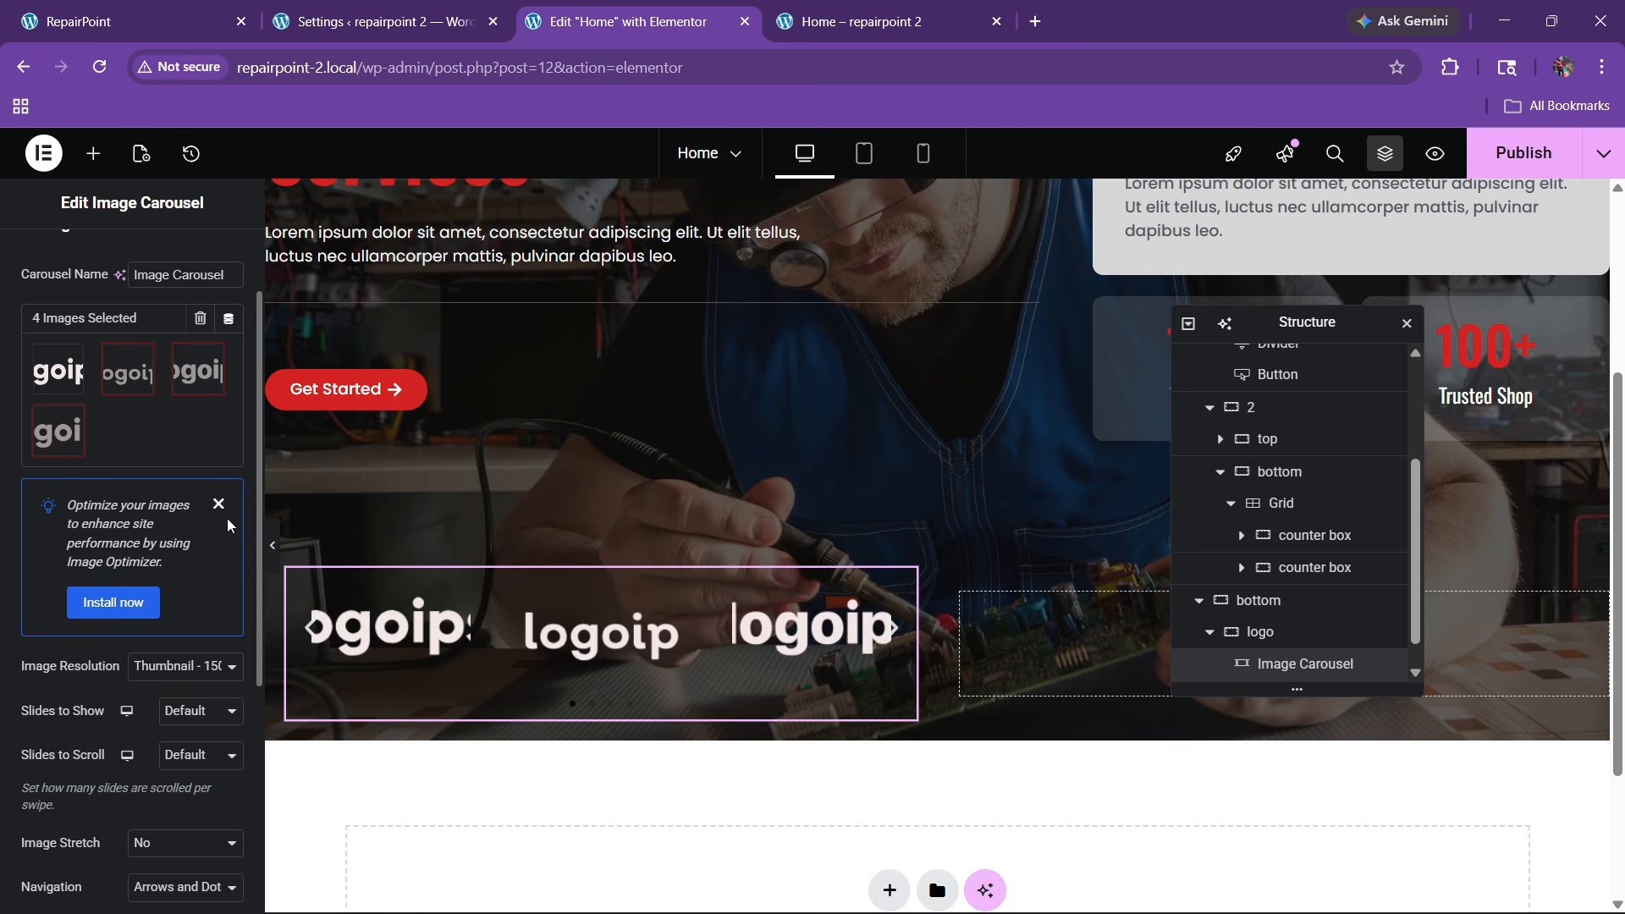
pyautogui.click(219, 505)
# Set the carousel to Full resolution, 3 slides shown, 1 per scroll, and no navigation
pyautogui.click(175, 498)
pyautogui.click(151, 674)
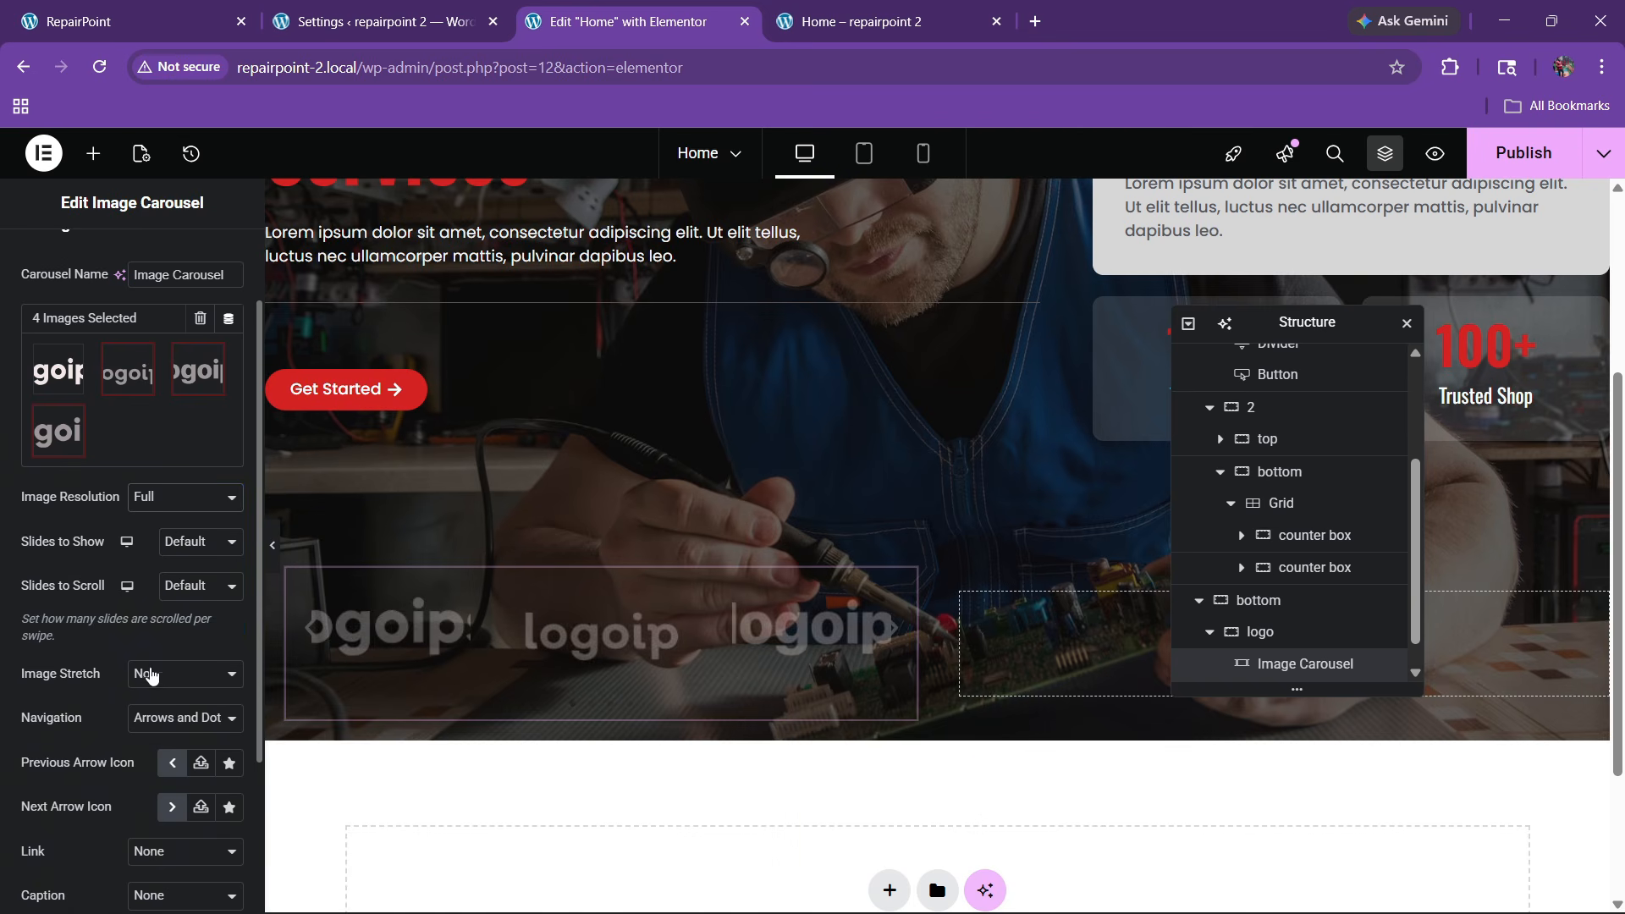
pyautogui.click(168, 546)
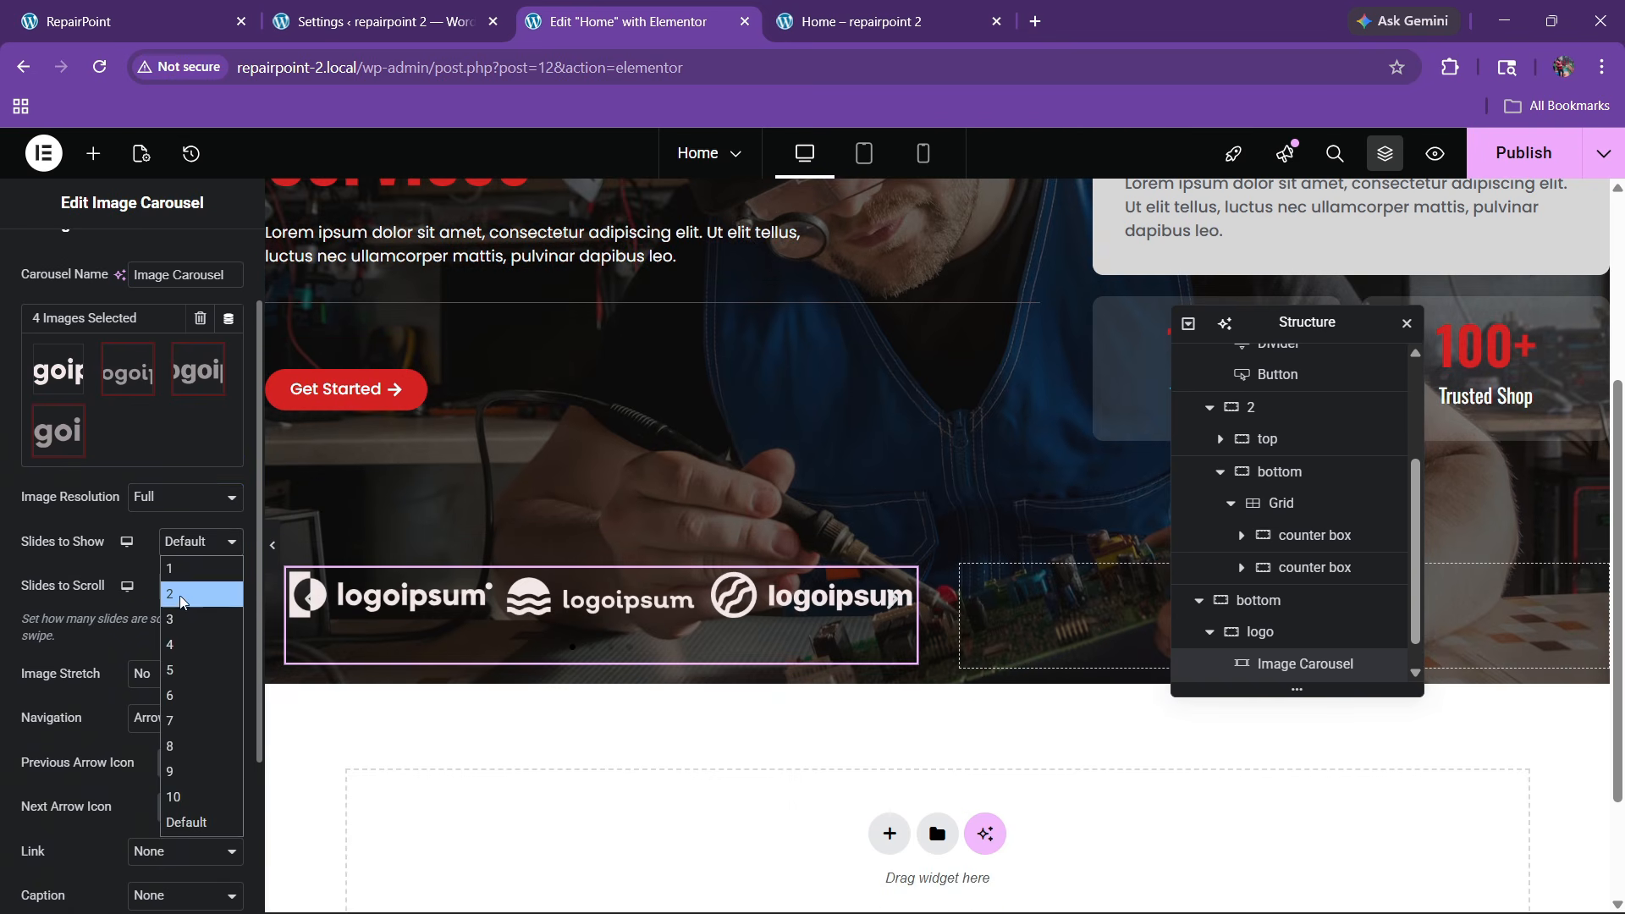
pyautogui.click(178, 619)
pyautogui.click(186, 587)
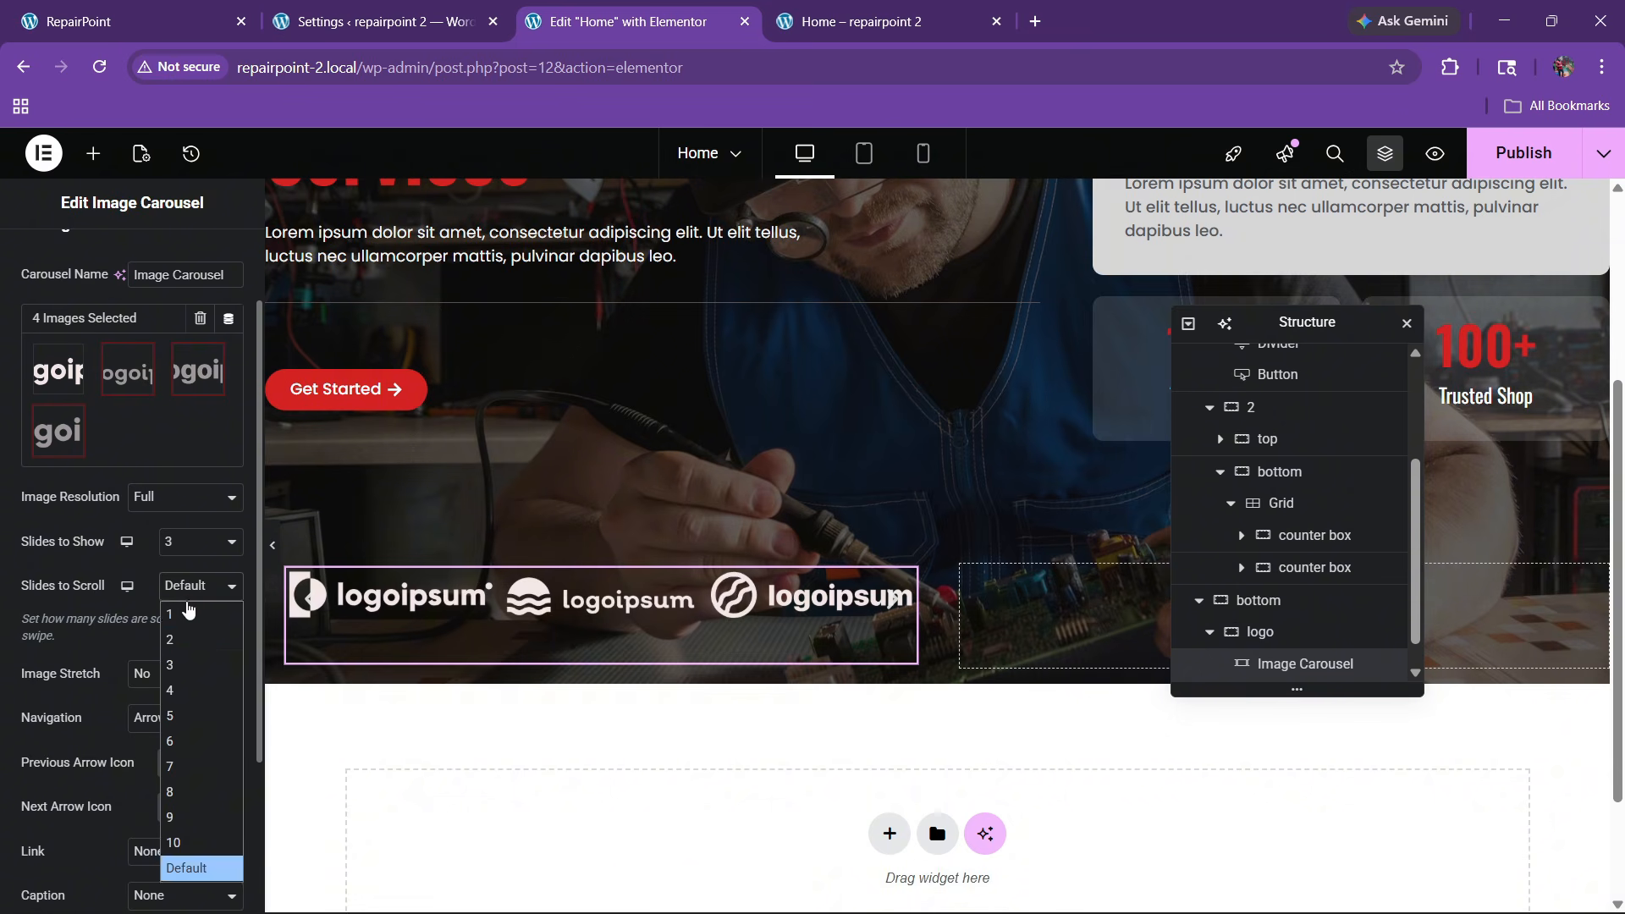
pyautogui.click(167, 612)
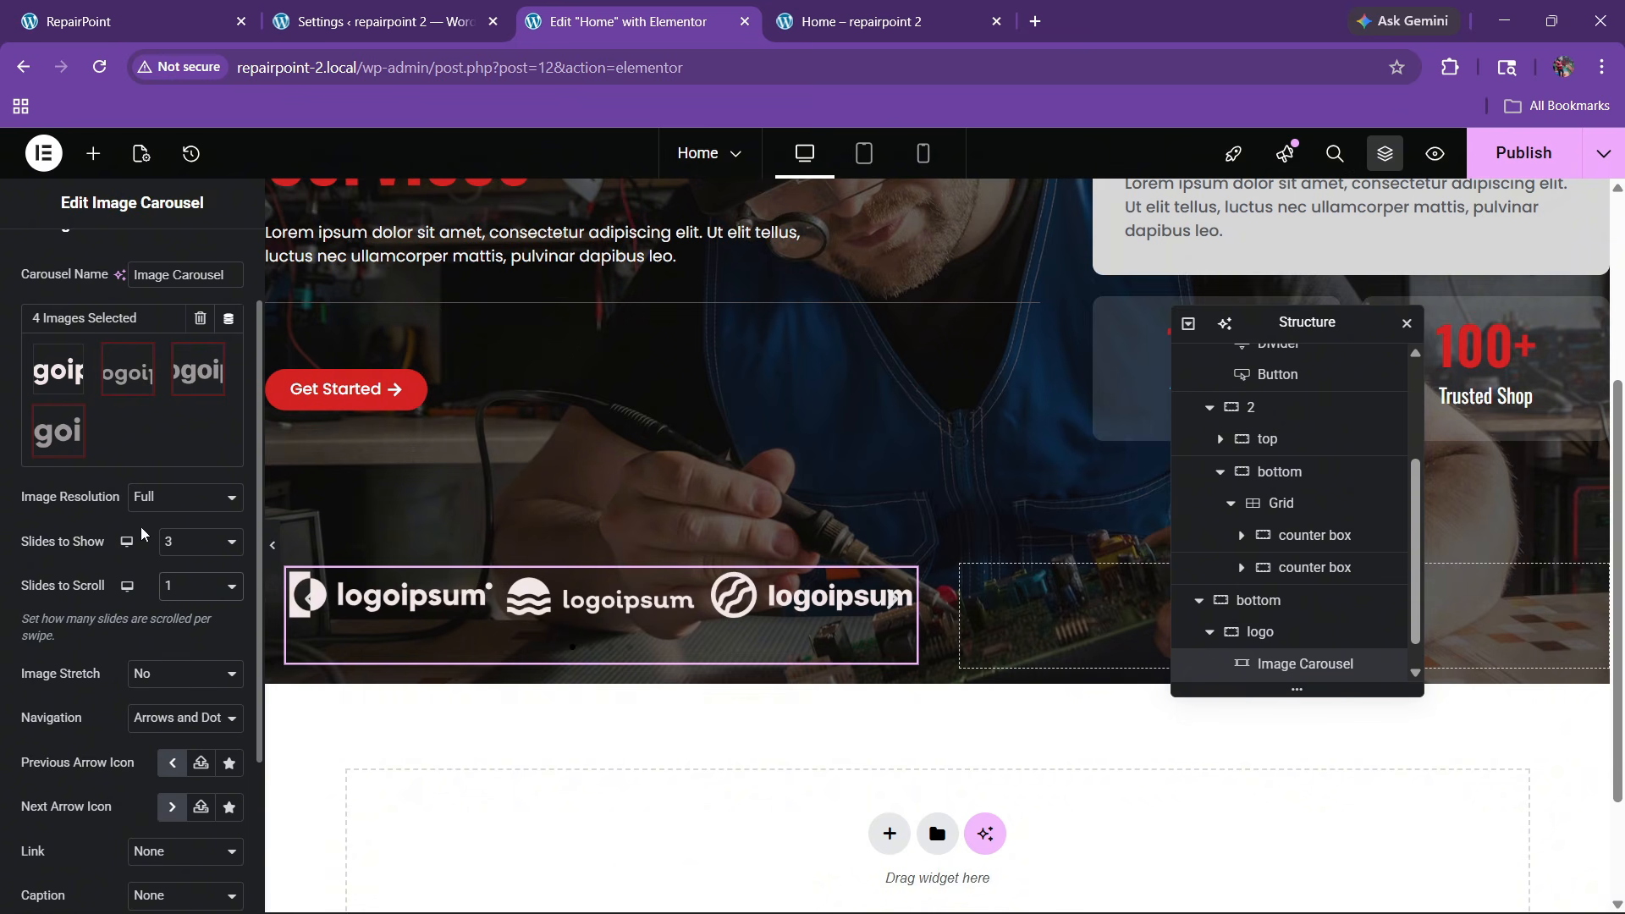
pyautogui.scroll(-2, 142, 533)
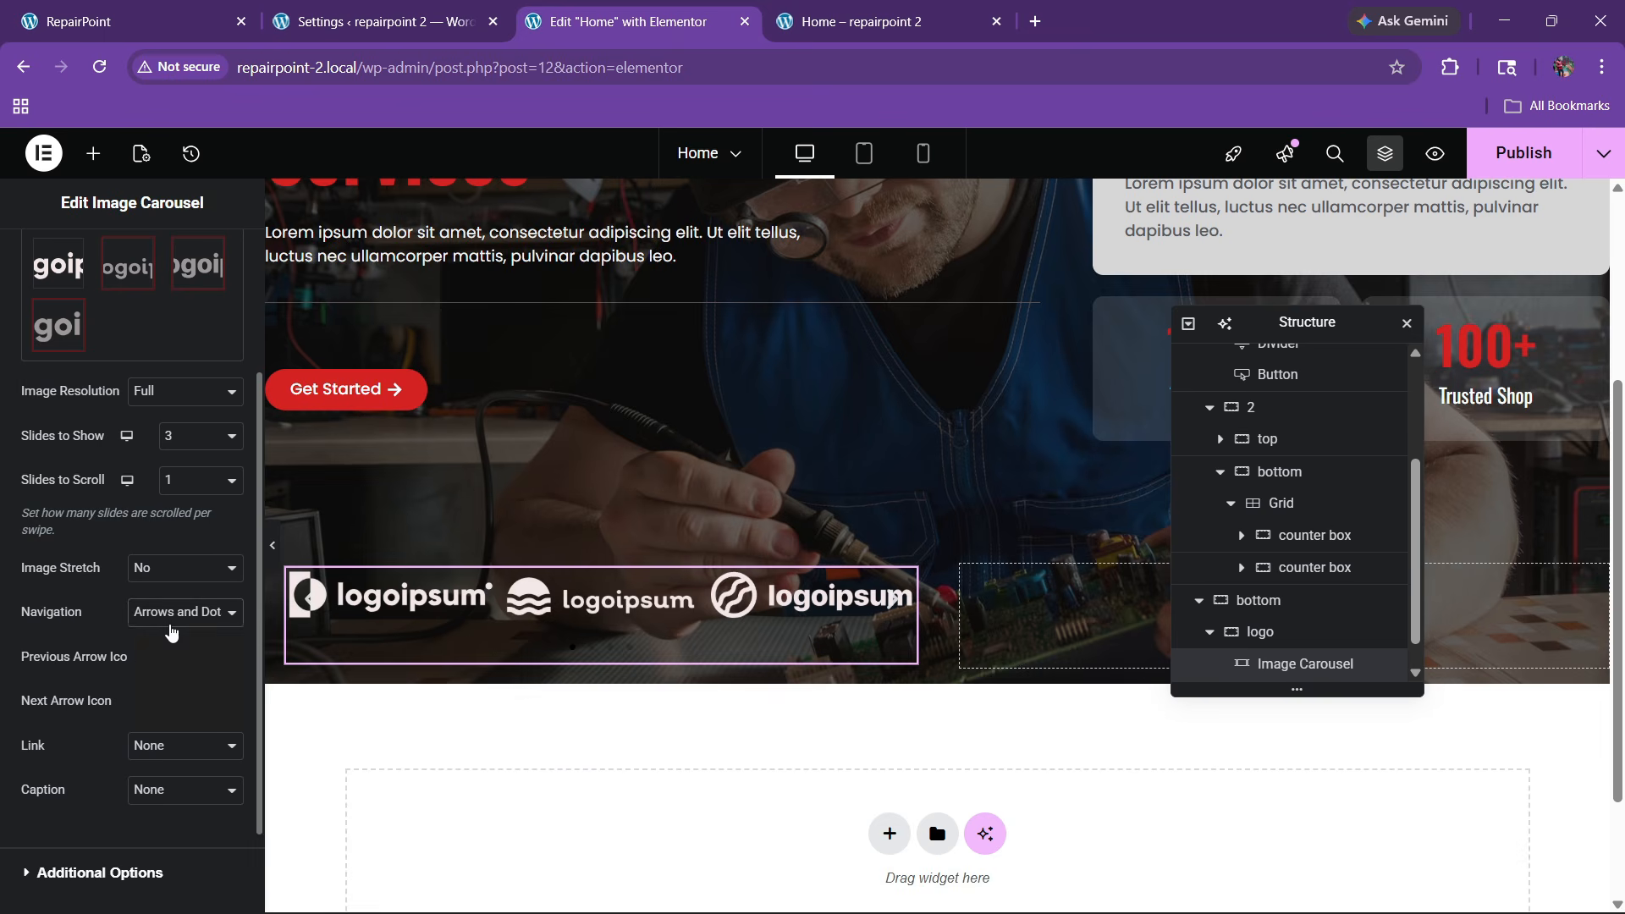
pyautogui.click(171, 632)
pyautogui.click(165, 714)
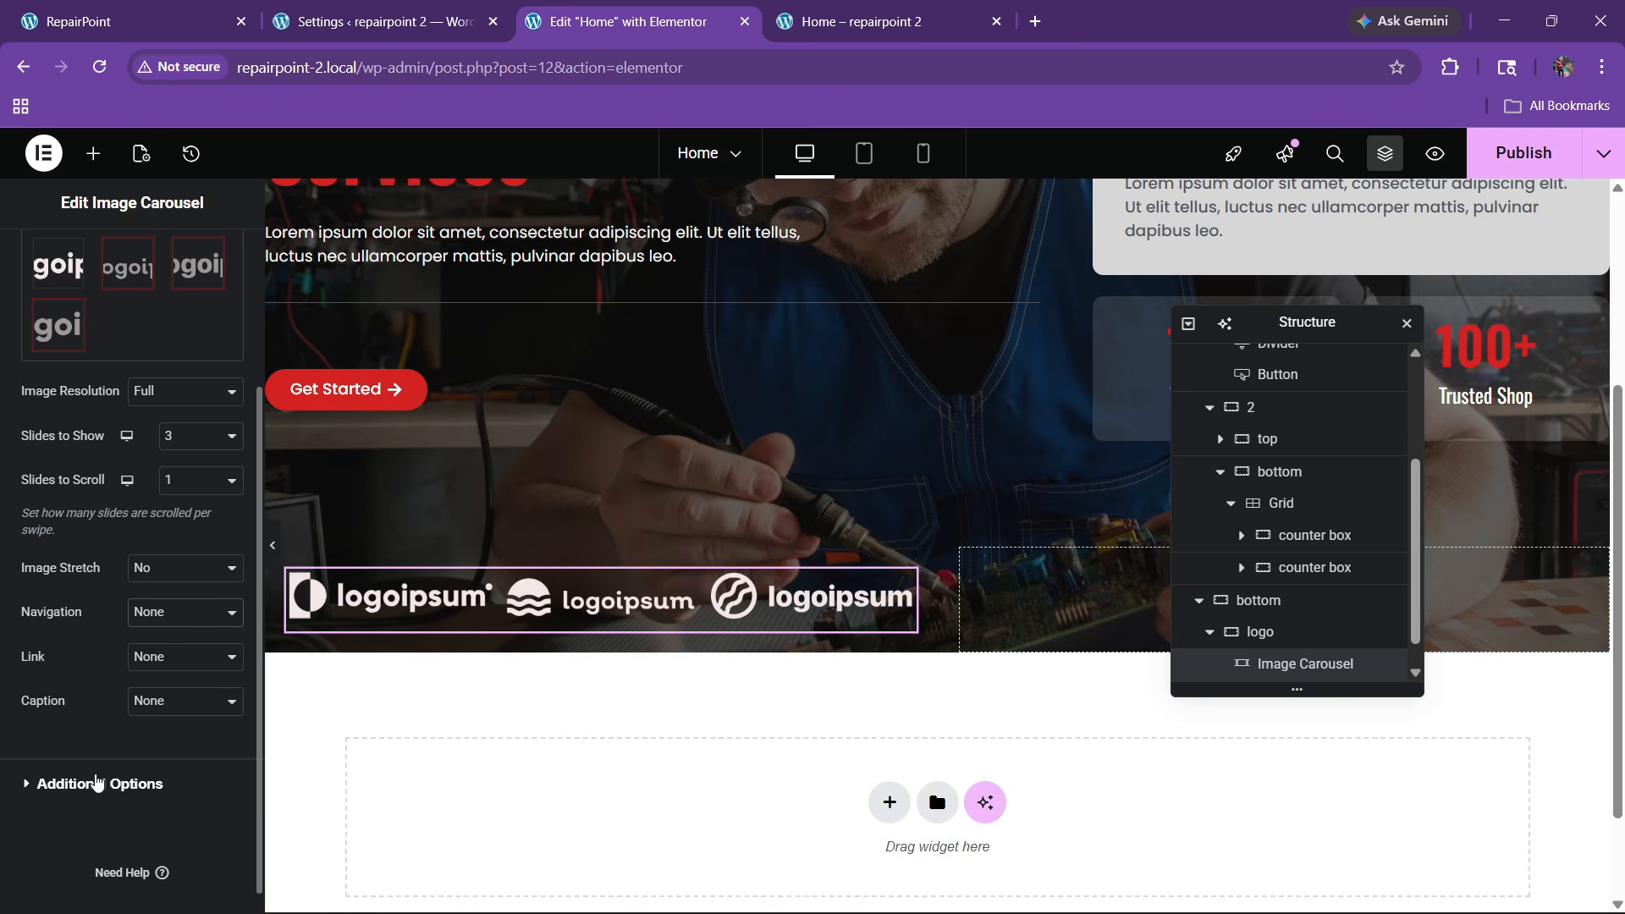
# Disable pause on hover and interaction, centre the logos, and use 50 px custom spacing
pyautogui.click(98, 783)
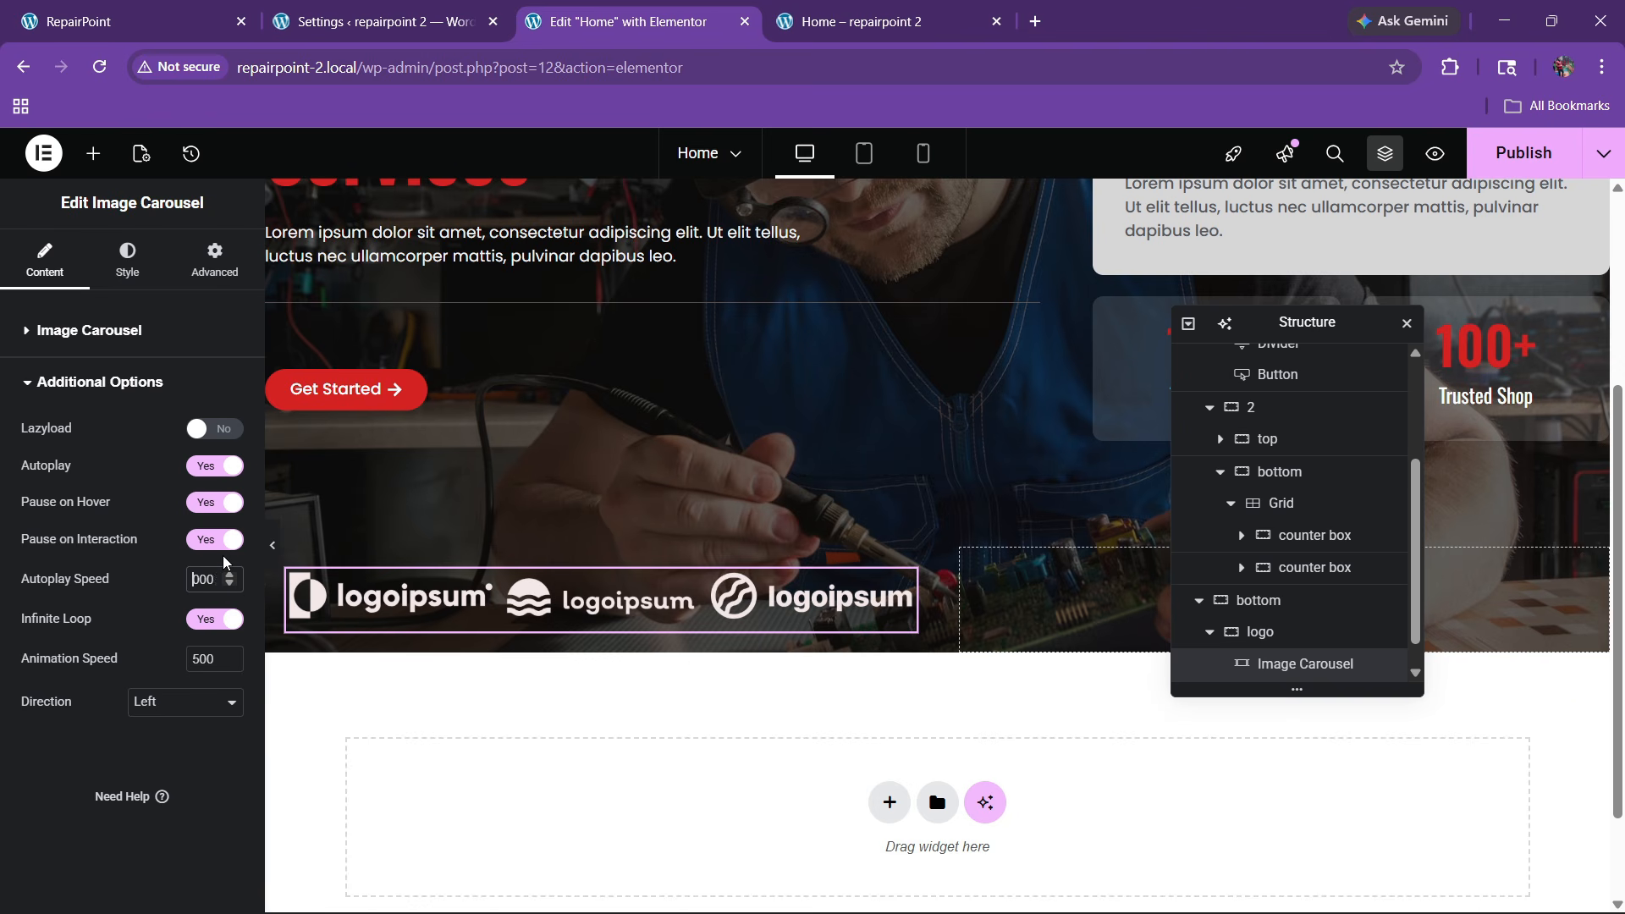
pyautogui.click(215, 502)
pyautogui.click(213, 540)
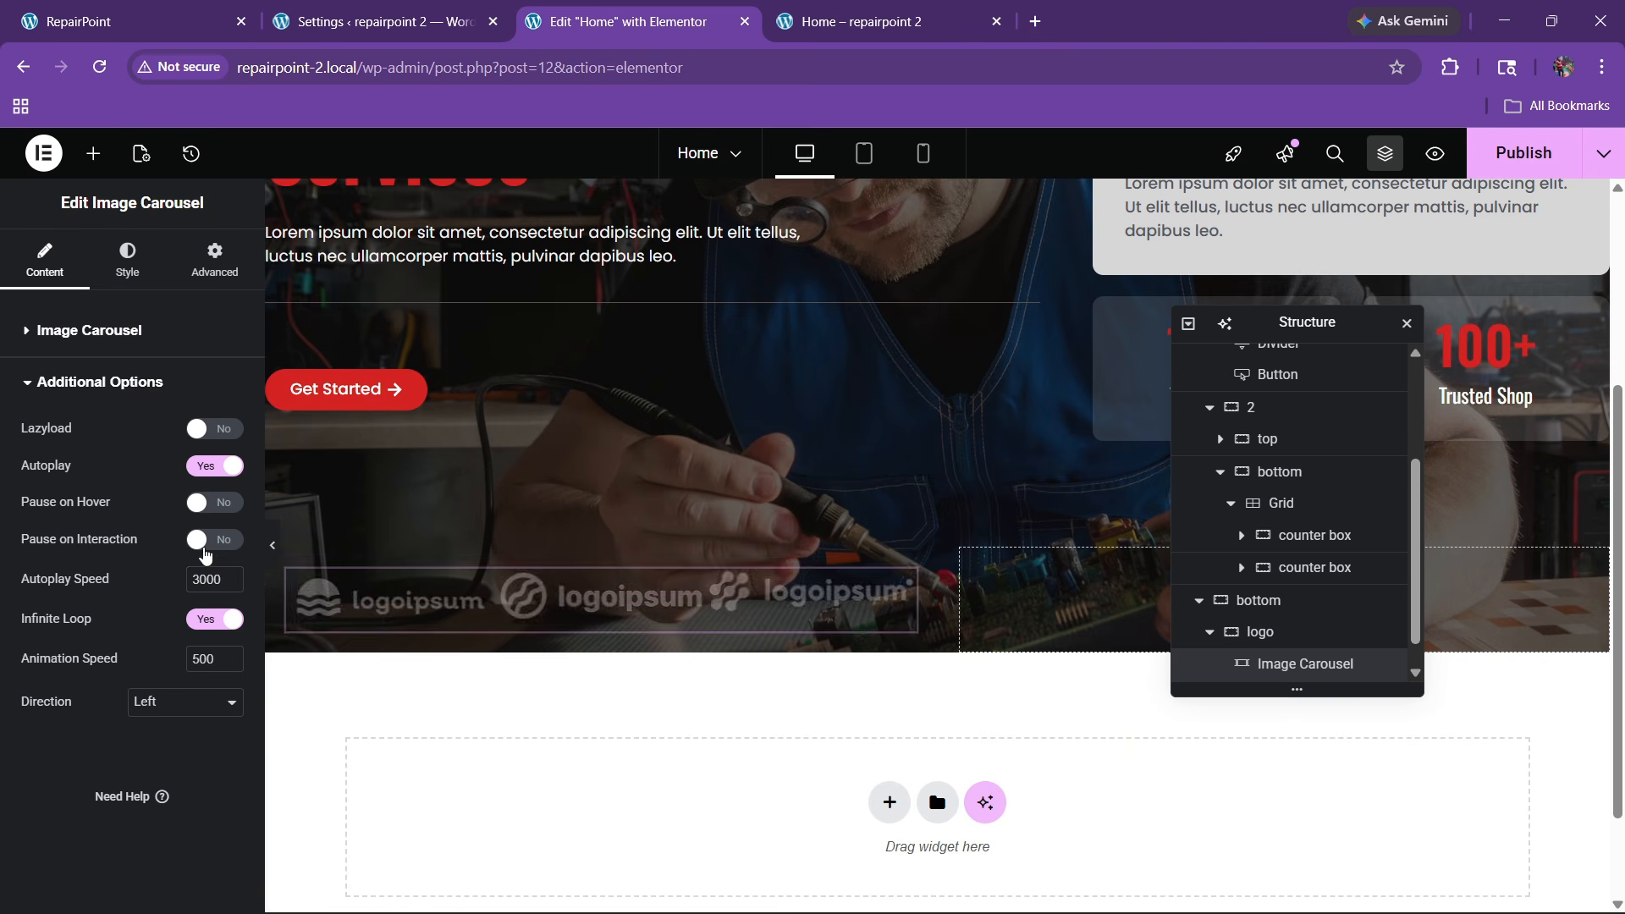
pyautogui.click(127, 258)
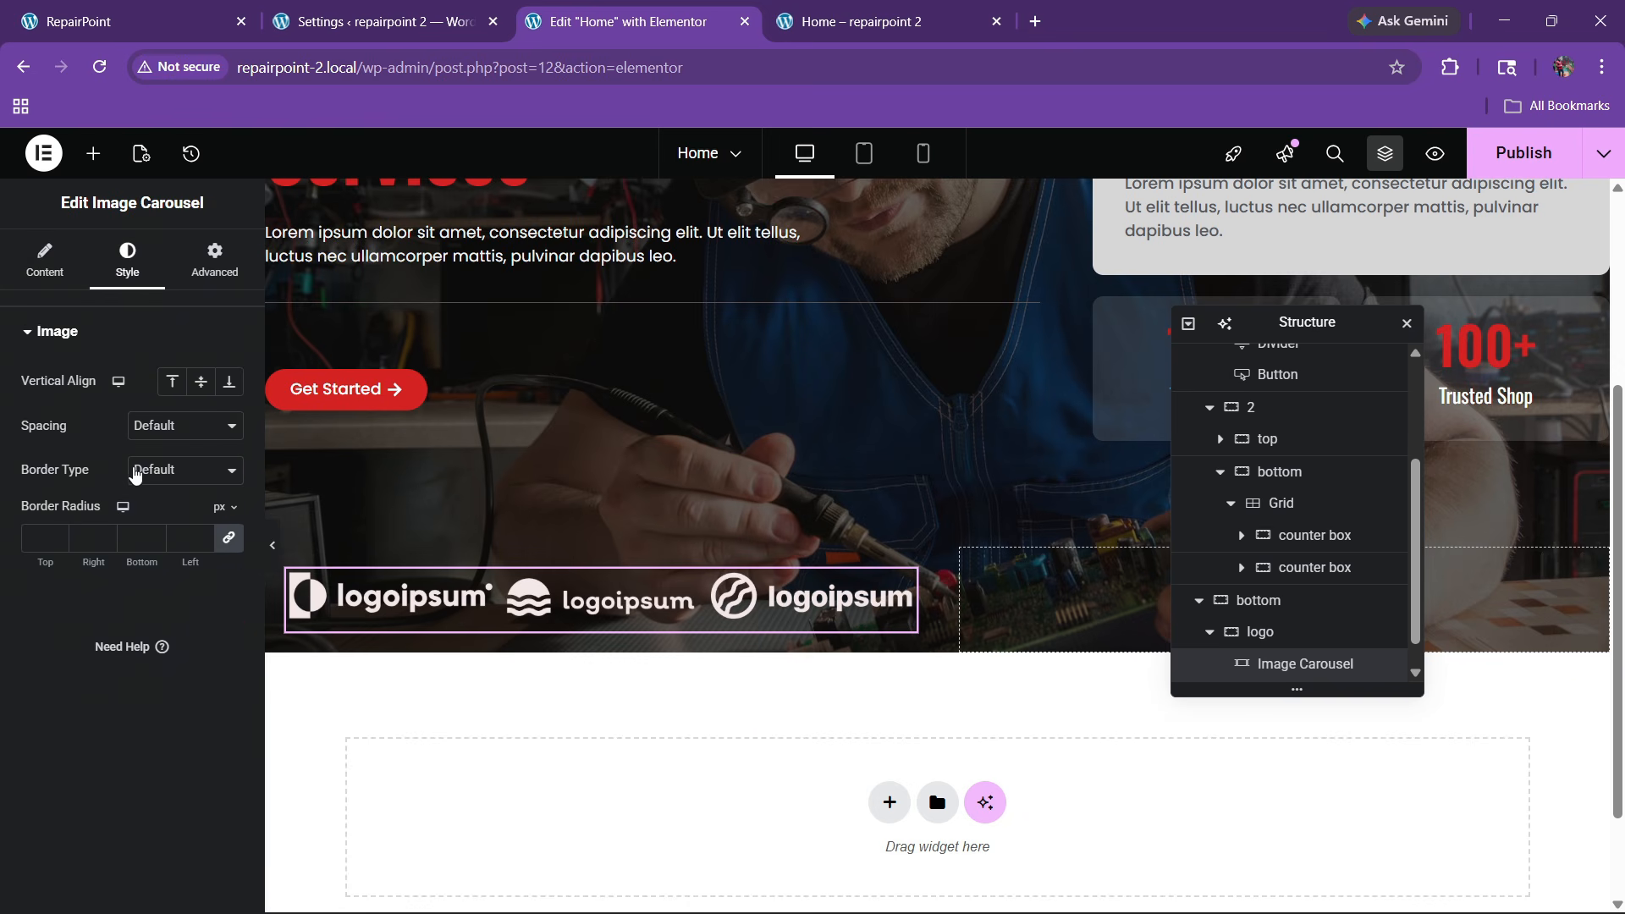
pyautogui.click(201, 381)
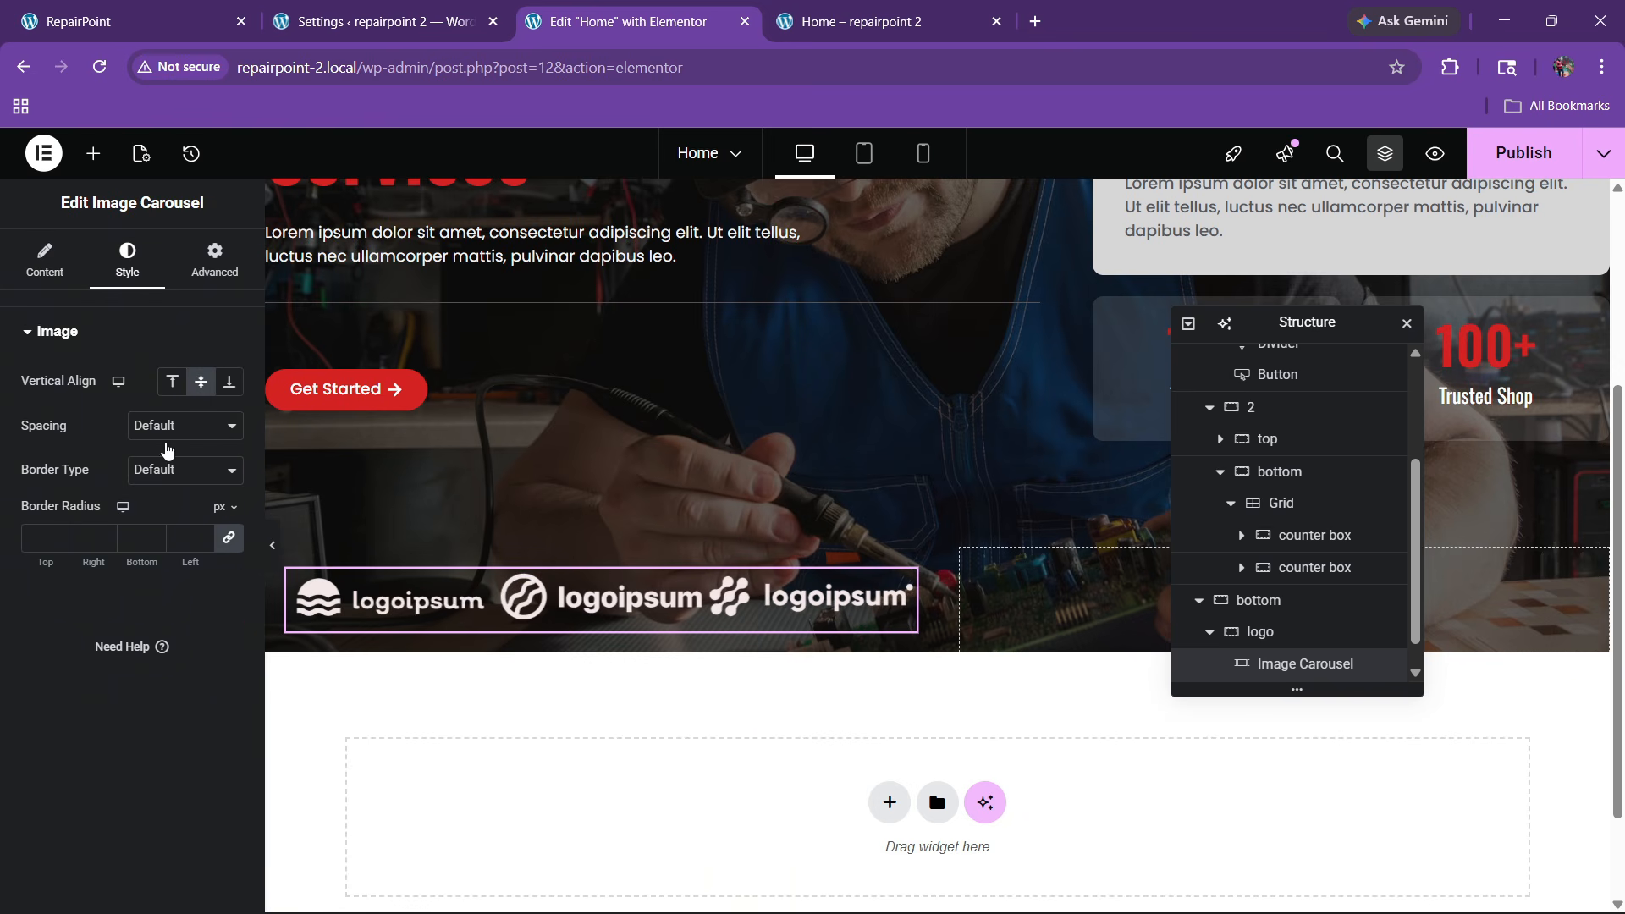
pyautogui.click(165, 425)
pyautogui.click(165, 472)
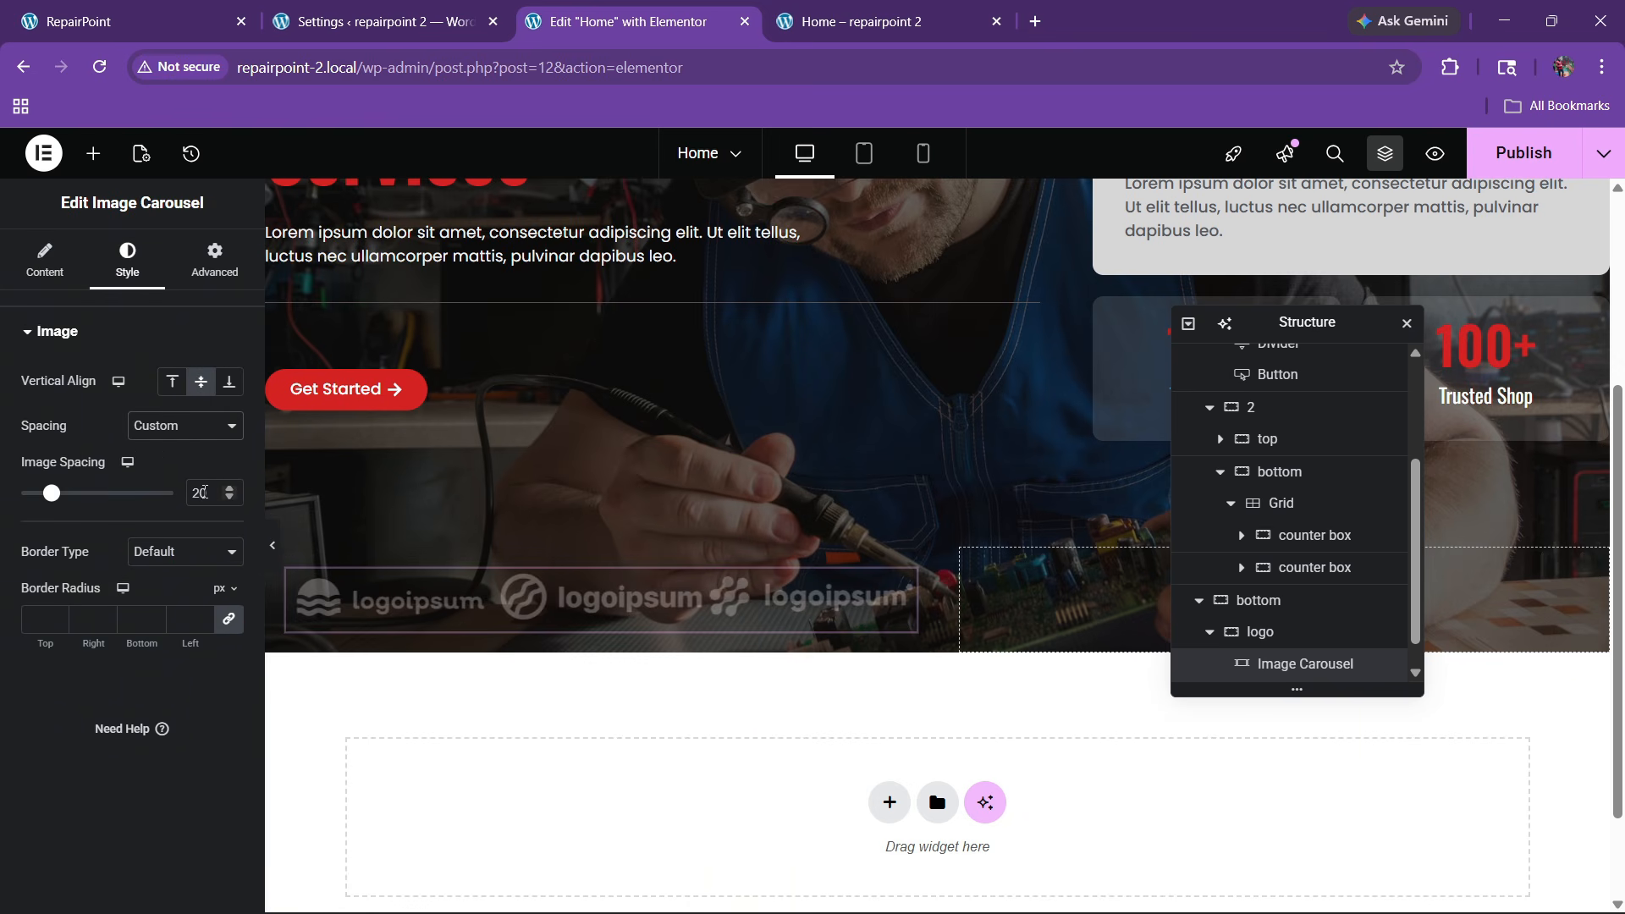
pyautogui.write('50')
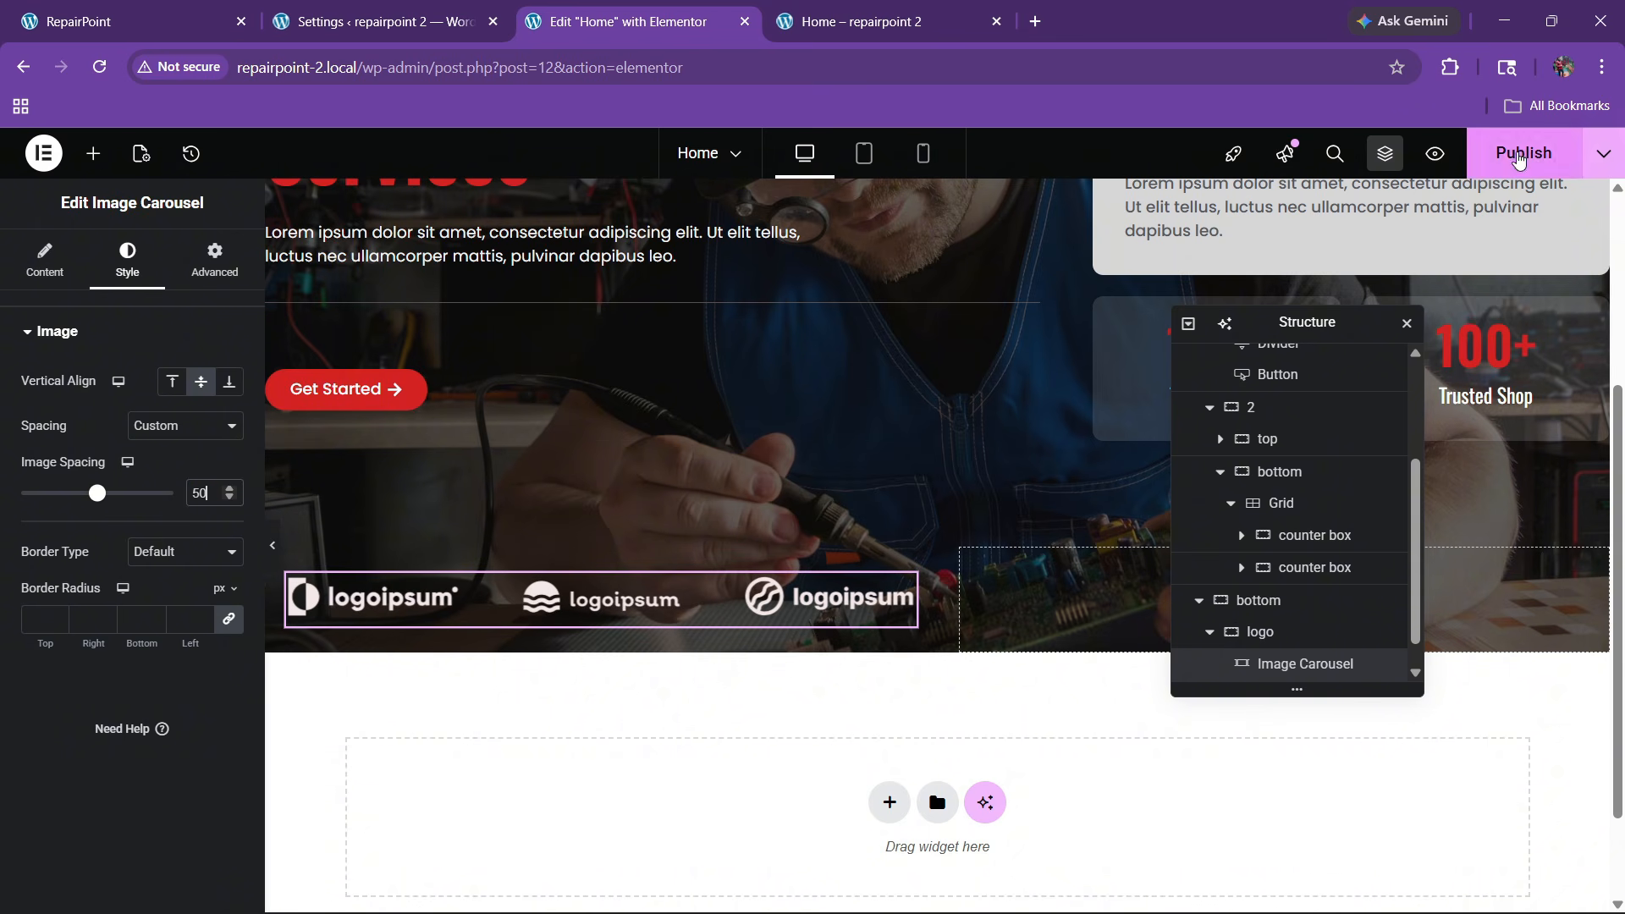
# Publish the page and check the result on the live site
pyautogui.click(1523, 153)
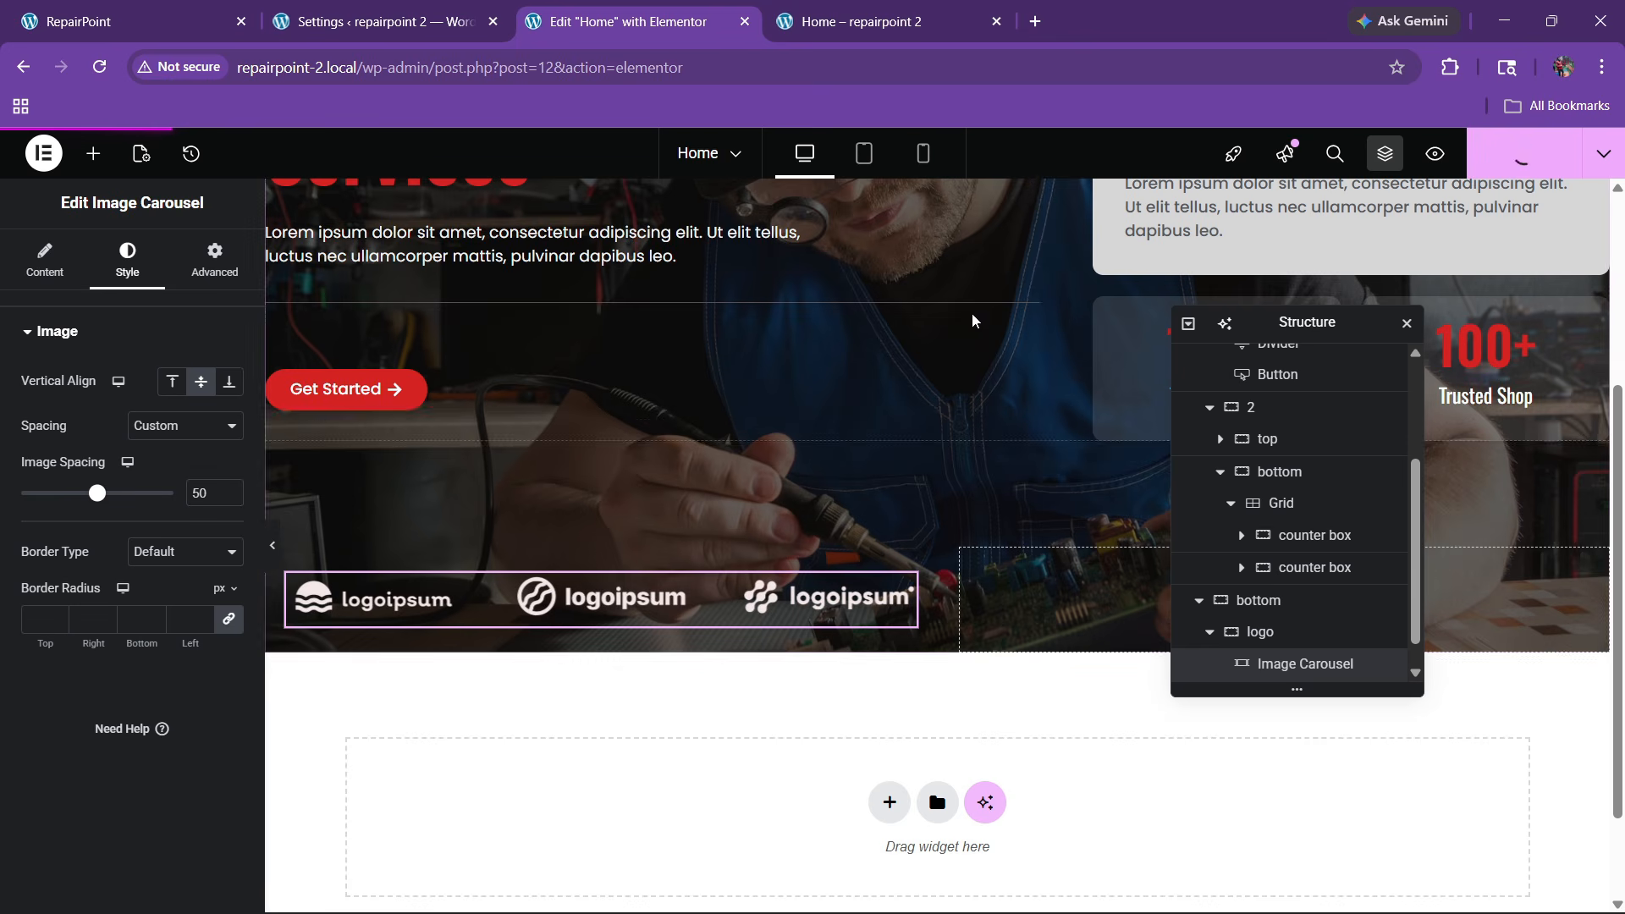
pyautogui.hotkey('ctrl', '1')
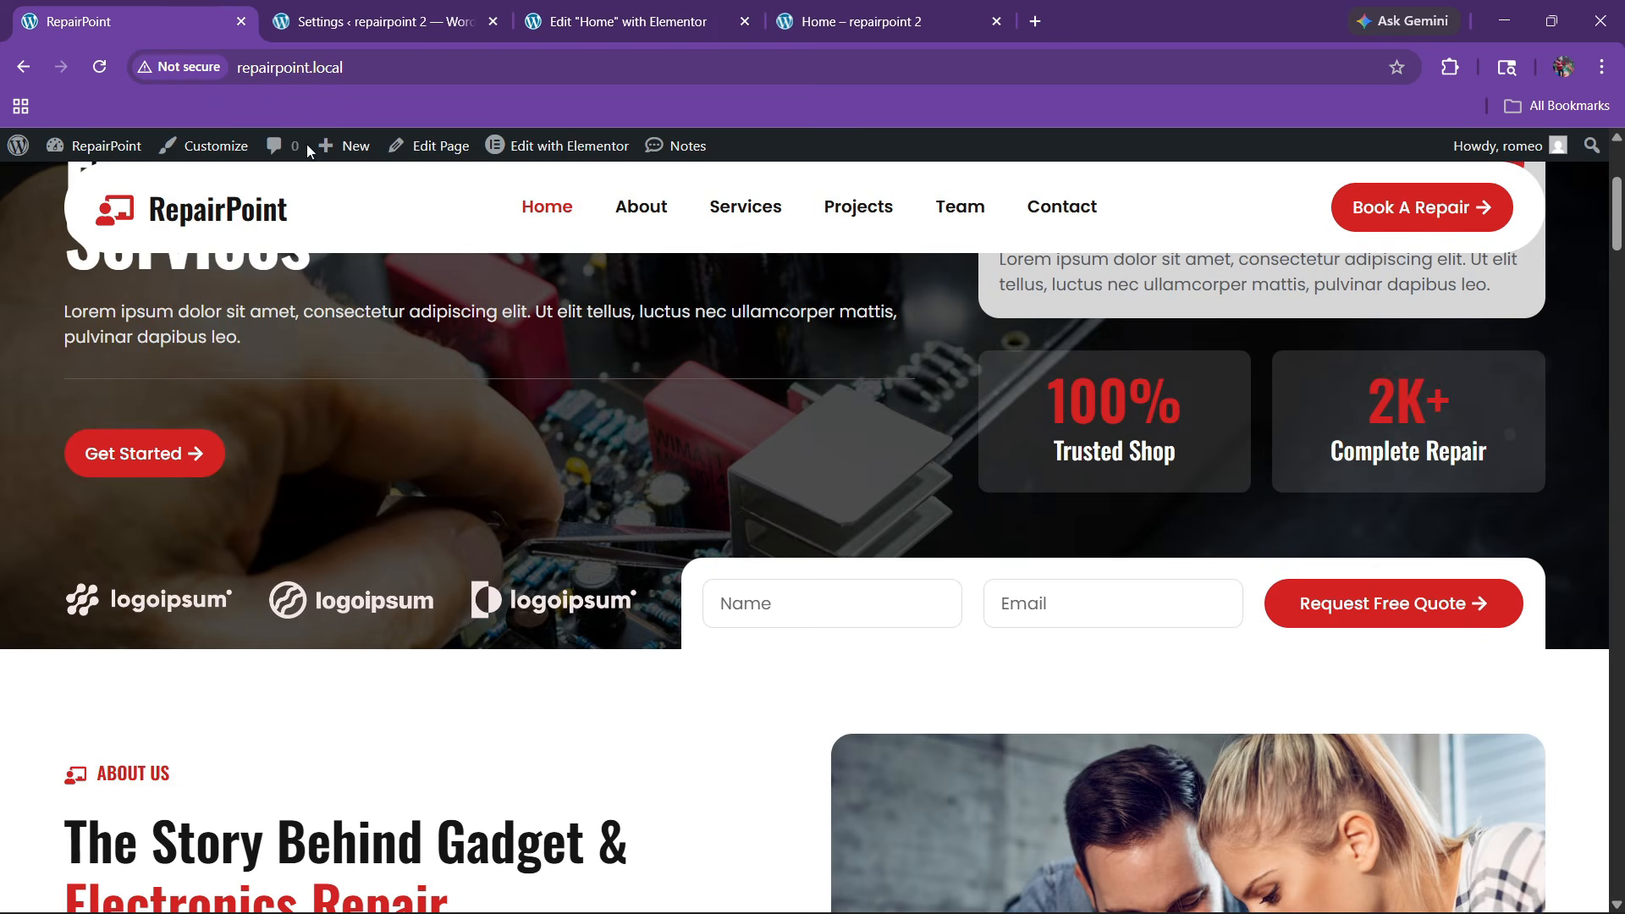
pyautogui.hotkey('ctrl', '3')
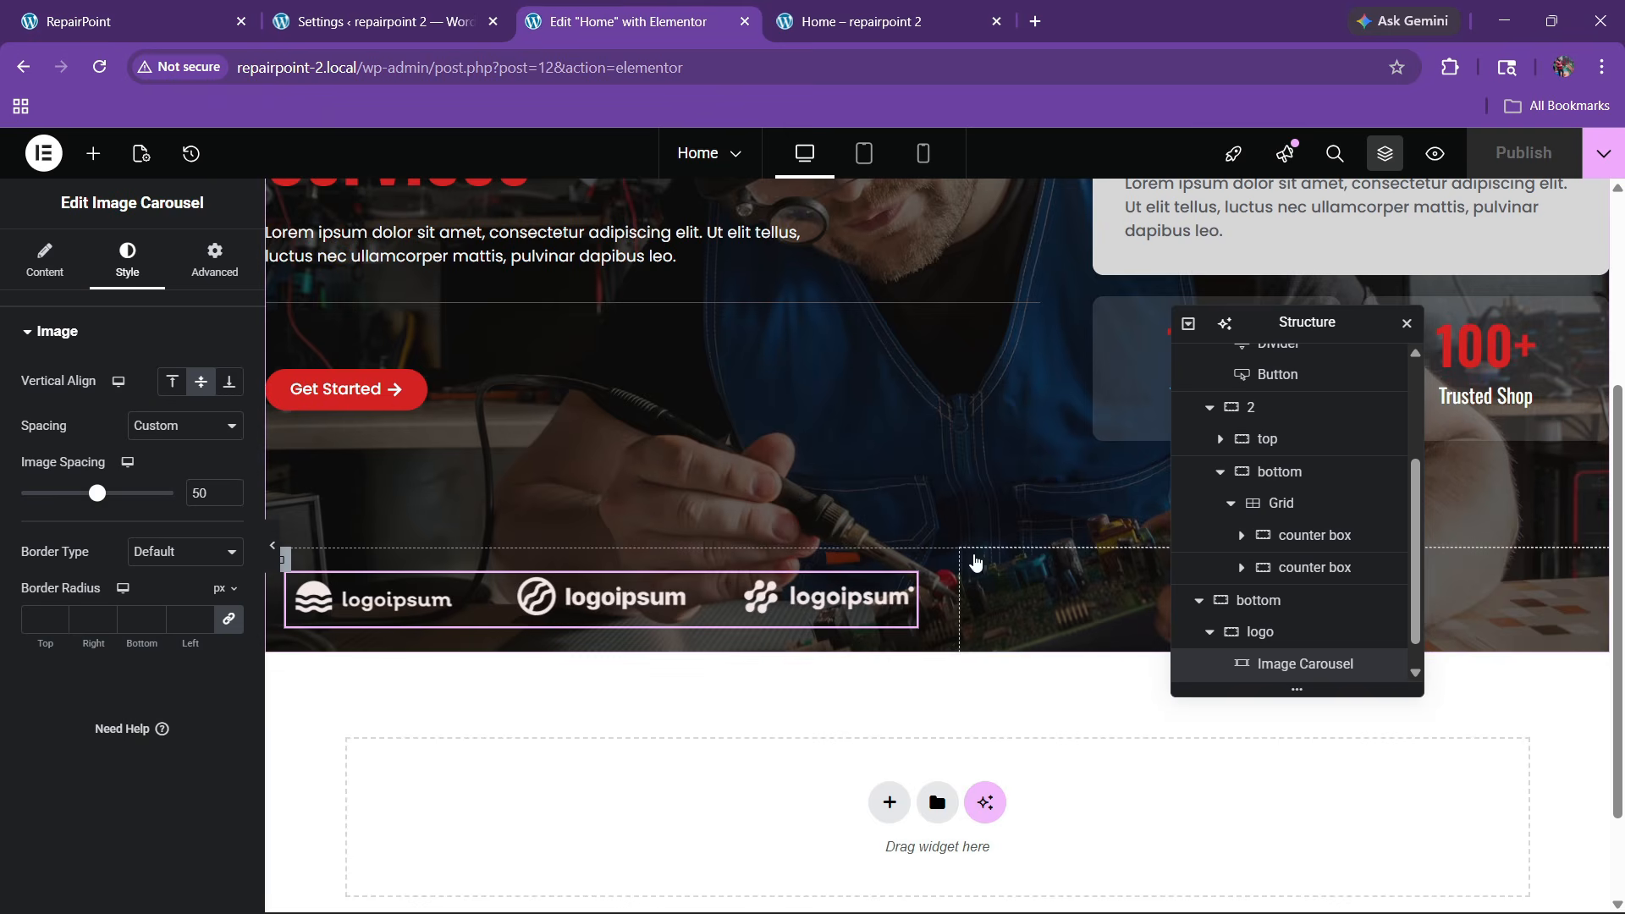
pyautogui.click(971, 559)
# Give the form container a white background and 20 px padding
pyautogui.click(124, 258)
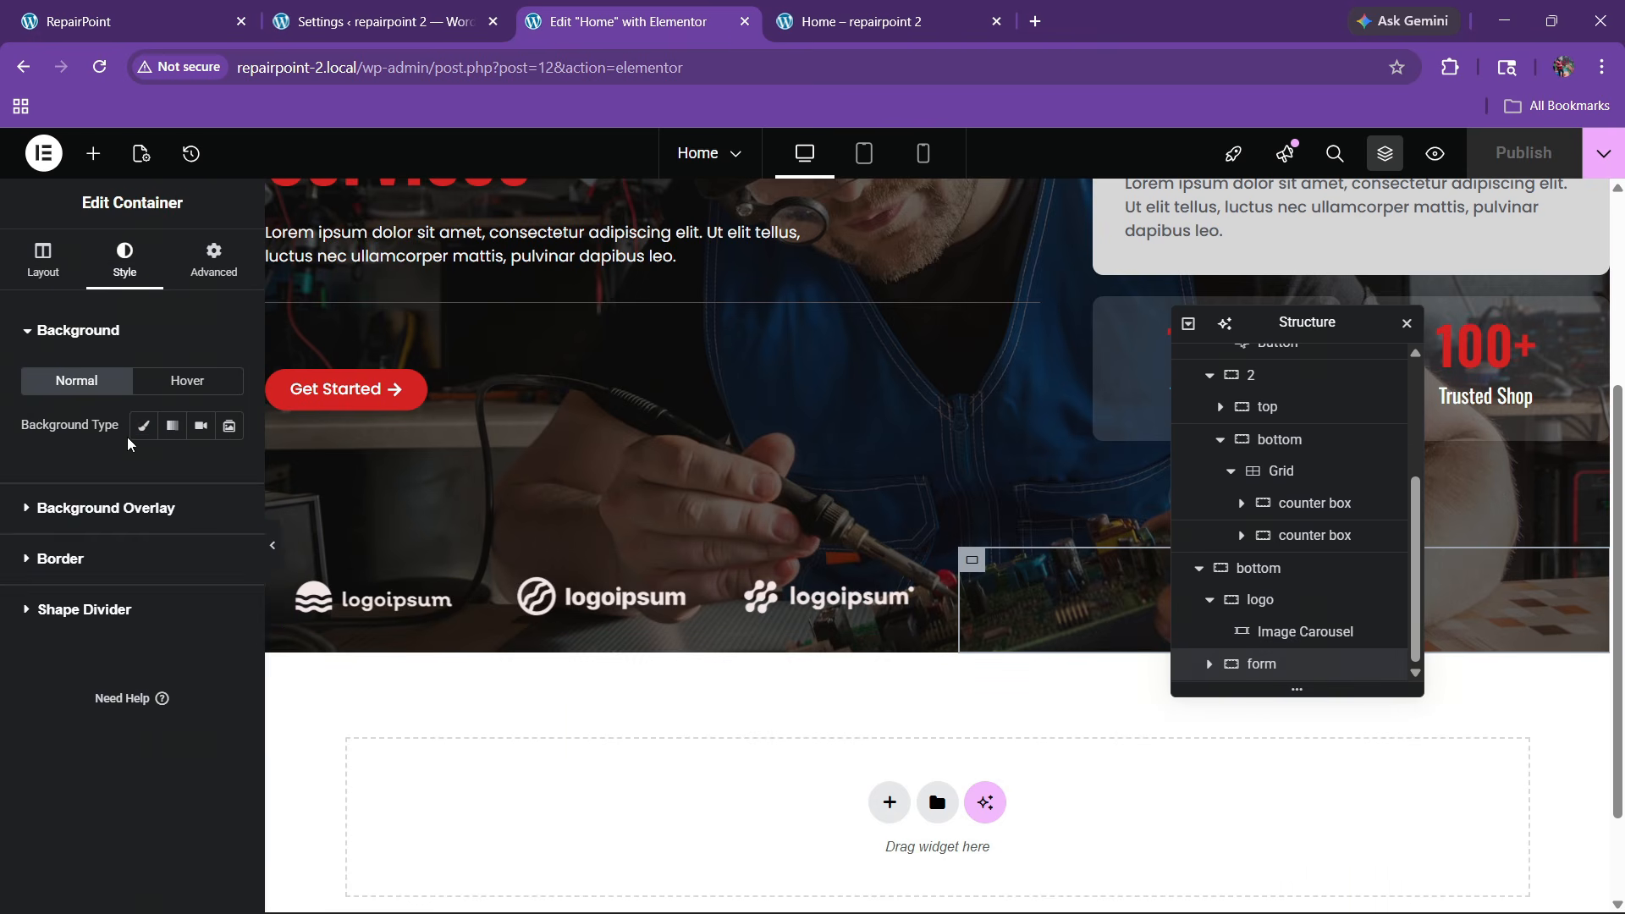
pyautogui.click(226, 473)
pyautogui.moveTo(139, 578); pyautogui.dragTo(27, 470)
pyautogui.click(74, 496)
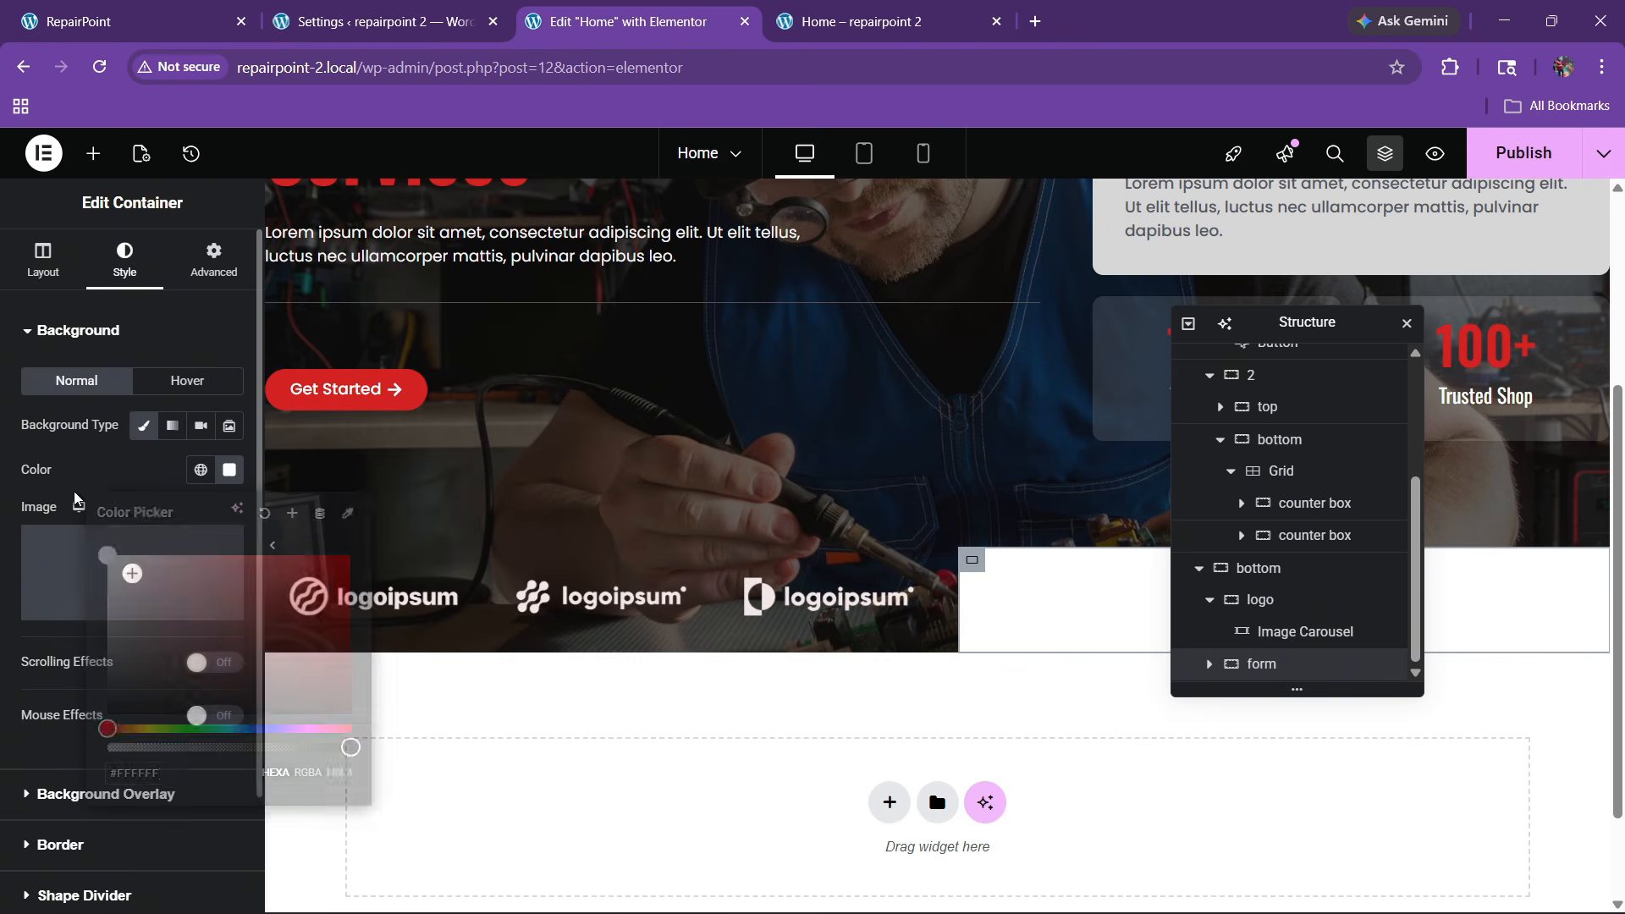
pyautogui.click(212, 261)
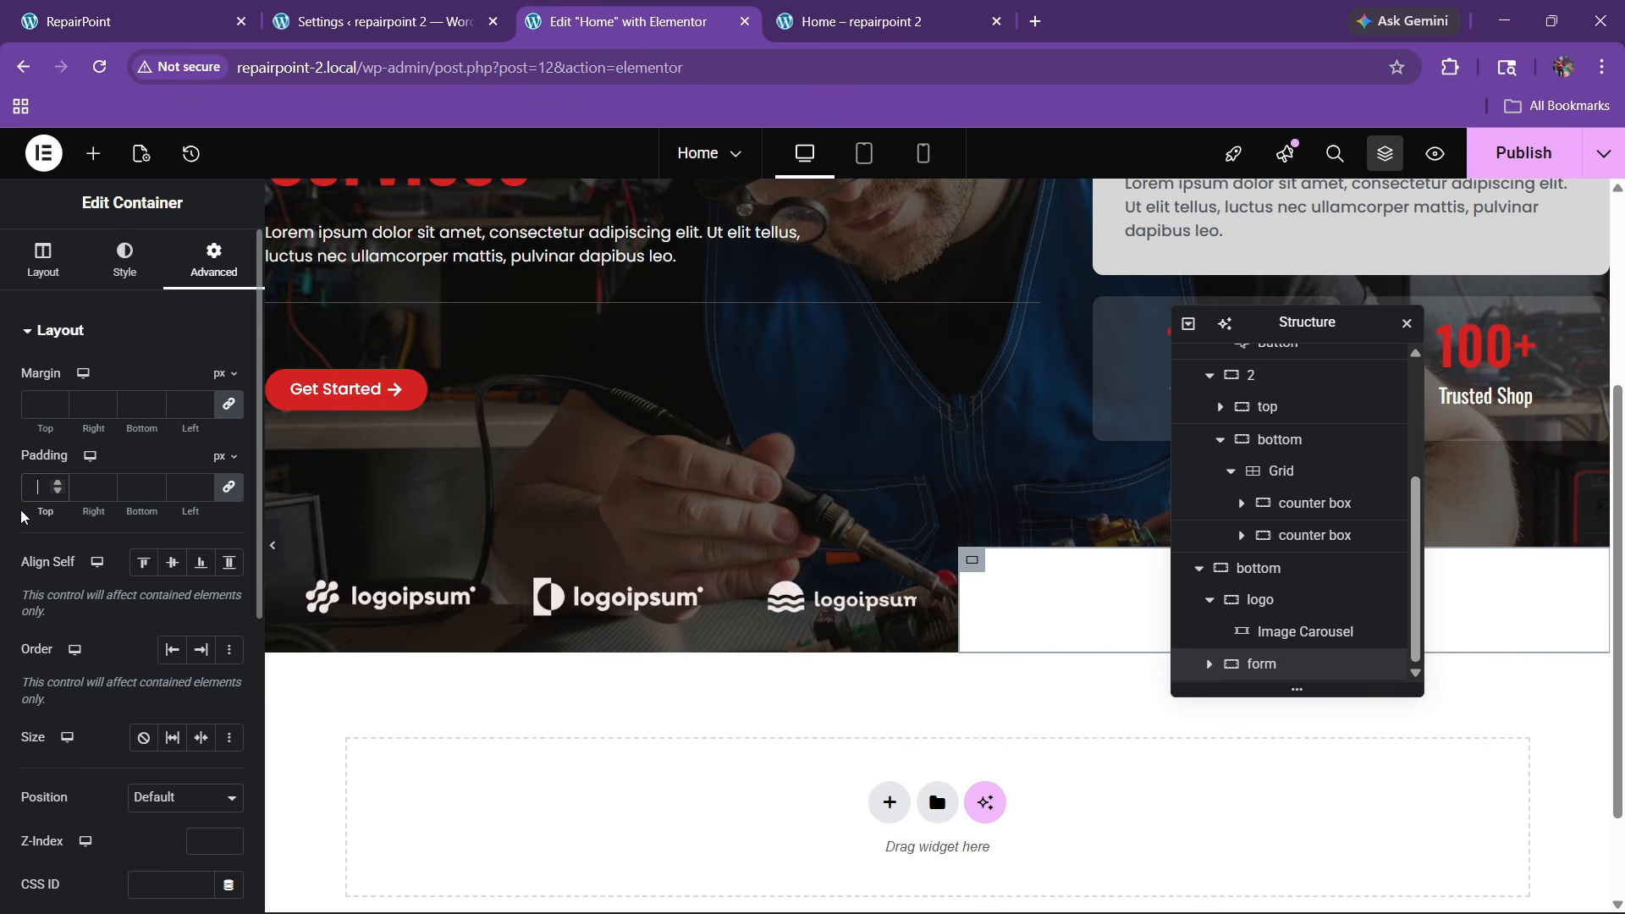
pyautogui.write('20')
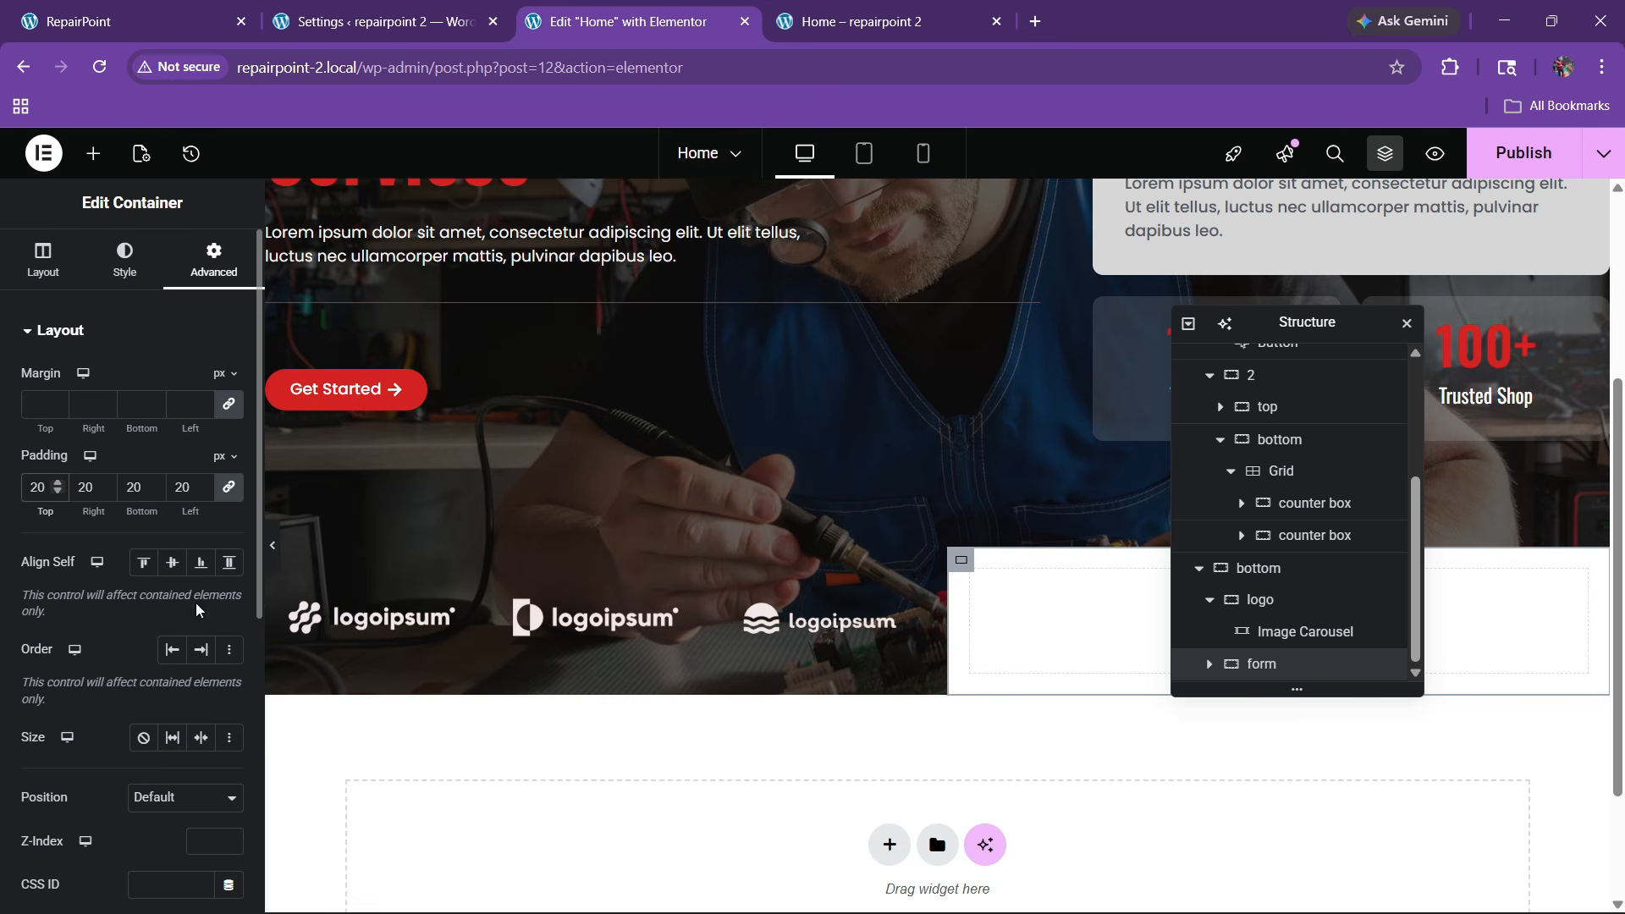
# Review the form container's border settings and compare with the live site
pyautogui.click(124, 261)
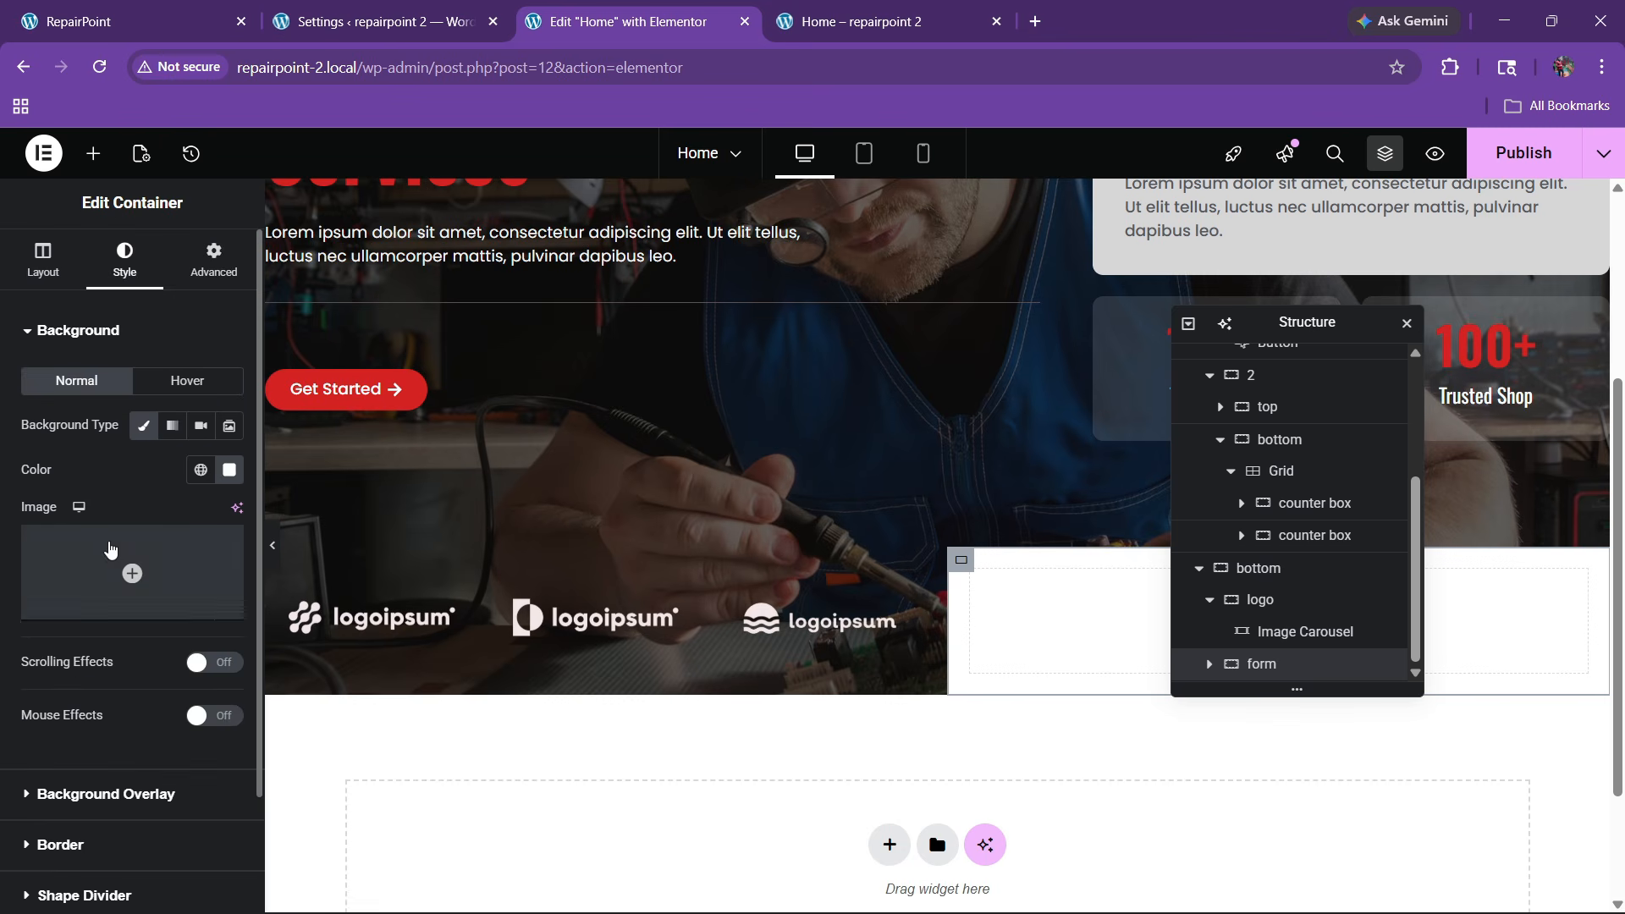
pyautogui.scroll(-2, 109, 551)
pyautogui.click(57, 709)
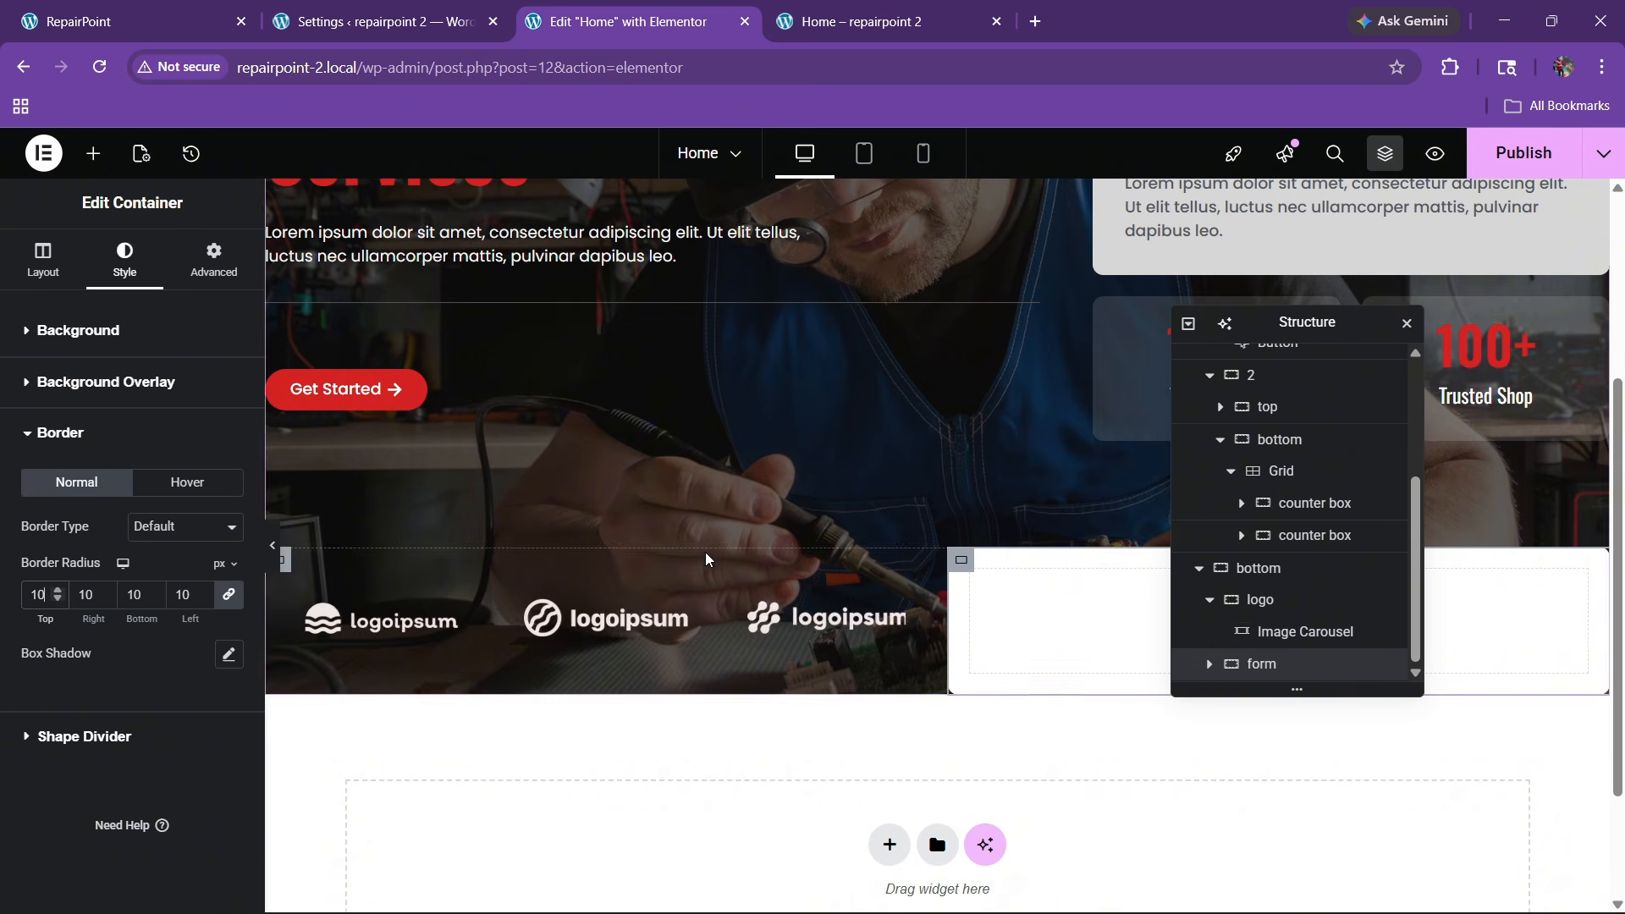
pyautogui.click(127, 21)
pyautogui.click(627, 12)
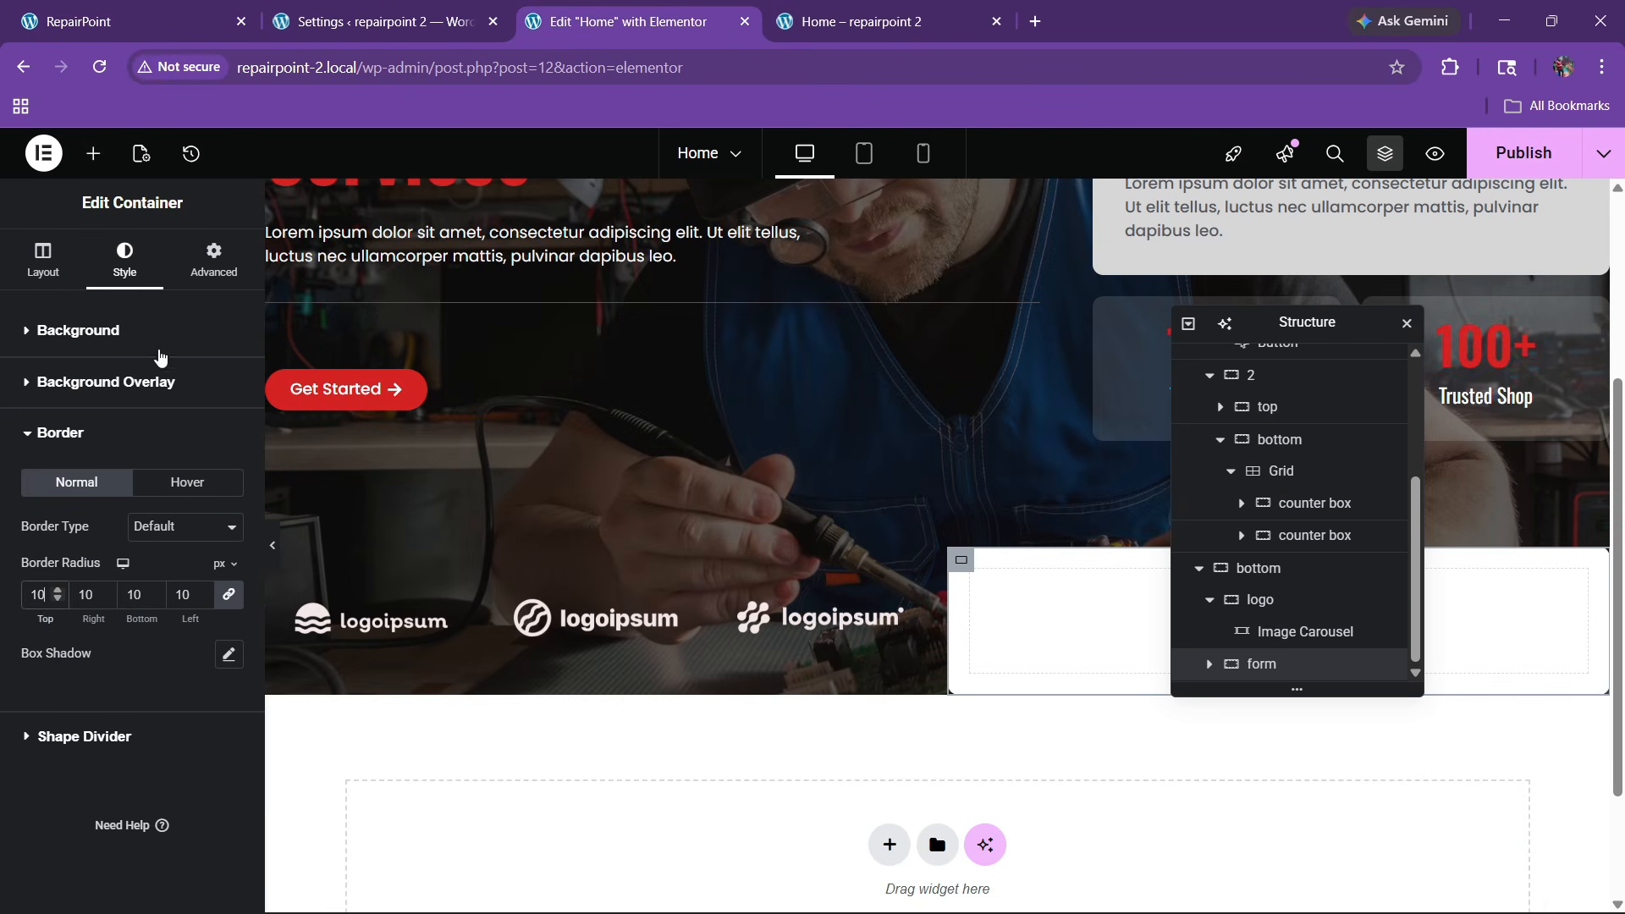
pyautogui.click(93, 154)
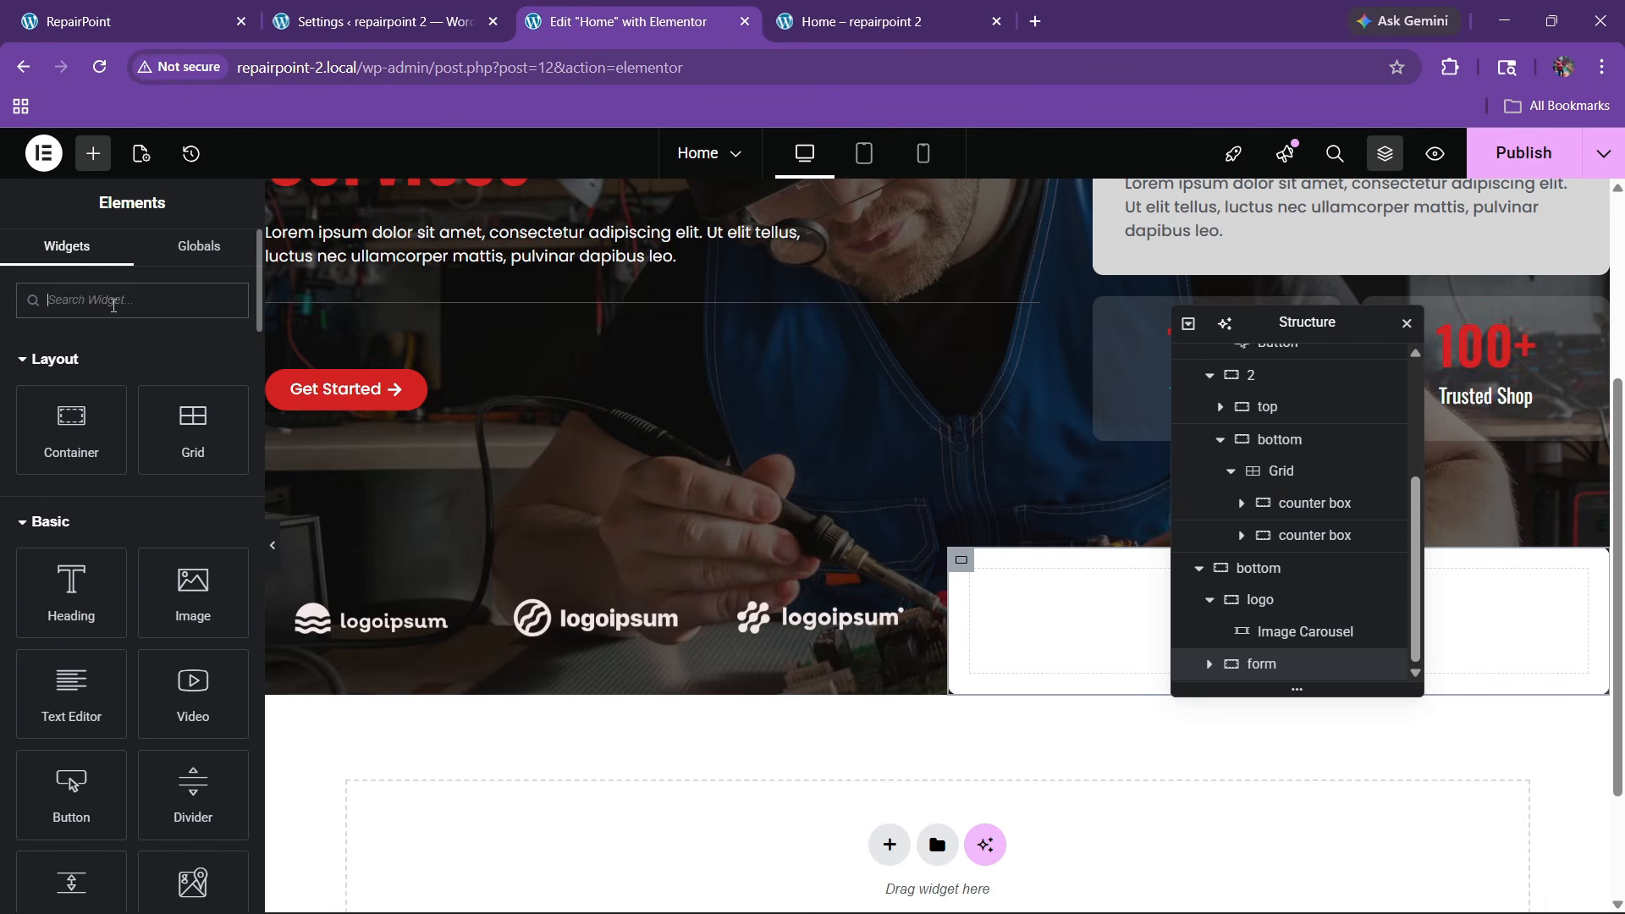
# Place a Form widget in the form container and delete its Message field
pyautogui.write('form')
pyautogui.moveTo(71, 378); pyautogui.dragTo(1174, 571)
pyautogui.moveTo(1320, 322); pyautogui.dragTo(427, 372)
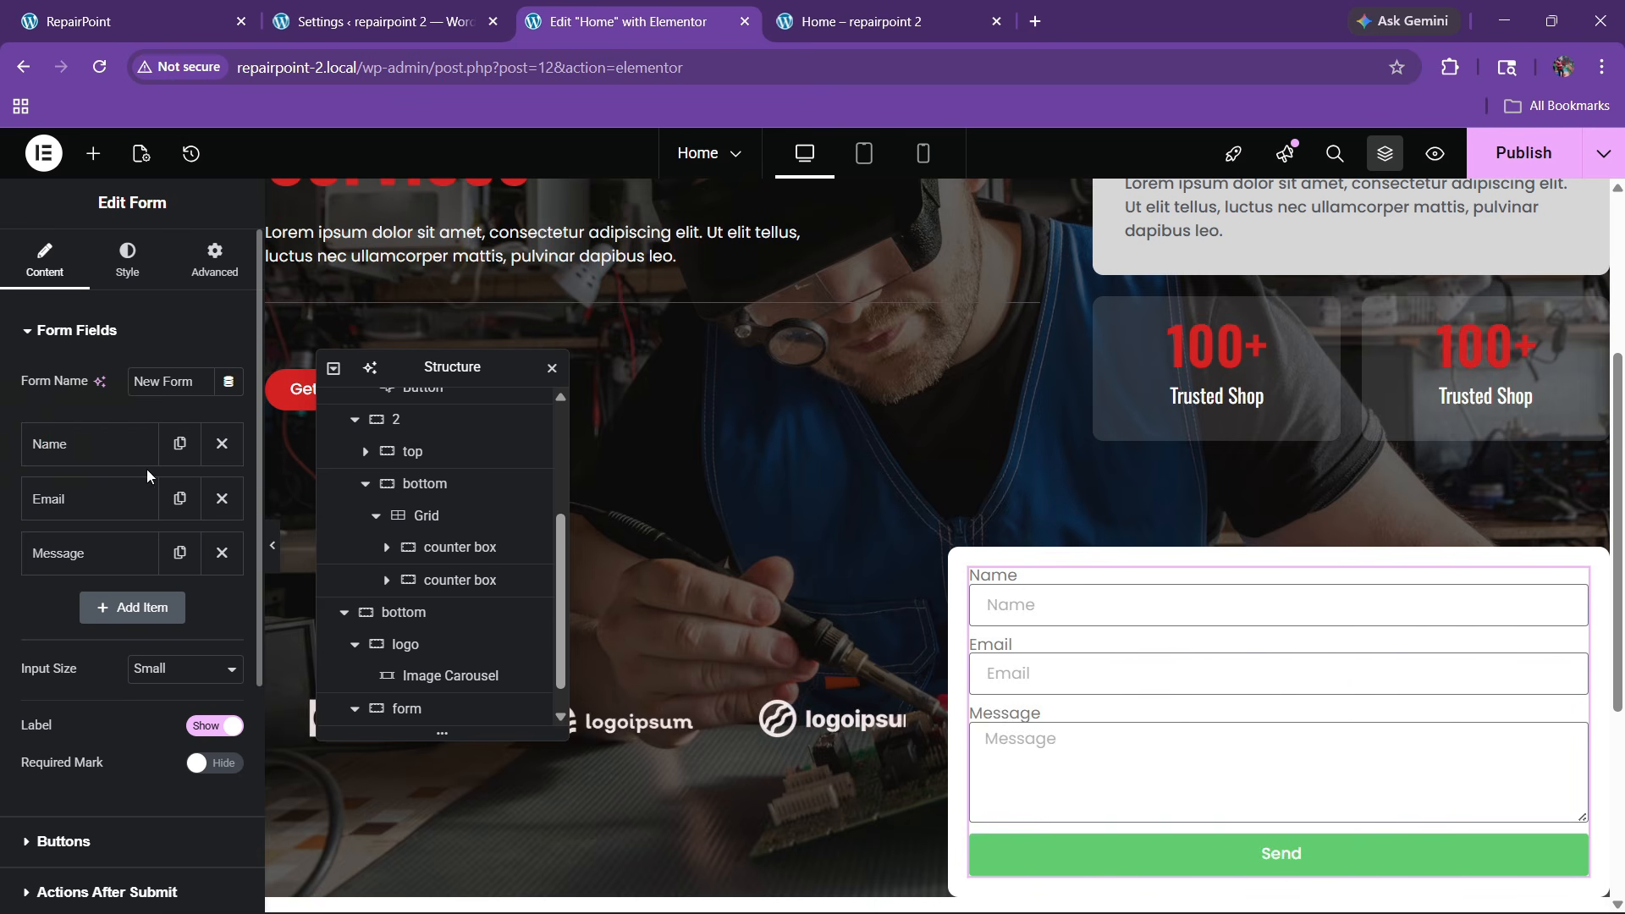
pyautogui.click(221, 553)
# Set the Name field to 30% width and change its placeholder text
pyautogui.click(119, 444)
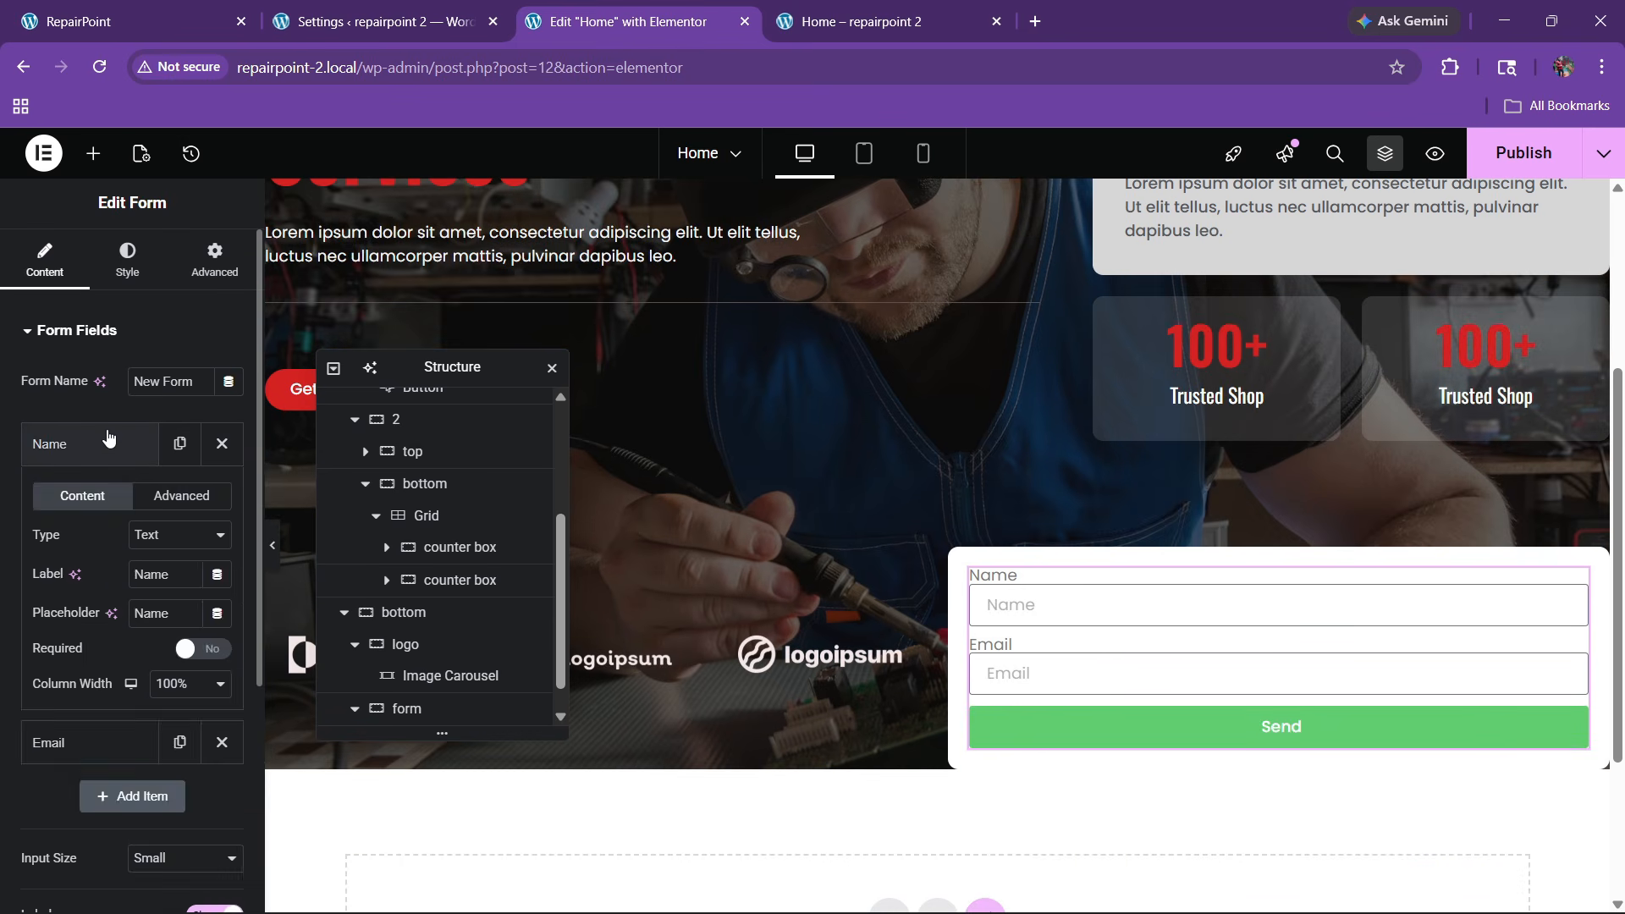
pyautogui.click(108, 438)
pyautogui.click(108, 438)
pyautogui.click(186, 683)
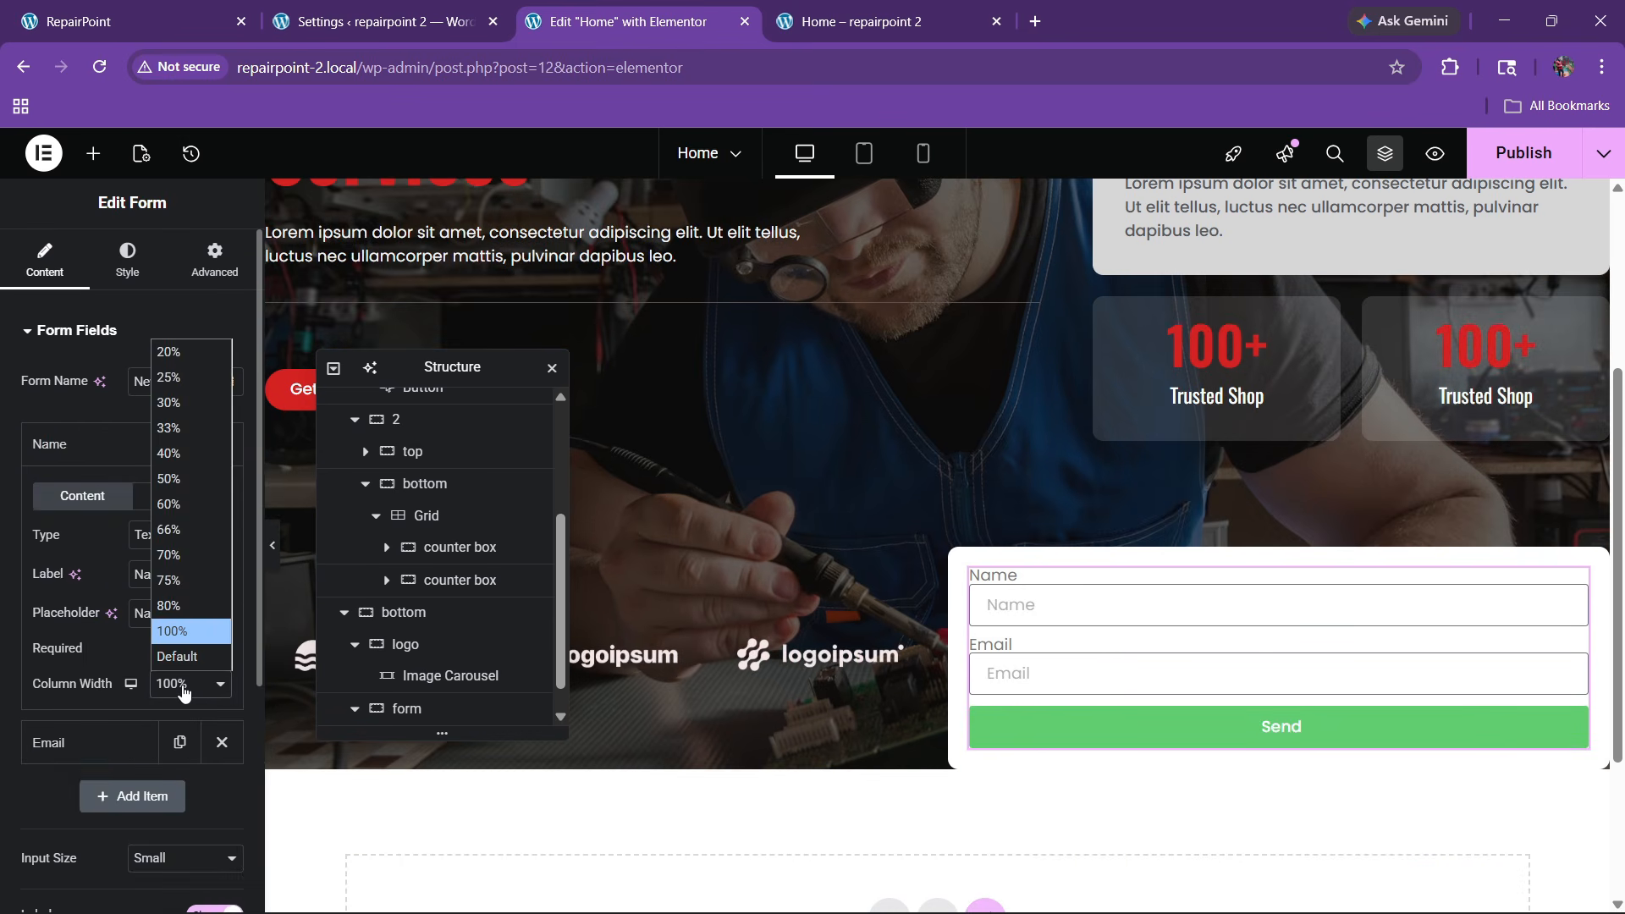
pyautogui.click(169, 402)
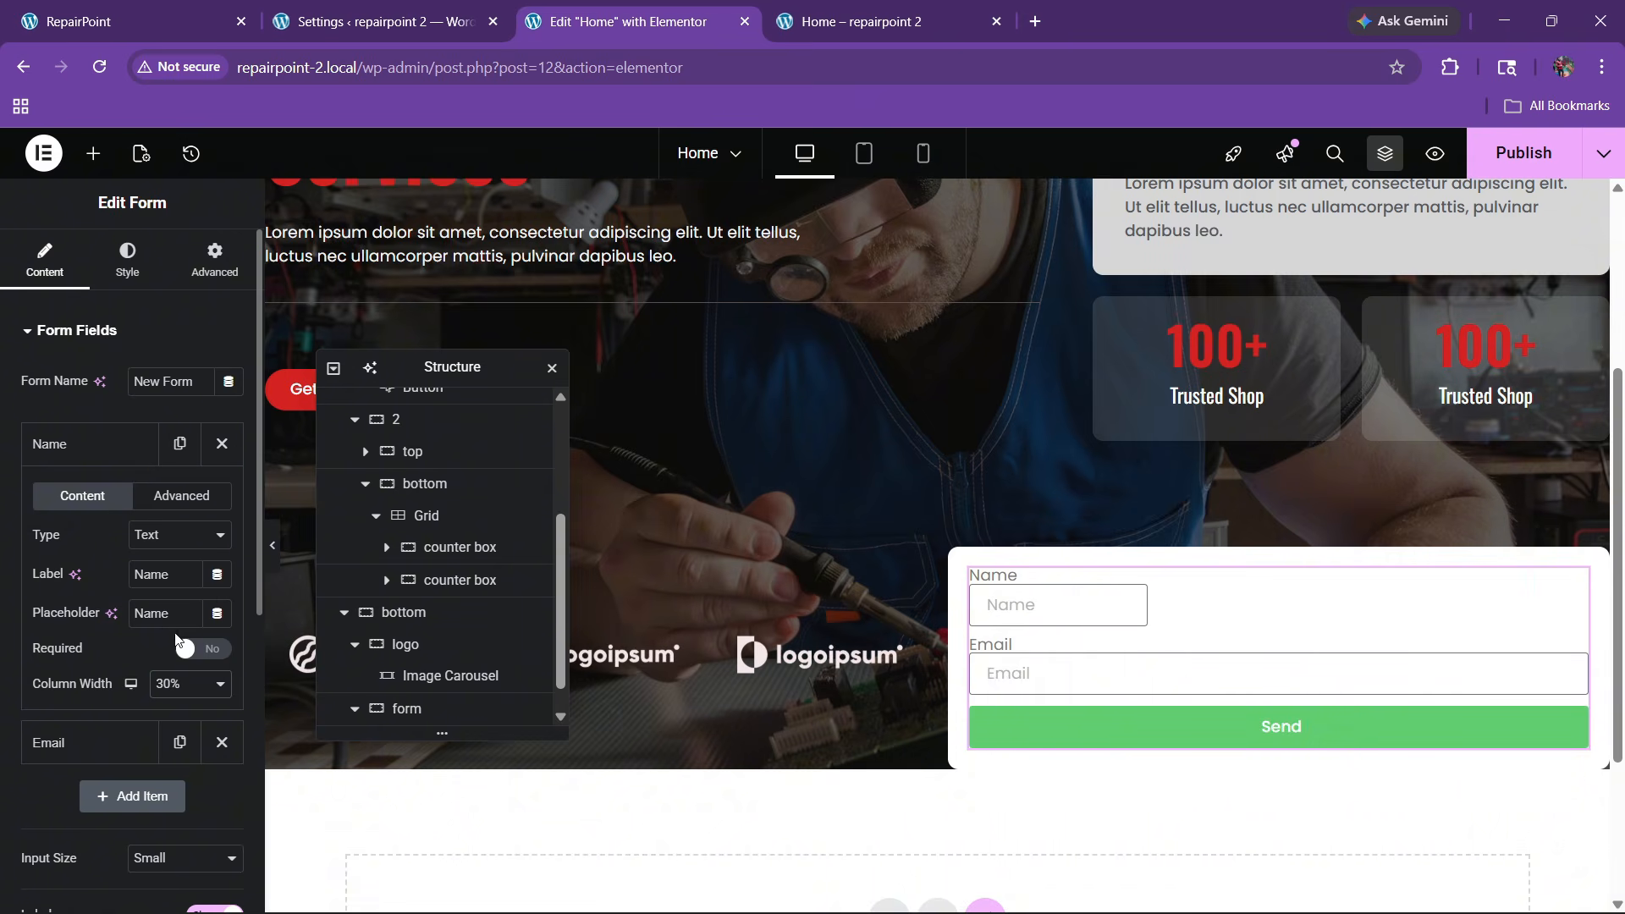
pyautogui.click(139, 623)
pyautogui.write('Yout N')
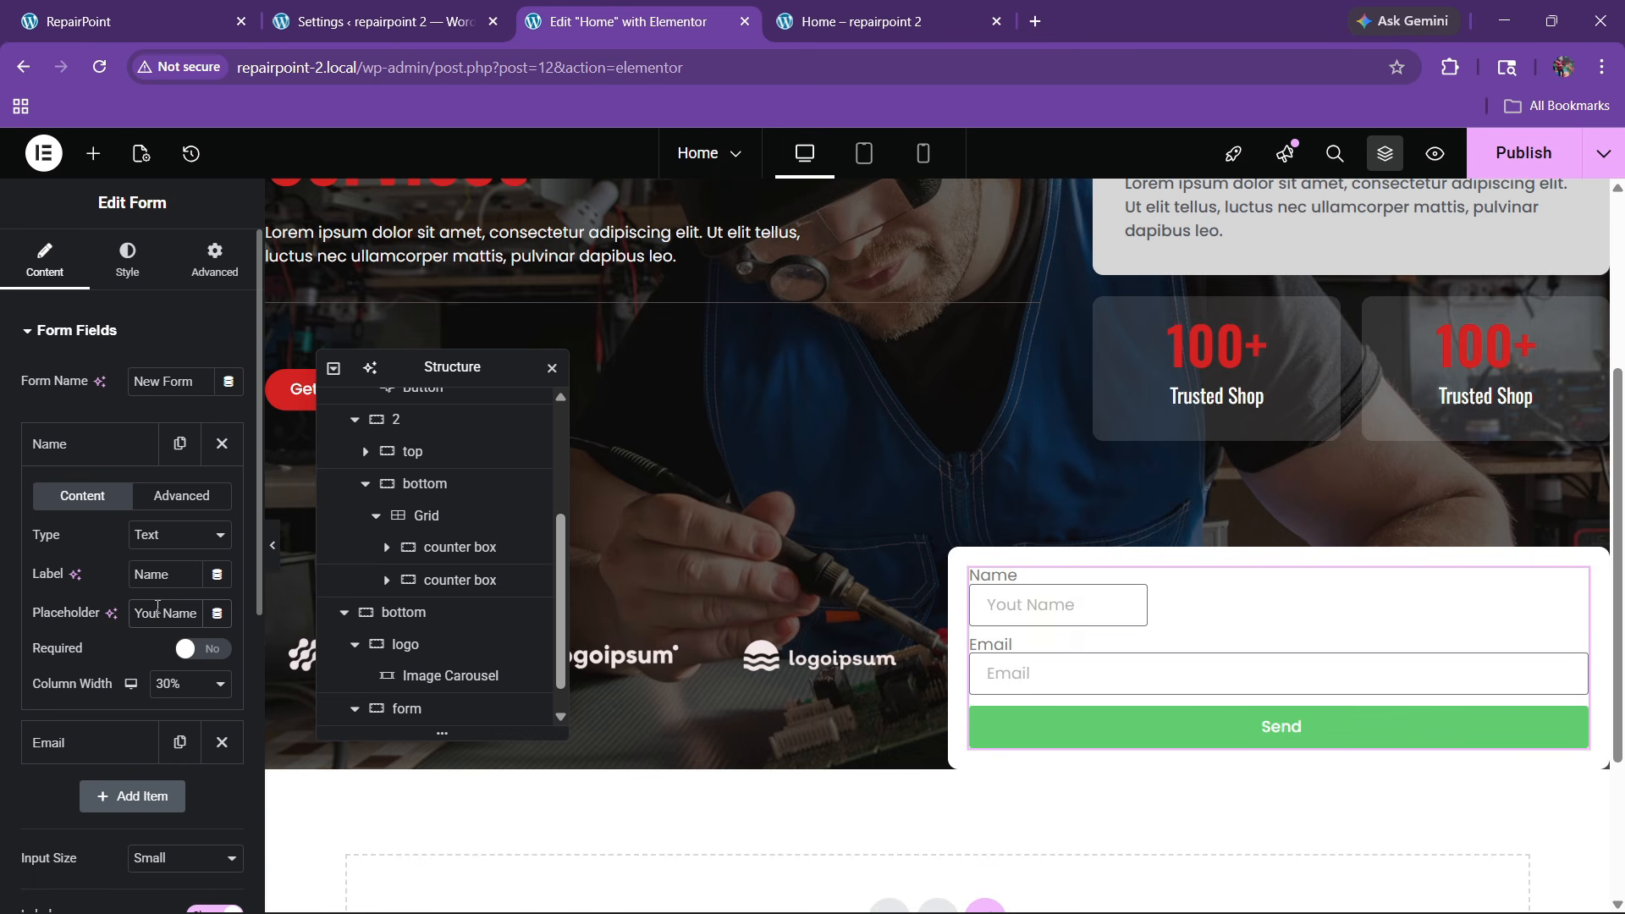
pyautogui.click(96, 470)
# Set the Email field to 50% width and change its placeholder text
pyautogui.click(93, 498)
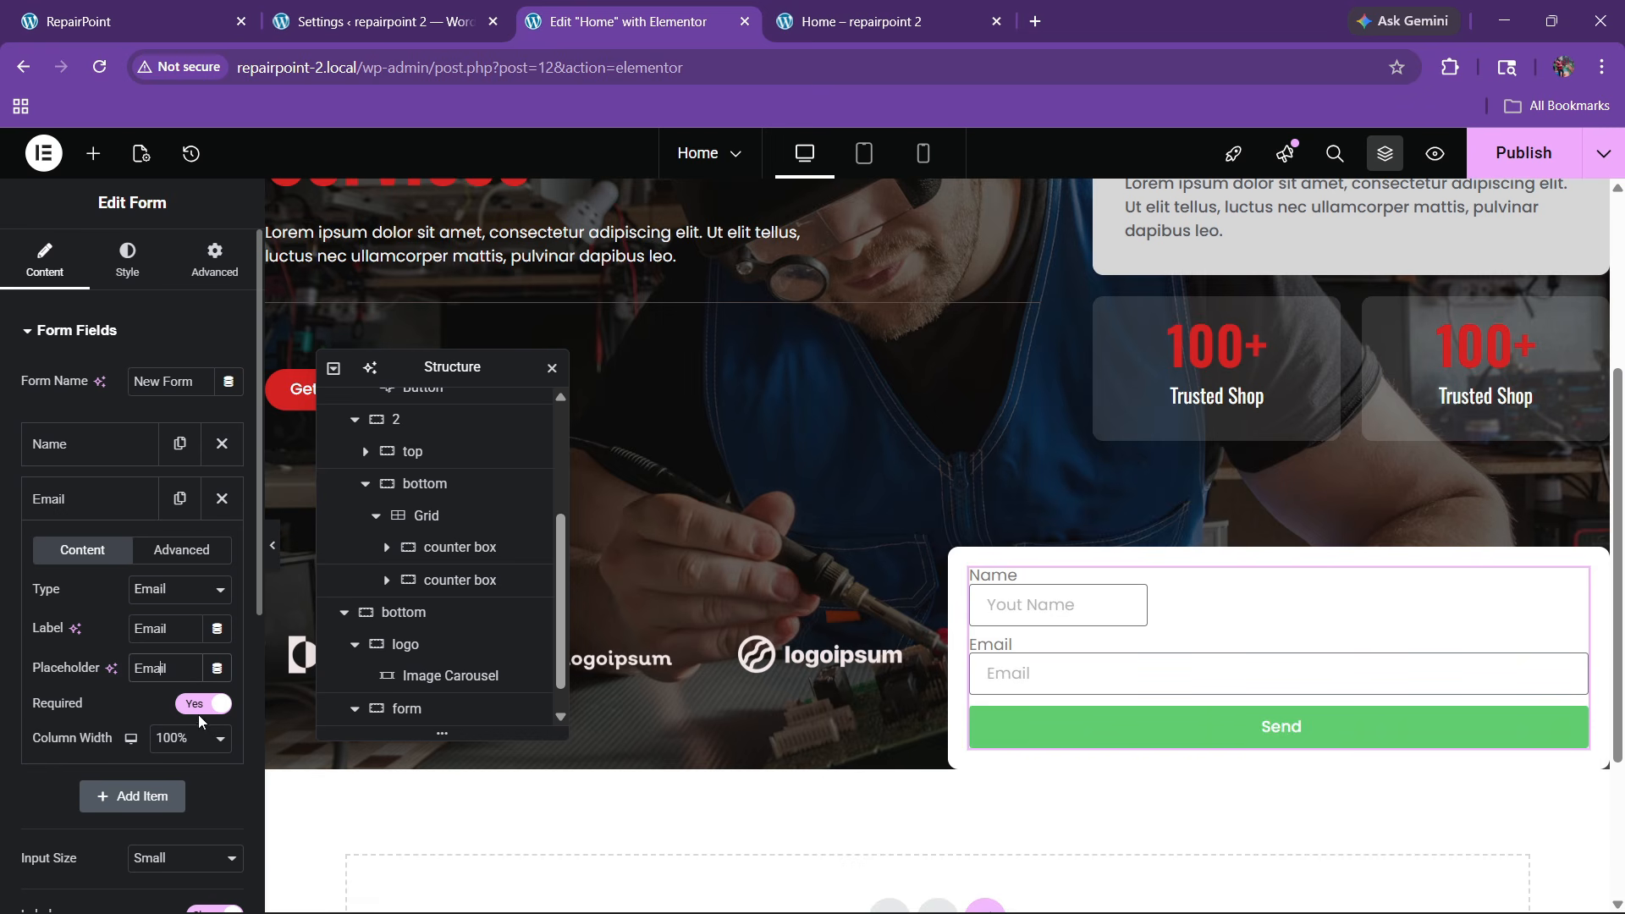
pyautogui.click(190, 738)
pyautogui.click(173, 510)
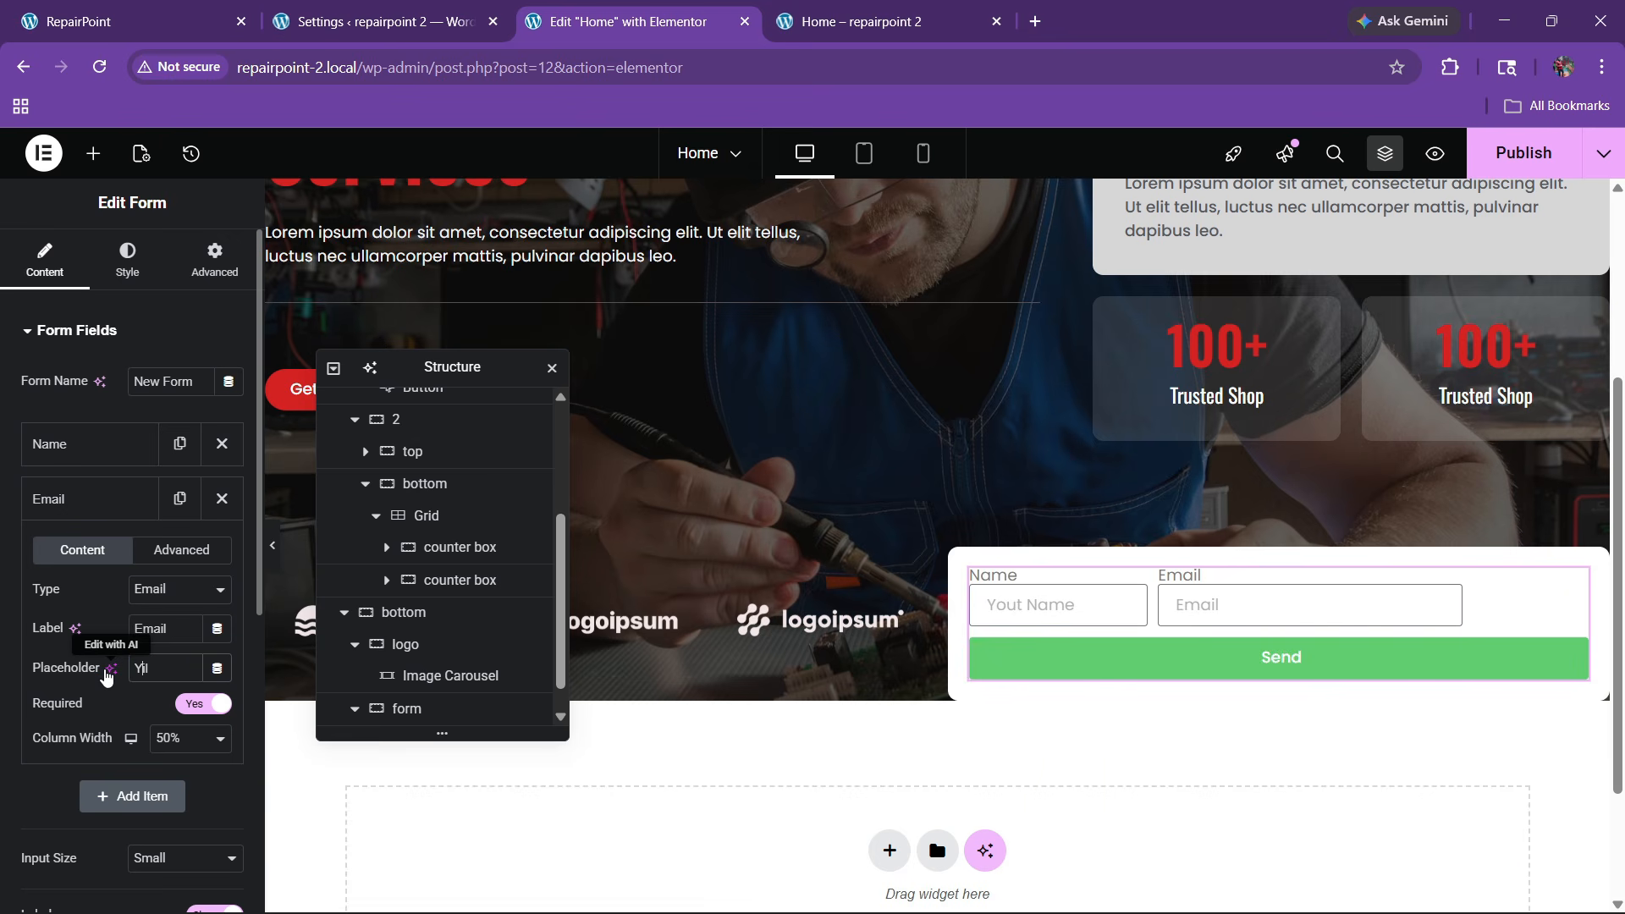
pyautogui.write('emaiil')
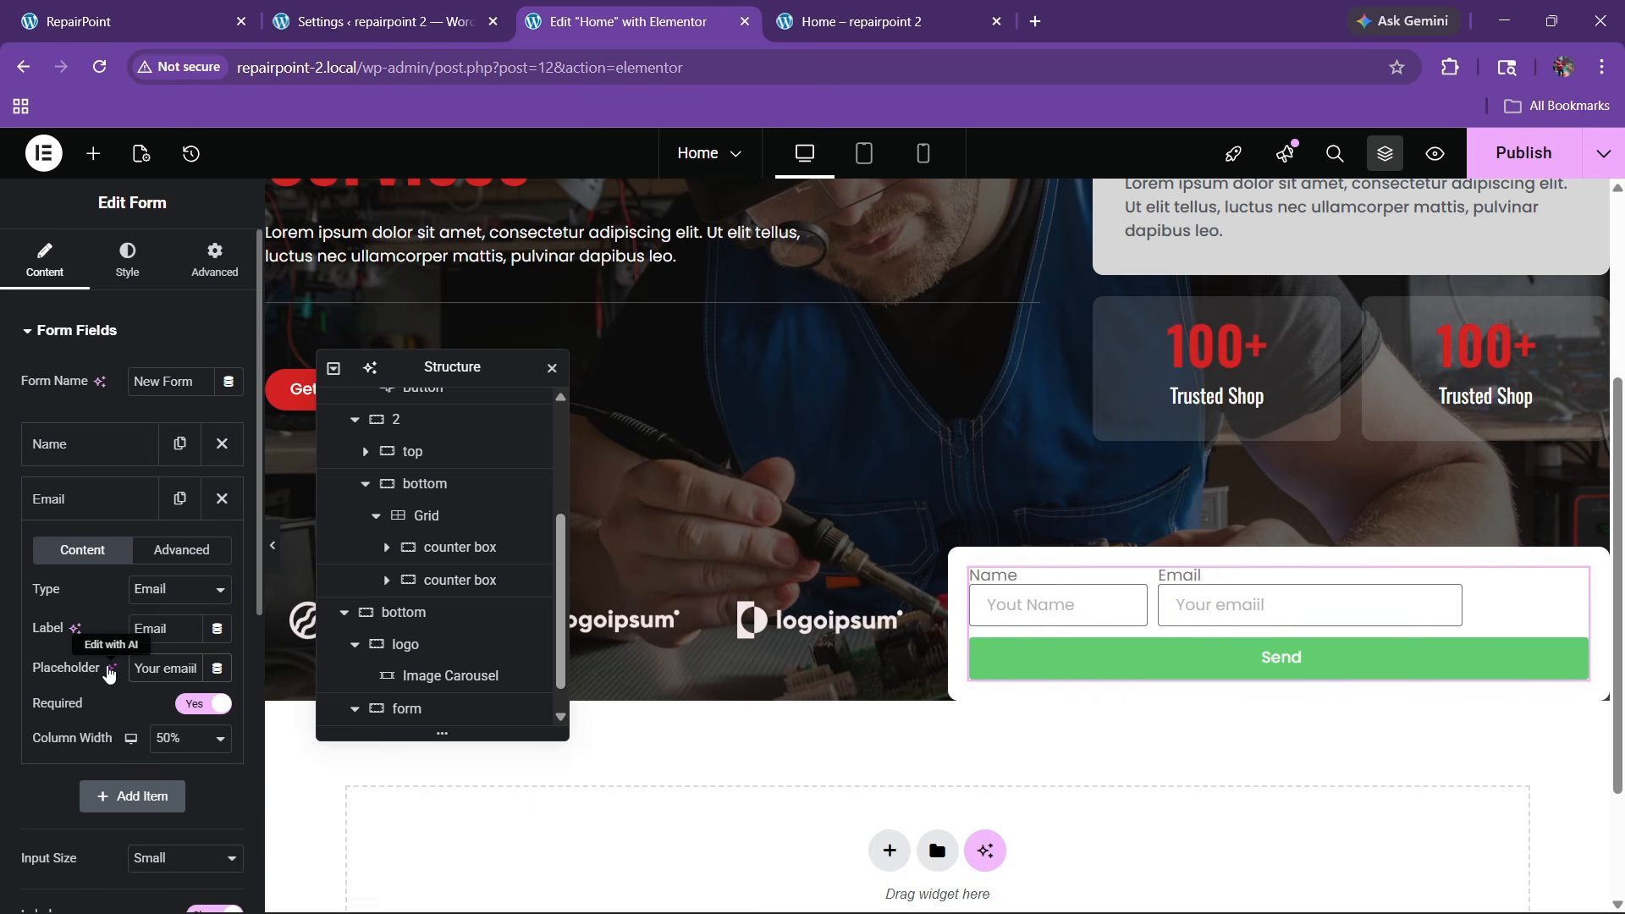
pyautogui.click(87, 496)
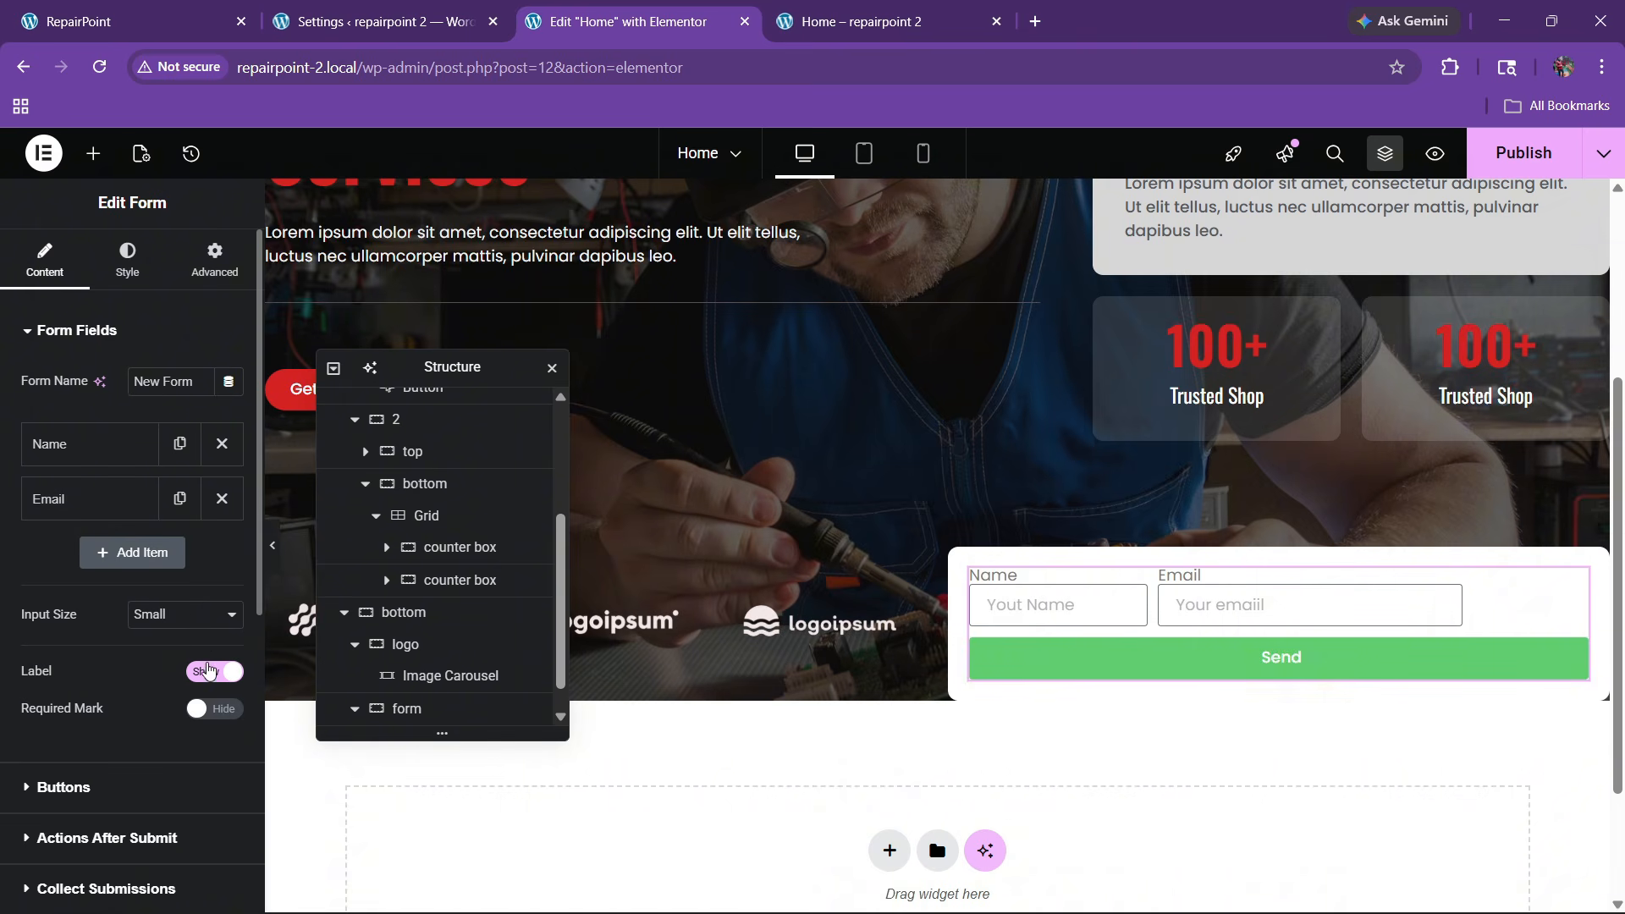
# Hide the form's field labels and set the input size to Medium
pyautogui.click(209, 670)
pyautogui.click(178, 615)
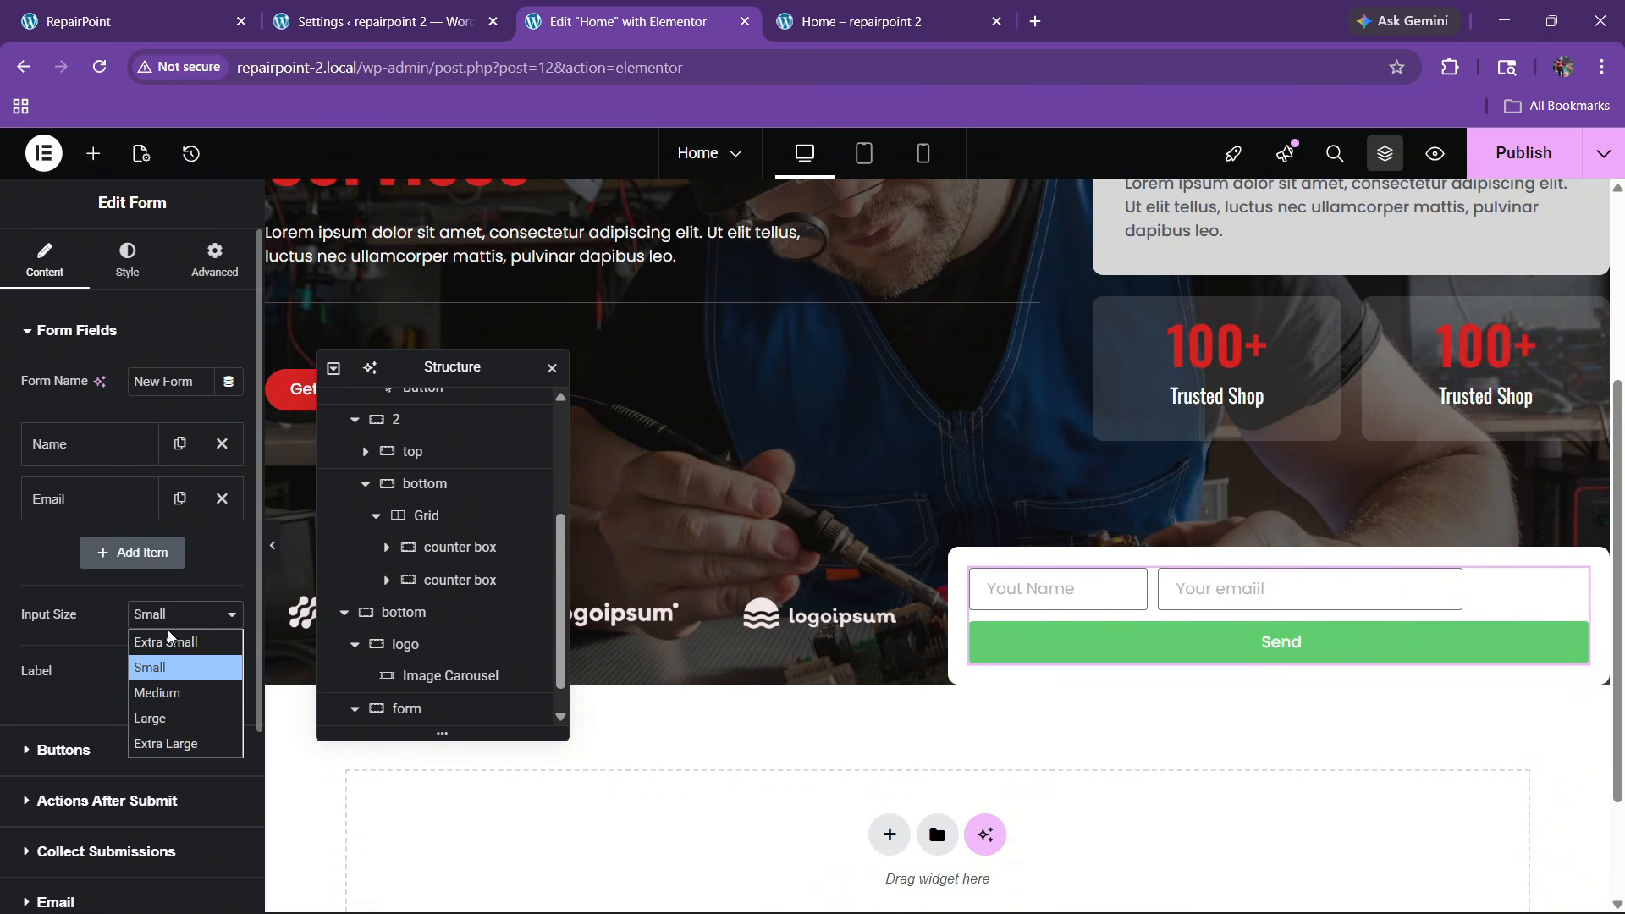
pyautogui.click(157, 692)
pyautogui.scroll(-3, 99, 574)
# Try Medium for the submit button size, then keep it Small
pyautogui.click(75, 506)
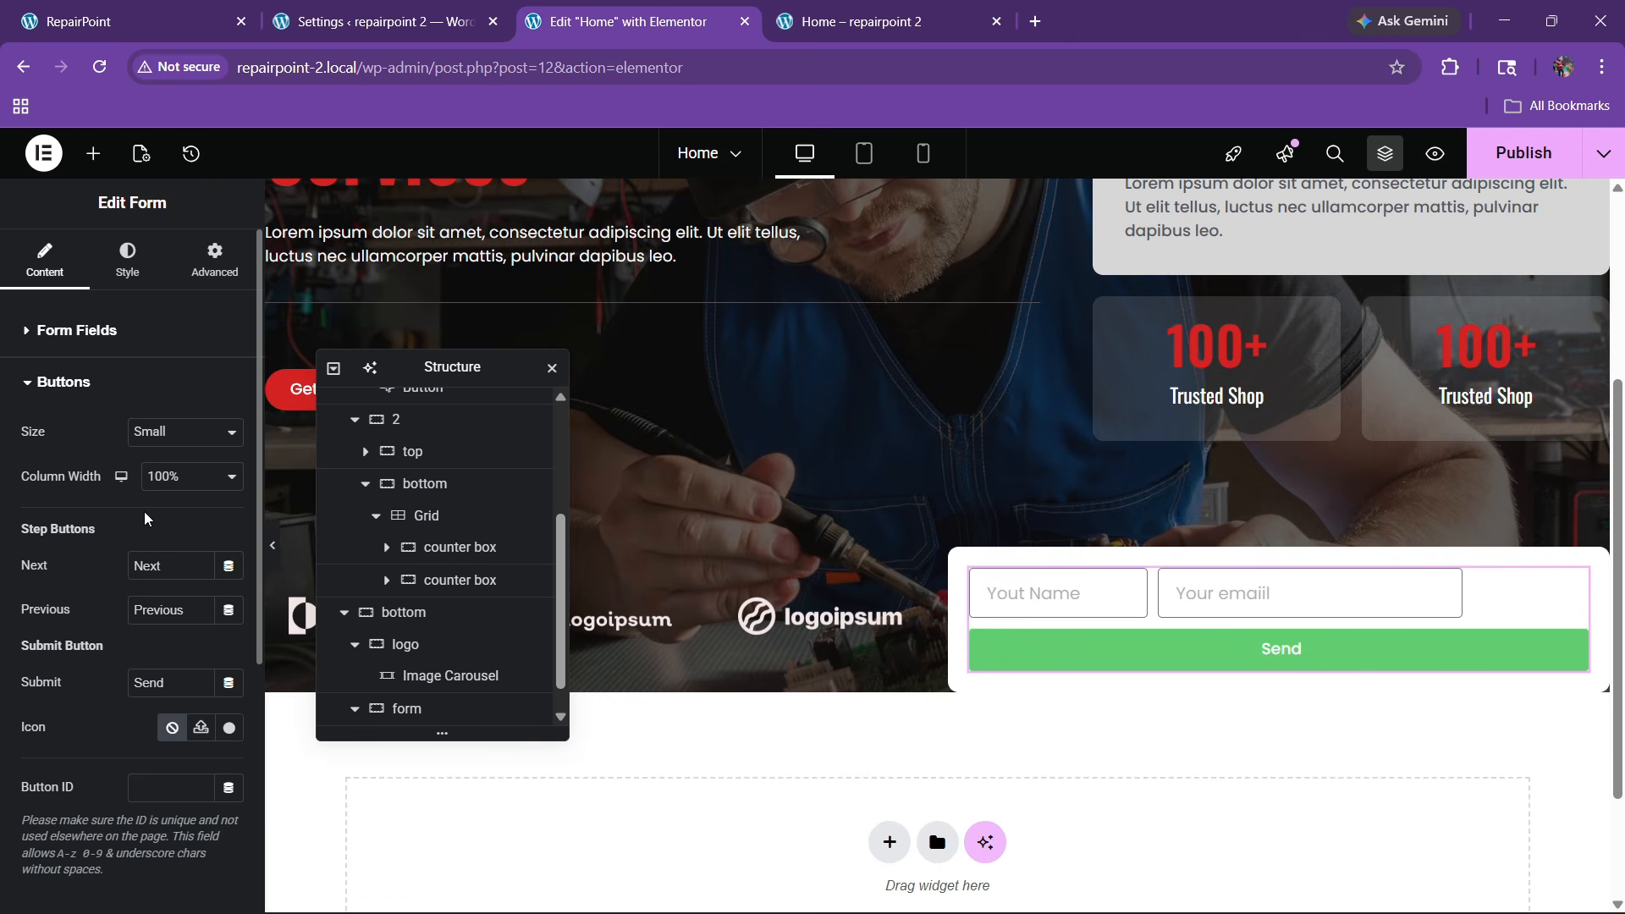
pyautogui.click(185, 432)
pyautogui.click(181, 508)
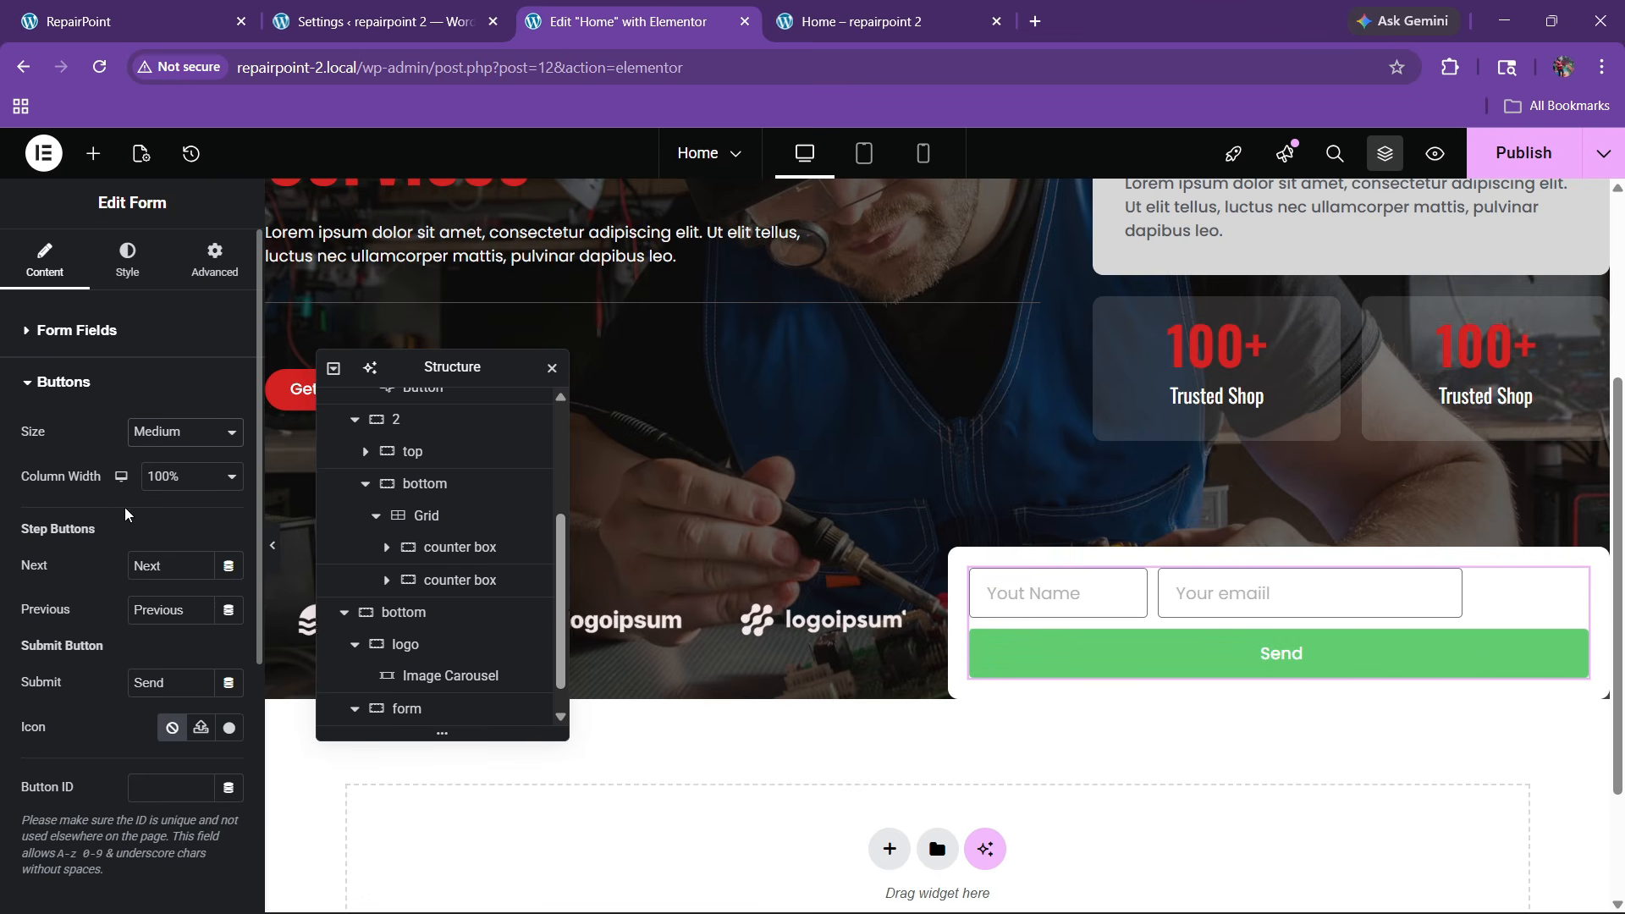
pyautogui.click(169, 433)
pyautogui.click(165, 487)
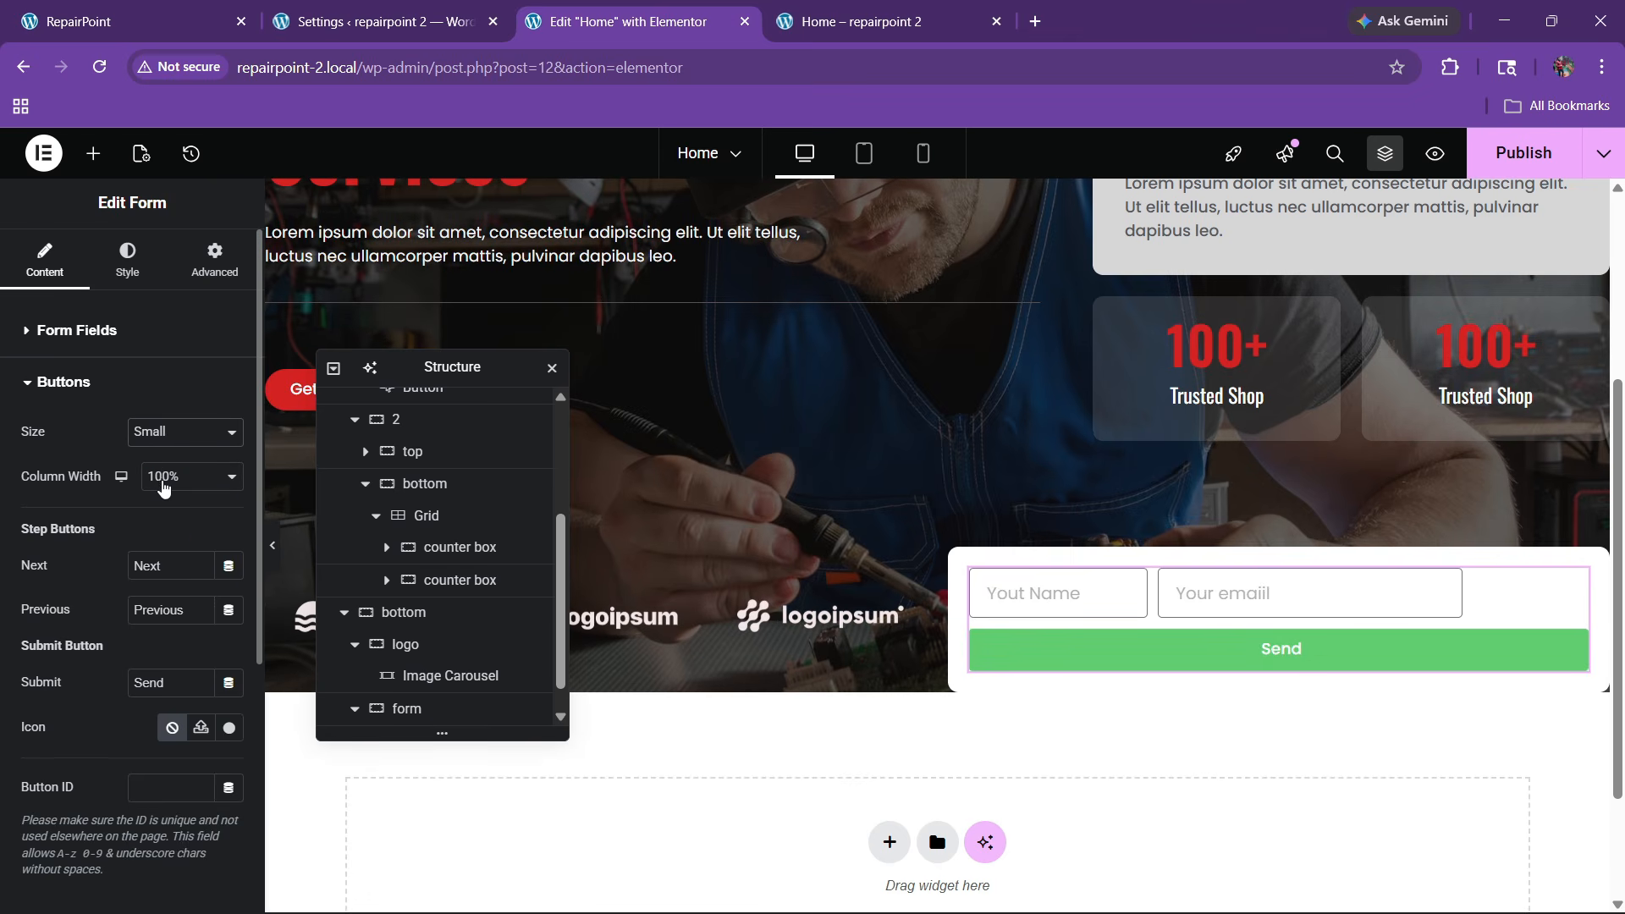
# After checking the live site's form, change the submit button text to 'Request Free Quote'
pyautogui.click(79, 13)
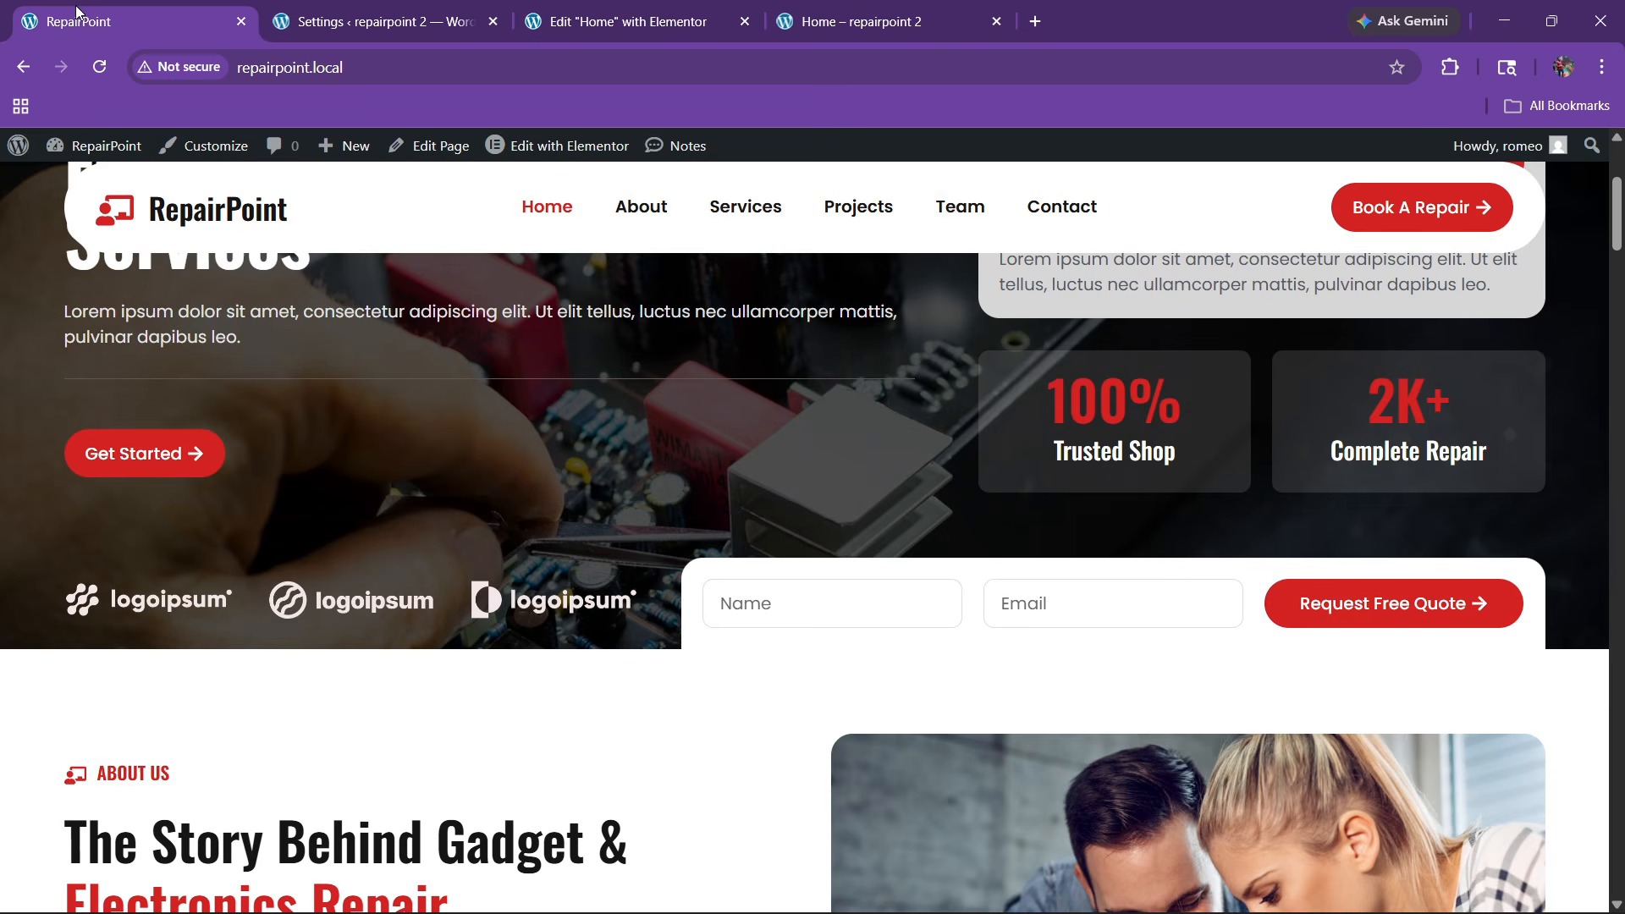
pyautogui.click(618, 21)
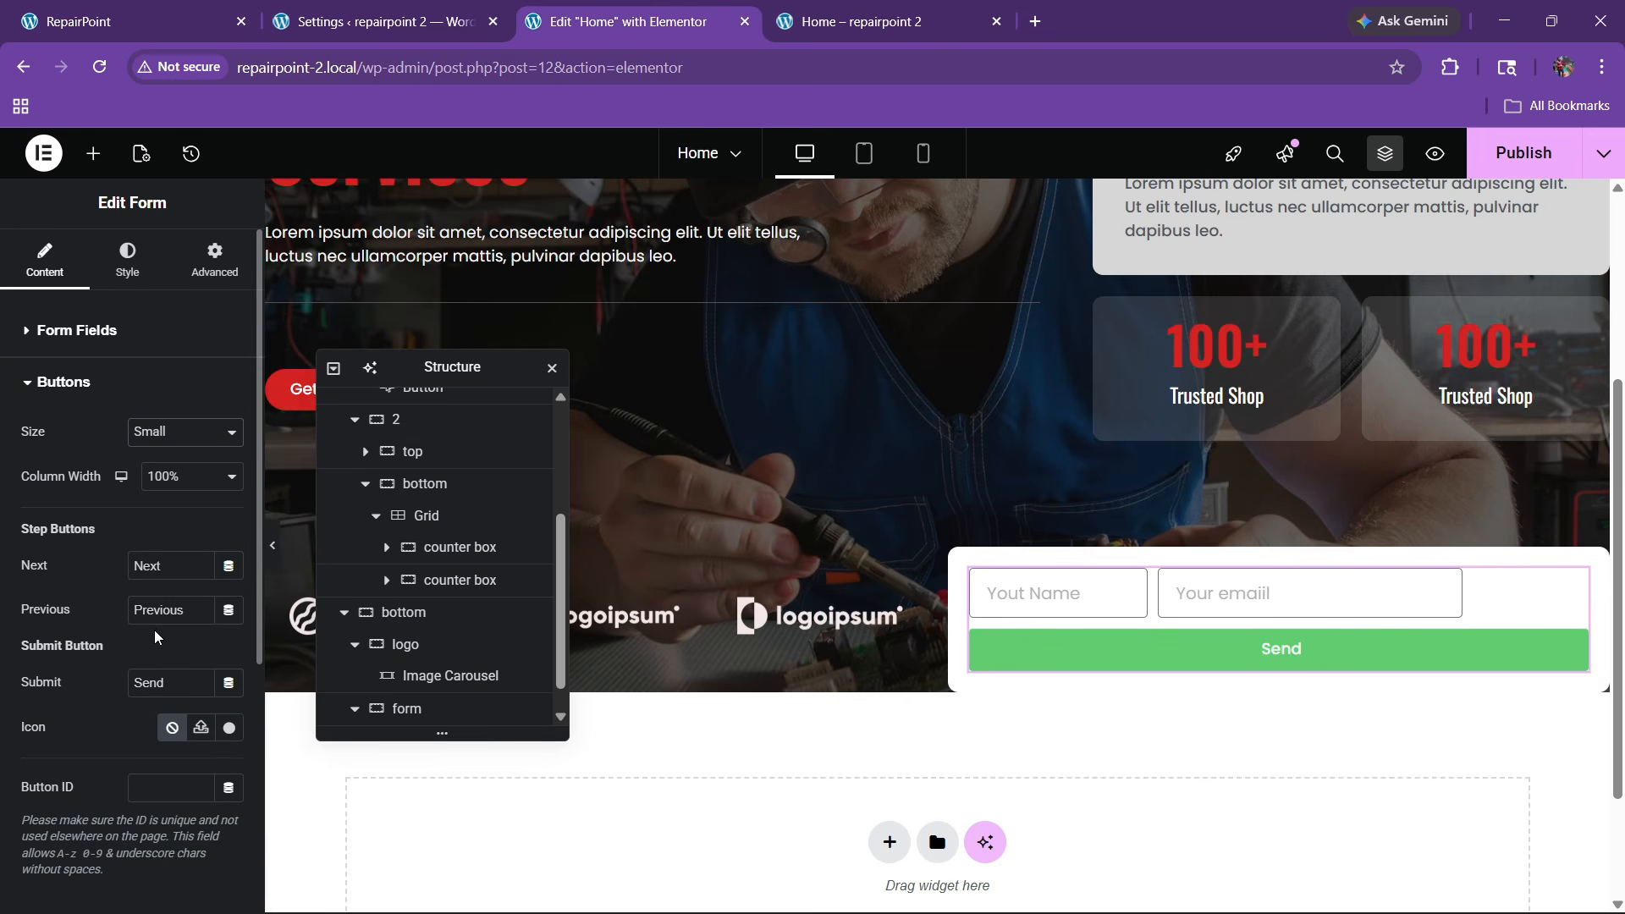
pyautogui.write('Request Free')
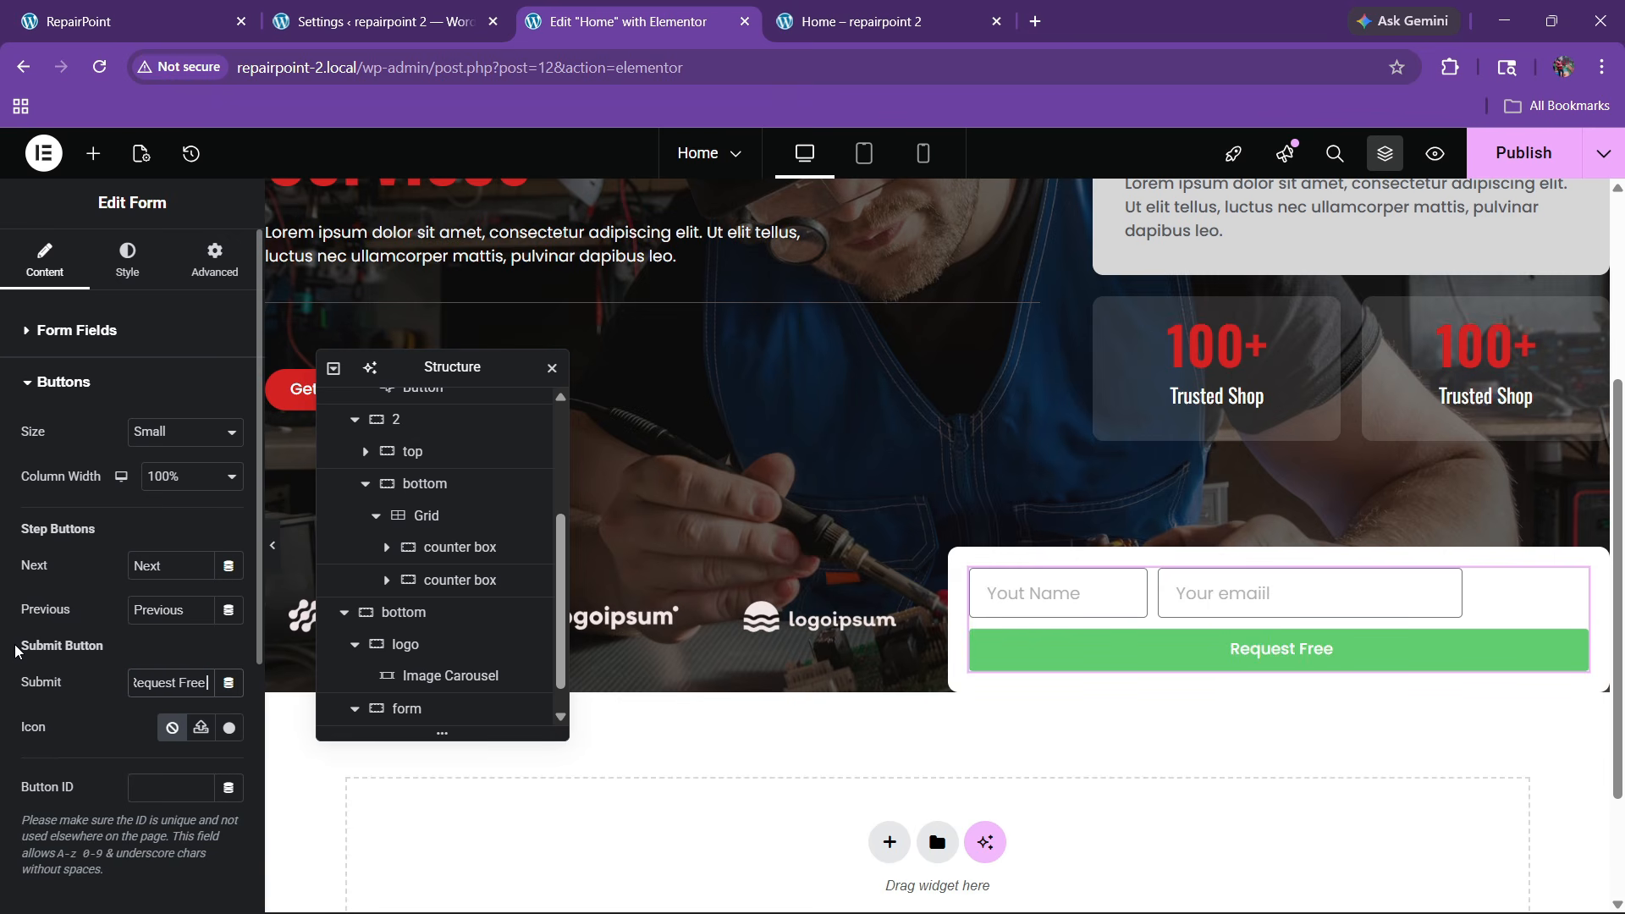
pyautogui.write(' Qyo')
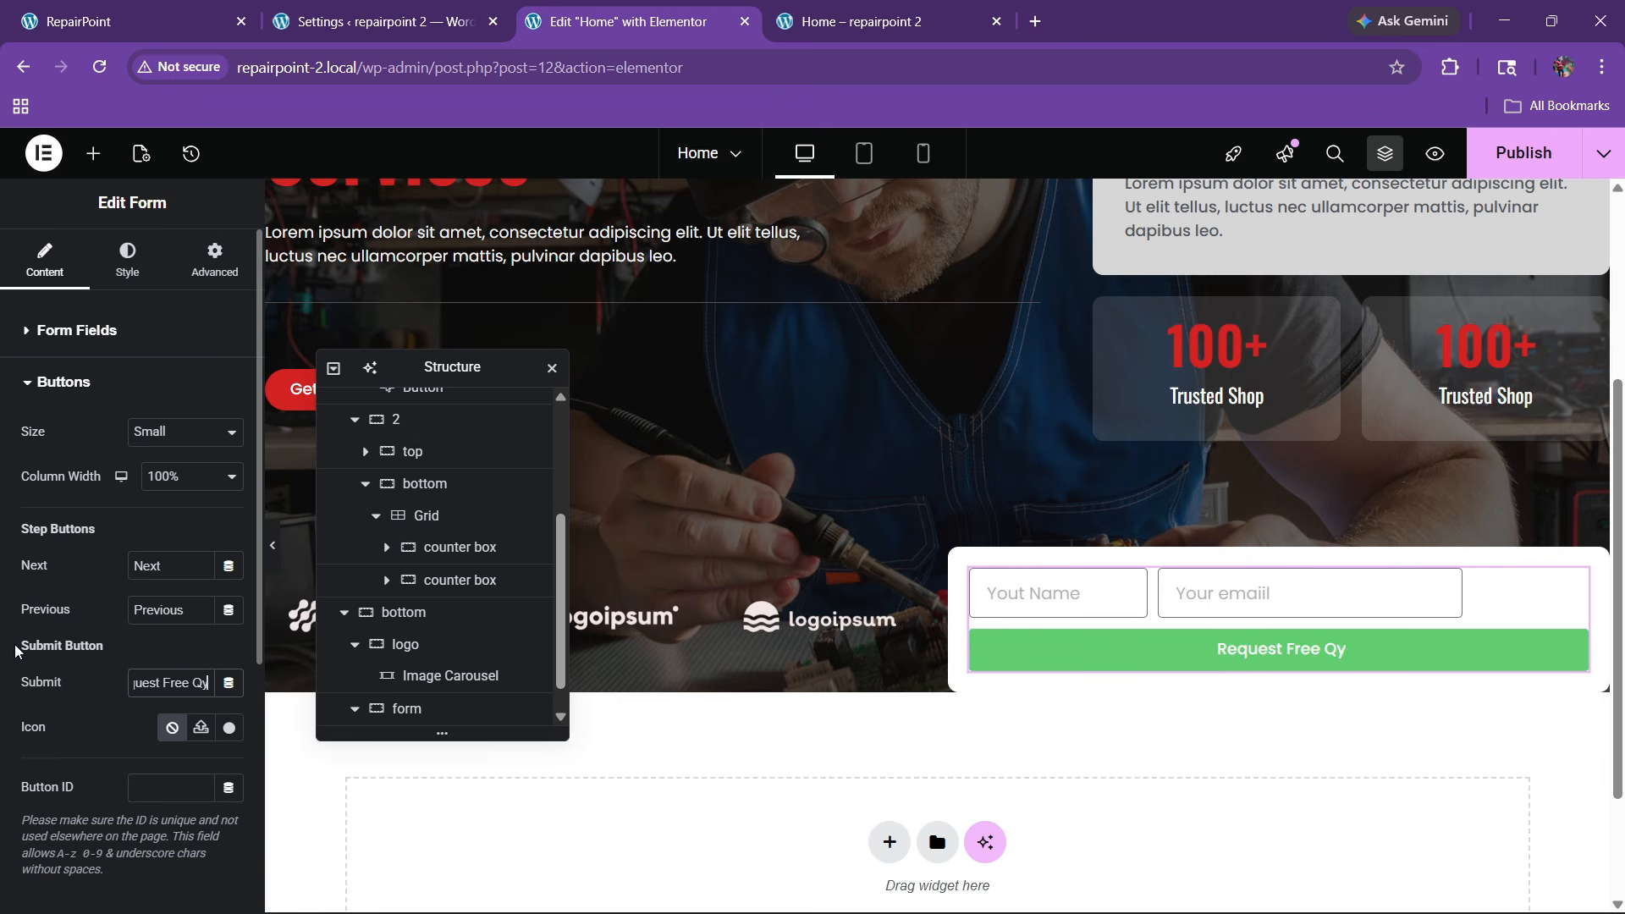
pyautogui.press('BackSpace')
pyautogui.press('BackSpace')
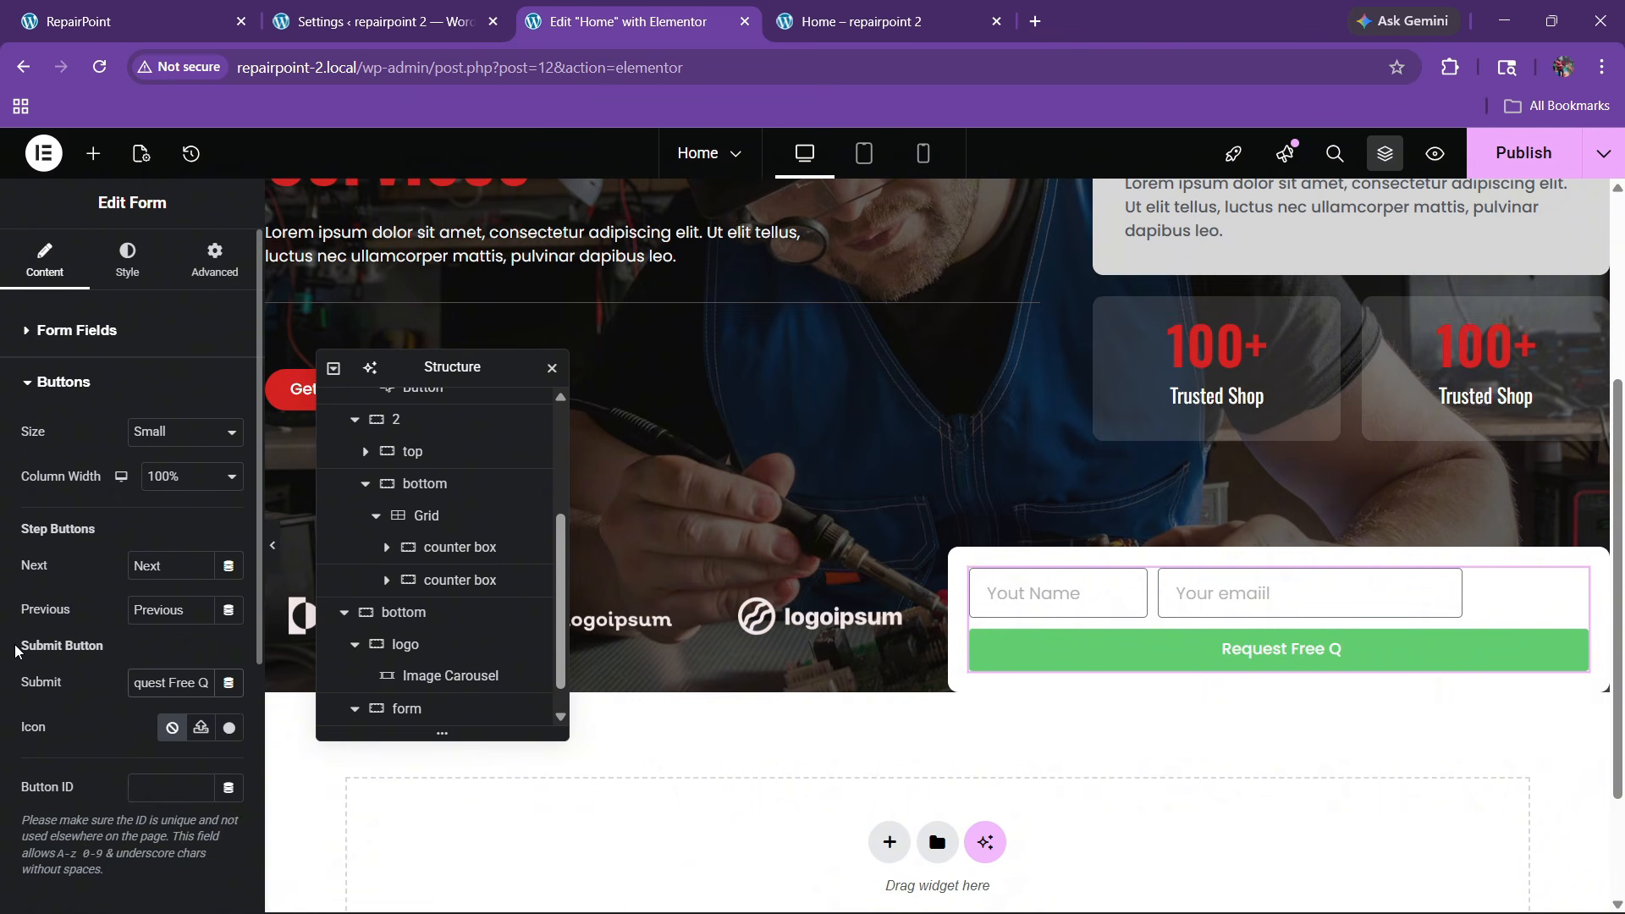
pyautogui.write('uote')
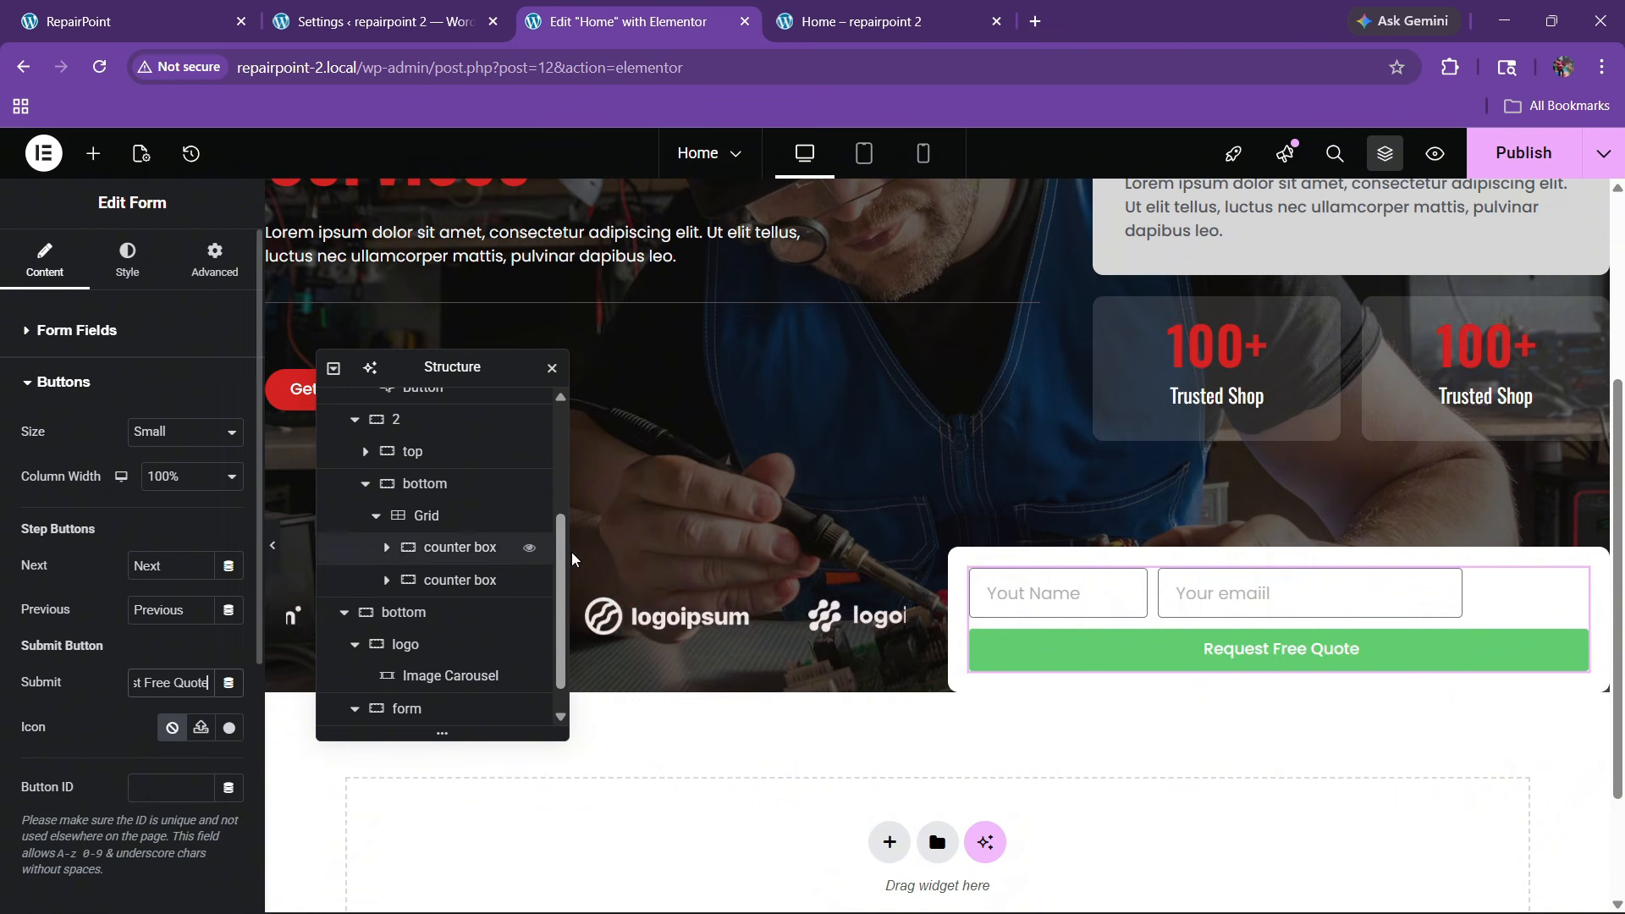
pyautogui.scroll(-2, 109, 380)
pyautogui.scroll(2, 108, 380)
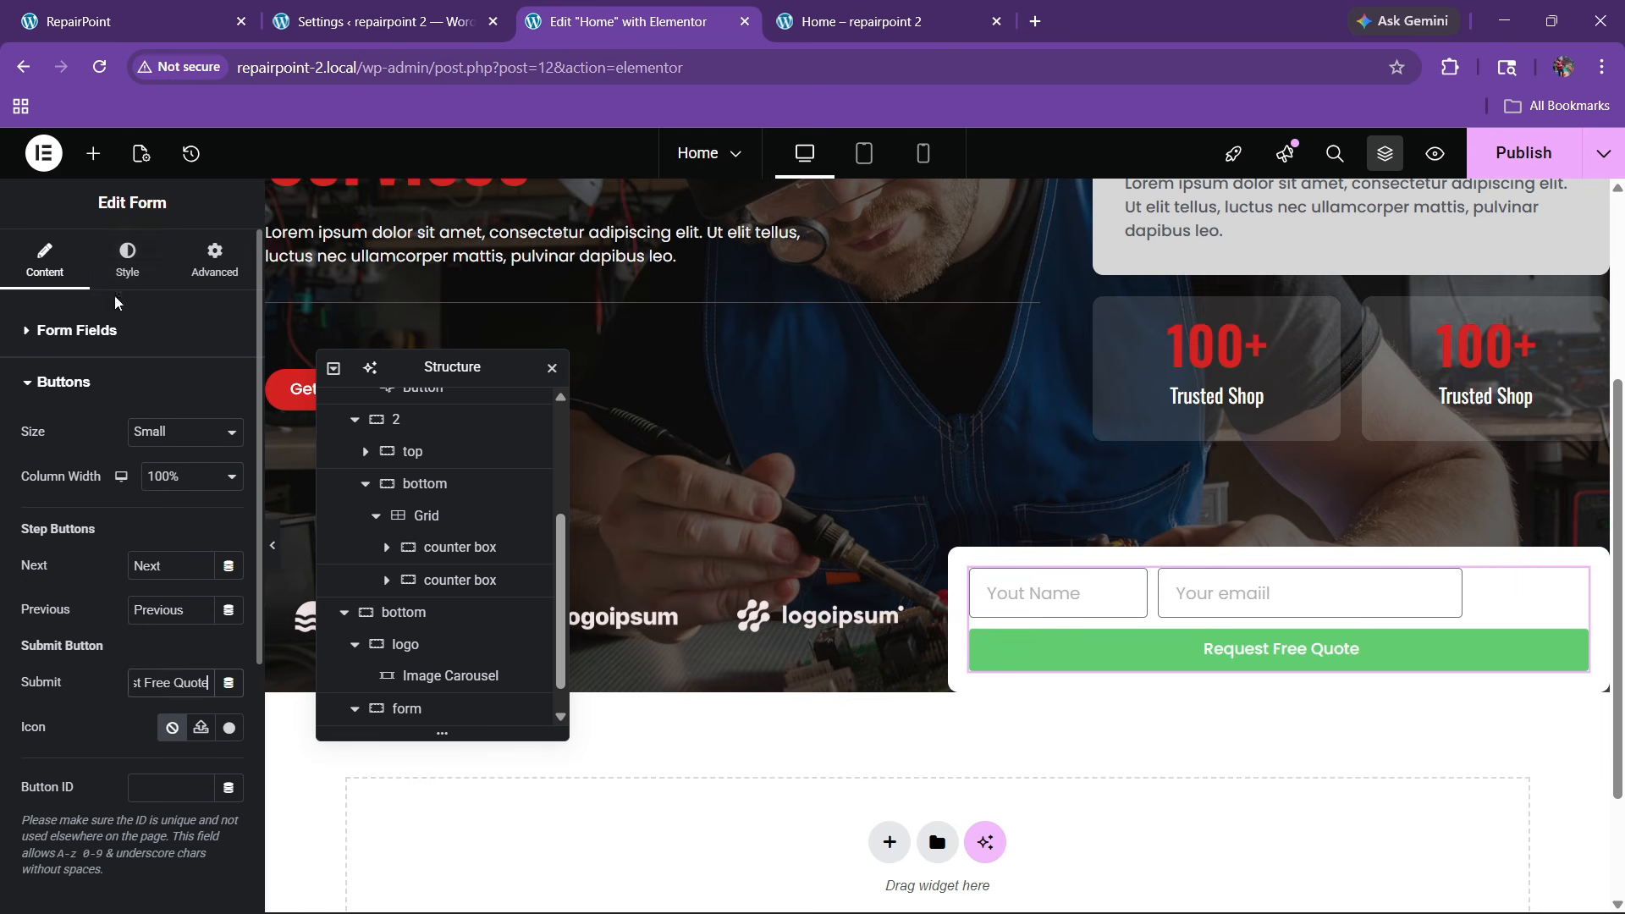
# Style the submit button with a red global background and a 100 px border radius
pyautogui.click(134, 261)
pyautogui.scroll(-3, 119, 474)
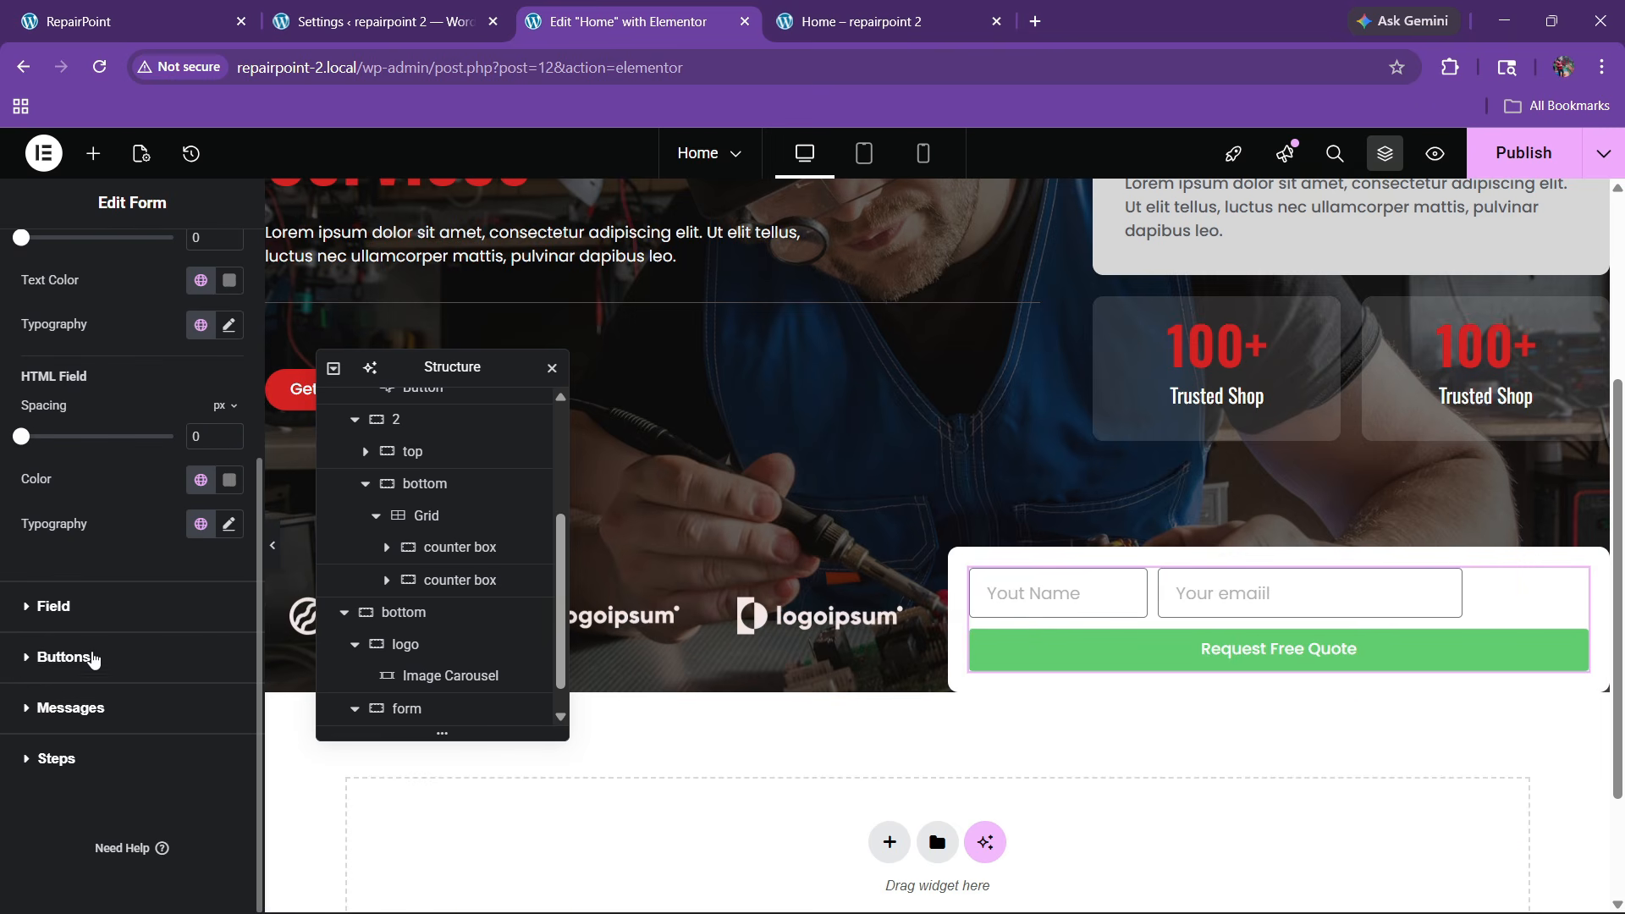
pyautogui.click(64, 657)
pyautogui.click(199, 732)
pyautogui.click(154, 602)
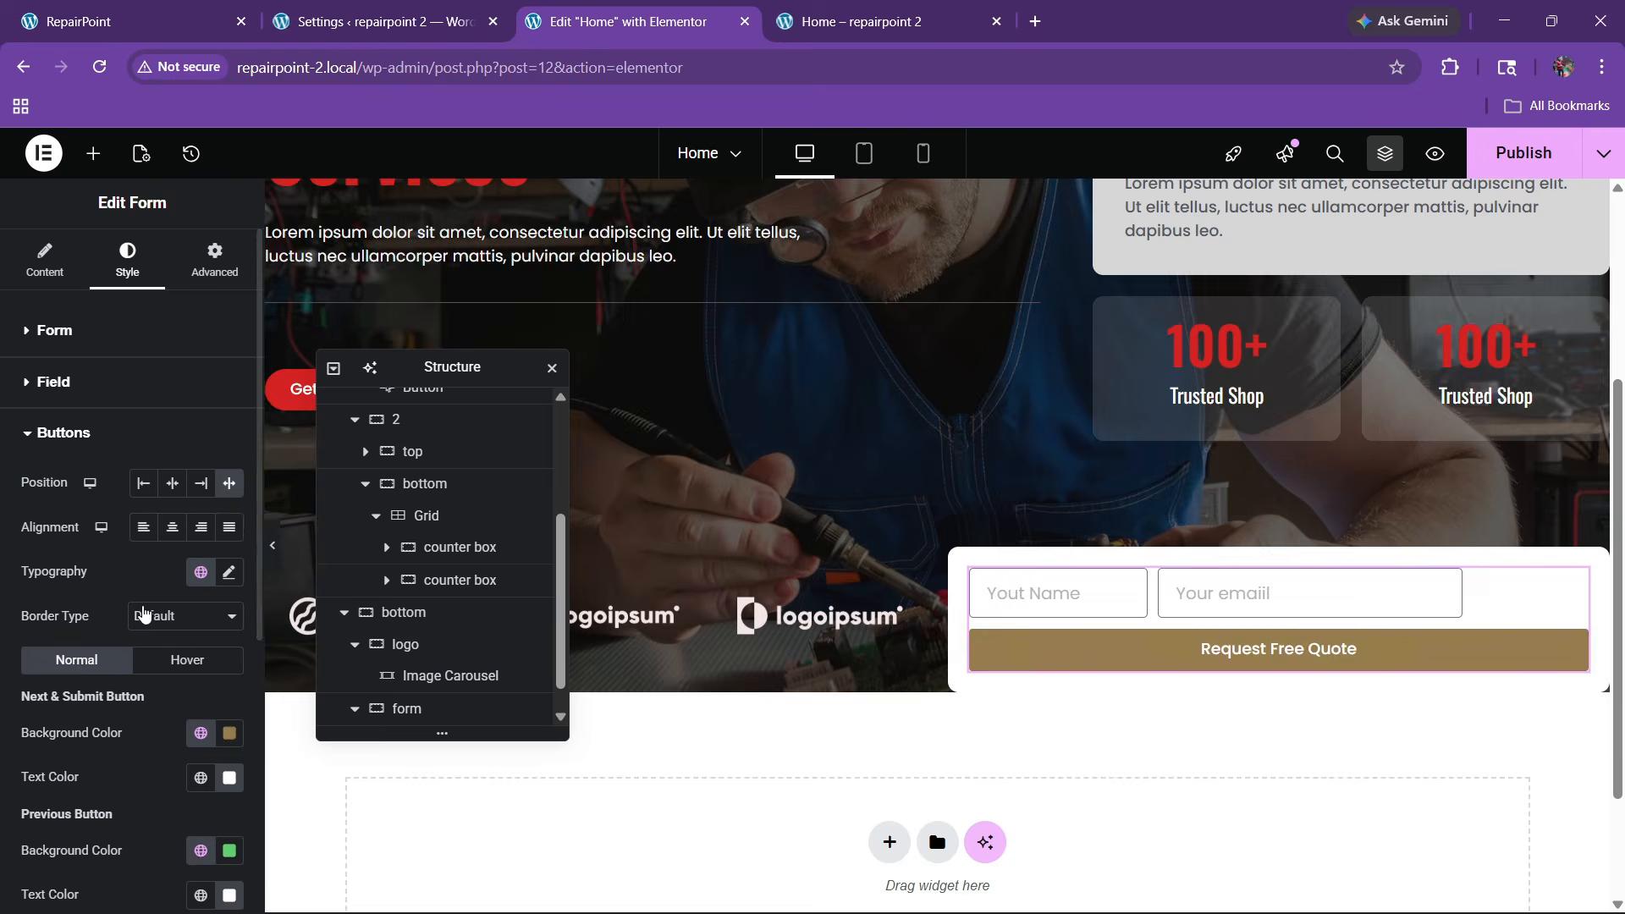
pyautogui.scroll(-3, 57, 717)
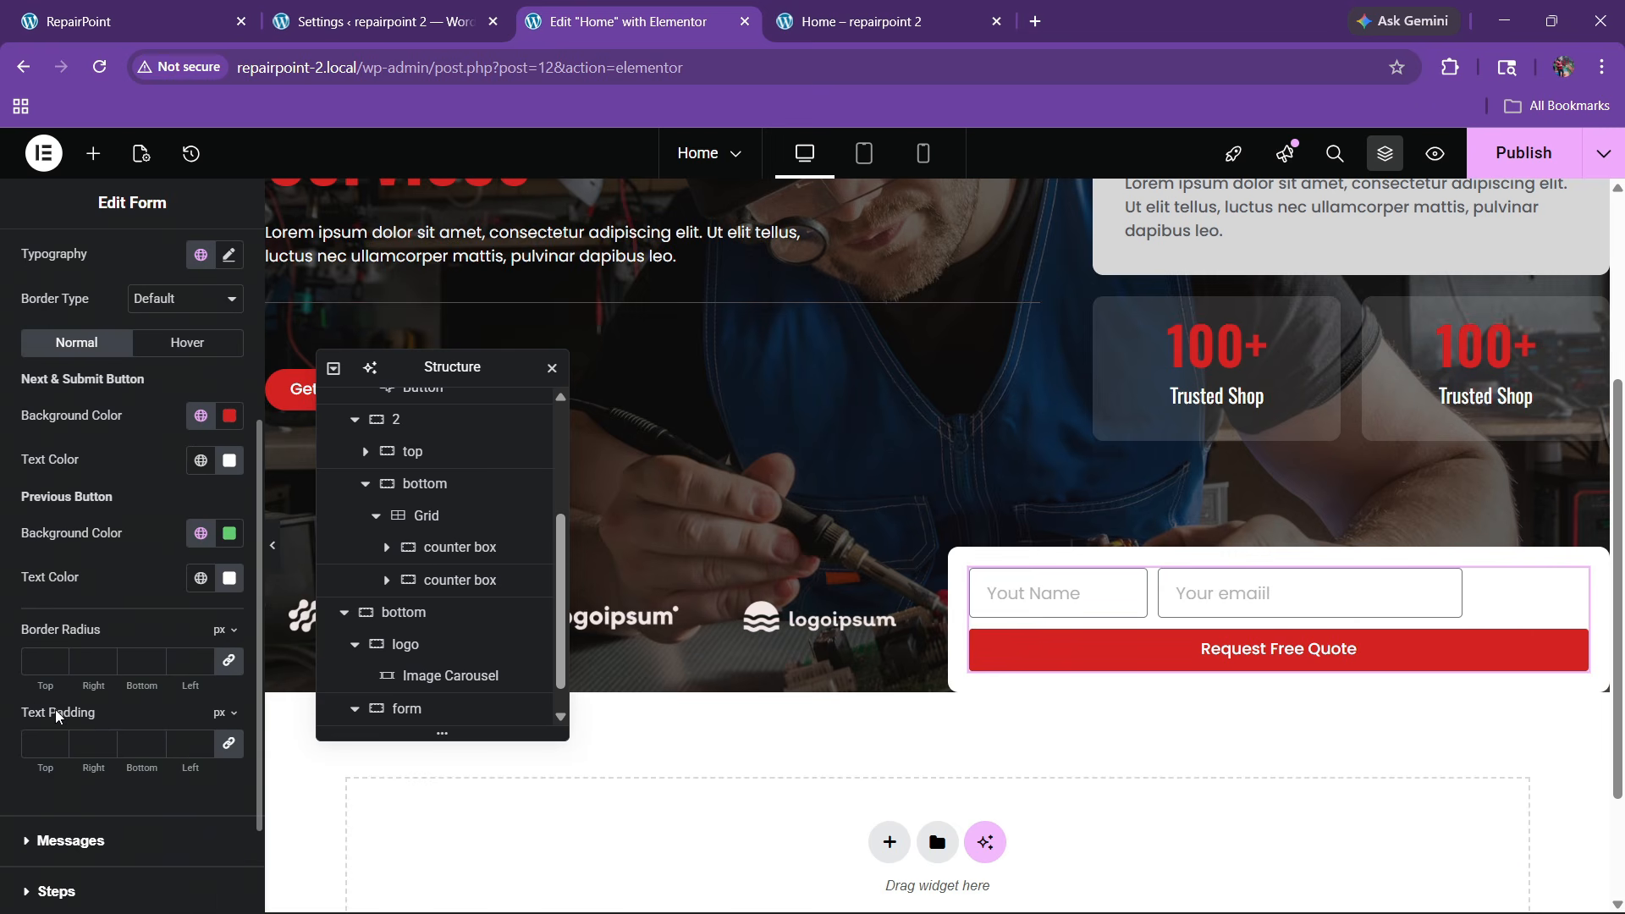
pyautogui.write('100')
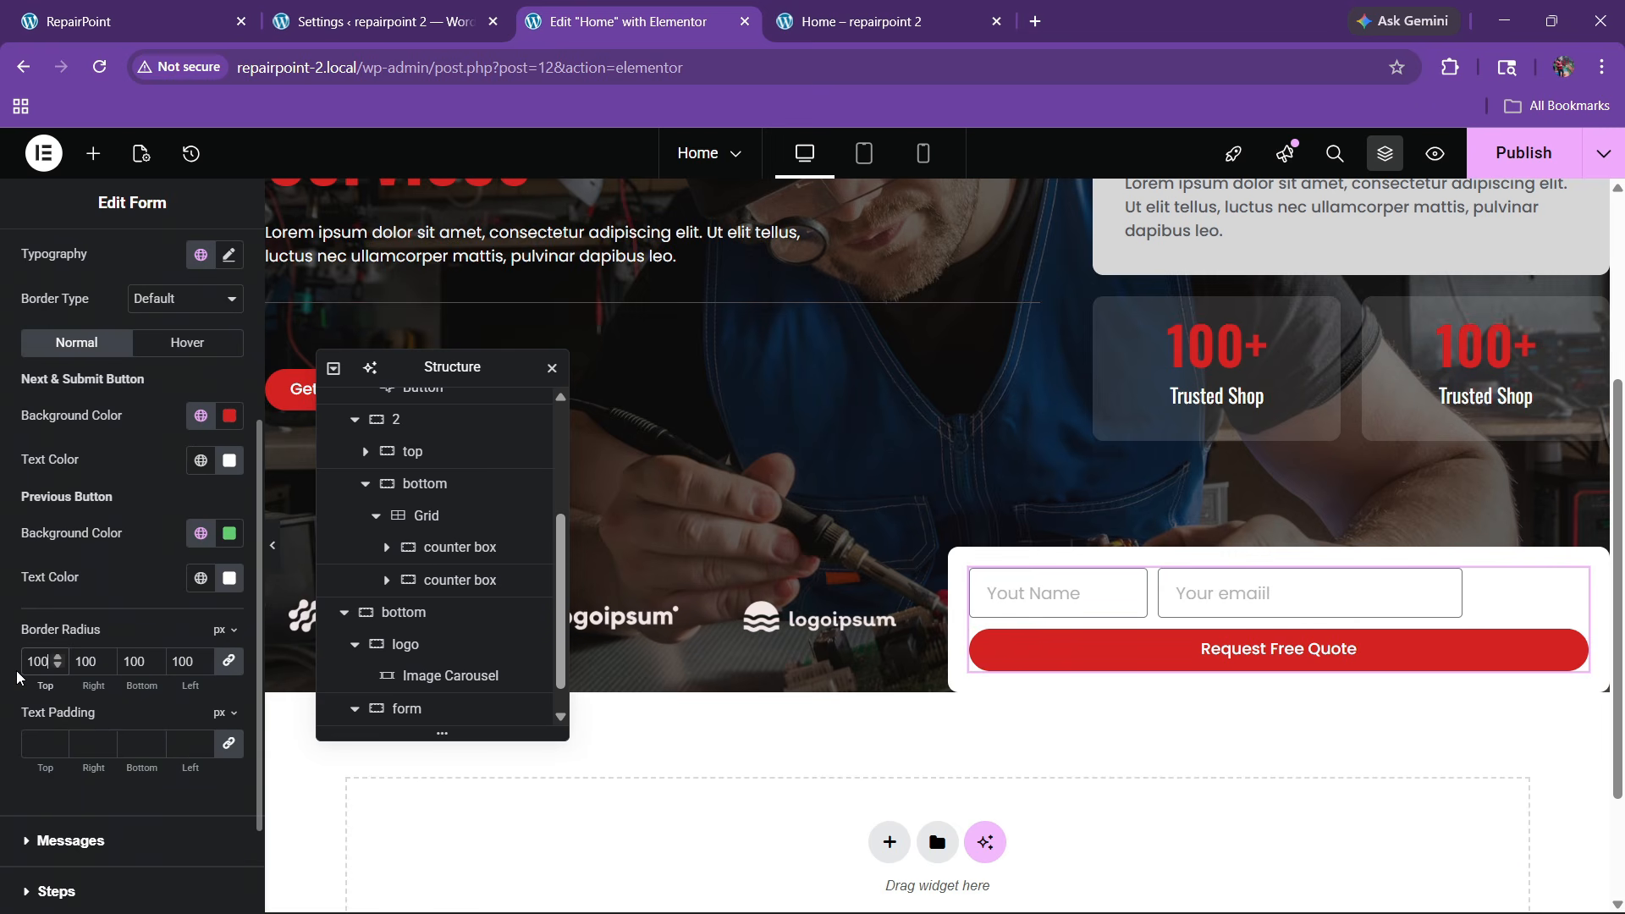
pyautogui.scroll(5, 28, 631)
# Set the submit button's column width to 30%
pyautogui.click(44, 258)
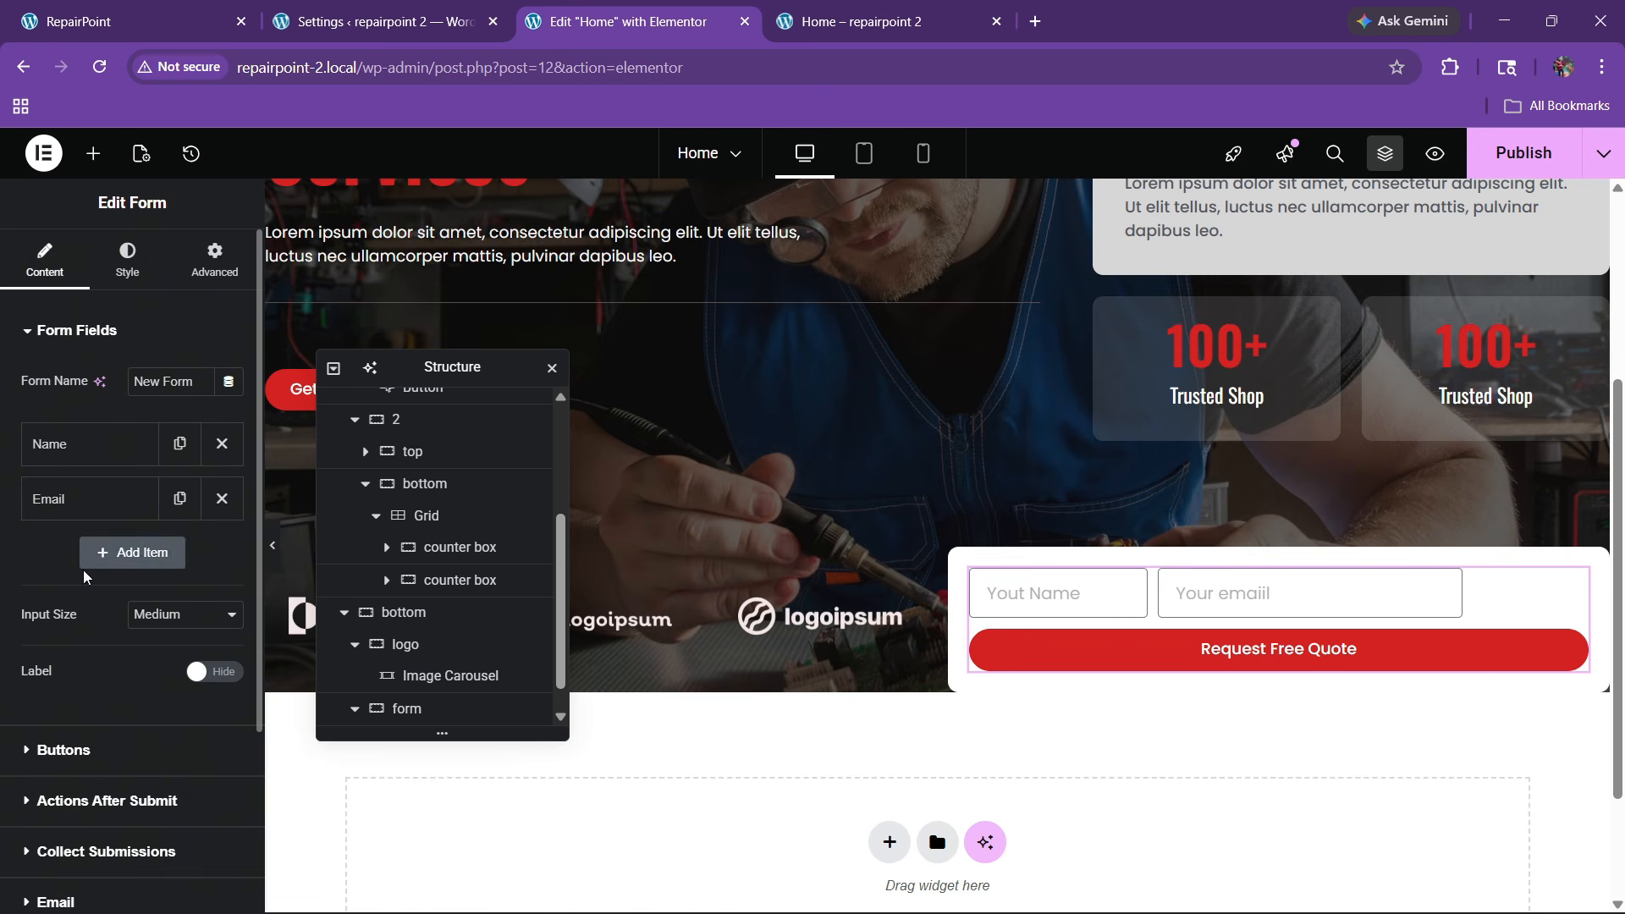
pyautogui.scroll(-2, 99, 572)
pyautogui.click(88, 558)
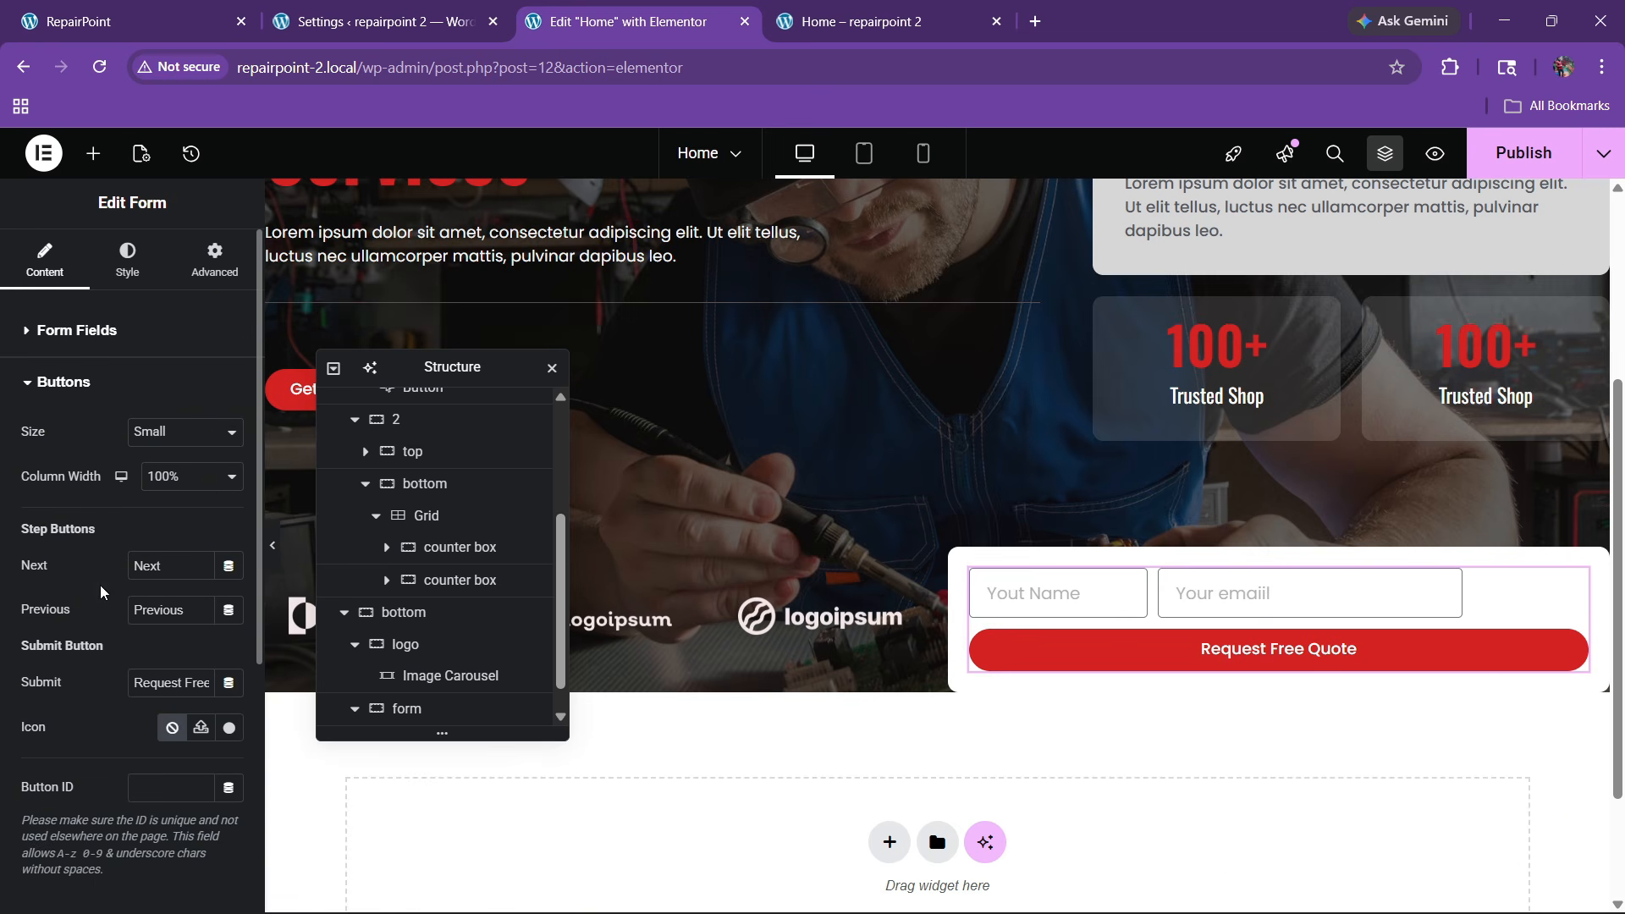
pyautogui.click(178, 476)
pyautogui.click(178, 554)
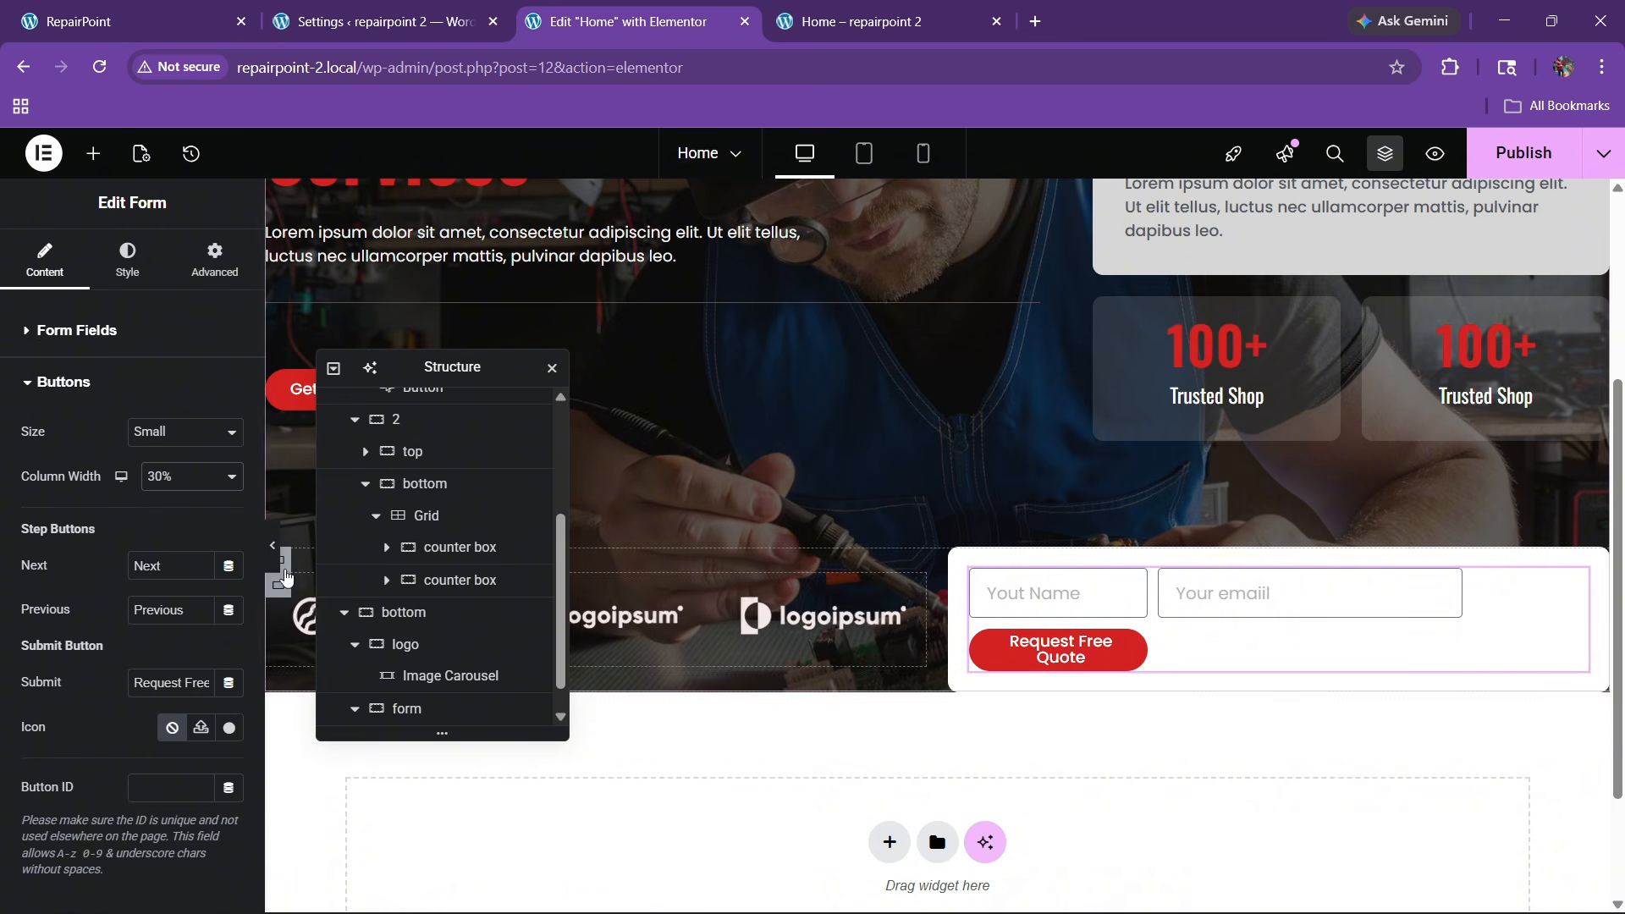
# Set the Name field's column width to 25% and the Email field's to 33%
pyautogui.click(275, 561)
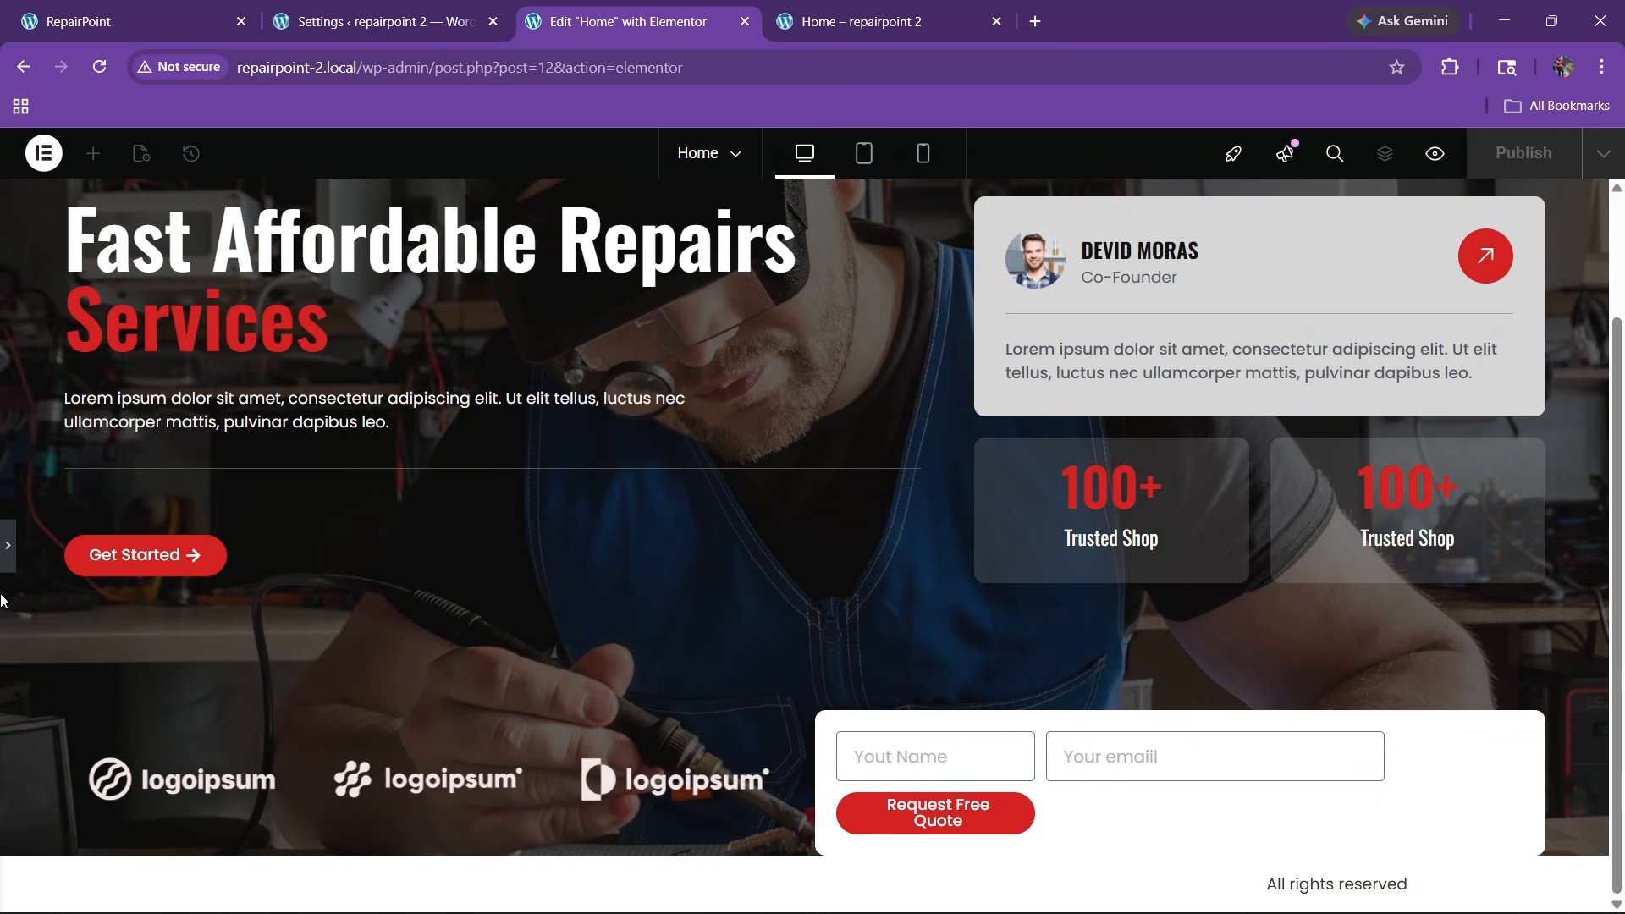
pyautogui.click(7, 558)
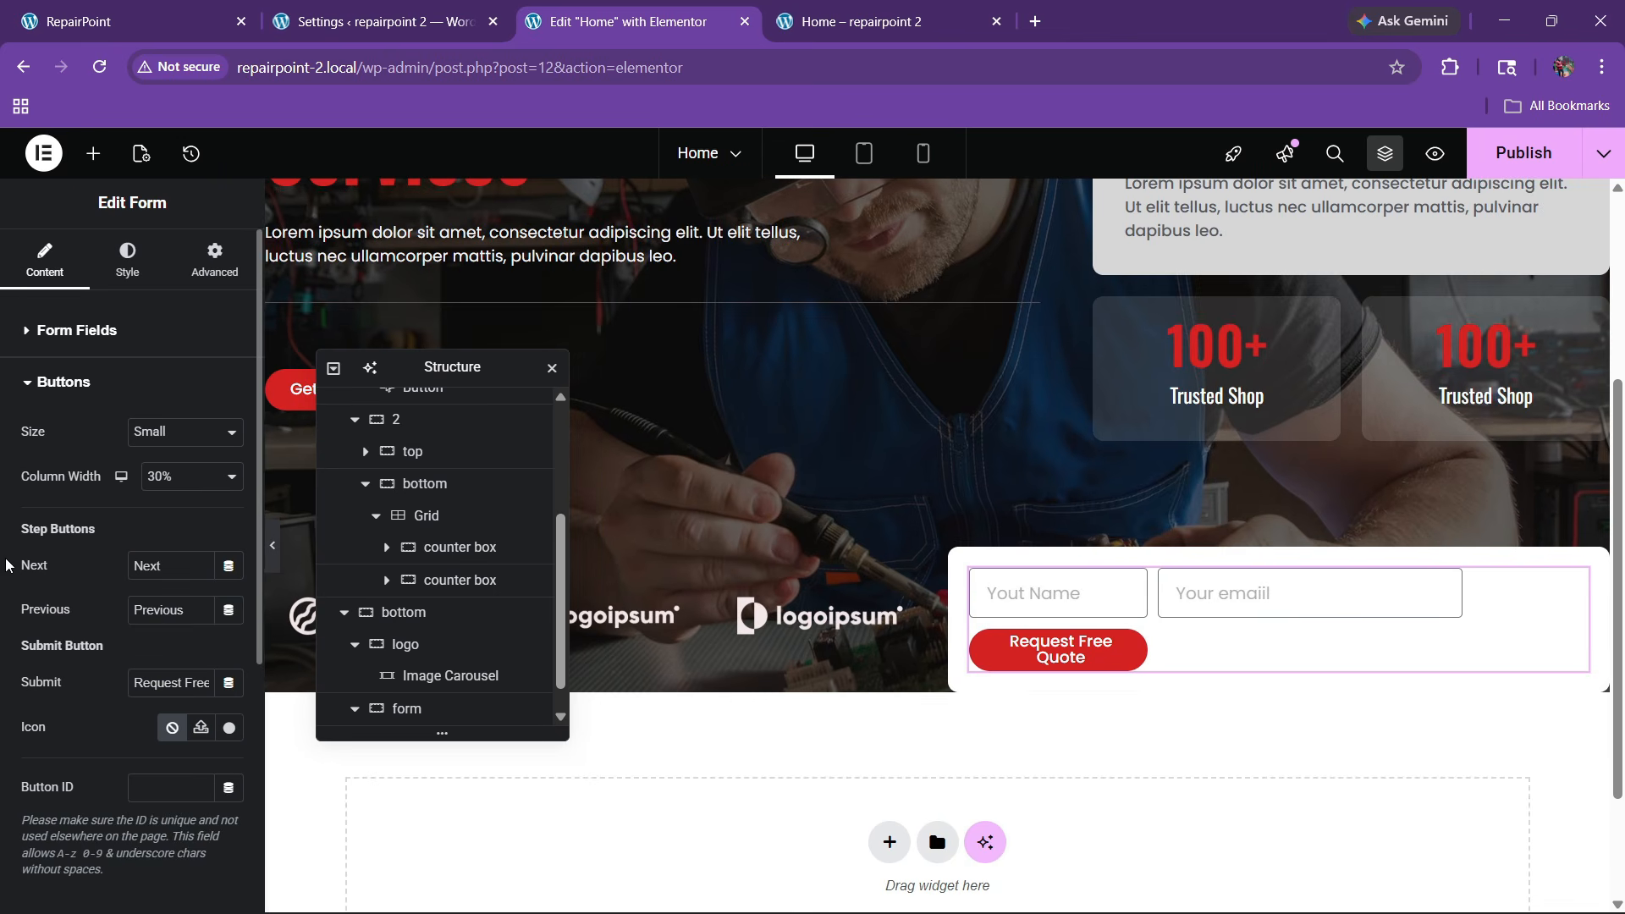
pyautogui.scroll(1, 450, 586)
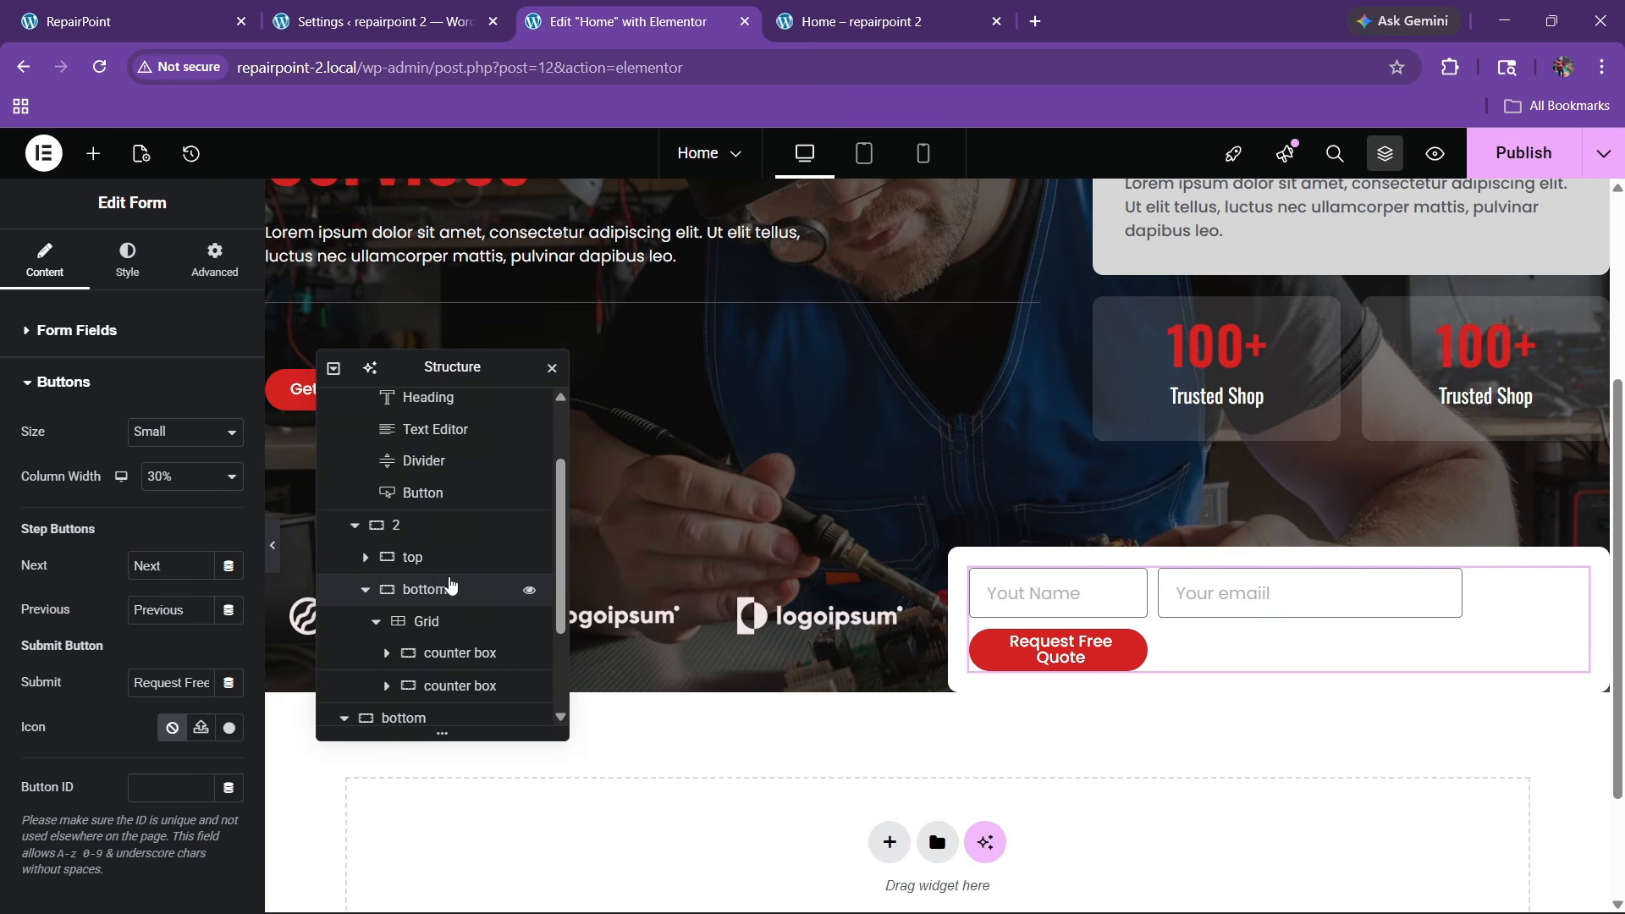
pyautogui.scroll(-2, 427, 627)
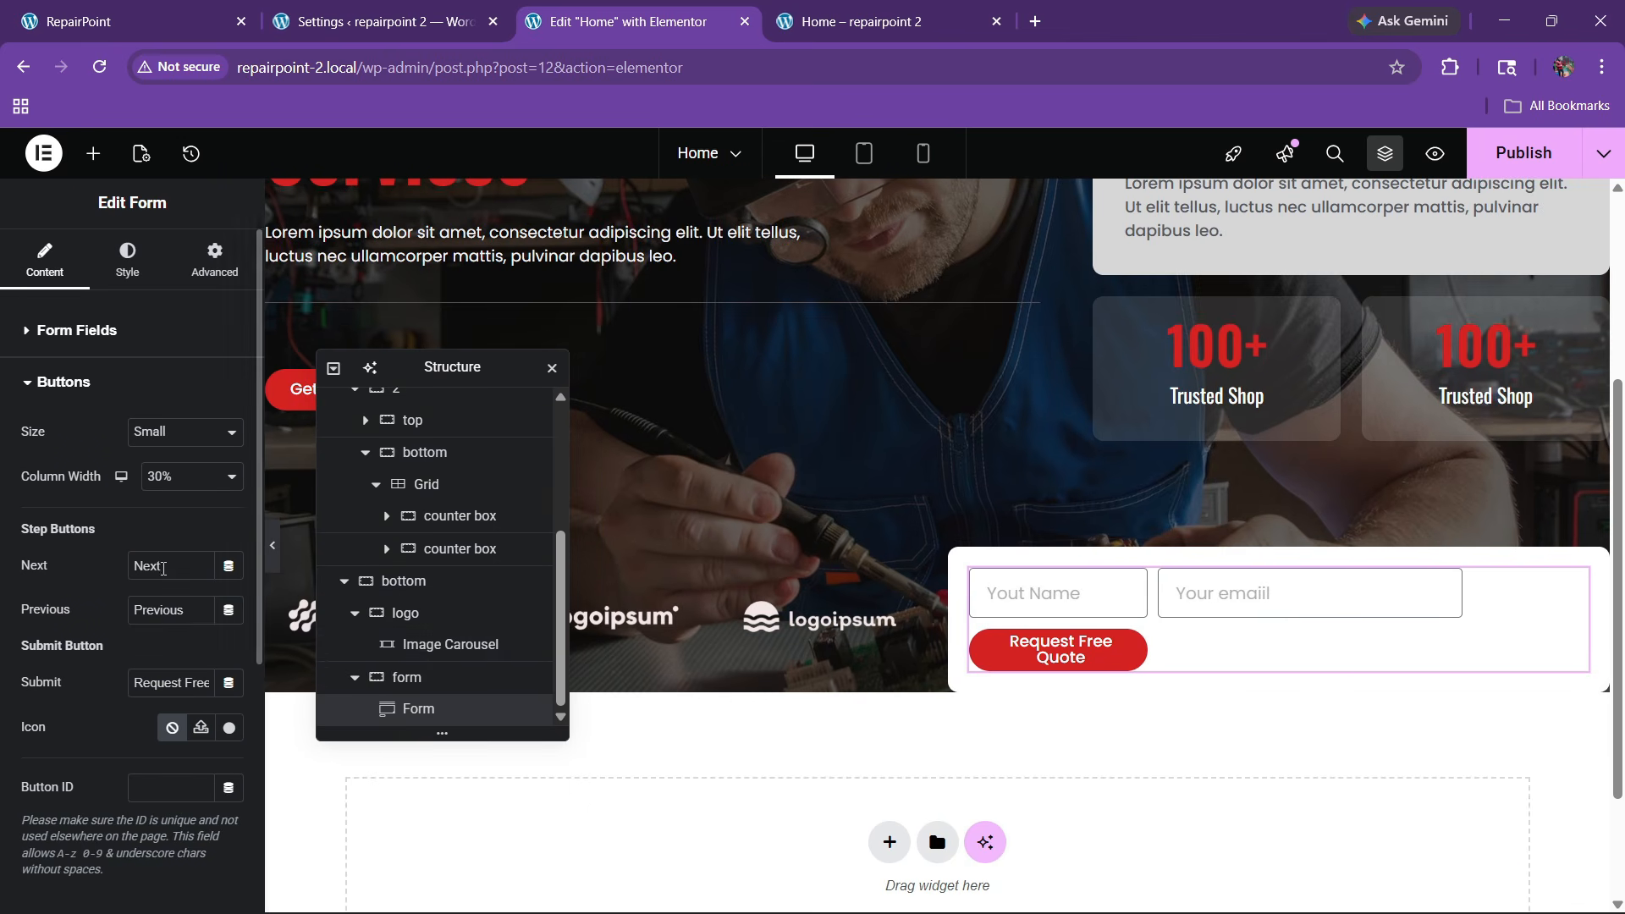
pyautogui.click(66, 331)
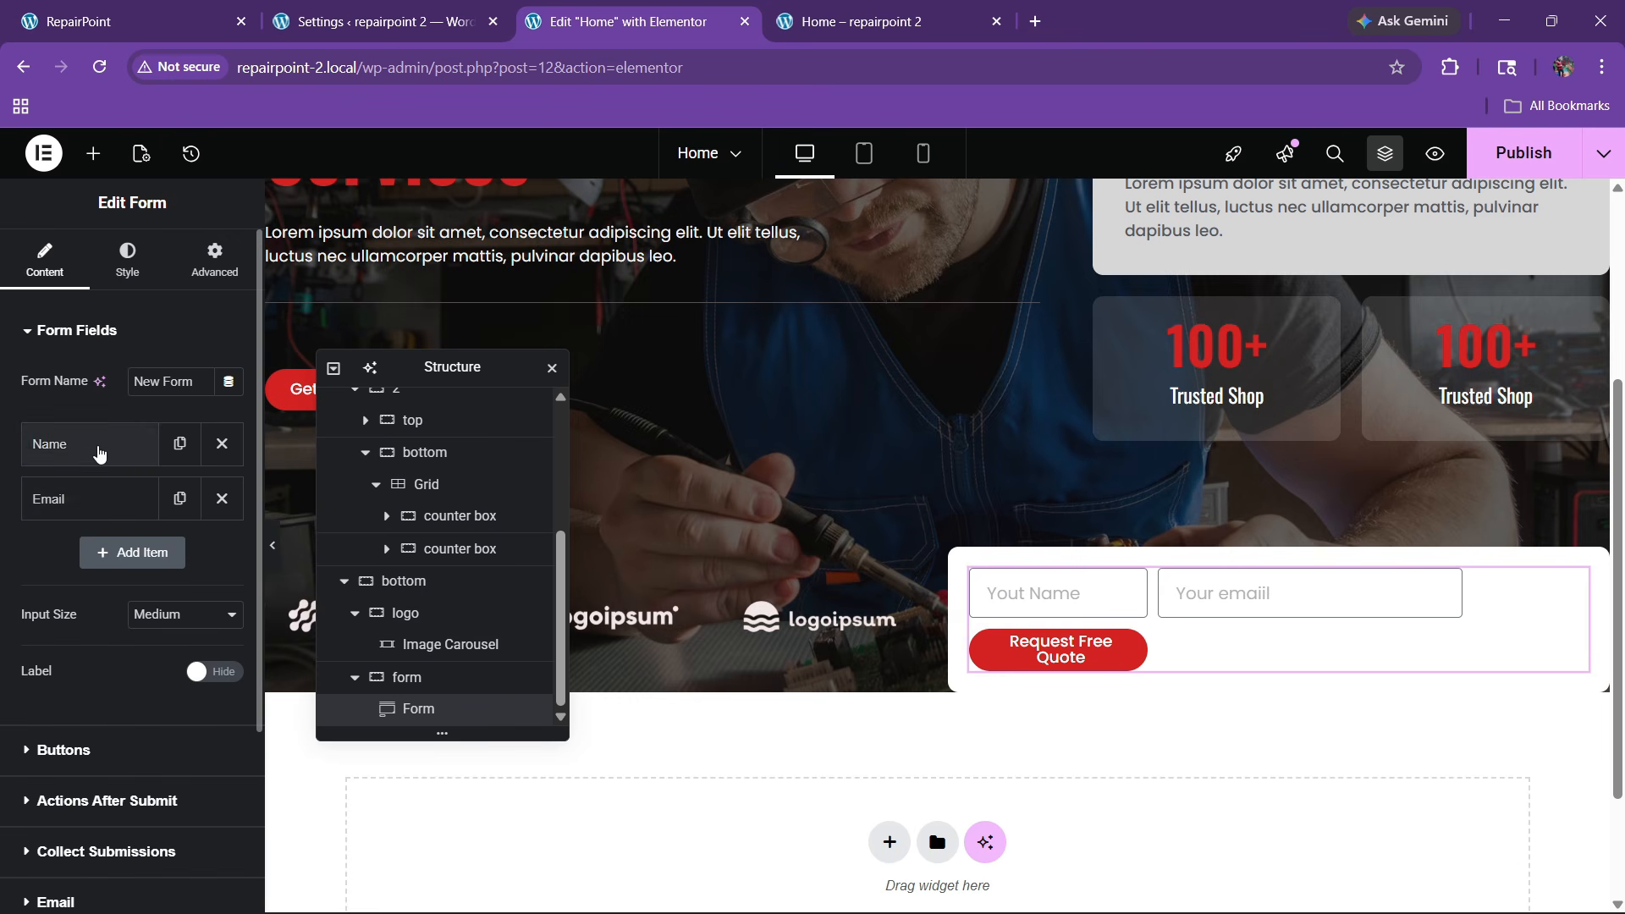
pyautogui.click(93, 447)
pyautogui.click(176, 684)
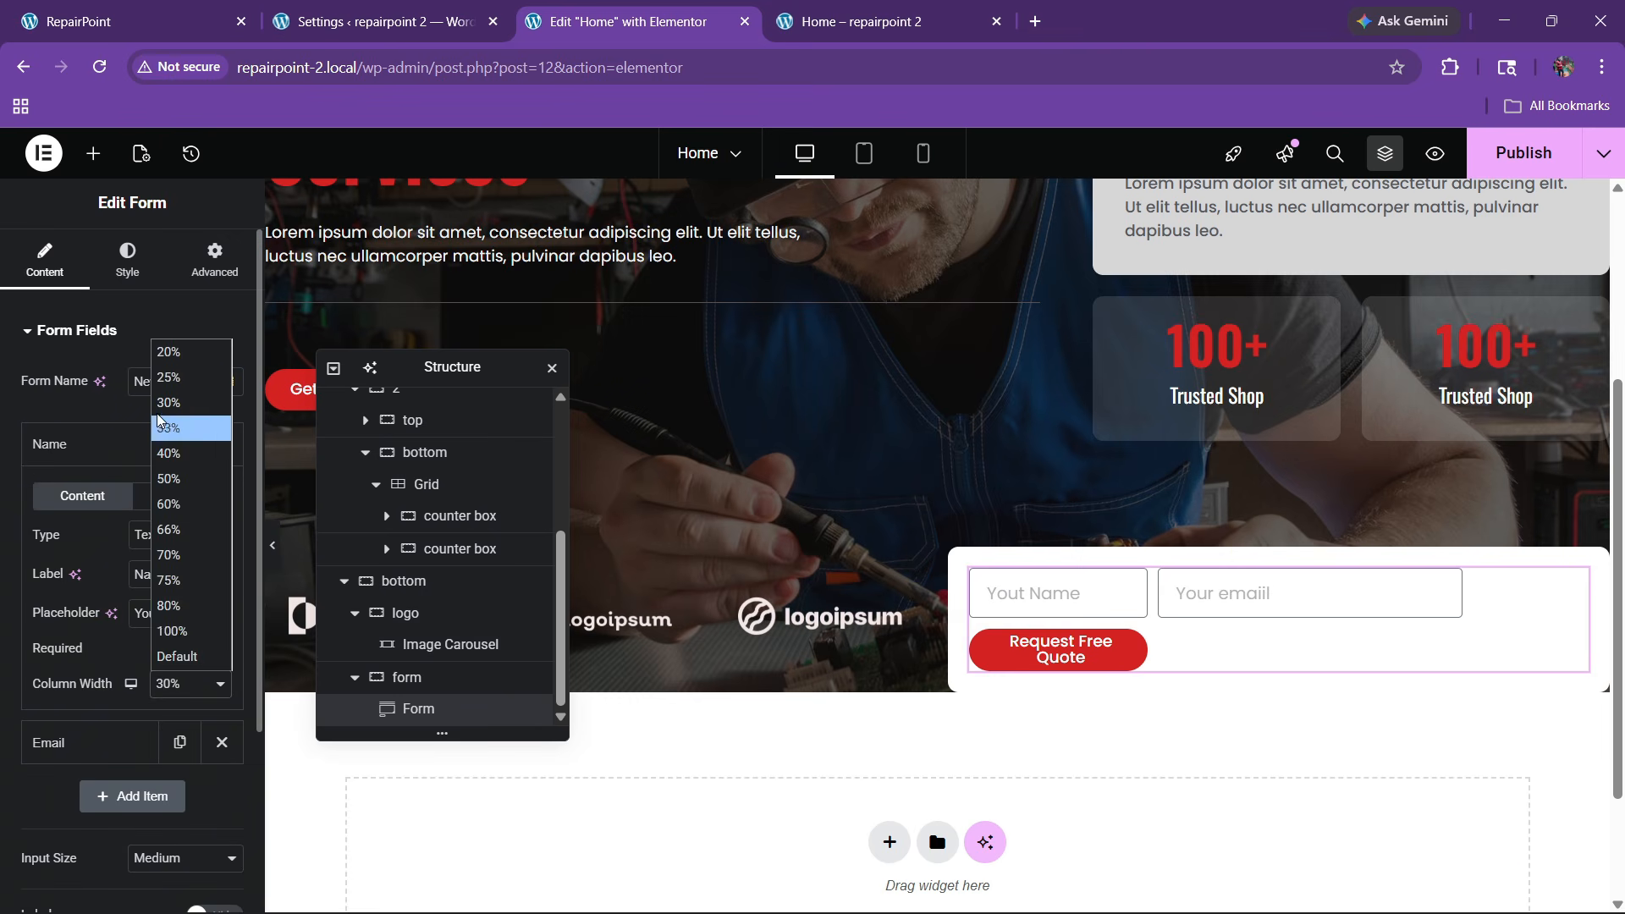
pyautogui.click(168, 377)
pyautogui.click(99, 447)
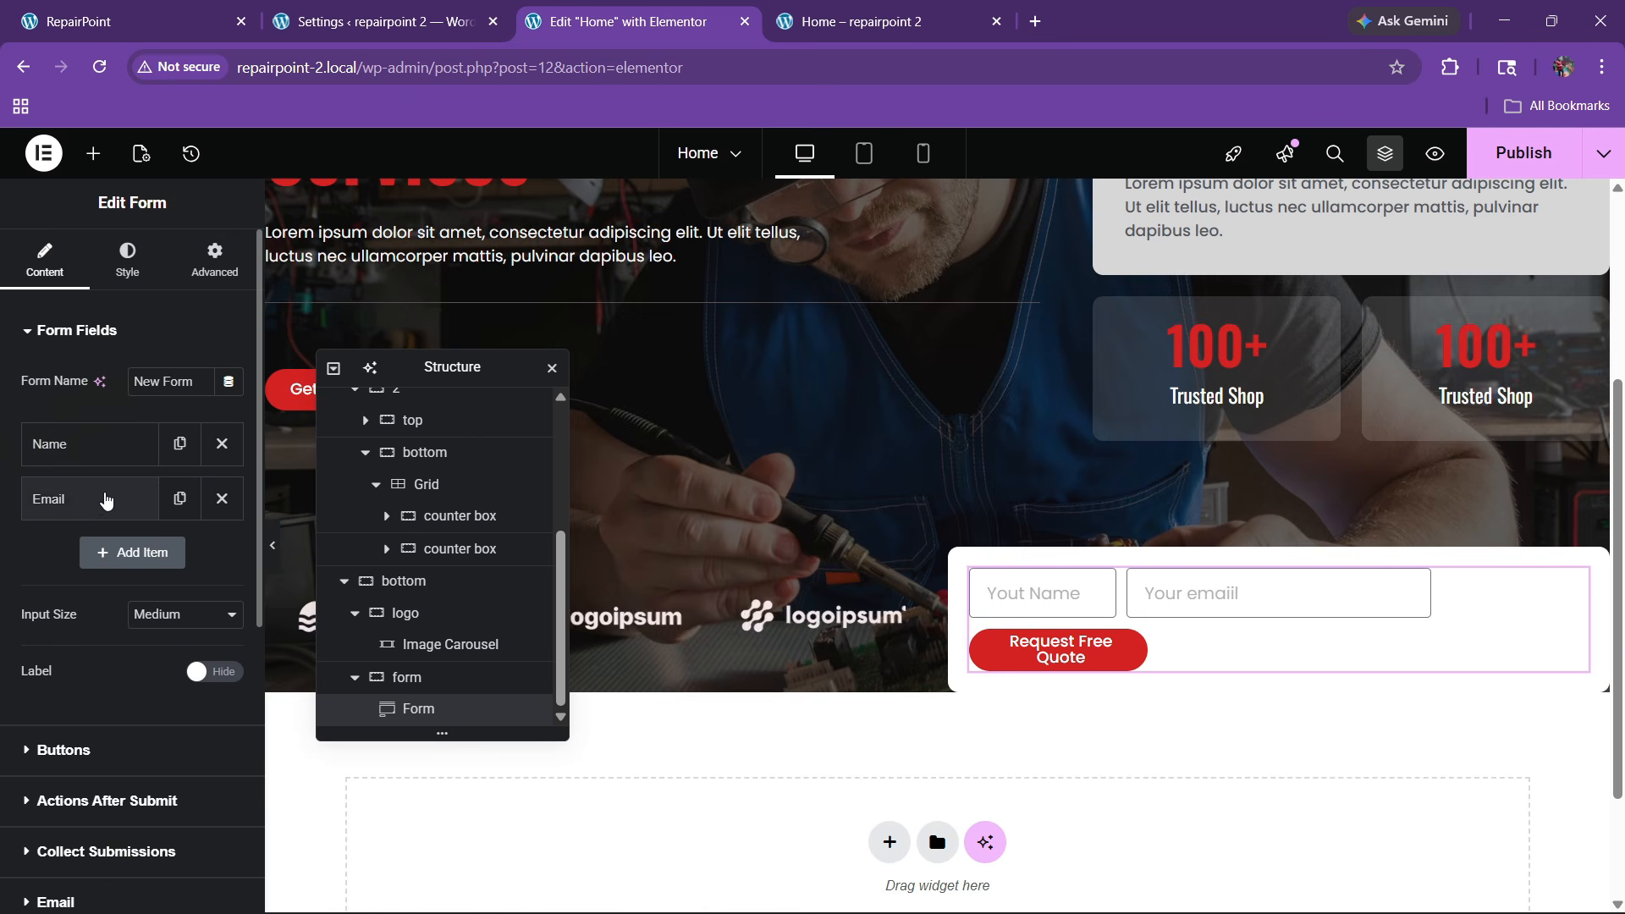
pyautogui.click(106, 500)
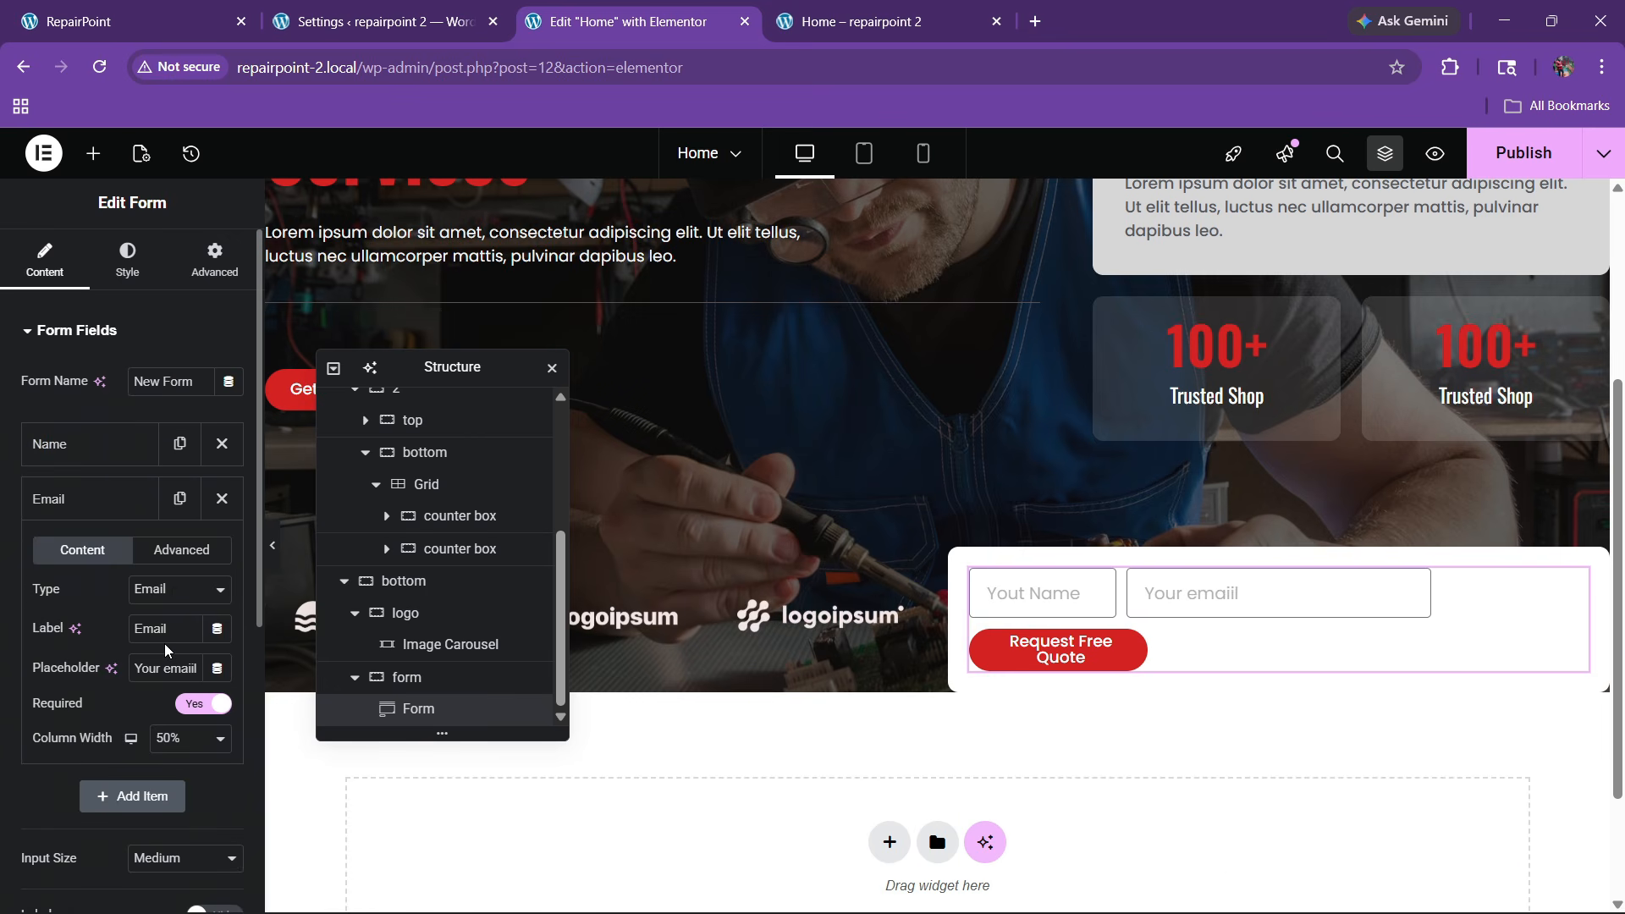
pyautogui.click(179, 742)
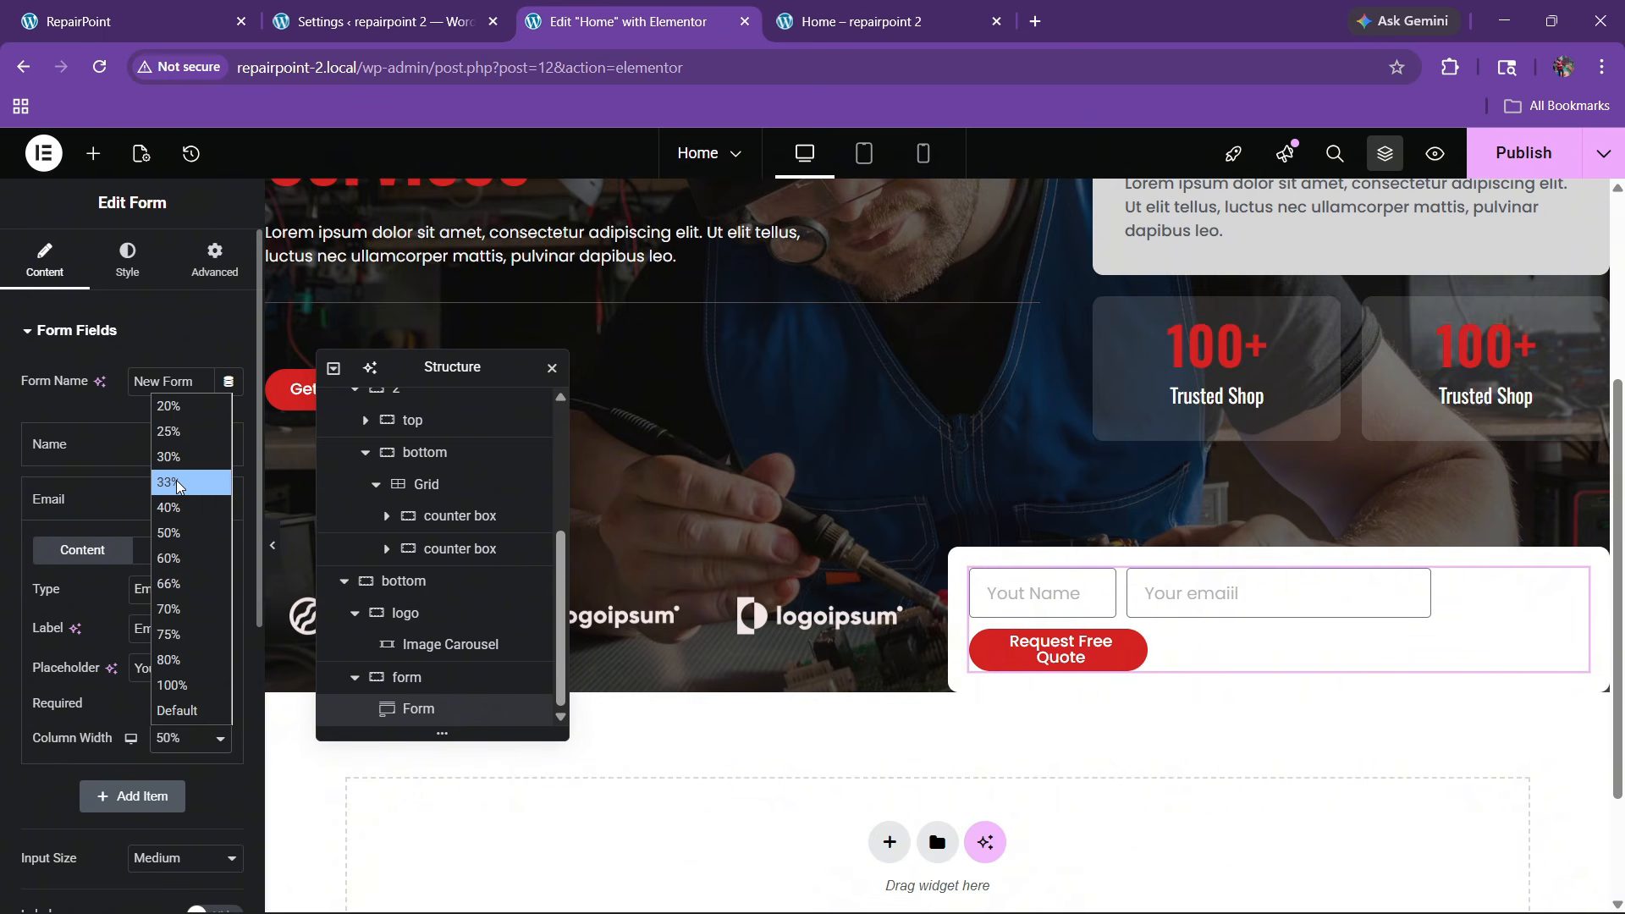
pyautogui.click(176, 483)
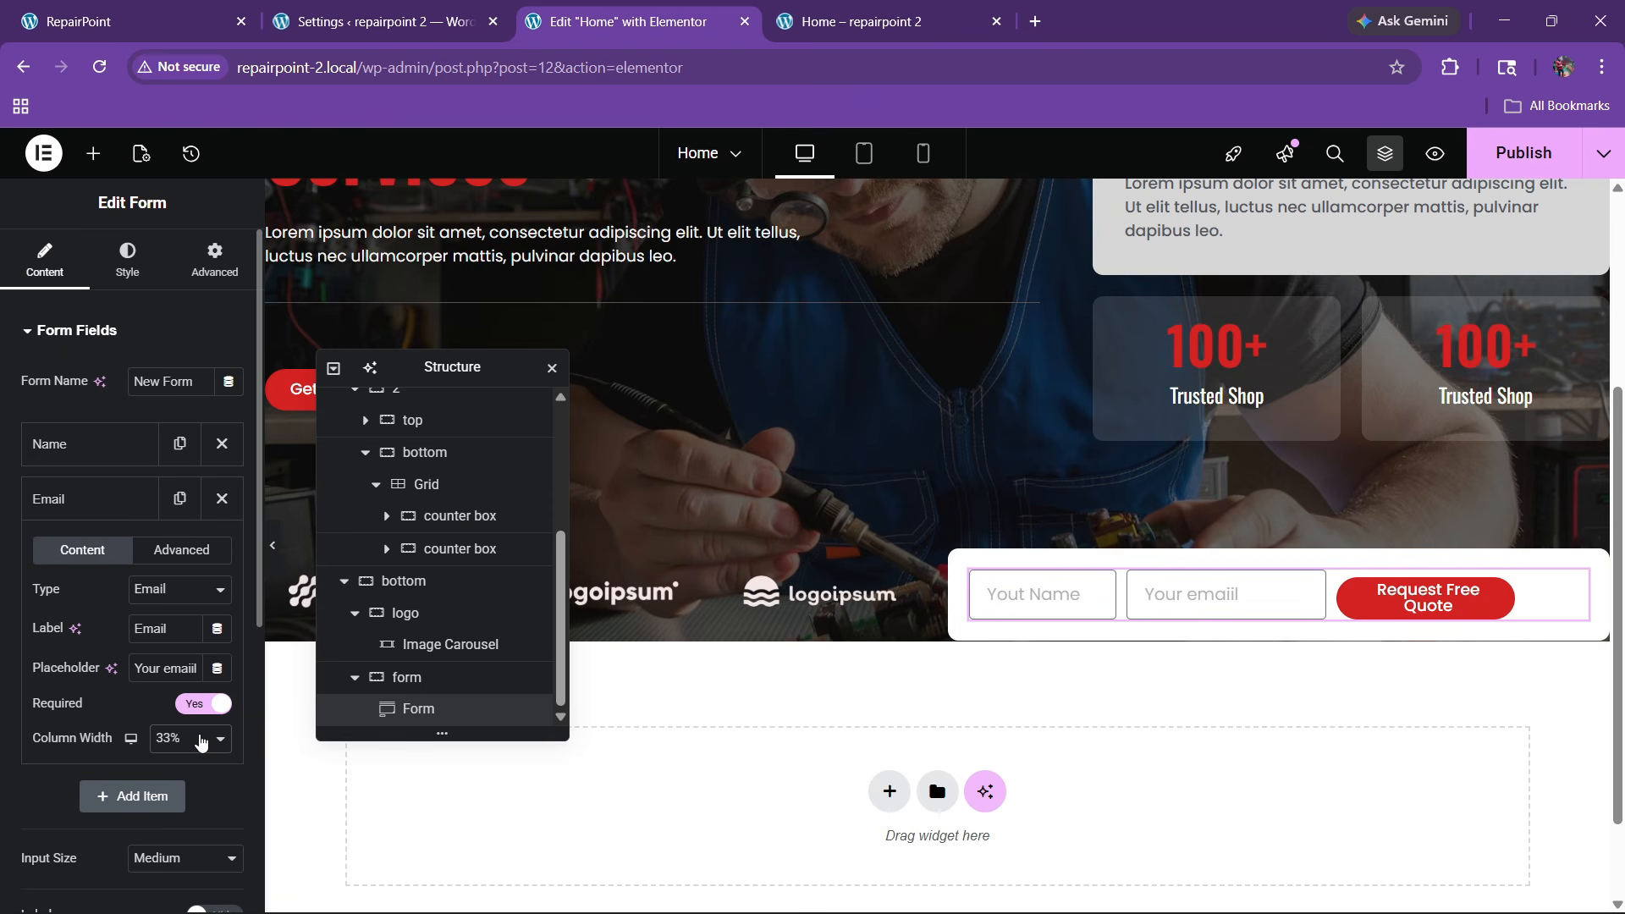
# Widen the Name field to 30% and make the submit button Medium size
pyautogui.click(80, 447)
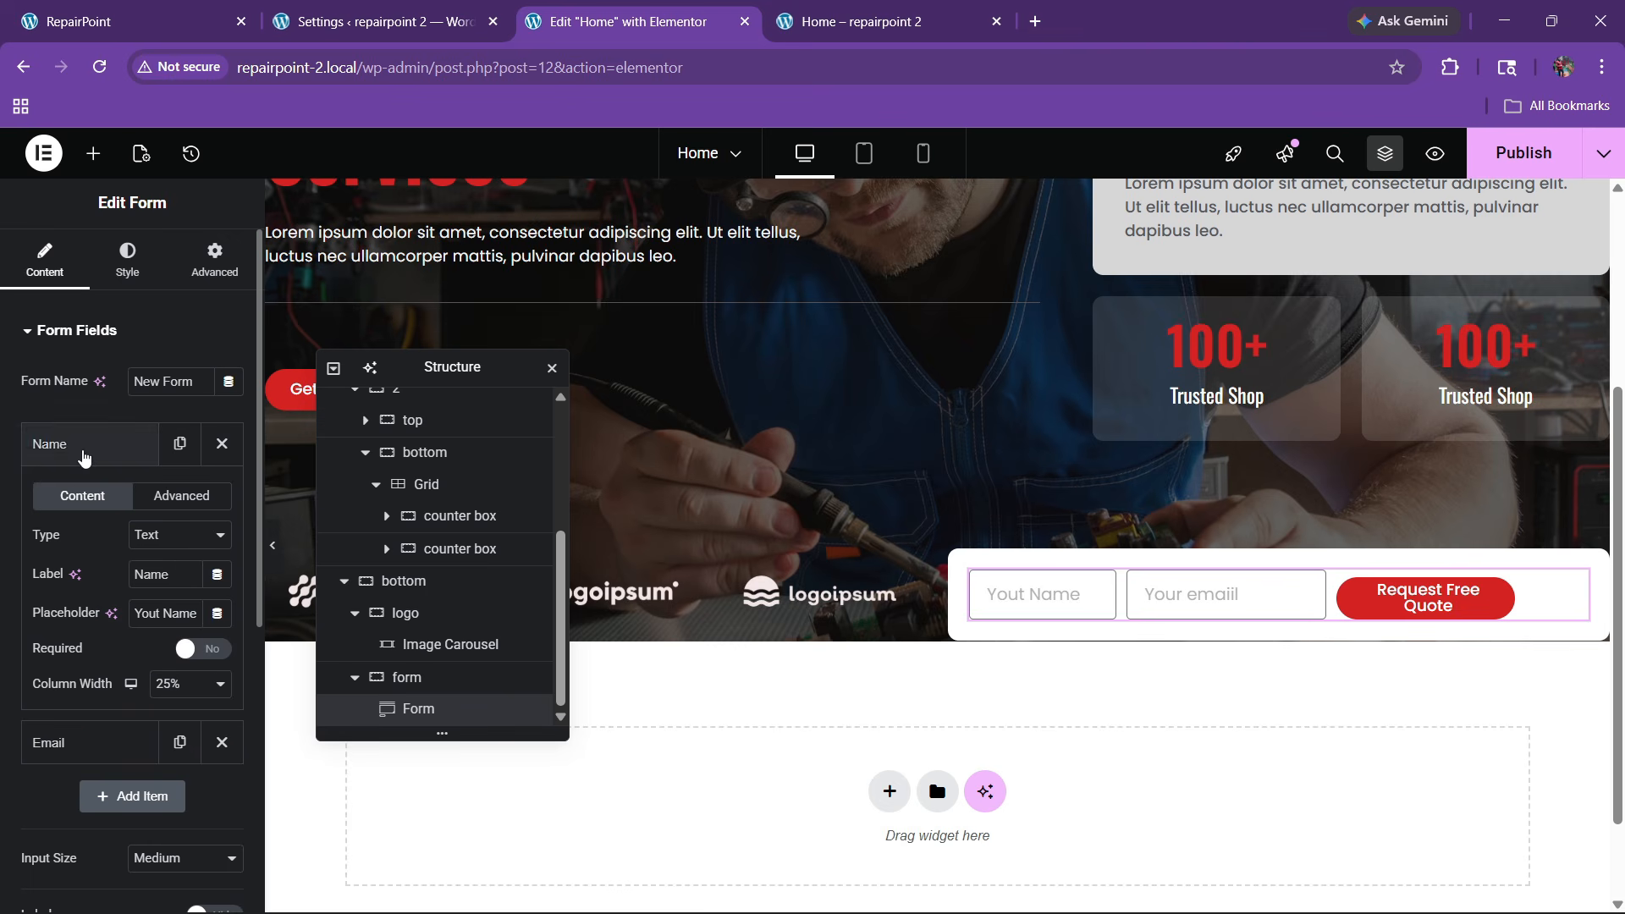
pyautogui.click(184, 684)
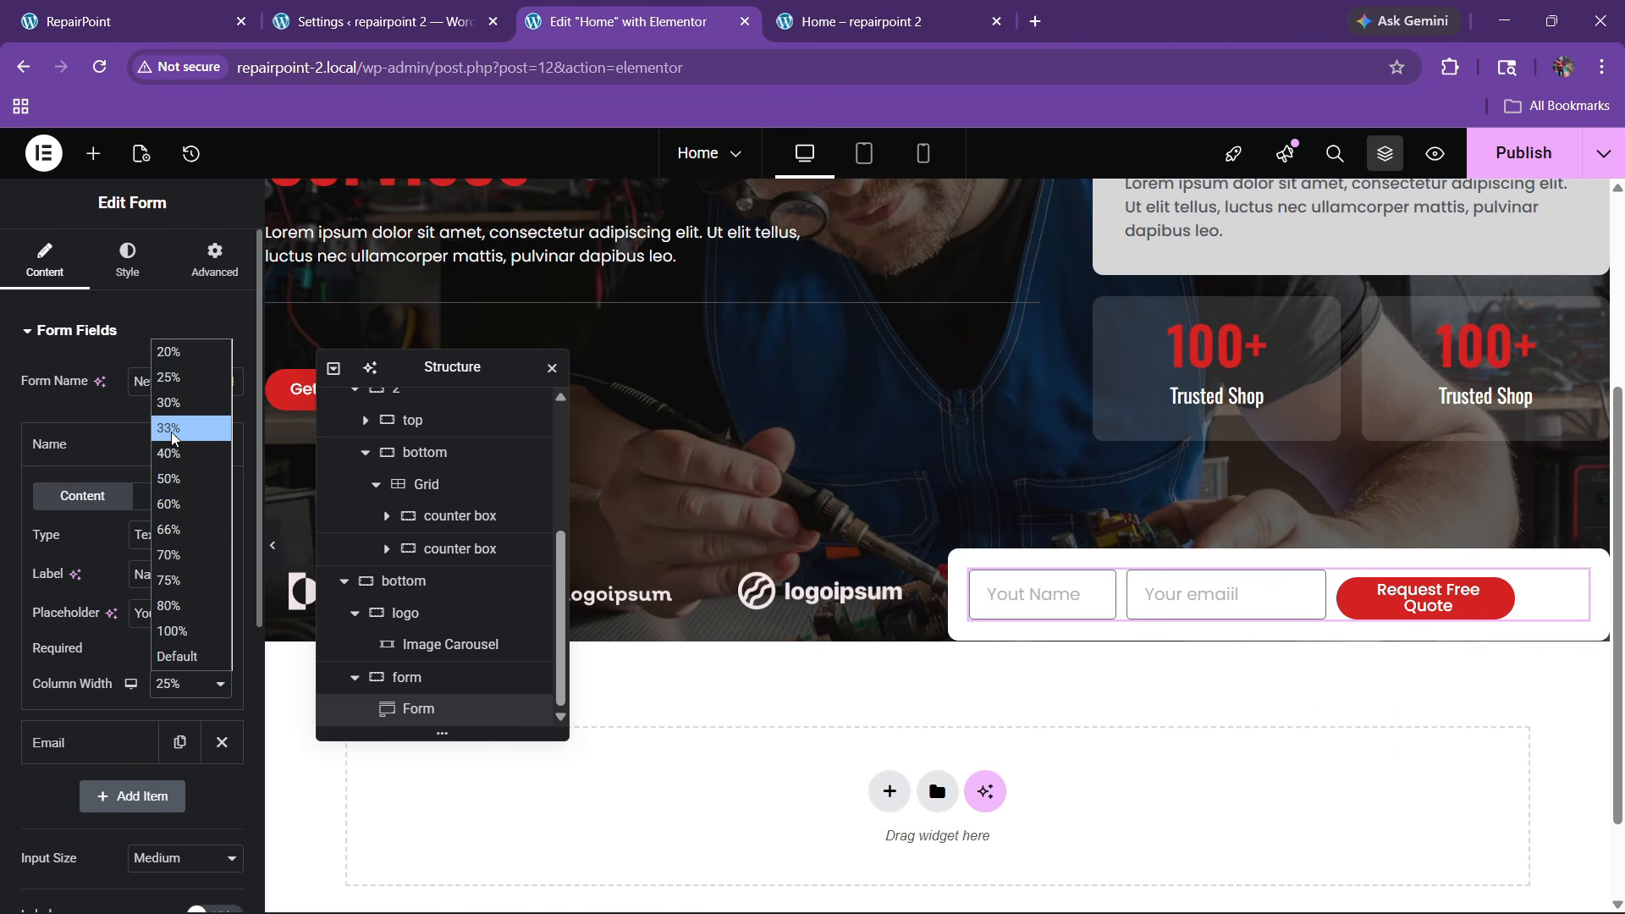
pyautogui.click(170, 403)
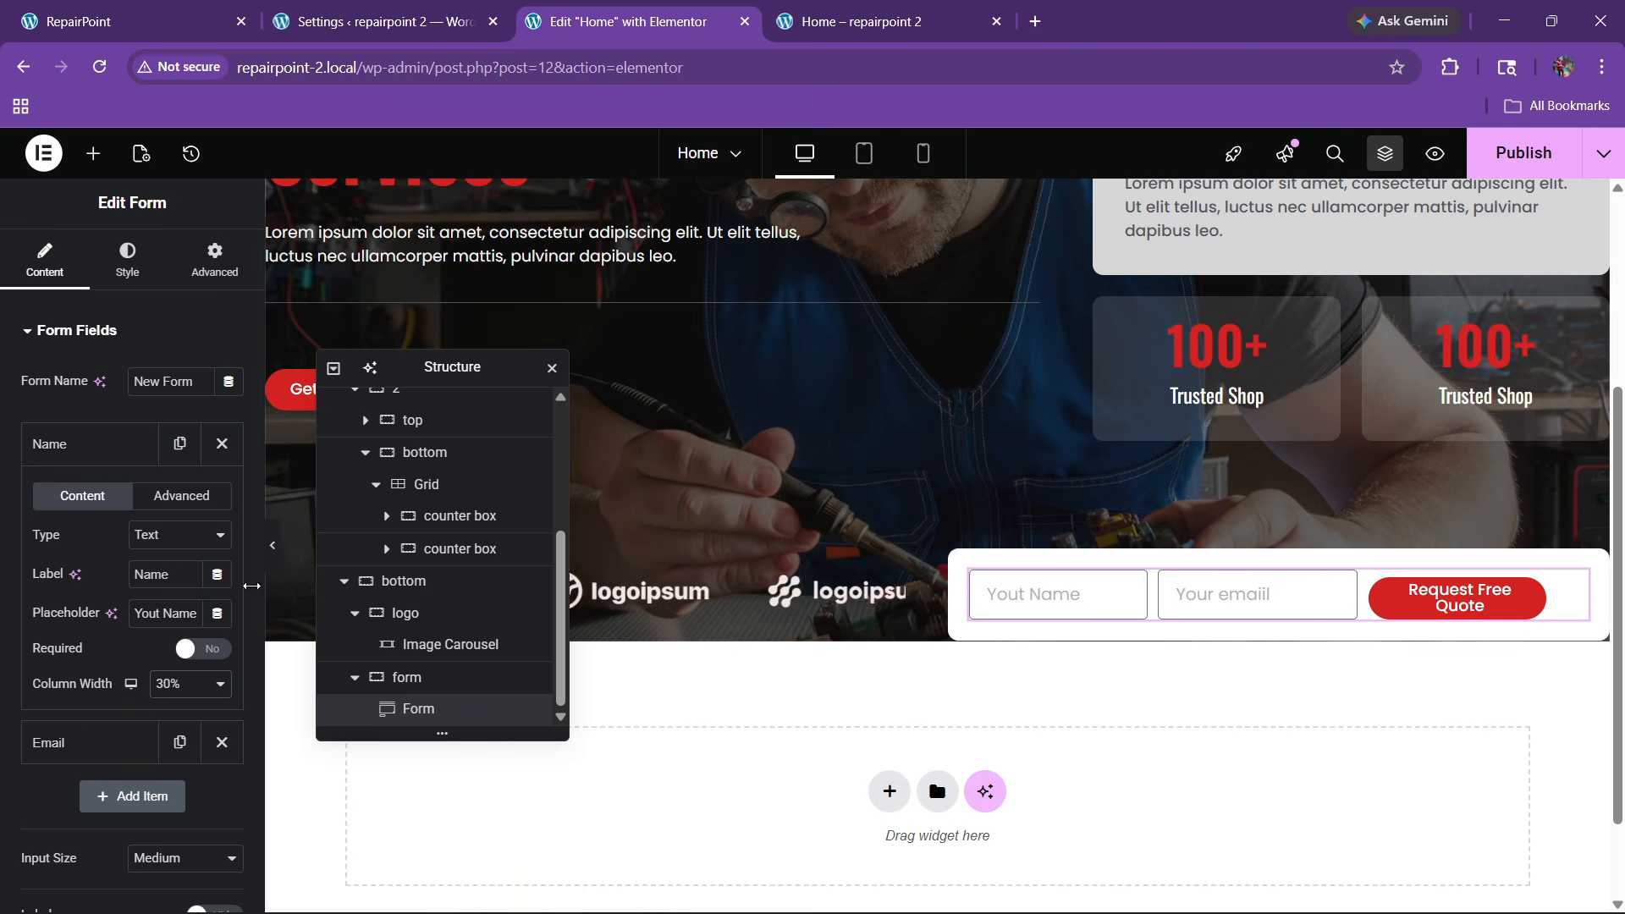
pyautogui.click(37, 447)
pyautogui.scroll(-3, 33, 512)
pyautogui.click(53, 526)
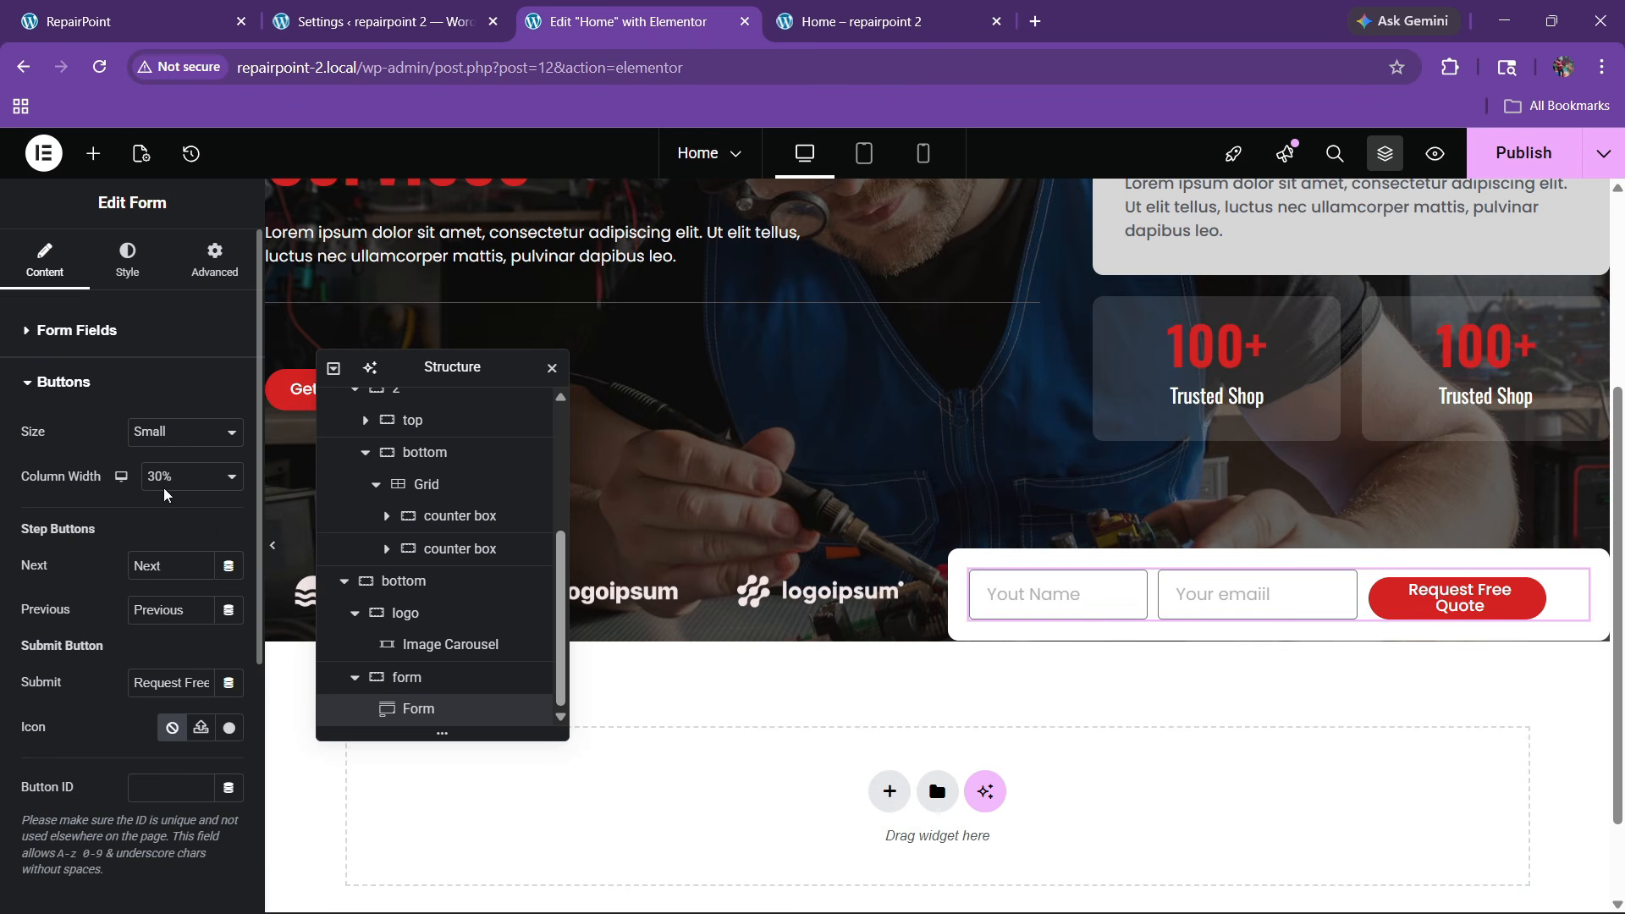
pyautogui.click(163, 438)
pyautogui.click(161, 505)
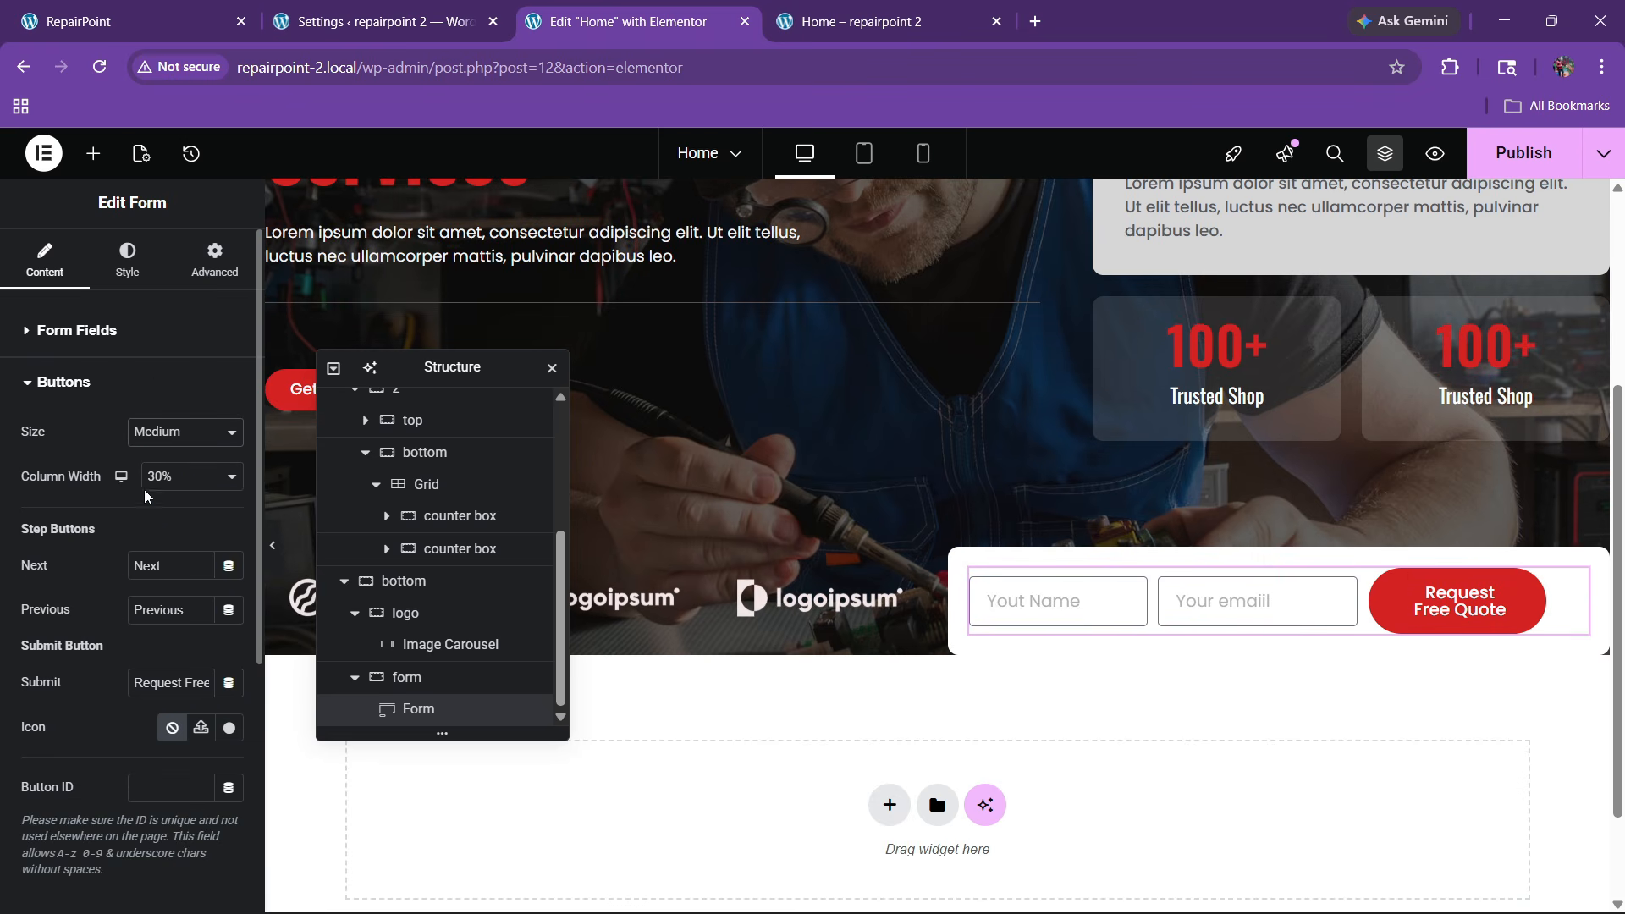
# Open the form's button styling options and preview the one-row layout
pyautogui.click(196, 279)
pyautogui.click(127, 269)
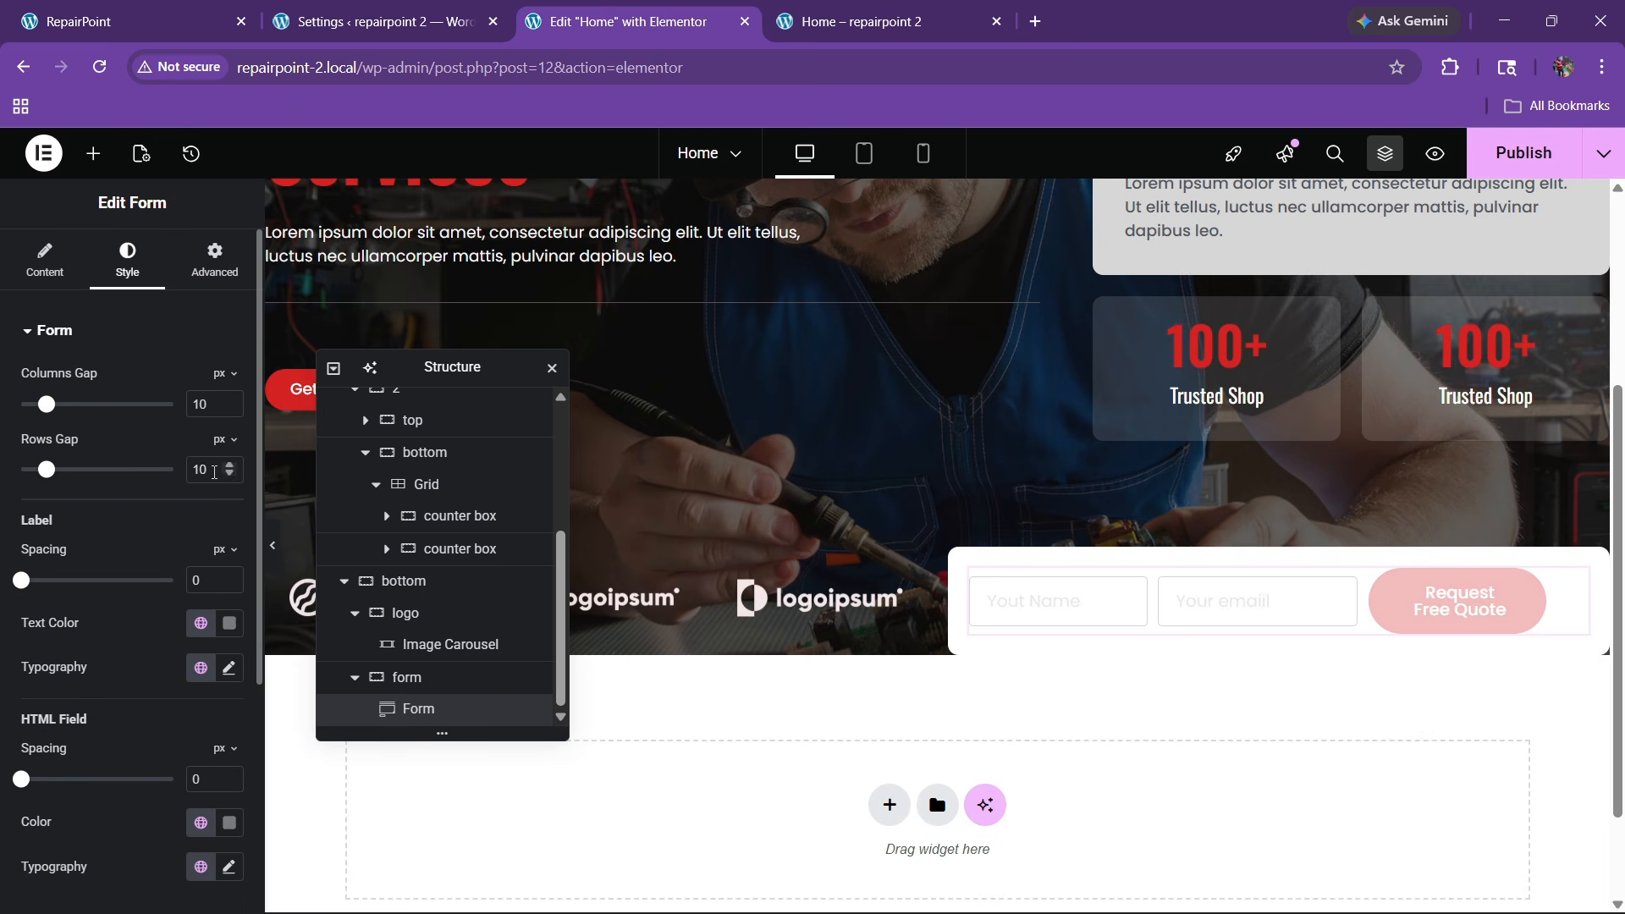
pyautogui.scroll(-4, 231, 608)
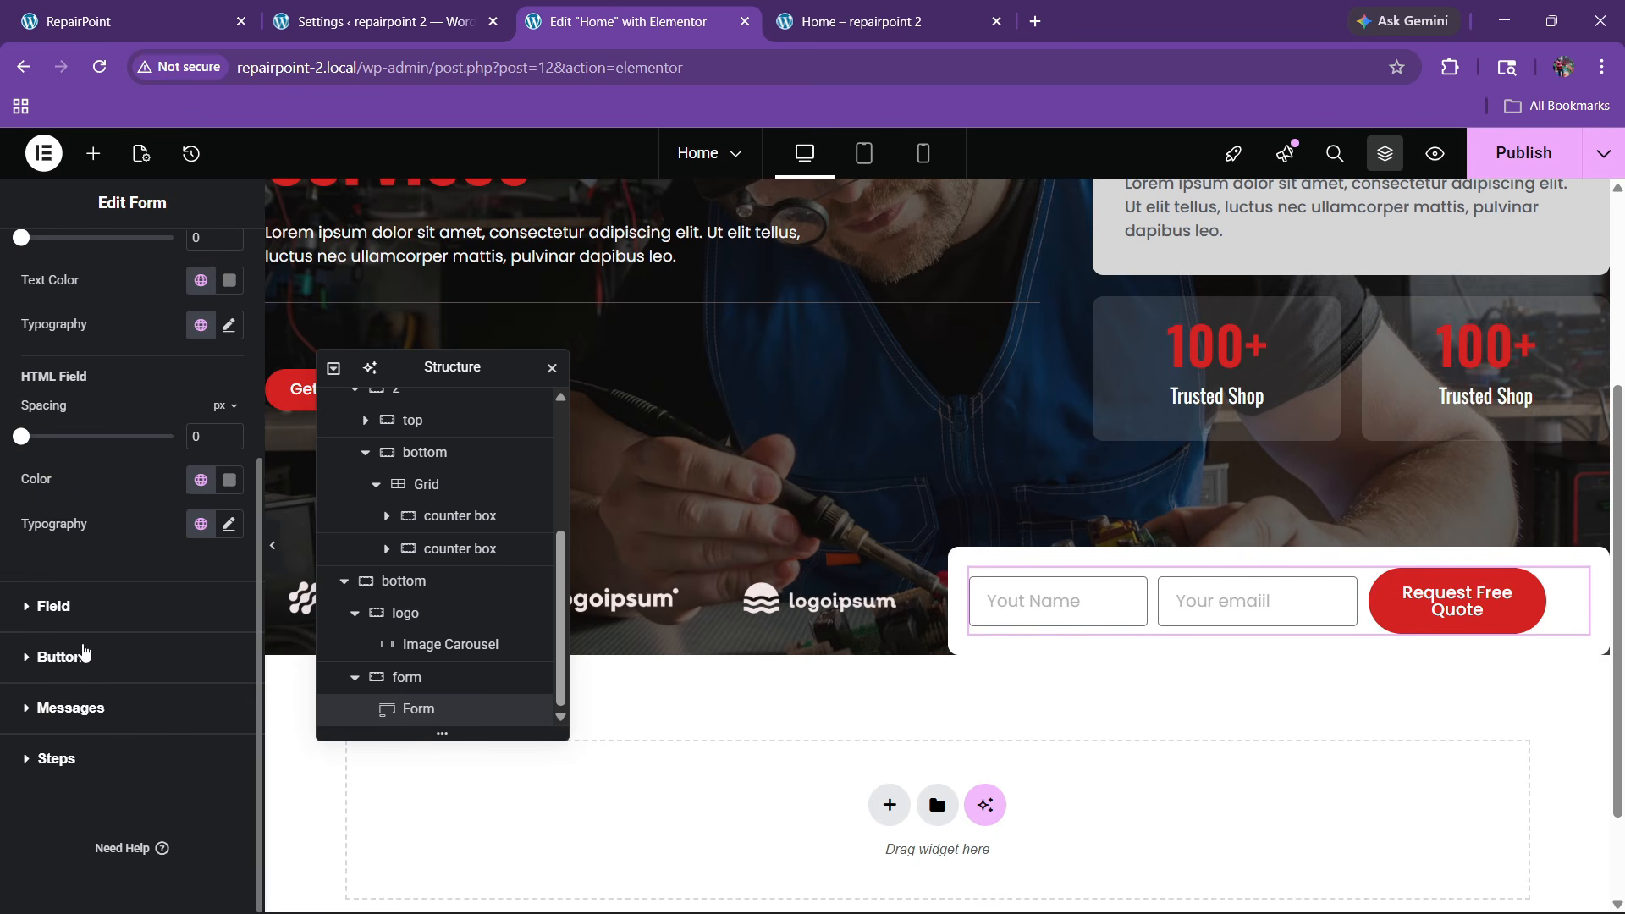
pyautogui.click(85, 655)
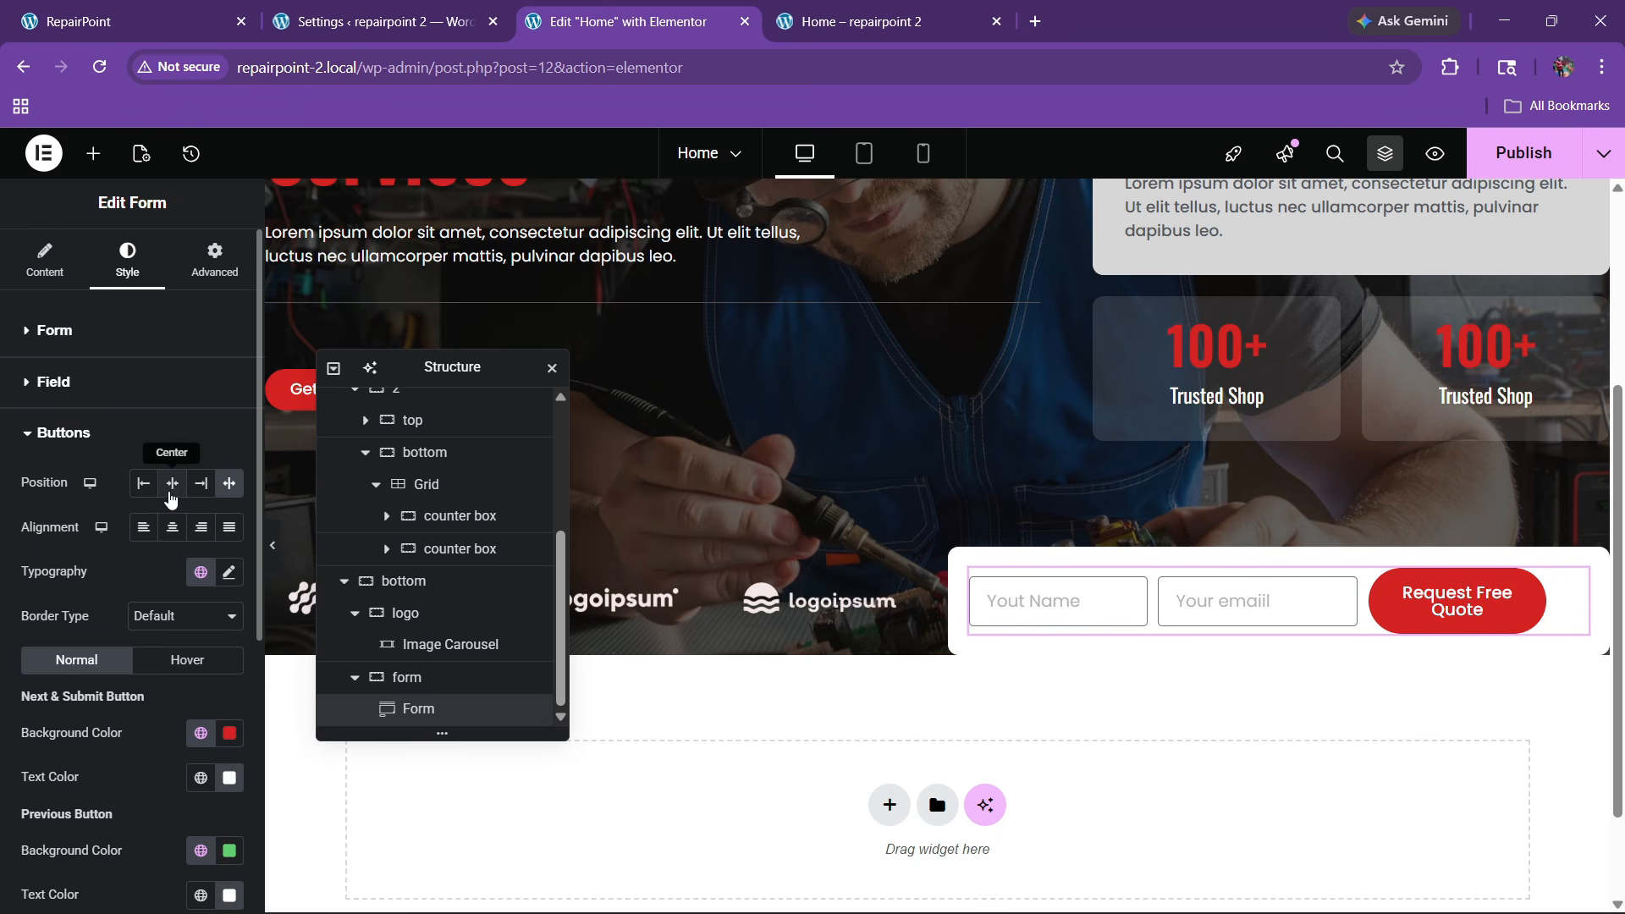
pyautogui.click(273, 558)
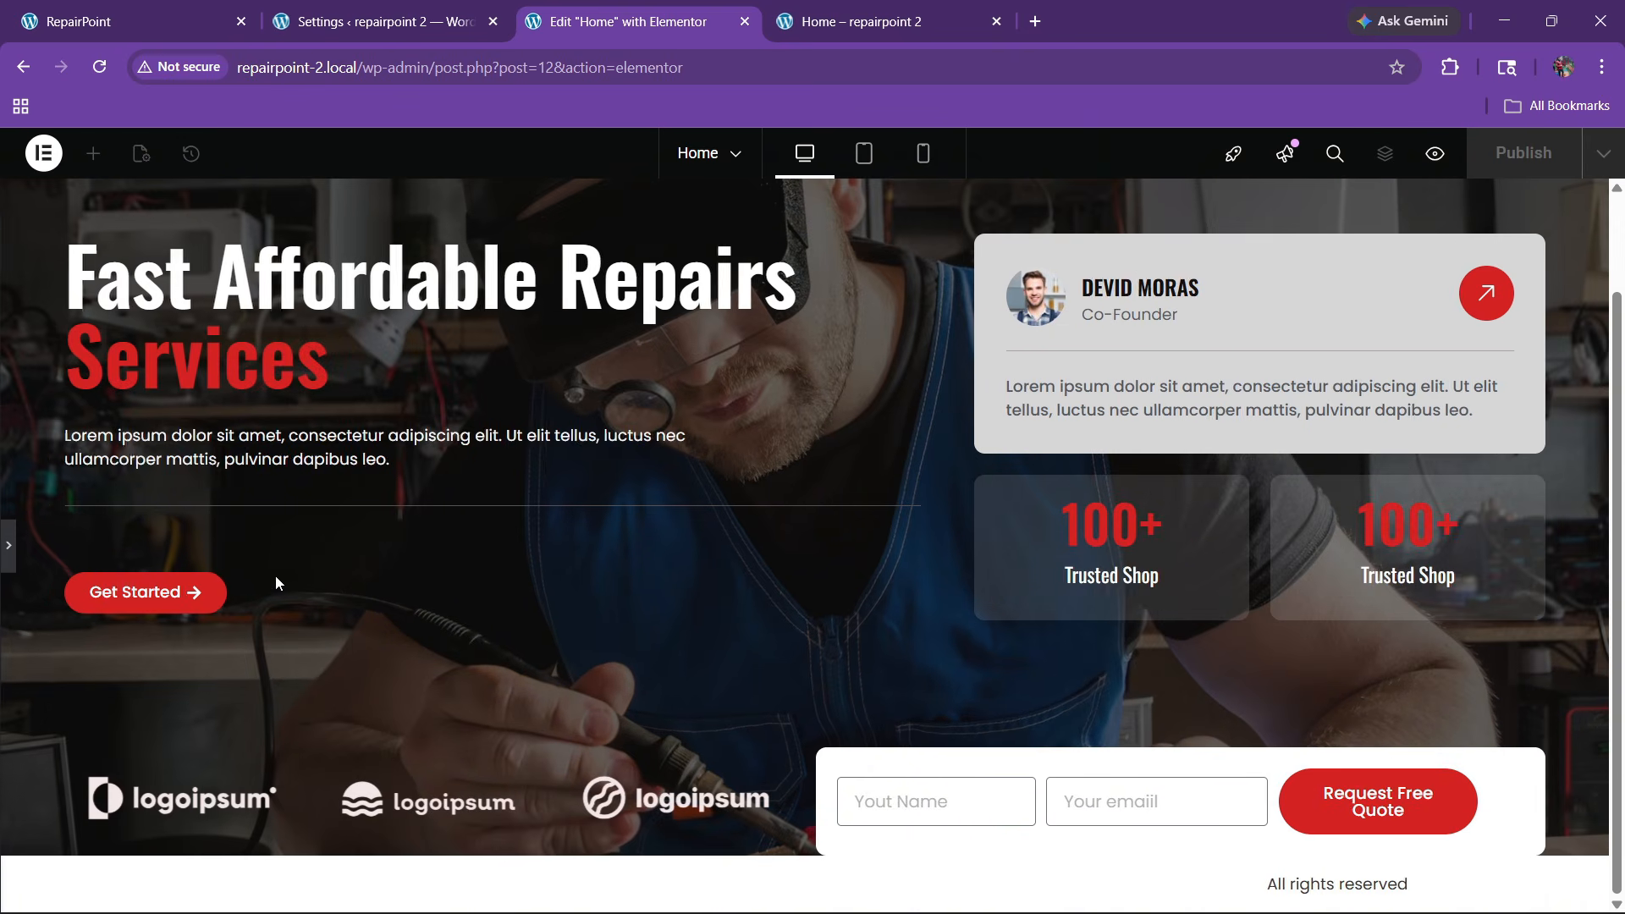
pyautogui.click(7, 569)
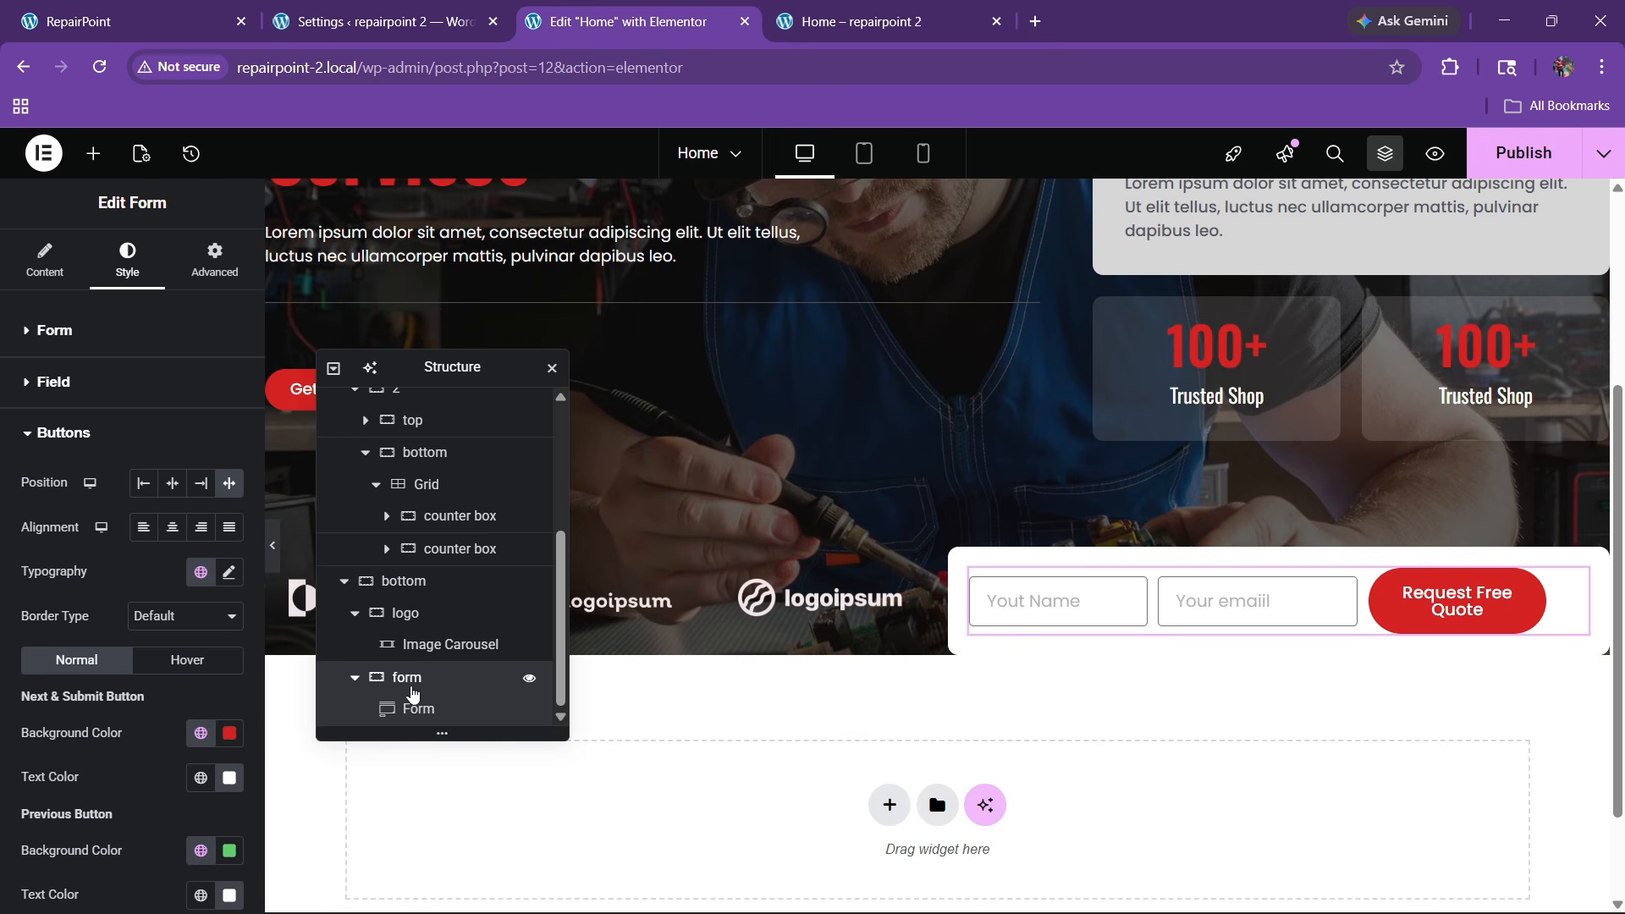
# Set the form's container to row direction with centred content and stretched alignment
pyautogui.click(412, 688)
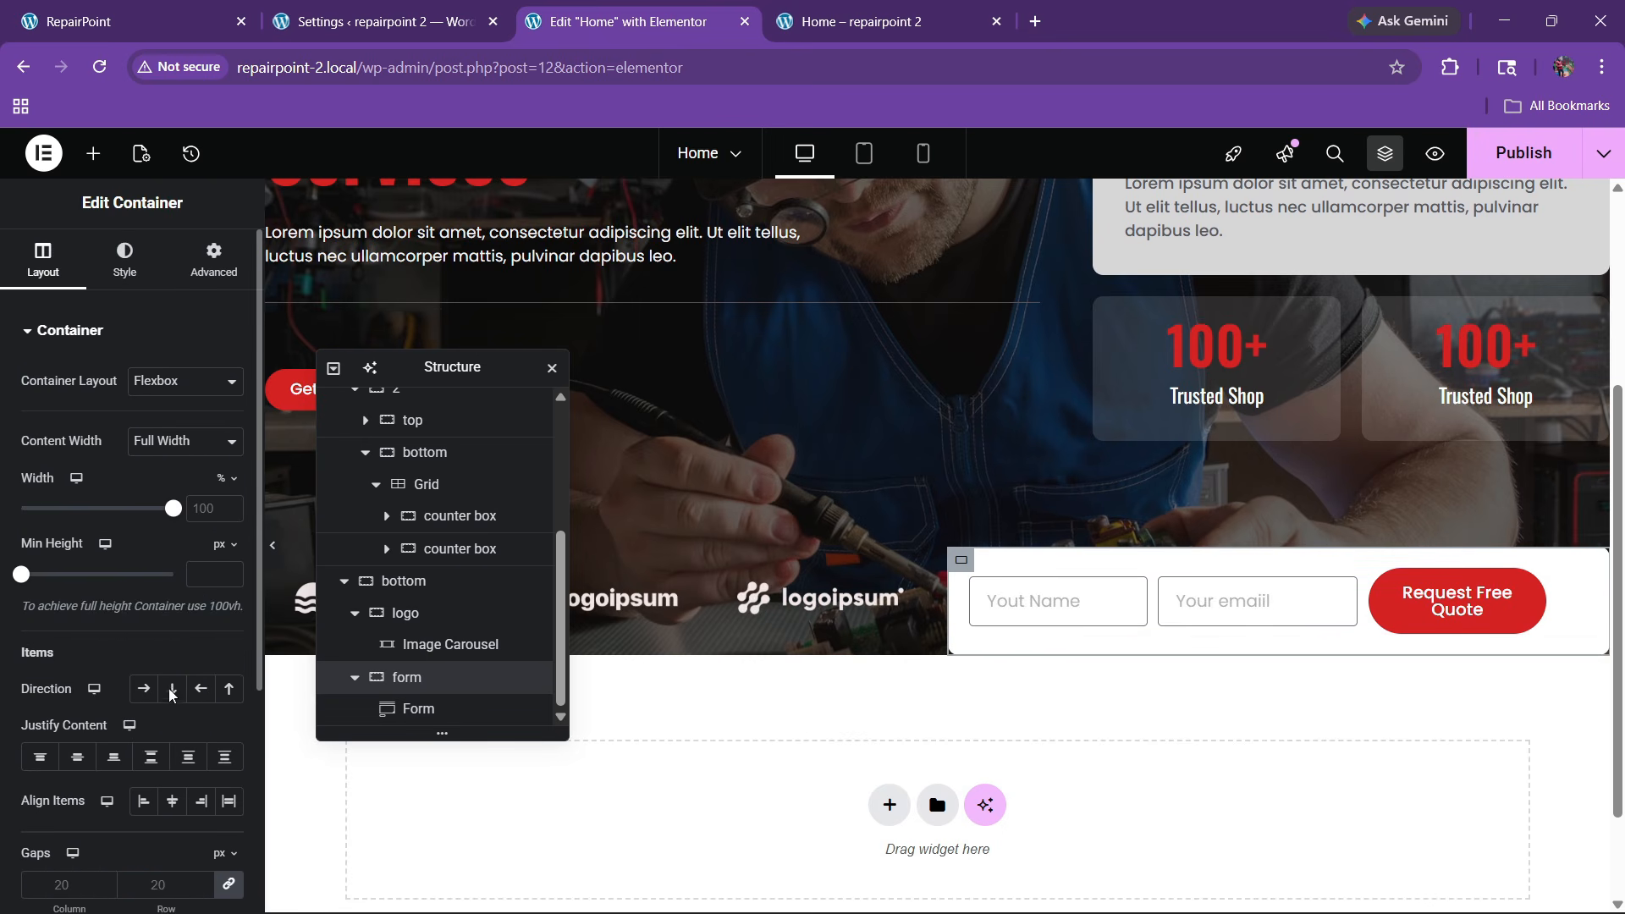
pyautogui.click(143, 688)
pyautogui.click(77, 755)
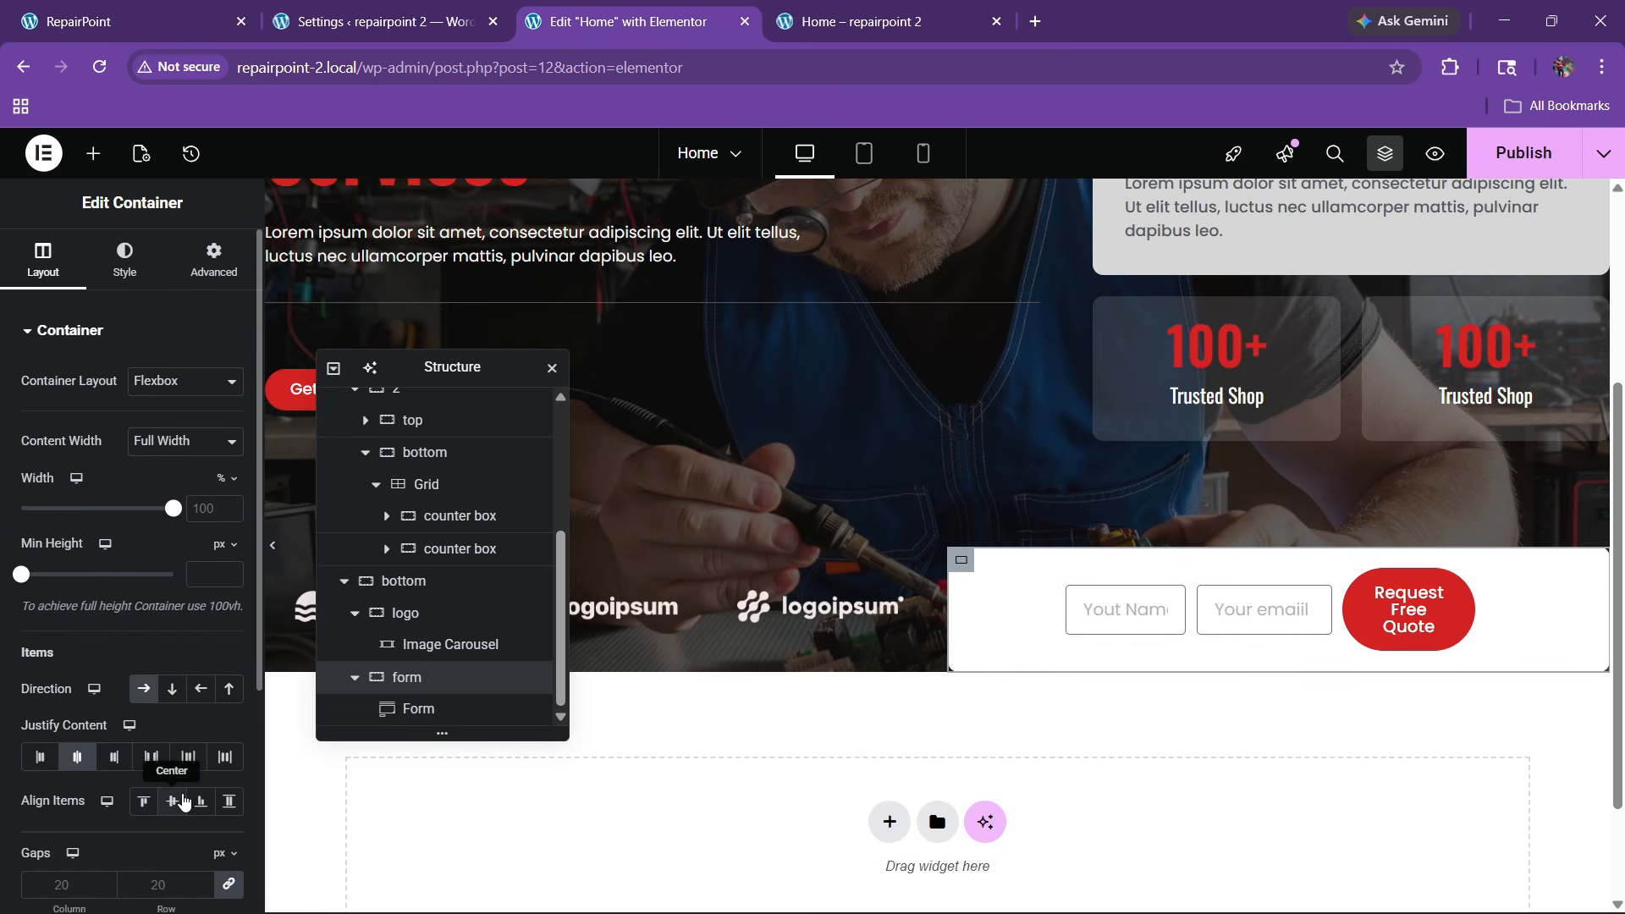
pyautogui.click(172, 800)
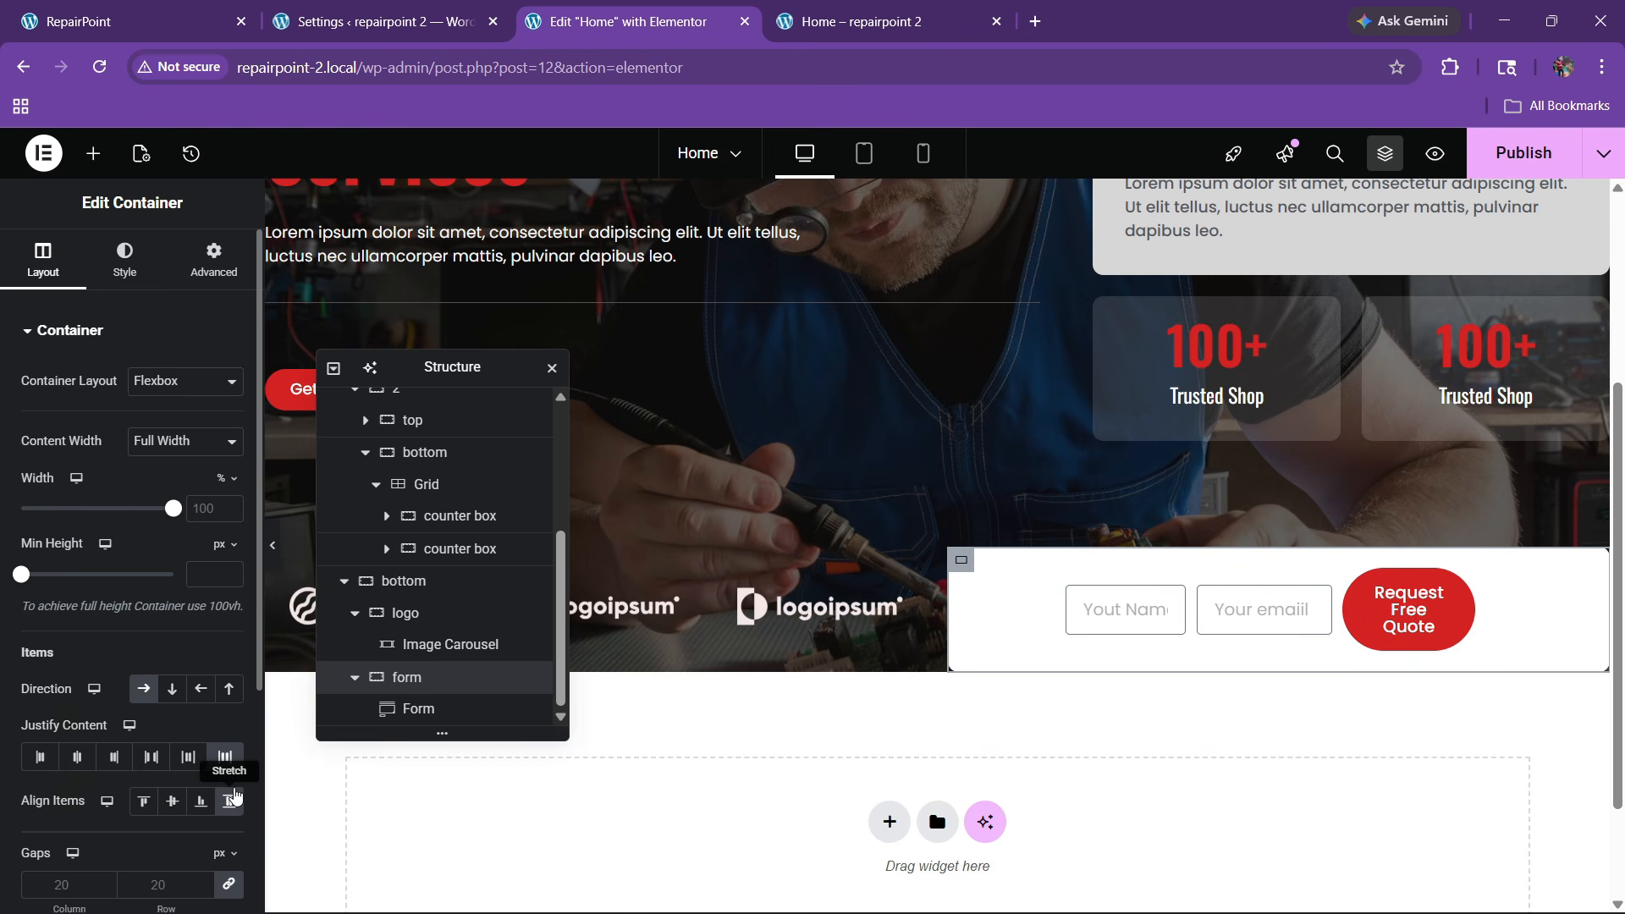
pyautogui.click(236, 795)
pyautogui.click(84, 758)
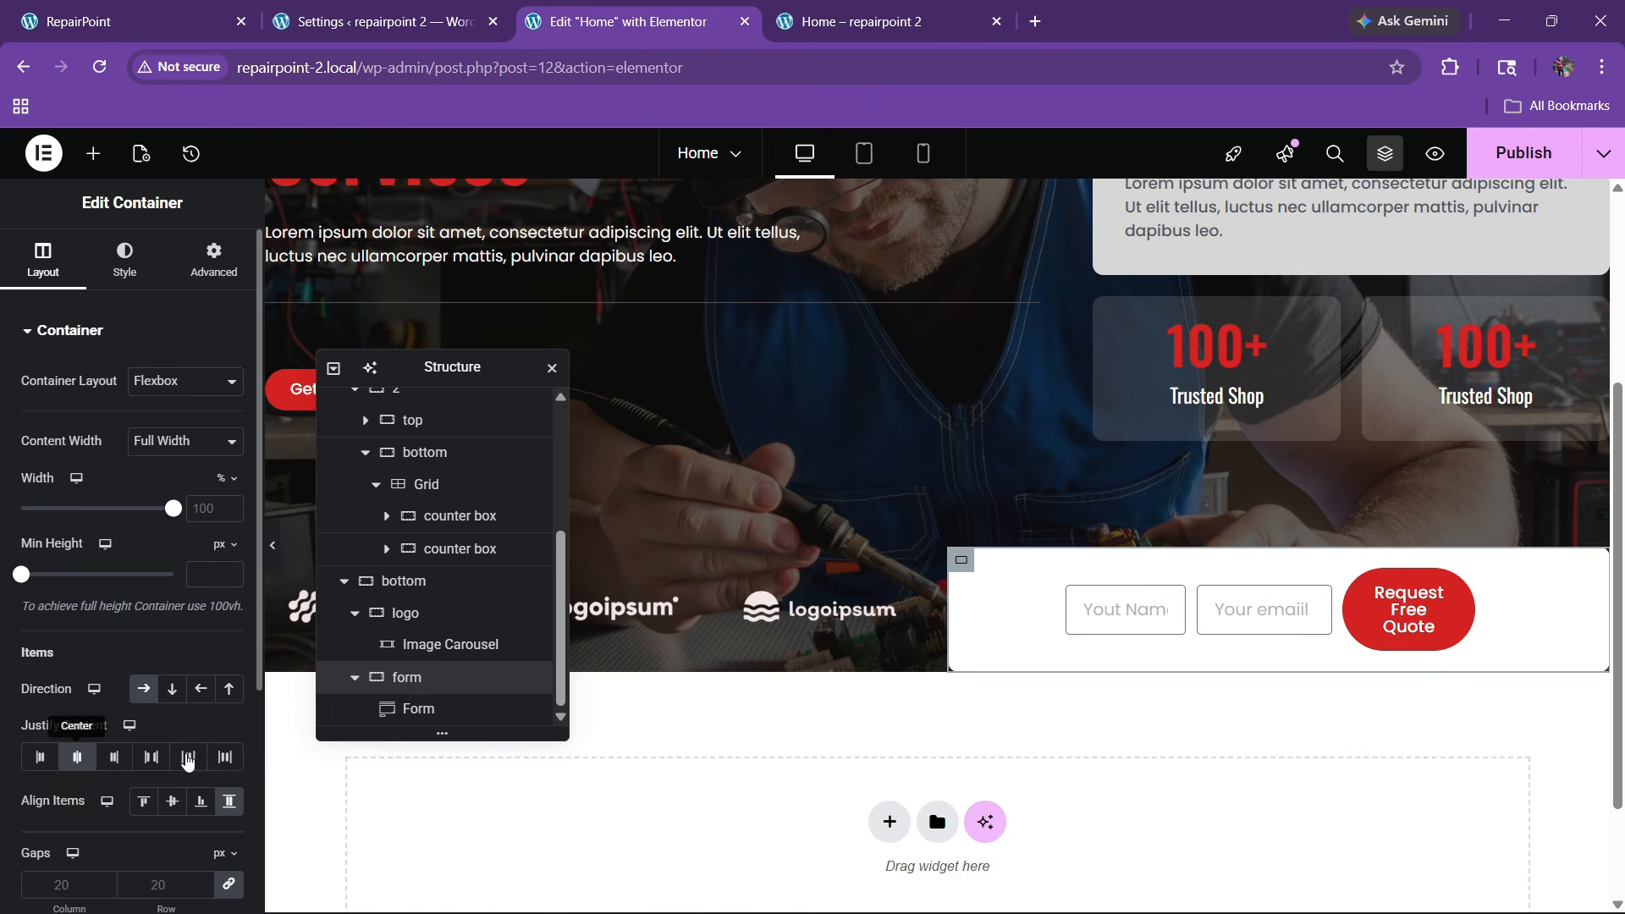
# Make the Form widget's width Full Width in its container
pyautogui.click(1477, 584)
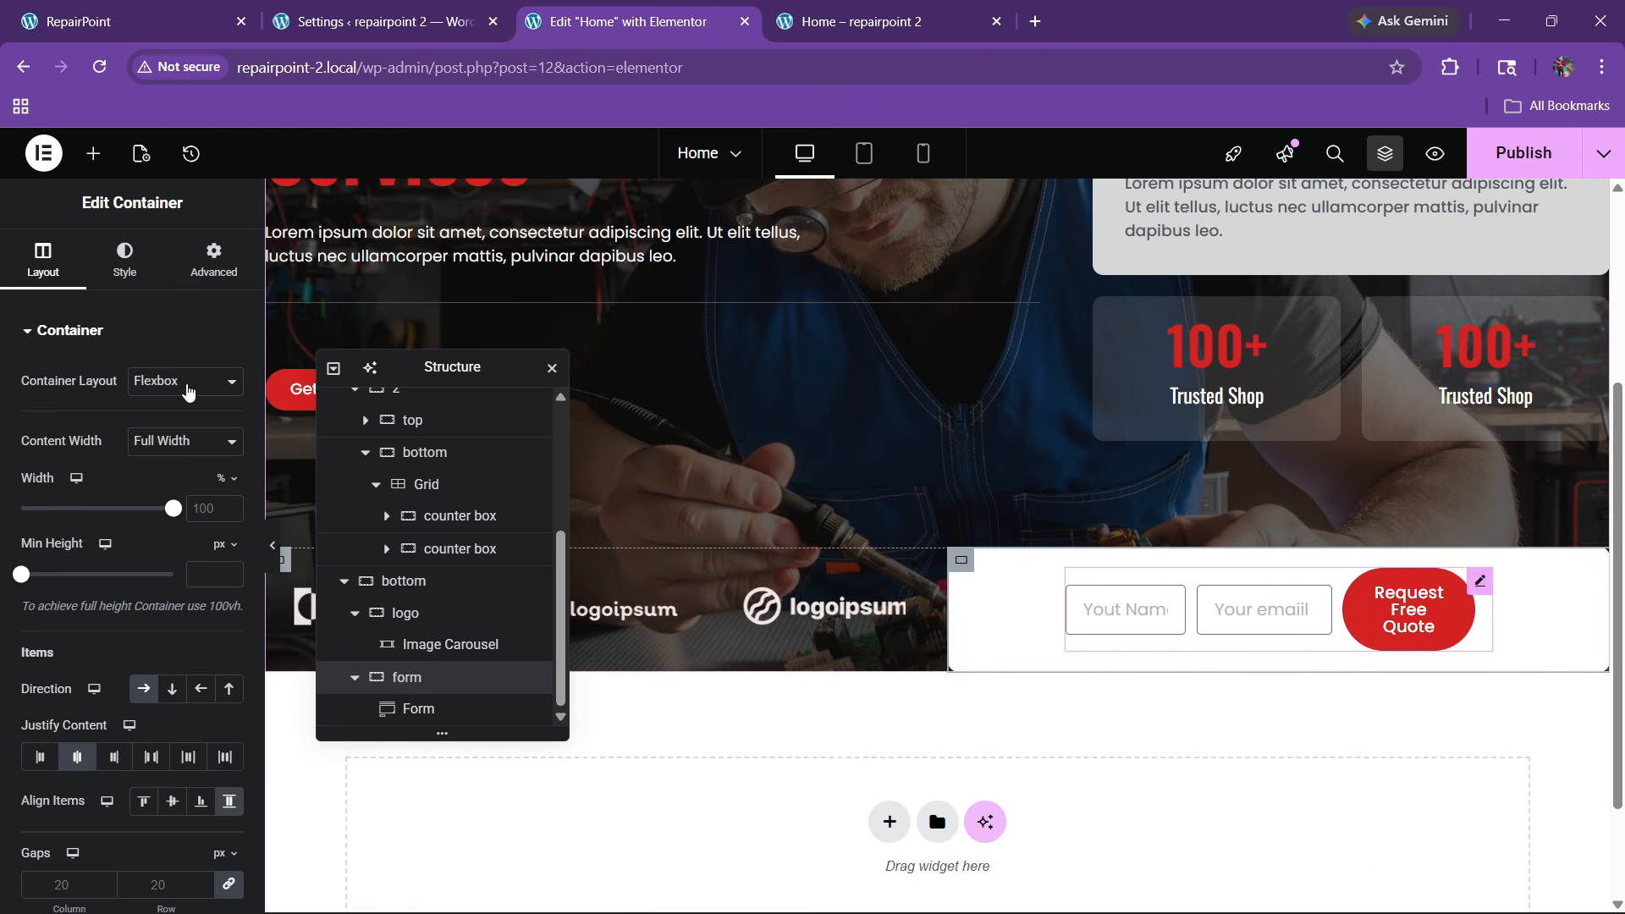
pyautogui.click(214, 261)
pyautogui.click(185, 546)
pyautogui.click(172, 600)
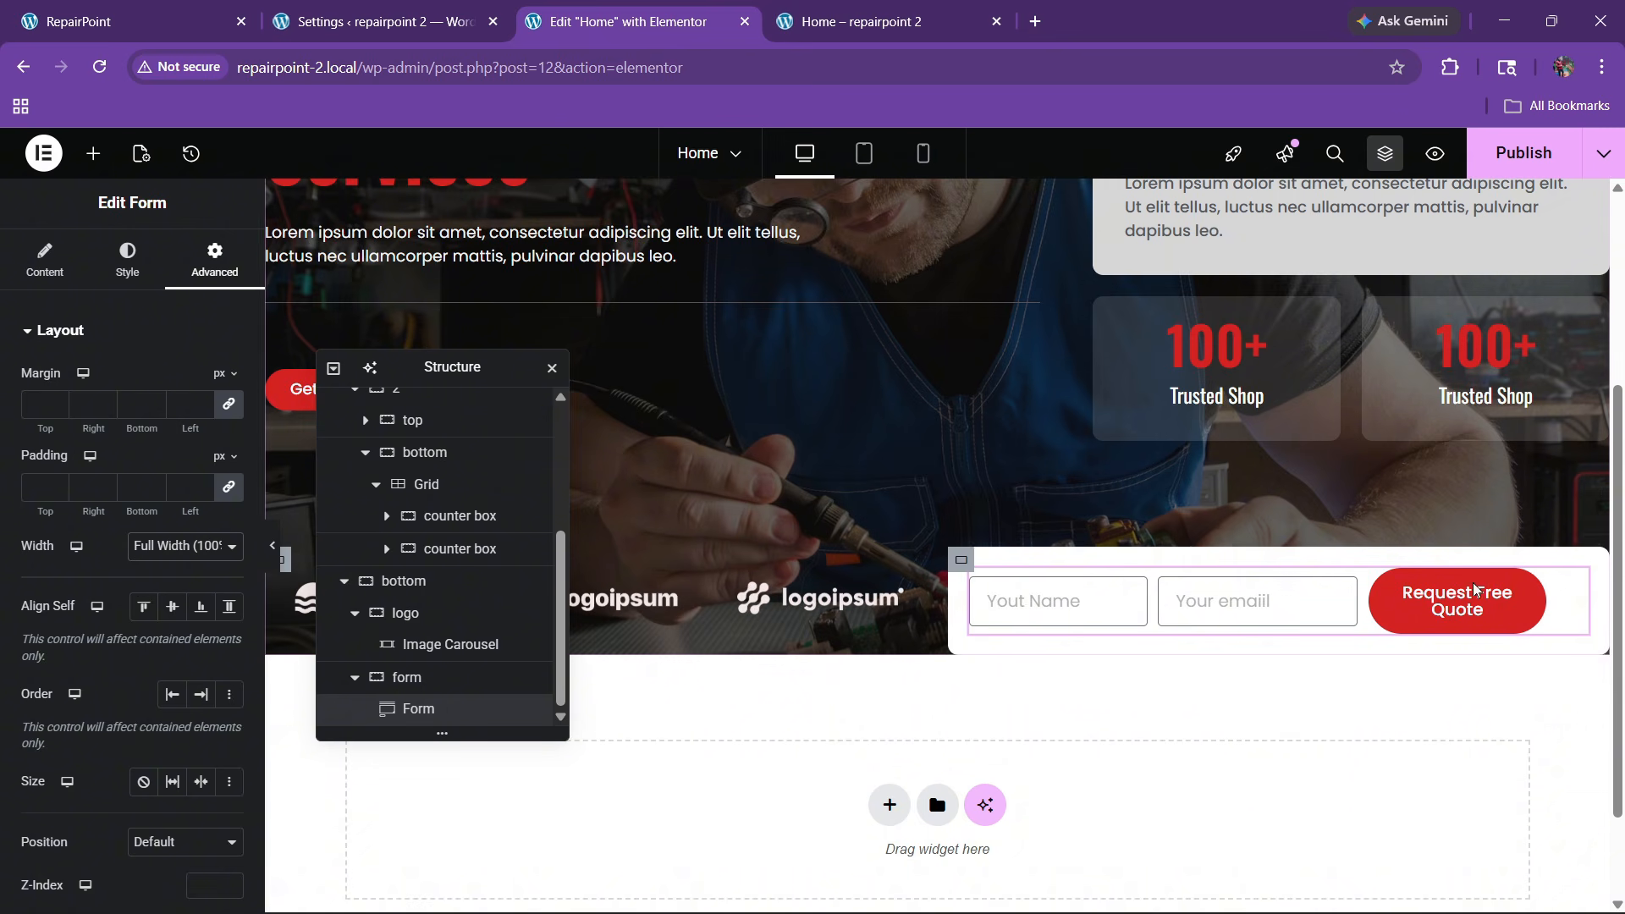
# Set the submit button's column width to 33%, after briefly trying 40%
pyautogui.moveTo(1573, 583); pyautogui.dragTo(1505, 616)
pyautogui.click(44, 258)
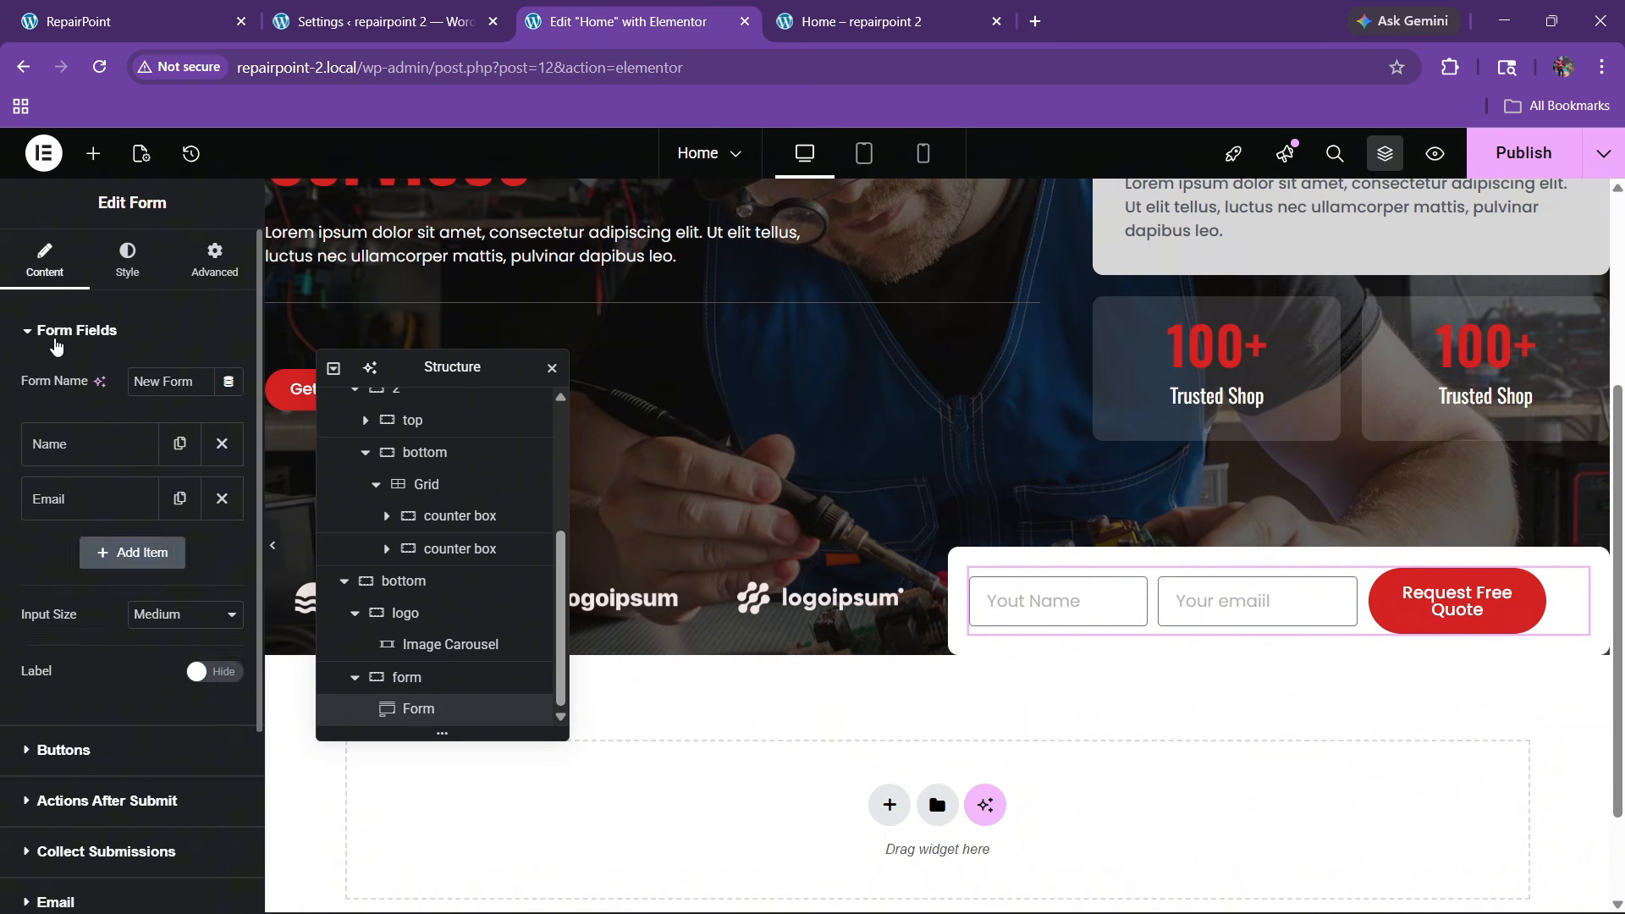
pyautogui.scroll(-3, 87, 522)
pyautogui.click(63, 505)
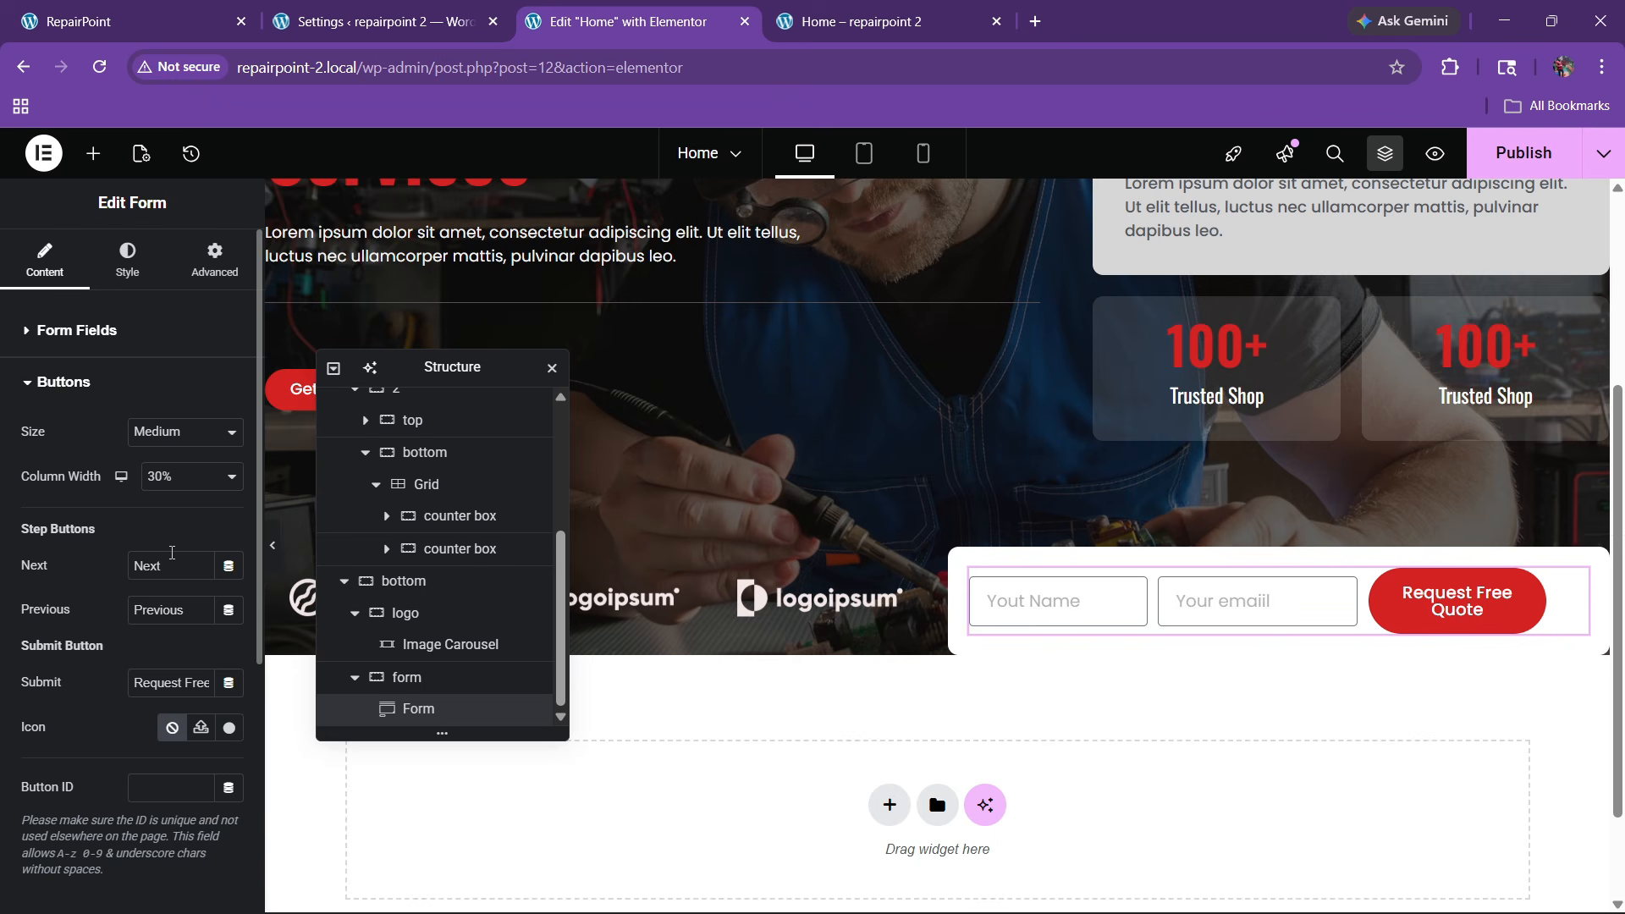
pyautogui.click(182, 476)
pyautogui.click(172, 591)
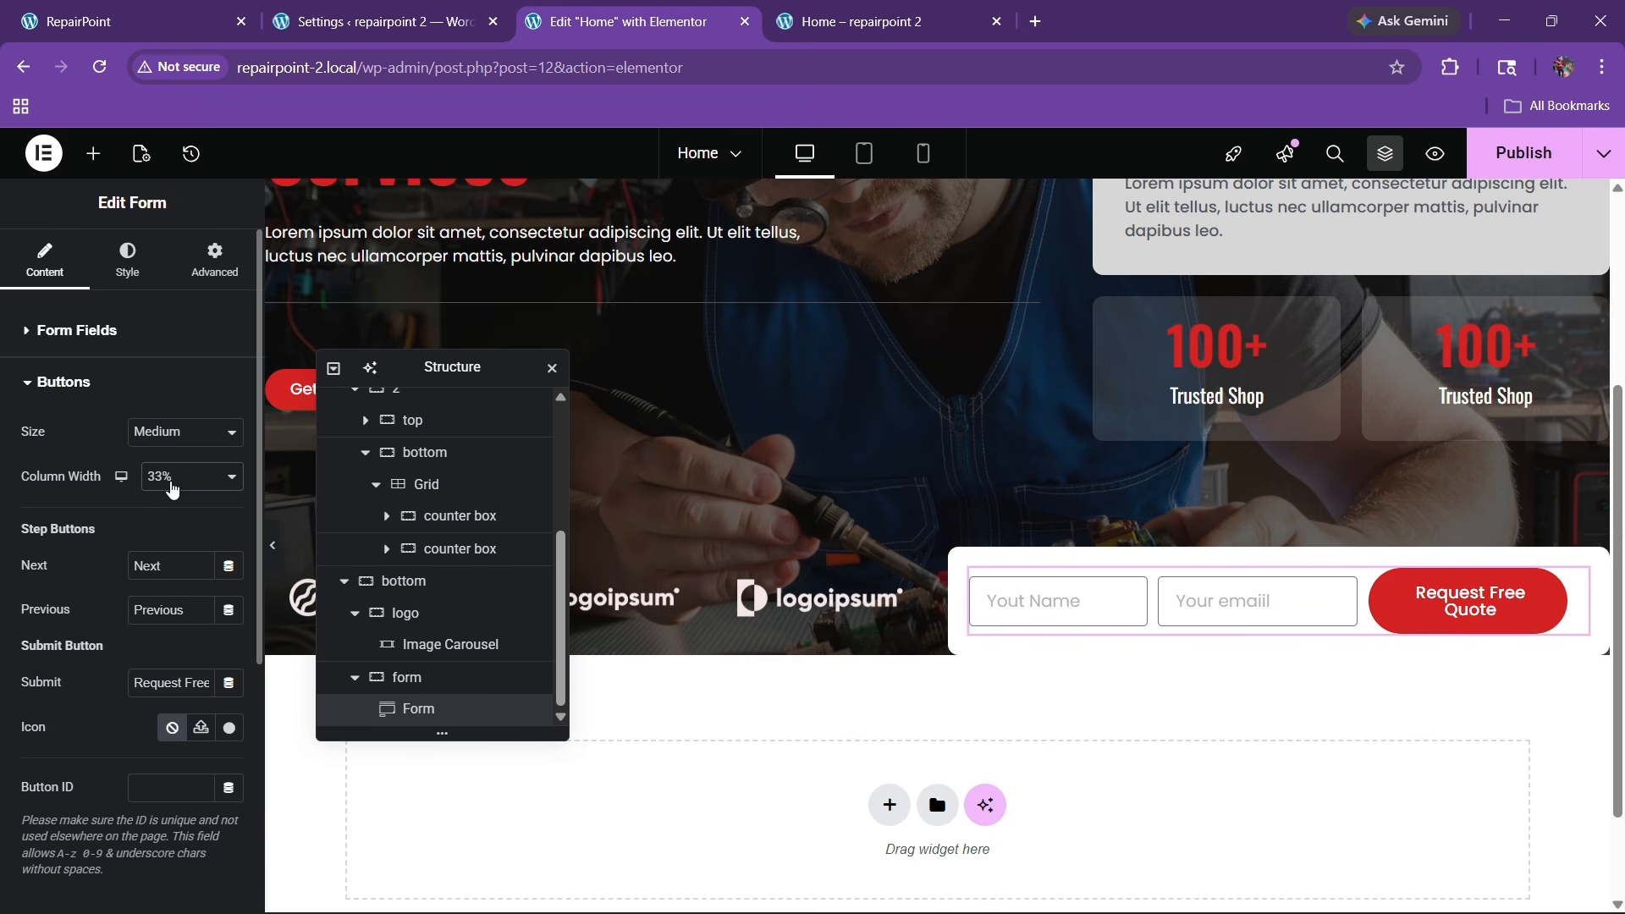
pyautogui.click(172, 485)
pyautogui.click(157, 606)
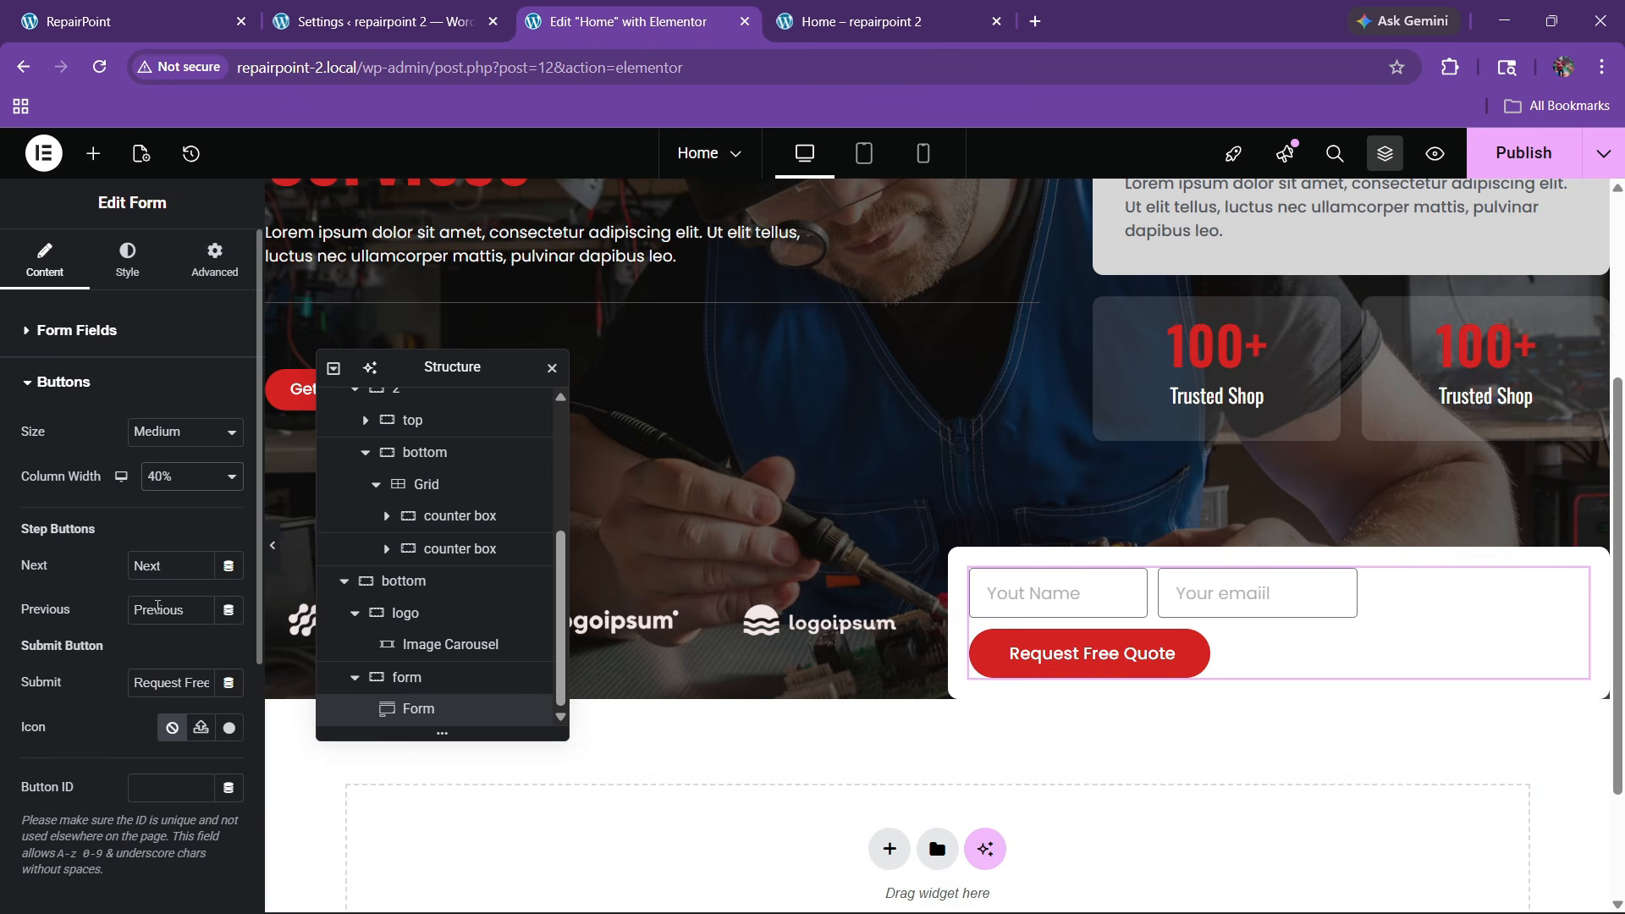
pyautogui.click(161, 478)
pyautogui.click(161, 576)
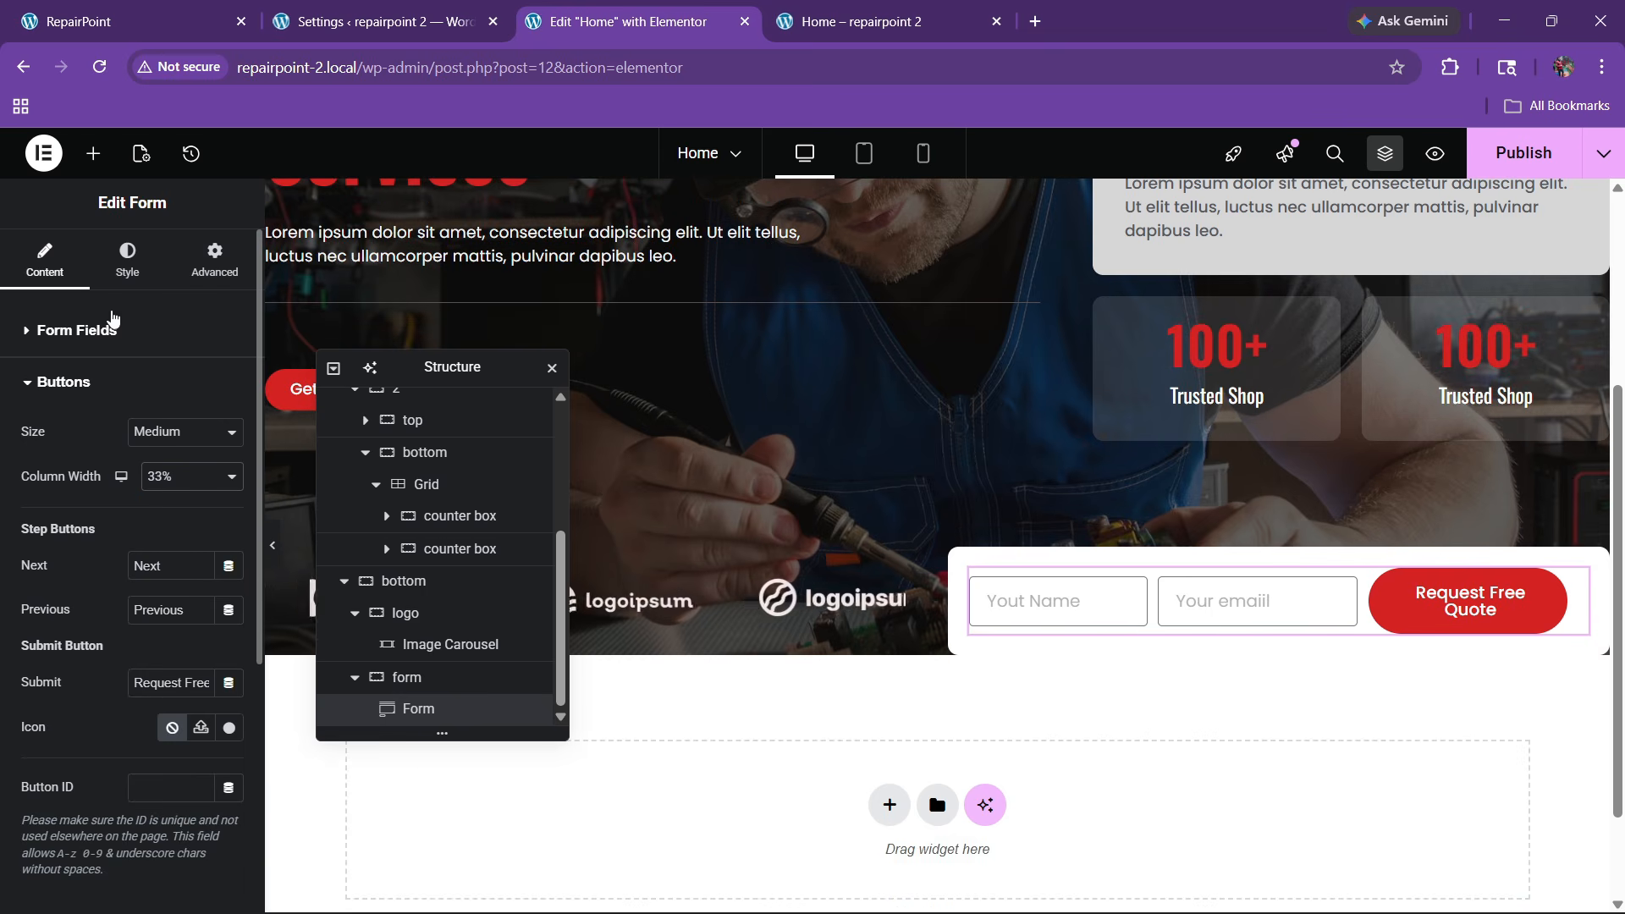
# Change the submit button text to 'Submit Now' and view the live RepairPoint site
pyautogui.click(127, 258)
pyautogui.click(44, 258)
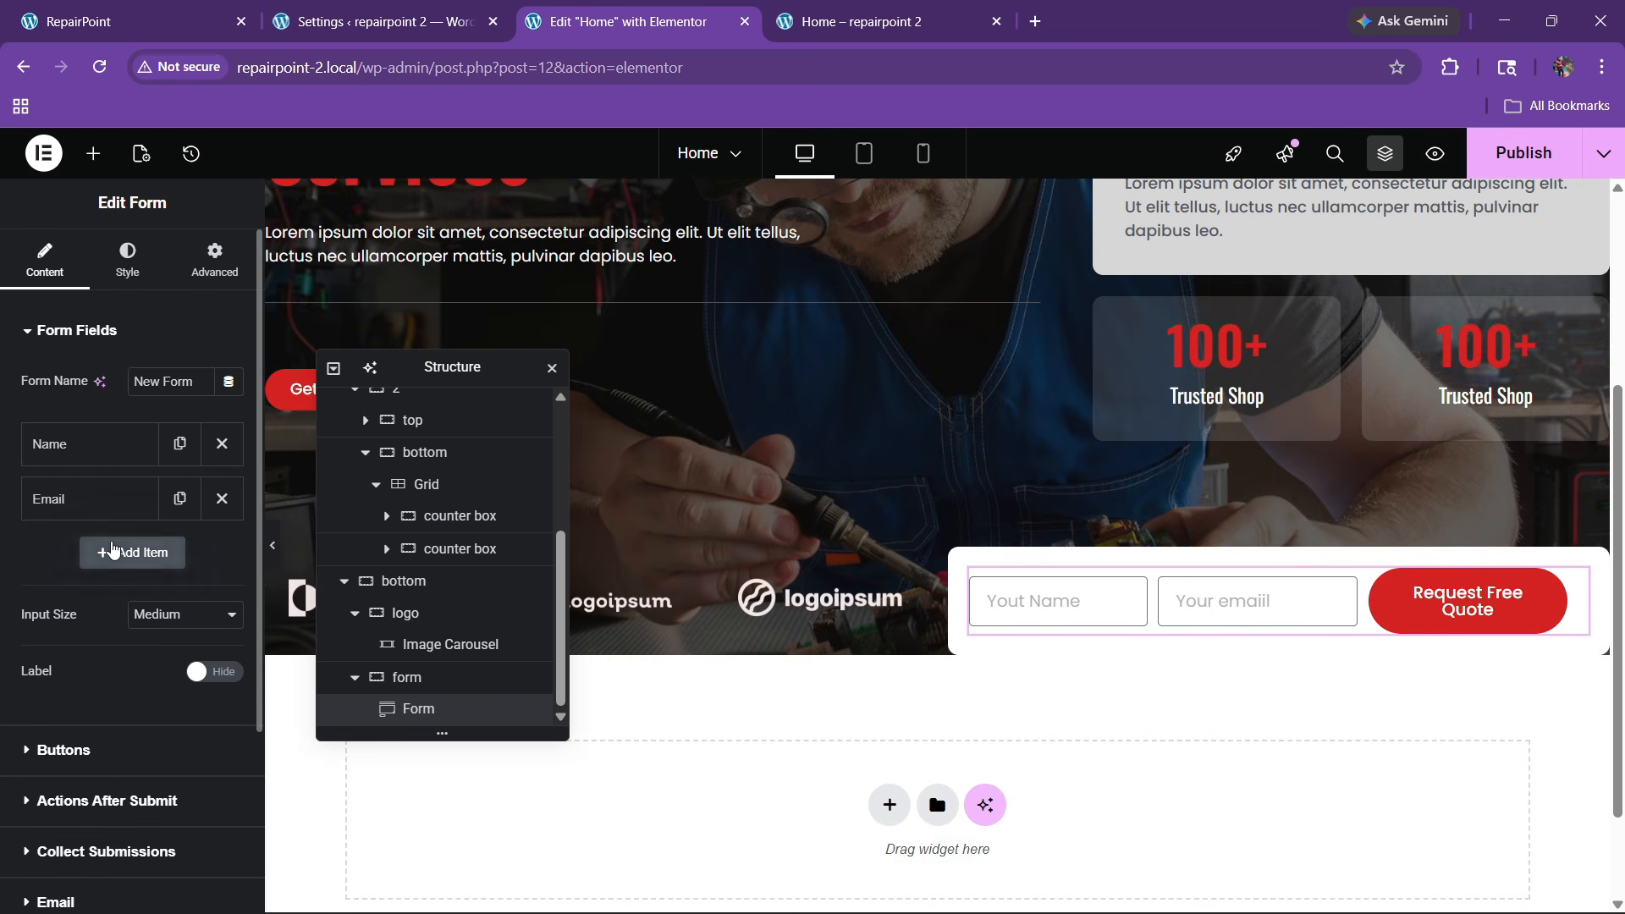
pyautogui.scroll(-3, 114, 567)
pyautogui.click(98, 505)
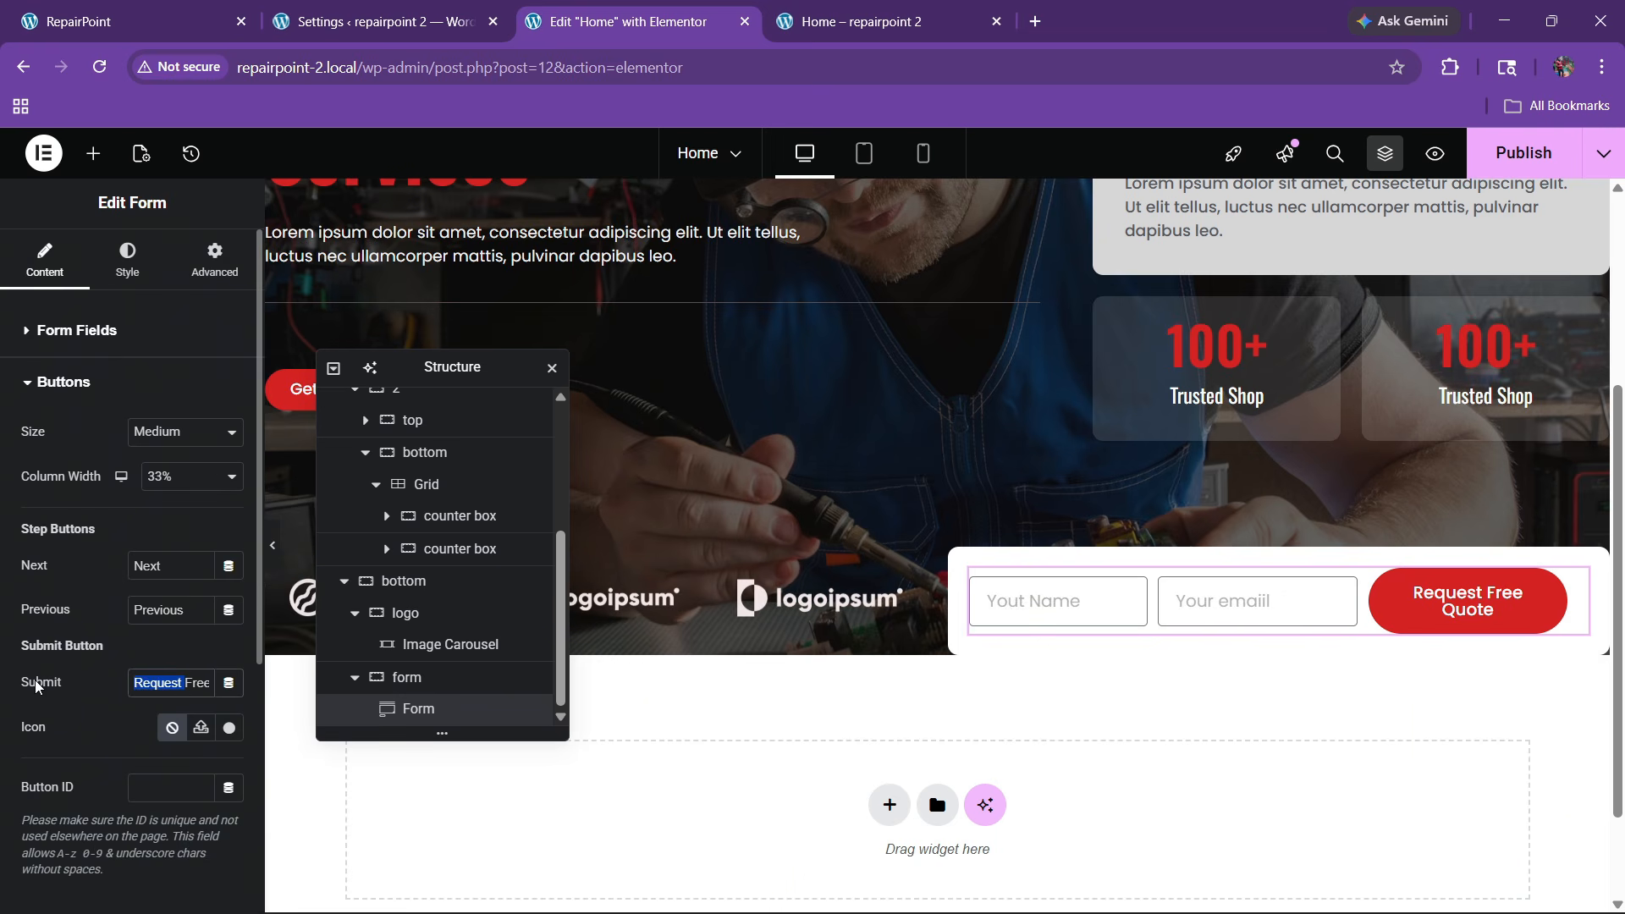
pyautogui.press('BackSpace')
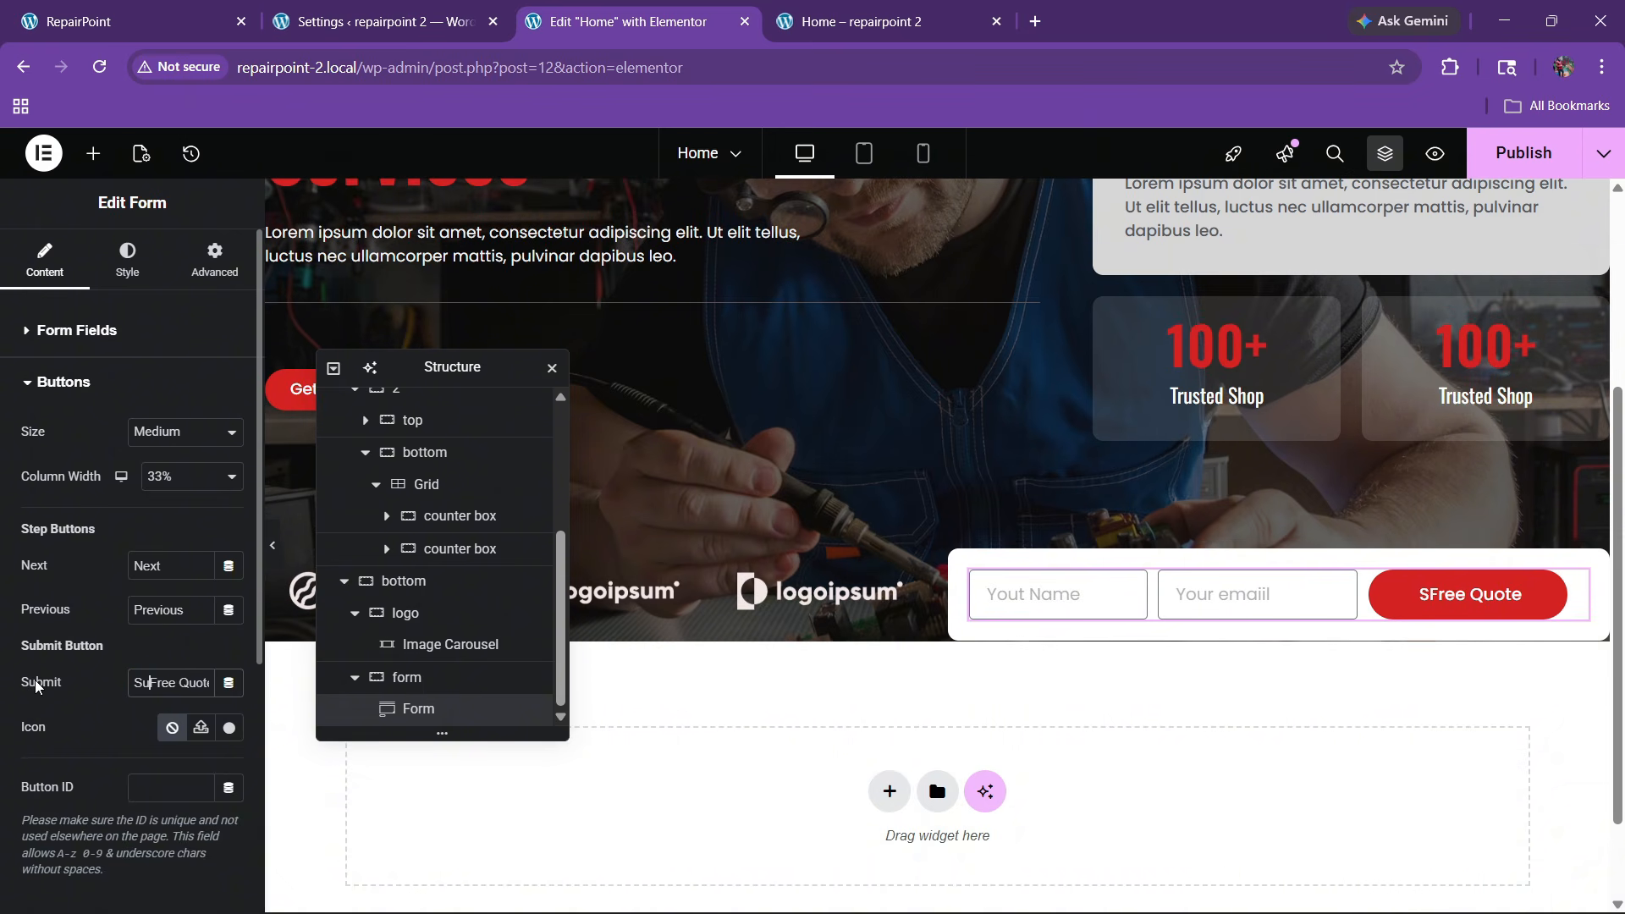
pyautogui.write('Subm')
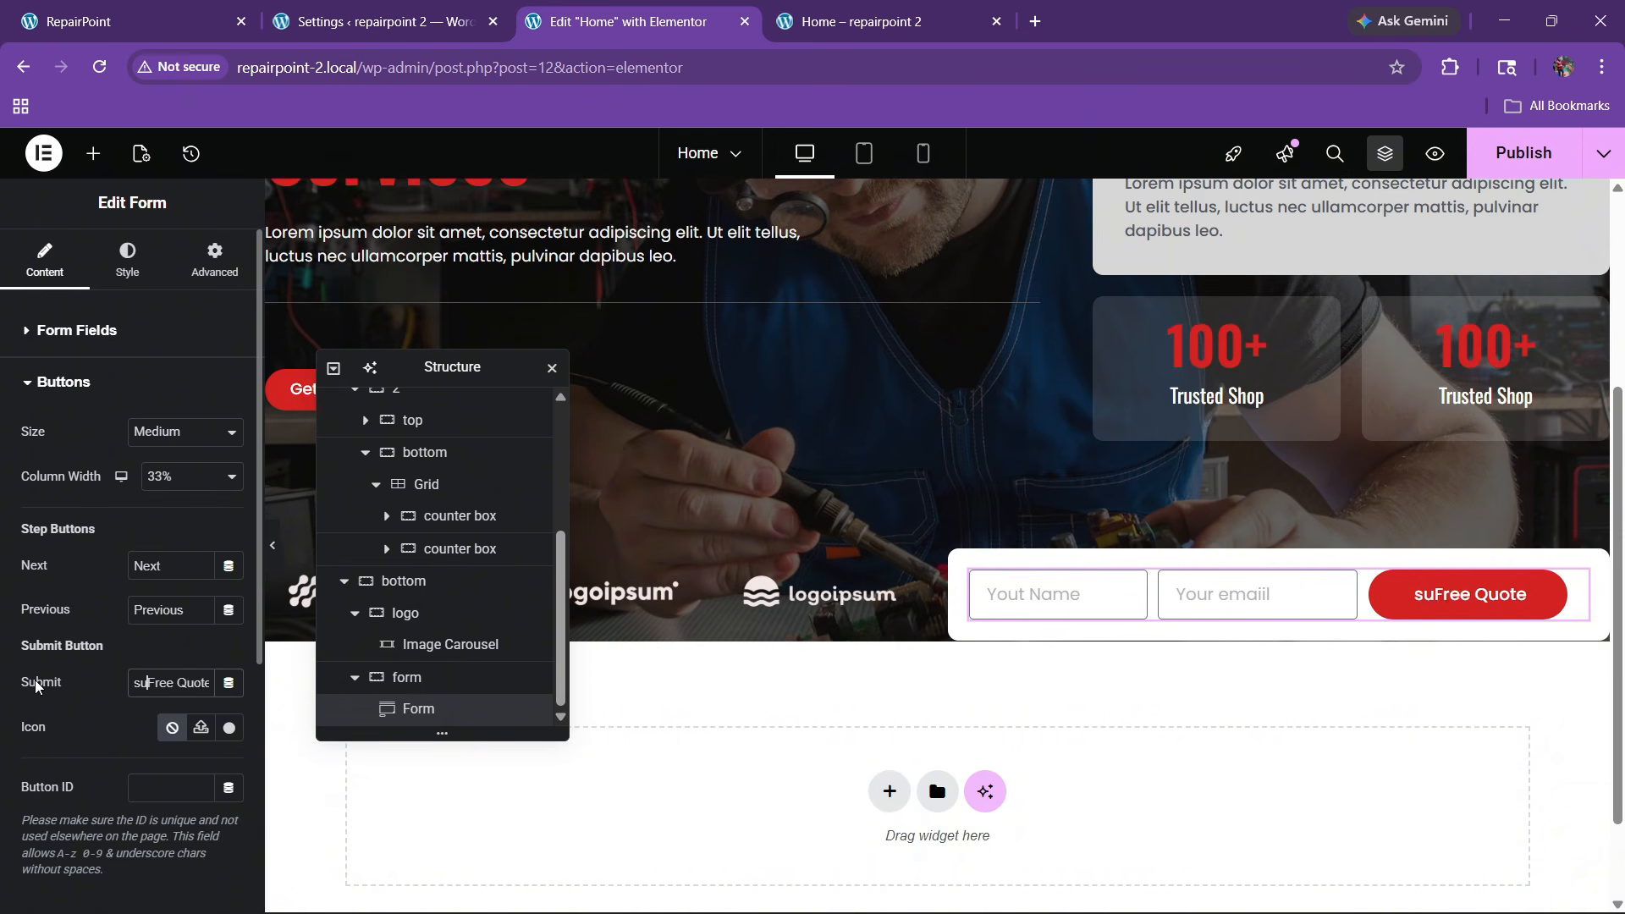
pyautogui.write('it Now')
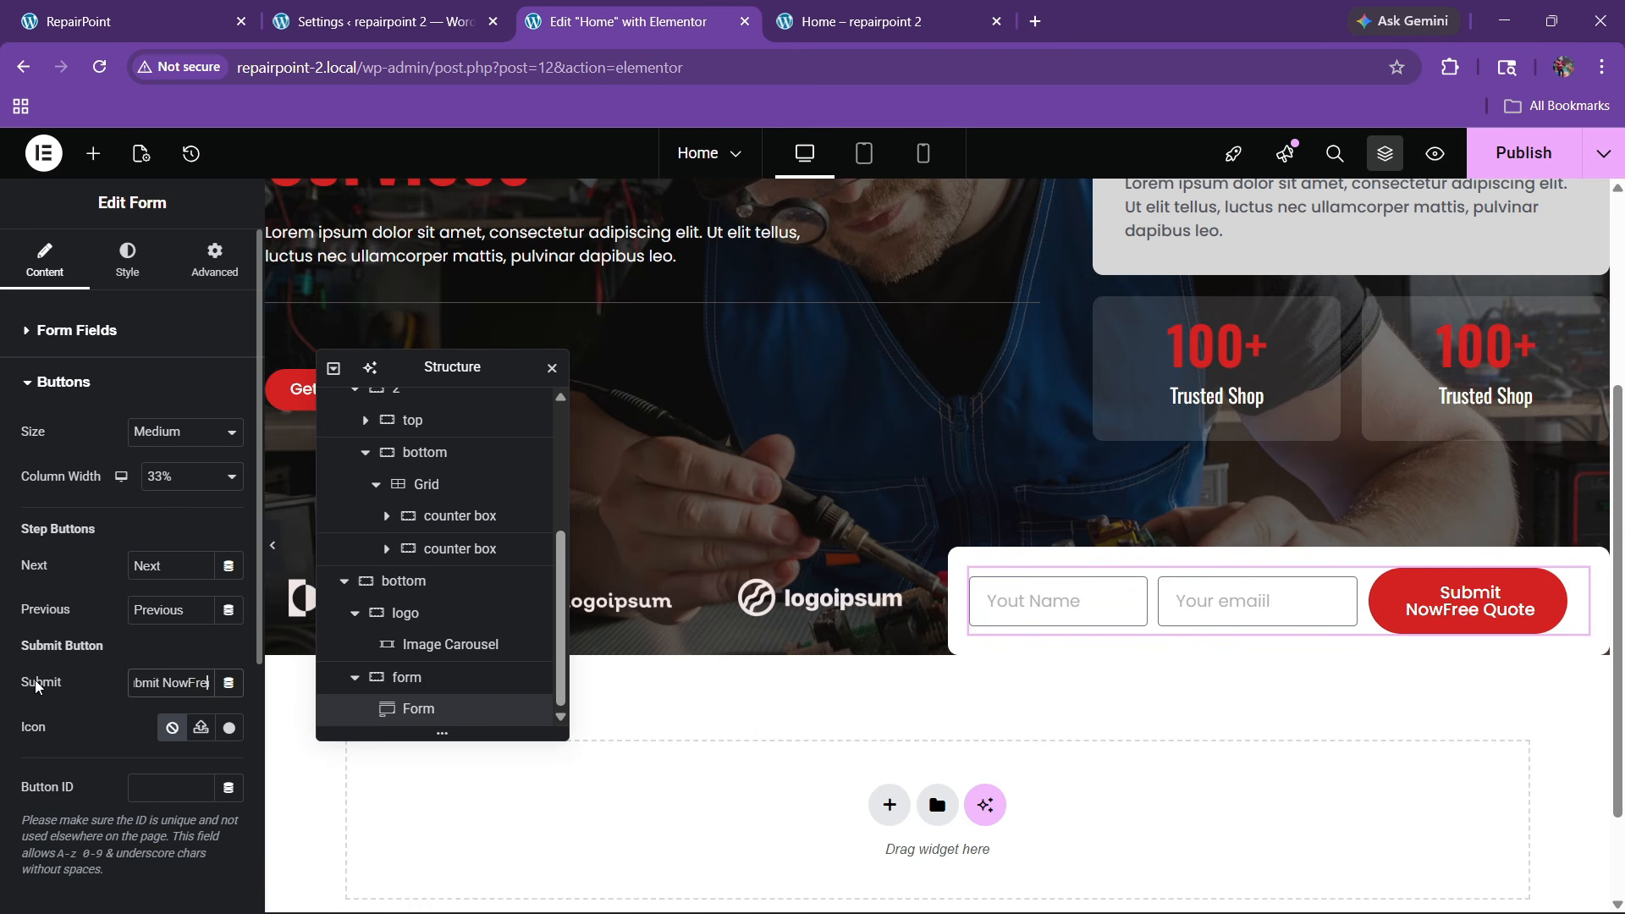
pyautogui.press('BackSpace')
pyautogui.press('BackSpace')
pyautogui.press('BackSpace')
pyautogui.press('BackSpace')
pyautogui.press('BackSpace')
pyautogui.press('BackSpace')
pyautogui.press('BackSpace')
pyautogui.press('BackSpace')
pyautogui.press('BackSpace')
pyautogui.press('BackSpace')
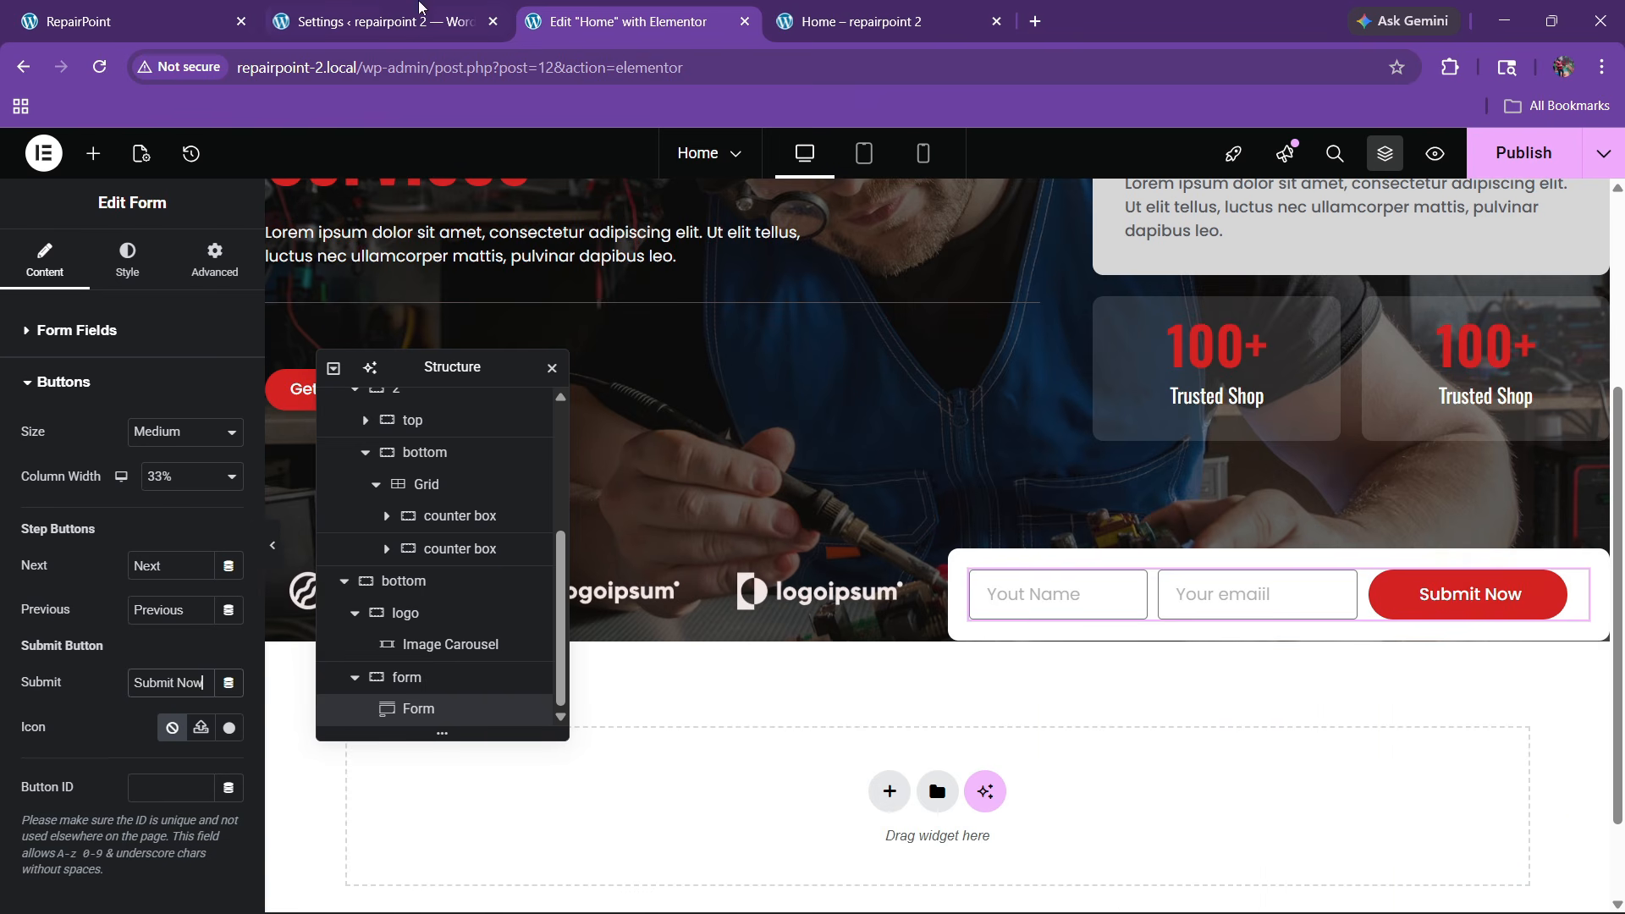
pyautogui.click(218, 9)
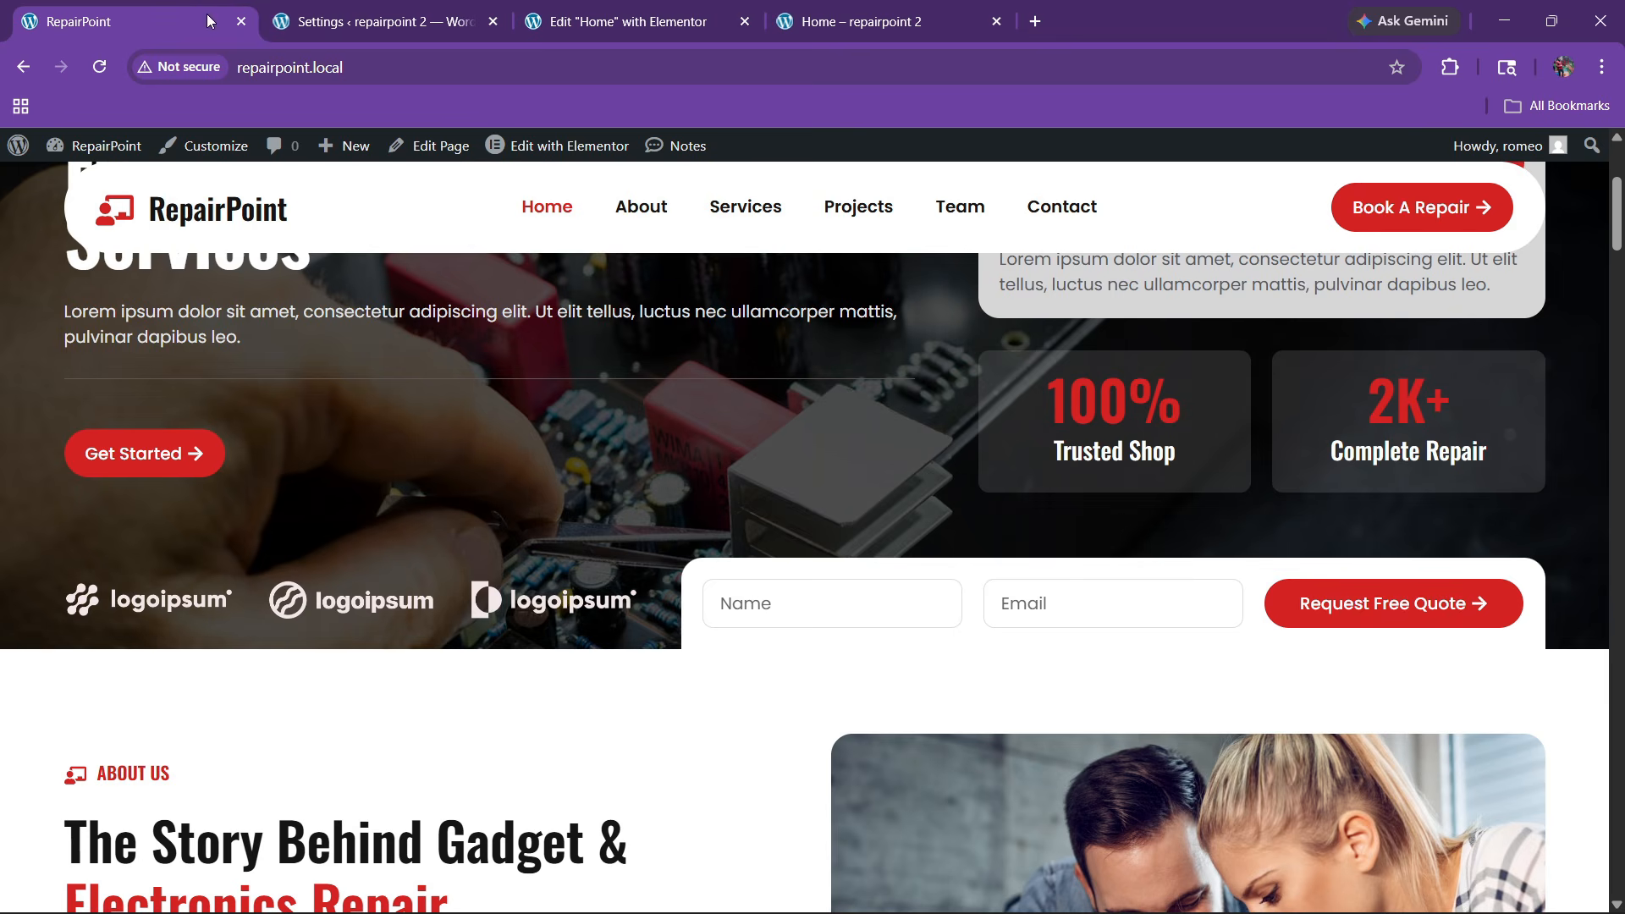
# Give the form's field borders the bg global colour and preview the result
pyautogui.click(667, 8)
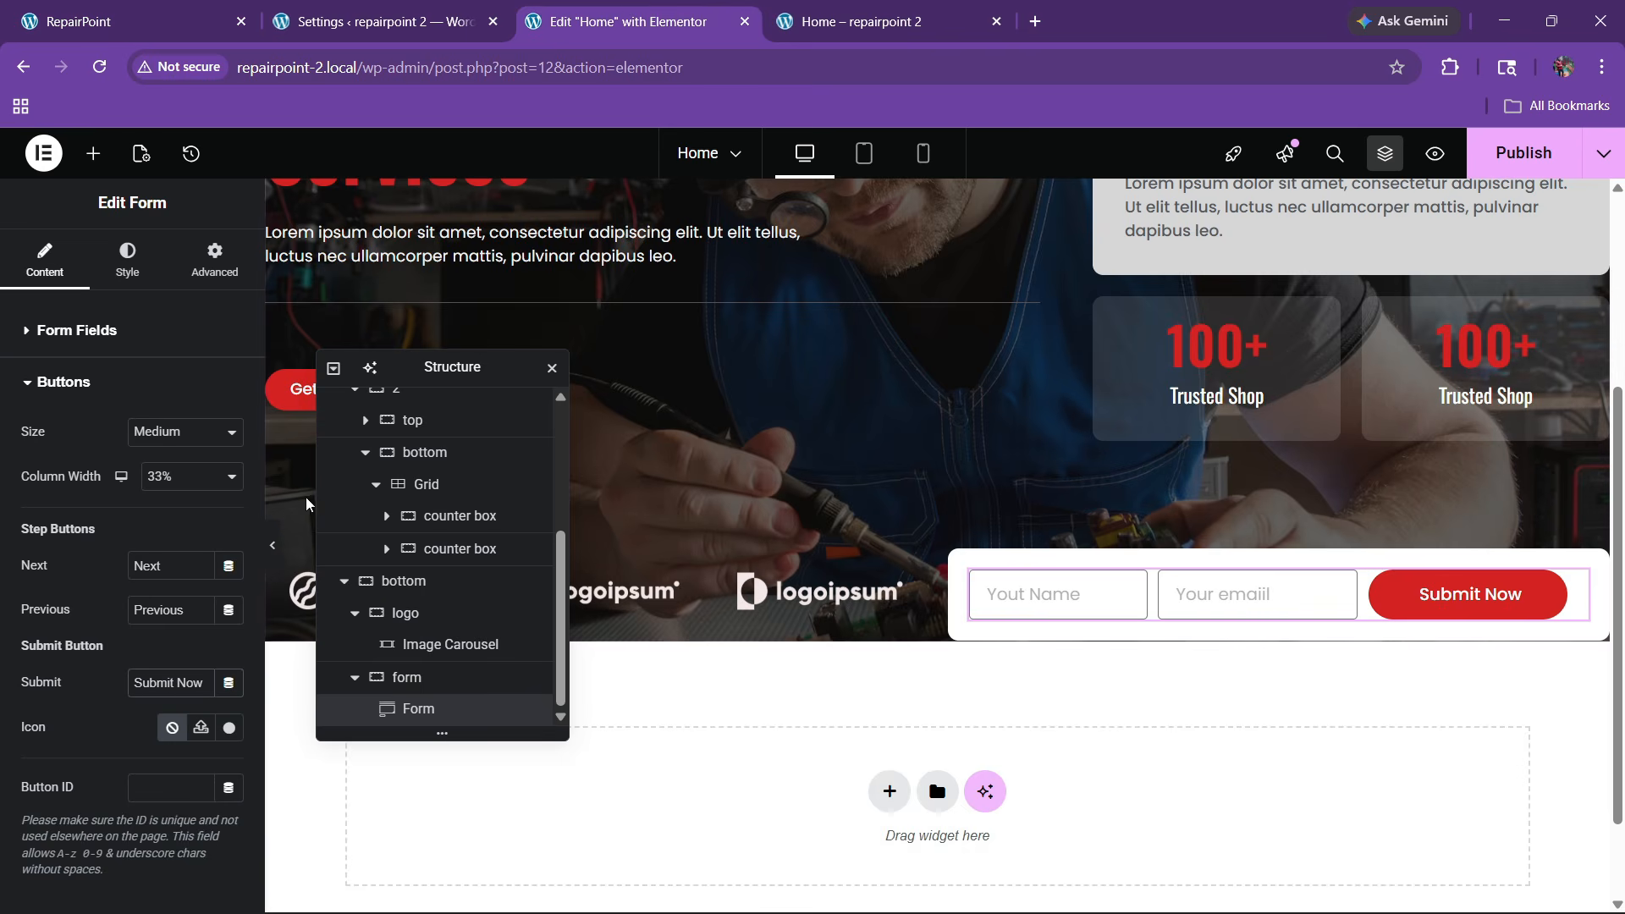
pyautogui.click(81, 330)
pyautogui.click(127, 258)
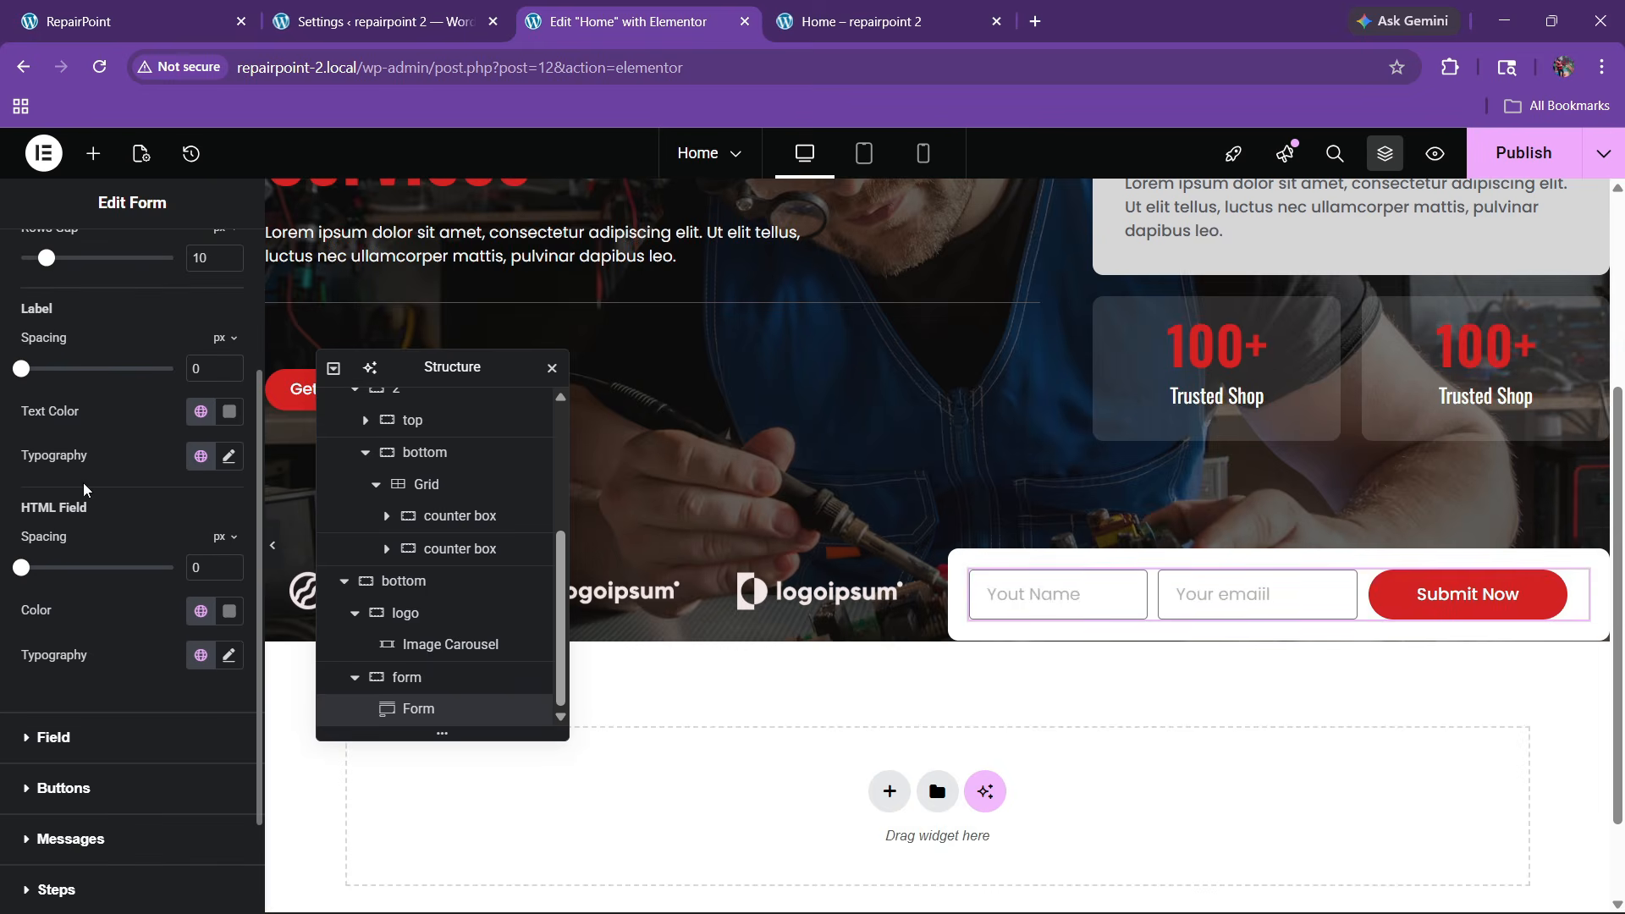
pyautogui.click(49, 606)
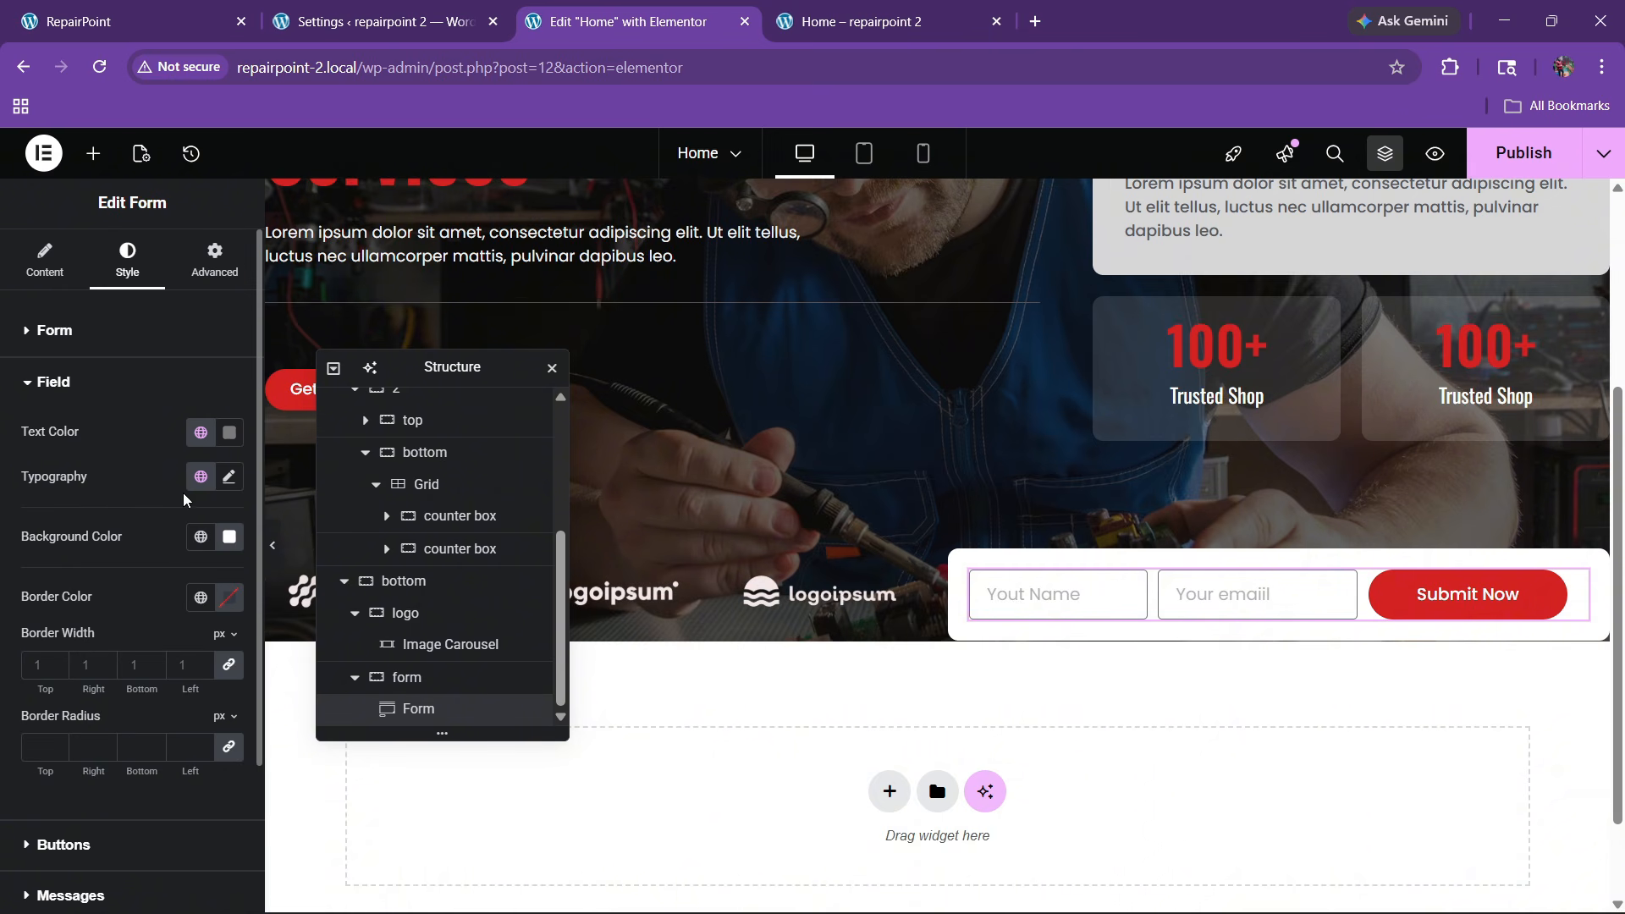
pyautogui.click(201, 597)
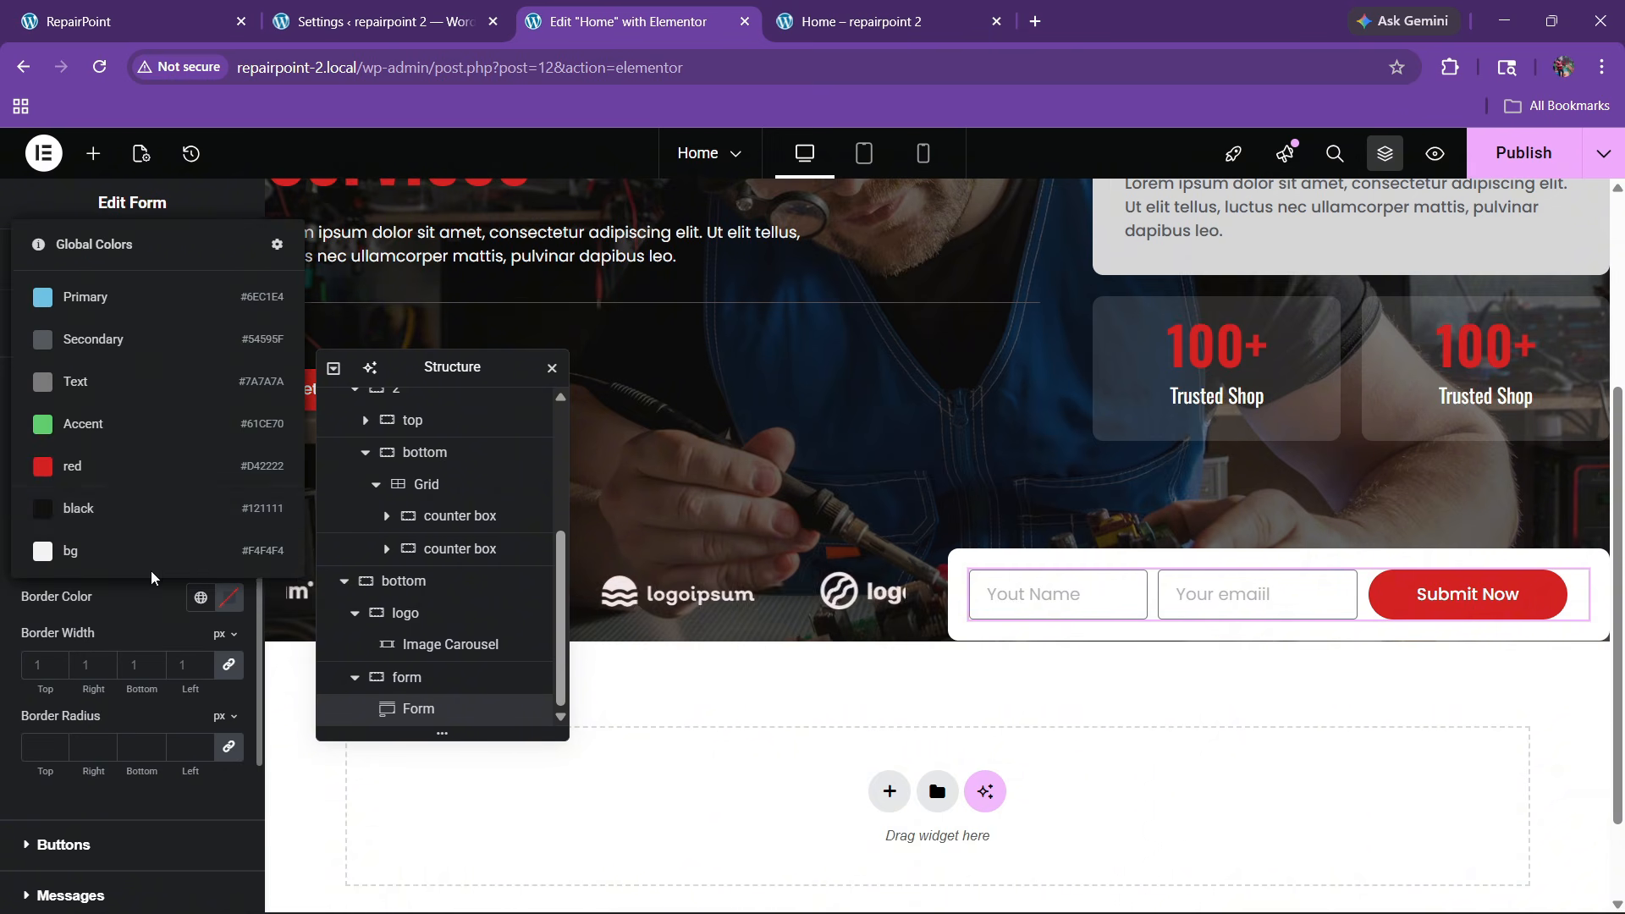
pyautogui.click(101, 550)
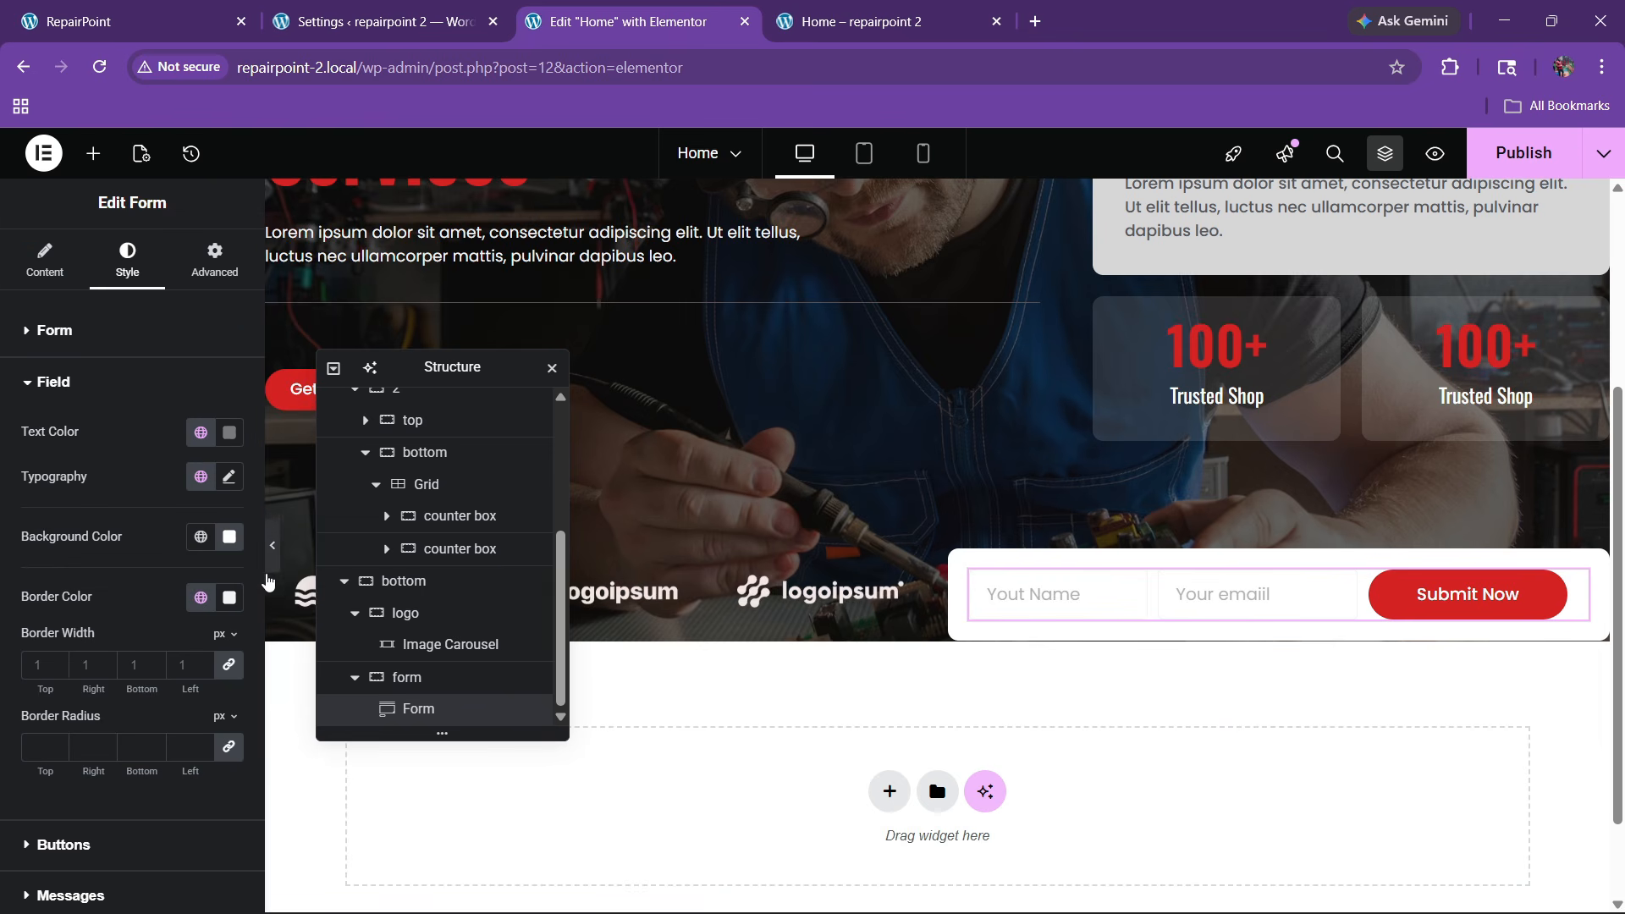
pyautogui.click(275, 549)
pyautogui.click(7, 546)
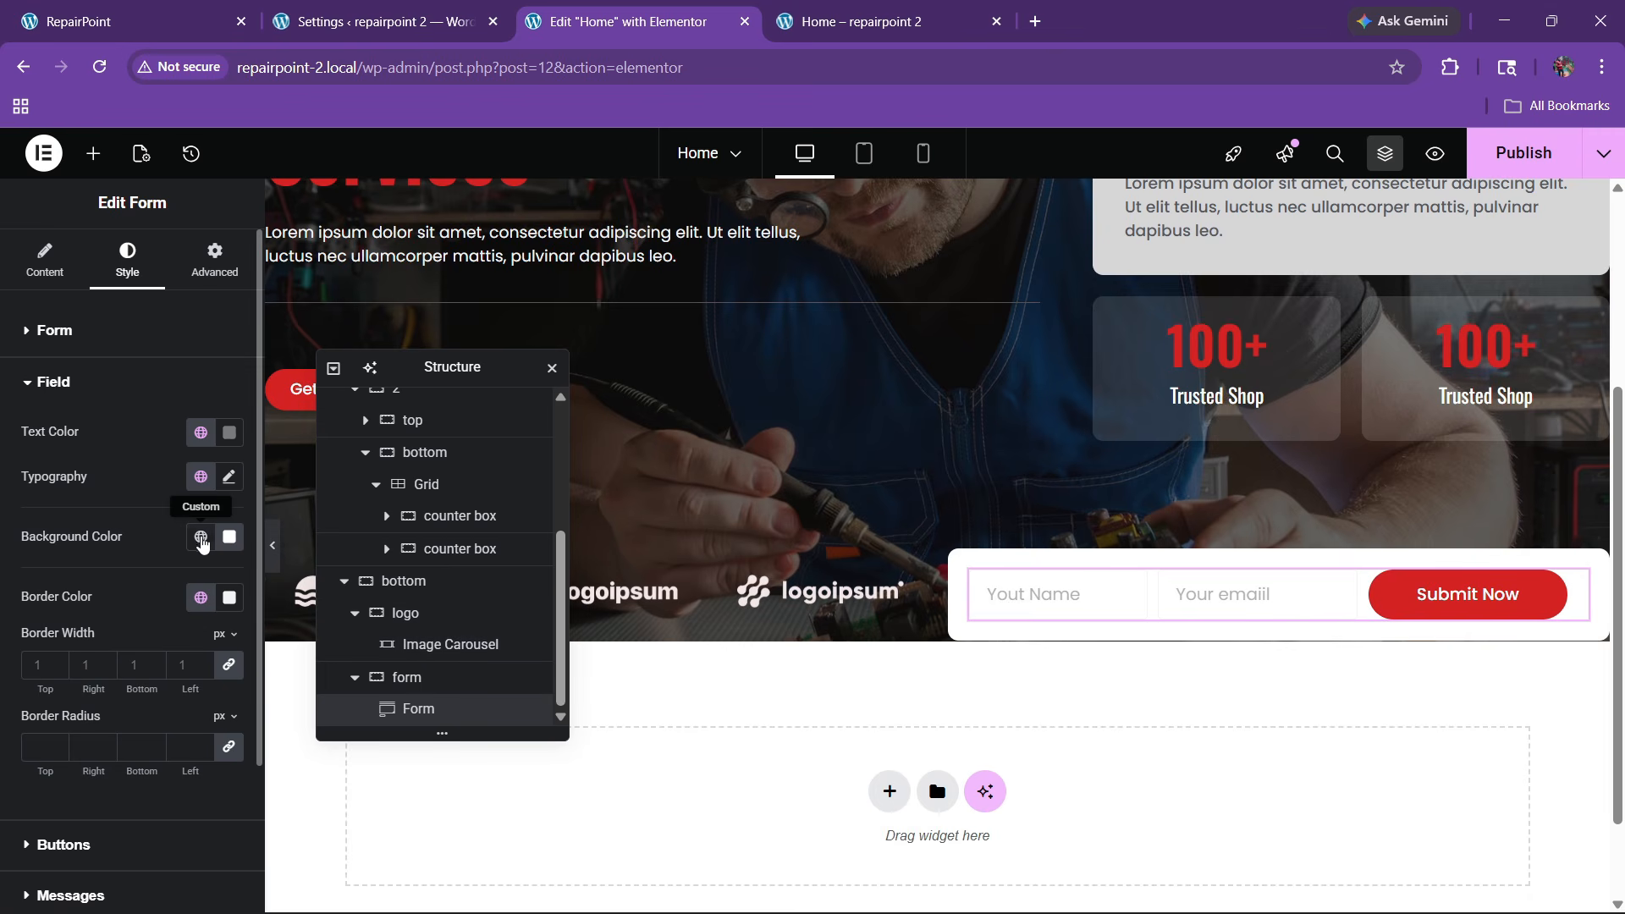
# Replace the field border colour with a custom light grey
pyautogui.click(228, 597)
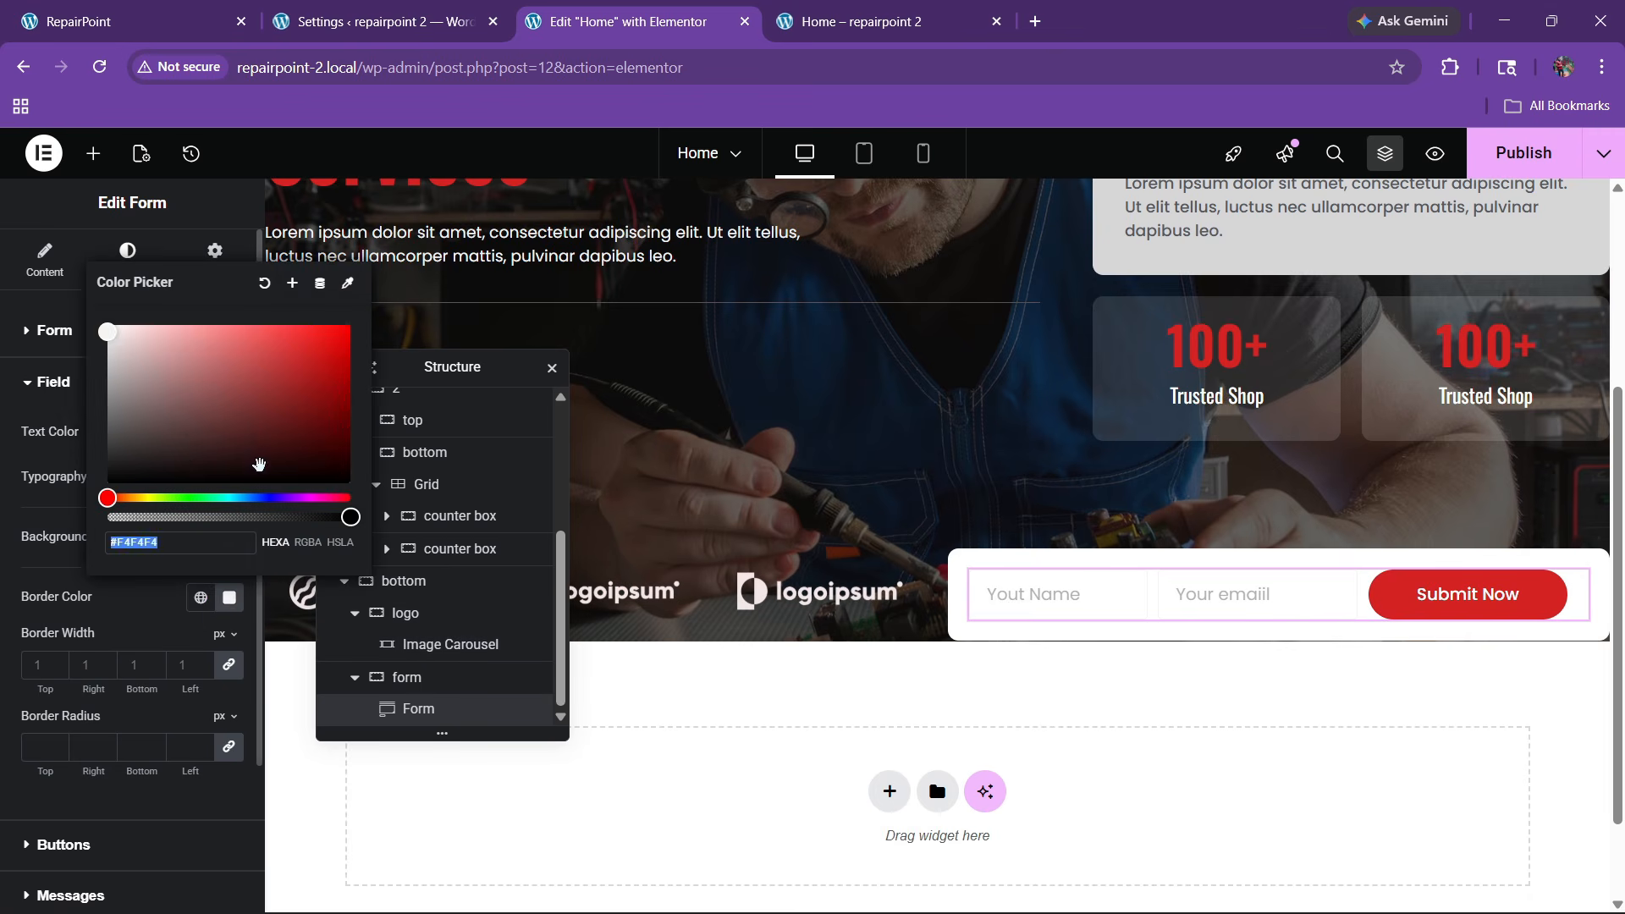
pyautogui.click(158, 449)
pyautogui.moveTo(129, 389); pyautogui.dragTo(125, 362)
pyautogui.click(155, 583)
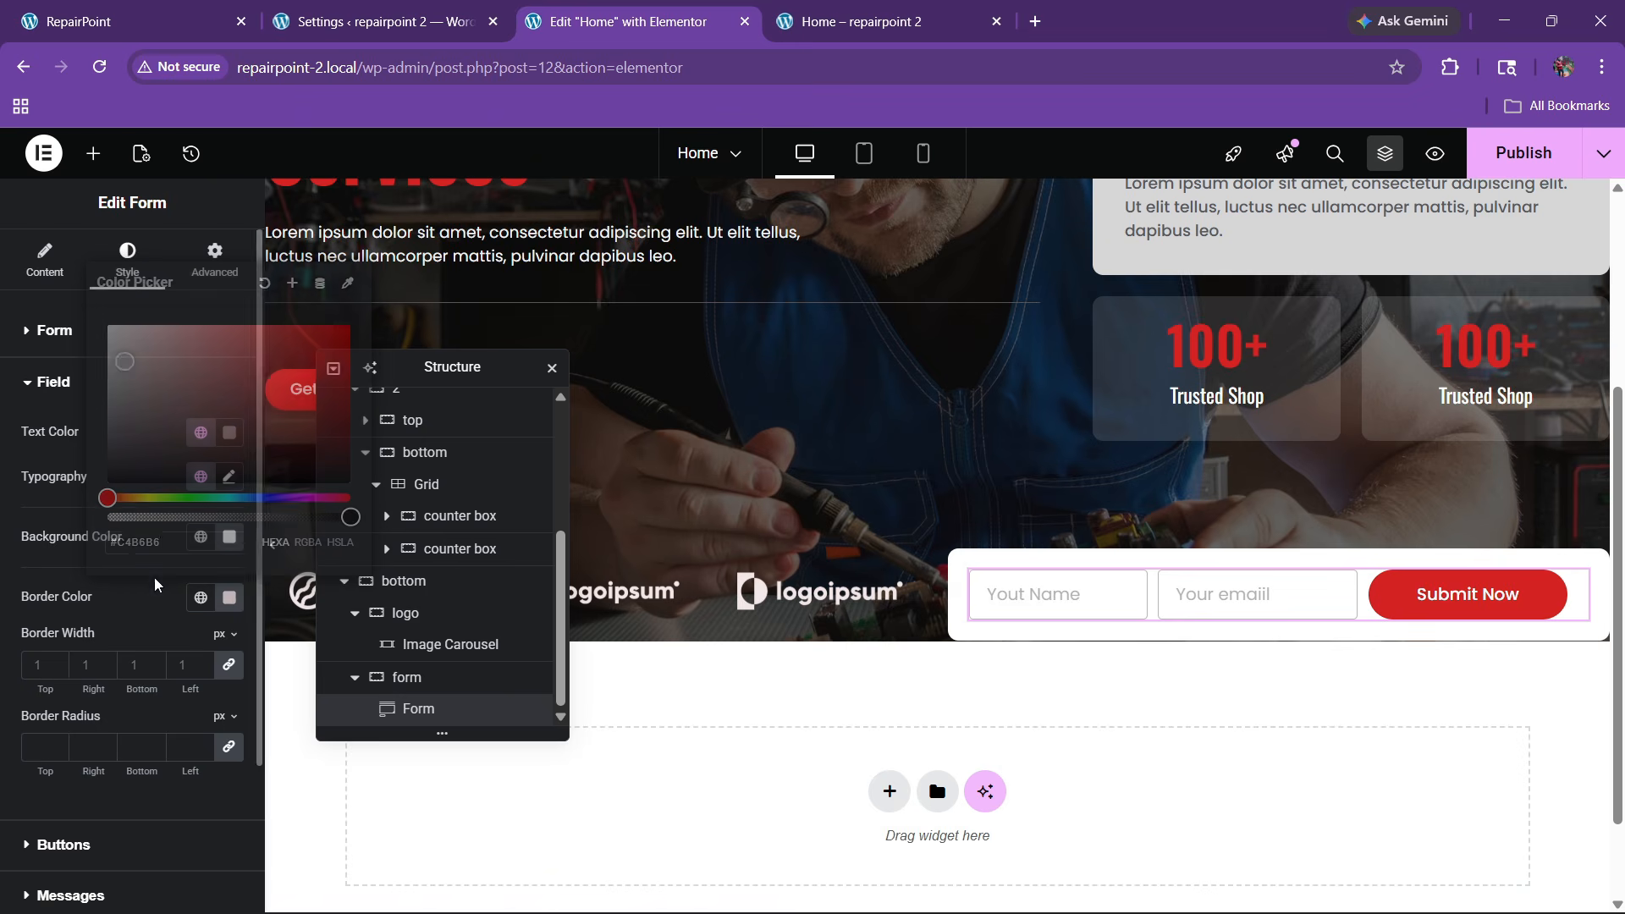
pyautogui.click(275, 555)
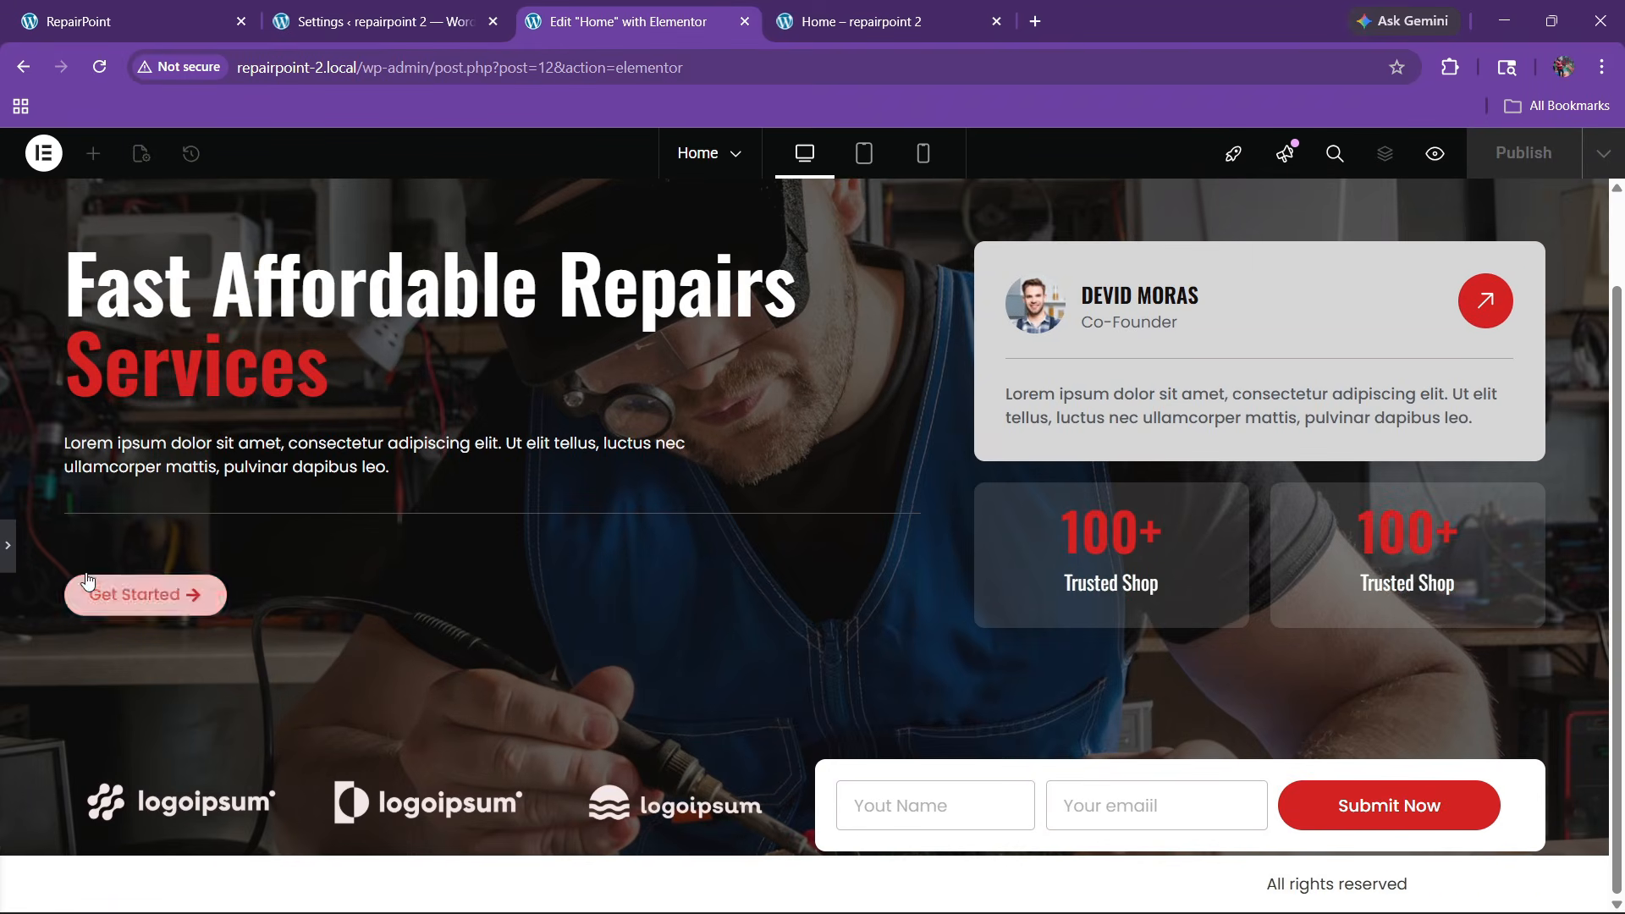
pyautogui.click(13, 554)
# Compare with the live RepairPoint site, then open the published home page
pyautogui.click(131, 12)
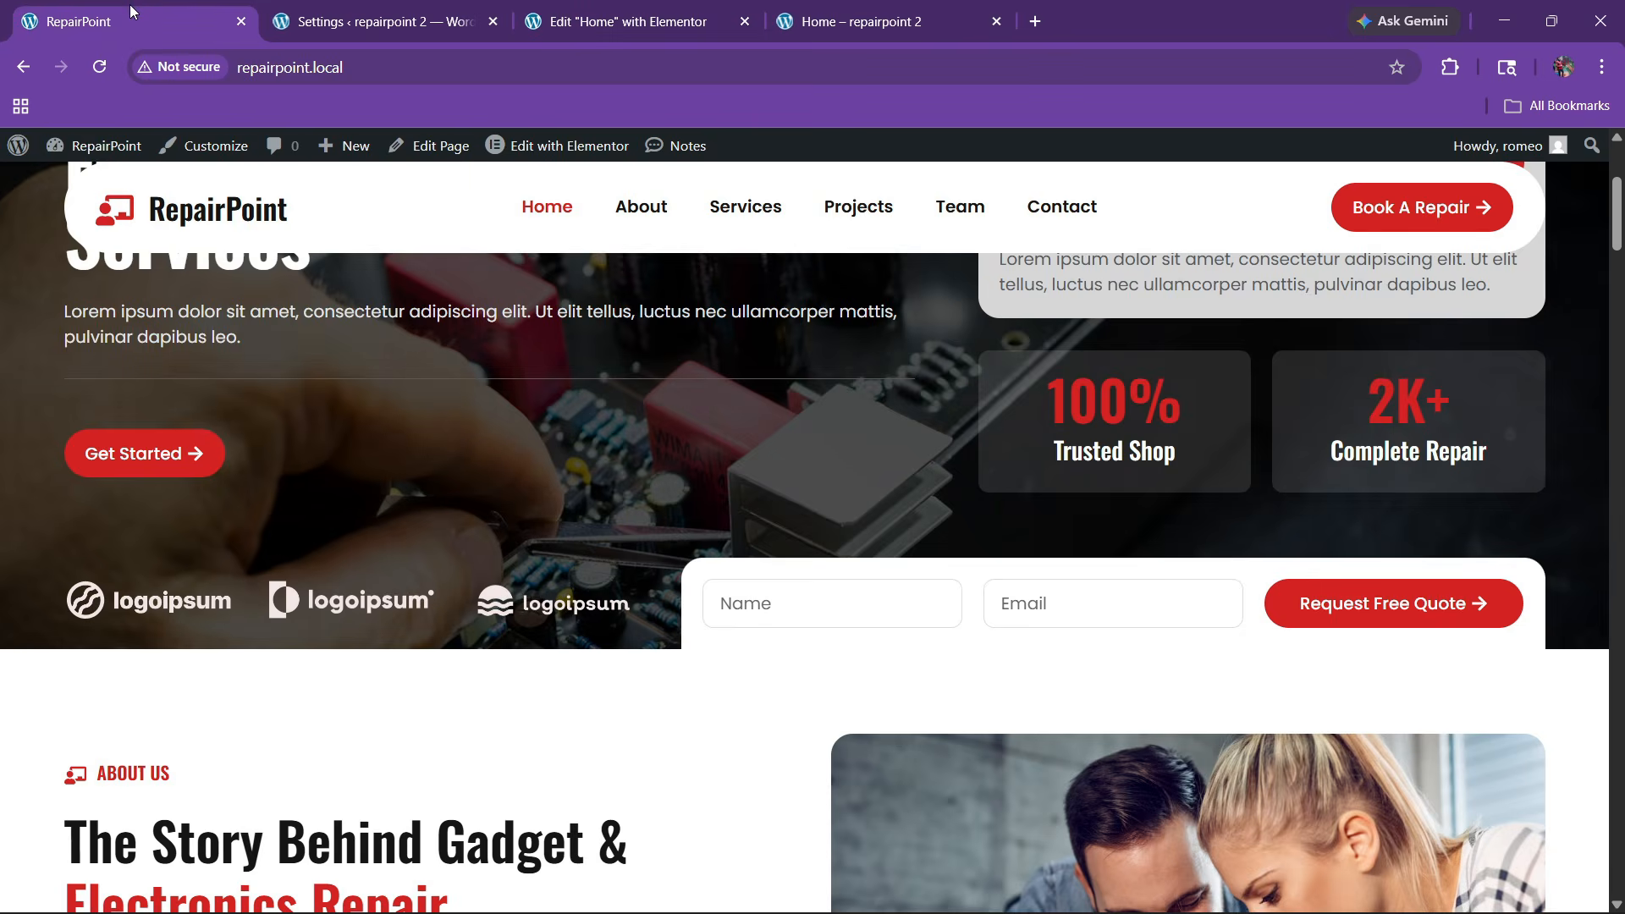
pyautogui.click(609, 12)
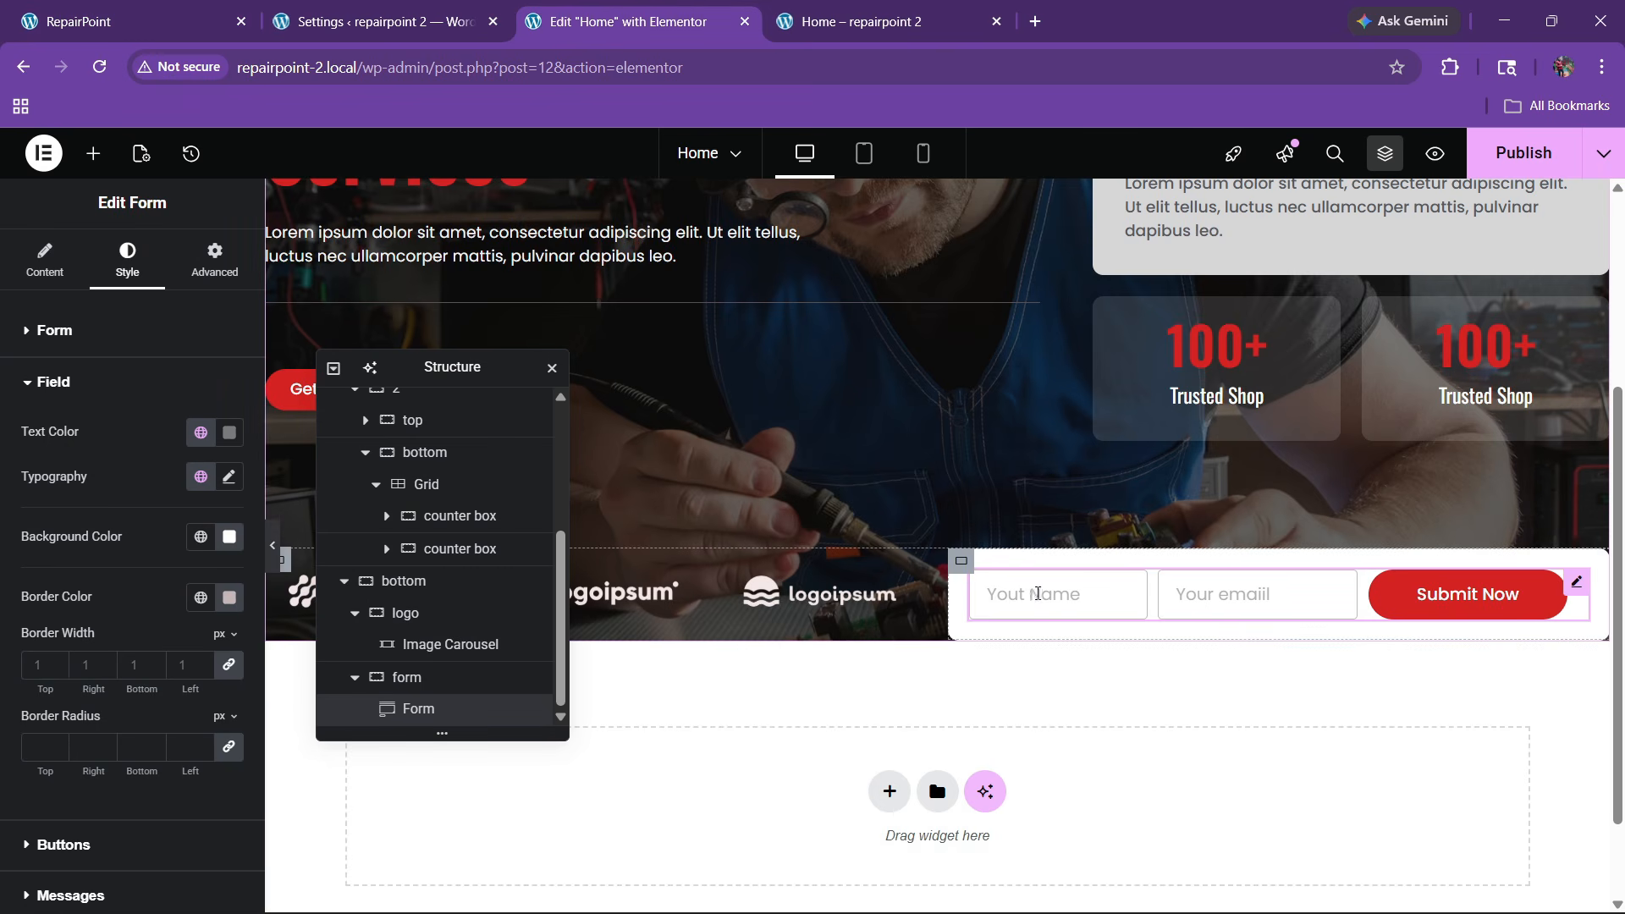
pyautogui.scroll(-2, 1037, 596)
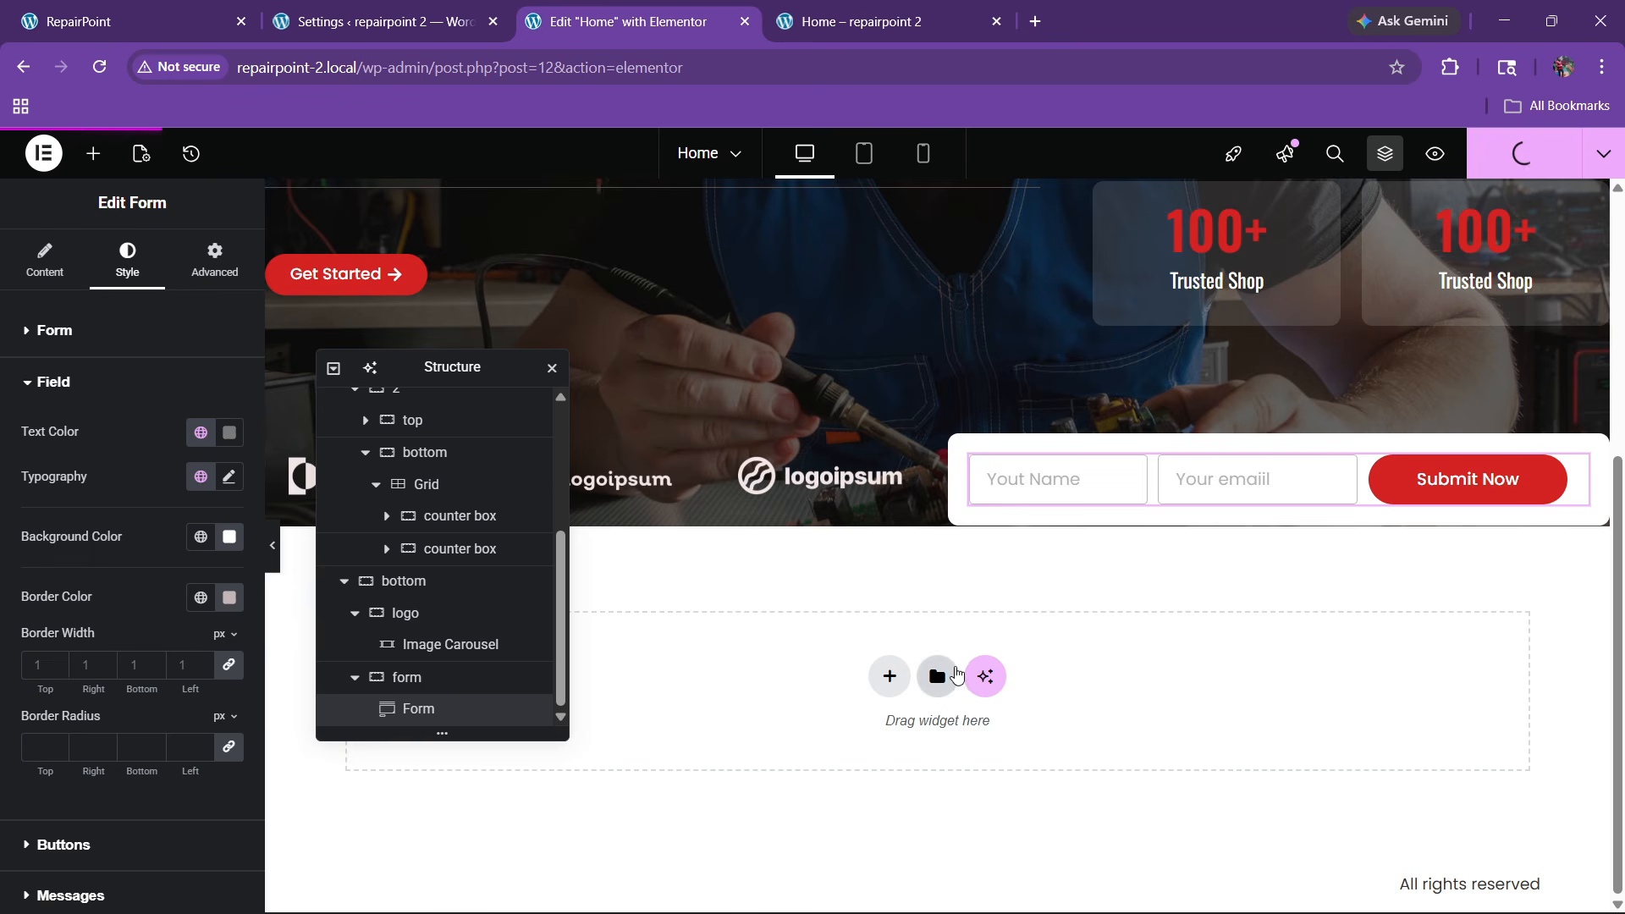
pyautogui.click(854, 21)
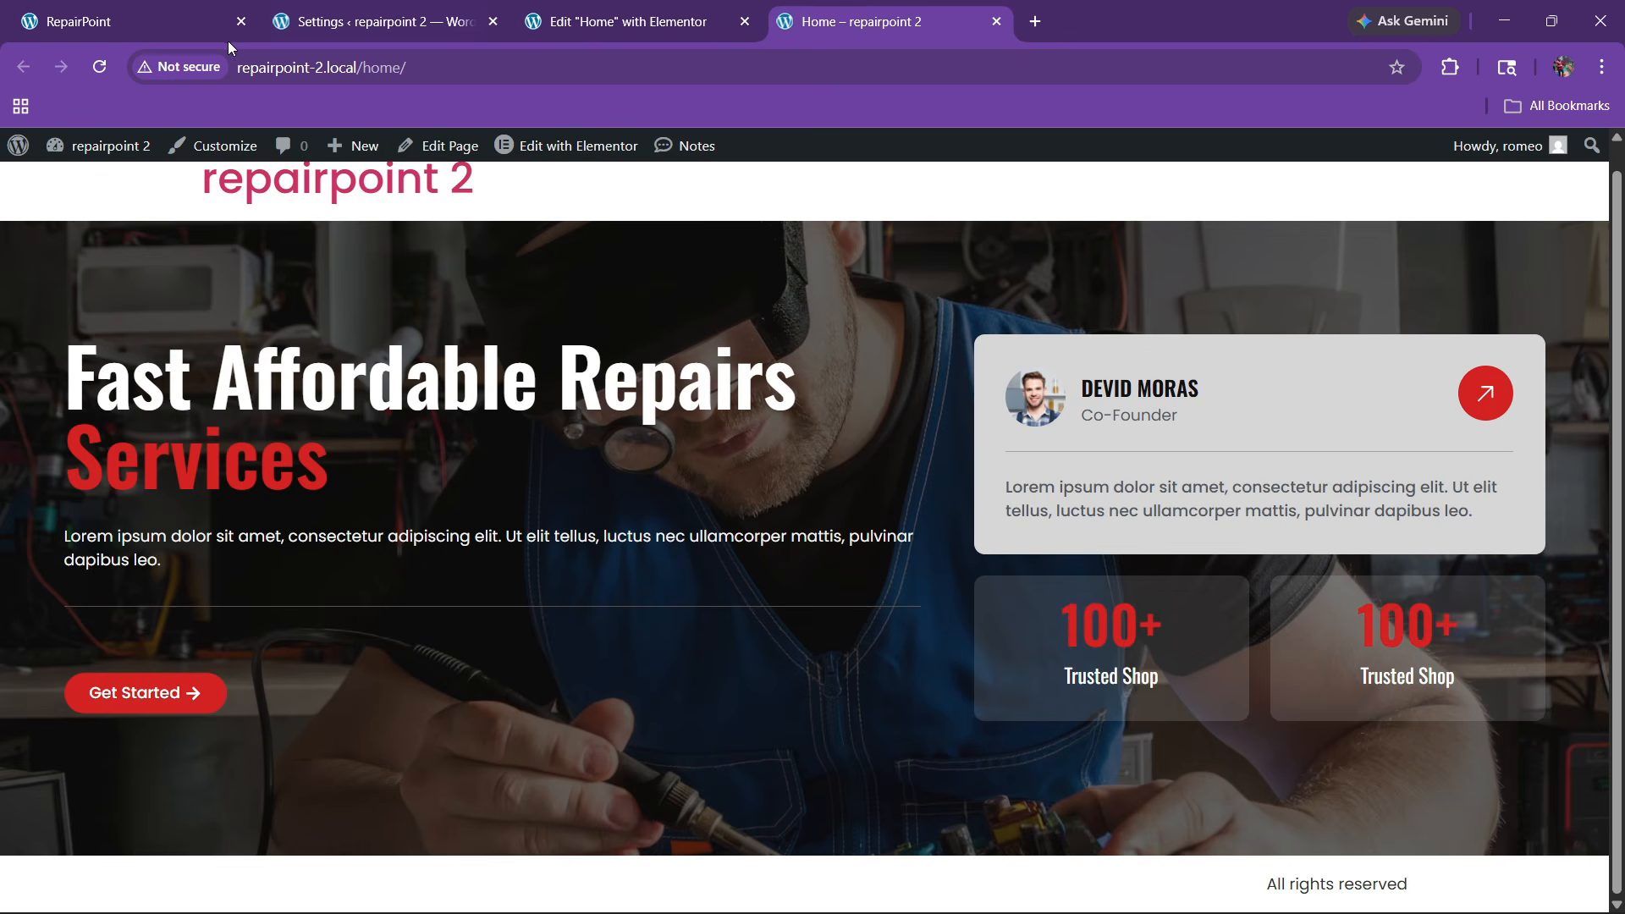
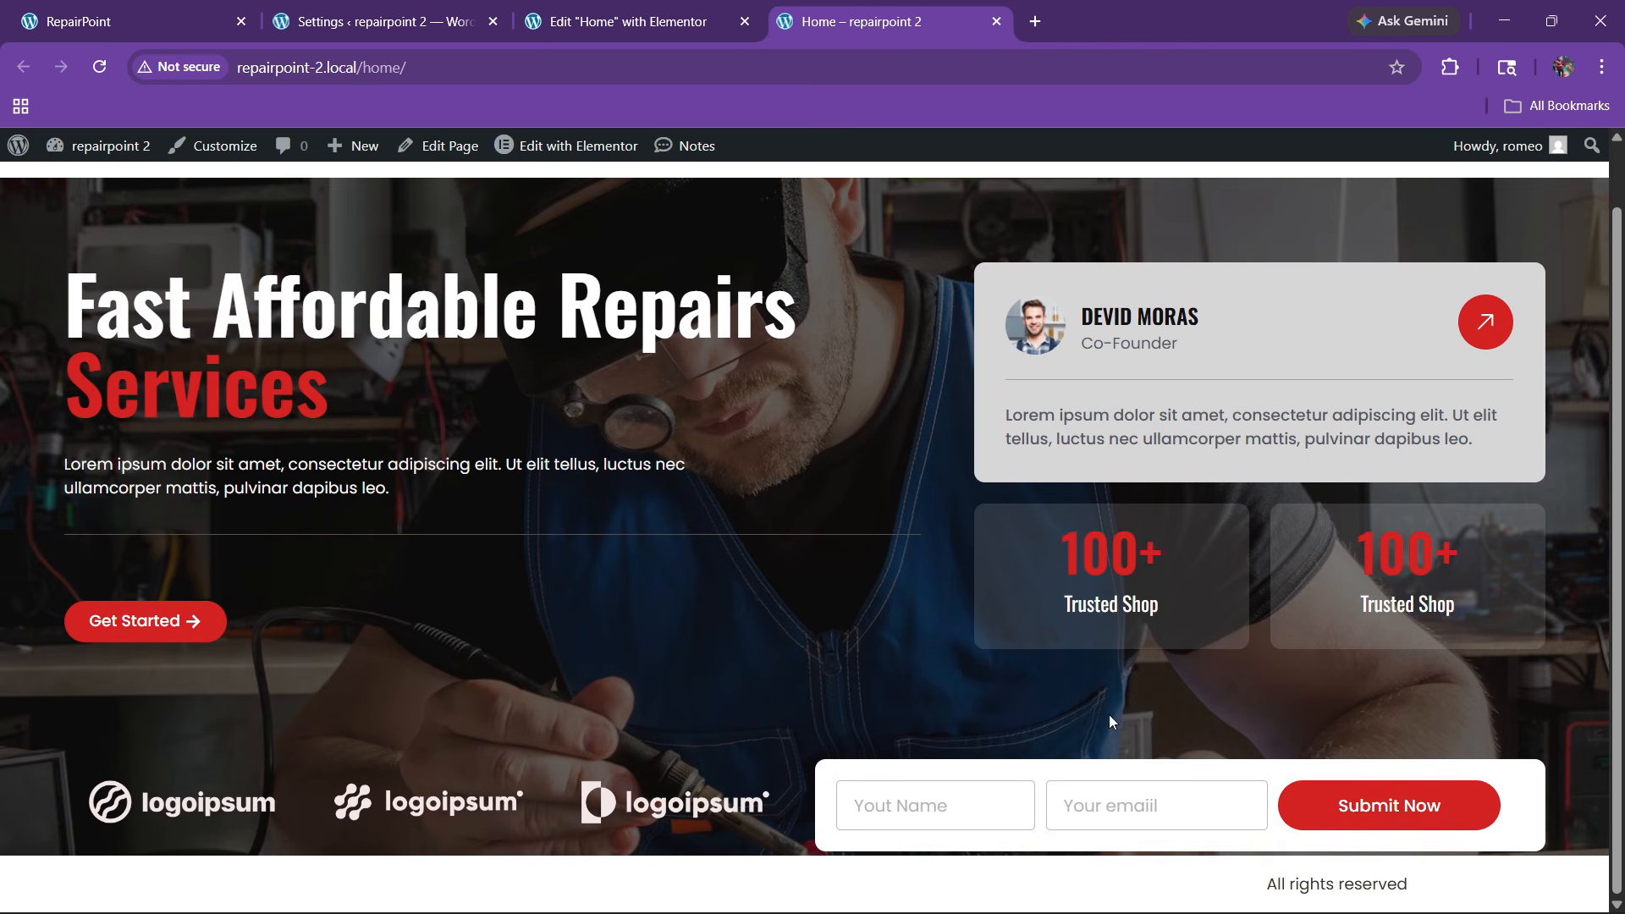
# Review the RepairPoint reference site's About section, then return to the Elementor editor below the hero
pyautogui.scroll(1, 745, 423)
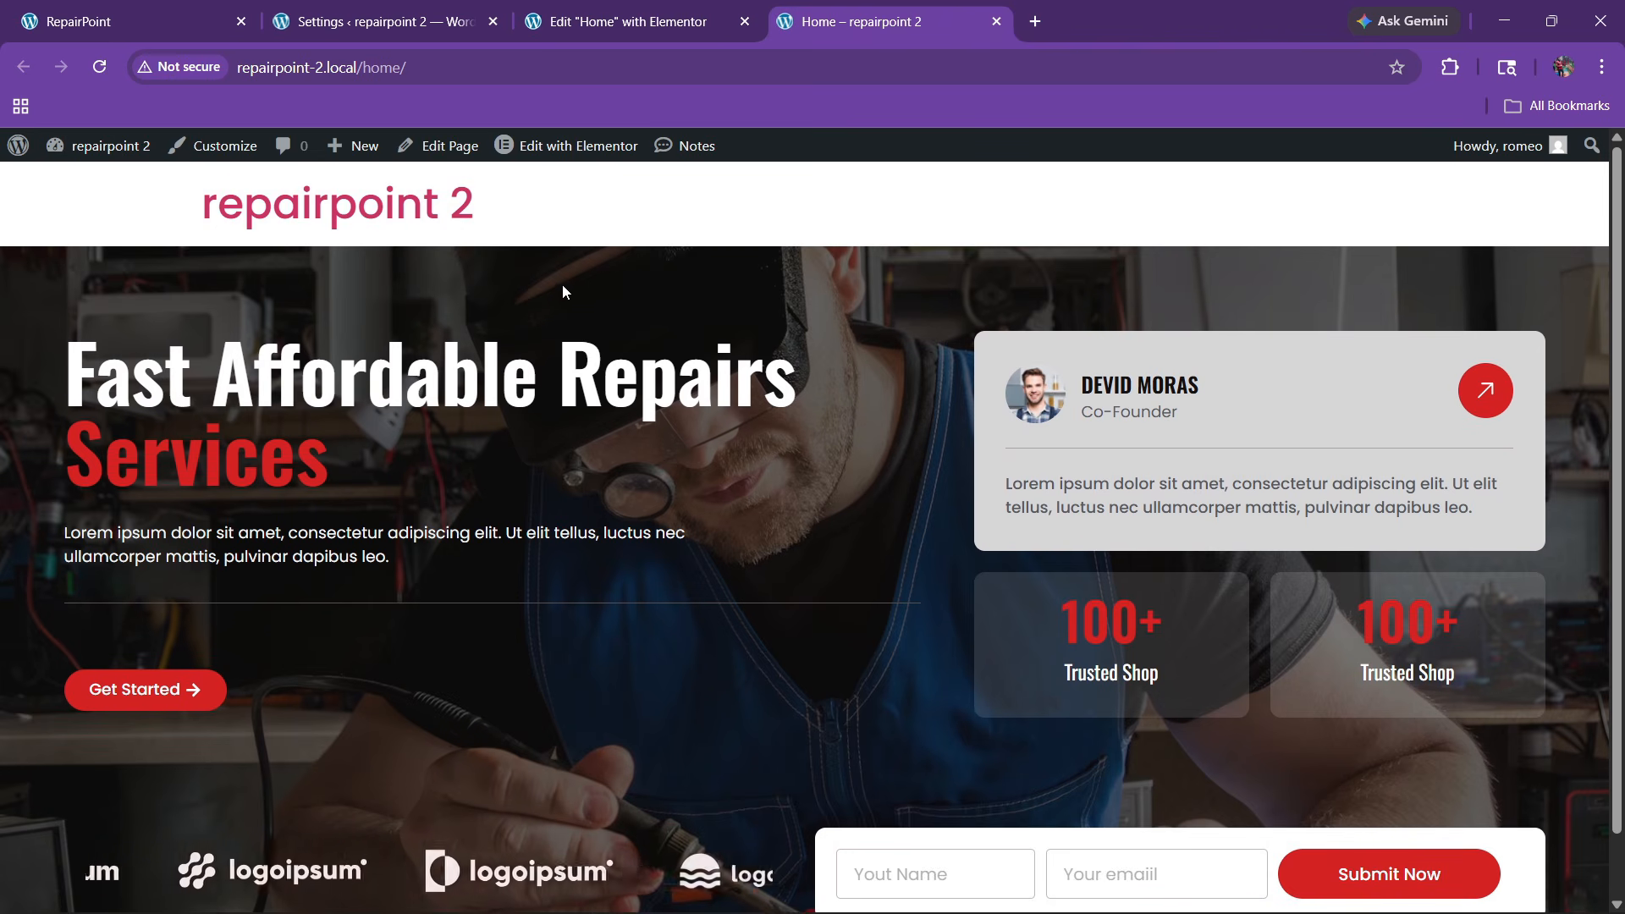
pyautogui.click(110, 5)
pyautogui.scroll(-6, 567, 584)
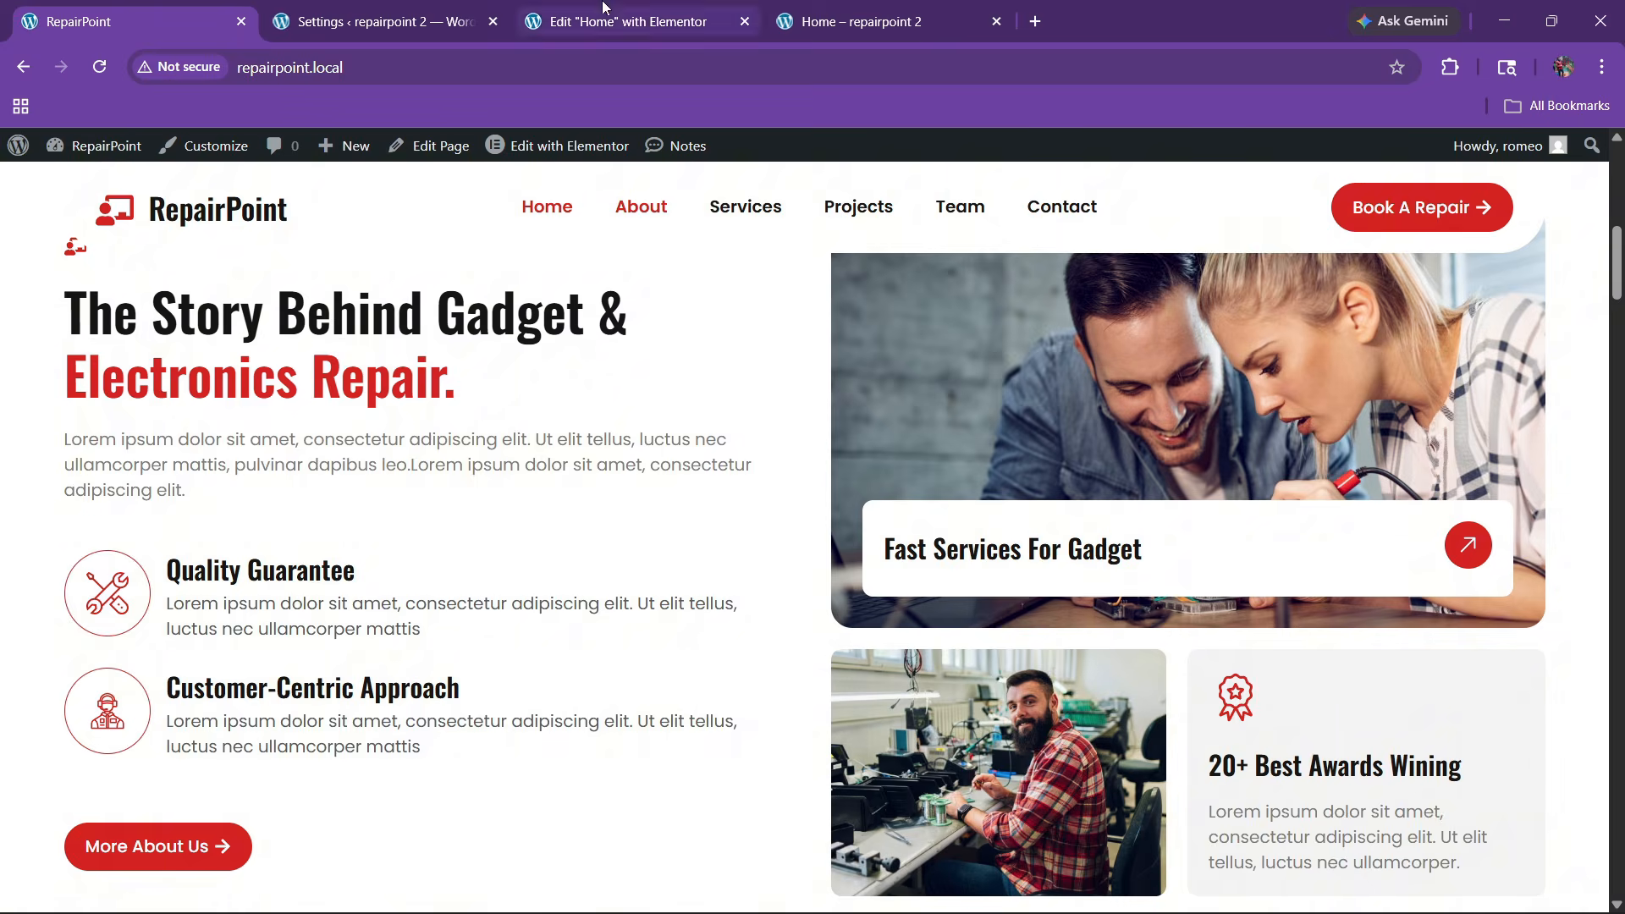
pyautogui.click(603, 7)
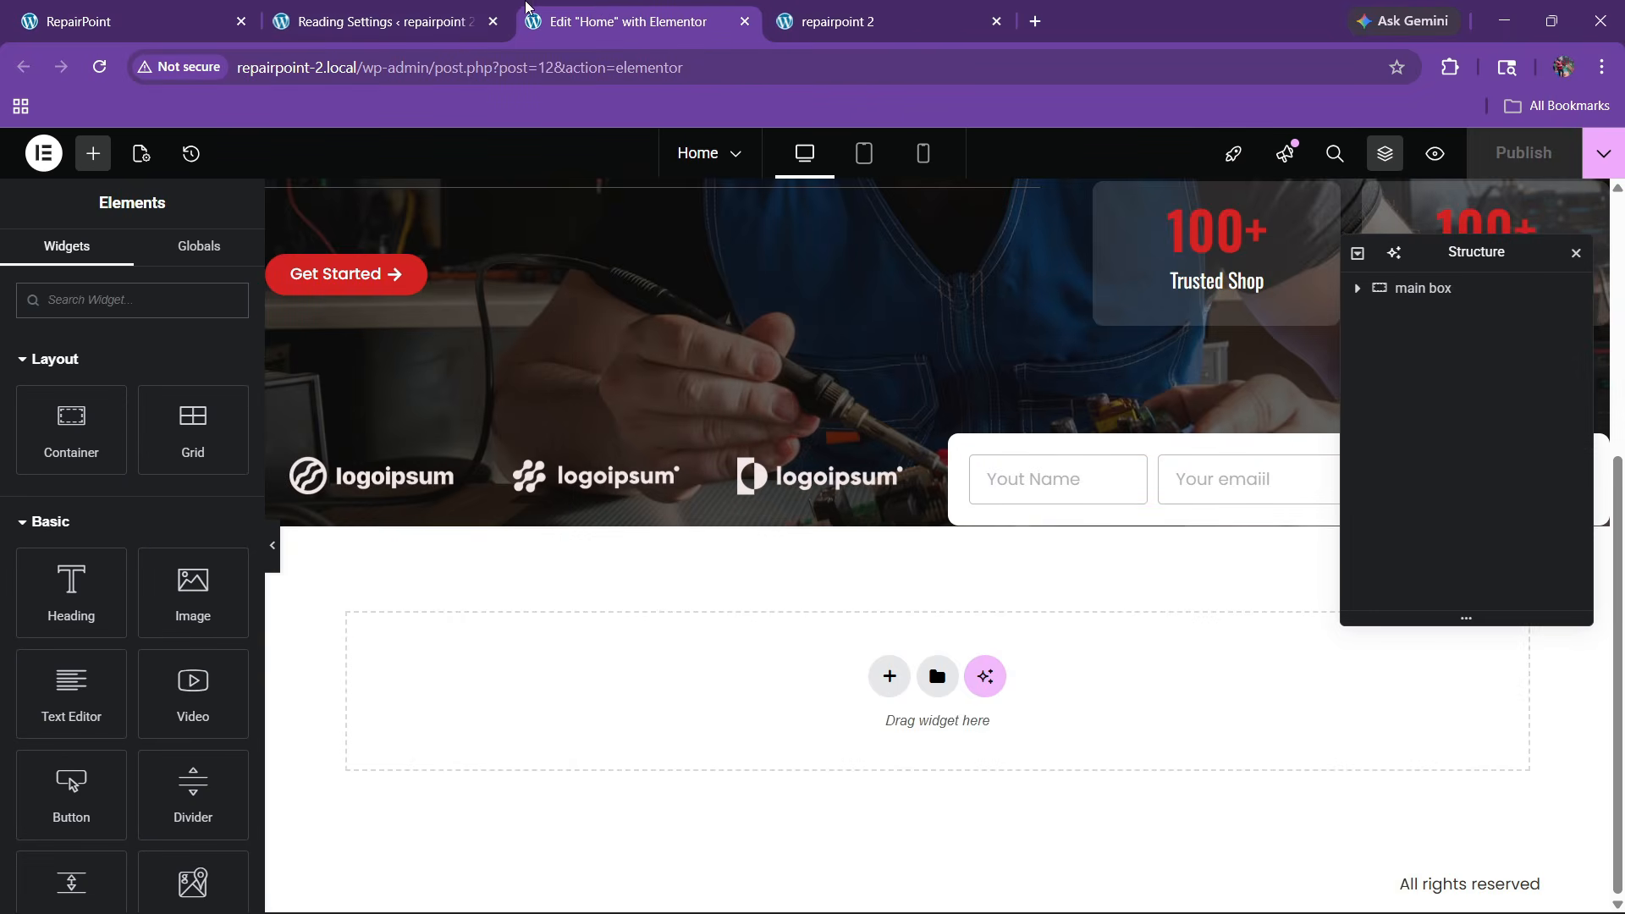
pyautogui.click(380, 19)
pyautogui.click(211, 14)
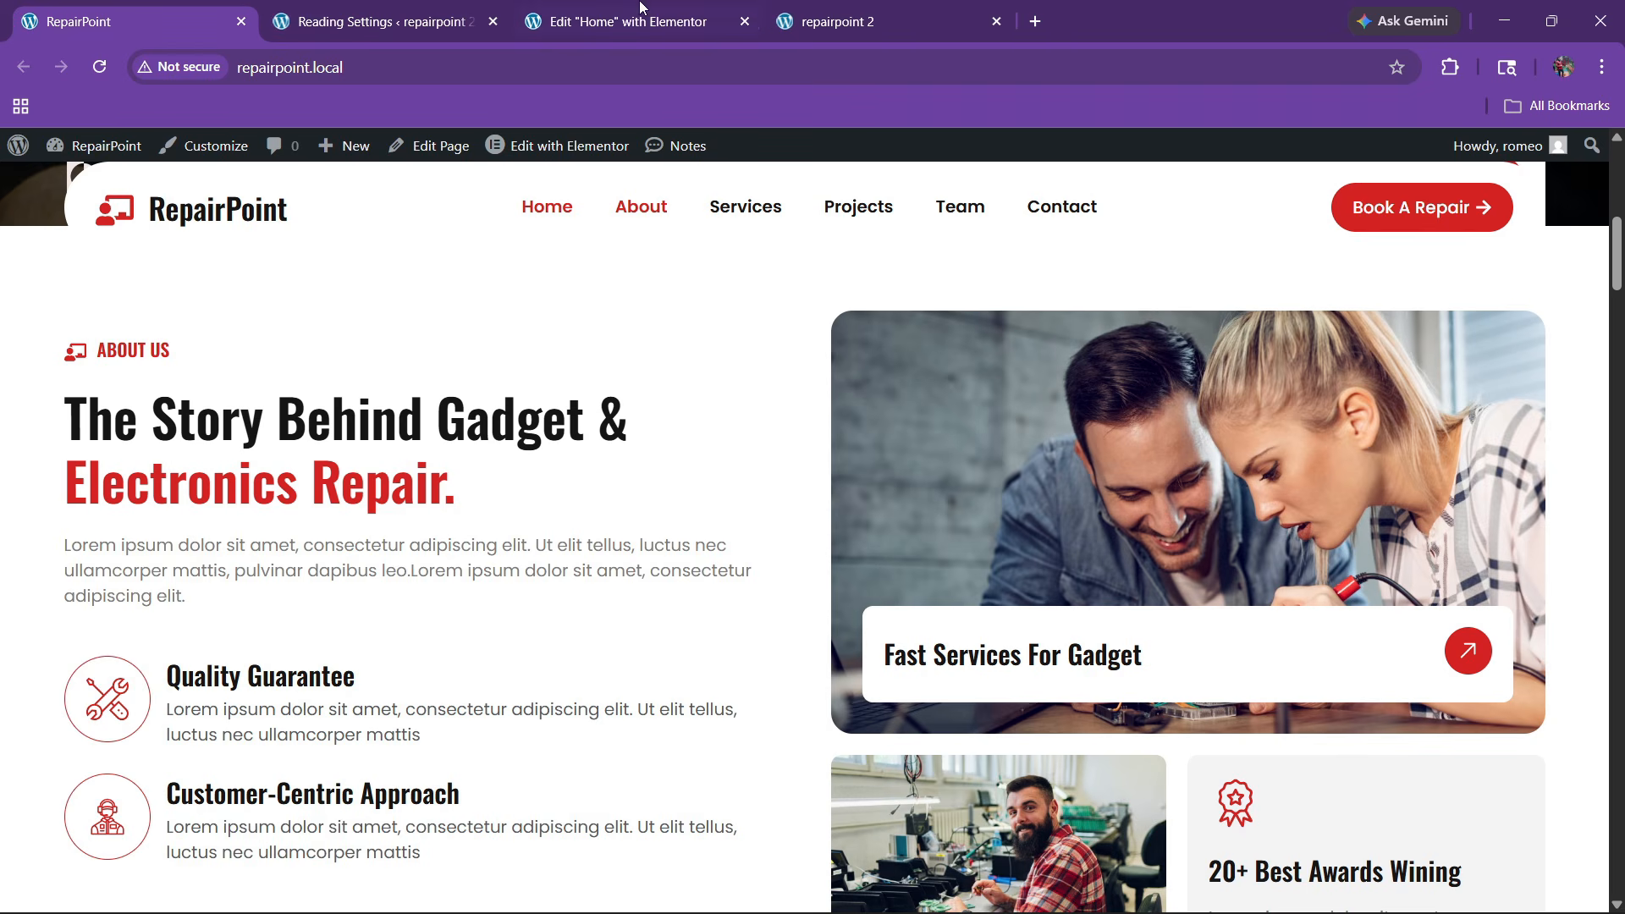
pyautogui.scroll(-1, 505, 510)
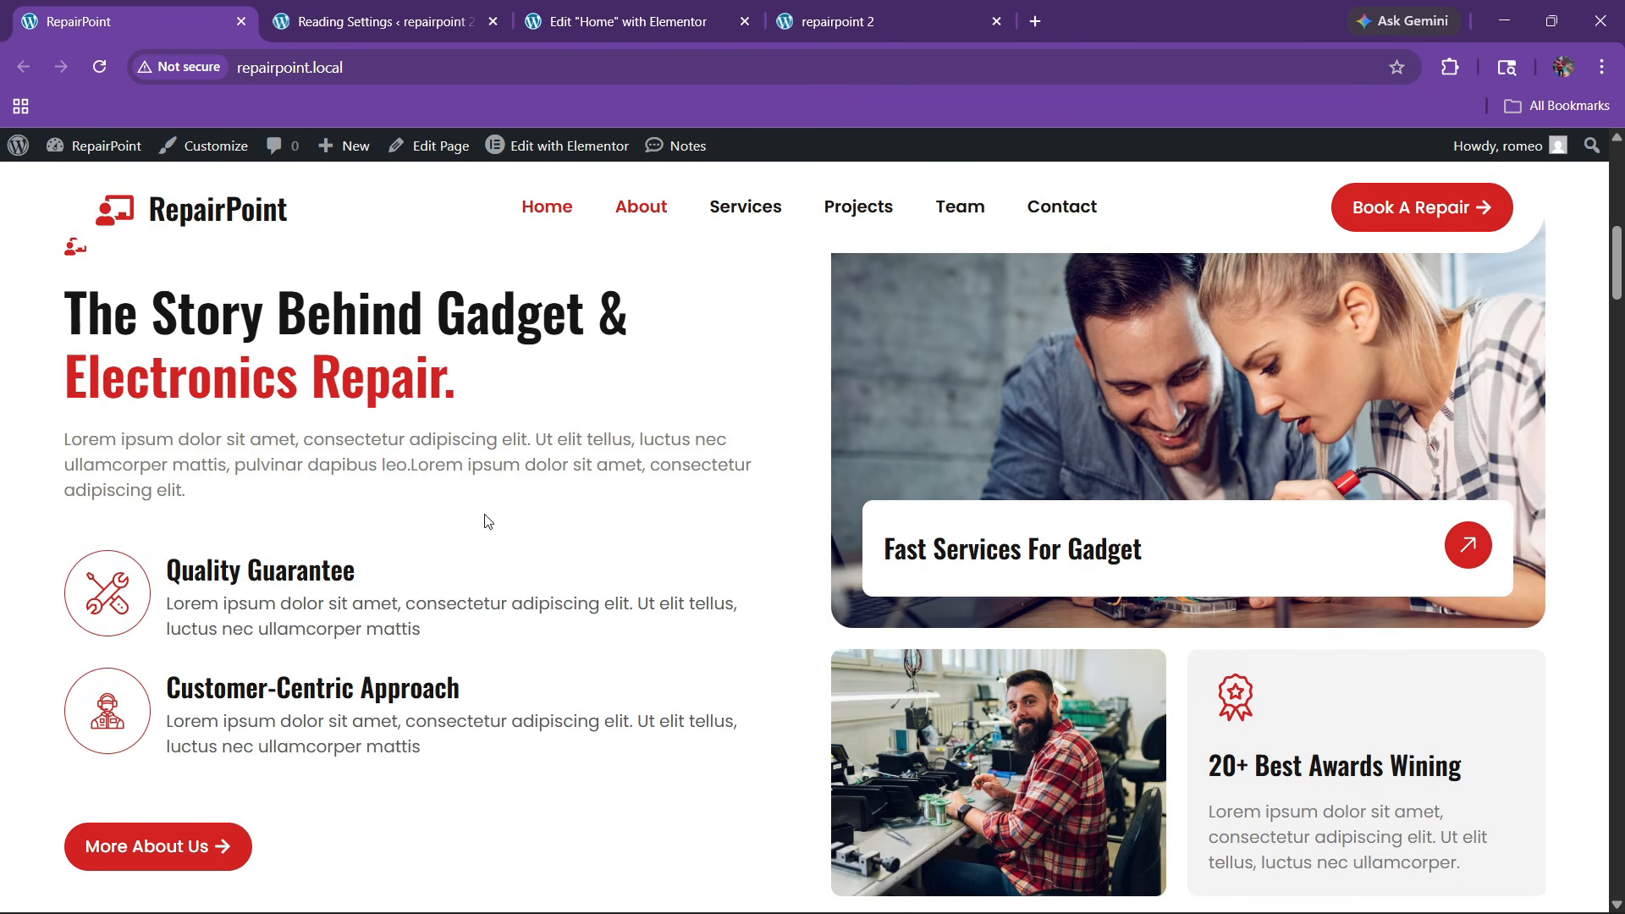
pyautogui.click(631, 21)
# Add a two-column flexbox container below the hero
pyautogui.click(886, 677)
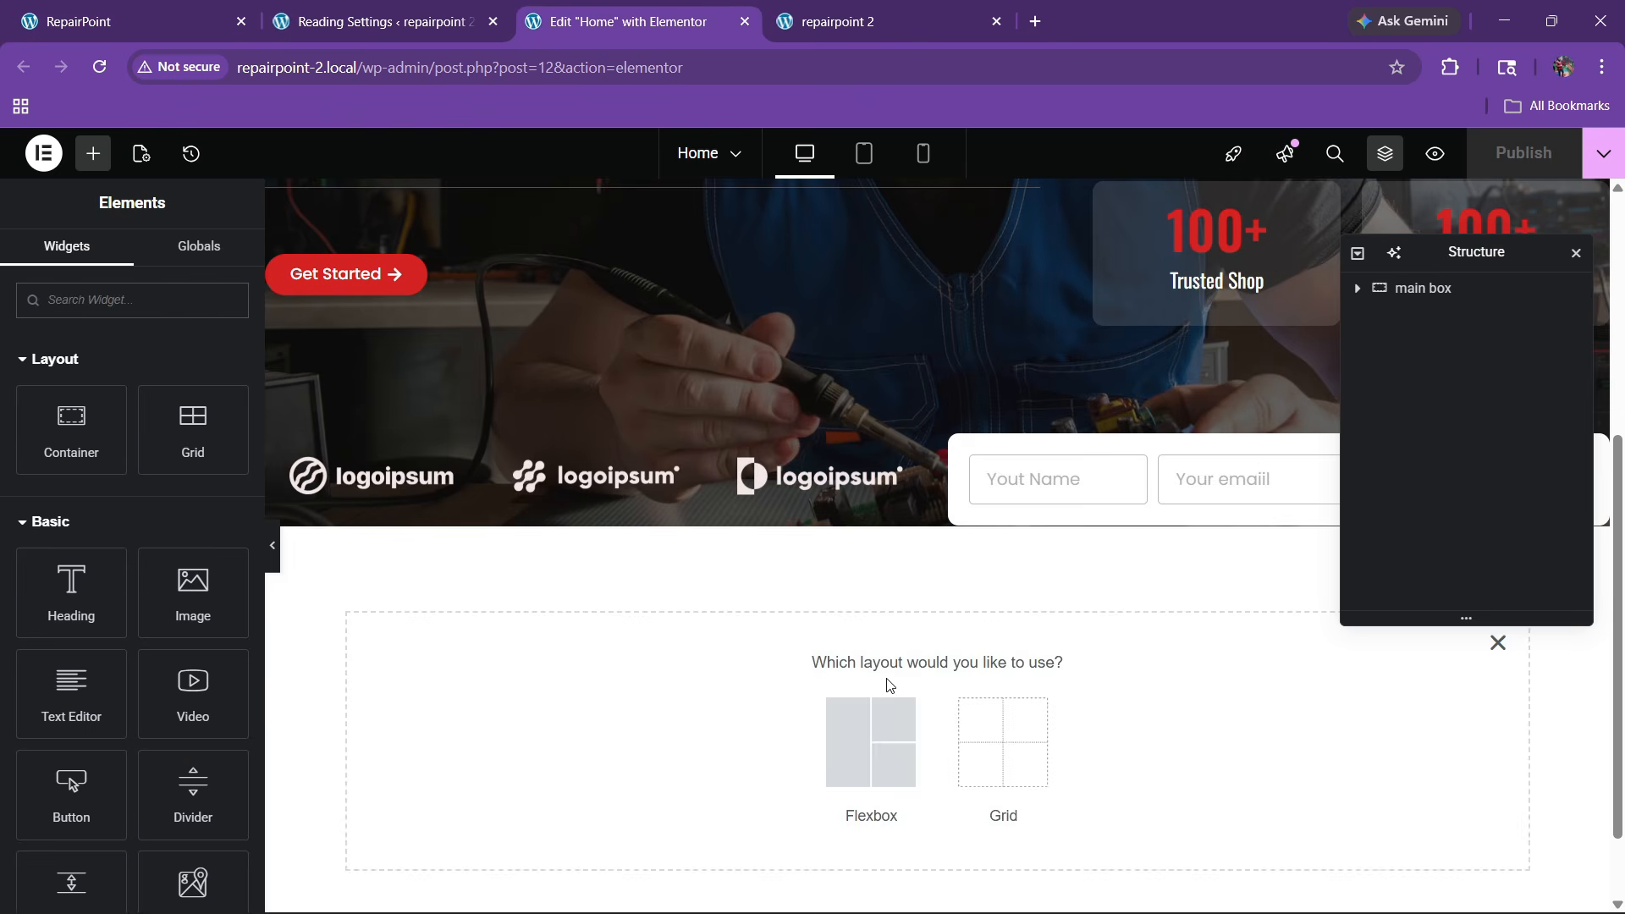
pyautogui.click(881, 711)
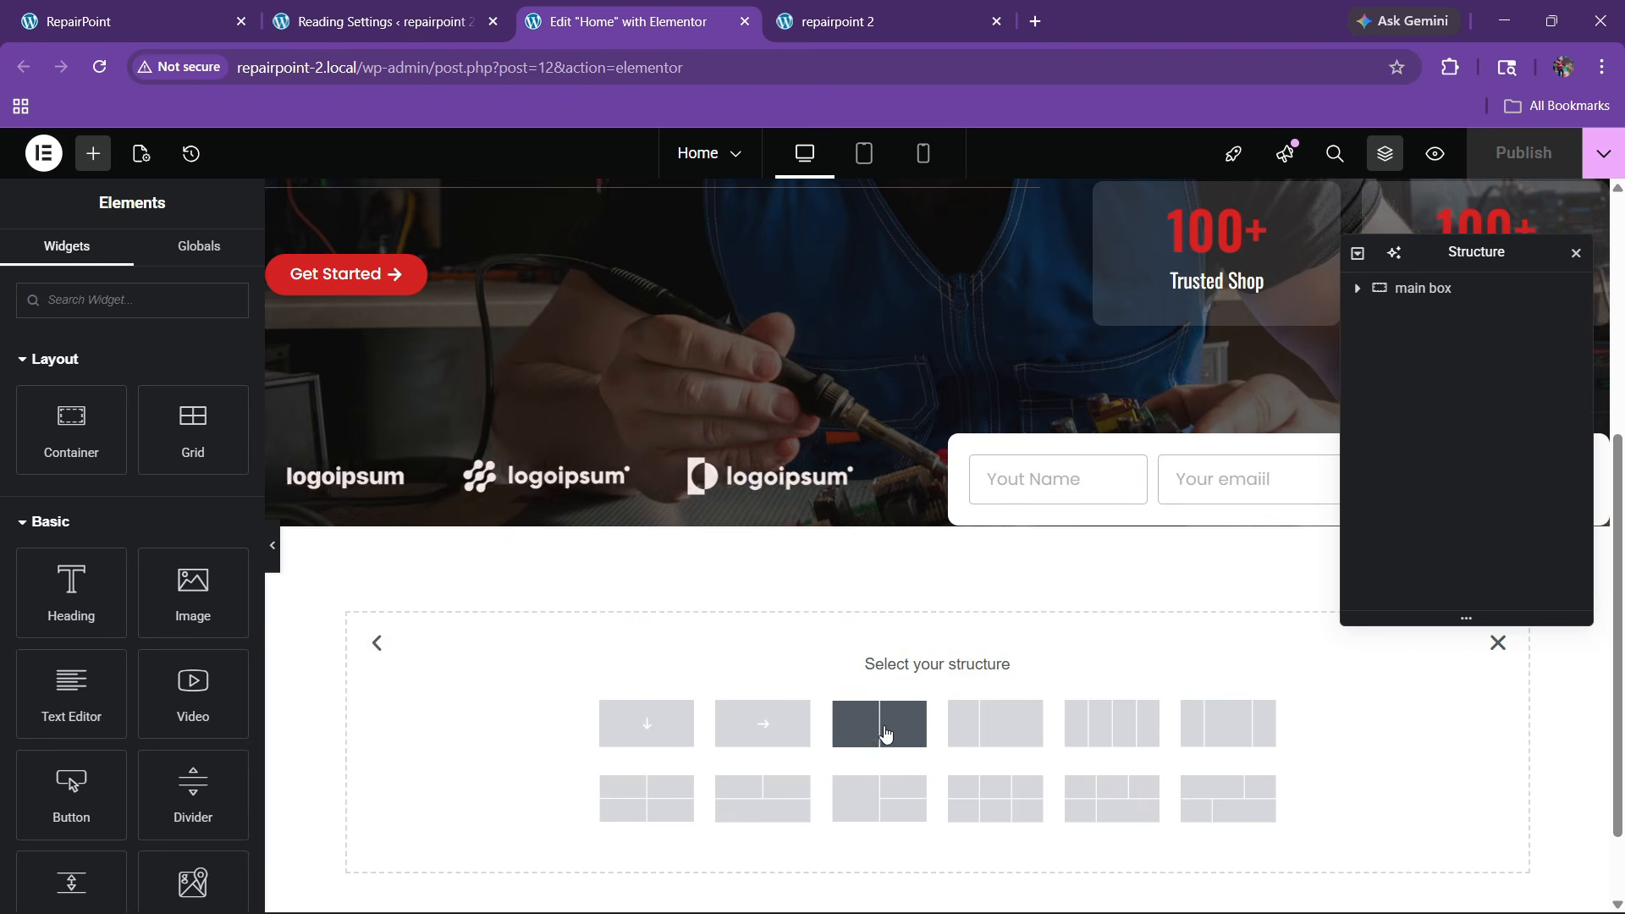
pyautogui.click(882, 724)
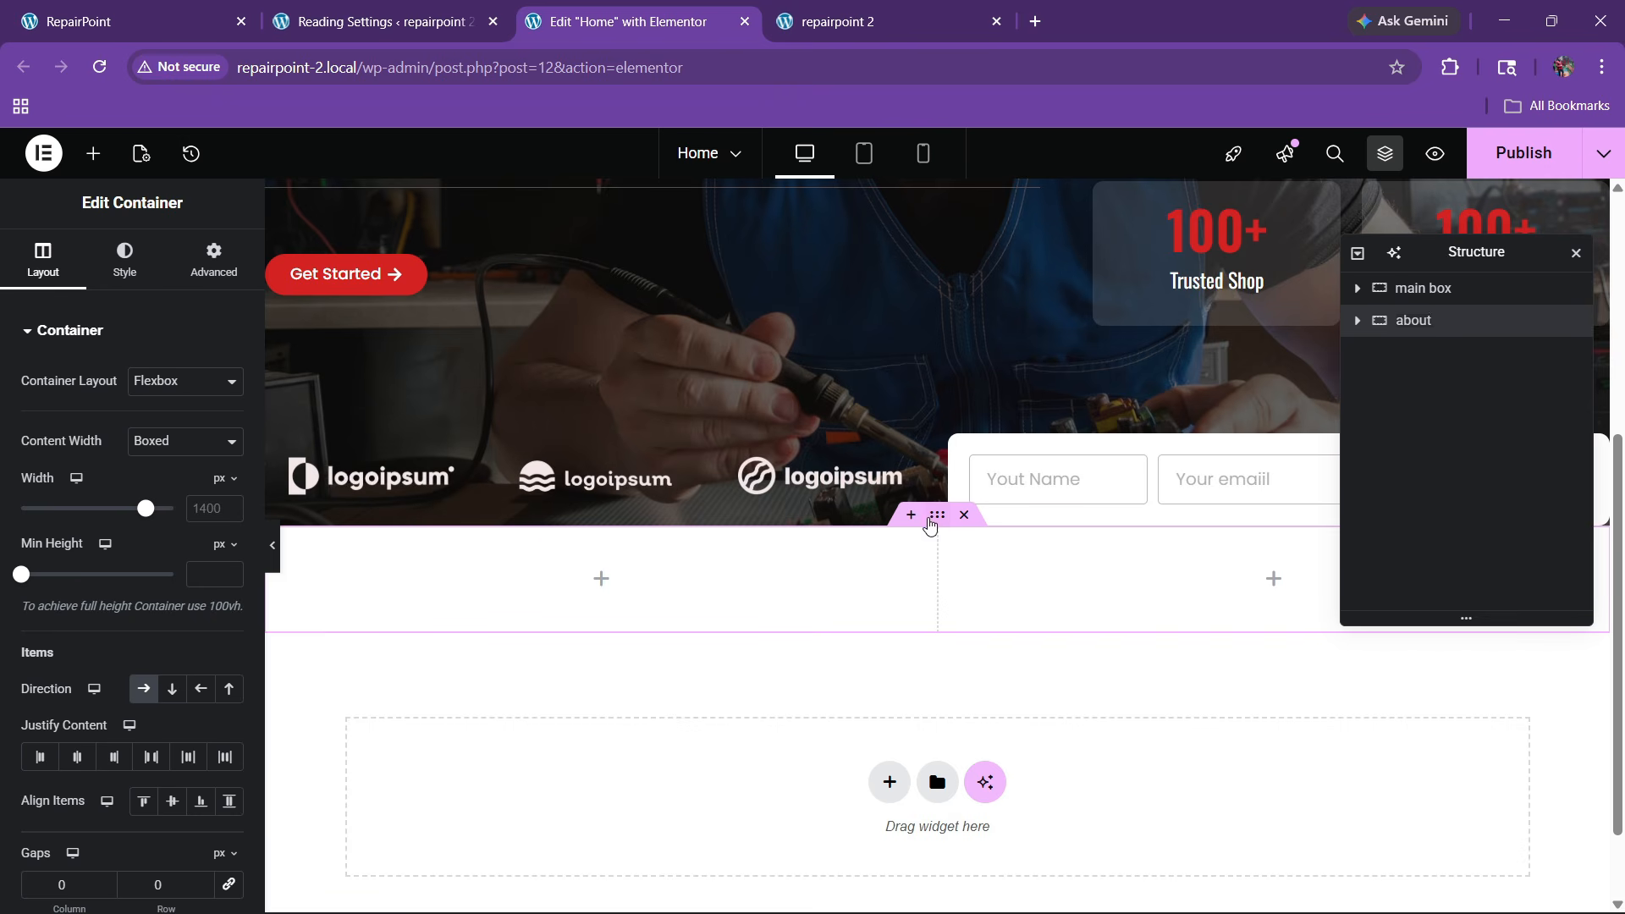
# Pad the container 80 px top and bottom, check the reference About section, and show the widgets list
pyautogui.click(213, 259)
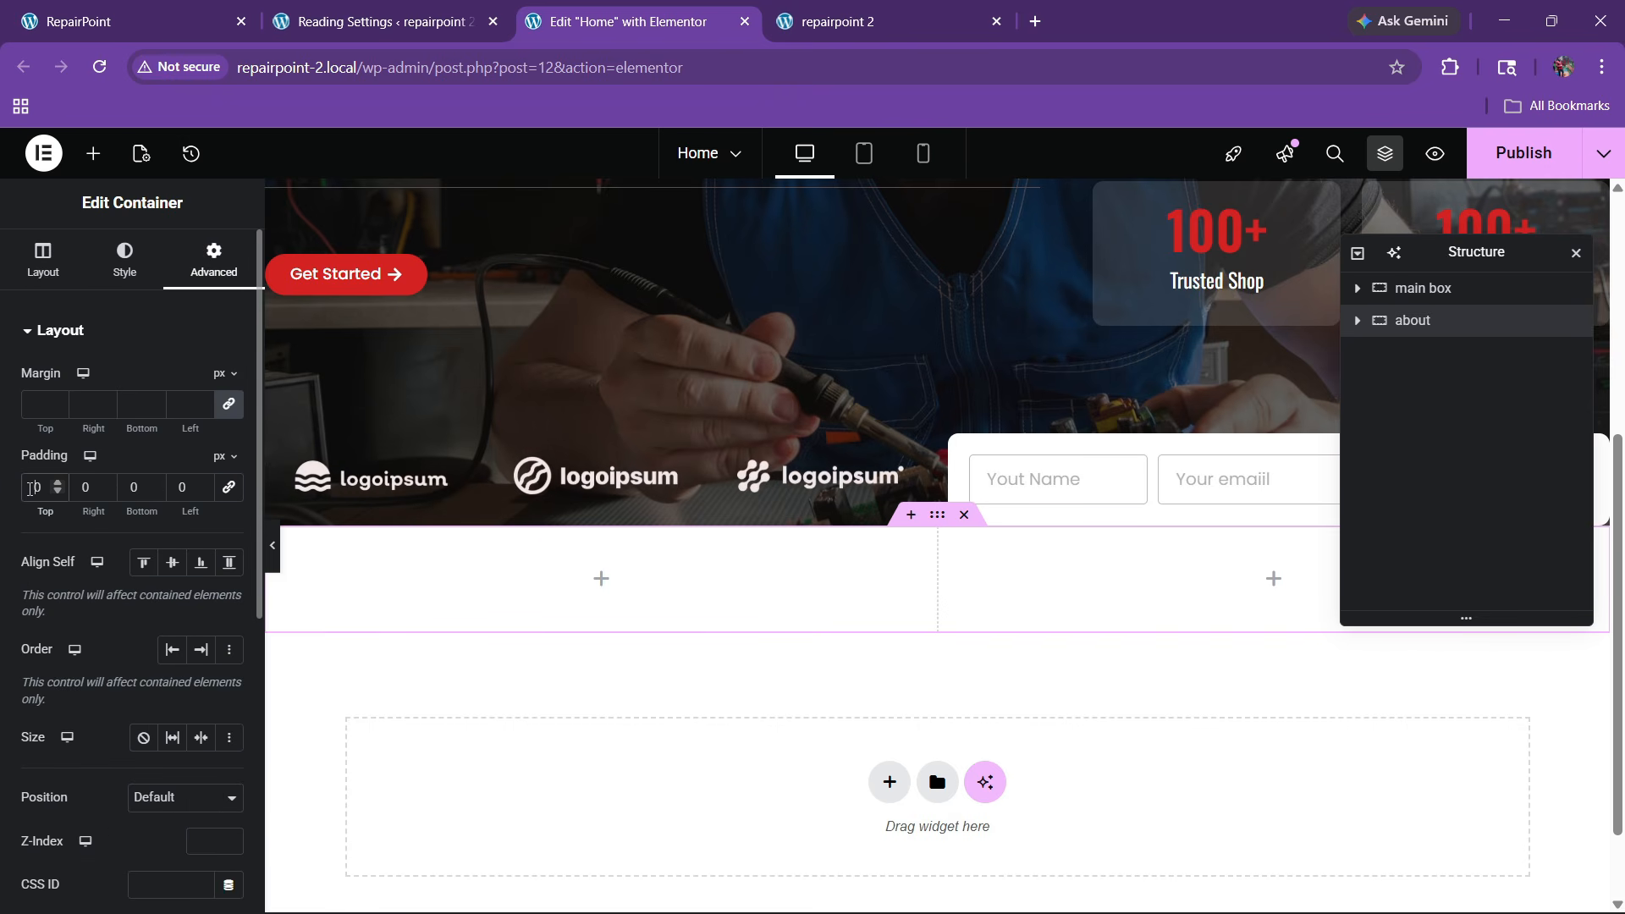
pyautogui.click(31, 488)
pyautogui.write('8')
pyautogui.click(126, 495)
pyautogui.write('8')
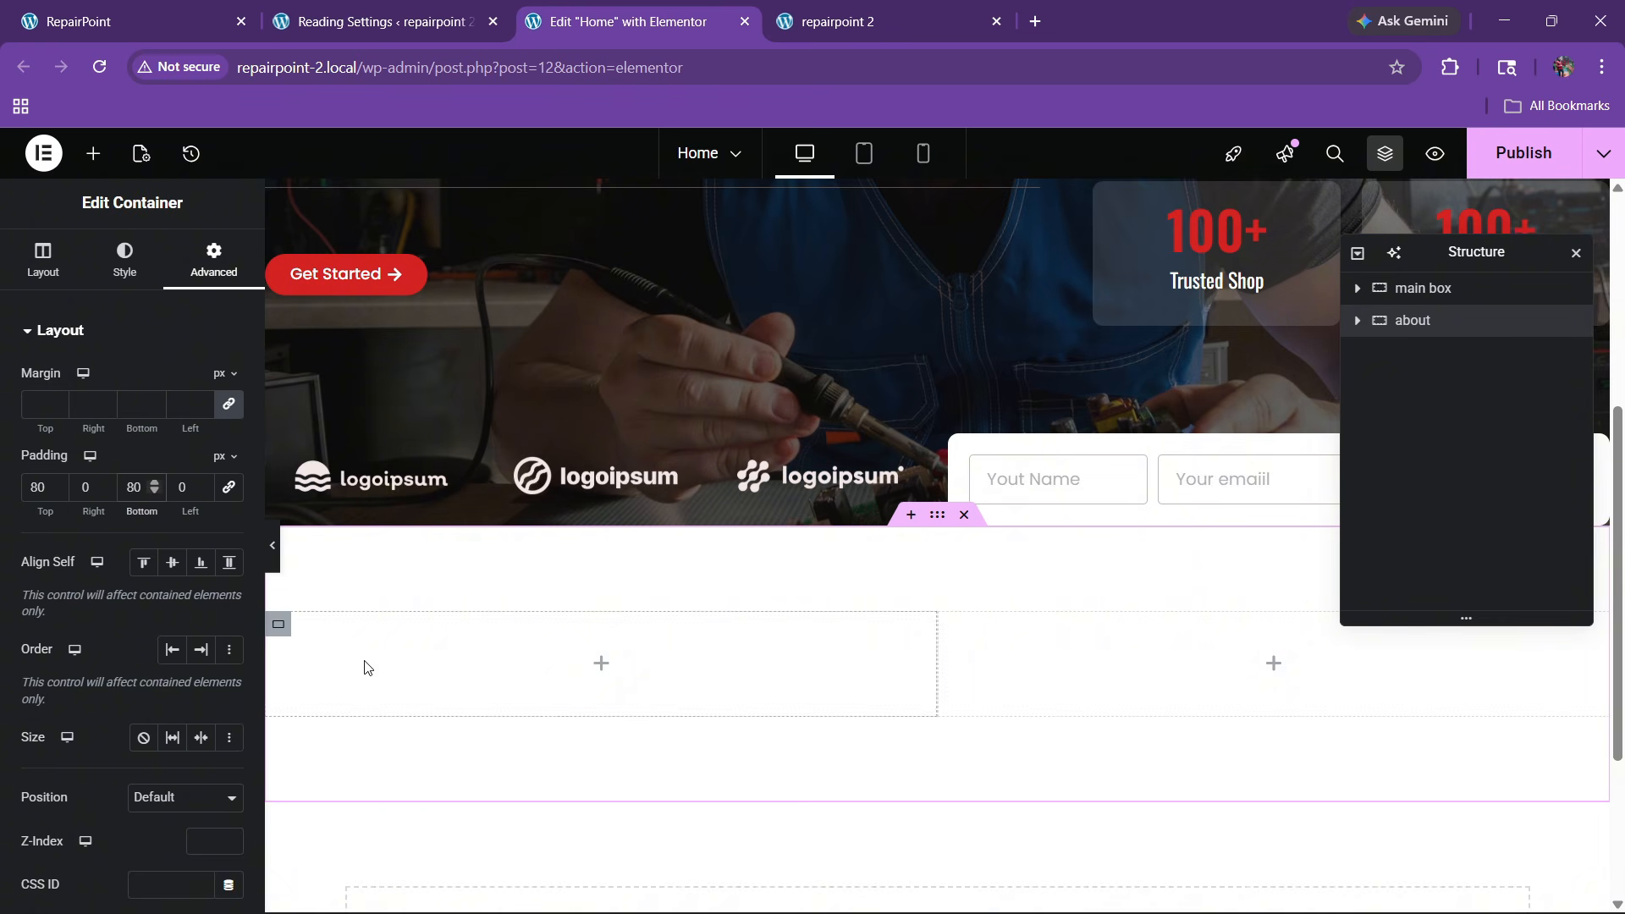
pyautogui.click(127, 21)
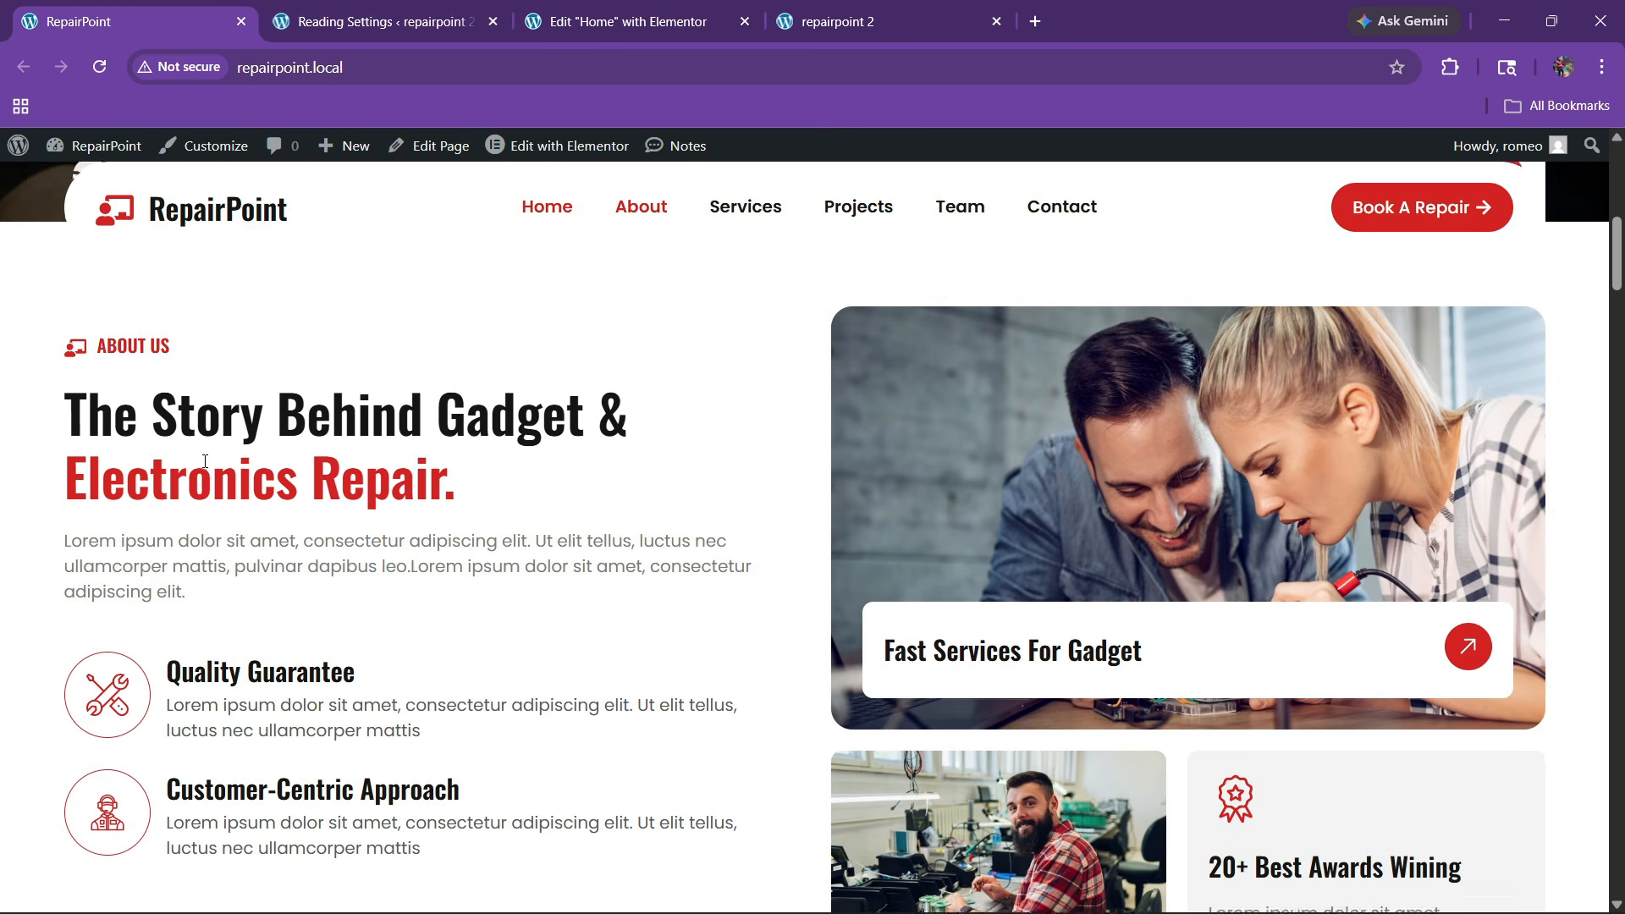
pyautogui.hotkey('ctrl', '3')
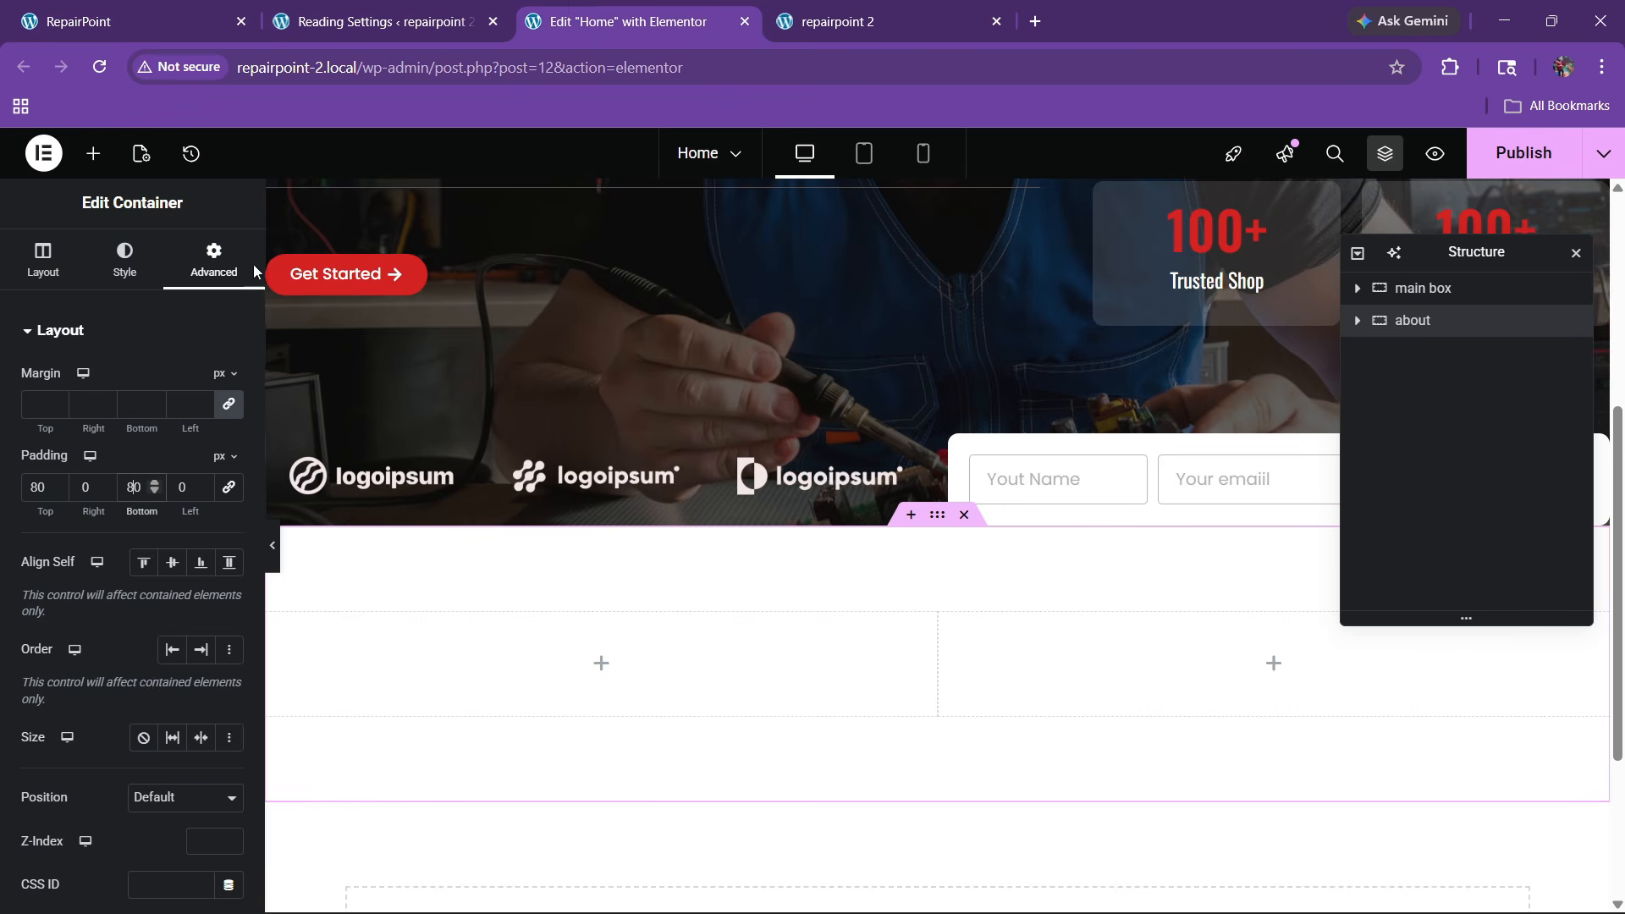
pyautogui.click(93, 155)
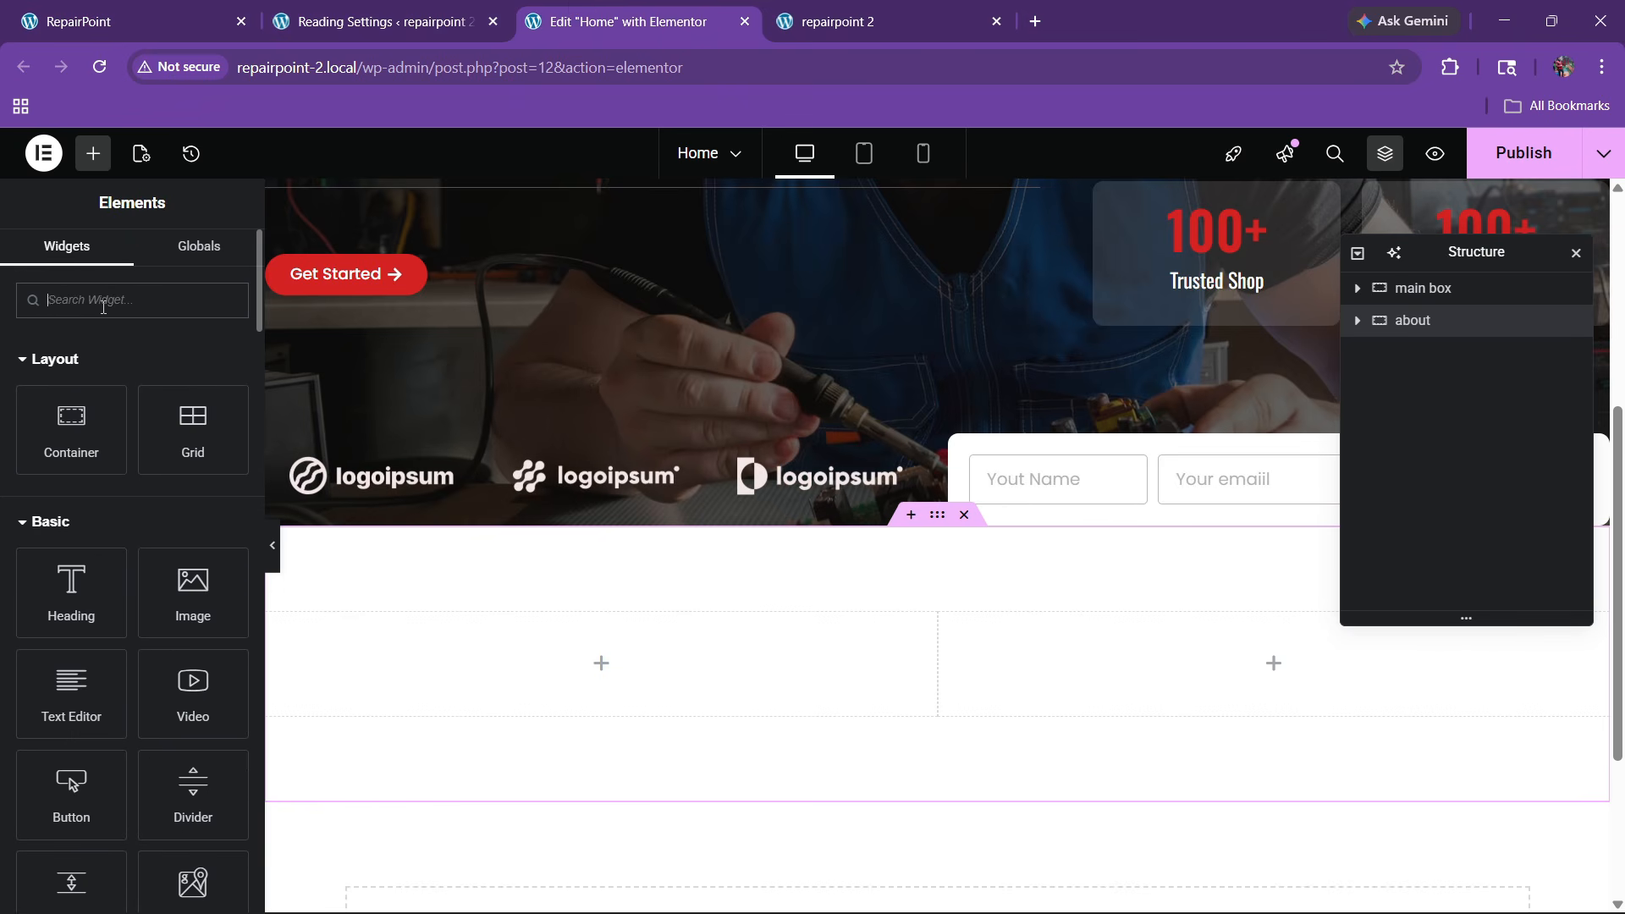
# Drop an Icon List into the left column, keep one item and rename it ABOUT US
pyautogui.write('list')
pyautogui.moveTo(71, 377); pyautogui.dragTo(424, 635)
pyautogui.click(222, 512)
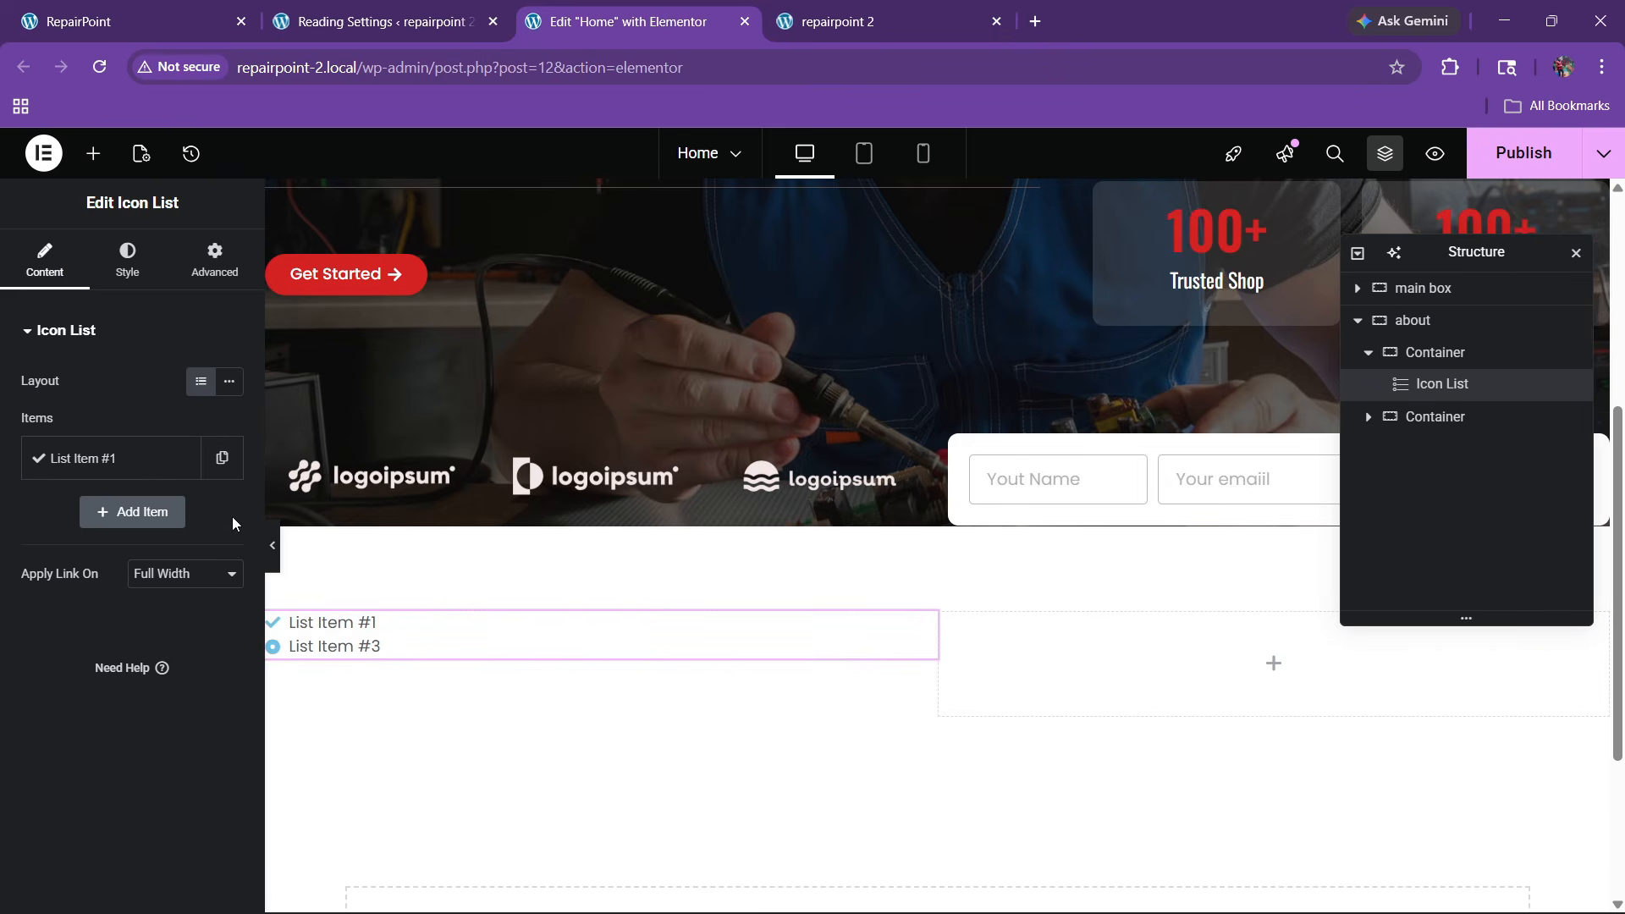
pyautogui.click(146, 463)
pyautogui.click(138, 27)
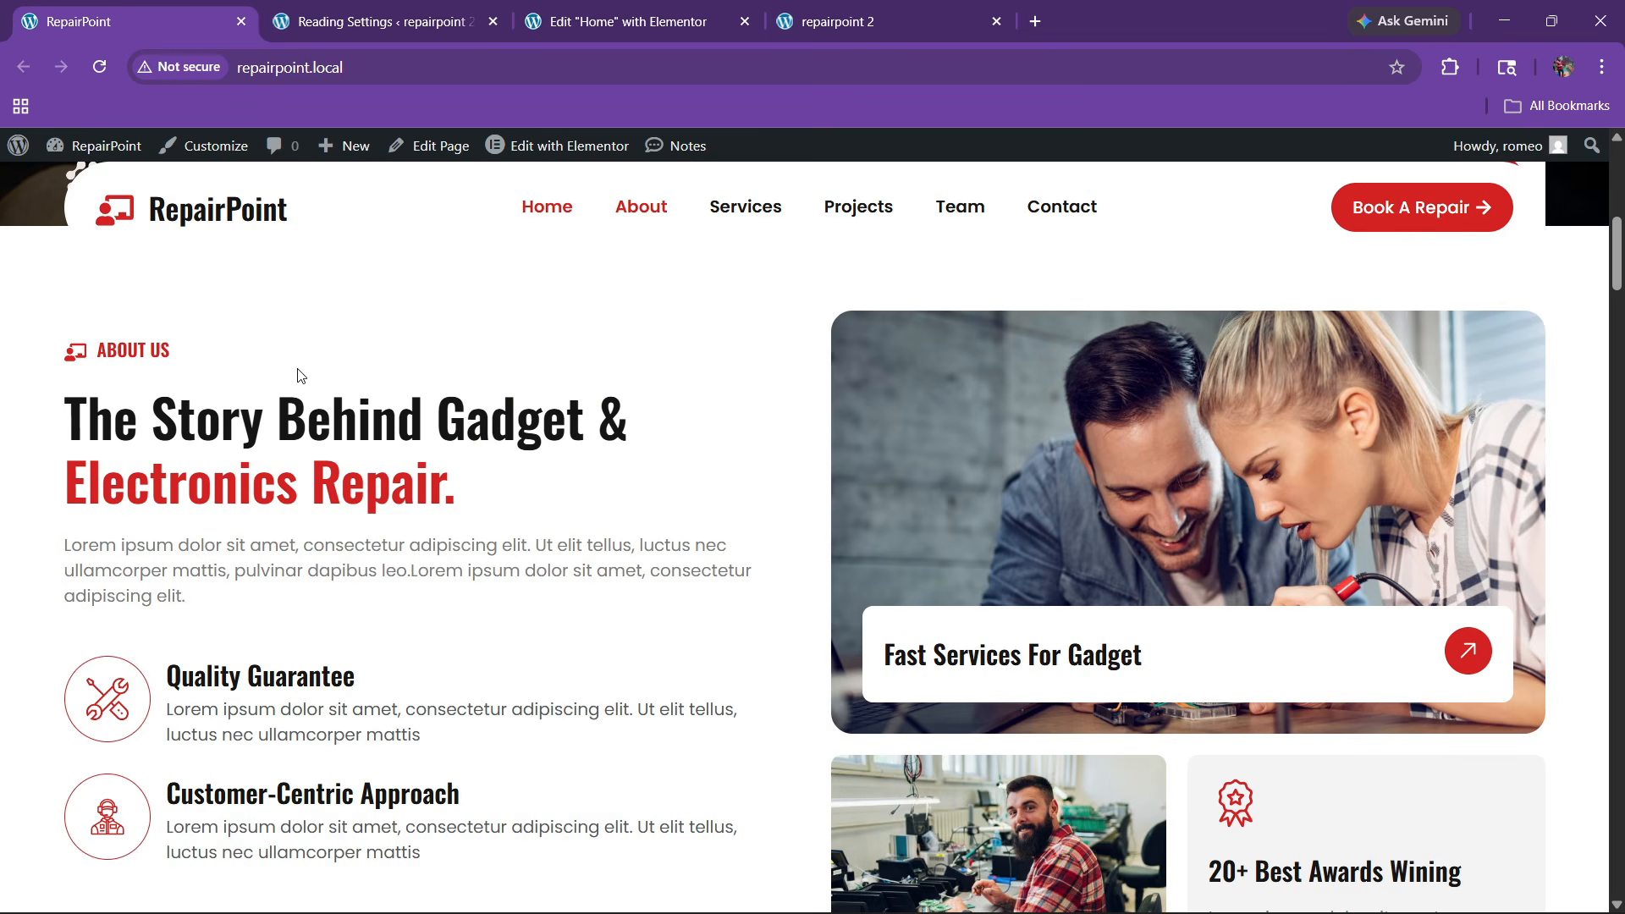
pyautogui.click(542, 10)
pyautogui.doubleClick(97, 535)
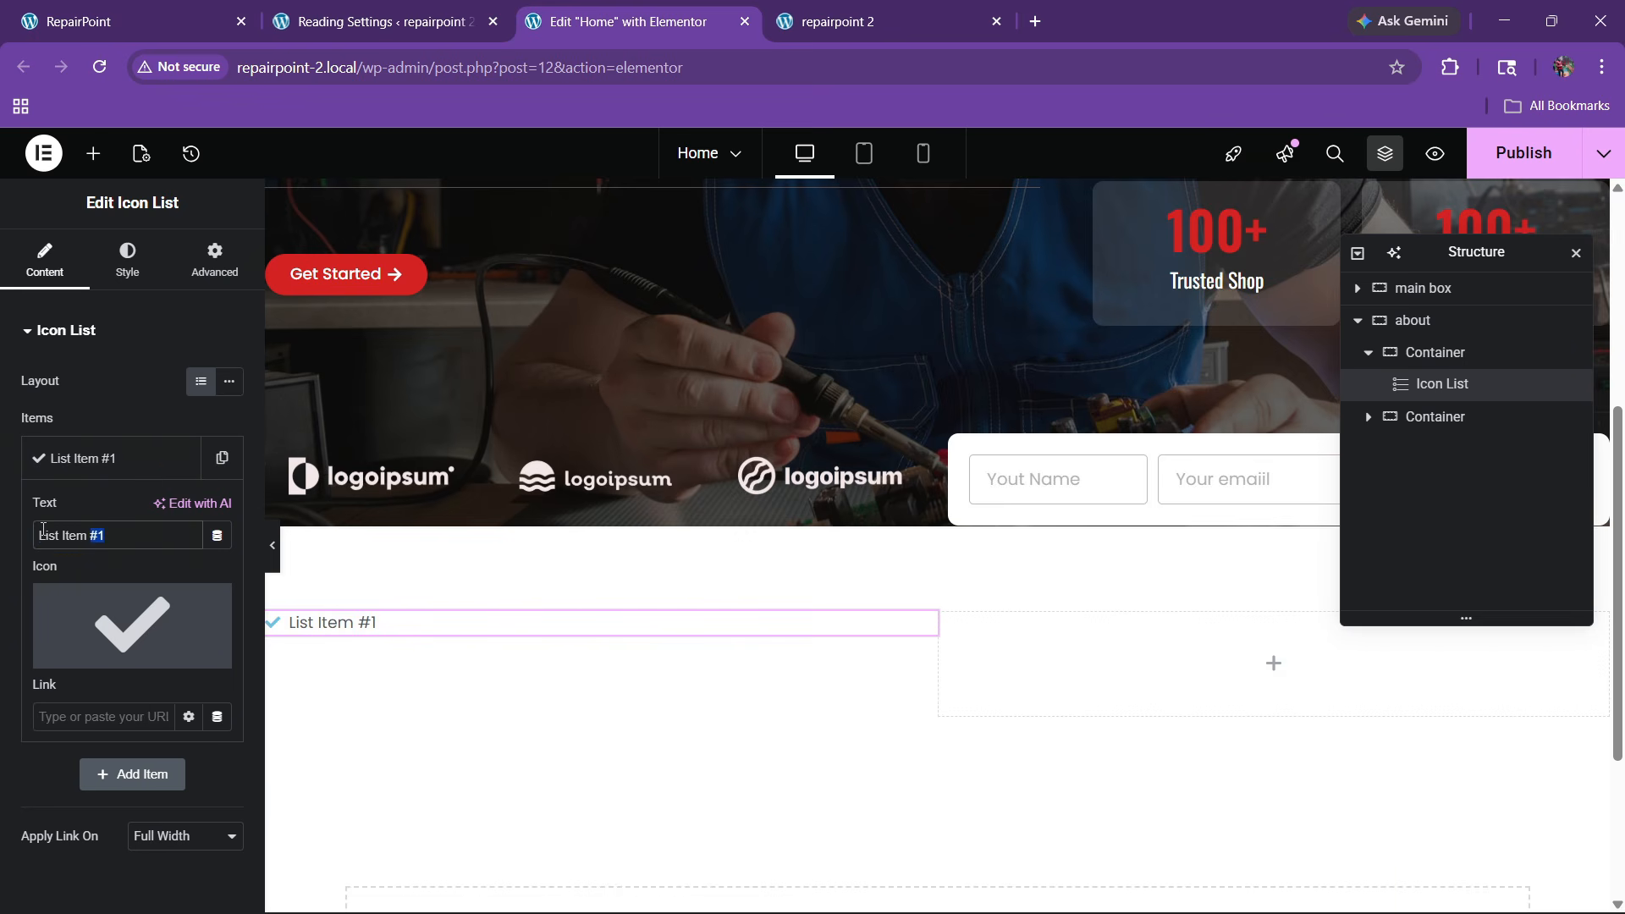
pyautogui.write('ABOUT US')
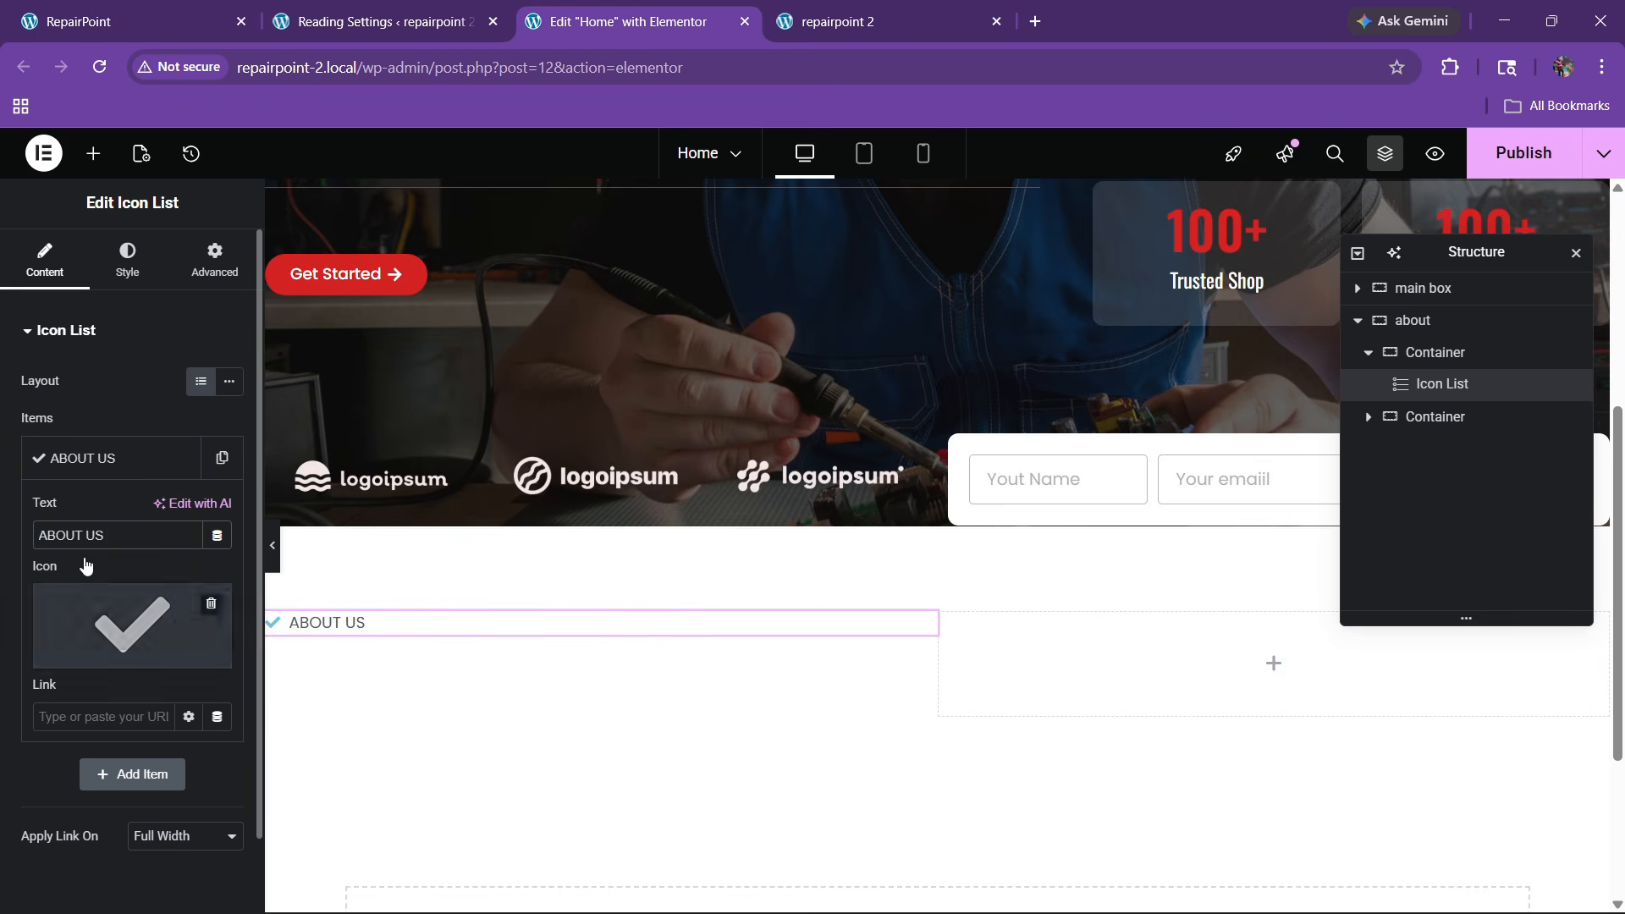
# Replace the ABOUT US item's checkmark with the chalkboard teacher icon from the Icon Library
pyautogui.click(164, 9)
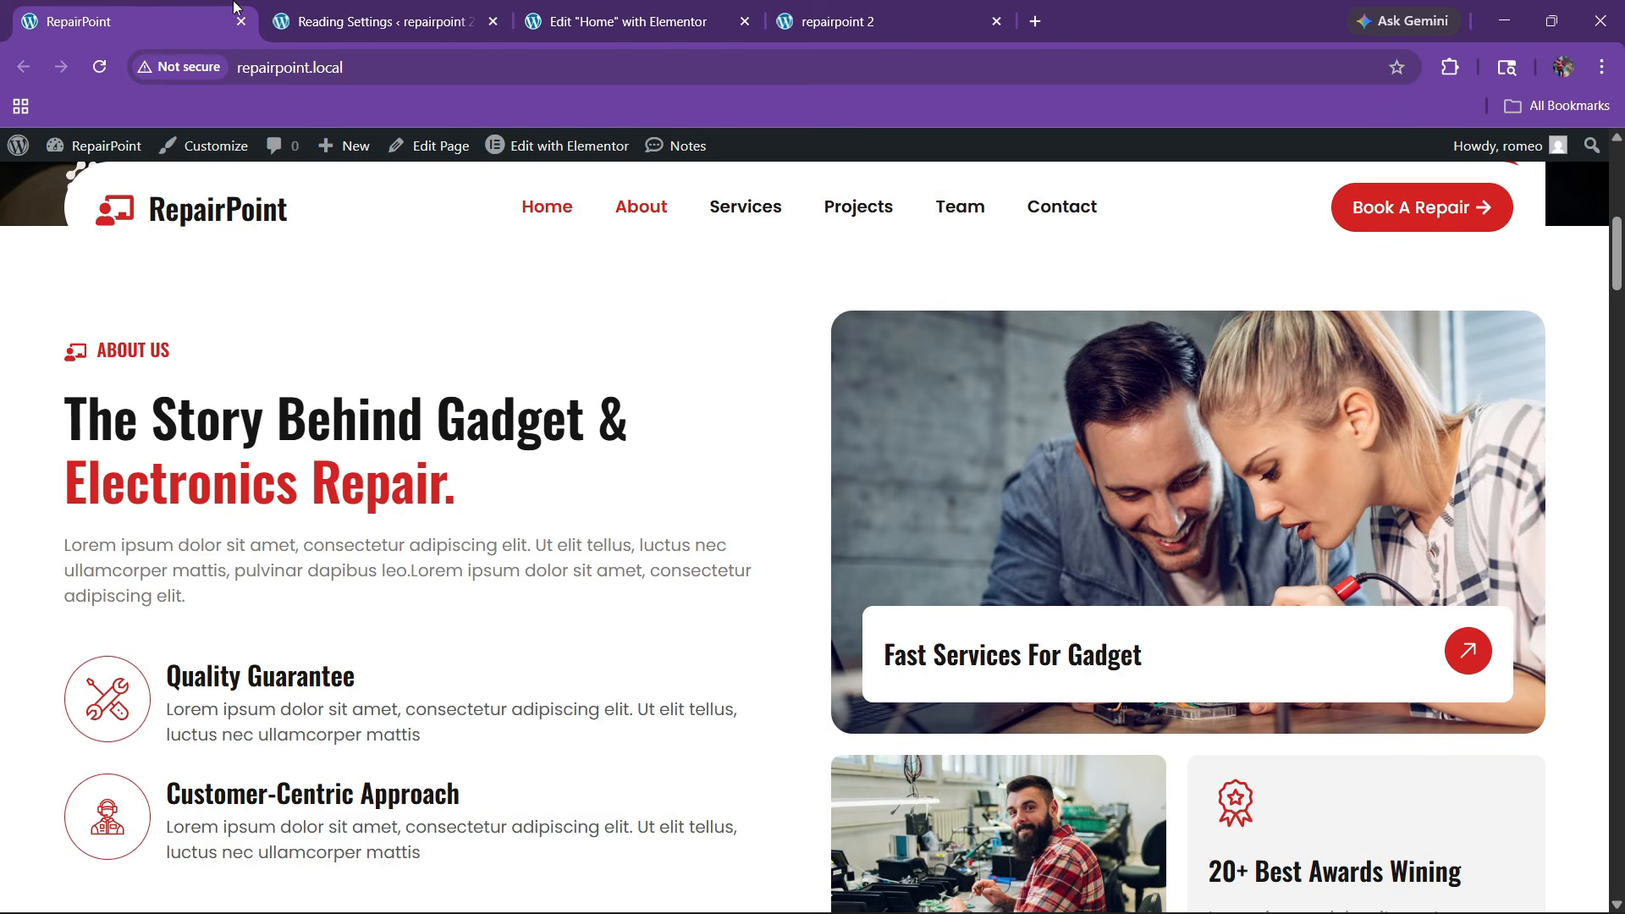
pyautogui.click(626, 12)
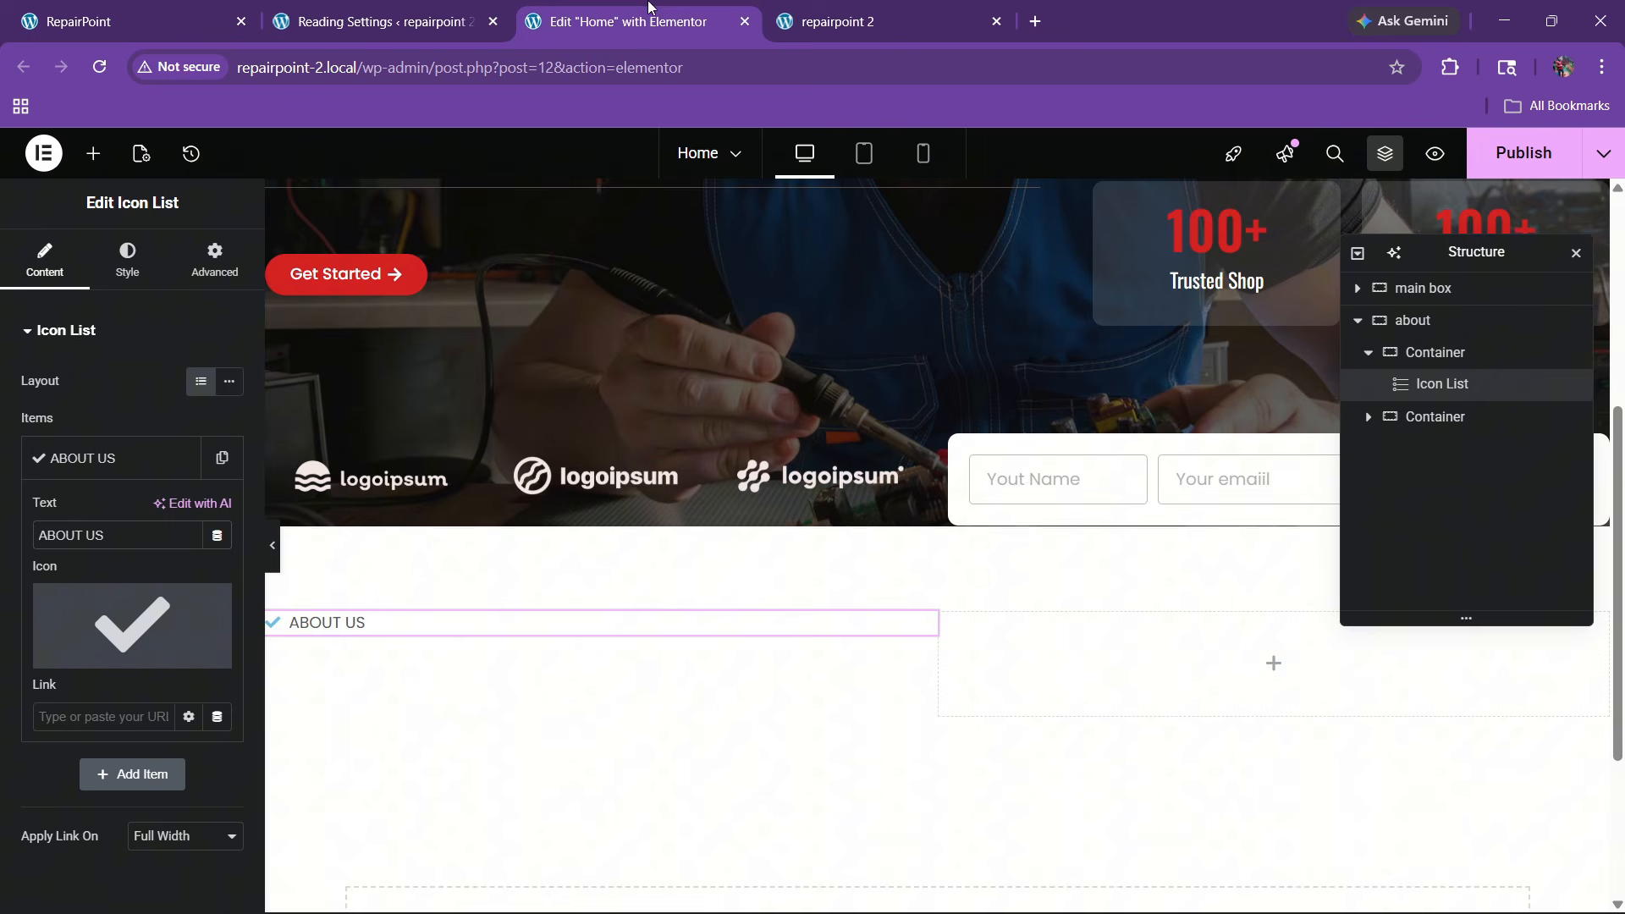
pyautogui.click(170, 626)
pyautogui.click(737, 372)
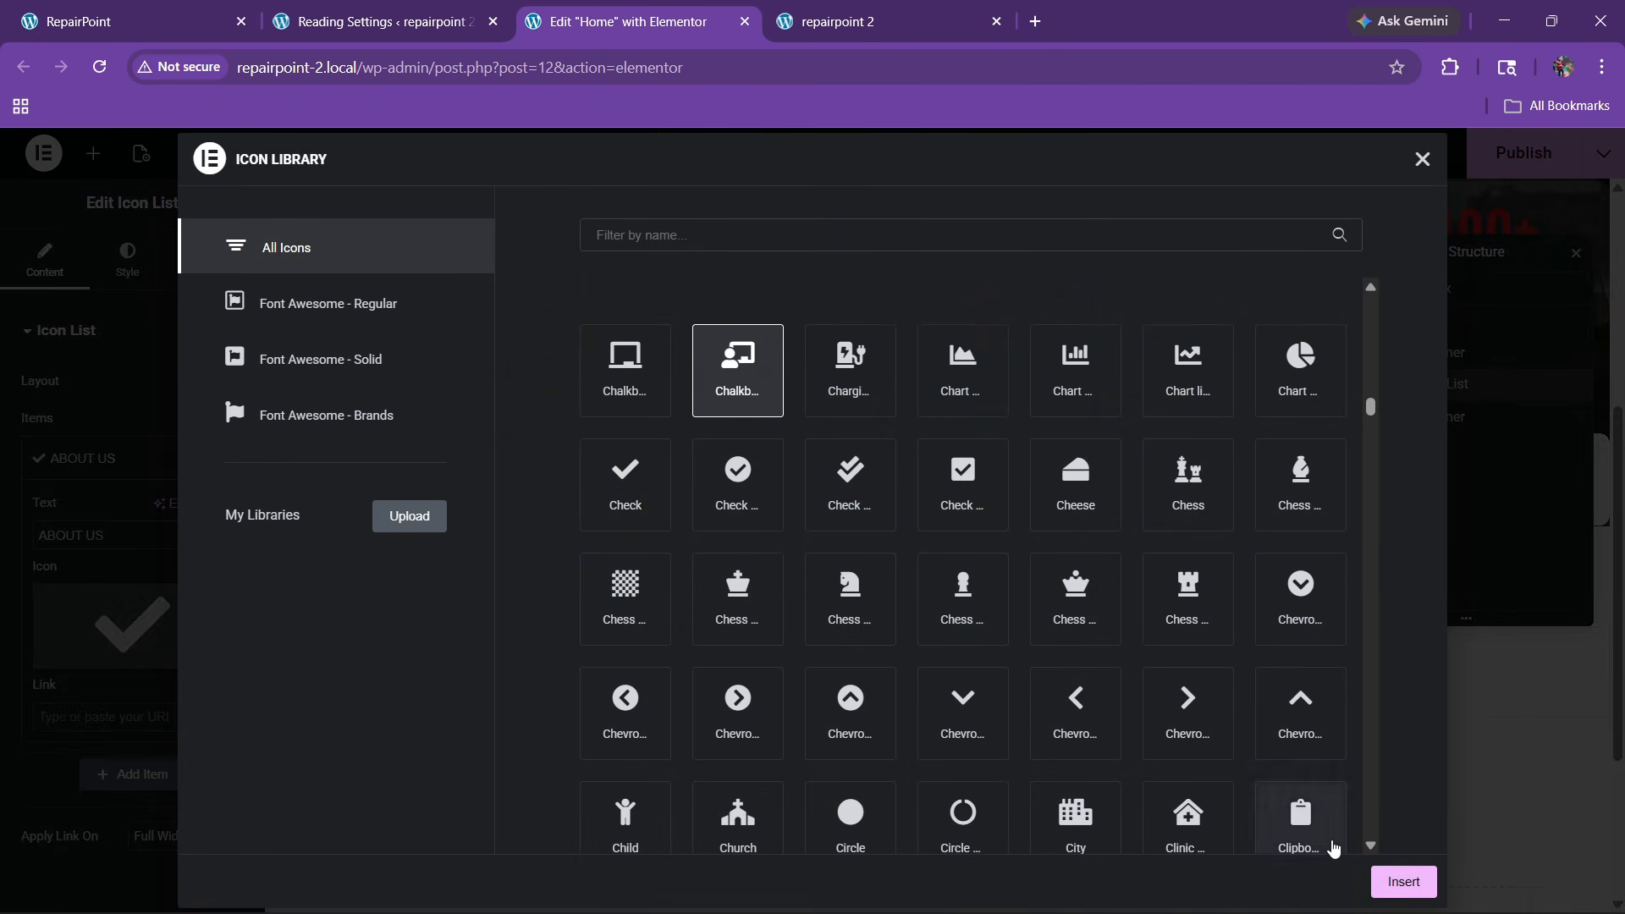
pyautogui.click(1403, 881)
pyautogui.click(89, 458)
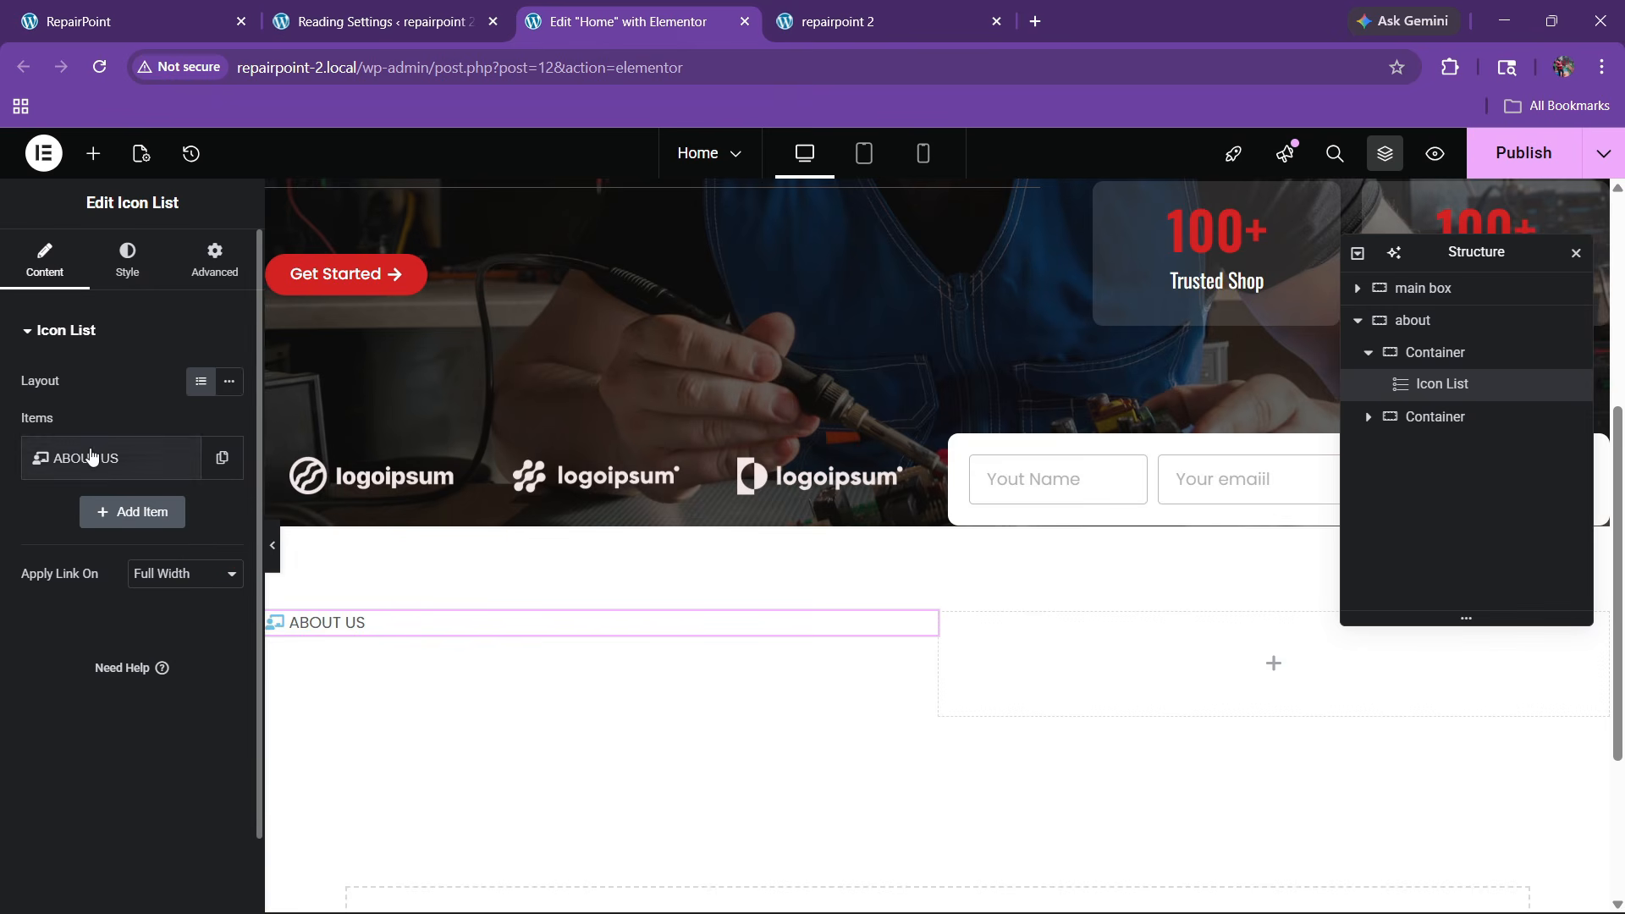
pyautogui.click(127, 262)
# Colour the ABOUT US icon with the global red and enlarge it to 20
pyautogui.click(67, 583)
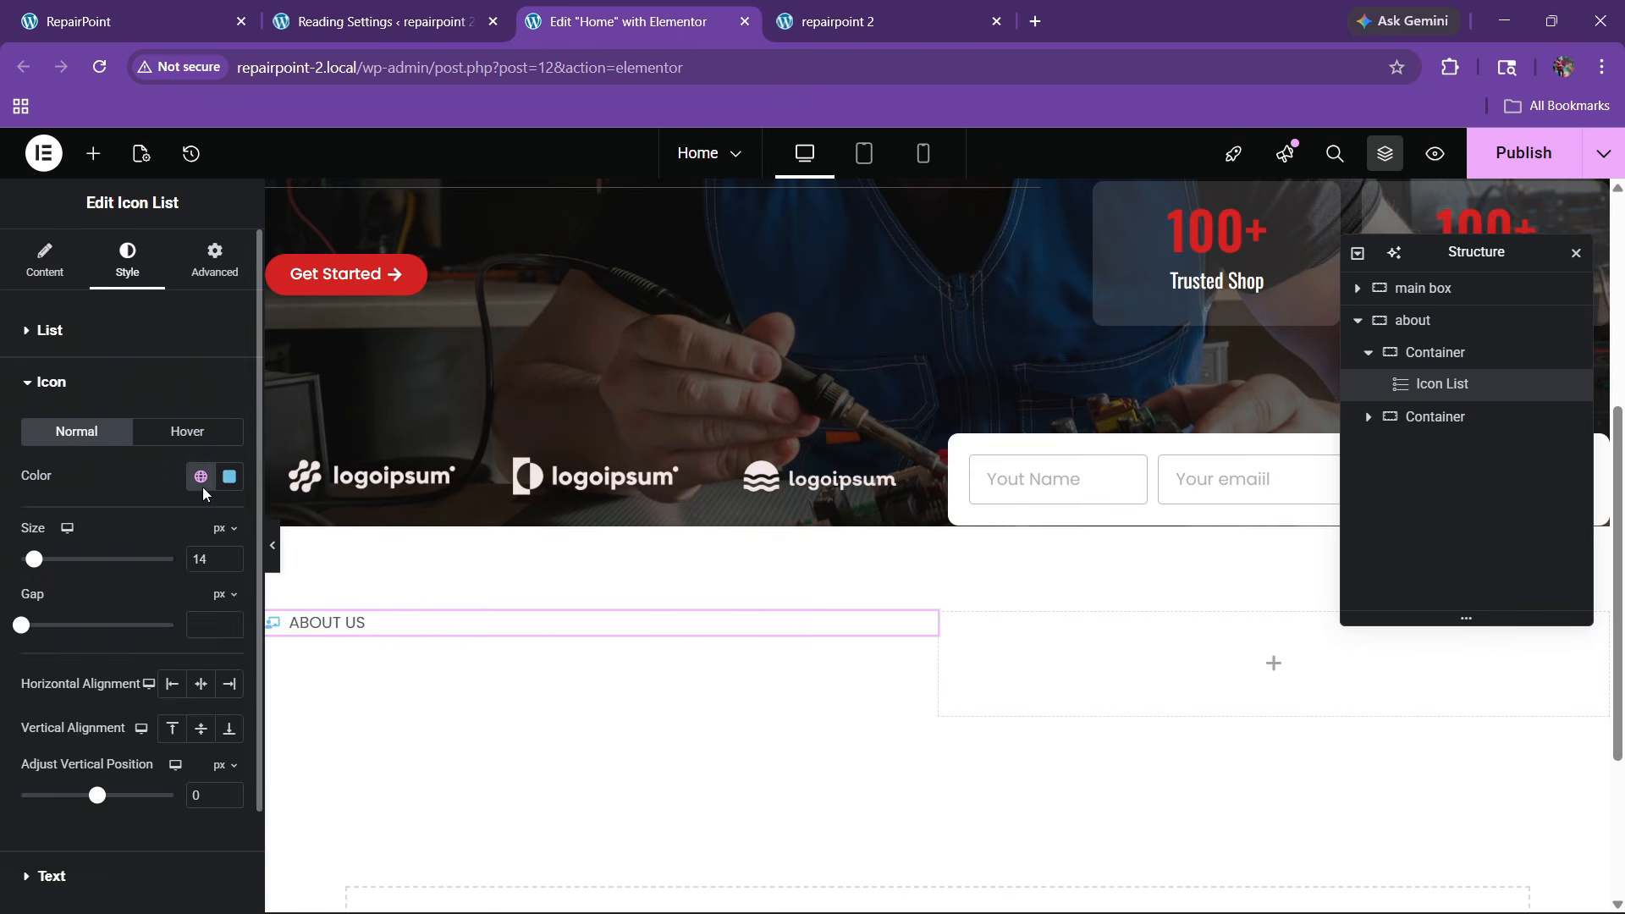
pyautogui.click(201, 476)
pyautogui.click(93, 744)
pyautogui.click(230, 555)
pyautogui.click(230, 555)
pyautogui.click(229, 555)
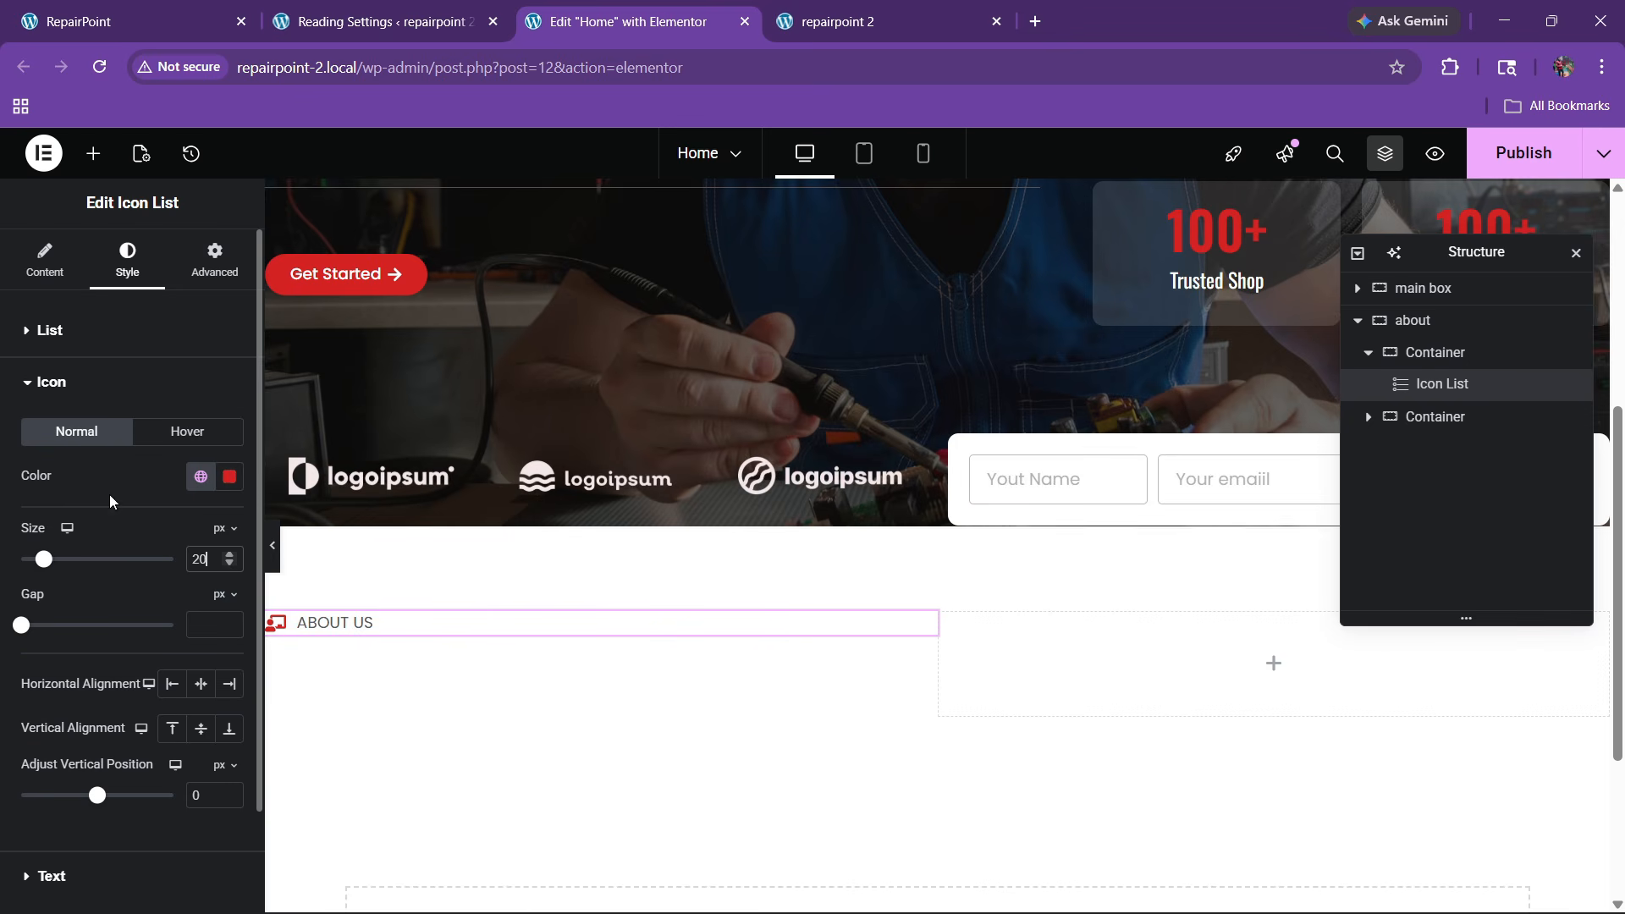
pyautogui.scroll(-2, 109, 494)
# Make the ABOUT US text global red with Semi Bold (600) weight and a smaller size
pyautogui.click(59, 759)
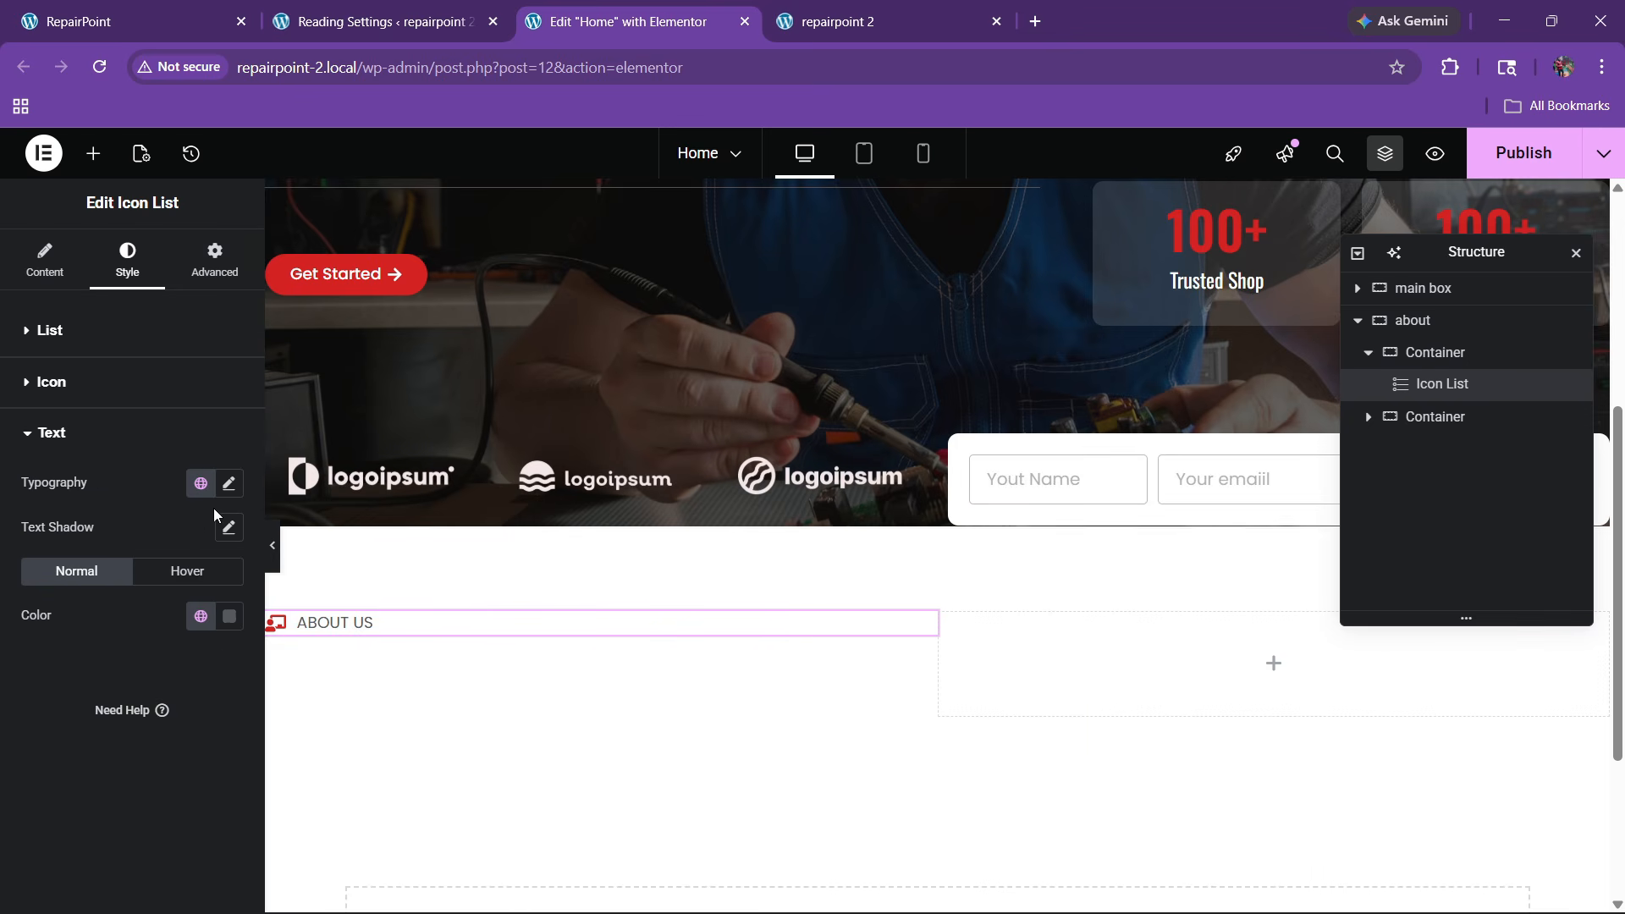
pyautogui.click(201, 616)
pyautogui.click(113, 491)
pyautogui.click(229, 483)
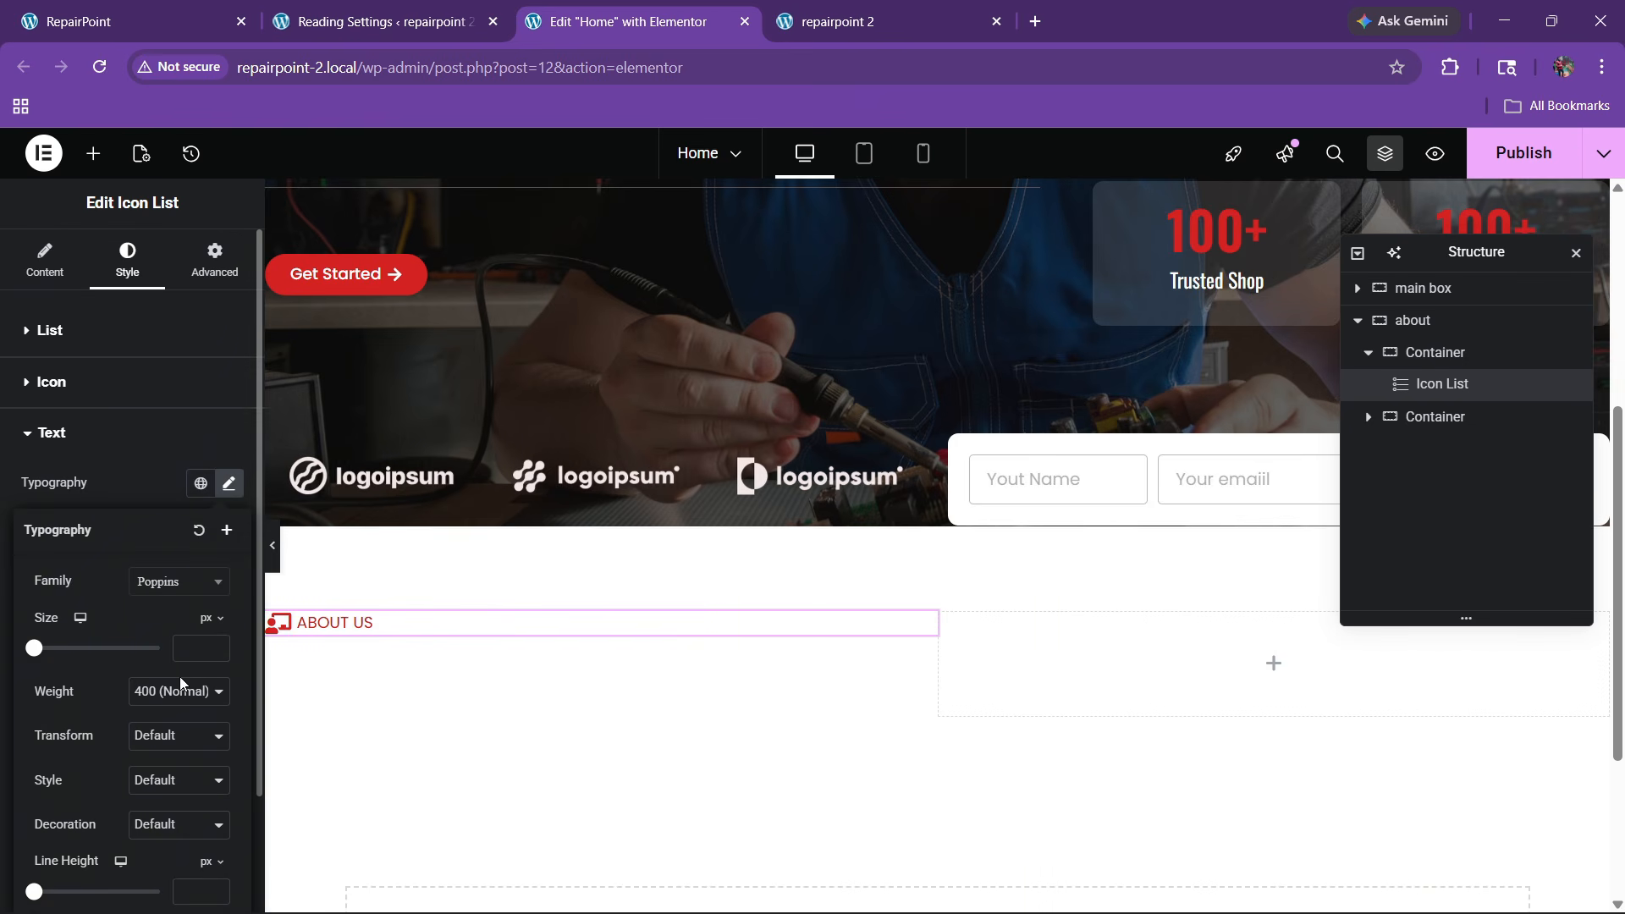
pyautogui.click(165, 489)
pyautogui.click(165, 489)
pyautogui.click(225, 491)
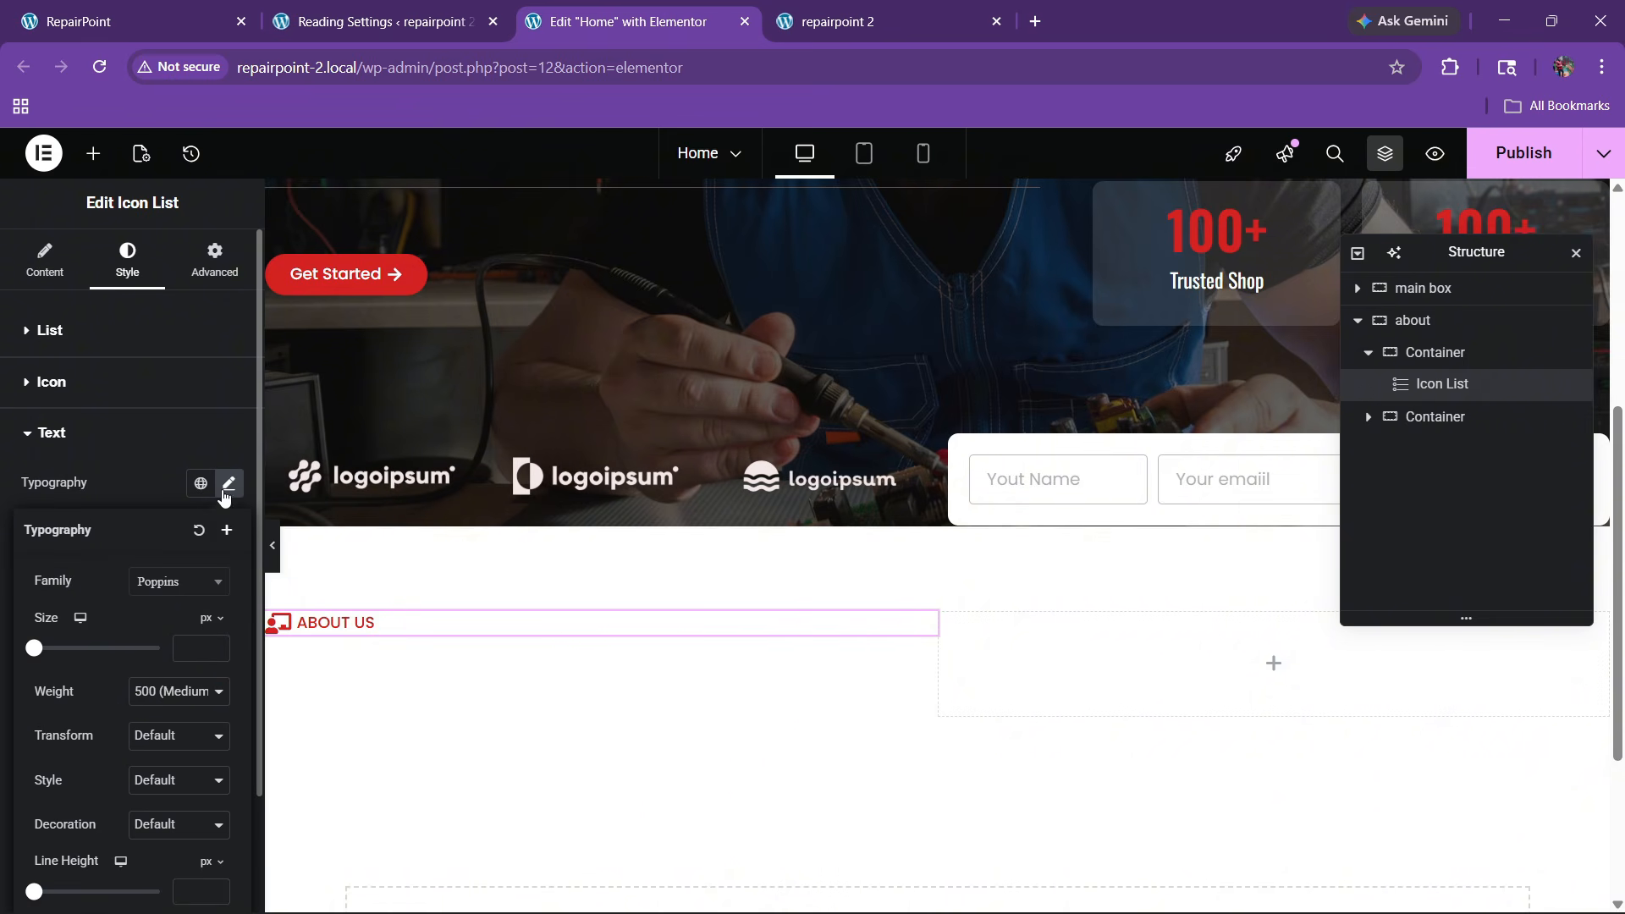
pyautogui.click(169, 702)
pyautogui.click(170, 513)
pyautogui.click(217, 651)
pyautogui.click(216, 651)
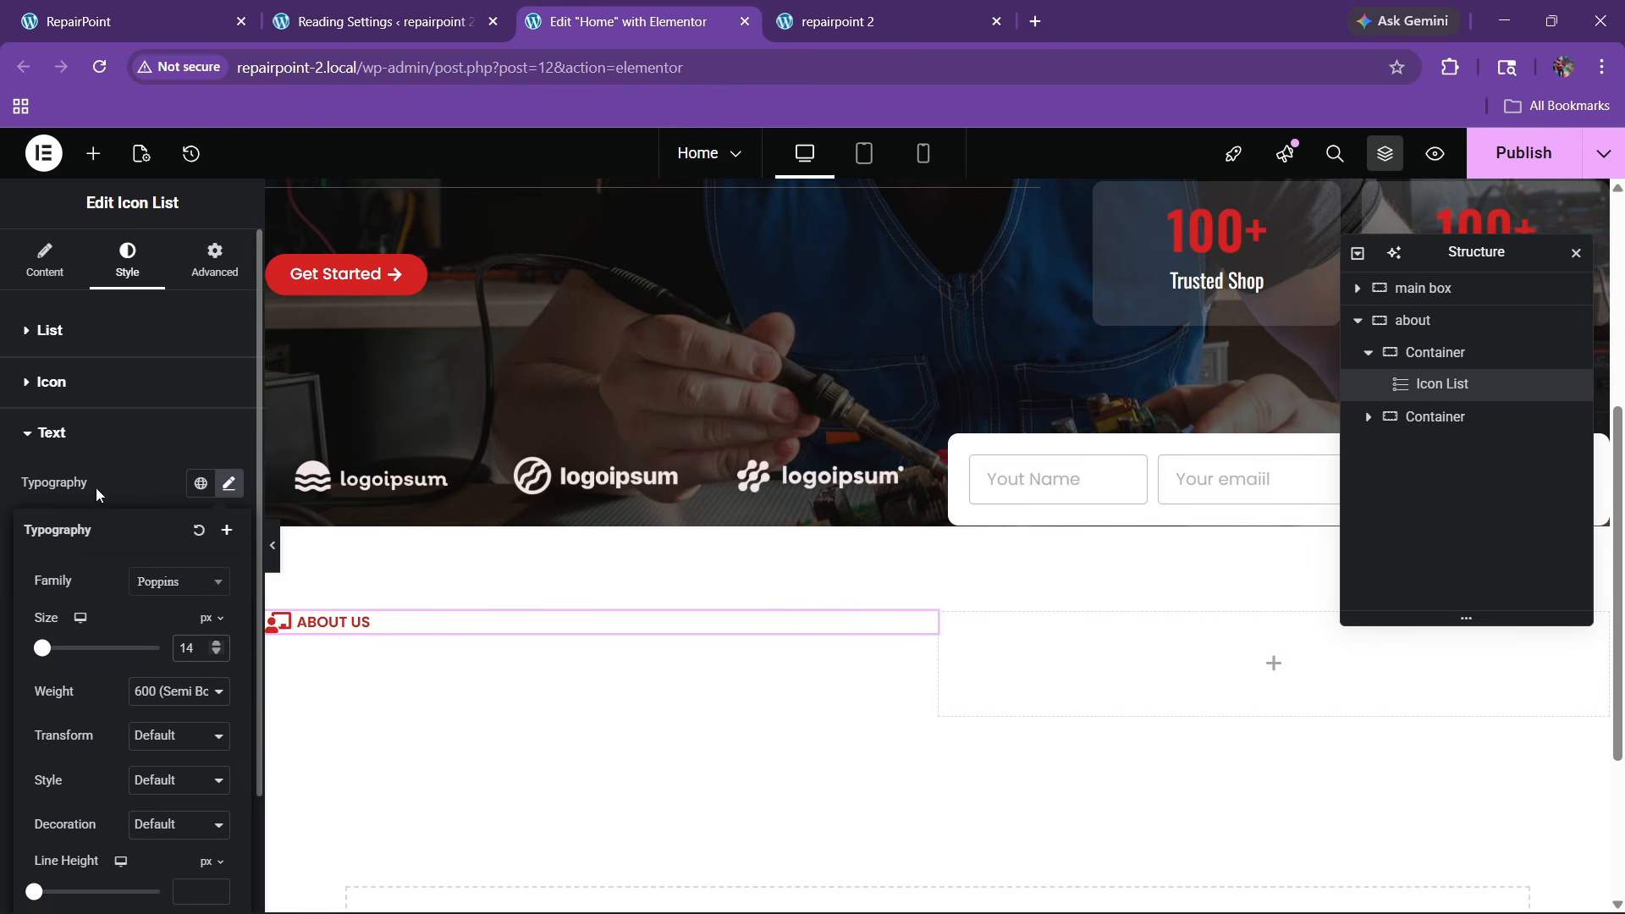
# Fine-tune the icon size to 19 and the text size to 15, then compare with the live site
pyautogui.click(66, 388)
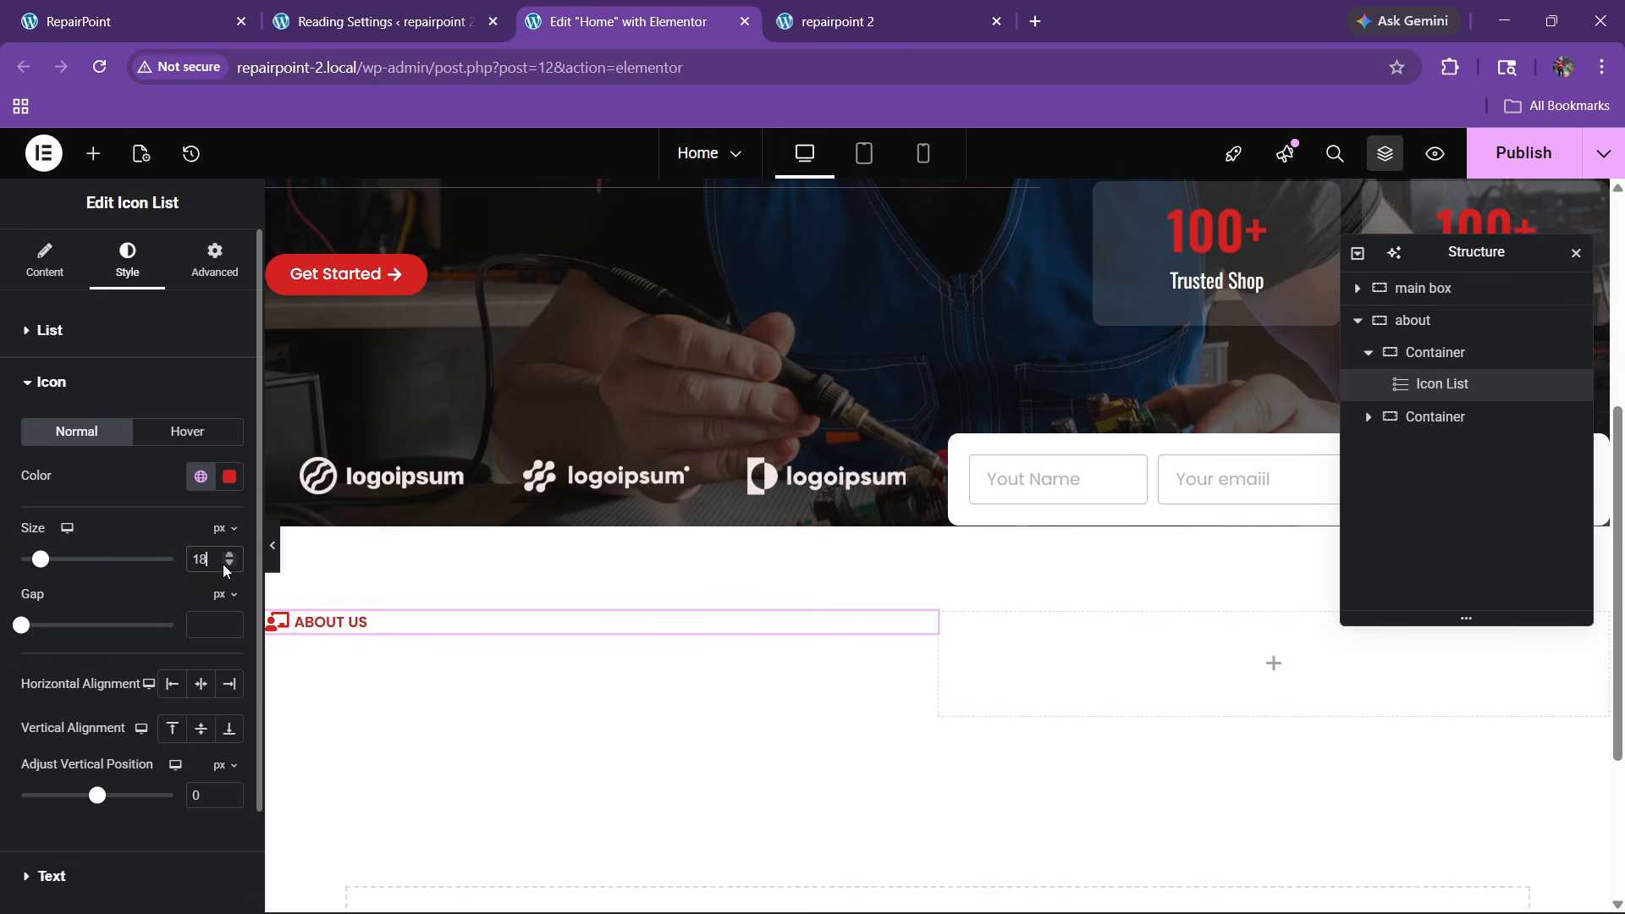
pyautogui.click(228, 556)
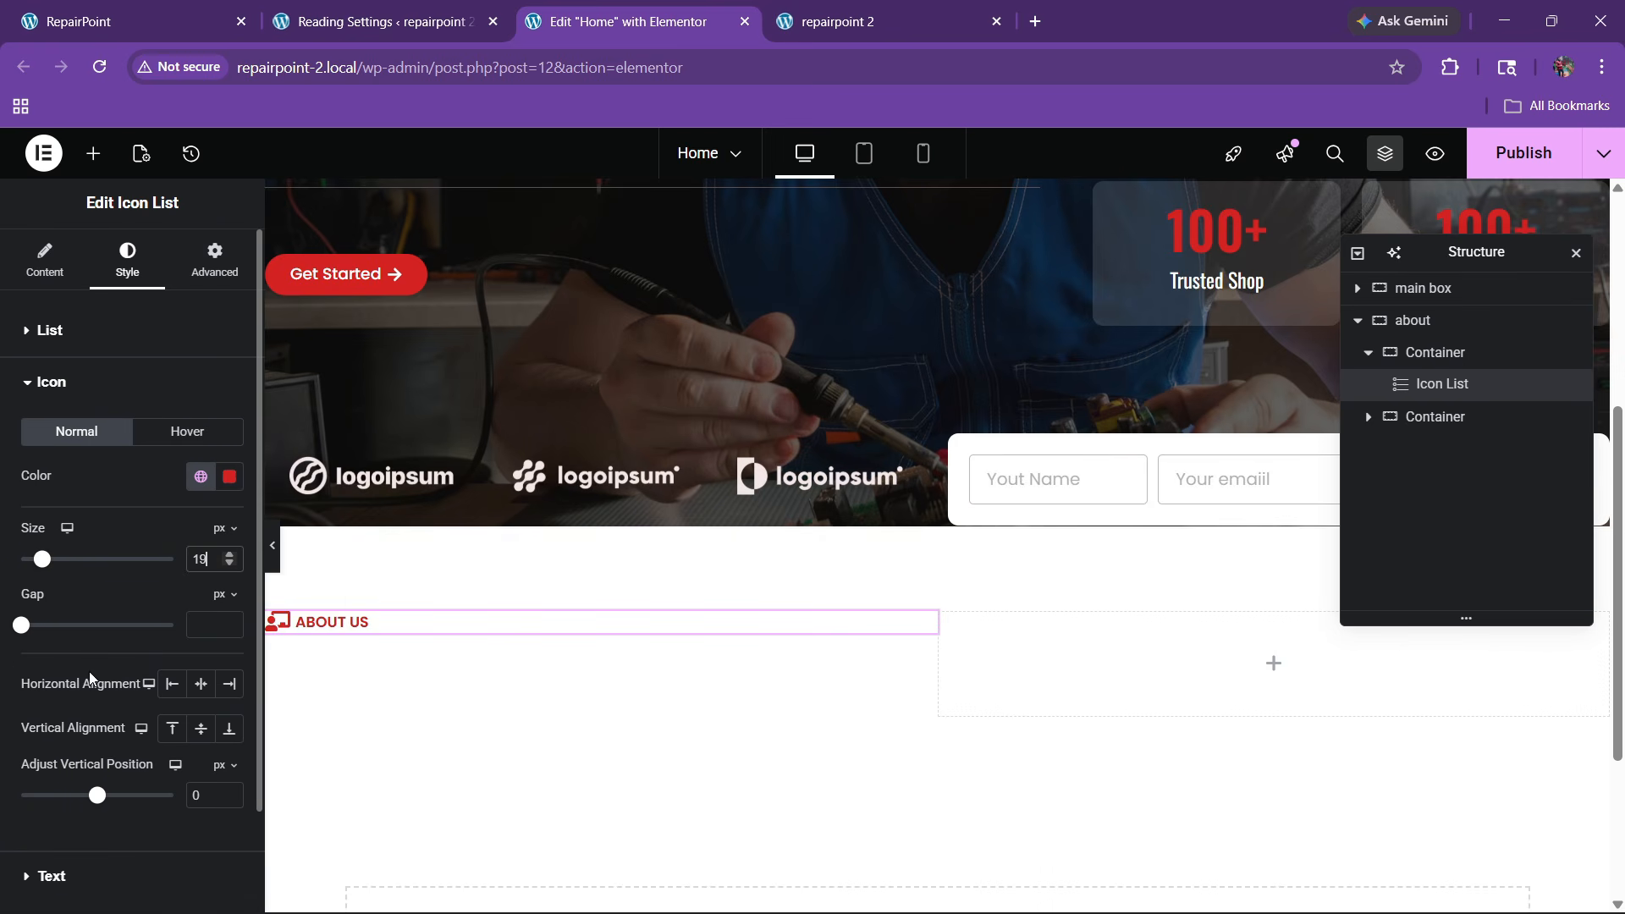
pyautogui.scroll(-2, 54, 766)
pyautogui.click(52, 759)
pyautogui.click(228, 483)
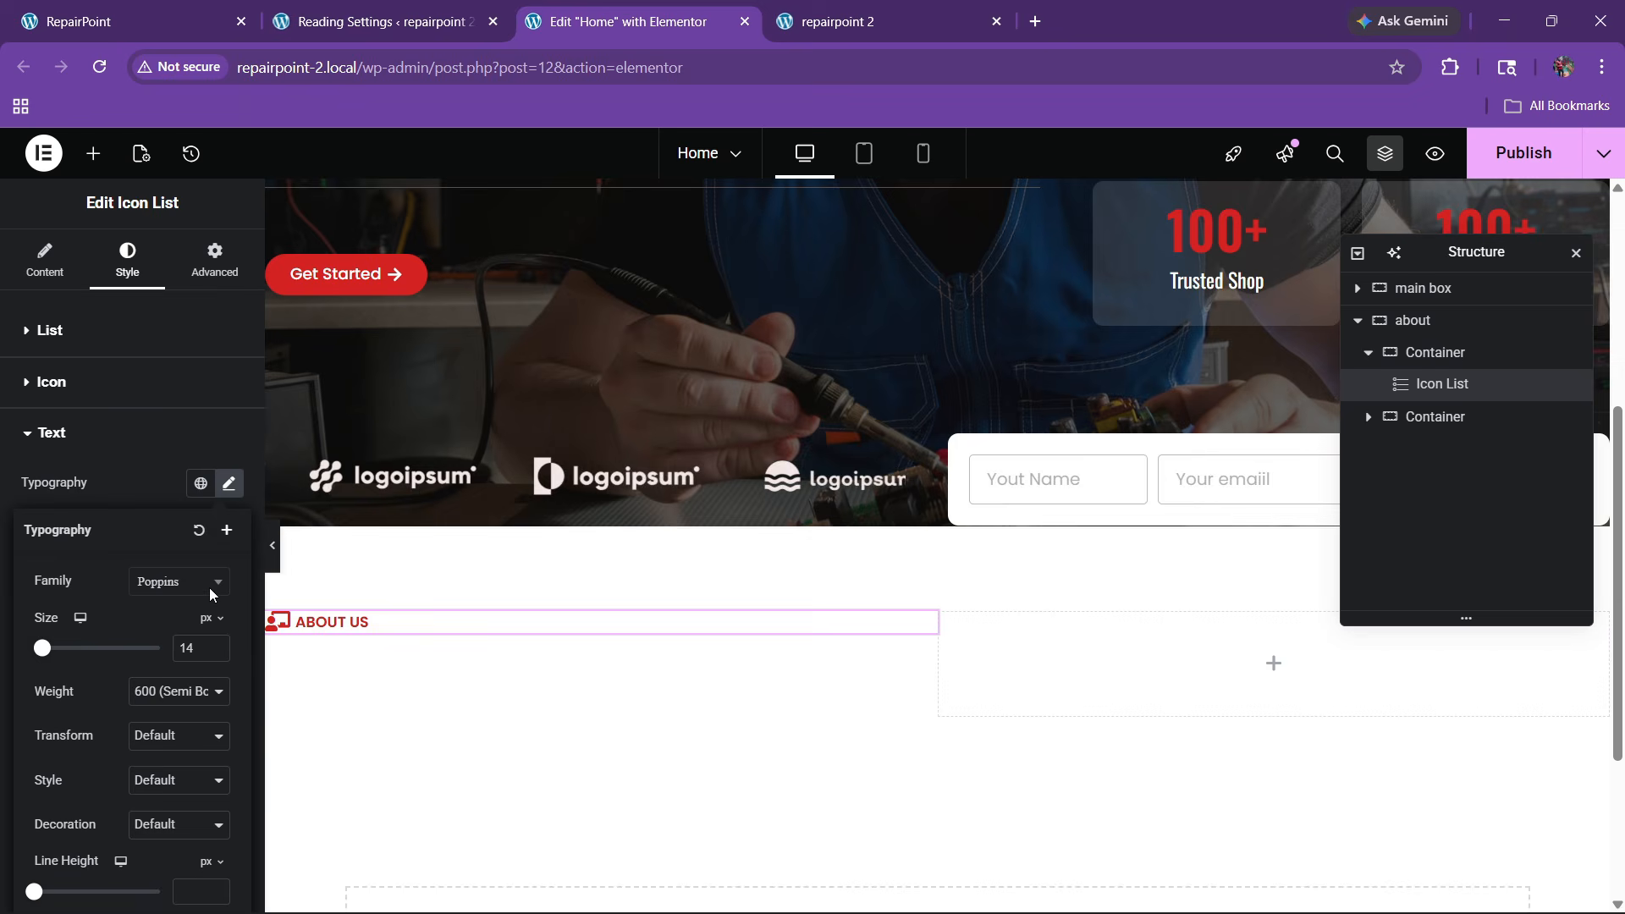
pyautogui.click(216, 642)
pyautogui.click(225, 17)
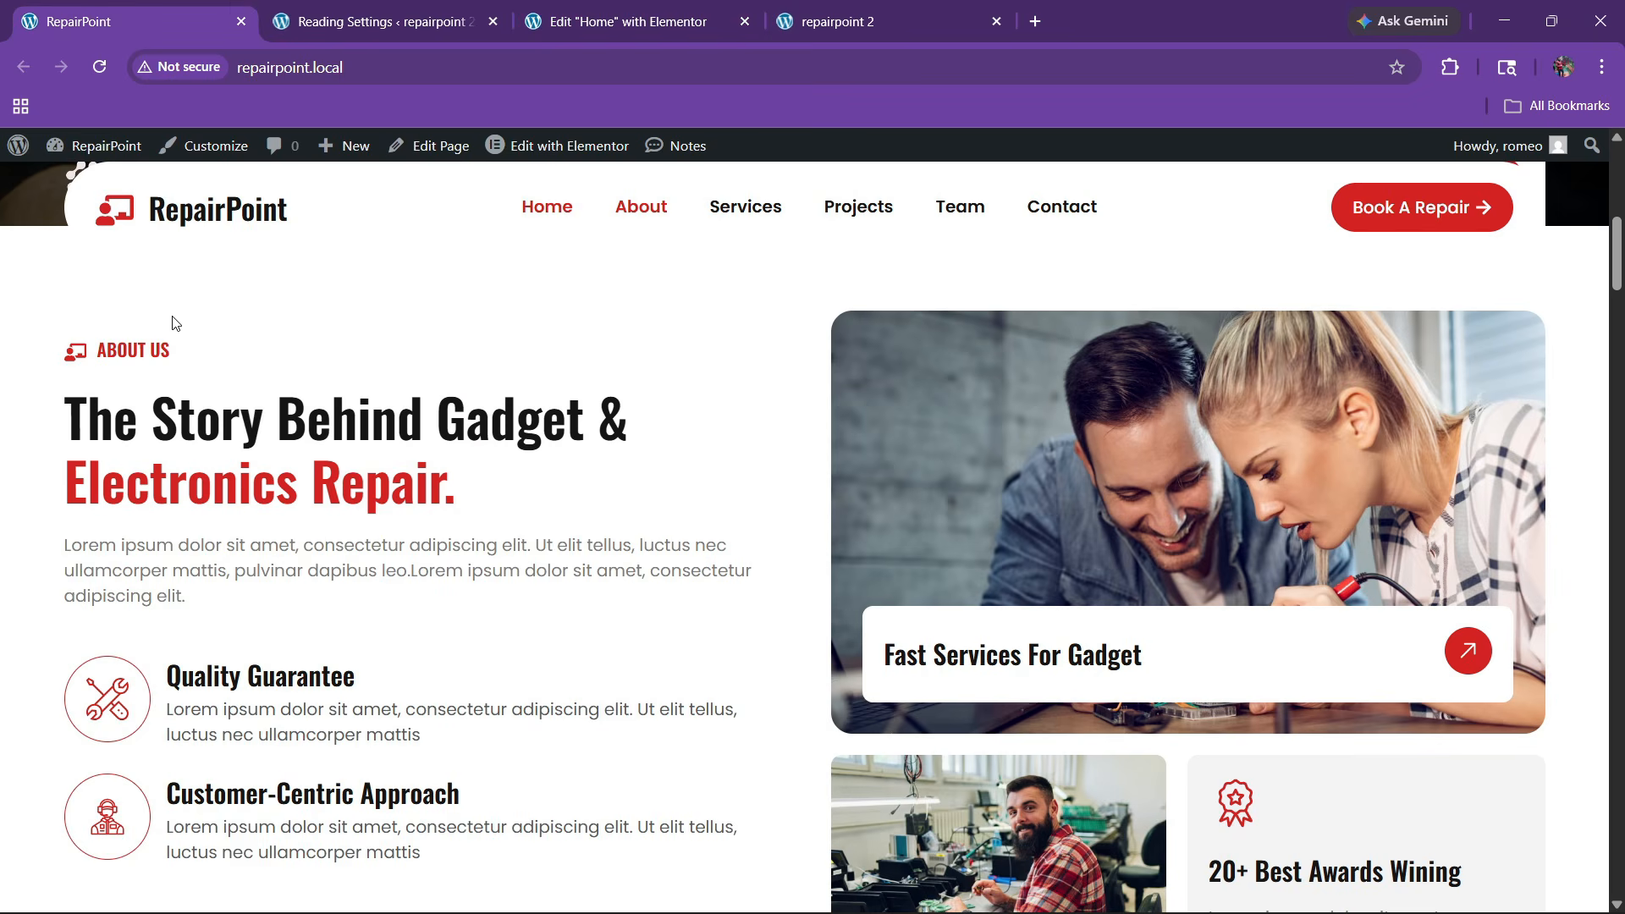
pyautogui.click(626, 21)
# Add a Heading widget and move it below the ABOUT US icon list
pyautogui.click(93, 154)
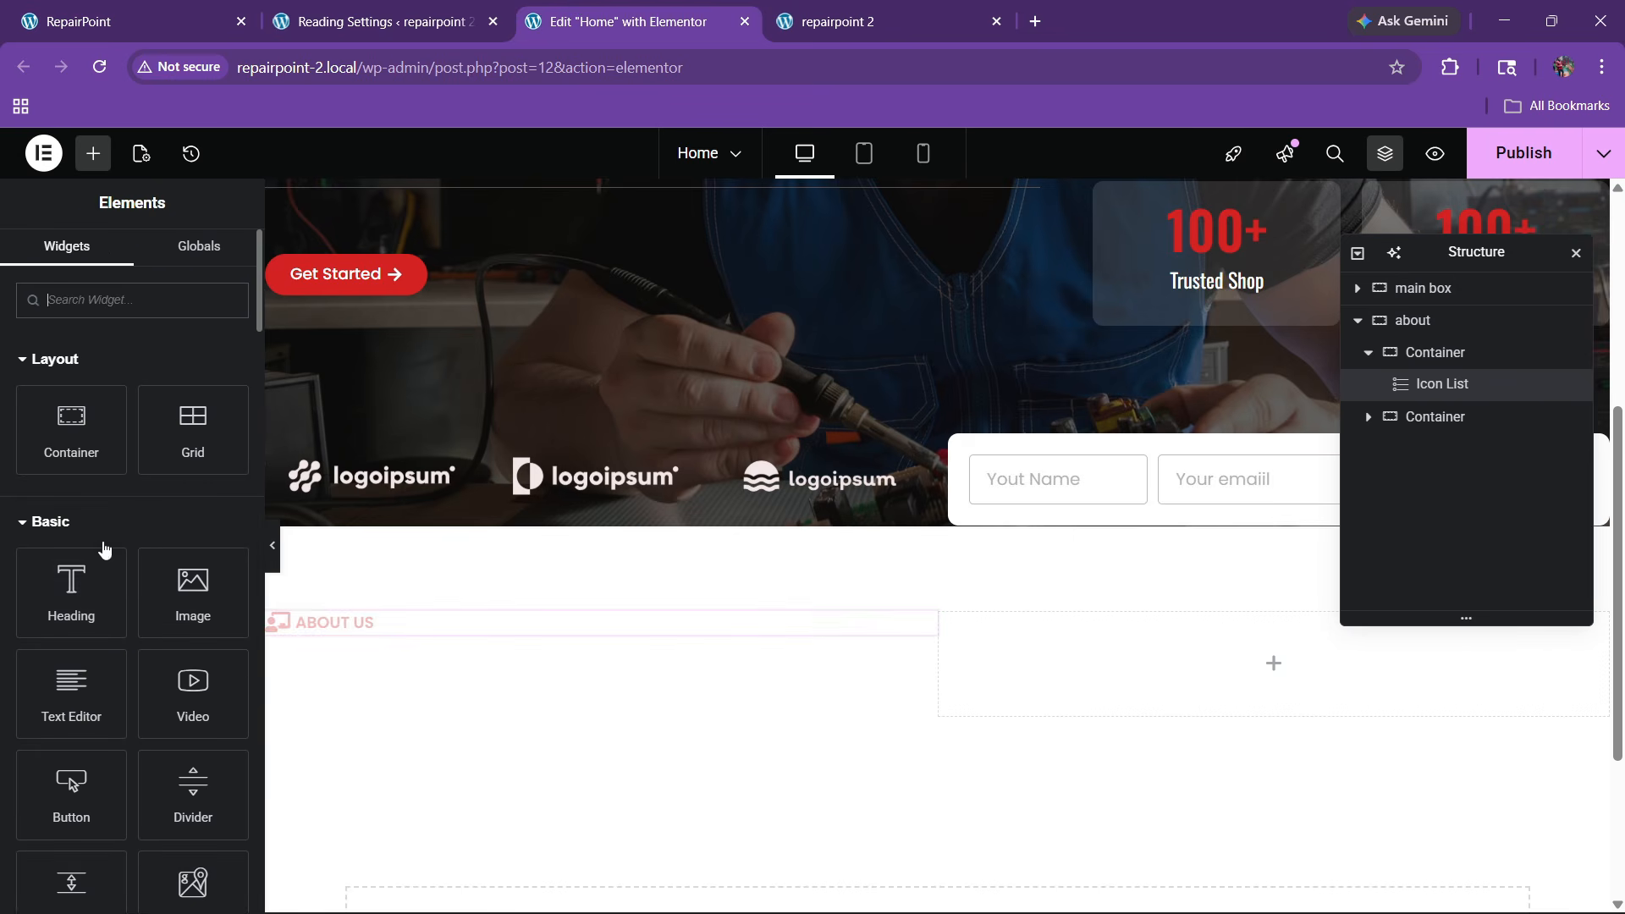
pyautogui.moveTo(104, 549); pyautogui.dragTo(334, 625)
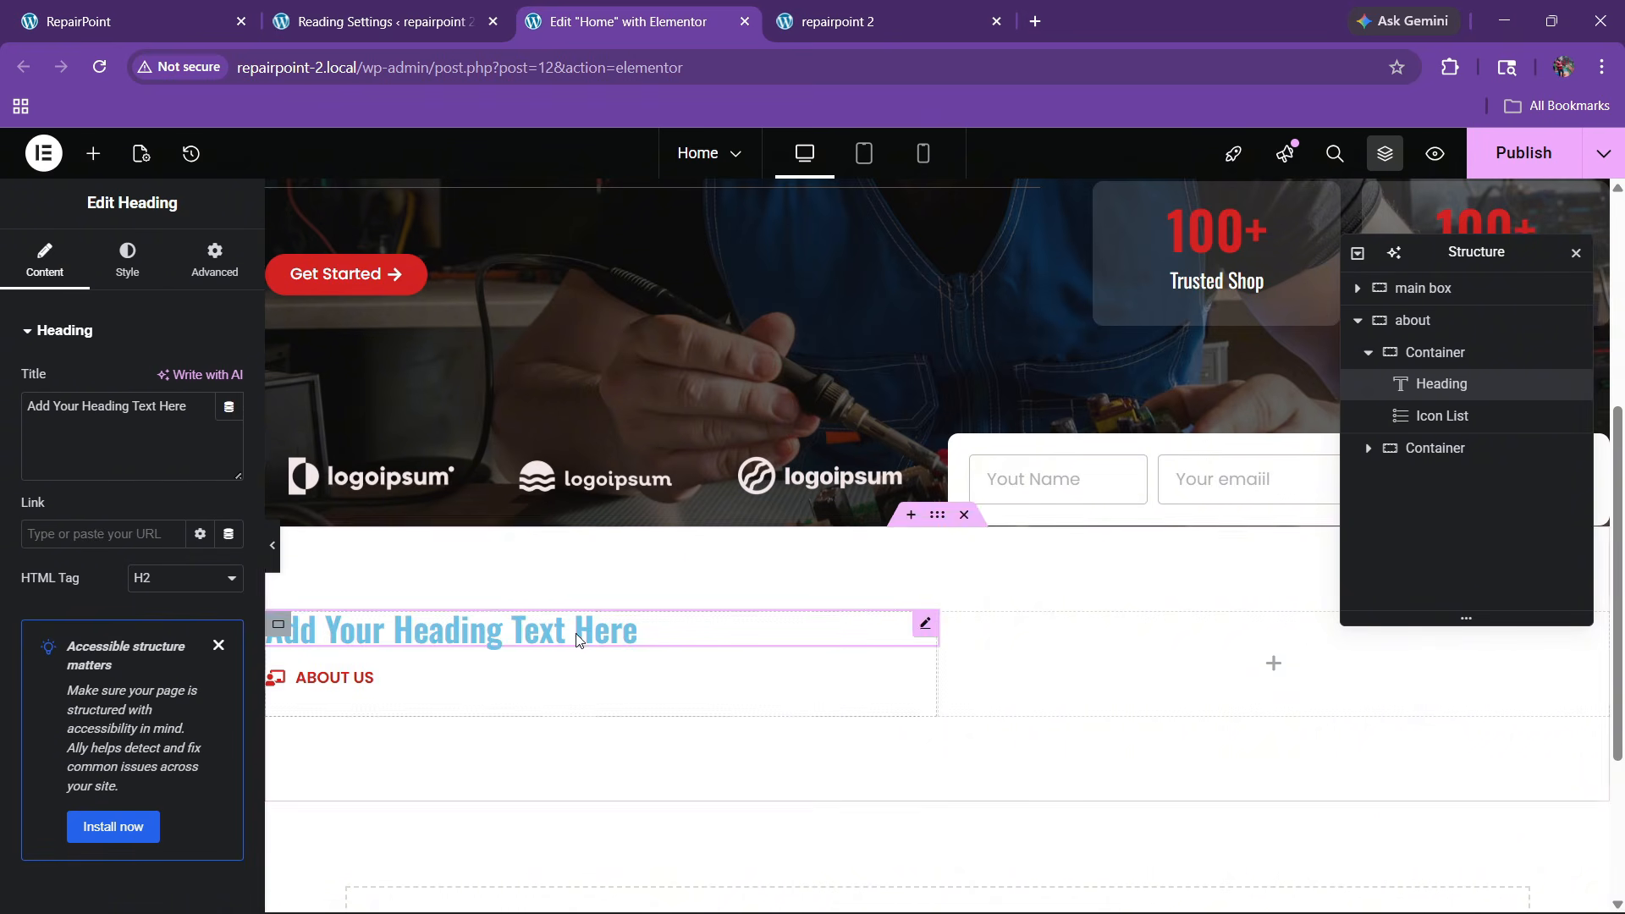
pyautogui.moveTo(1440, 385); pyautogui.dragTo(1424, 419)
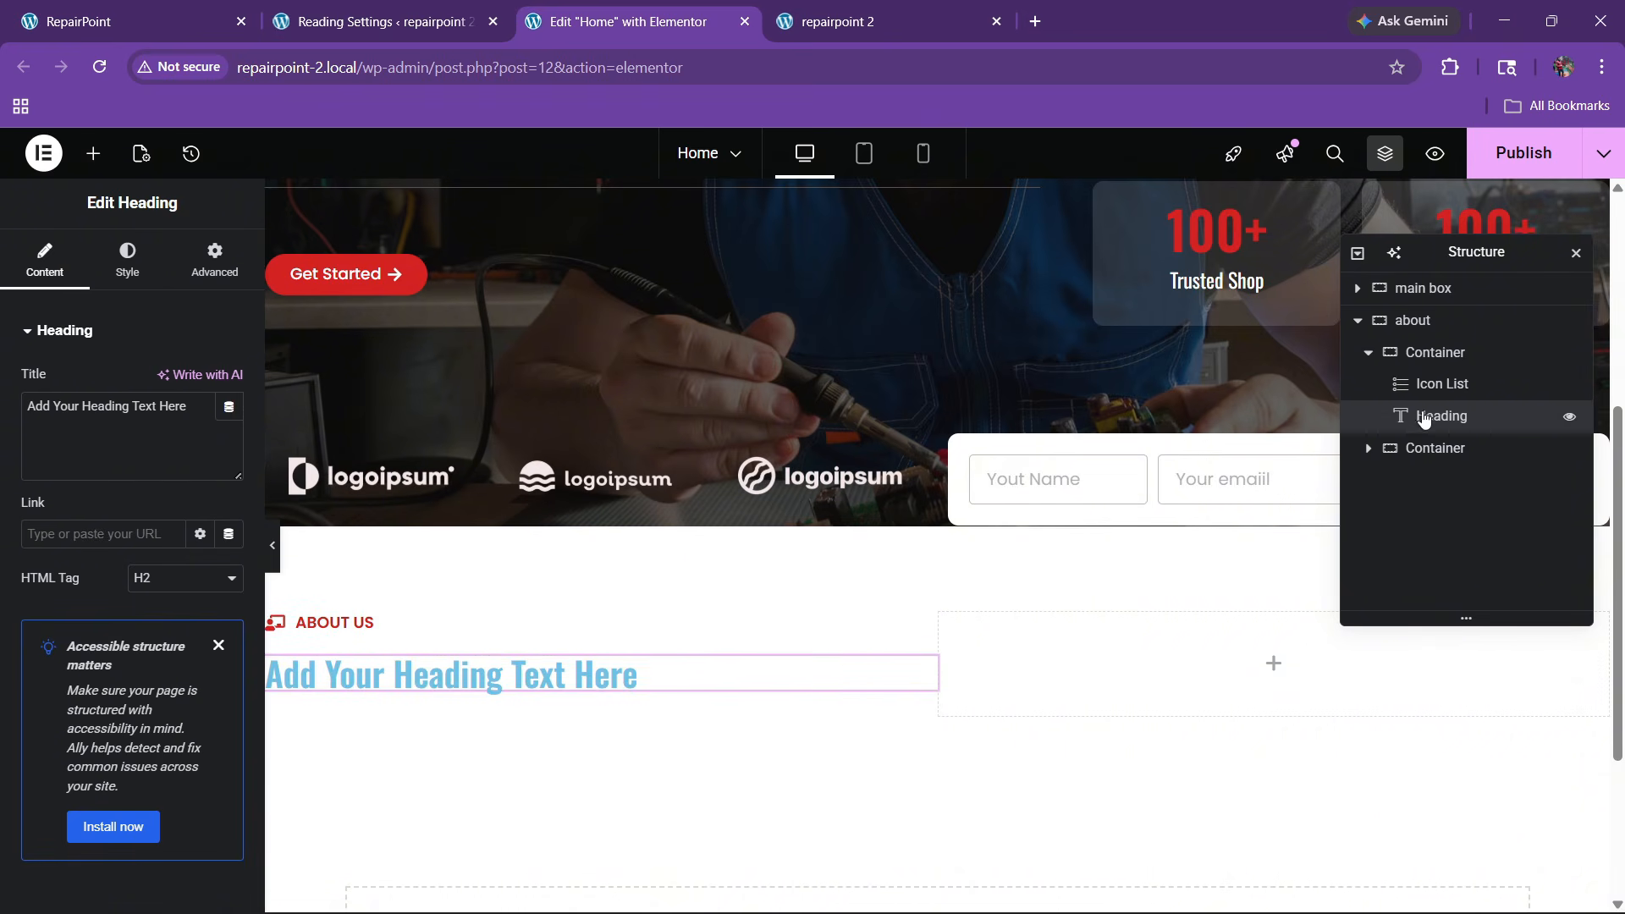
# Set the heading title to the live site's 'The Story Behind Gadget & electronics Repair.' with a <span> tag
pyautogui.click(229, 21)
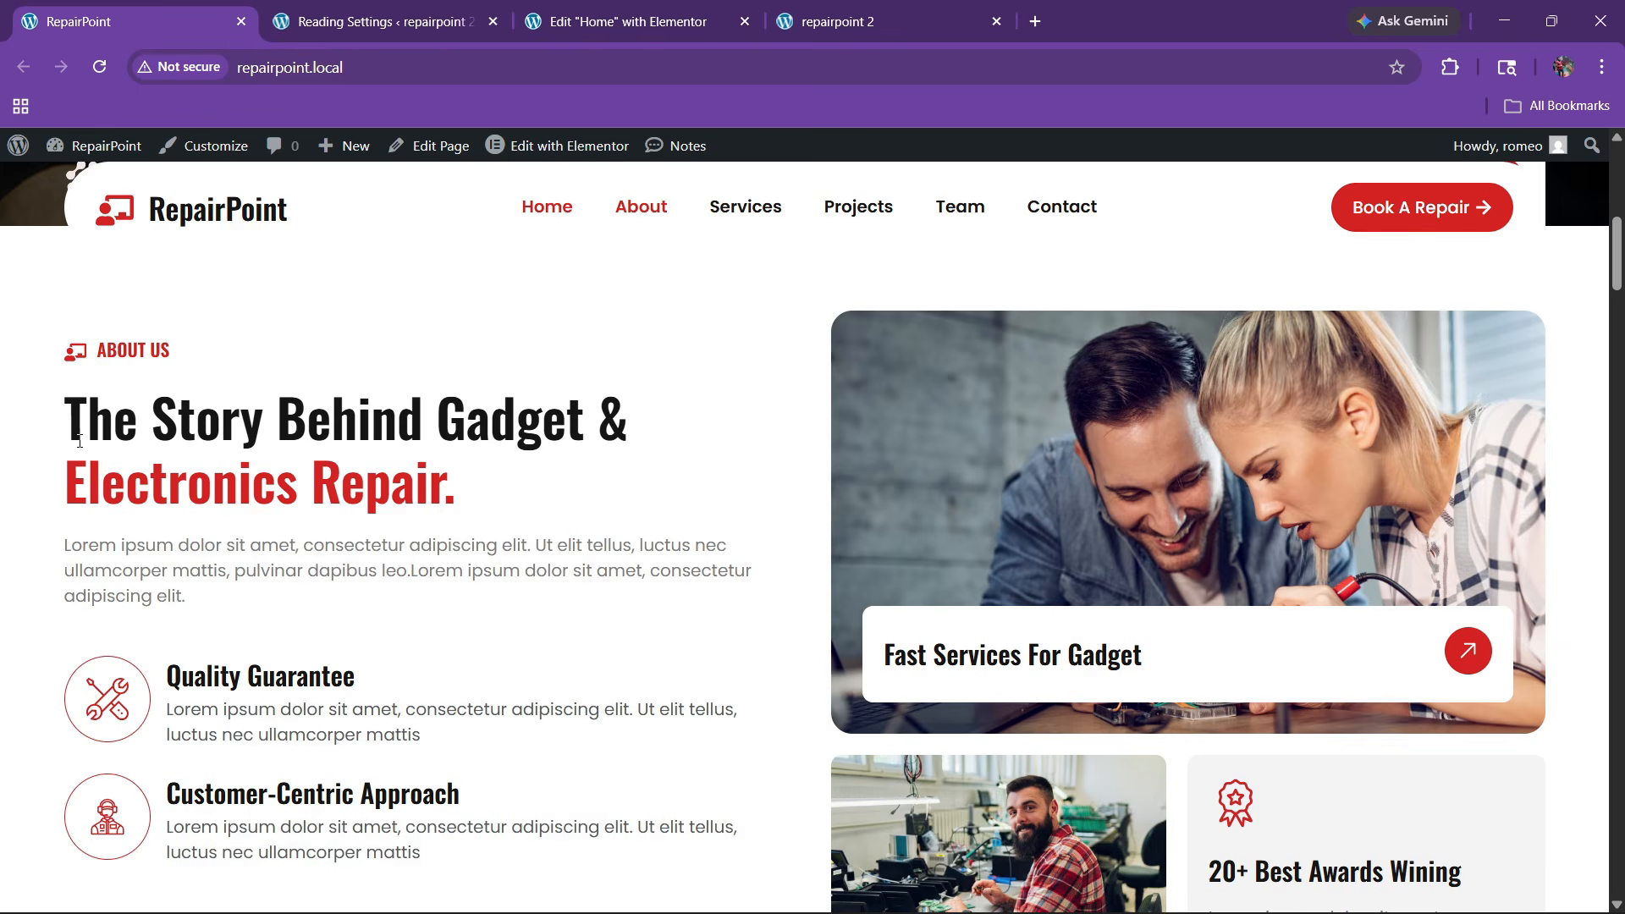
pyautogui.moveTo(79, 440); pyautogui.dragTo(468, 471)
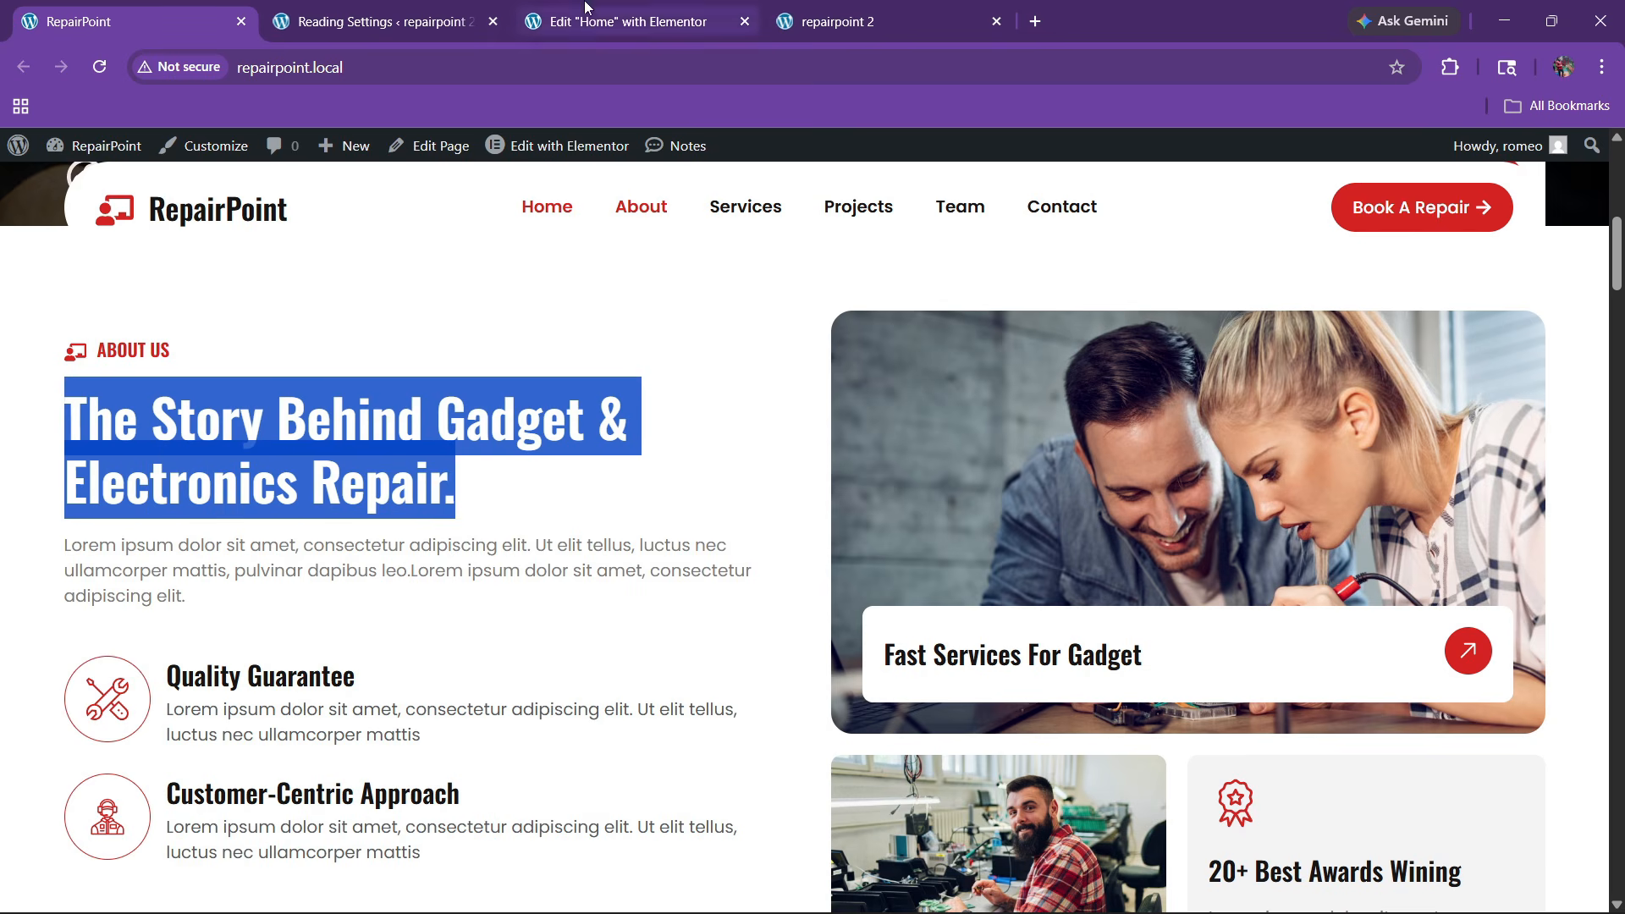
pyautogui.click(631, 21)
pyautogui.write('The Story Behind Gadget & electronics Repair.')
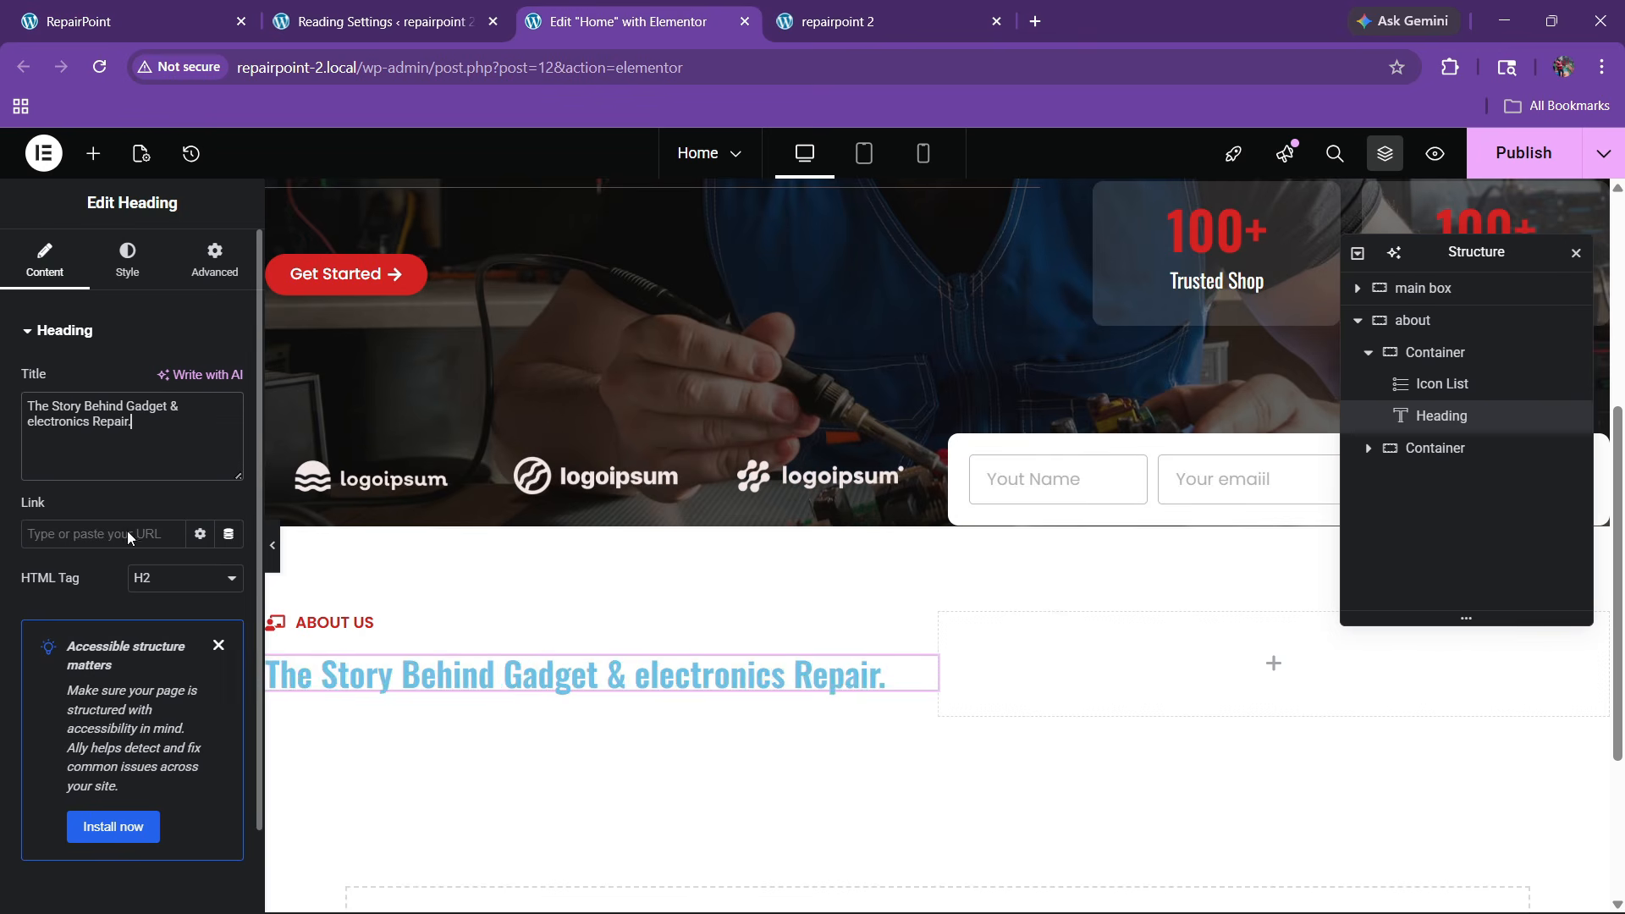
pyautogui.hotkey('ctrl', '1')
pyautogui.click(356, 587)
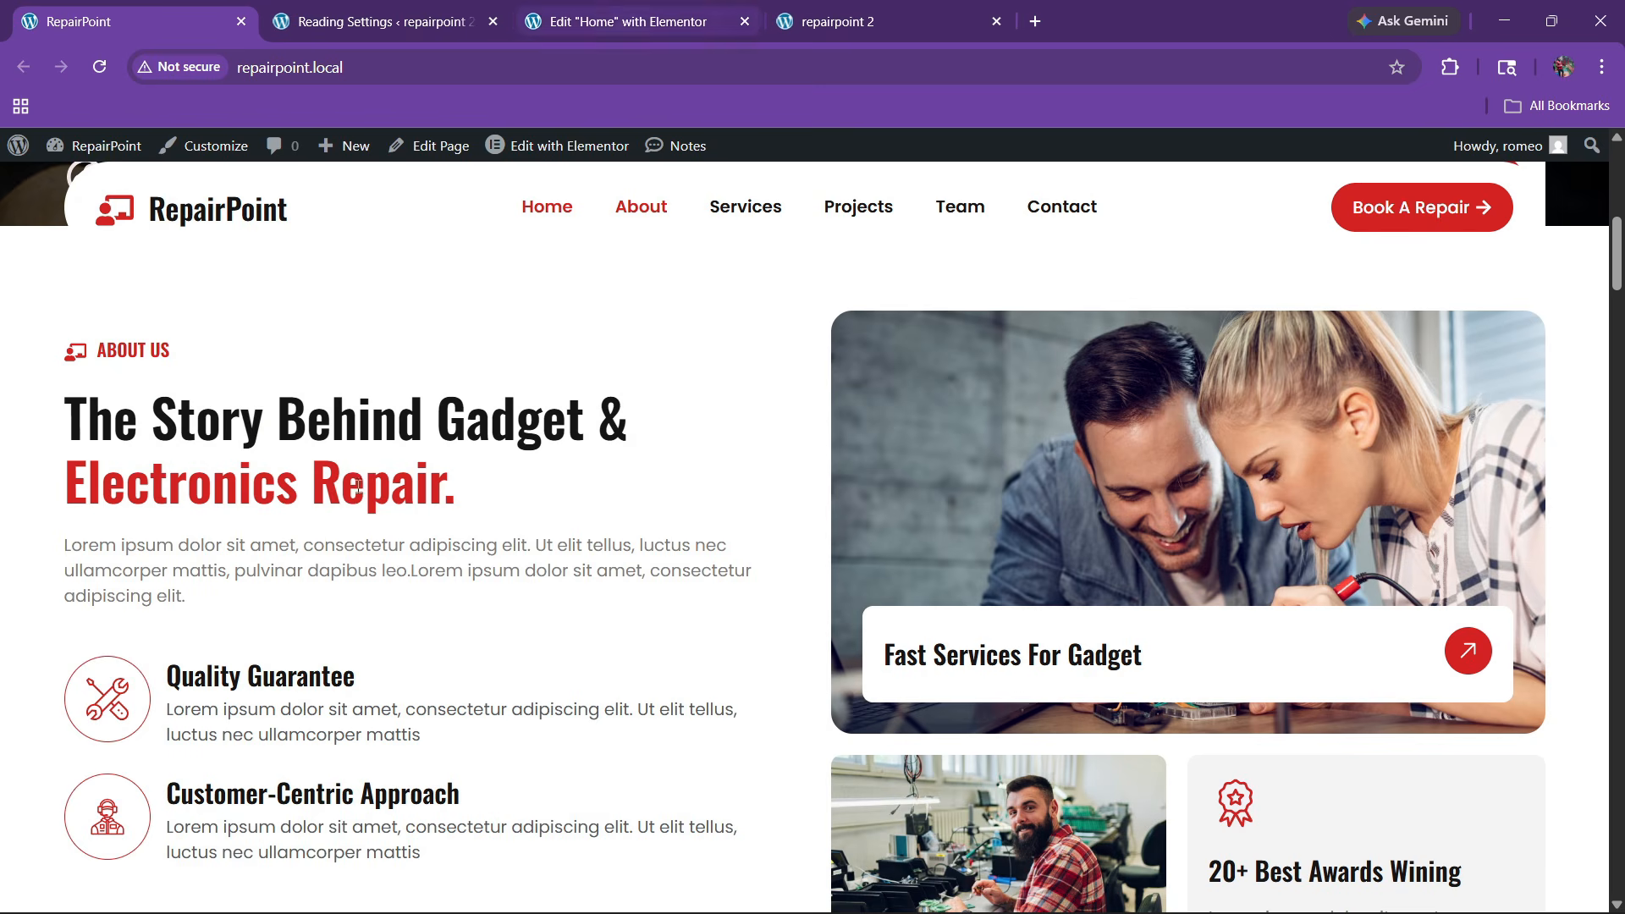
pyautogui.click(597, 8)
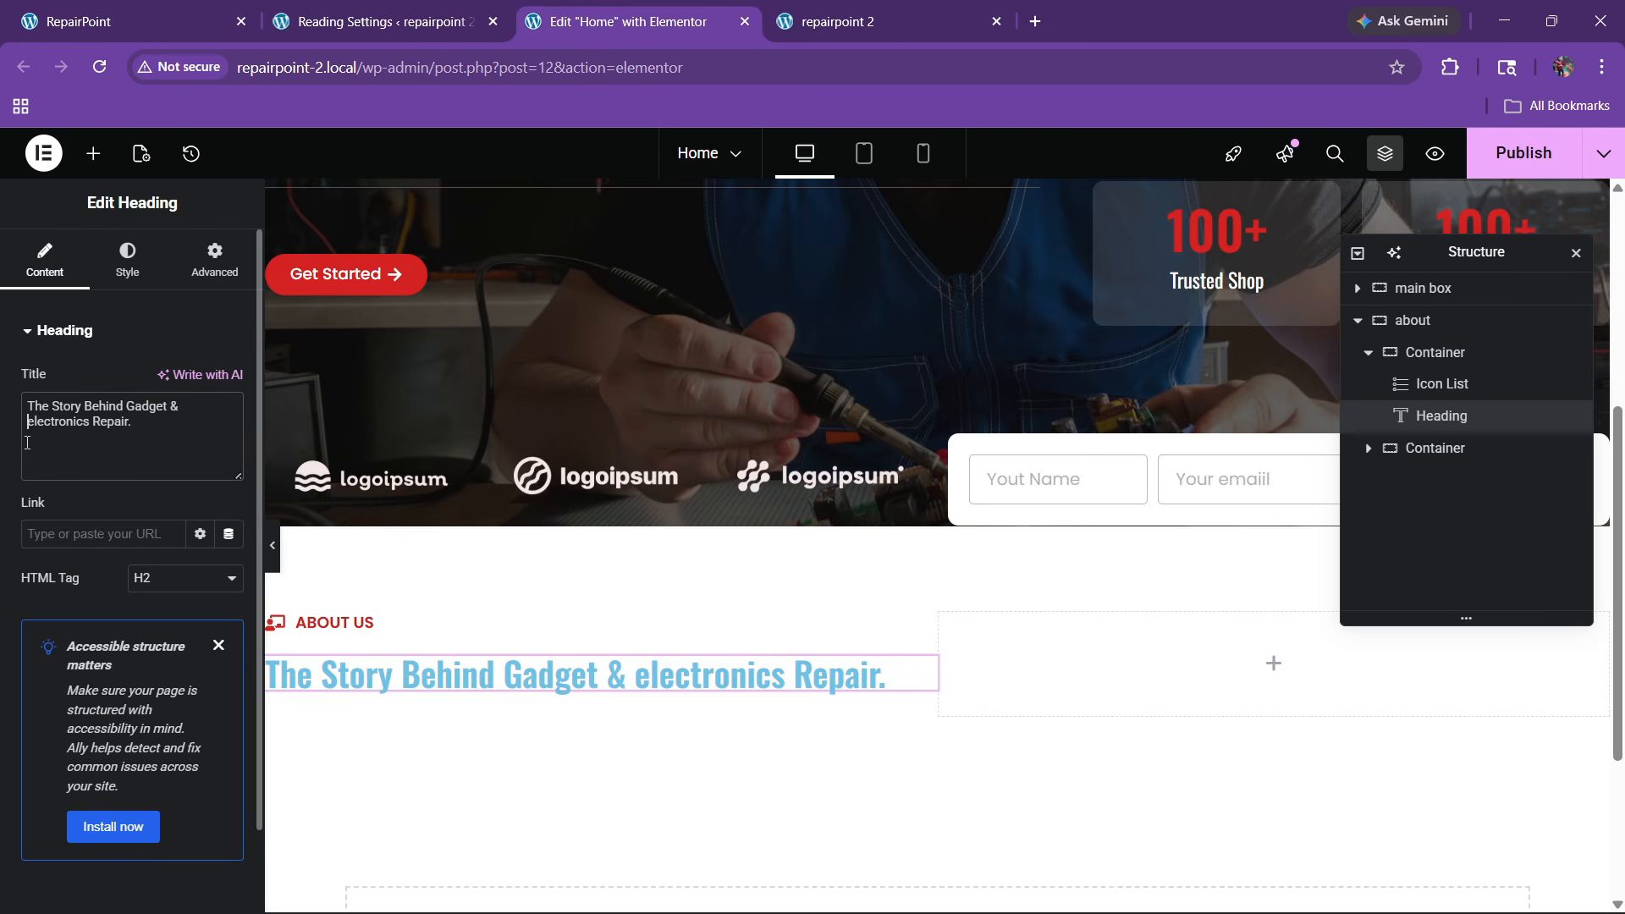
pyautogui.write('<span>')
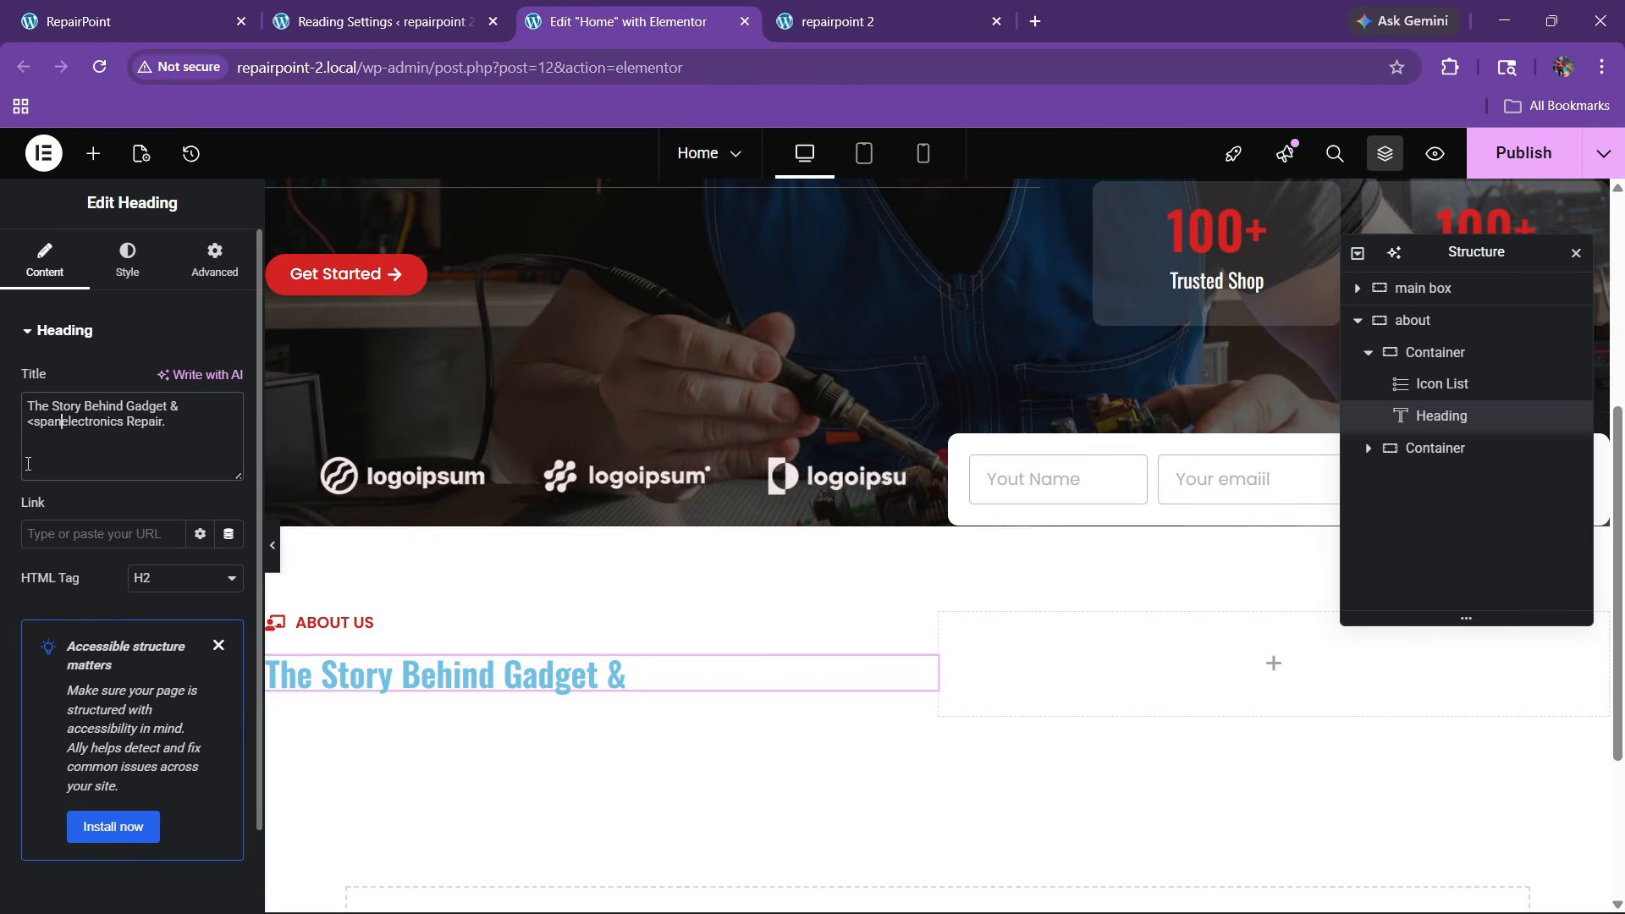
pyautogui.scroll(5, 570, 418)
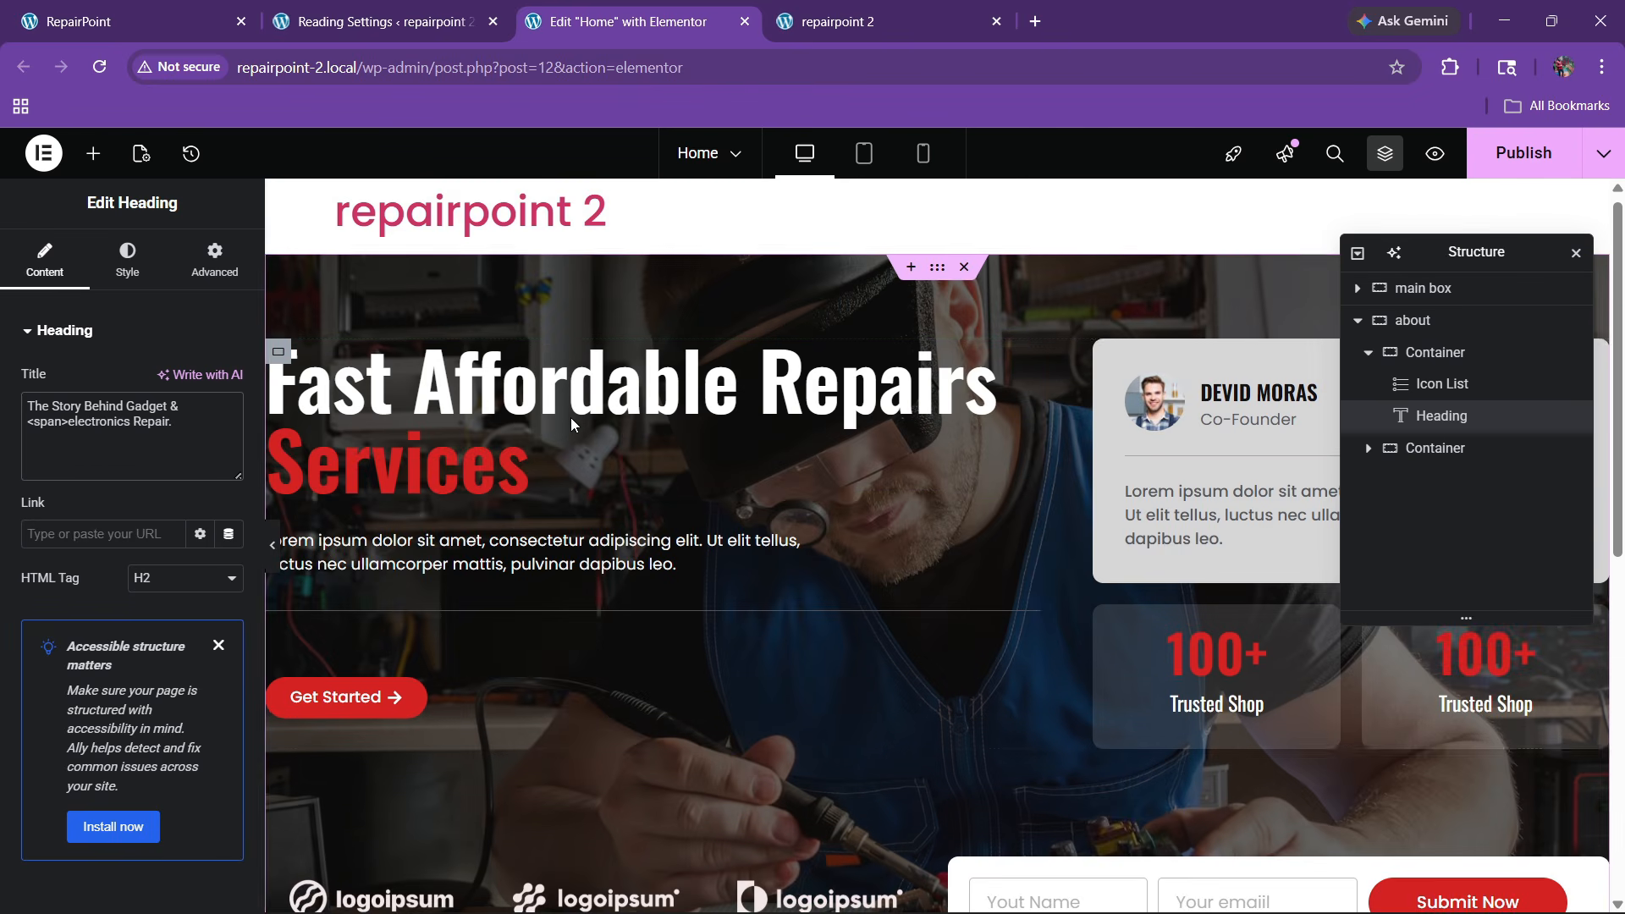
# Set the hero heading's font size to 65 px
pyautogui.click(1034, 361)
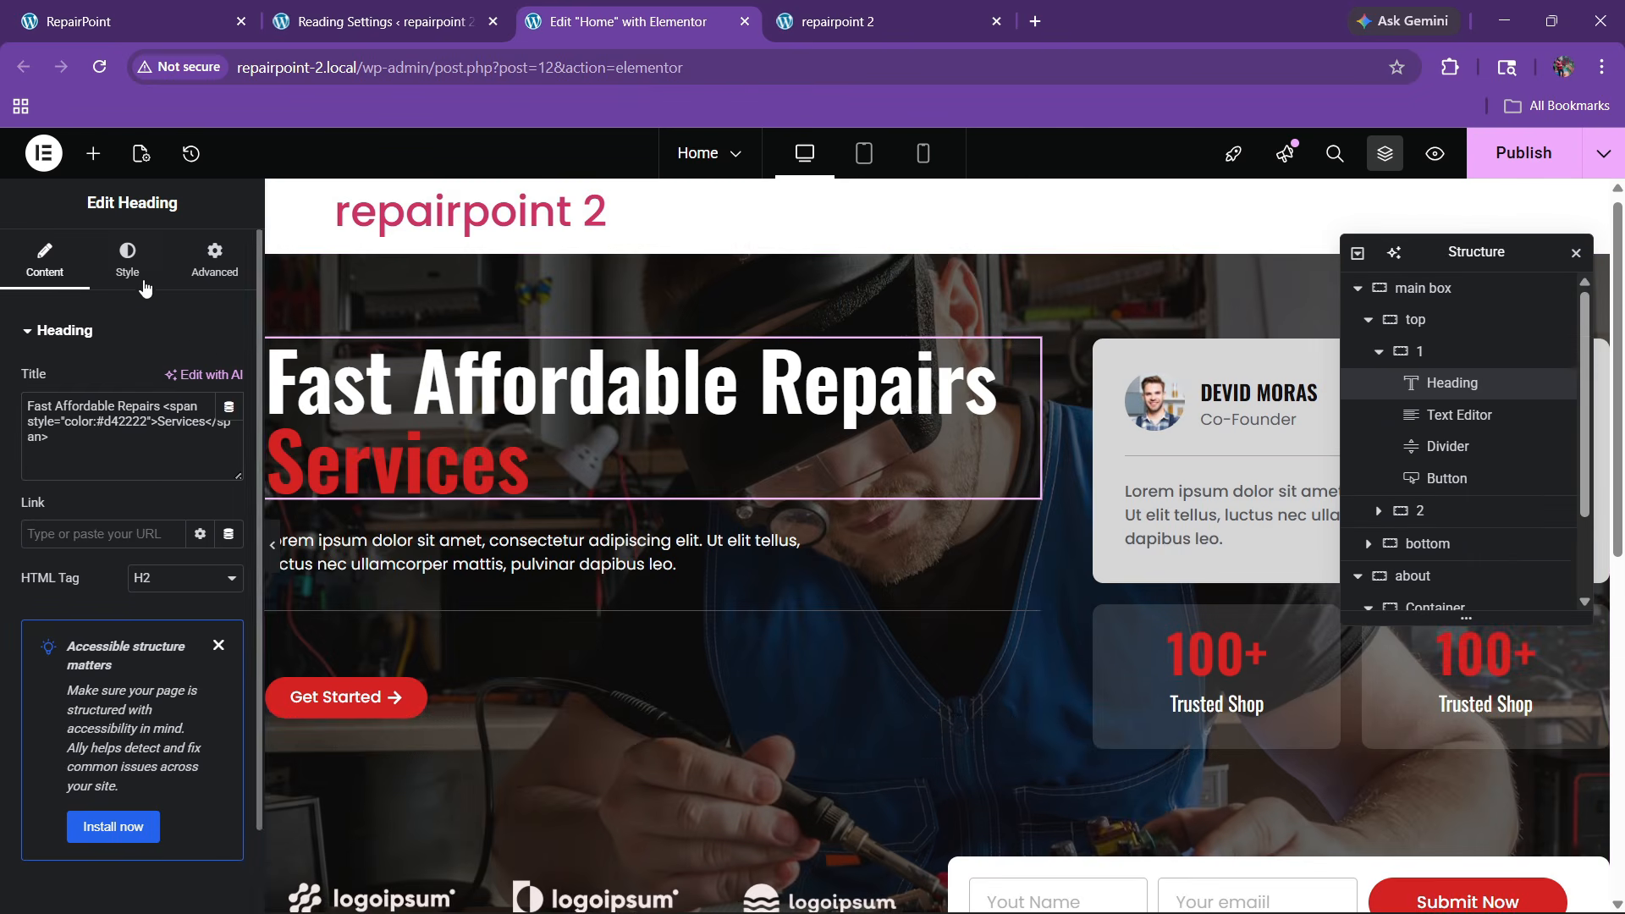
pyautogui.click(126, 260)
pyautogui.click(228, 441)
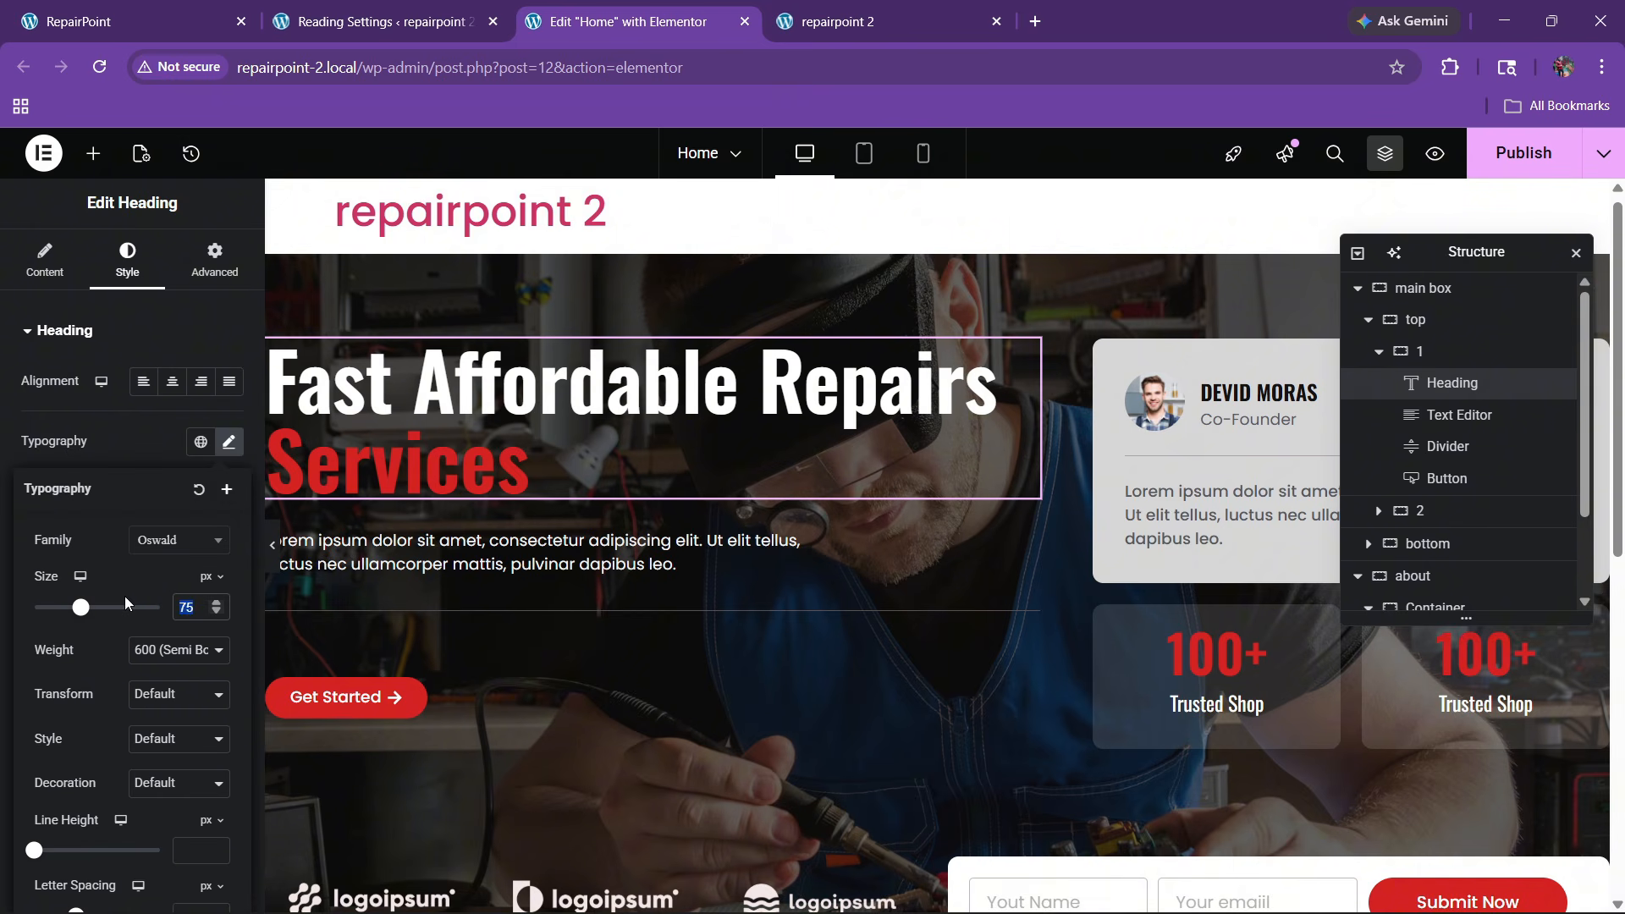
pyautogui.write('65')
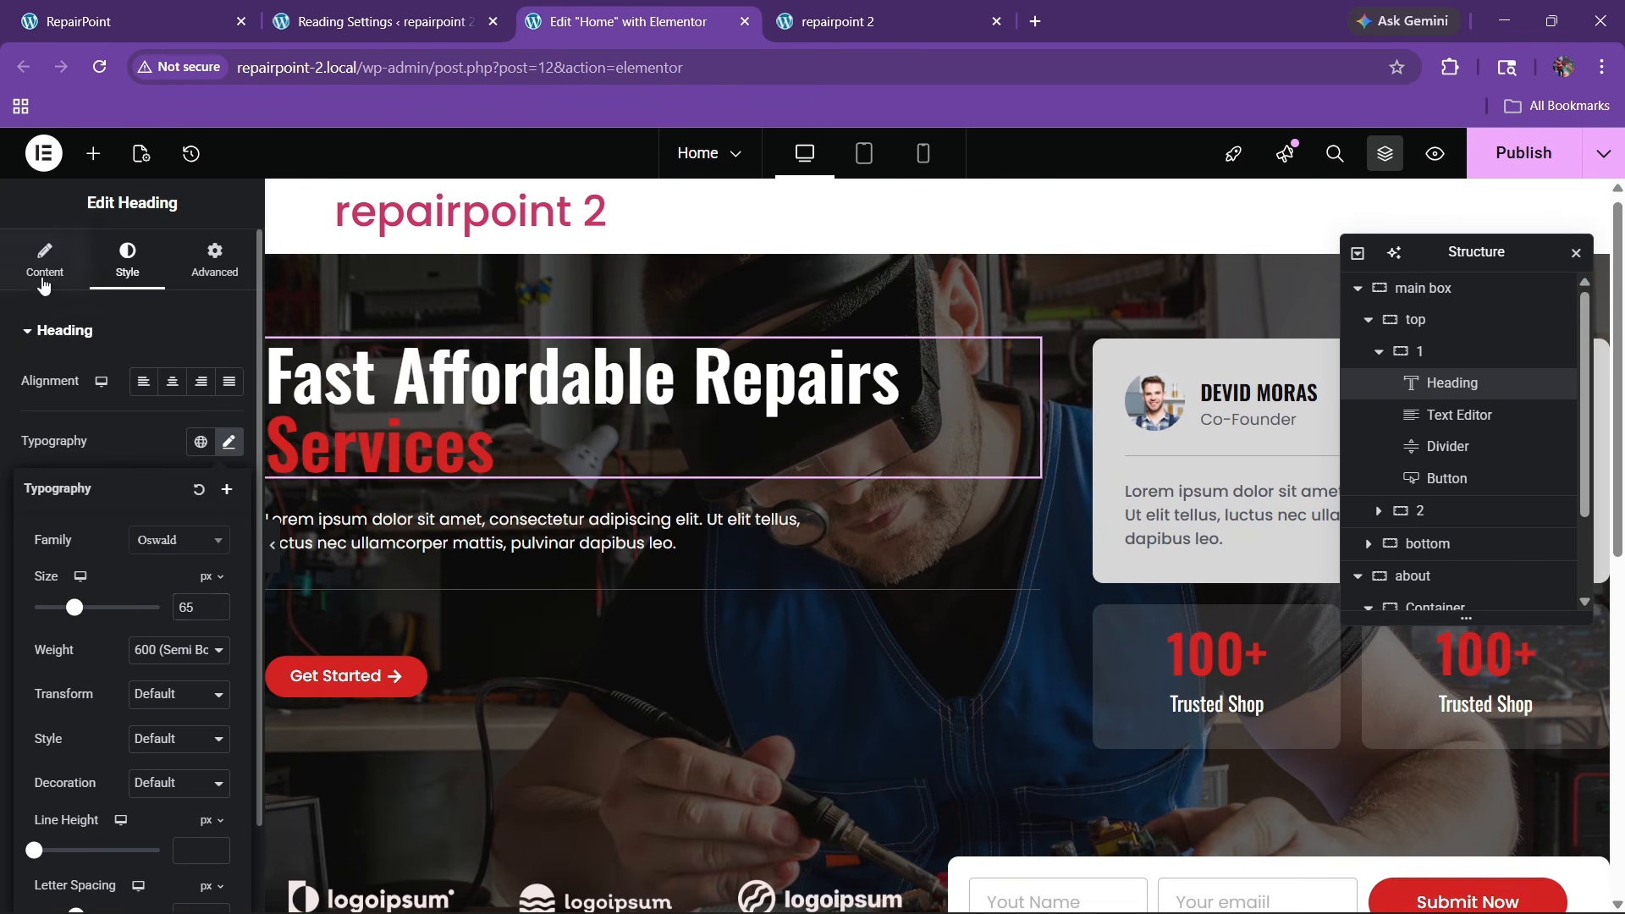
# Copy the hero's red span style and wrap 'electronics Repair.' in the About heading with it
pyautogui.click(44, 285)
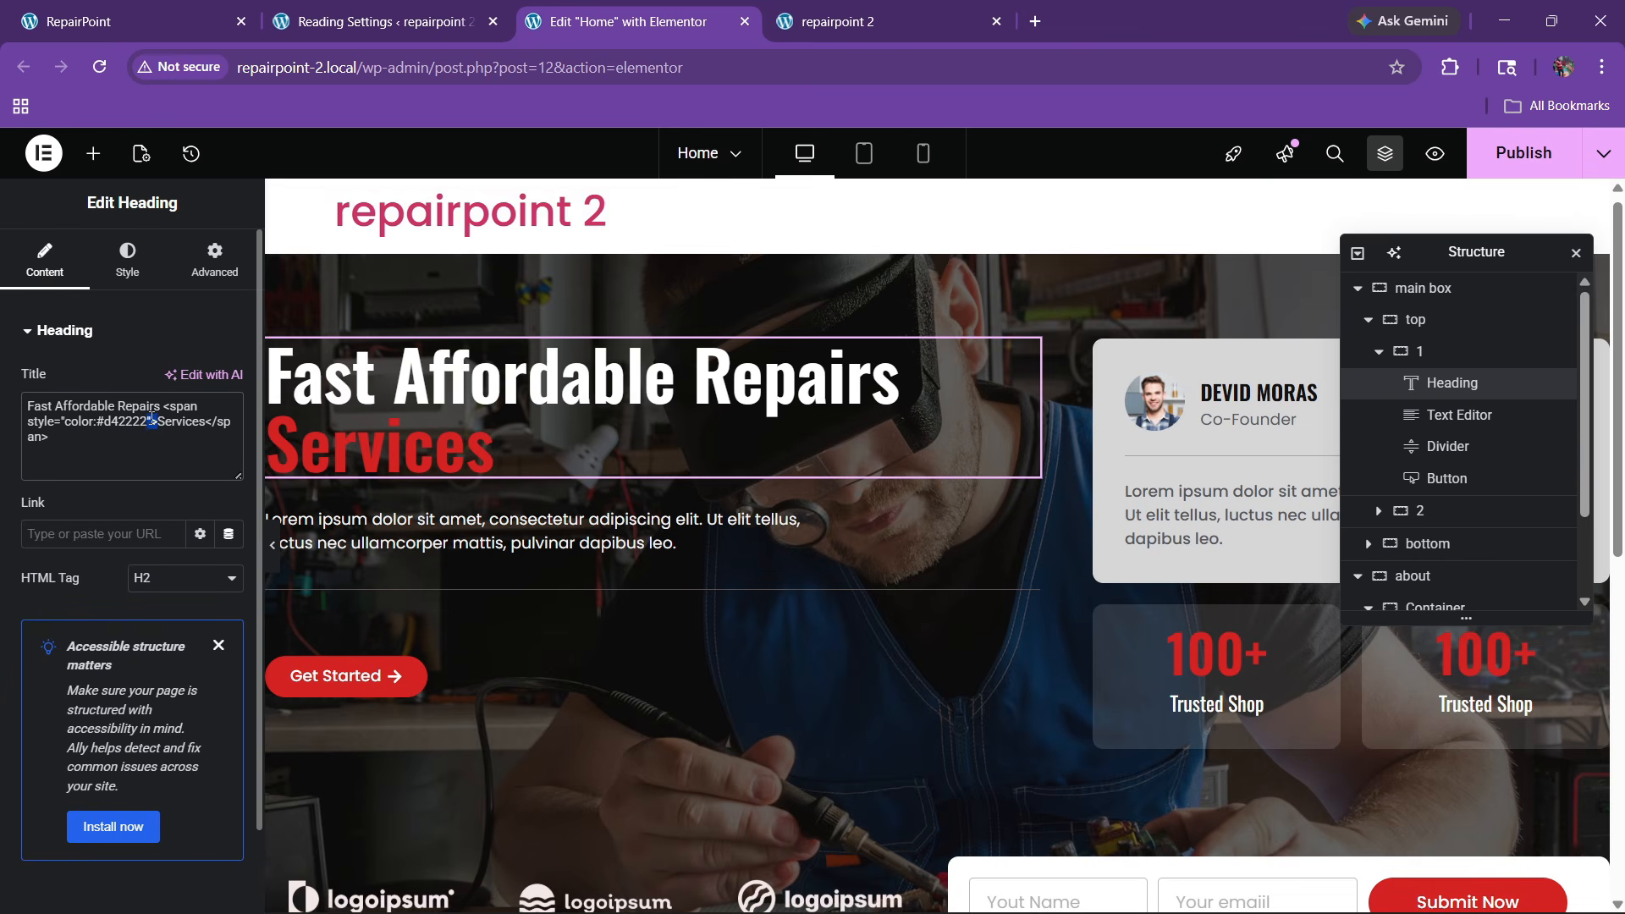
pyautogui.moveTo(152, 419); pyautogui.dragTo(164, 407)
pyautogui.hotkey('ctrl', 'c')
pyautogui.scroll(-6, 717, 490)
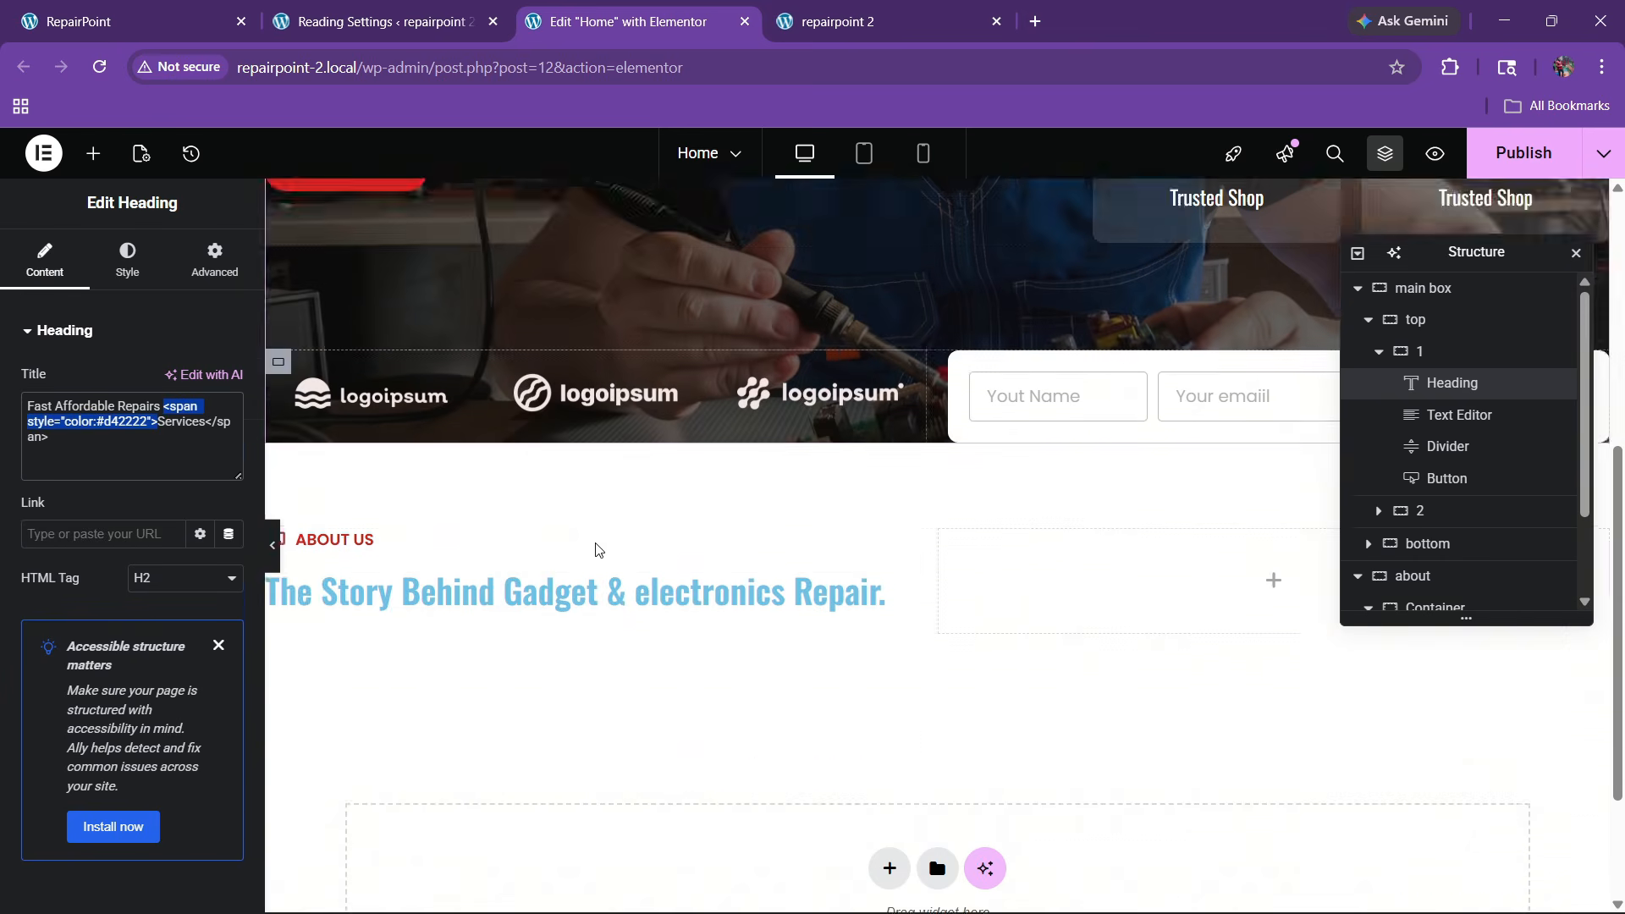
pyautogui.scroll(-2, 597, 550)
pyautogui.click(927, 393)
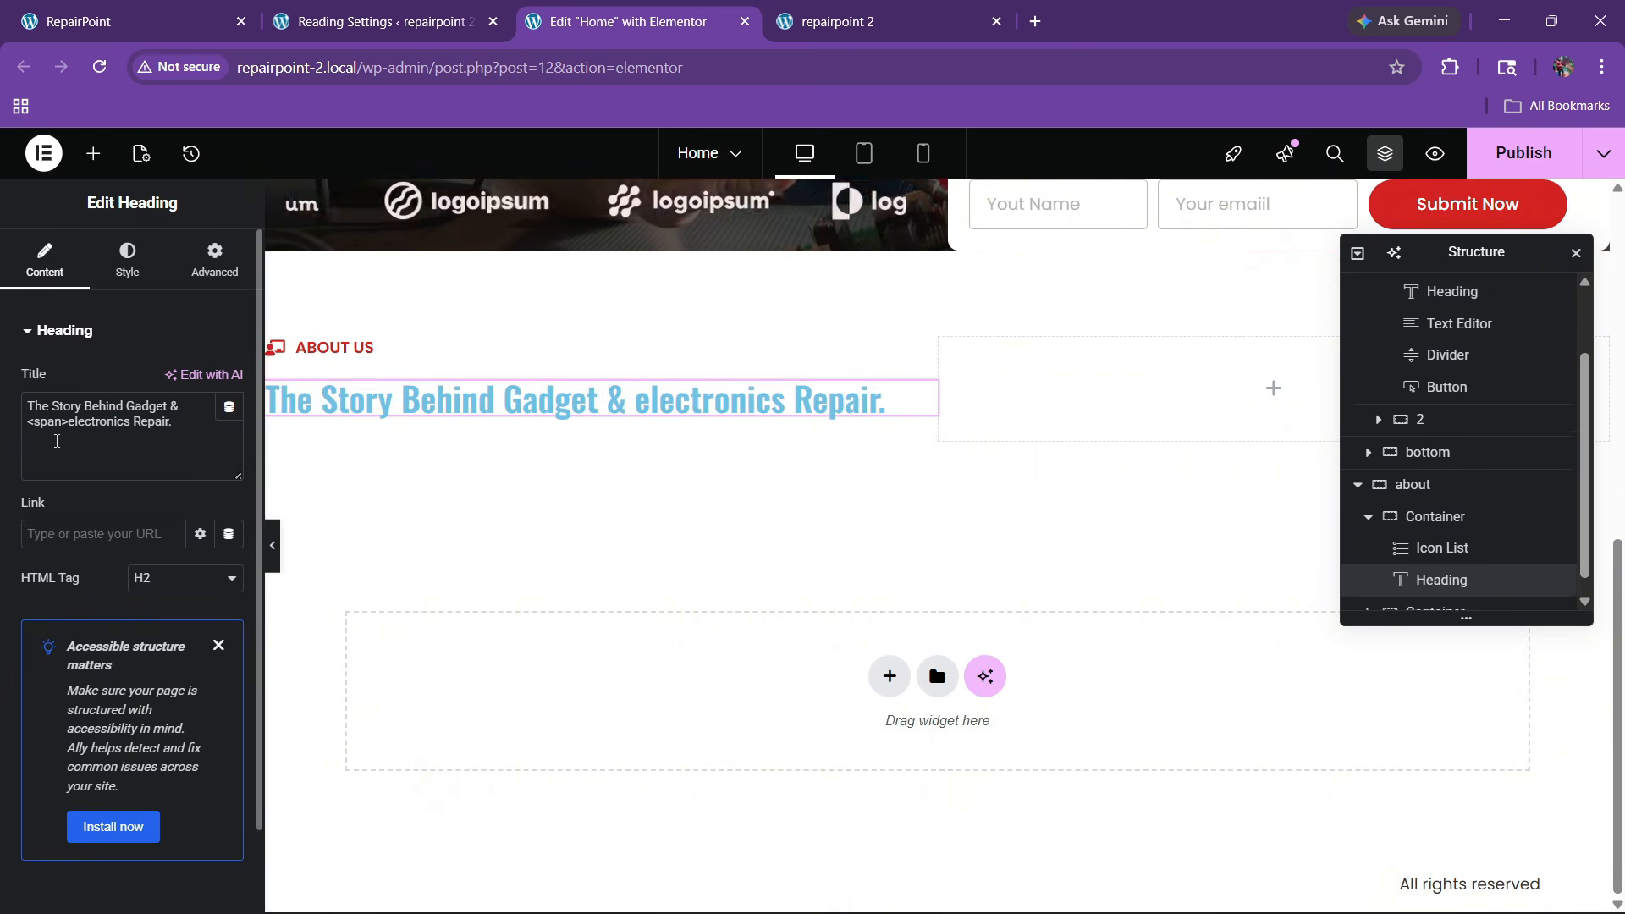
pyautogui.hotkey('ctrl', 'v')
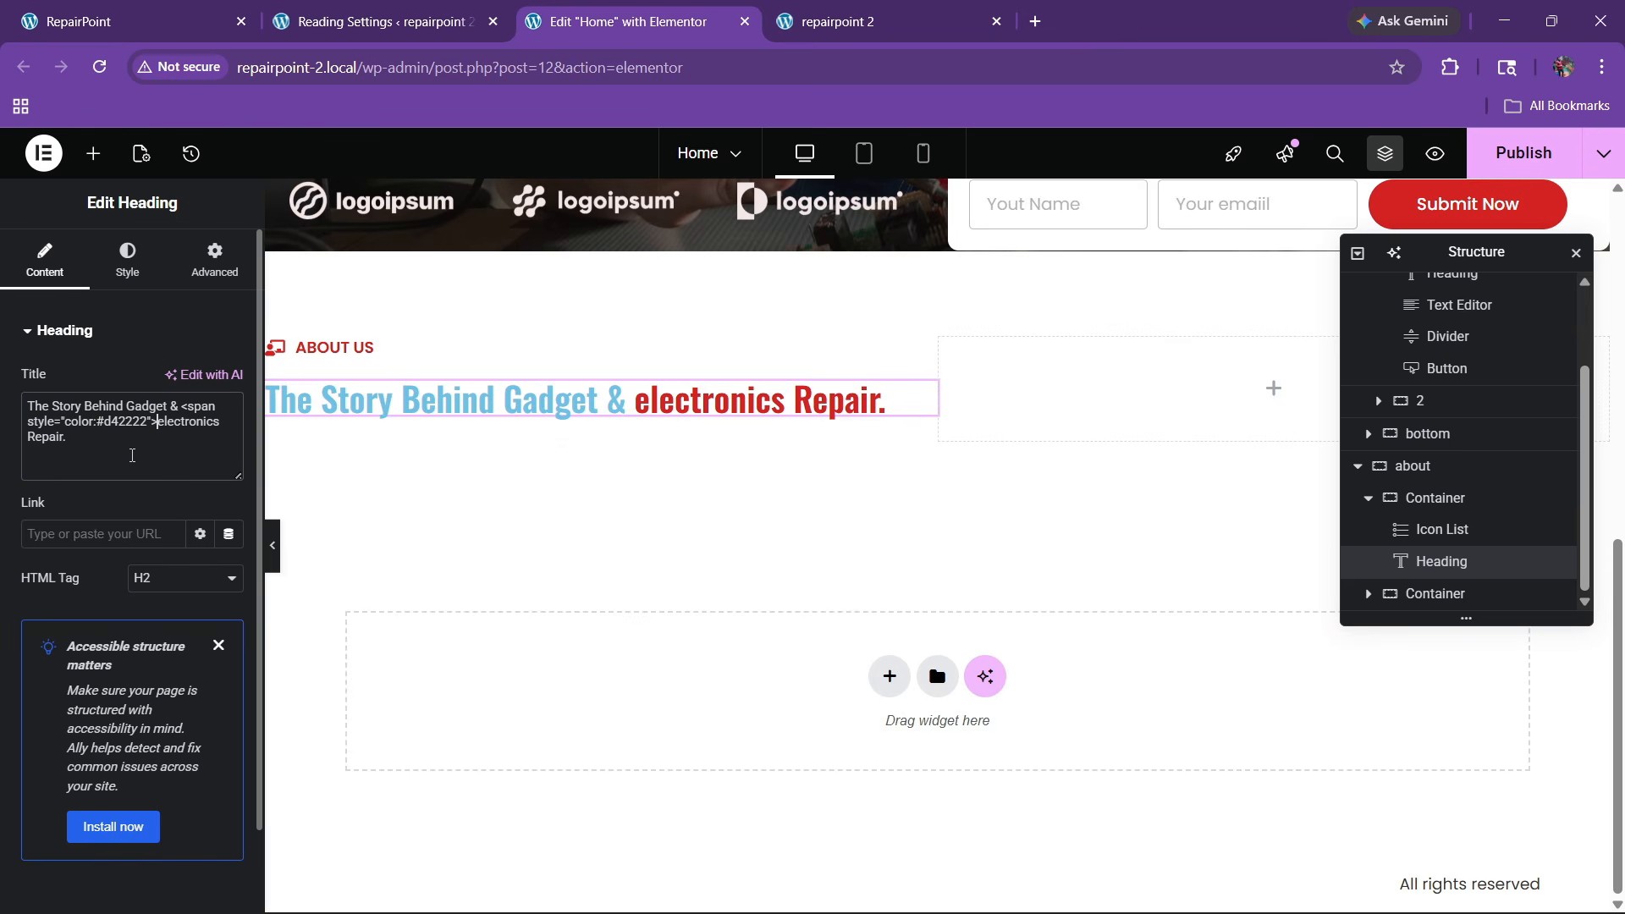
pyautogui.write('</span>')
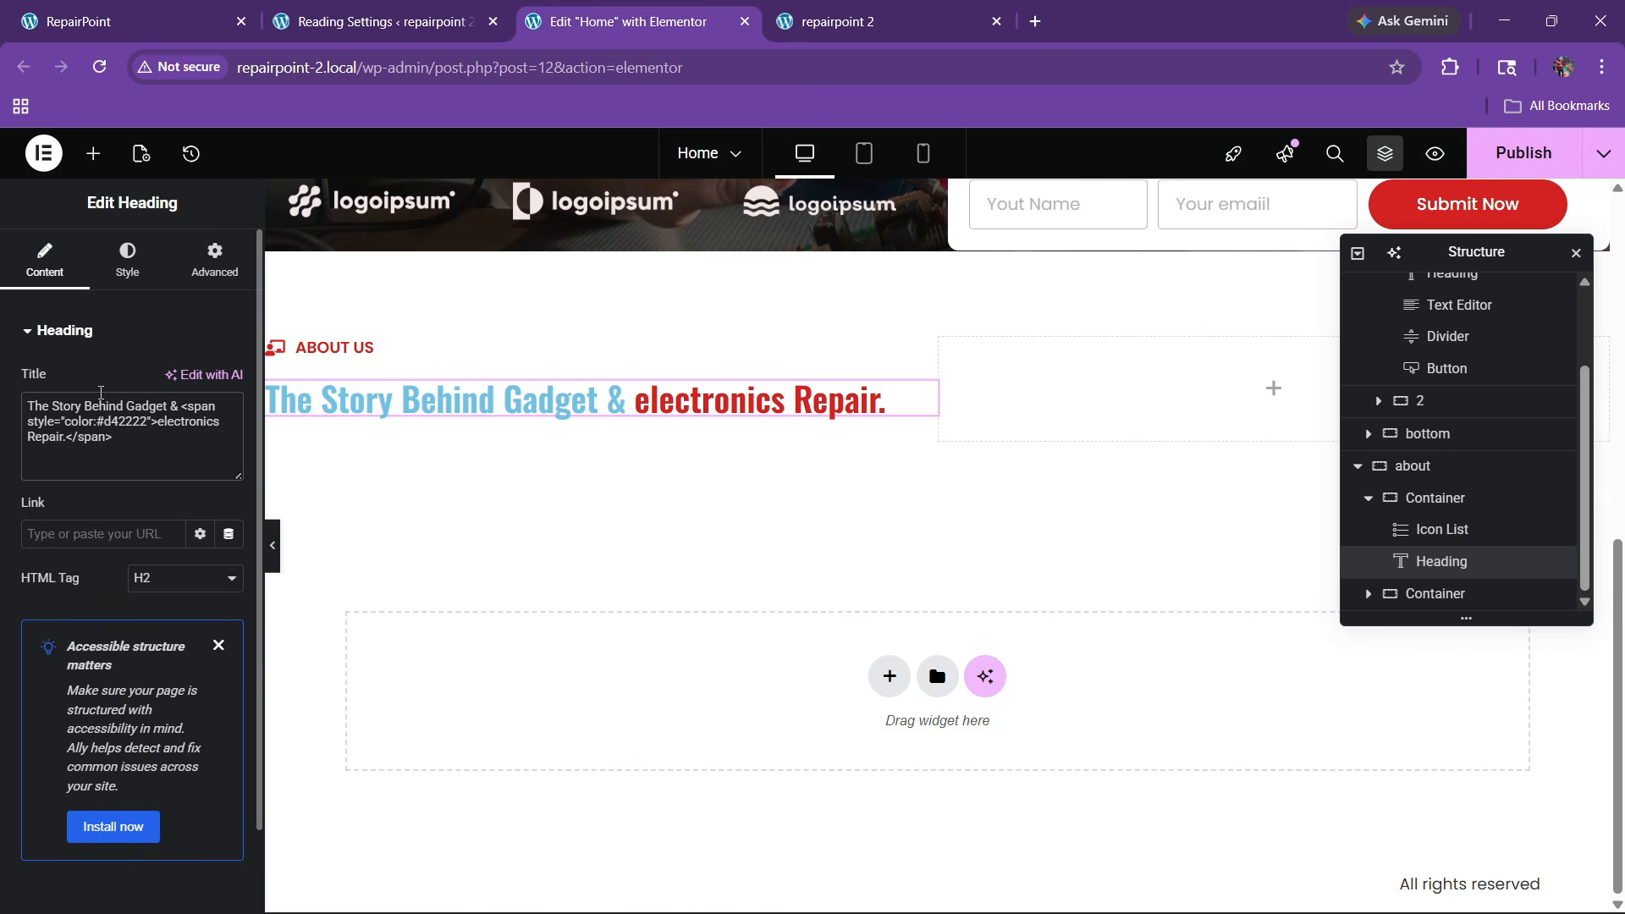
# Style the About heading with the black global colour, Capitalize transform and about 50 px size
pyautogui.click(93, 260)
pyautogui.click(201, 679)
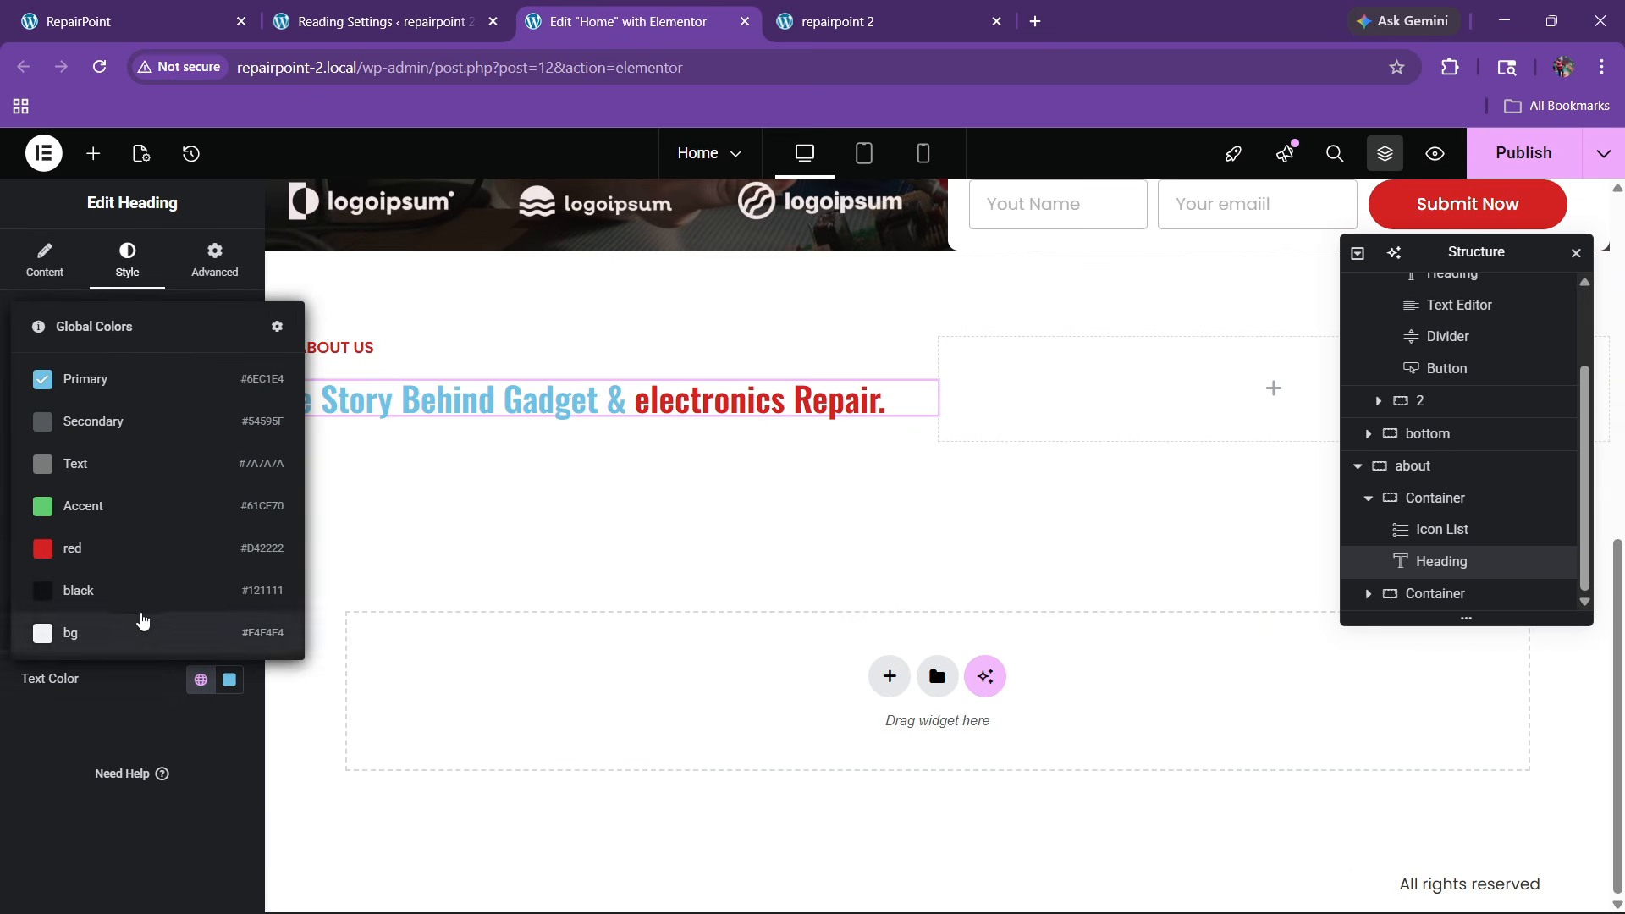
pyautogui.click(110, 603)
pyautogui.click(228, 442)
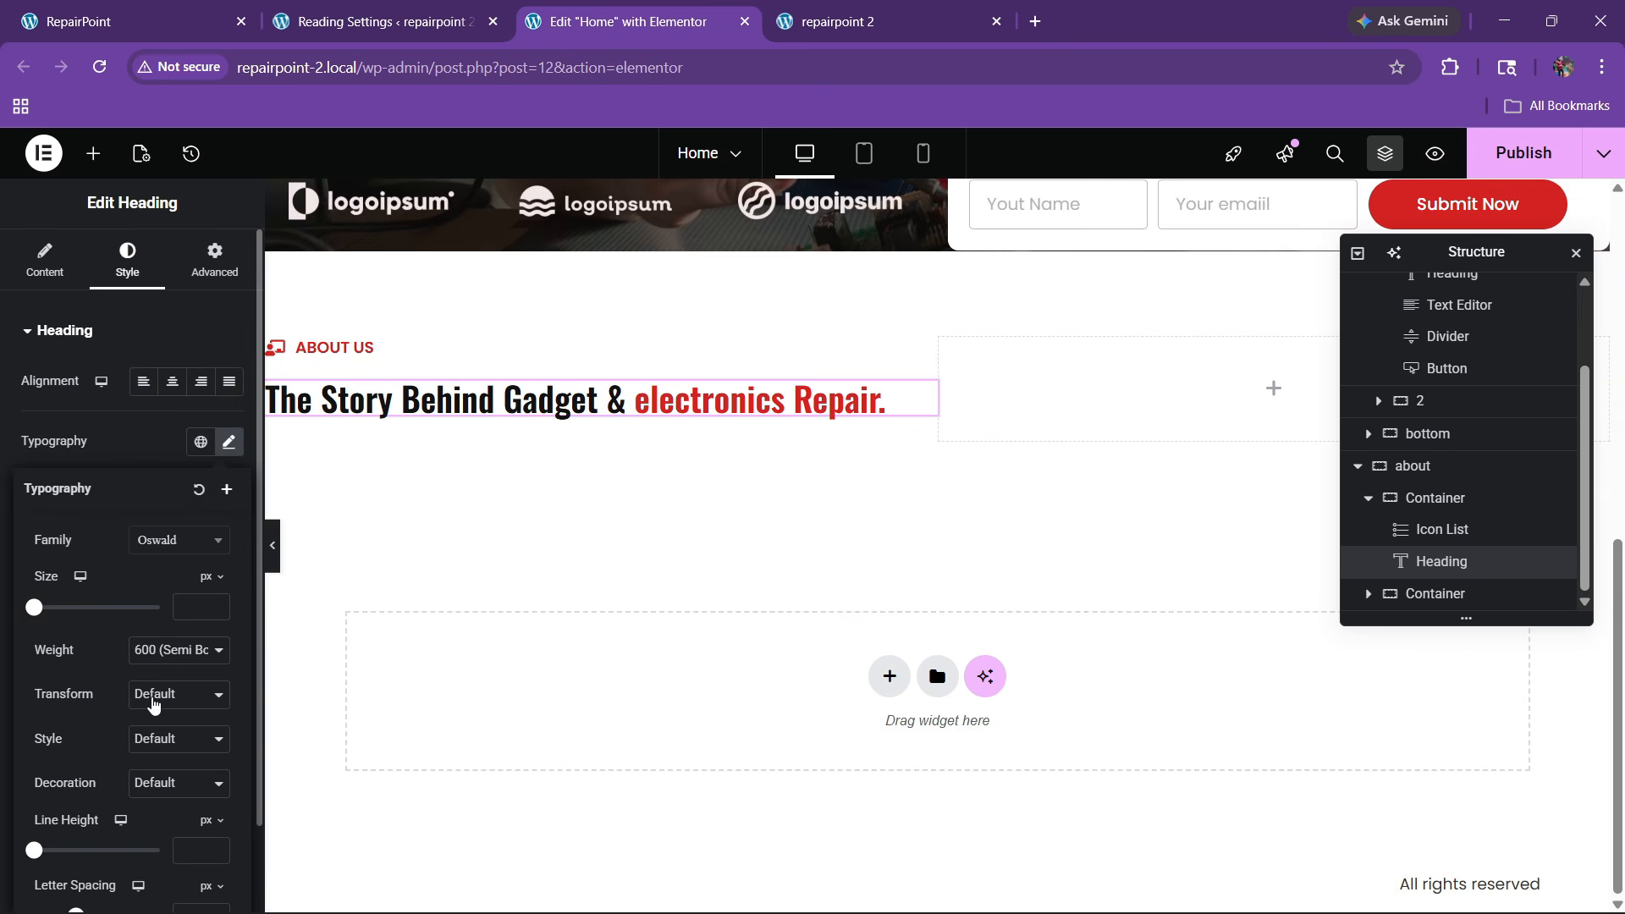
pyautogui.click(153, 704)
pyautogui.click(152, 796)
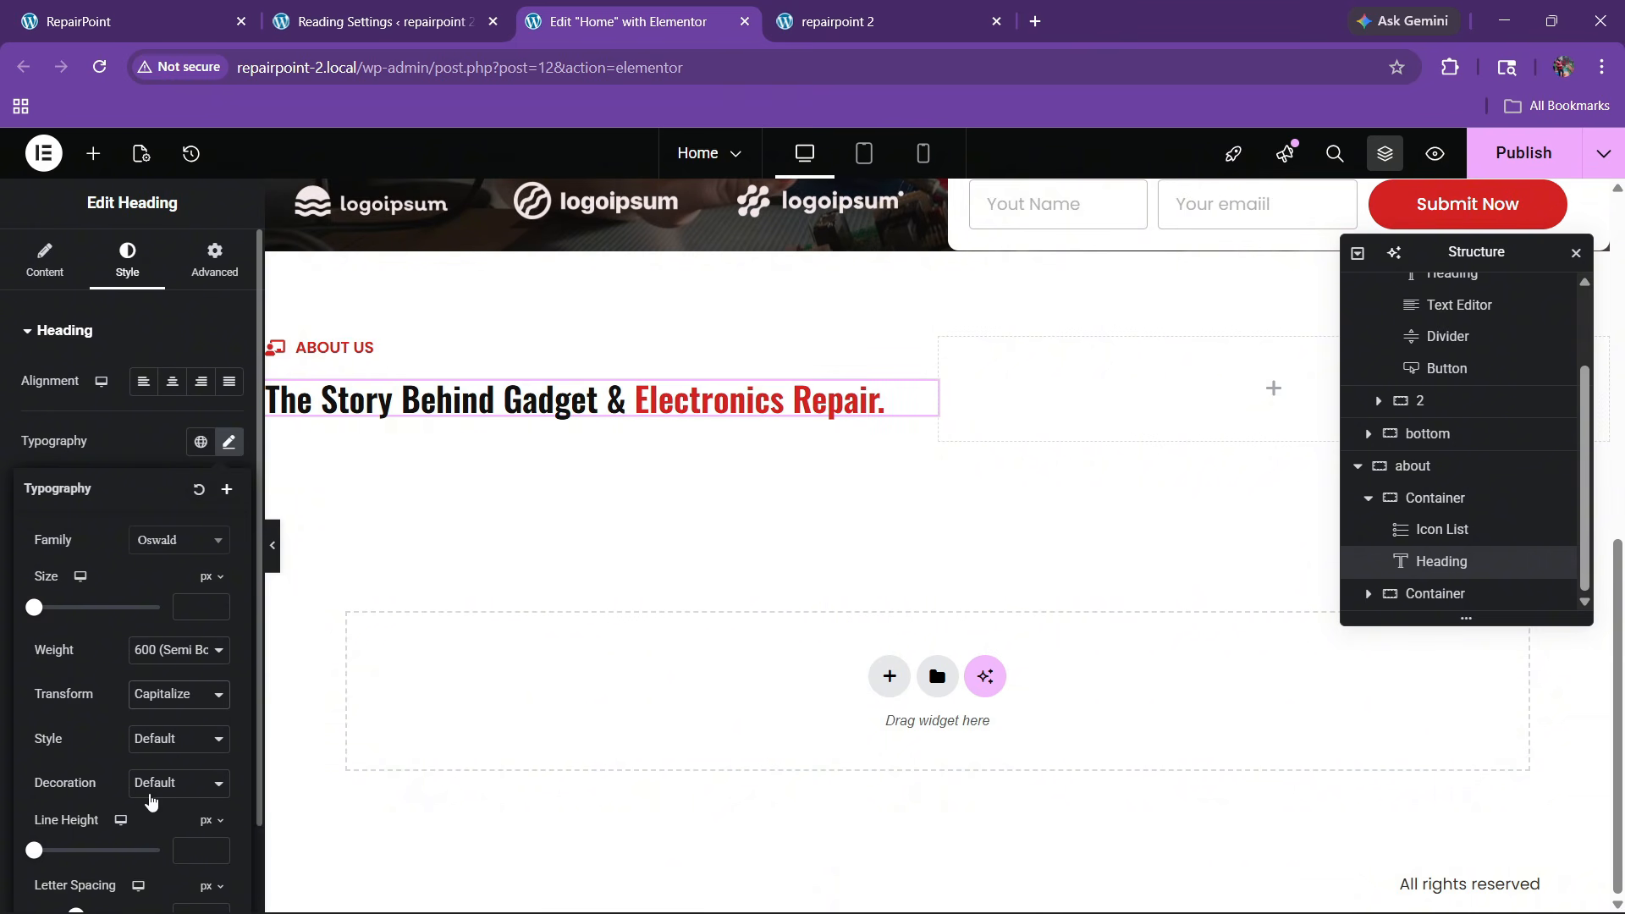
pyautogui.click(218, 604)
pyautogui.moveTo(220, 607); pyautogui.dragTo(220, 608)
pyautogui.scroll(-1, 186, 664)
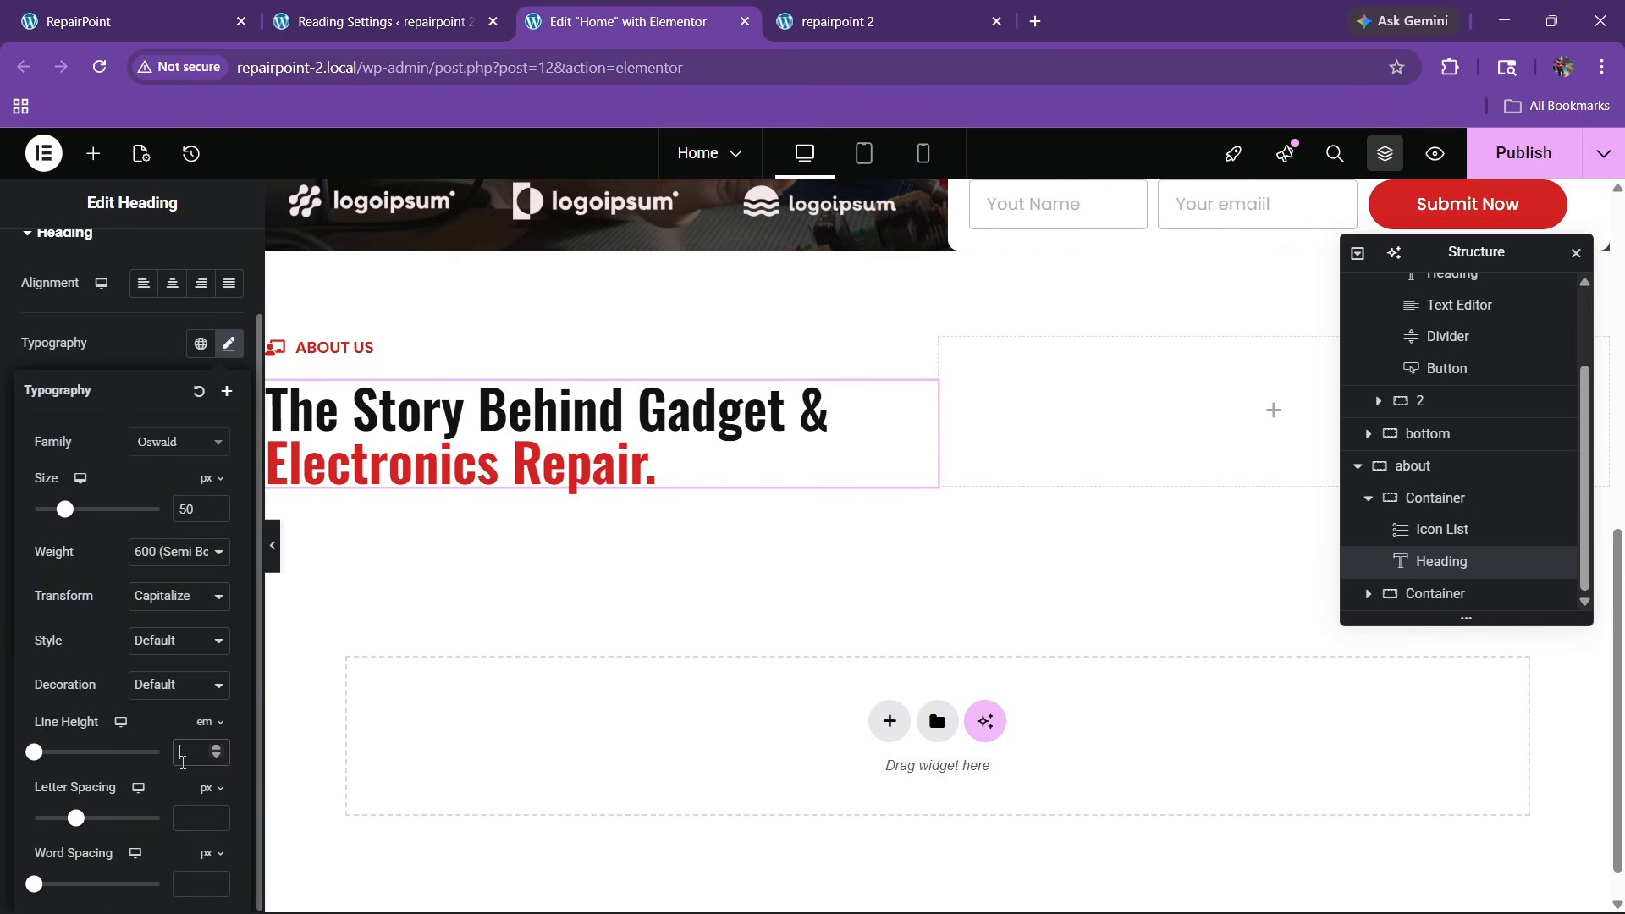
# Copy the hero paragraph widget and paste it under the About heading
pyautogui.click(210, 10)
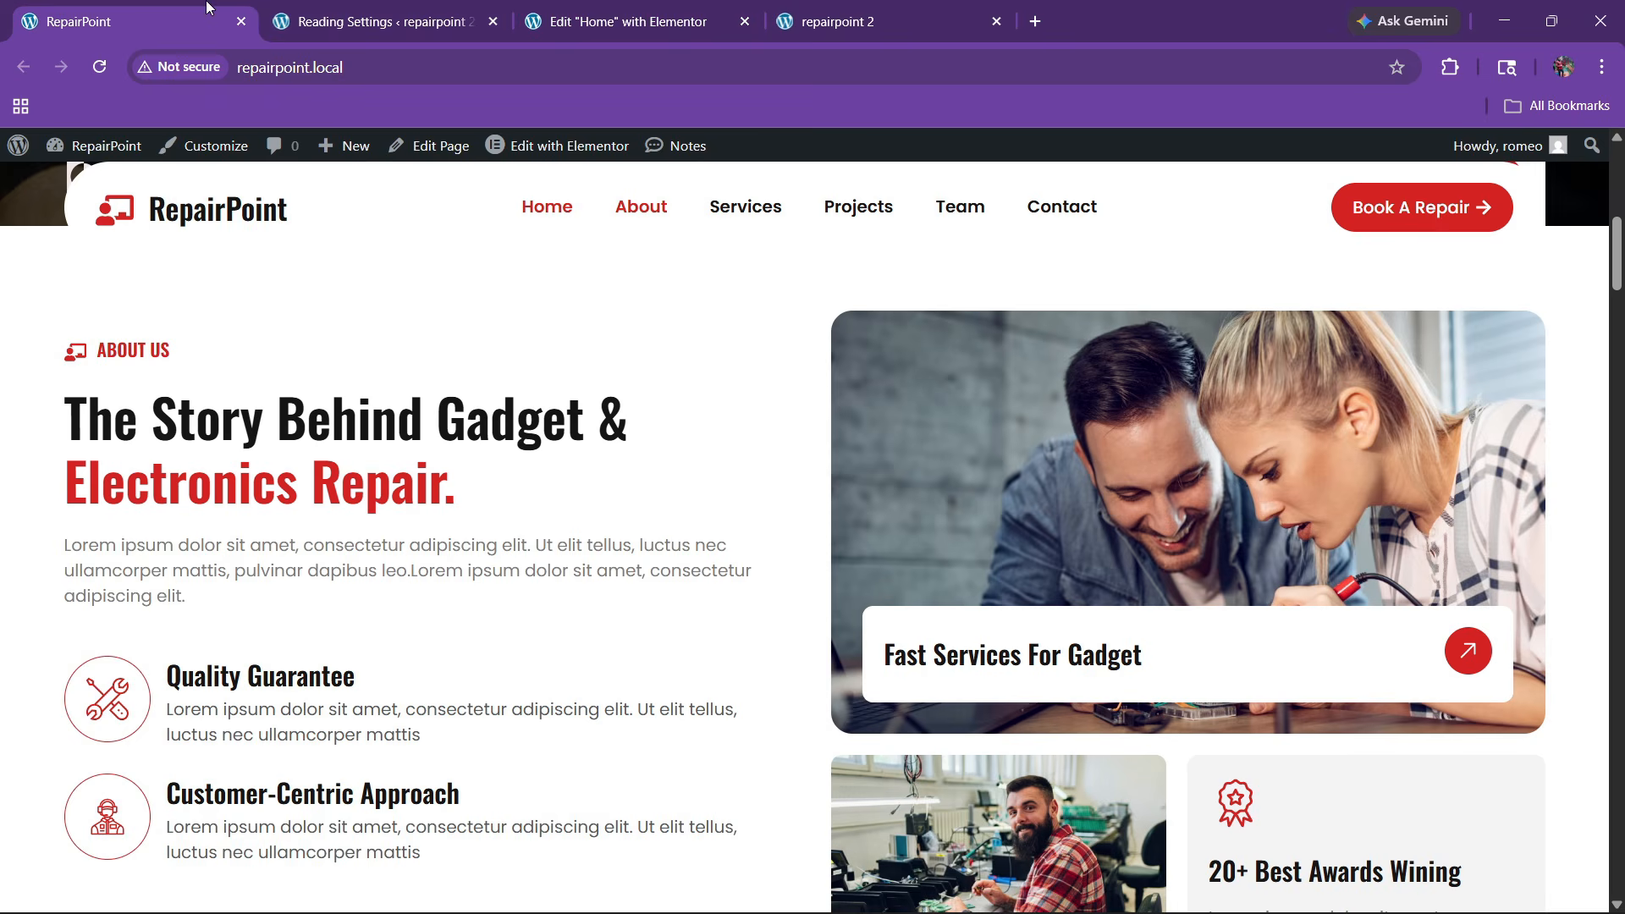
pyautogui.click(628, 21)
pyautogui.scroll(7, 586, 469)
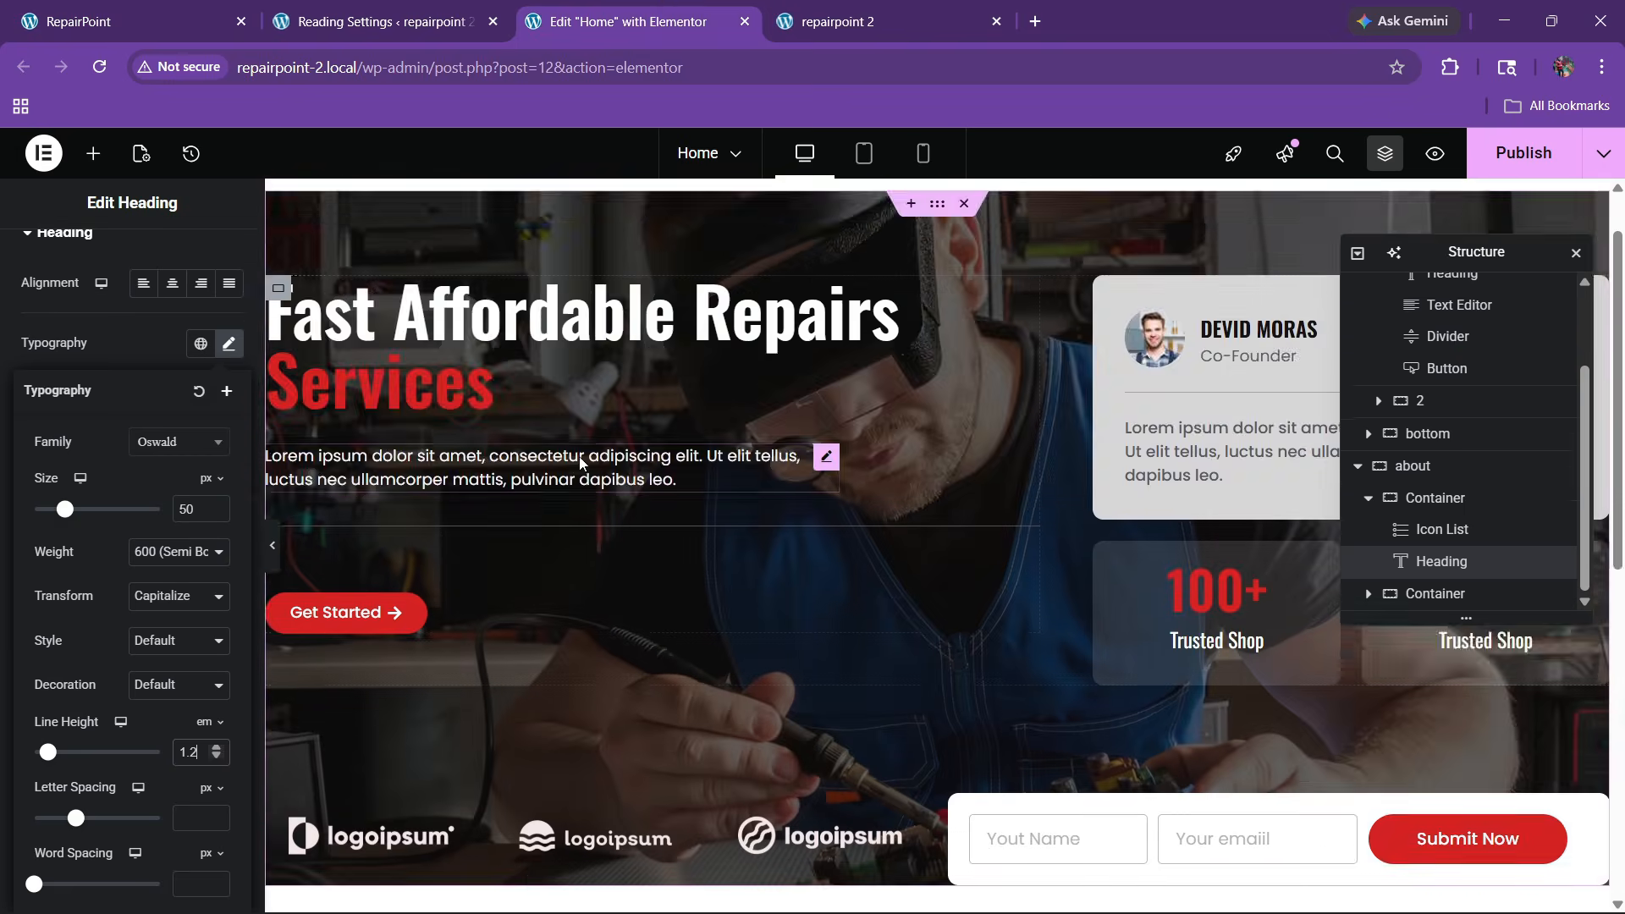
pyautogui.scroll(-7, 579, 456)
pyautogui.scroll(6, 779, 449)
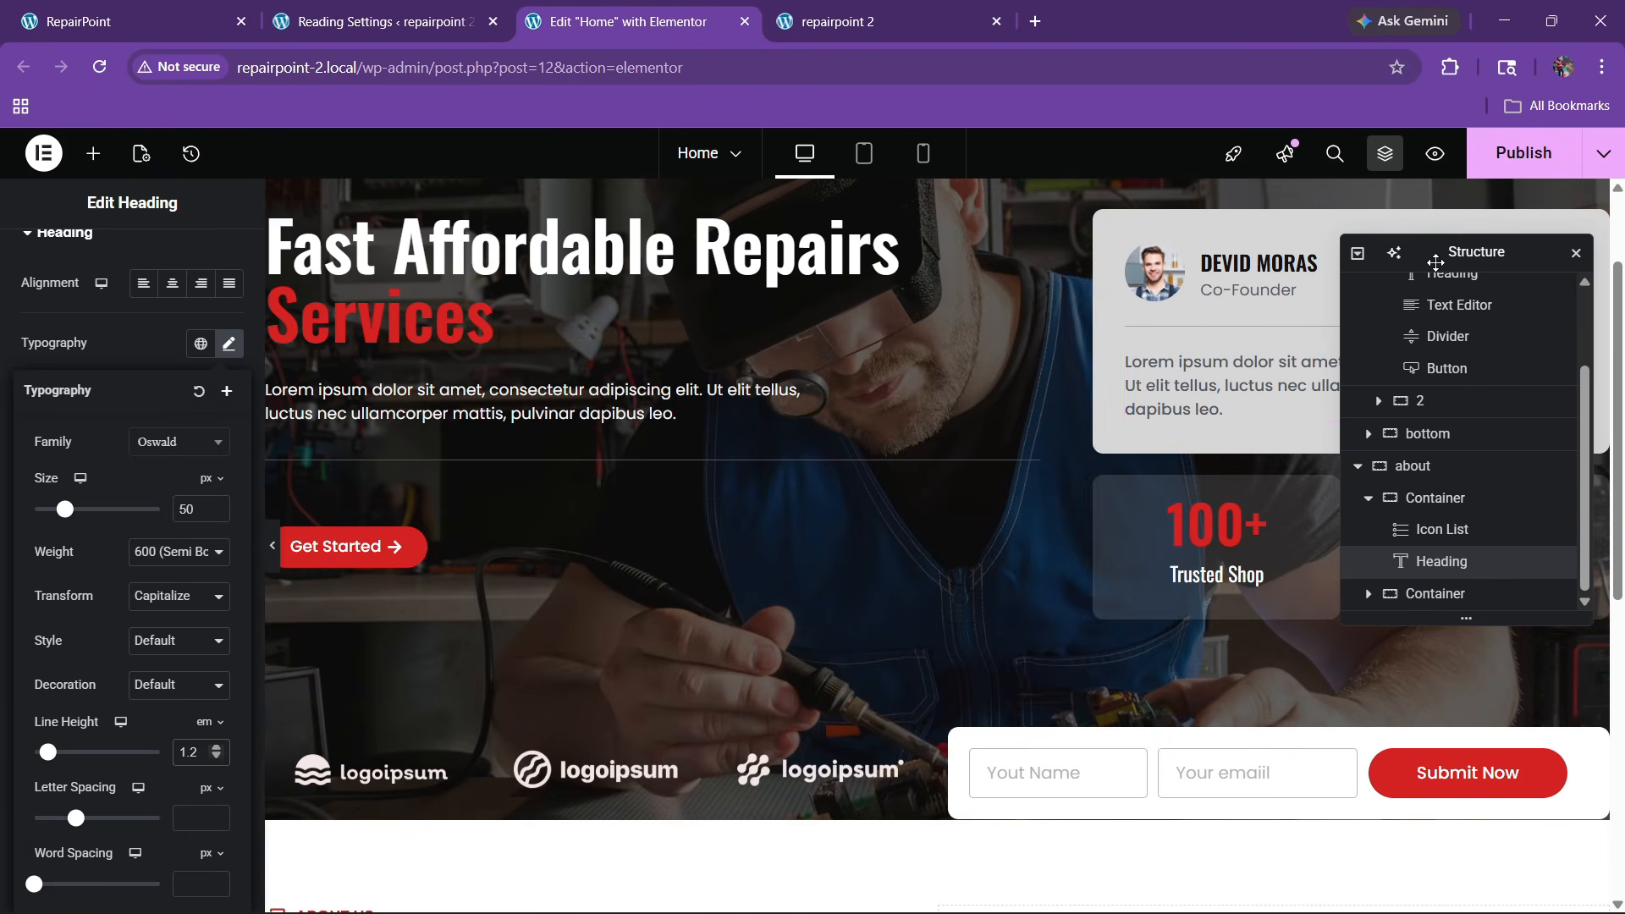
pyautogui.moveTo(1432, 260); pyautogui.dragTo(1224, 324)
pyautogui.rightClick(1314, 376)
pyautogui.press('Escape')
pyautogui.scroll(-6, 704, 424)
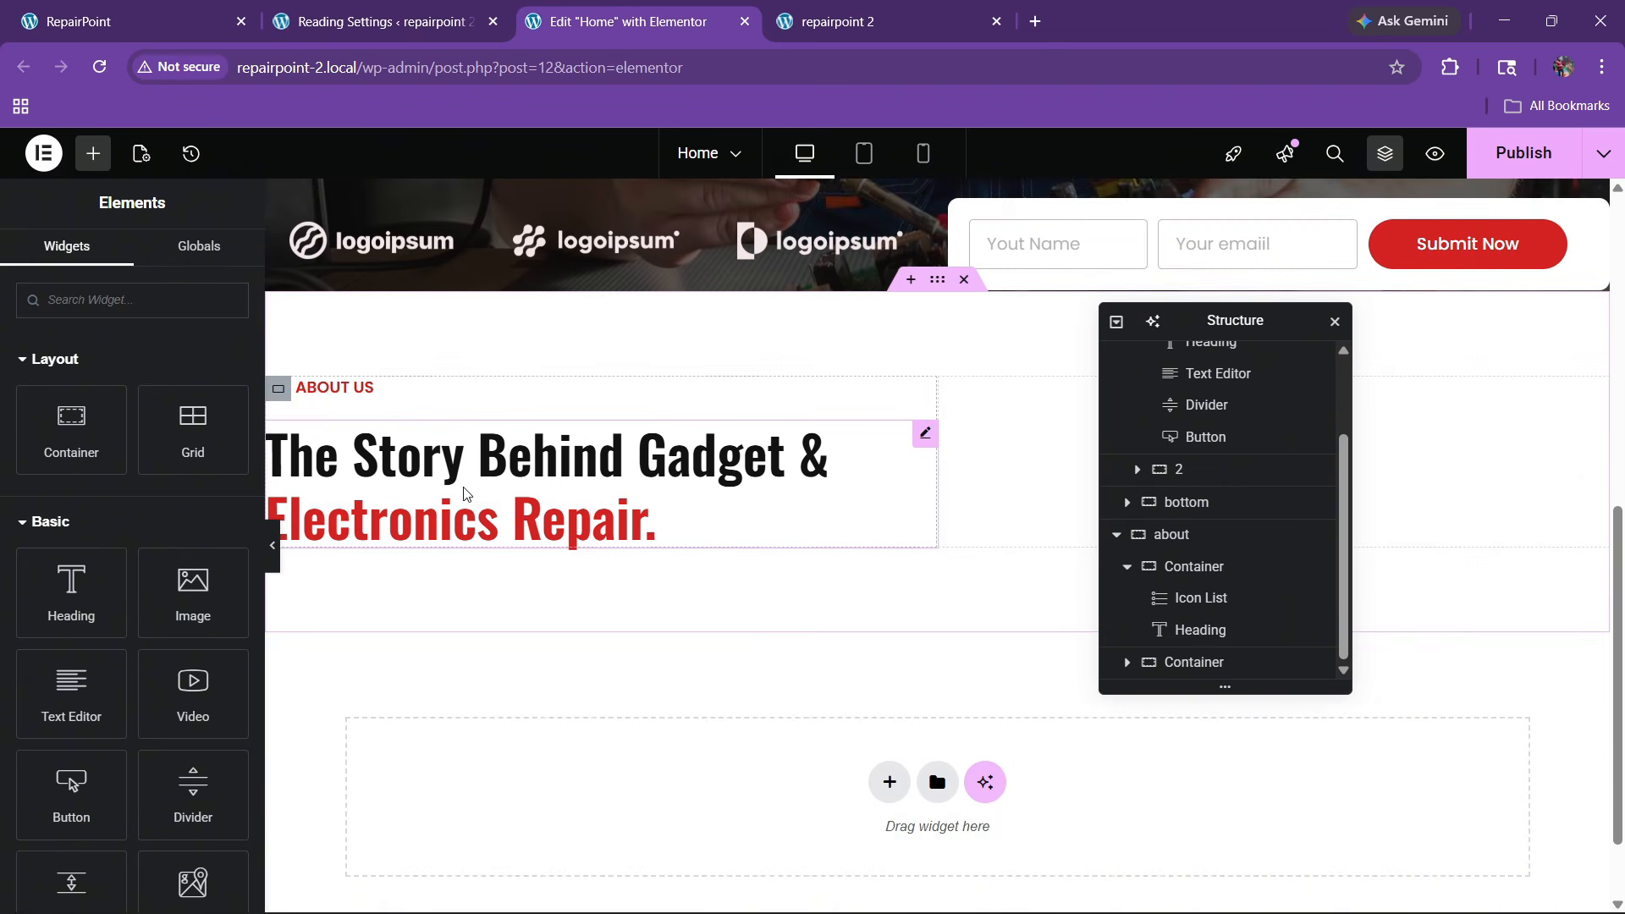
pyautogui.rightClick(497, 533)
pyautogui.click(497, 521)
# Replace the pasted paragraph's text with the live site's About paragraph via the code view
pyautogui.hotkey('ctrl', '1')
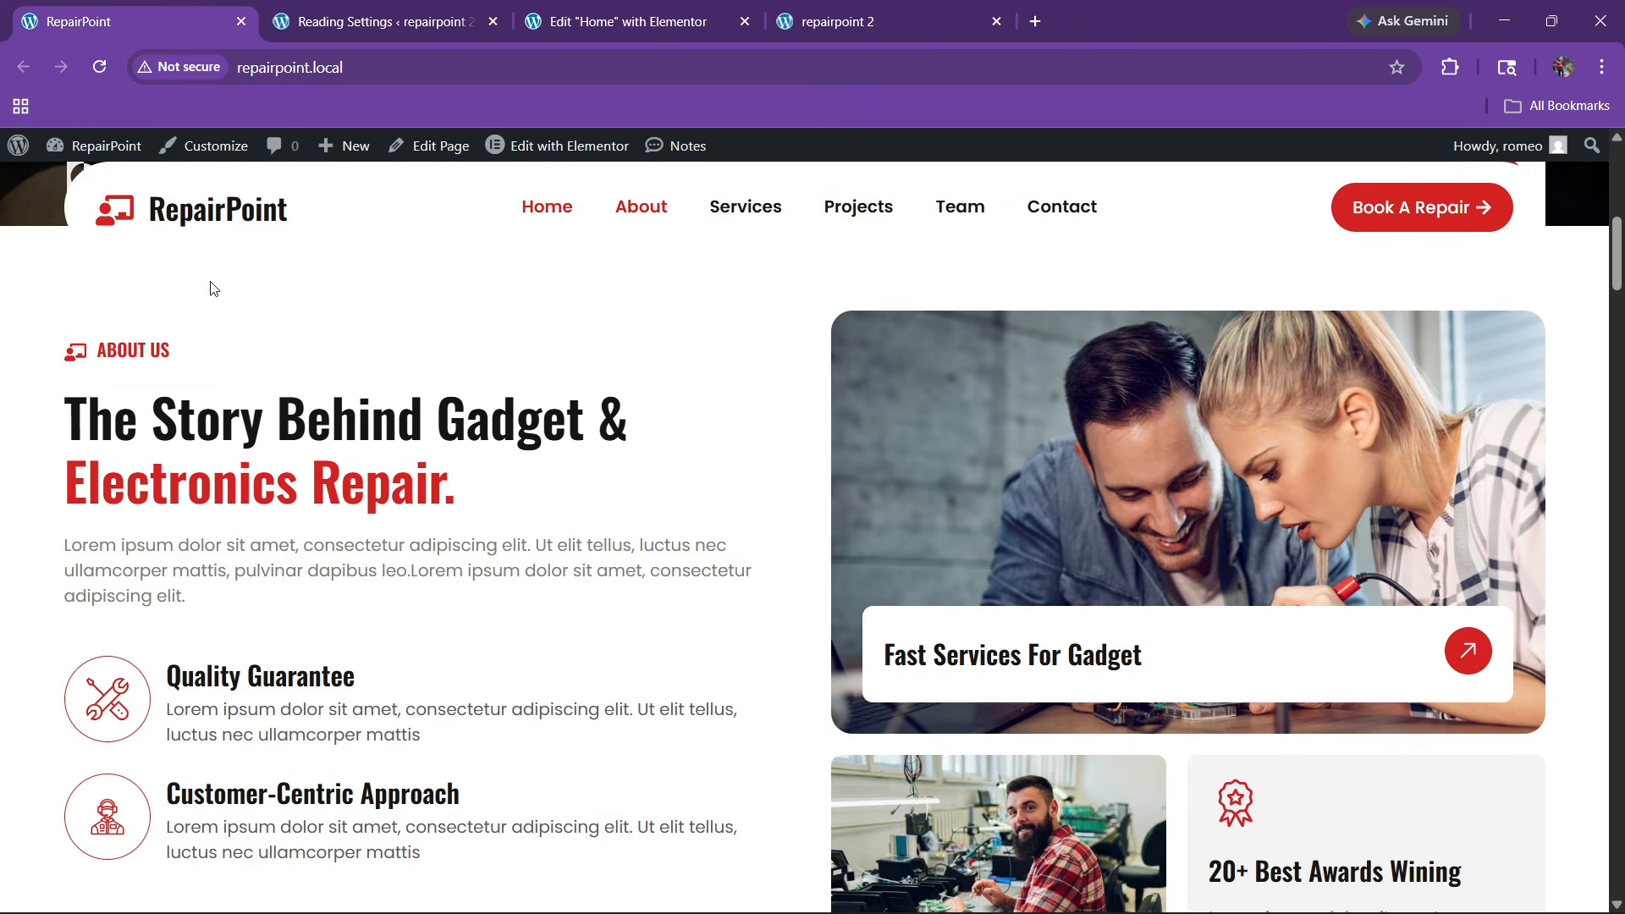
pyautogui.moveTo(46, 558); pyautogui.dragTo(218, 601)
pyautogui.hotkey('ctrl', 'c')
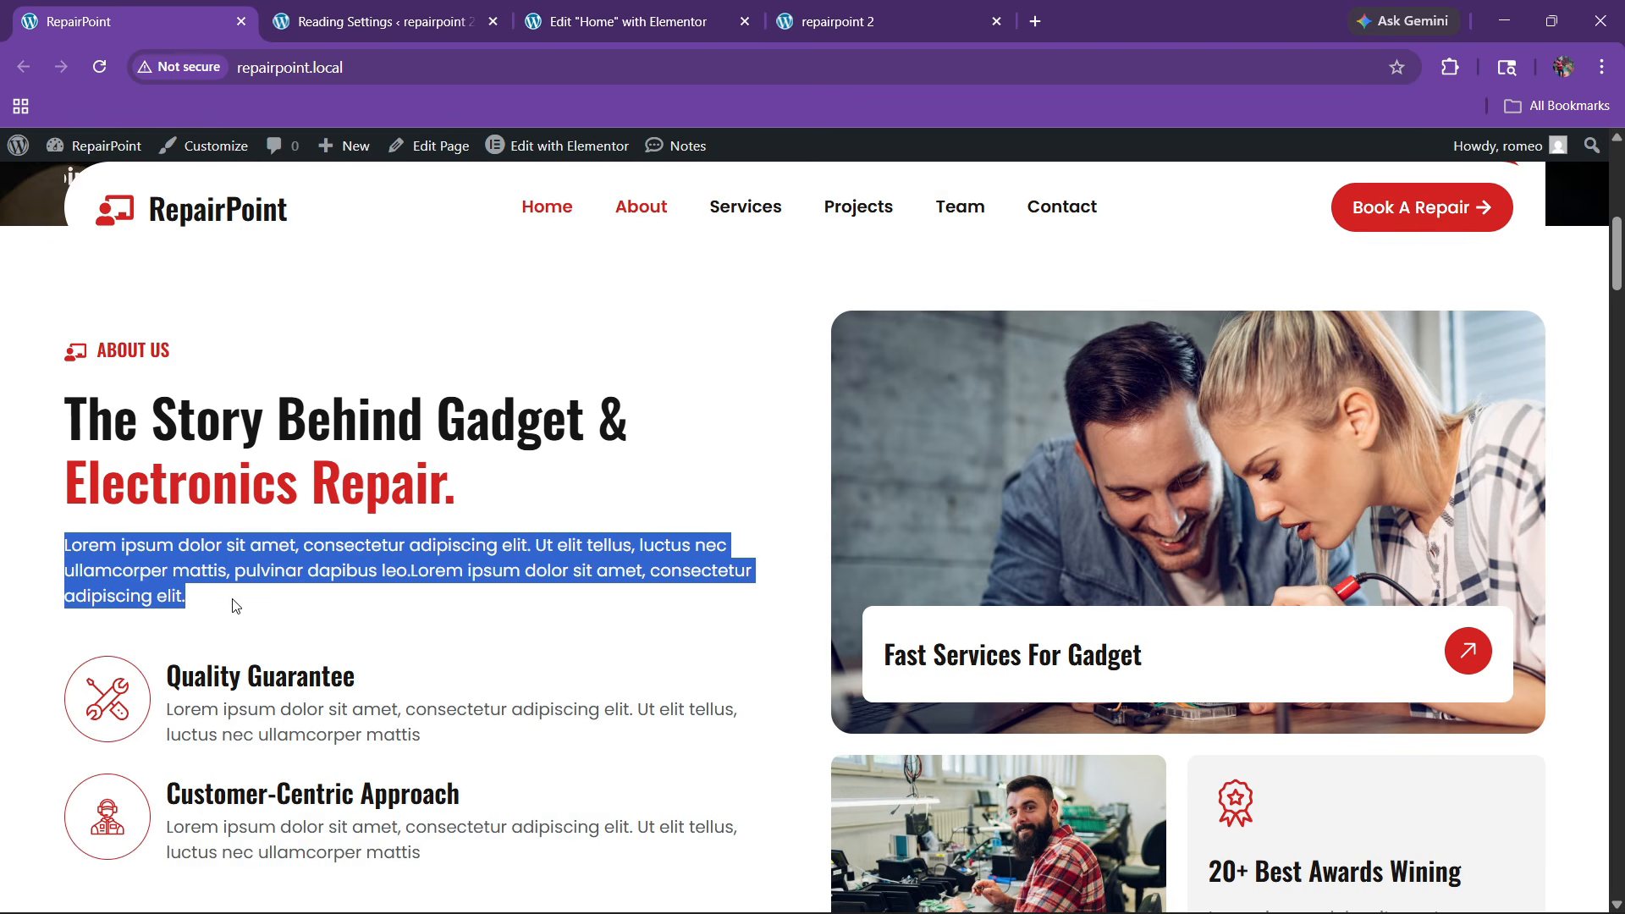
pyautogui.click(630, 18)
pyautogui.click(190, 433)
pyautogui.click(142, 569)
pyautogui.hotkey('ctrl', 'a')
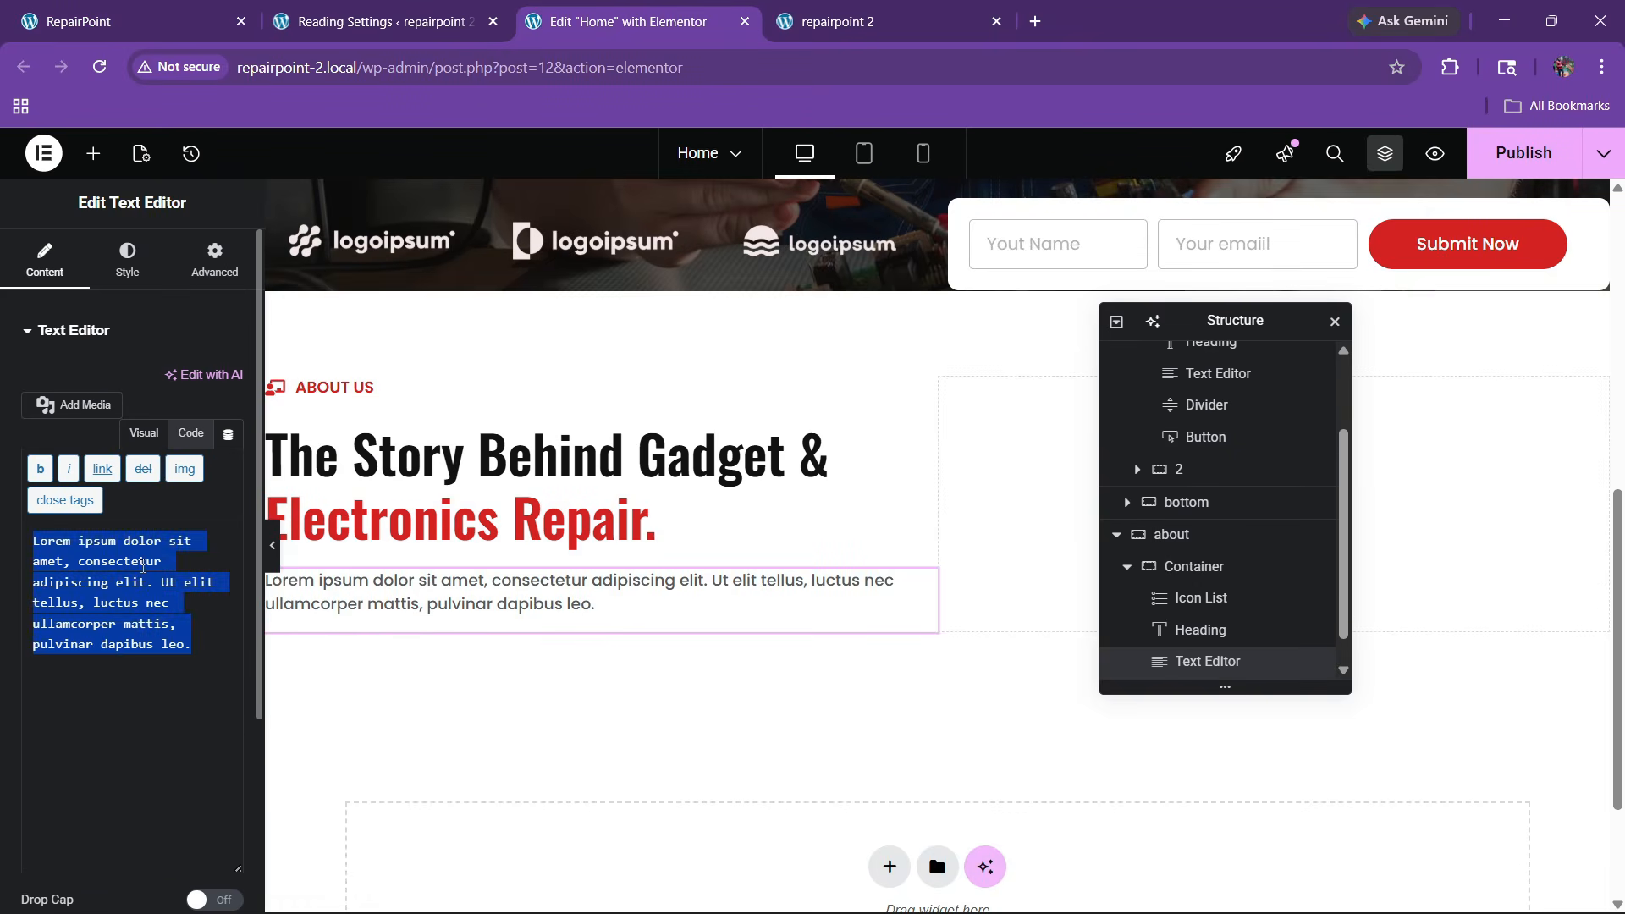
pyautogui.hotkey('ctrl', 'v')
pyautogui.hotkey('ctrl', '1')
pyautogui.scroll(-2, 246, 617)
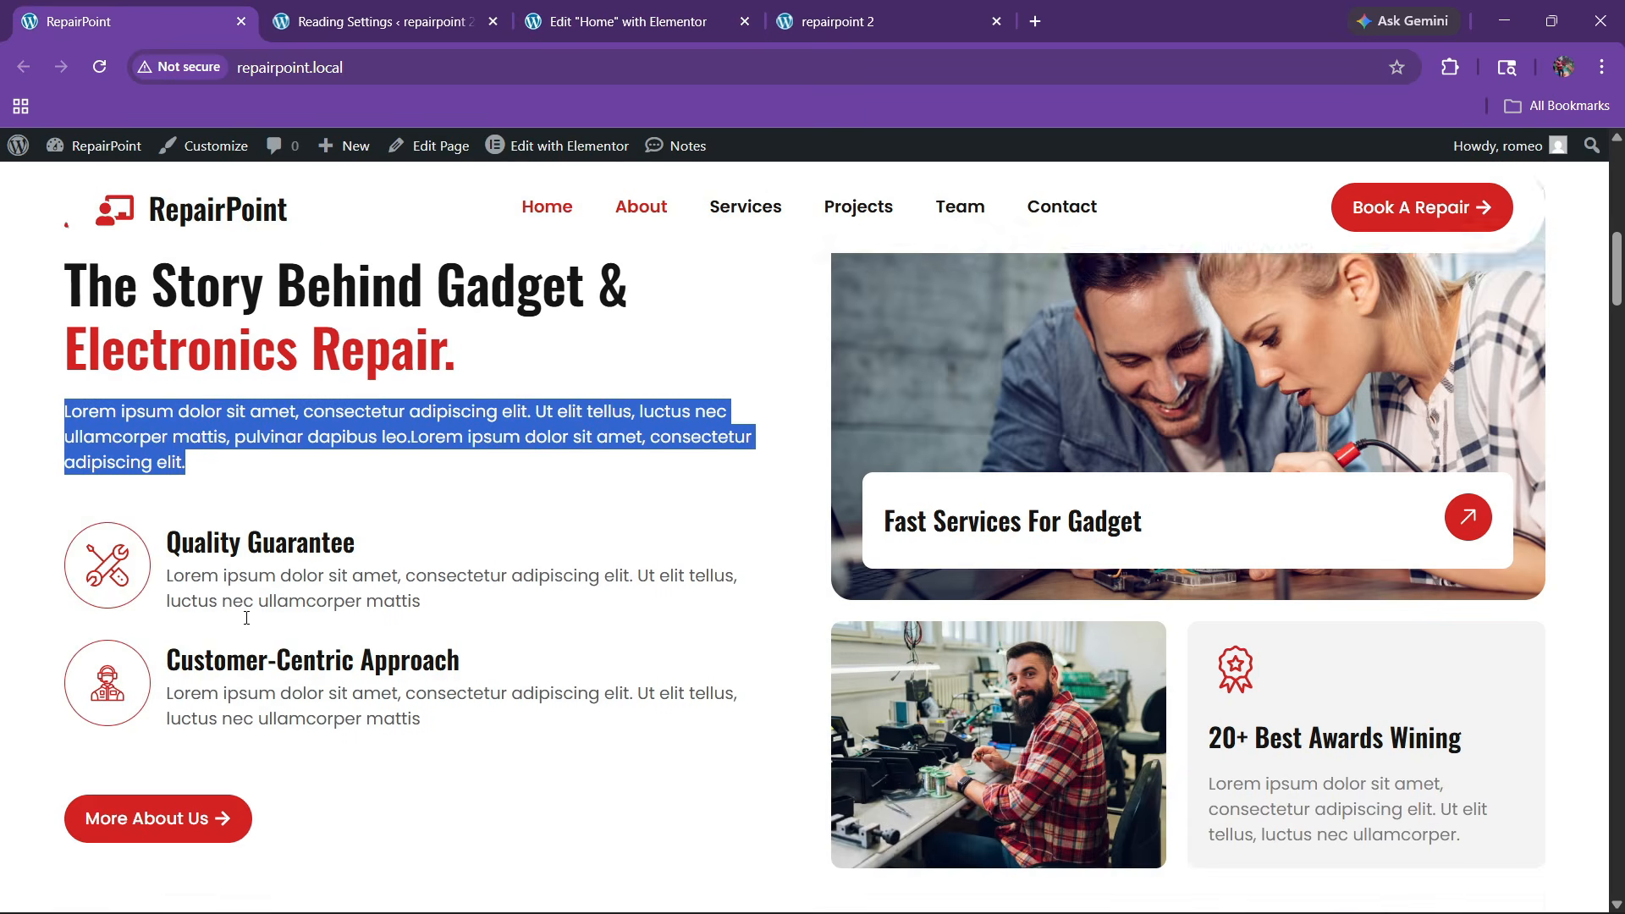
pyautogui.scroll(-1, 247, 617)
pyautogui.hotkey('ctrl', '3')
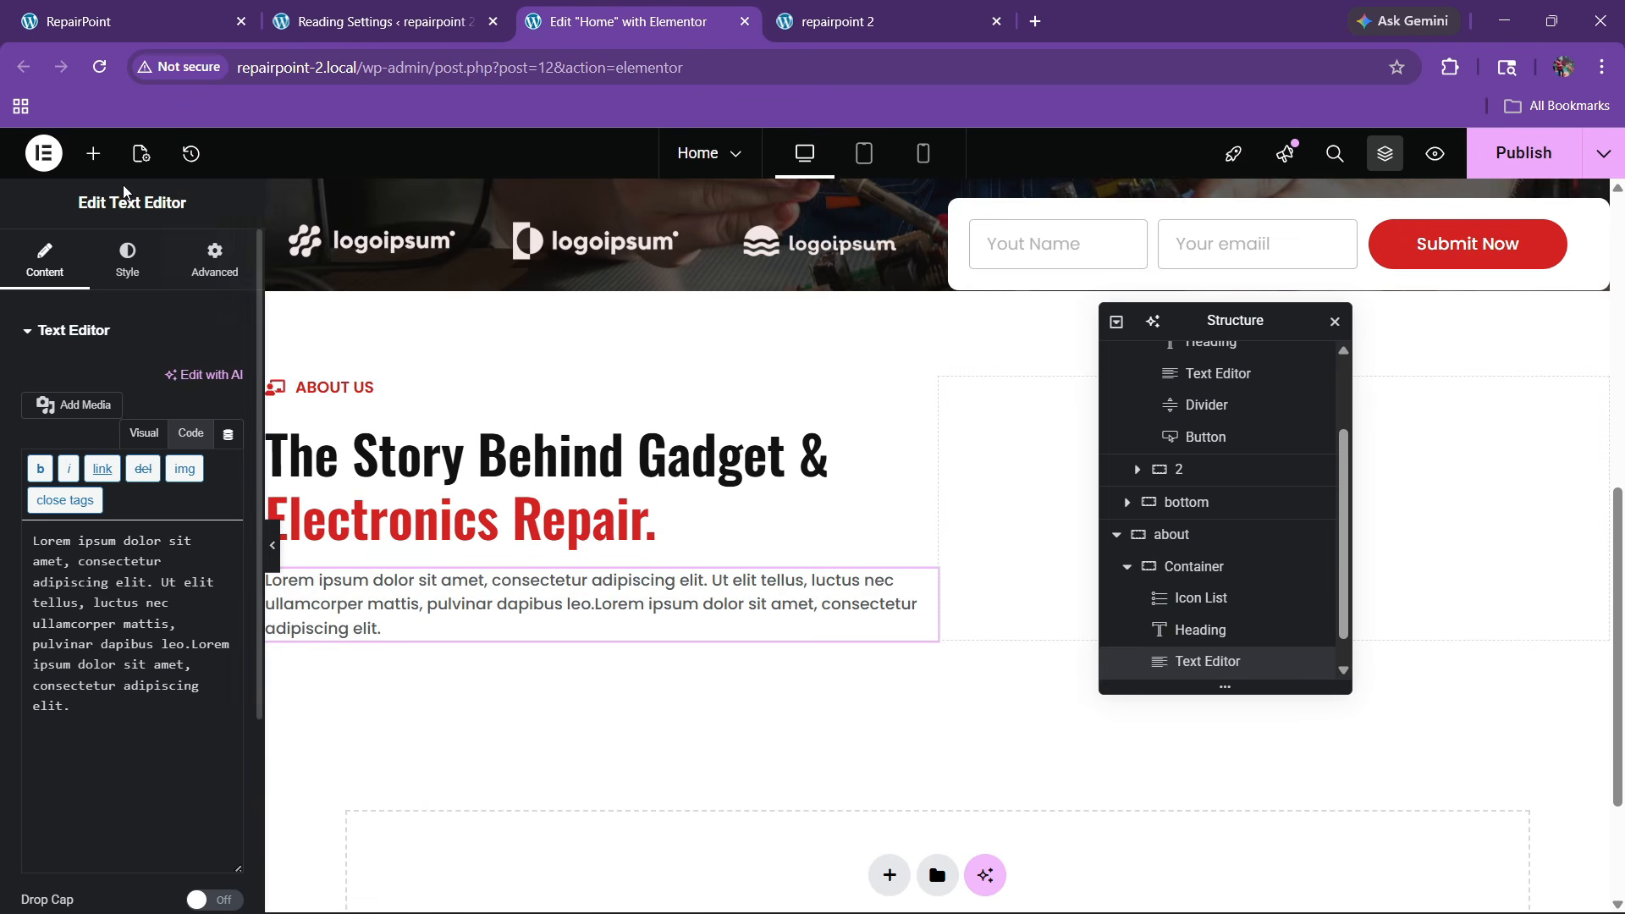
# Add an Icon Box below the About paragraph with icon position left and vertical alignment middle
pyautogui.click(93, 153)
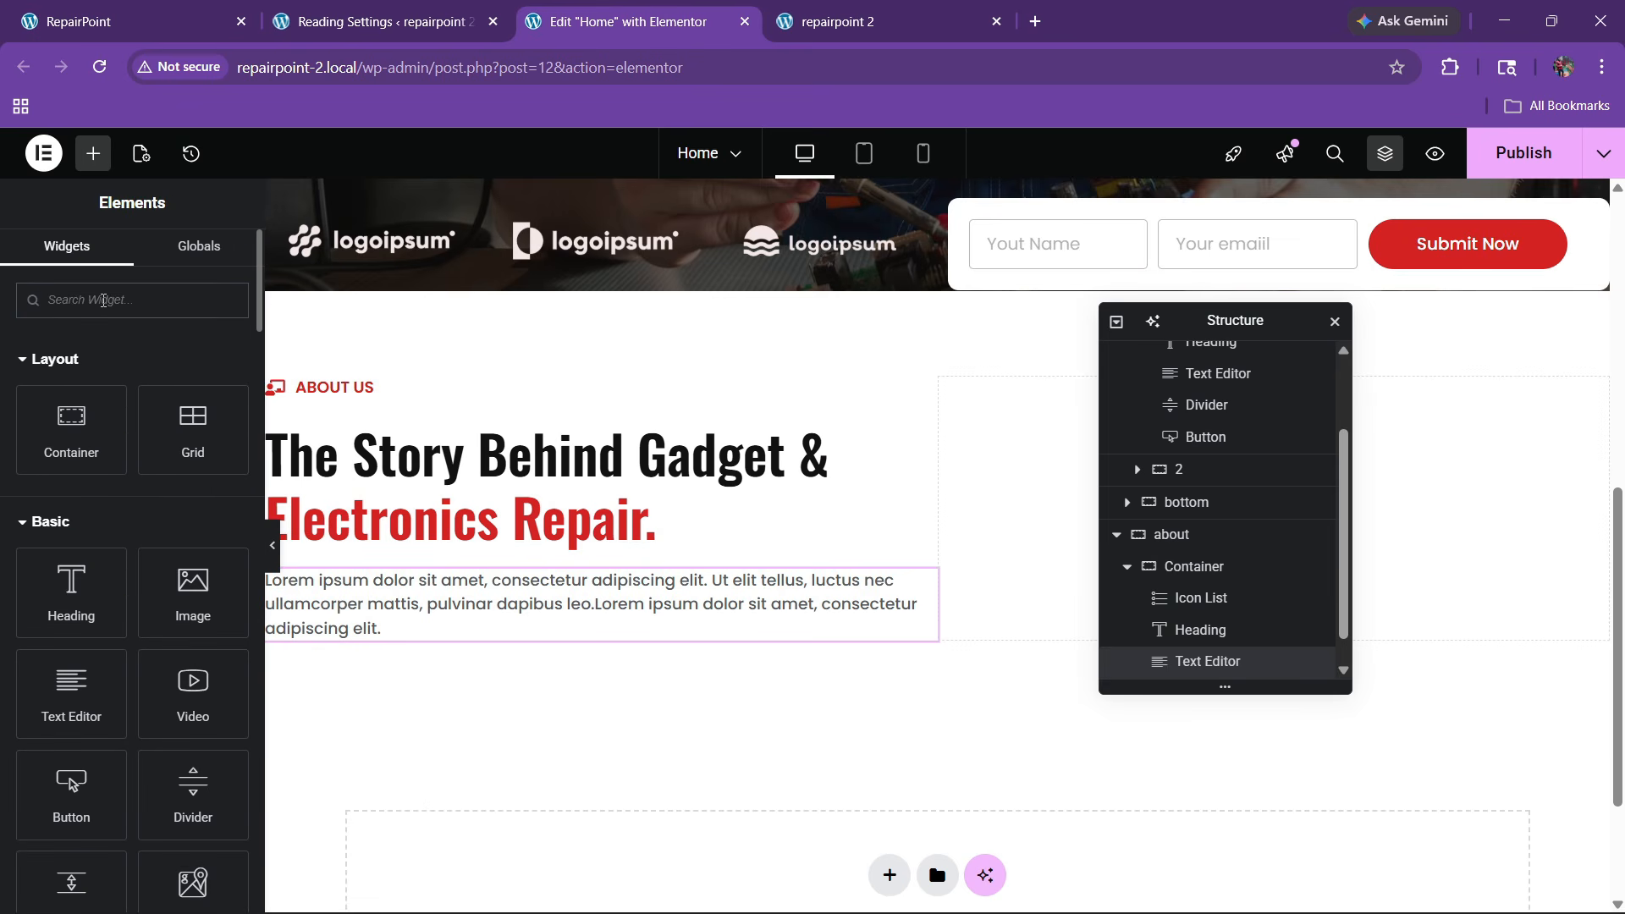
pyautogui.write('i')
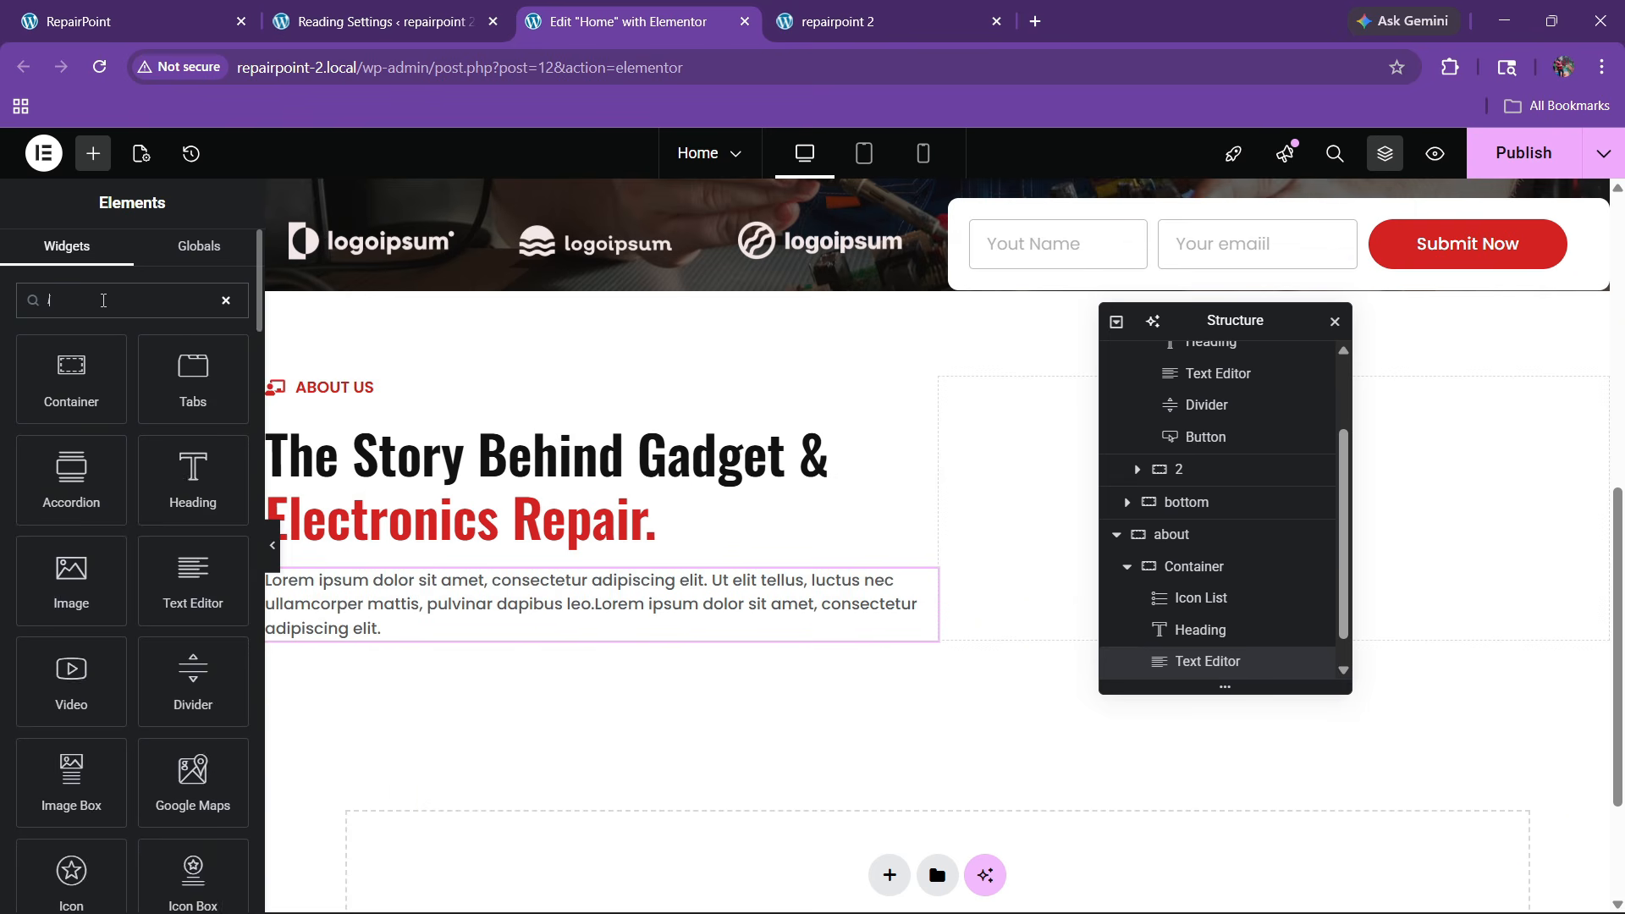
pyautogui.write('magcon')
pyautogui.moveTo(172, 384); pyautogui.dragTo(489, 639)
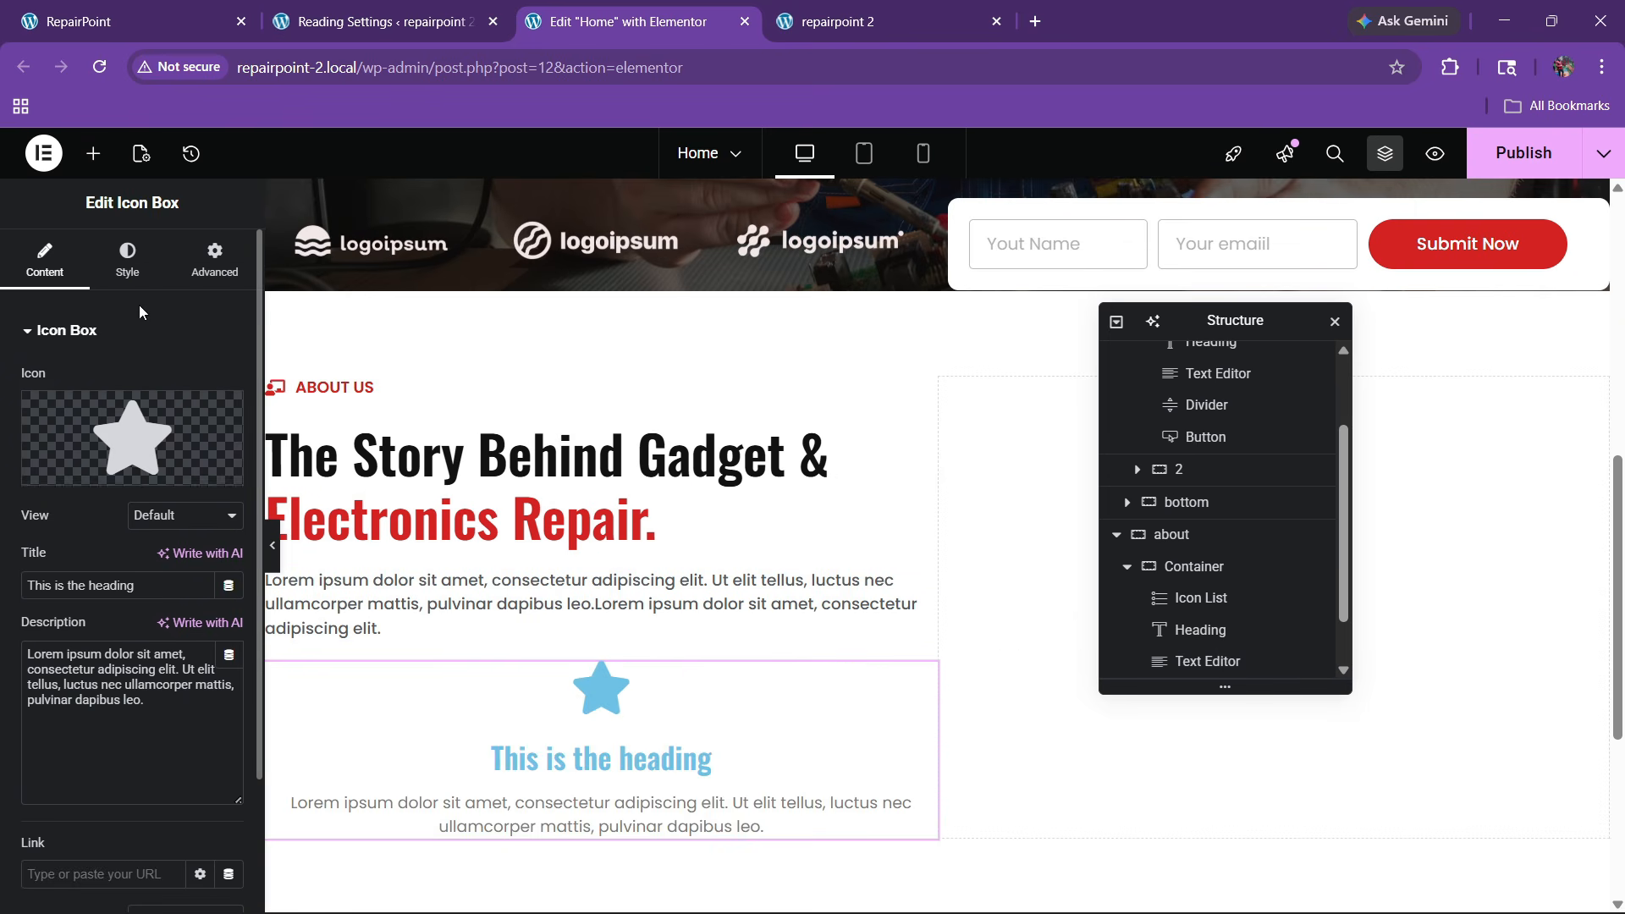
pyautogui.click(127, 258)
pyautogui.click(143, 382)
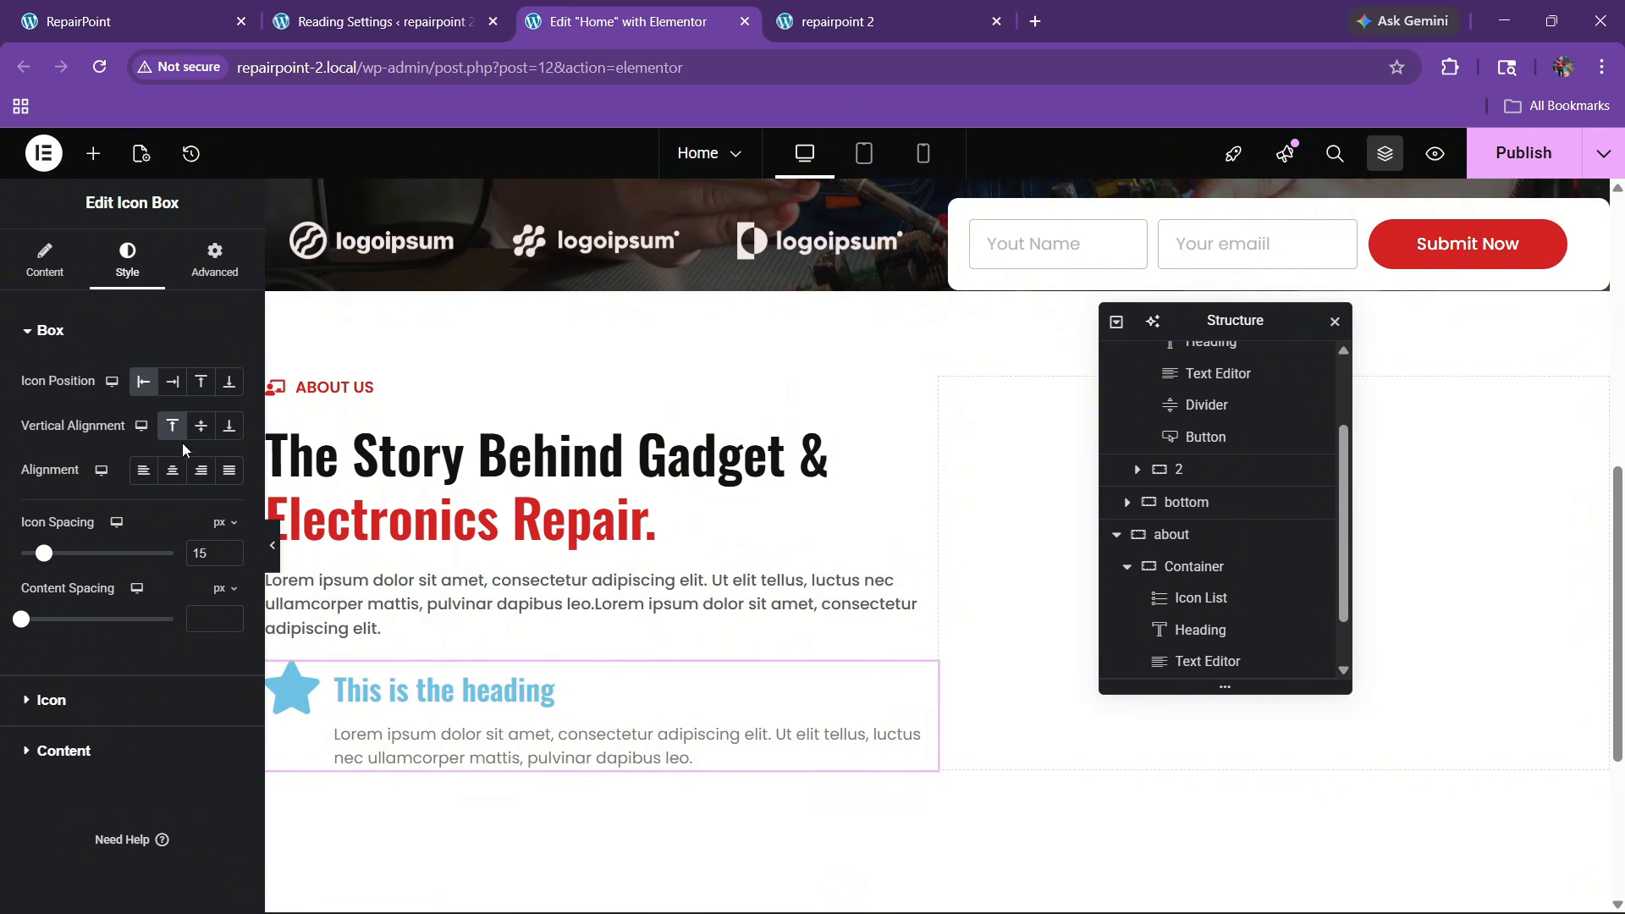
pyautogui.click(202, 426)
pyautogui.hotkey('ctrl', '1')
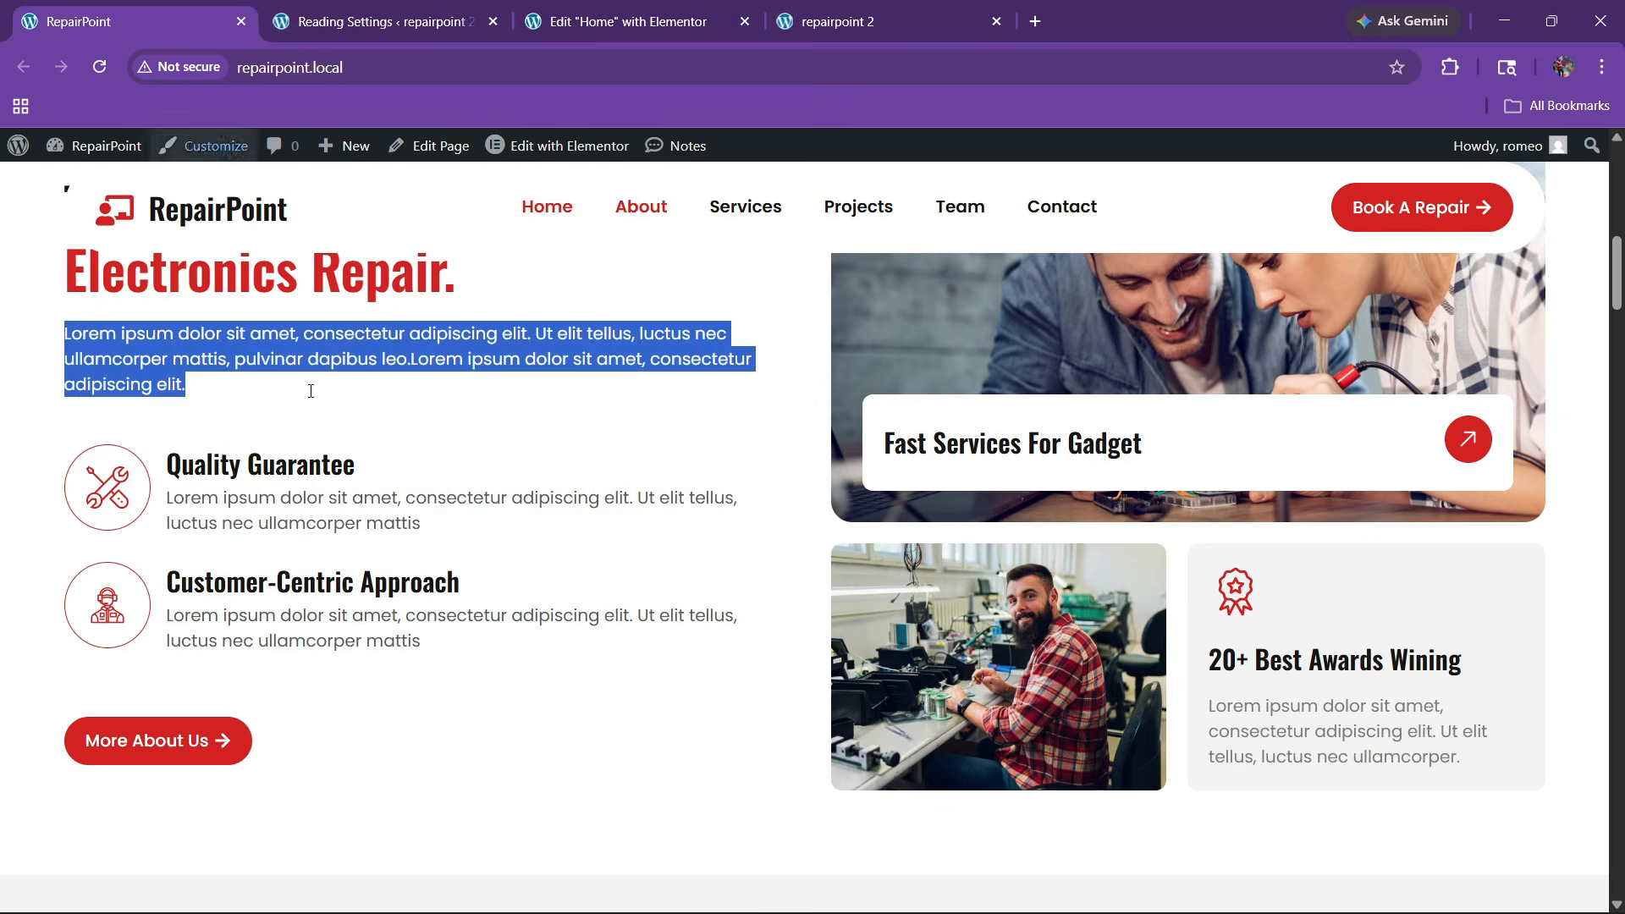
pyautogui.hotkey('ctrl', '3')
pyautogui.click(68, 283)
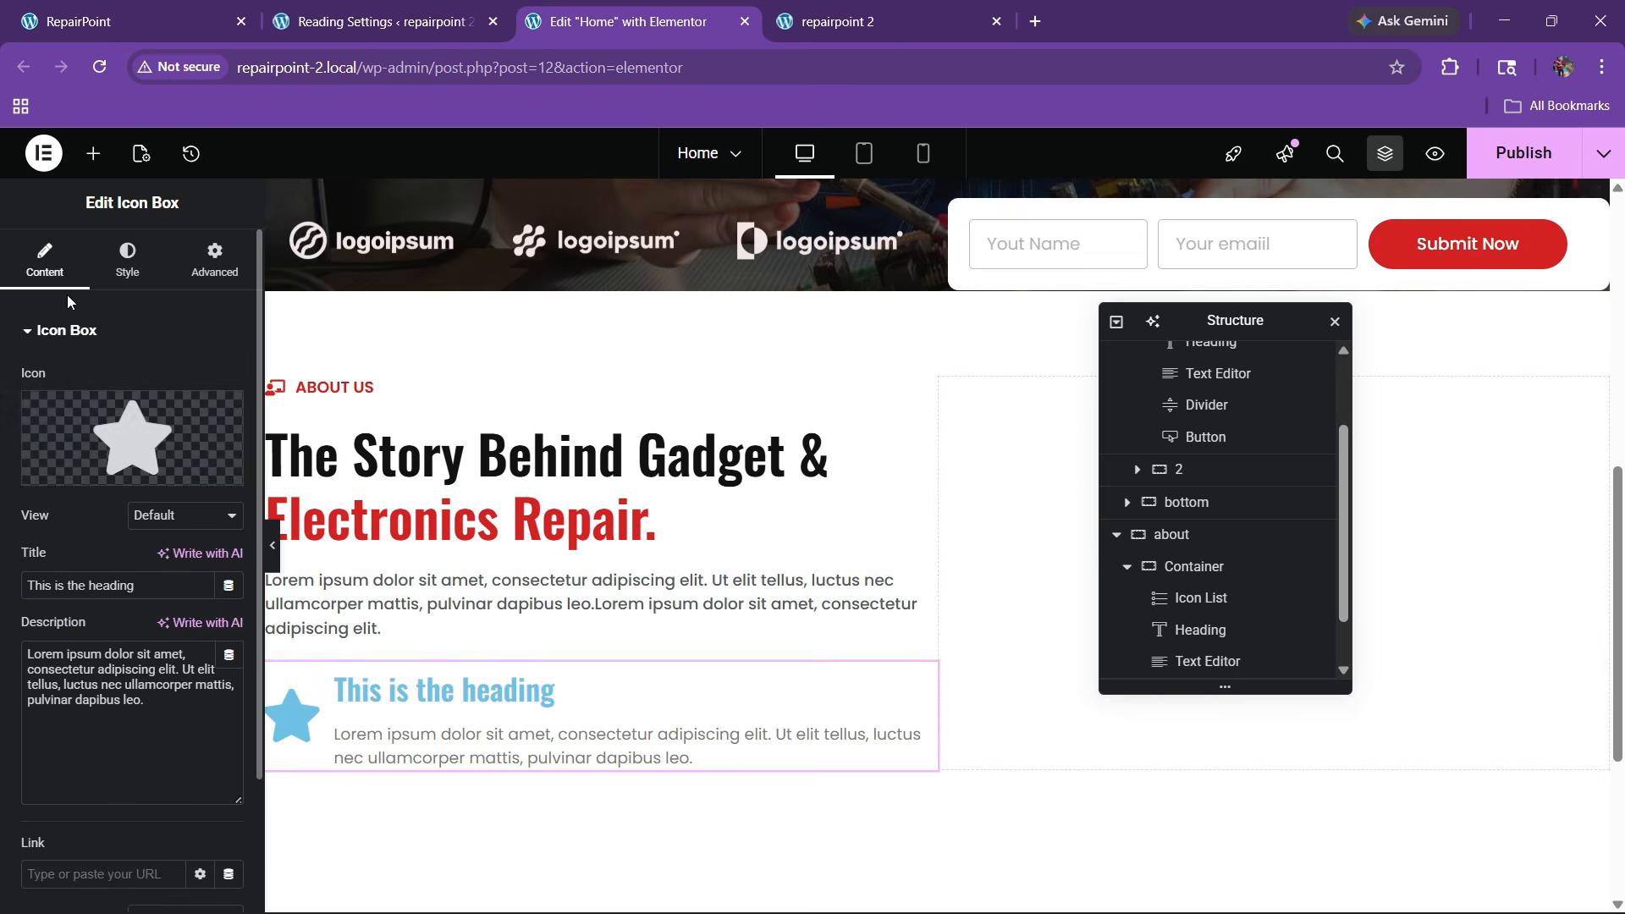
# Give the icon box the red wrench SVG icon inside a circular frame
pyautogui.click(174, 473)
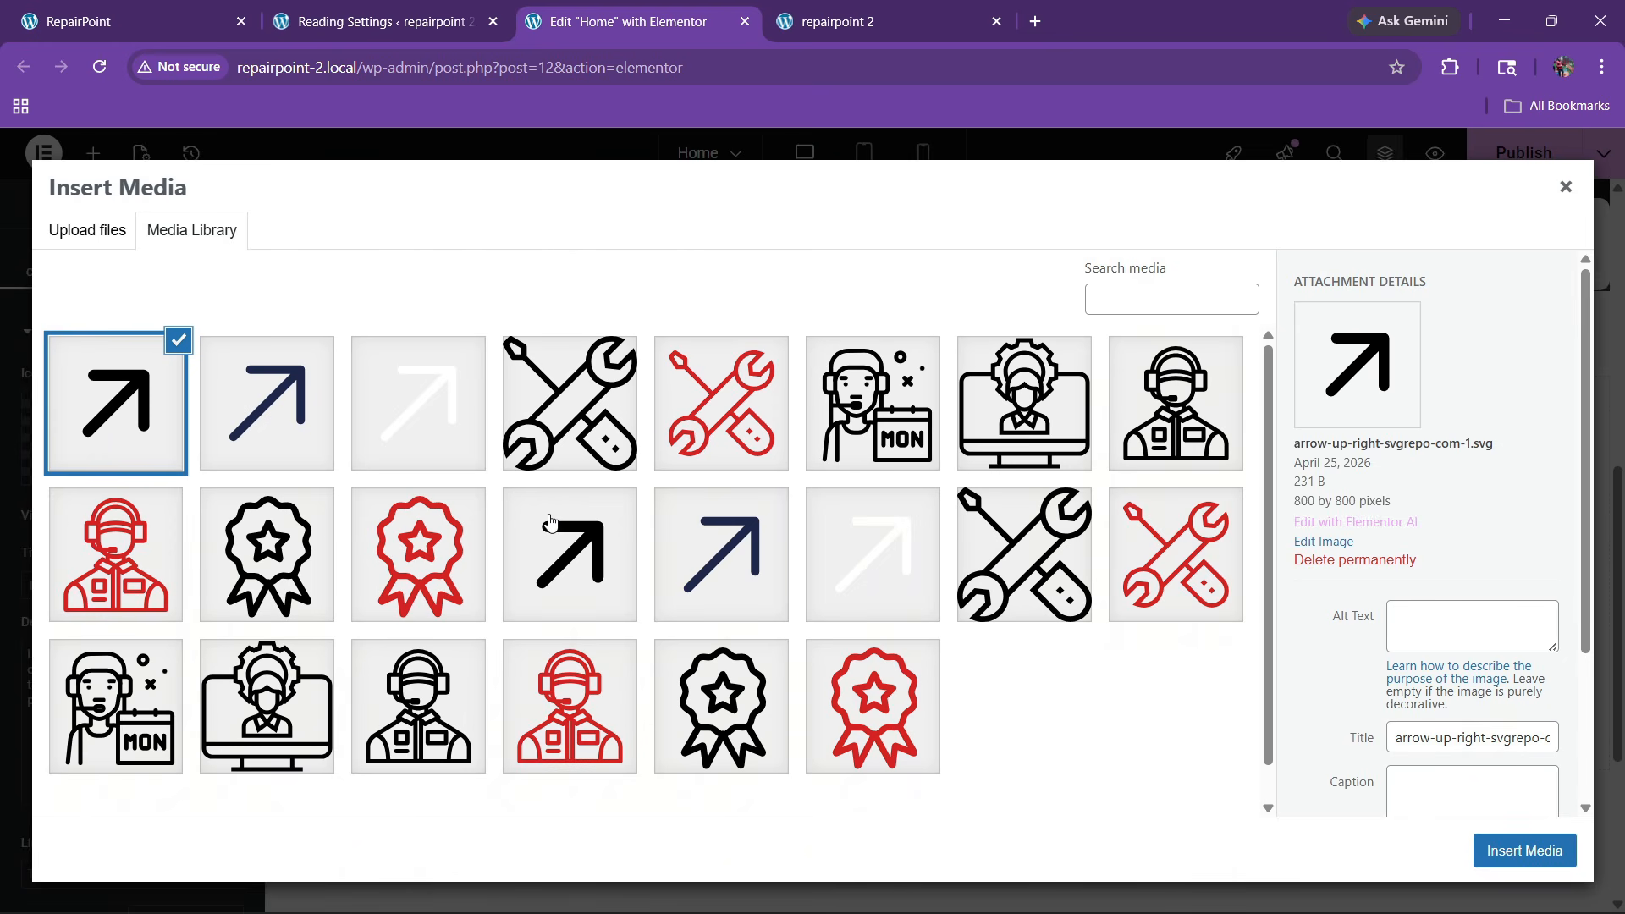
pyautogui.click(707, 438)
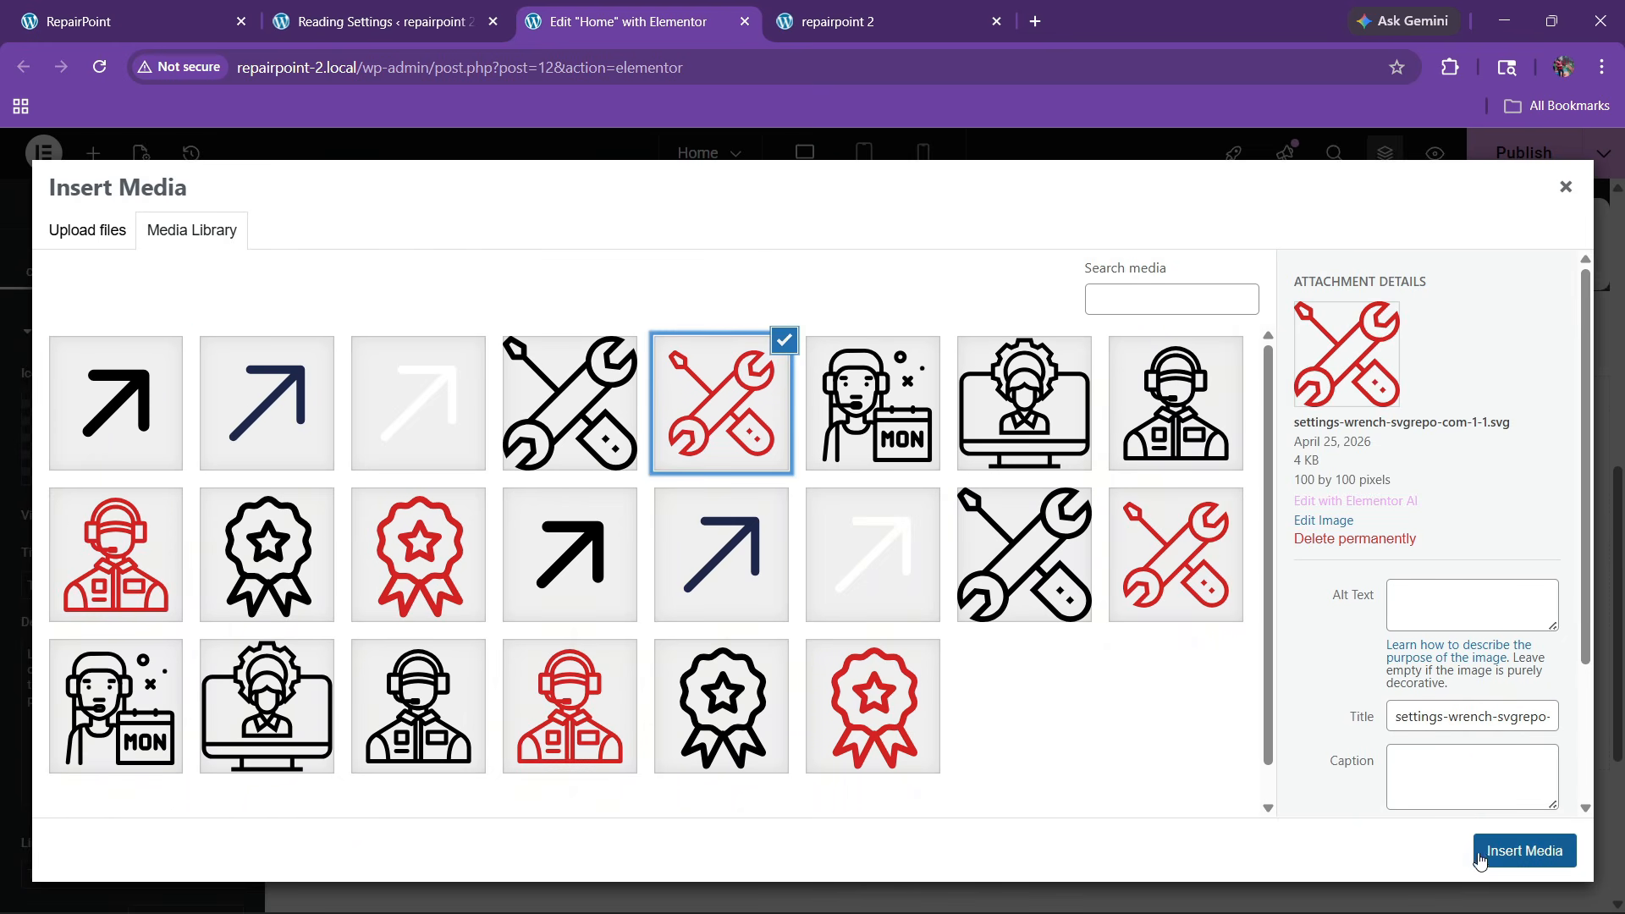
pyautogui.click(1523, 850)
pyautogui.click(169, 518)
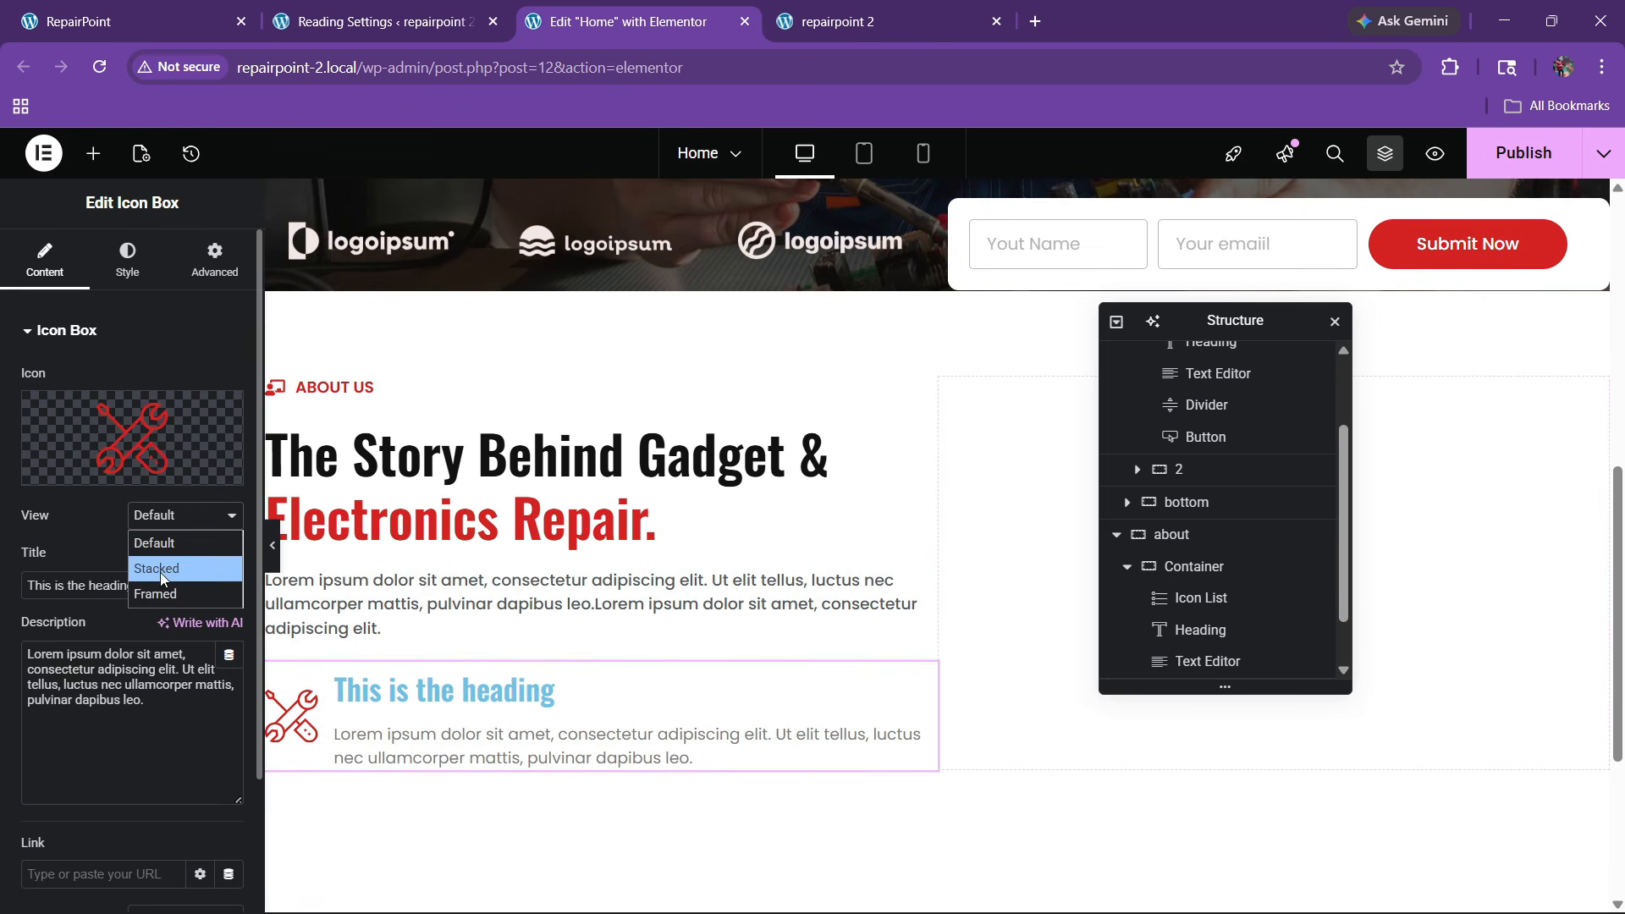
pyautogui.click(160, 570)
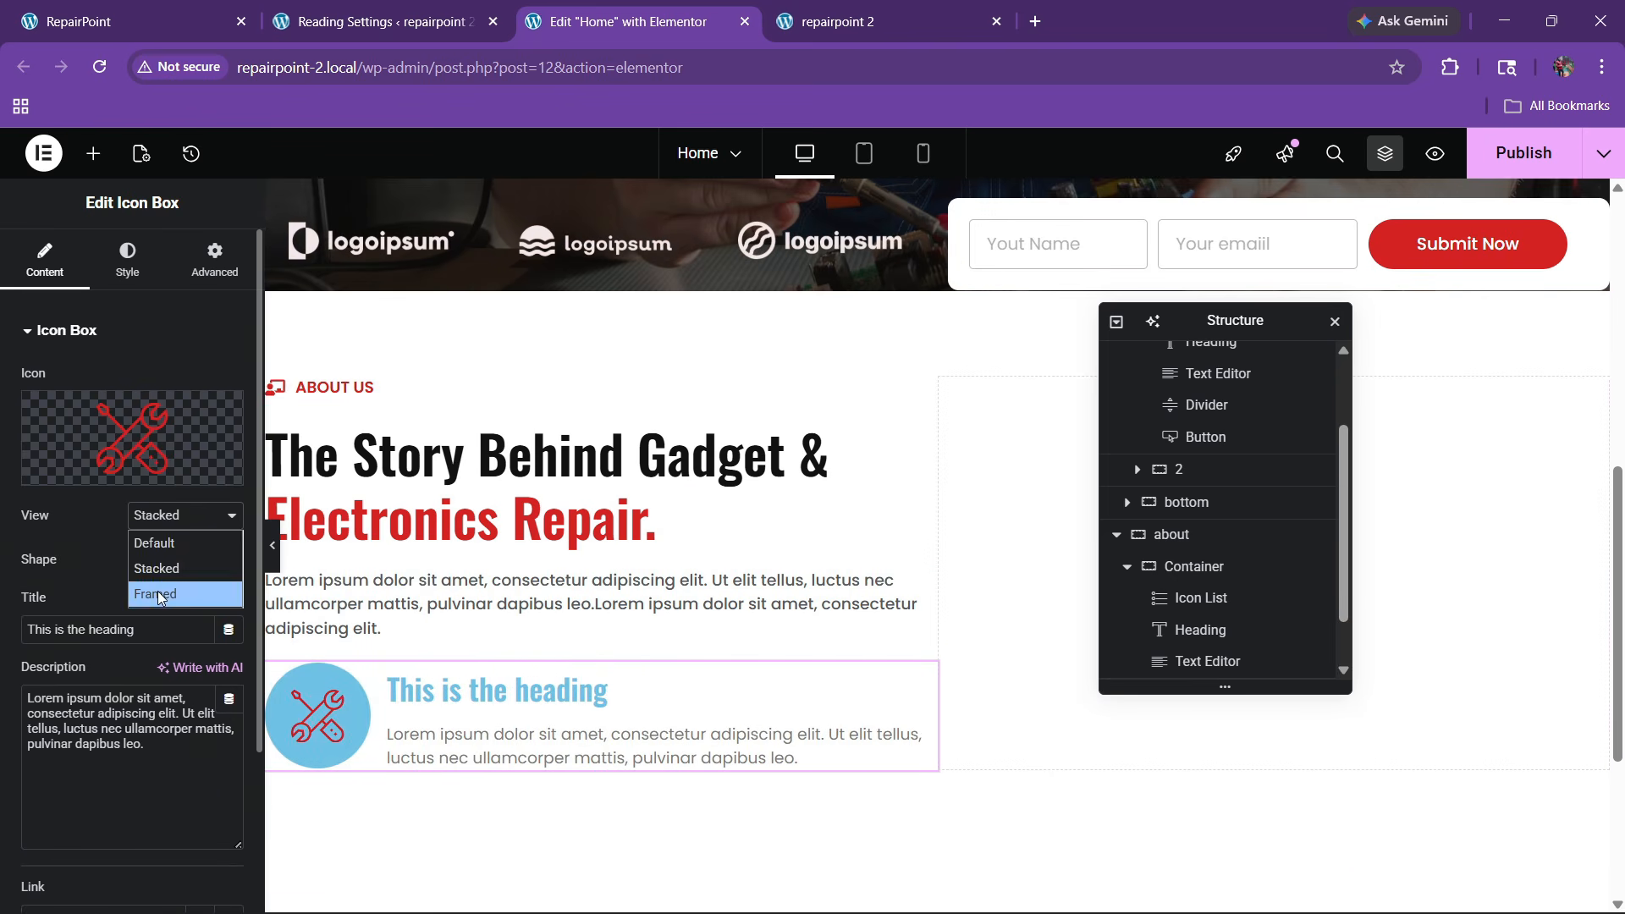
pyautogui.click(158, 591)
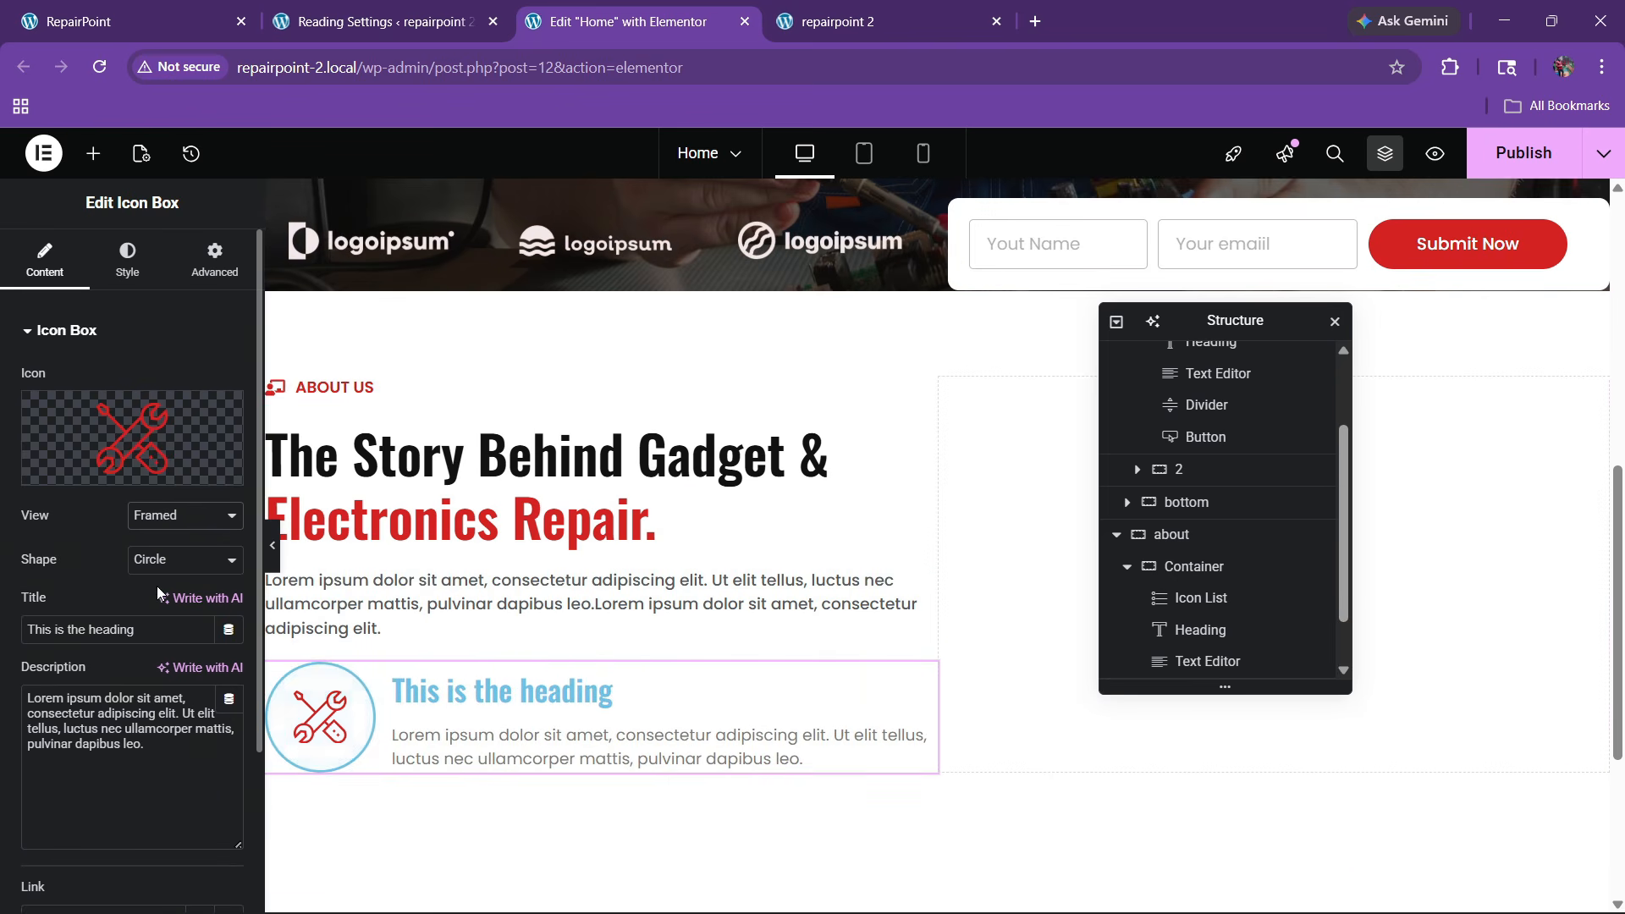
# Set the icon box title to 'Quality Guarantee' copied from the live site
pyautogui.click(243, 7)
pyautogui.moveTo(167, 466); pyautogui.dragTo(339, 479)
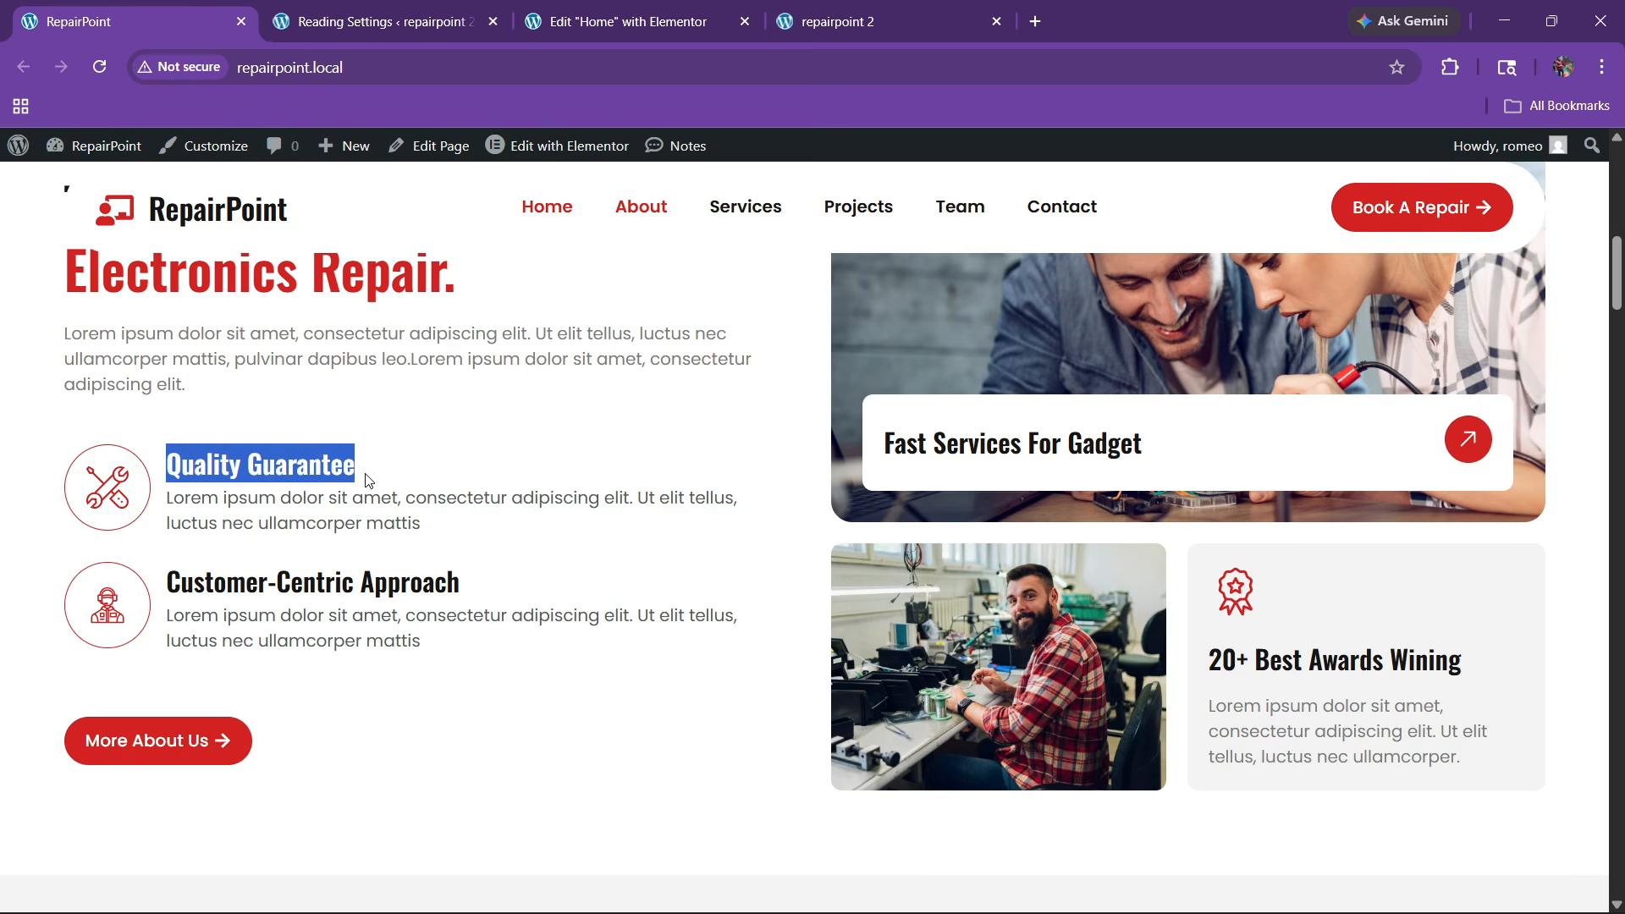
pyautogui.click(481, 3)
pyautogui.click(539, 3)
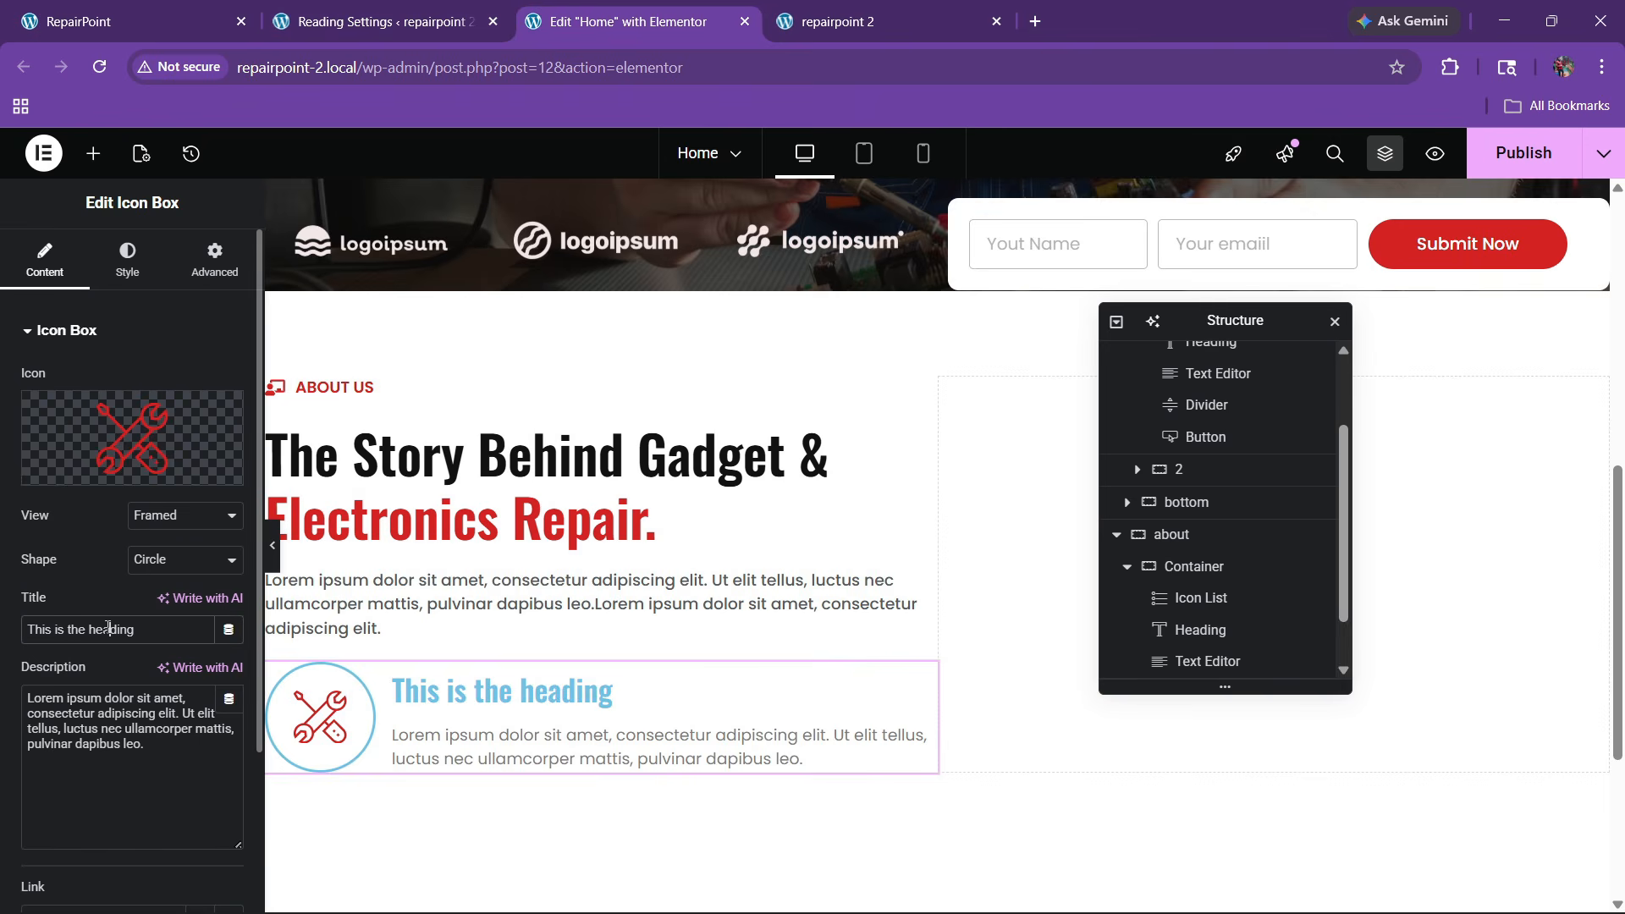
pyautogui.write('Quality Guarantee')
# Replace the icon box description with the Quality Guarantee text copied from the live site
pyautogui.click(135, 17)
pyautogui.click(241, 500)
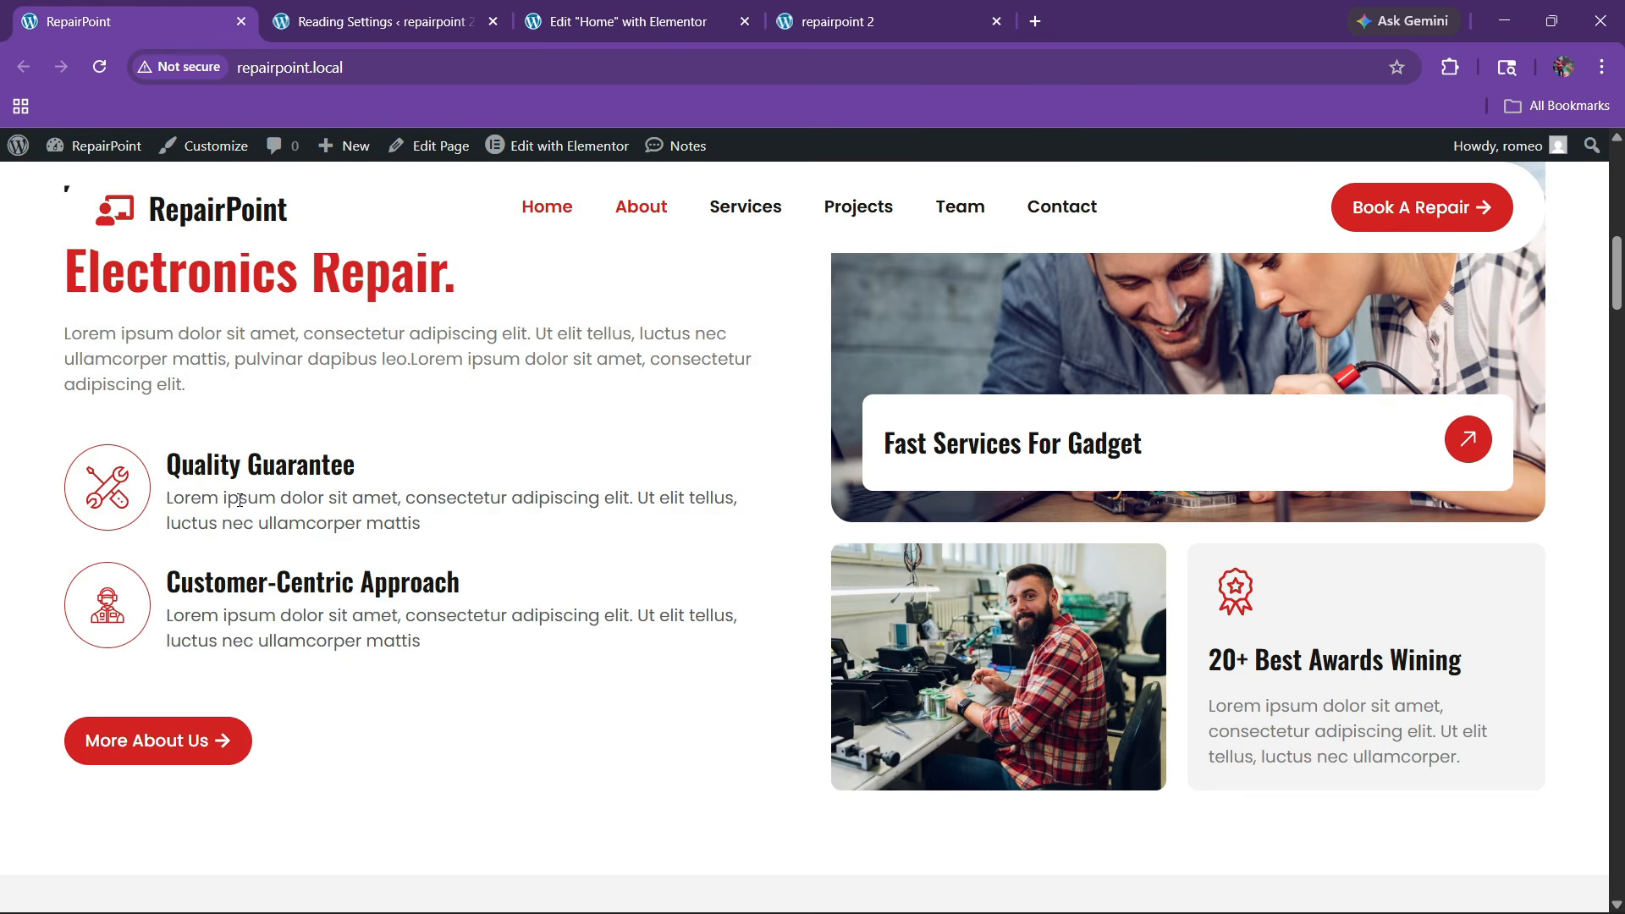
pyautogui.moveTo(170, 498); pyautogui.dragTo(415, 518)
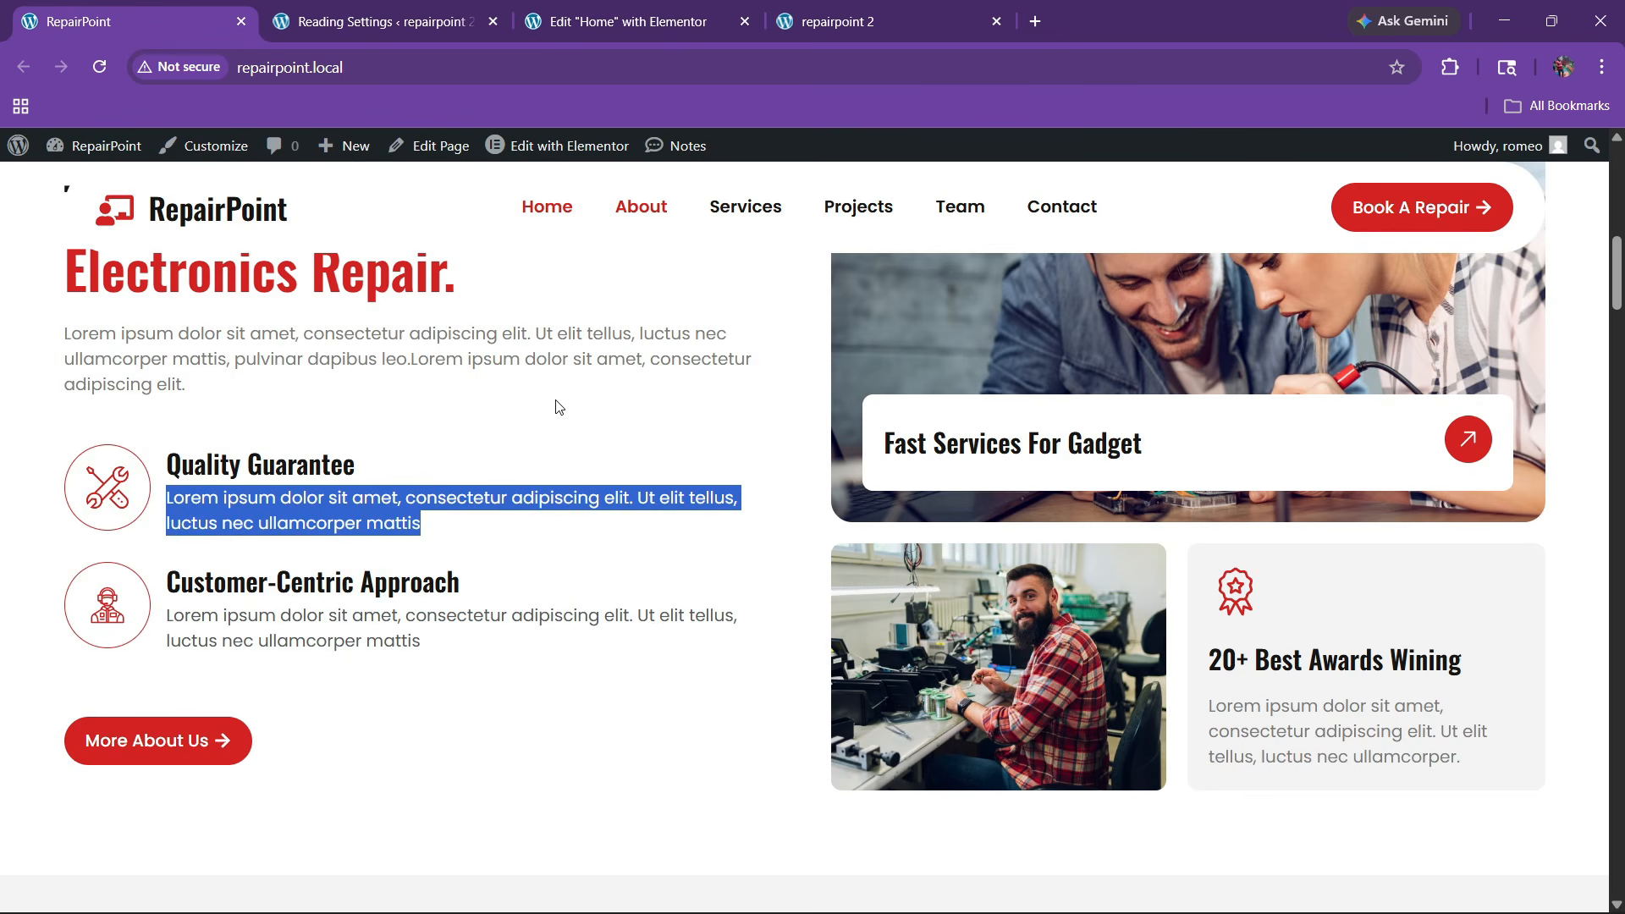
pyautogui.hotkey('ctrl', 'c')
pyautogui.click(628, 21)
pyautogui.click(128, 699)
pyautogui.hotkey('ctrl', 'a')
pyautogui.hotkey('ctrl', 'v')
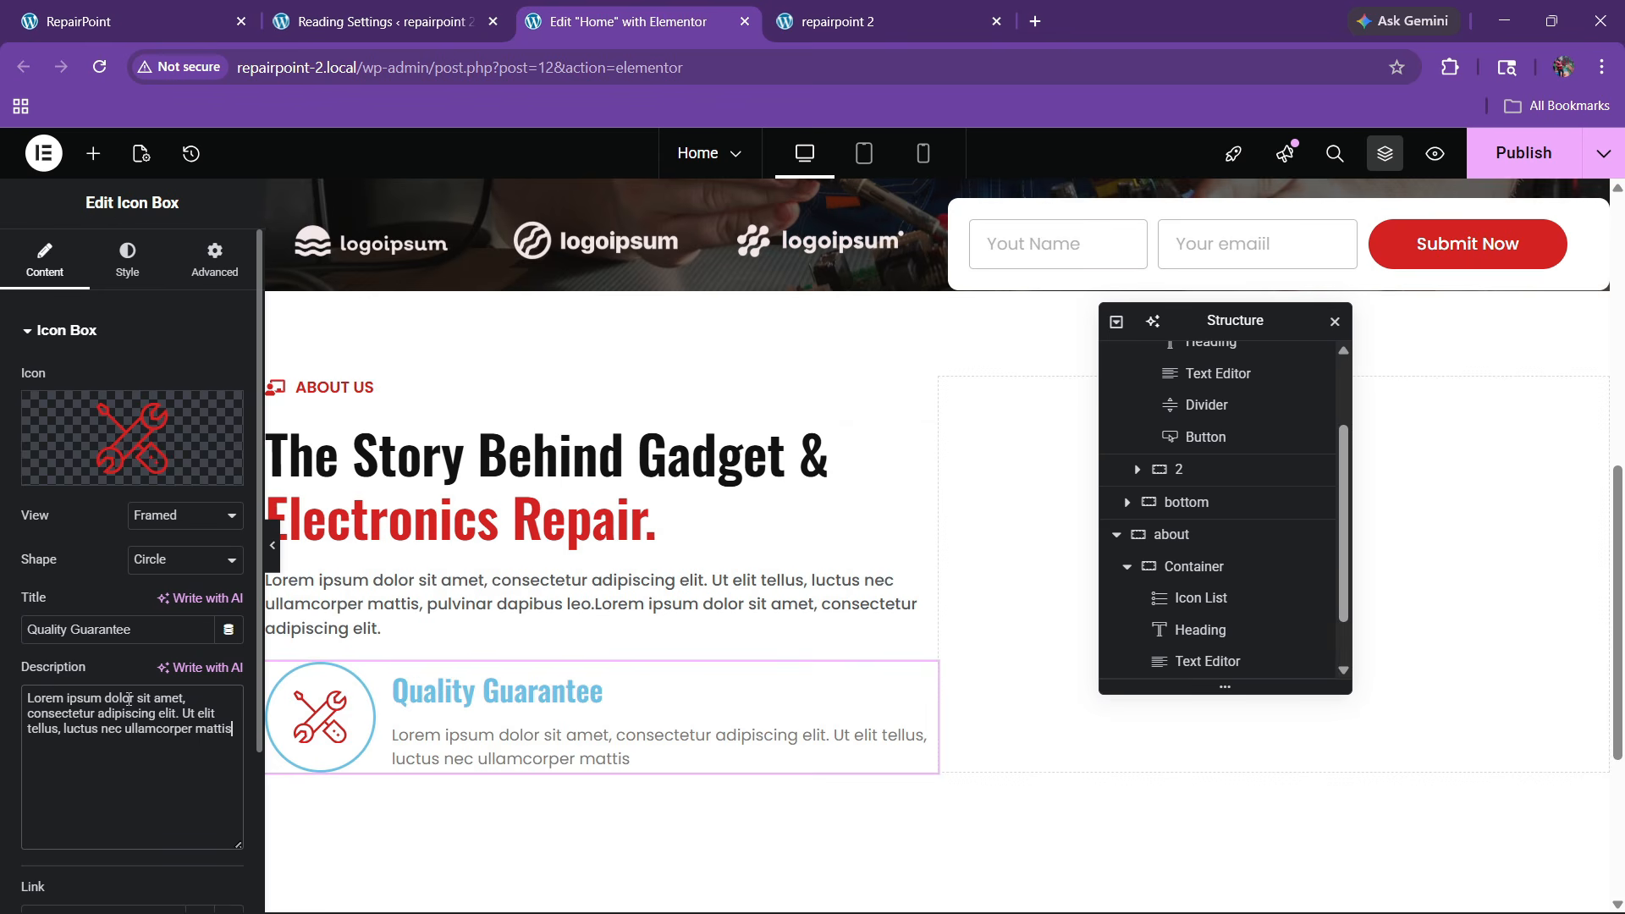
# Colour the Quality Guarantee icon with the global red
pyautogui.click(127, 258)
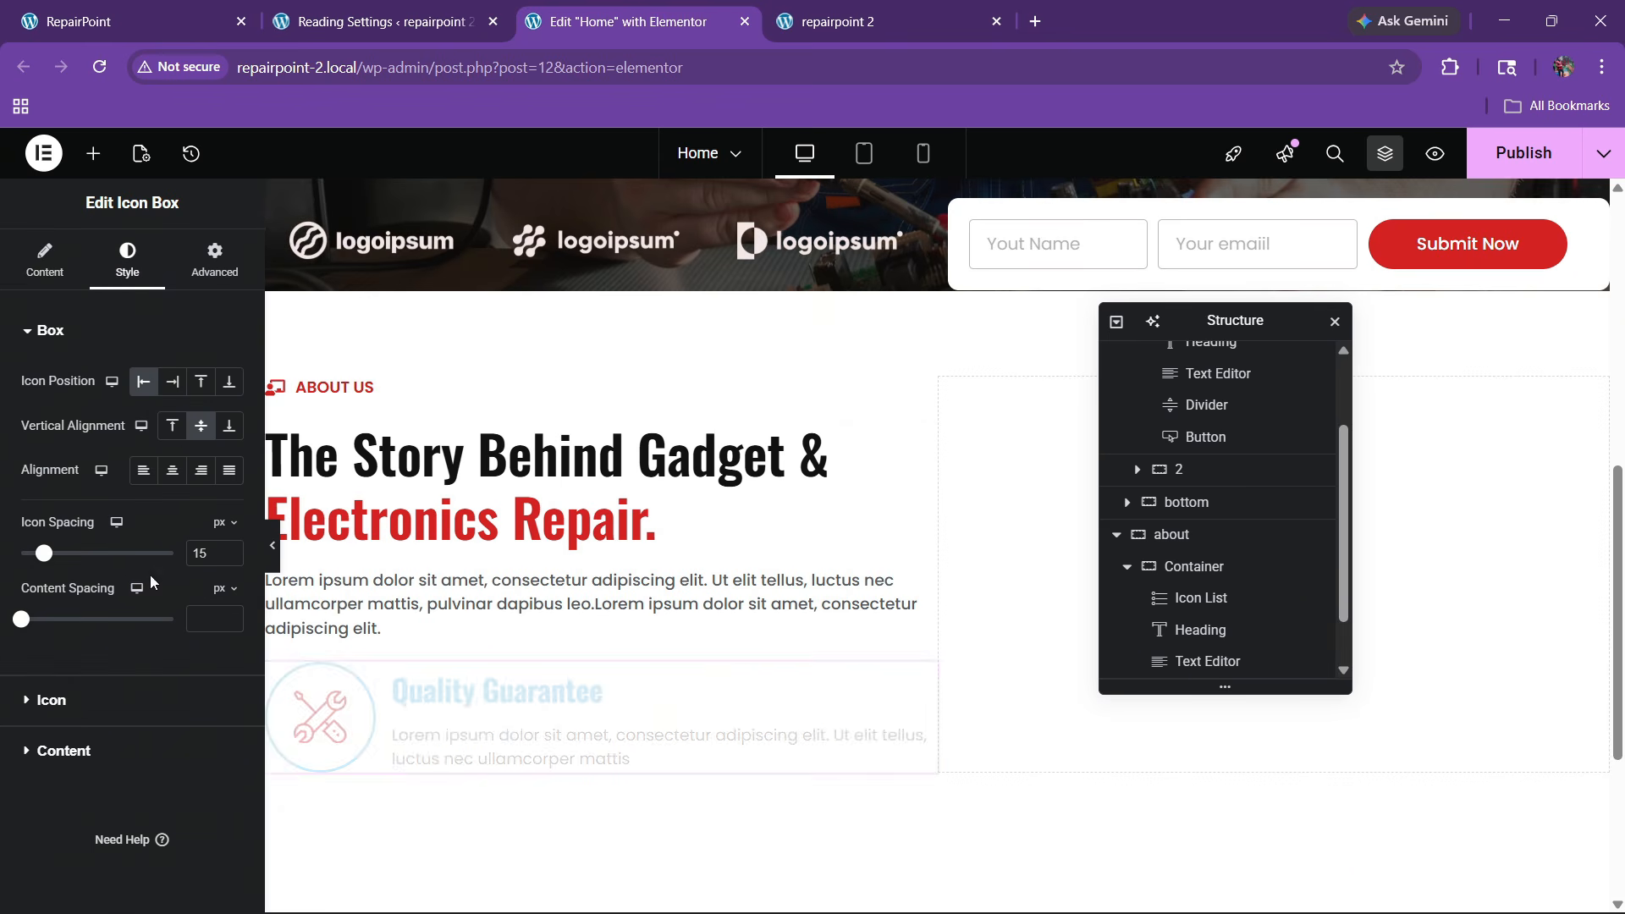
pyautogui.click(90, 705)
pyautogui.click(201, 476)
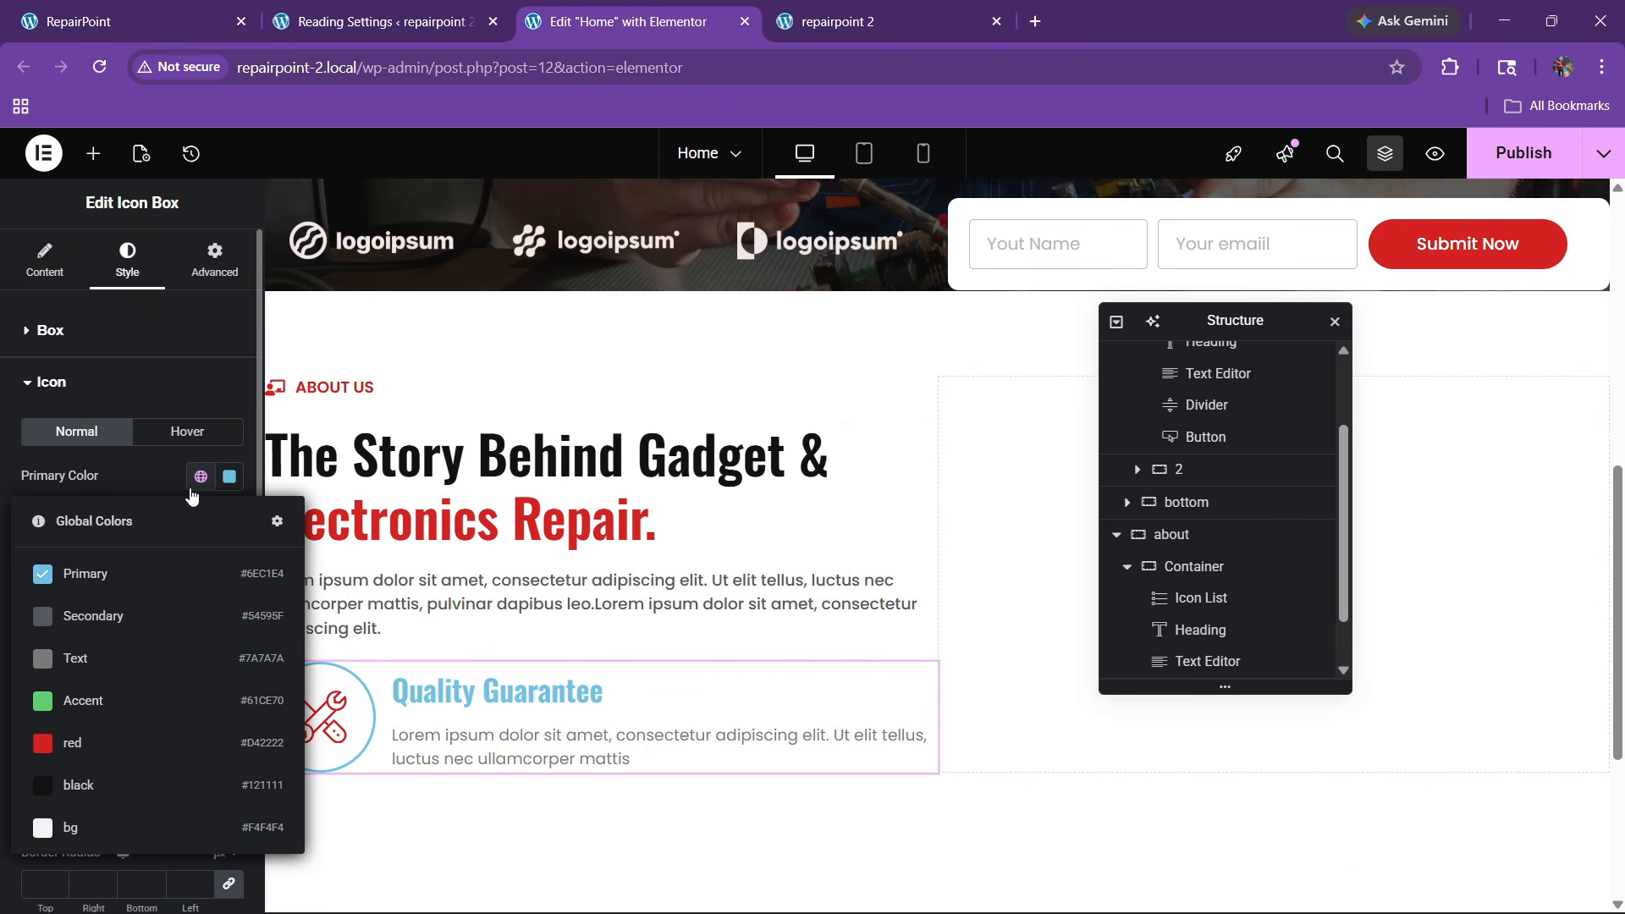
pyautogui.click(94, 738)
# Set the icon size to 40 and its border width to 1
pyautogui.click(225, 587)
pyautogui.write('22')
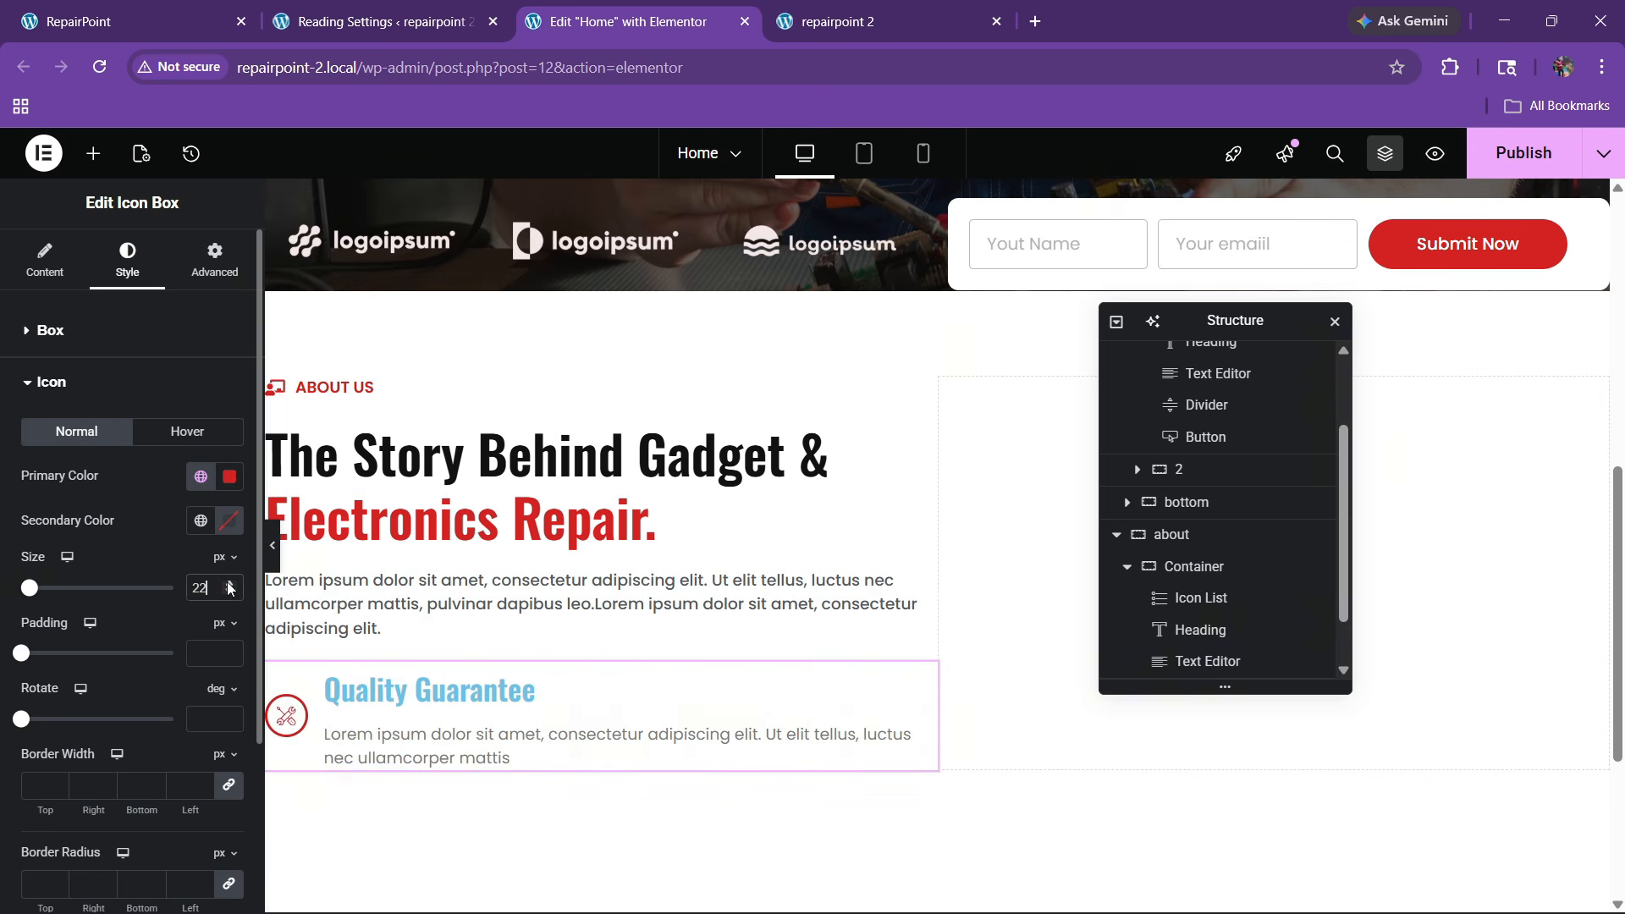
pyautogui.press('BackSpace')
pyautogui.write('8')
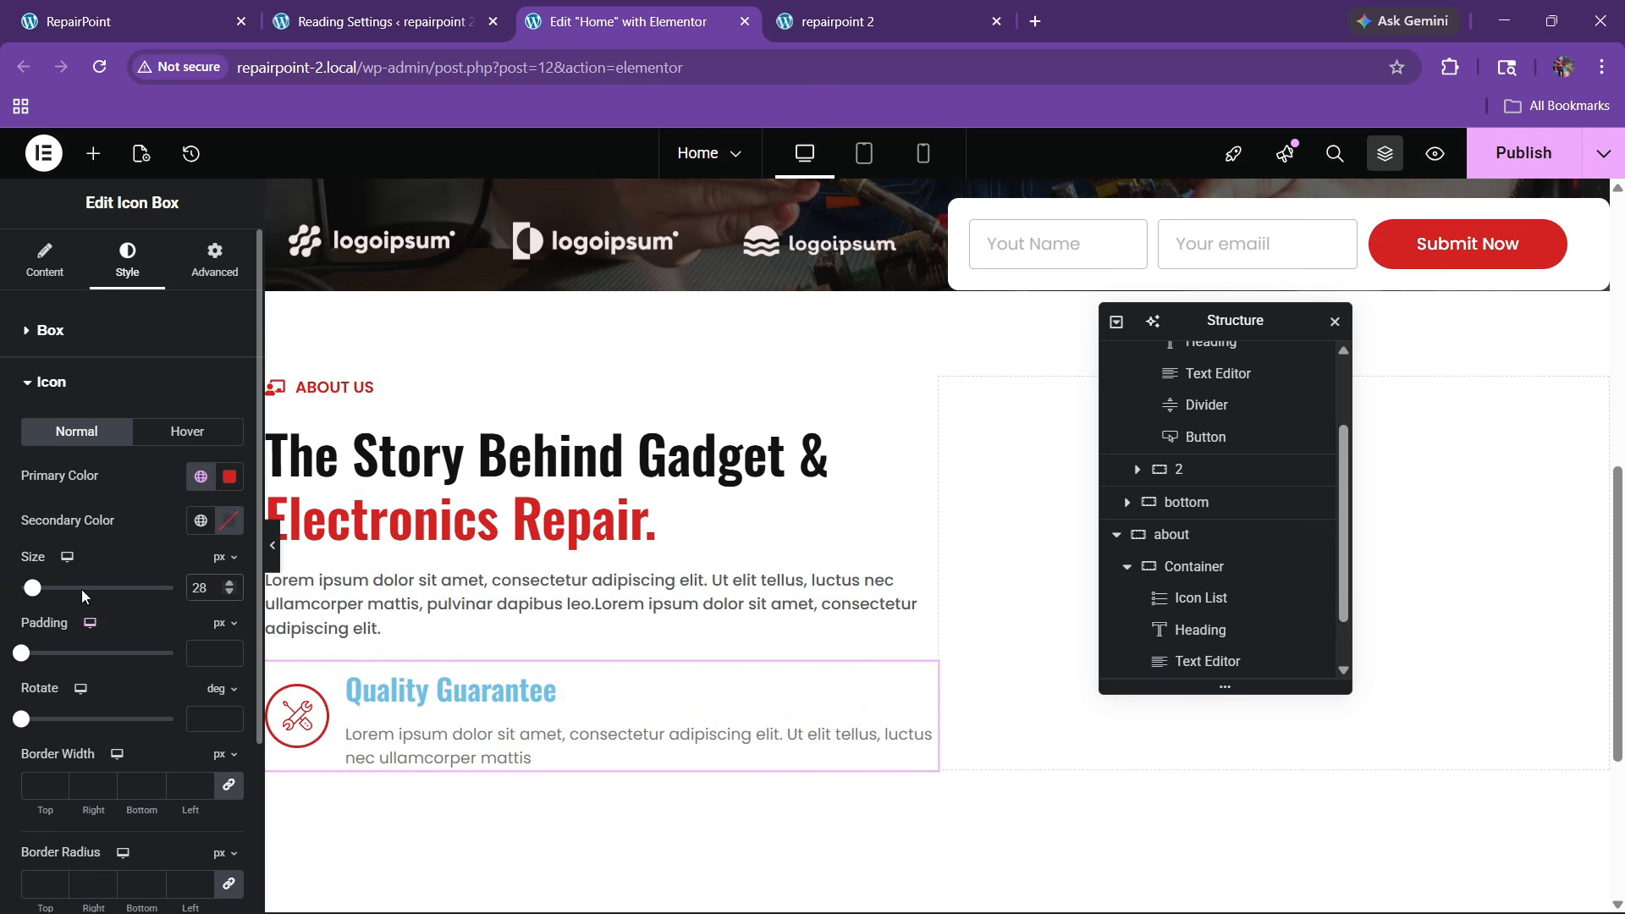
pyautogui.scroll(-3, 81, 589)
pyautogui.write('1')
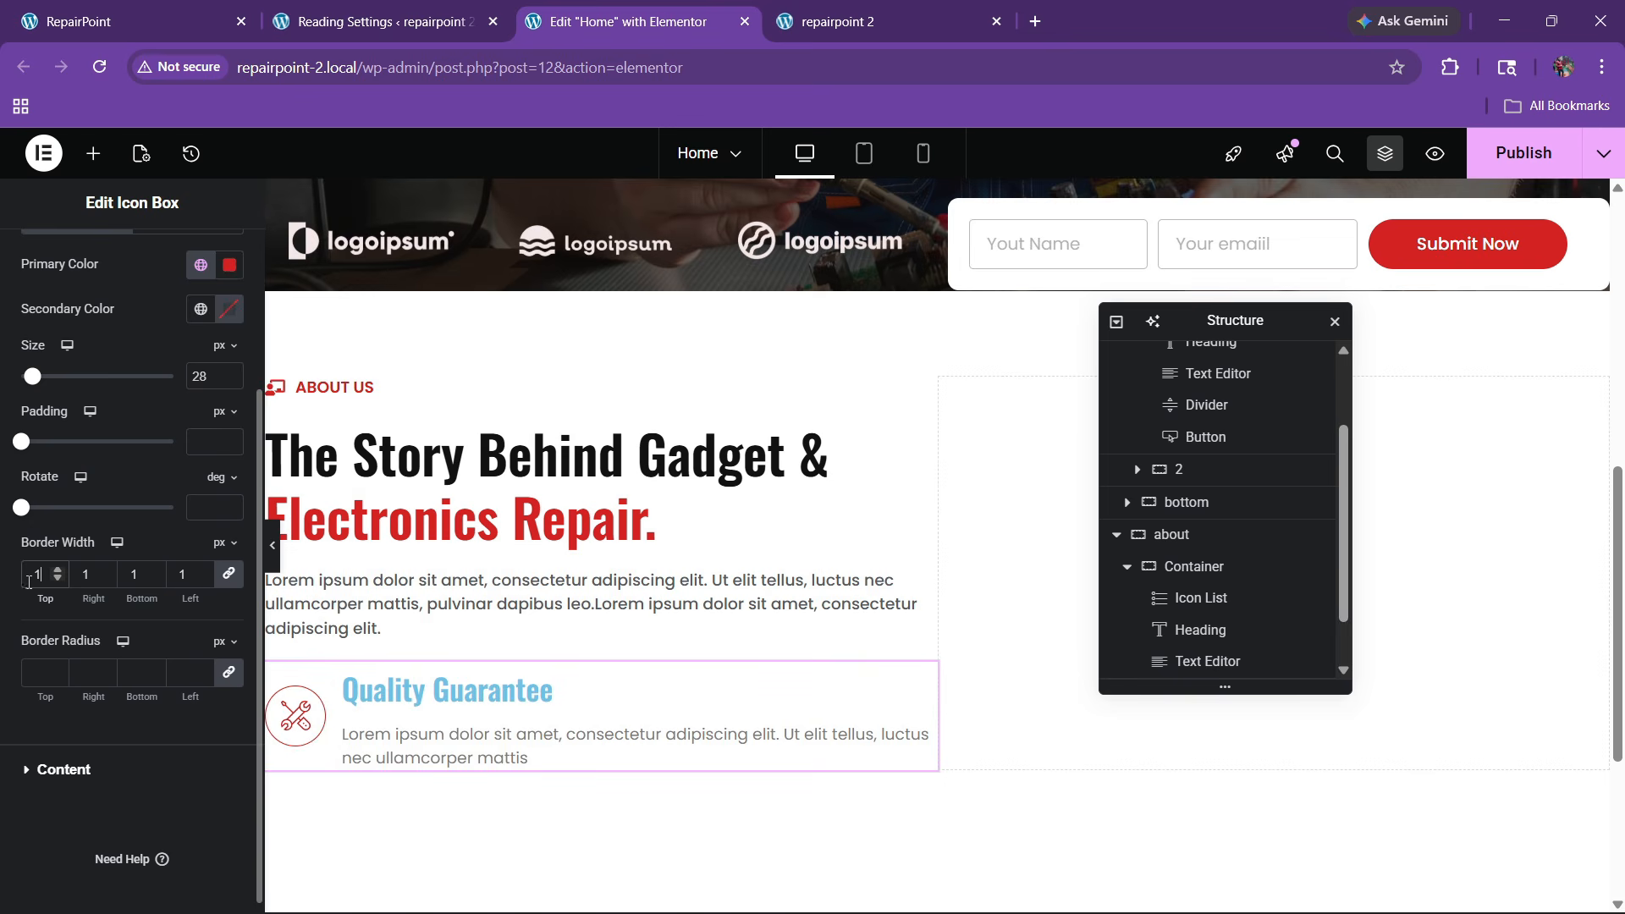
pyautogui.click(233, 372)
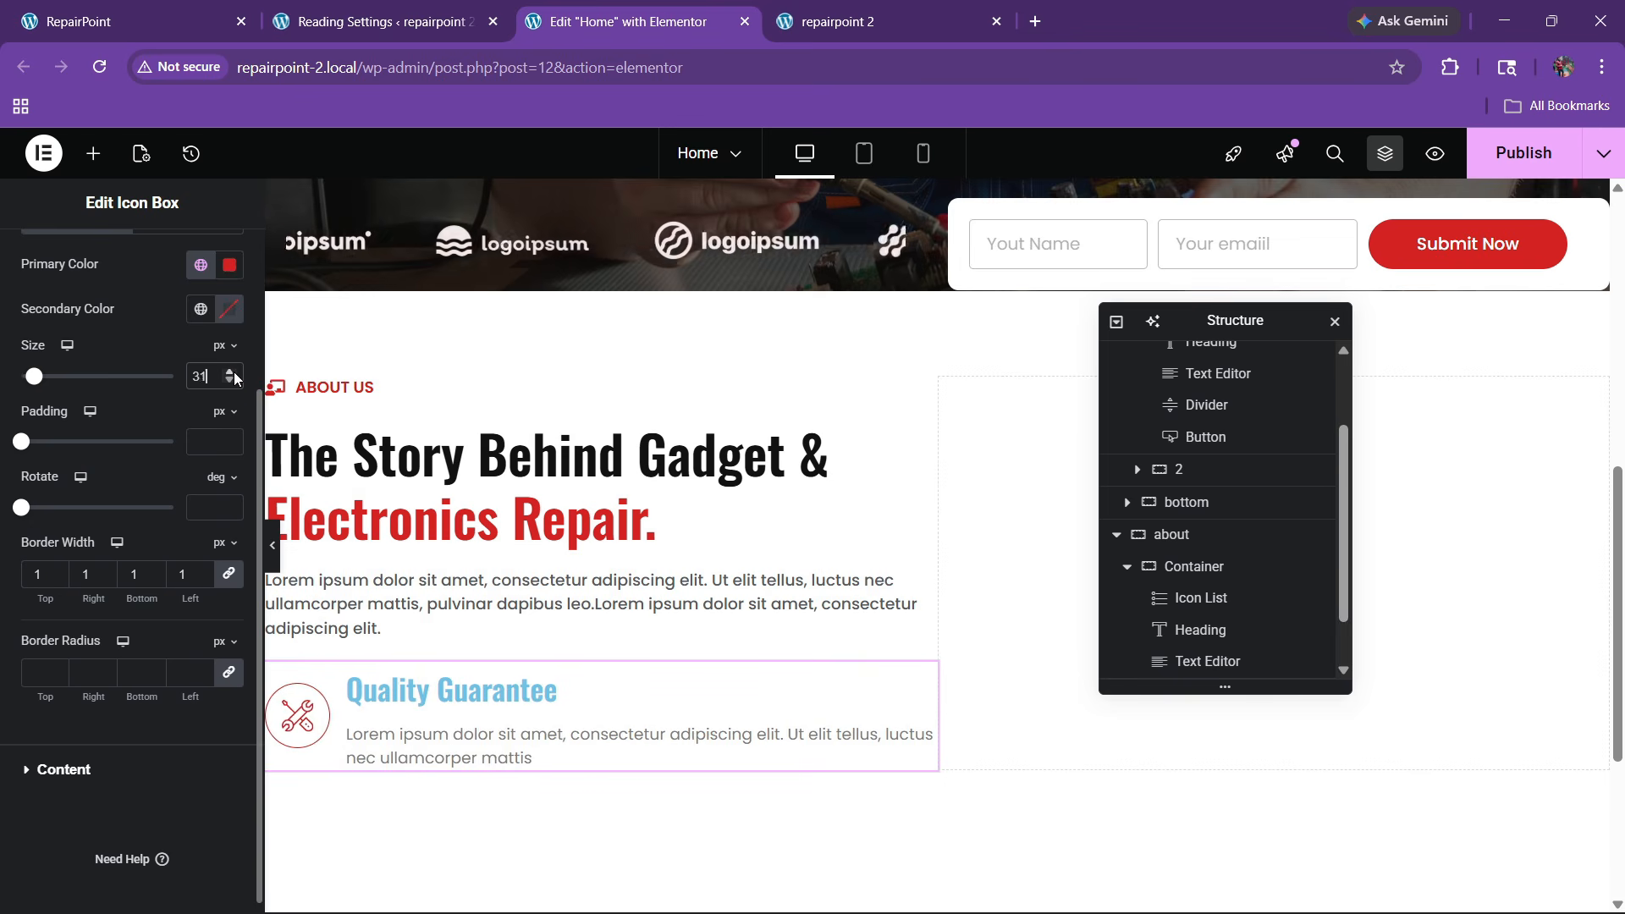
pyautogui.click(234, 372)
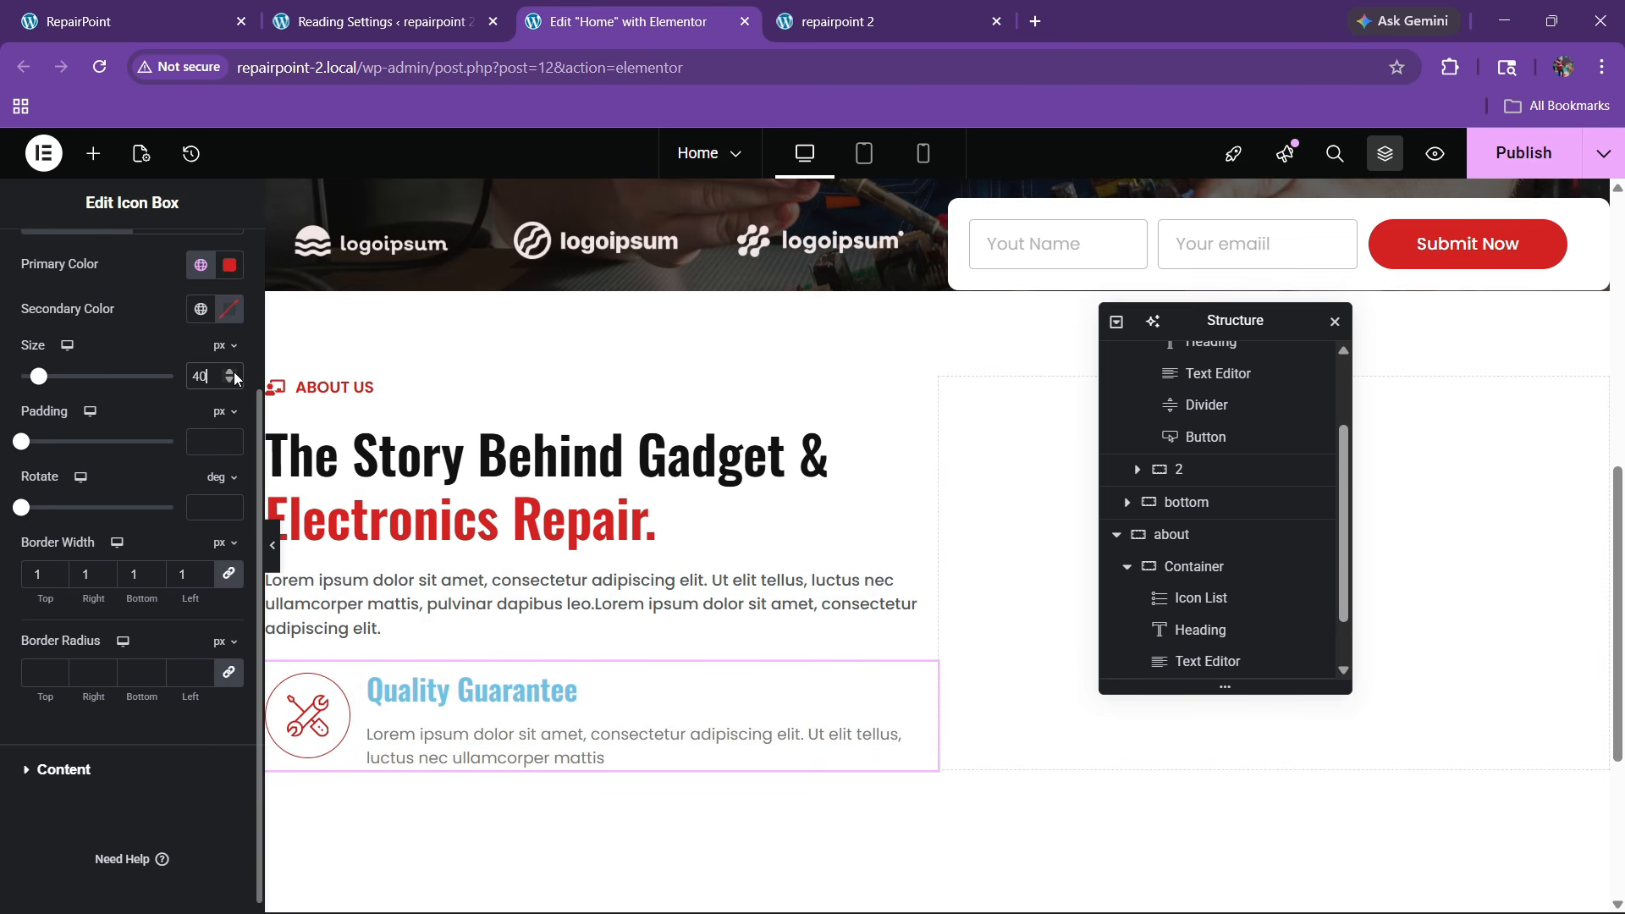
# Add 18 px padding around the icon
pyautogui.click(233, 438)
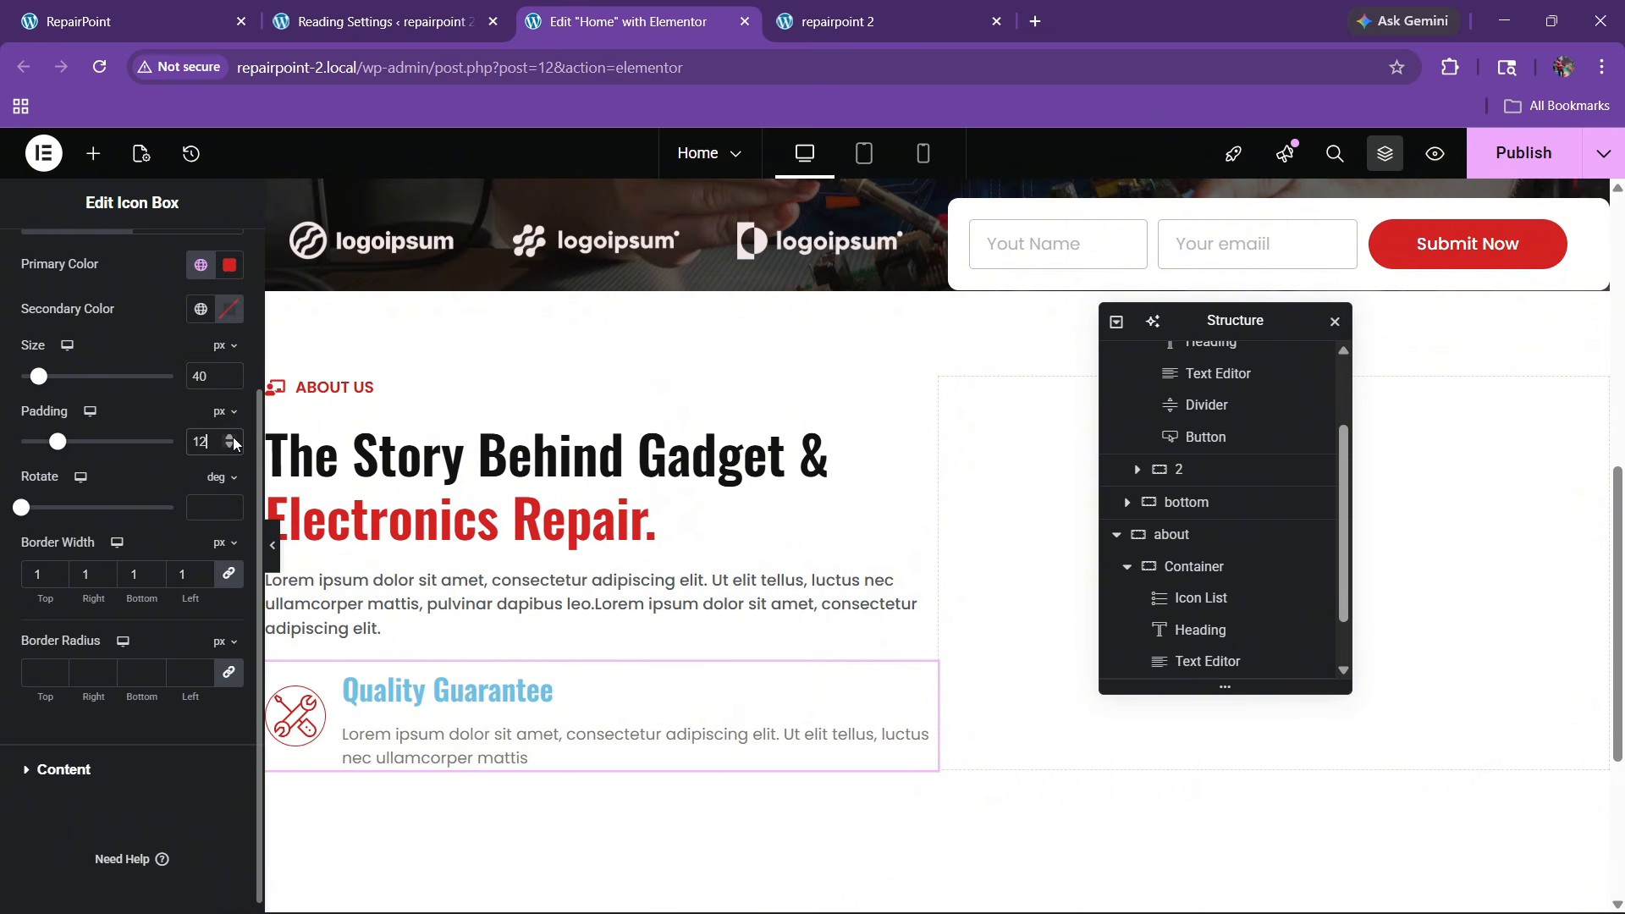
pyautogui.click(233, 438)
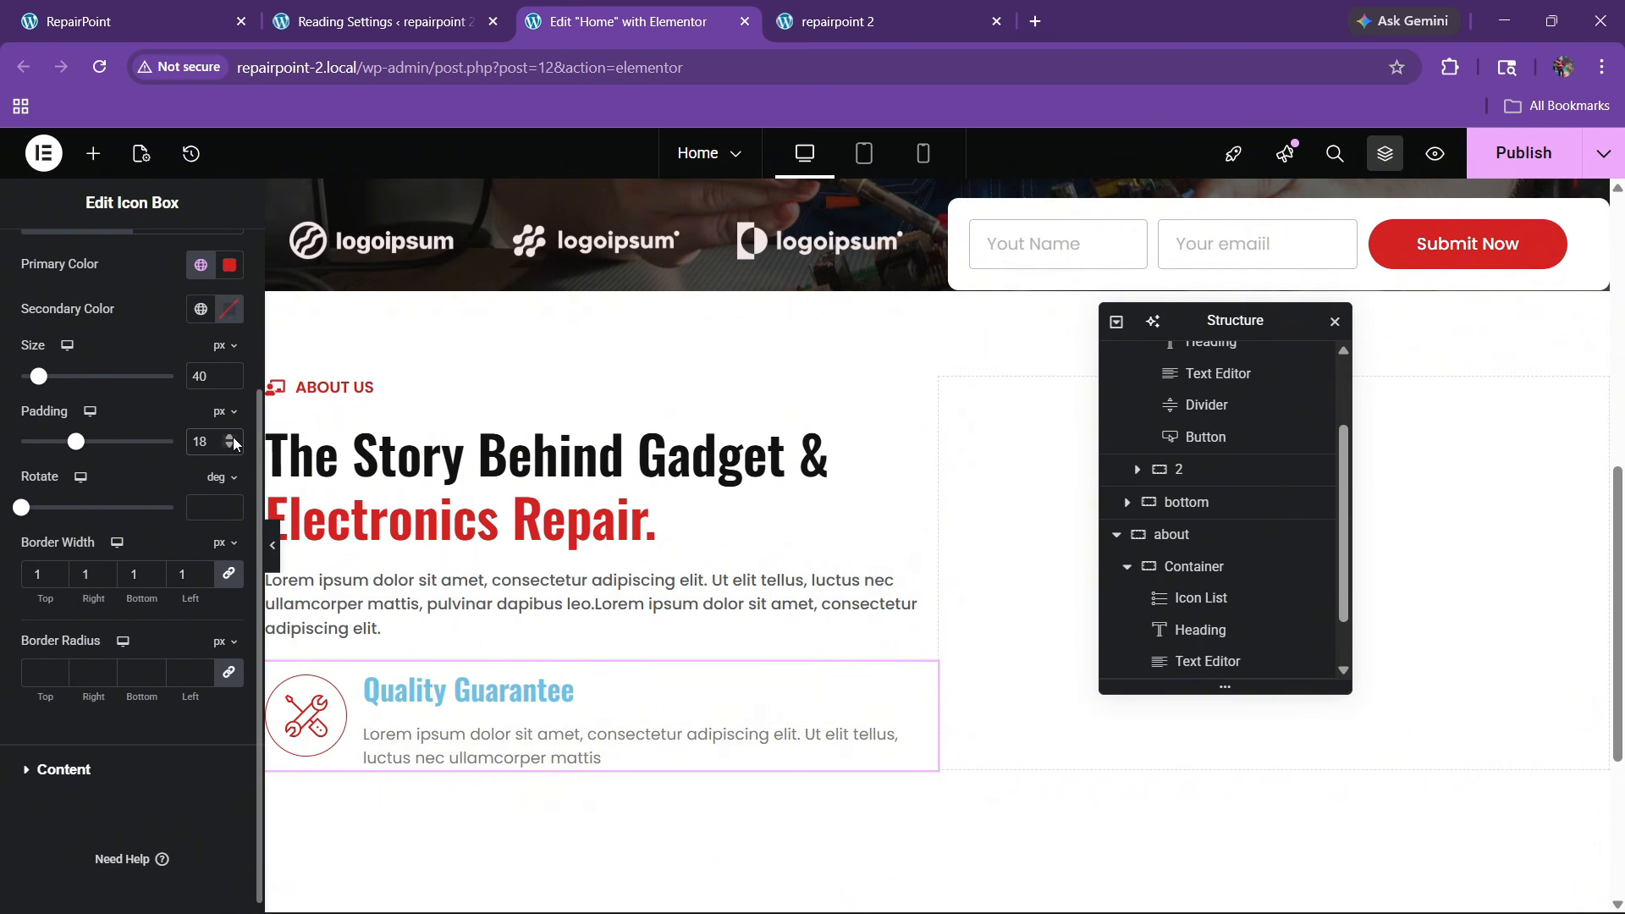
pyautogui.click(94, 769)
pyautogui.click(201, 704)
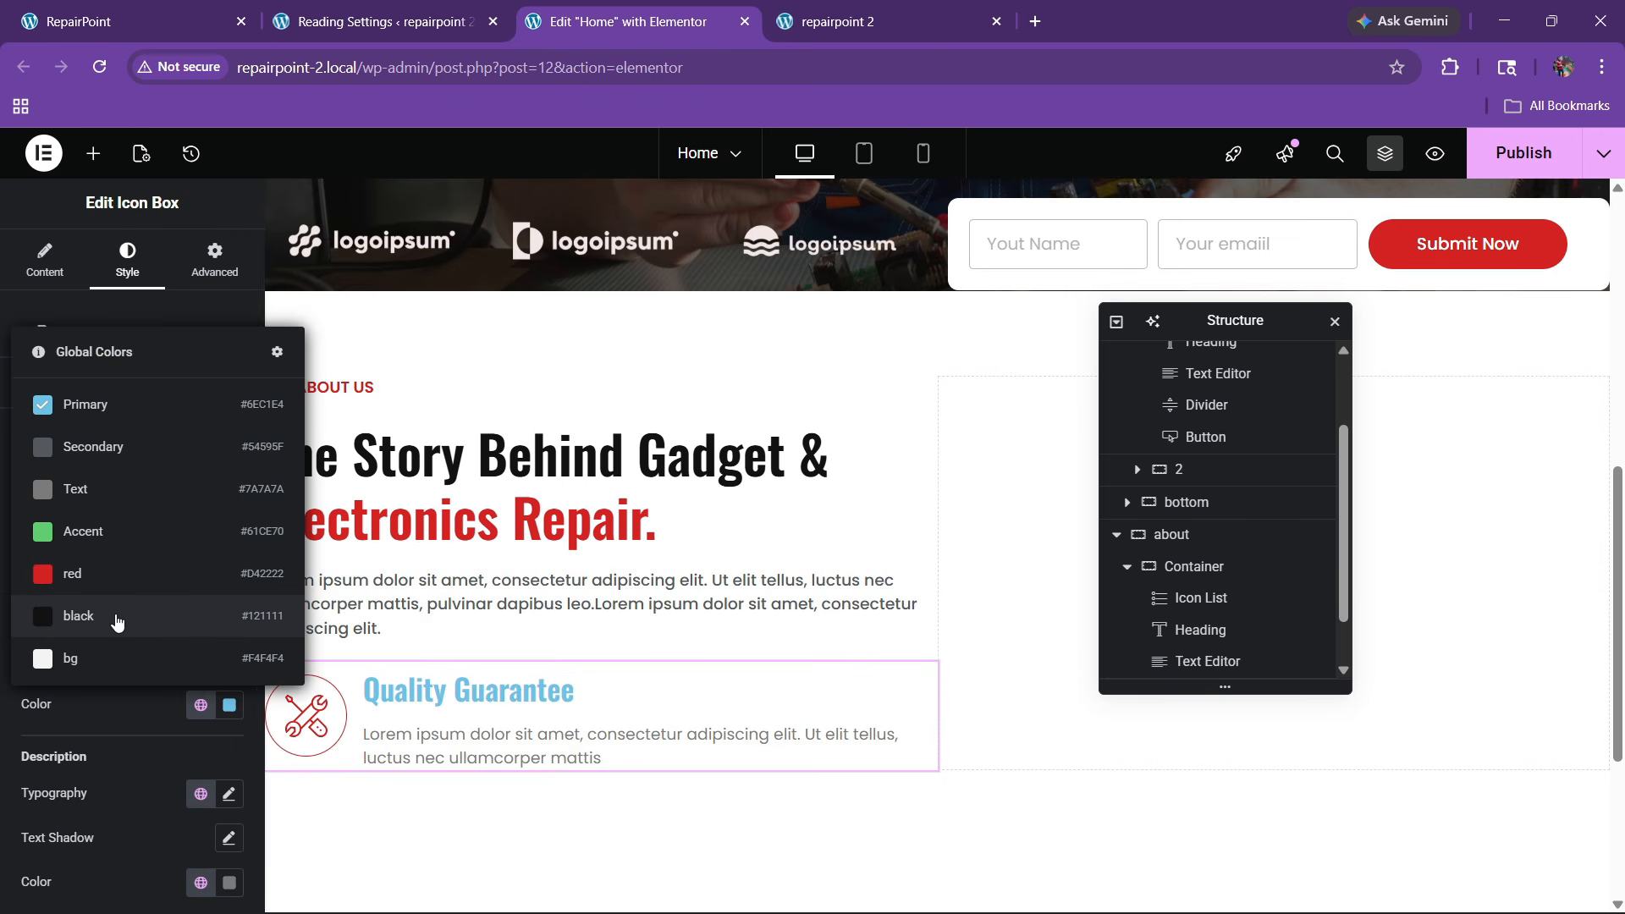
# Make the title black, with 500 Medium weight at size 22
pyautogui.click(34, 620)
pyautogui.scroll(-2, 169, 533)
pyautogui.click(228, 399)
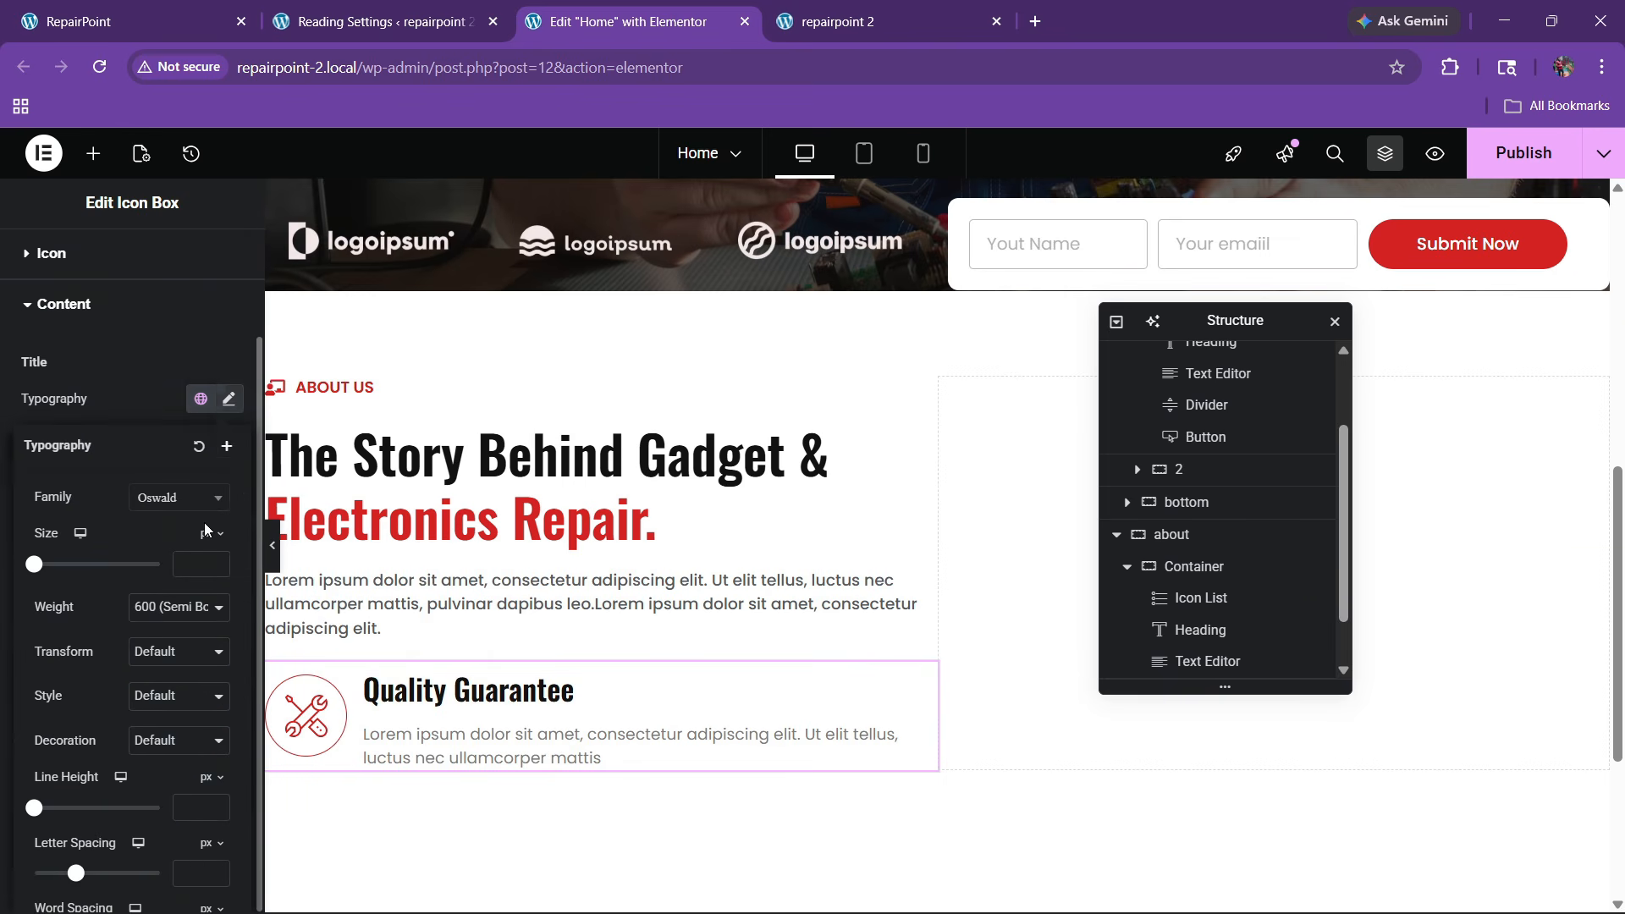
pyautogui.click(170, 611)
pyautogui.click(169, 401)
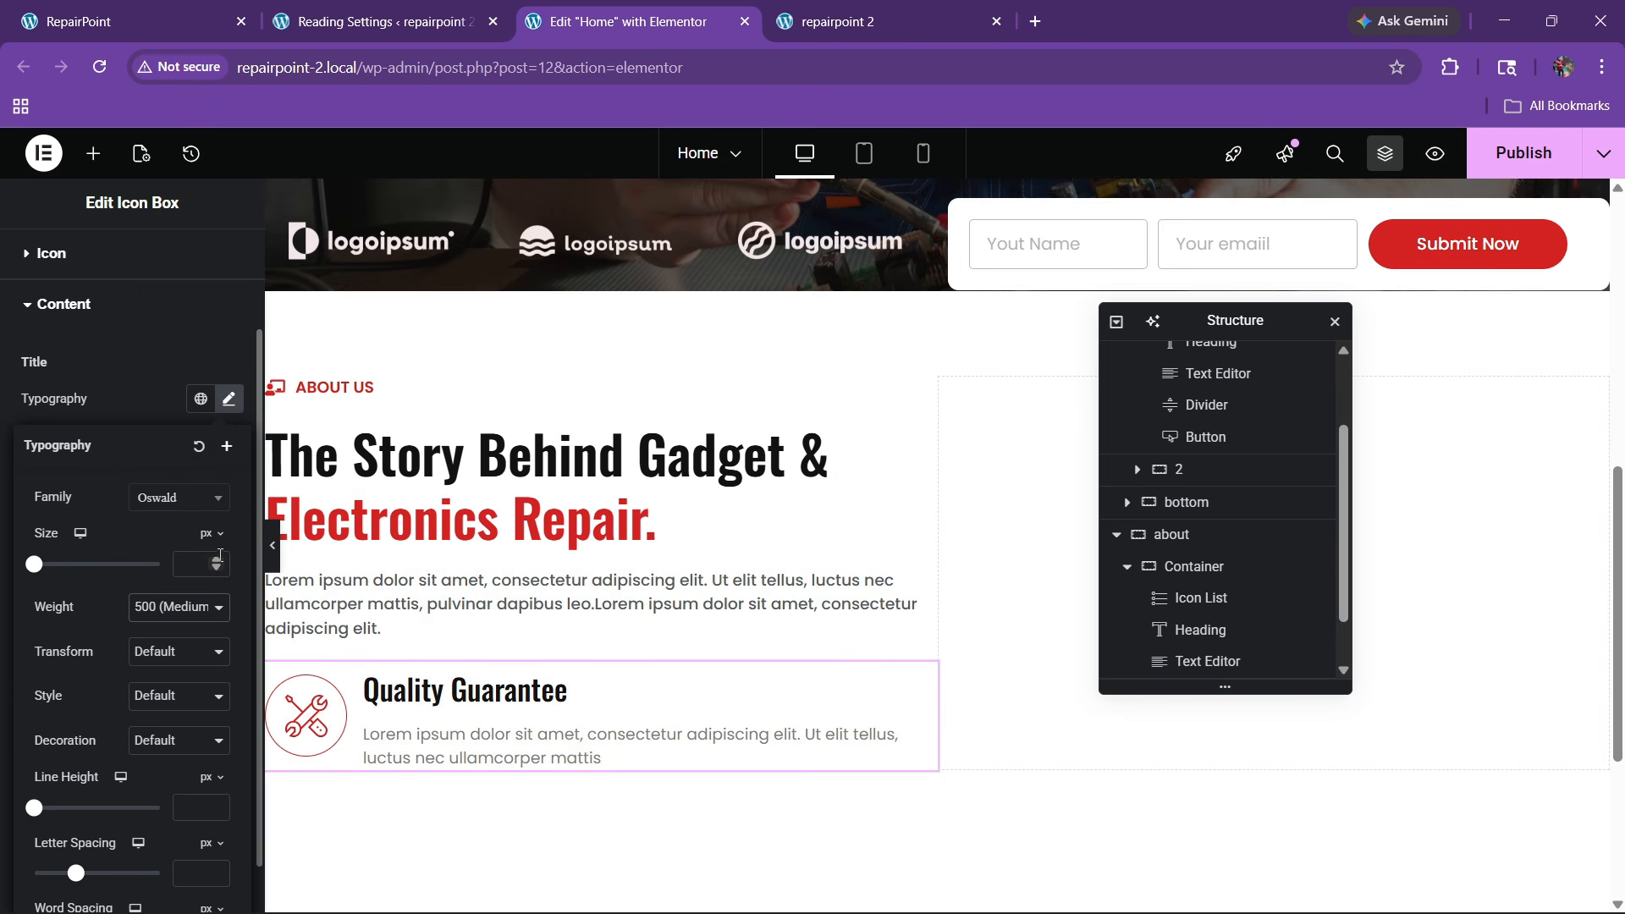
pyautogui.click(219, 559)
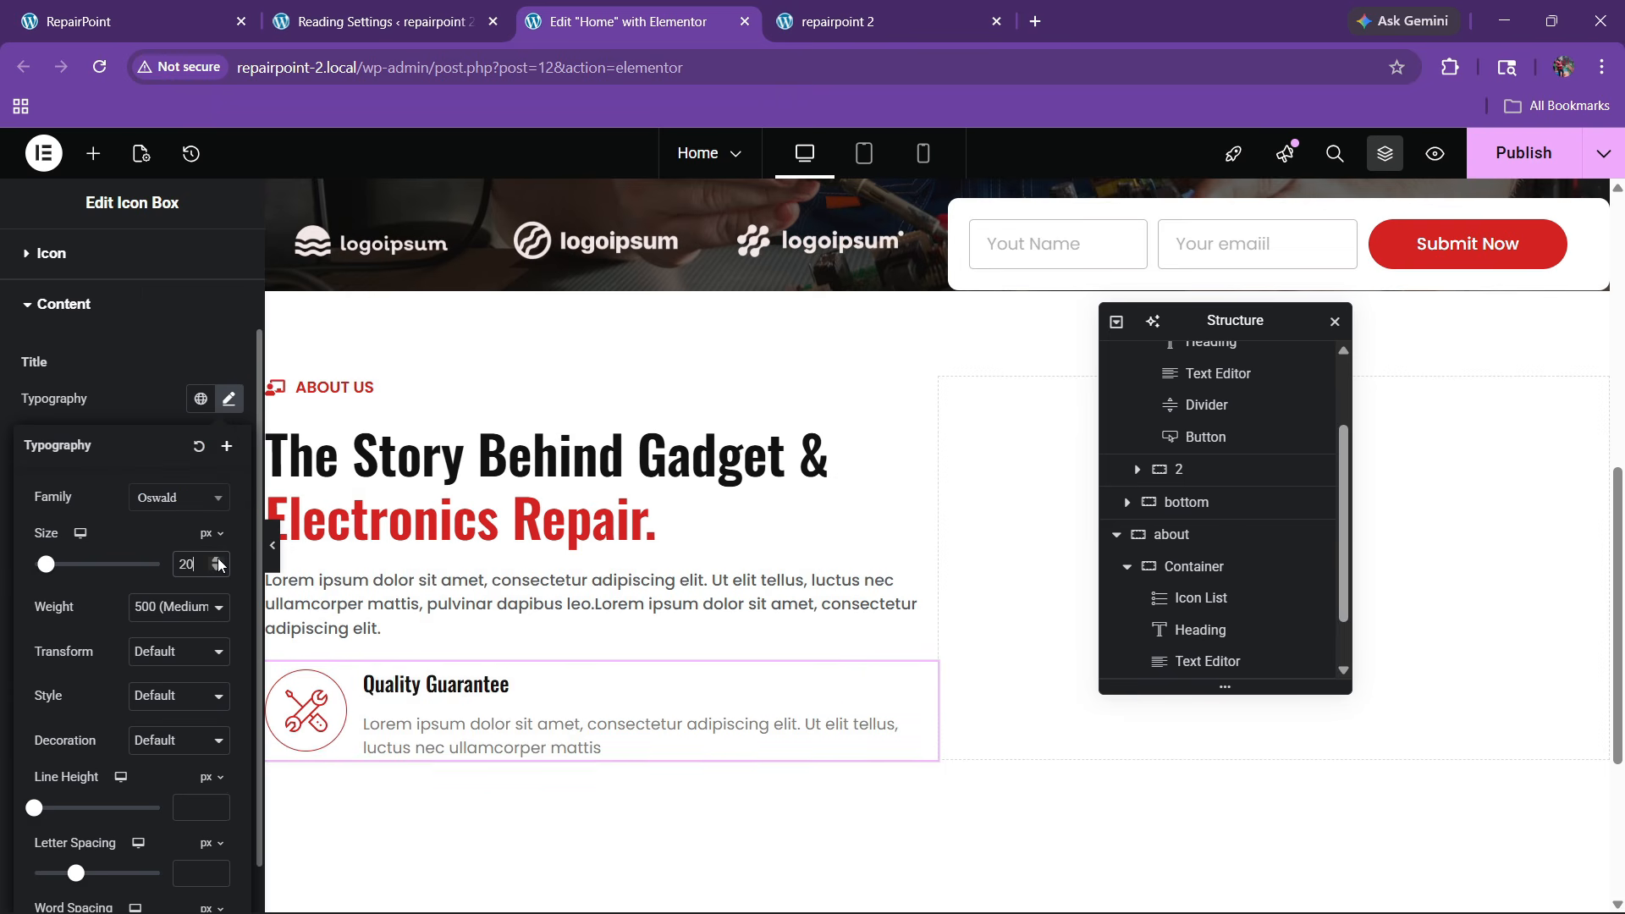
pyautogui.click(219, 561)
pyautogui.click(218, 561)
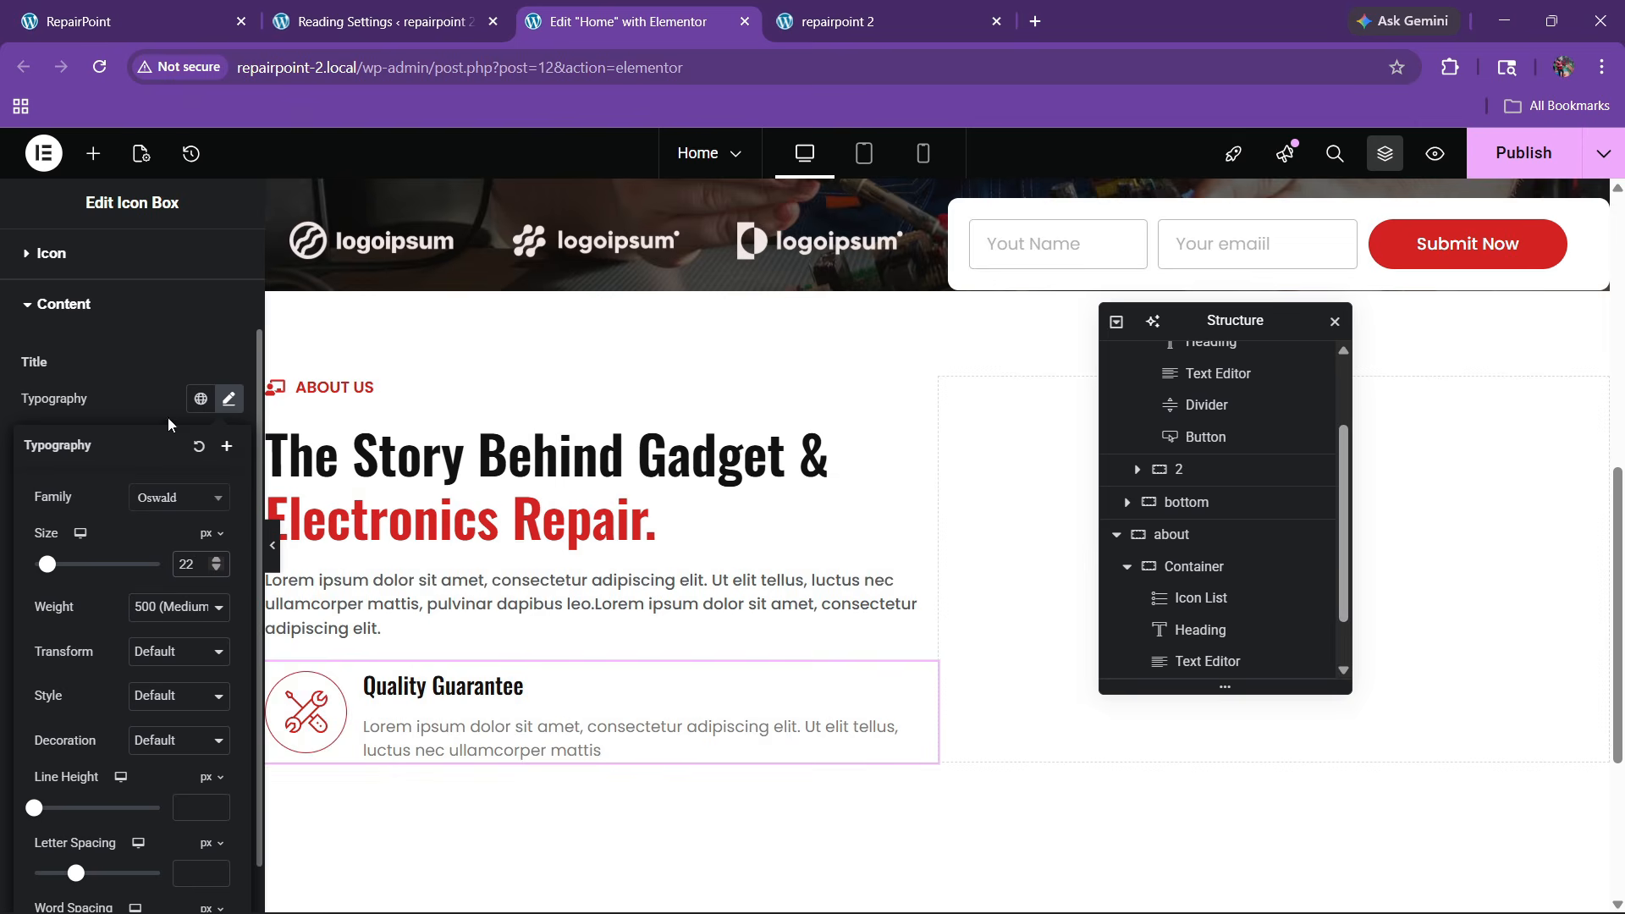
# After checking the live site, set the title-description content spacing to 7
pyautogui.click(152, 22)
pyautogui.click(626, 21)
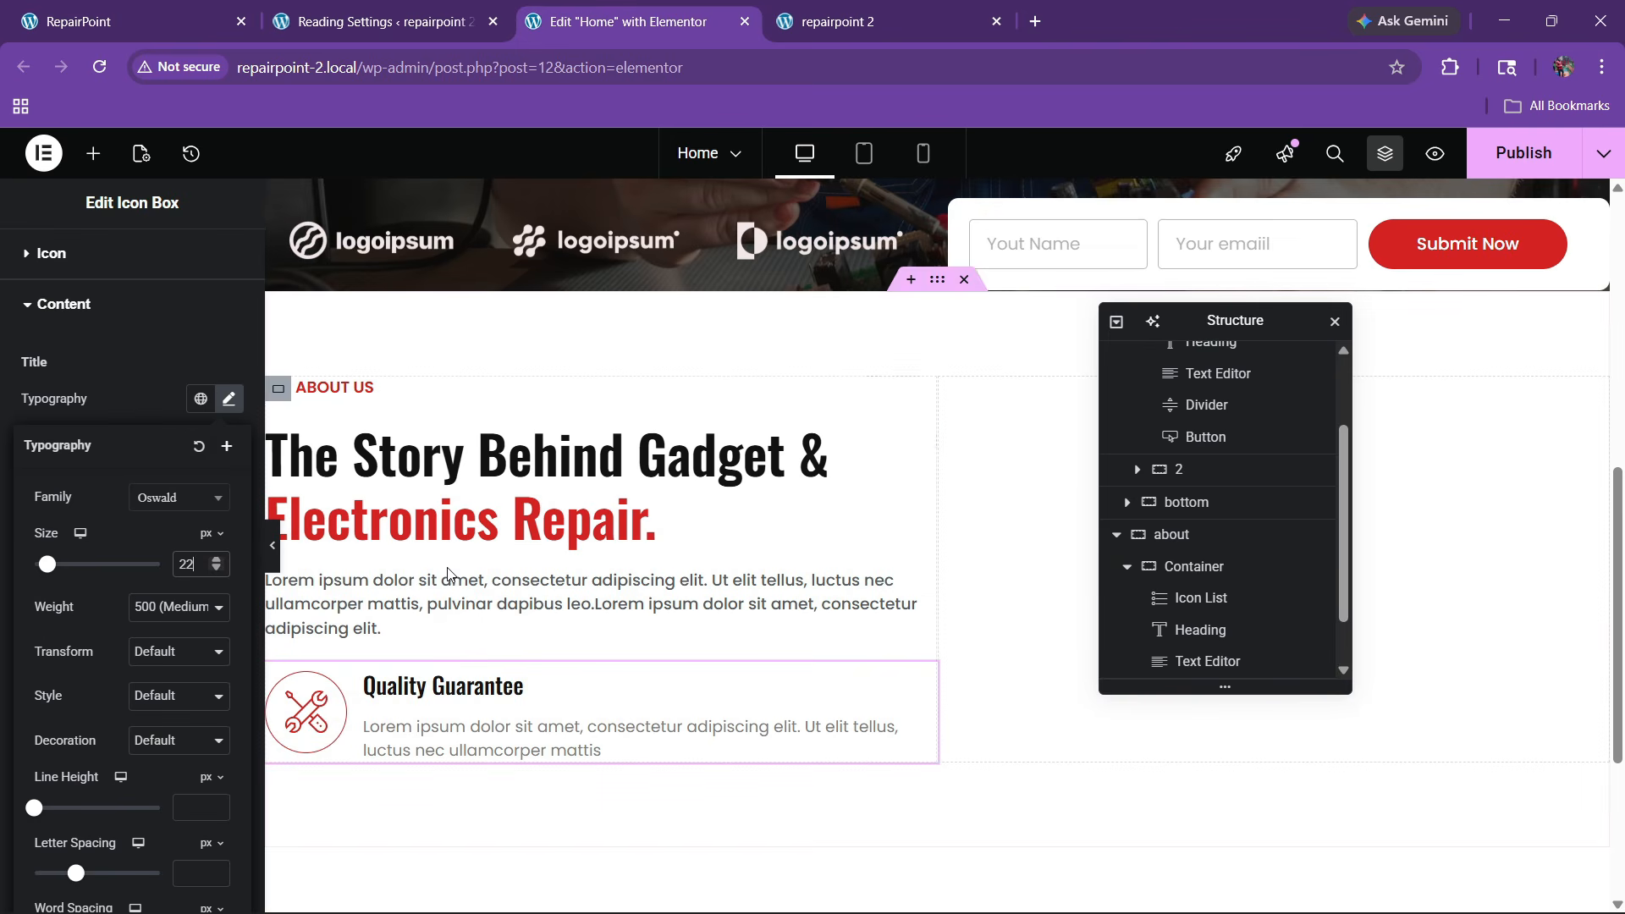
pyautogui.click(88, 425)
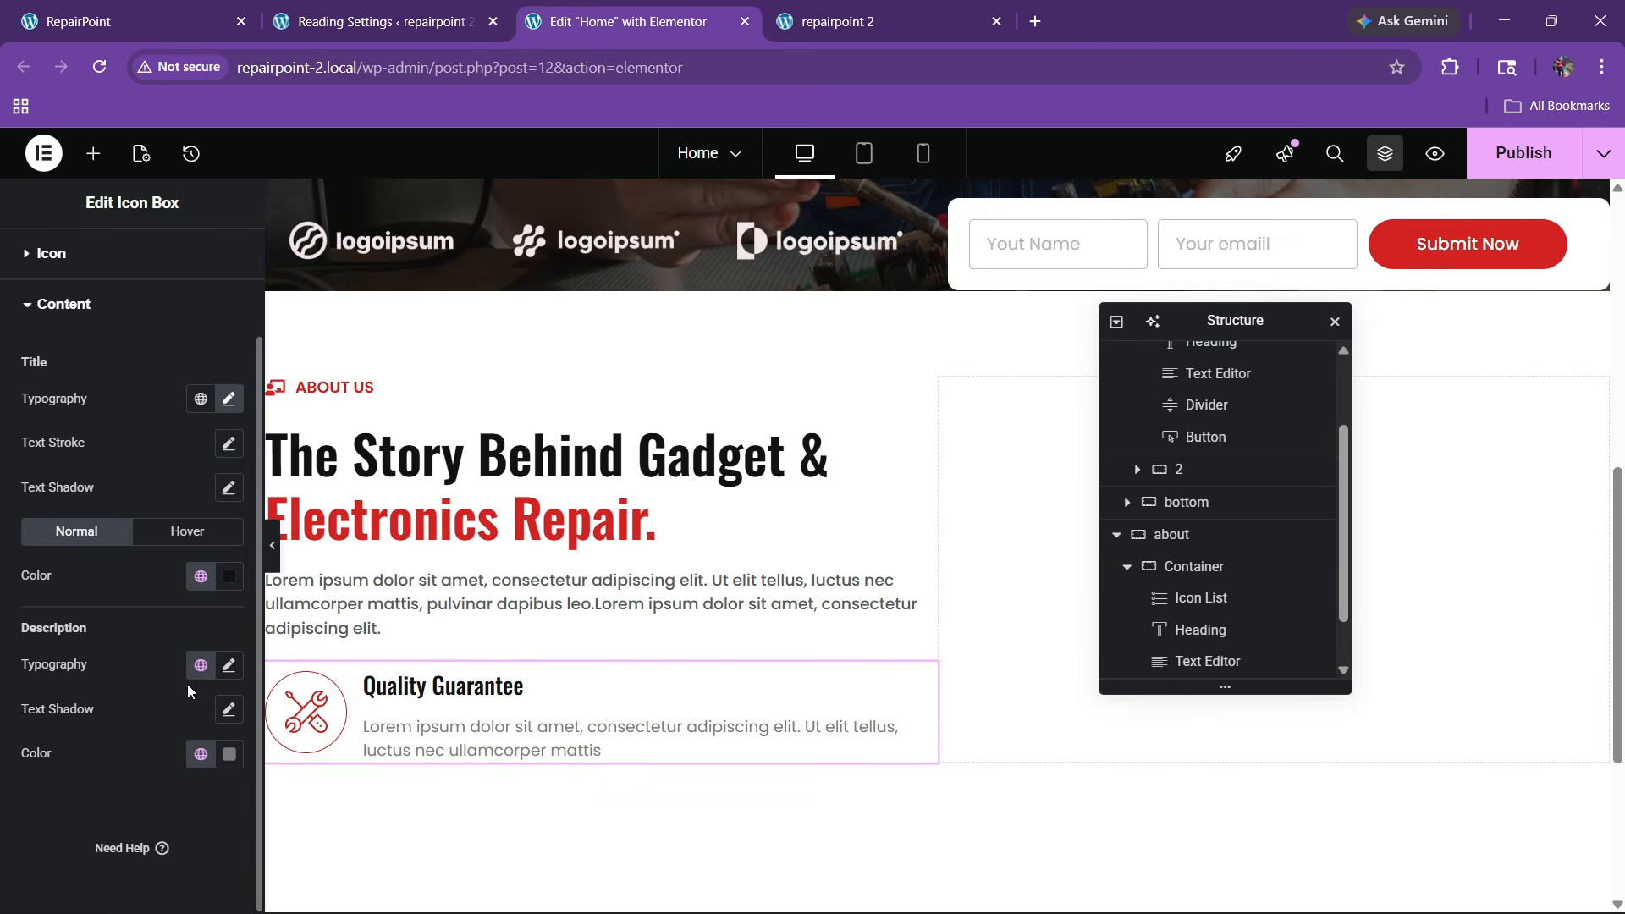
pyautogui.click(196, 755)
pyautogui.click(119, 611)
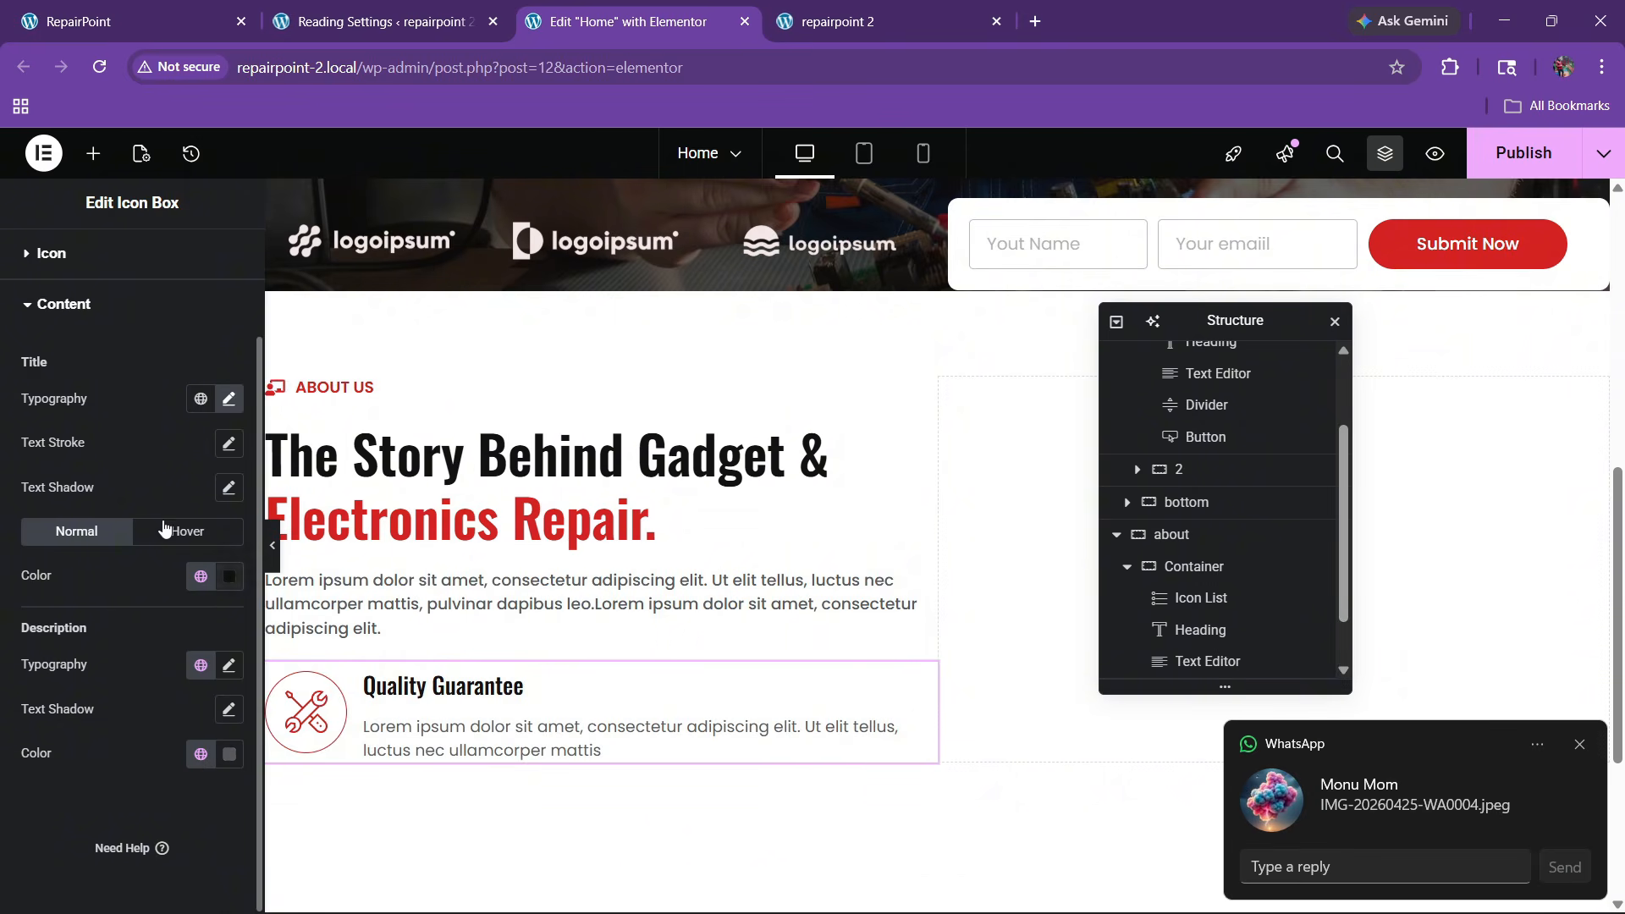
pyautogui.scroll(2, 89, 356)
pyautogui.click(83, 332)
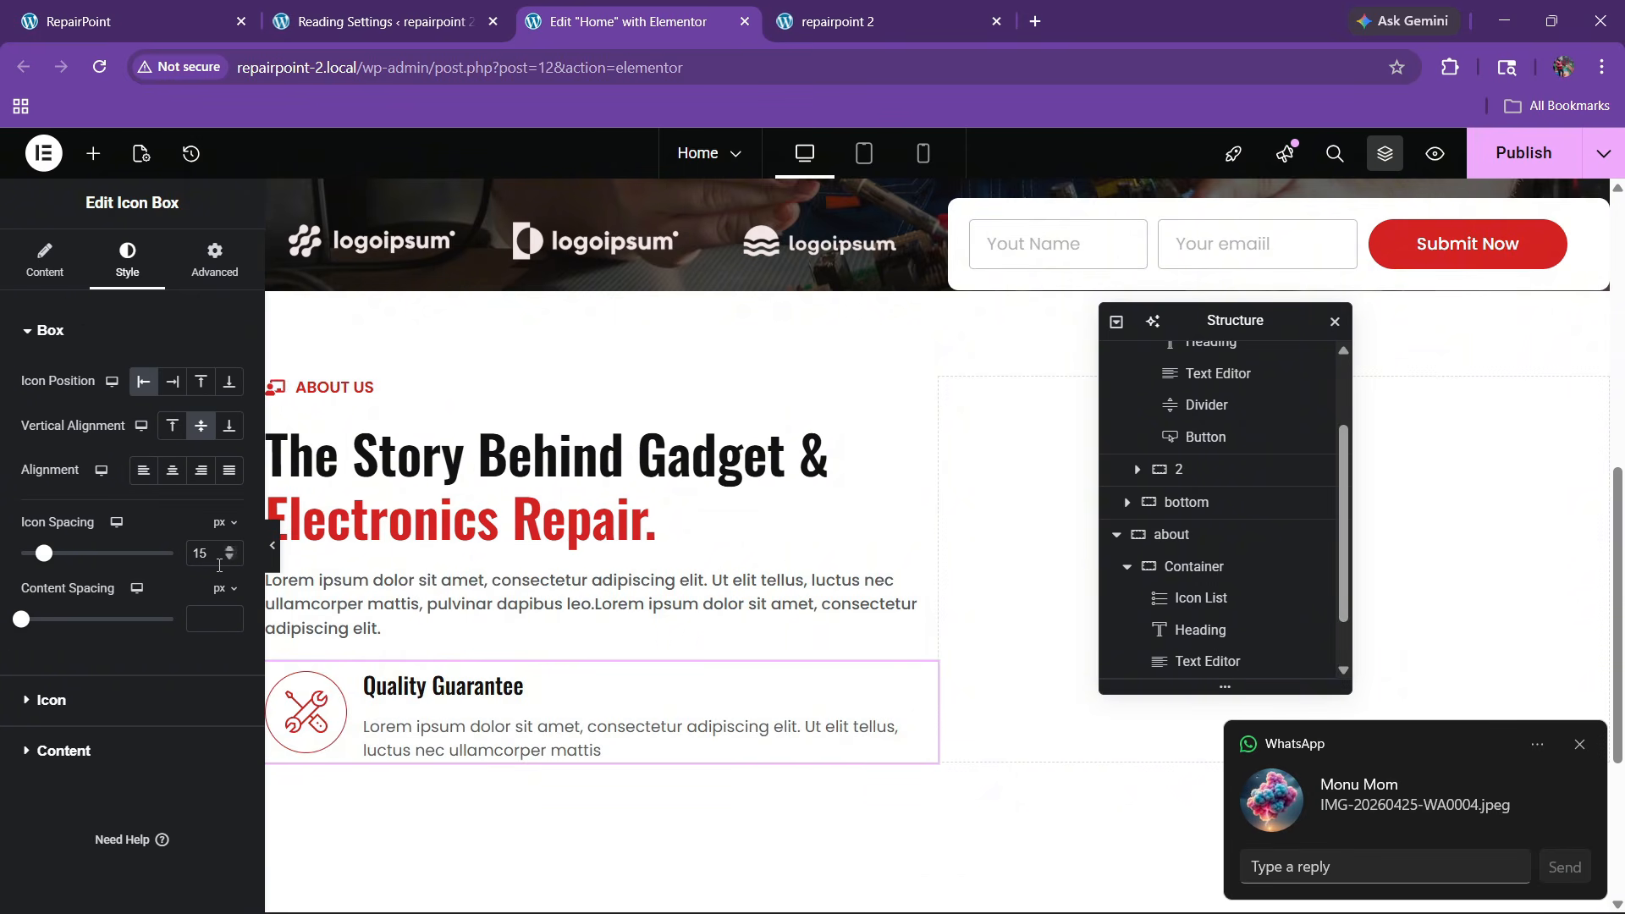
pyautogui.click(229, 616)
pyautogui.click(228, 616)
pyautogui.click(228, 616)
pyautogui.click(229, 616)
pyautogui.click(228, 616)
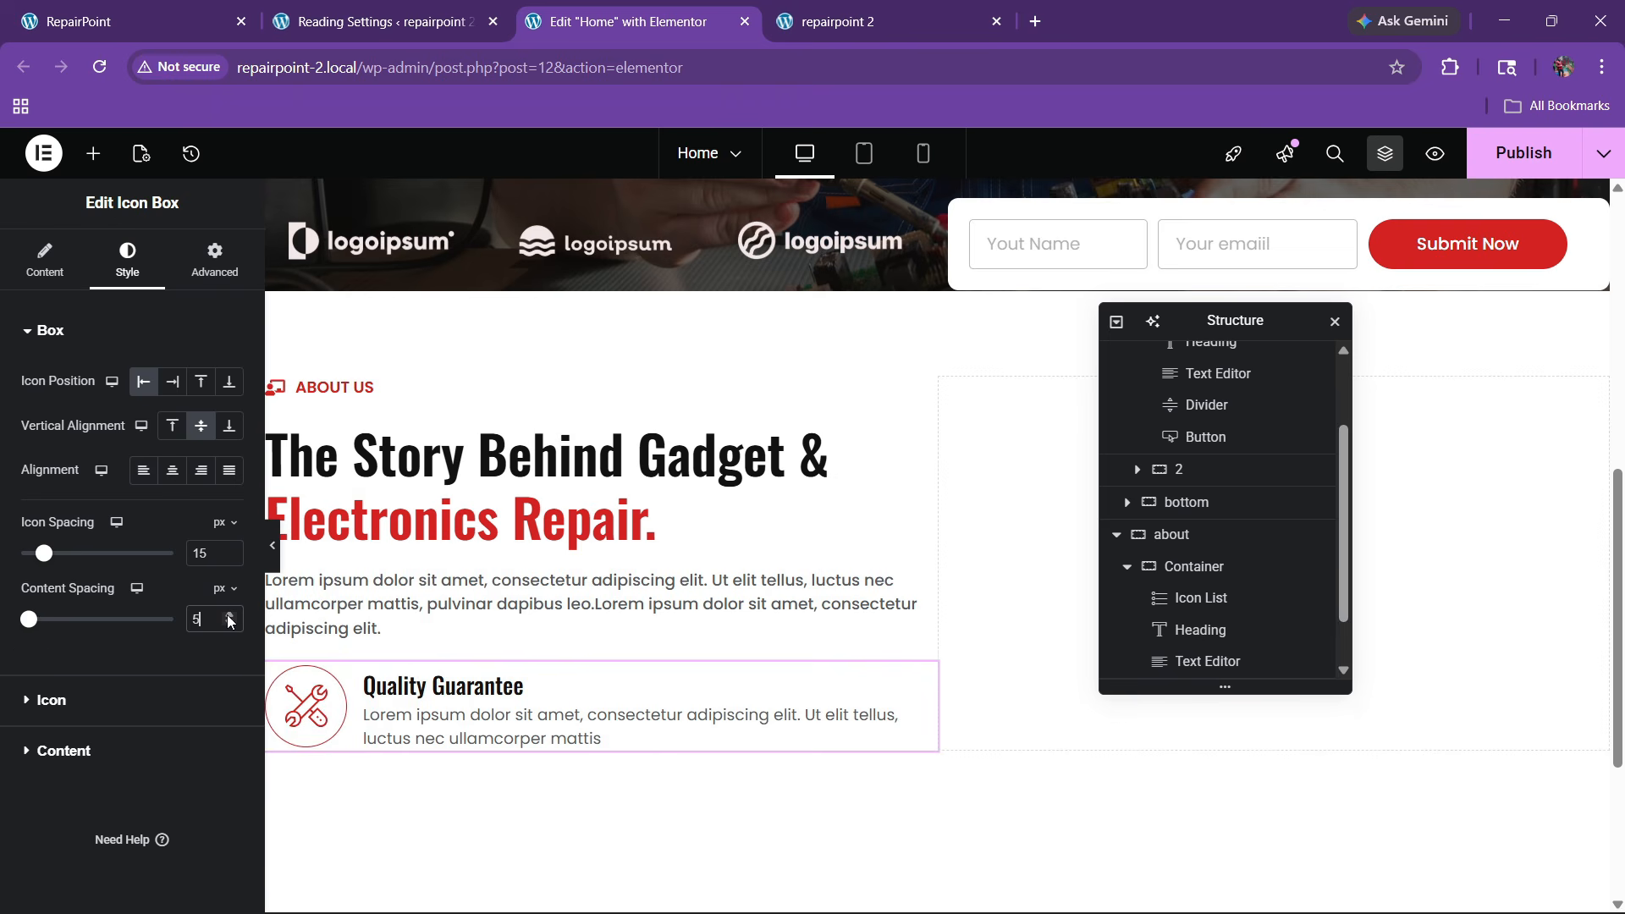
pyautogui.click(228, 616)
pyautogui.click(228, 616)
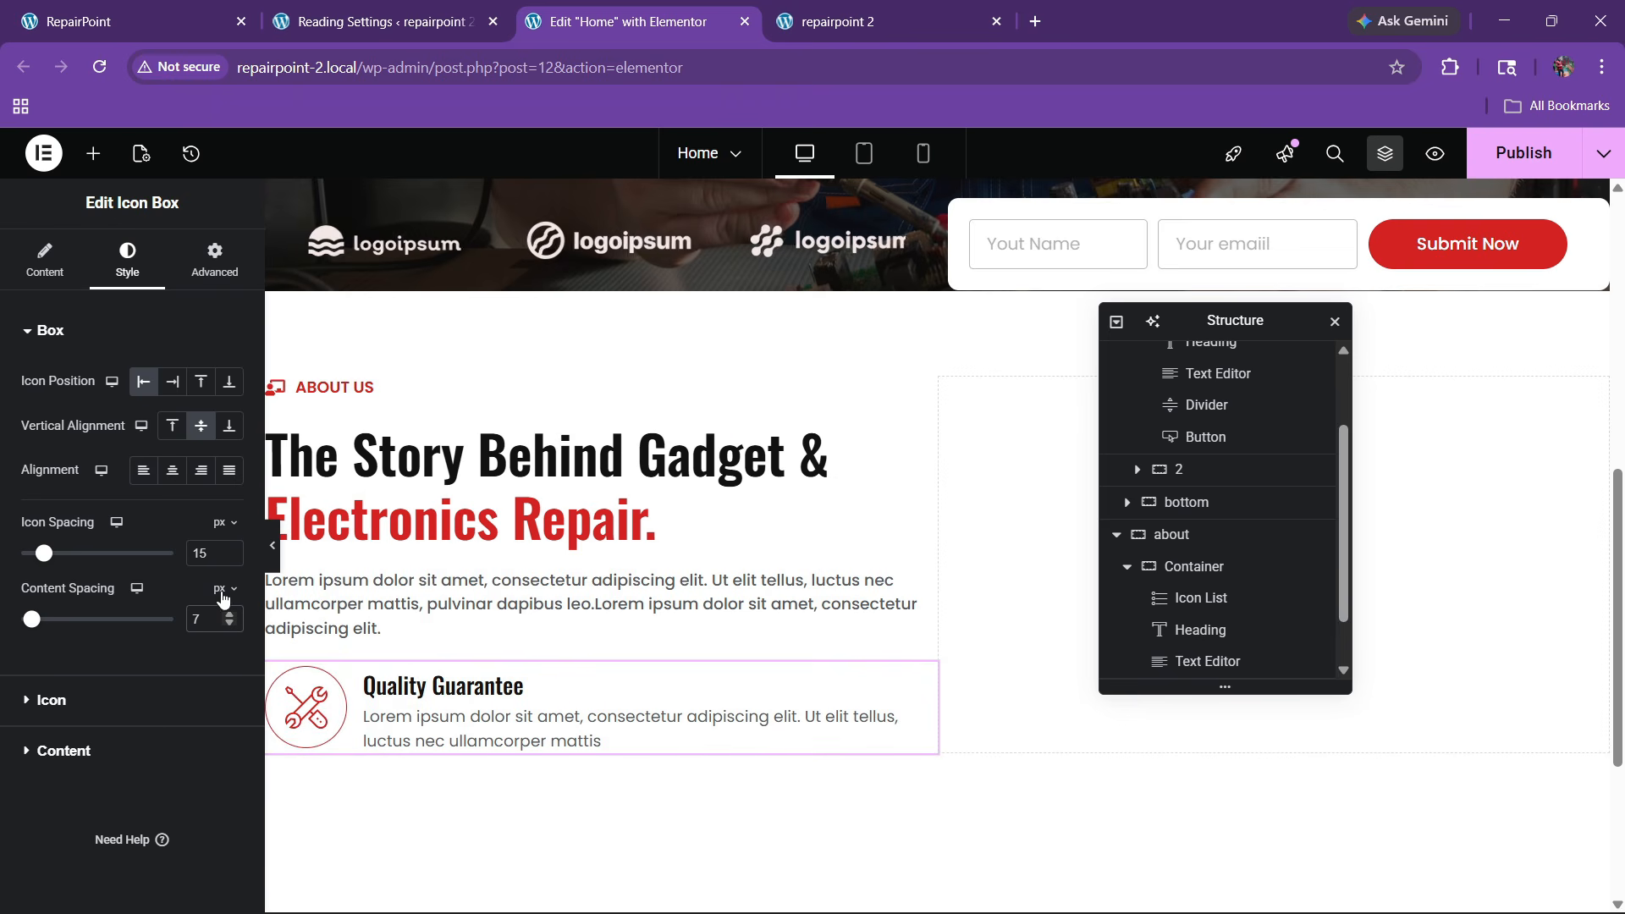
# Give the title a light-blue global colour on hover
pyautogui.click(117, 748)
pyautogui.scroll(-2, 143, 677)
pyautogui.click(187, 530)
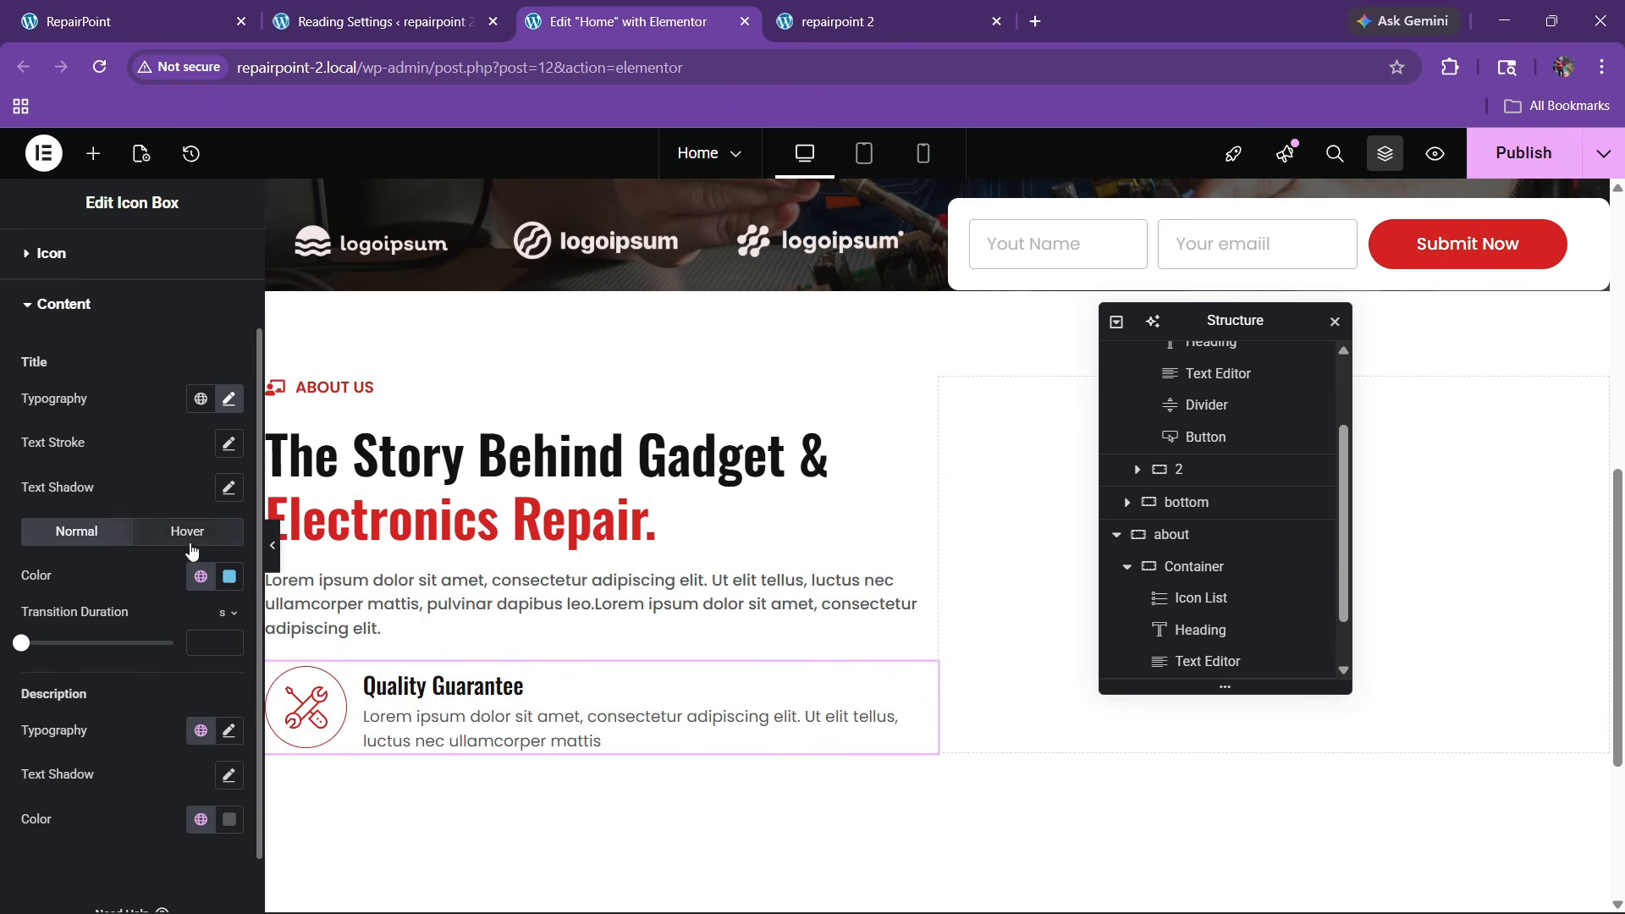
pyautogui.click(200, 575)
pyautogui.click(114, 486)
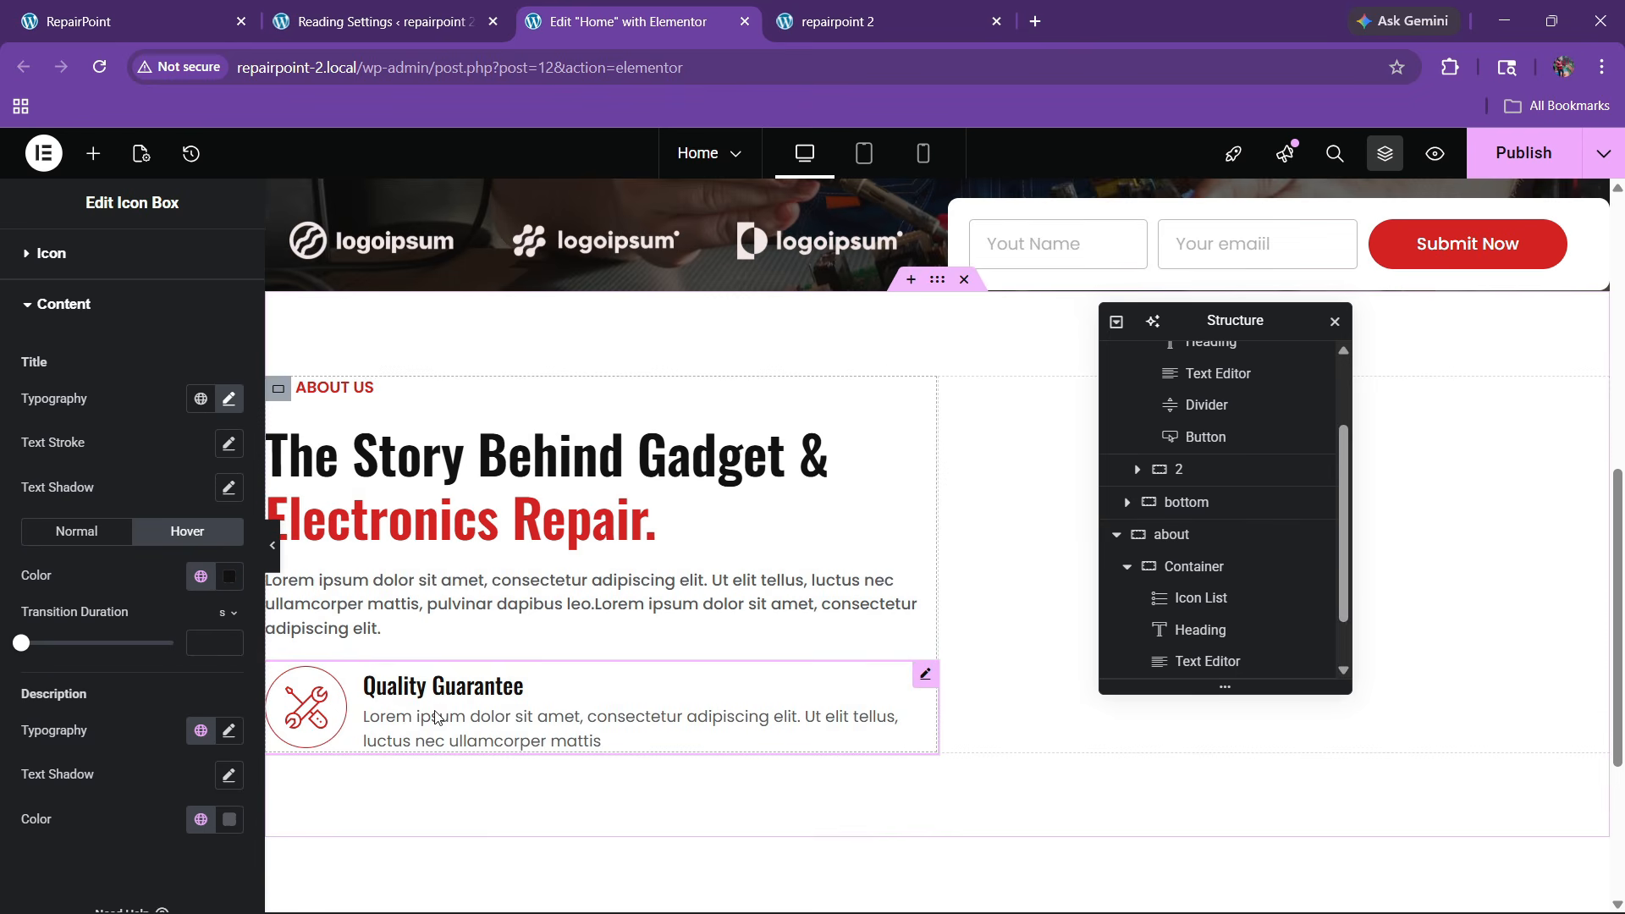
# Duplicate the Quality Guarantee icon box and give the original a 20 px top margin
pyautogui.rightClick(521, 730)
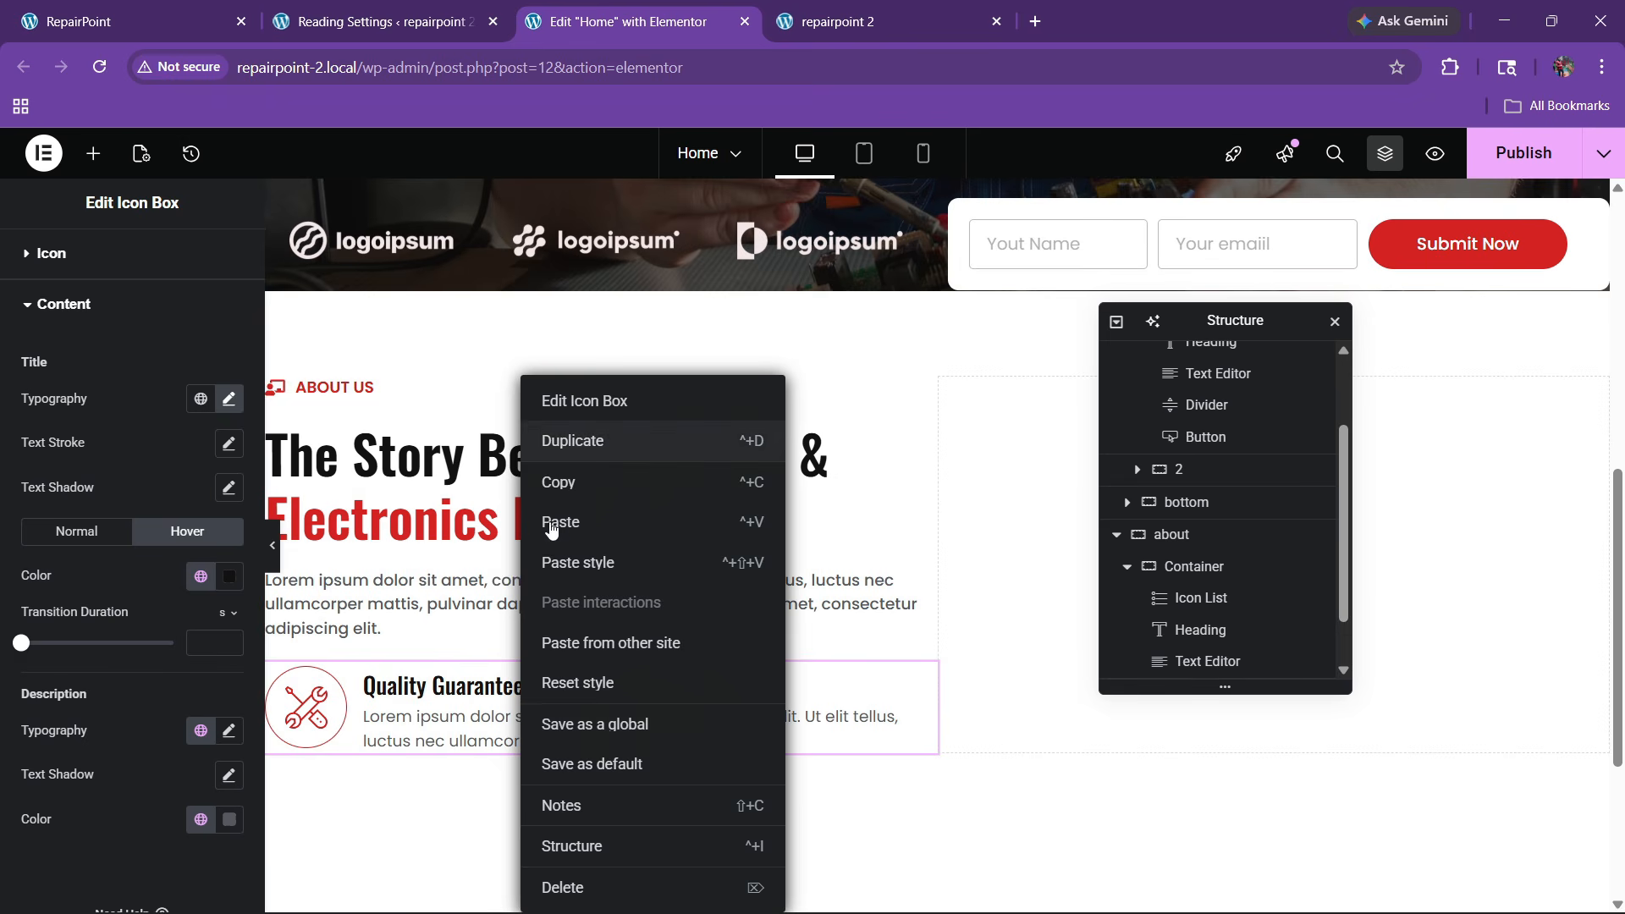
pyautogui.click(656, 440)
pyautogui.click(924, 674)
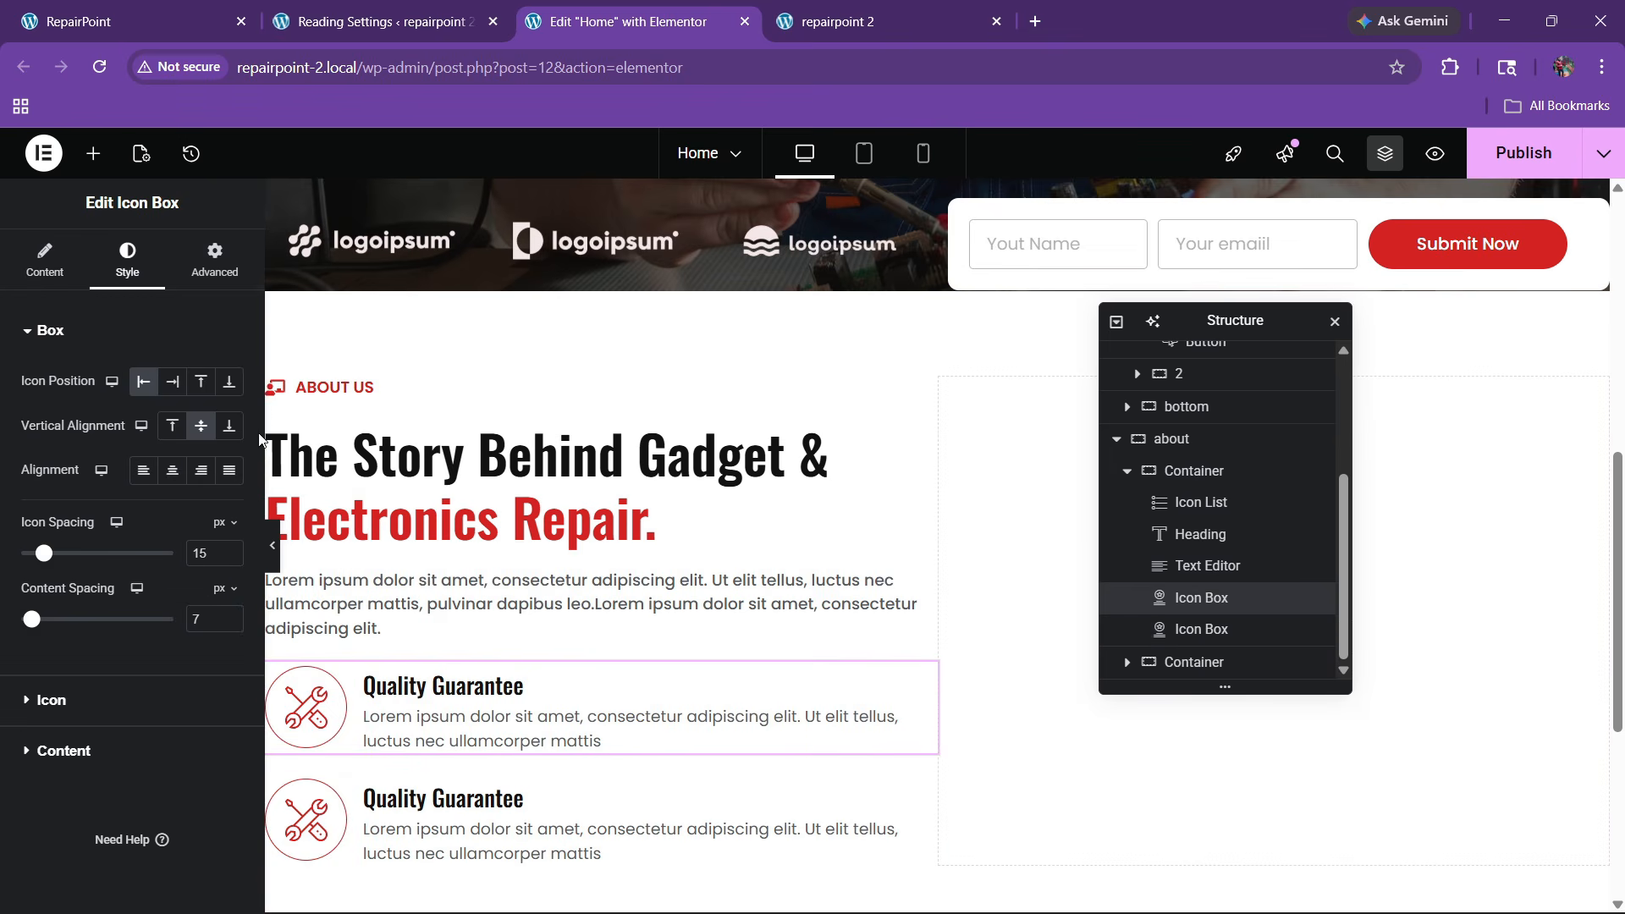
pyautogui.click(216, 282)
pyautogui.click(231, 407)
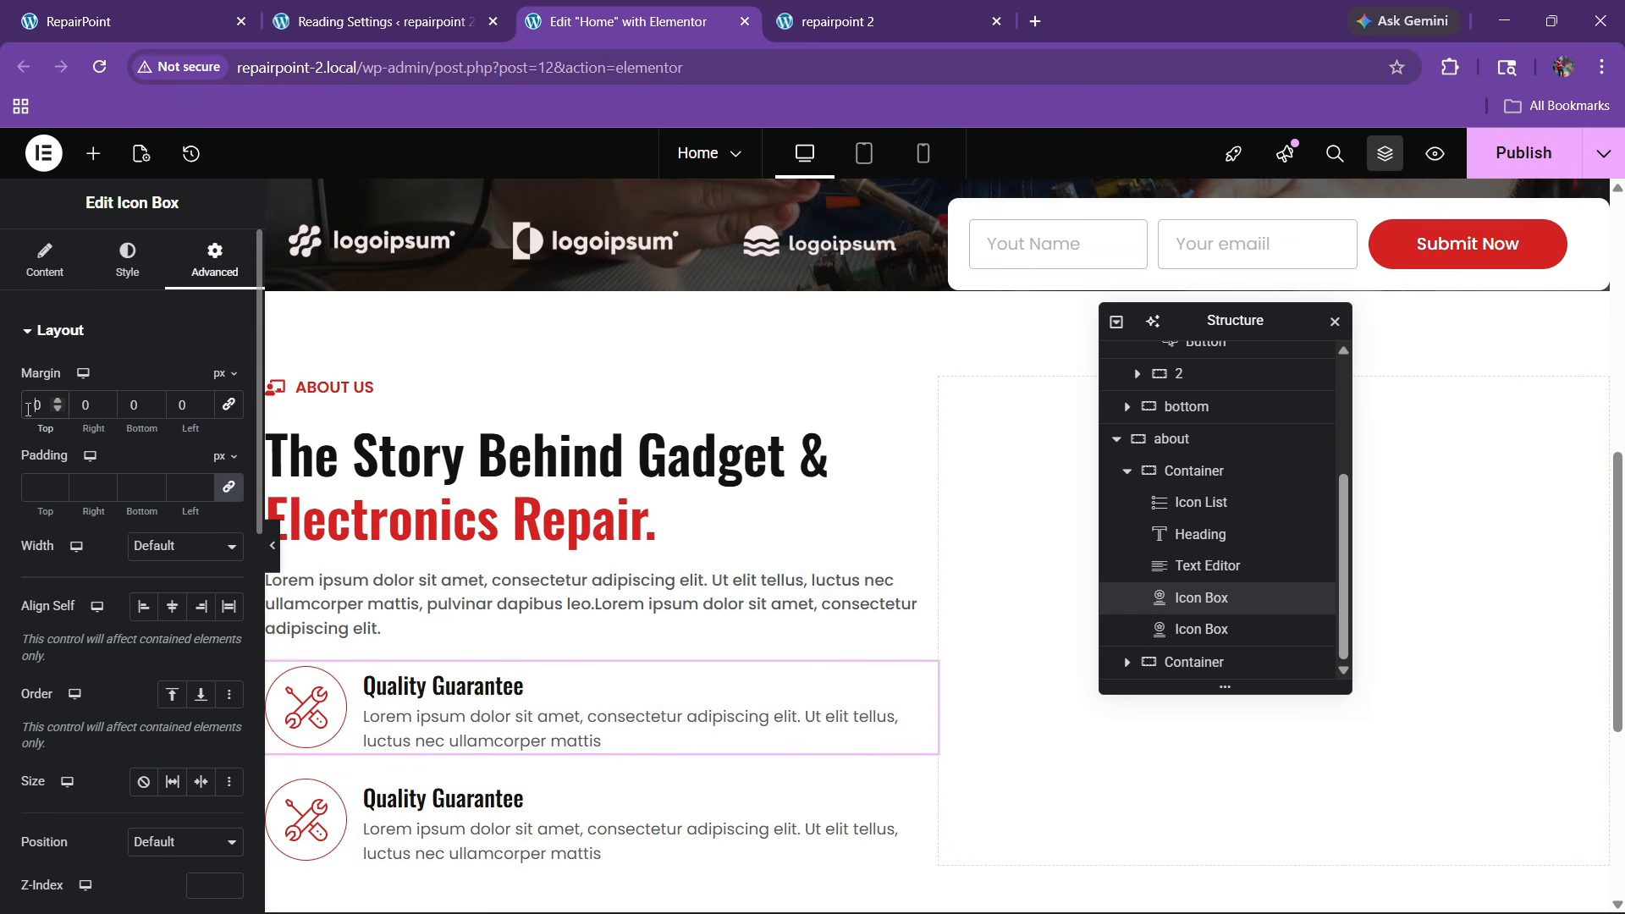
pyautogui.write('3')
pyautogui.press('BackSpace')
pyautogui.write('2')
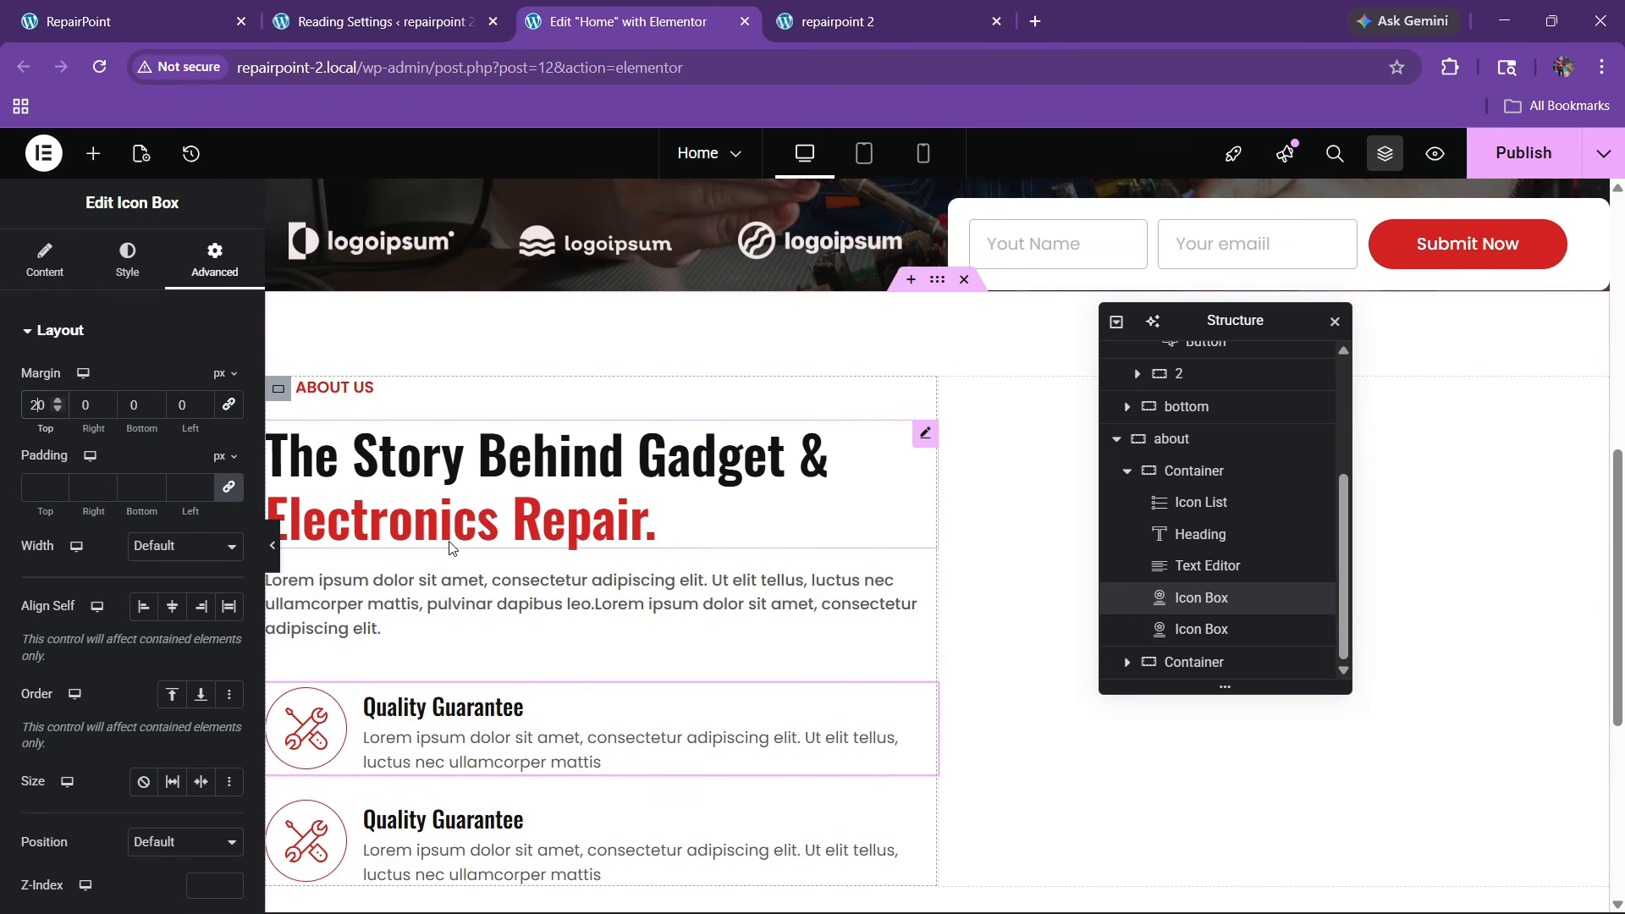
pyautogui.scroll(-3, 663, 653)
# Give the duplicated icon box a 10 px top margin
pyautogui.click(925, 597)
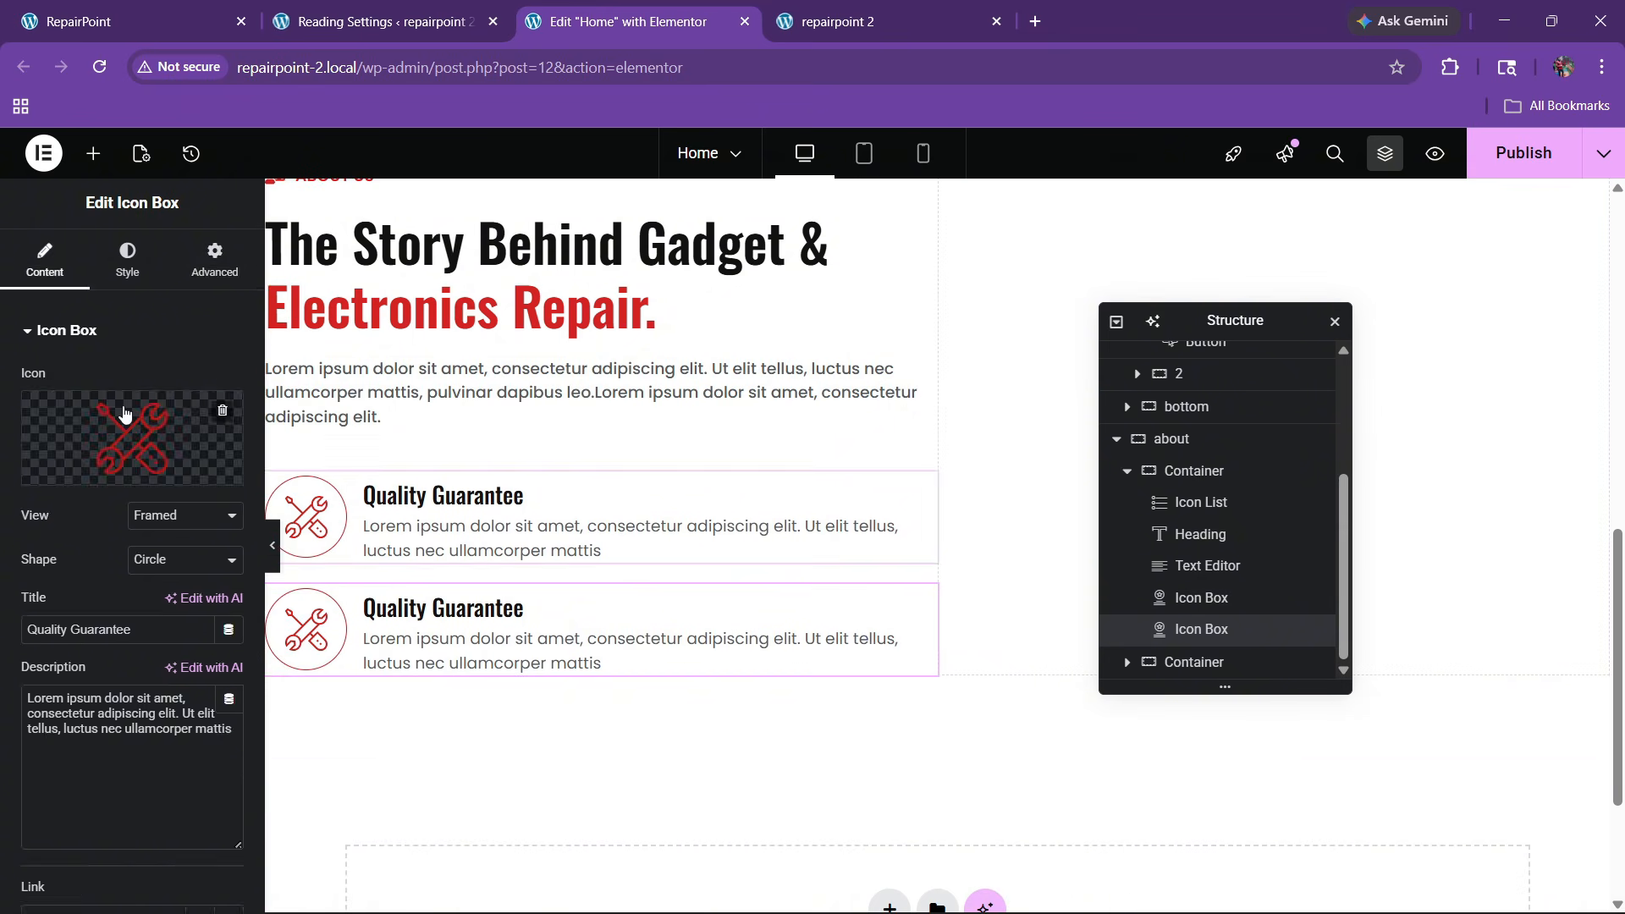
pyautogui.click(214, 258)
pyautogui.click(31, 408)
pyautogui.write('10')
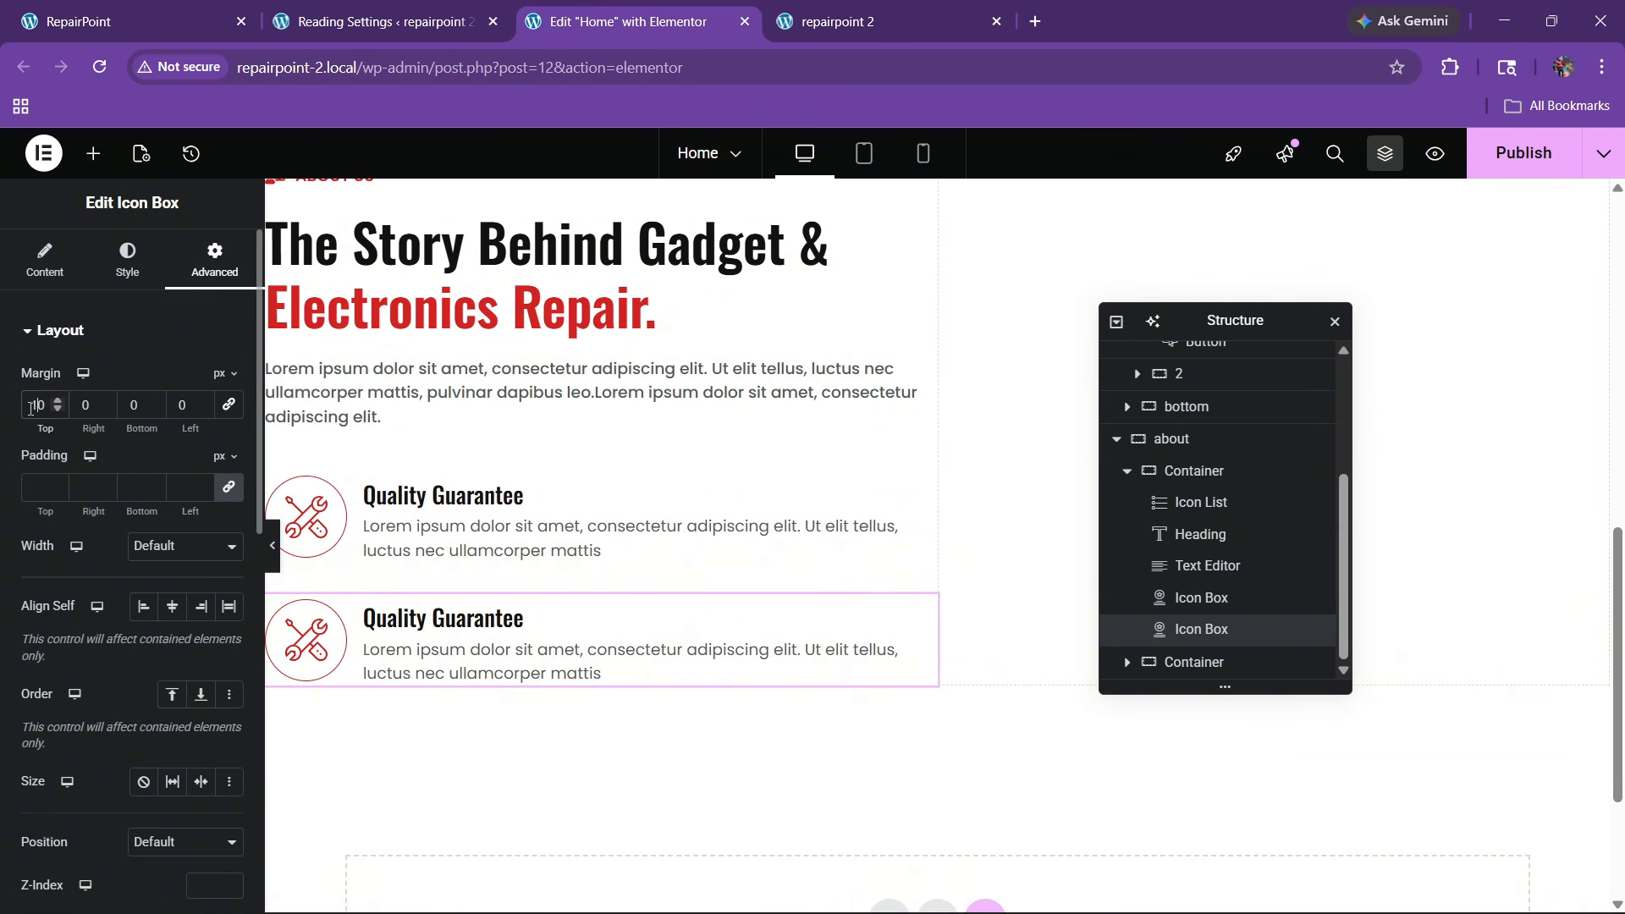
# Copy 'Customer-Centric Approach' from the live site and paste it as the second box's title
pyautogui.hotkey('ctrl', '1')
pyautogui.click(167, 539)
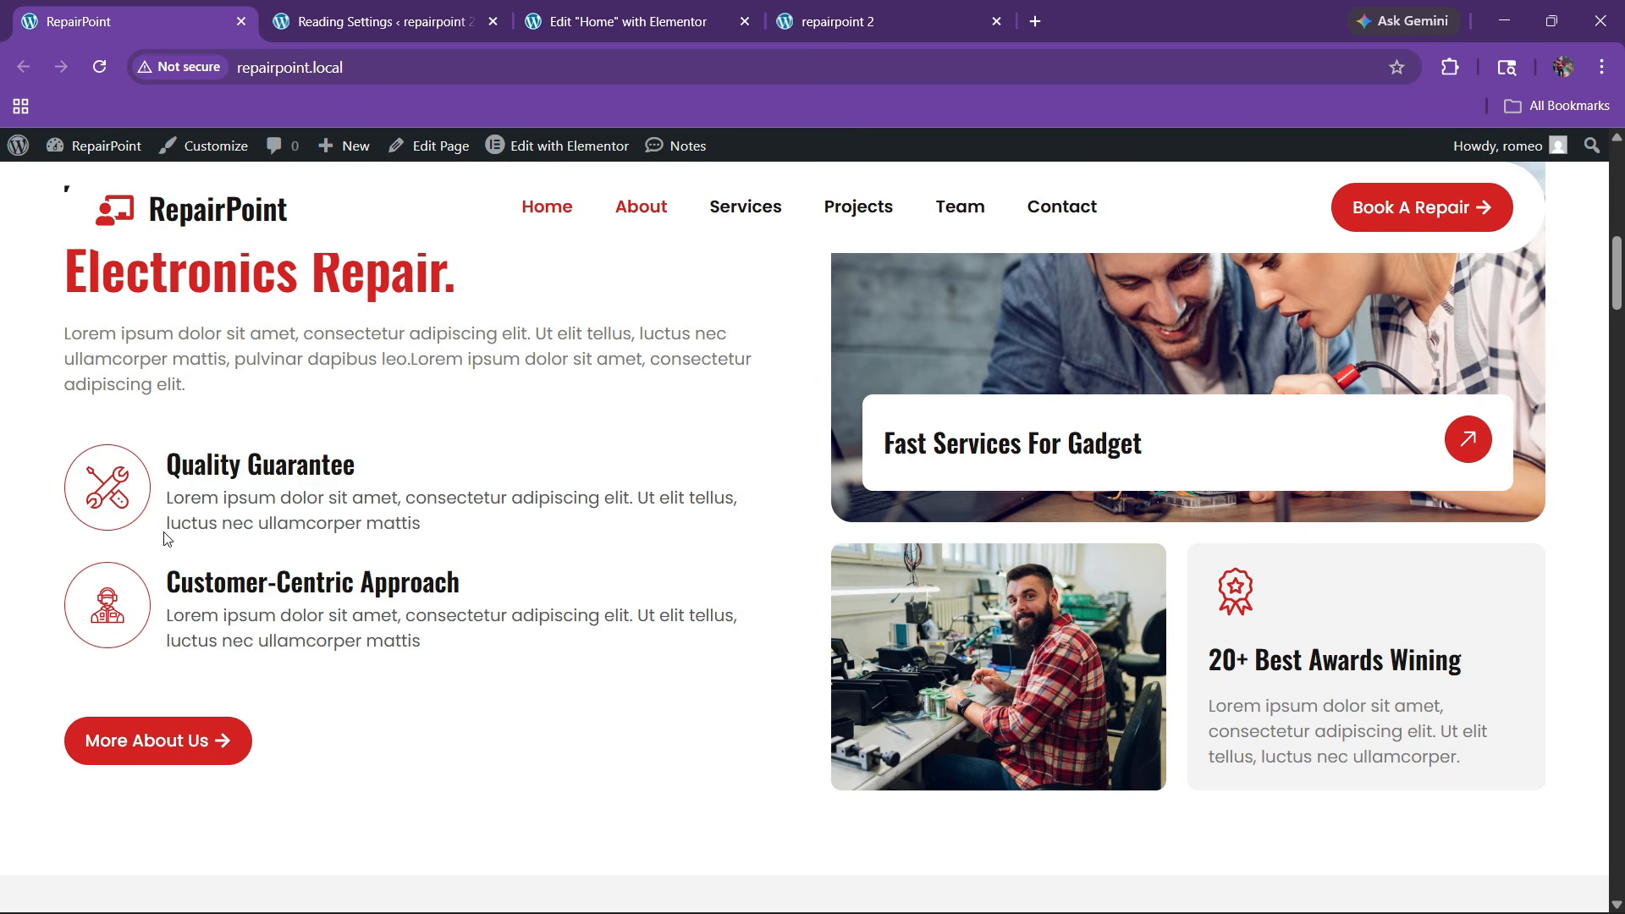
pyautogui.moveTo(228, 575); pyautogui.dragTo(473, 584)
pyautogui.hotkey('ctrl', 'c')
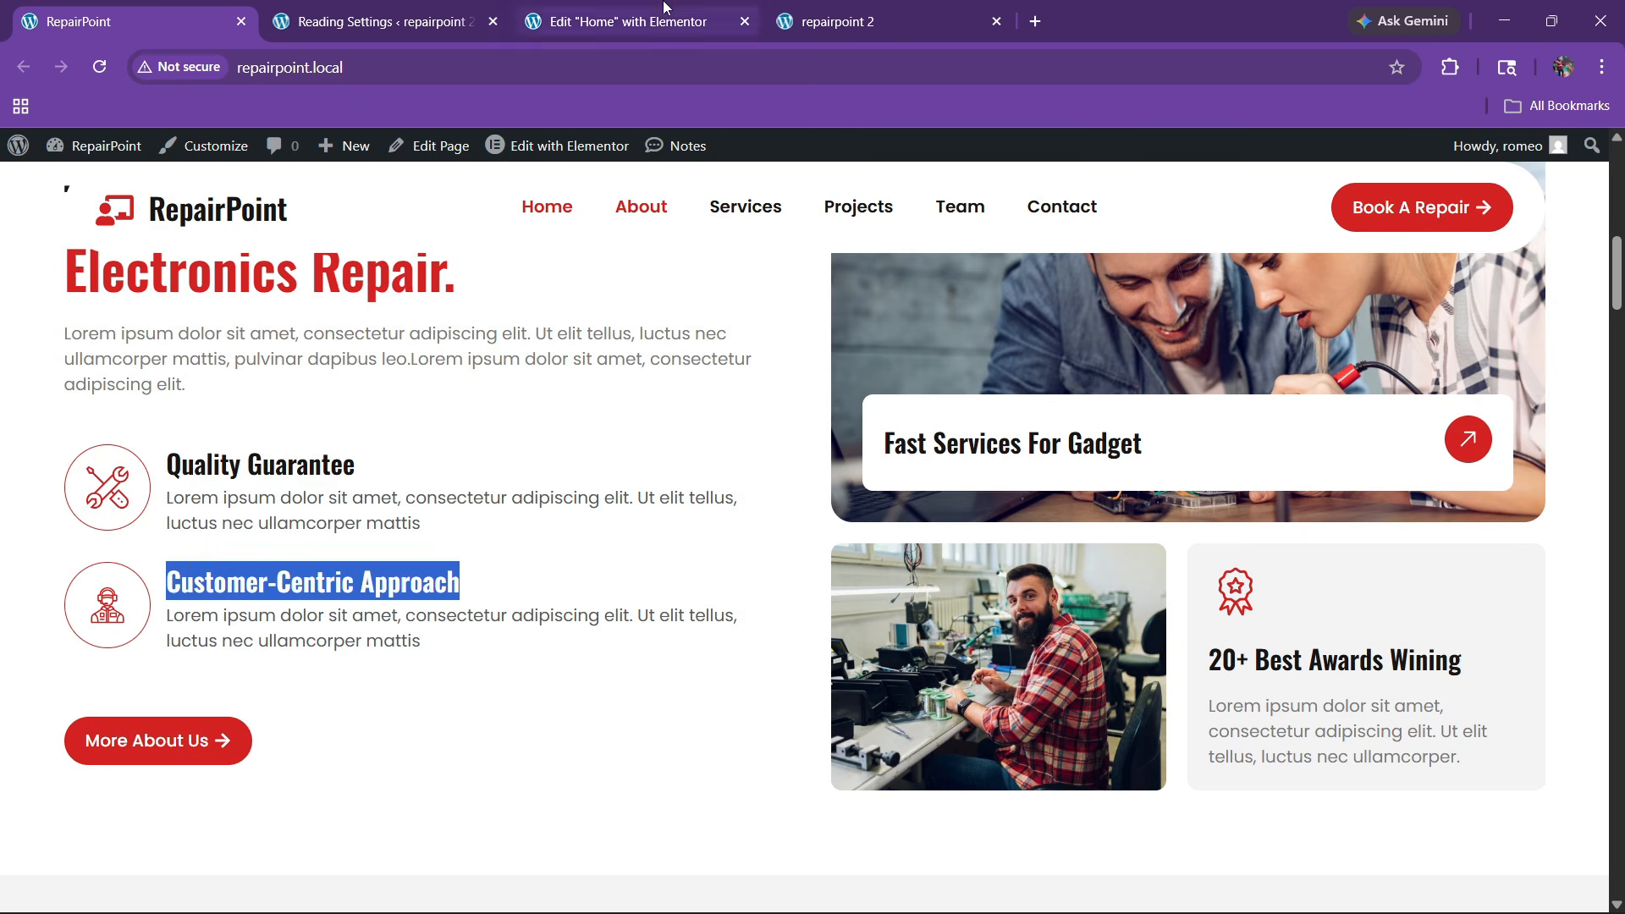
pyautogui.click(627, 21)
pyautogui.click(41, 254)
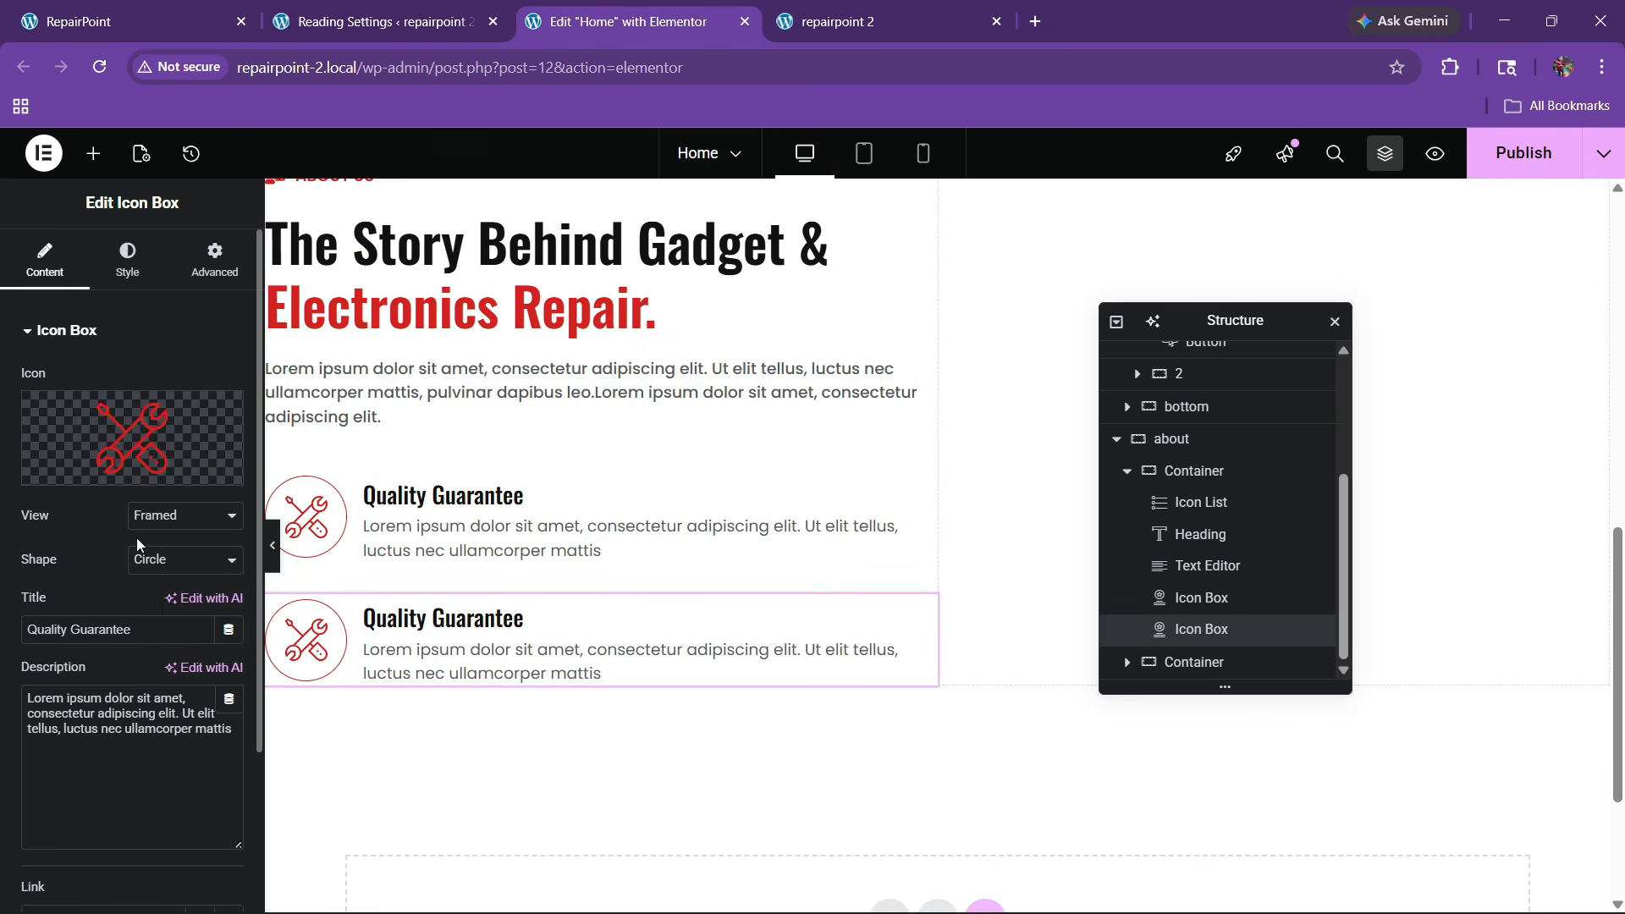
pyautogui.hotkey('ctrl', 'v')
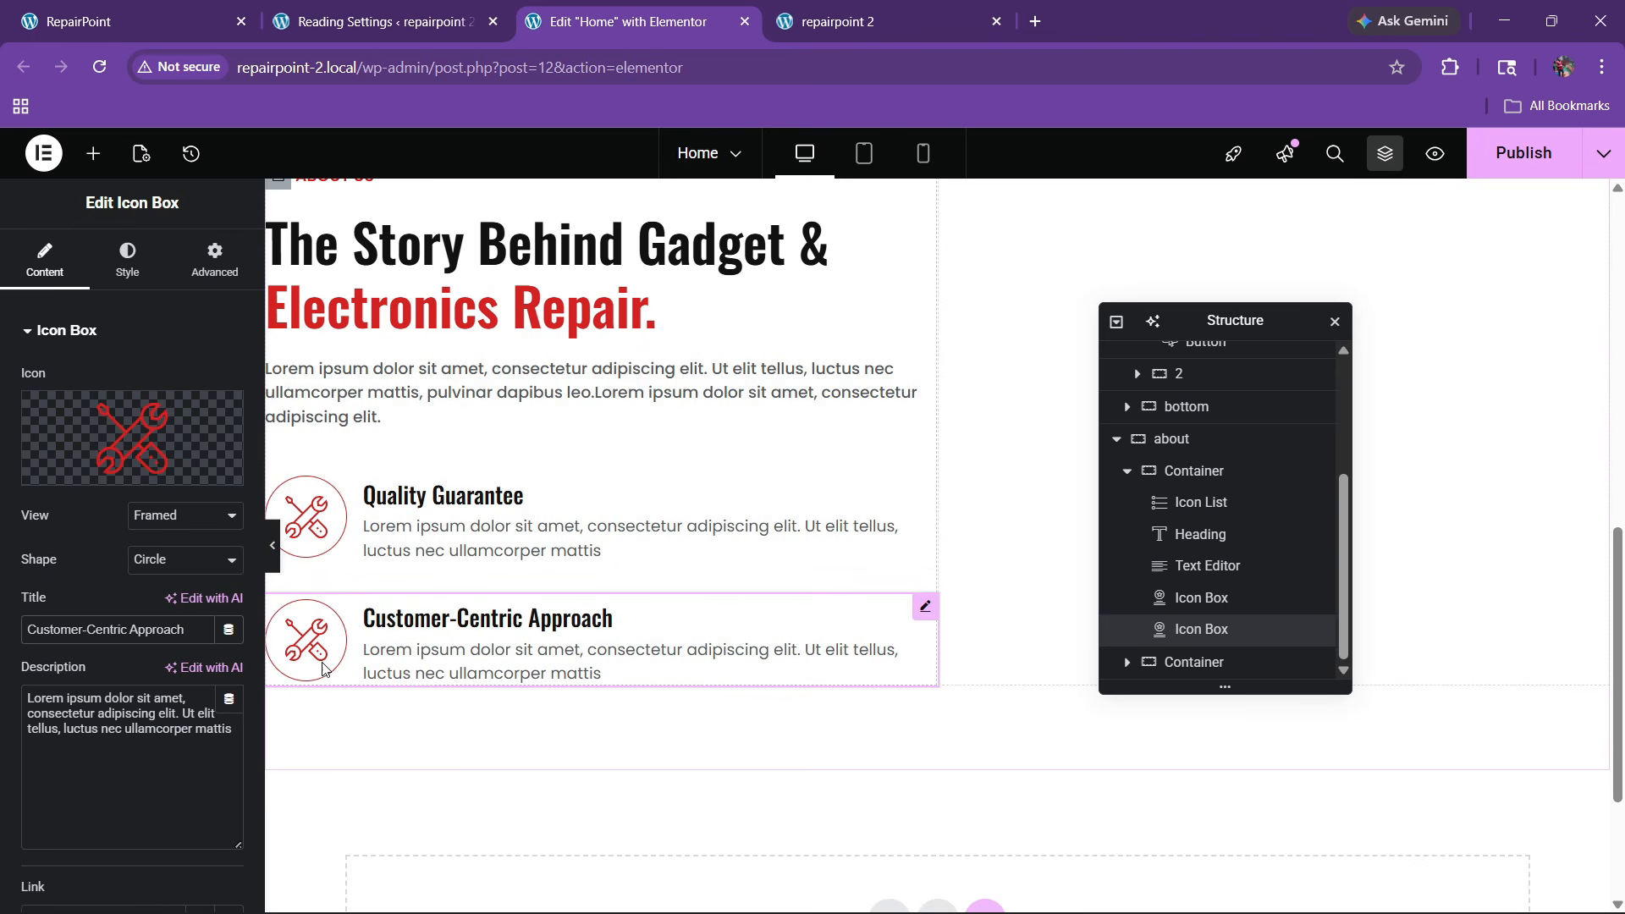
# Replace the second box's icon with the red headset SVG from the media library
pyautogui.click(175, 470)
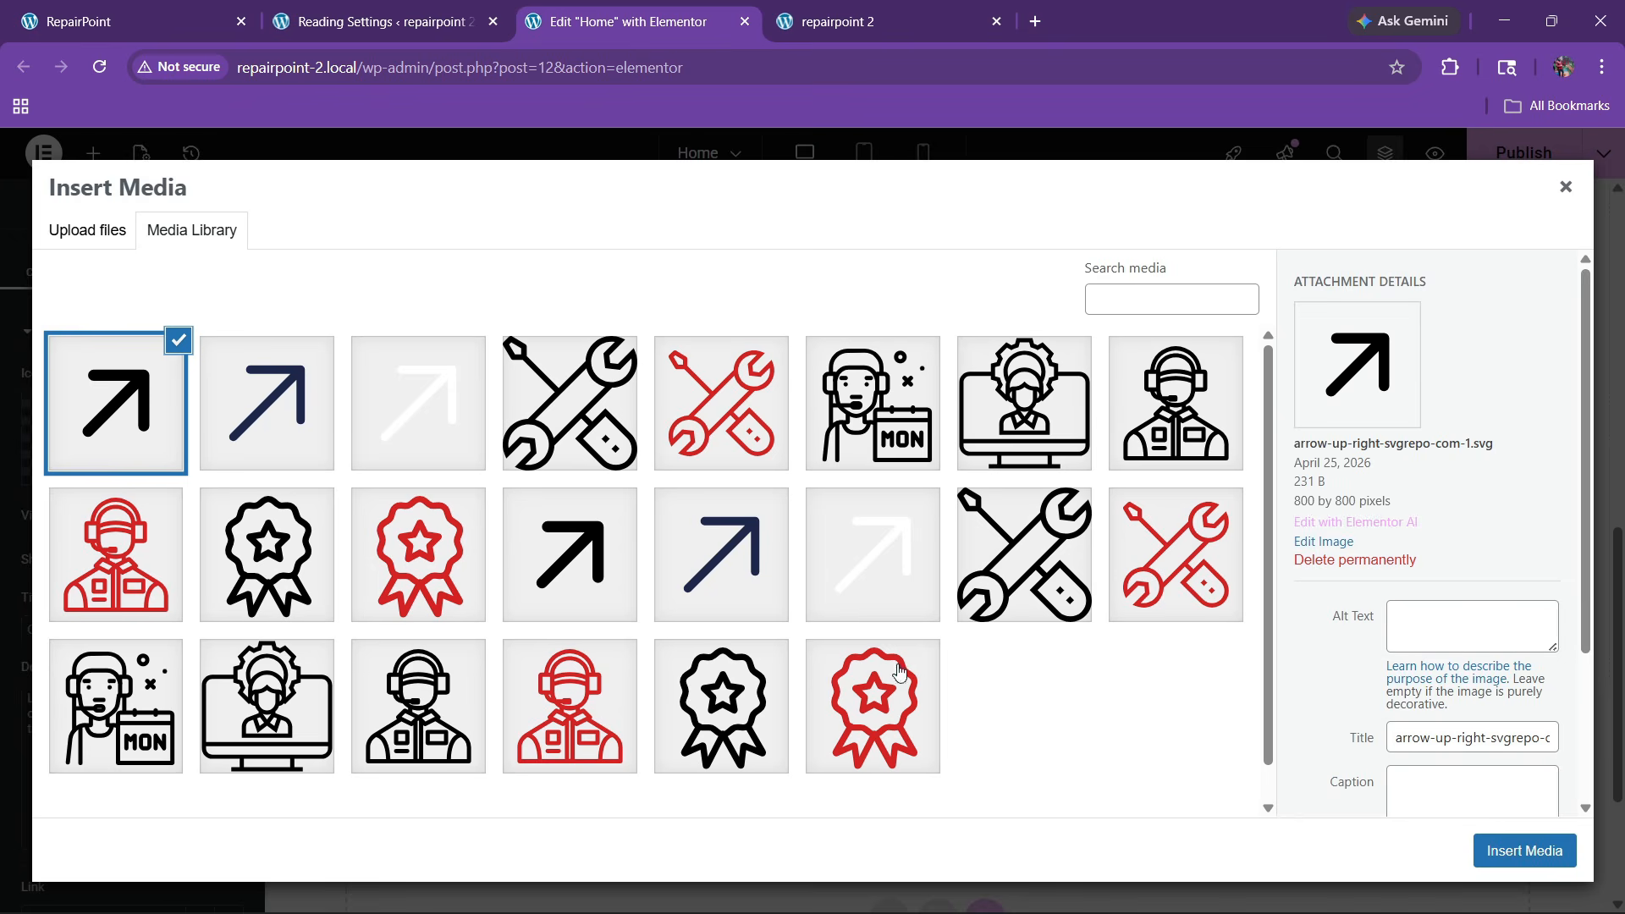
pyautogui.click(862, 457)
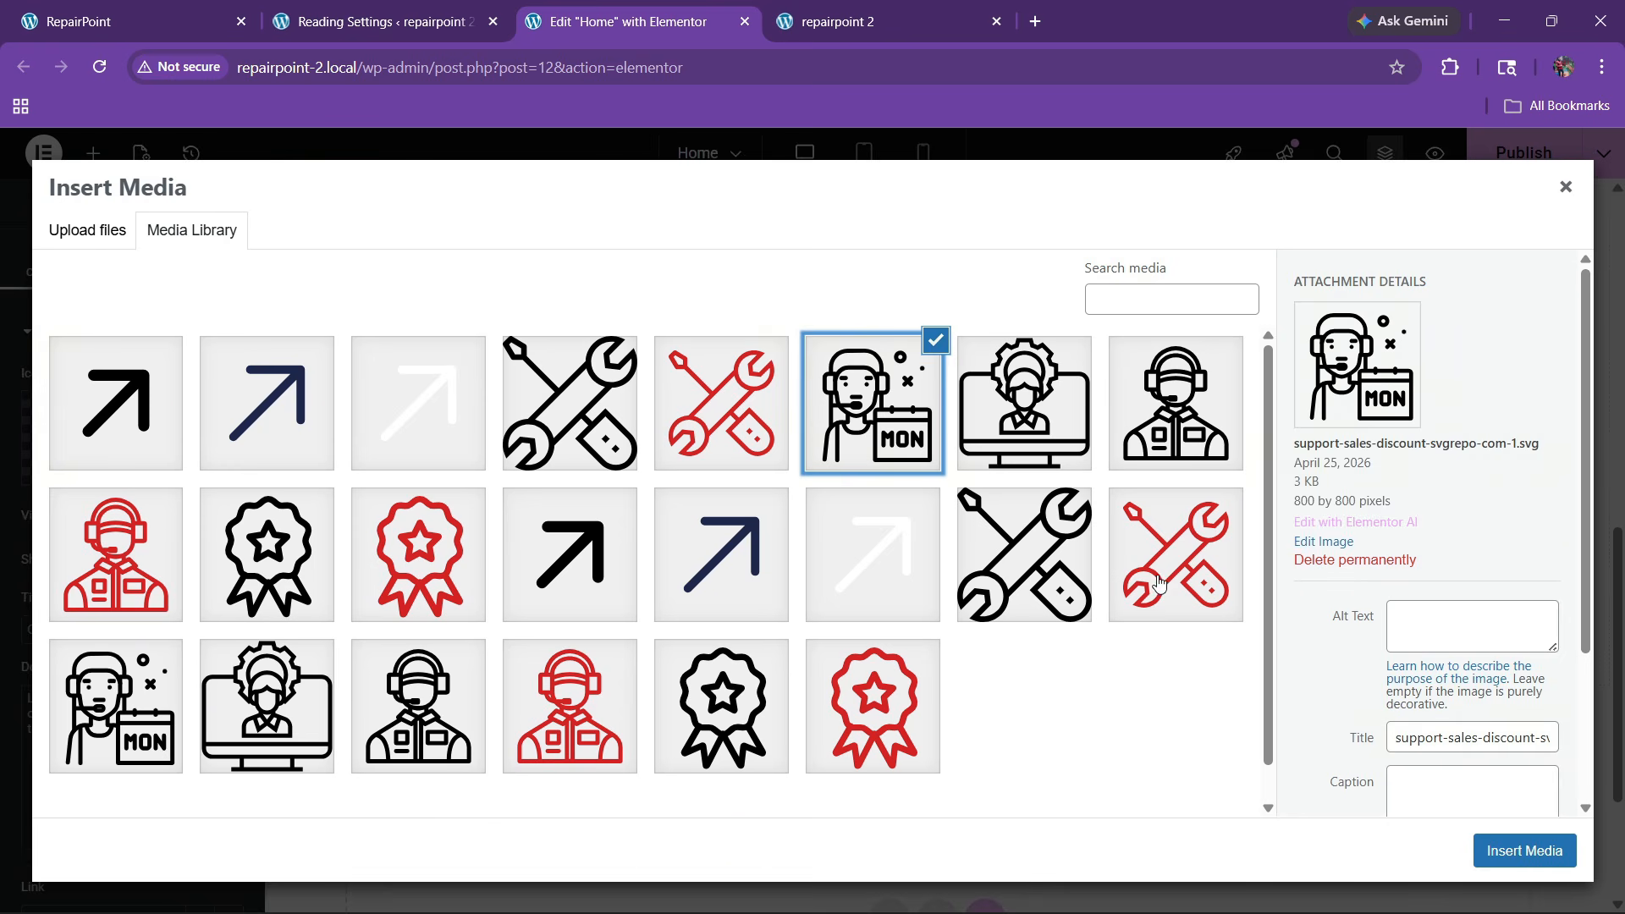
pyautogui.click(570, 706)
pyautogui.click(1524, 850)
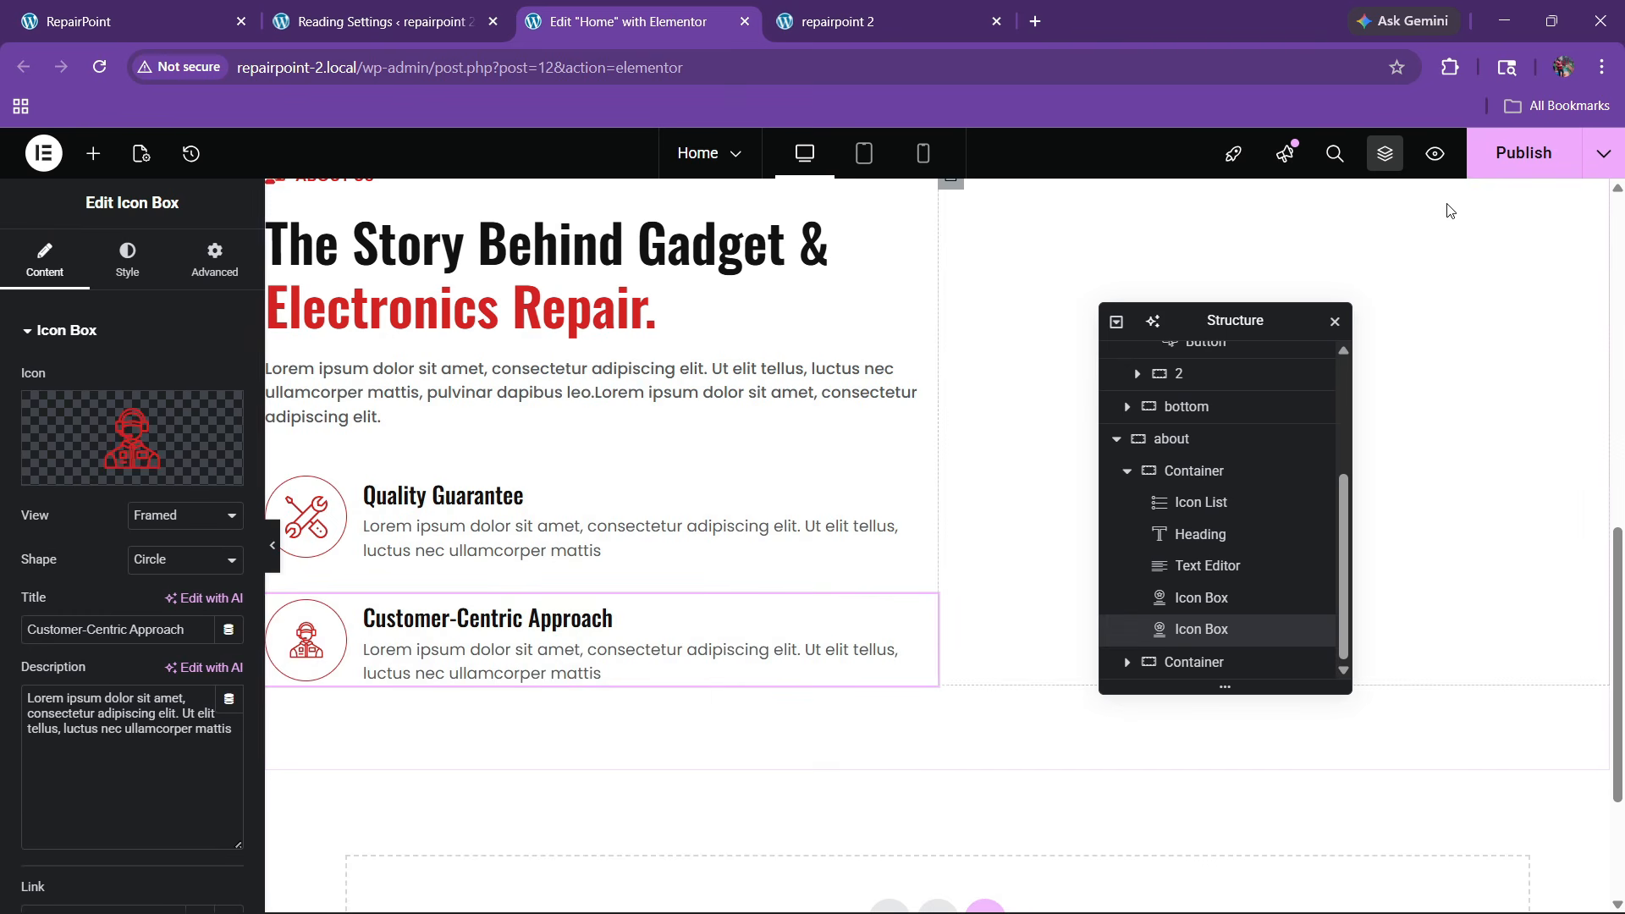
# Publish the page and compare it with the live site
pyautogui.click(1507, 161)
pyautogui.scroll(1, 762, 581)
pyautogui.click(170, 20)
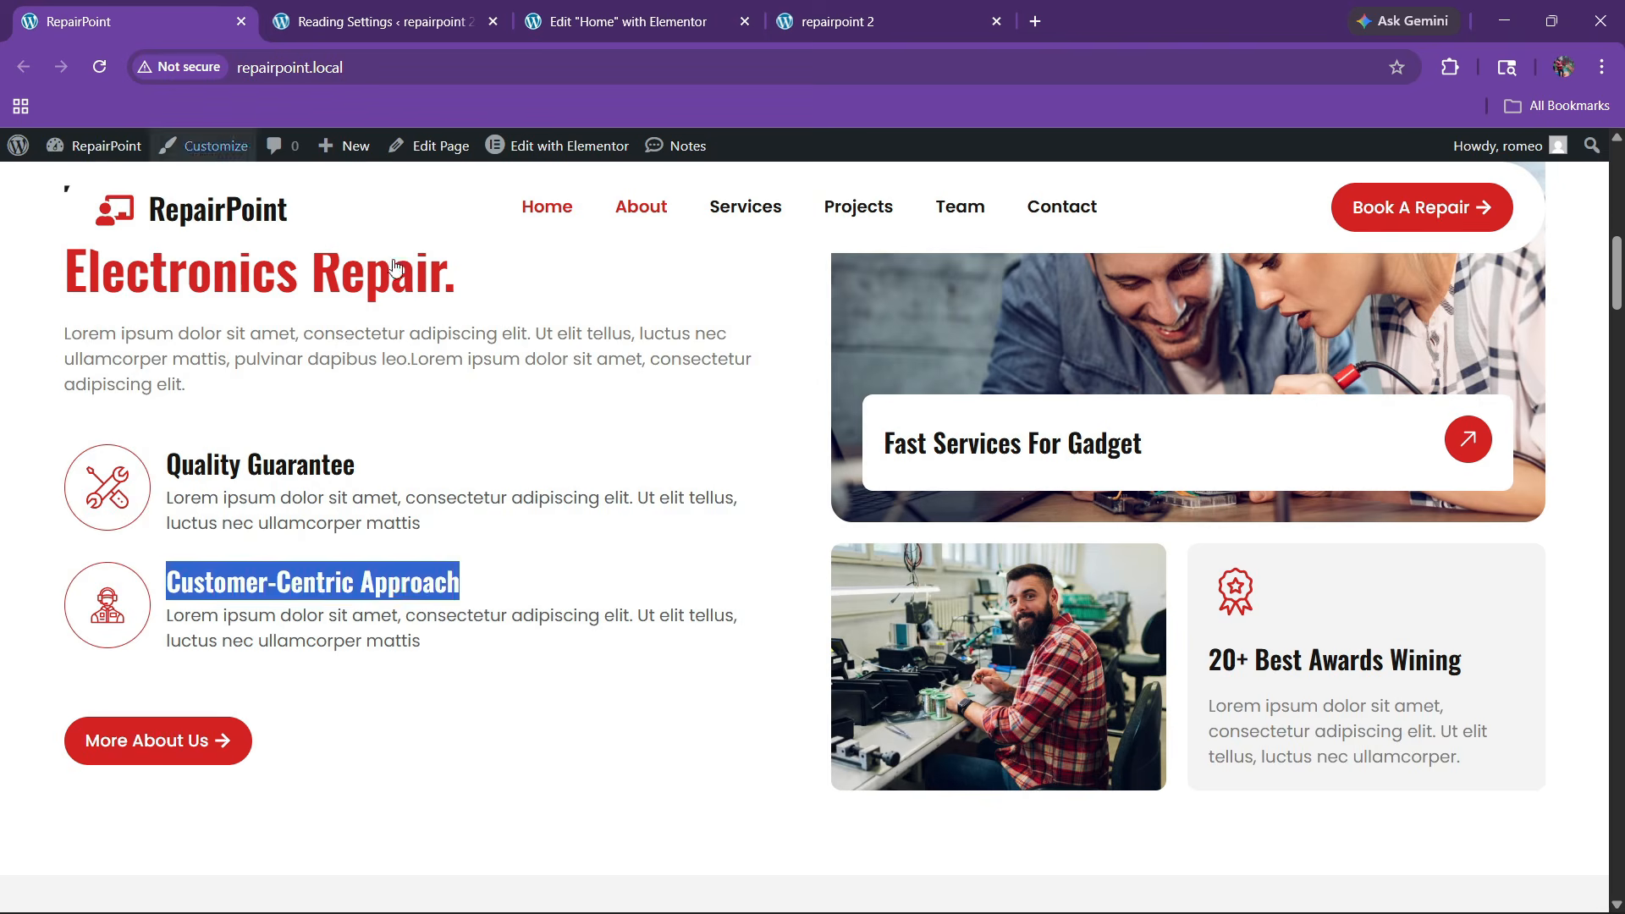
pyautogui.scroll(4, 973, 537)
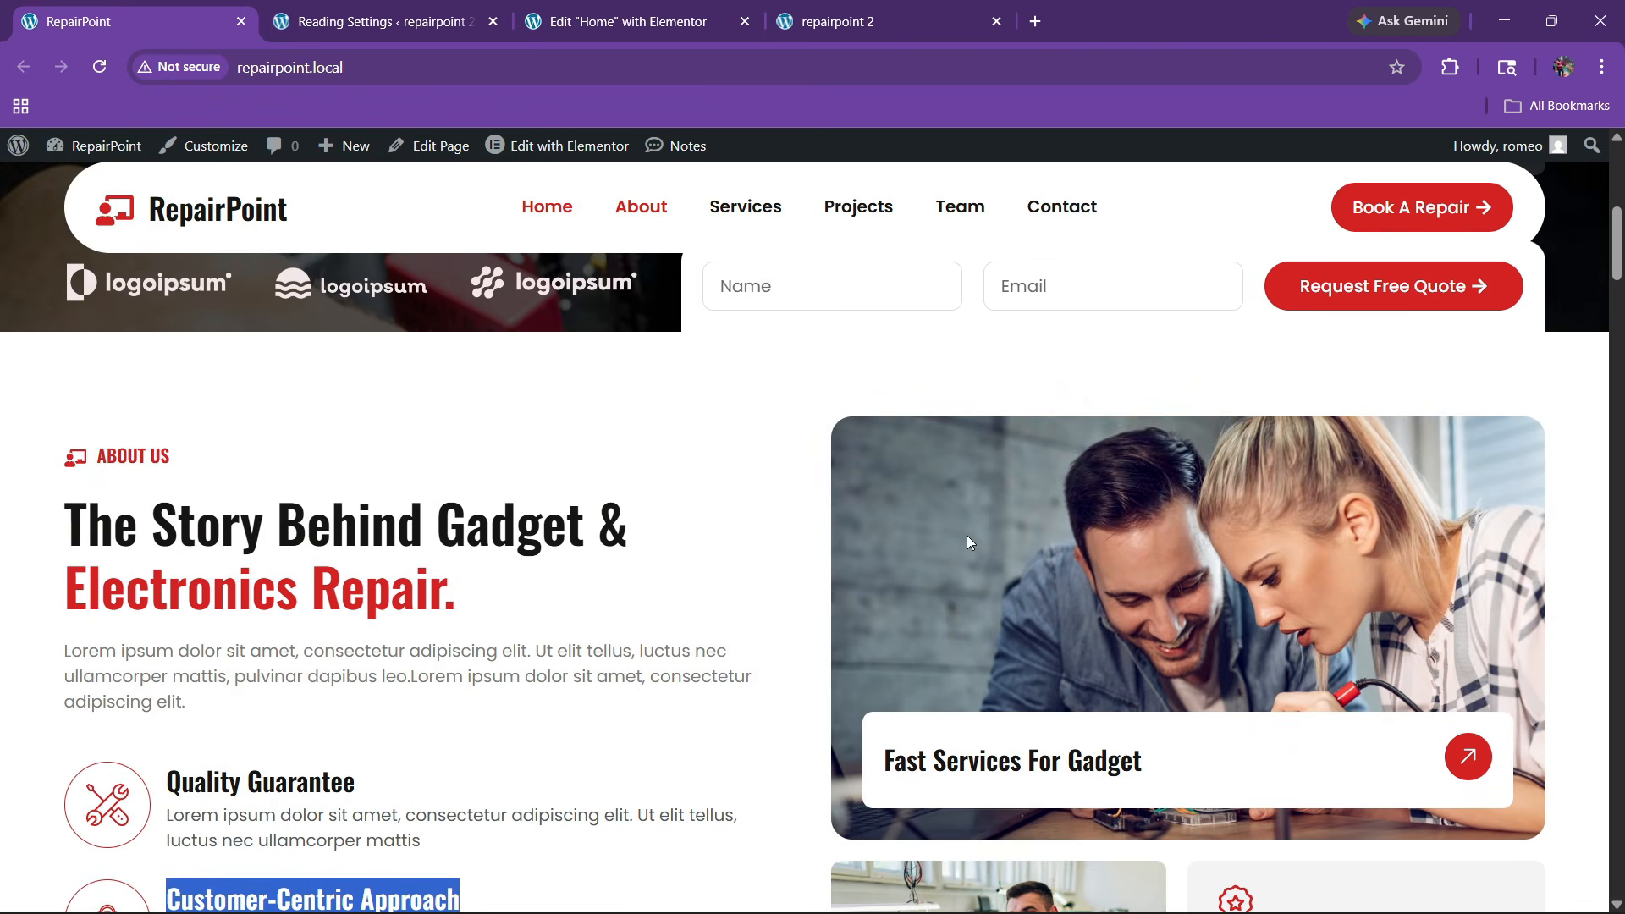
# Name the two inner About containers '1' and '2'
pyautogui.click(629, 10)
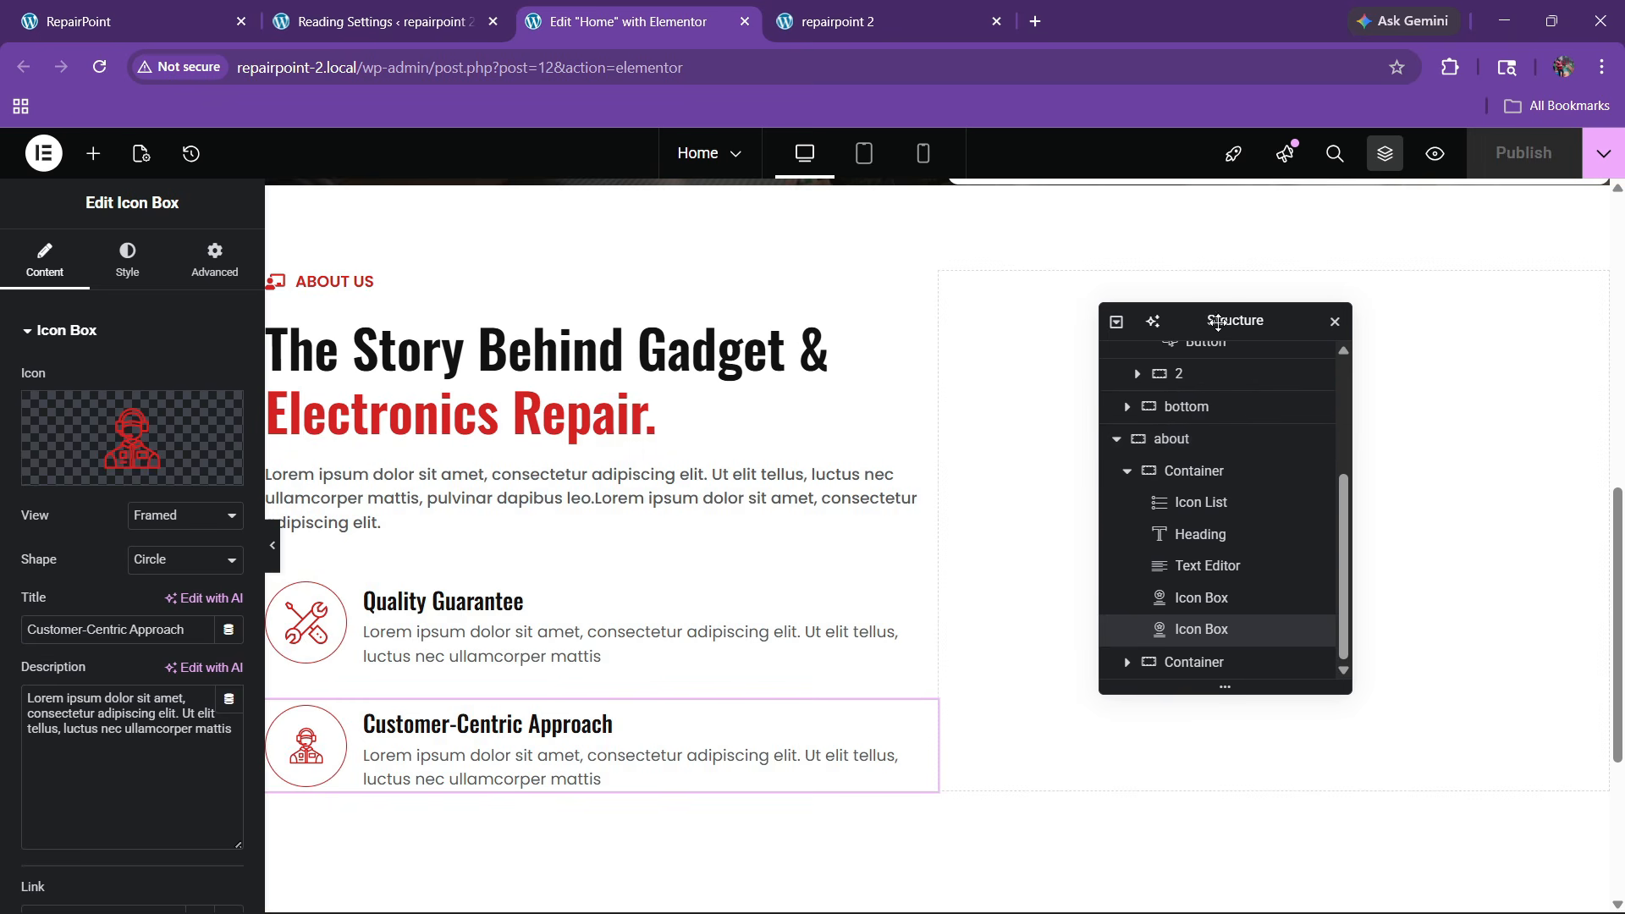
pyautogui.moveTo(1218, 321); pyautogui.dragTo(544, 376)
pyautogui.scroll(2, 499, 626)
pyautogui.scroll(-2, 495, 619)
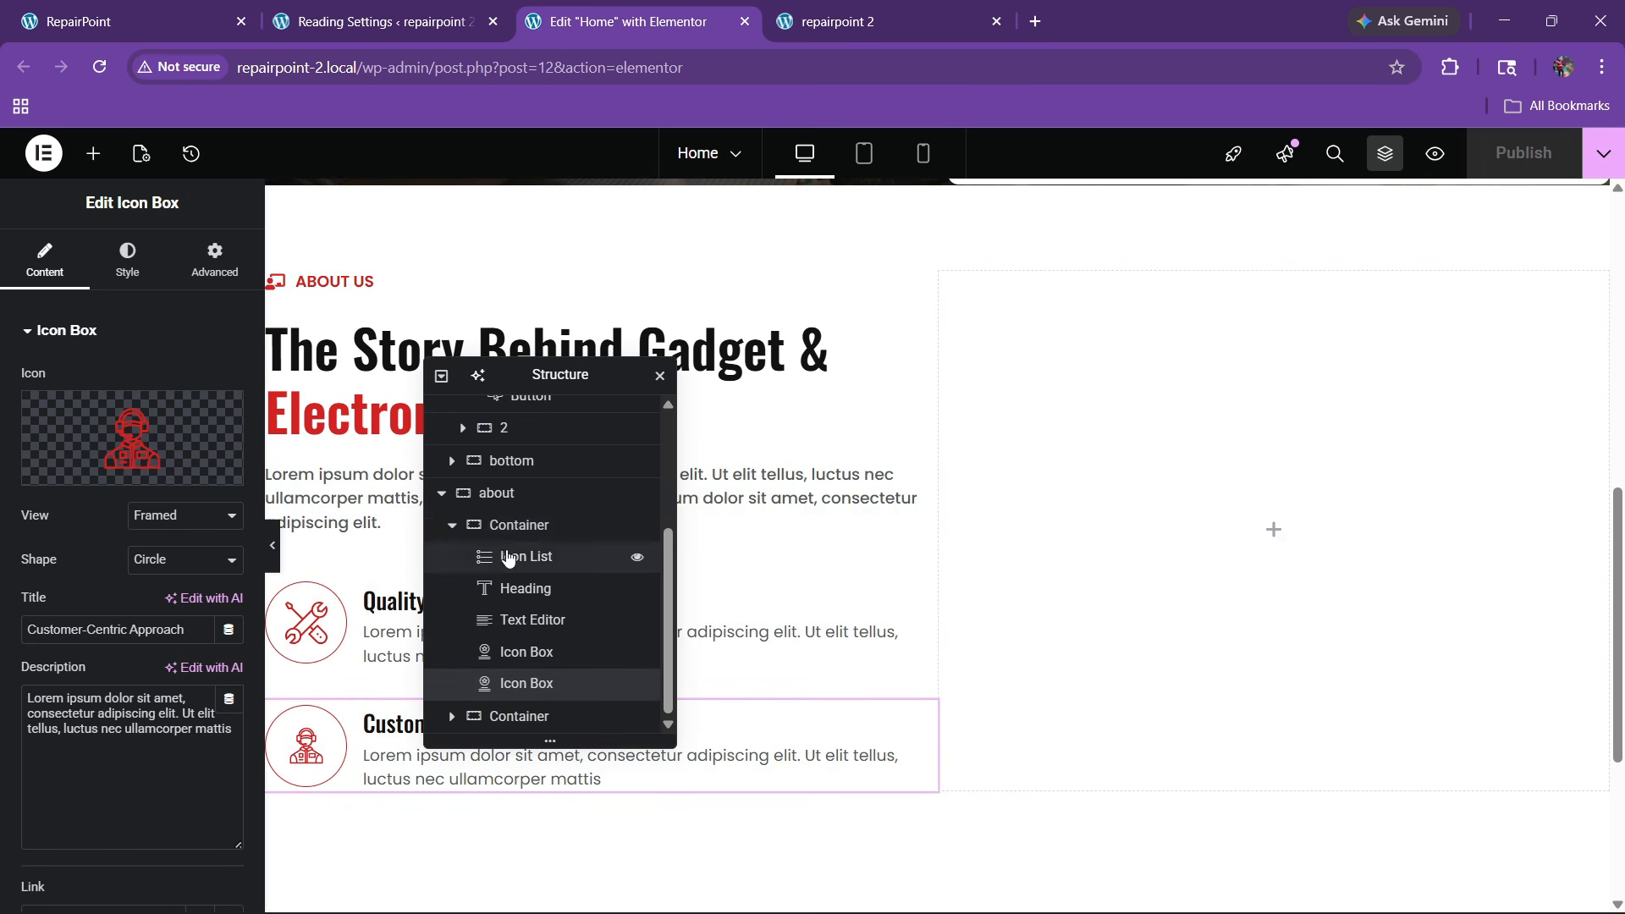
pyautogui.doubleClick(513, 528)
pyautogui.write('1')
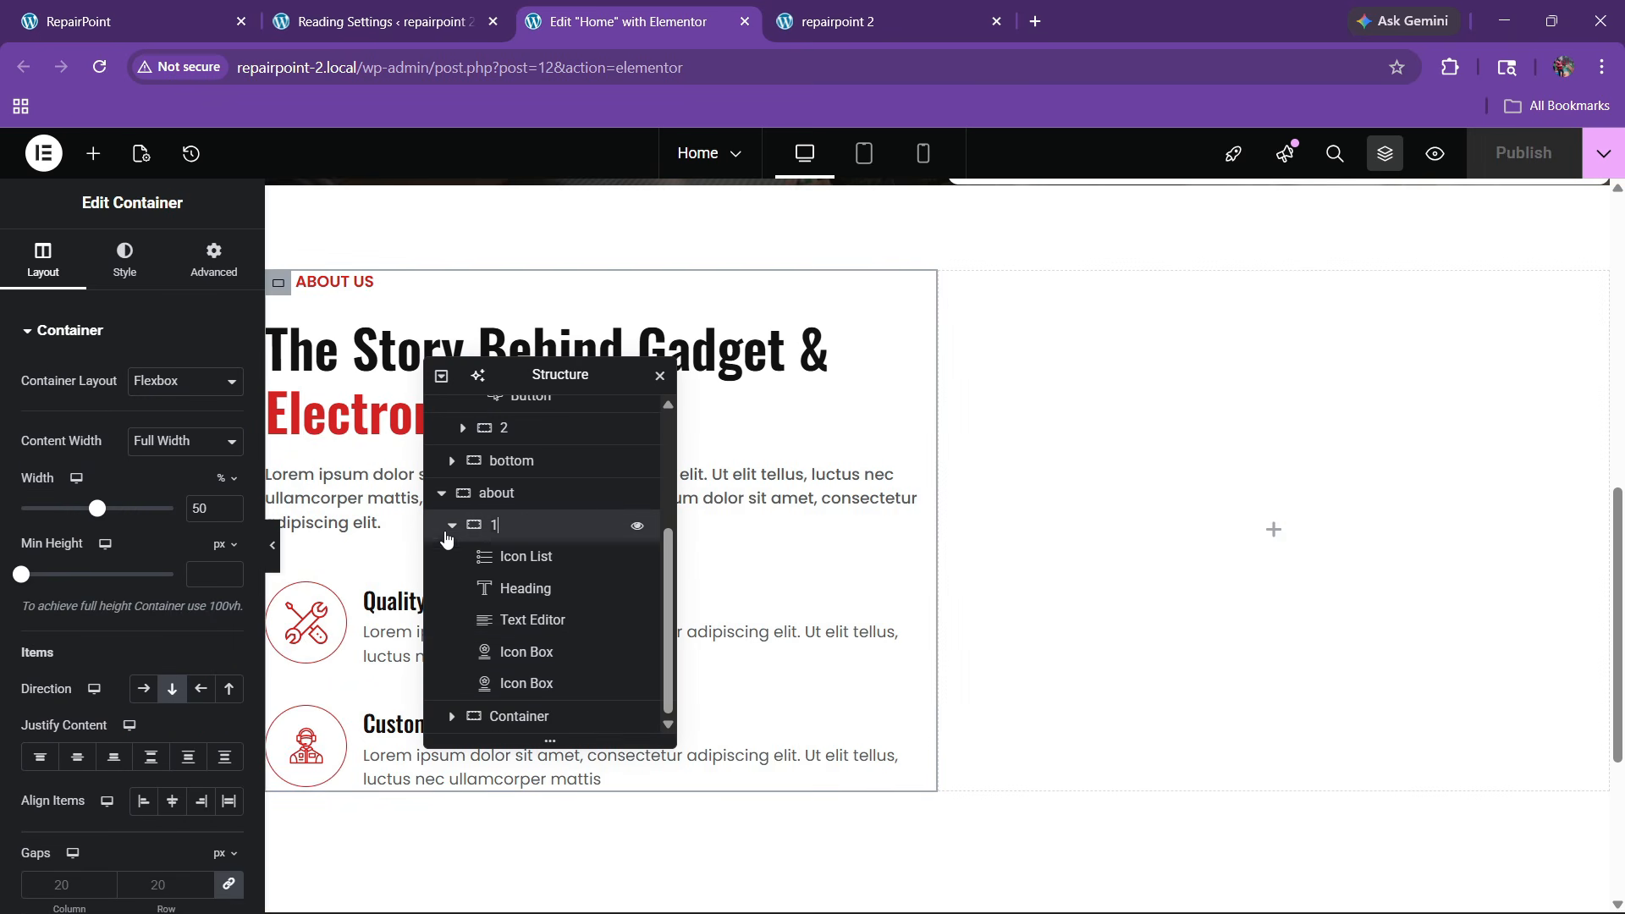
pyautogui.click(447, 530)
pyautogui.doubleClick(525, 717)
pyautogui.write('2')
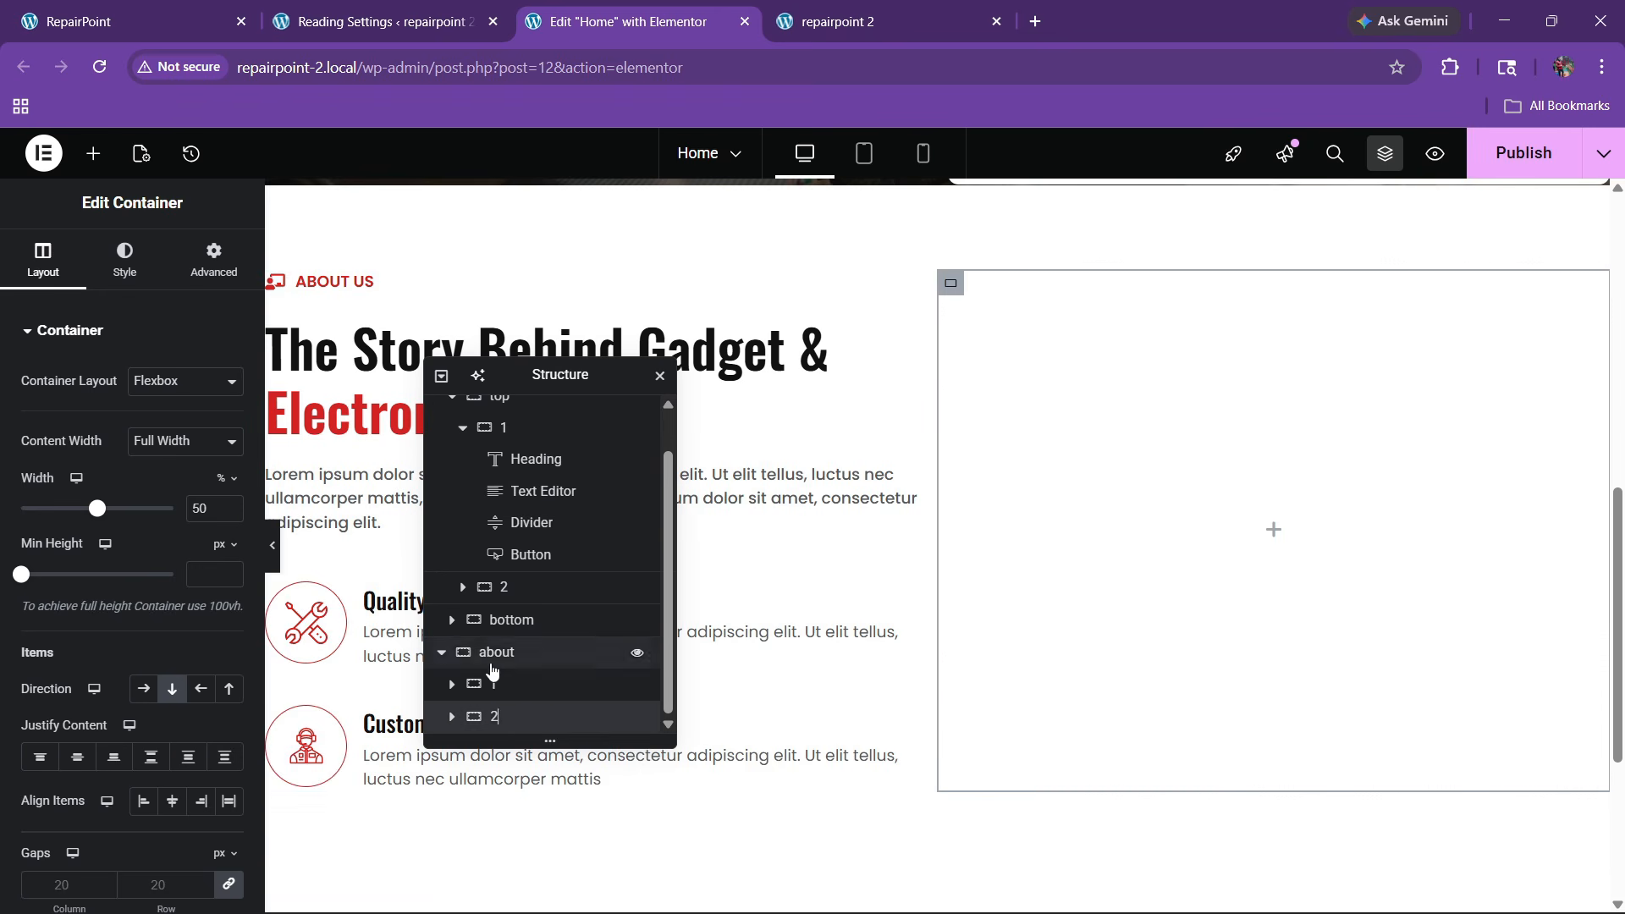
pyautogui.click(493, 663)
# Set the About container to Space Between, Align Items Center, with 60 px gaps
pyautogui.scroll(-3, 146, 544)
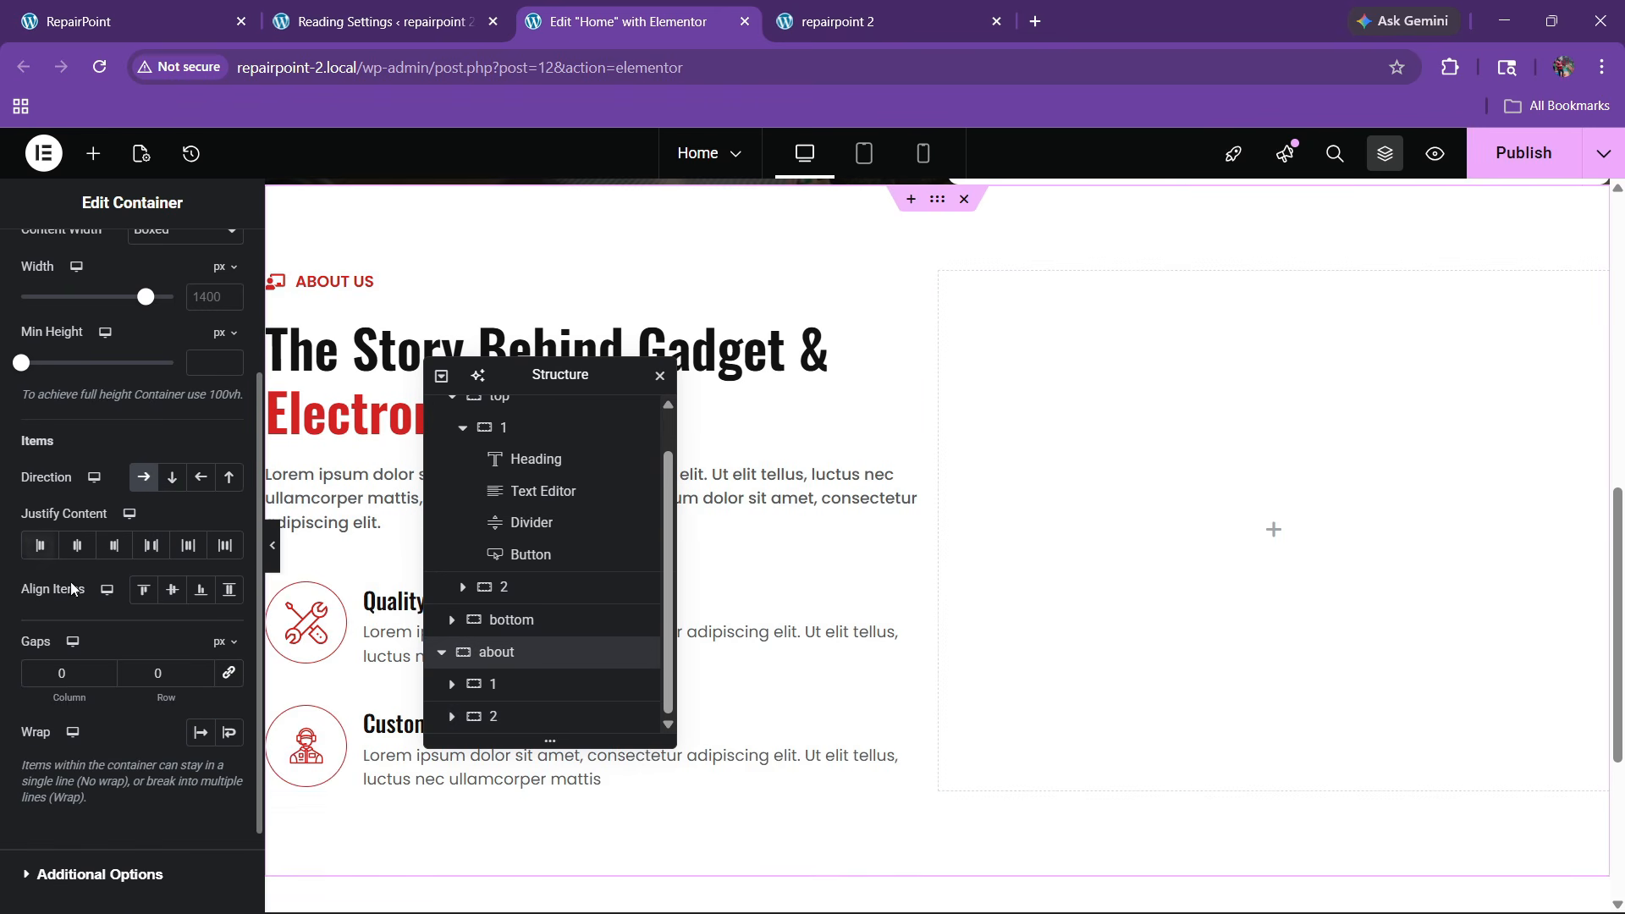
pyautogui.click(146, 544)
pyautogui.click(172, 589)
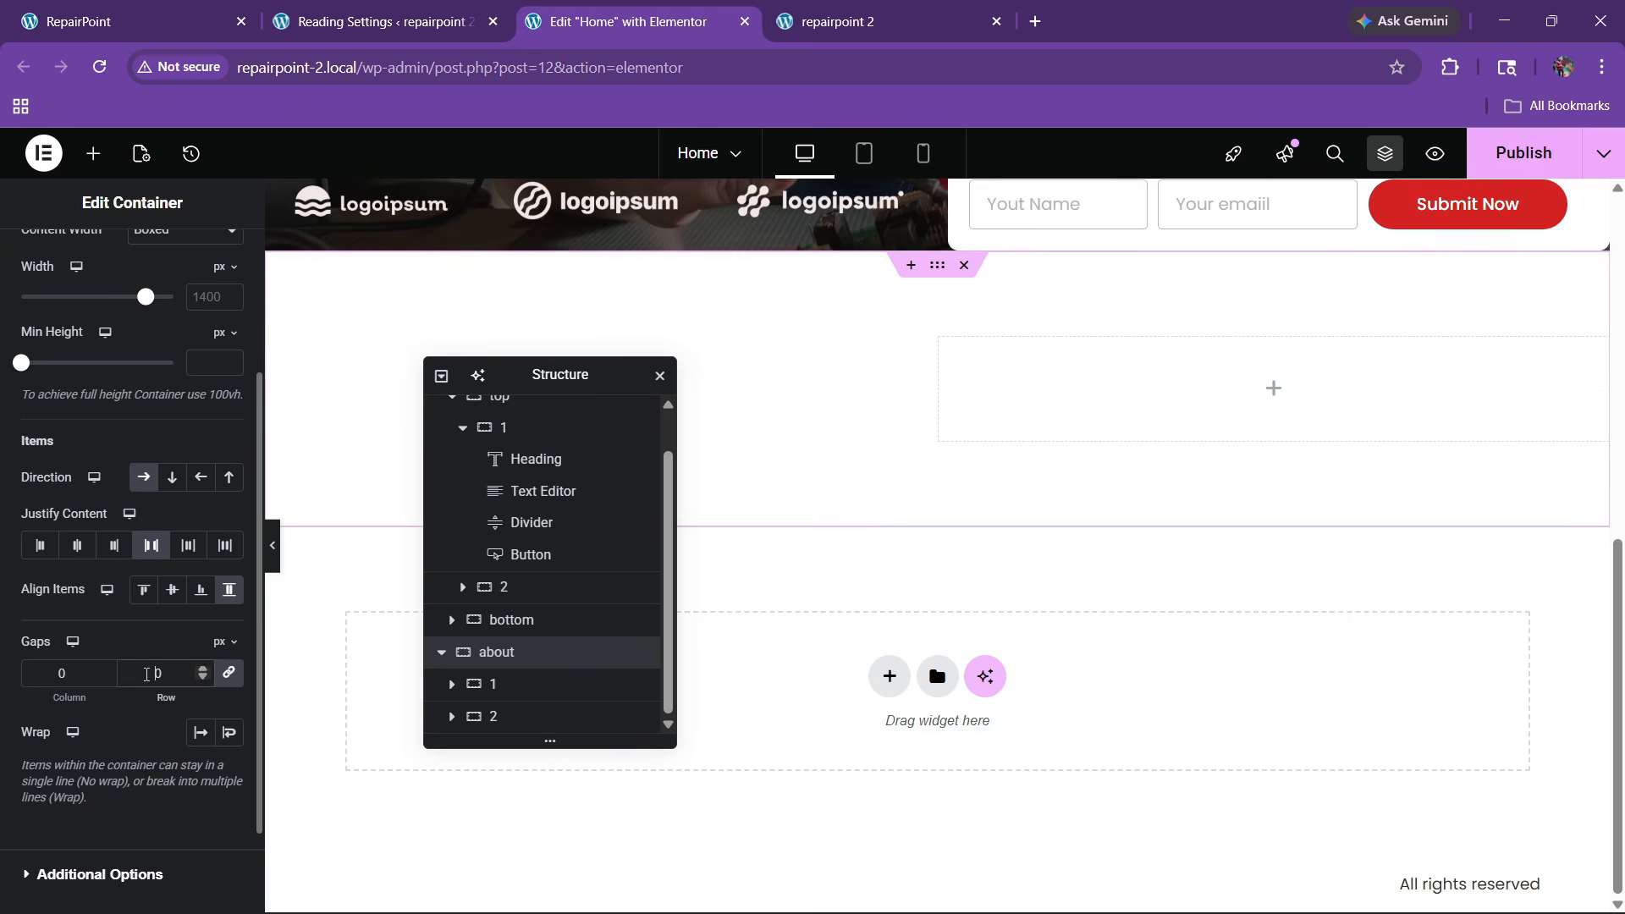
pyautogui.moveTo(141, 689); pyautogui.dragTo(990, 608)
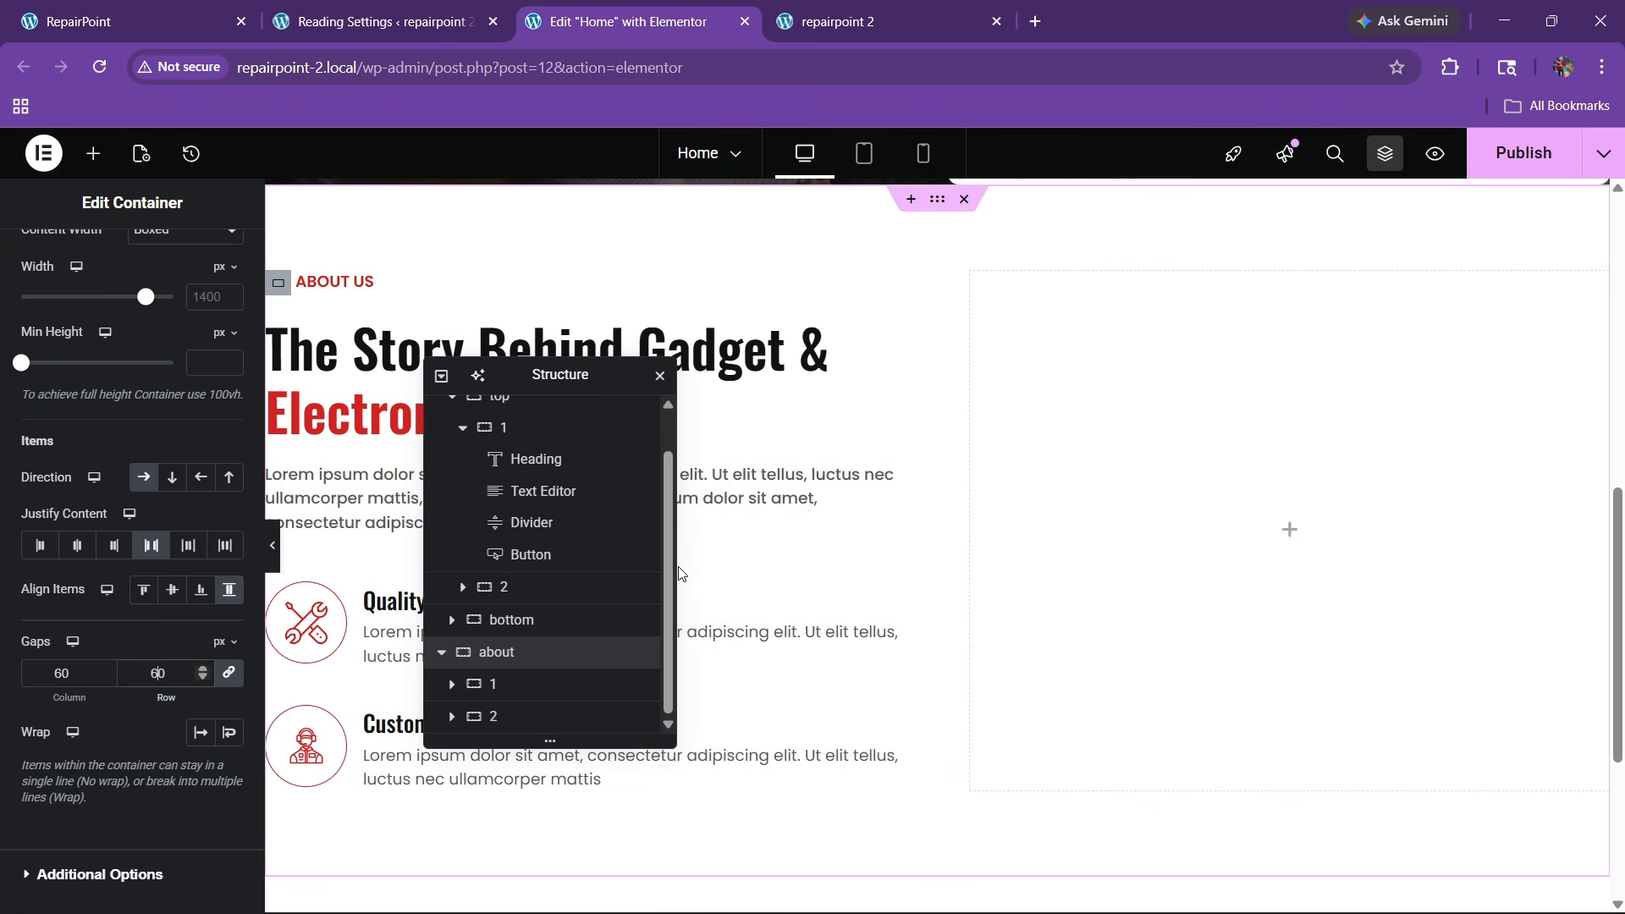
# Publish the changes and view the About section on the live site
pyautogui.click(1523, 152)
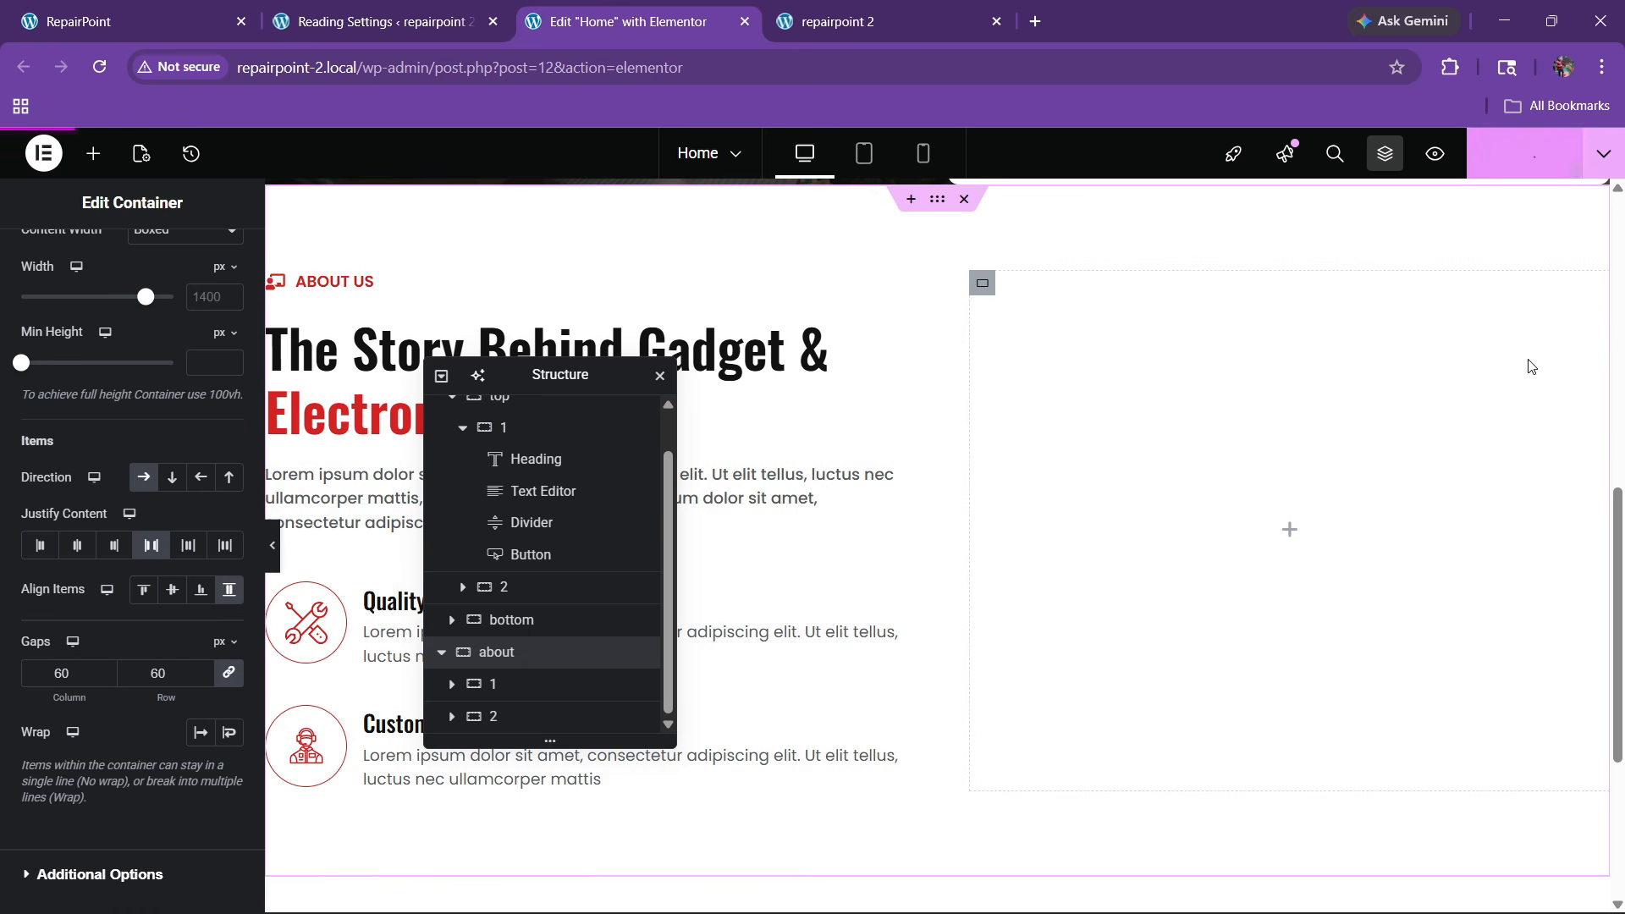
pyautogui.click(58, 12)
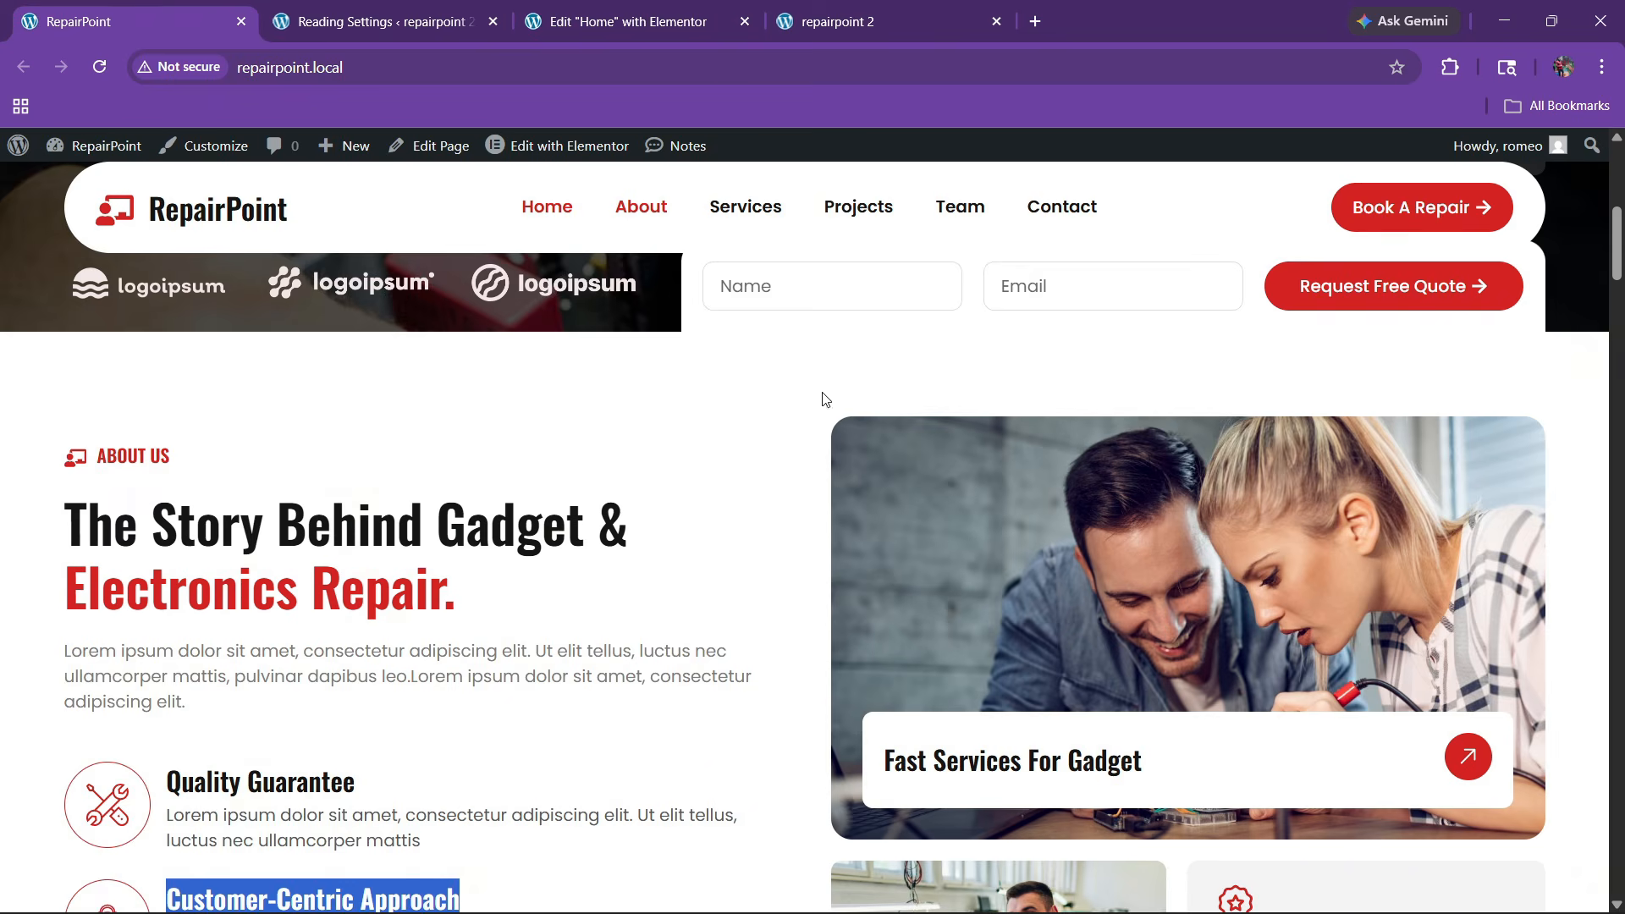
pyautogui.scroll(-3, 973, 552)
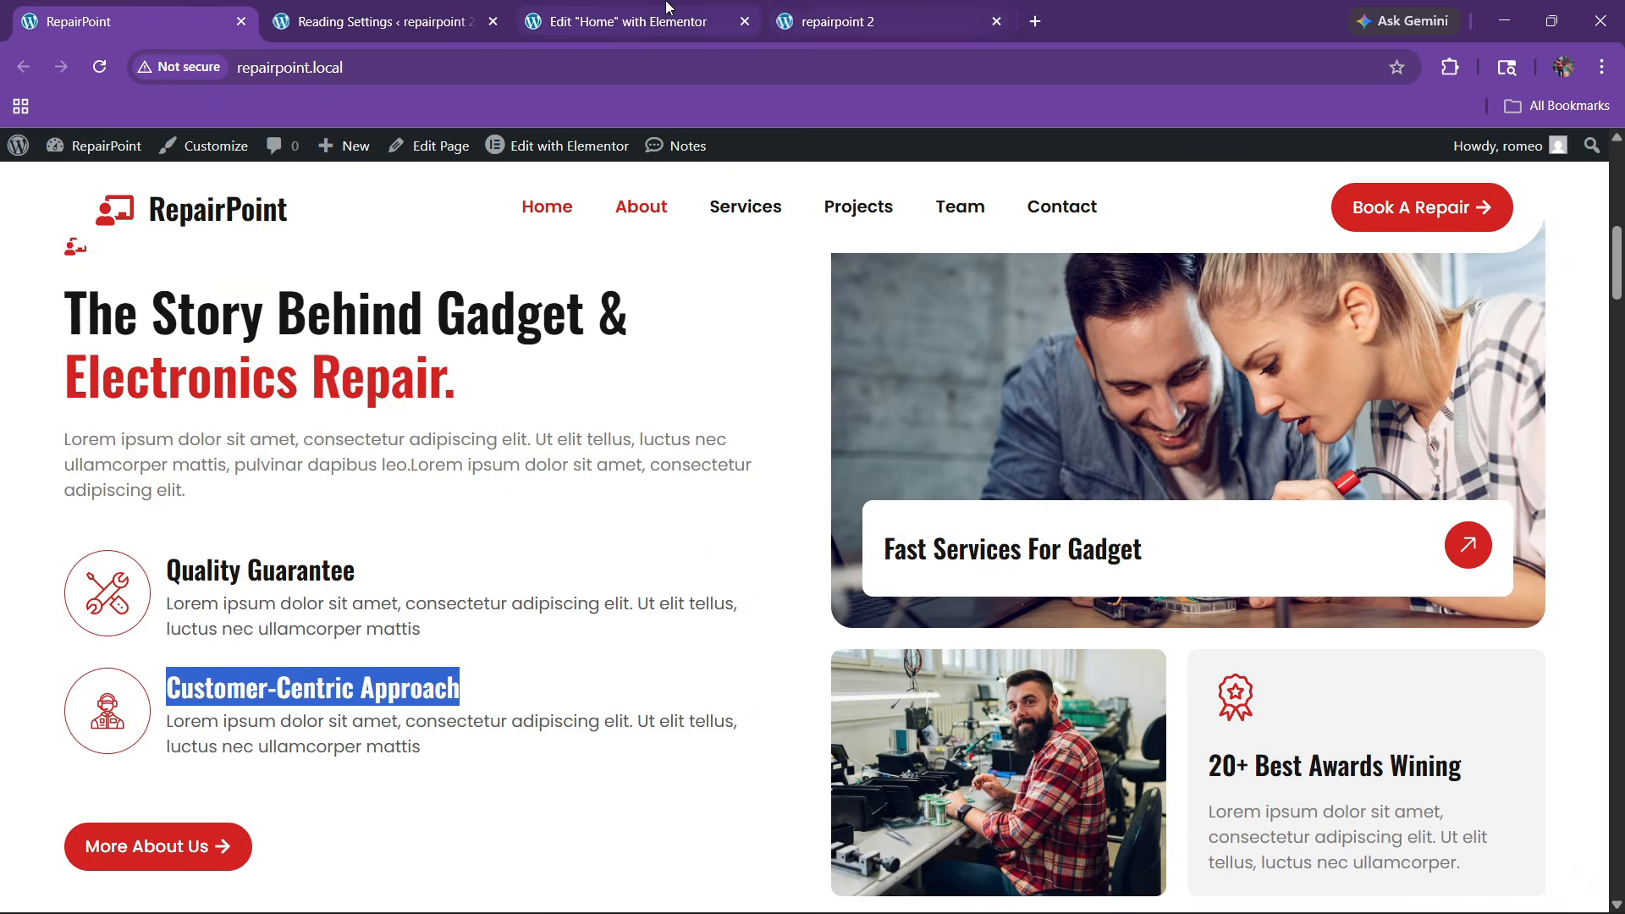
pyautogui.click(627, 22)
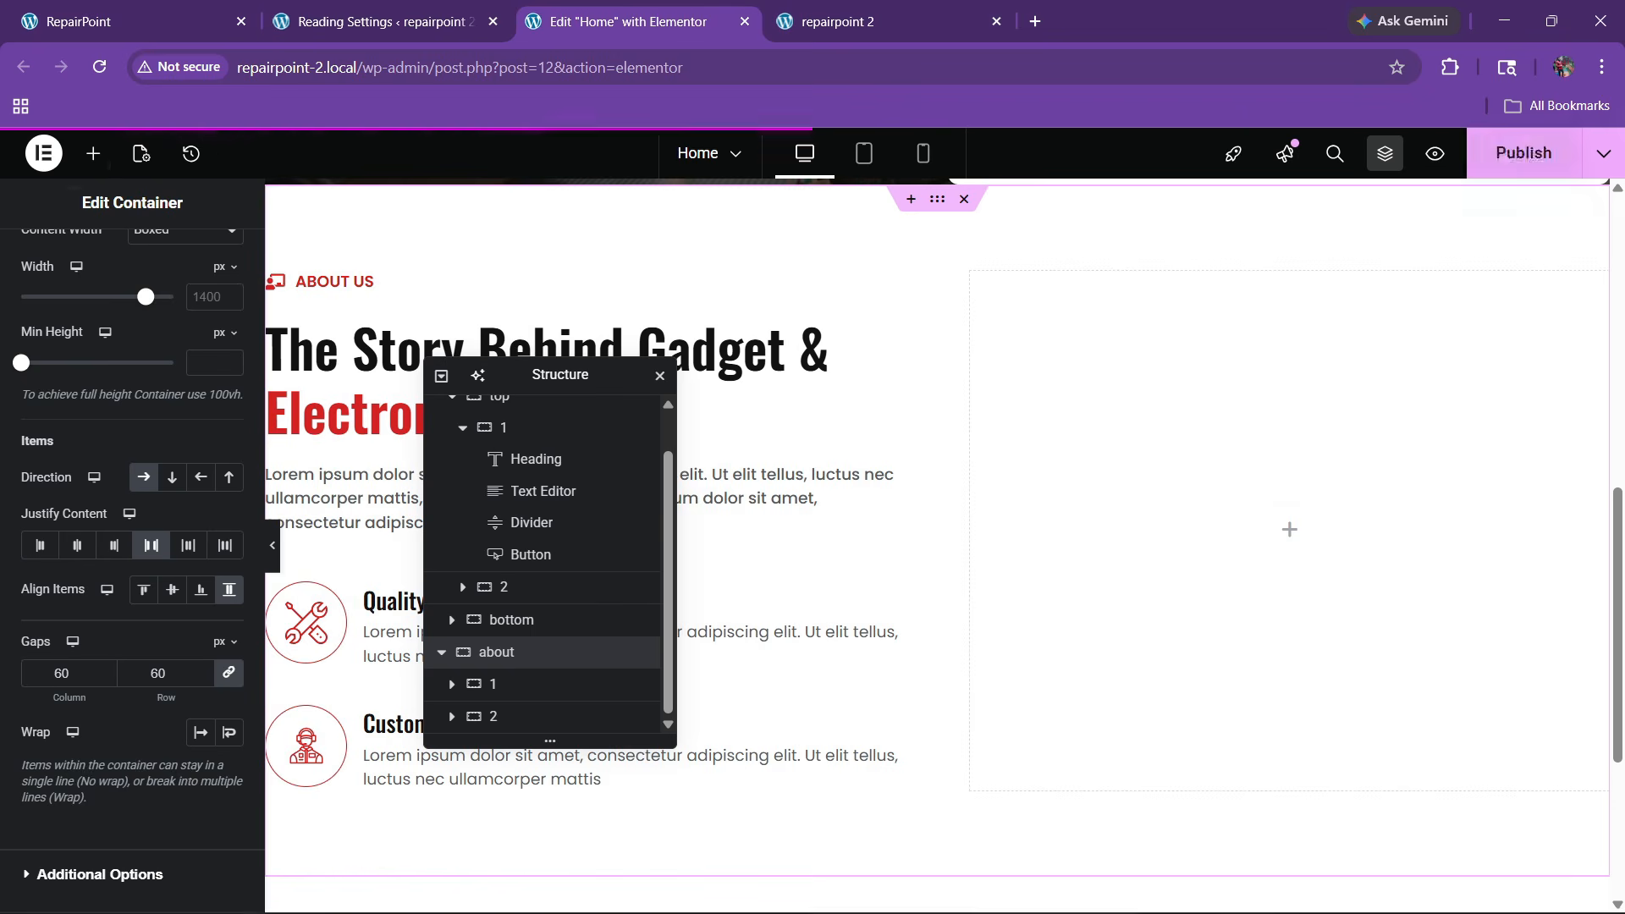
# Drop a new container into the empty right About column
pyautogui.click(92, 155)
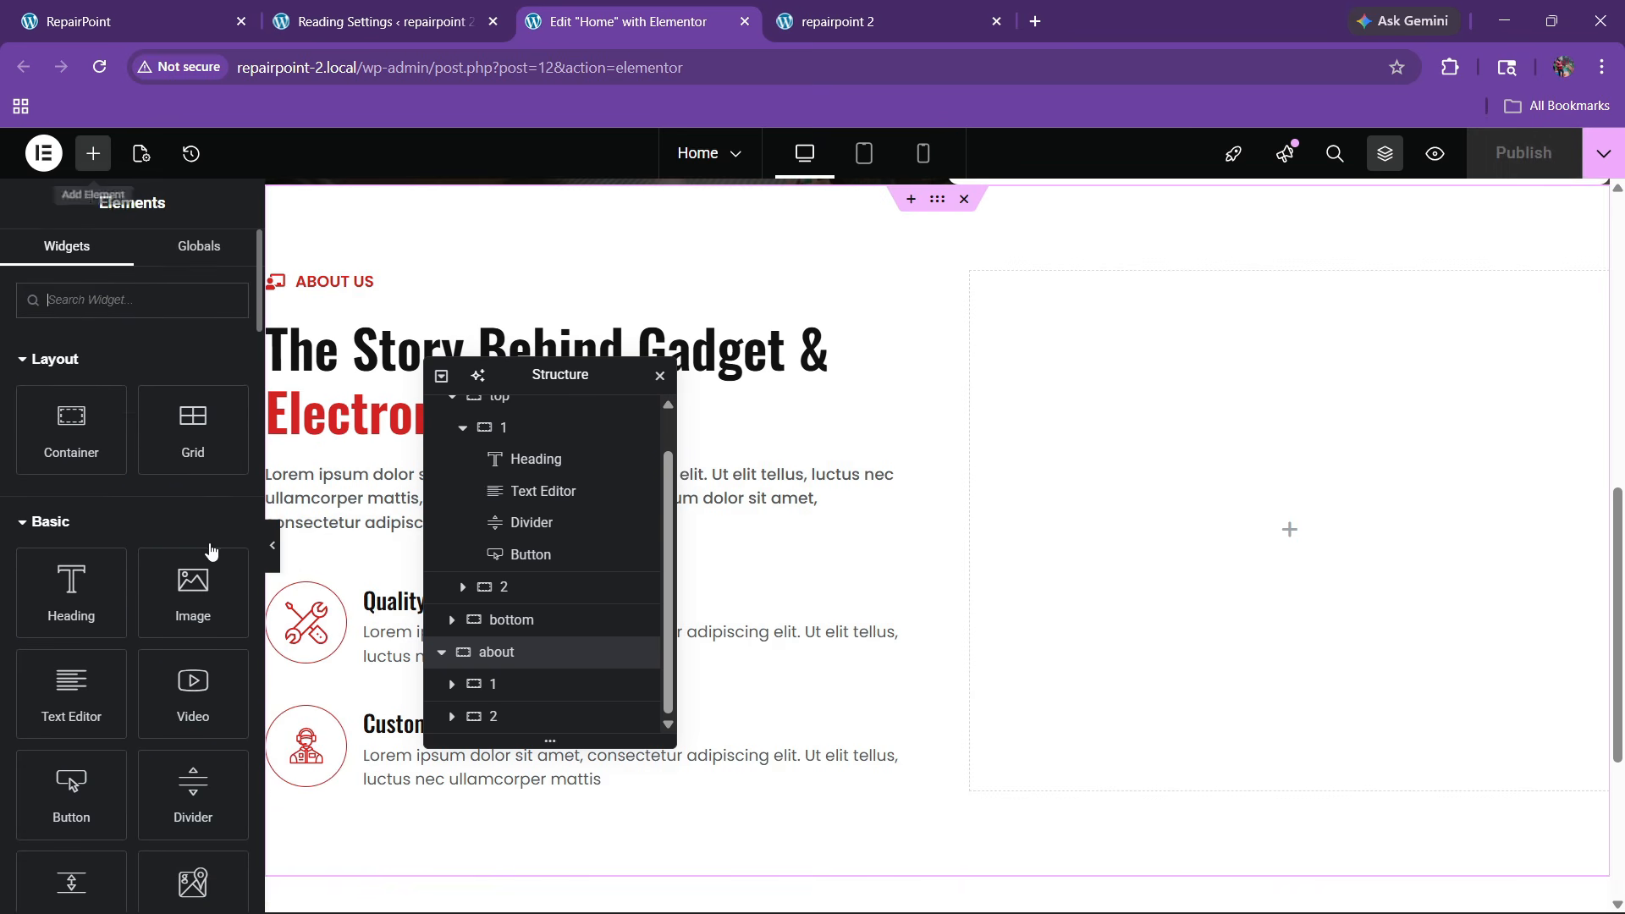
pyautogui.moveTo(67, 428); pyautogui.dragTo(1210, 499)
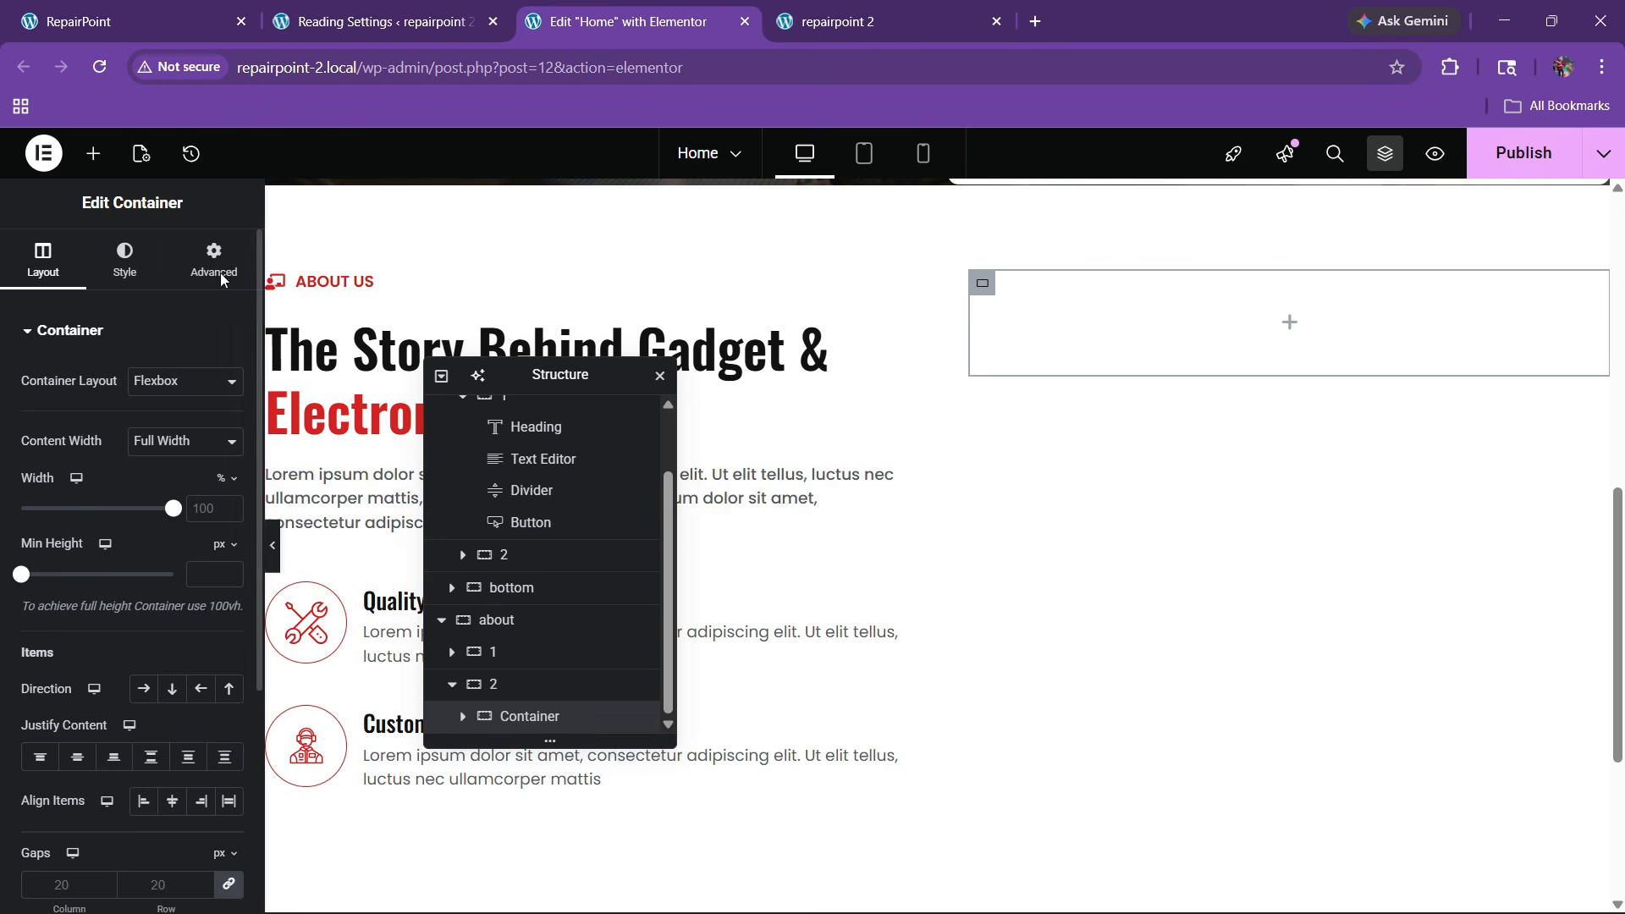
pyautogui.click(72, 10)
pyautogui.scroll(2, 744, 406)
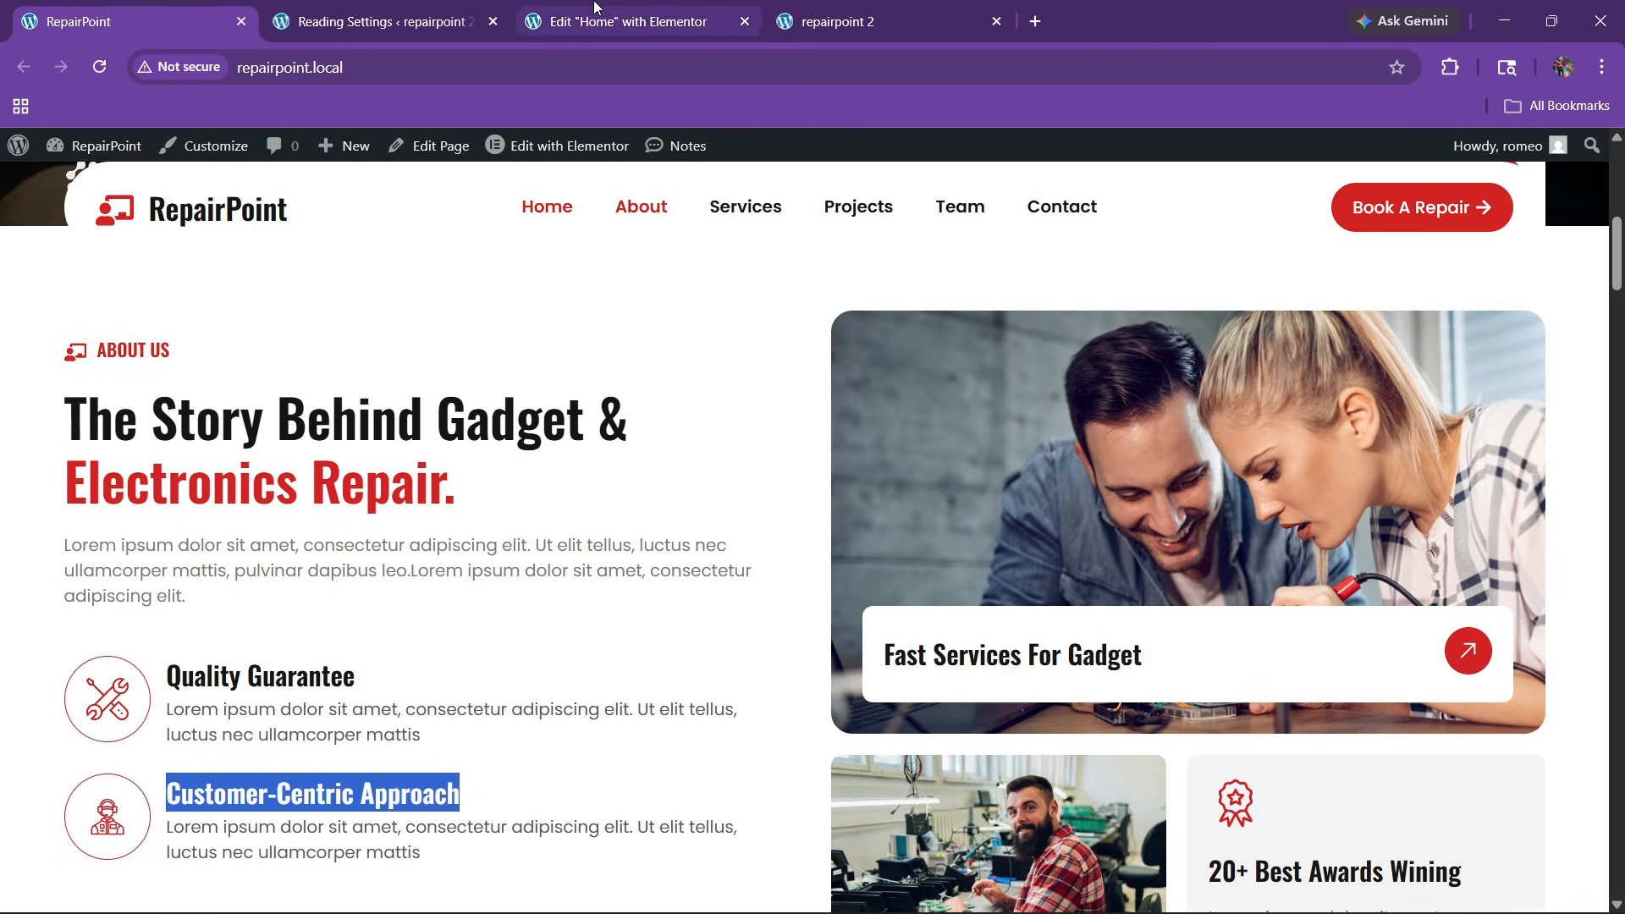
pyautogui.click(596, 12)
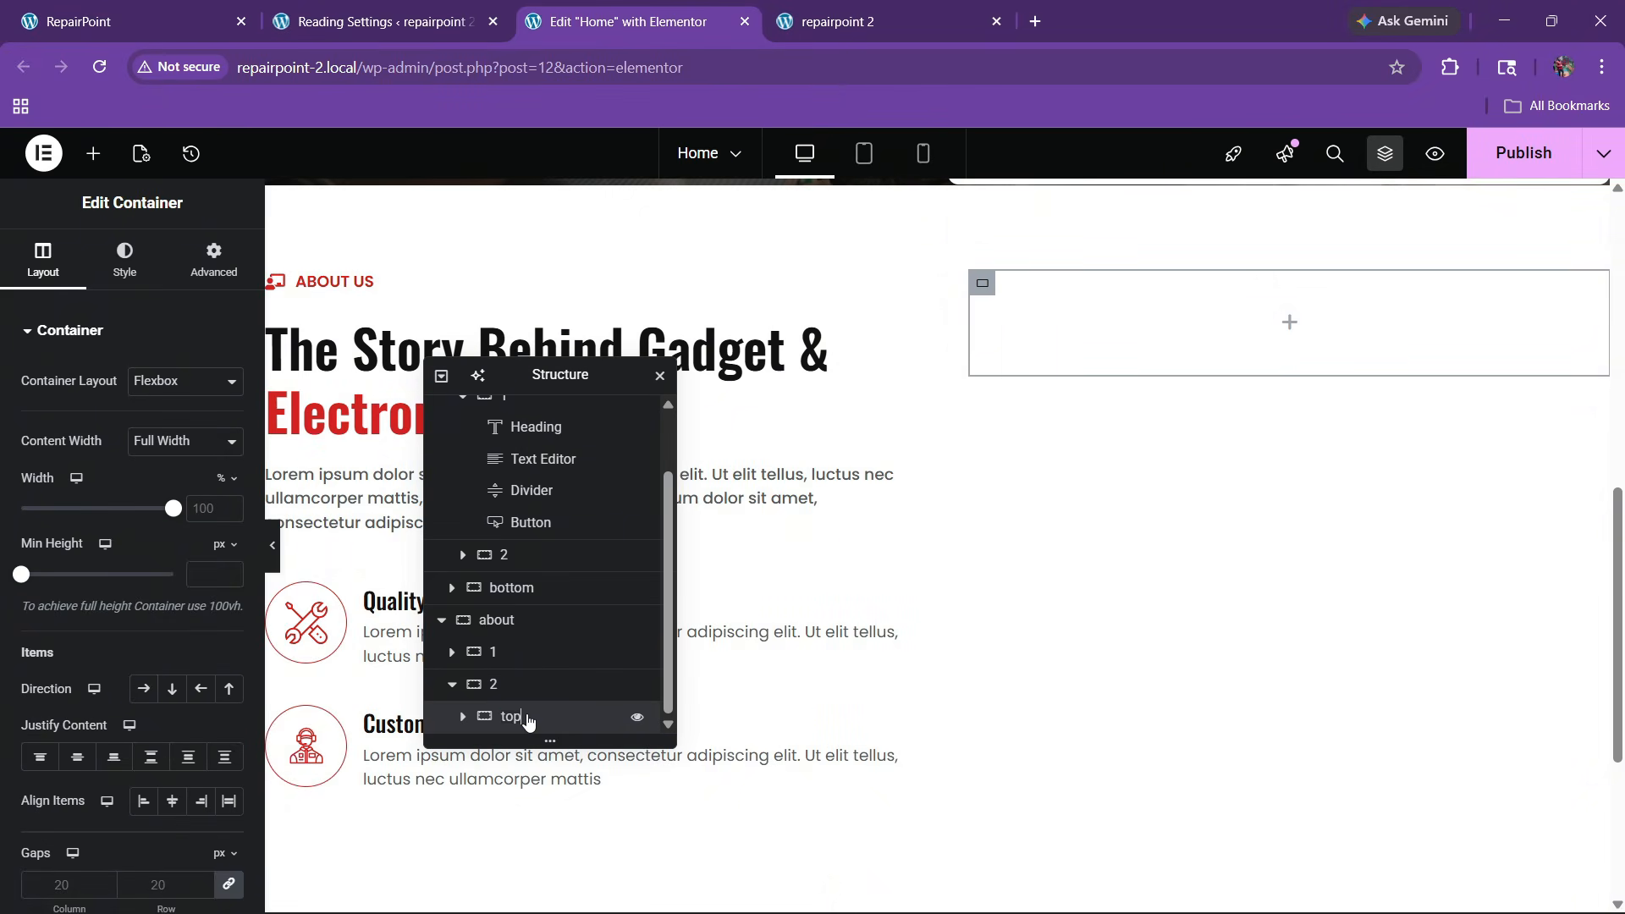
# Use New-Project-37.jpg as the container's classic background image
pyautogui.click(124, 258)
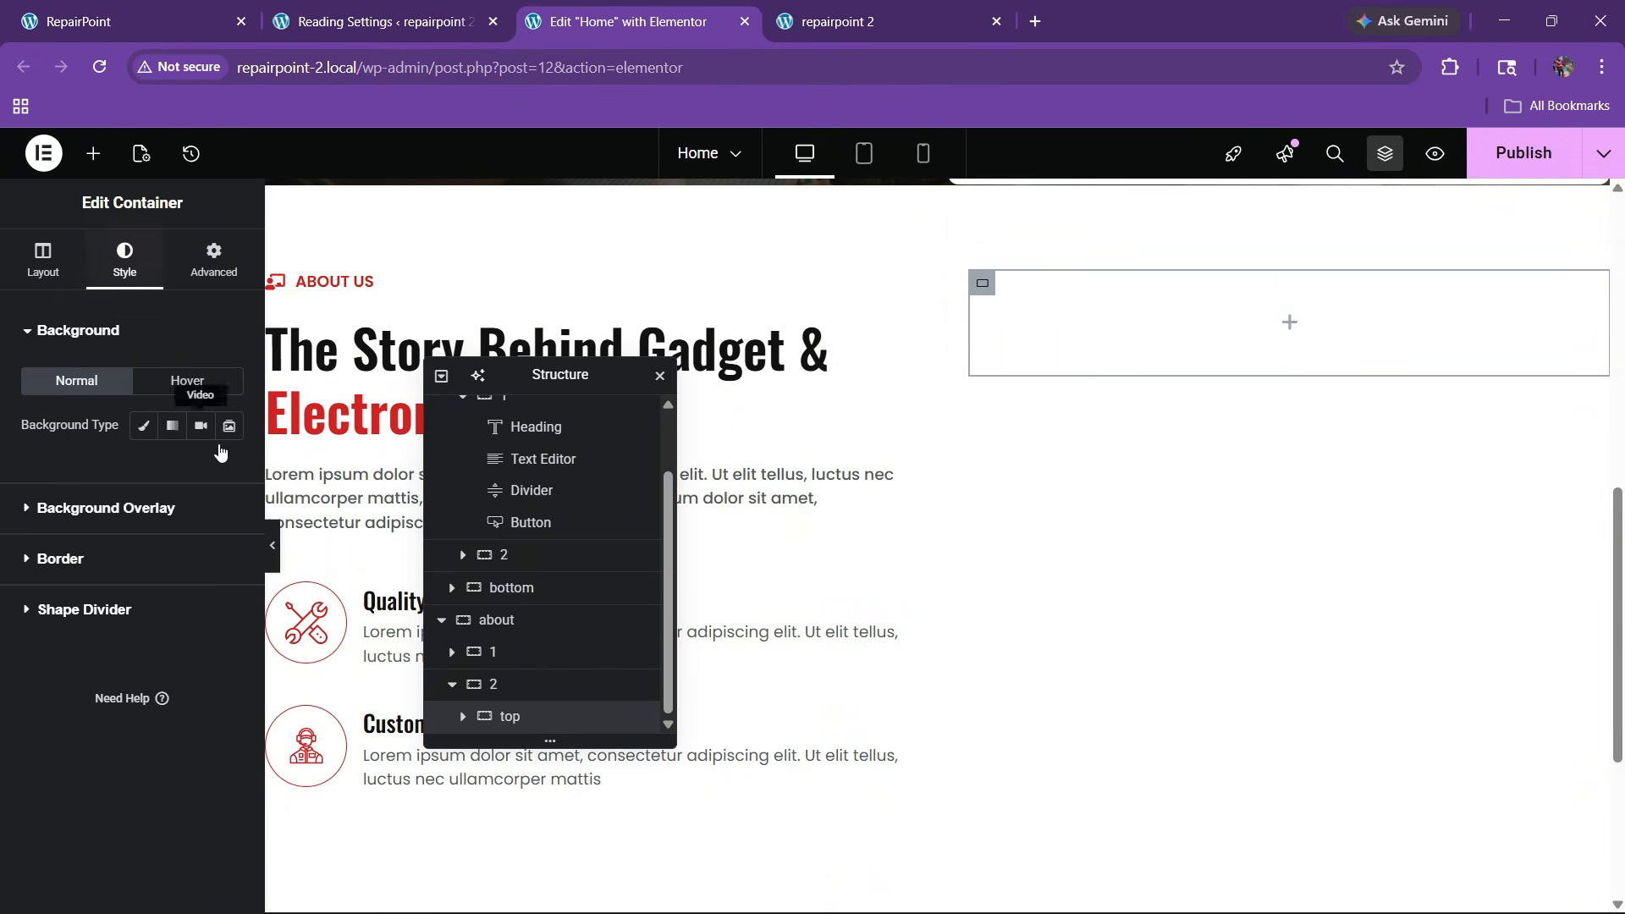
pyautogui.click(144, 425)
pyautogui.click(134, 568)
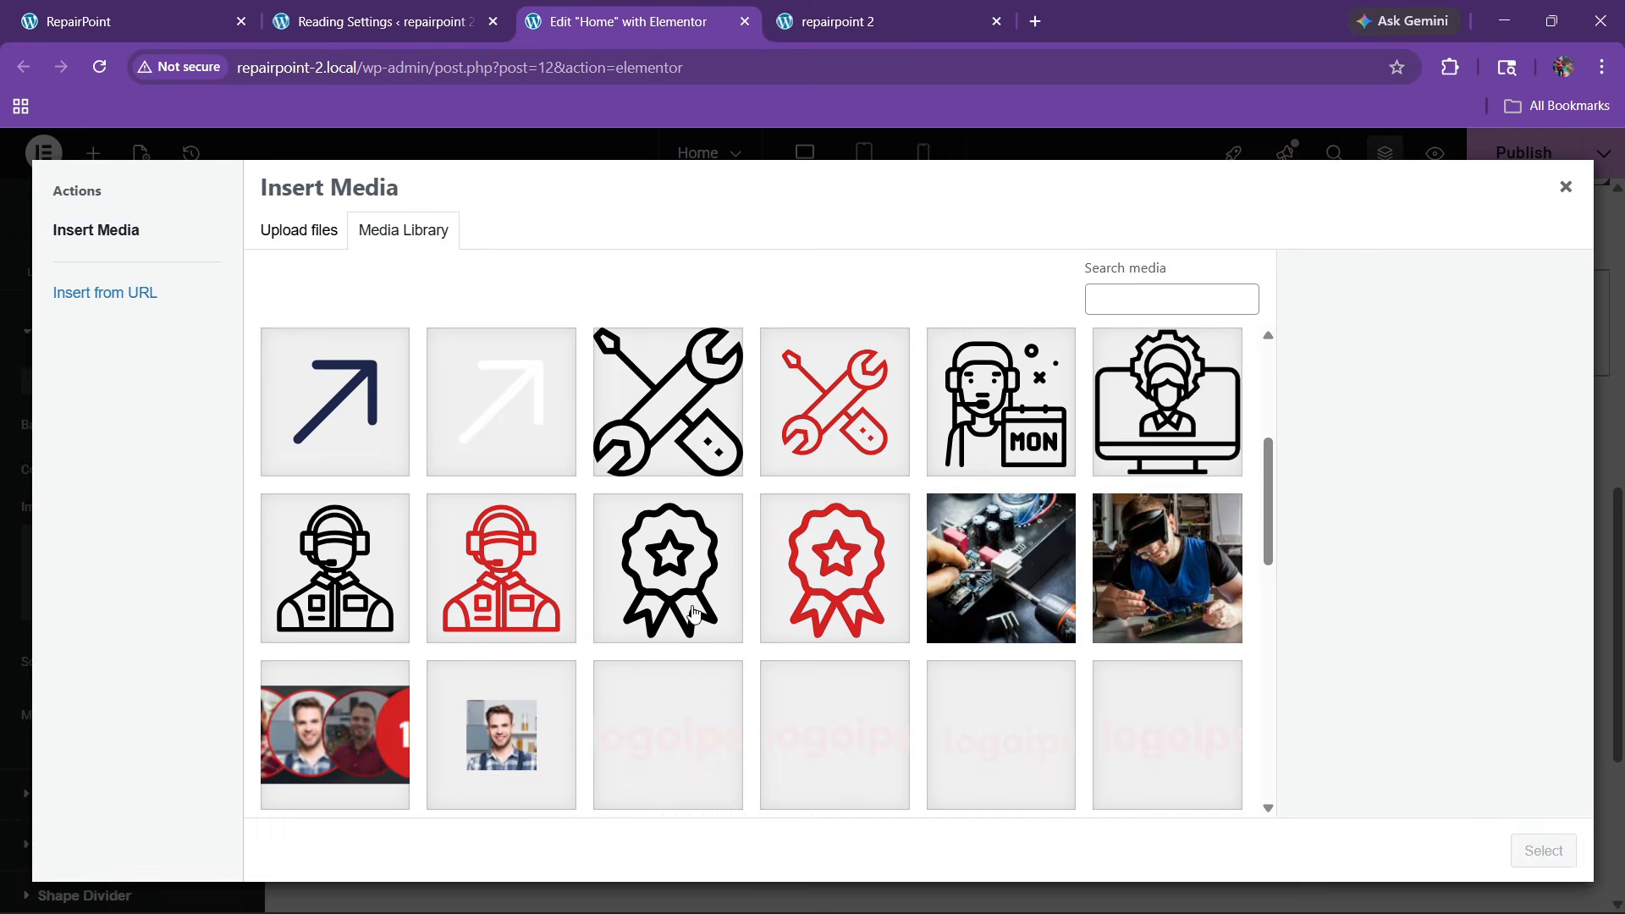
pyautogui.scroll(-2, 692, 612)
pyautogui.scroll(-2, 627, 622)
pyautogui.click(501, 502)
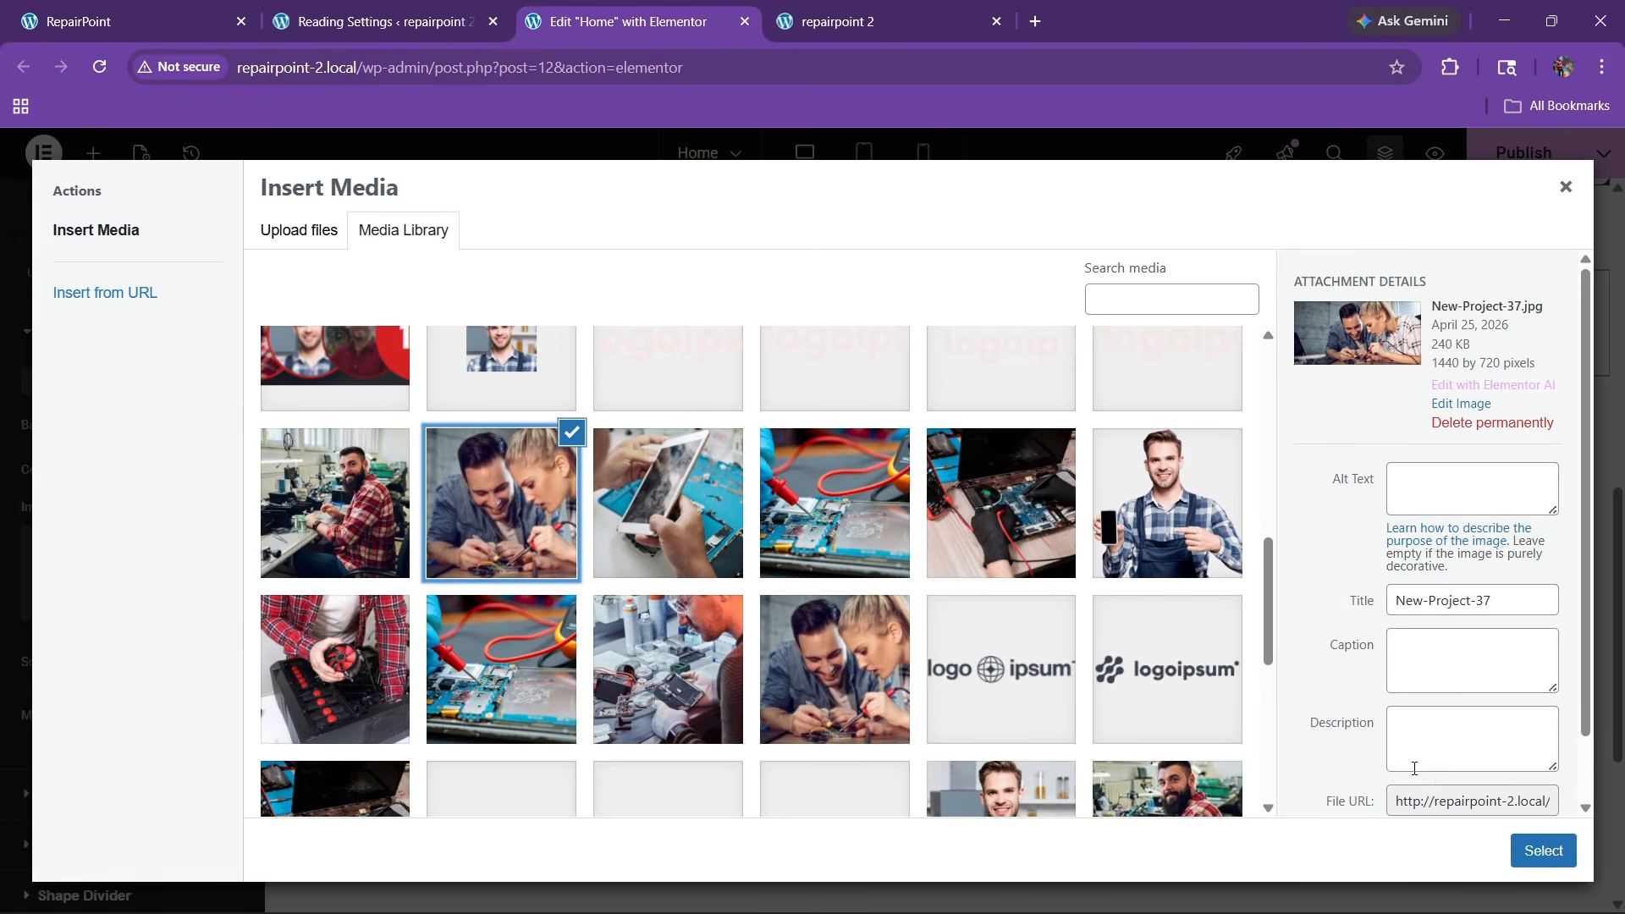
pyautogui.click(1532, 853)
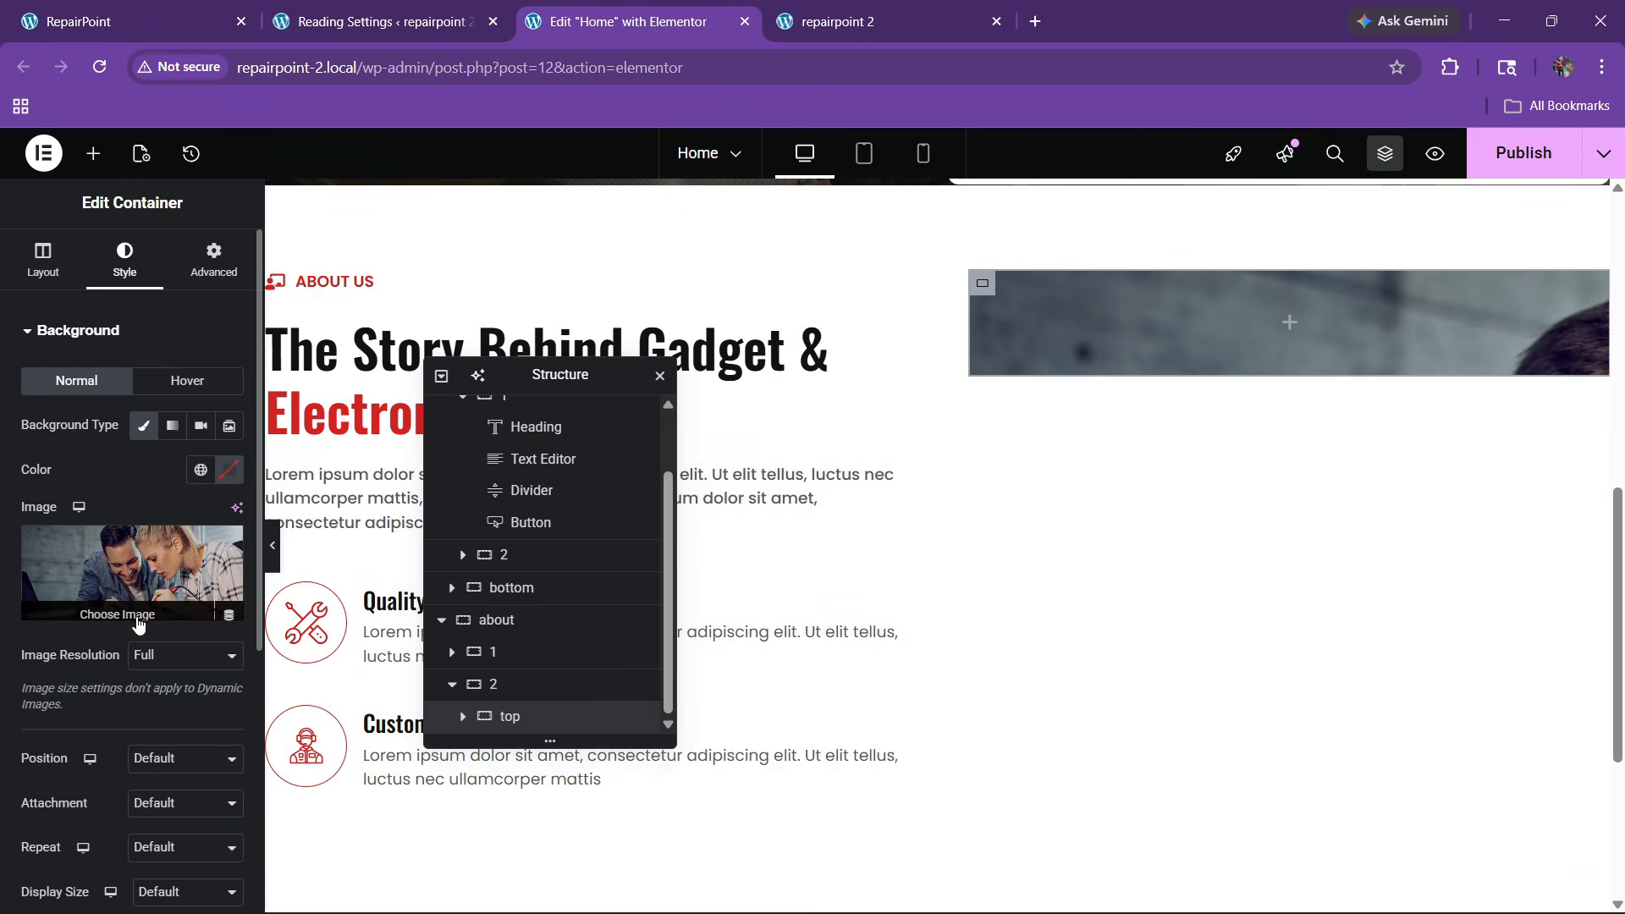
# Position the background at Center Center and size it to Cover
pyautogui.scroll(-2, 116, 642)
pyautogui.click(182, 546)
pyautogui.click(164, 591)
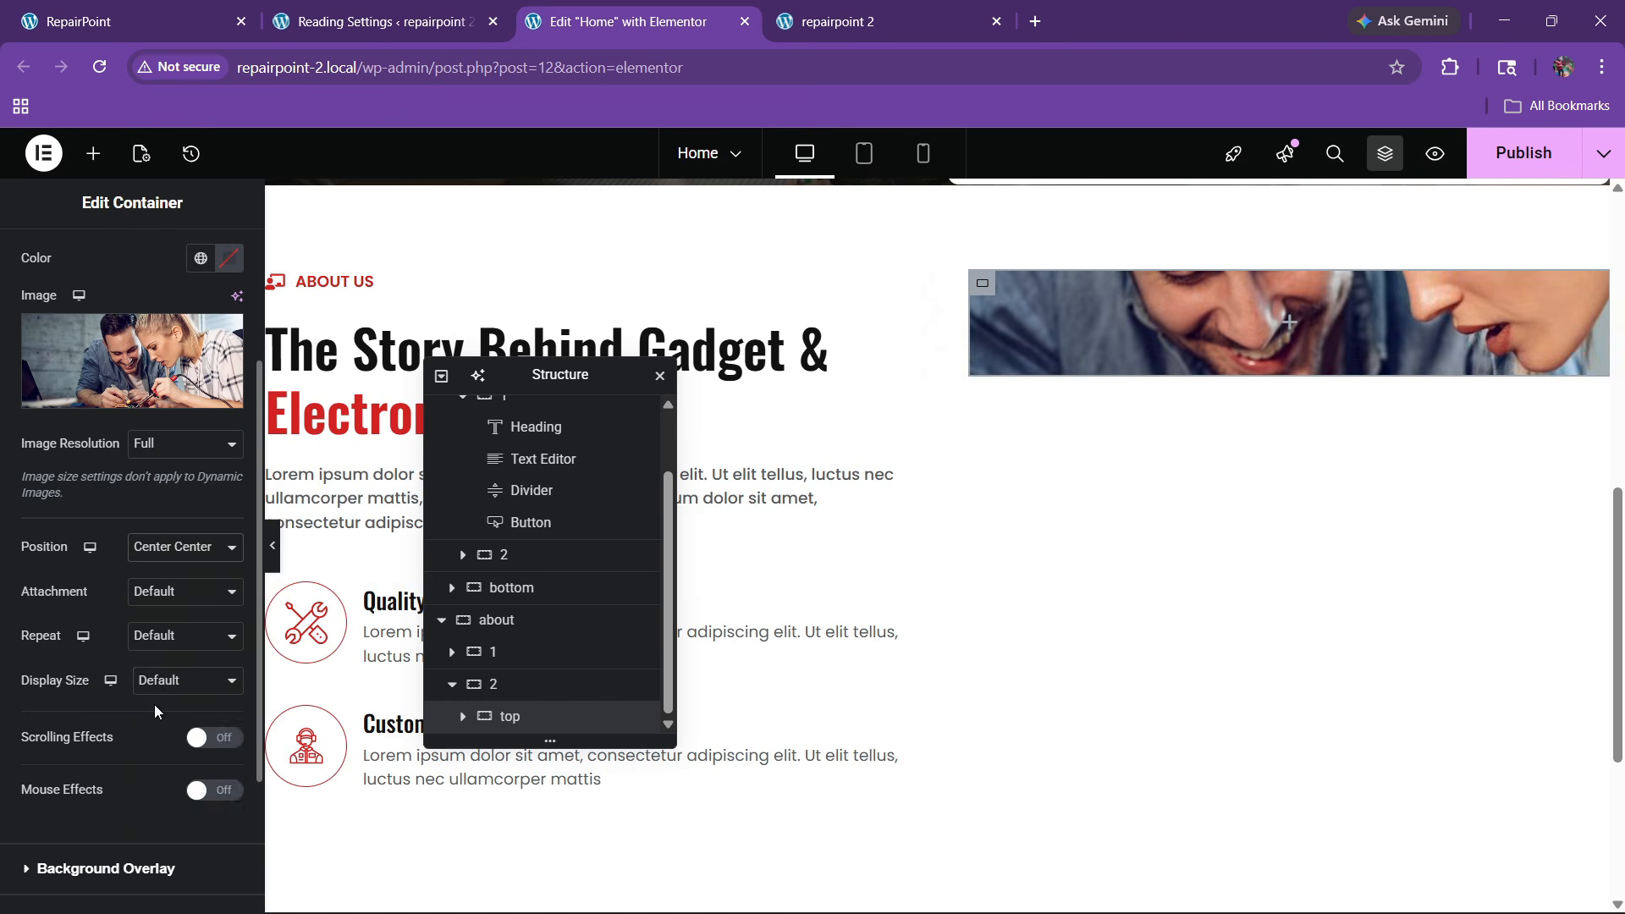
pyautogui.click(163, 686)
pyautogui.click(156, 759)
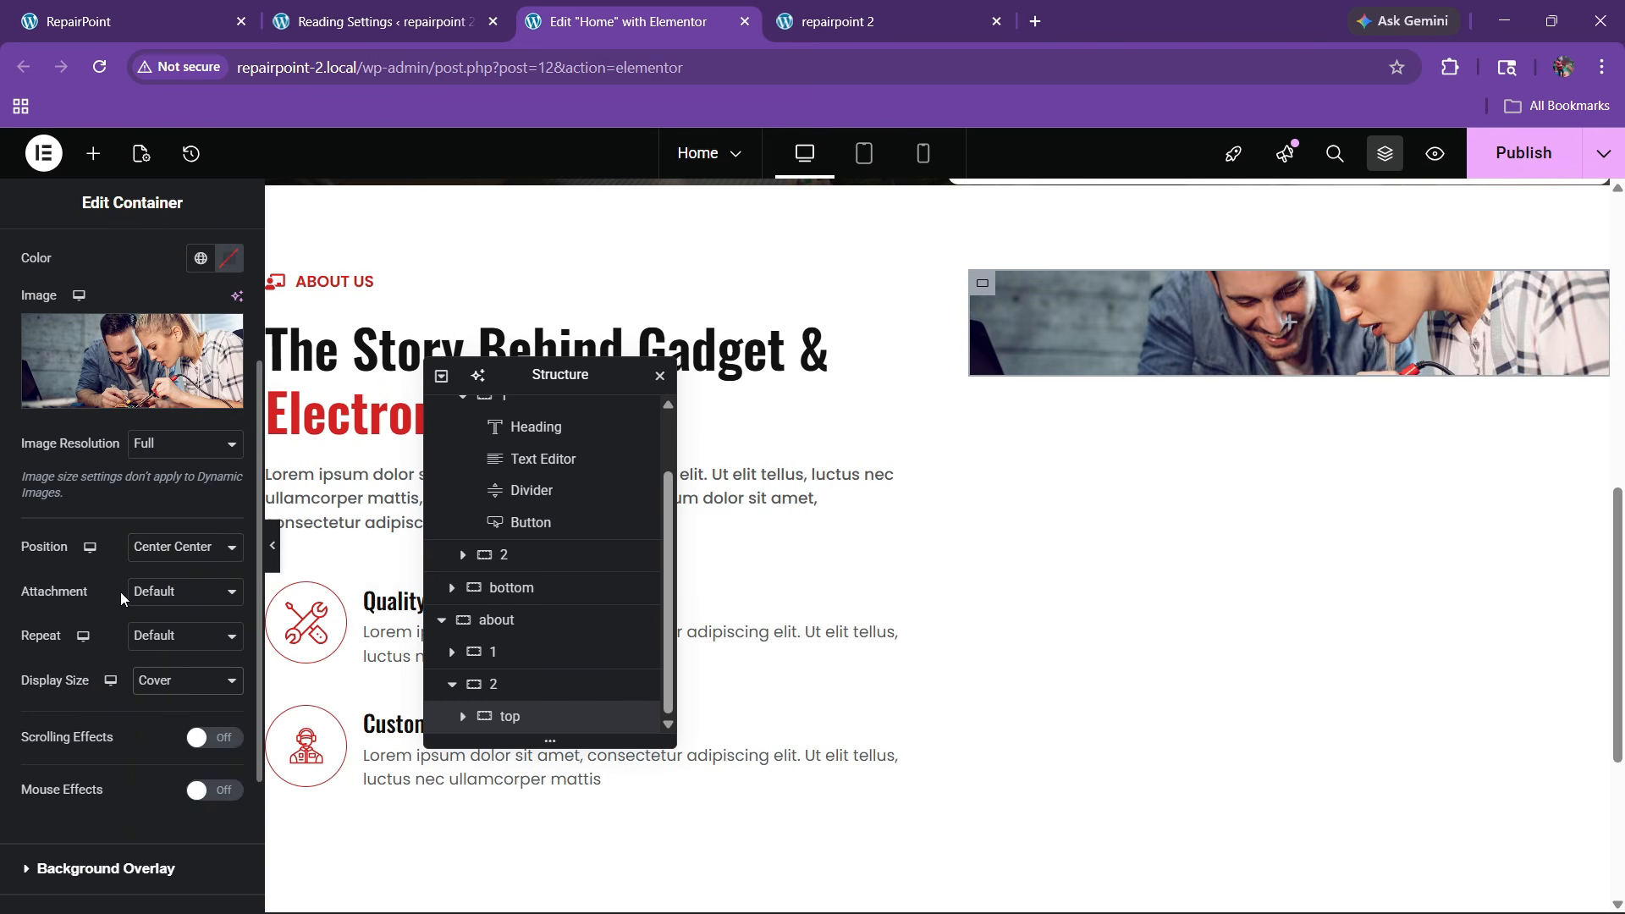
pyautogui.scroll(3, 120, 592)
pyautogui.scroll(-5, 121, 549)
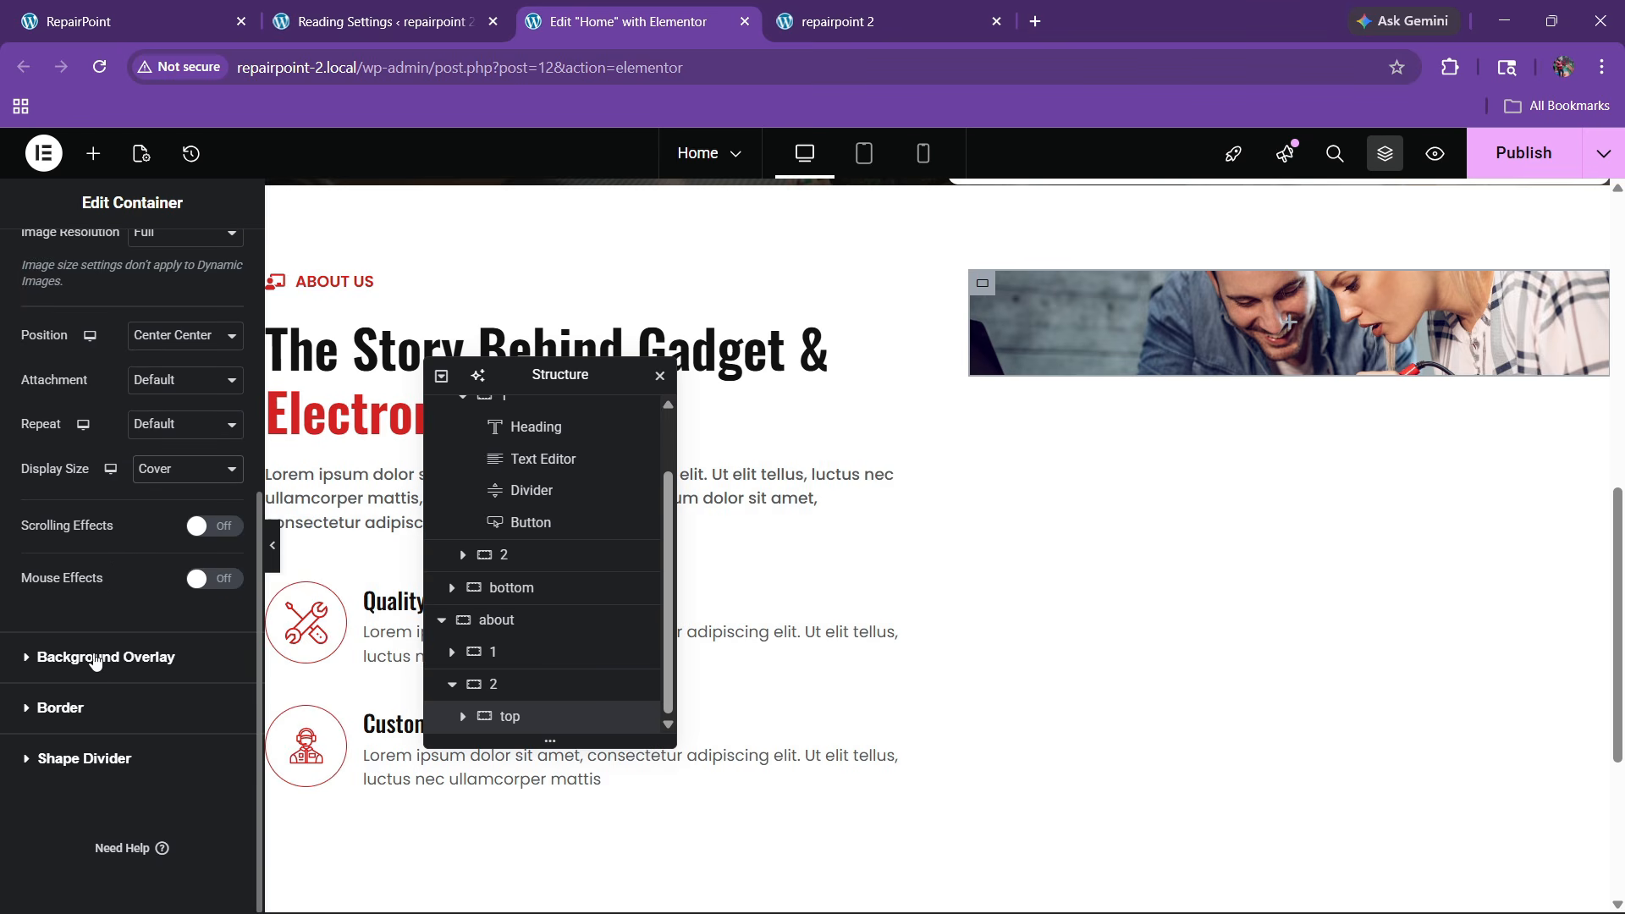
# Add a black classic overlay at 0.22 opacity
pyautogui.click(95, 658)
pyautogui.click(197, 479)
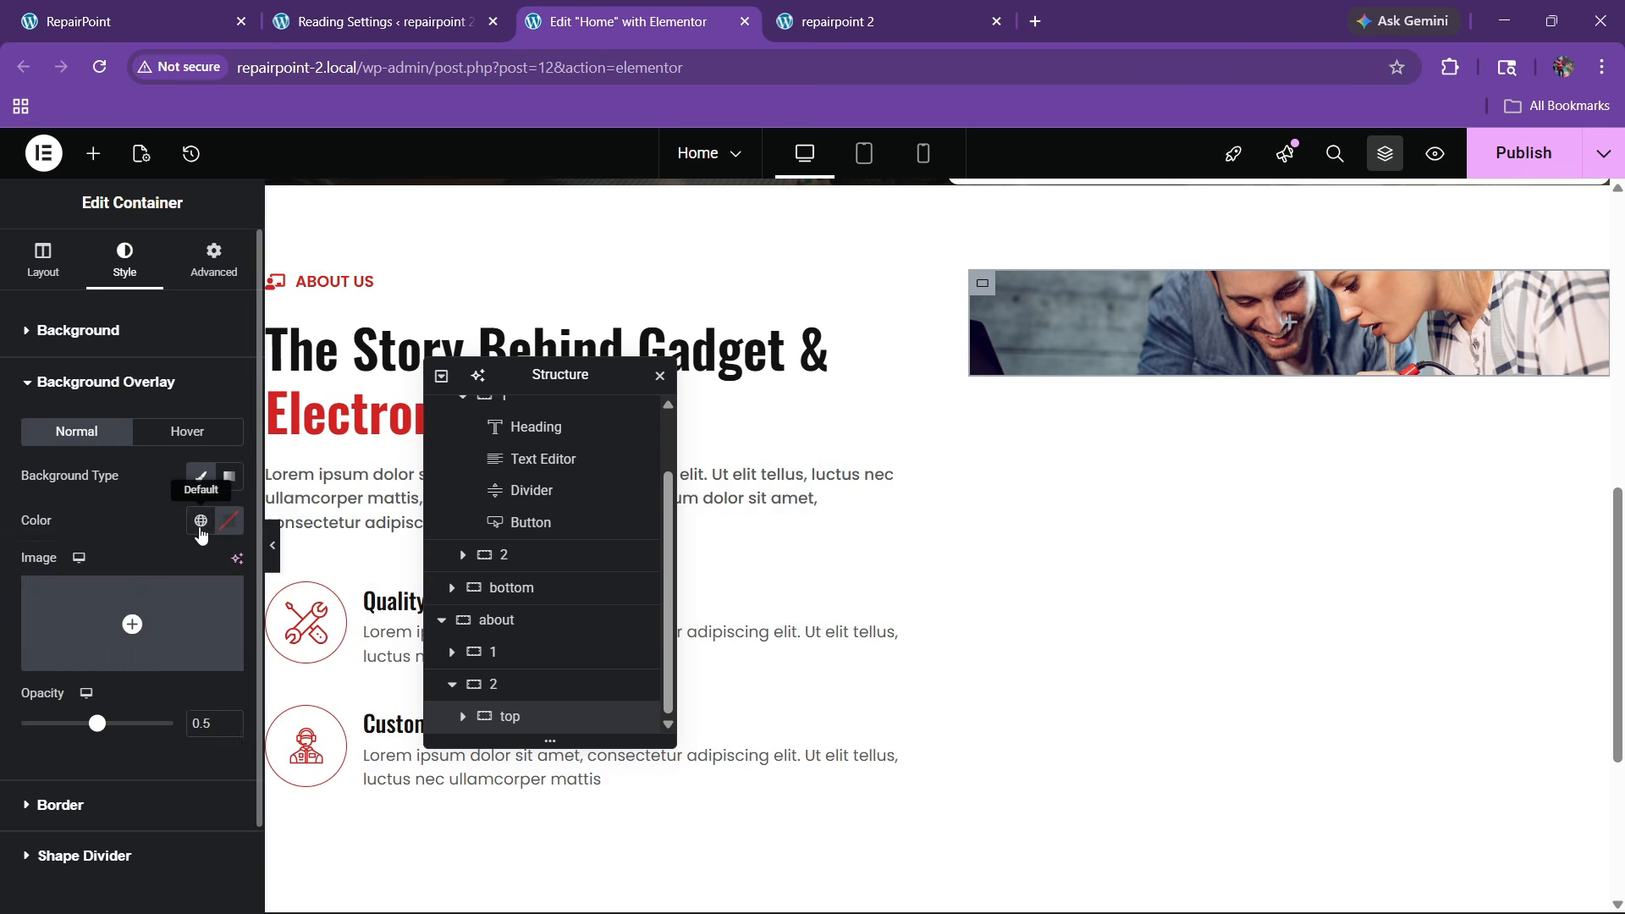
pyautogui.click(200, 520)
pyautogui.click(112, 834)
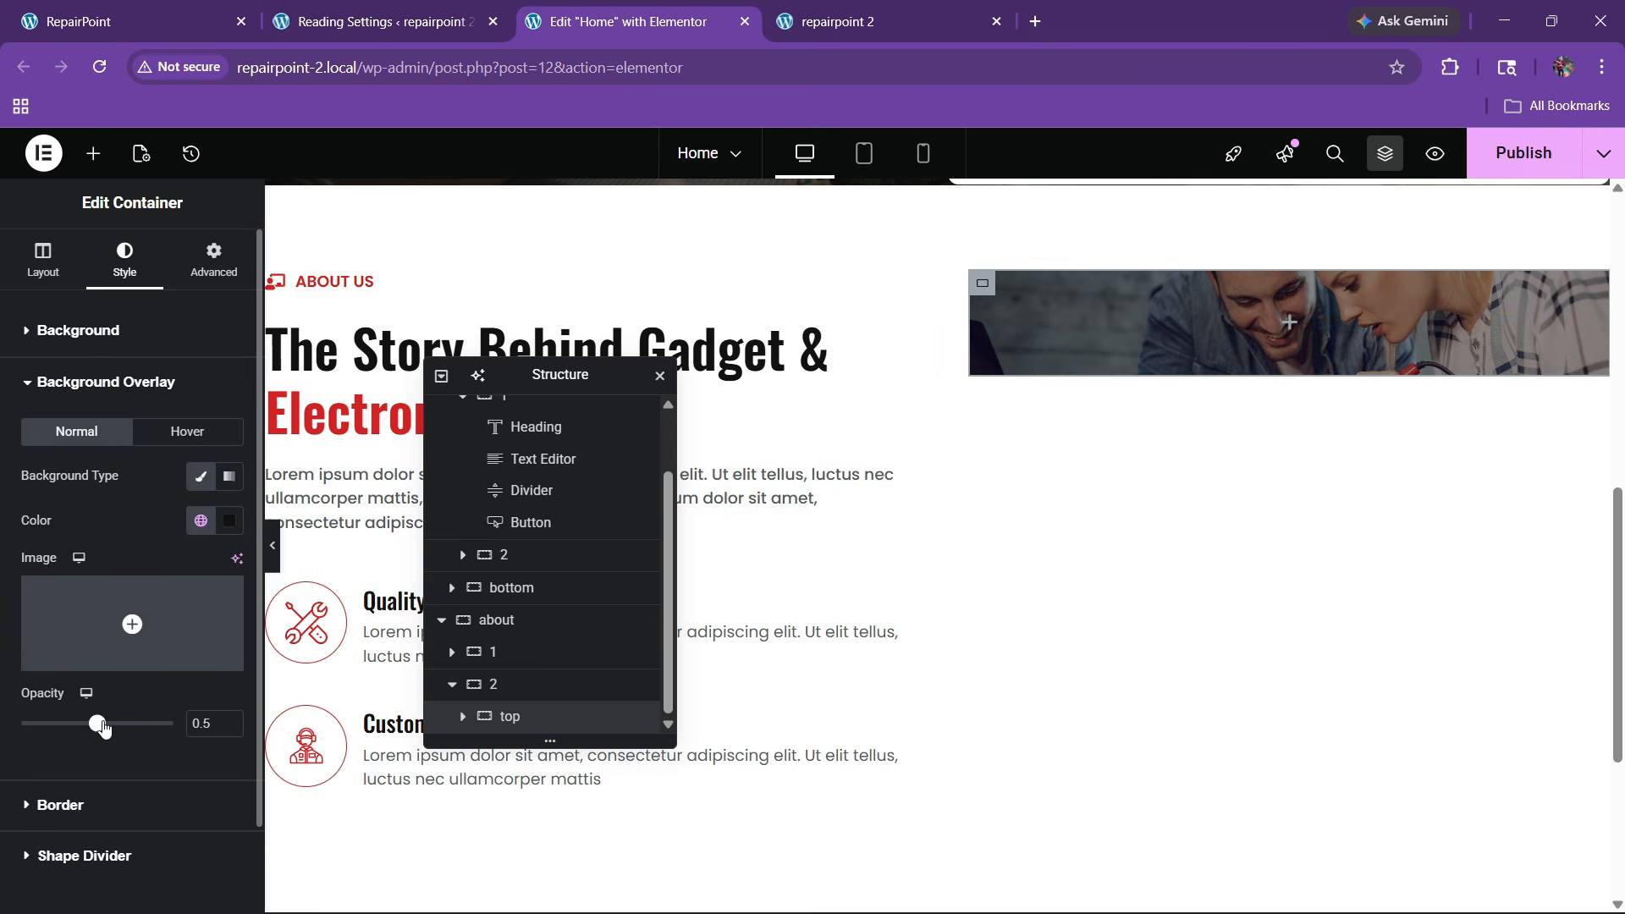
pyautogui.moveTo(98, 723); pyautogui.dragTo(54, 725)
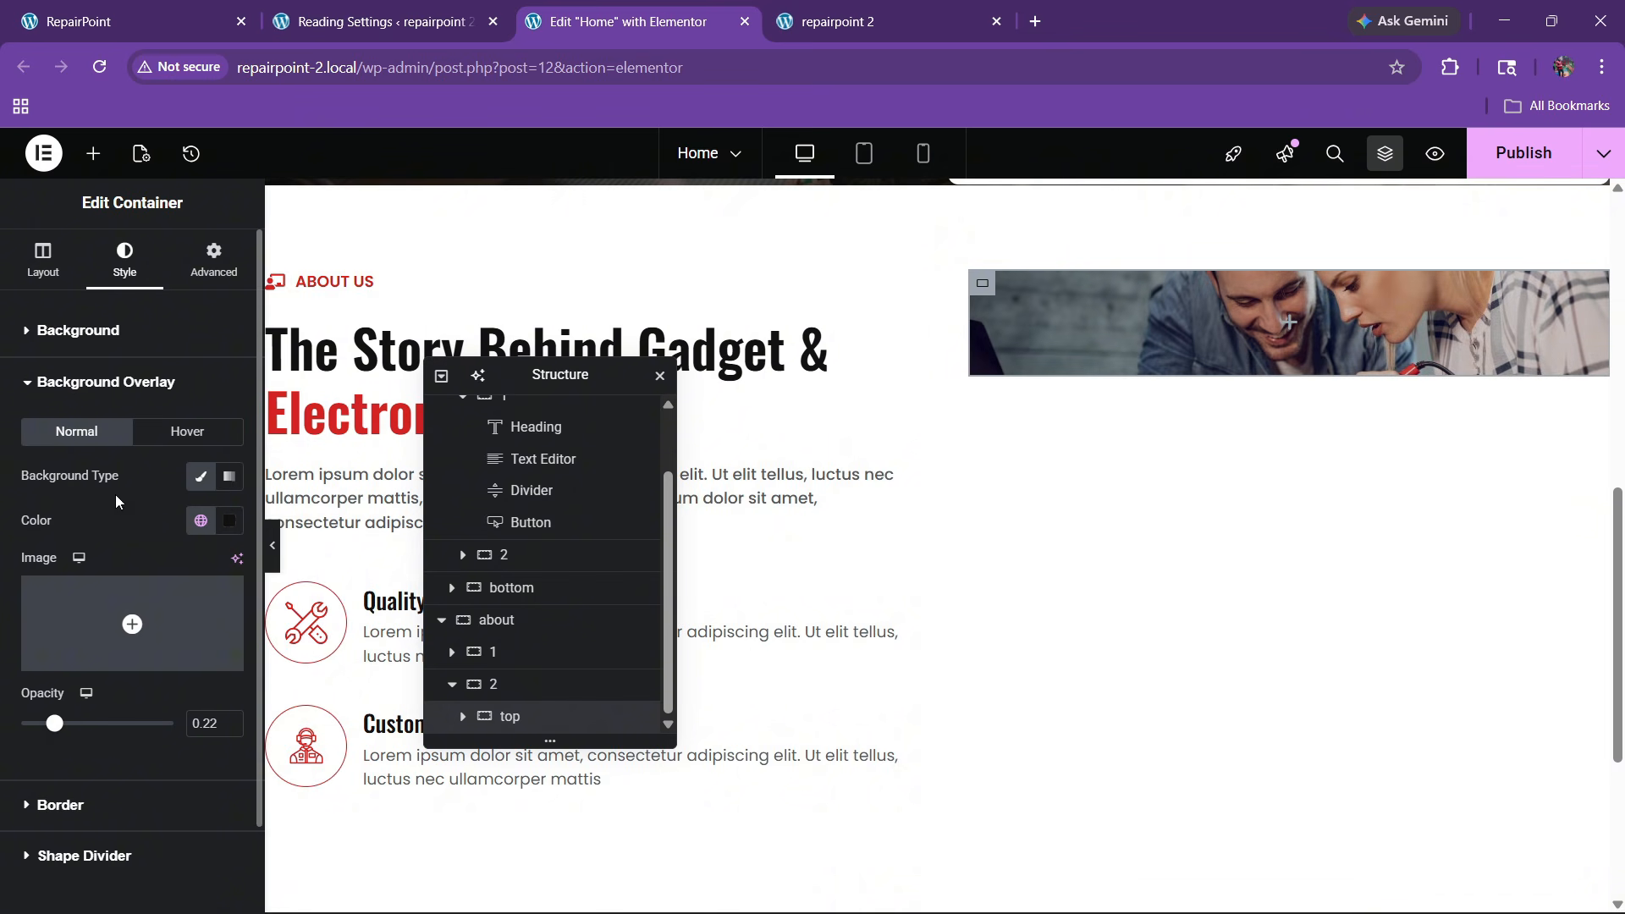
pyautogui.scroll(-2, 104, 533)
pyautogui.click(73, 708)
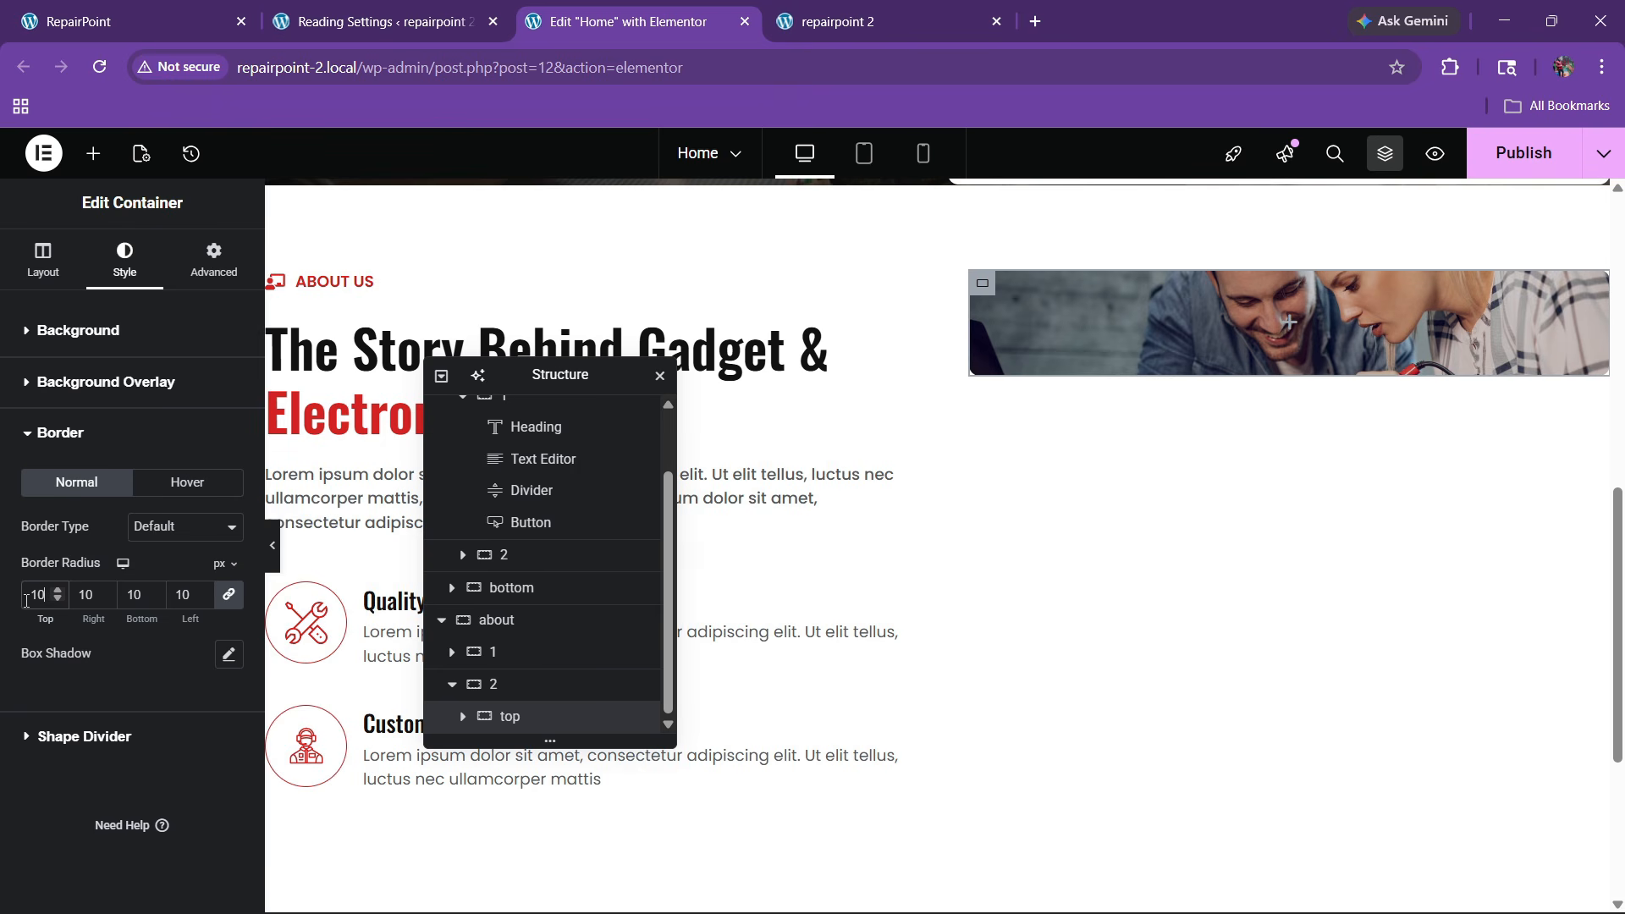
# Set the photo container's minimum height to 350 px
pyautogui.click(43, 262)
pyautogui.scroll(-3, 125, 513)
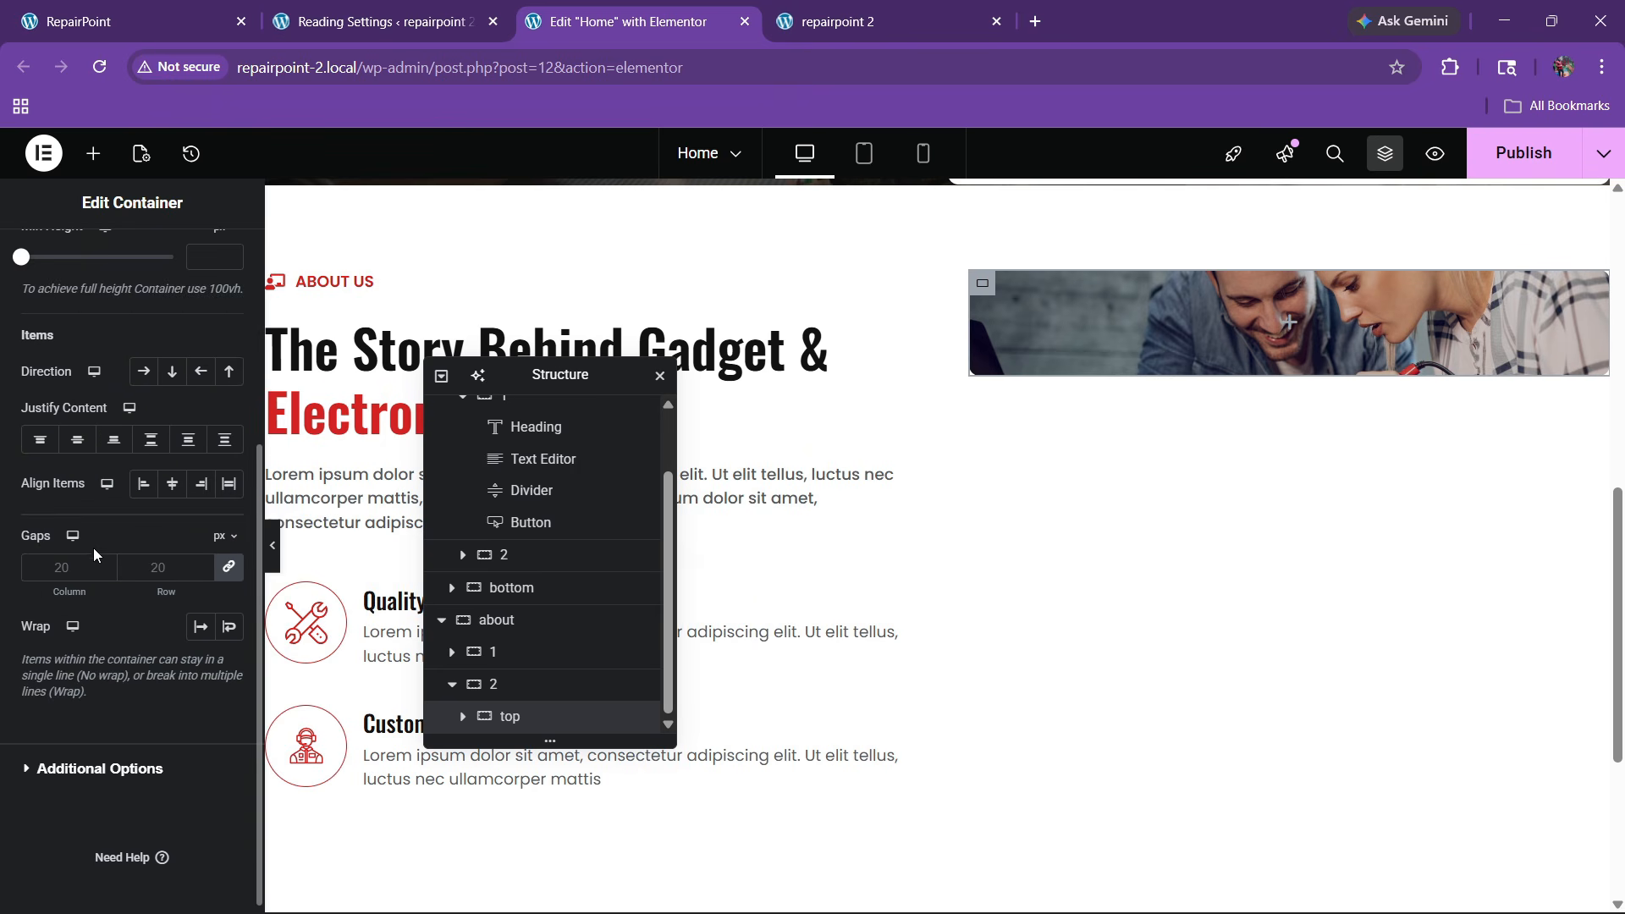
pyautogui.scroll(3, 110, 521)
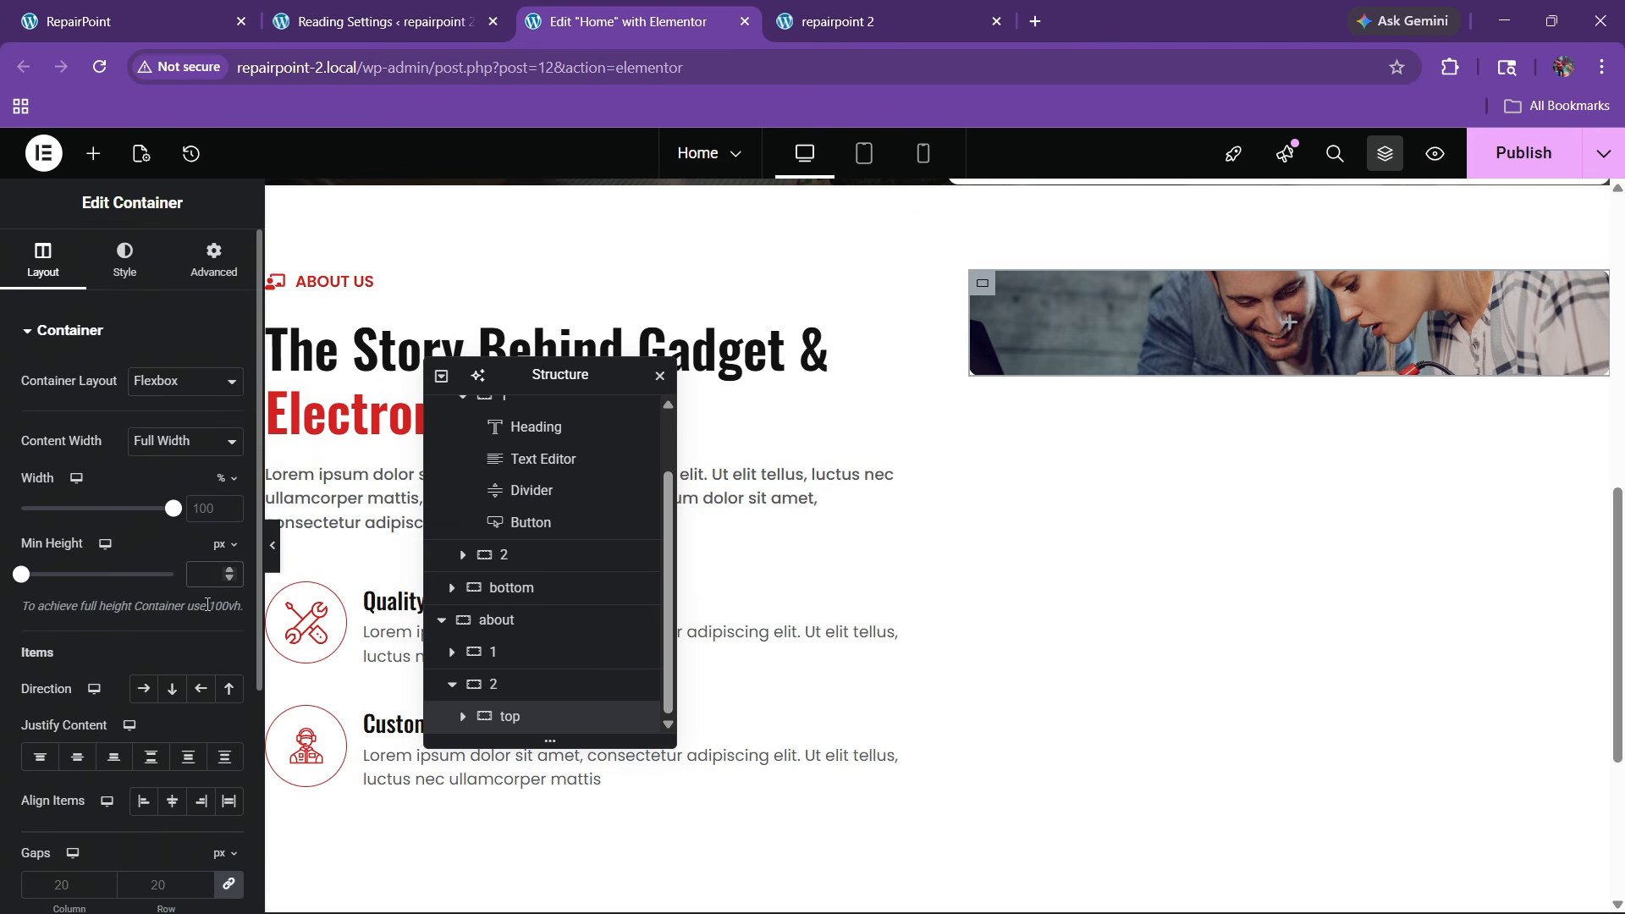
pyautogui.write('400')
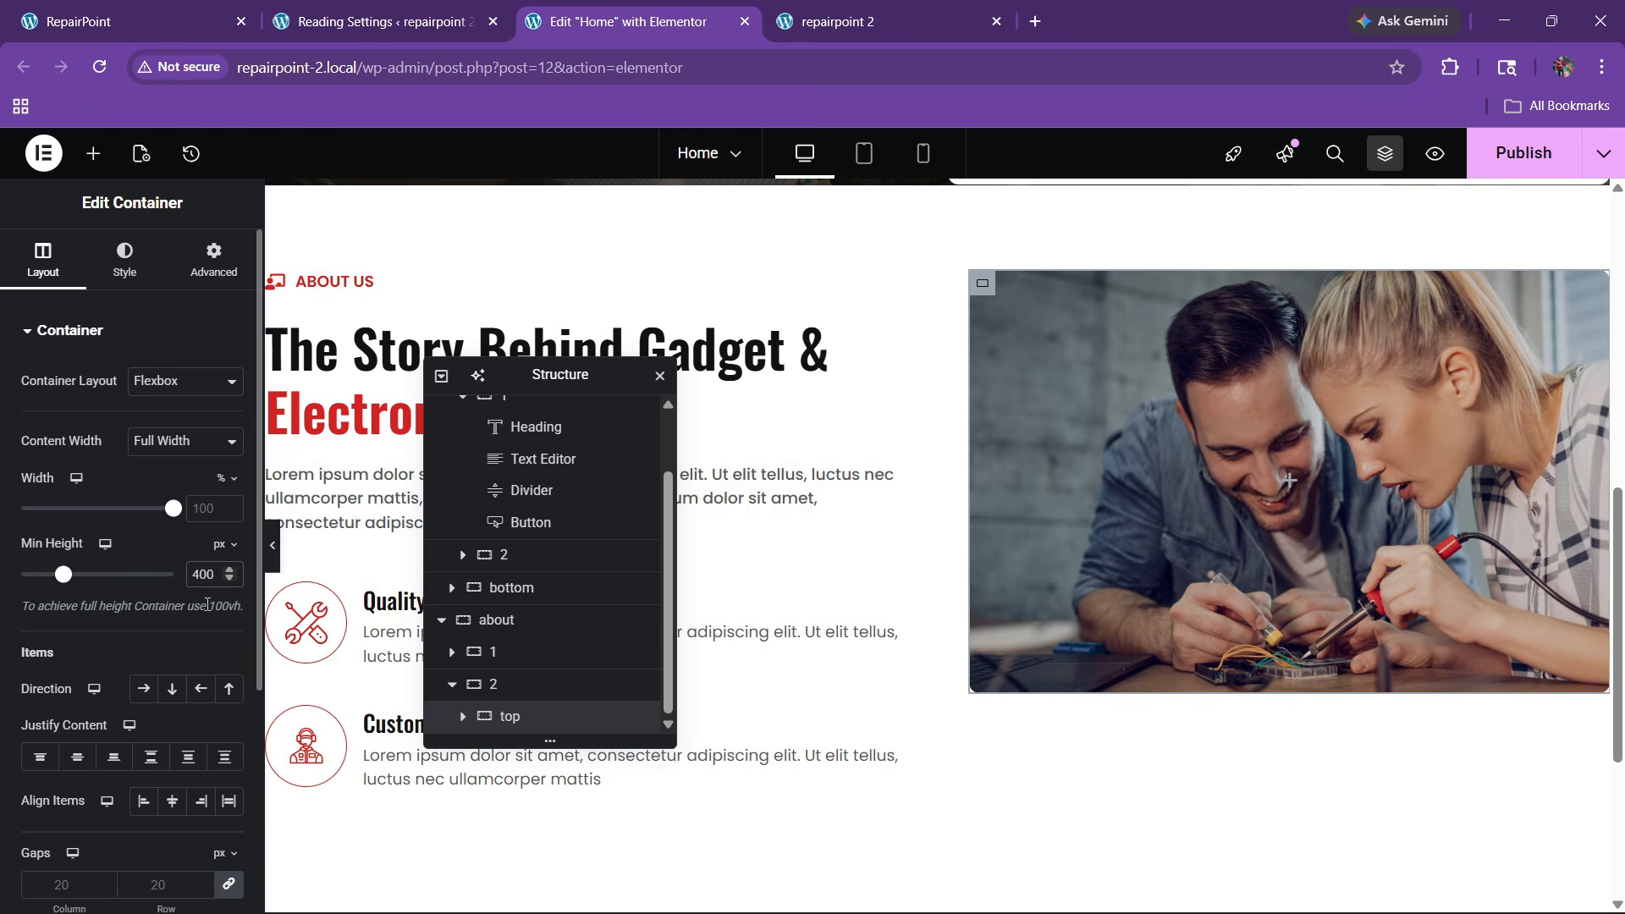
pyautogui.press('BackSpace')
pyautogui.press('BackSpace')
pyautogui.press('BackSpace')
pyautogui.write('350')
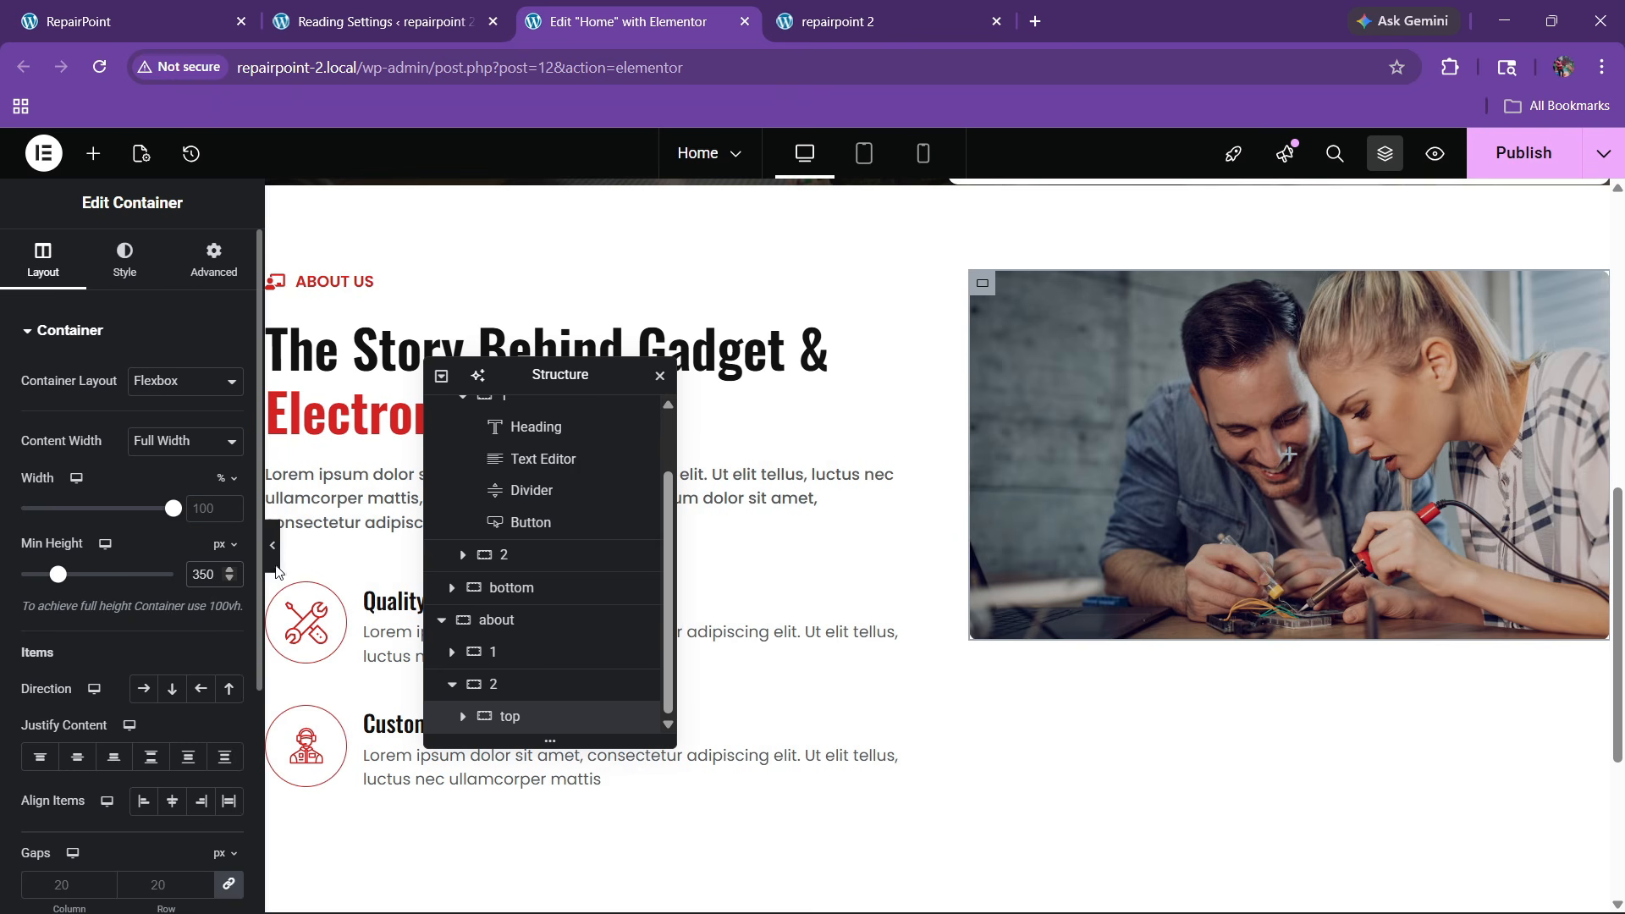
# Give it 20 px padding on all sides and check the live site
pyautogui.click(213, 255)
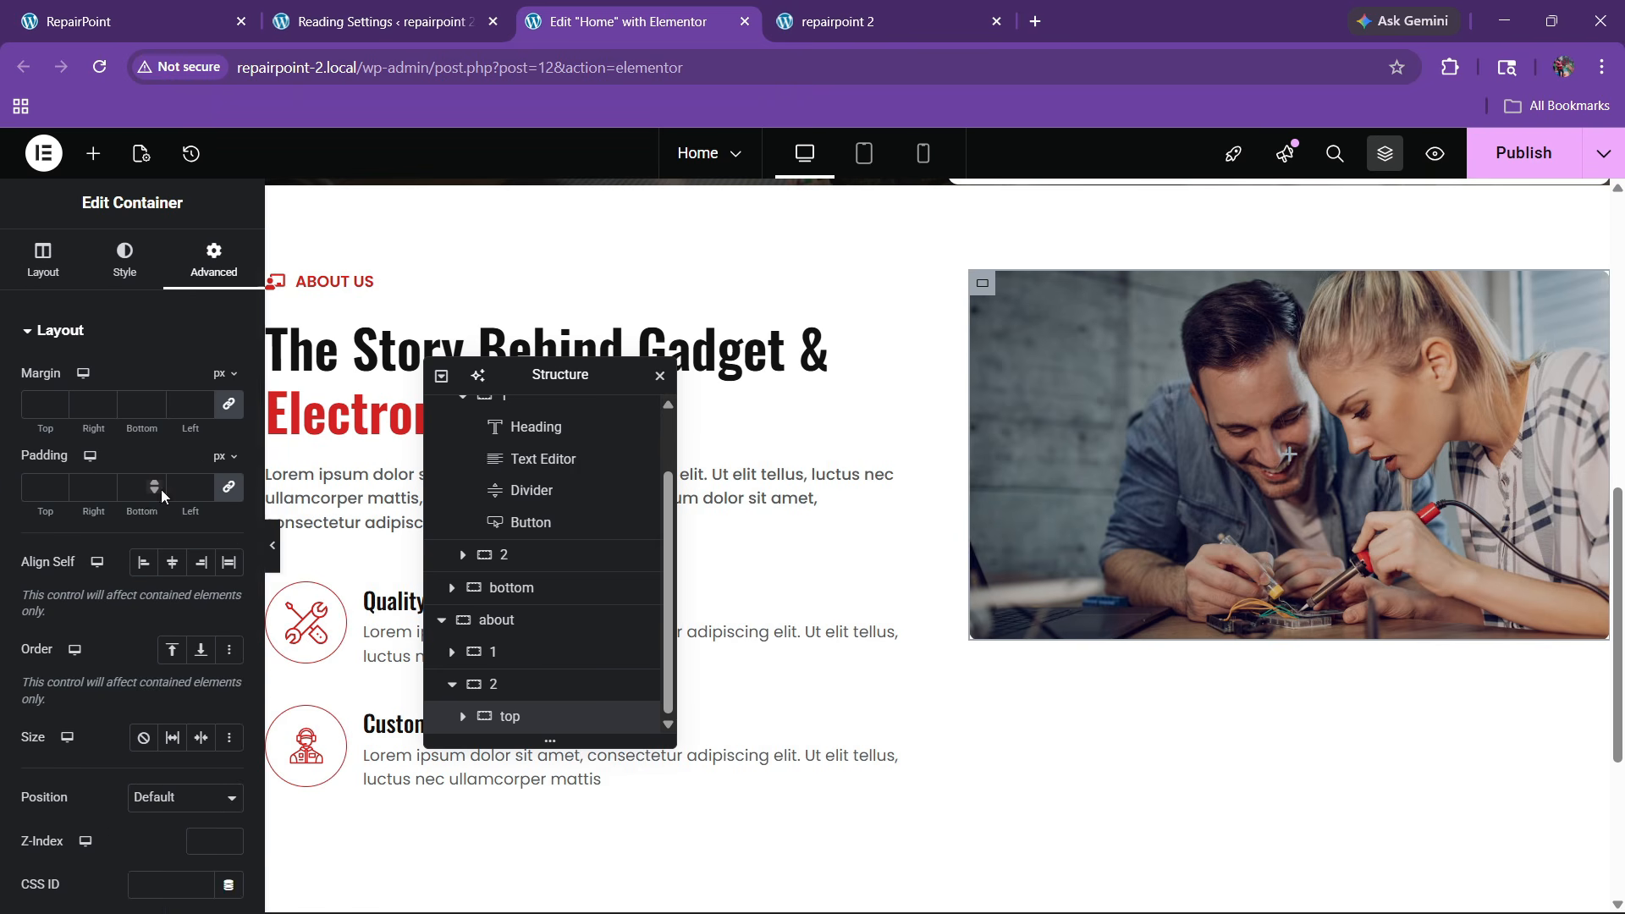
pyautogui.click(39, 479)
pyautogui.write('20')
pyautogui.click(217, 9)
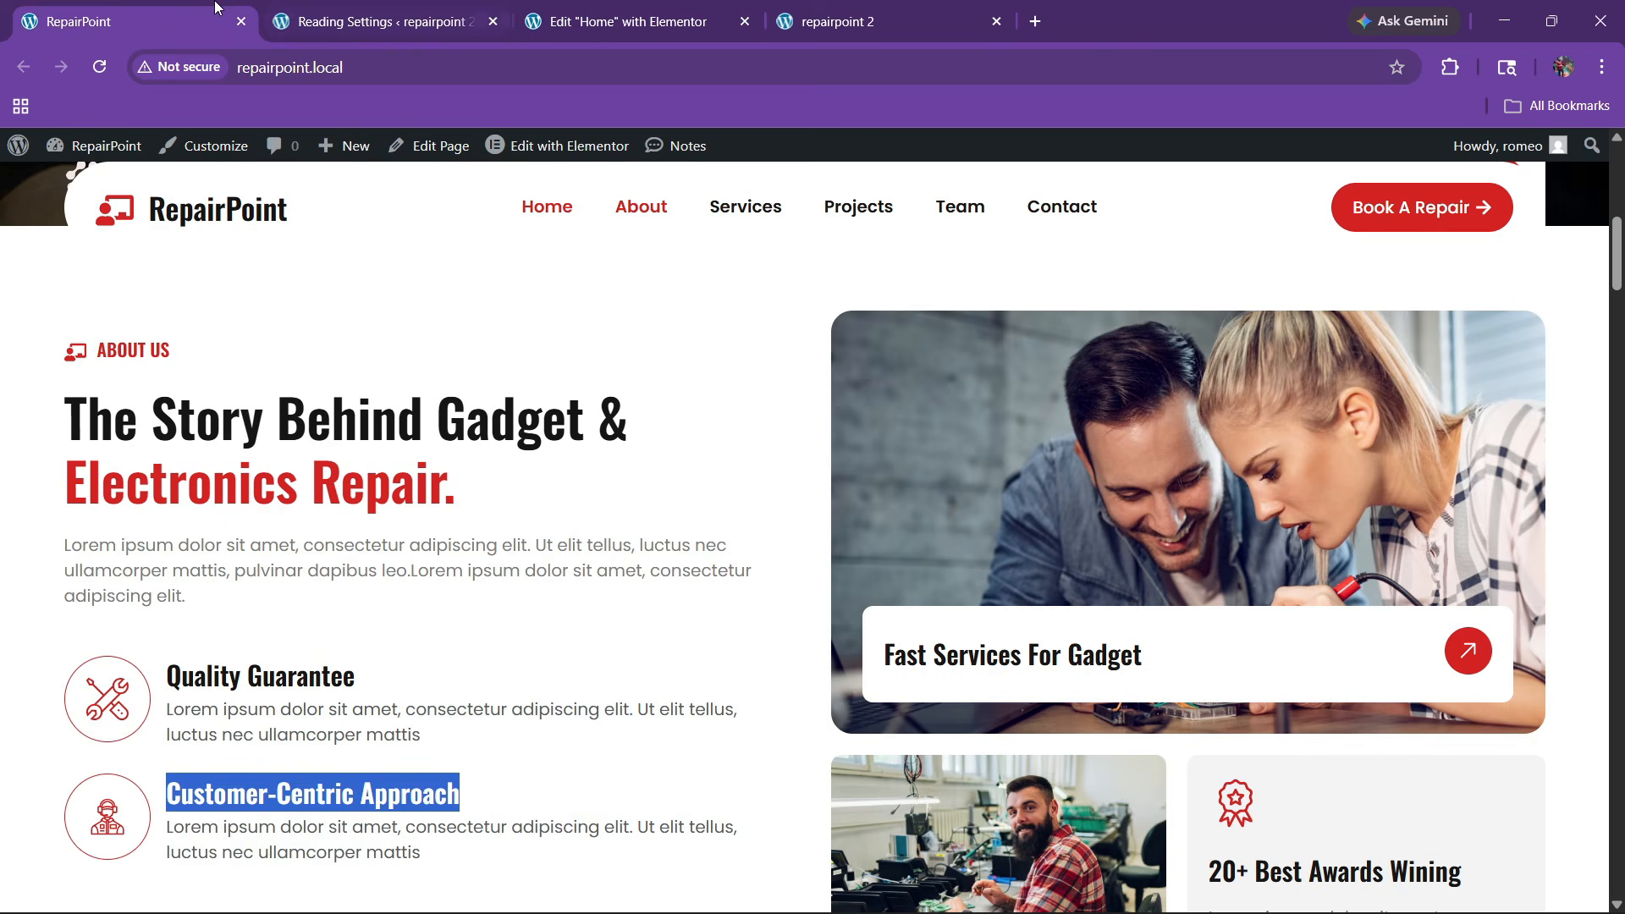
pyautogui.click(630, 21)
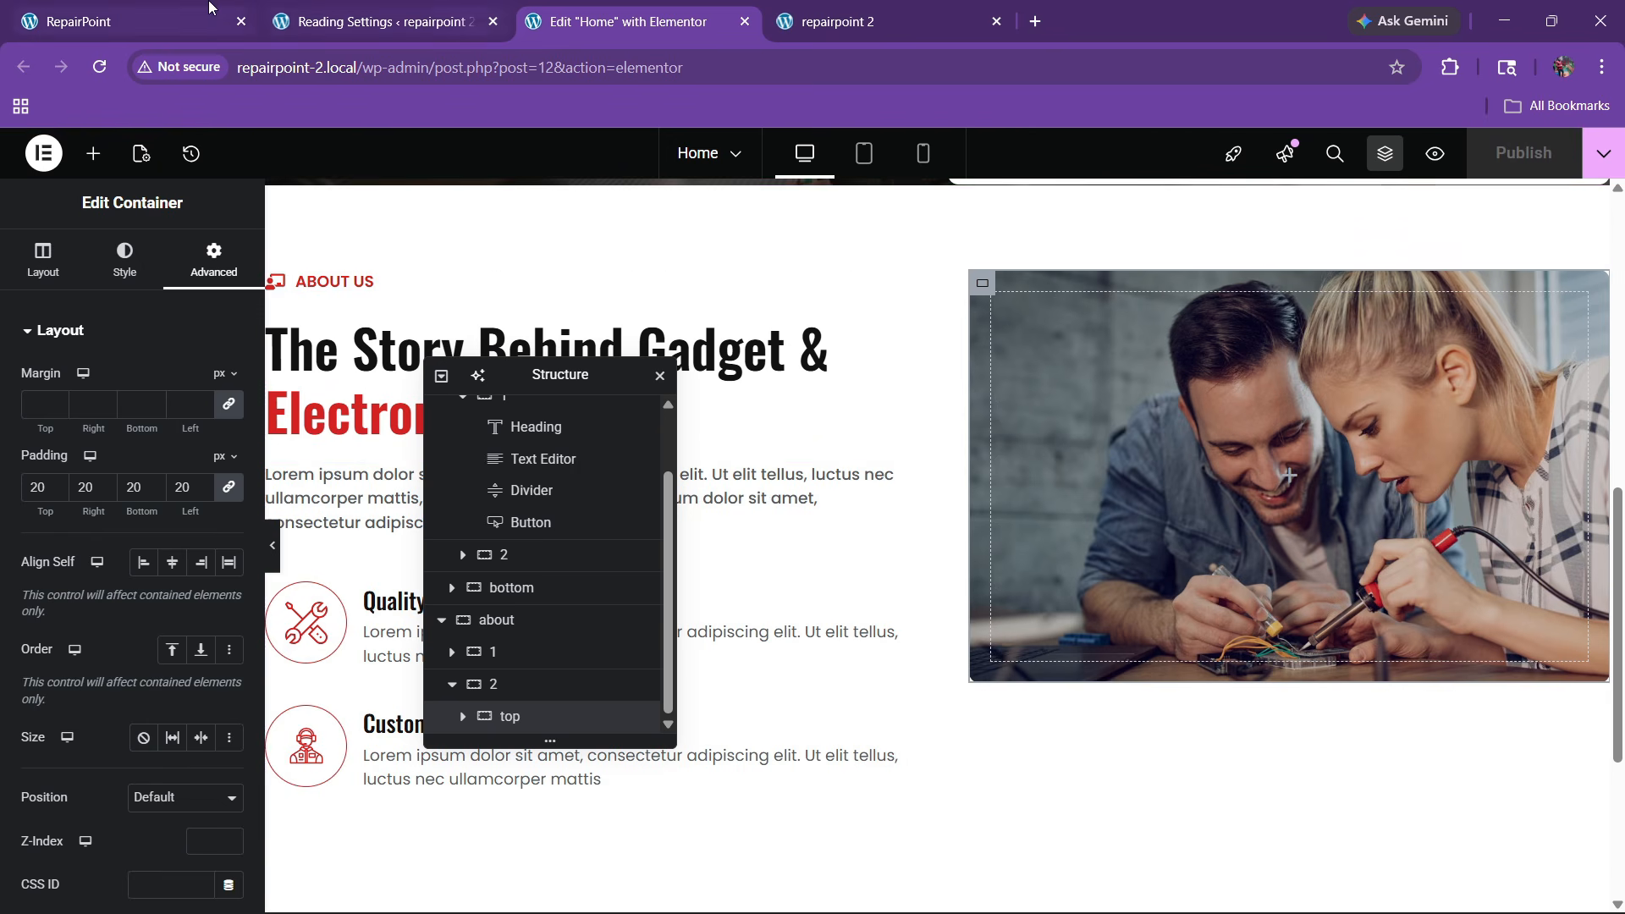
pyautogui.hotkey('ctrl', '1')
pyautogui.click(626, 21)
# Add a new inner container inside the photo container and give it a Classic white background
pyautogui.click(93, 153)
pyautogui.moveTo(69, 417); pyautogui.dragTo(1286, 476)
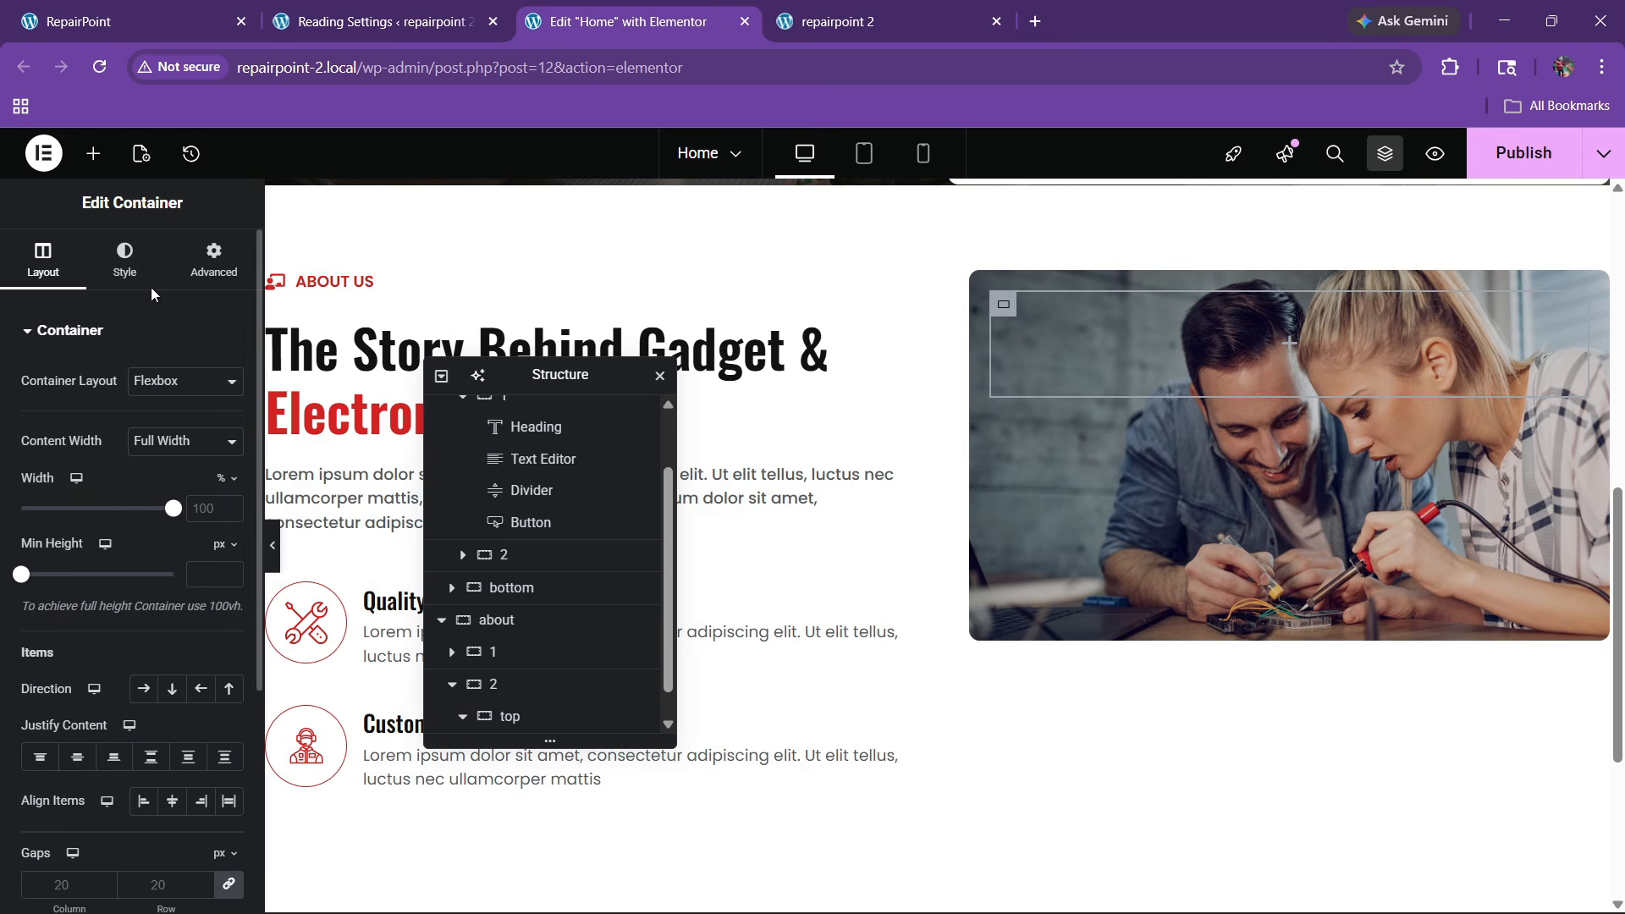
pyautogui.click(127, 264)
pyautogui.click(145, 430)
pyautogui.click(228, 470)
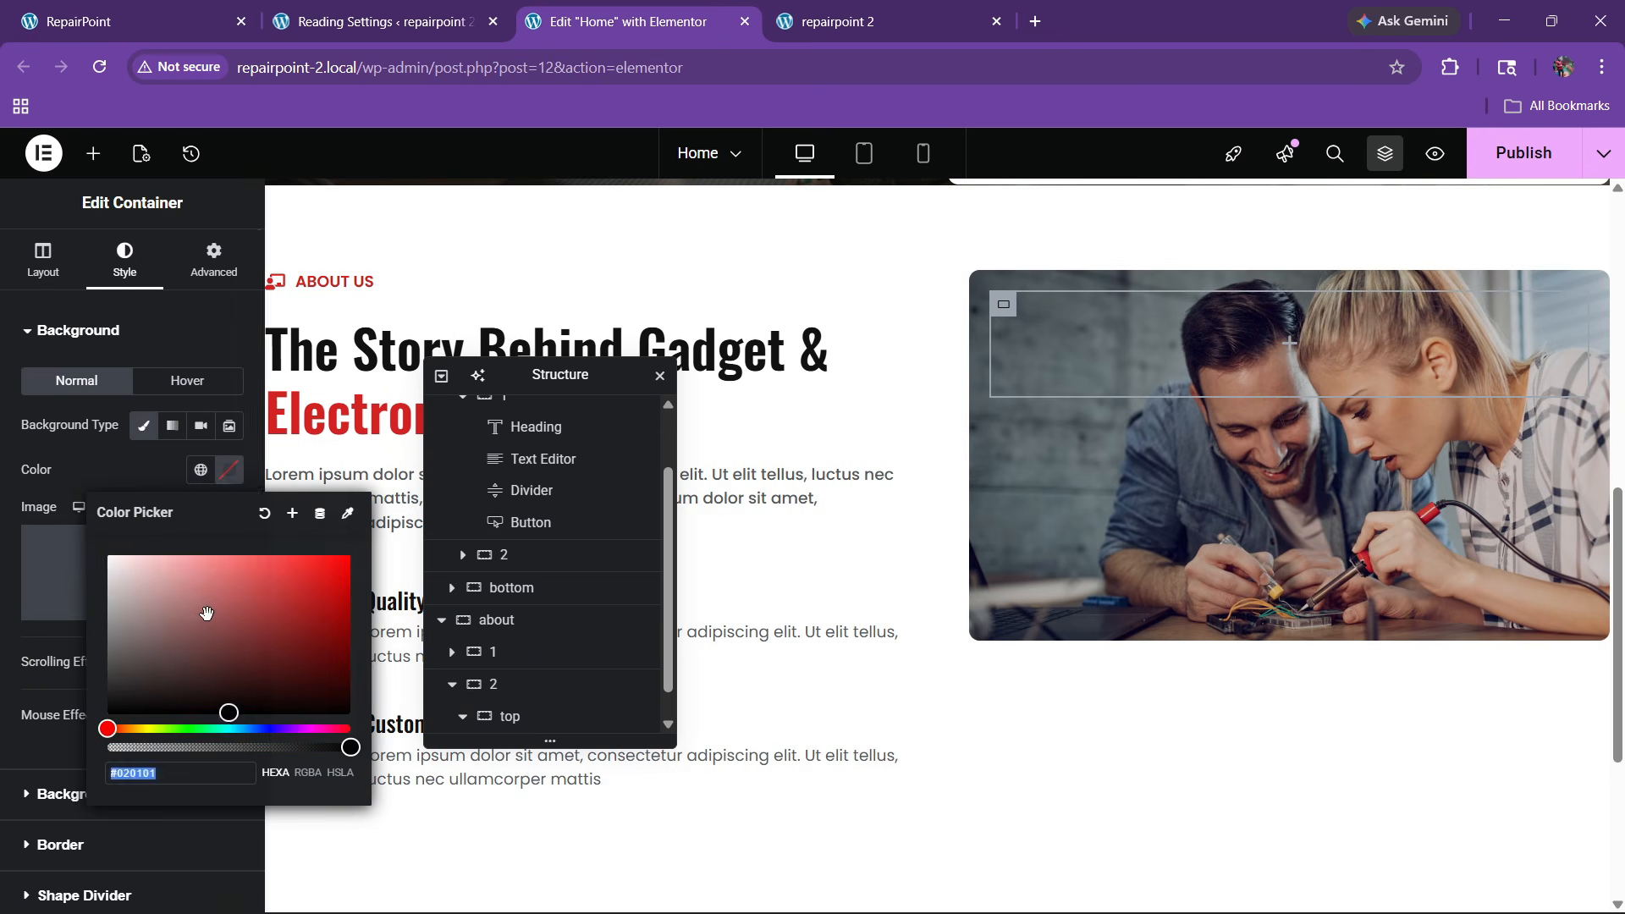
pyautogui.click(105, 547)
pyautogui.click(56, 647)
# Round the inner box's corners to 10 and set its padding to 20
pyautogui.scroll(-2, 46, 677)
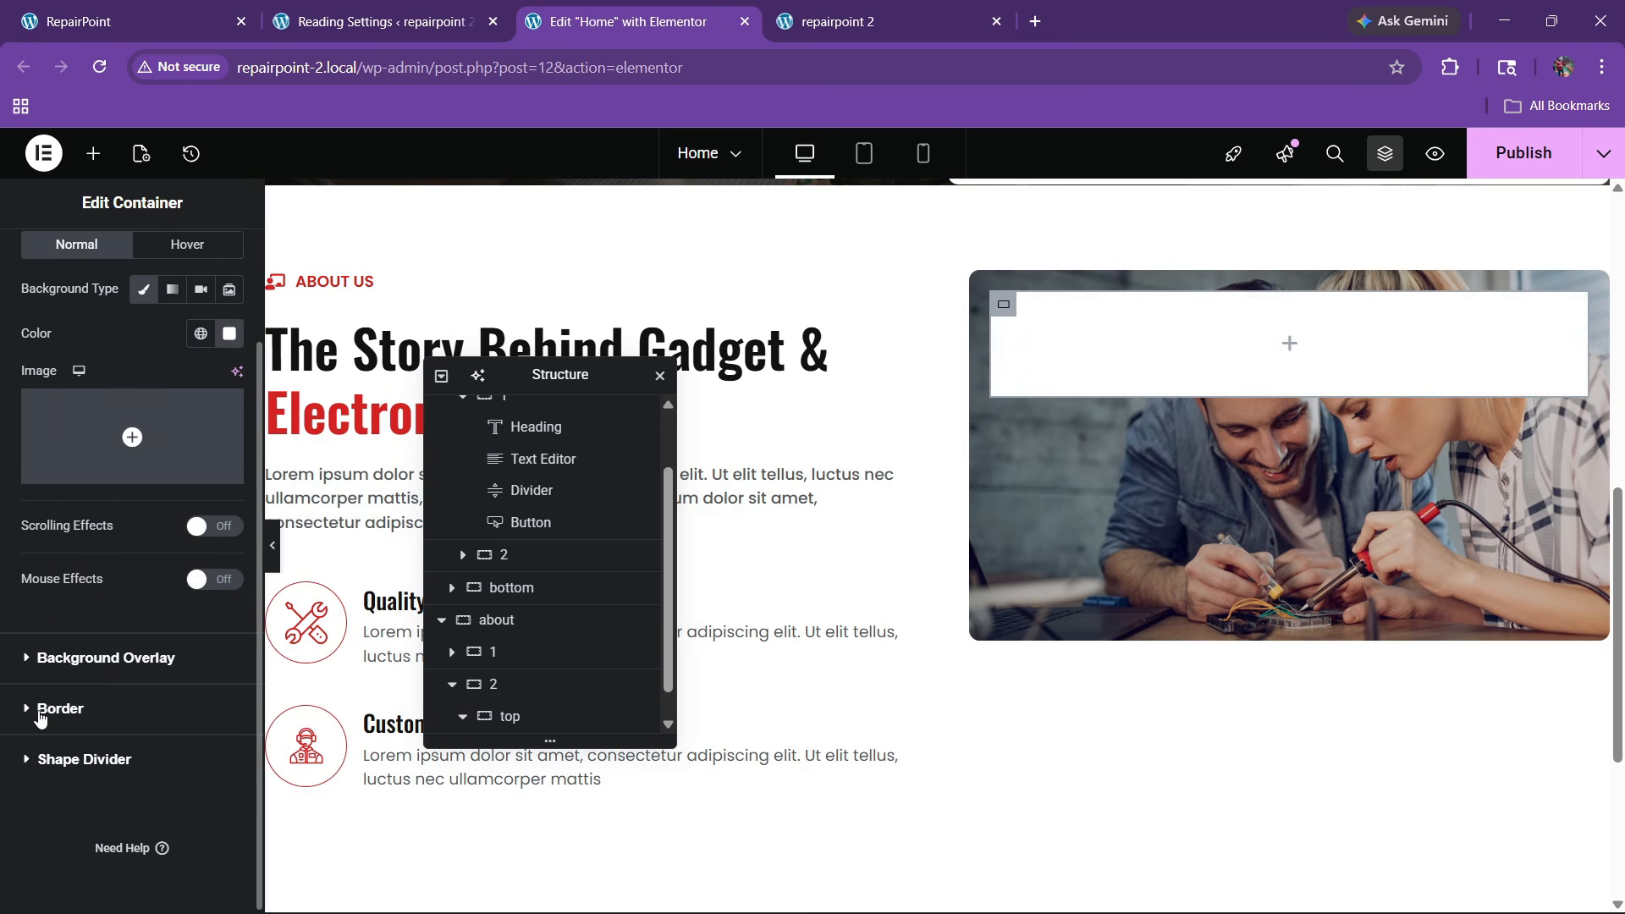
pyautogui.click(40, 711)
pyautogui.click(32, 594)
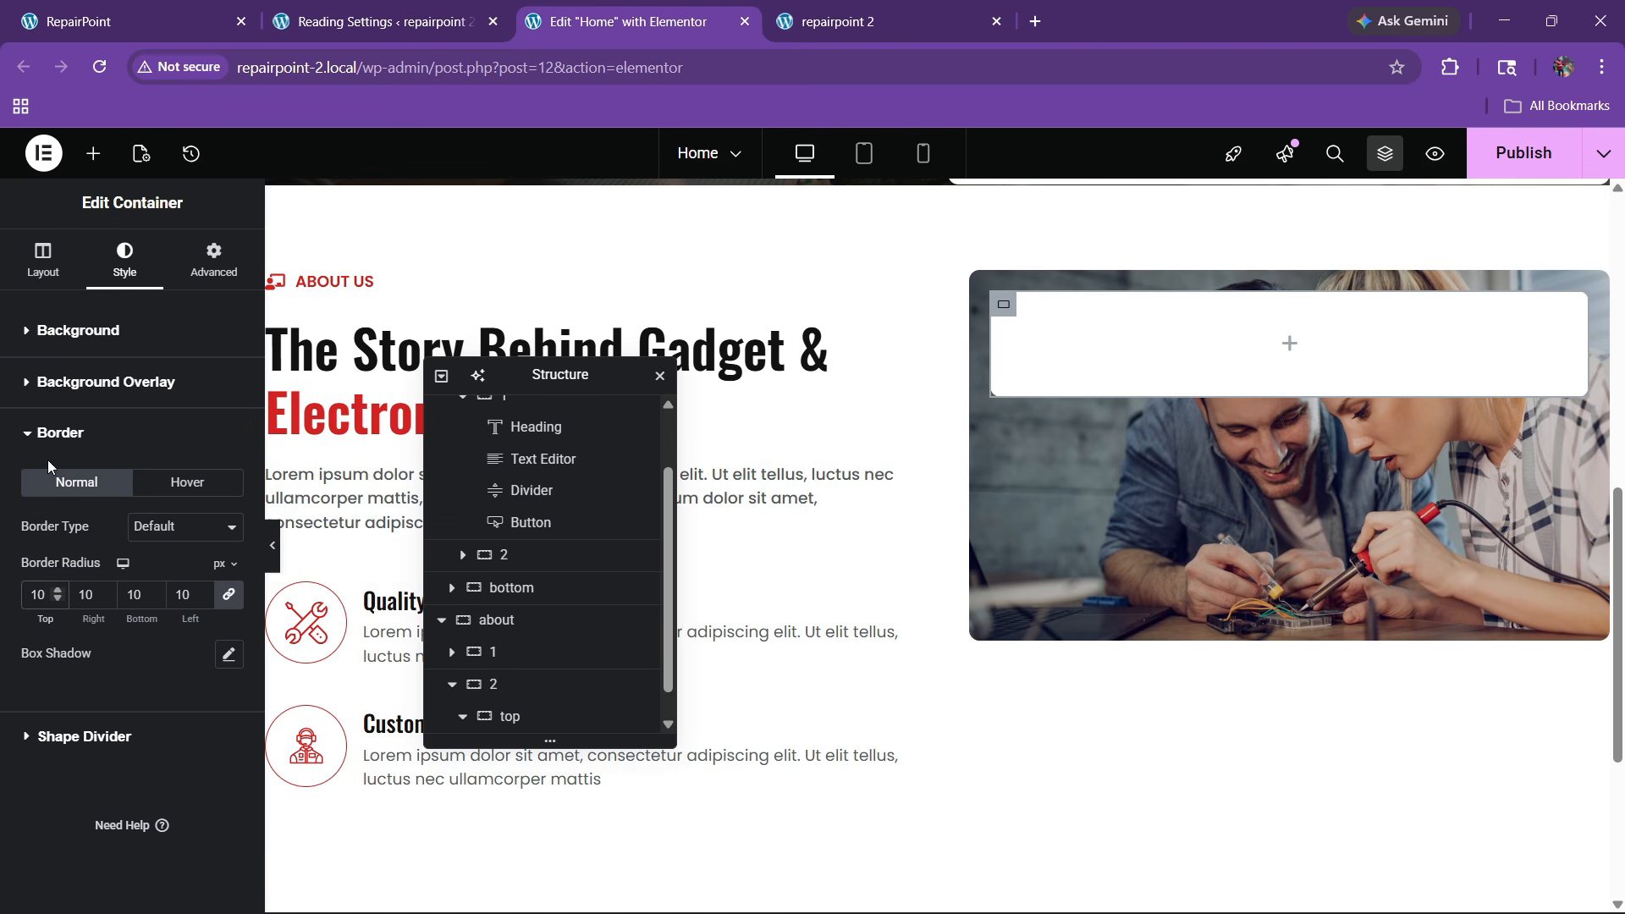
pyautogui.click(201, 264)
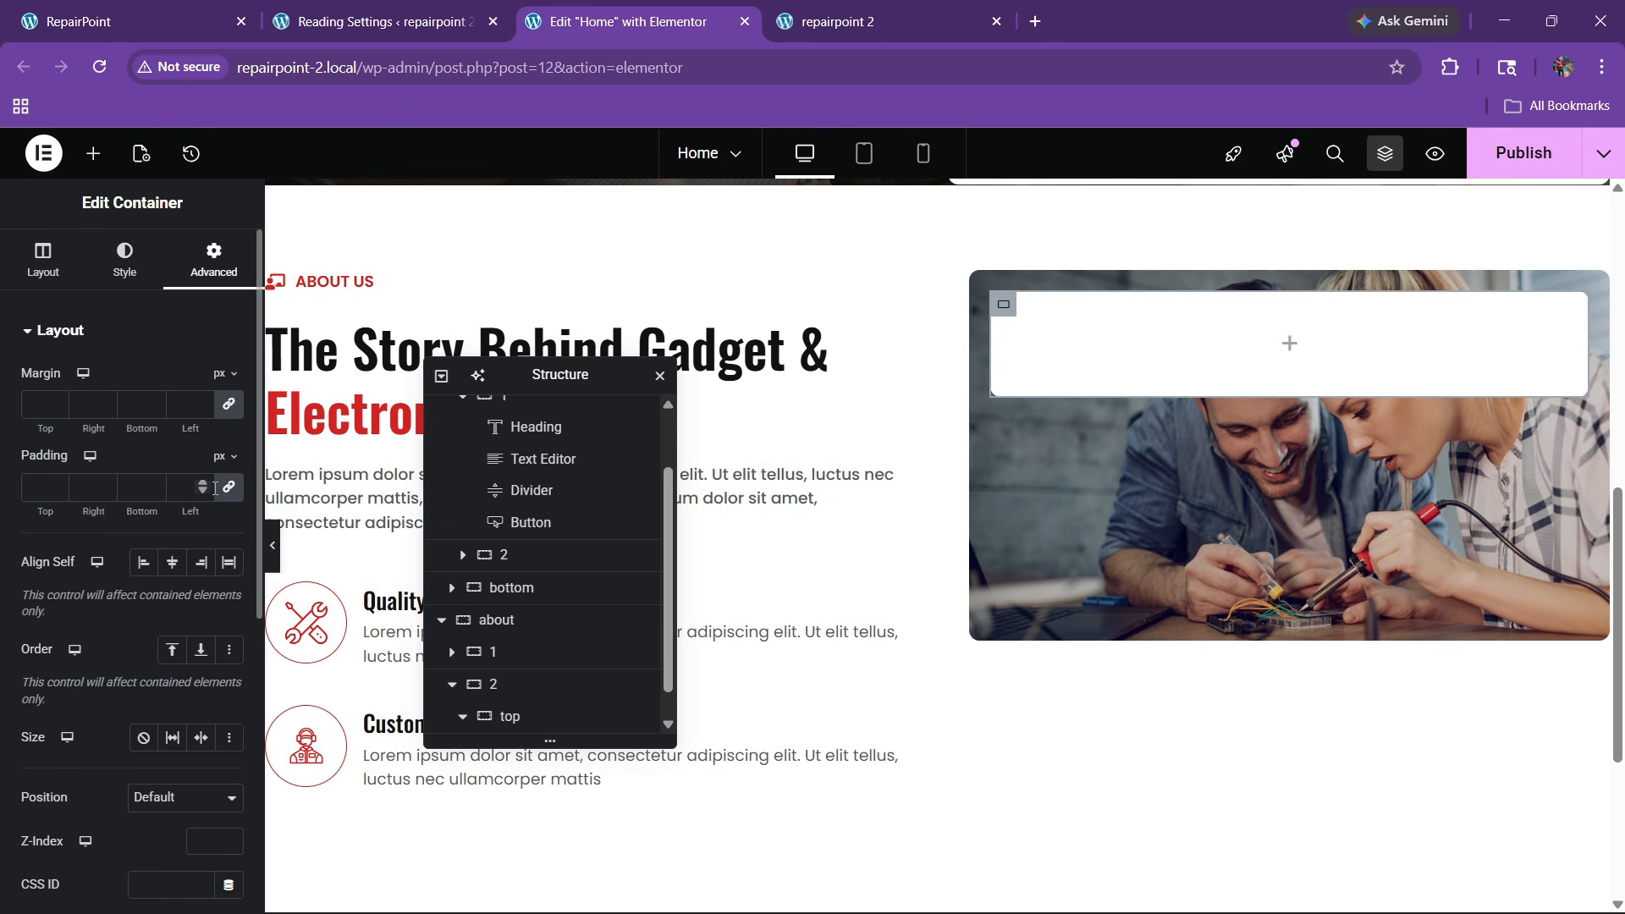
pyautogui.click(54, 484)
pyautogui.press('BackSpace')
pyautogui.write('20')
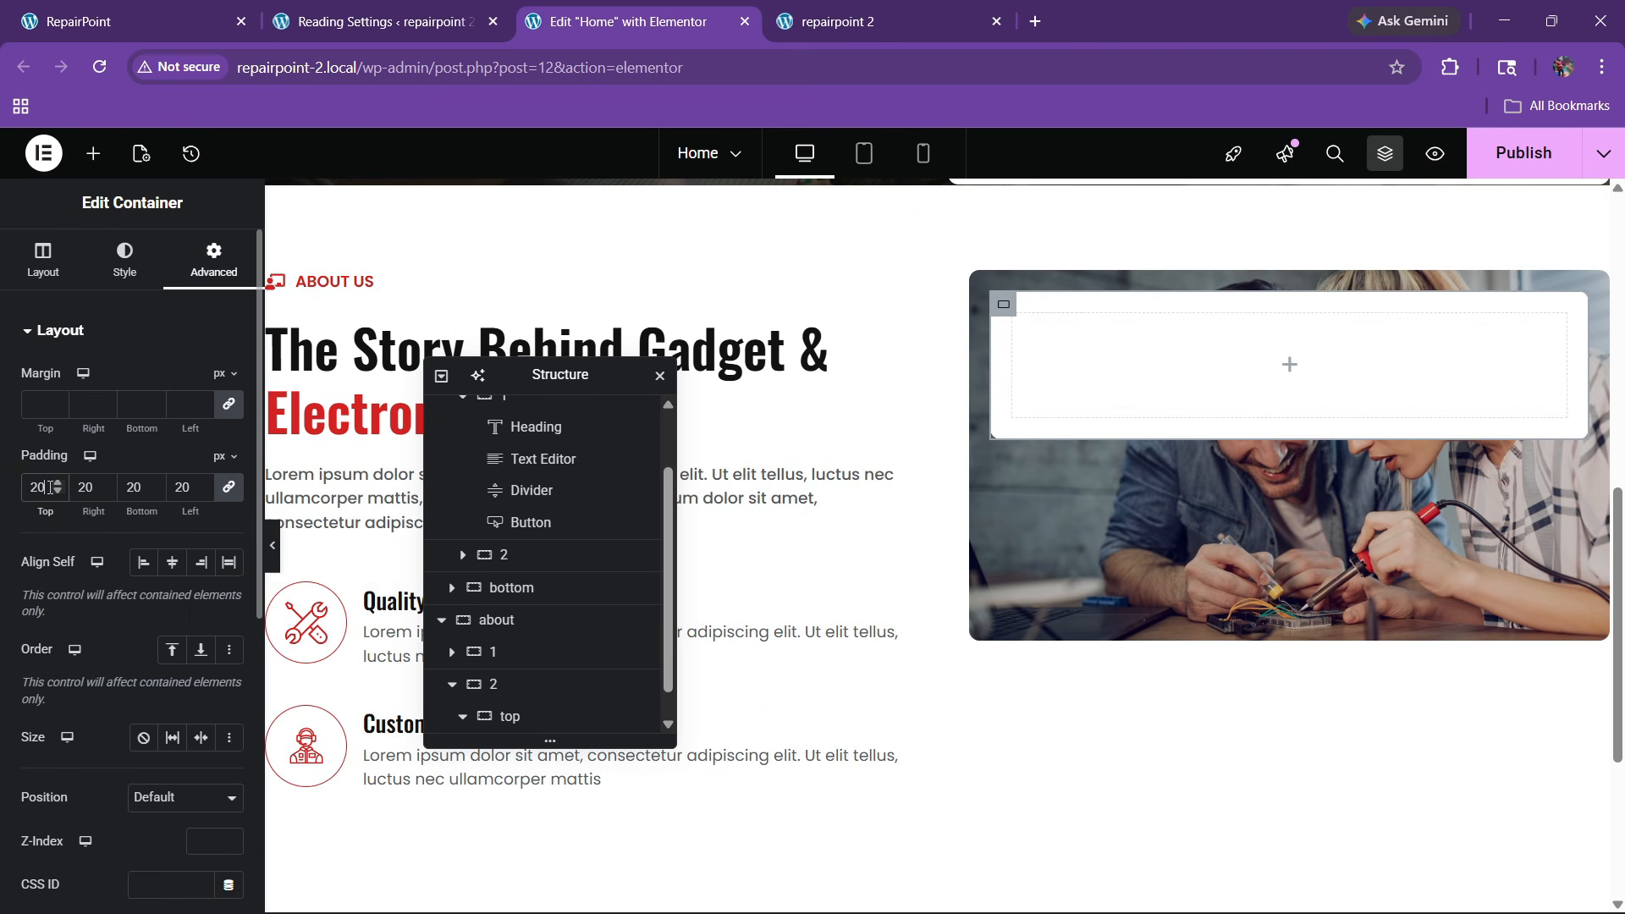
pyautogui.scroll(-1, 487, 686)
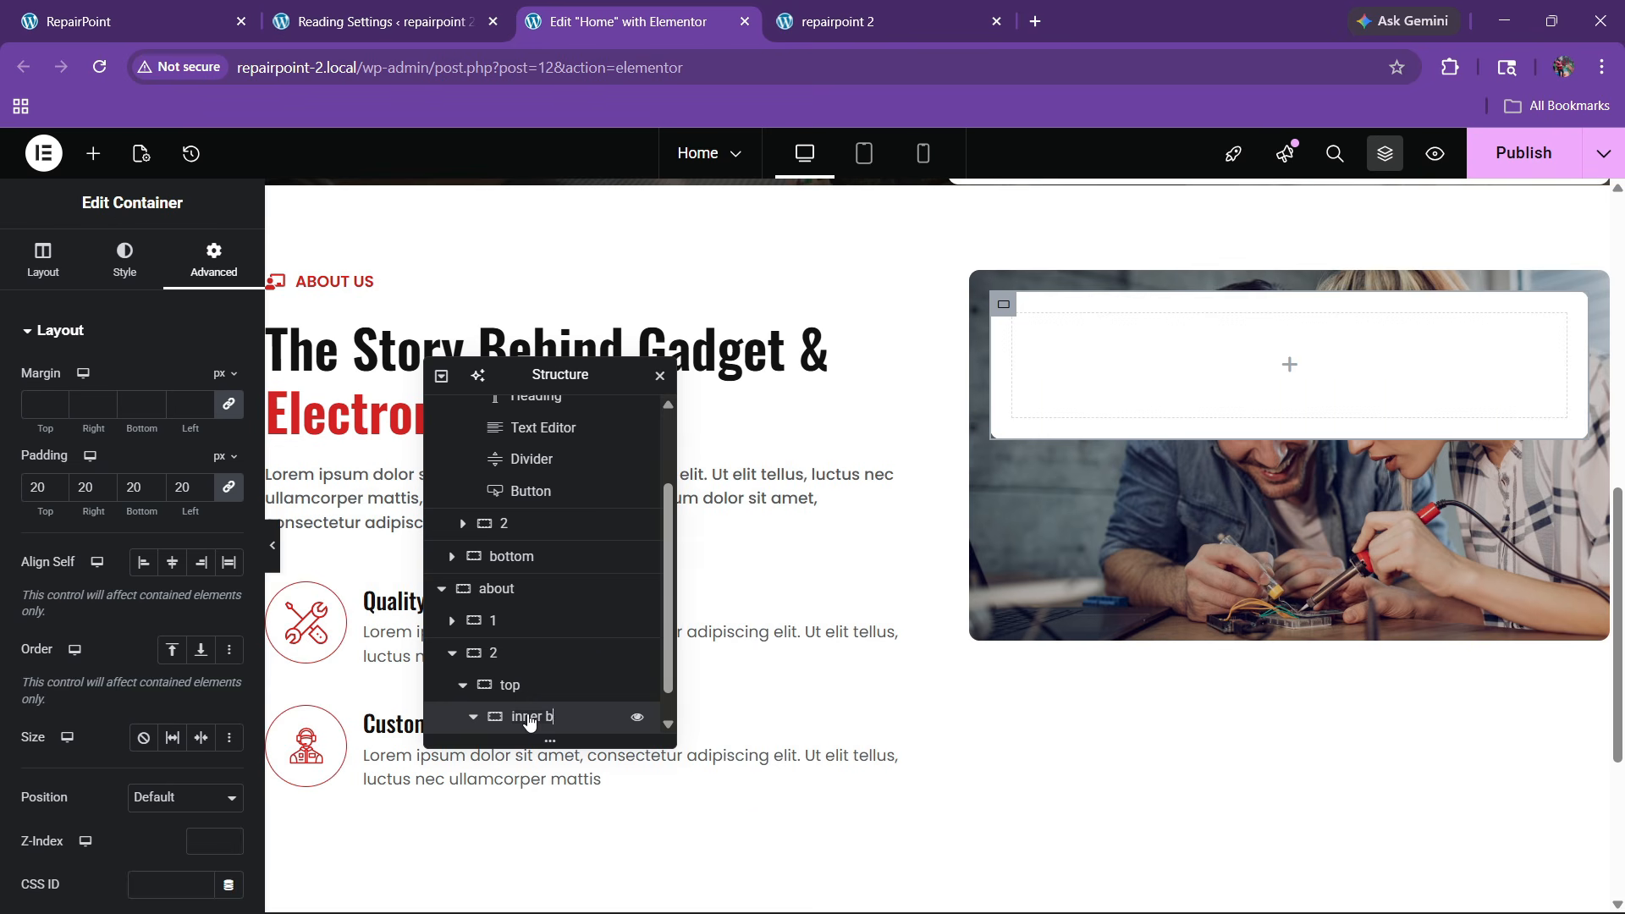
# Set the 'top' container to column direction, justify end, and align center
pyautogui.click(509, 685)
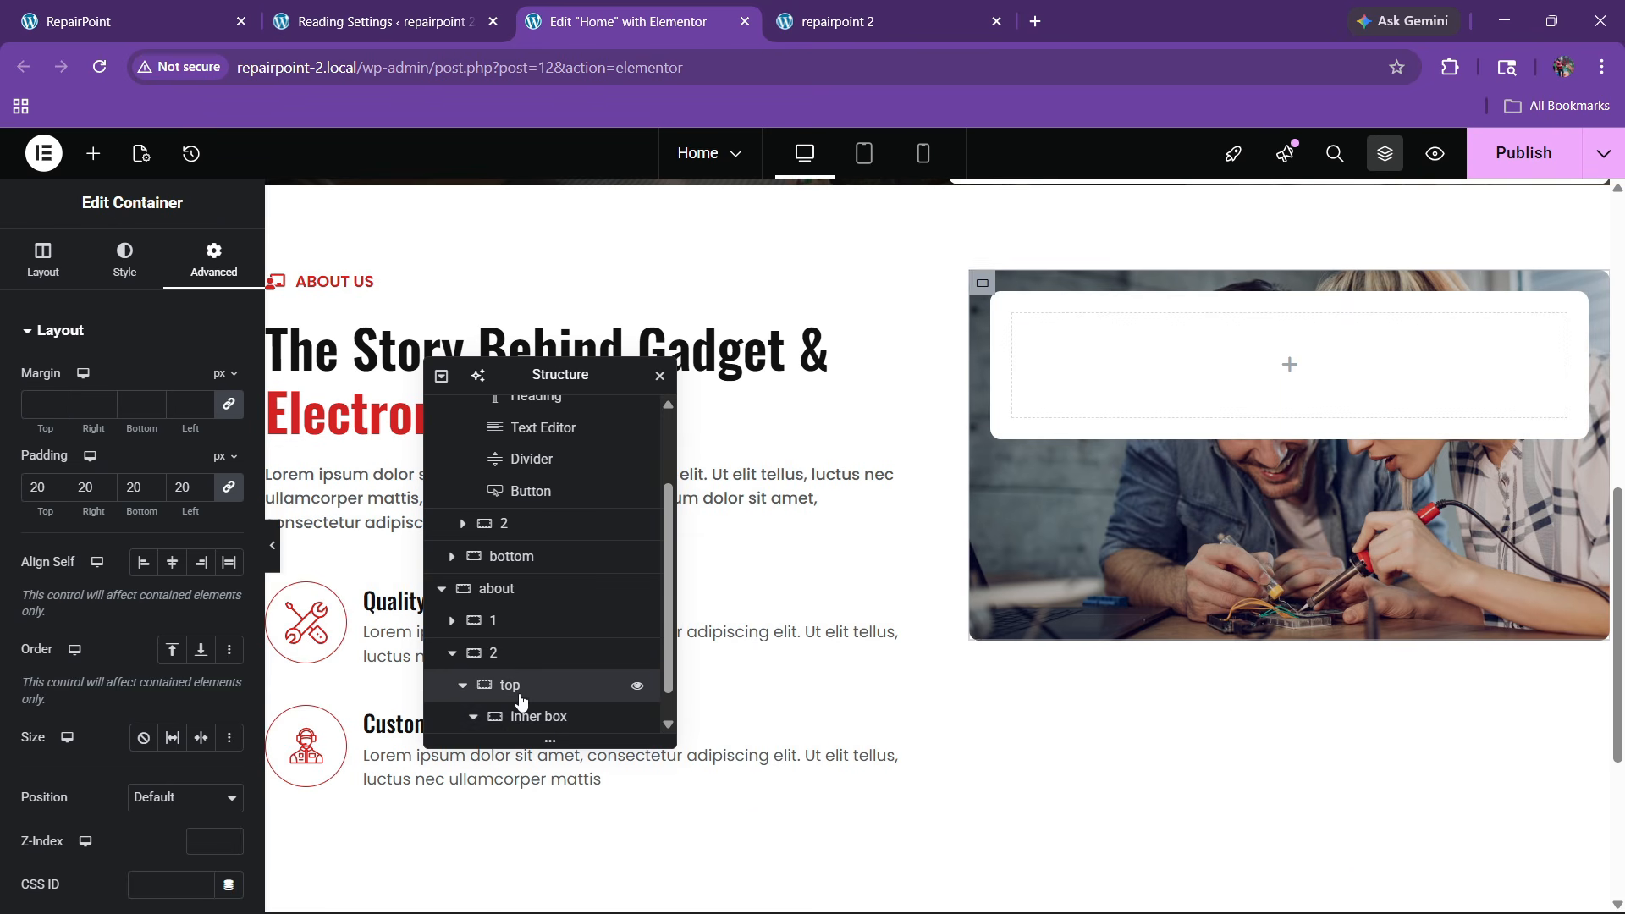
pyautogui.click(25, 279)
pyautogui.scroll(-4, 182, 548)
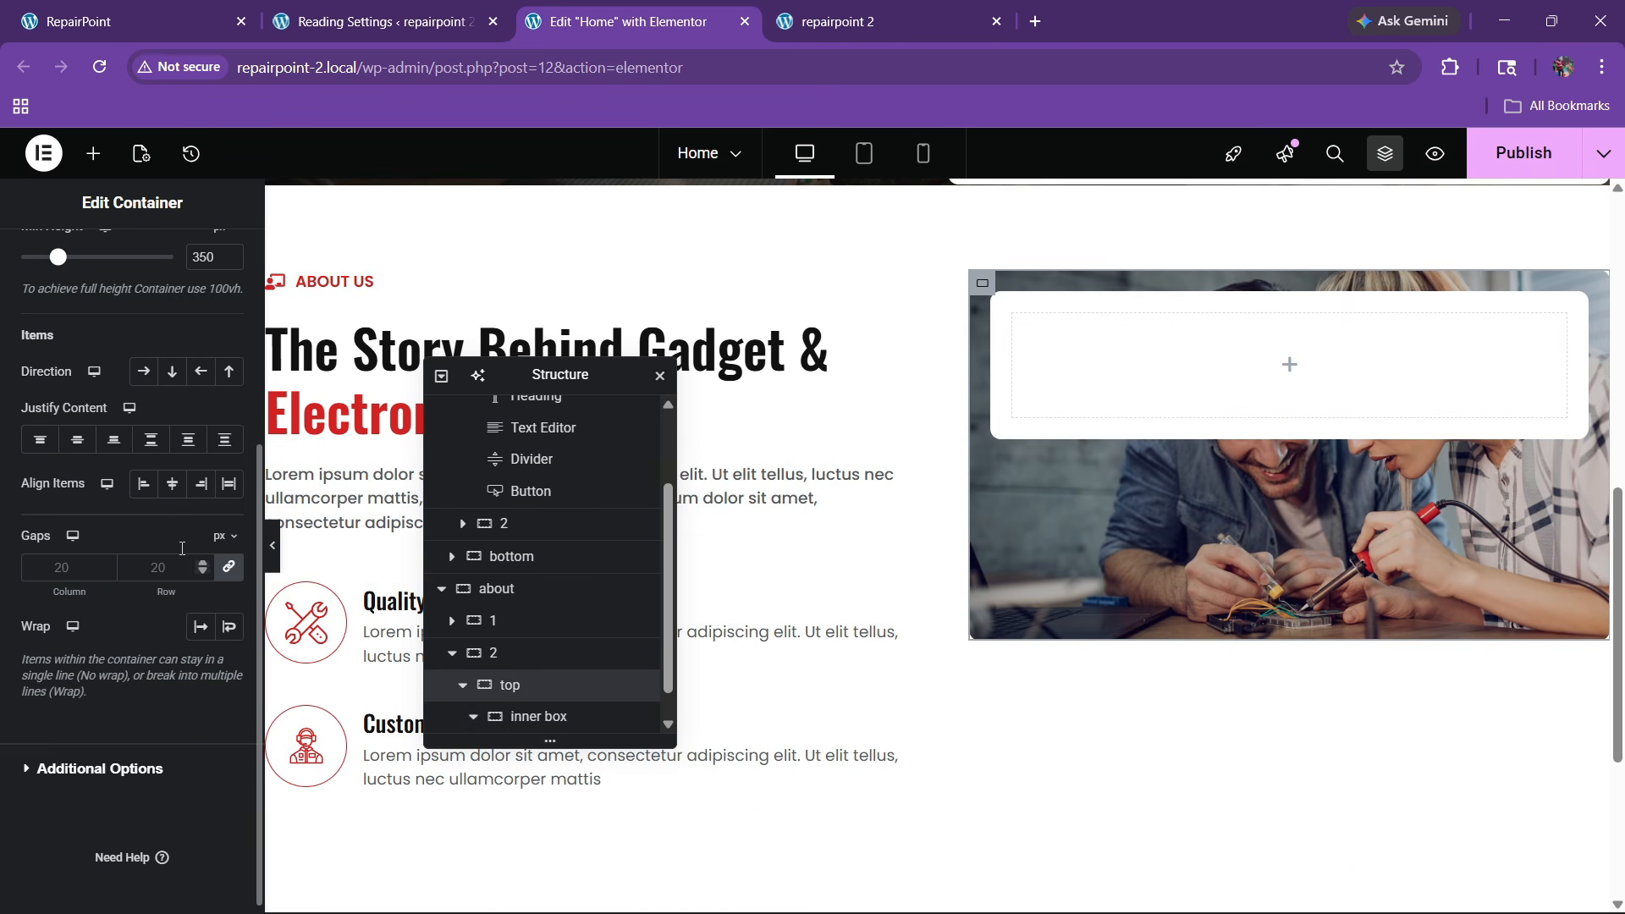
pyautogui.click(173, 373)
pyautogui.click(113, 440)
pyautogui.click(172, 484)
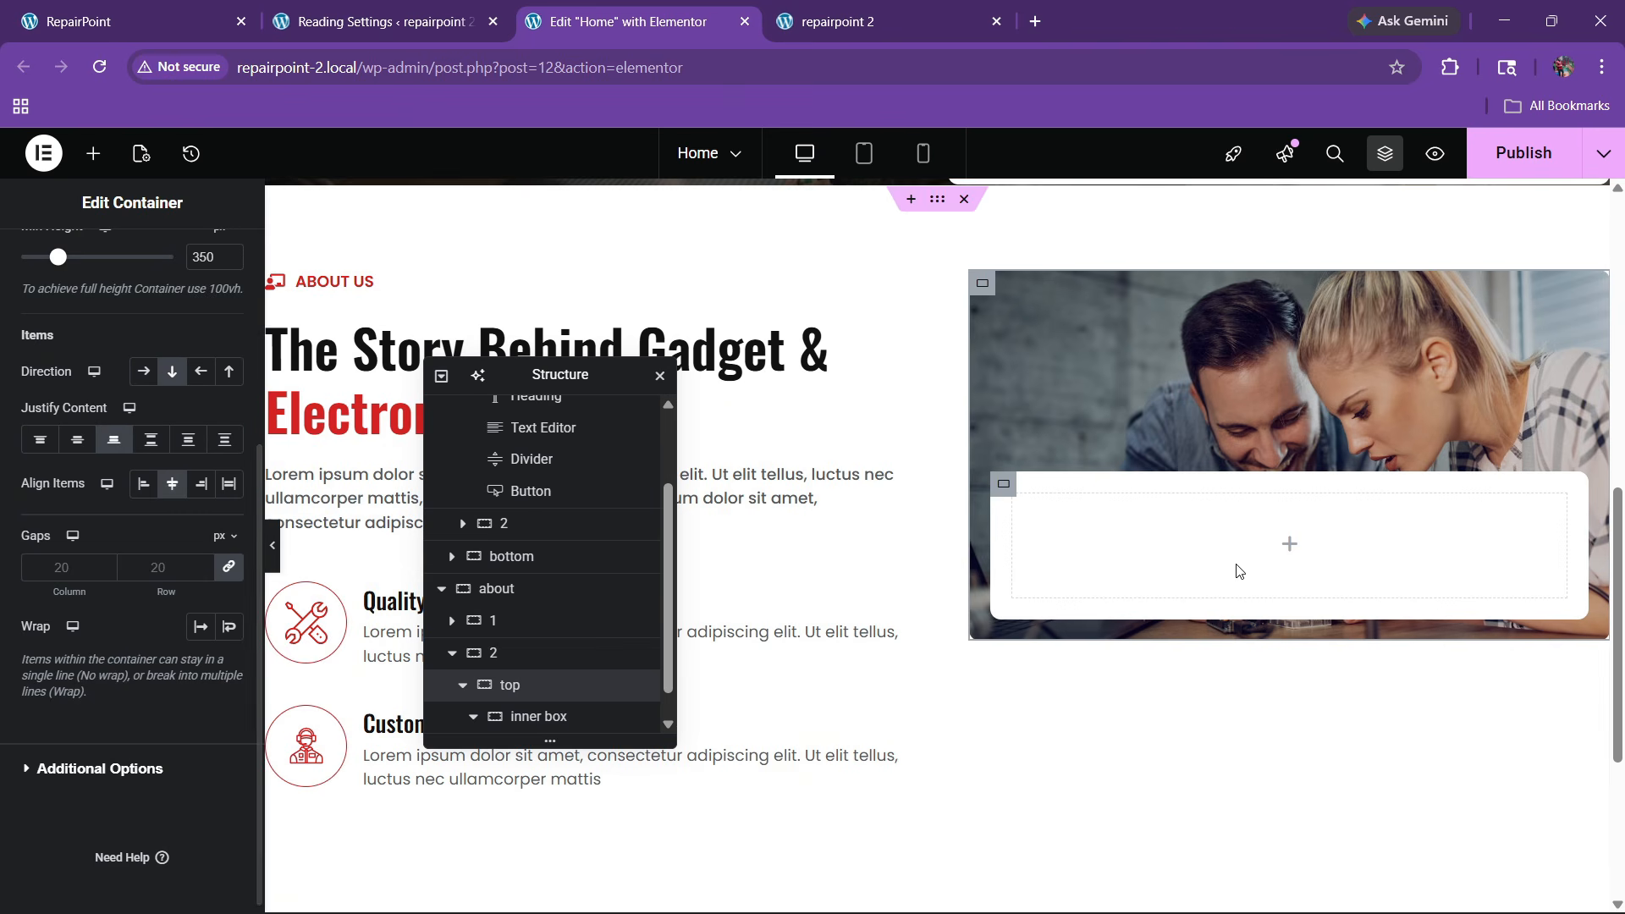
pyautogui.click(126, 21)
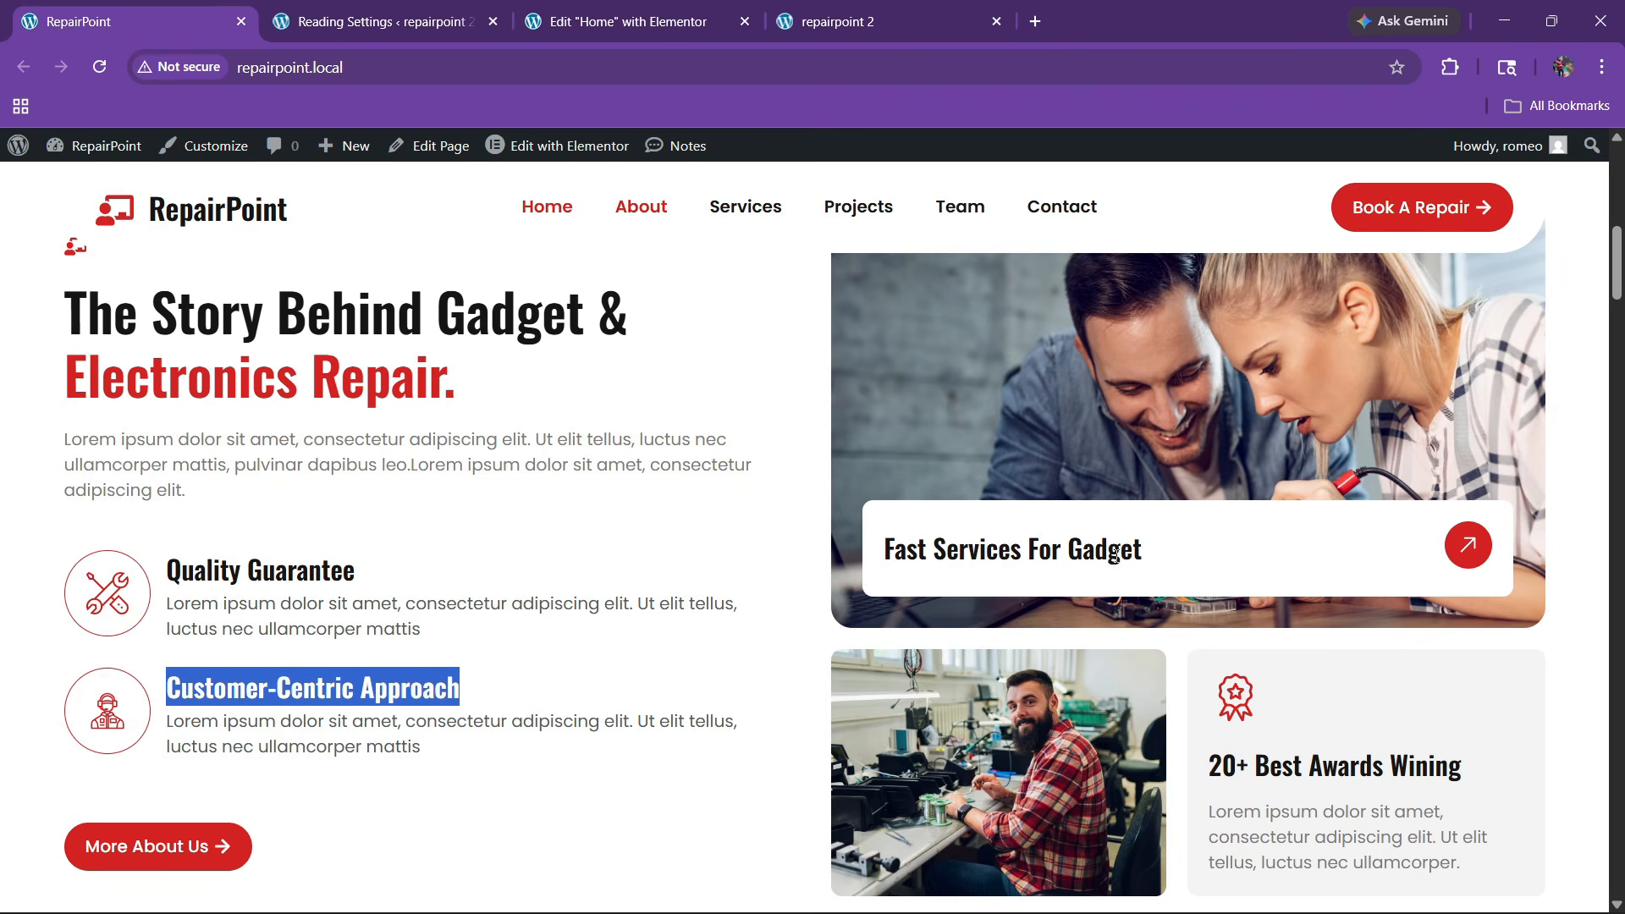
pyautogui.click(630, 21)
pyautogui.scroll(5, 930, 448)
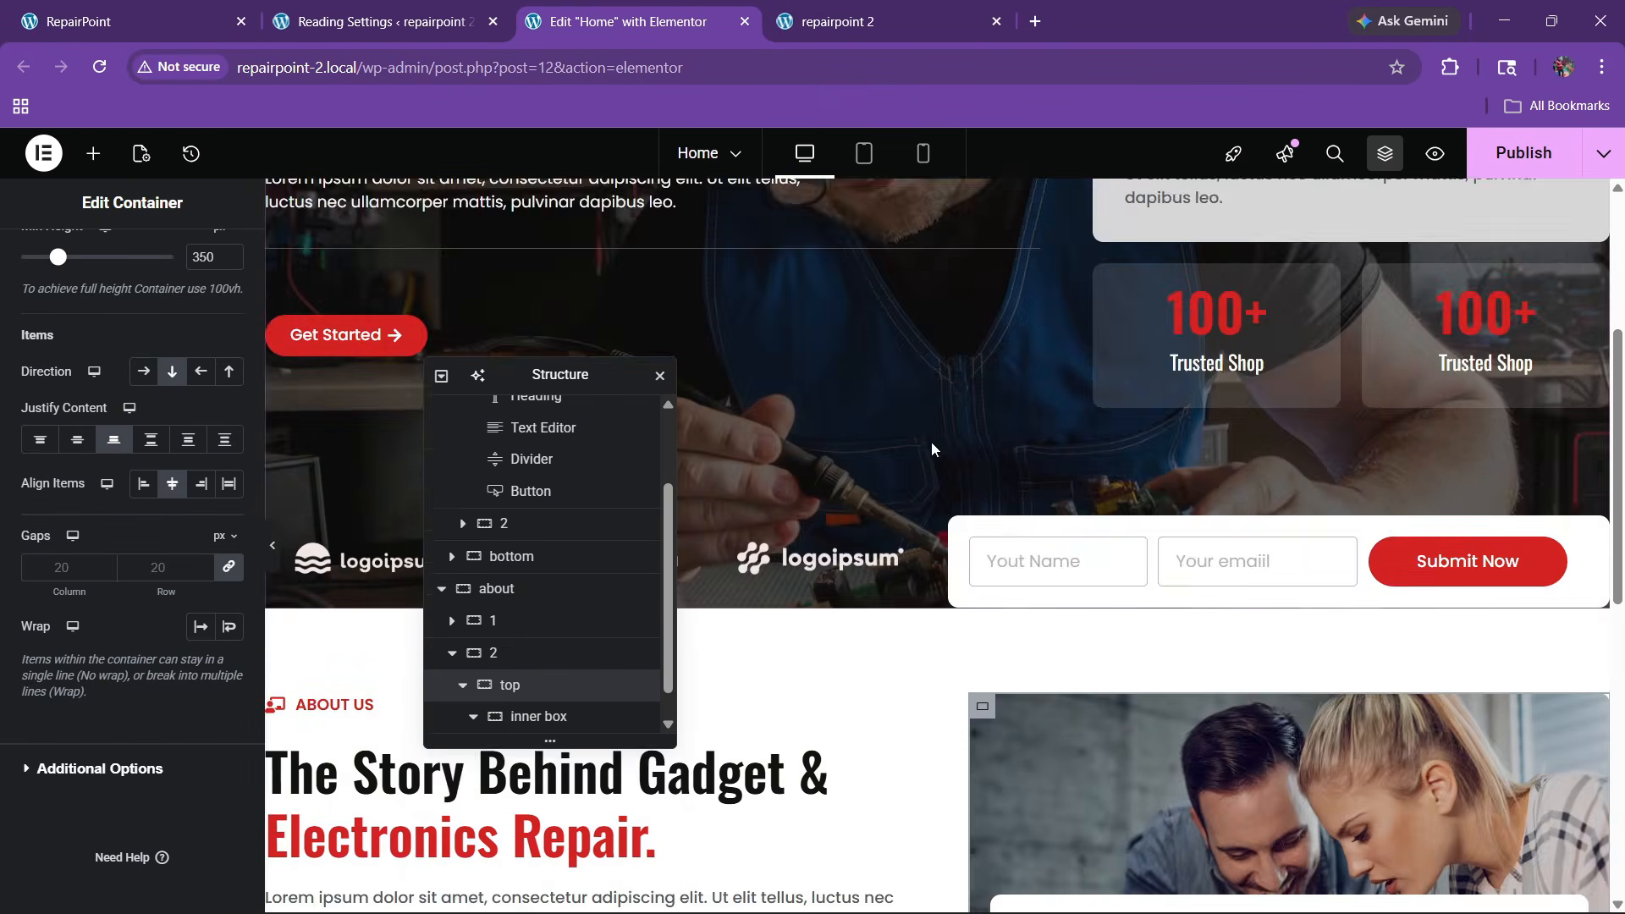
pyautogui.scroll(-5, 931, 449)
# Add a Heading widget to the inner box titled 'Fast Services For Gadget', copied from the live site
pyautogui.click(93, 153)
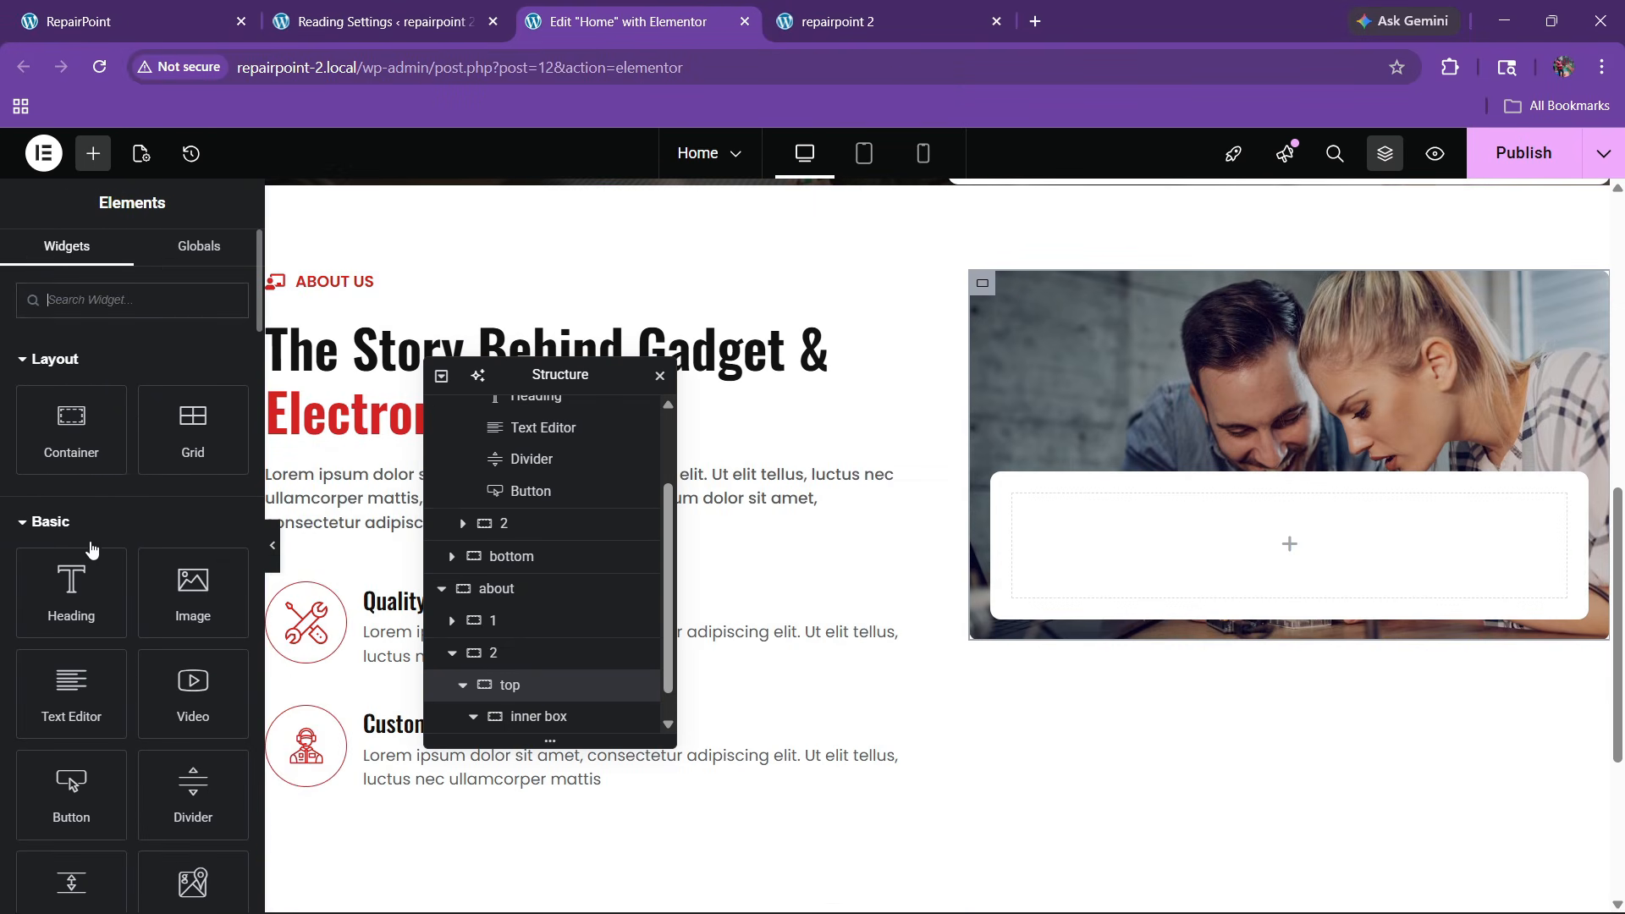
pyautogui.moveTo(93, 550); pyautogui.dragTo(1143, 588)
pyautogui.click(339, 18)
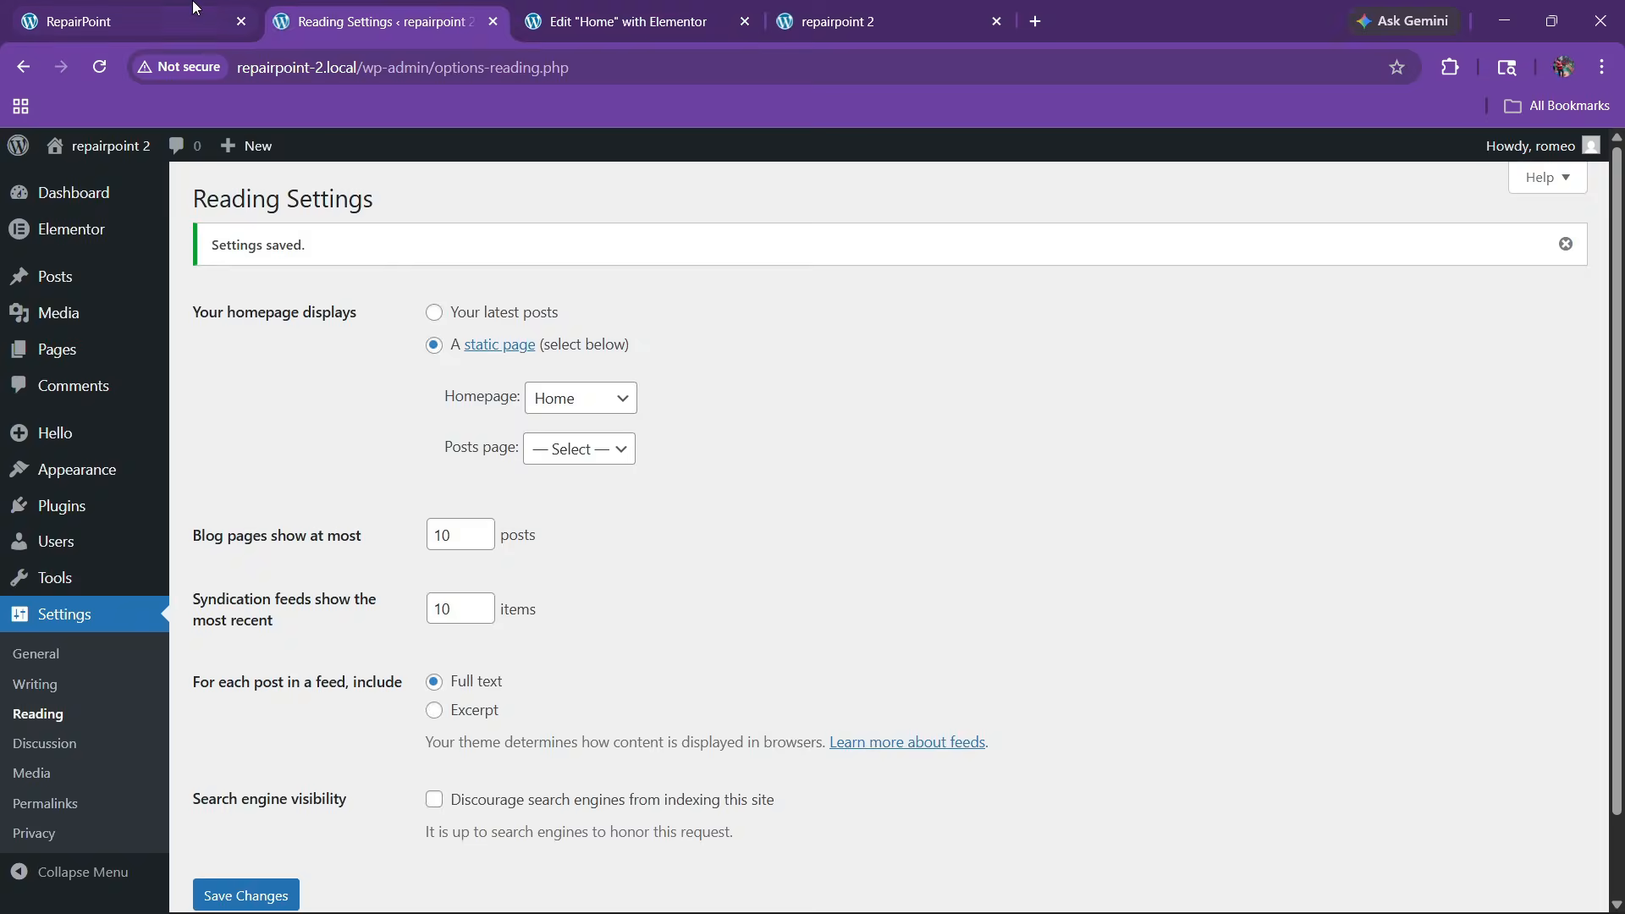
pyautogui.click(195, 8)
pyautogui.moveTo(888, 542); pyautogui.dragTo(1172, 575)
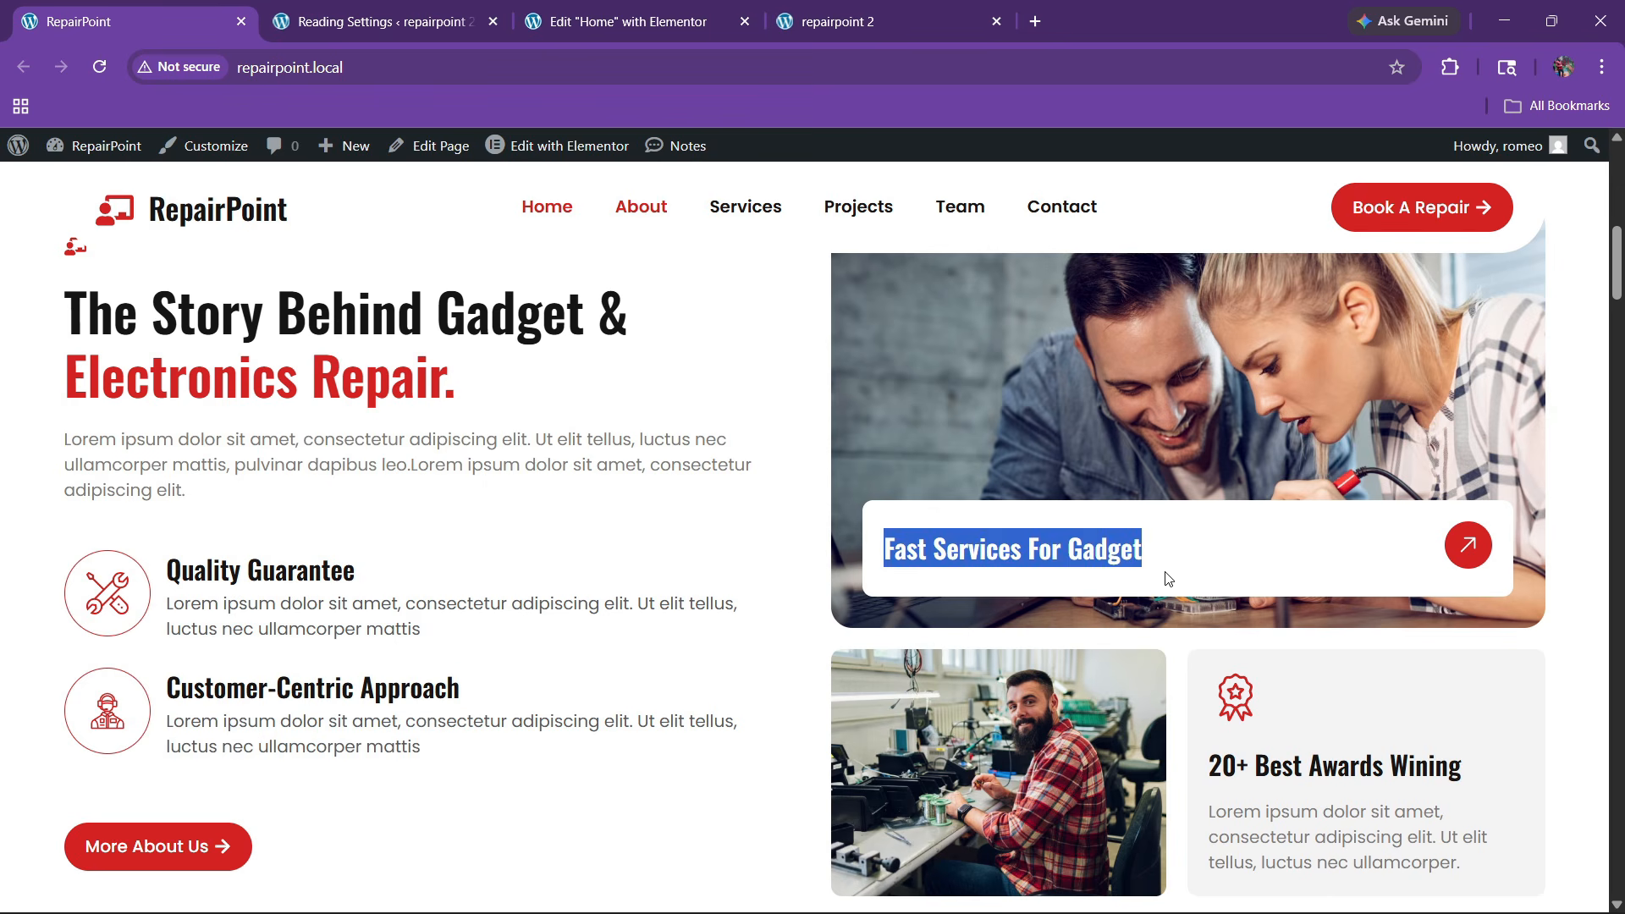
pyautogui.hotkey('ctrl', 'c')
pyautogui.click(628, 21)
pyautogui.click(55, 432)
pyautogui.hotkey('ctrl', 'a')
pyautogui.hotkey('ctrl', 'v')
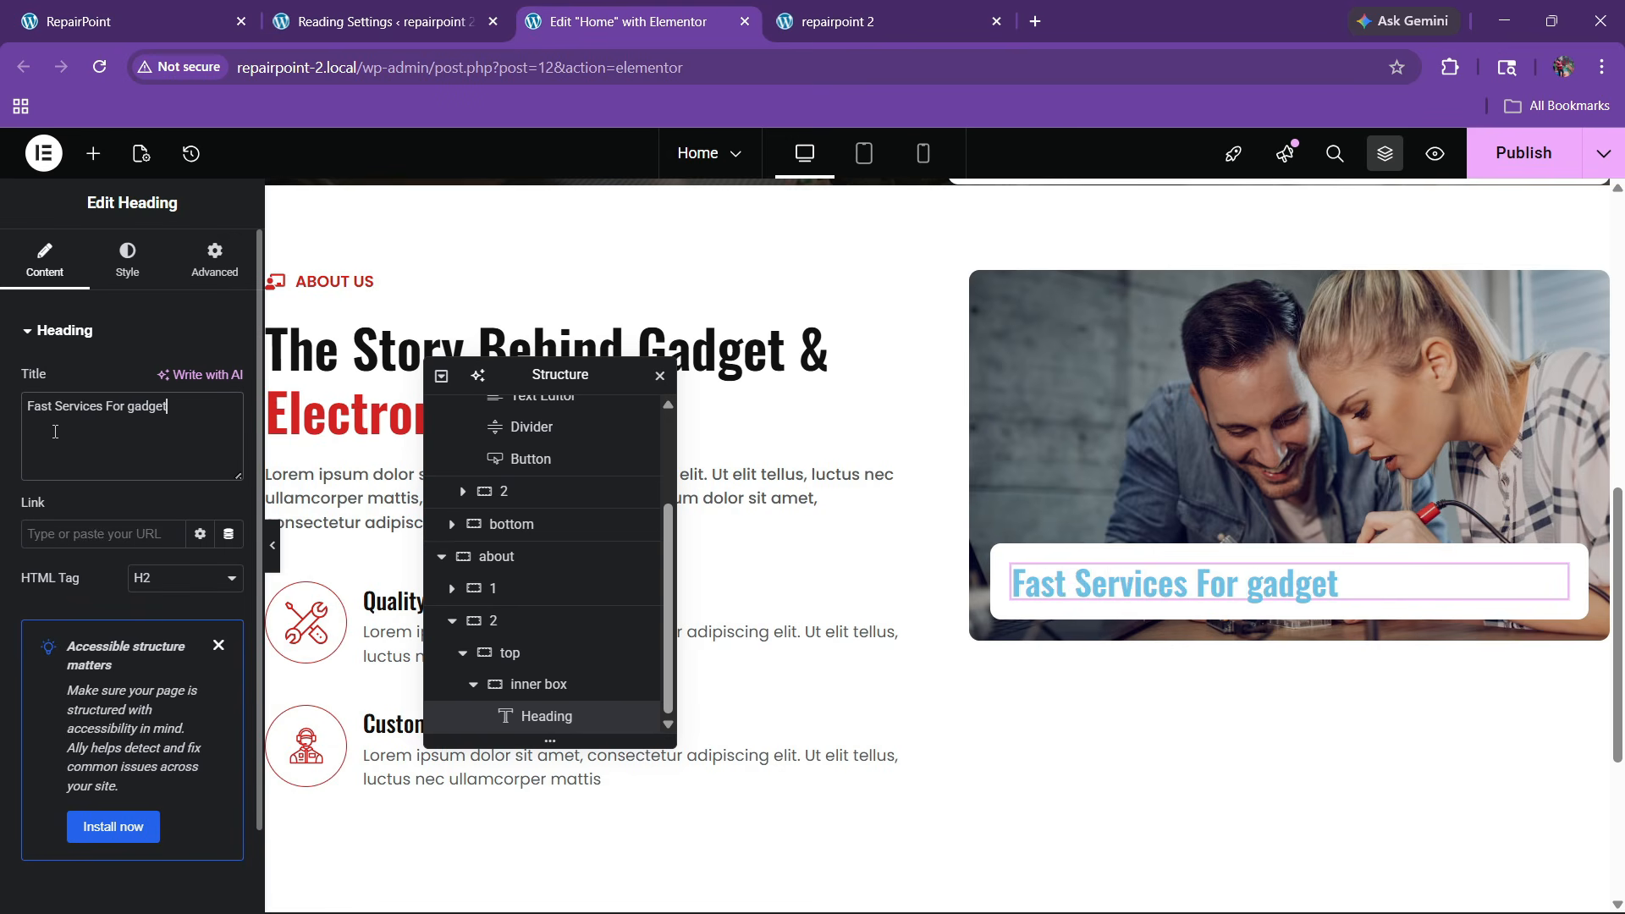
# Style the heading with black text, size 23, and Capitalize transform
pyautogui.click(127, 258)
pyautogui.click(201, 680)
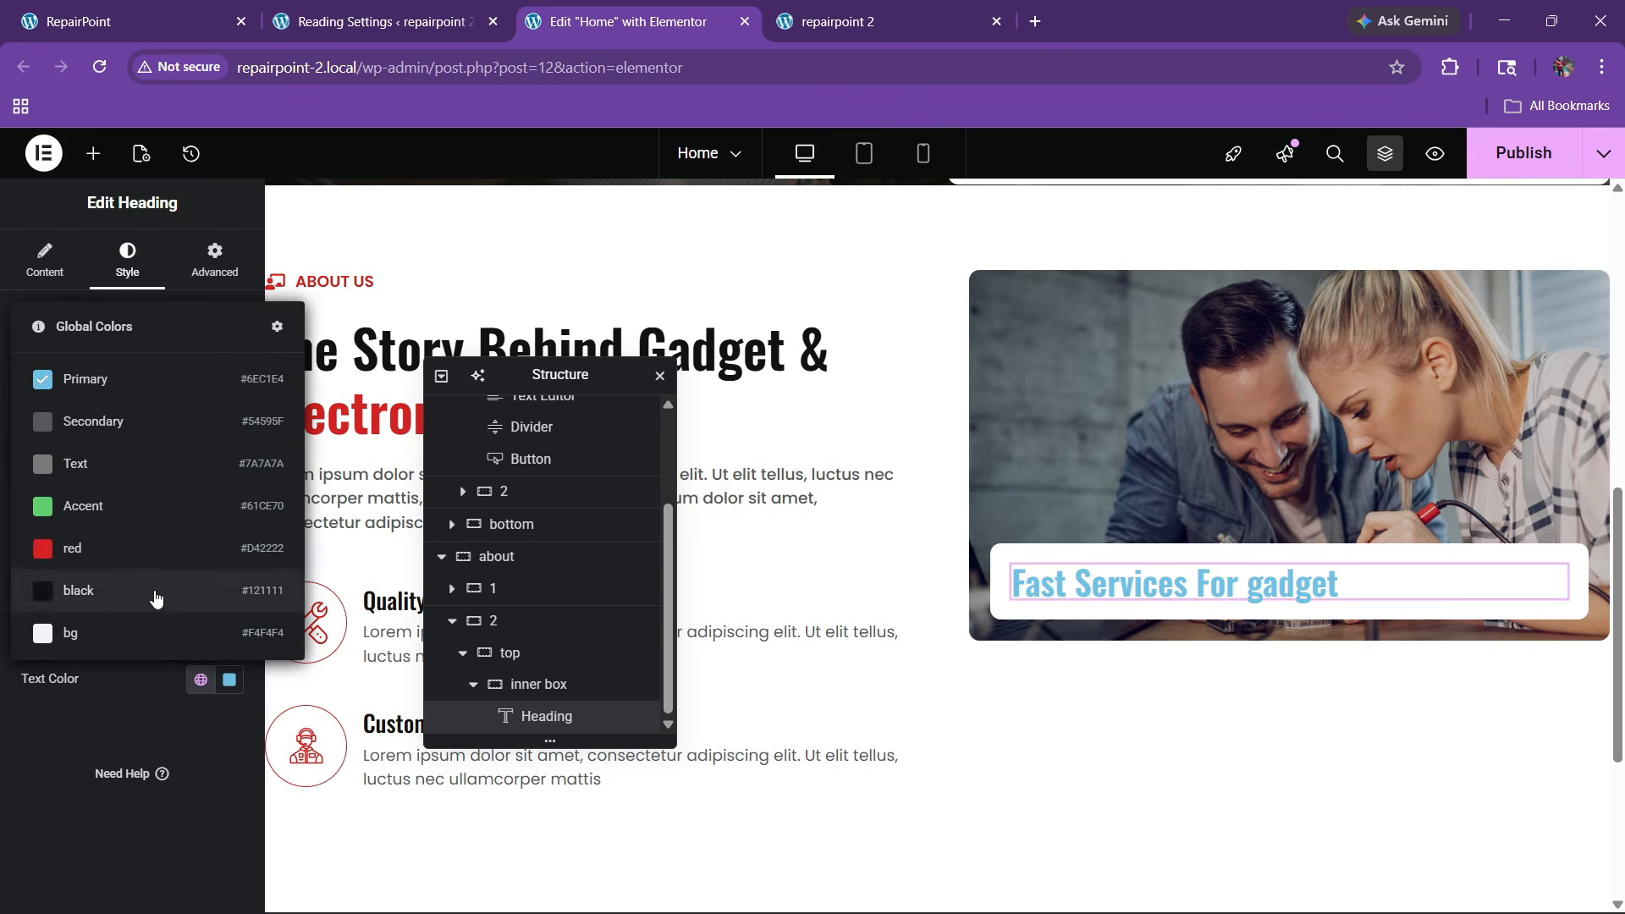
pyautogui.click(161, 547)
pyautogui.click(200, 681)
pyautogui.click(217, 572)
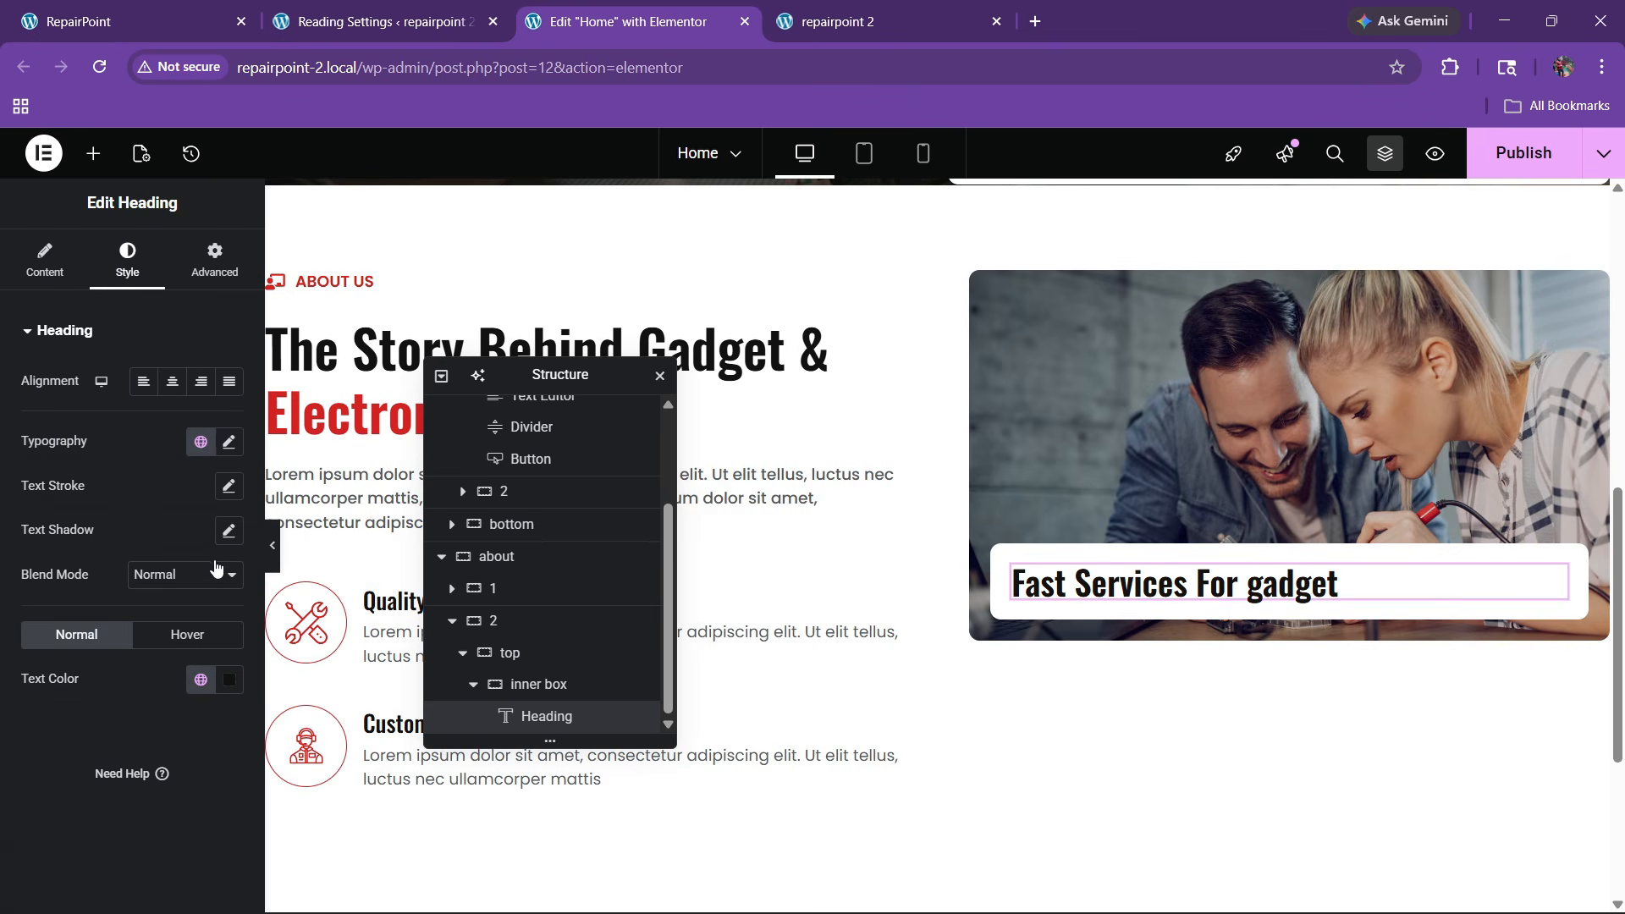
pyautogui.click(227, 441)
pyautogui.click(217, 603)
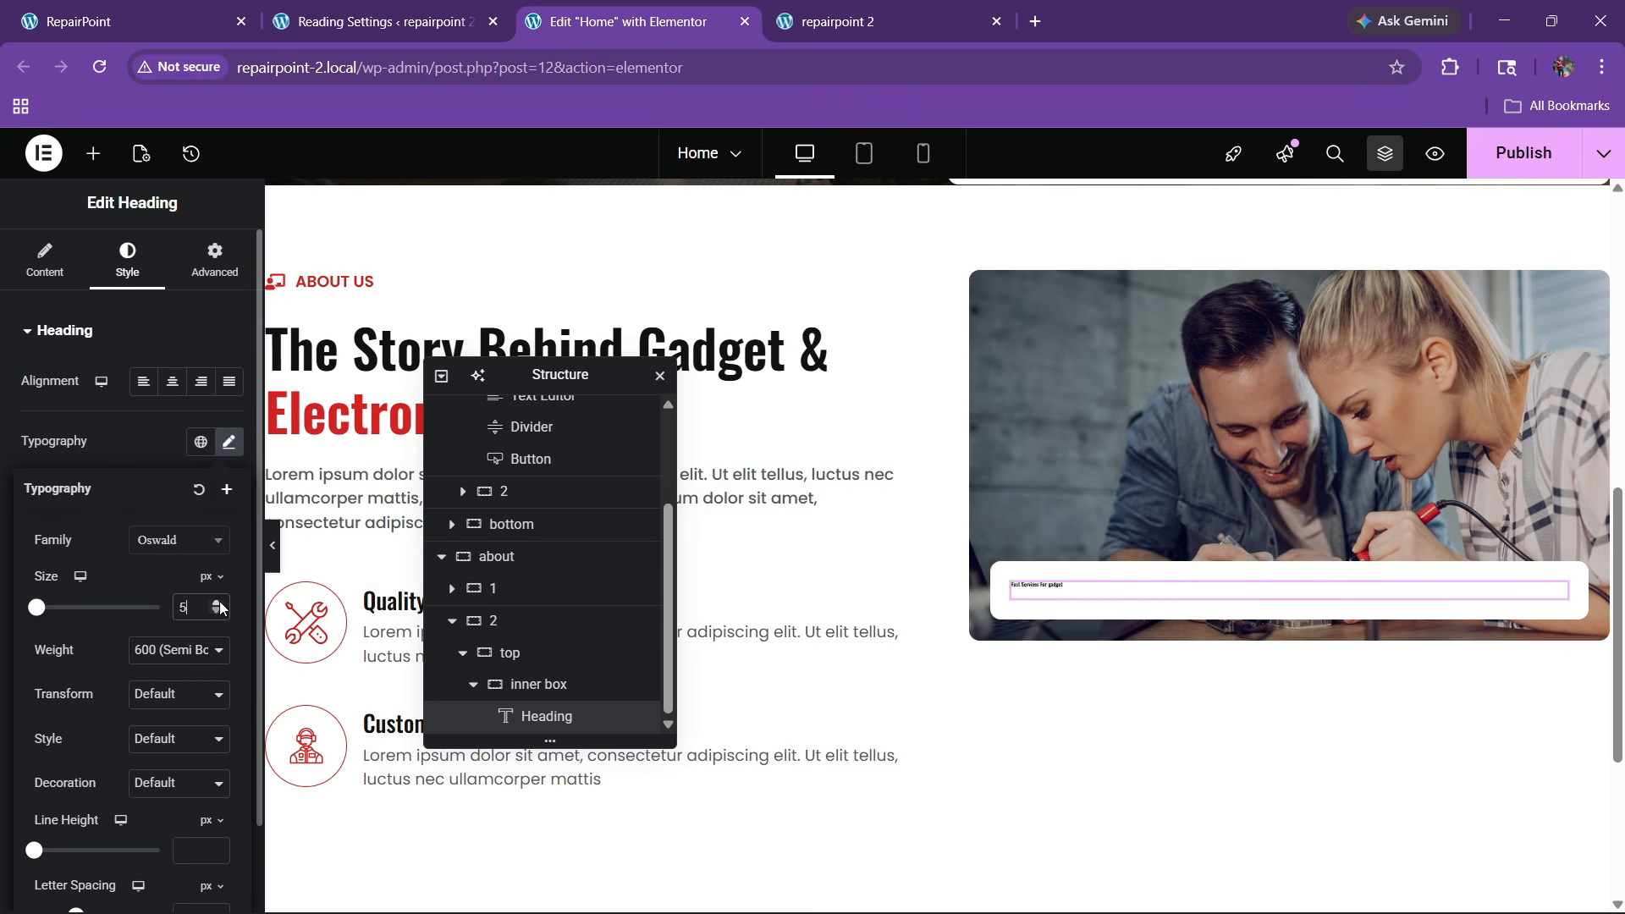
pyautogui.click(217, 603)
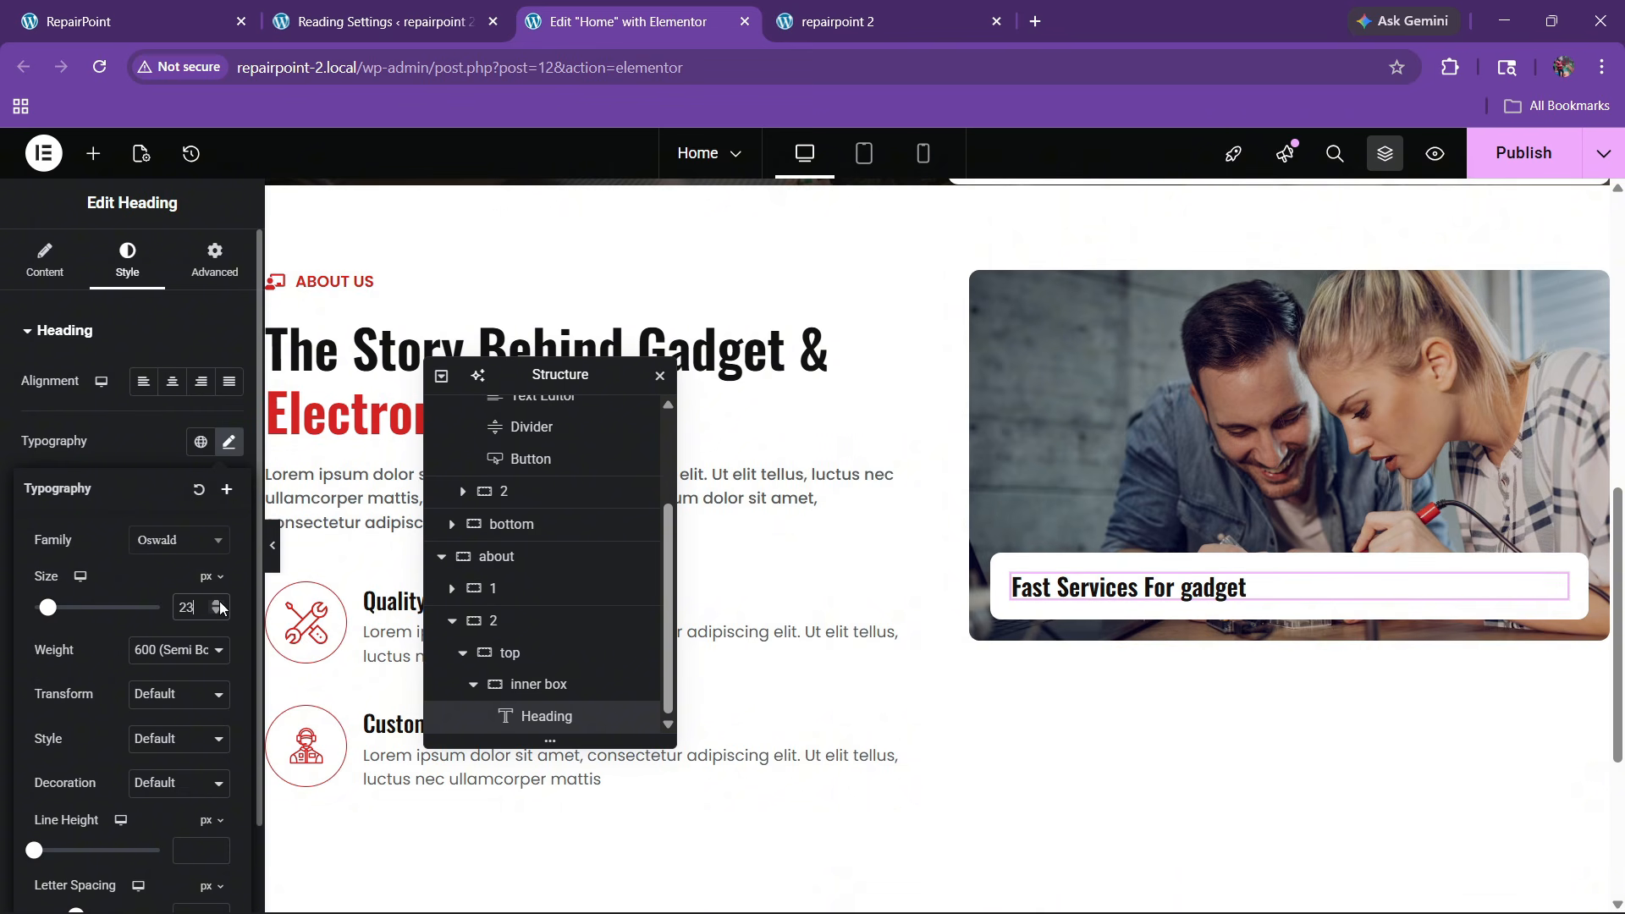
pyautogui.click(181, 707)
pyautogui.click(175, 797)
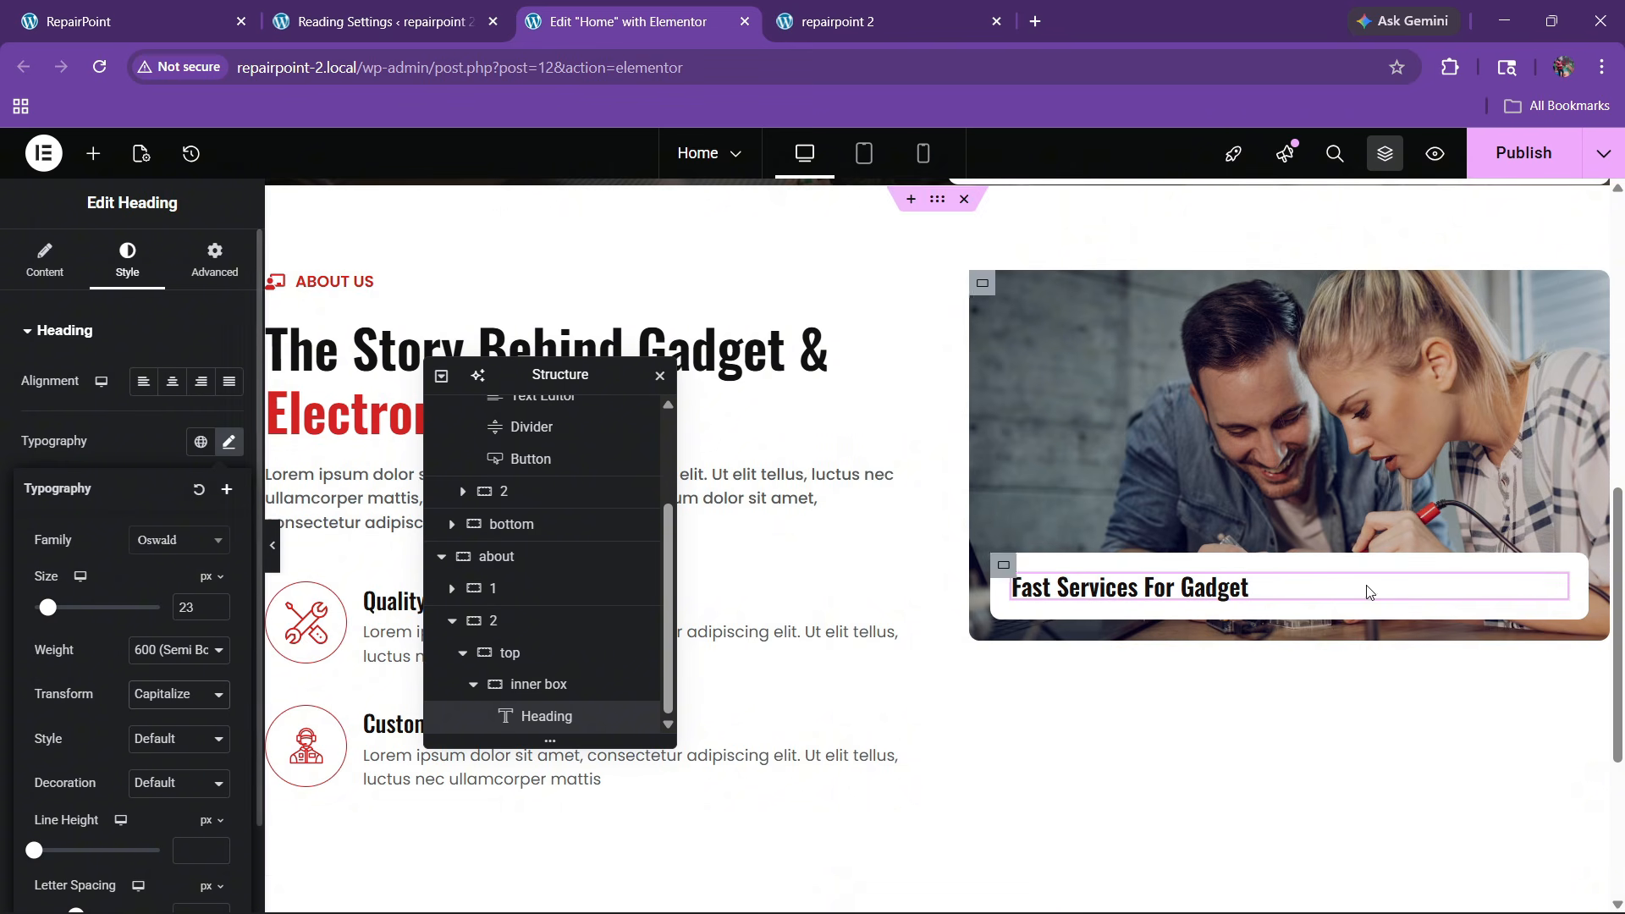
pyautogui.scroll(15, 1269, 609)
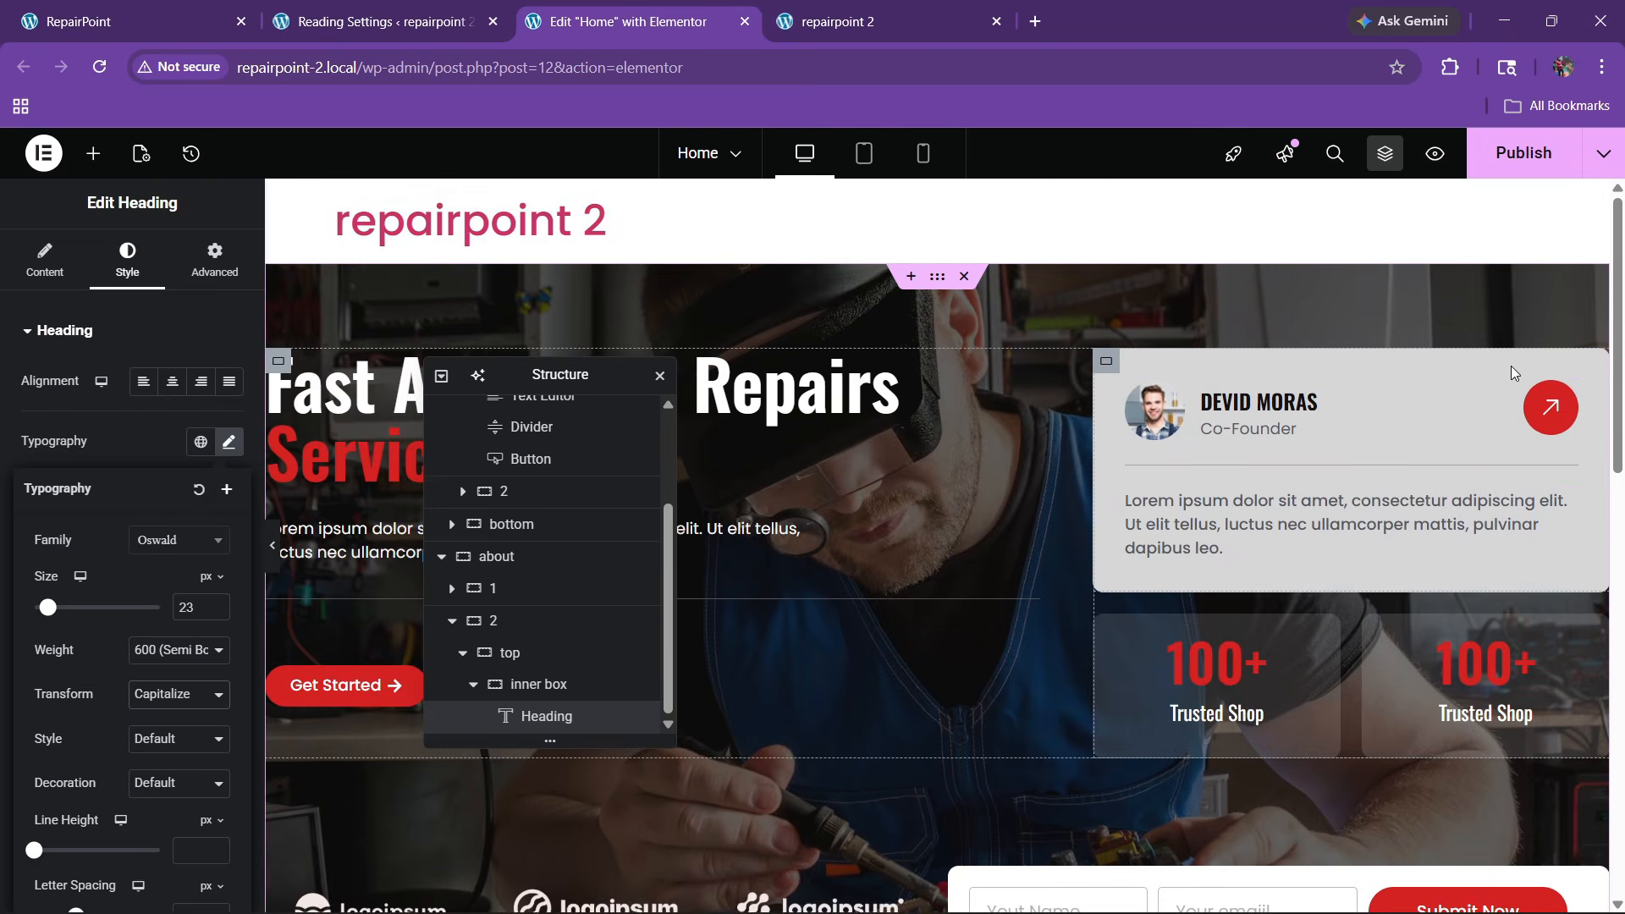
# Copy the red arrow icon widget and paste it into the white card
pyautogui.rightClick(1547, 410)
pyautogui.click(1437, 488)
pyautogui.scroll(-15, 1148, 591)
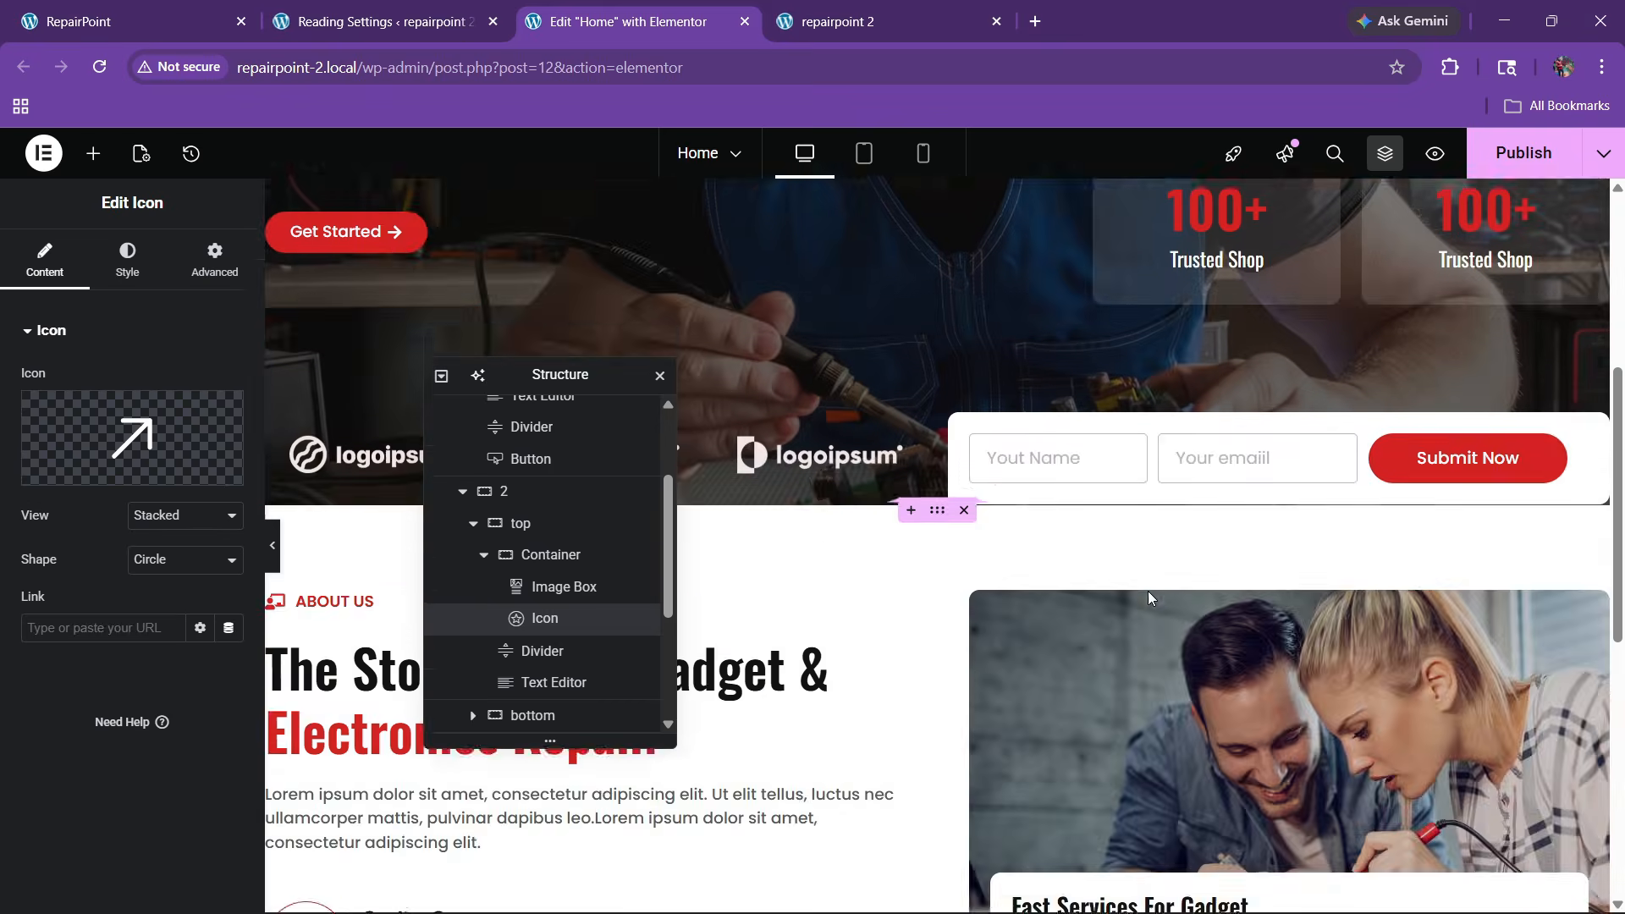
pyautogui.rightClick(1234, 305)
pyautogui.click(1261, 457)
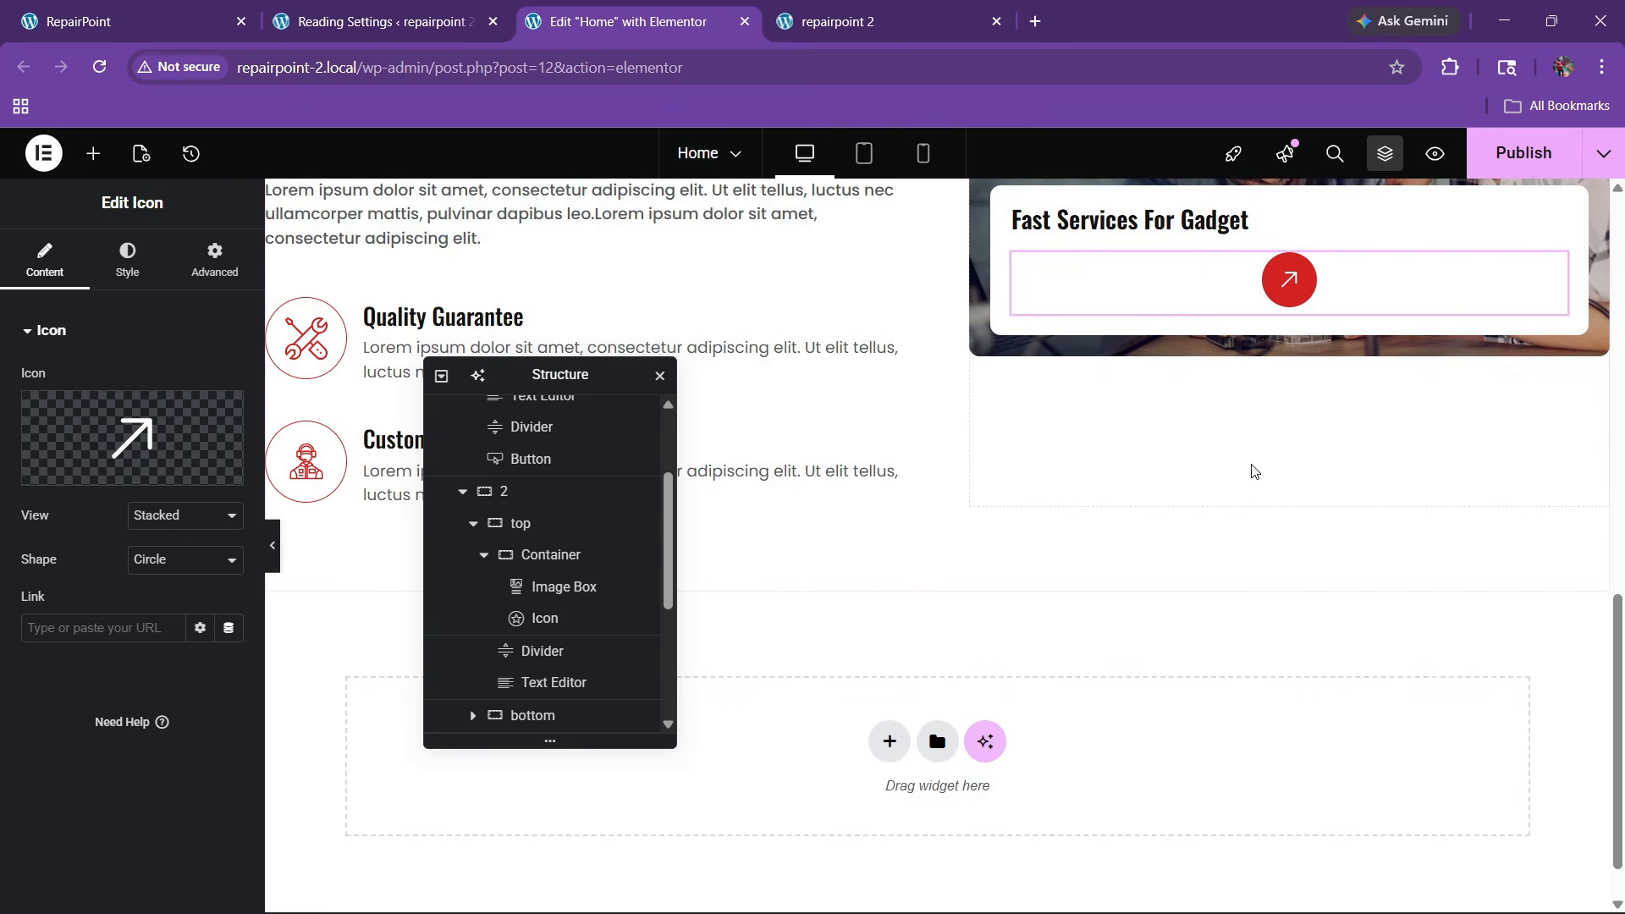
# Lay out the inner box as a row with heading and icon at opposite ends, vertically centred
pyautogui.click(534, 660)
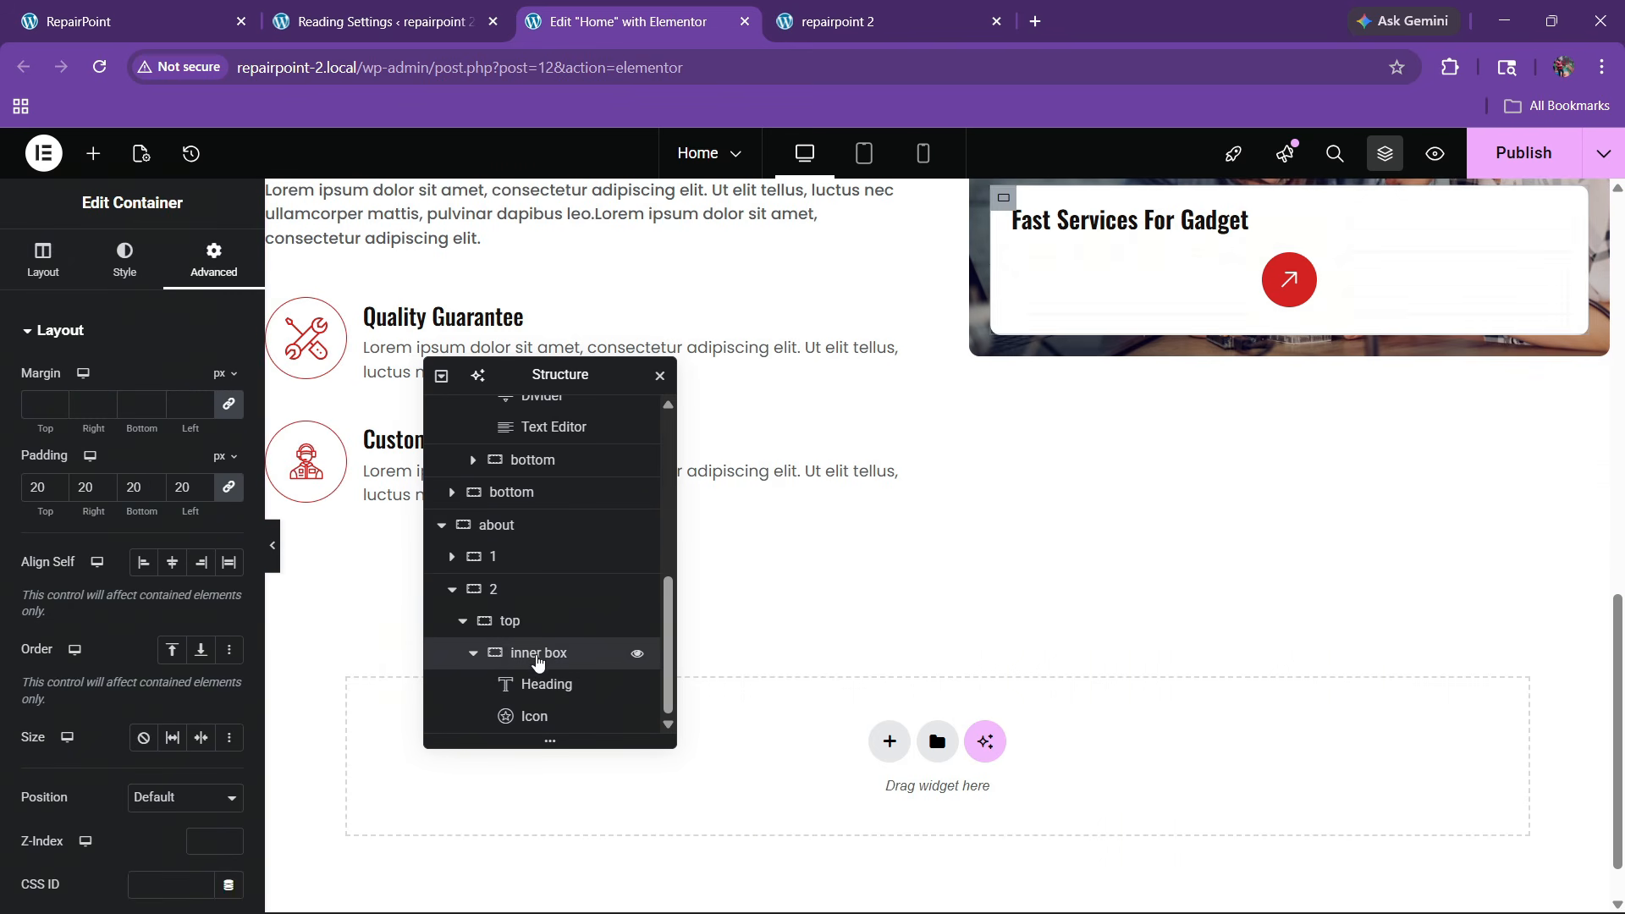
pyautogui.click(42, 267)
pyautogui.click(143, 689)
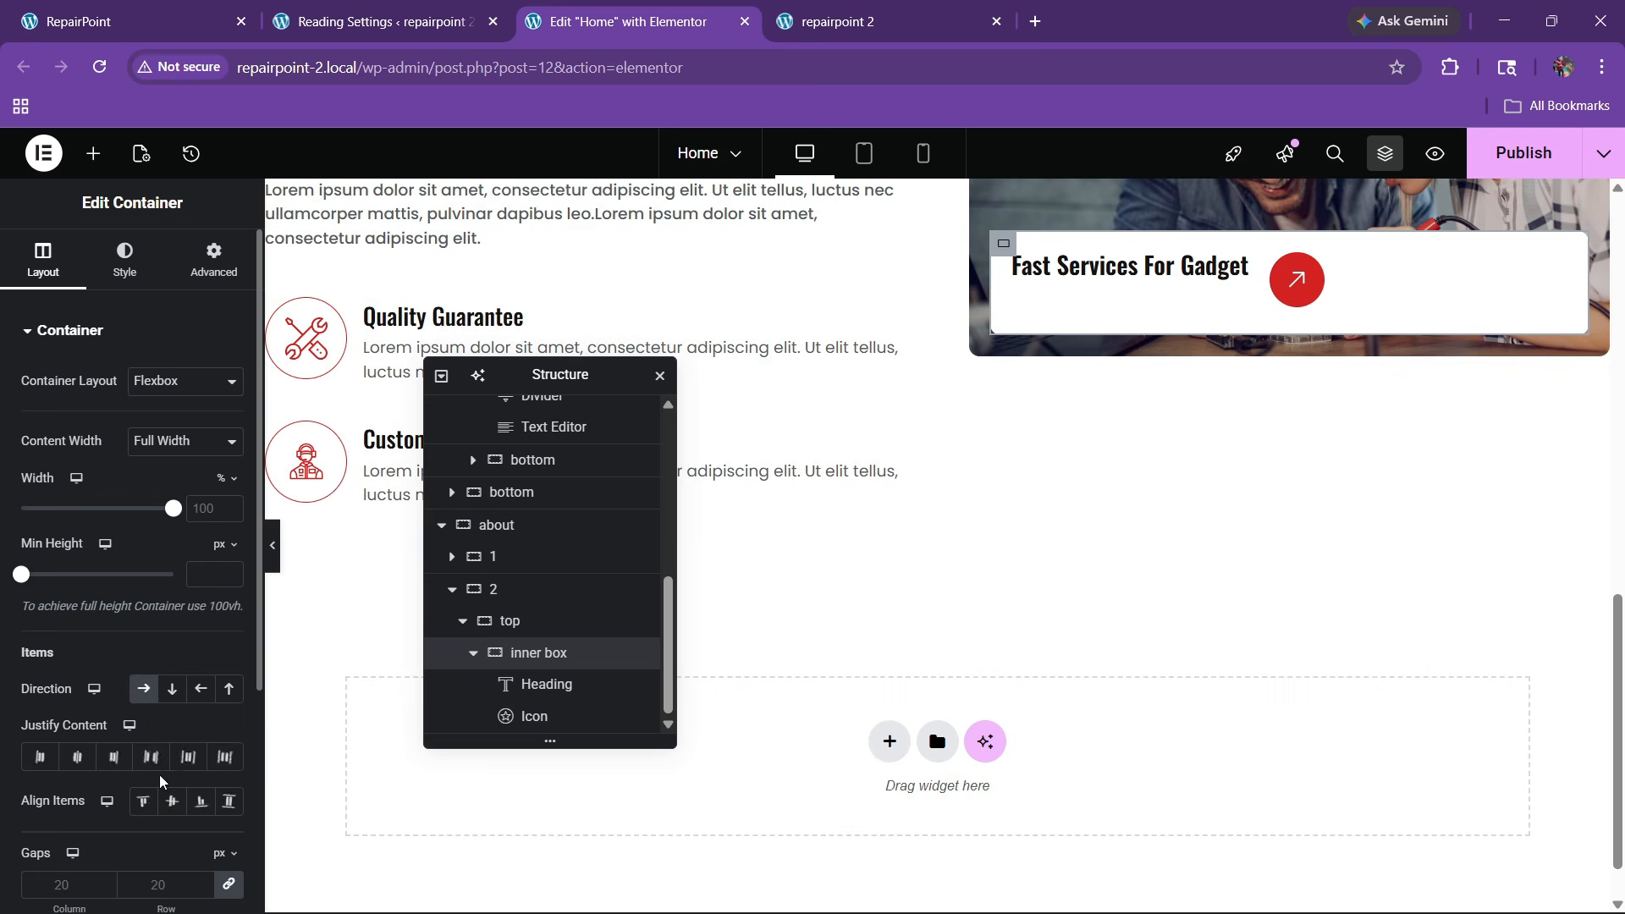
pyautogui.click(150, 757)
pyautogui.click(171, 800)
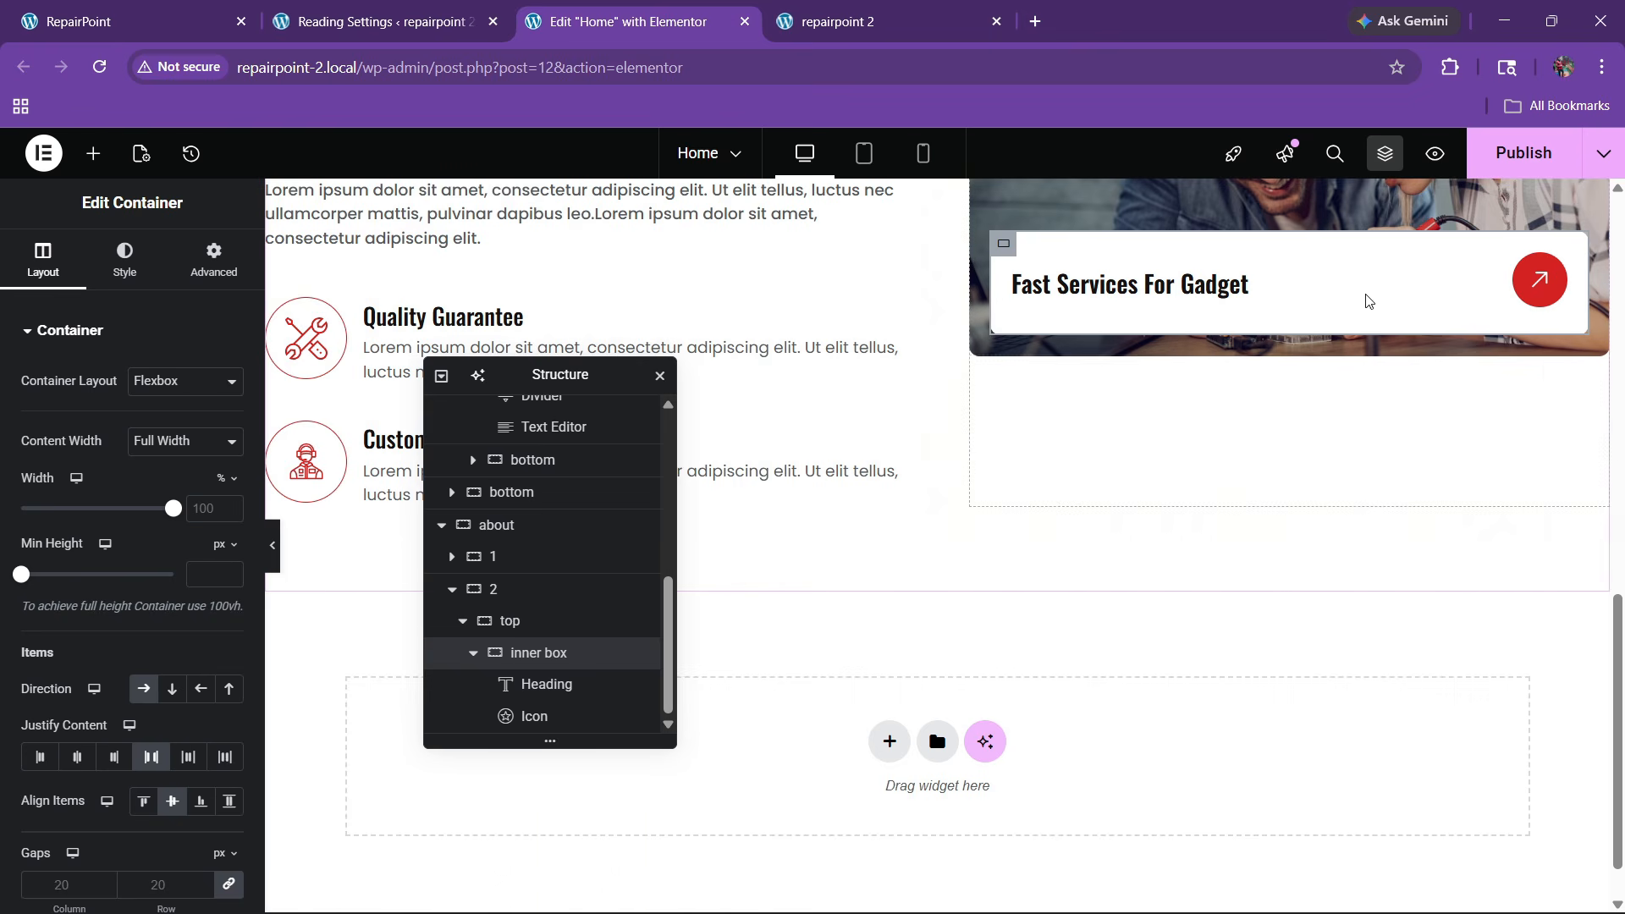
pyautogui.scroll(1, 1517, 288)
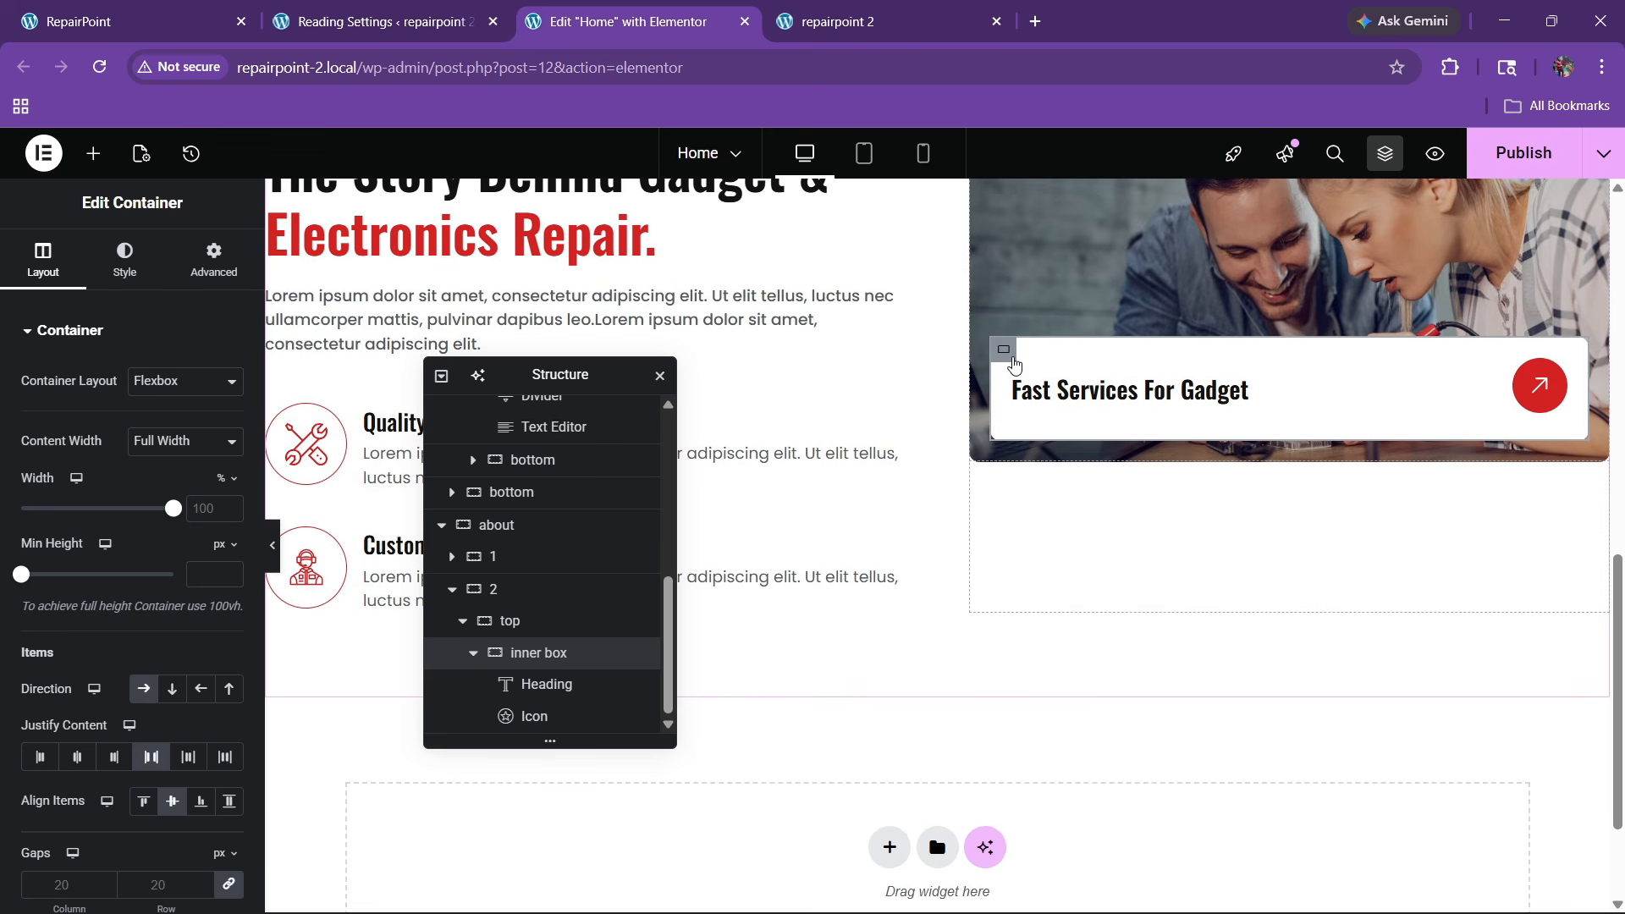
# Set the inner box's padding to 15 px and compare with the live site
pyautogui.click(213, 258)
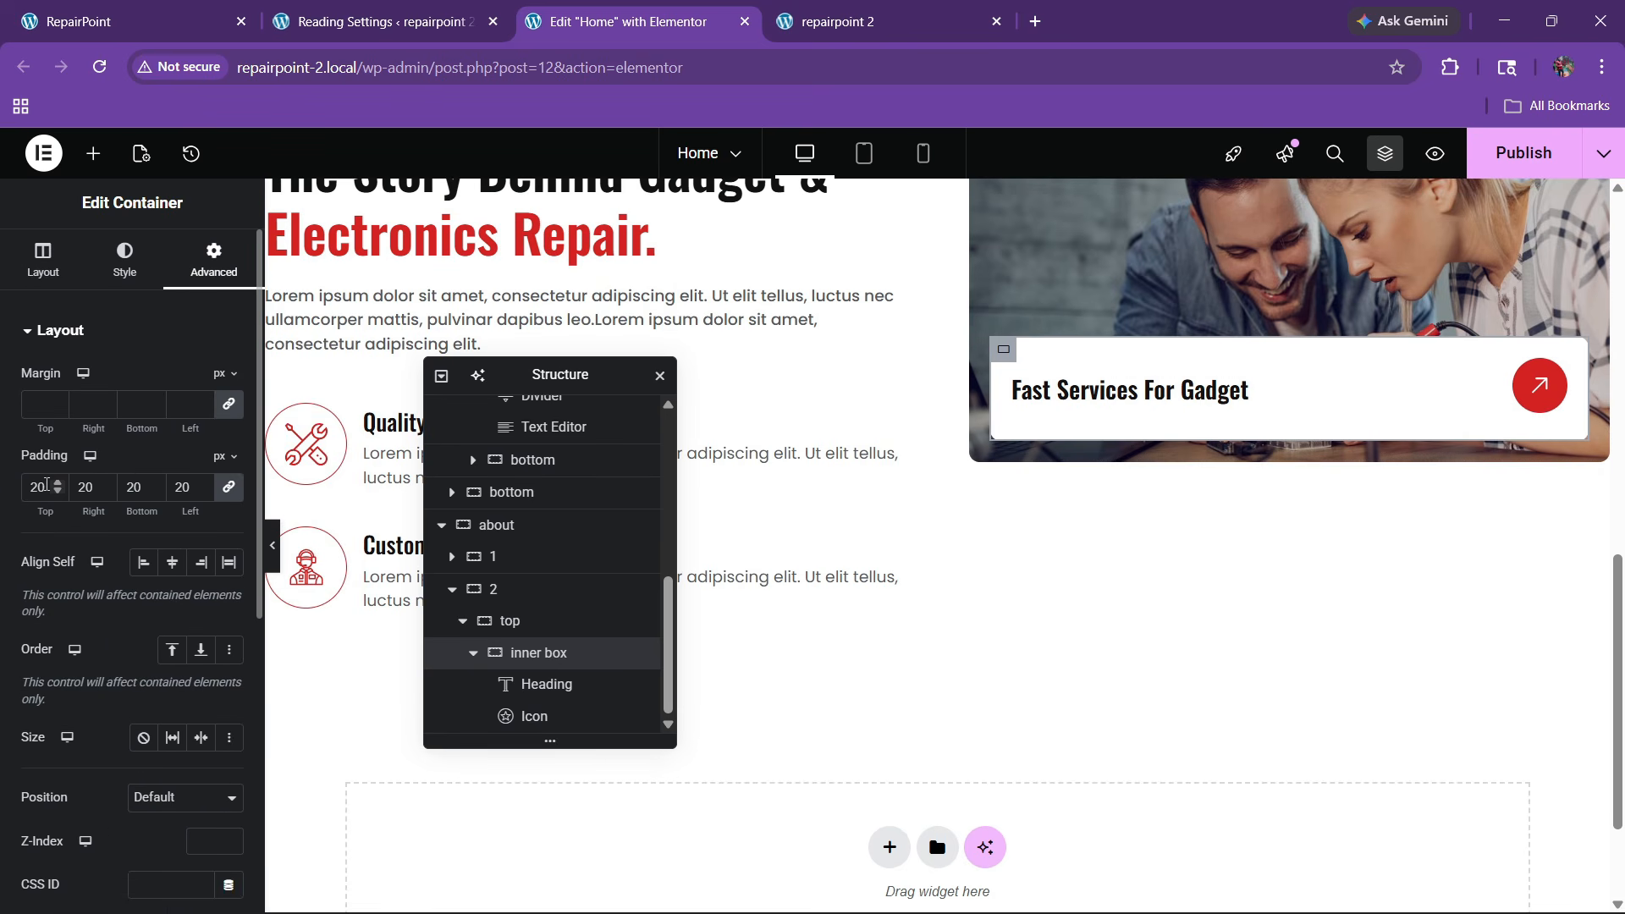
pyautogui.write('10')
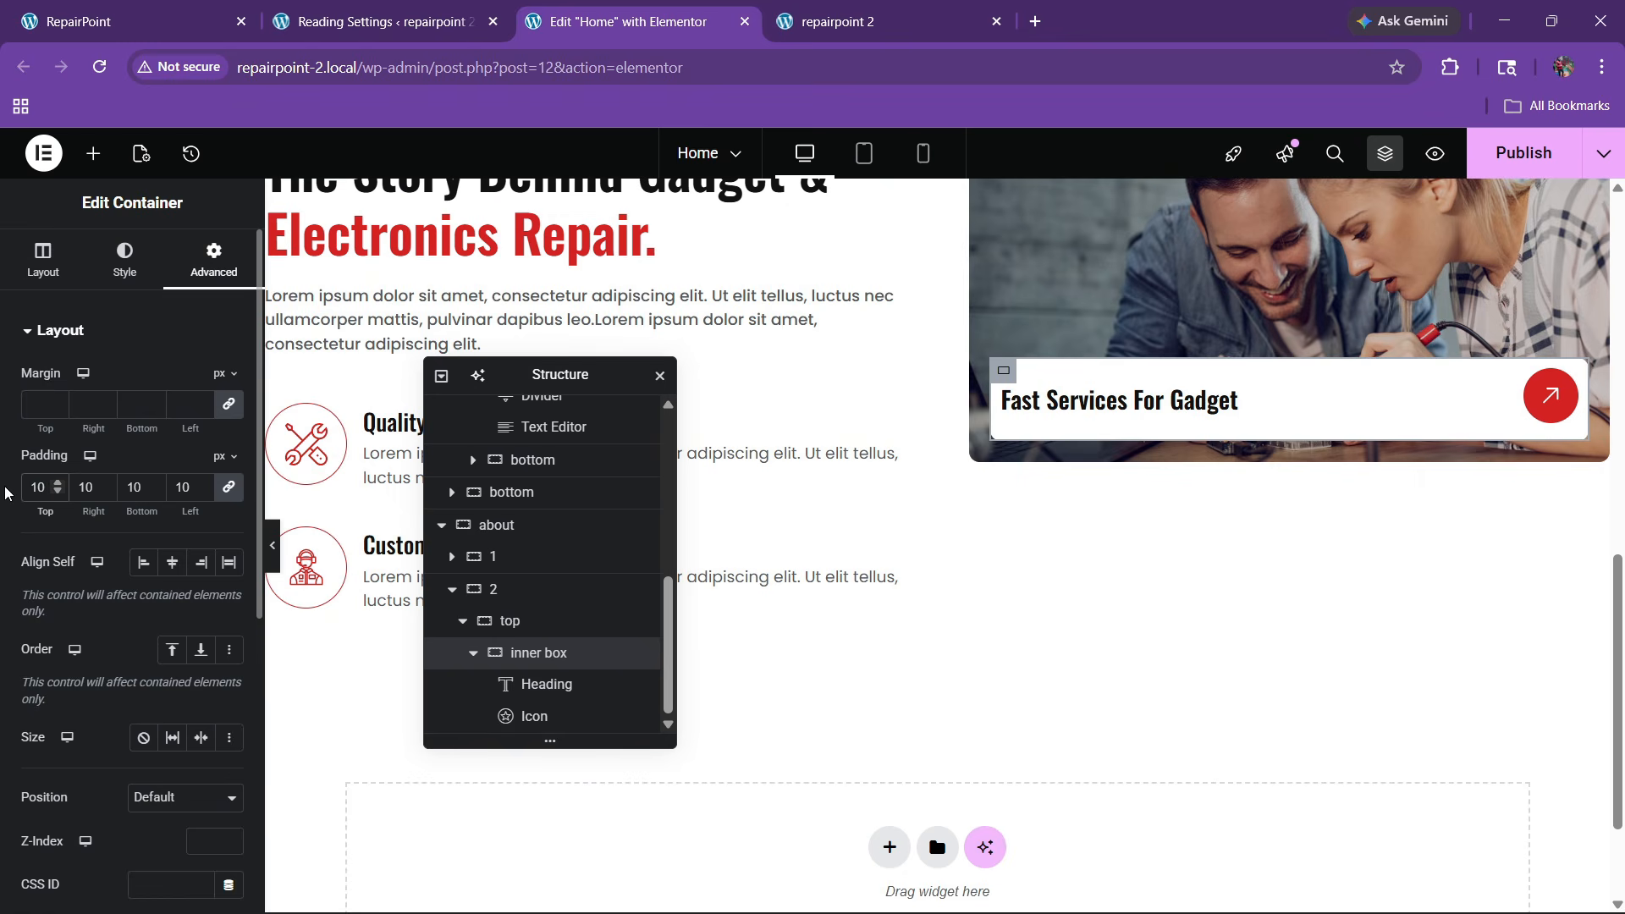
pyautogui.press('BackSpace')
pyautogui.press('BackSpace')
pyautogui.write('20')
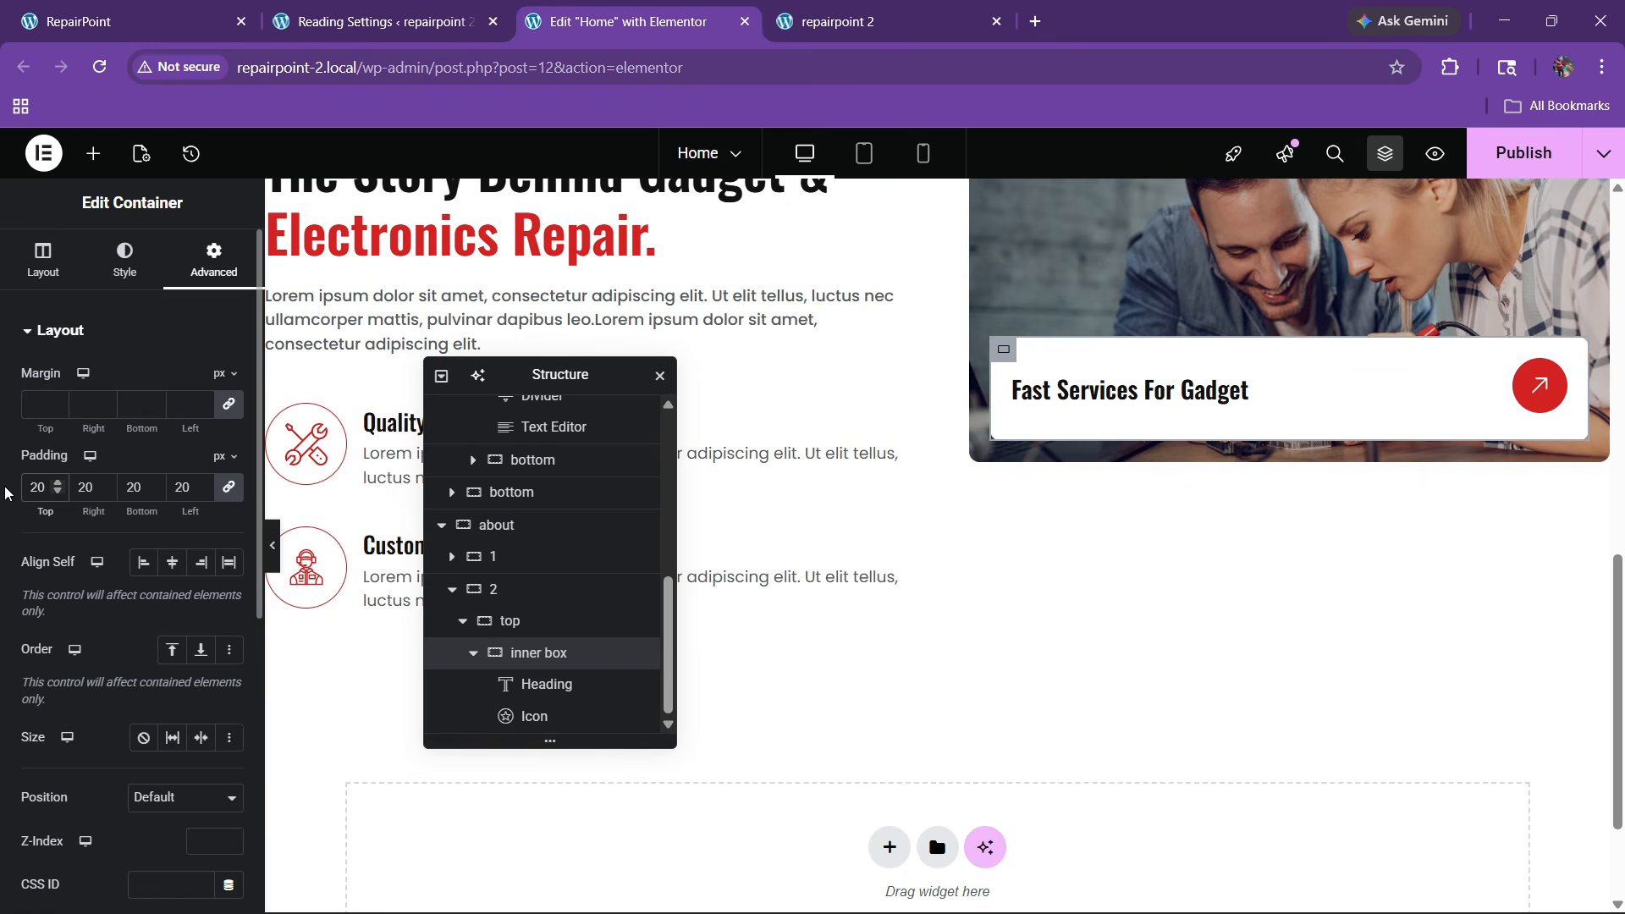
pyautogui.press('BackSpace')
pyautogui.press('BackSpace')
pyautogui.write('15')
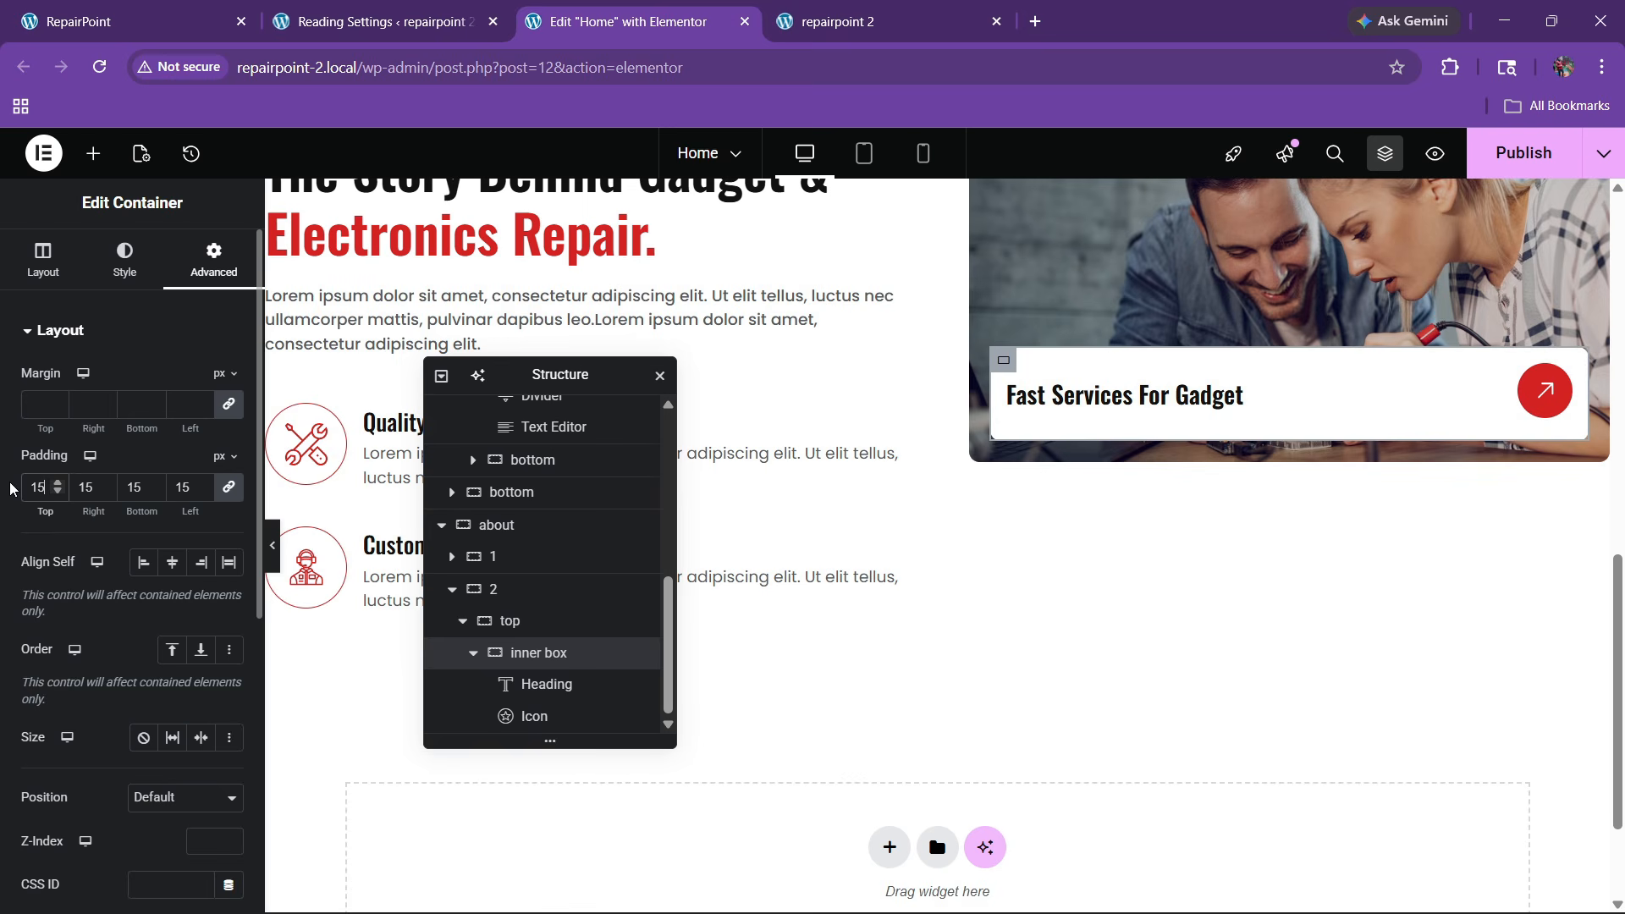
pyautogui.click(135, 21)
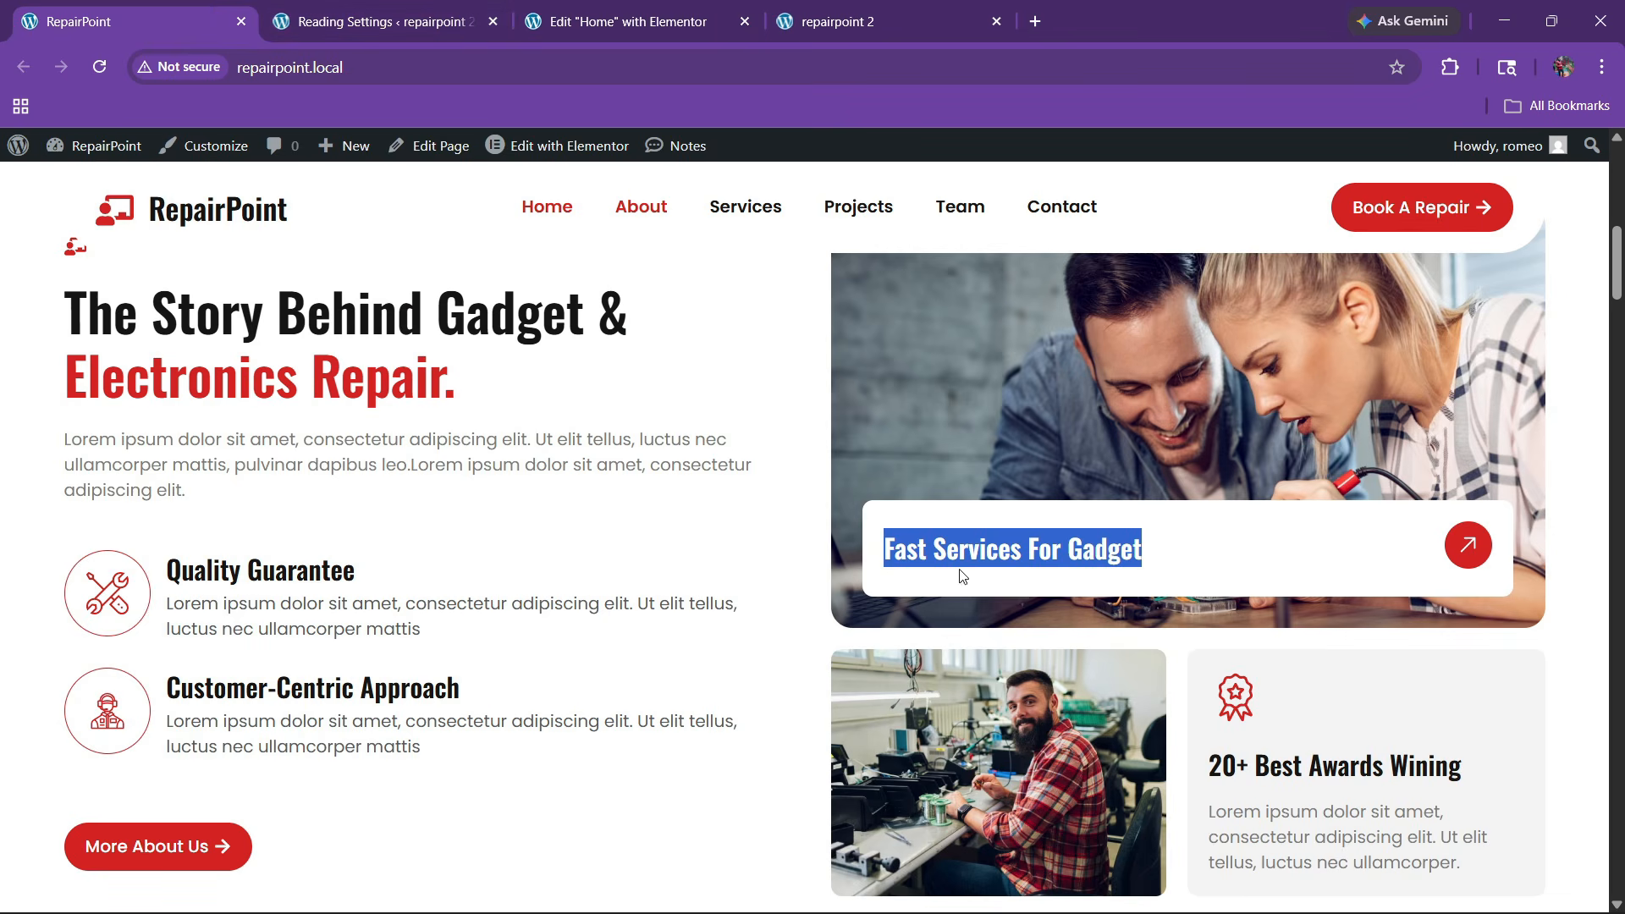
pyautogui.click(522, 8)
pyautogui.scroll(3, 1117, 534)
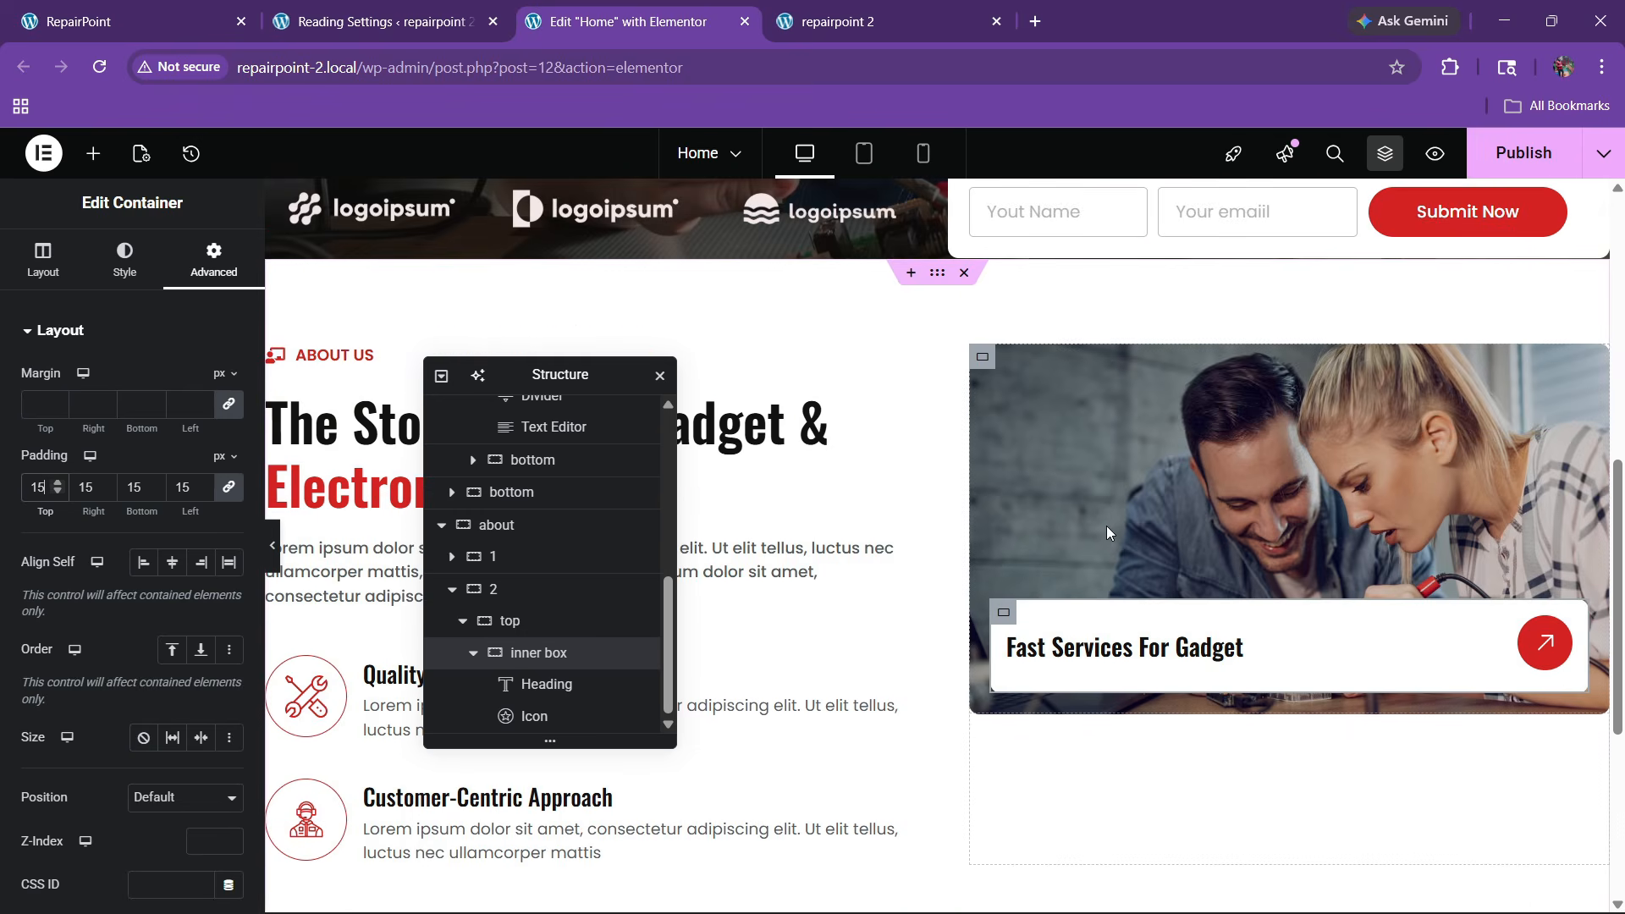
pyautogui.click(135, 21)
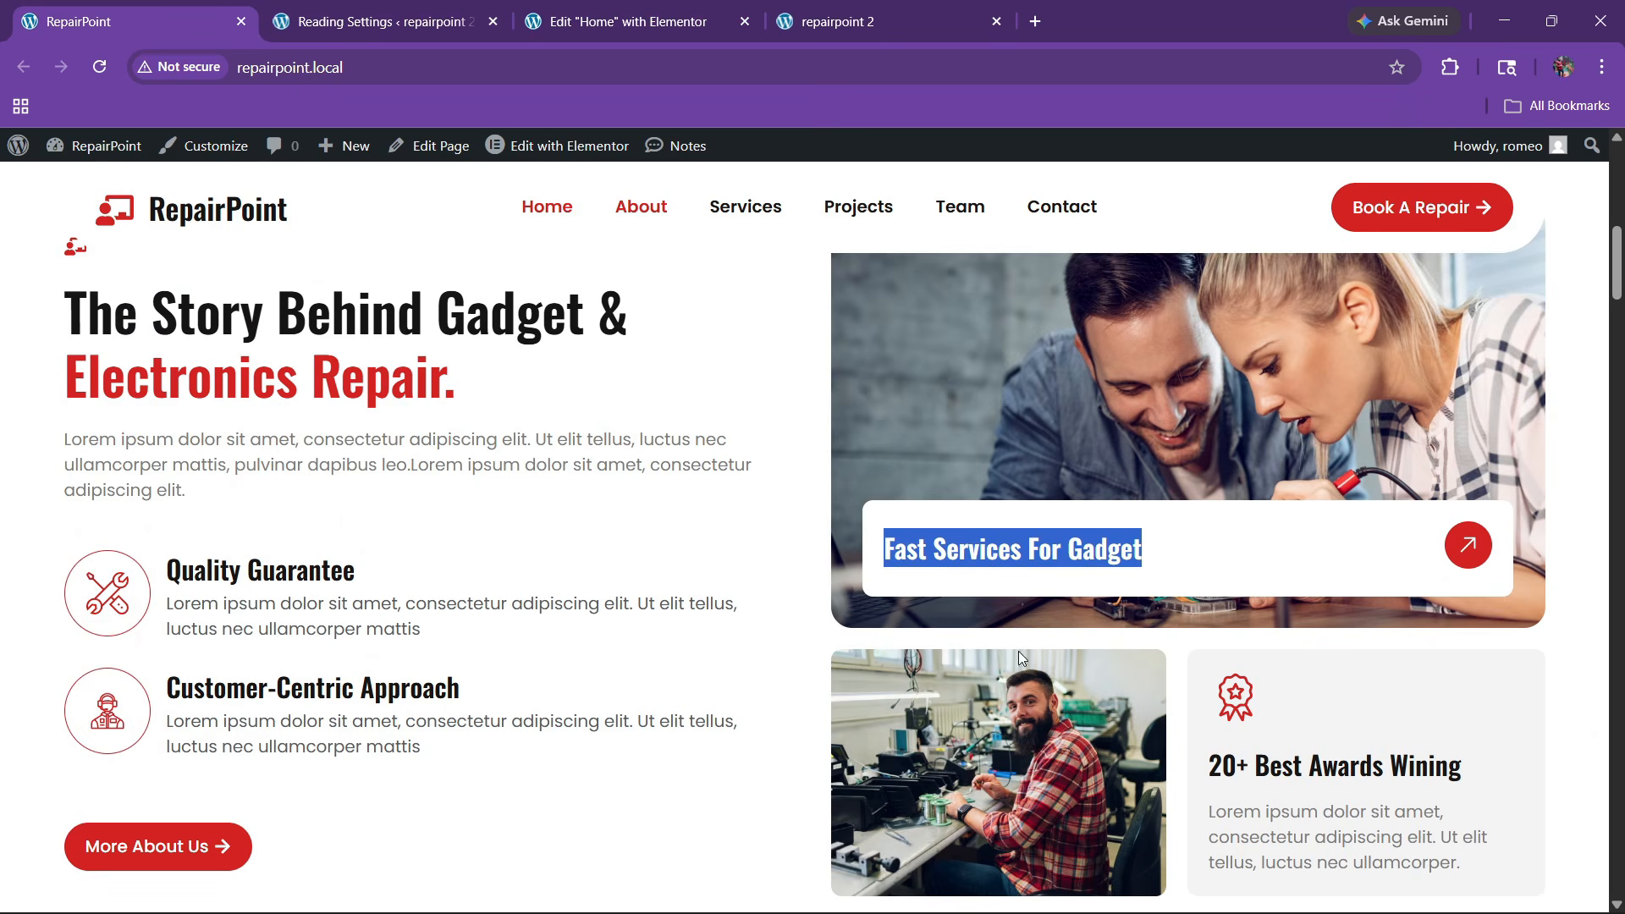
pyautogui.click(643, 8)
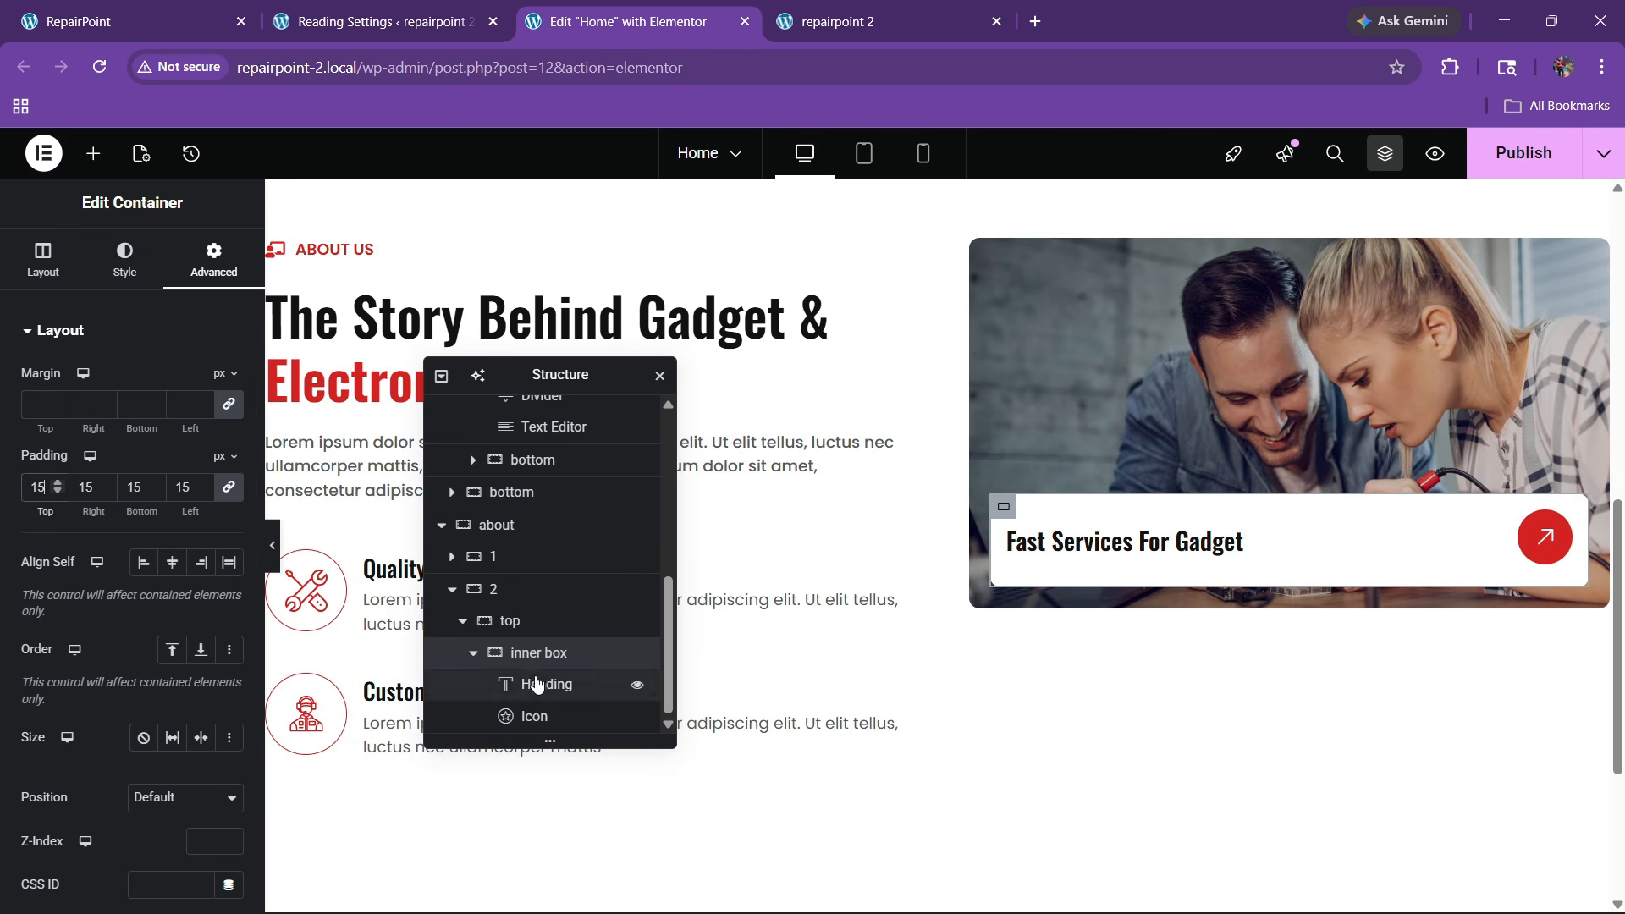
# Add a new empty container after the 'top' container from the Navigator
pyautogui.click(473, 653)
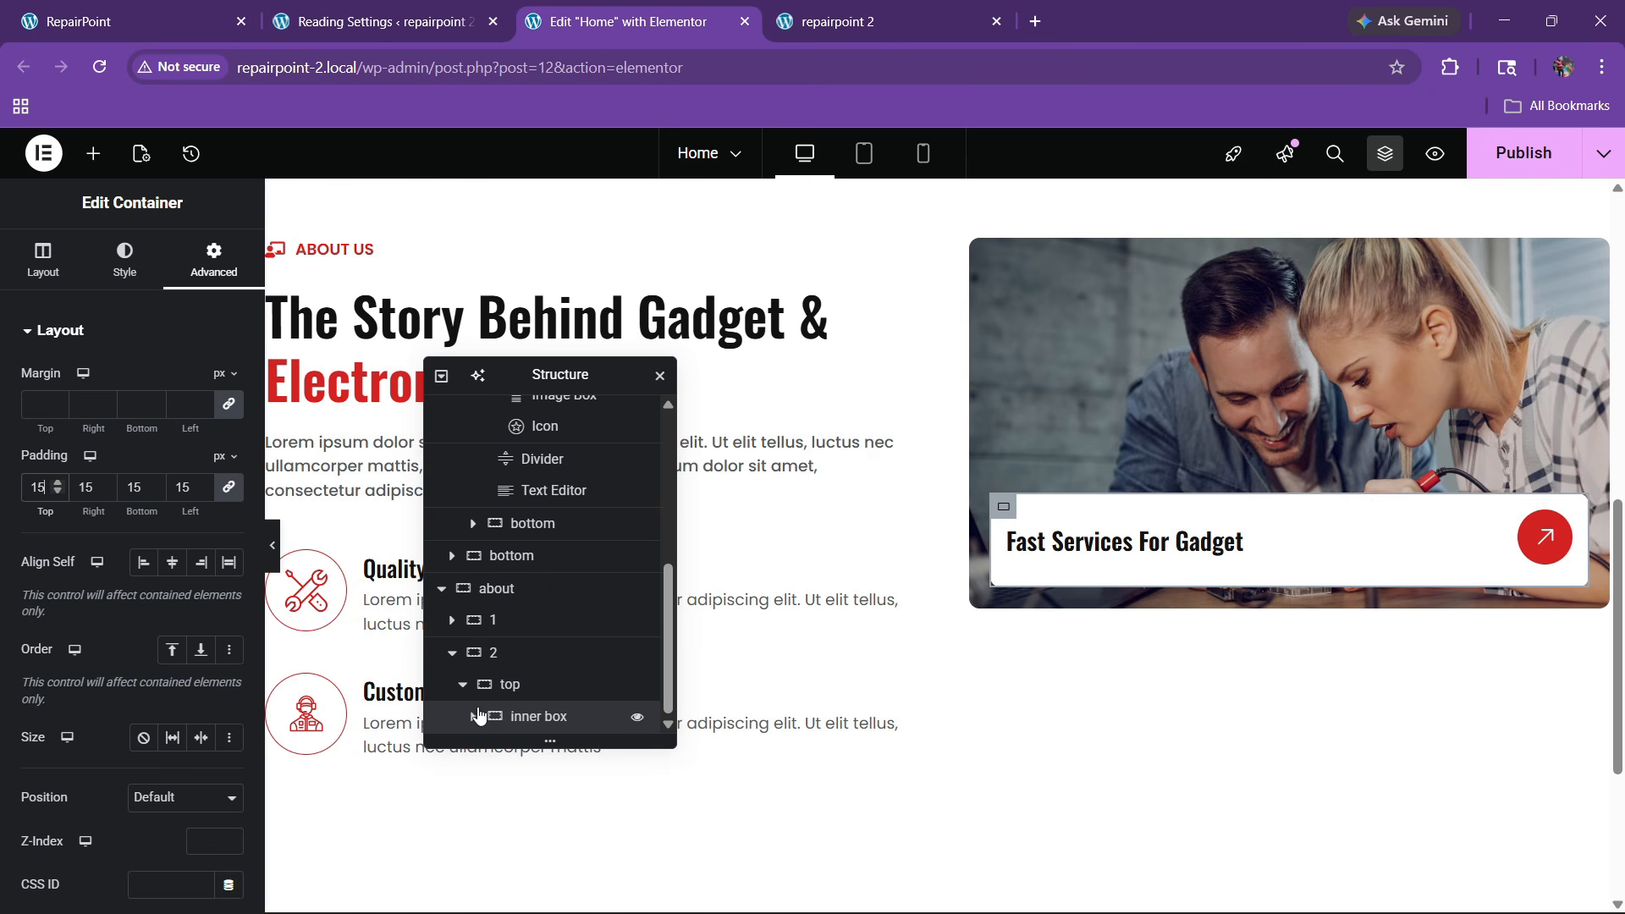
pyautogui.click(464, 686)
pyautogui.click(513, 719)
pyautogui.rightClick(516, 718)
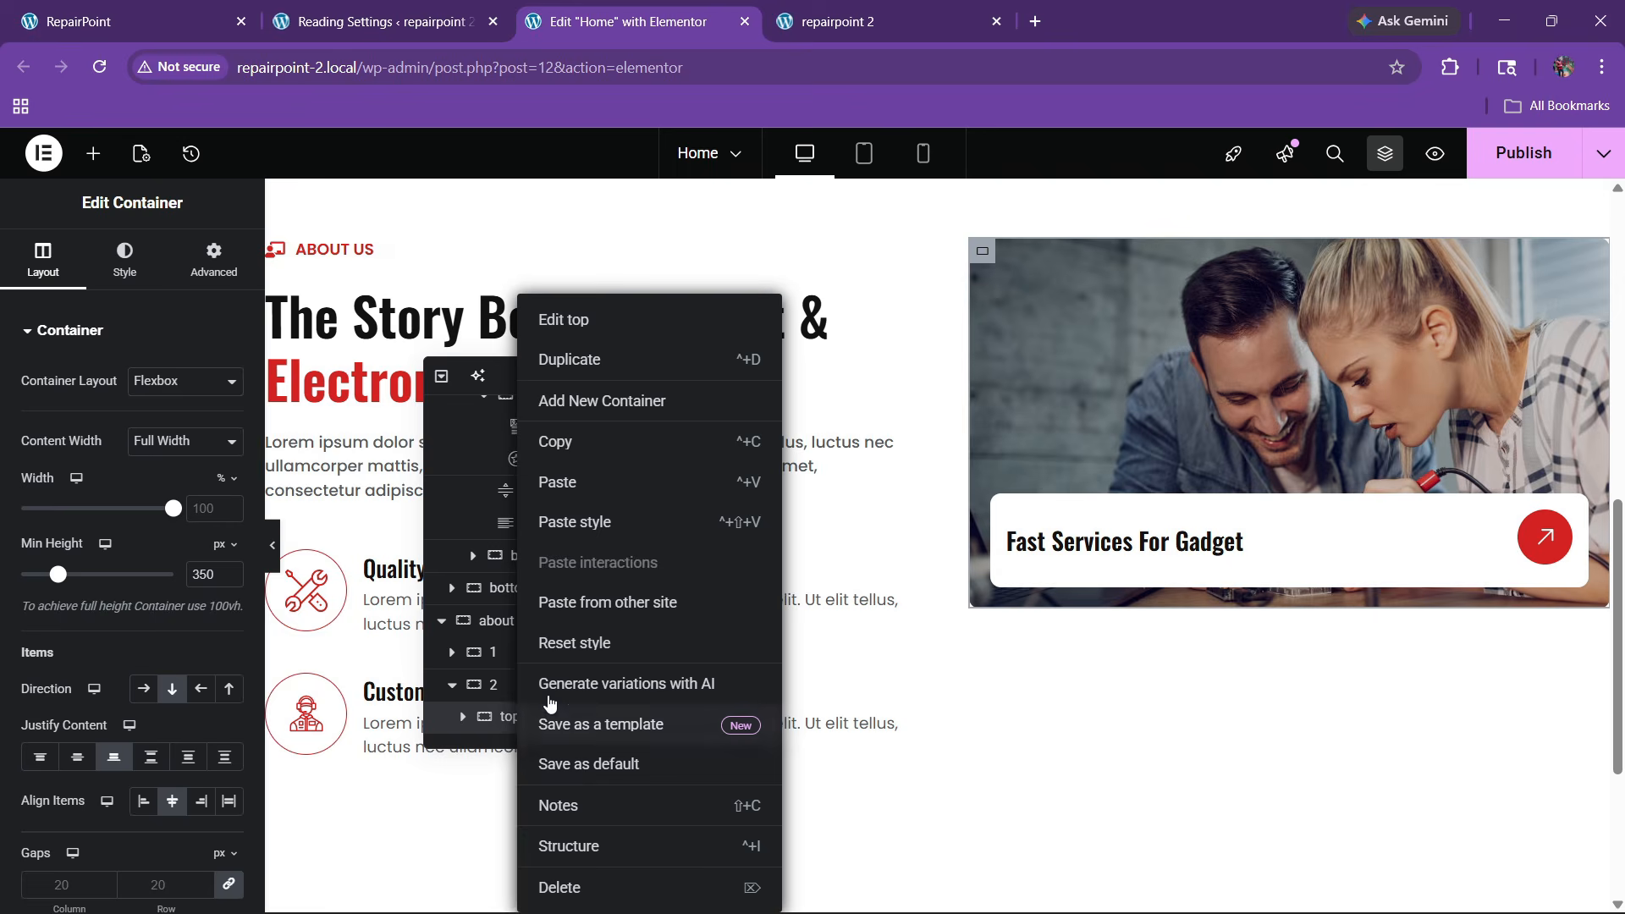
pyautogui.click(590, 408)
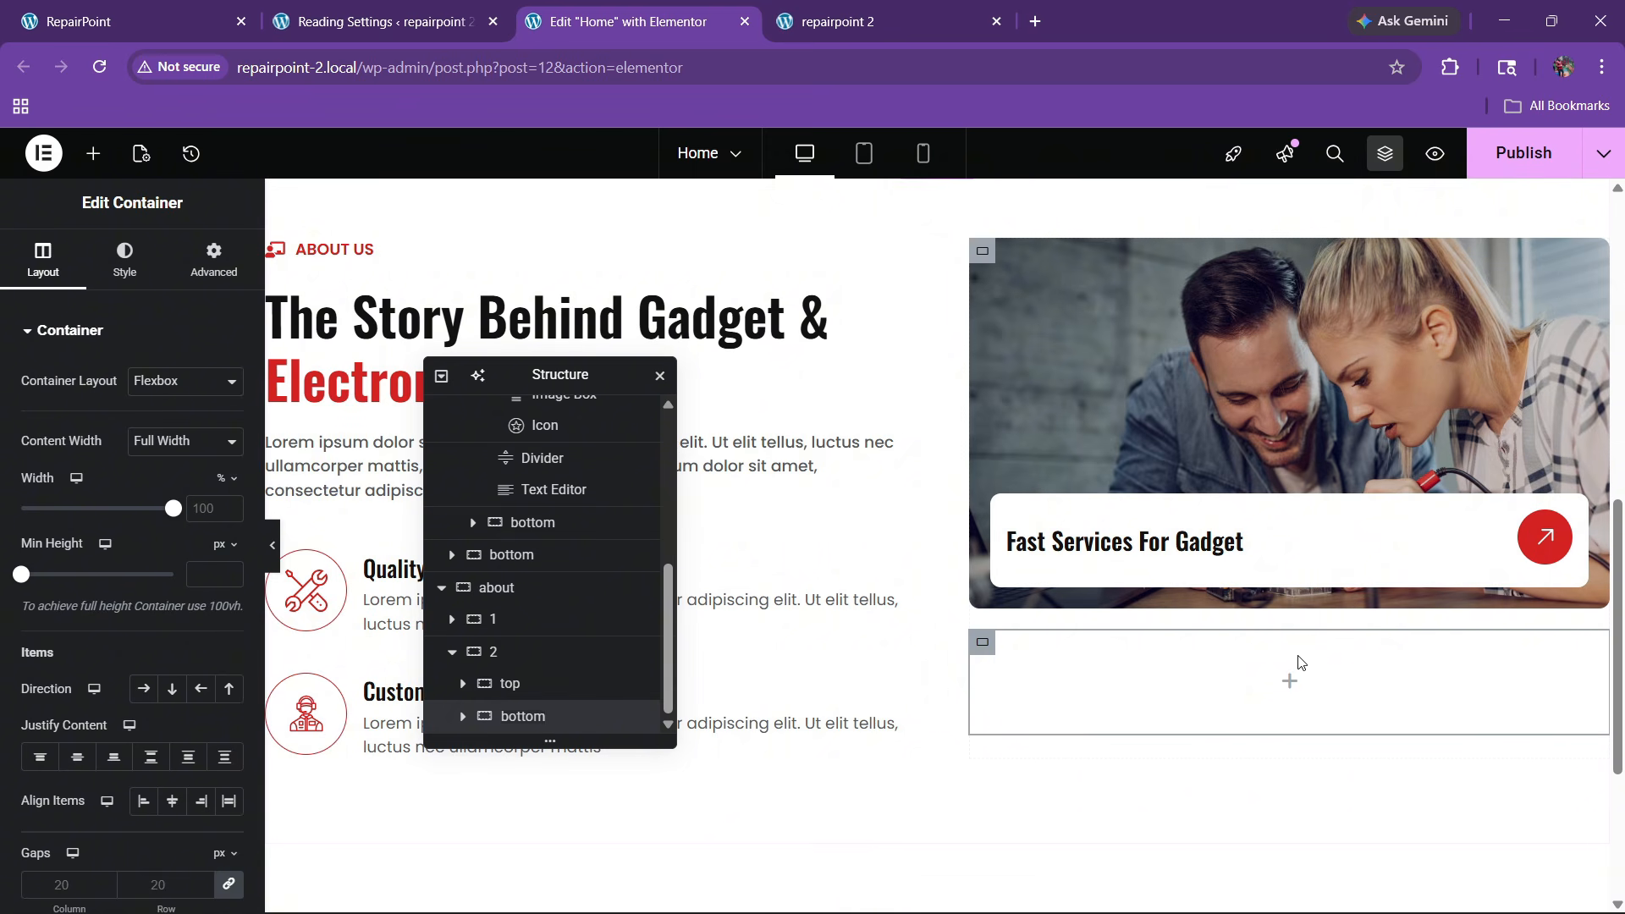
pyautogui.click(127, 21)
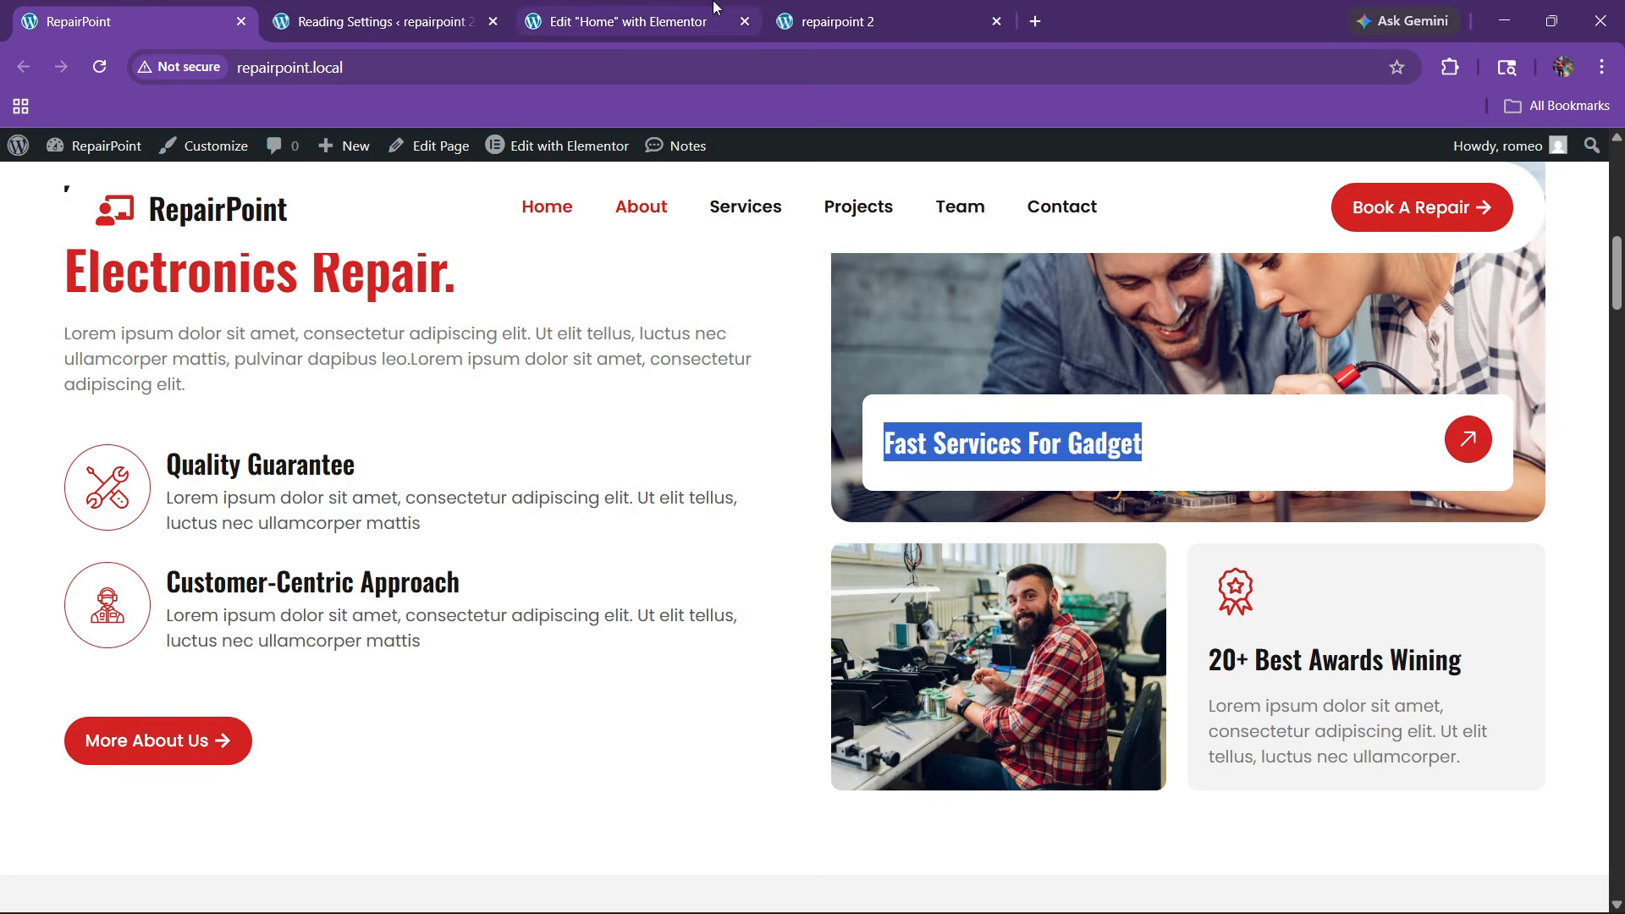
pyautogui.click(687, 10)
# Place inner1 and inner2 containers inside it in a row, and drop an Image widget into inner1
pyautogui.click(93, 153)
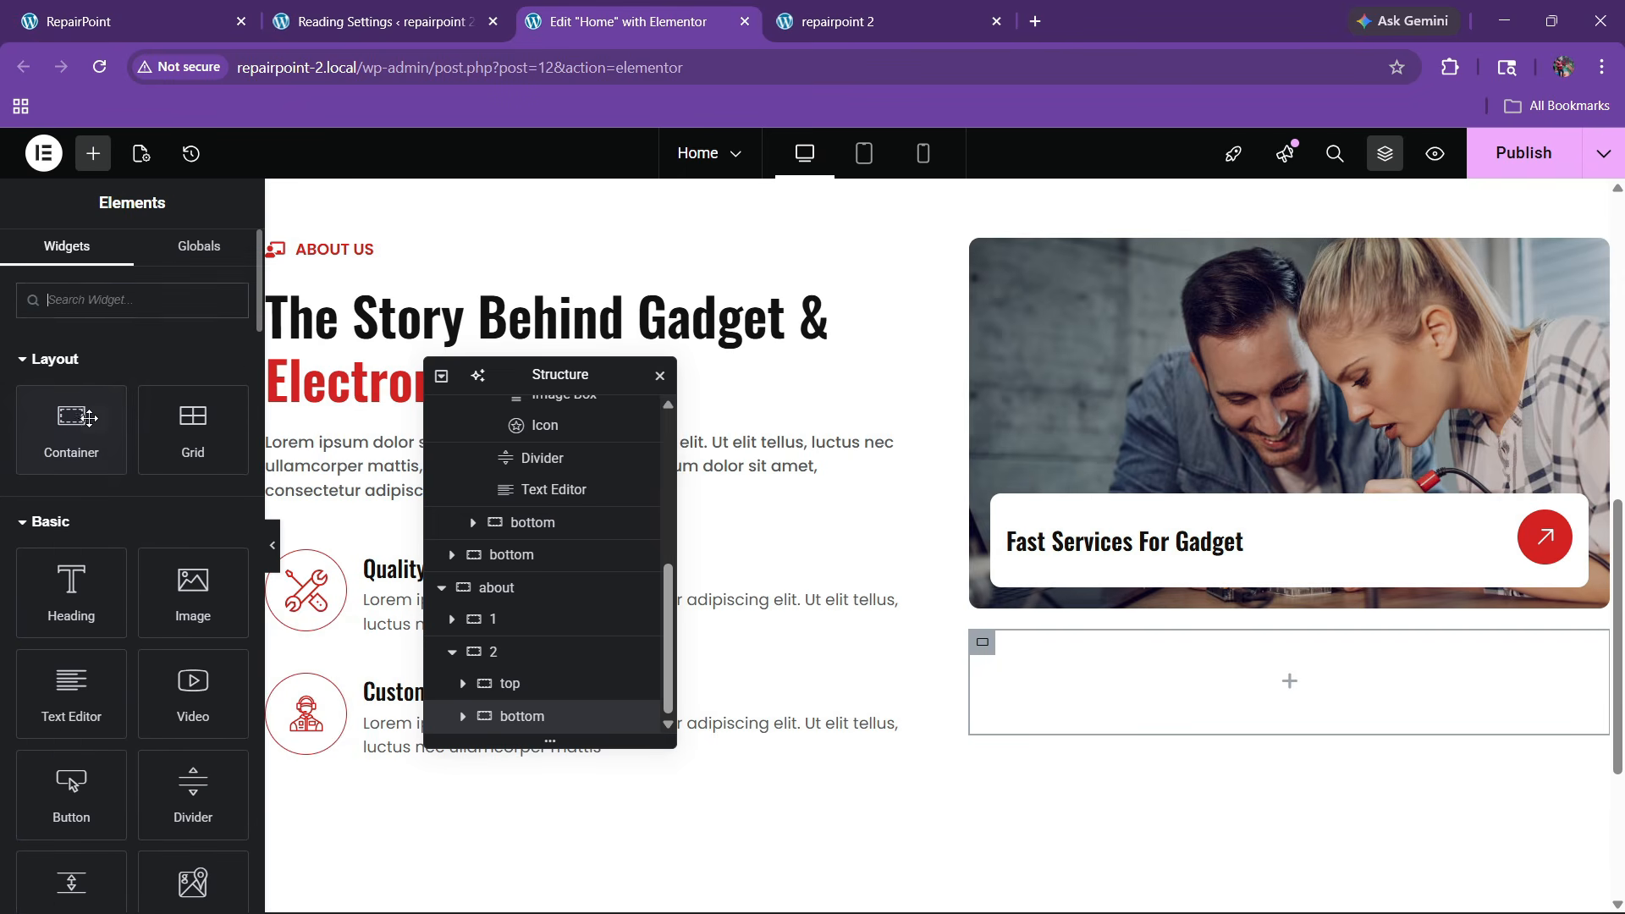
pyautogui.moveTo(71, 423); pyautogui.dragTo(1274, 675)
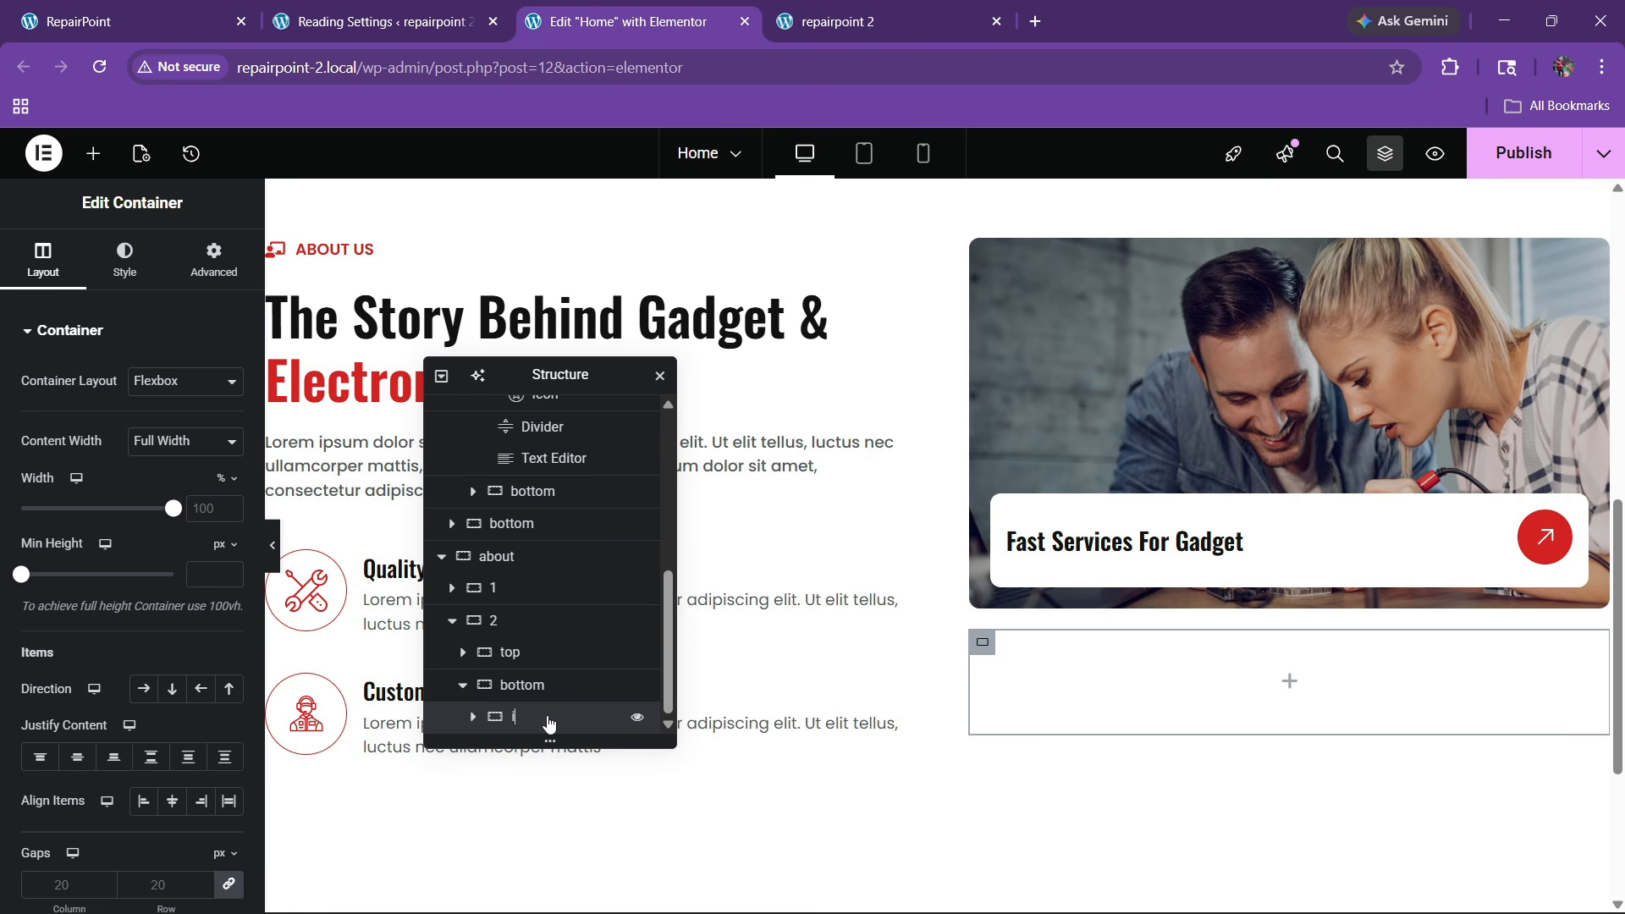
pyautogui.rightClick(548, 722)
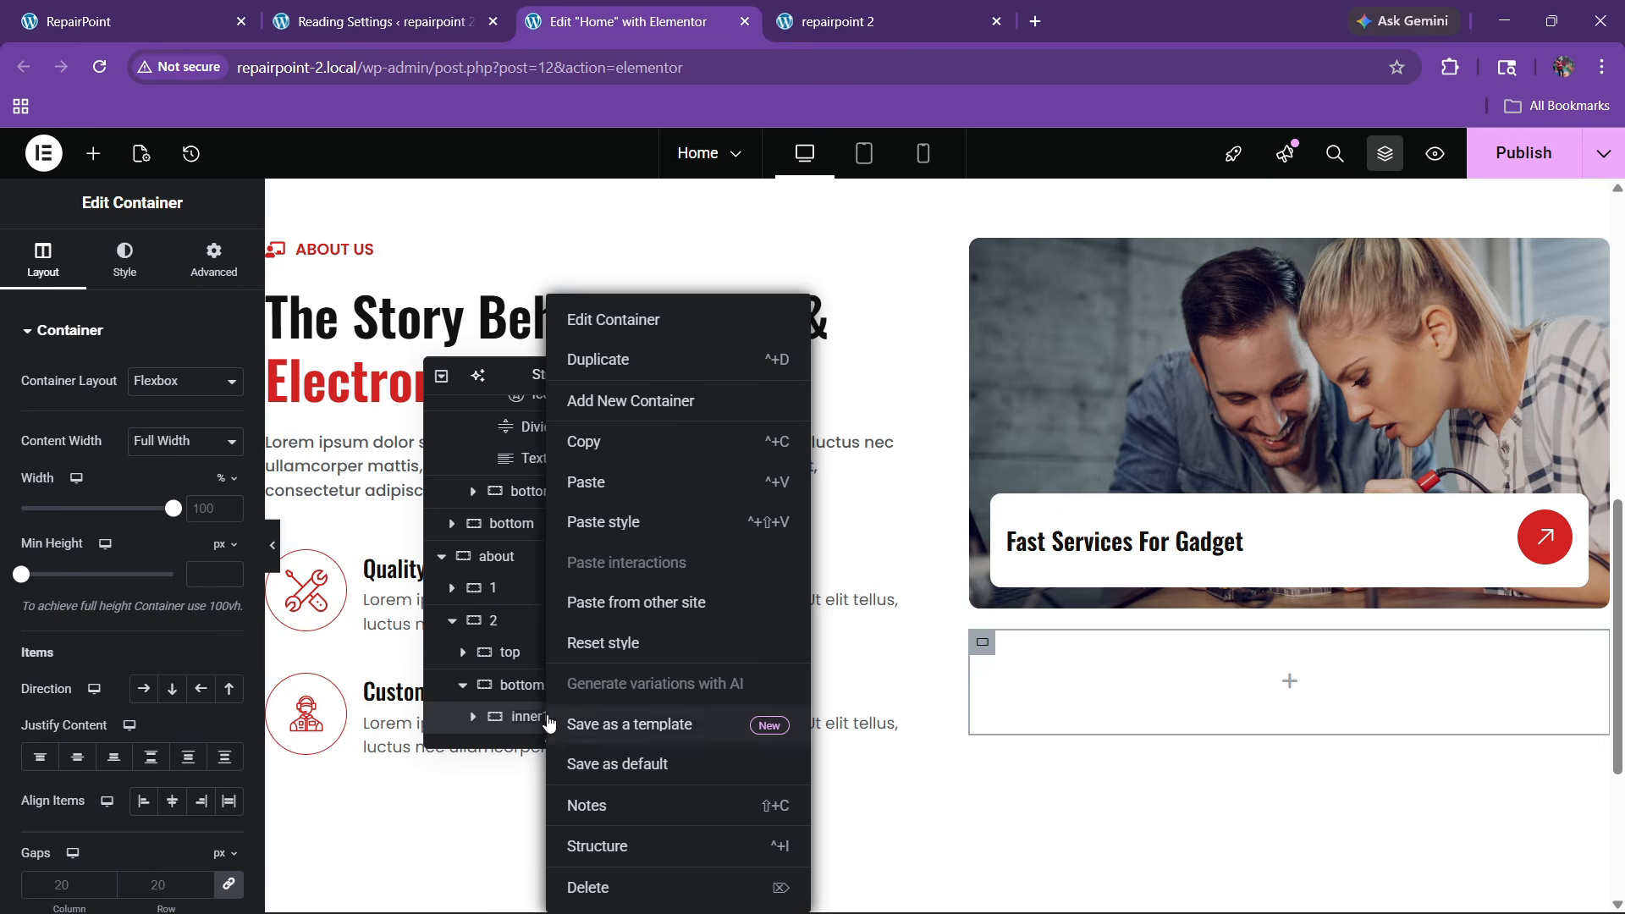
pyautogui.click(603, 410)
pyautogui.scroll(-1, 533, 719)
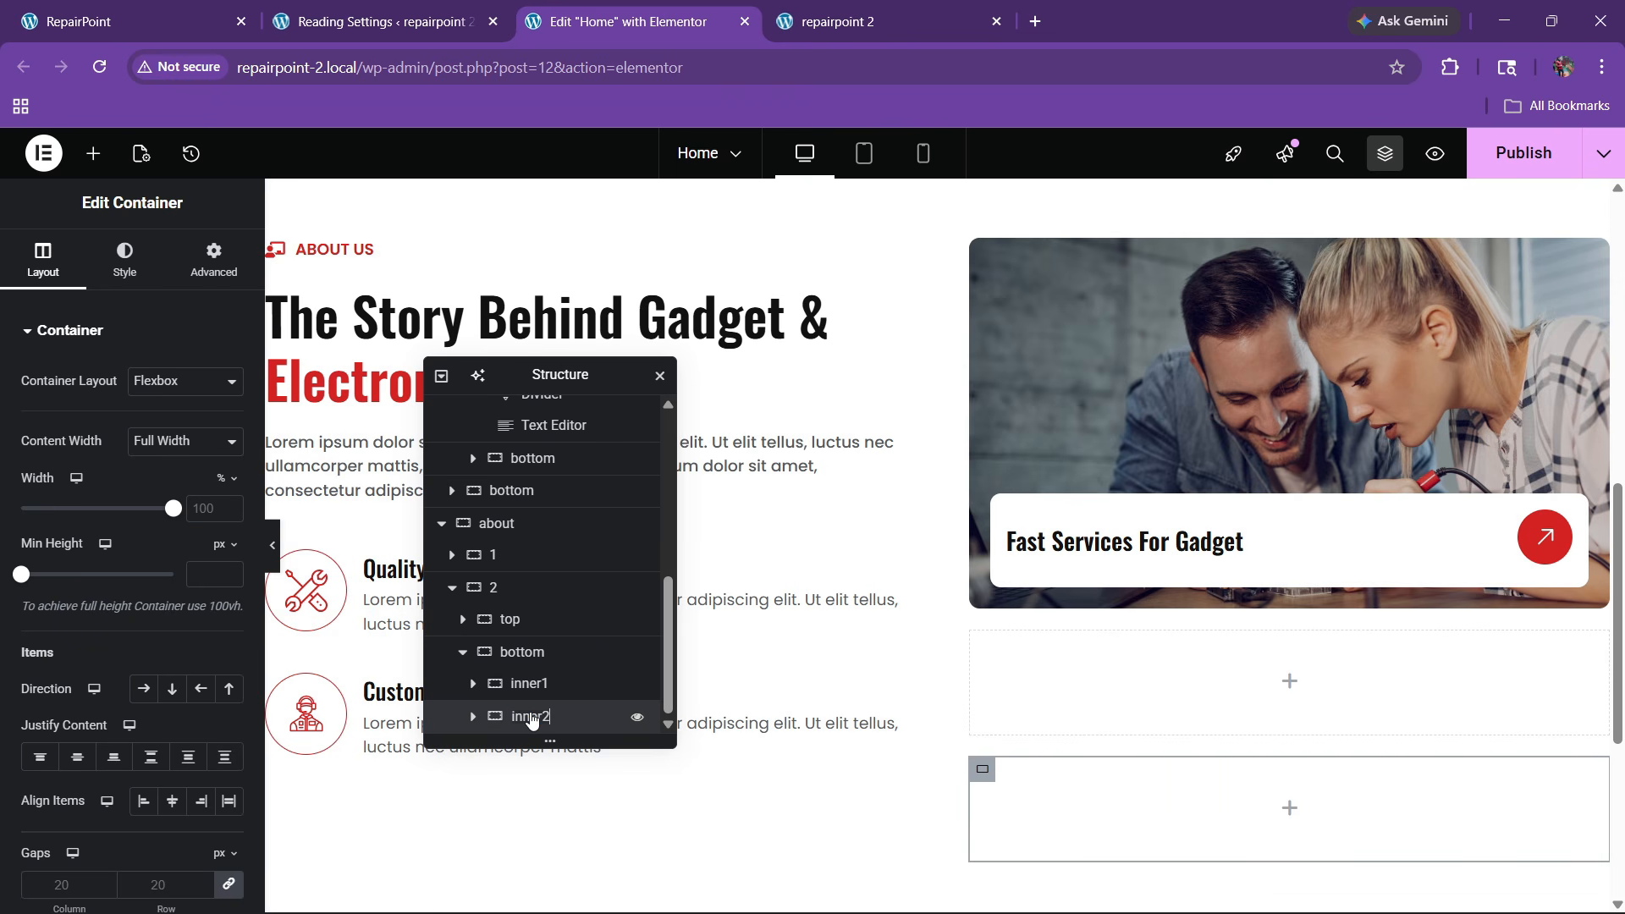
pyautogui.click(521, 652)
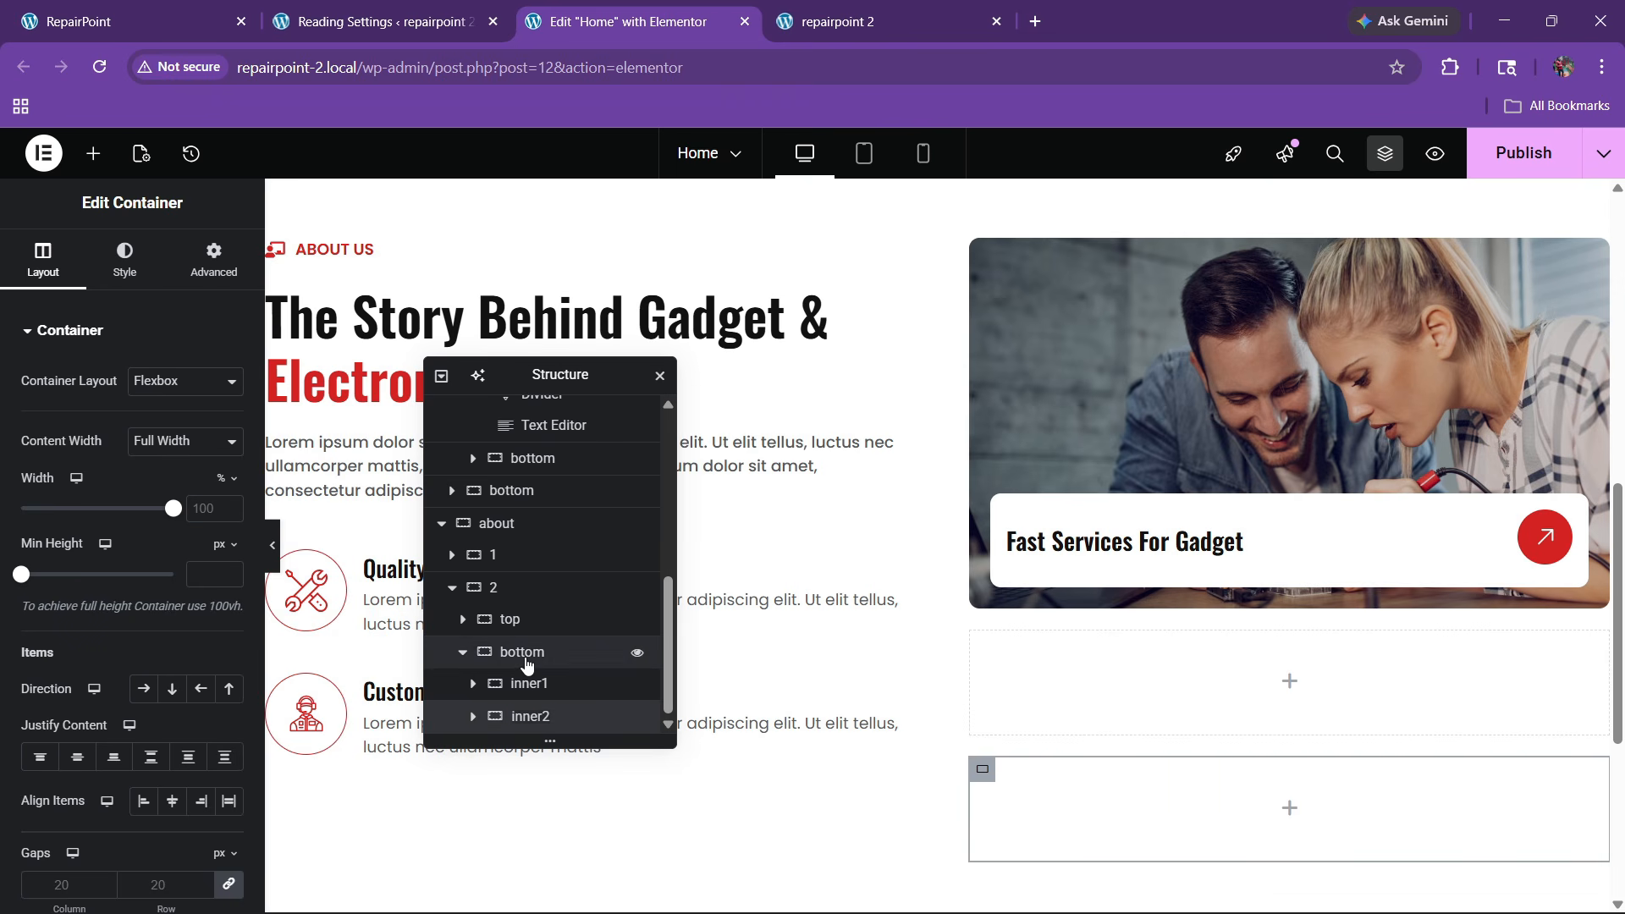
pyautogui.click(143, 689)
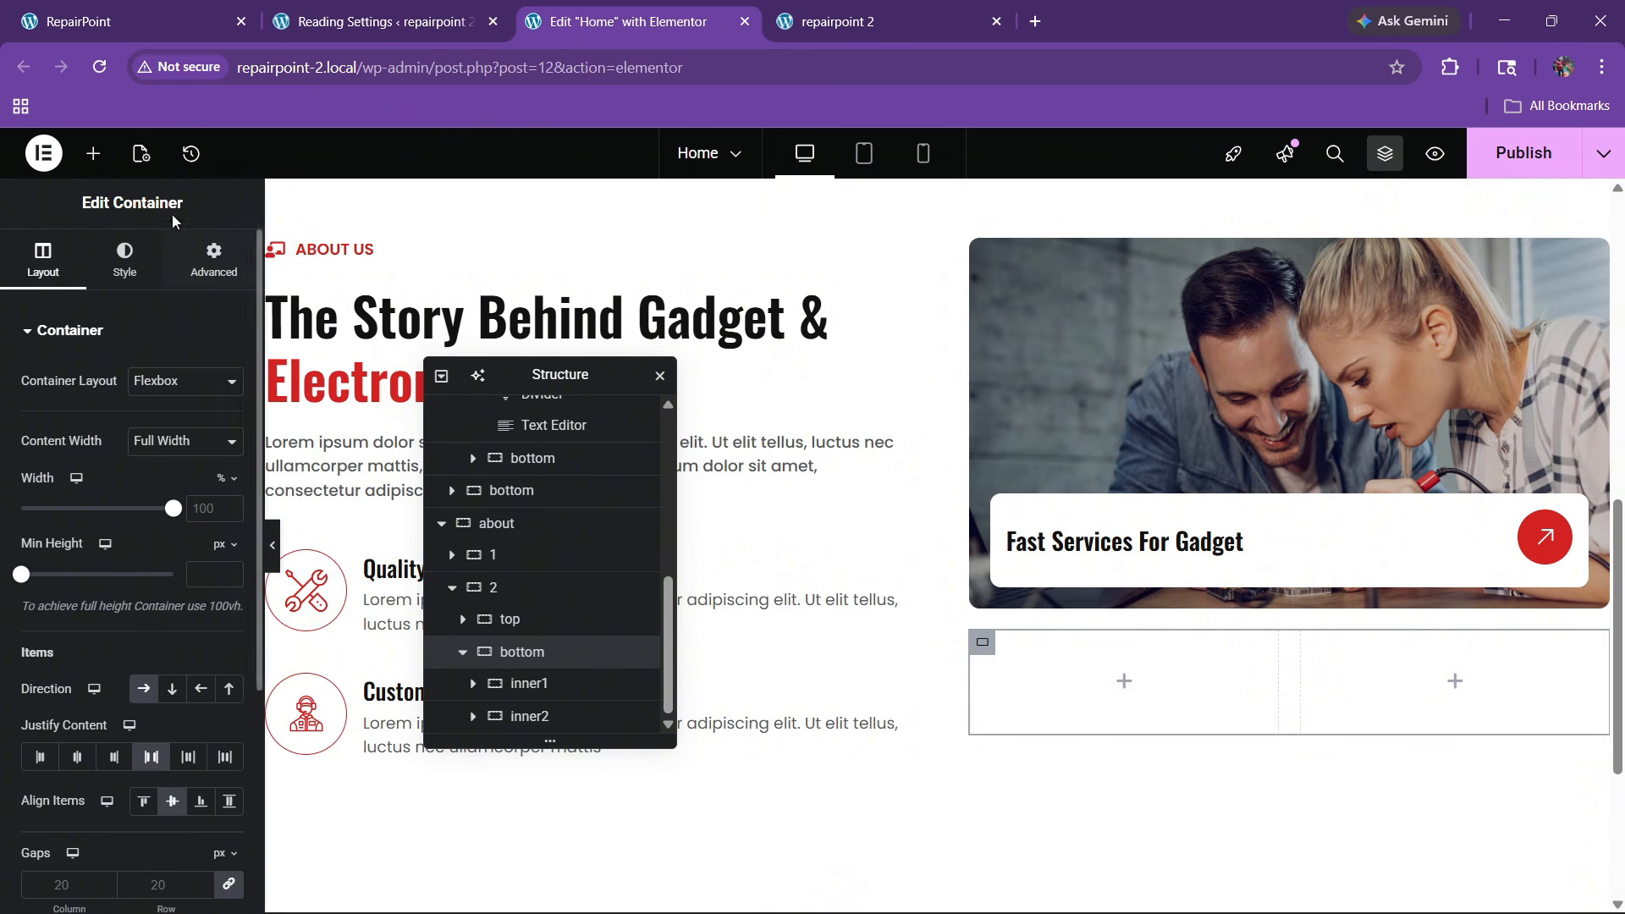
pyautogui.click(93, 153)
pyautogui.moveTo(192, 603); pyautogui.dragTo(1134, 675)
# Insert the bearded technician photo into the image widget at Full resolution
pyautogui.click(66, 10)
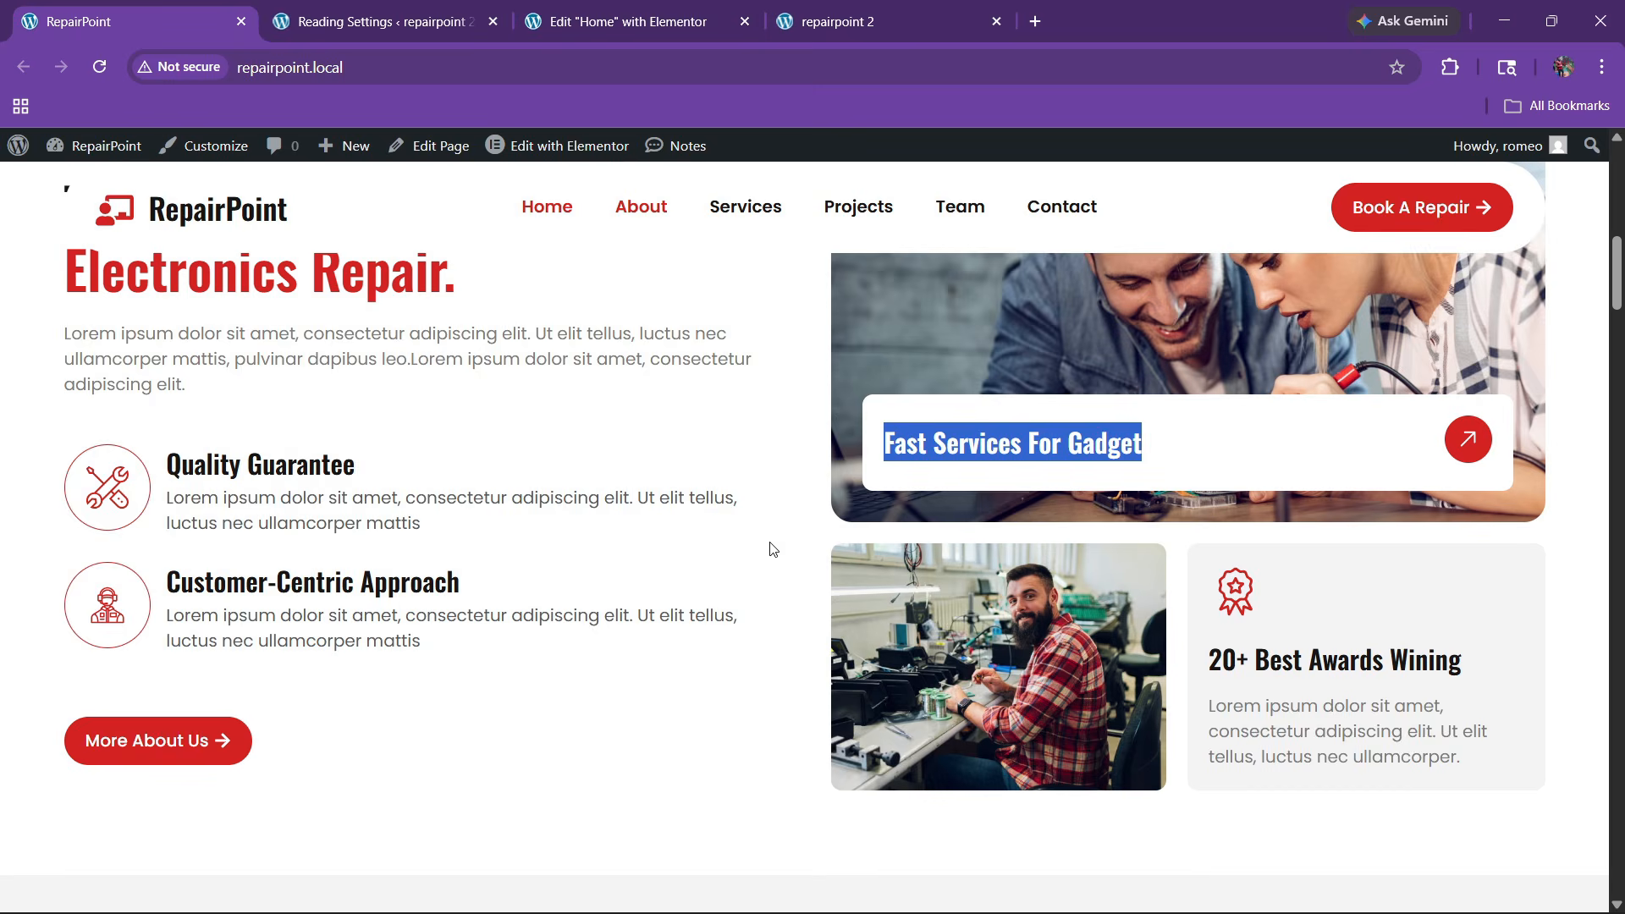
pyautogui.click(559, 8)
pyautogui.click(161, 474)
pyautogui.scroll(-3, 743, 601)
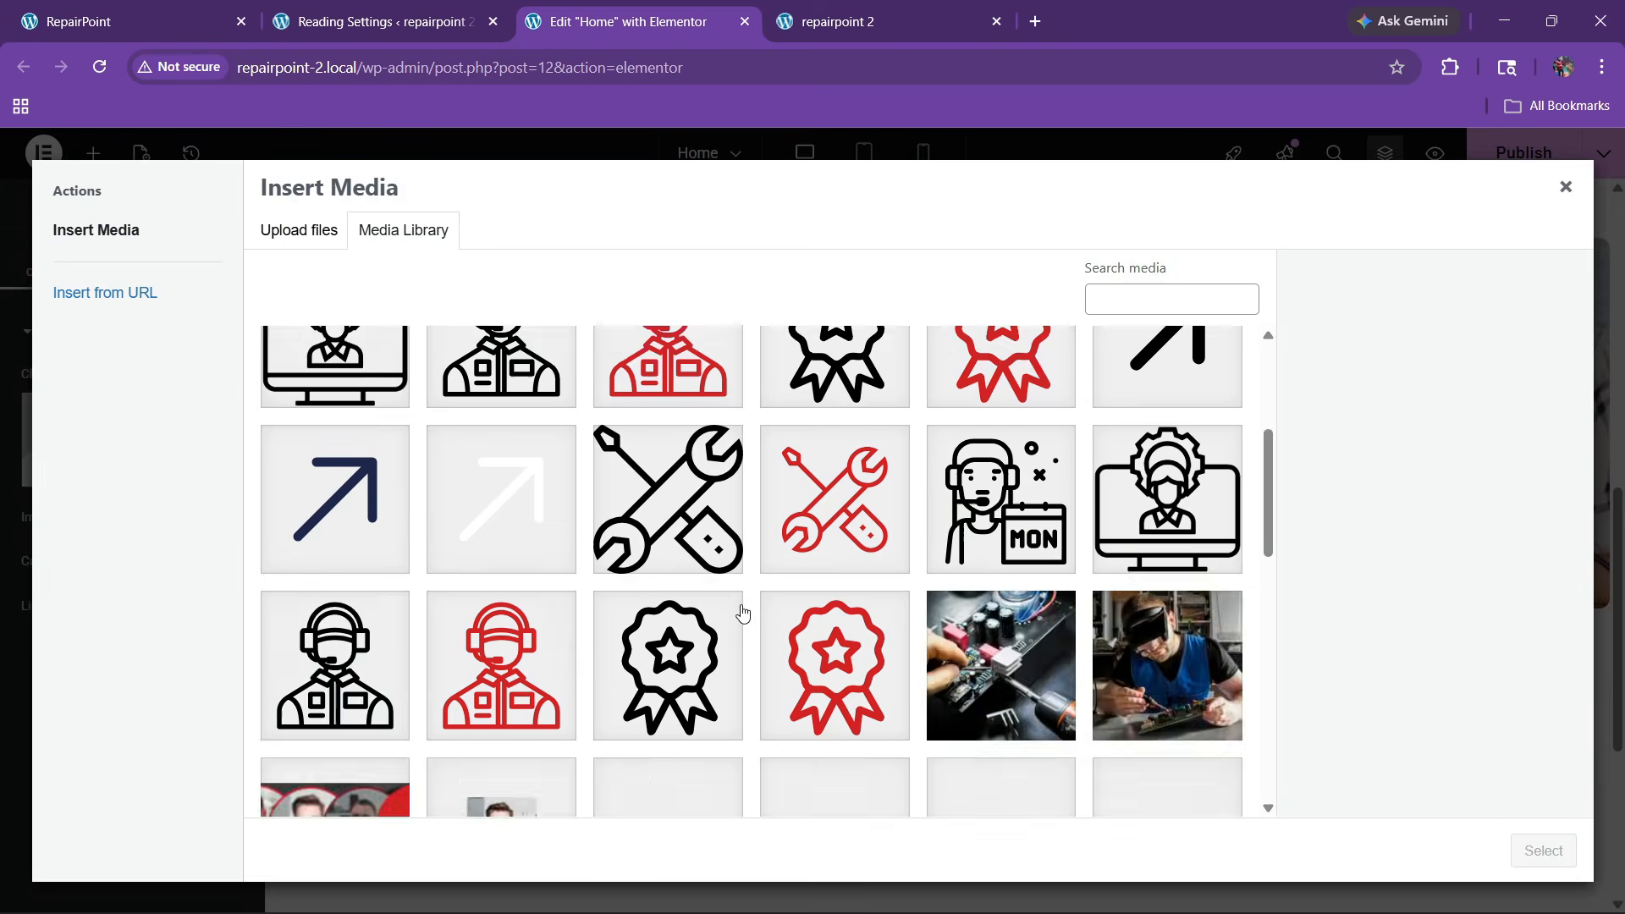
pyautogui.scroll(-5, 743, 612)
pyautogui.click(347, 542)
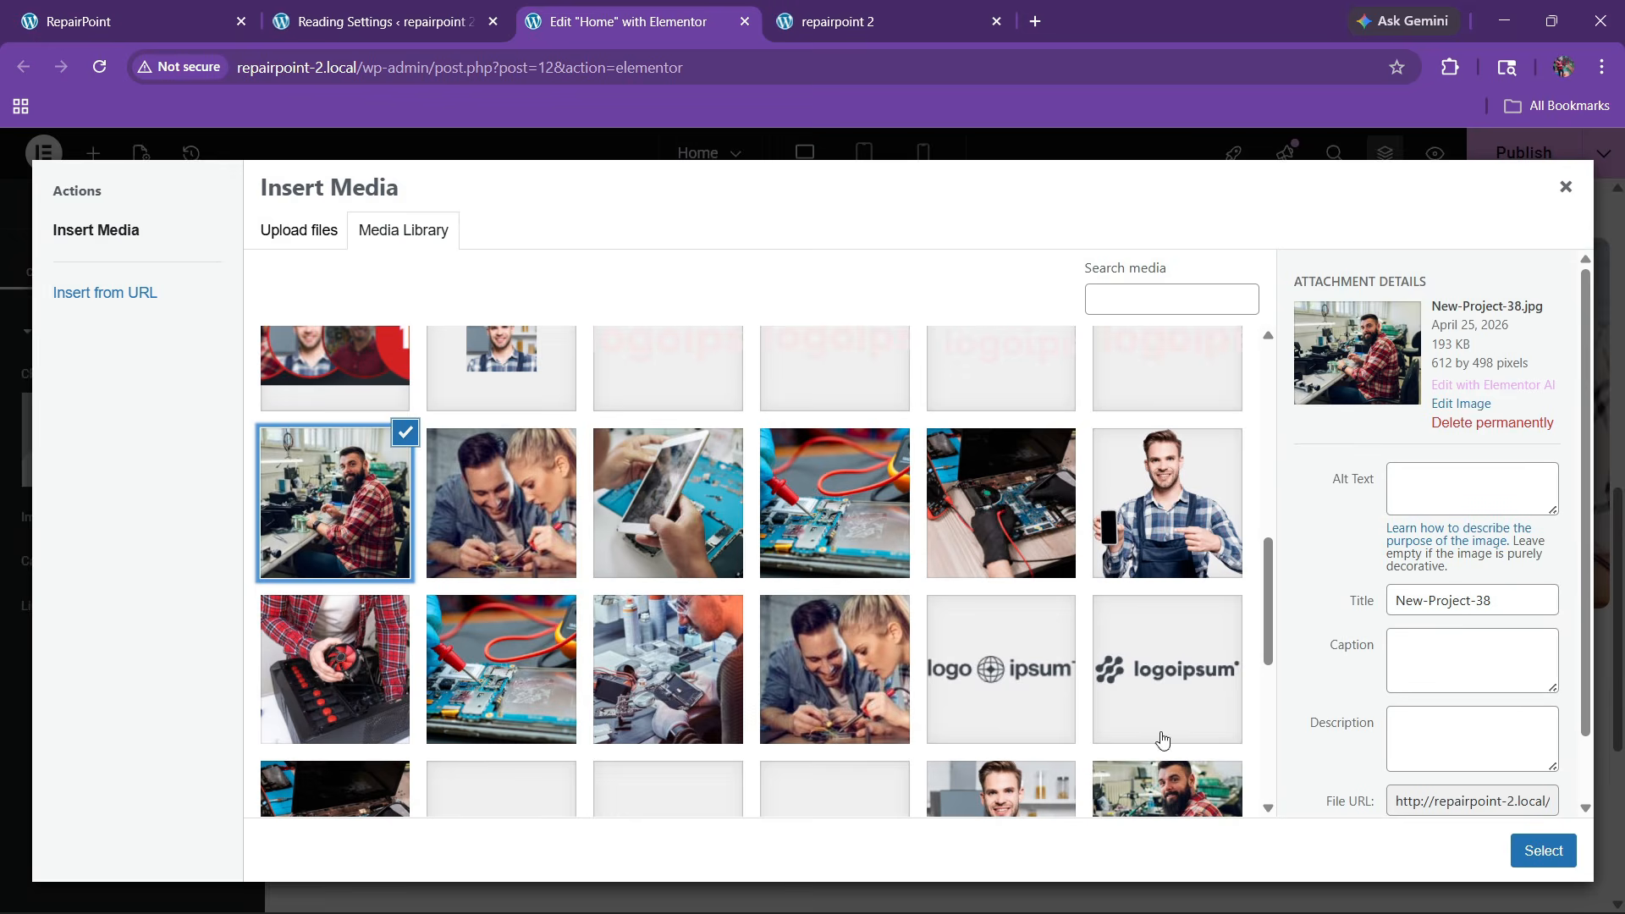
pyautogui.click(1543, 848)
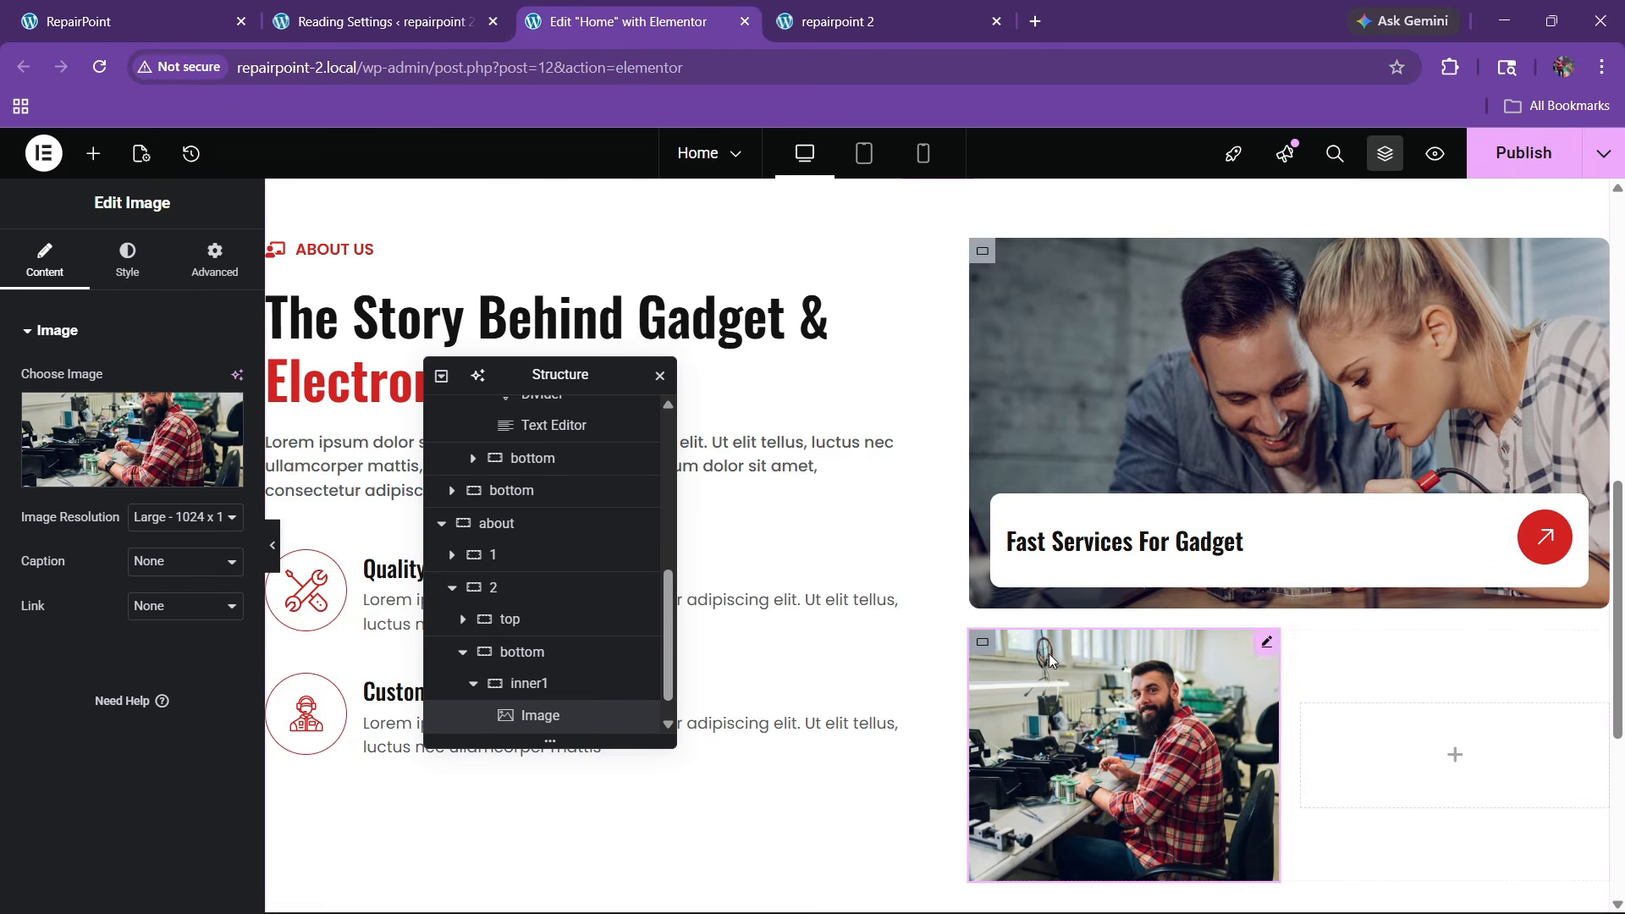
pyautogui.click(178, 530)
pyautogui.click(150, 697)
# Round the photo's corners to 10 px and stretch inner1 and inner2 to equal height
pyautogui.click(127, 258)
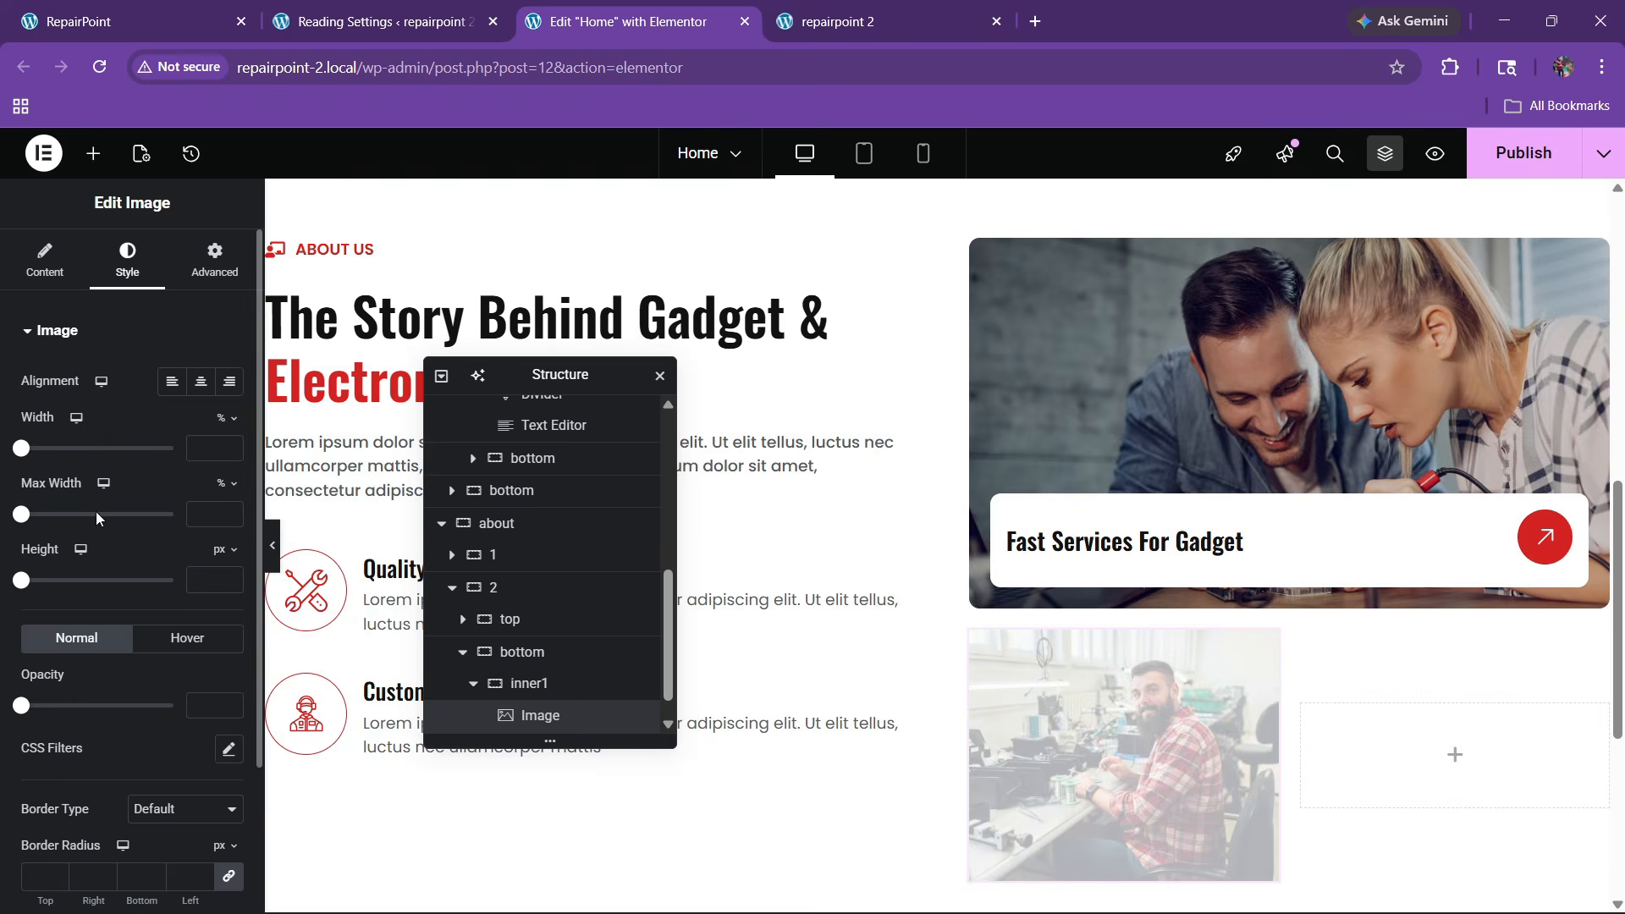
pyautogui.scroll(-2, 29, 678)
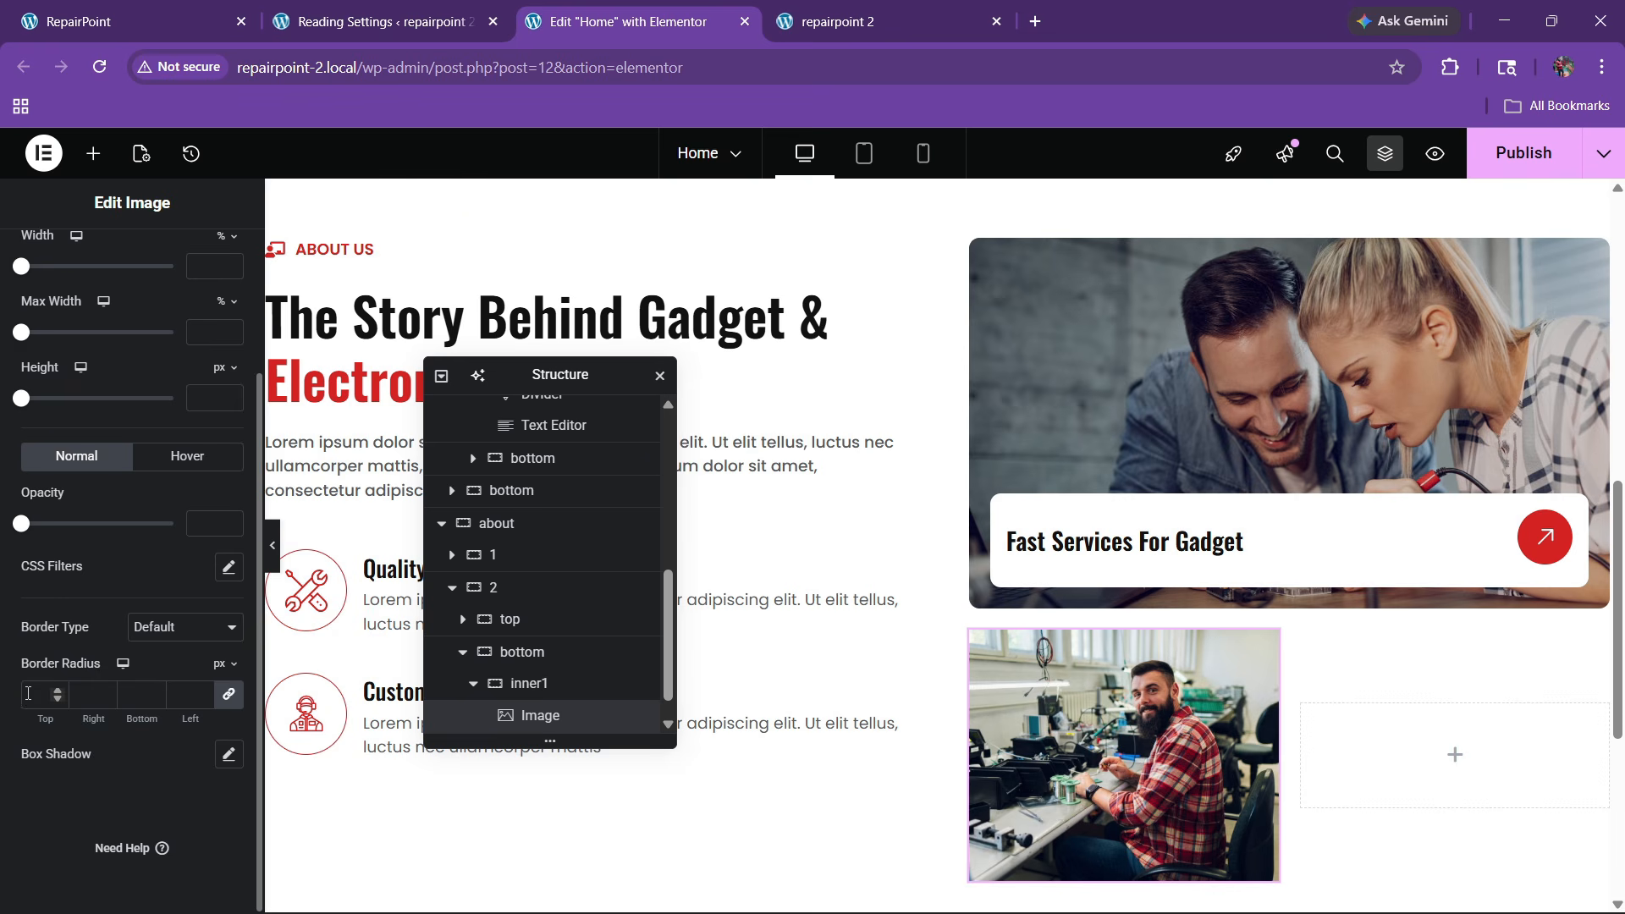
pyautogui.click(22, 701)
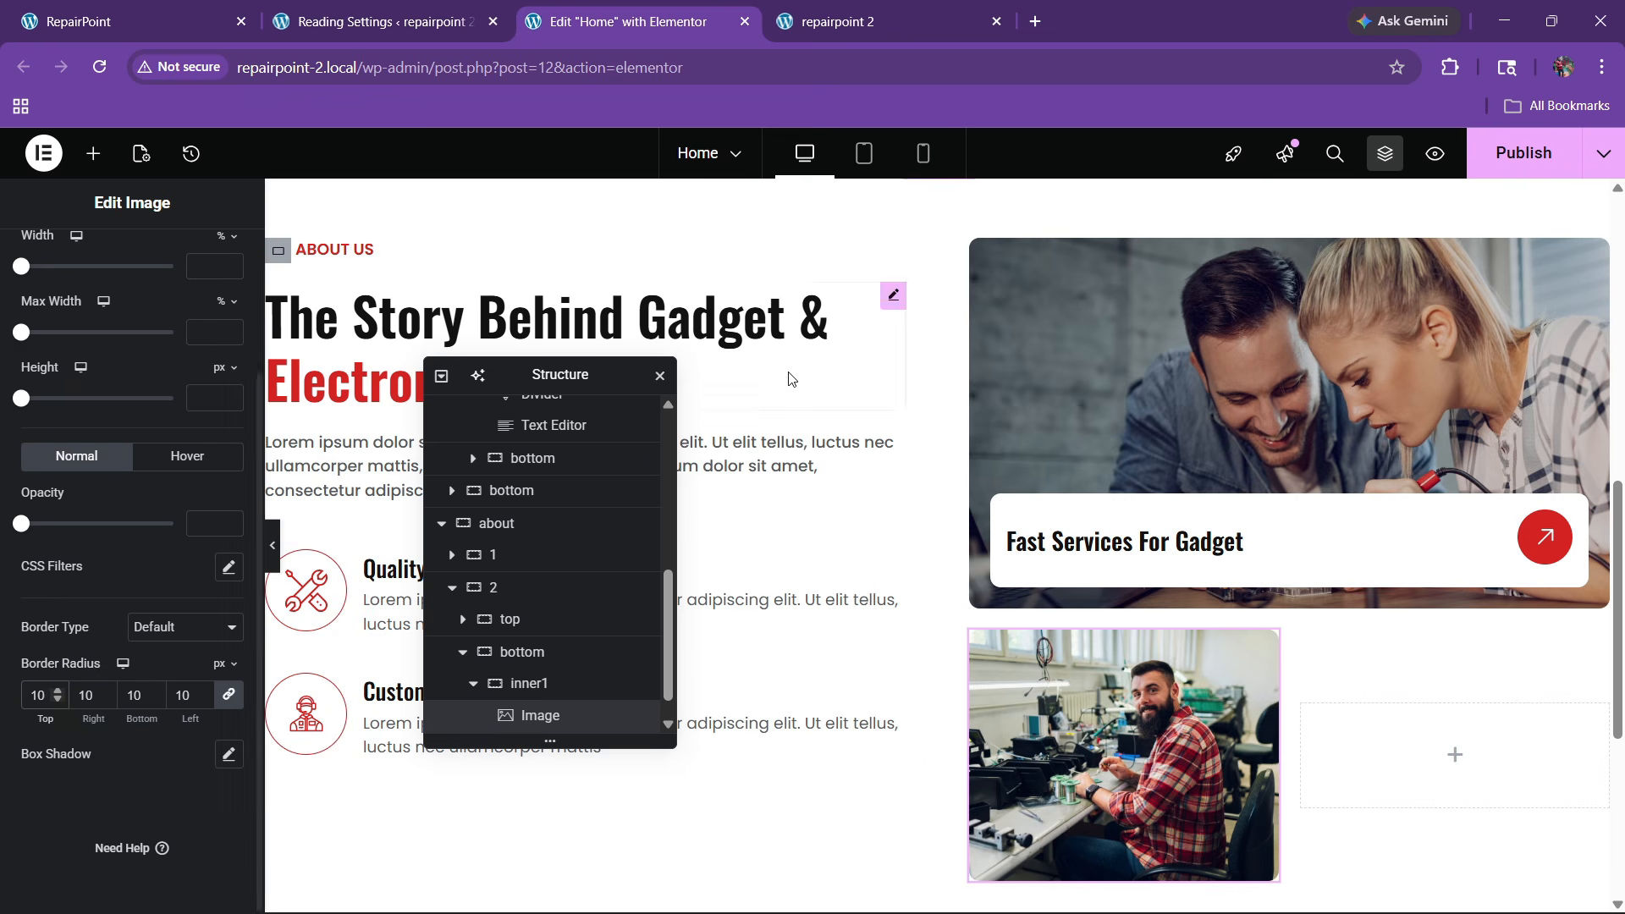
pyautogui.click(127, 22)
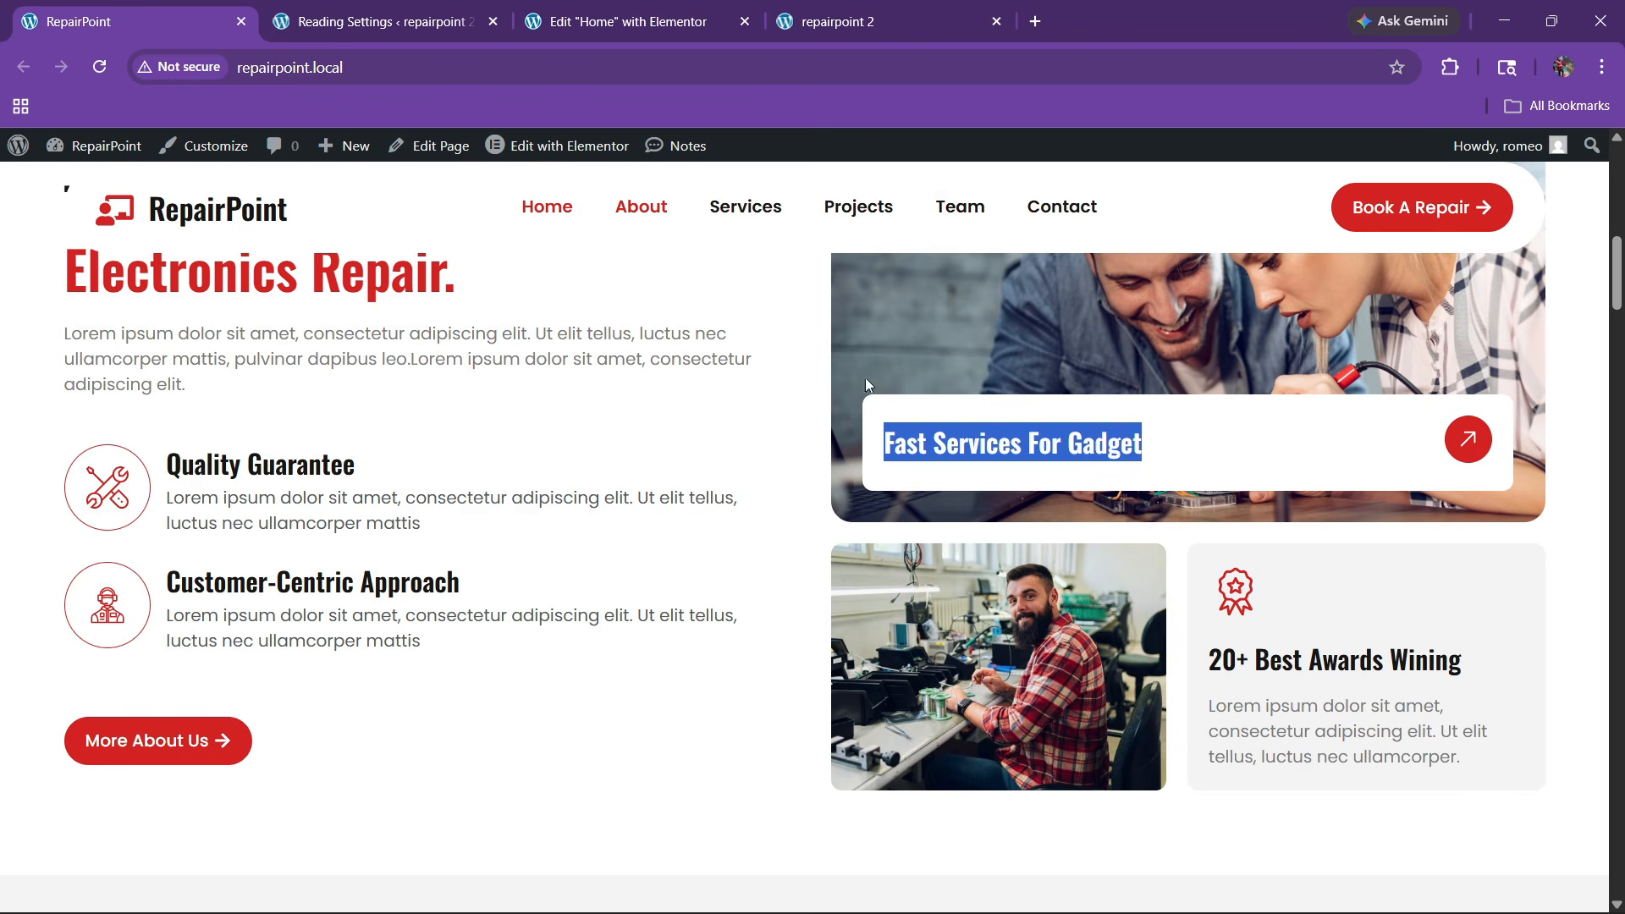
pyautogui.click(628, 22)
pyautogui.scroll(-3, 549, 616)
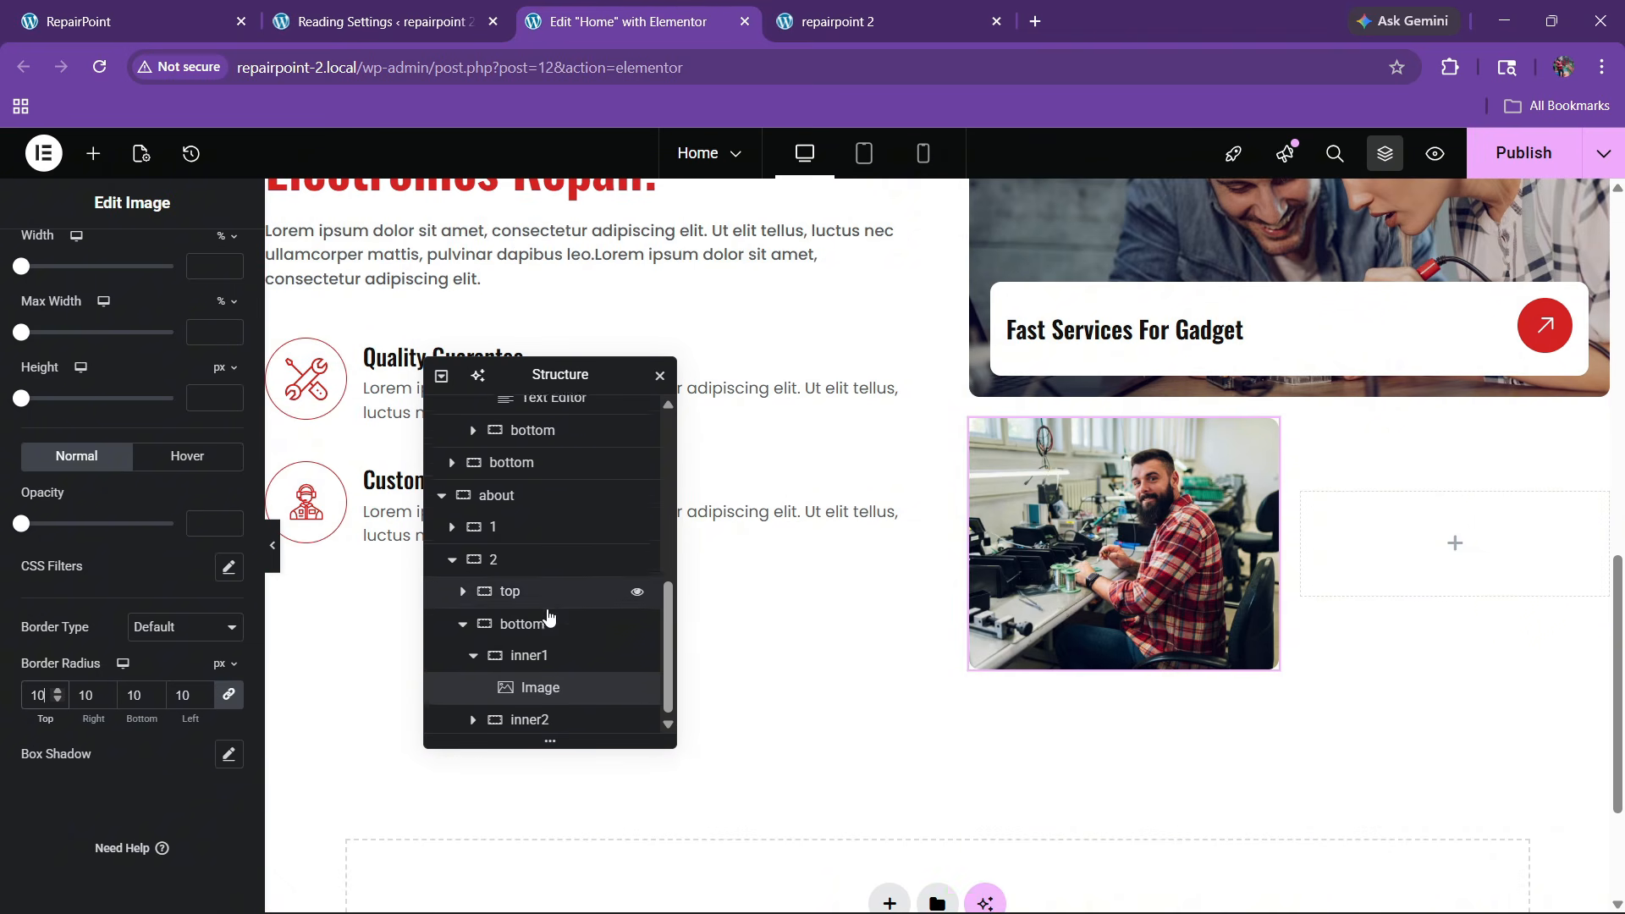
pyautogui.click(537, 620)
pyautogui.scroll(-2, 130, 566)
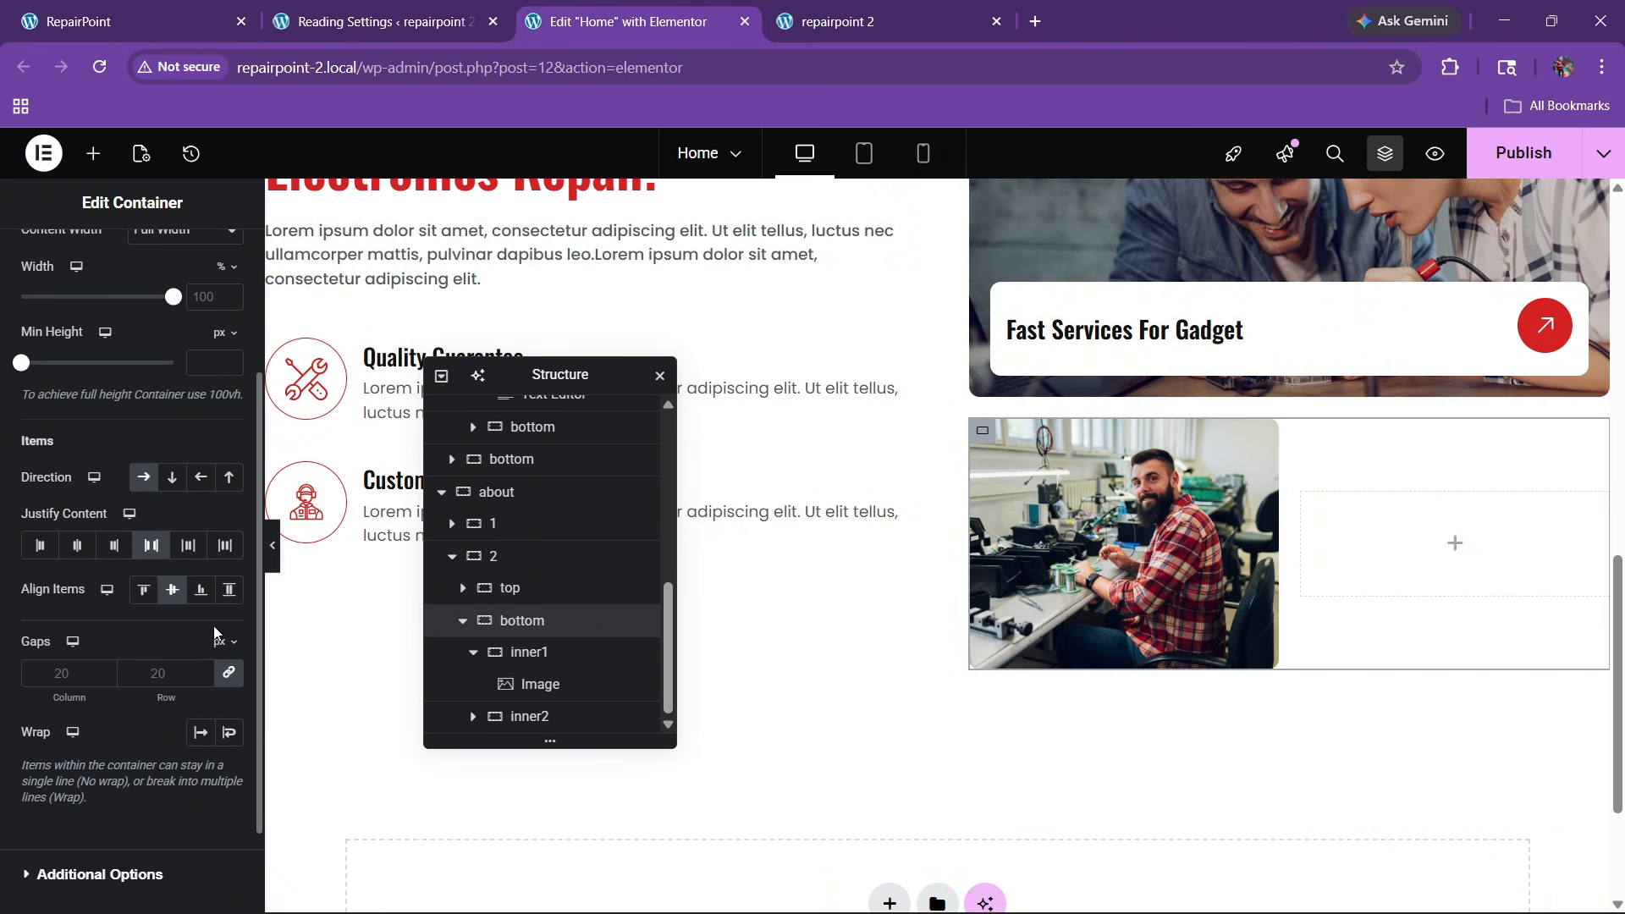
pyautogui.click(228, 589)
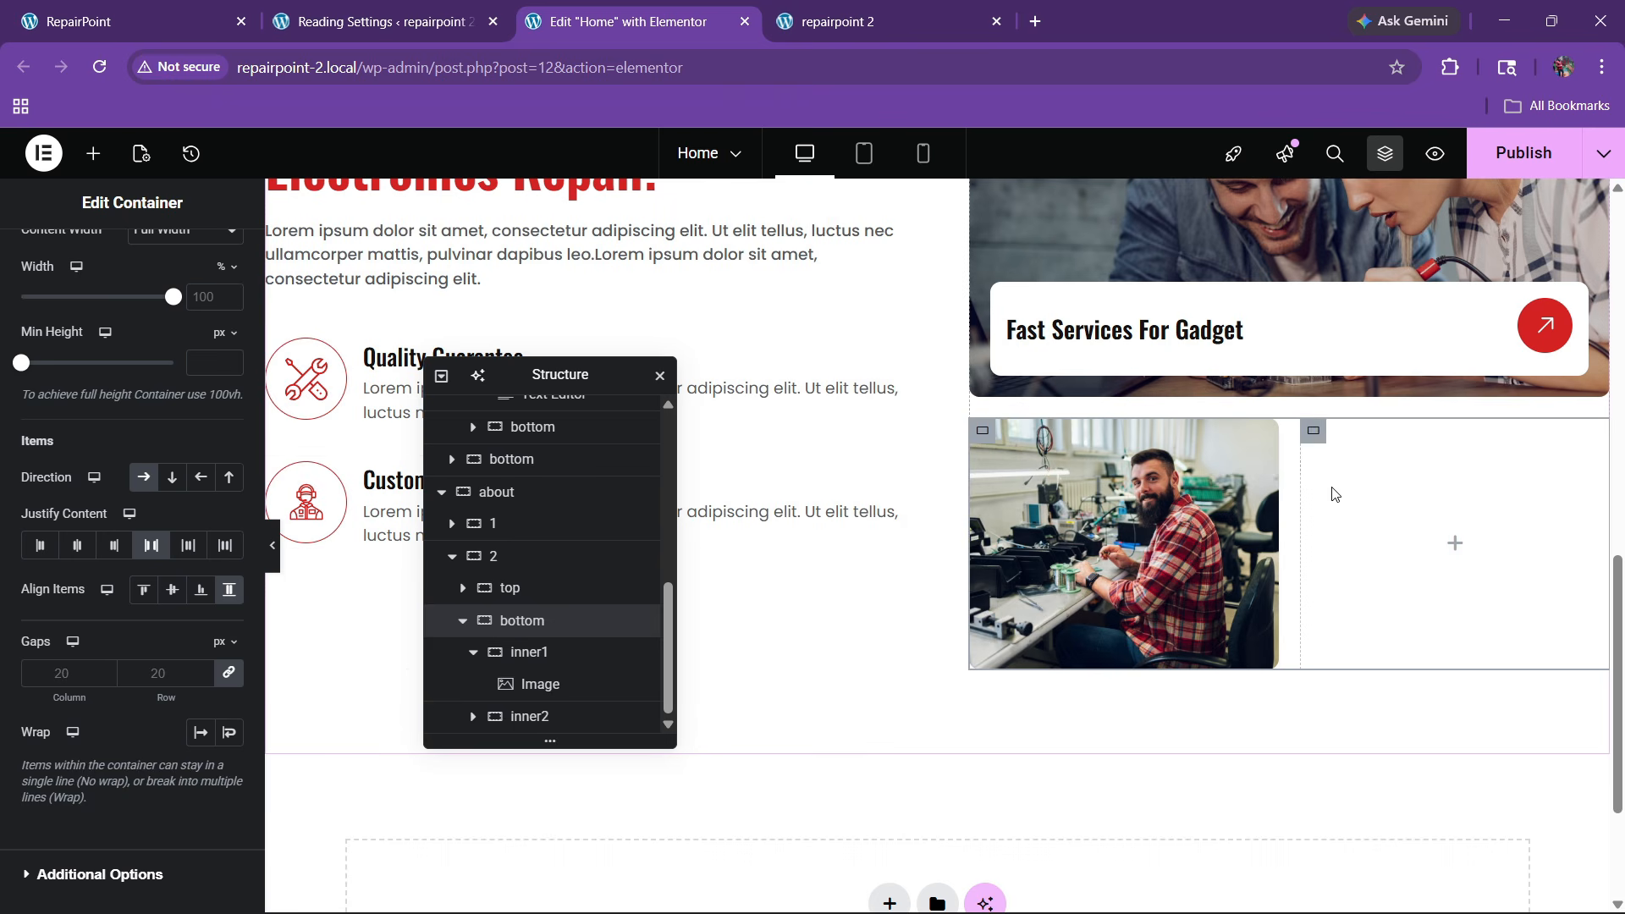
# Give inner2 a light grey background, rounded border corners, and start setting 20 px padding
pyautogui.click(1307, 435)
pyautogui.click(124, 258)
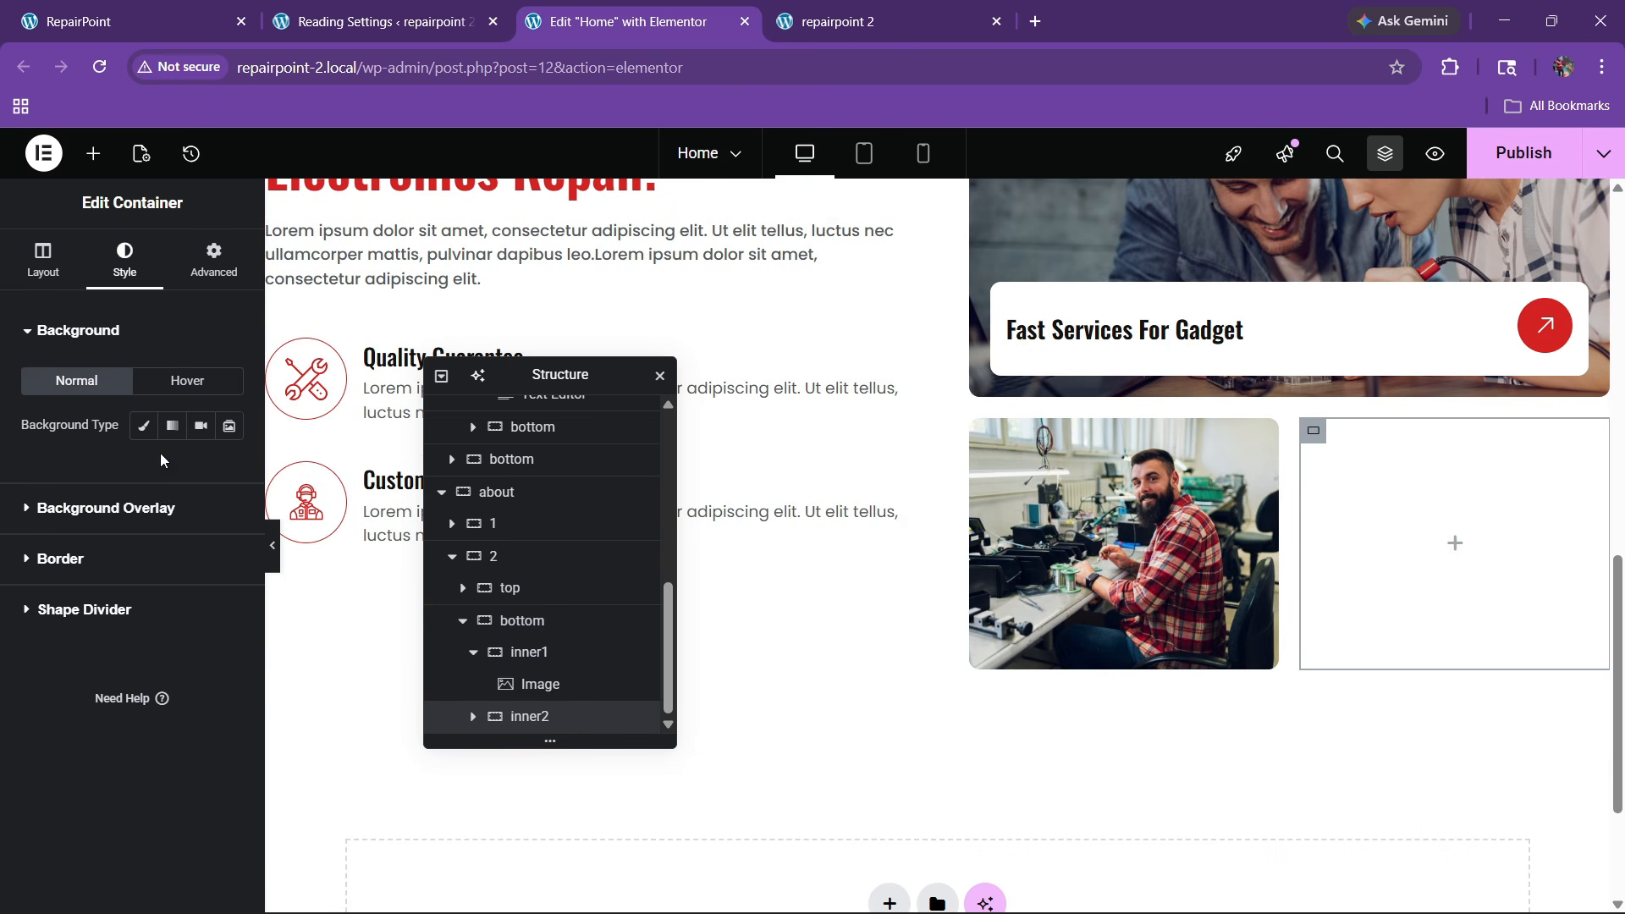
pyautogui.click(144, 426)
pyautogui.click(200, 470)
pyautogui.click(95, 814)
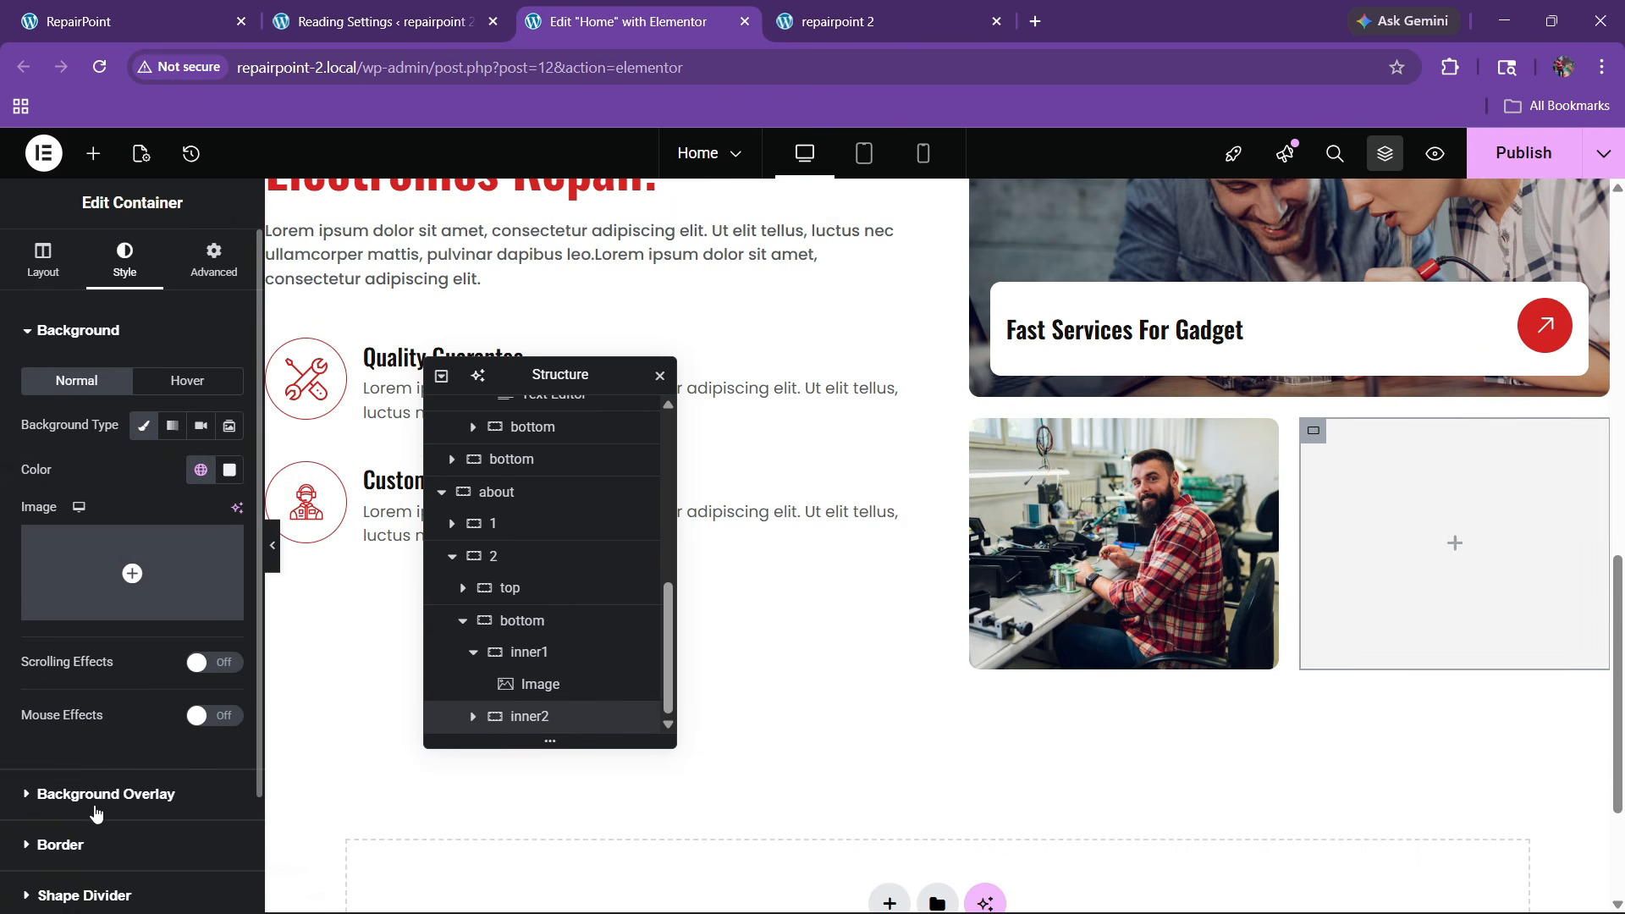
pyautogui.scroll(-2, 99, 552)
pyautogui.click(43, 710)
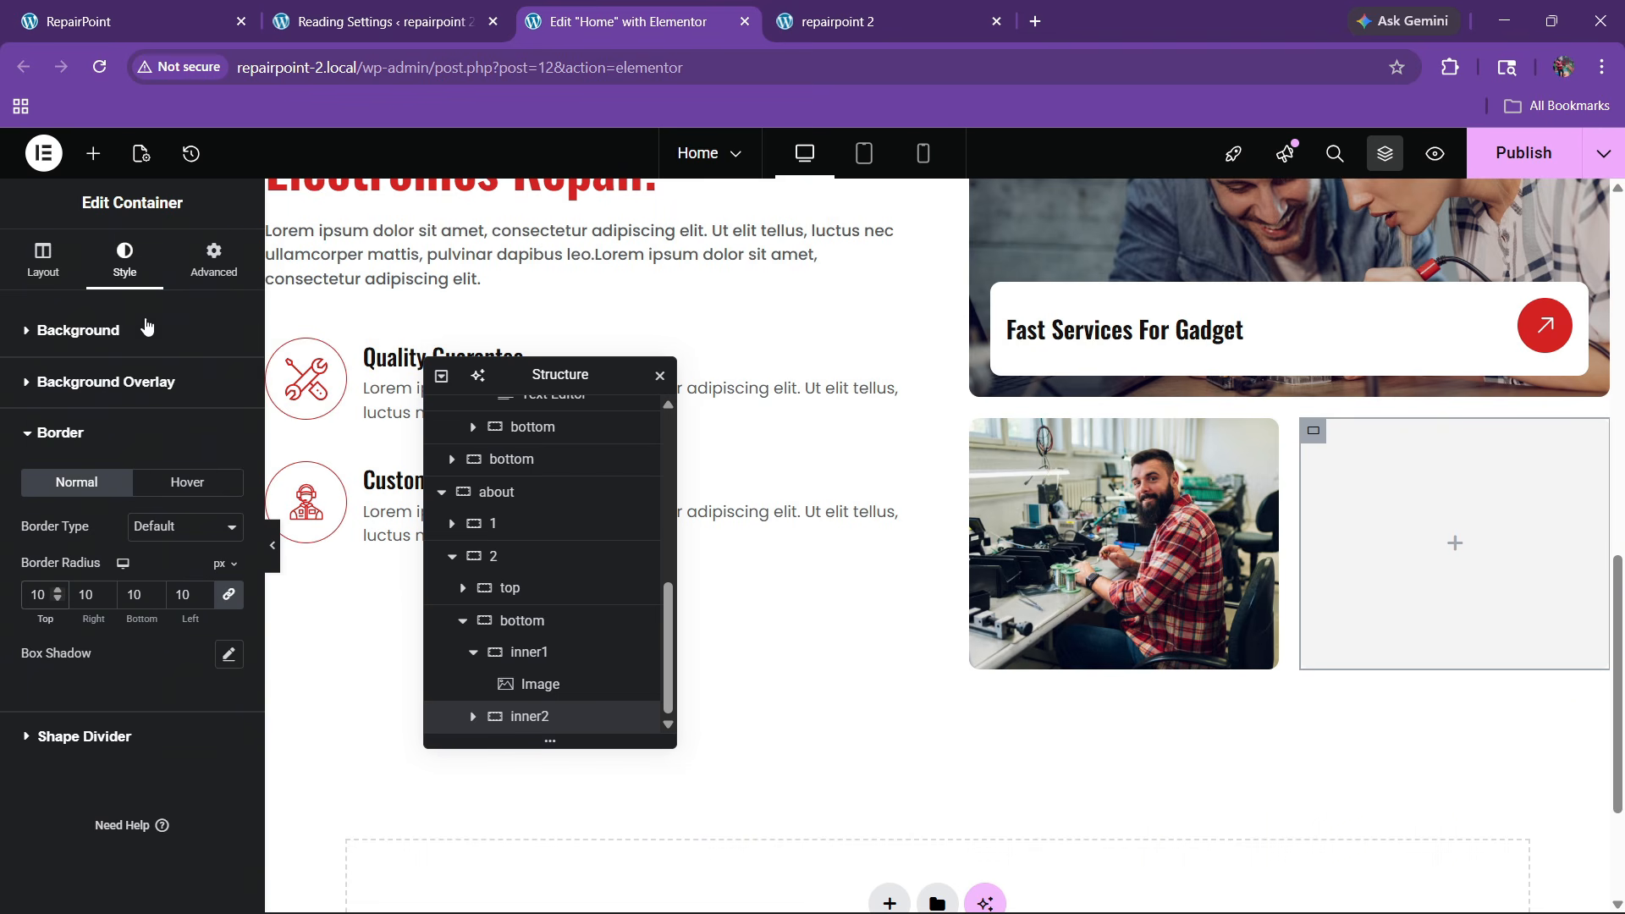
pyautogui.click(213, 259)
pyautogui.click(35, 487)
# Finish inner2's 20 px padding and add an Icon widget using the red award badge SVG
pyautogui.write('20')
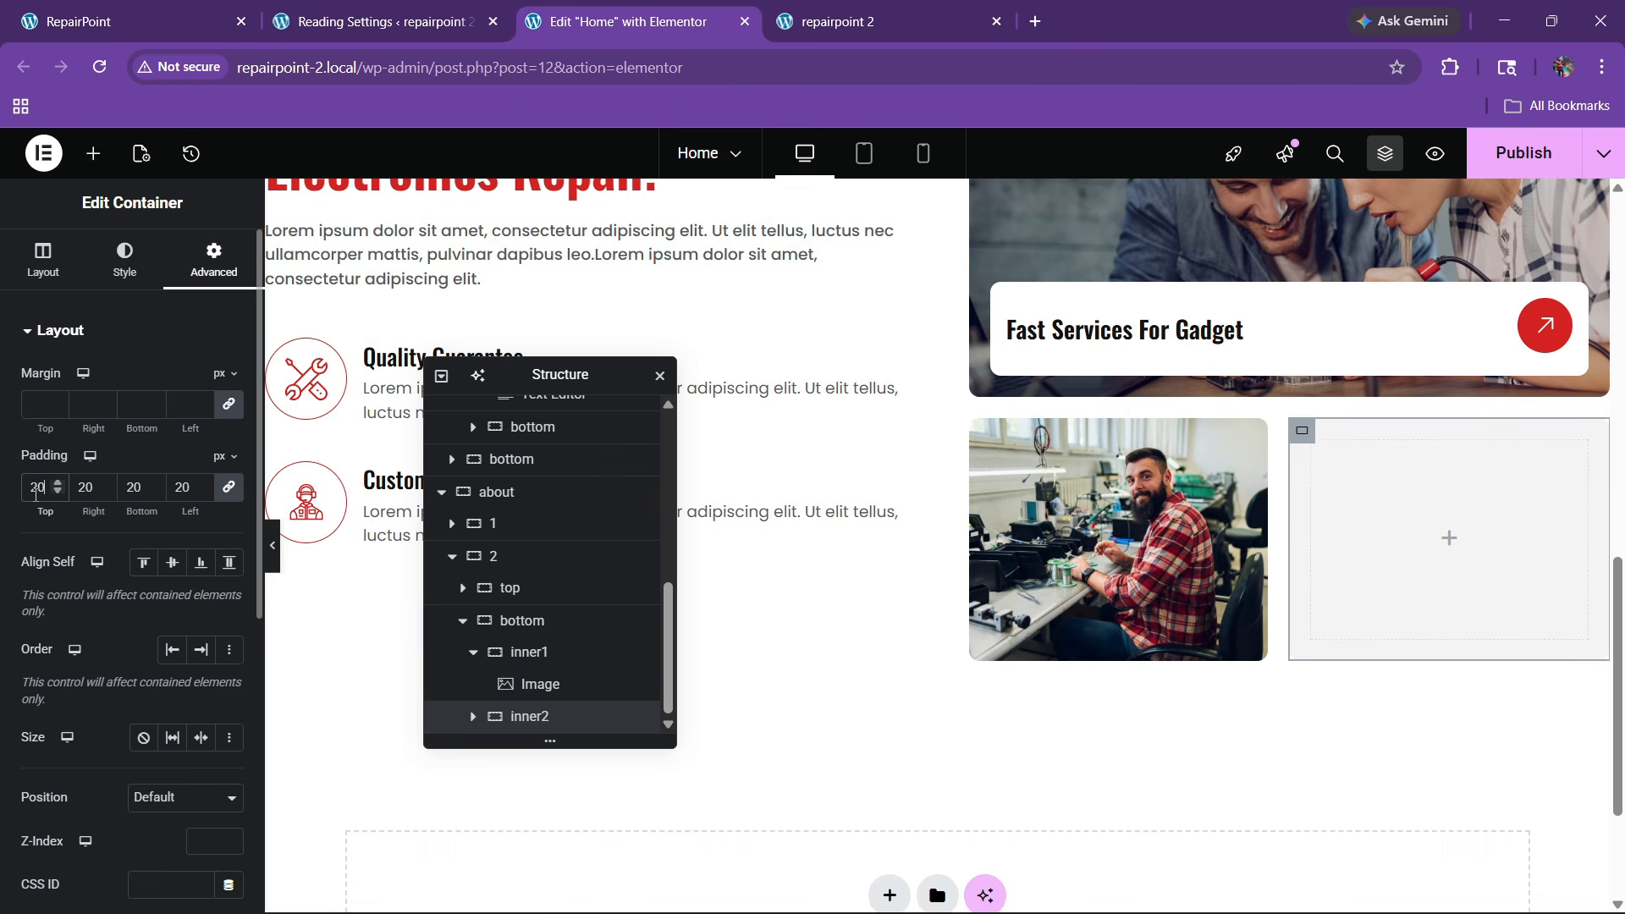
pyautogui.click(93, 153)
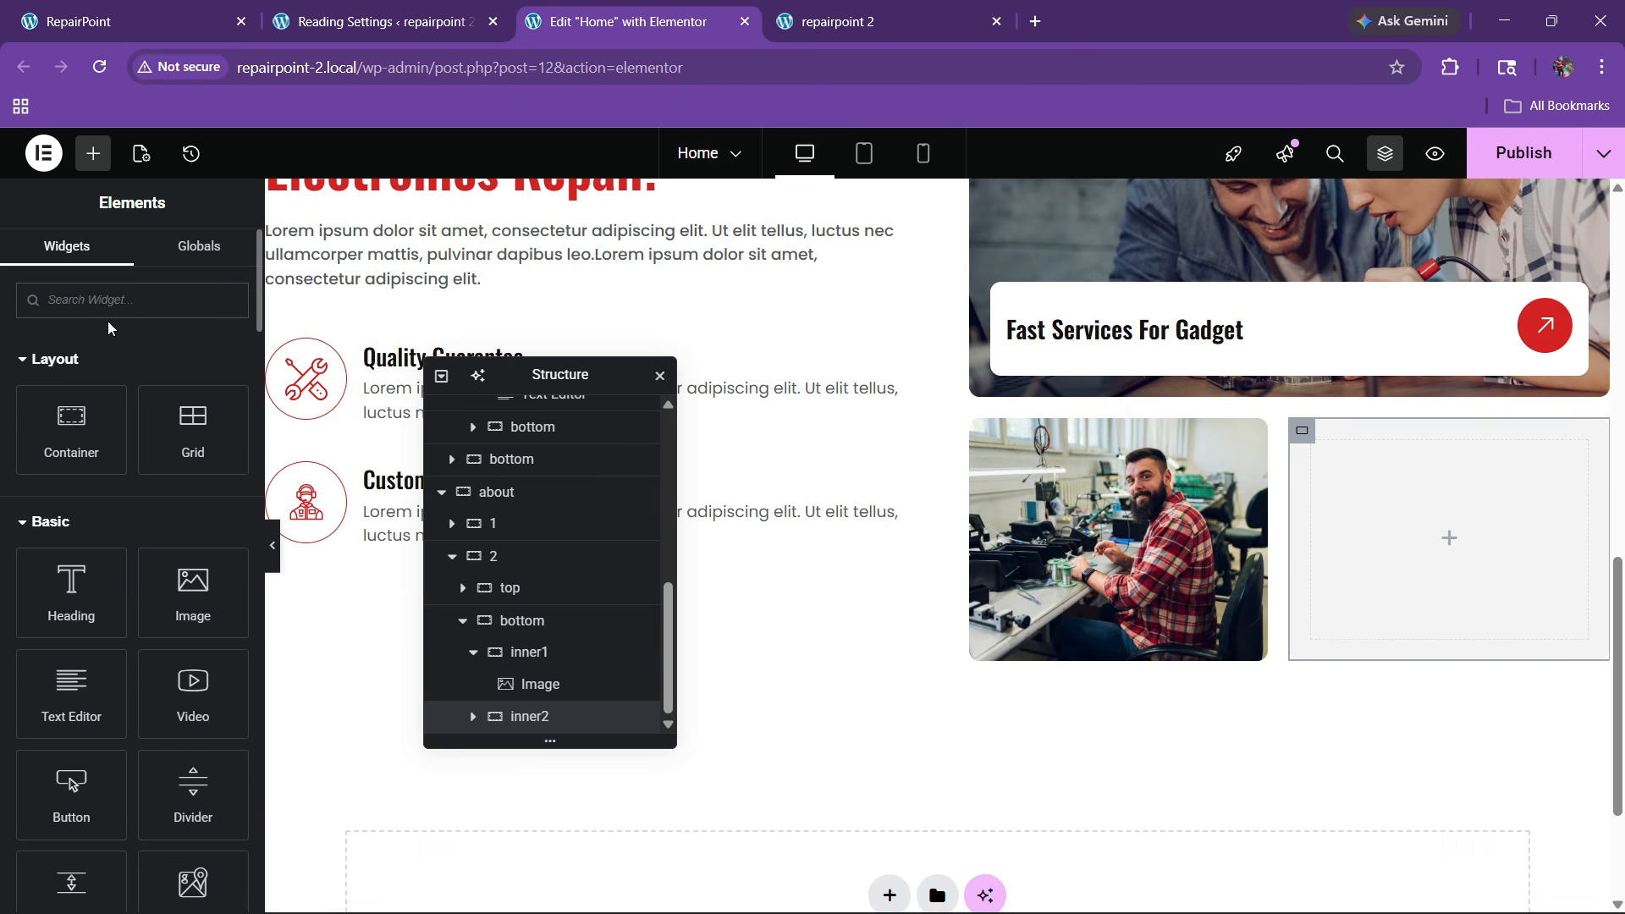
pyautogui.write('icon')
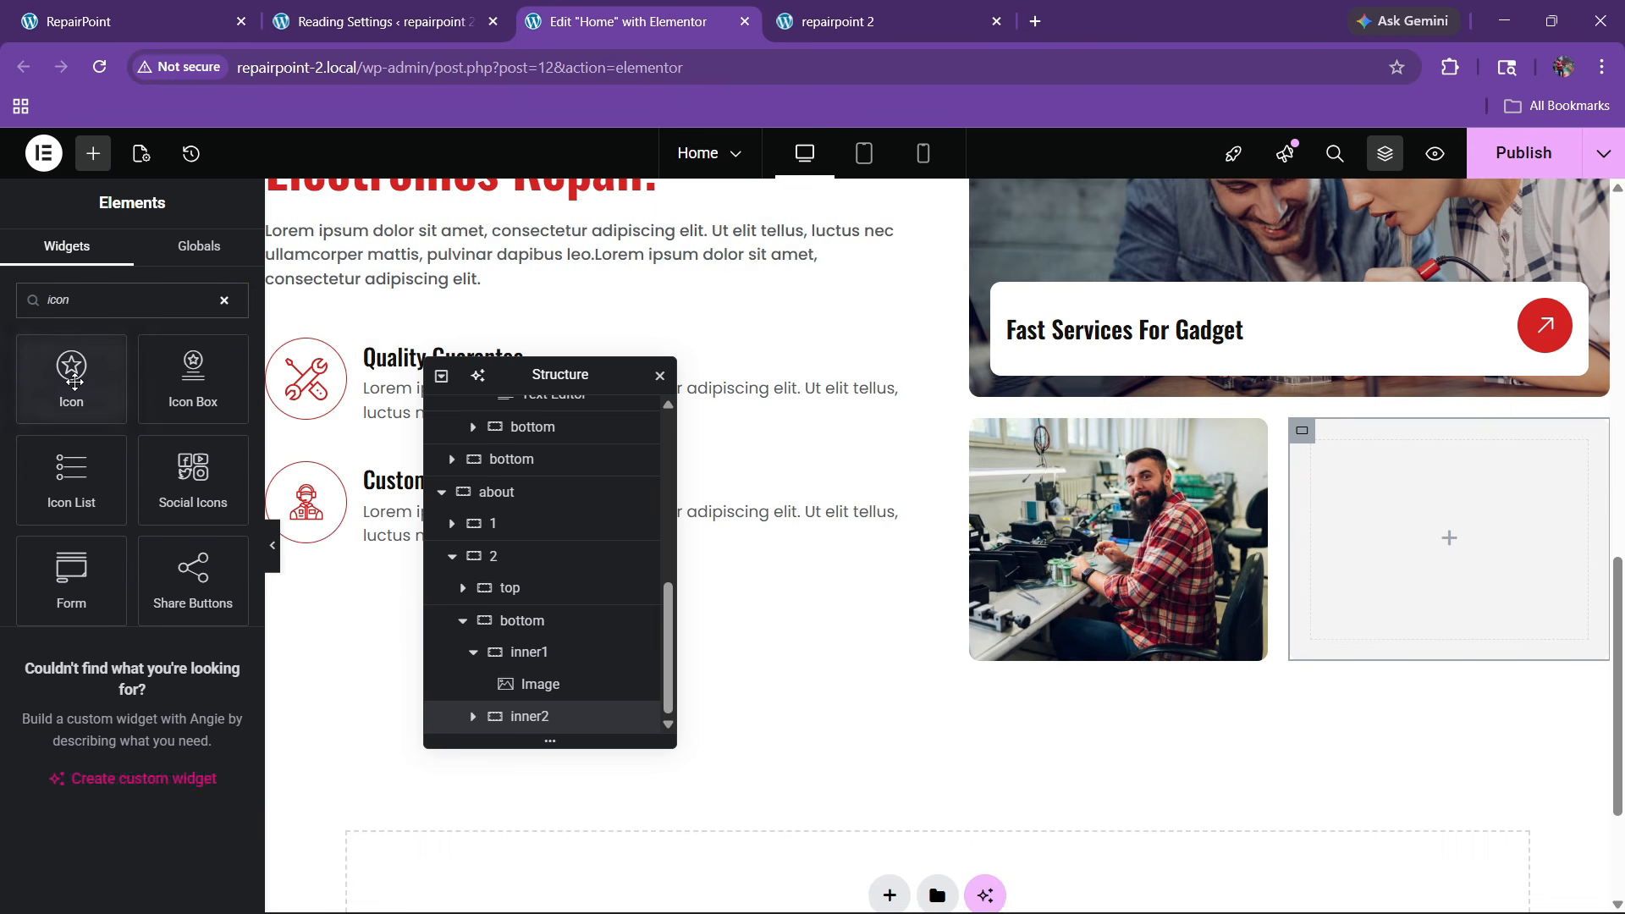
pyautogui.moveTo(74, 382); pyautogui.dragTo(1388, 507)
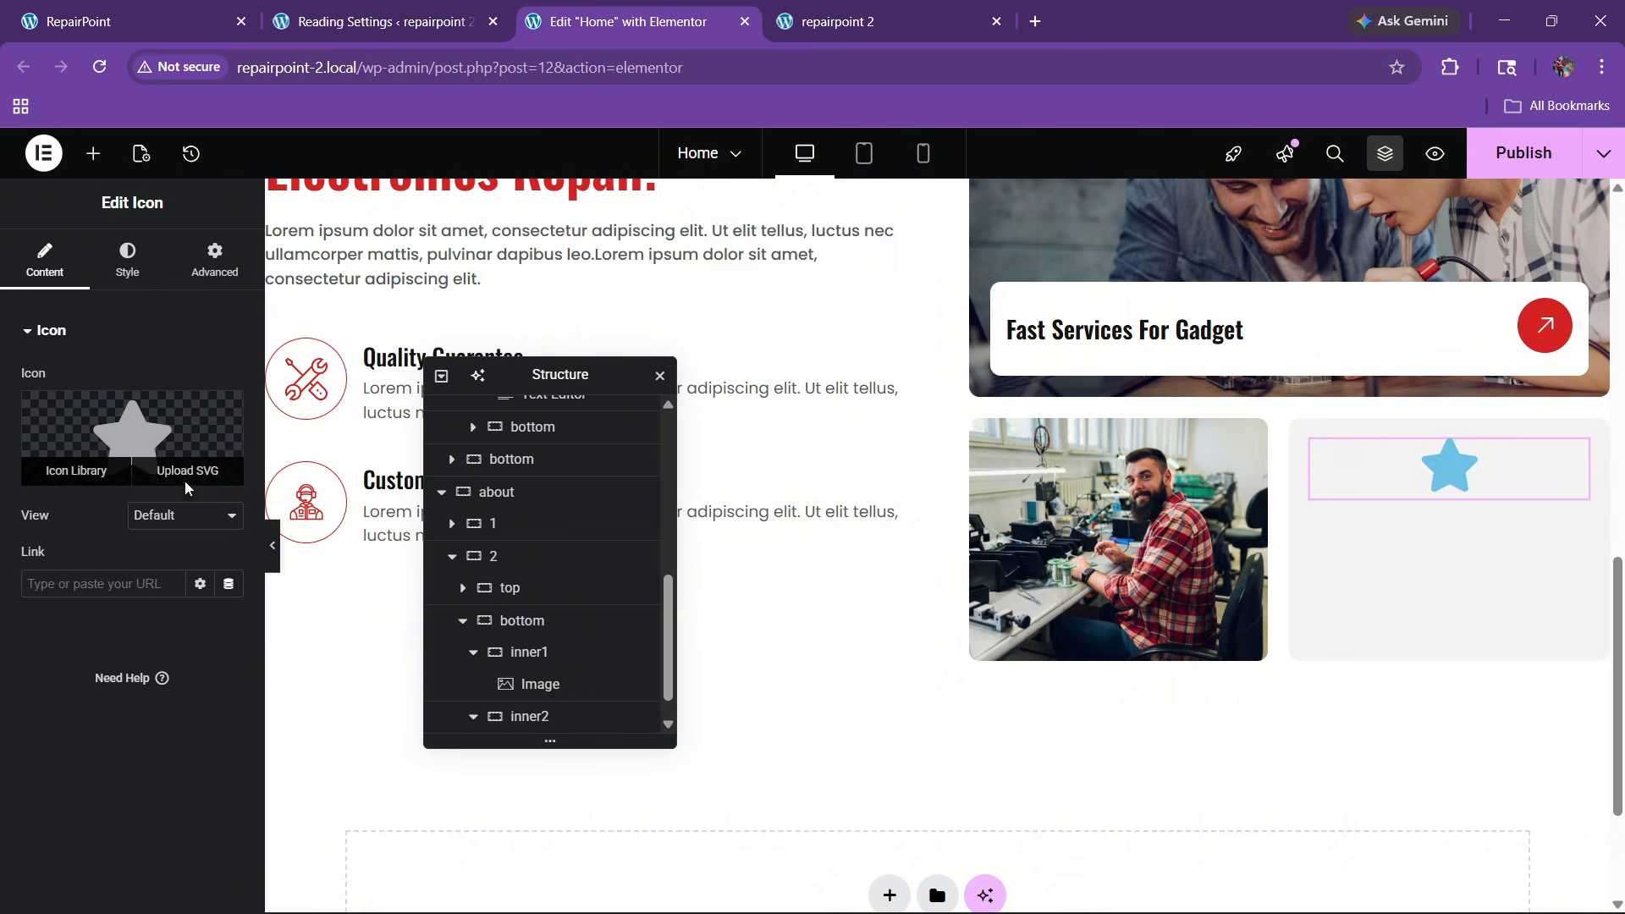
pyautogui.click(185, 480)
pyautogui.click(875, 705)
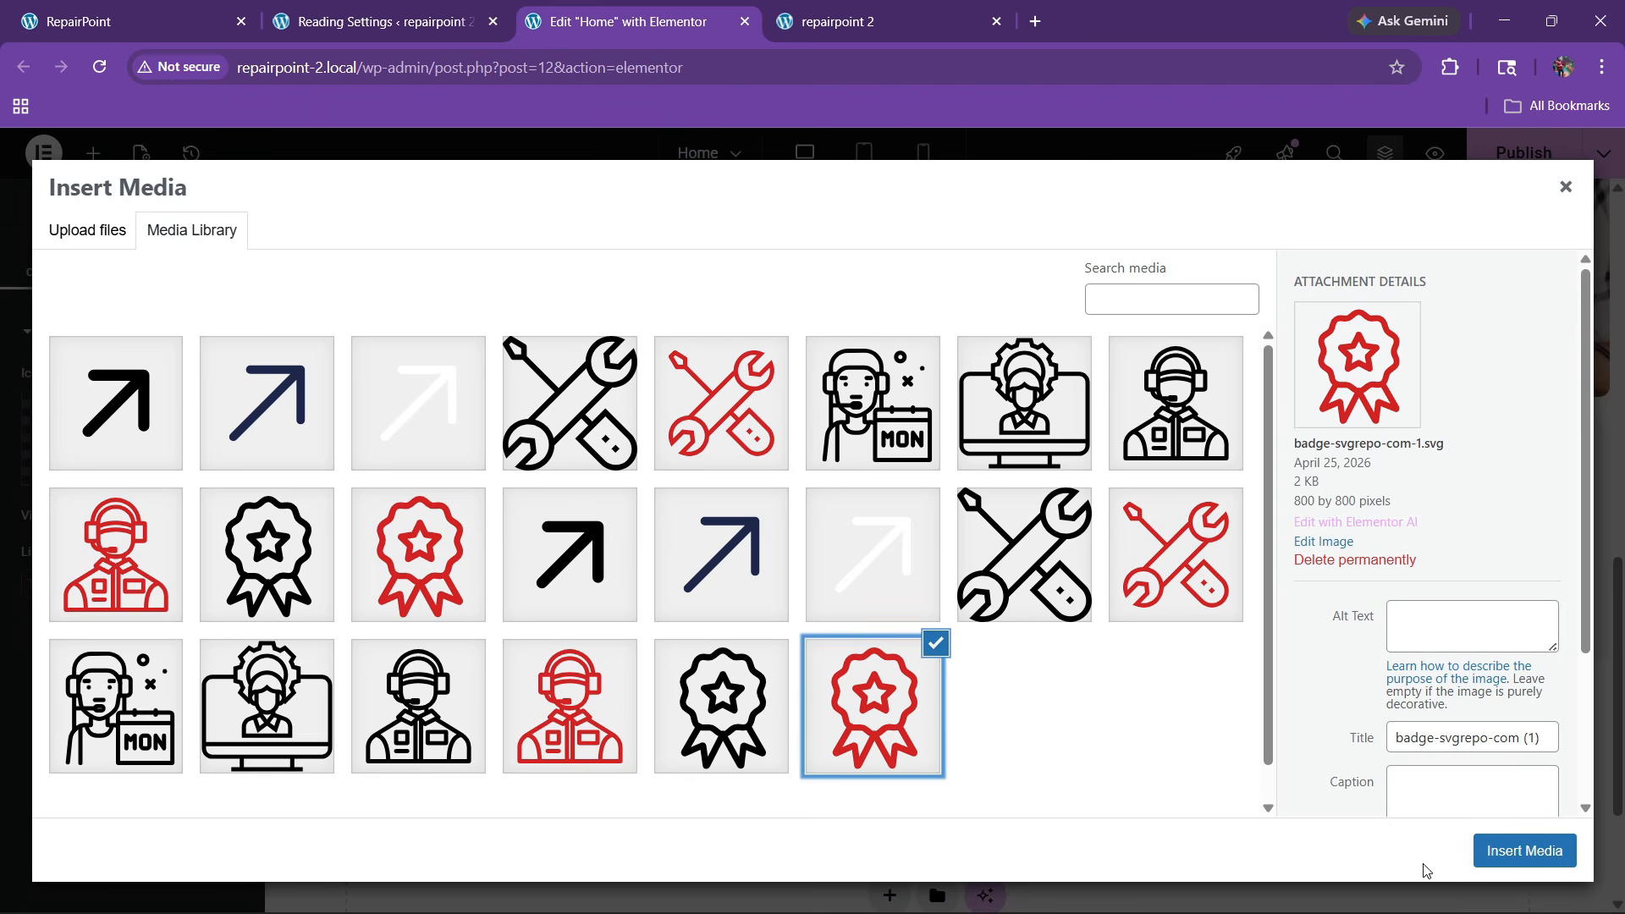
pyautogui.click(1515, 851)
# Make the icon's primary colour transparent and align it left
pyautogui.click(128, 262)
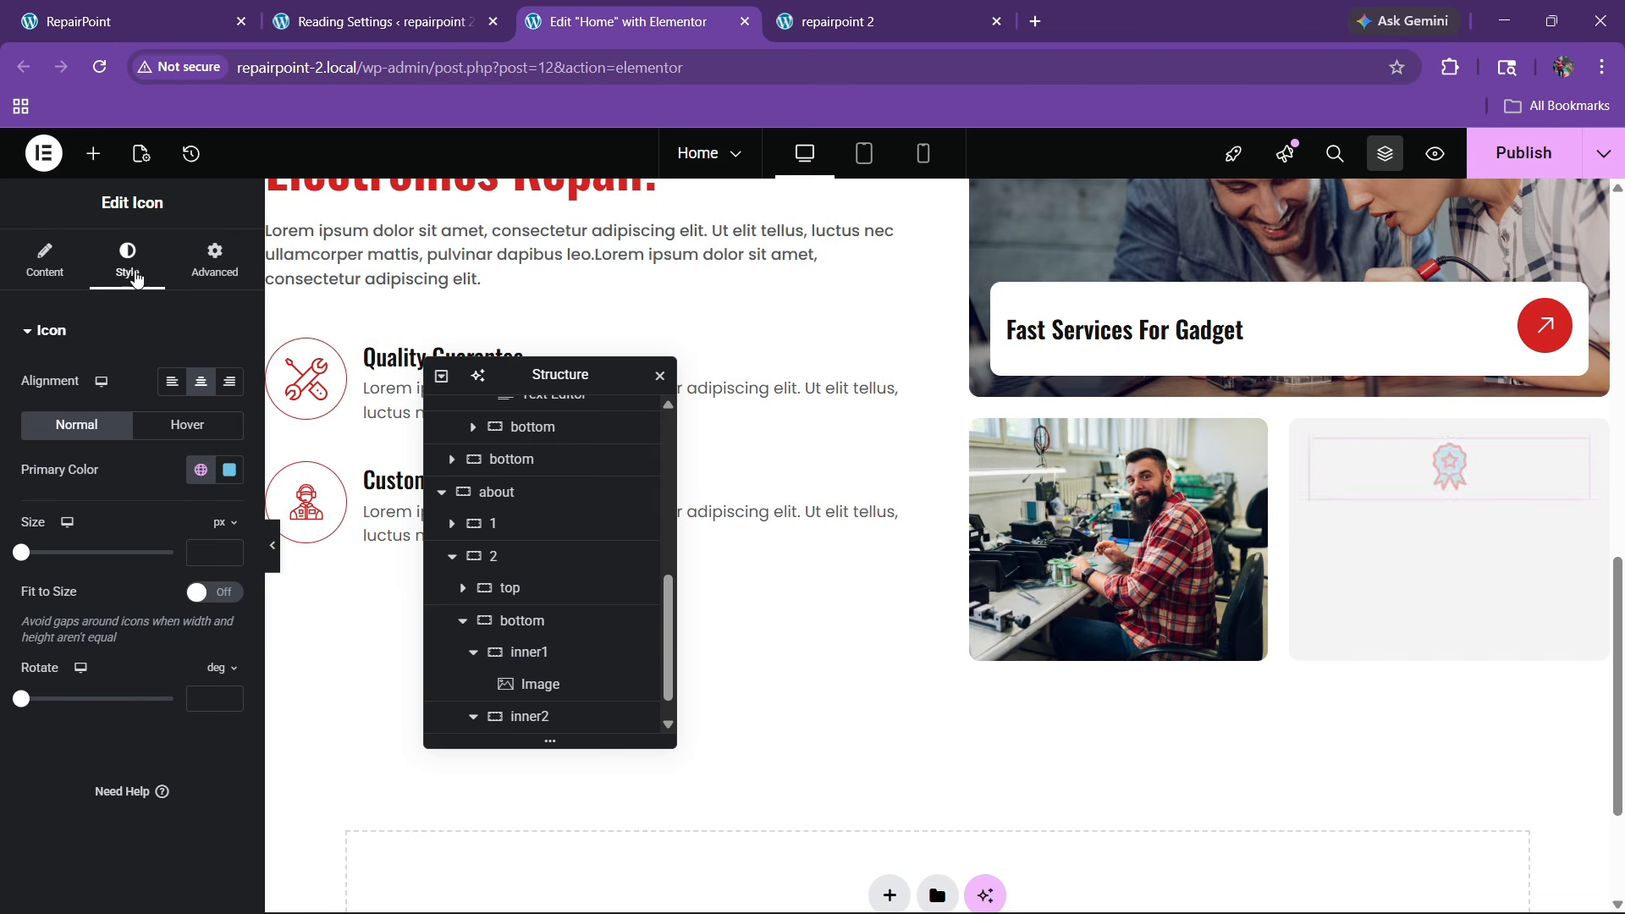
pyautogui.click(228, 470)
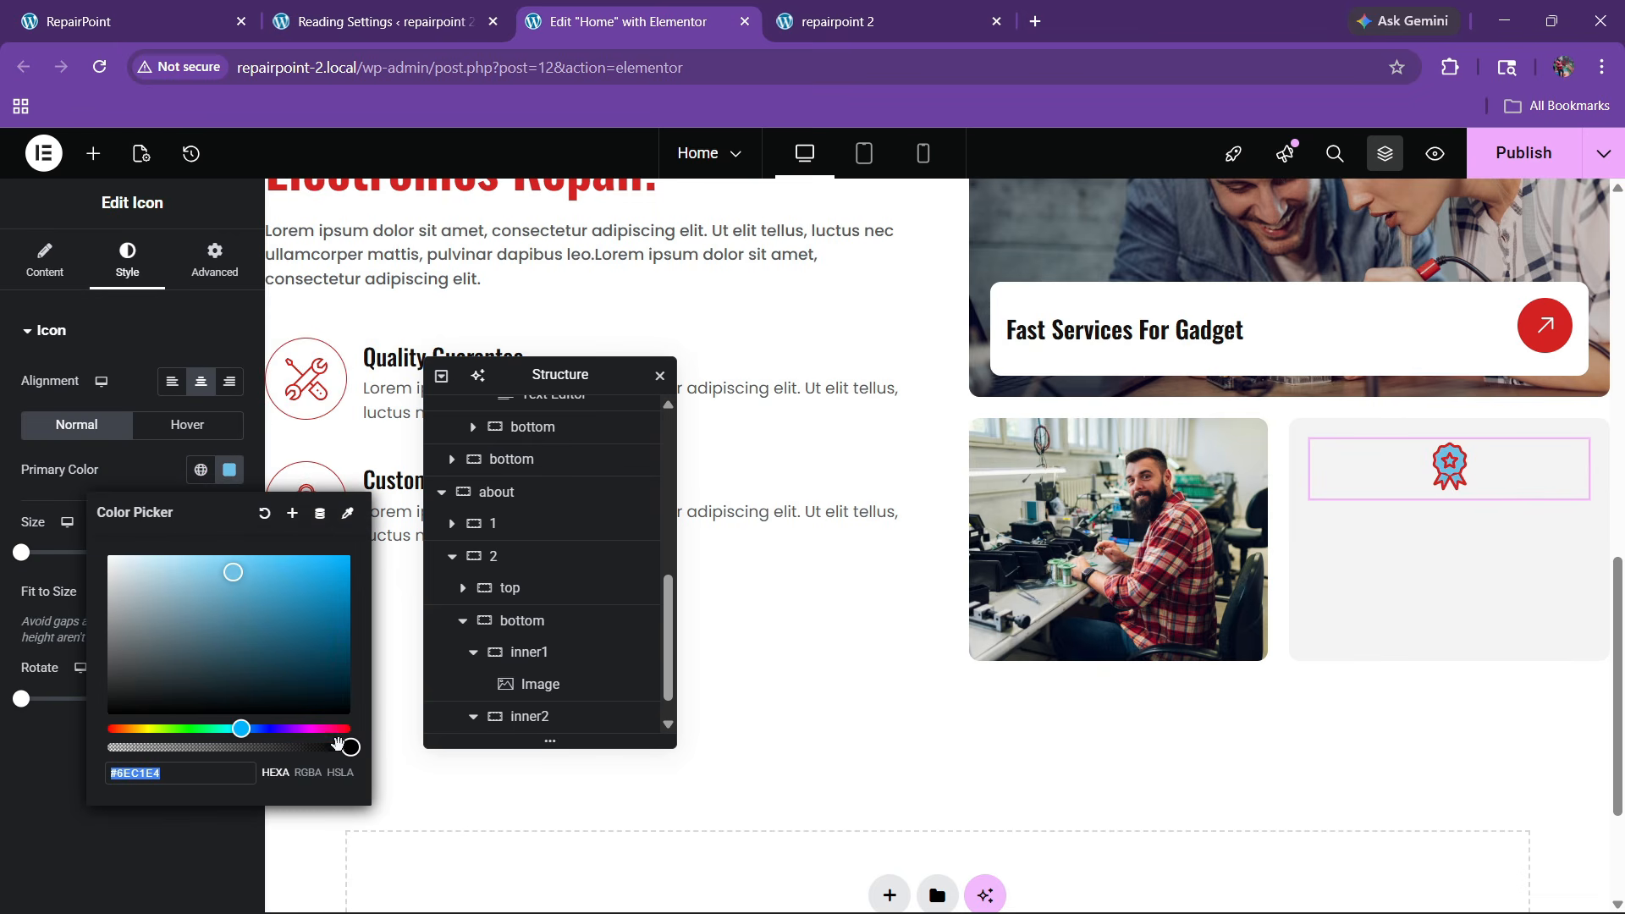
pyautogui.moveTo(338, 742); pyautogui.dragTo(110, 746)
pyautogui.click(146, 474)
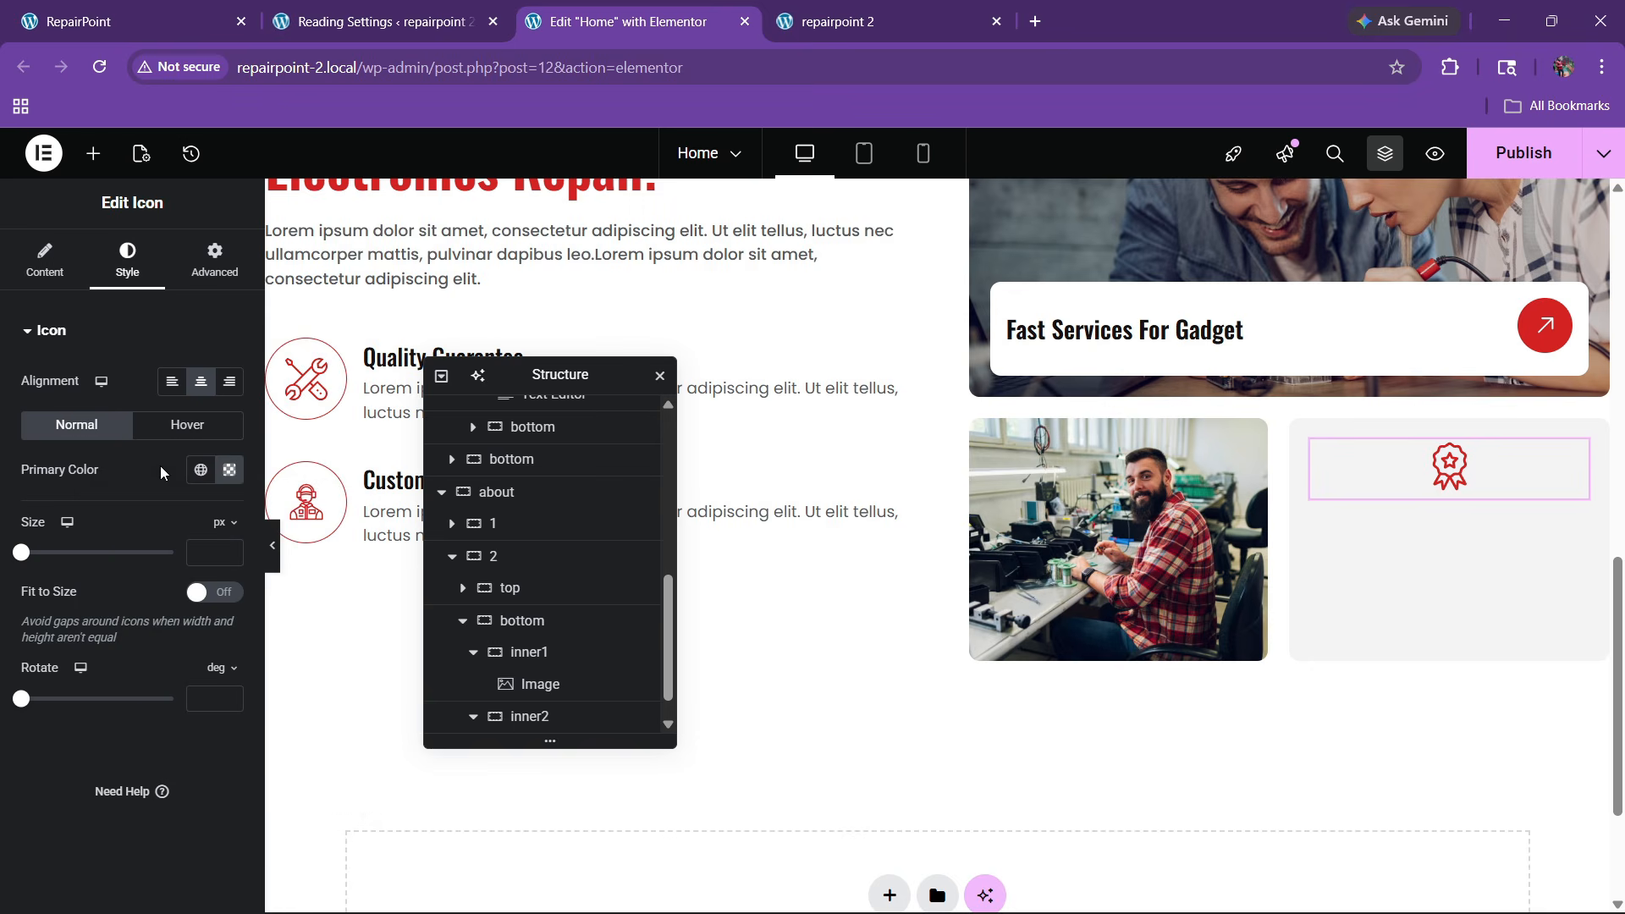
pyautogui.click(172, 381)
# Set inner2's content alignment to Start so the badge sits top-left, checking the live site
pyautogui.scroll(-1, 546, 668)
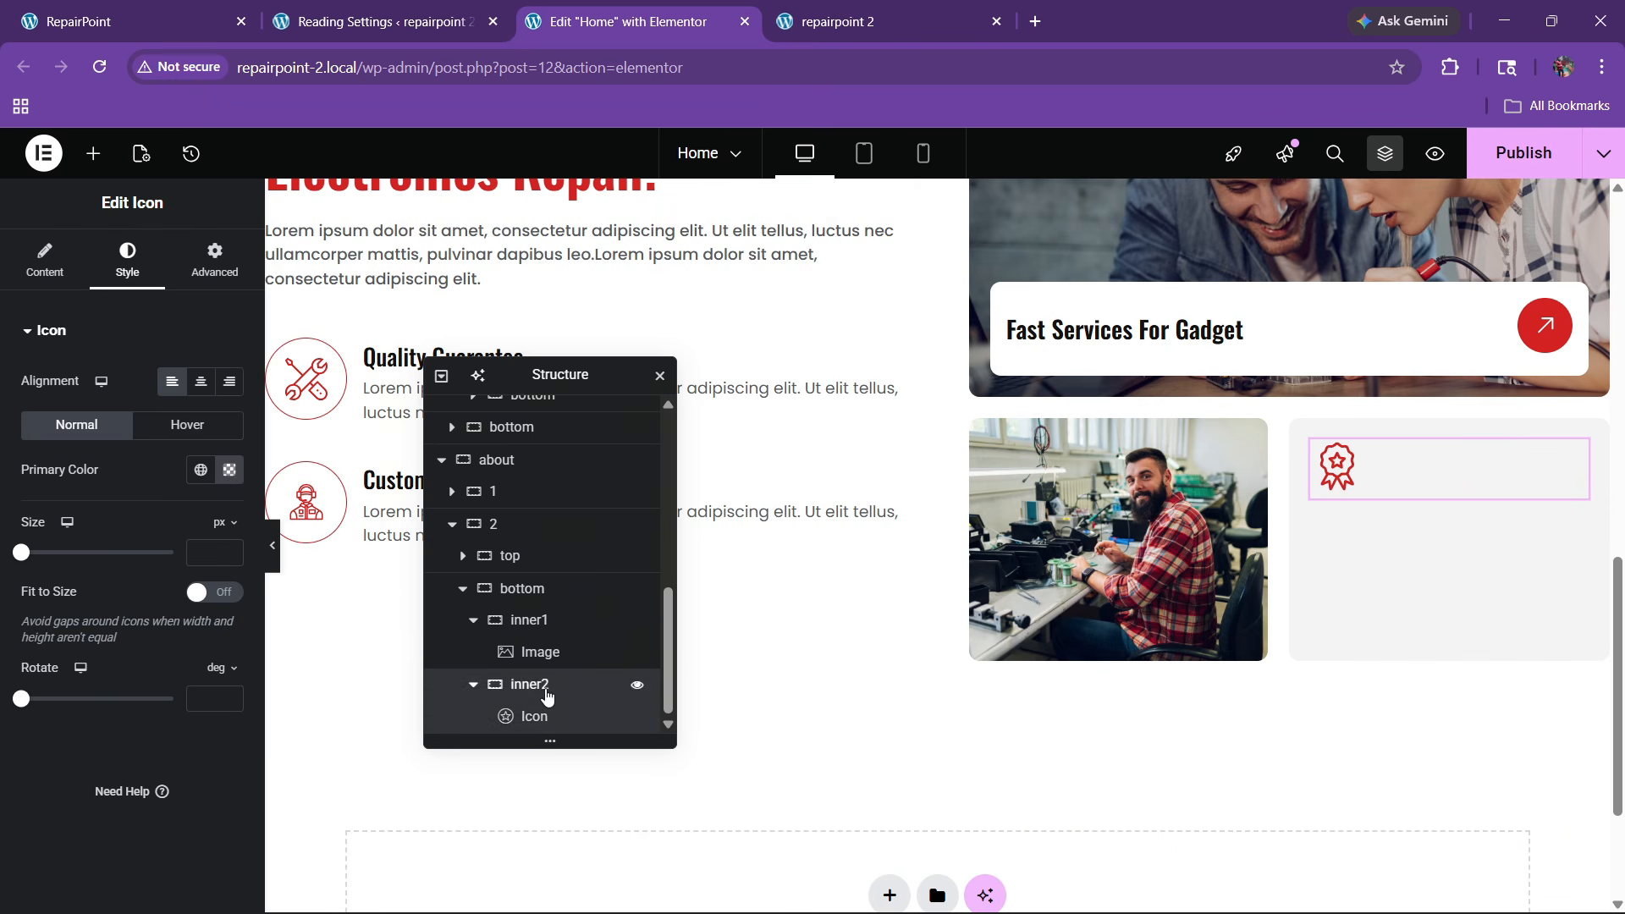
pyautogui.click(545, 692)
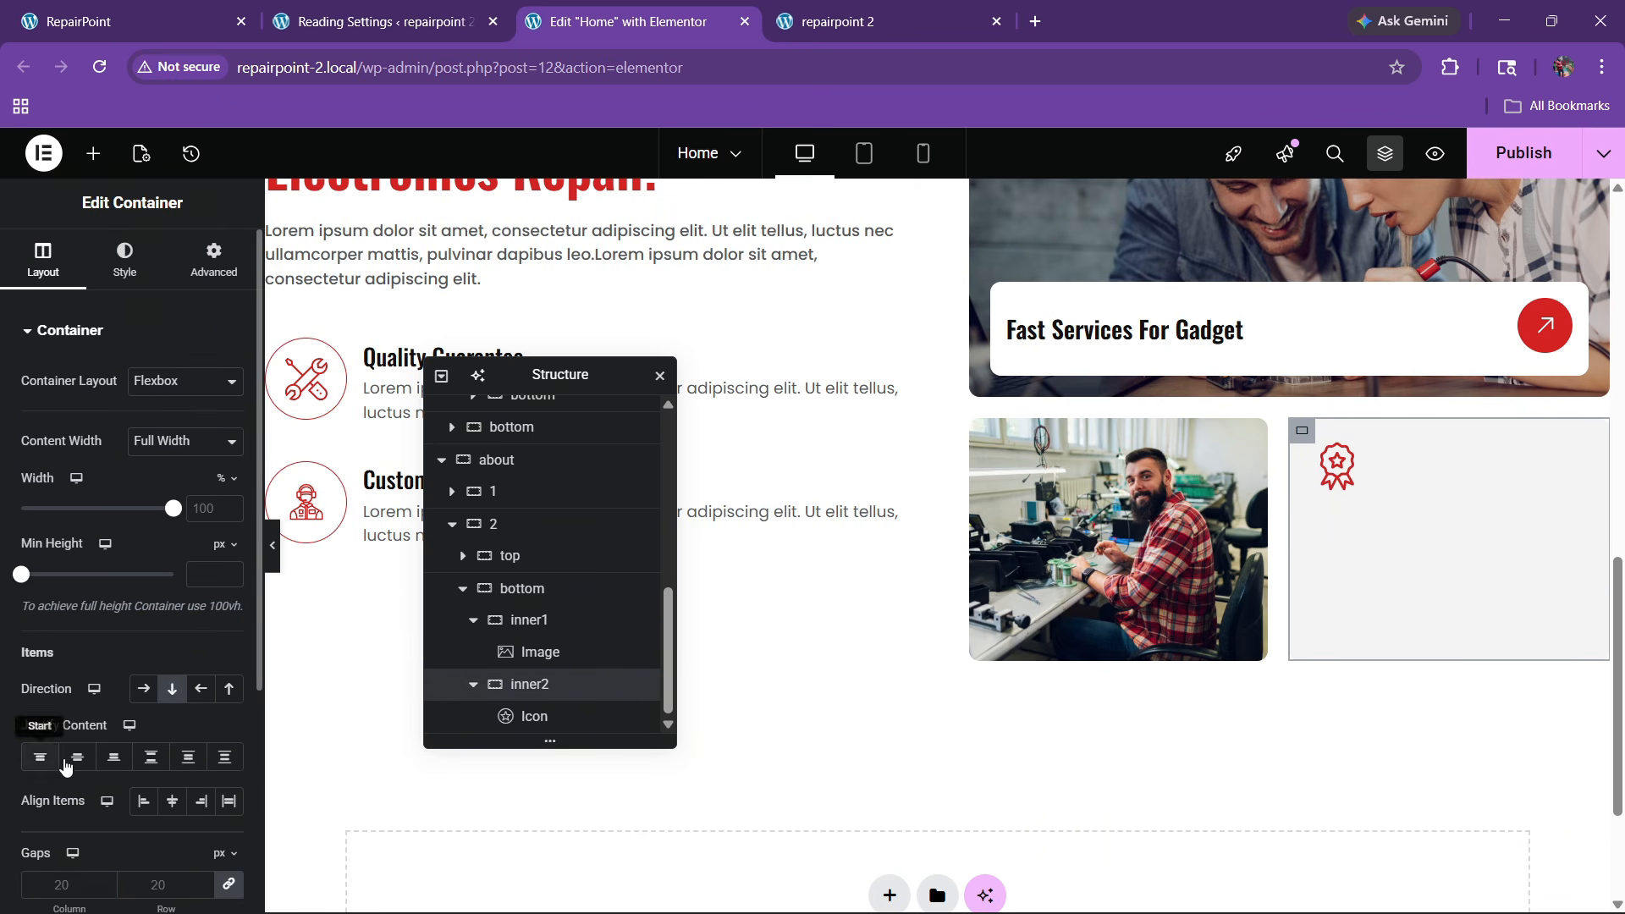
pyautogui.click(75, 764)
pyautogui.click(170, 806)
pyautogui.click(146, 807)
pyautogui.click(44, 762)
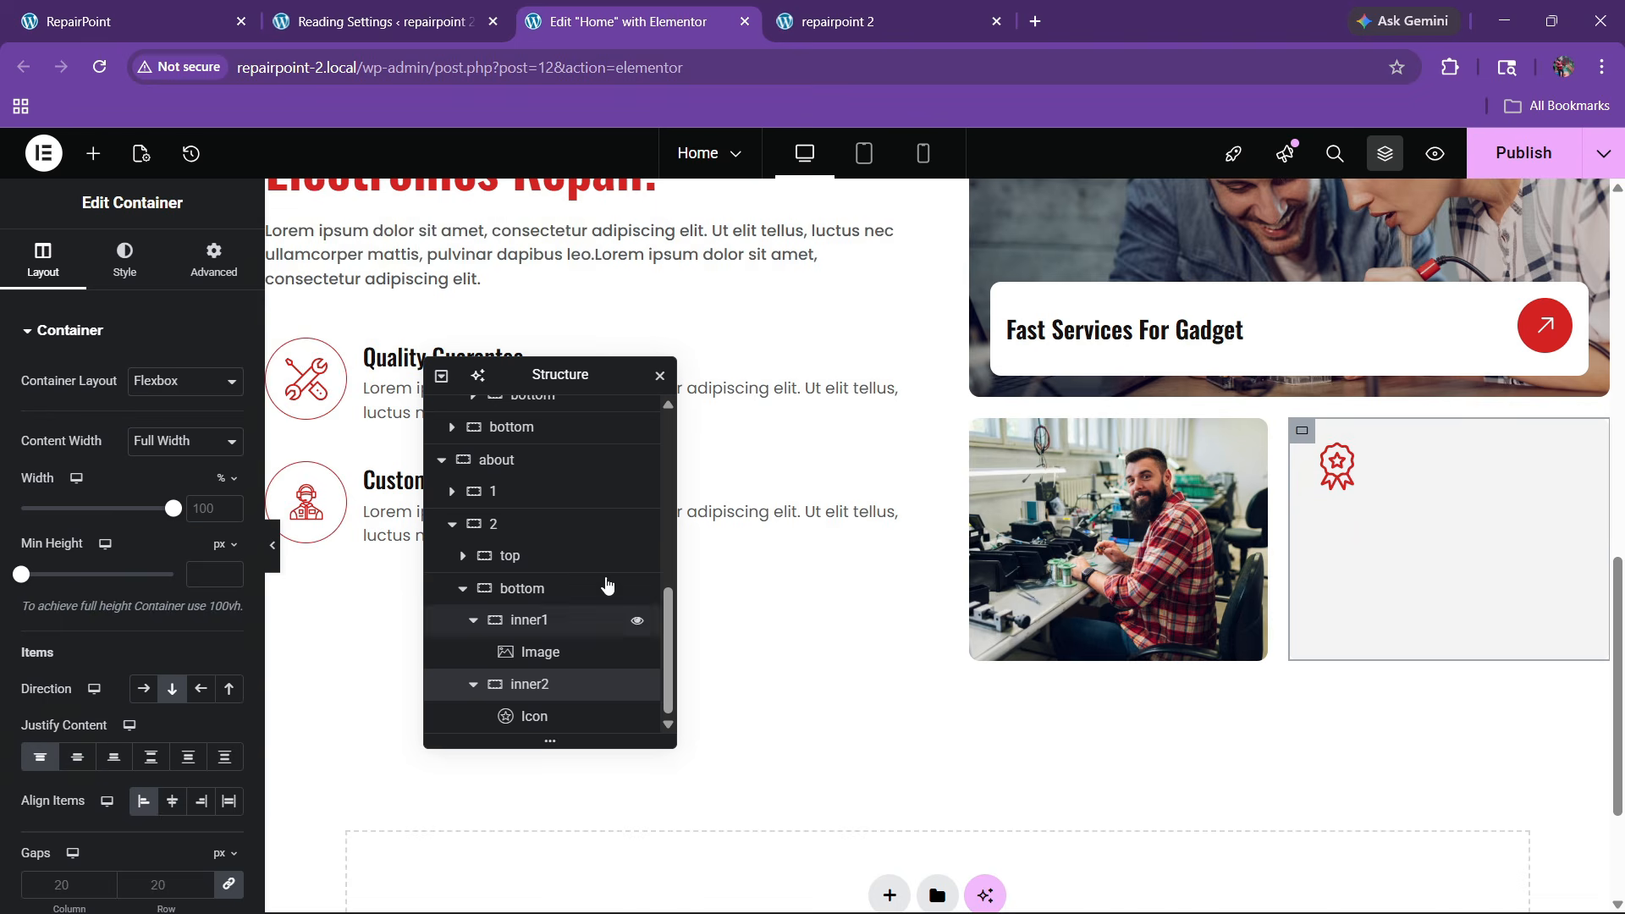
pyautogui.click(212, 6)
pyautogui.click(721, 5)
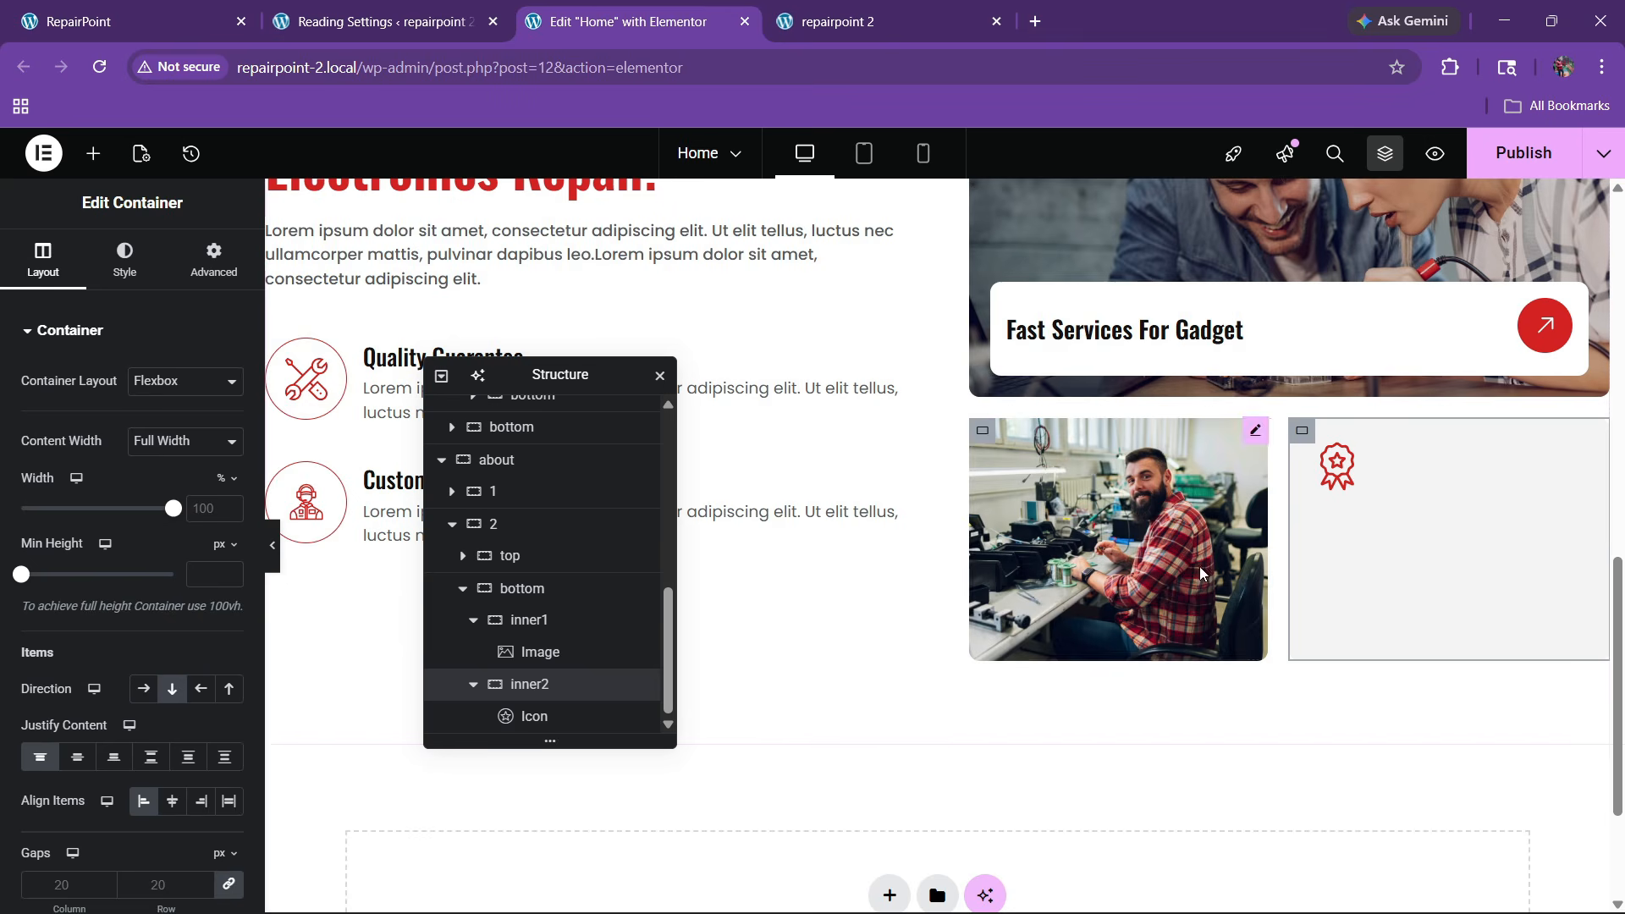
pyautogui.rightClick(1128, 332)
# Paste the copied heading under the award badge and change its title to '20+ Best Awards Wining'
pyautogui.press('Escape')
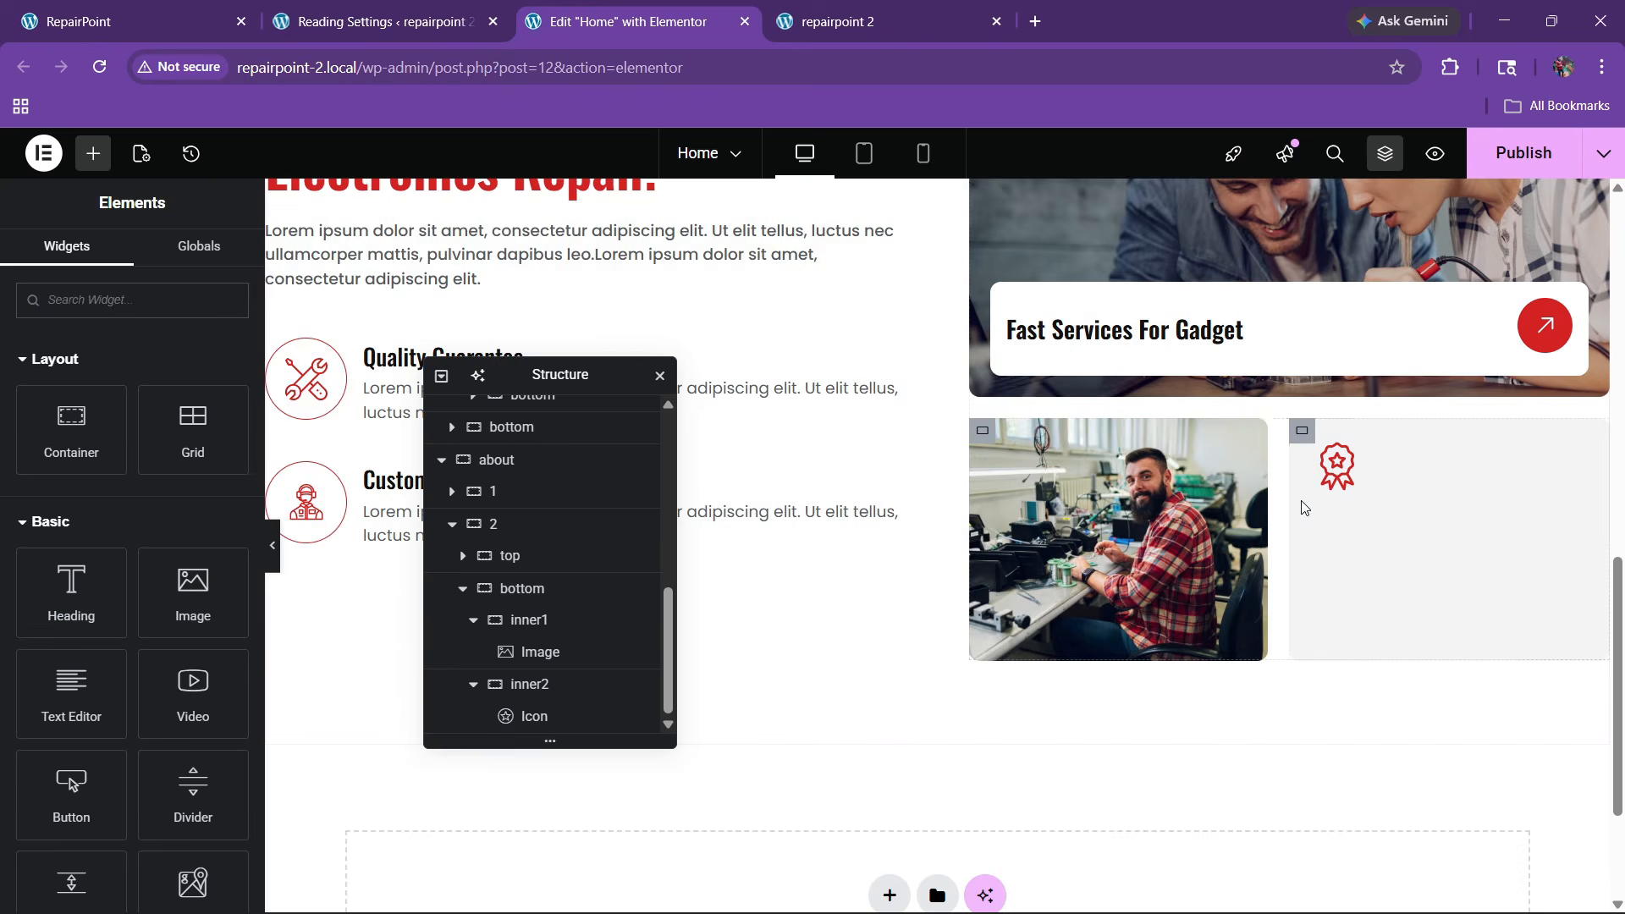
pyautogui.rightClick(1335, 465)
pyautogui.click(1384, 523)
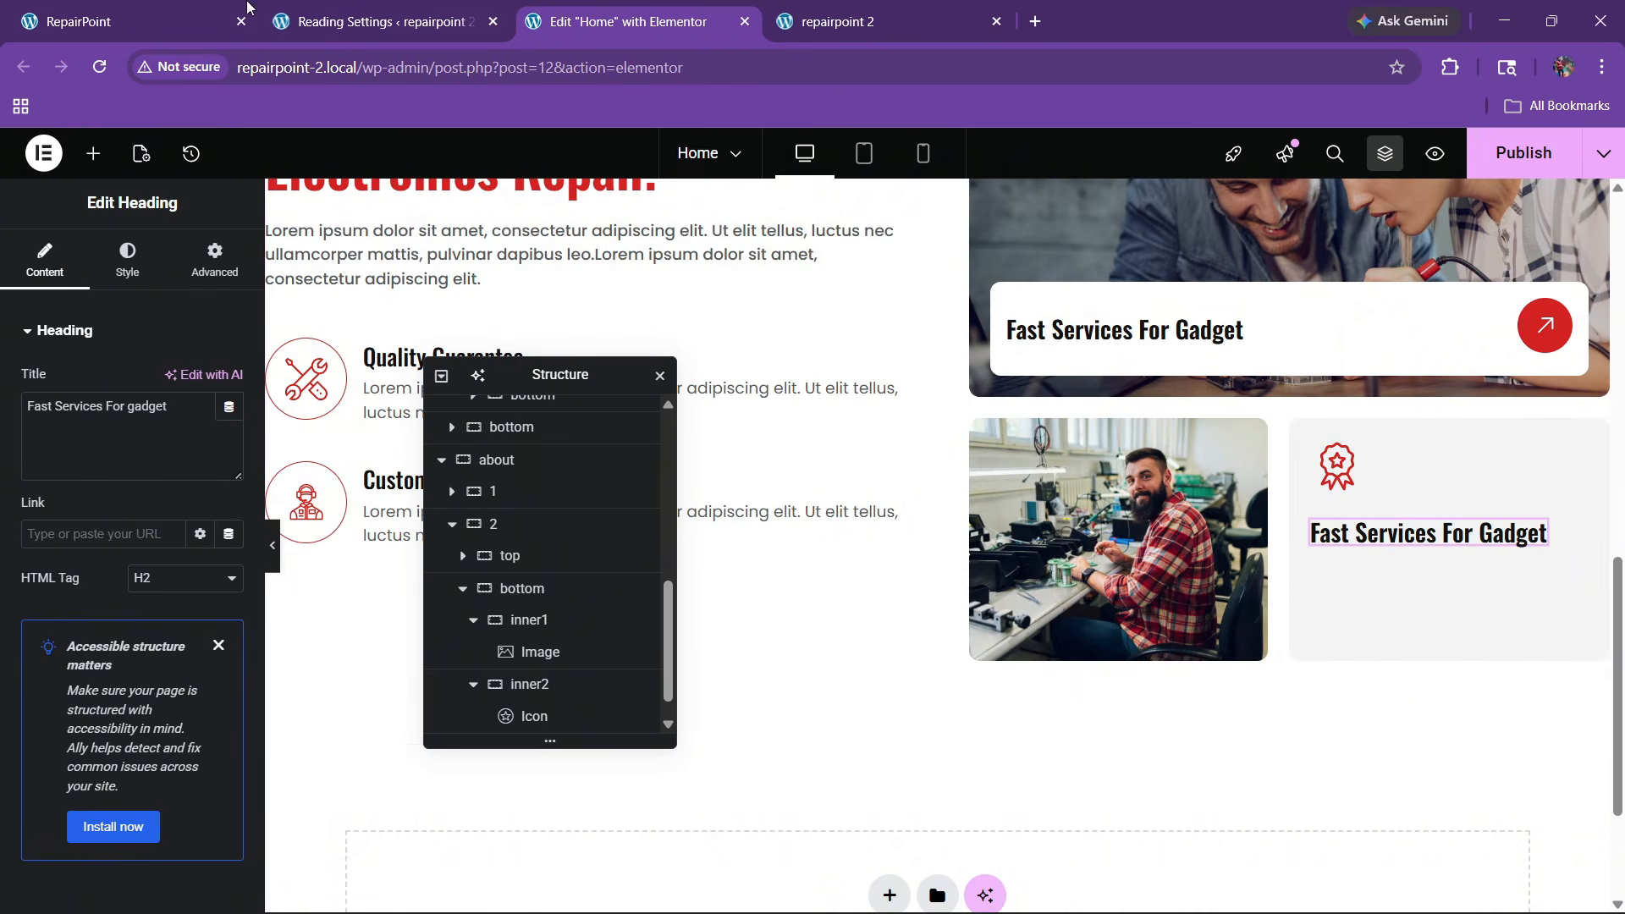
pyautogui.click(209, 11)
pyautogui.moveTo(1210, 663); pyautogui.dragTo(1463, 668)
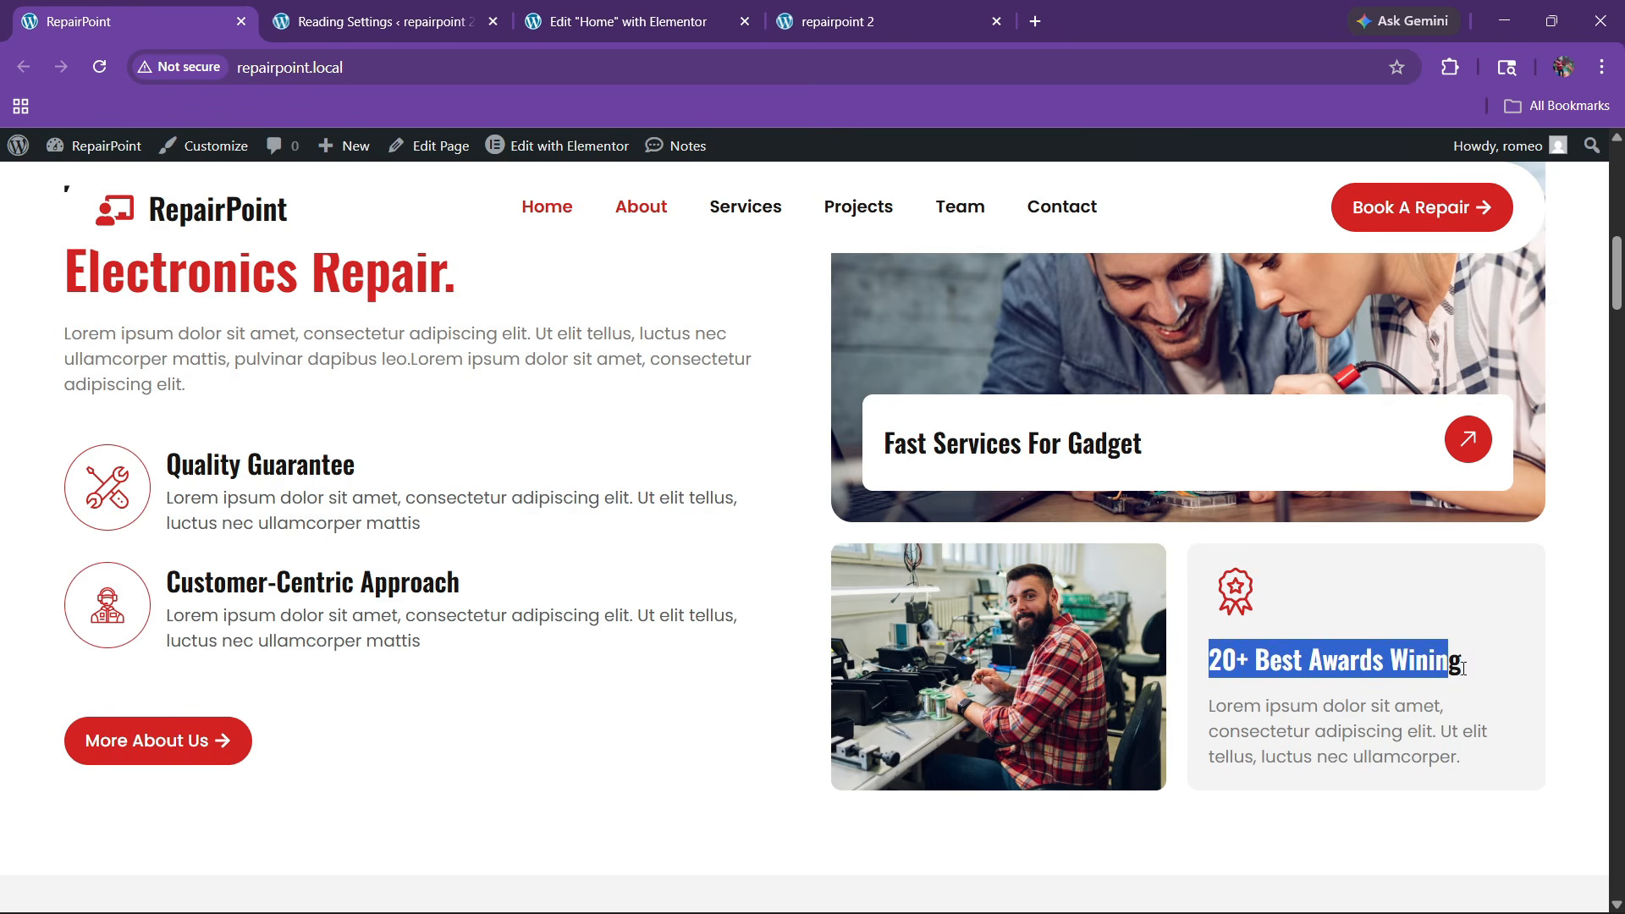
pyautogui.click(626, 21)
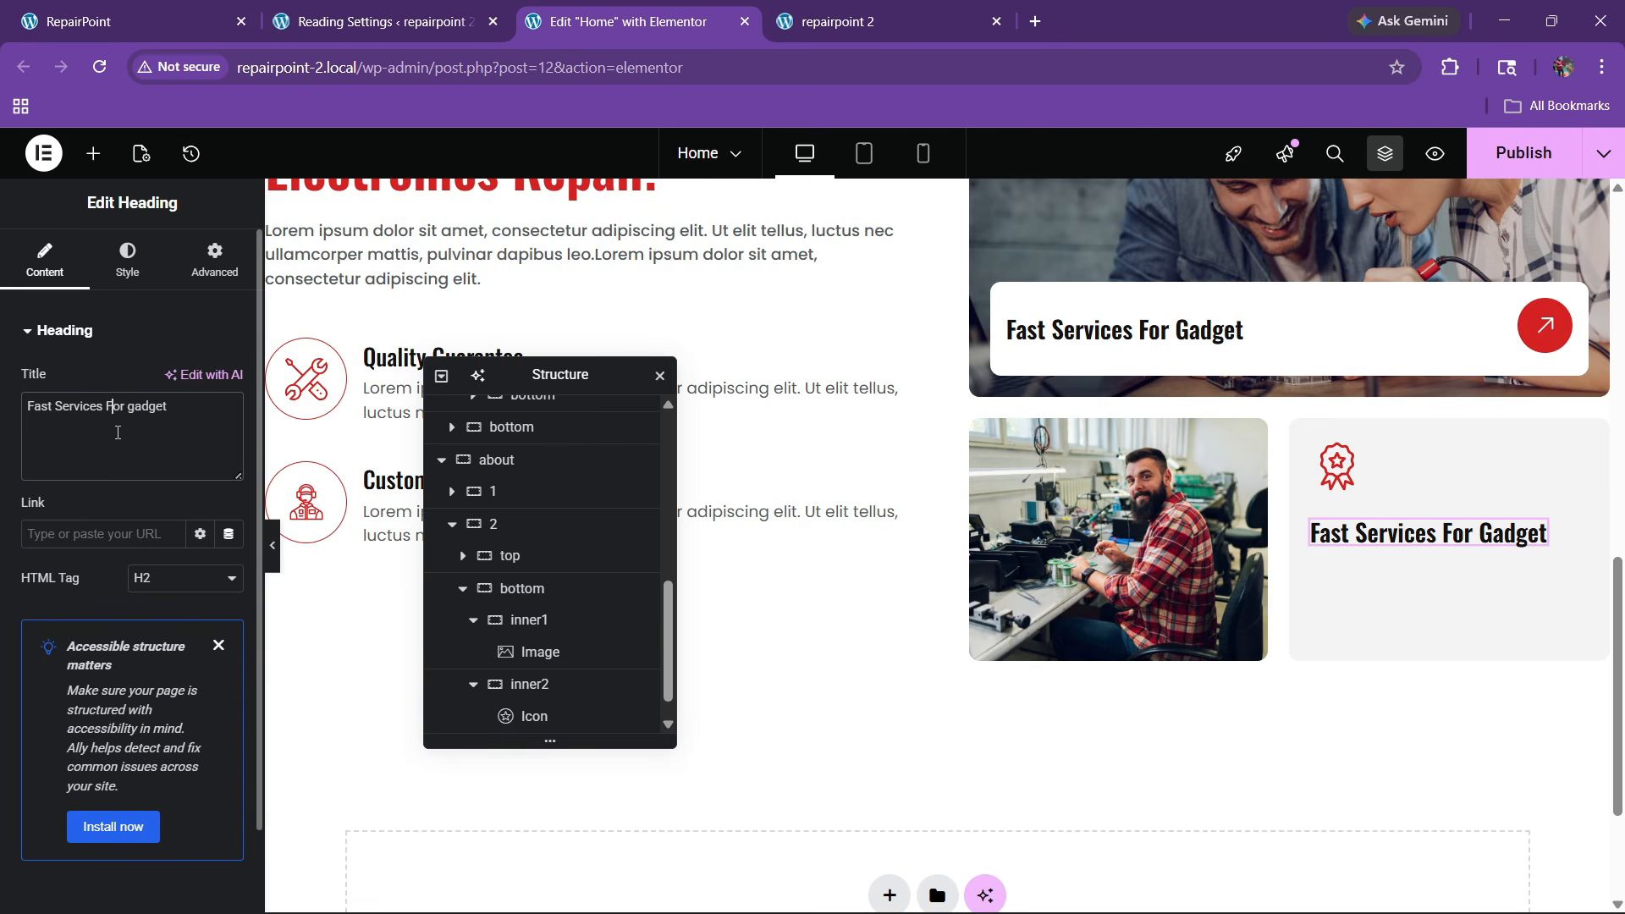
pyautogui.write('20+ Best Awards Wining')
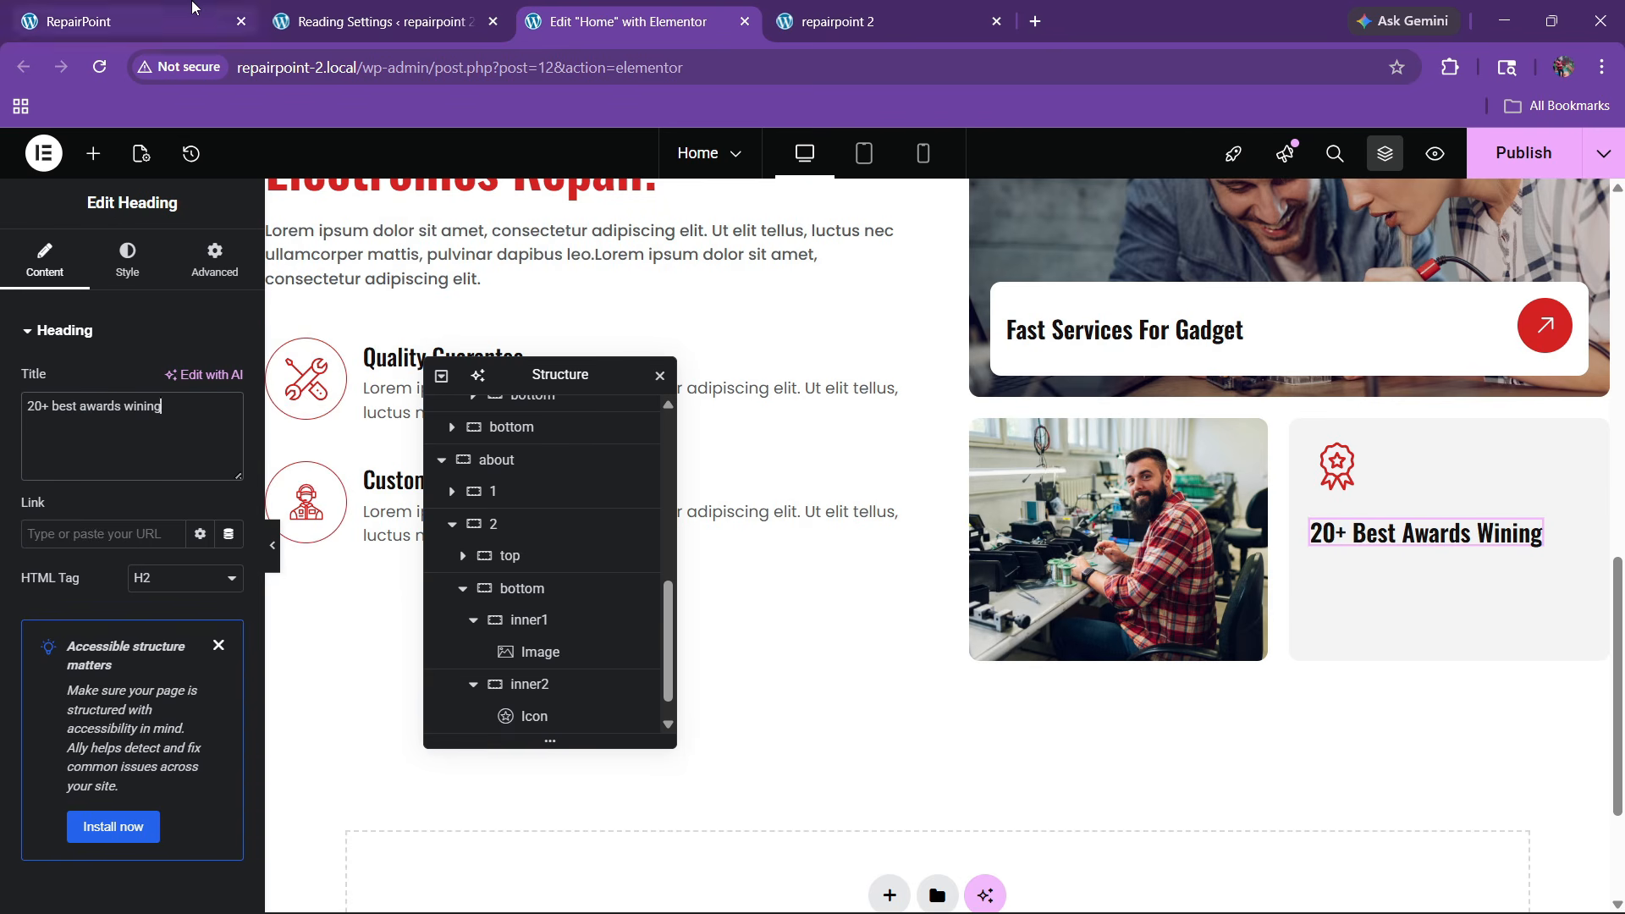
pyautogui.click(135, 21)
pyautogui.click(626, 21)
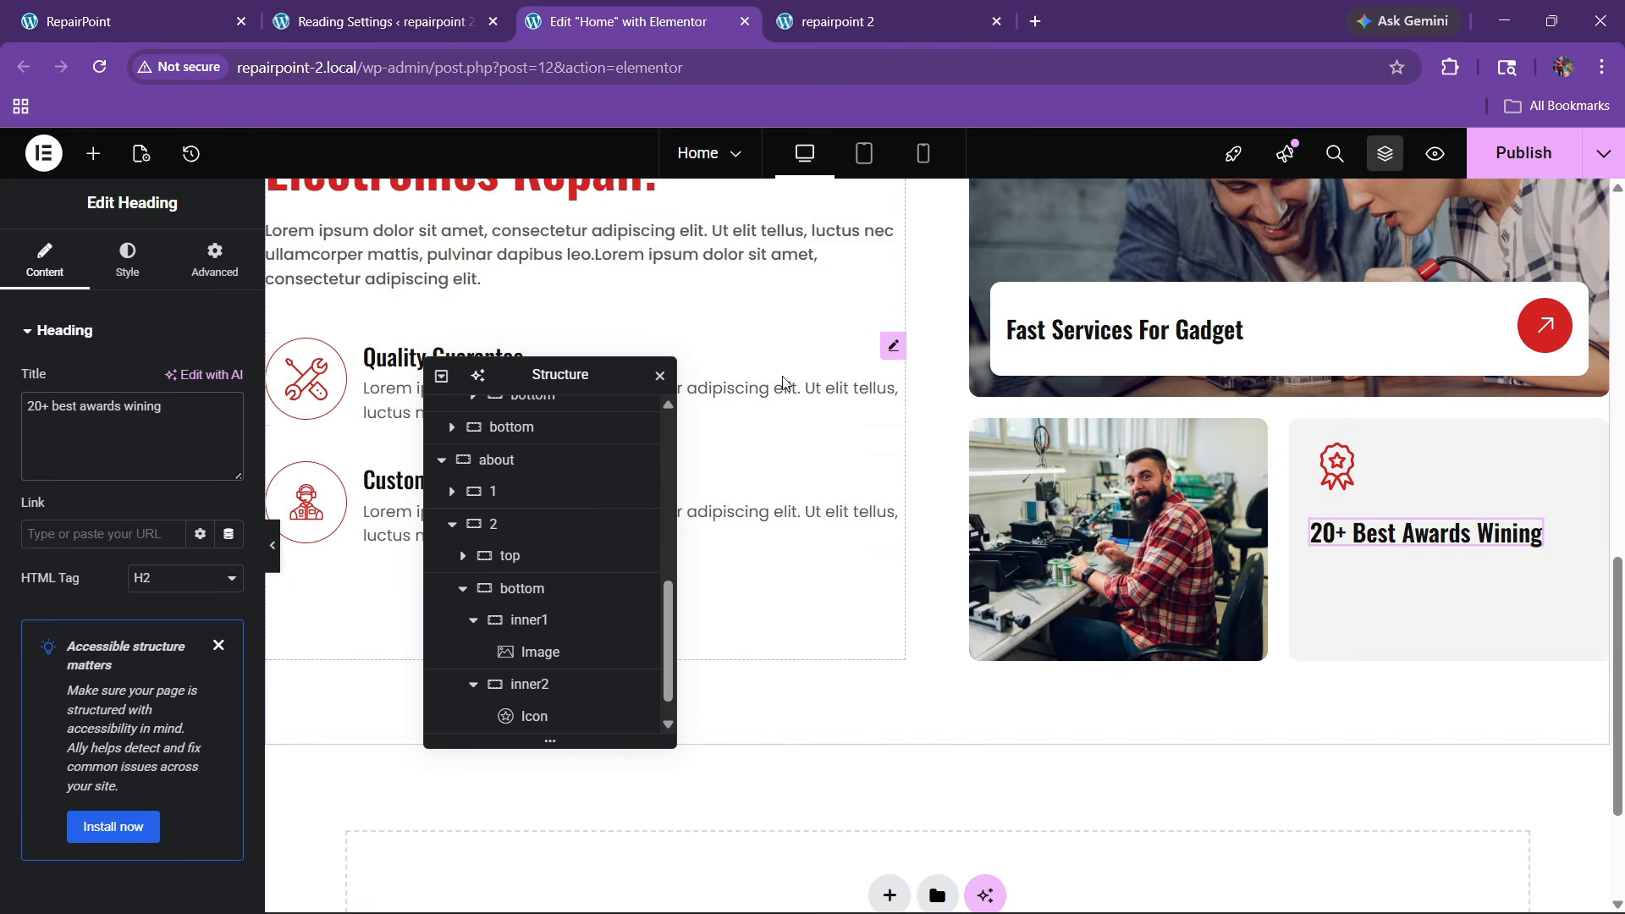
# Paste a lorem ipsum paragraph below the award heading and trim it to one sentence in Code view
pyautogui.rightClick(773, 245)
pyautogui.press('Escape')
pyautogui.rightClick(1396, 533)
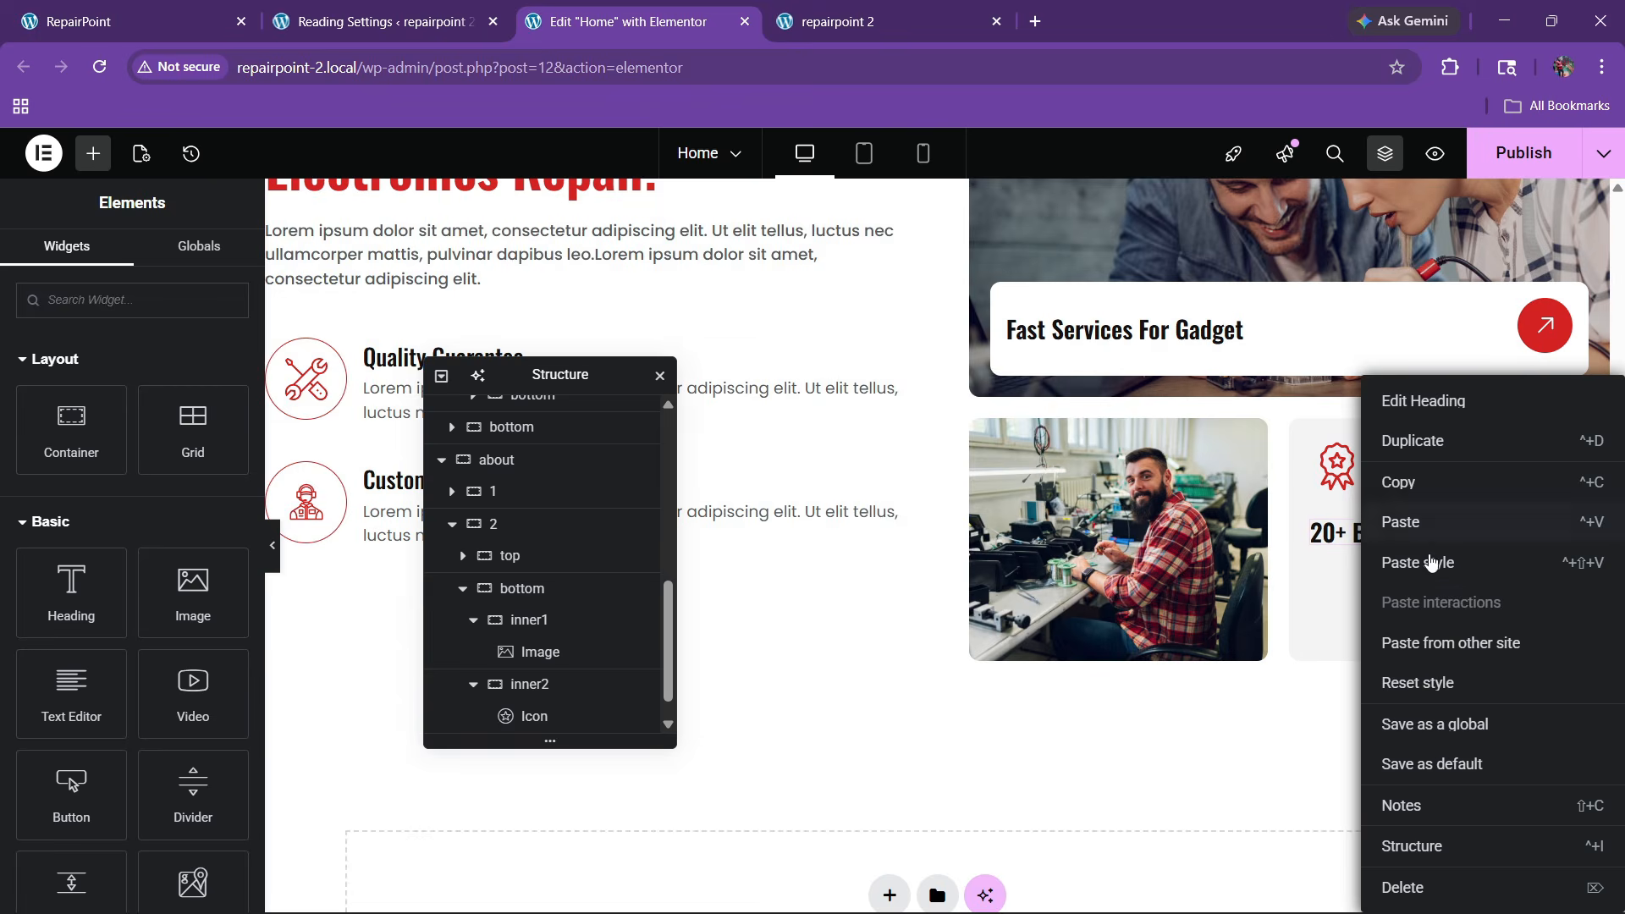
pyautogui.click(1401, 546)
pyautogui.click(188, 445)
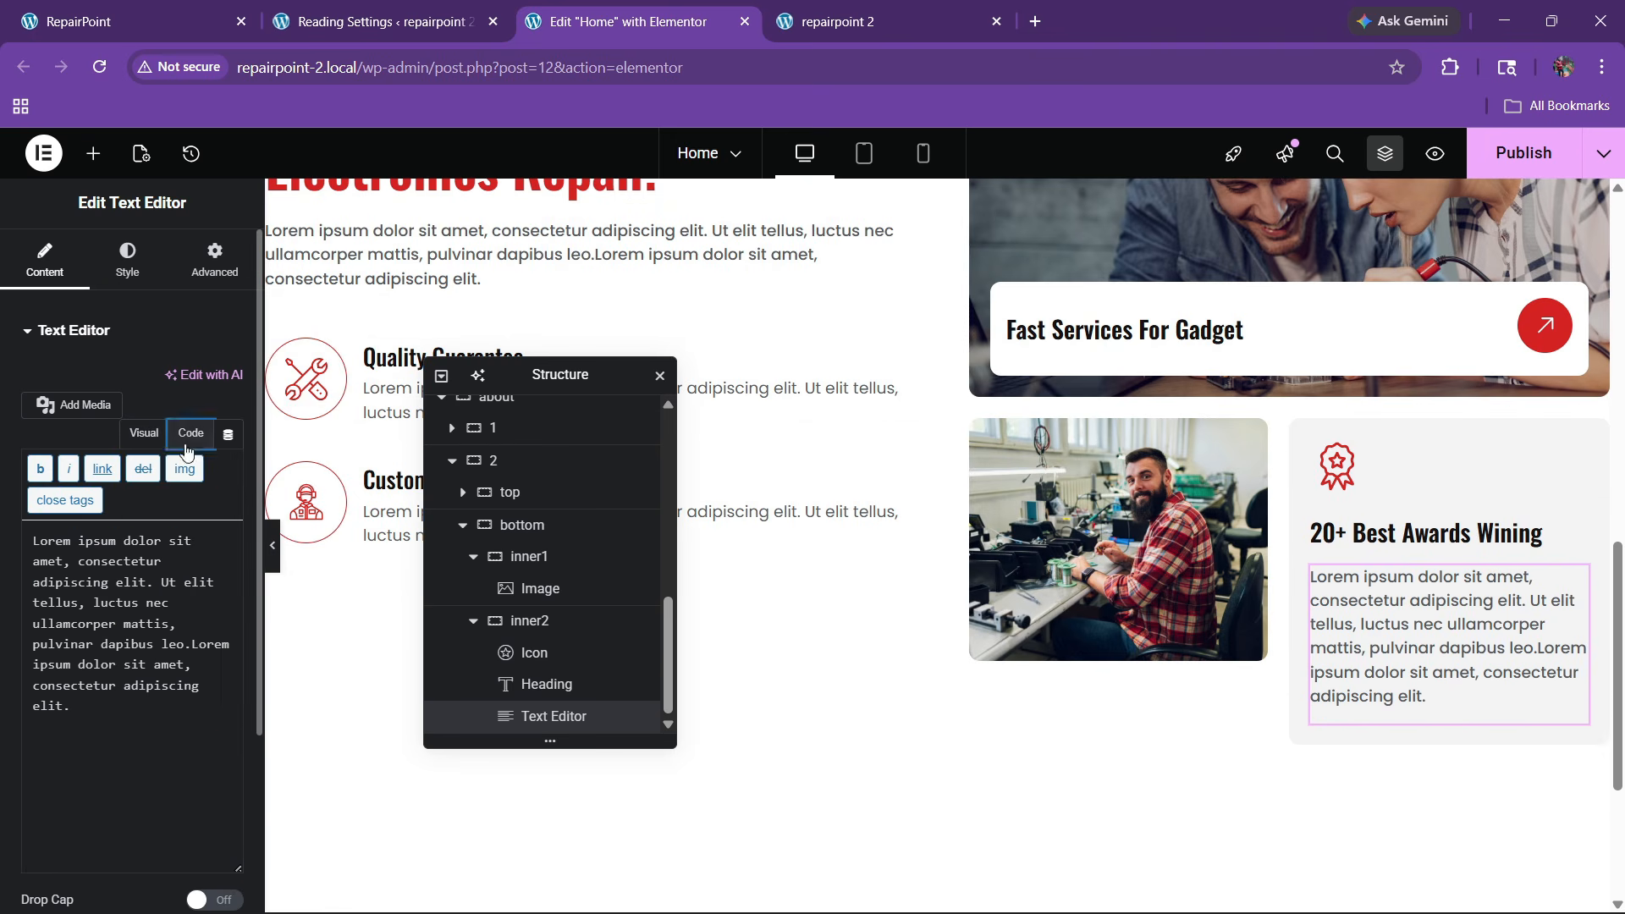
pyautogui.moveTo(172, 627); pyautogui.dragTo(217, 711)
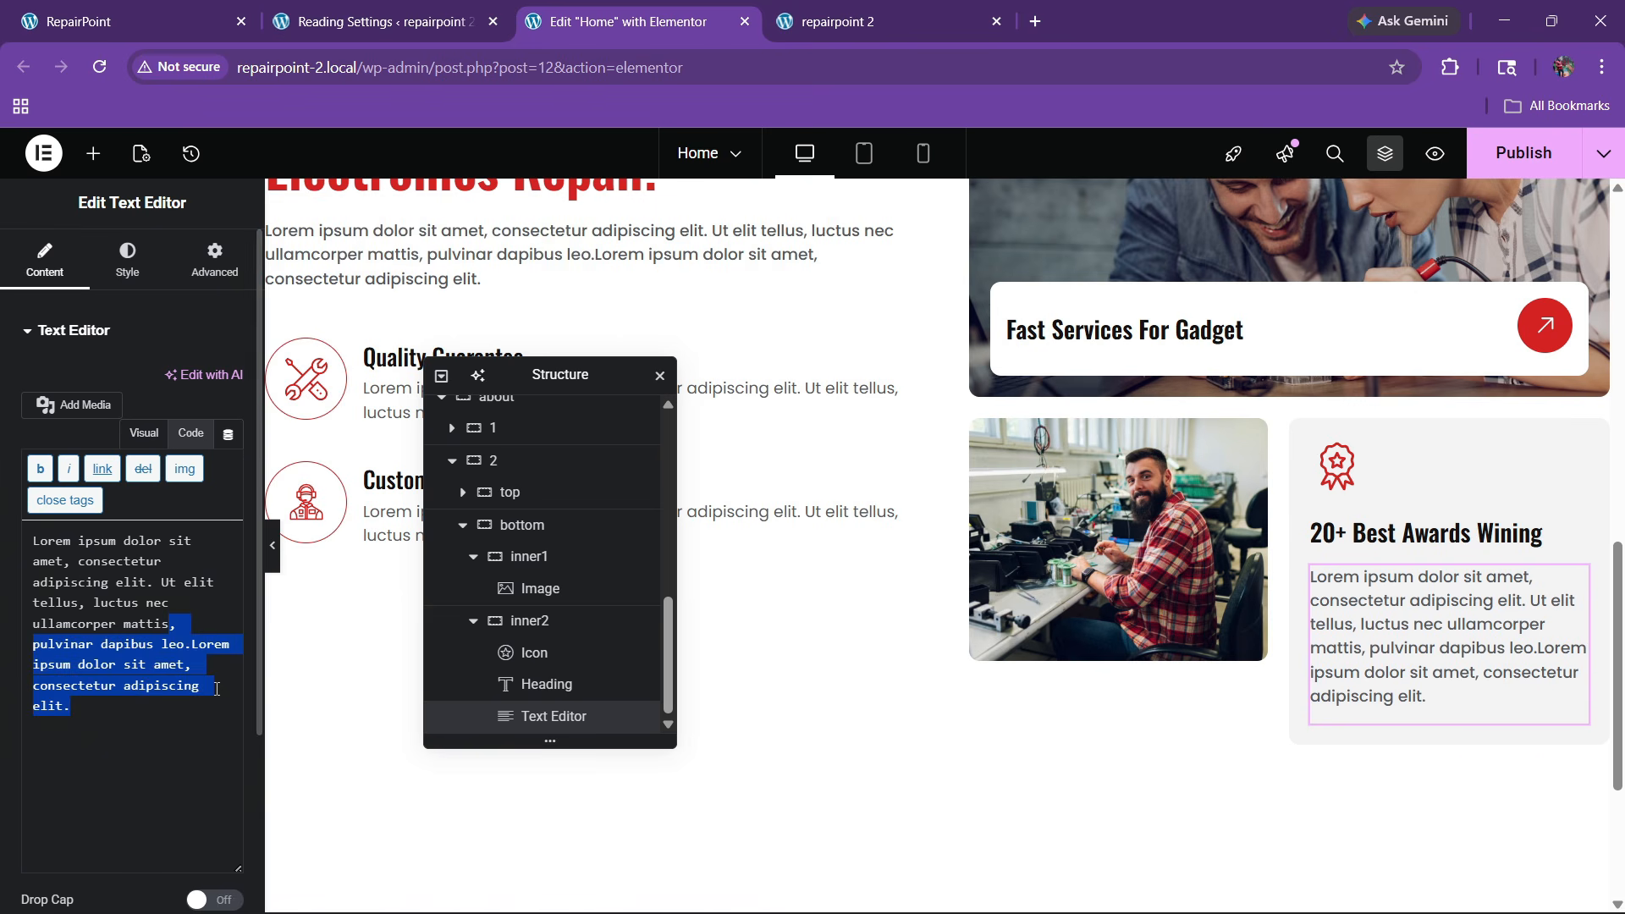
pyautogui.press('BackSpace')
pyautogui.write('.')
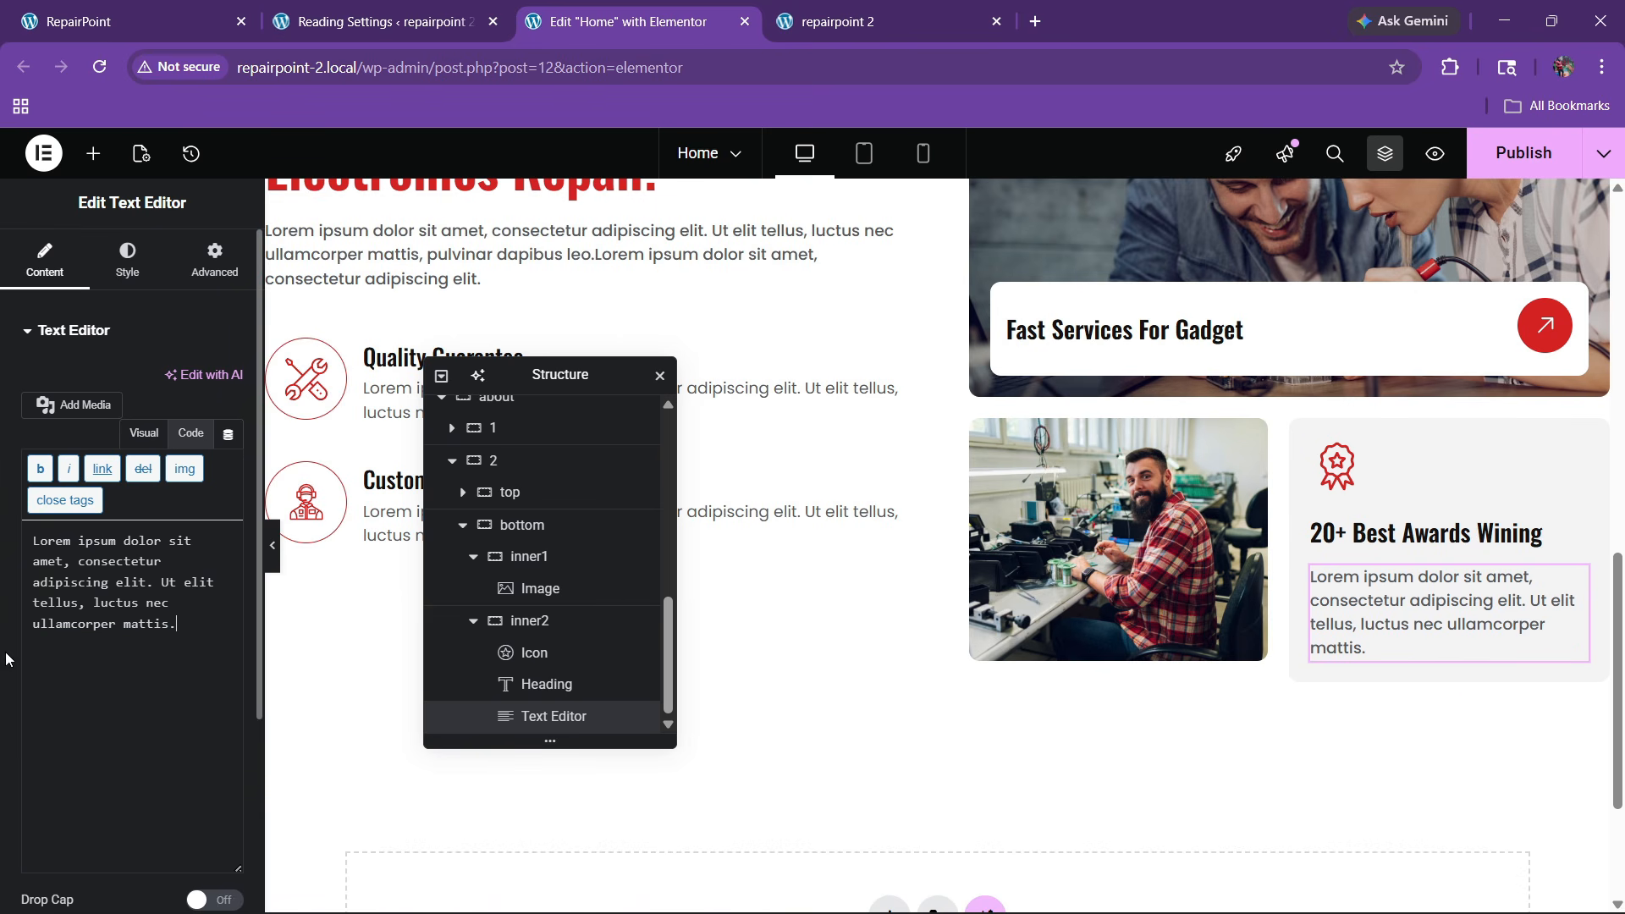
pyautogui.moveTo(87, 613); pyautogui.dragTo(232, 656)
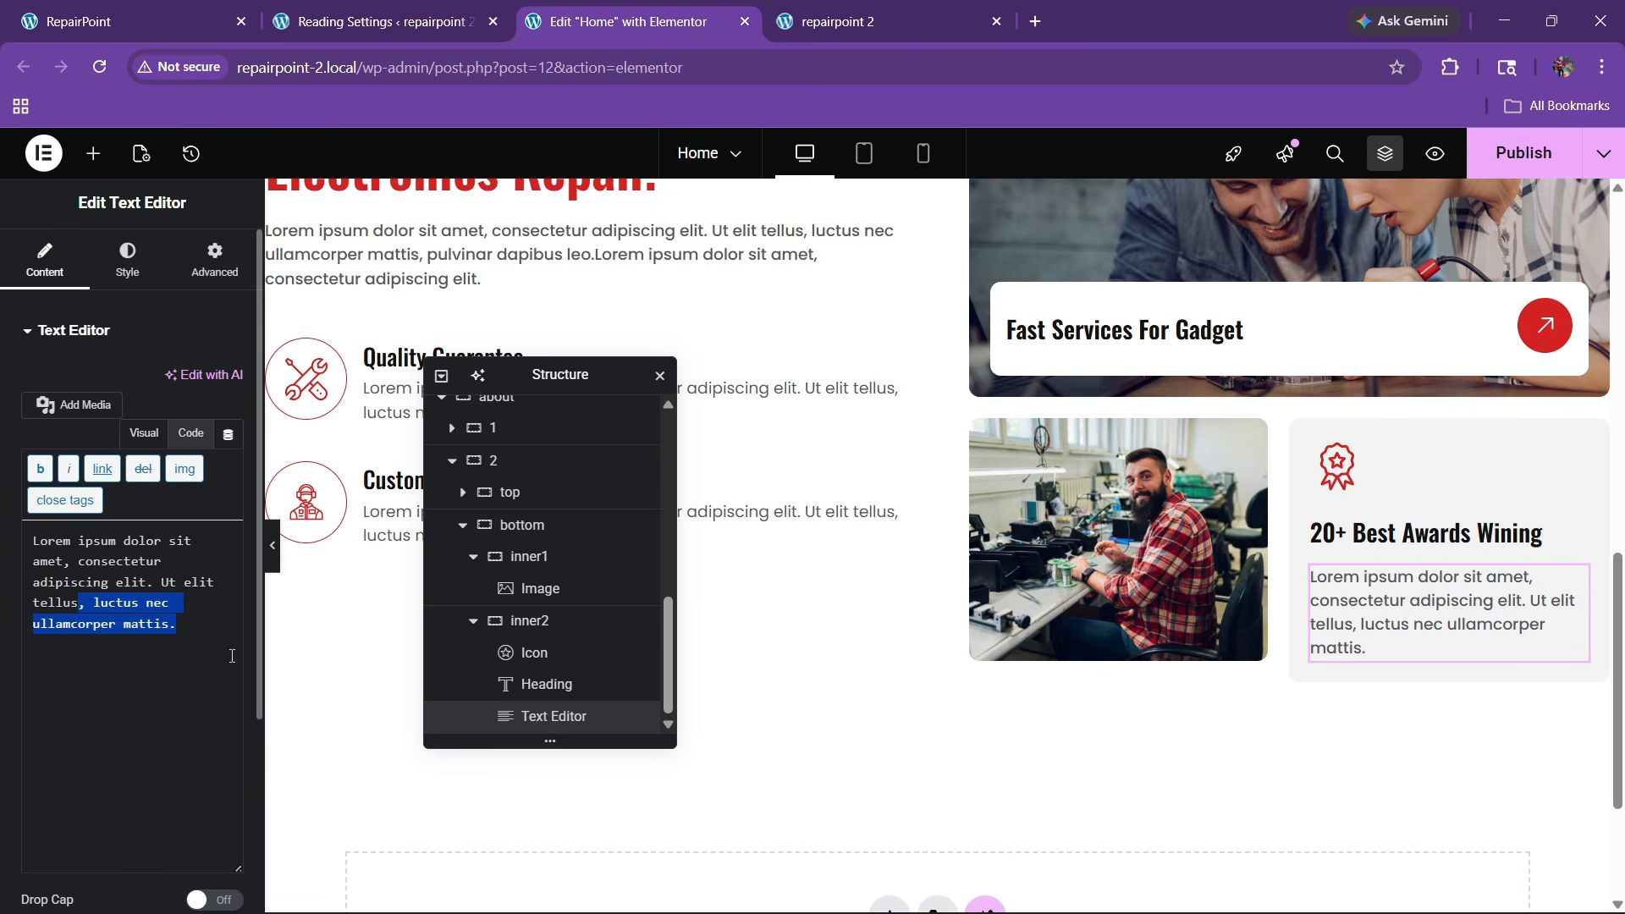
pyautogui.press('BackSpace')
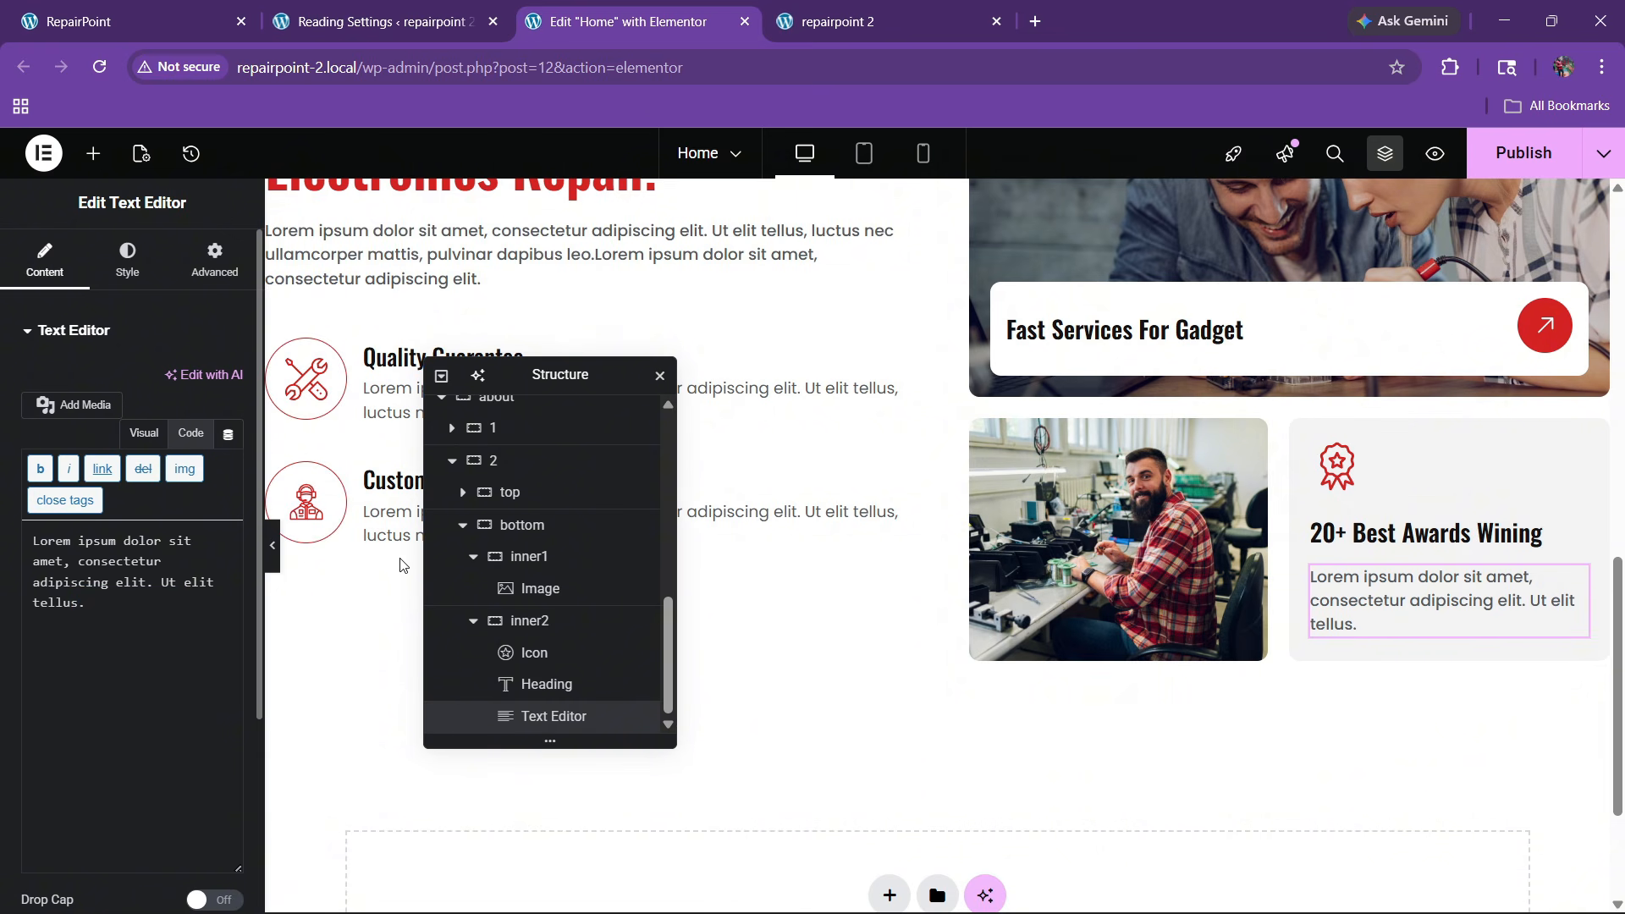
pyautogui.click(1336, 466)
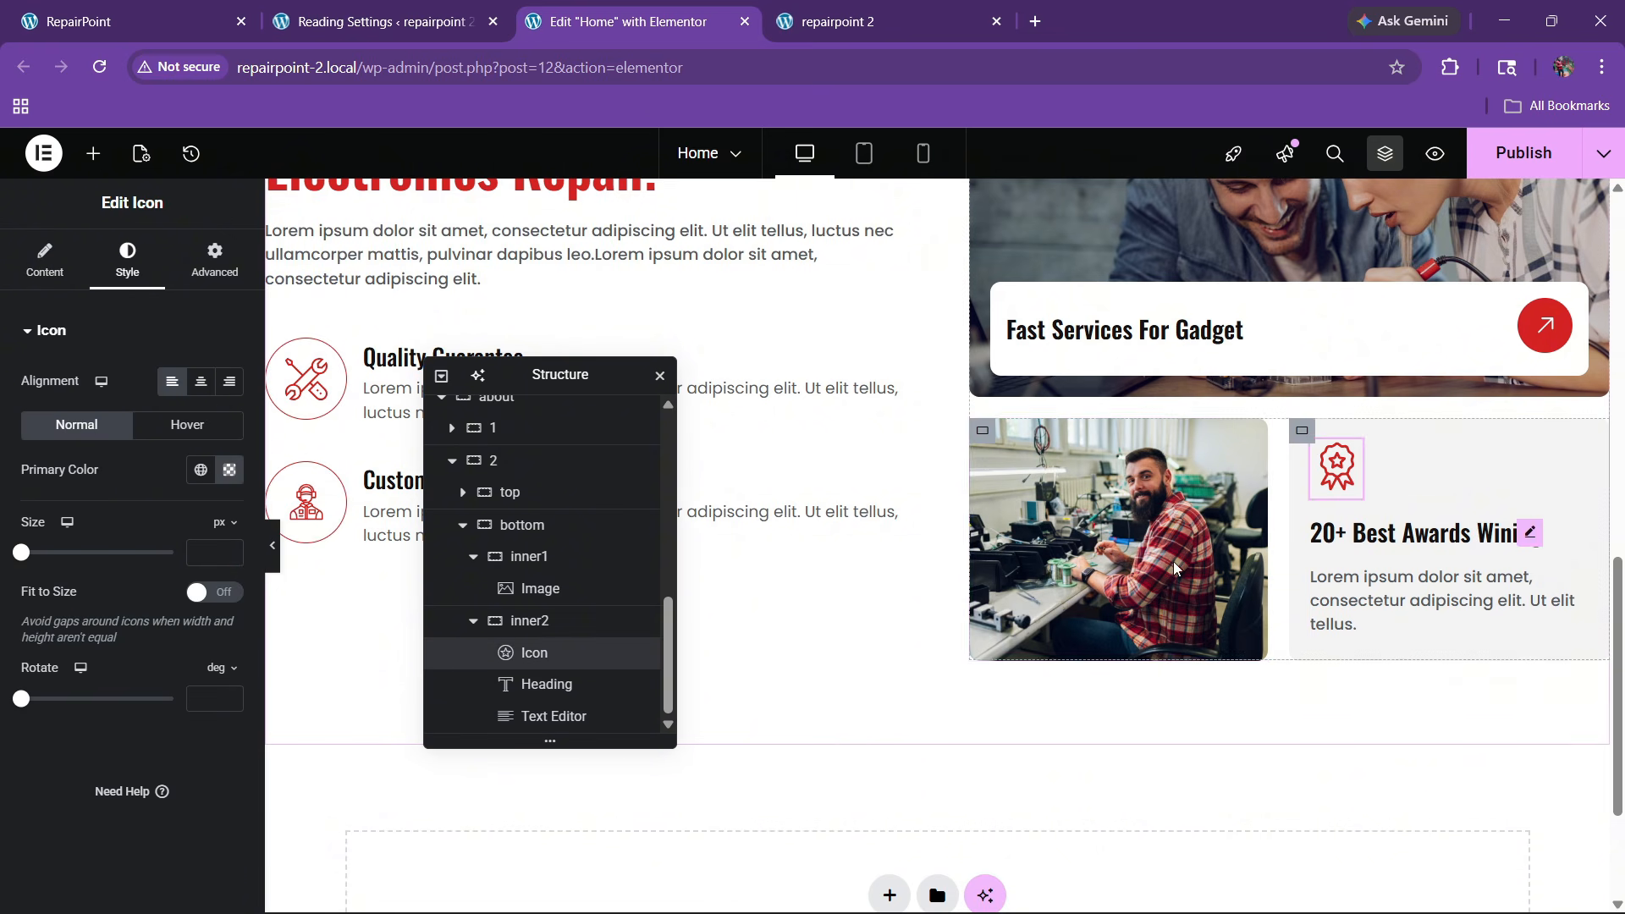
# Copy the hero's Get Started button and scroll back to the About section's Customer-Centric item
pyautogui.scroll(3, 956, 482)
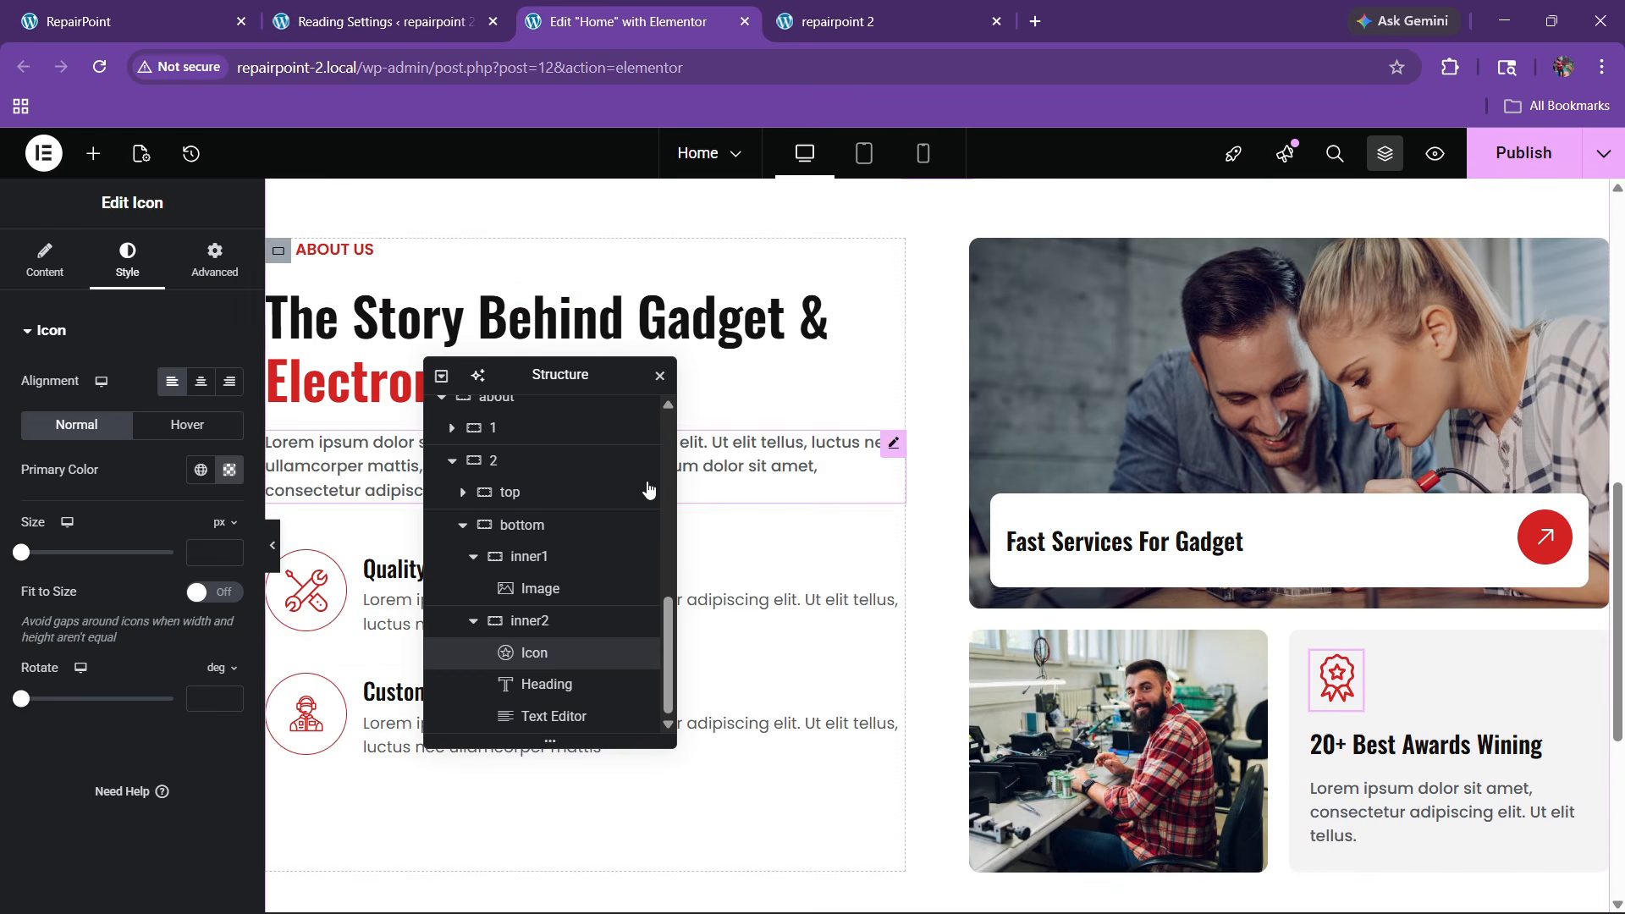
pyautogui.click(127, 21)
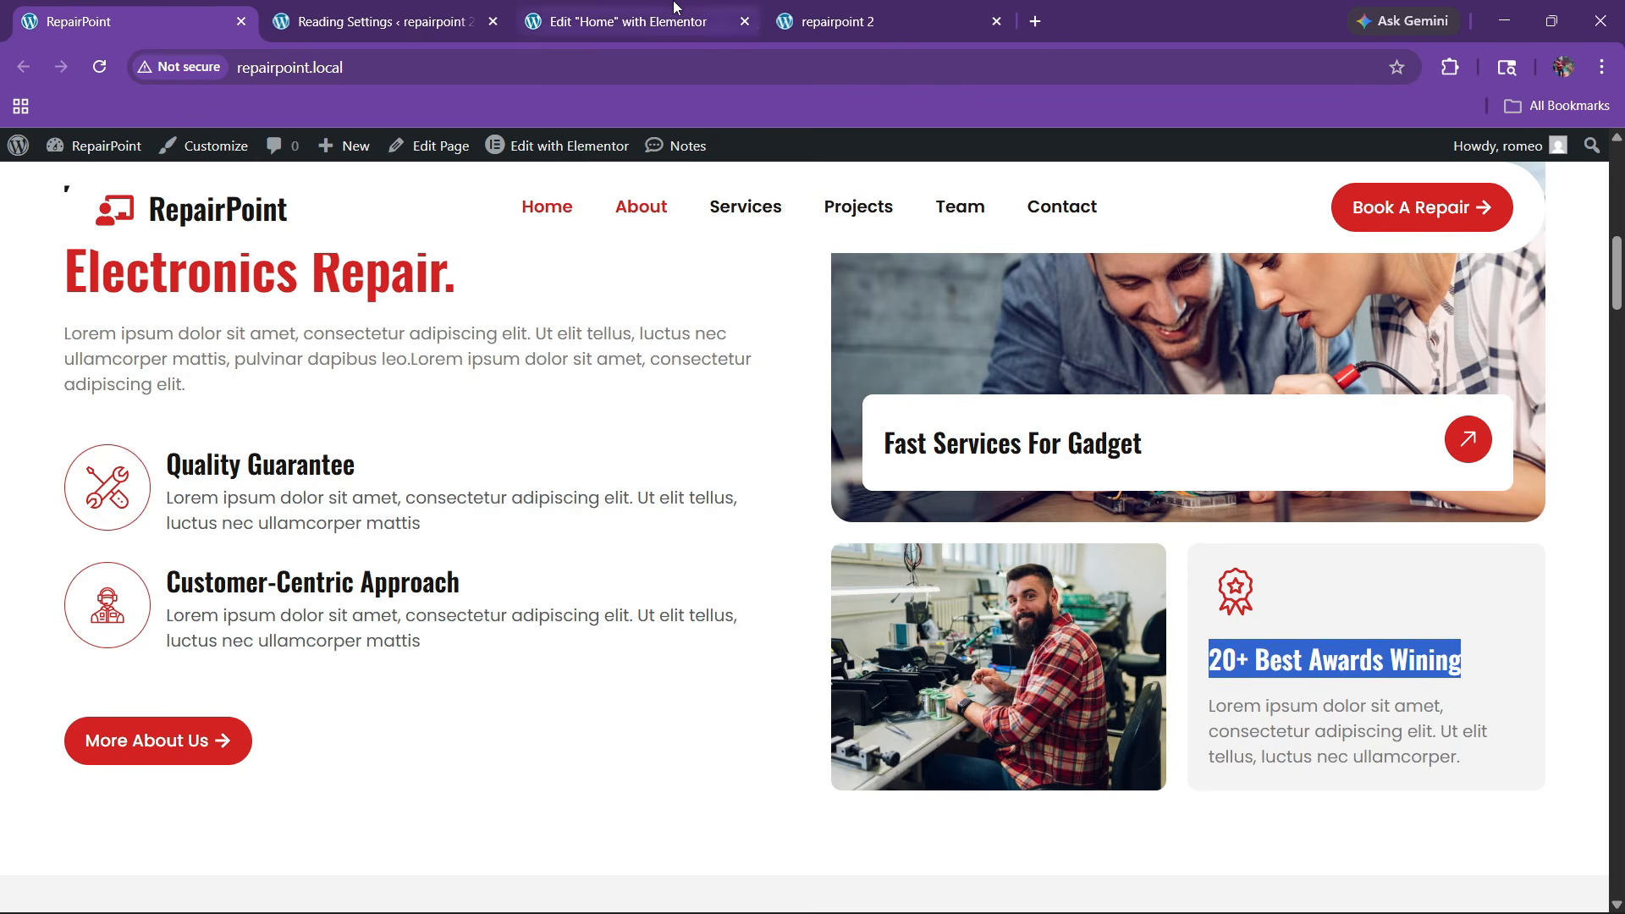
pyautogui.click(628, 21)
pyautogui.scroll(6, 701, 528)
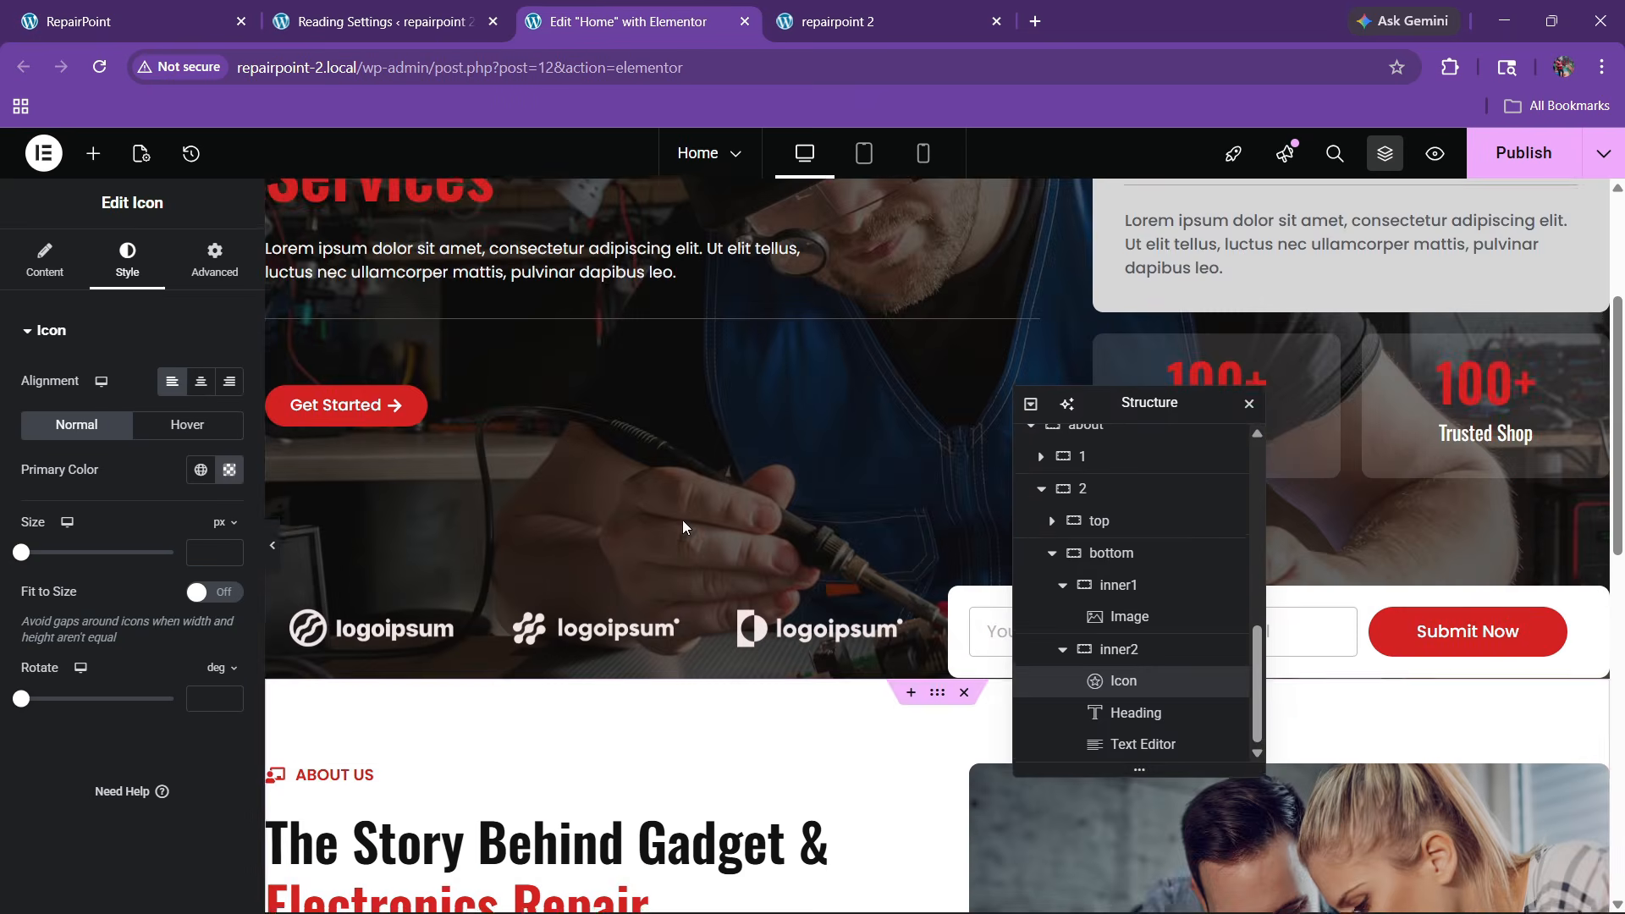
pyautogui.rightClick(1456, 637)
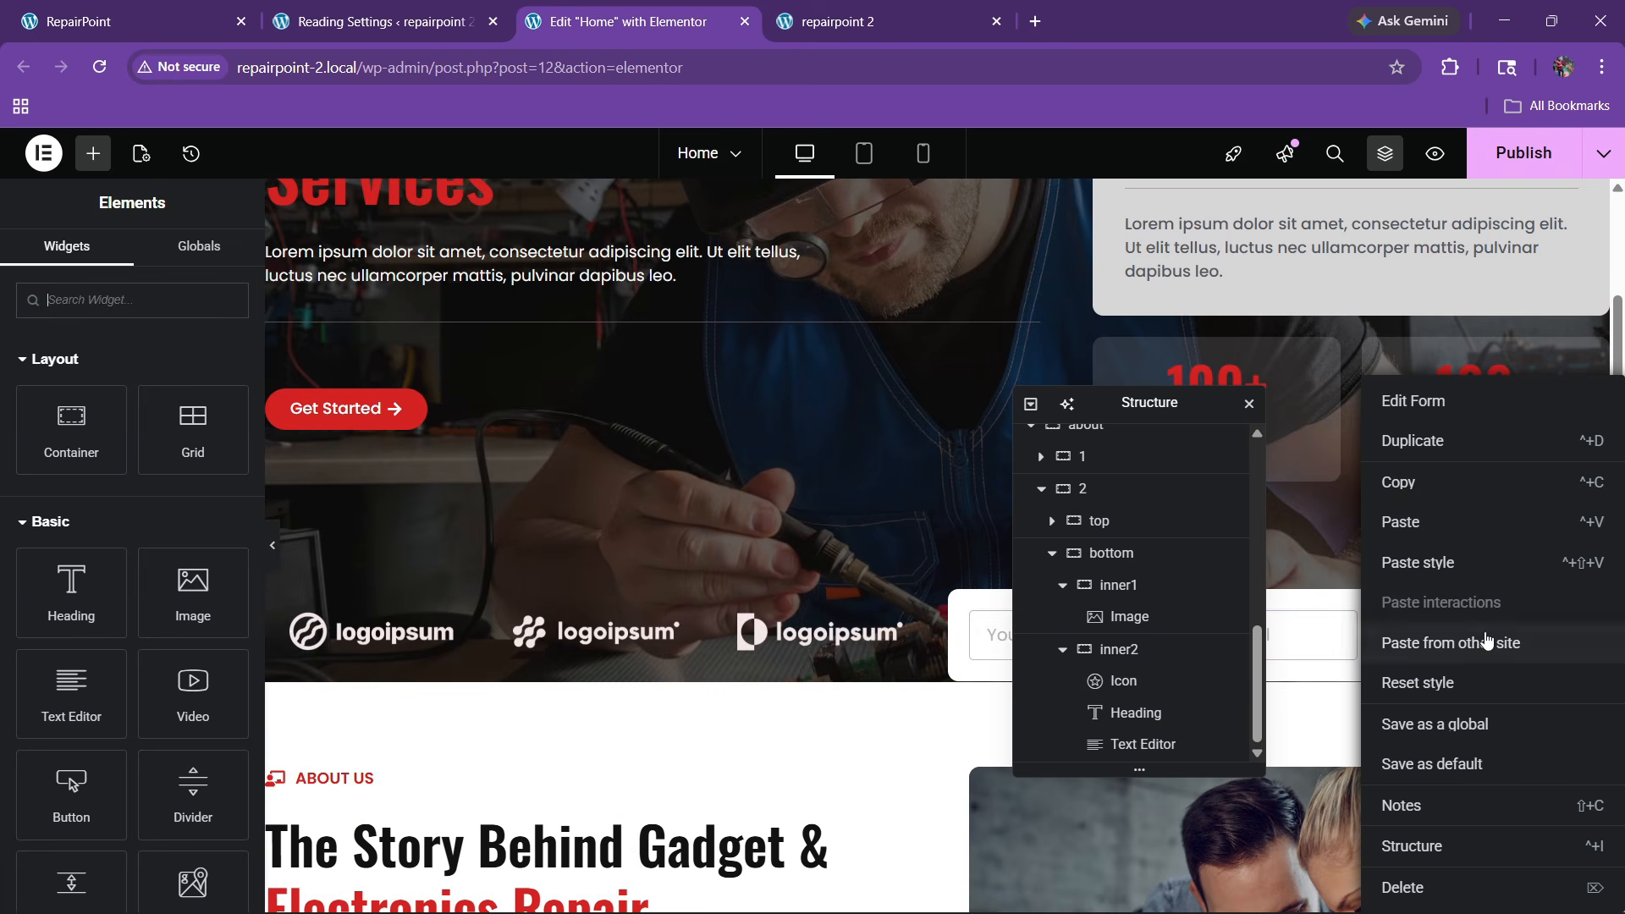
pyautogui.rightClick(406, 414)
pyautogui.click(566, 491)
pyautogui.scroll(-7, 569, 493)
pyautogui.scroll(-1, 569, 494)
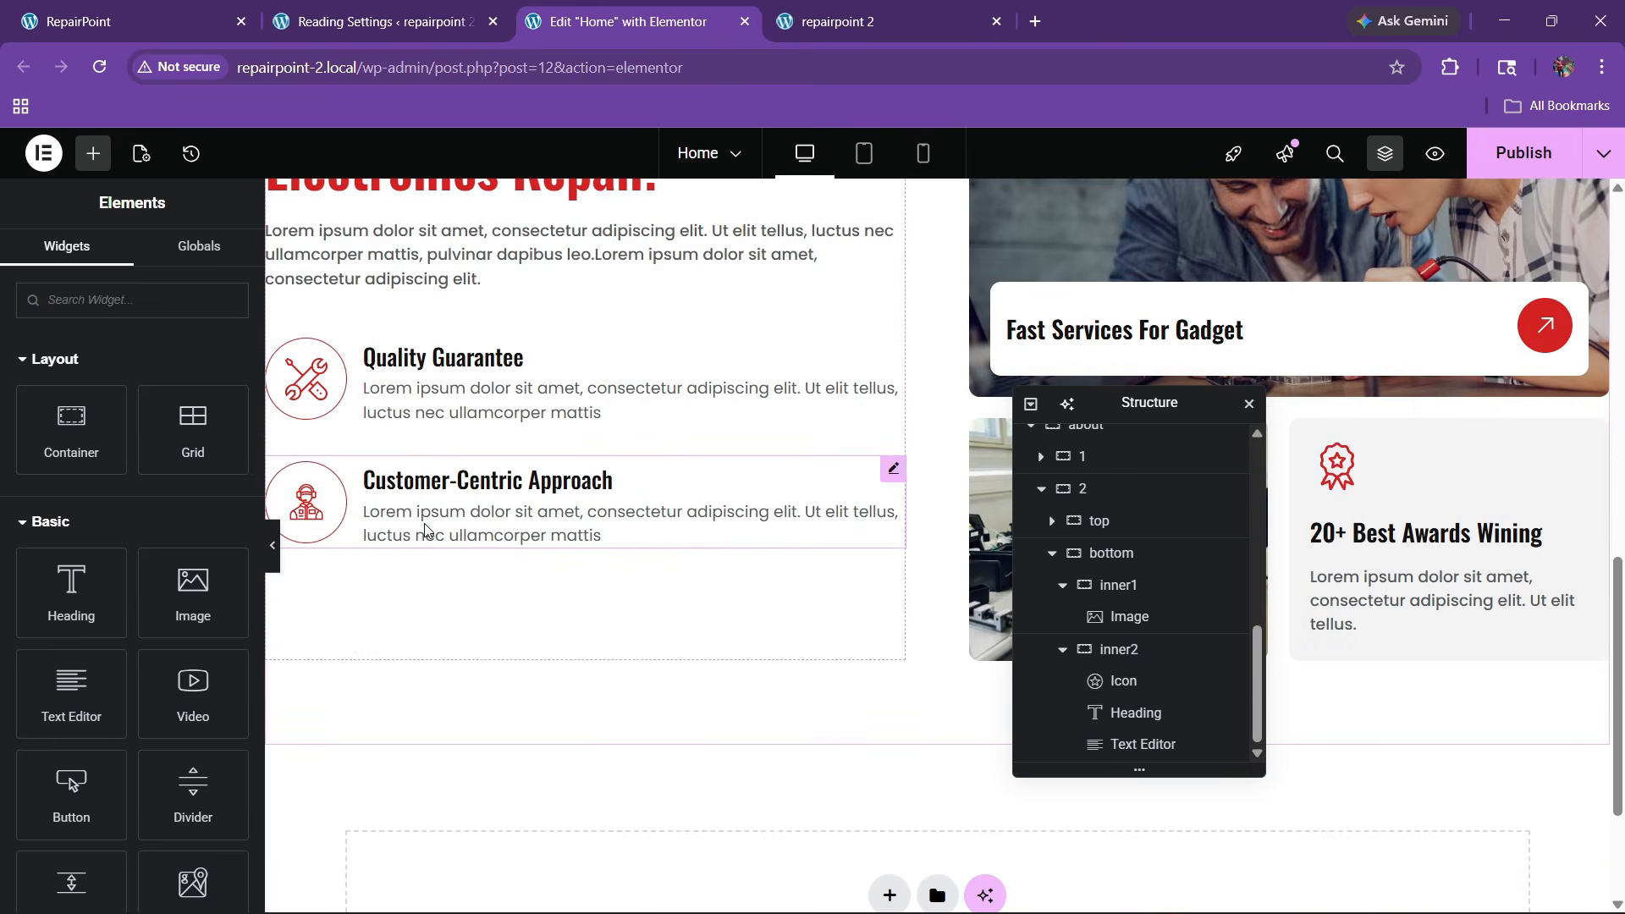
pyautogui.rightClick(427, 532)
# Paste the Get Started button into the About column and set its padding to 15/30/15/30
pyautogui.click(455, 531)
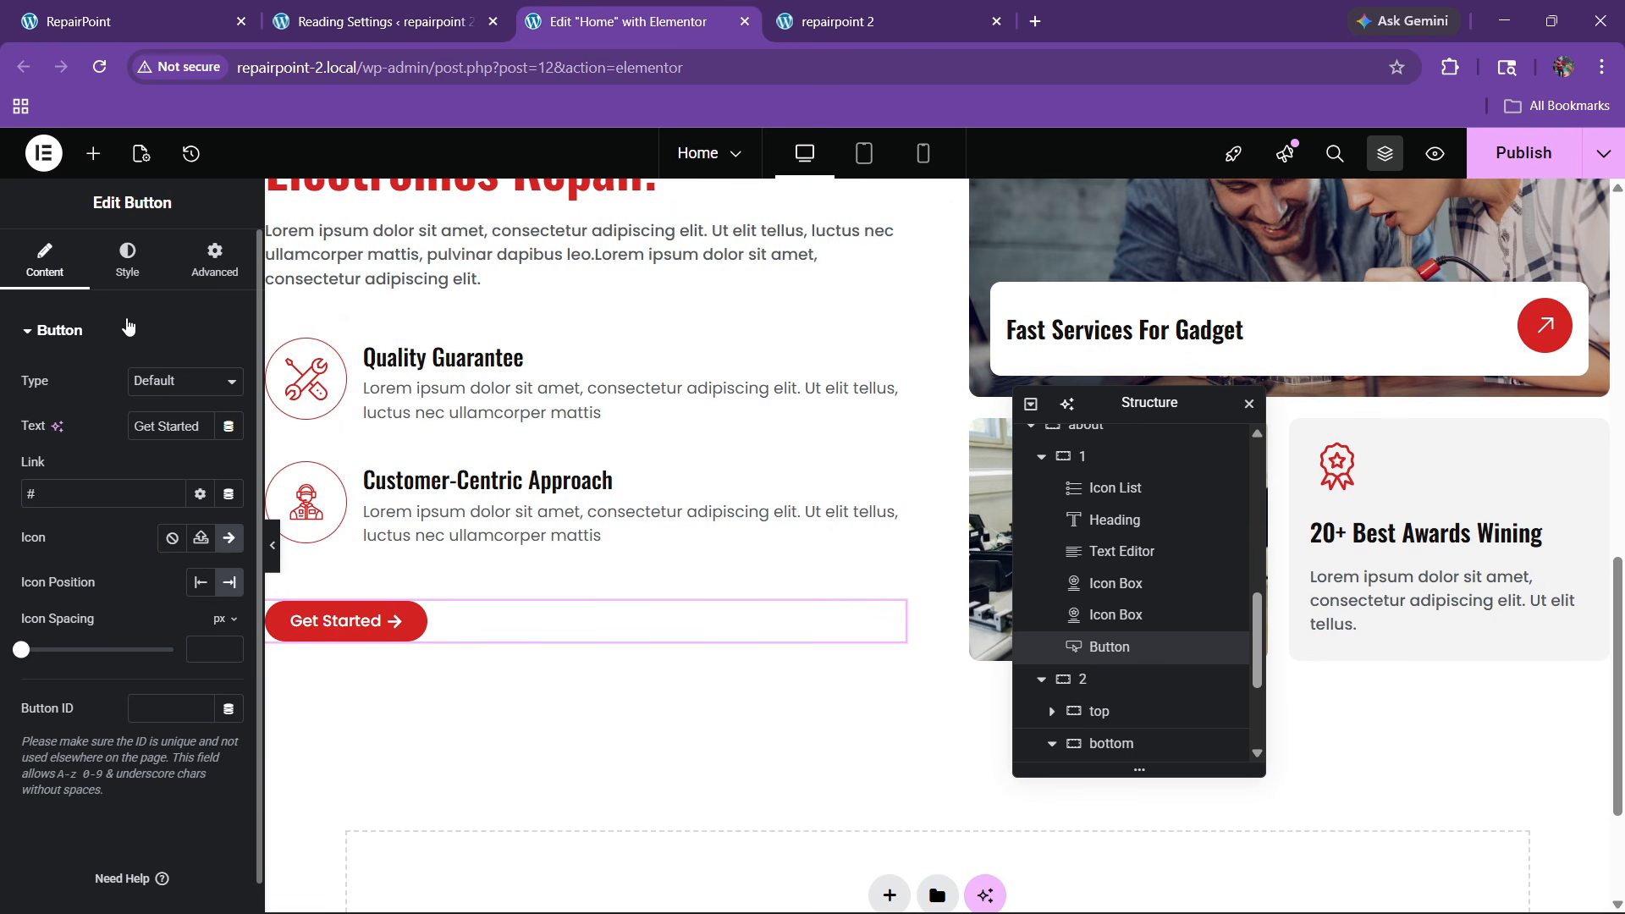
pyautogui.click(126, 258)
pyautogui.scroll(-2, 60, 677)
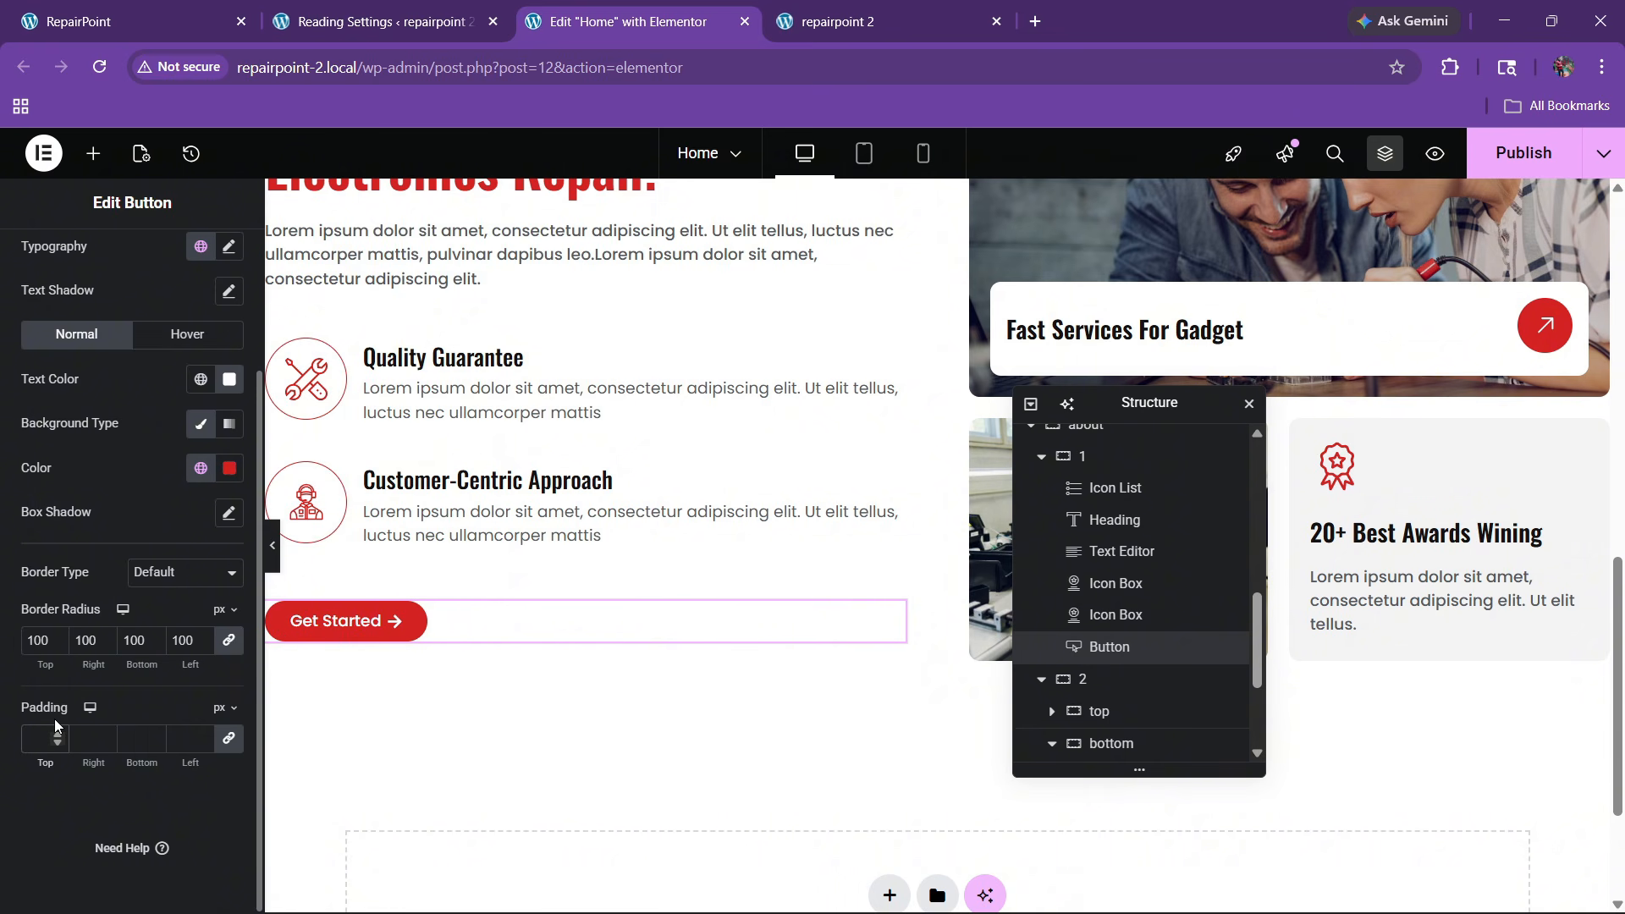
pyautogui.write('18')
pyautogui.press('BackSpace')
pyautogui.press('BackSpace')
pyautogui.write('15')
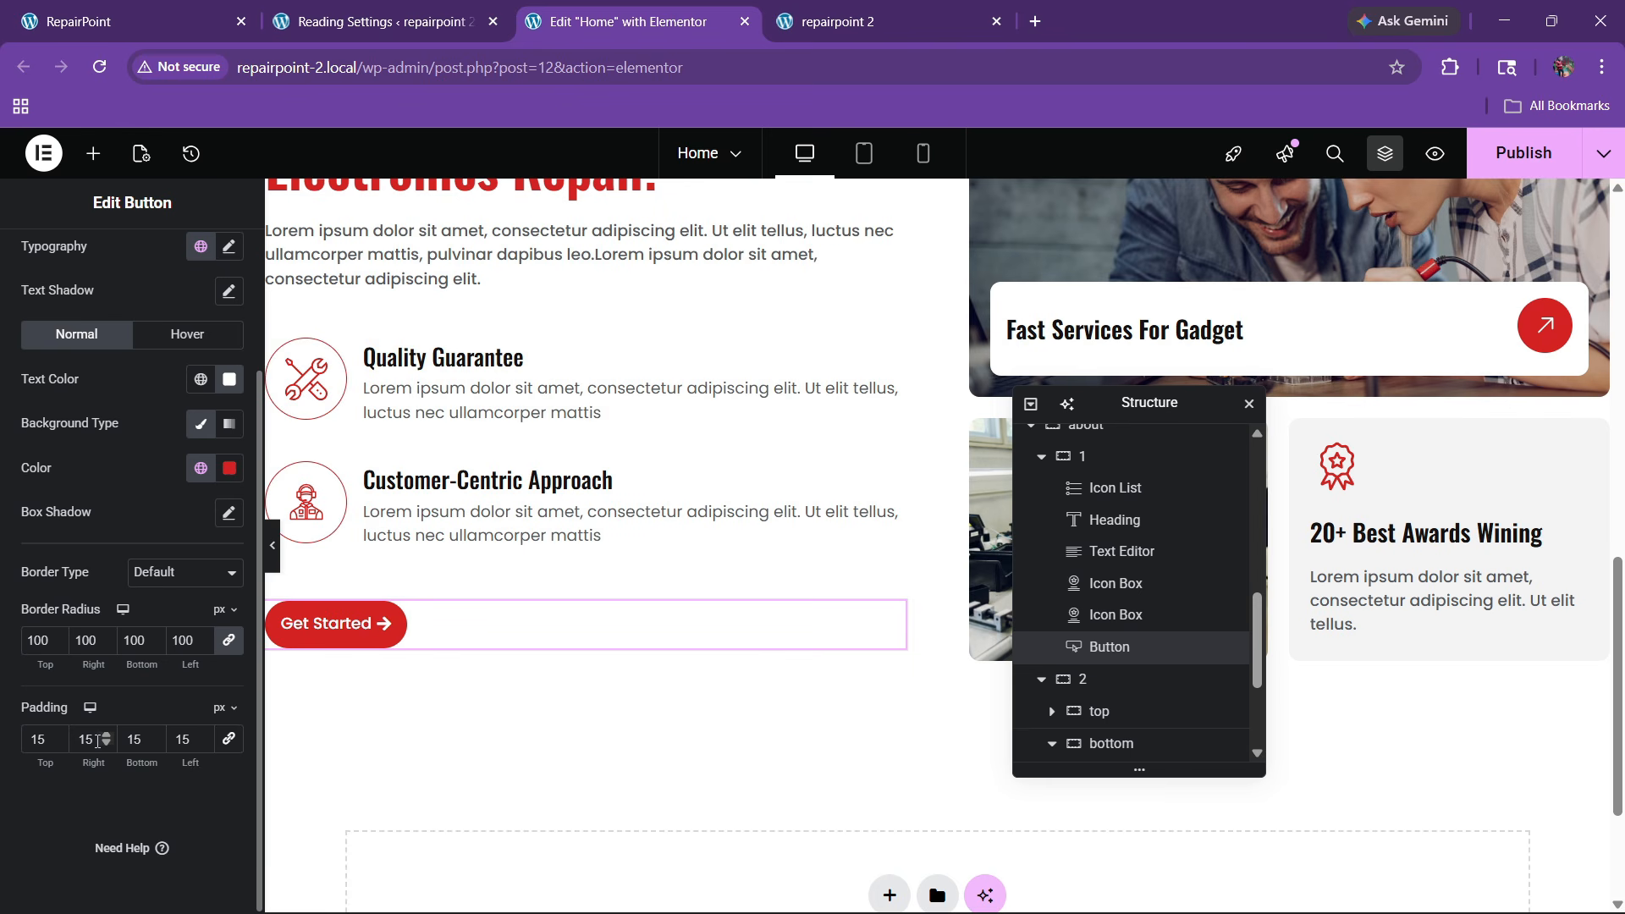
pyautogui.write('30')
pyautogui.press('Tab')
pyautogui.press('Tab')
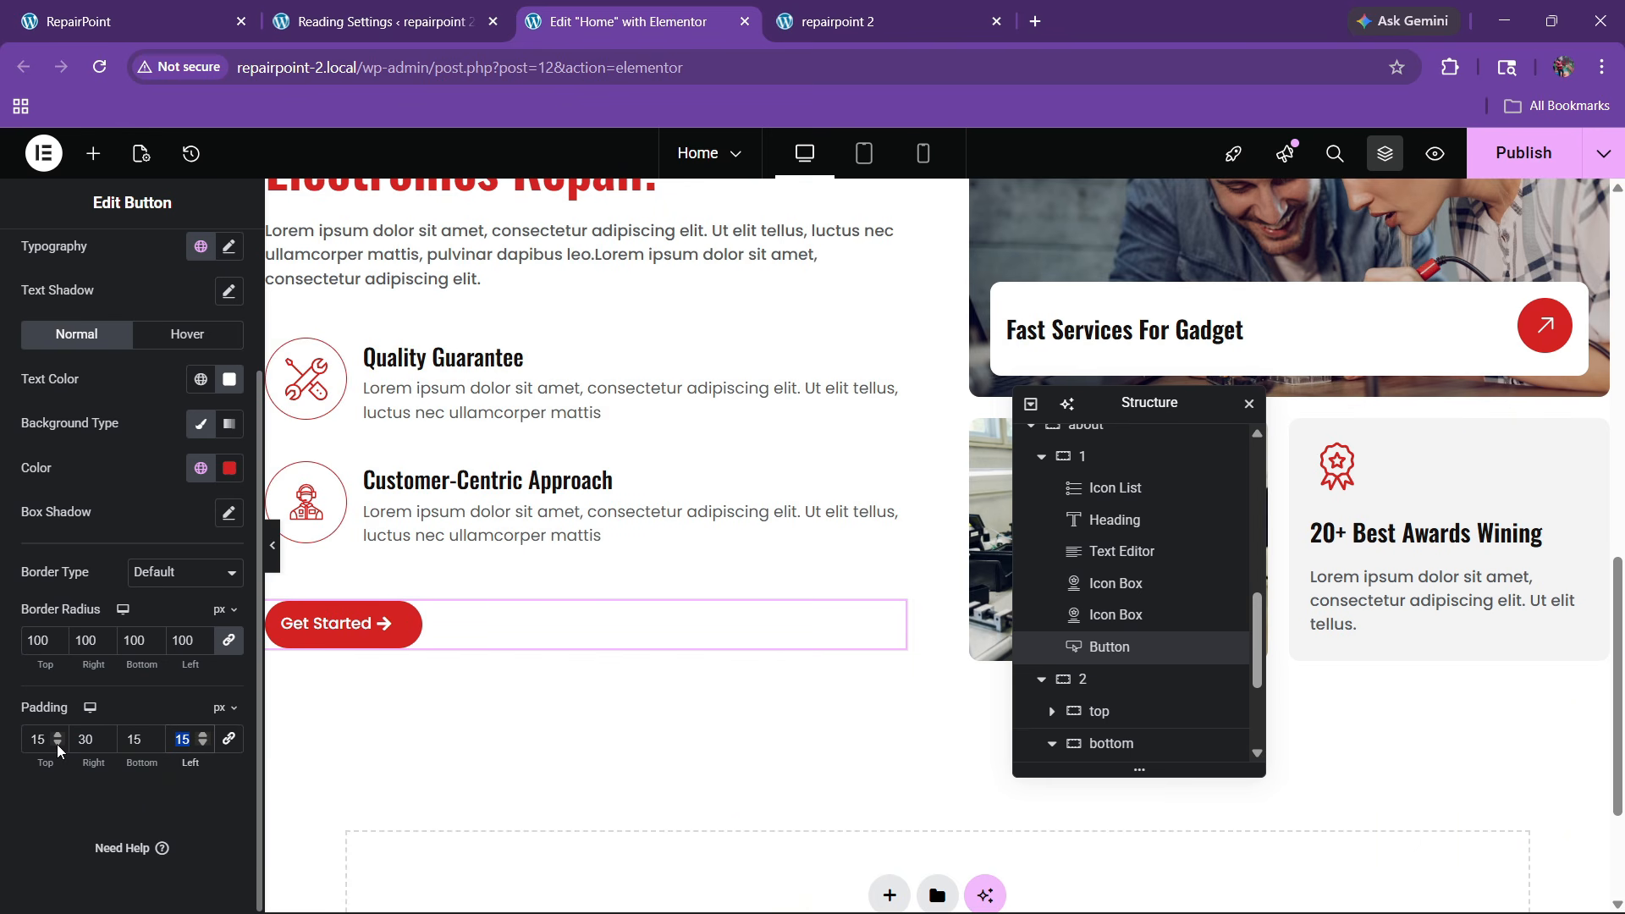
pyautogui.write('30')
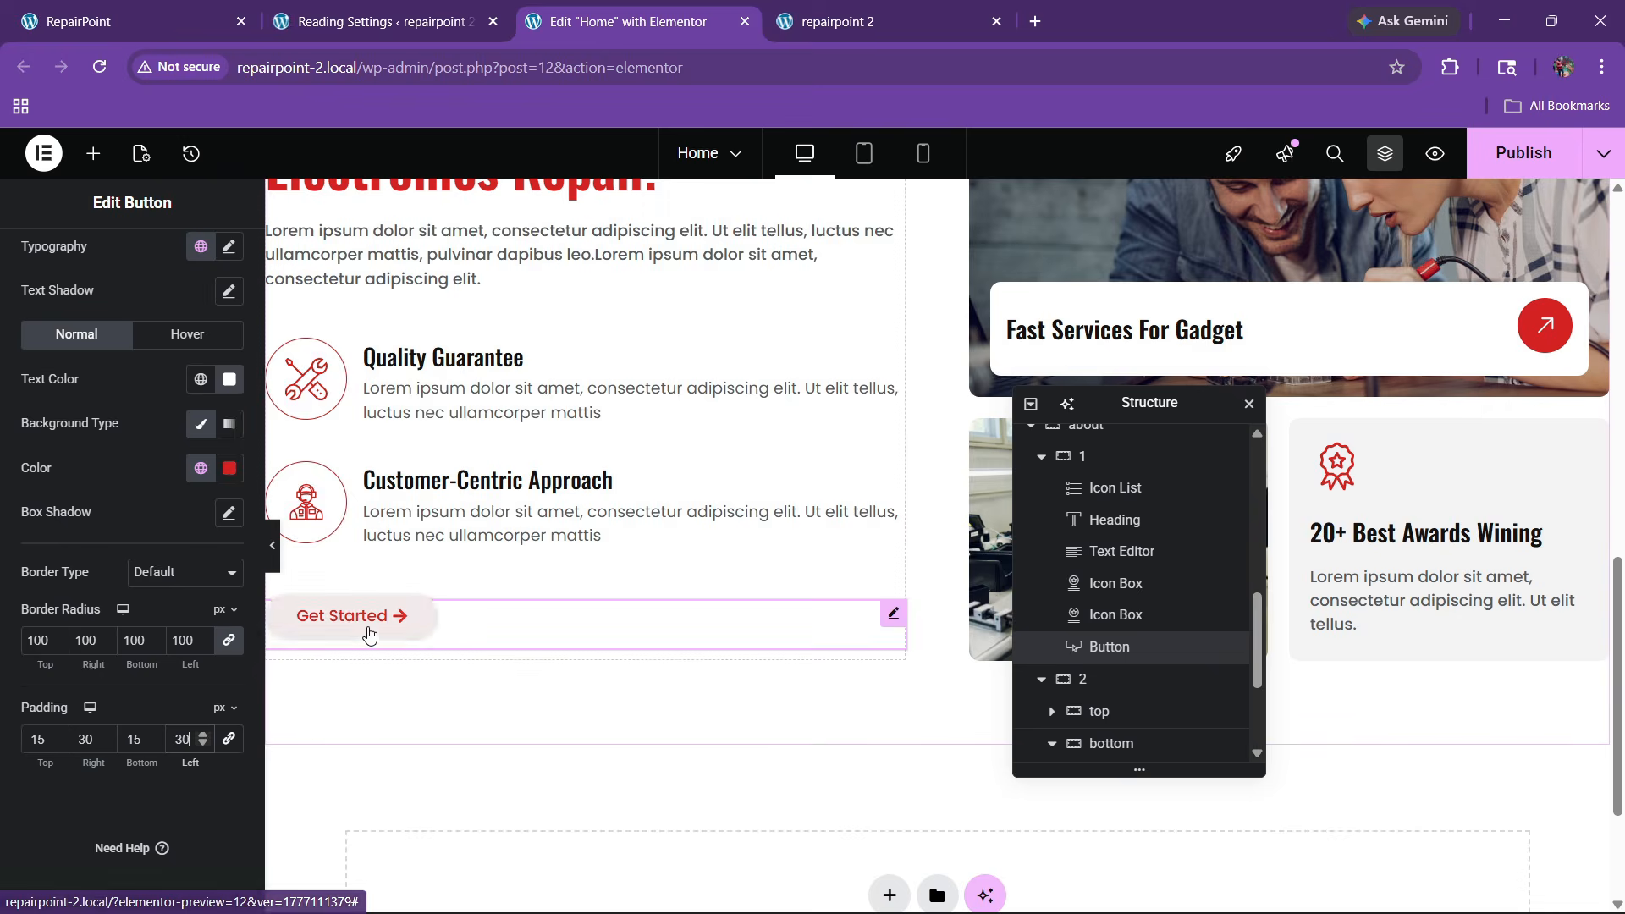
# Give the button a black hover background and white hover text colour
pyautogui.click(162, 334)
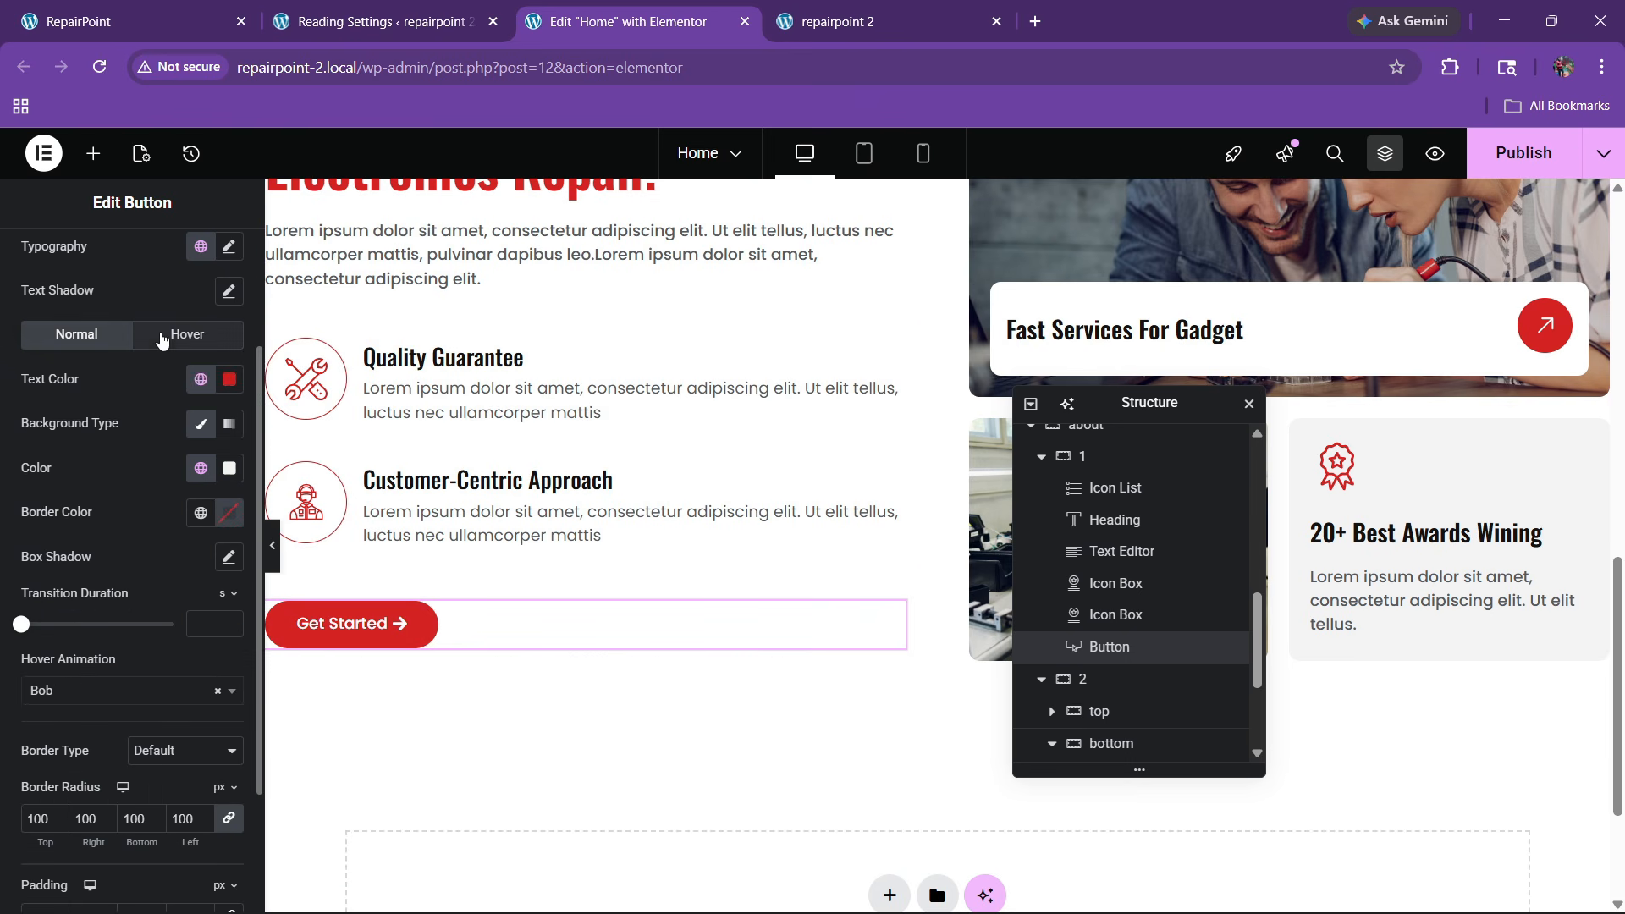
pyautogui.click(229, 468)
pyautogui.click(201, 467)
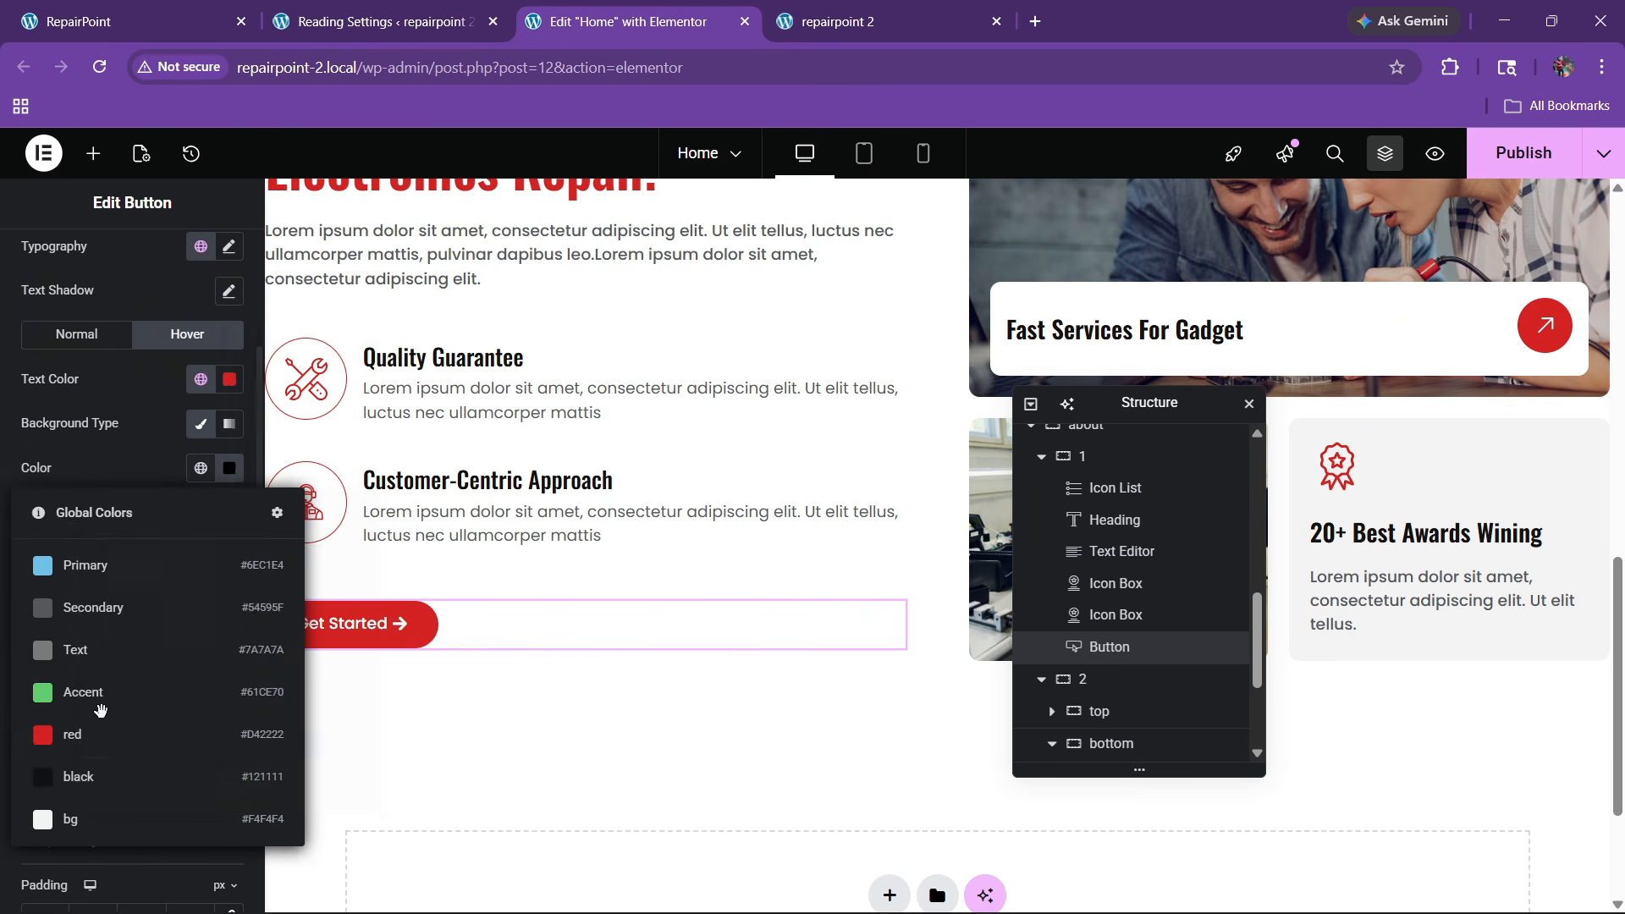
pyautogui.click(125, 601)
pyautogui.click(196, 391)
pyautogui.click(229, 381)
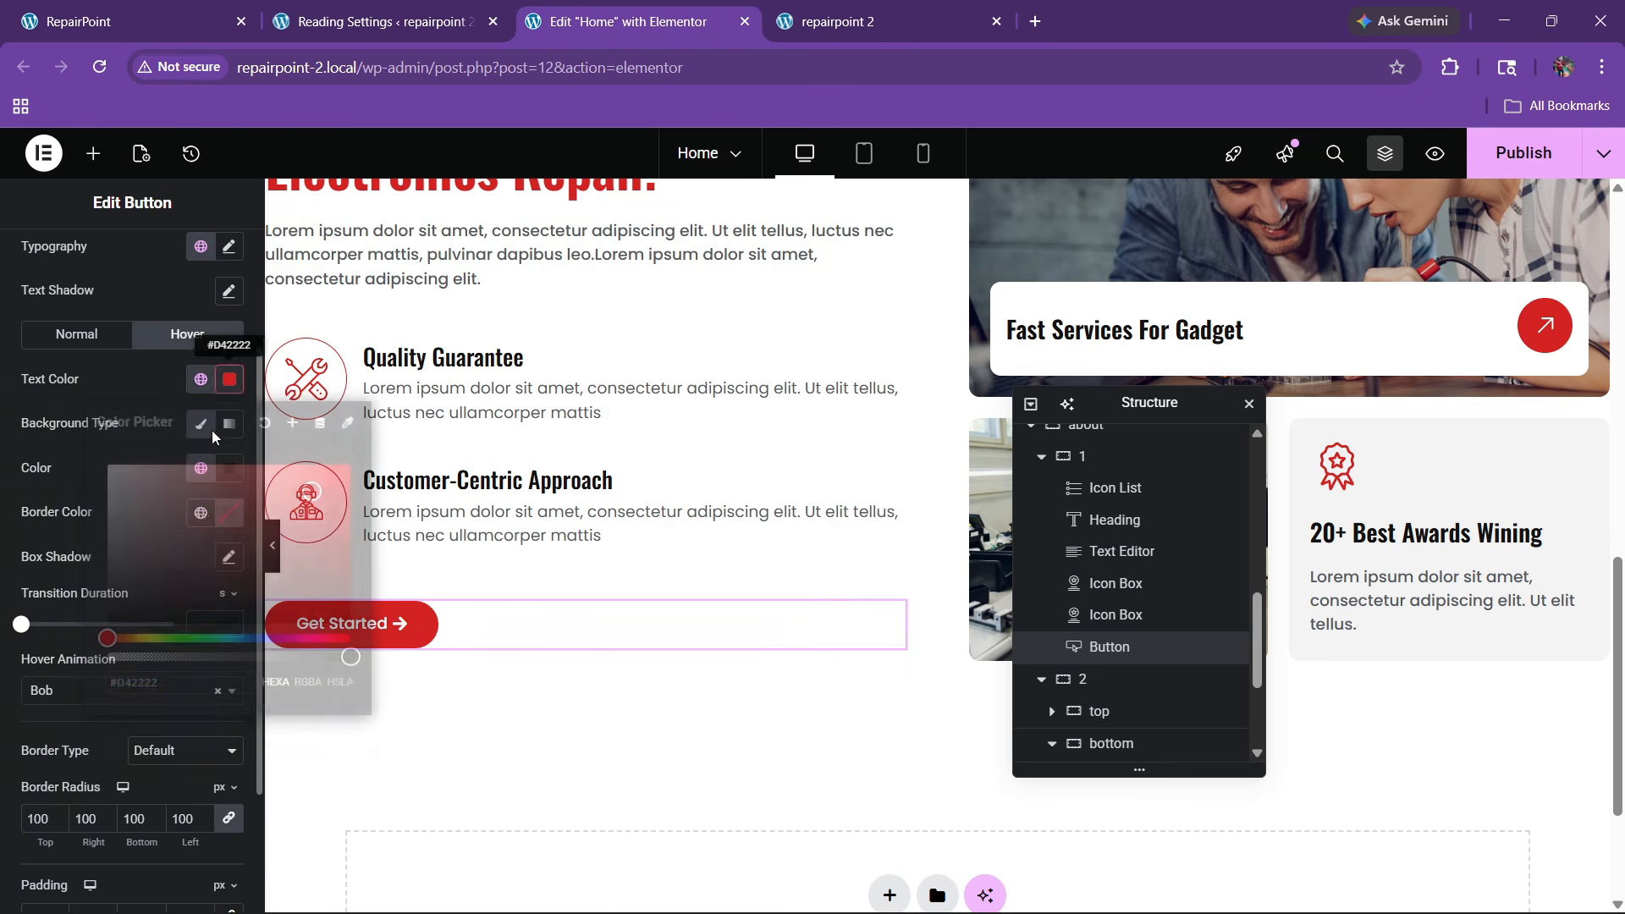
pyautogui.moveTo(169, 499); pyautogui.dragTo(66, 396)
pyautogui.click(64, 395)
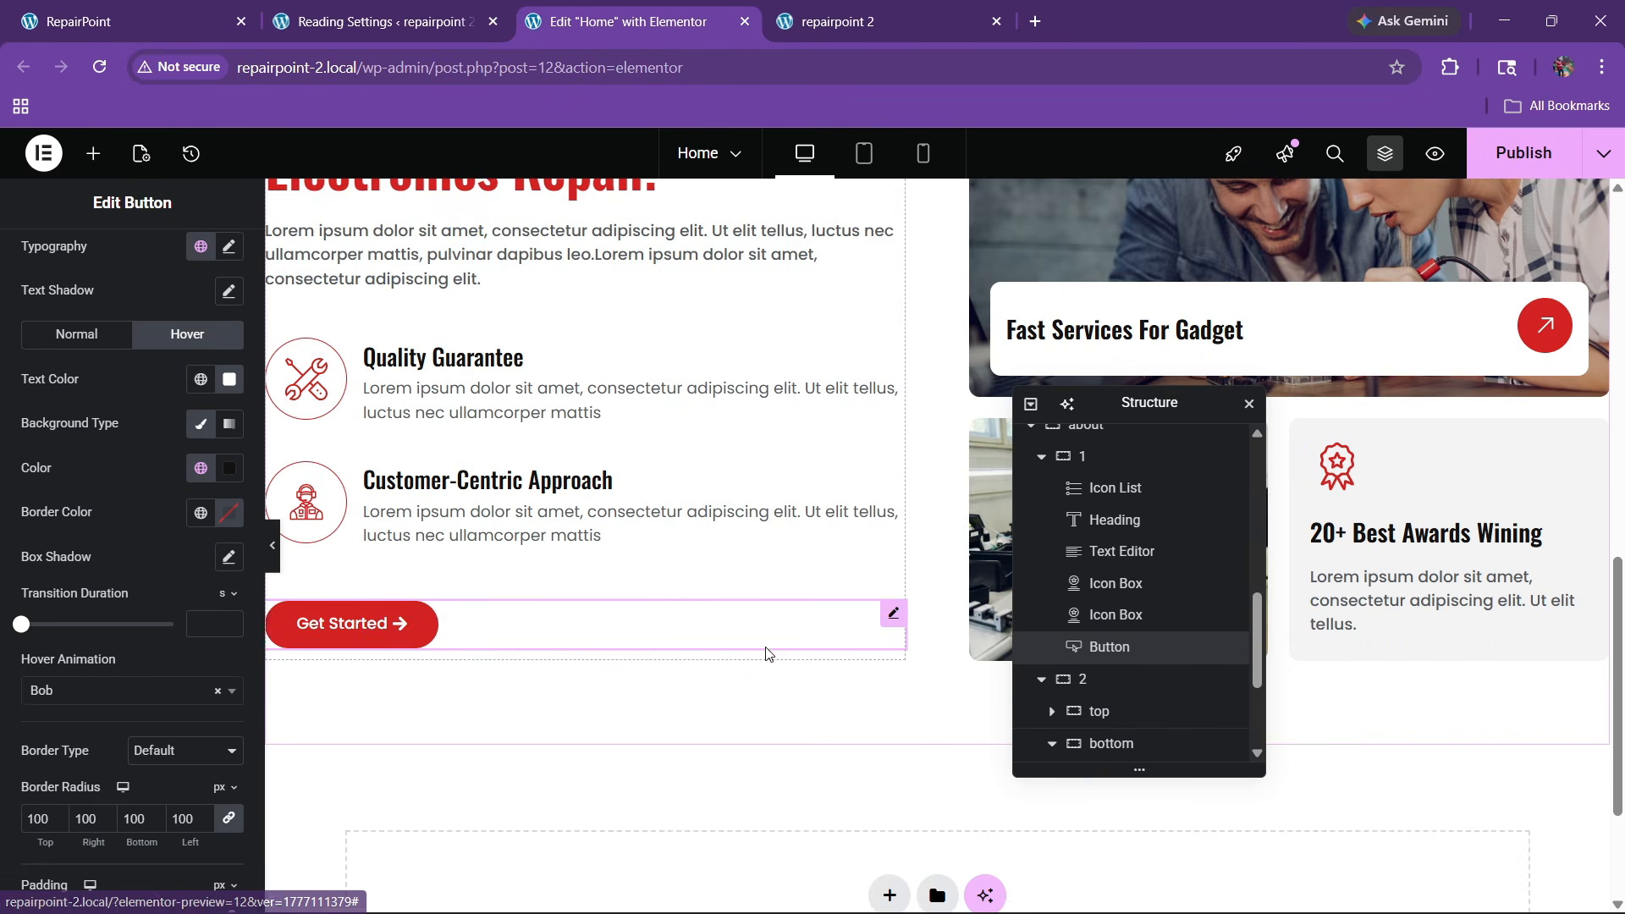
# Preview the new About section on the live site
pyautogui.scroll(3, 764, 657)
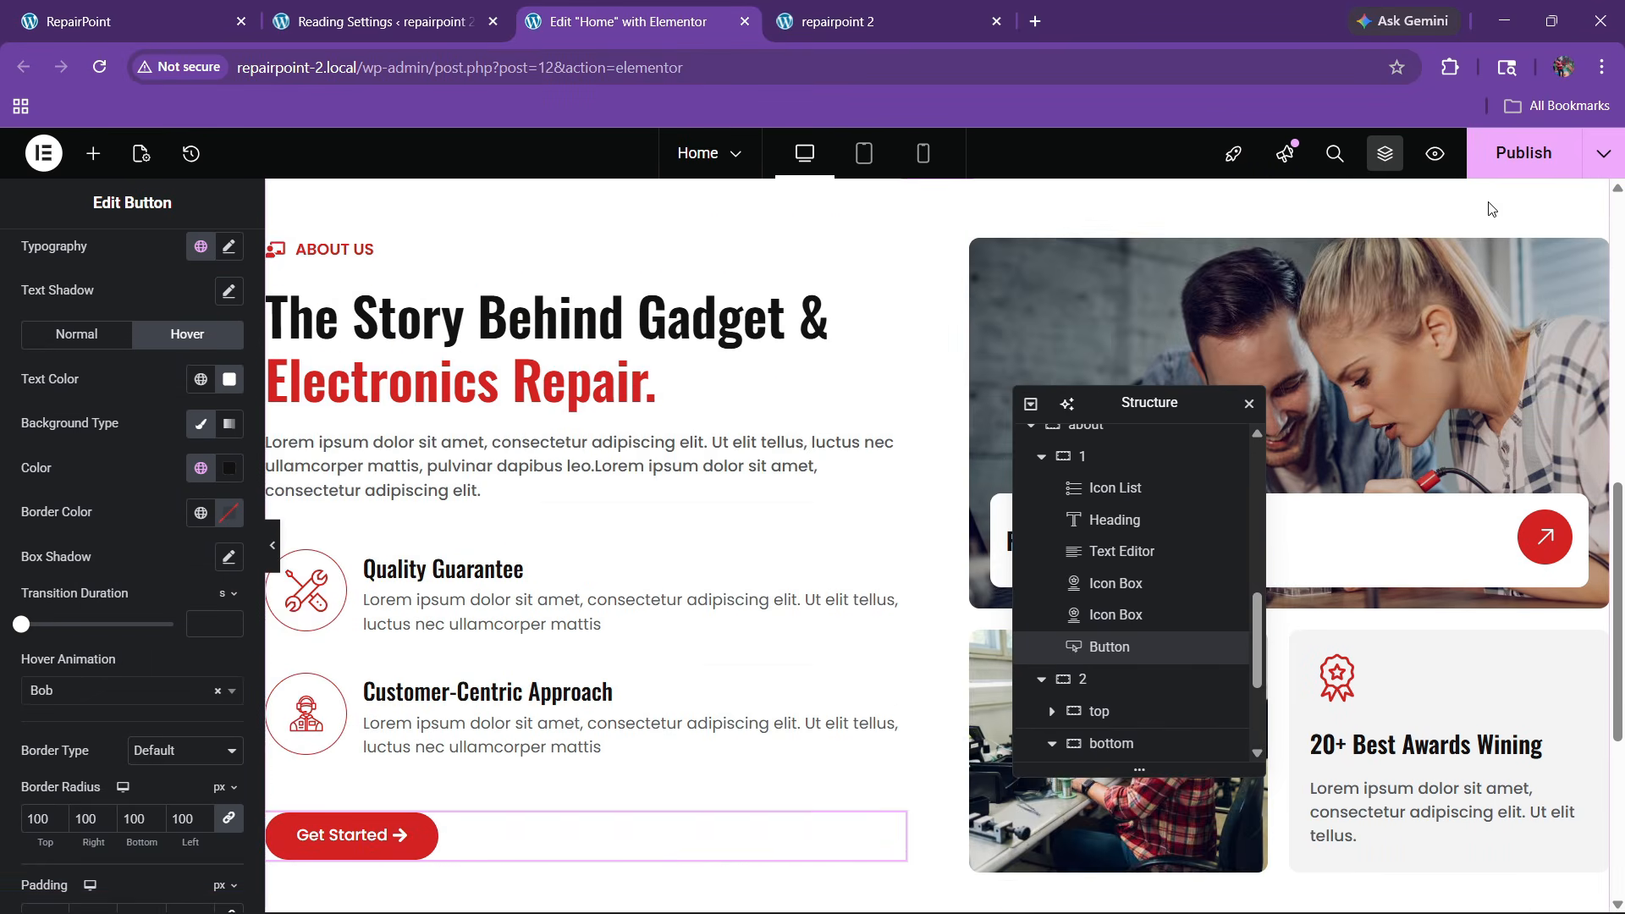
pyautogui.scroll(-1, 827, 465)
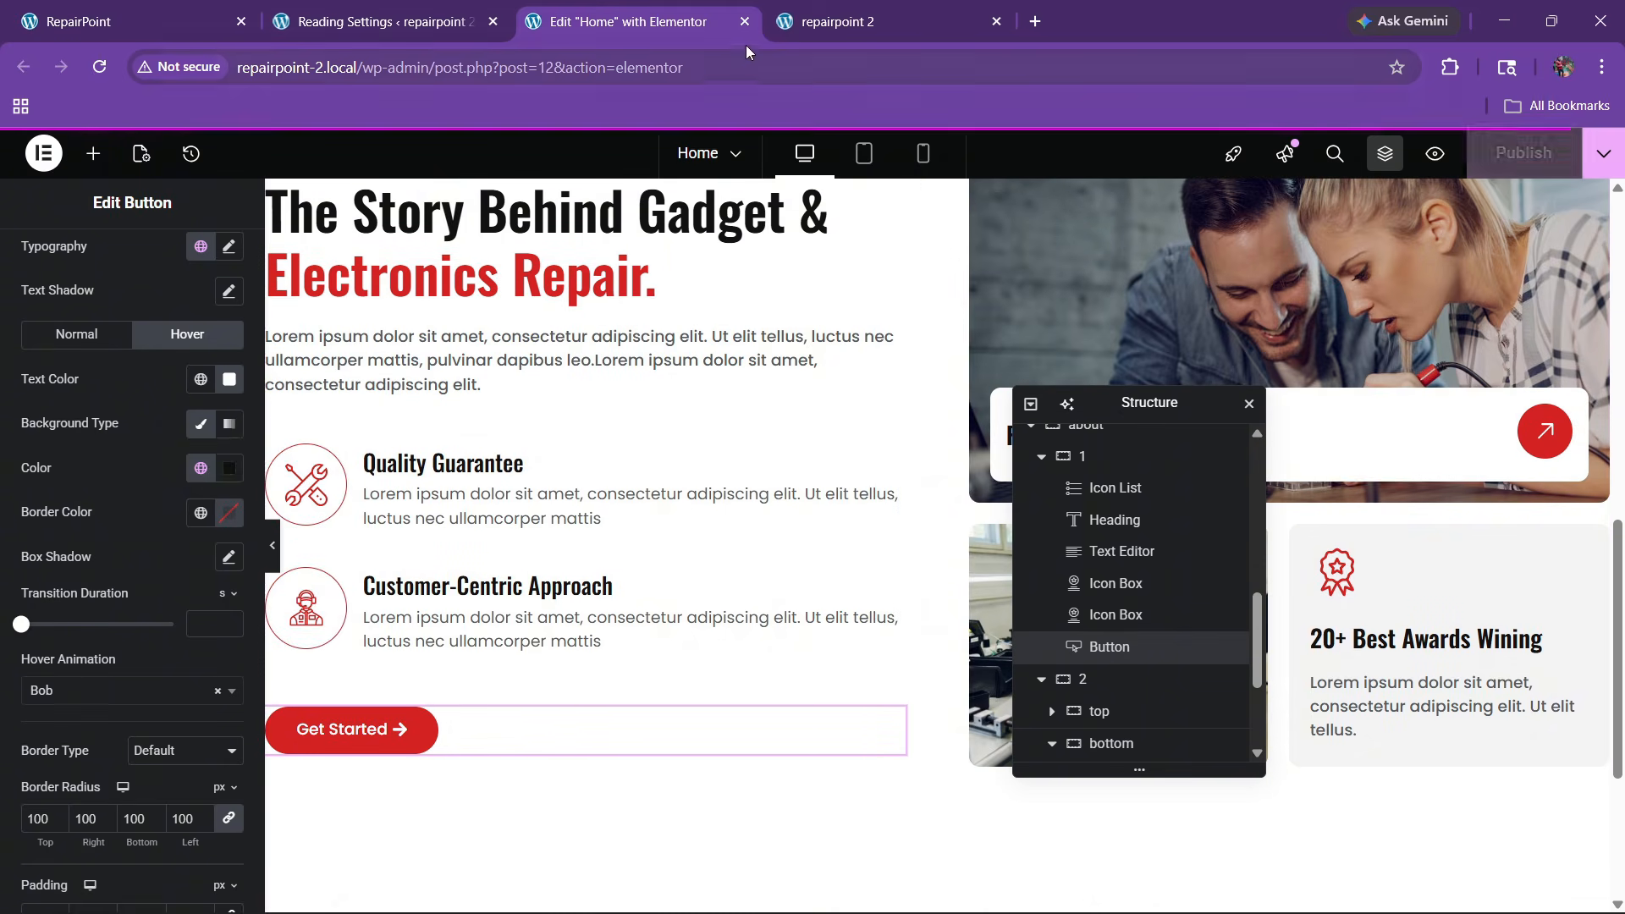
pyautogui.click(814, 23)
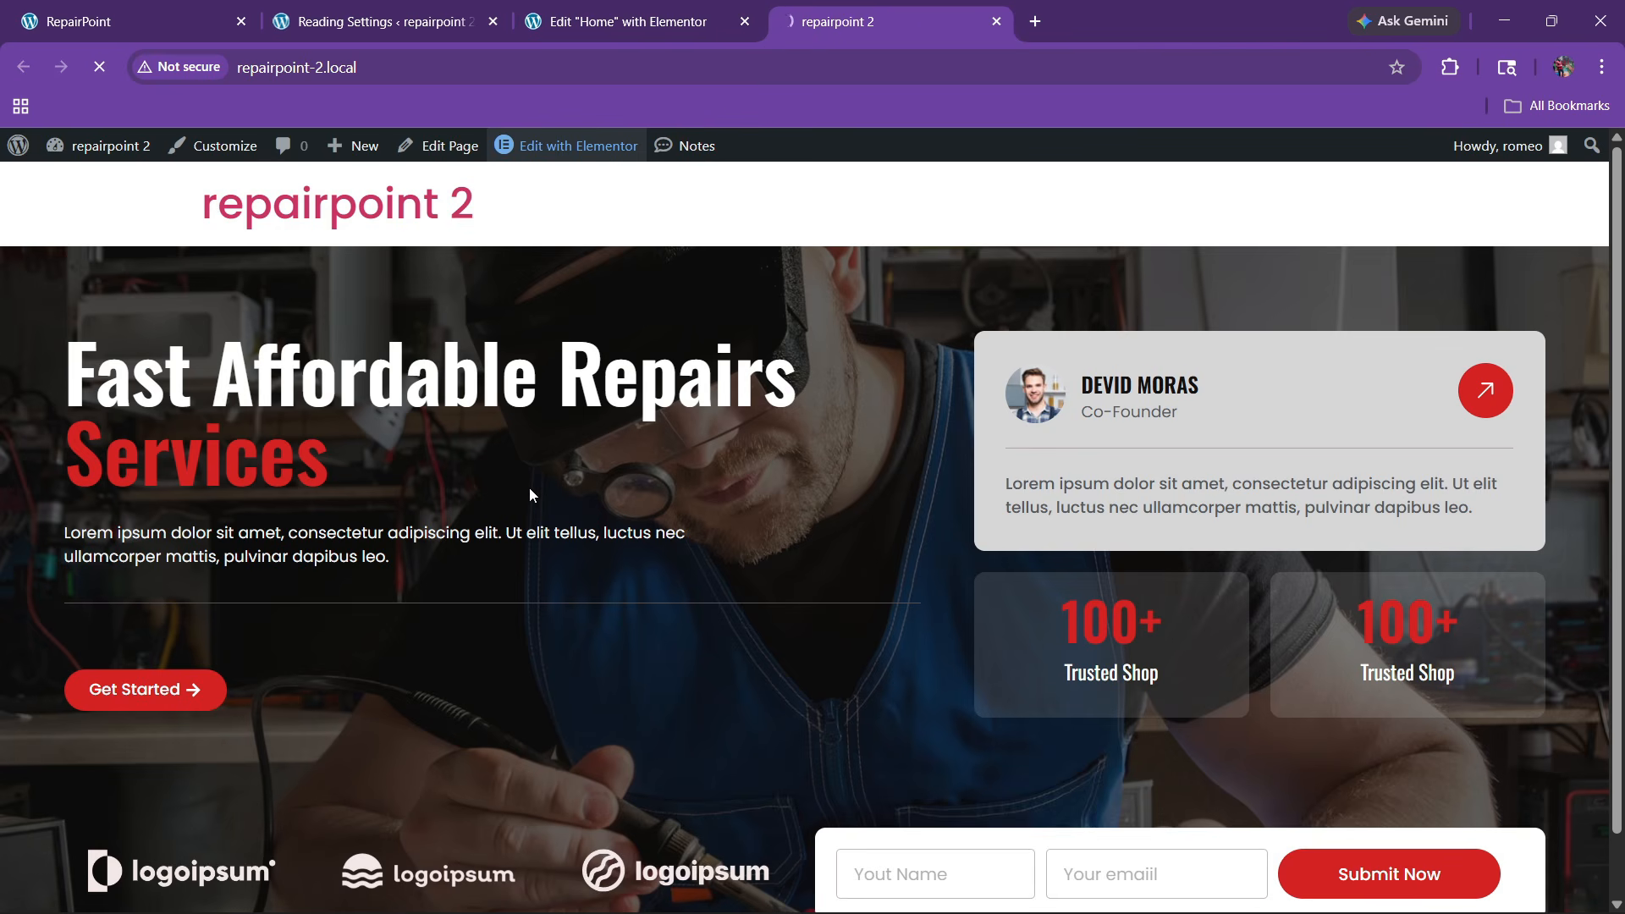
pyautogui.scroll(-8, 783, 449)
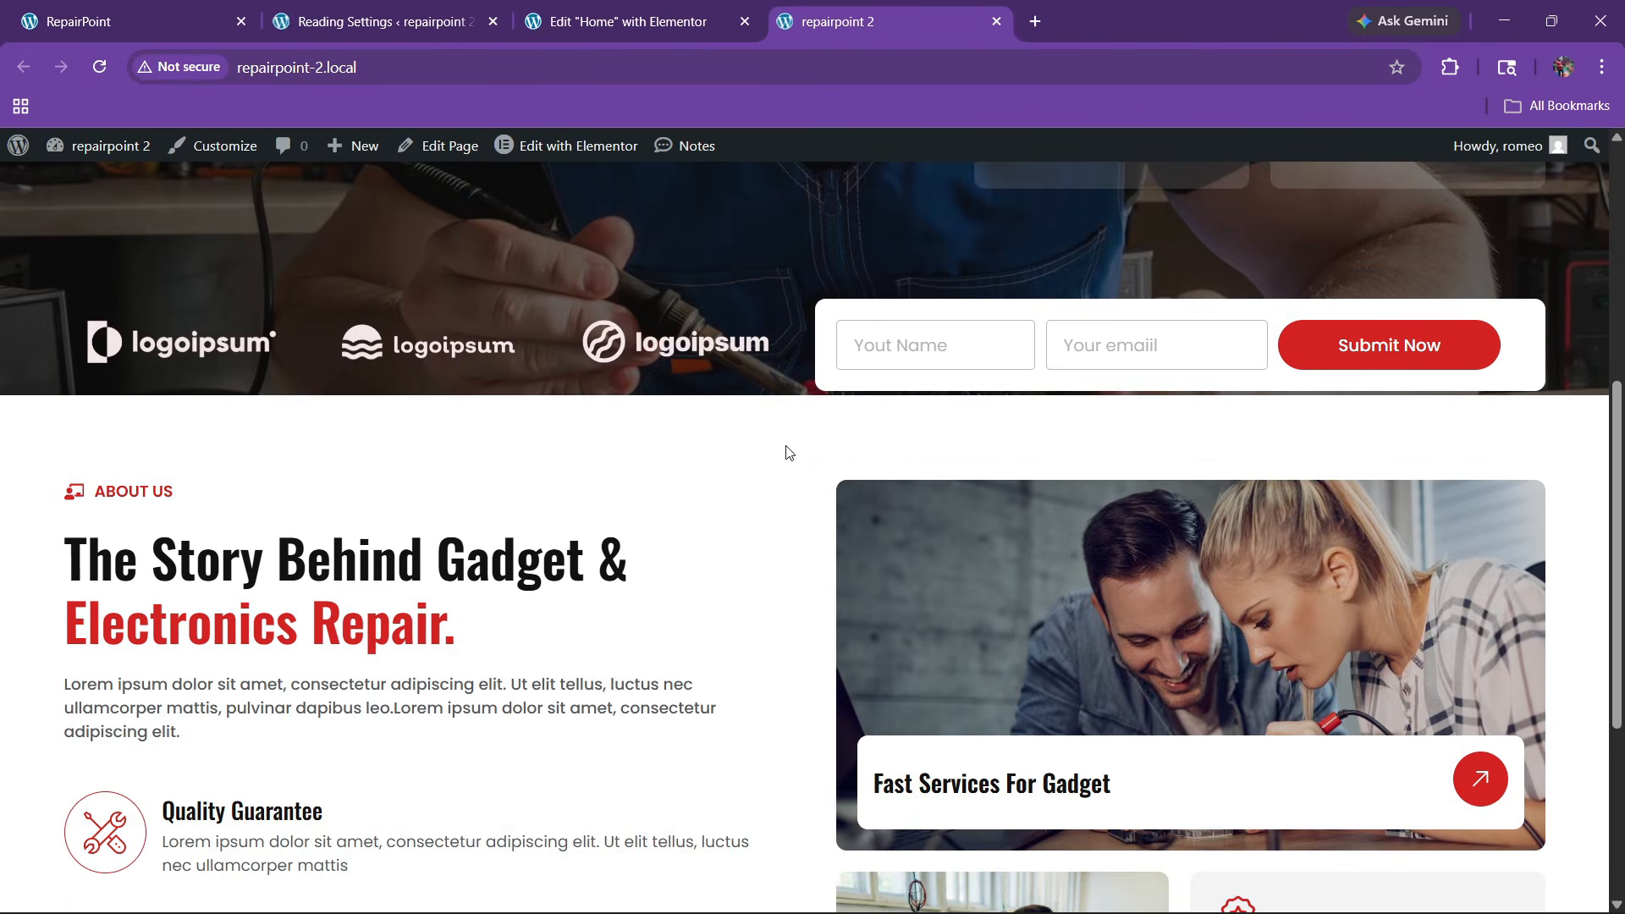
# Delete the hero container's 600 px minimum height
pyautogui.scroll(2, 928, 436)
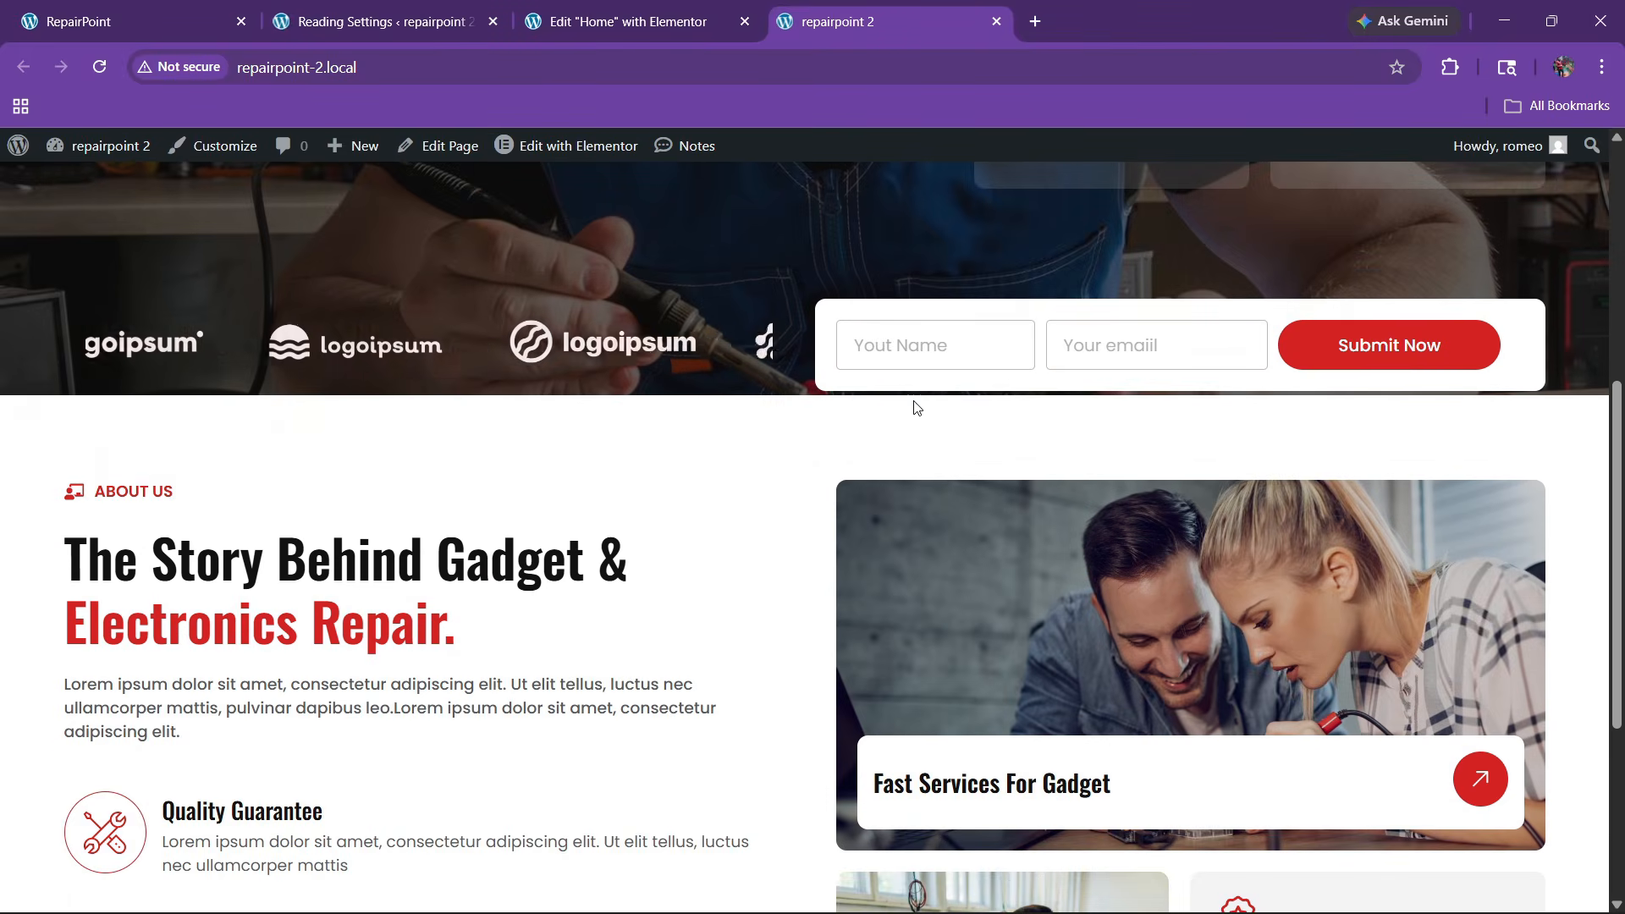
pyautogui.click(604, 12)
pyautogui.scroll(6, 834, 531)
pyautogui.scroll(4, 800, 511)
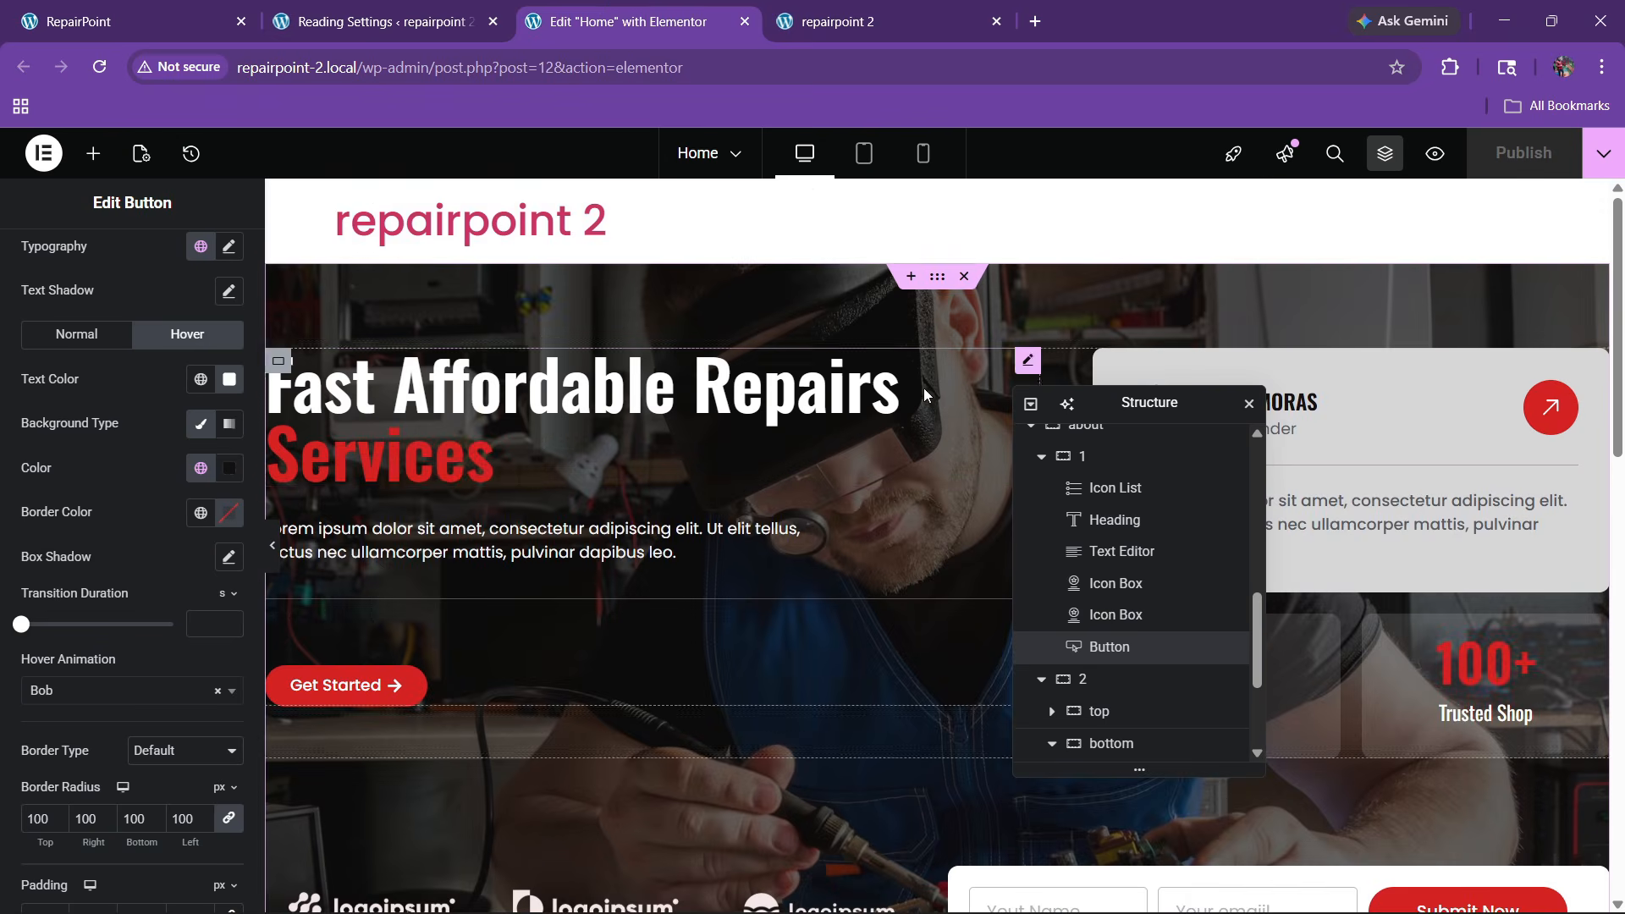
pyautogui.click(934, 278)
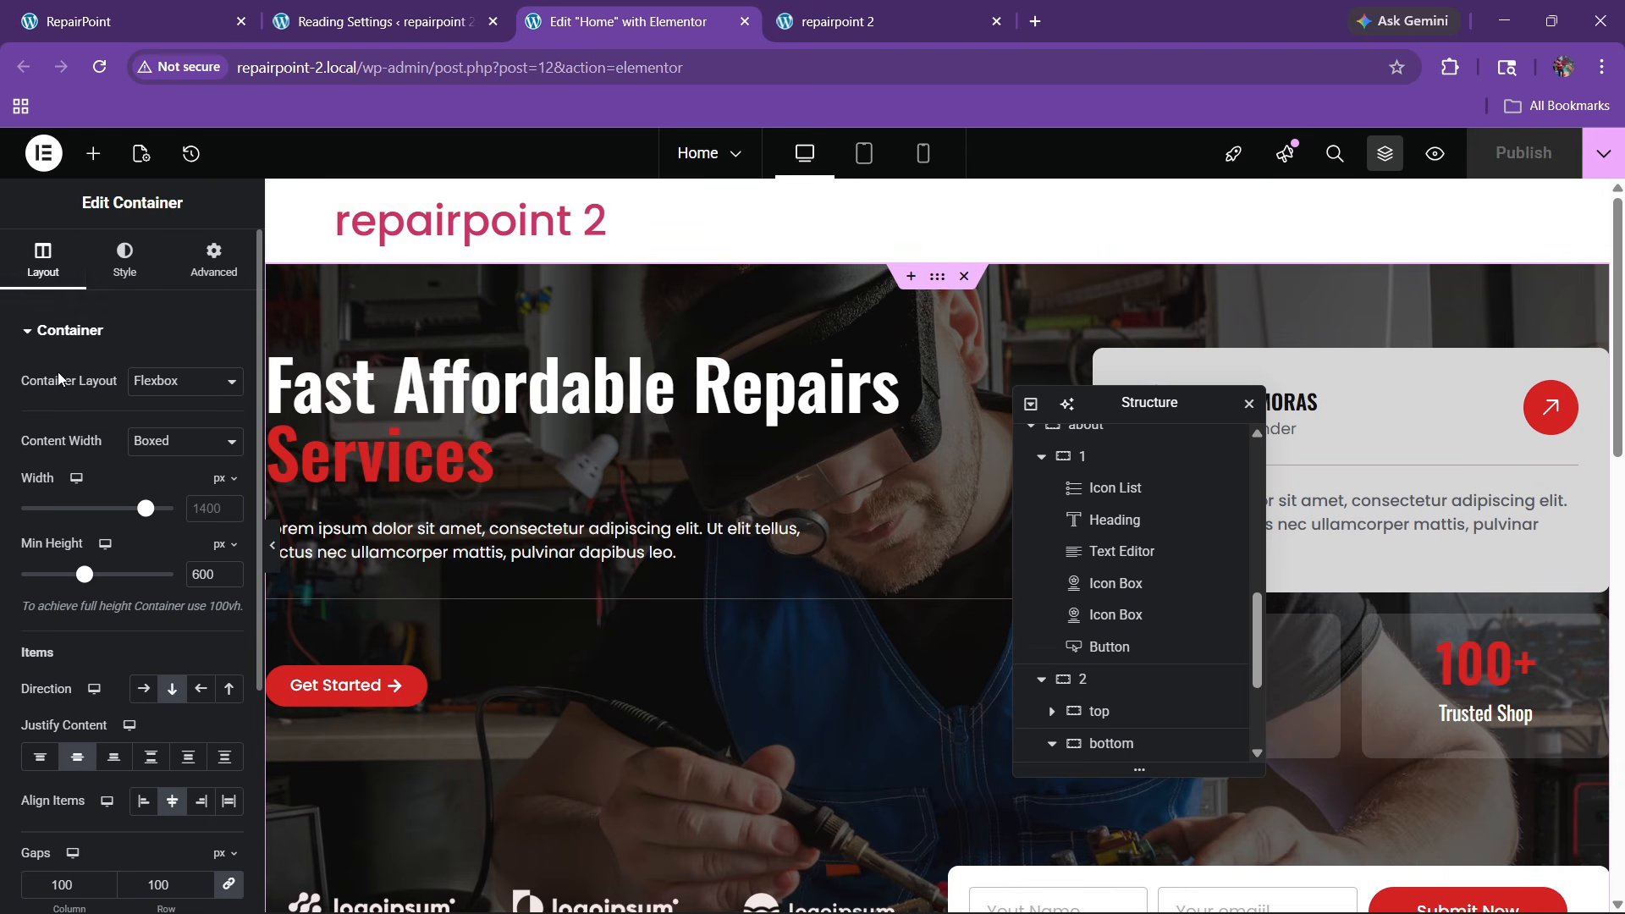
pyautogui.doubleClick(203, 575)
pyautogui.press('BackSpace')
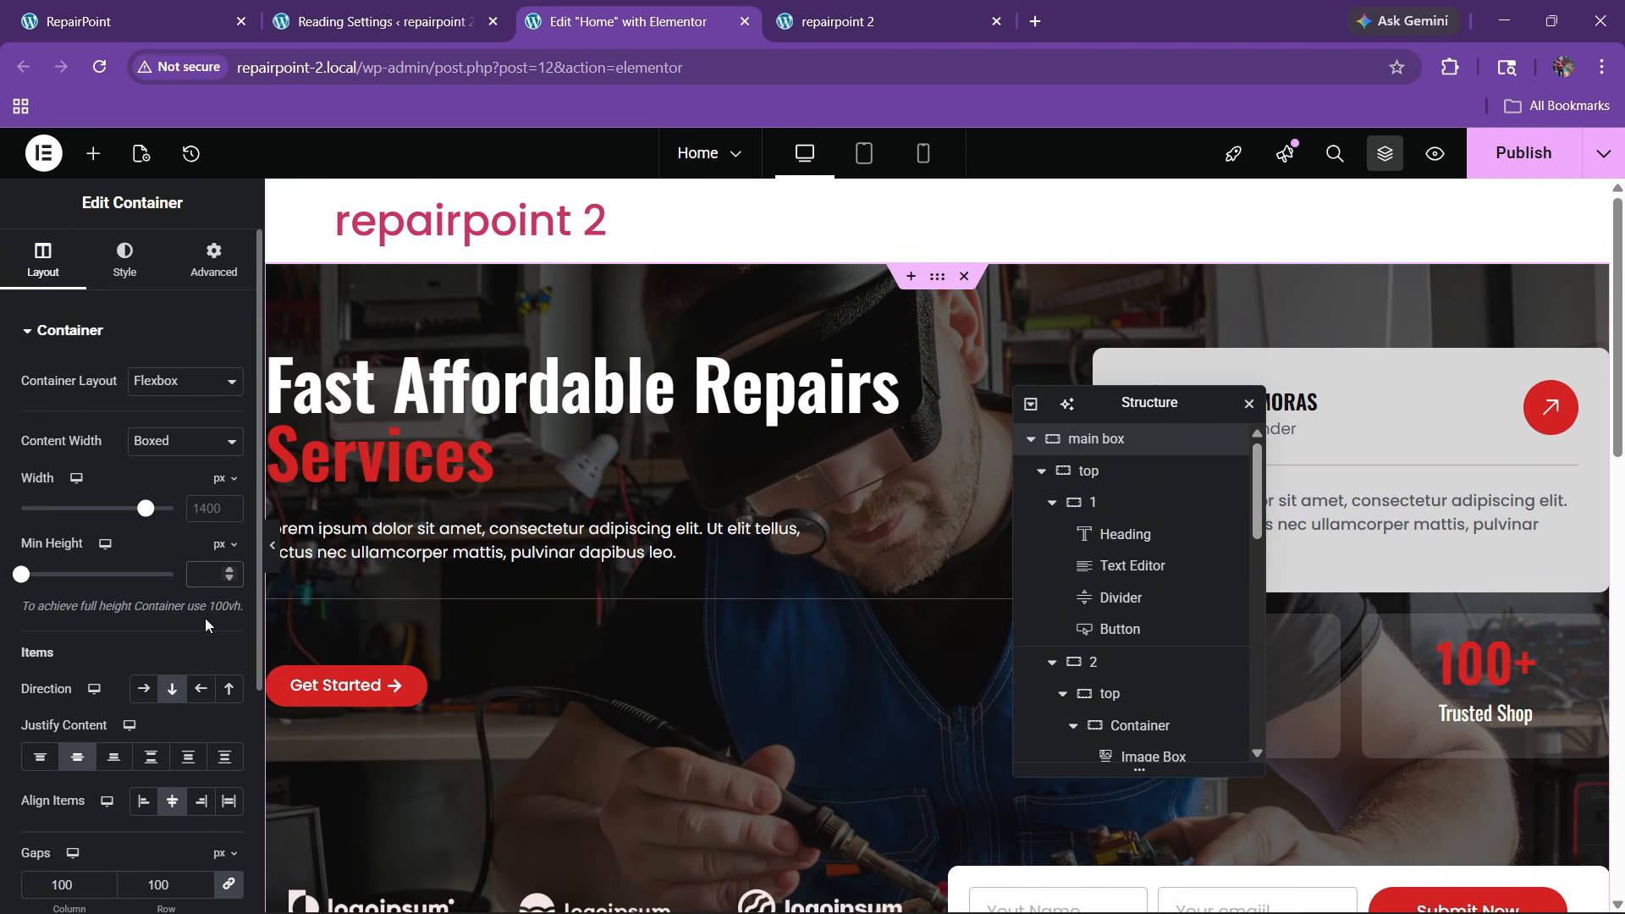
# Publish the page, check it on the live site, and review the container's margin and padding
pyautogui.scroll(-5, 735, 557)
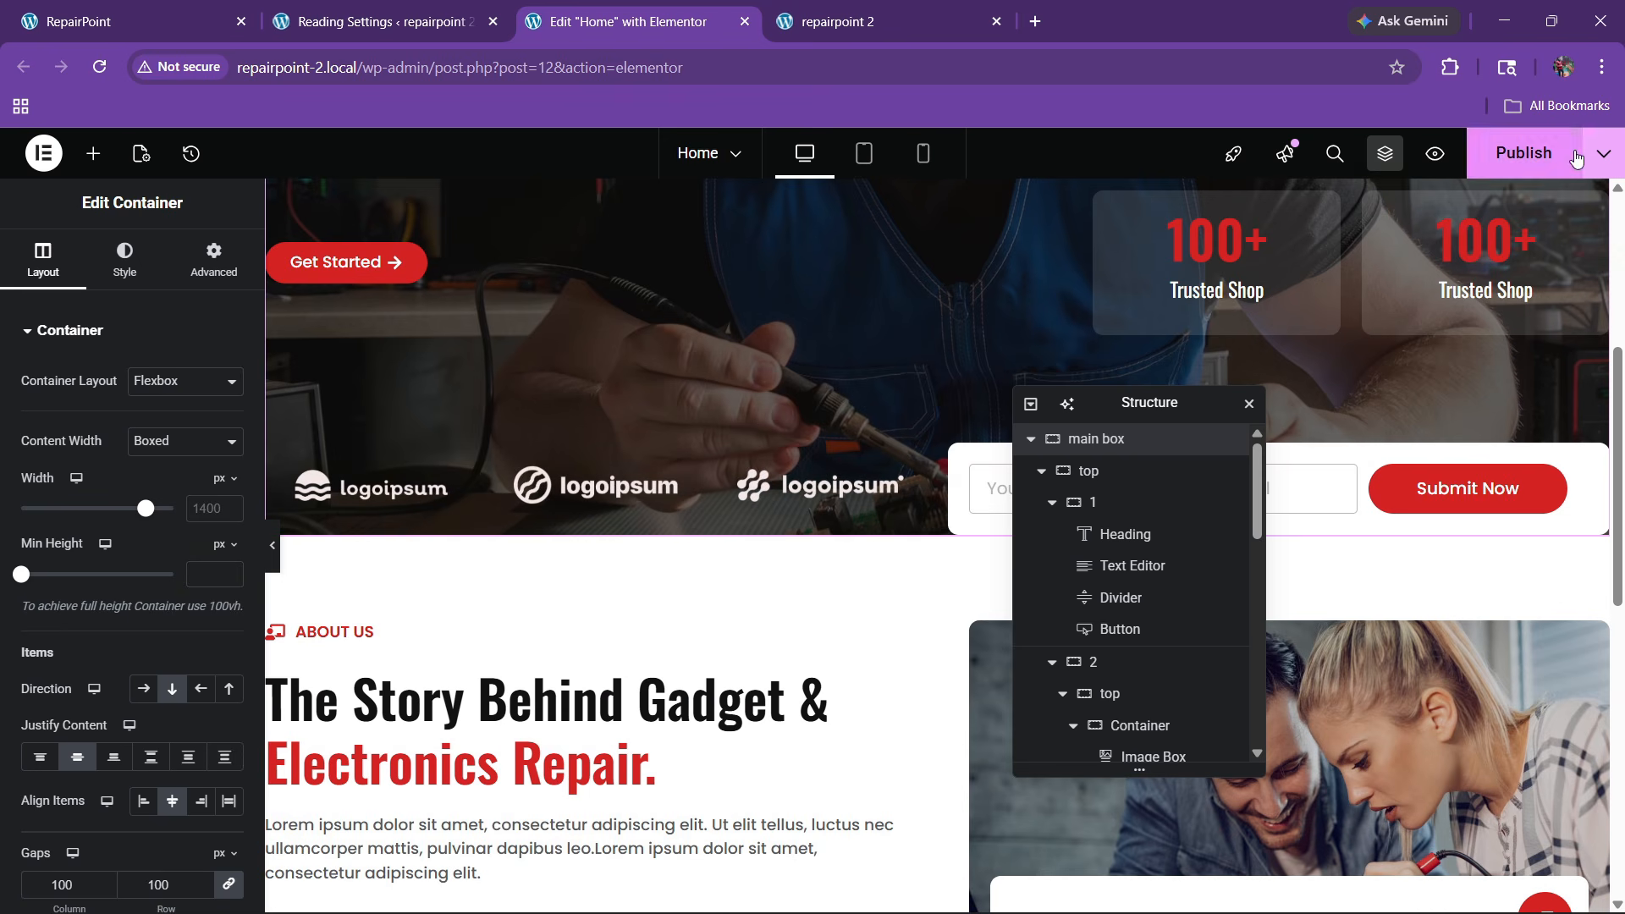
pyautogui.click(1523, 153)
pyautogui.click(837, 21)
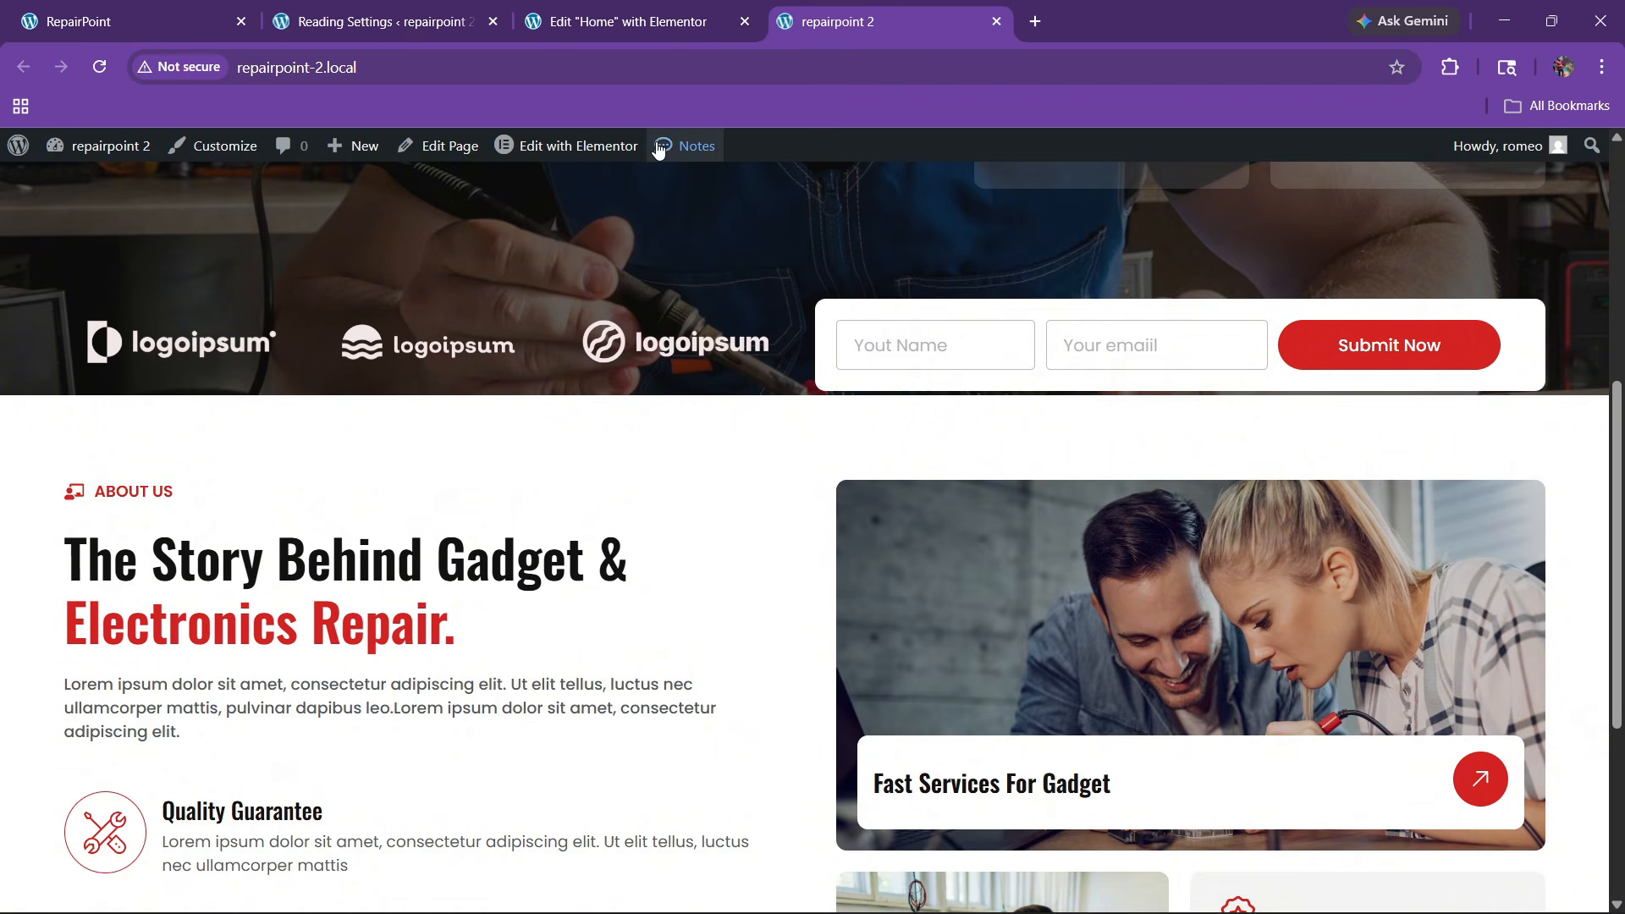
pyautogui.click(648, 11)
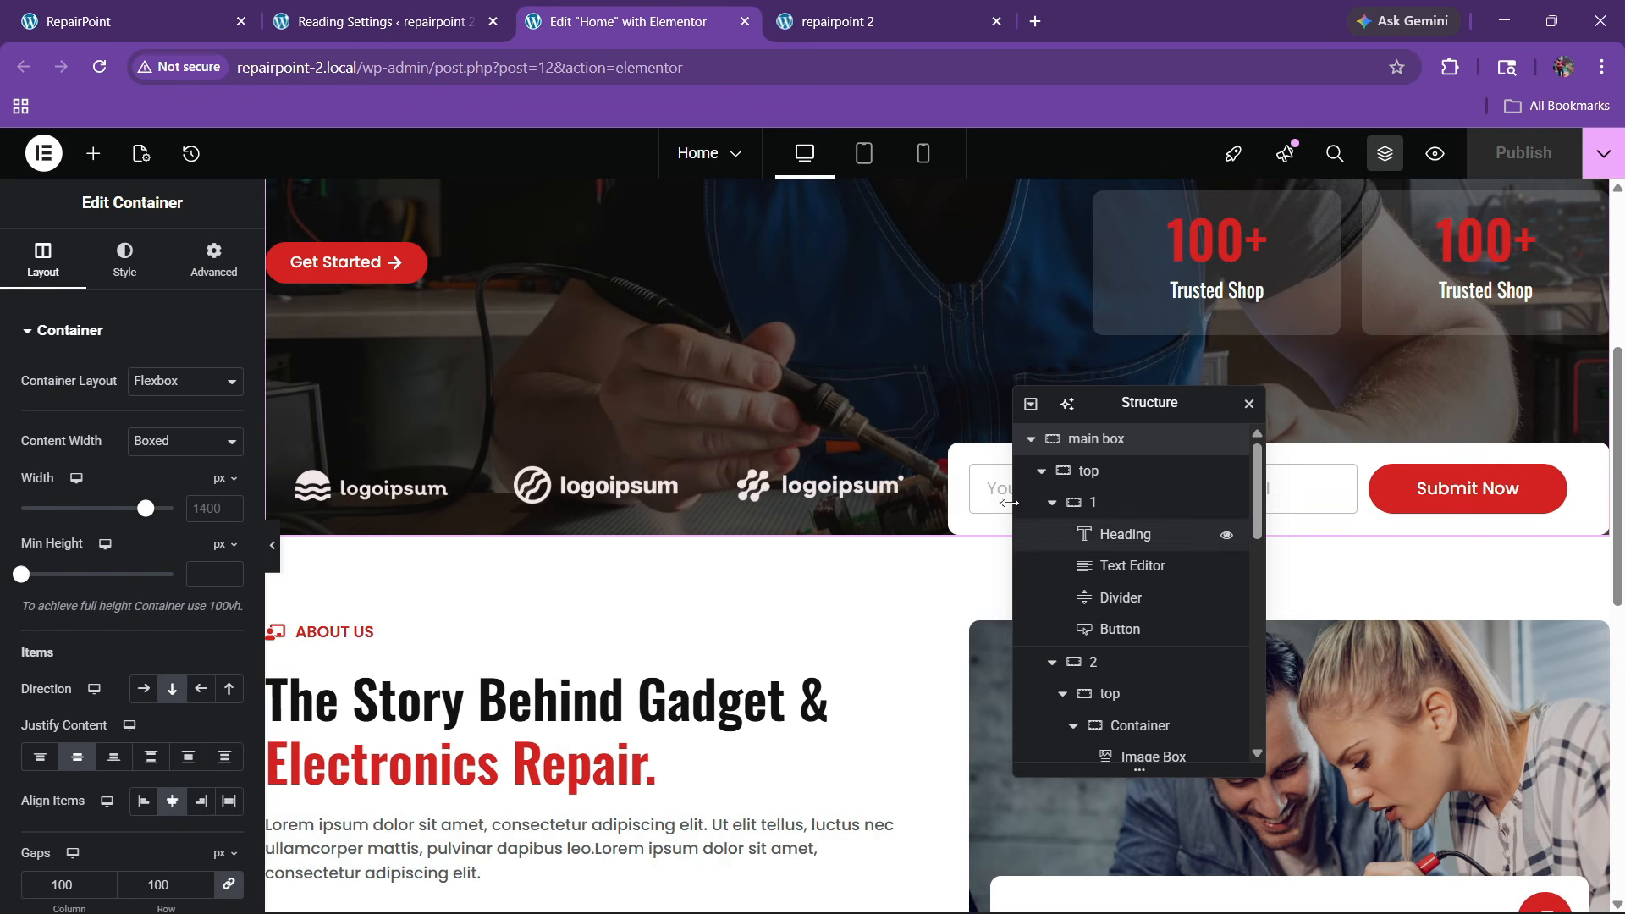
pyautogui.scroll(5, 841, 534)
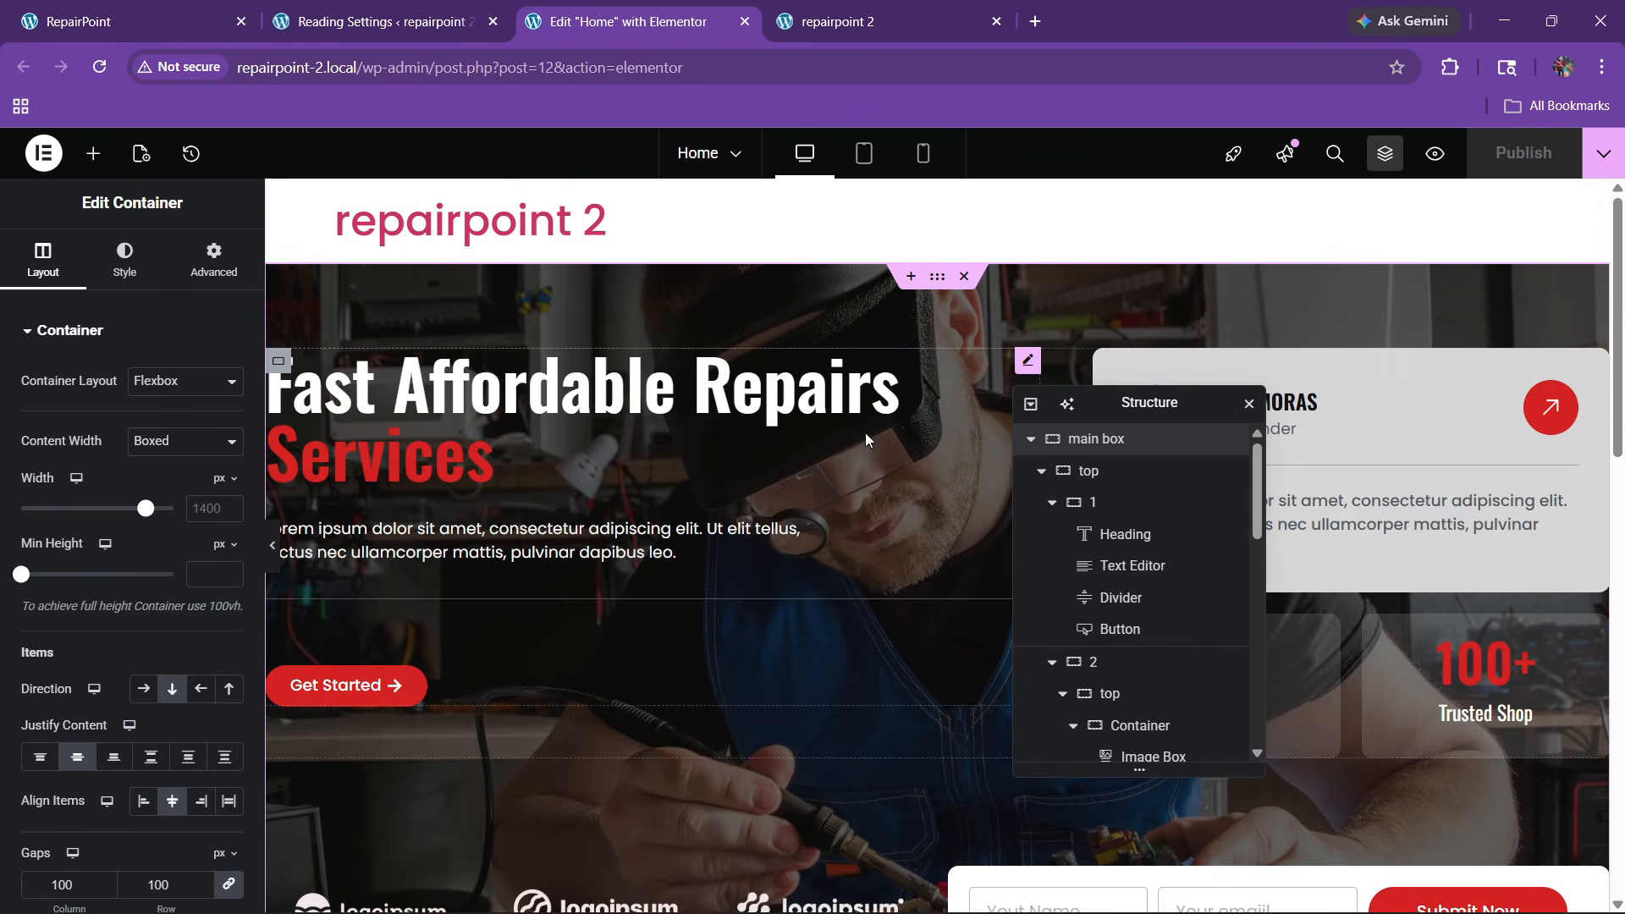
pyautogui.click(204, 258)
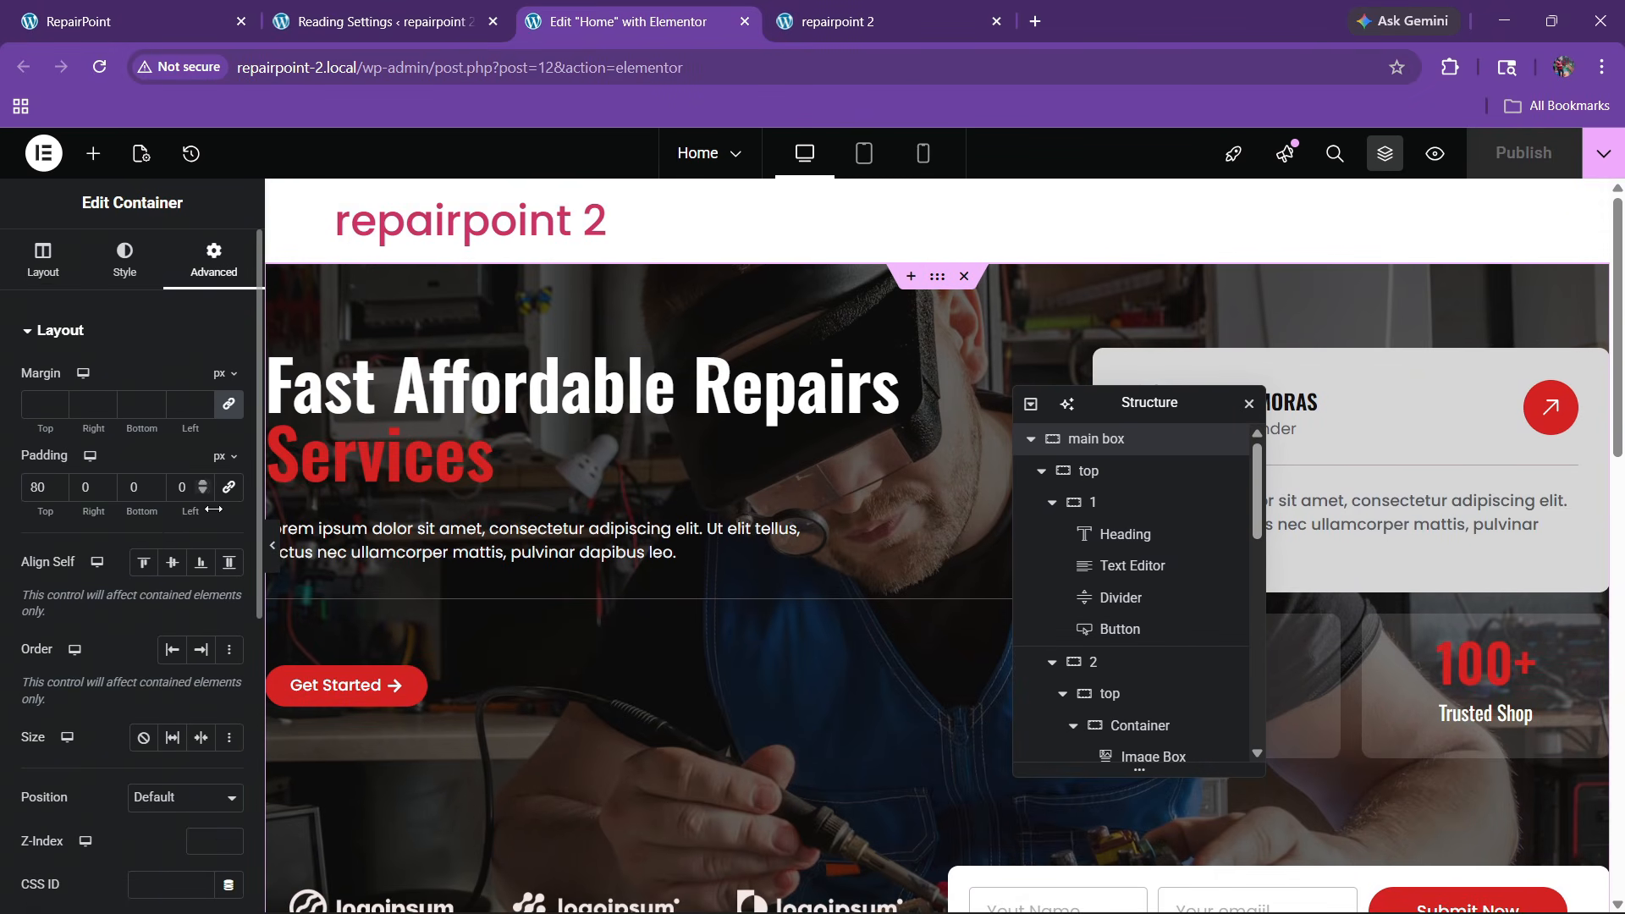
pyautogui.scroll(-5, 810, 561)
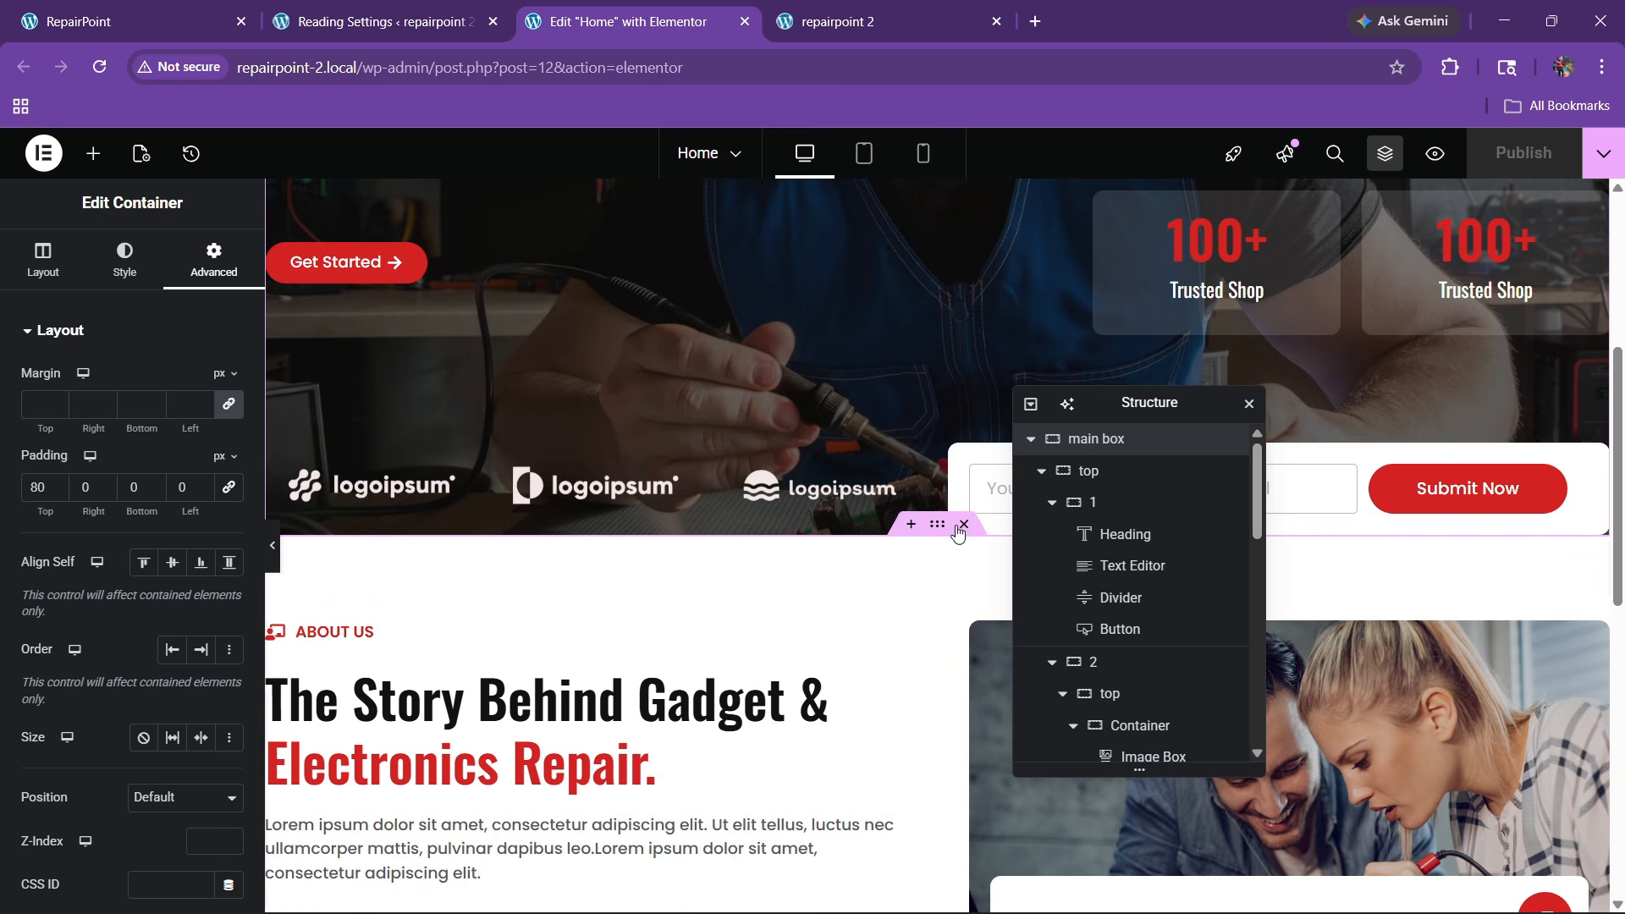
# Scroll through the RepairPoint reference site's Our Efficient Solutions services section, then go back to the Home editor
pyautogui.click(823, 19)
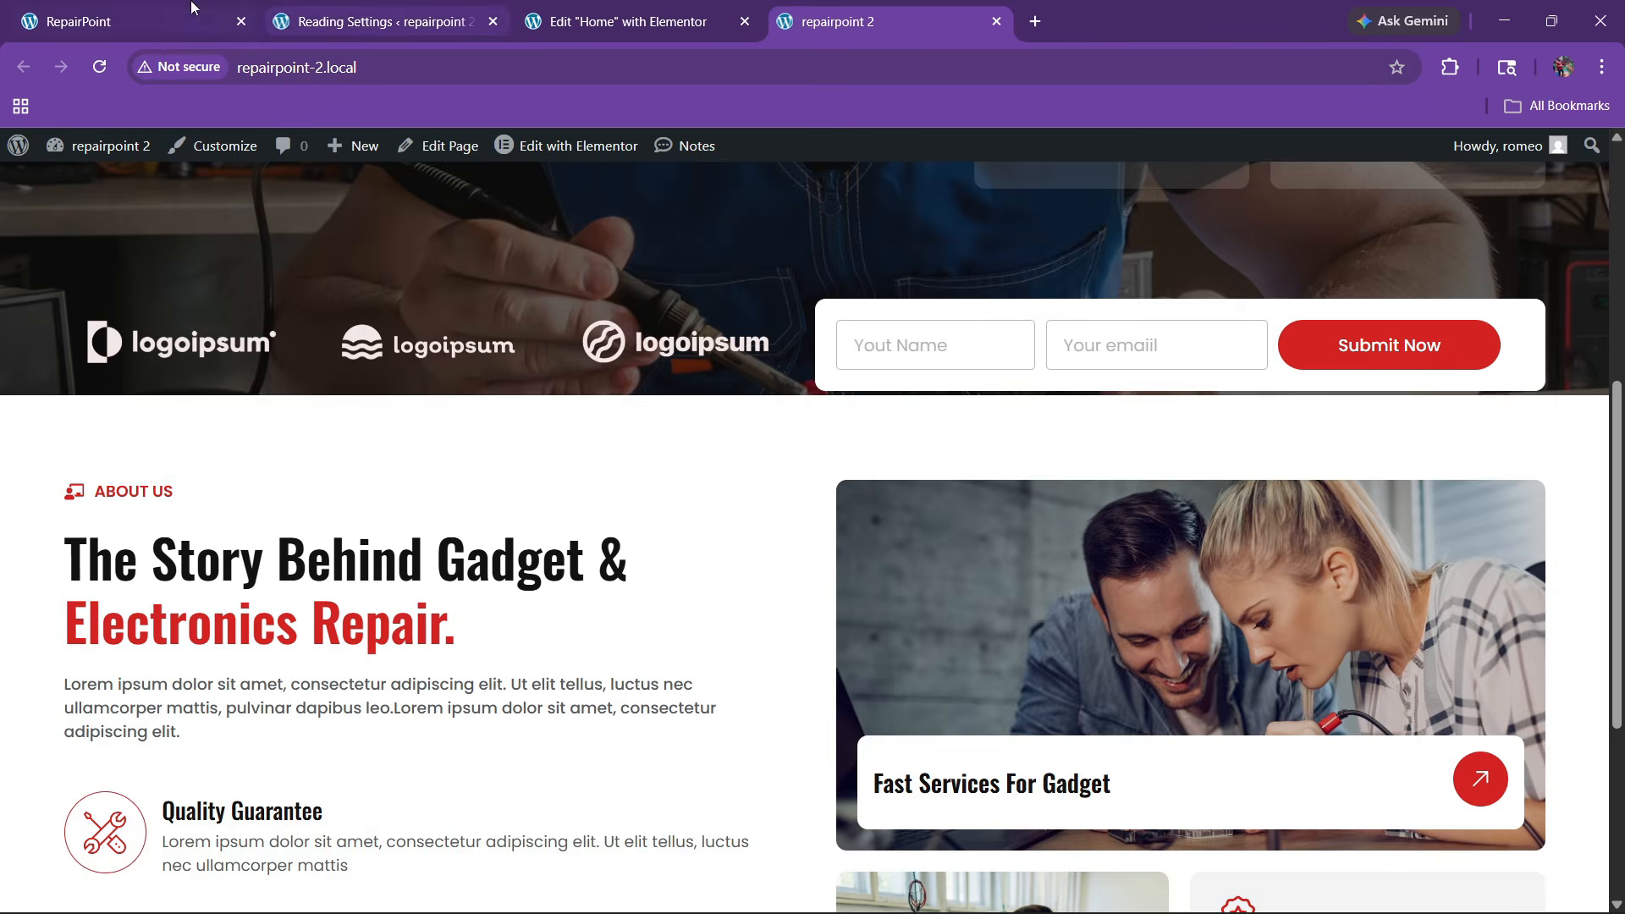
pyautogui.hotkey('ctrl', '1')
pyautogui.scroll(-5, 658, 570)
pyautogui.scroll(2, 666, 563)
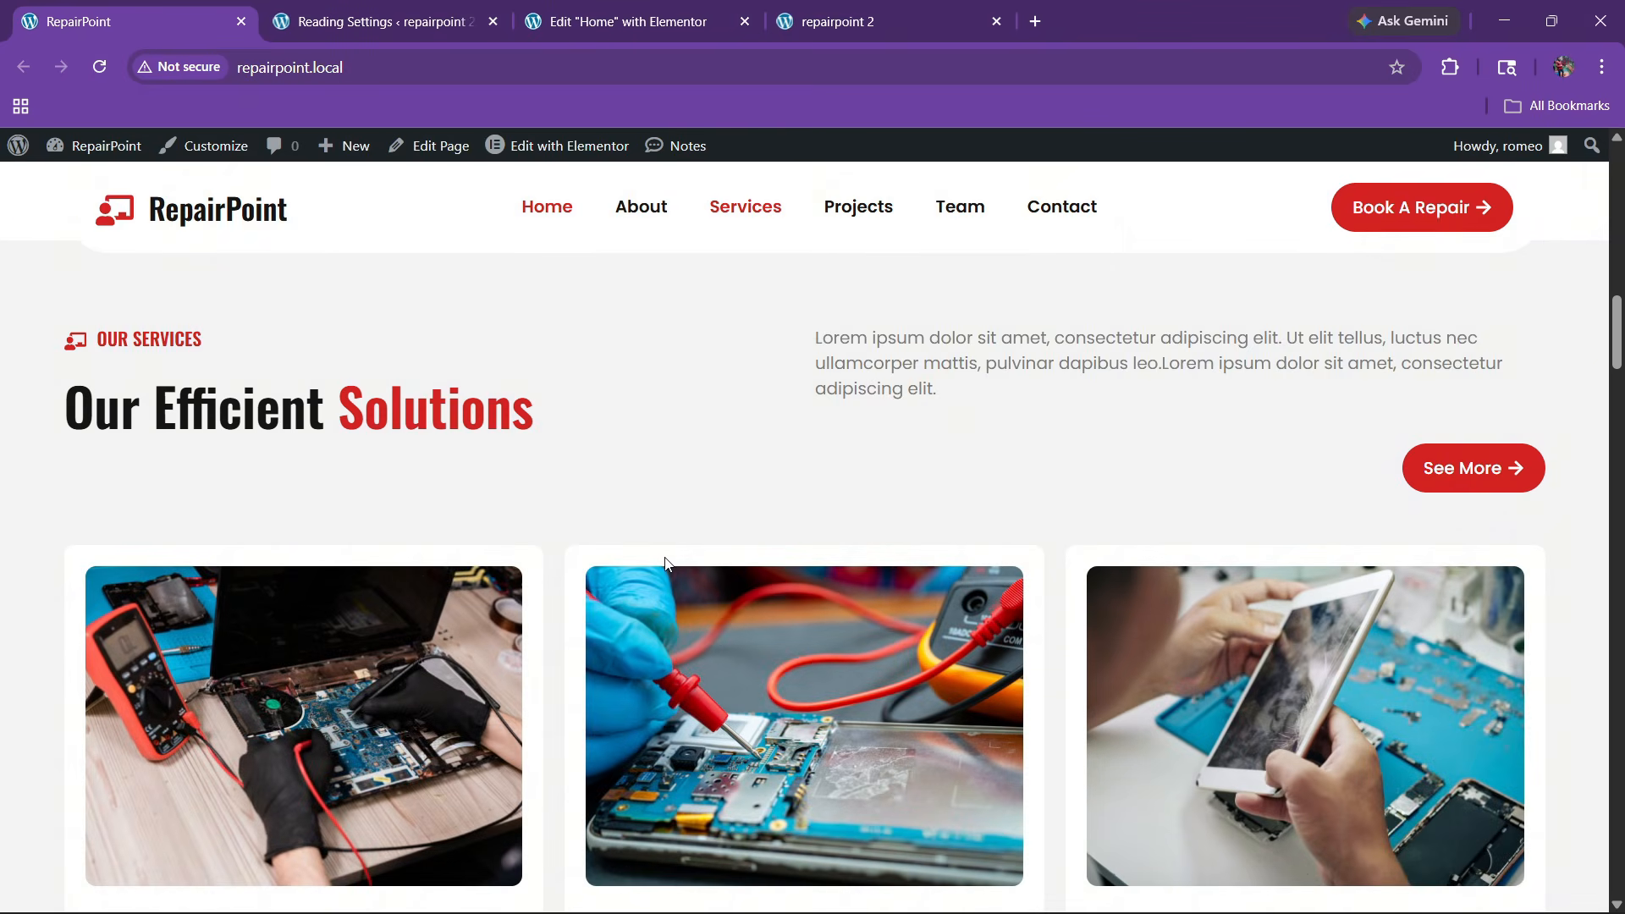
pyautogui.scroll(-6, 584, 599)
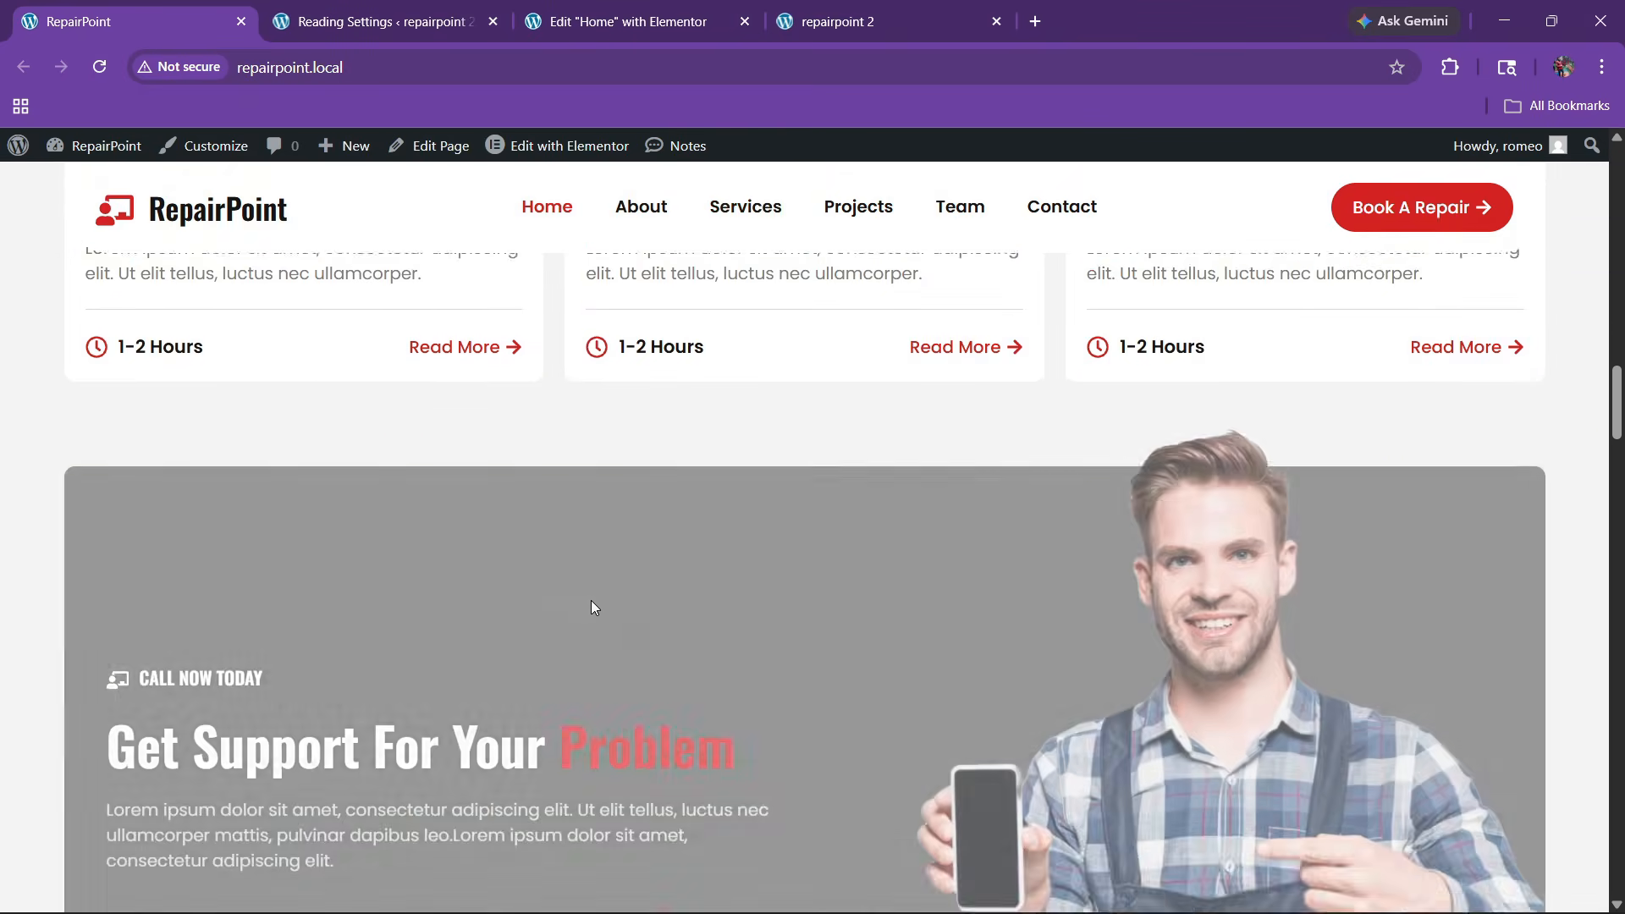
pyautogui.scroll(5, 592, 602)
pyautogui.scroll(1, 474, 567)
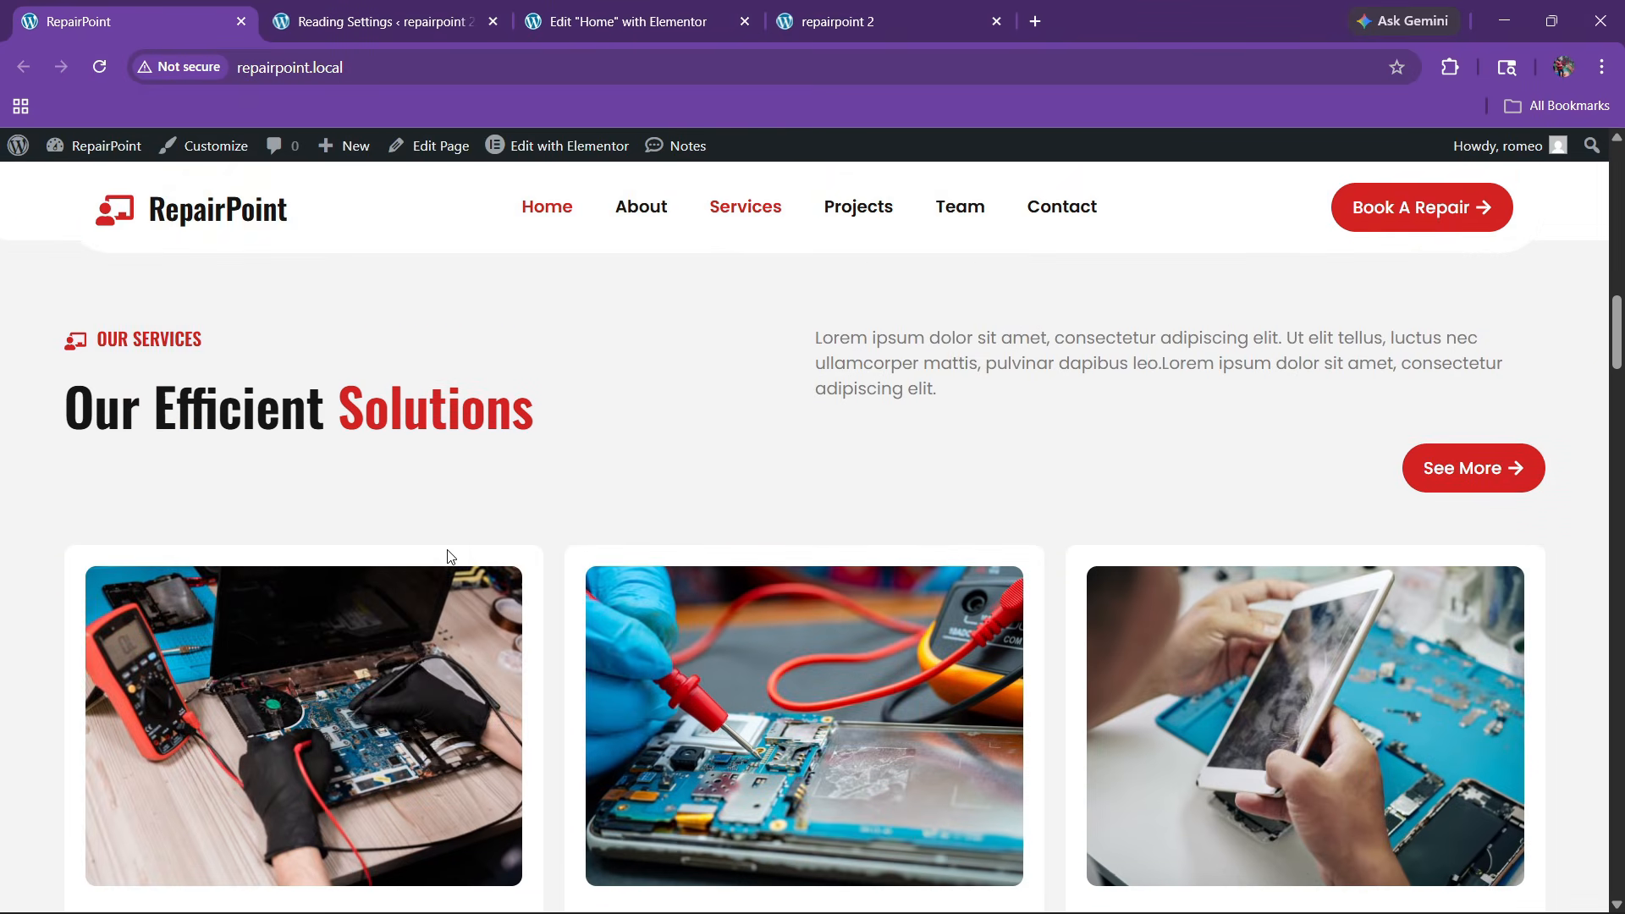
pyautogui.scroll(-1, 454, 613)
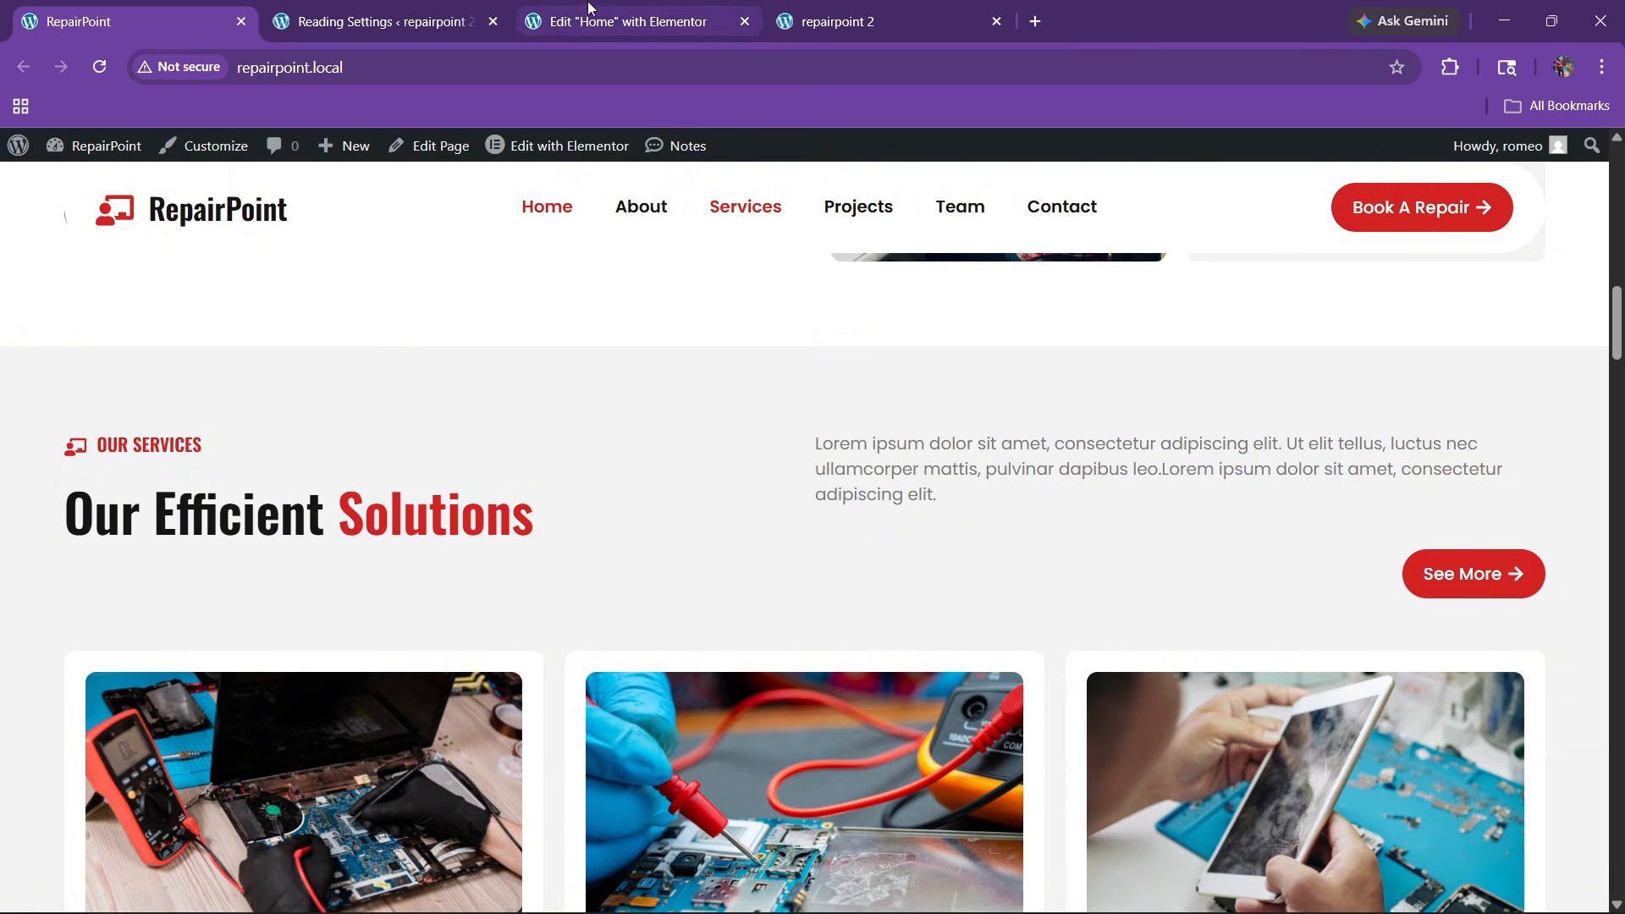
pyautogui.click(592, 18)
pyautogui.scroll(-8, 878, 540)
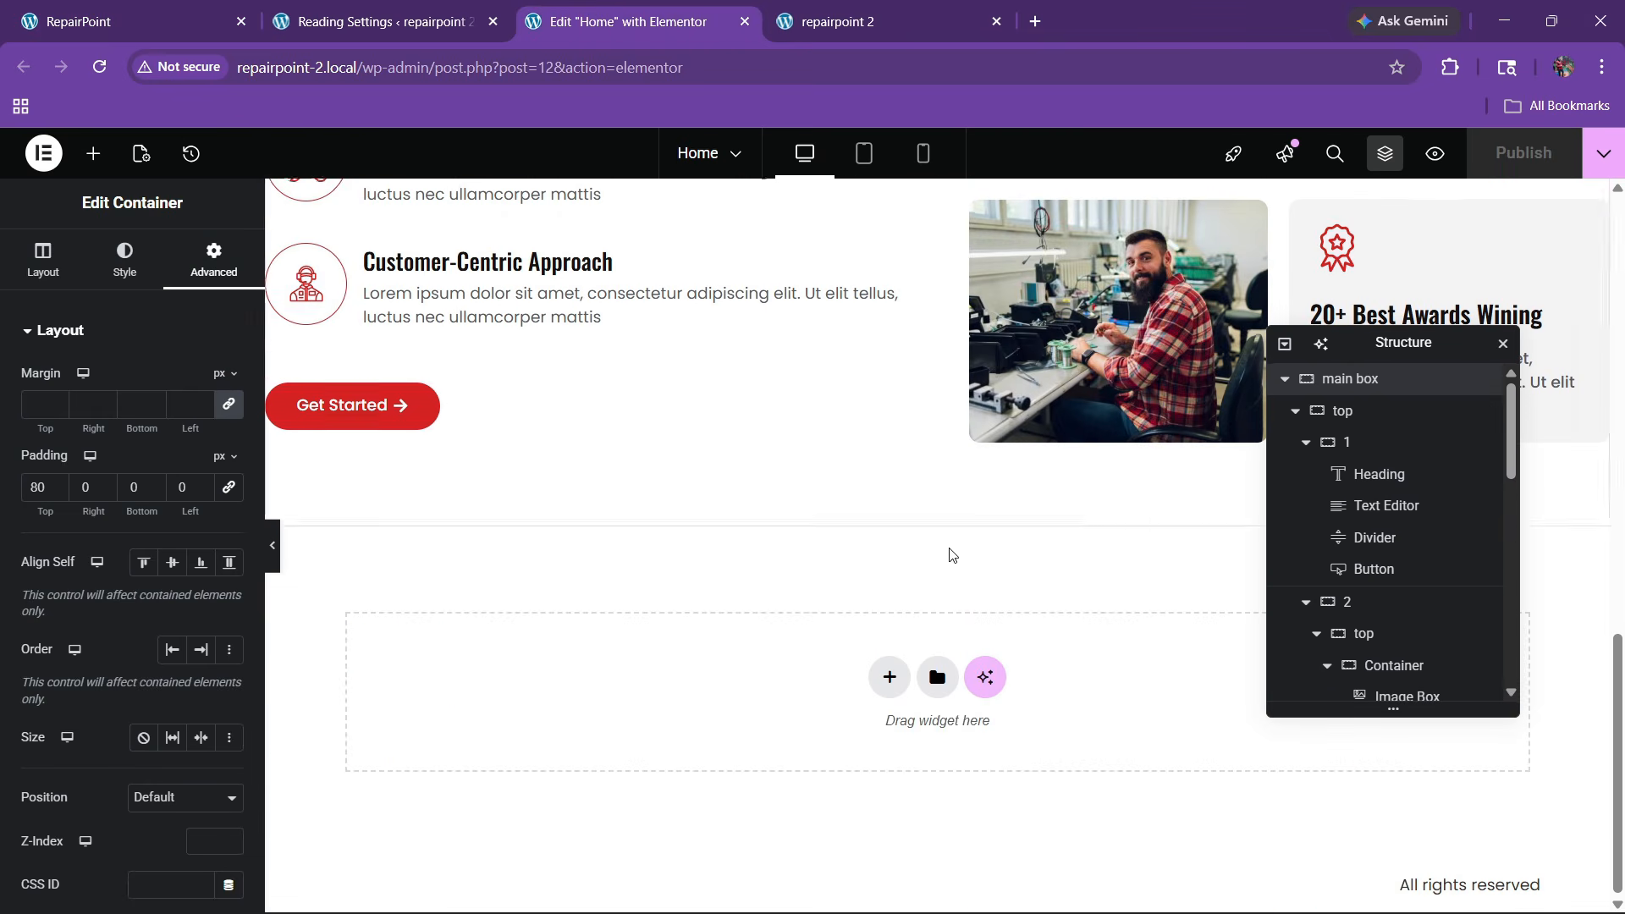
# Add a new single-column flexbox container below the About section with centered content
pyautogui.click(889, 676)
pyautogui.click(869, 744)
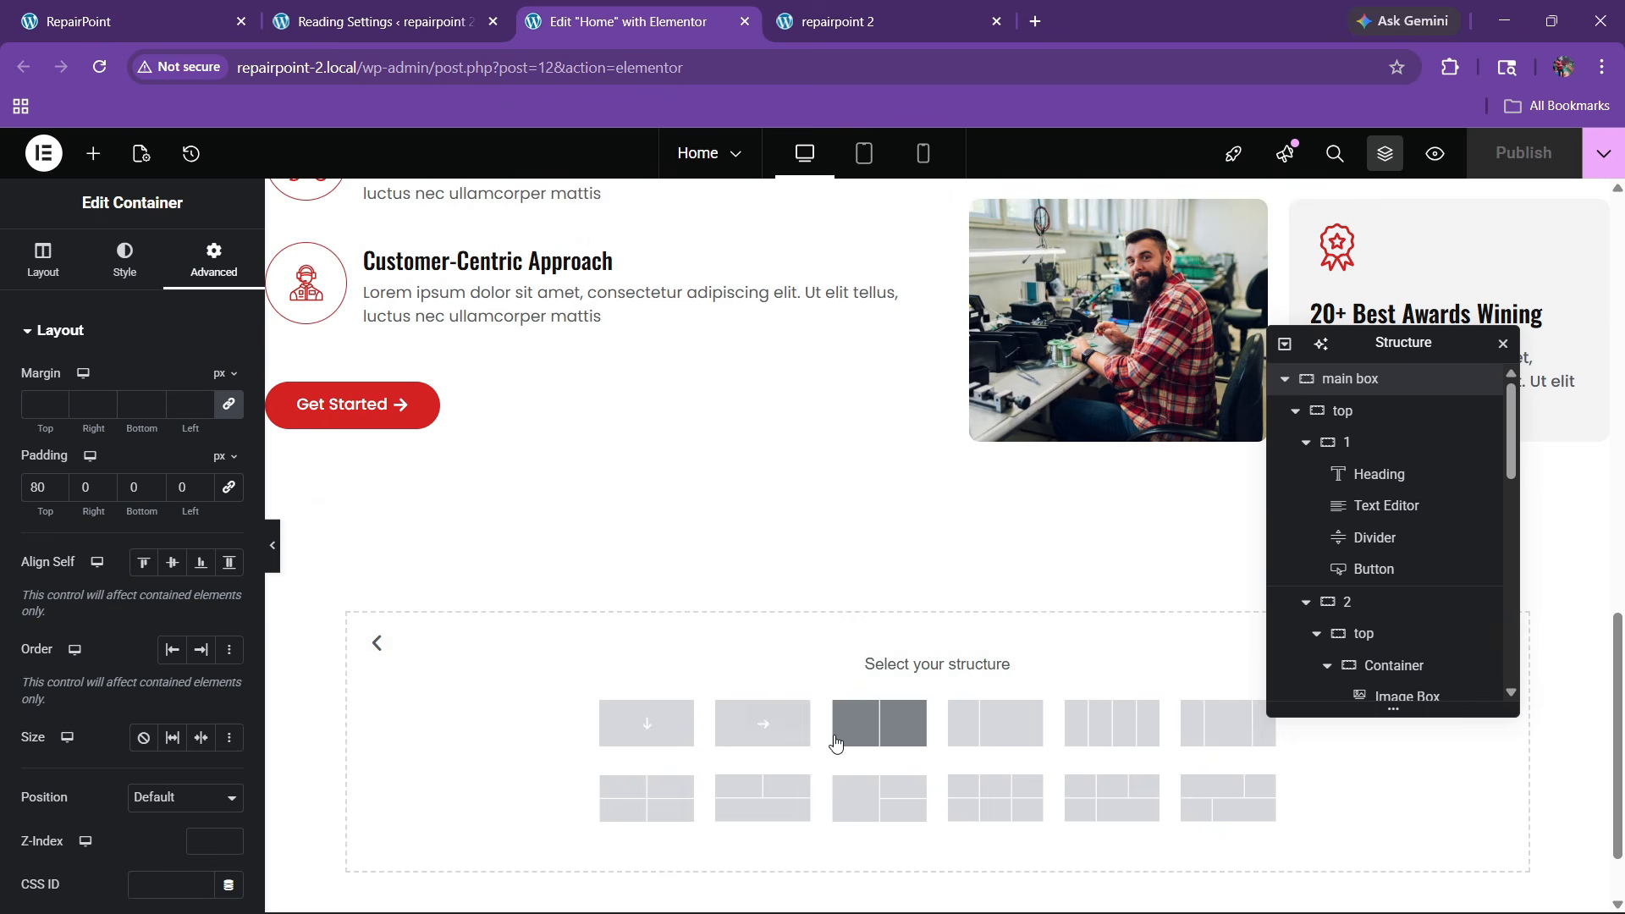
pyautogui.click(646, 722)
pyautogui.scroll(-7, 1356, 690)
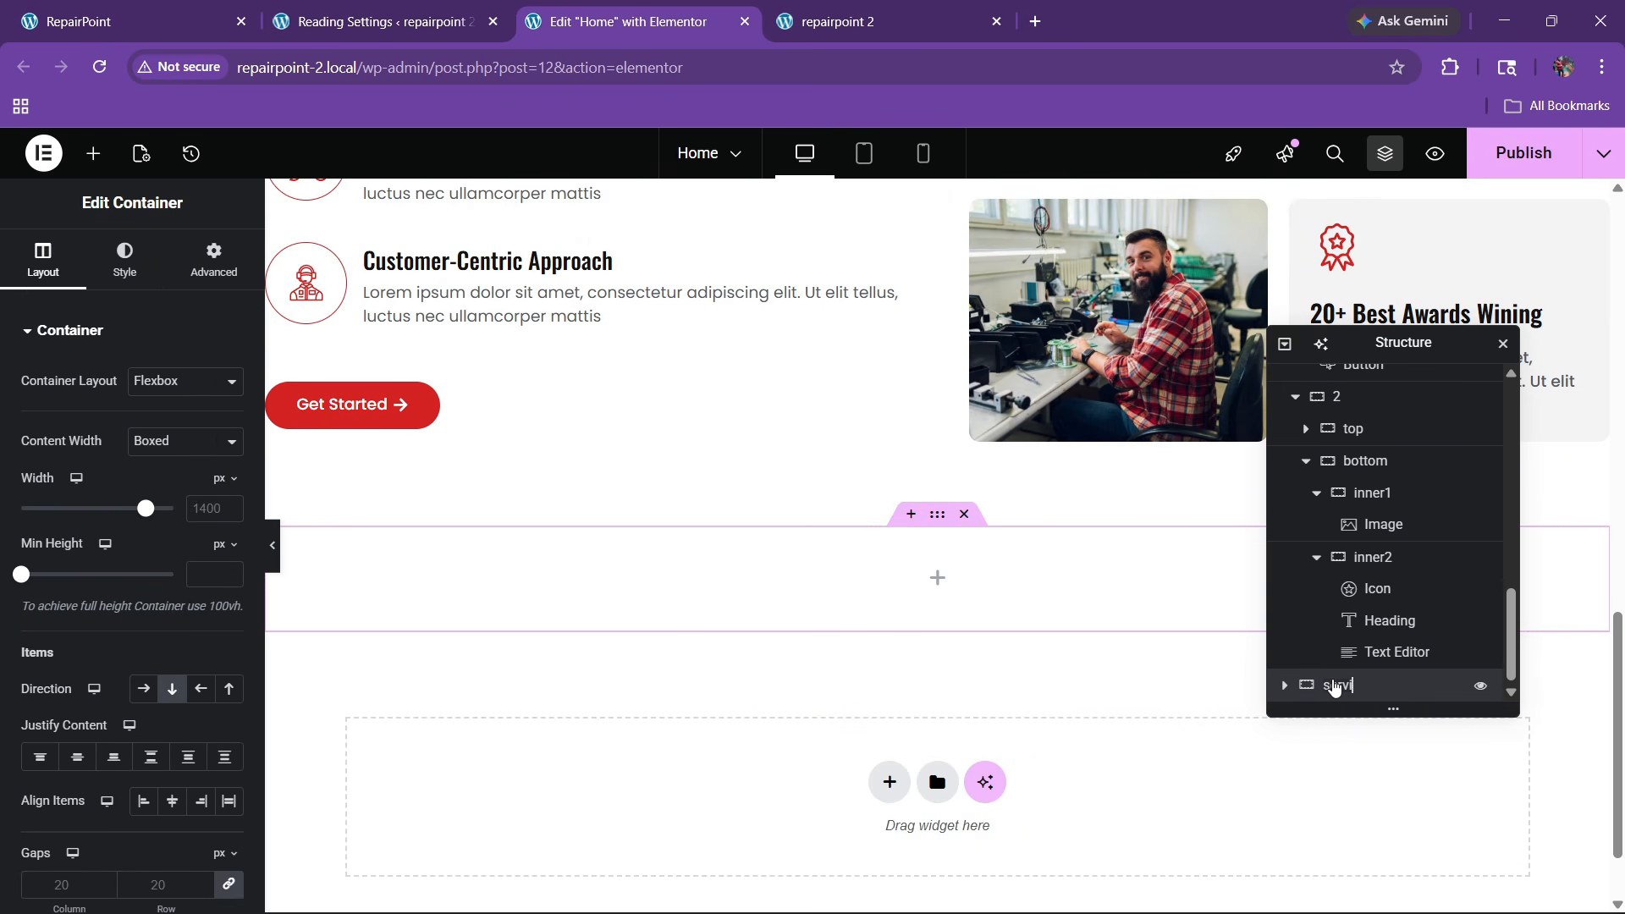
pyautogui.click(77, 755)
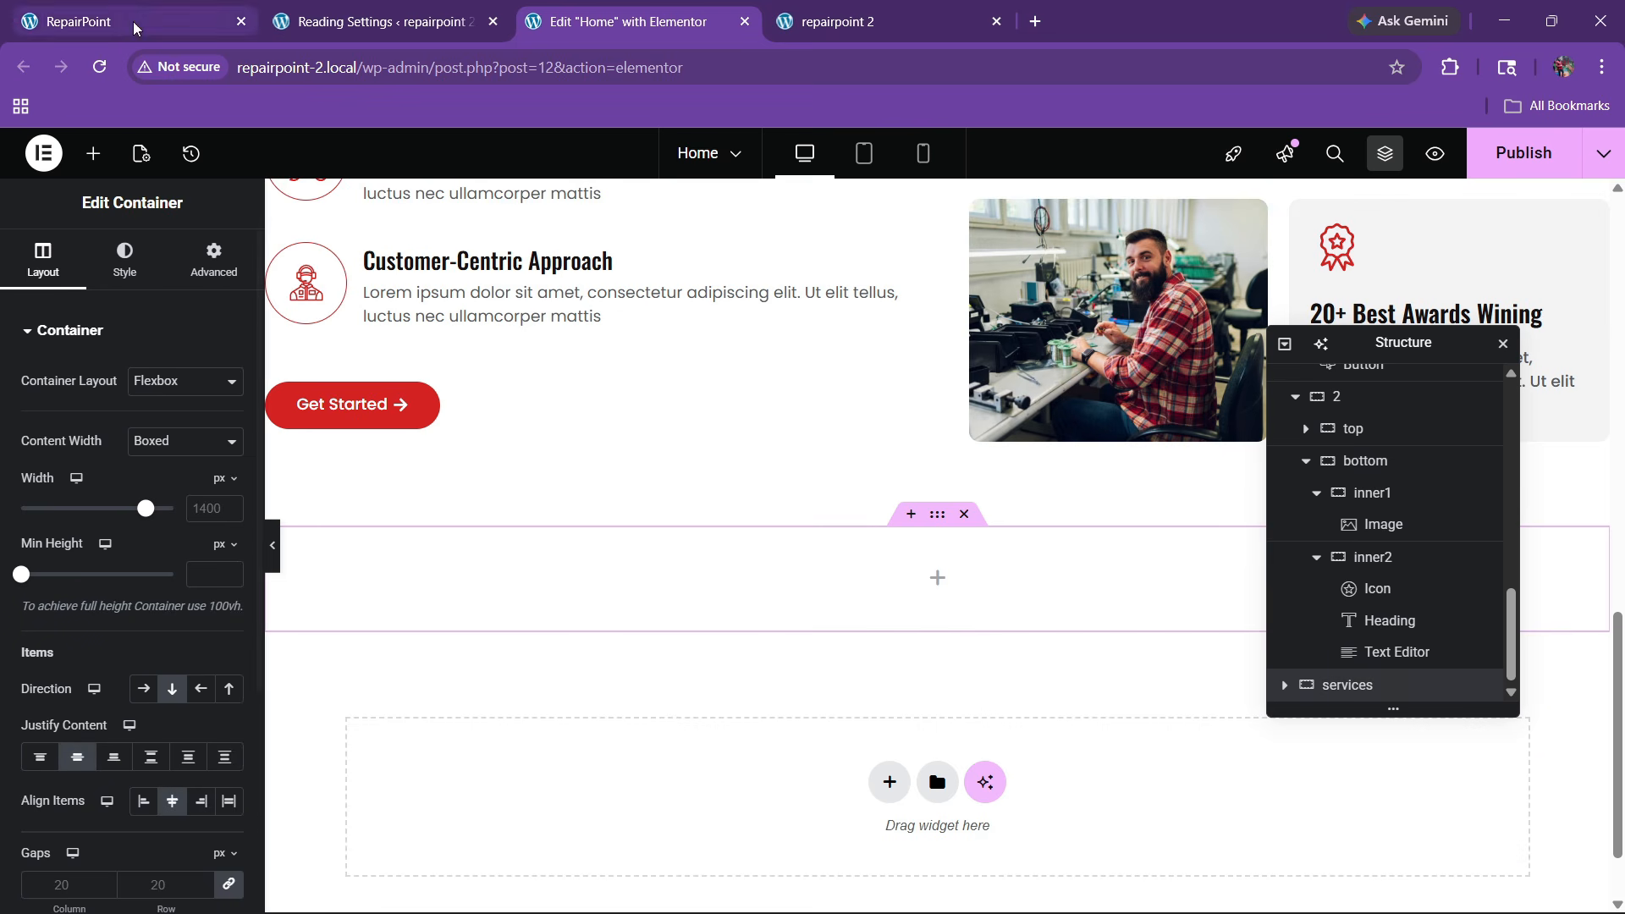
# Give the services container 80 px top padding and a classic light grey global background
pyautogui.click(215, 258)
pyautogui.moveTo(188, 509); pyautogui.dragTo(74, 526)
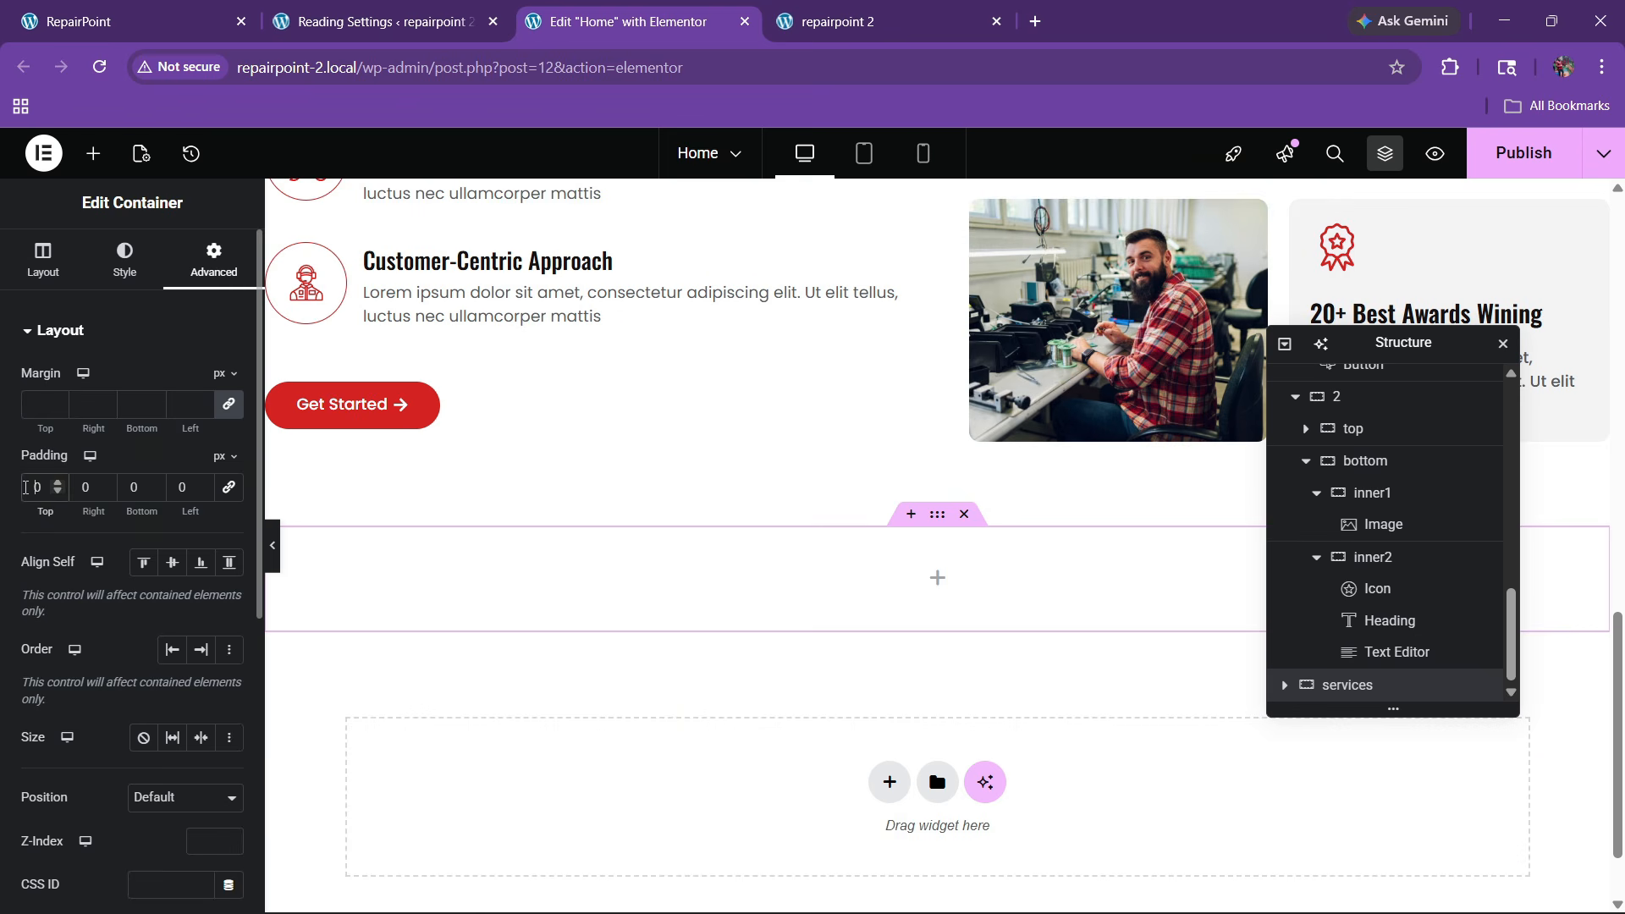
pyautogui.write('8')
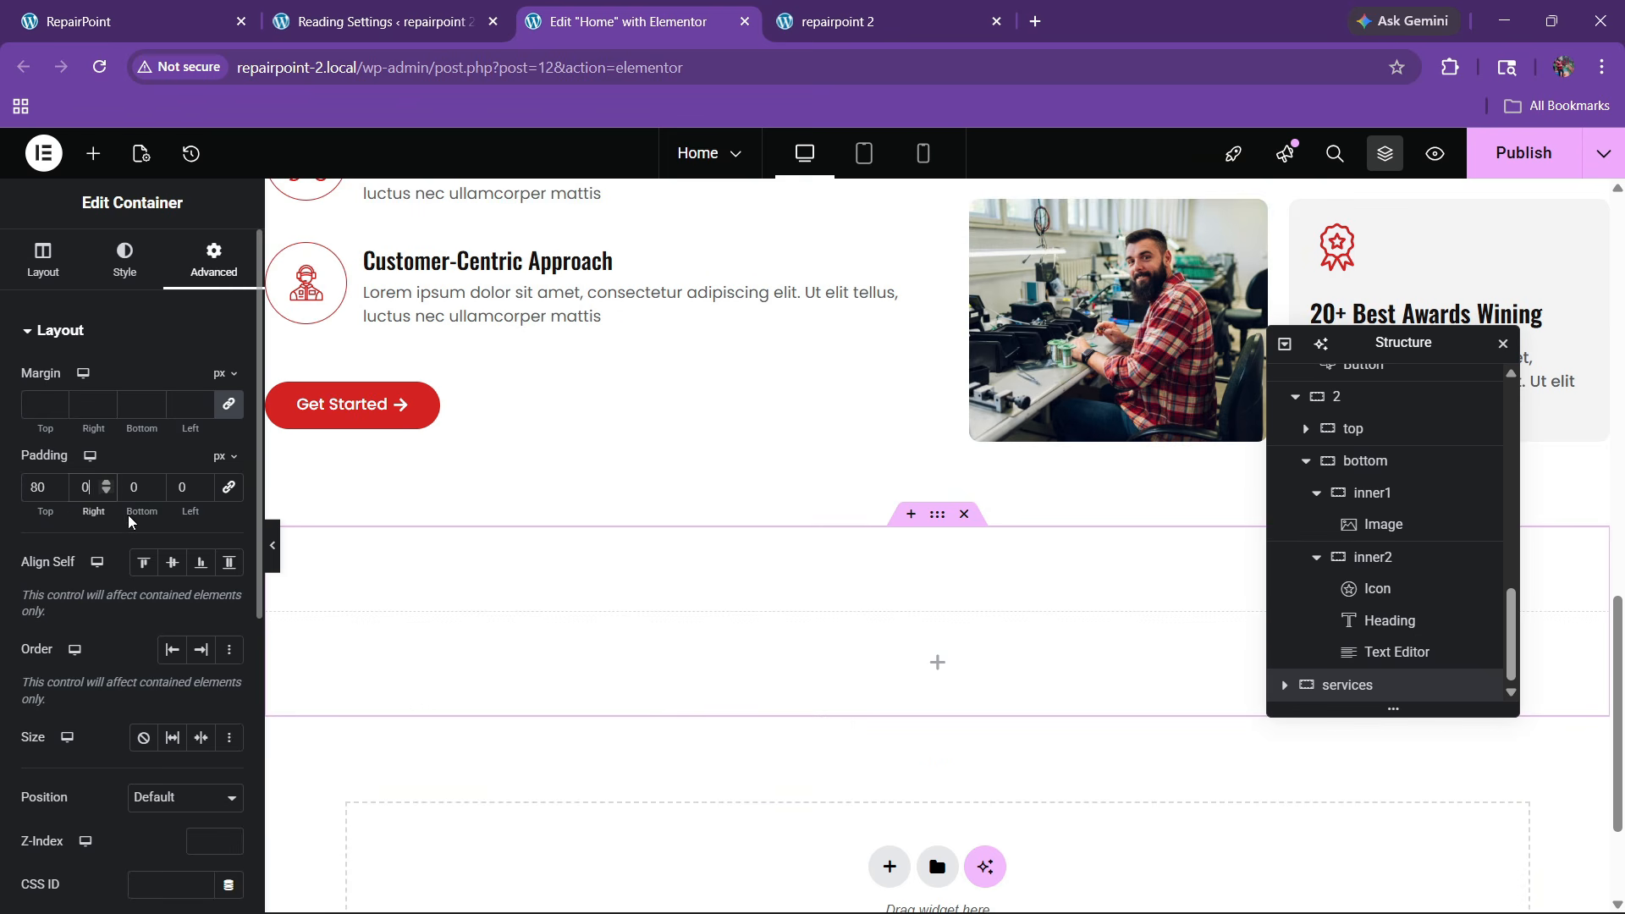
pyautogui.click(124, 258)
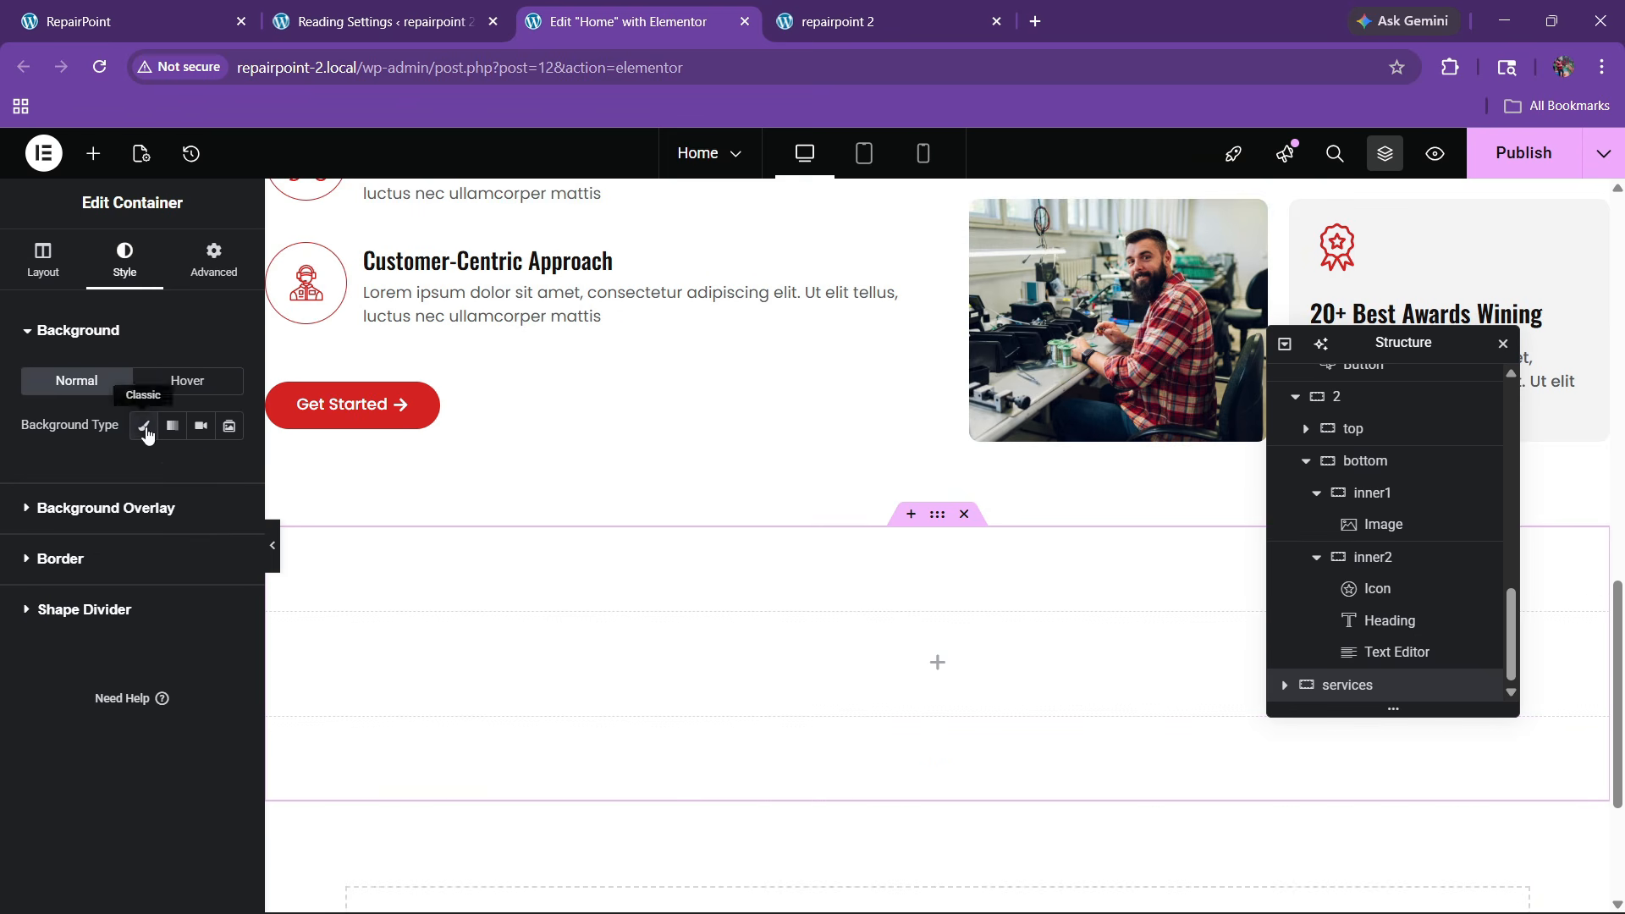
pyautogui.click(145, 429)
pyautogui.click(201, 469)
pyautogui.click(67, 824)
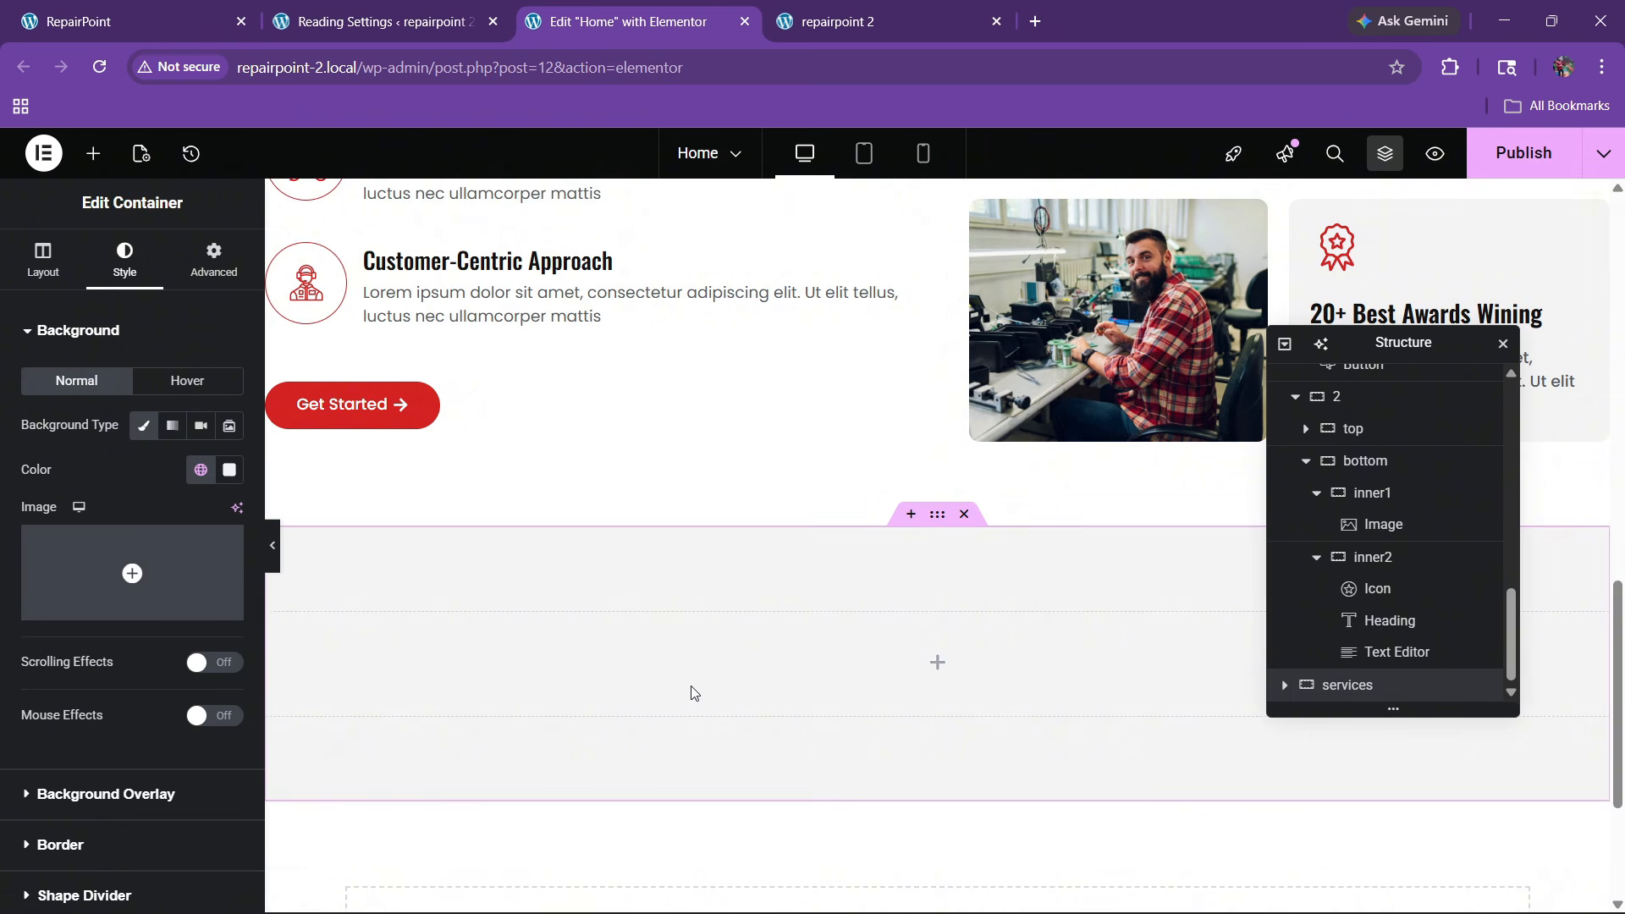
# Drop an inner container into the services section and rename it 'top'
pyautogui.hotkey('ctrl', 'shift', 'Tab')
pyautogui.hotkey('ctrl', 'shift', 'Tab')
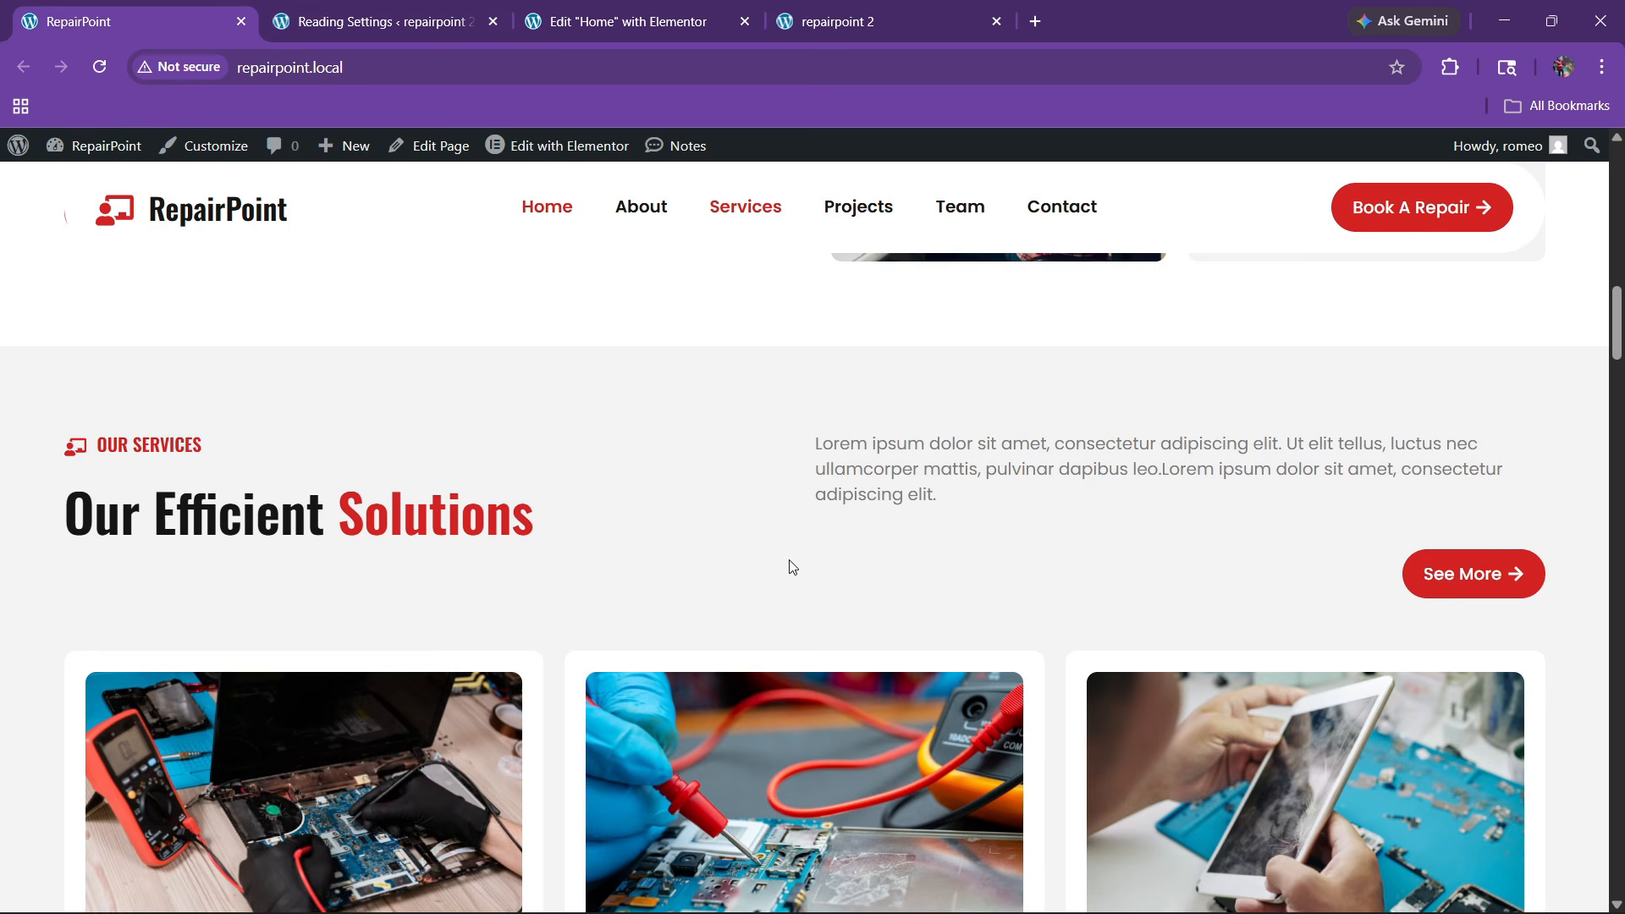
pyautogui.scroll(-5, 794, 549)
pyautogui.hotkey('ctrl', 'Tab')
pyautogui.hotkey('ctrl', 'Tab')
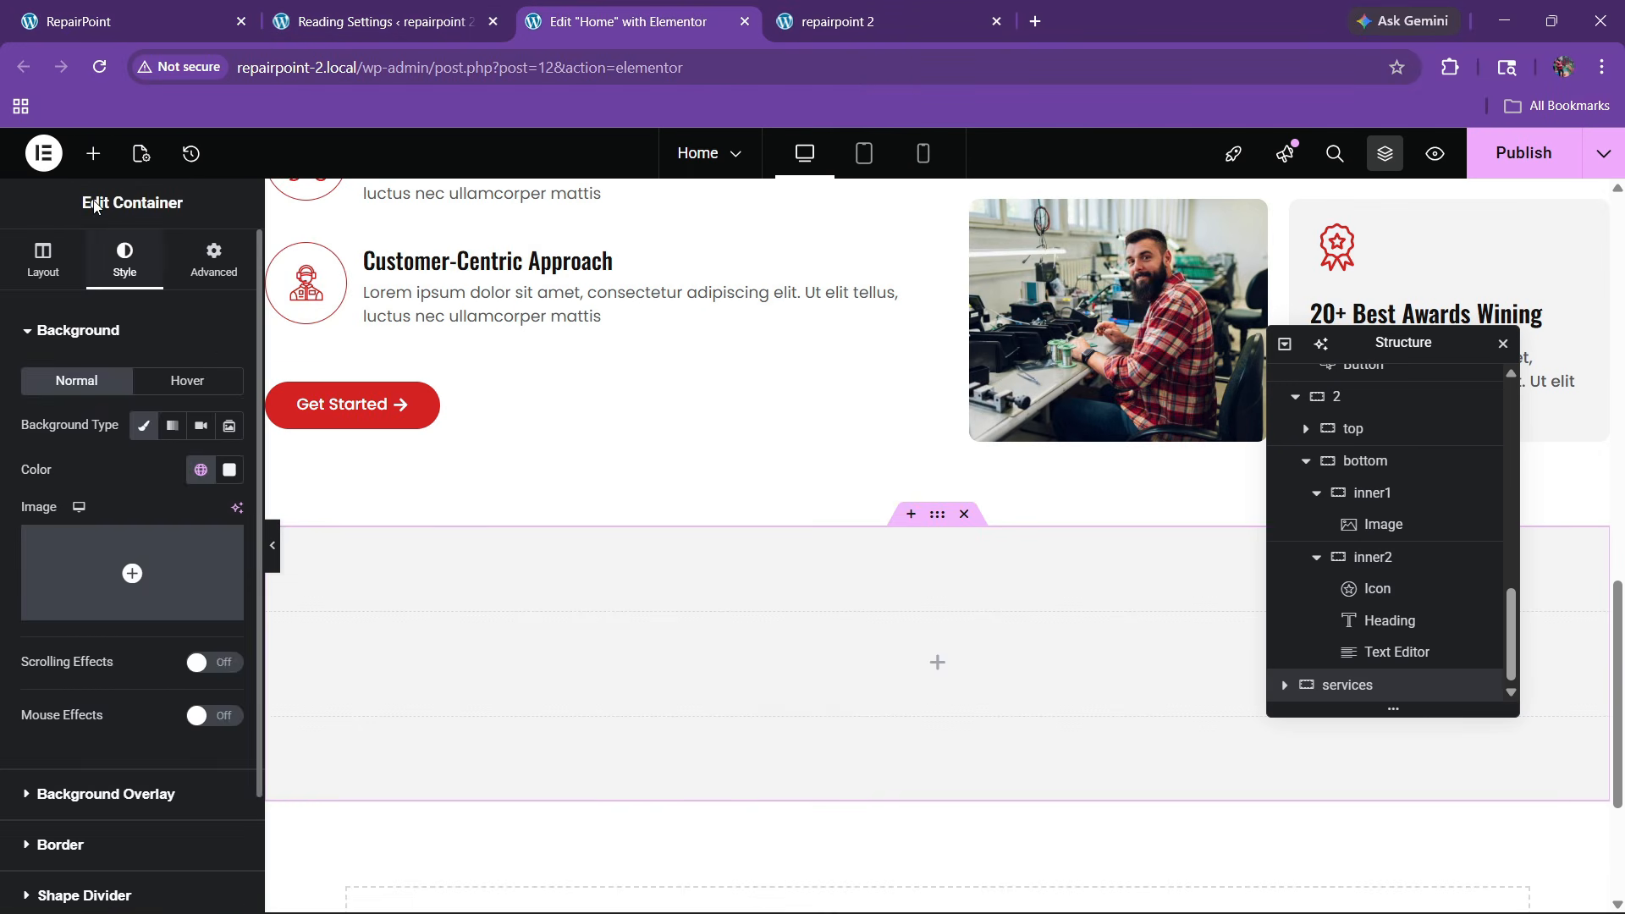
pyautogui.click(93, 153)
pyautogui.moveTo(65, 419); pyautogui.dragTo(728, 643)
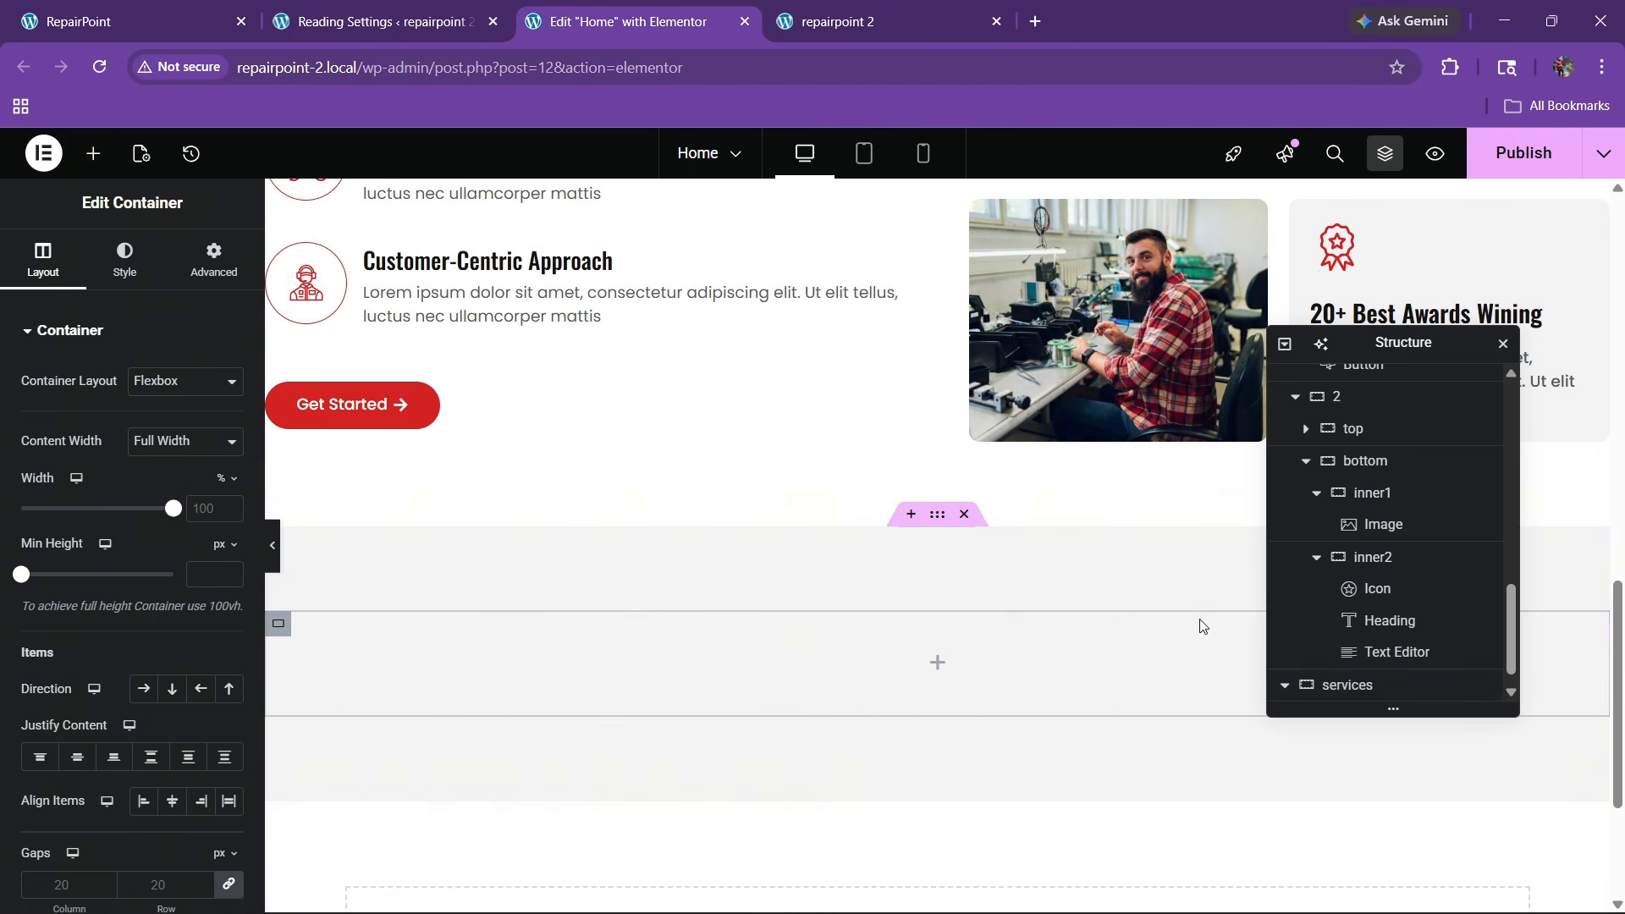
pyautogui.scroll(-1, 1396, 622)
pyautogui.doubleClick(1359, 682)
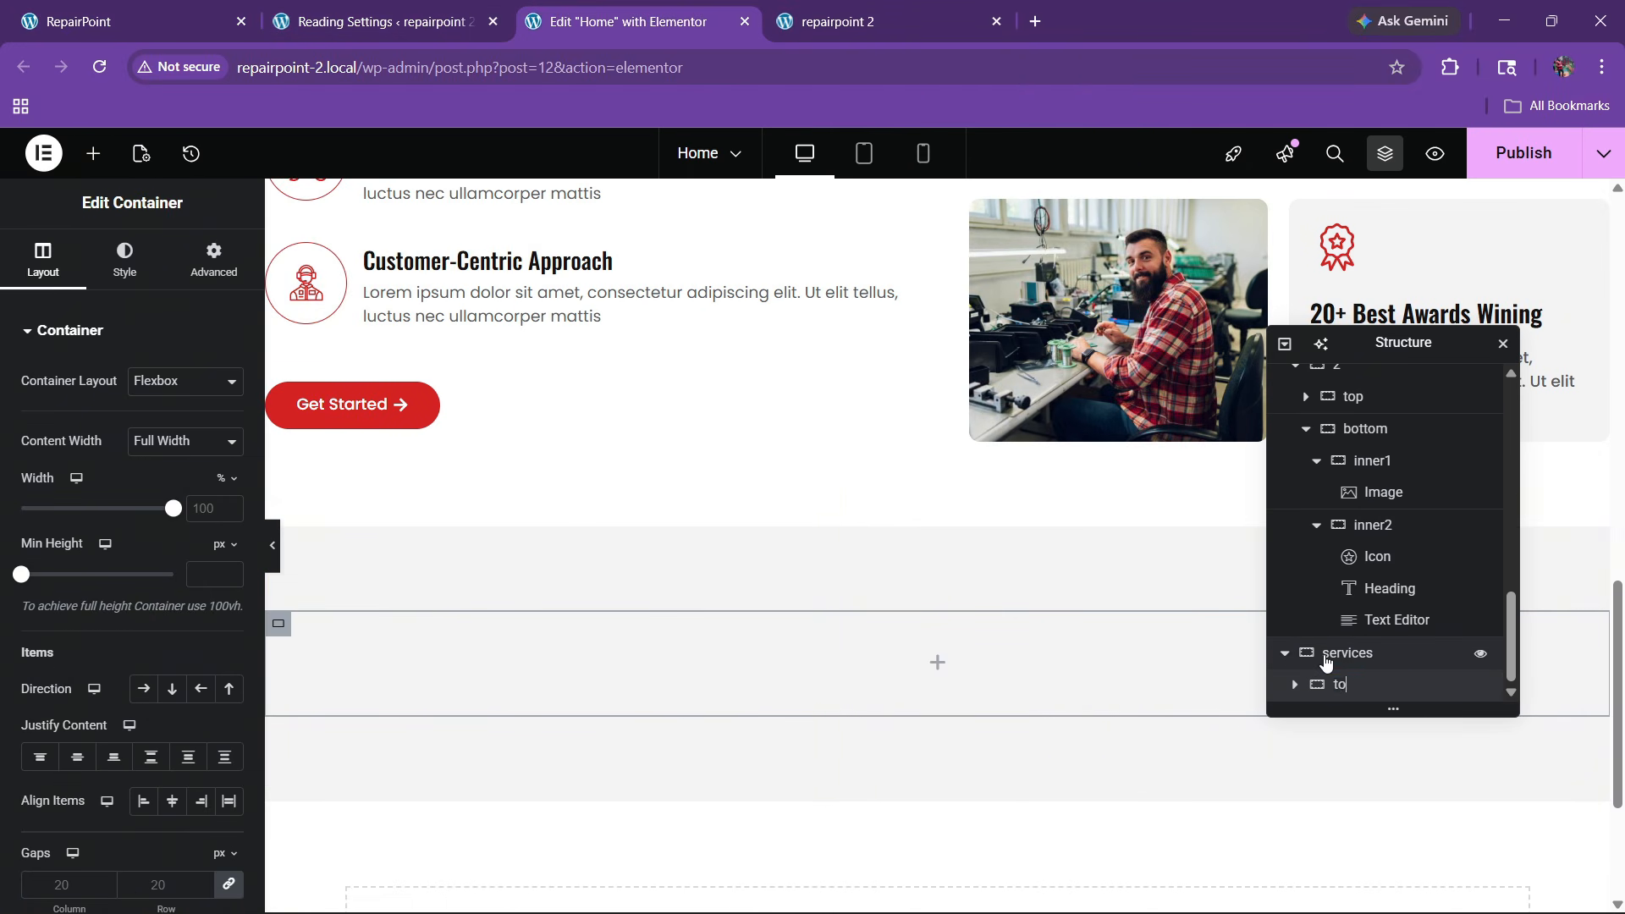
# Add a child container inside 'top', duplicate it, and set the direction to Row
pyautogui.hotkey('ctrl', '1')
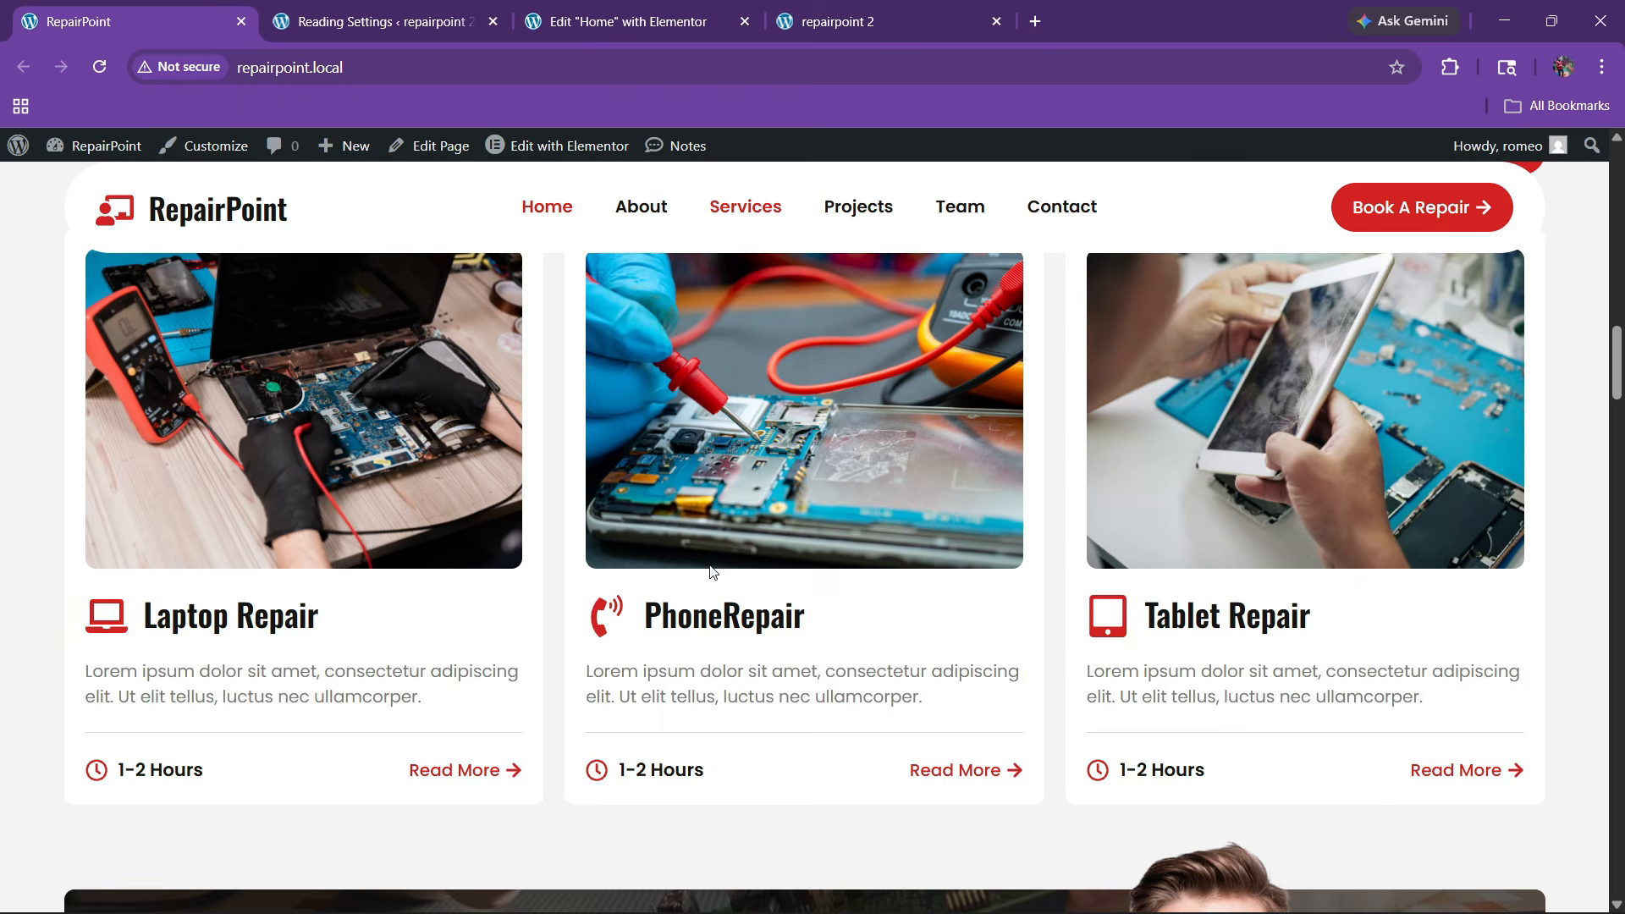
pyautogui.scroll(4, 638, 460)
pyautogui.hotkey('ctrl', '3')
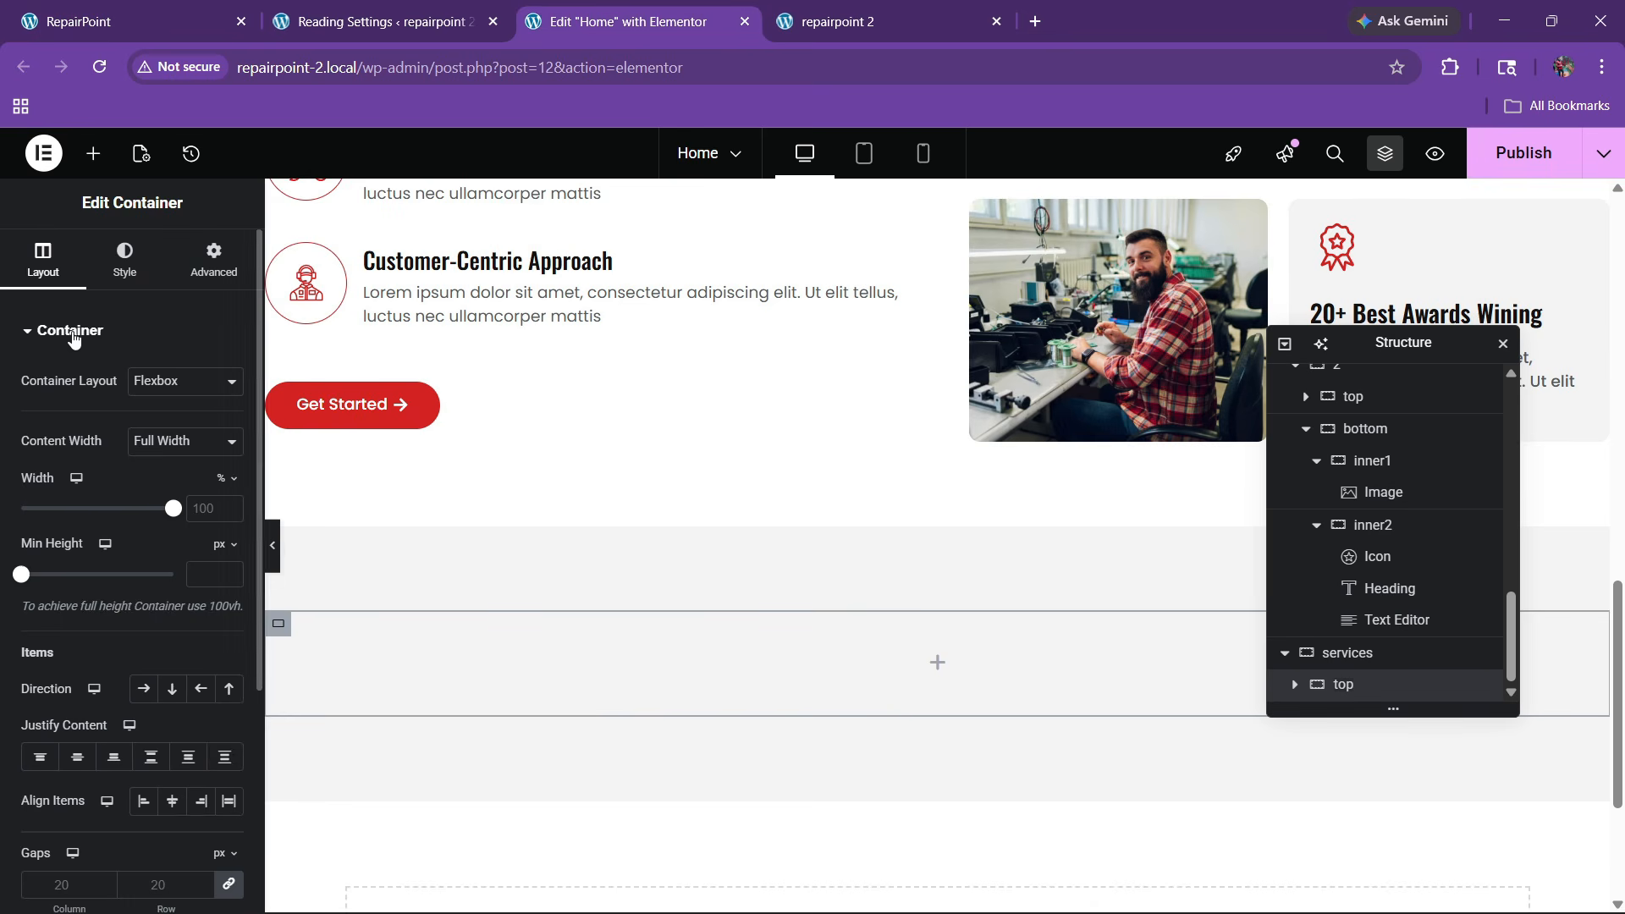
pyautogui.click(95, 154)
pyautogui.moveTo(83, 447); pyautogui.dragTo(576, 668)
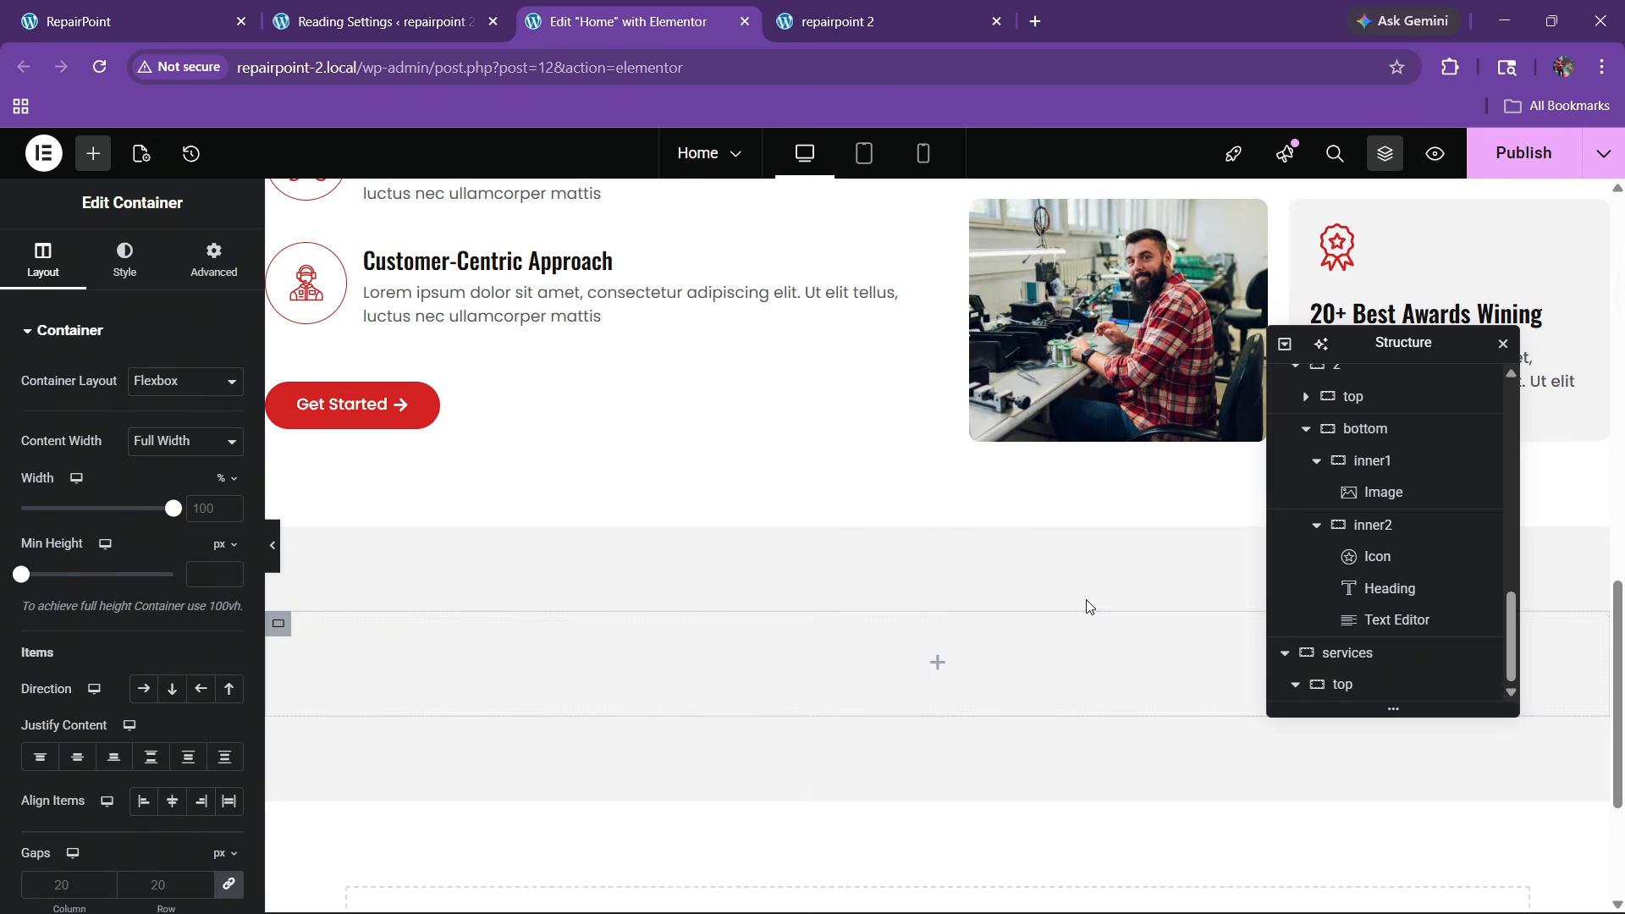
pyautogui.rightClick(1371, 687)
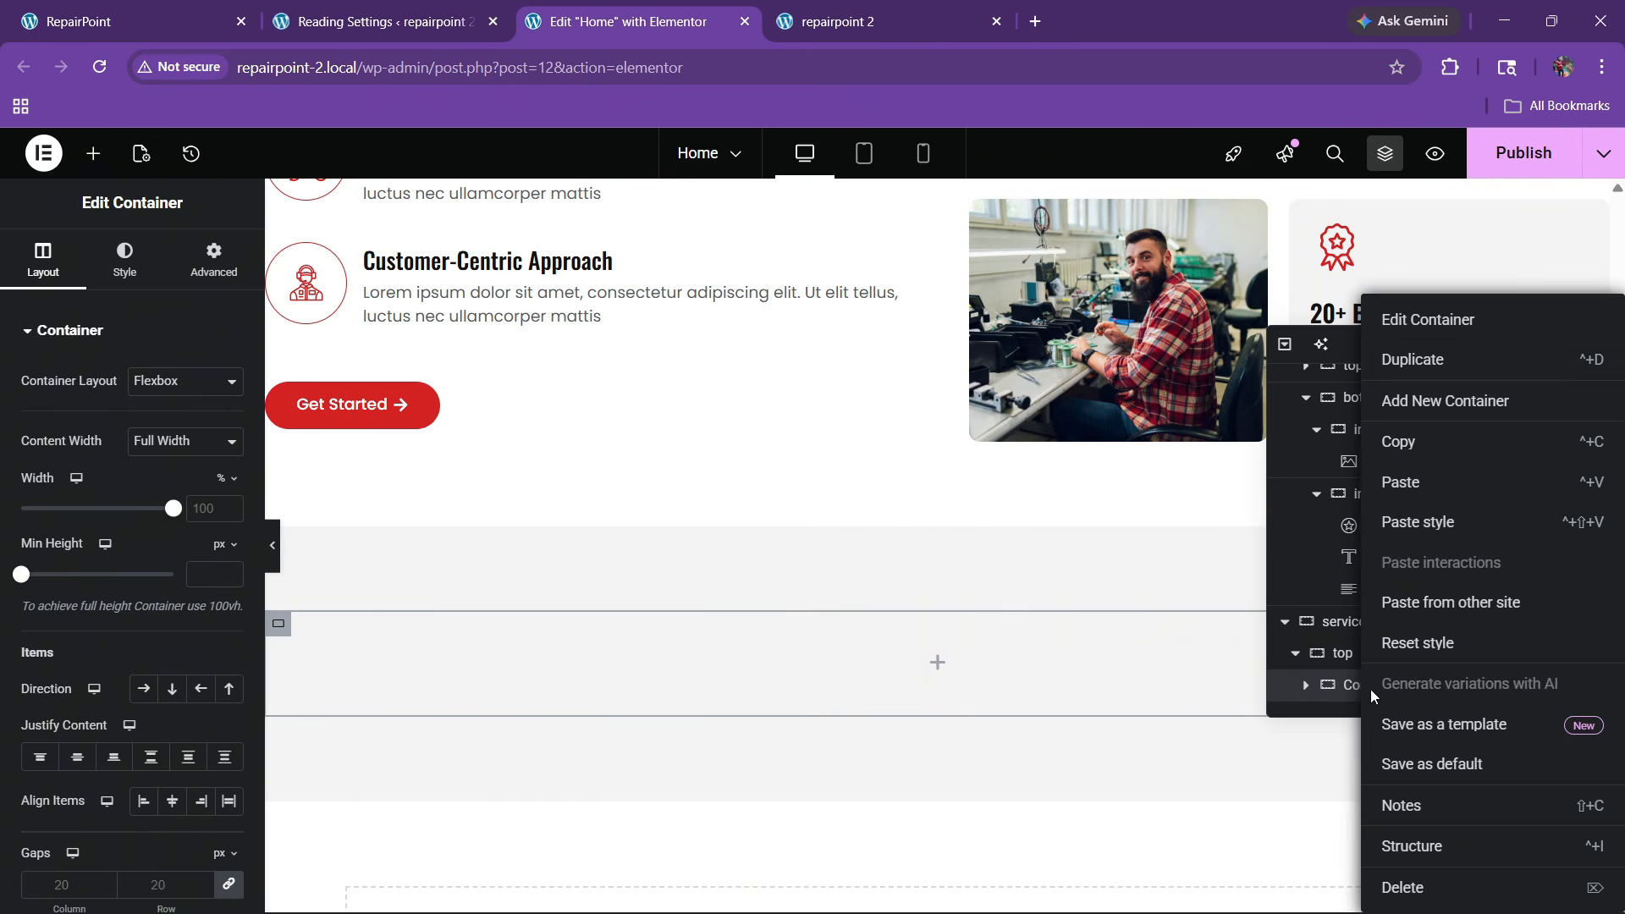
pyautogui.click(1420, 358)
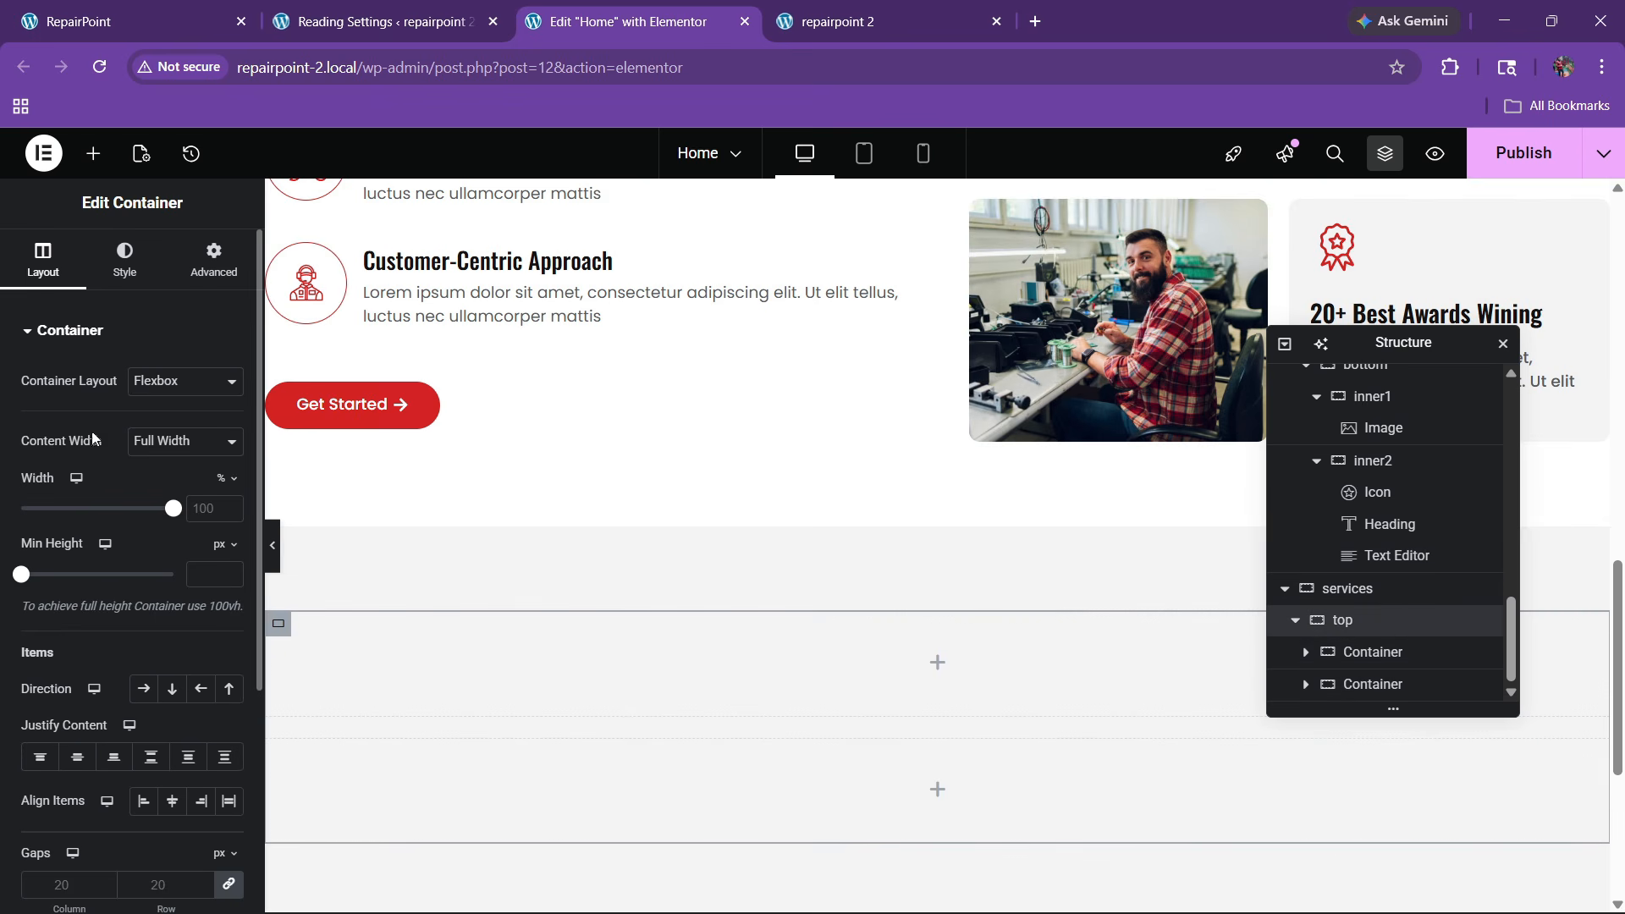
pyautogui.click(151, 688)
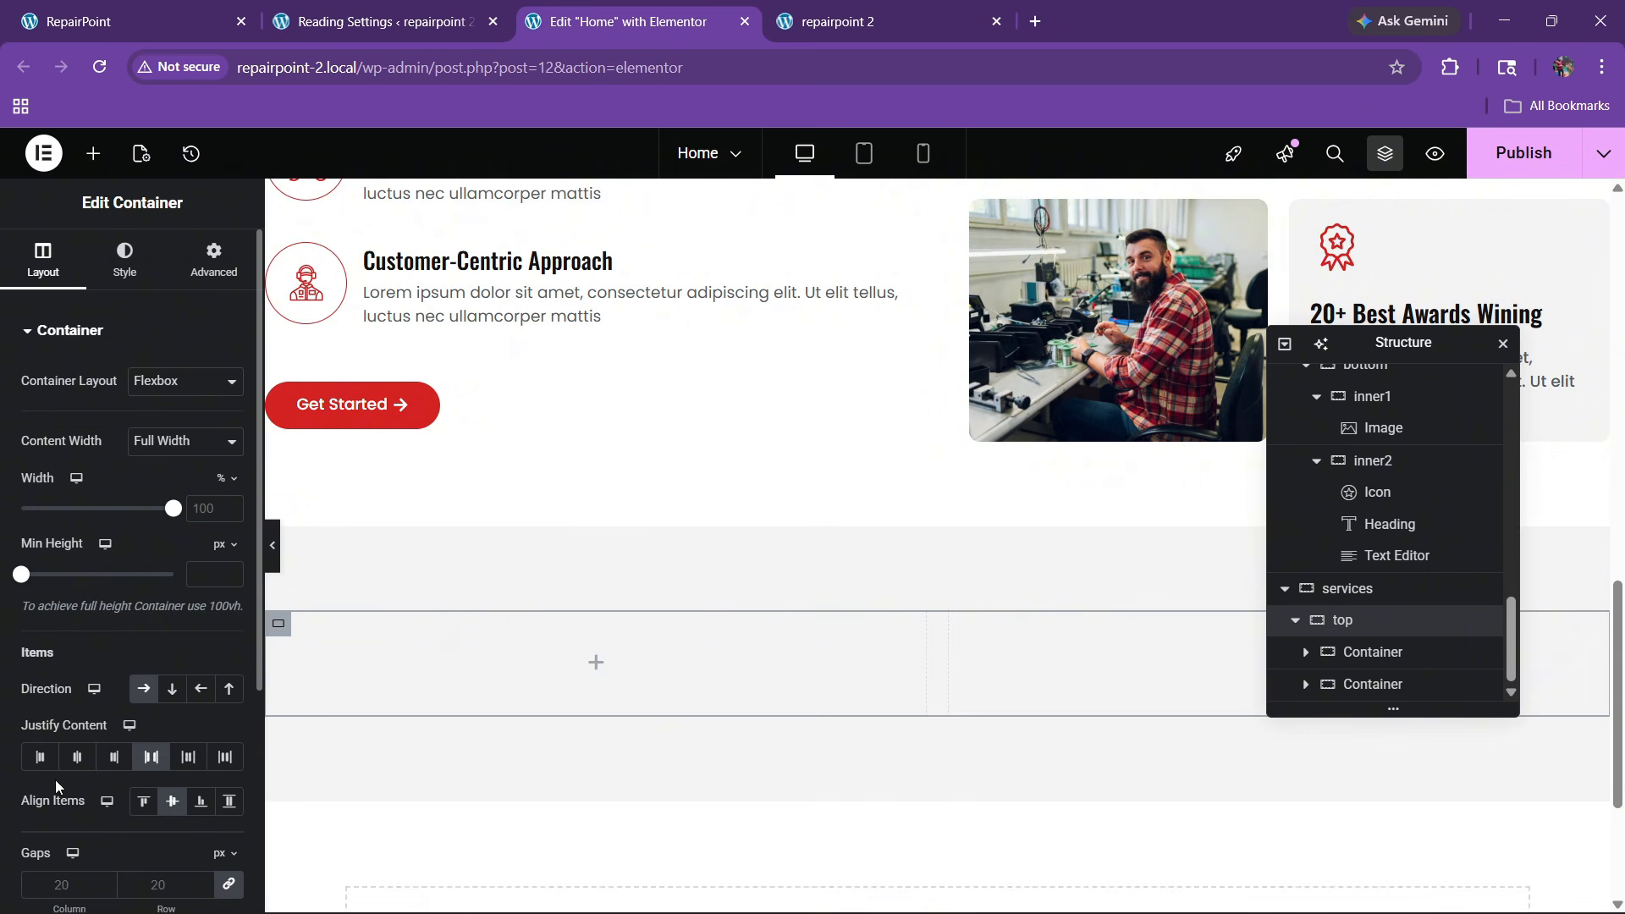
# Copy the ABOUT US label and paste it into the empty first column
pyautogui.scroll(6, 615, 547)
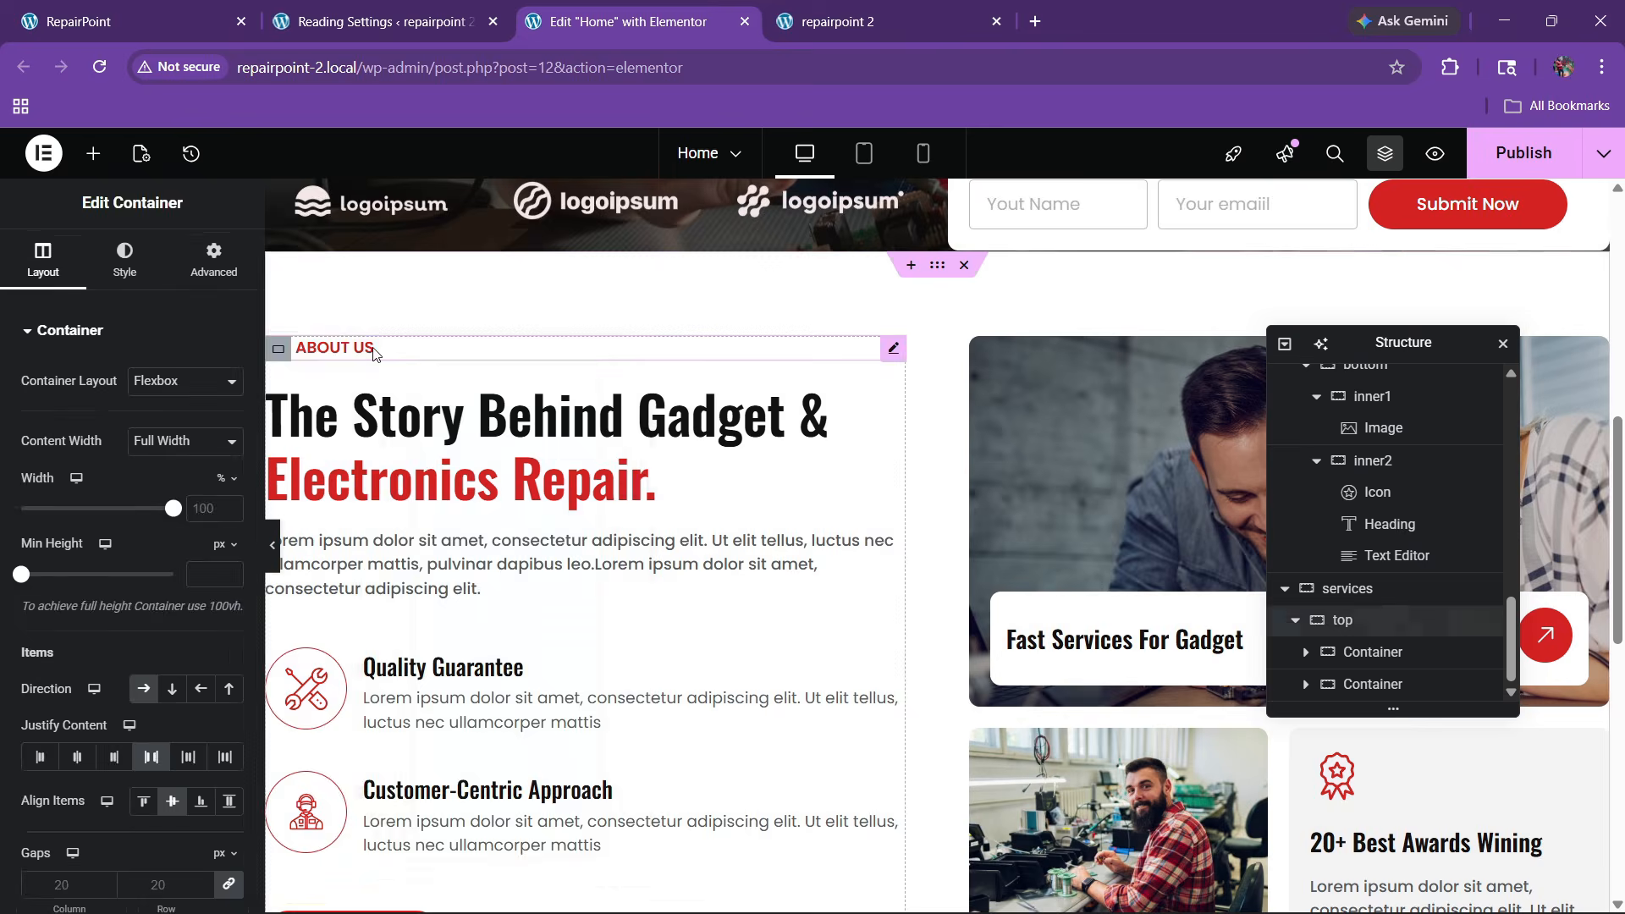
pyautogui.rightClick(372, 349)
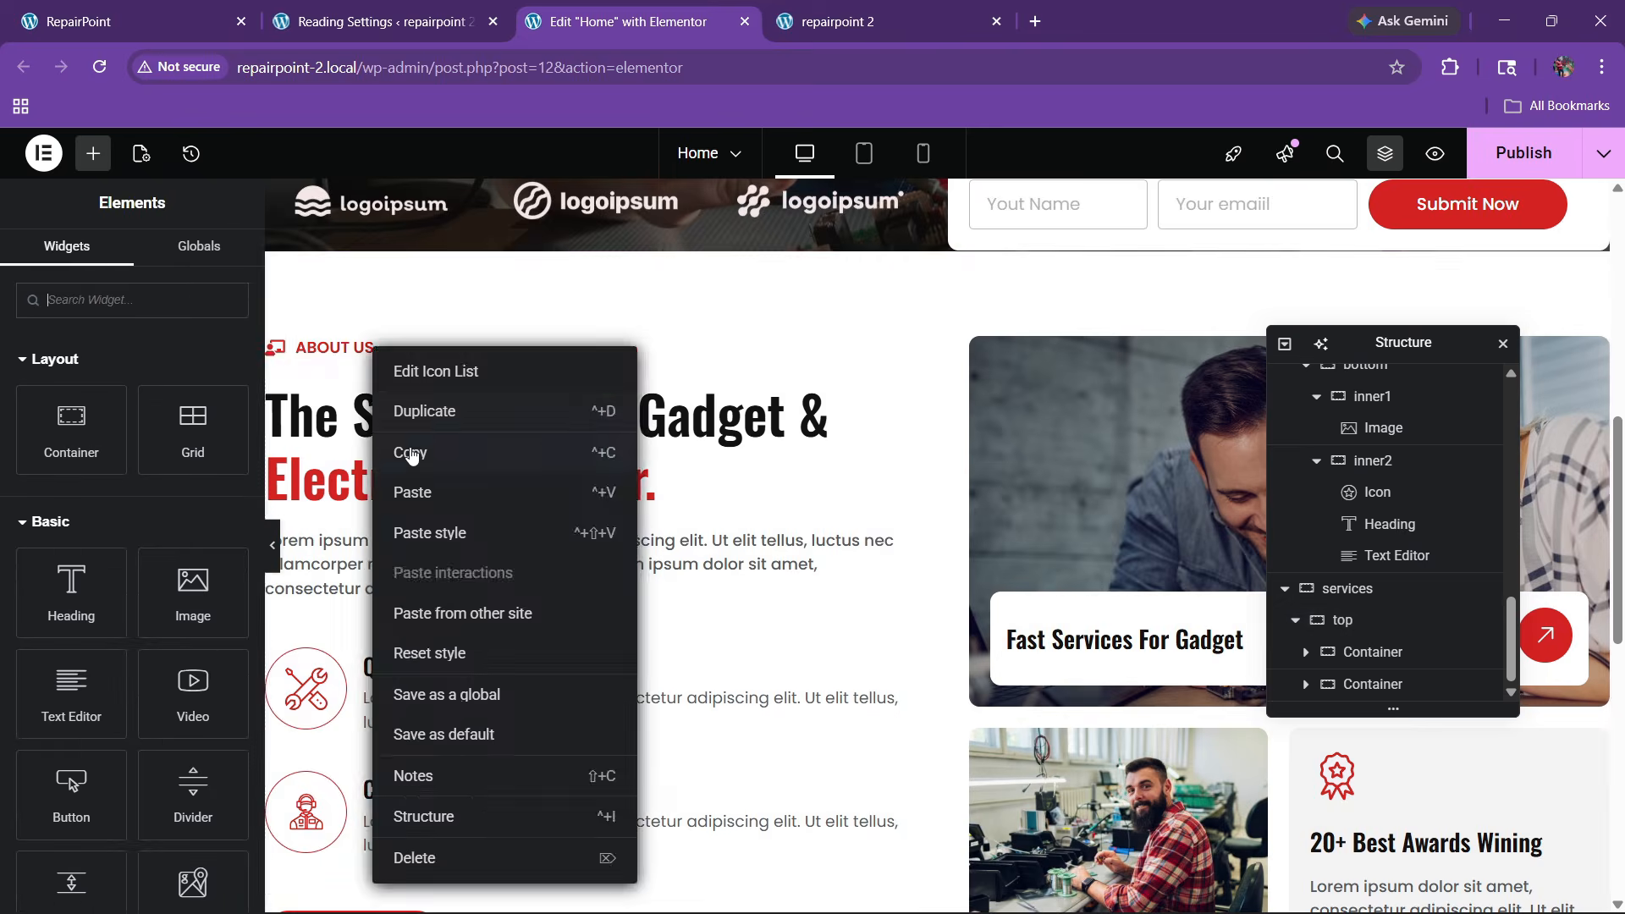
pyautogui.click(410, 455)
pyautogui.scroll(-6, 546, 509)
pyautogui.rightClick(451, 552)
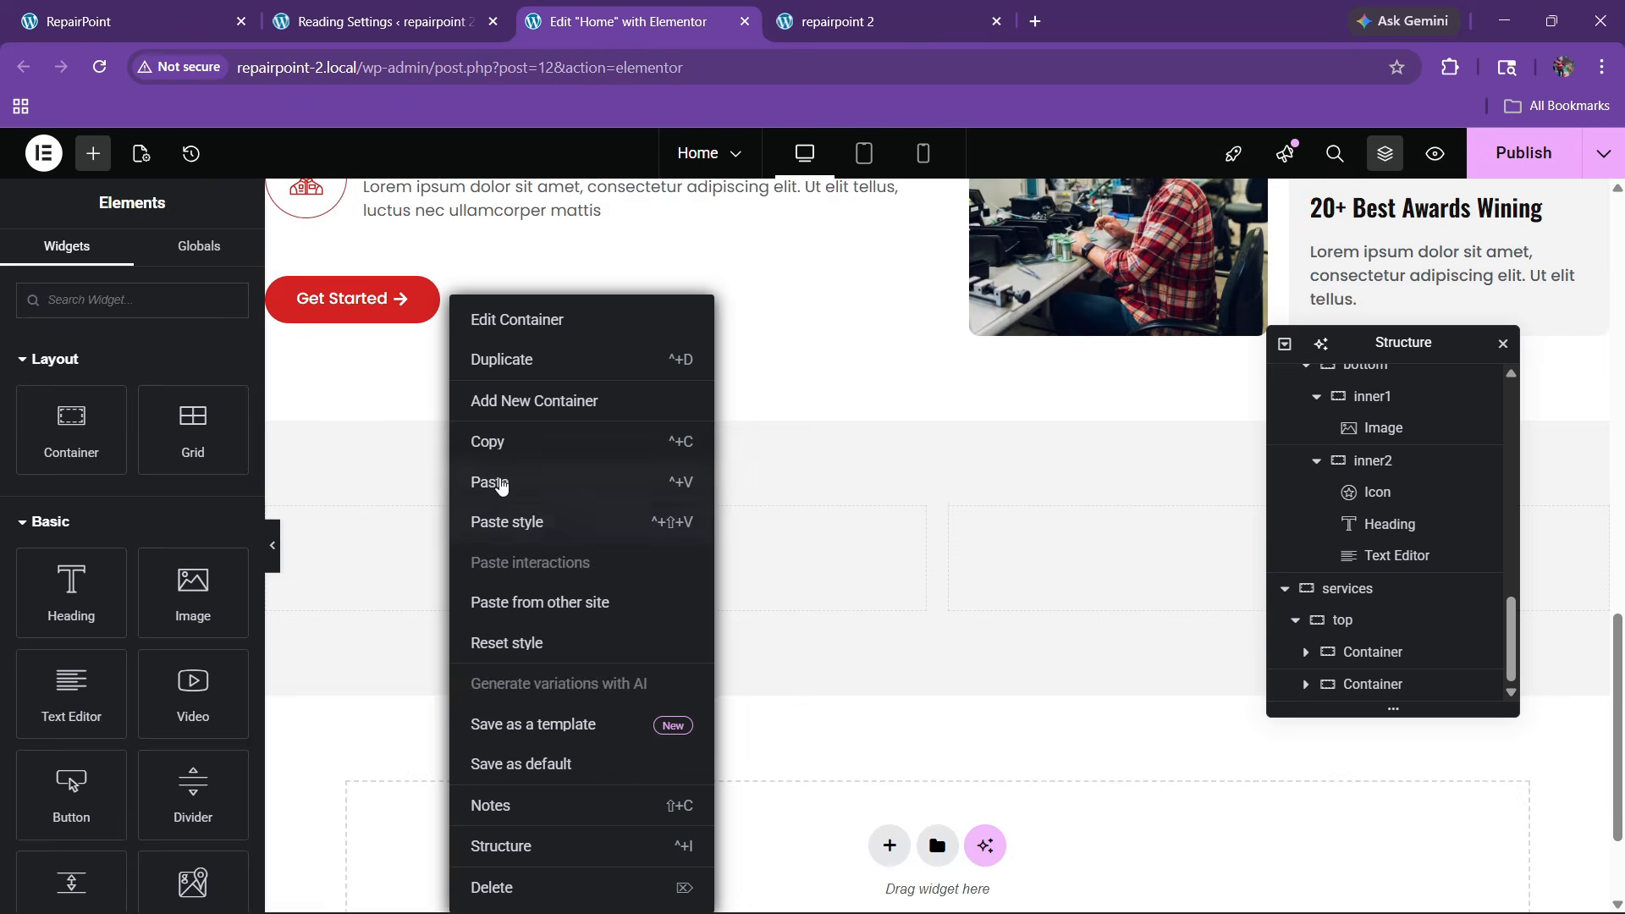
pyautogui.click(497, 485)
# Copy the About section heading and paste it below the ABOUT US label
pyautogui.scroll(6, 466, 508)
pyautogui.rightClick(463, 458)
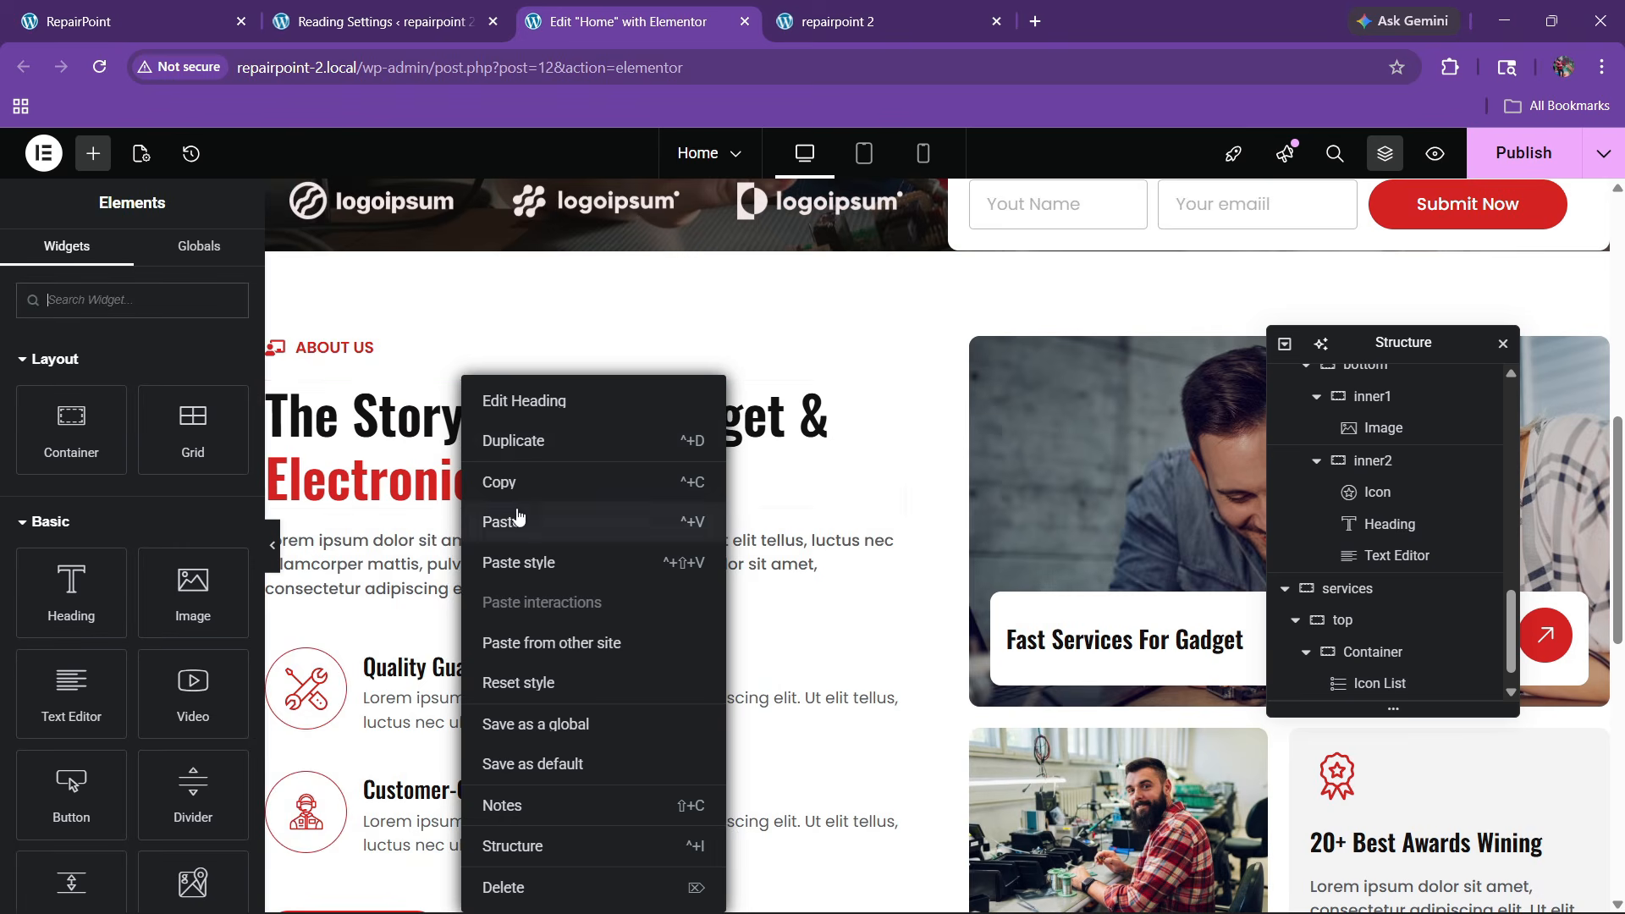
pyautogui.click(518, 518)
pyautogui.scroll(-5, 418, 500)
pyautogui.rightClick(355, 562)
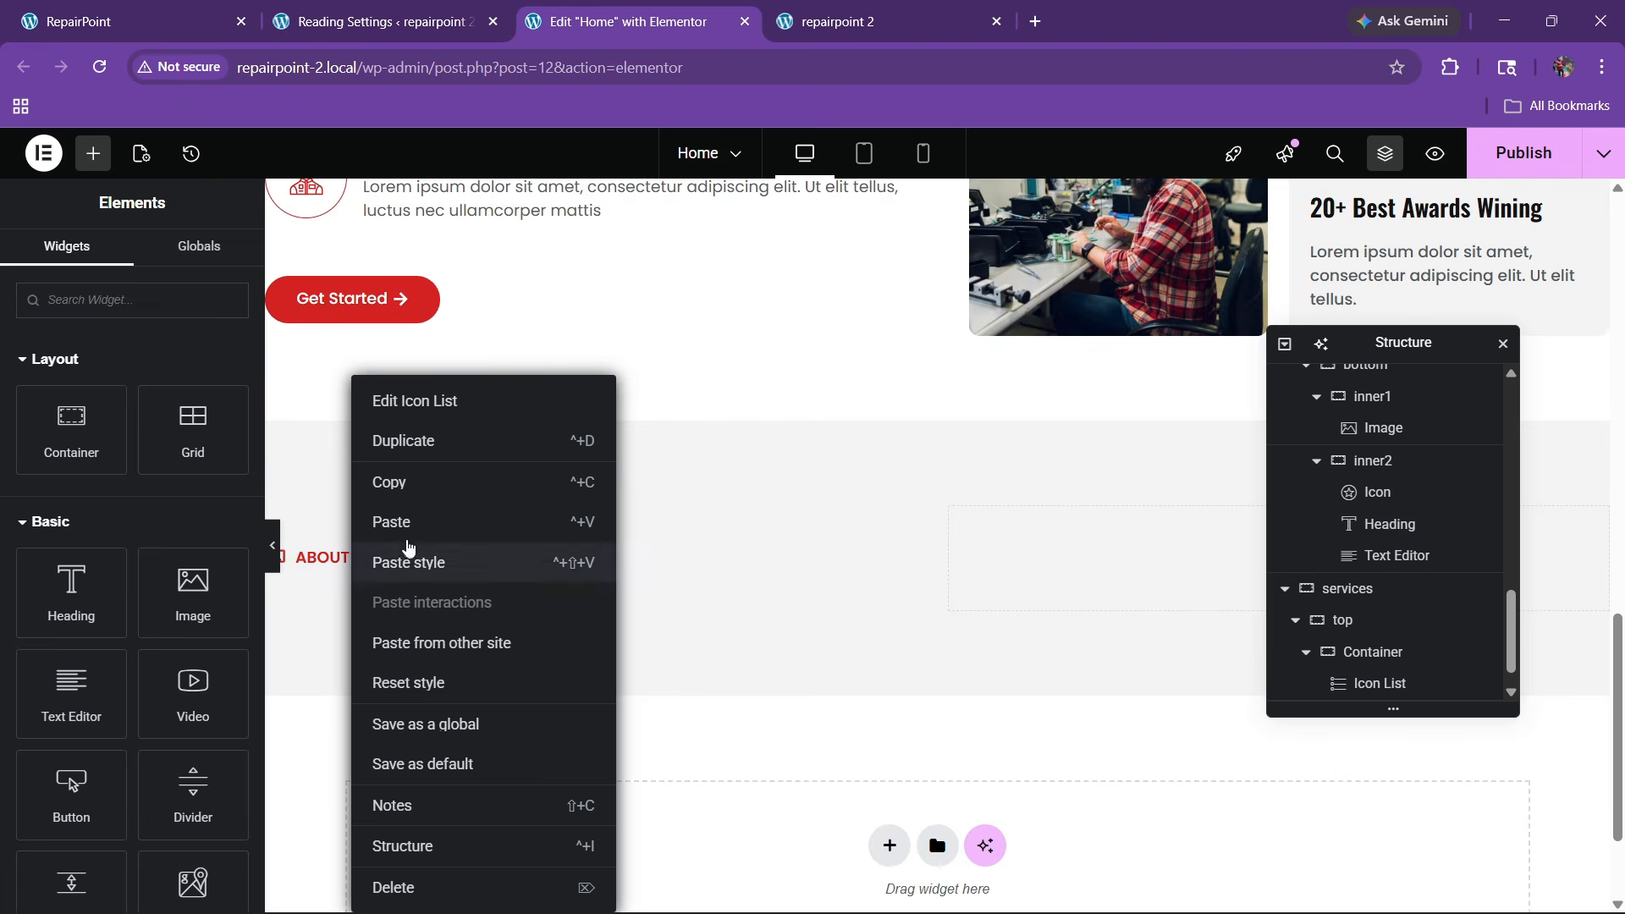
pyautogui.click(410, 519)
# Compare the new services column with the live reference site's services section
pyautogui.scroll(6, 410, 519)
pyautogui.click(135, 20)
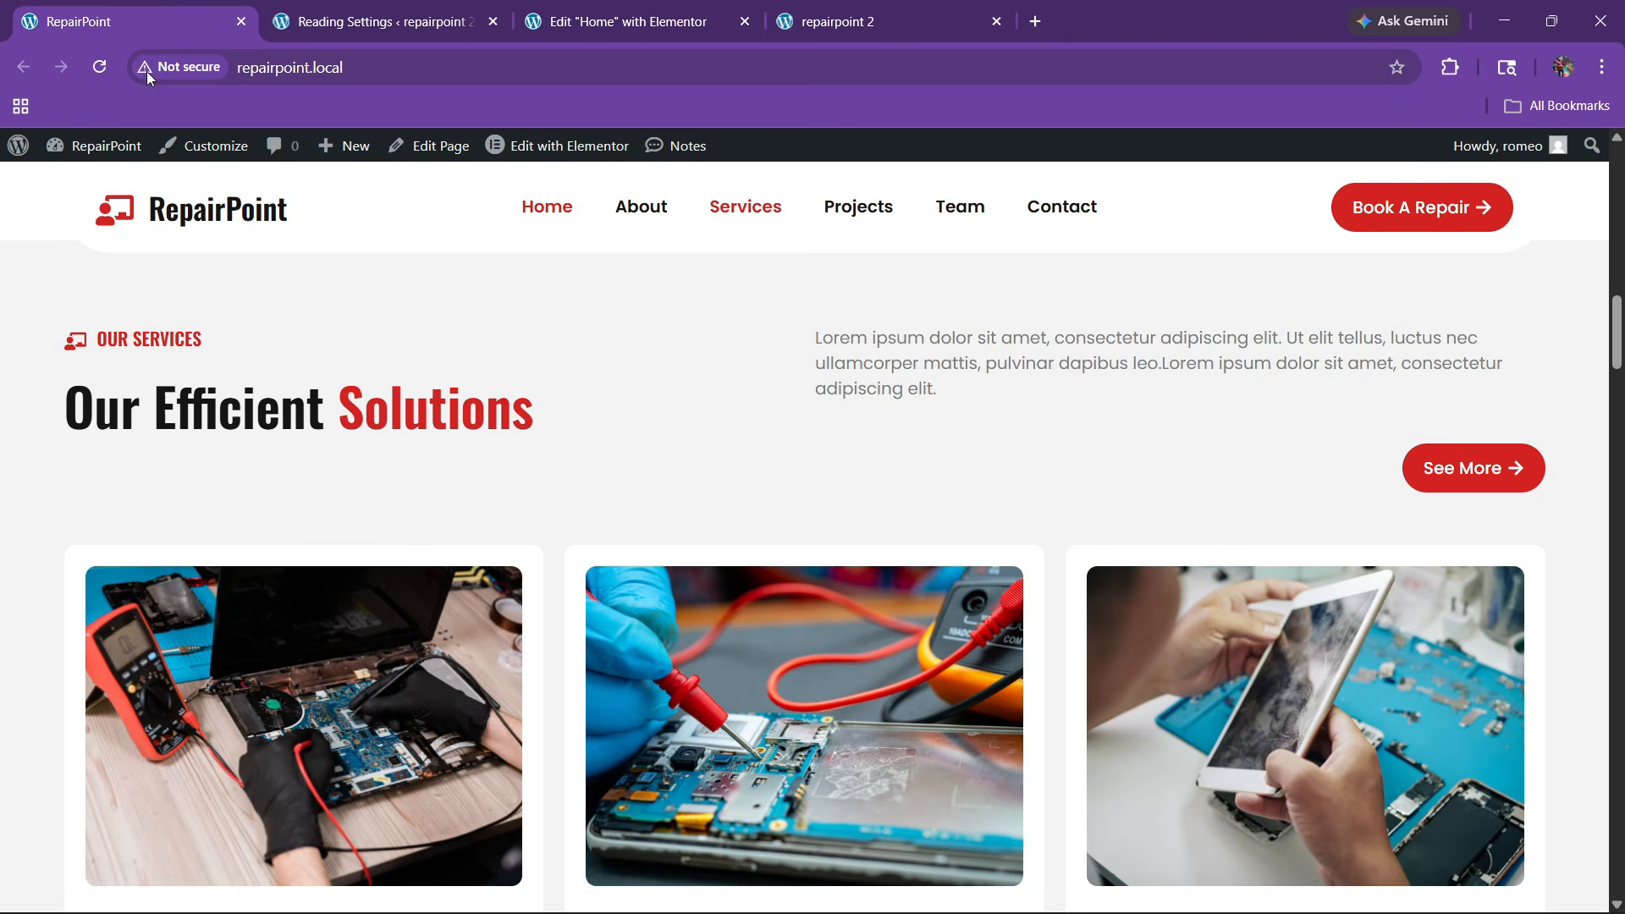
pyautogui.click(593, 18)
pyautogui.click(132, 10)
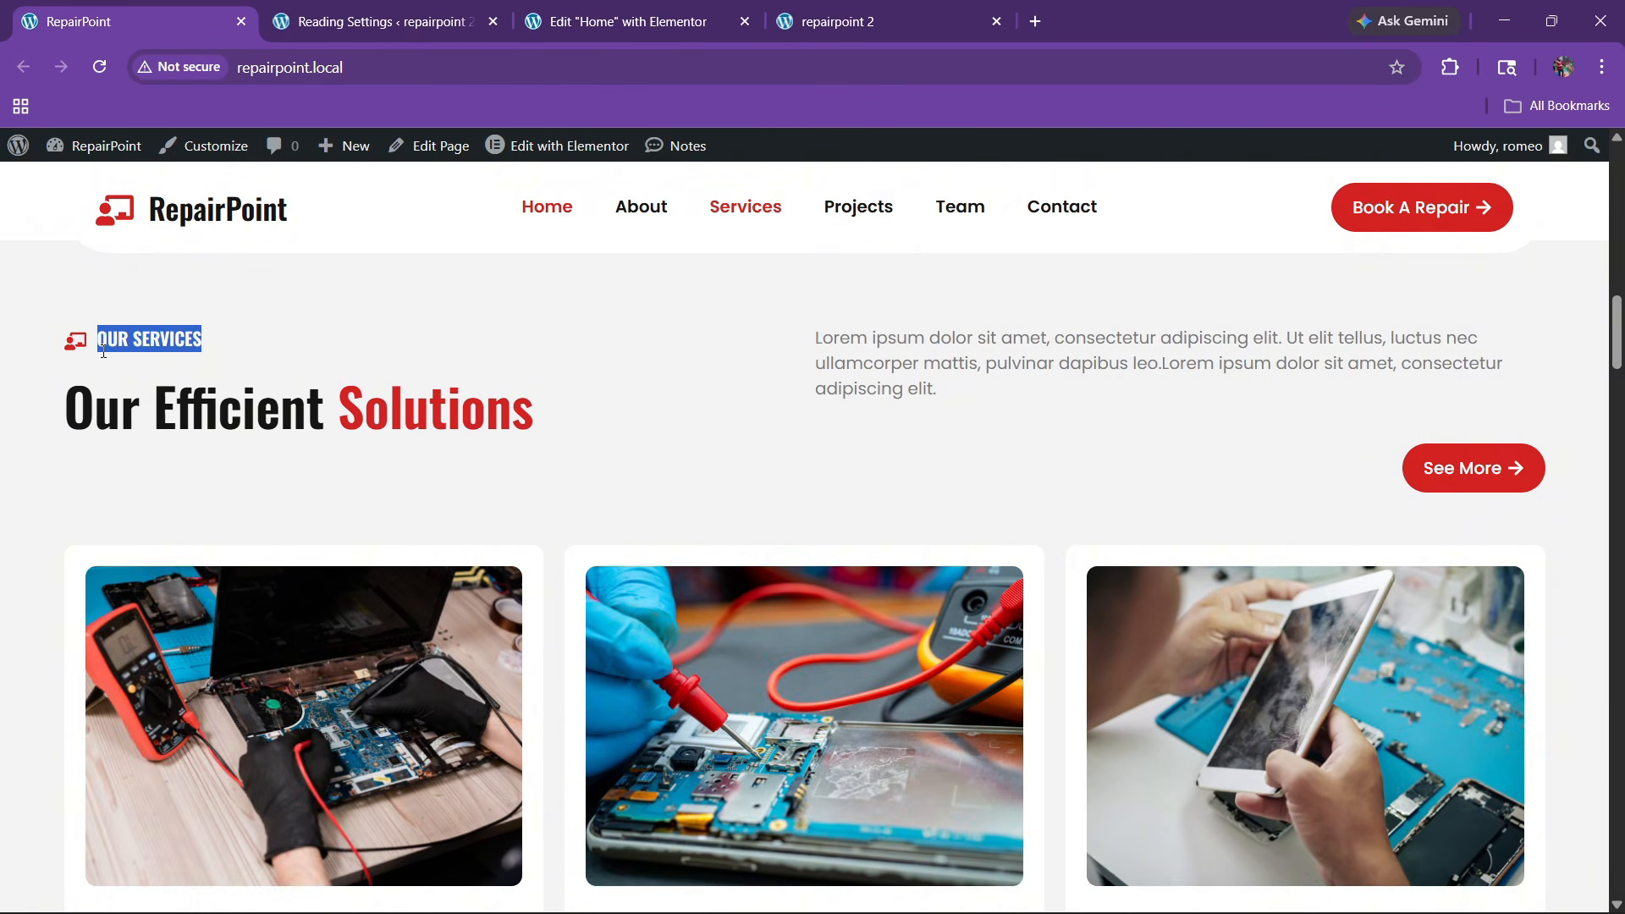
pyautogui.click(609, 21)
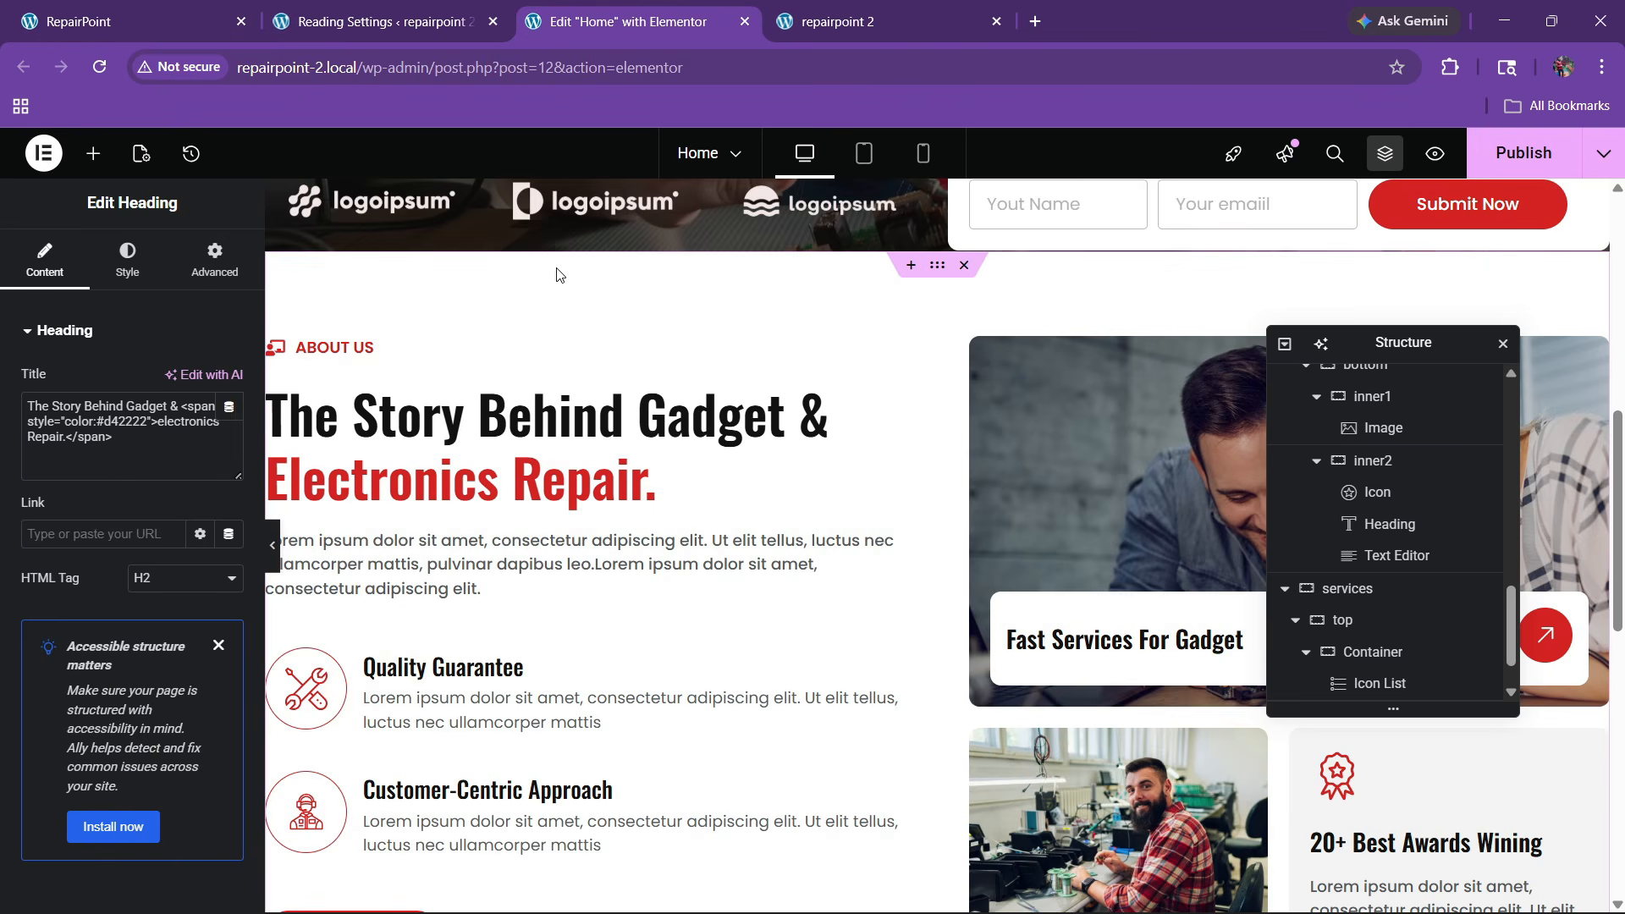
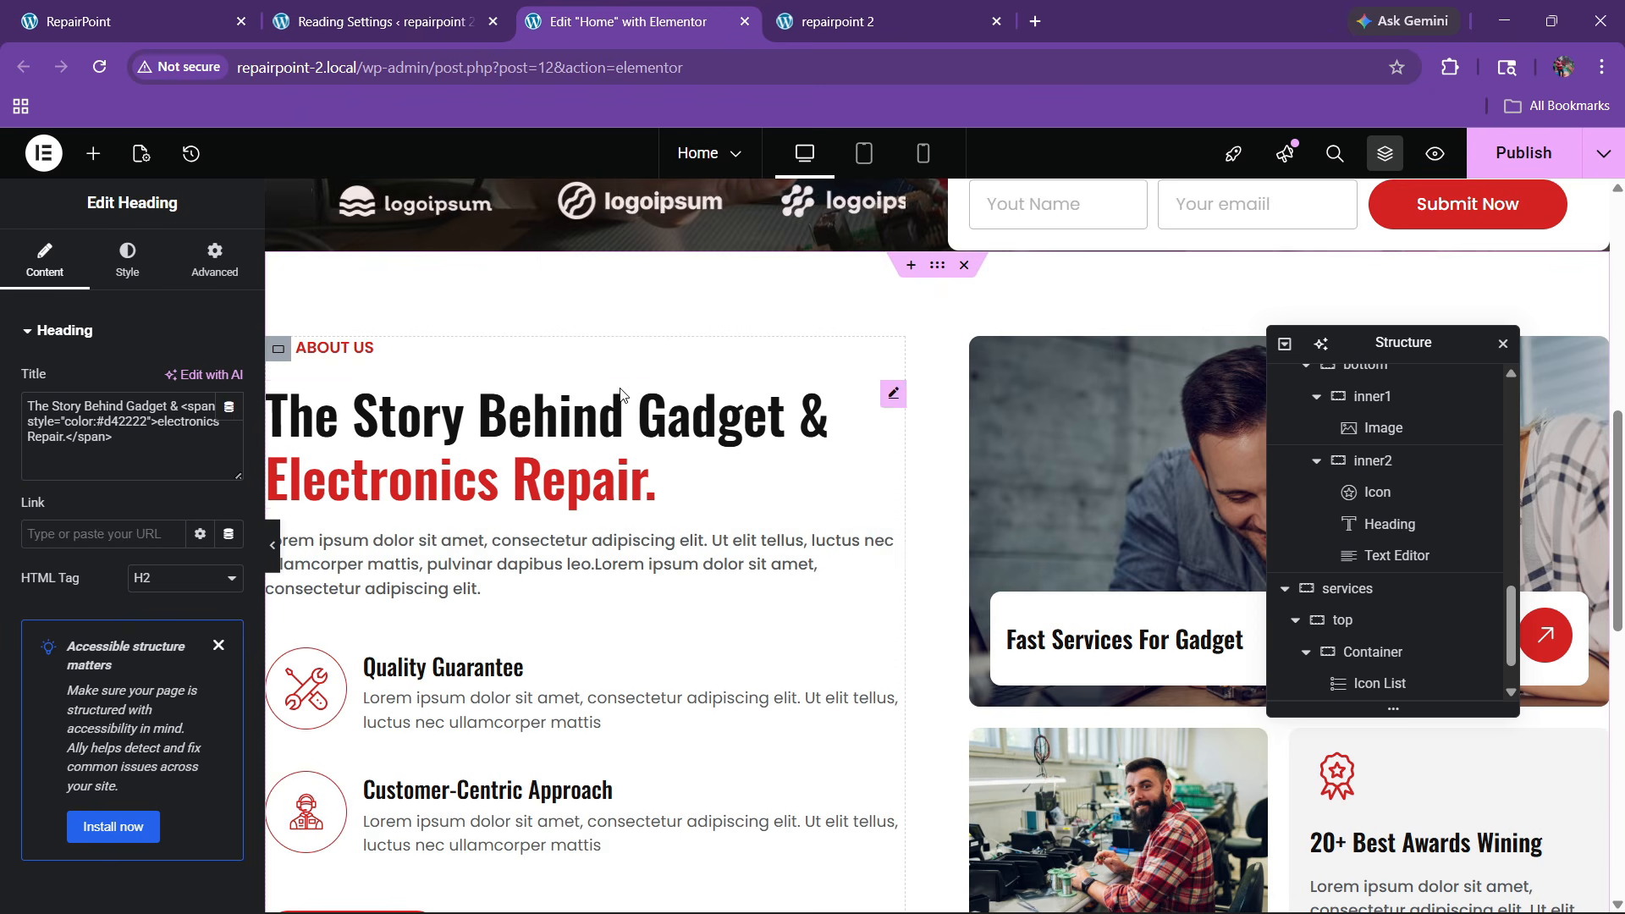
# Change the copied label to 'Our services' and set its typography transform to Uppercase
pyautogui.scroll(-8, 640, 537)
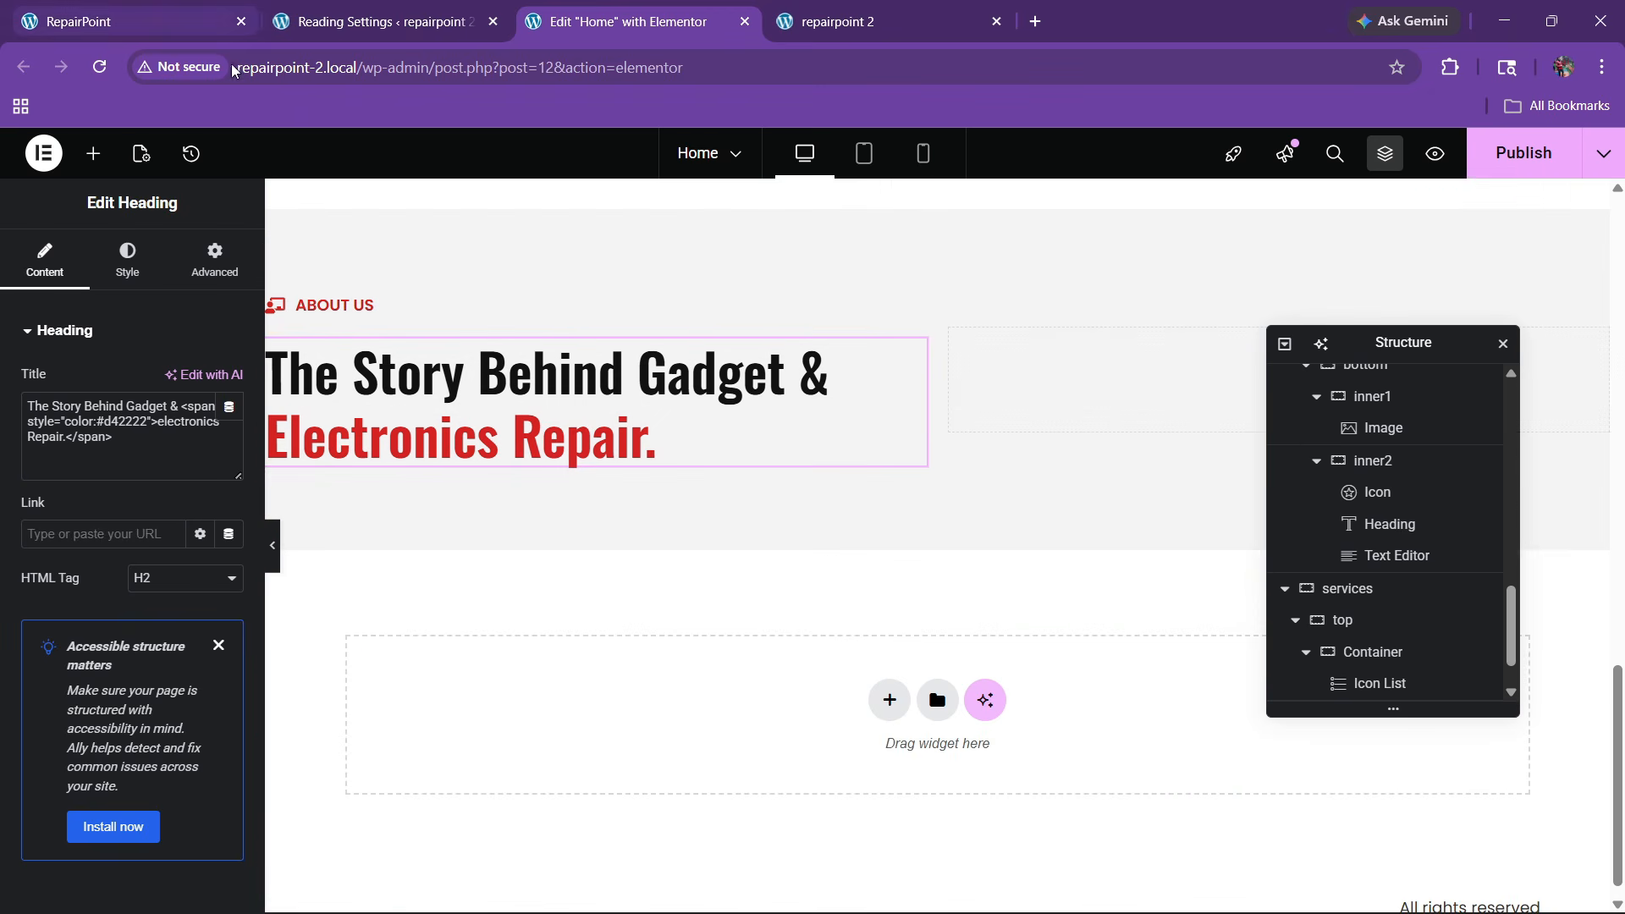
pyautogui.click(359, 305)
pyautogui.click(114, 457)
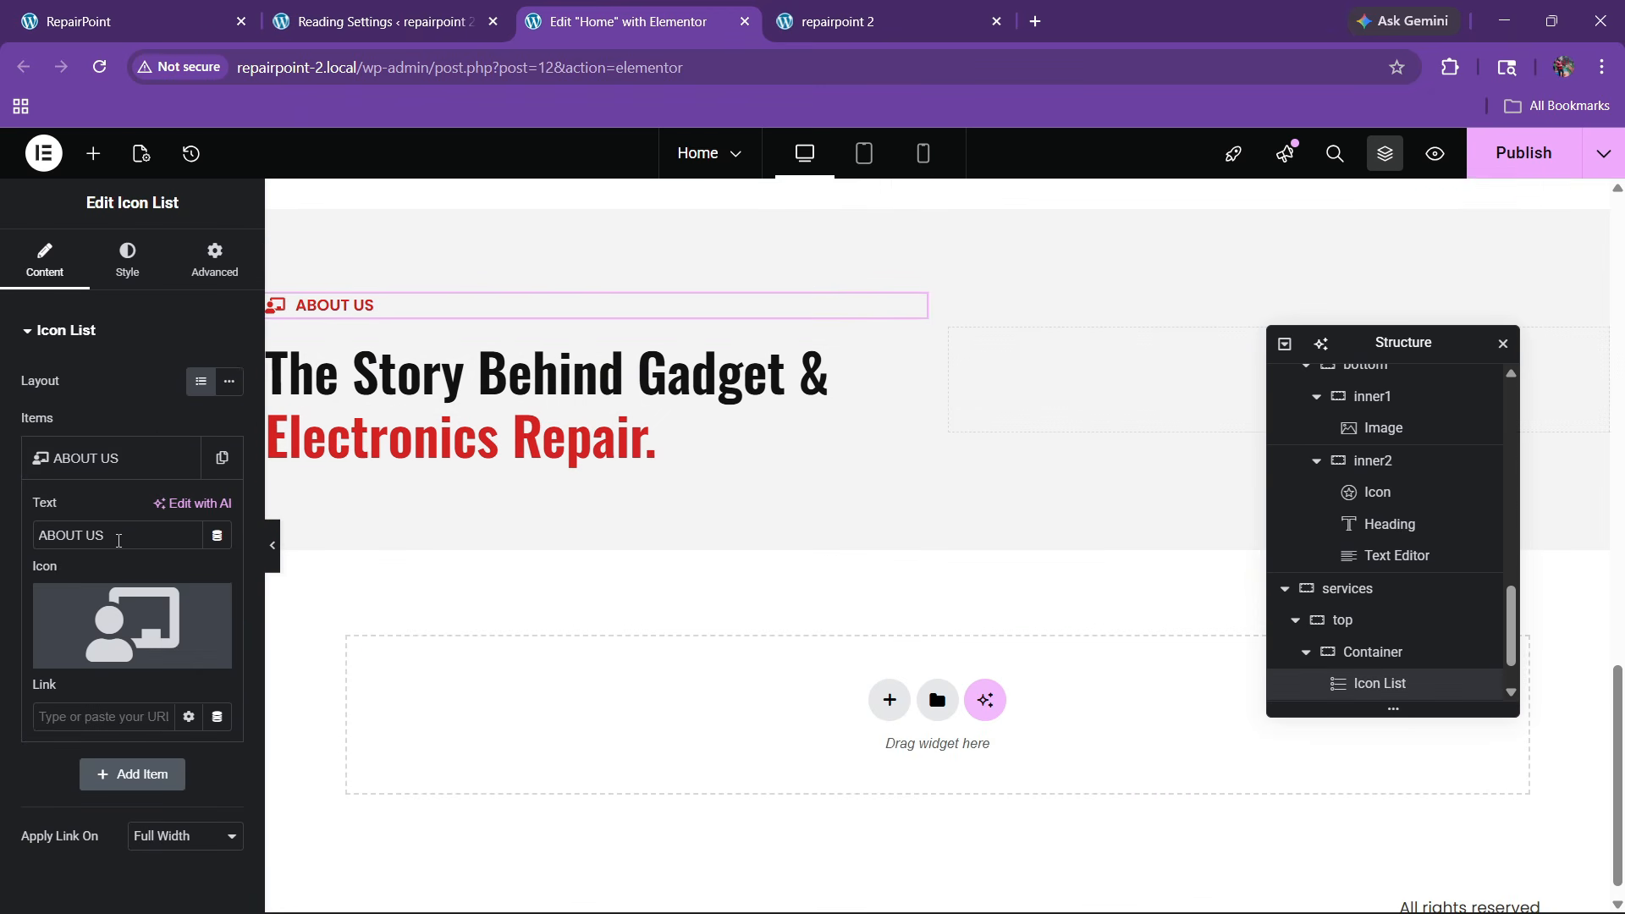
pyautogui.write('Our services')
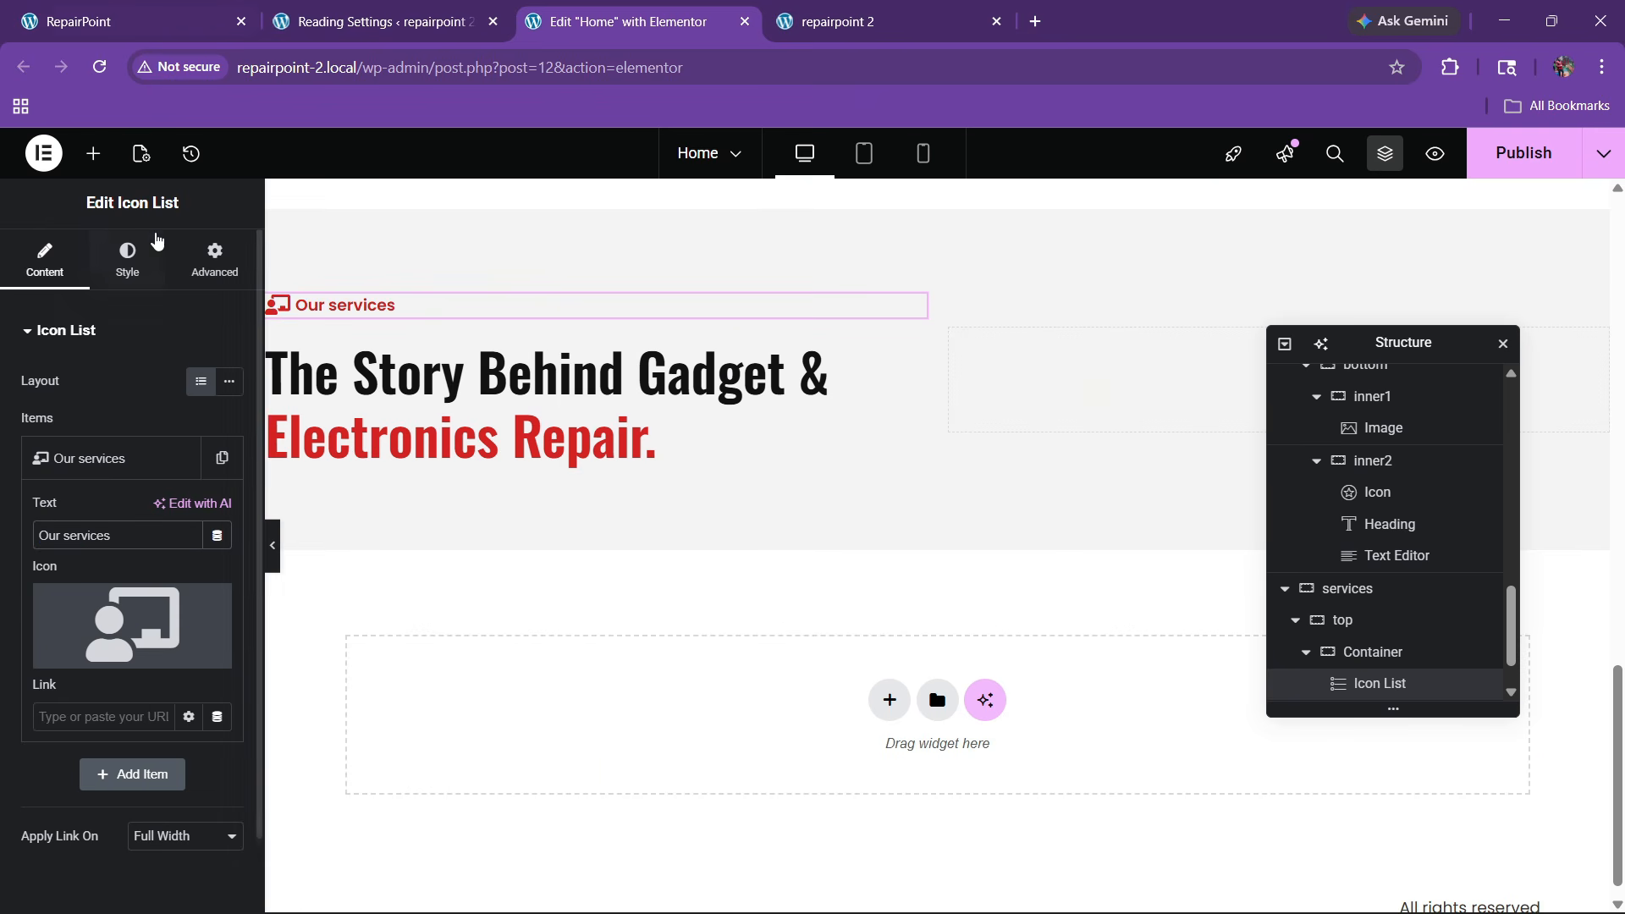
pyautogui.click(127, 258)
pyautogui.click(76, 633)
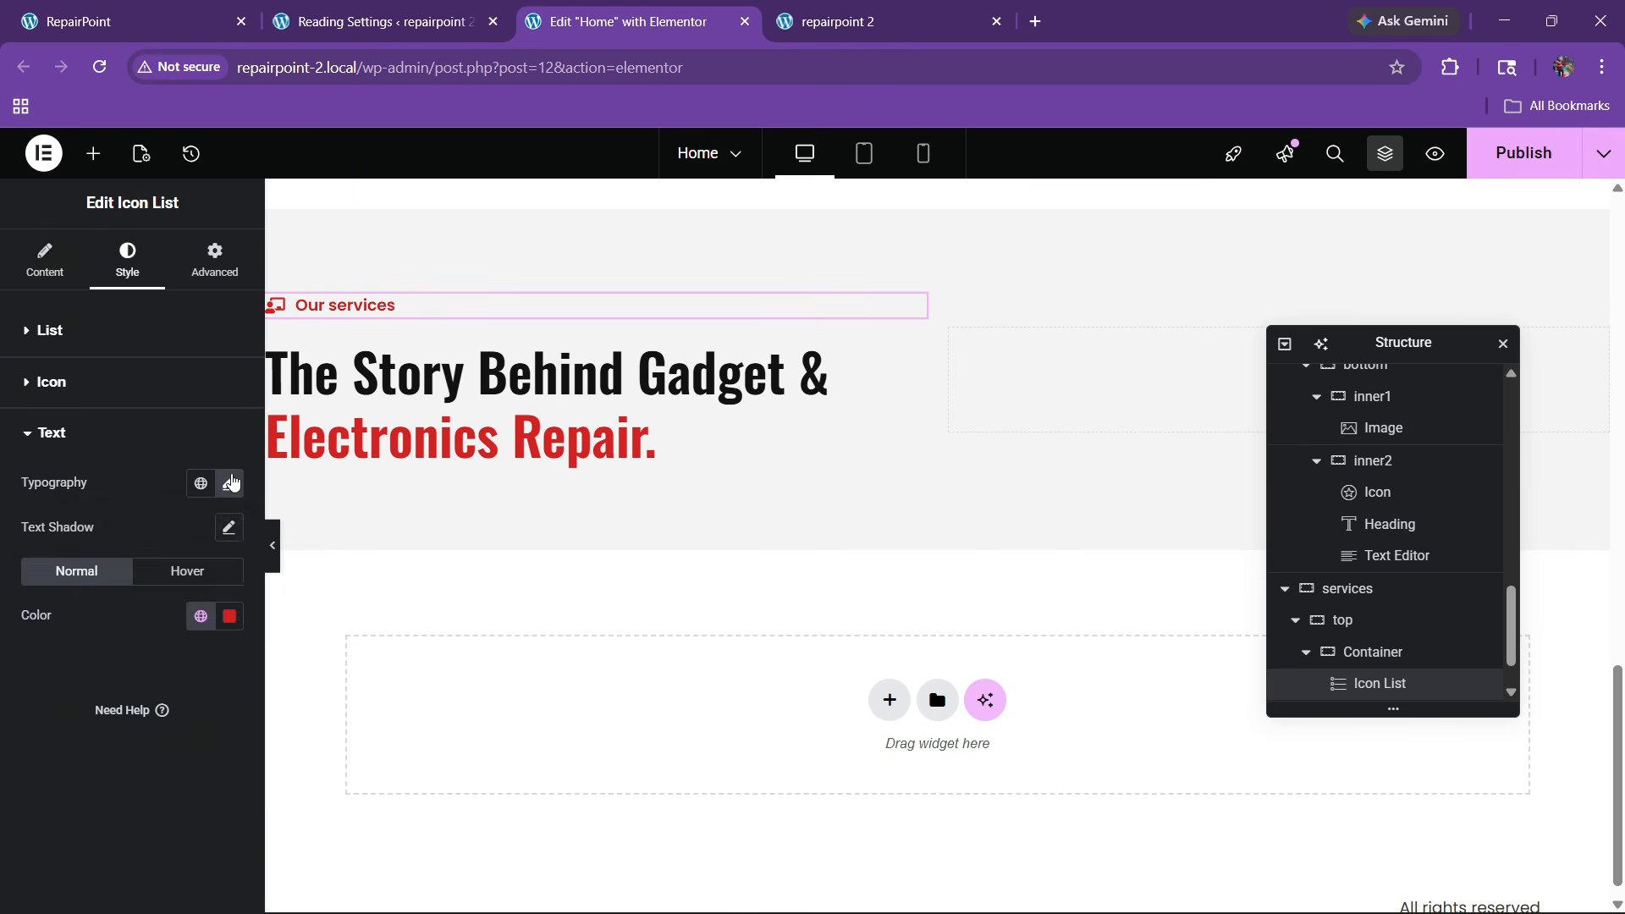
pyautogui.click(230, 483)
pyautogui.click(165, 735)
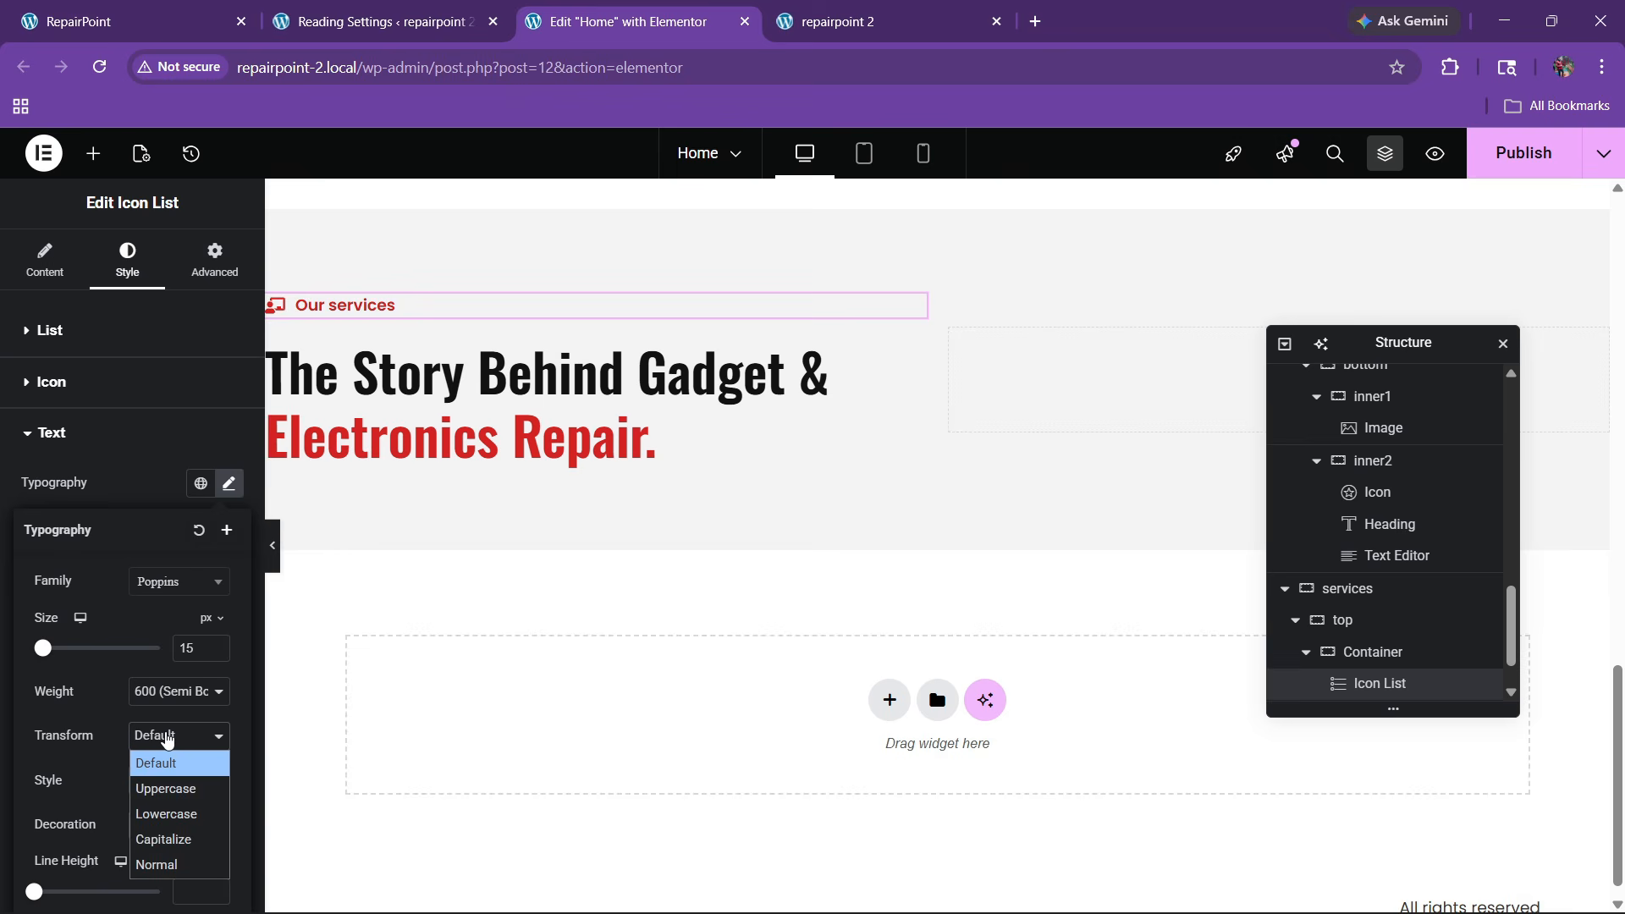
pyautogui.click(159, 787)
# Retitle the copied heading to 'Our Efficient Solutions' using the wording from the live site
pyautogui.click(203, 8)
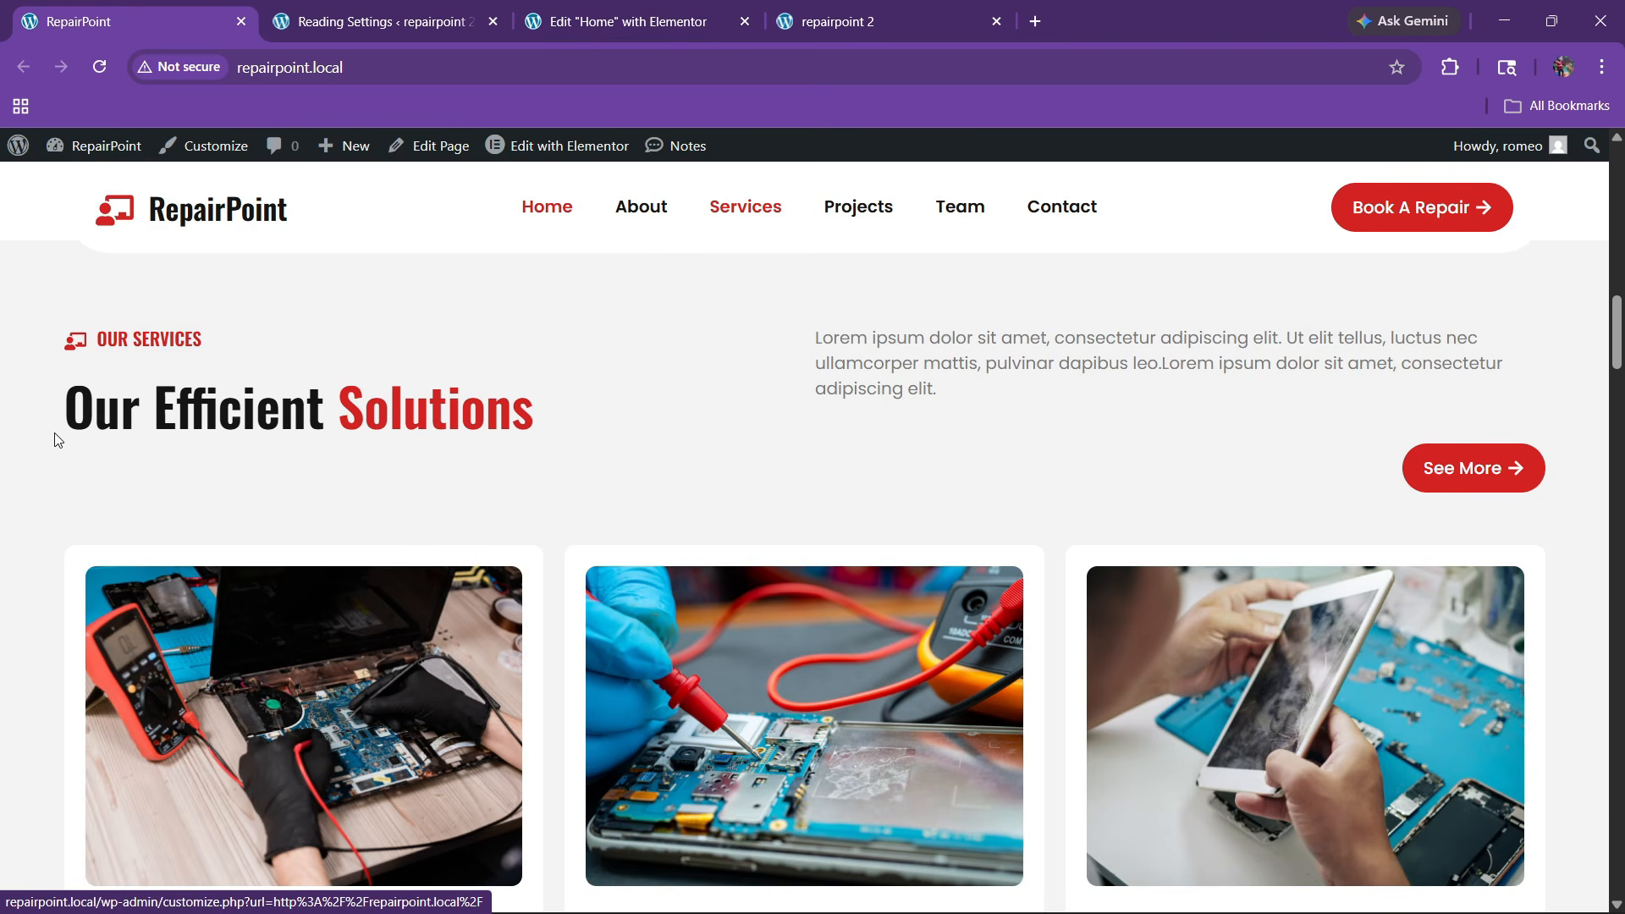
pyautogui.moveTo(58, 435); pyautogui.dragTo(324, 421)
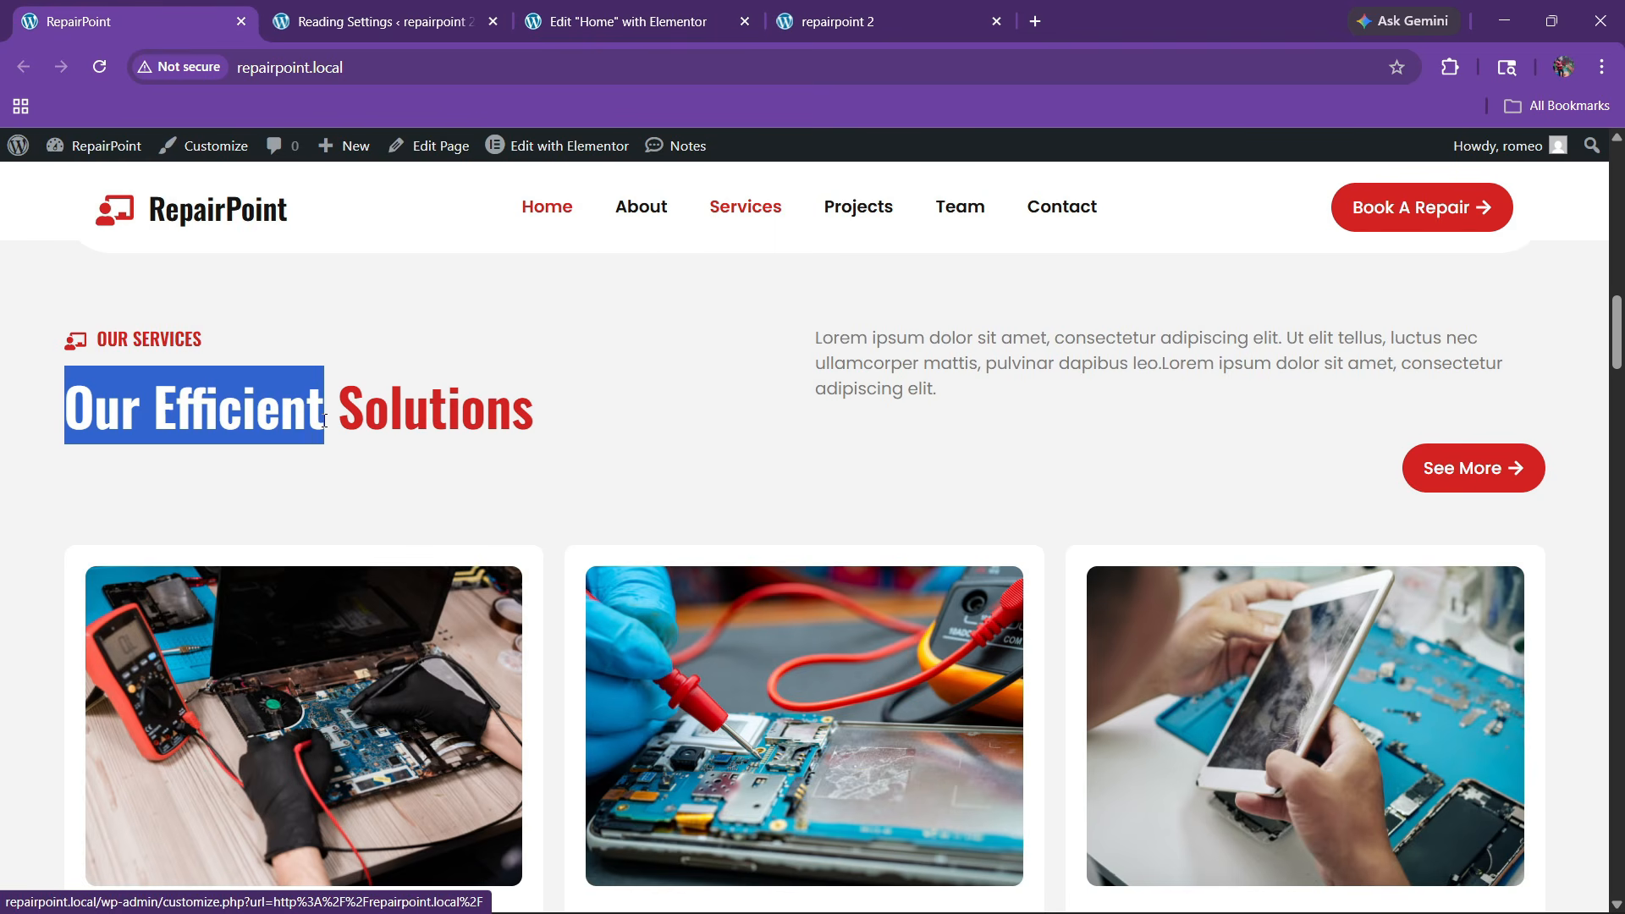
pyautogui.click(584, 12)
pyautogui.click(914, 351)
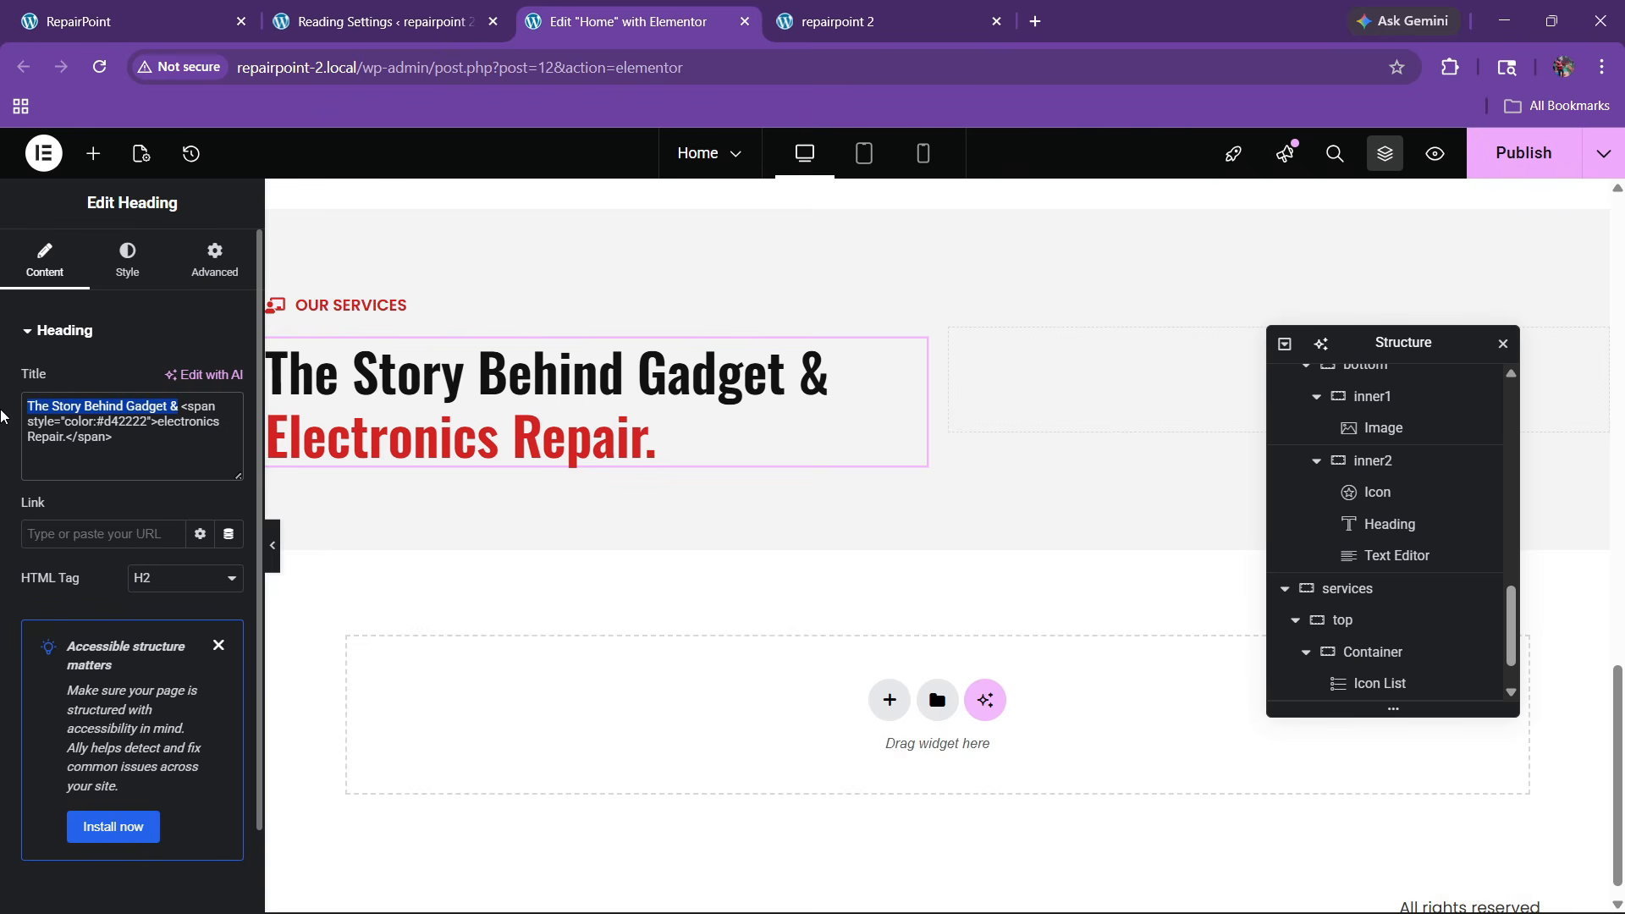
pyautogui.write('Our efficient')
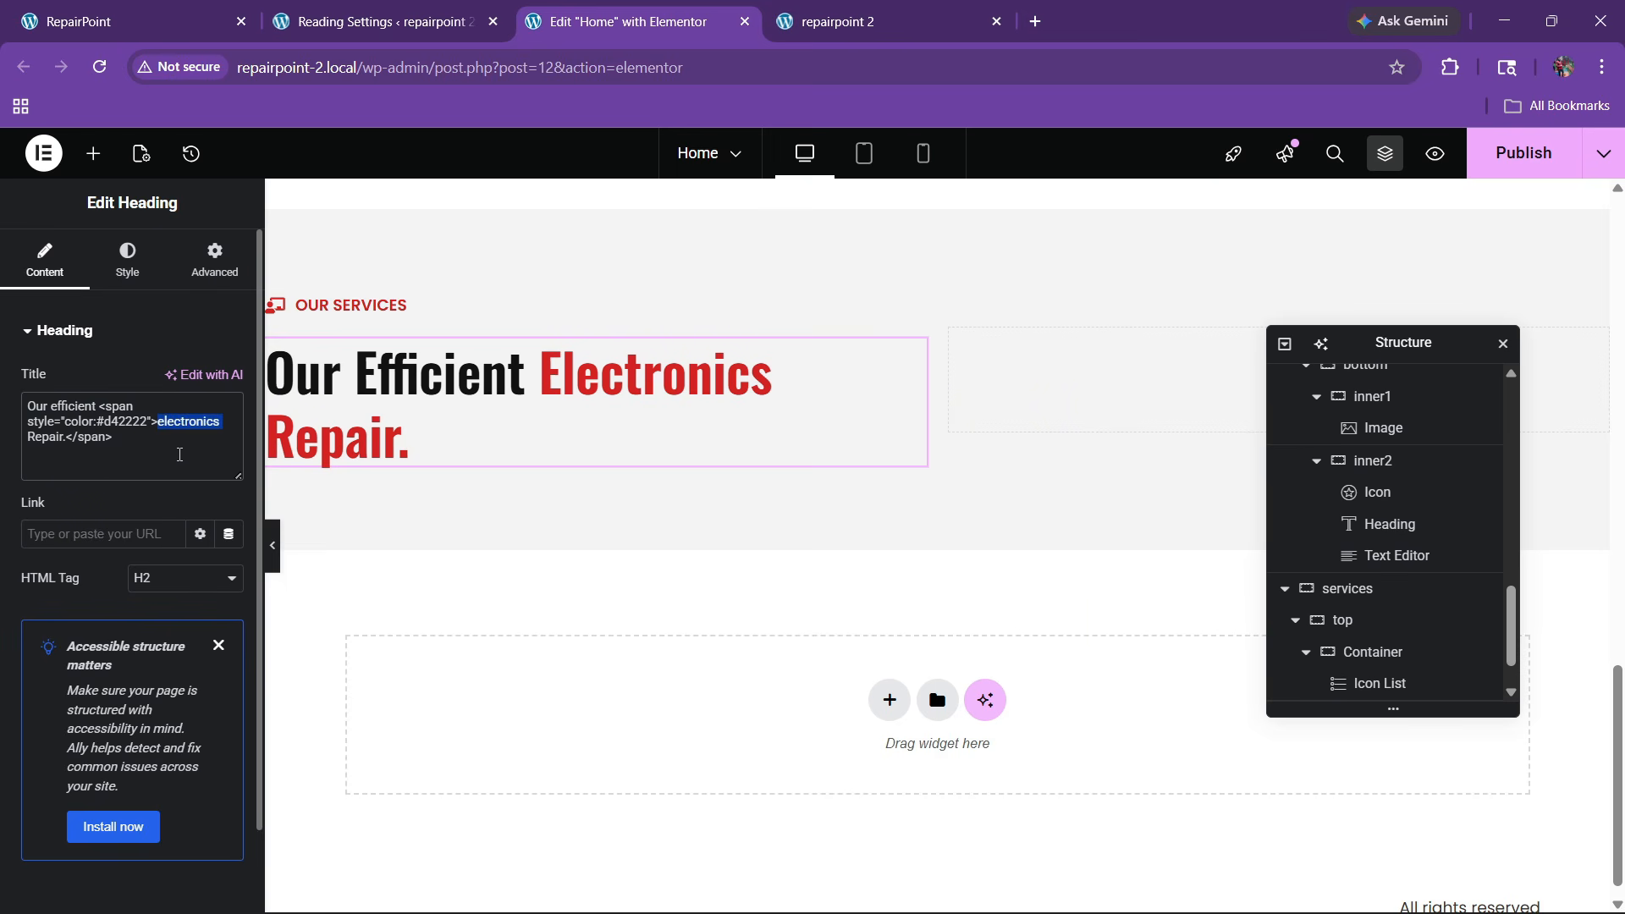
pyautogui.write('solutions')
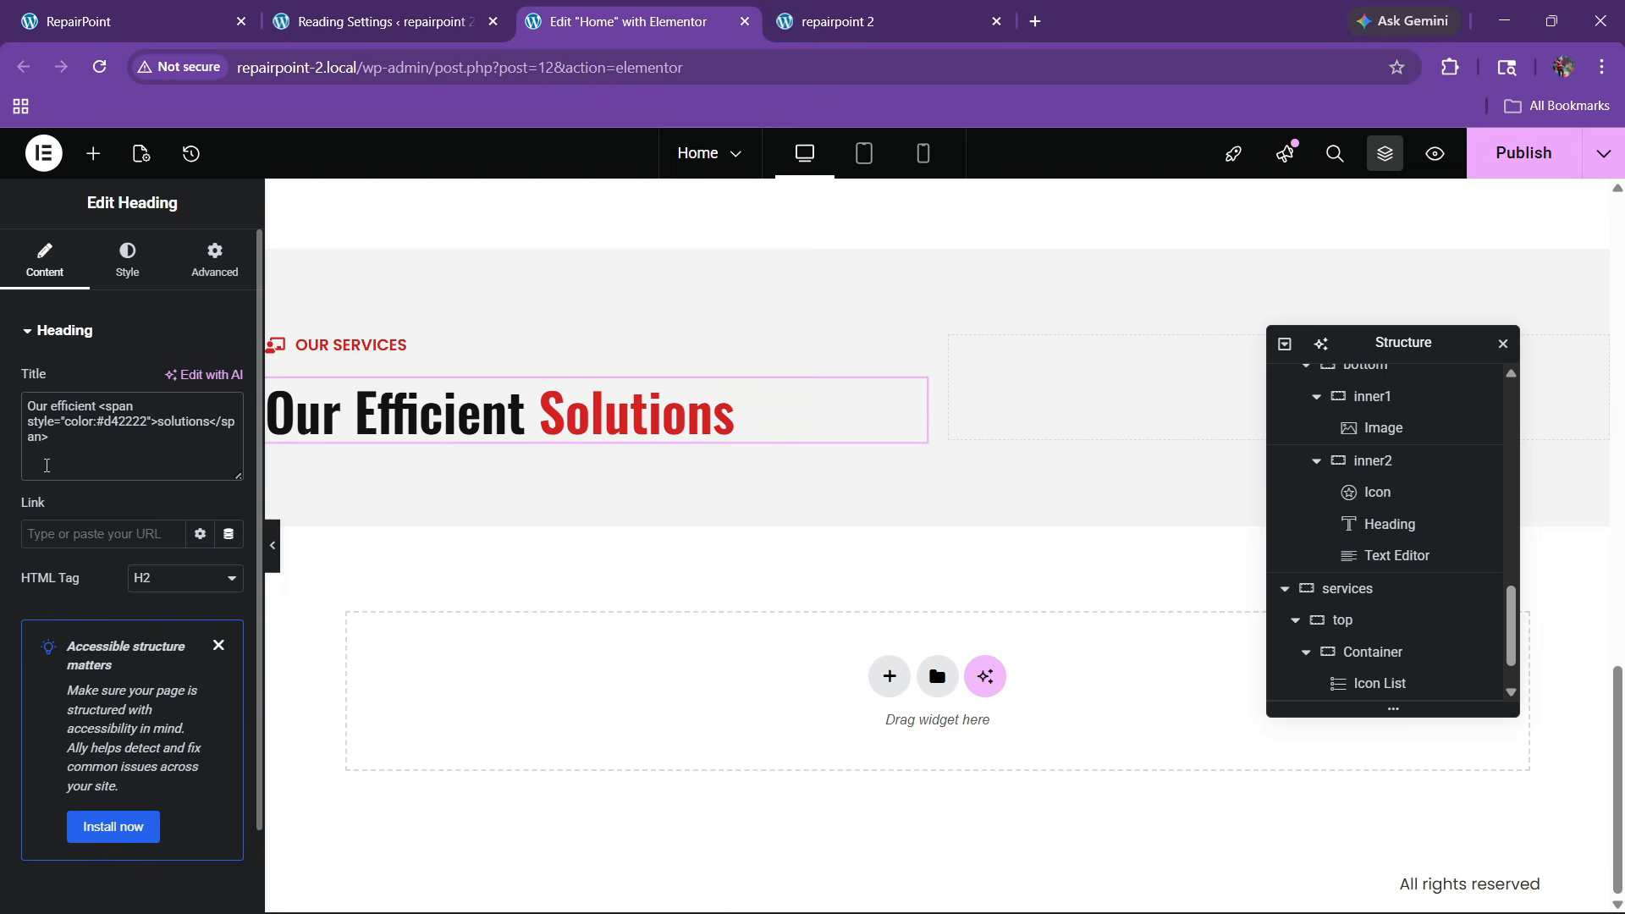
pyautogui.click(197, 9)
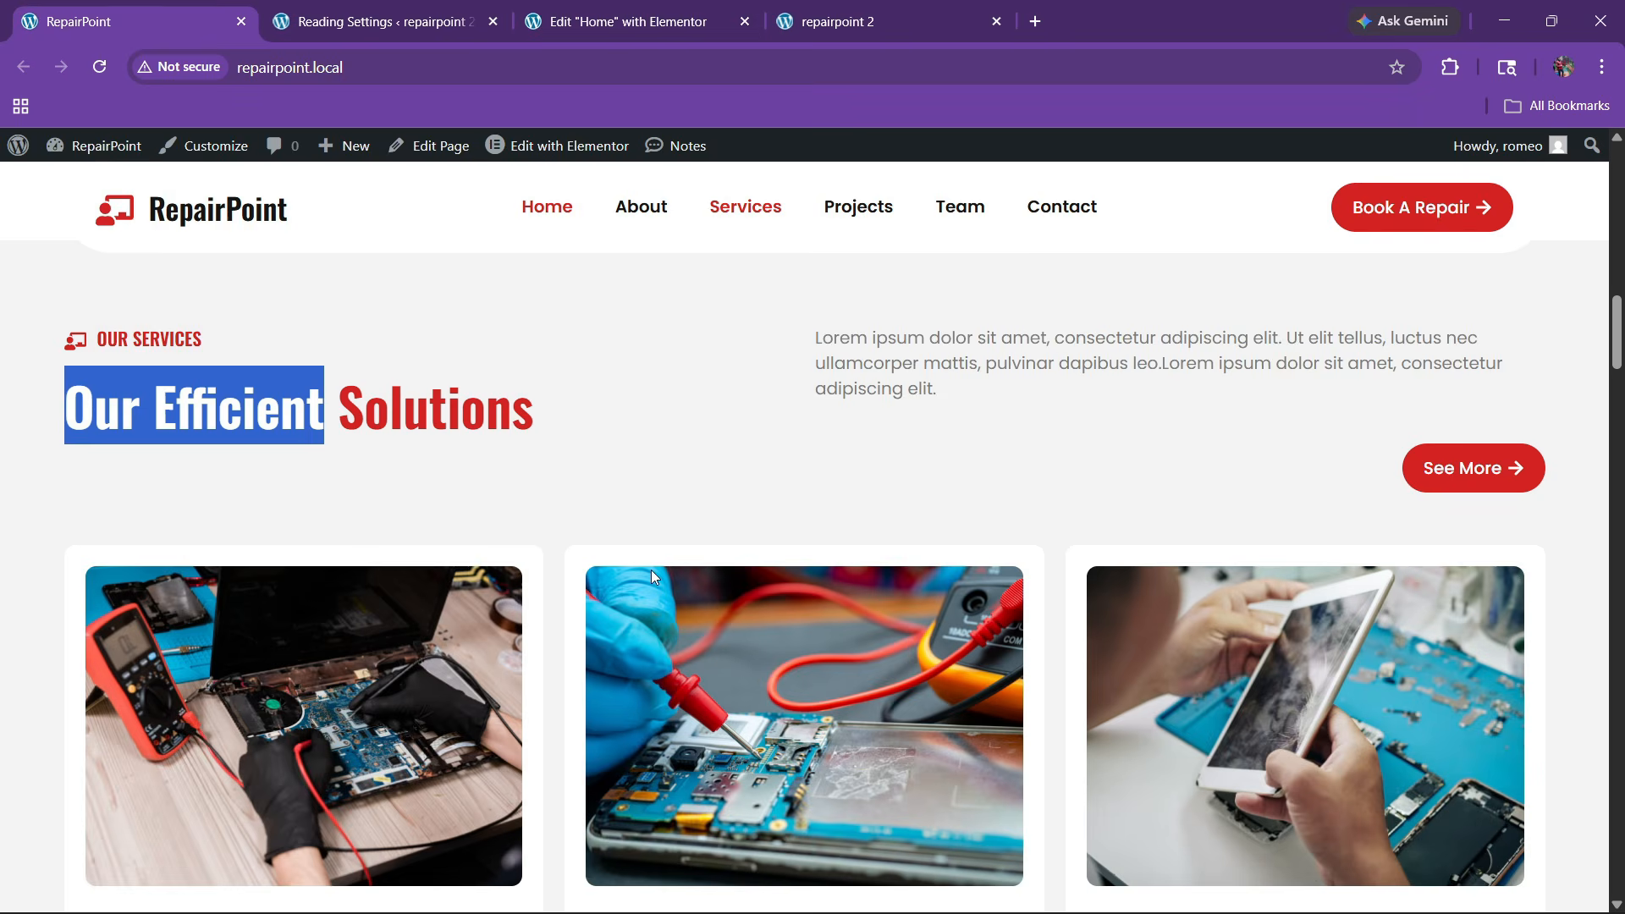
pyautogui.click(669, 21)
pyautogui.scroll(10, 936, 579)
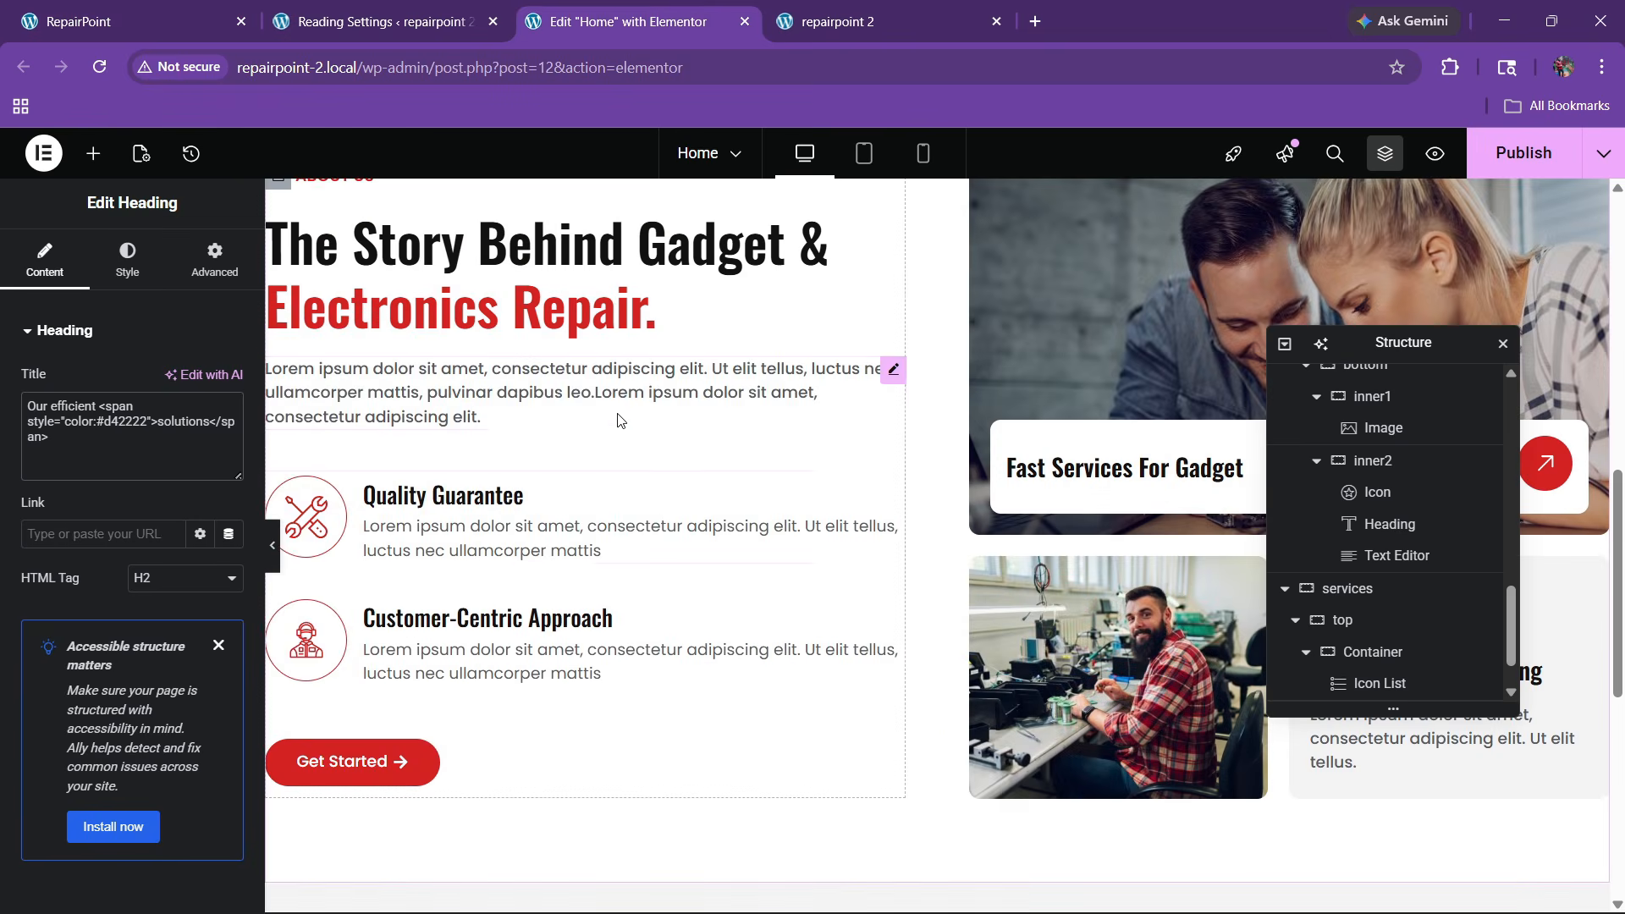
# Copy the story section's Lorem ipsum paragraph into the empty right column
pyautogui.rightClick(590, 382)
pyautogui.click(627, 482)
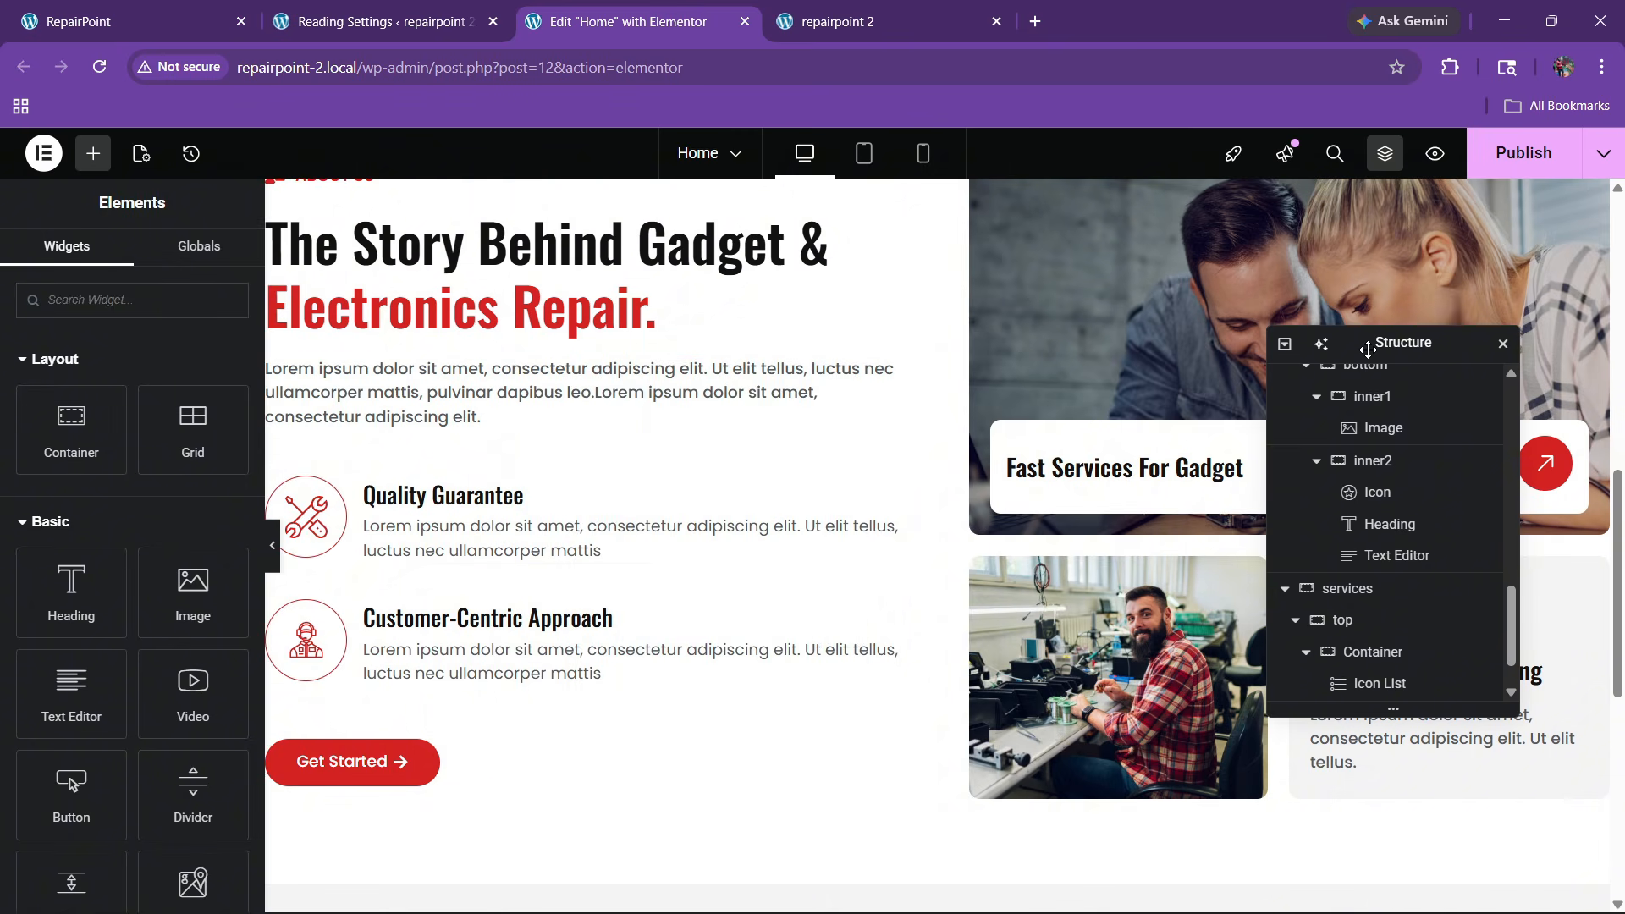
pyautogui.moveTo(1359, 341); pyautogui.dragTo(759, 353)
pyautogui.scroll(-5, 1134, 485)
pyautogui.rightClick(1090, 604)
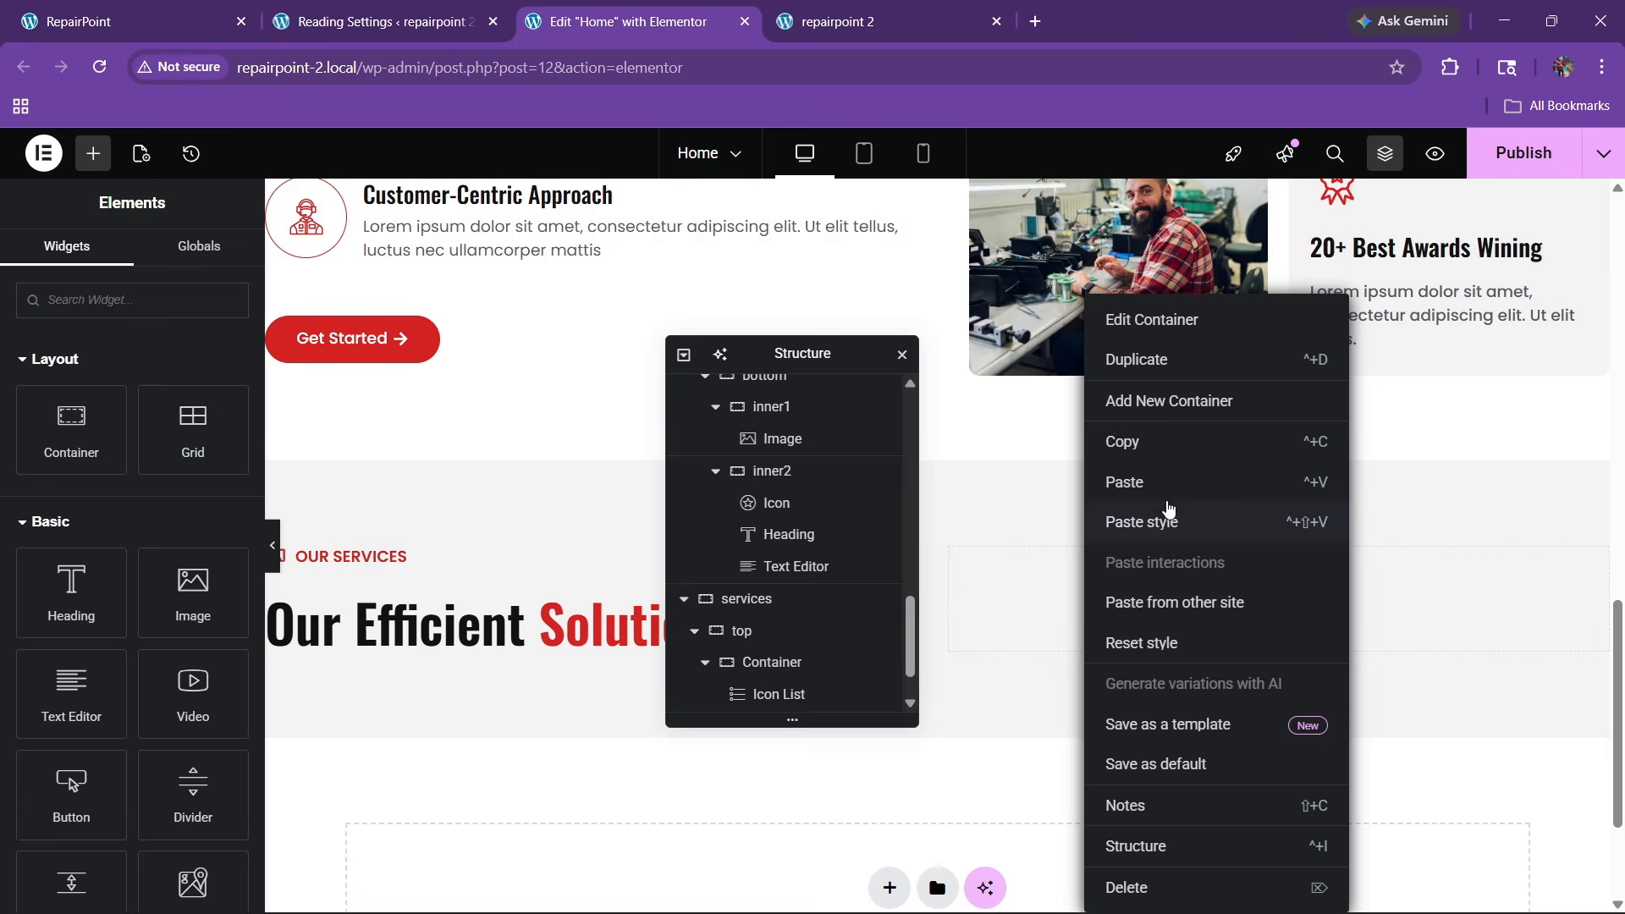
pyautogui.click(1117, 479)
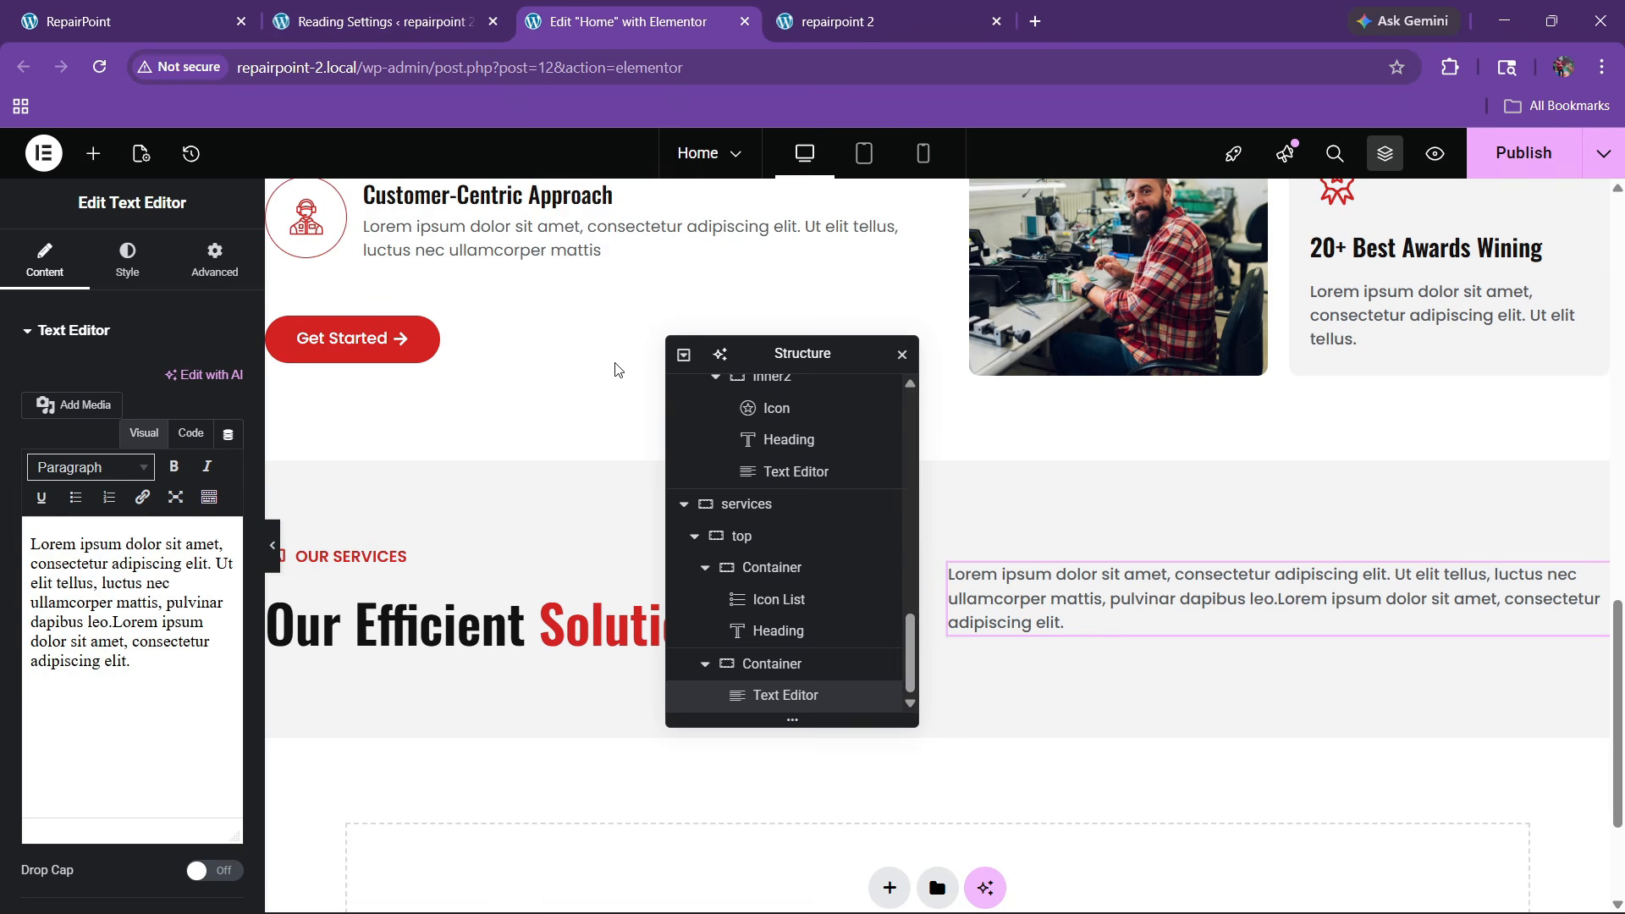
# Paste the Get Started button below the paragraph, aligned right with 0 top margin
pyautogui.rightClick(378, 338)
pyautogui.click(417, 442)
pyautogui.rightClick(1130, 604)
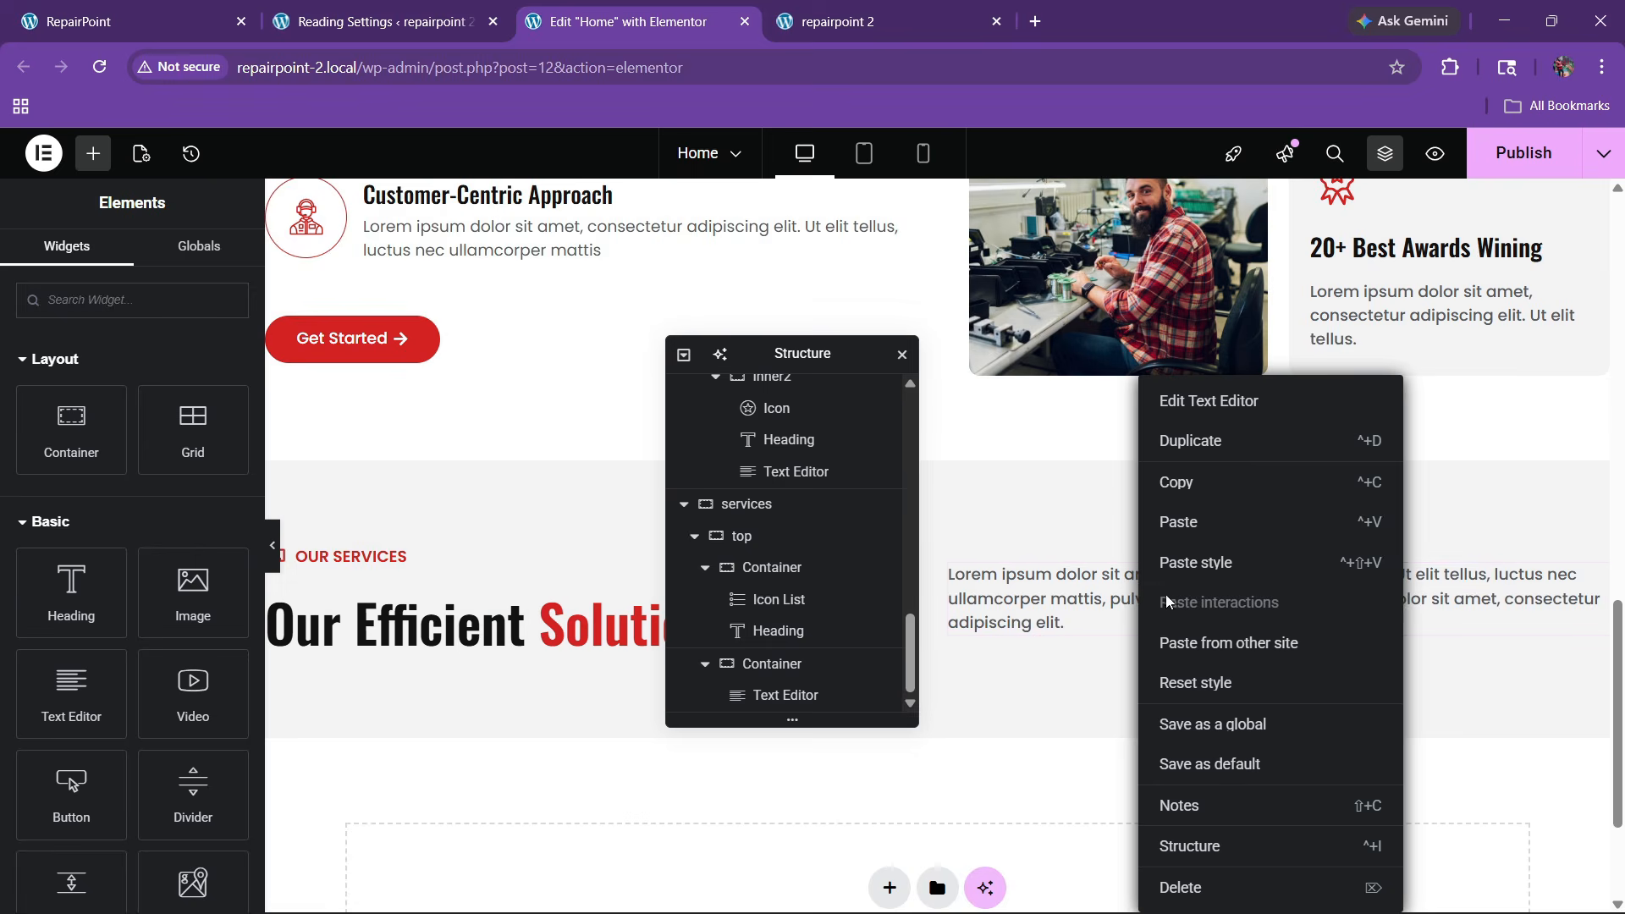
pyautogui.click(1183, 519)
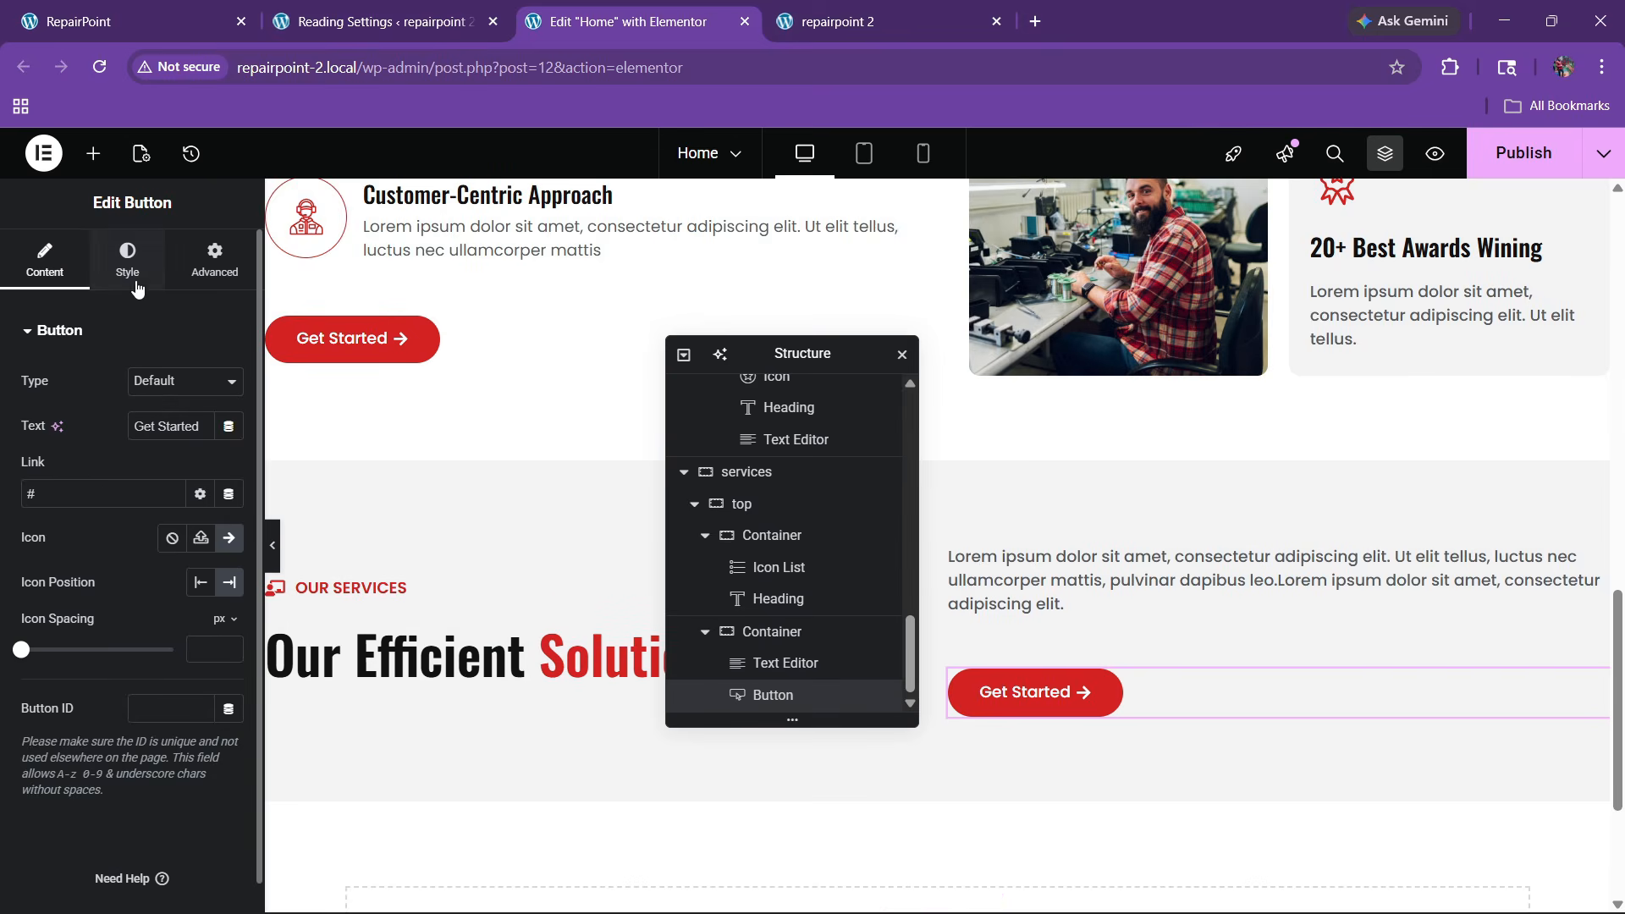
pyautogui.click(126, 258)
pyautogui.click(202, 383)
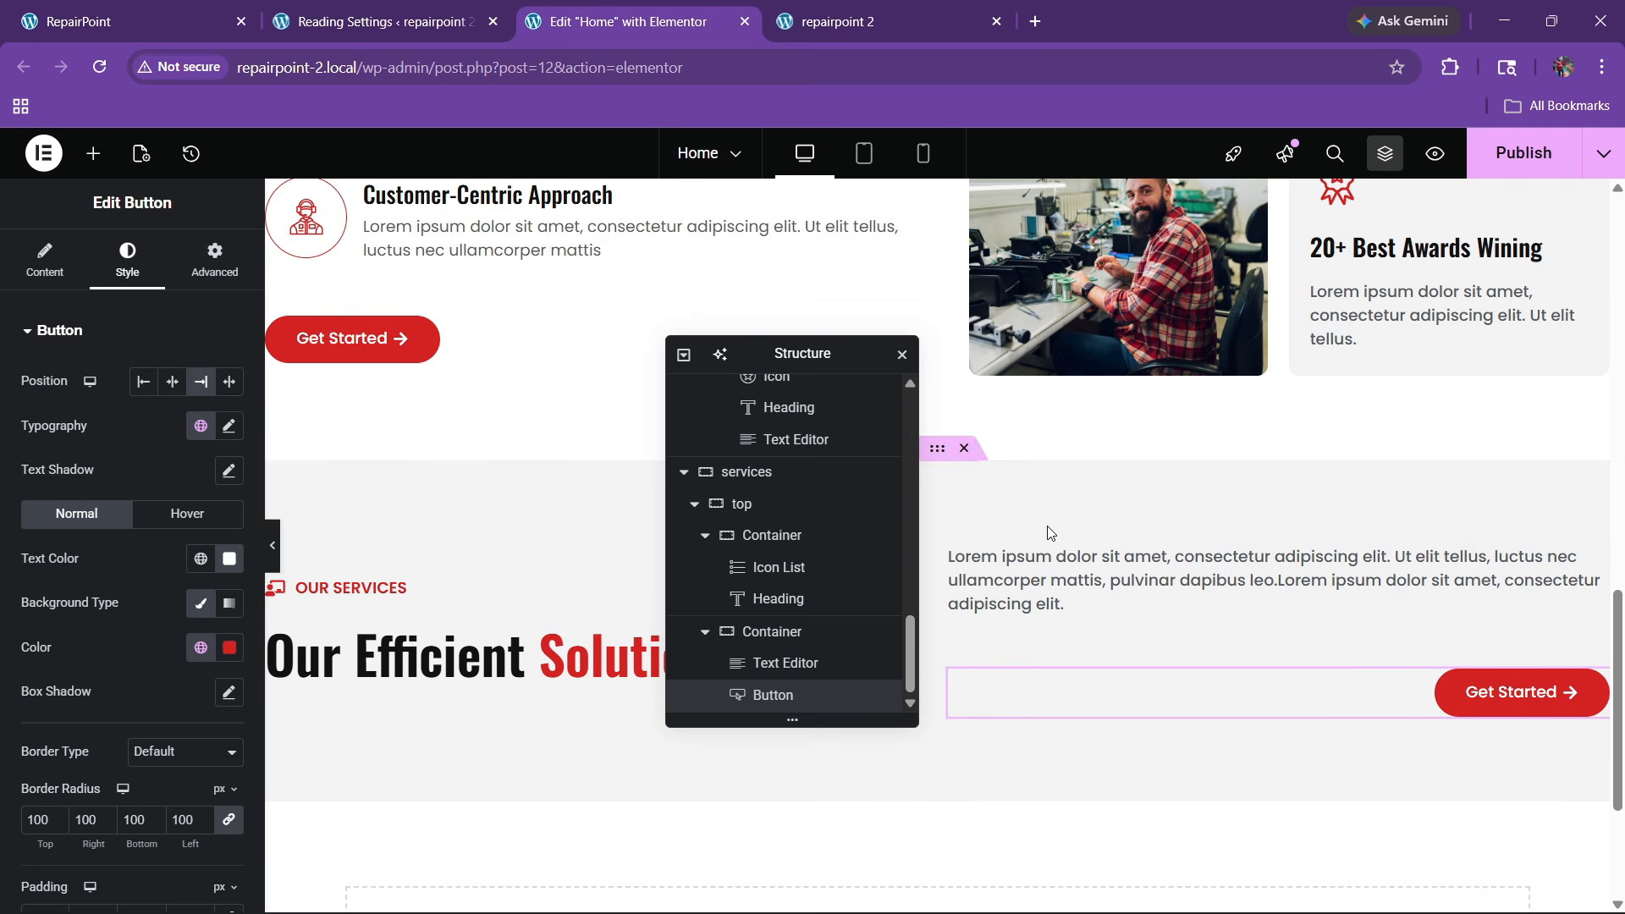
pyautogui.click(221, 262)
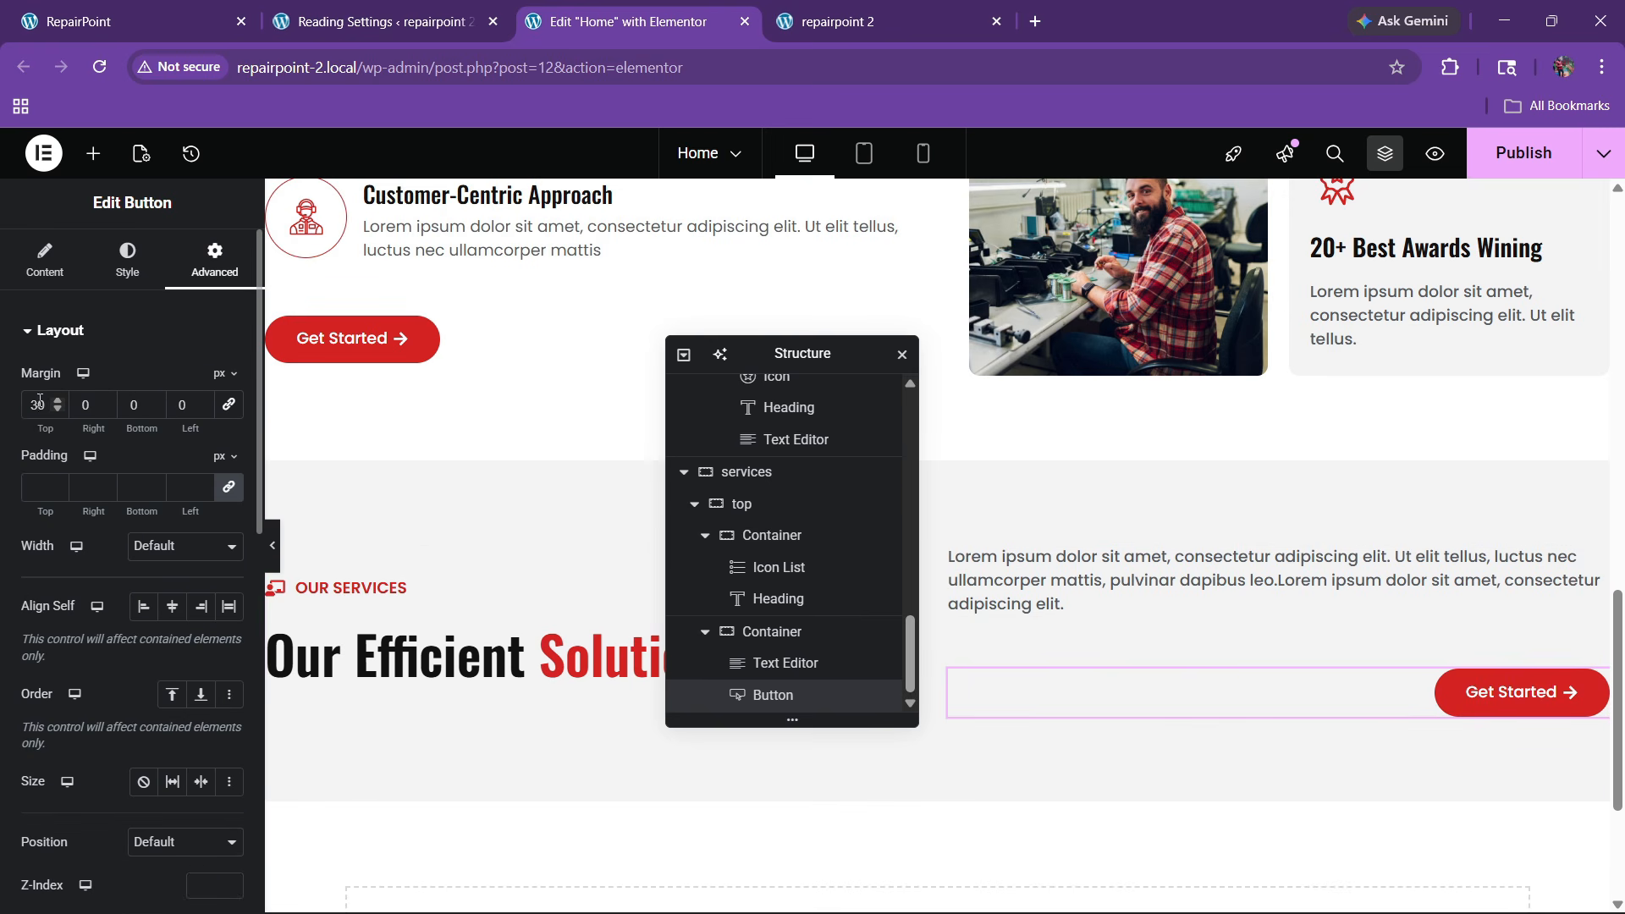
pyautogui.press('BackSpace')
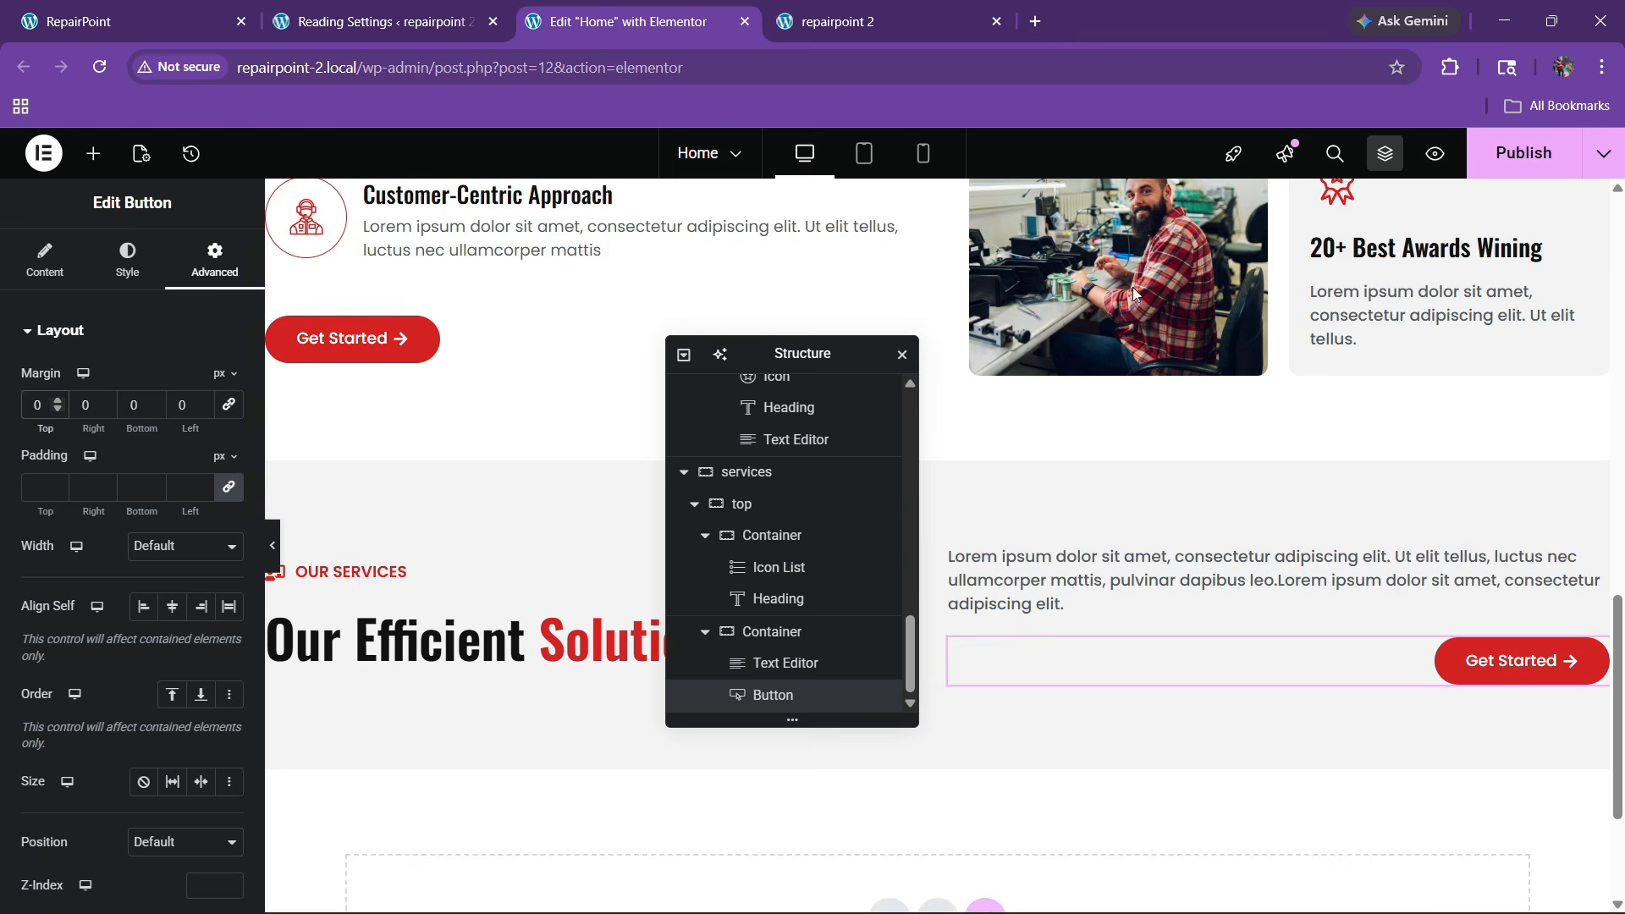
# Compare with the live site, then select the services section's top container in the structure tree
pyautogui.click(127, 22)
pyautogui.scroll(-2, 753, 566)
pyautogui.scroll(-1, 710, 530)
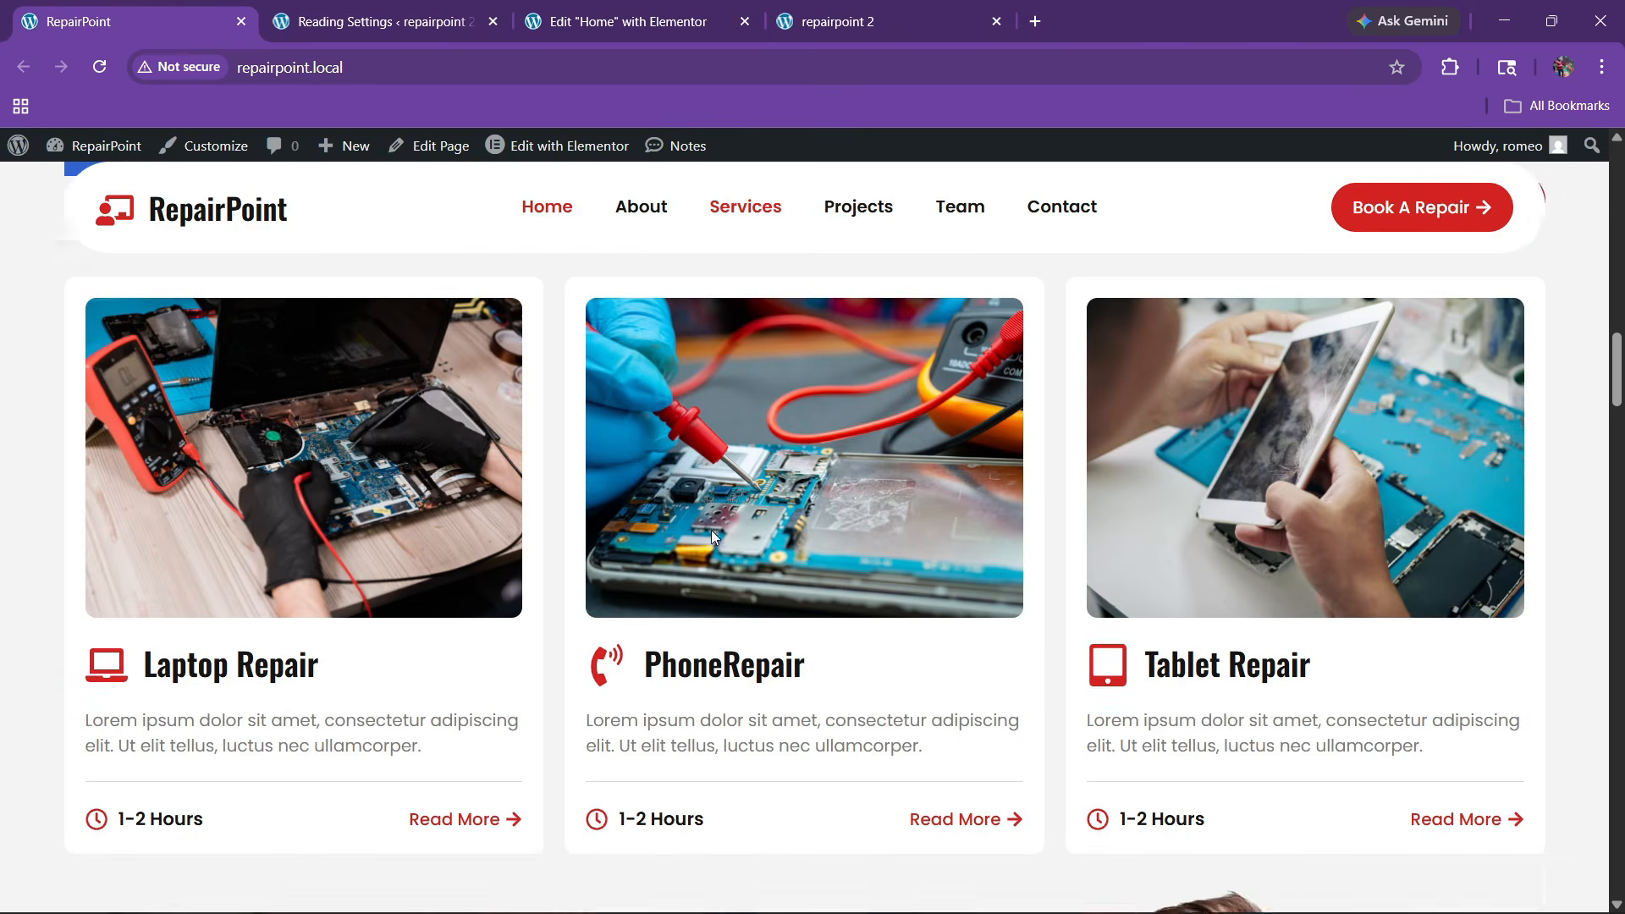
pyautogui.scroll(1, 711, 530)
pyautogui.click(643, 21)
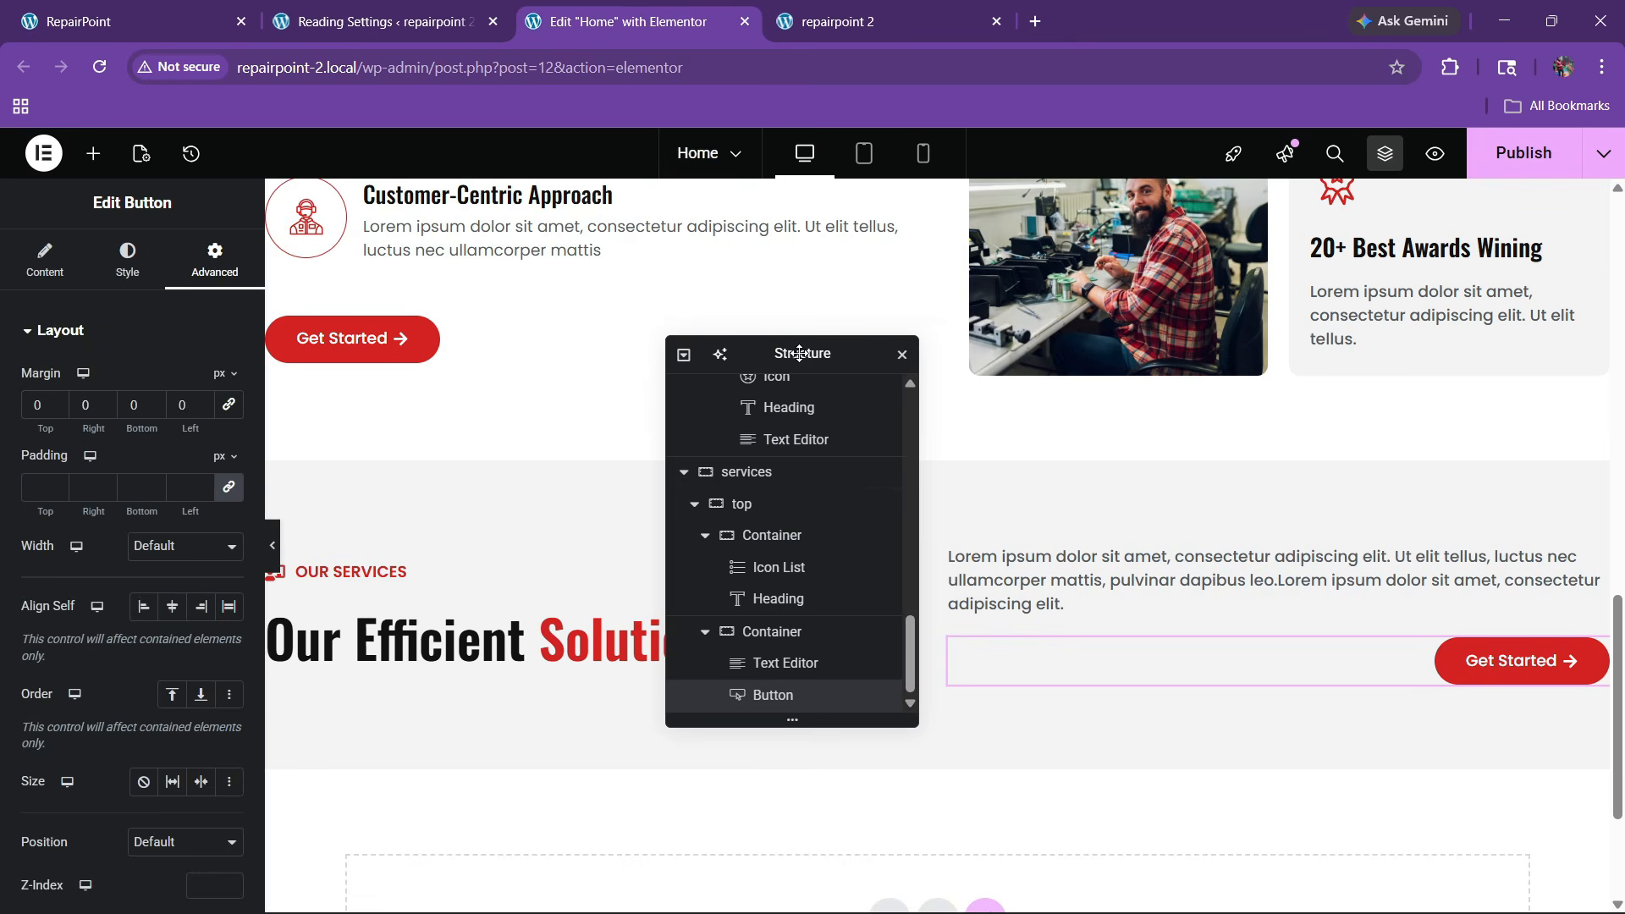
pyautogui.moveTo(799, 353); pyautogui.dragTo(1024, 334)
pyautogui.click(917, 487)
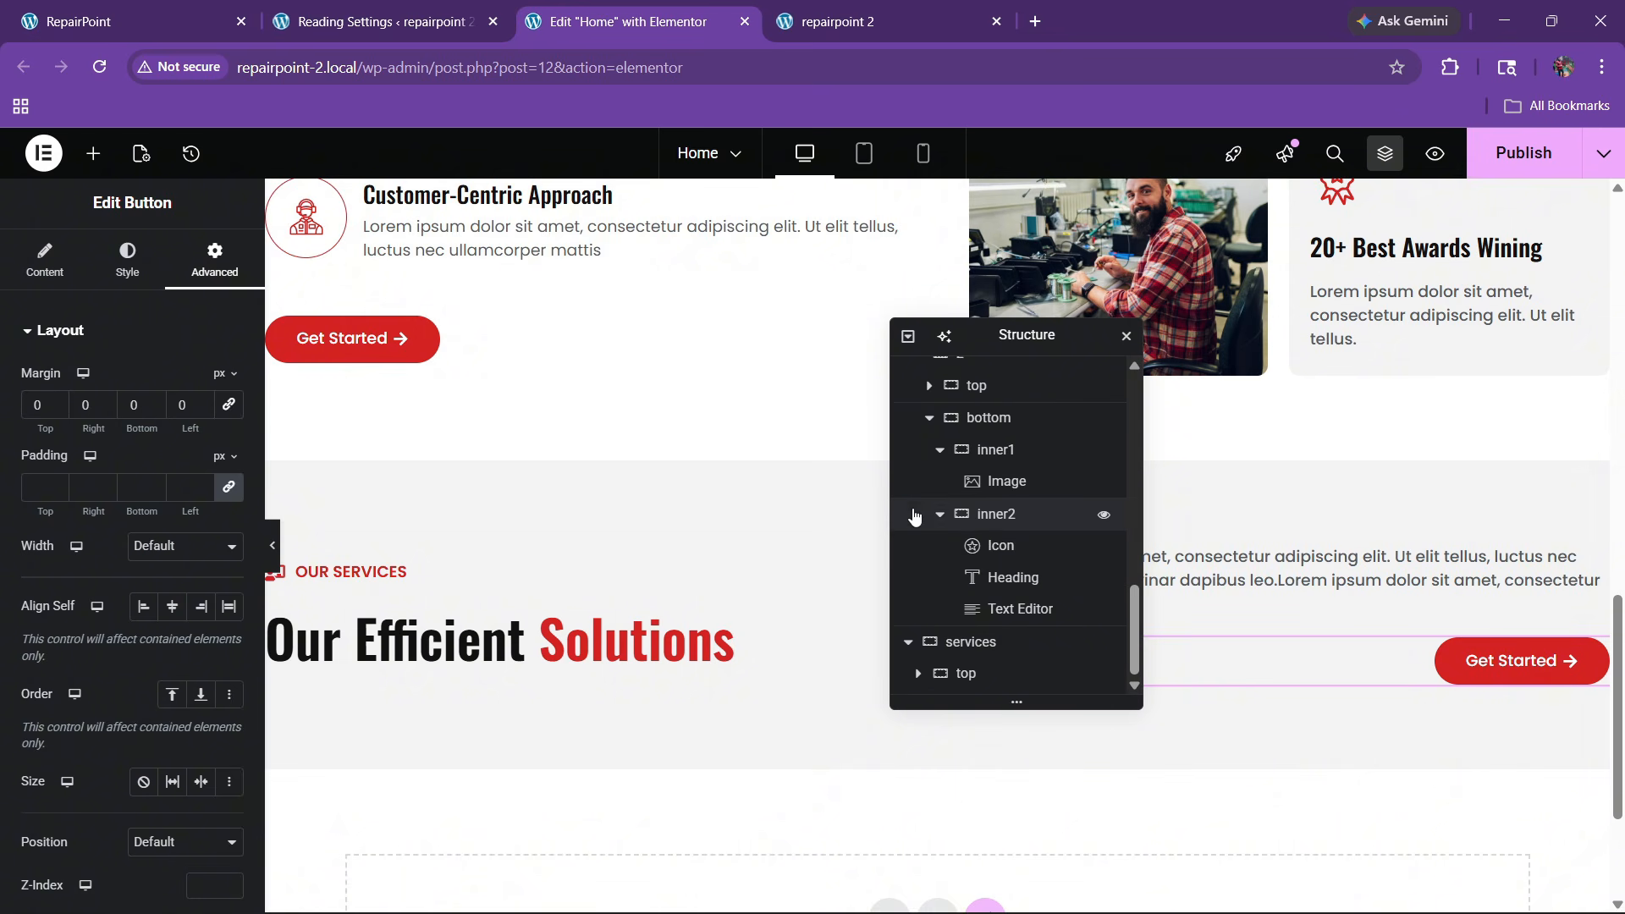
pyautogui.click(962, 674)
# Add a new empty container below the services section's top container
pyautogui.rightClick(965, 675)
pyautogui.click(1047, 401)
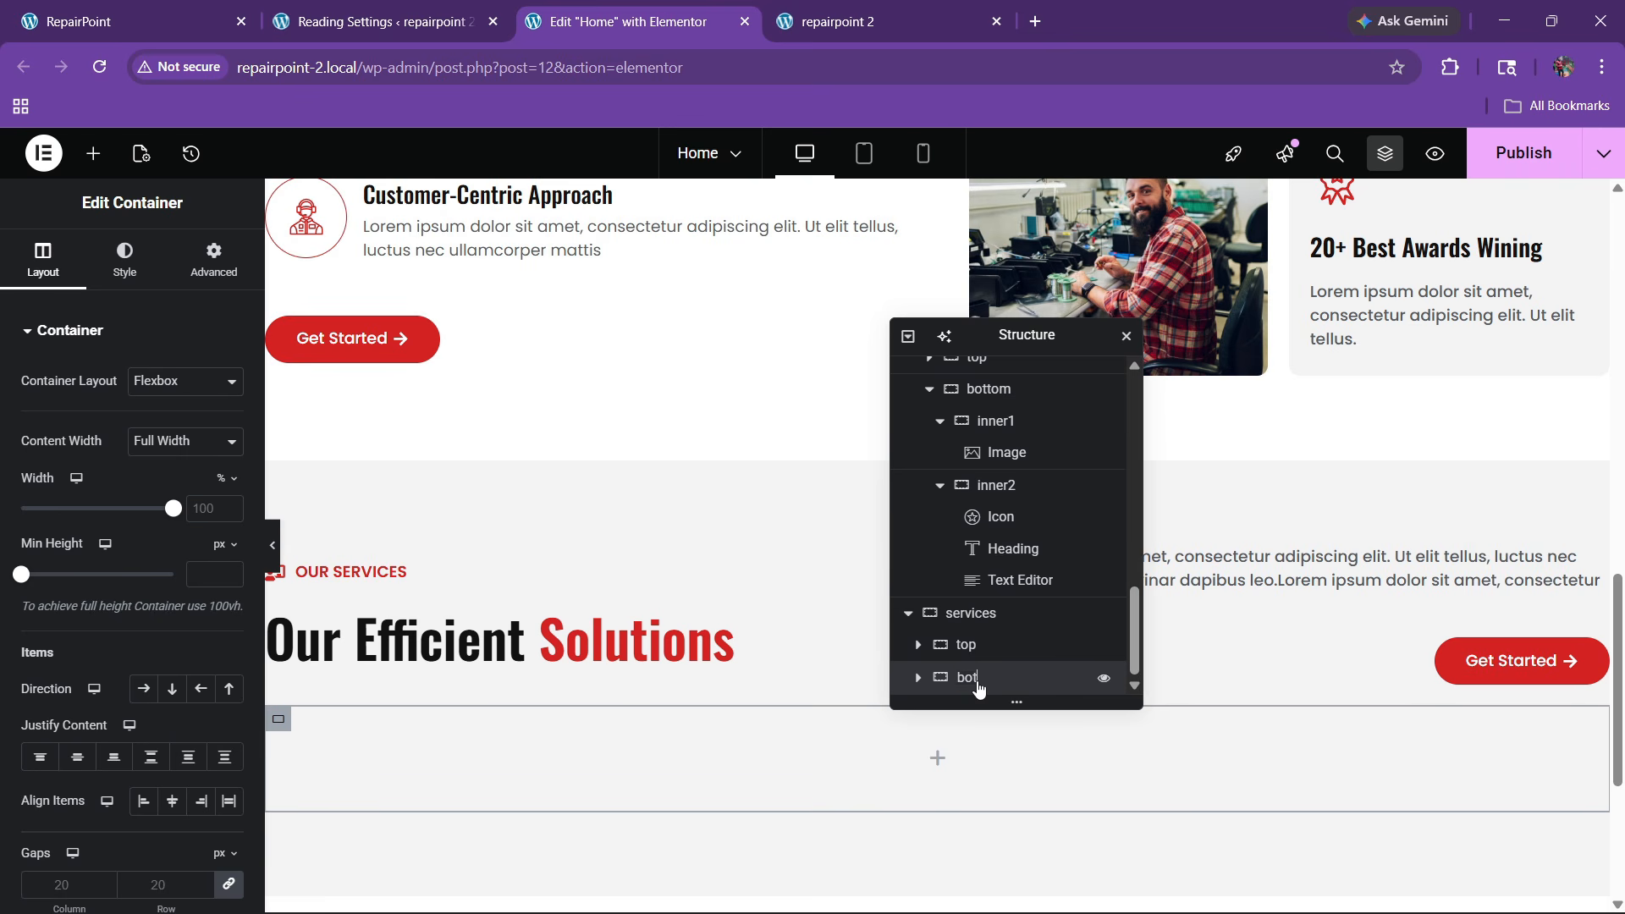
pyautogui.click(979, 685)
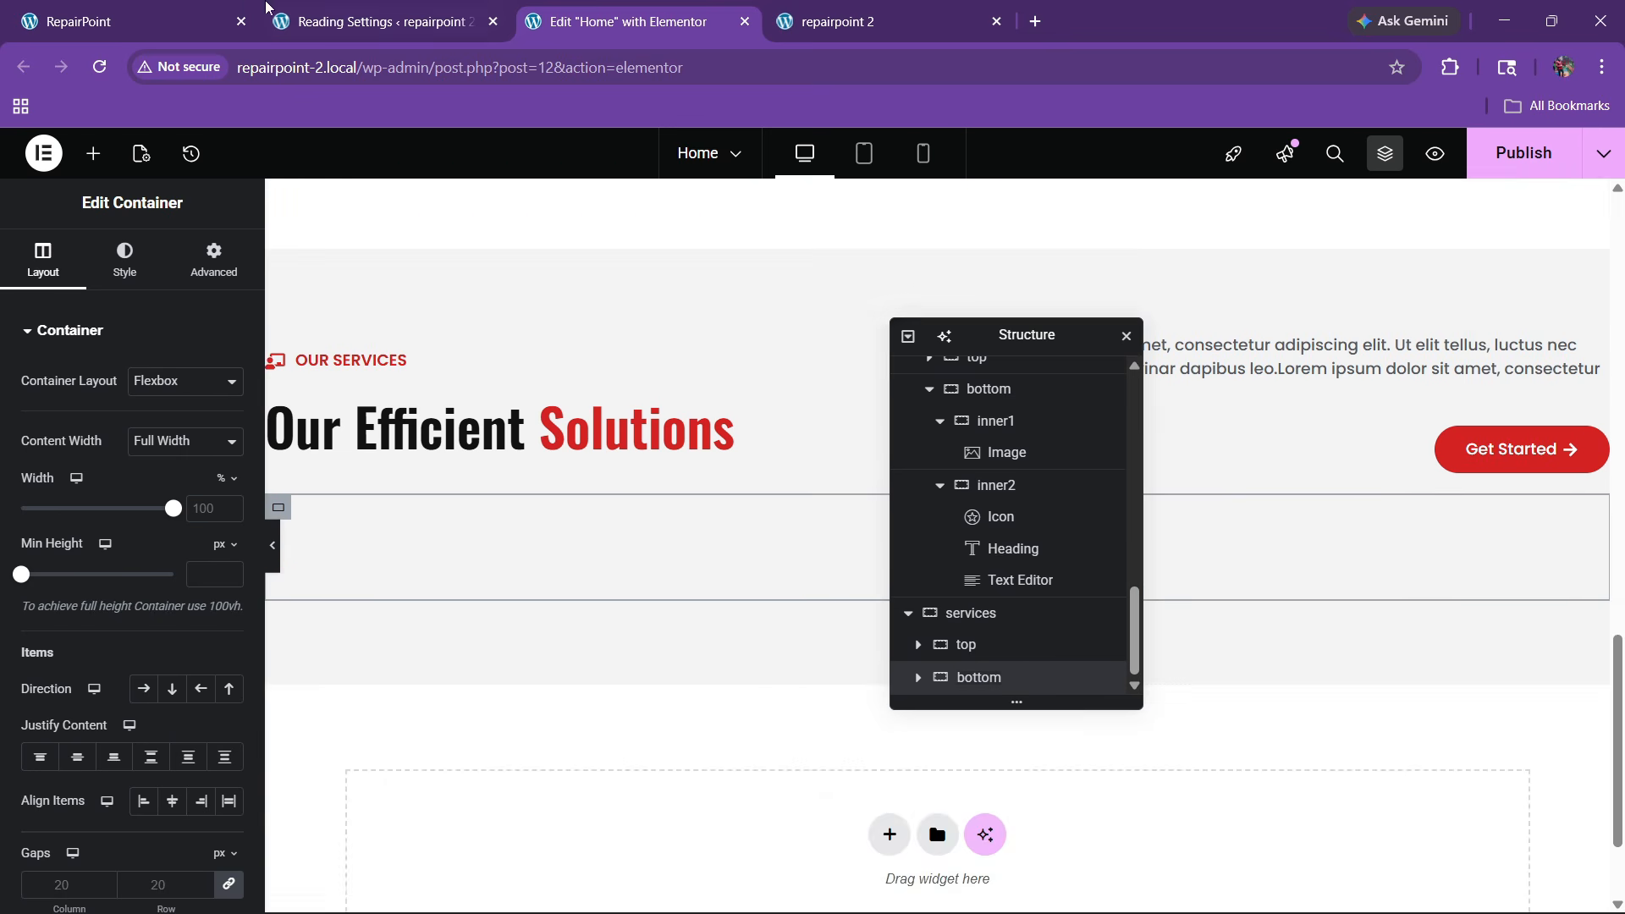
pyautogui.click(135, 21)
pyautogui.scroll(-4, 581, 578)
pyautogui.scroll(4, 584, 579)
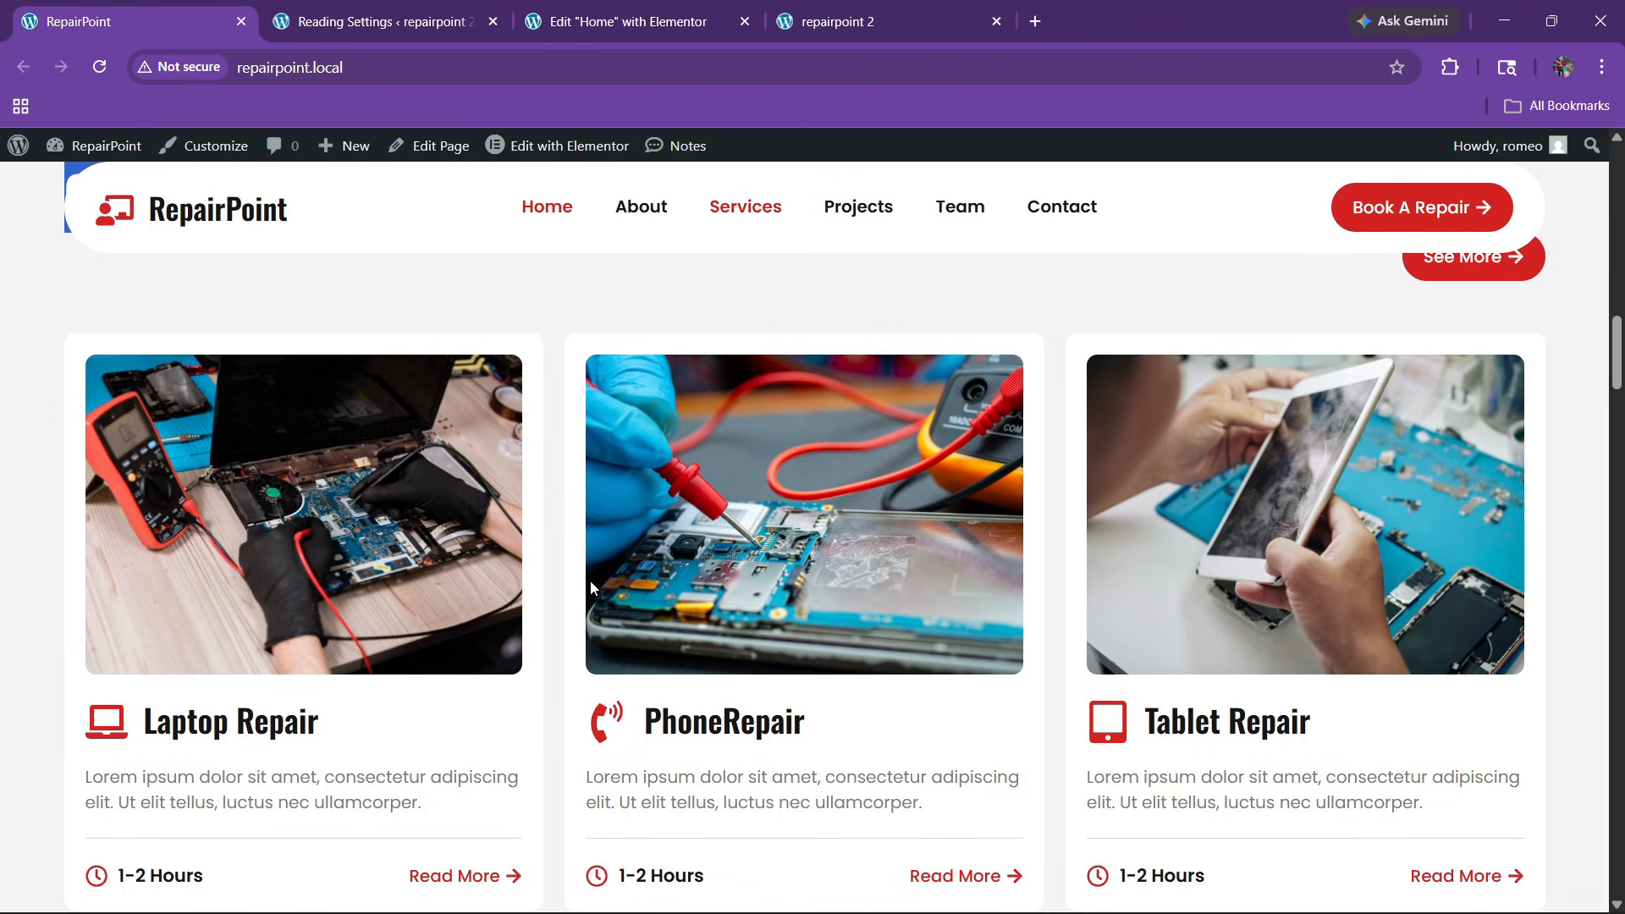
pyautogui.click(630, 21)
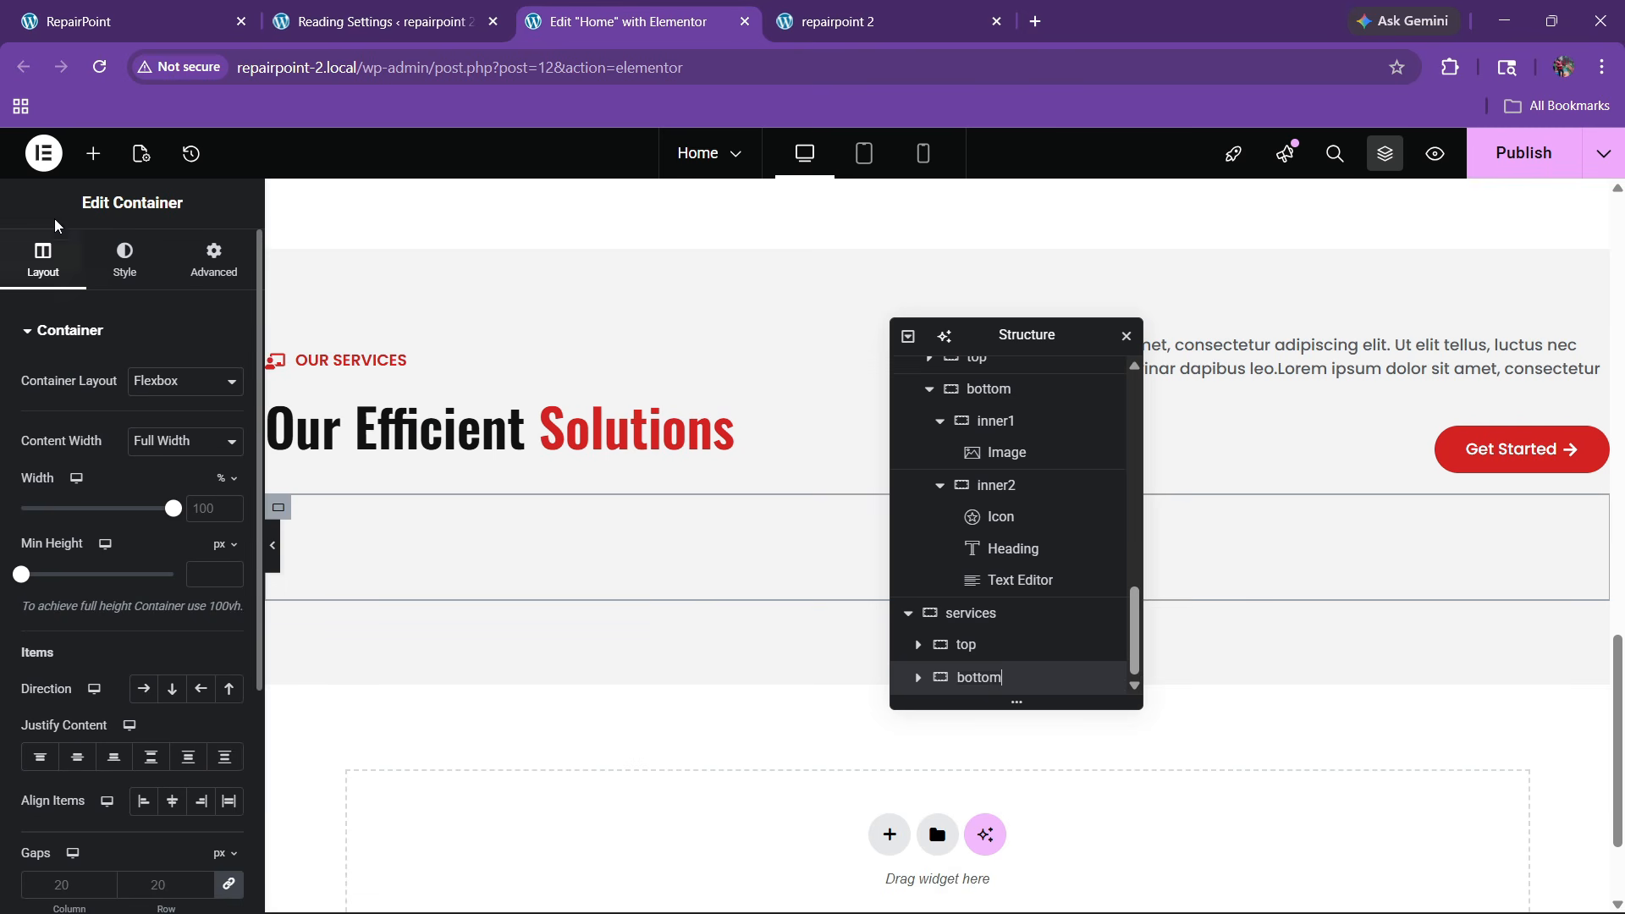
# Place a Grid widget in the bottom container and set it to 1 row
pyautogui.click(93, 153)
pyautogui.click(88, 306)
pyautogui.write('grid')
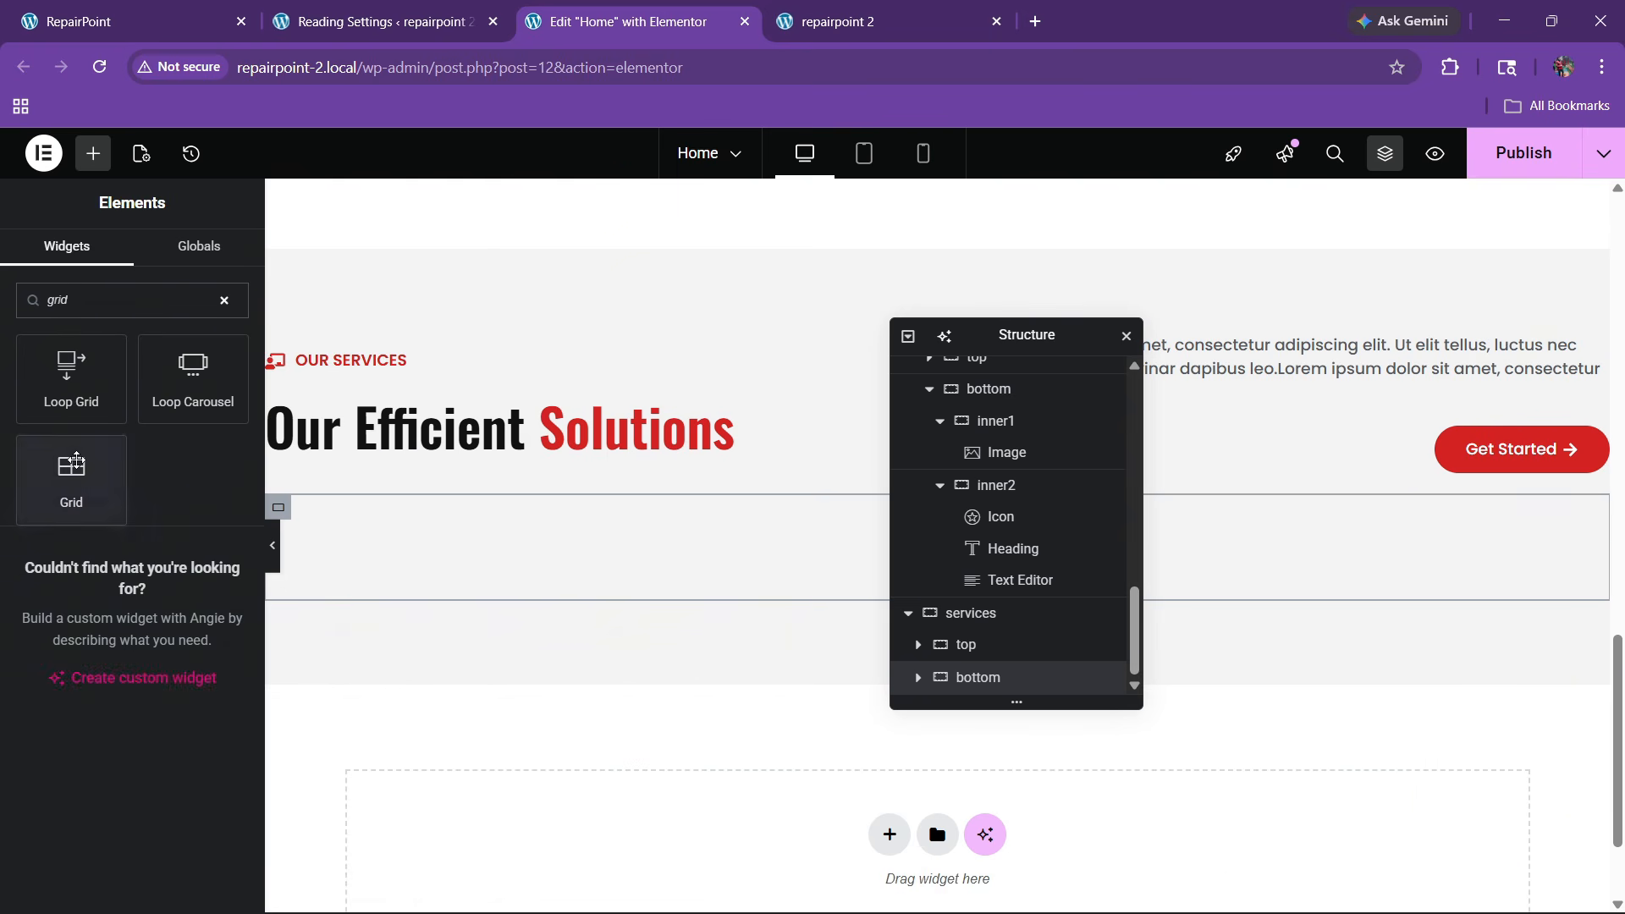
pyautogui.moveTo(71, 478); pyautogui.dragTo(490, 554)
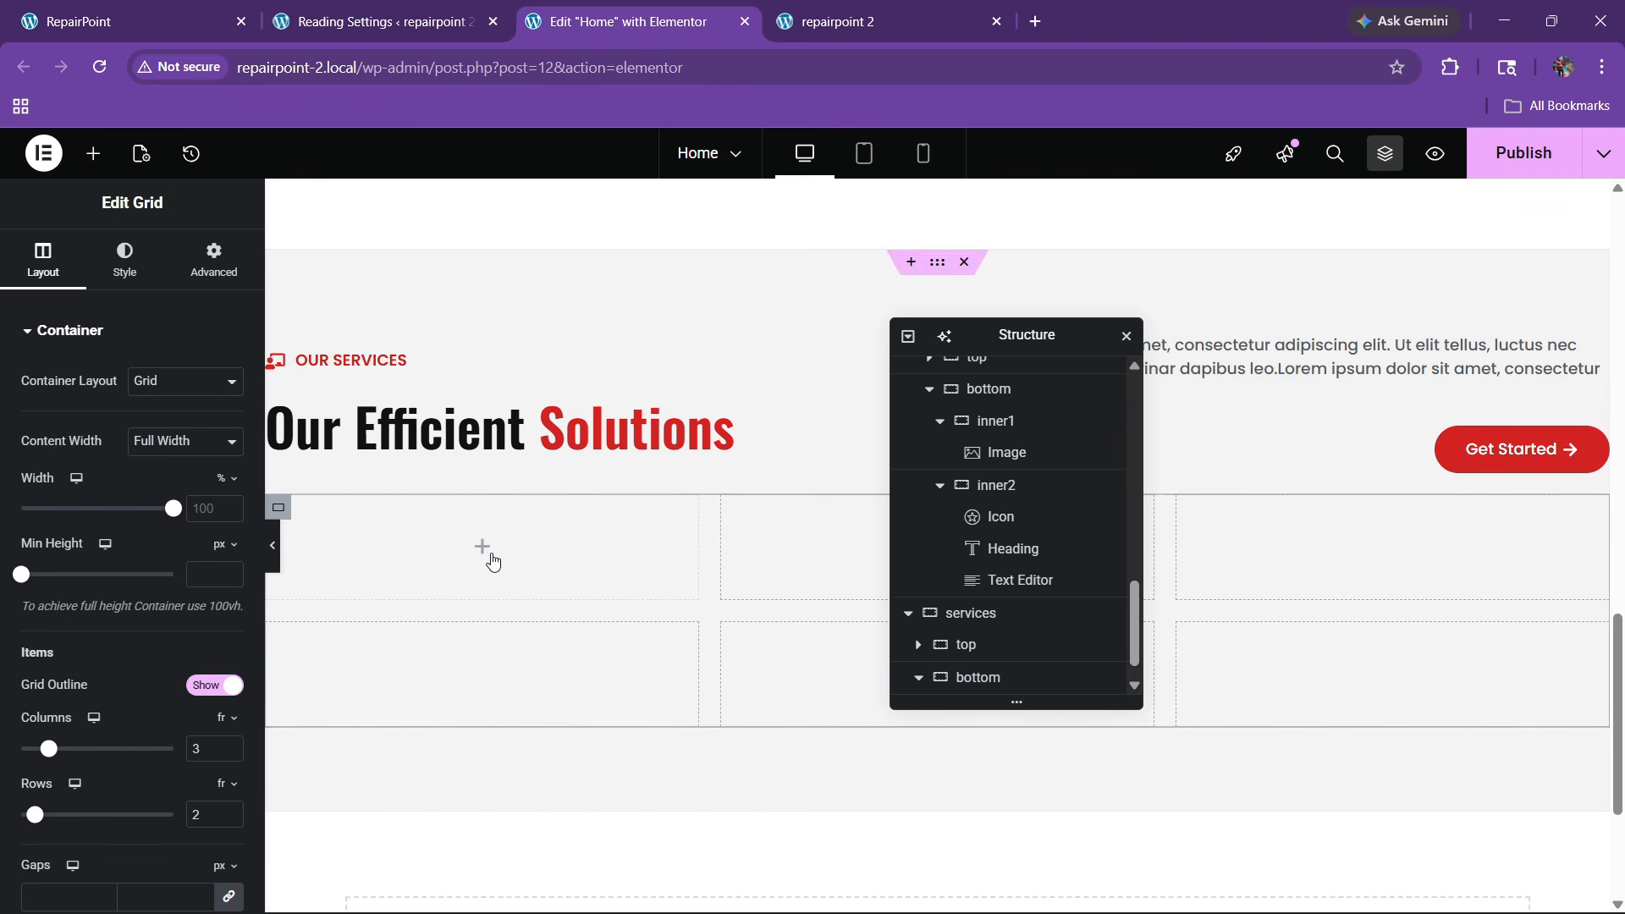
pyautogui.write('1')
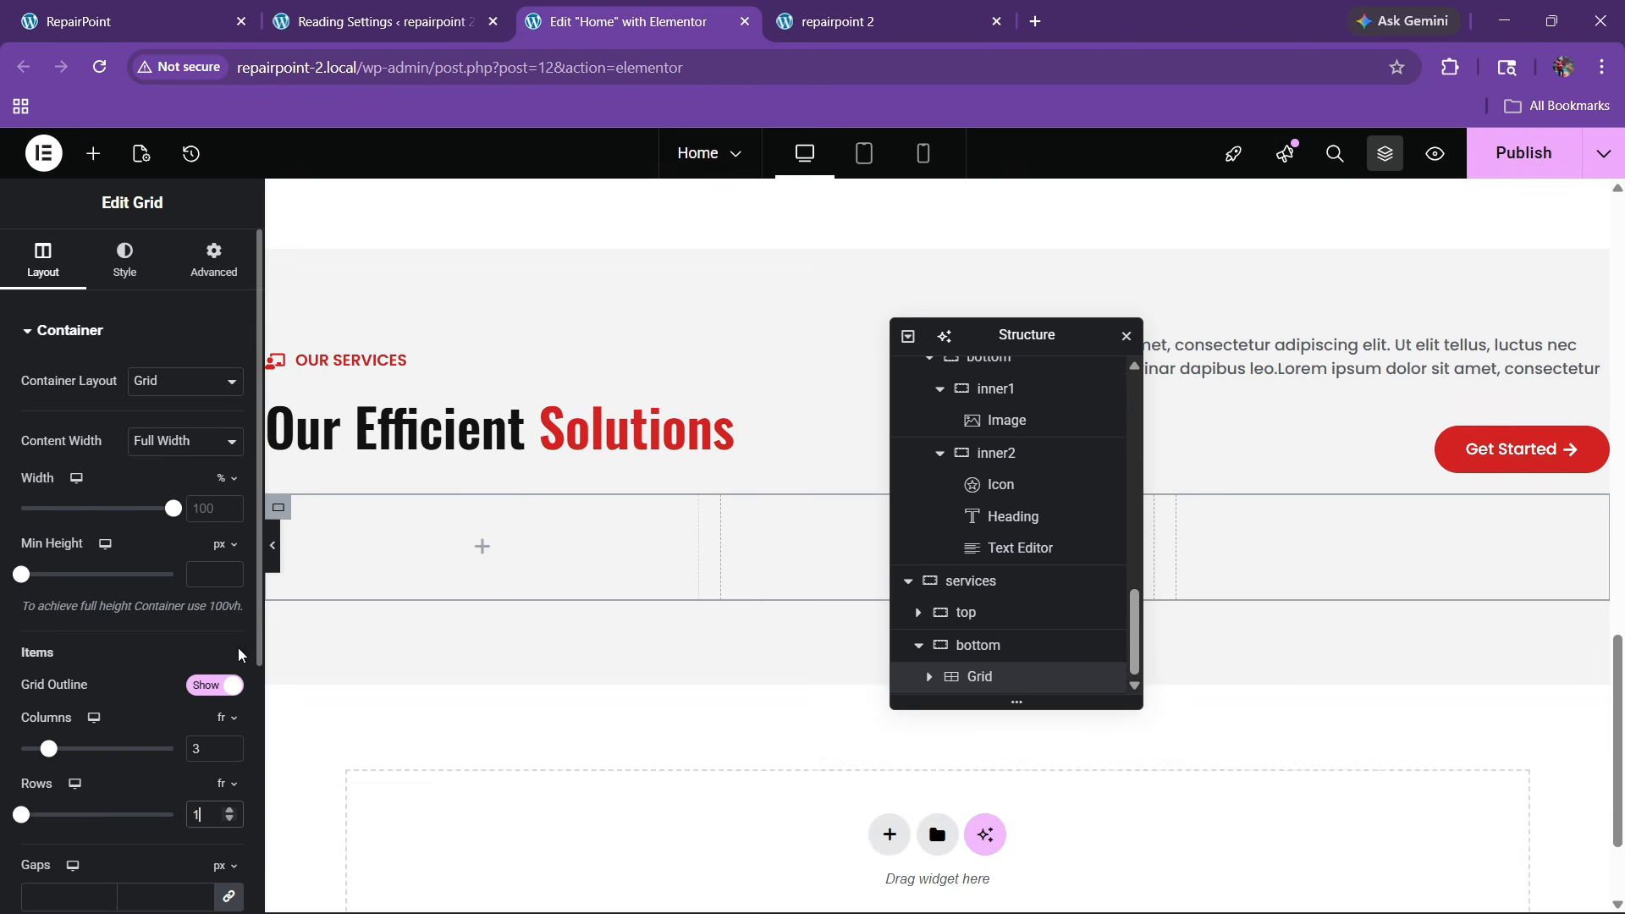
pyautogui.click(161, 22)
pyautogui.scroll(-2, 782, 525)
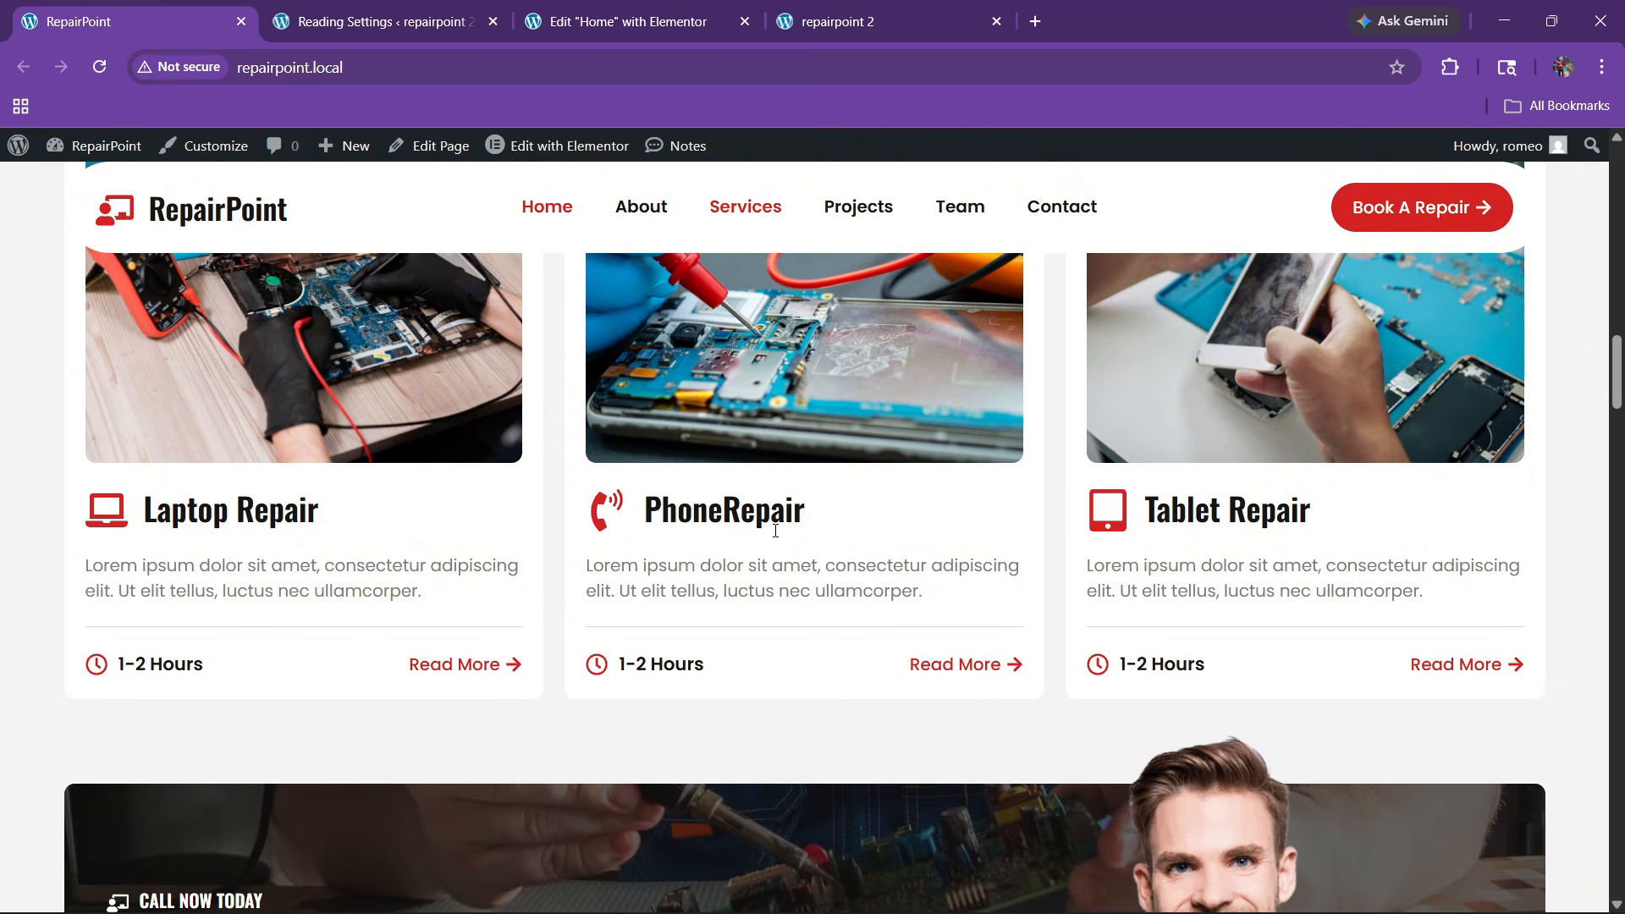
pyautogui.click(756, 8)
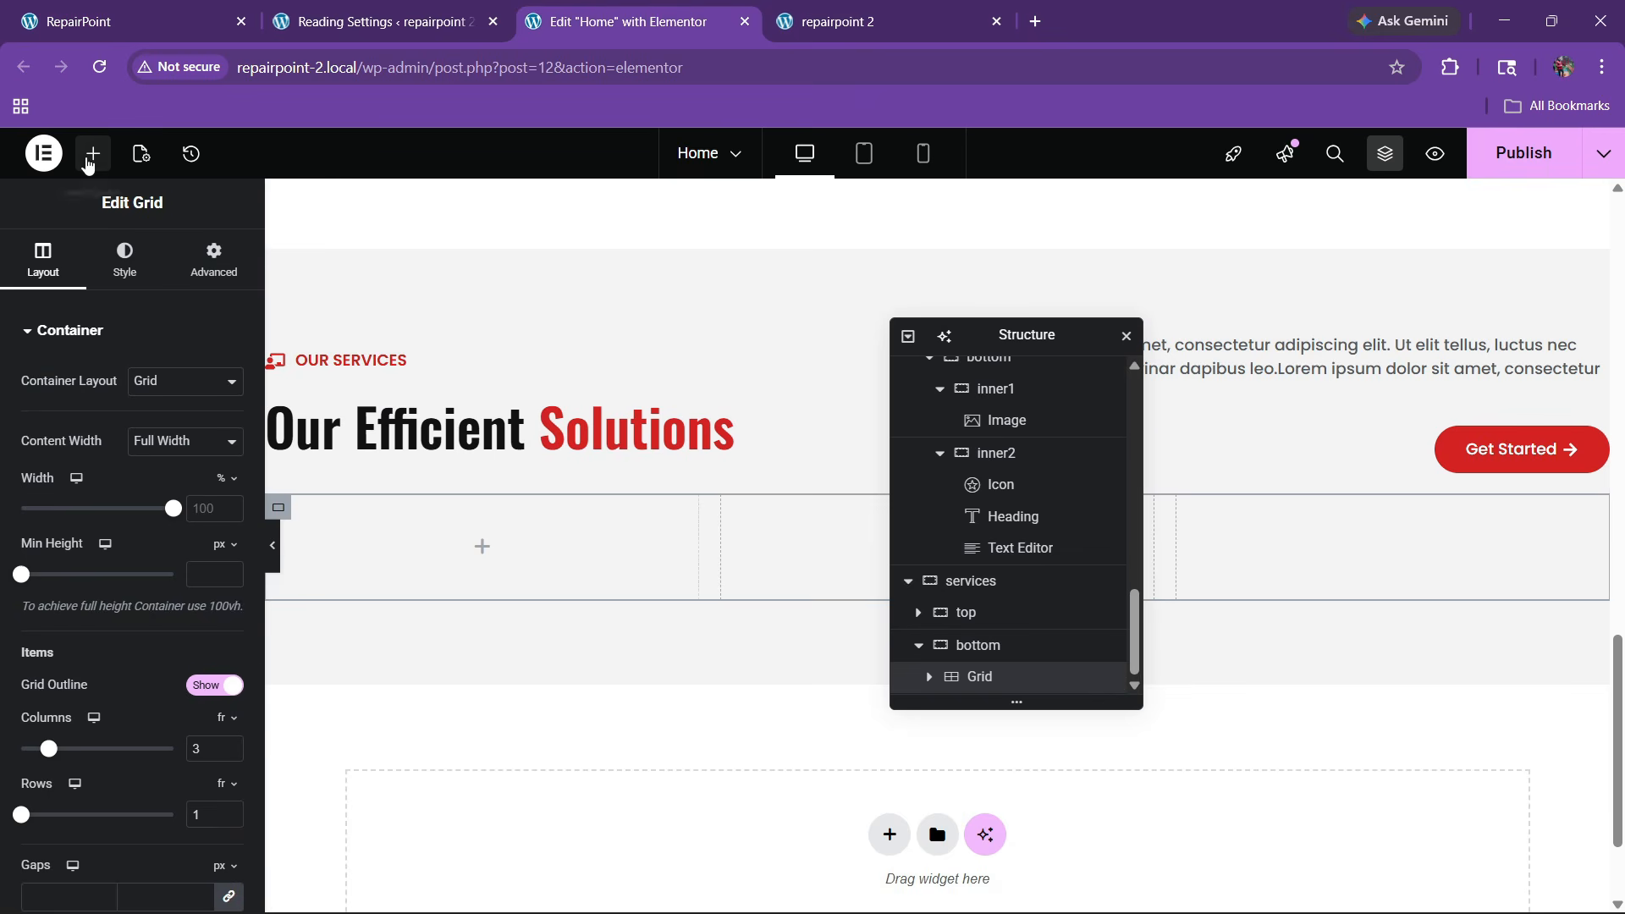
# Drop a container into the first grid cell with 20 padding
pyautogui.click(91, 155)
pyautogui.moveTo(83, 458); pyautogui.dragTo(460, 580)
pyautogui.click(214, 259)
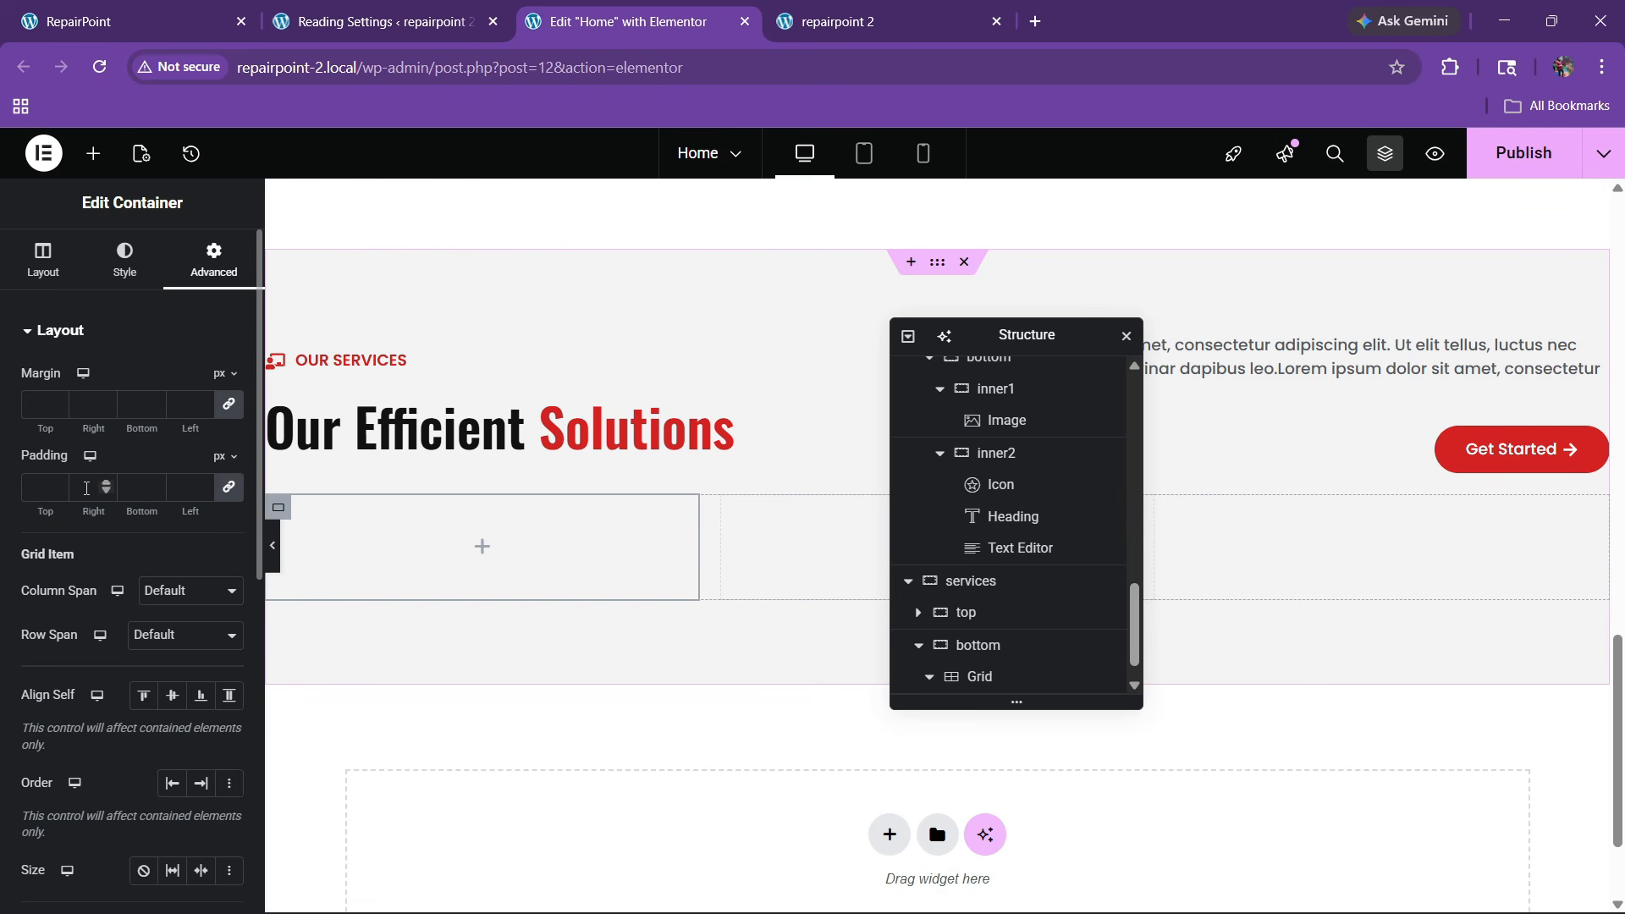
pyautogui.click(40, 491)
pyautogui.write('20')
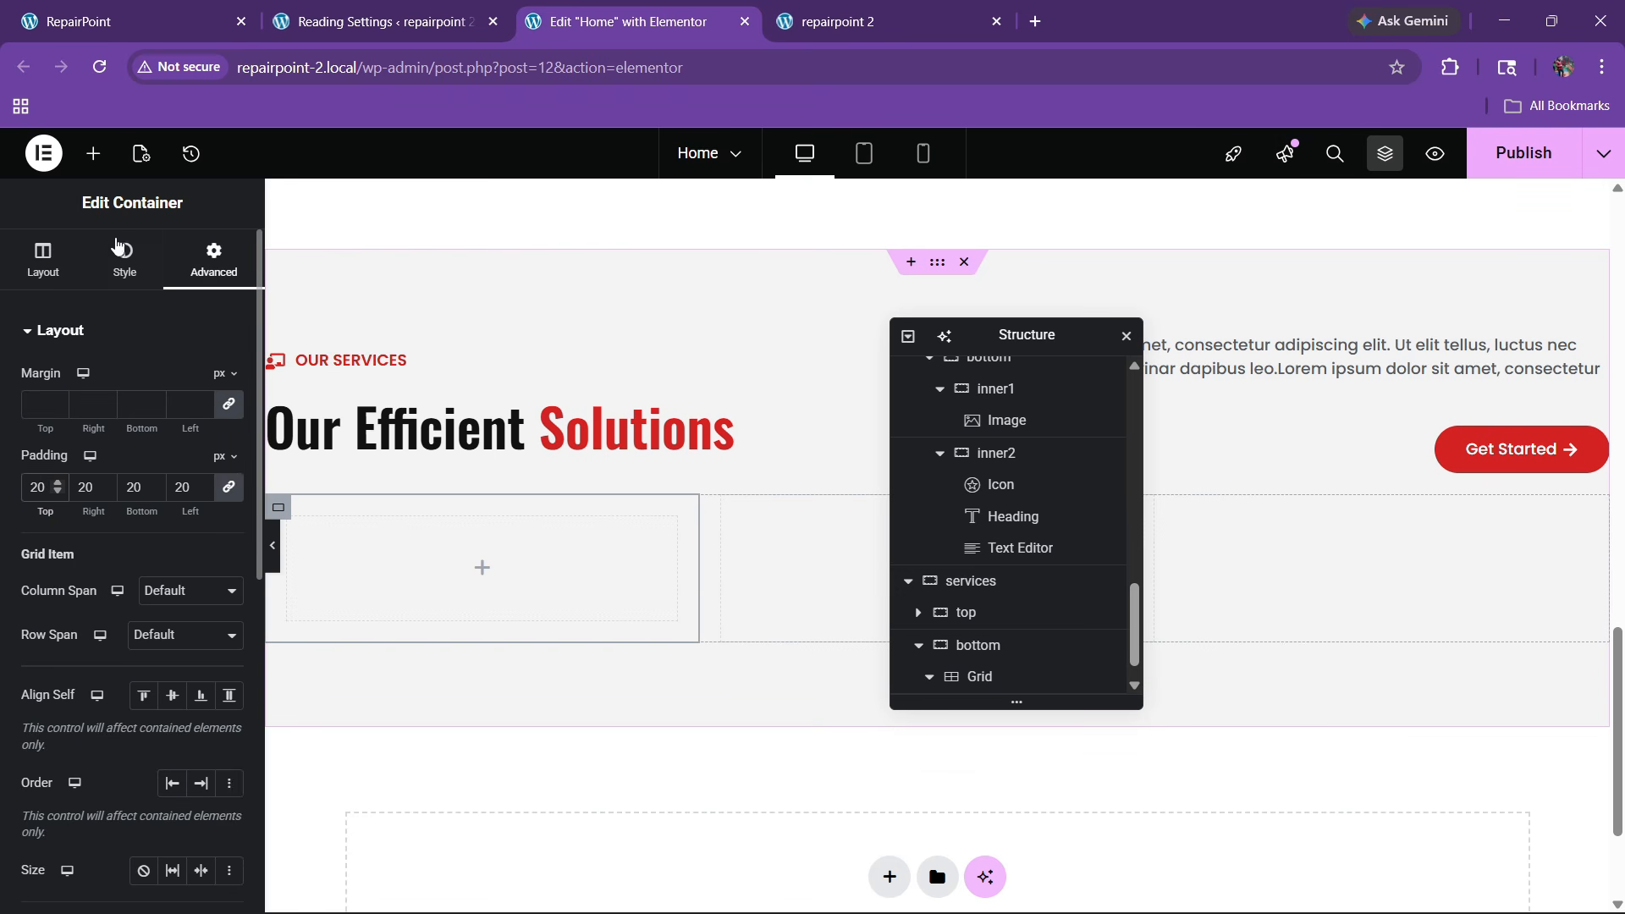
# Give the card container a white classic background and a 10 border radius
pyautogui.click(124, 258)
pyautogui.click(143, 426)
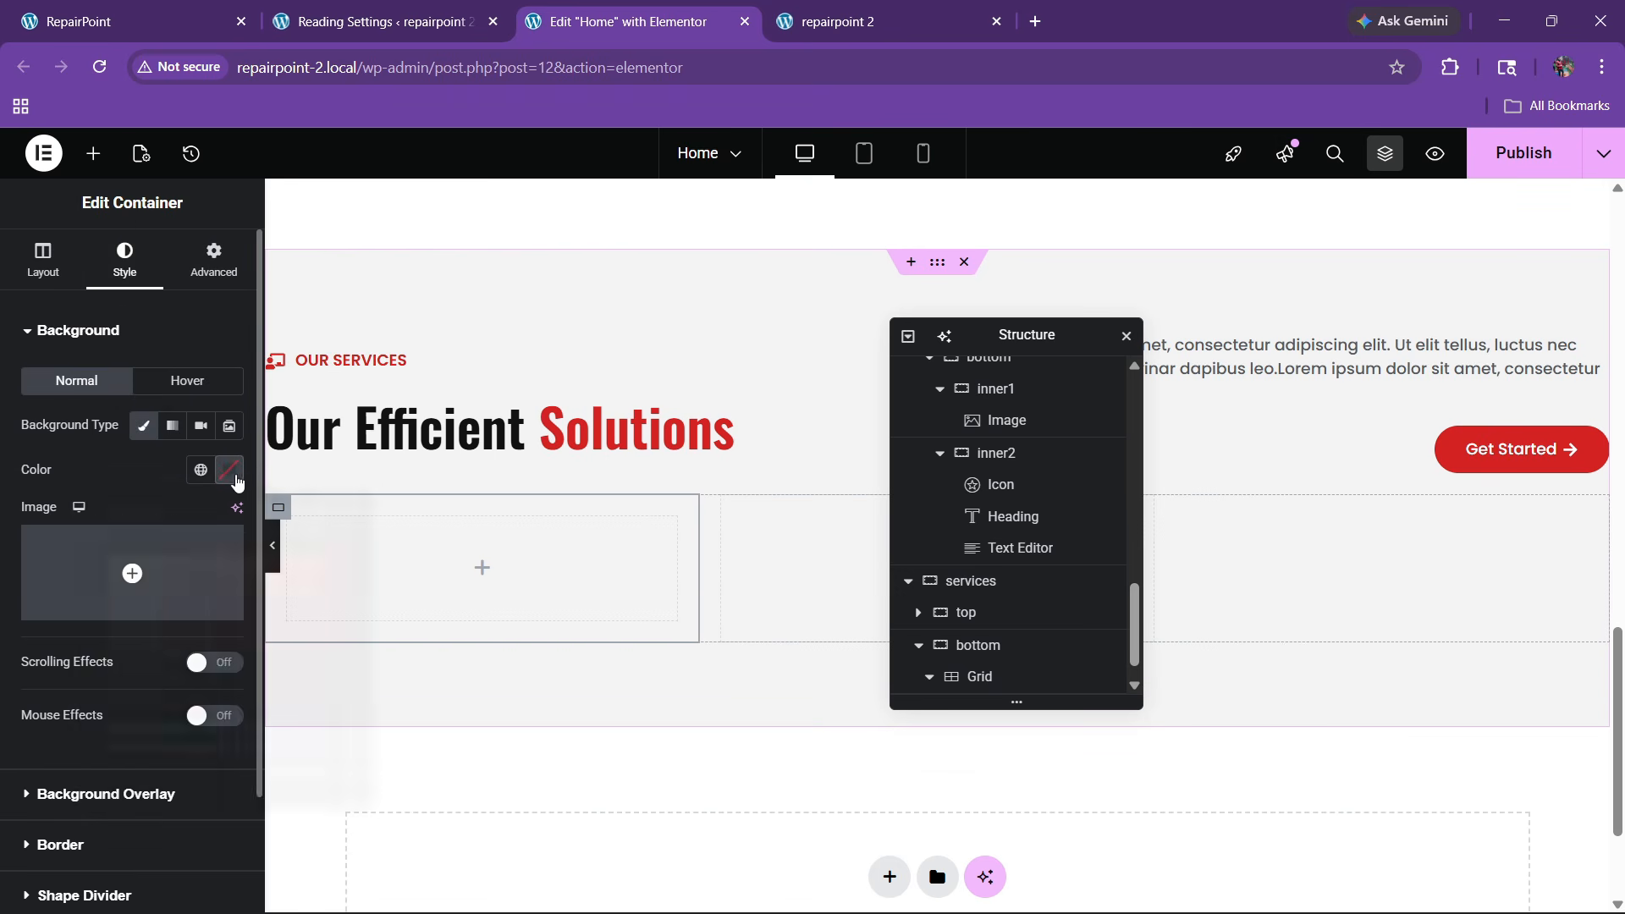
pyautogui.click(236, 480)
pyautogui.moveTo(156, 580); pyautogui.dragTo(51, 485)
pyautogui.click(557, 544)
pyautogui.scroll(-3, 118, 583)
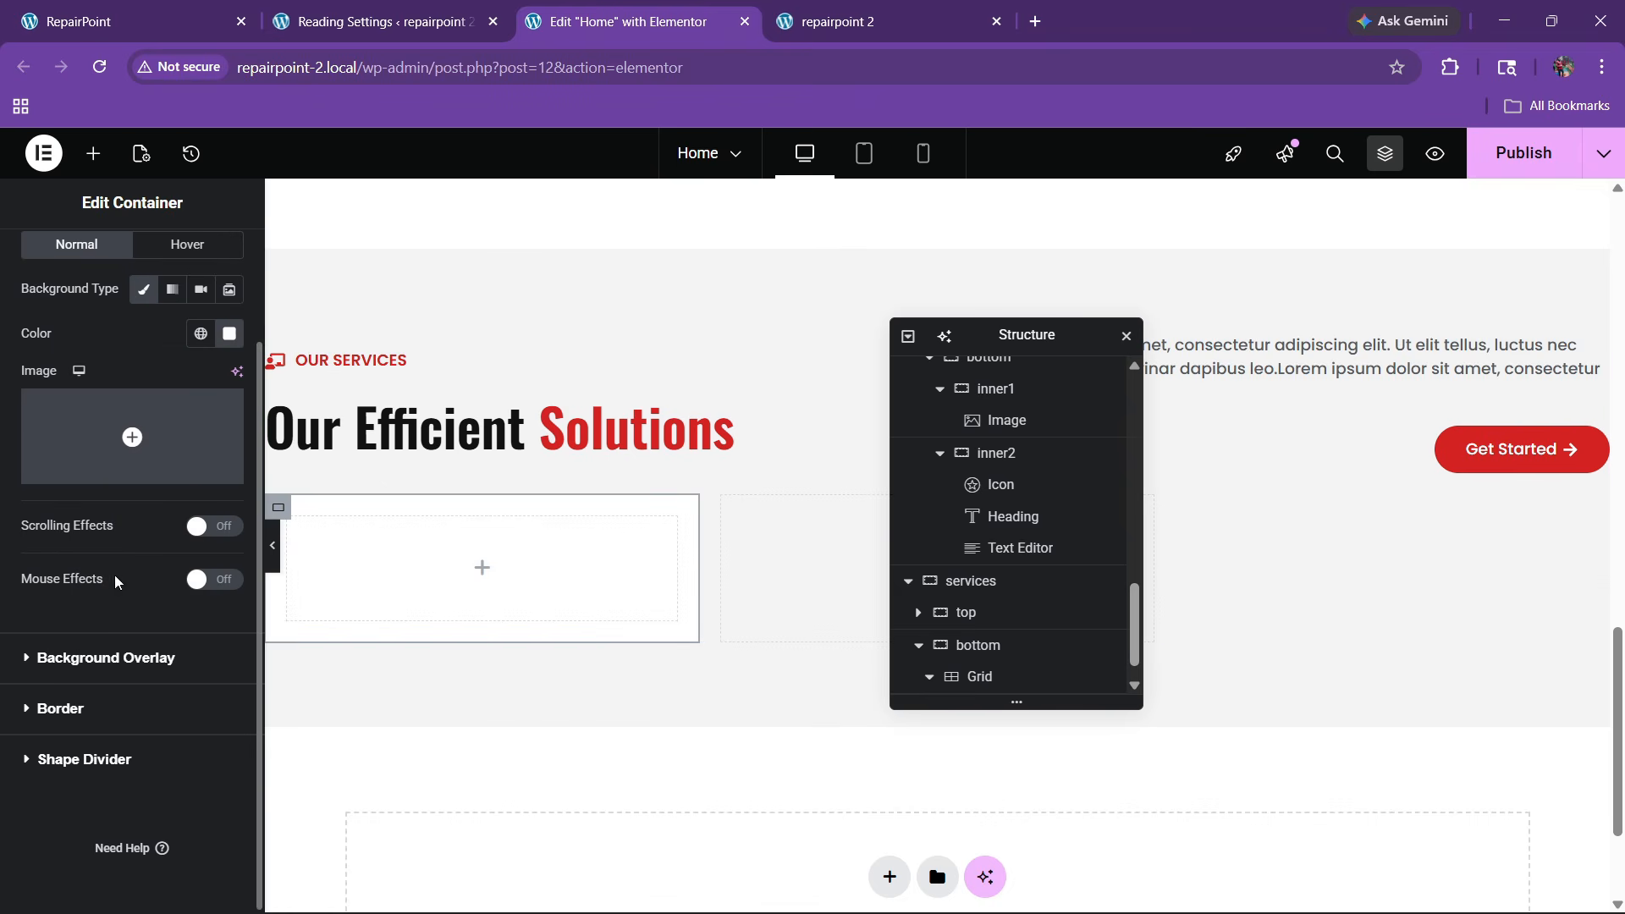
pyautogui.click(34, 707)
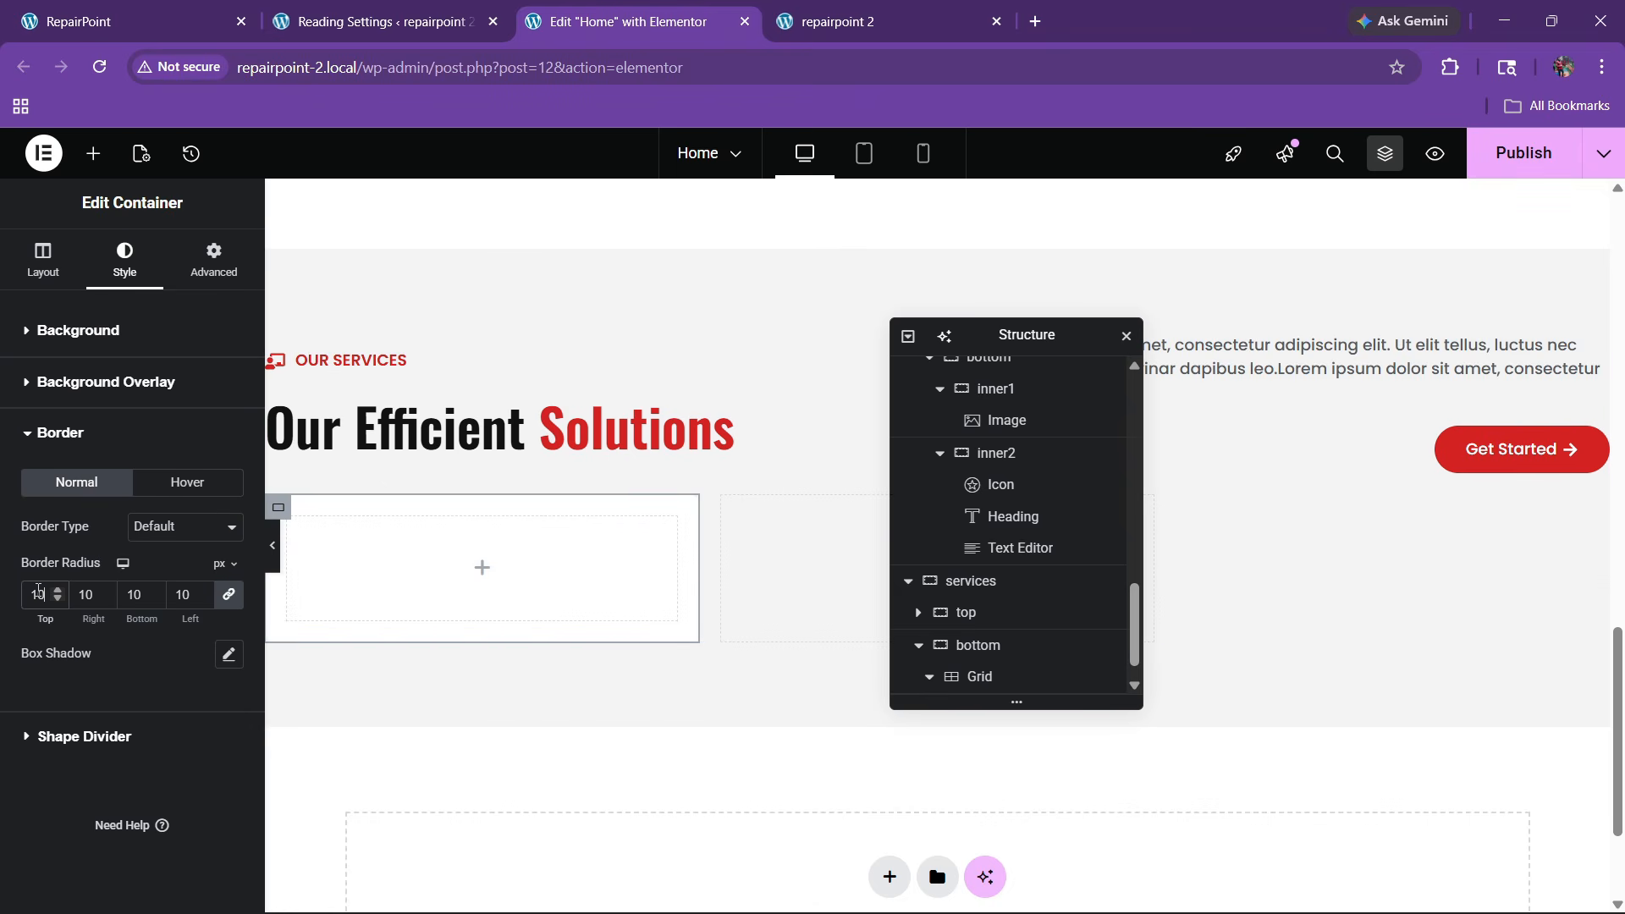
# Add an Image widget to the card showing the tablet-repair photo
pyautogui.click(126, 22)
pyautogui.scroll(2, 279, 440)
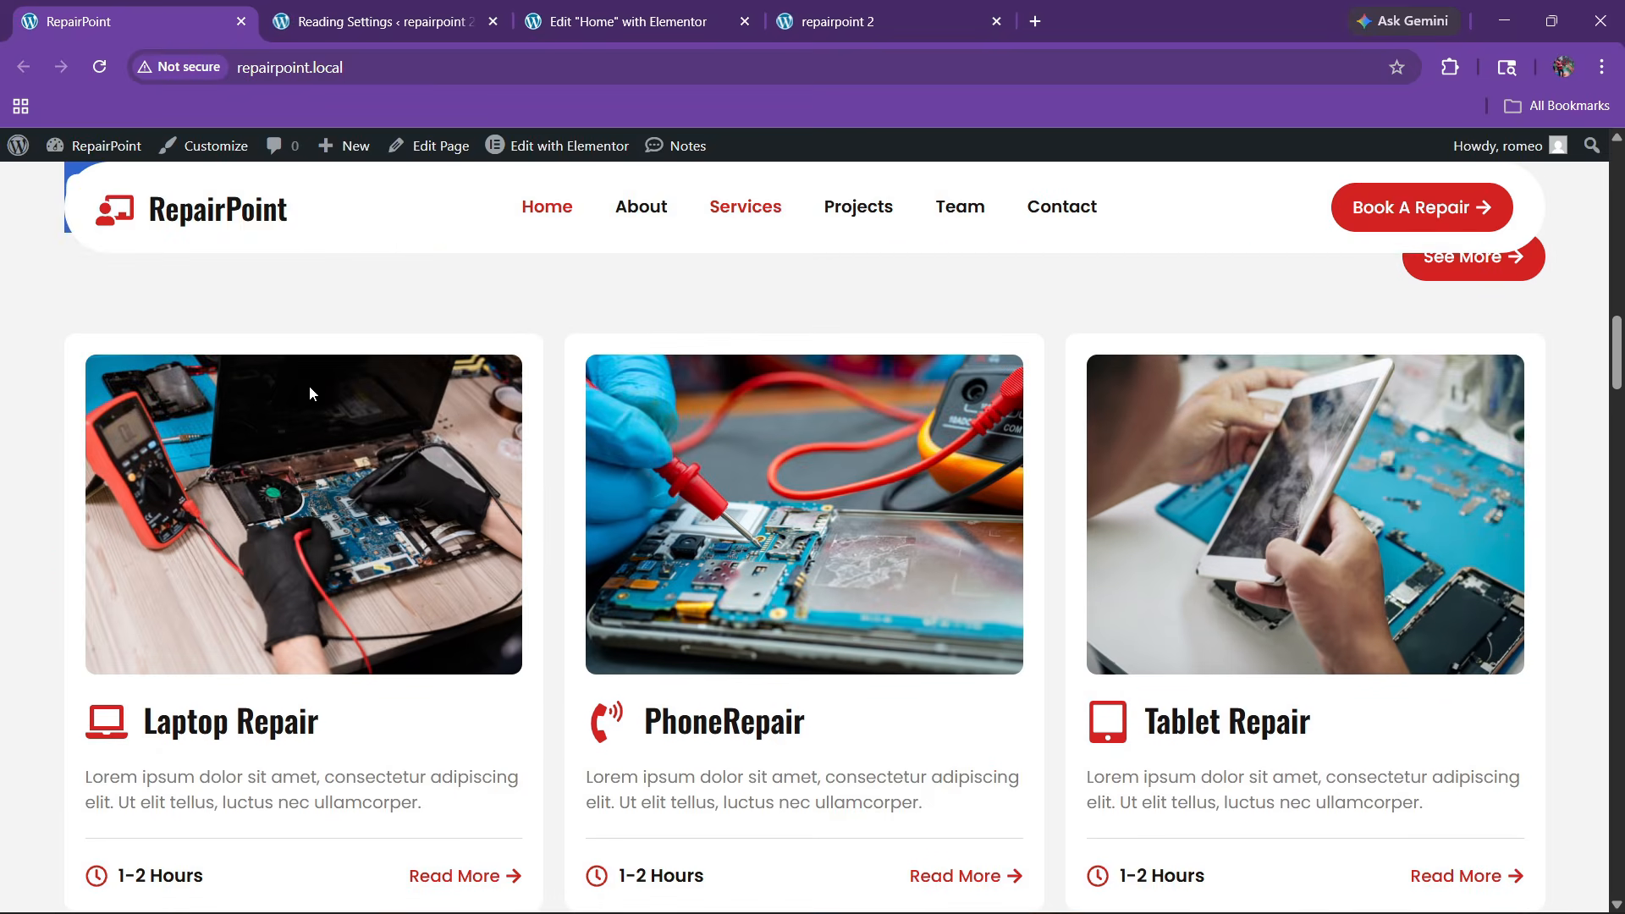
pyautogui.click(584, 23)
pyautogui.click(93, 153)
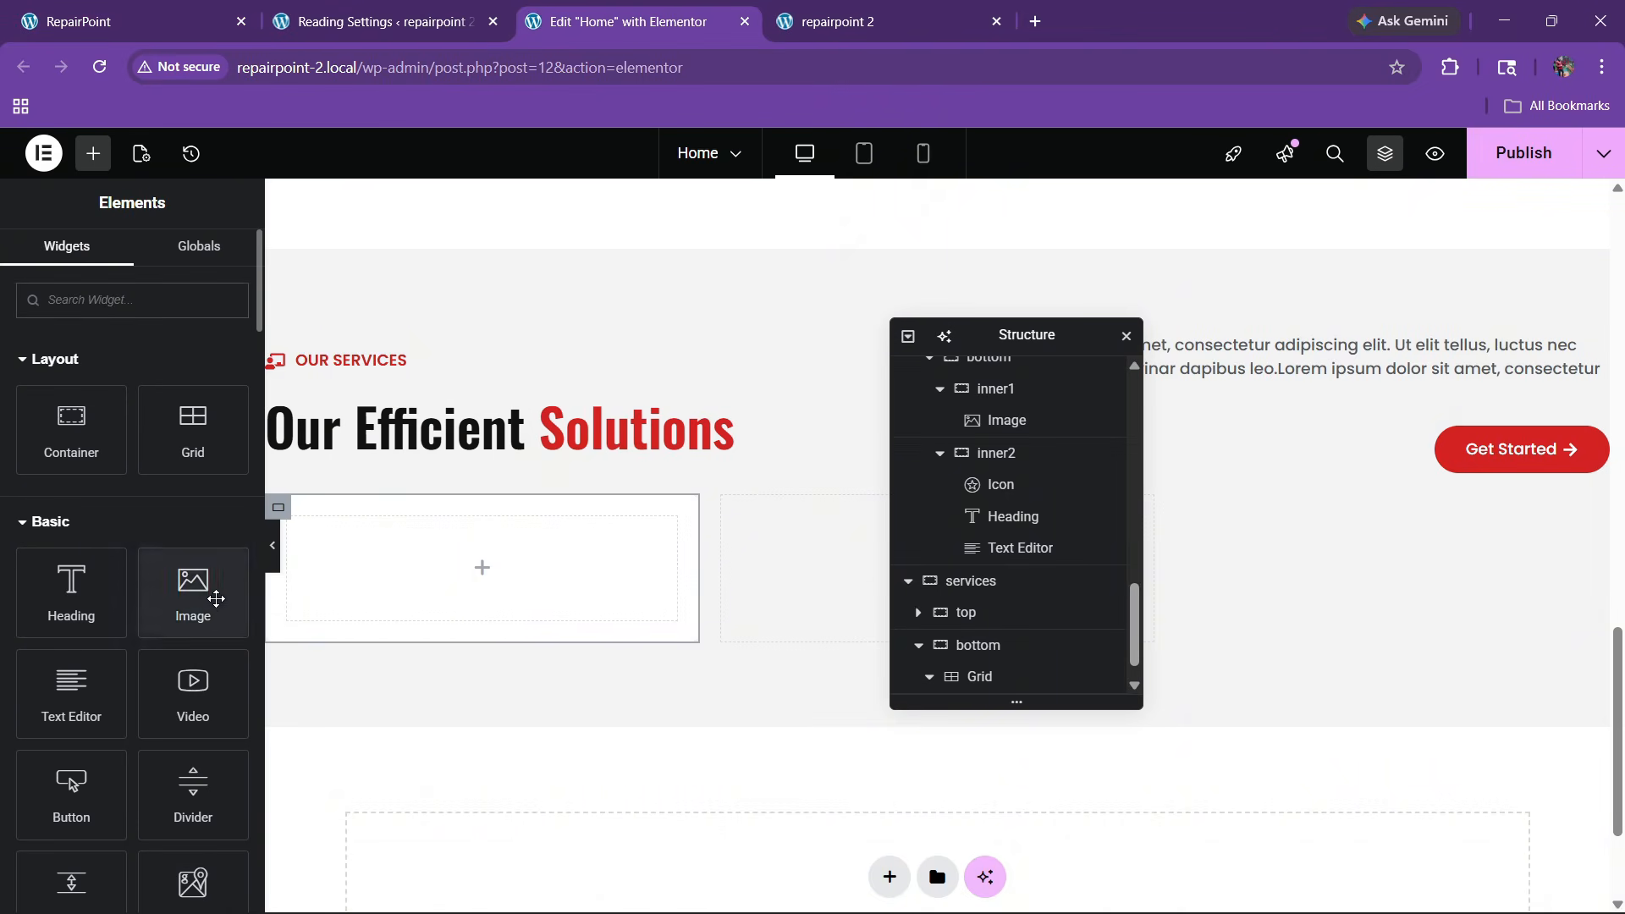
pyautogui.moveTo(216, 598); pyautogui.dragTo(483, 567)
pyautogui.click(127, 436)
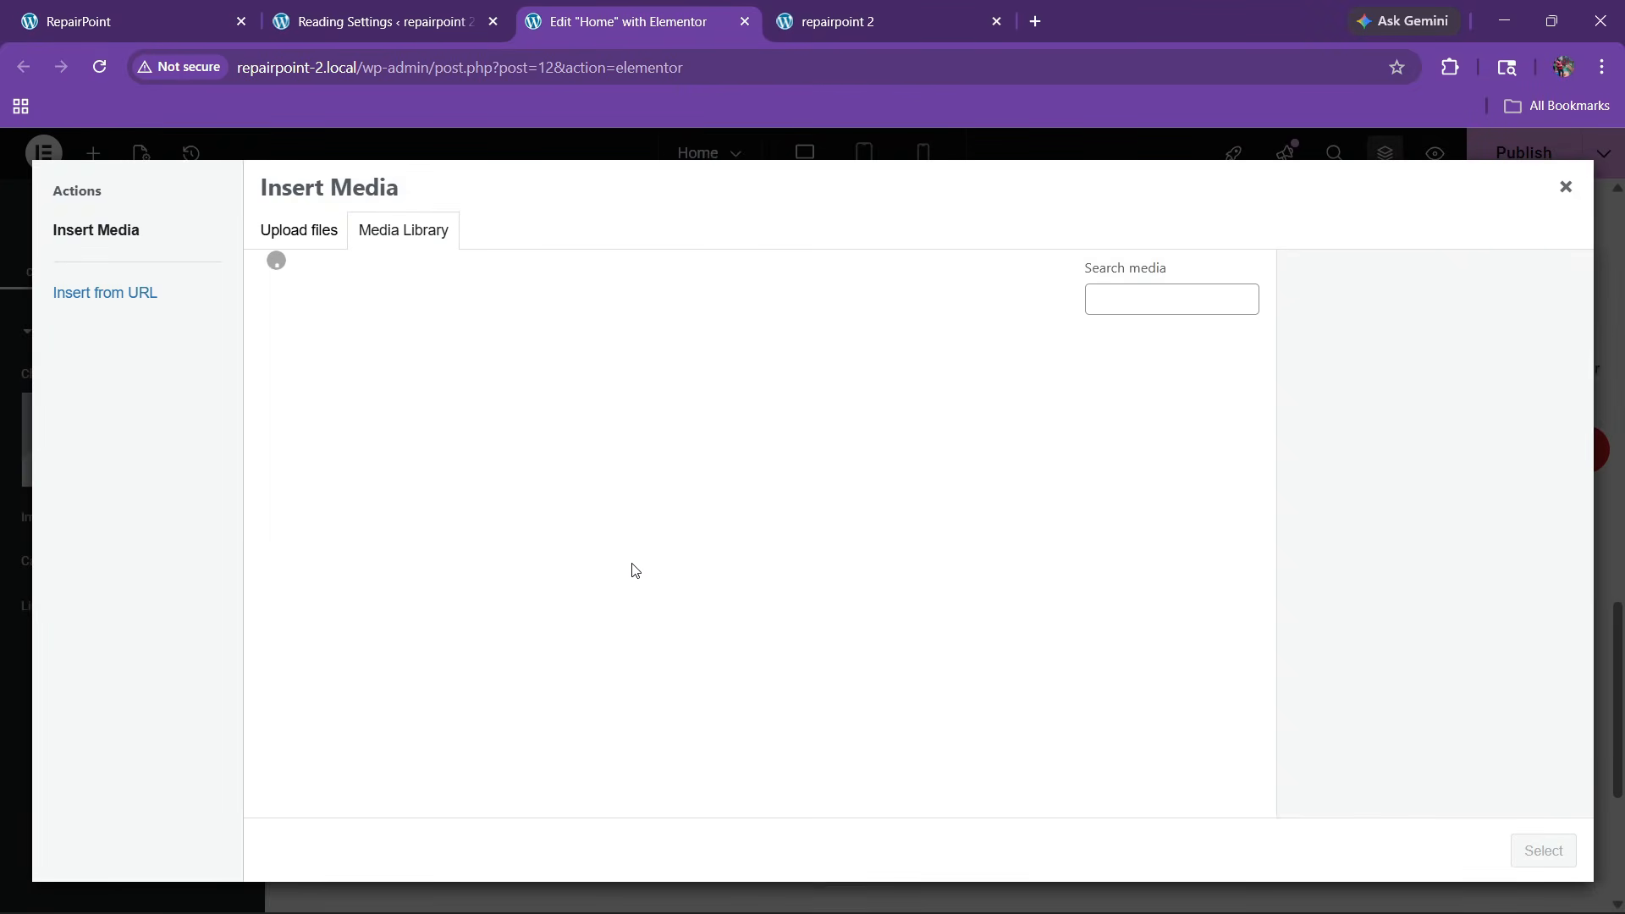
pyautogui.scroll(-5, 592, 571)
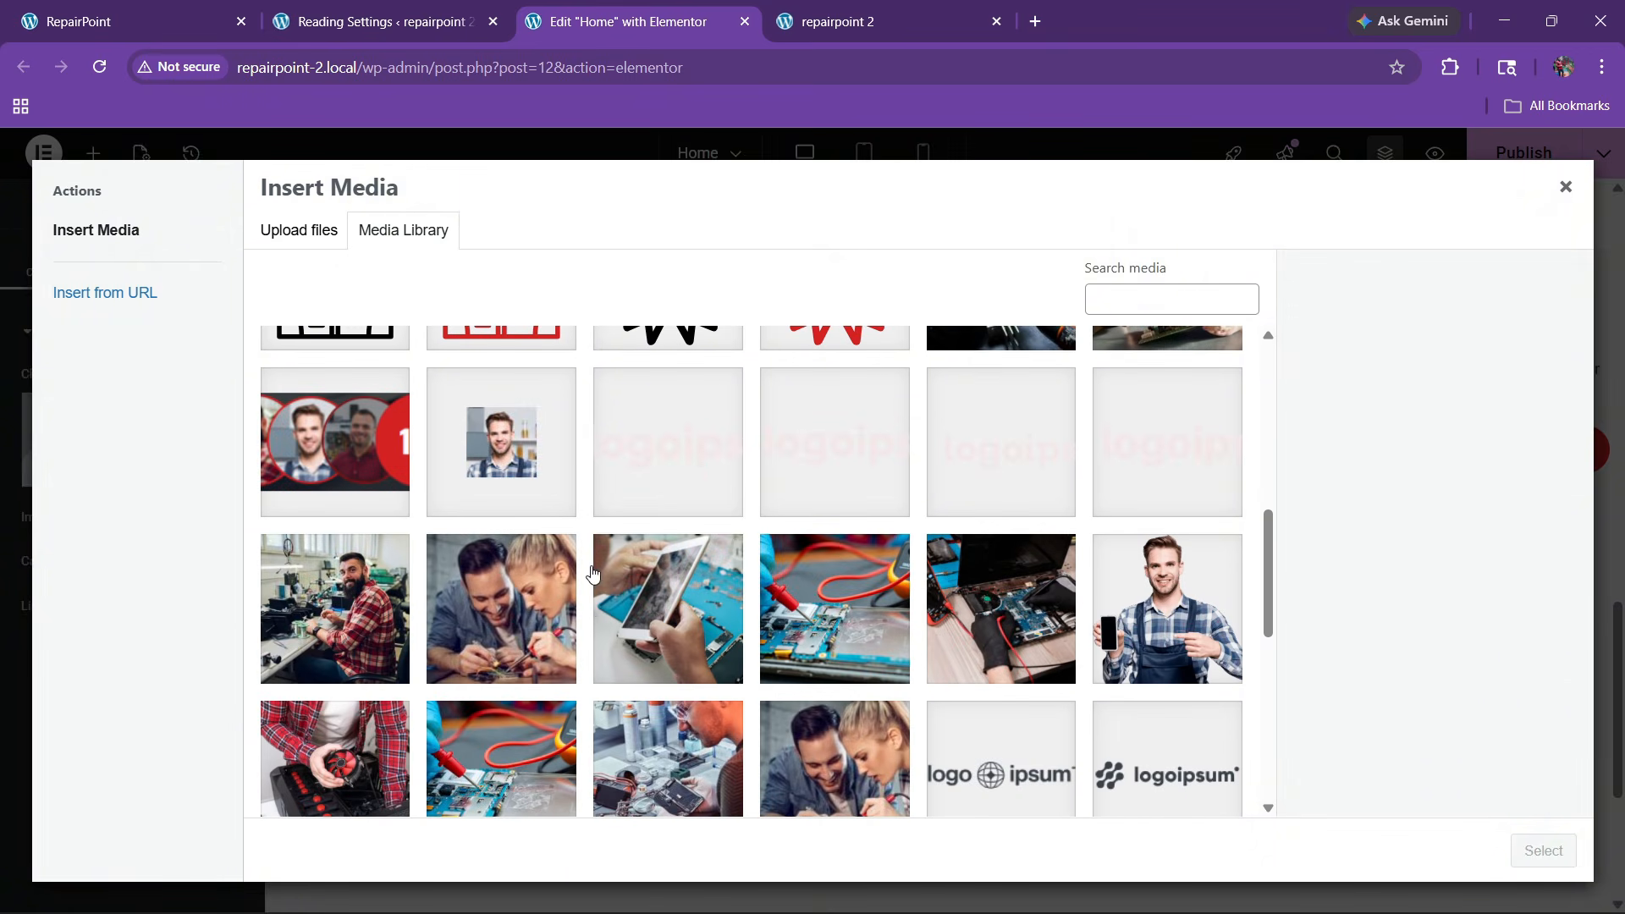
pyautogui.click(701, 626)
pyautogui.click(1543, 850)
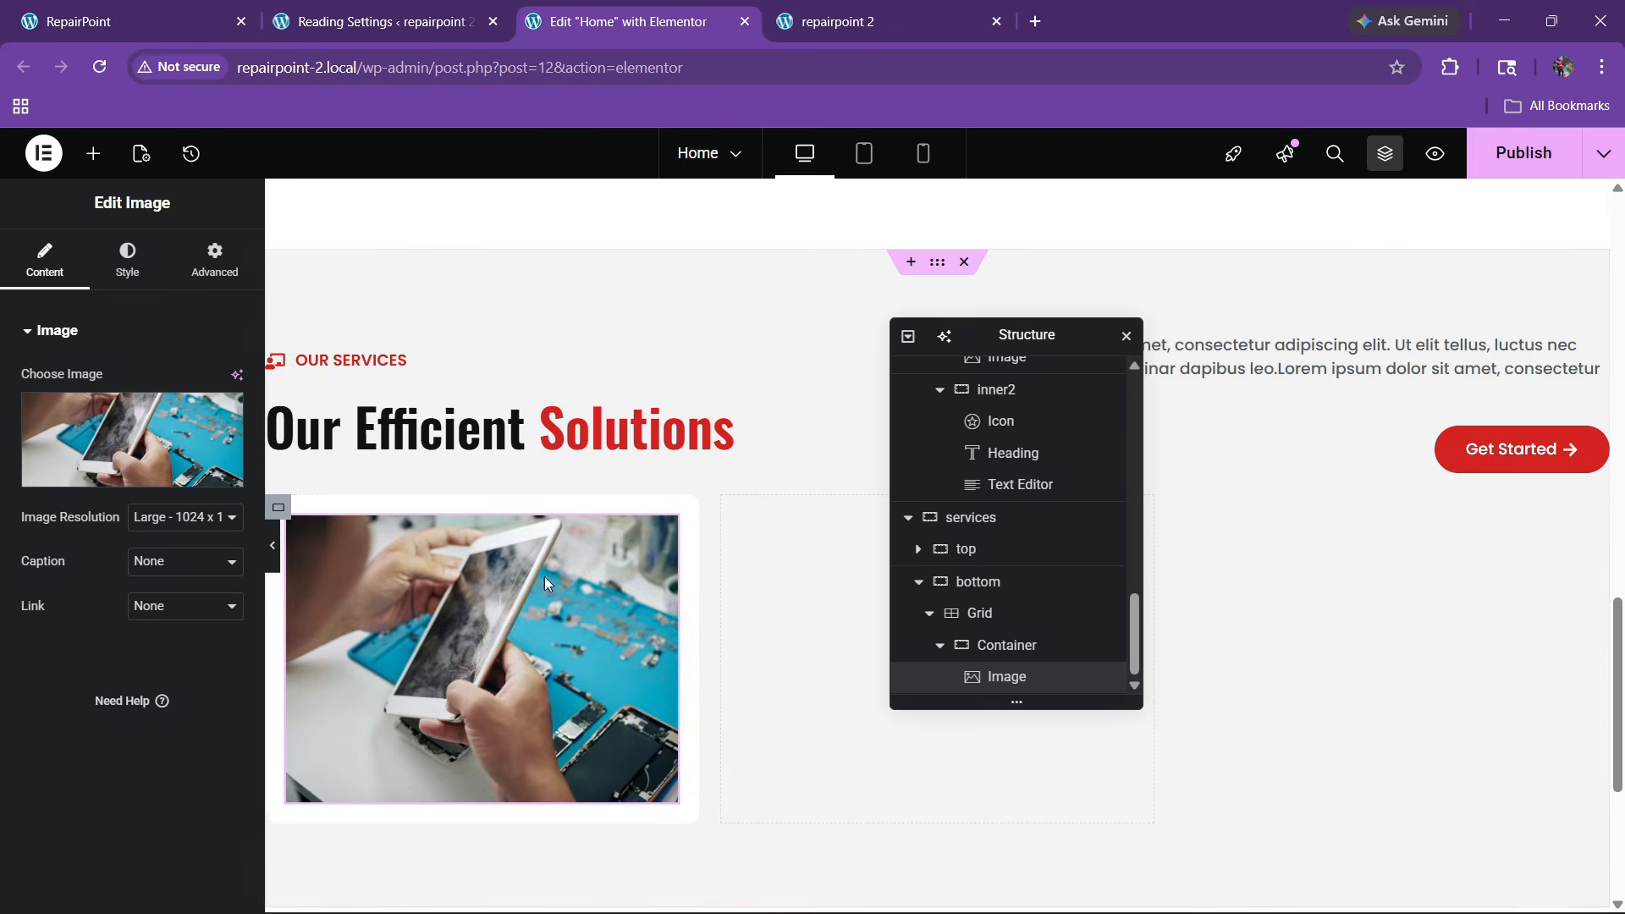
pyautogui.click(127, 259)
pyautogui.scroll(-2, 68, 660)
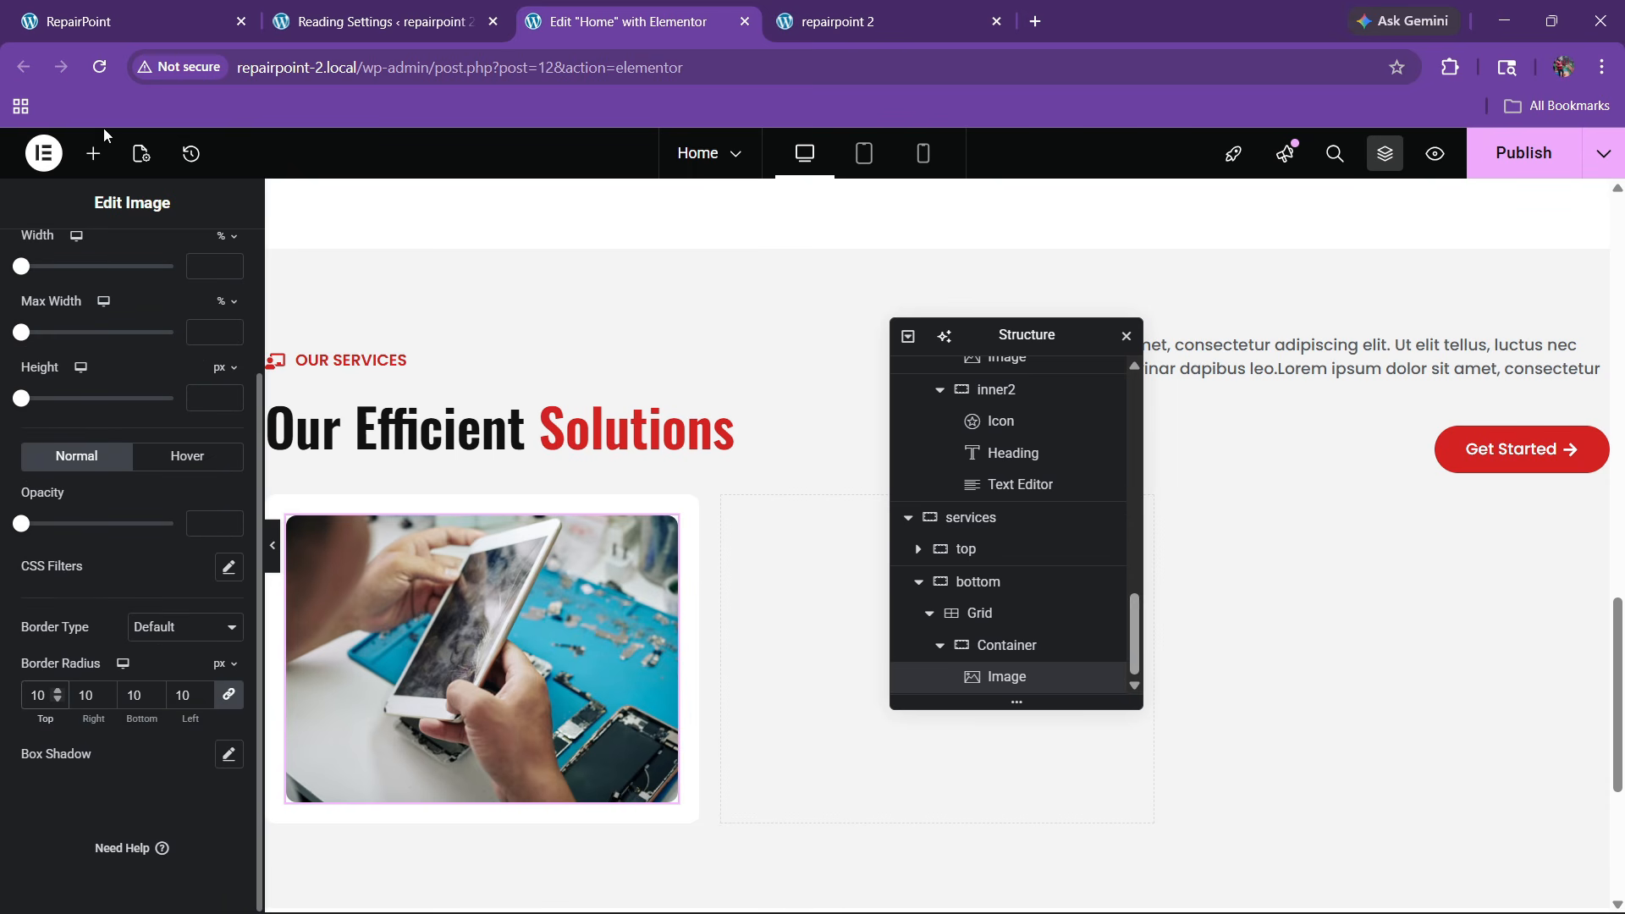
# Copy the OUR SERVICES label and paste it below the photo in the card
pyautogui.click(93, 21)
pyautogui.scroll(-1, 423, 381)
pyautogui.click(616, 12)
pyautogui.scroll(3, 553, 540)
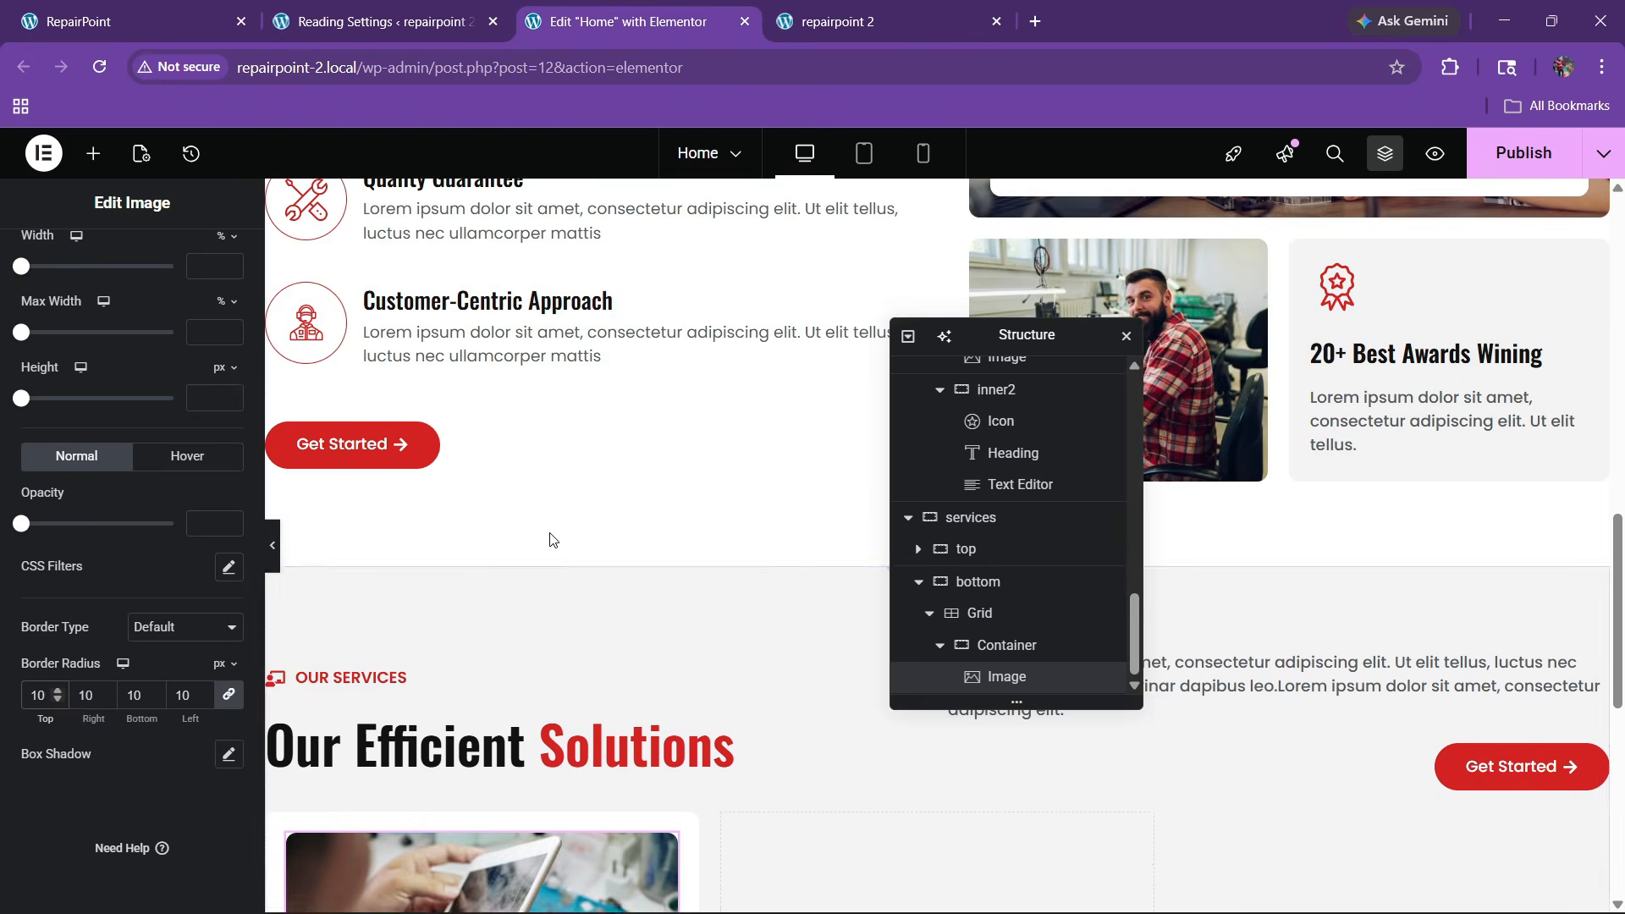
pyautogui.scroll(-2, 552, 540)
pyautogui.rightClick(392, 470)
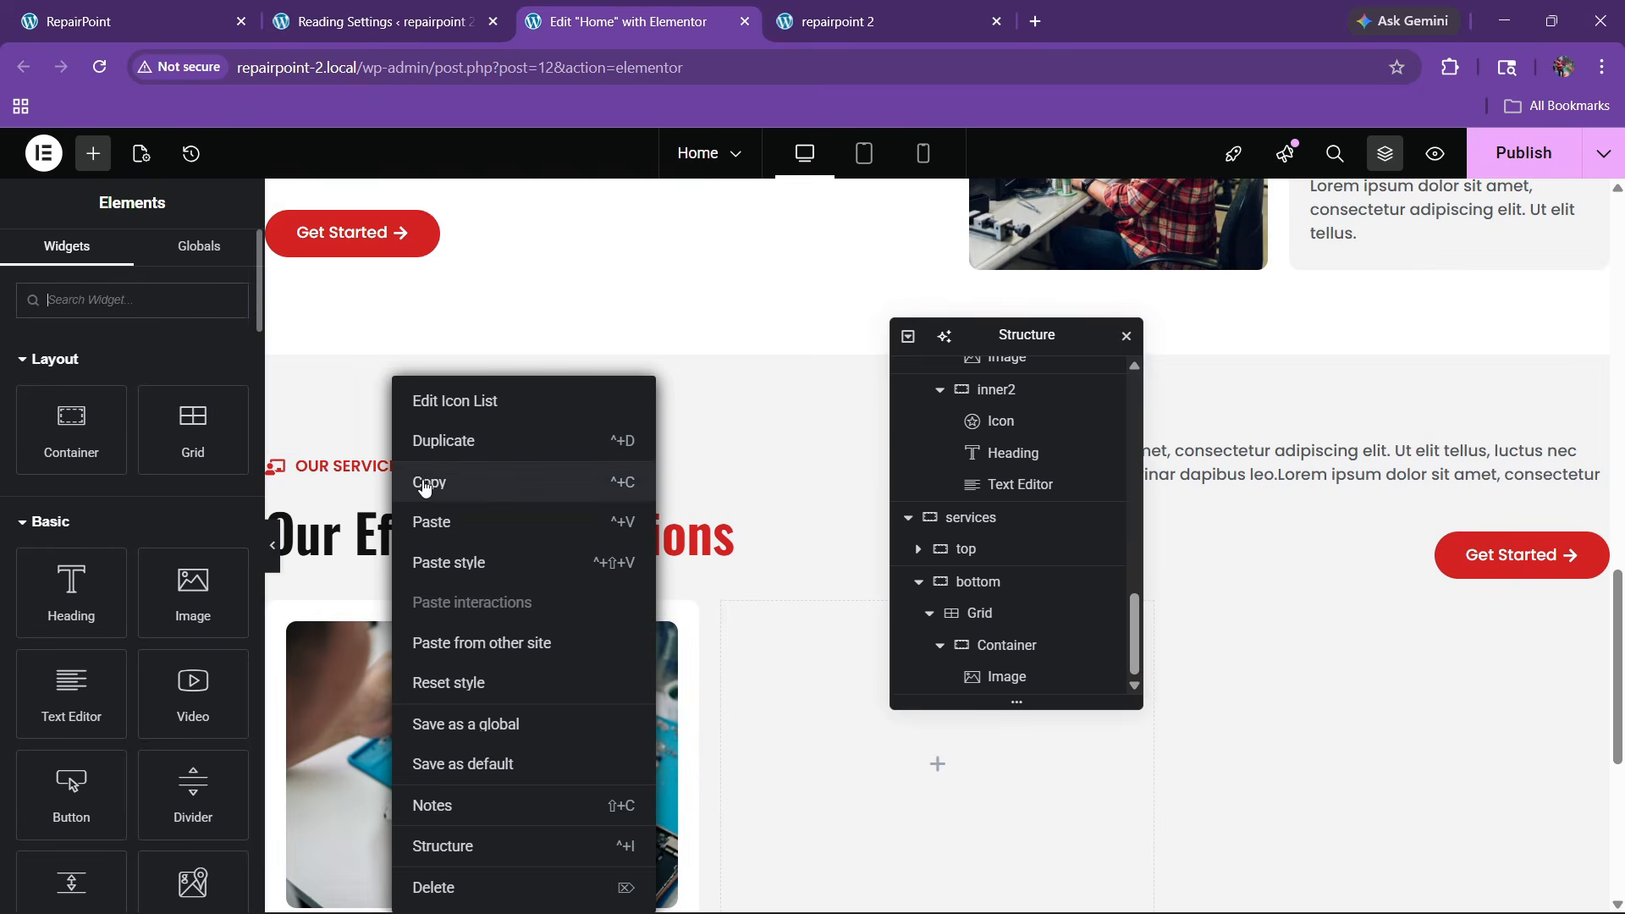
pyautogui.click(419, 482)
pyautogui.scroll(-2, 474, 542)
pyautogui.rightClick(461, 557)
pyautogui.click(510, 536)
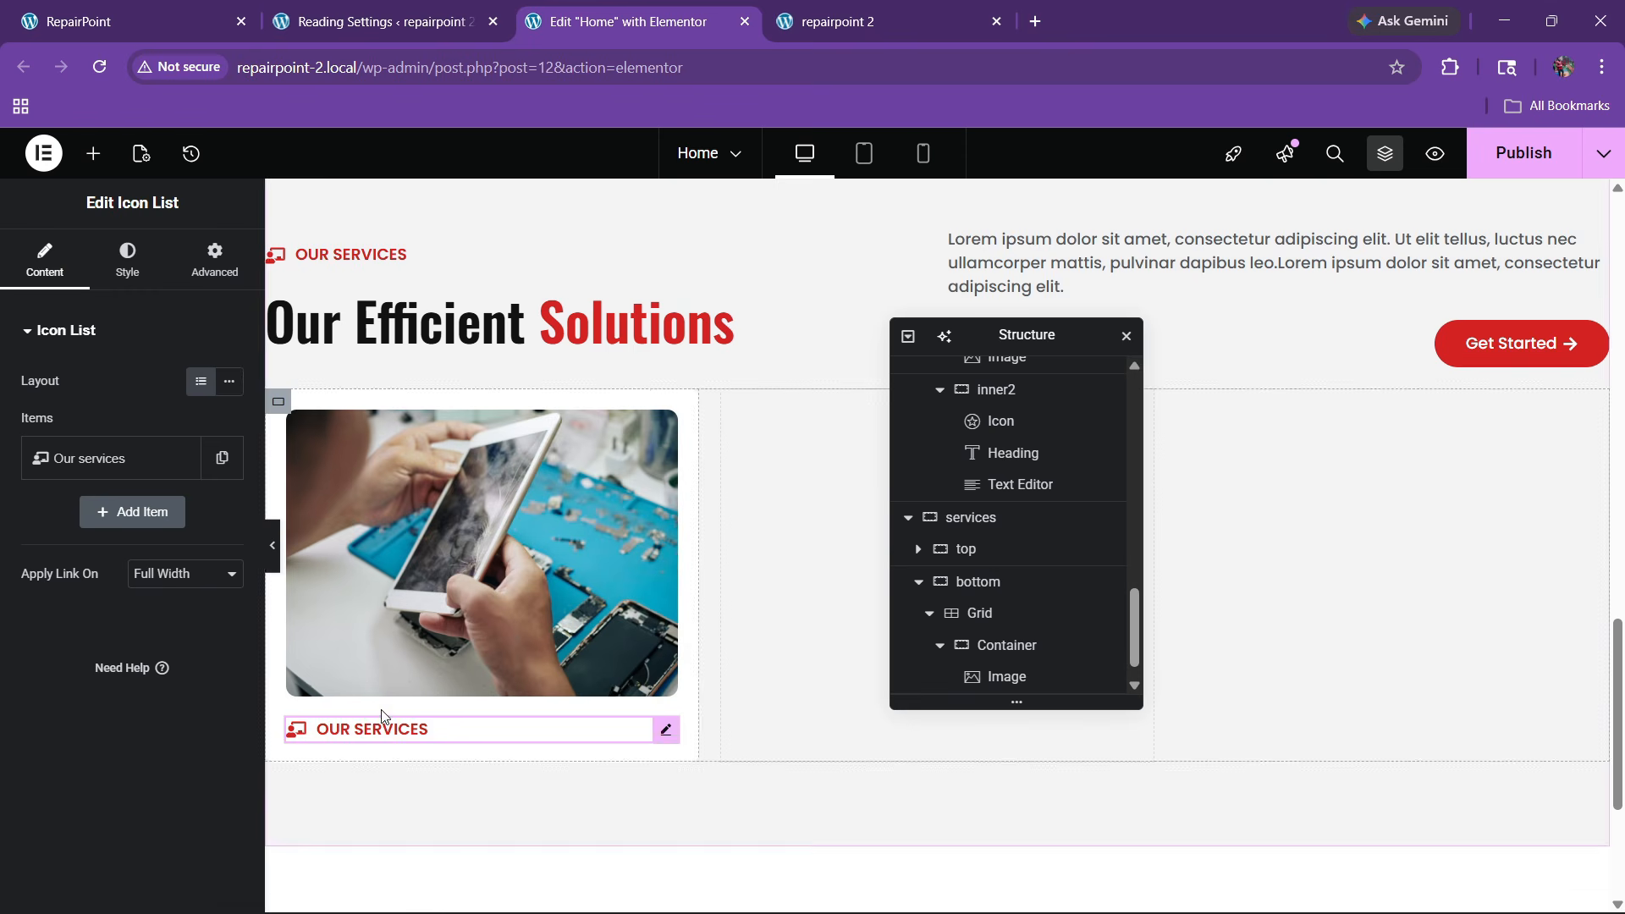
# Replace the card label's icon with the Laptop icon from the icon library
pyautogui.click(127, 17)
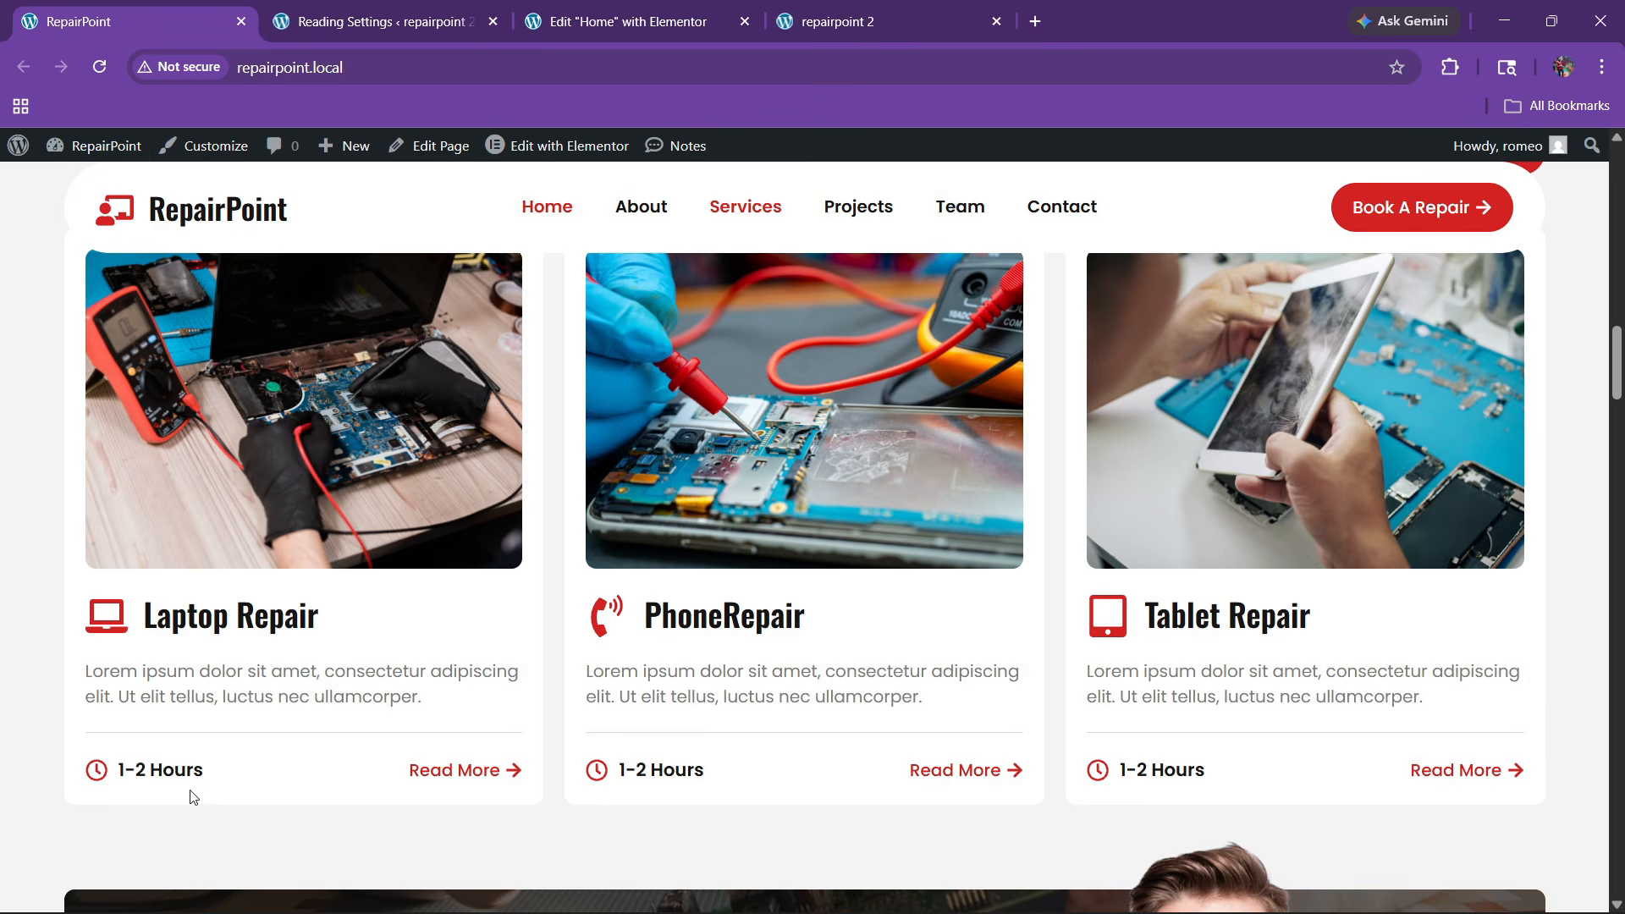
pyautogui.click(622, 10)
pyautogui.click(119, 457)
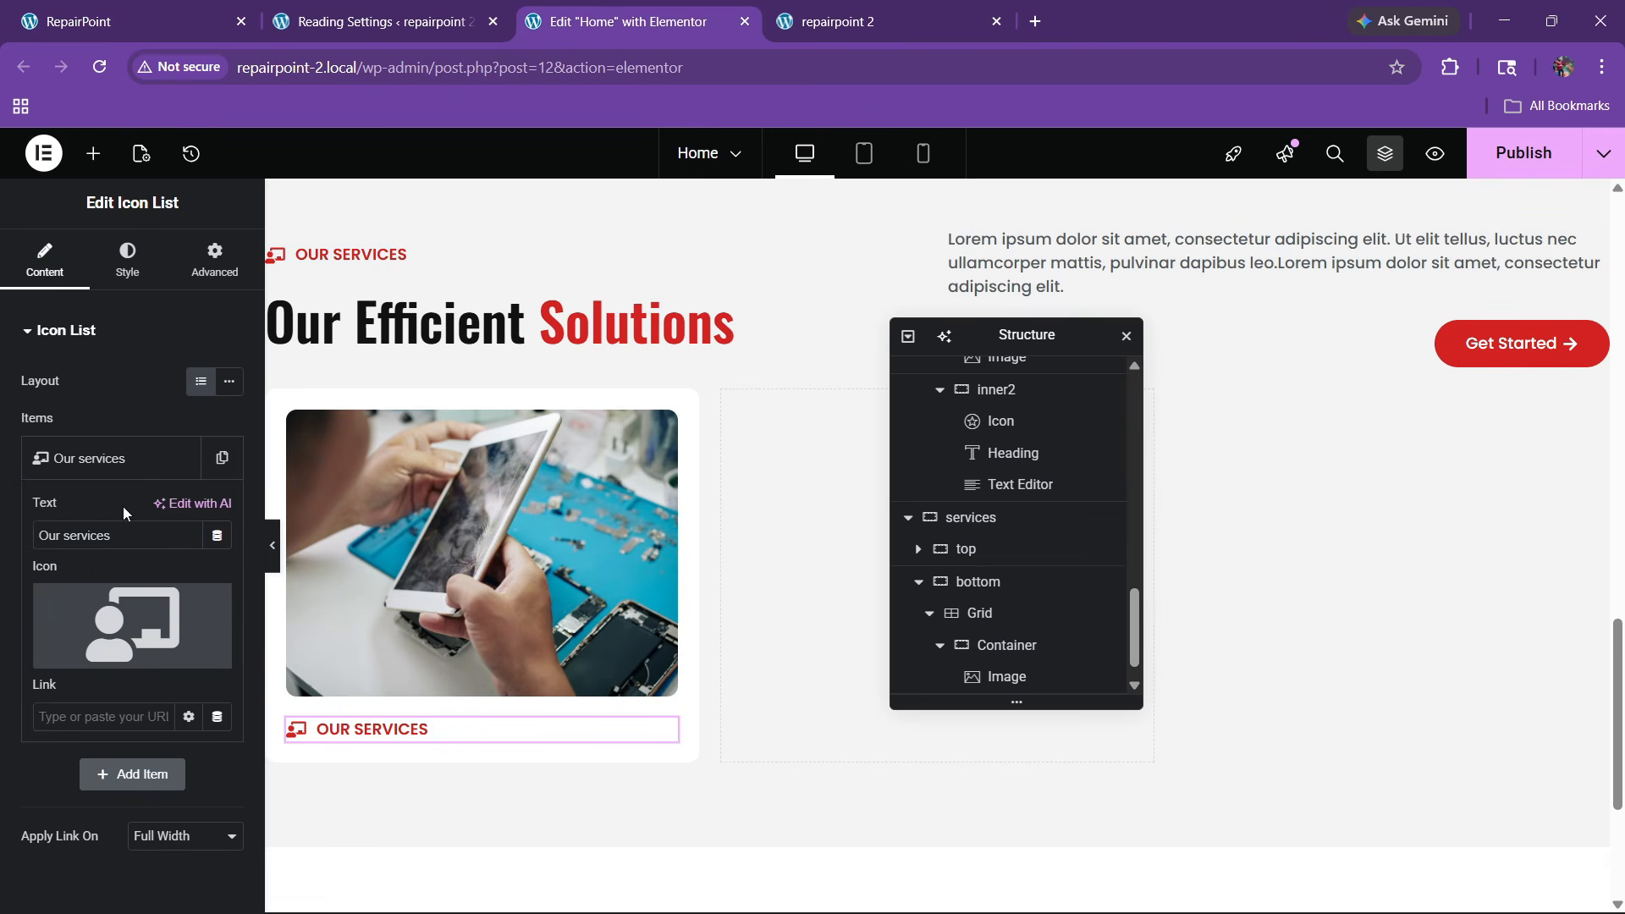
pyautogui.click(148, 626)
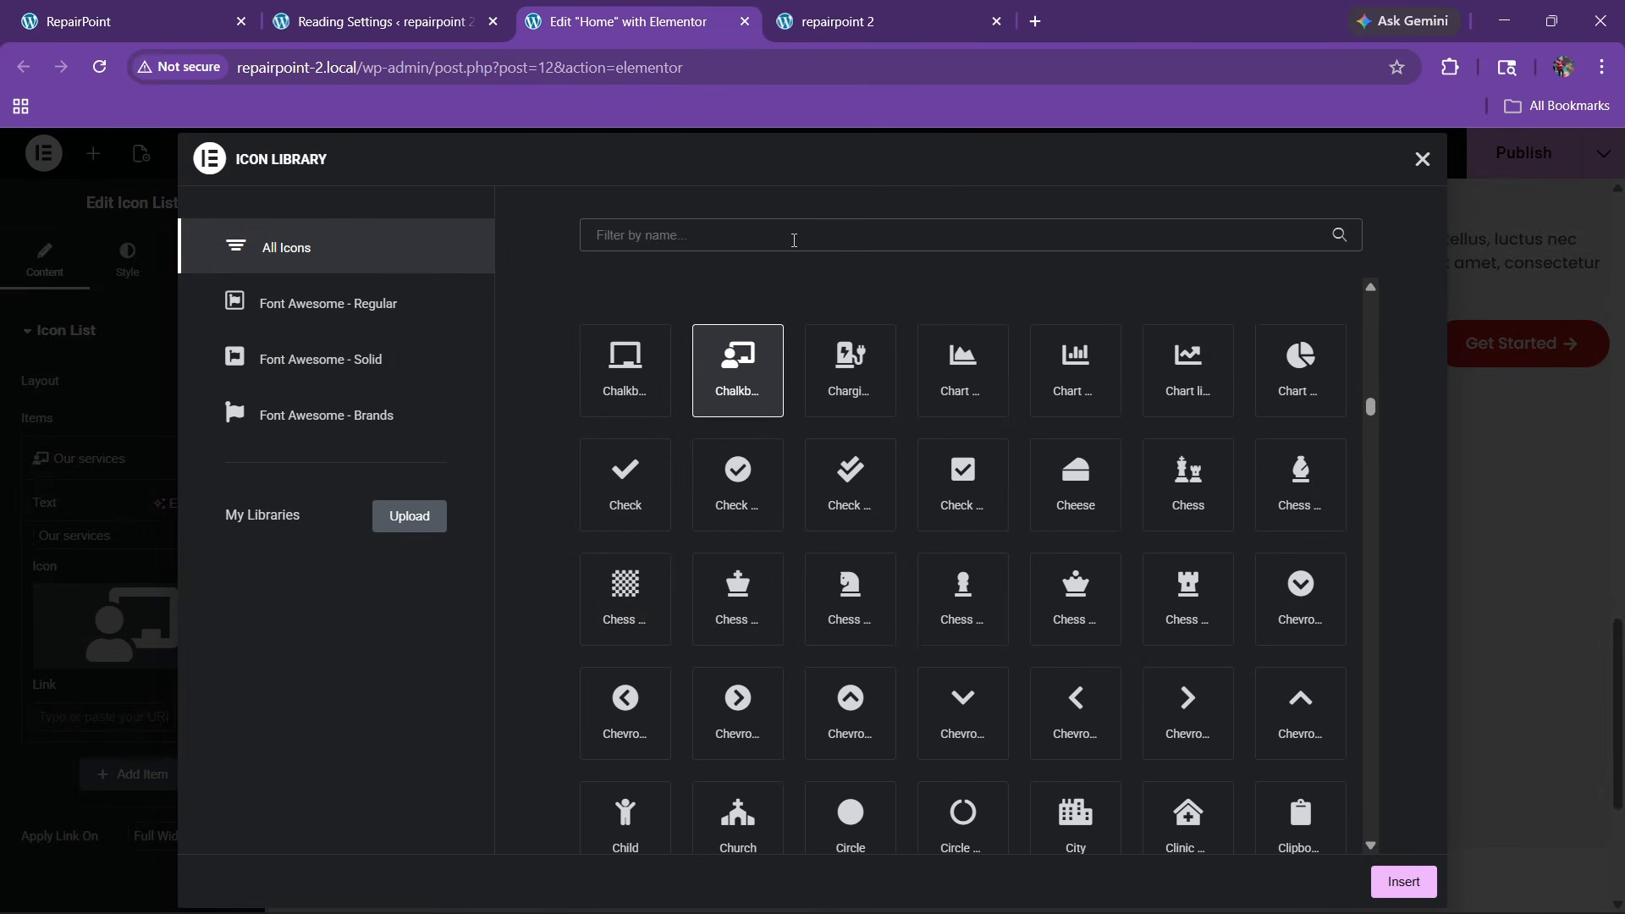
pyautogui.click(793, 239)
pyautogui.write('laptop')
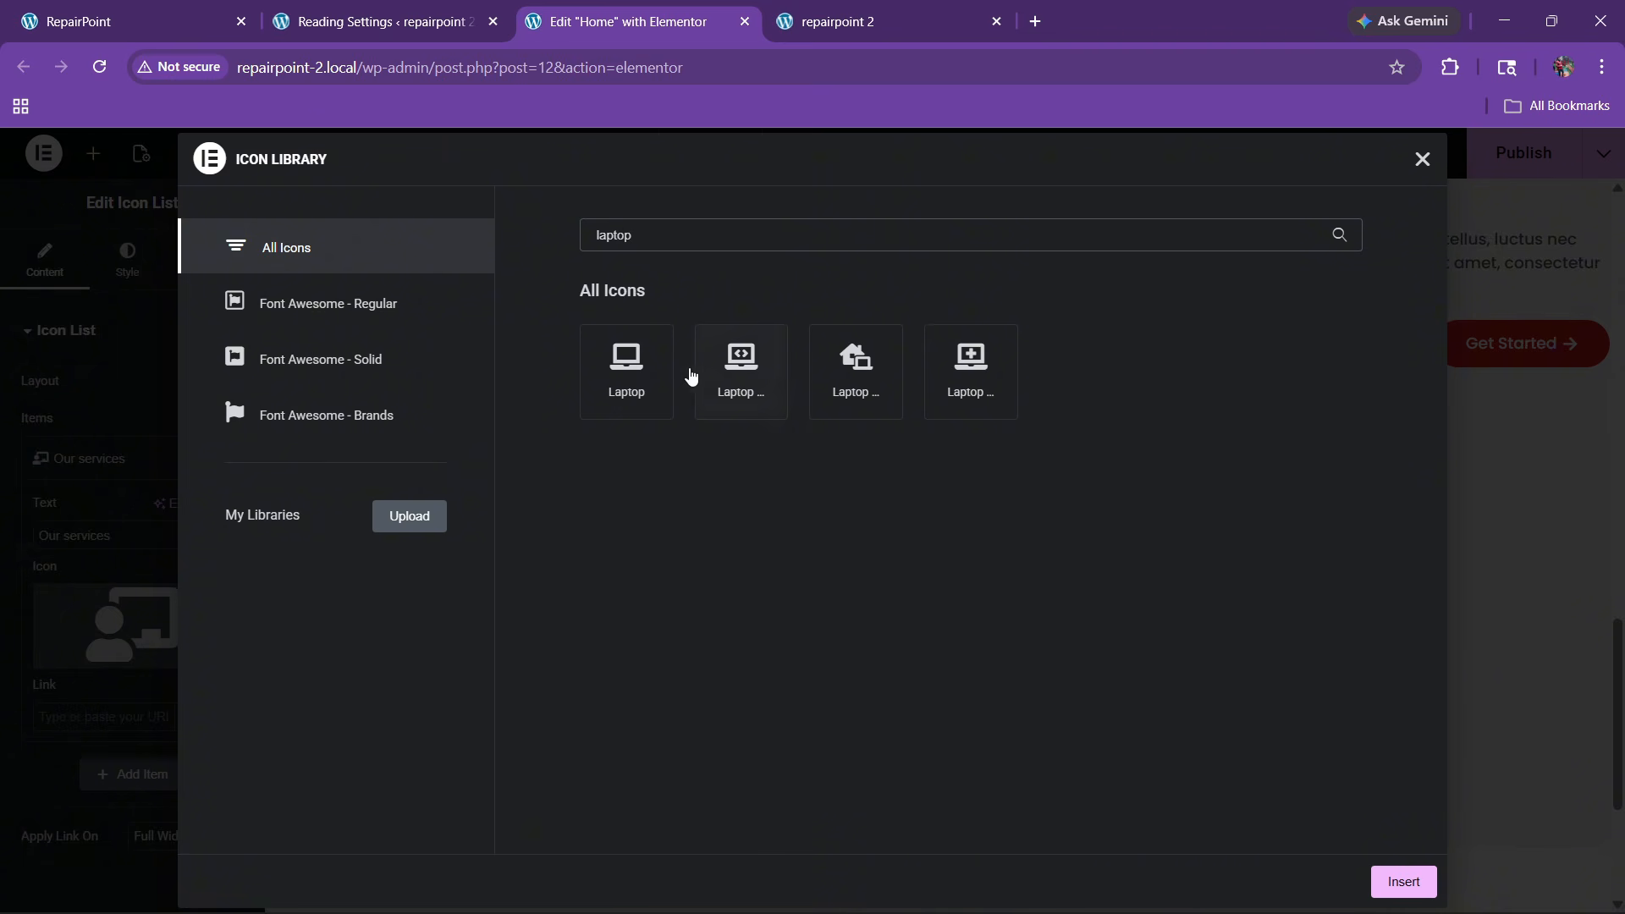
pyautogui.click(655, 377)
pyautogui.click(1402, 882)
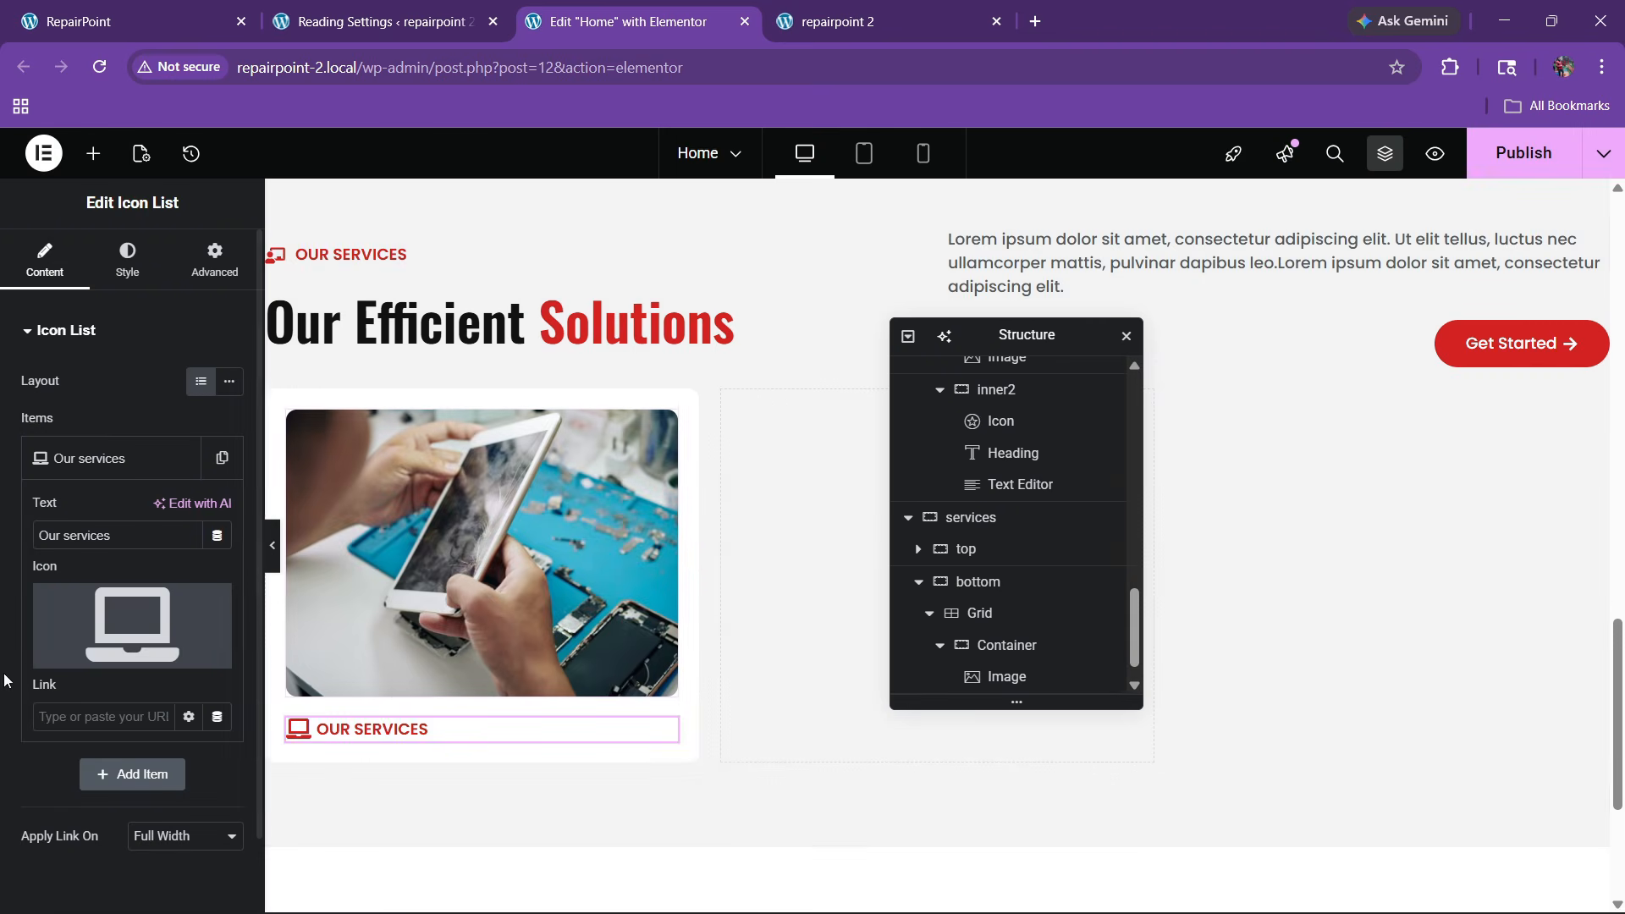
# Change the label text to 'Laptop Repair', copied from the live site's card
pyautogui.click(127, 21)
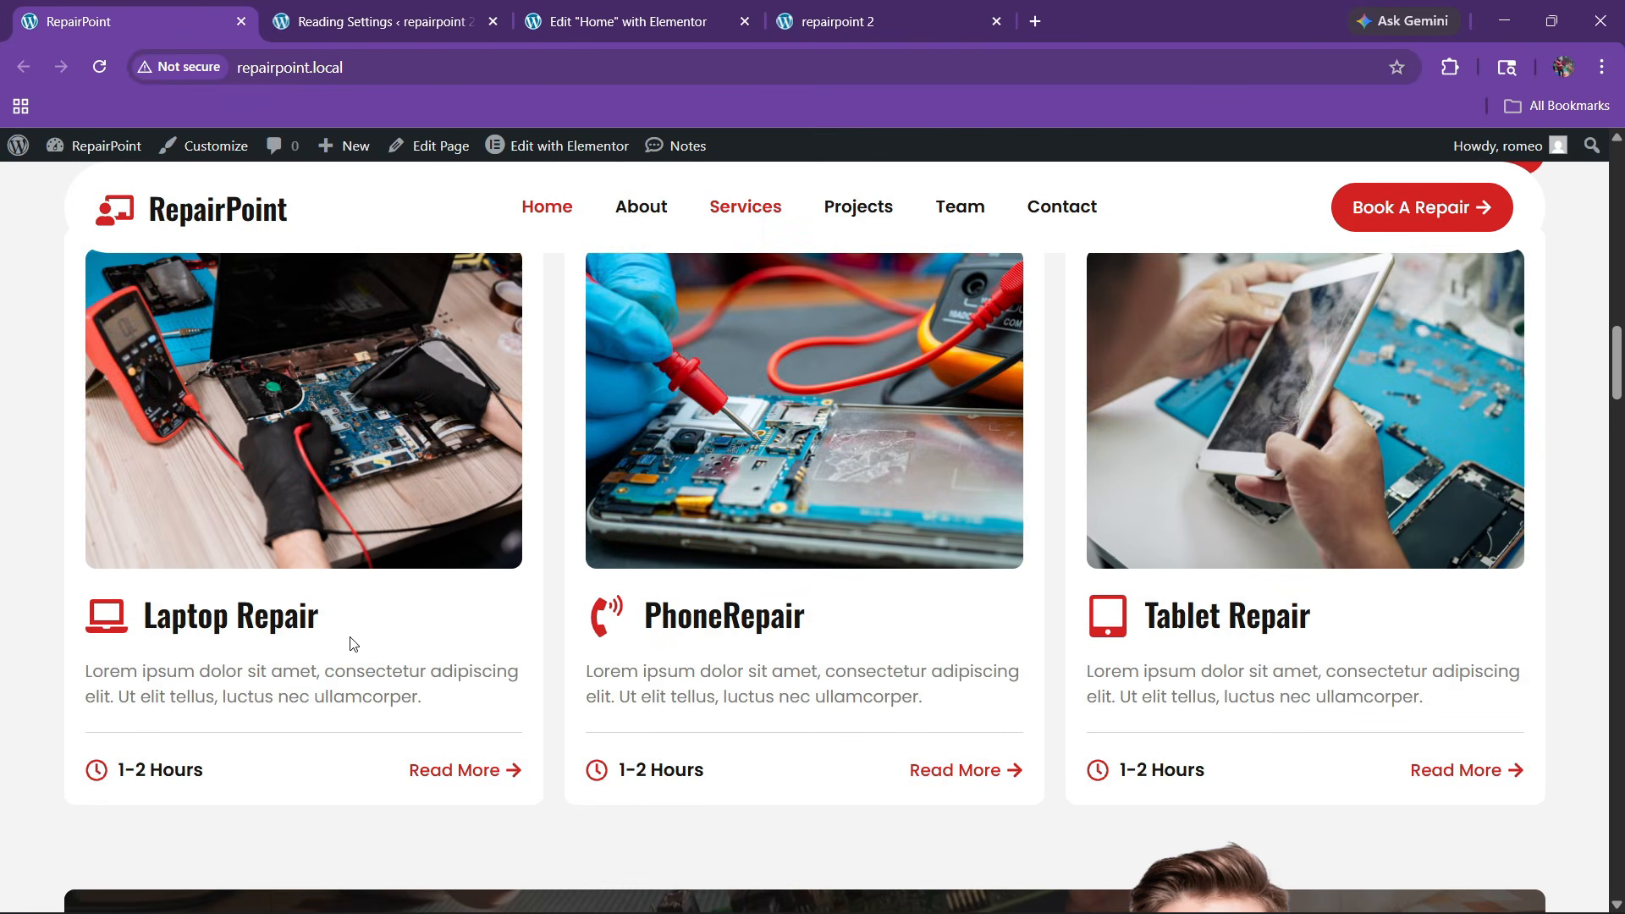
pyautogui.moveTo(144, 628); pyautogui.dragTo(347, 627)
pyautogui.hotkey('ctrl', 'c')
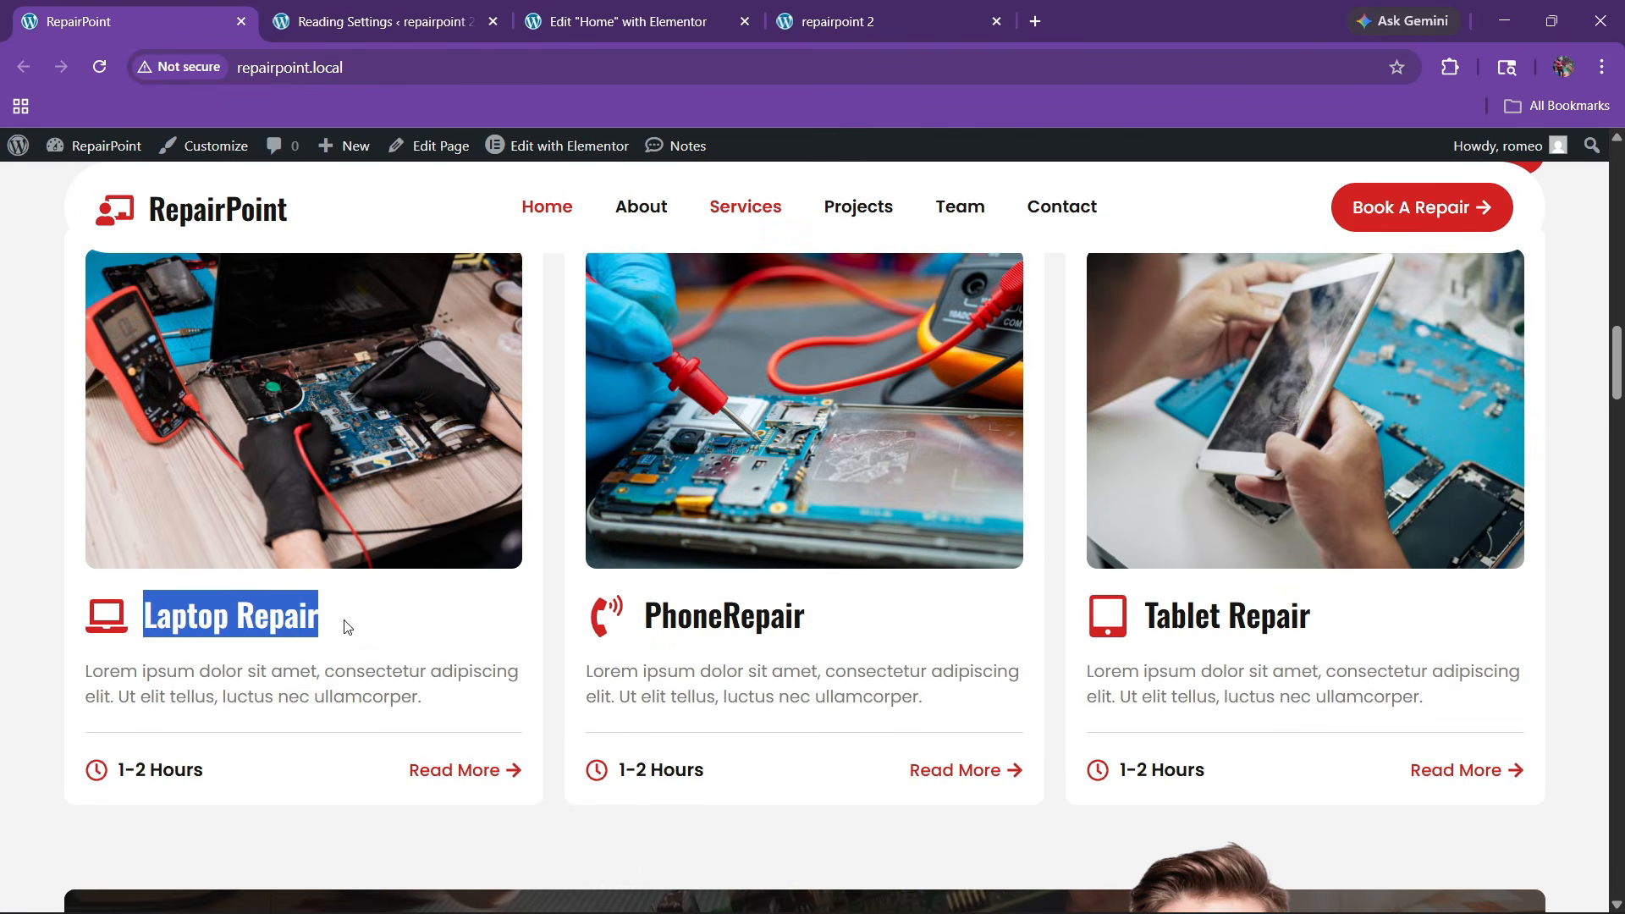
pyautogui.click(575, 10)
pyautogui.hotkey('ctrl', 'a')
pyautogui.hotkey('ctrl', 'v')
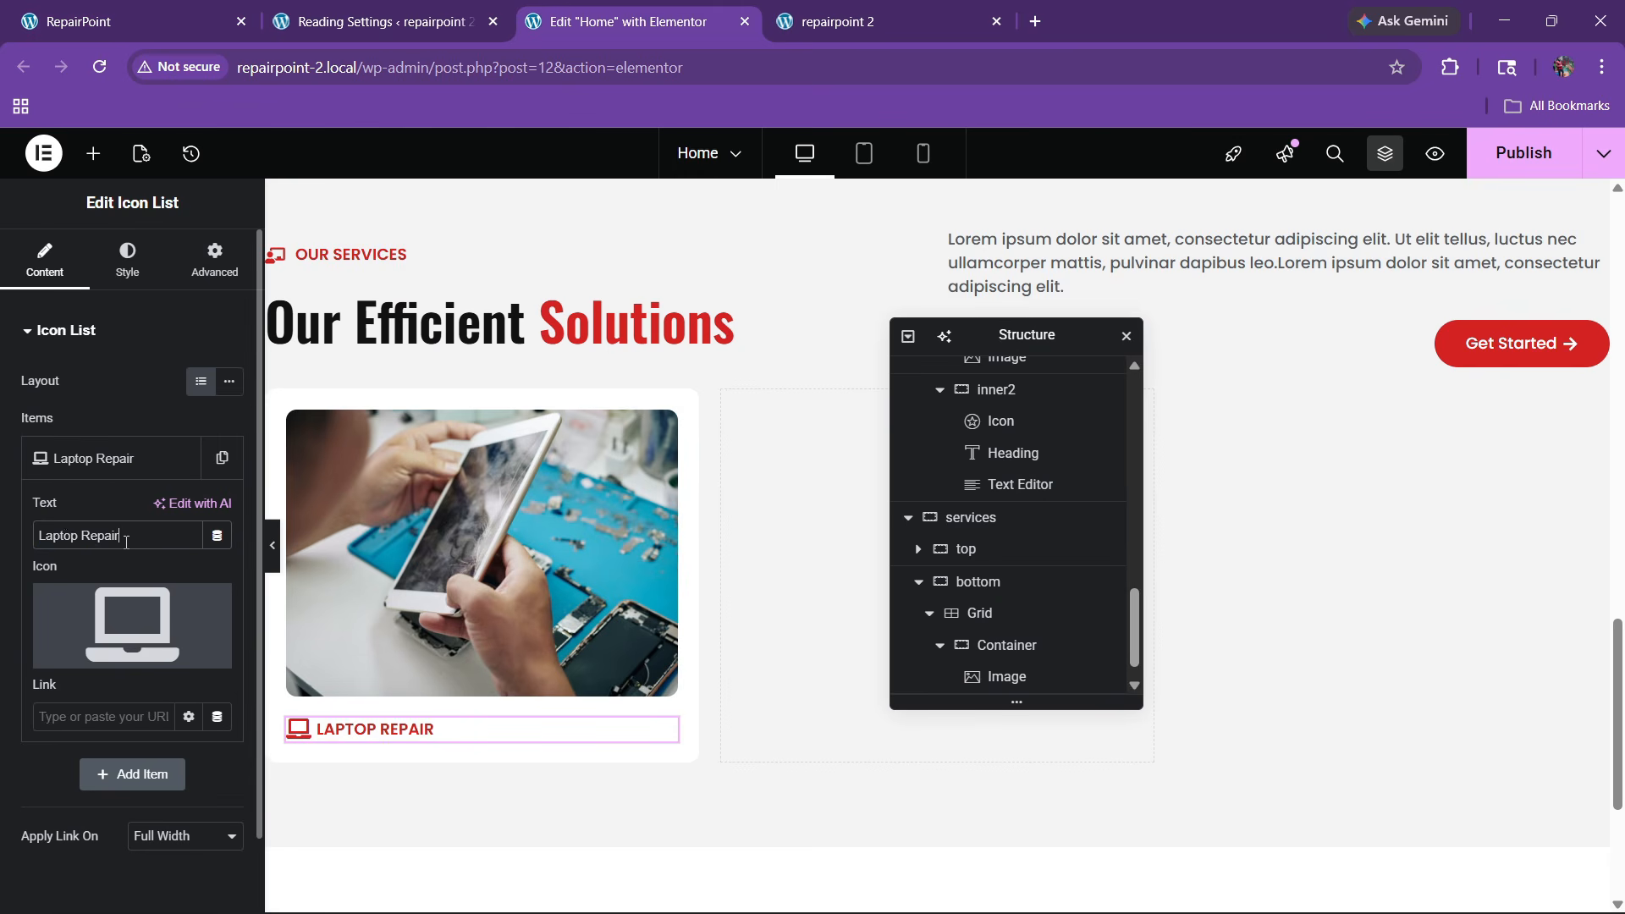
pyautogui.click(127, 261)
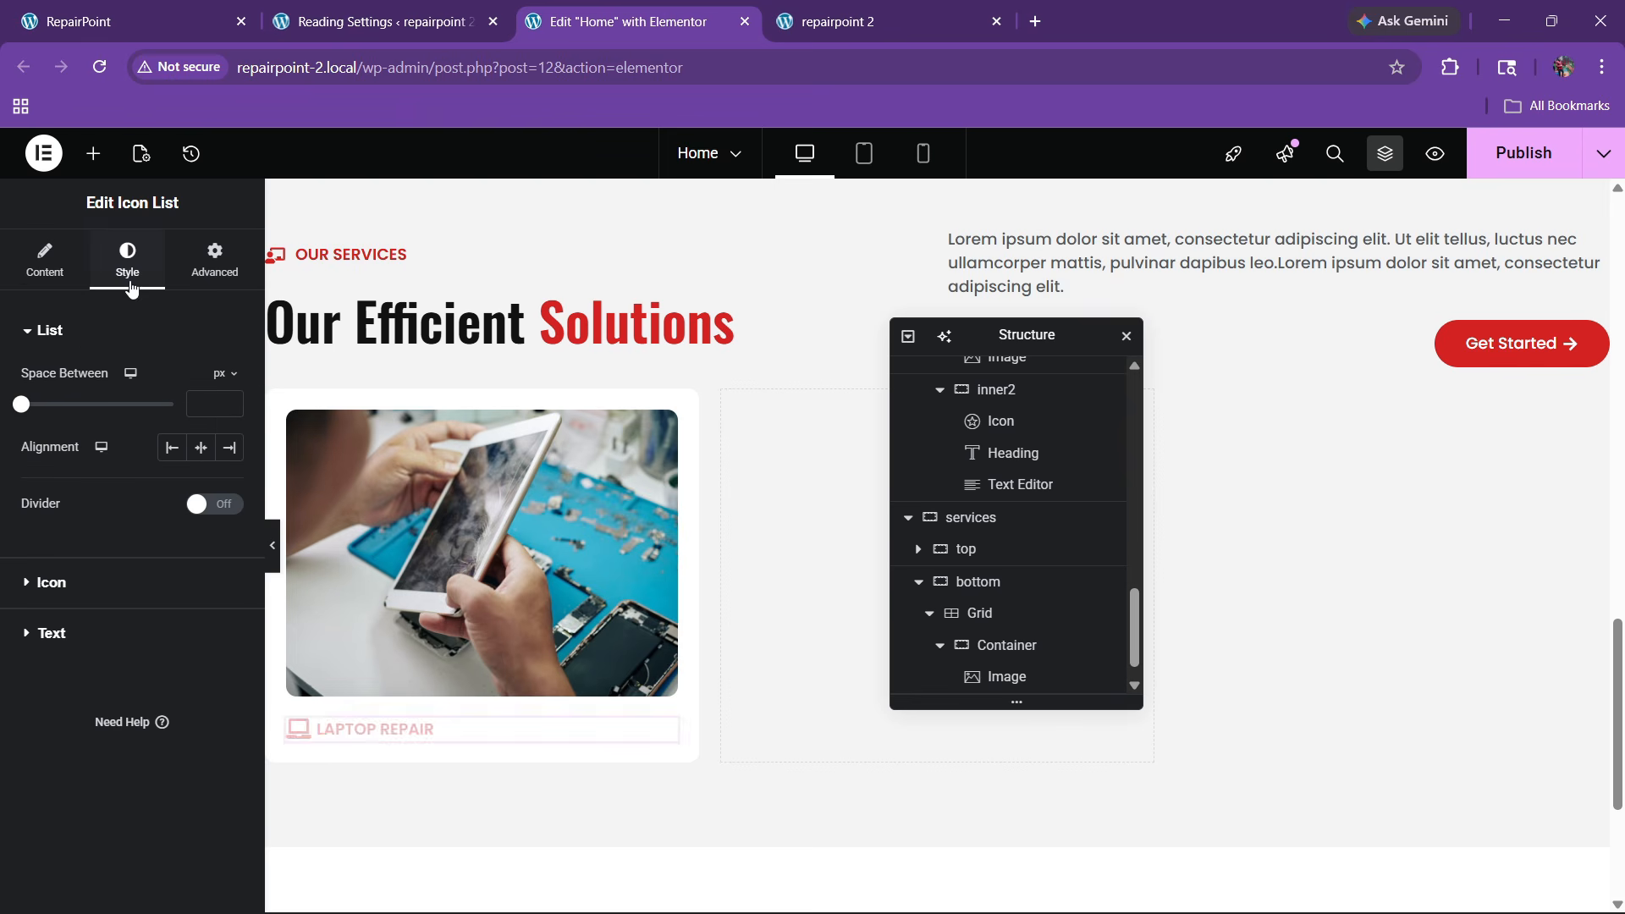
# Enlarge the laptop icon to 40 px
pyautogui.click(52, 583)
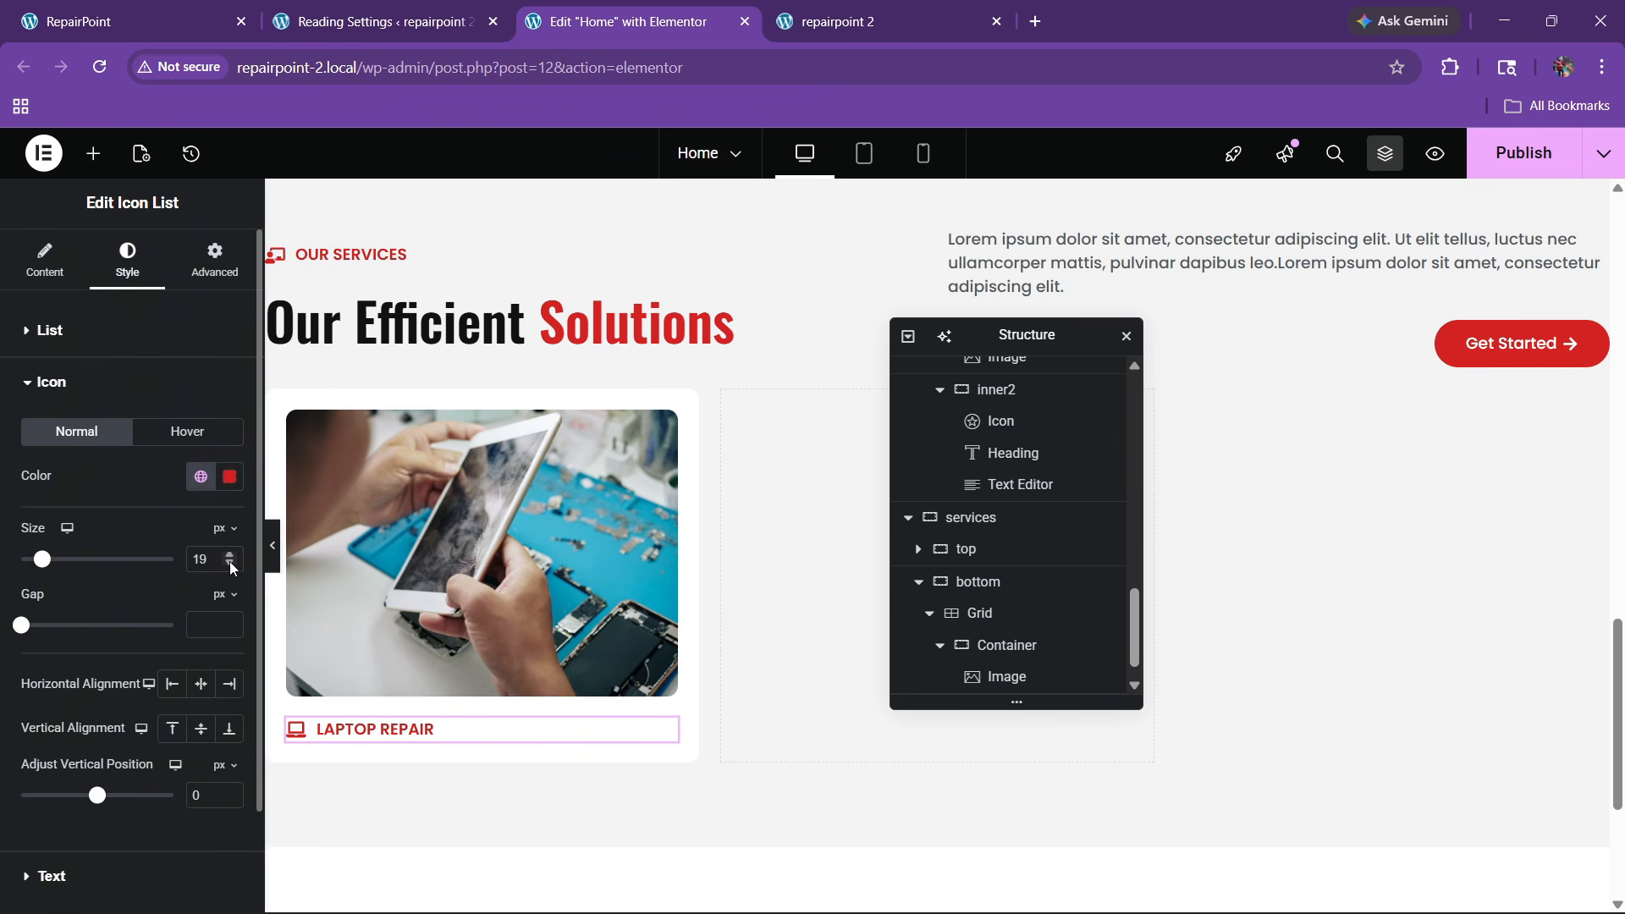
pyautogui.click(230, 552)
pyautogui.click(230, 555)
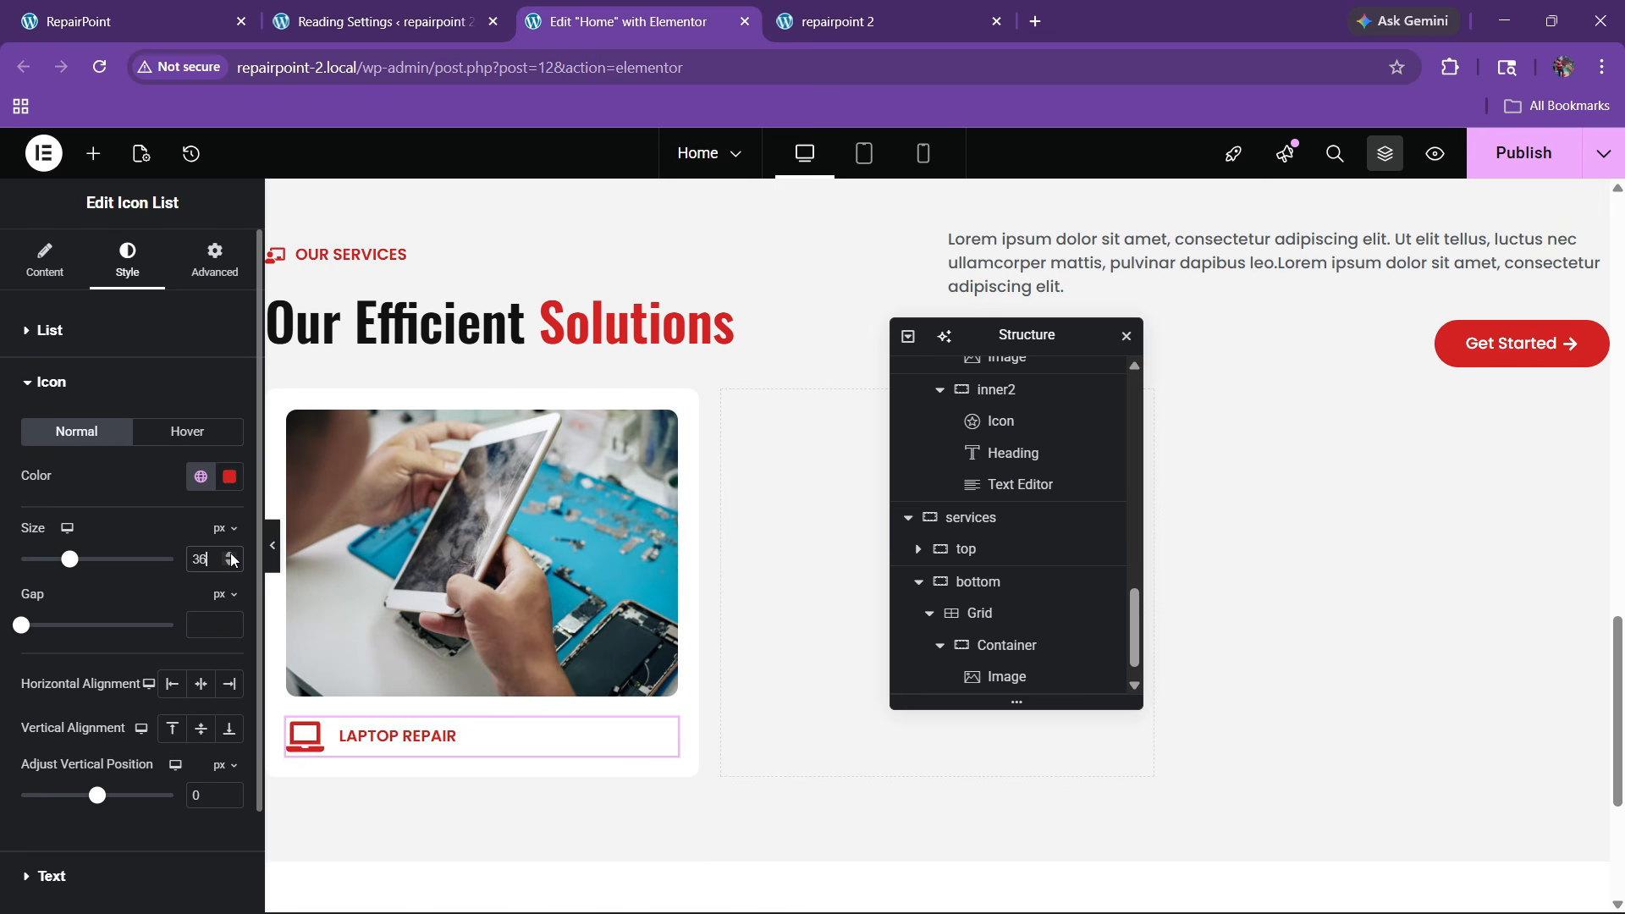
pyautogui.click(230, 555)
pyautogui.click(230, 555)
pyautogui.click(231, 555)
pyautogui.click(230, 556)
# Make the Laptop Repair label black and capitalized instead of all caps
pyautogui.scroll(-2, 119, 682)
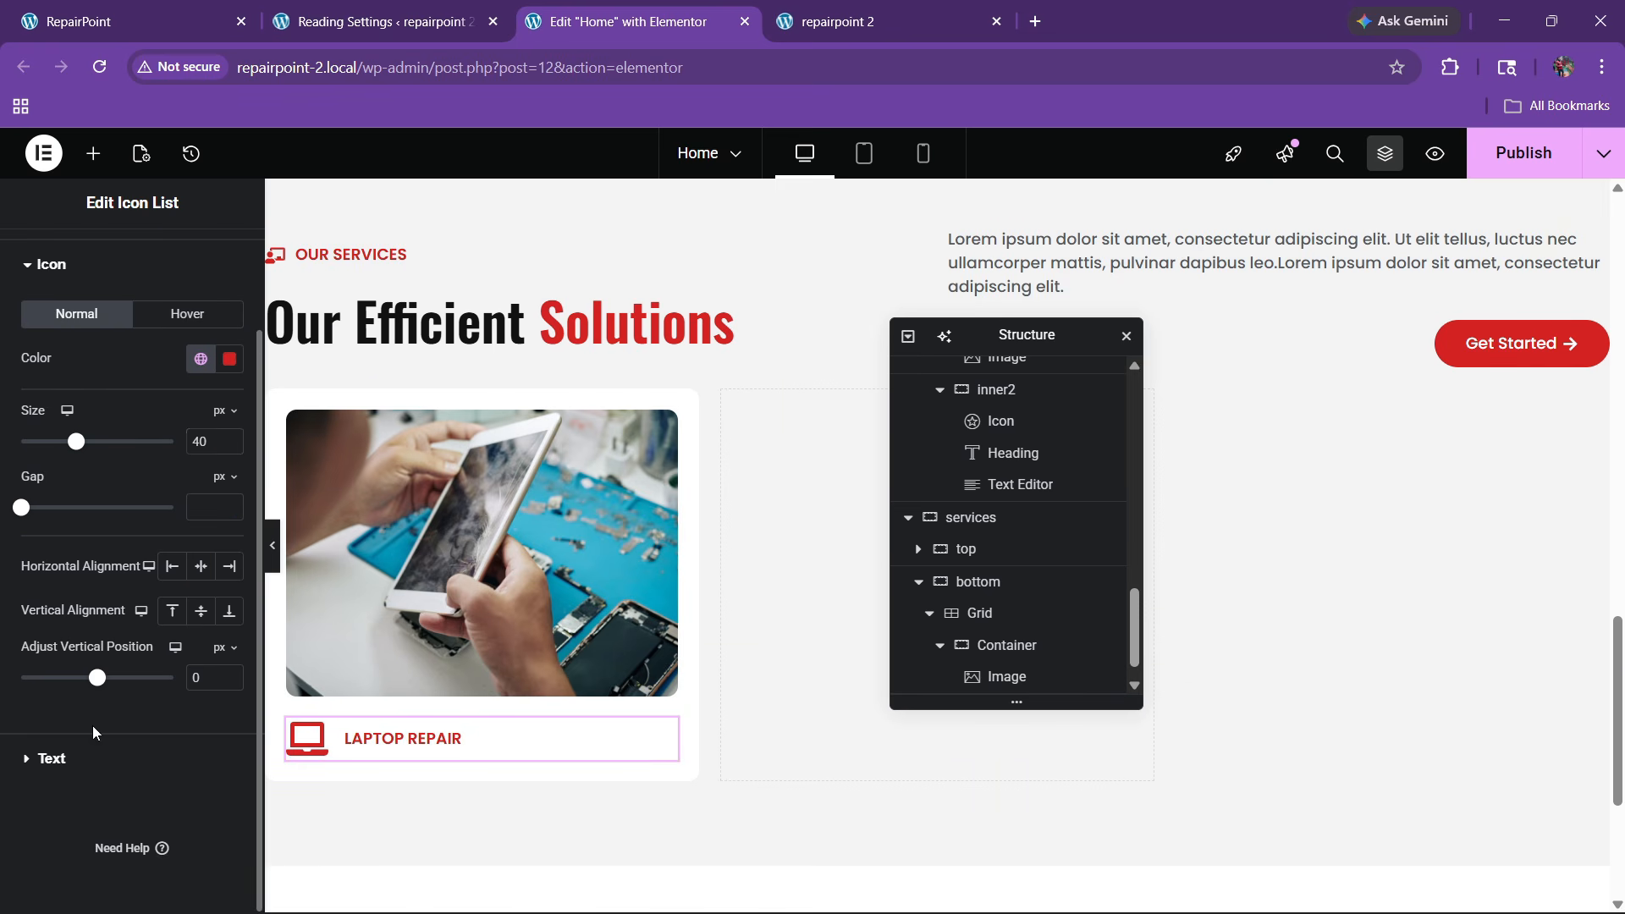
pyautogui.click(51, 758)
pyautogui.click(200, 615)
pyautogui.click(118, 524)
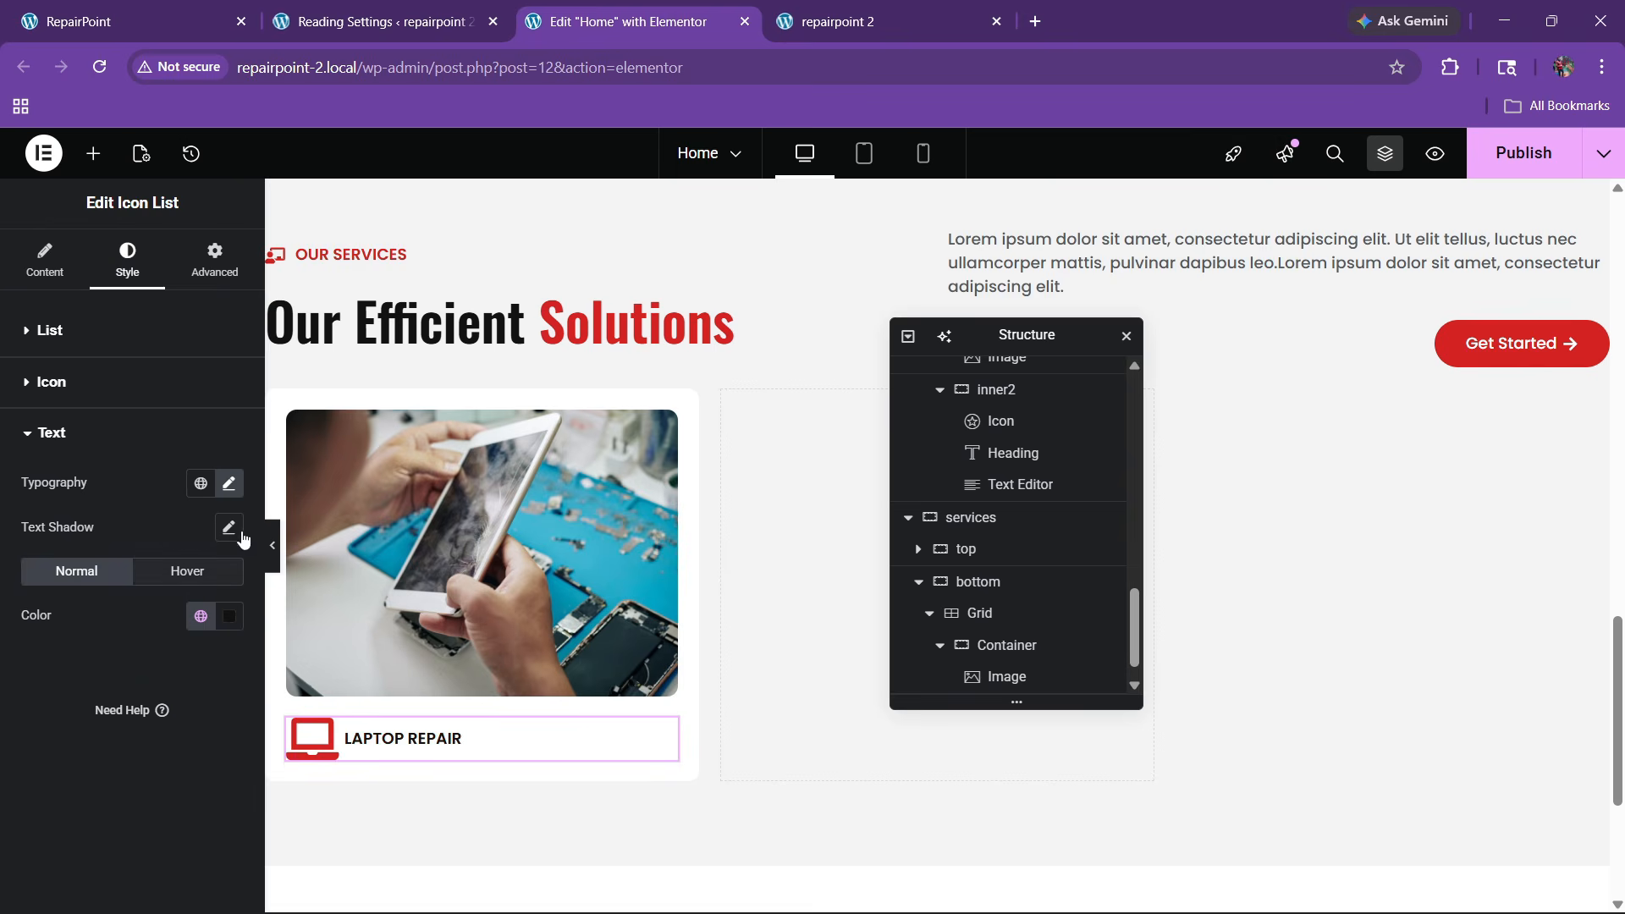
pyautogui.click(228, 482)
pyautogui.click(163, 839)
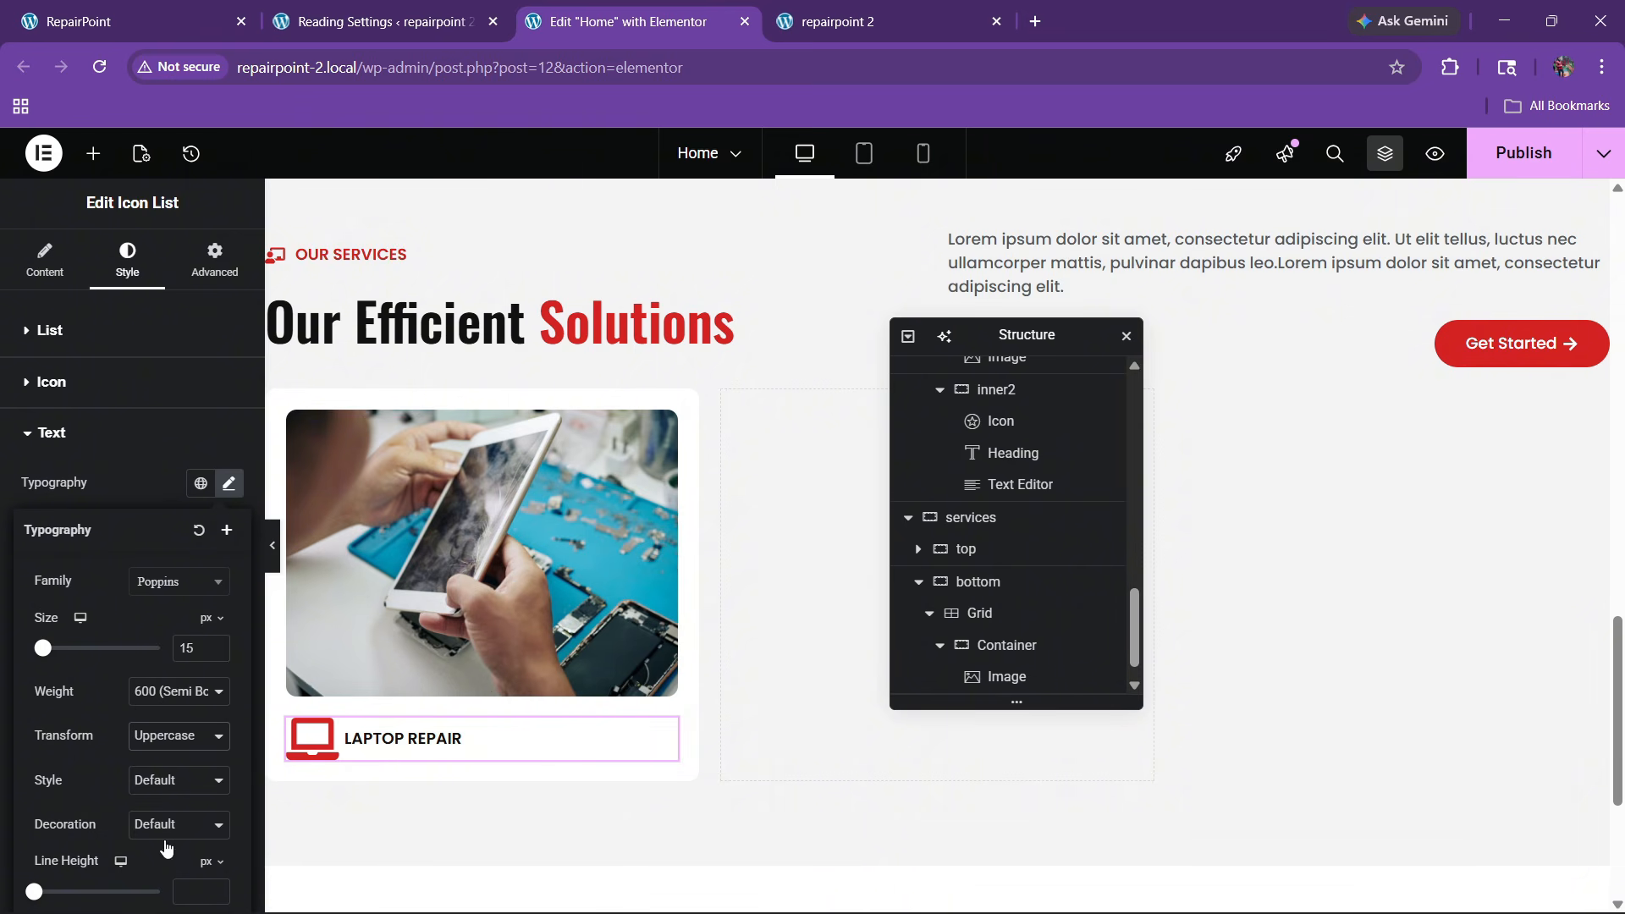
# Adjust the Laptop Repair label text size down to 20
pyautogui.click(217, 643)
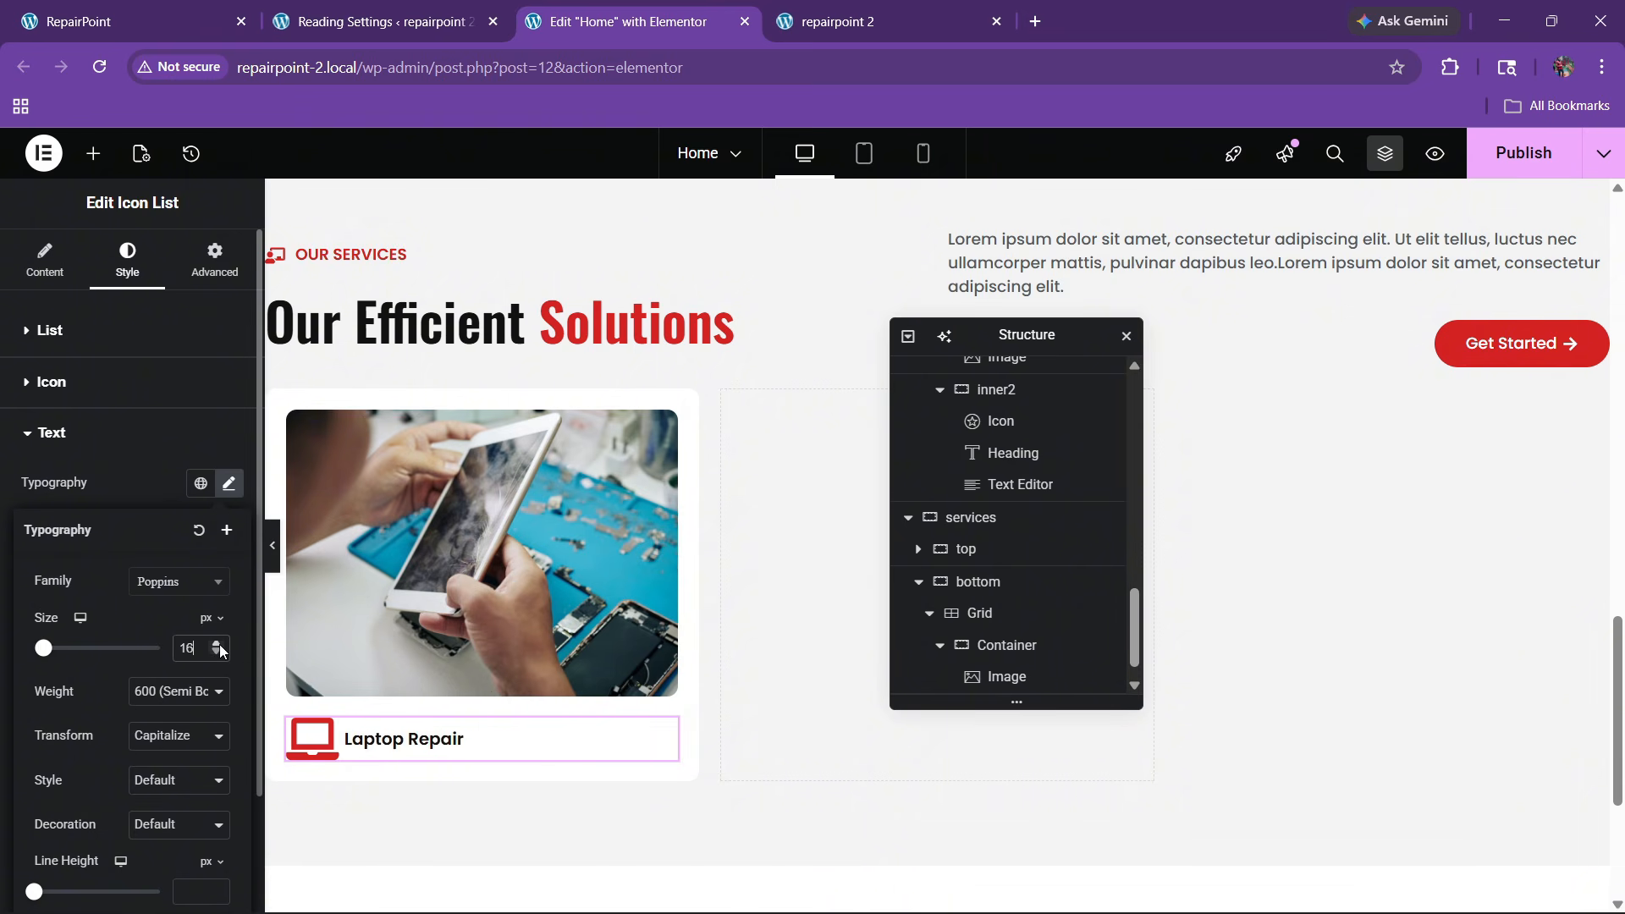
pyautogui.click(215, 653)
pyautogui.click(215, 653)
pyautogui.click(216, 653)
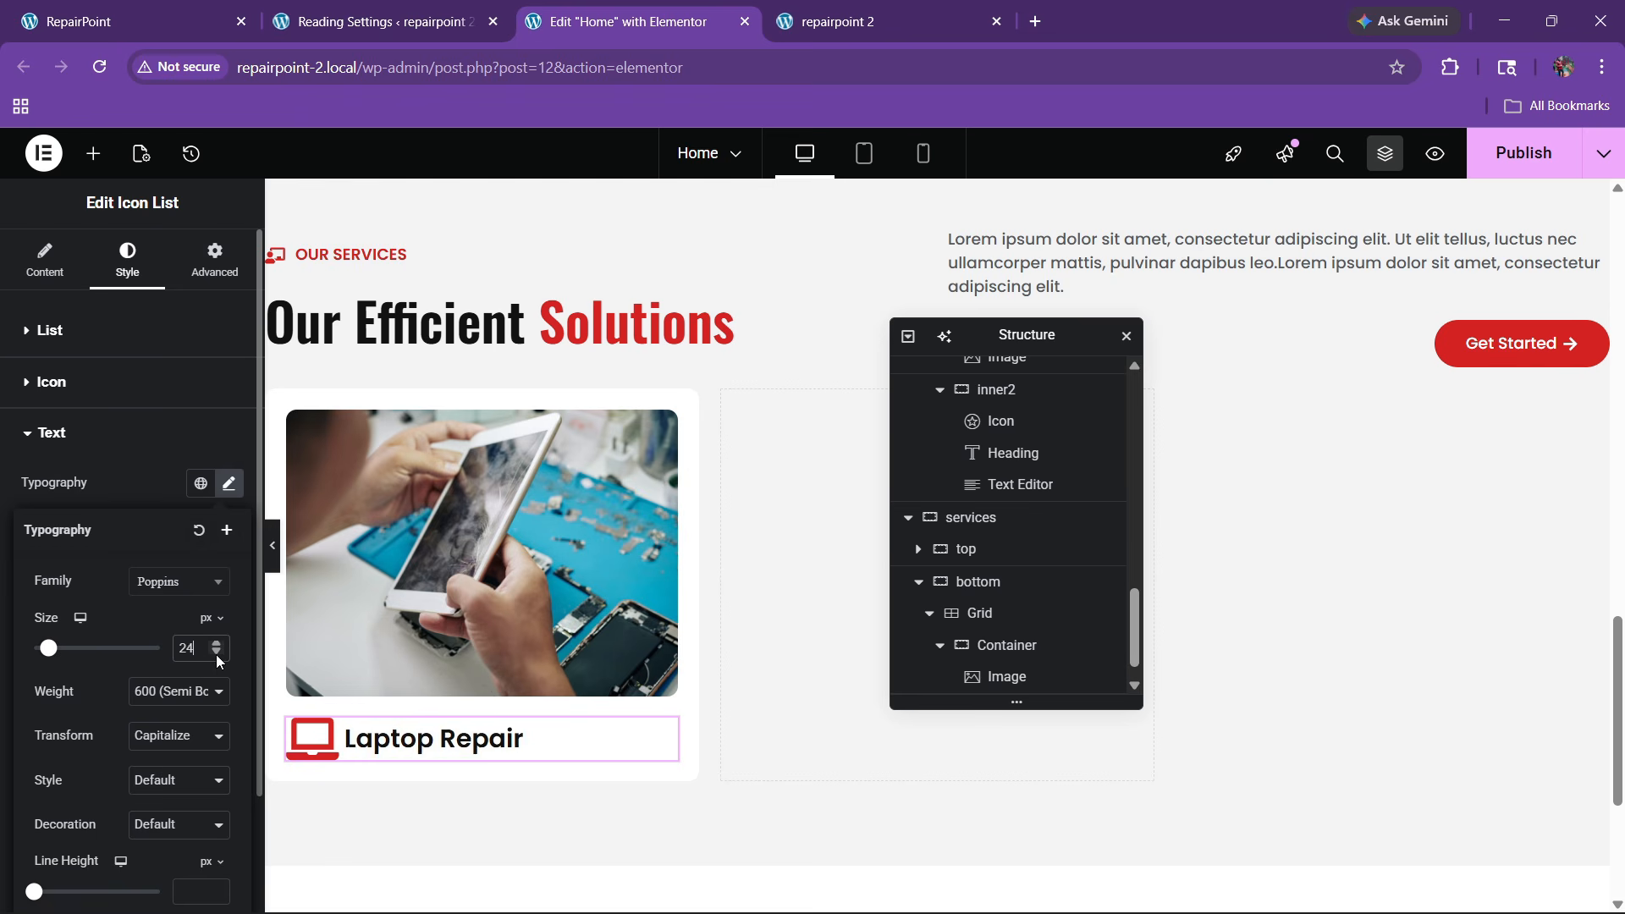
pyautogui.click(216, 653)
pyautogui.click(217, 655)
pyautogui.click(217, 655)
pyautogui.click(217, 655)
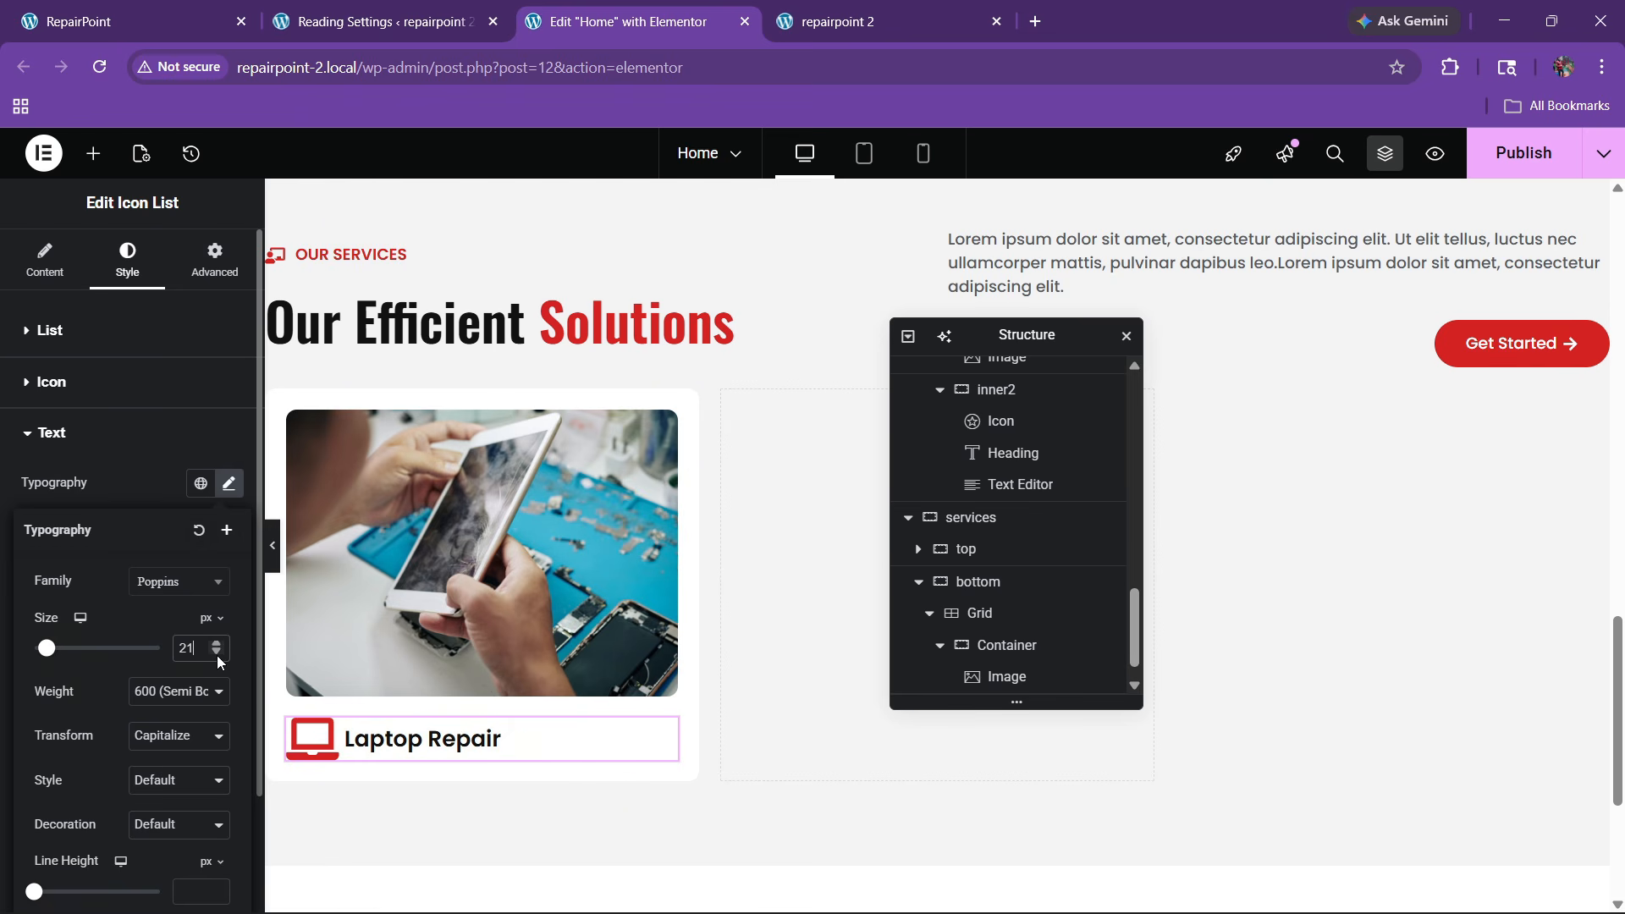
pyautogui.click(216, 646)
pyautogui.click(216, 647)
pyautogui.click(212, 655)
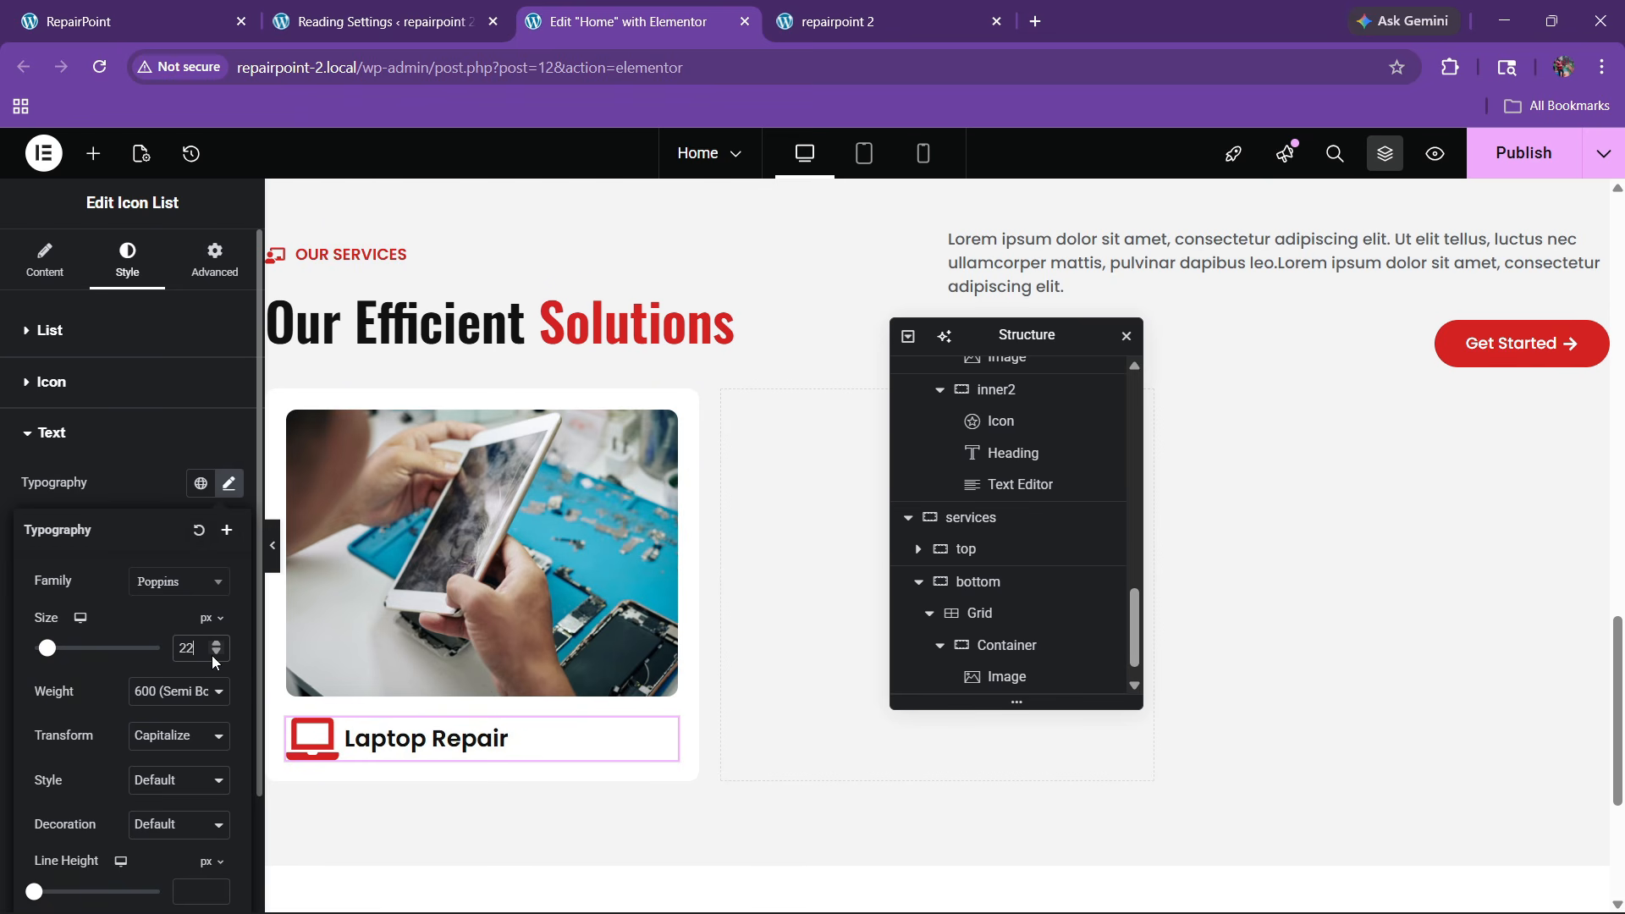
pyautogui.click(212, 654)
pyautogui.click(212, 655)
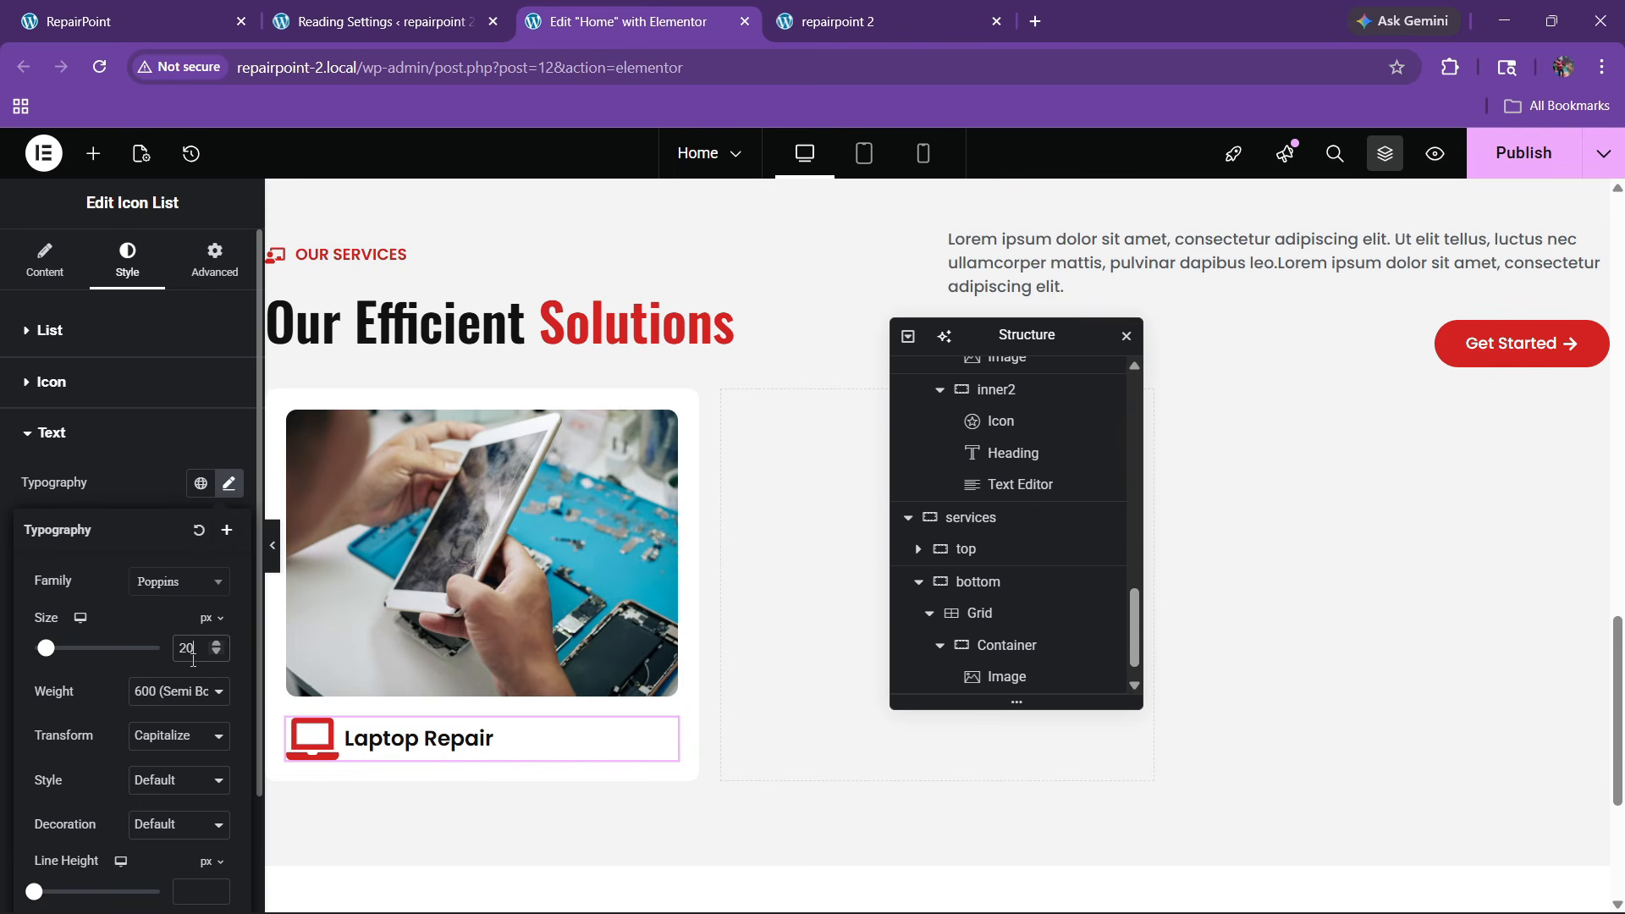
# Compare the title with the live site and raise the label size to 23
pyautogui.scroll(-3, 363, 627)
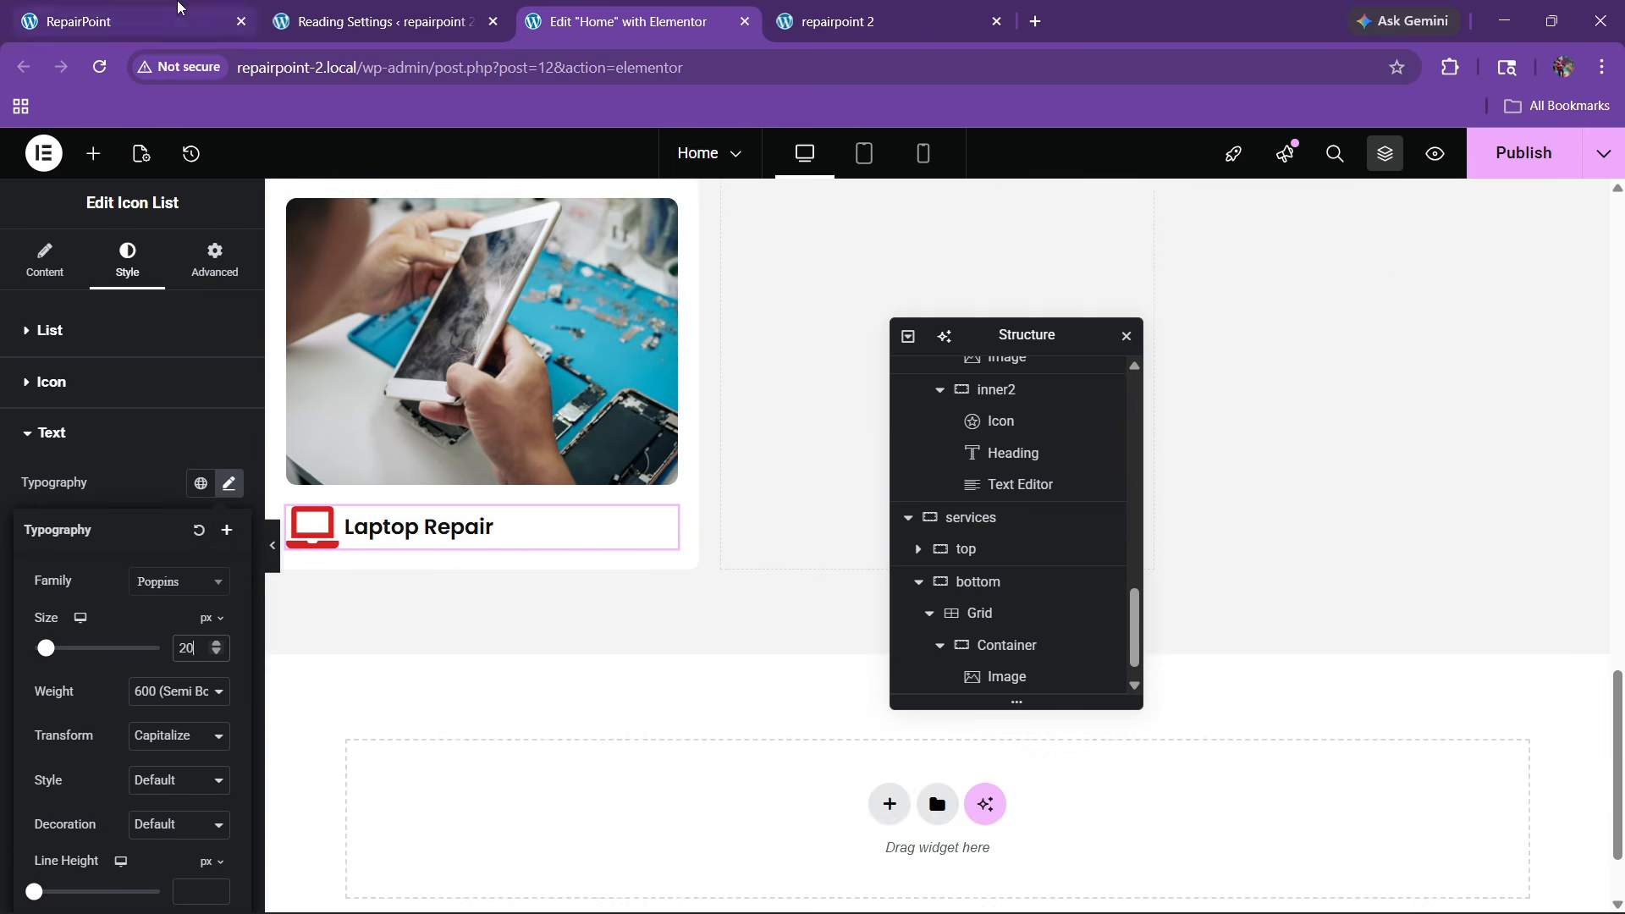
pyautogui.click(127, 22)
pyautogui.click(592, 21)
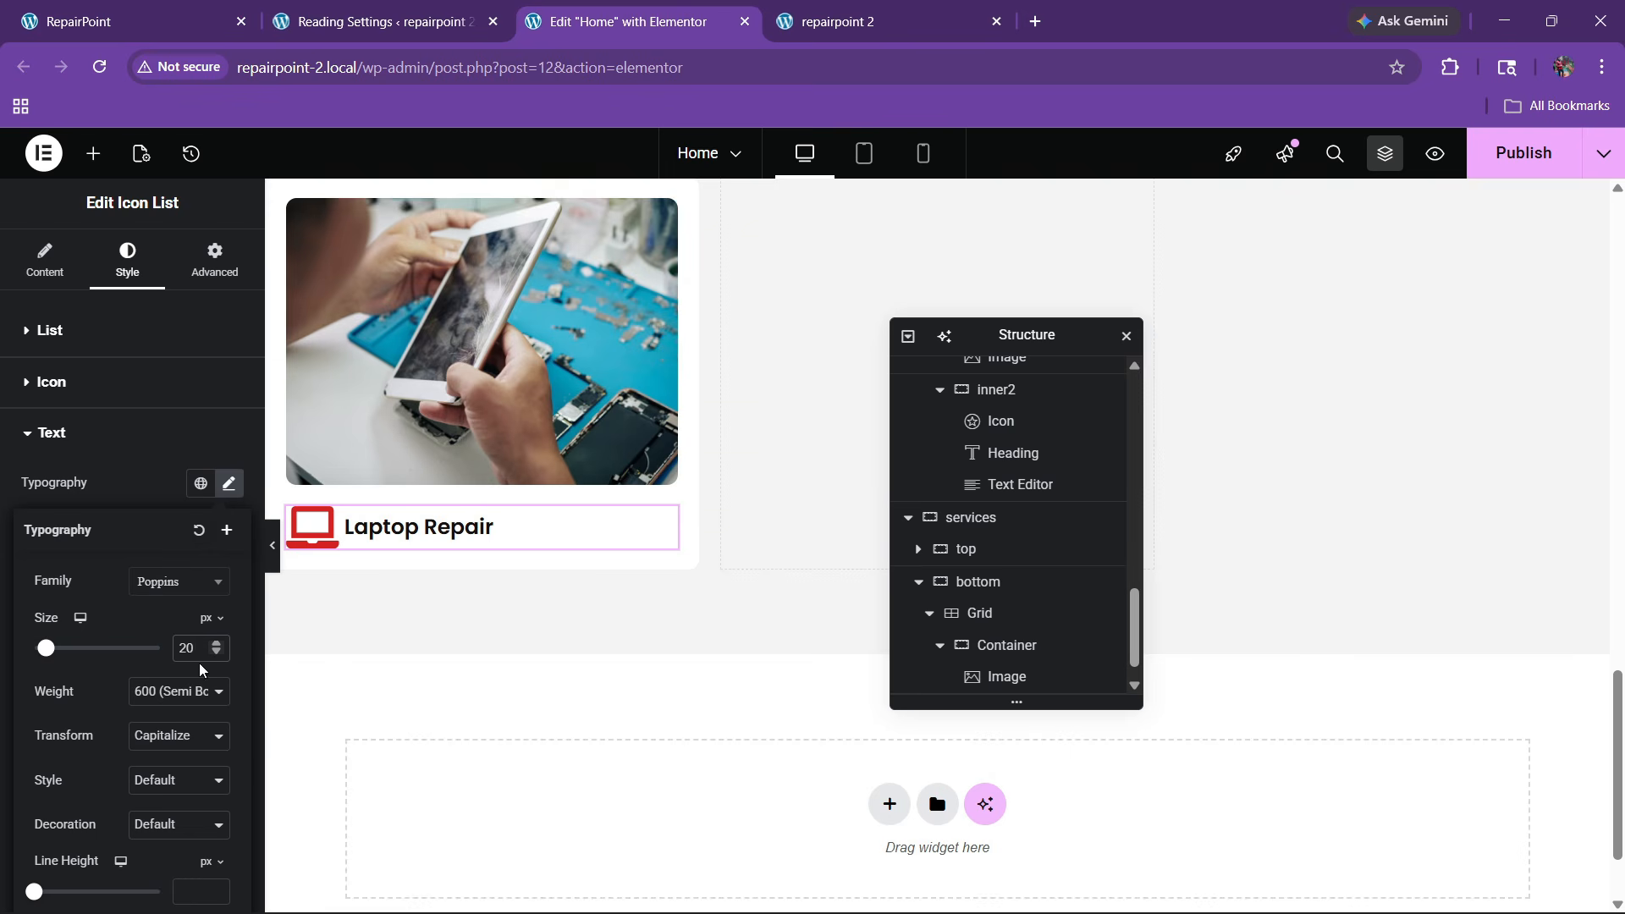
pyautogui.click(217, 646)
pyautogui.click(218, 645)
pyautogui.click(217, 646)
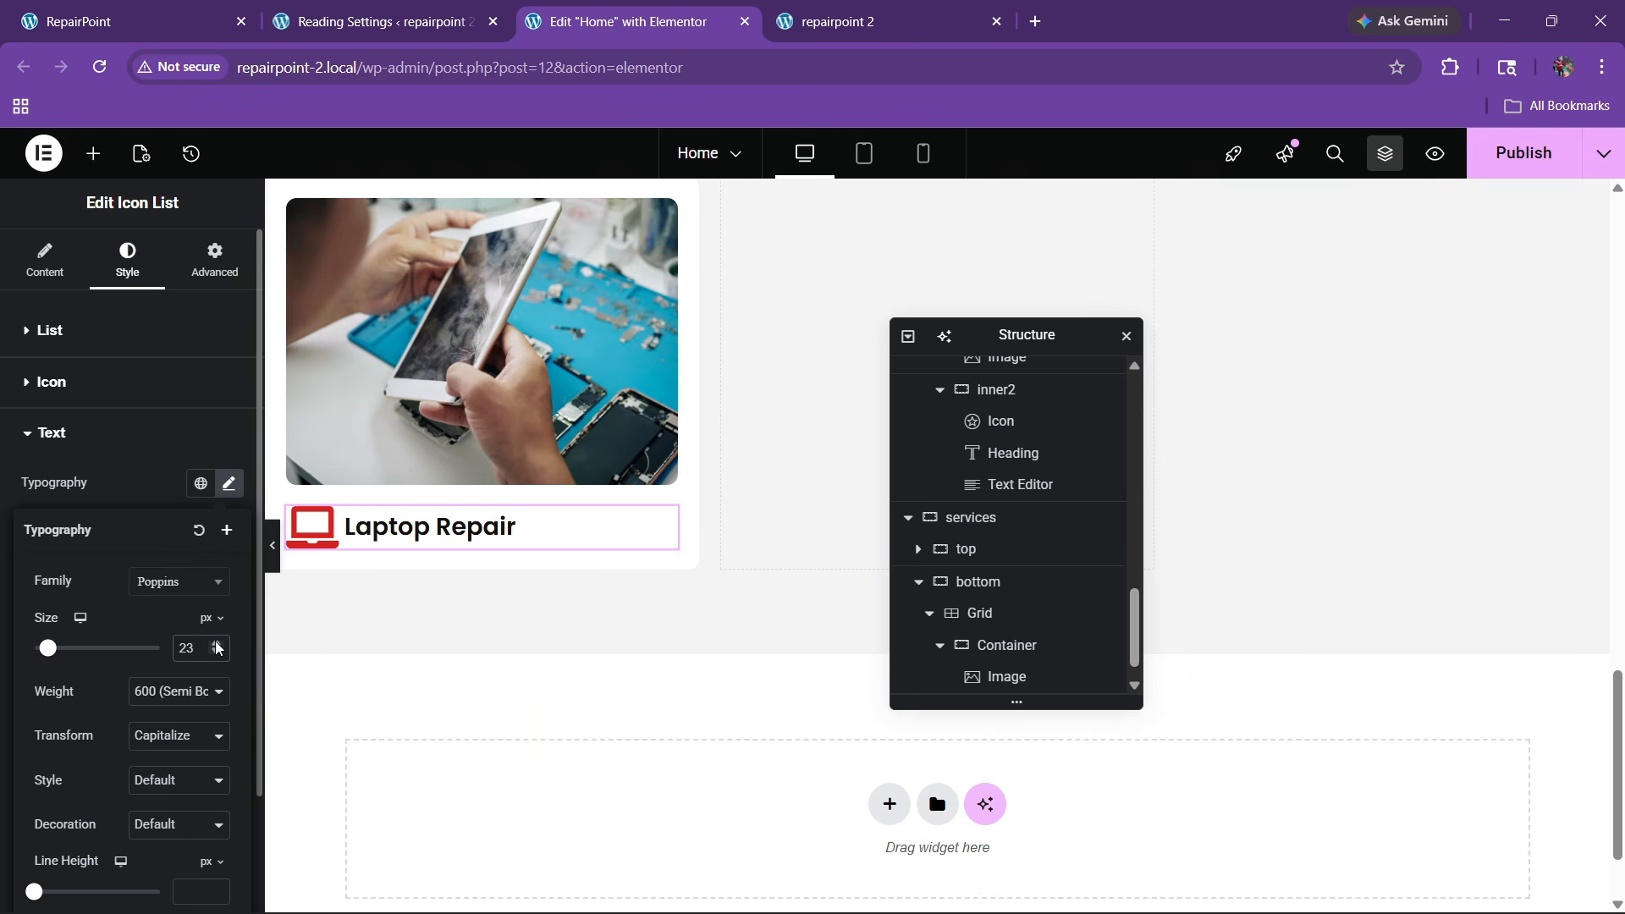
# Make the laptop icon slightly smaller, to about 31
pyautogui.click(84, 385)
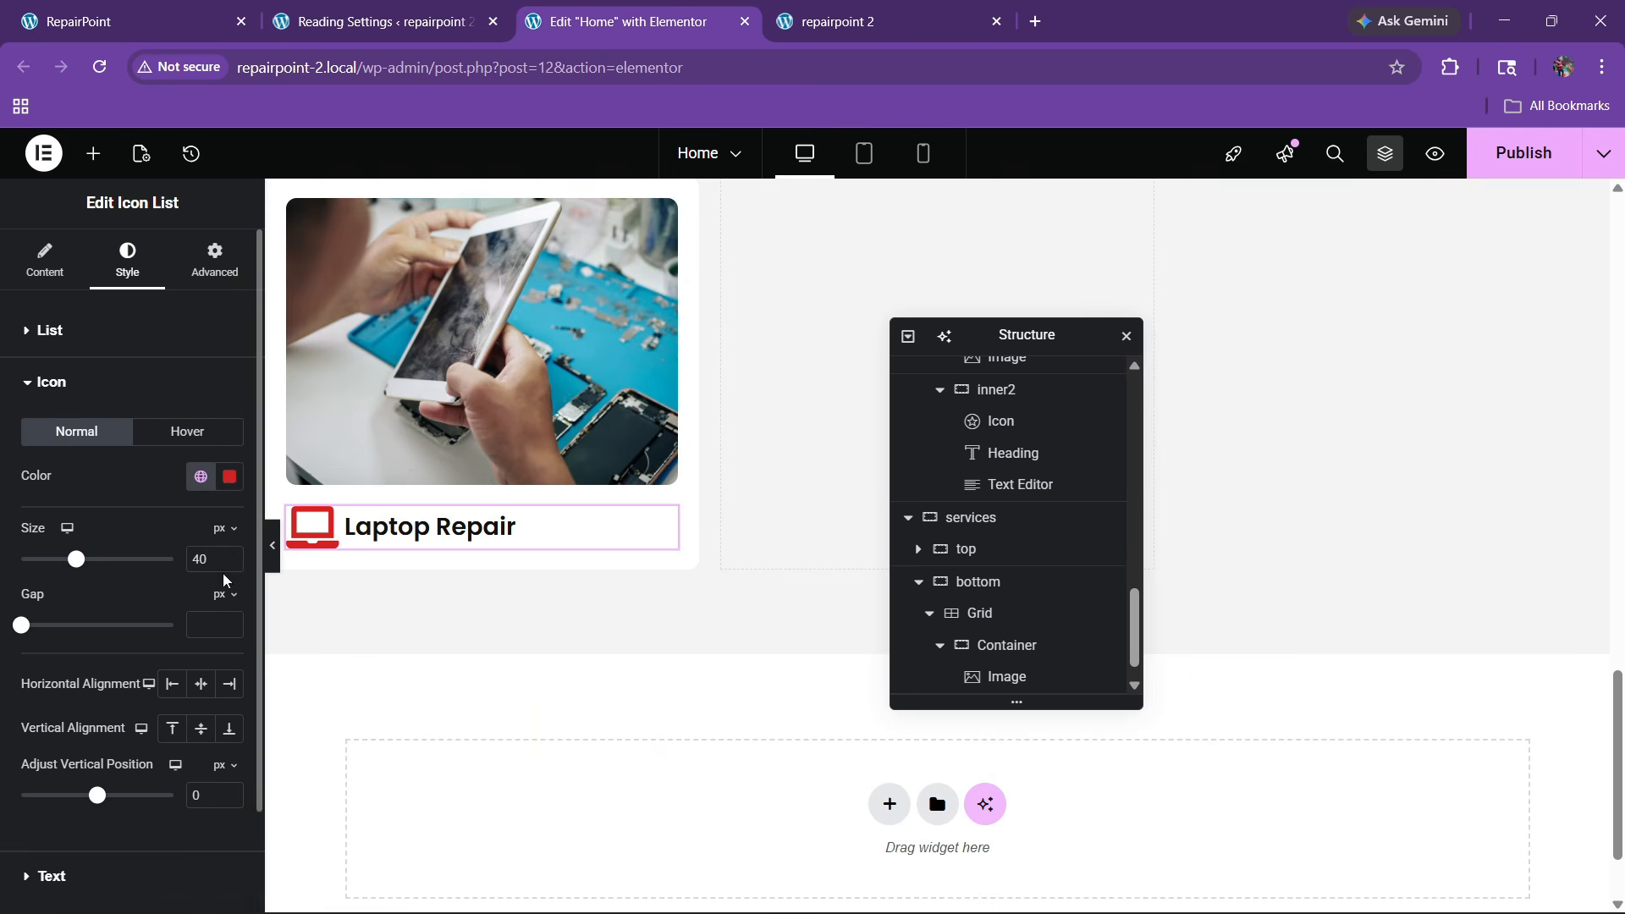
pyautogui.click(226, 566)
pyautogui.click(226, 565)
pyautogui.click(226, 565)
pyautogui.click(225, 565)
pyautogui.click(226, 566)
pyautogui.click(226, 565)
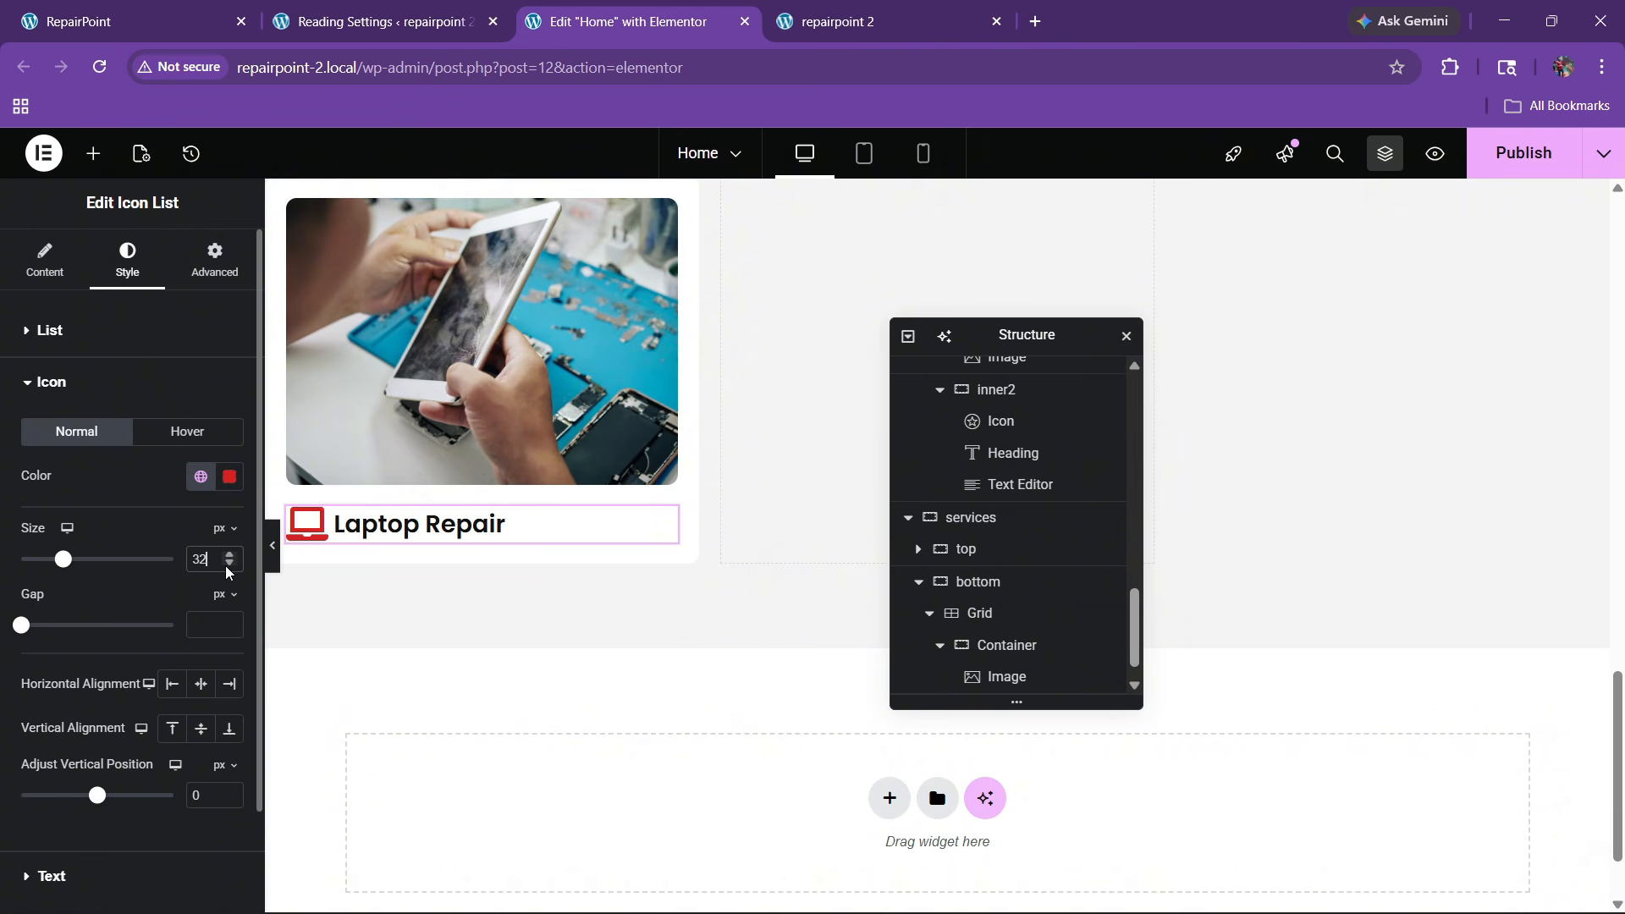
pyautogui.click(226, 565)
pyautogui.click(226, 565)
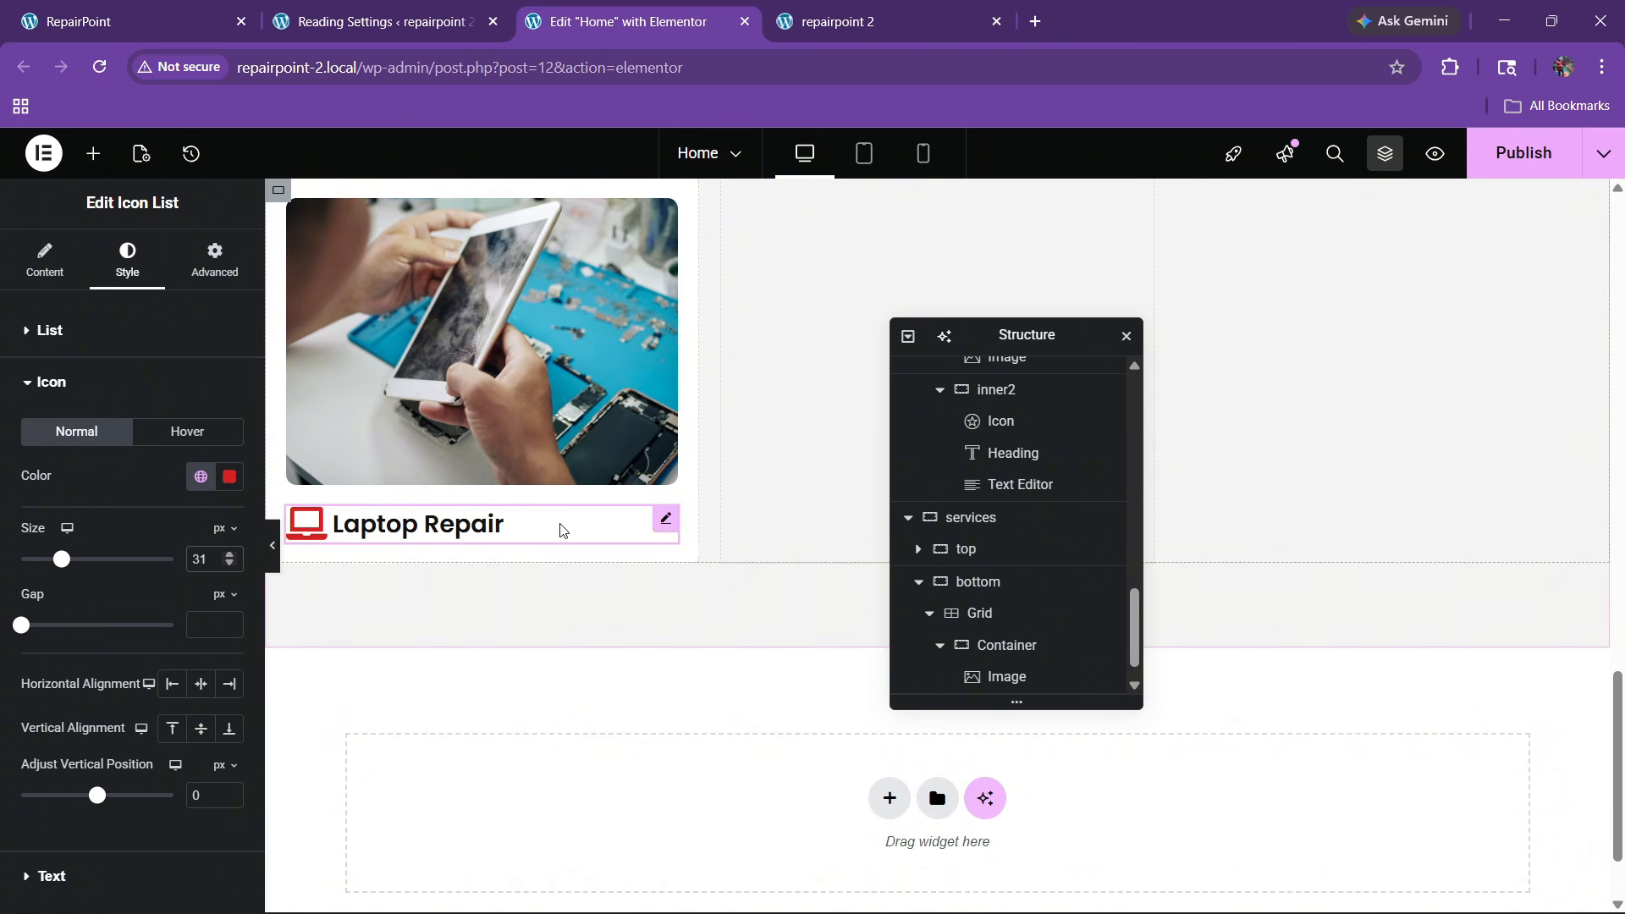
# Set the Laptop Repair label's font family to Oswald
pyautogui.click(57, 332)
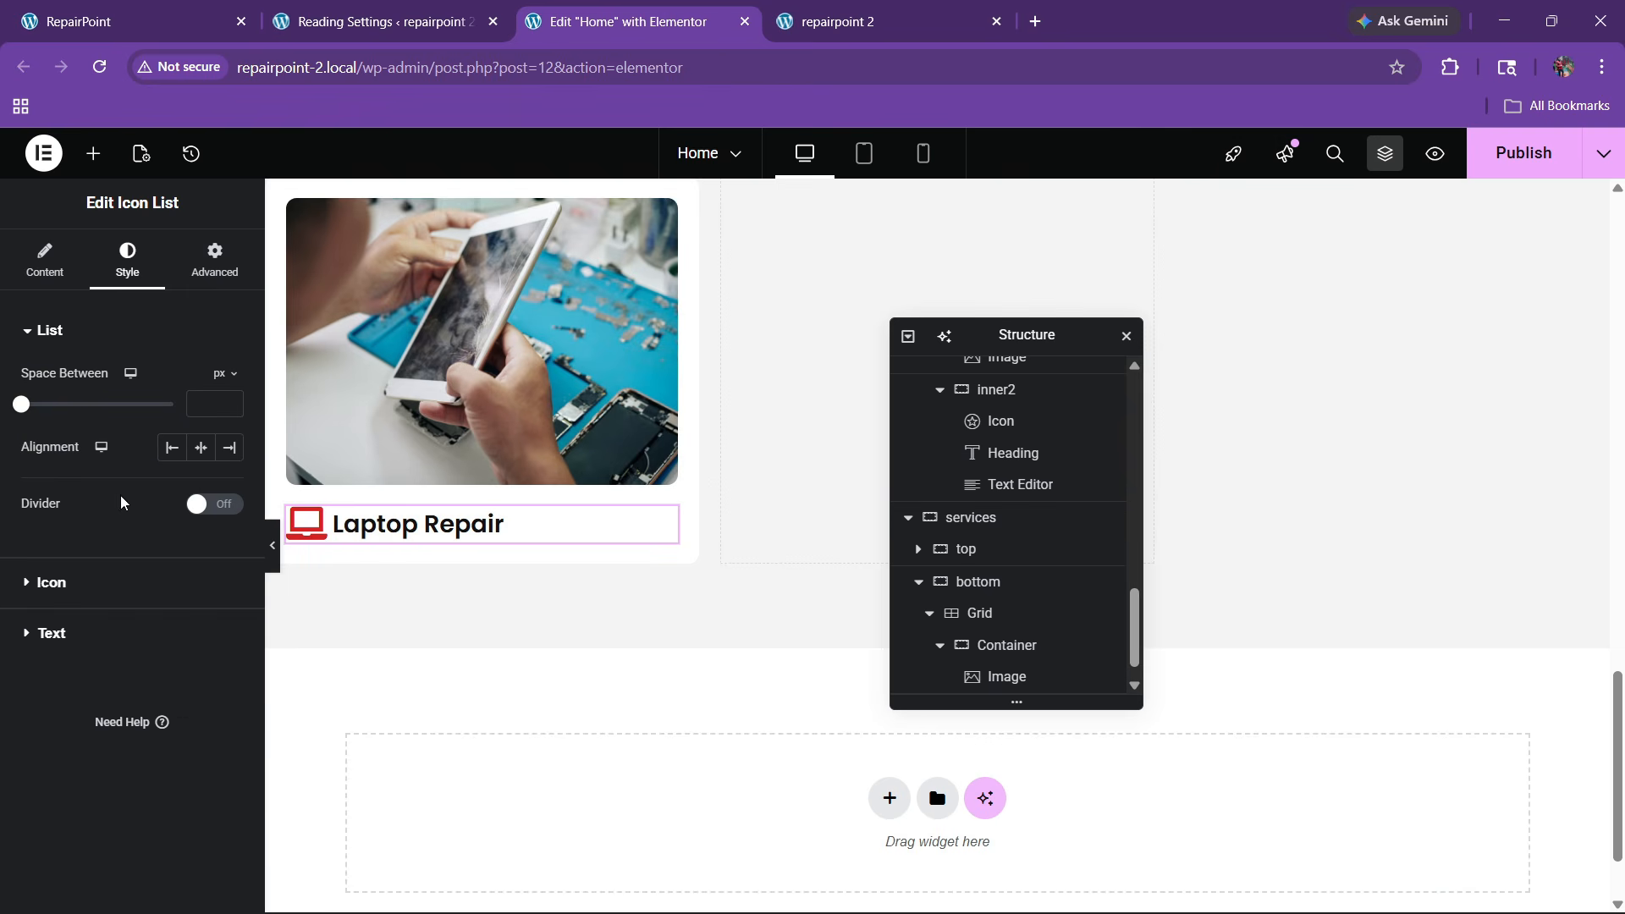
pyautogui.click(52, 634)
pyautogui.click(228, 483)
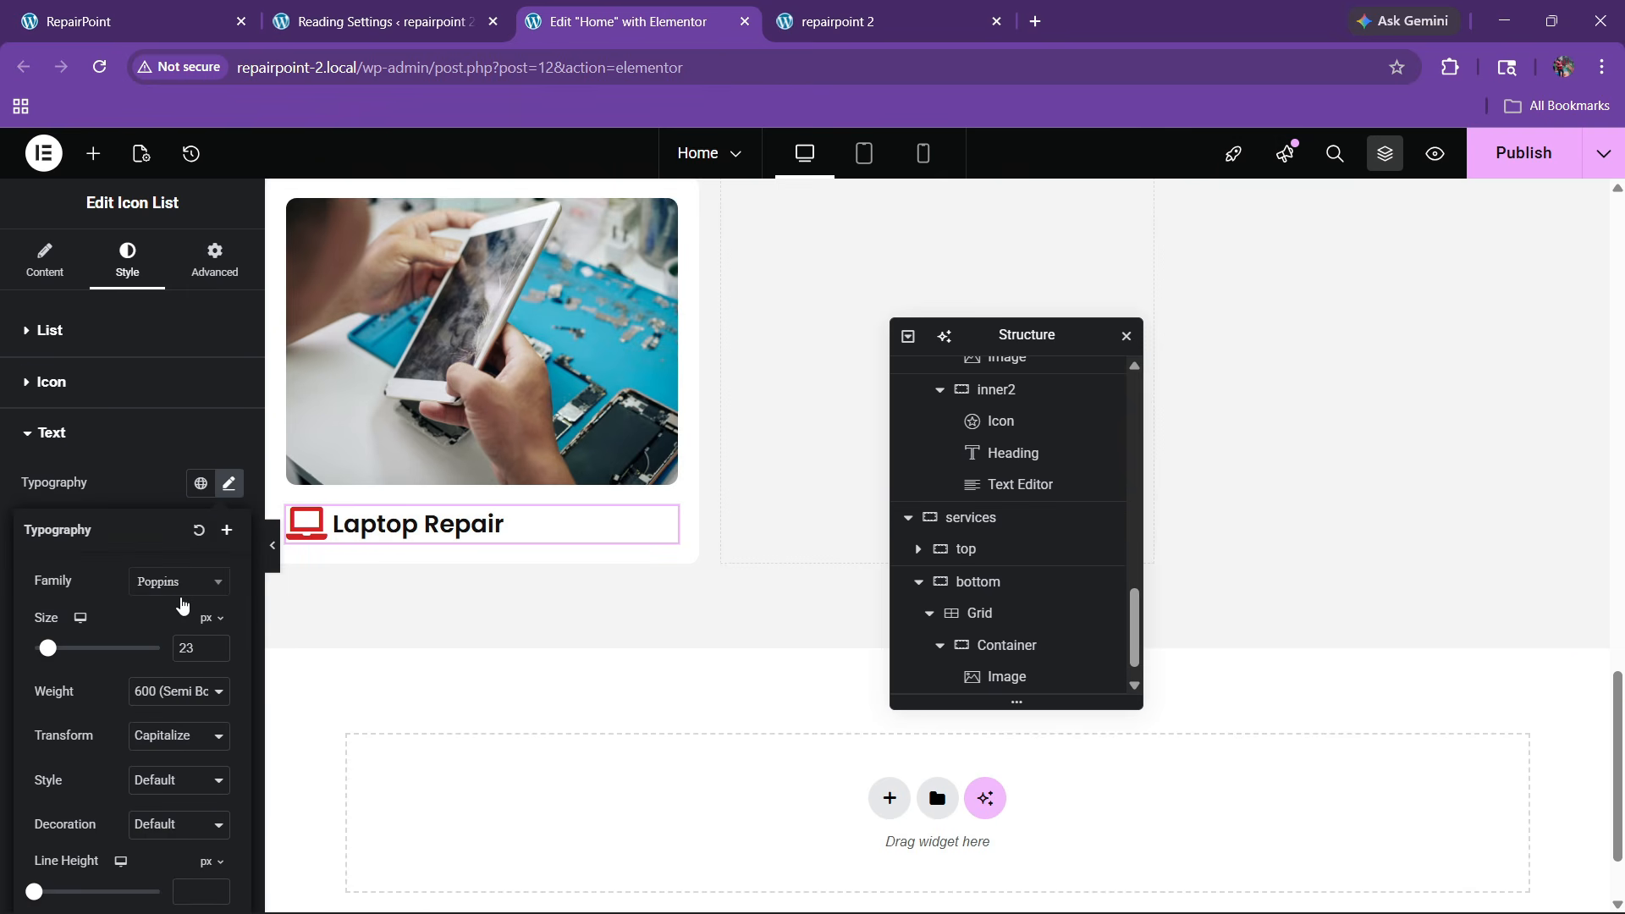
pyautogui.click(181, 581)
pyautogui.write('osw')
pyautogui.press('Return')
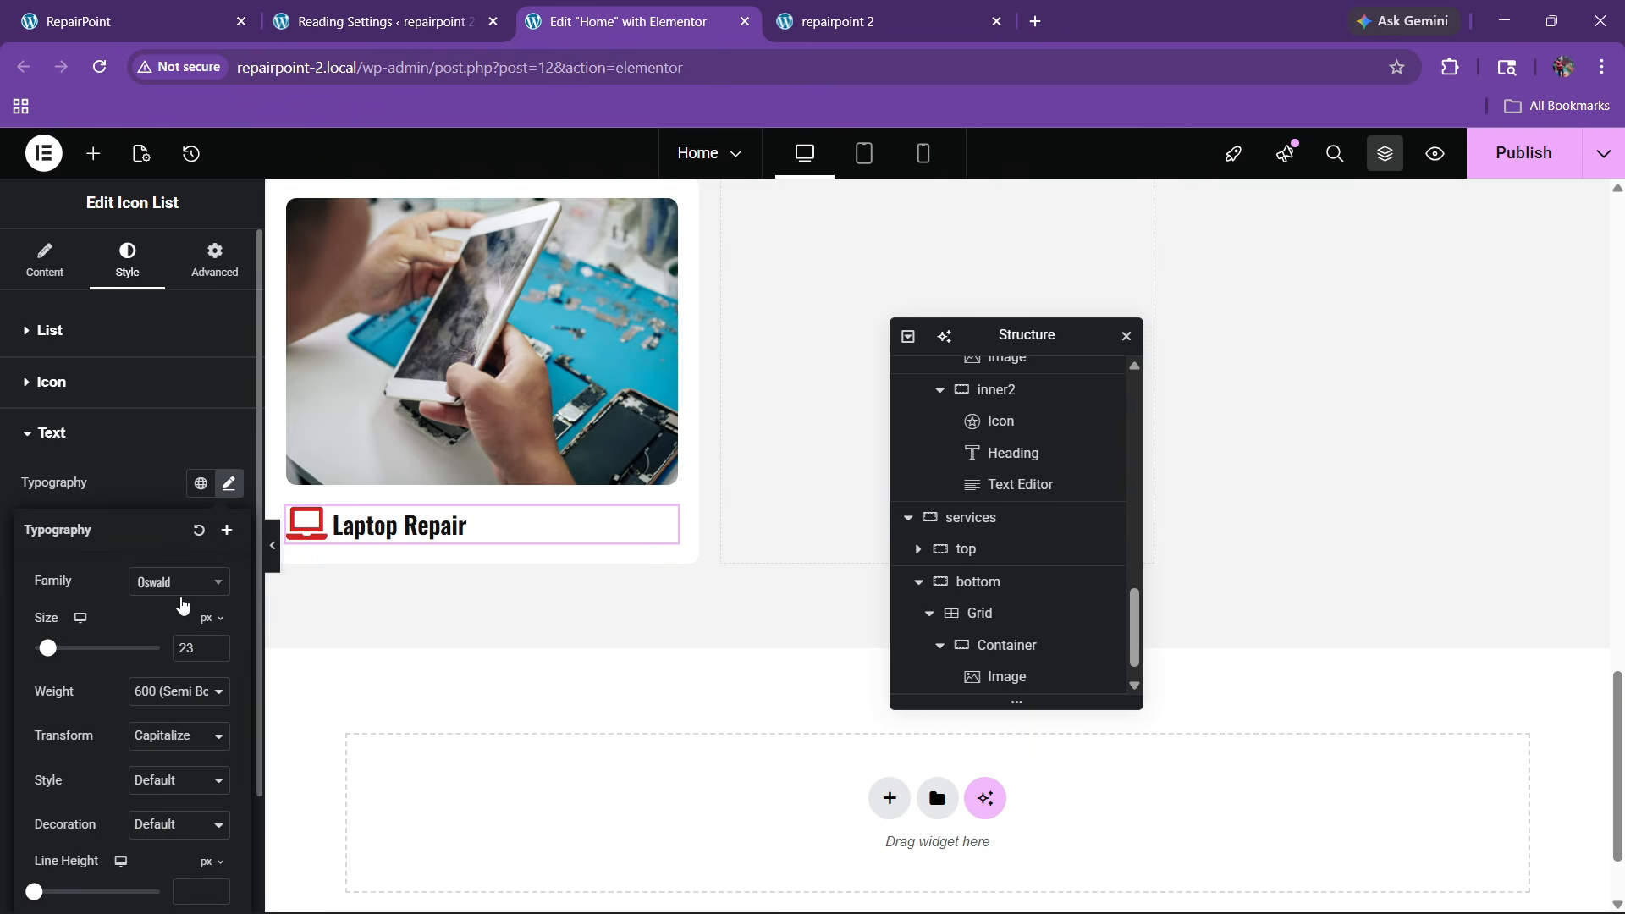
pyautogui.click(123, 495)
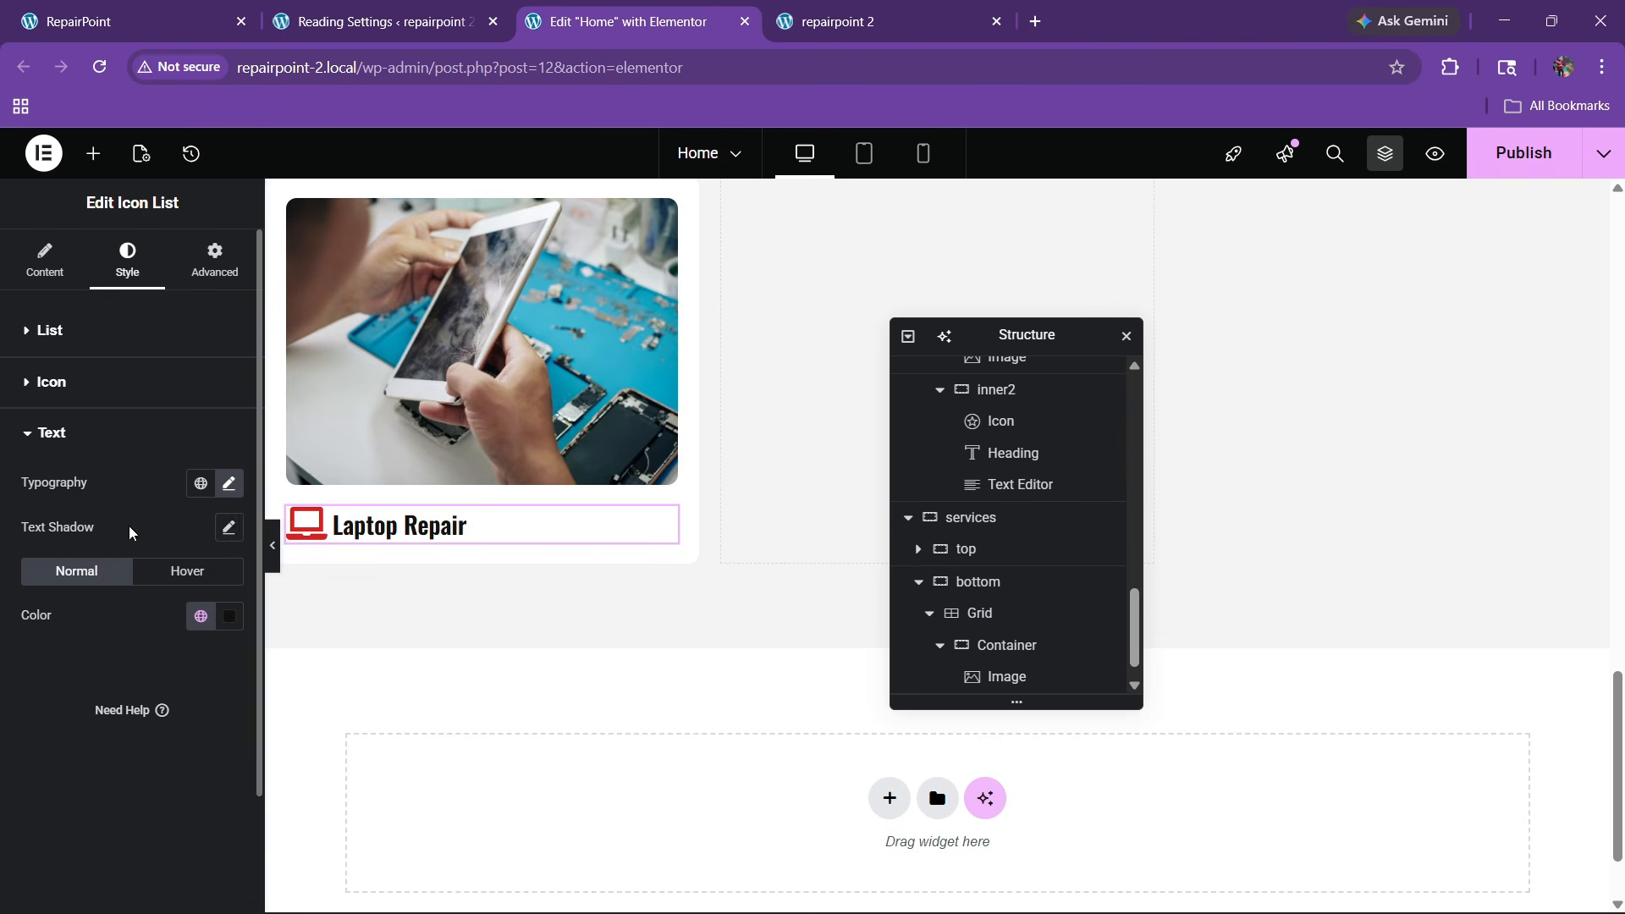
# Set the label size to about 27 px and check it against the live site
pyautogui.click(229, 483)
pyautogui.click(216, 644)
pyautogui.click(217, 644)
pyautogui.click(217, 644)
pyautogui.click(216, 644)
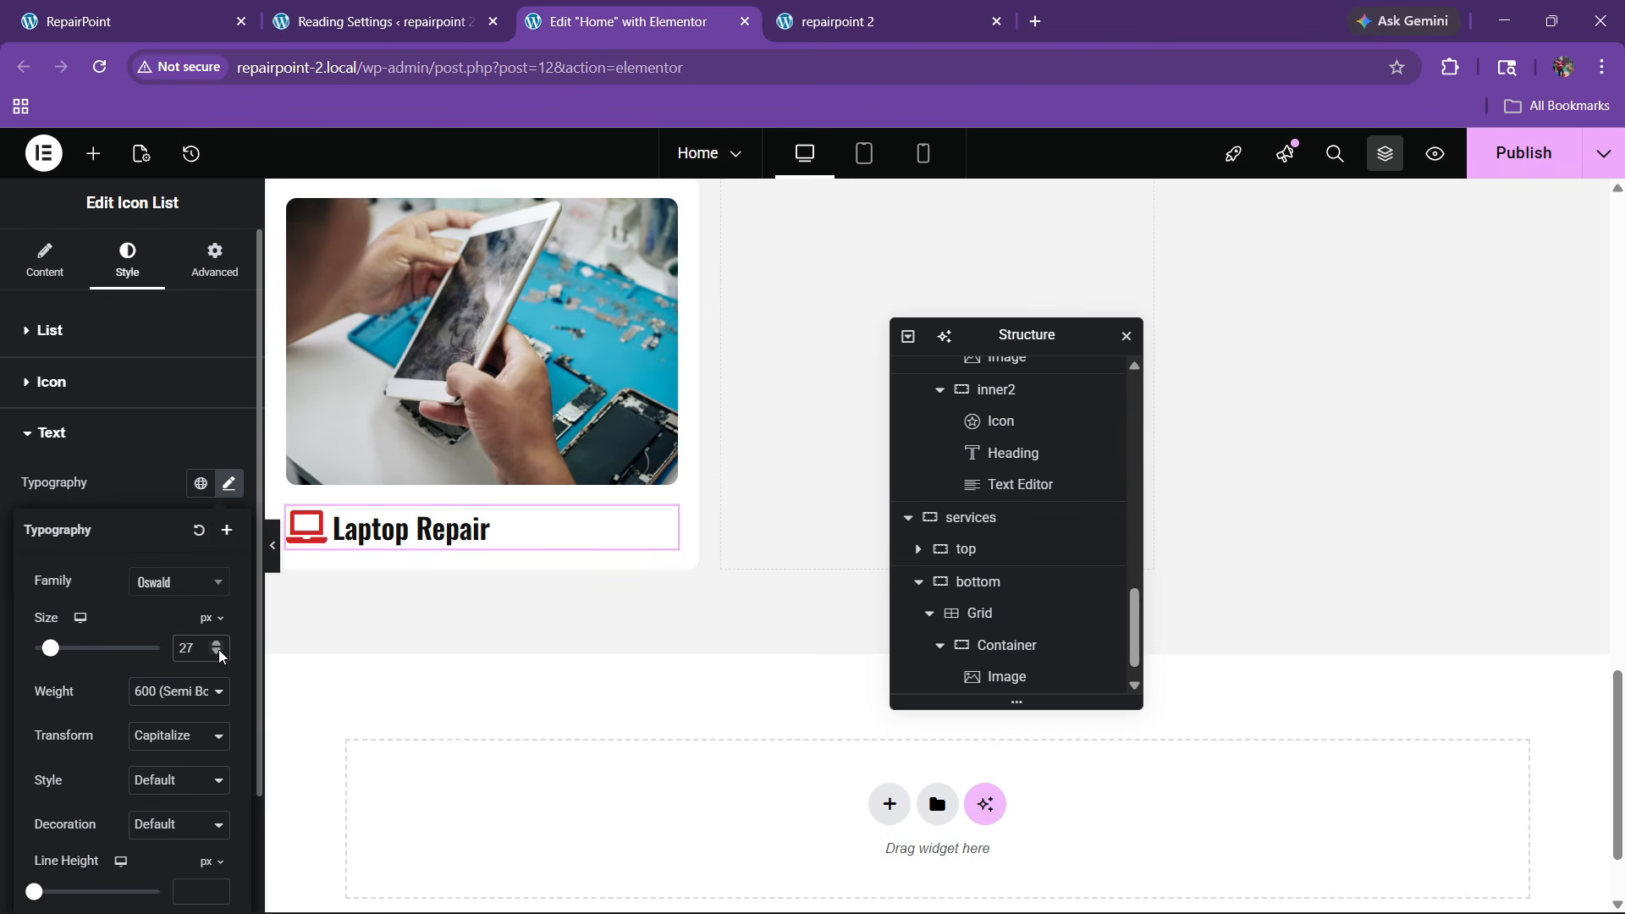
pyautogui.click(220, 653)
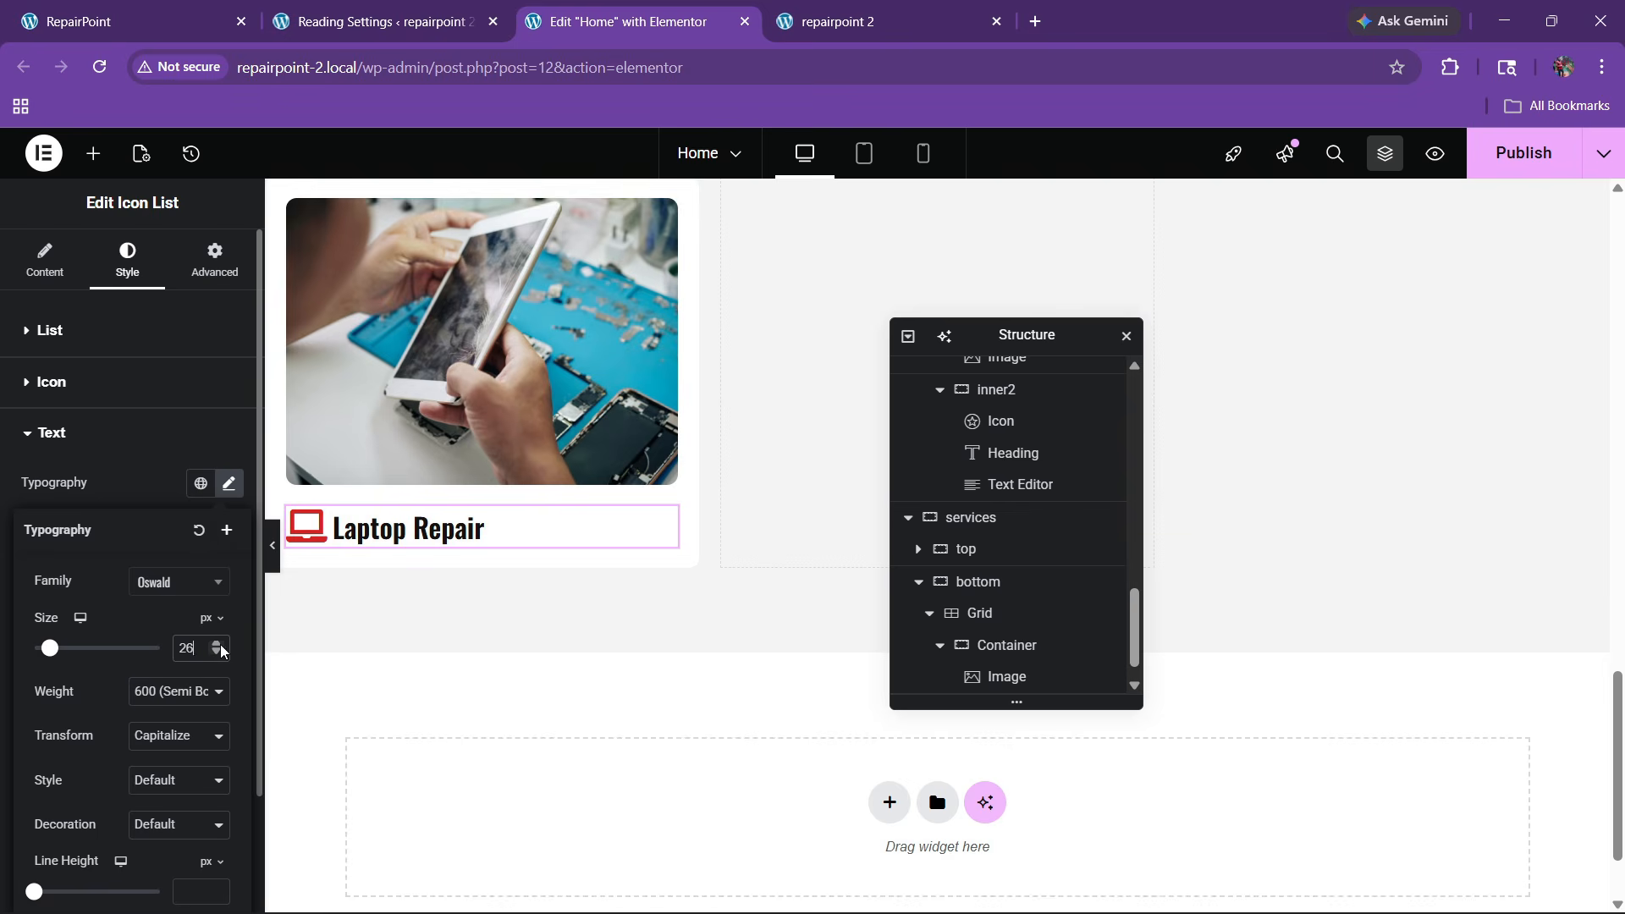
pyautogui.click(136, 21)
pyautogui.click(643, 17)
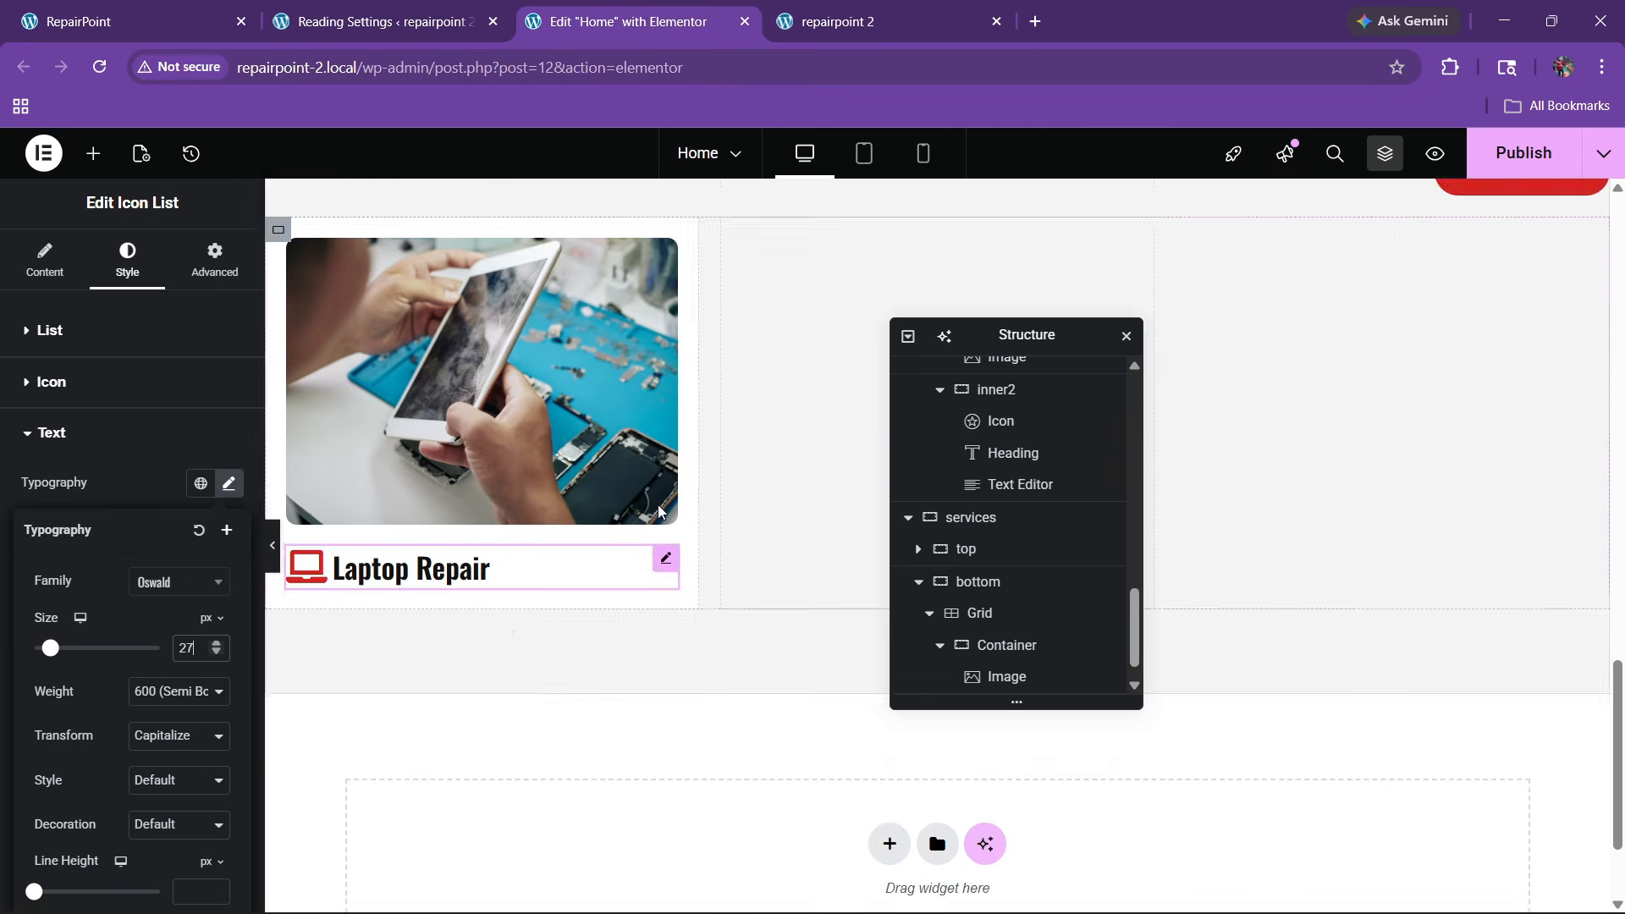
pyautogui.scroll(3, 658, 504)
# Copy the services description paragraph into the Laptop Repair card
pyautogui.rightClick(1259, 375)
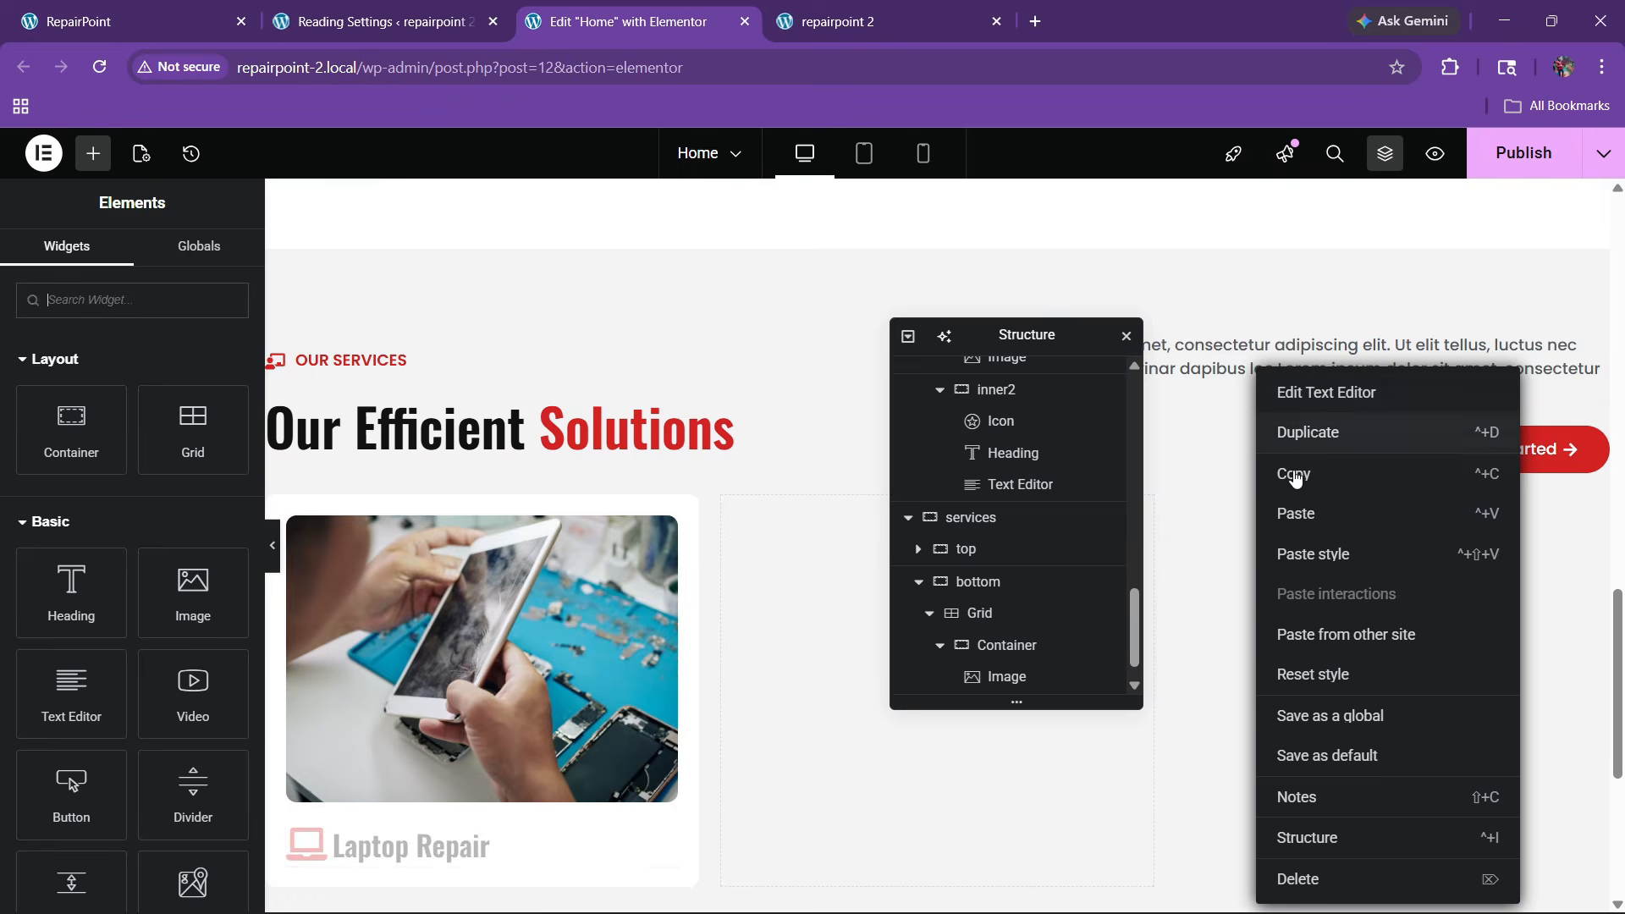
pyautogui.click(1291, 471)
pyautogui.scroll(-4, 601, 475)
pyautogui.rightClick(403, 535)
pyautogui.click(463, 526)
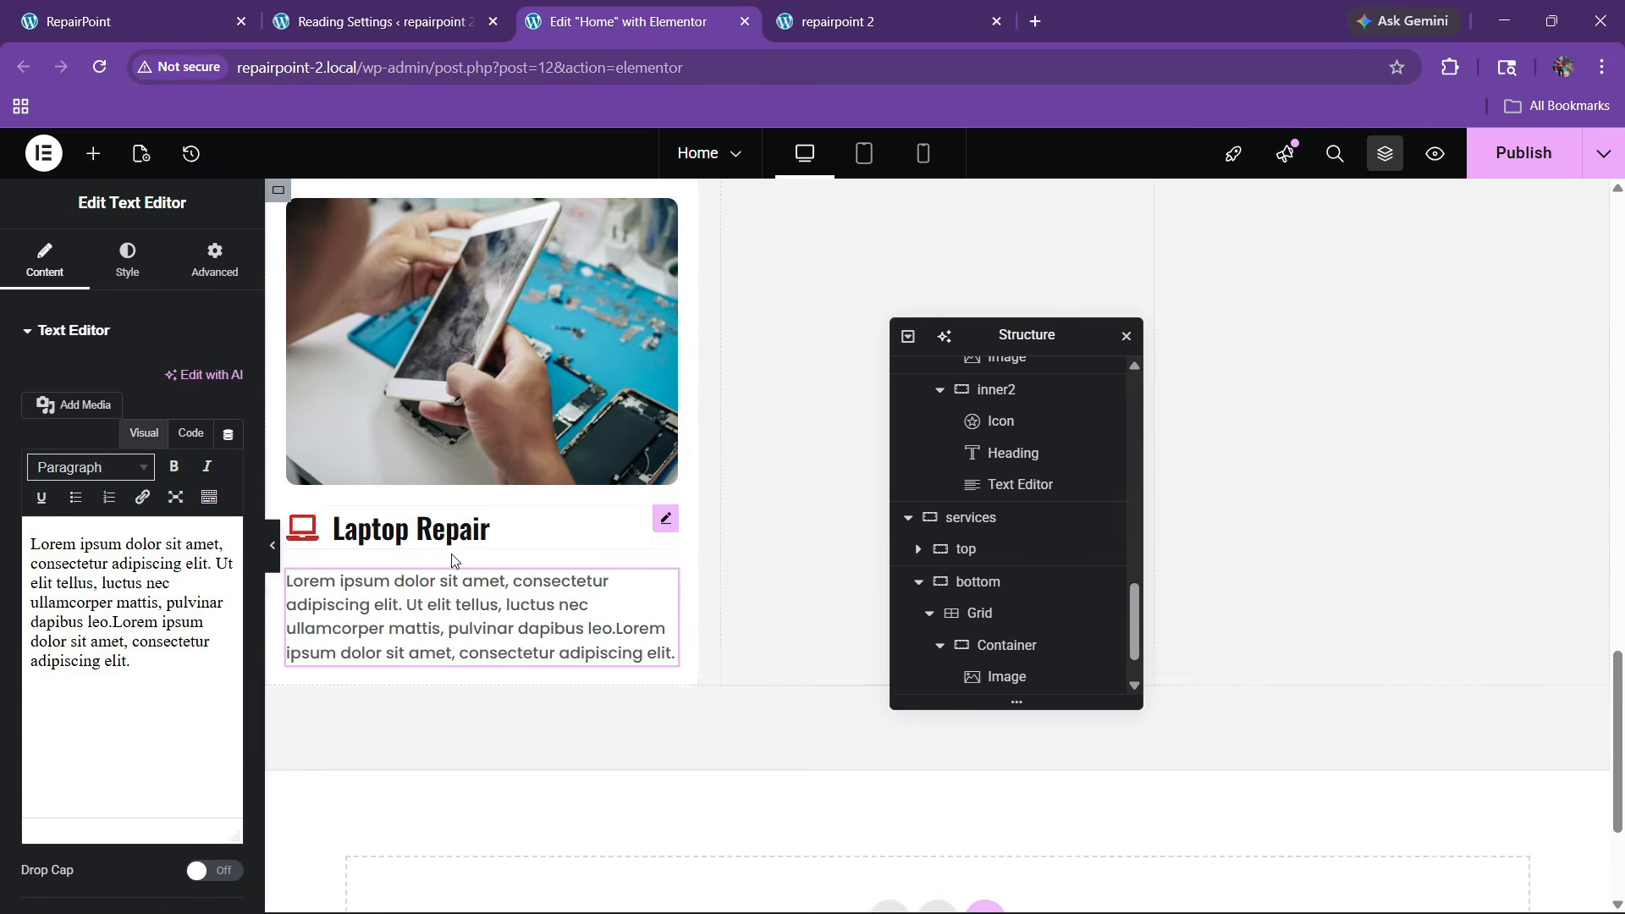
# Trim the pasted paragraph to end after 'mattis.' and compare with the live site
pyautogui.click(189, 433)
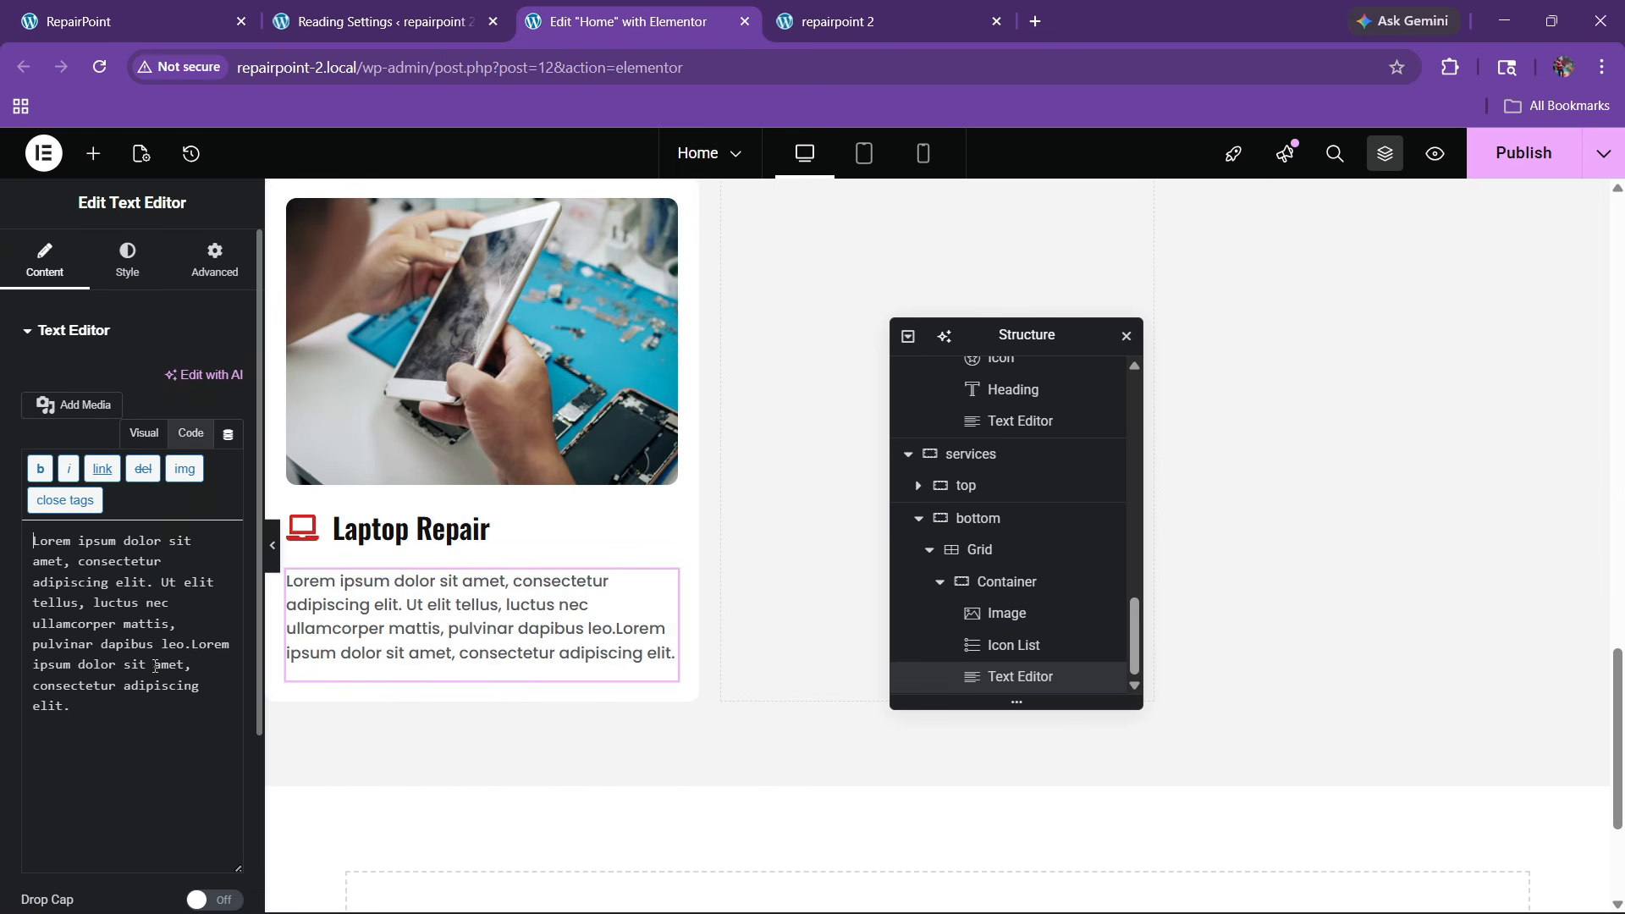
pyautogui.moveTo(170, 632); pyautogui.dragTo(169, 706)
pyautogui.press('BackSpace')
pyautogui.write('.')
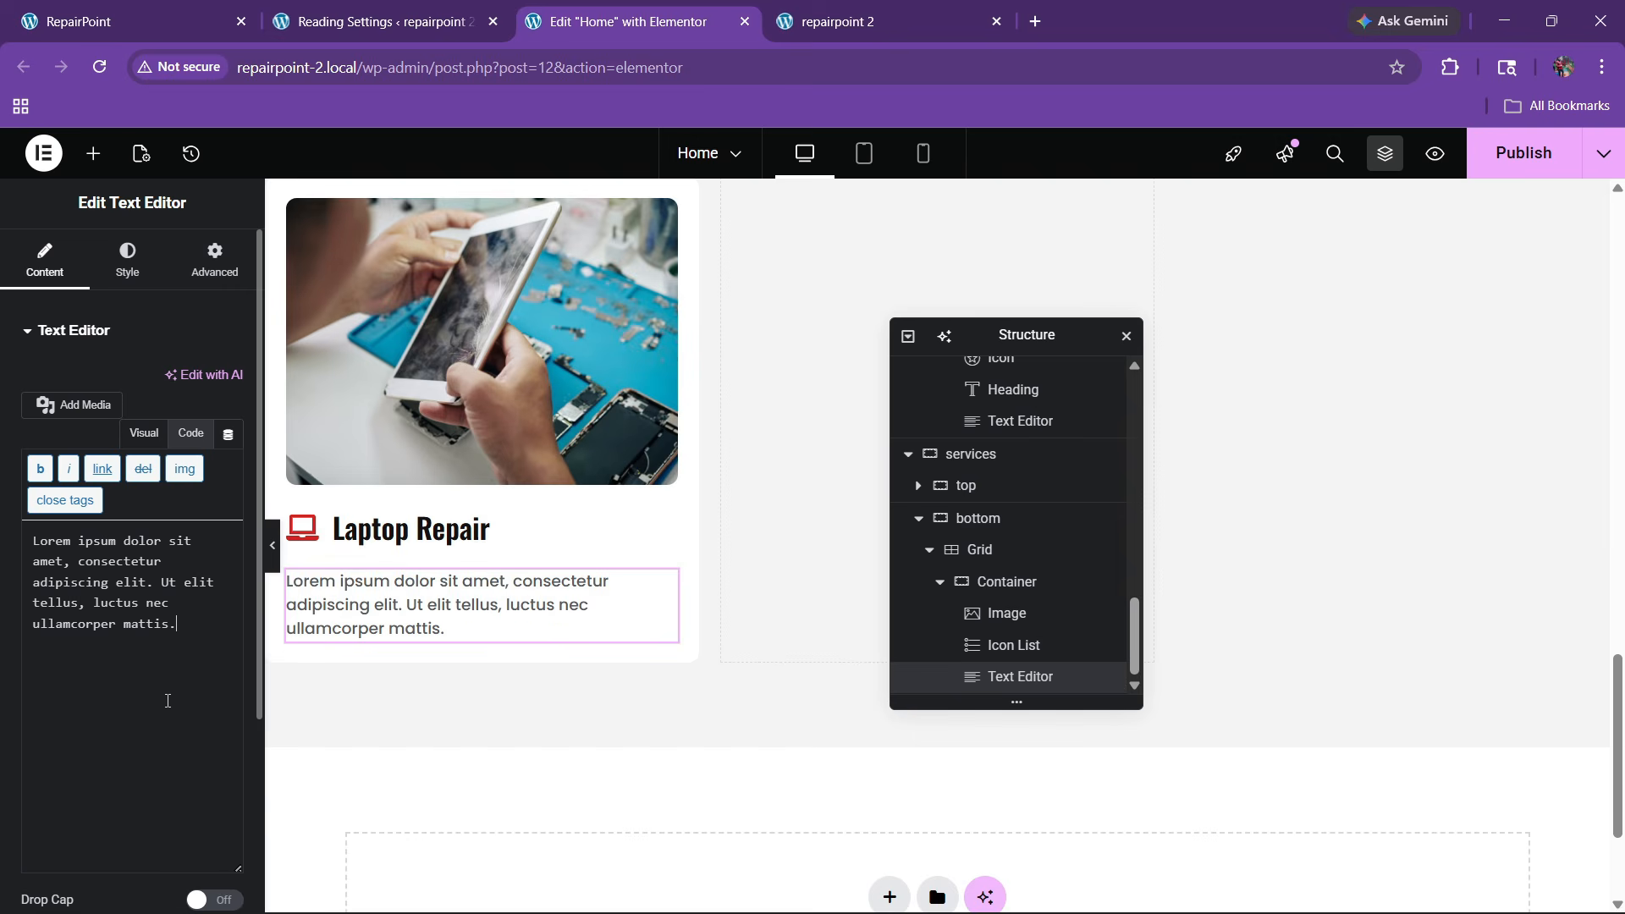
pyautogui.click(212, 4)
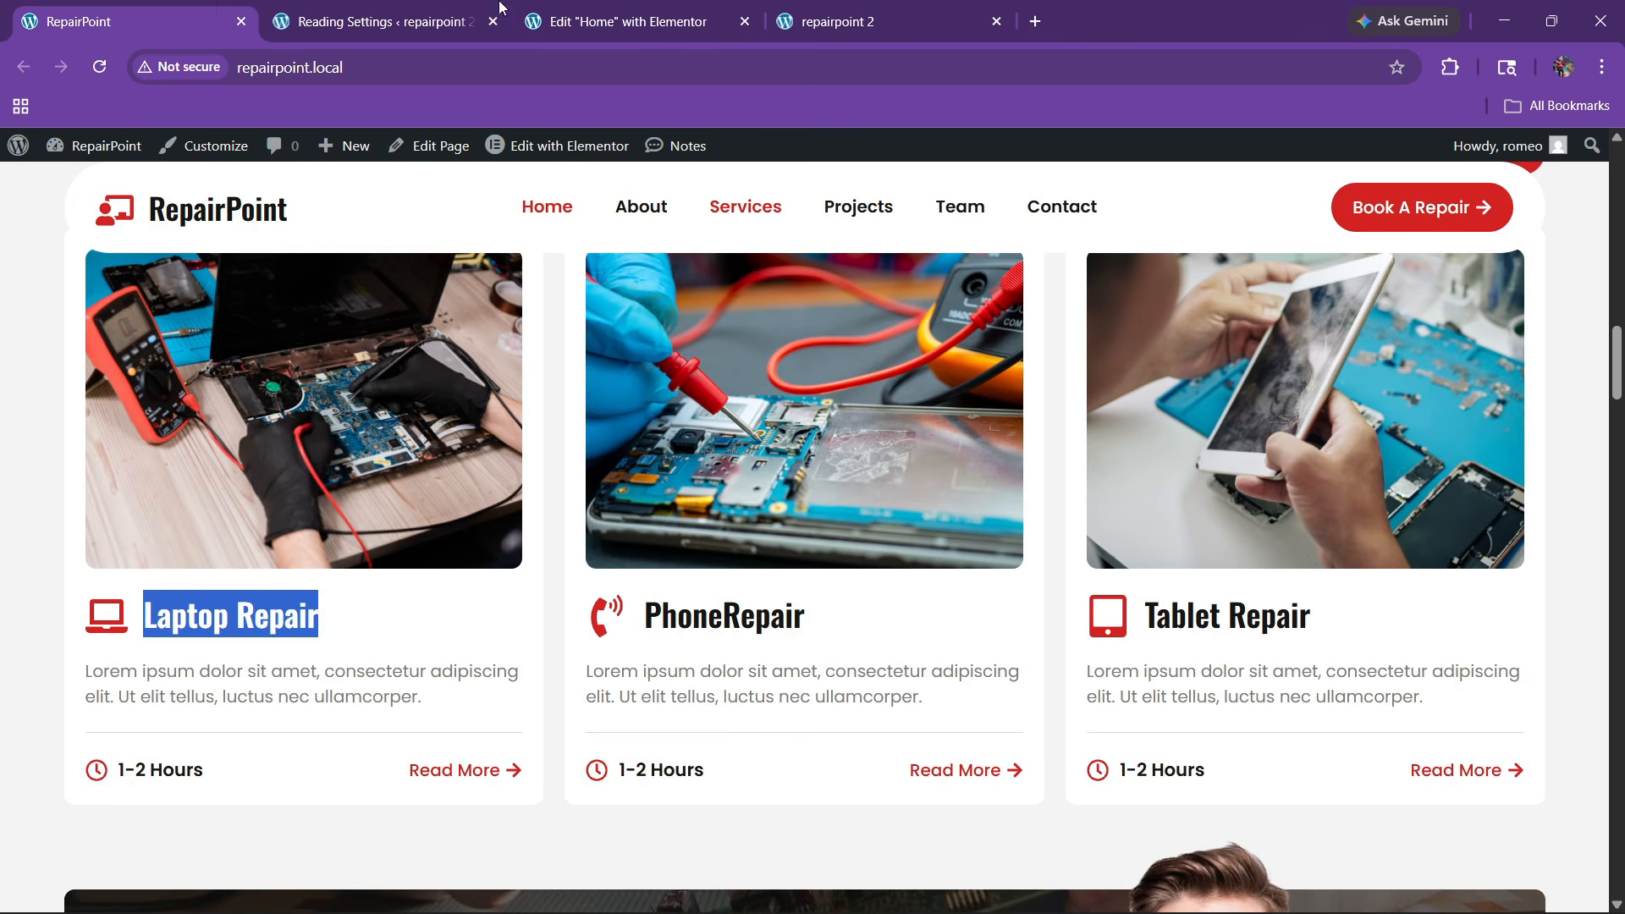
pyautogui.click(592, 21)
# Copy the divider from the hero section
pyautogui.click(93, 153)
pyautogui.scroll(4, 1307, 457)
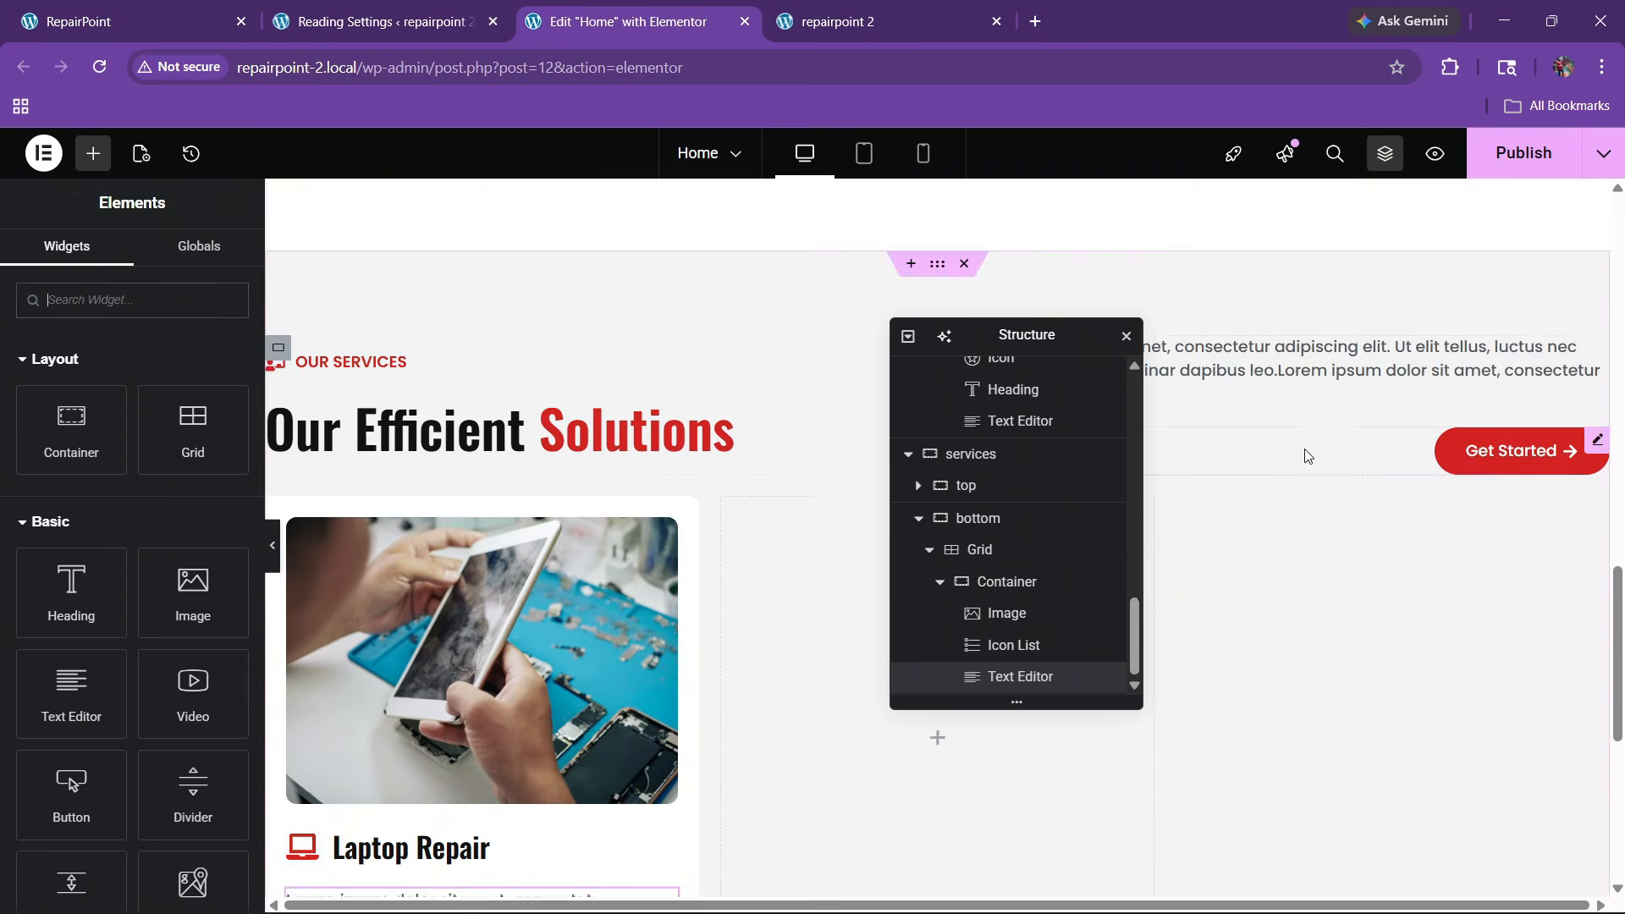
pyautogui.scroll(10, 1307, 456)
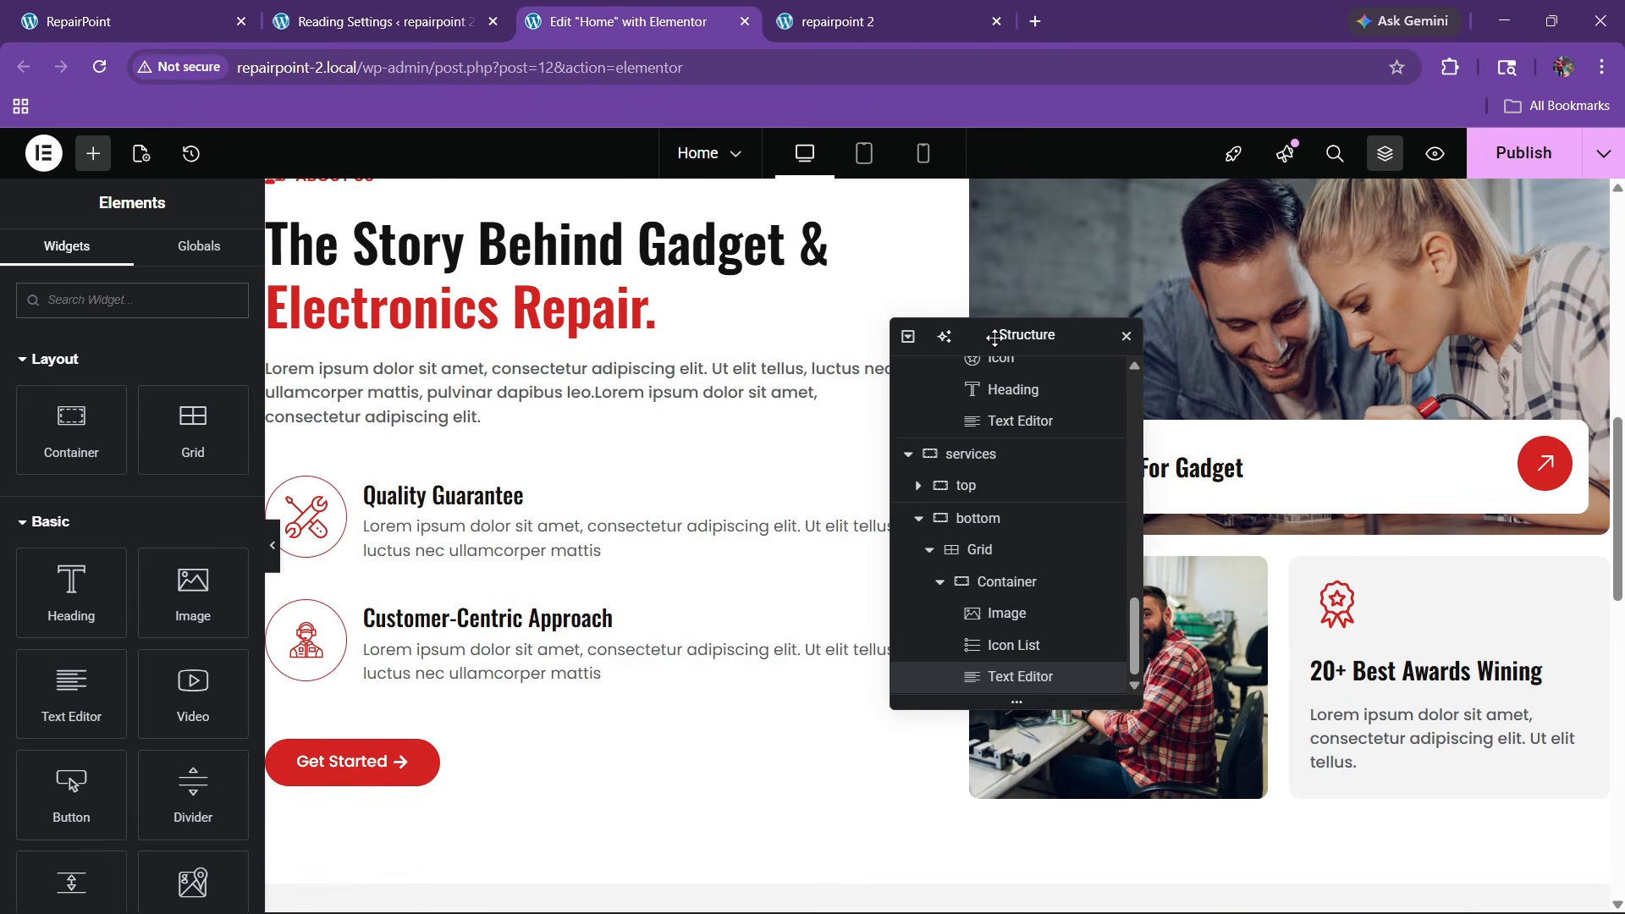
pyautogui.moveTo(995, 337); pyautogui.dragTo(614, 382)
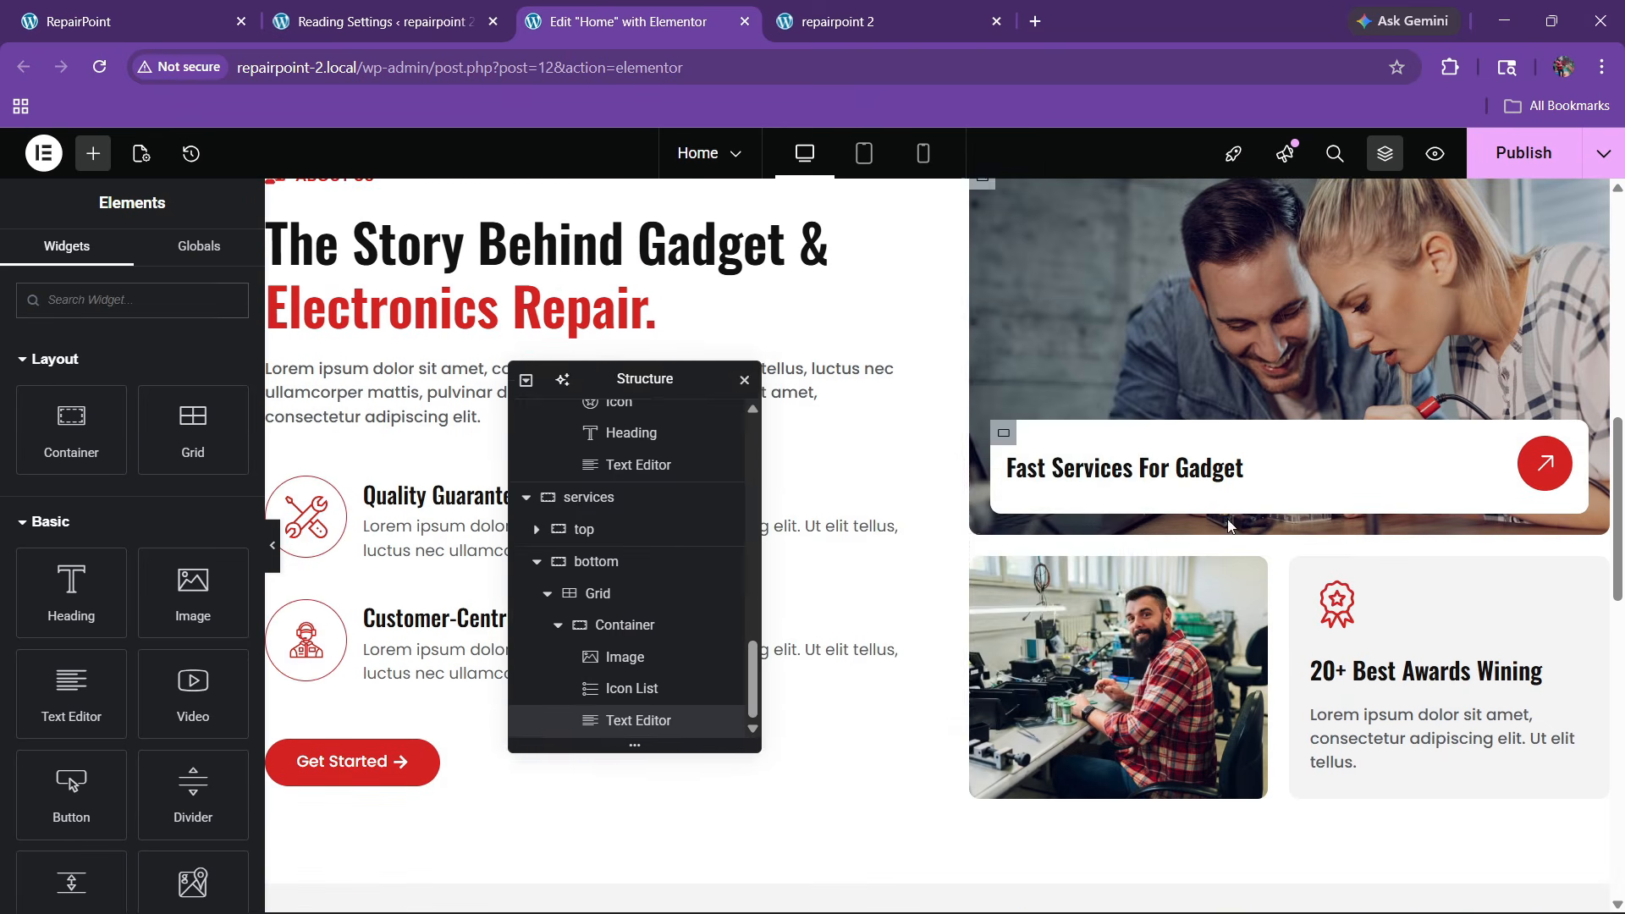
pyautogui.scroll(8, 1227, 516)
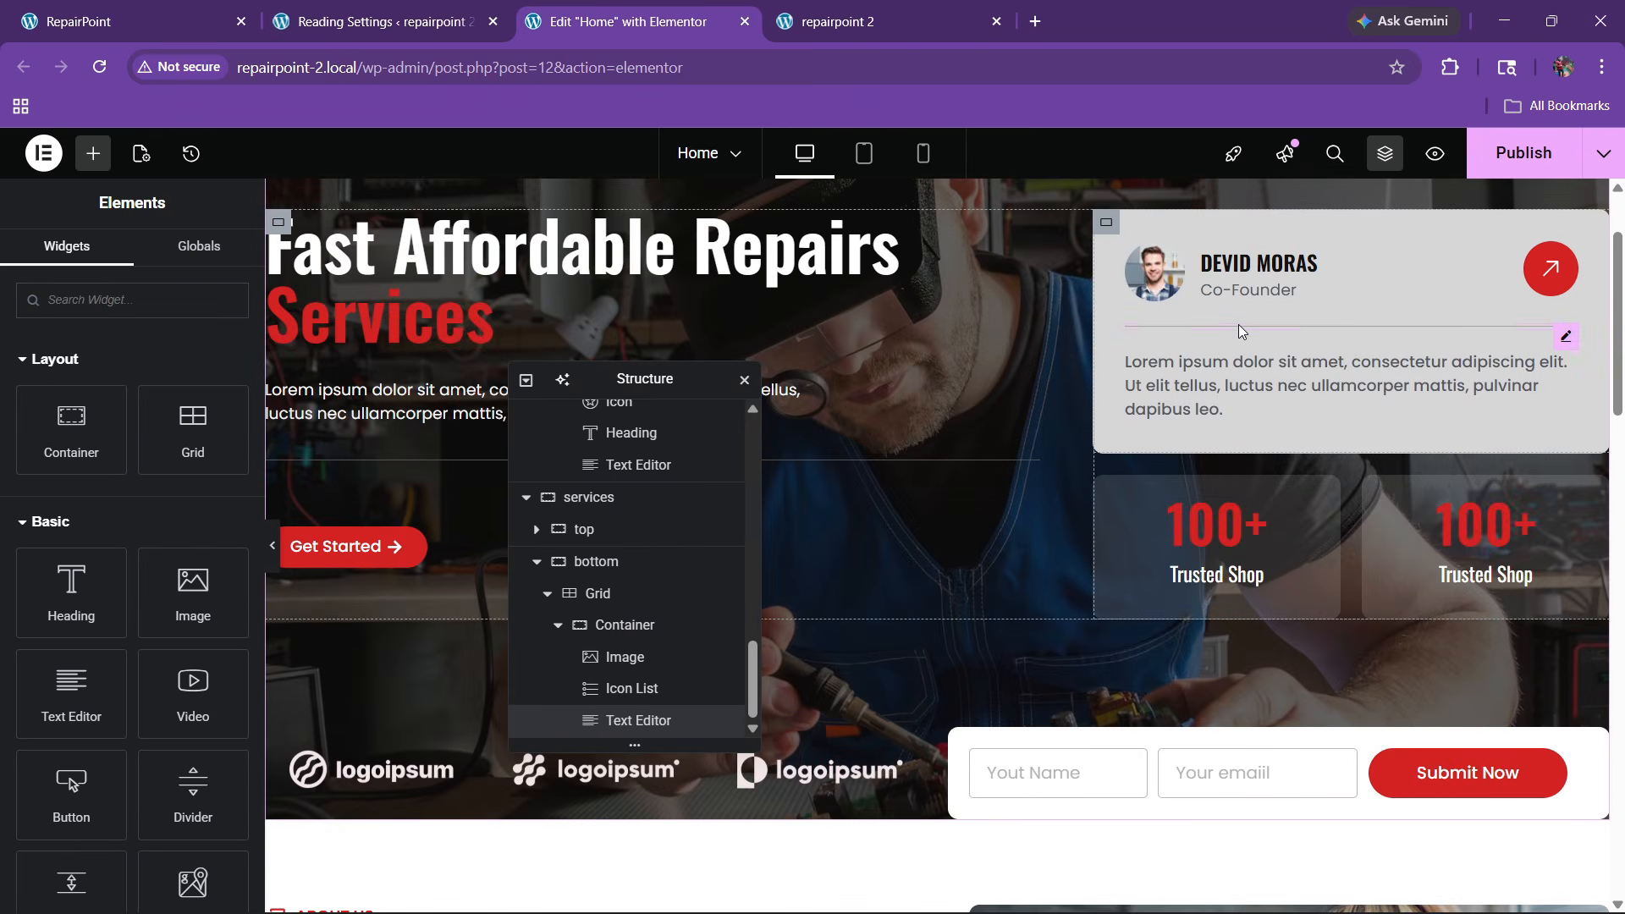
pyautogui.rightClick(1239, 329)
pyautogui.click(1271, 428)
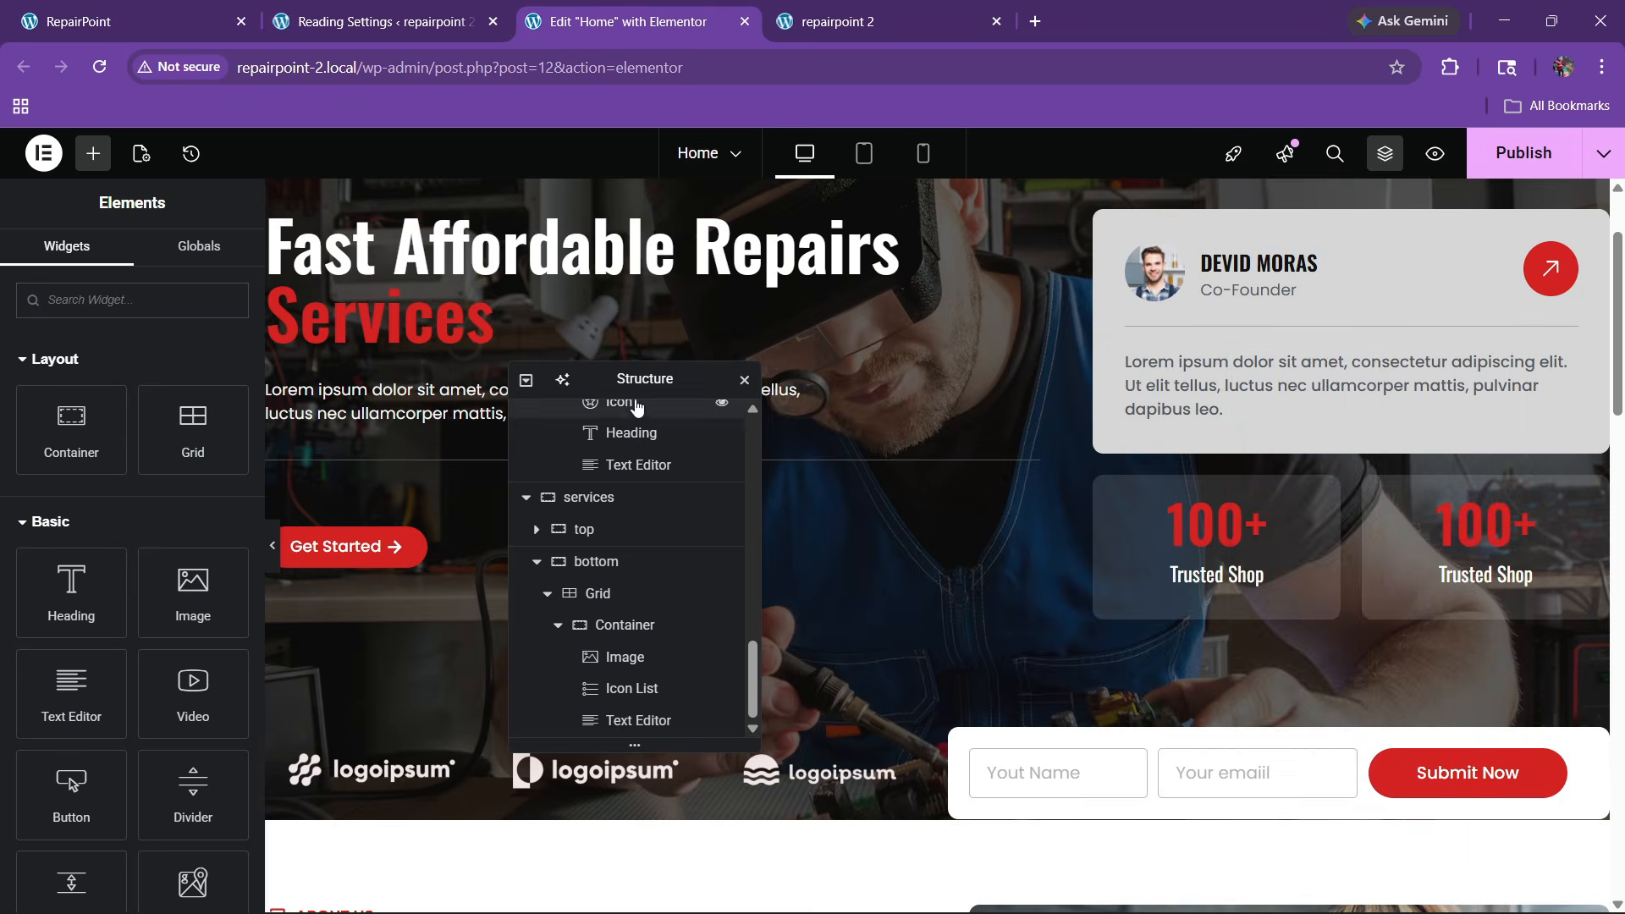
# Paste the divider beneath the Laptop Repair card's paragraph and check the live site
pyautogui.moveTo(629, 388); pyautogui.dragTo(1237, 390)
pyautogui.scroll(-20, 820, 500)
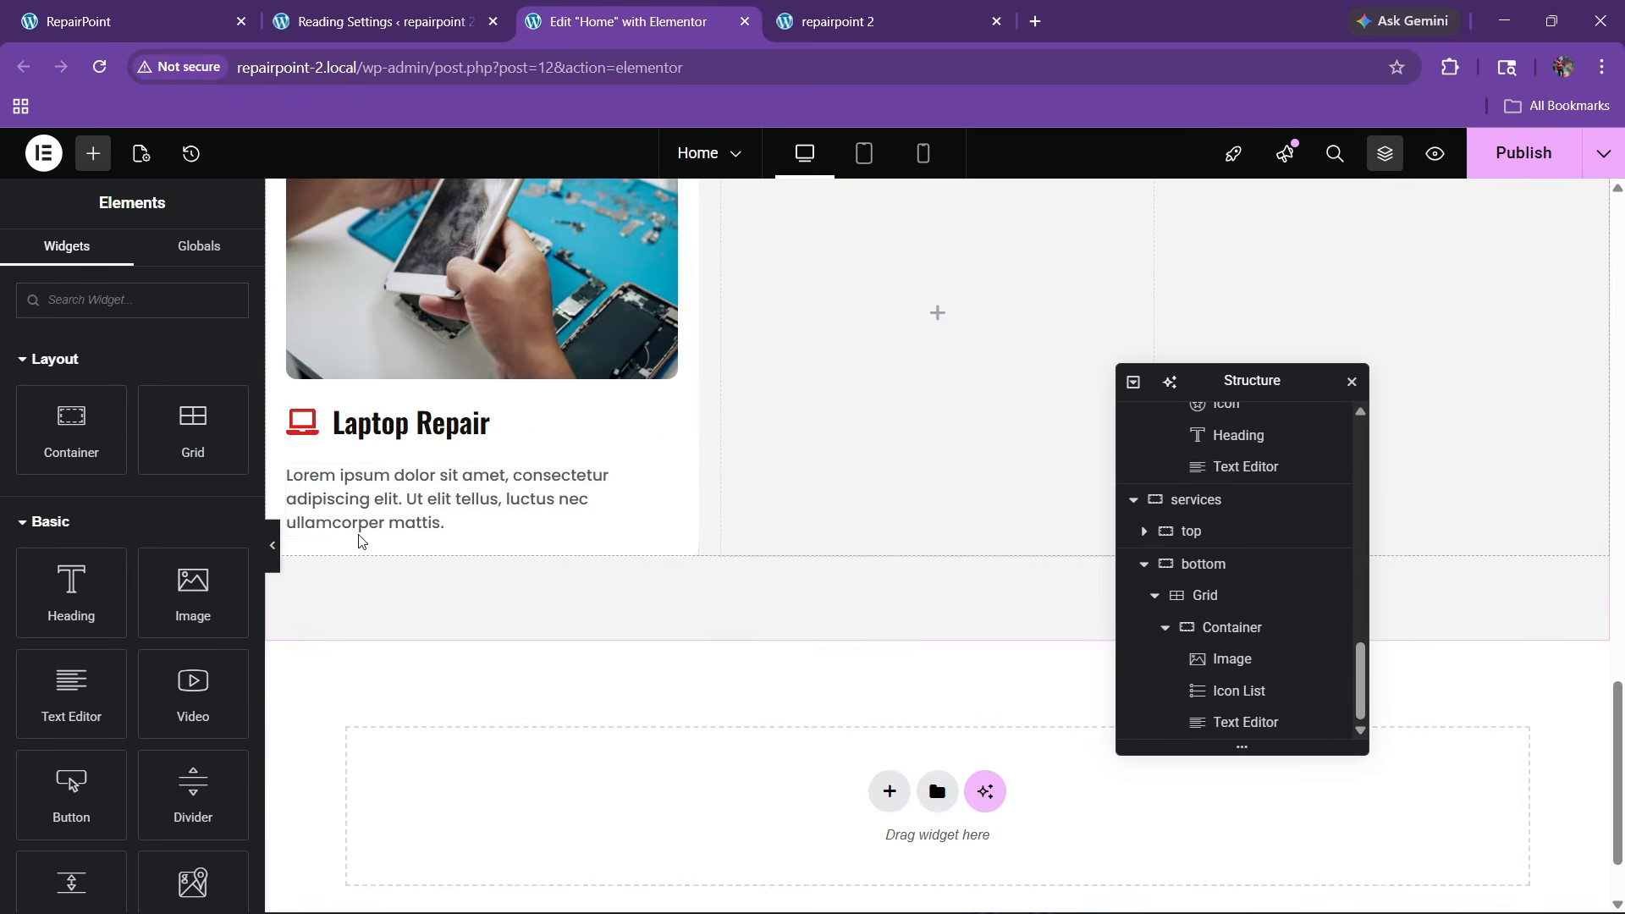
pyautogui.rightClick(362, 508)
pyautogui.click(430, 526)
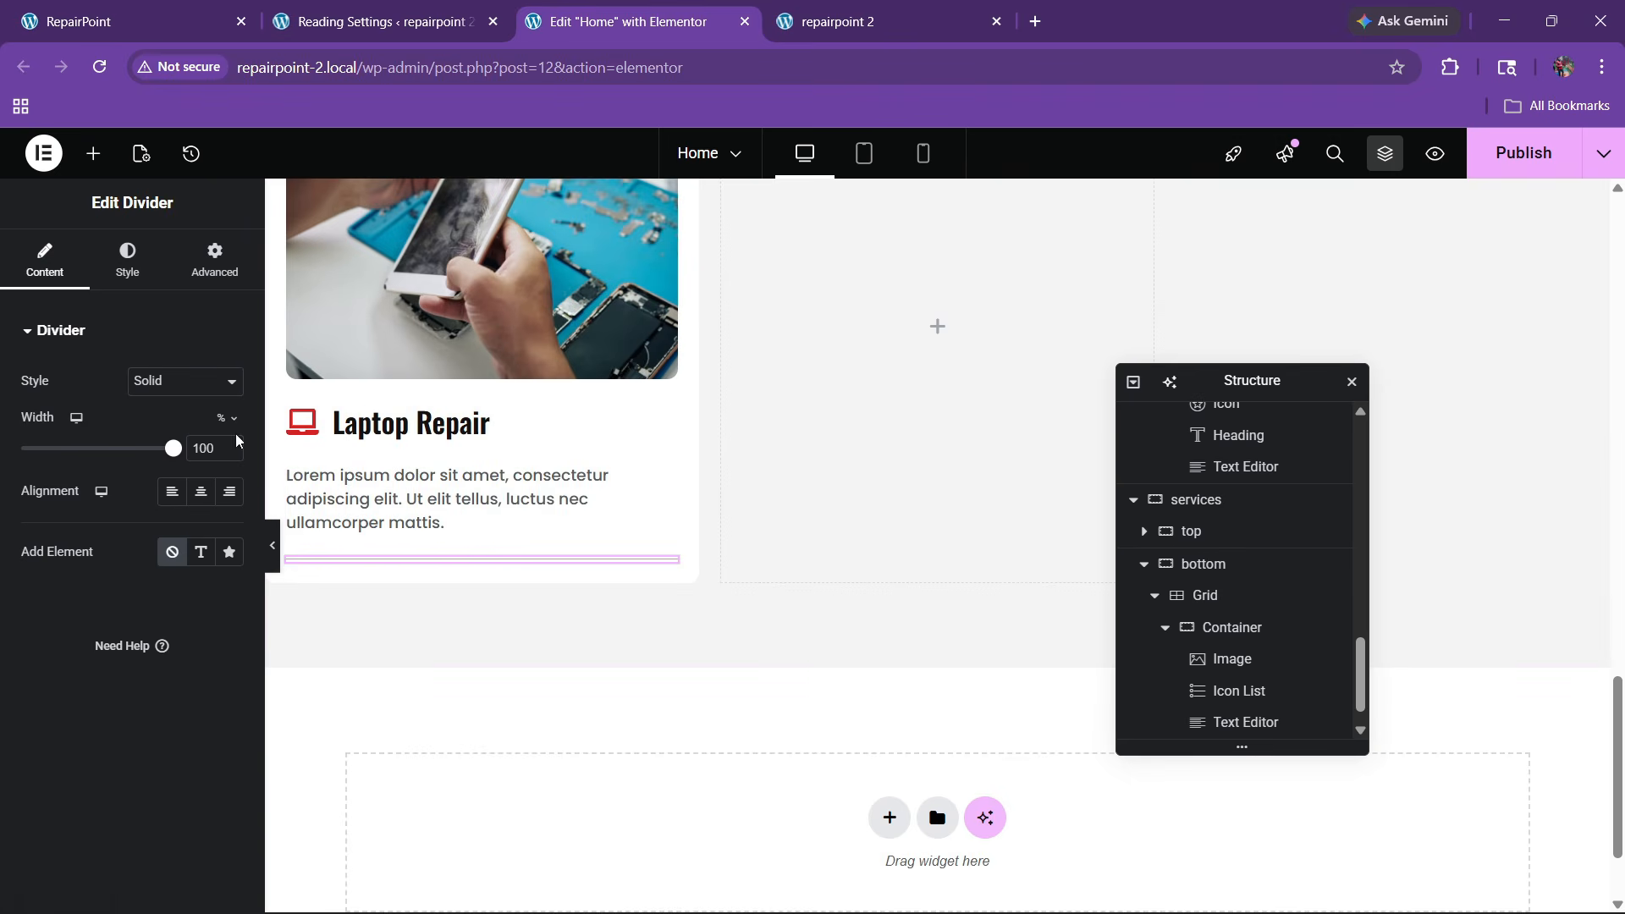
pyautogui.click(199, 21)
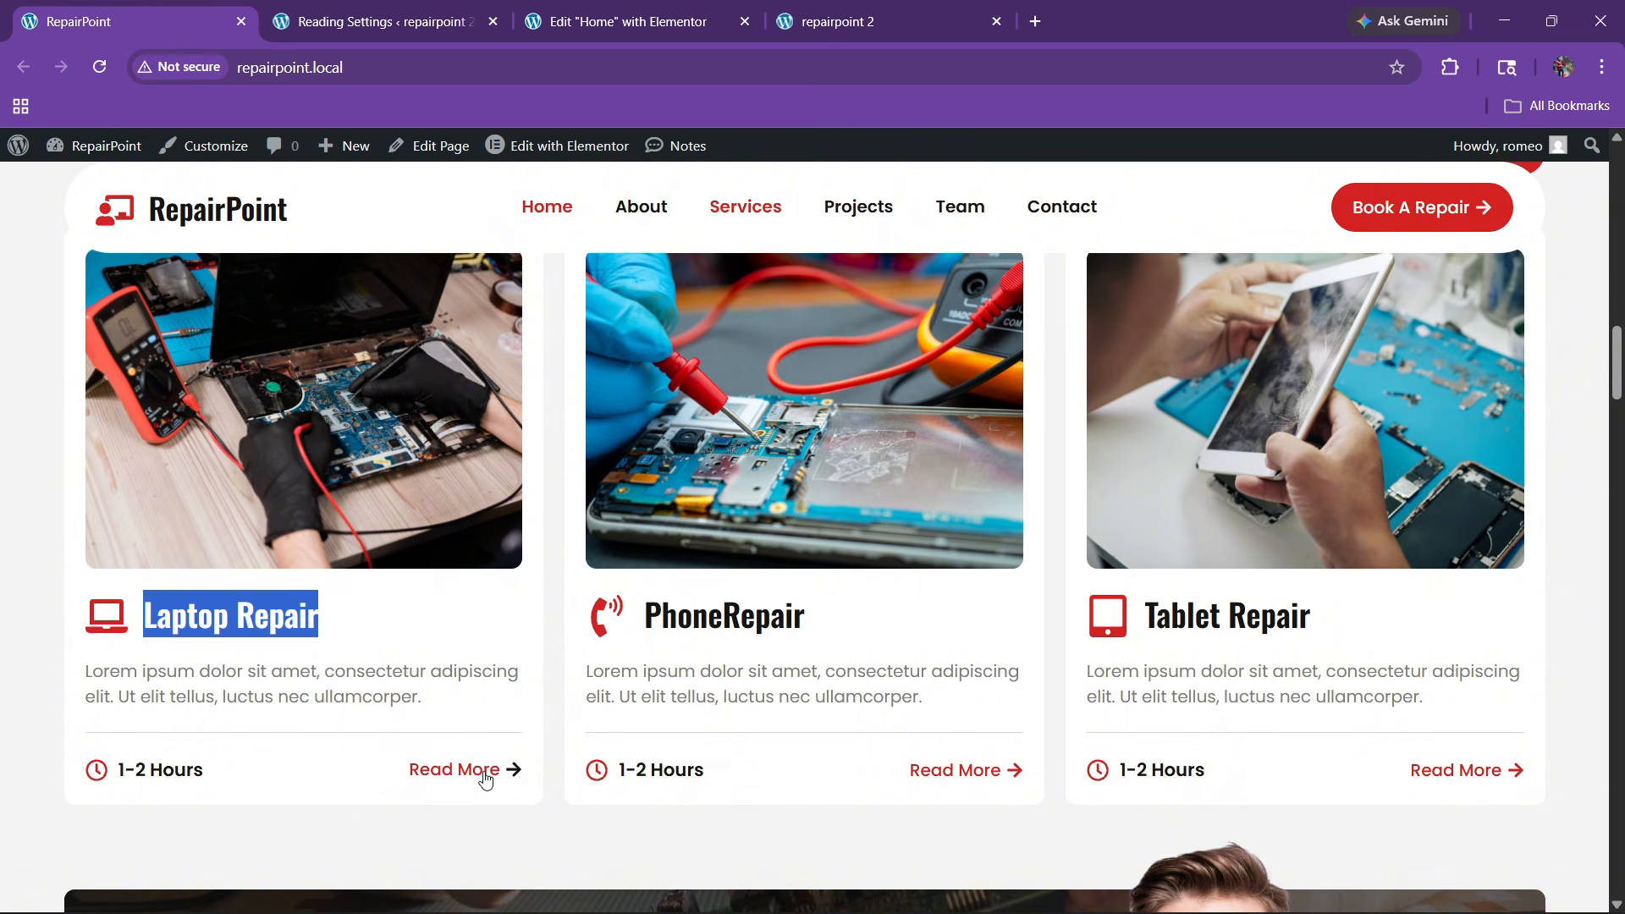
pyautogui.click(618, 21)
# Select the new divider, then the Laptop Repair card container, in the Navigator
pyautogui.click(93, 153)
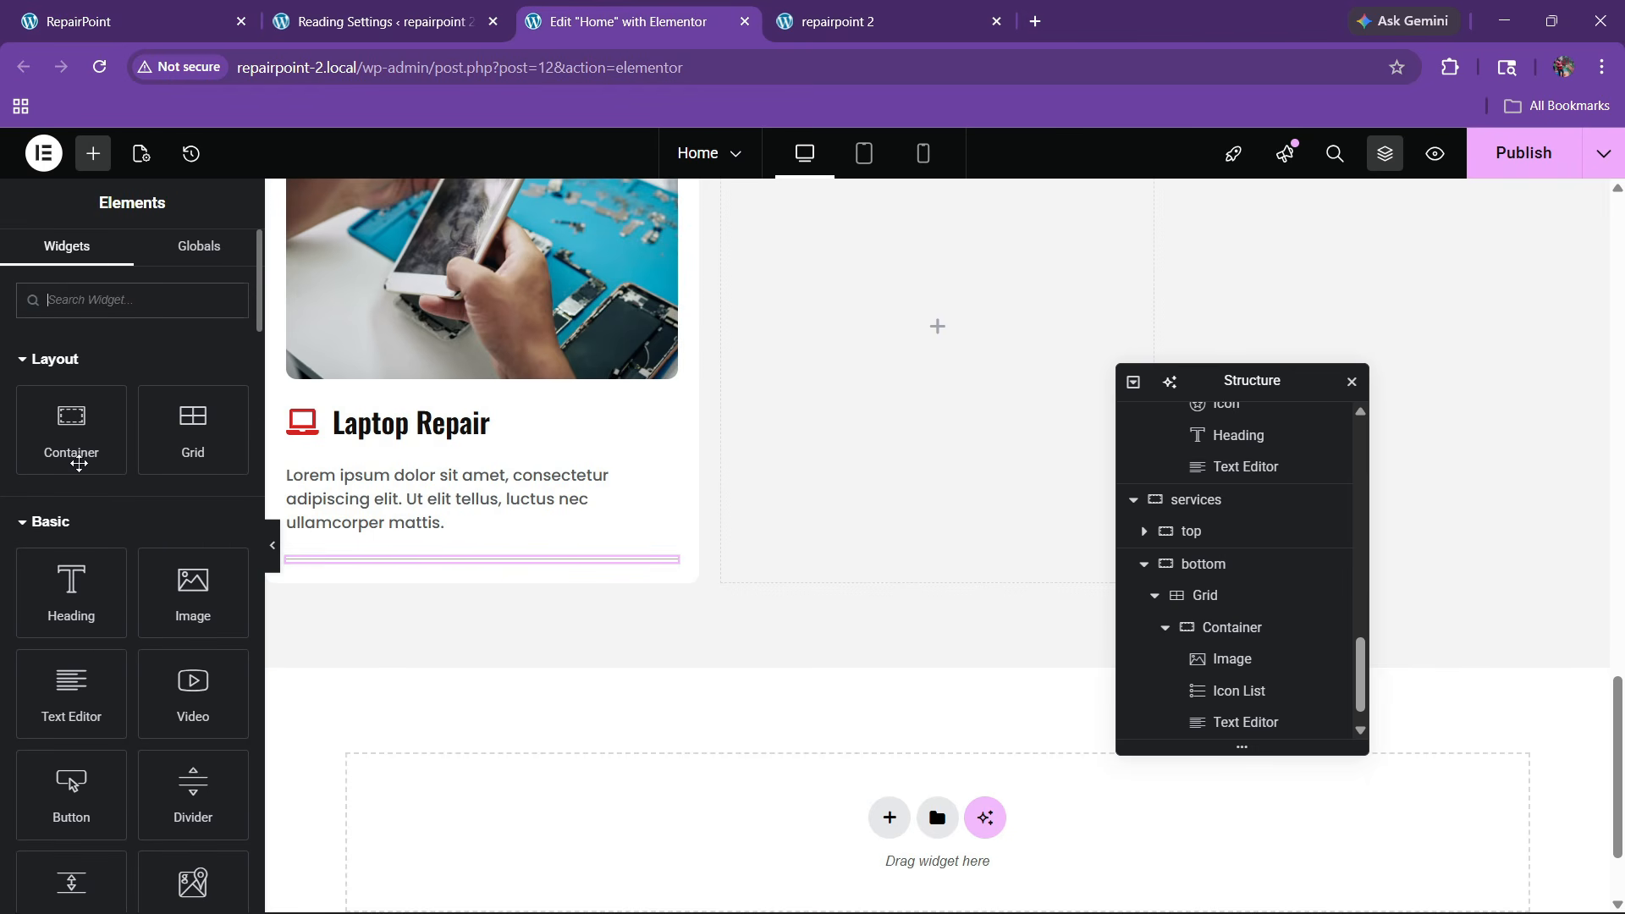
pyautogui.click(372, 560)
pyautogui.rightClick(373, 562)
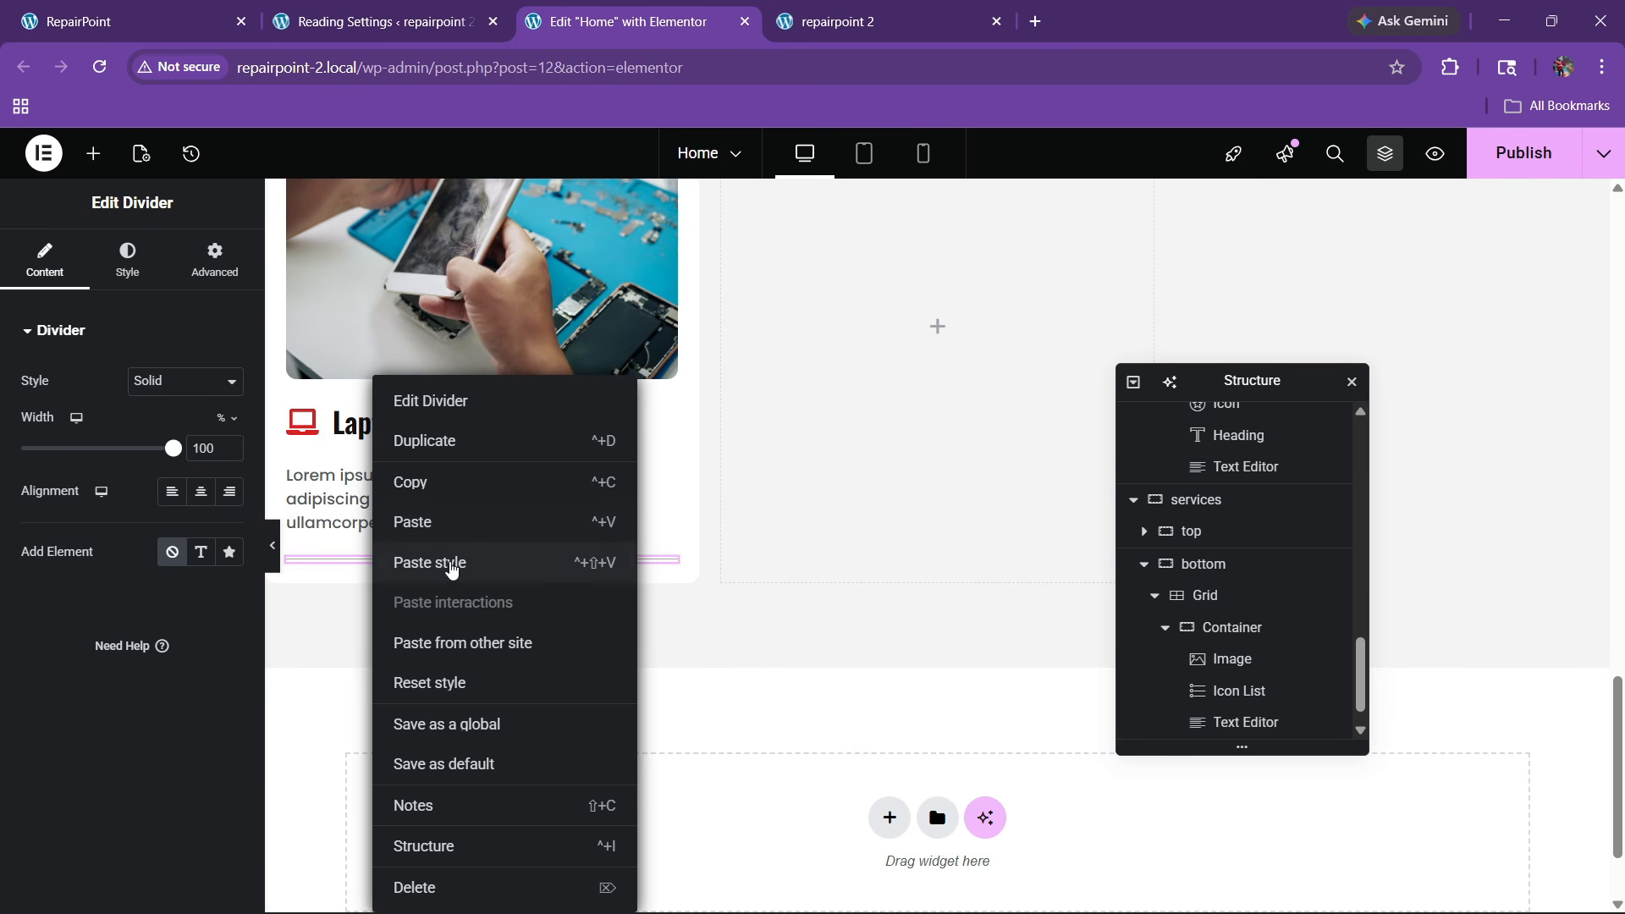
pyautogui.scroll(-1, 1272, 671)
pyautogui.click(1241, 724)
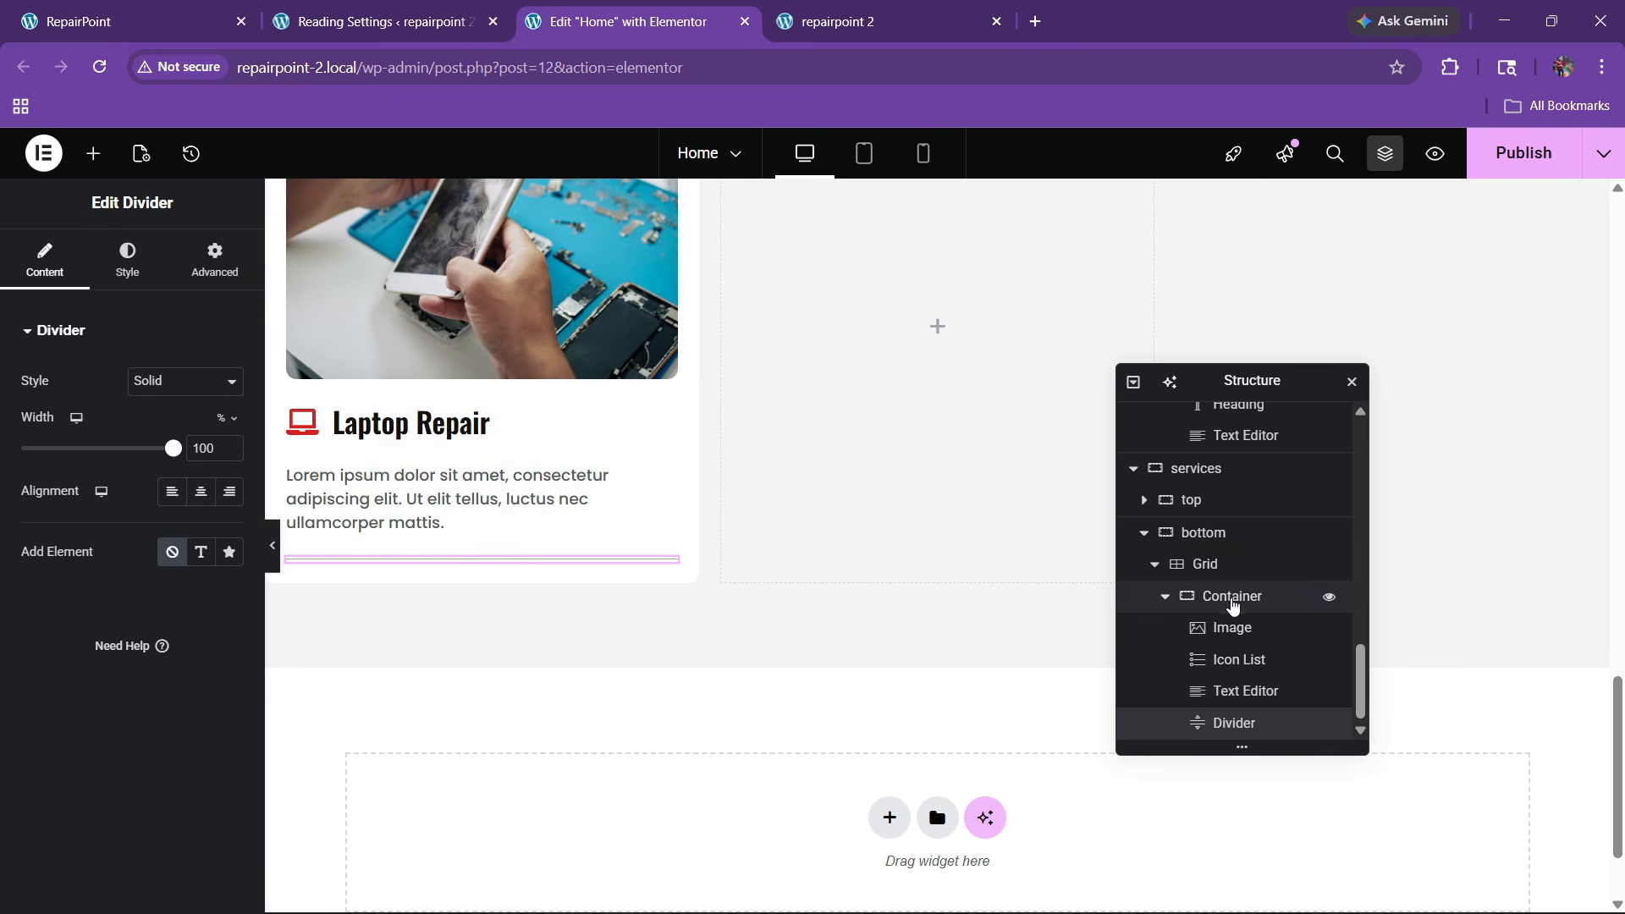
pyautogui.click(1232, 601)
# Add a new container below the Laptop Repair card's text
pyautogui.click(1226, 723)
pyautogui.rightClick(1229, 726)
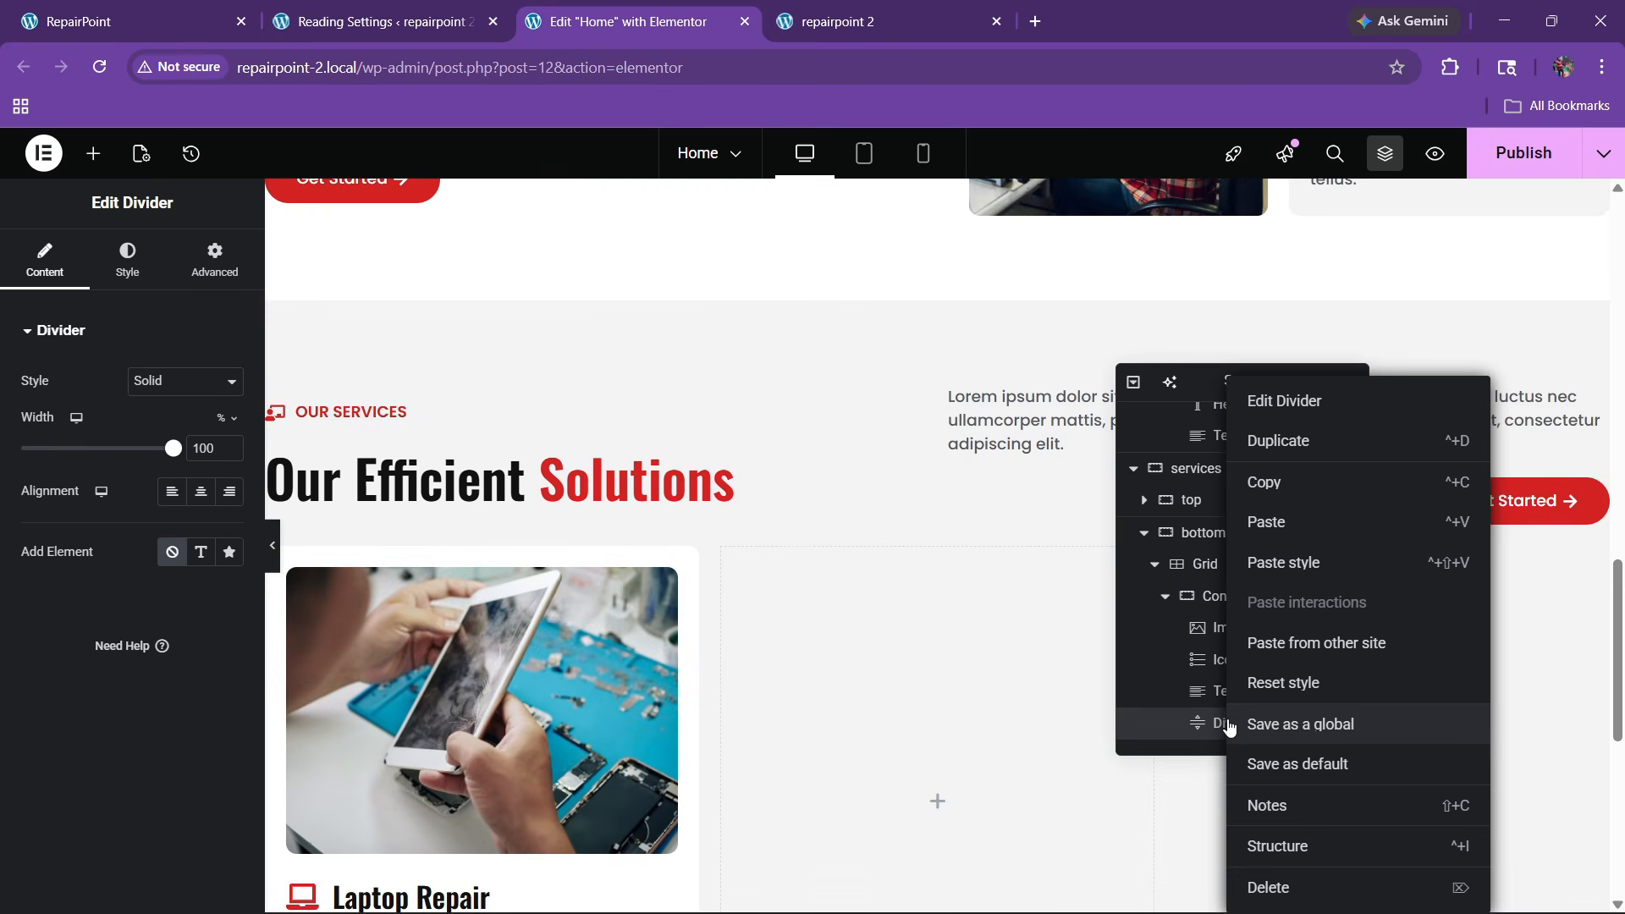
pyautogui.click(1146, 722)
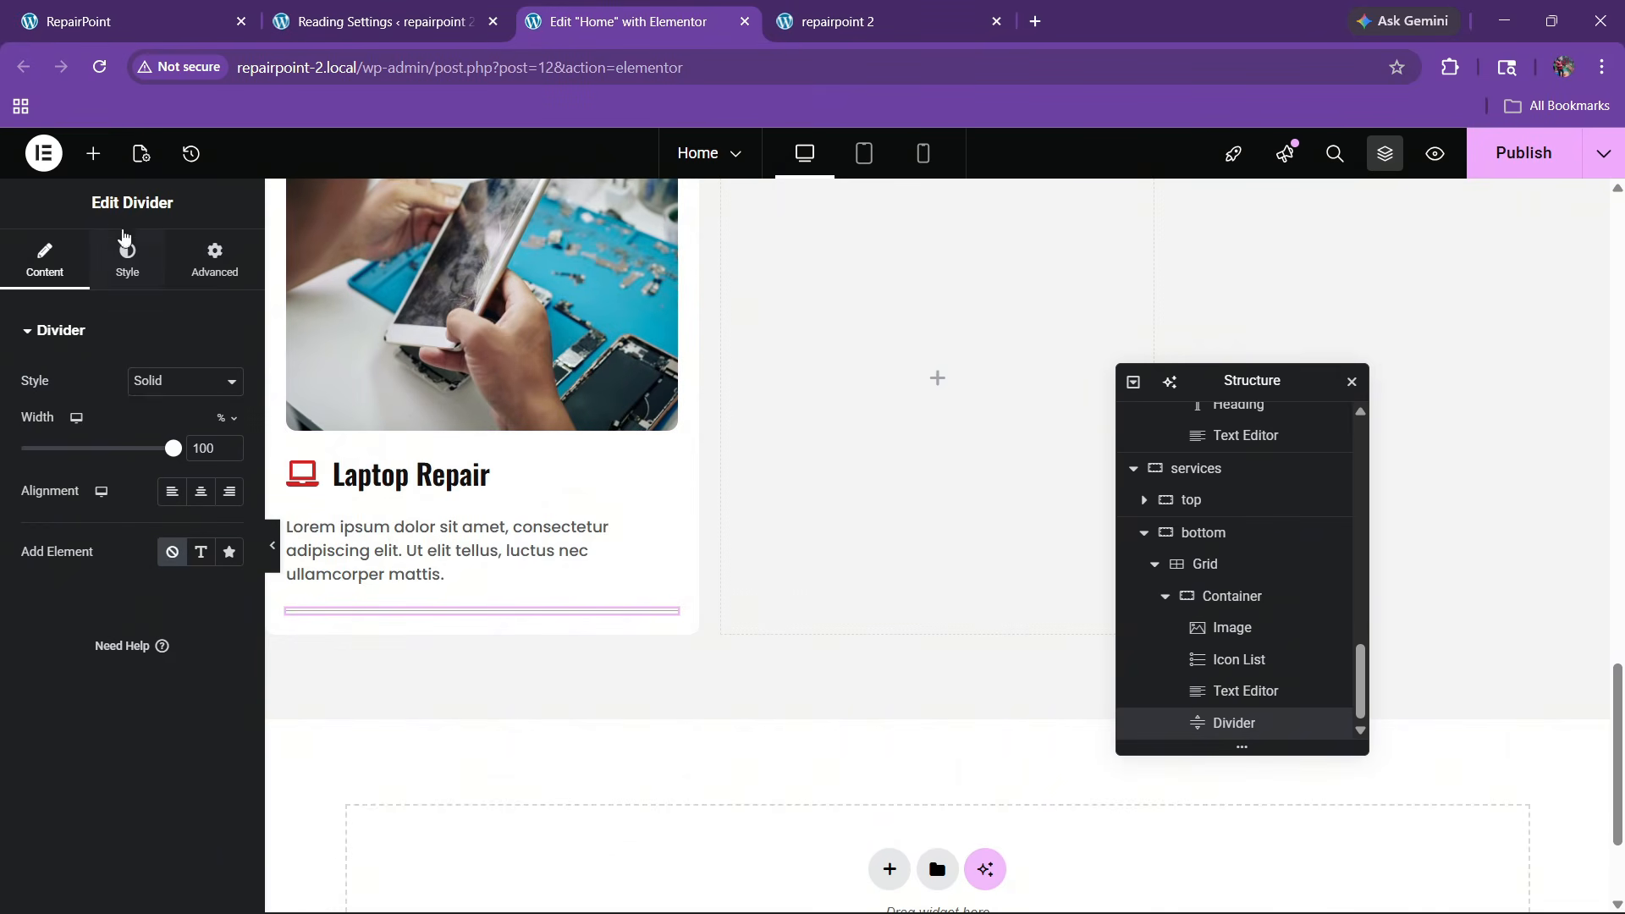
pyautogui.click(89, 155)
pyautogui.moveTo(71, 427); pyautogui.dragTo(406, 593)
# Move the divider above the new container and check the live site
pyautogui.scroll(-1, 1201, 706)
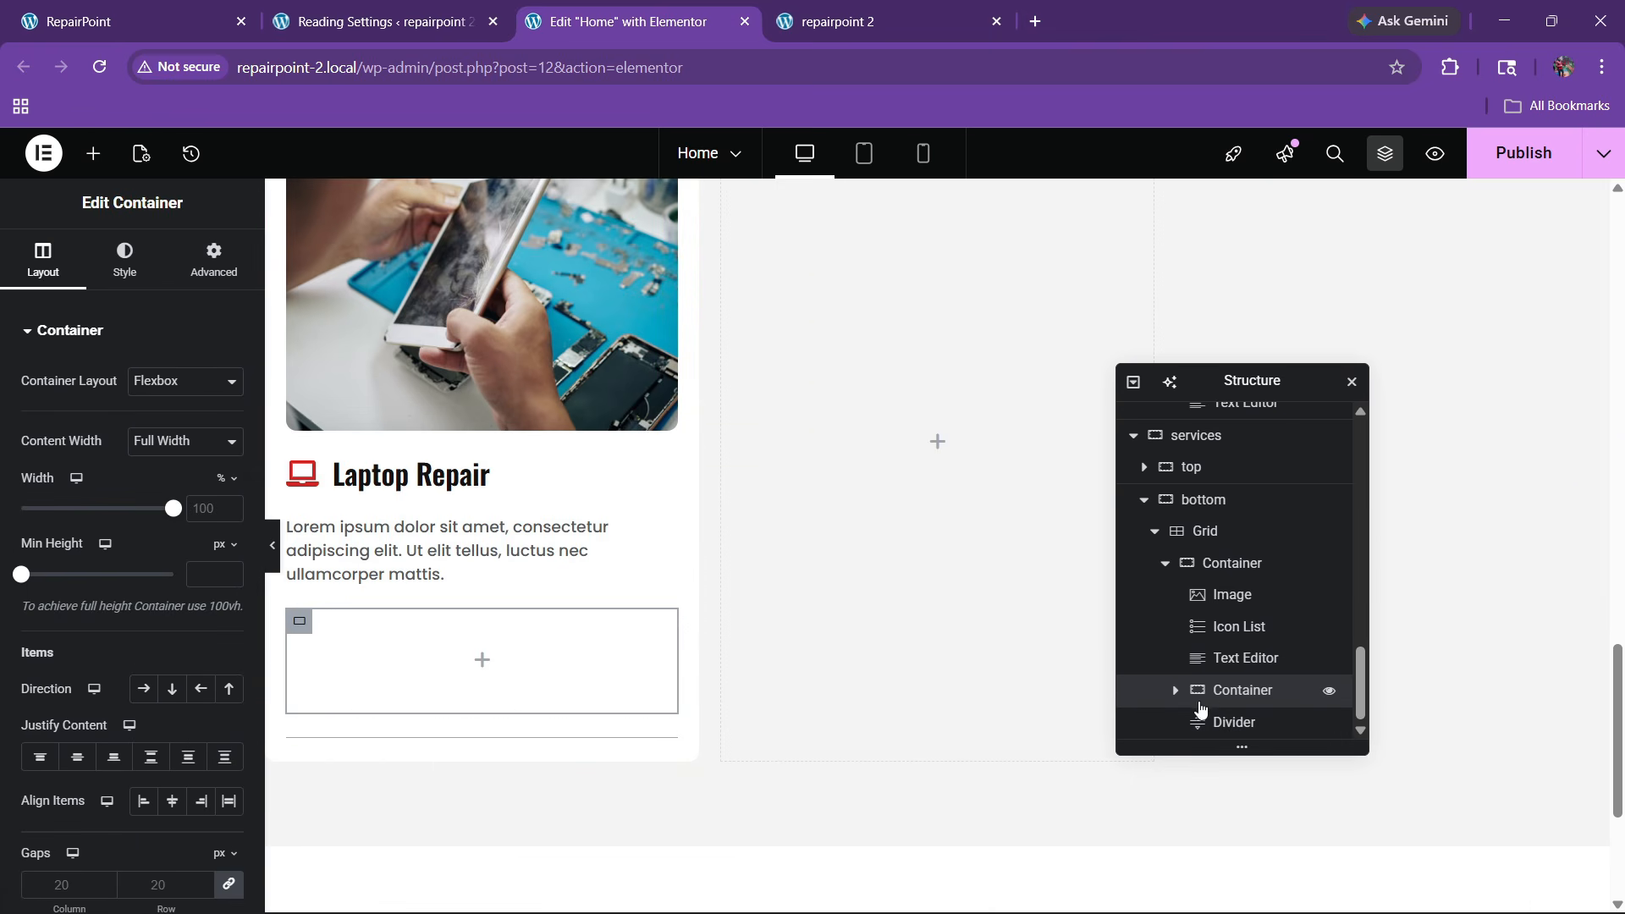
pyautogui.moveTo(1230, 735); pyautogui.dragTo(1233, 721)
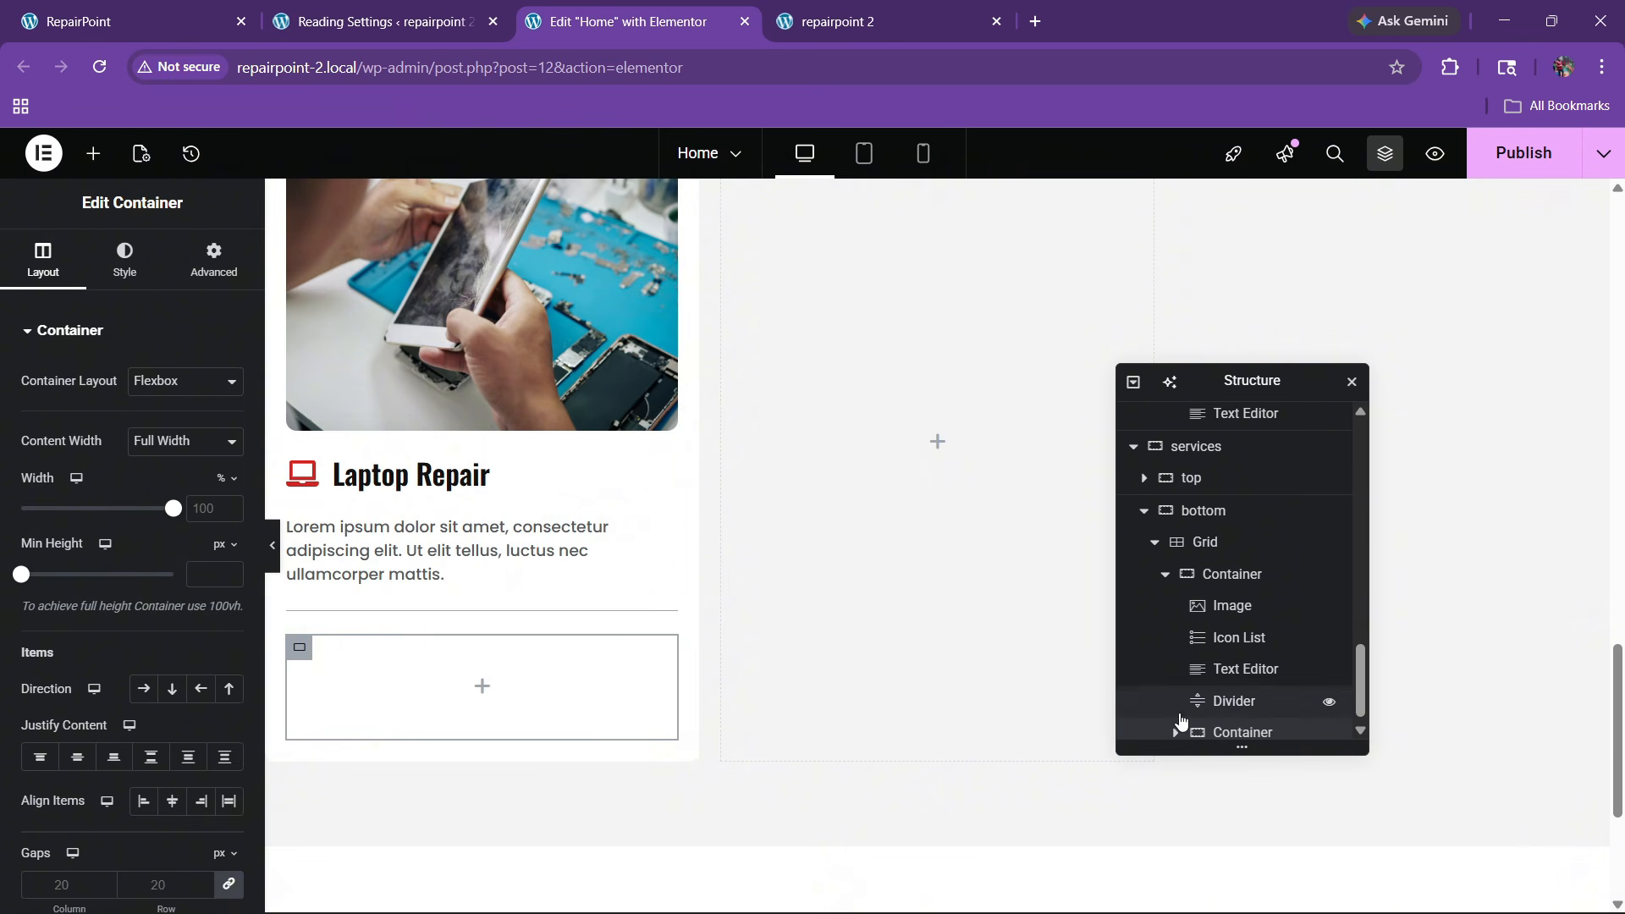
pyautogui.hotkey('ctrl', '1')
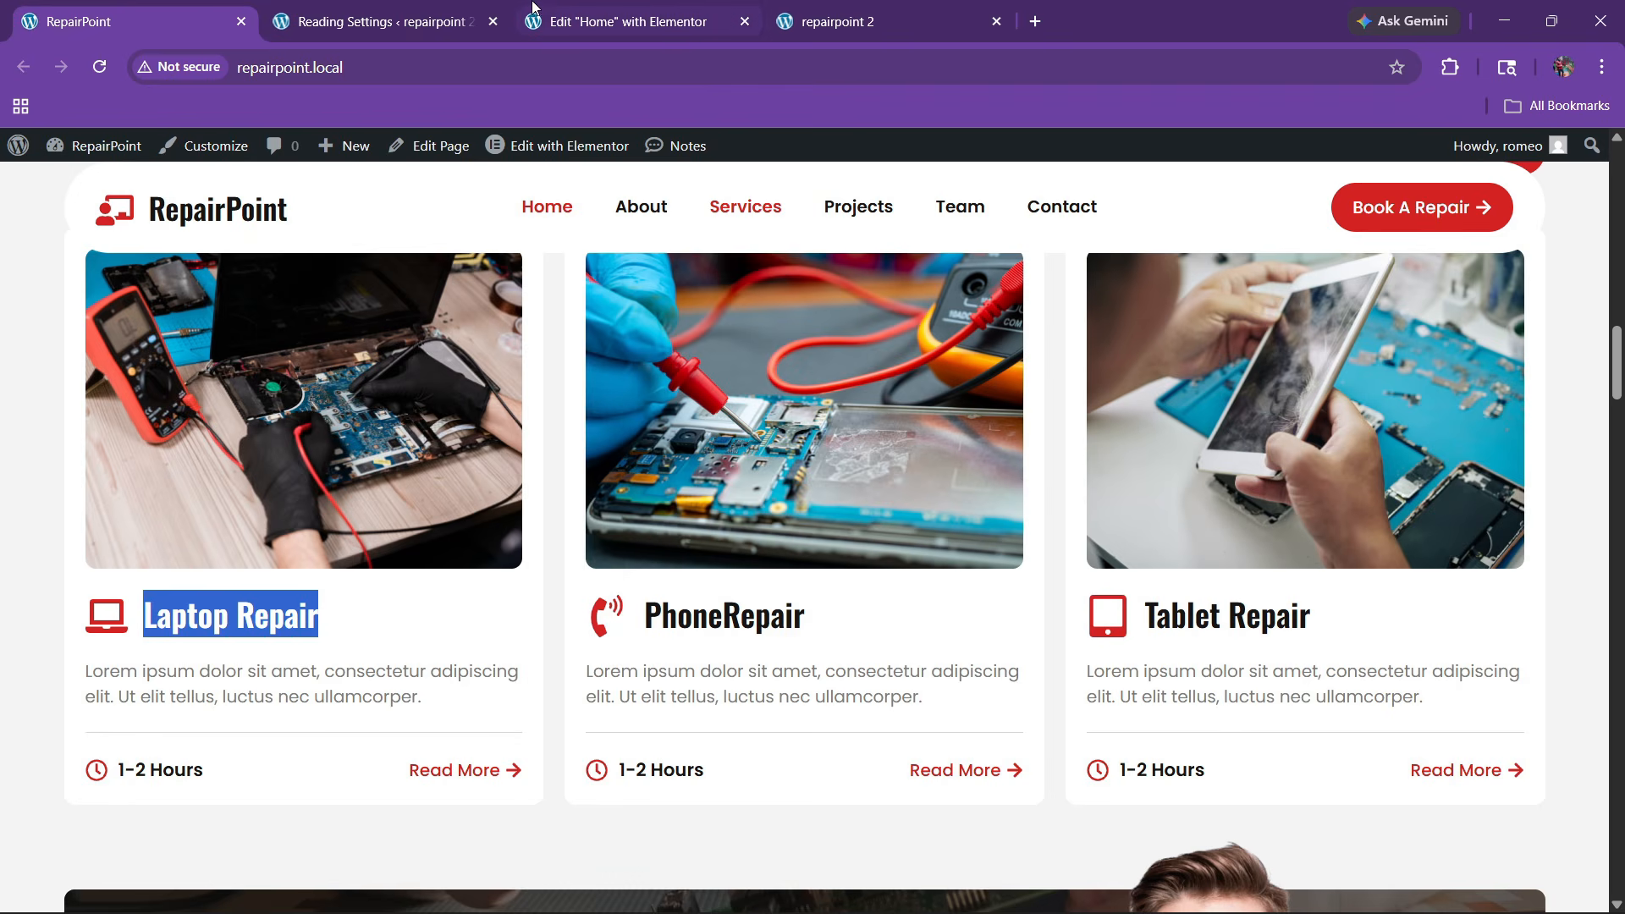
pyautogui.click(674, 7)
pyautogui.scroll(1, 381, 533)
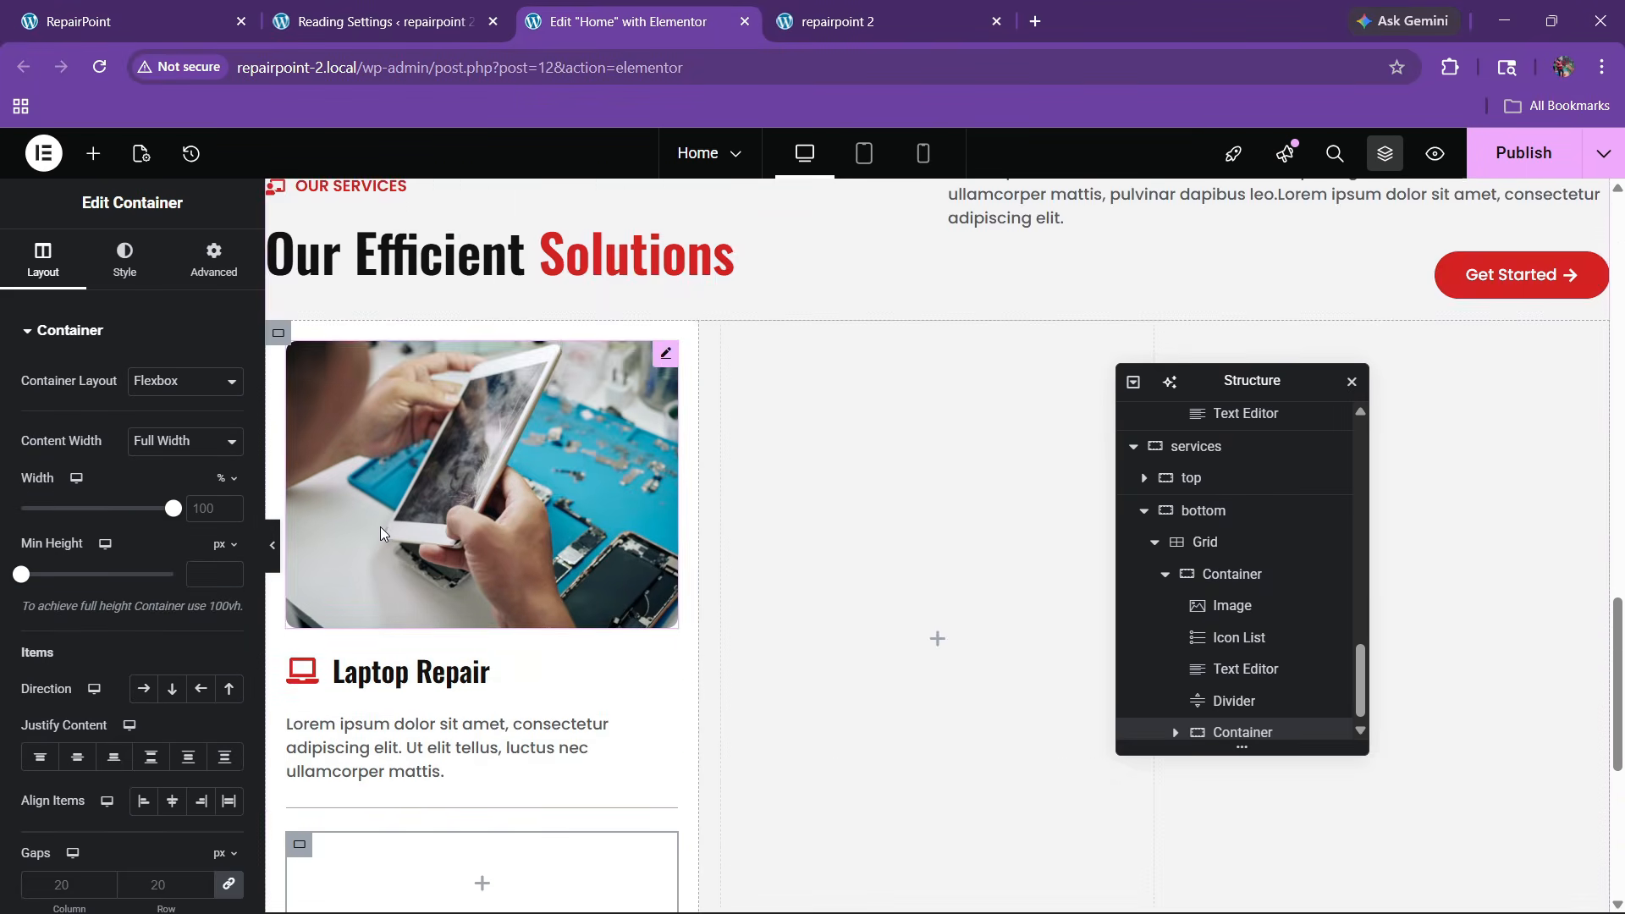
pyautogui.scroll(-1, 381, 534)
# Copy the Laptop Repair icon list and paste it into the empty container
pyautogui.rightClick(423, 484)
pyautogui.click(473, 476)
pyautogui.scroll(-1, 457, 573)
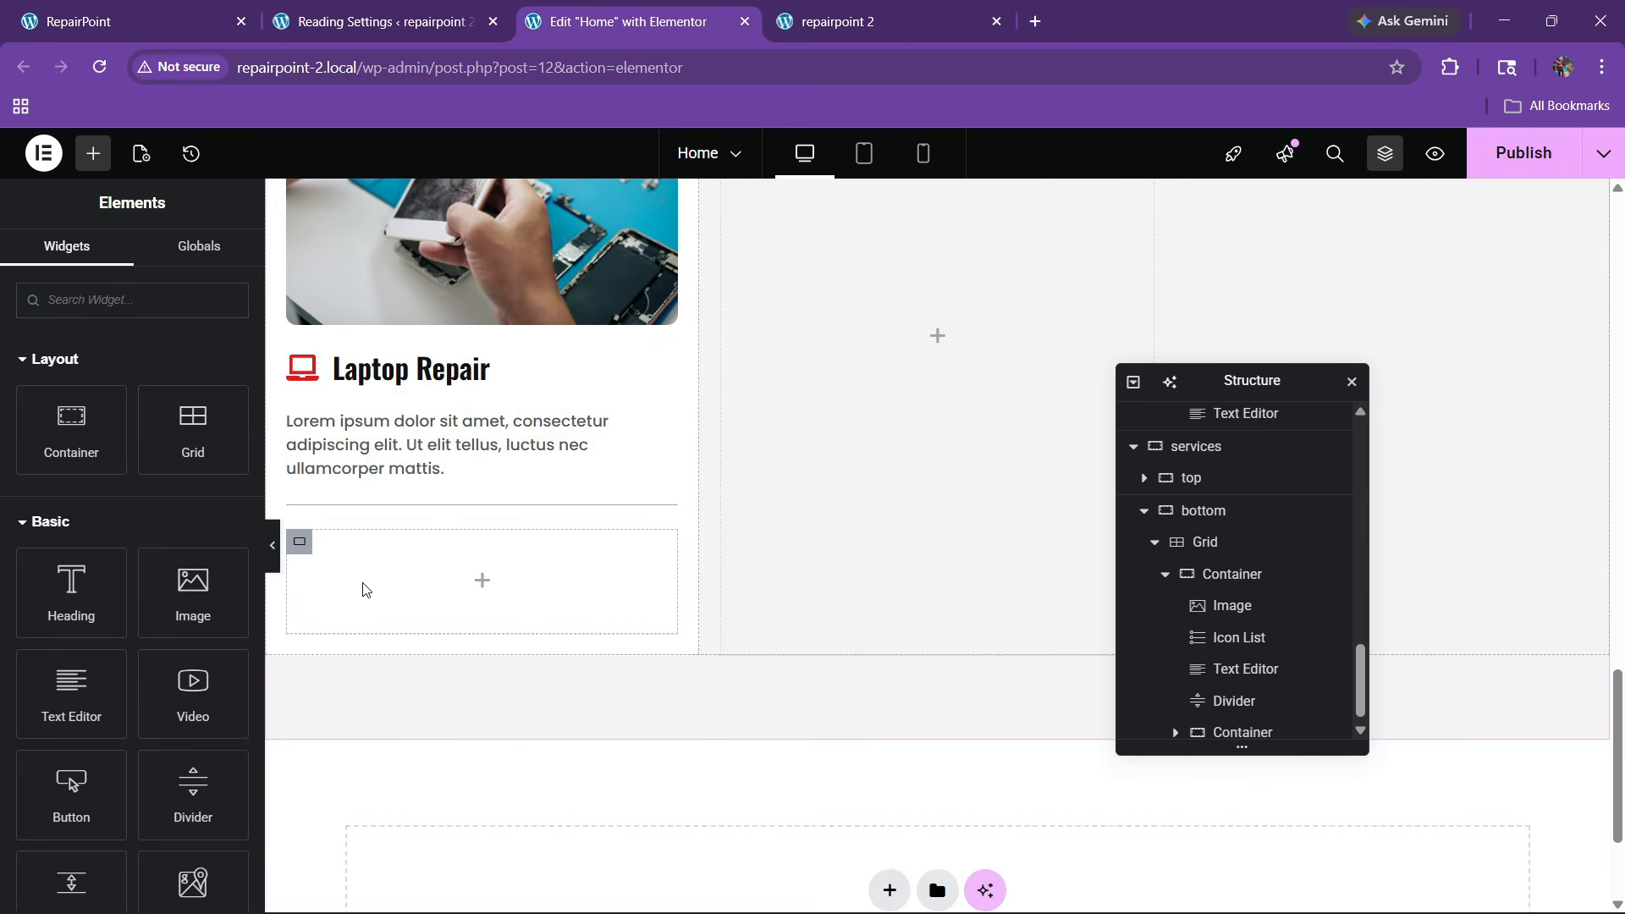
pyautogui.rightClick(365, 588)
pyautogui.click(423, 482)
# Swap the pasted list item's icon for a clock and retype its text as '1-2 Hours'
pyautogui.click(190, 5)
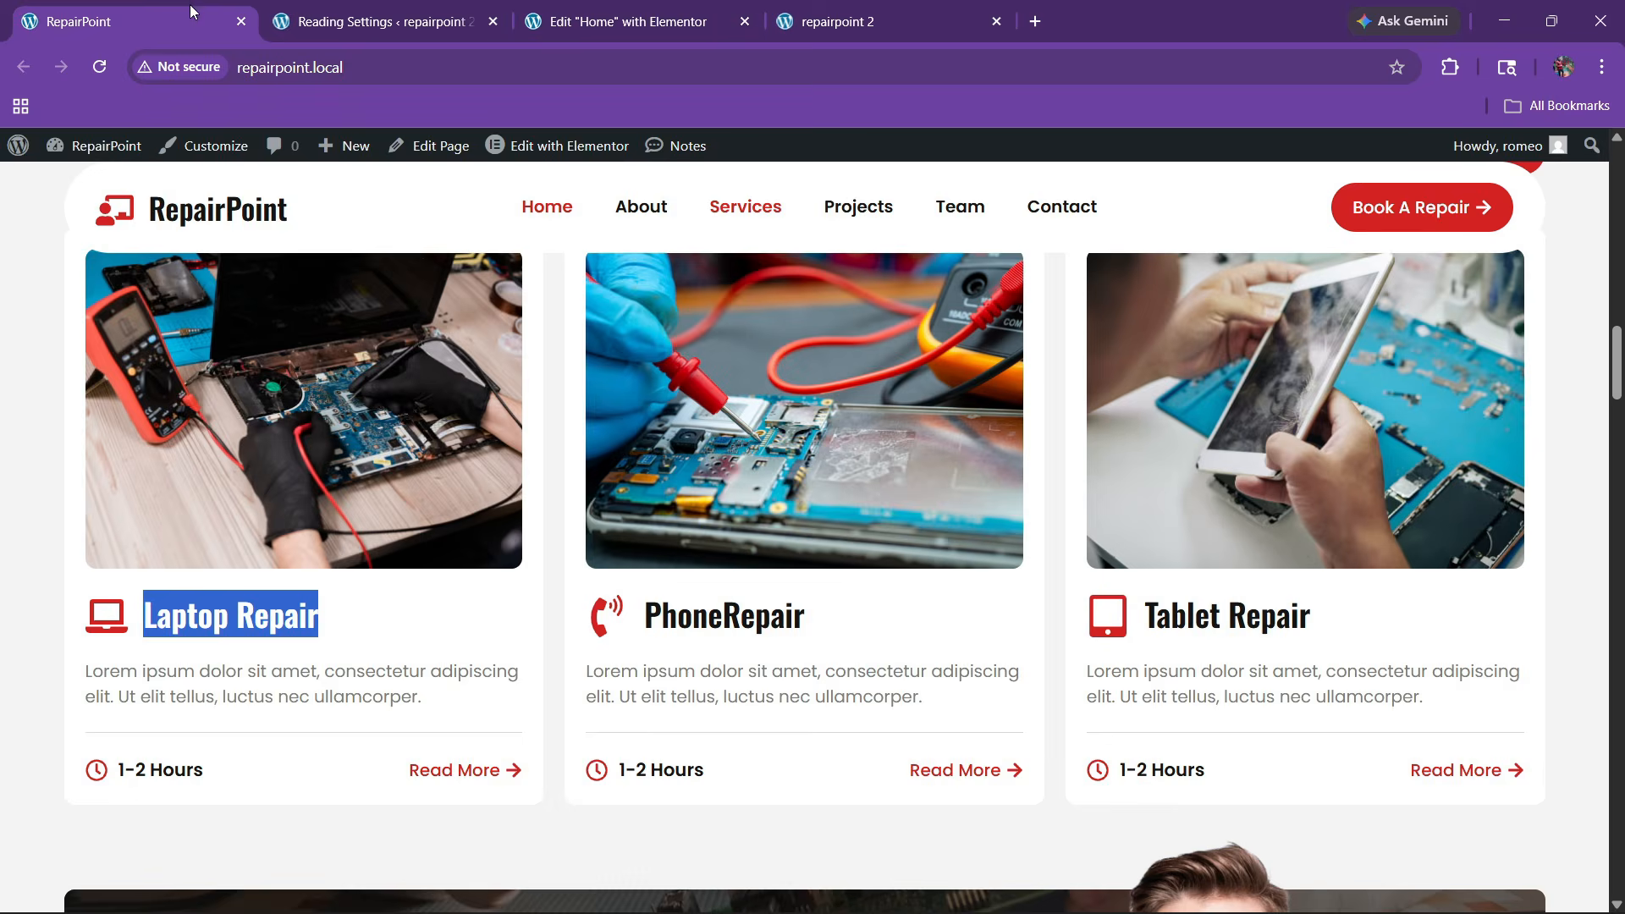
pyautogui.click(626, 21)
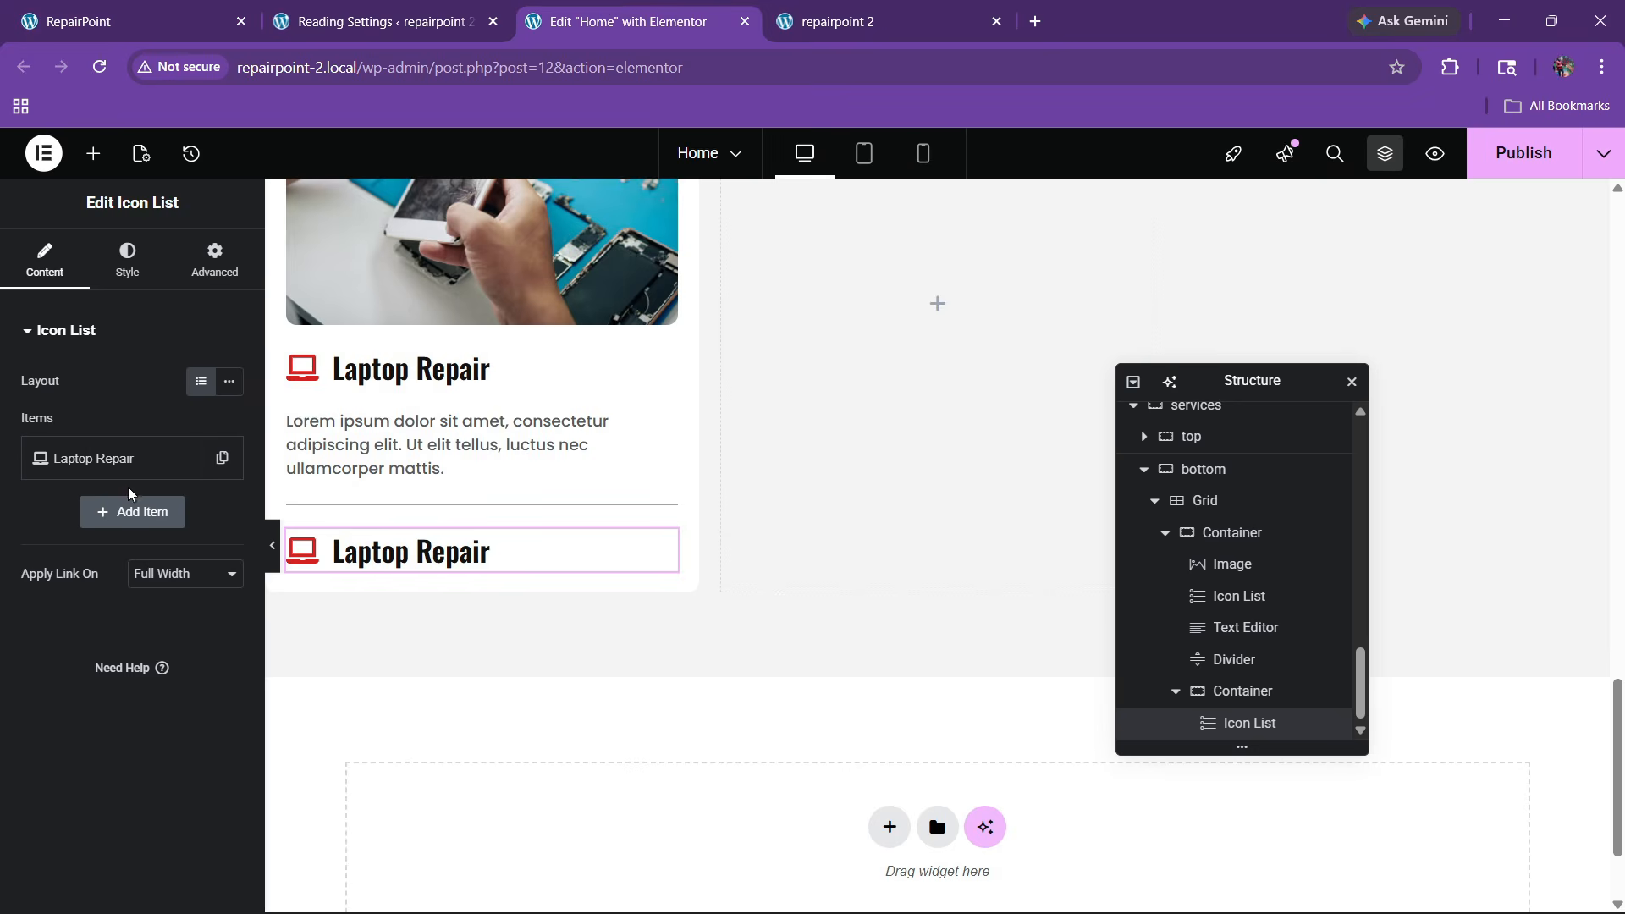
pyautogui.click(102, 457)
pyautogui.click(132, 624)
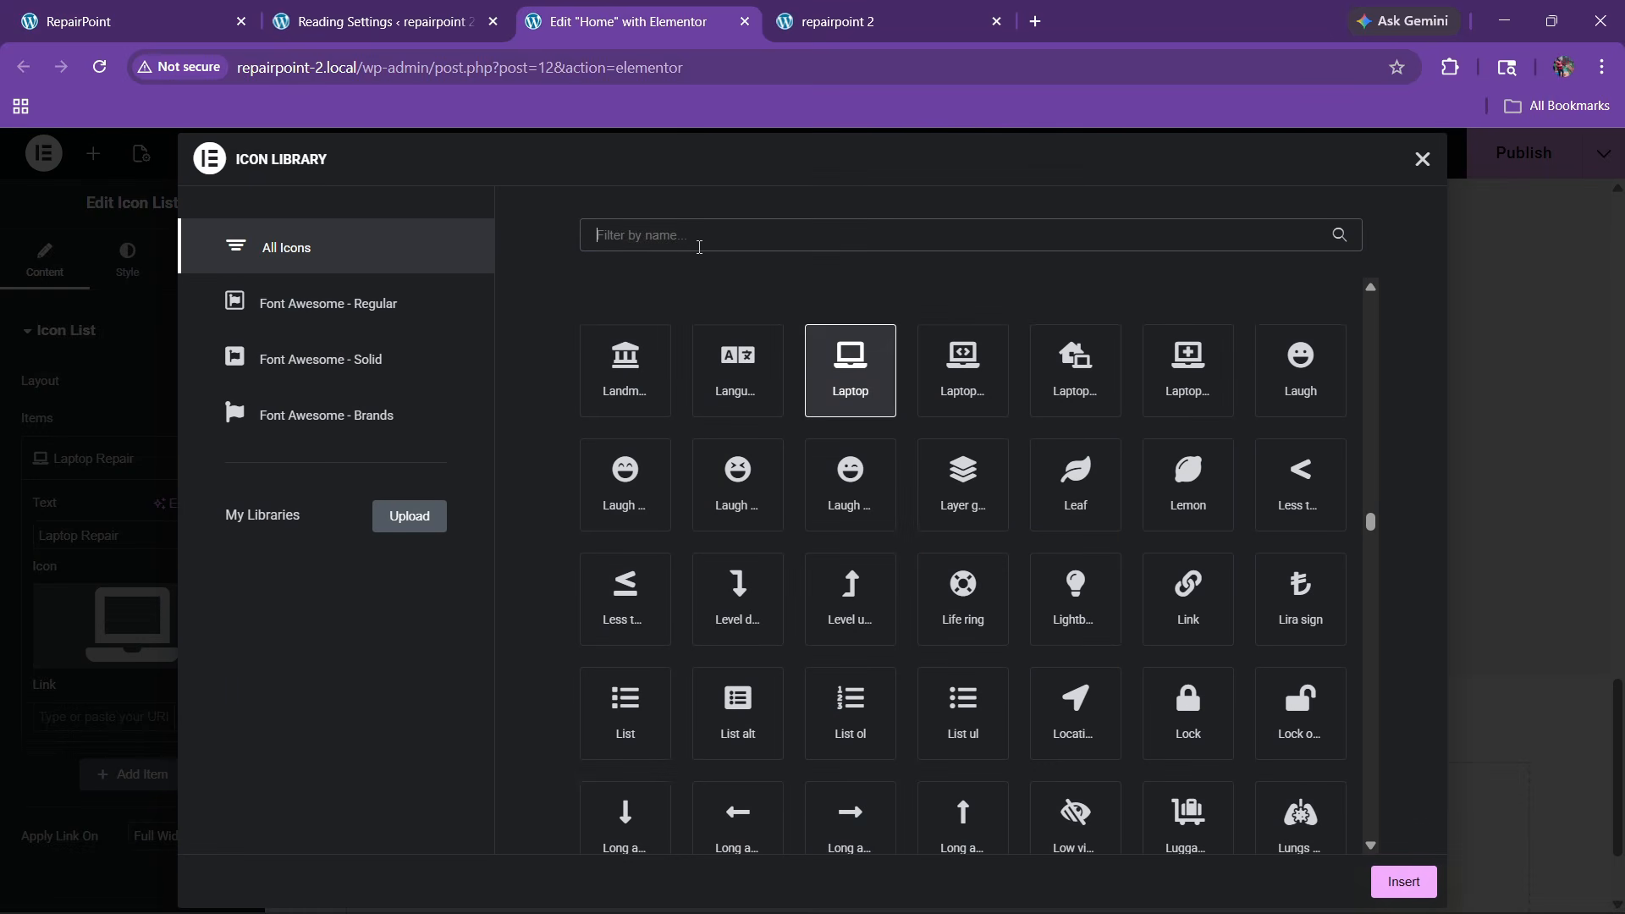
pyautogui.click(699, 247)
pyautogui.write('clo')
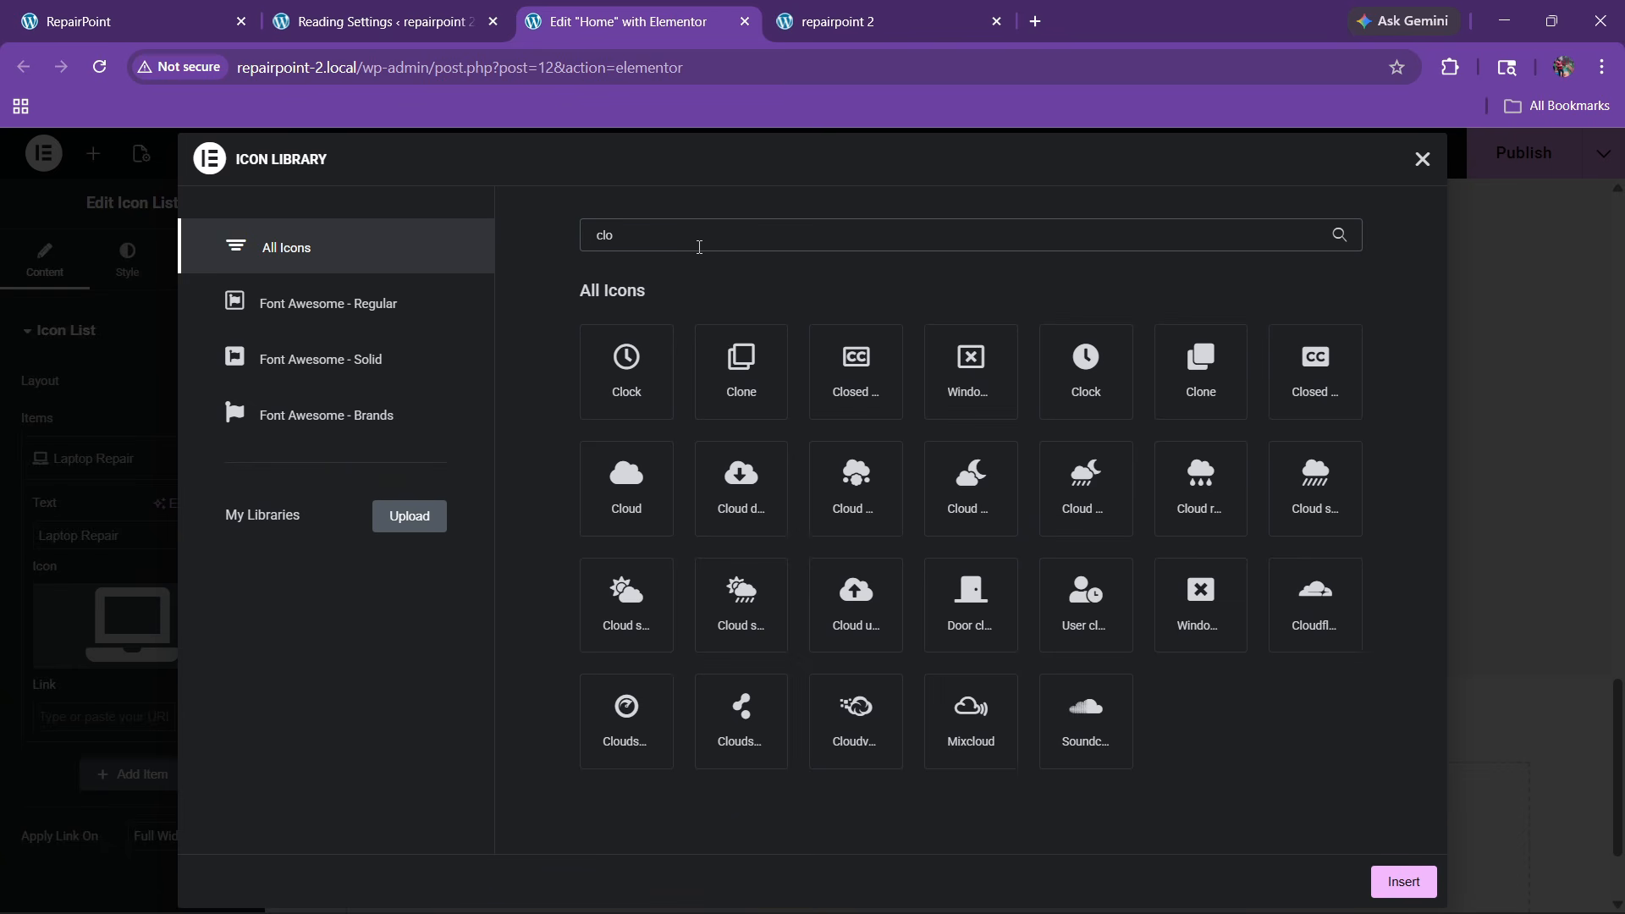
pyautogui.write('ck')
pyautogui.click(626, 368)
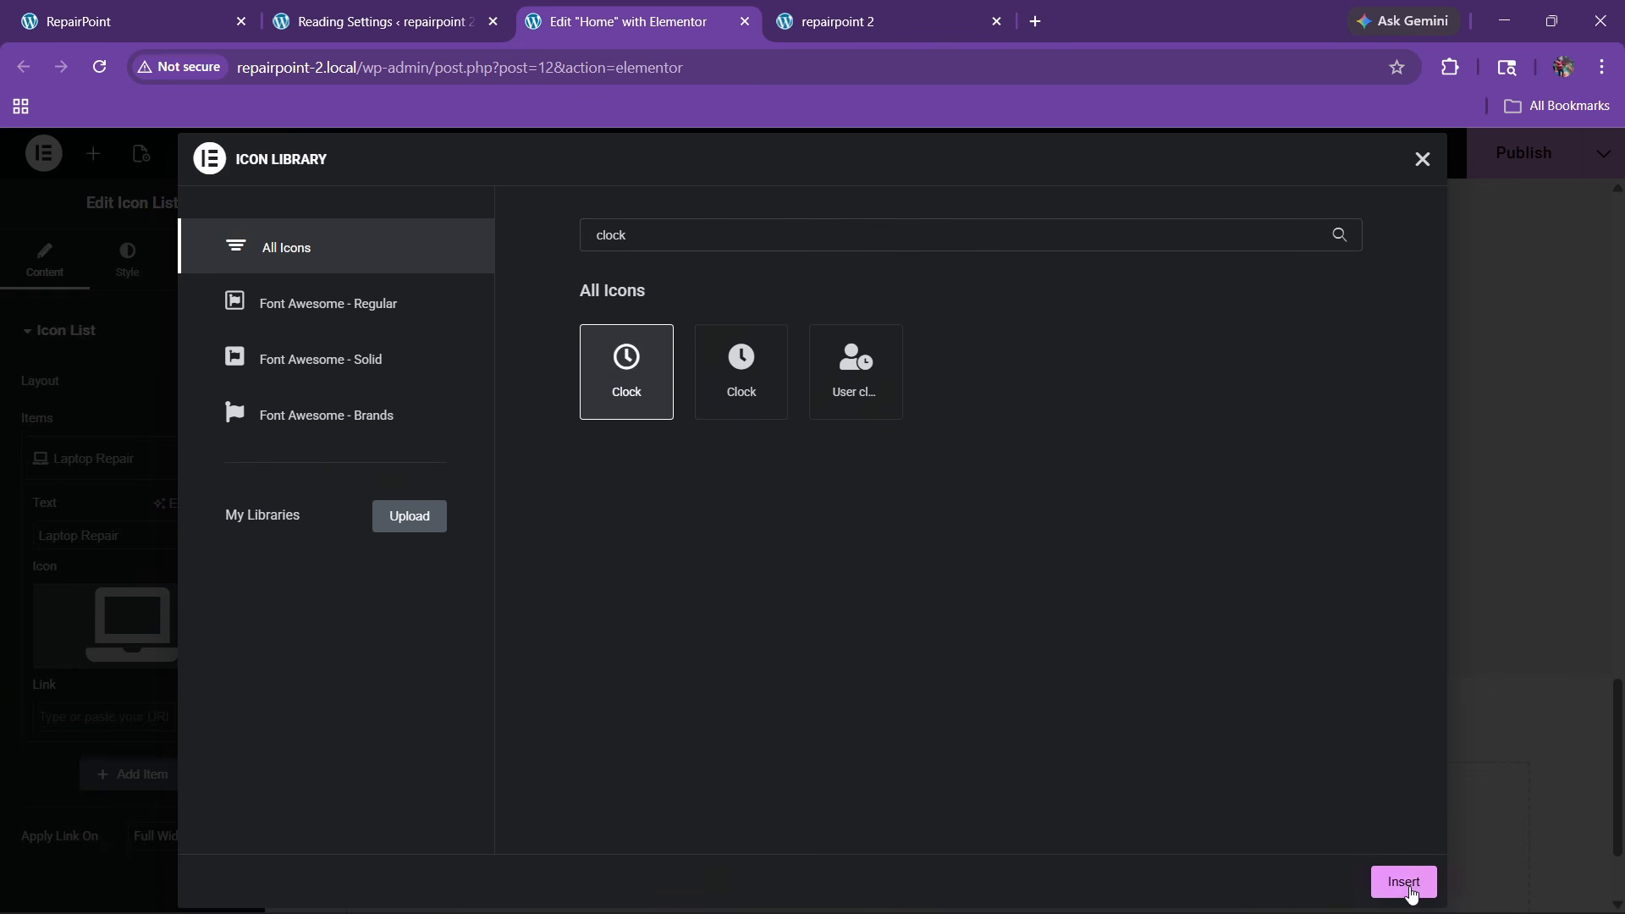
pyautogui.click(1404, 882)
pyautogui.moveTo(125, 536); pyautogui.dragTo(3, 556)
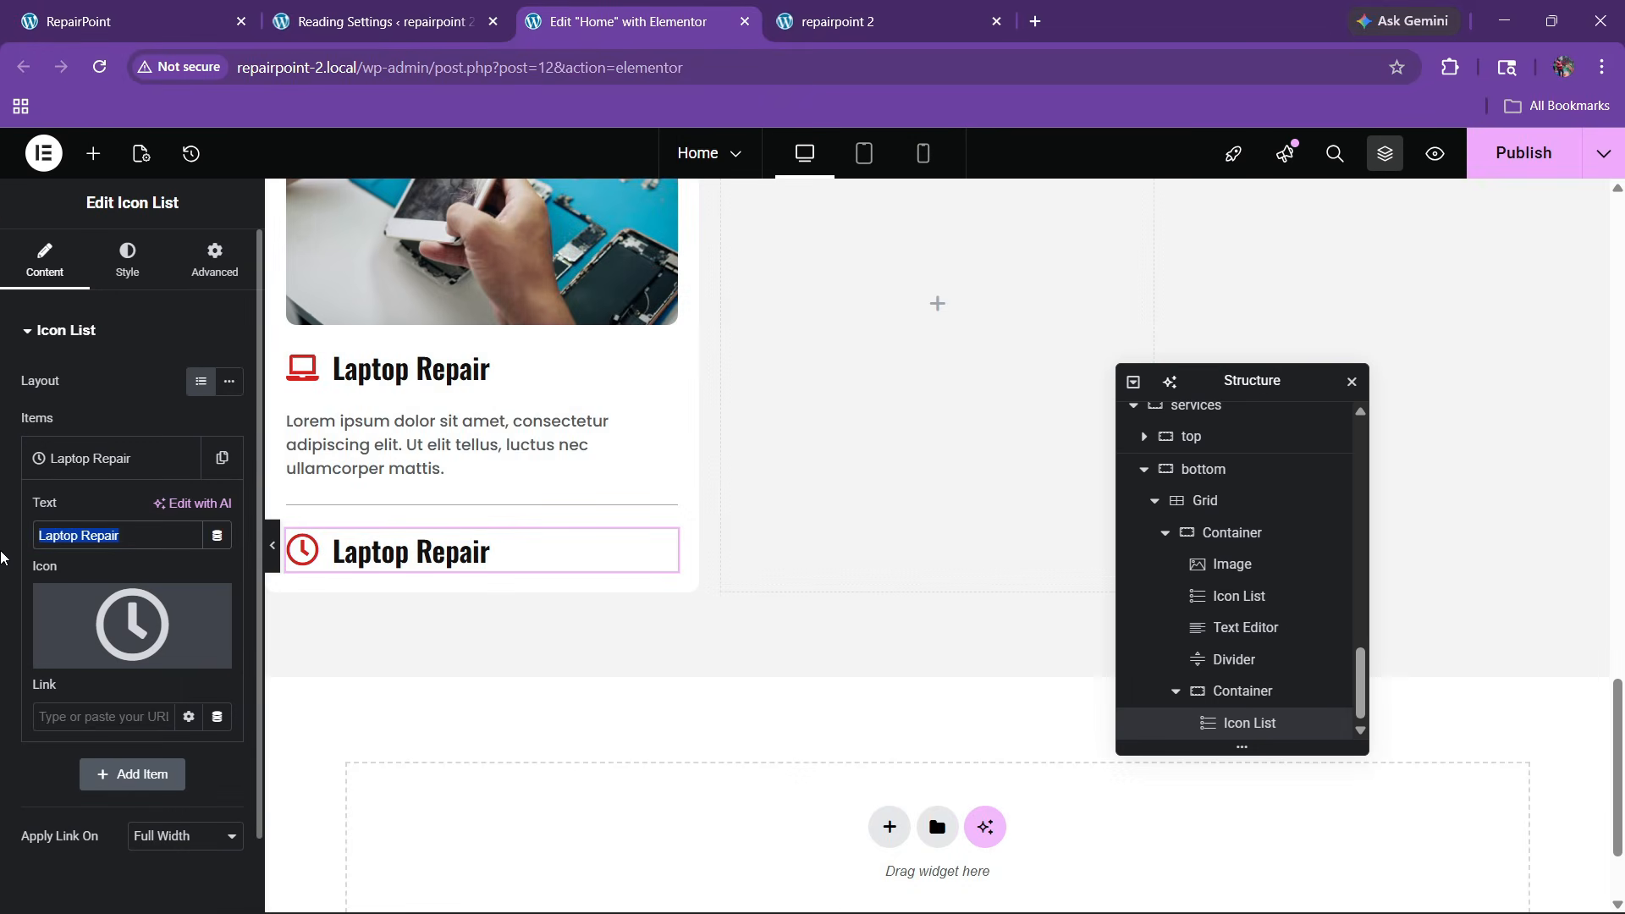
pyautogui.write('1-2 Hours')
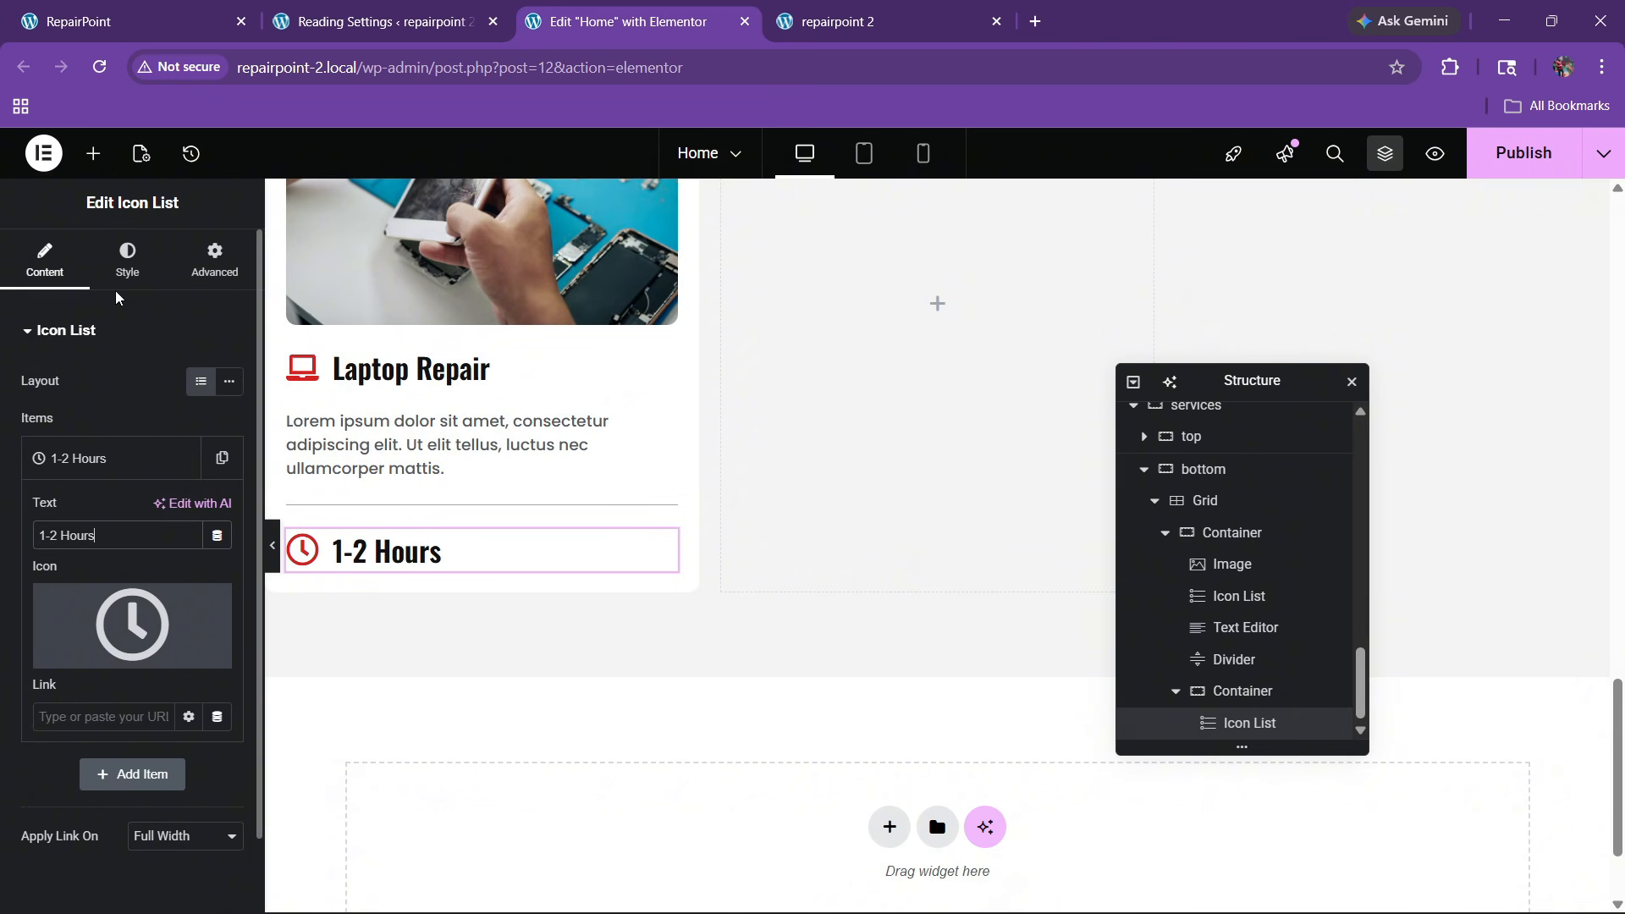
# Shrink the clock icon to 20 px
pyautogui.click(127, 259)
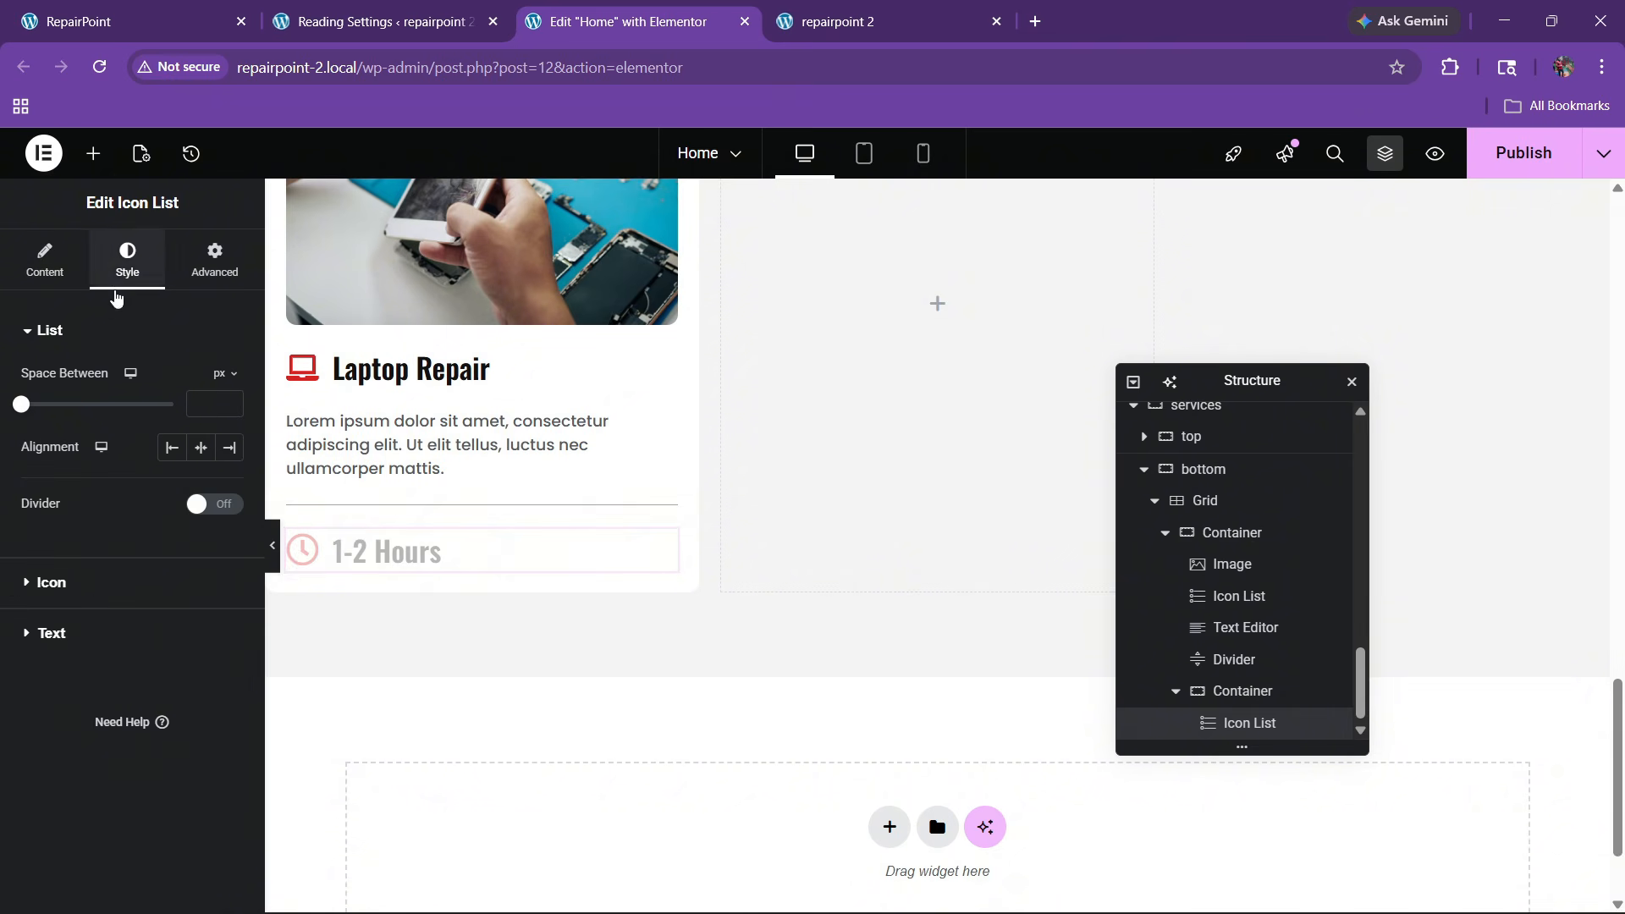
pyautogui.click(93, 583)
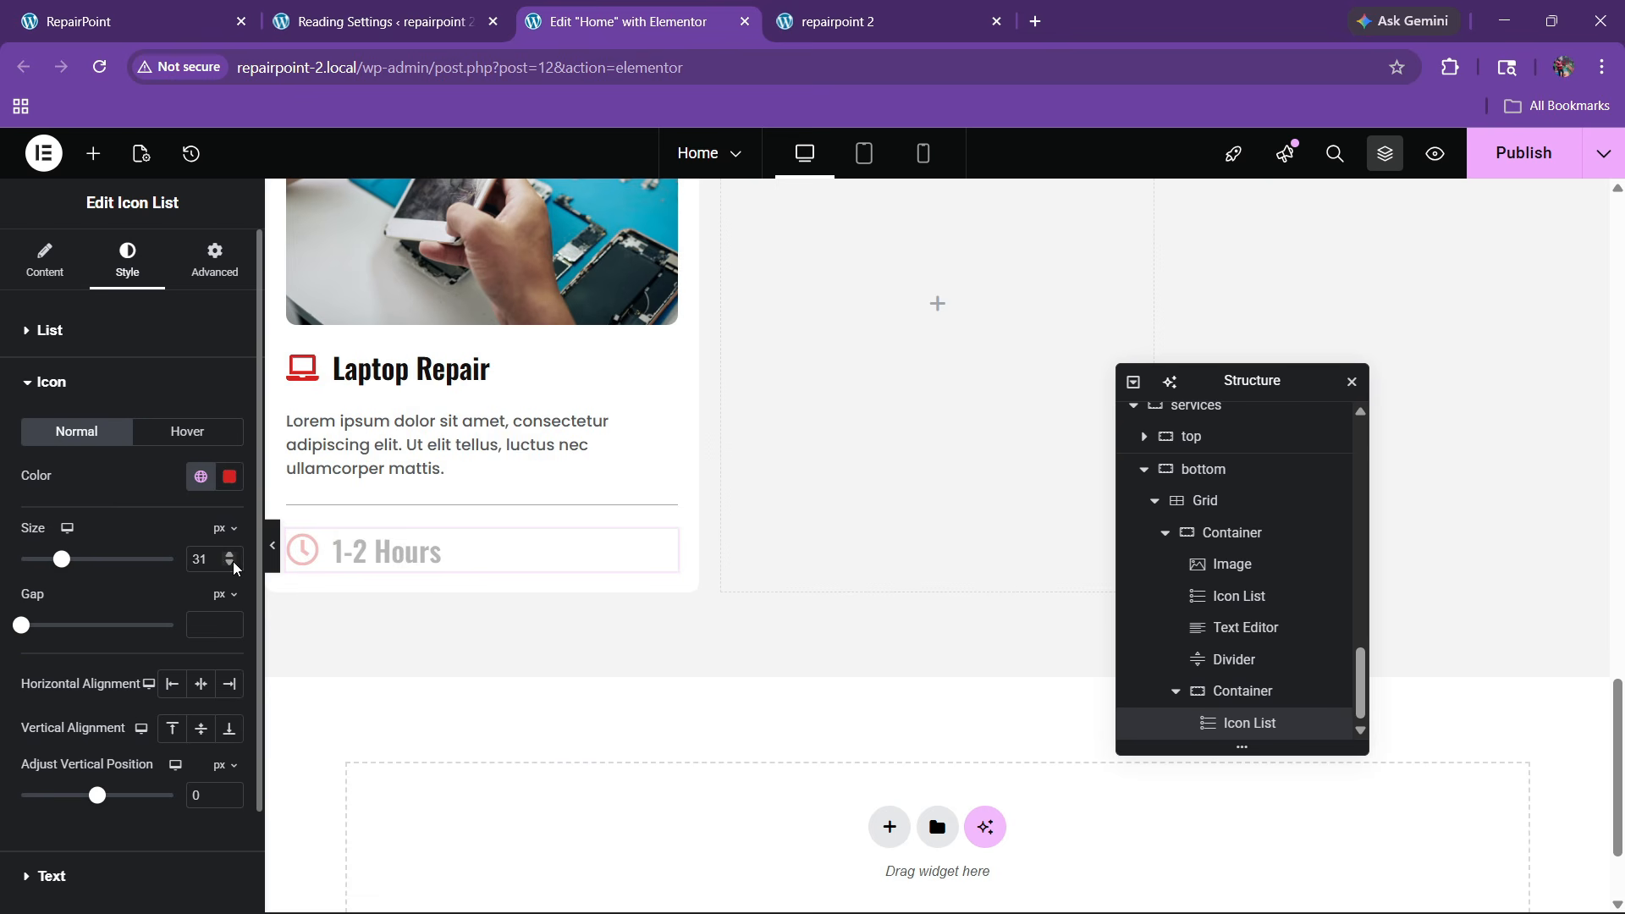
pyautogui.click(233, 563)
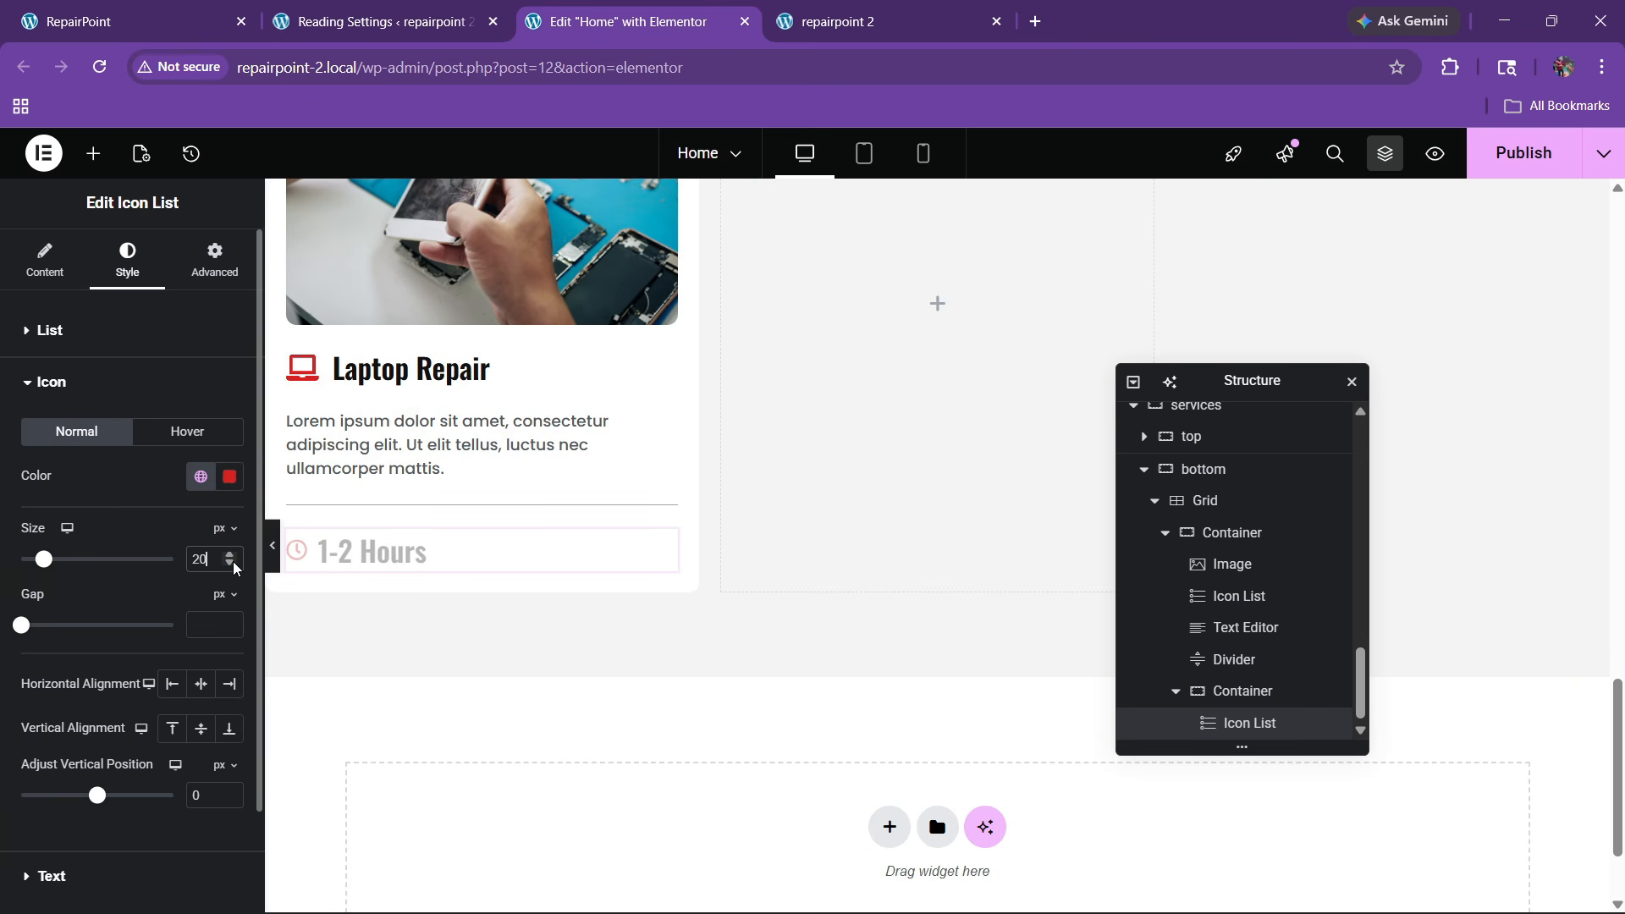
# Set the 1-2 Hours text font to Poppins
pyautogui.scroll(-2, 118, 617)
pyautogui.click(85, 756)
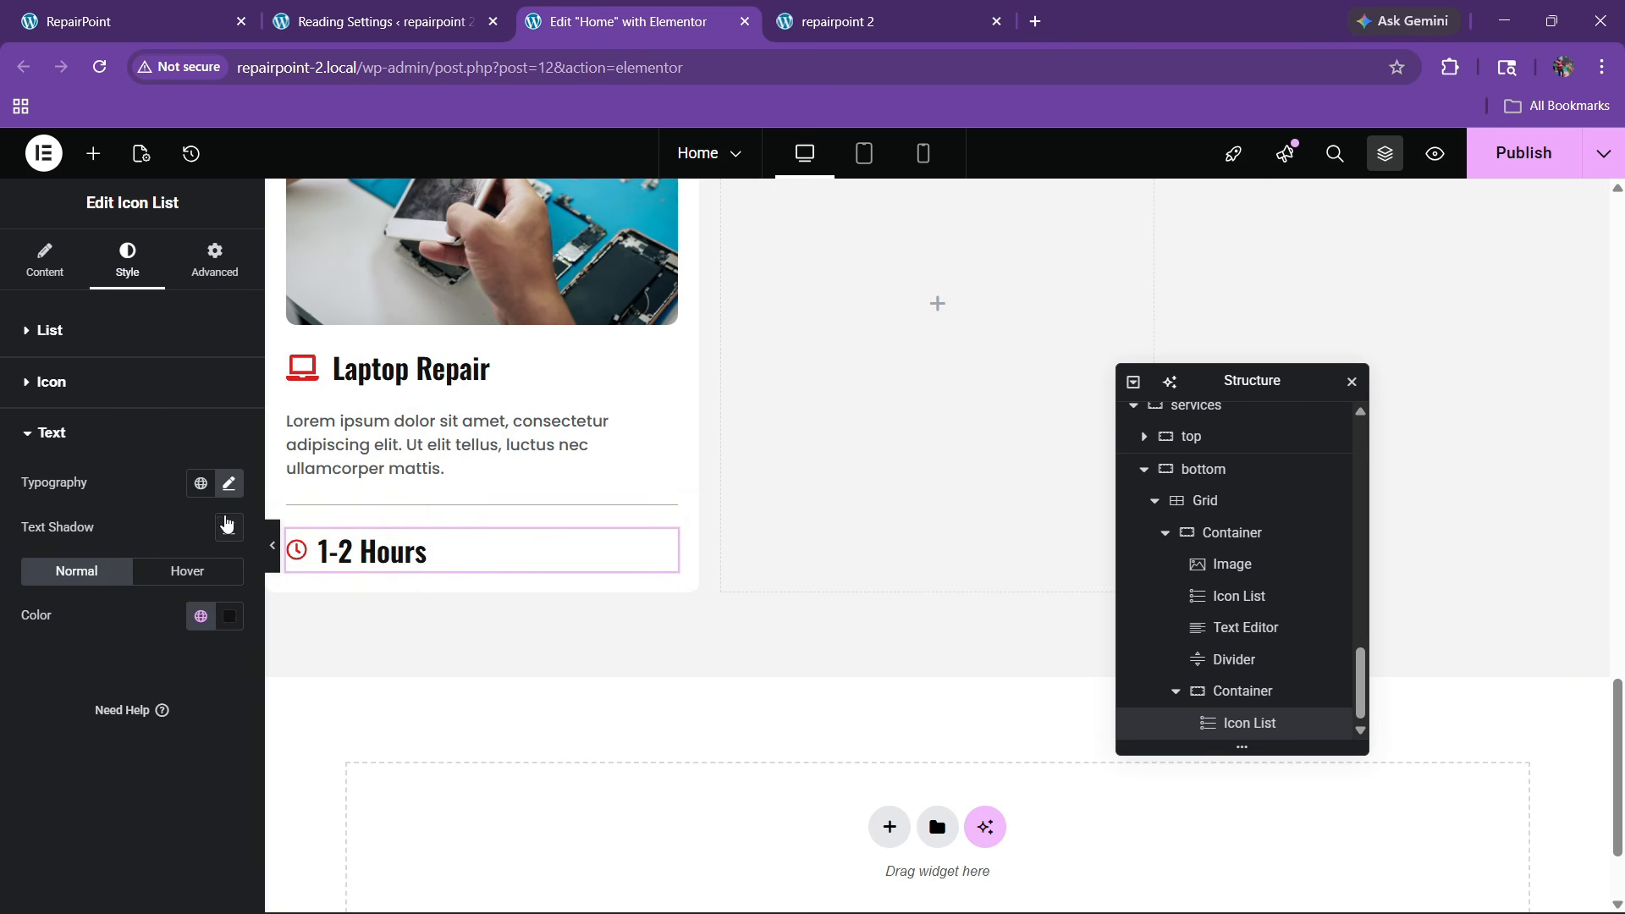
pyautogui.click(232, 491)
pyautogui.click(182, 691)
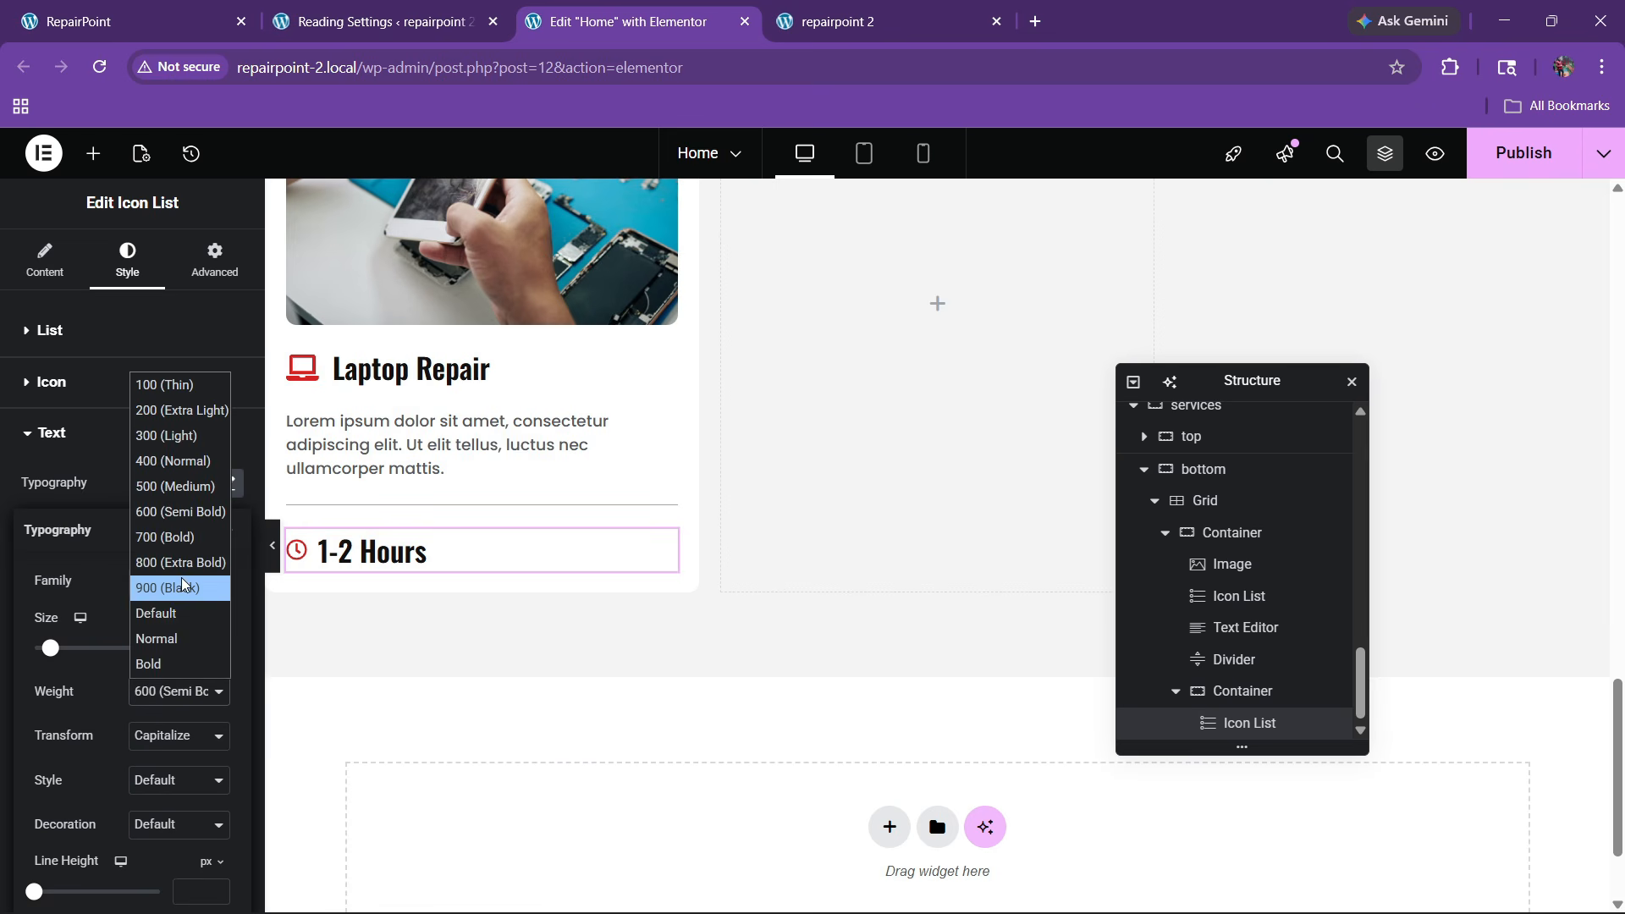
pyautogui.click(185, 489)
pyautogui.click(171, 590)
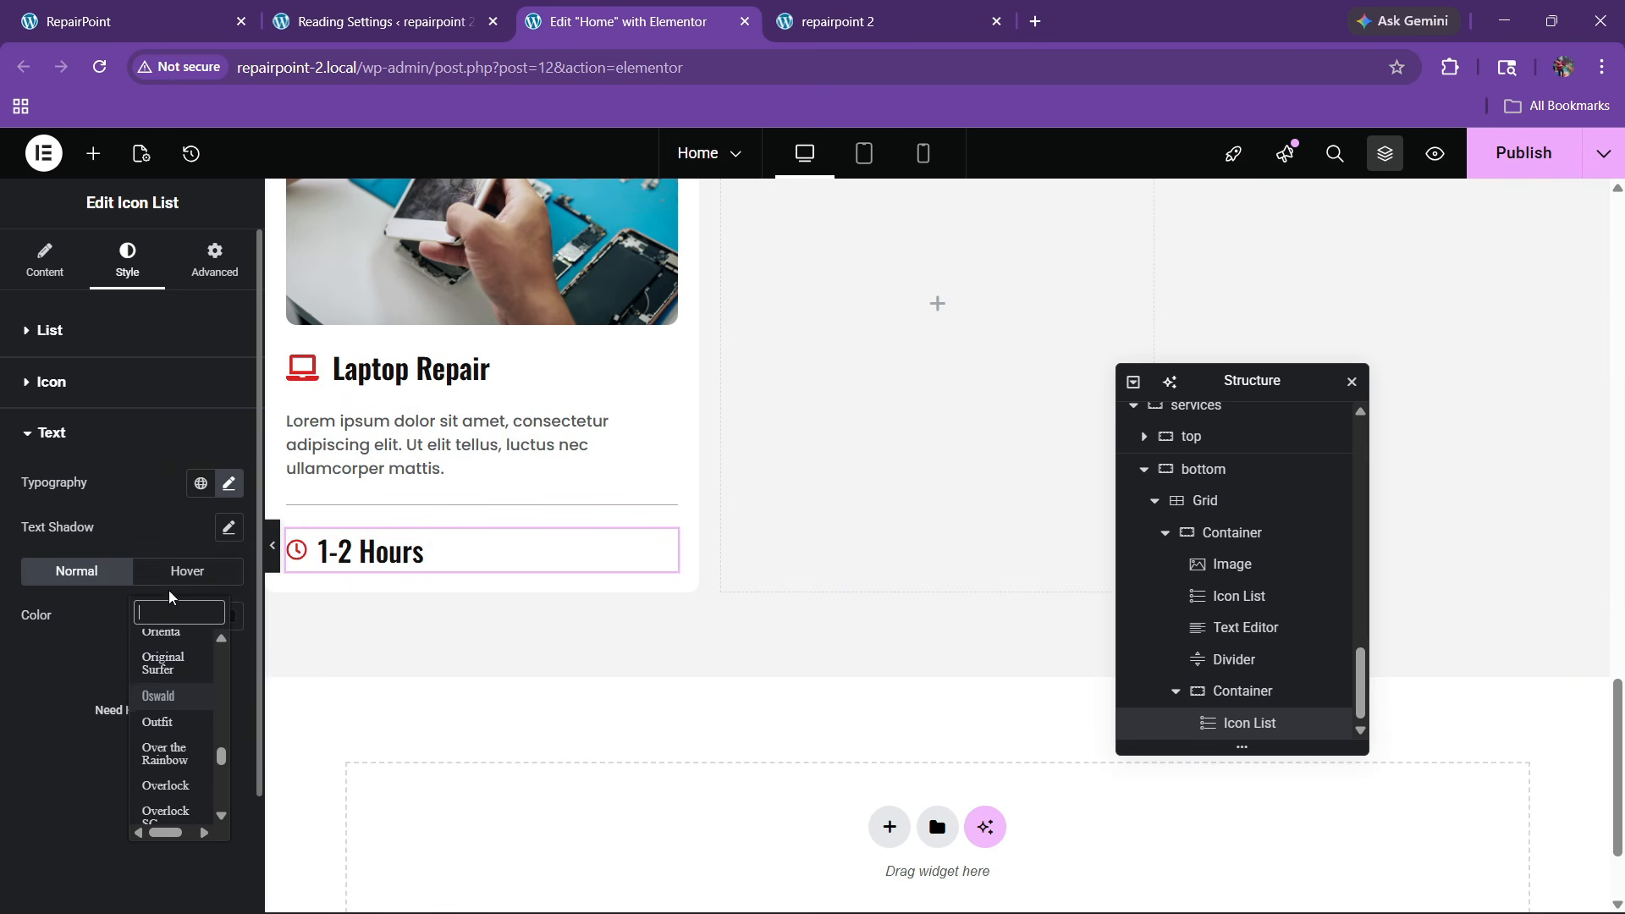
pyautogui.click(156, 549)
pyautogui.click(220, 494)
pyautogui.click(165, 584)
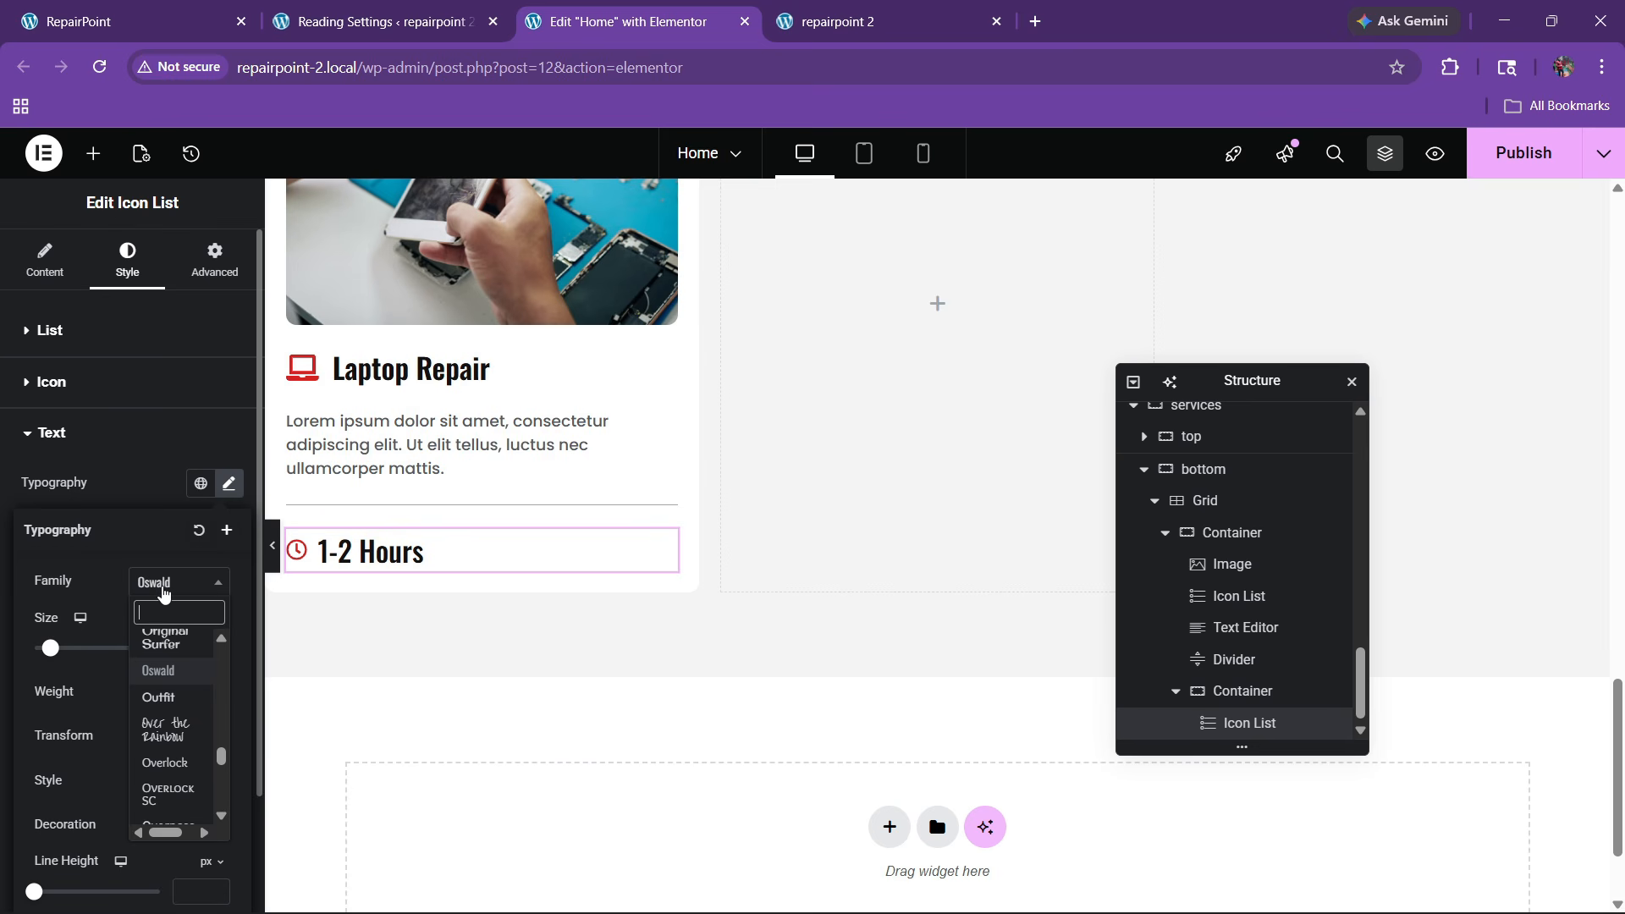
pyautogui.write('poppins')
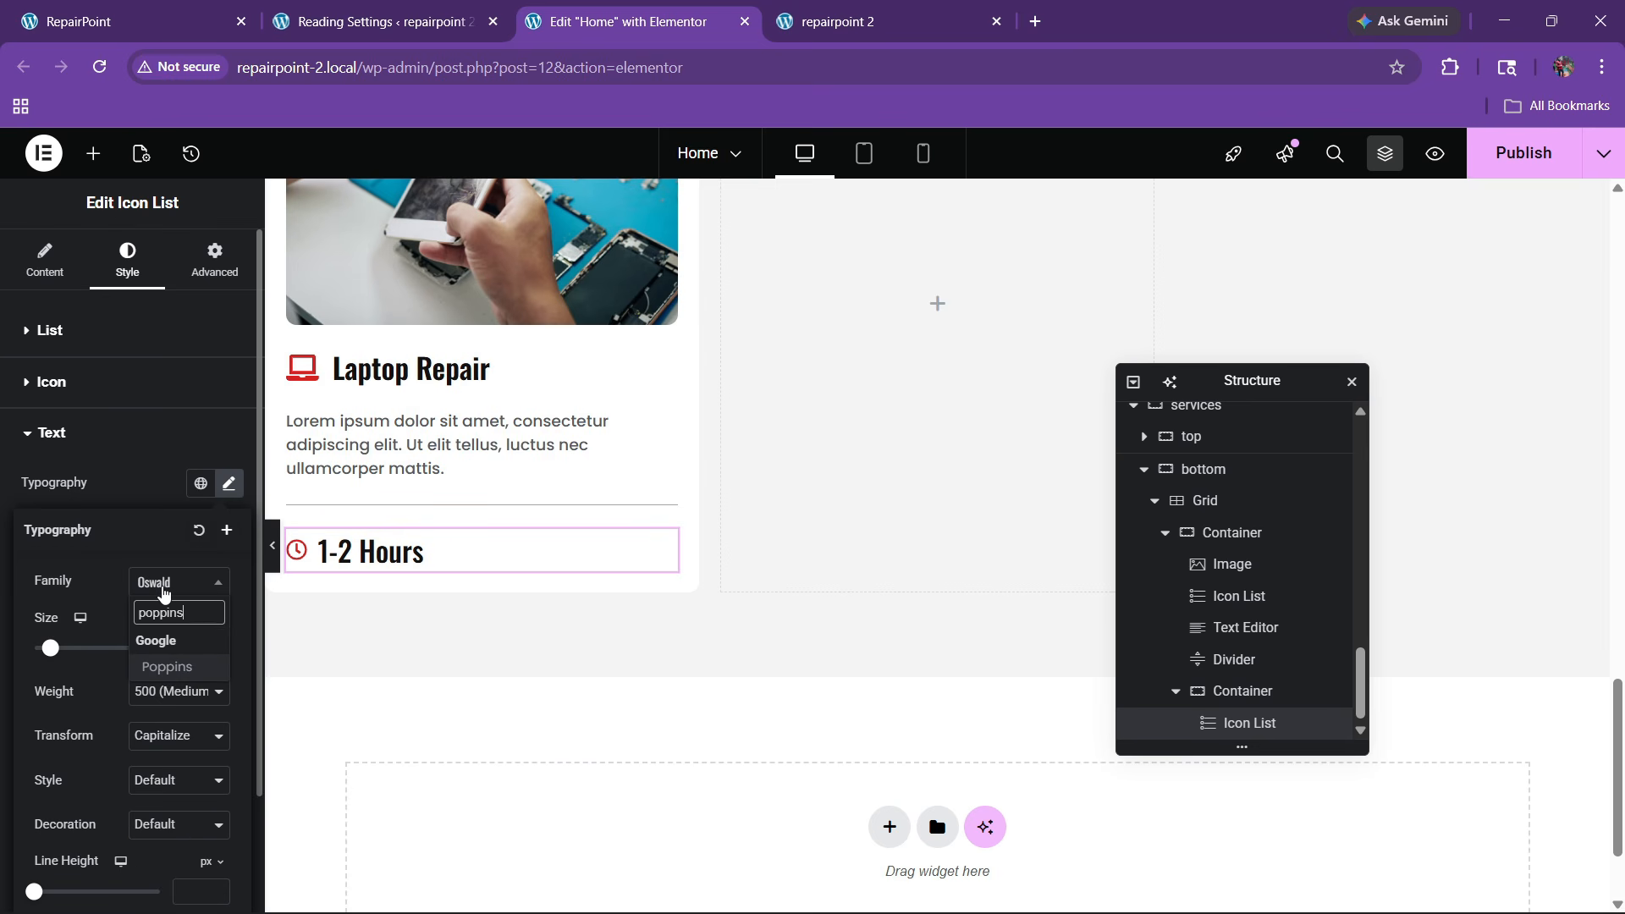
pyautogui.press('Return')
# Make the 1-2 Hours text 17 px with weight 600 (Semi Bold)
pyautogui.click(218, 654)
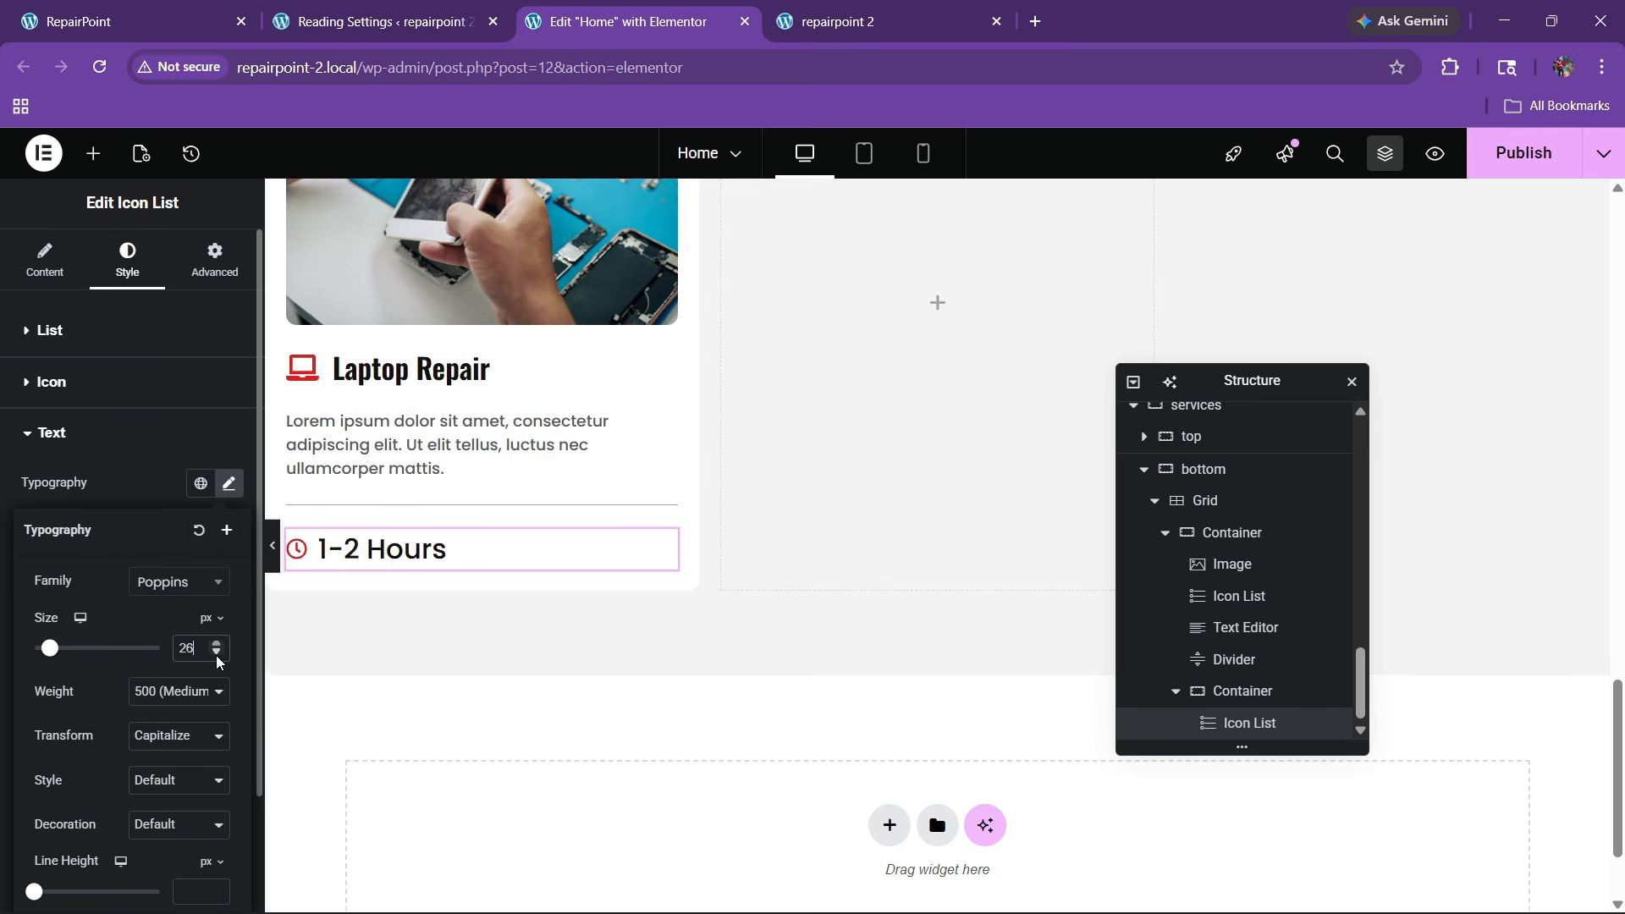
pyautogui.click(218, 654)
pyautogui.click(218, 654)
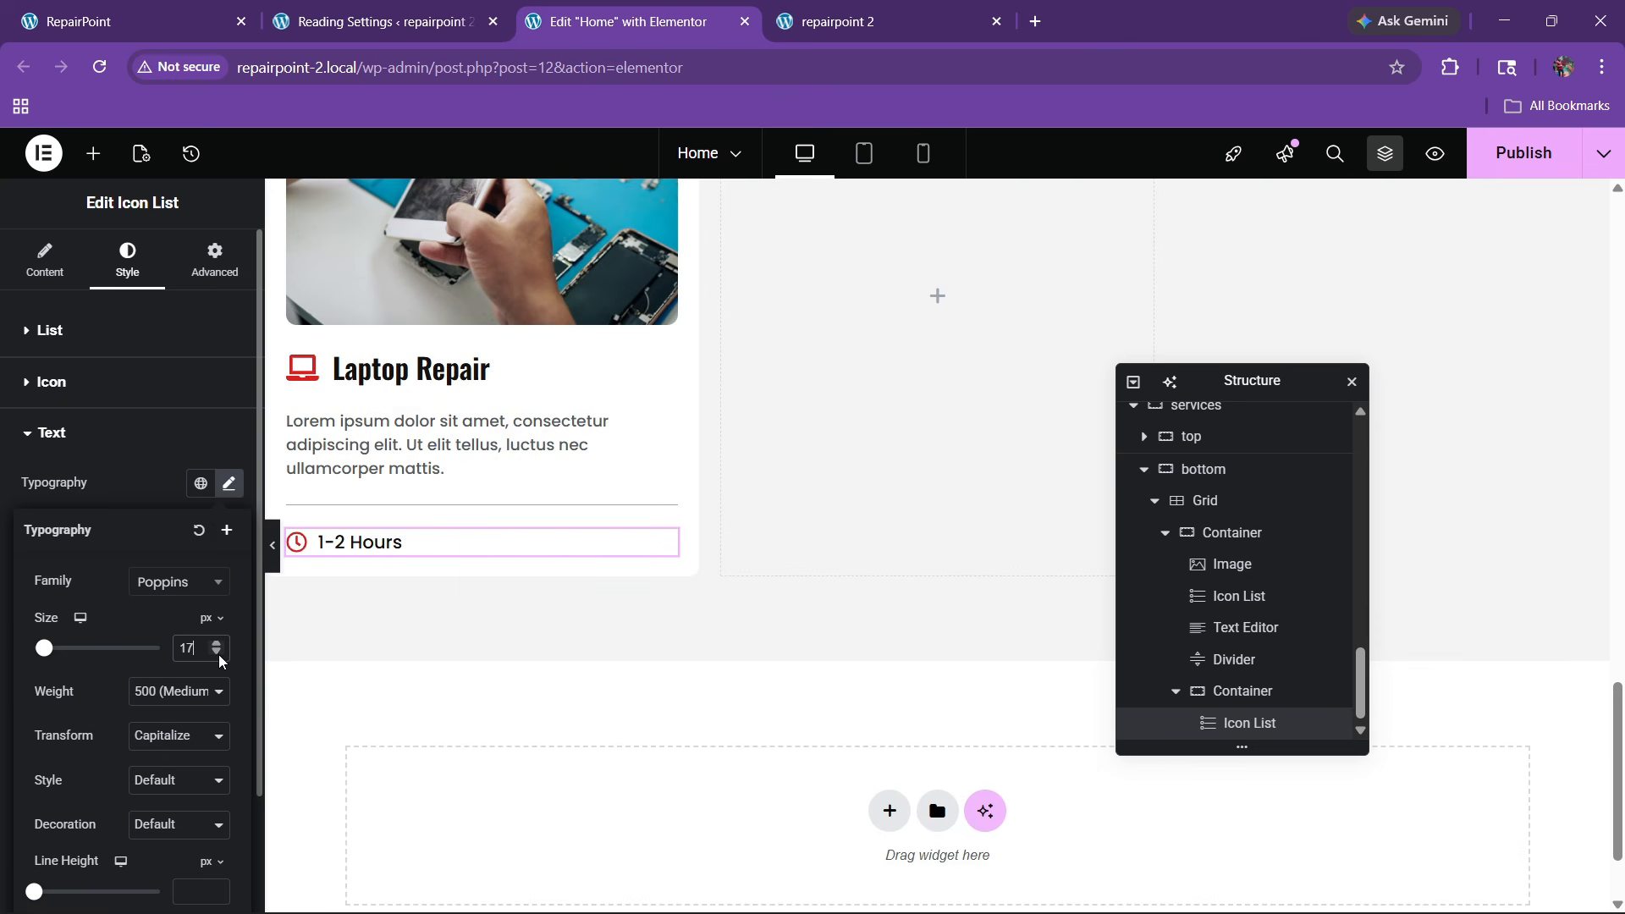
pyautogui.click(179, 692)
pyautogui.click(169, 563)
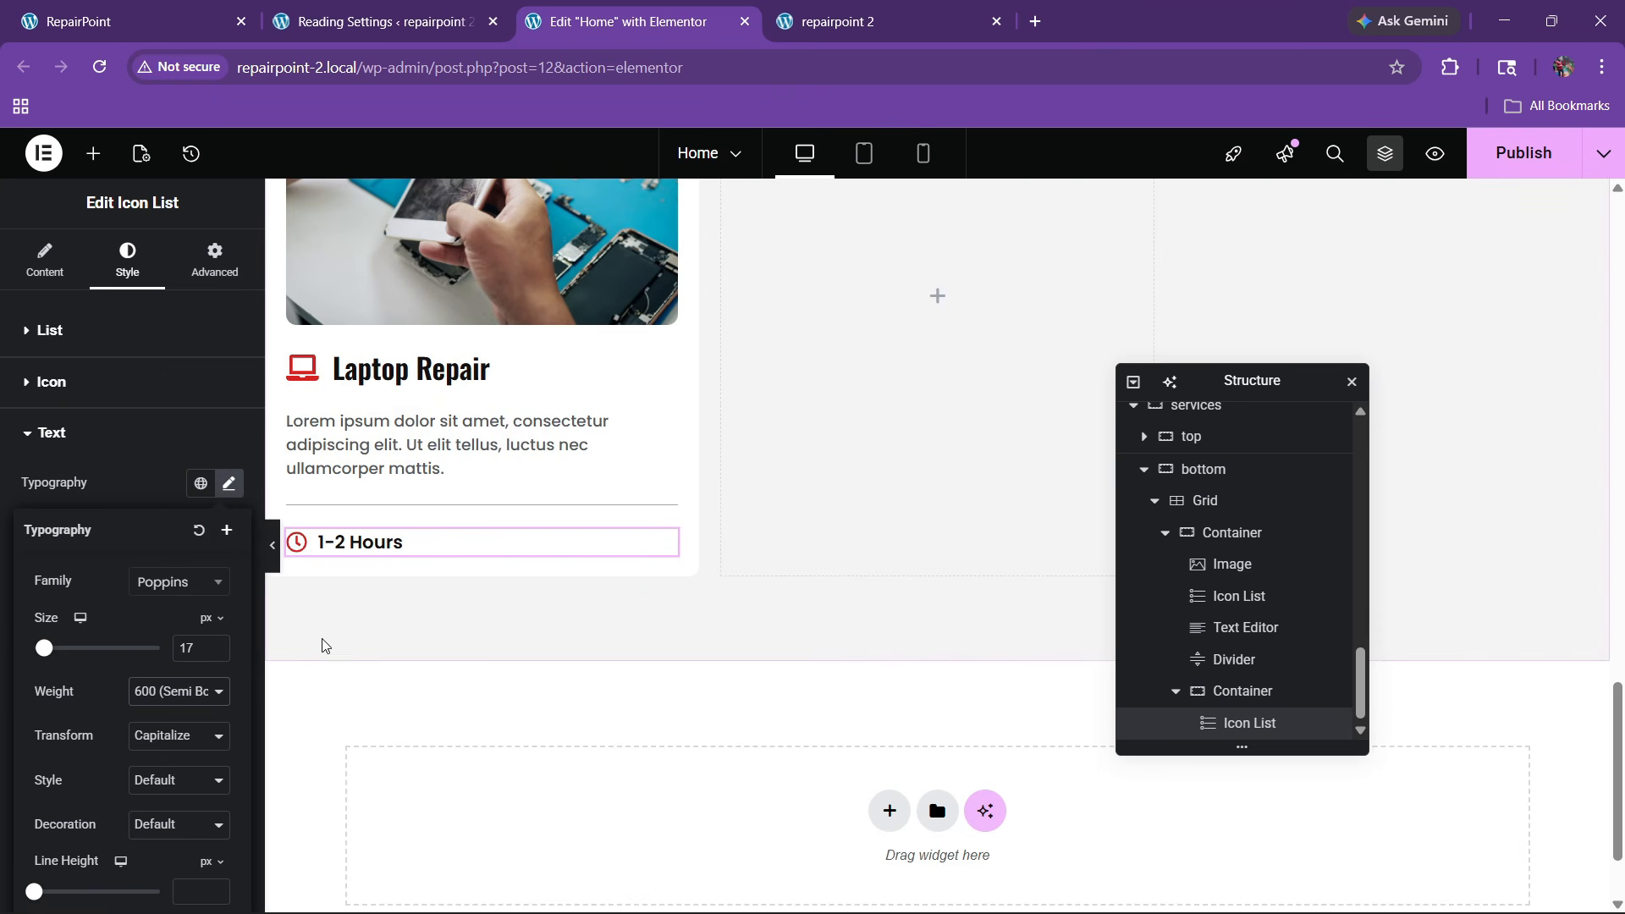
# Set the icon gap to 0 and compare the card with the live site
pyautogui.click(51, 332)
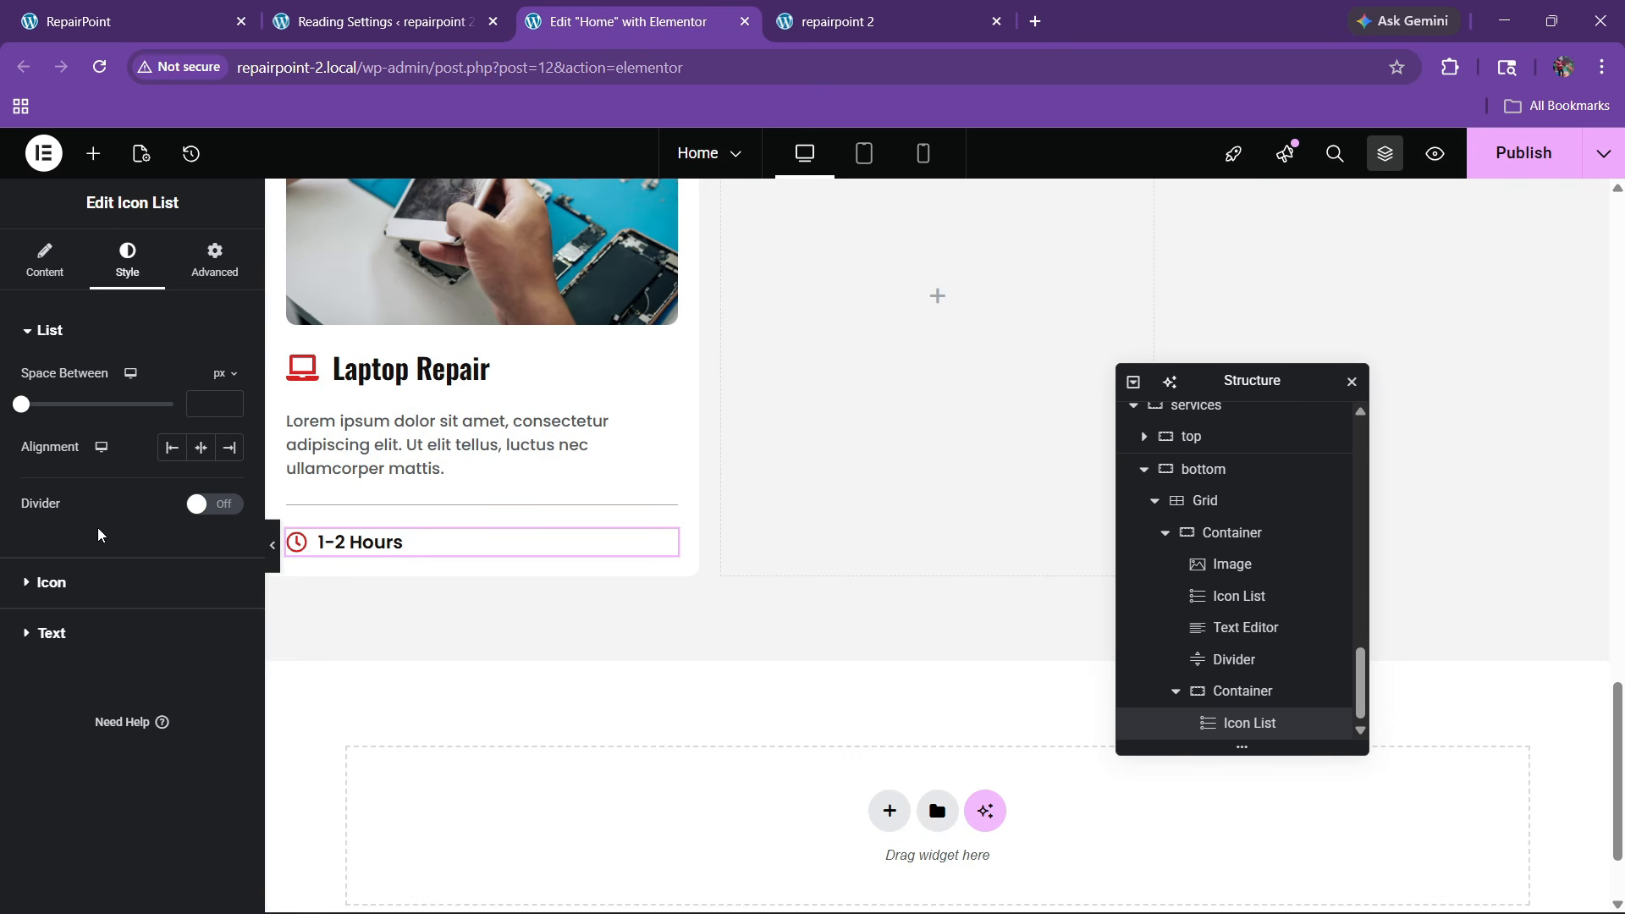
pyautogui.click(99, 580)
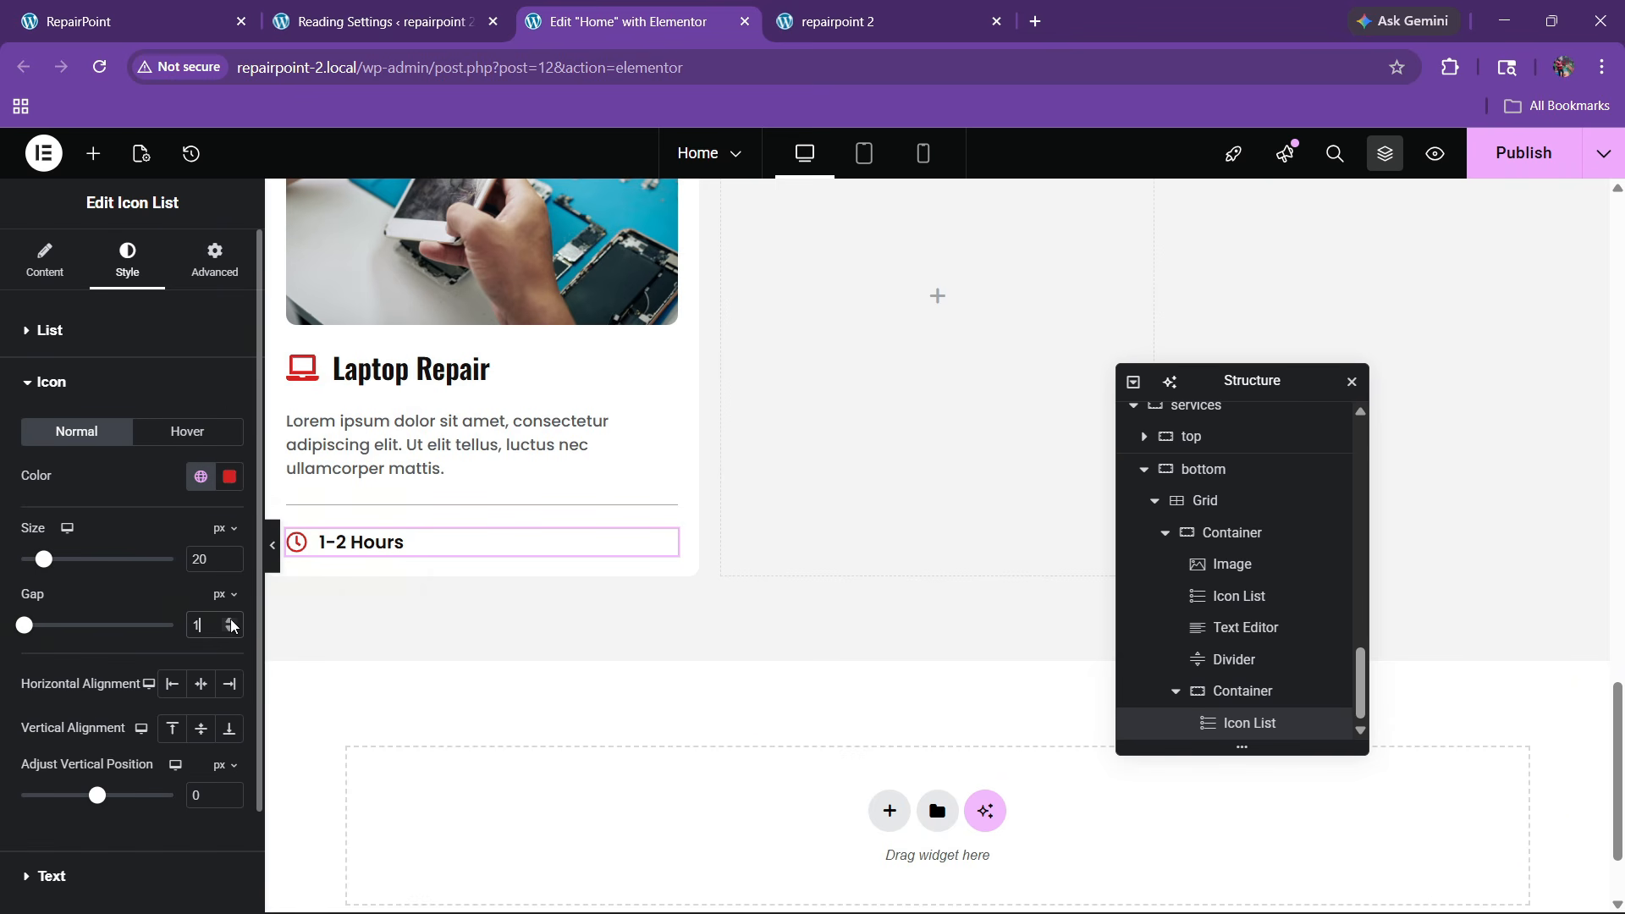
pyautogui.hotkey('ctrl', '1')
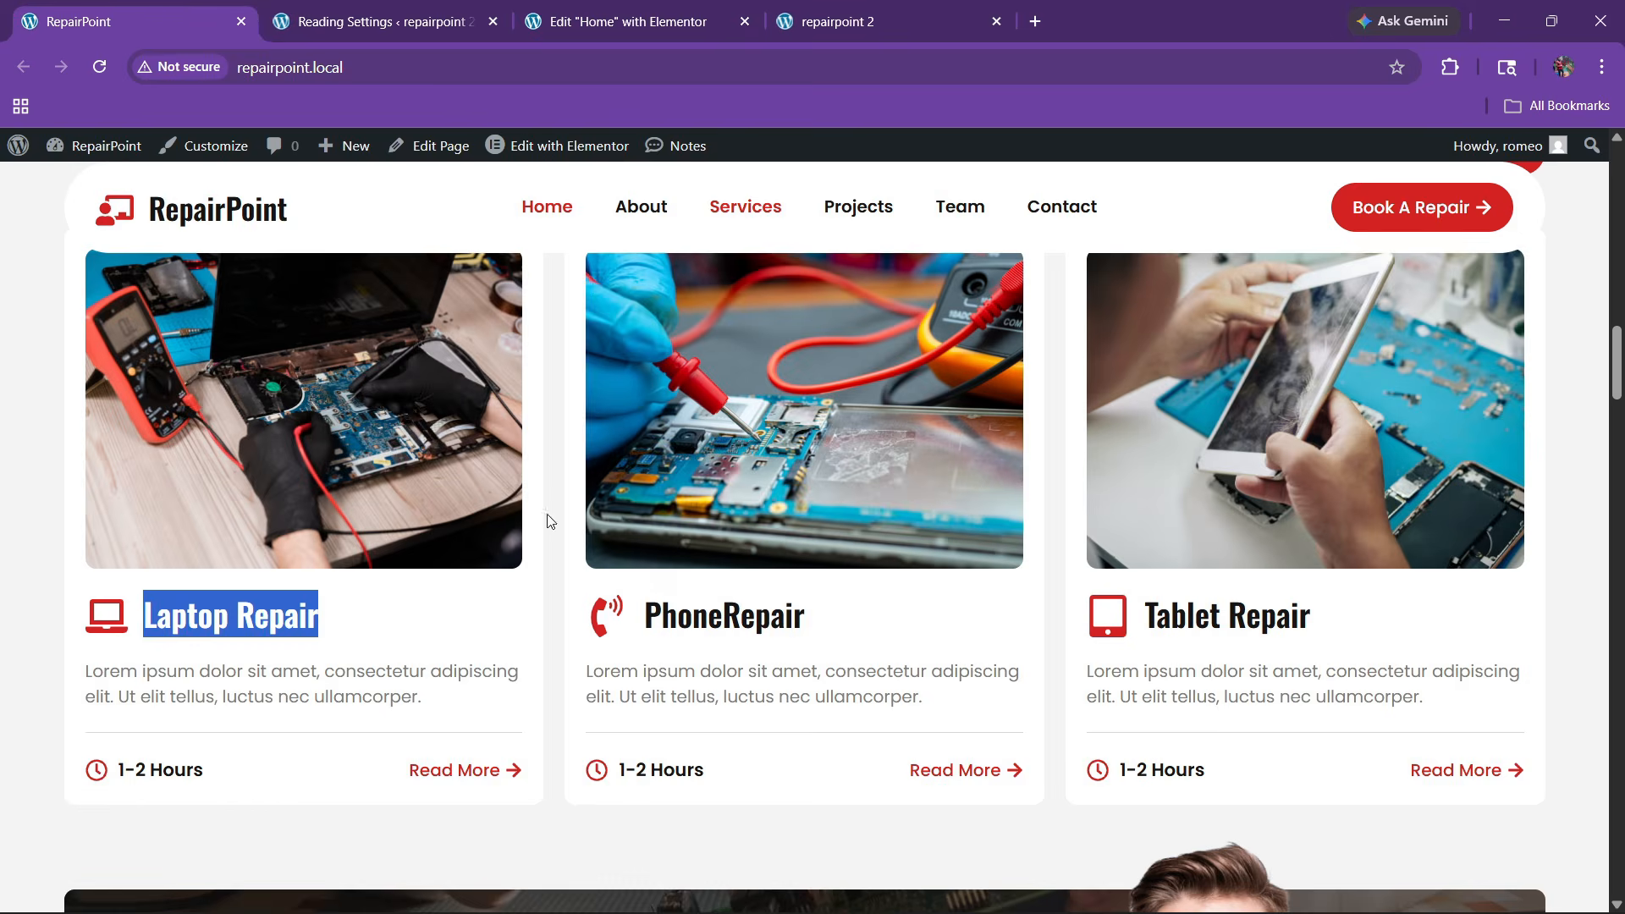
pyautogui.hotkey('ctrl', '3')
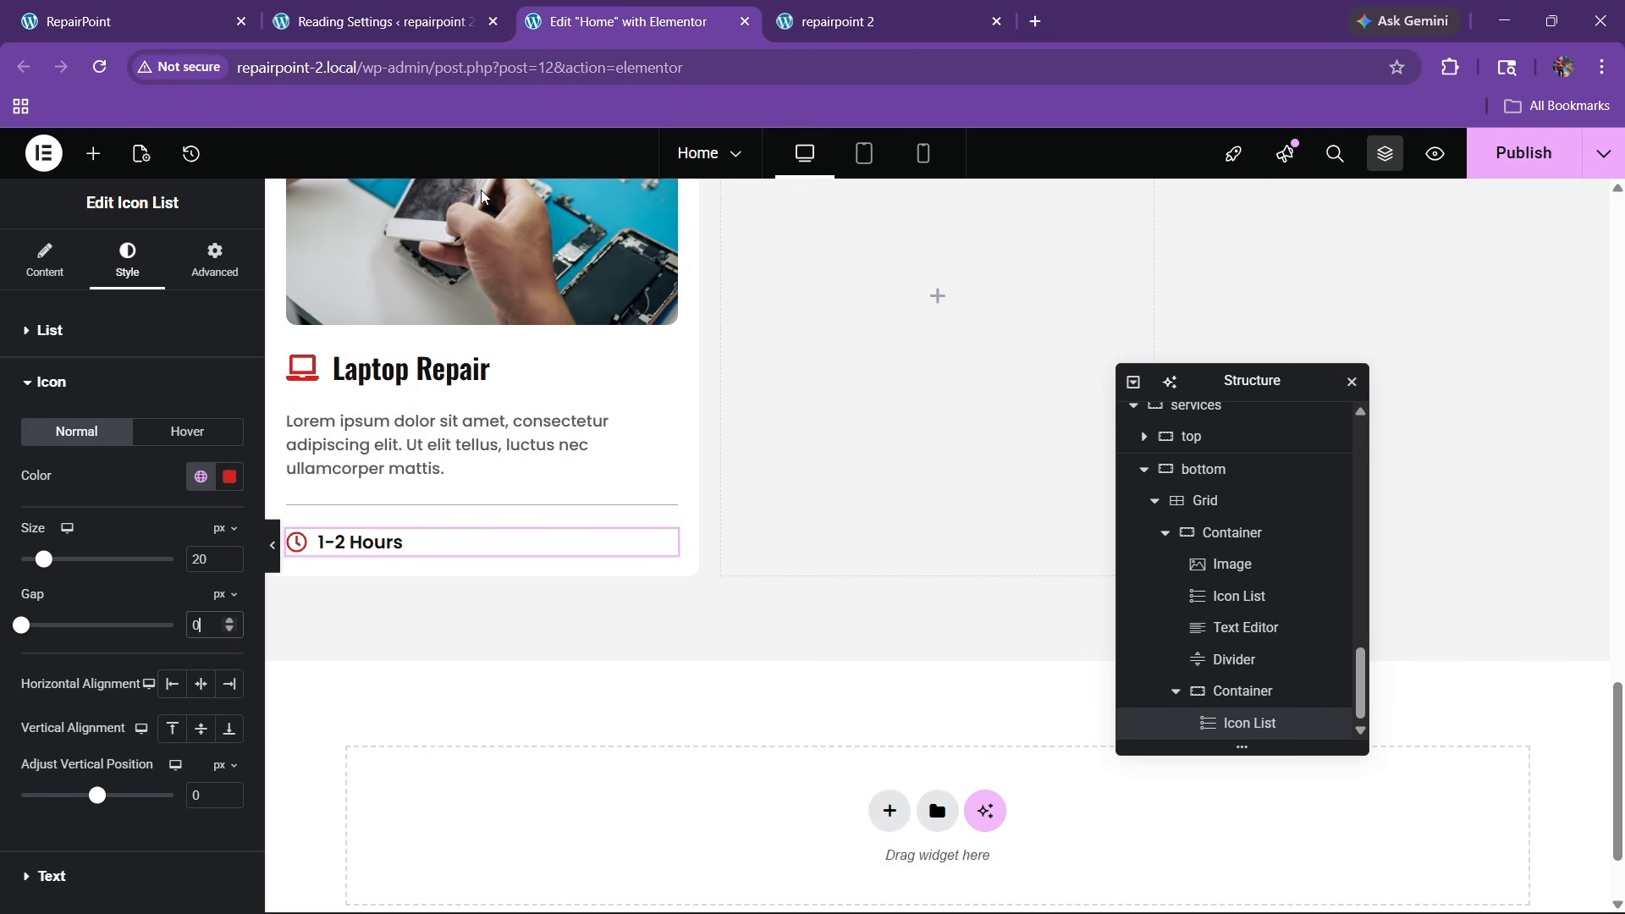
# Add a Button widget below the icon list and rename its container 'btn box'
pyautogui.click(93, 149)
pyautogui.scroll(-4, 122, 532)
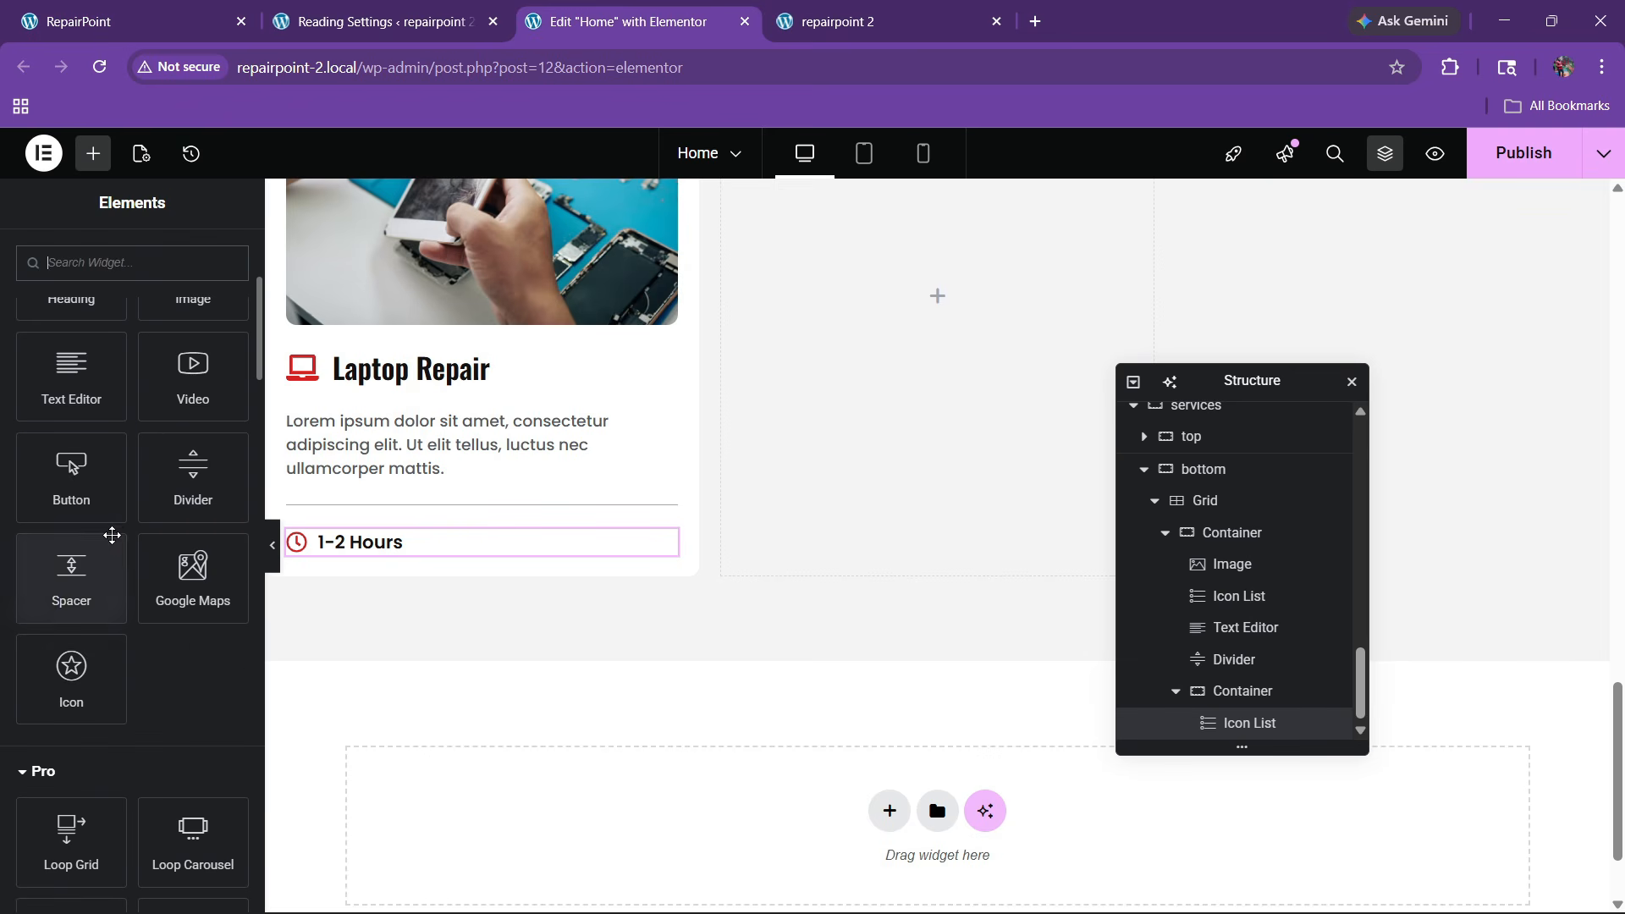
pyautogui.moveTo(84, 483); pyautogui.dragTo(414, 557)
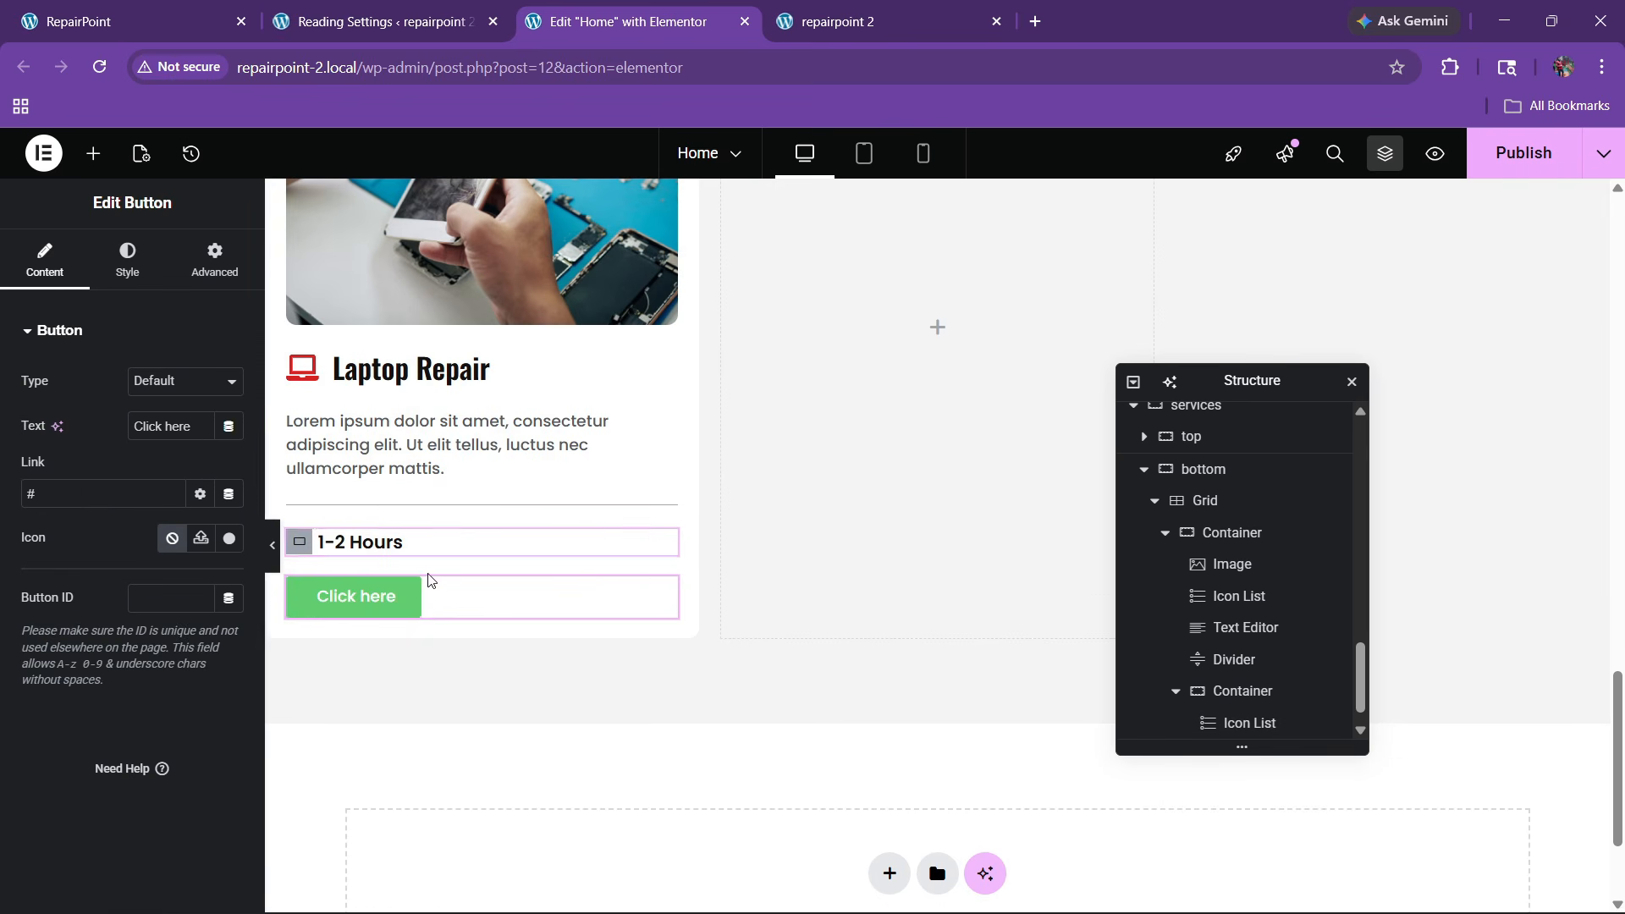
pyautogui.click(1237, 661)
pyautogui.doubleClick(1237, 662)
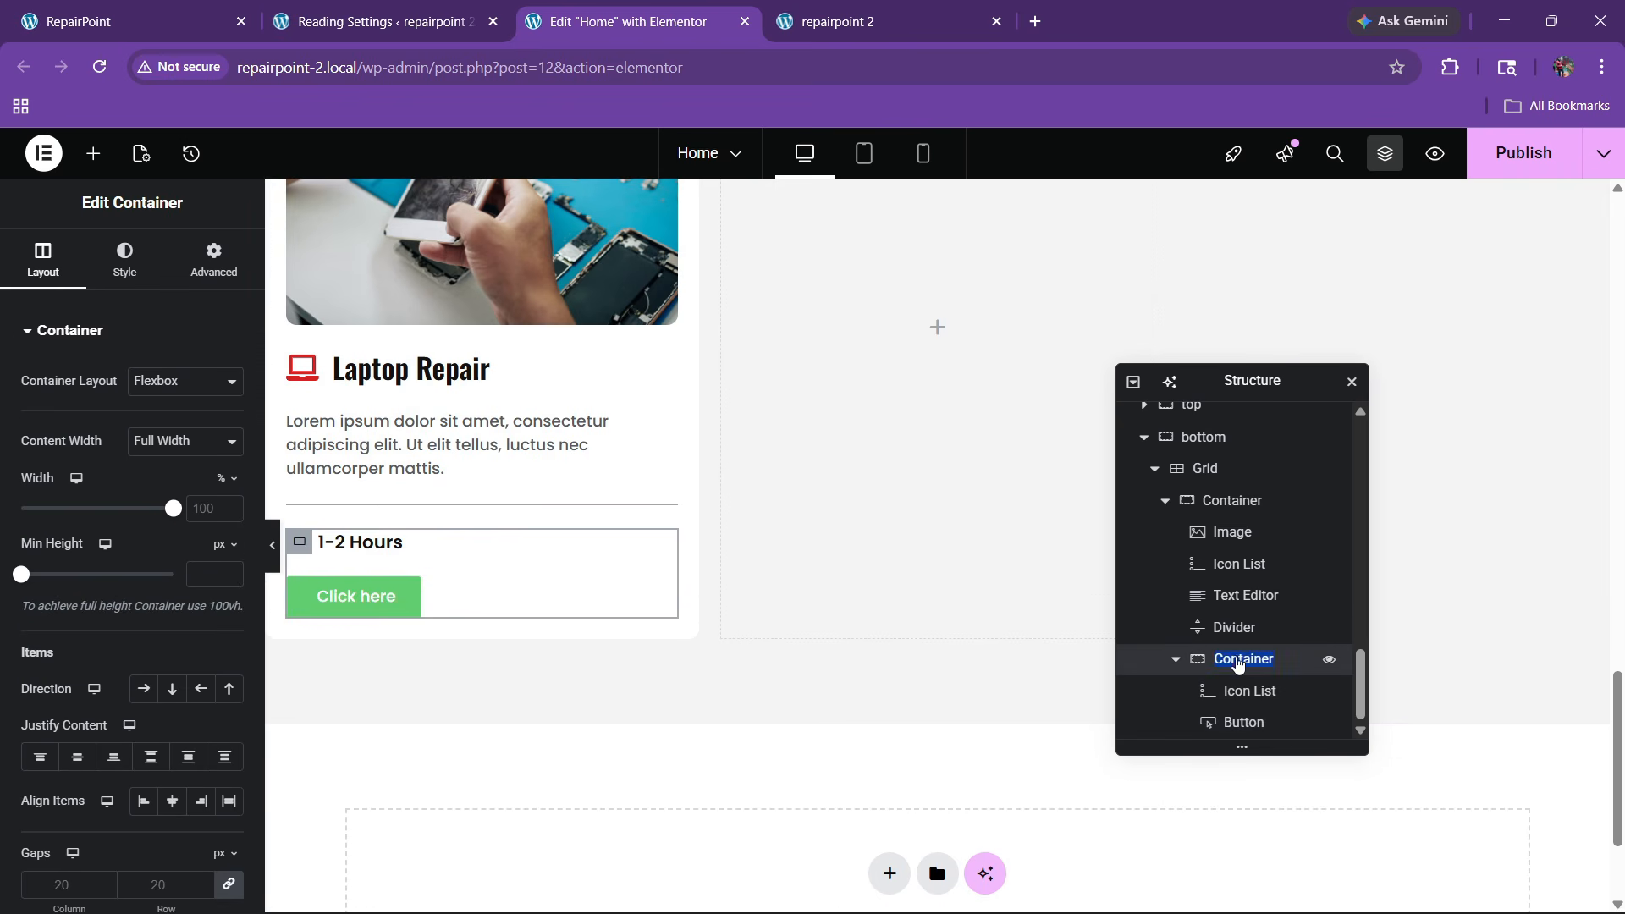
pyautogui.write('btn box')
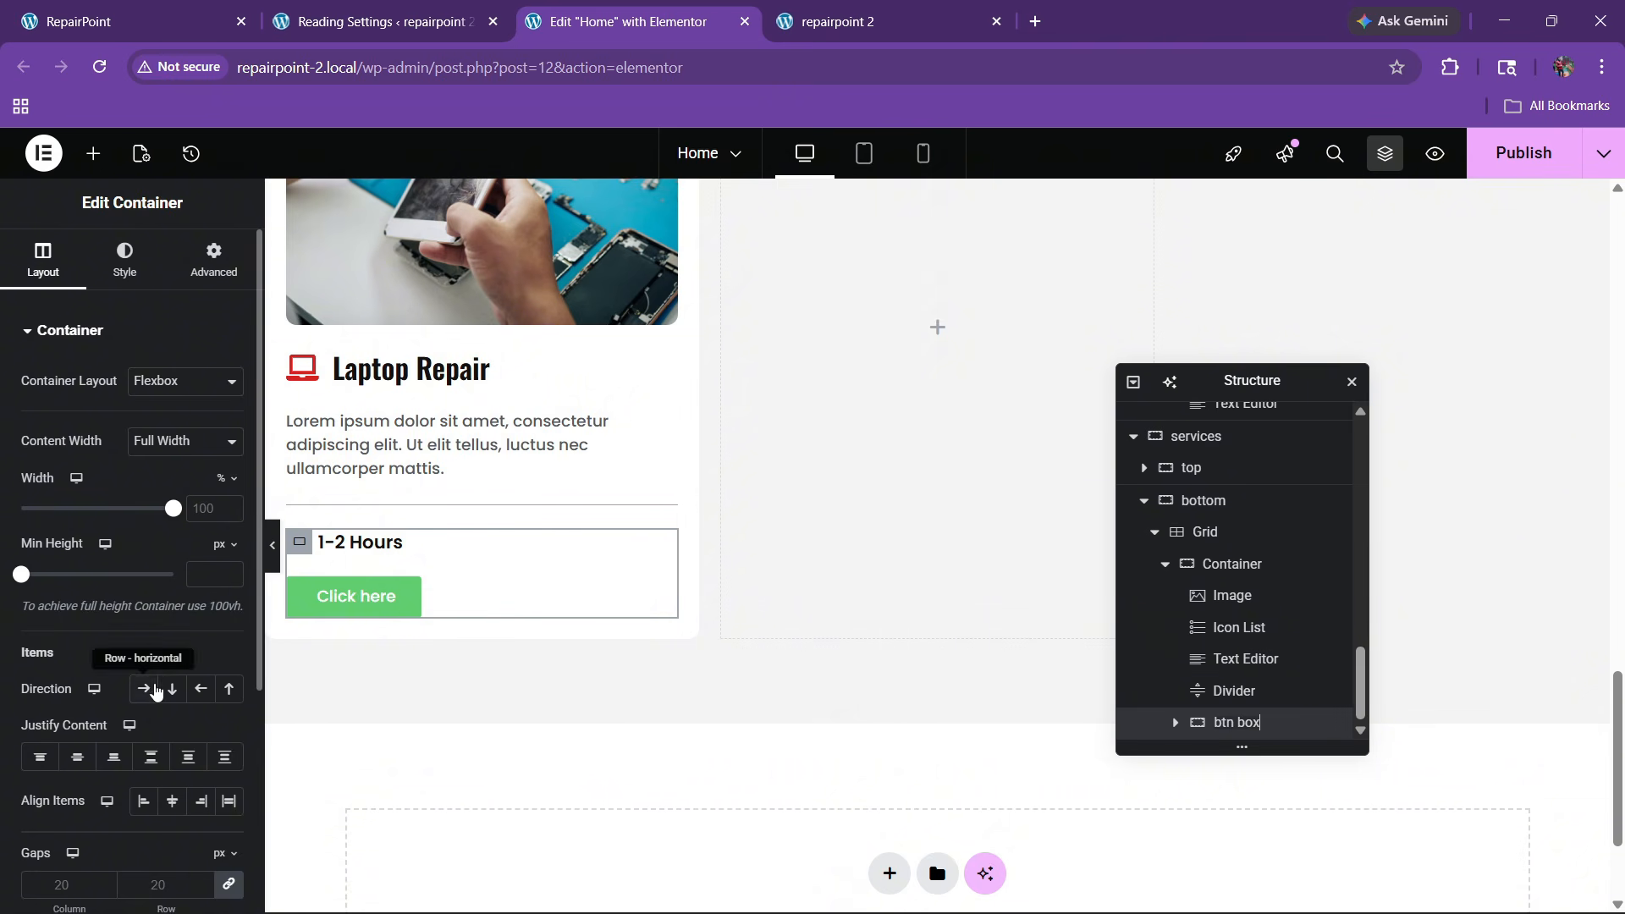
# Lay out btn box as a centered space-between row and change the button text to Read more
pyautogui.click(153, 687)
pyautogui.click(151, 756)
pyautogui.click(172, 802)
pyautogui.click(613, 554)
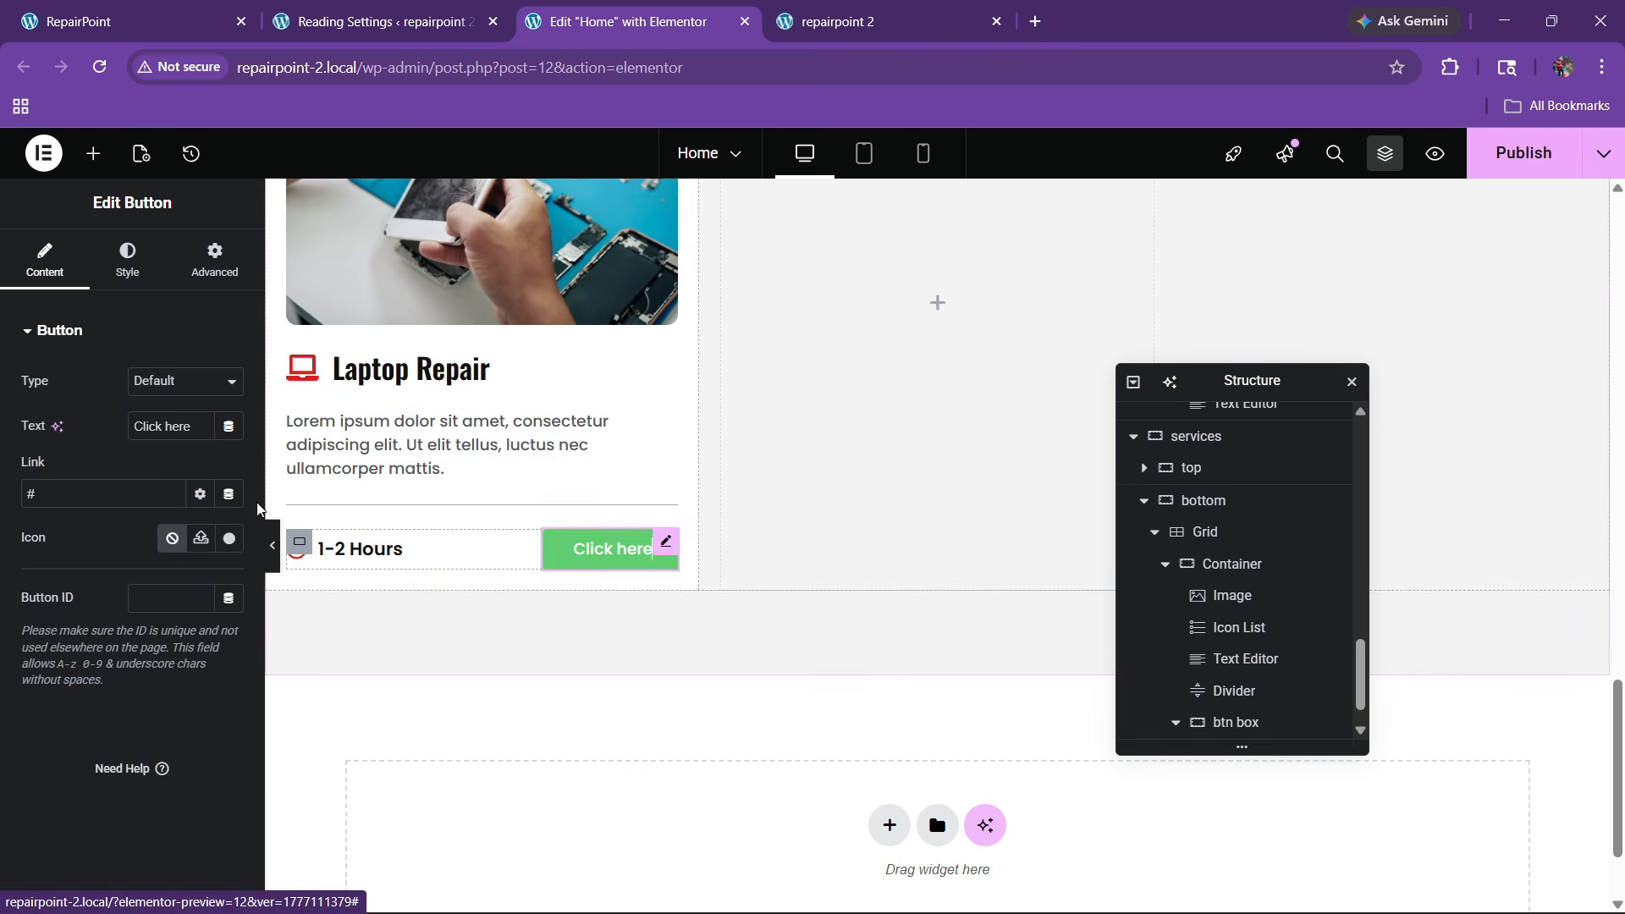
pyautogui.write('Read more')
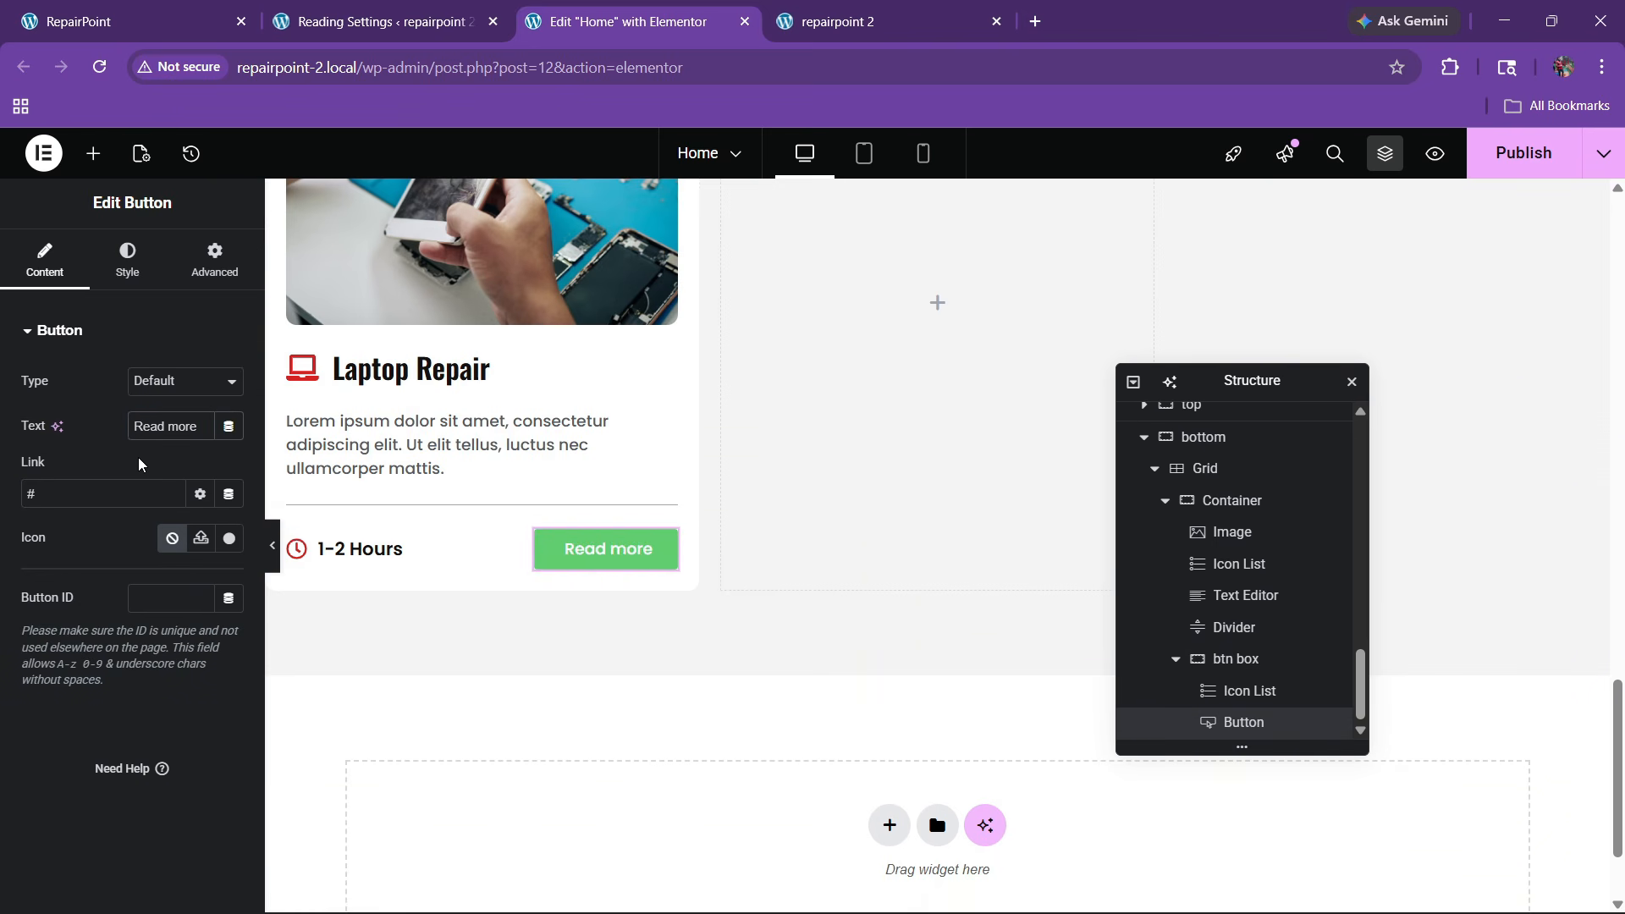
# Add a right-arrow icon from the Icon Library after the Read more text
pyautogui.click(211, 549)
pyautogui.write('arrow')
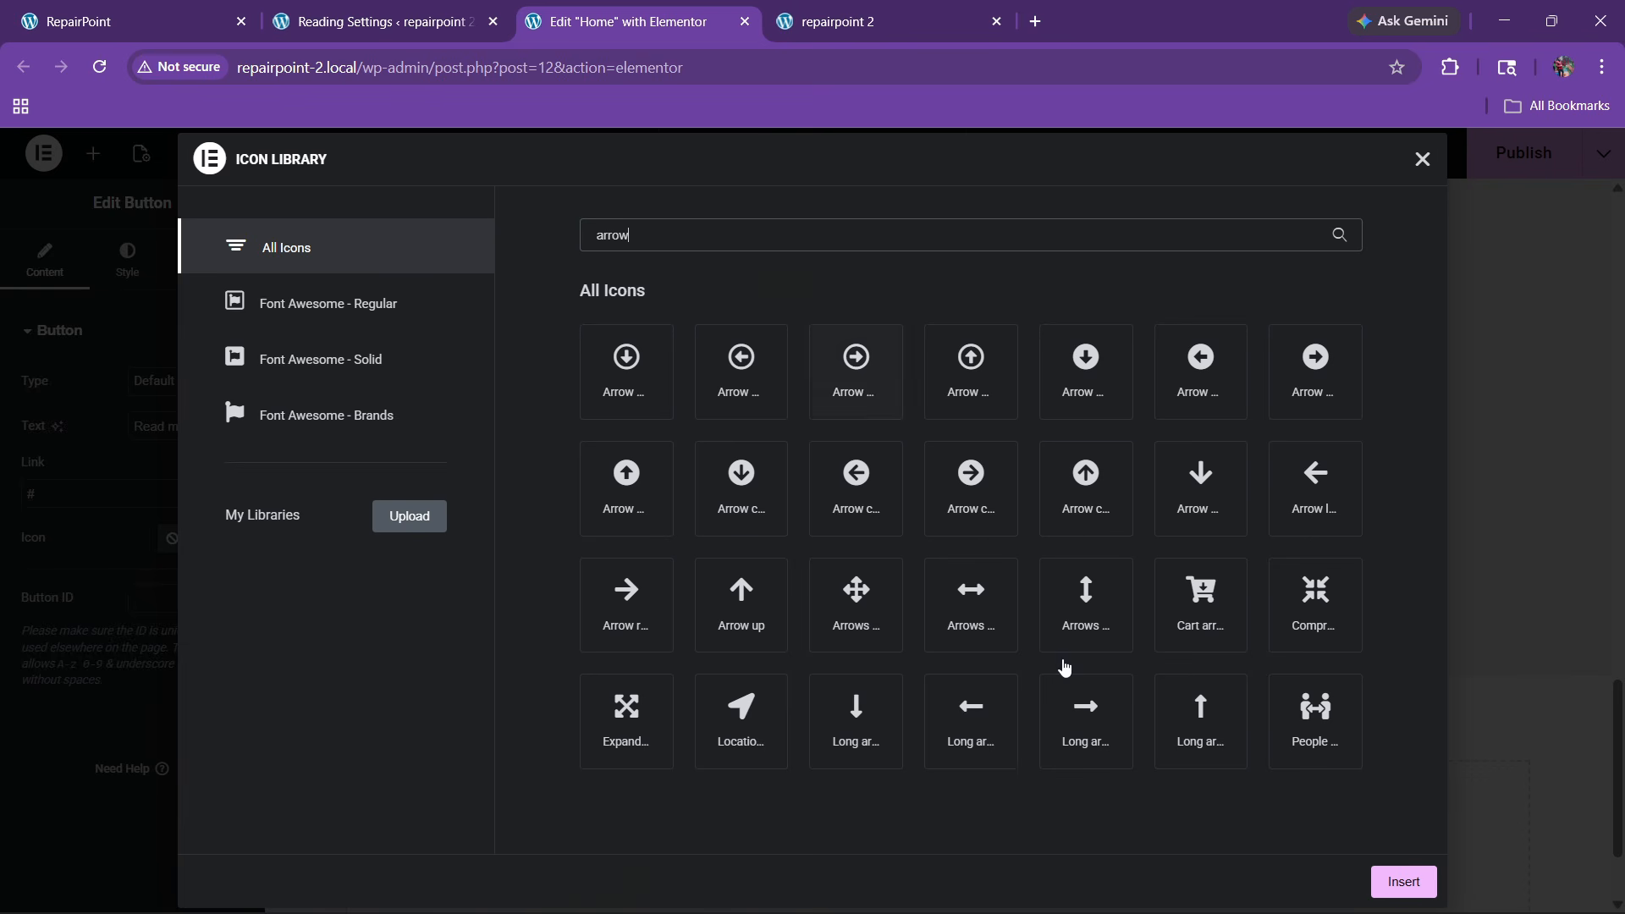
pyautogui.click(1405, 883)
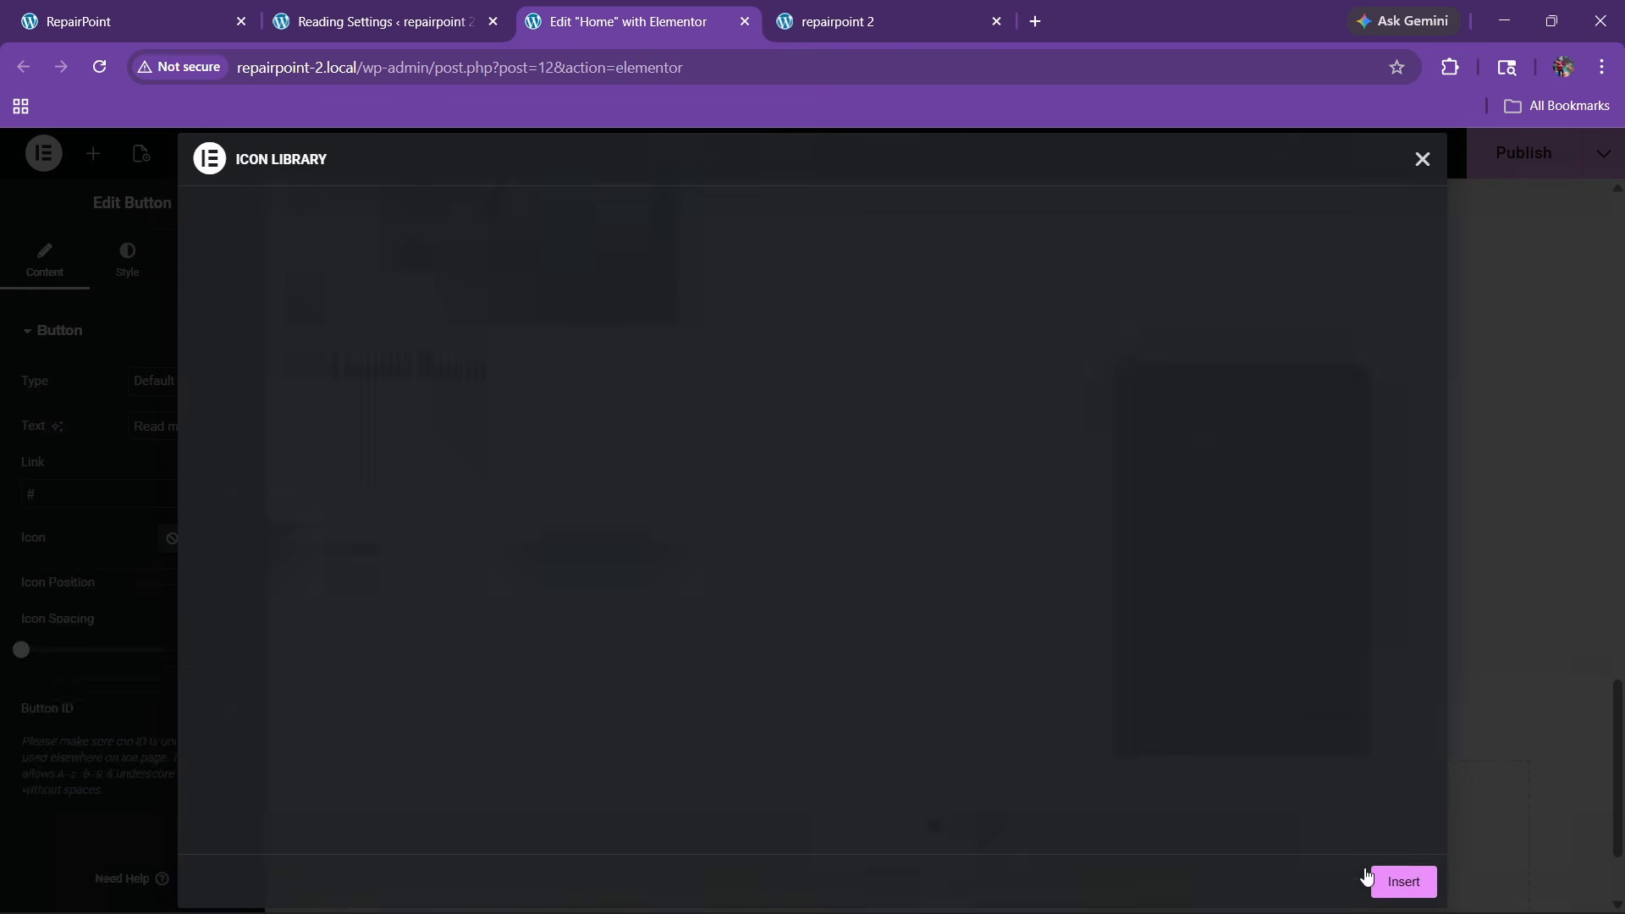
pyautogui.click(230, 584)
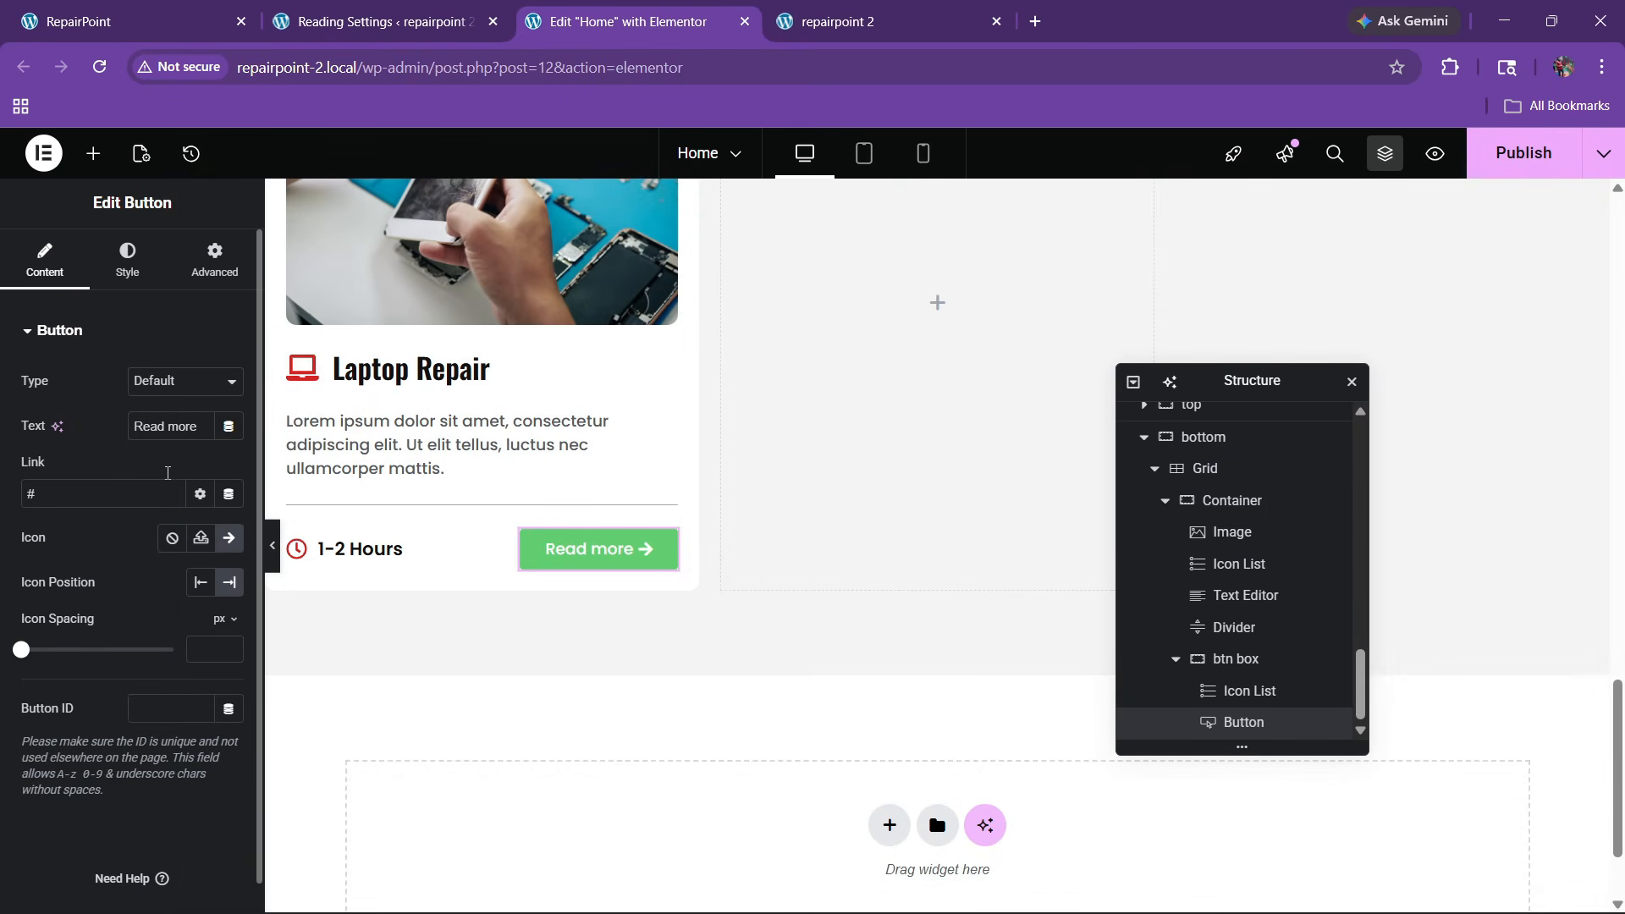
# Make the button background fully transparent, the text the global red, and padding 0
pyautogui.click(127, 258)
pyautogui.scroll(-2, 142, 556)
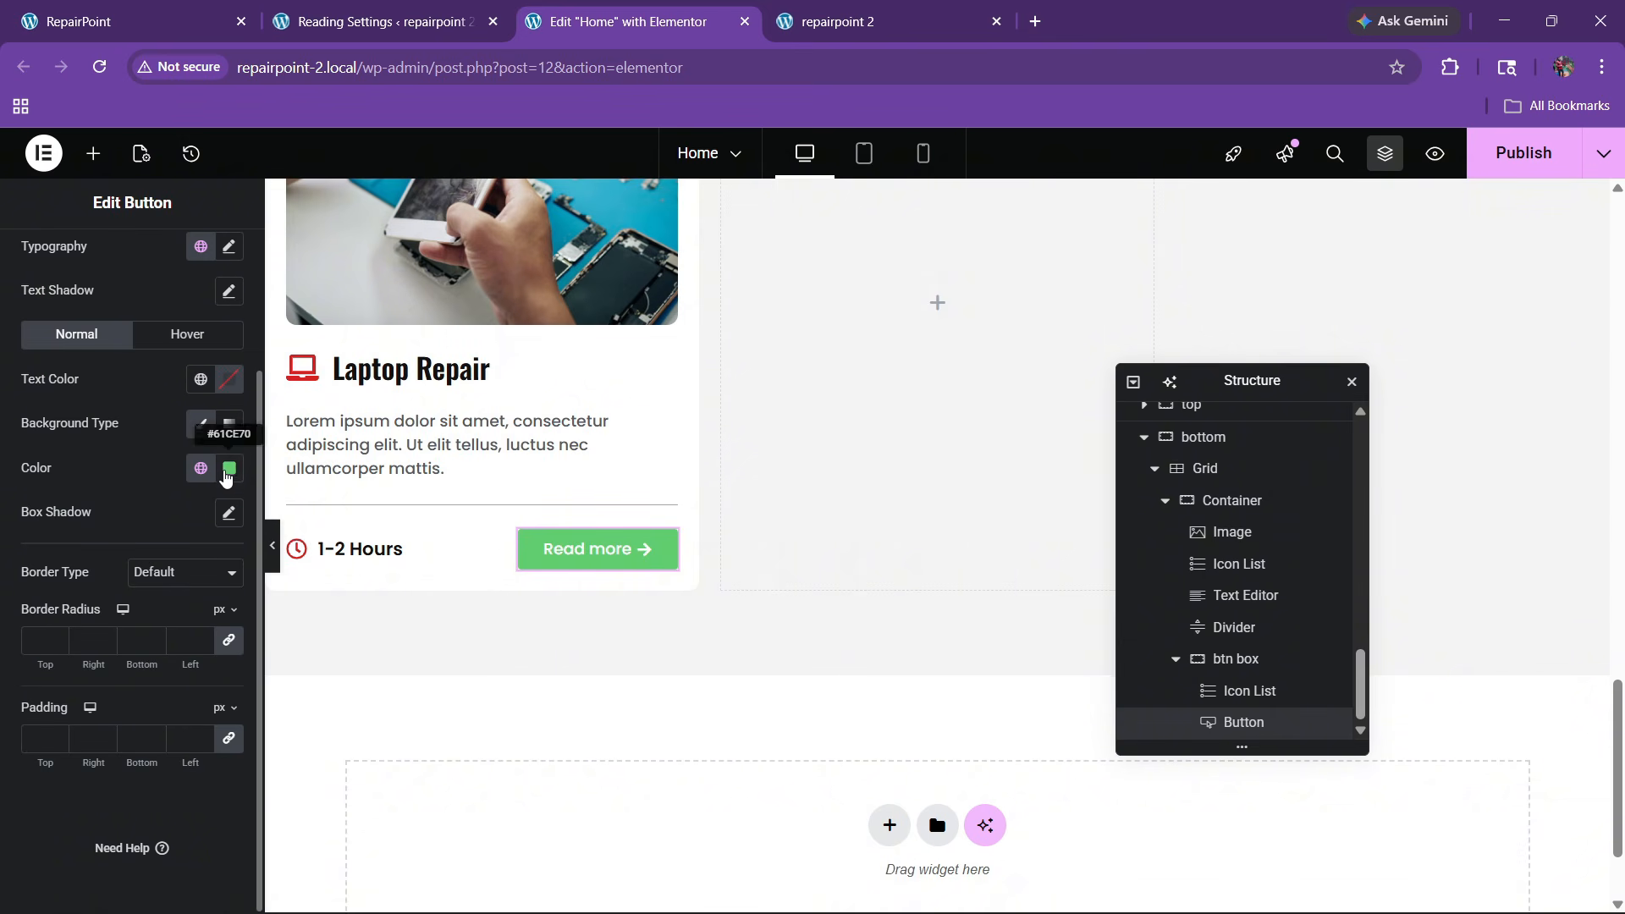
pyautogui.click(200, 470)
pyautogui.click(229, 467)
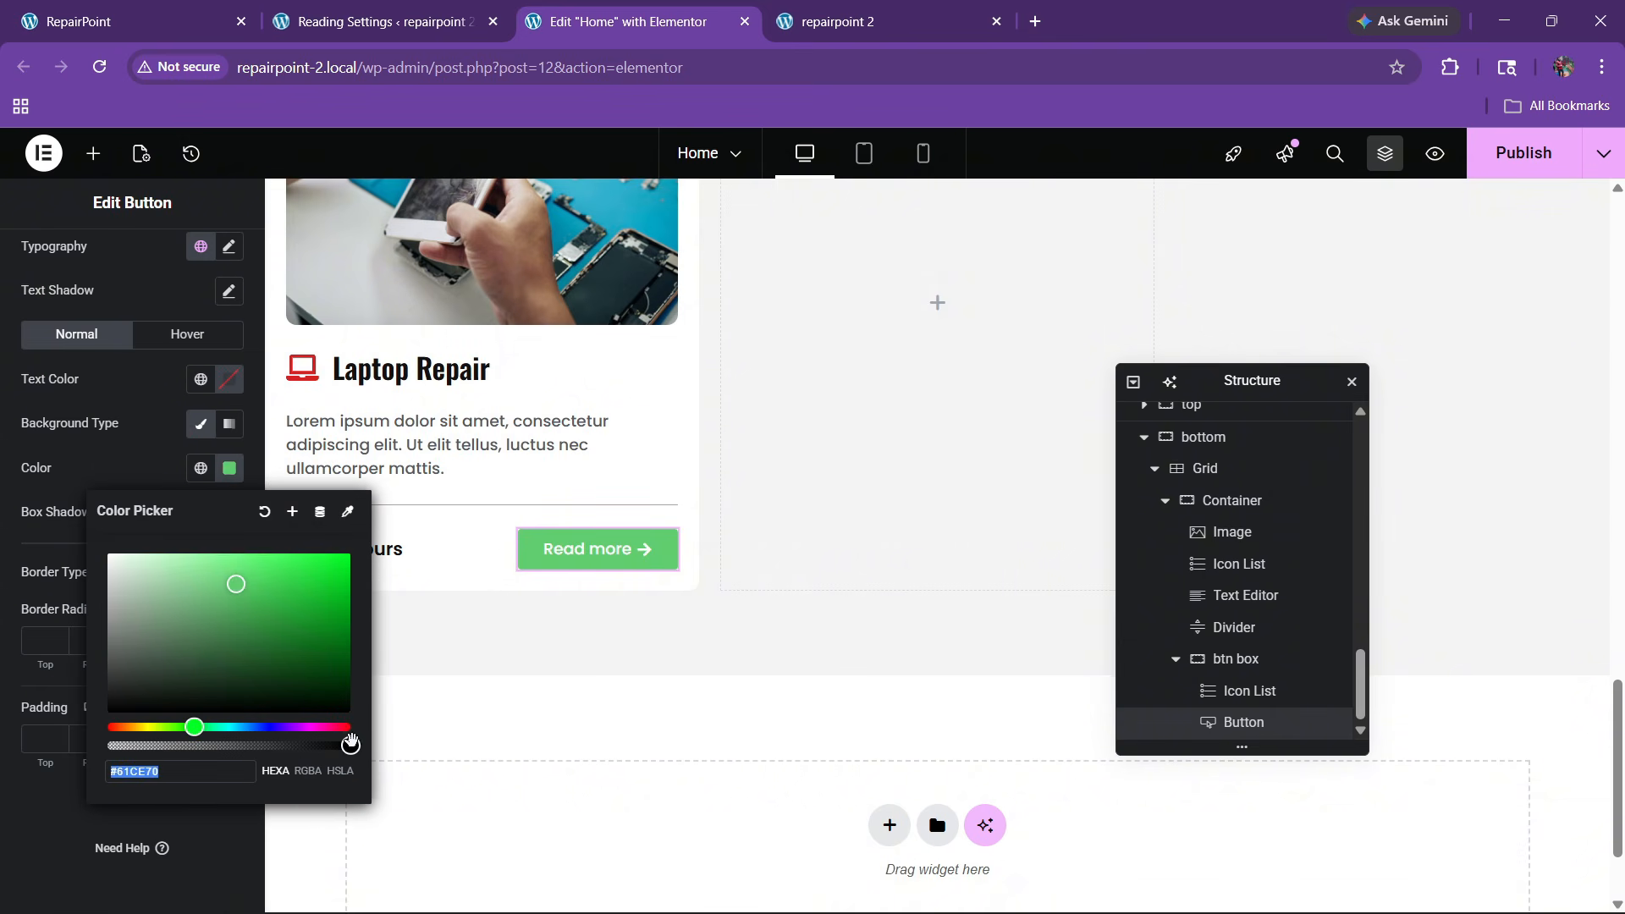
pyautogui.moveTo(347, 745); pyautogui.dragTo(107, 745)
pyautogui.click(143, 482)
pyautogui.click(200, 379)
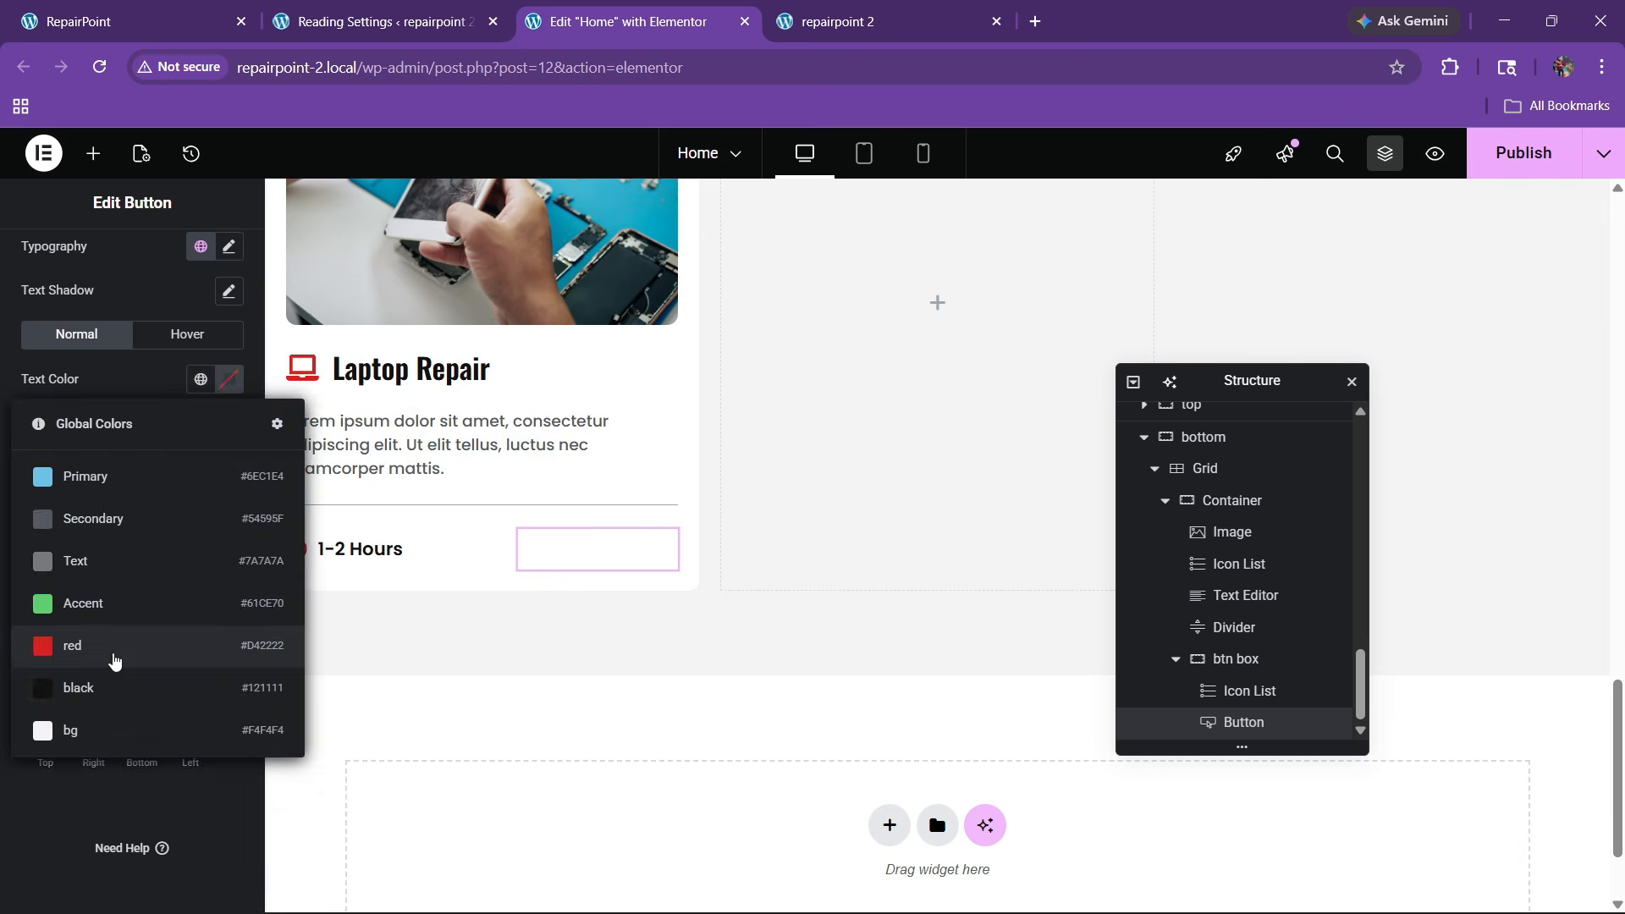
pyautogui.click(114, 647)
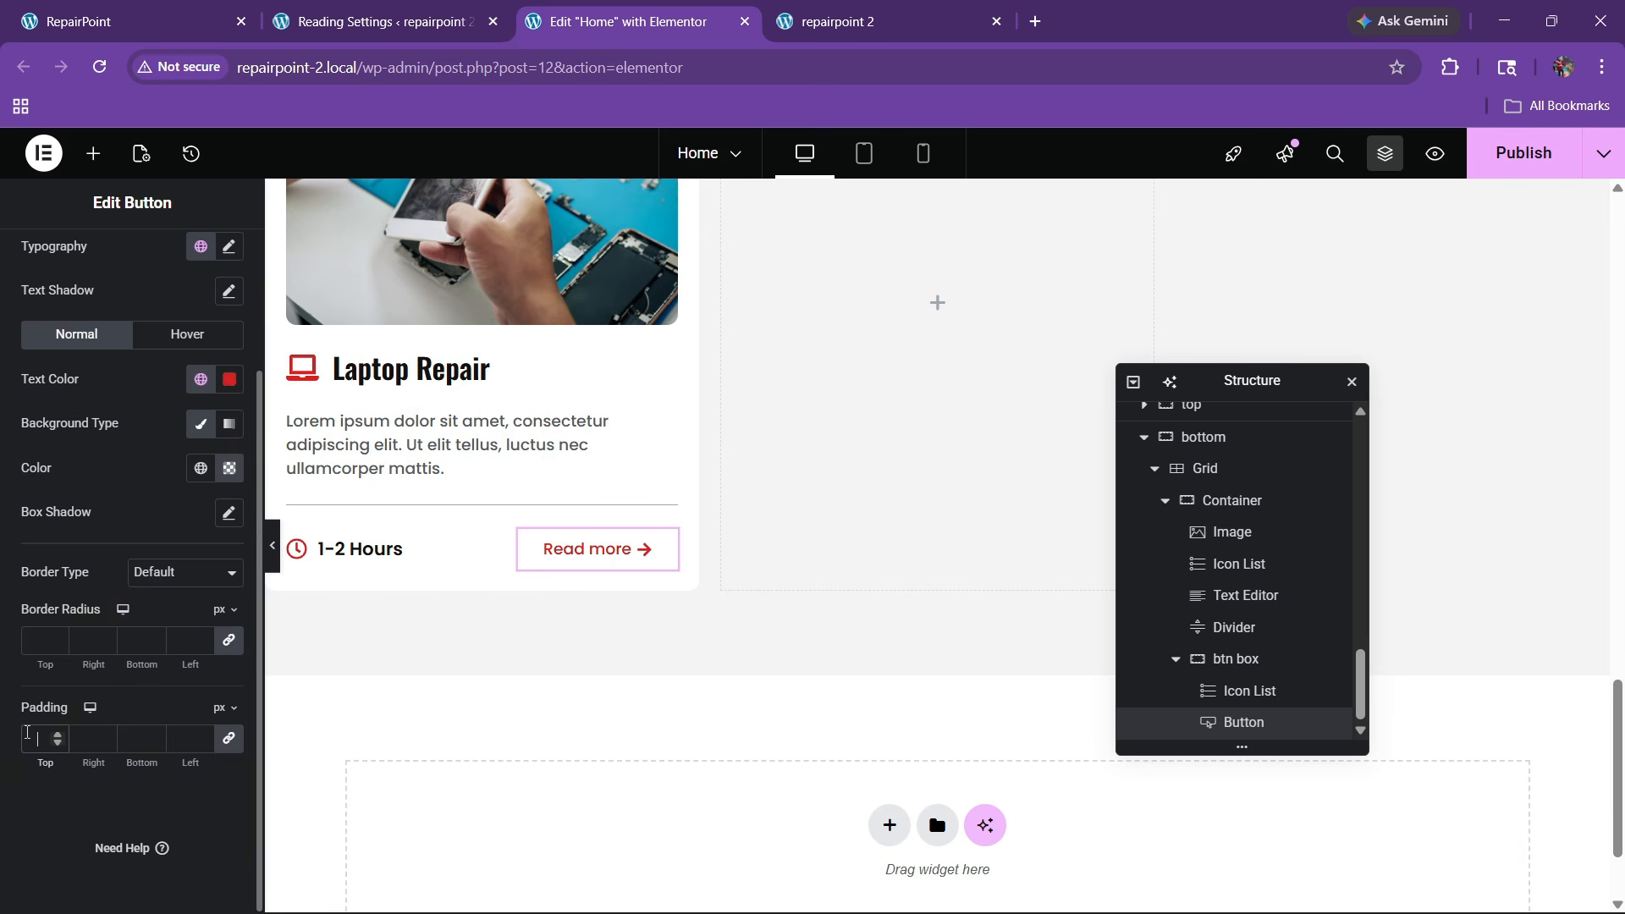
pyautogui.write('0')
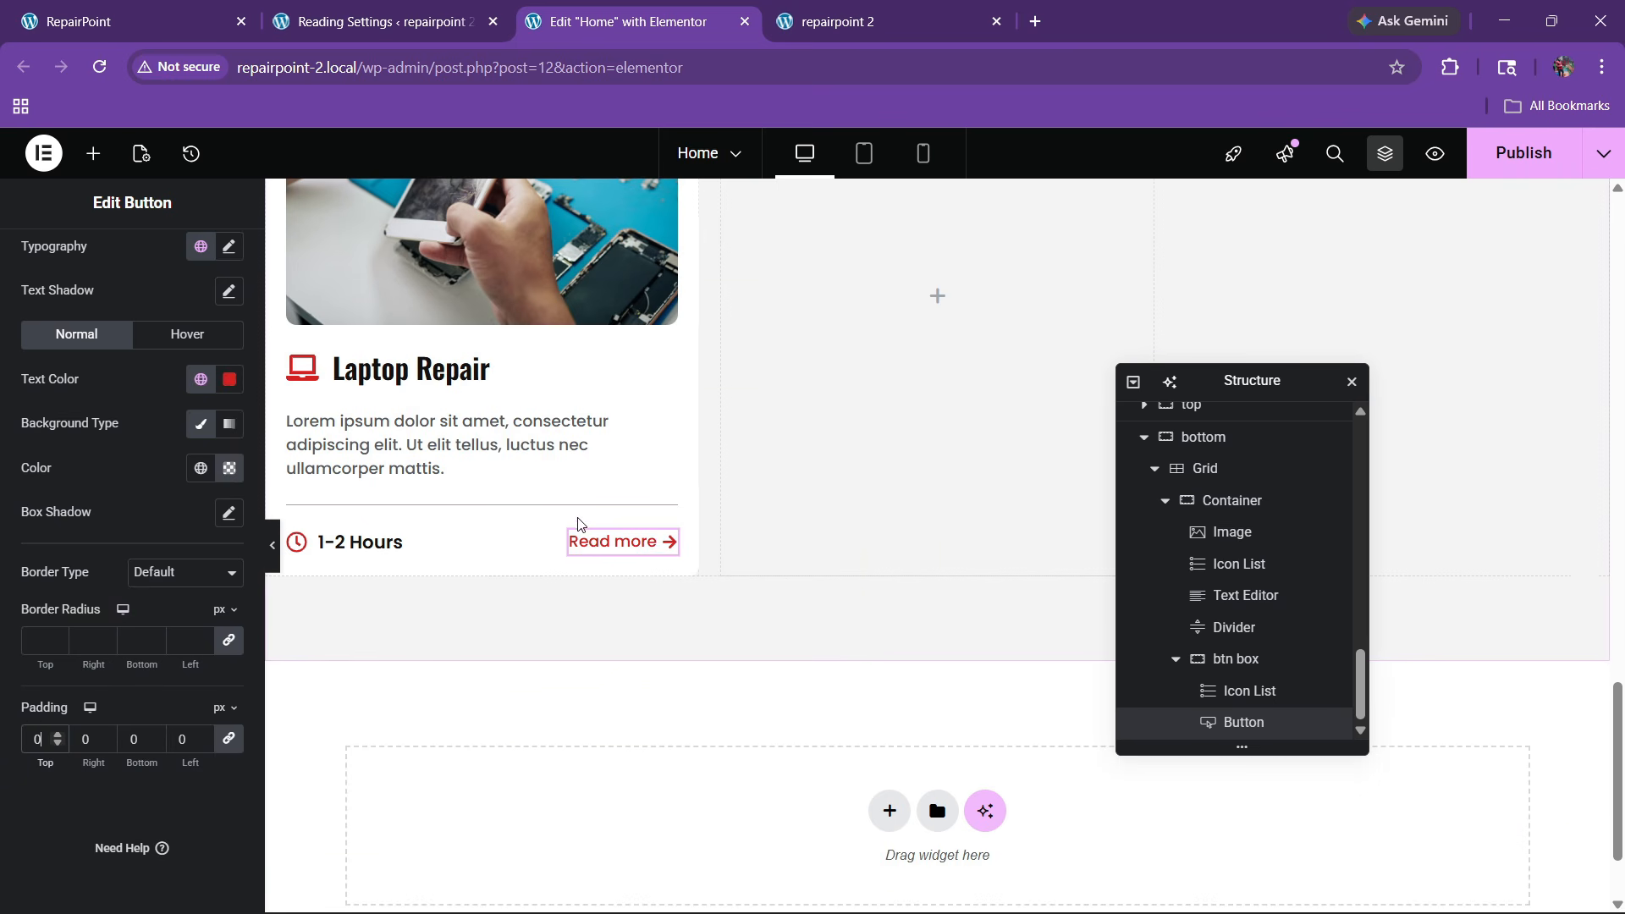
# Give the Read more button the Bob hover animation
pyautogui.click(169, 335)
pyautogui.click(200, 379)
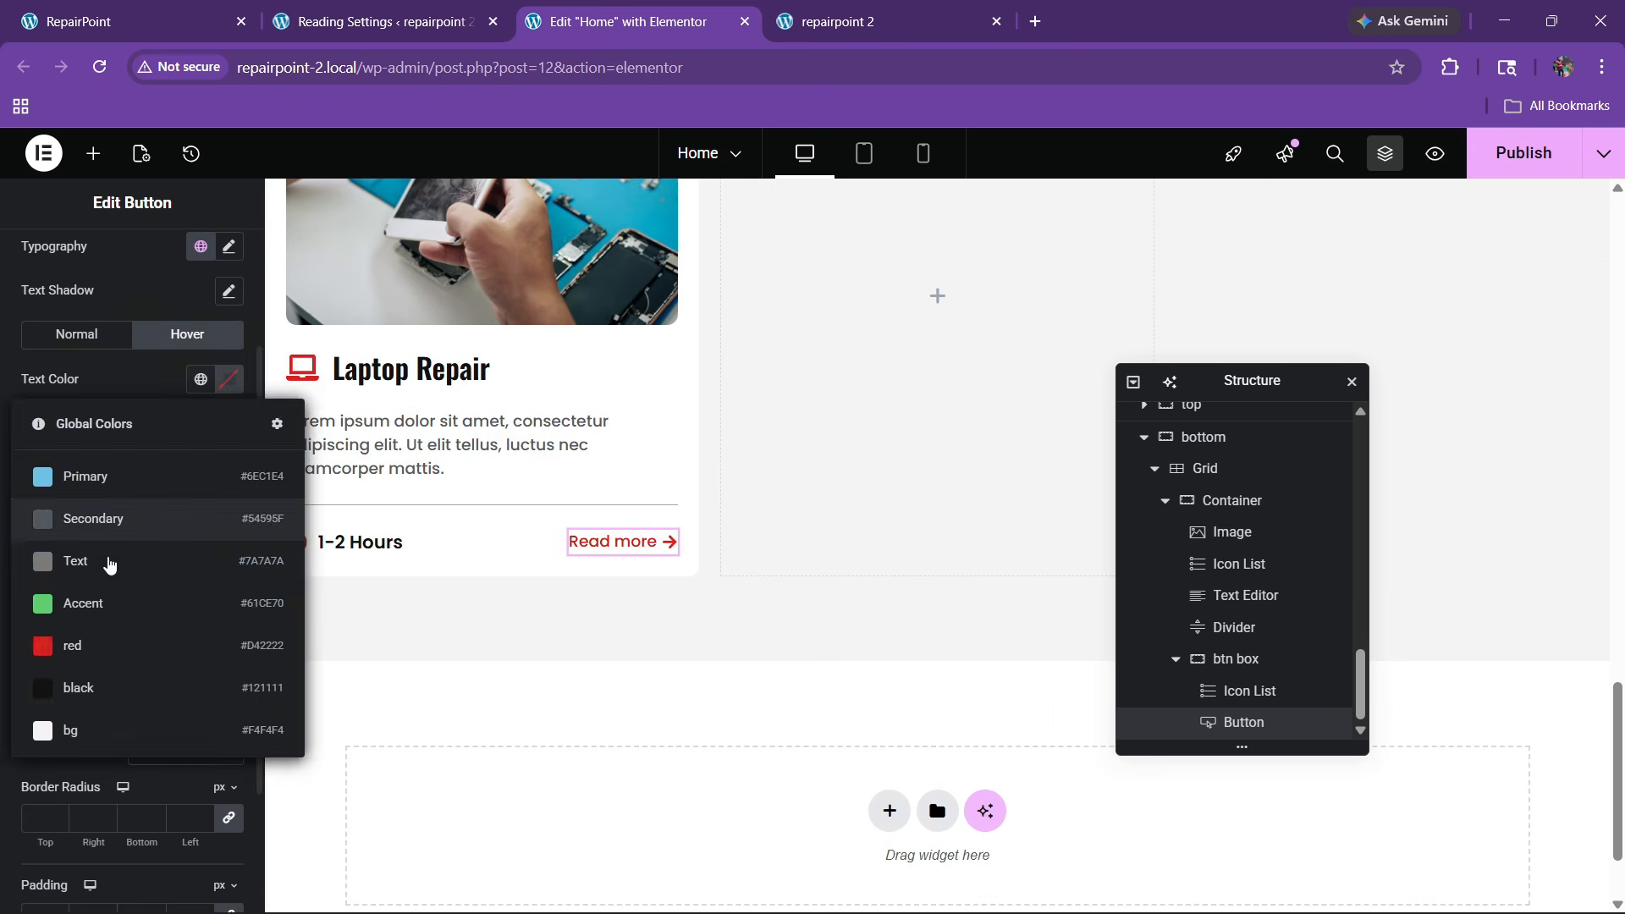
pyautogui.click(100, 675)
pyautogui.scroll(-2, 104, 583)
pyautogui.click(67, 514)
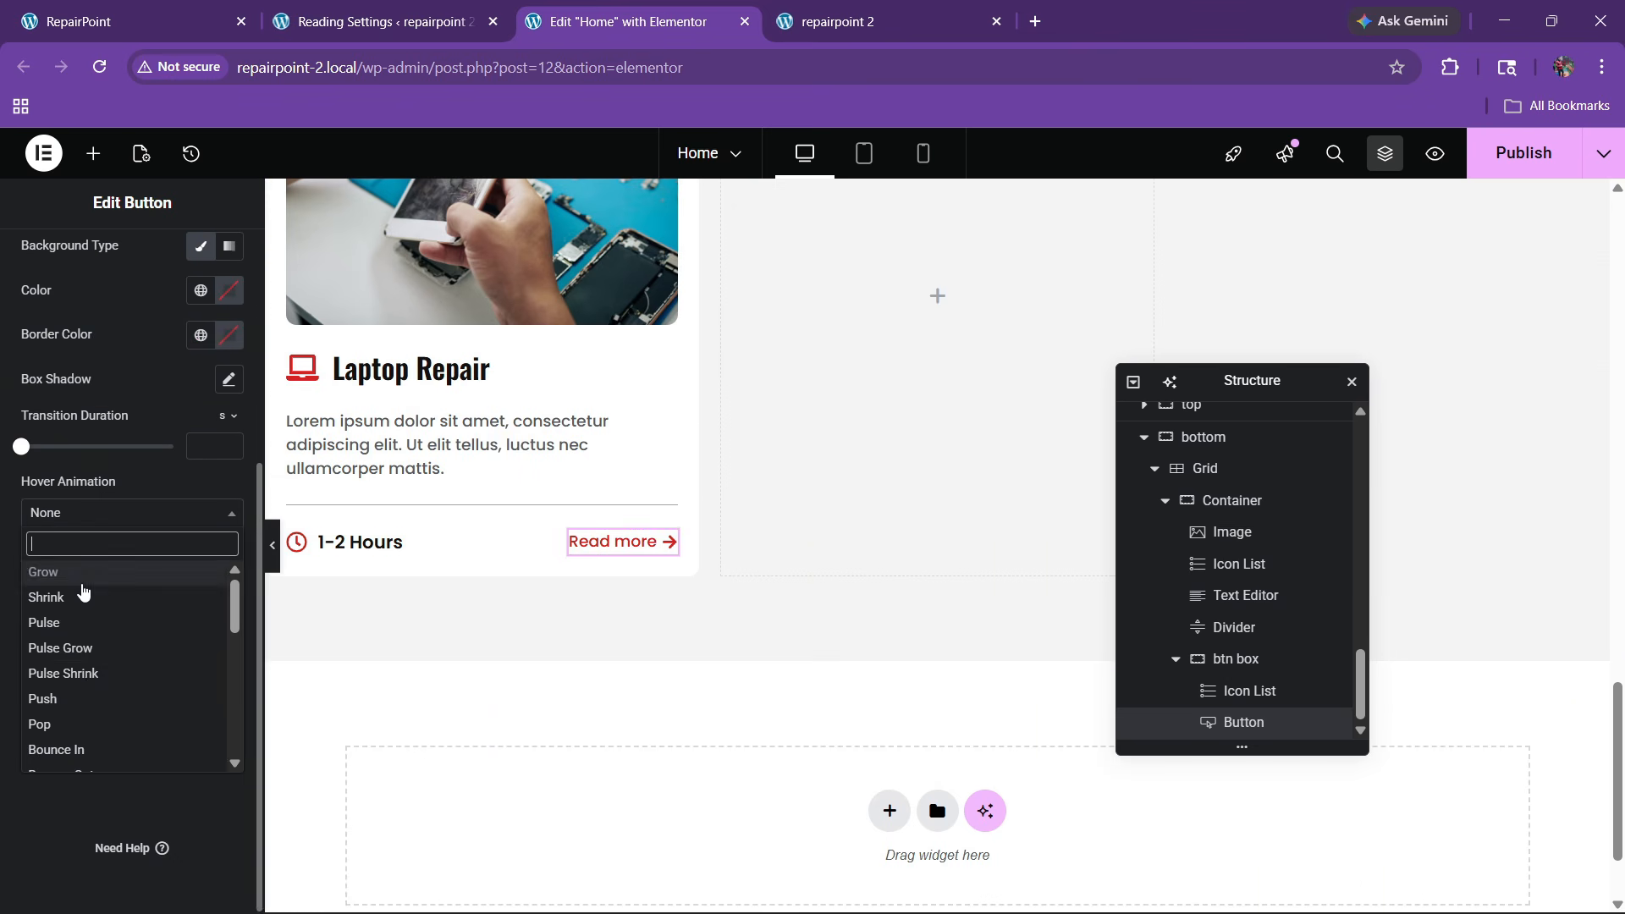
pyautogui.scroll(-3, 76, 685)
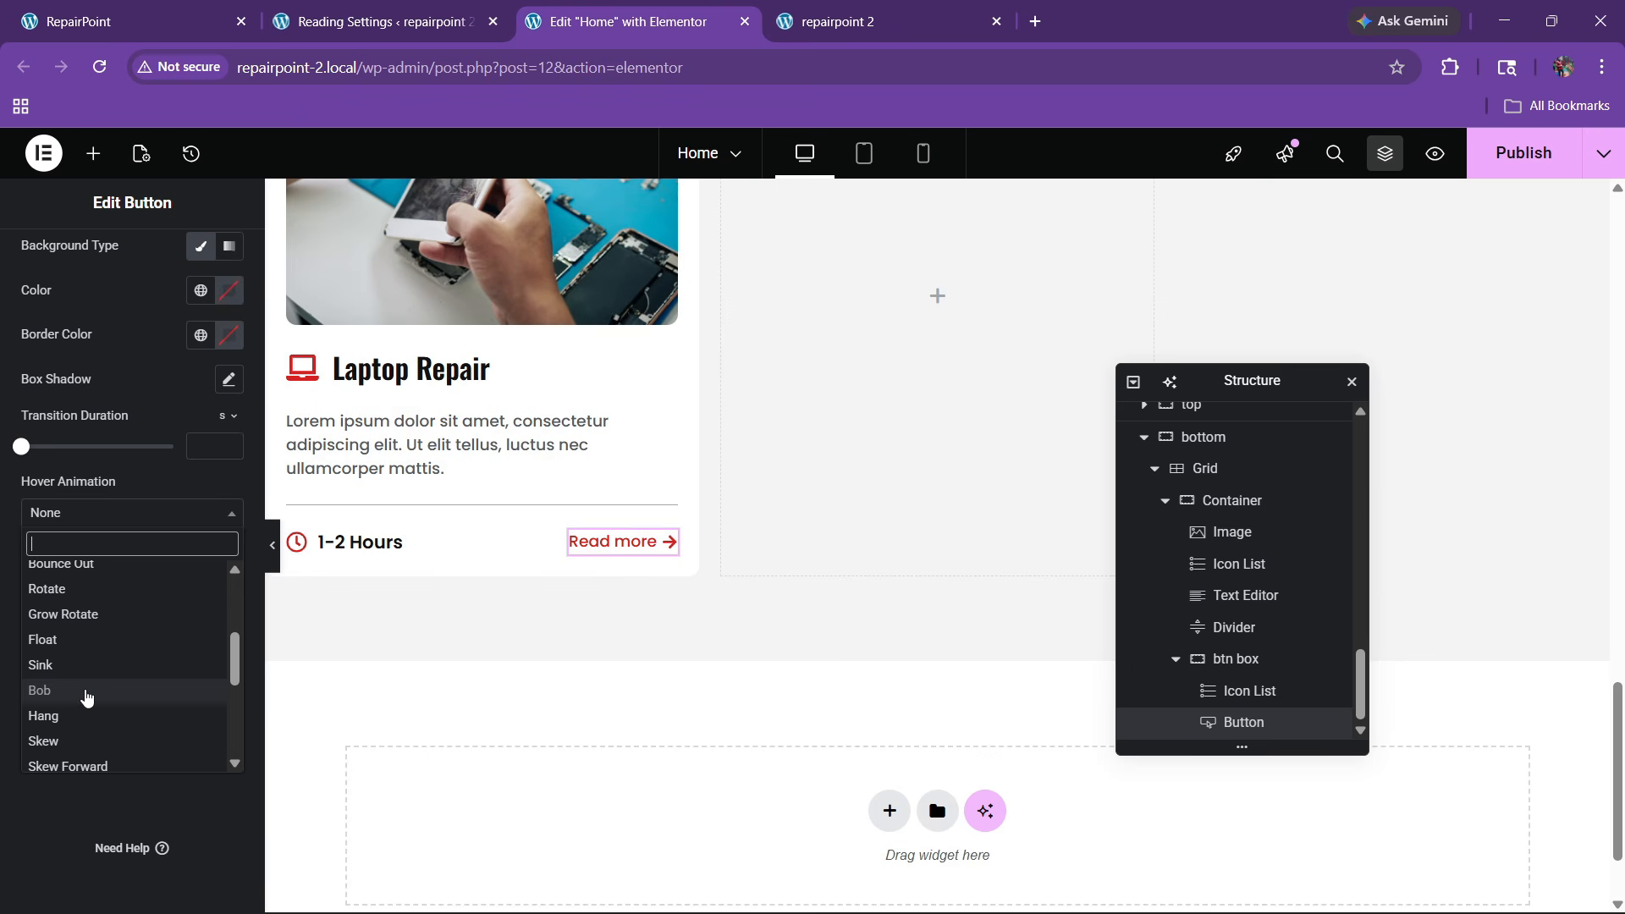
pyautogui.click(85, 693)
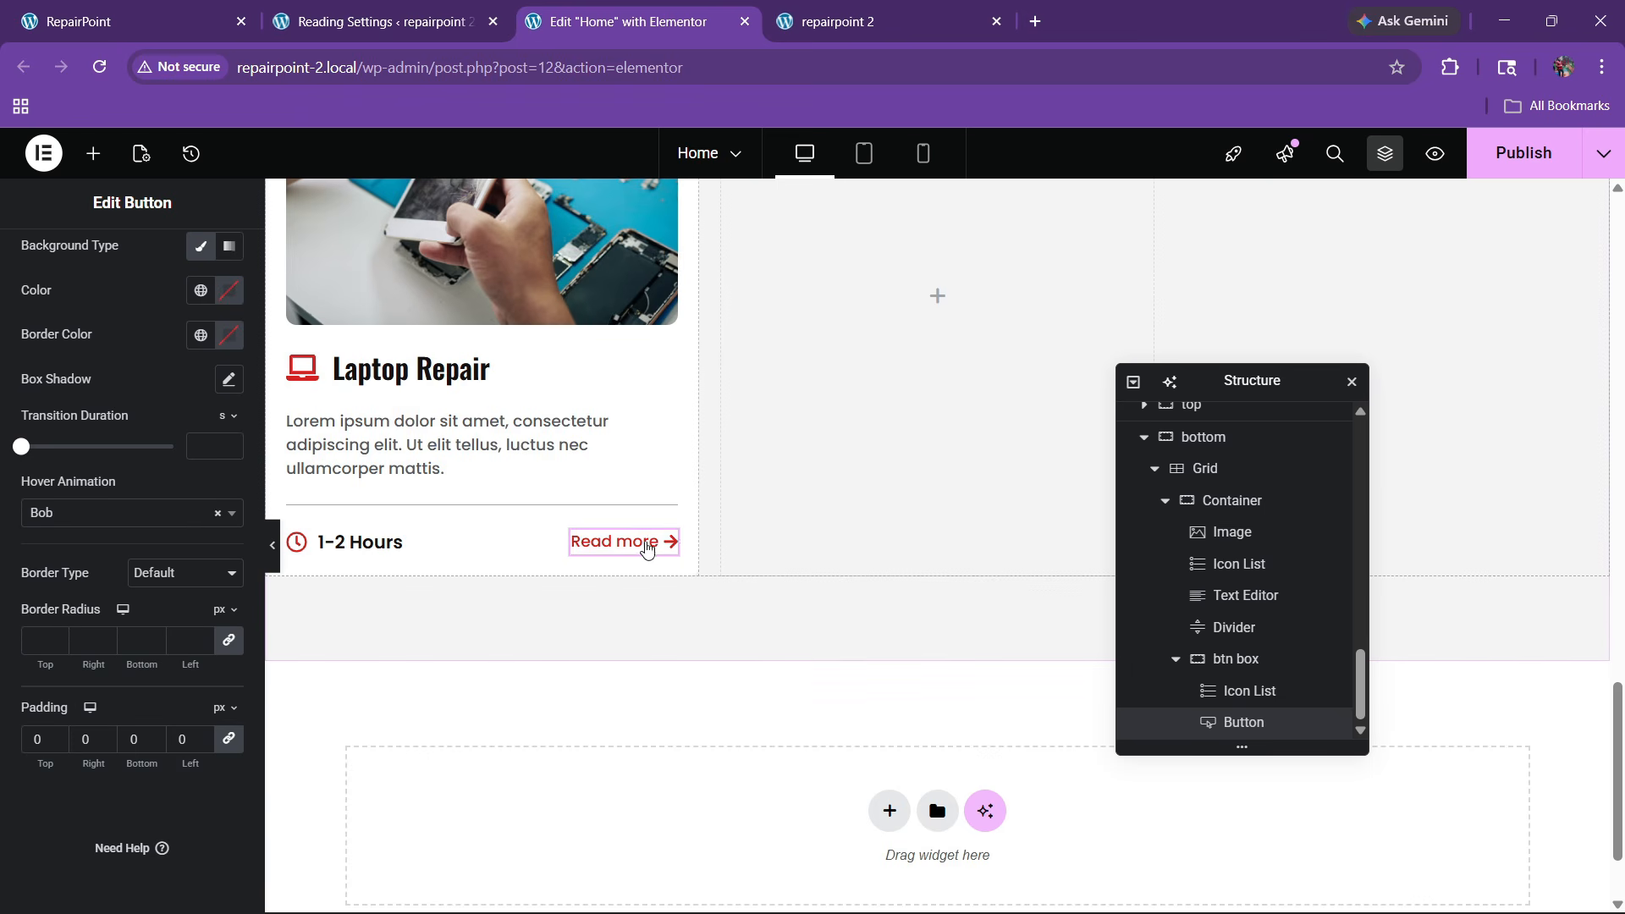
# Check the live site's cards, then duplicate the box card twice to make three cards
pyautogui.scroll(1, 465, 554)
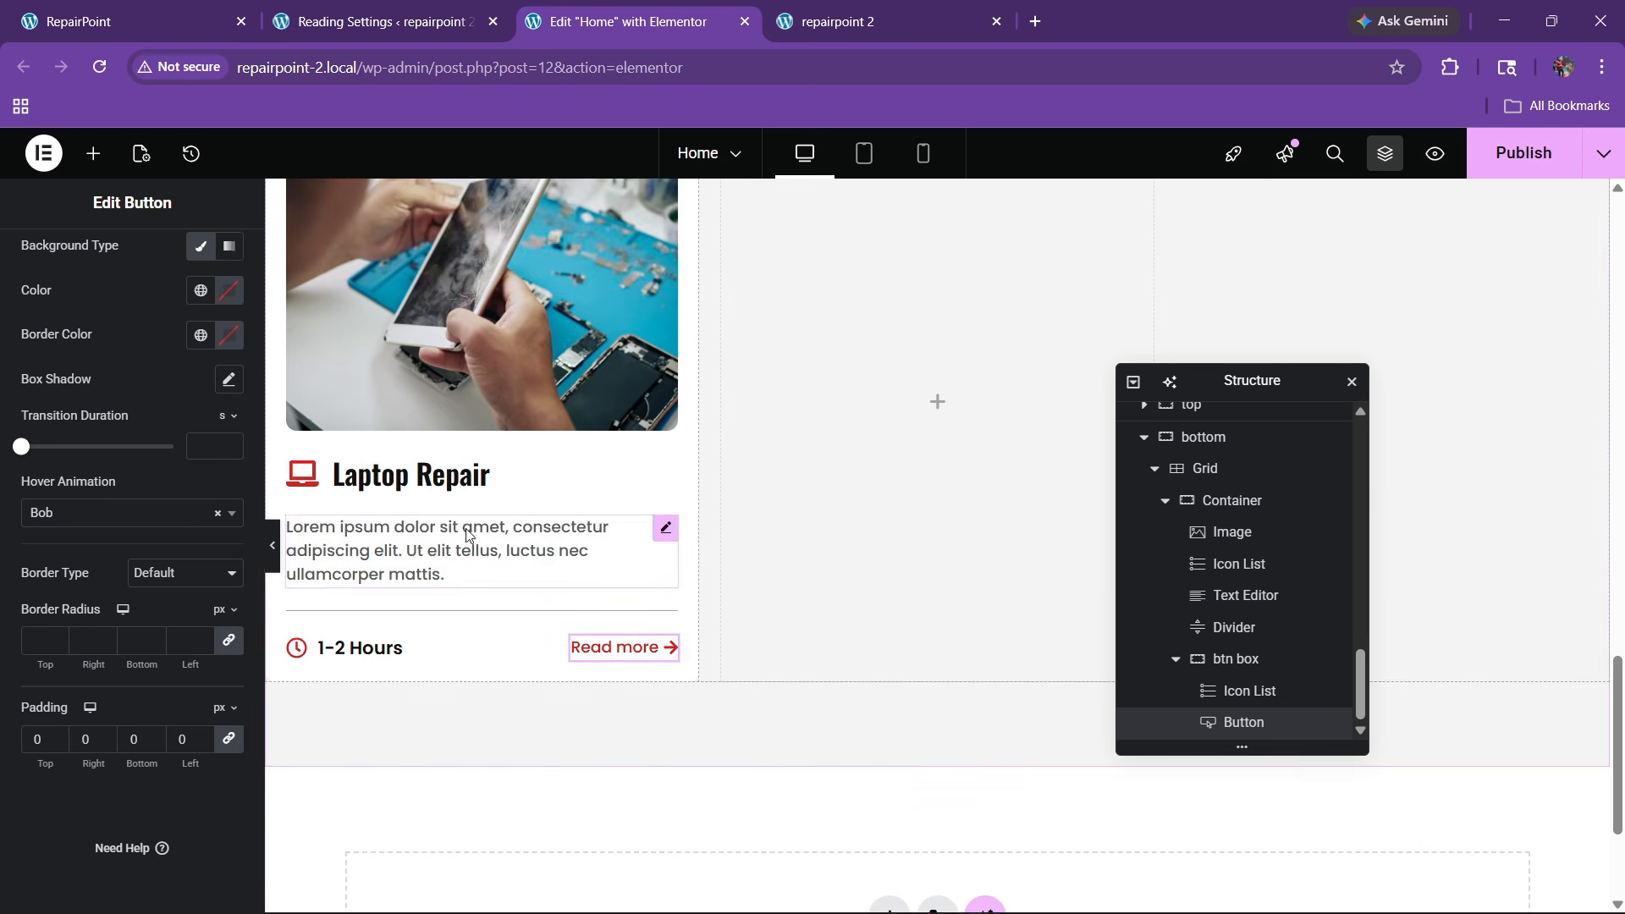
pyautogui.hotkey('ctrl', '1')
pyautogui.click(628, 21)
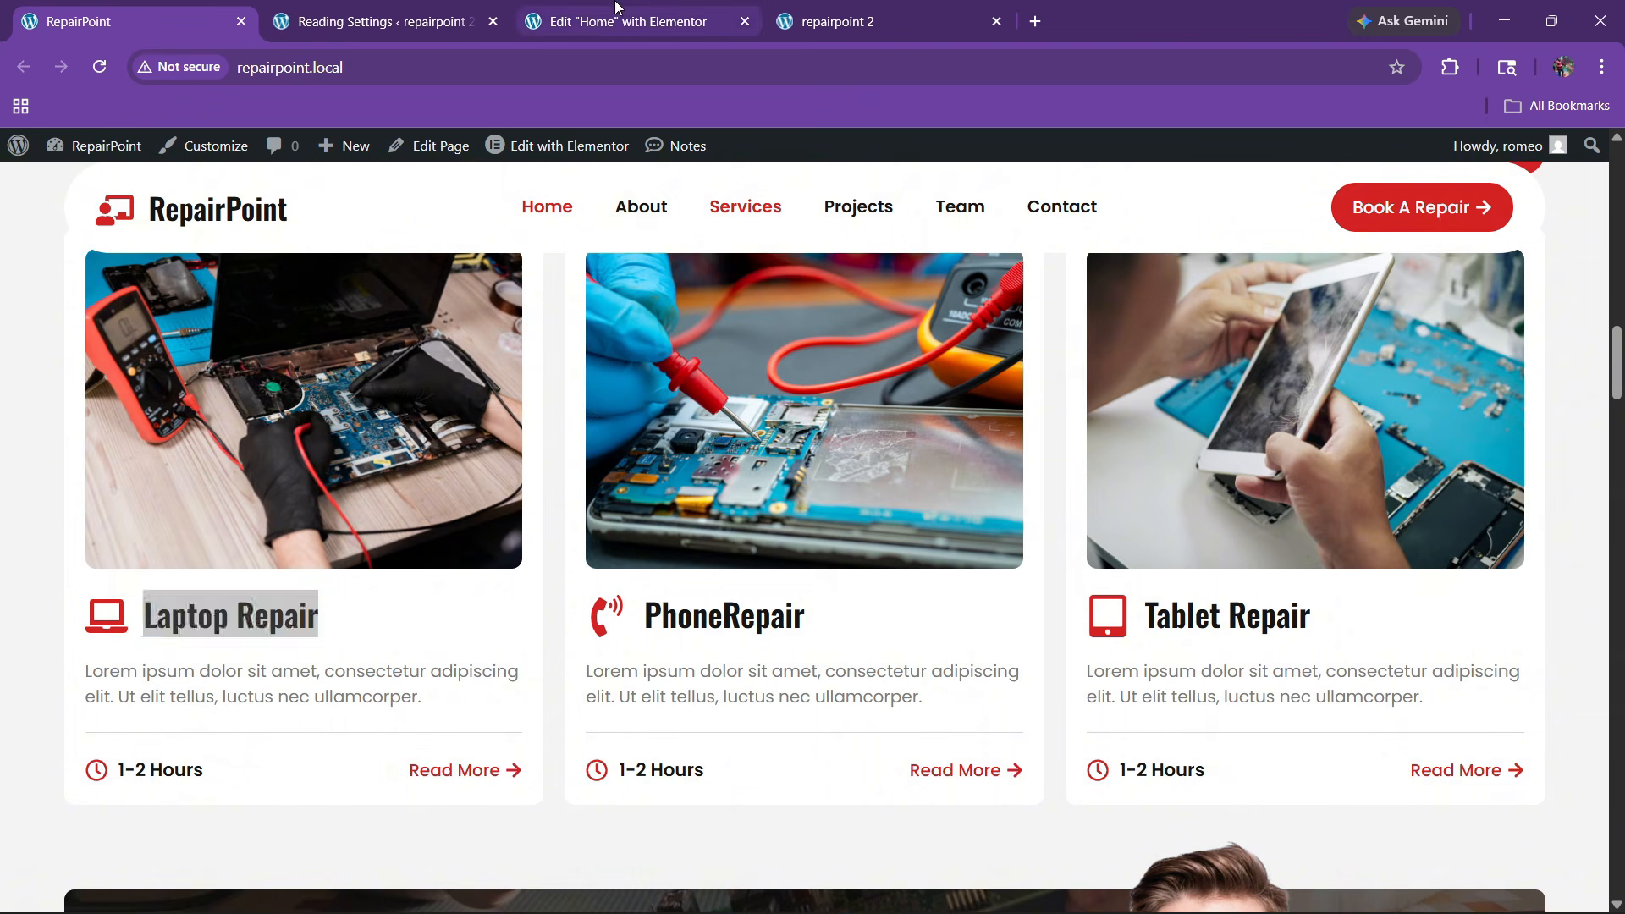
pyautogui.scroll(3, 1159, 661)
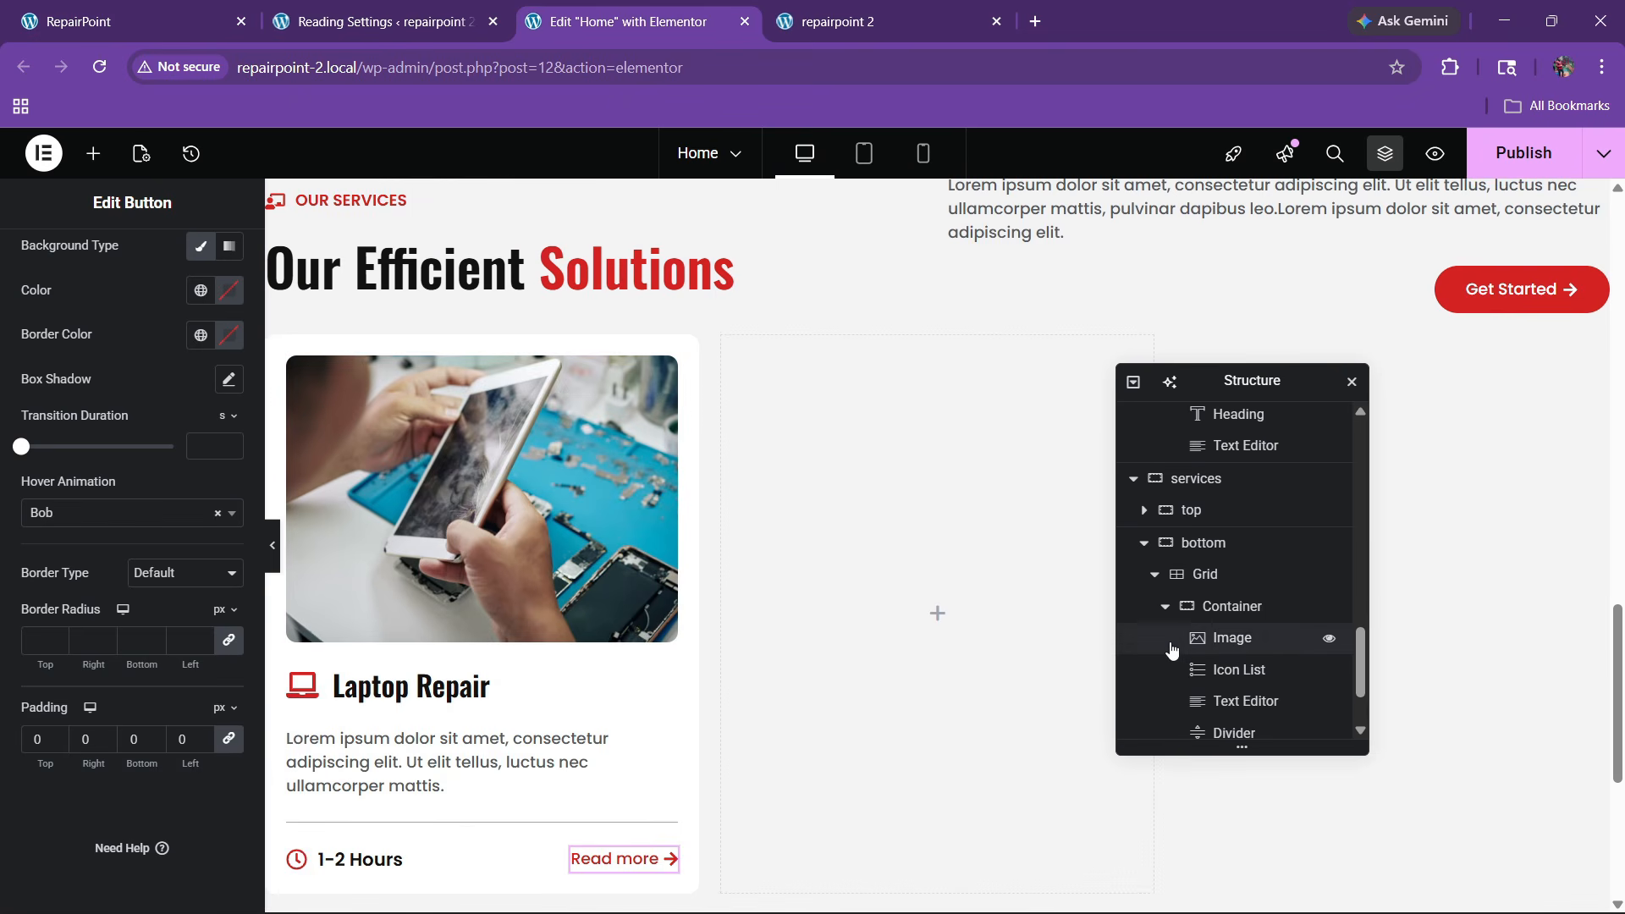
pyautogui.click(1171, 607)
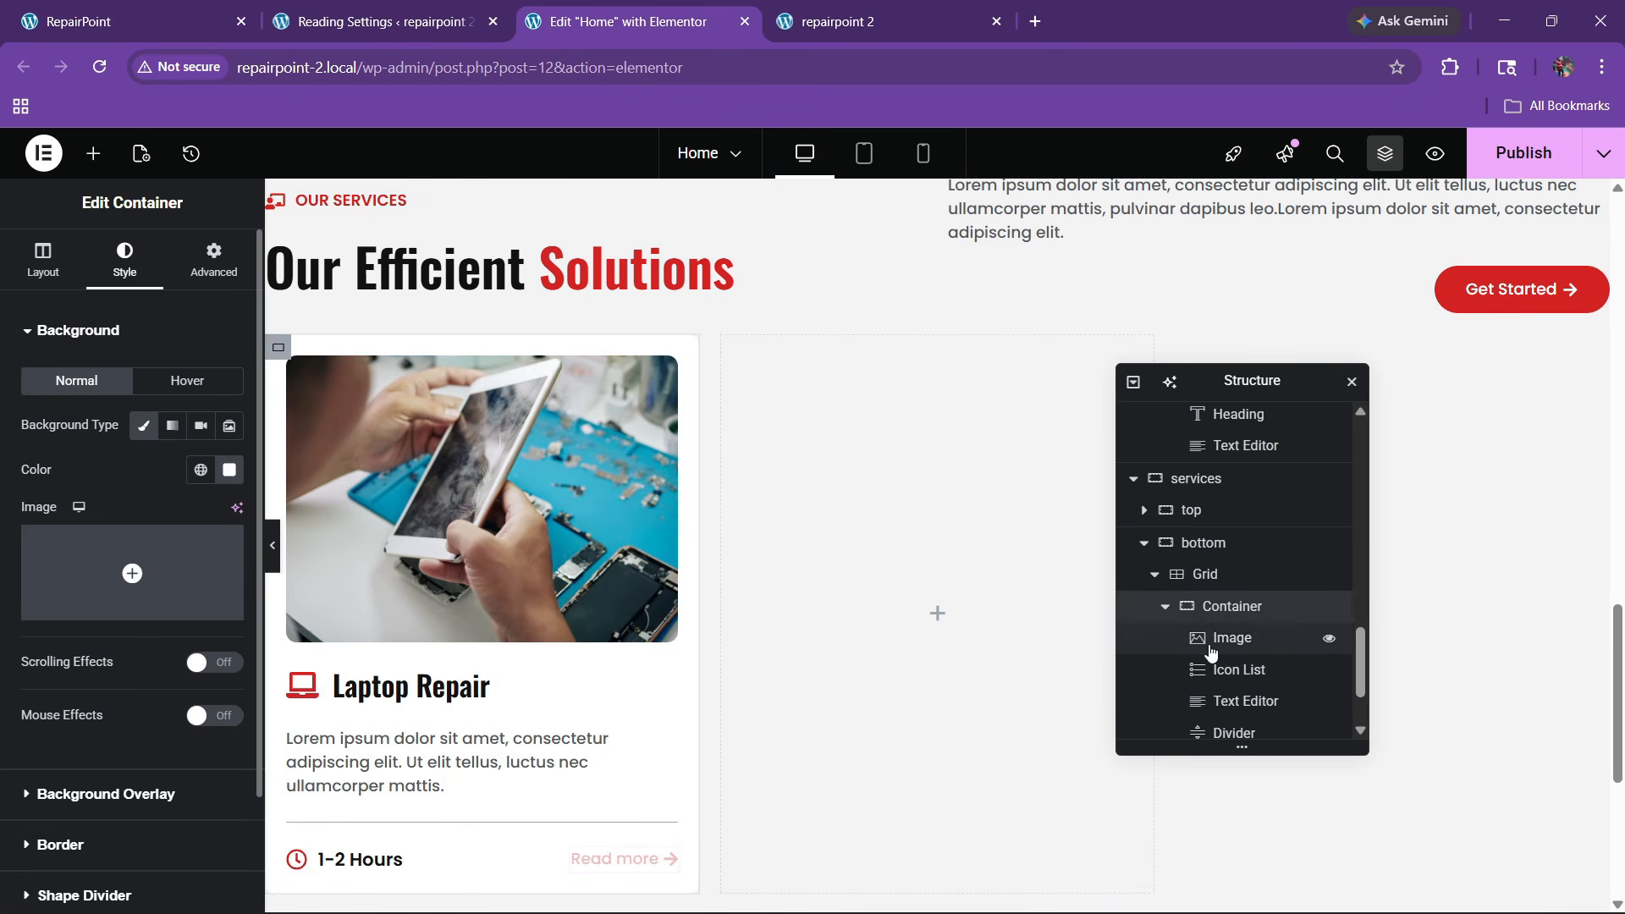
pyautogui.click(1164, 605)
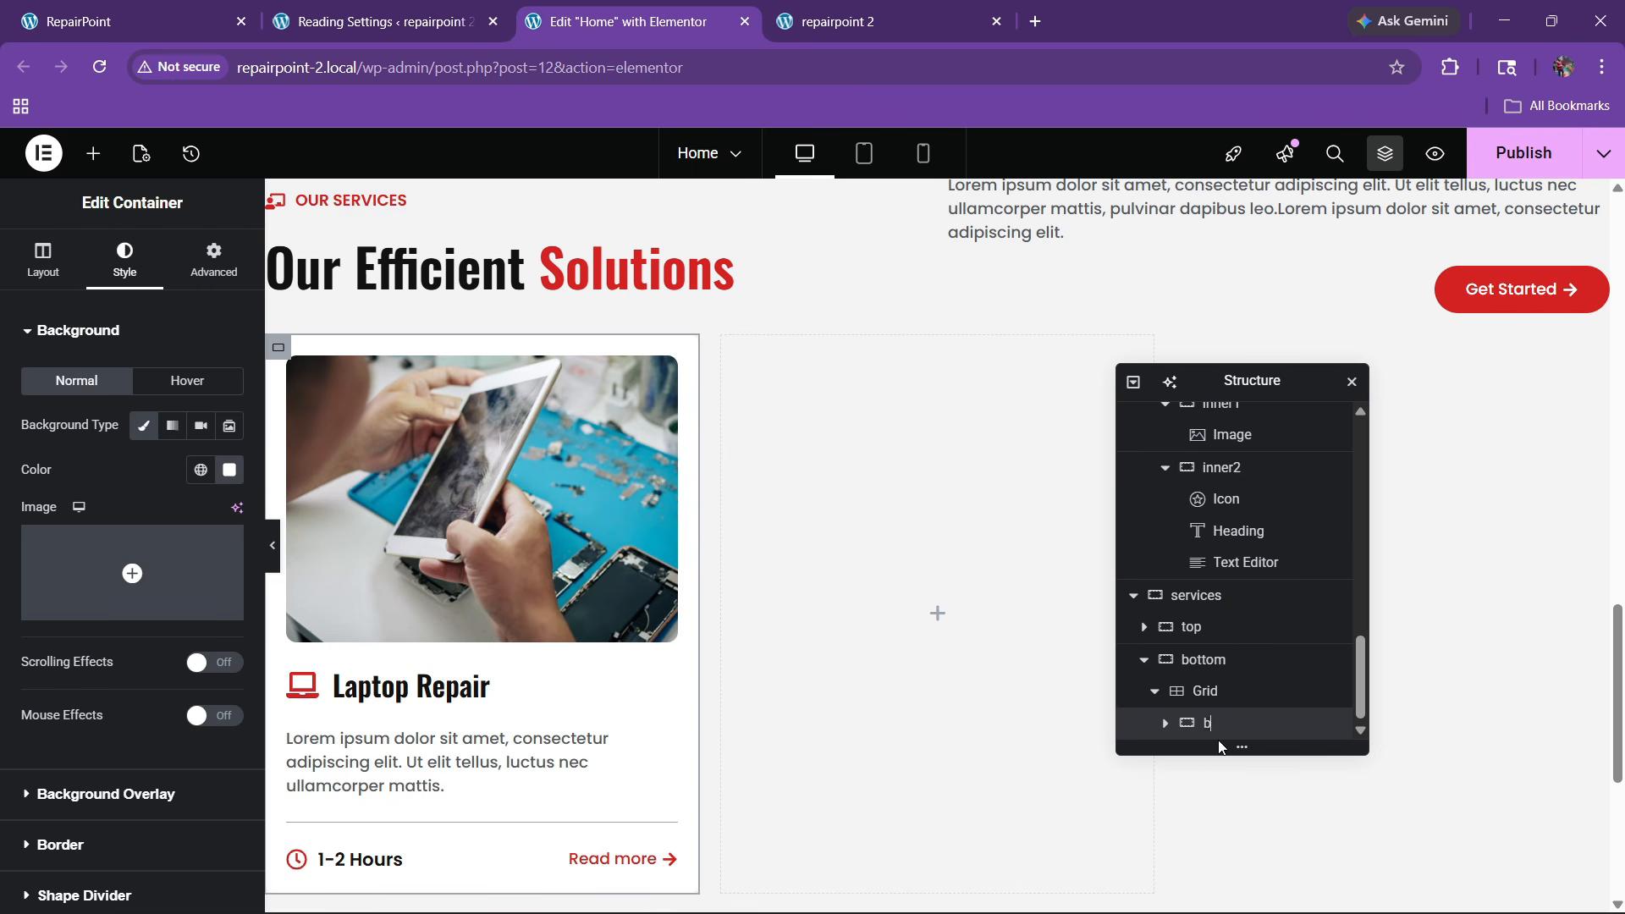
pyautogui.rightClick(1216, 730)
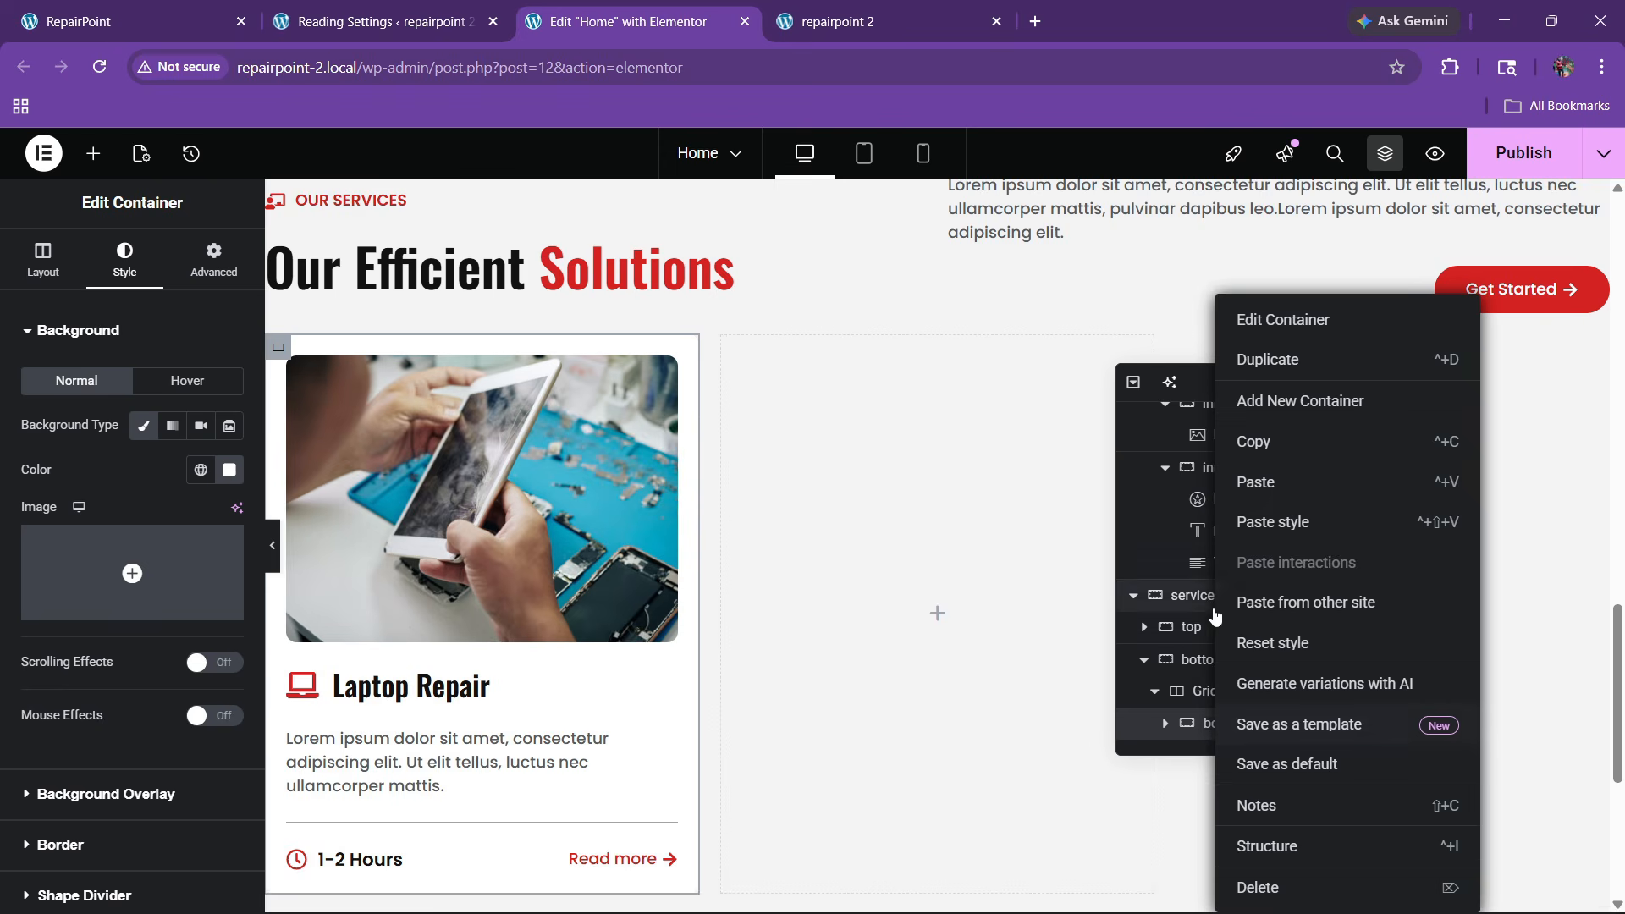
pyautogui.click(1270, 364)
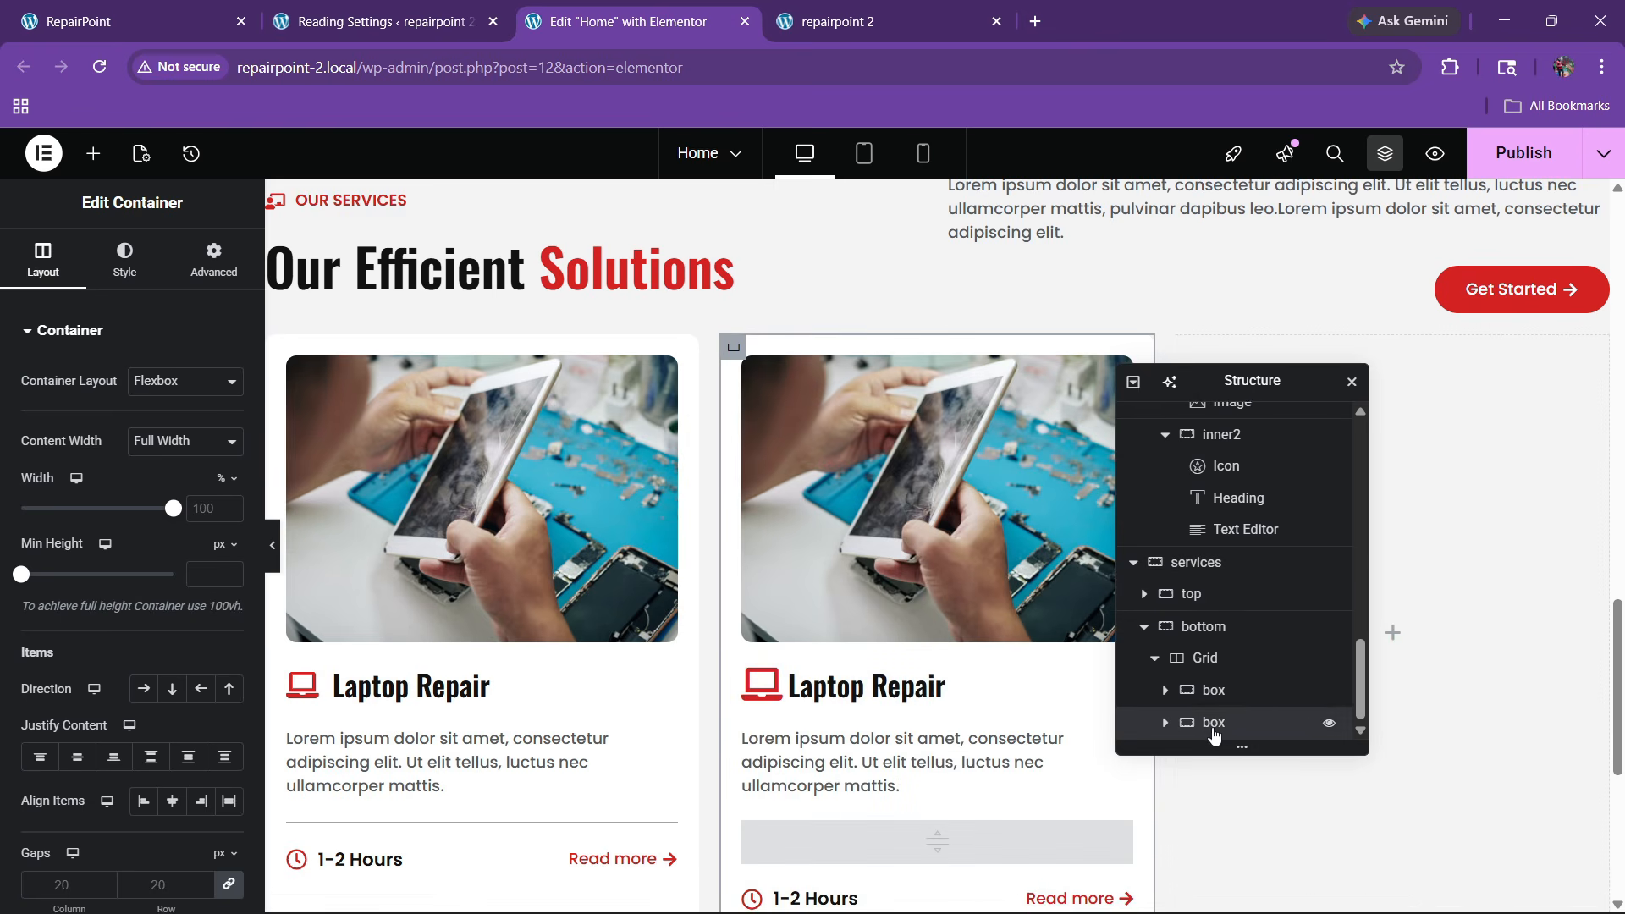
pyautogui.rightClick(1215, 726)
pyautogui.click(1269, 363)
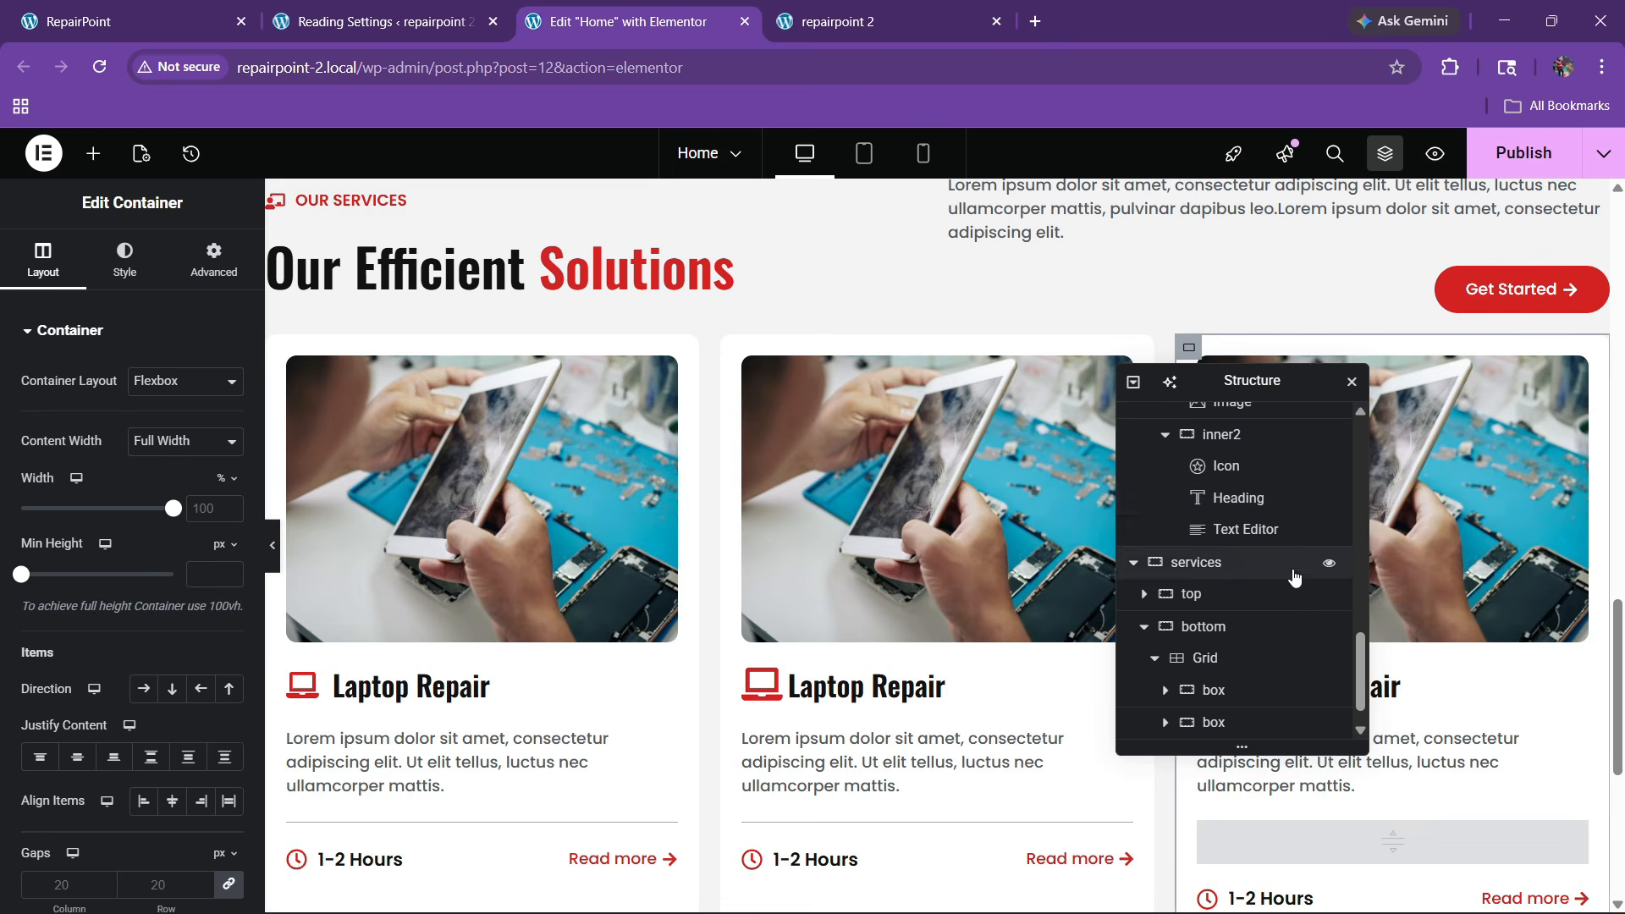
# Save the page and switch to the reference RepairPoint site
pyautogui.scroll(-3, 733, 595)
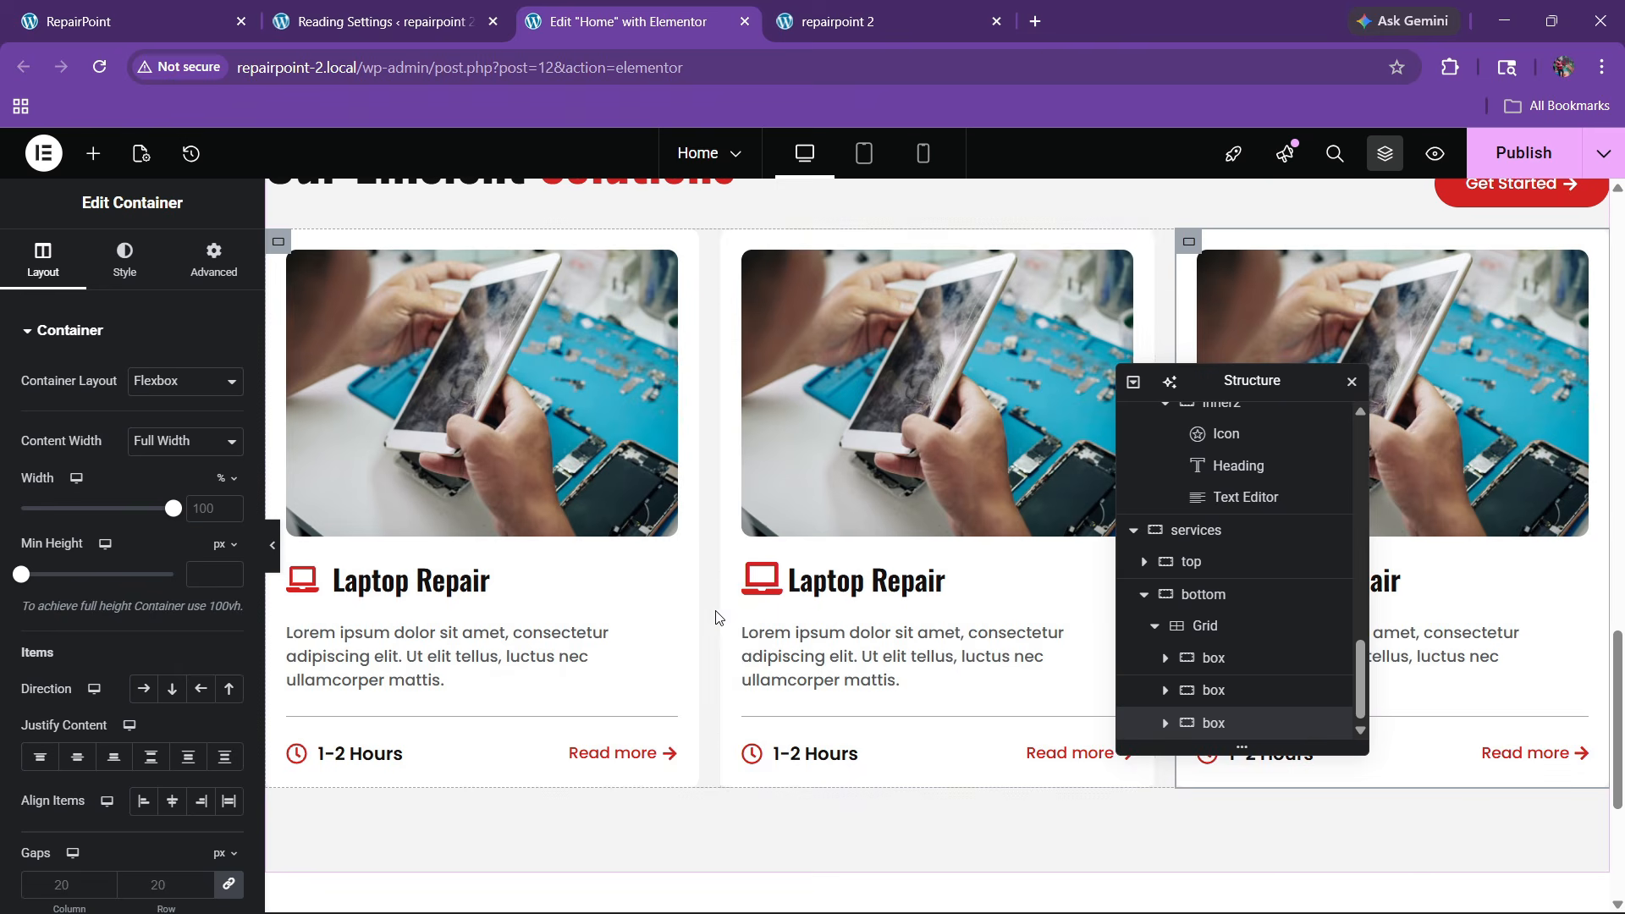
pyautogui.hotkey('ctrl', 's')
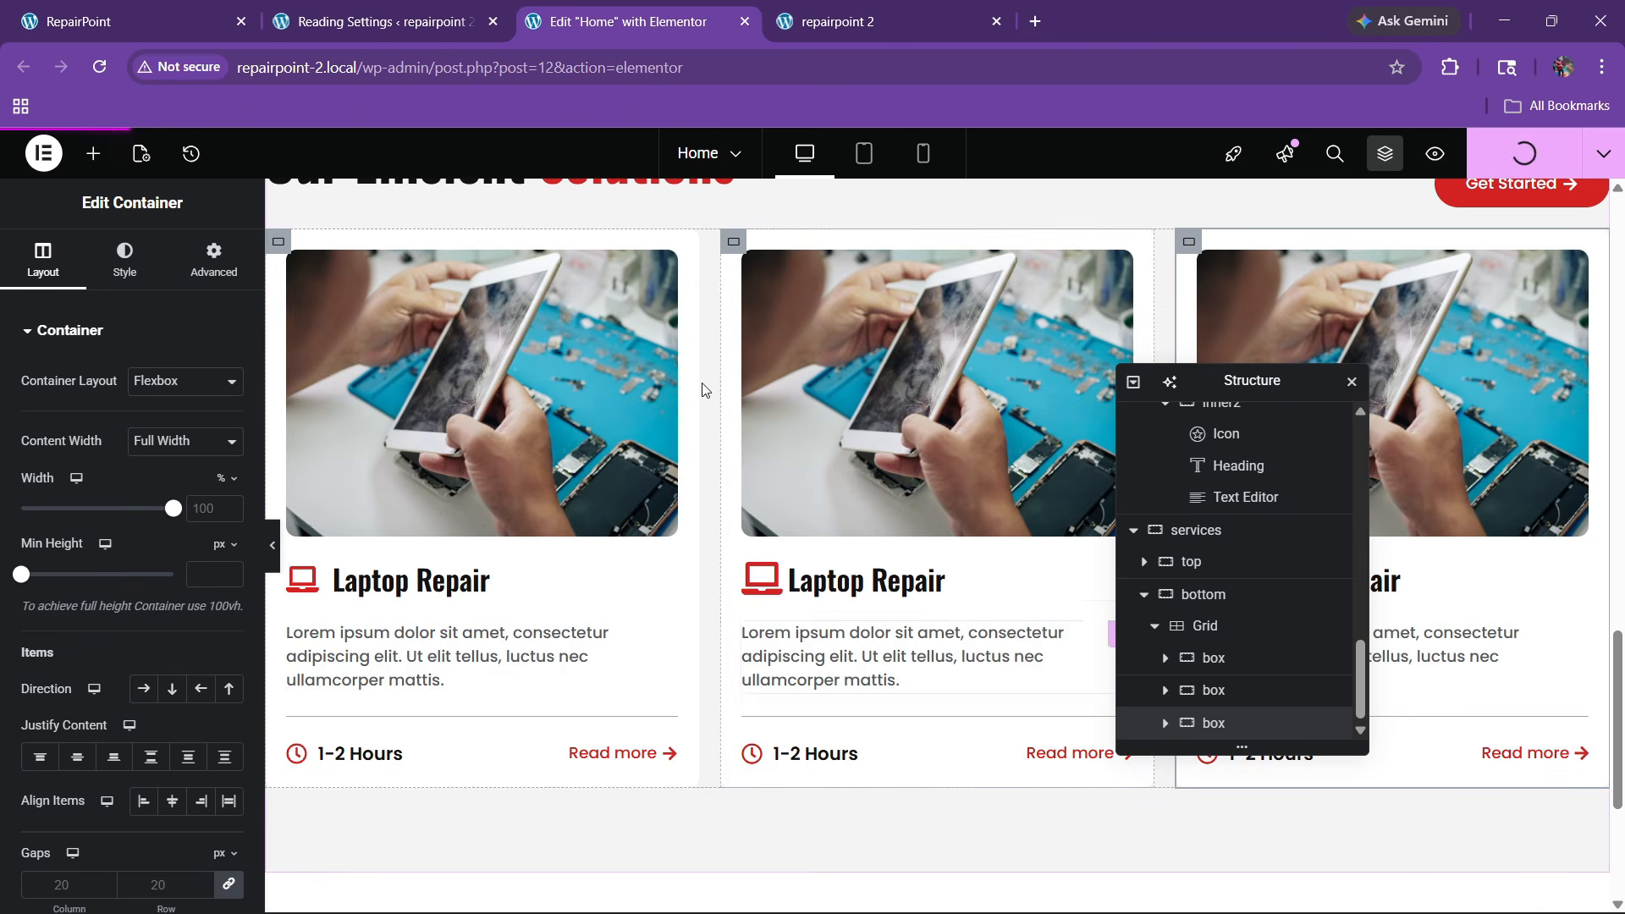
pyautogui.hotkey('ctrl', '1')
# Scroll the reference service cards, then review Our Efficient Solutions on the repairpoint 2 site
pyautogui.scroll(-3, 785, 664)
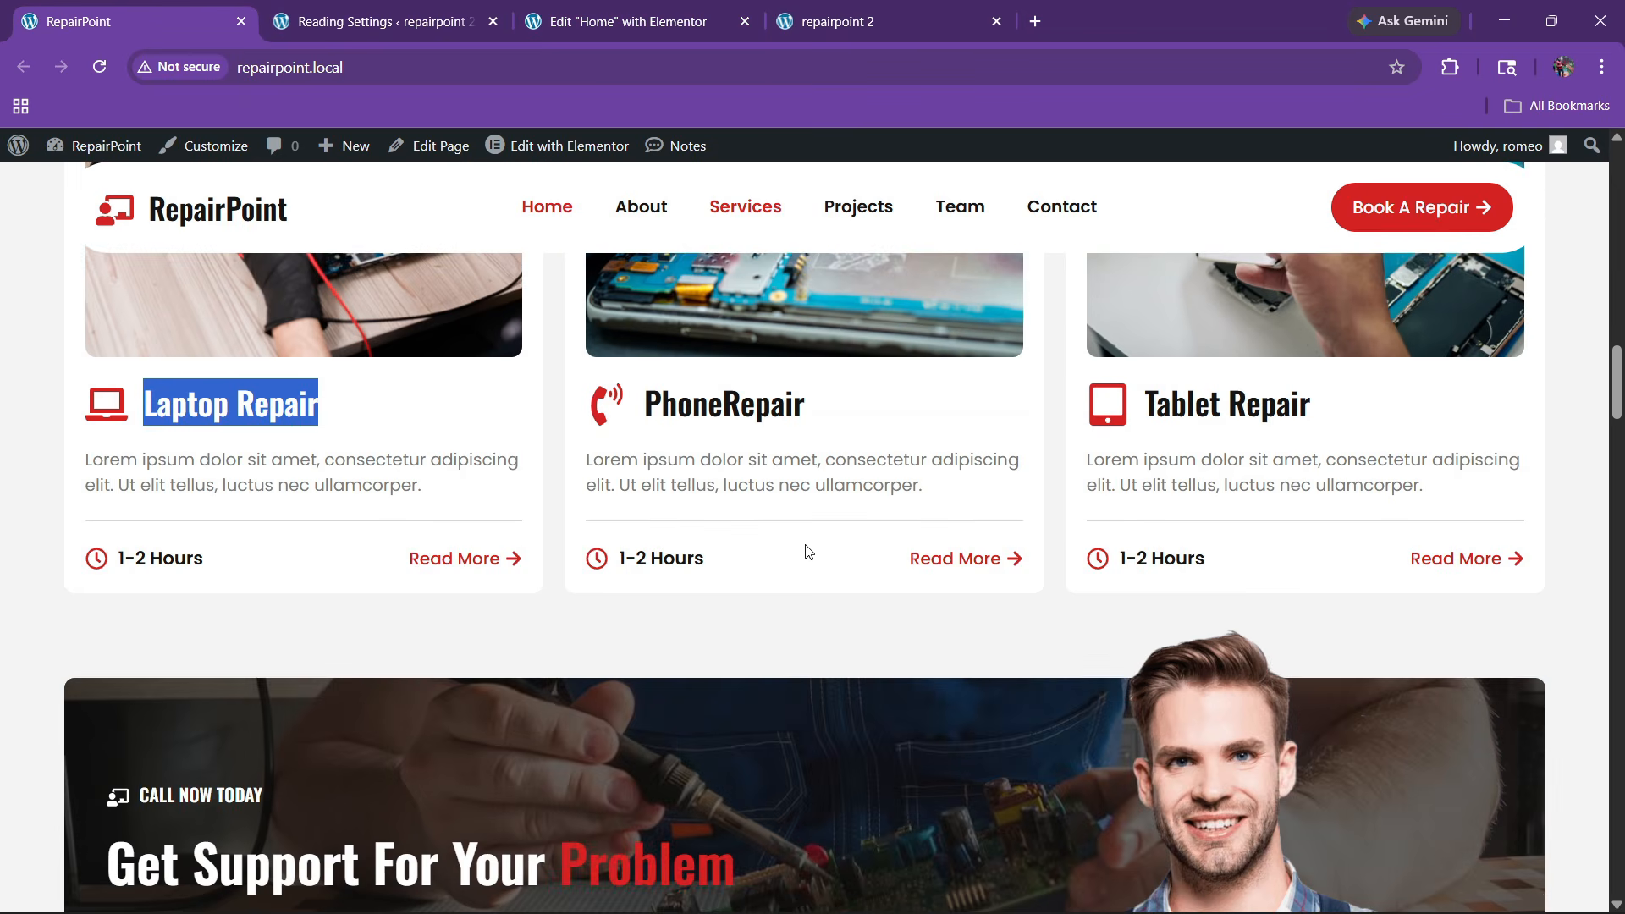
pyautogui.scroll(-5, 805, 550)
pyautogui.scroll(3, 773, 428)
pyautogui.hotkey('ctrl', '3')
pyautogui.hotkey('ctrl', '4')
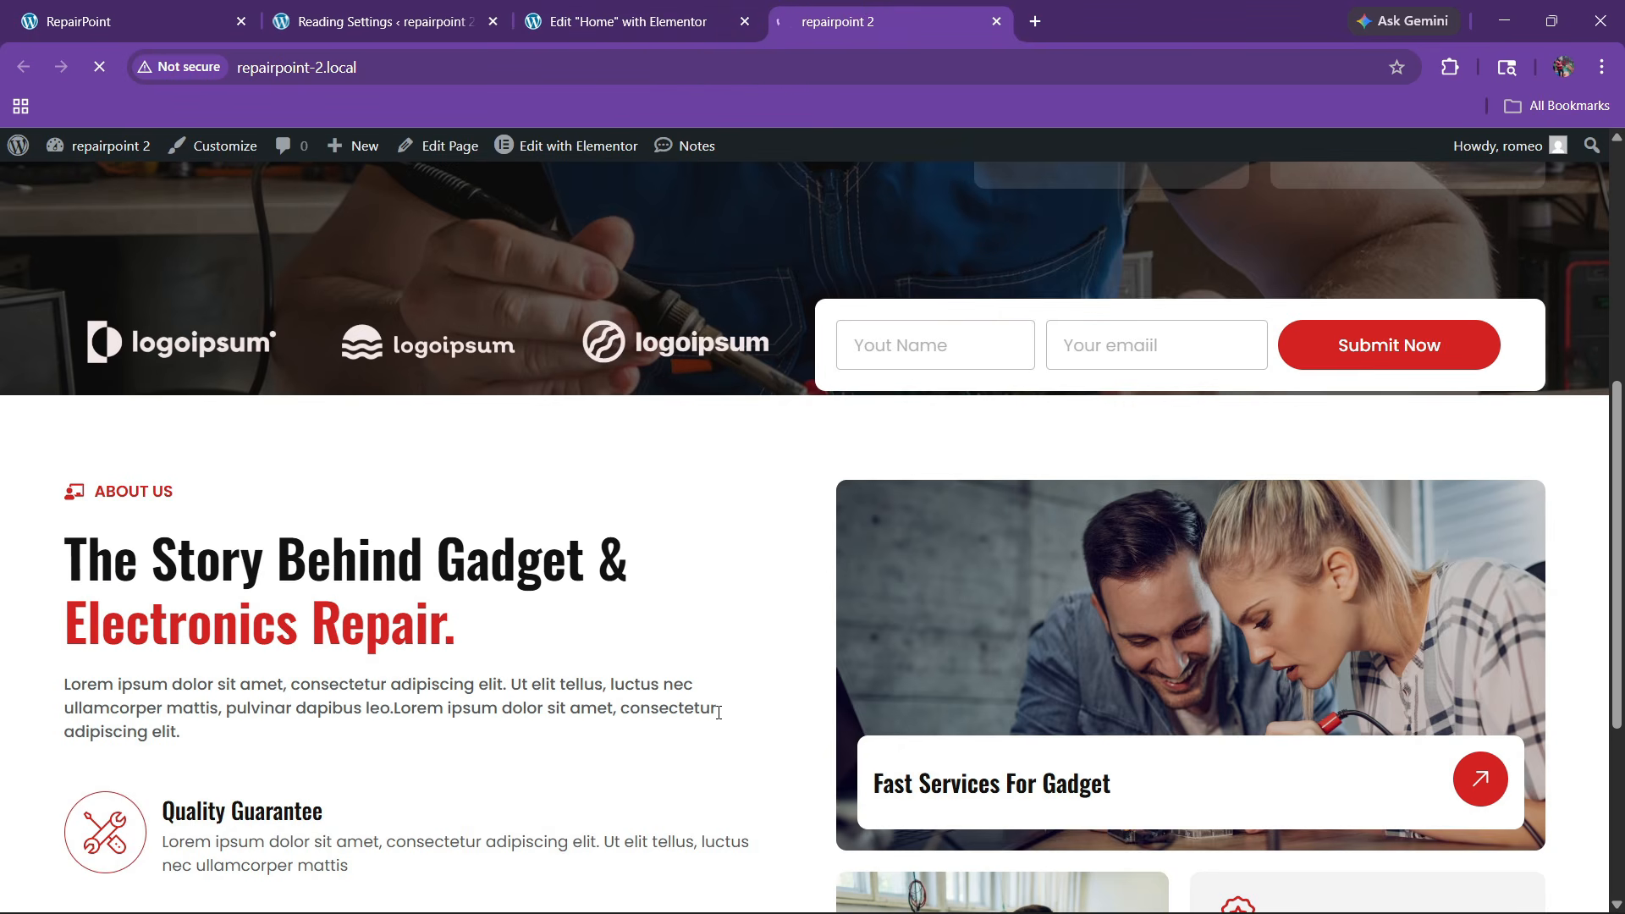
pyautogui.scroll(-10, 780, 647)
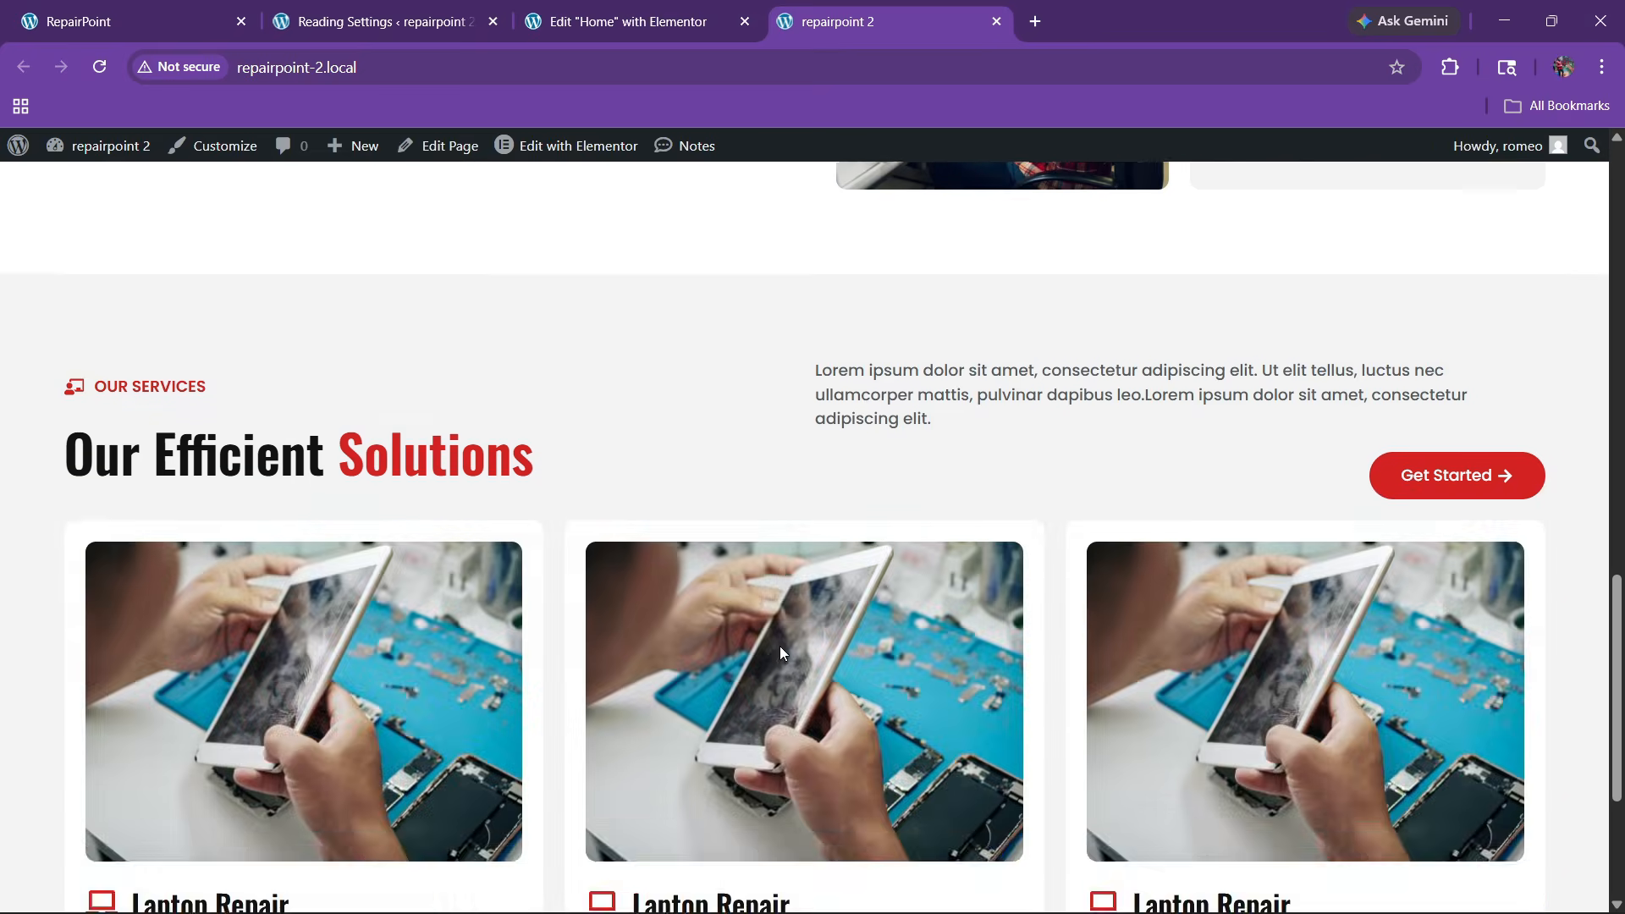
pyautogui.scroll(7, 779, 646)
pyautogui.scroll(-12, 783, 652)
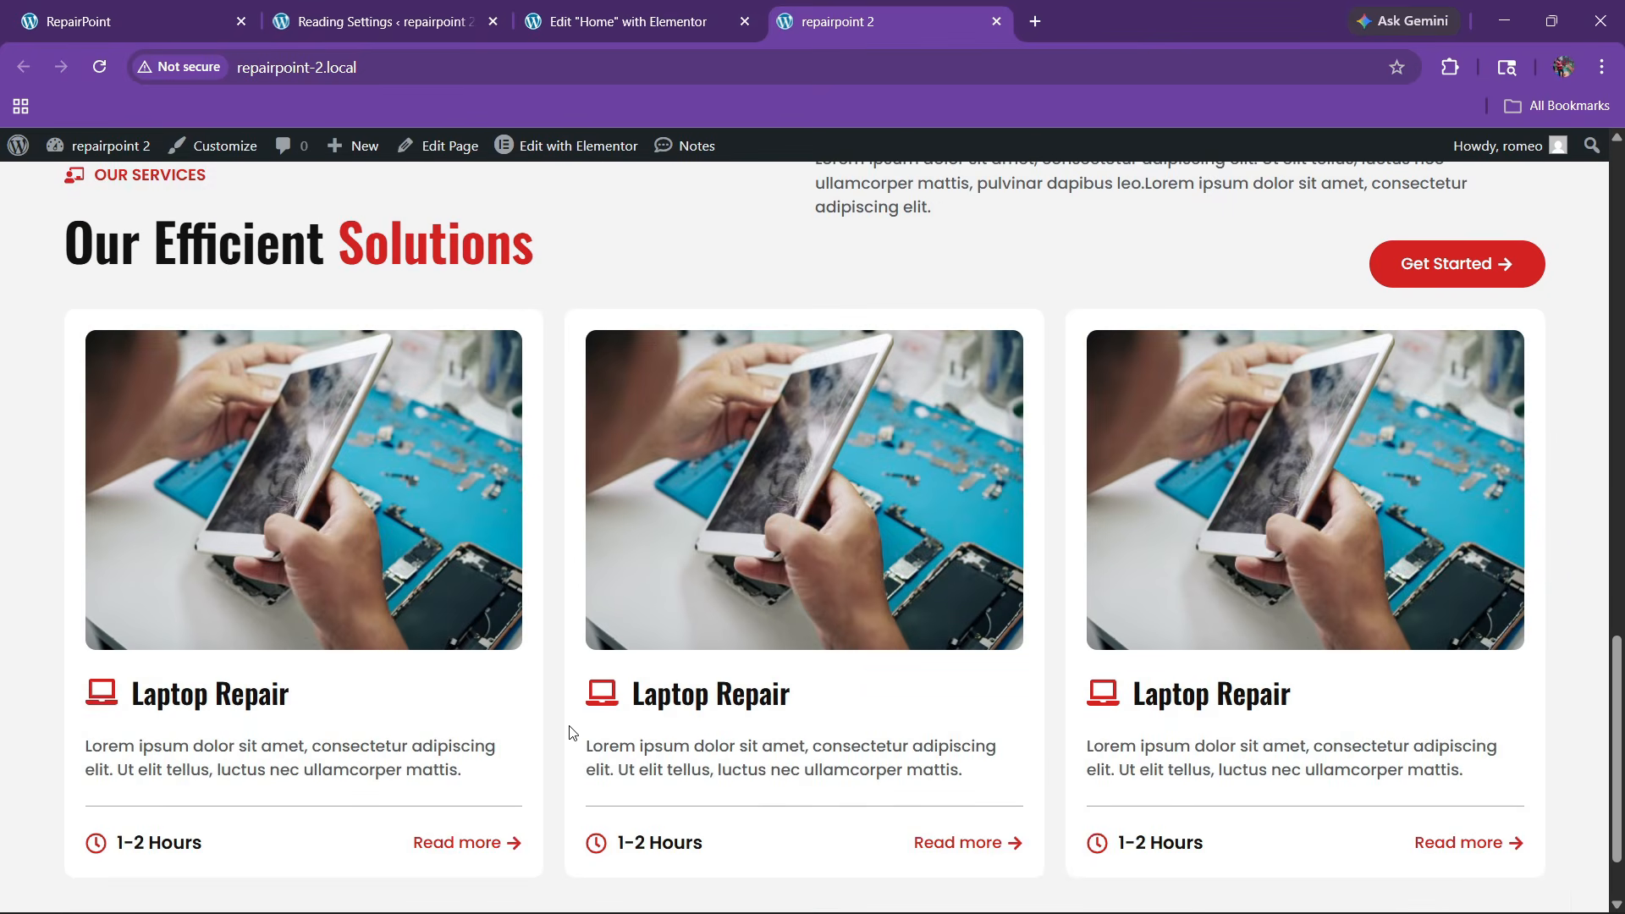
pyautogui.scroll(-2, 573, 733)
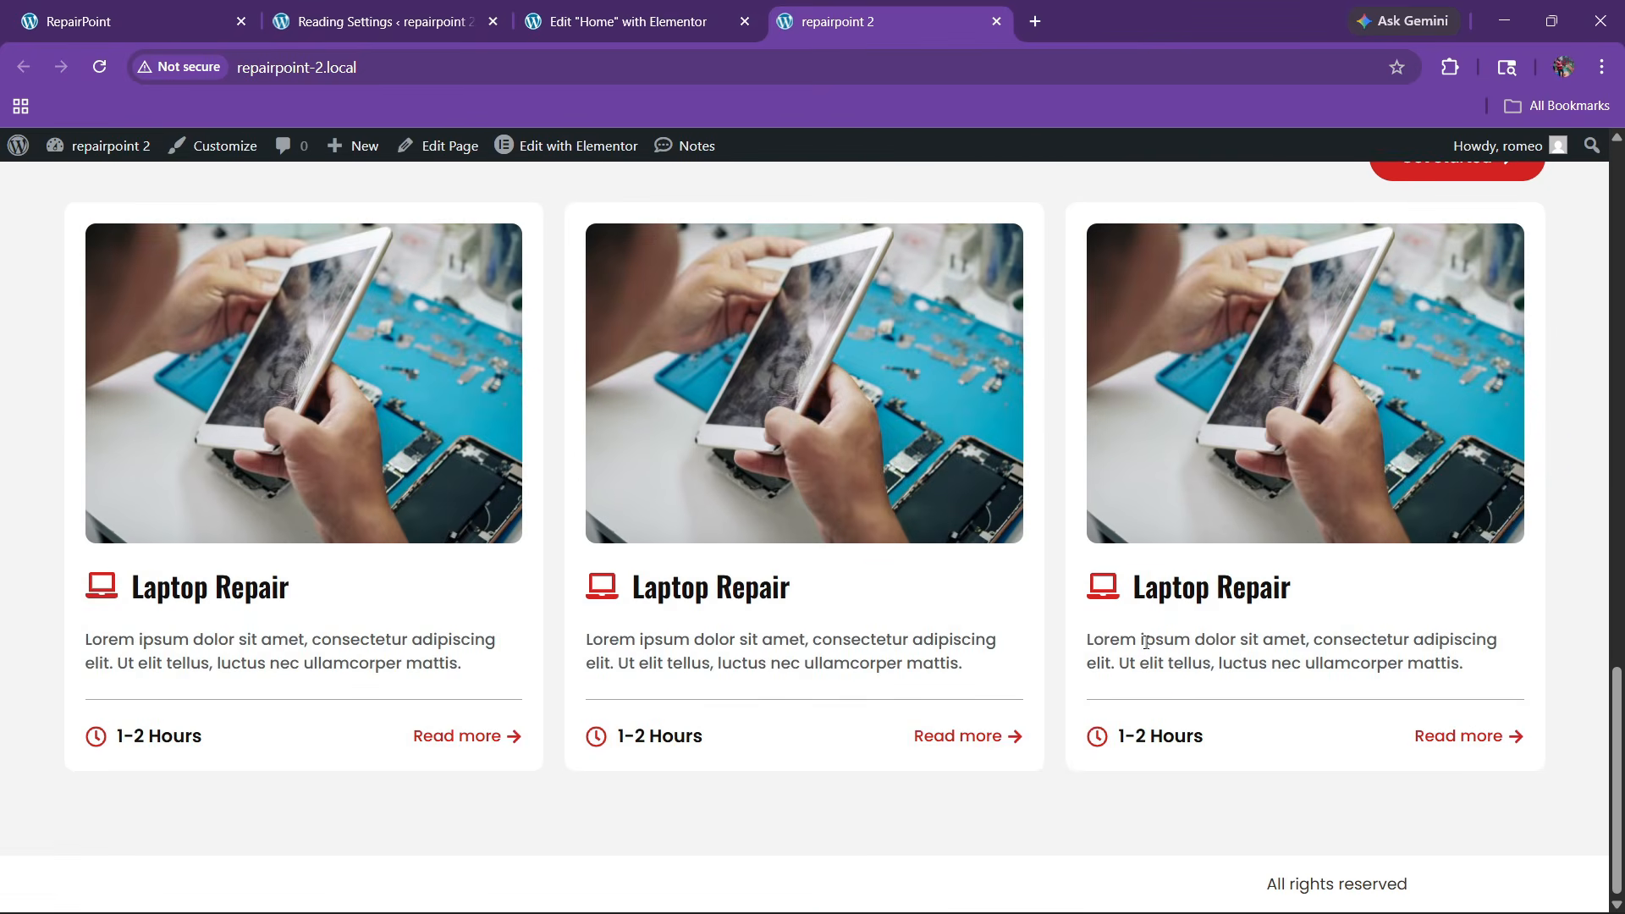
pyautogui.scroll(3, 806, 426)
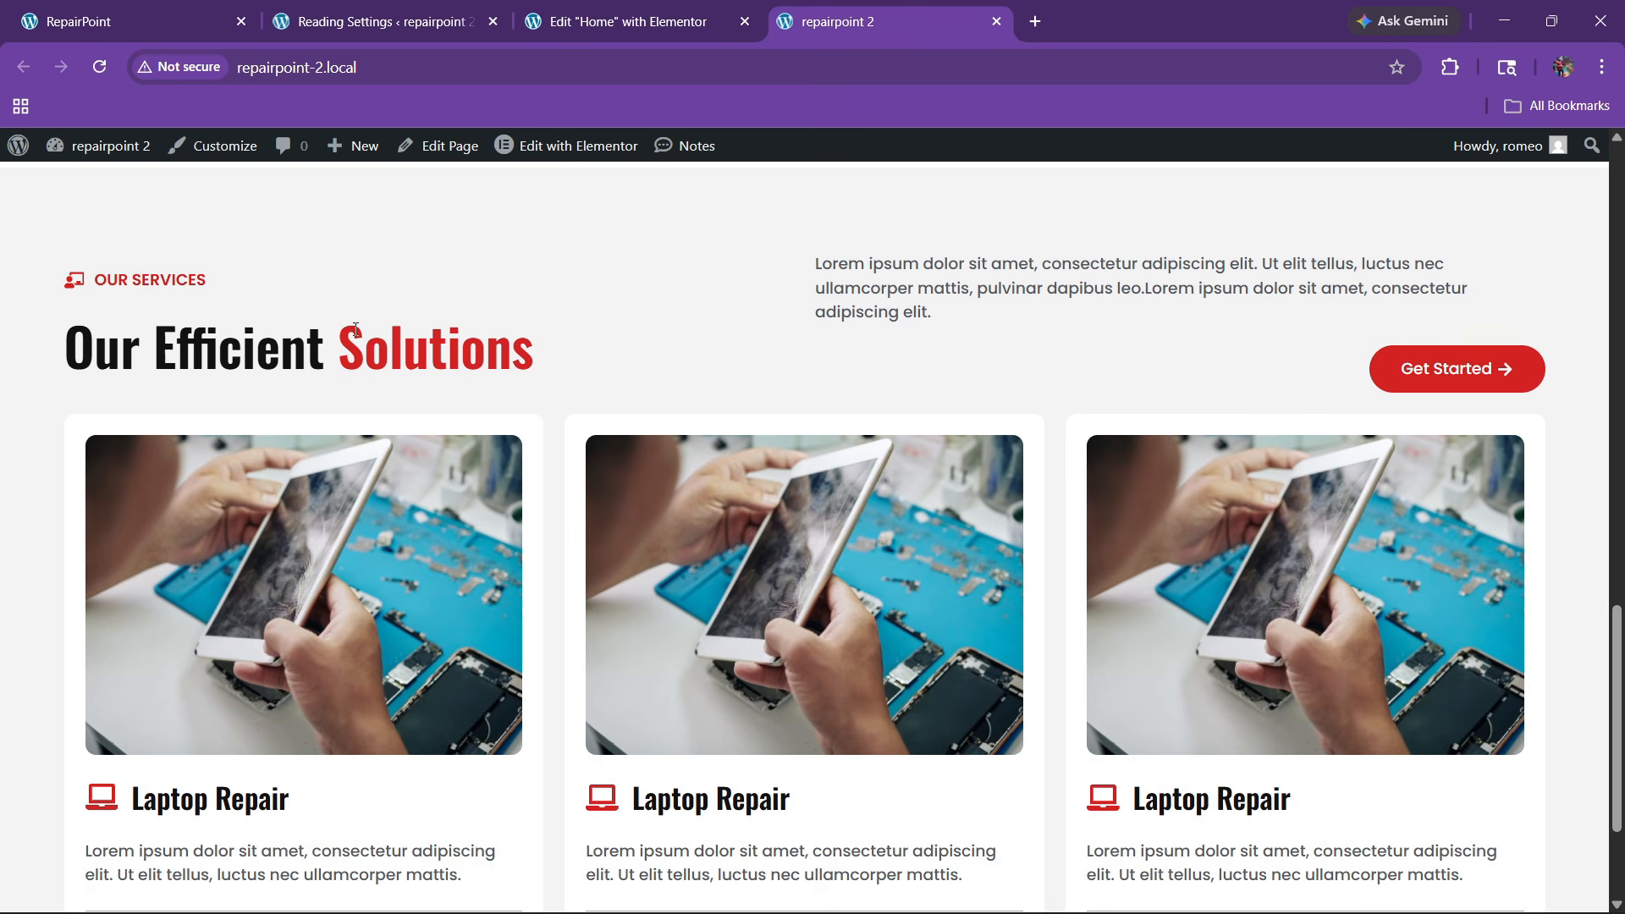
# Set the services container's linked column and row gaps to 40 px
pyautogui.click(704, 16)
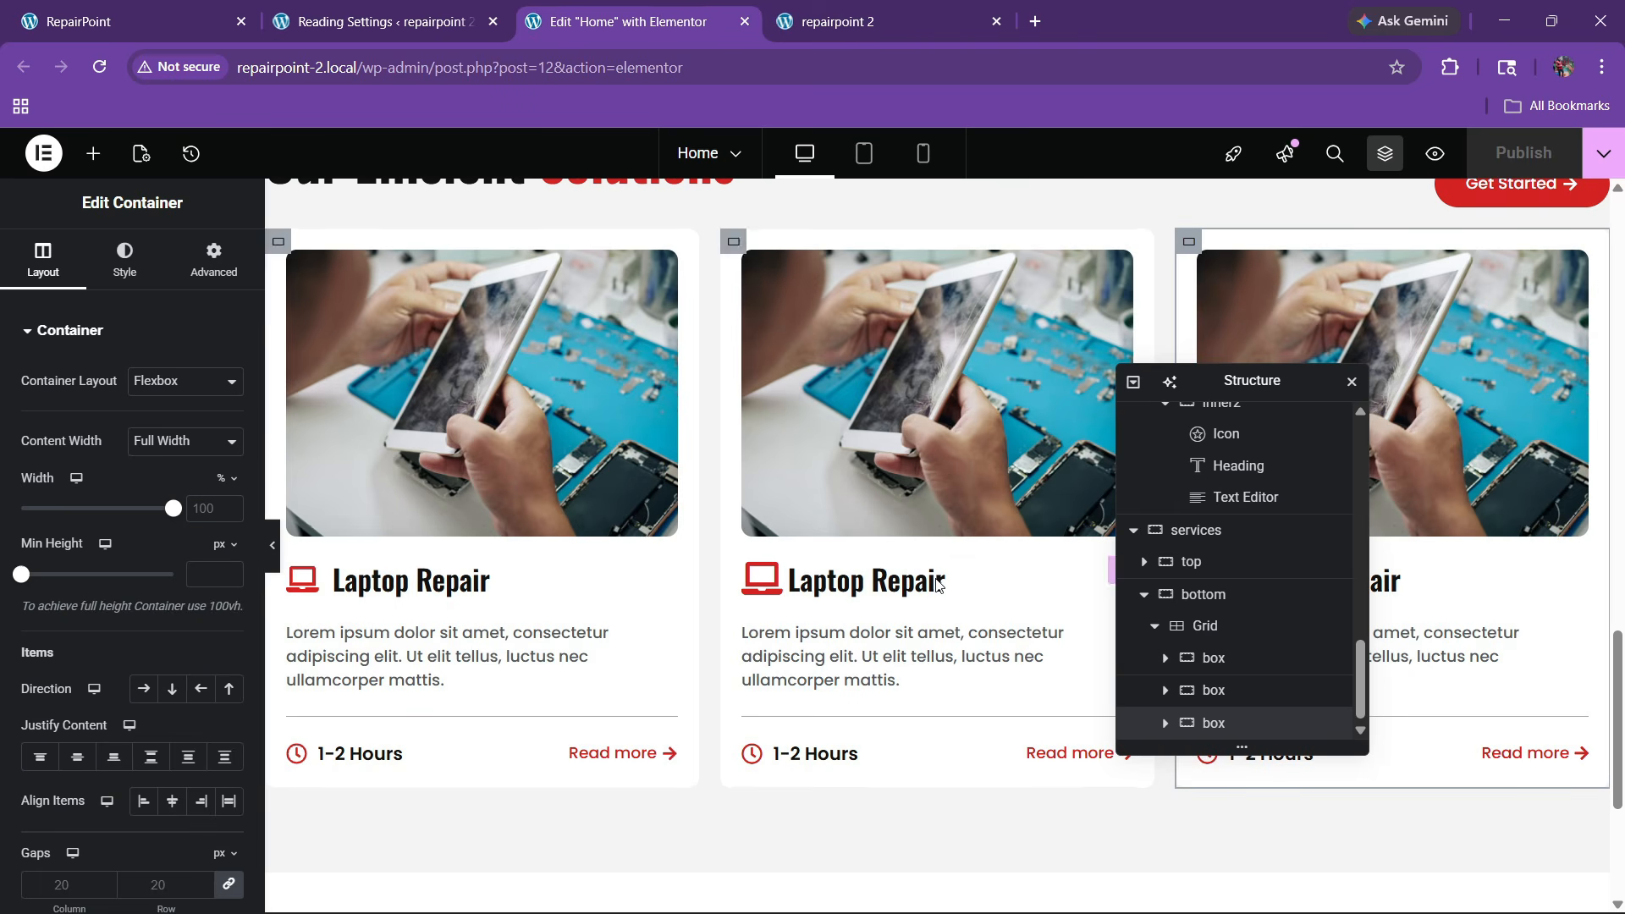
pyautogui.click(1145, 596)
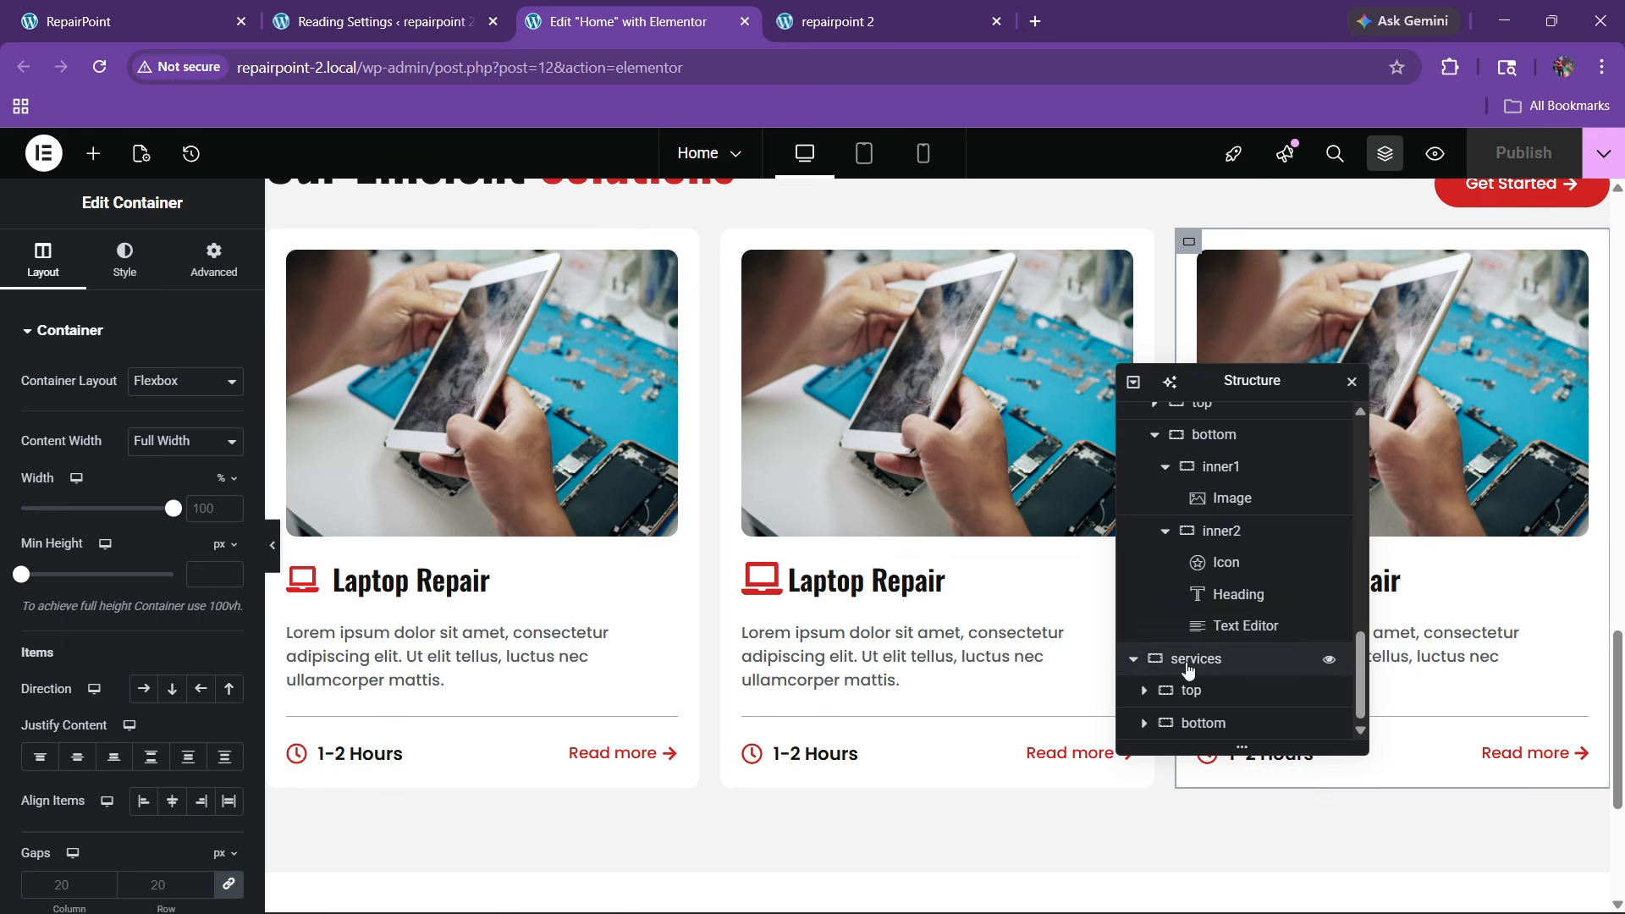
pyautogui.click(1194, 660)
pyautogui.click(45, 281)
pyautogui.scroll(-4, 76, 473)
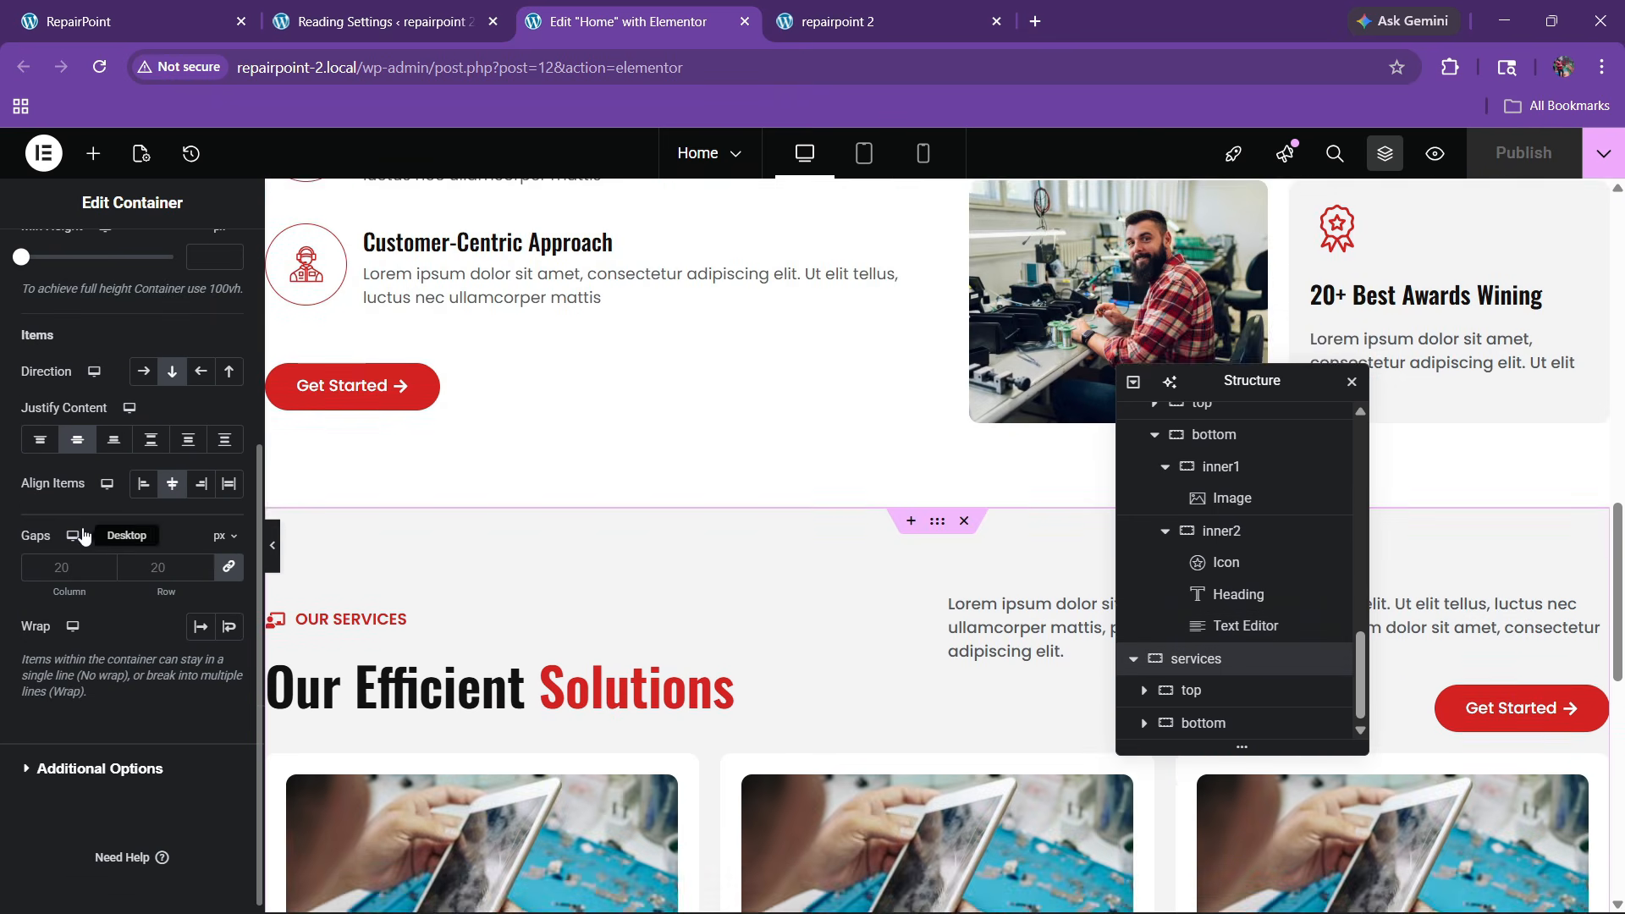
pyautogui.click(165, 568)
pyautogui.write('40')
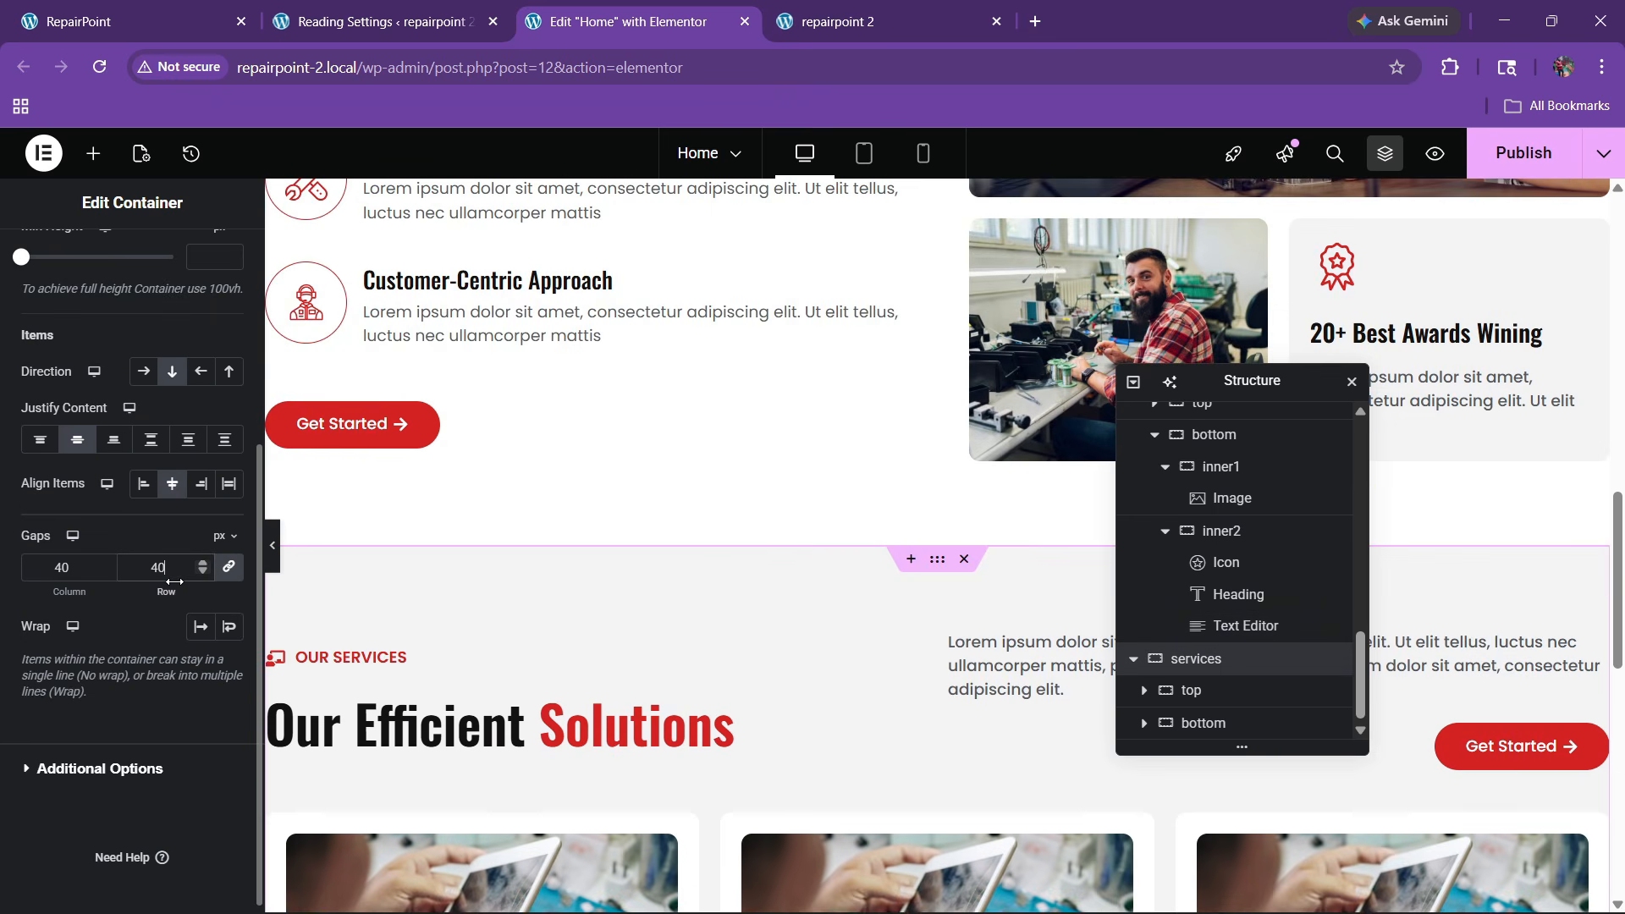
# Publish the page and switch to the repairpoint 2 site
pyautogui.click(1487, 161)
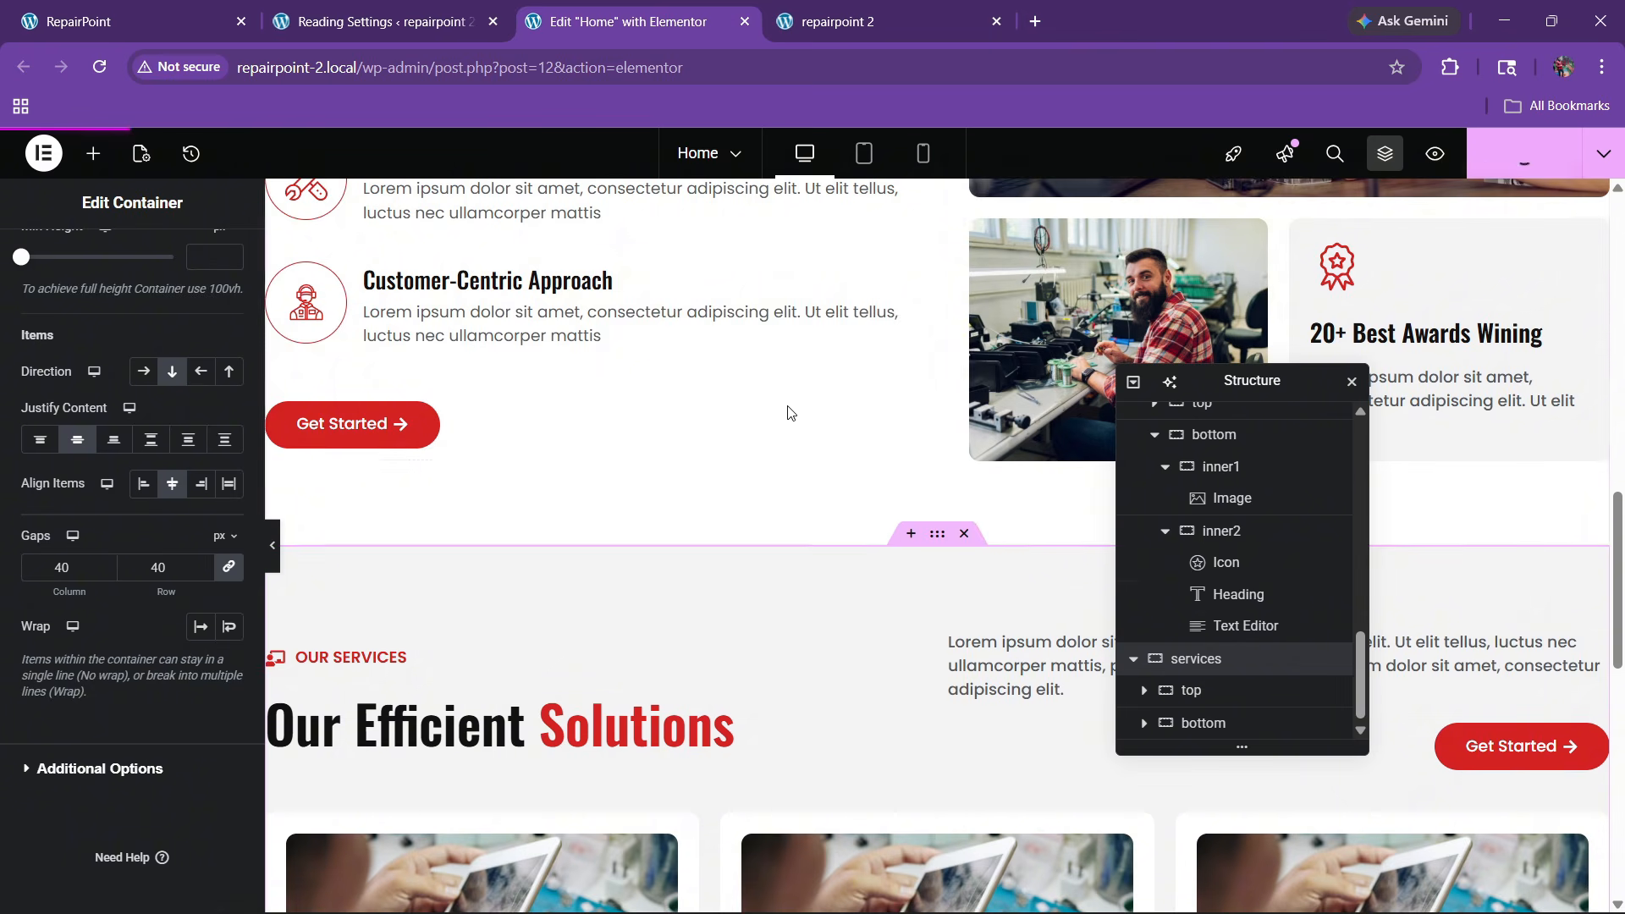
pyautogui.scroll(-5, 788, 425)
pyautogui.scroll(2, 720, 466)
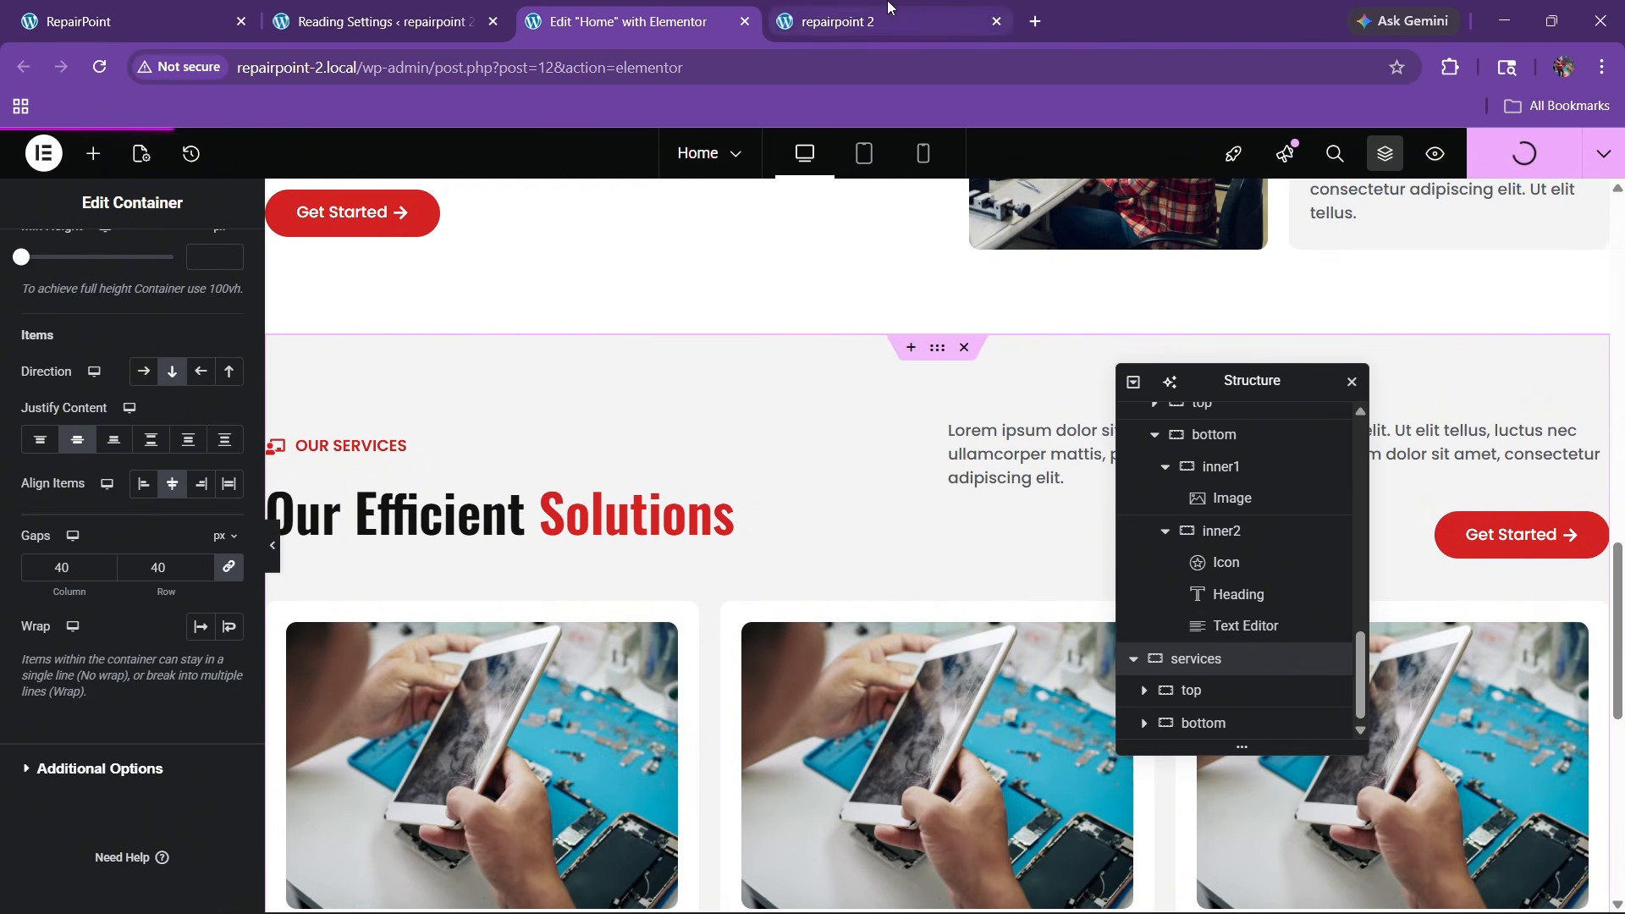
pyautogui.click(851, 12)
# Scroll the reference RepairPoint site to study its Get Support For Your Problem banner
pyautogui.click(157, 11)
pyautogui.scroll(-4, 520, 364)
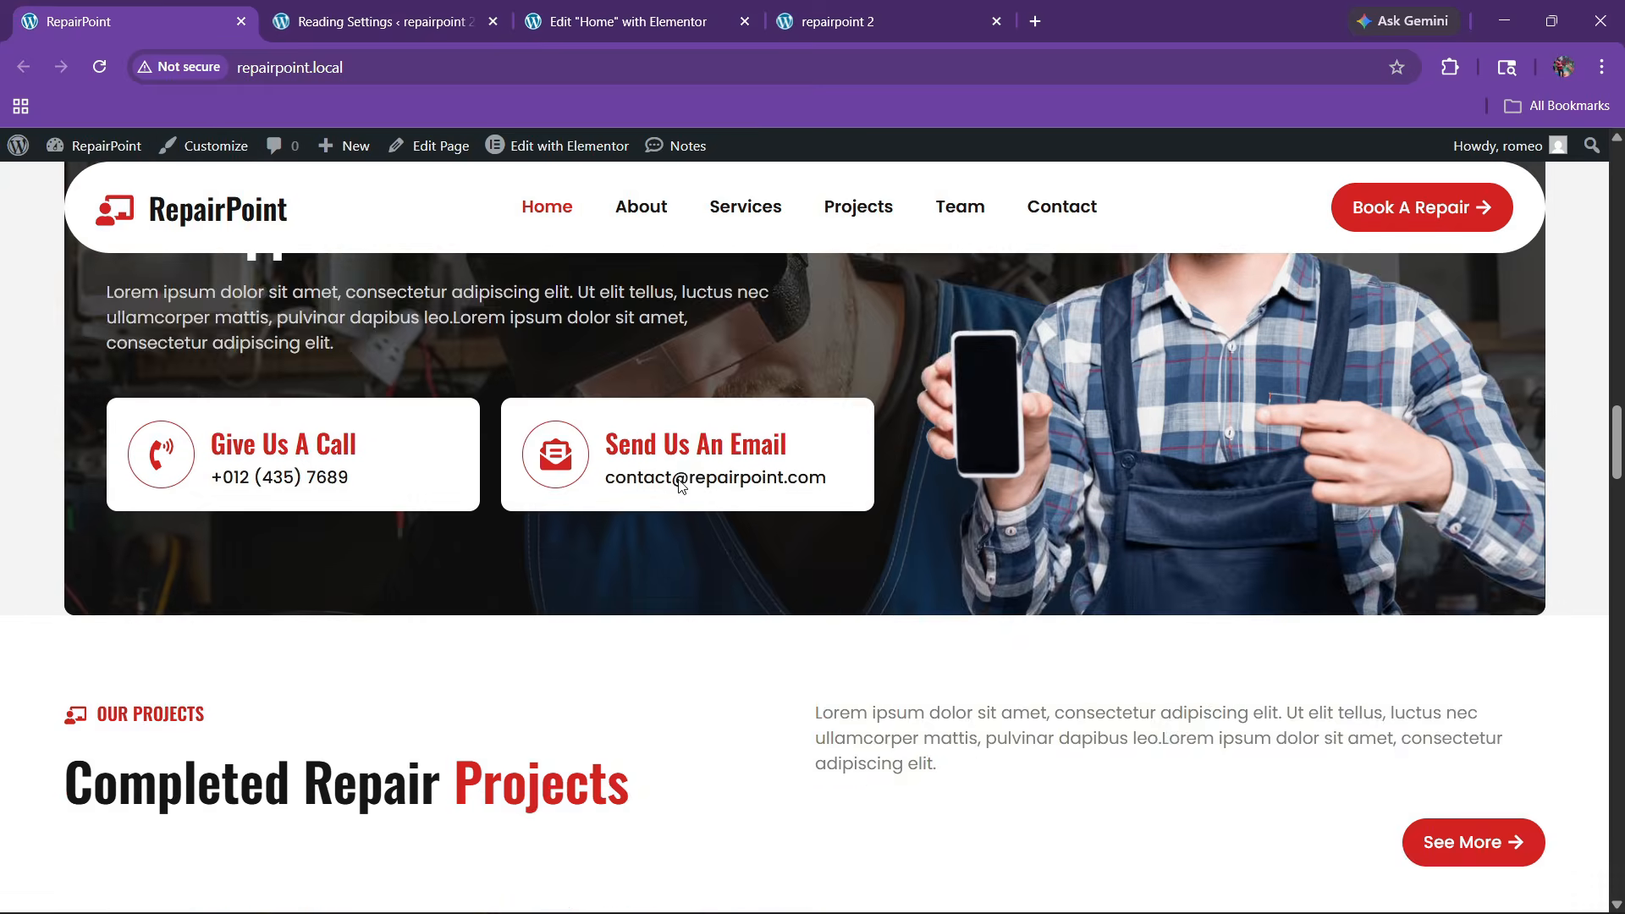
pyautogui.scroll(6, 542, 465)
pyautogui.scroll(-4, 551, 571)
pyautogui.scroll(2, 604, 541)
pyautogui.scroll(-4, 725, 525)
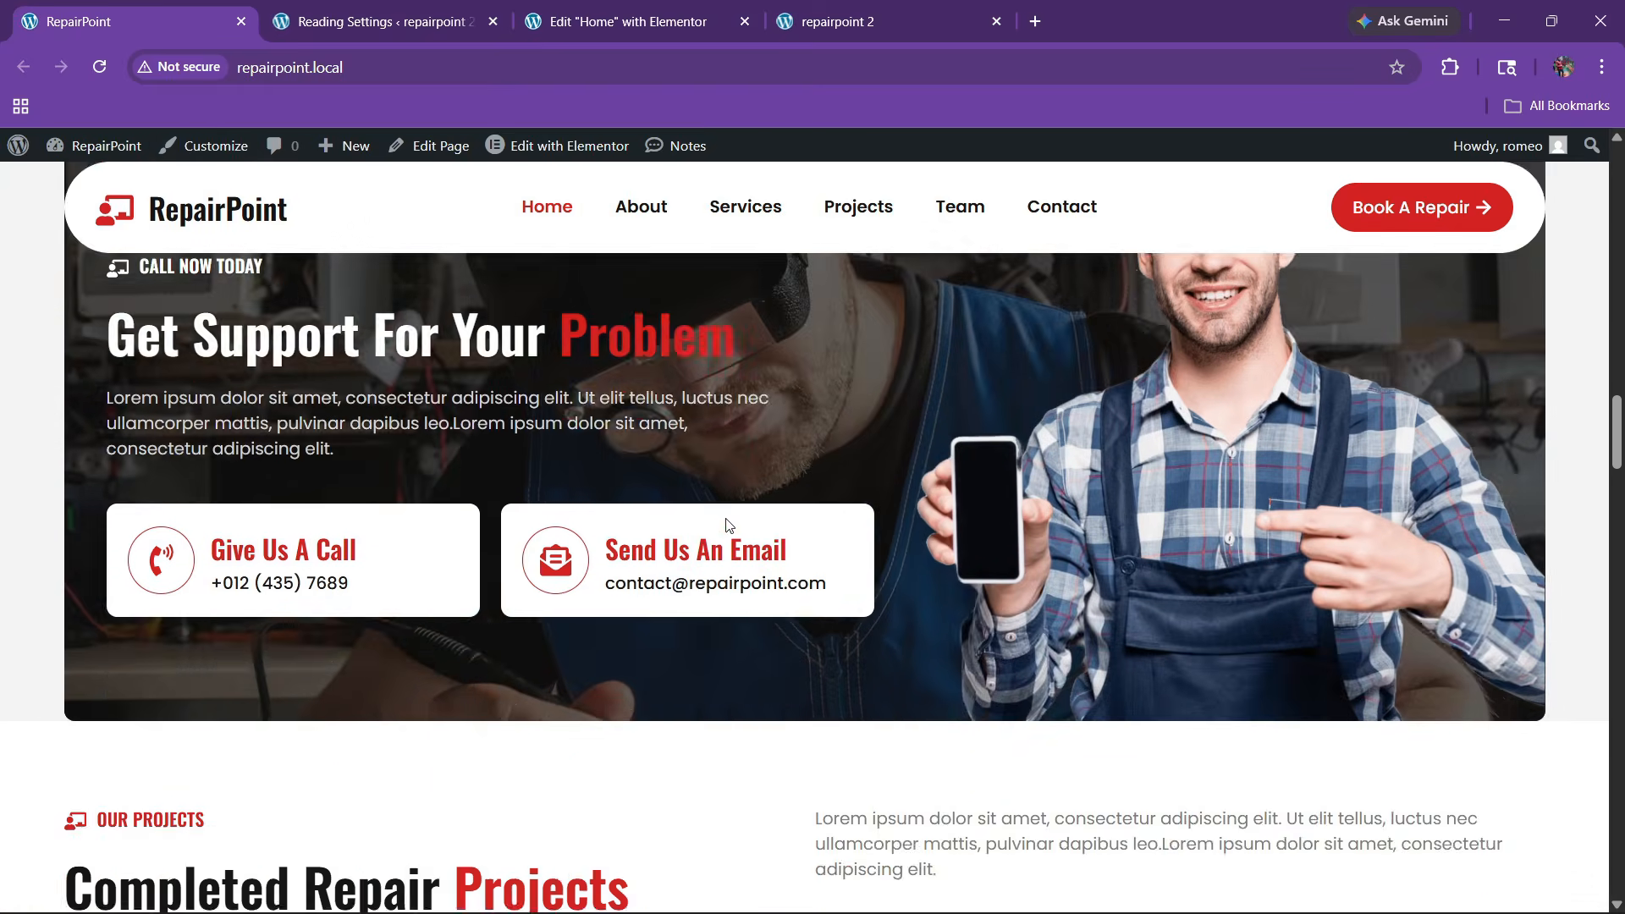
pyautogui.scroll(4, 880, 524)
pyautogui.scroll(-4, 646, 579)
pyautogui.scroll(2, 735, 485)
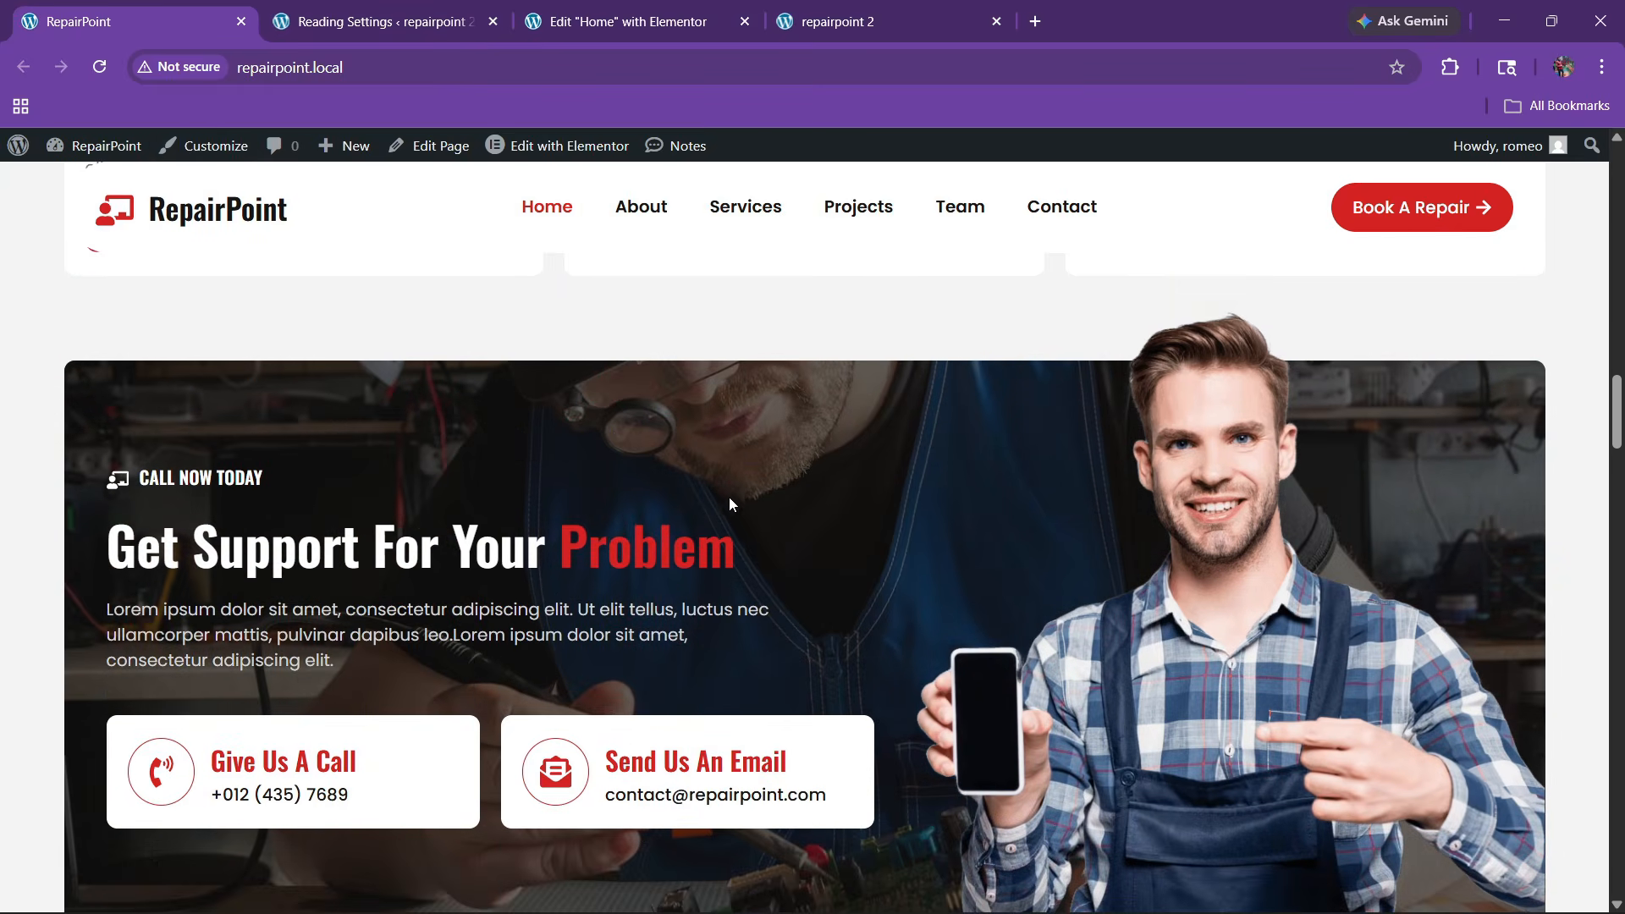
pyautogui.scroll(-1, 729, 496)
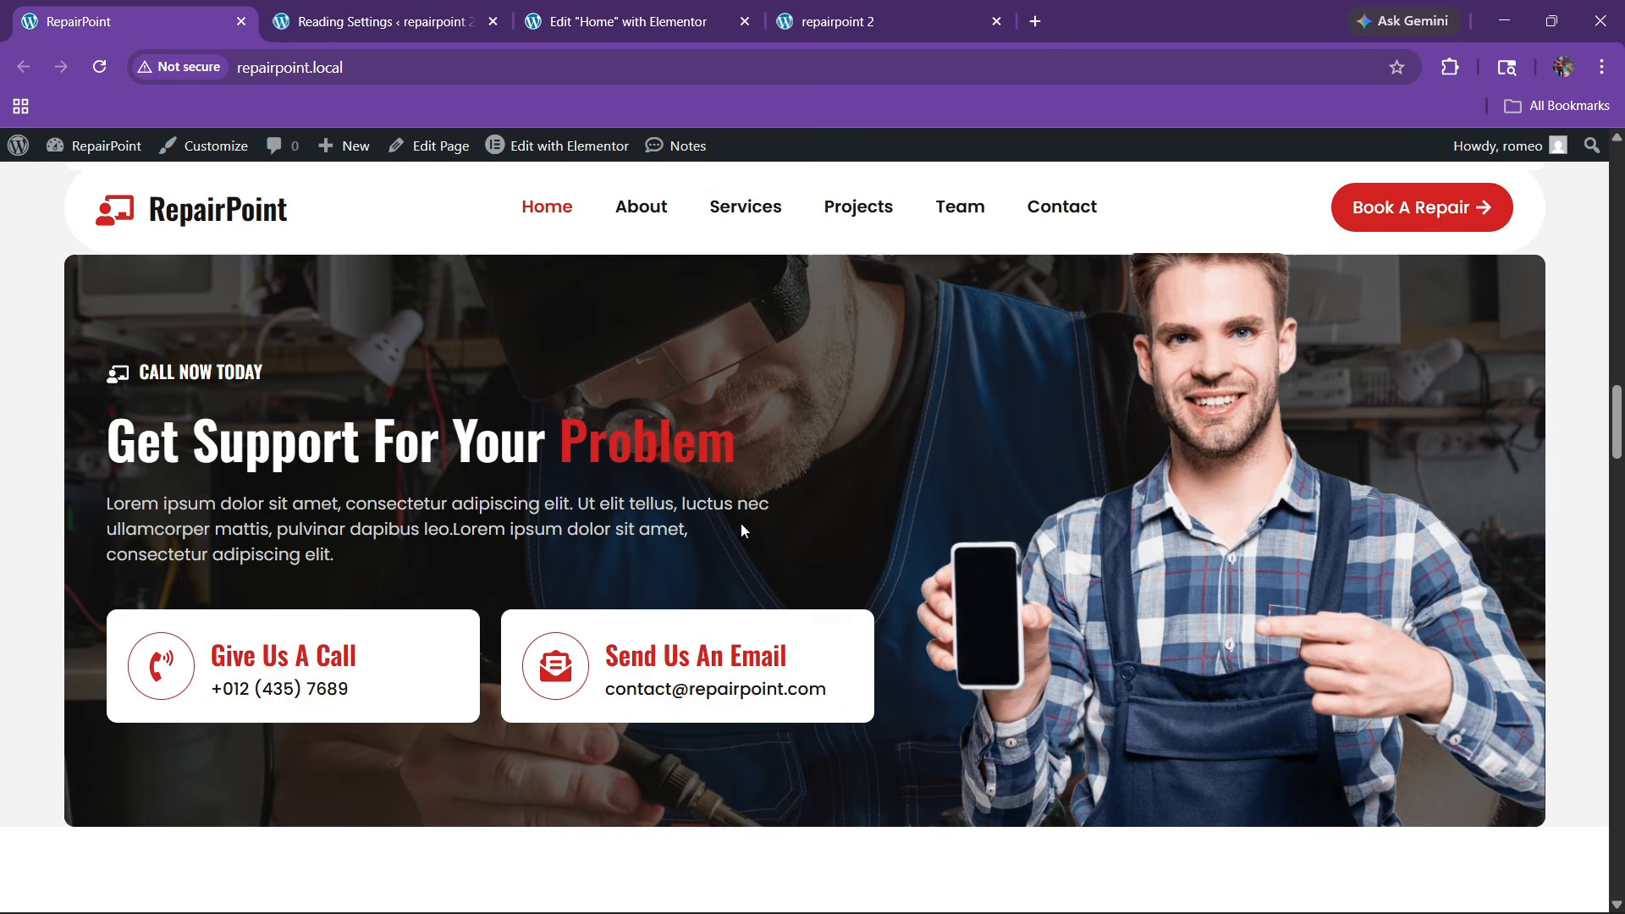
pyautogui.click(640, 10)
# Add a one-column Flexbox section at the page bottom and rename it cta
pyautogui.scroll(-8, 871, 580)
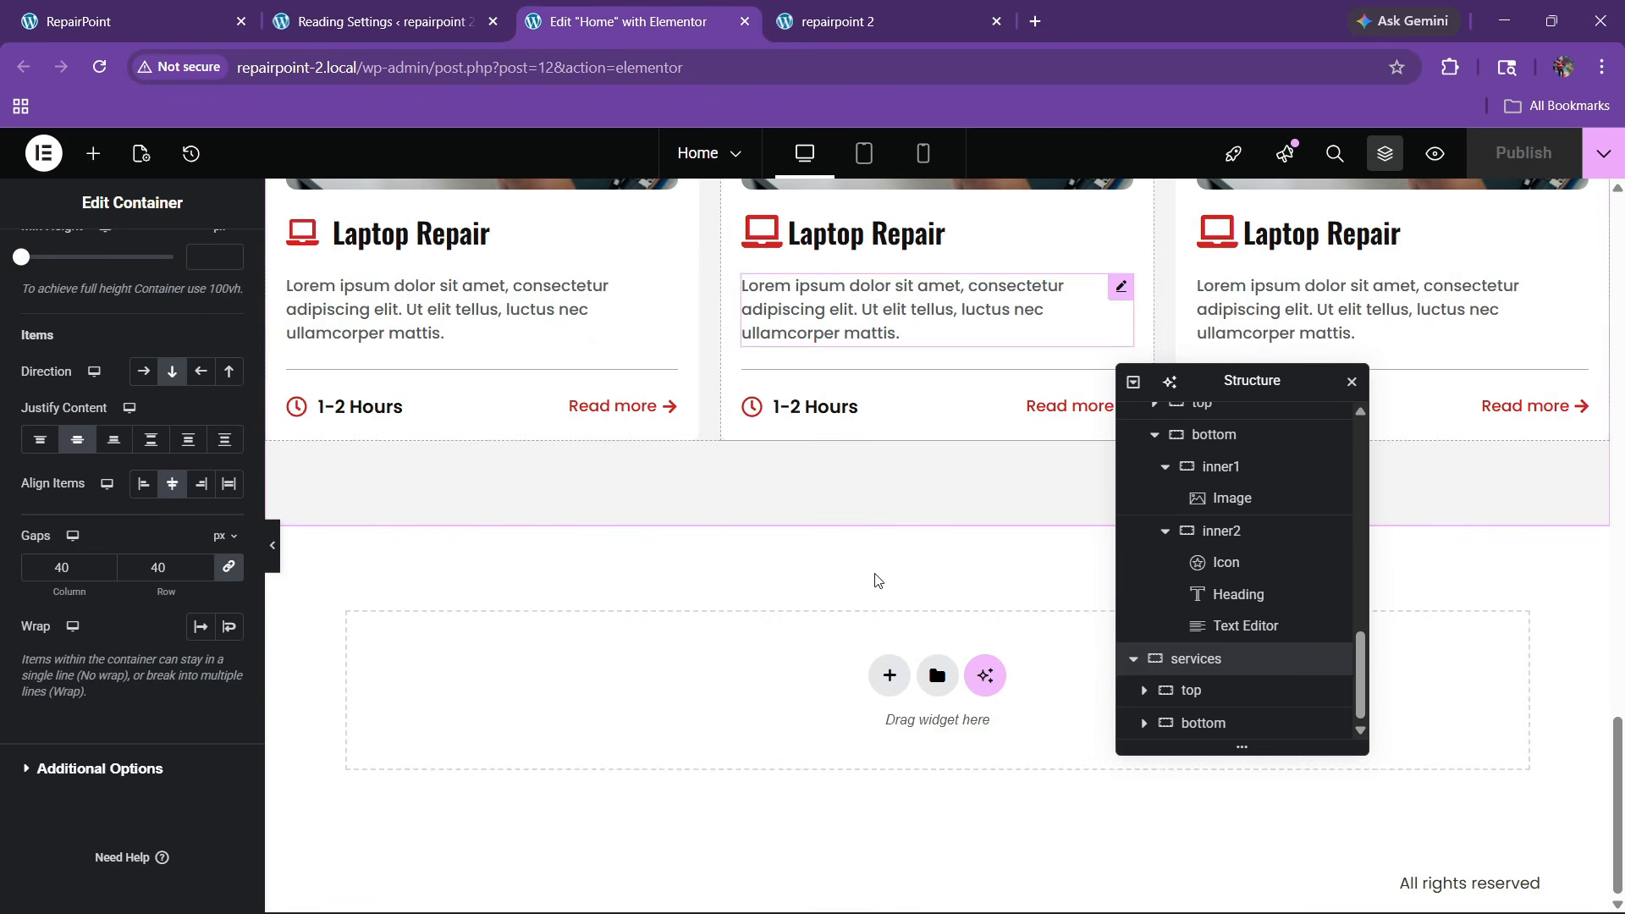
pyautogui.click(888, 675)
pyautogui.click(870, 744)
pyautogui.click(649, 721)
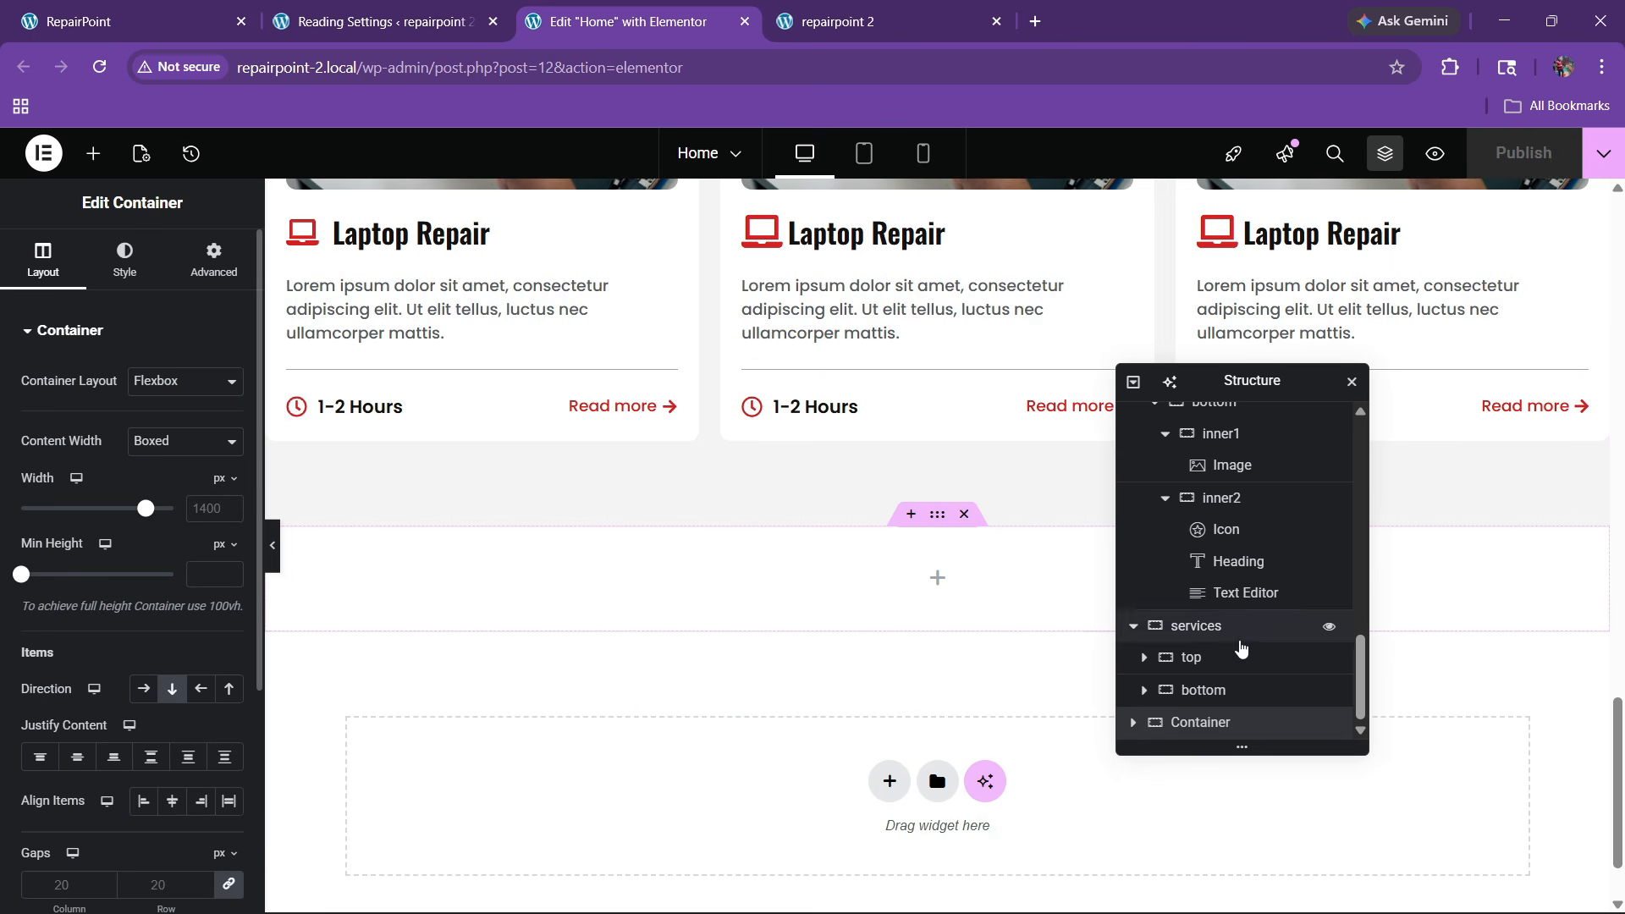
pyautogui.doubleClick(1198, 722)
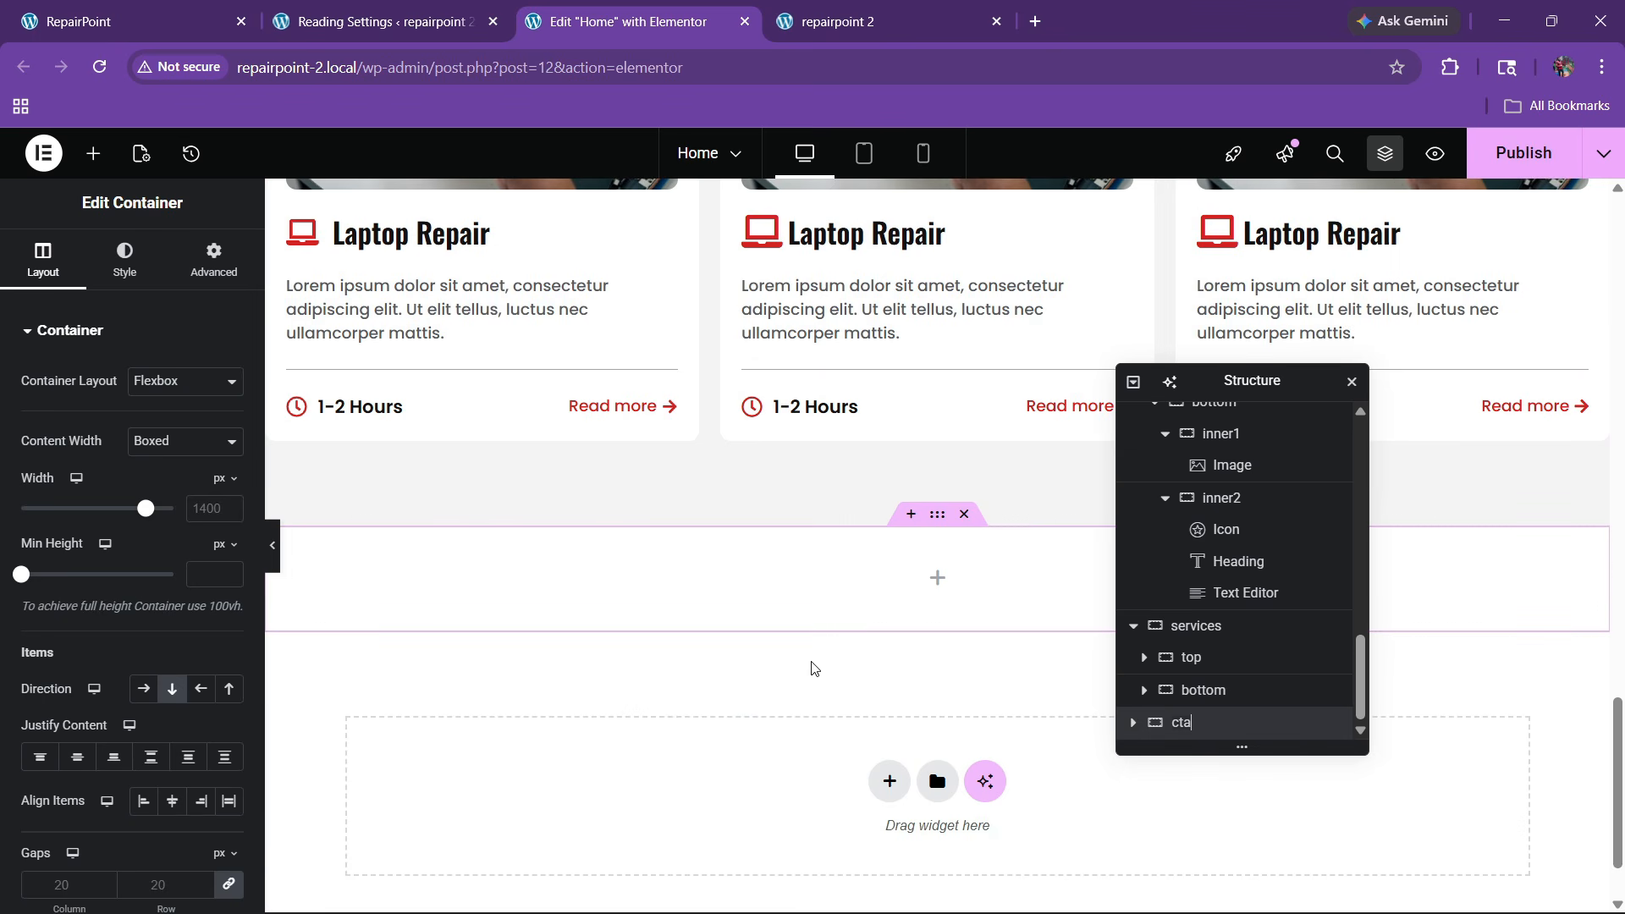
# Drag a Container into the cta section and rename it main box
pyautogui.scroll(-1, 813, 669)
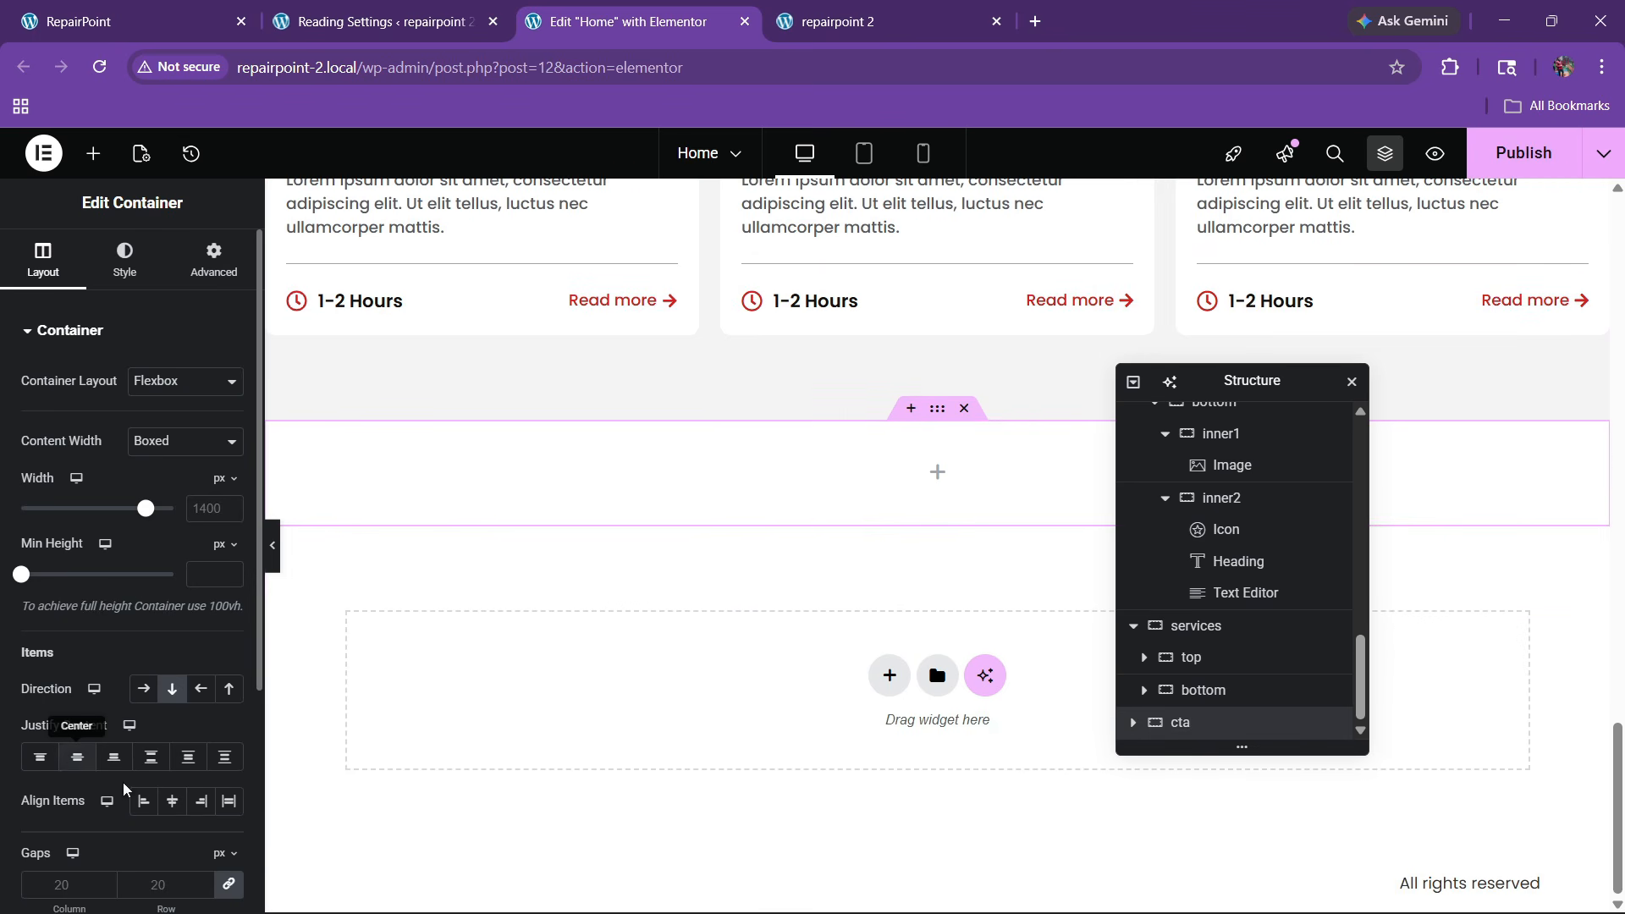
pyautogui.click(93, 153)
pyautogui.moveTo(71, 429); pyautogui.dragTo(593, 482)
pyautogui.doubleClick(1201, 725)
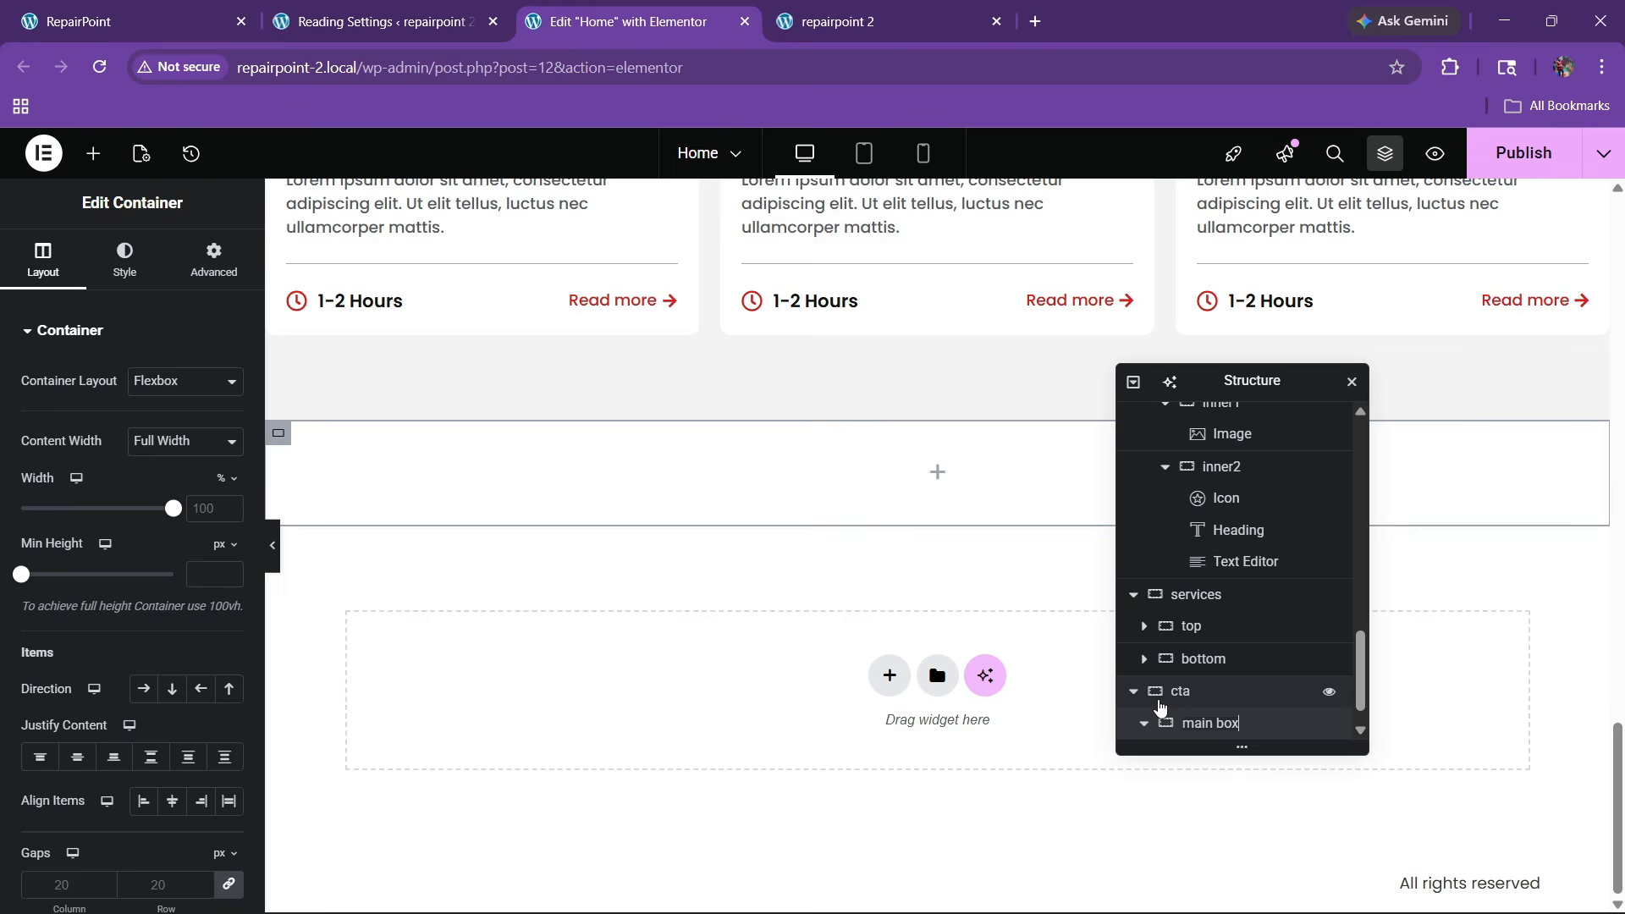
pyautogui.click(124, 260)
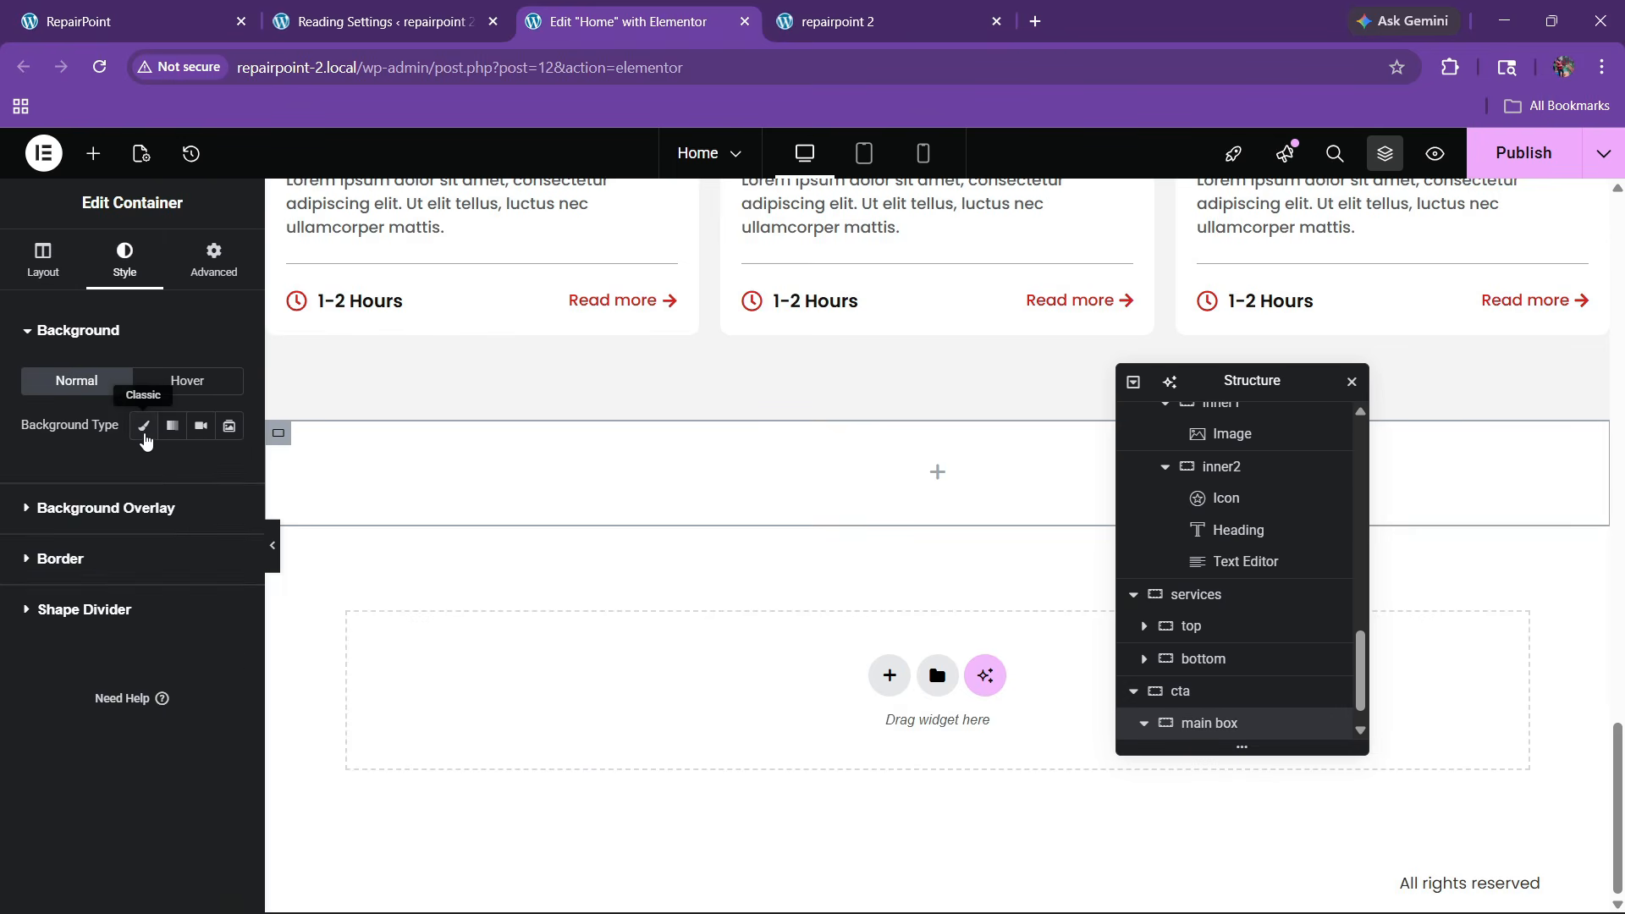
# Give the container a classic background of the soldering-iron circuit-board photo
pyautogui.click(144, 425)
pyautogui.click(123, 583)
pyautogui.scroll(-8, 635, 567)
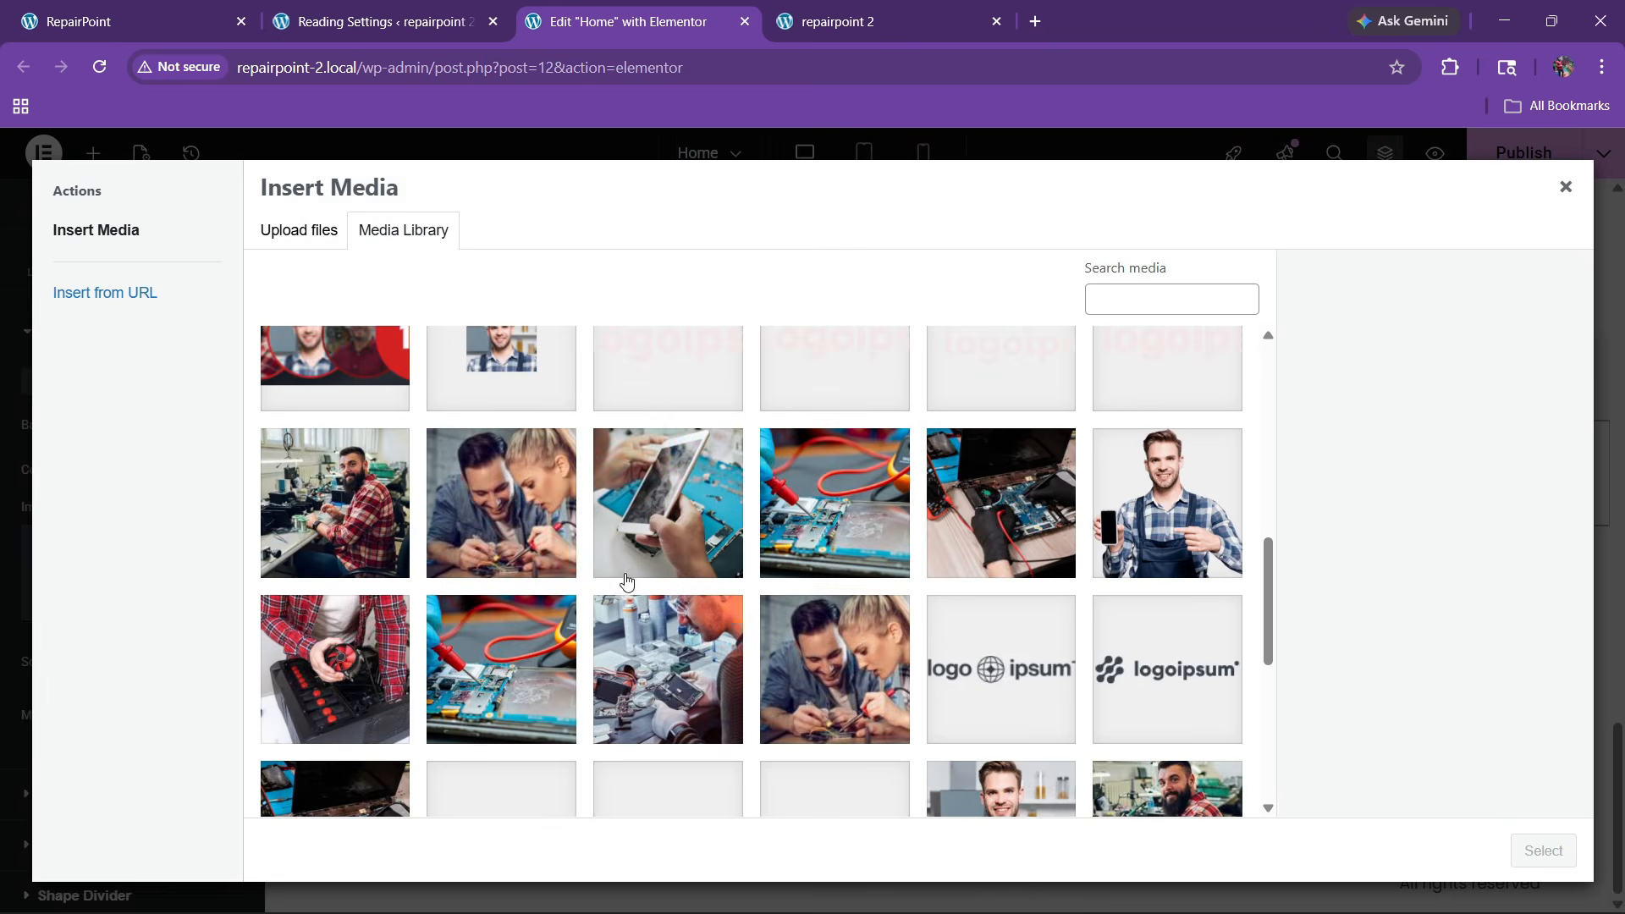
pyautogui.scroll(-10, 615, 586)
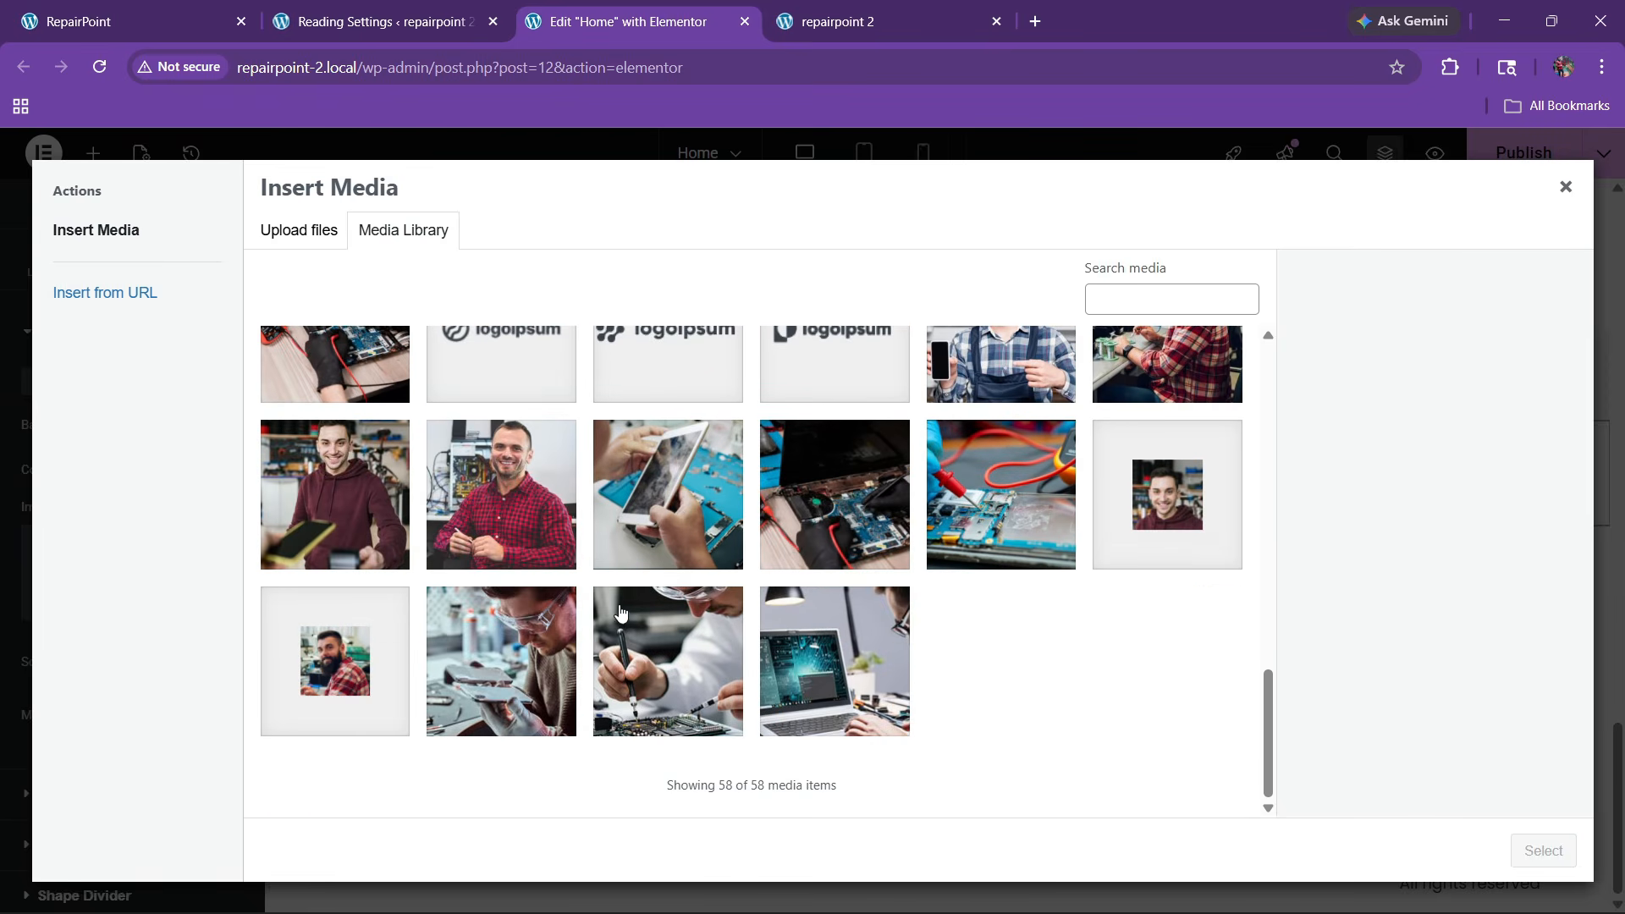
pyautogui.click(797, 652)
pyautogui.click(654, 653)
pyautogui.scroll(5, 653, 652)
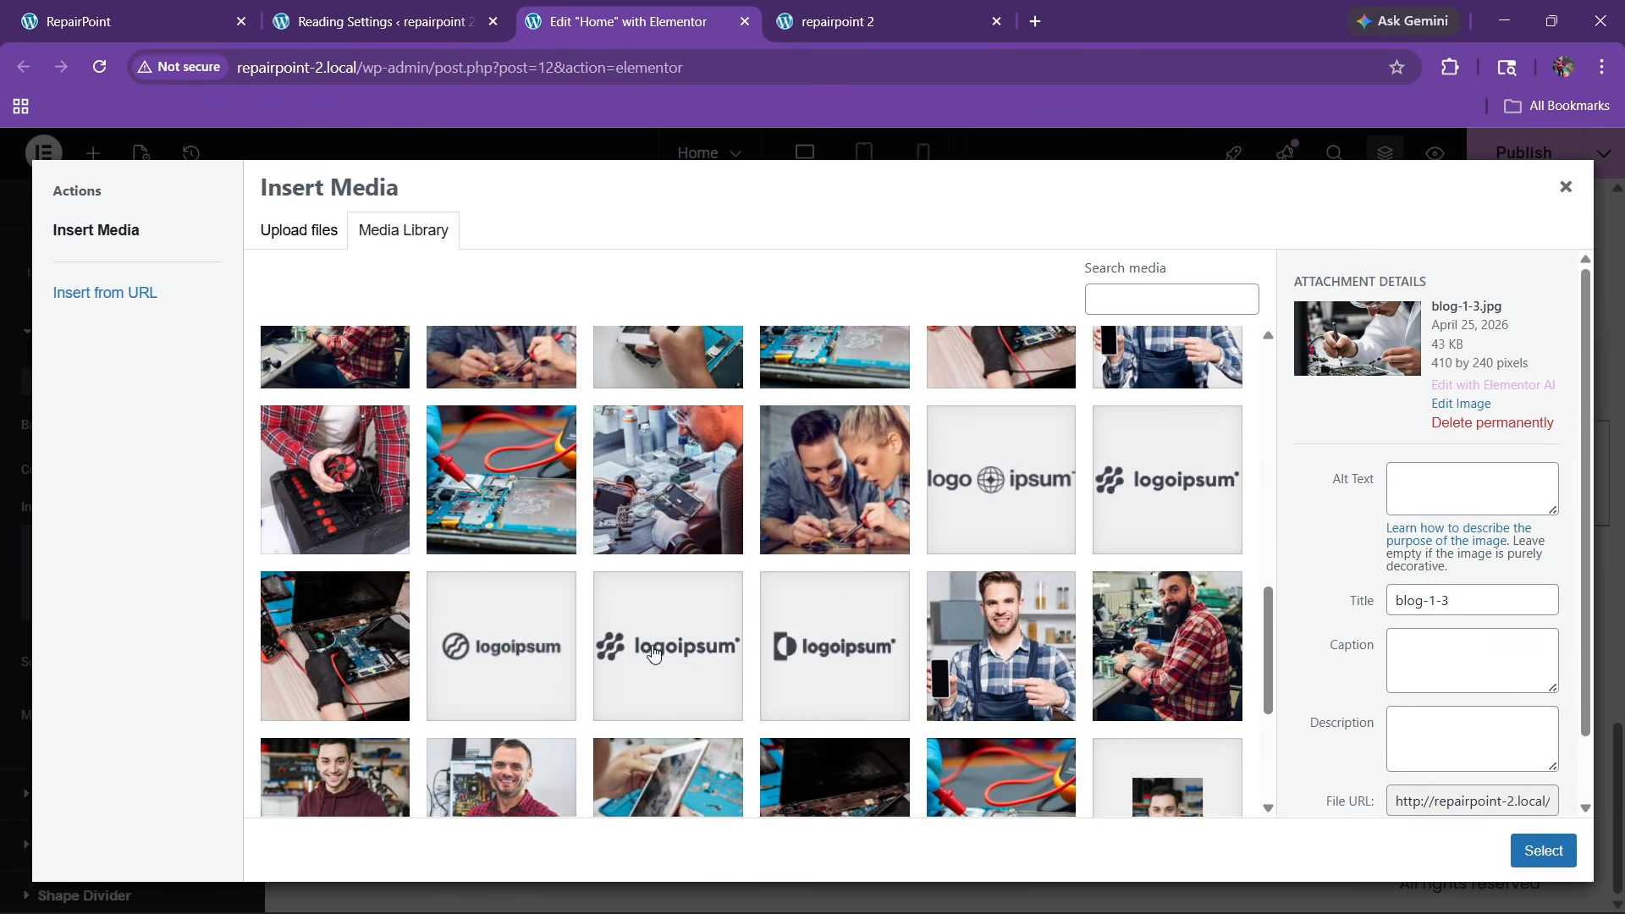
pyautogui.scroll(5, 1005, 528)
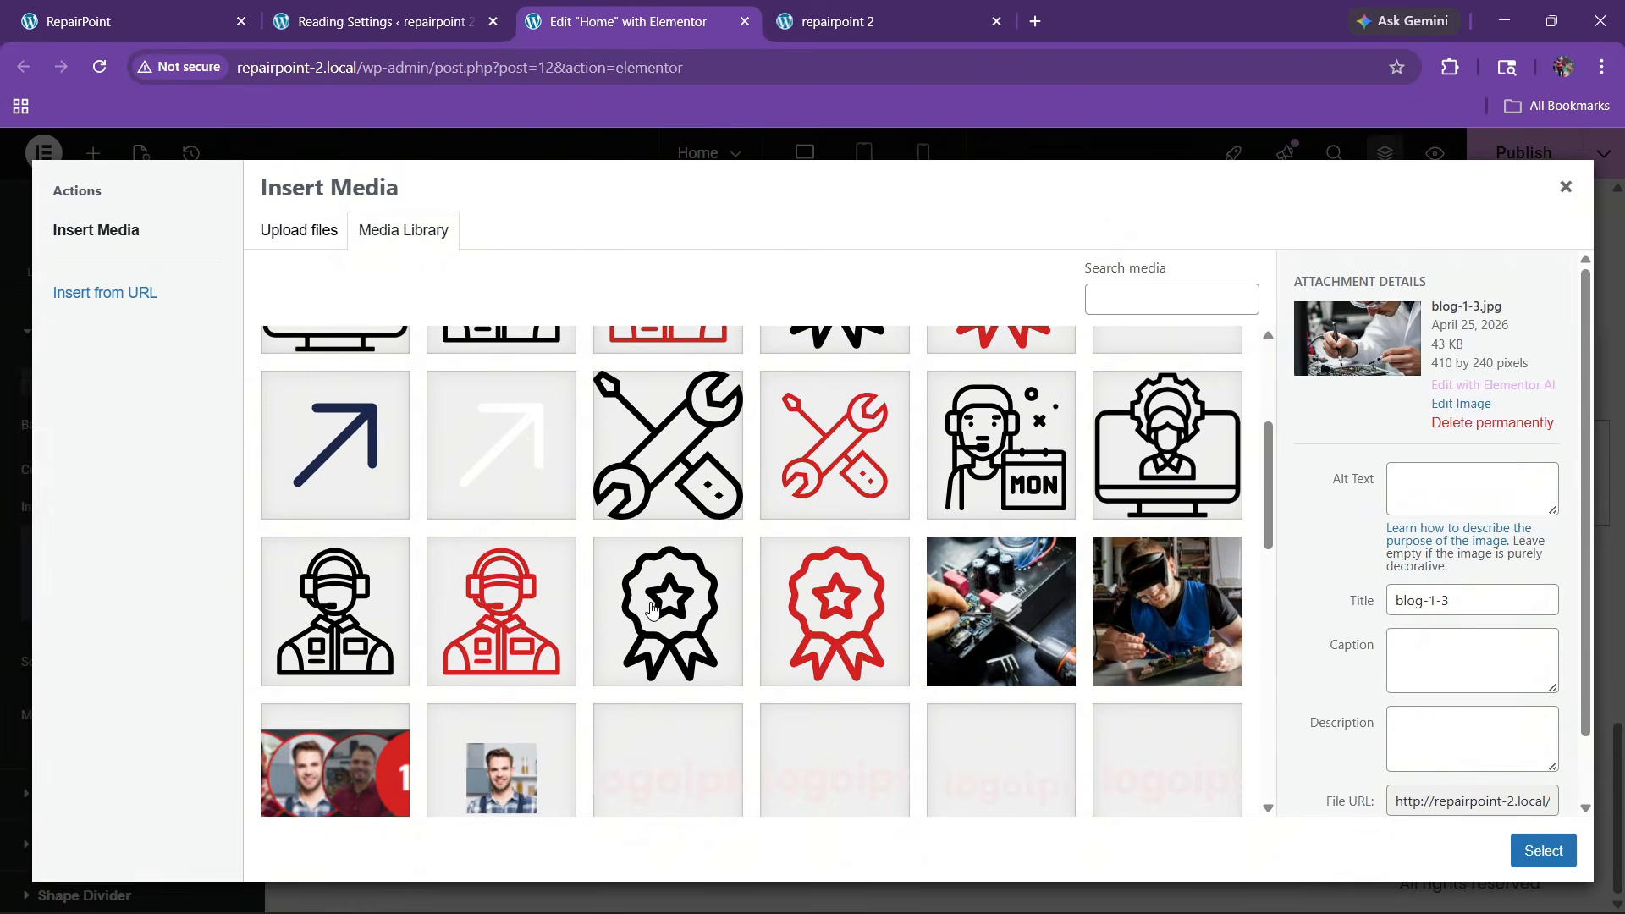
pyautogui.click(981, 605)
pyautogui.click(1505, 844)
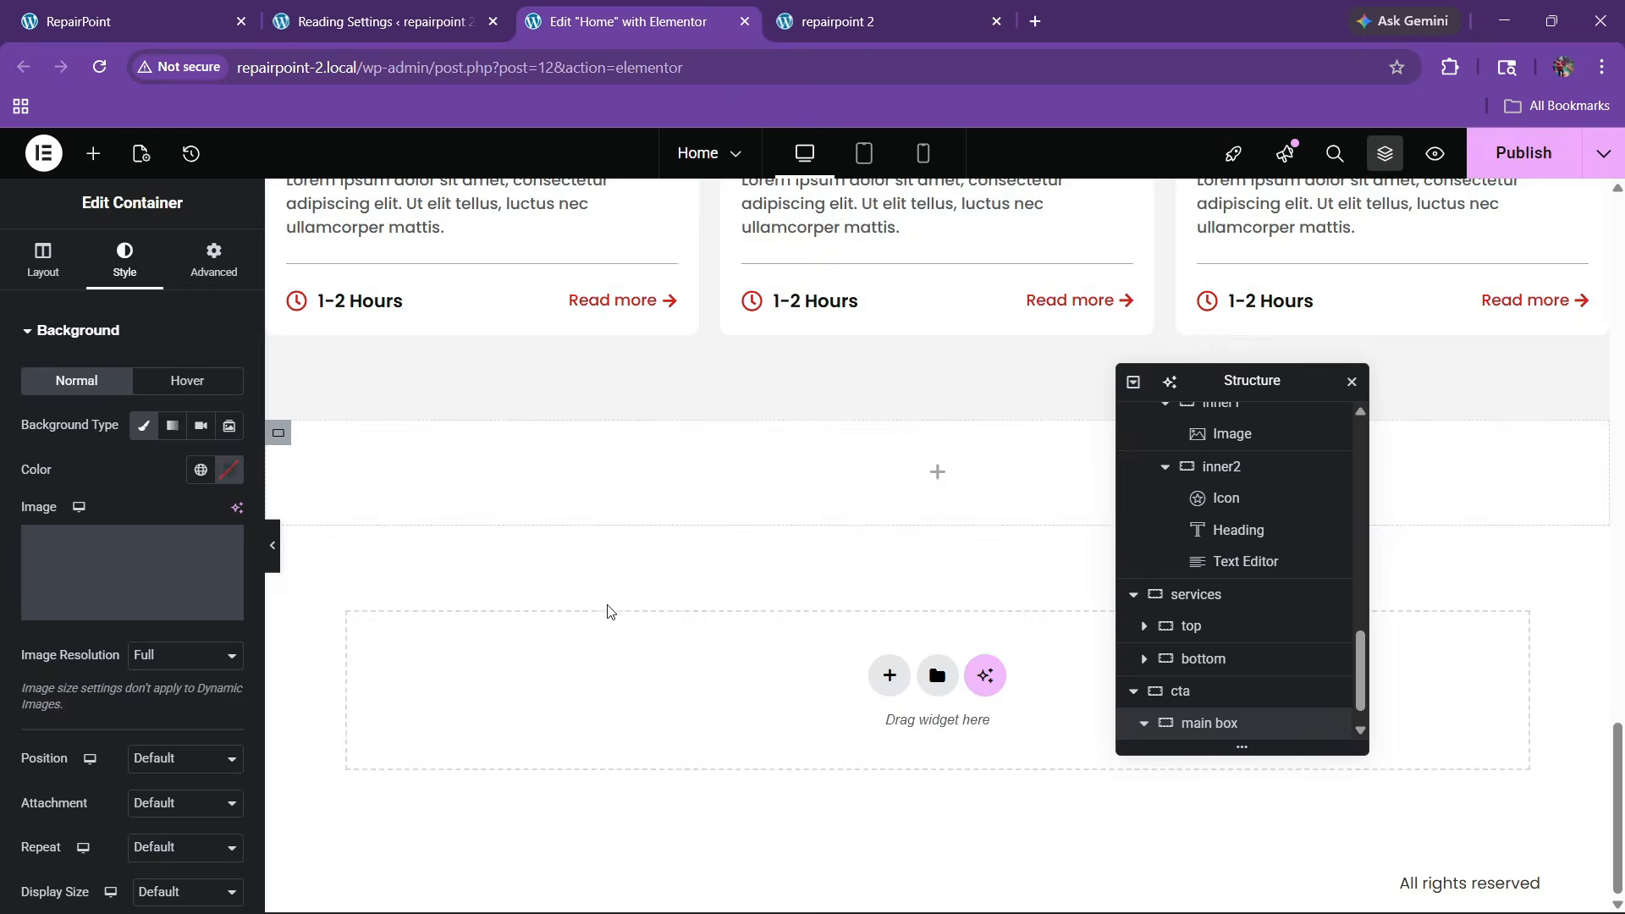
# Center the background image and set its size to cover
pyautogui.scroll(-3, 136, 610)
pyautogui.click(165, 548)
pyautogui.click(173, 600)
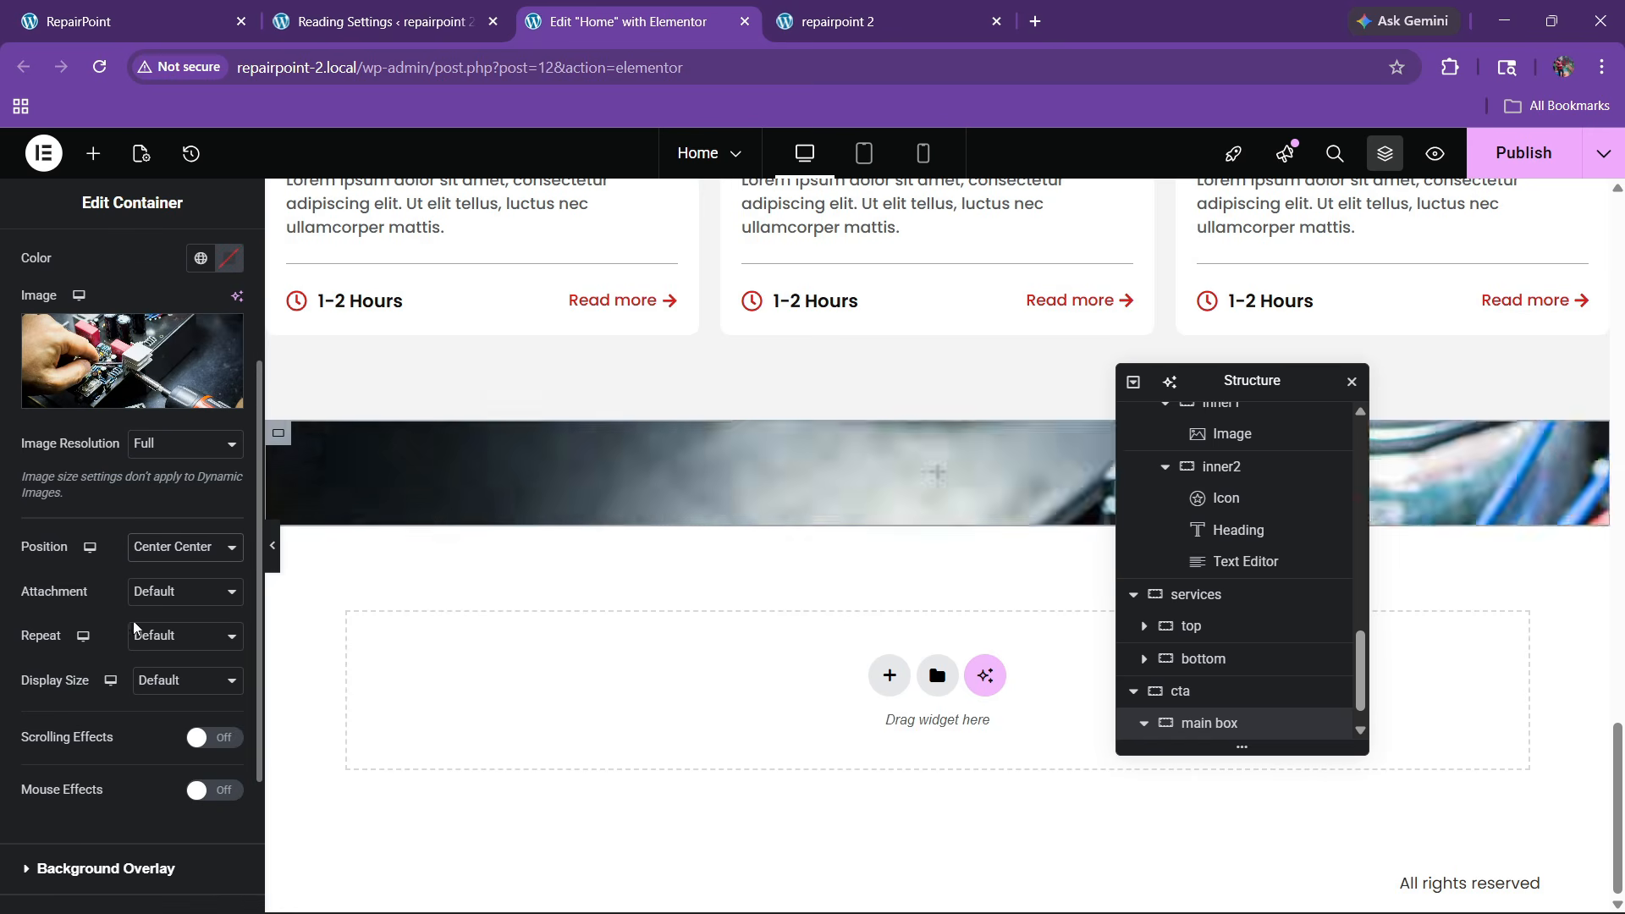
pyautogui.click(186, 680)
pyautogui.click(157, 754)
pyautogui.scroll(-3, 109, 639)
pyautogui.scroll(5, 108, 639)
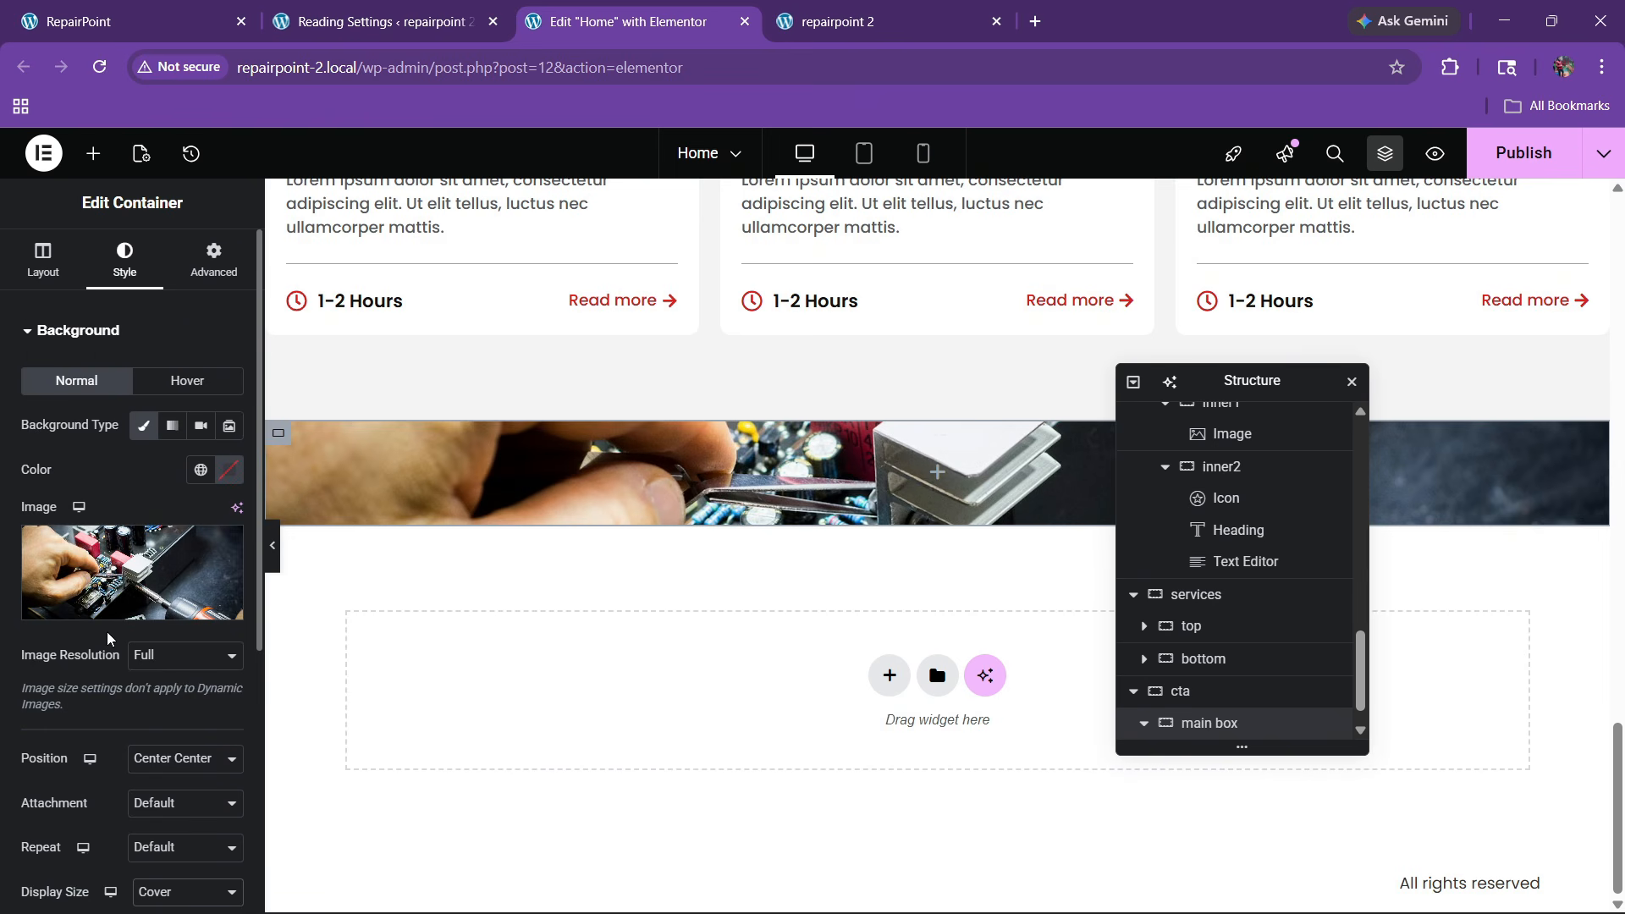
pyautogui.scroll(-5, 116, 510)
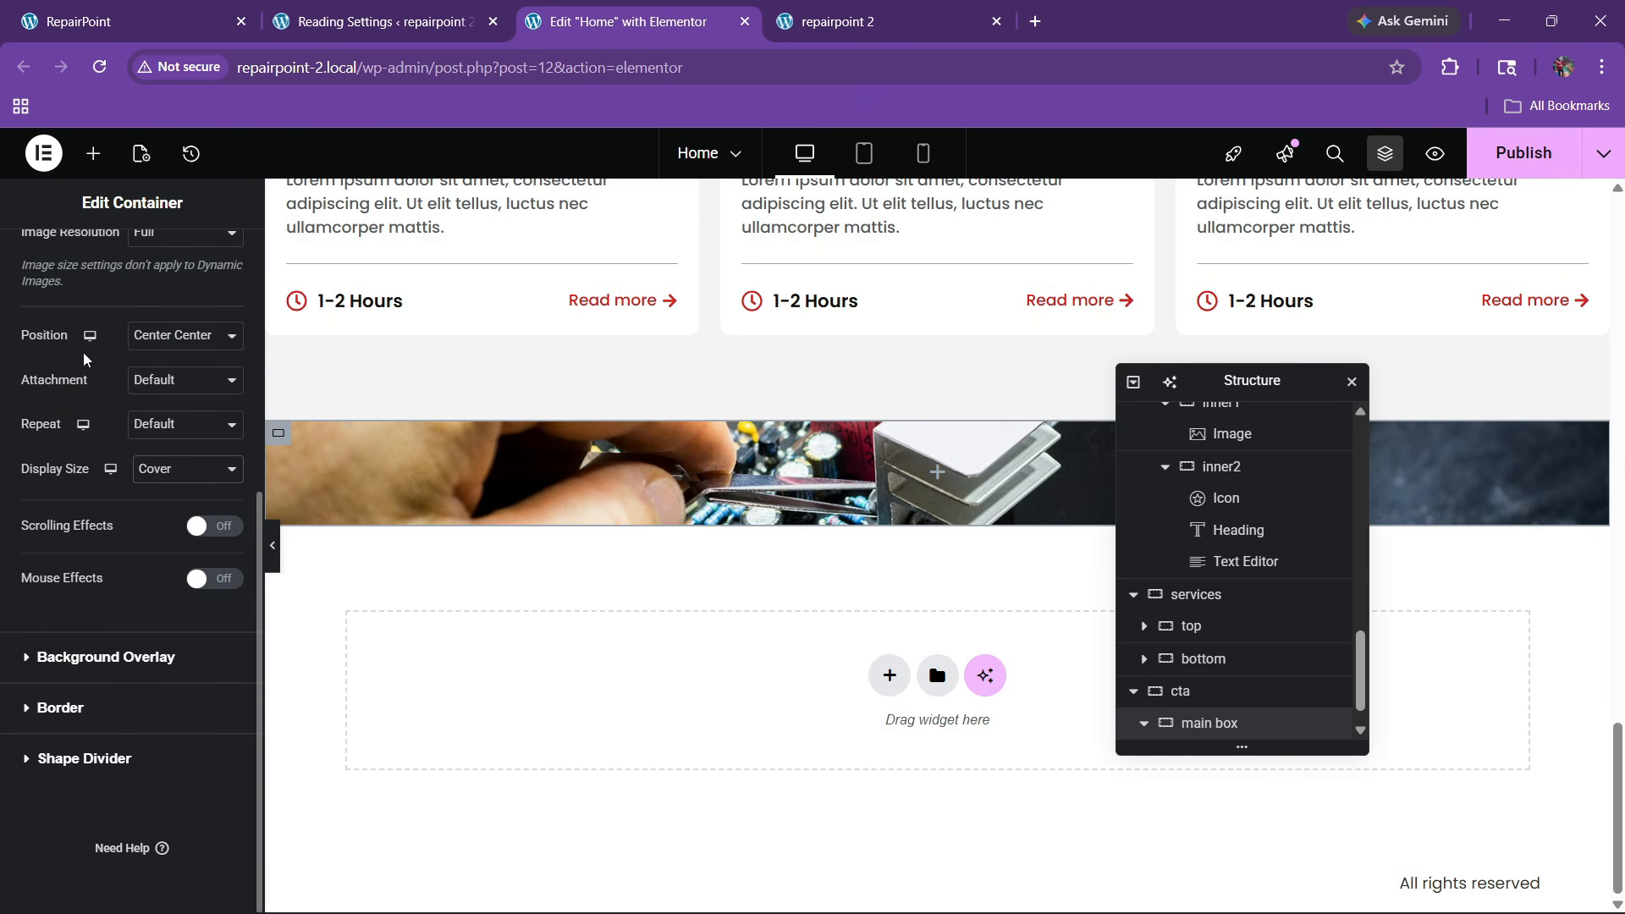
pyautogui.scroll(5, 83, 360)
# Give the banner 80 px padding and a 300 px minimum height
pyautogui.click(46, 269)
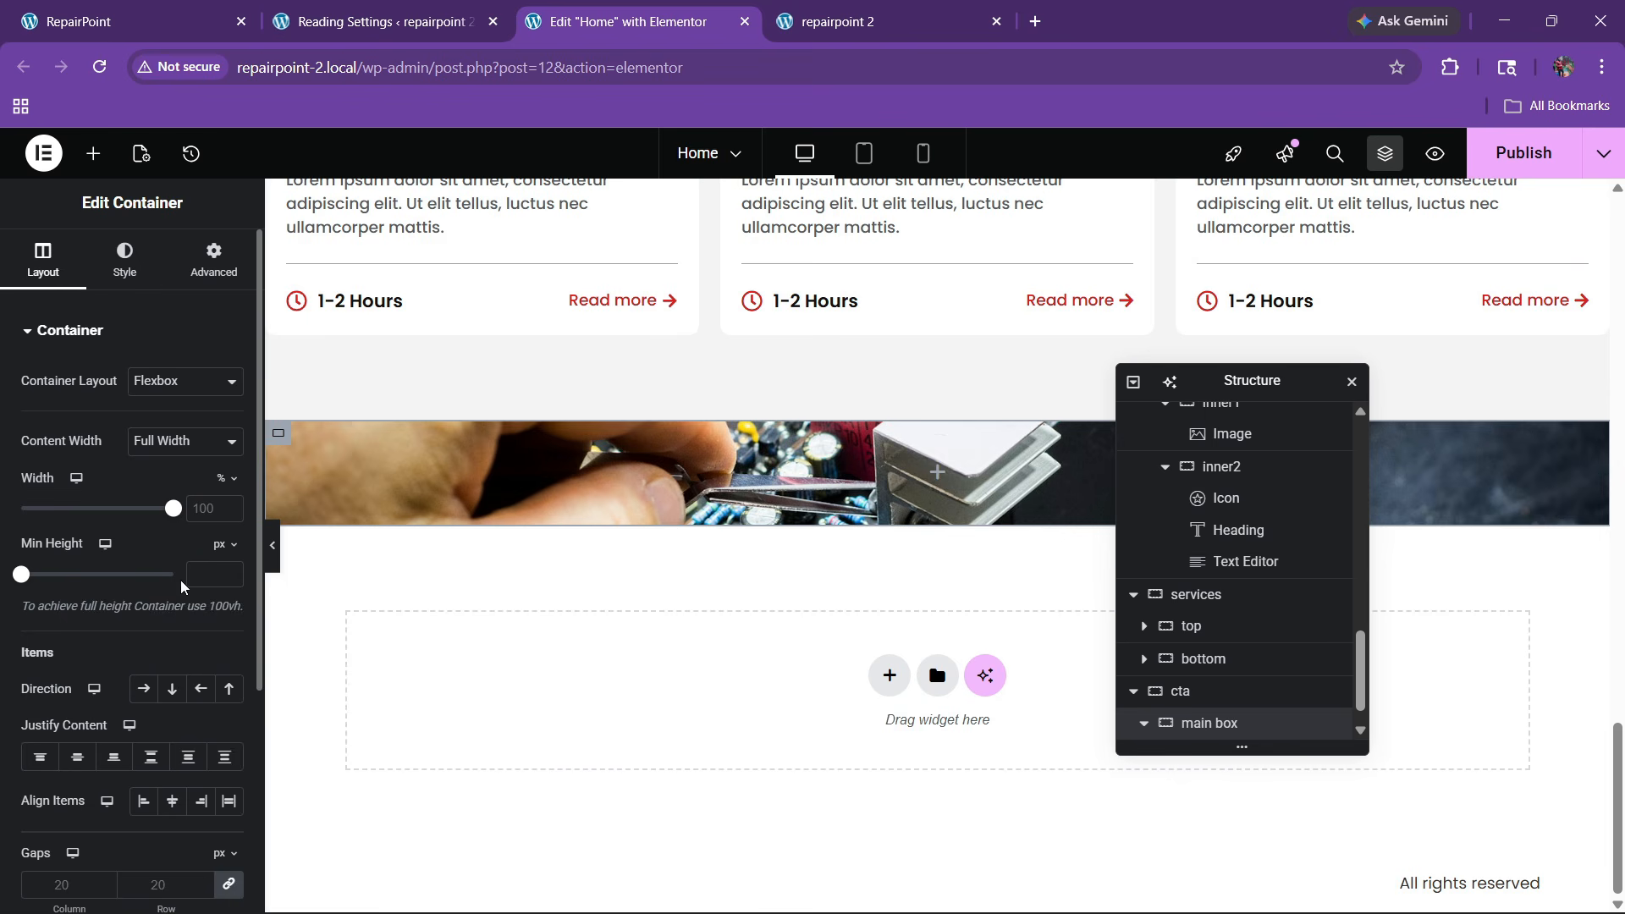
pyautogui.click(213, 258)
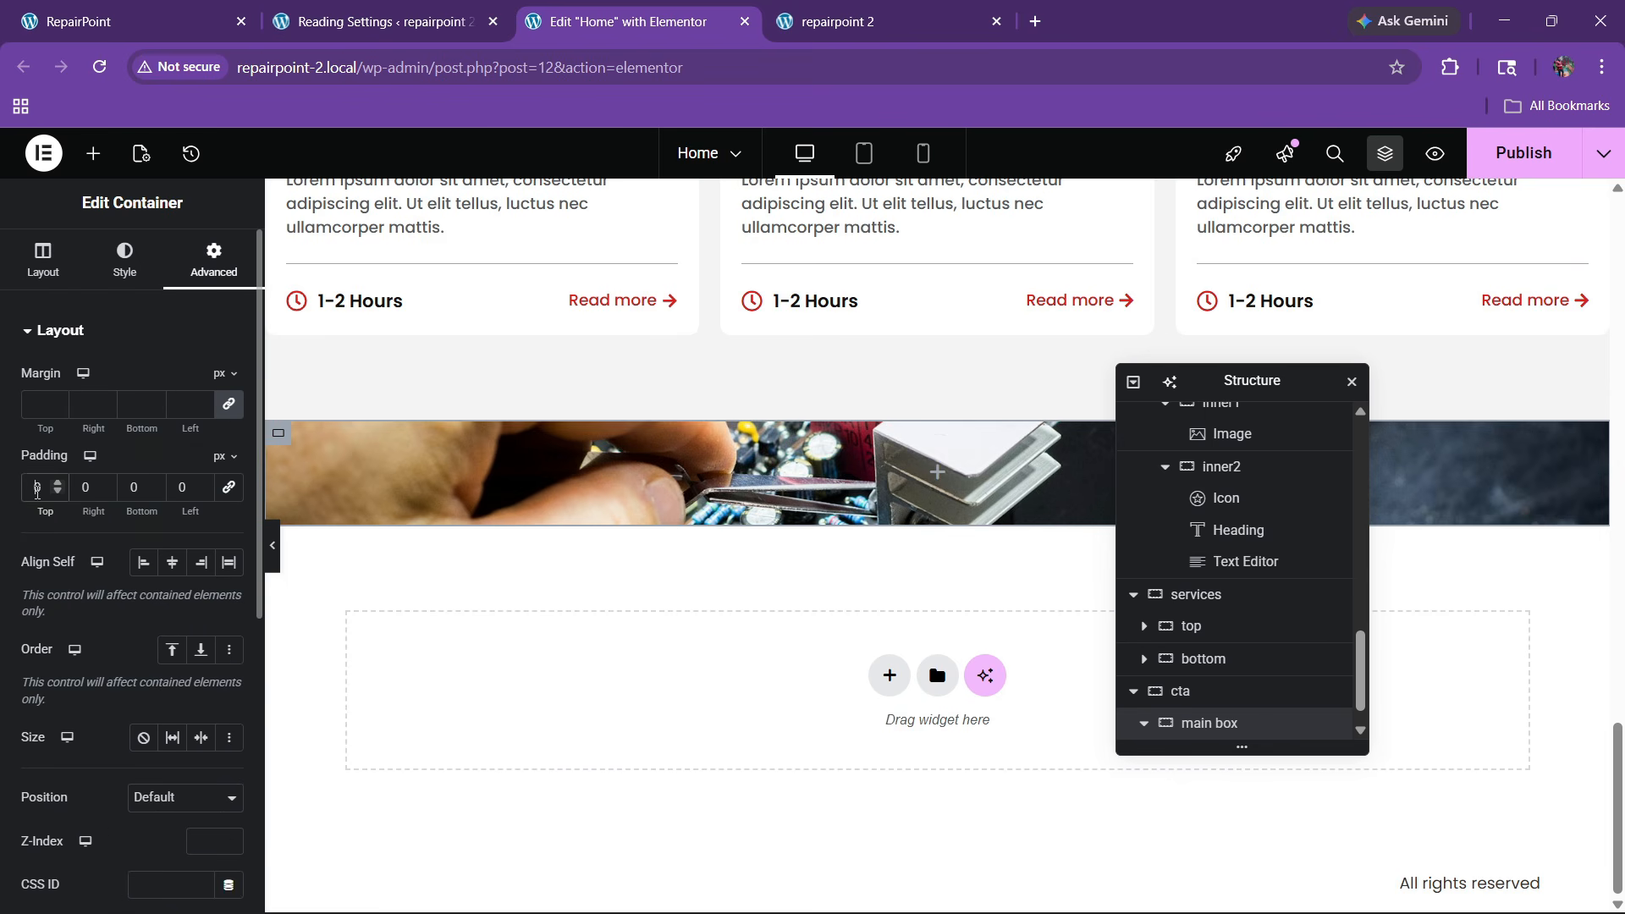
pyautogui.click(34, 493)
pyautogui.write('8')
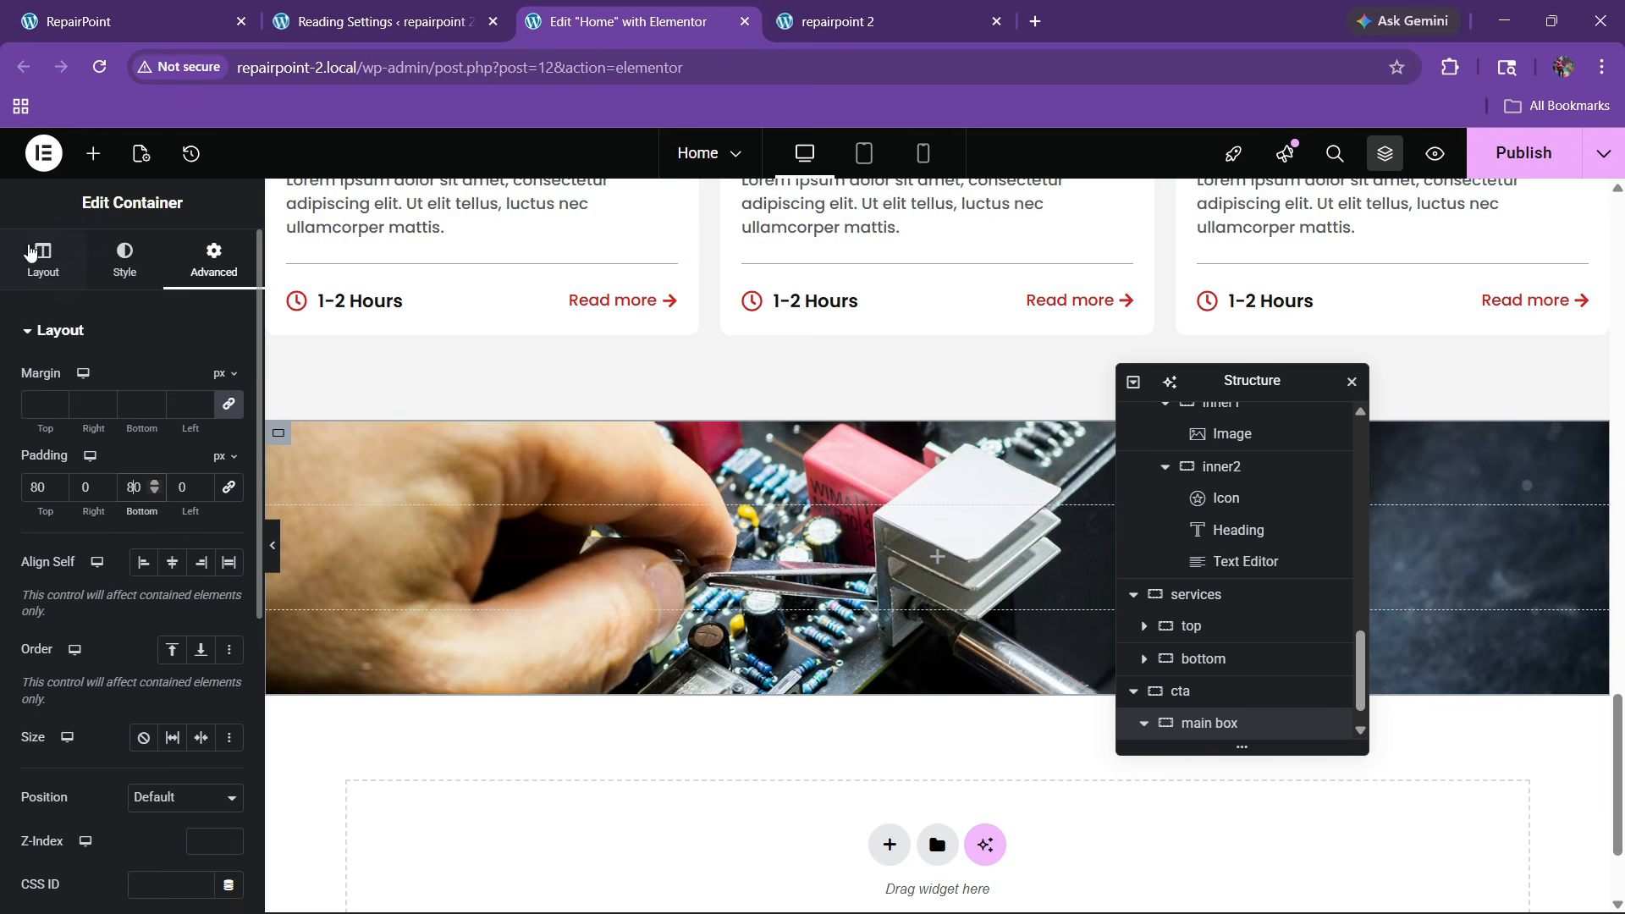
pyautogui.click(43, 258)
pyautogui.write('400')
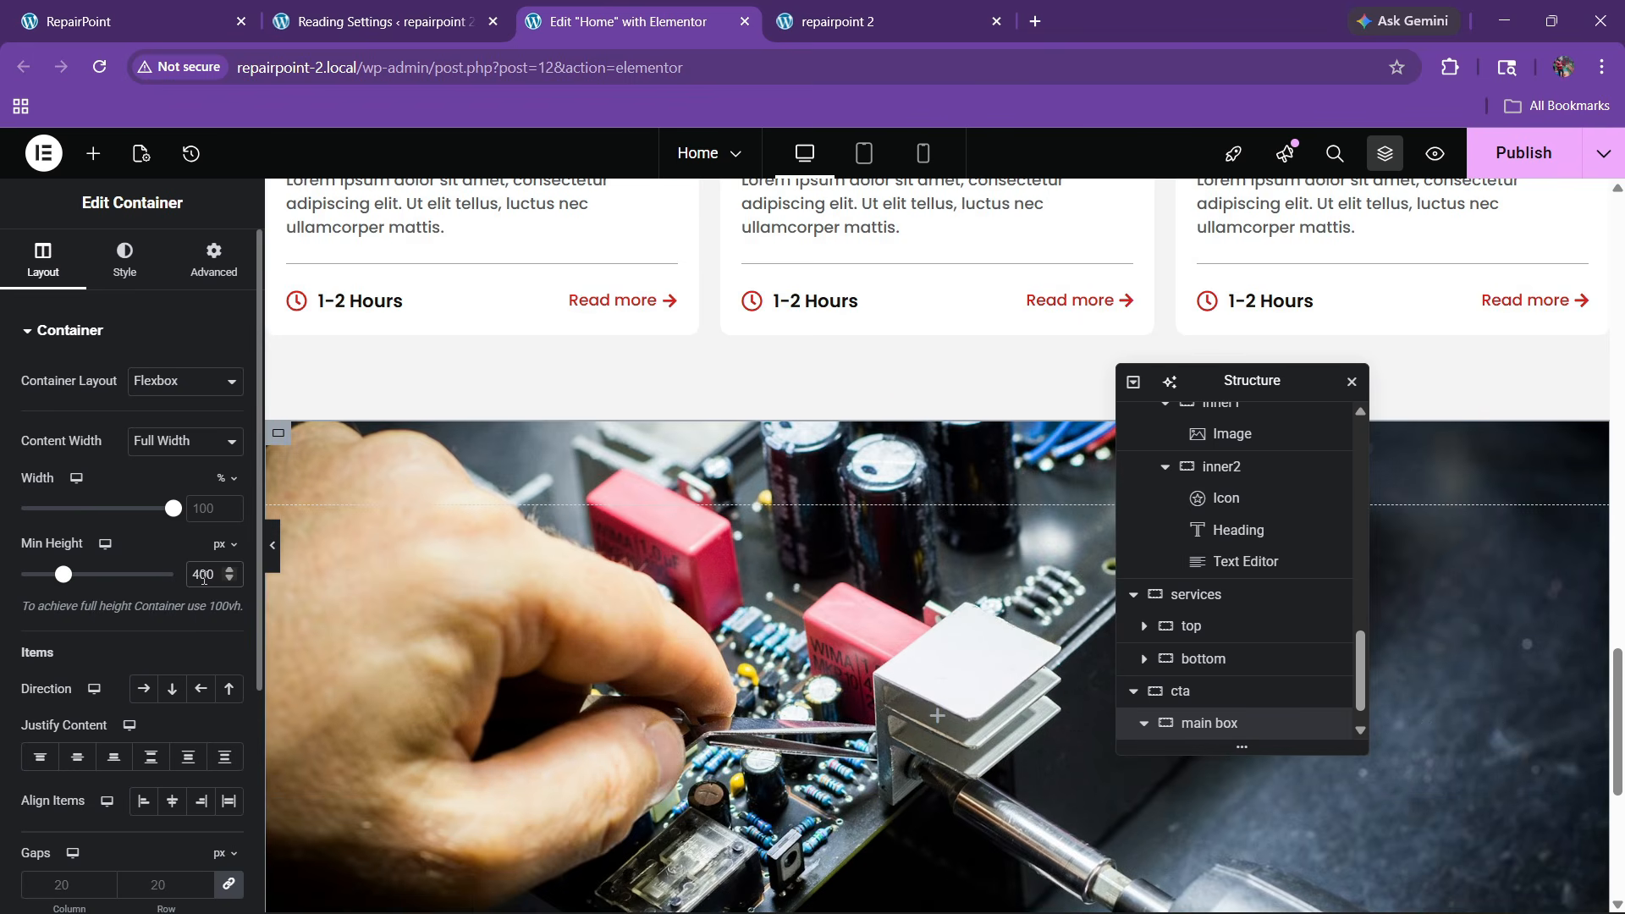
pyautogui.write('300')
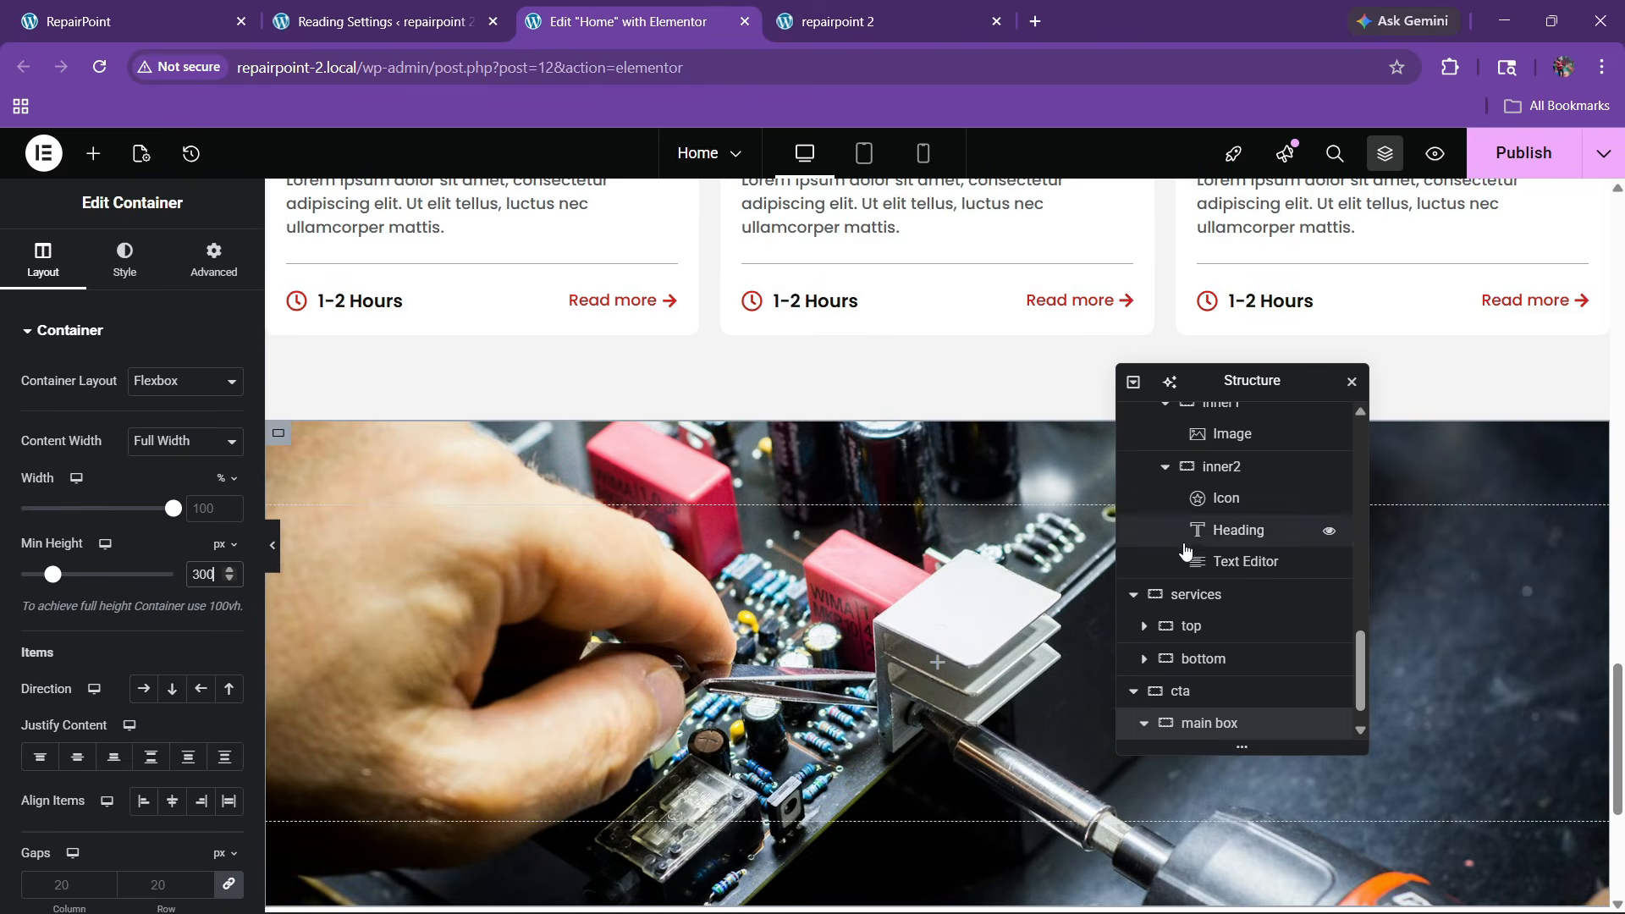
pyautogui.scroll(-3, 893, 548)
pyautogui.scroll(1, 892, 548)
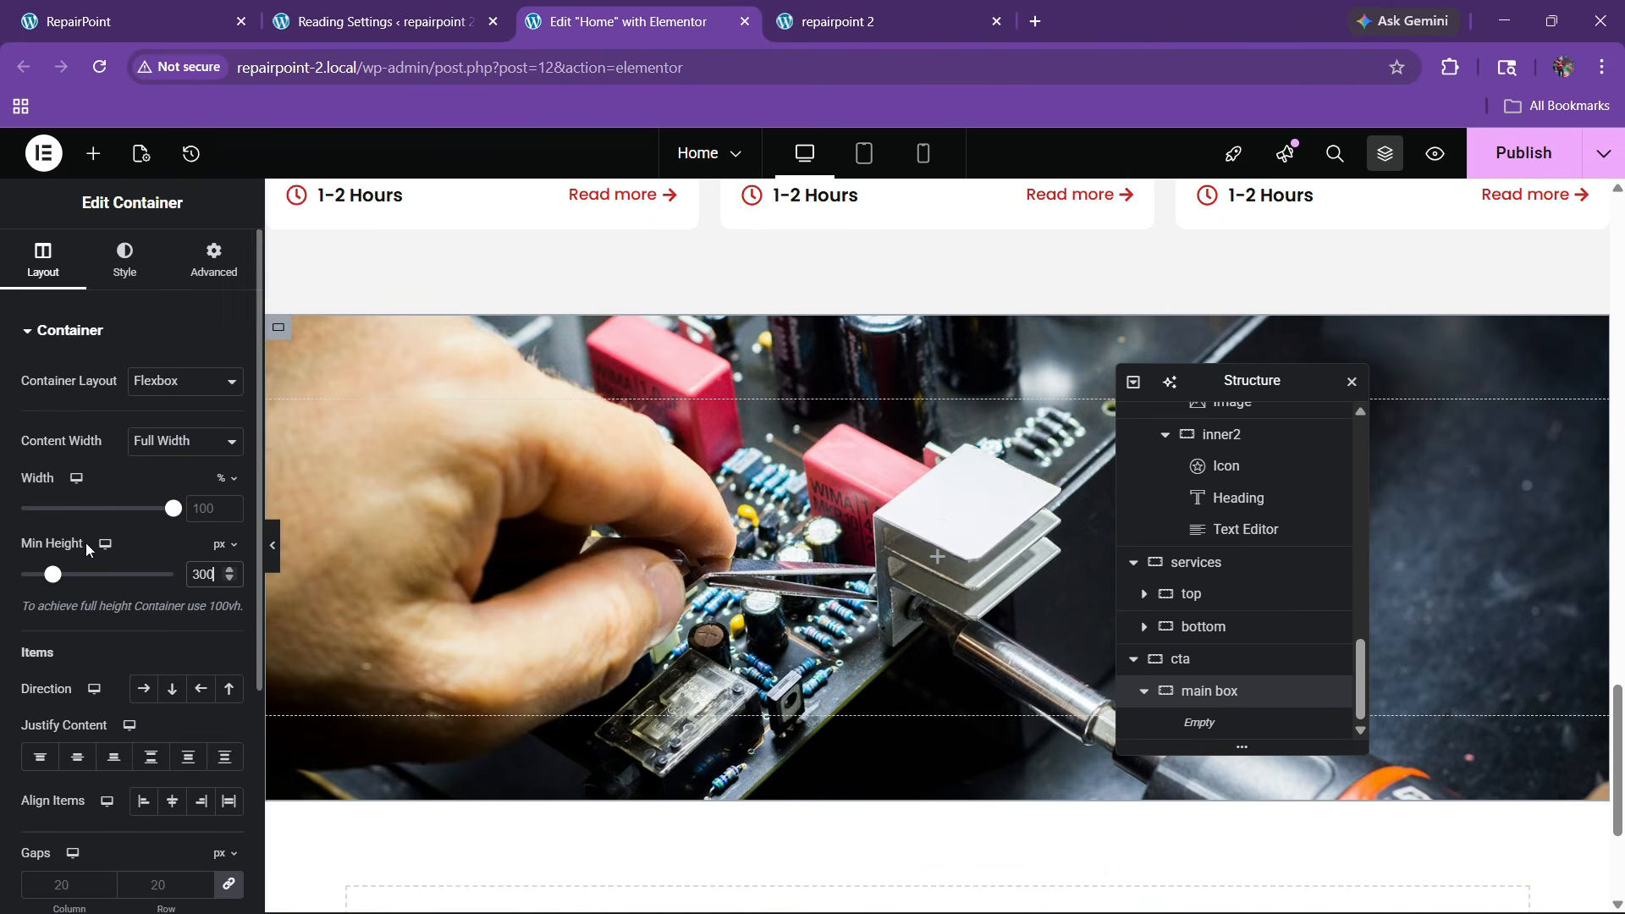
# Add a dark global-colour background overlay at 0.69 opacity and compare with the live site
pyautogui.click(124, 258)
pyautogui.scroll(-5, 73, 574)
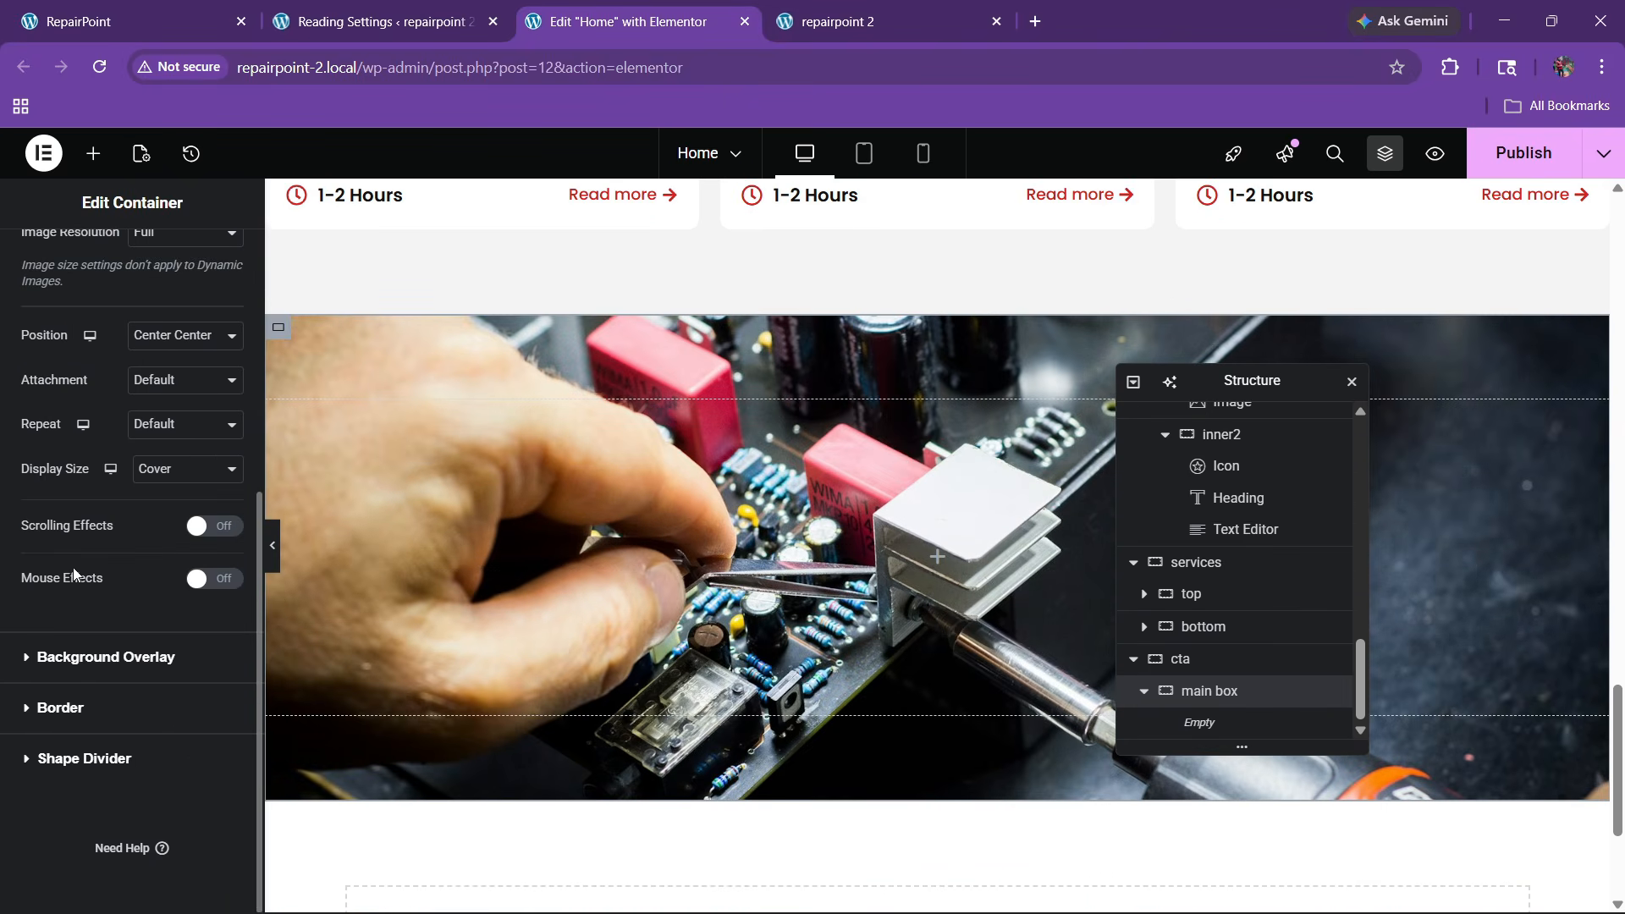
pyautogui.click(73, 653)
pyautogui.click(202, 476)
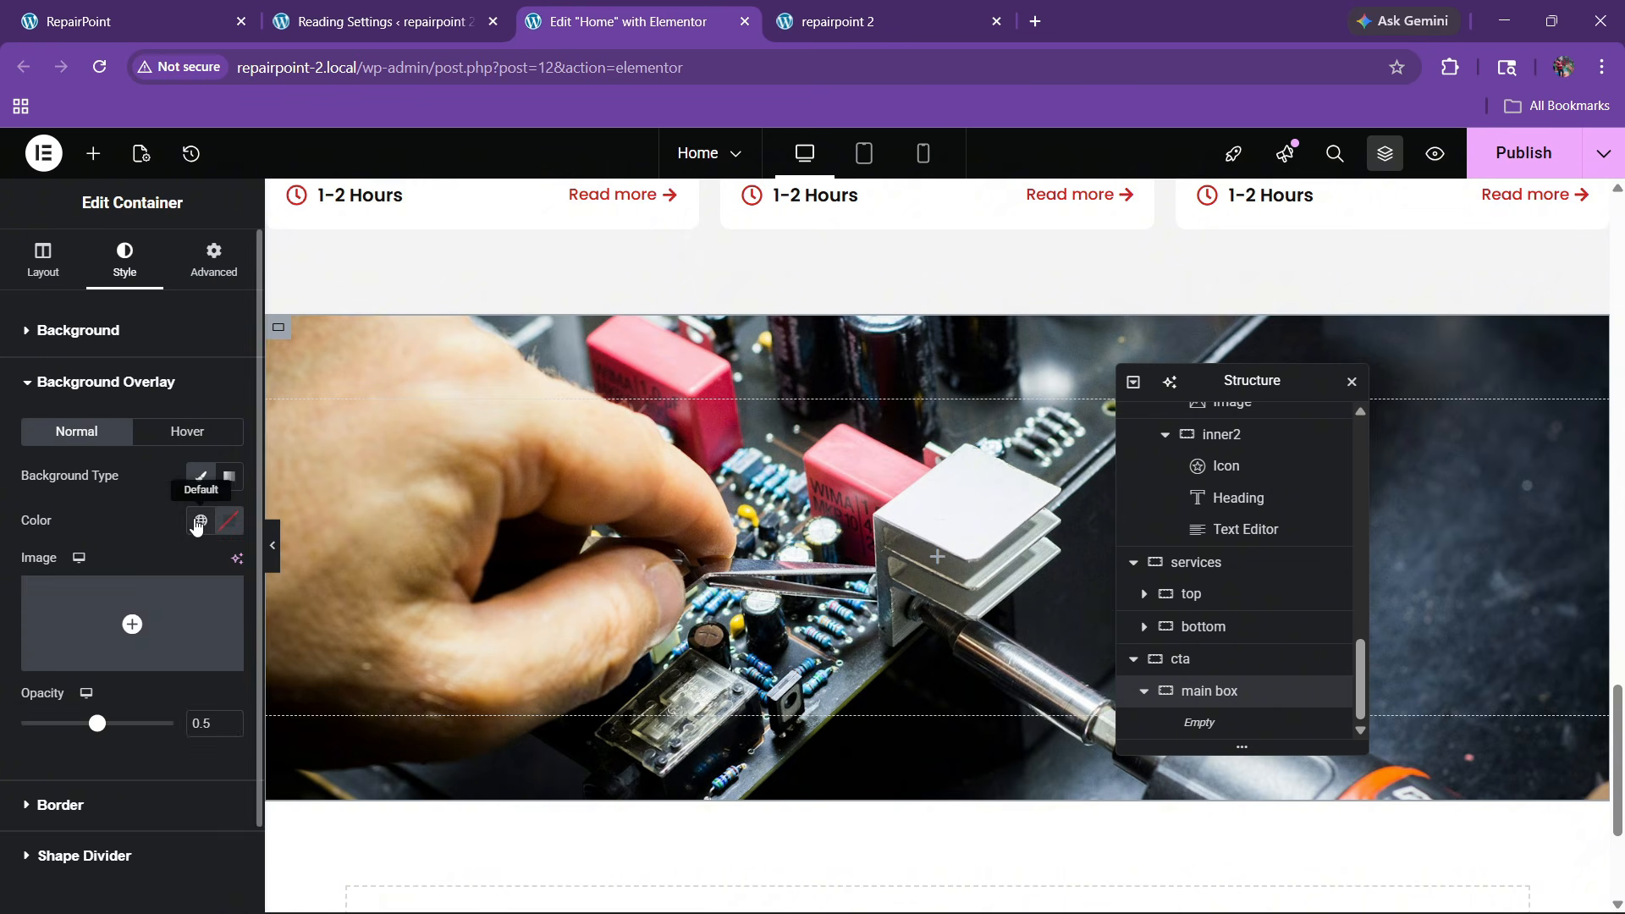
pyautogui.click(201, 520)
pyautogui.click(80, 823)
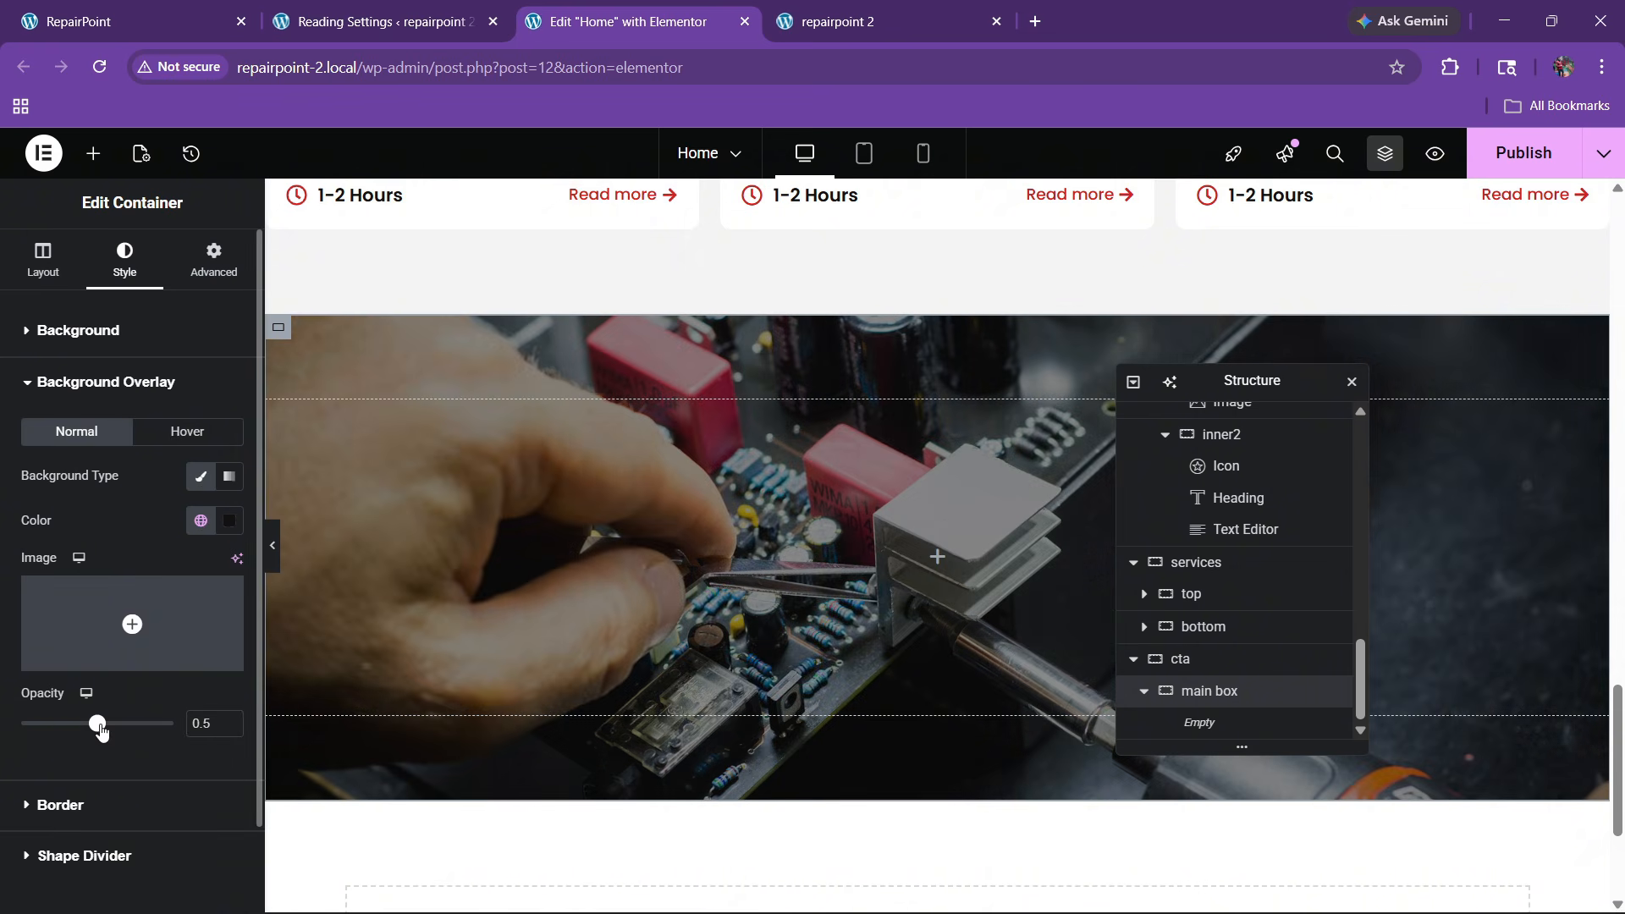
pyautogui.moveTo(97, 724)
pyautogui.mouseDown()
pyautogui.moveTo(74, 725)
pyautogui.moveTo(117, 724)
pyautogui.mouseUp()
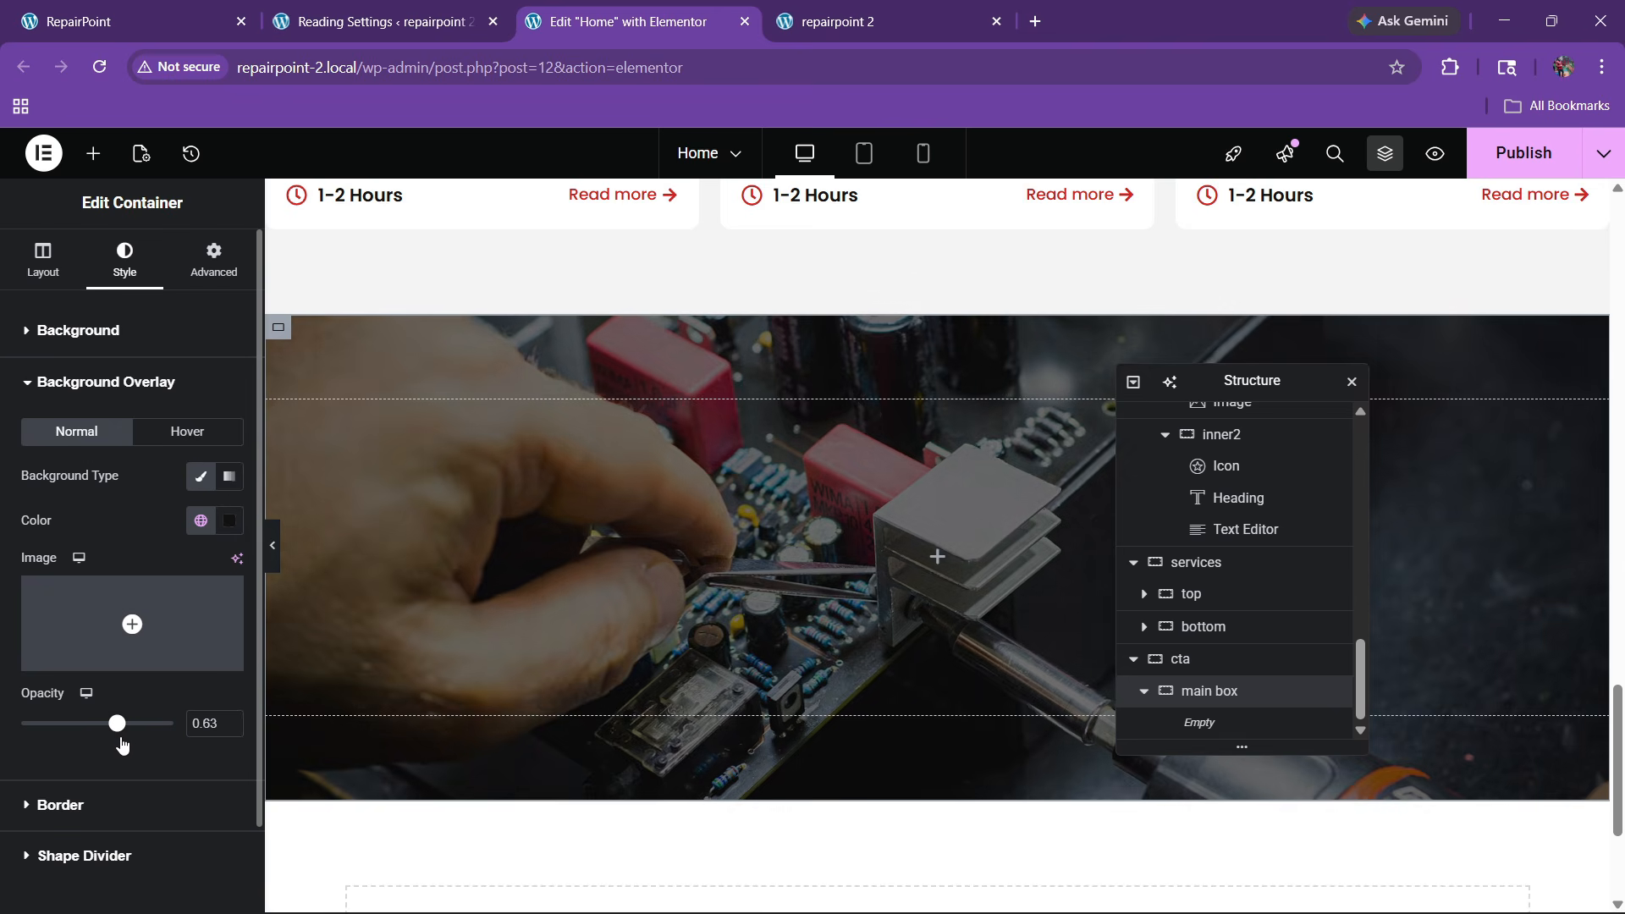
pyautogui.hotkey('ctrl', '1')
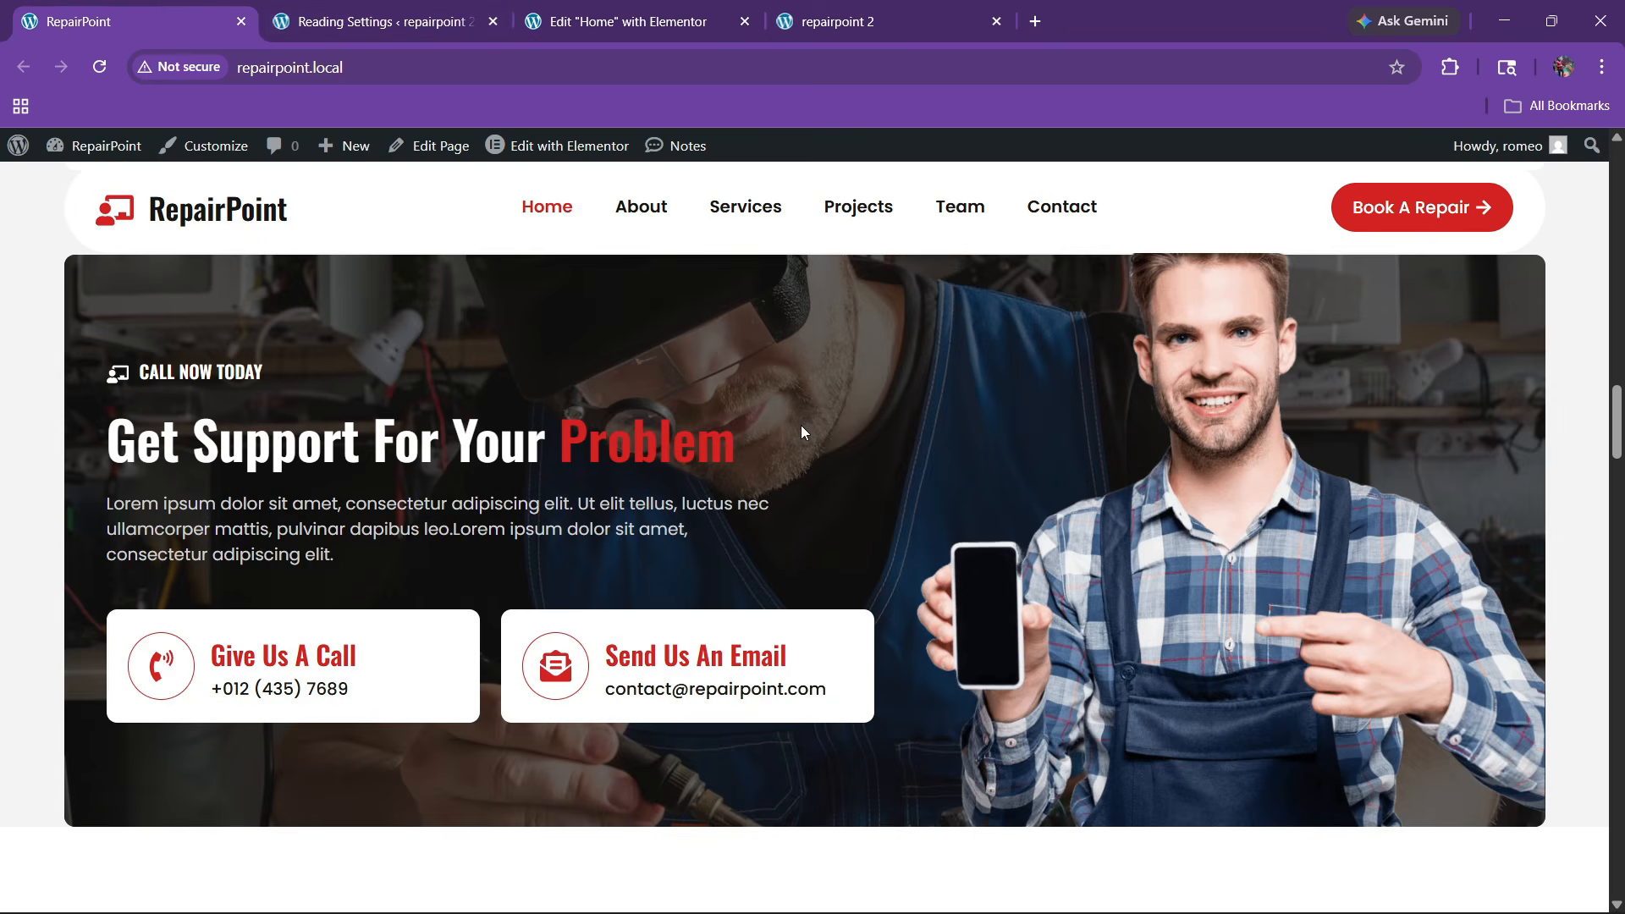
pyautogui.click(715, 10)
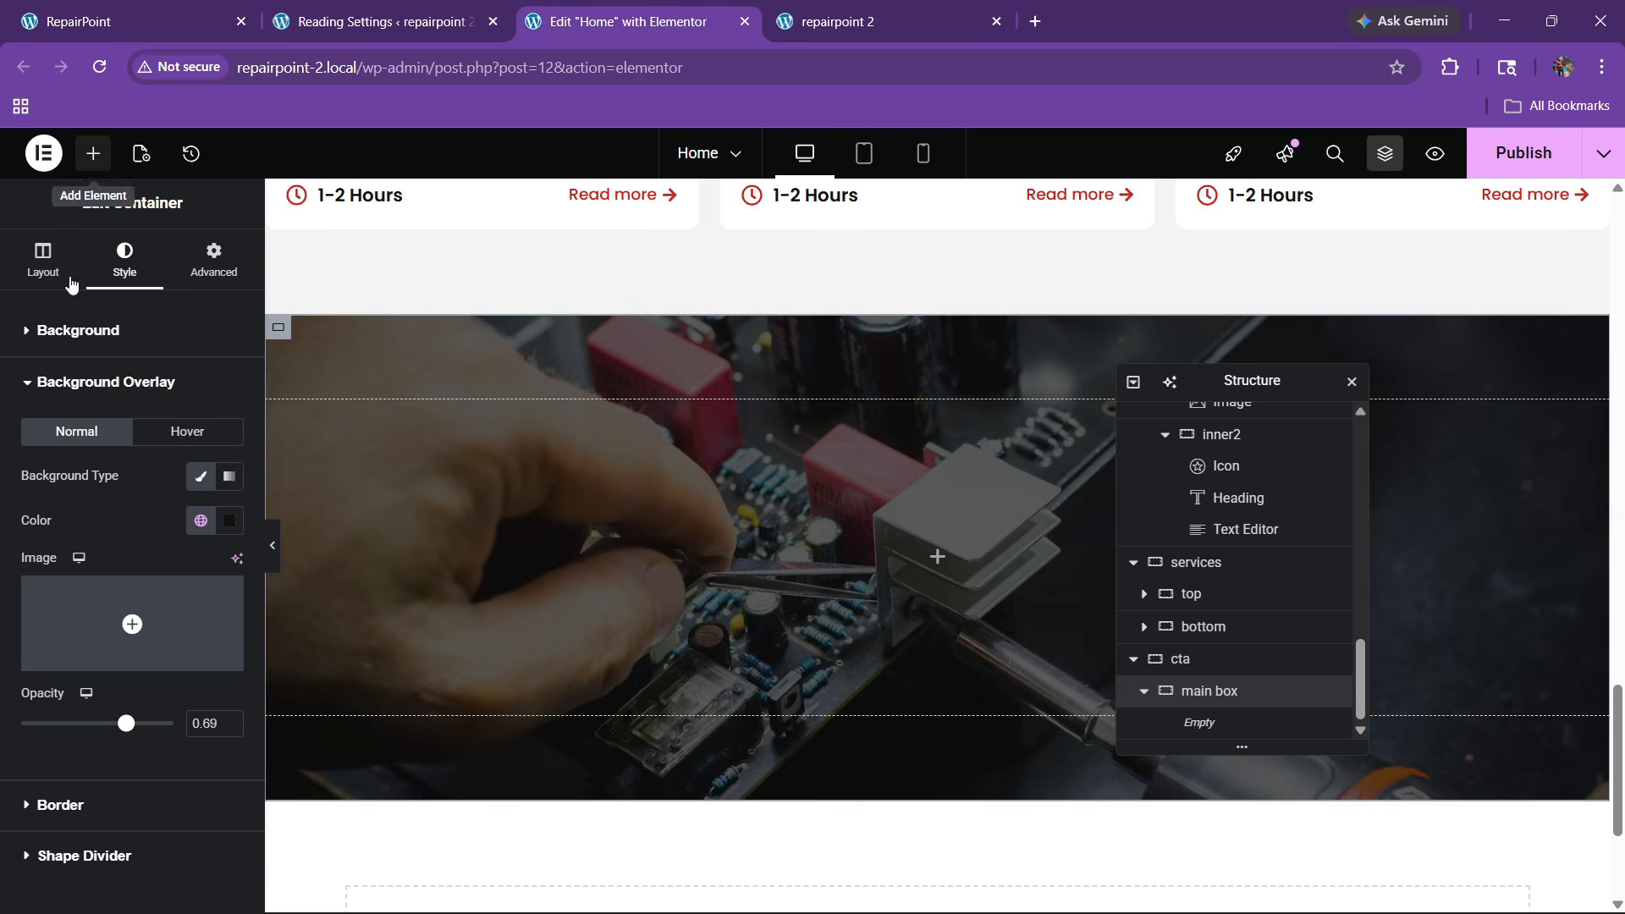
pyautogui.click(93, 154)
# Add and duplicate a container inside main box, laying both side by side with stretched alignment
pyautogui.moveTo(83, 459); pyautogui.dragTo(750, 638)
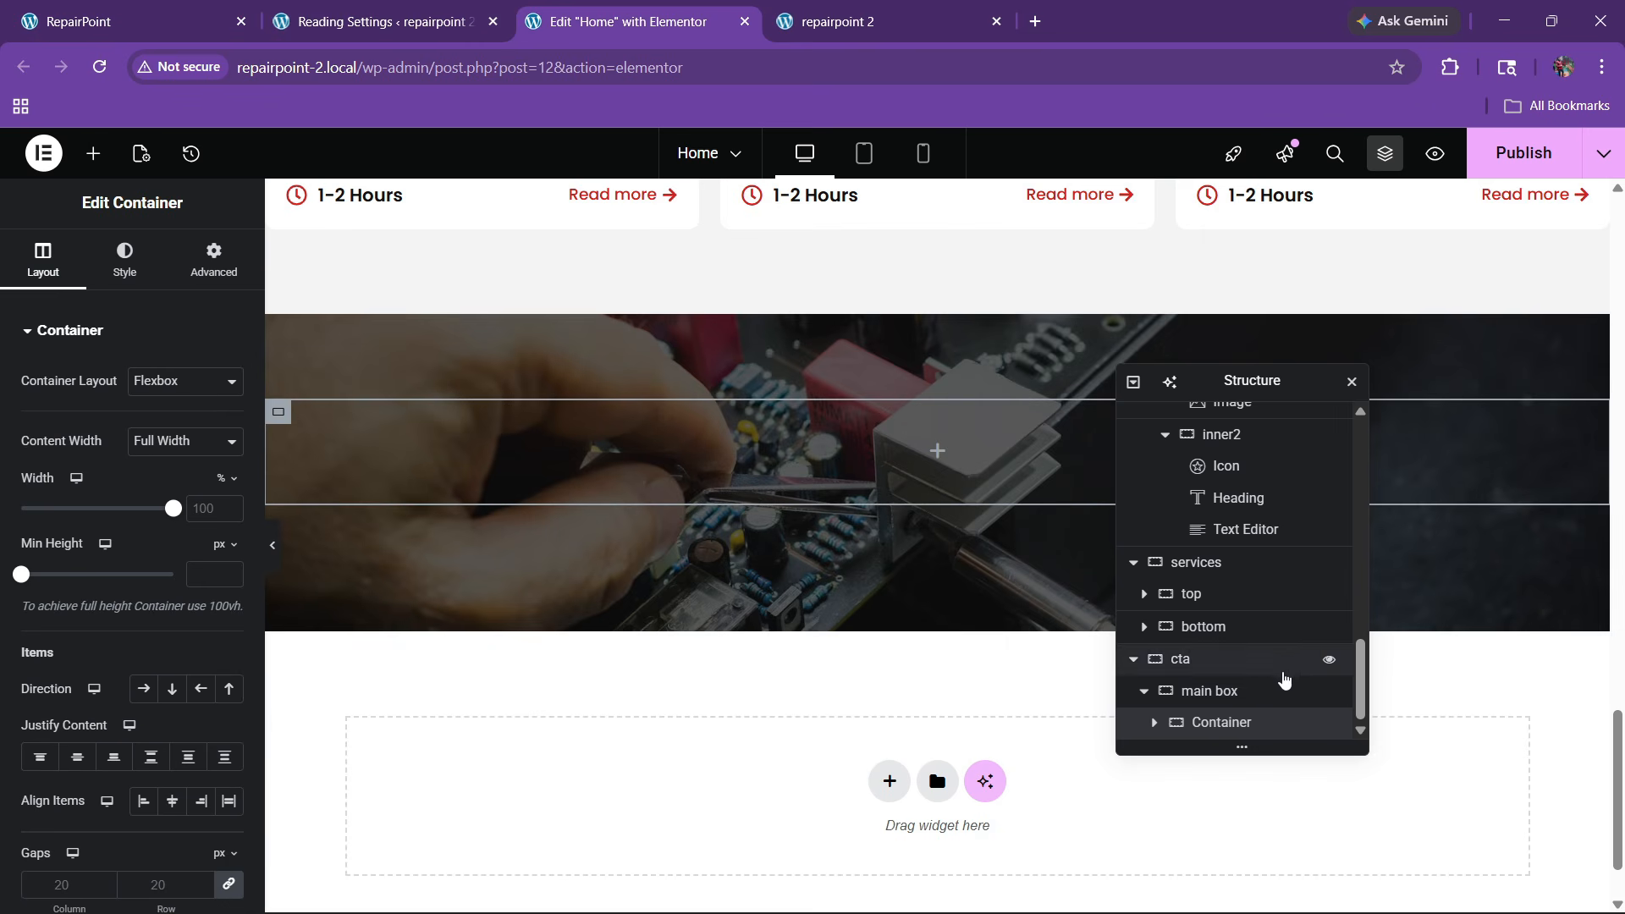
pyautogui.rightClick(1216, 726)
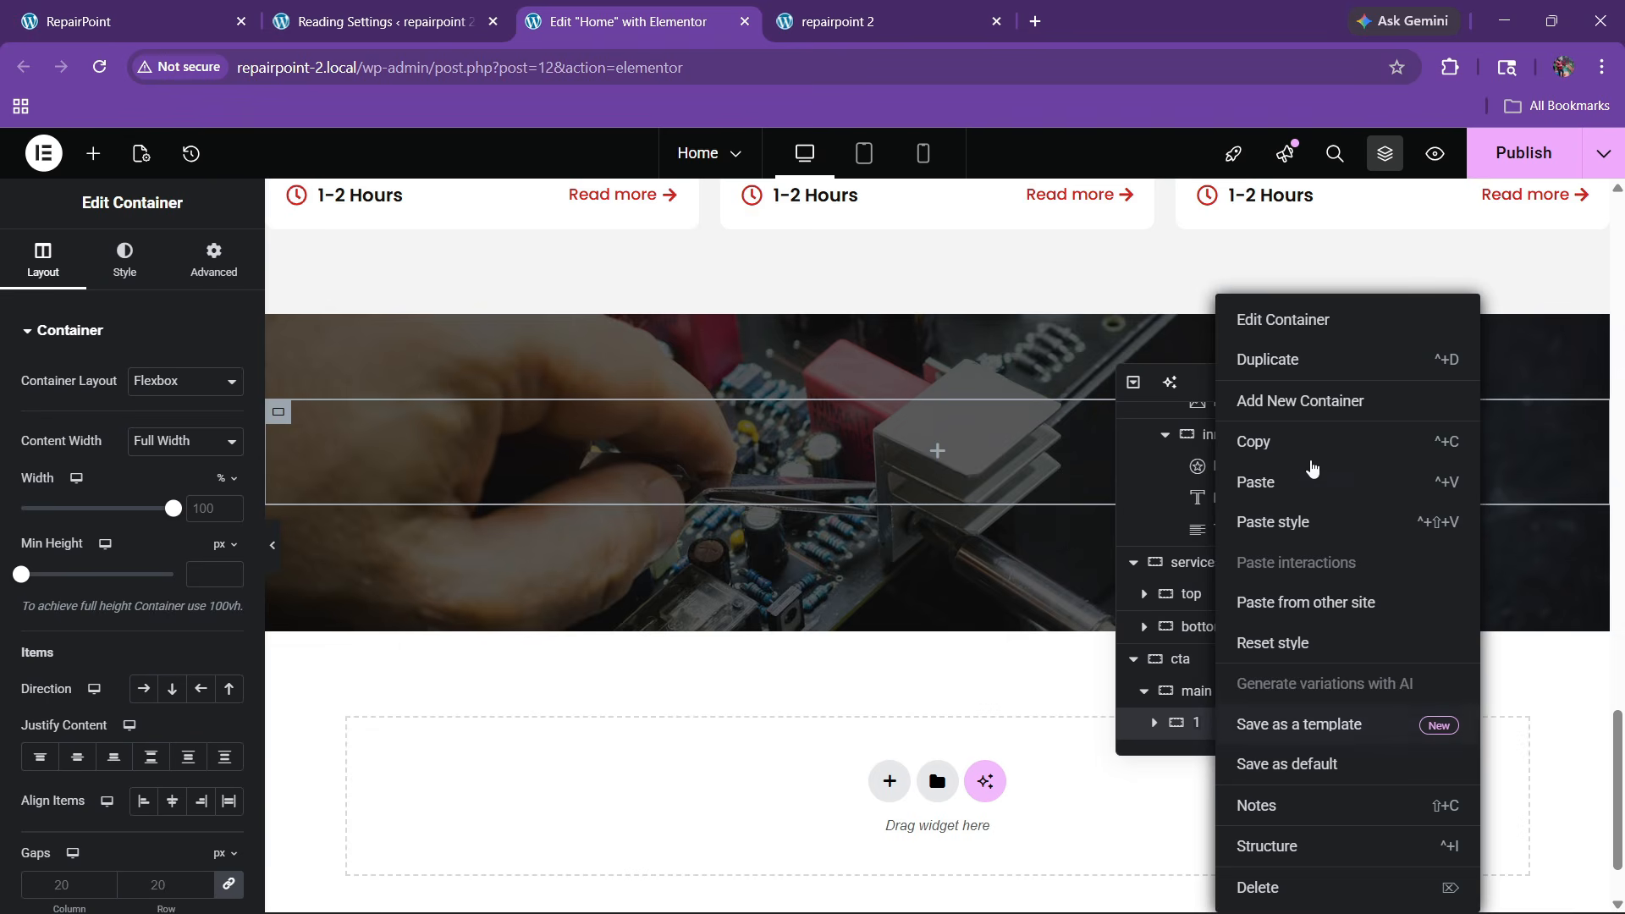
pyautogui.click(1284, 361)
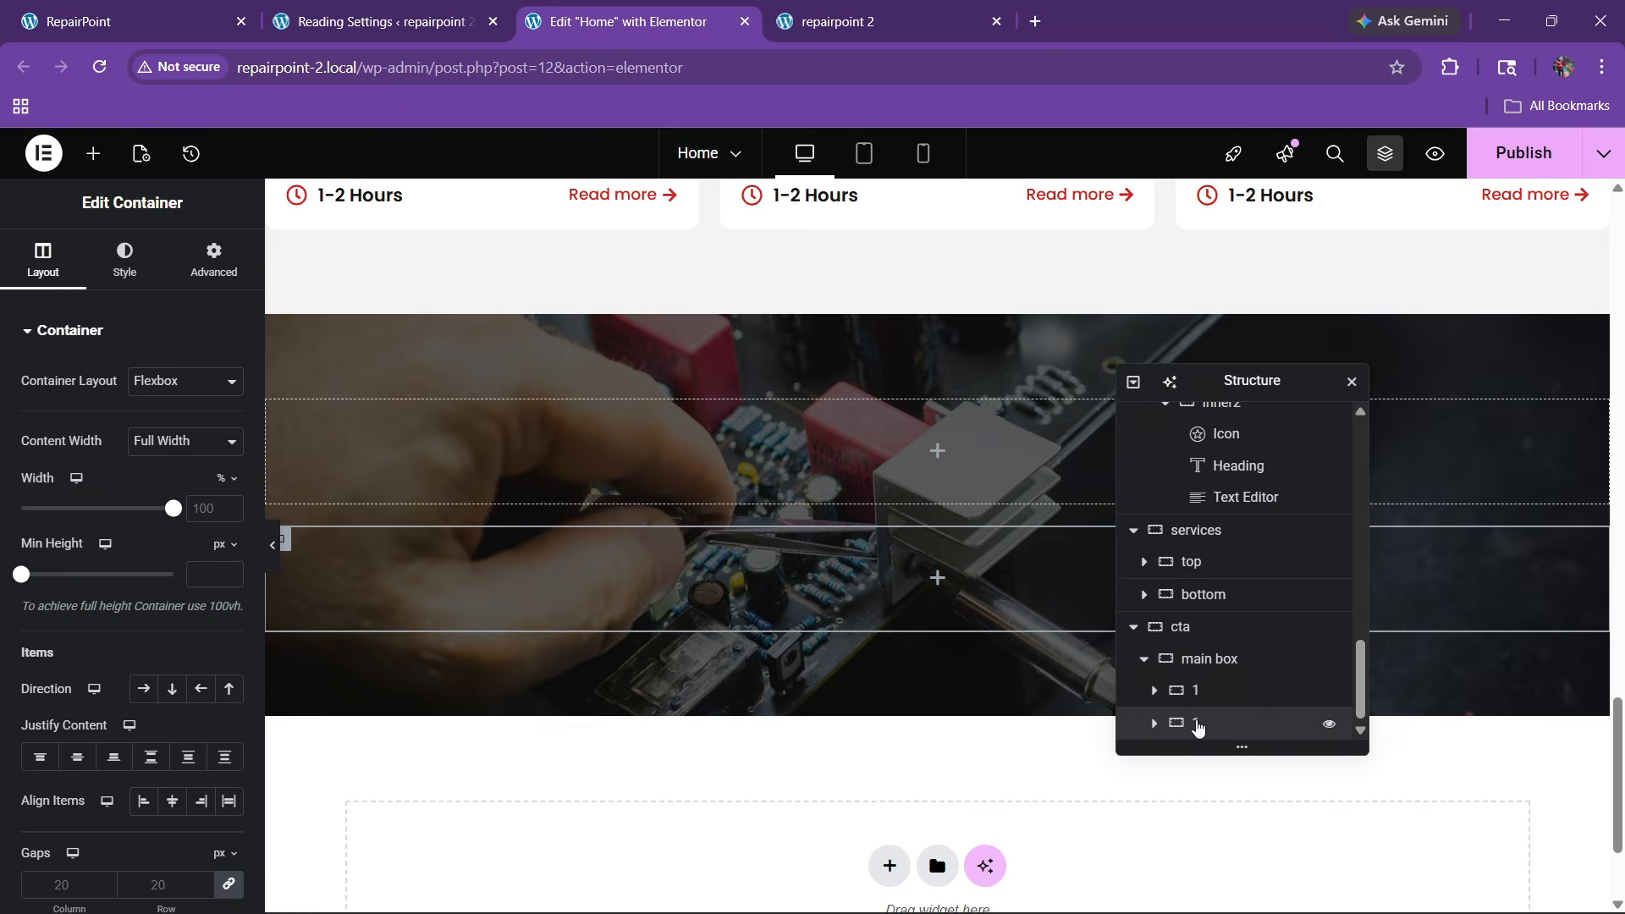
pyautogui.click(1208, 658)
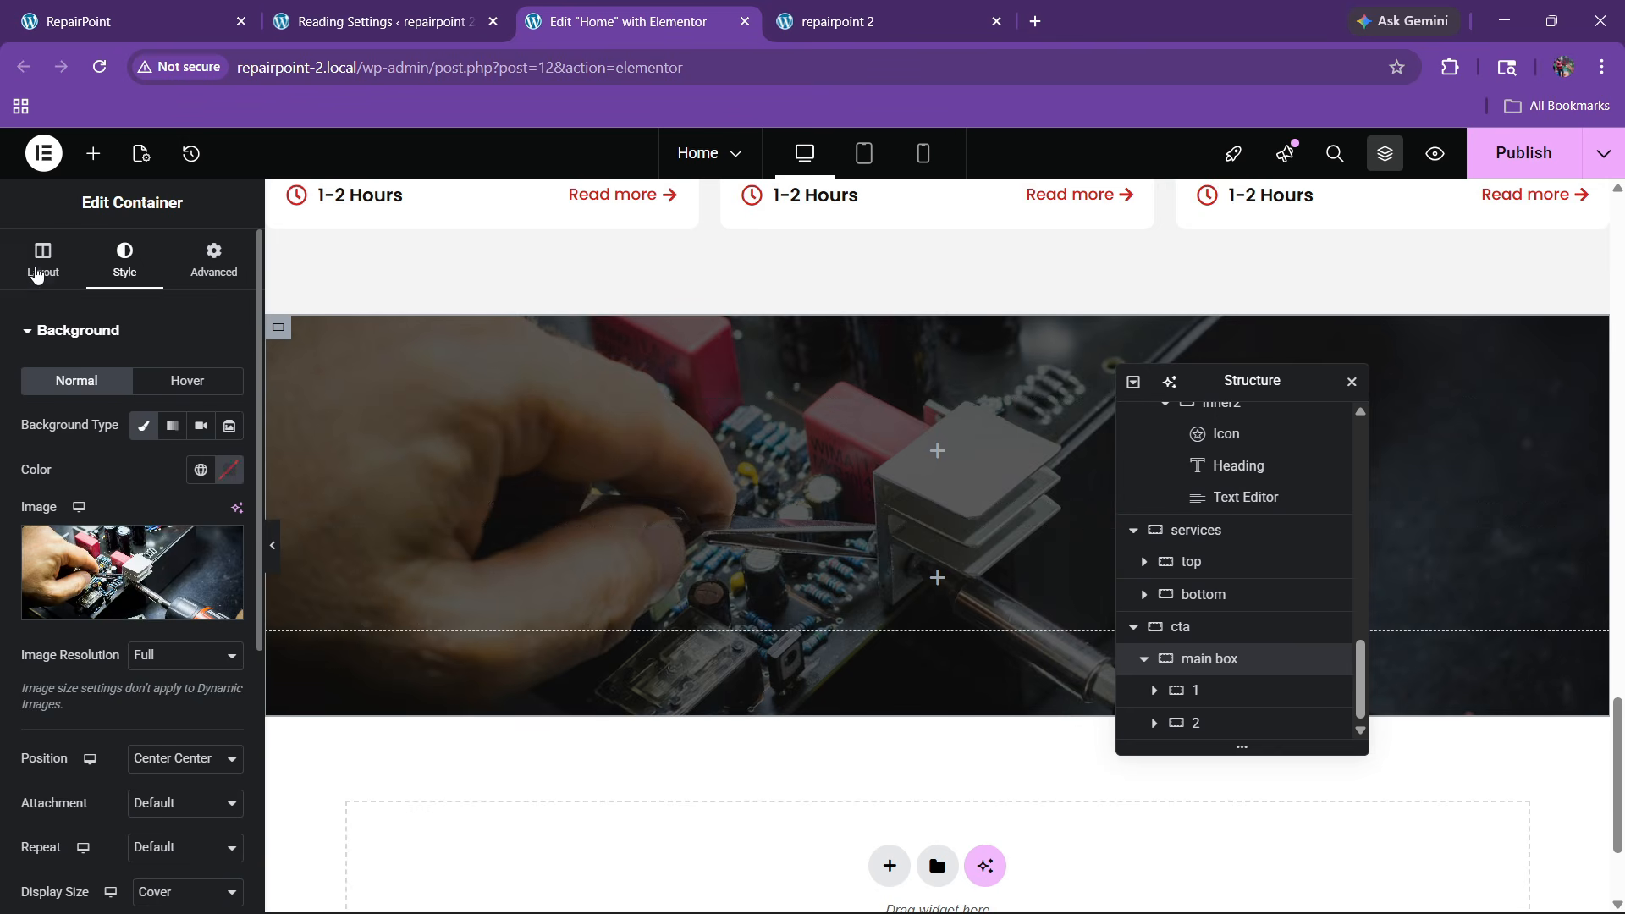
pyautogui.click(41, 270)
pyautogui.click(143, 688)
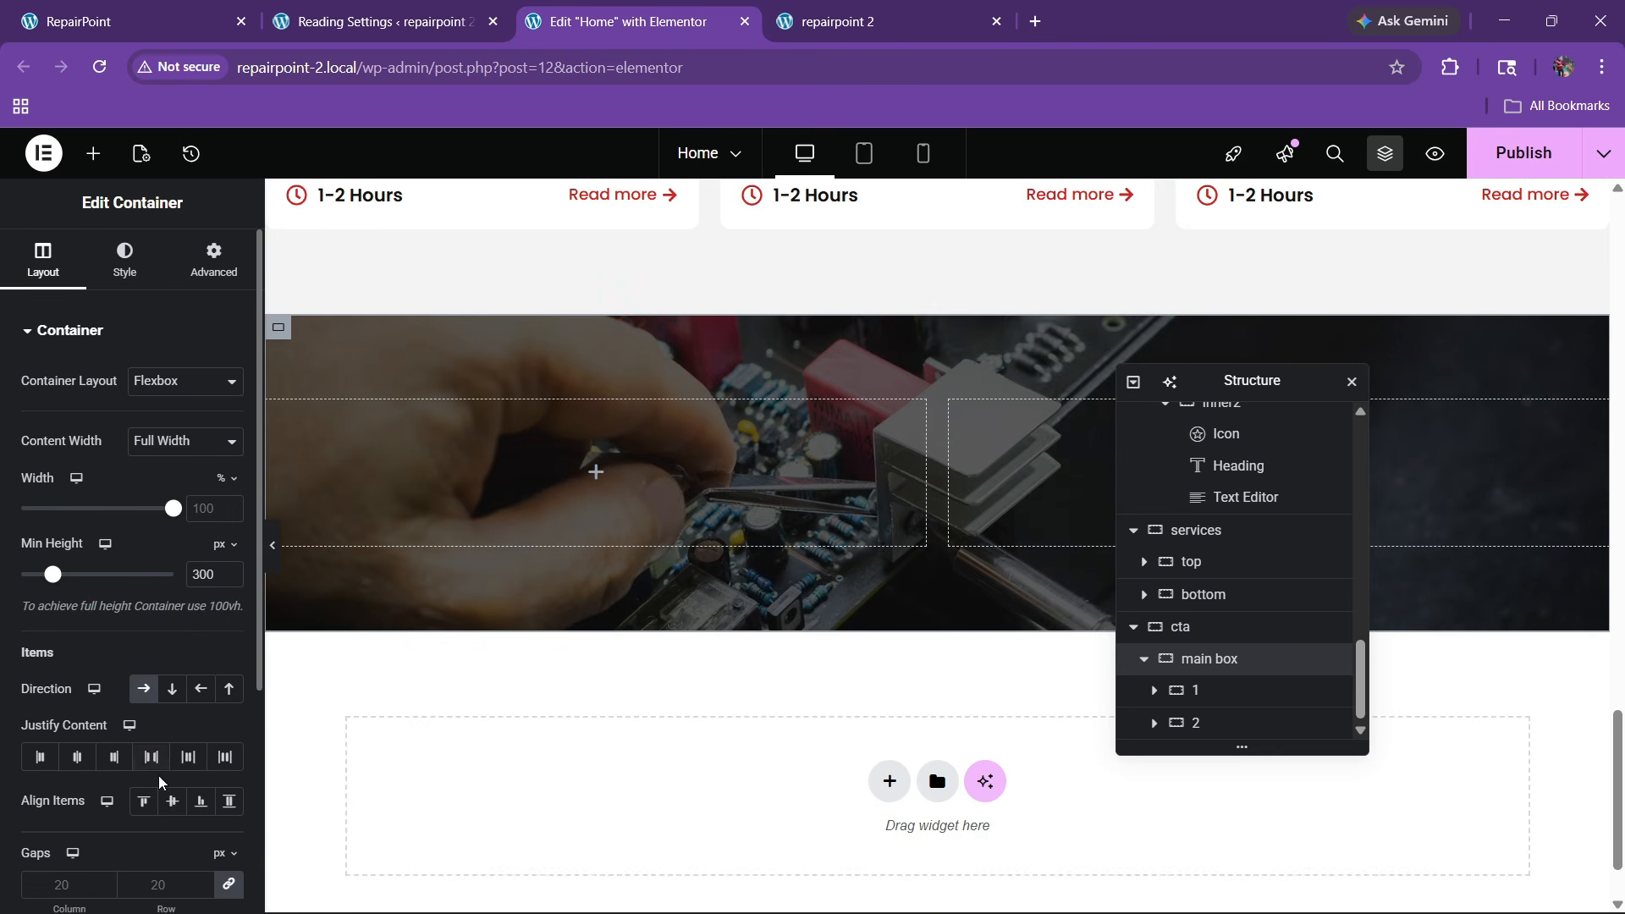
pyautogui.click(172, 800)
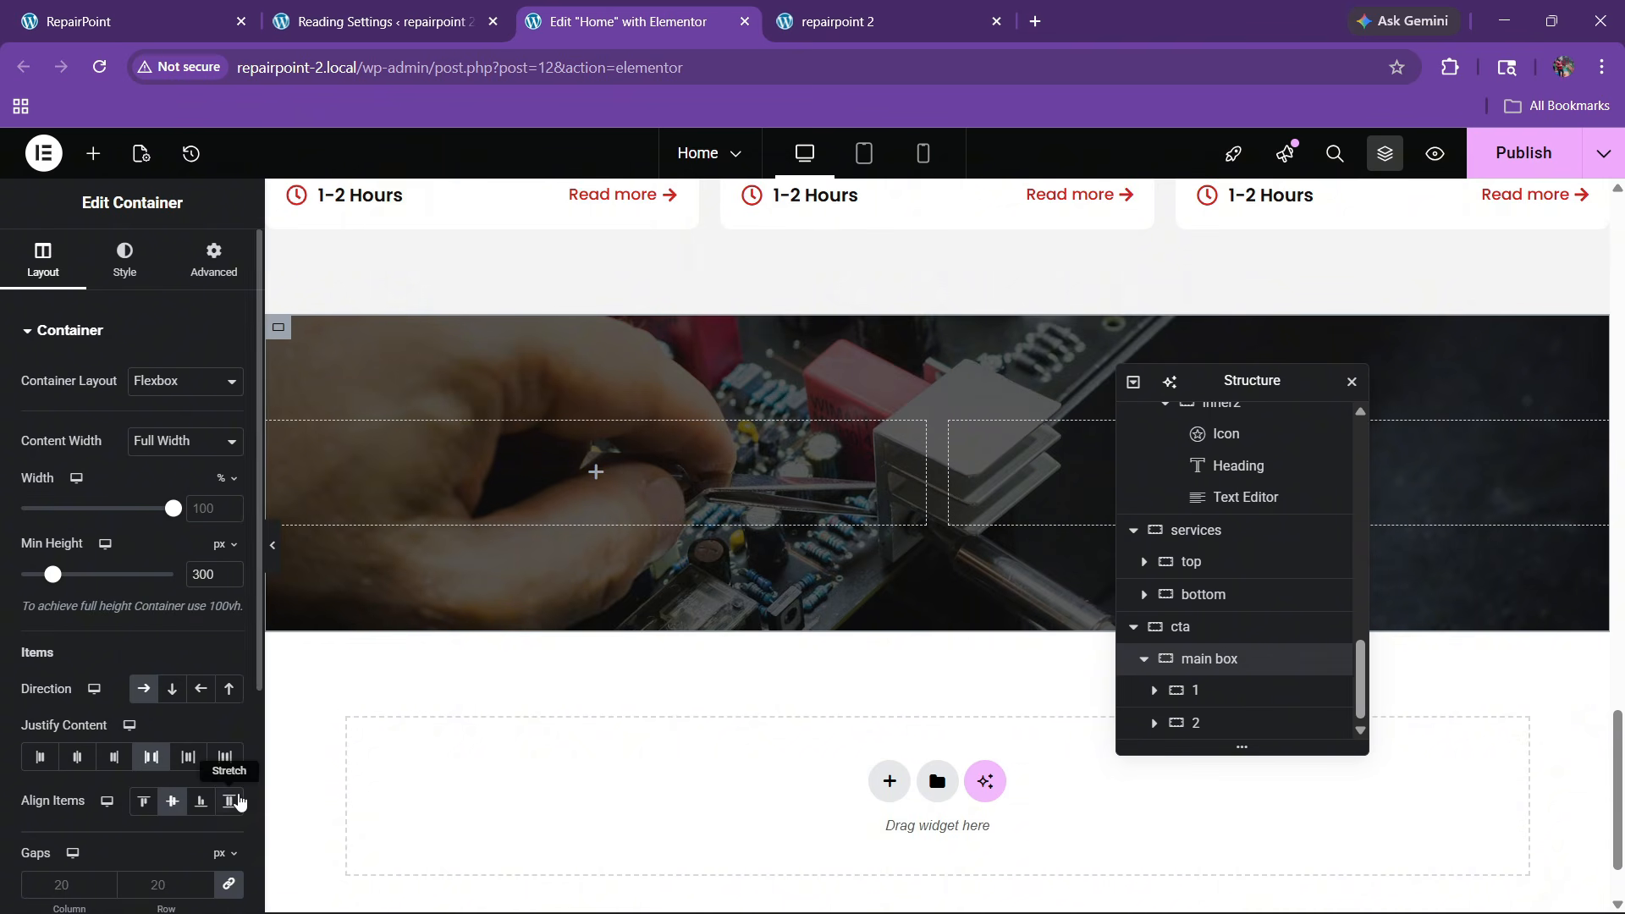
pyautogui.click(228, 801)
# Drop an Image widget into the right column and set widths to about 60% and 40%
pyautogui.click(92, 159)
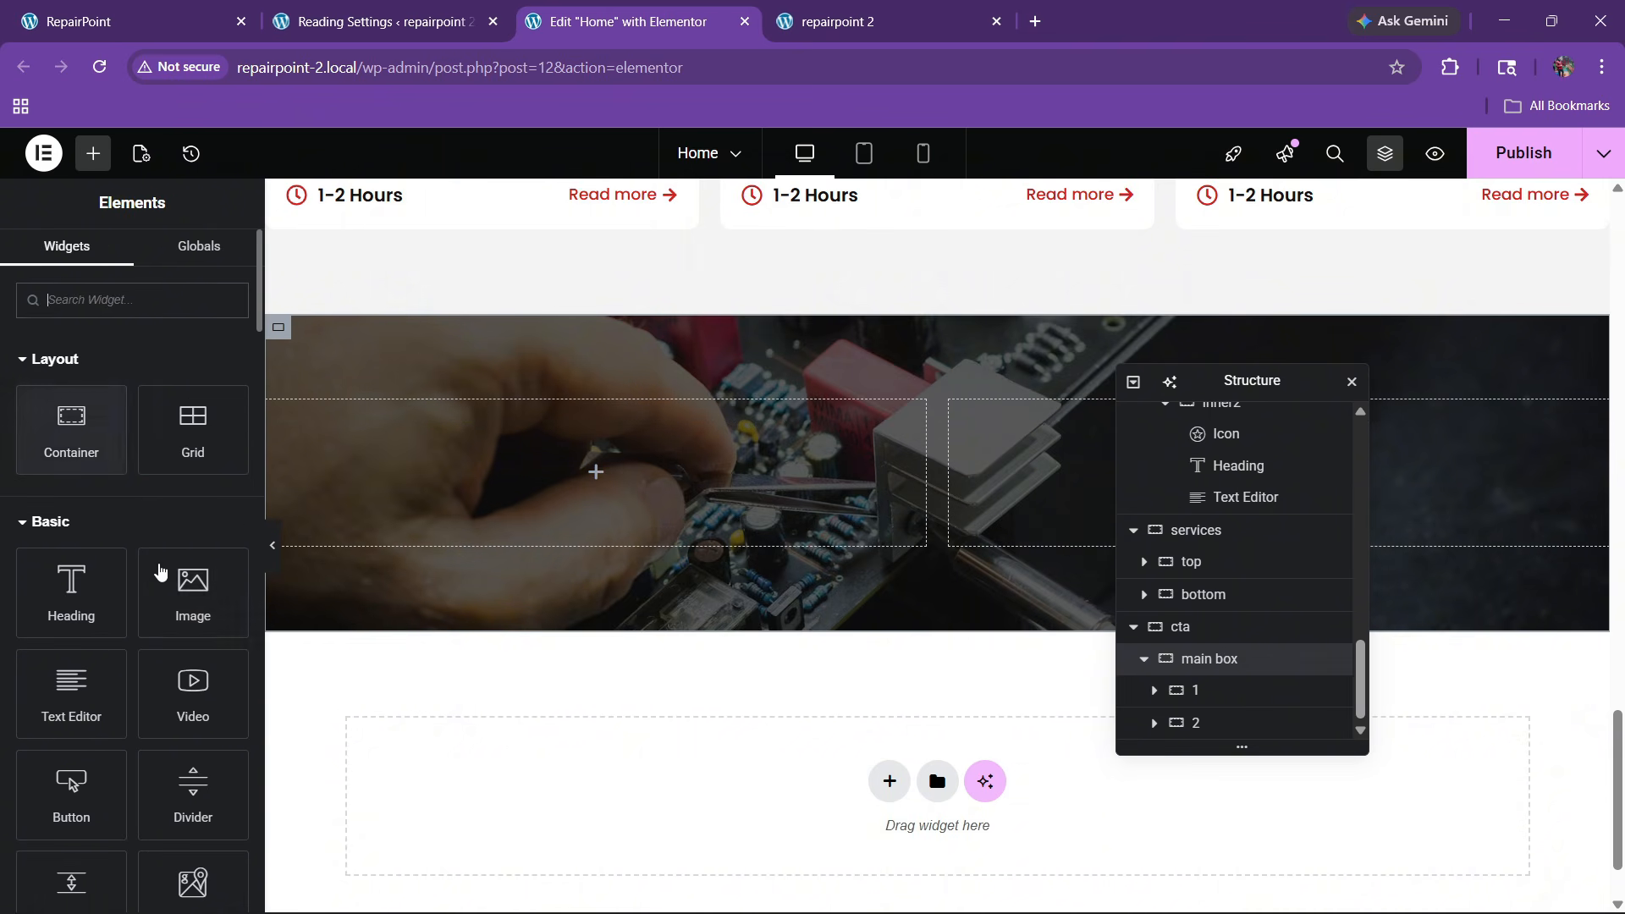
pyautogui.moveTo(182, 583); pyautogui.dragTo(799, 624)
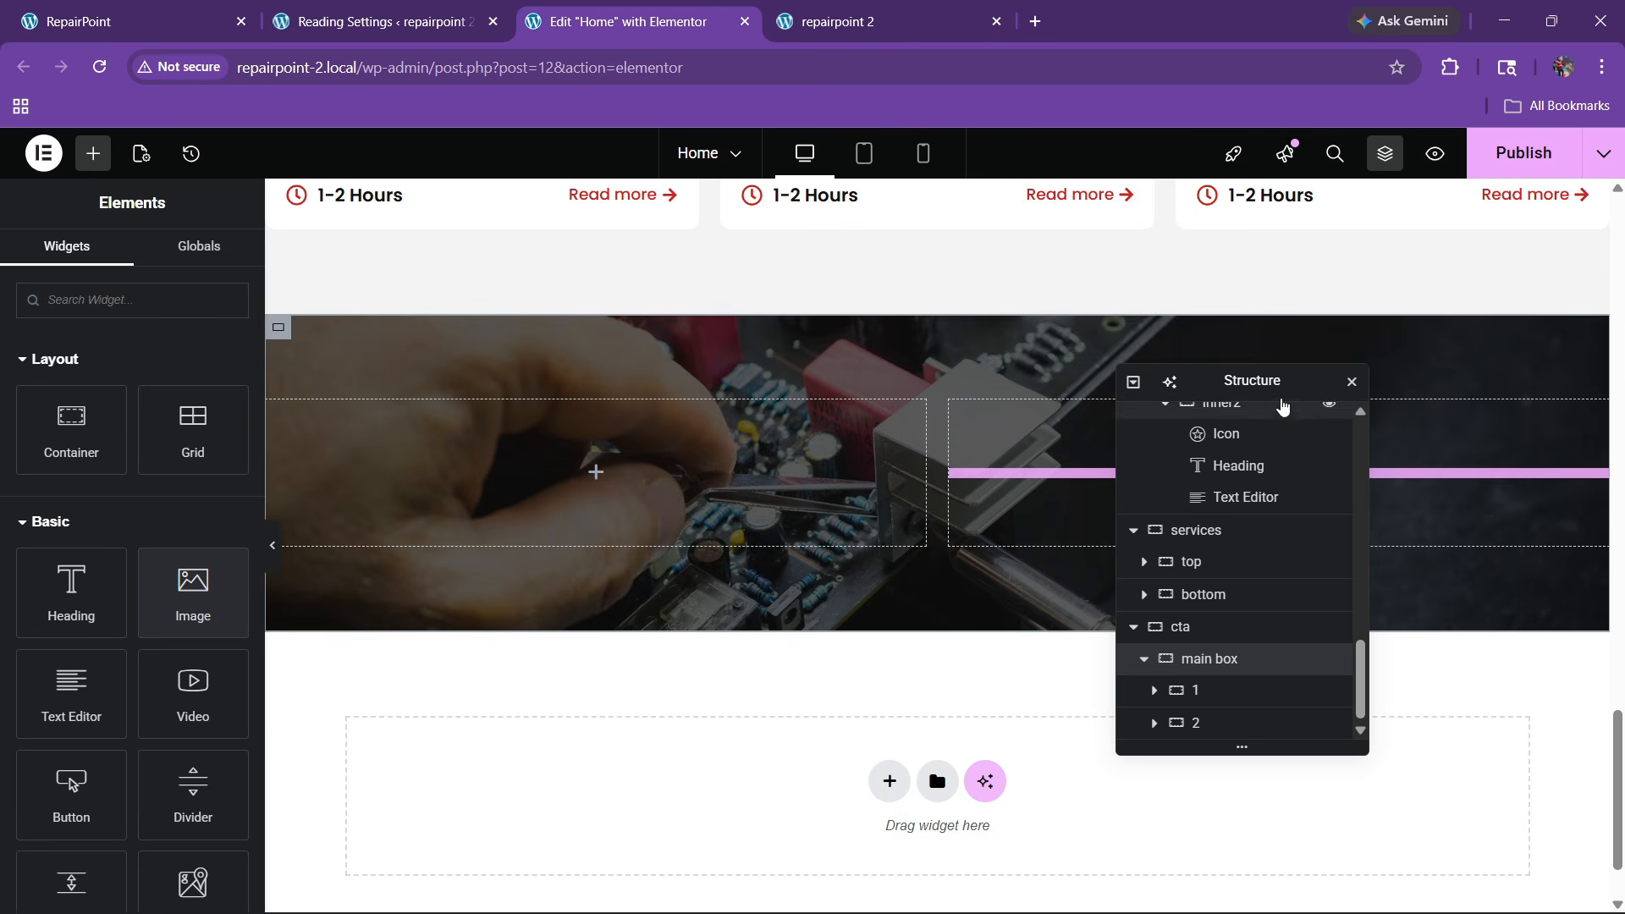
pyautogui.moveTo(1265, 378); pyautogui.dragTo(652, 432)
pyautogui.moveTo(210, 601); pyautogui.dragTo(1345, 545)
pyautogui.click(590, 717)
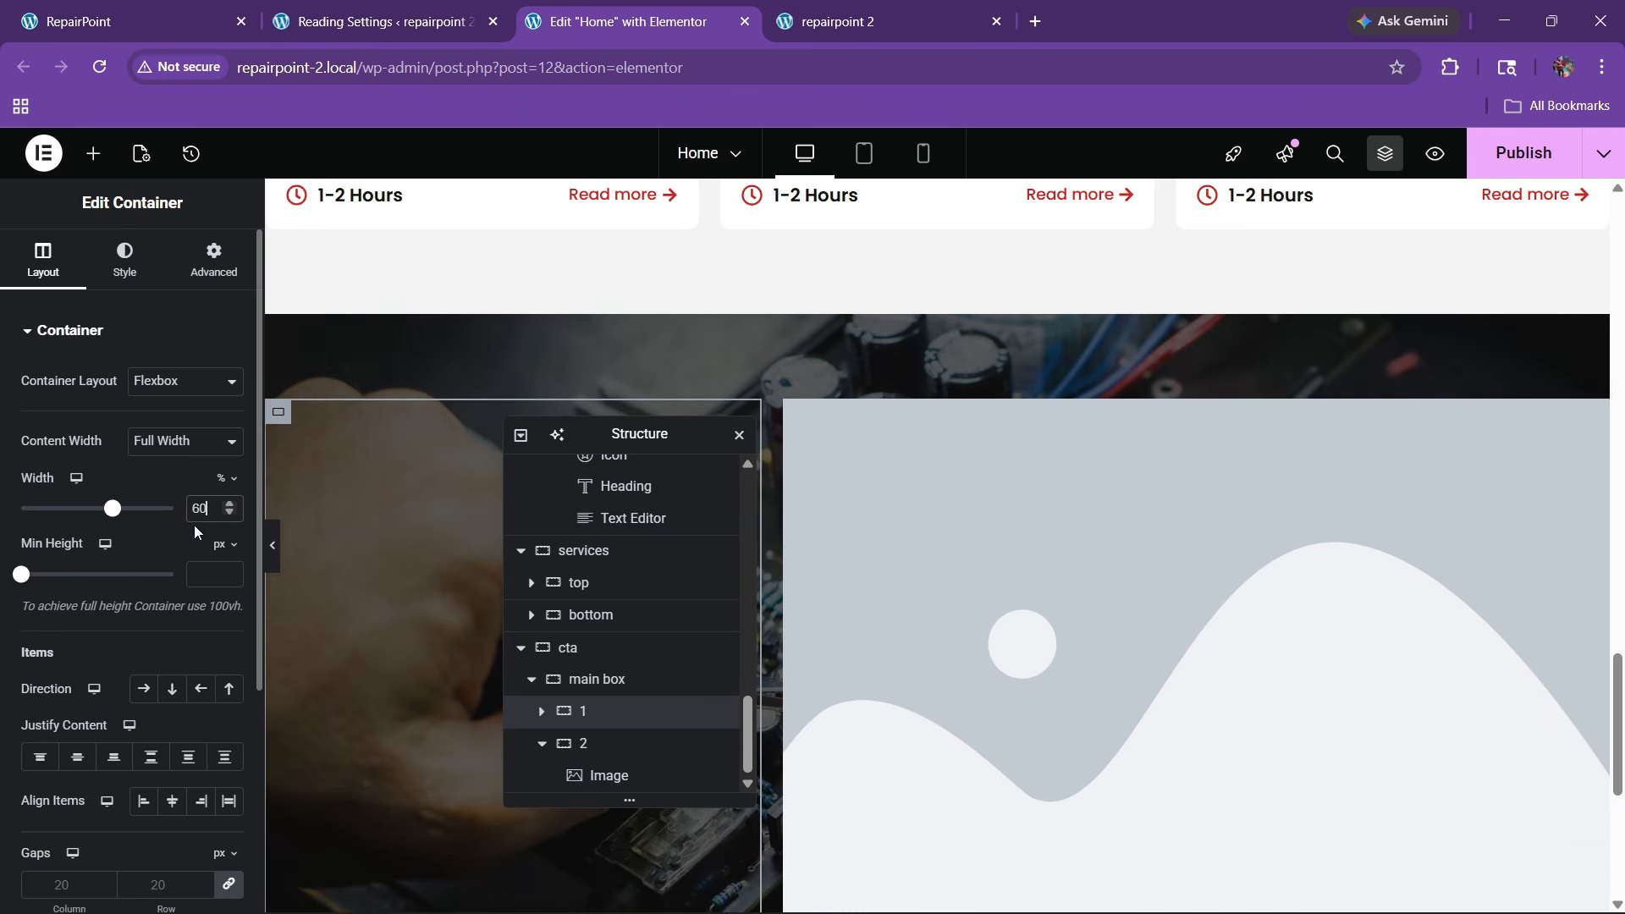
pyautogui.click(589, 742)
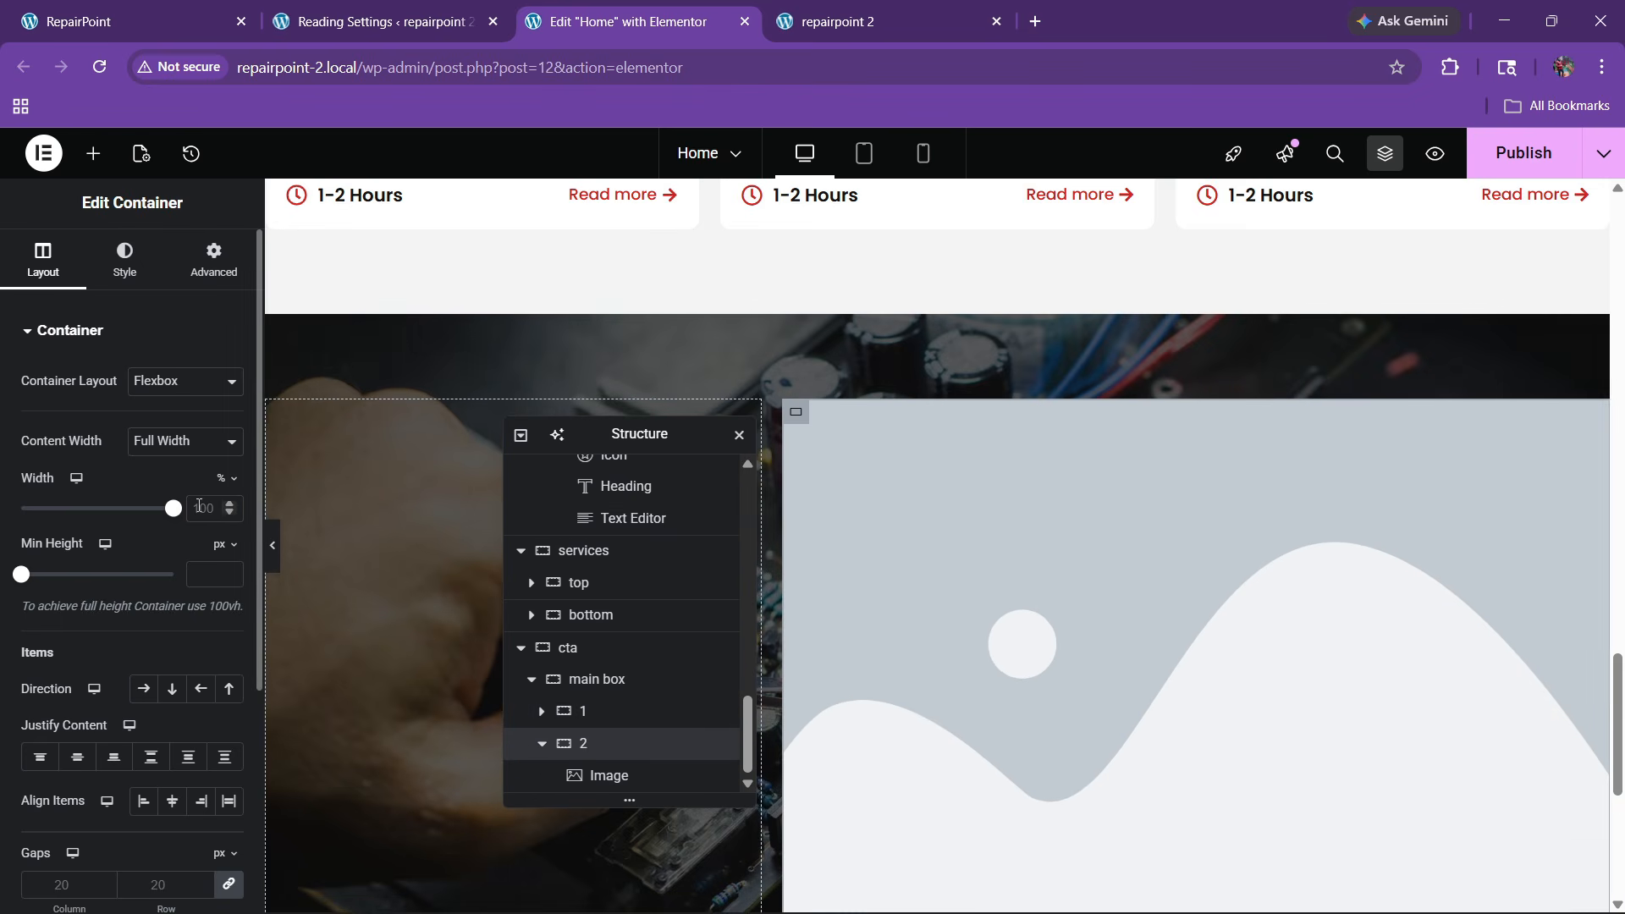
pyautogui.write('40')
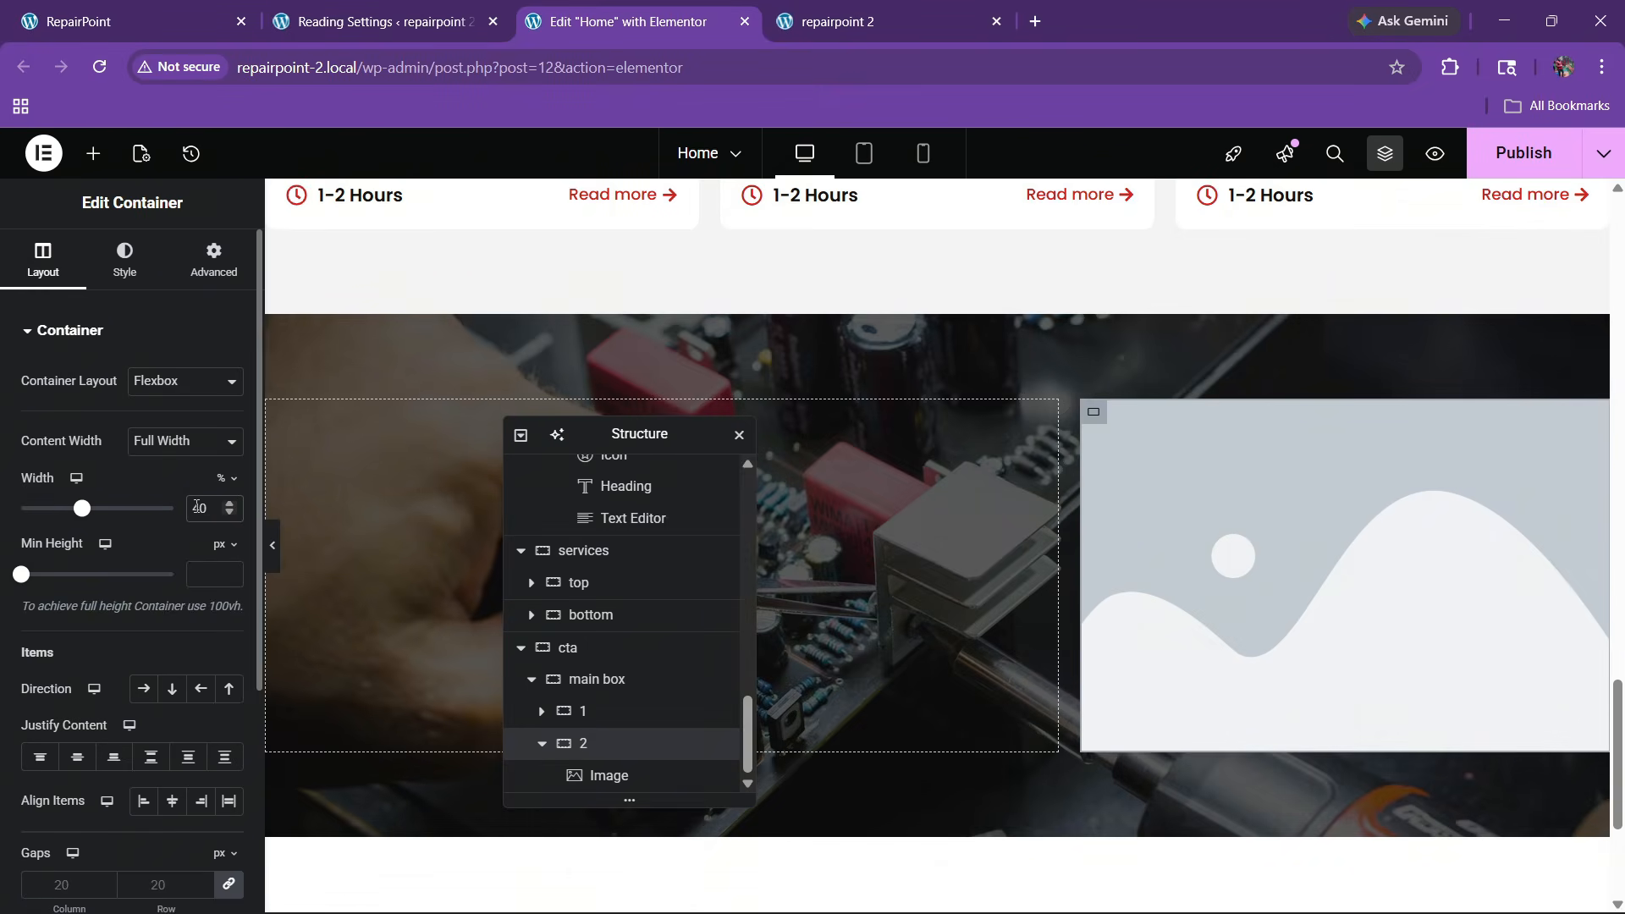
# Compare the two-column CTA layout against the live RepairPoint home page
pyautogui.click(135, 21)
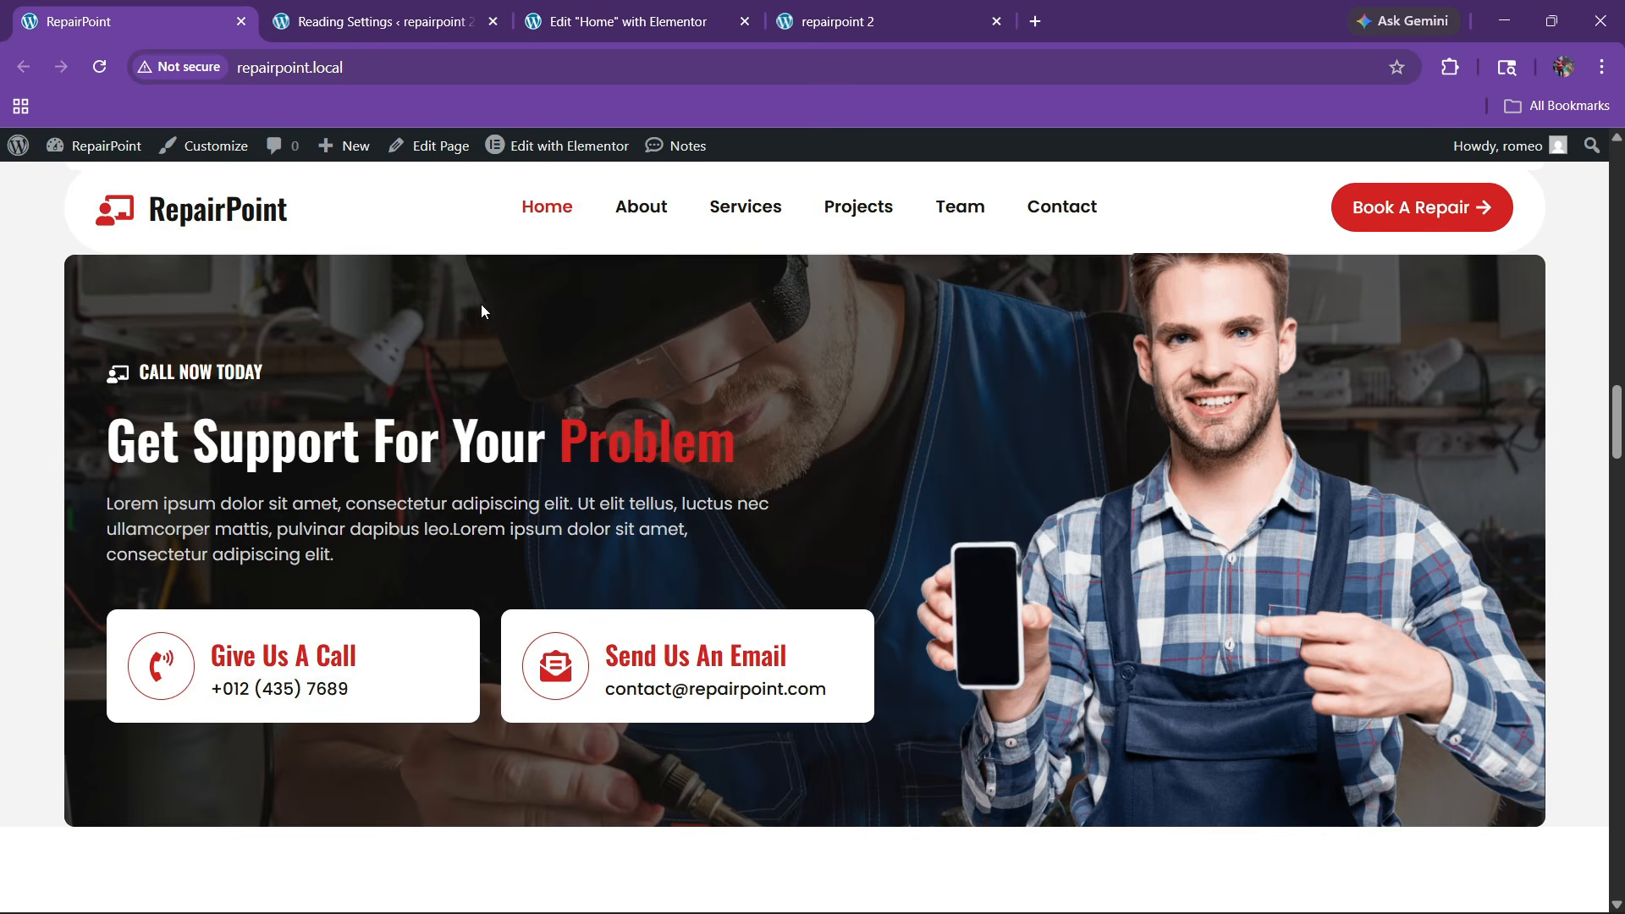
pyautogui.click(666, 11)
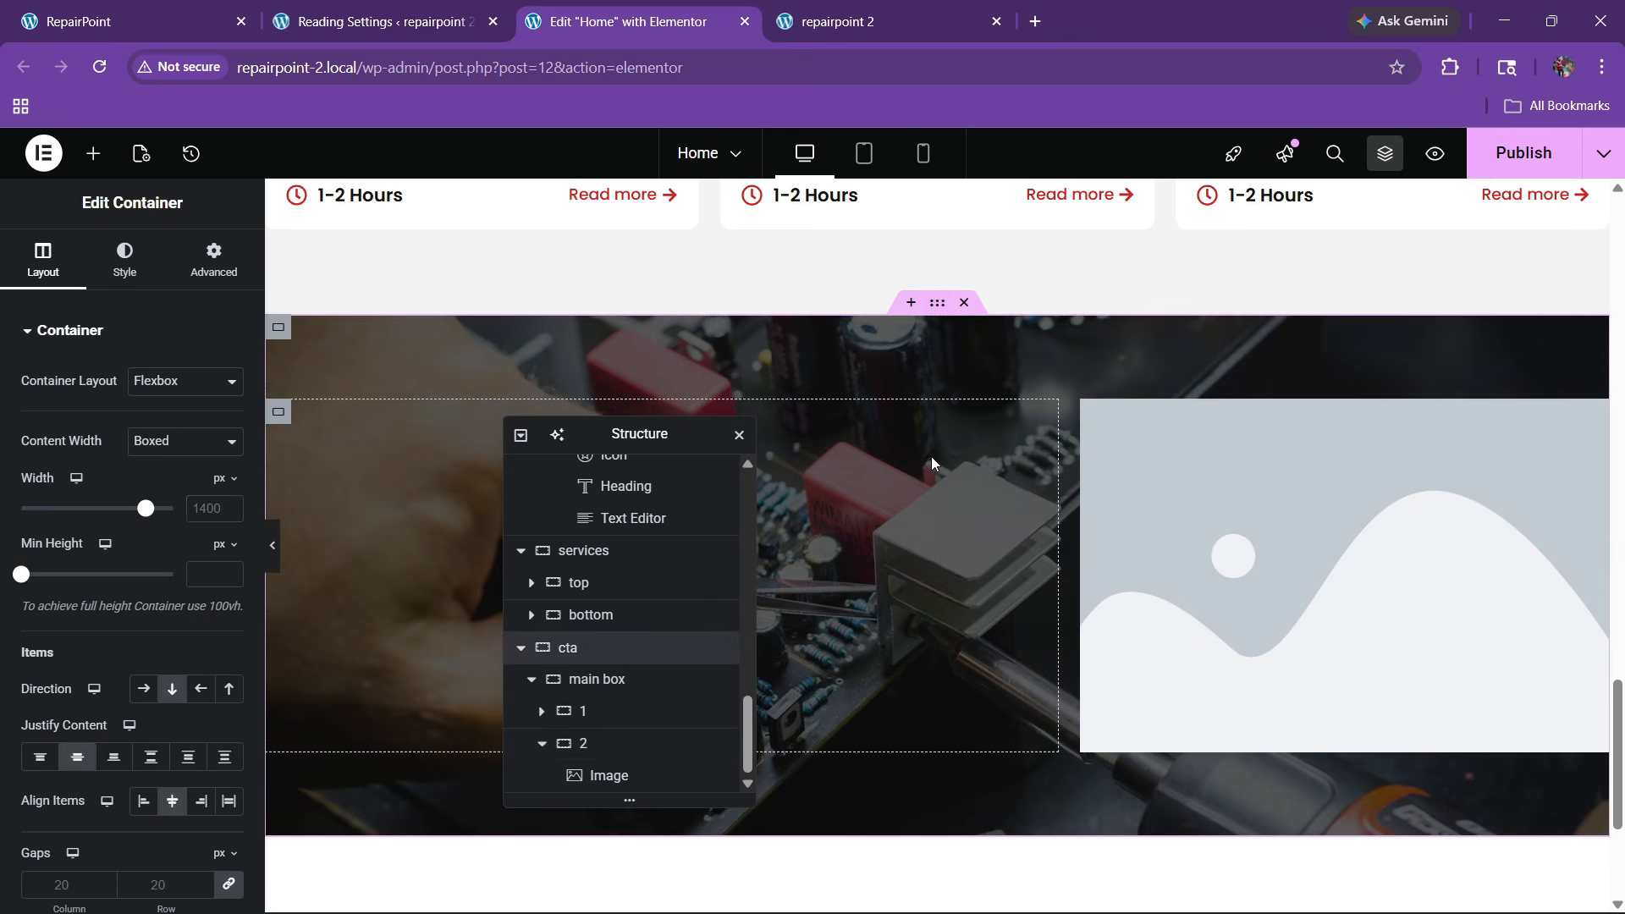
pyautogui.click(146, 15)
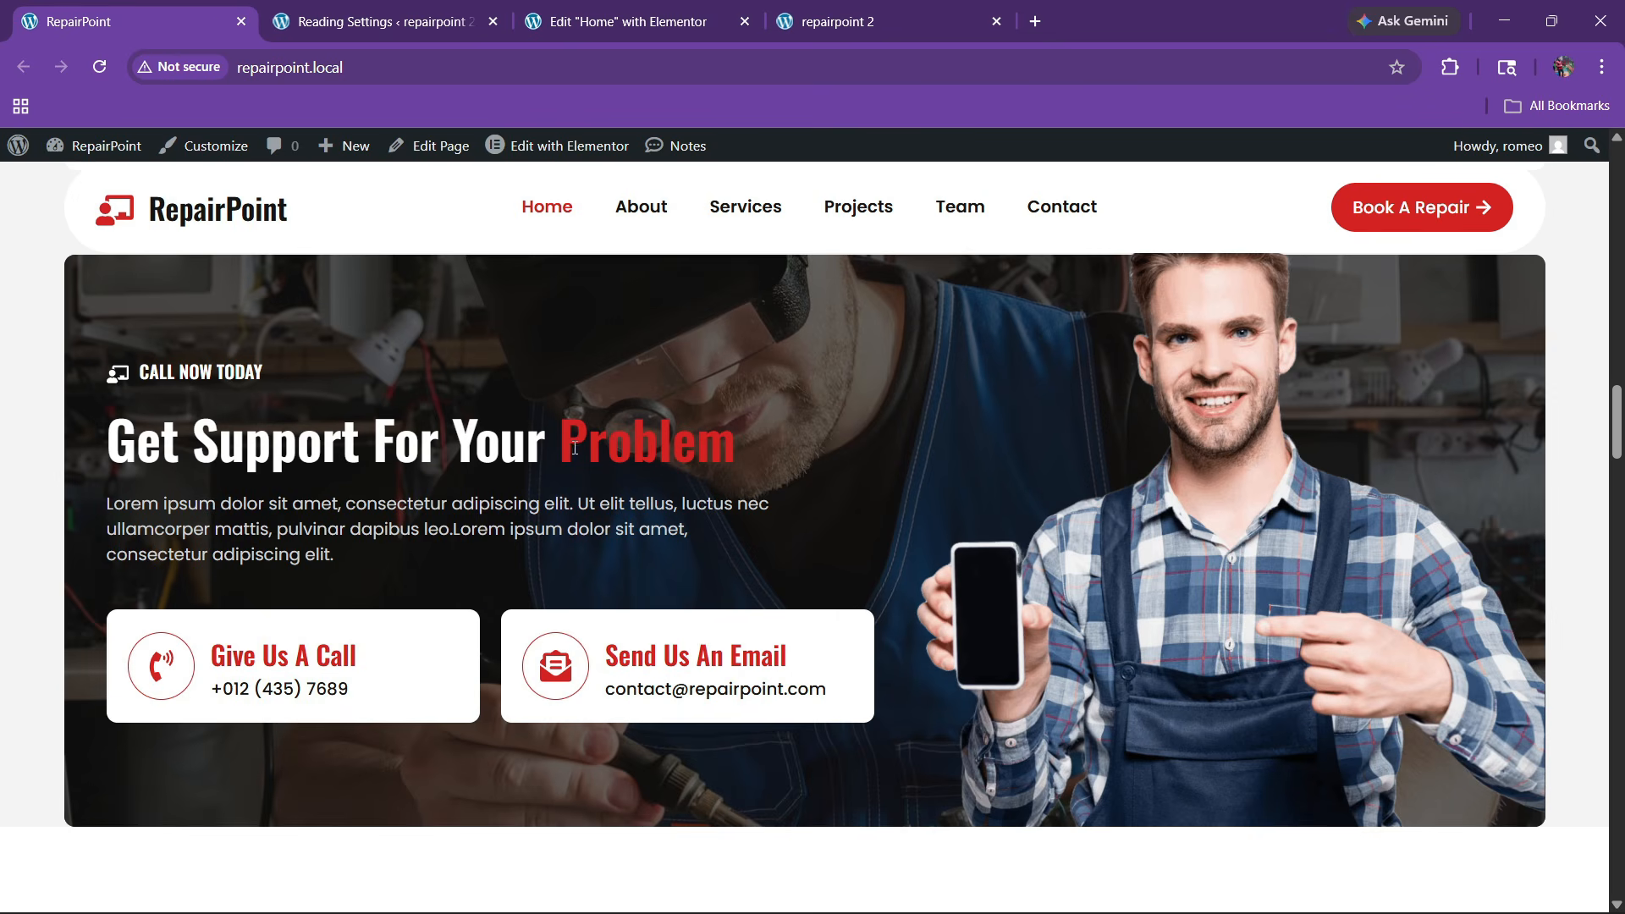
pyautogui.scroll(1, 584, 452)
pyautogui.scroll(-1, 679, 488)
pyautogui.click(665, 10)
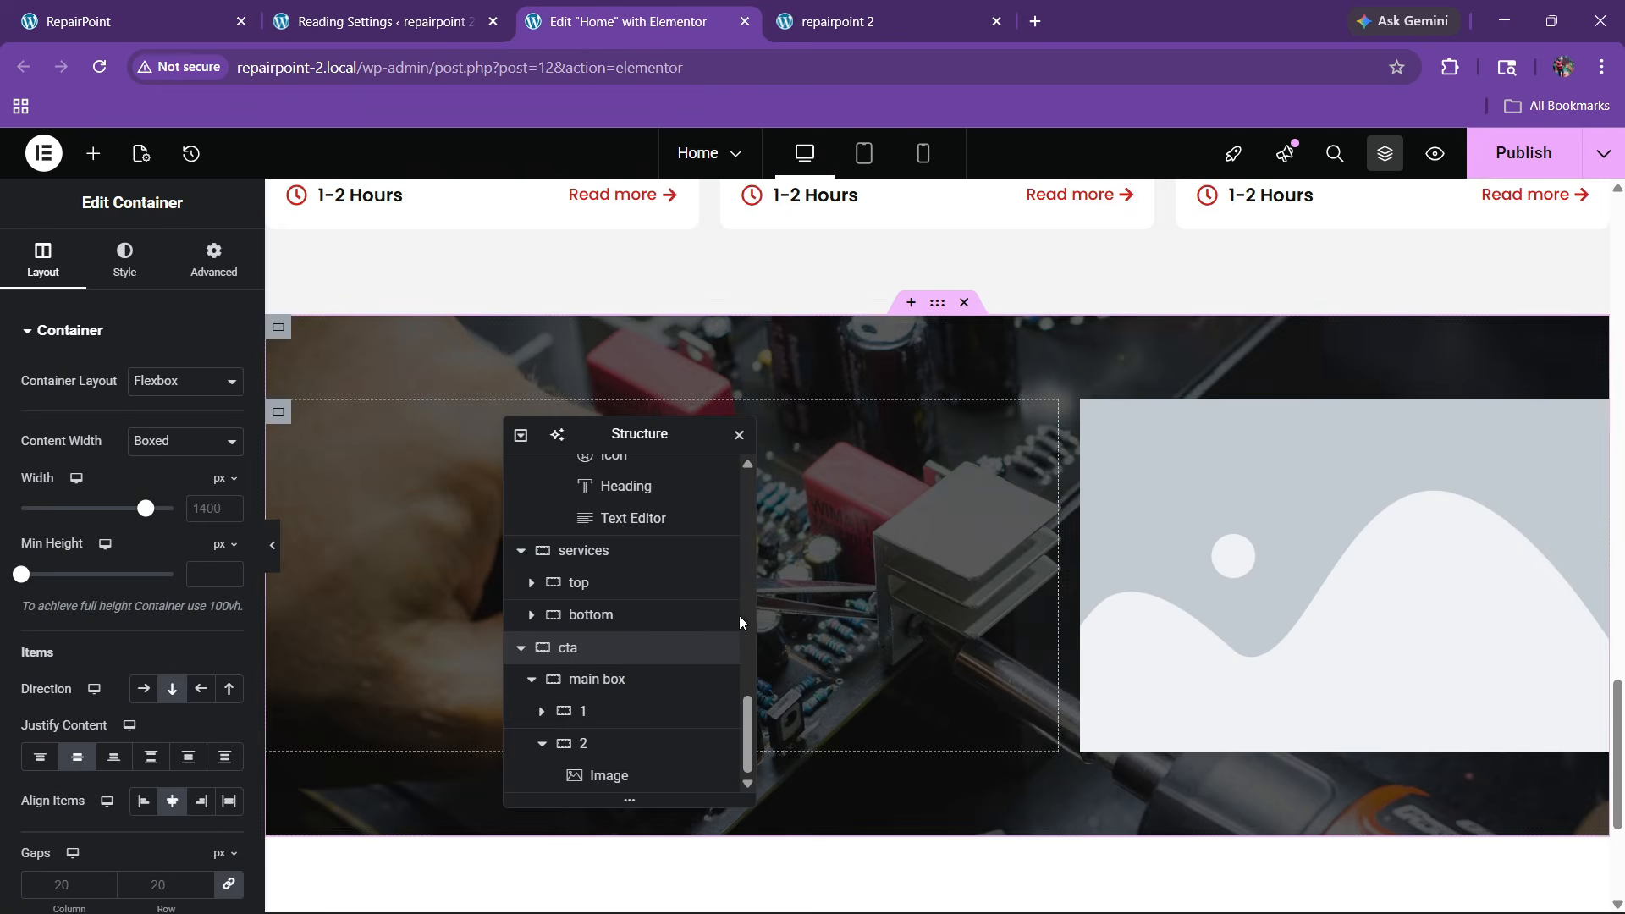
# Clear the CTA box's top and bottom padding and set its minimum height to 400
pyautogui.click(595, 681)
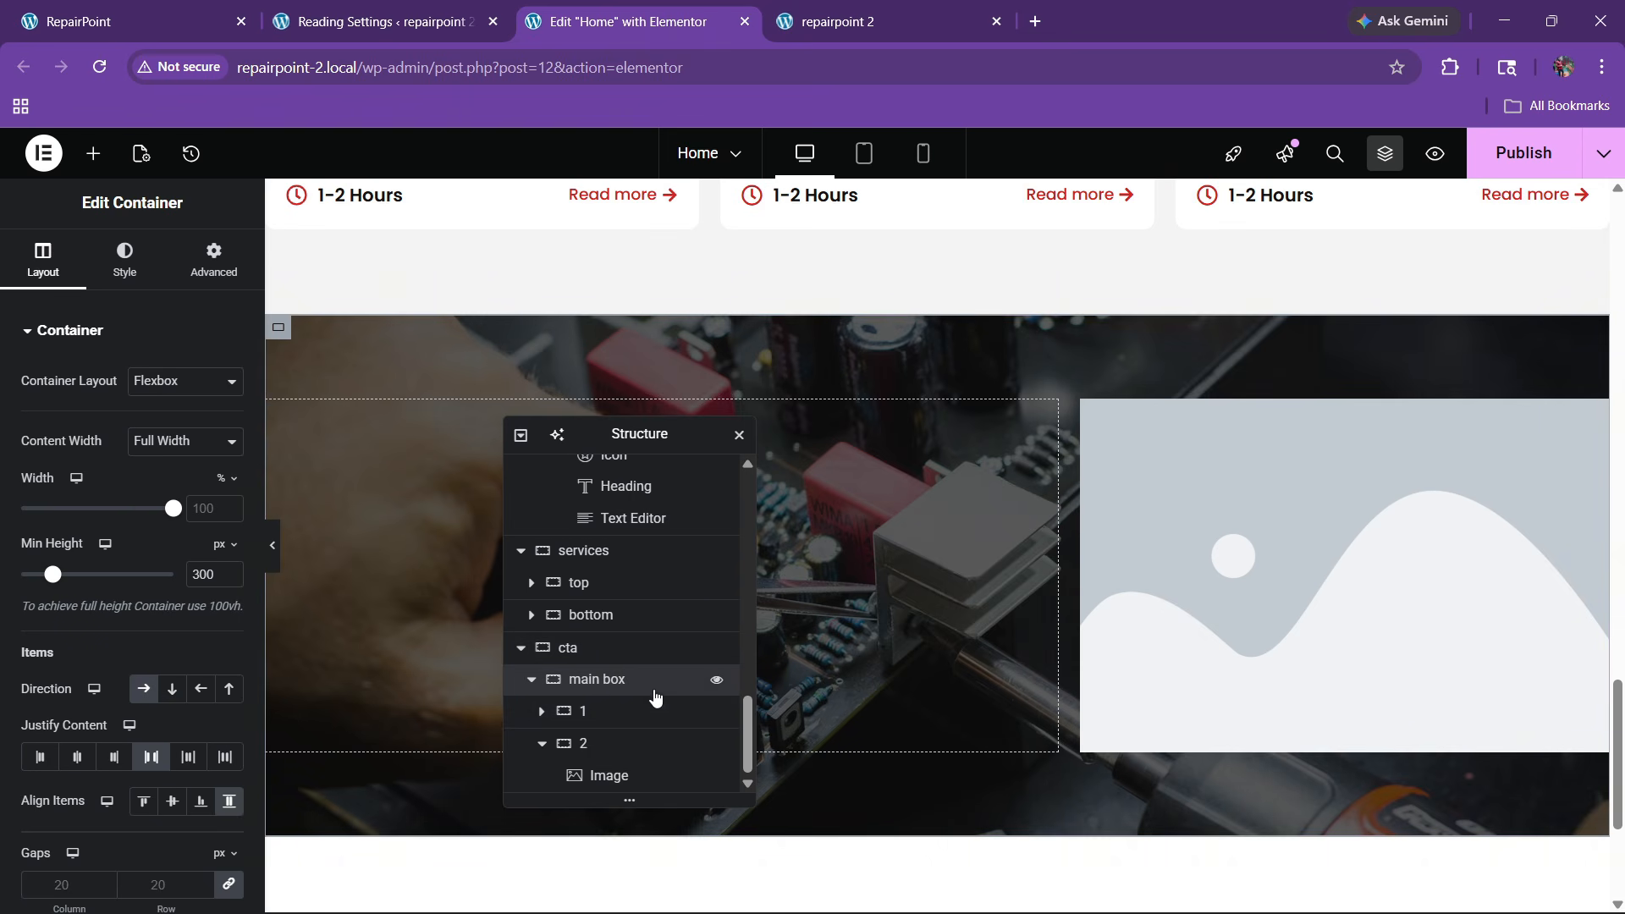
pyautogui.click(205, 260)
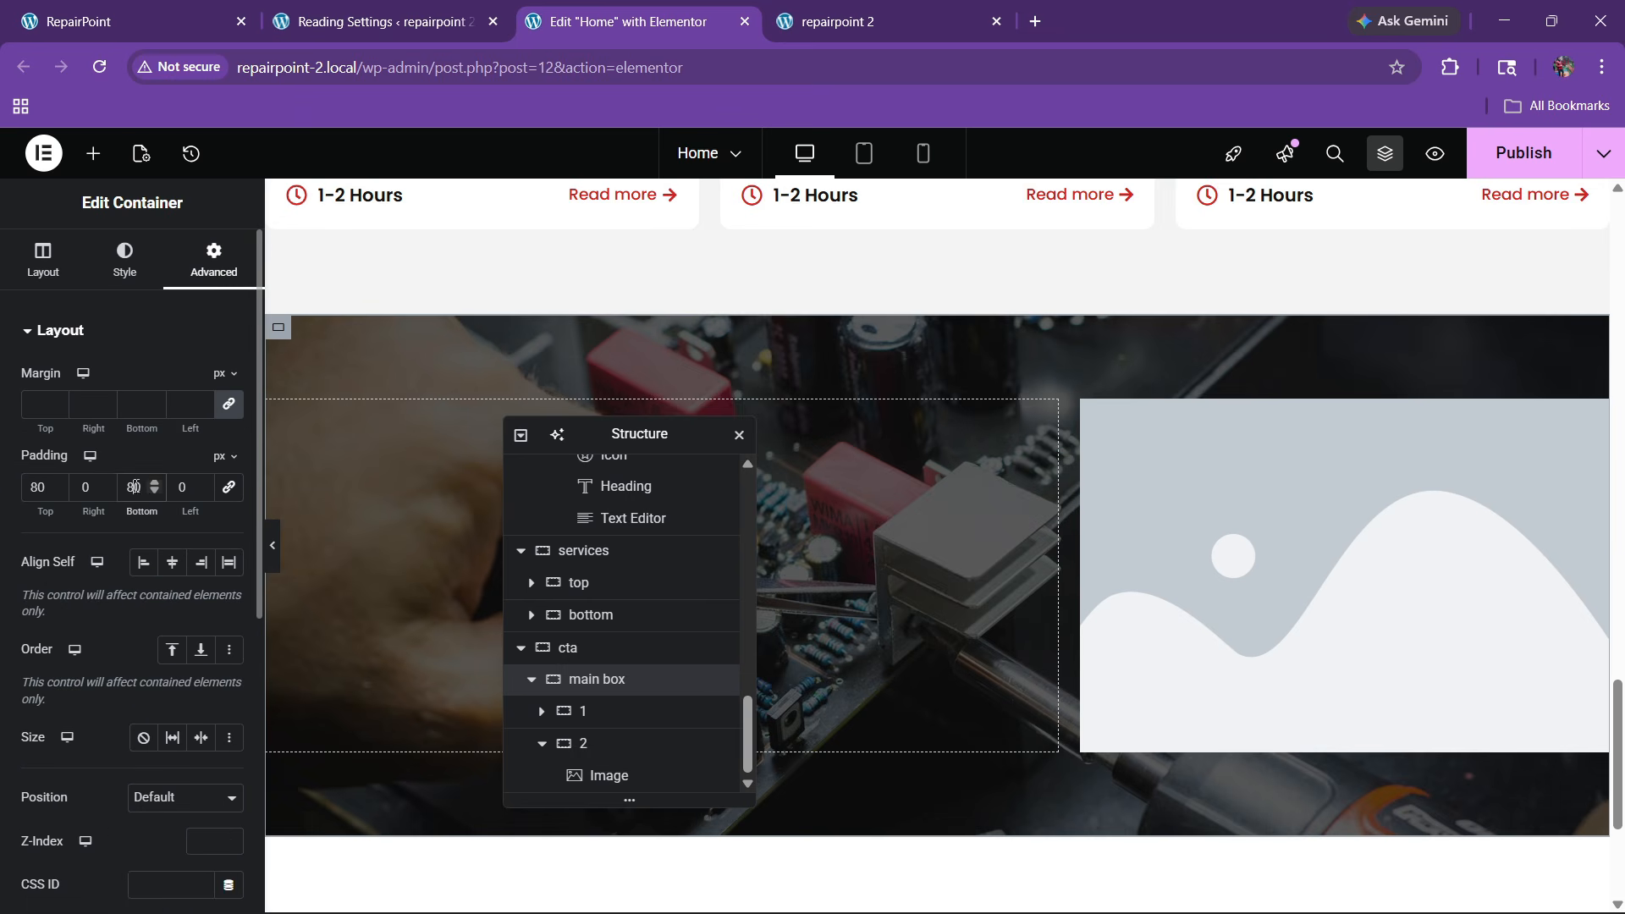
pyautogui.press('BackSpace')
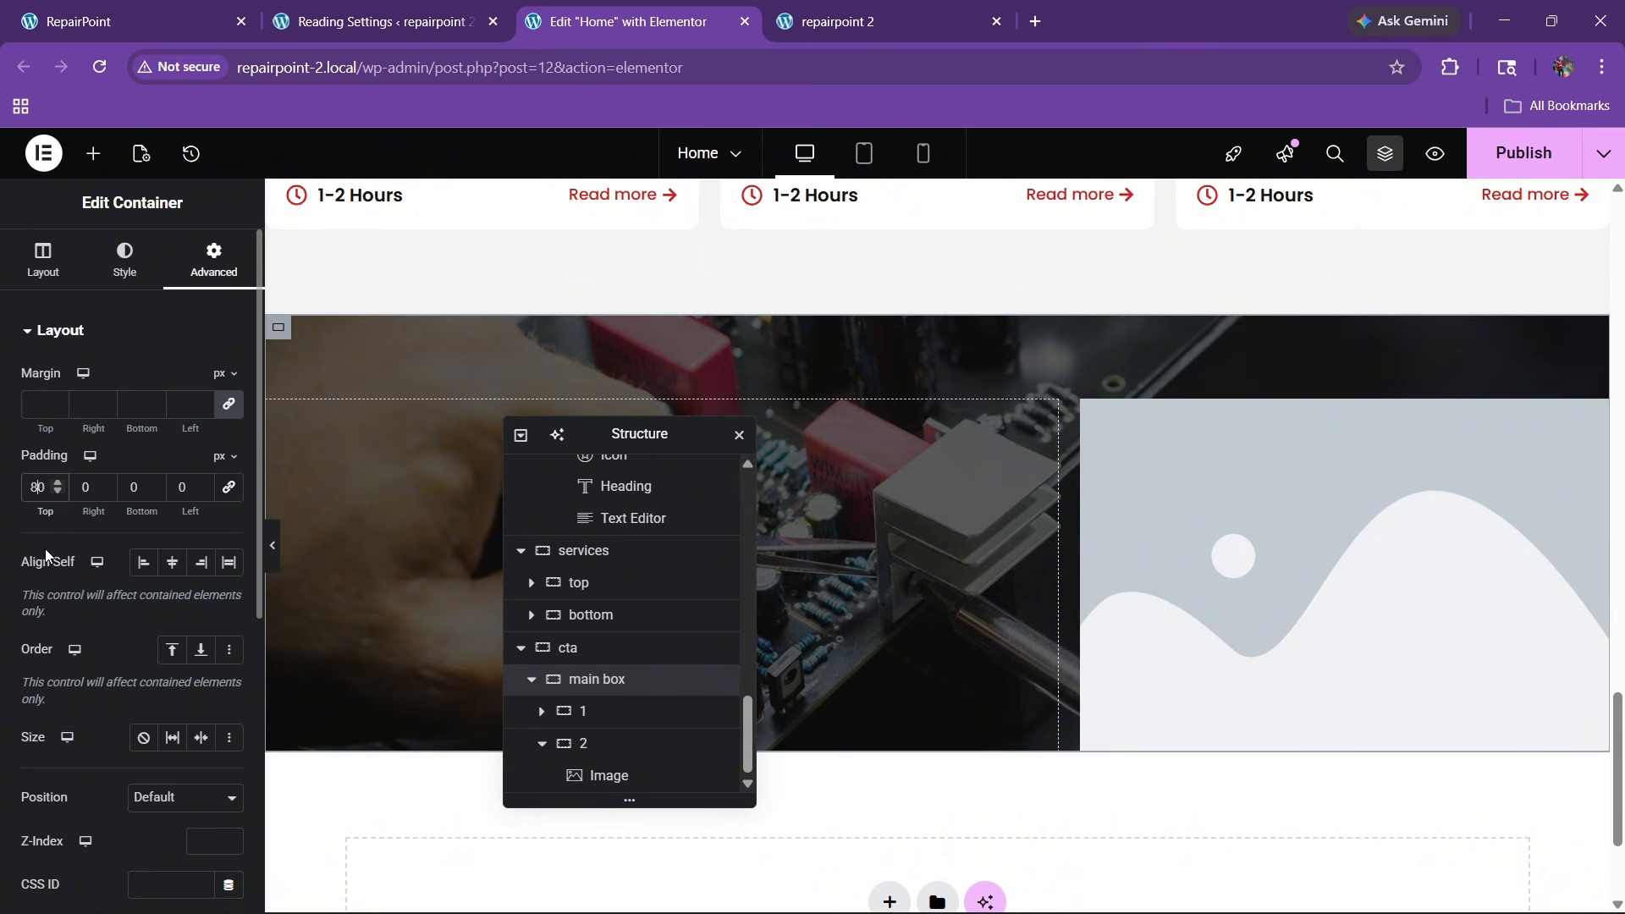
pyautogui.press('BackSpace')
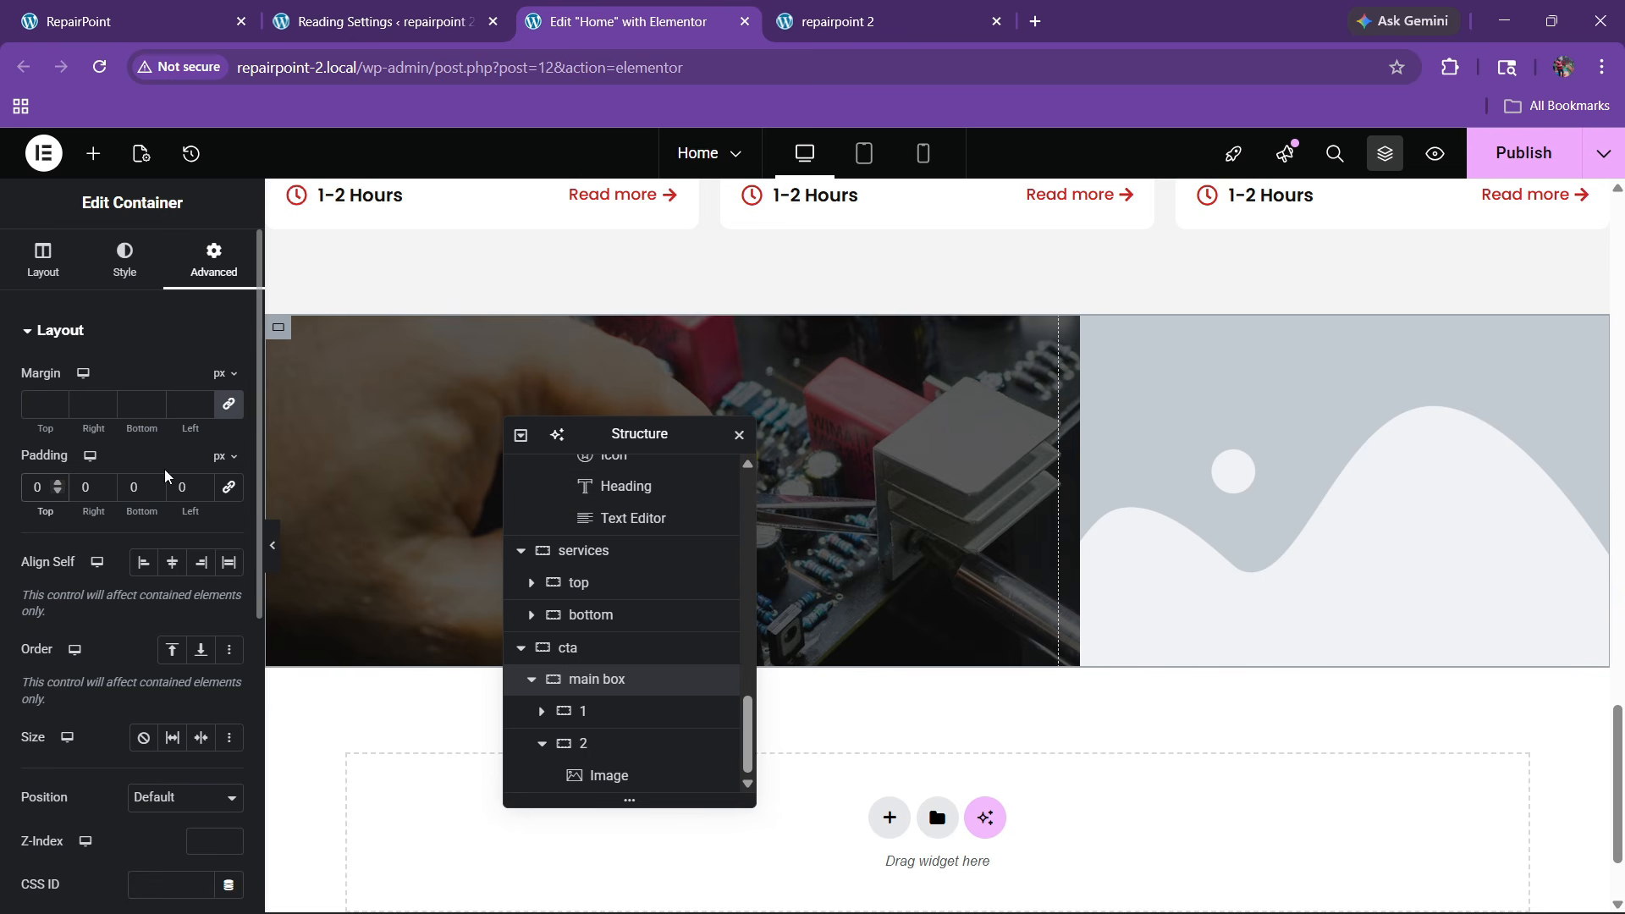
pyautogui.click(40, 271)
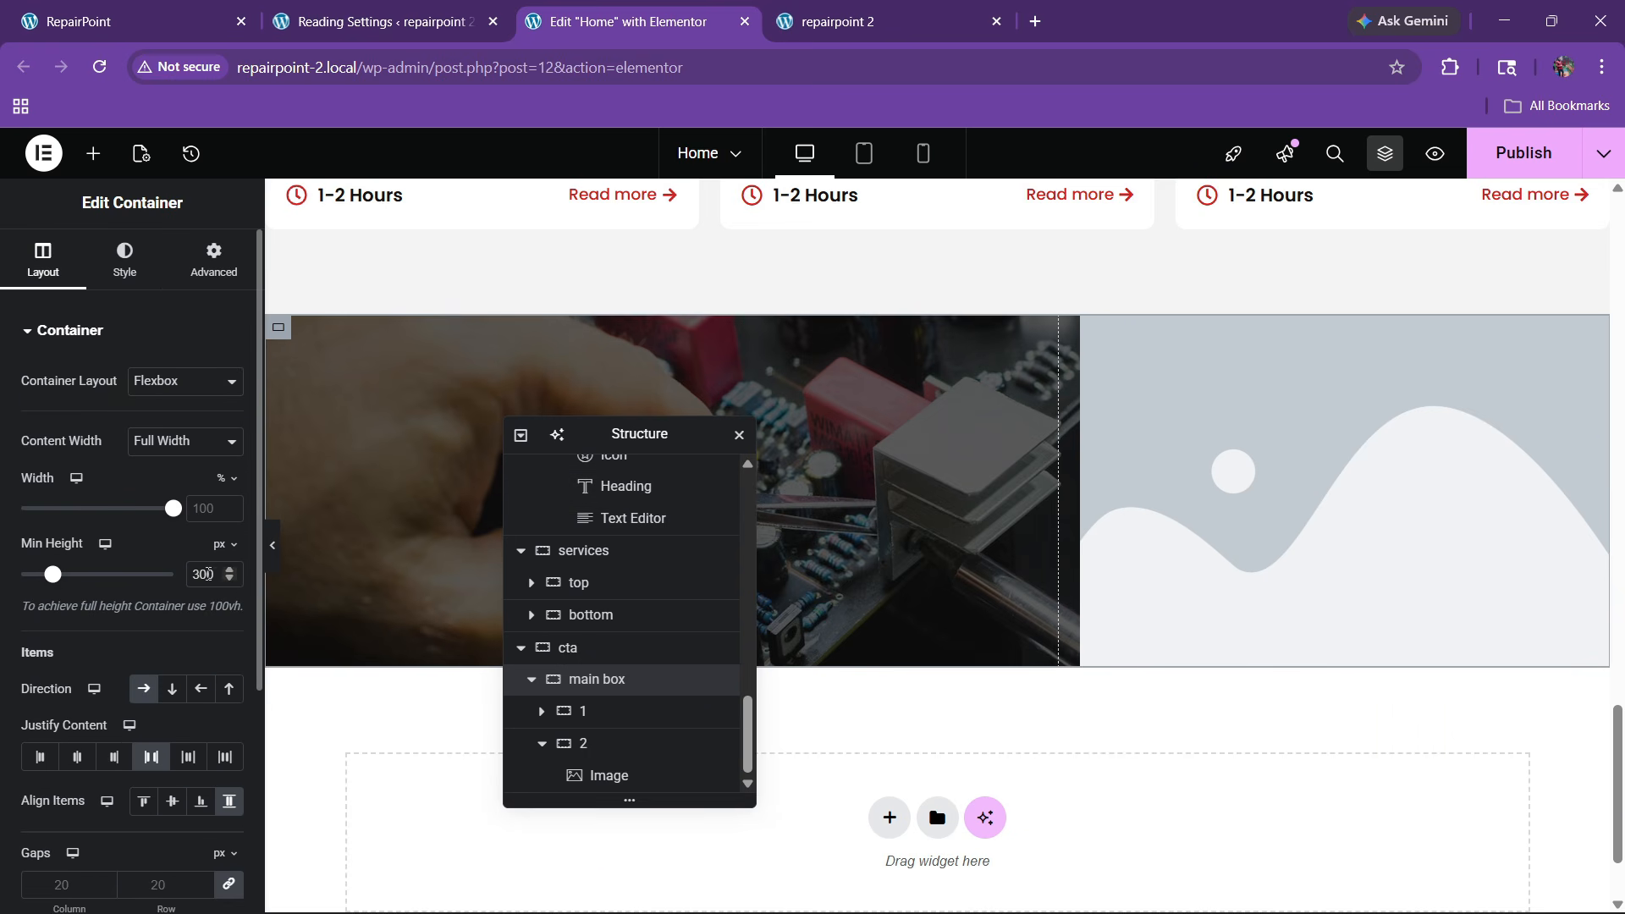
pyautogui.write('400')
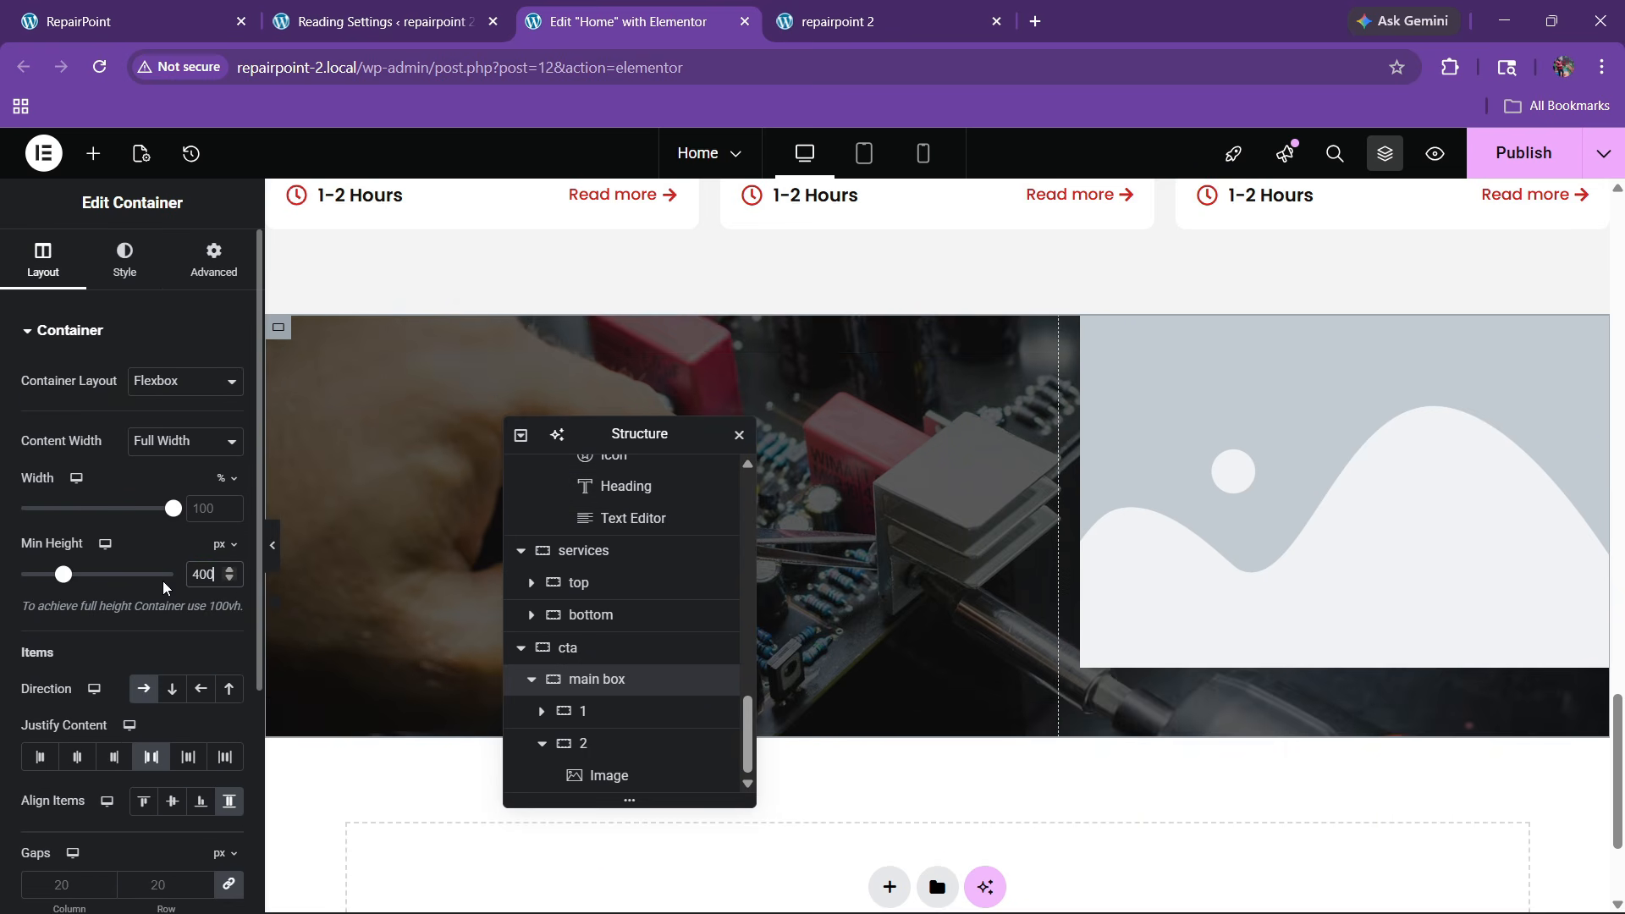
# Replace the right column's placeholder with the technician-holding-a-phone photo from the Media Library
pyautogui.click(1150, 536)
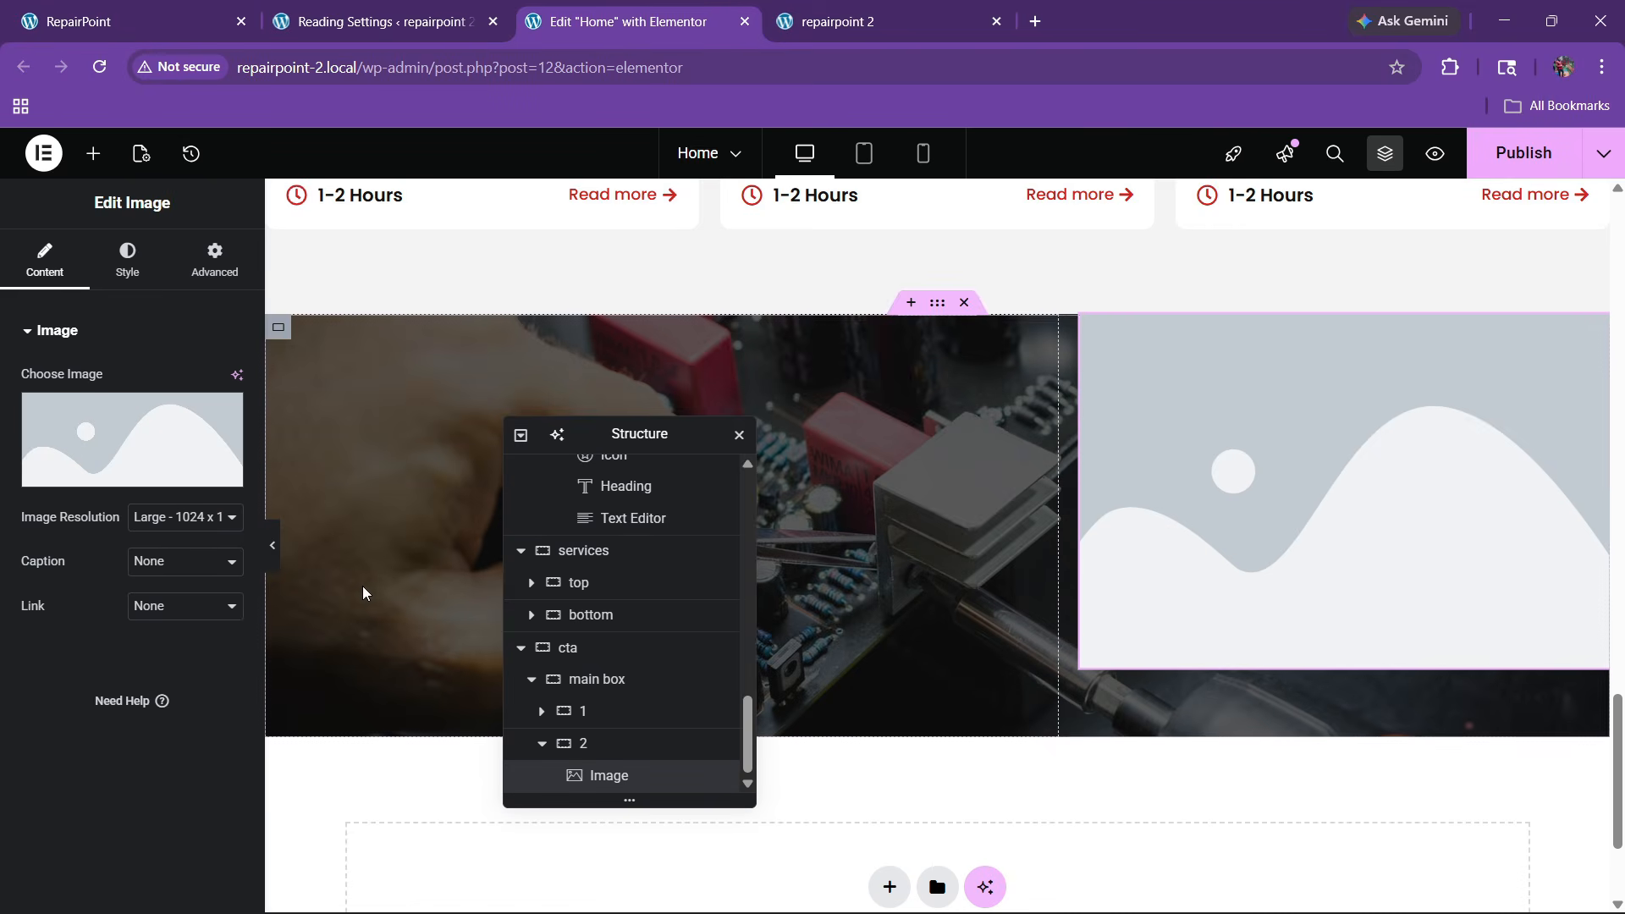
pyautogui.click(596, 682)
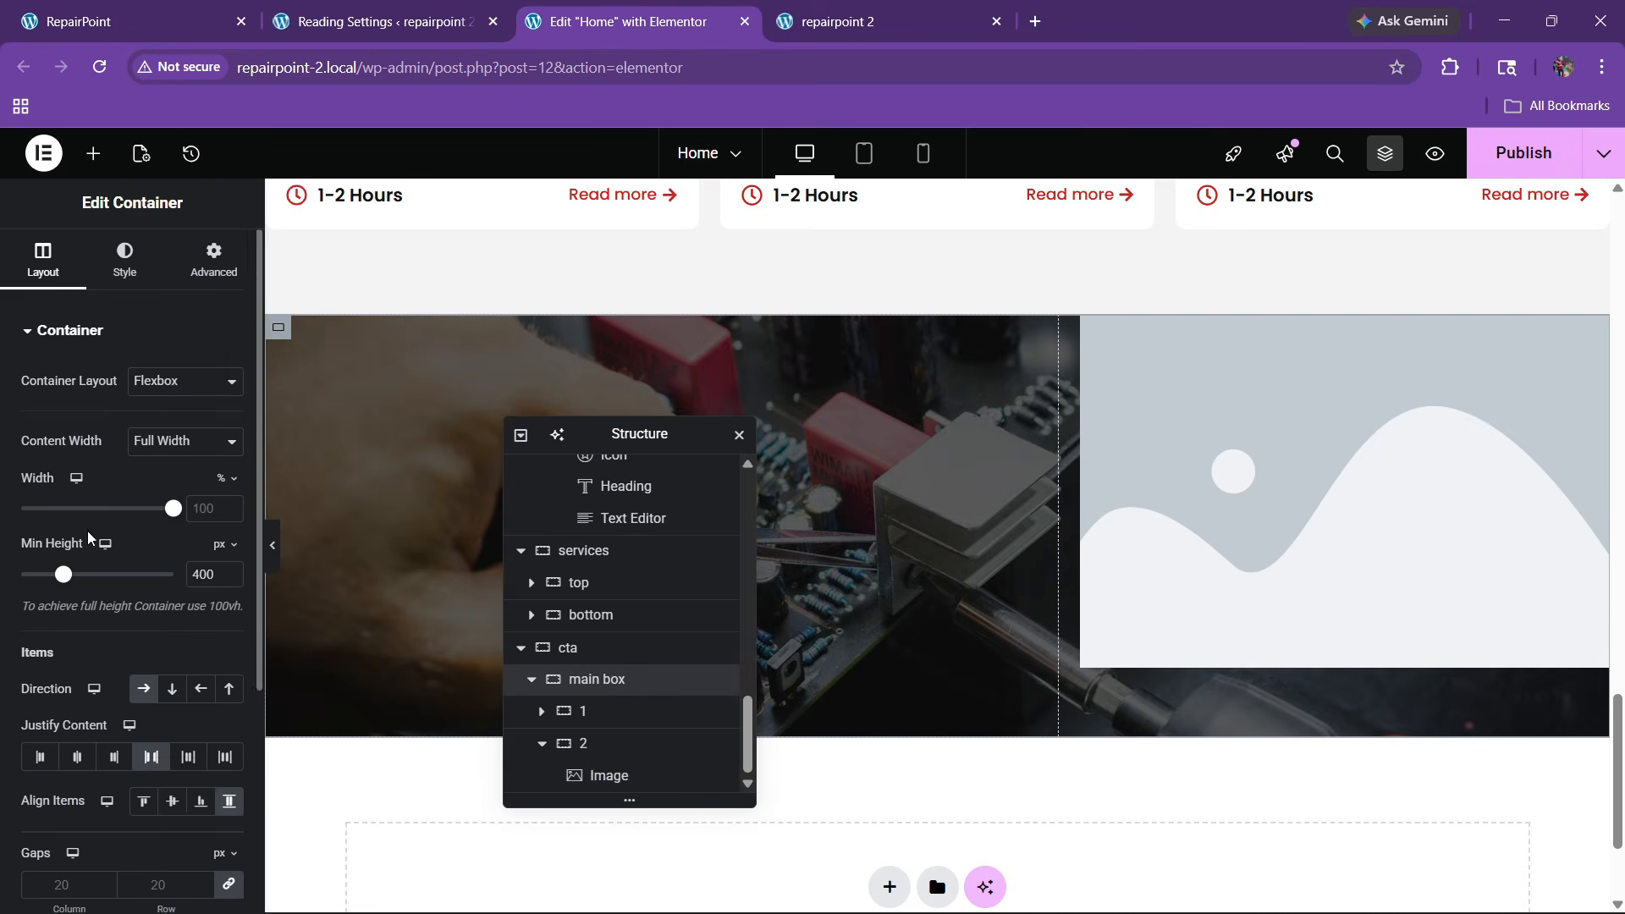
pyautogui.scroll(-1, 179, 765)
pyautogui.click(1284, 566)
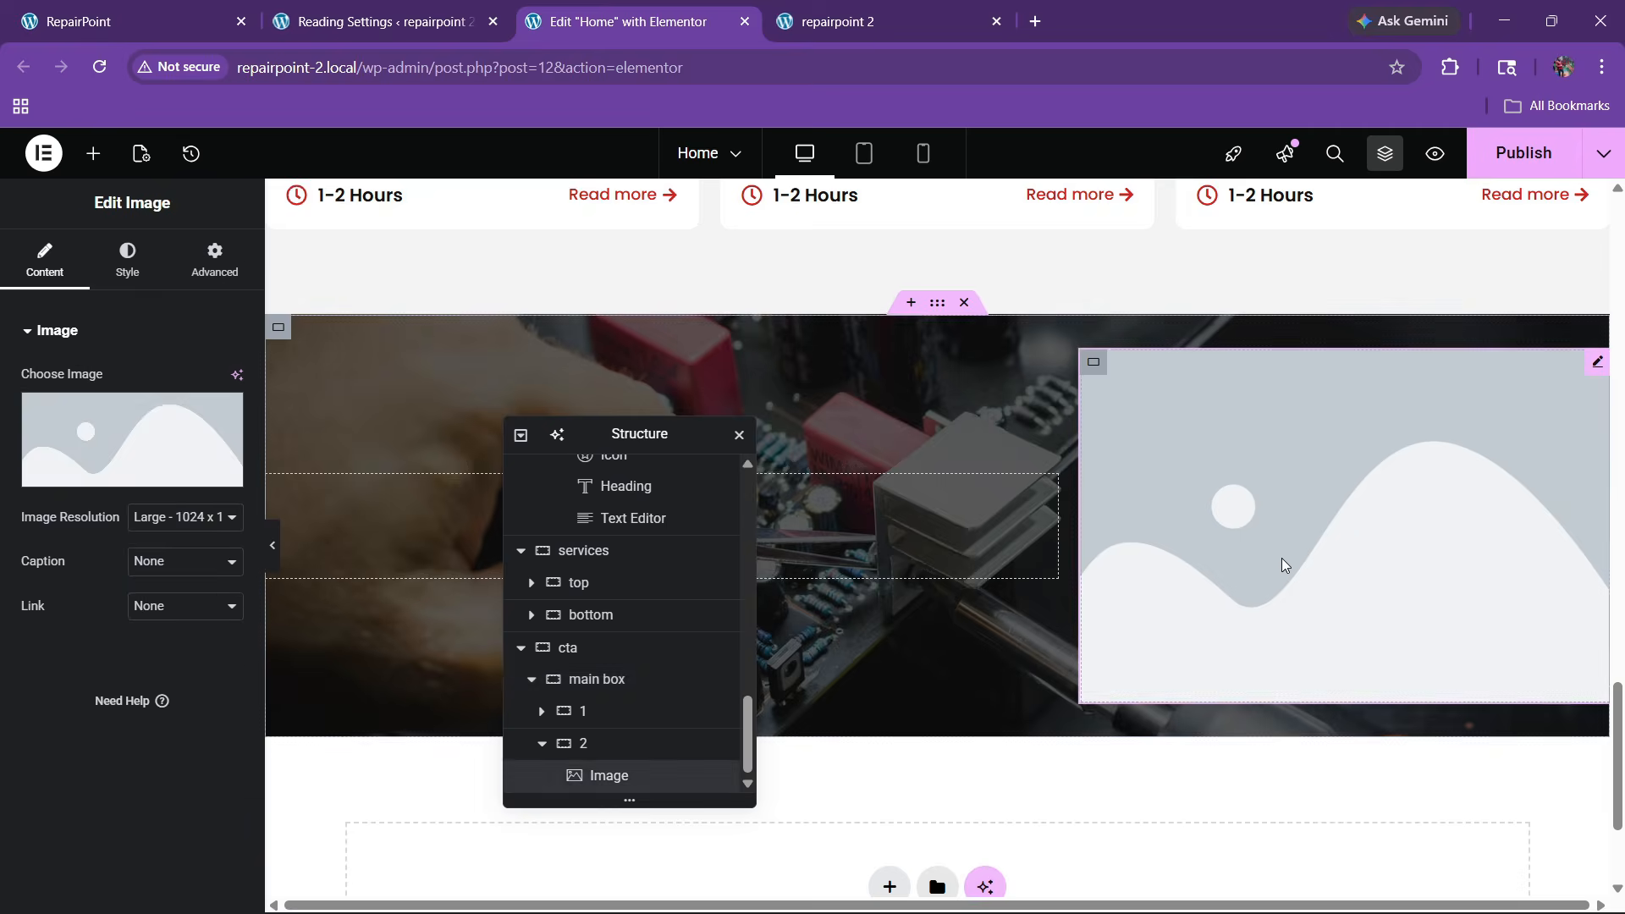
pyautogui.click(173, 475)
pyautogui.scroll(-10, 558, 534)
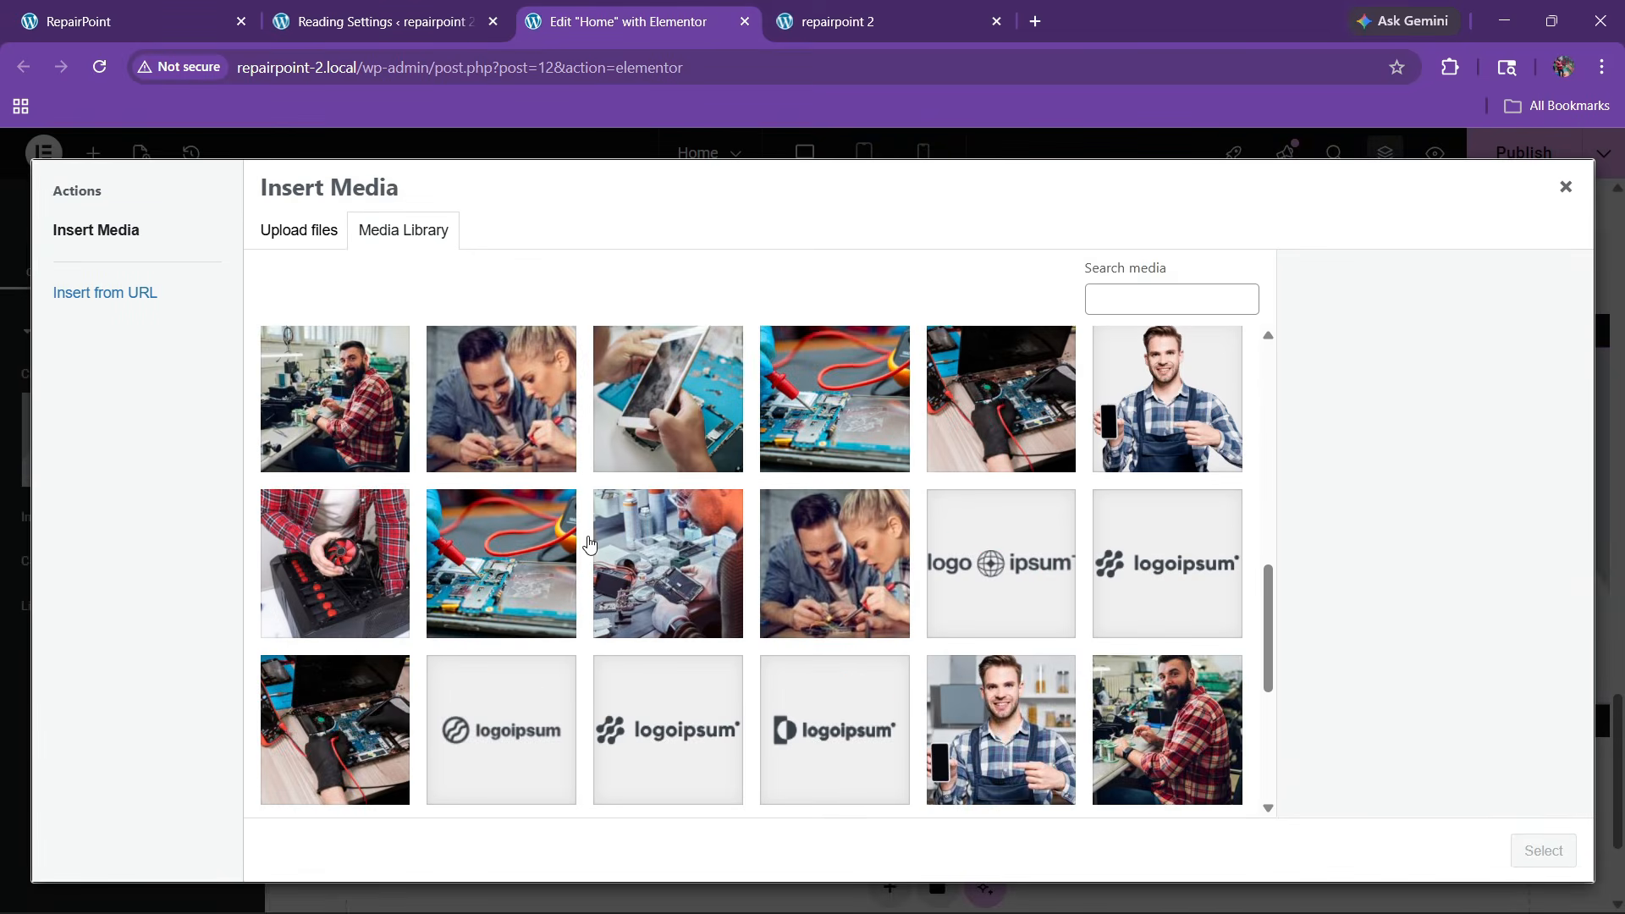
pyautogui.scroll(-4, 719, 635)
pyautogui.scroll(3, 846, 592)
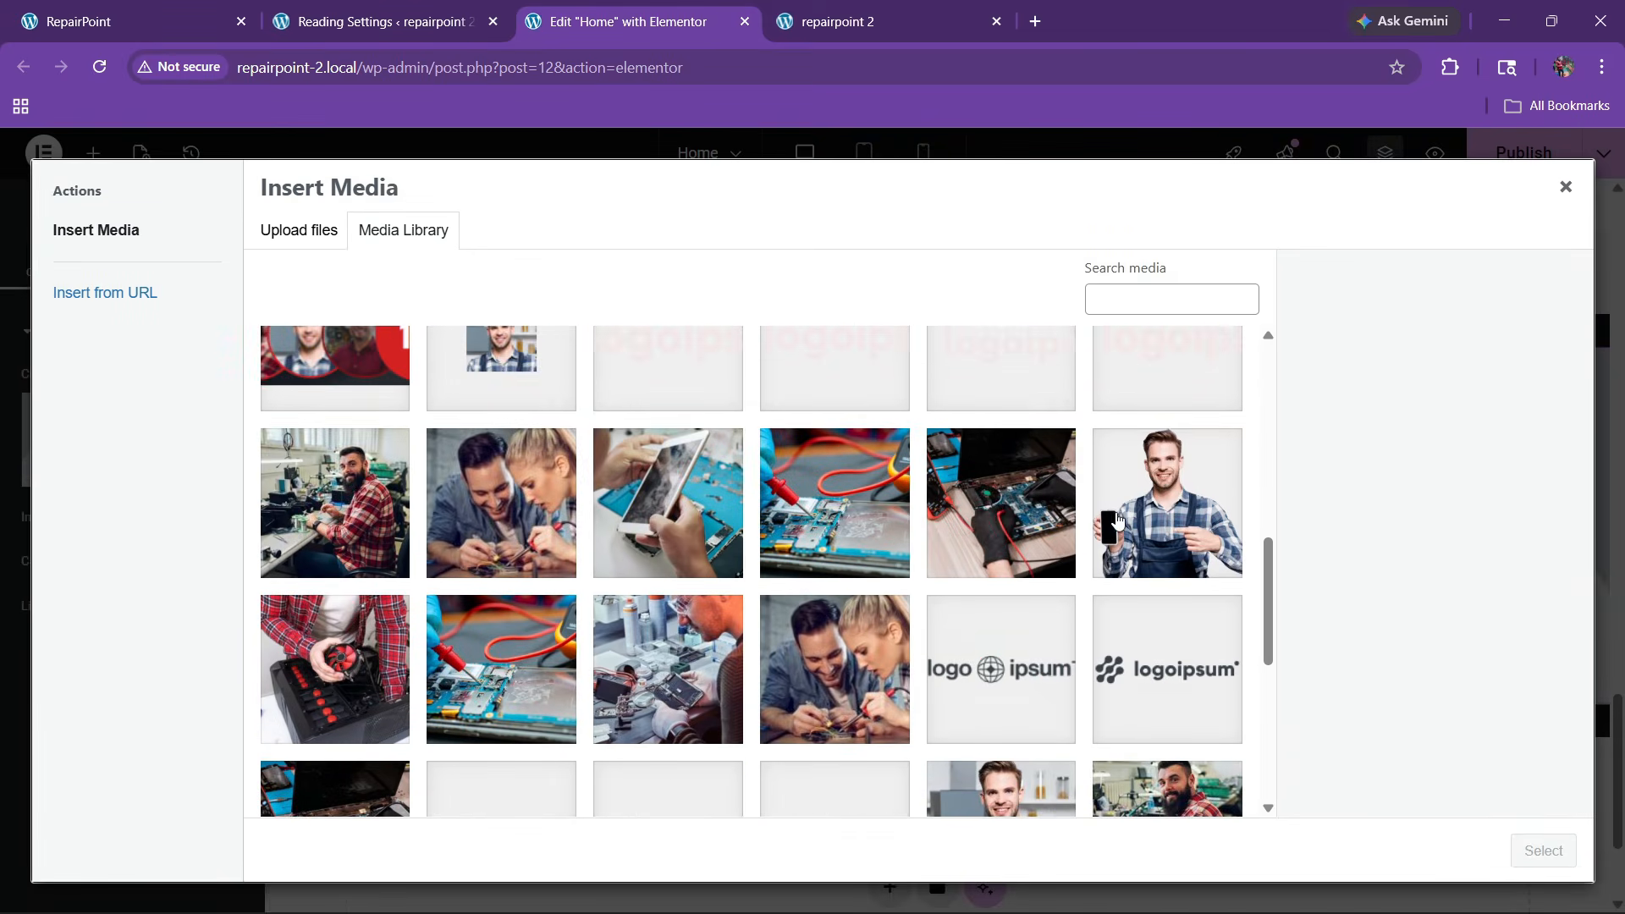
pyautogui.click(1166, 506)
pyautogui.click(1542, 851)
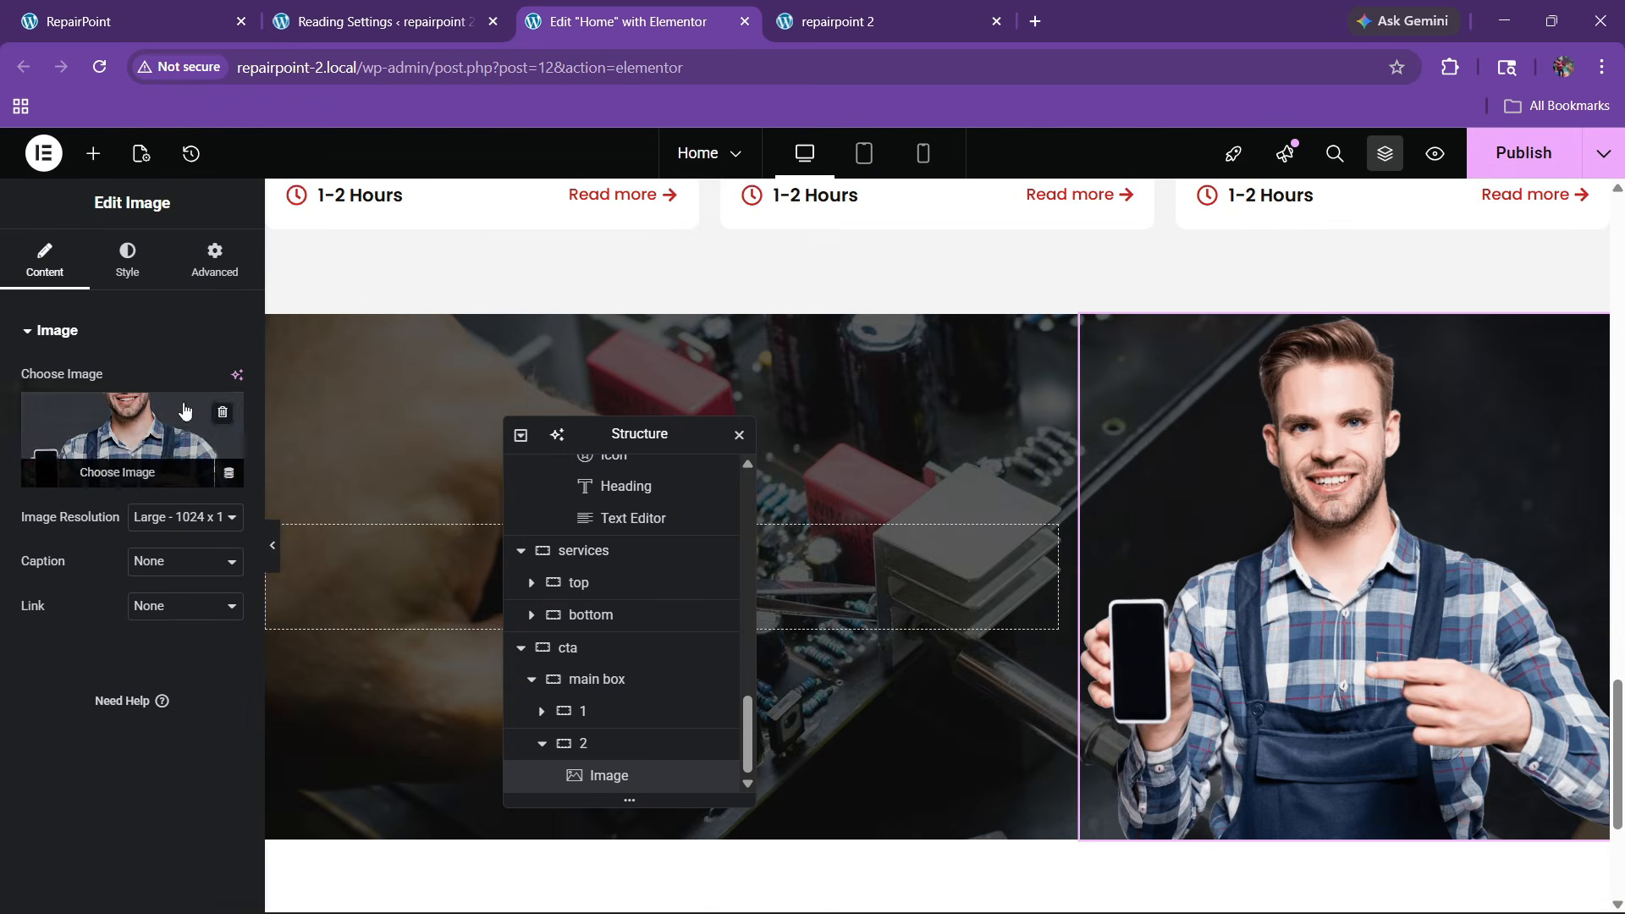
# Give the technician image a -3 em top margin and compare against the live site's CTA
pyautogui.click(212, 258)
pyautogui.click(231, 379)
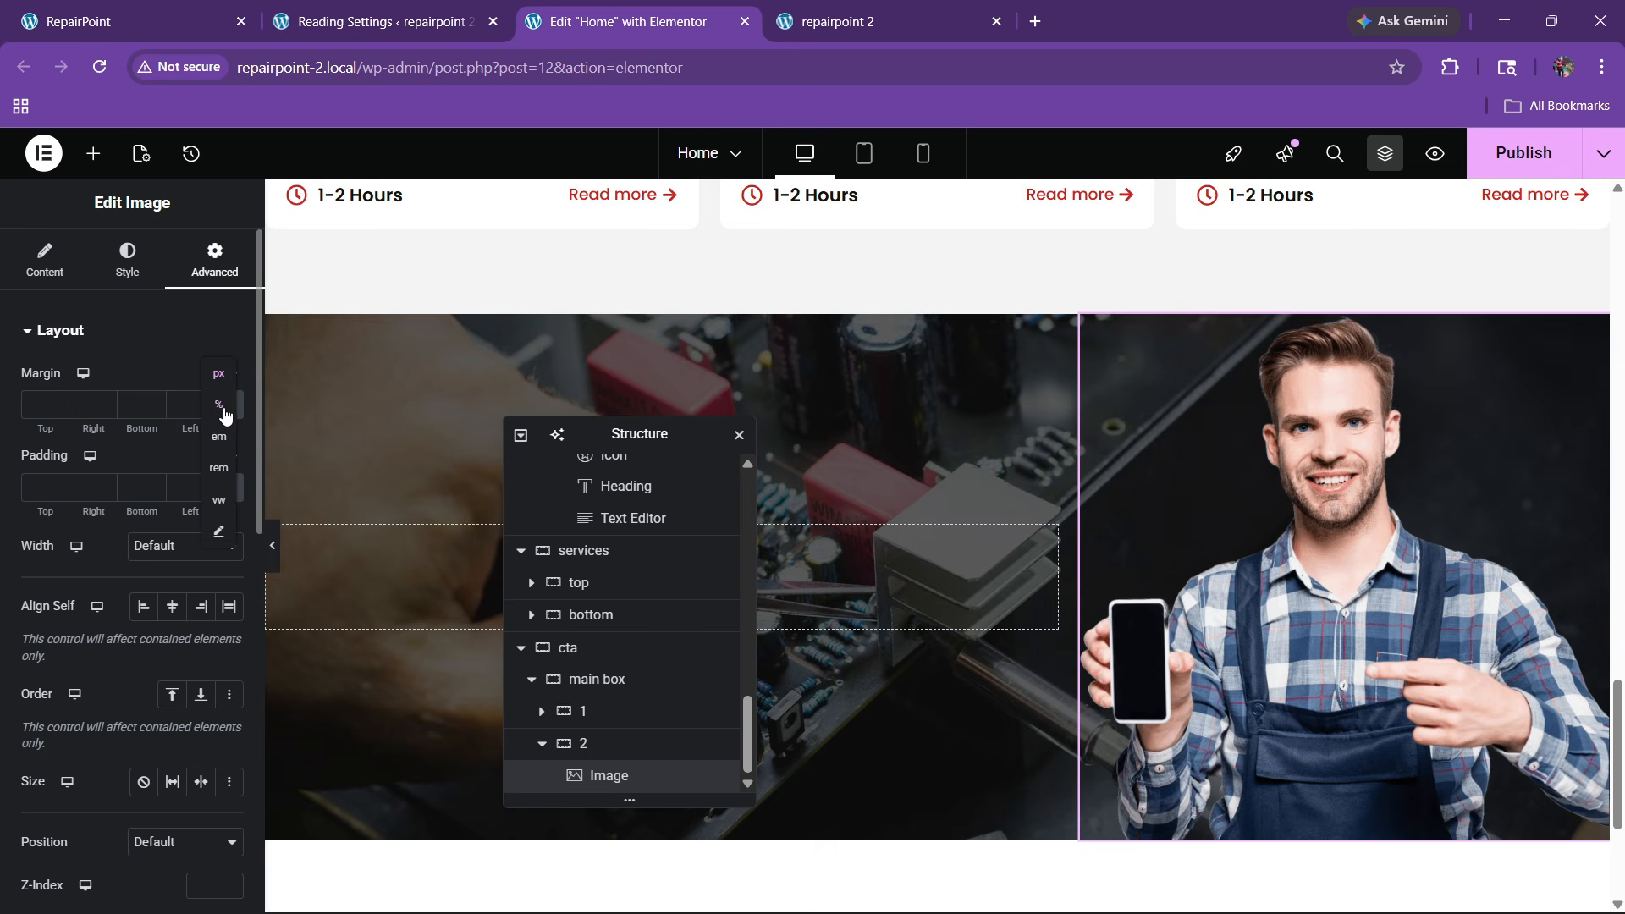
pyautogui.click(218, 439)
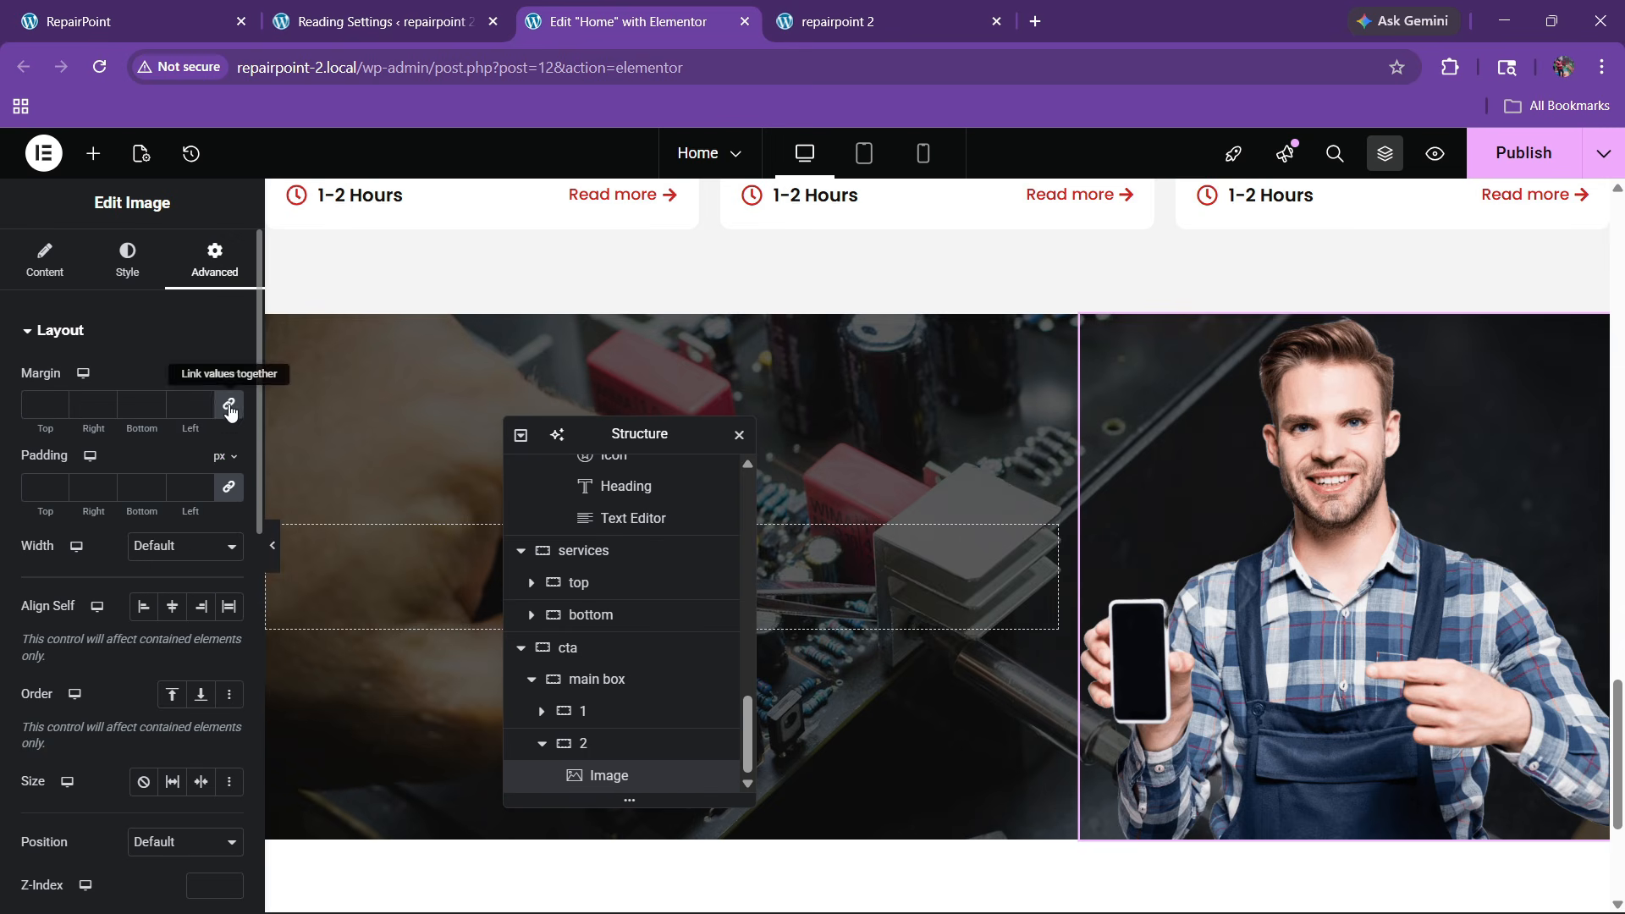
pyautogui.click(57, 410)
pyautogui.click(57, 409)
pyautogui.click(57, 410)
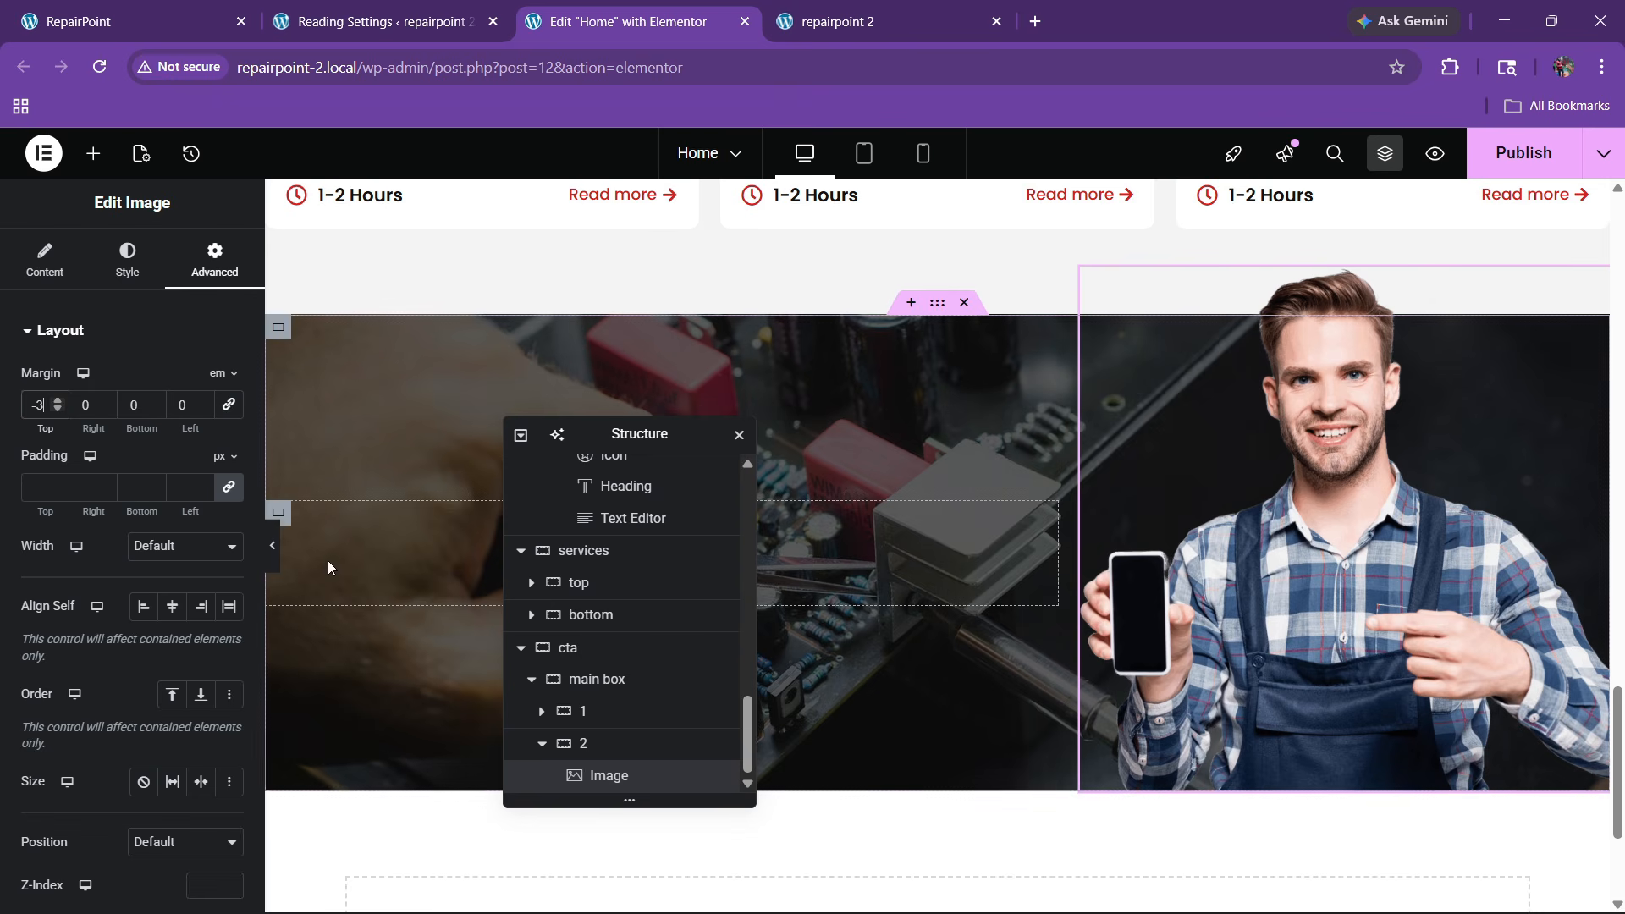
pyautogui.click(149, 27)
pyautogui.click(626, 21)
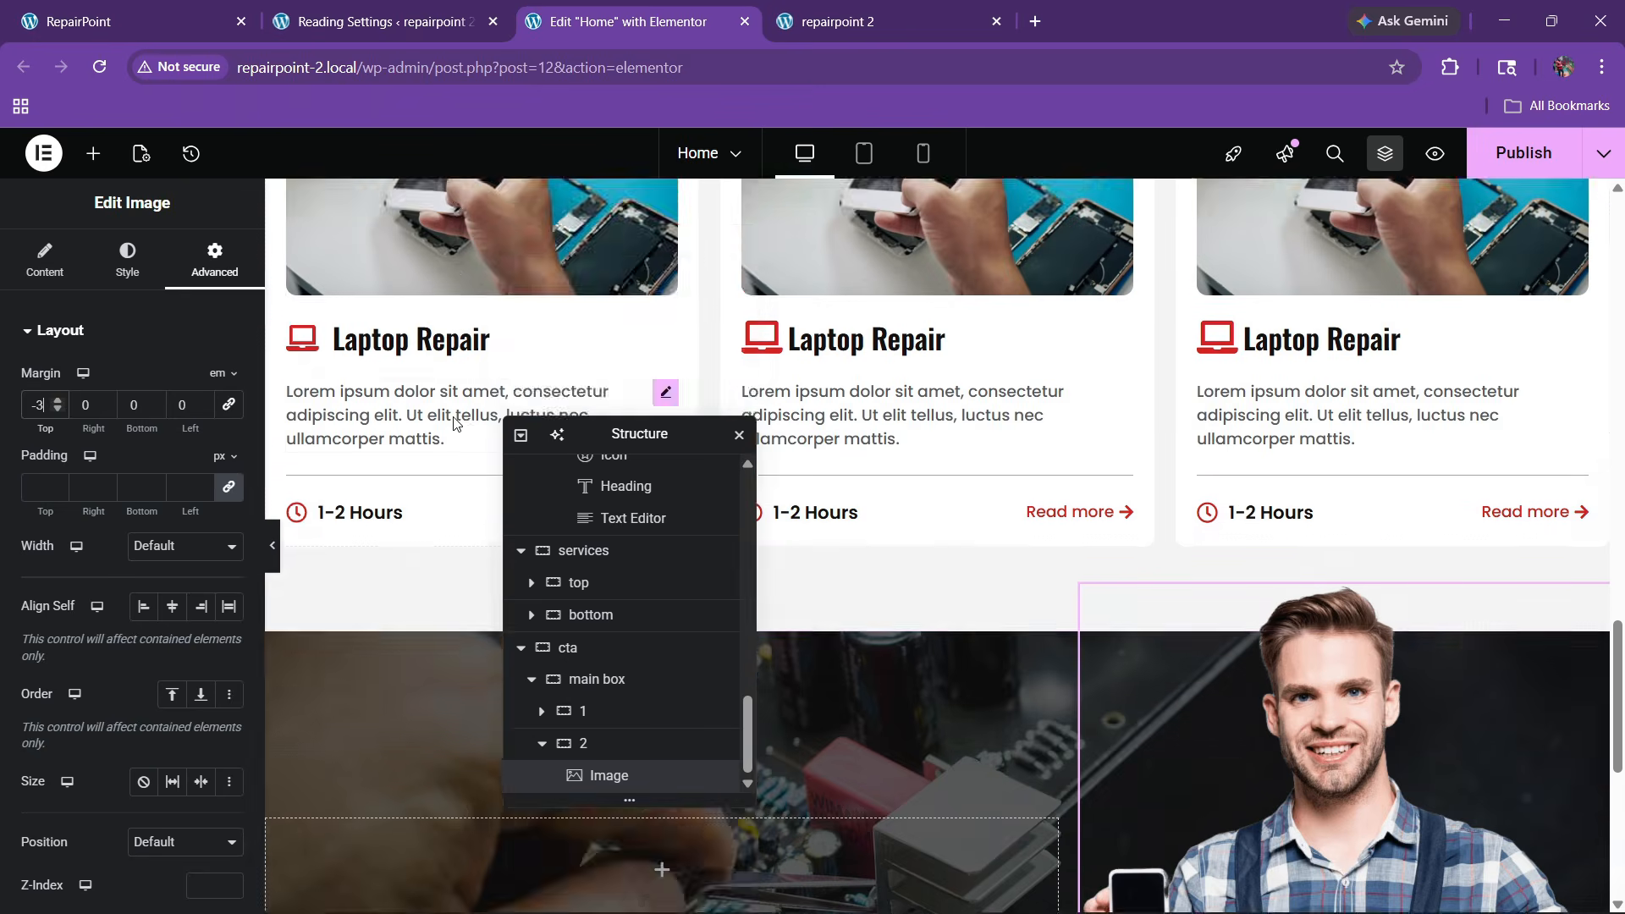
# Copy the OUR SERVICES label from the Services section into the CTA's empty left column
pyautogui.scroll(5, 454, 421)
pyautogui.scroll(3, 455, 420)
pyautogui.moveTo(593, 433); pyautogui.dragTo(926, 421)
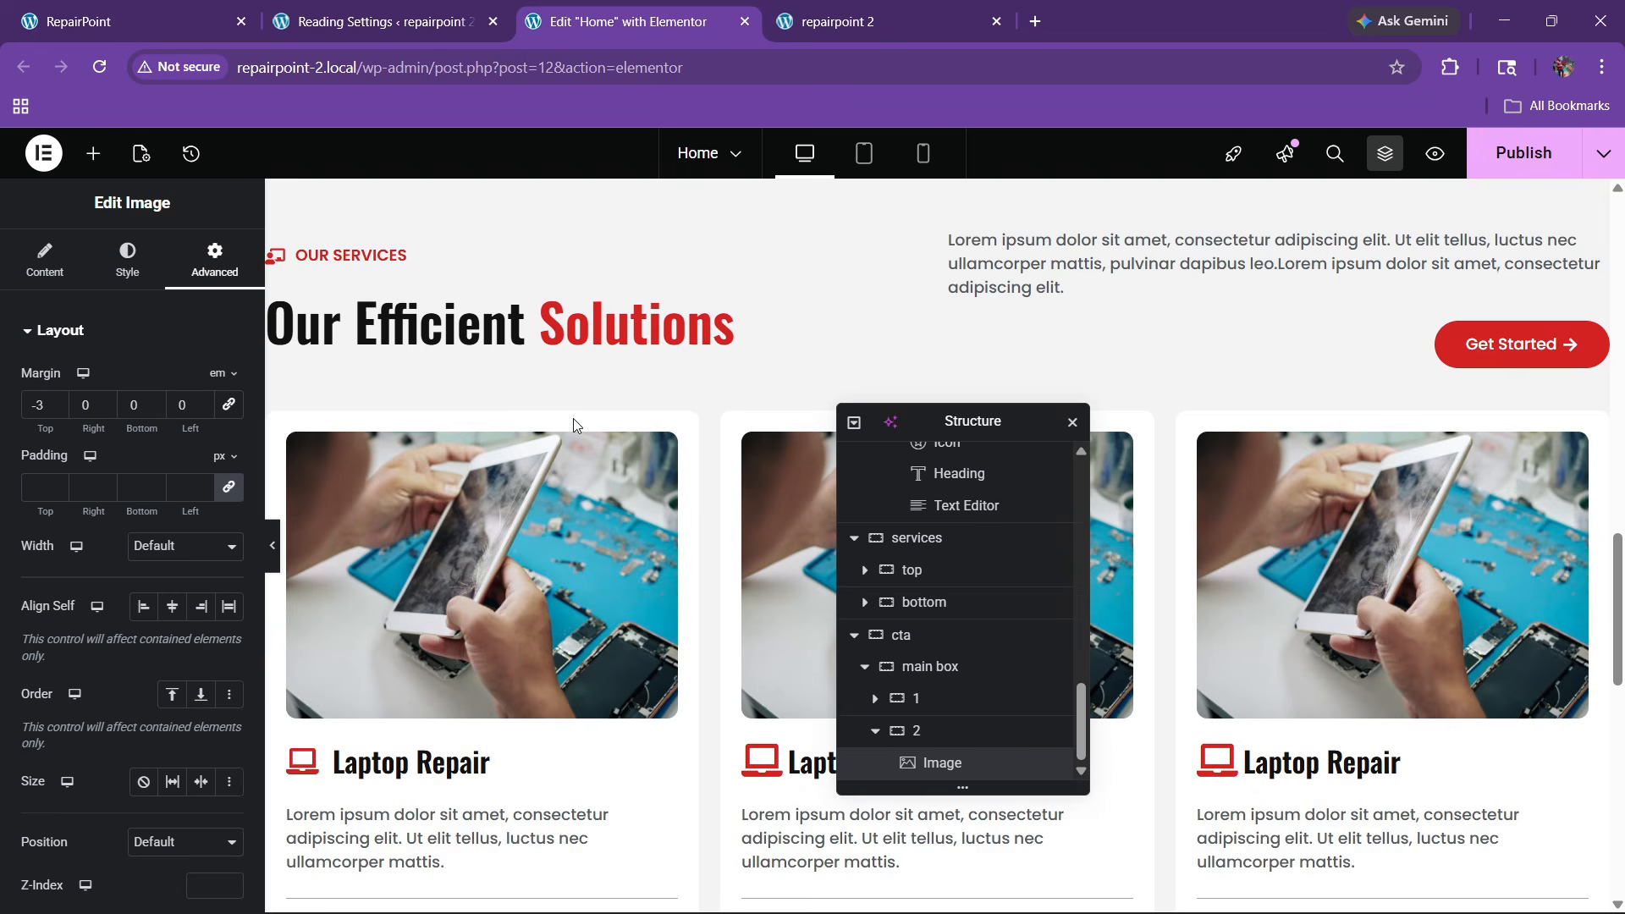
pyautogui.rightClick(374, 257)
pyautogui.scroll(-12, 550, 425)
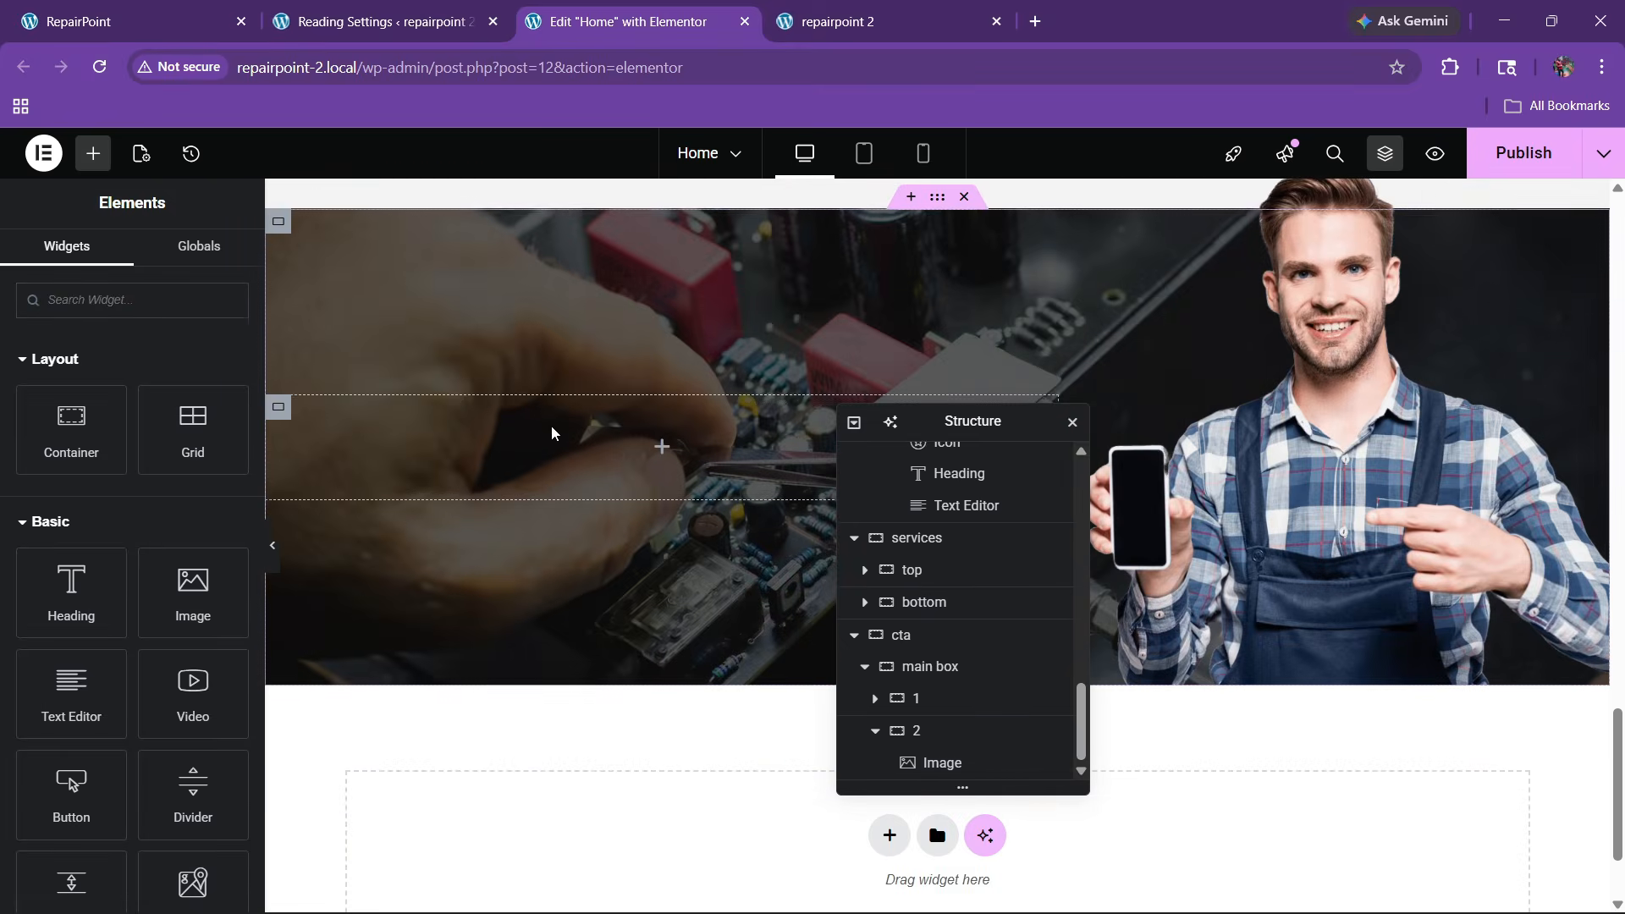
pyautogui.rightClick(409, 437)
pyautogui.click(464, 484)
# Copy the Our Efficient Solutions heading and paste it below the CTA's OUR SERVICES label
pyautogui.scroll(10, 499, 485)
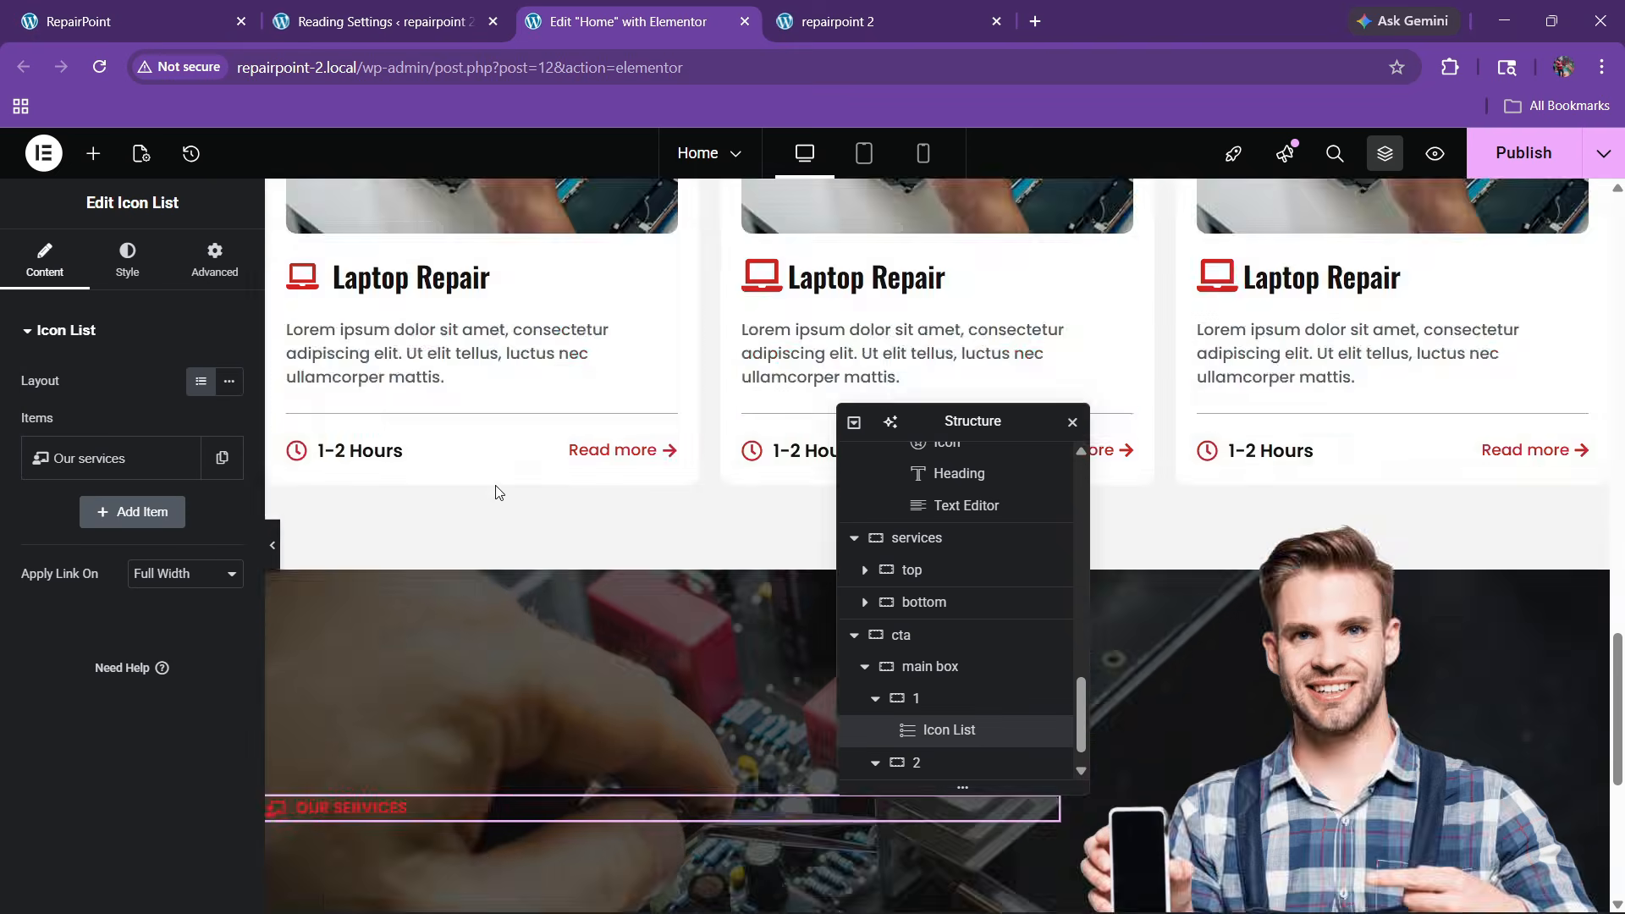
pyautogui.rightClick(467, 450)
pyautogui.click(493, 481)
pyautogui.scroll(-8, 394, 550)
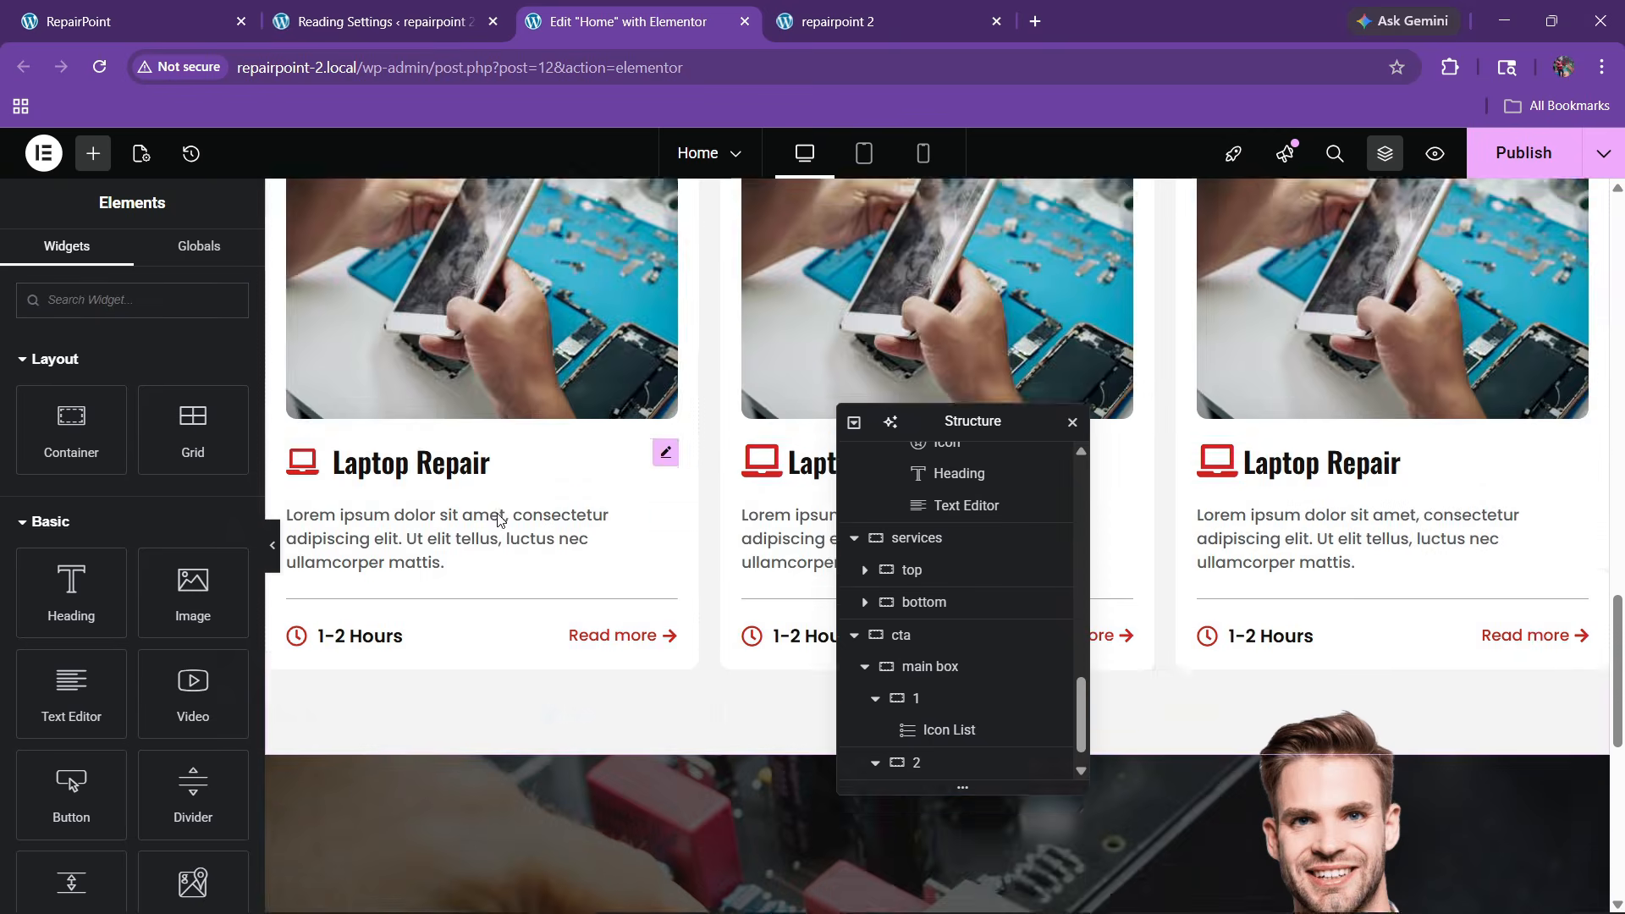
pyautogui.scroll(-4, 394, 550)
pyautogui.rightClick(340, 450)
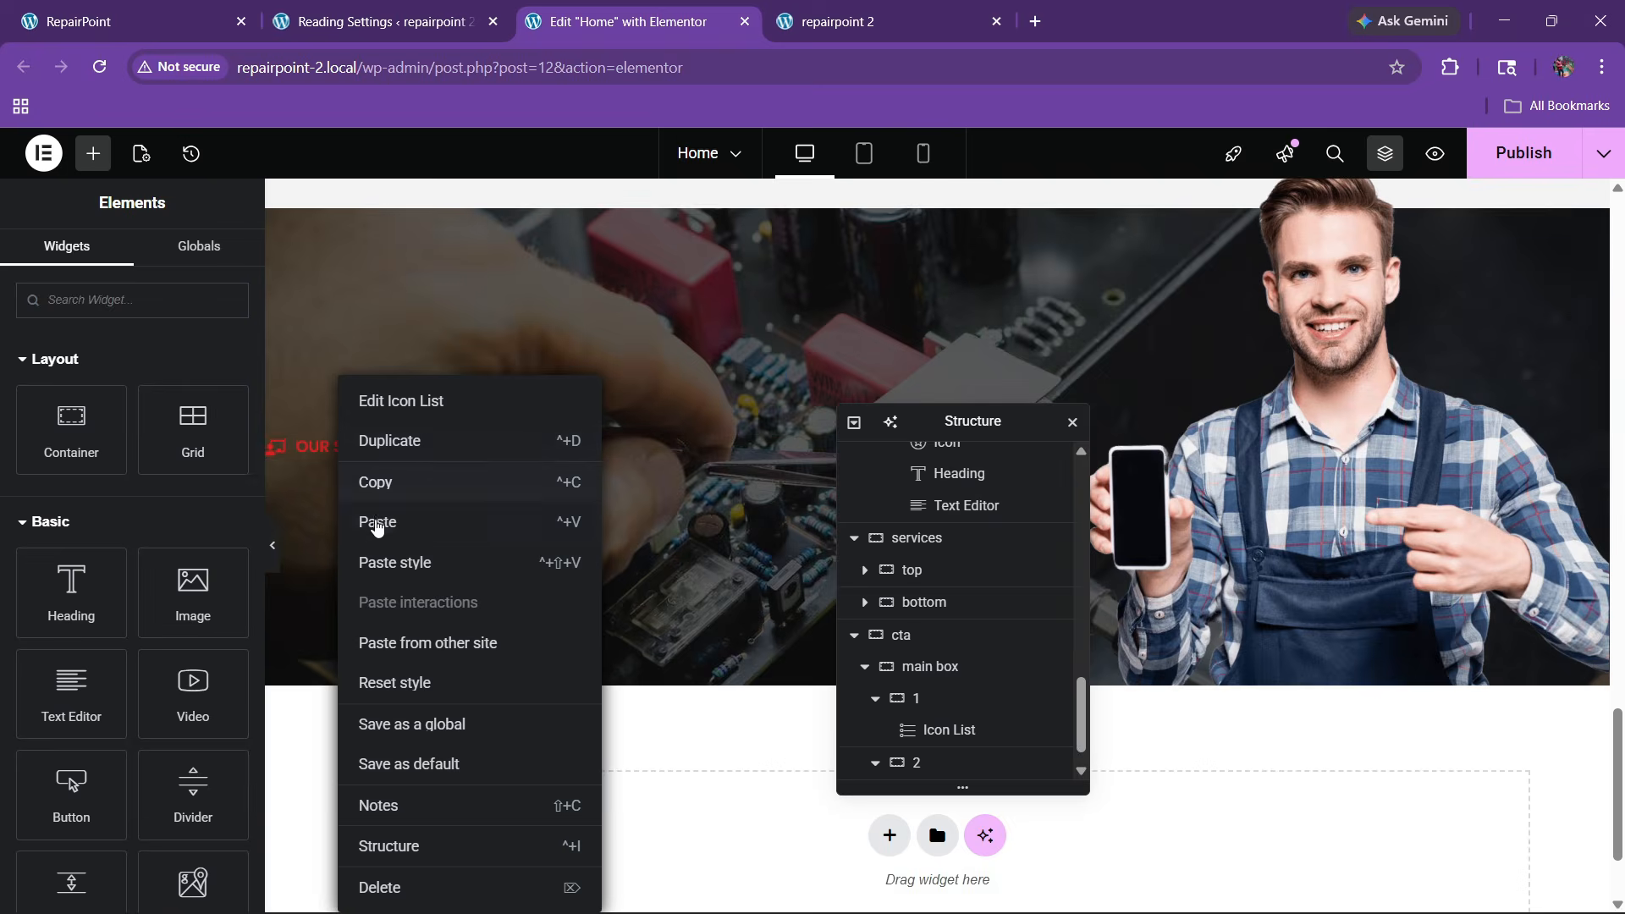
pyautogui.click(418, 526)
pyautogui.click(161, 18)
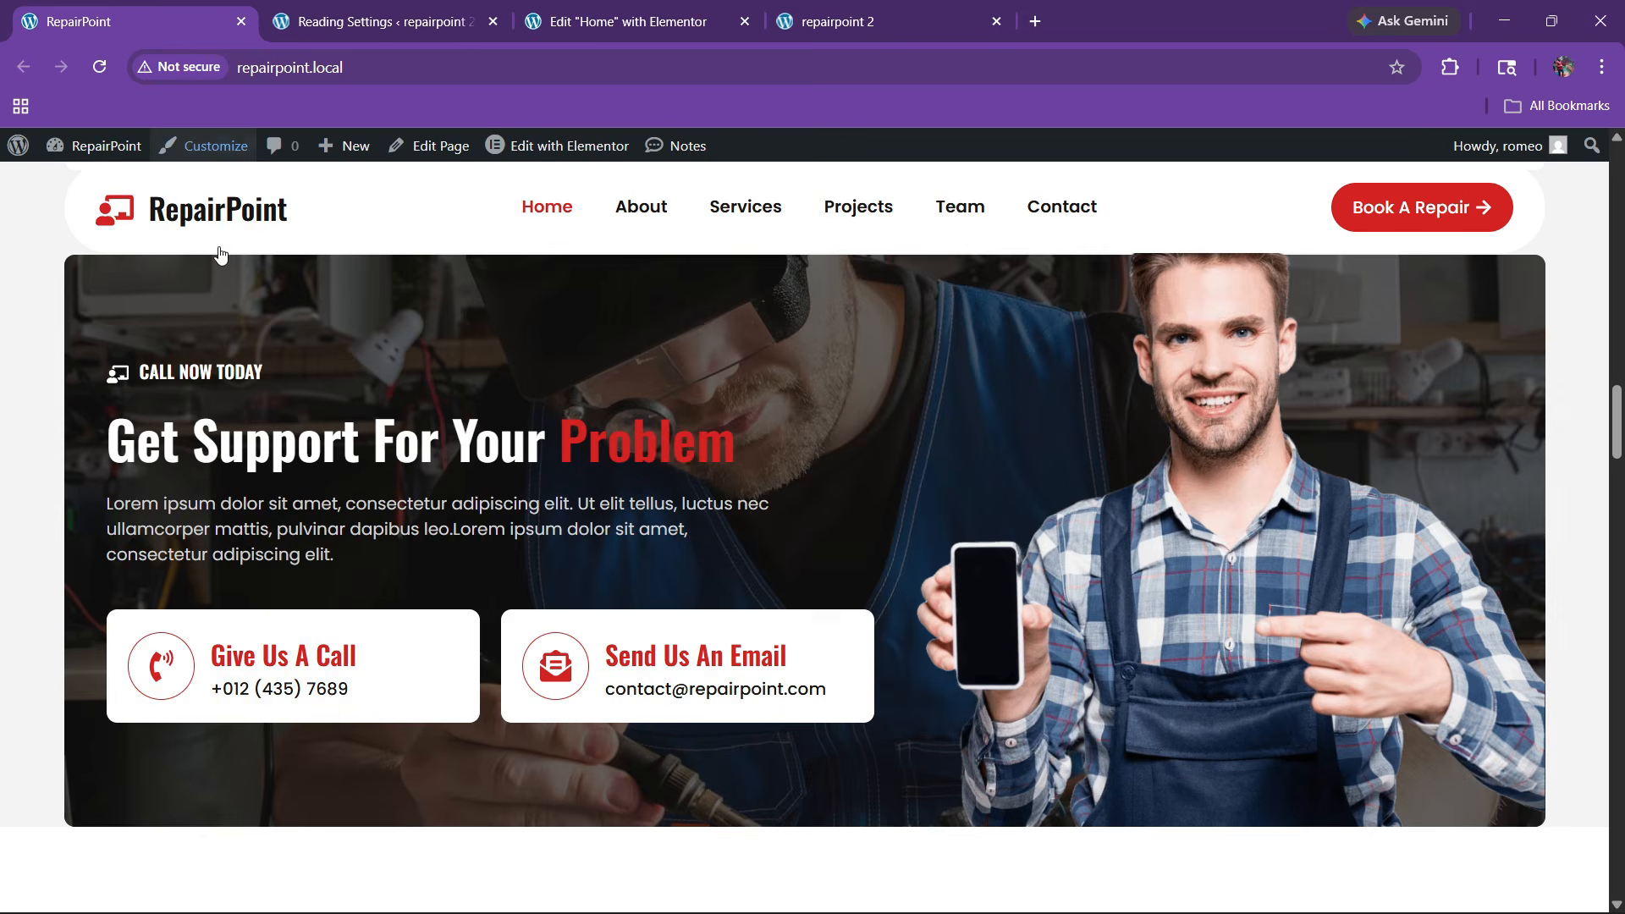
pyautogui.click(575, 11)
# Make the pasted heading text white, then check the live site's CTA label and heading
pyautogui.click(127, 258)
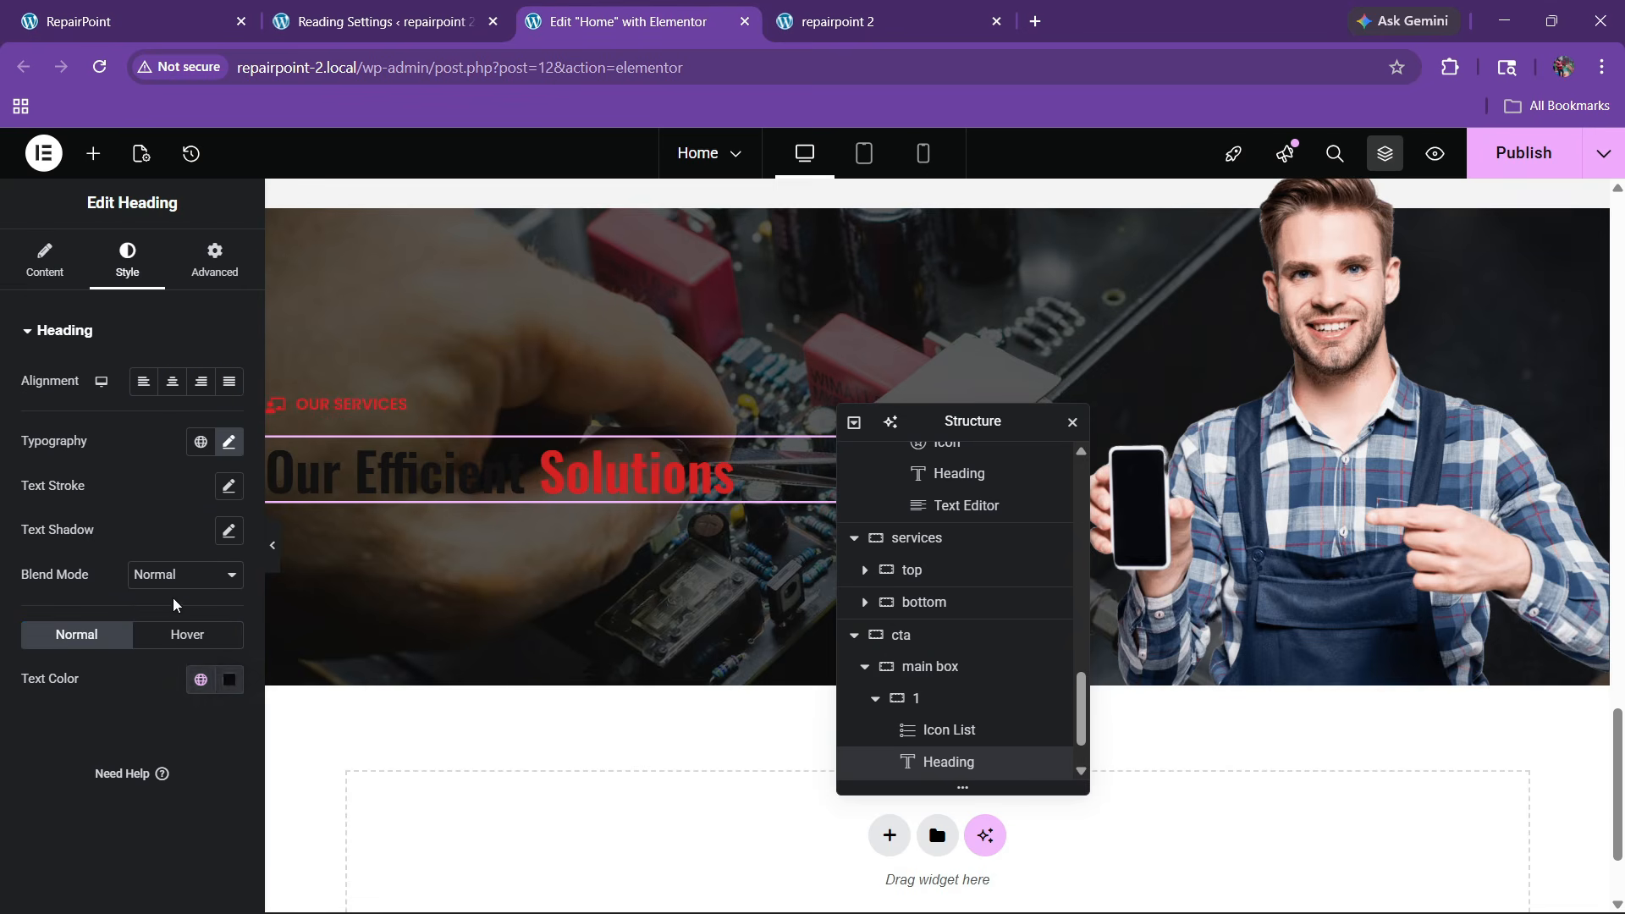
pyautogui.click(221, 682)
pyautogui.click(110, 427)
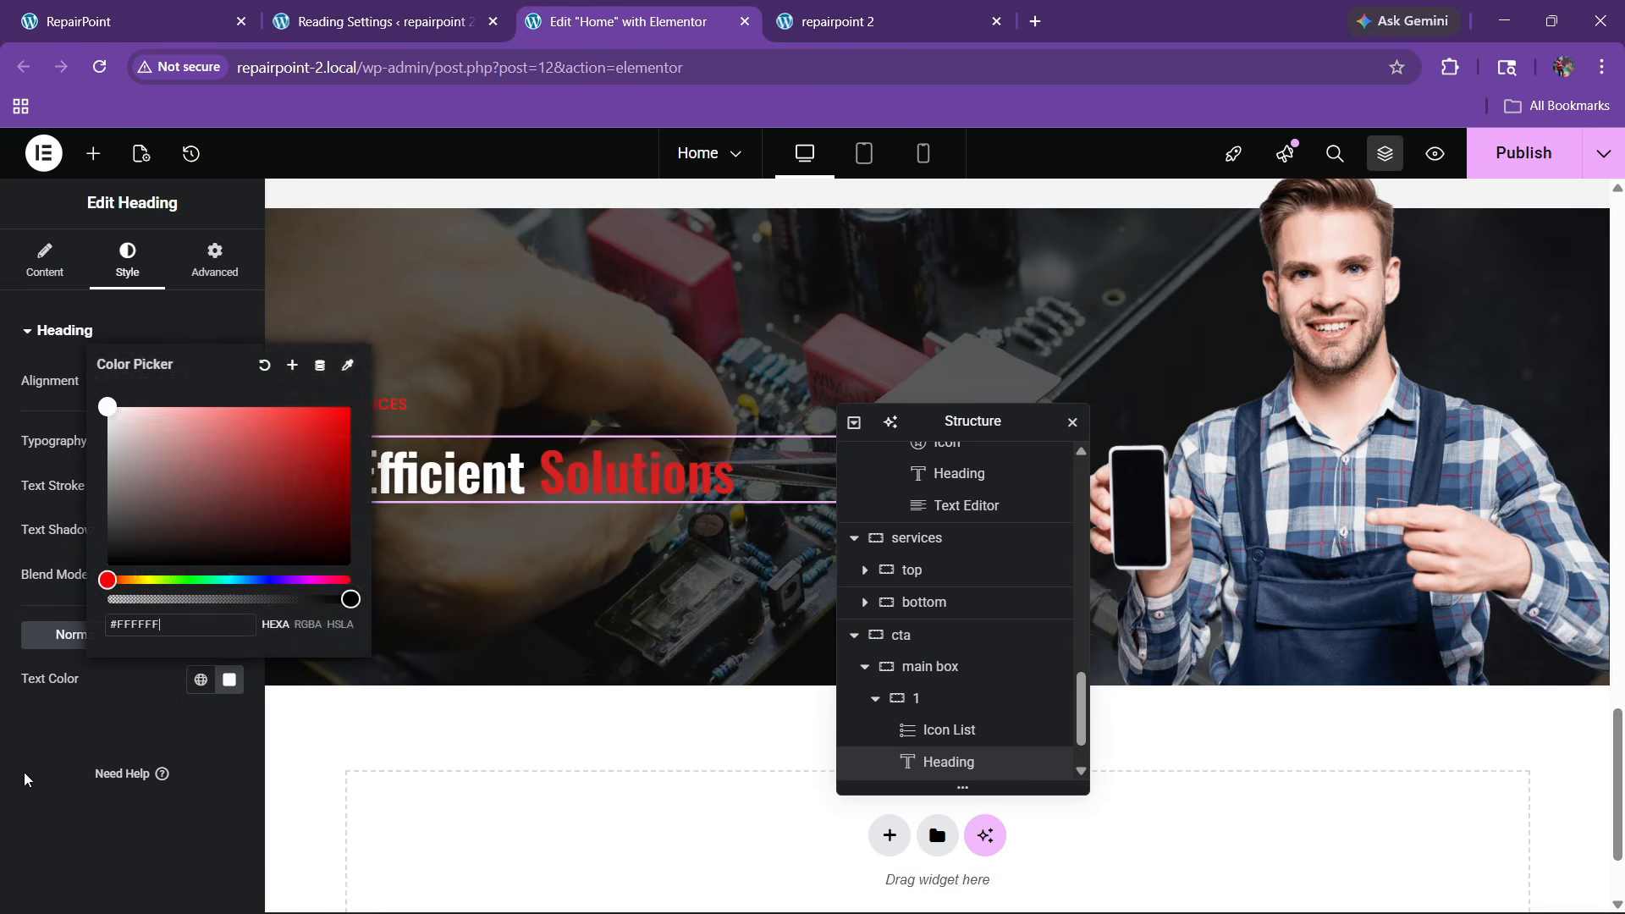
pyautogui.click(25, 774)
pyautogui.click(164, 17)
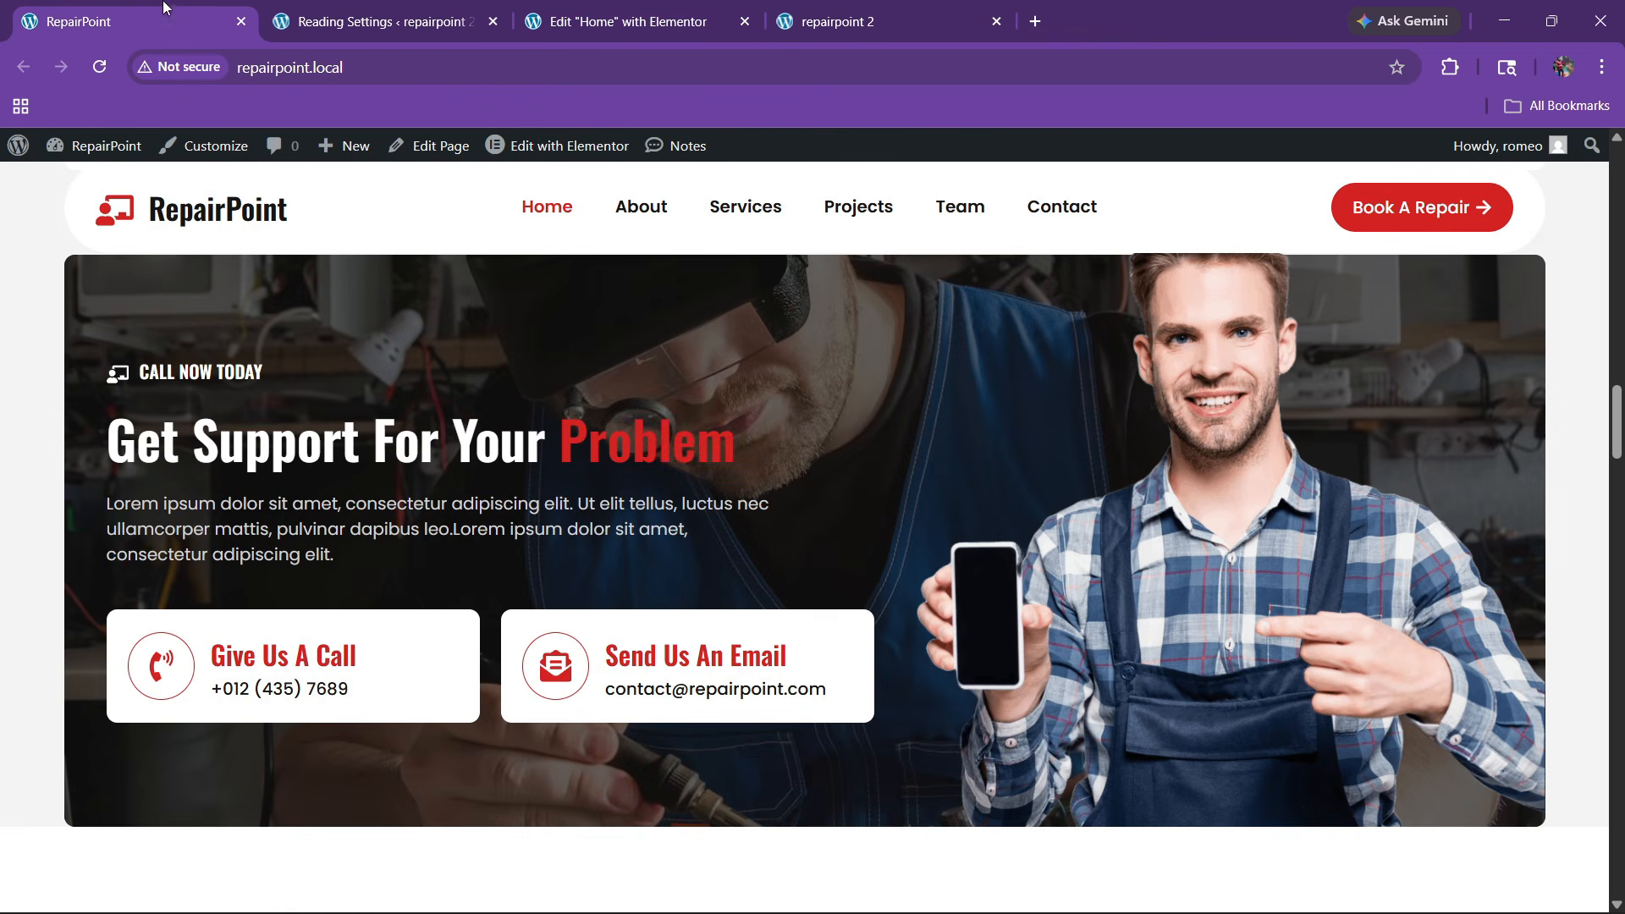
pyautogui.moveTo(99, 442); pyautogui.dragTo(529, 450)
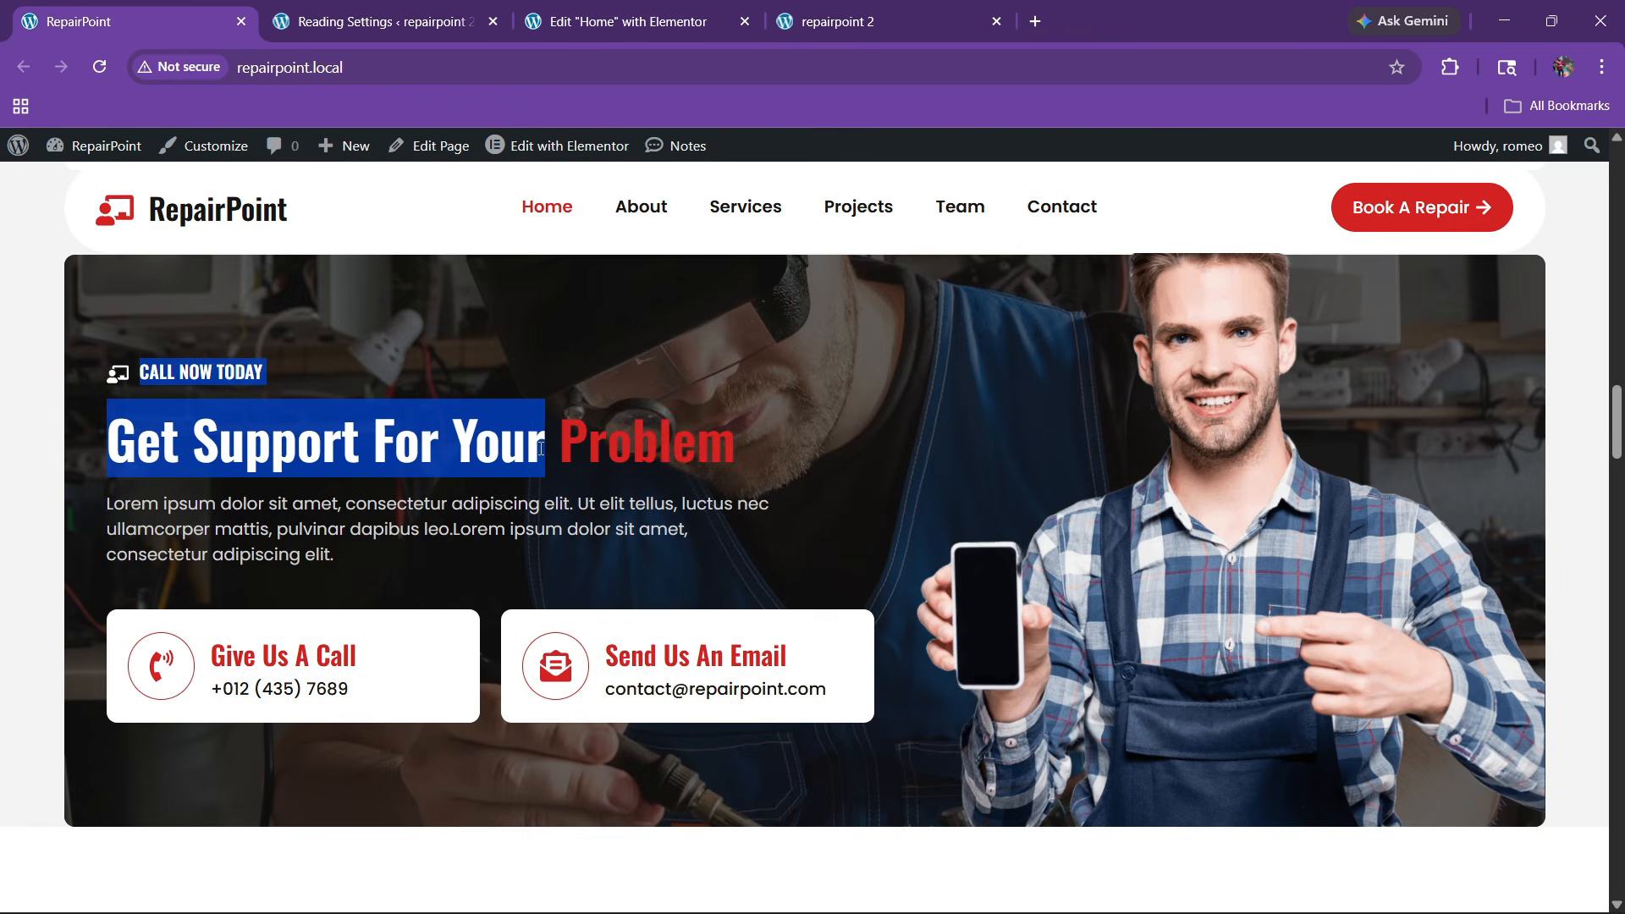
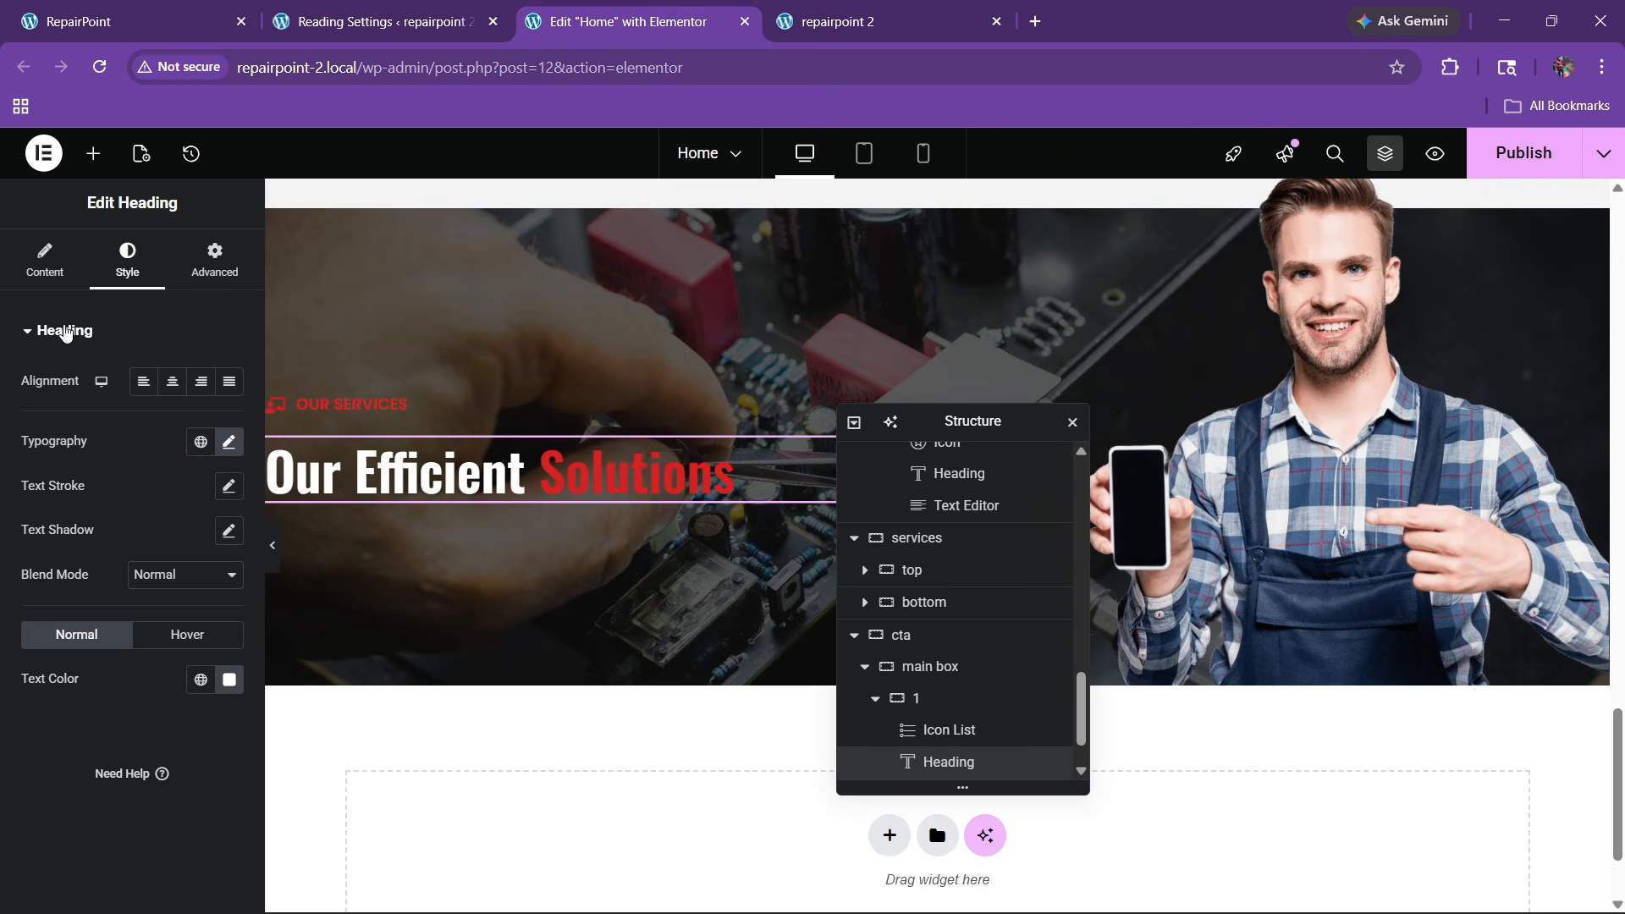
# Retitle the CTA heading to 'Call Now Today Get Support For Your Problem'
pyautogui.click(44, 259)
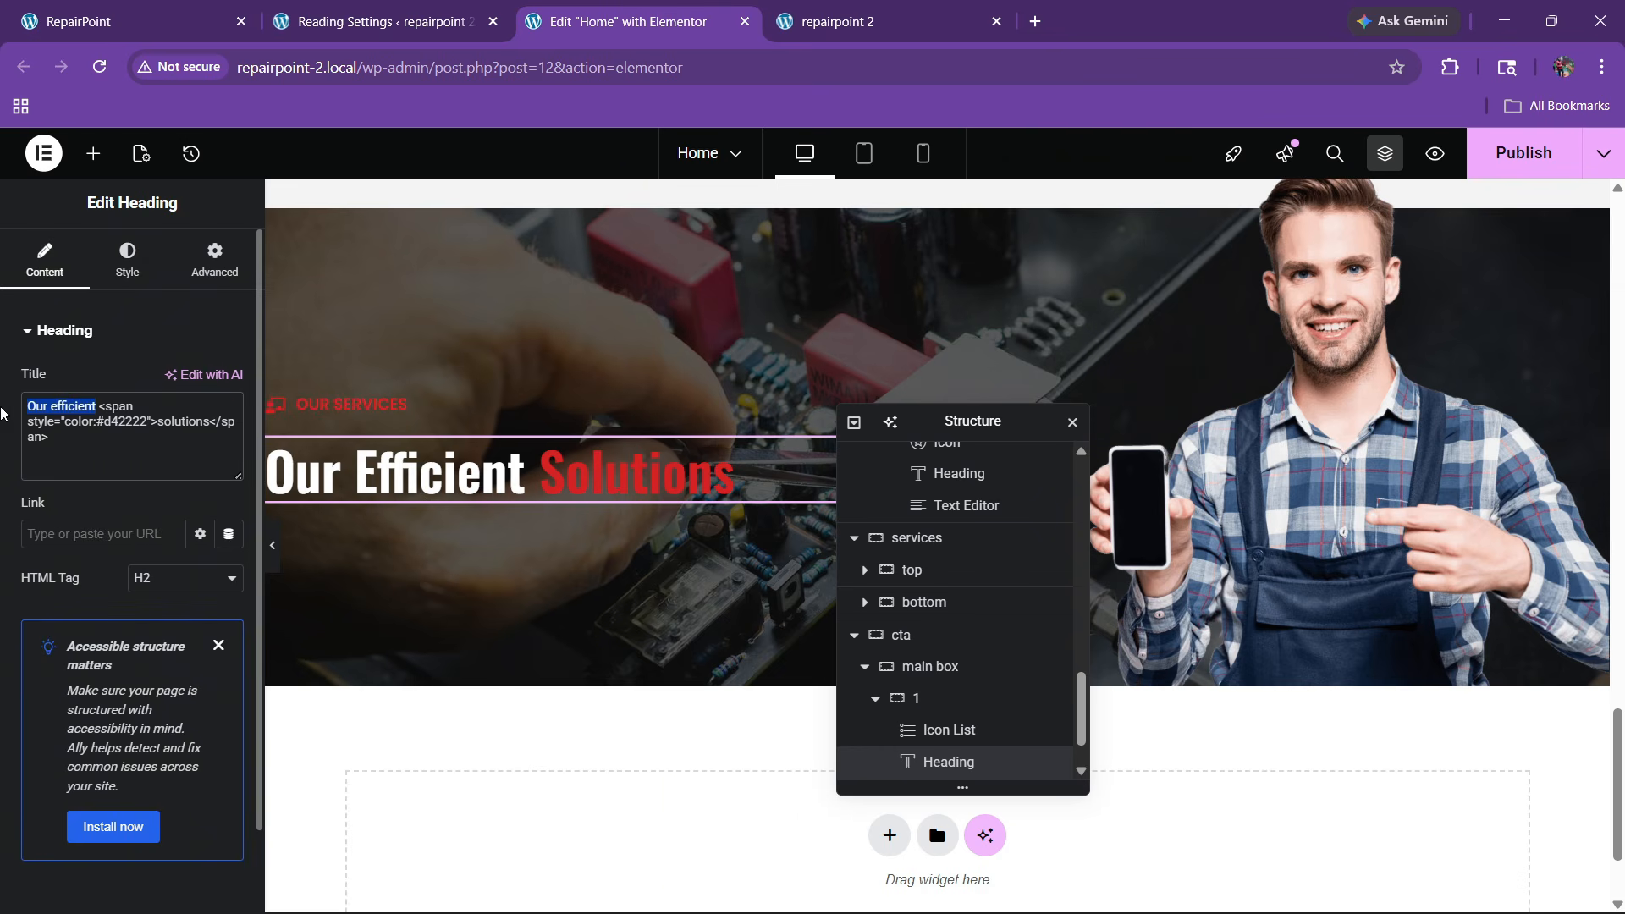
pyautogui.write('call now today Get support for your')
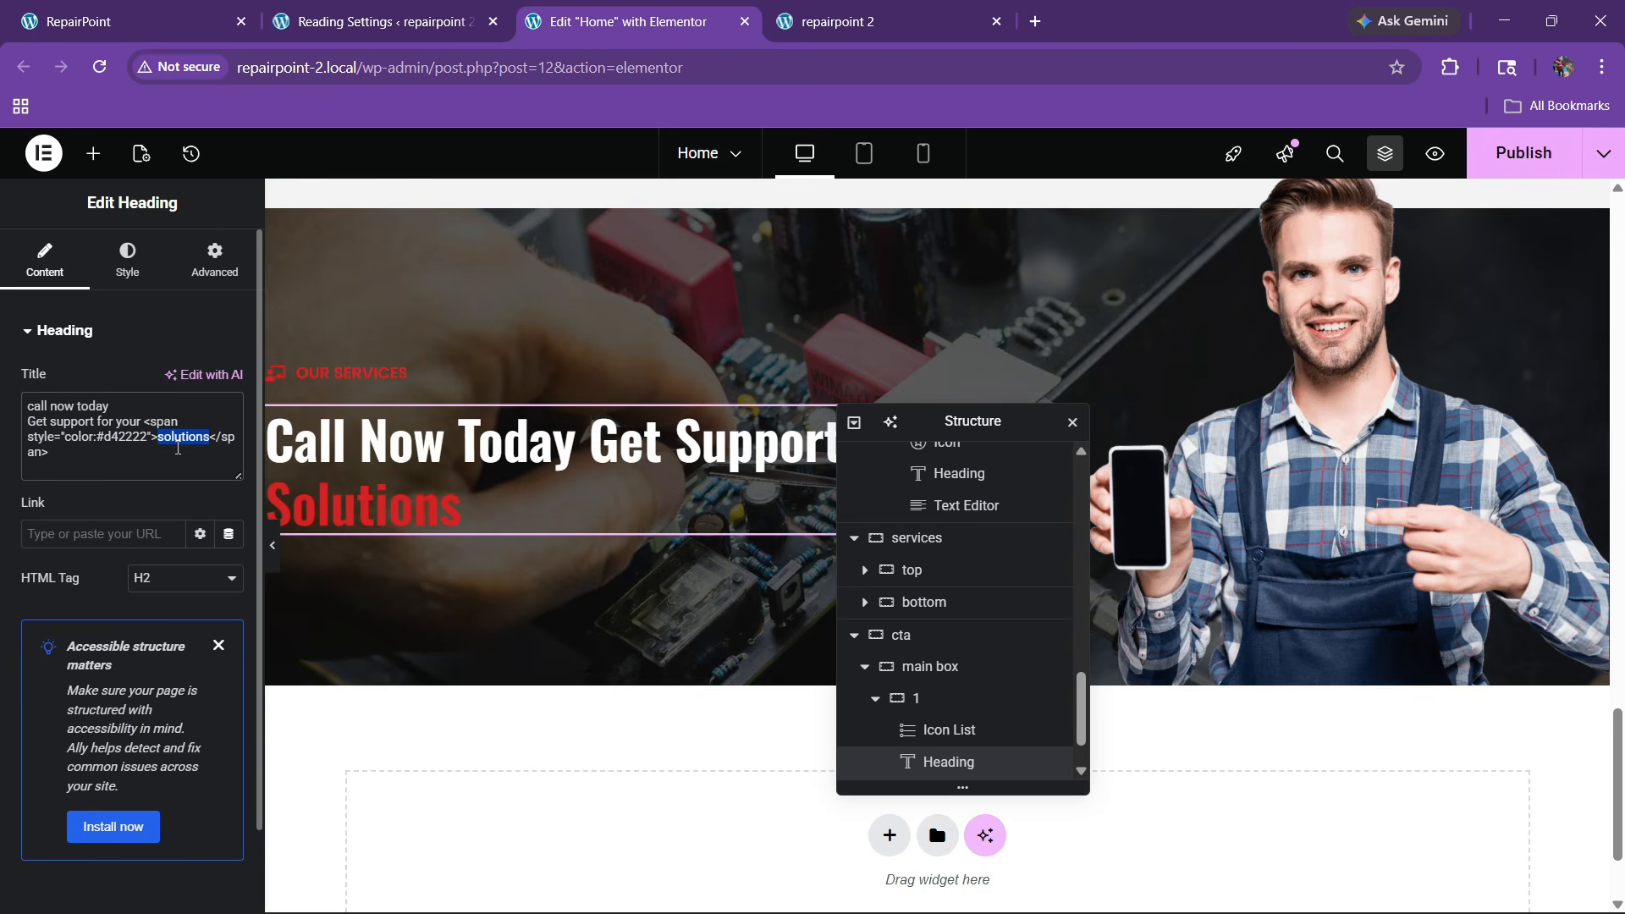
pyautogui.write('problem')
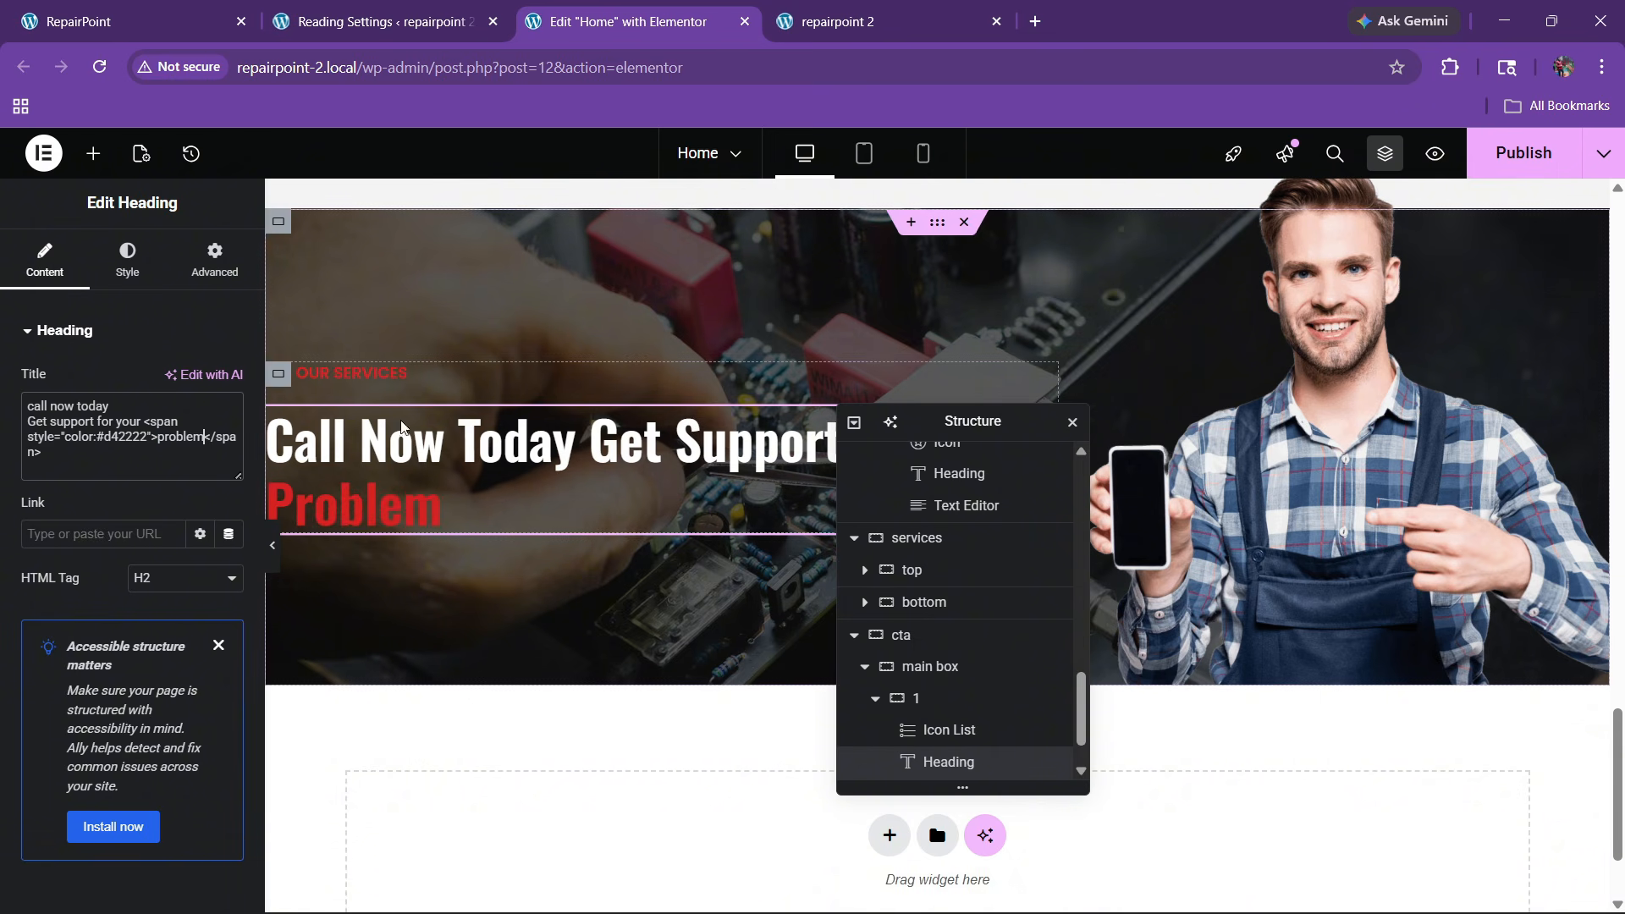
# Make both the icon and the text of the OUR SERVICES label white
pyautogui.click(1045, 373)
pyautogui.click(128, 259)
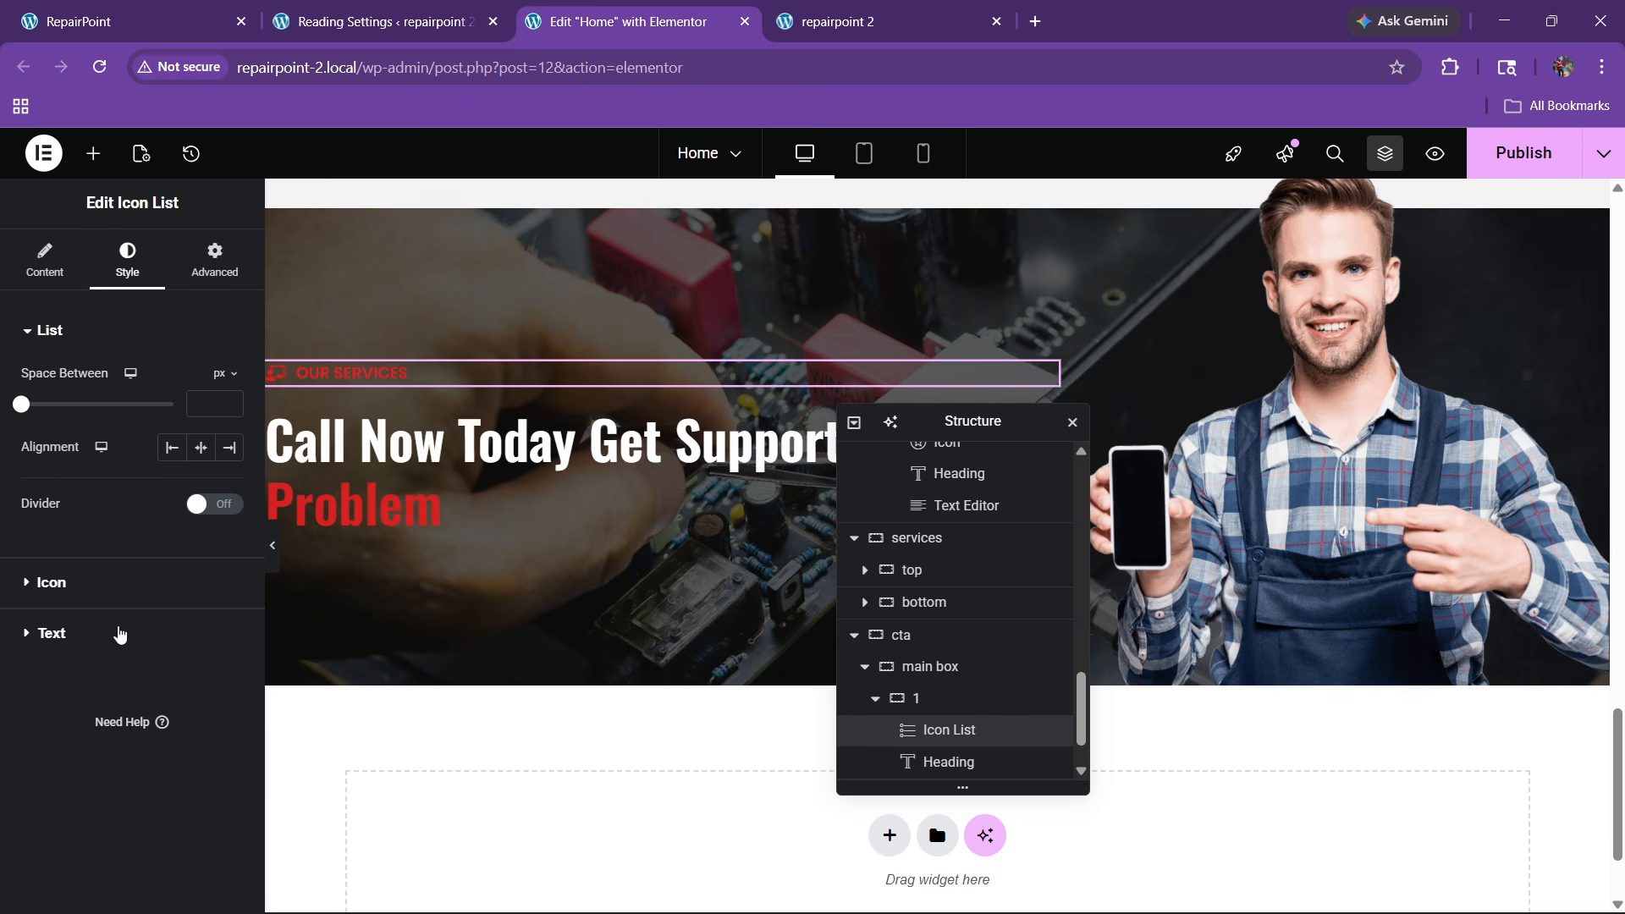
pyautogui.click(94, 593)
pyautogui.click(230, 478)
pyautogui.moveTo(203, 580); pyautogui.dragTo(60, 501)
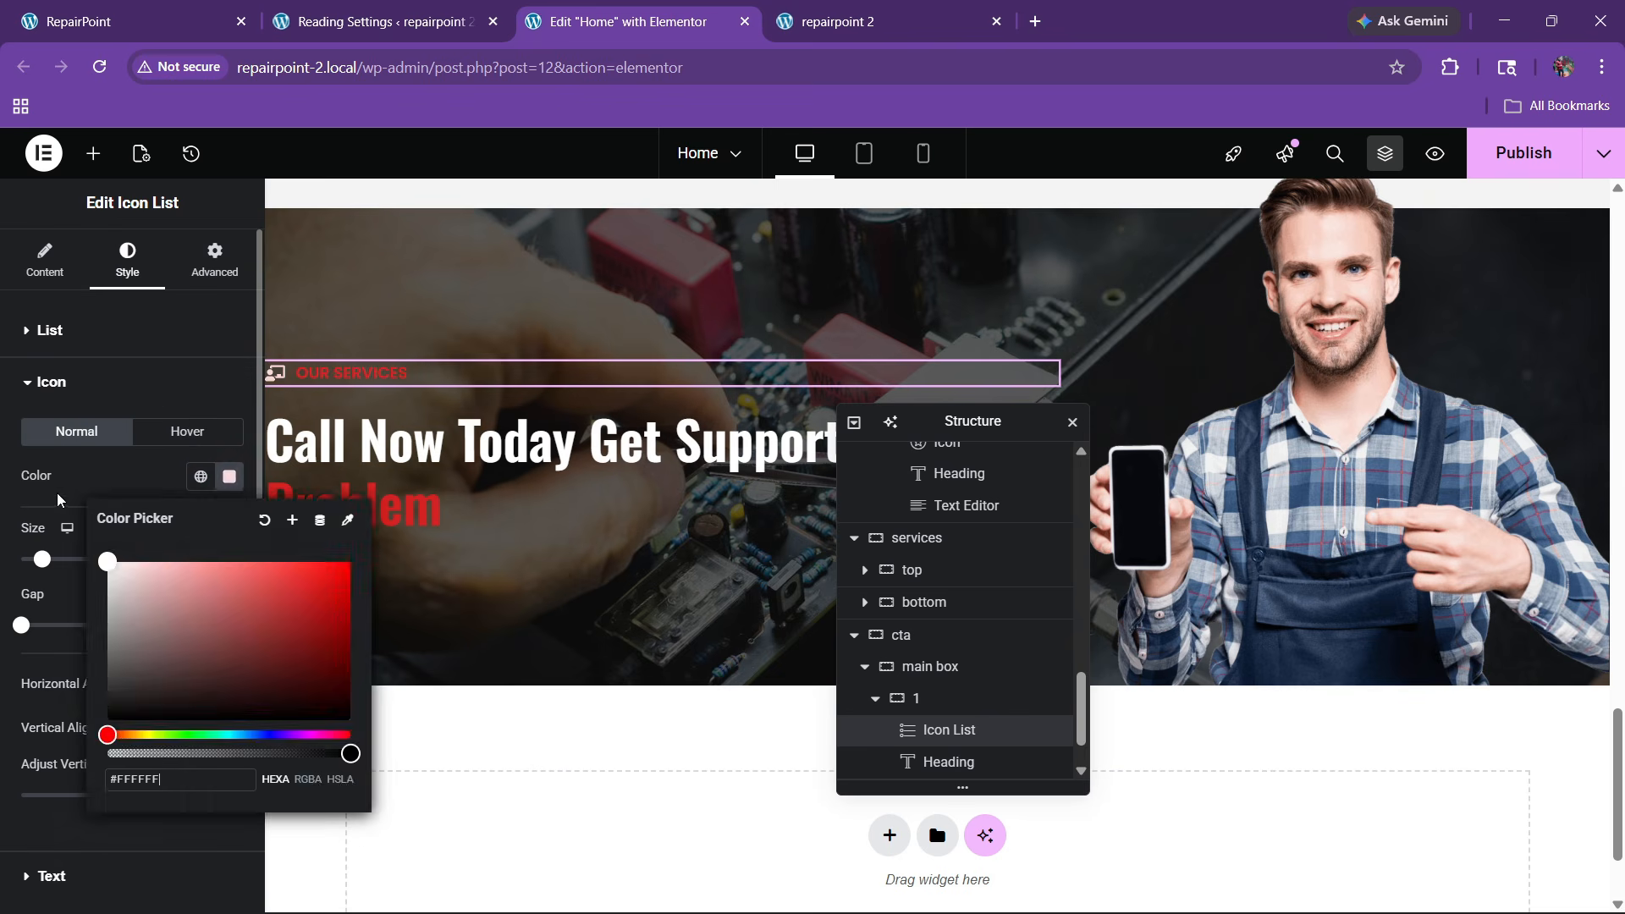
pyautogui.click(59, 501)
pyautogui.scroll(-2, 86, 699)
pyautogui.click(51, 758)
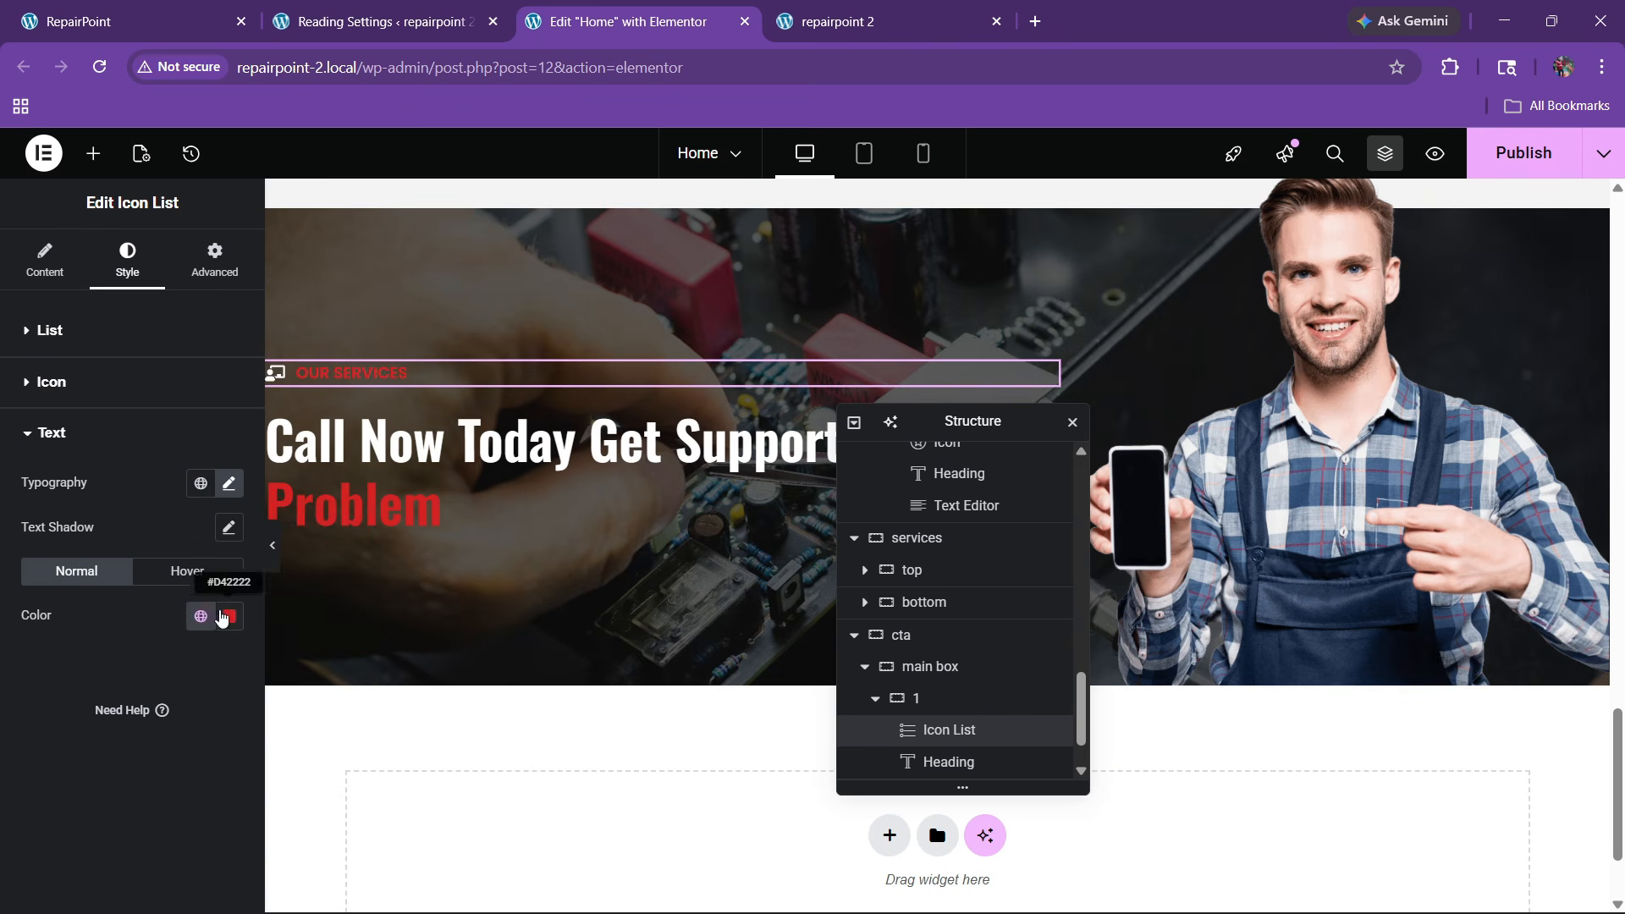
pyautogui.click(223, 617)
pyautogui.moveTo(206, 482); pyautogui.dragTo(105, 334)
pyautogui.click(67, 701)
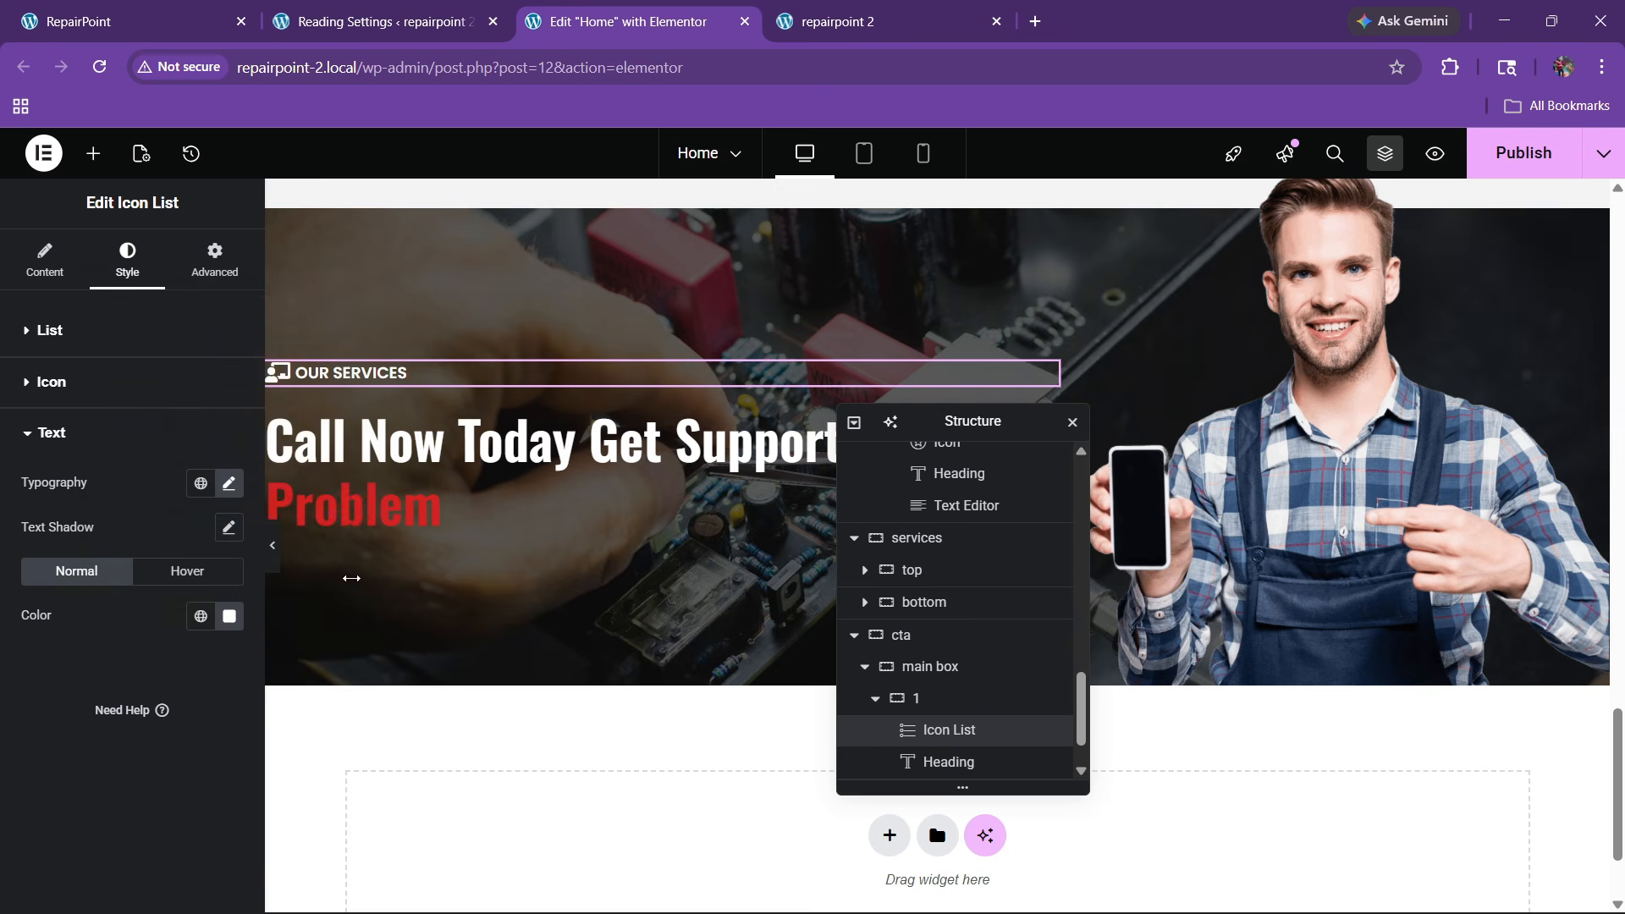
# Check the live page, then copy a service card's description text widget
pyautogui.click(193, 9)
pyautogui.click(538, 8)
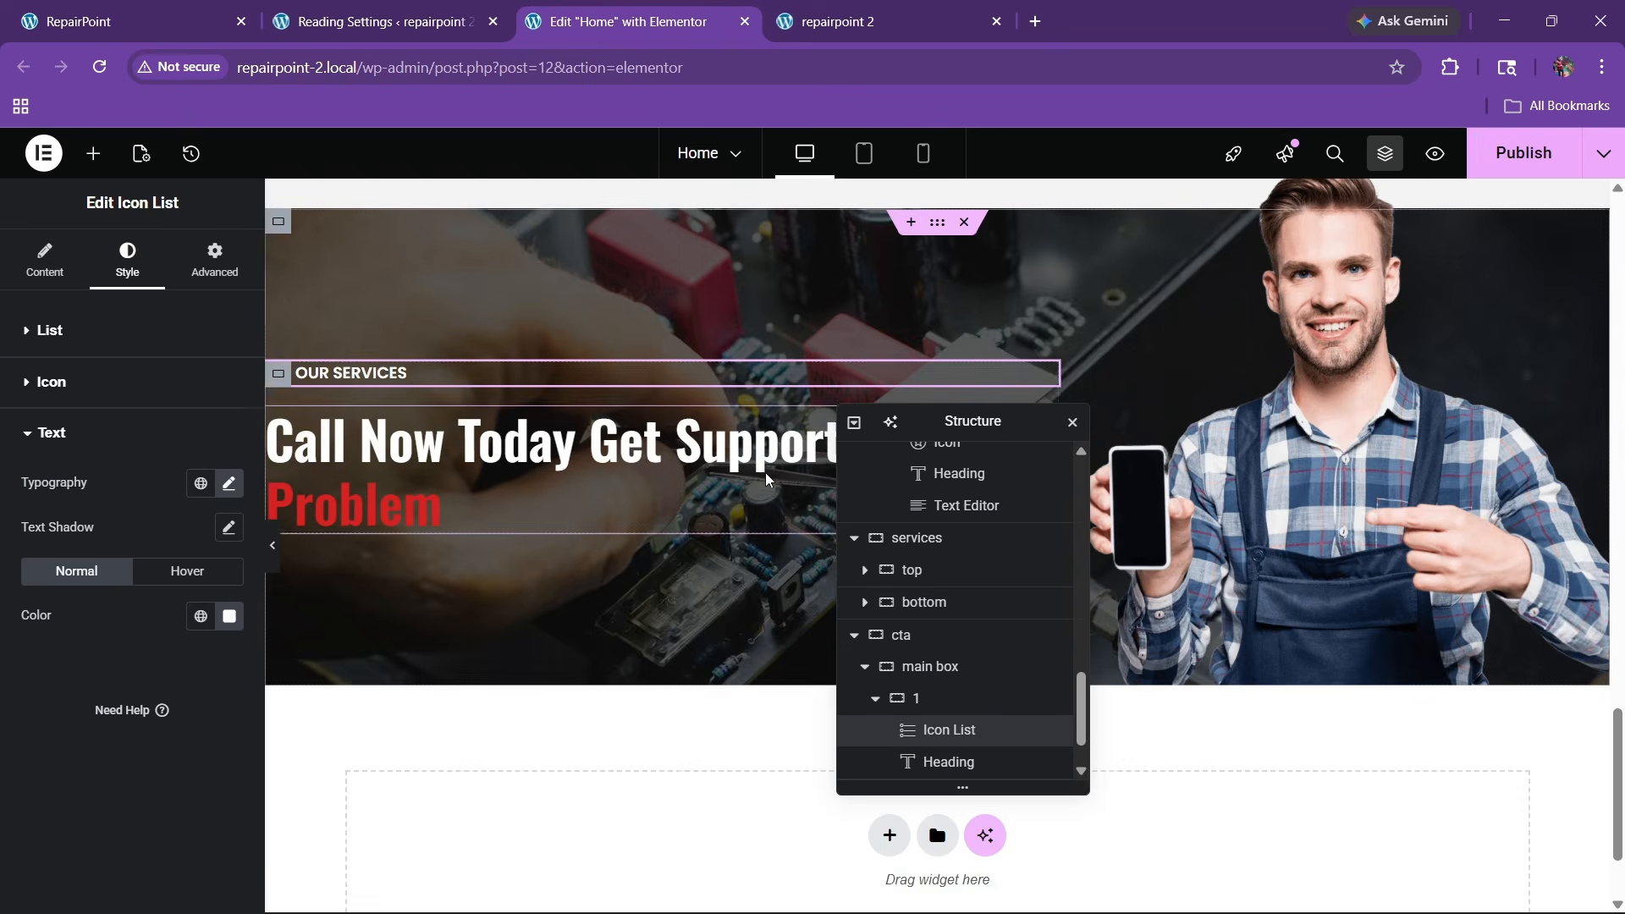
pyautogui.scroll(5, 765, 474)
pyautogui.rightClick(436, 419)
pyautogui.click(482, 480)
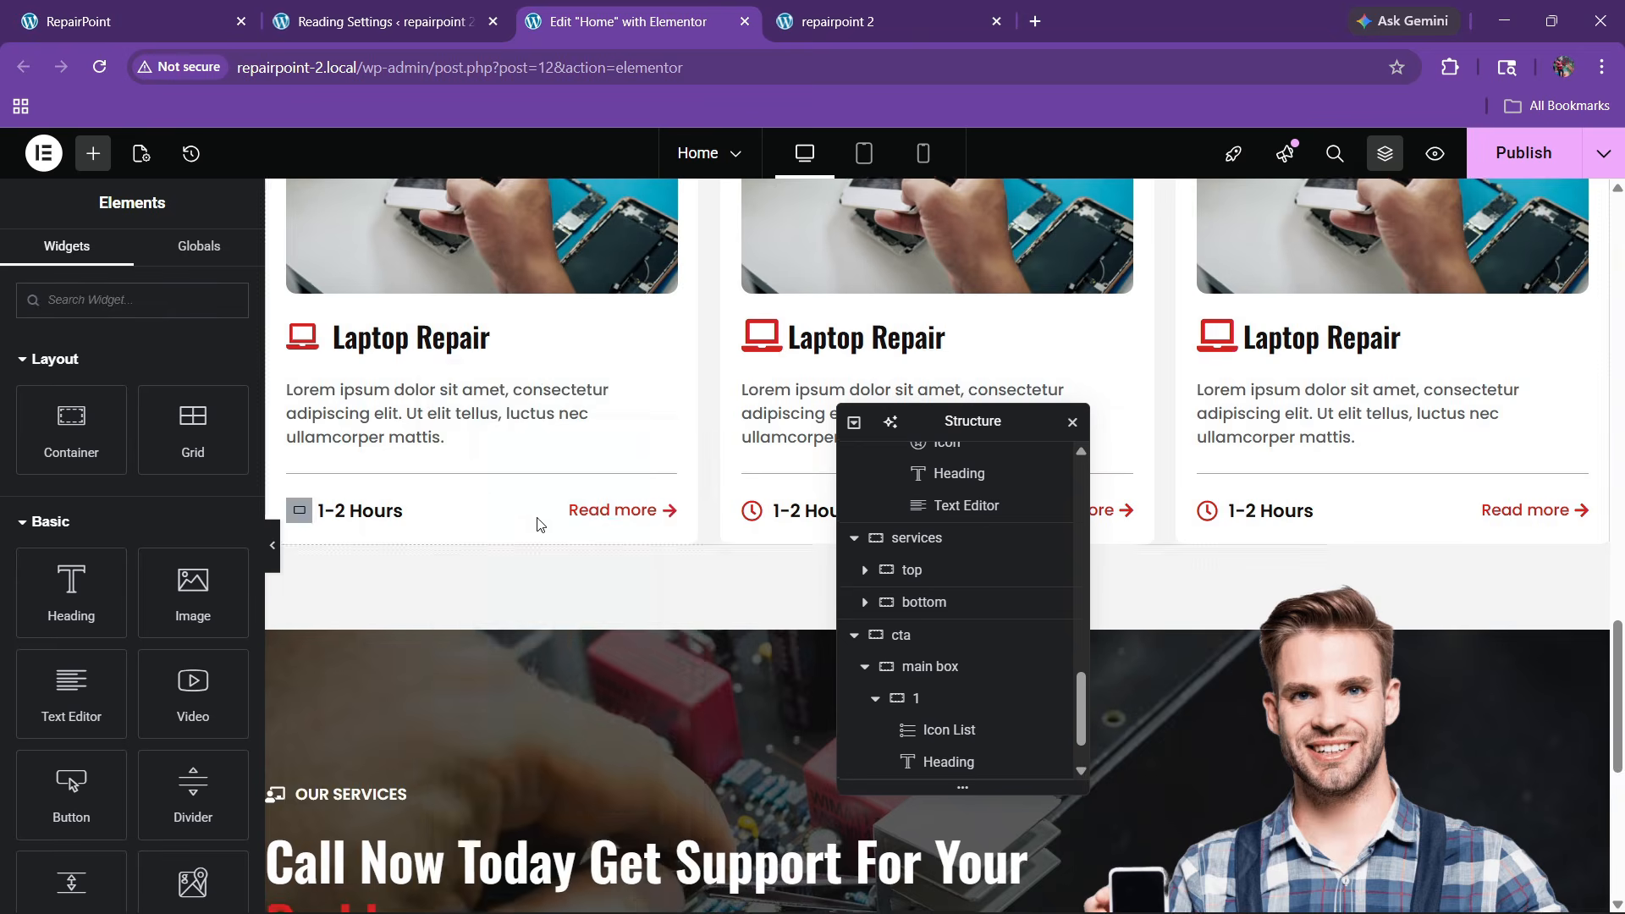
pyautogui.scroll(-5, 537, 523)
# Paste the description paragraph below the CTA heading and make its text white
pyautogui.rightClick(445, 398)
pyautogui.click(478, 519)
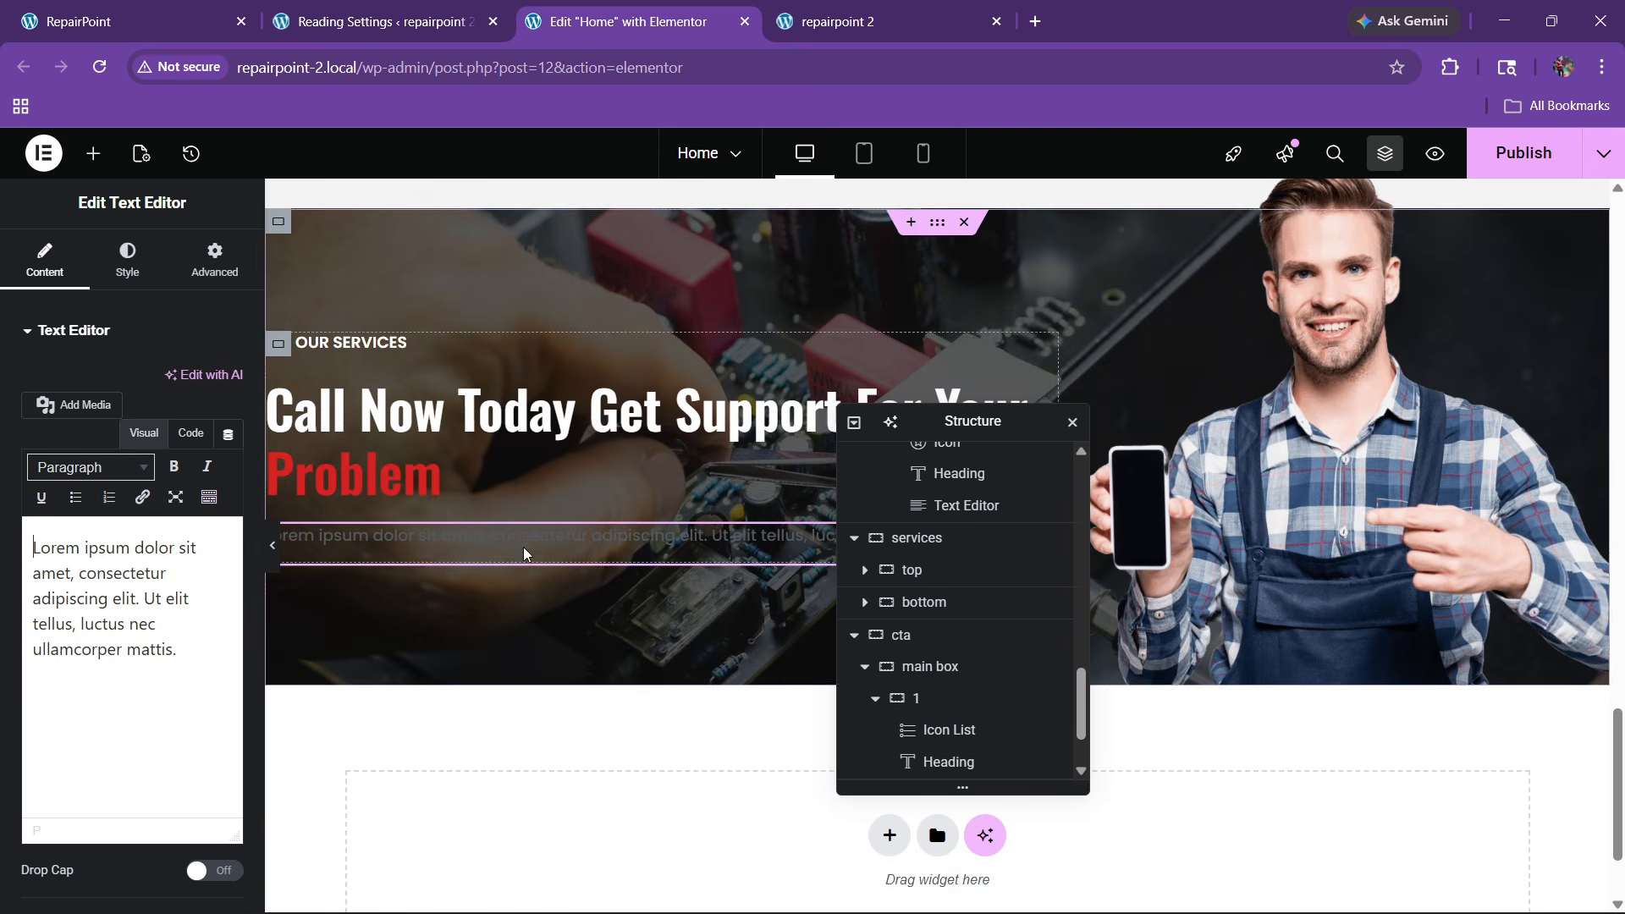
pyautogui.click(127, 258)
pyautogui.click(229, 655)
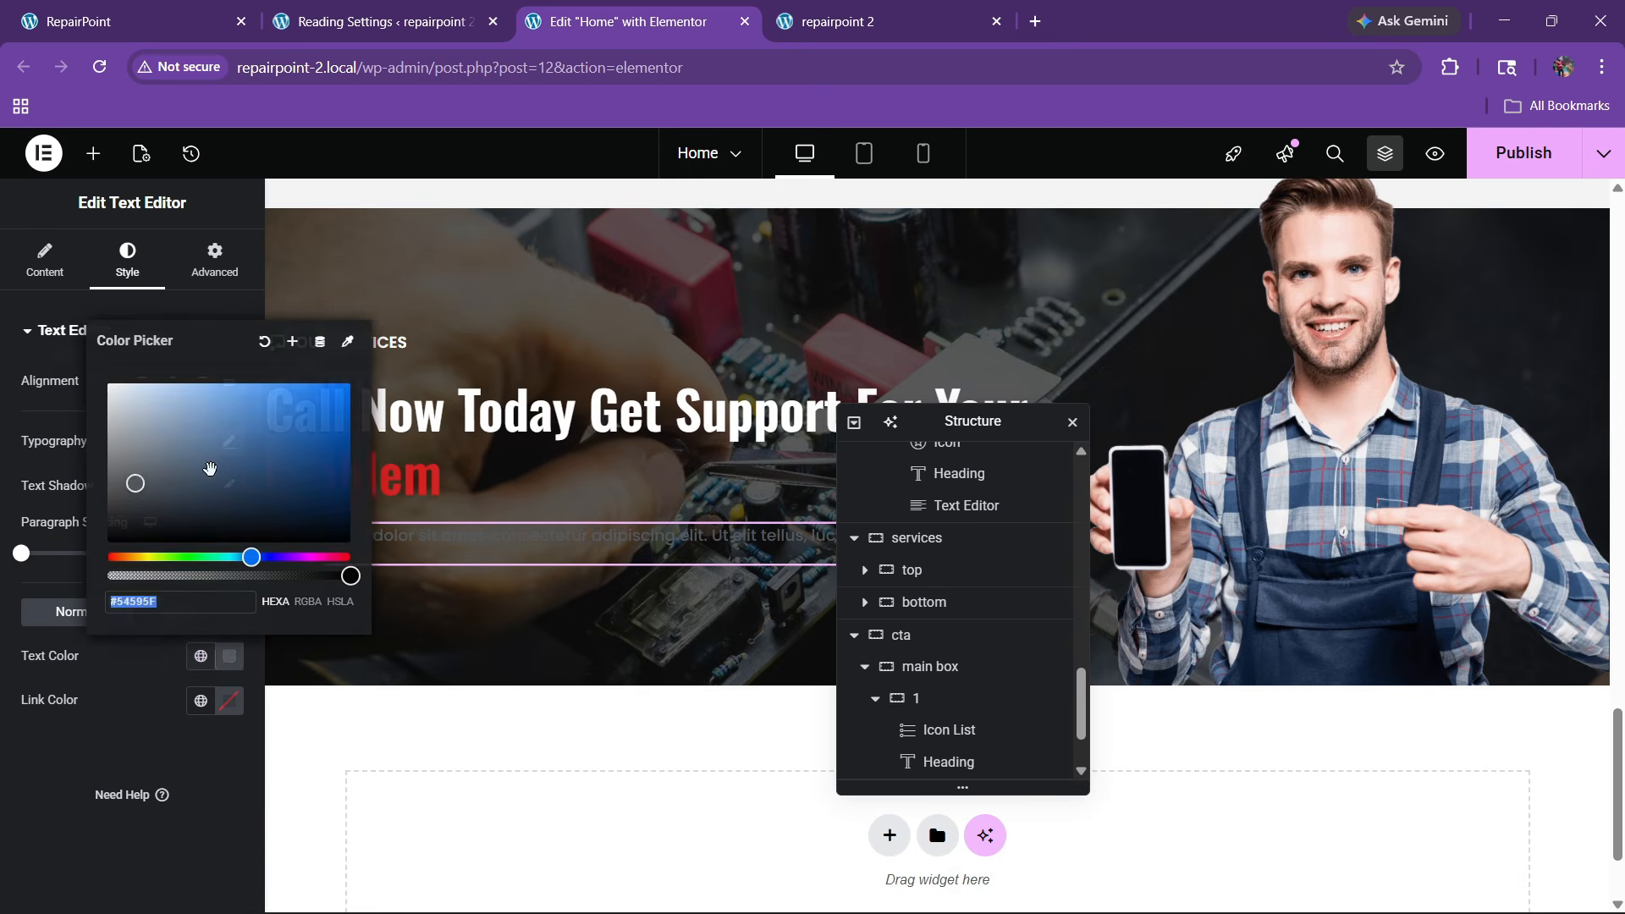
pyautogui.moveTo(209, 469); pyautogui.dragTo(100, 376)
pyautogui.click(56, 785)
# Replace the paragraph with the live page's longer intro text, pasted in code view
pyautogui.click(242, 7)
pyautogui.click(180, 552)
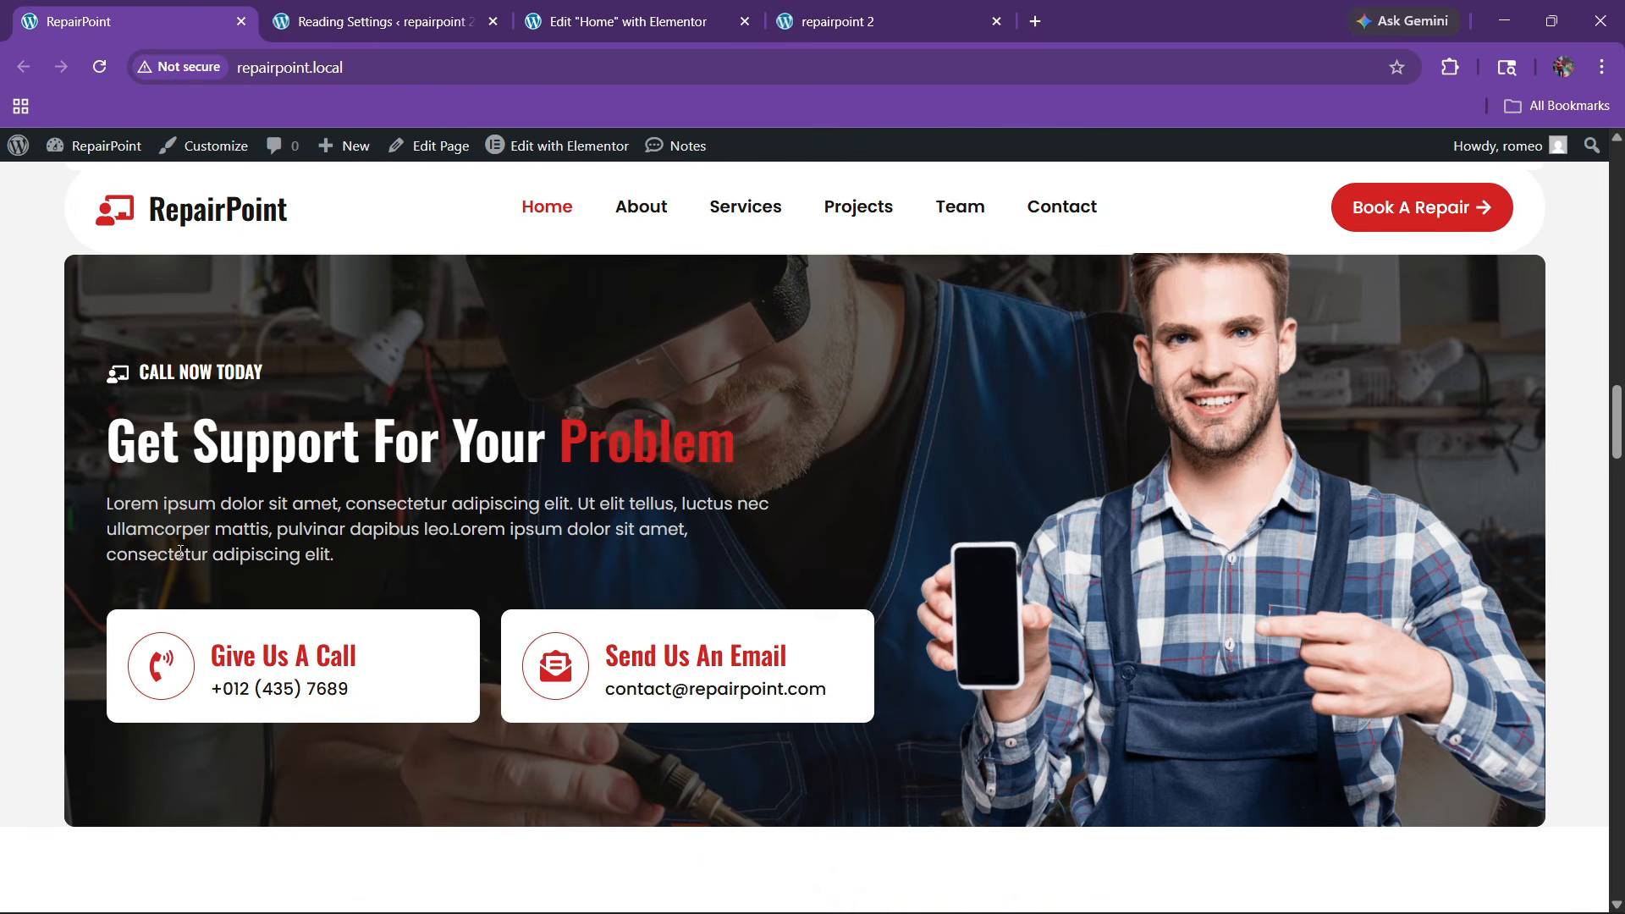
pyautogui.moveTo(98, 505); pyautogui.dragTo(406, 553)
pyautogui.click(326, 559)
pyautogui.moveTo(110, 506); pyautogui.dragTo(316, 554)
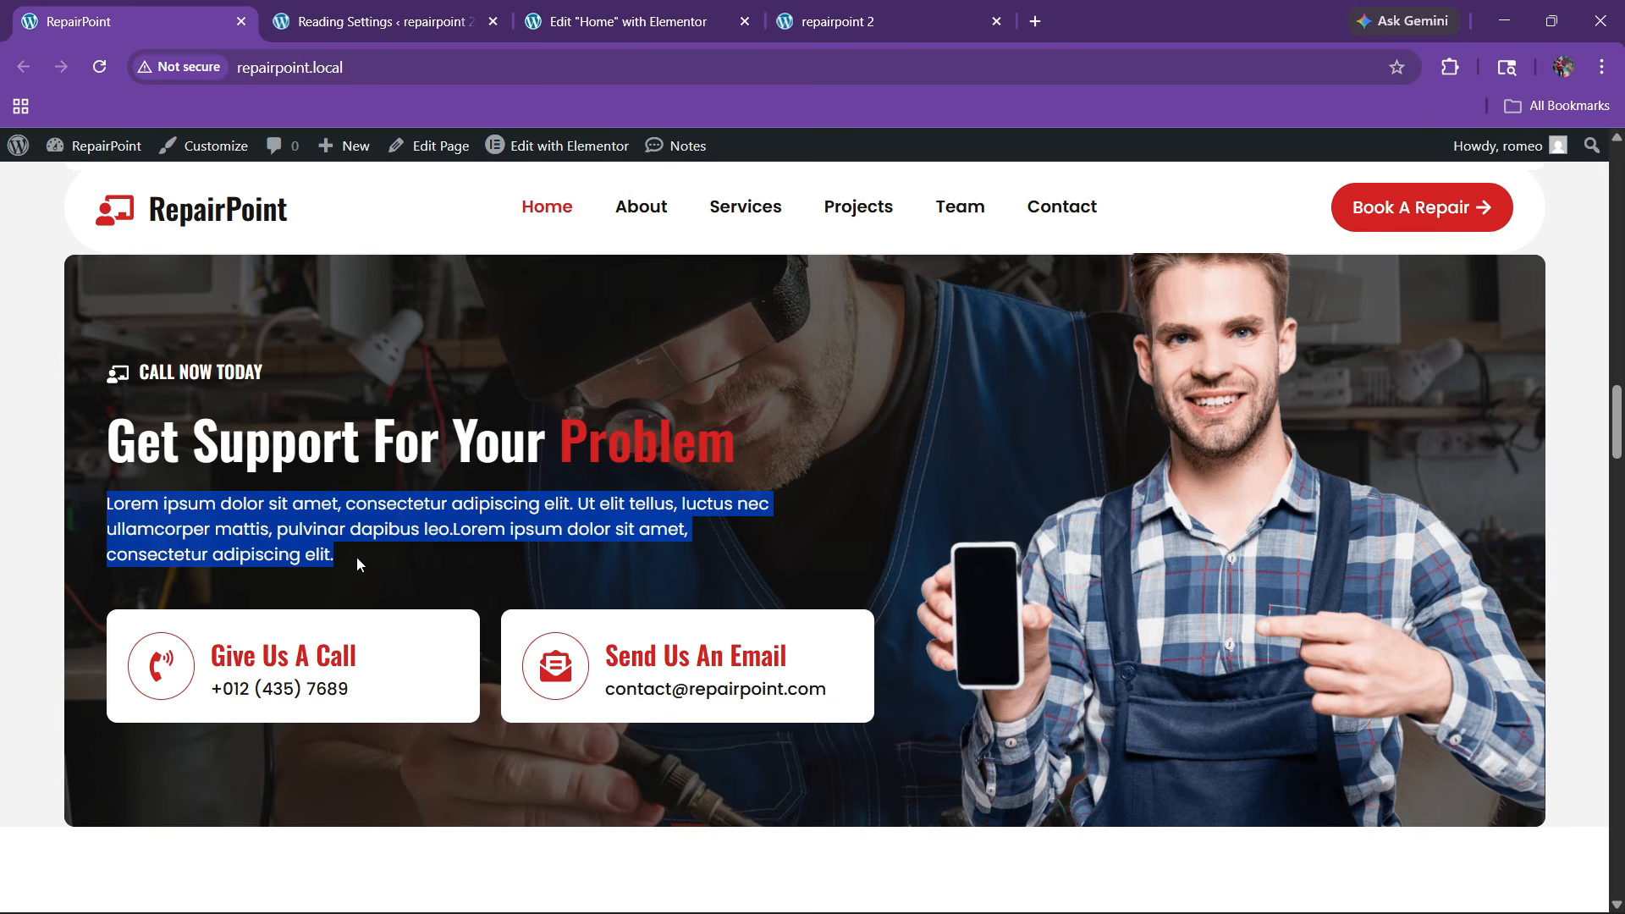
pyautogui.click(628, 21)
pyautogui.click(44, 258)
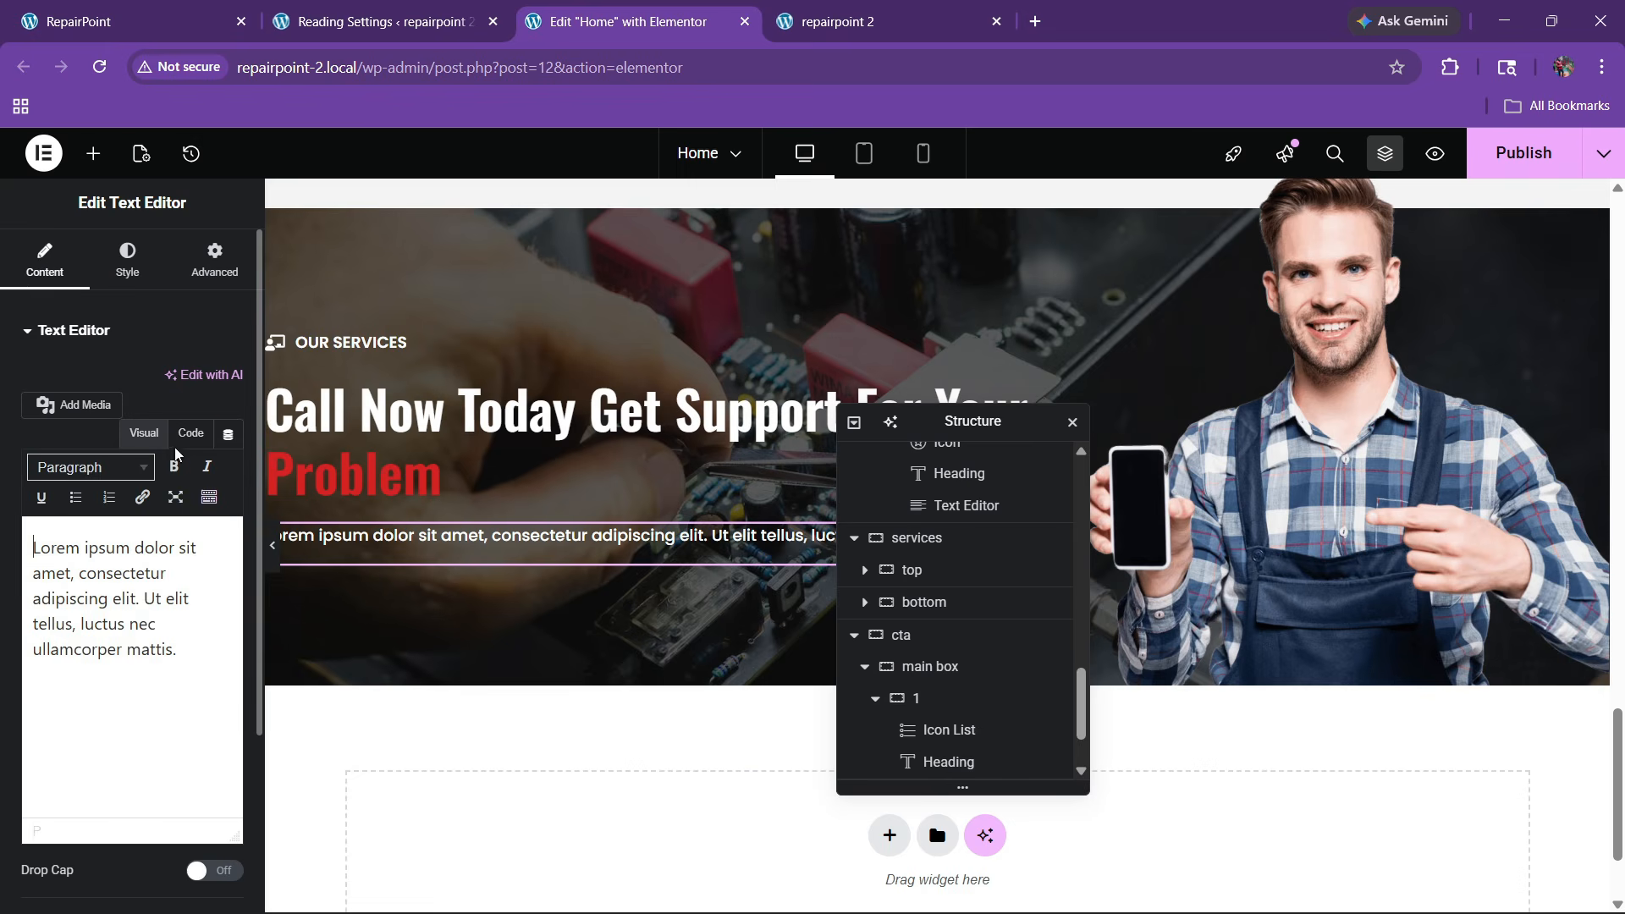
pyautogui.click(186, 437)
pyautogui.hotkey('ctrl', 'a')
pyautogui.hotkey('ctrl', 'v')
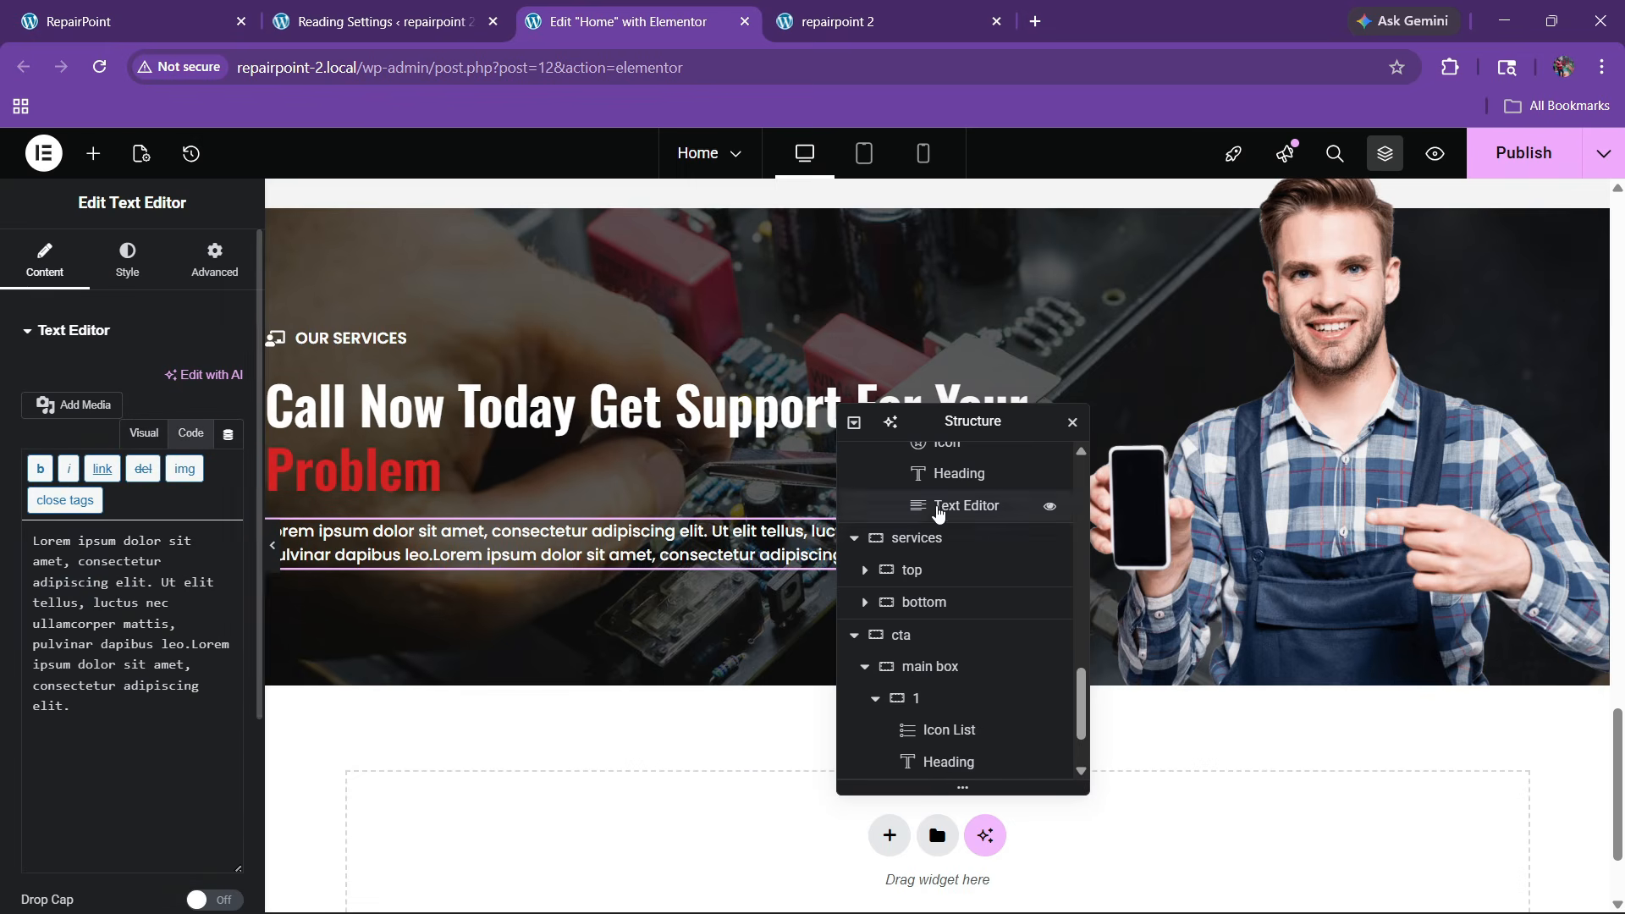
# Give the paragraph a custom width of 74%
pyautogui.click(215, 258)
pyautogui.click(163, 549)
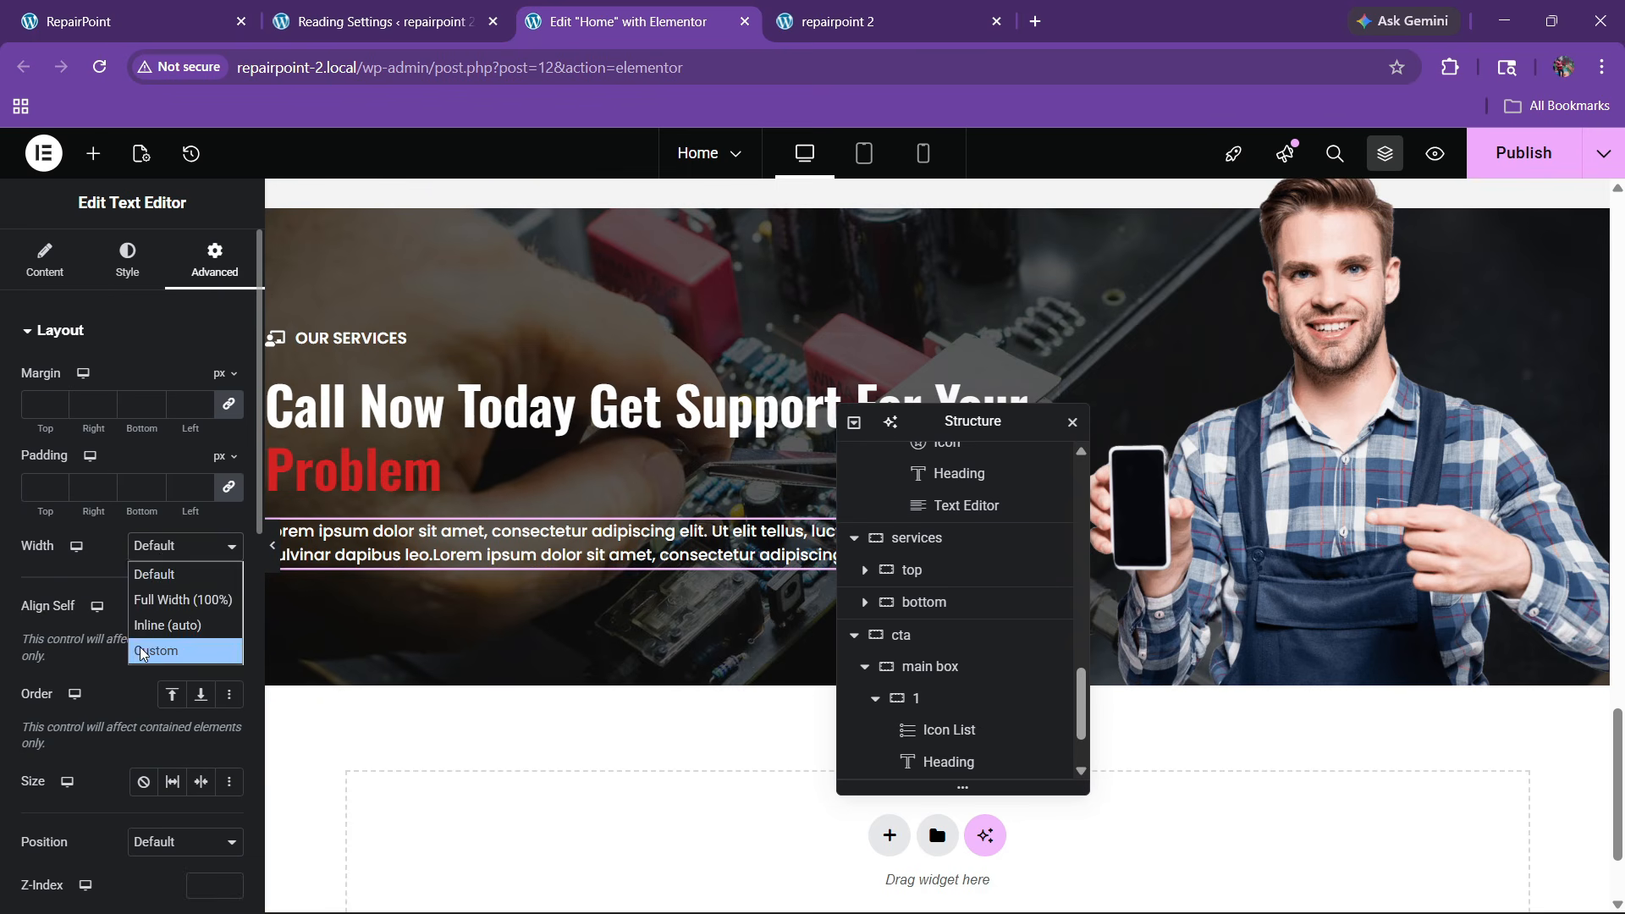
pyautogui.click(142, 652)
pyautogui.moveTo(26, 613); pyautogui.dragTo(134, 623)
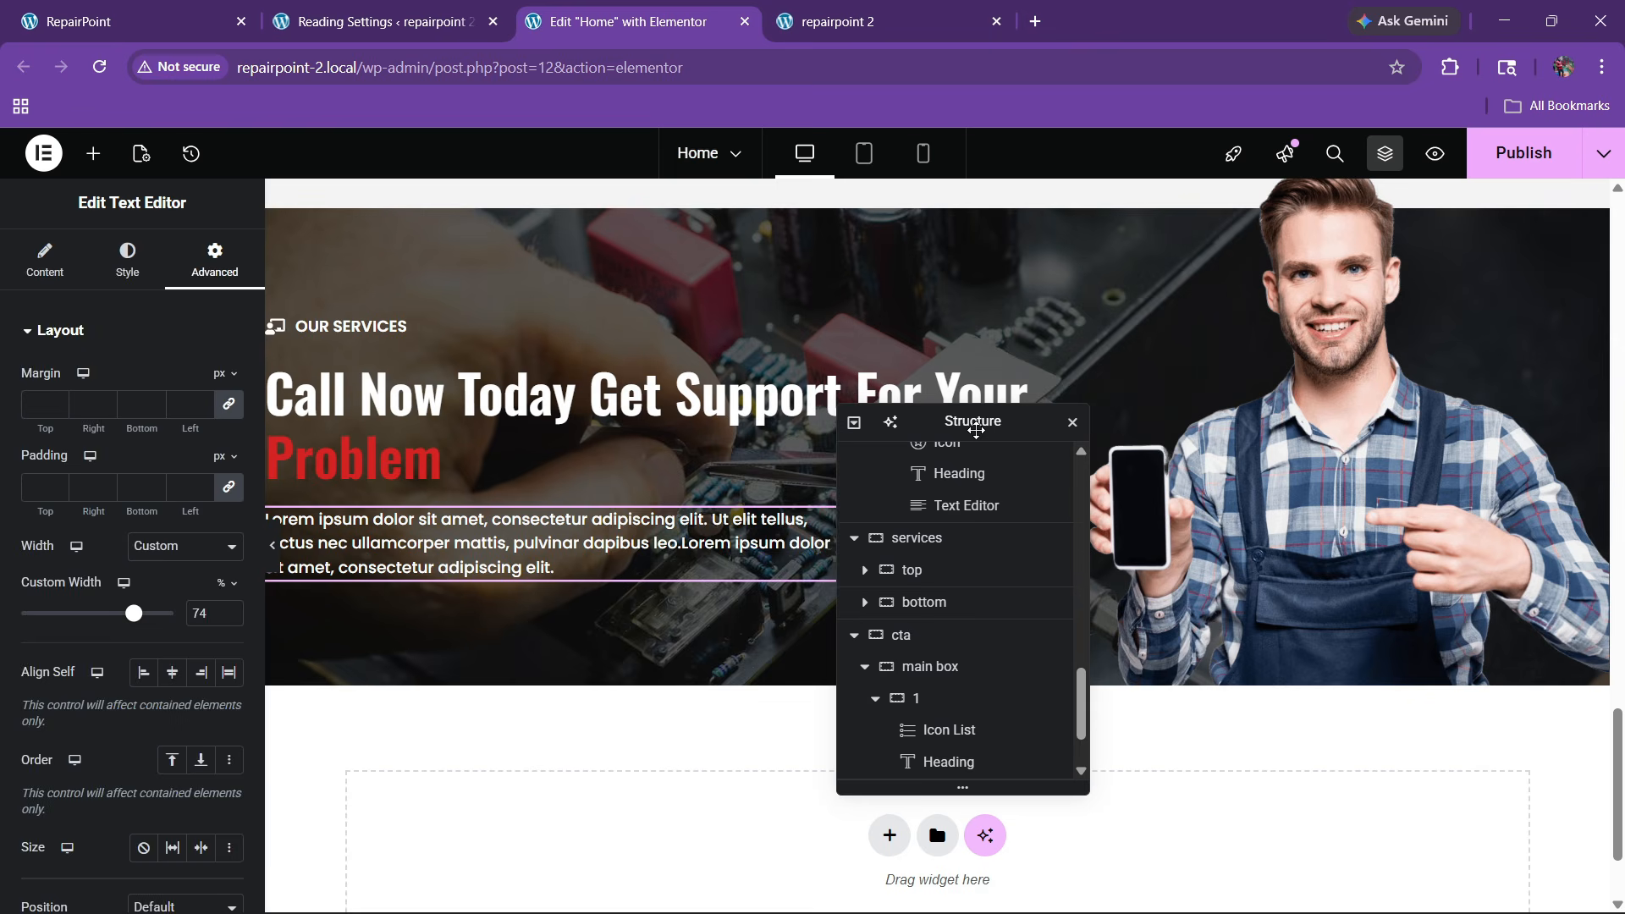
# Set the main box container's gap to 60 px
pyautogui.moveTo(975, 430); pyautogui.dragTo(748, 427)
pyautogui.scroll(-1, 669, 699)
pyautogui.click(648, 620)
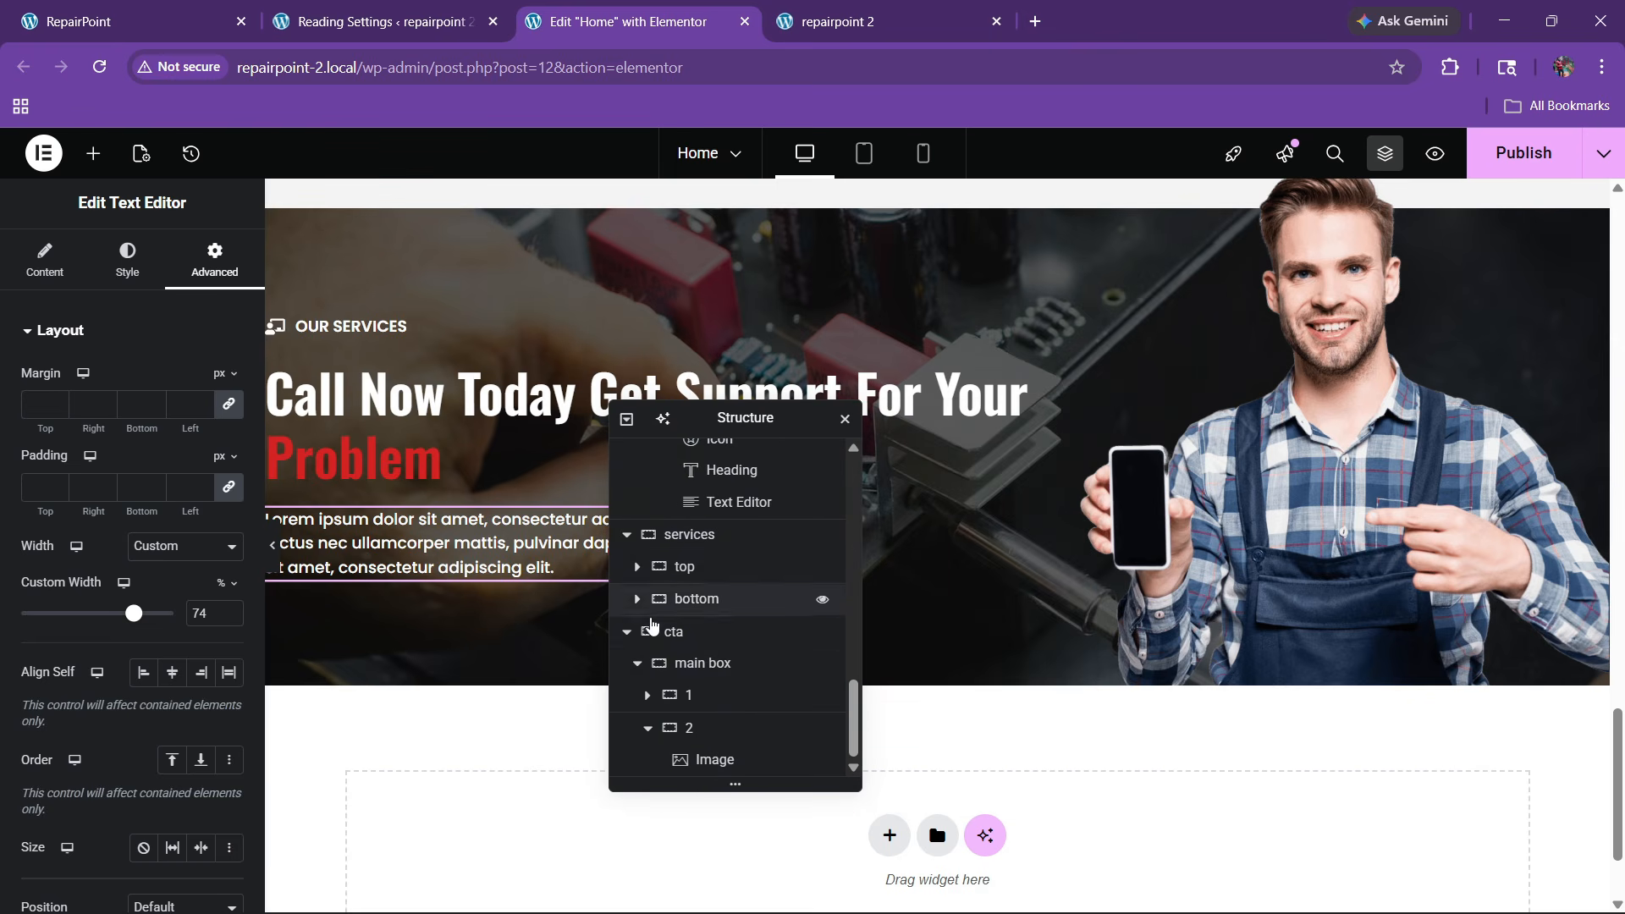
pyautogui.click(665, 662)
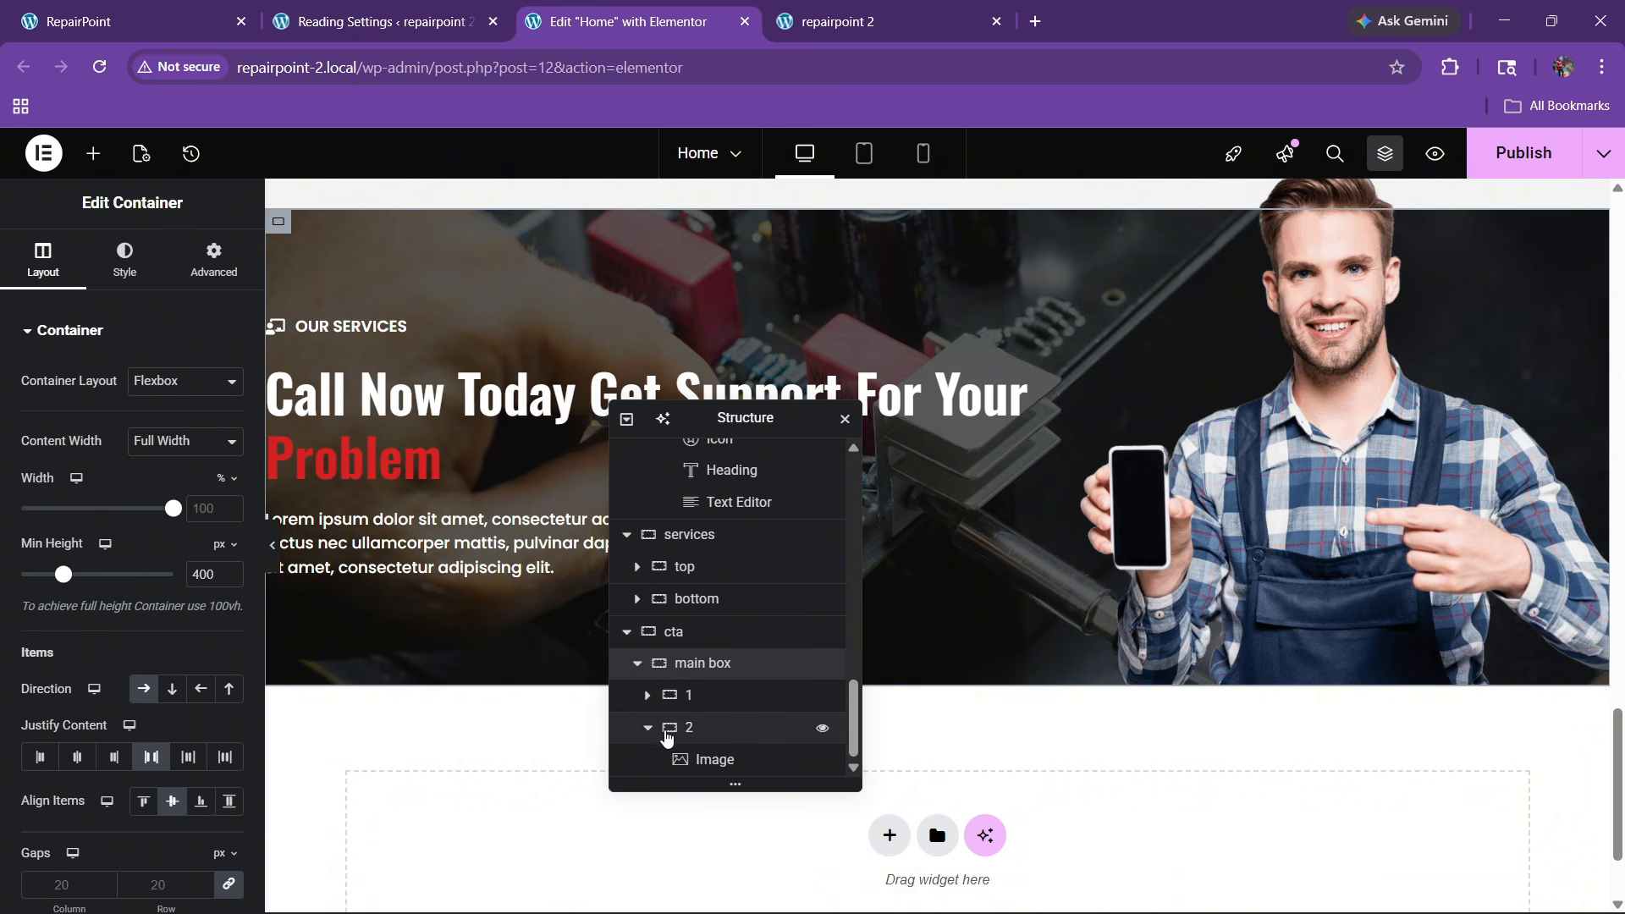
pyautogui.click(647, 727)
pyautogui.scroll(-3, 79, 454)
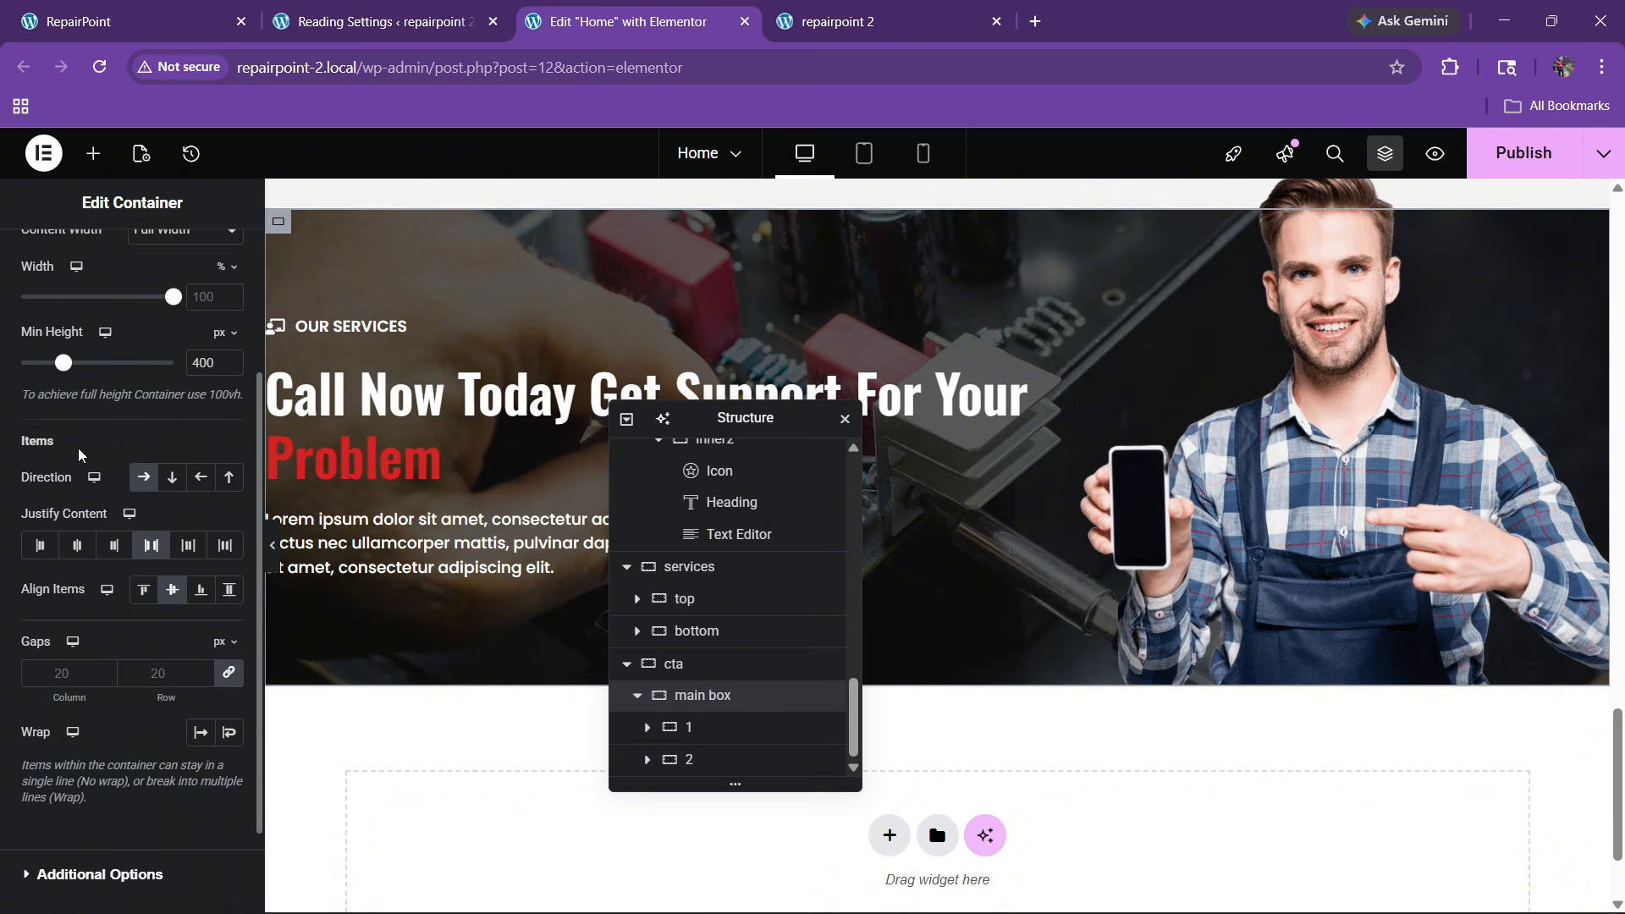
pyautogui.click(155, 661)
pyautogui.write('40')
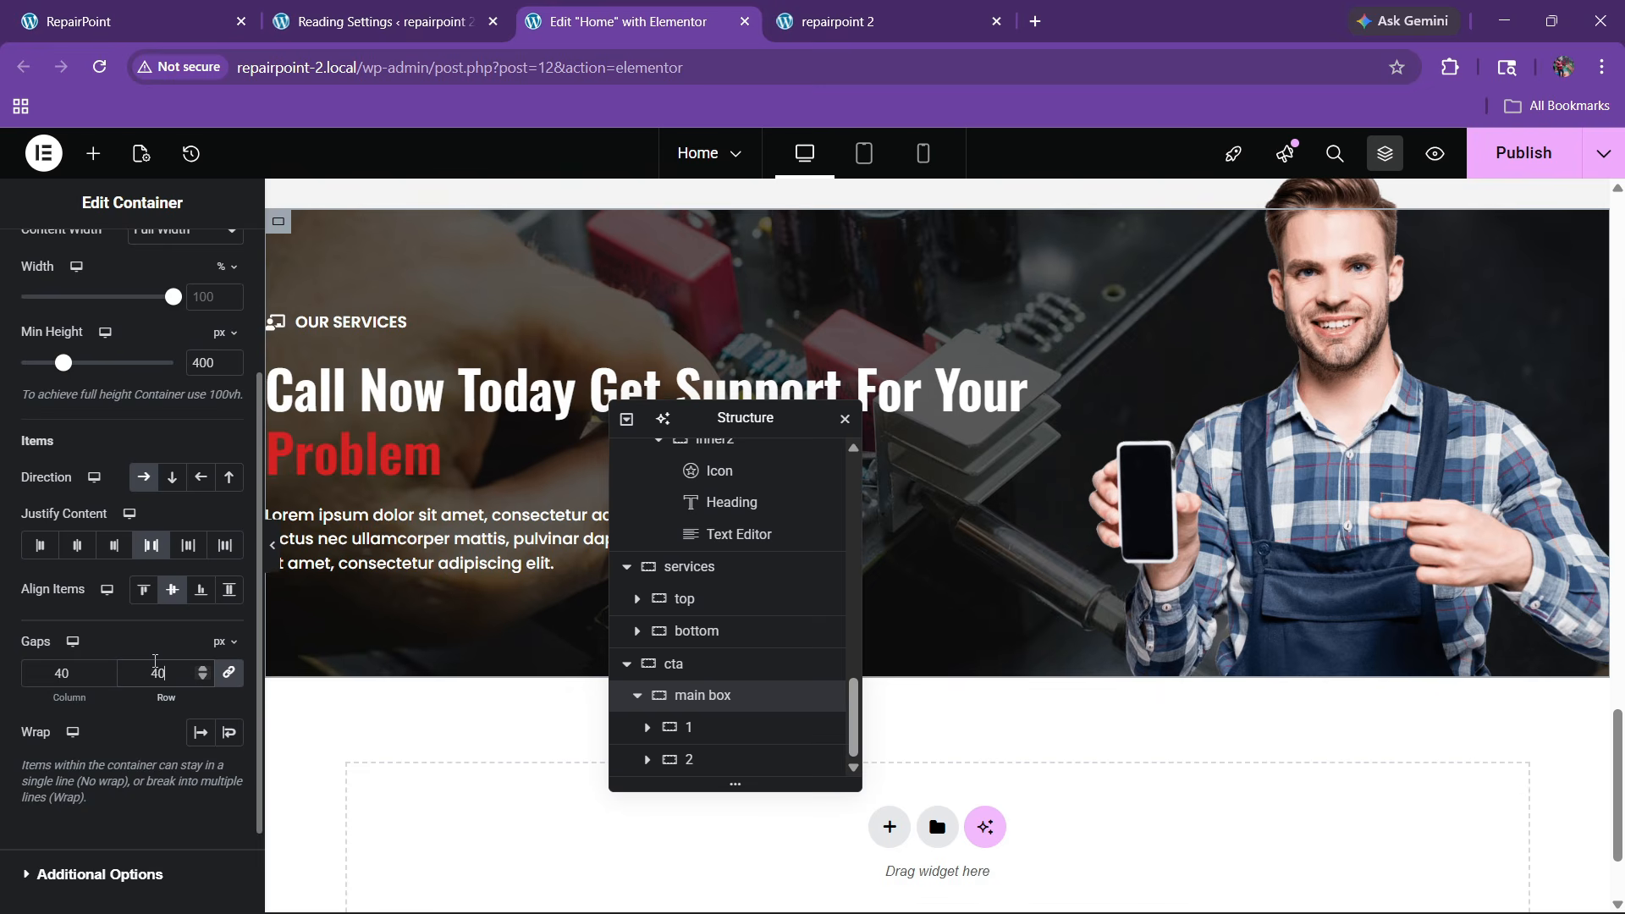
pyautogui.press('BackSpace')
pyautogui.press('BackSpace')
pyautogui.write('60')
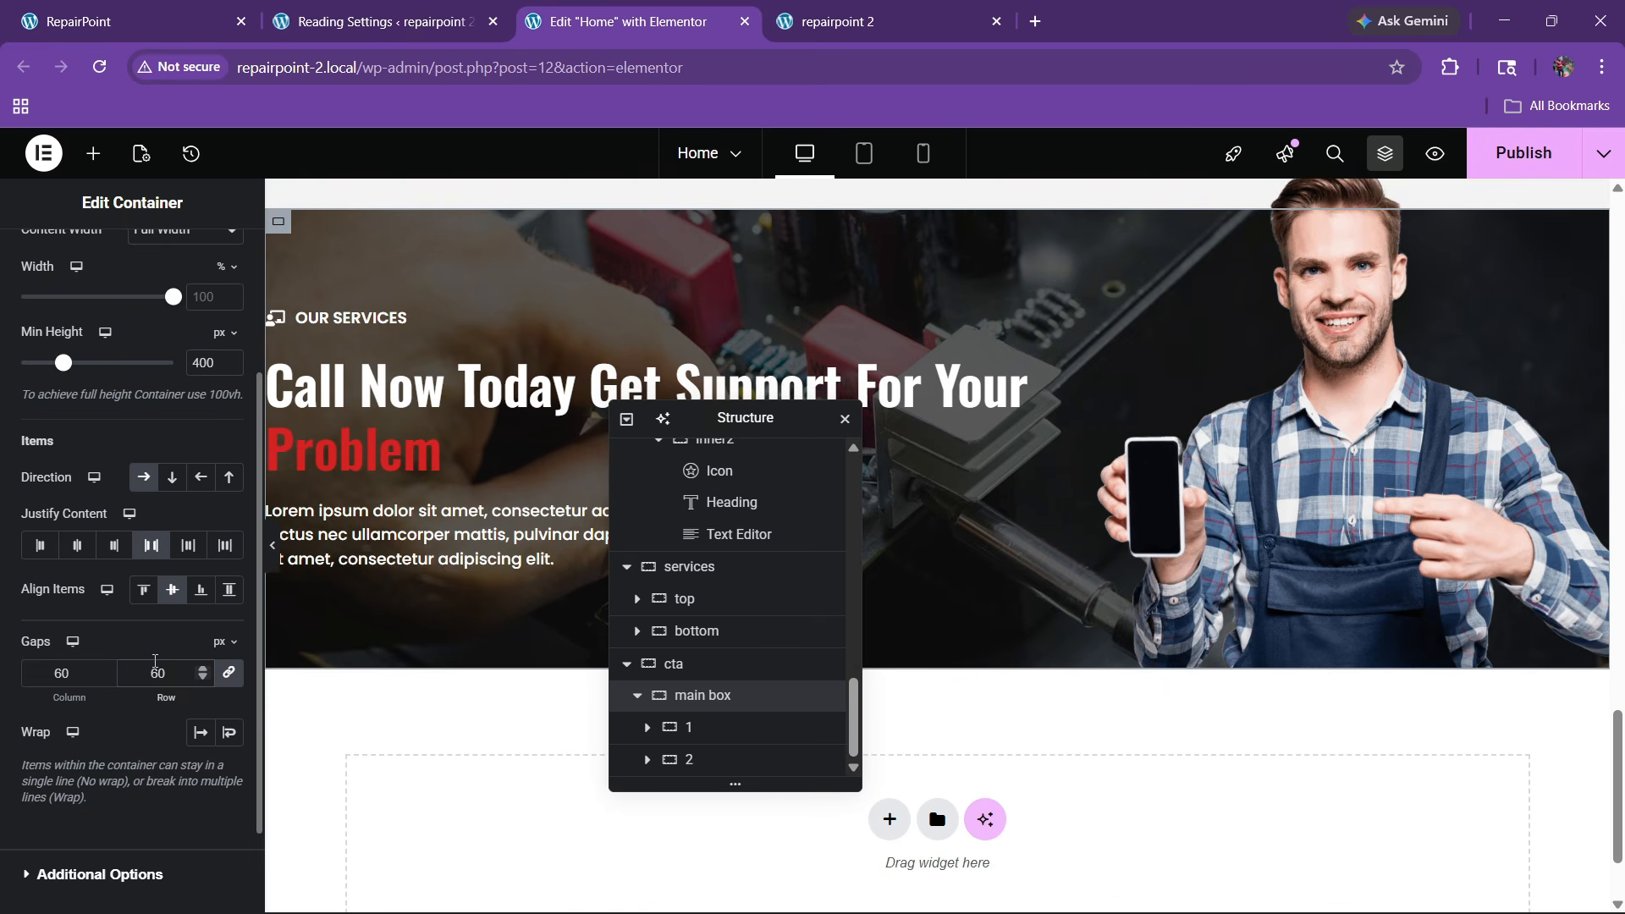
# Compare the CTA section against the live RepairPoint page
pyautogui.scroll(2, 830, 533)
pyautogui.scroll(1, 942, 448)
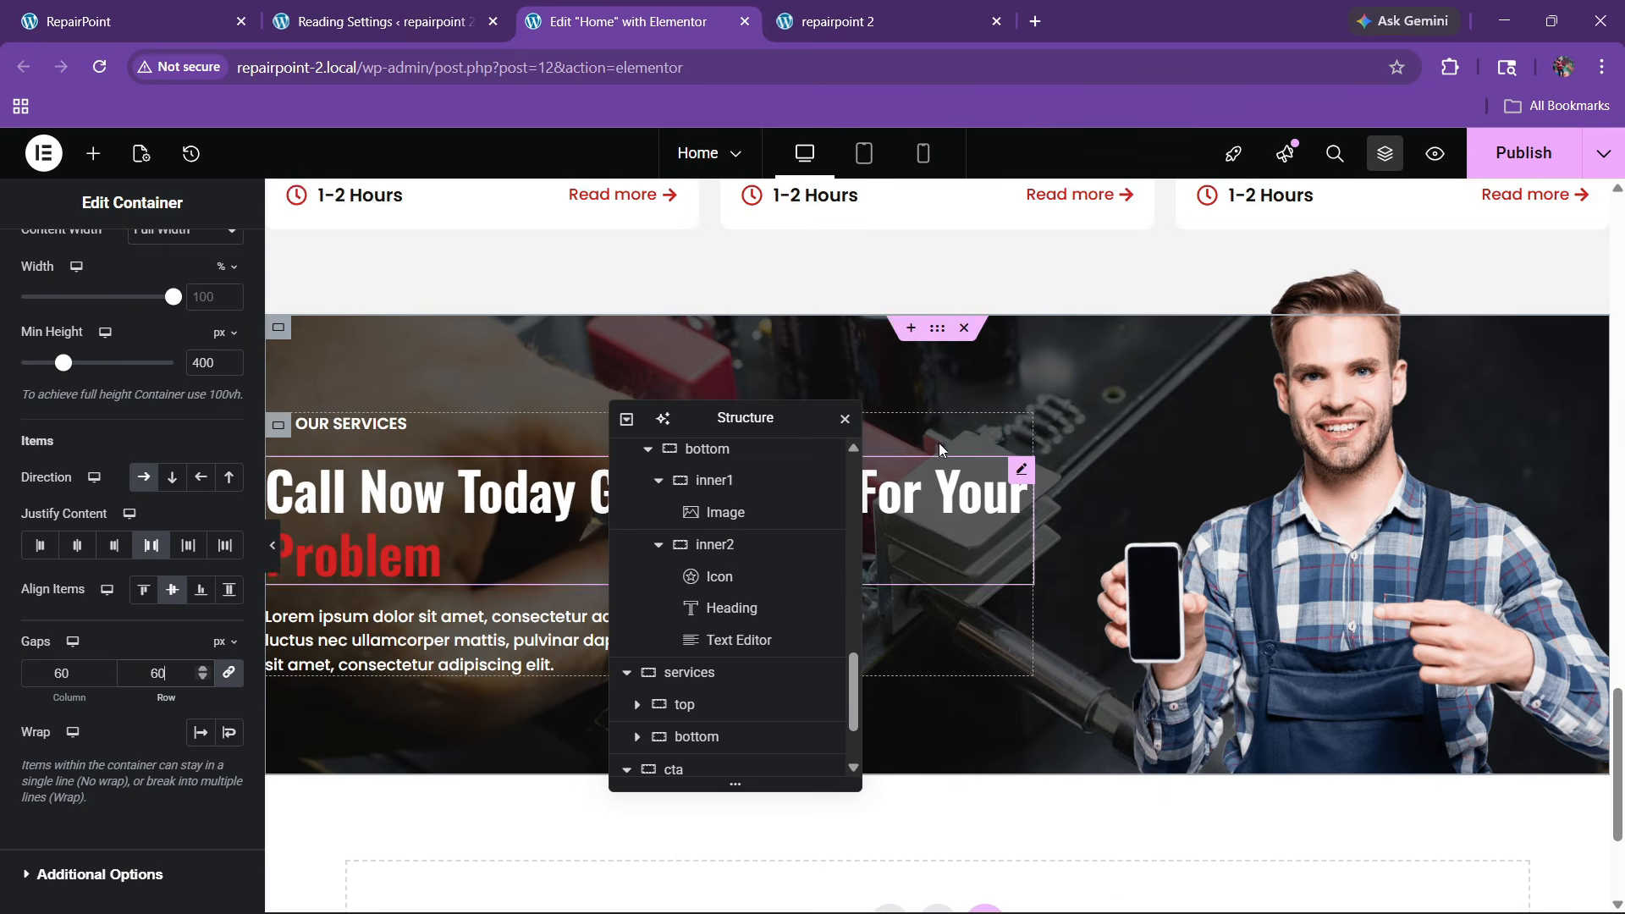
pyautogui.click(187, 13)
pyautogui.click(729, 12)
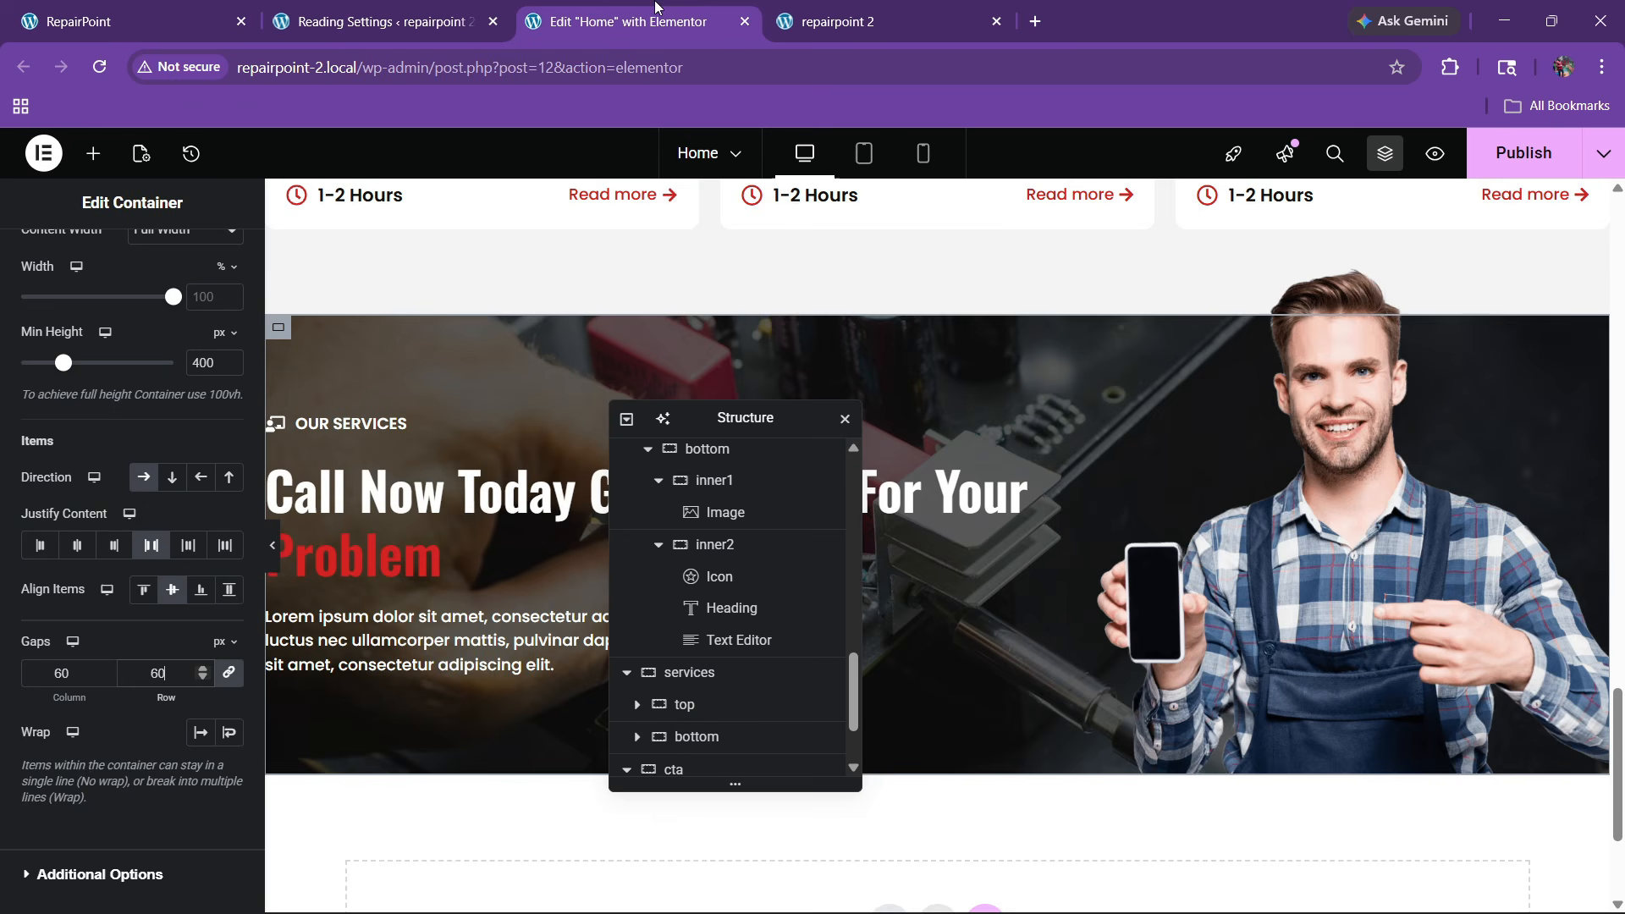
pyautogui.click(93, 156)
# Add an empty container below the paragraph holding a two-column, one-row grid
pyautogui.moveTo(57, 418); pyautogui.dragTo(433, 669)
pyautogui.click(197, 8)
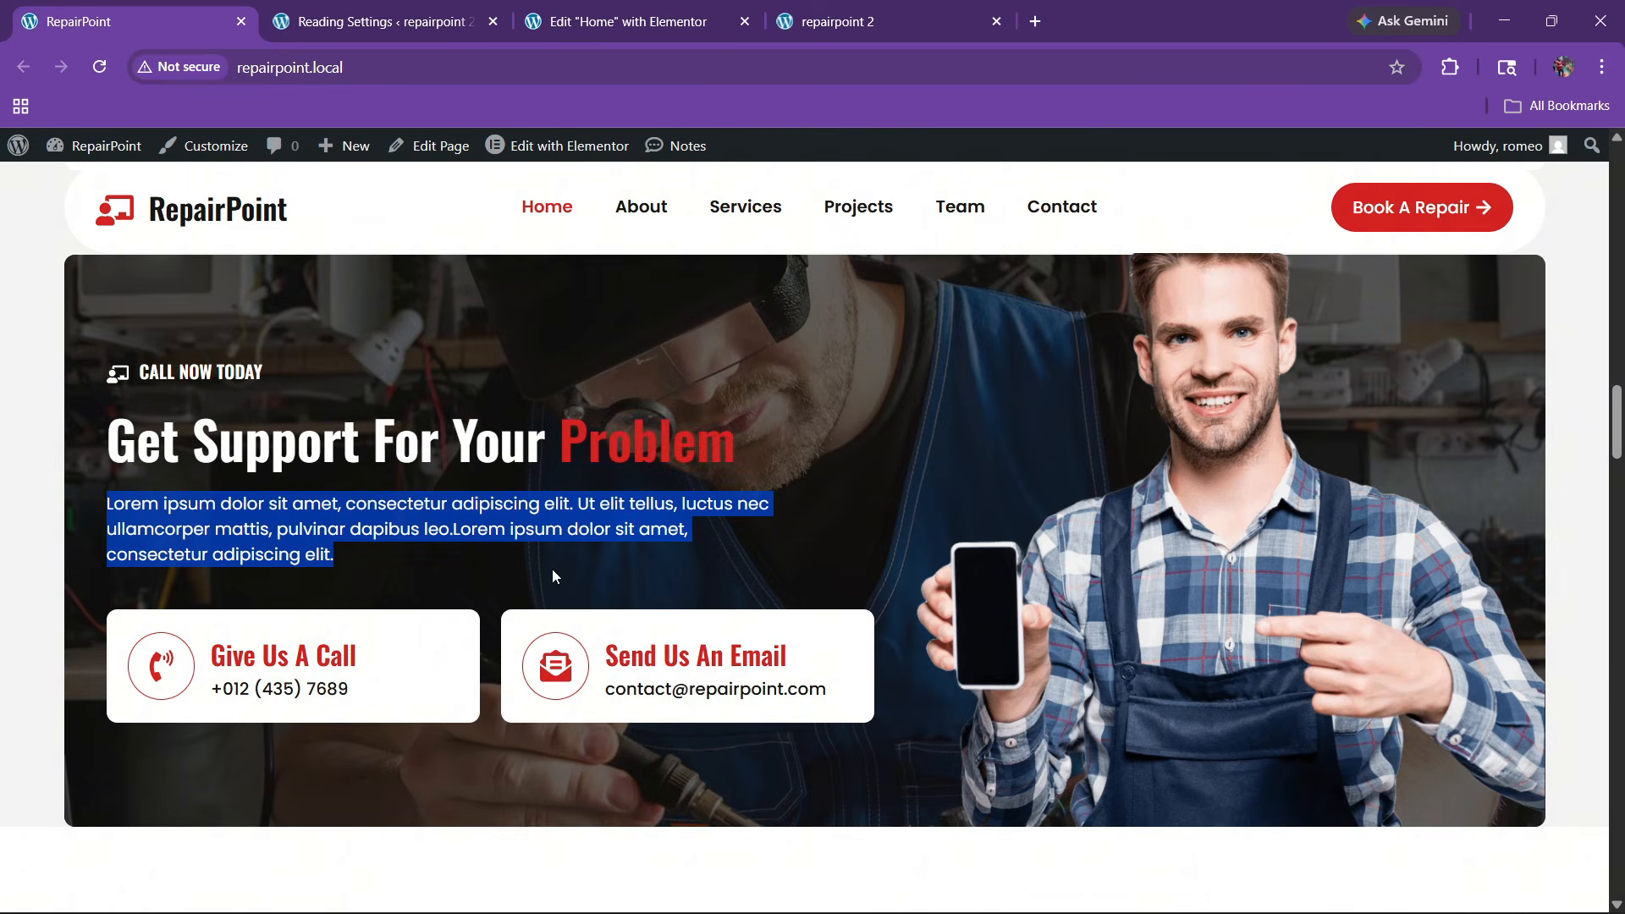
pyautogui.click(630, 21)
pyautogui.click(94, 153)
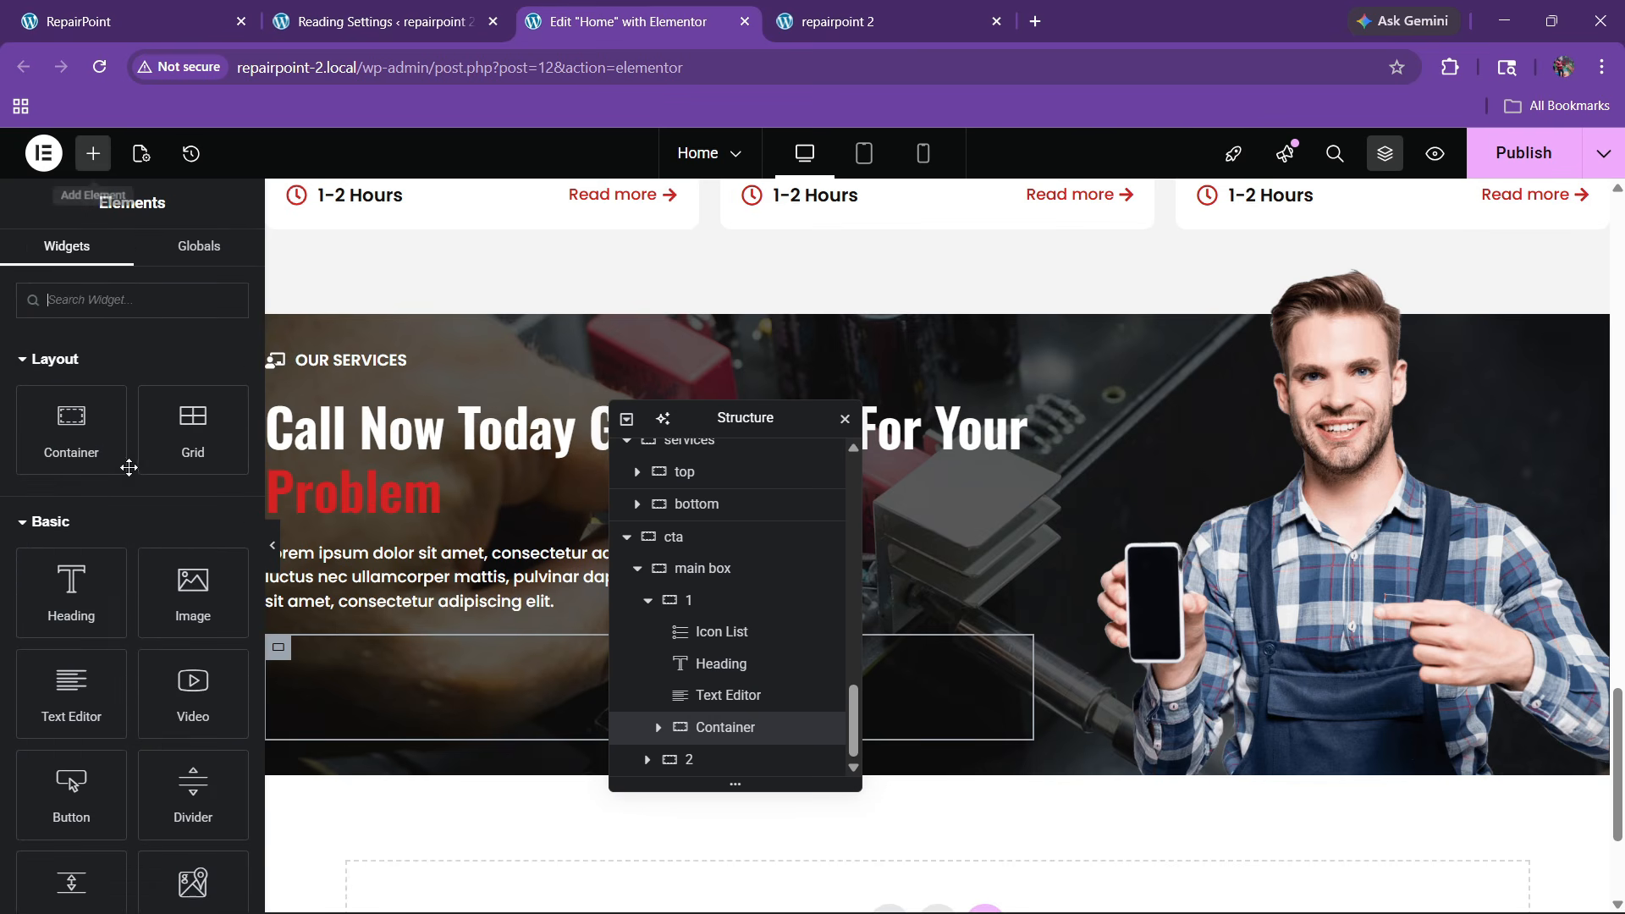
pyautogui.moveTo(193, 423); pyautogui.dragTo(388, 656)
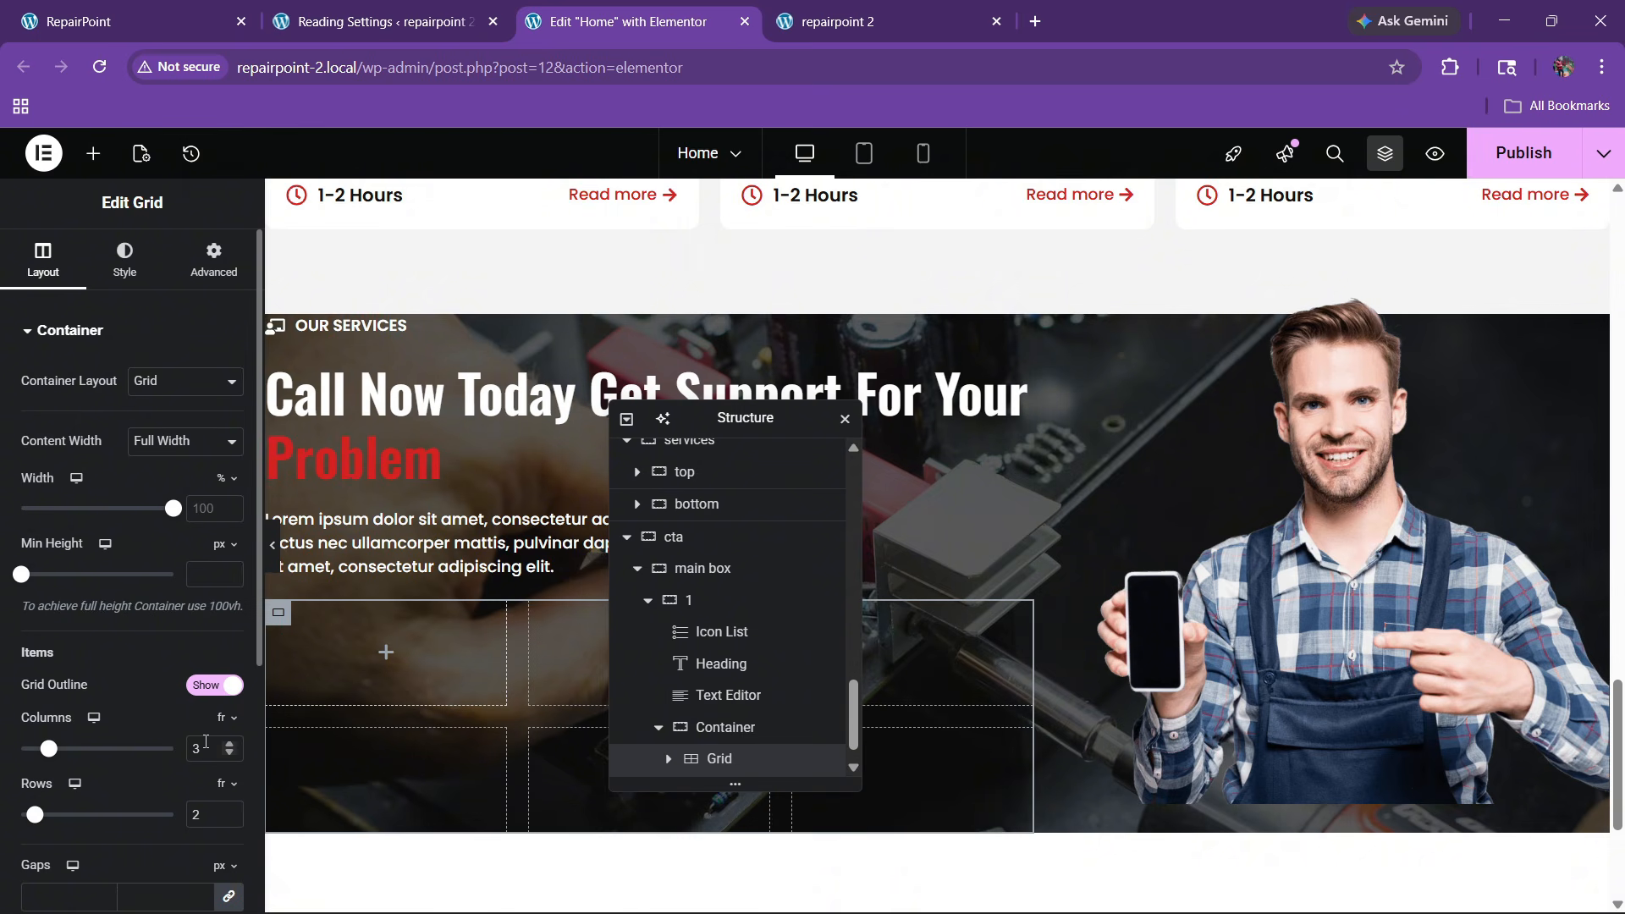
pyautogui.write('2')
pyautogui.press('Tab')
pyautogui.write('1')
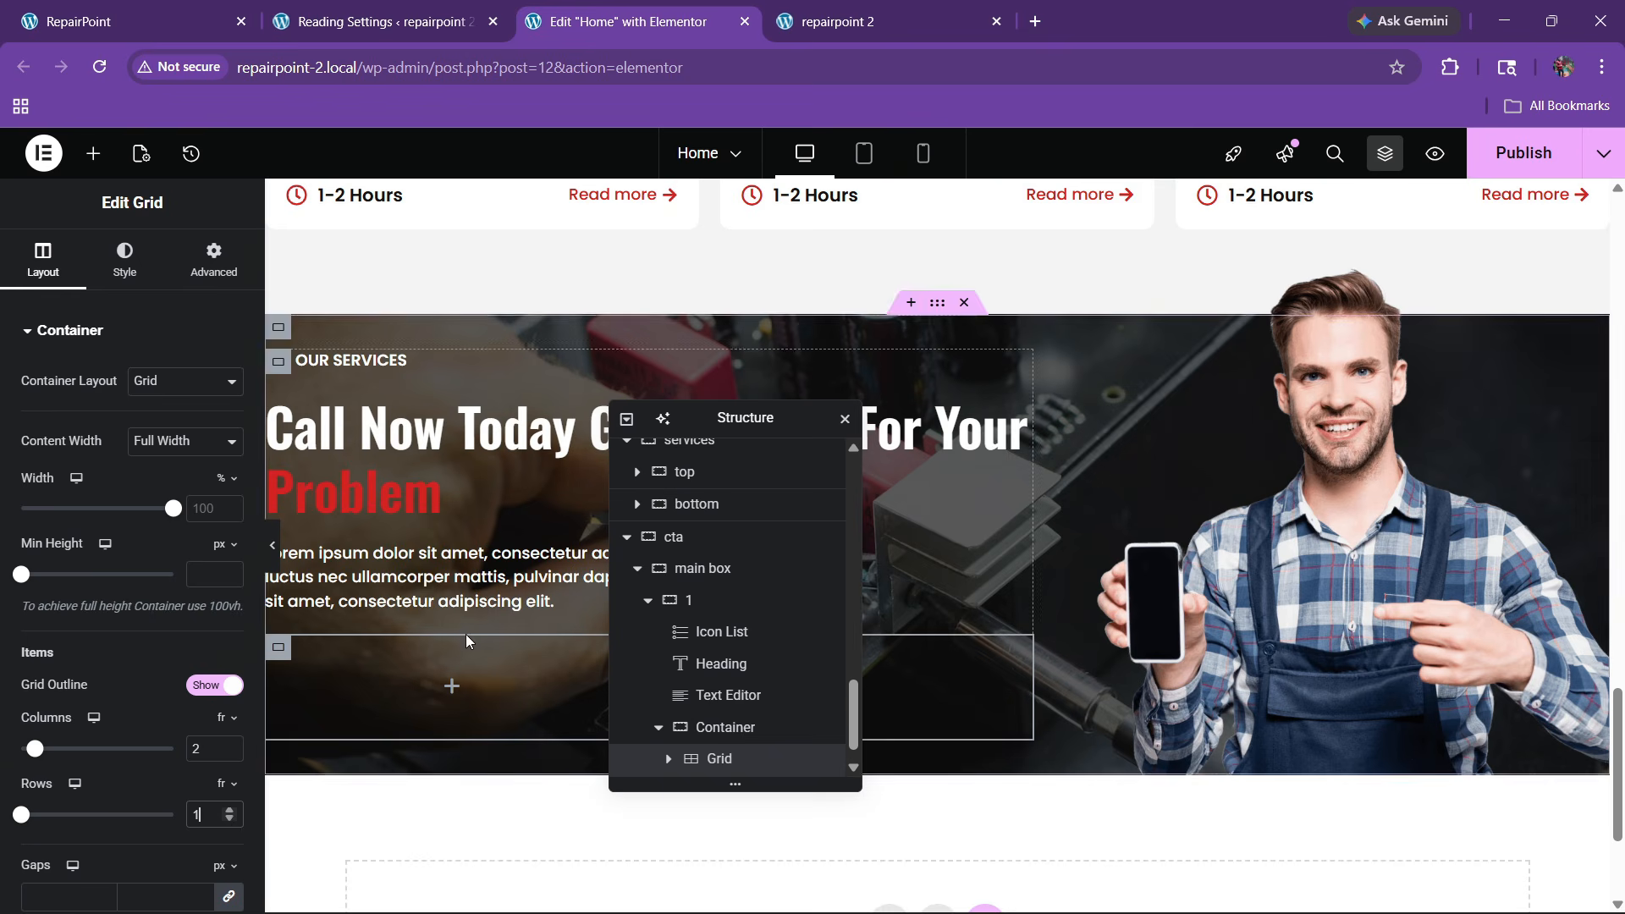
# Put a container in the first grid cell with white background, 10 px radius, 20 px padding
pyautogui.moveTo(749, 418); pyautogui.dragTo(1106, 377)
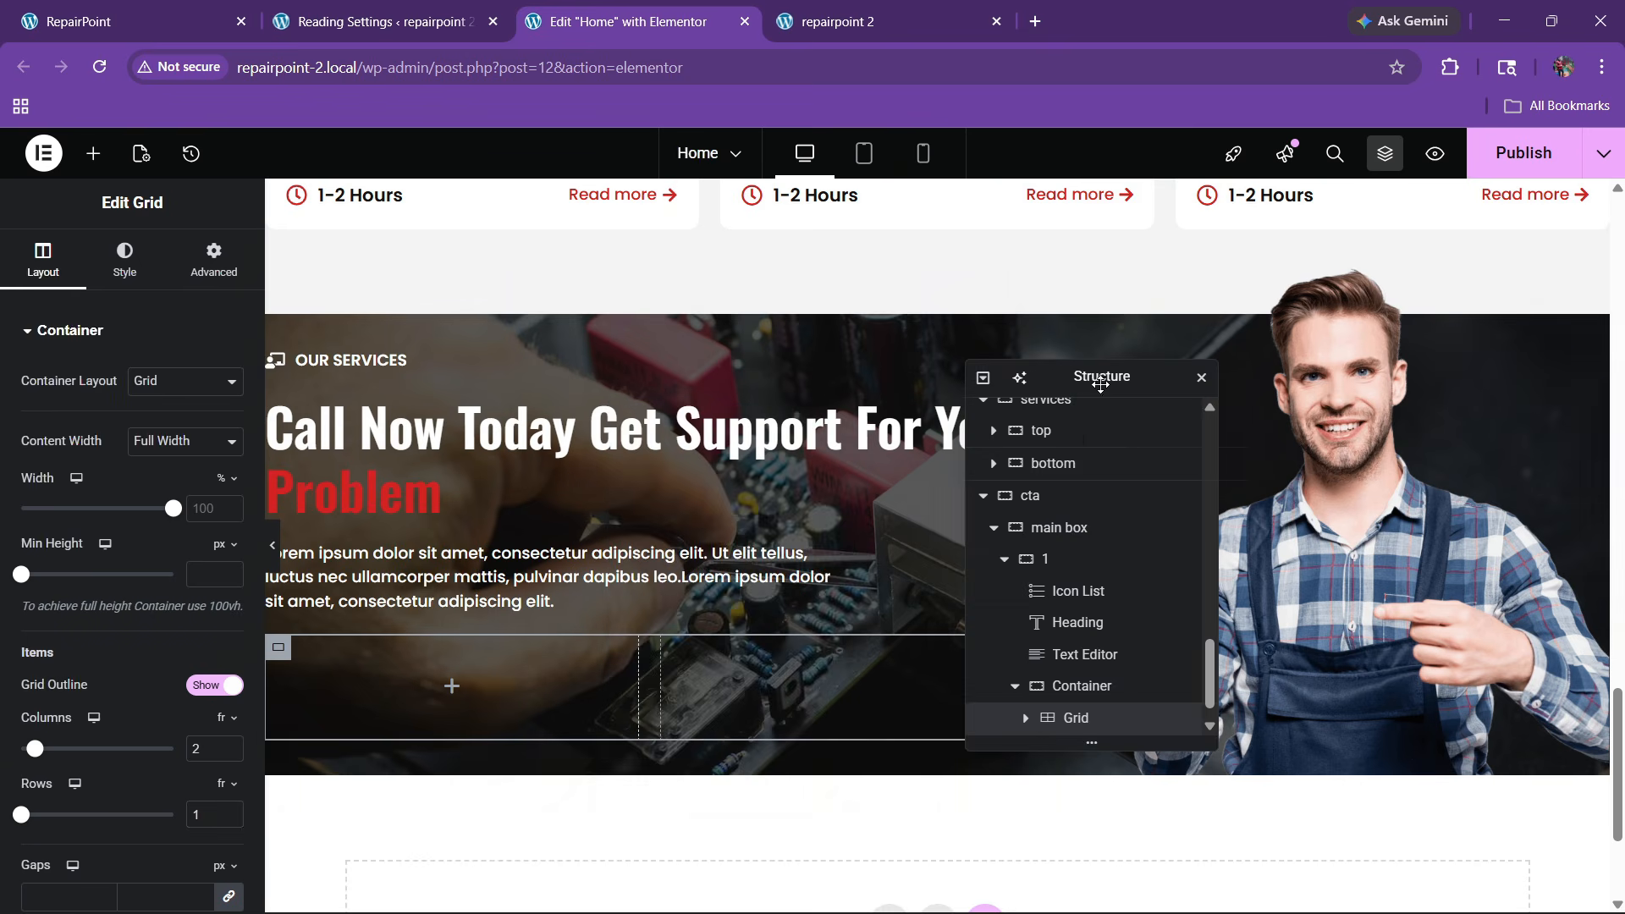
pyautogui.click(93, 154)
pyautogui.moveTo(122, 461); pyautogui.dragTo(449, 725)
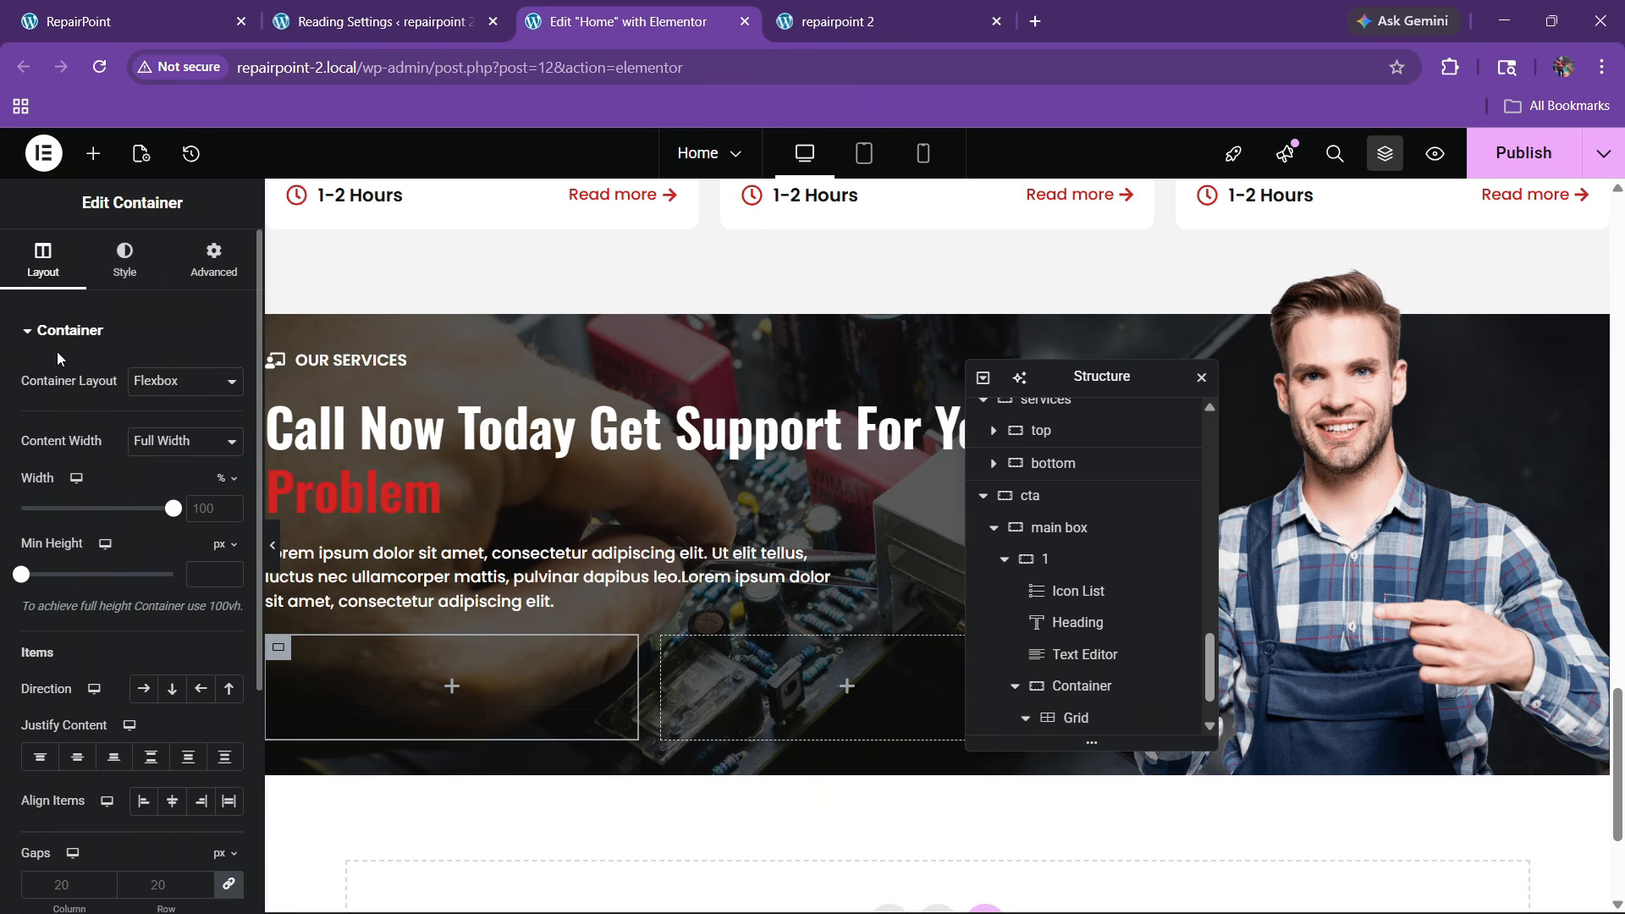
pyautogui.click(125, 259)
pyautogui.click(144, 424)
pyautogui.click(230, 469)
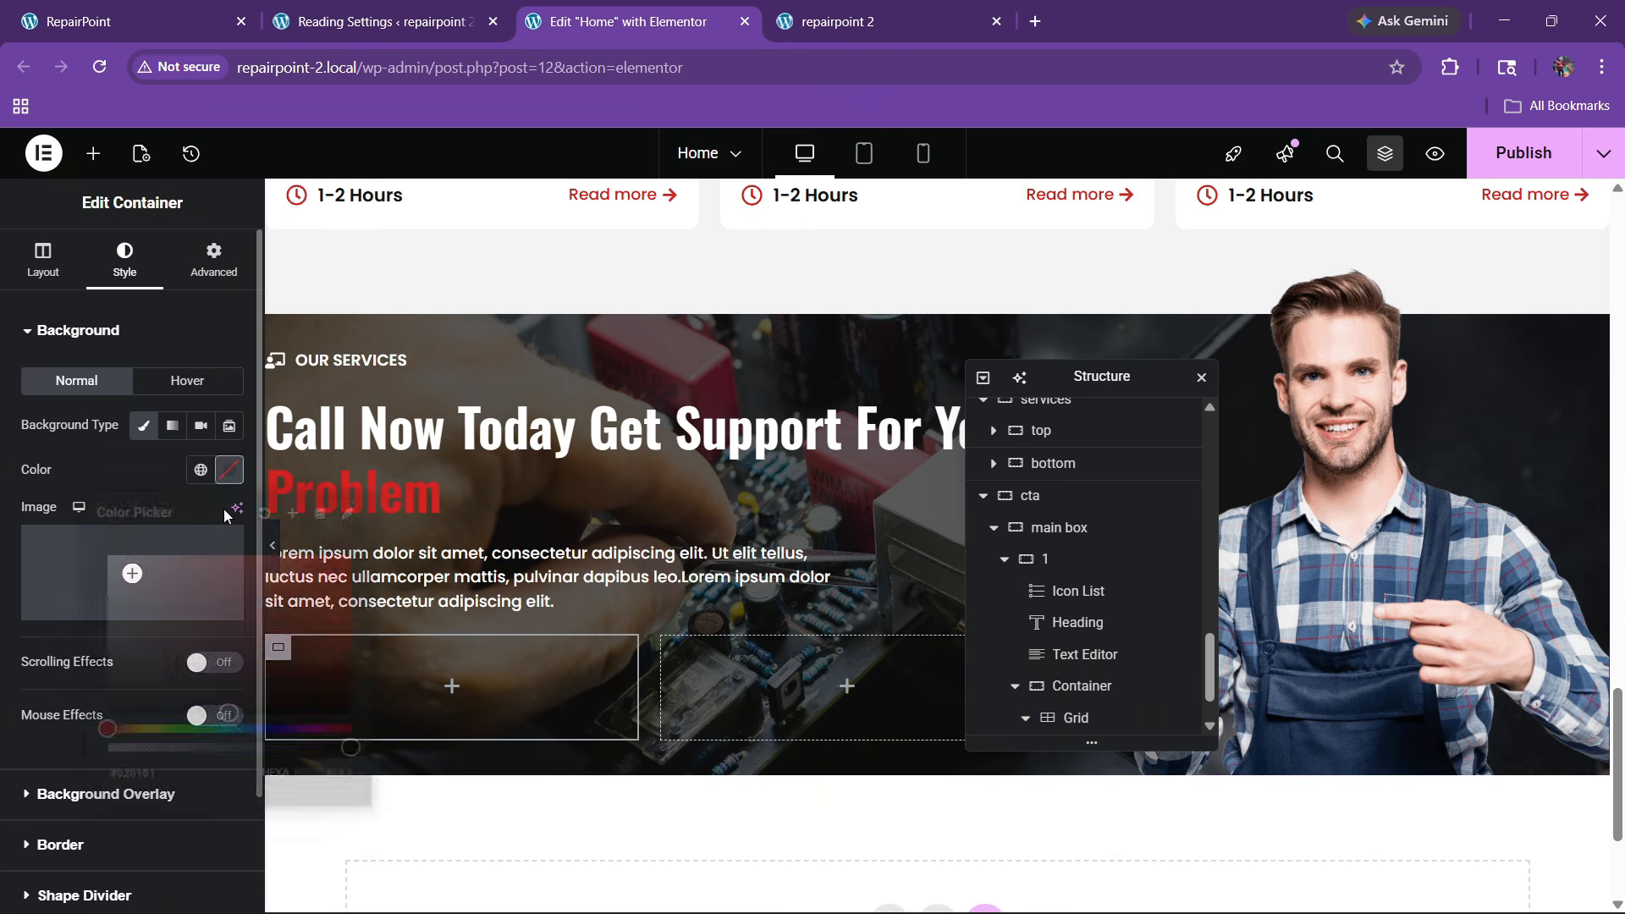
pyautogui.click(4, 423)
pyautogui.scroll(-2, 49, 735)
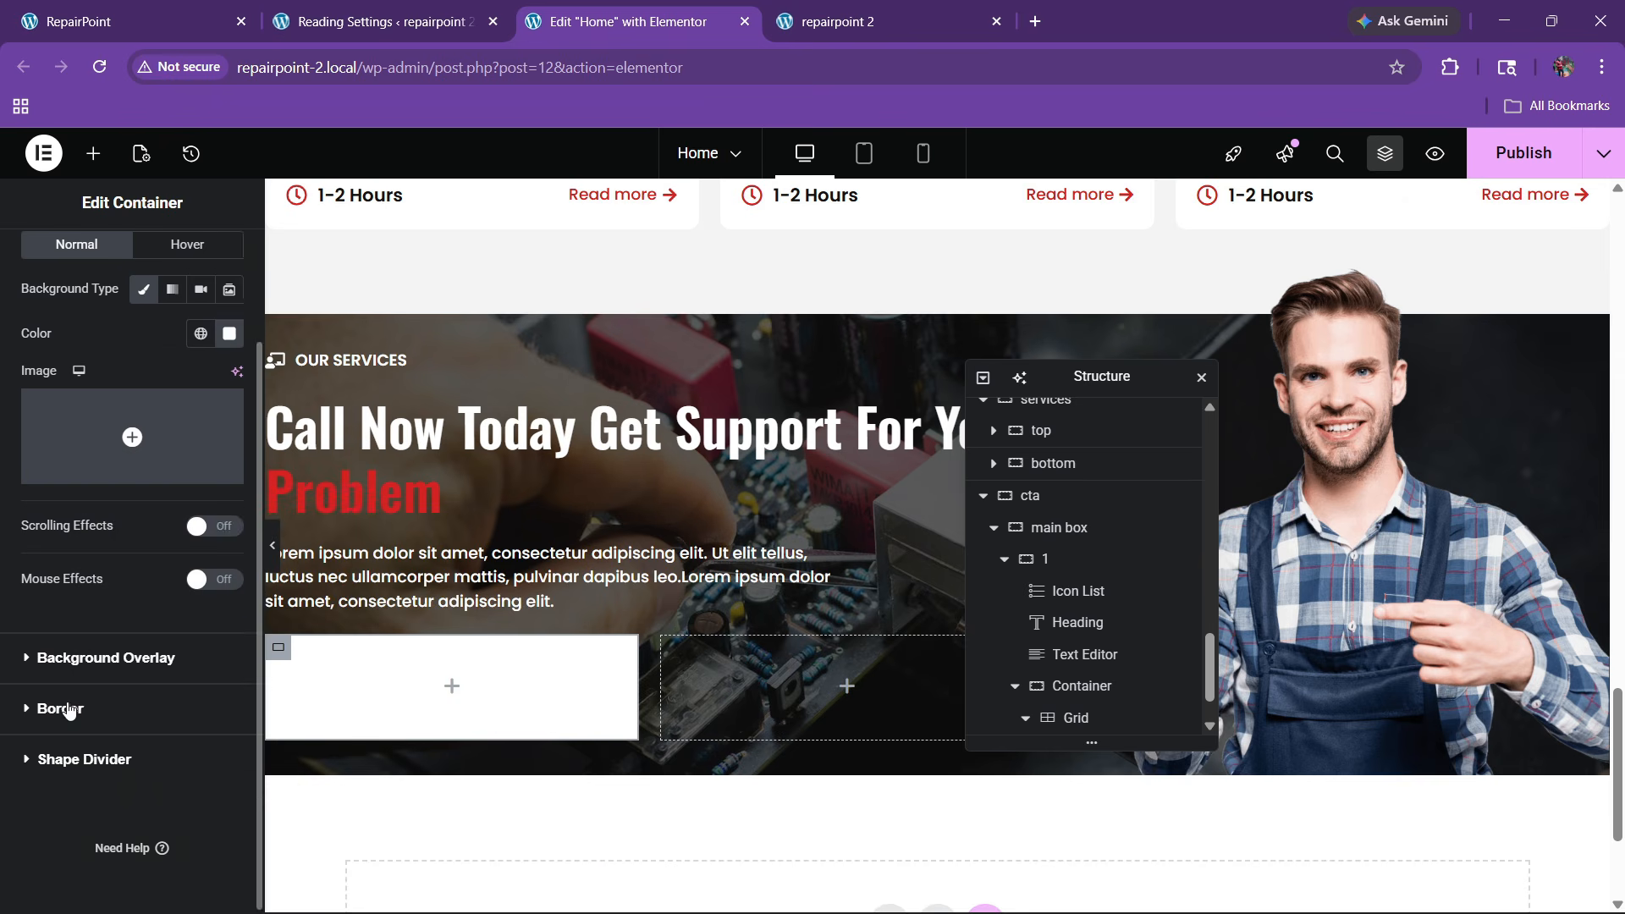
pyautogui.click(64, 709)
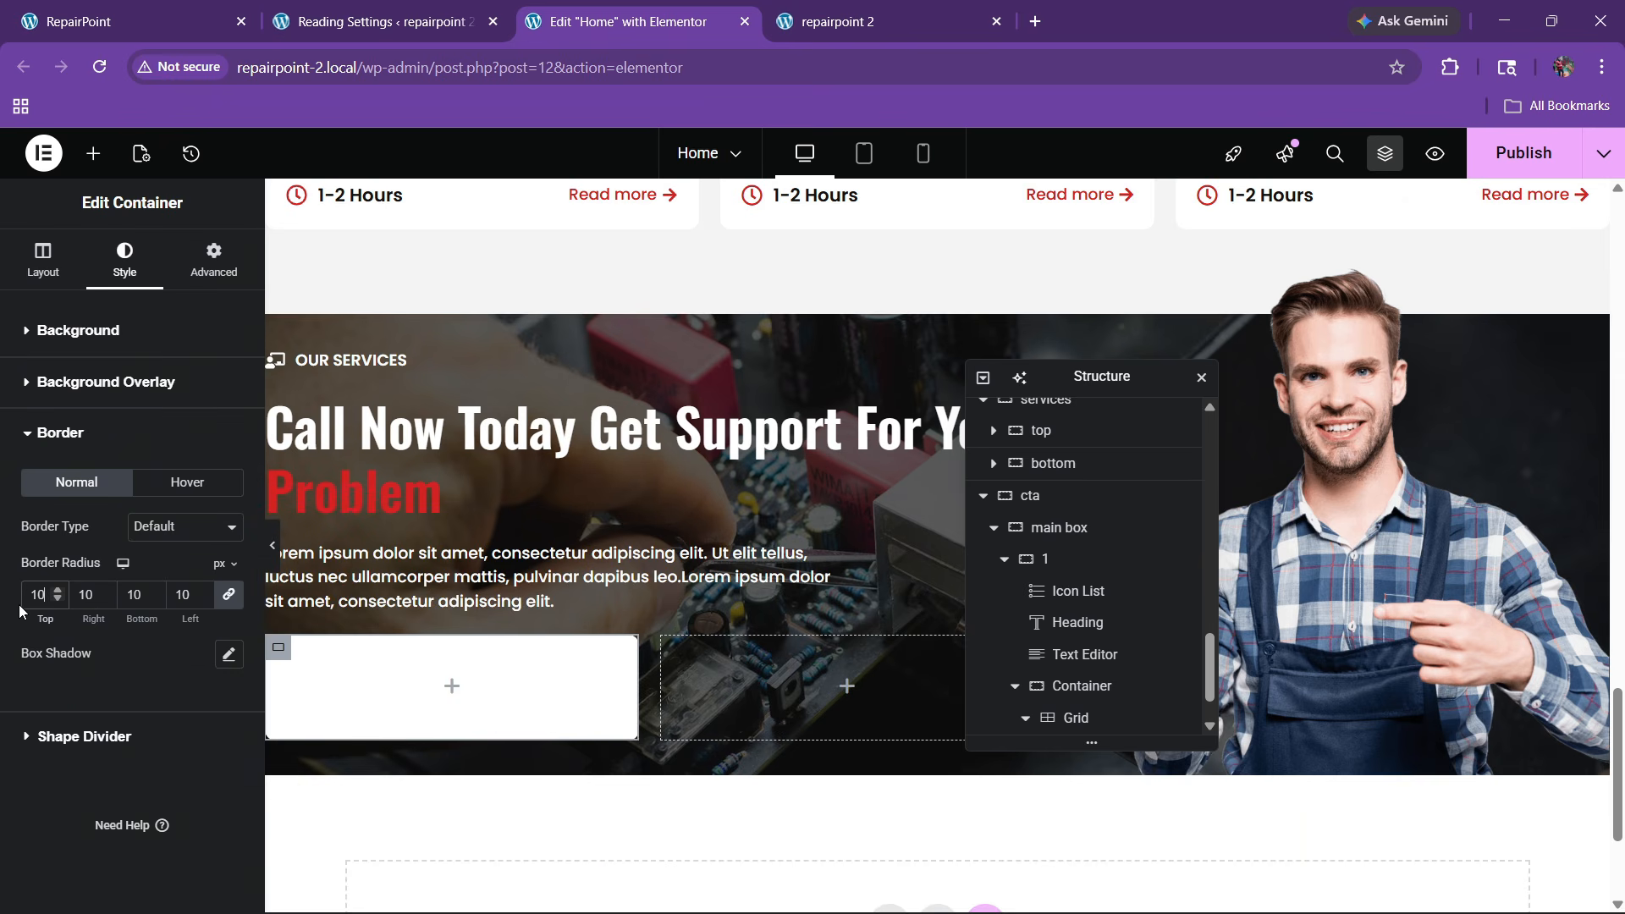
pyautogui.click(211, 259)
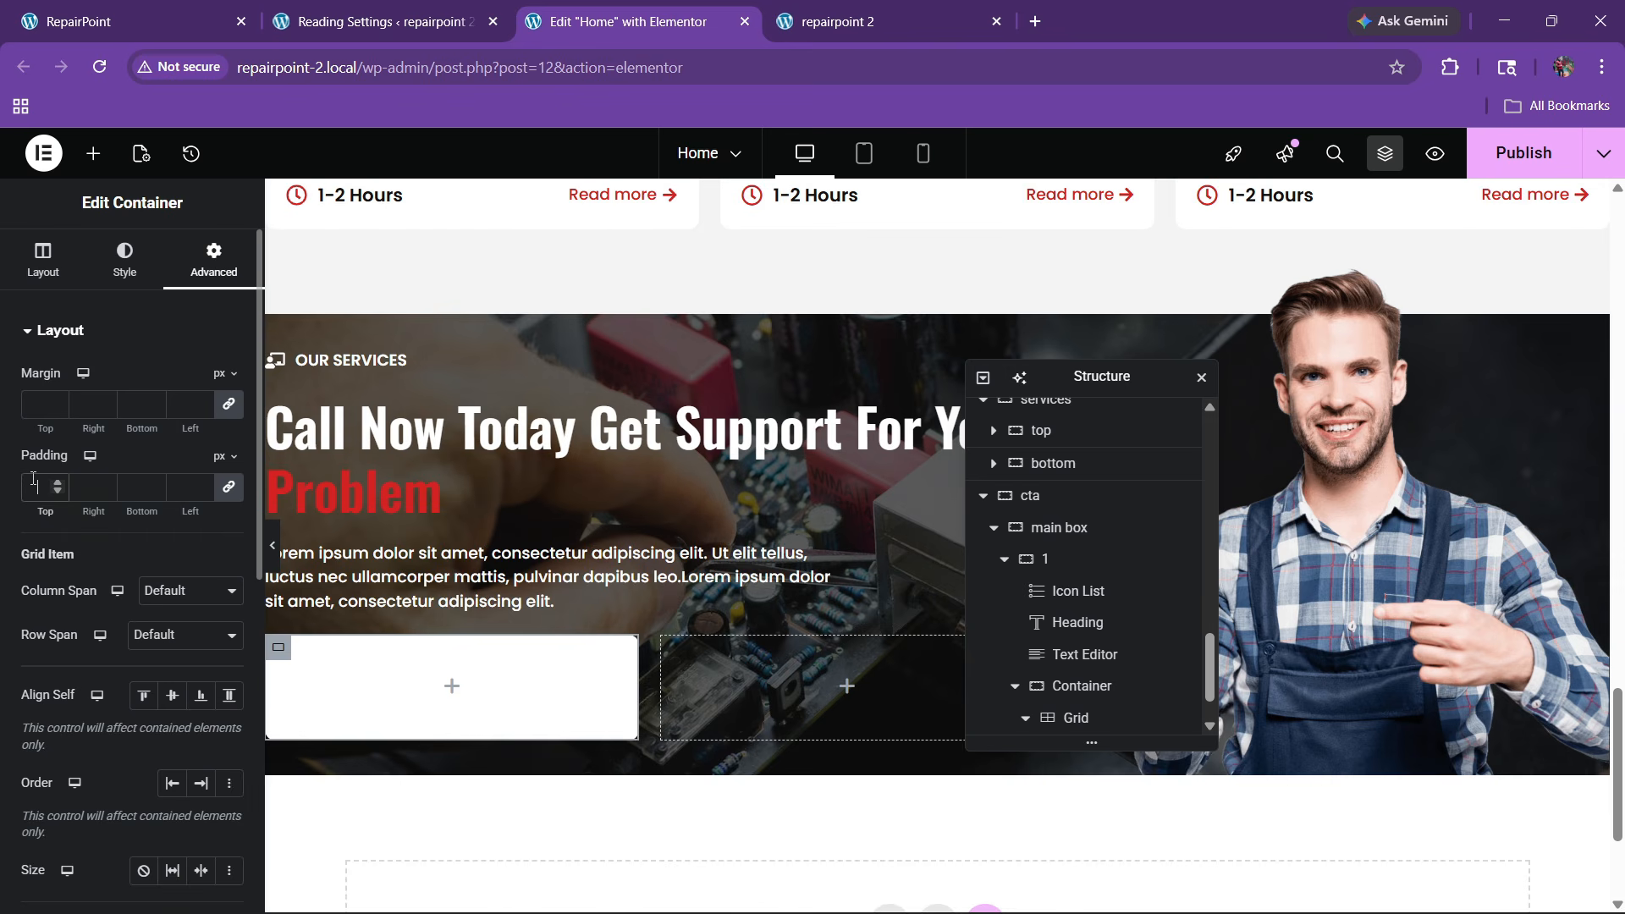
pyautogui.click(127, 21)
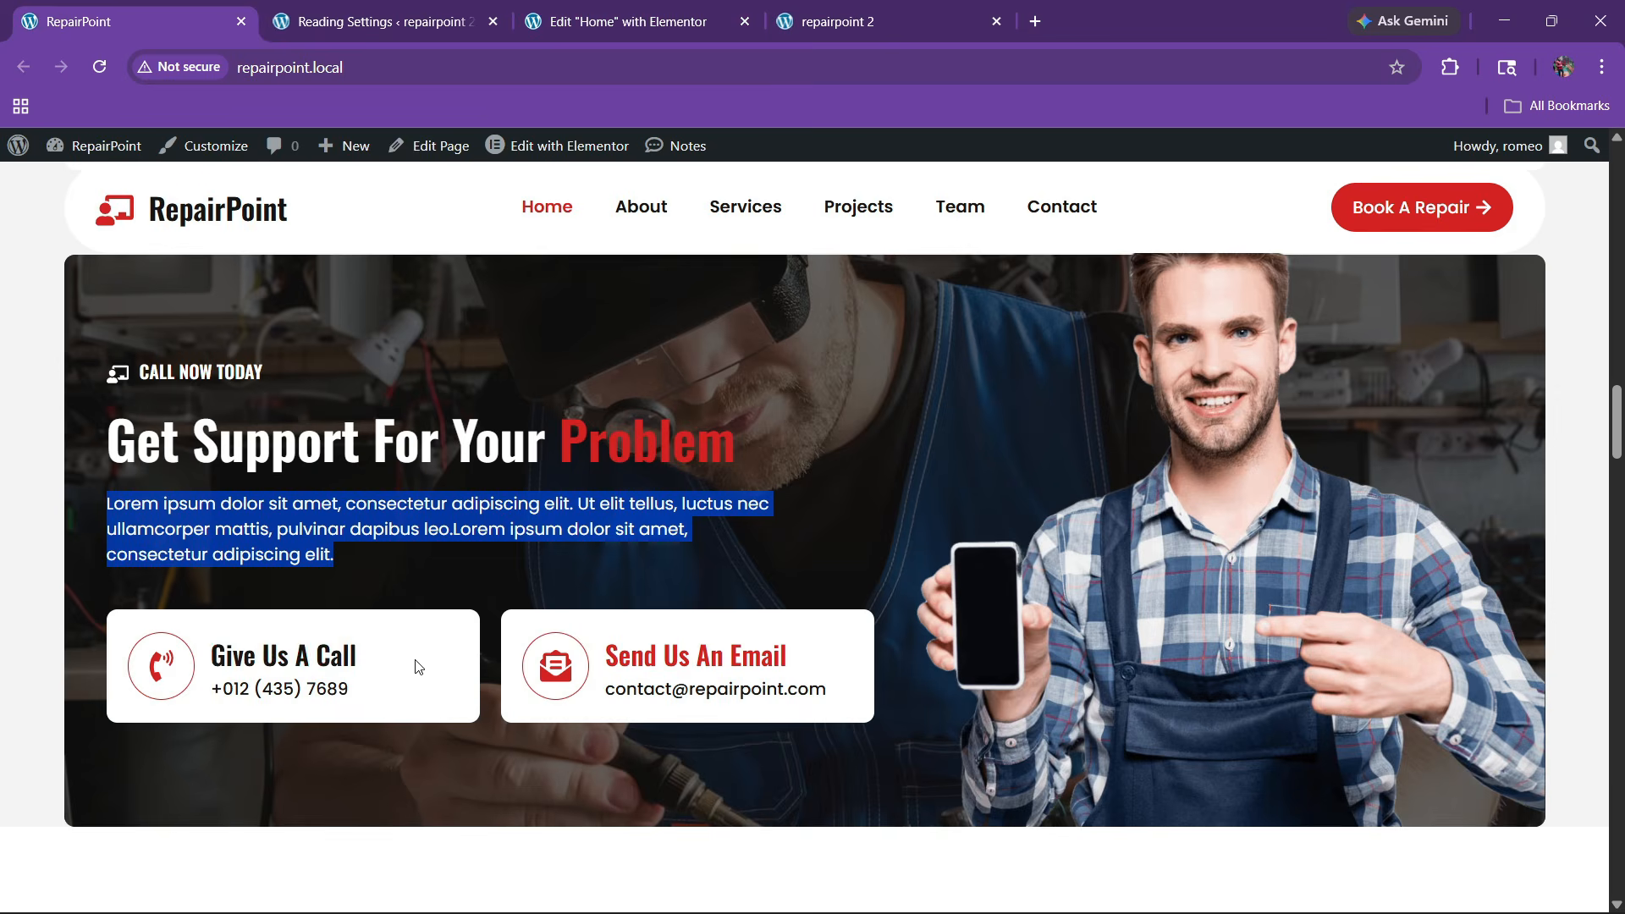
pyautogui.click(615, 21)
pyautogui.scroll(15, 508, 568)
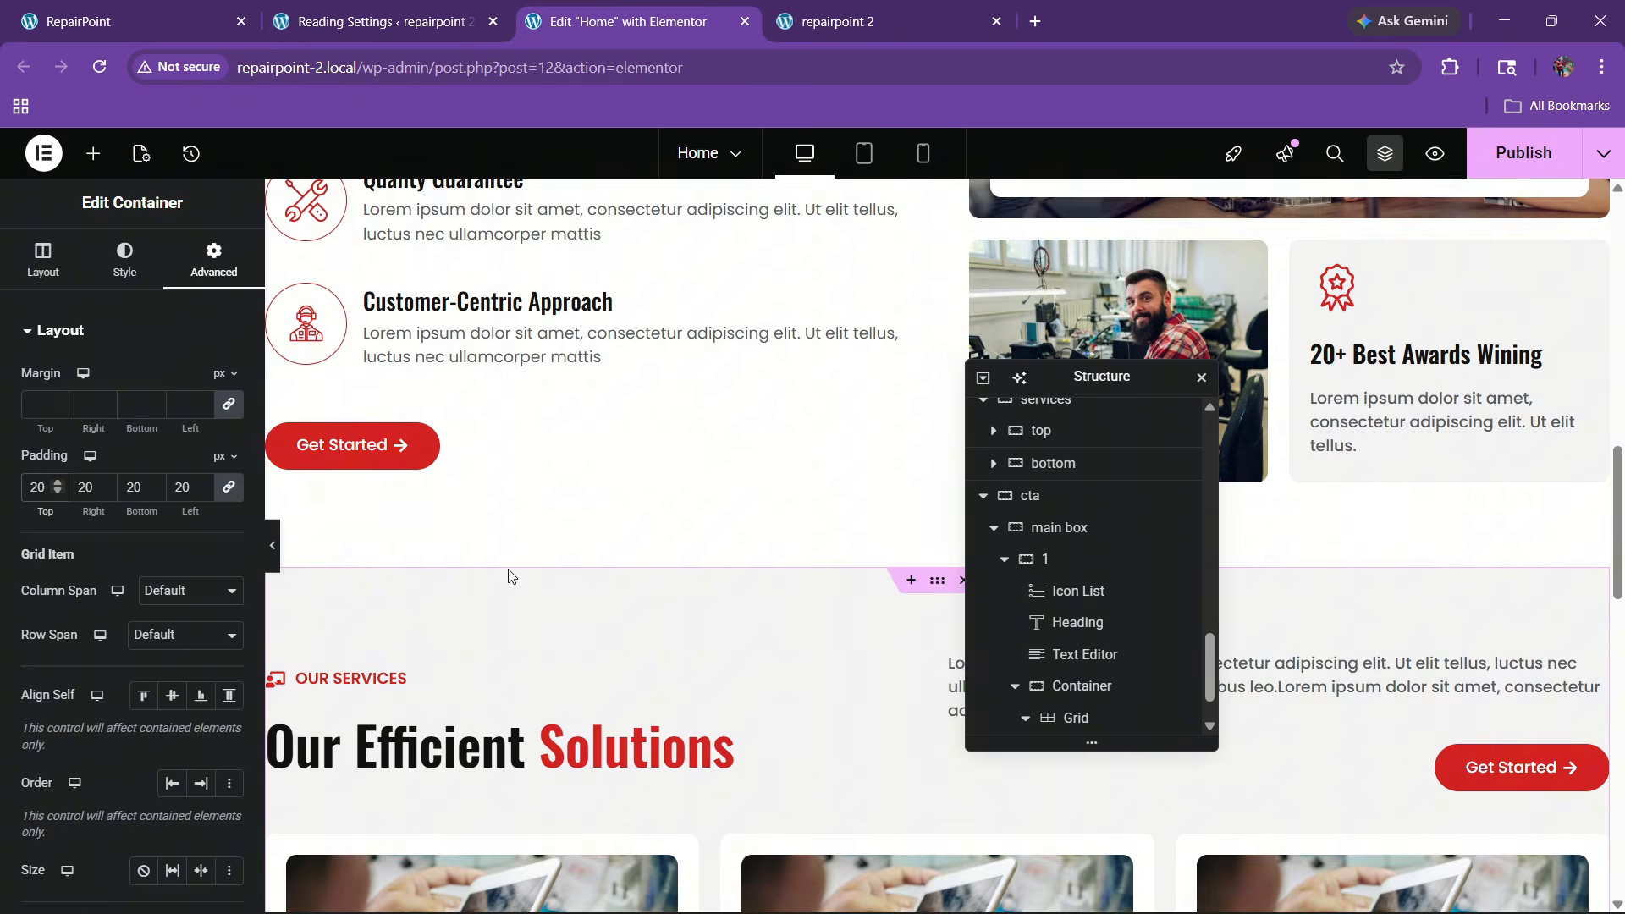
# Copy the Quality Guarantee icon box into the empty left column
pyautogui.scroll(3, 507, 569)
pyautogui.rightClick(475, 422)
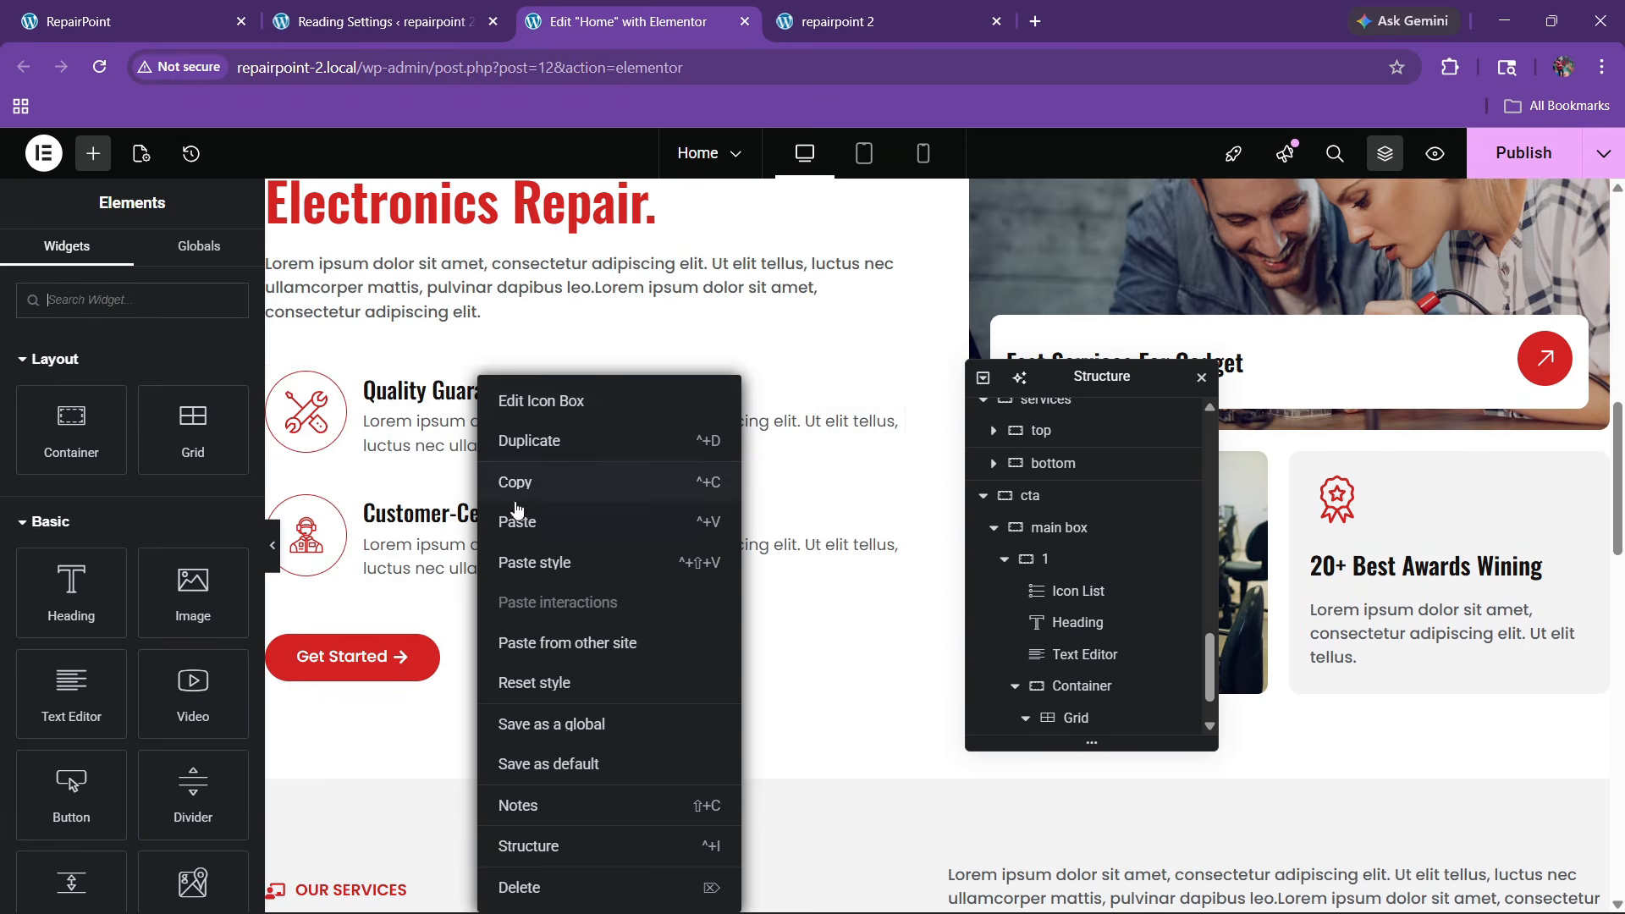
pyautogui.click(514, 491)
pyautogui.scroll(-2, 522, 542)
pyautogui.scroll(-10, 519, 546)
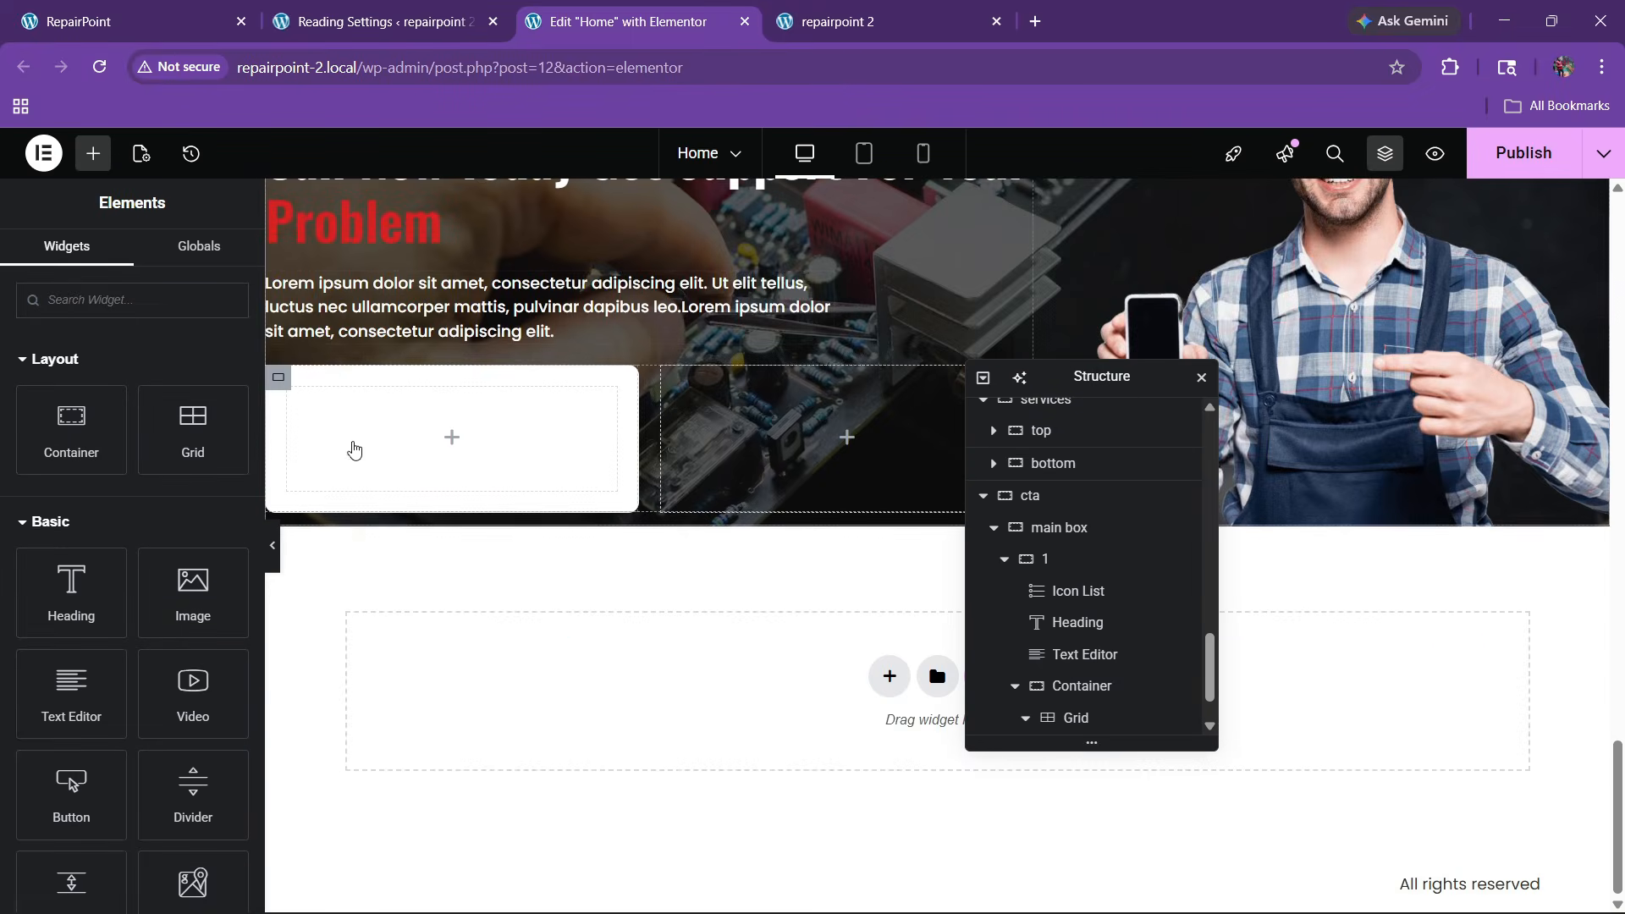
pyautogui.rightClick(352, 449)
pyautogui.click(409, 499)
# Retitle the box 'Give Us A Call' and replace its description with the reference phone number
pyautogui.hotkey('ctrl', '1')
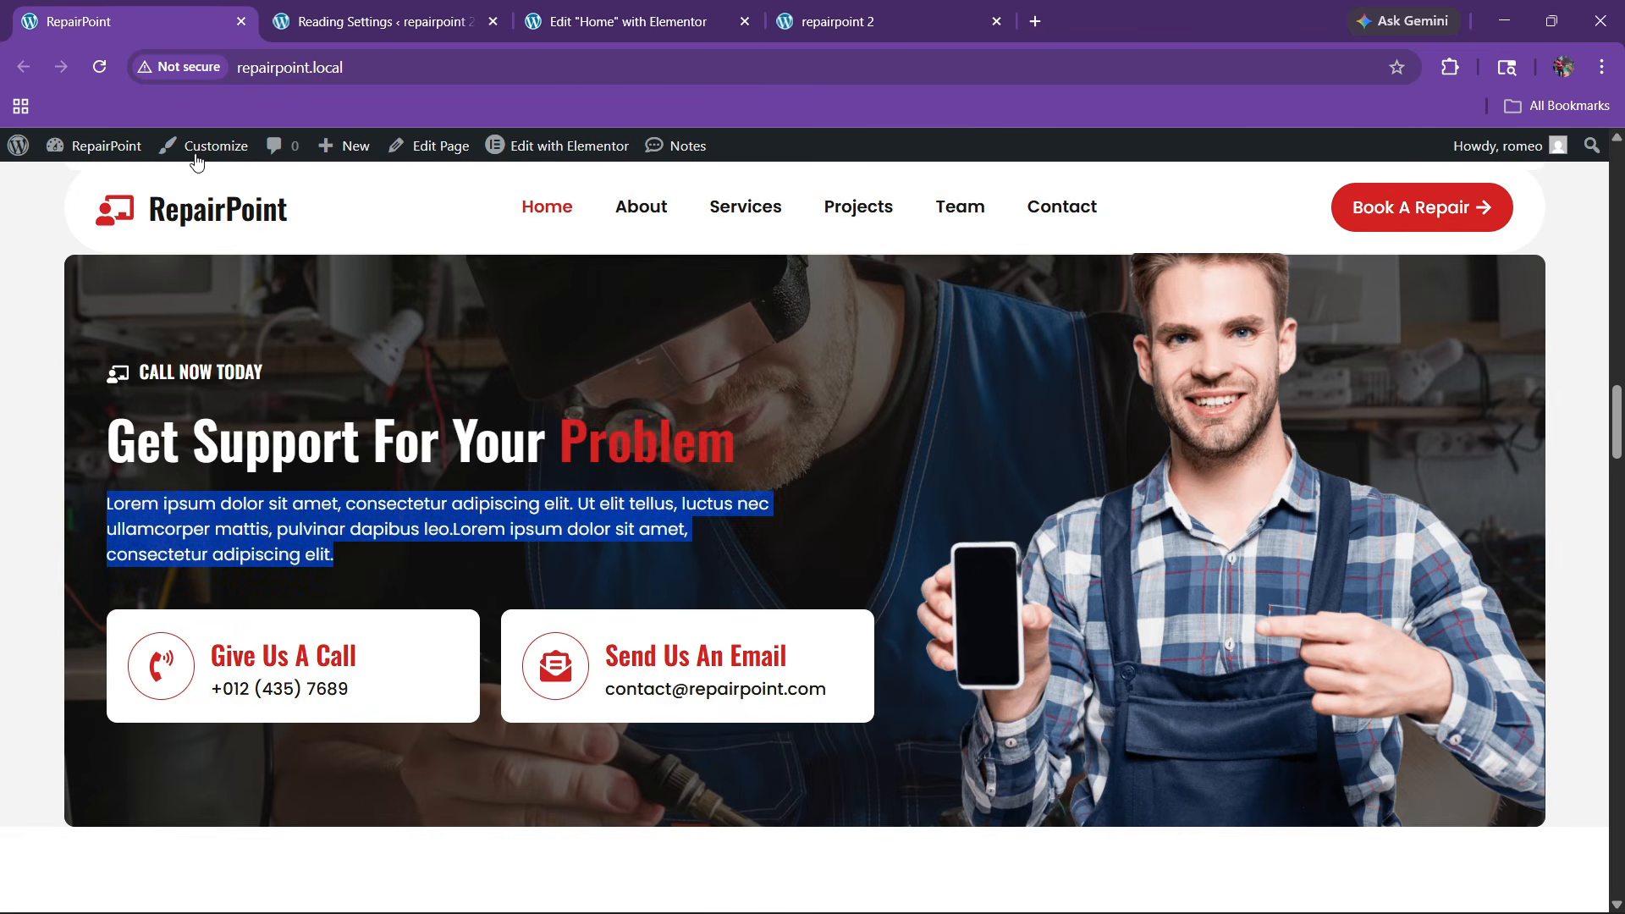
pyautogui.moveTo(212, 663); pyautogui.dragTo(378, 675)
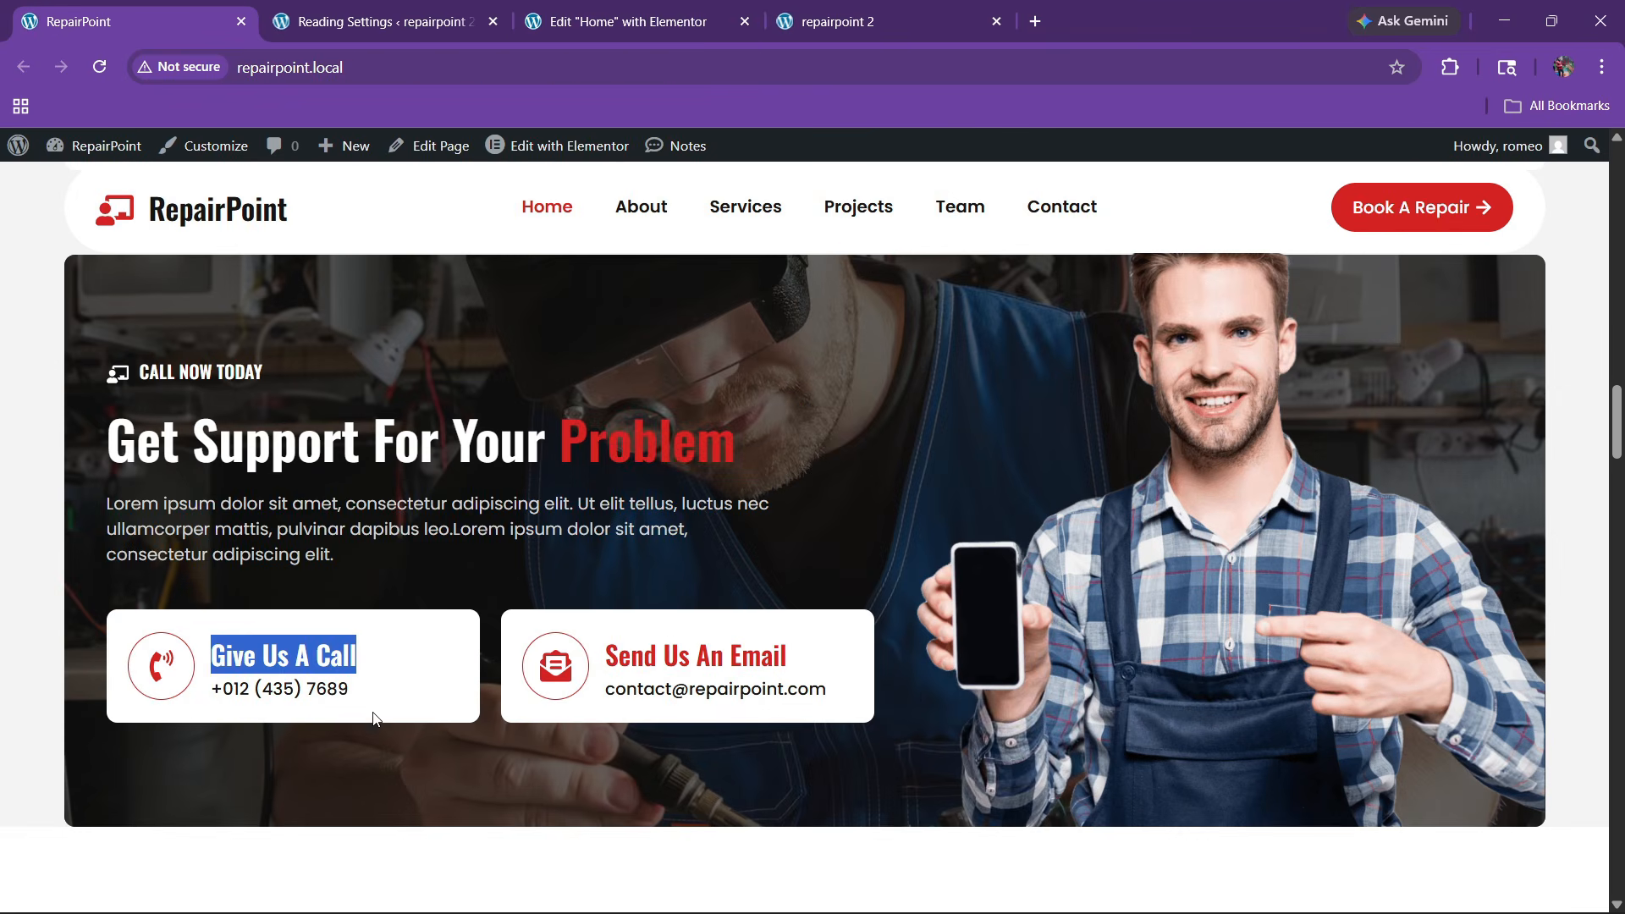
pyautogui.hotkey('ctrl', '3')
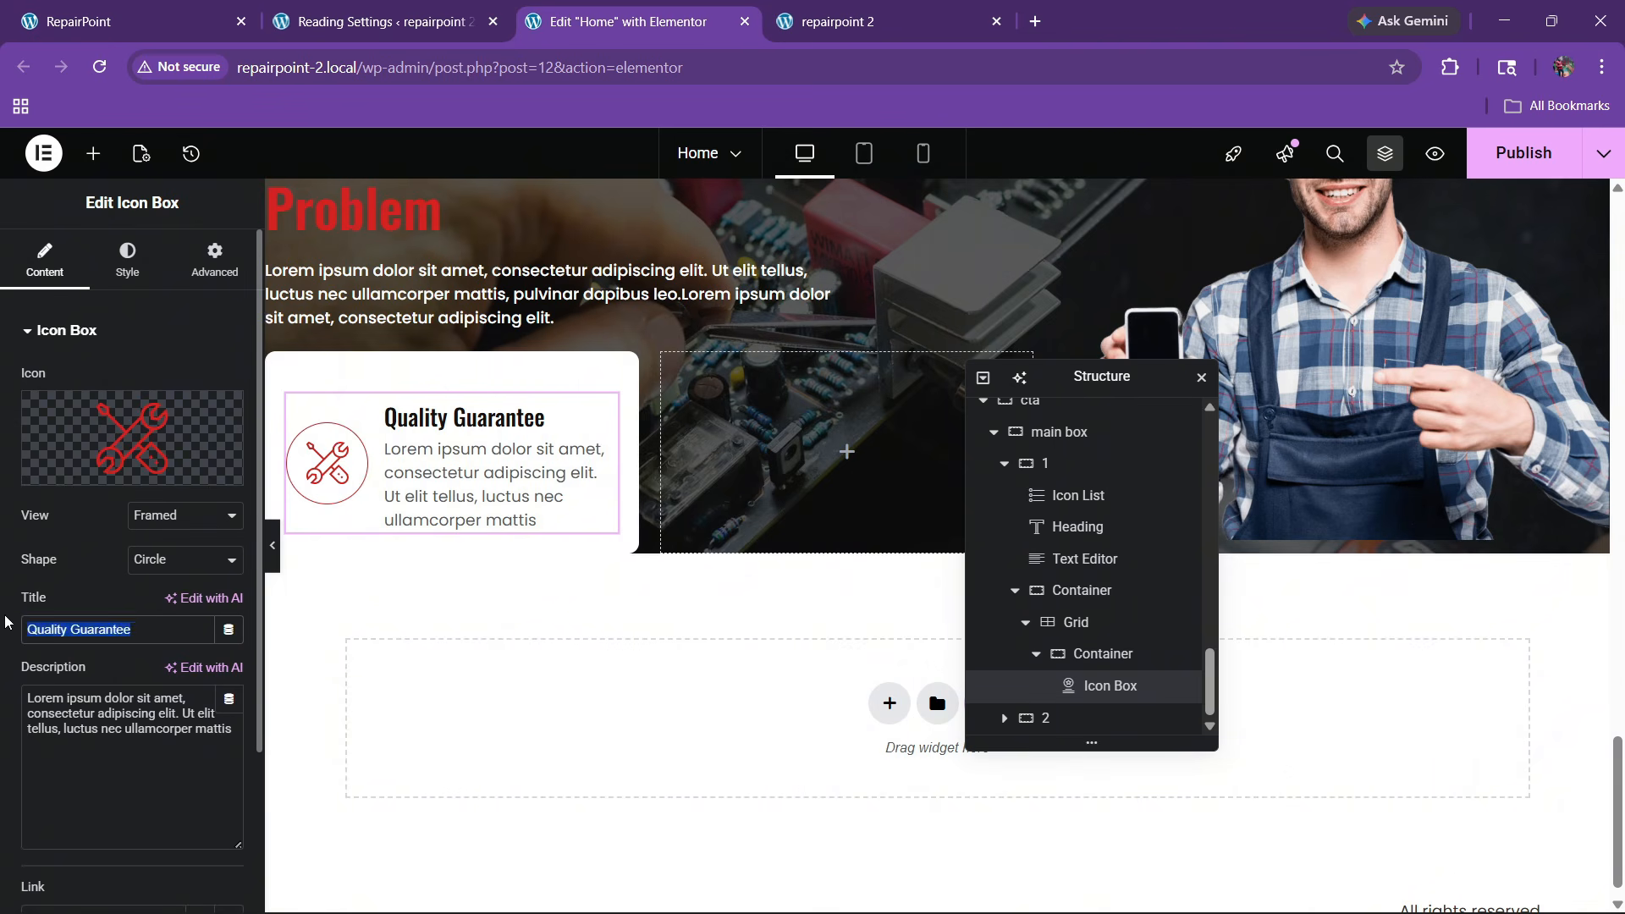
pyautogui.write('Give us a call')
pyautogui.hotkey('ctrl', '1')
pyautogui.click(232, 701)
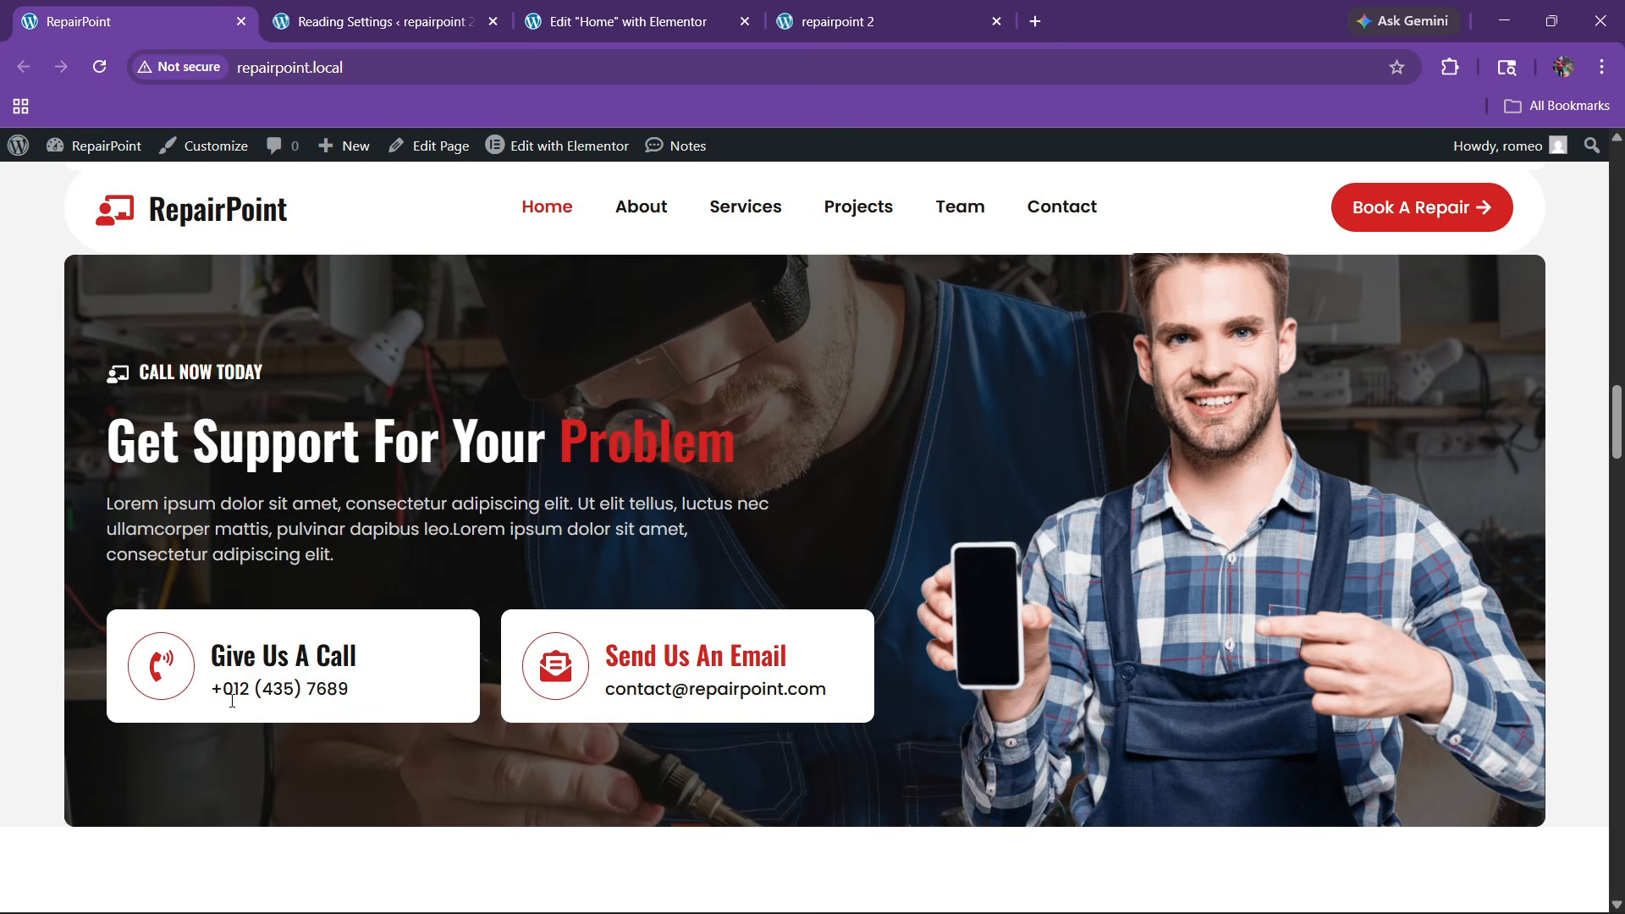
pyautogui.moveTo(213, 690); pyautogui.dragTo(393, 701)
pyautogui.hotkey('ctrl', 'c')
pyautogui.click(621, 7)
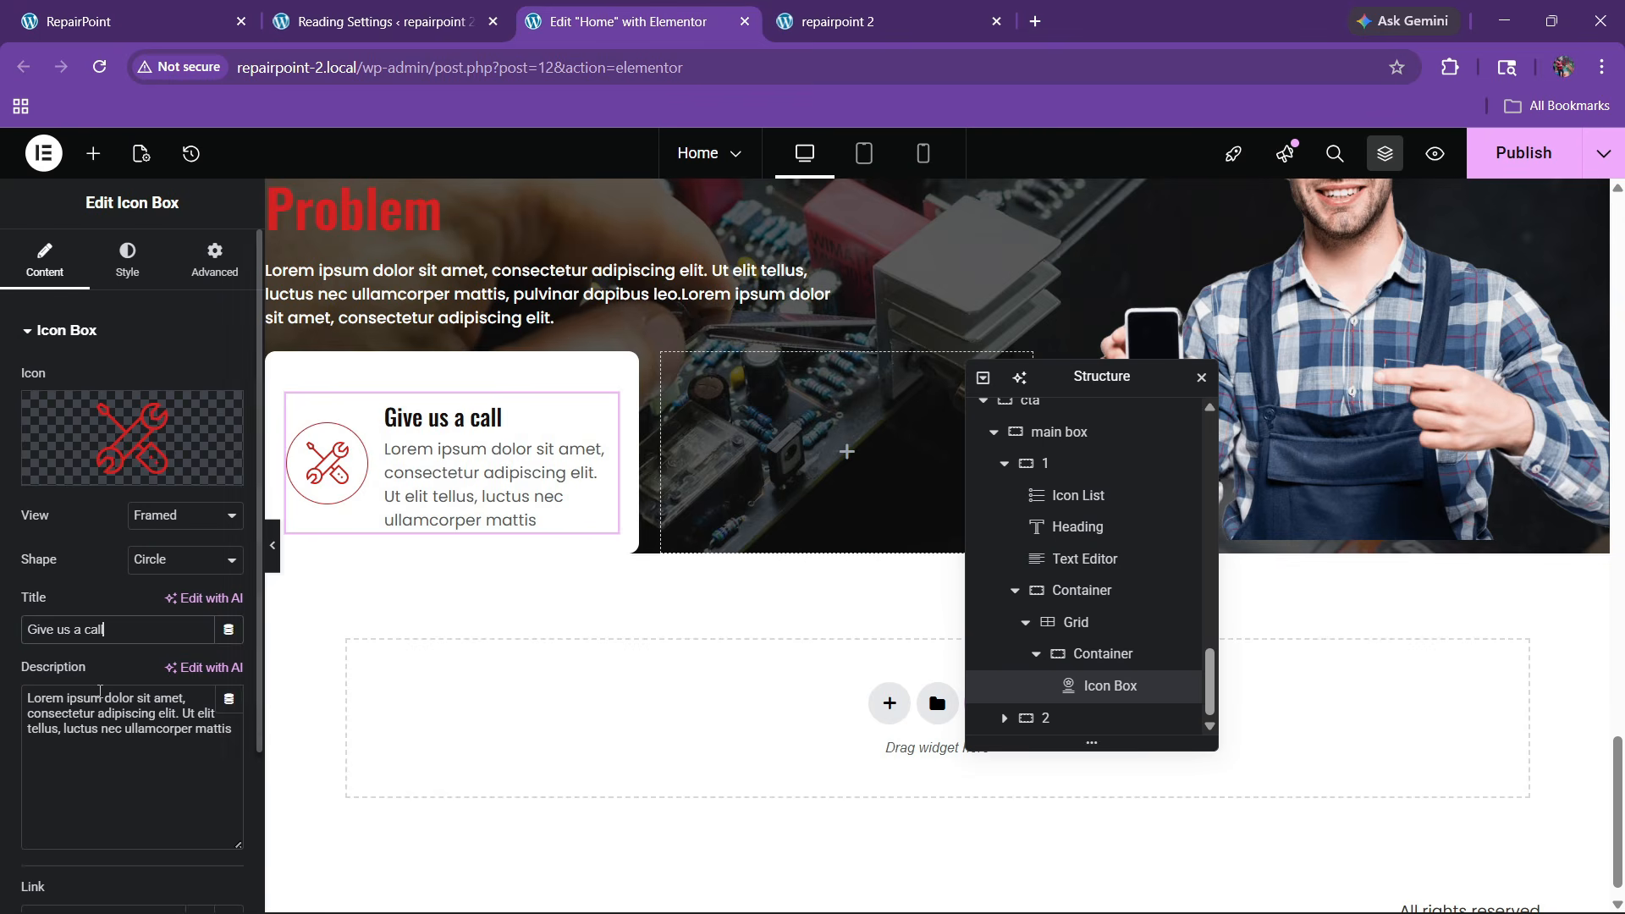
pyautogui.click(105, 732)
pyautogui.hotkey('ctrl', 'a')
pyautogui.hotkey('ctrl', 'v')
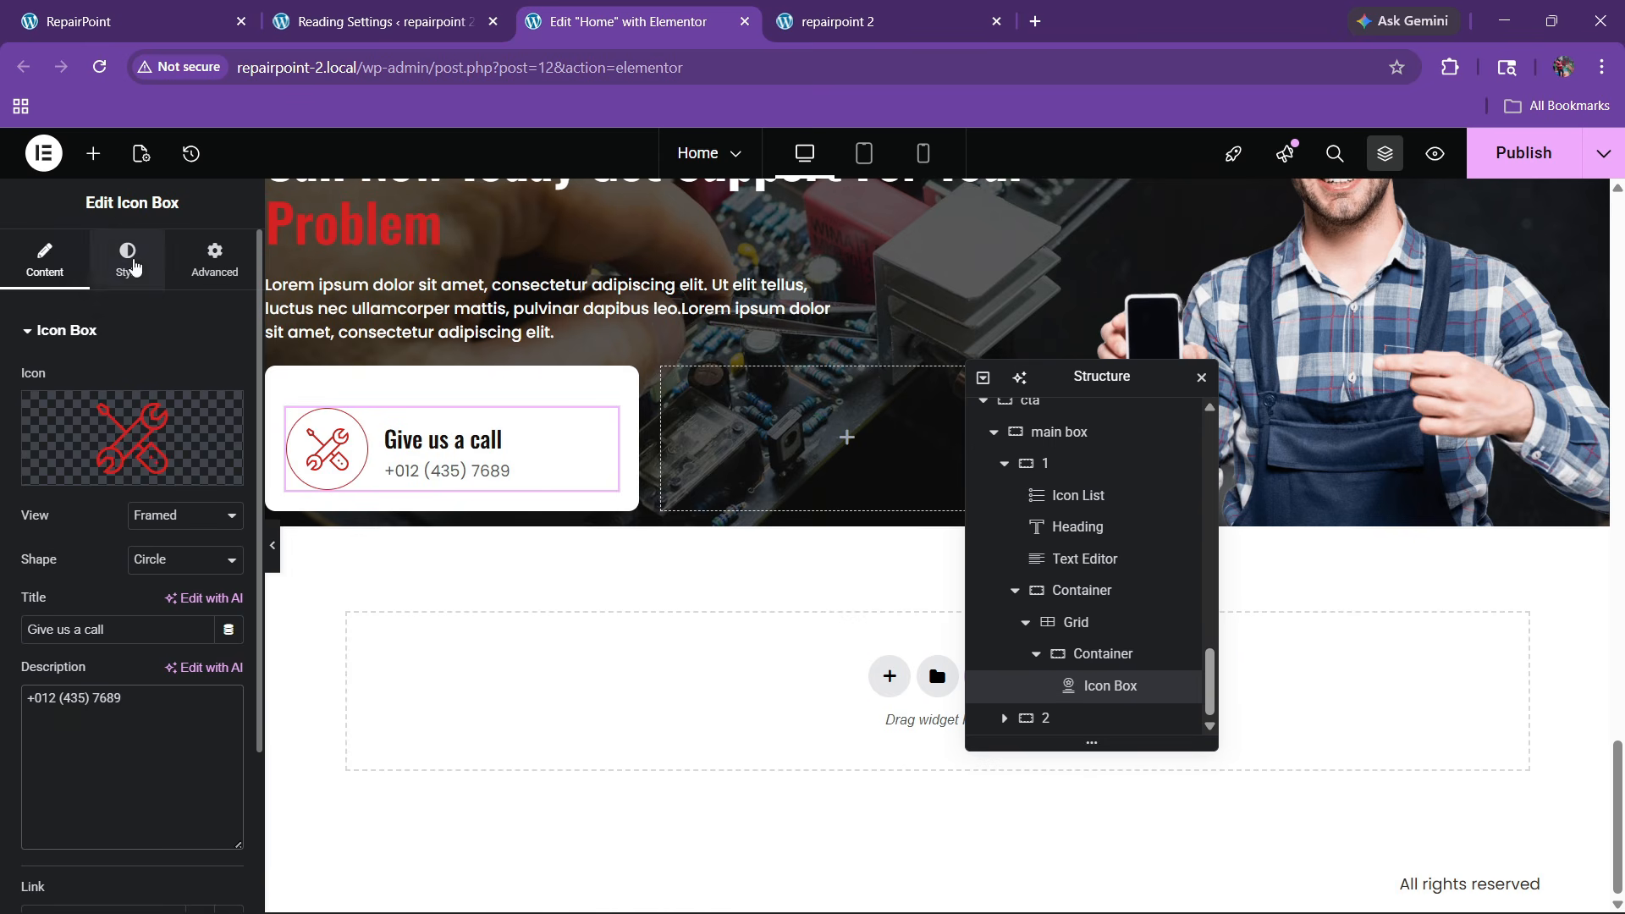
# Swap the box's icon for the ringing phone icon from the Icon Library
pyautogui.click(183, 470)
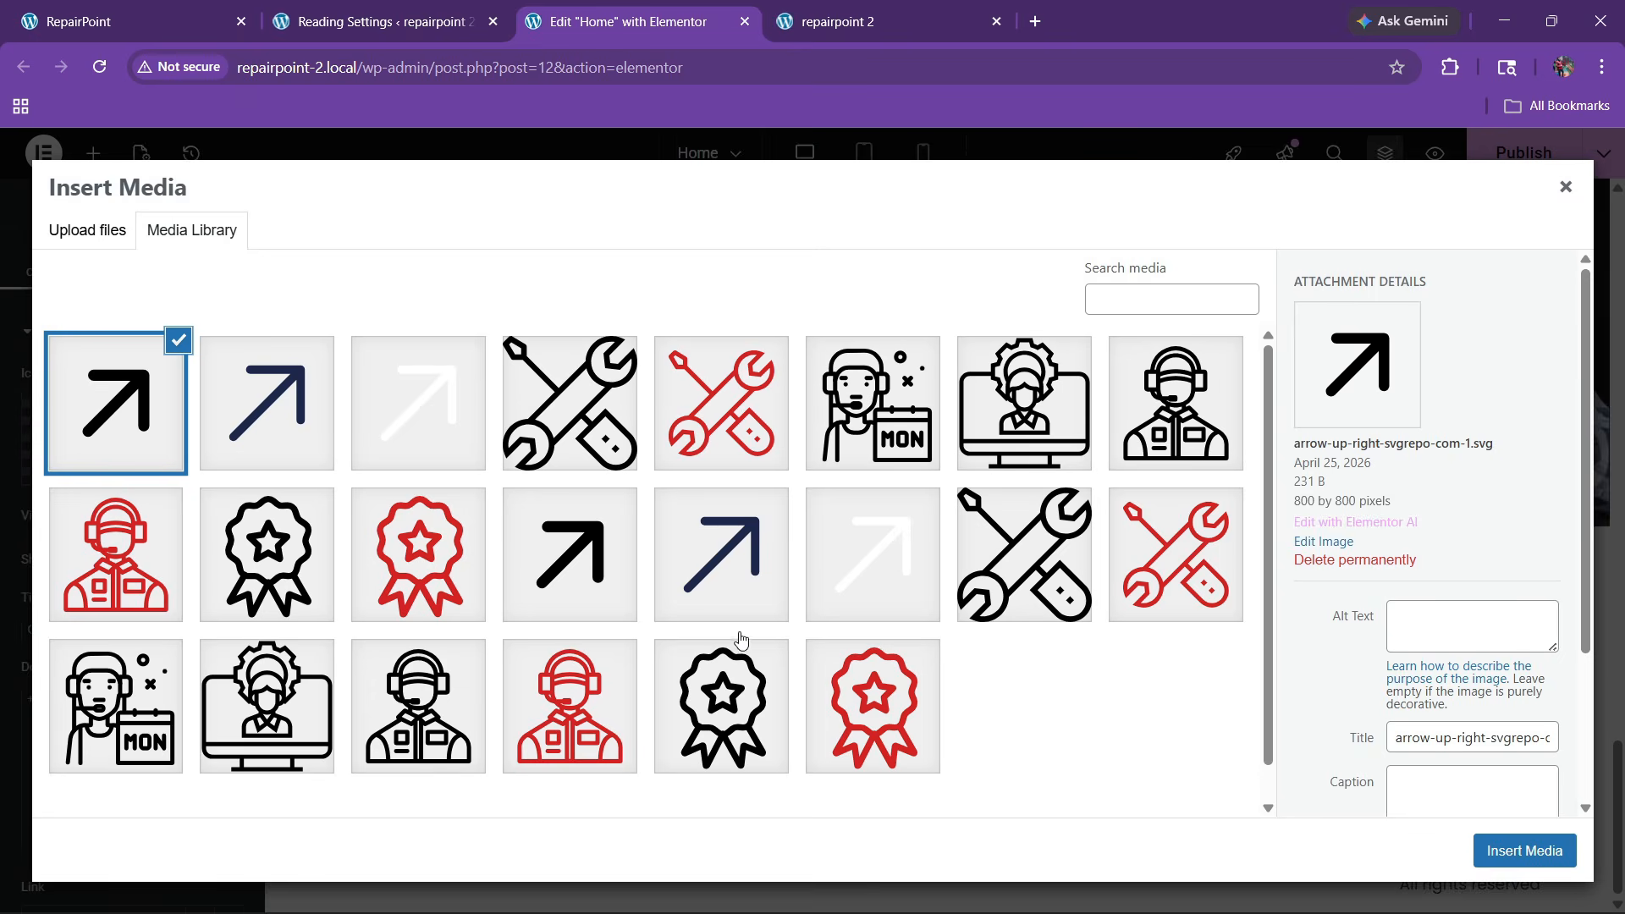
pyautogui.click(1564, 187)
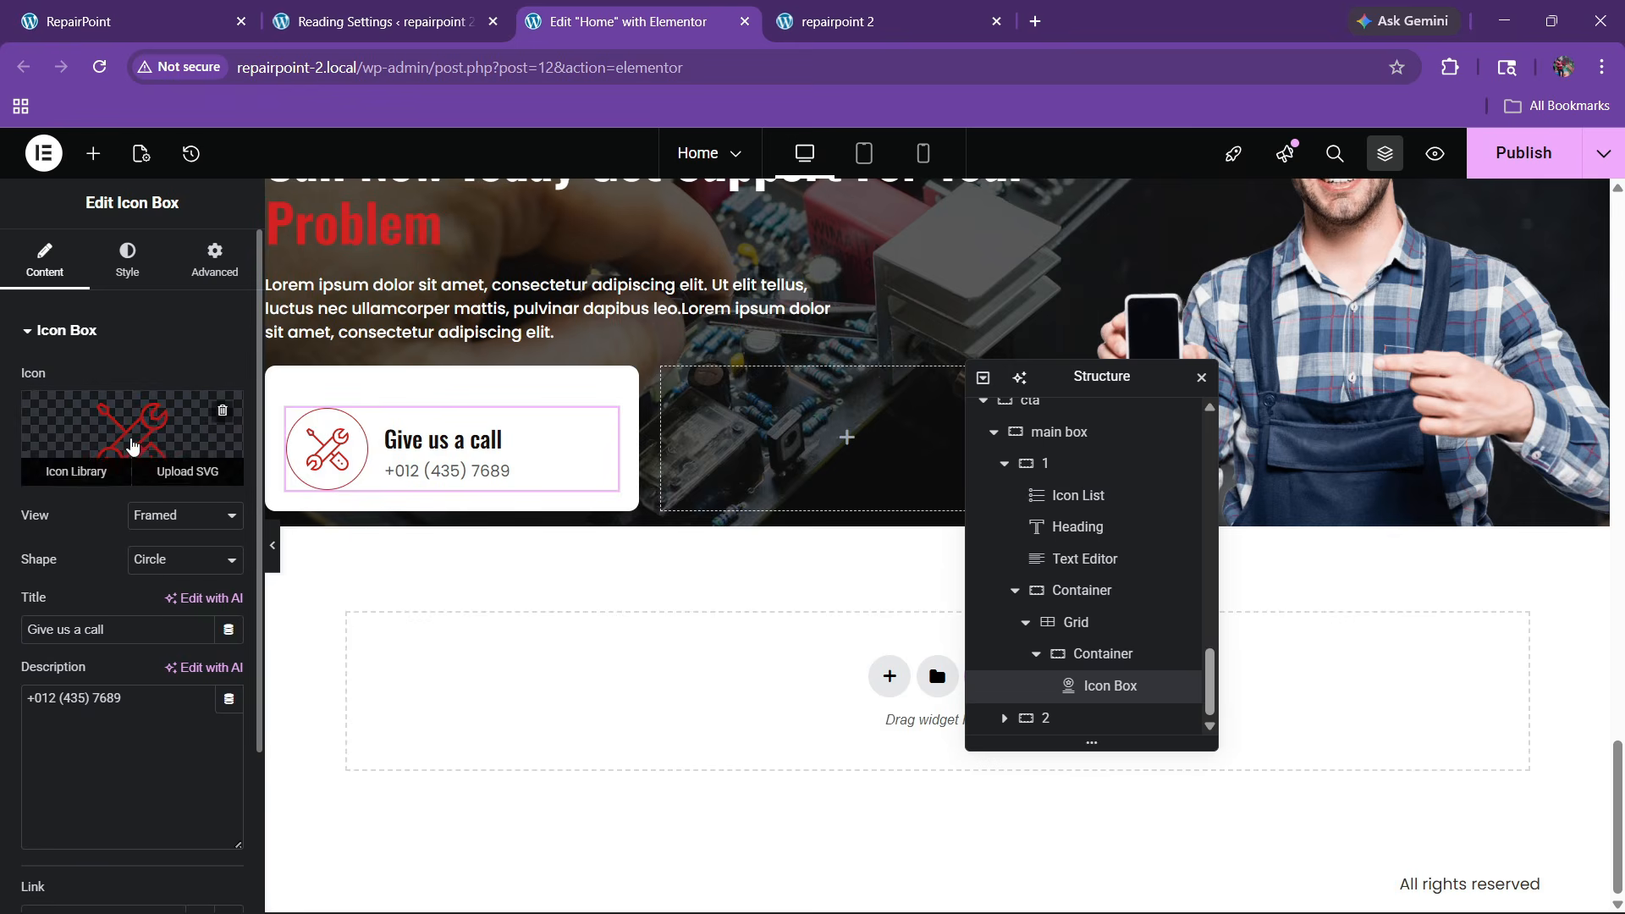
pyautogui.click(74, 468)
pyautogui.click(710, 235)
pyautogui.write('phone')
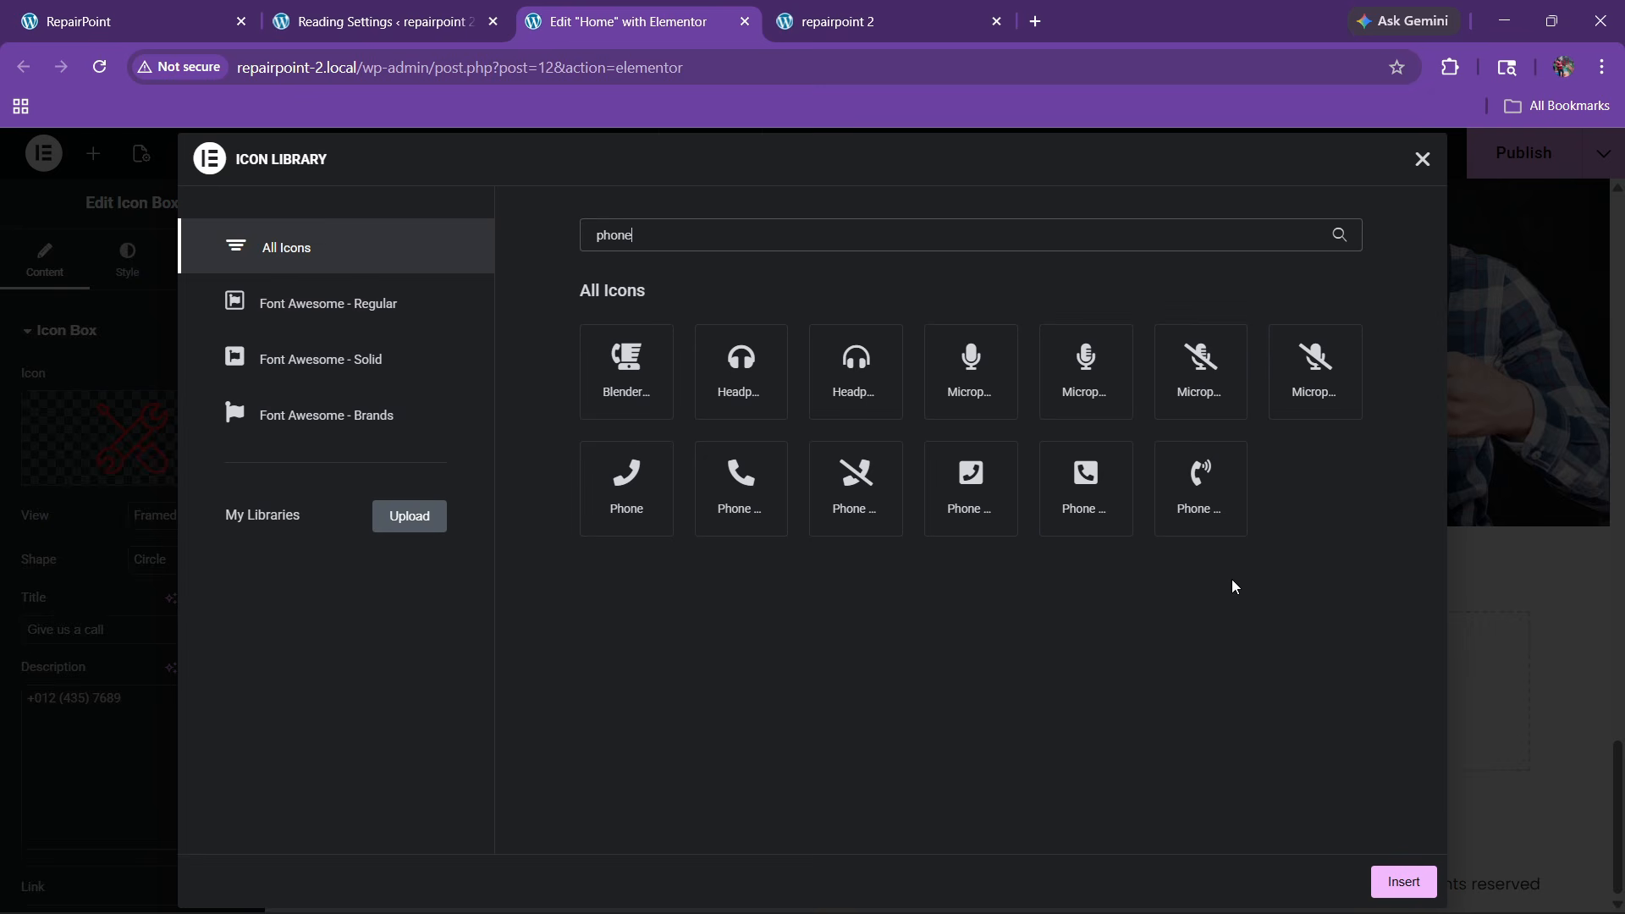
pyautogui.click(1218, 521)
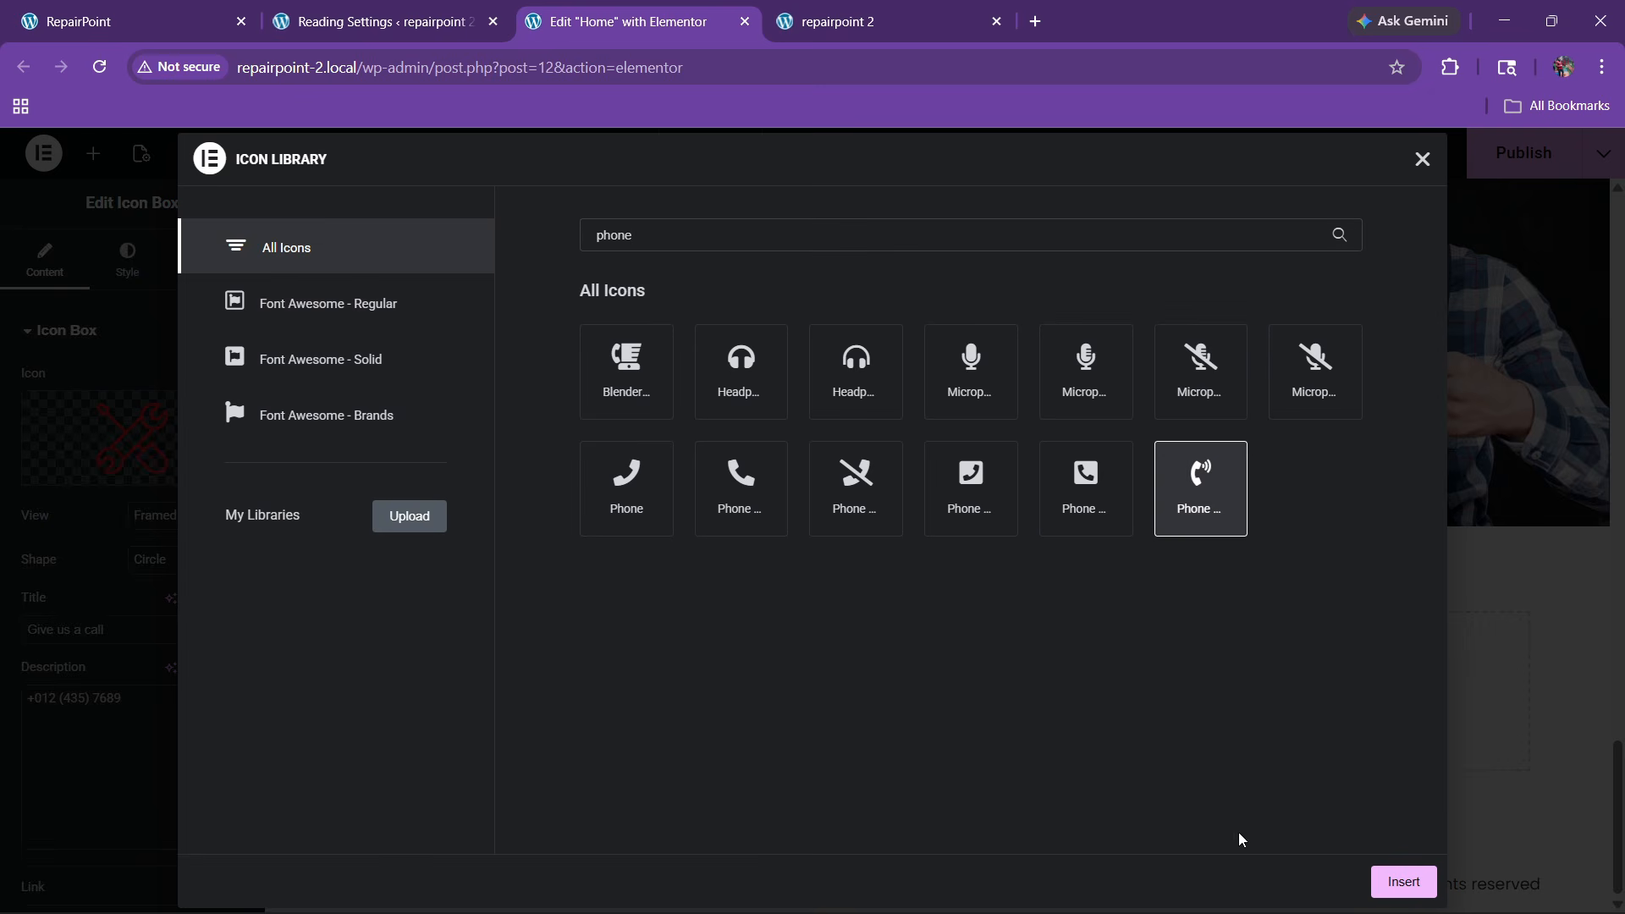
pyautogui.click(1394, 888)
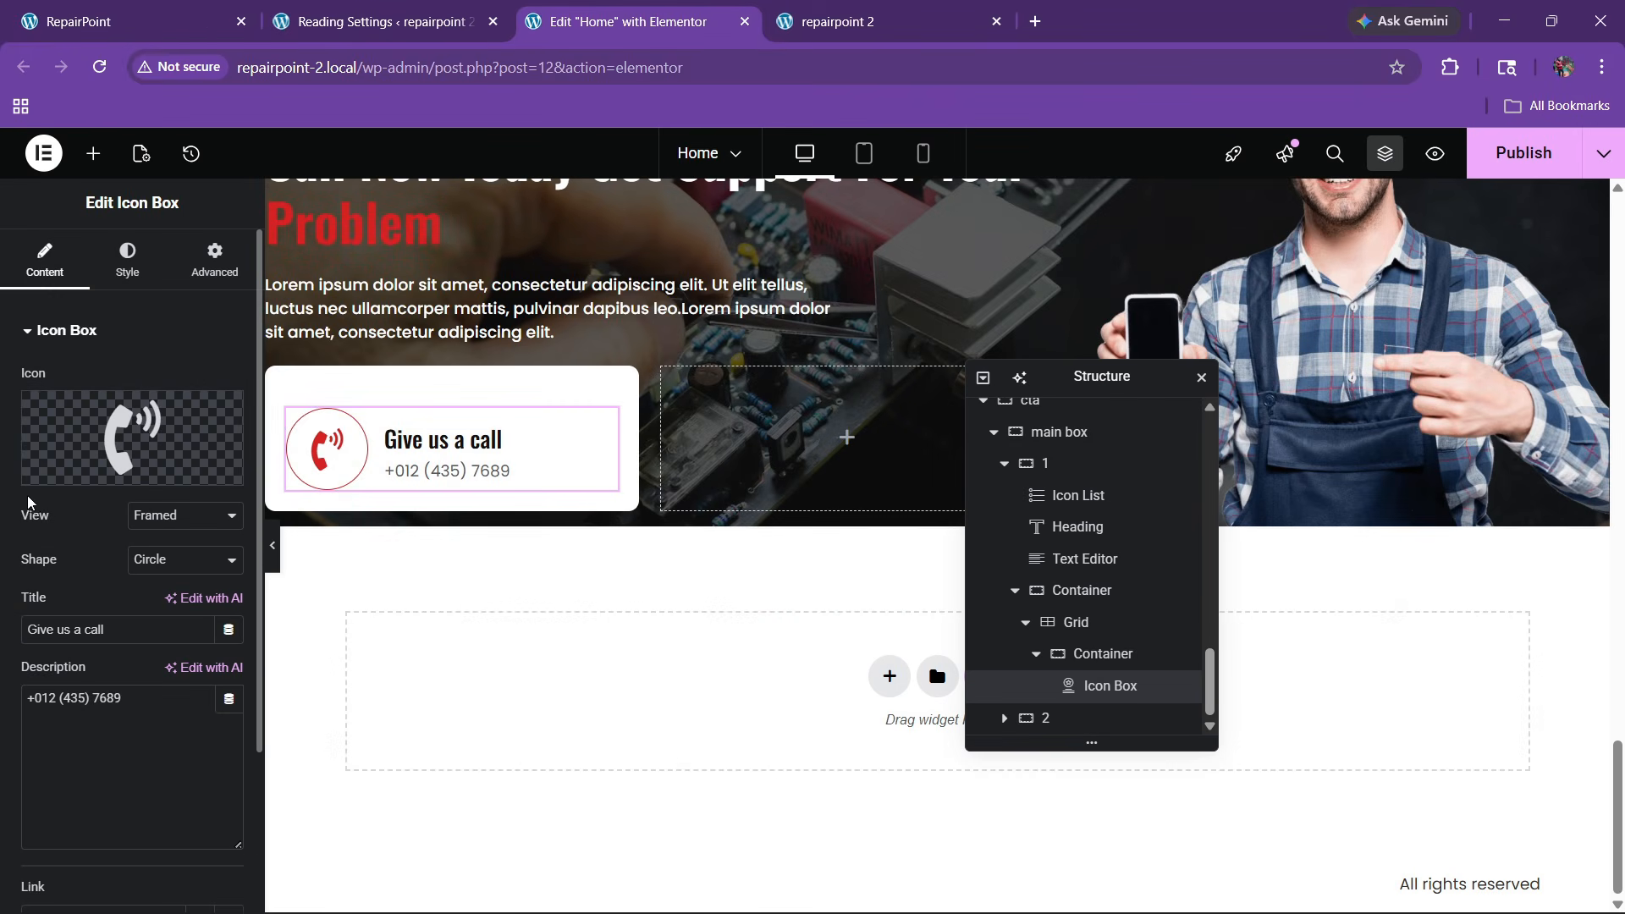
# Set the phone icon to 28 px and align it to the top
pyautogui.click(135, 269)
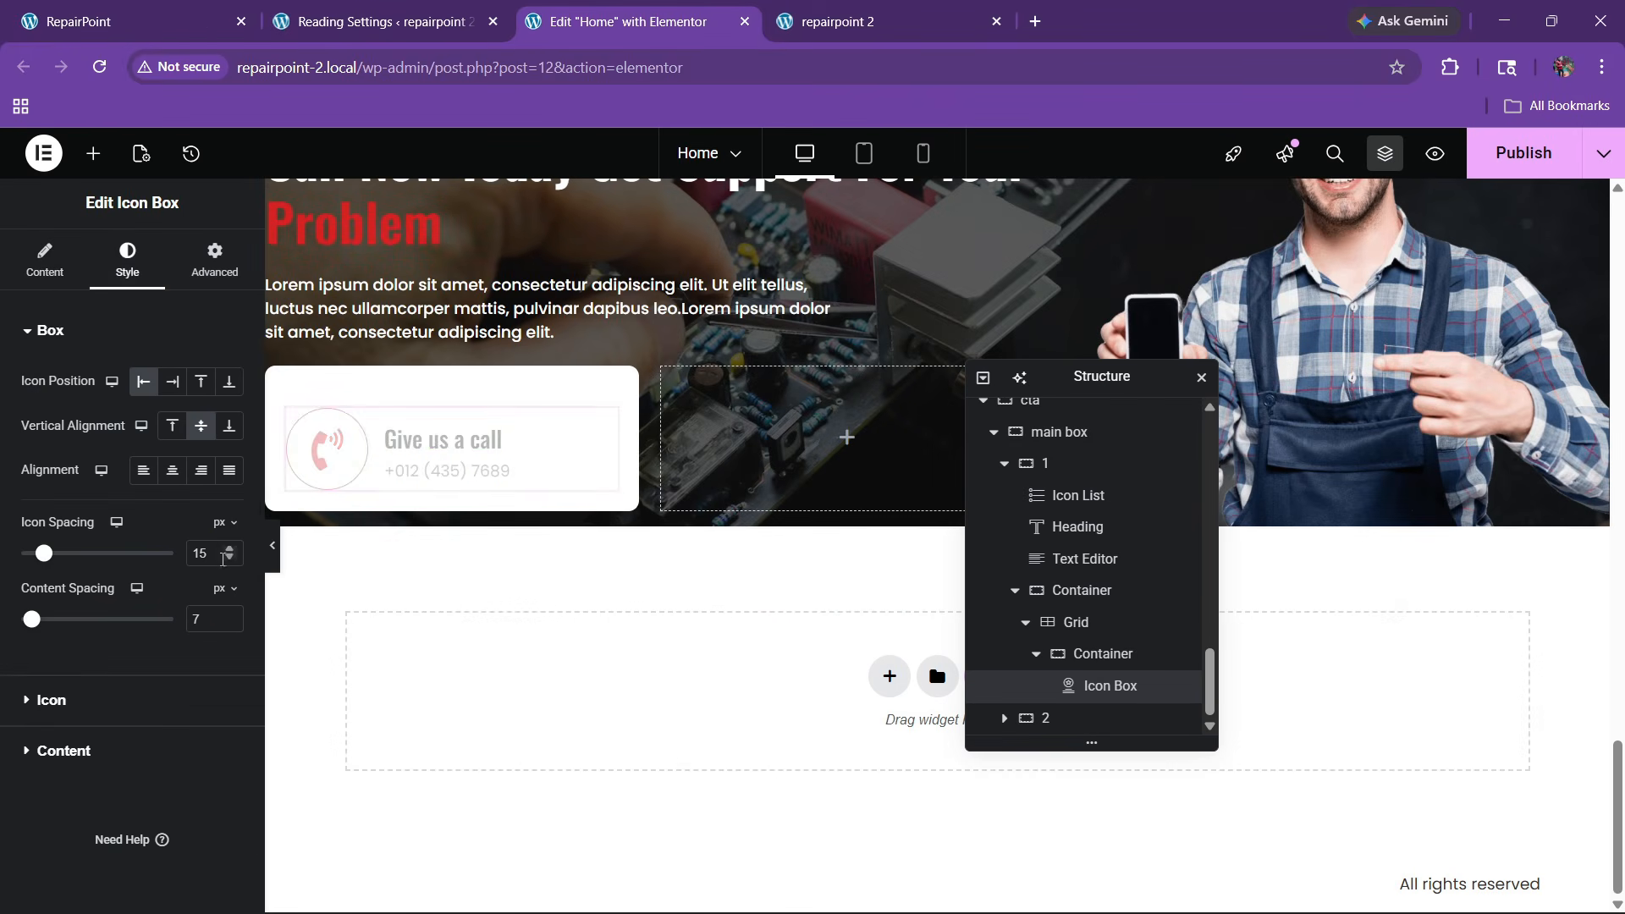
pyautogui.click(117, 705)
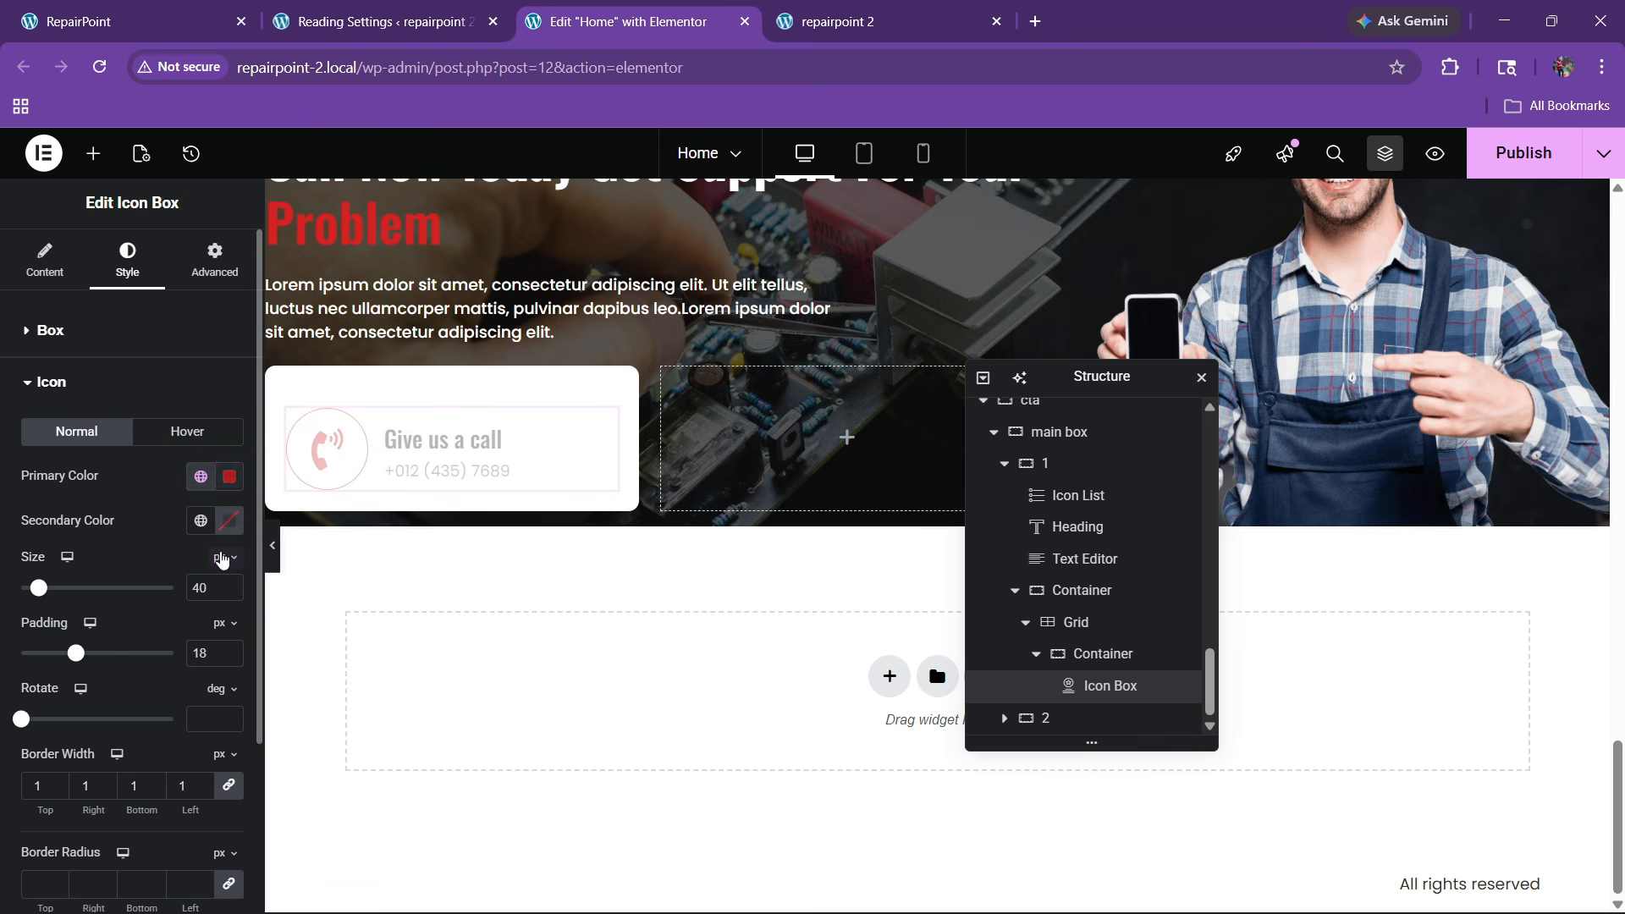
pyautogui.click(230, 594)
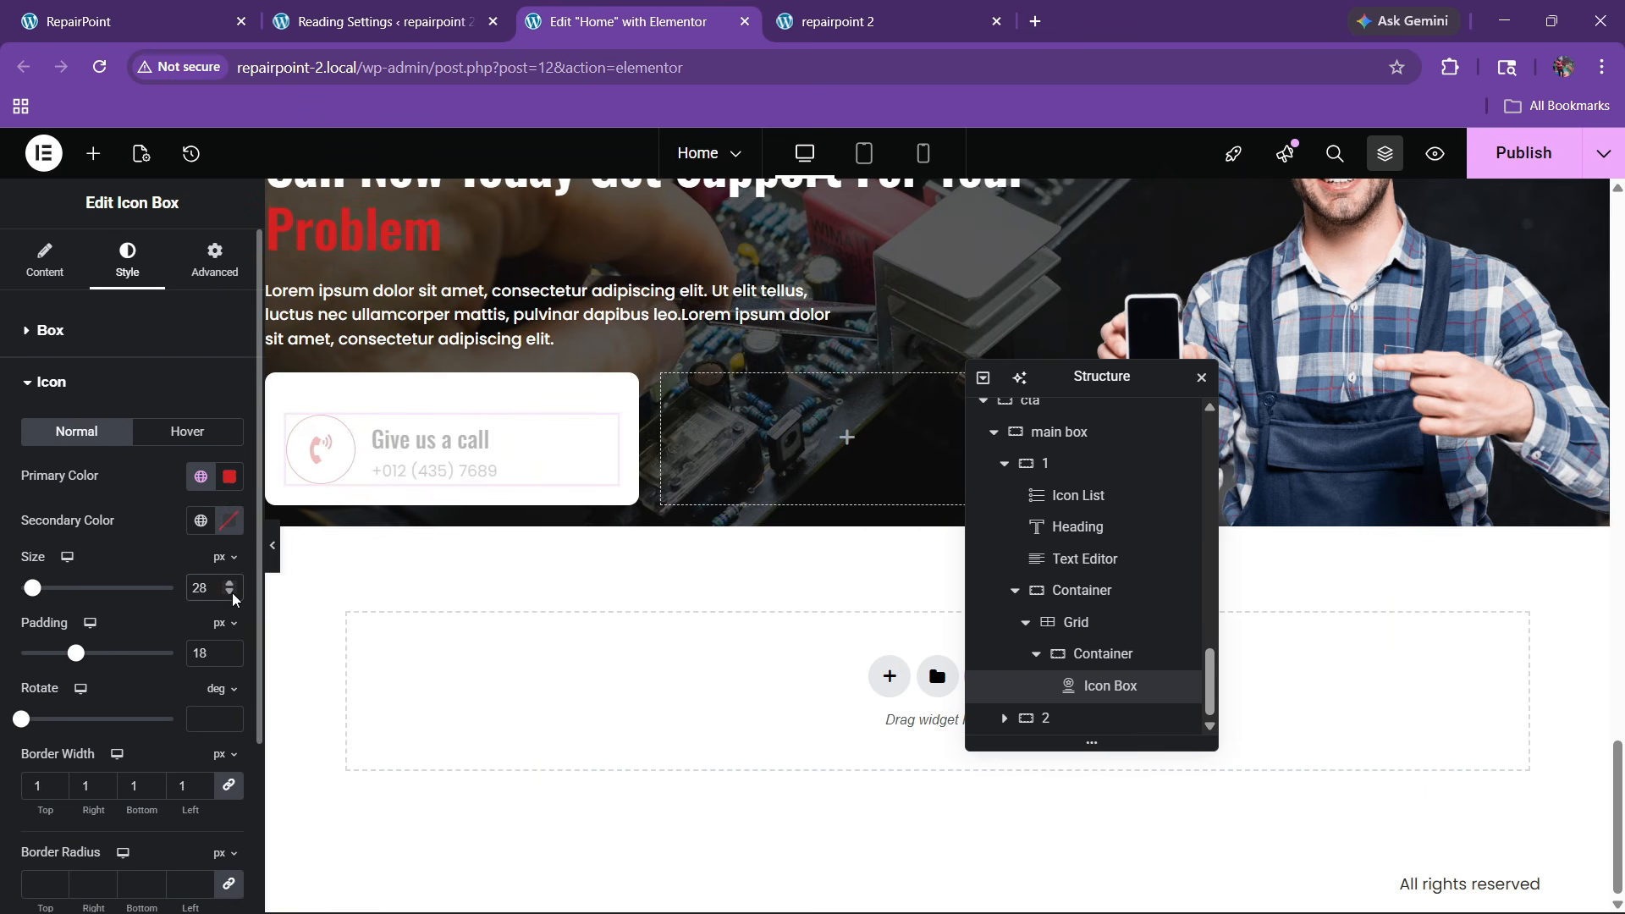
pyautogui.click(62, 330)
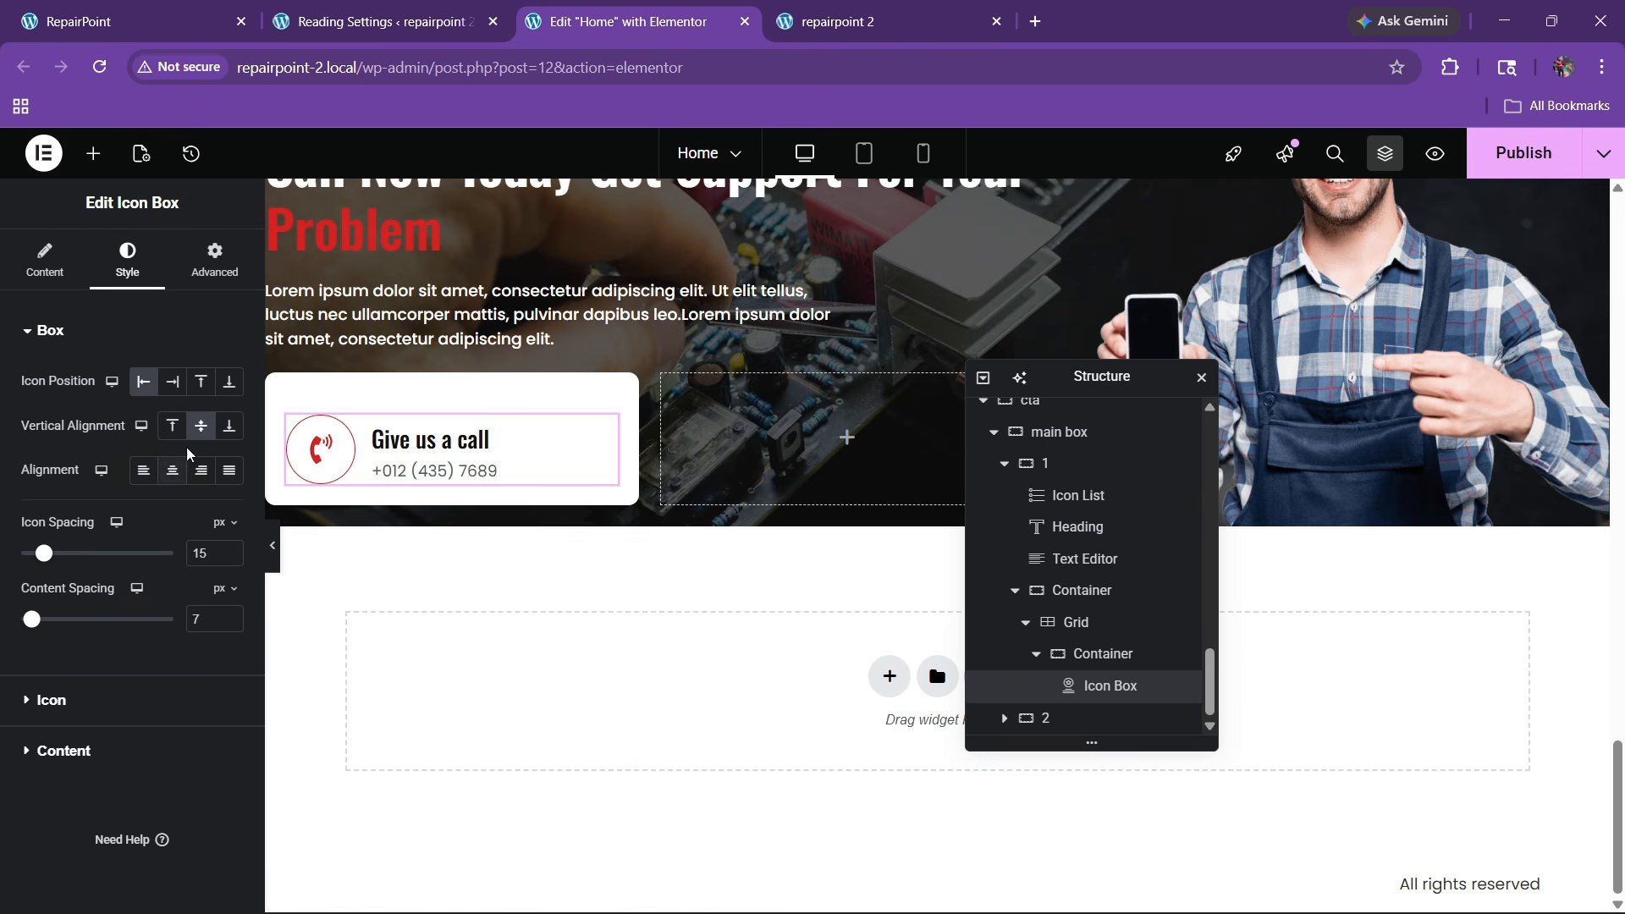
pyautogui.click(179, 429)
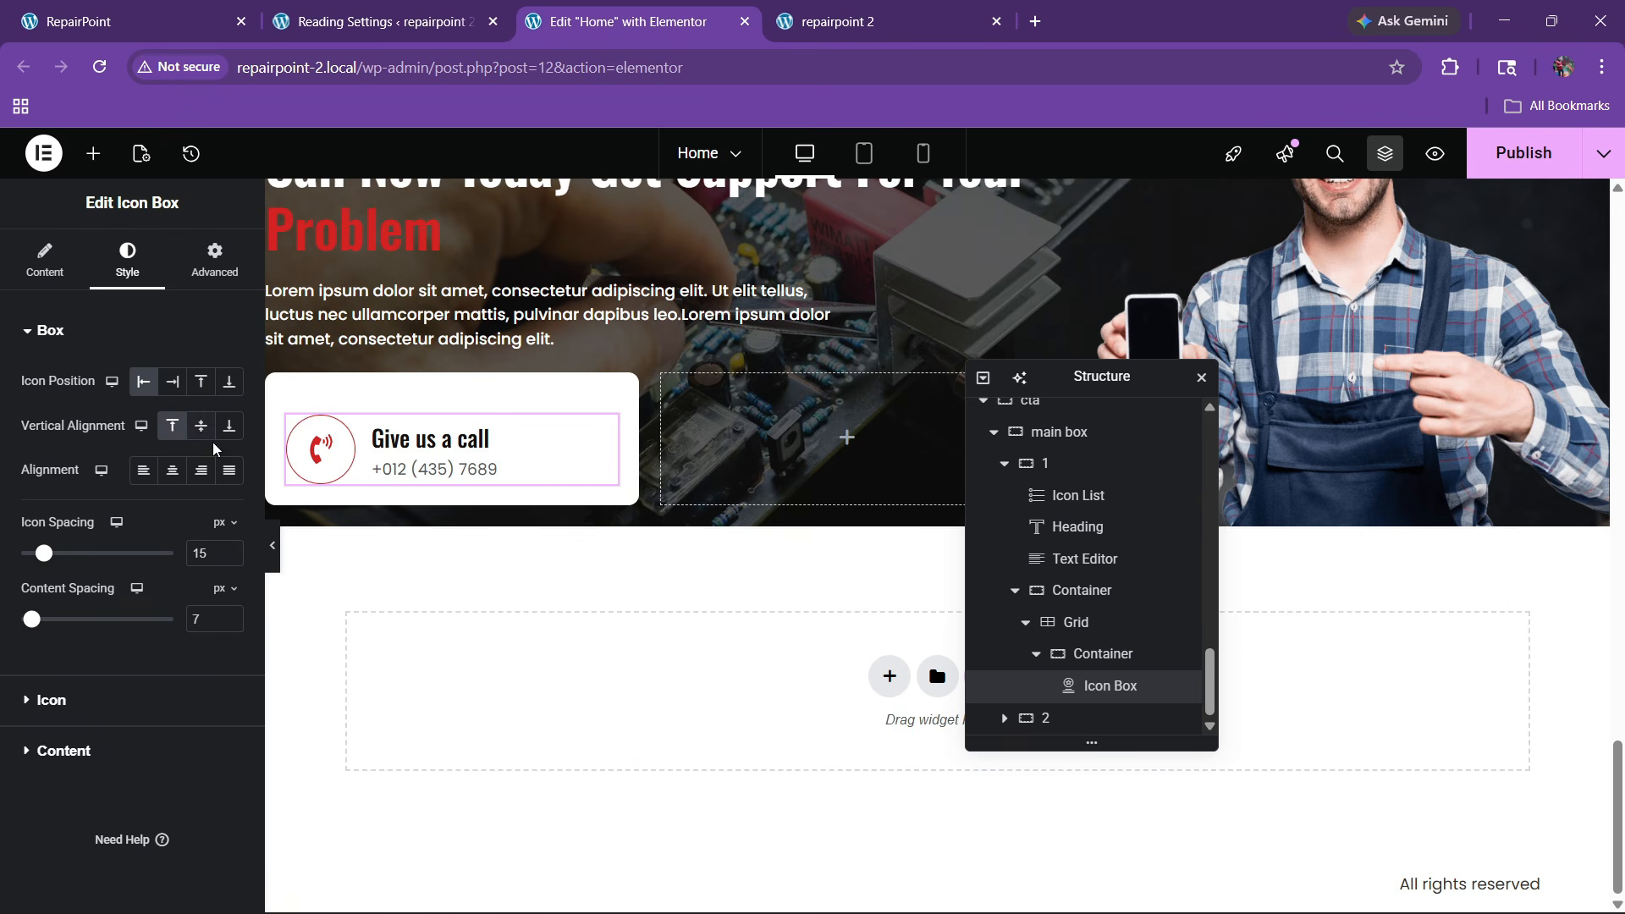
pyautogui.click(196, 15)
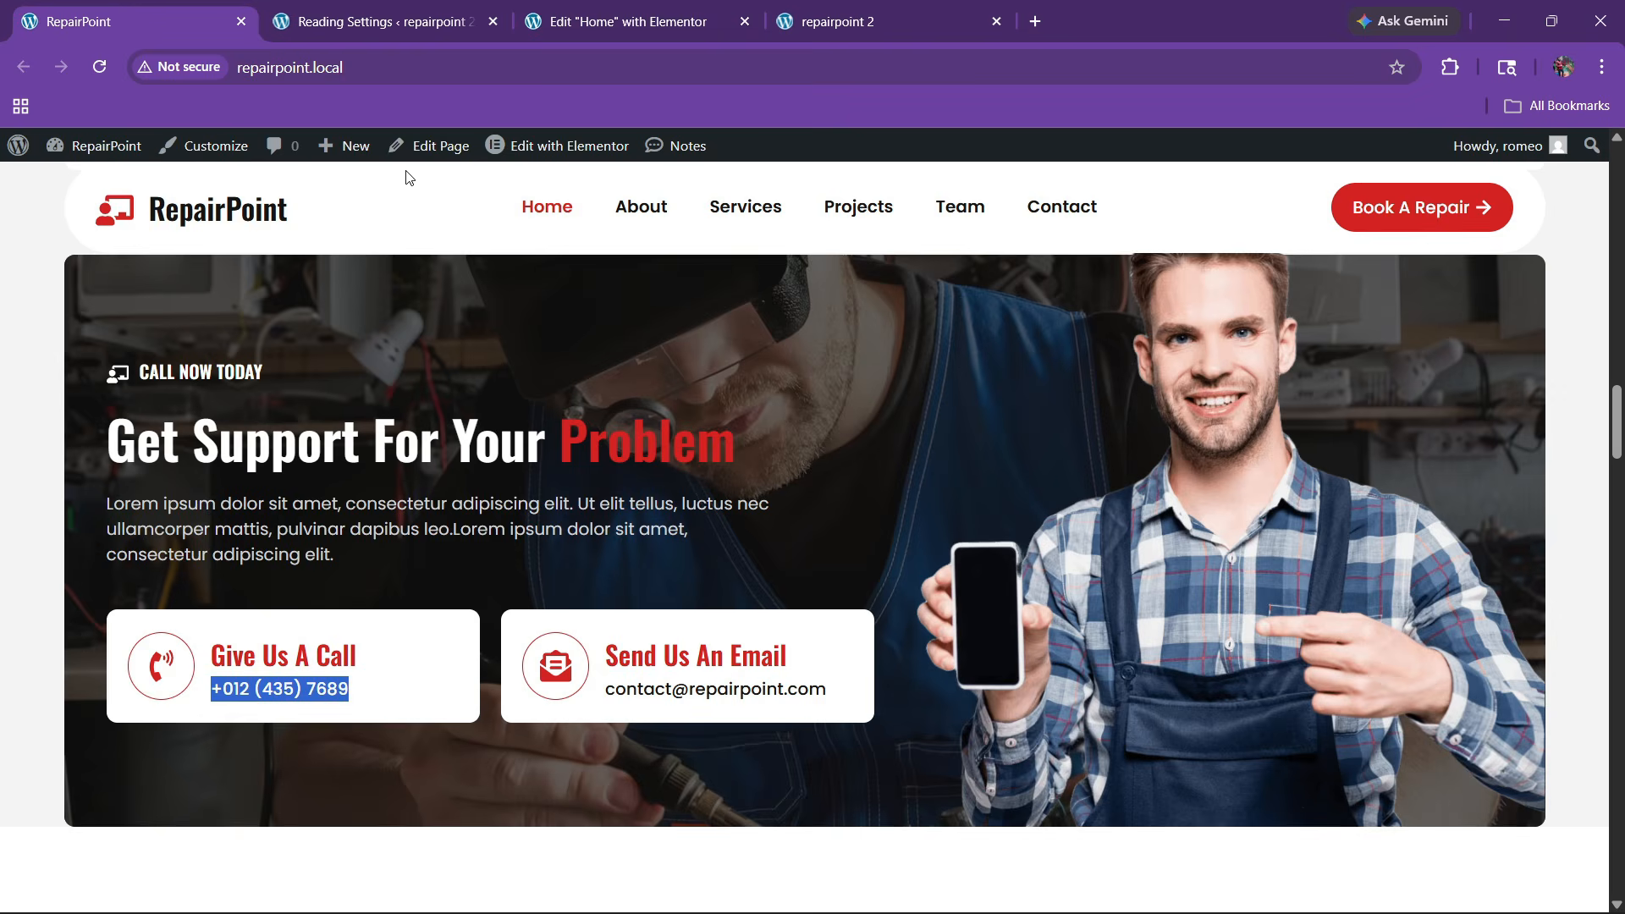
# Make the 'Give us a call' title red at 24 px font size
pyautogui.click(606, 15)
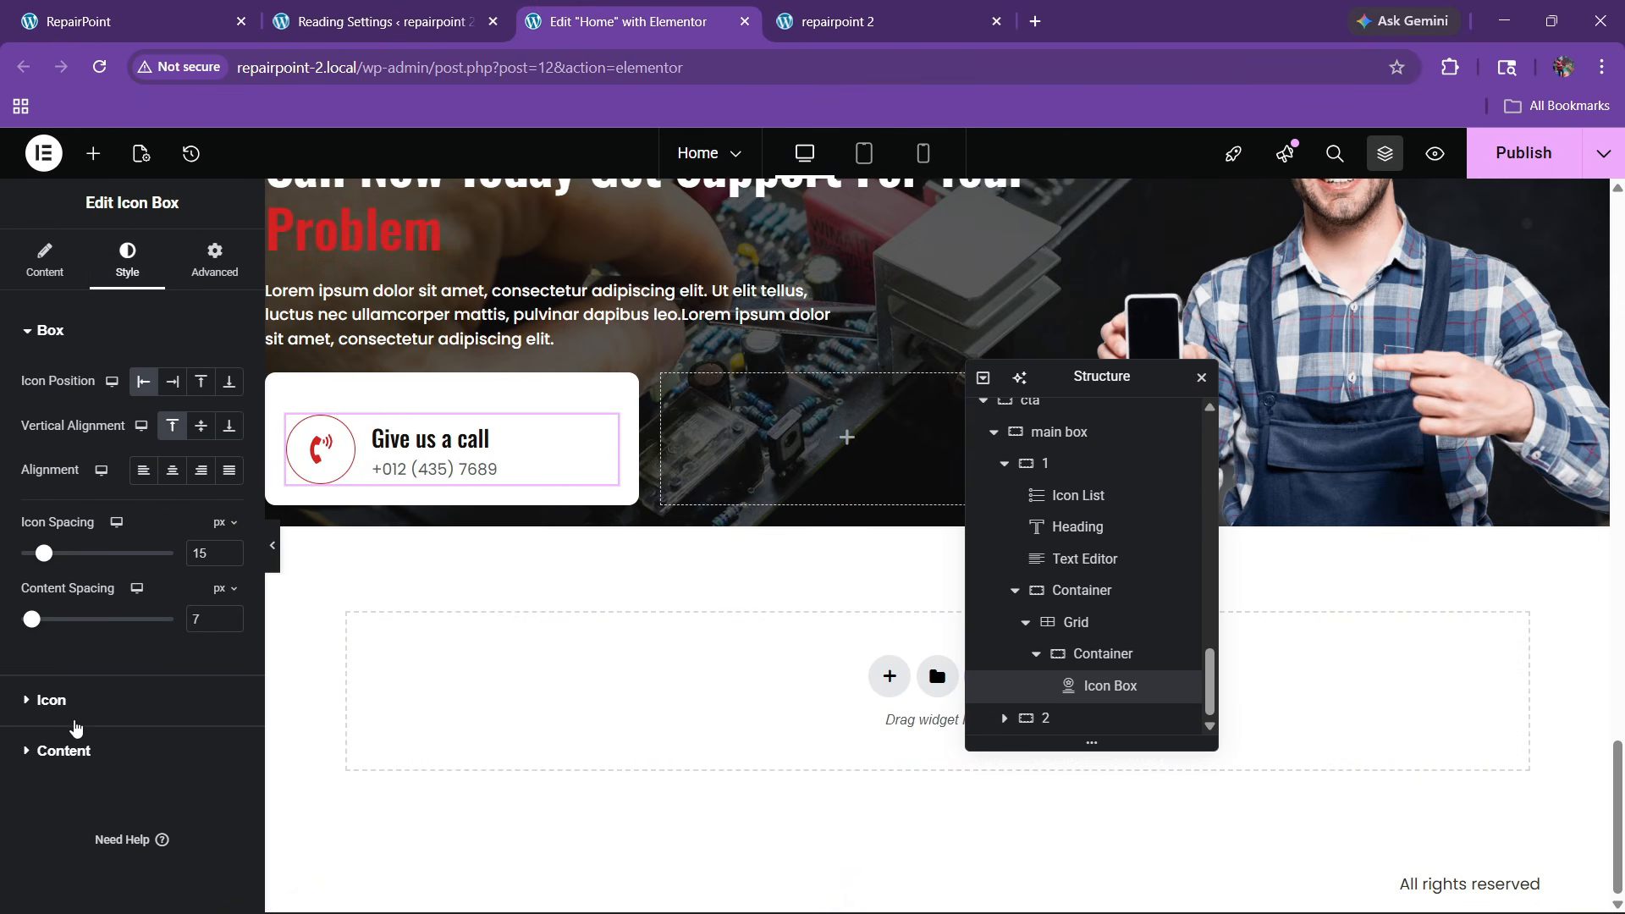
pyautogui.click(181, 733)
pyautogui.scroll(-2, 203, 711)
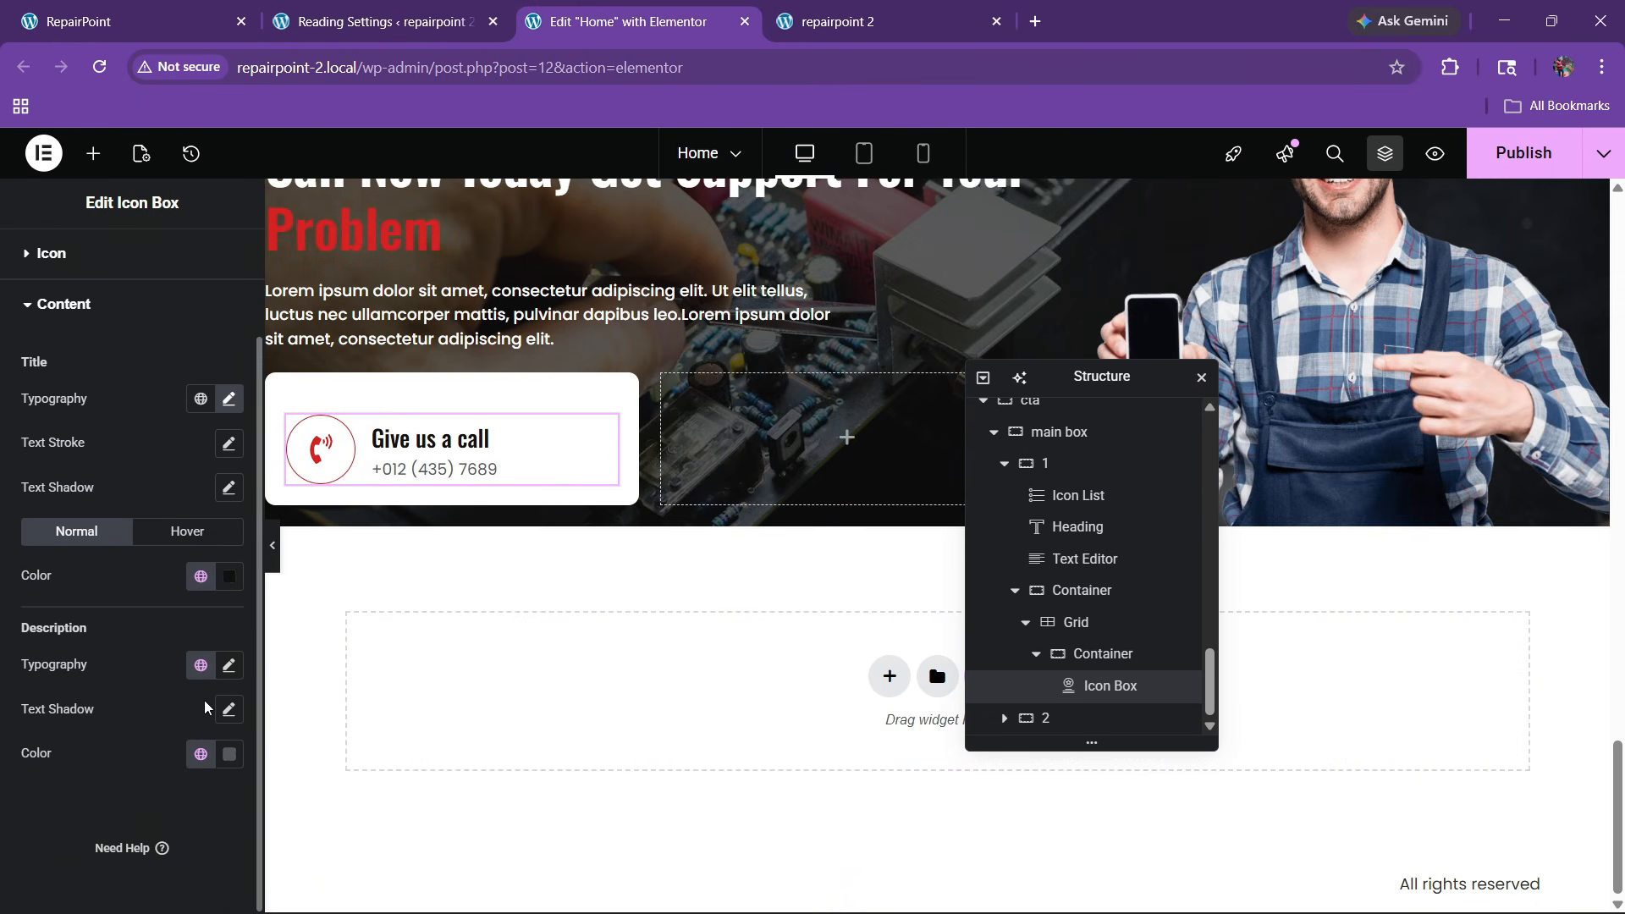
pyautogui.click(204, 576)
pyautogui.click(110, 445)
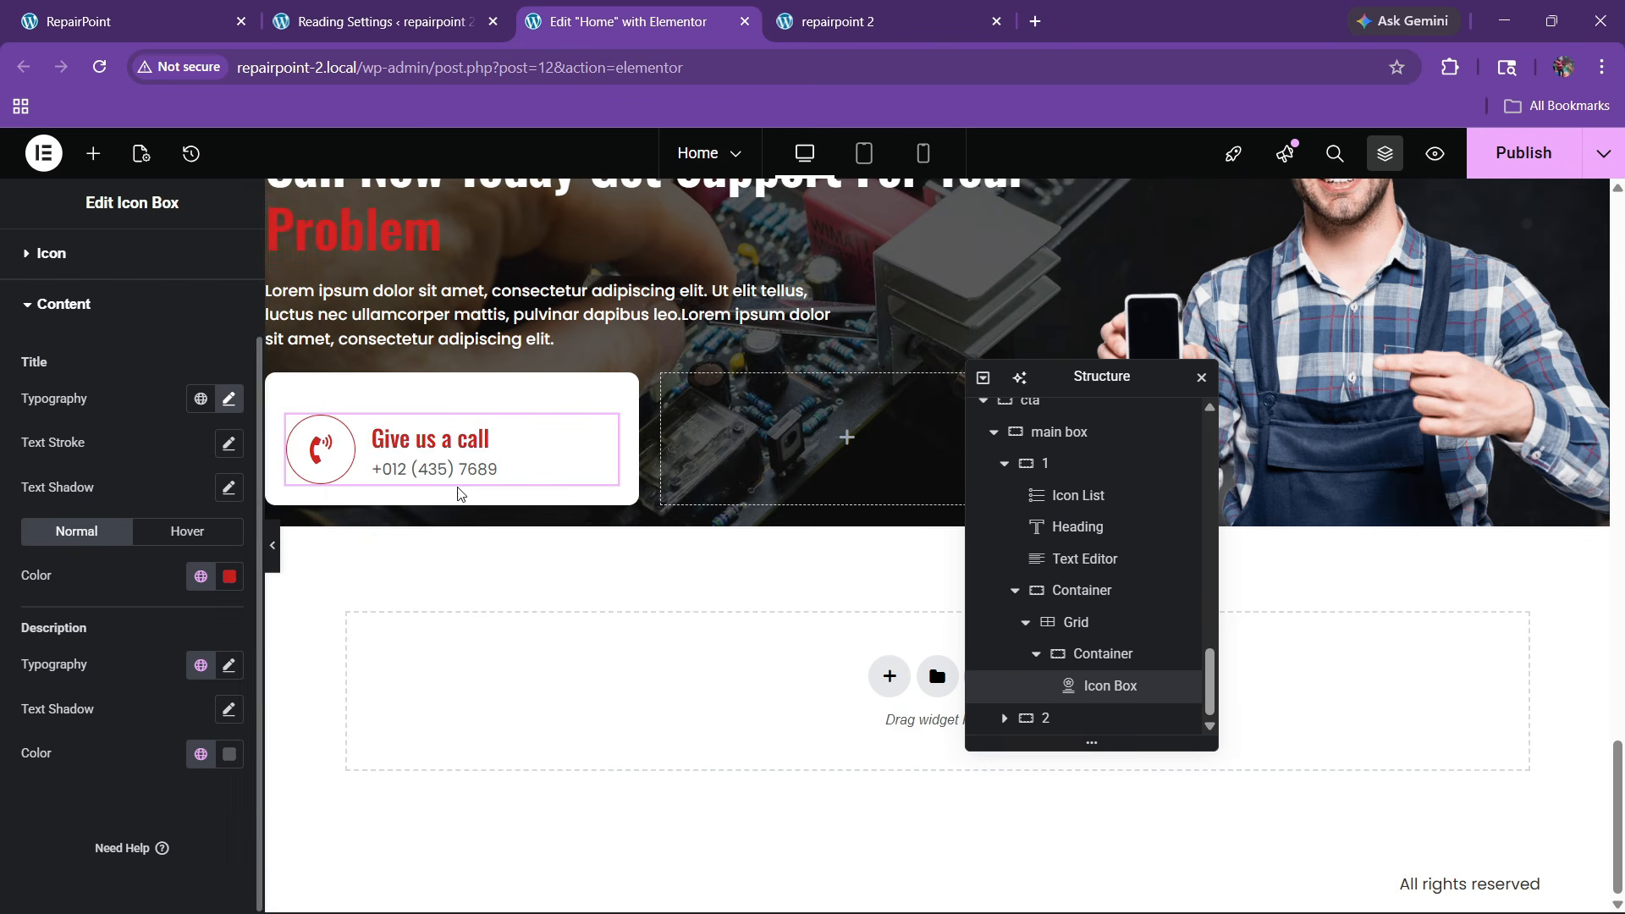
pyautogui.click(228, 399)
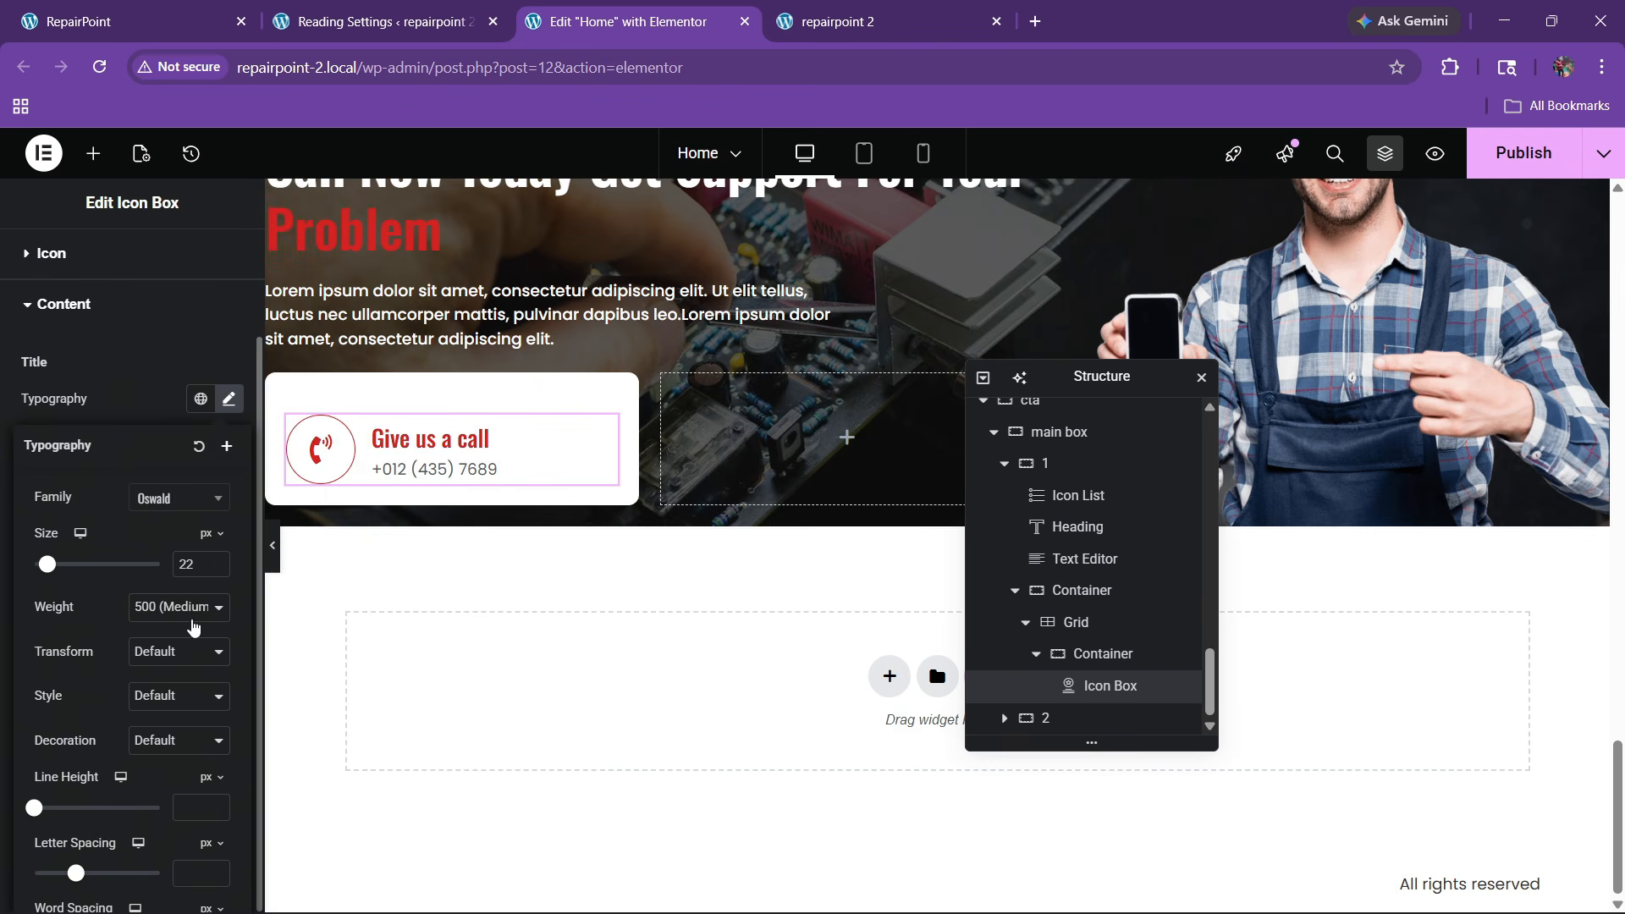
pyautogui.click(214, 560)
pyautogui.click(215, 560)
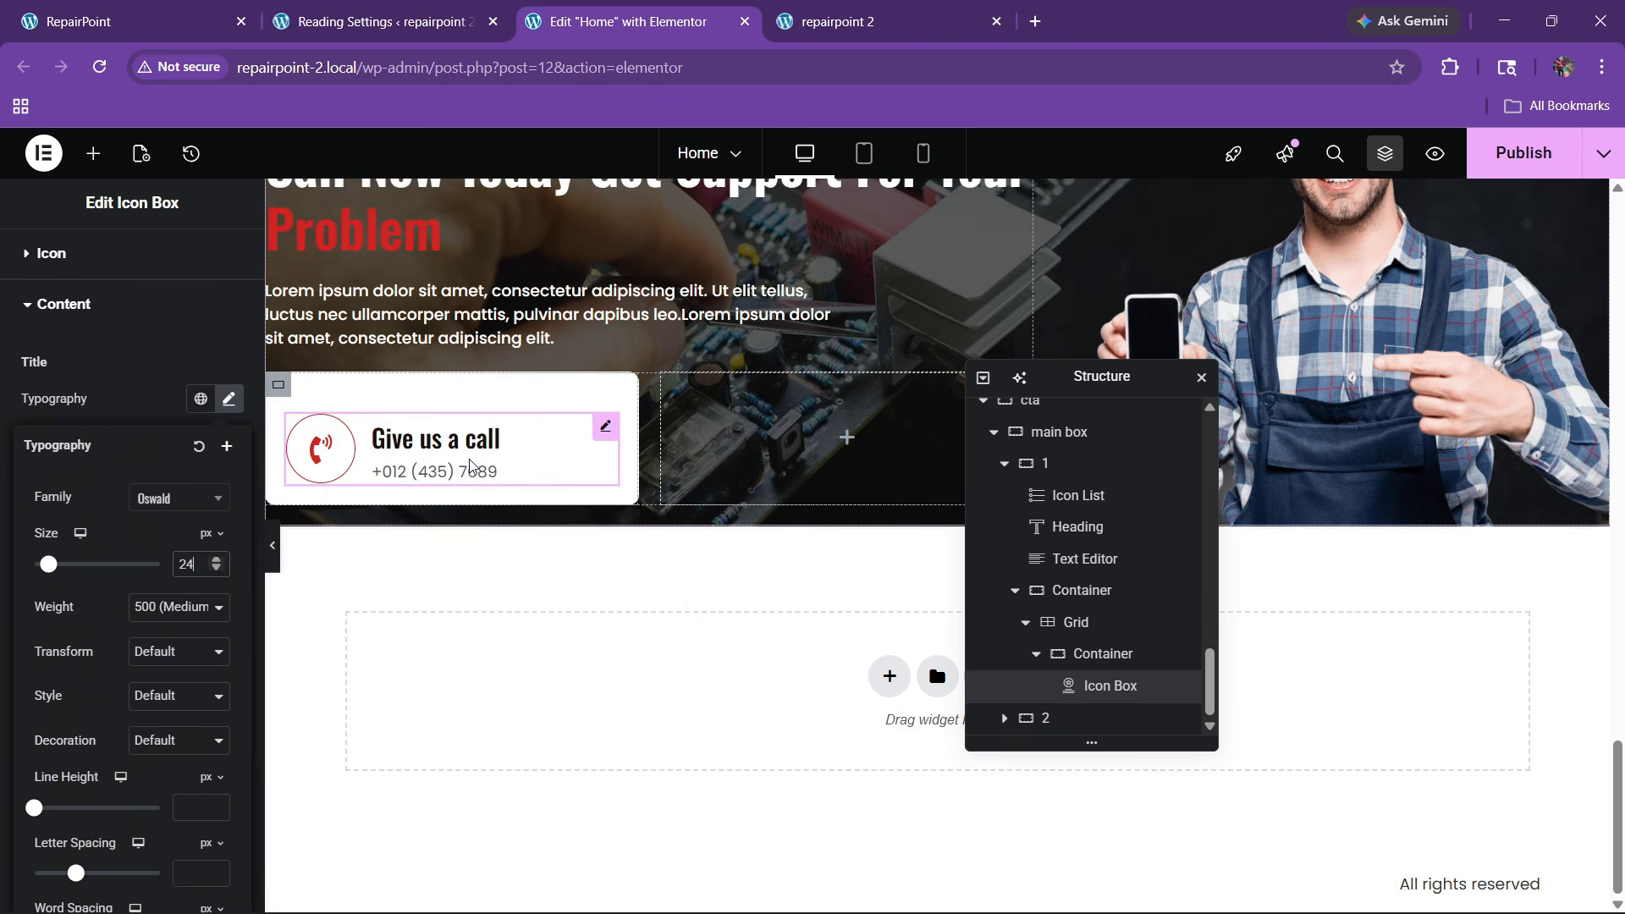
# Set the icon box's top margin to 0 and rename its container 'box'
pyautogui.rightClick(520, 457)
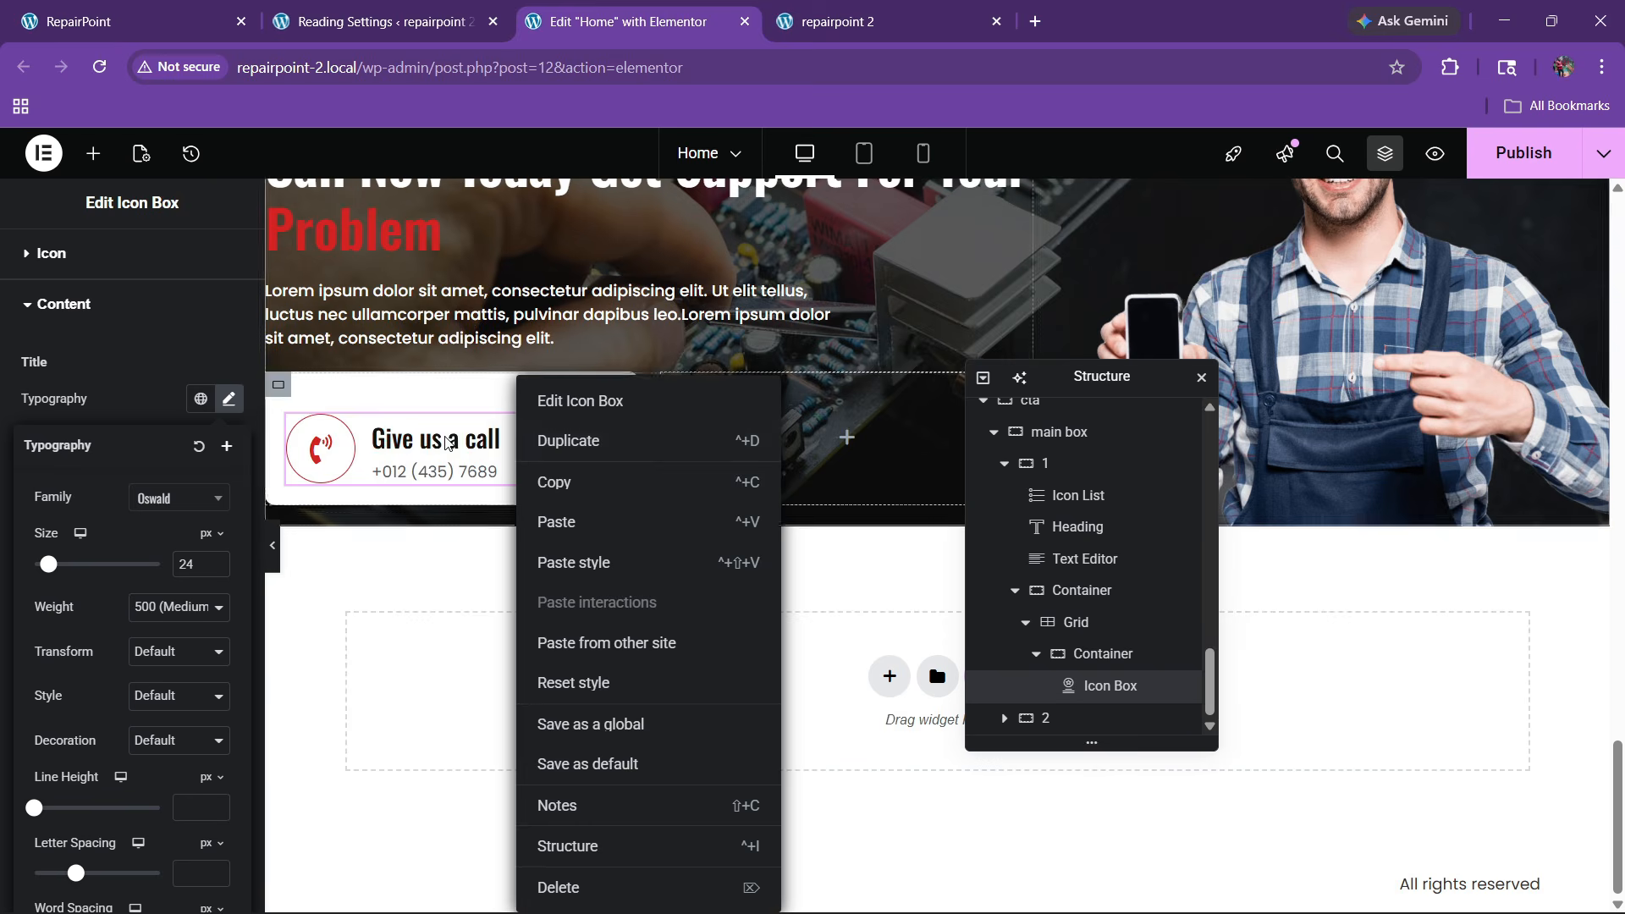
pyautogui.click(197, 280)
pyautogui.click(210, 260)
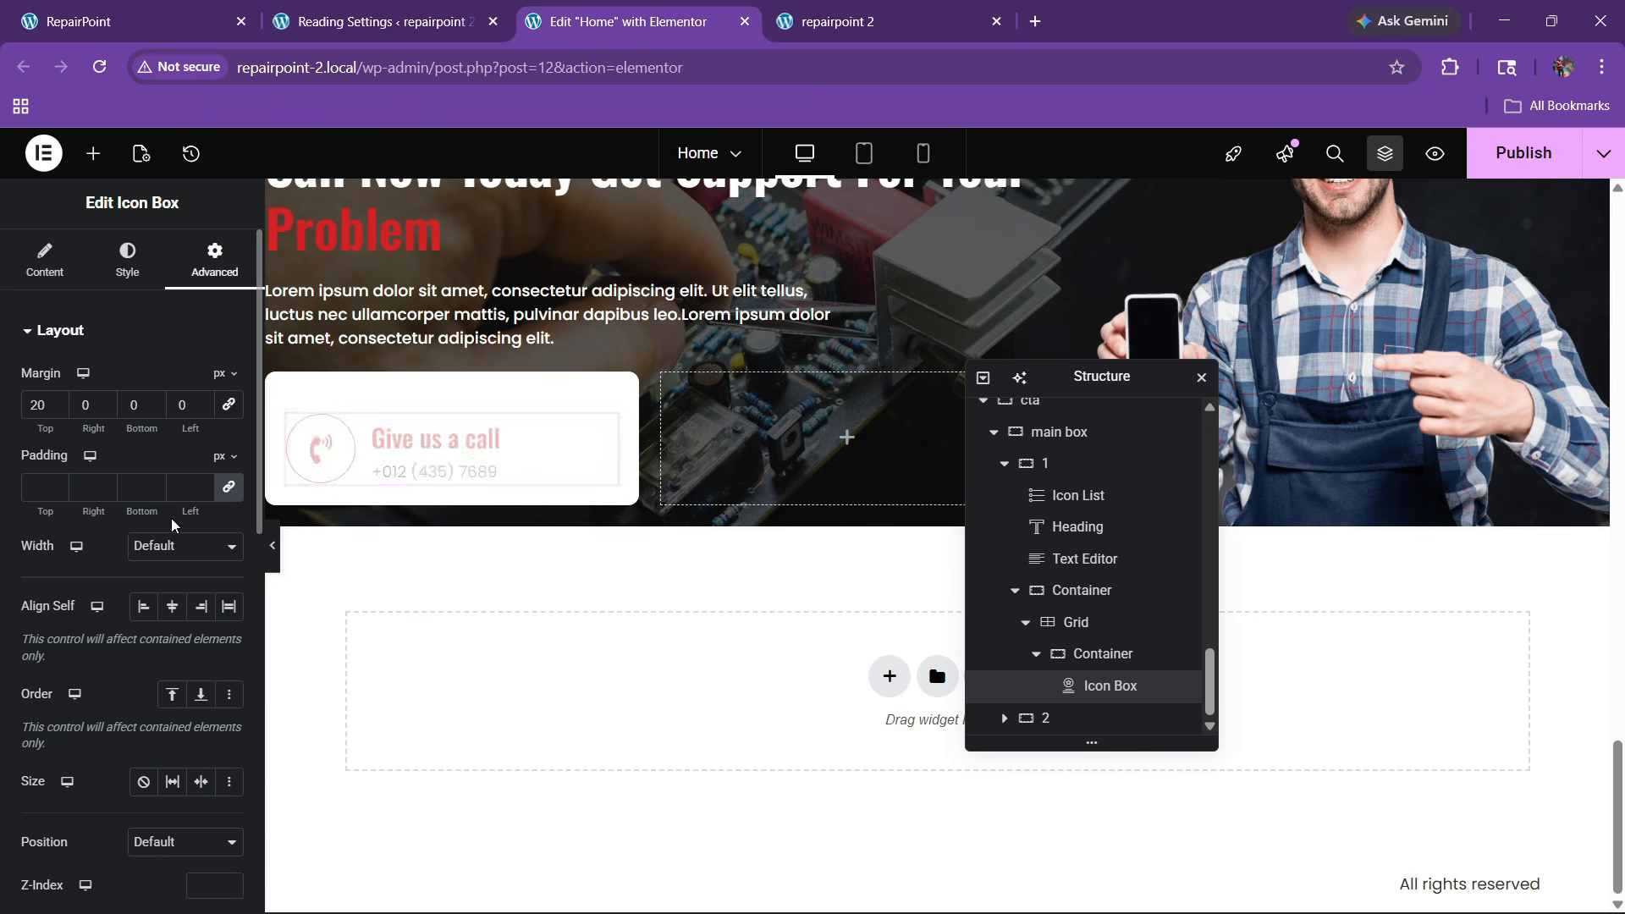
pyautogui.press('BackSpace')
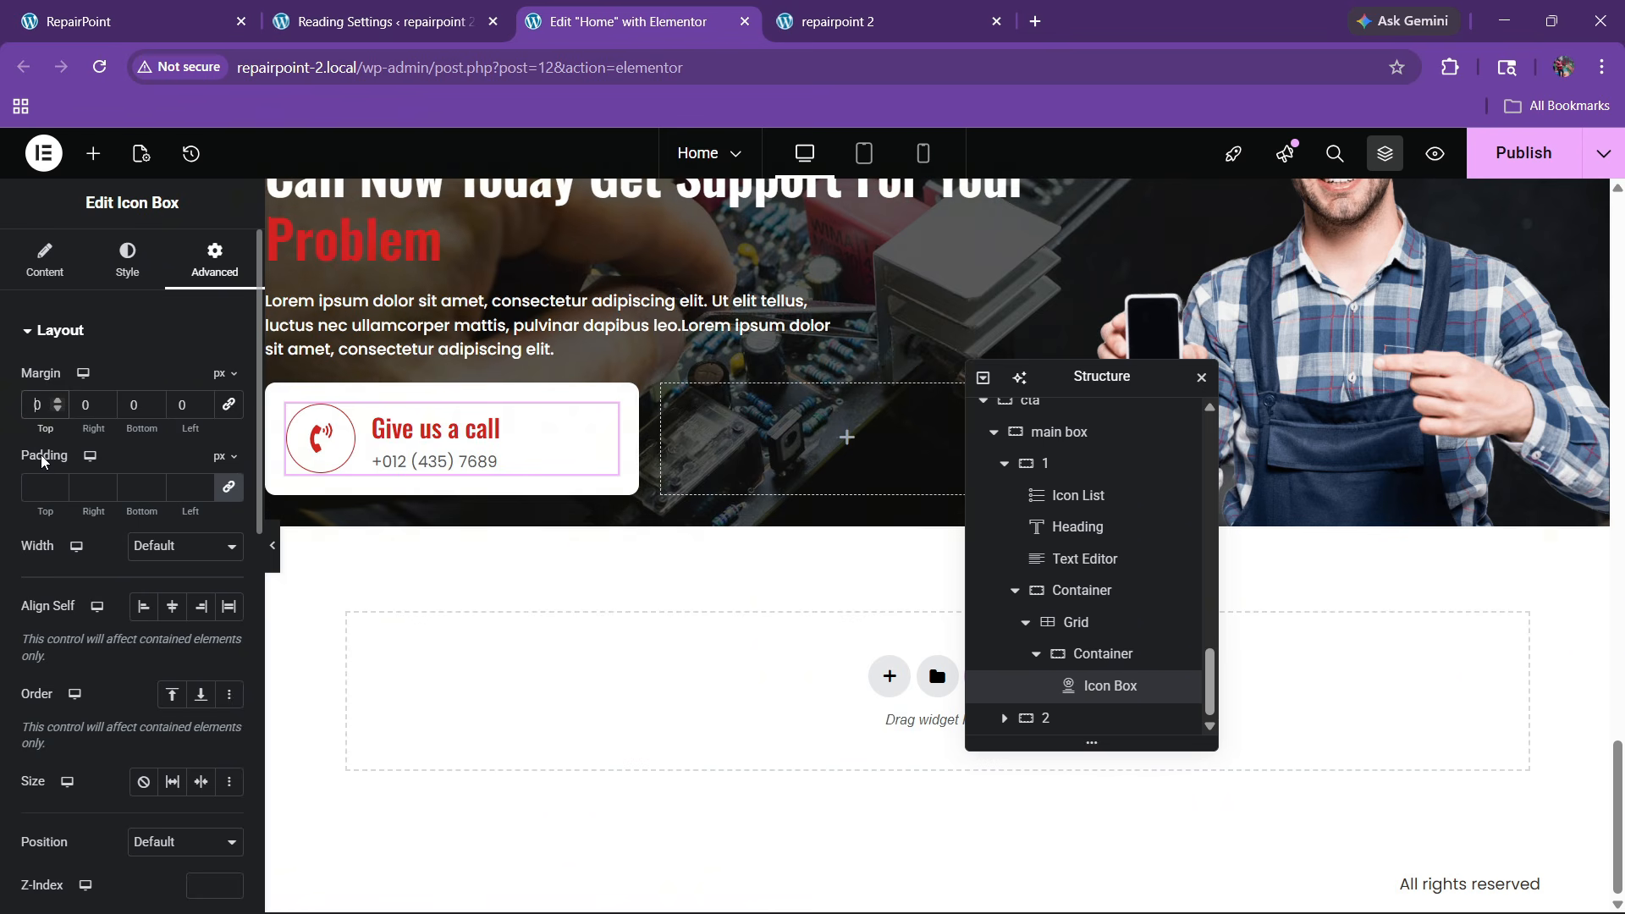
pyautogui.doubleClick(1066, 657)
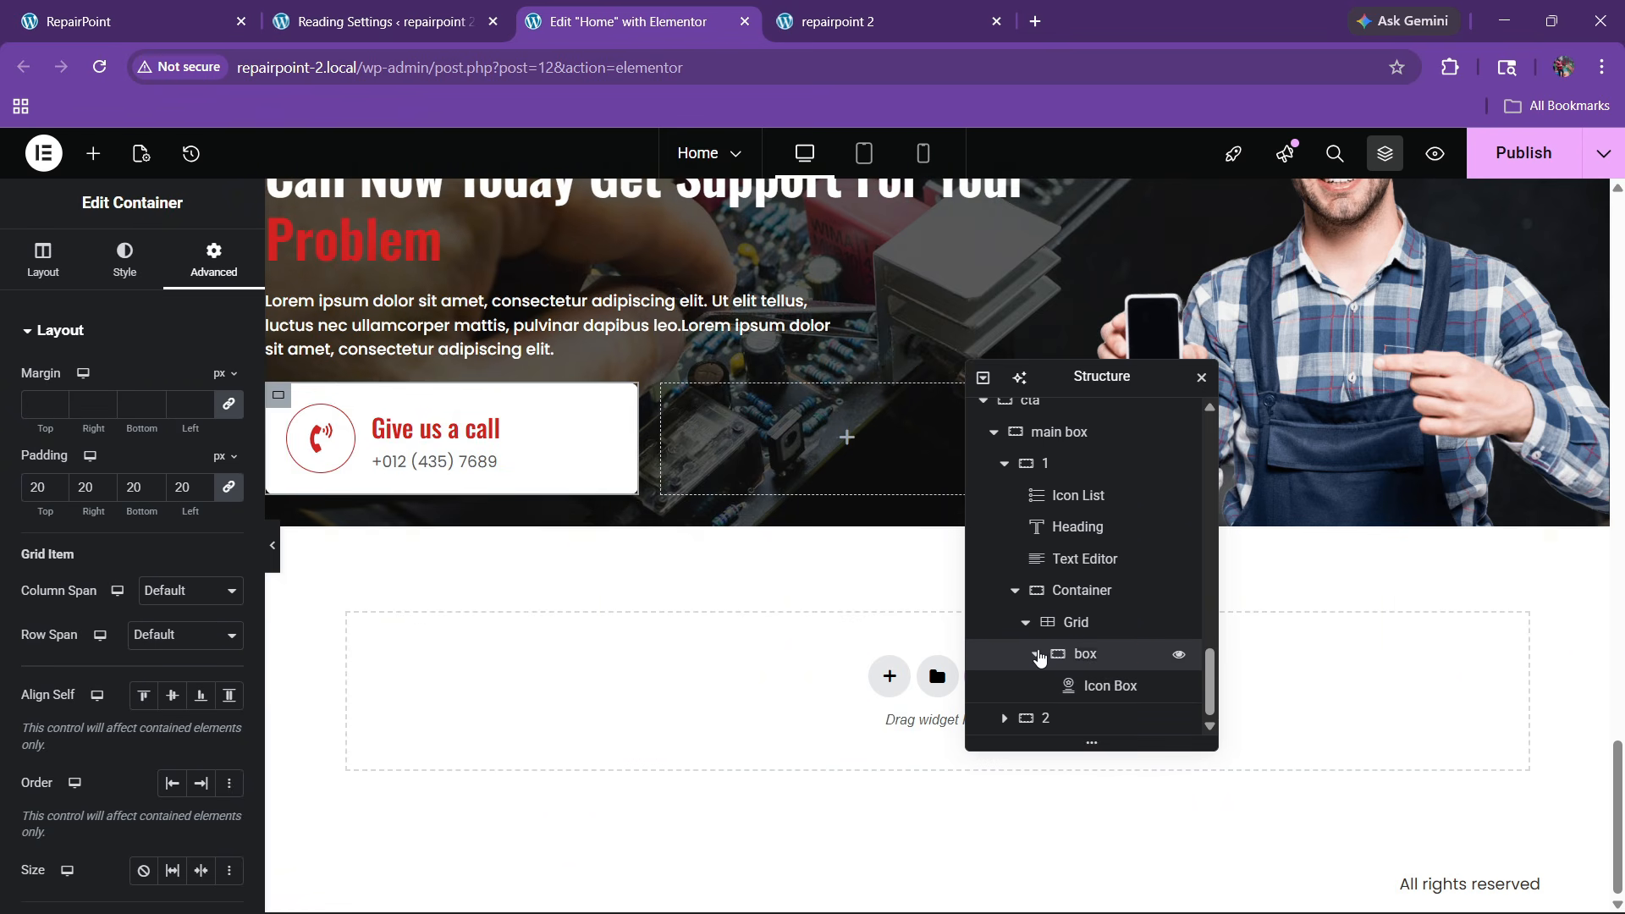
# Duplicate the 'box' container and retitle the copy 'Send us an email'
pyautogui.click(1038, 656)
pyautogui.rightClick(1086, 692)
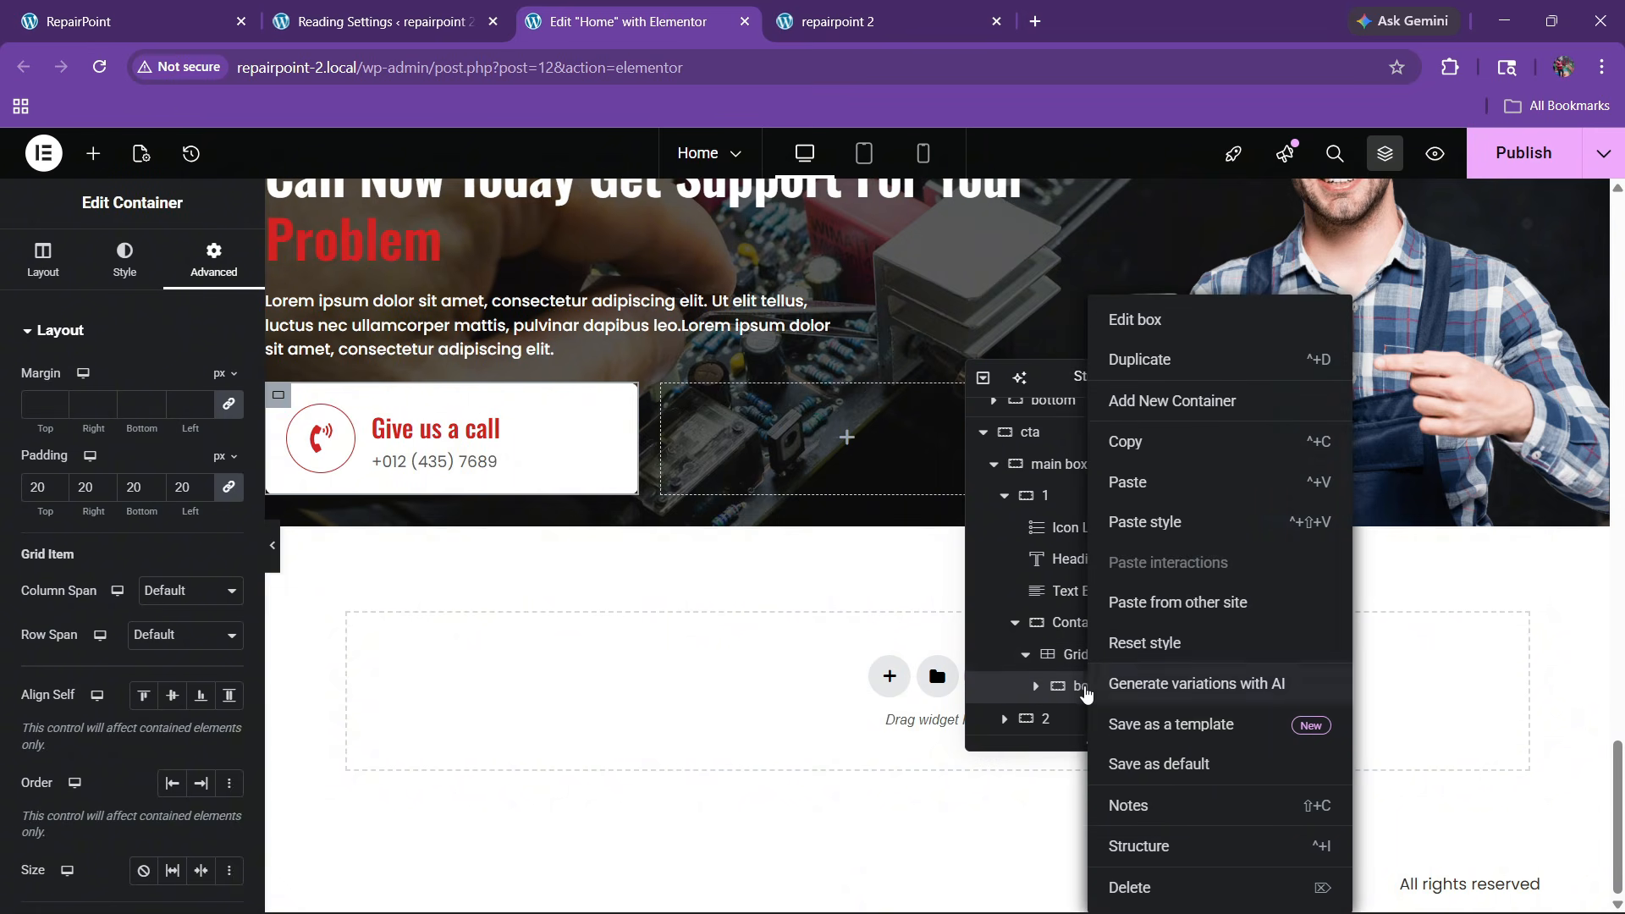
pyautogui.click(1143, 359)
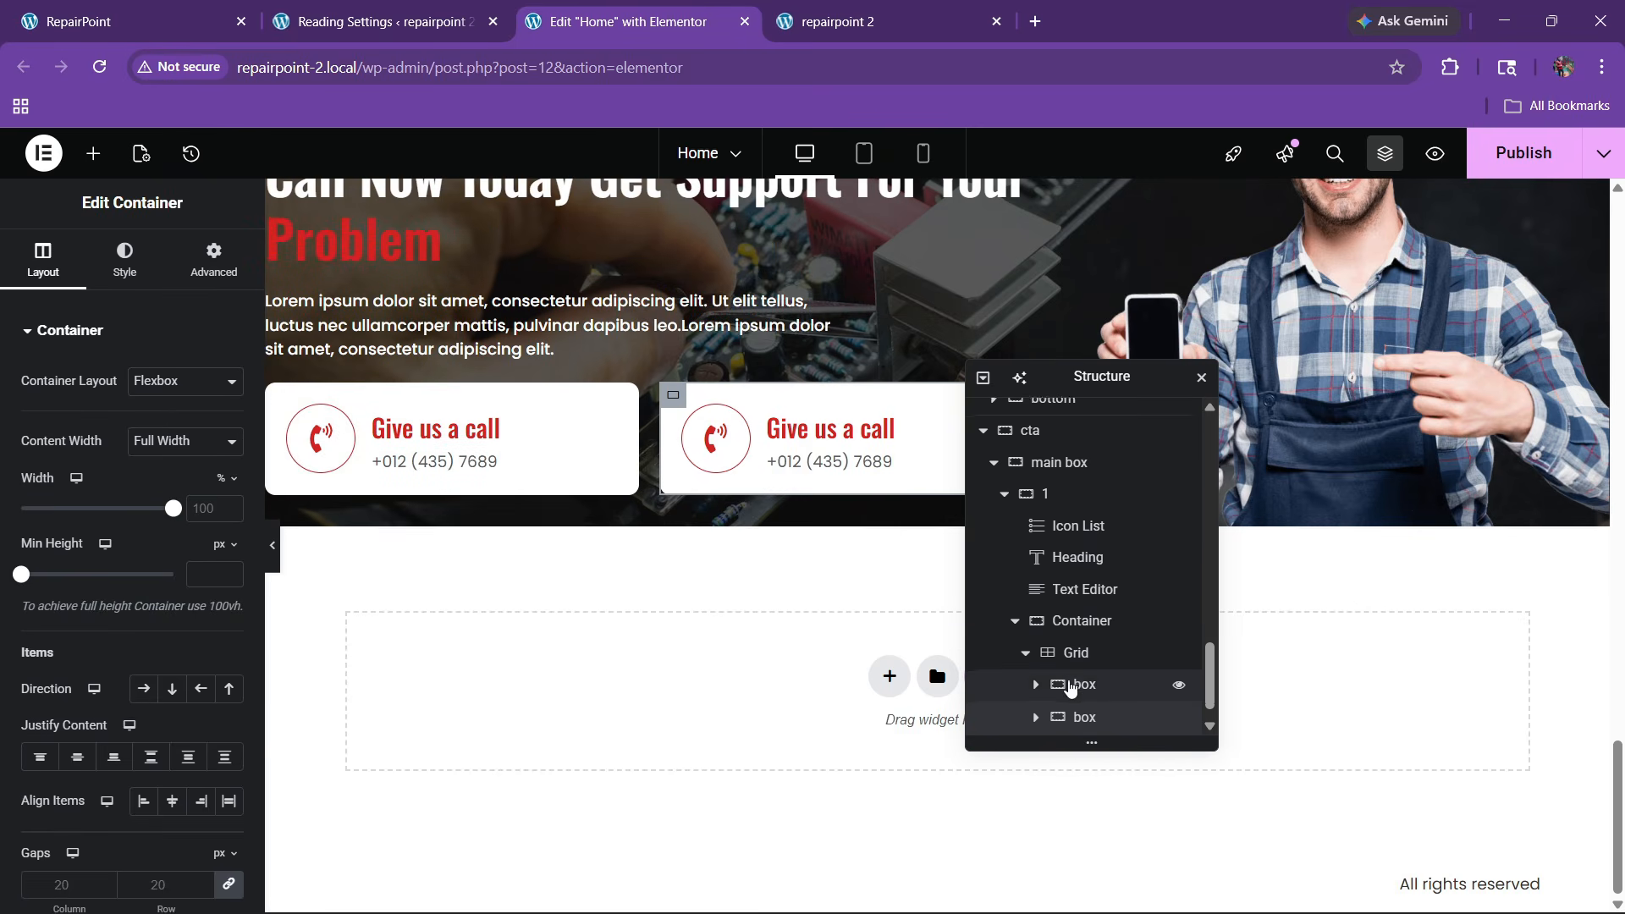
pyautogui.click(127, 21)
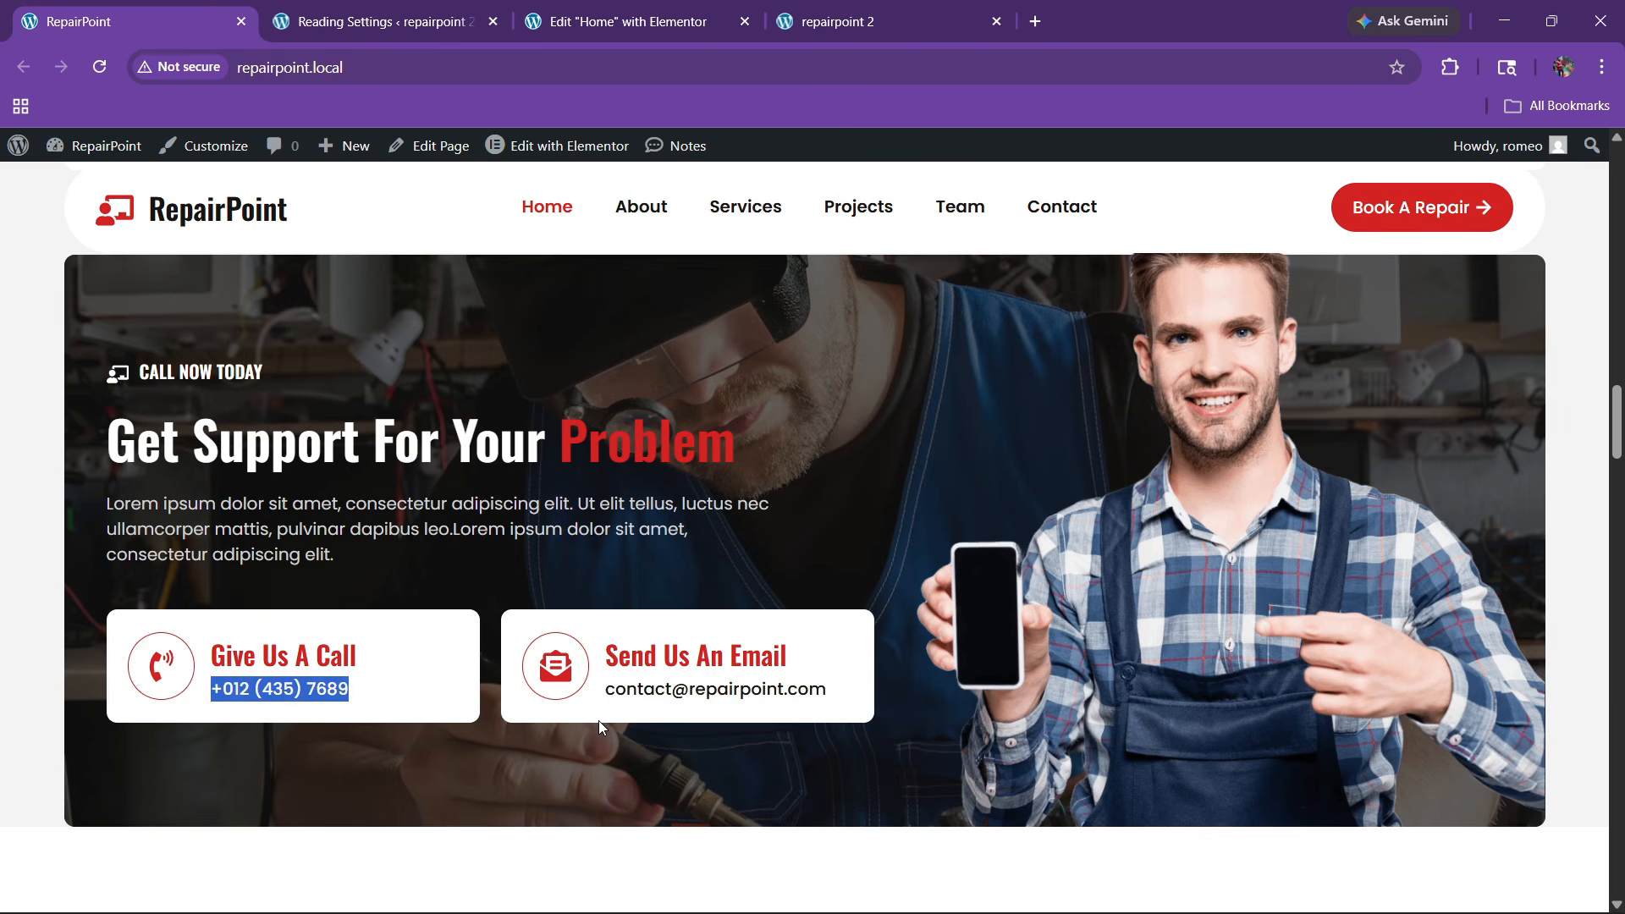
pyautogui.moveTo(608, 664); pyautogui.dragTo(827, 673)
pyautogui.click(666, 8)
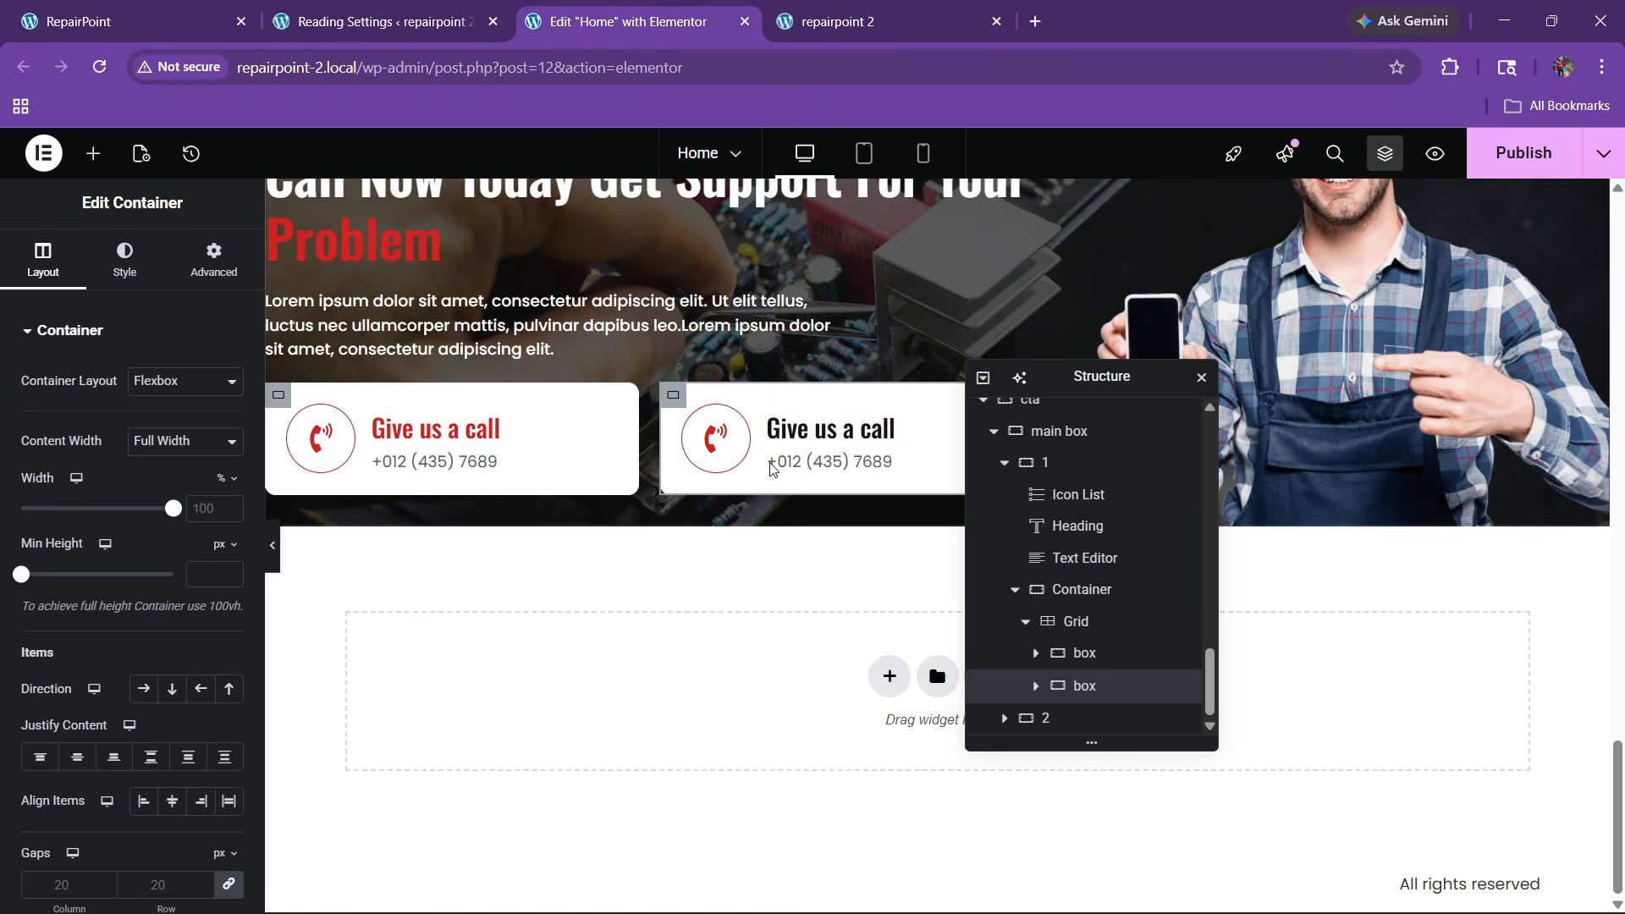
pyautogui.click(761, 464)
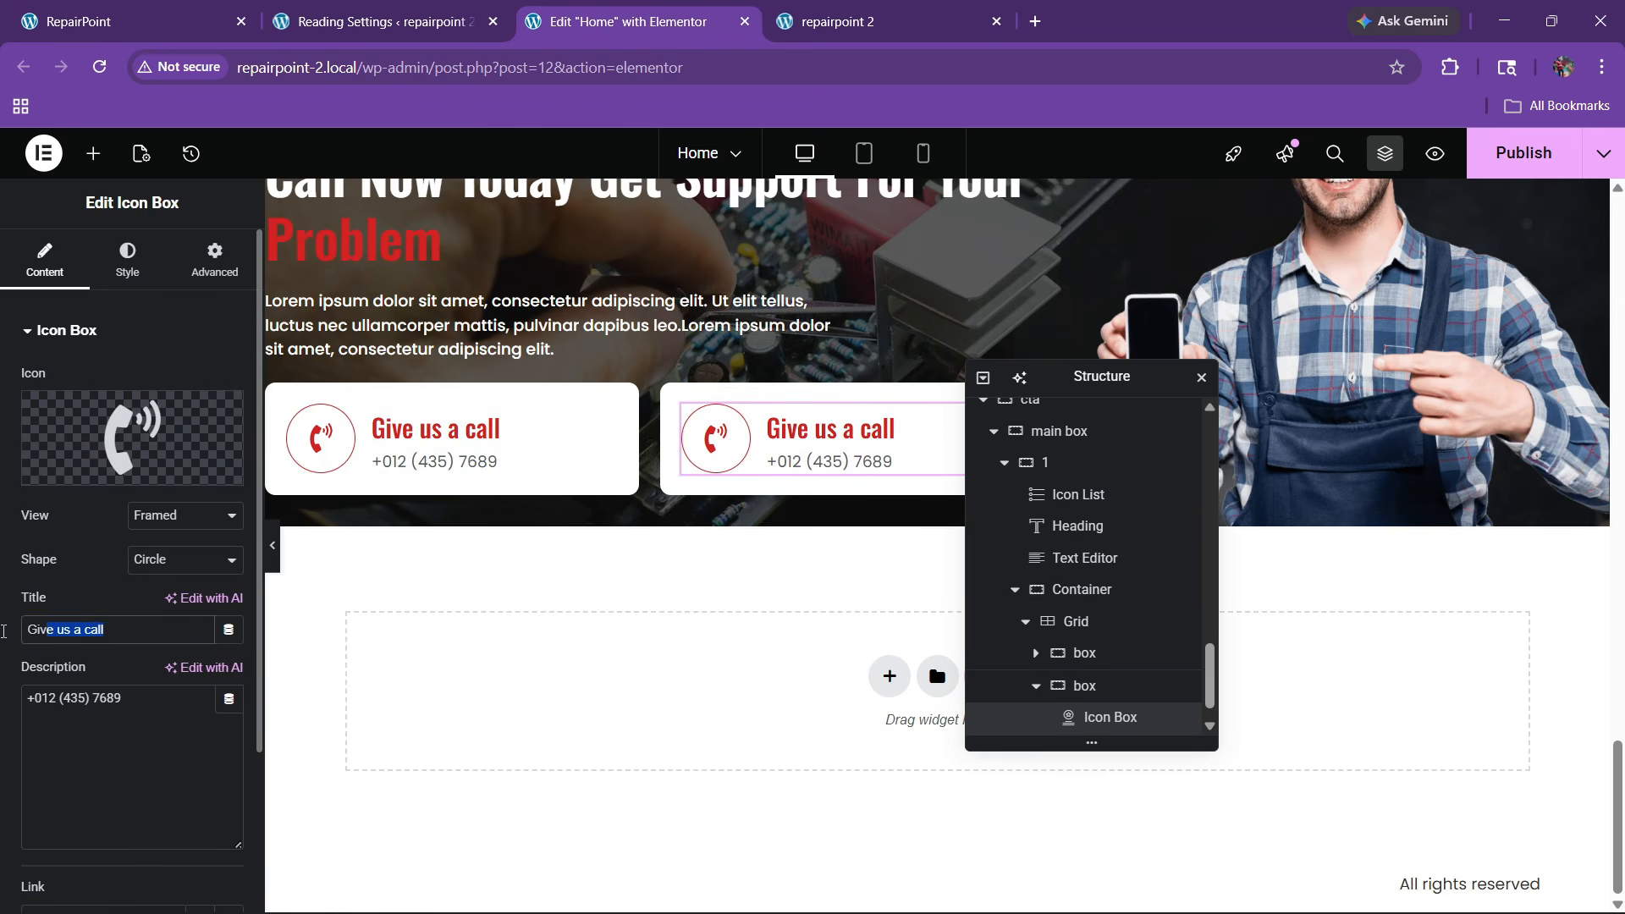
pyautogui.write('Send us an email')
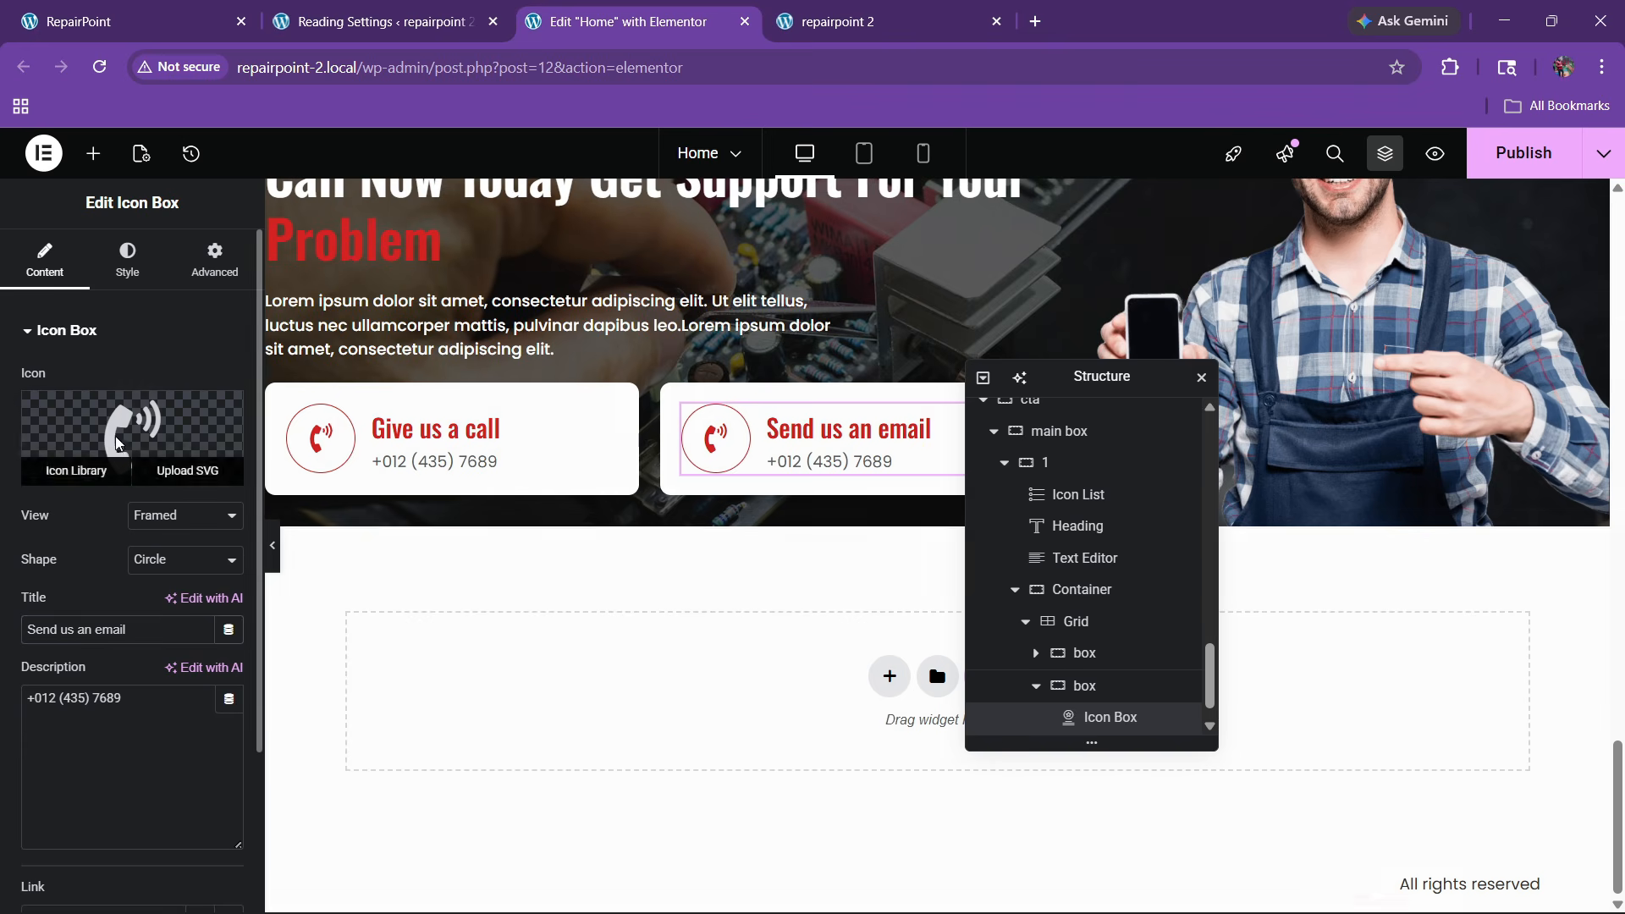
# Replace the duplicate card's icon with the open envelope found by searching 'enve'
pyautogui.click(68, 465)
pyautogui.click(819, 240)
pyautogui.write('e')
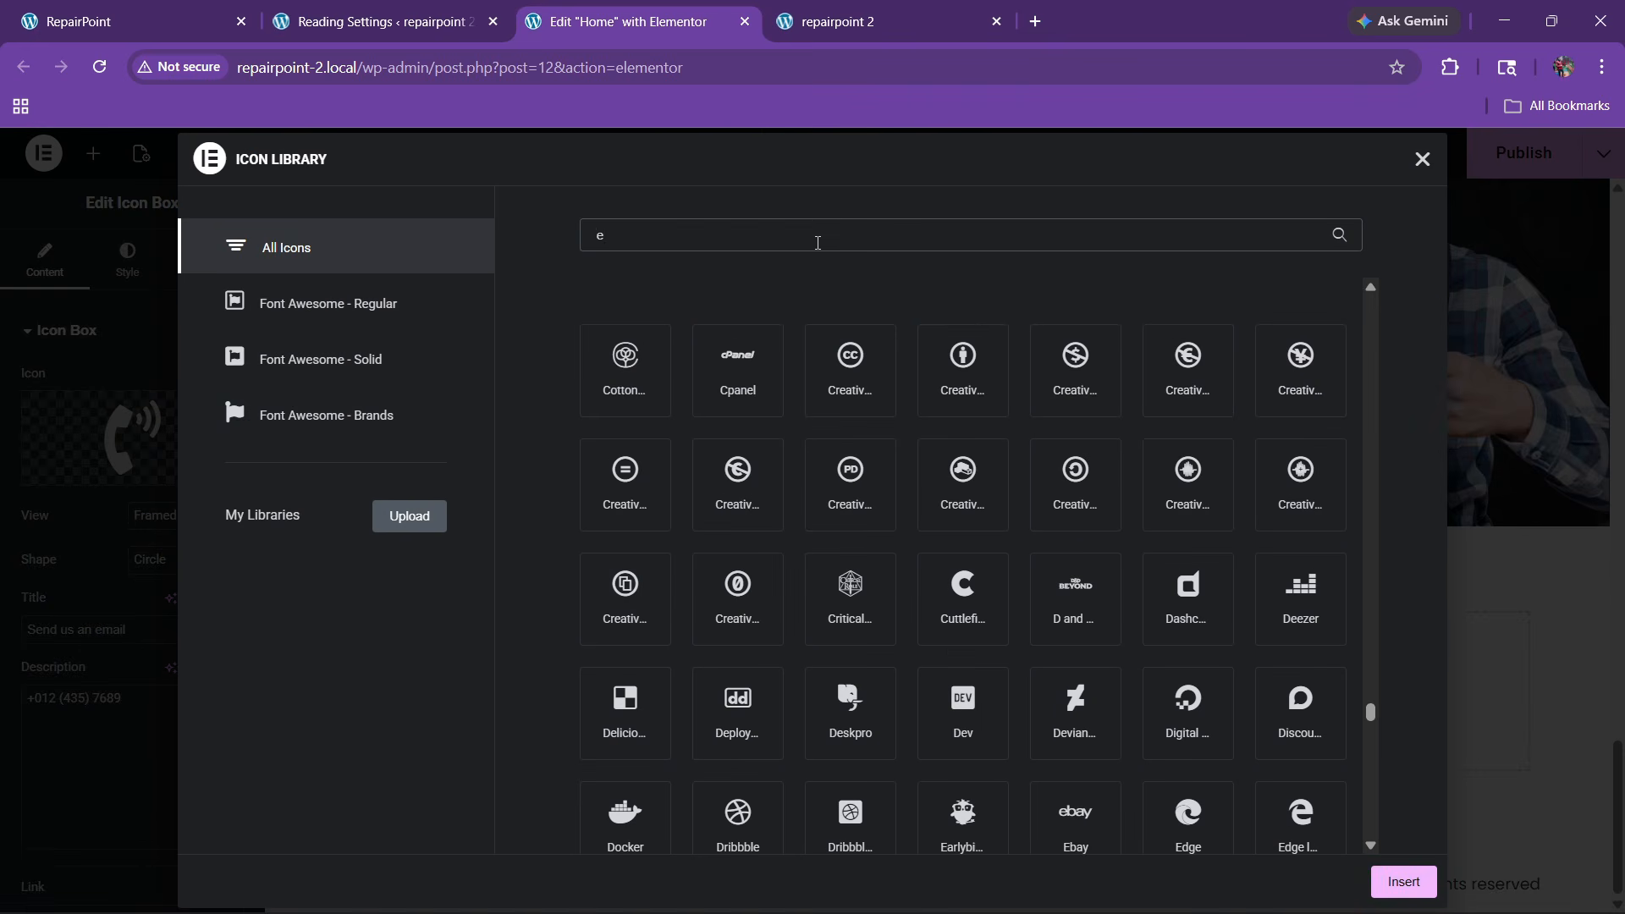
pyautogui.write('nvl')
pyautogui.press('BackSpace')
pyautogui.press('BackSpace')
pyautogui.press('BackSpace')
pyautogui.press('BackSpace')
pyautogui.write('envel')
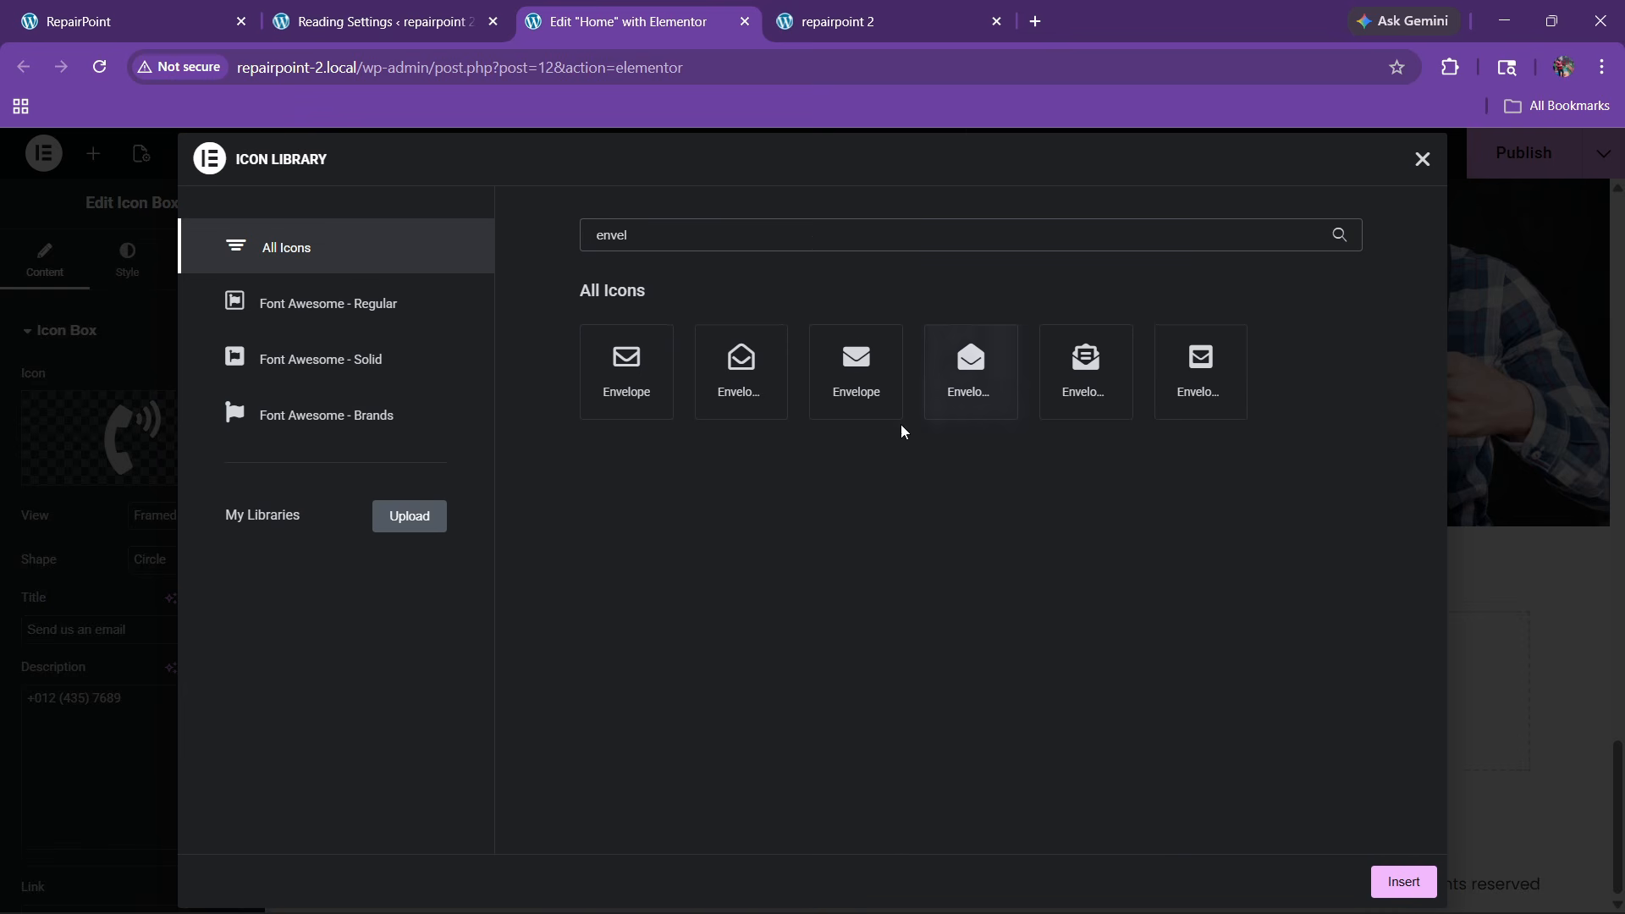
pyautogui.click(752, 403)
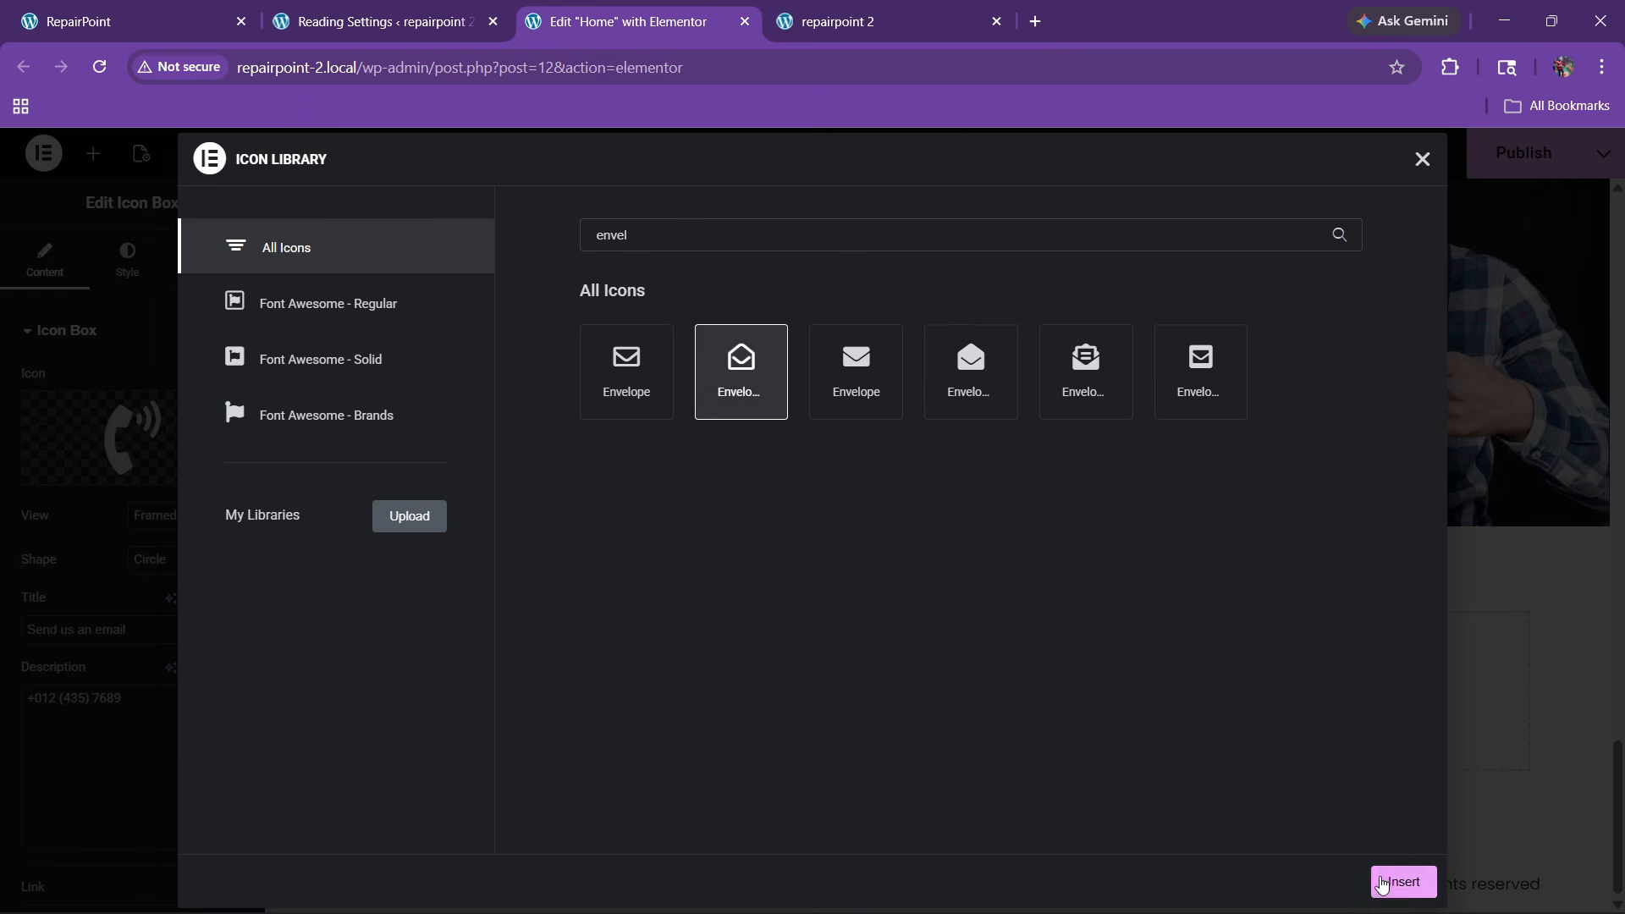
pyautogui.click(1382, 885)
pyautogui.scroll(2, 532, 476)
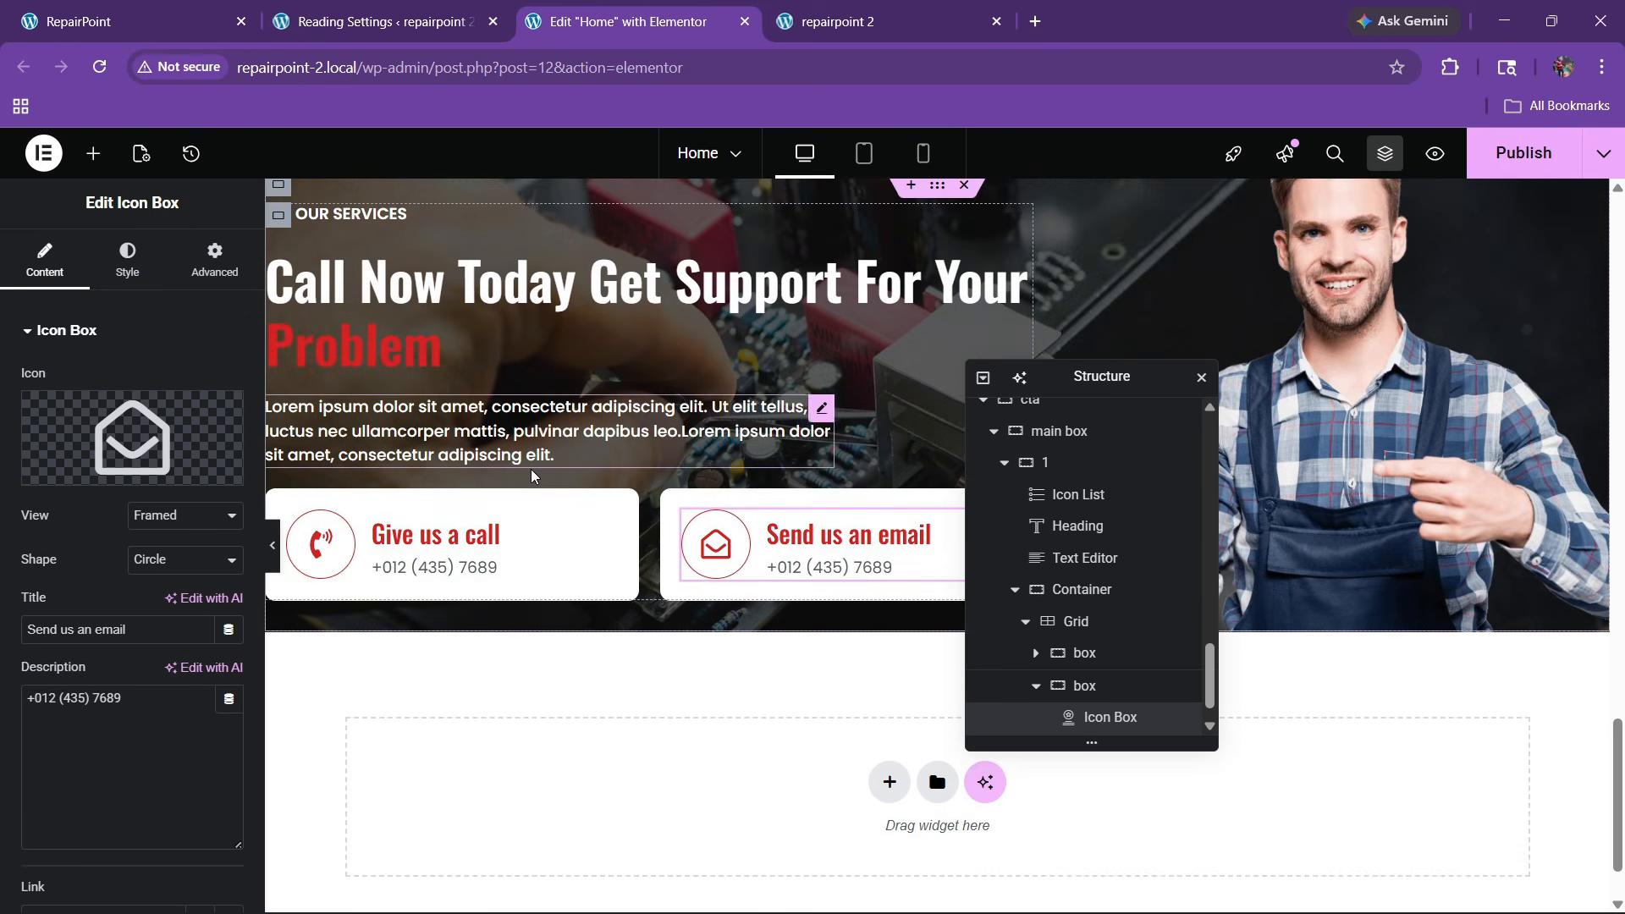
pyautogui.scroll(3, 531, 476)
# Select the CTA main box and try a 500 px minimum height
pyautogui.moveTo(1058, 376); pyautogui.dragTo(1195, 436)
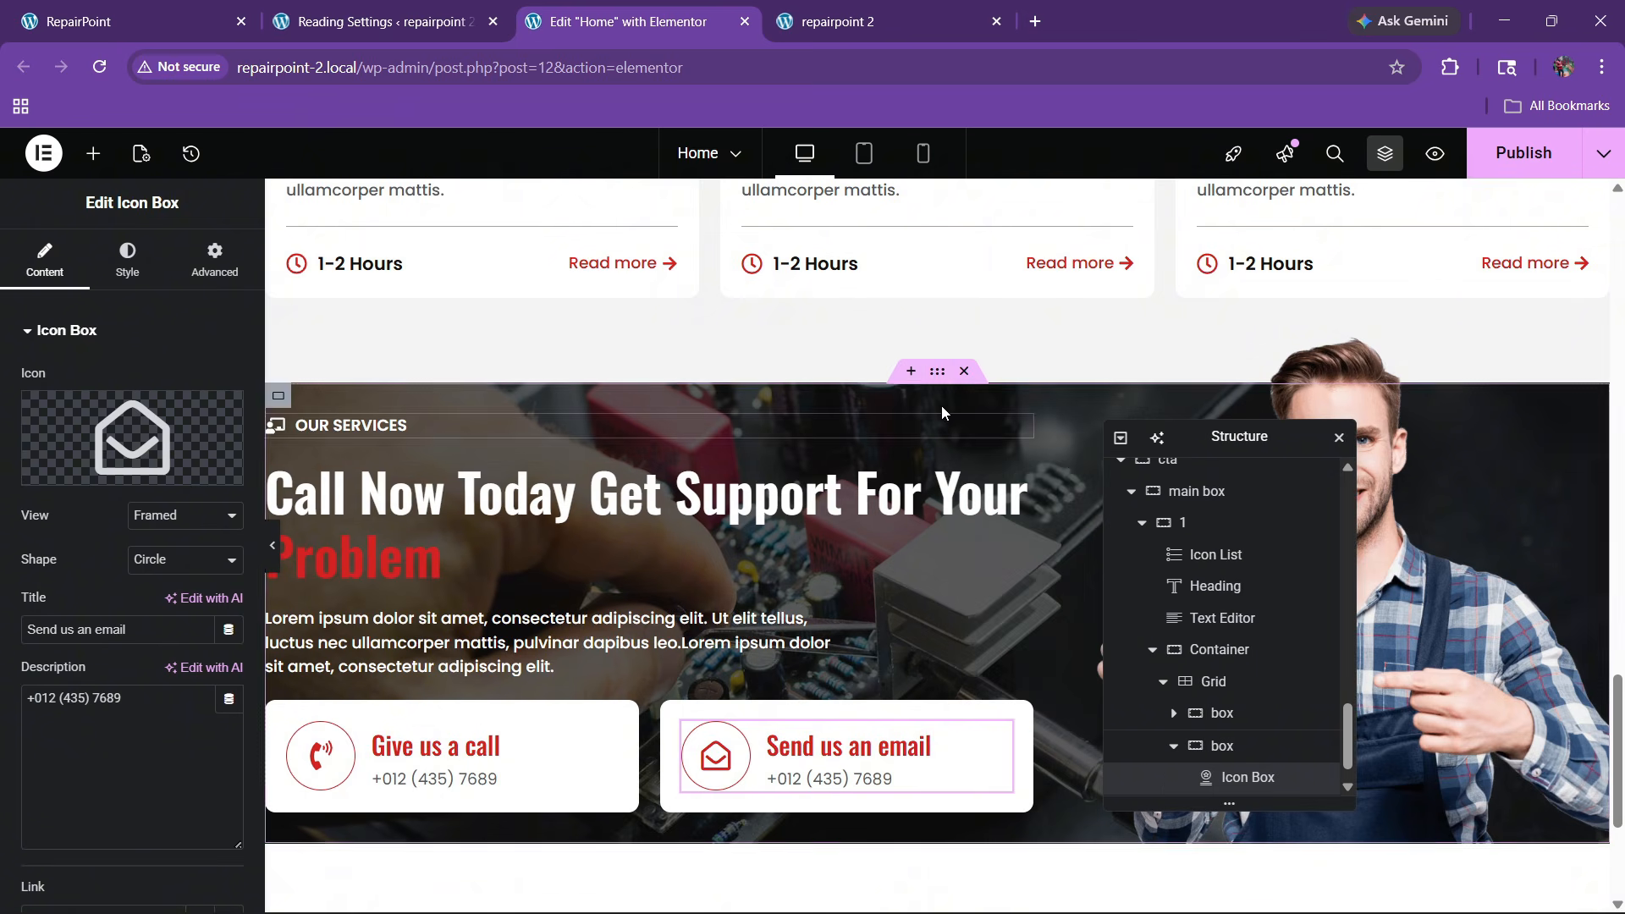
pyautogui.click(937, 371)
pyautogui.scroll(3, 1227, 707)
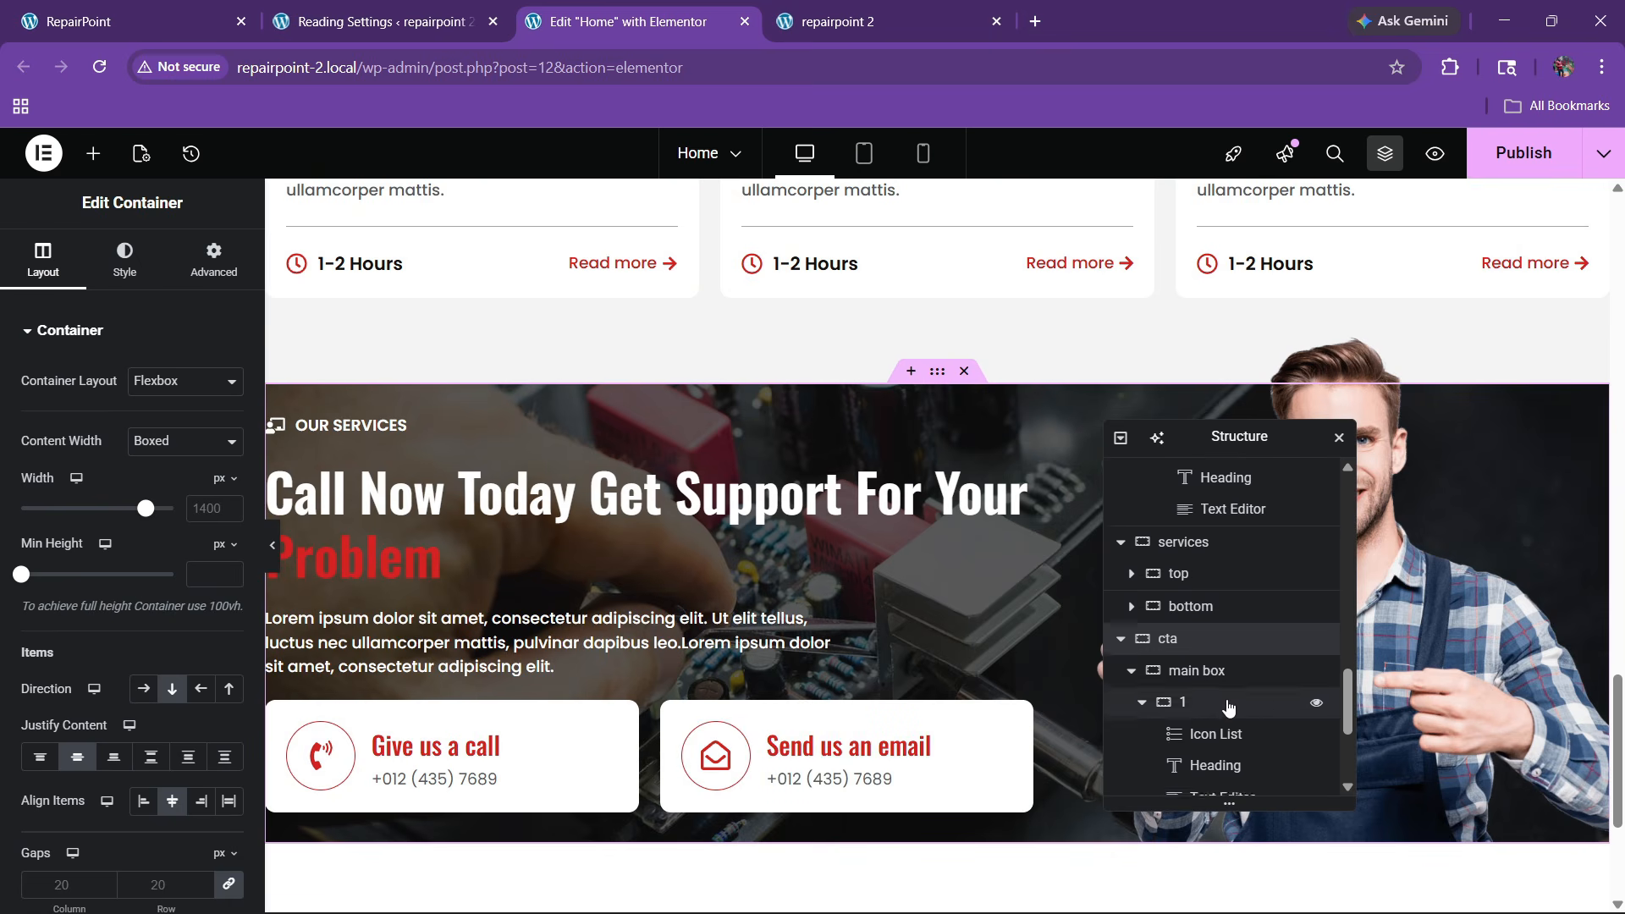
pyautogui.click(1196, 671)
pyautogui.click(214, 258)
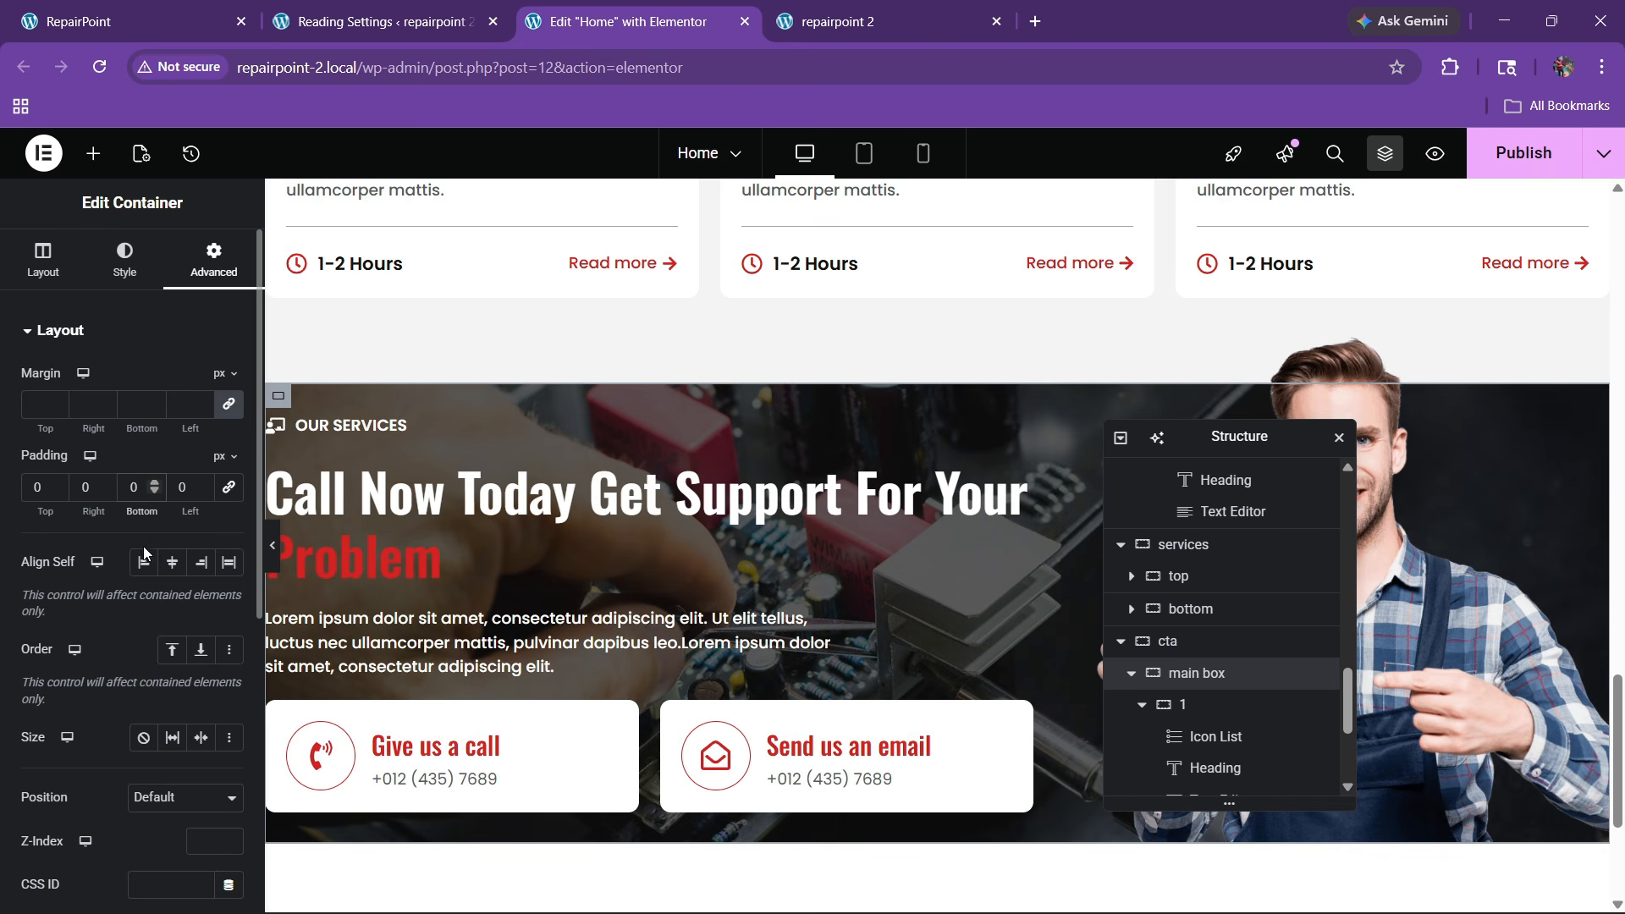
pyautogui.click(42, 258)
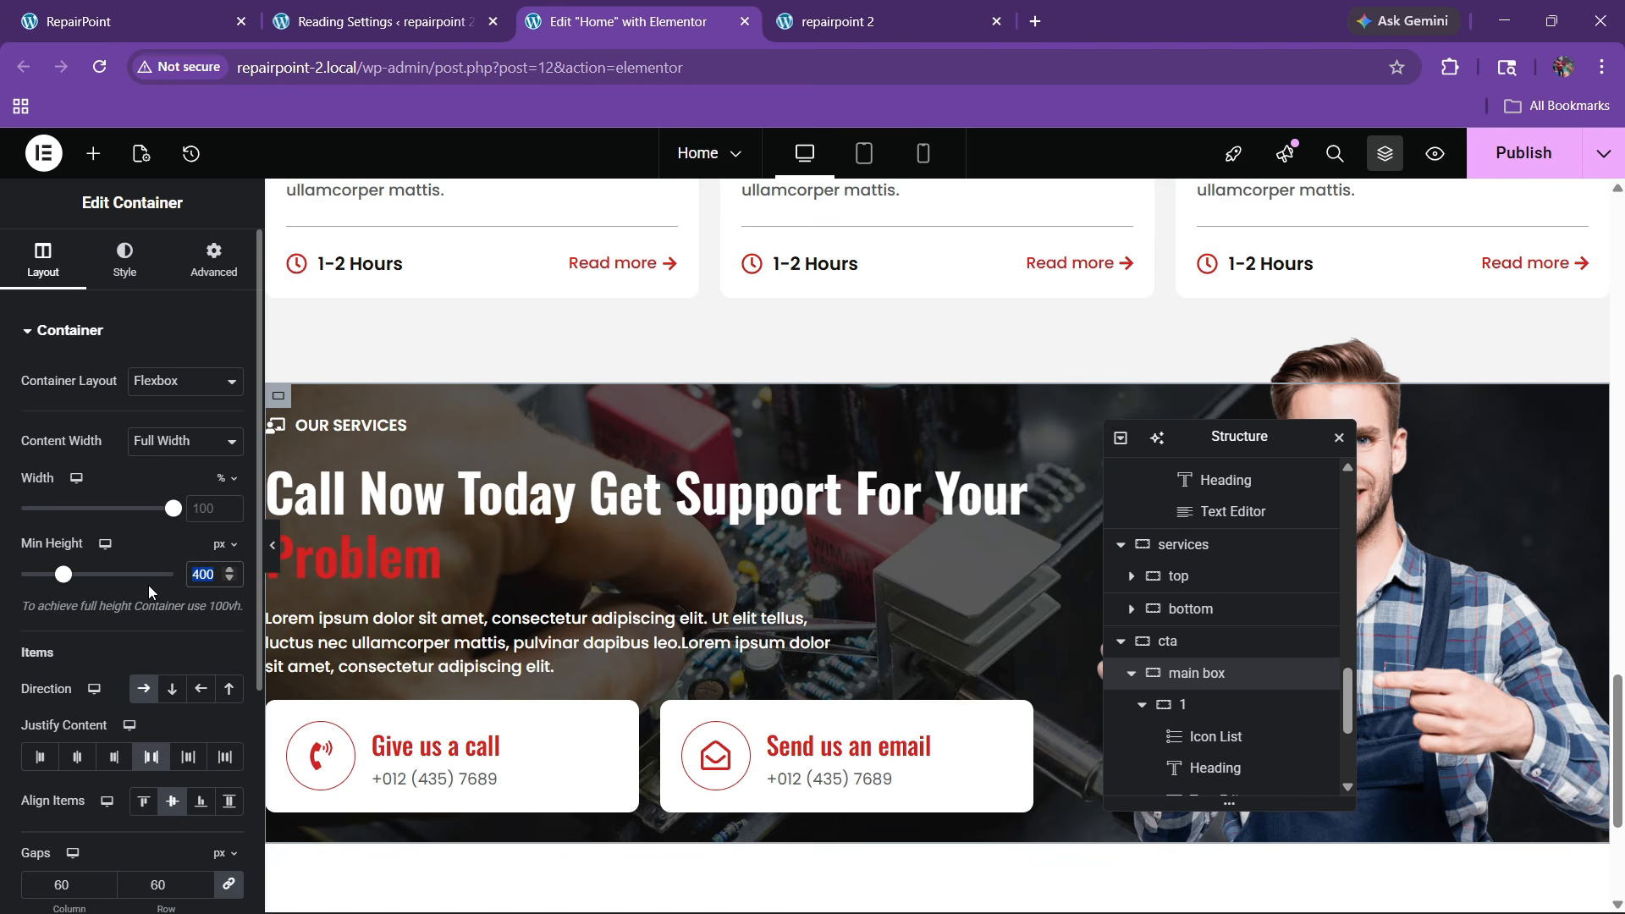
pyautogui.write('500')
pyautogui.scroll(-3, 686, 586)
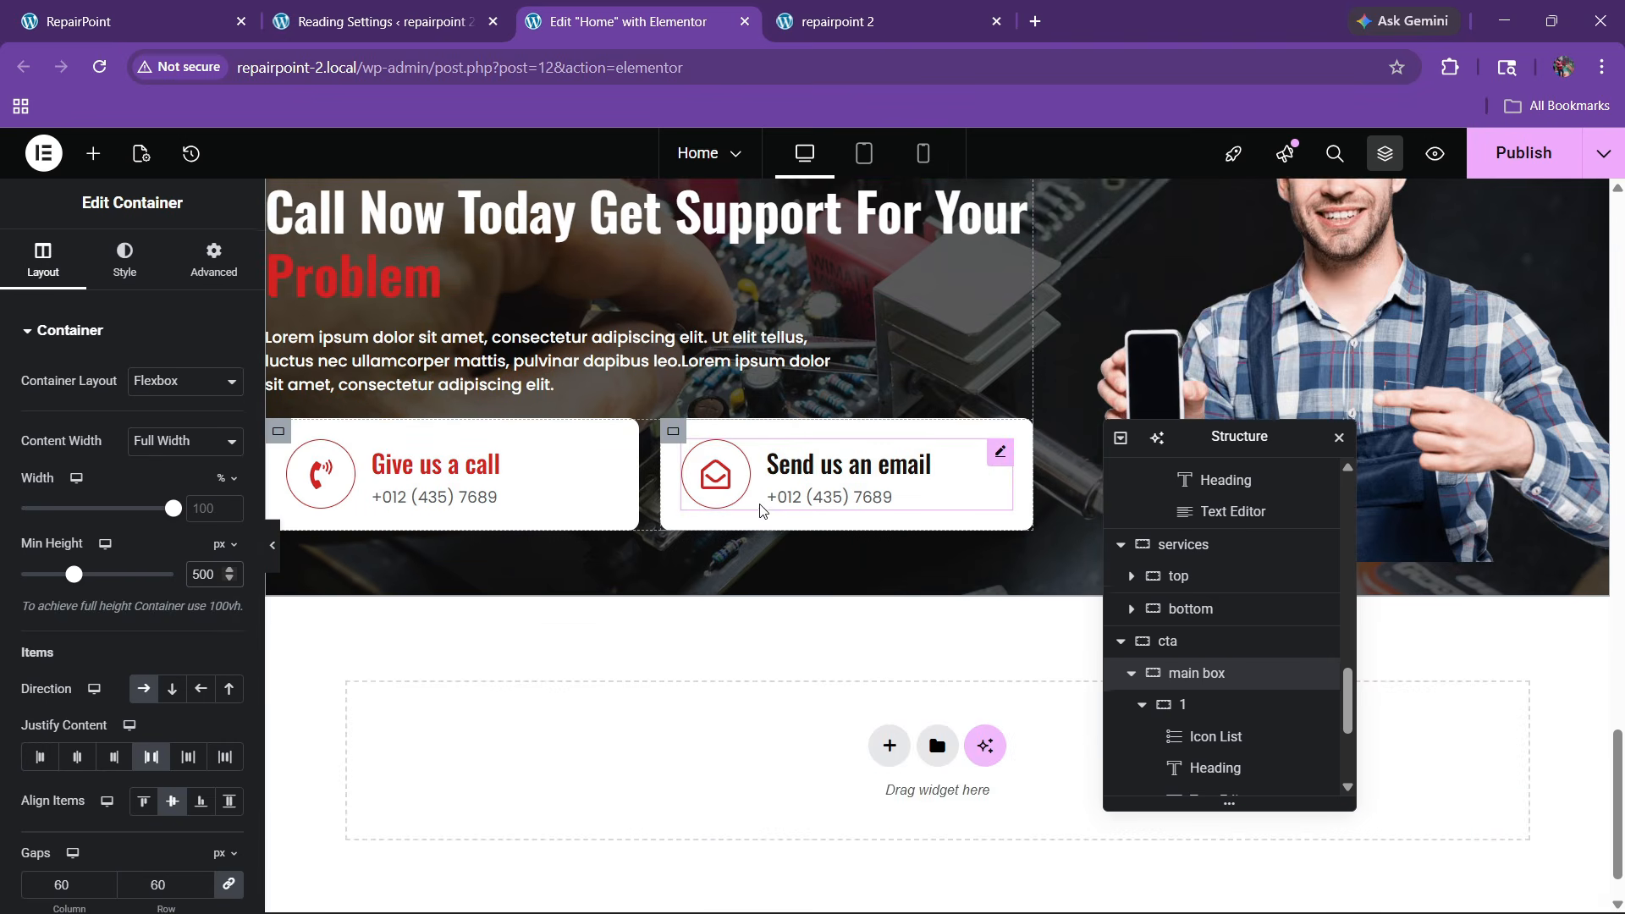
pyautogui.scroll(2, 759, 504)
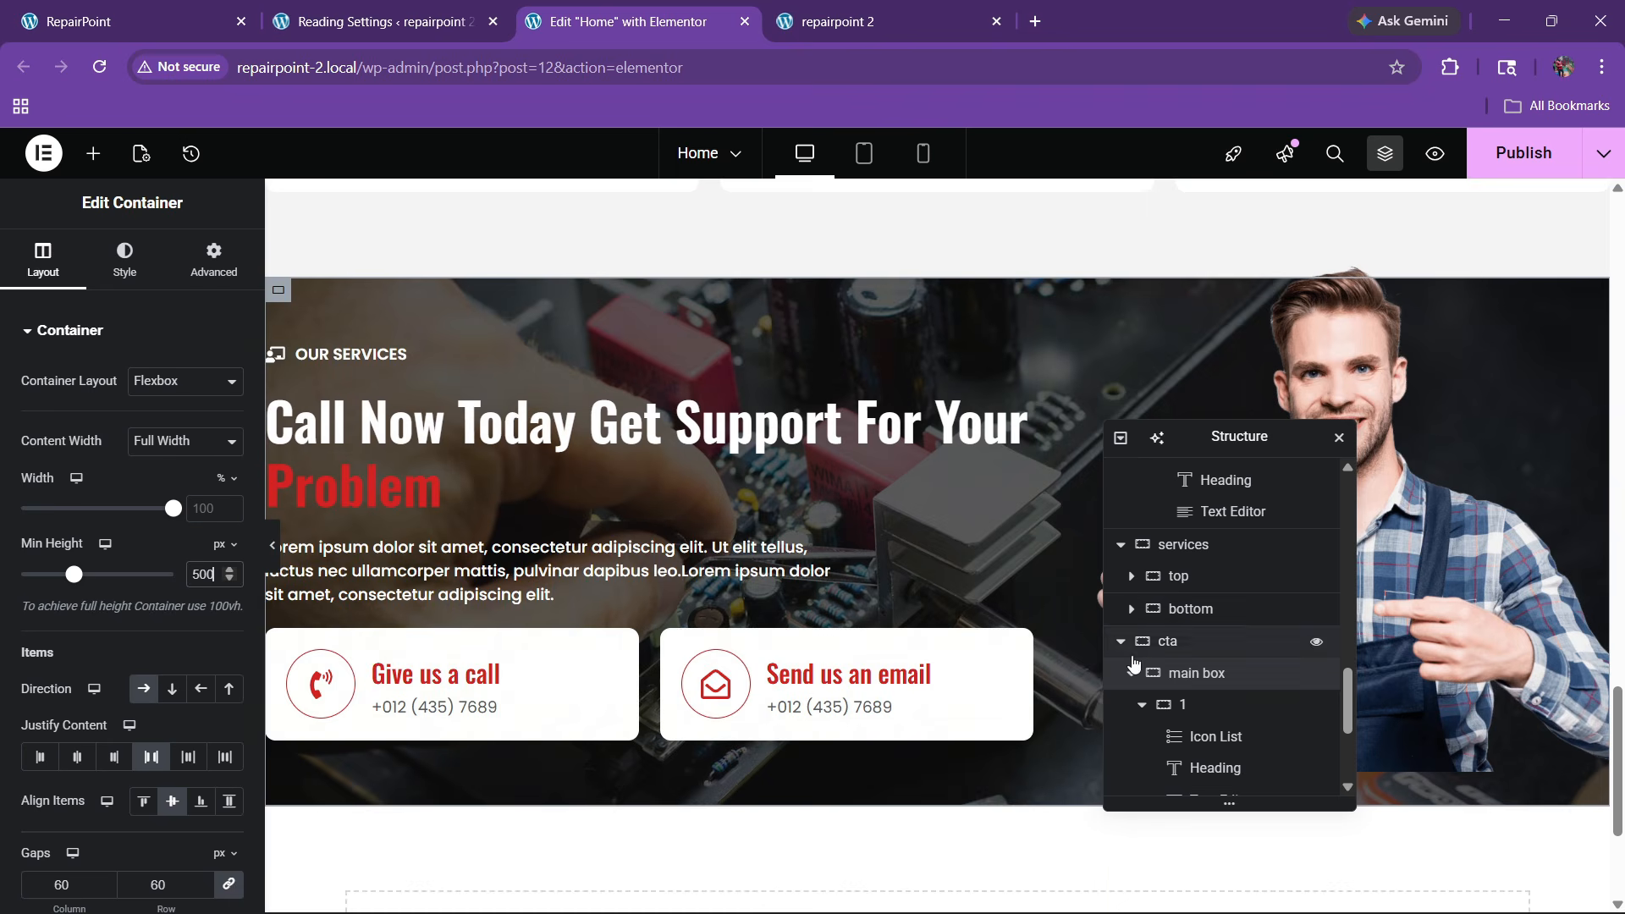
pyautogui.scroll(-2, 1244, 710)
# Reposition the page outline and try a 450 px minimum height on the main box
pyautogui.click(1406, 622)
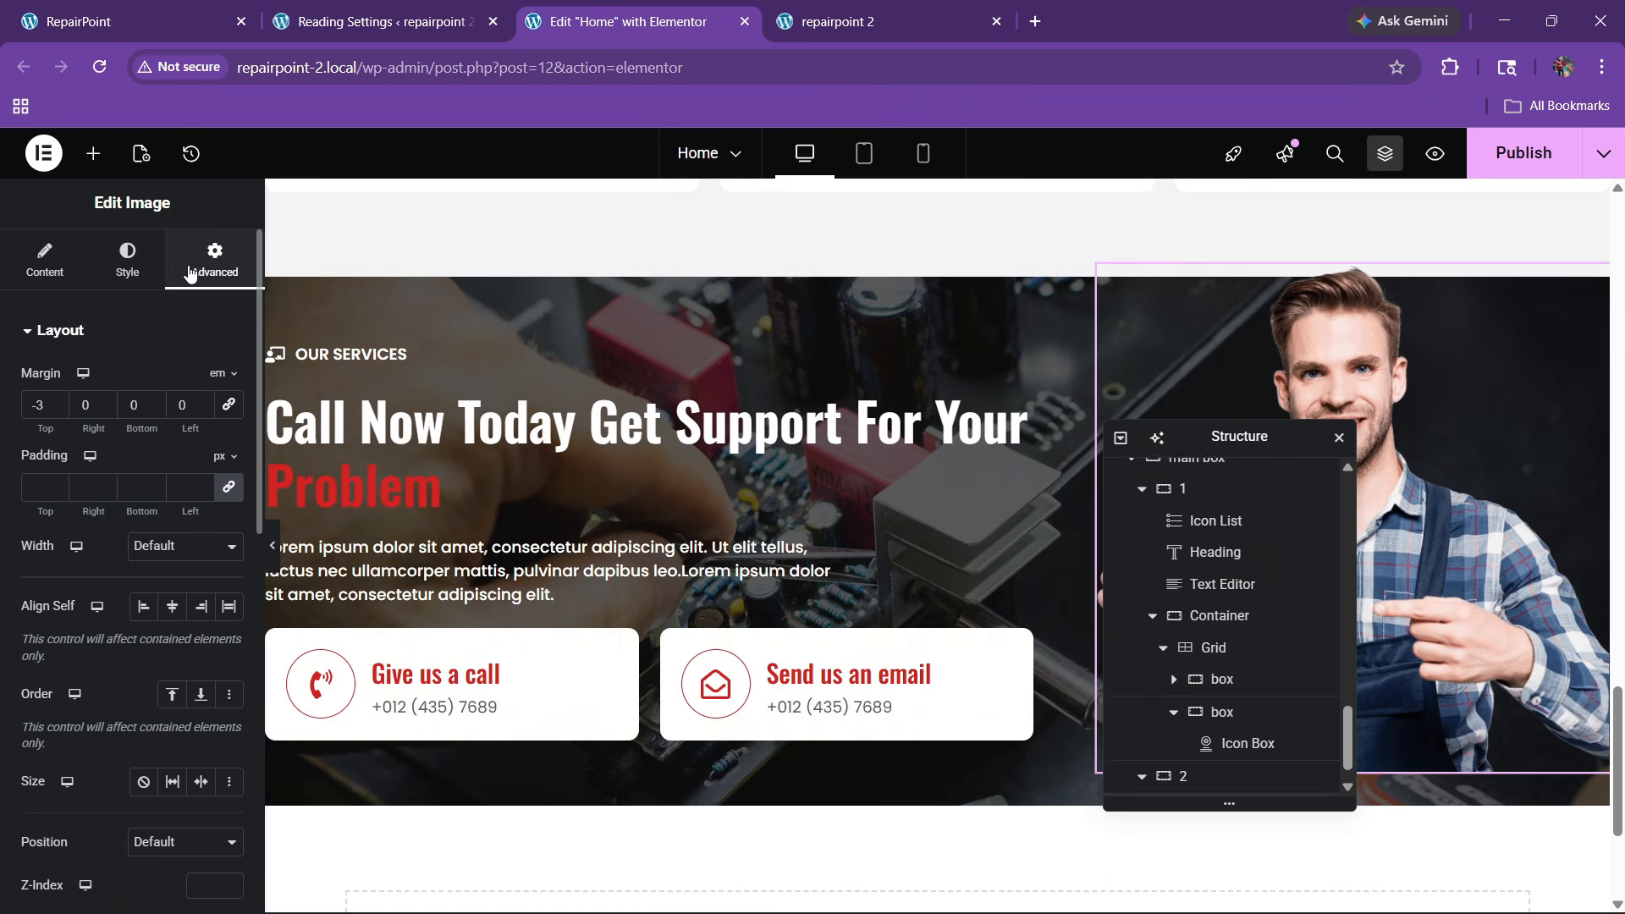
pyautogui.moveTo(1227, 438); pyautogui.dragTo(816, 443)
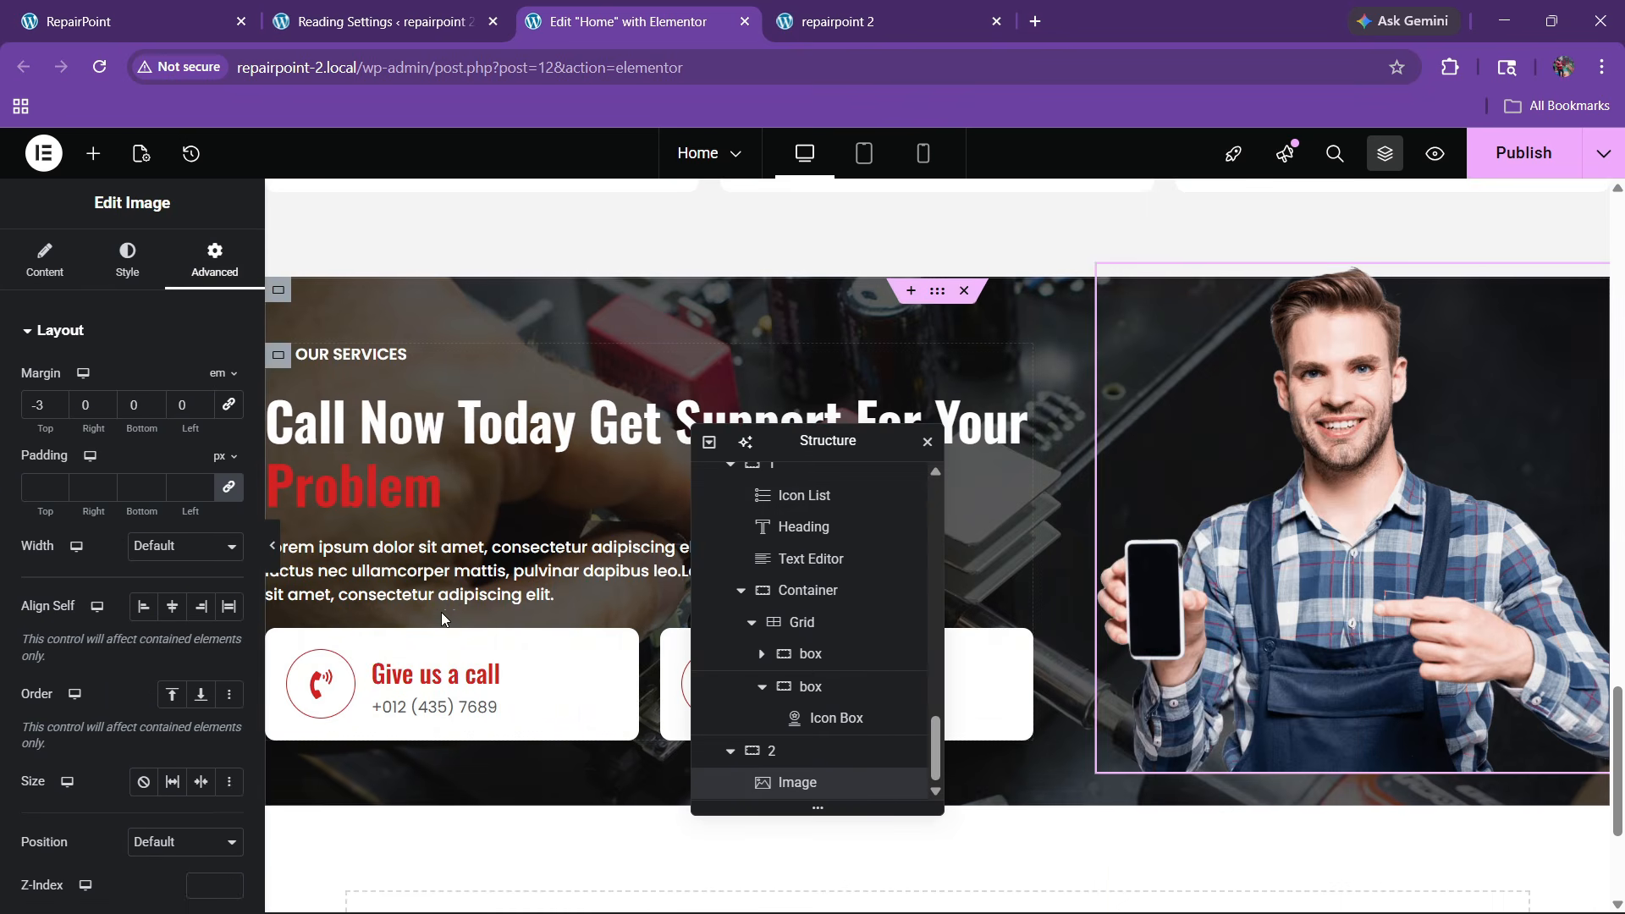
pyautogui.scroll(3, 863, 728)
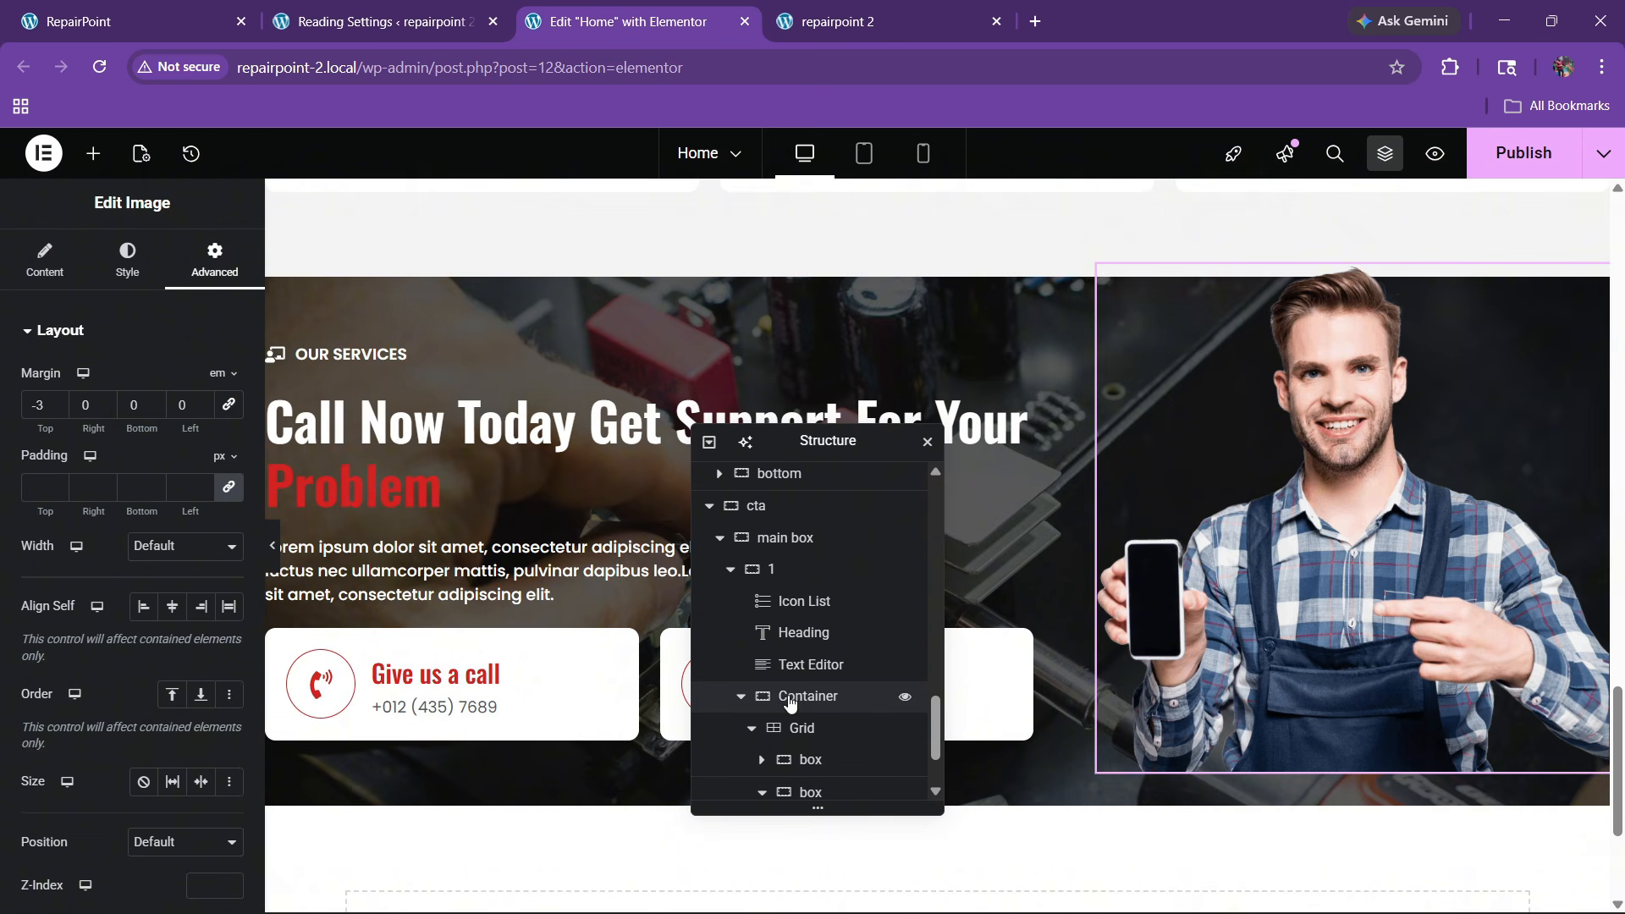
pyautogui.click(779, 536)
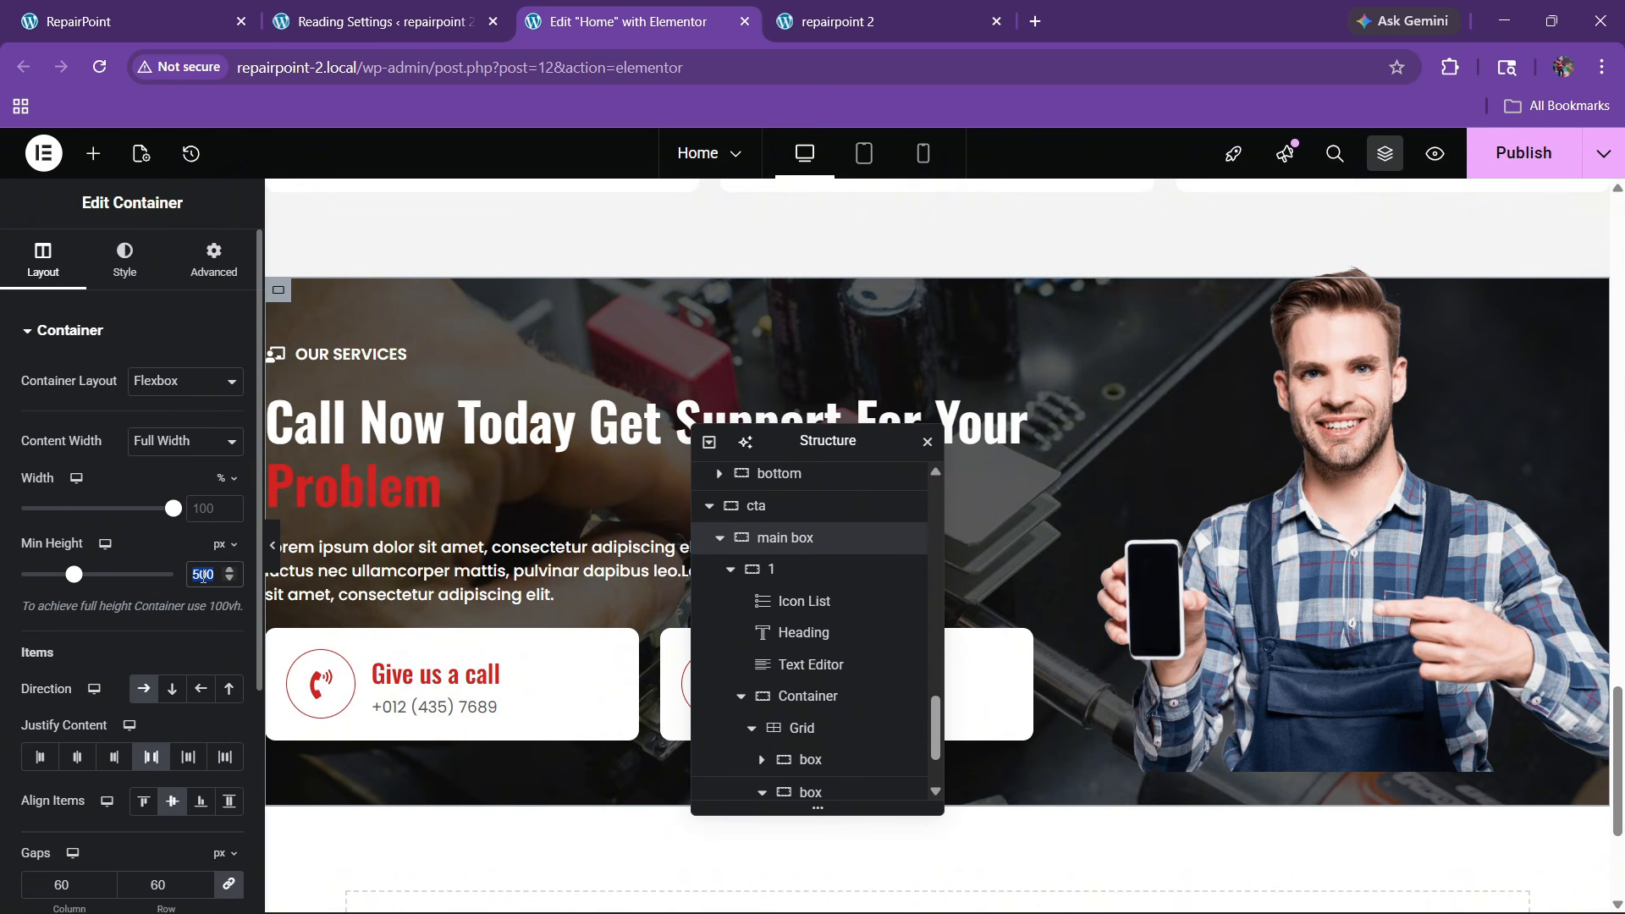
pyautogui.write('450')
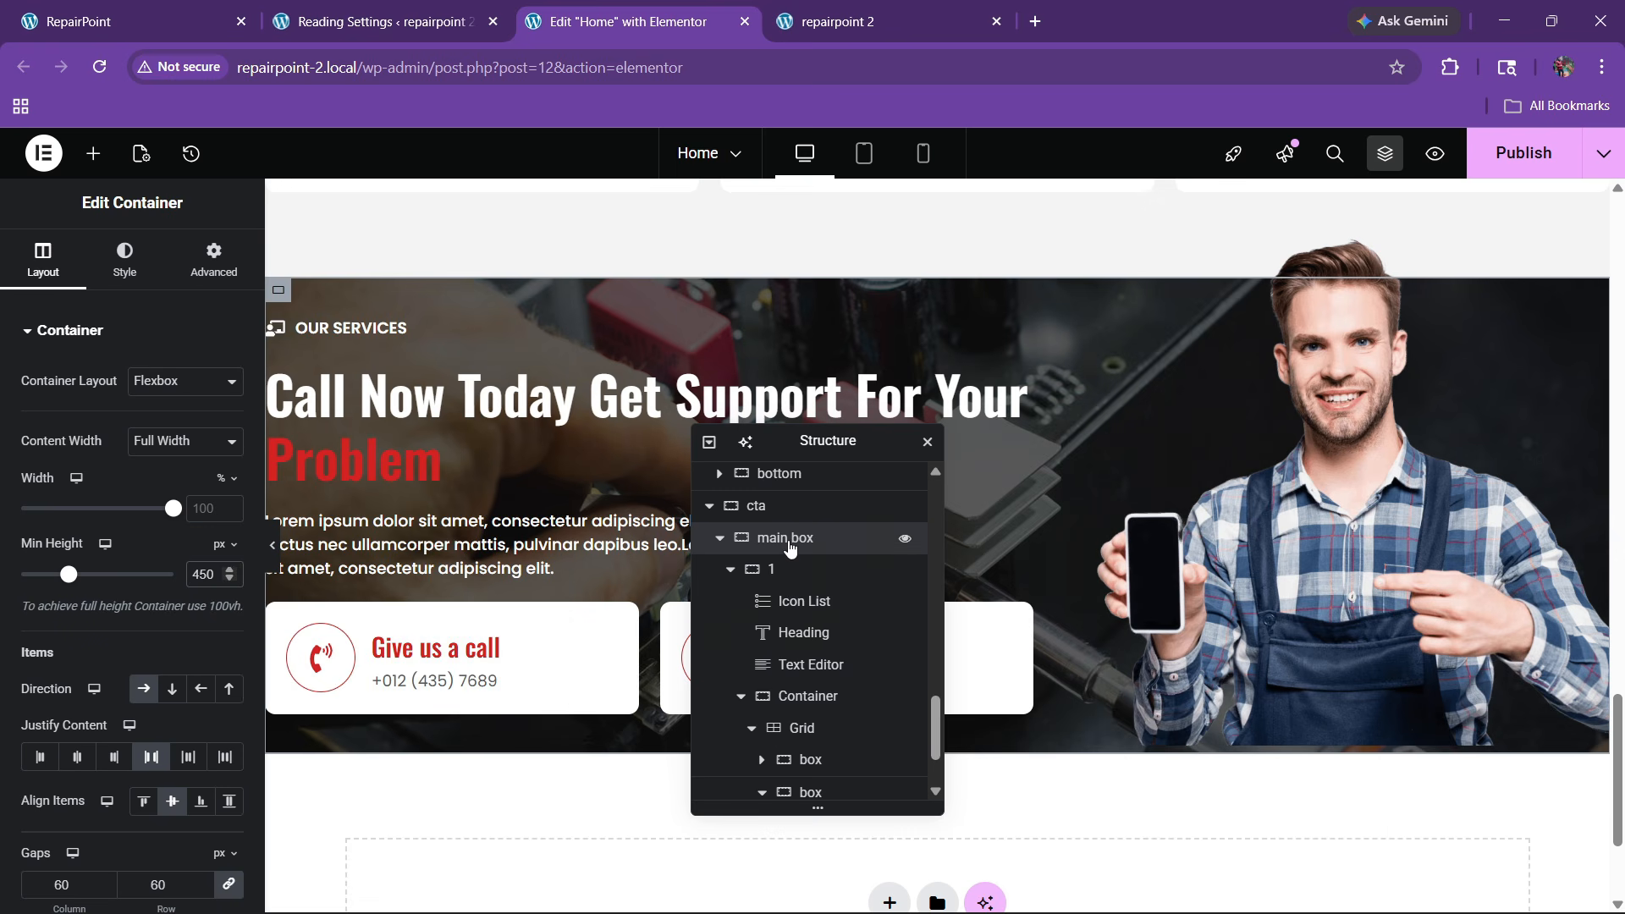
pyautogui.click(213, 258)
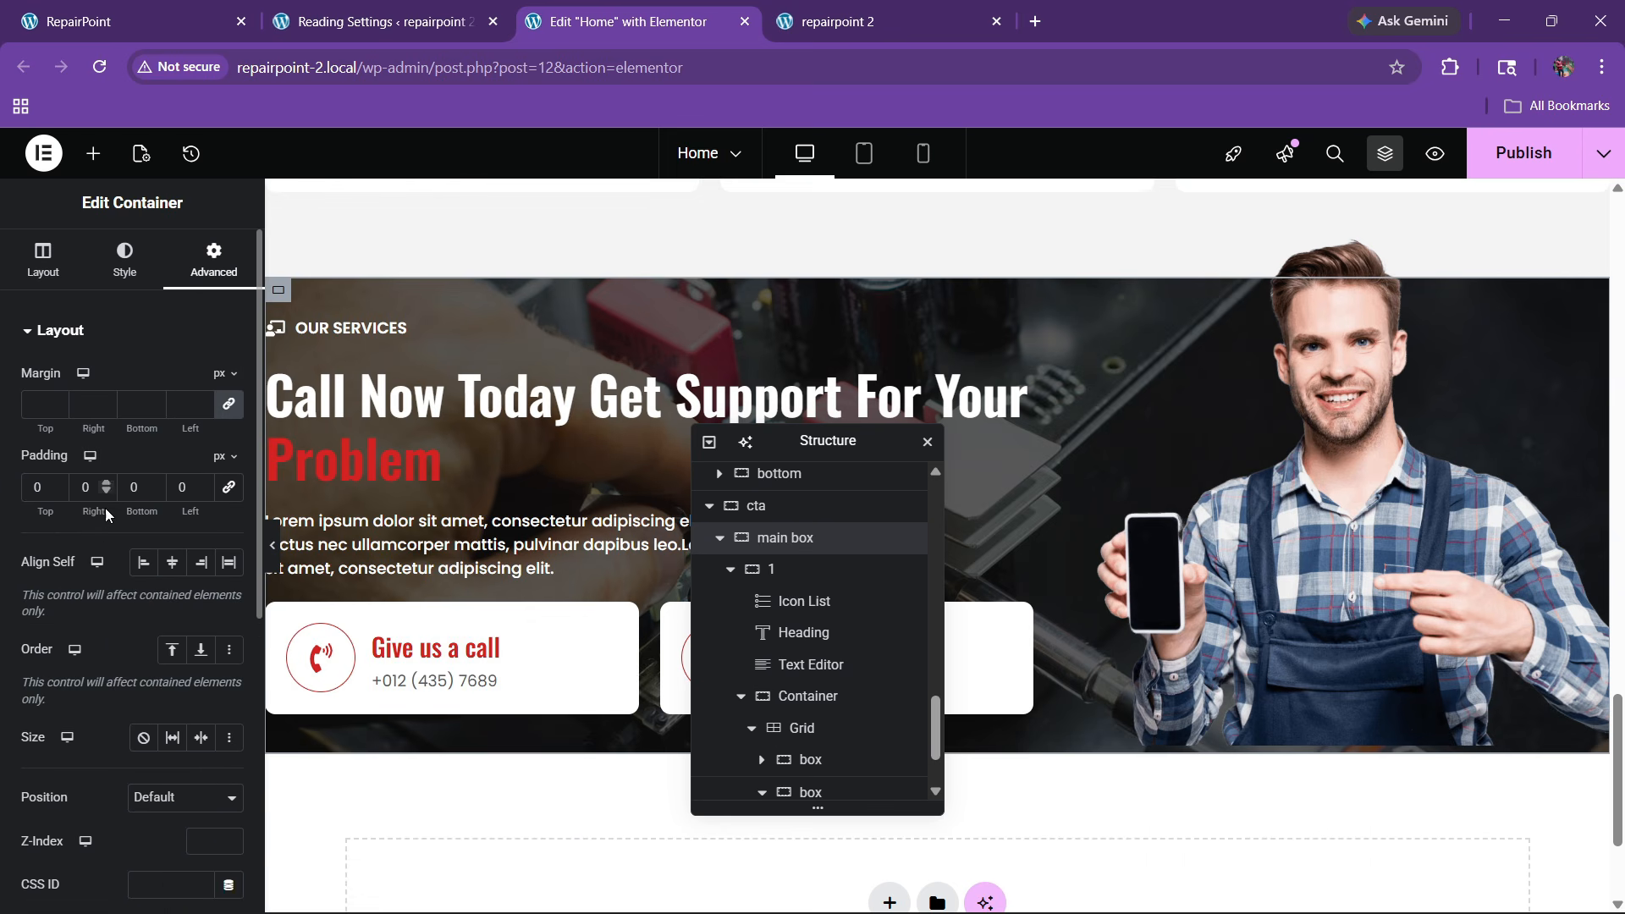
pyautogui.click(42, 258)
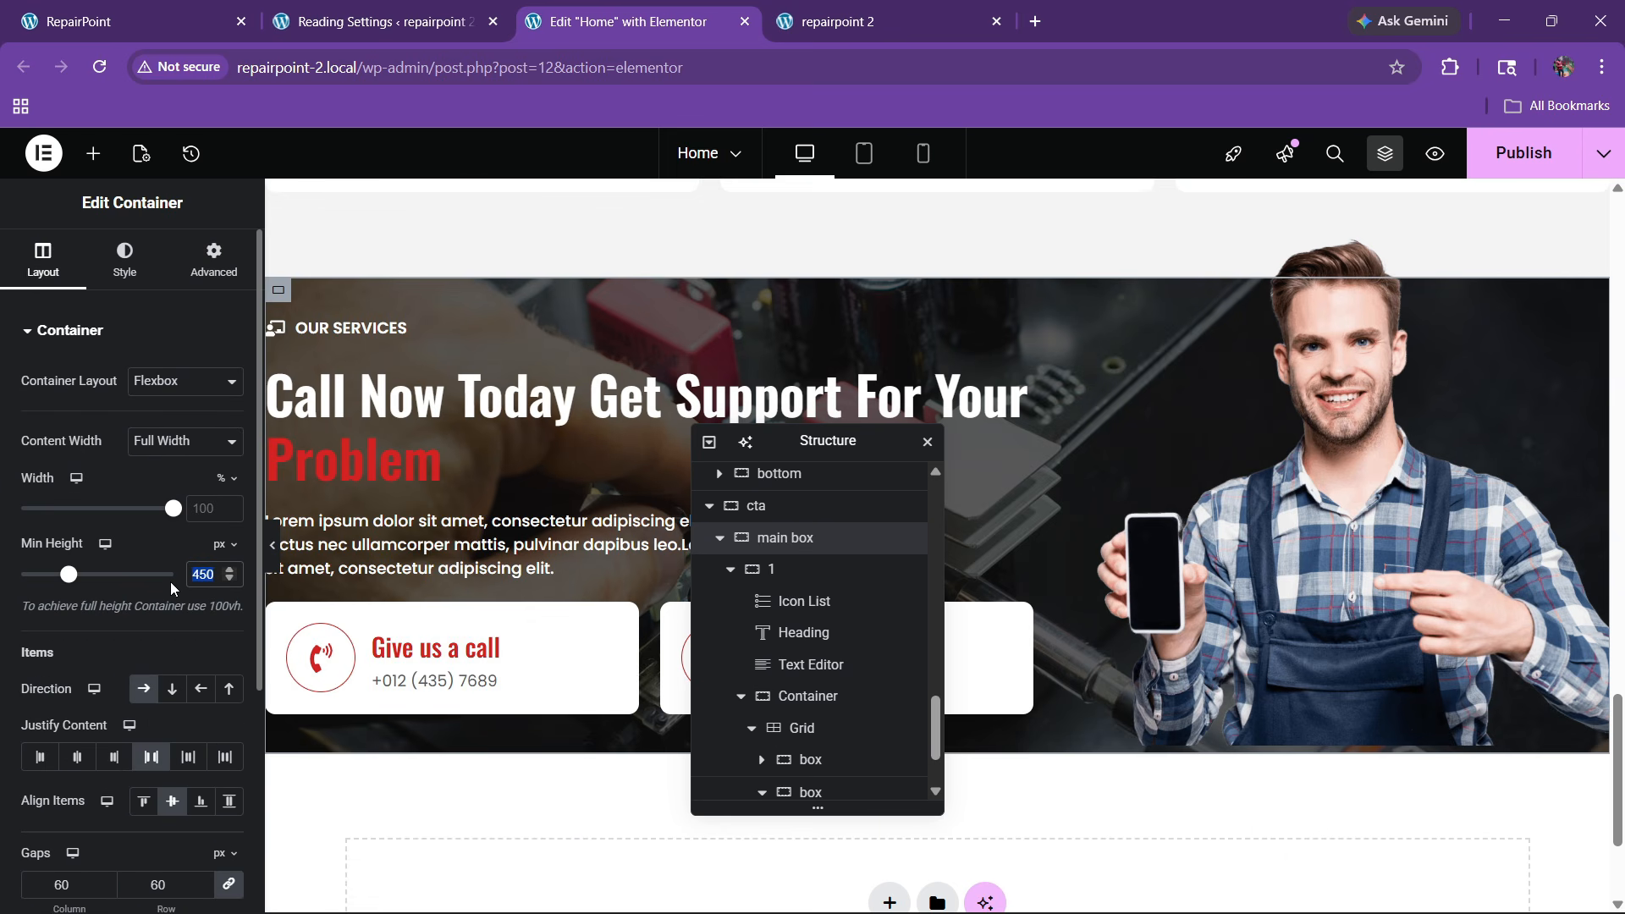
pyautogui.write('48')
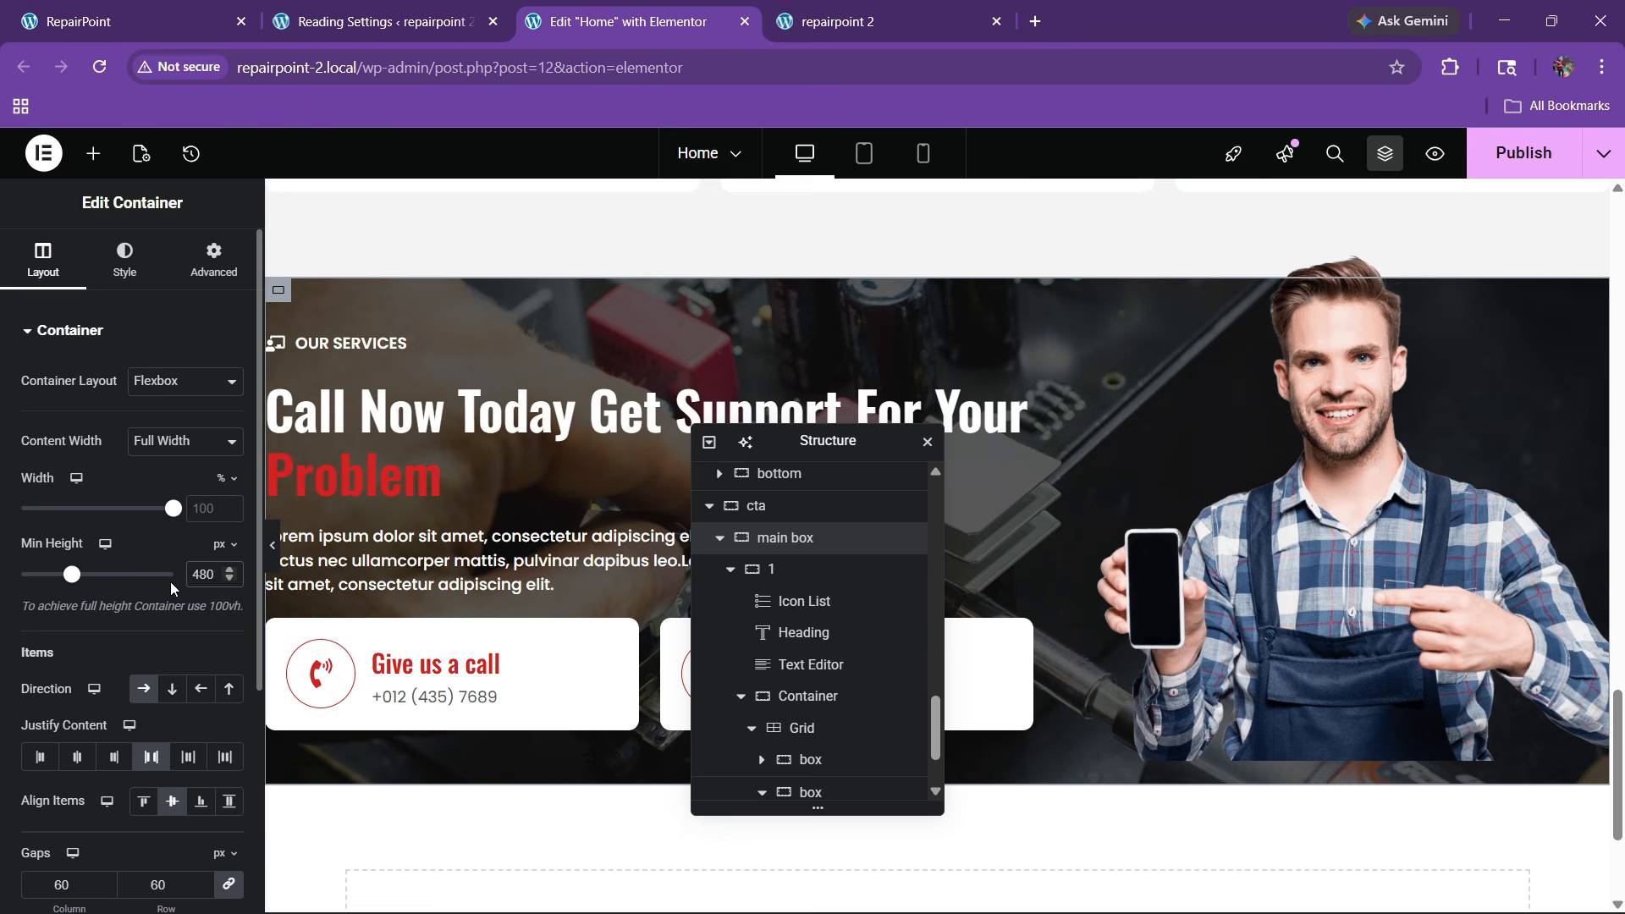
# Inspect the technician image's content settings and collapse the first column in the outline
pyautogui.click(1486, 611)
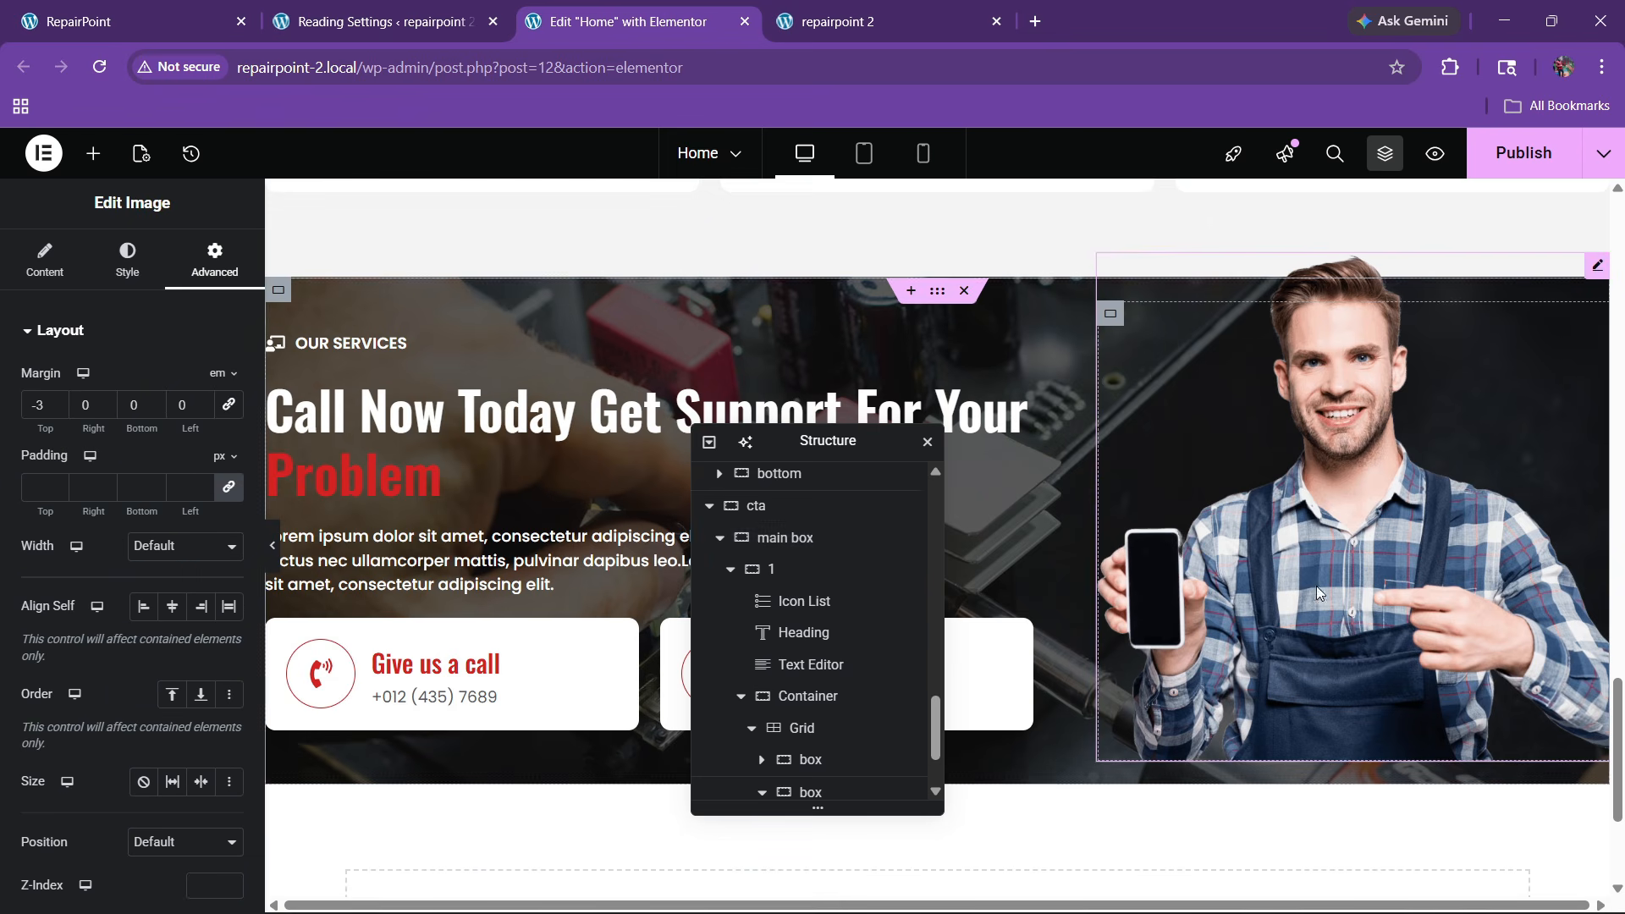
pyautogui.click(45, 258)
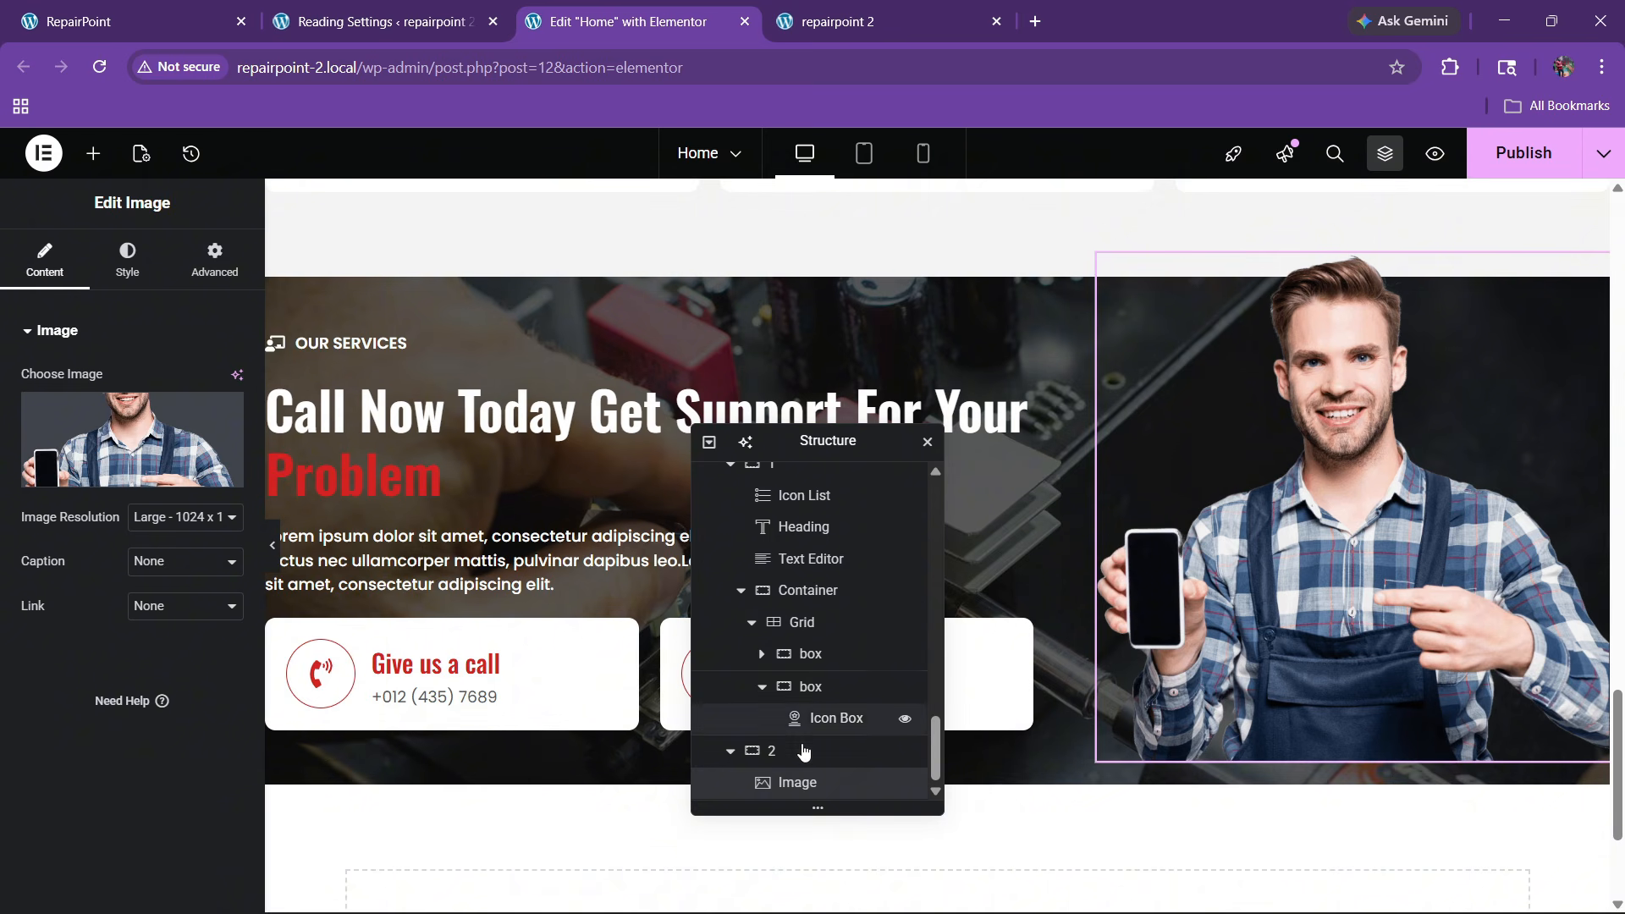
pyautogui.scroll(2, 785, 704)
pyautogui.scroll(1, 785, 704)
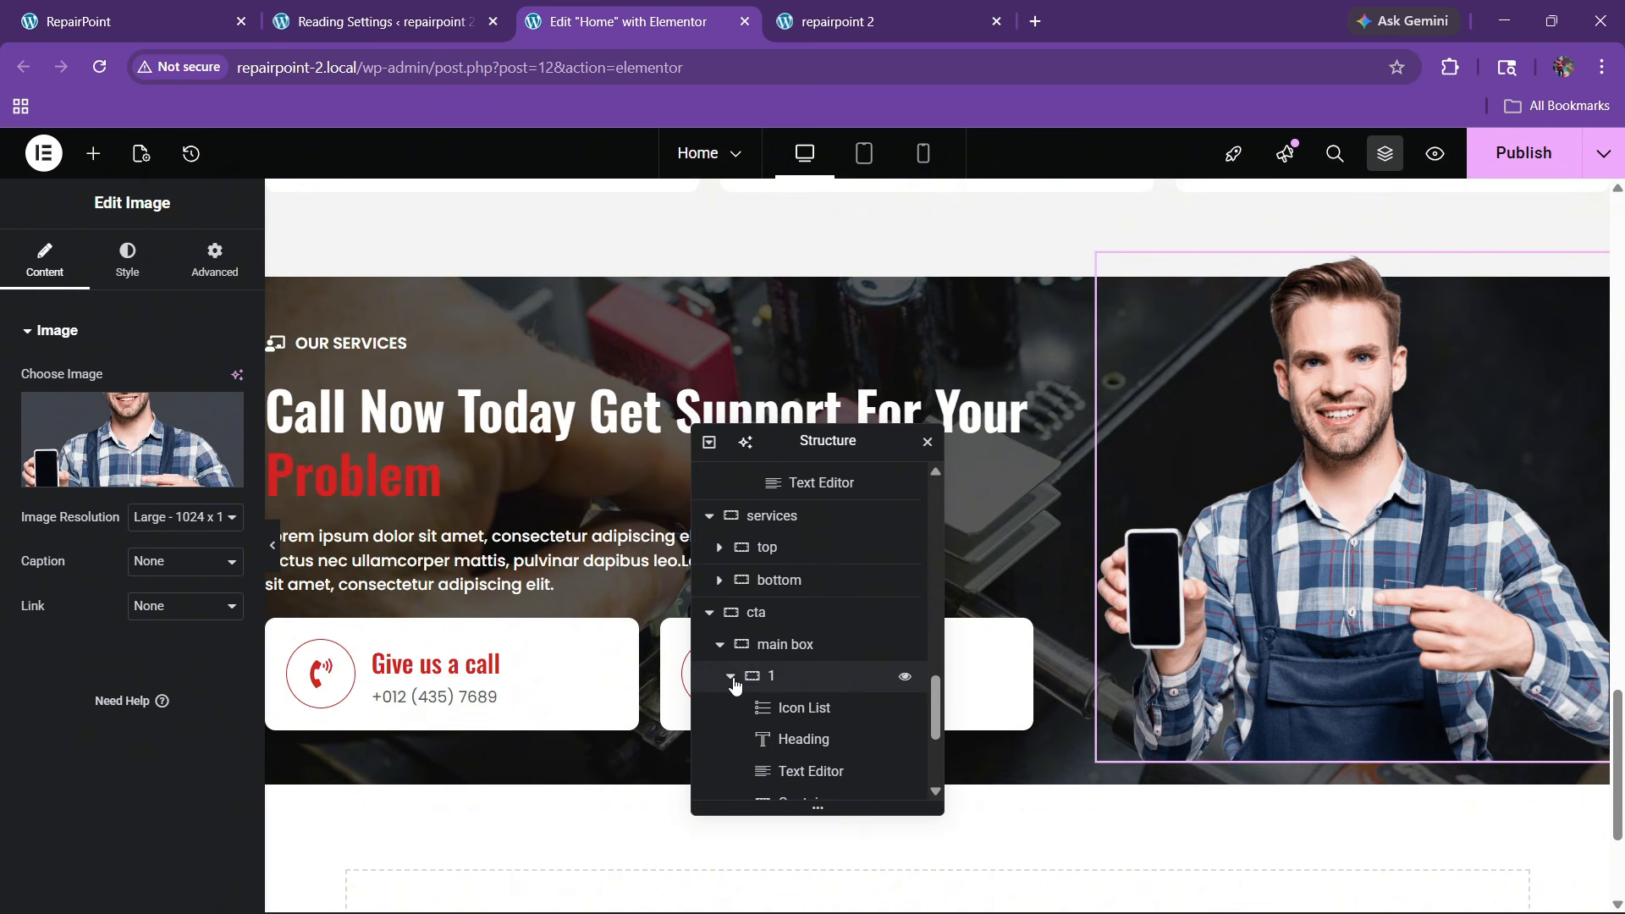
pyautogui.click(730, 677)
# Set the main box to 400 px minimum height, 80 px top padding, no bottom padding
pyautogui.click(769, 686)
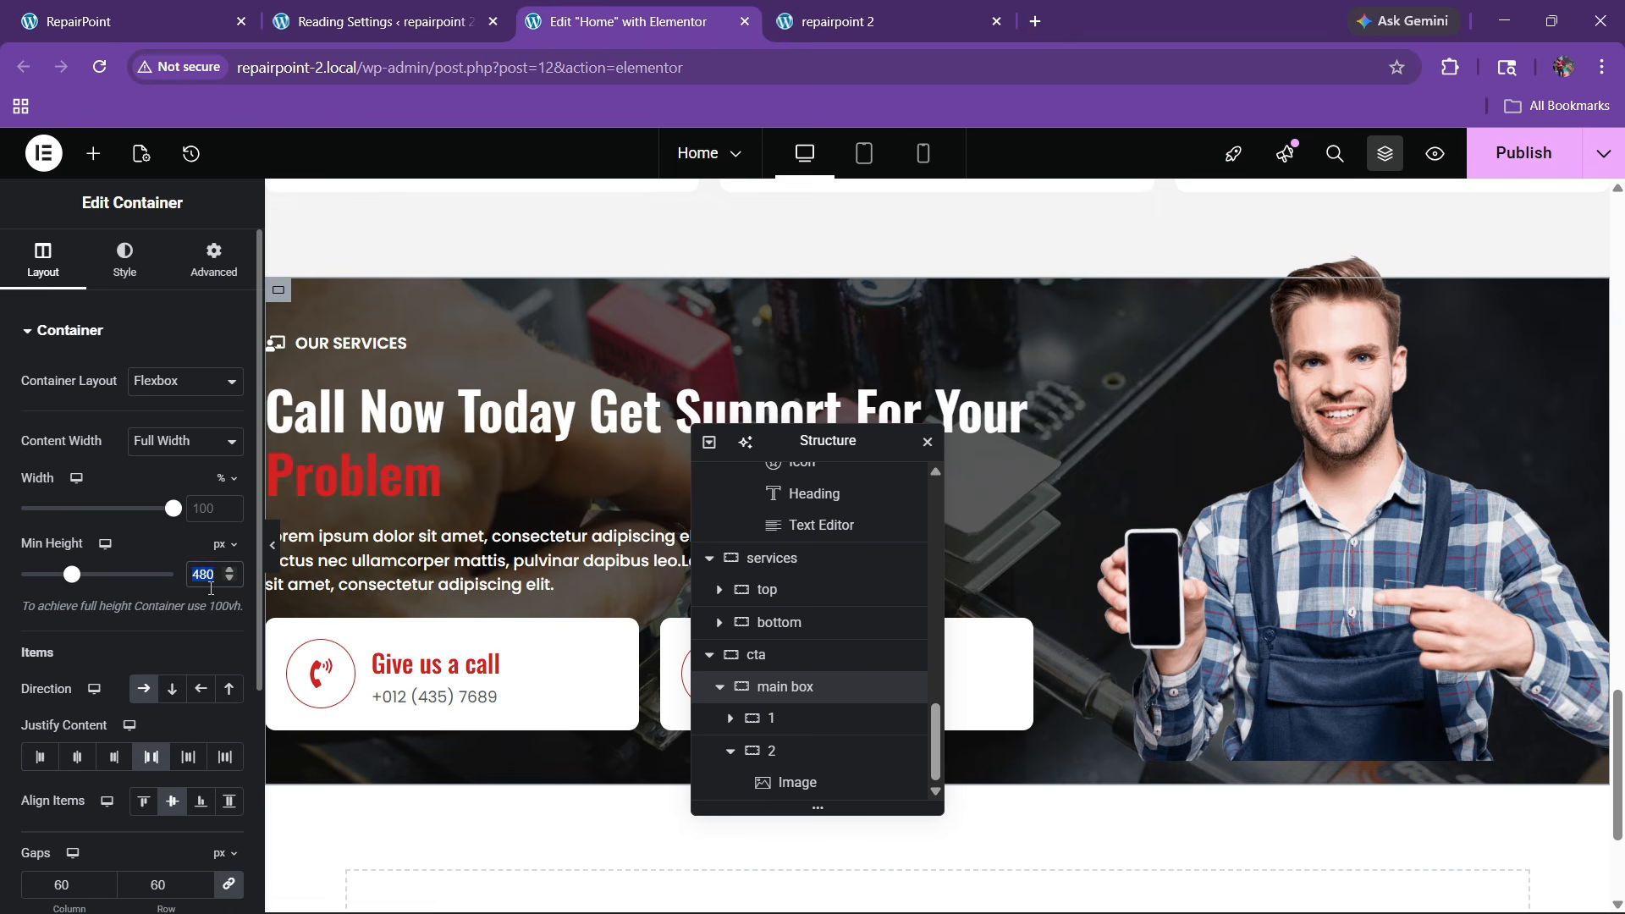
pyautogui.write('400')
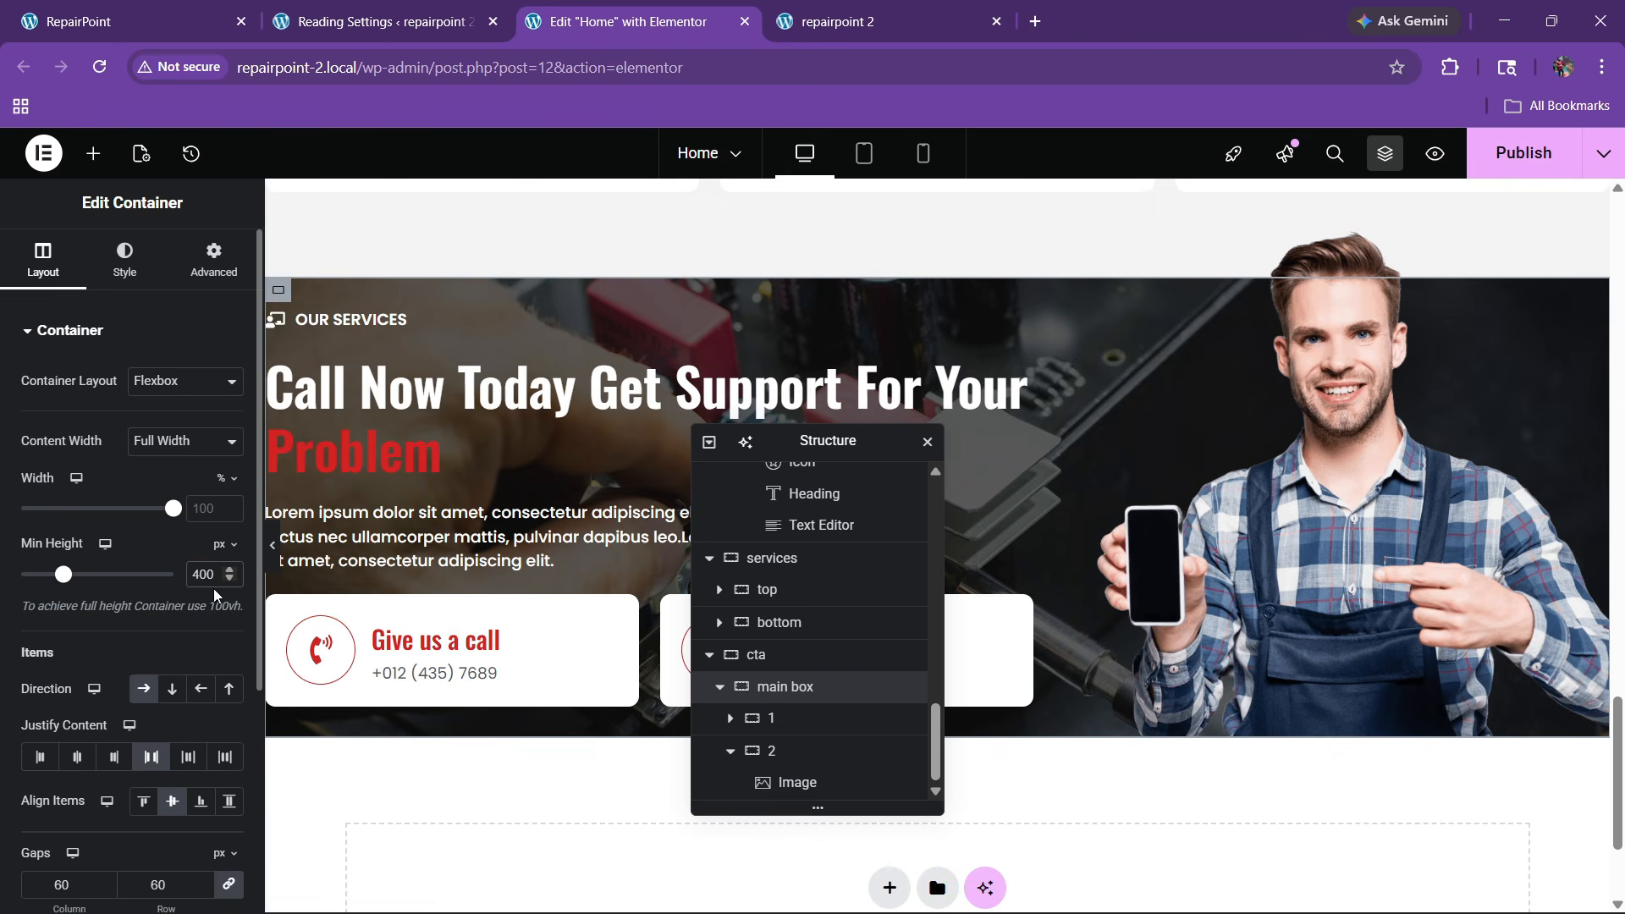
pyautogui.click(209, 263)
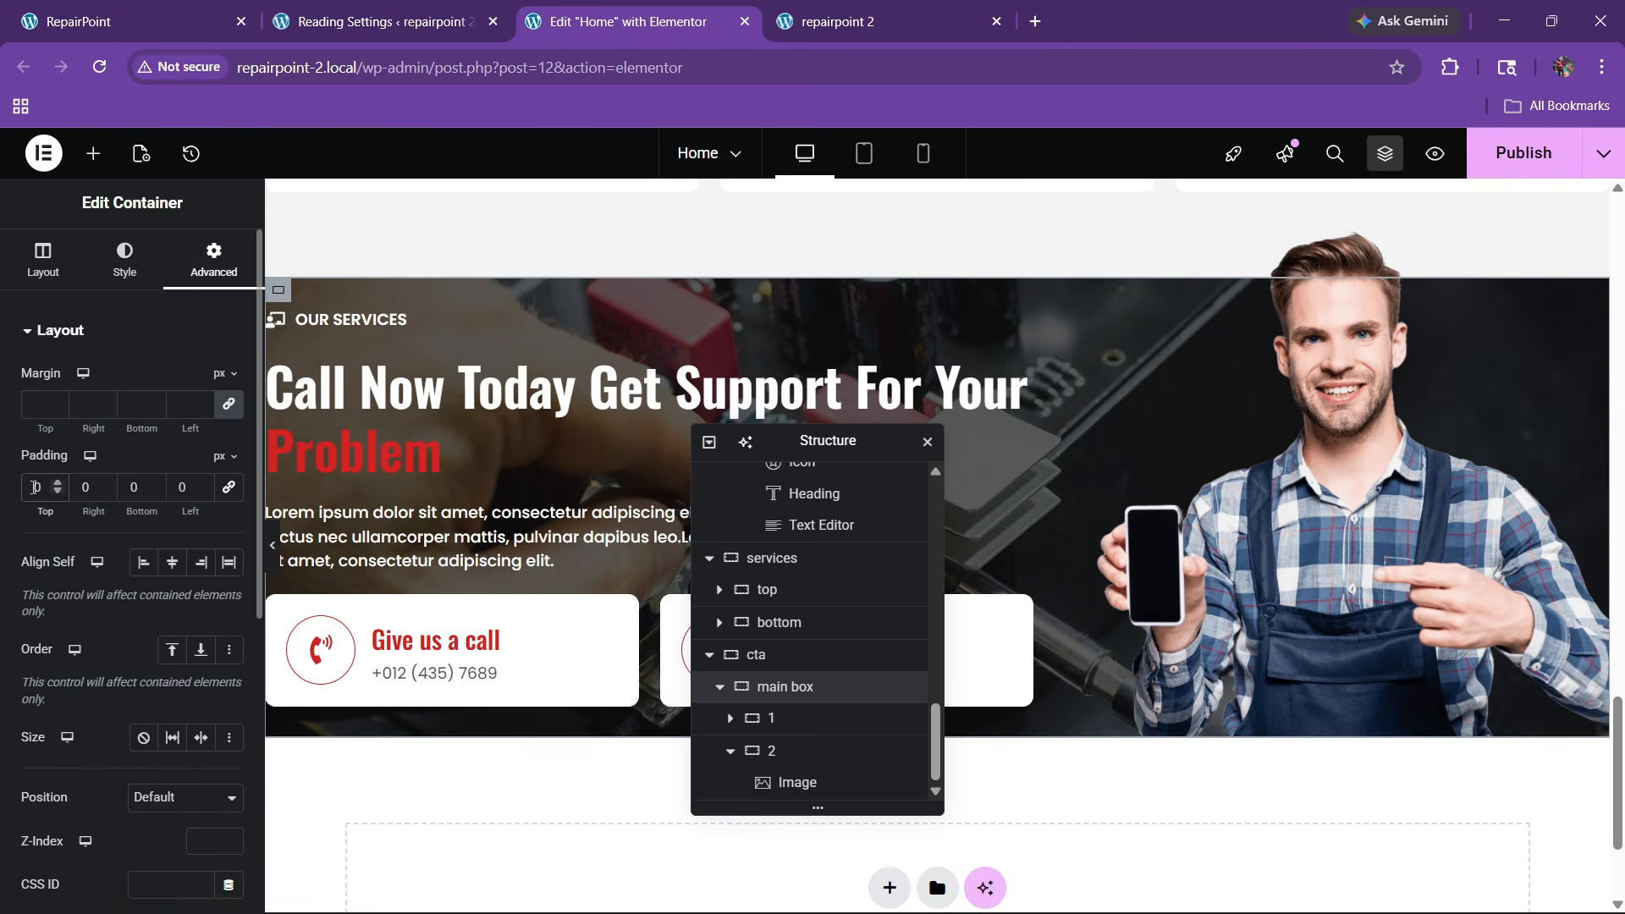
pyautogui.write('10')
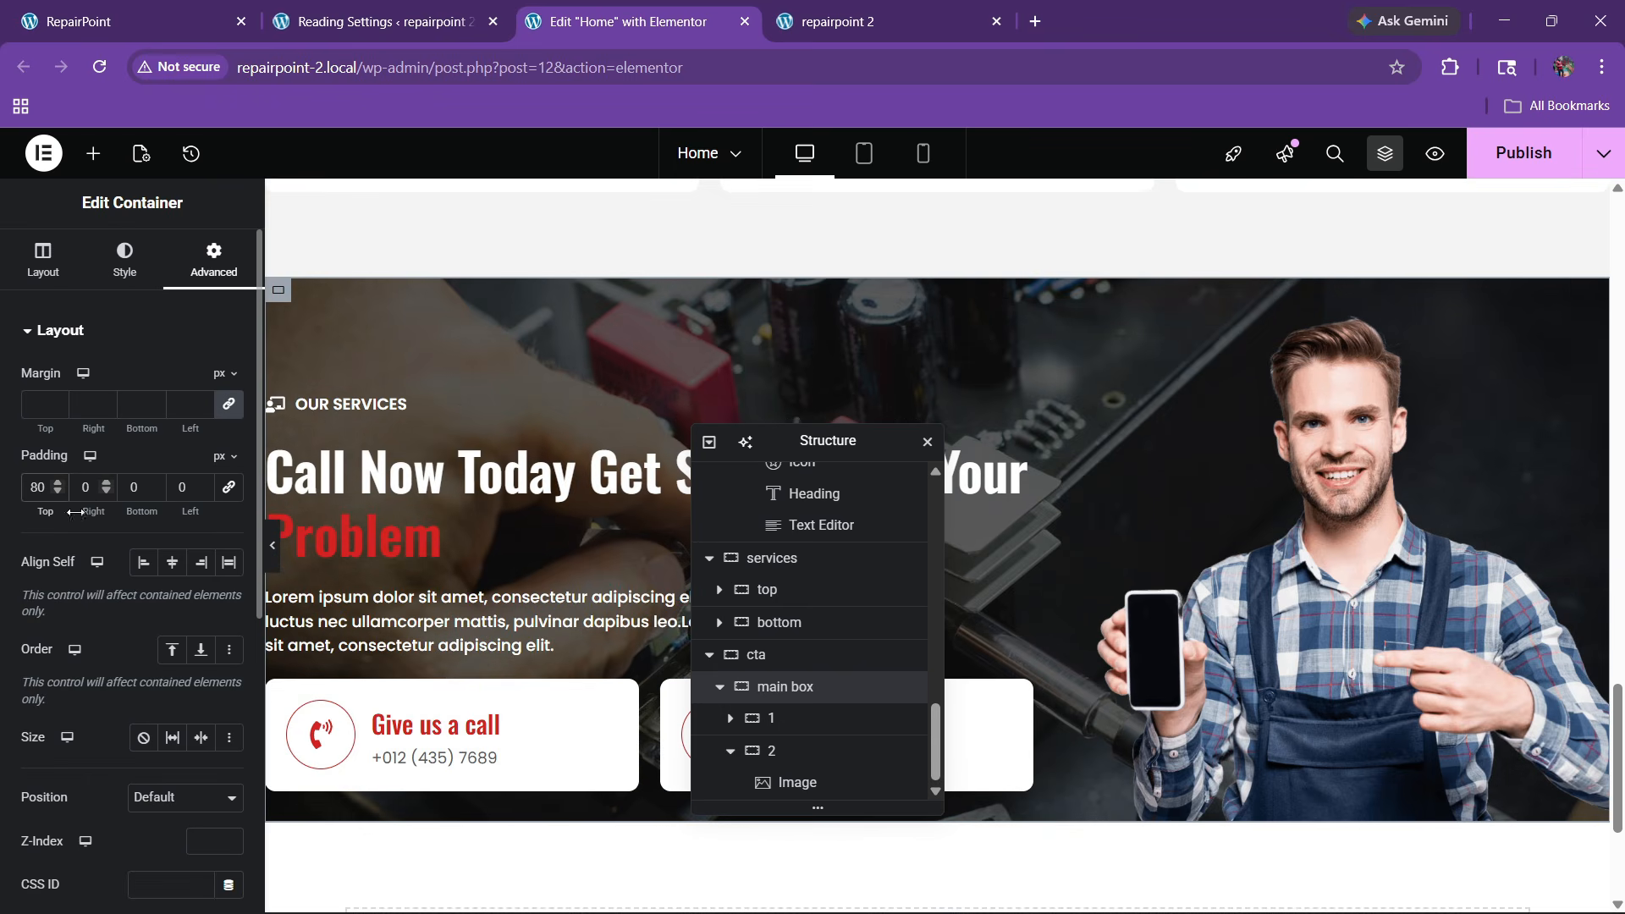
pyautogui.write('80')
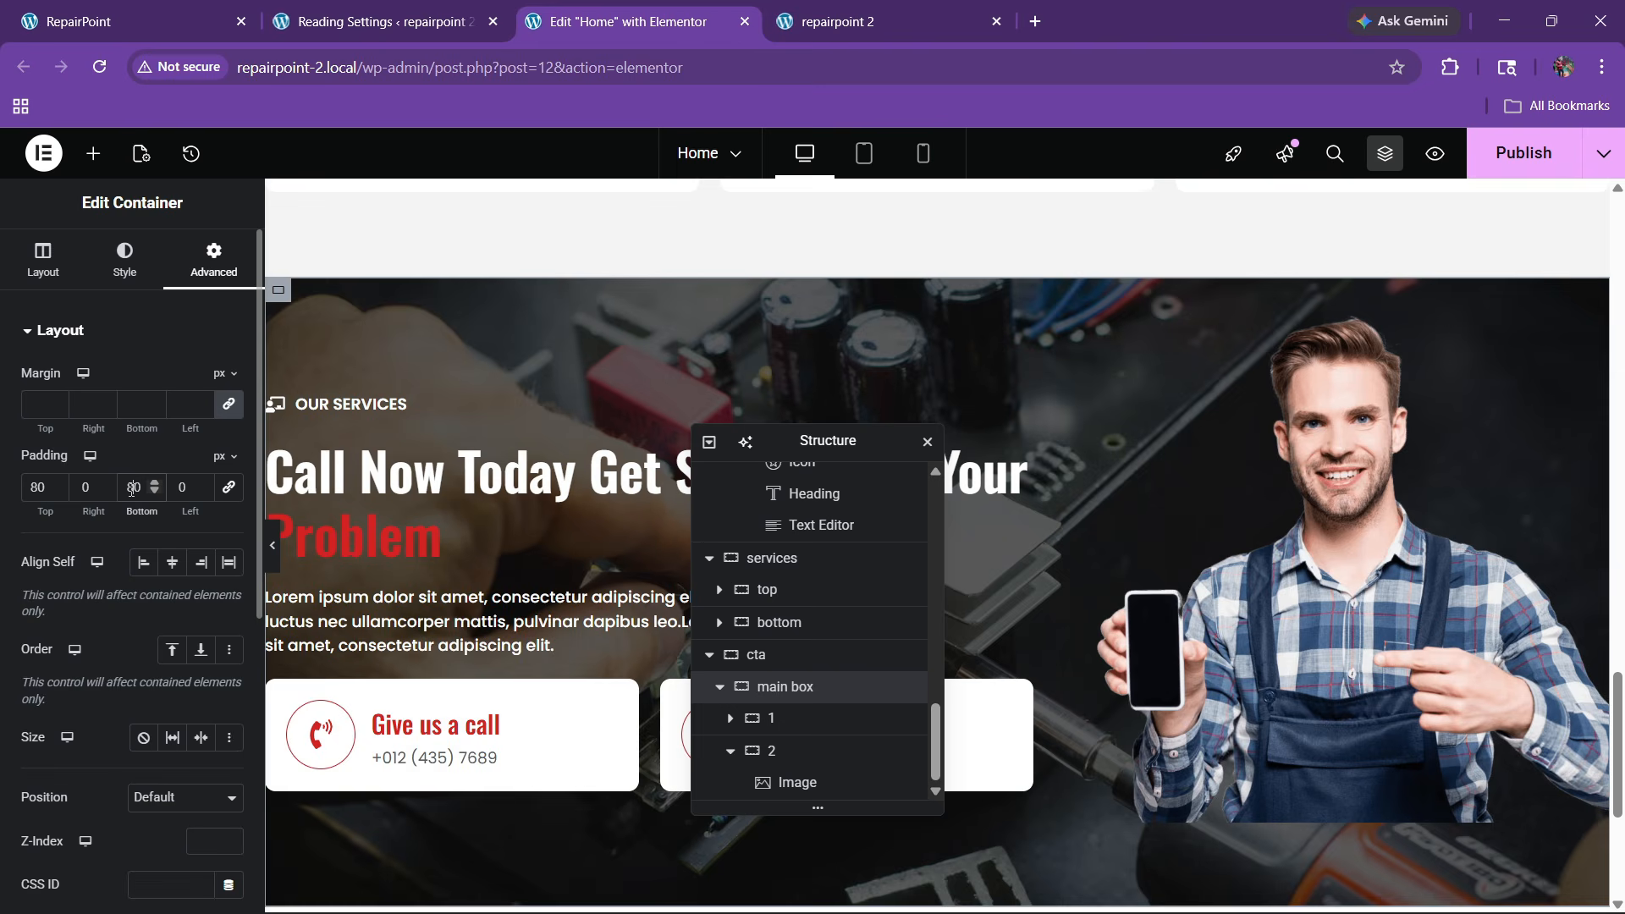
pyautogui.press('BackSpace')
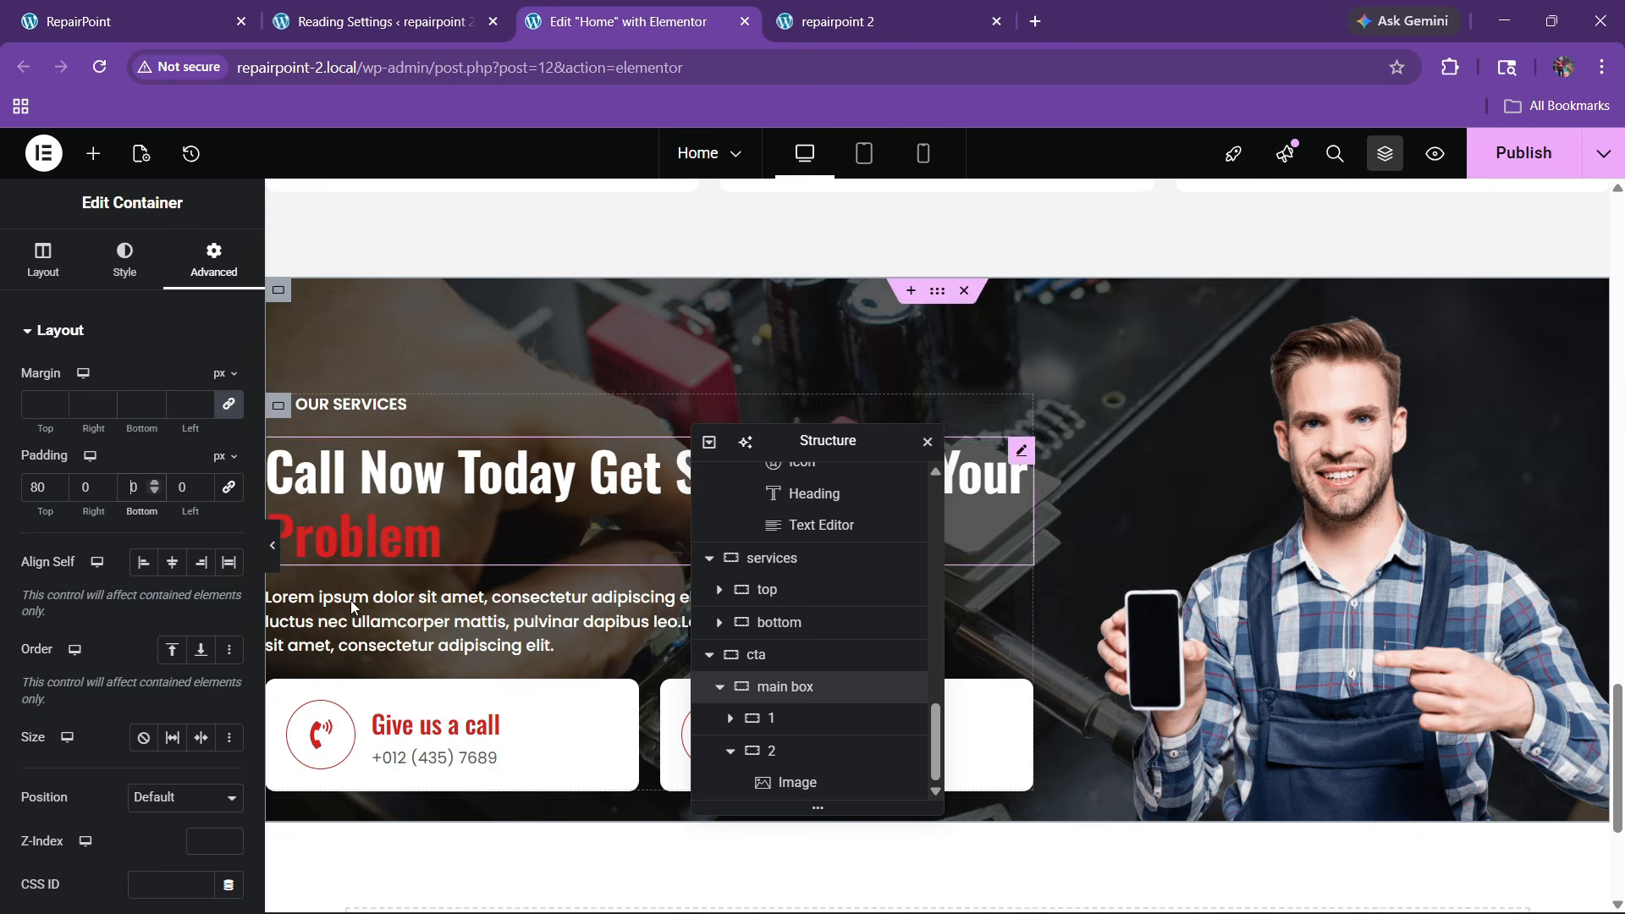
# Give text column container 1 a 60 px bottom padding
pyautogui.click(771, 717)
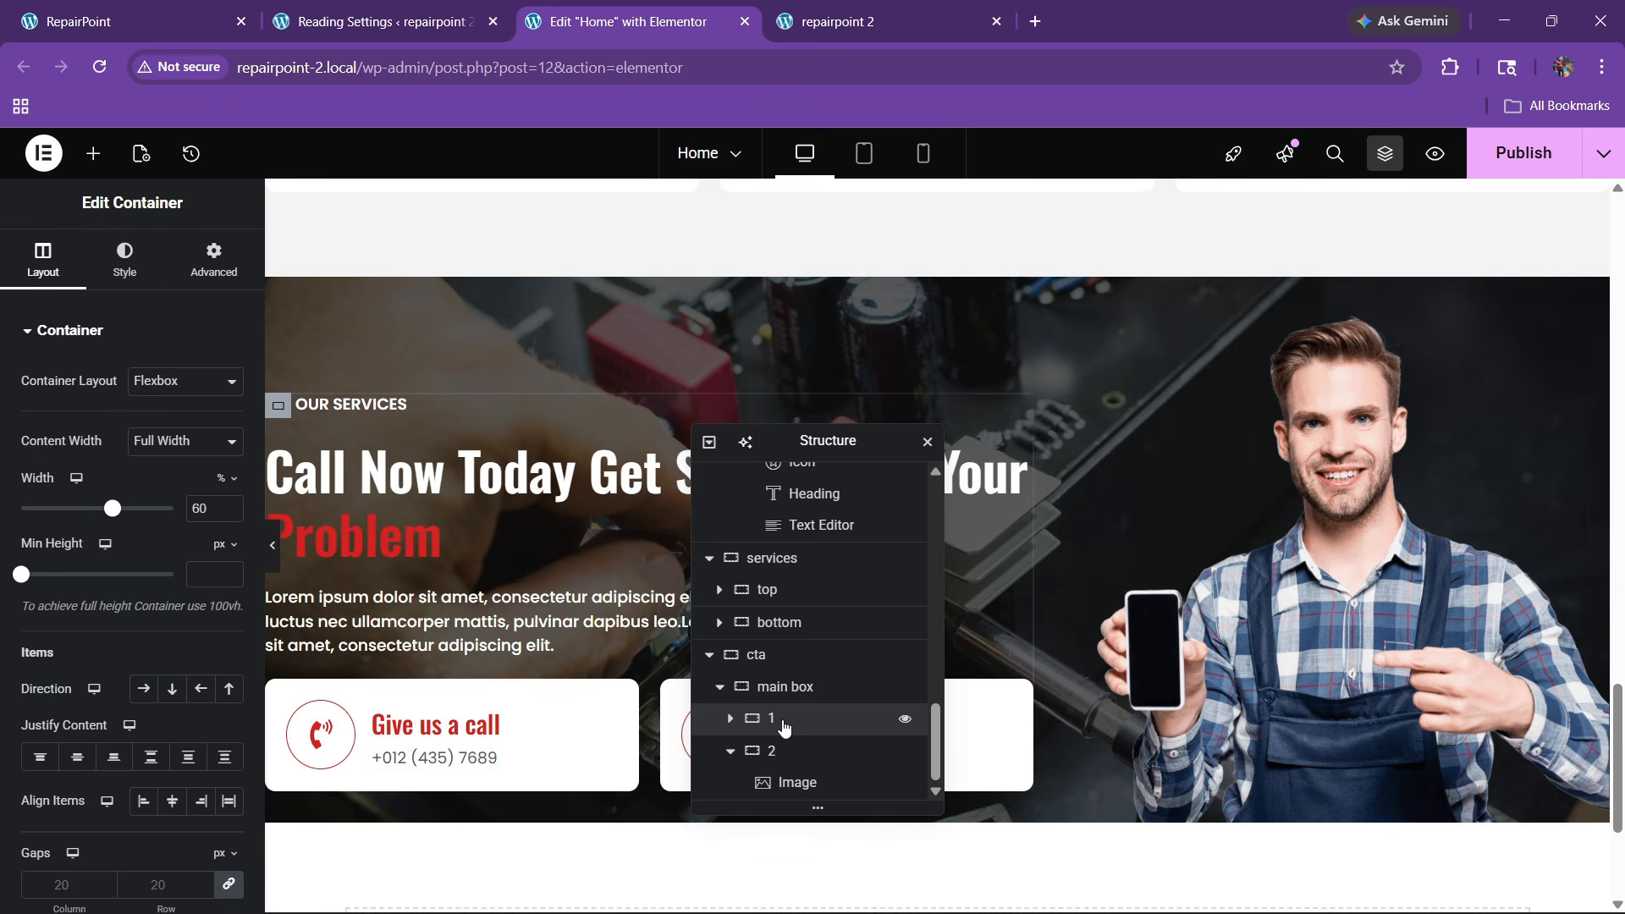
pyautogui.click(213, 258)
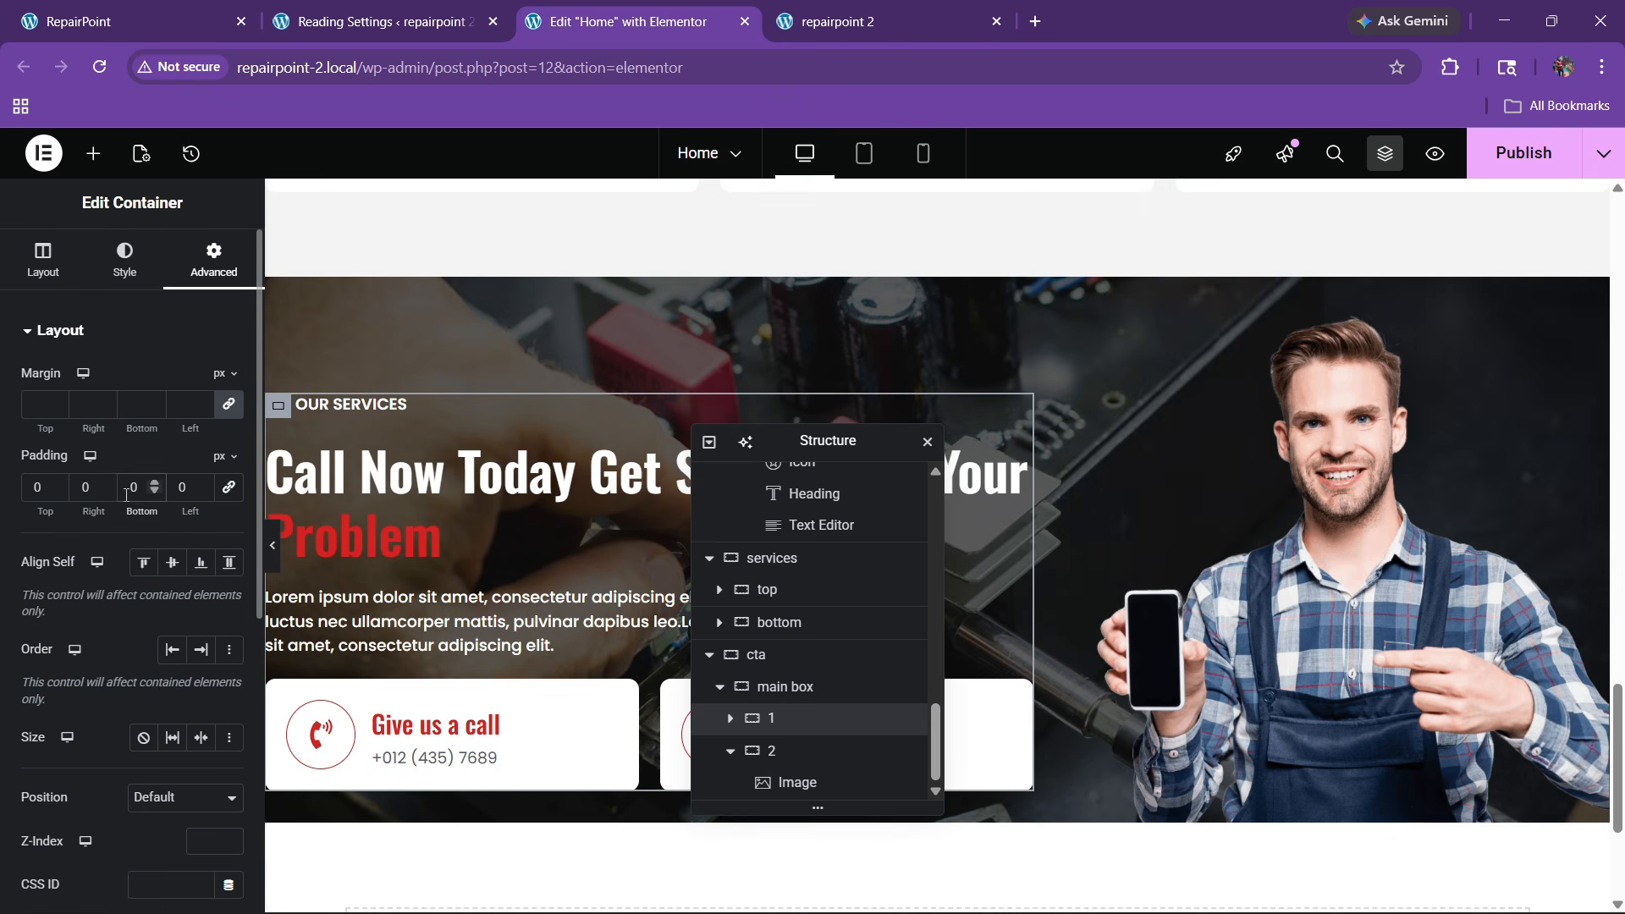
pyautogui.write('4')
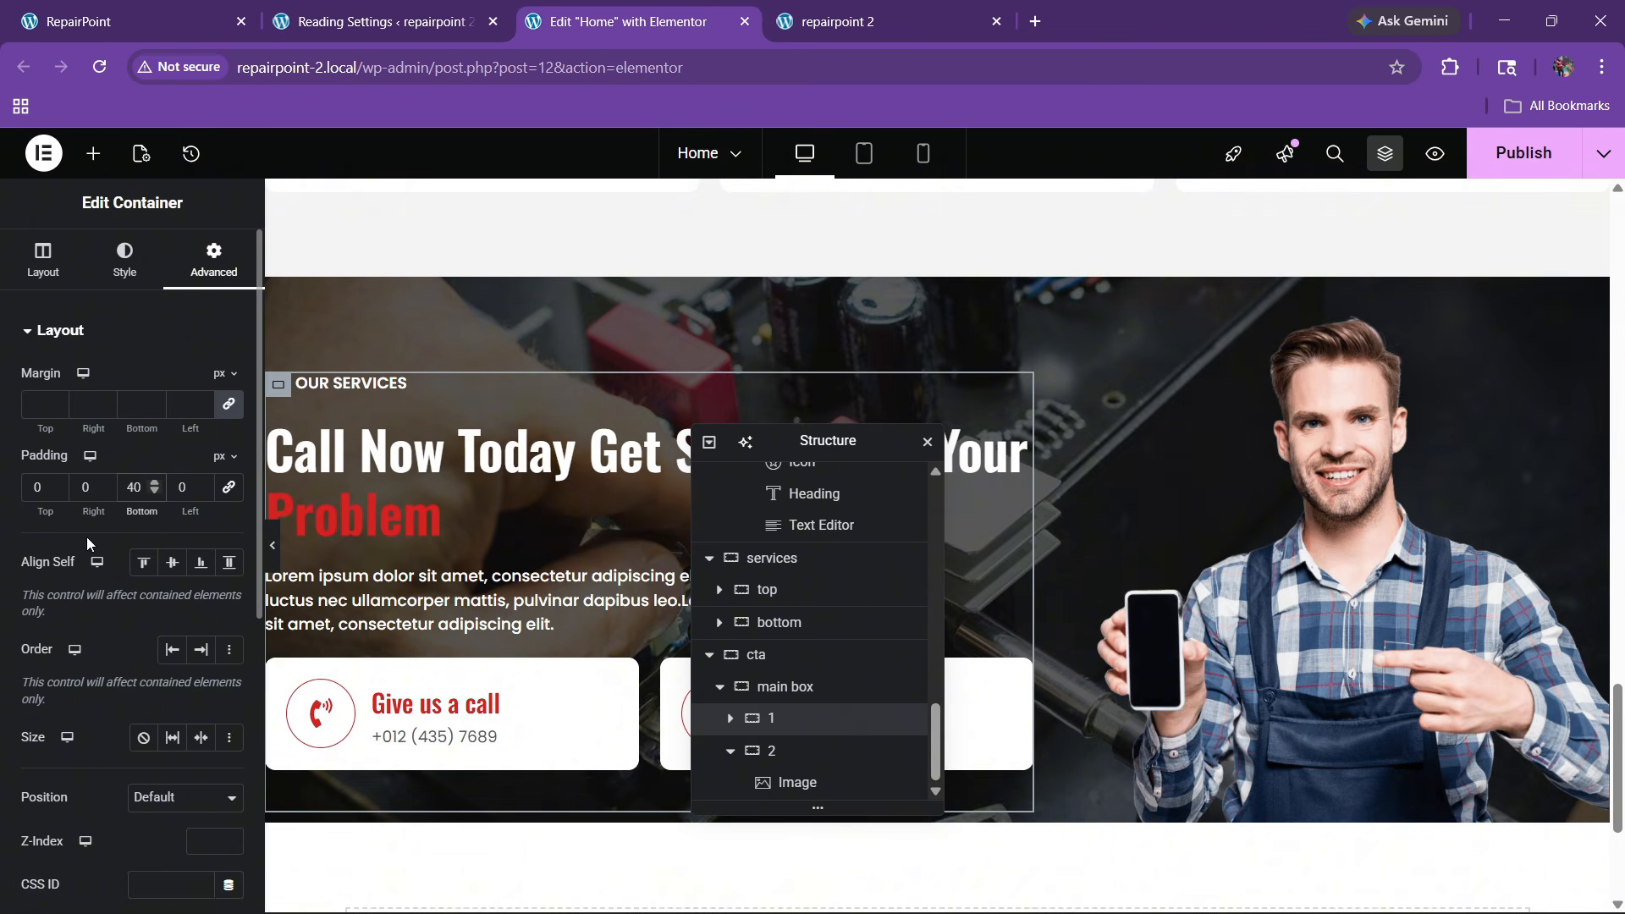
pyautogui.press('BackSpace')
pyautogui.write('6')
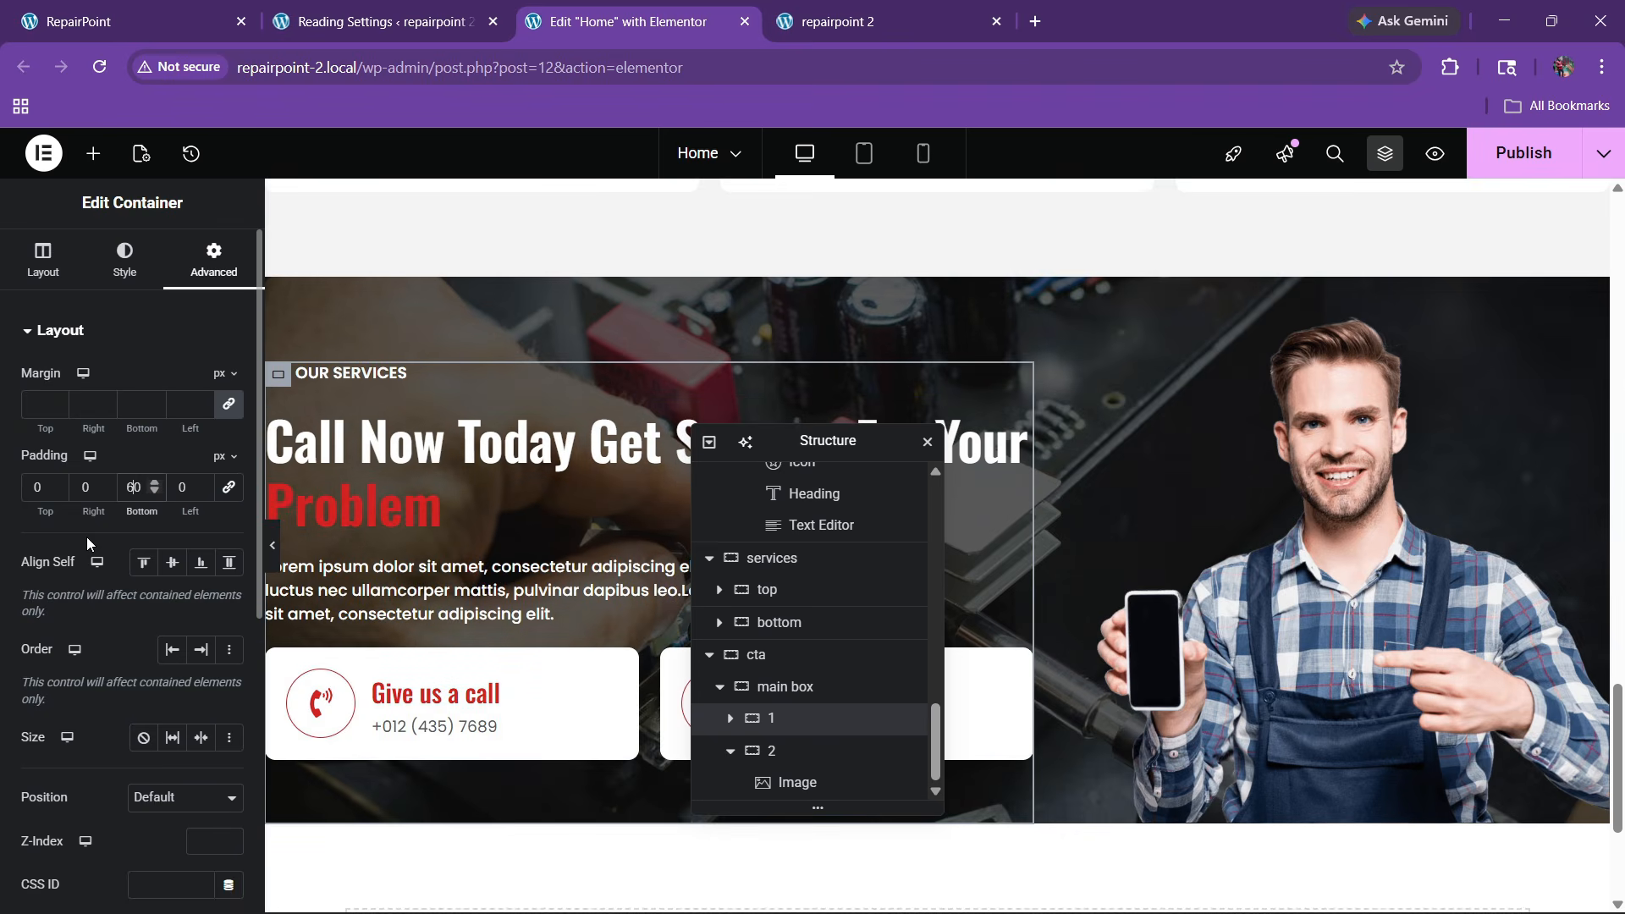
pyautogui.click(1326, 491)
# Nudge the photo up with a negative top margin and clear container 1's bottom padding
pyautogui.click(214, 258)
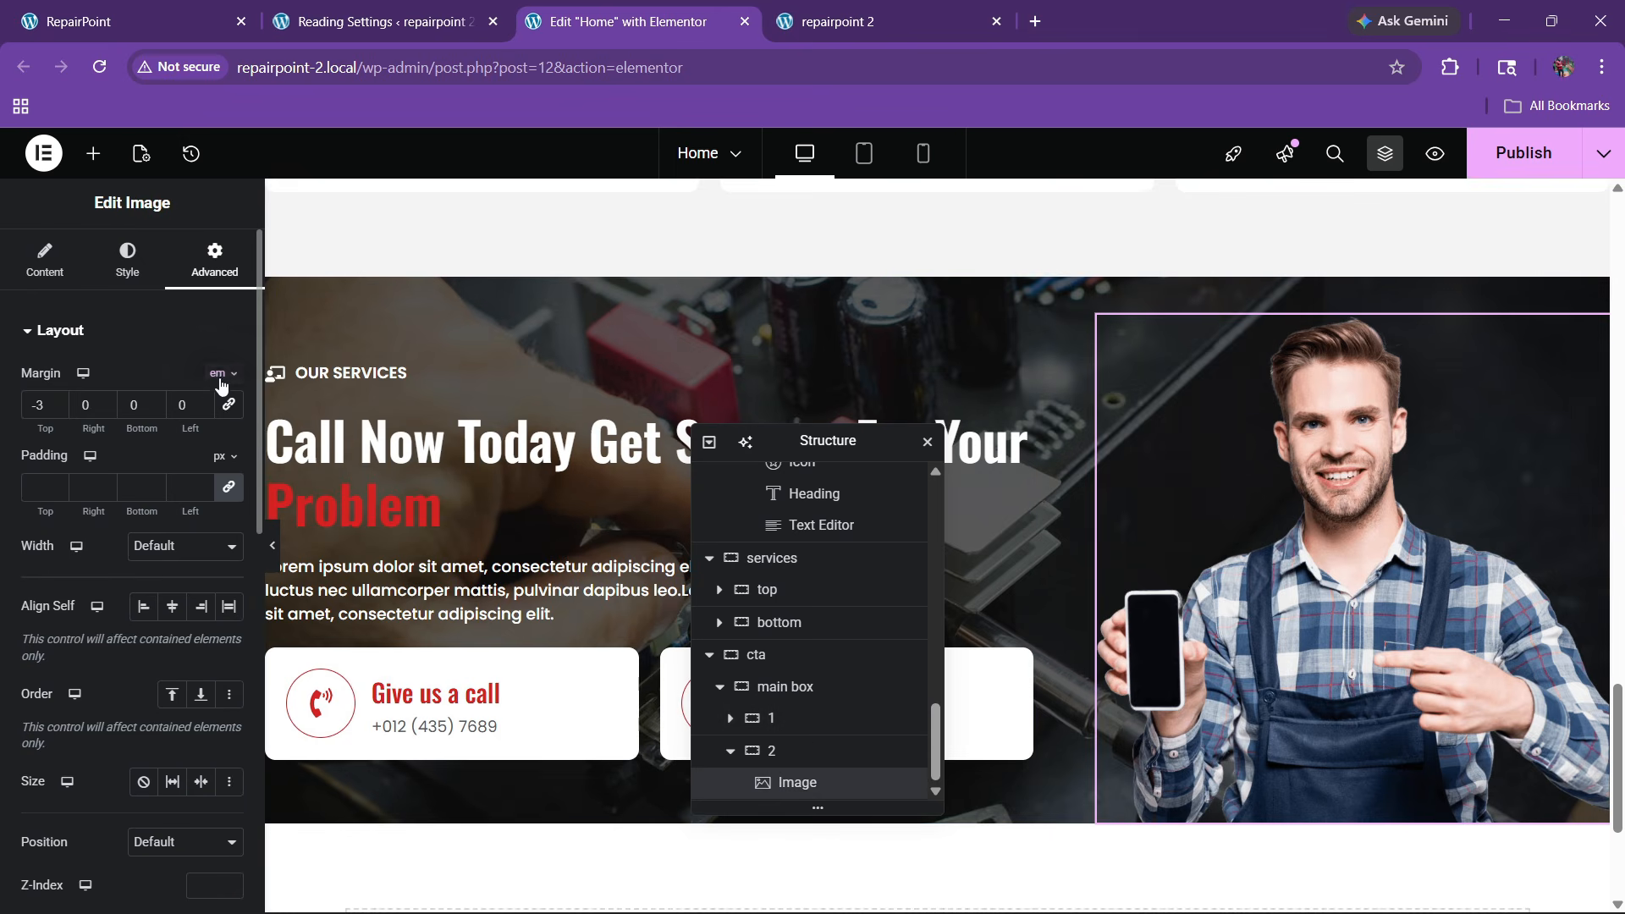
pyautogui.click(55, 409)
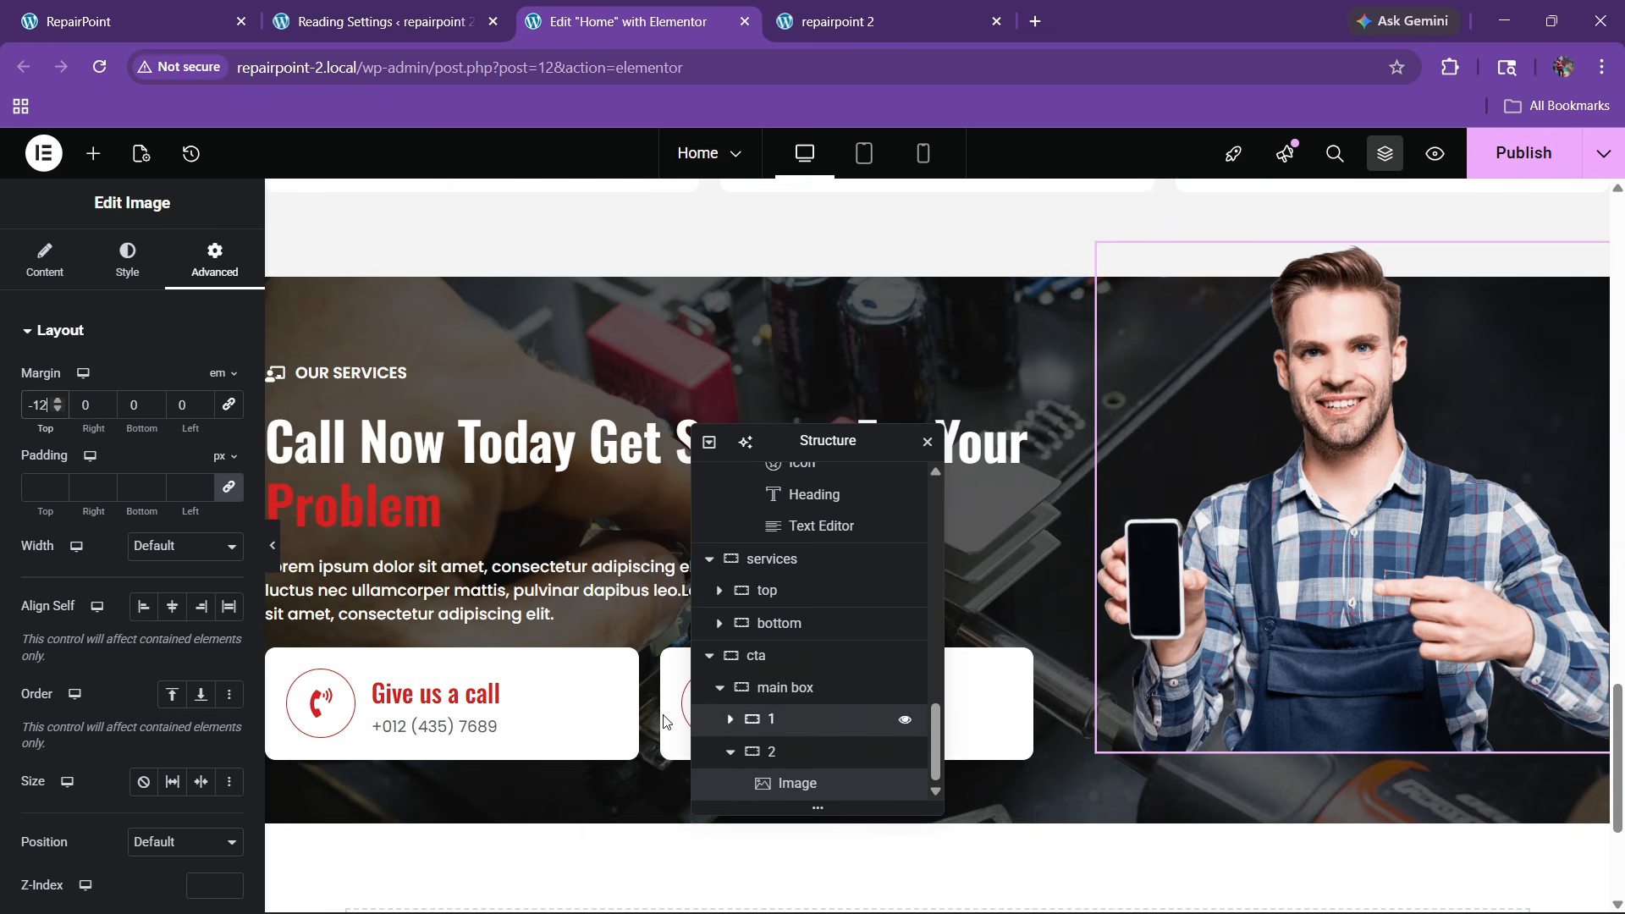
pyautogui.click(772, 719)
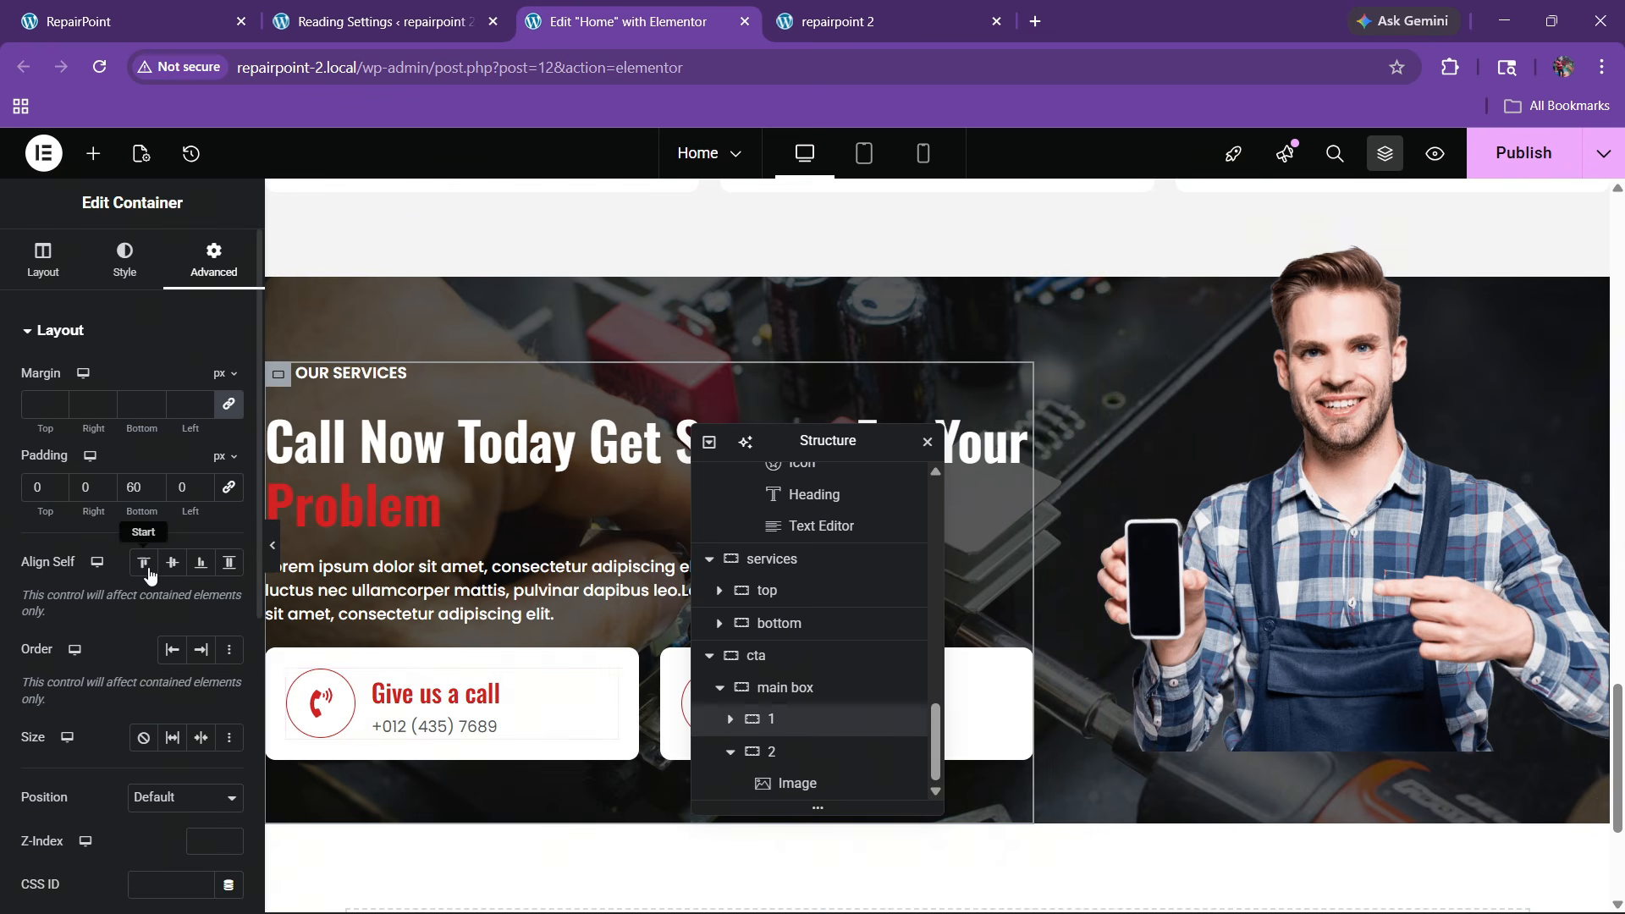
pyautogui.click(135, 487)
pyautogui.press('BackSpace')
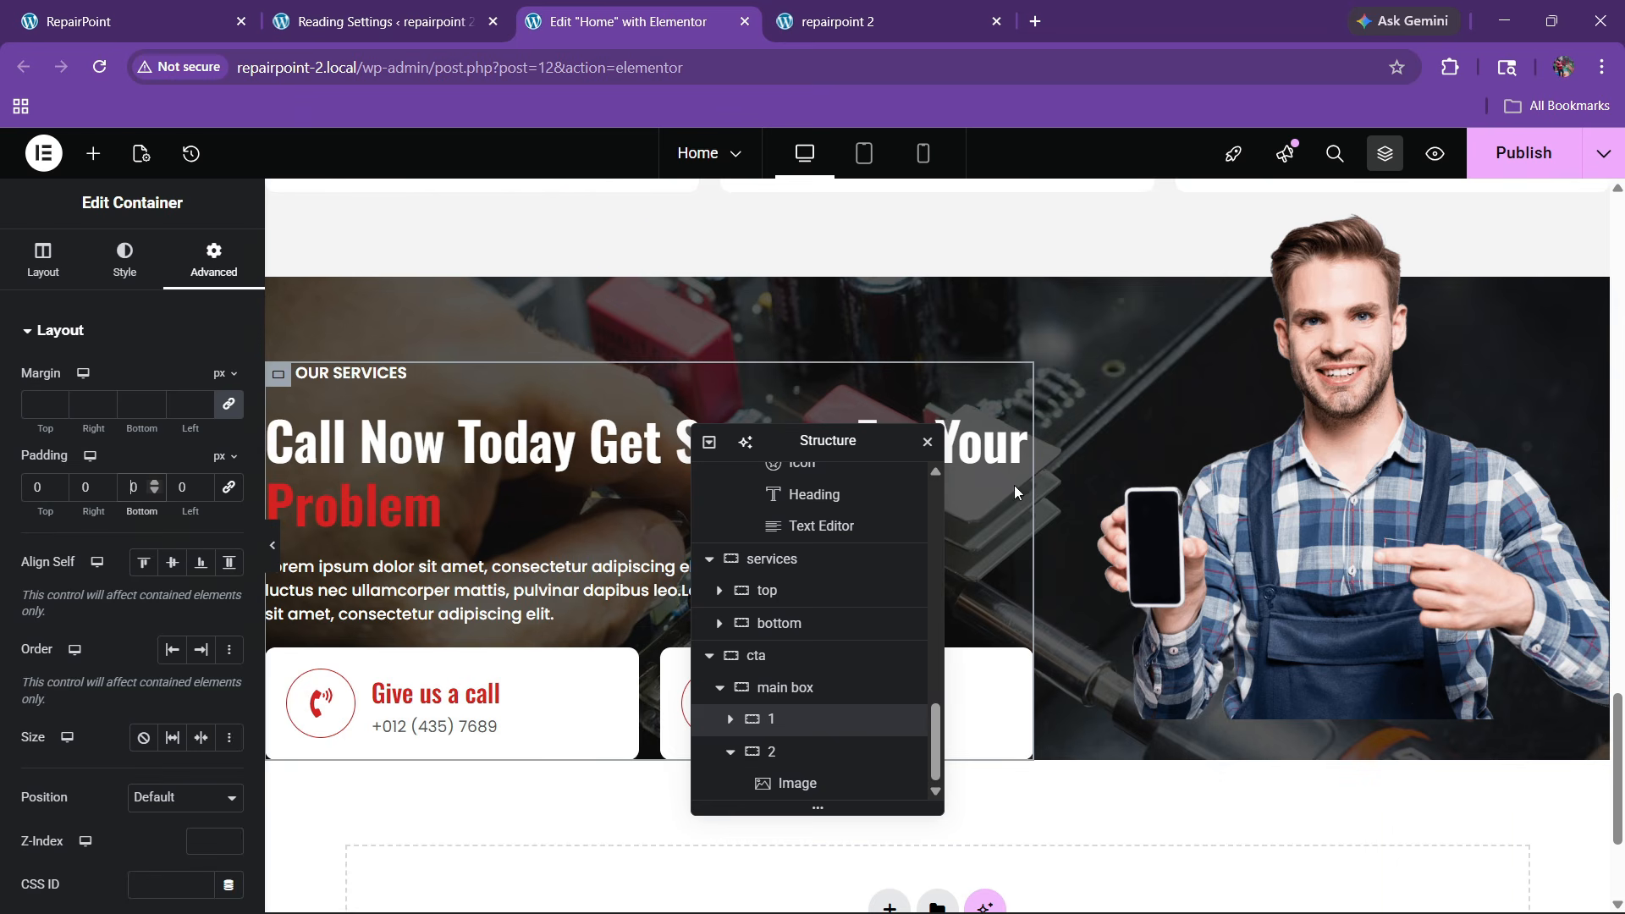
# Try a 500 px minimum height on the whole cta section, then clear it
pyautogui.click(936, 290)
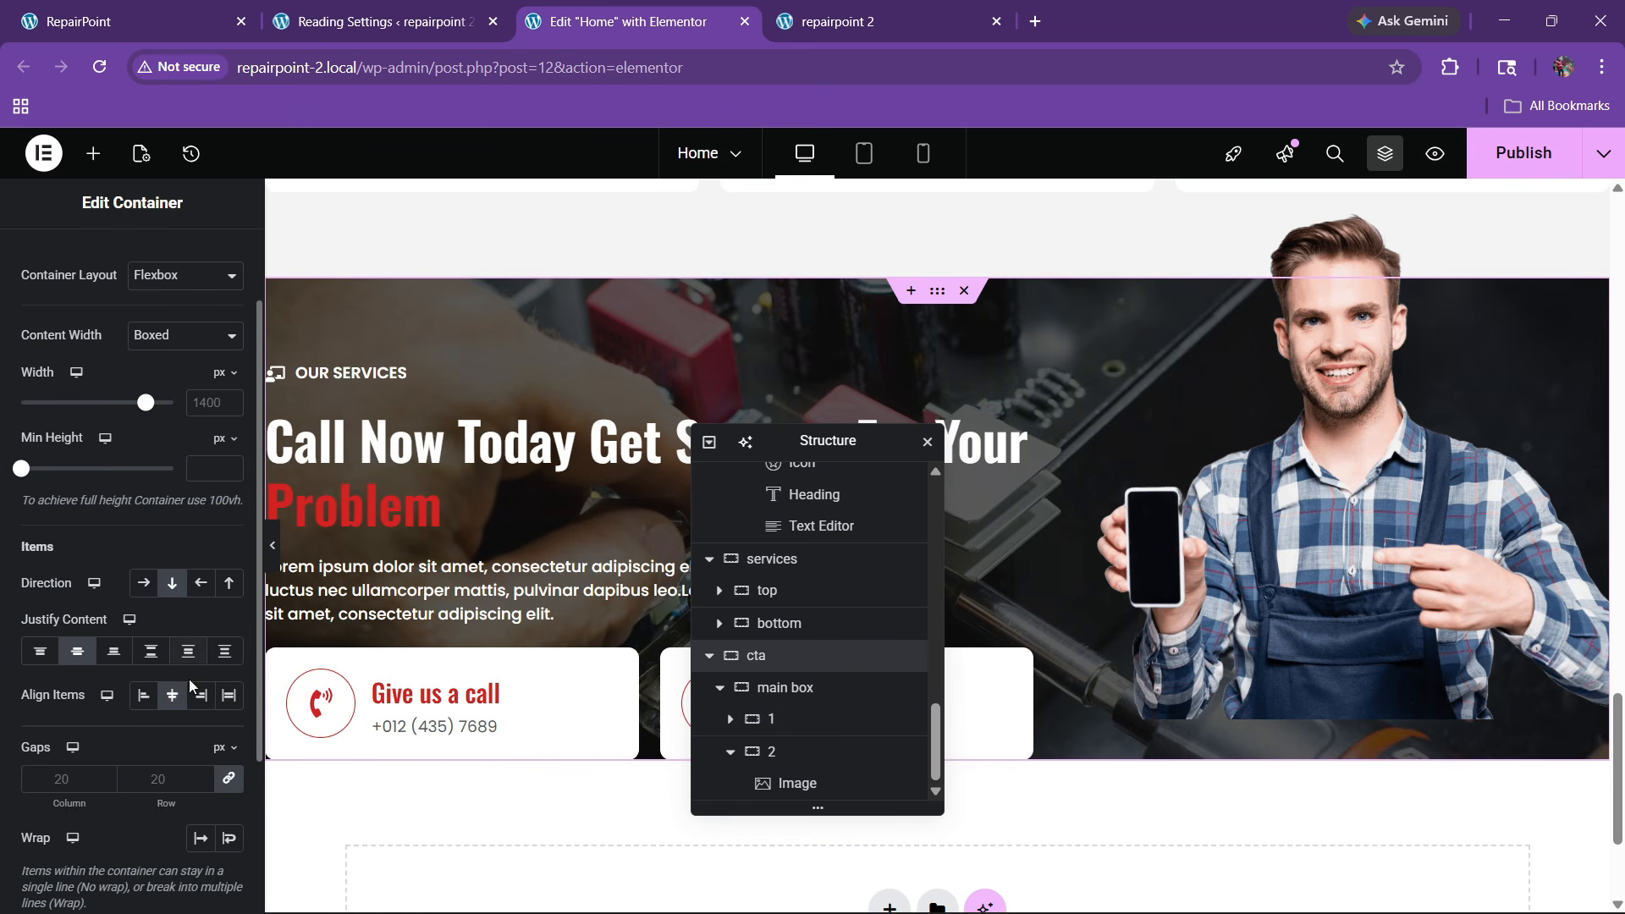
pyautogui.click(207, 472)
pyautogui.write('500')
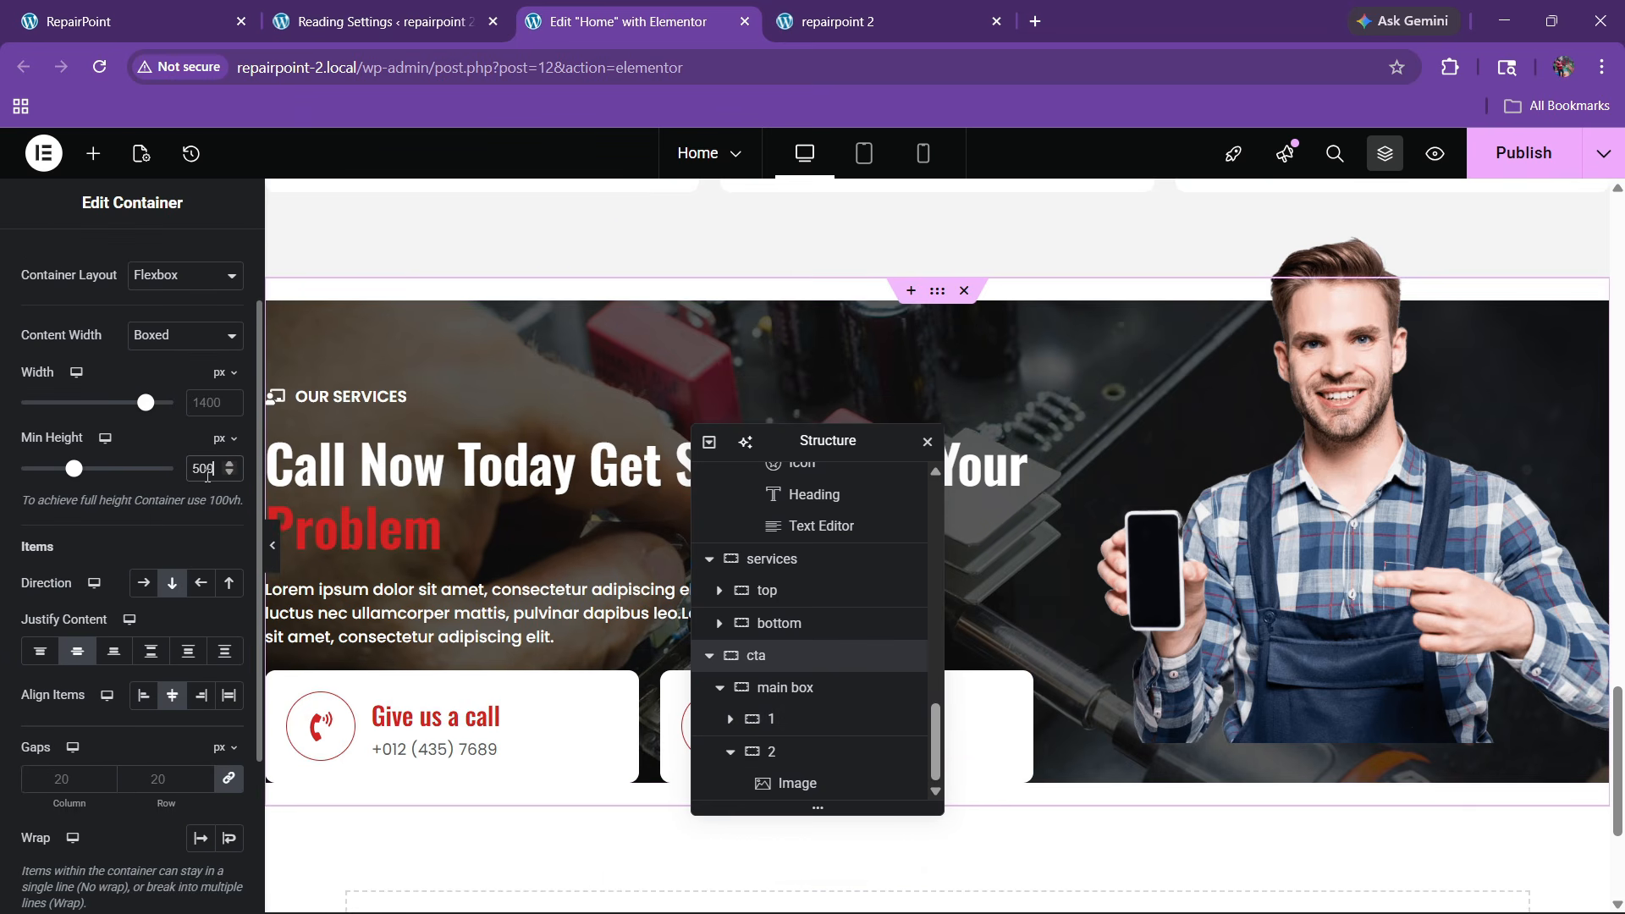
pyautogui.press('BackSpace')
pyautogui.press('BackSpace')
pyautogui.press('BackSpace')
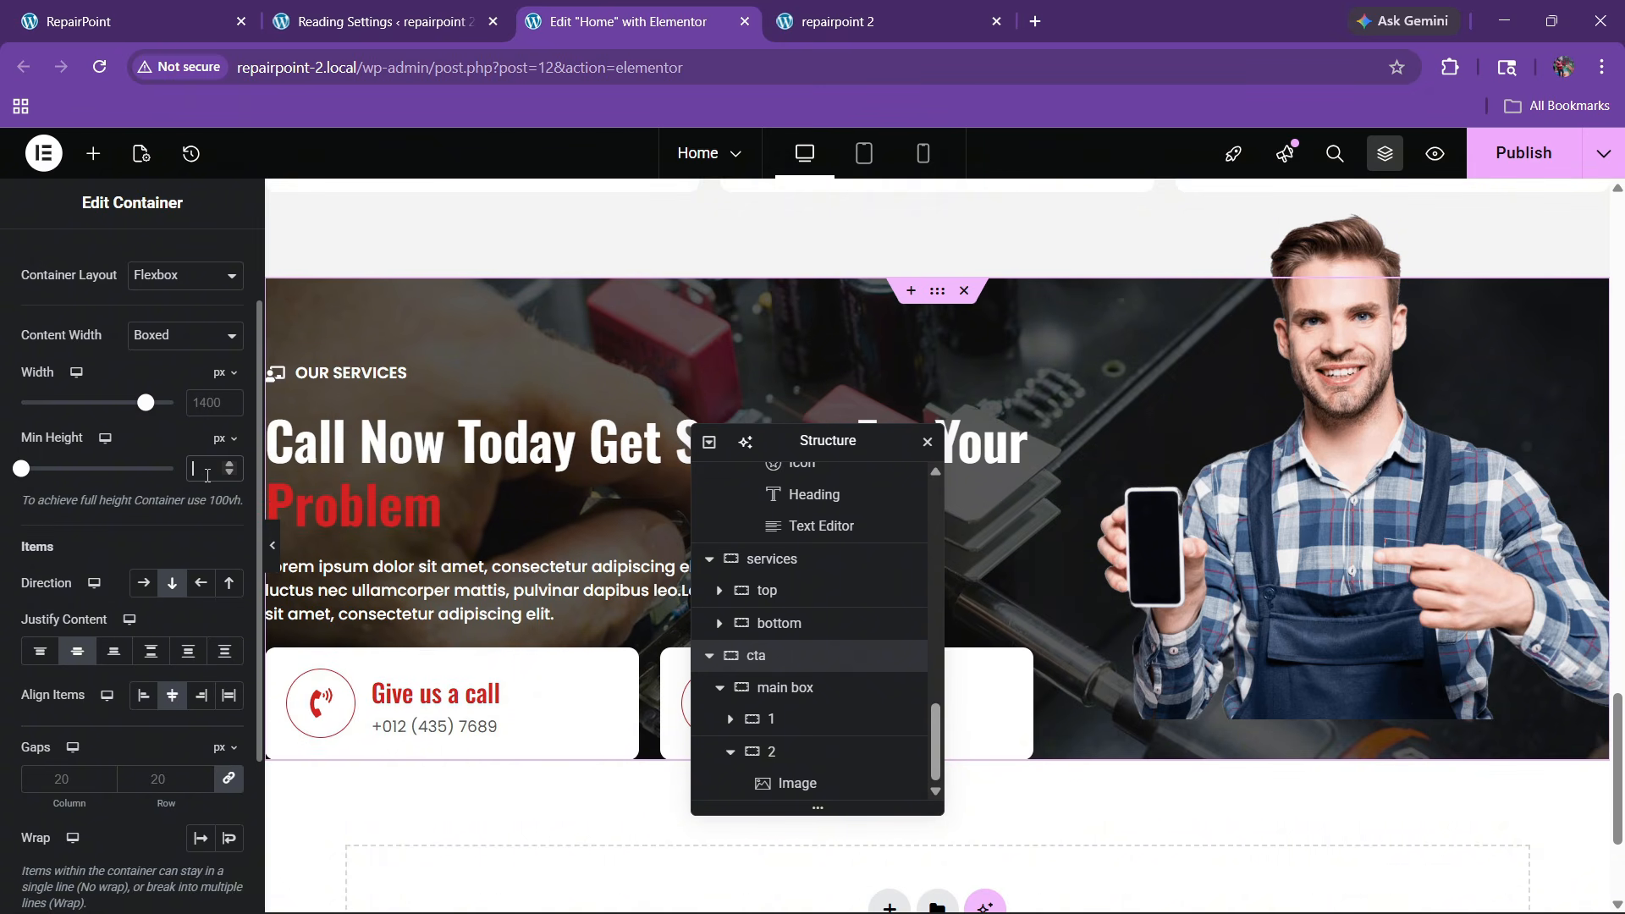
# Reset the photo's top margin to 0 and remove the main box's top padding
pyautogui.click(1271, 571)
pyautogui.click(56, 401)
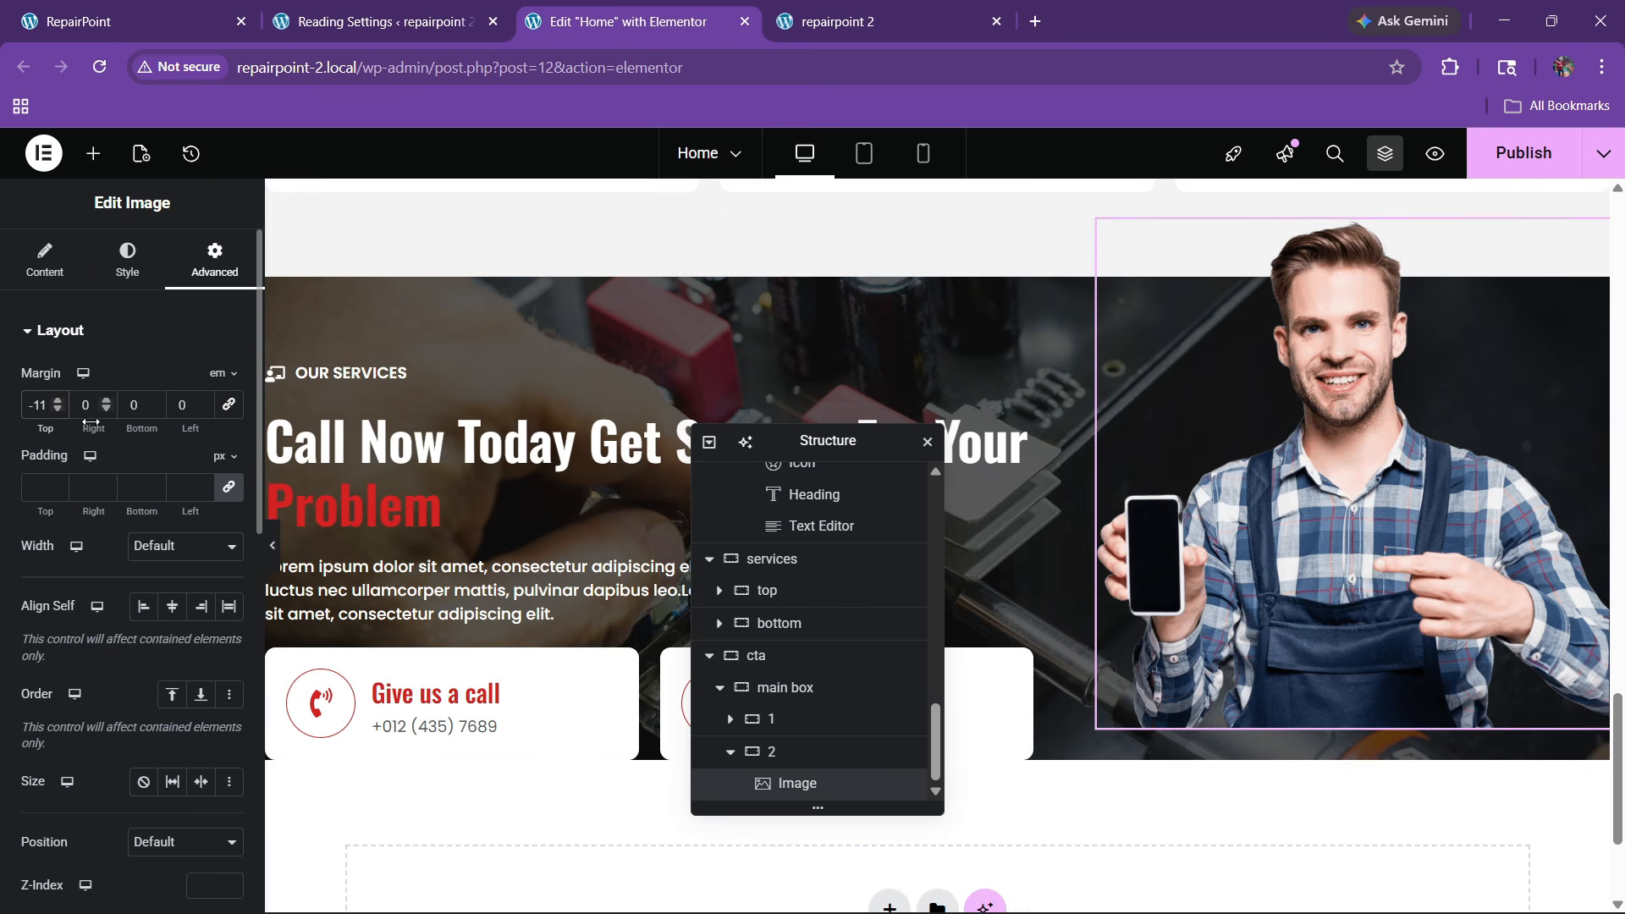
pyautogui.press('BackSpace')
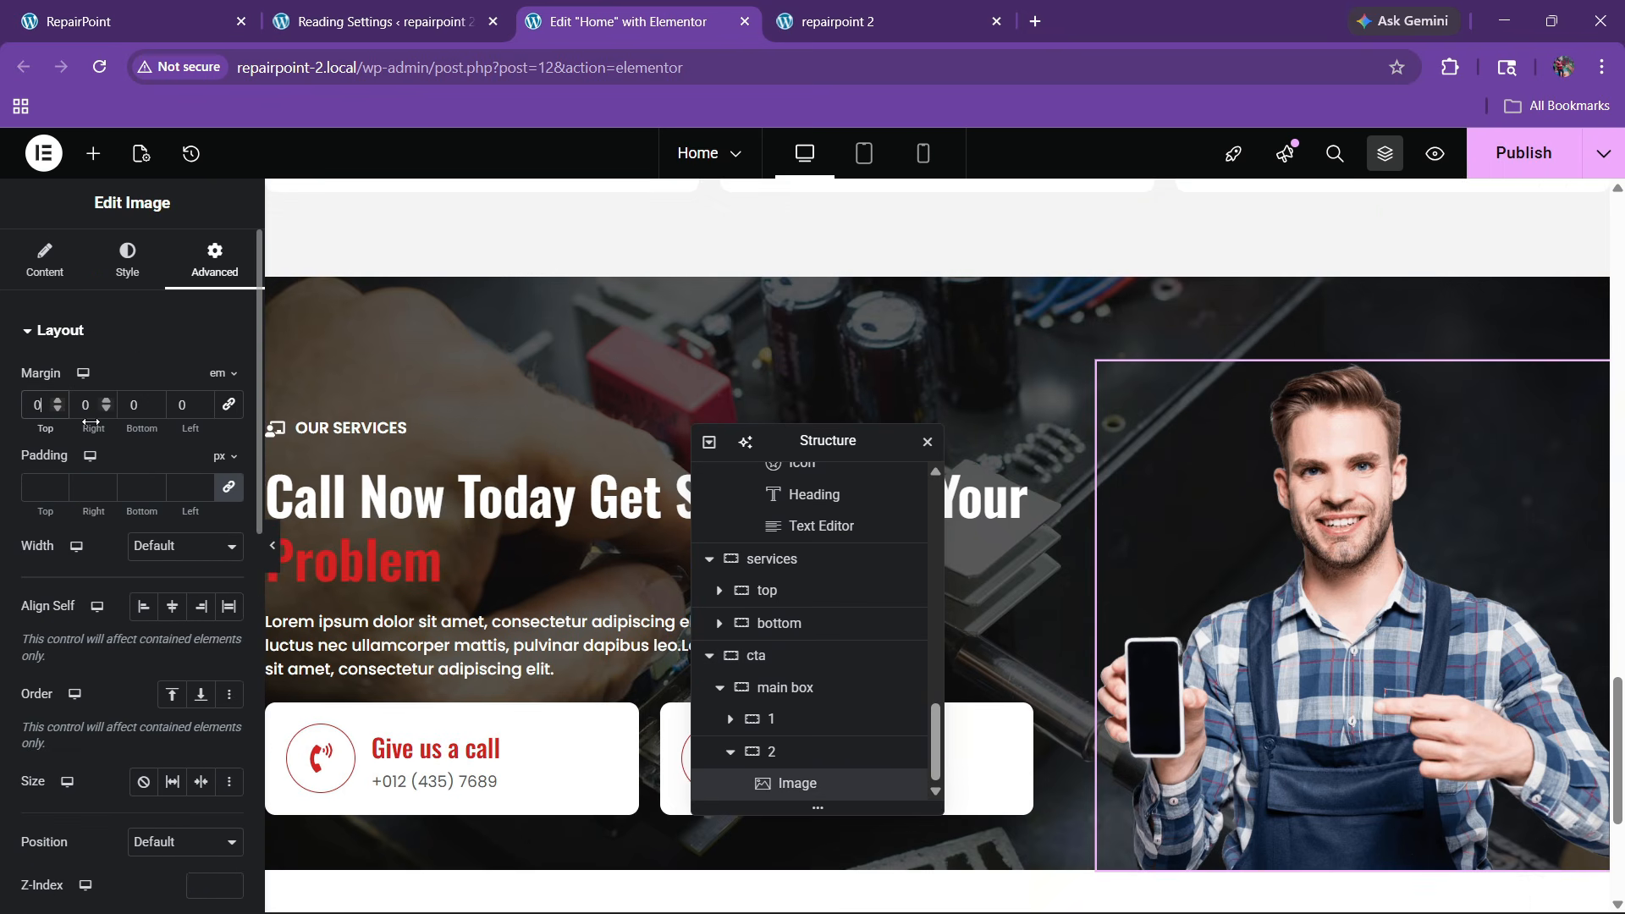
pyautogui.click(799, 686)
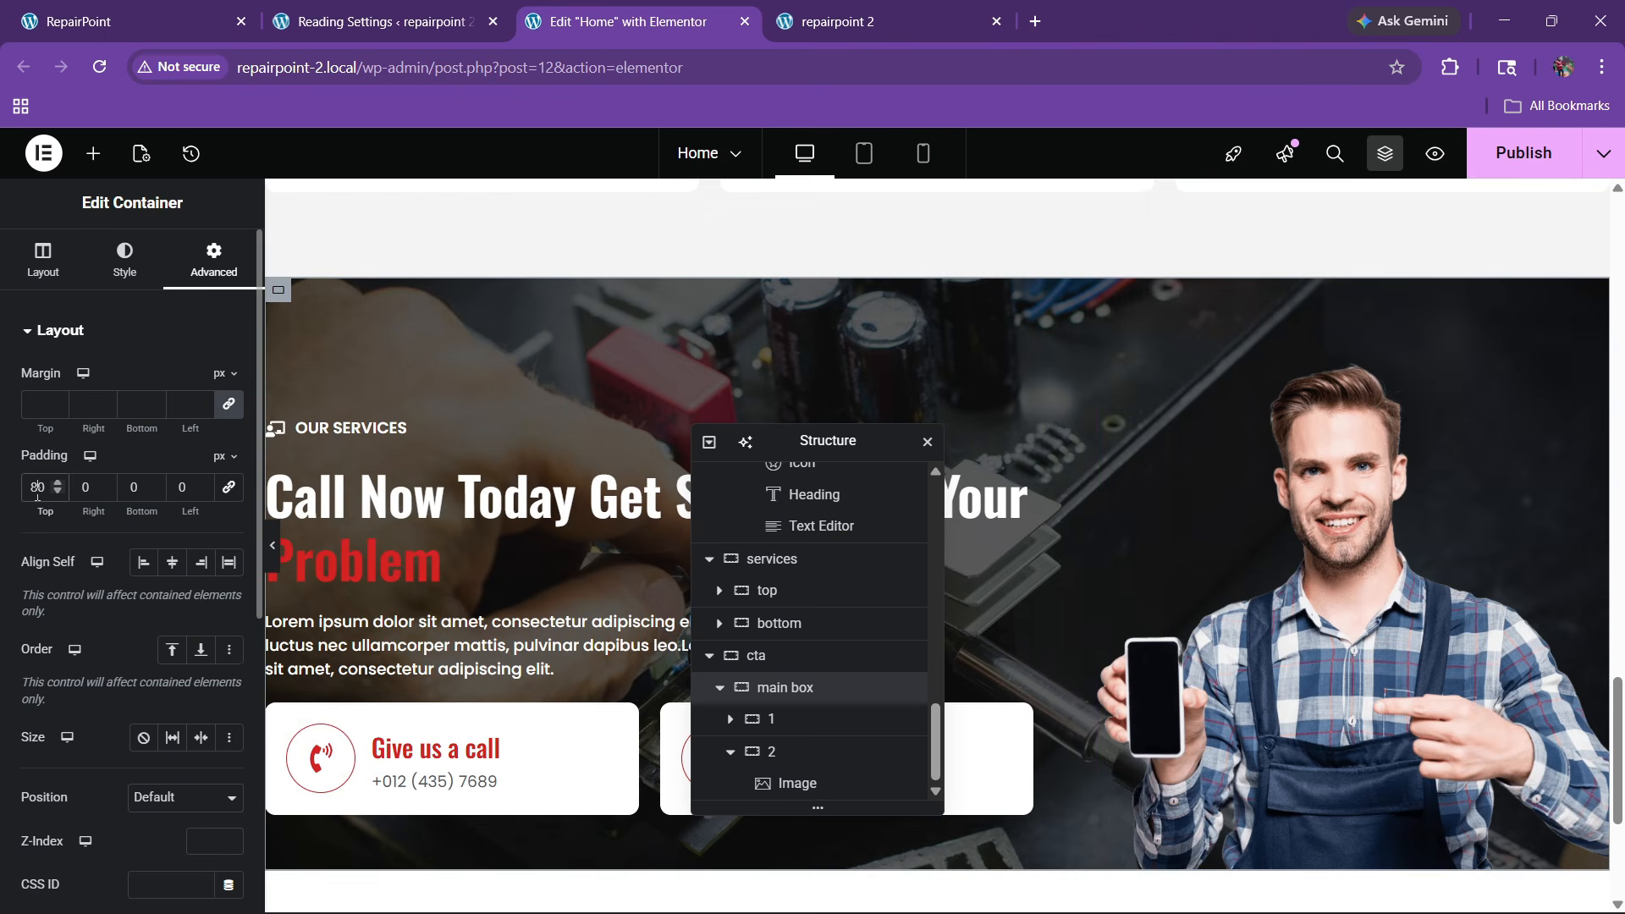
pyautogui.press('BackSpace')
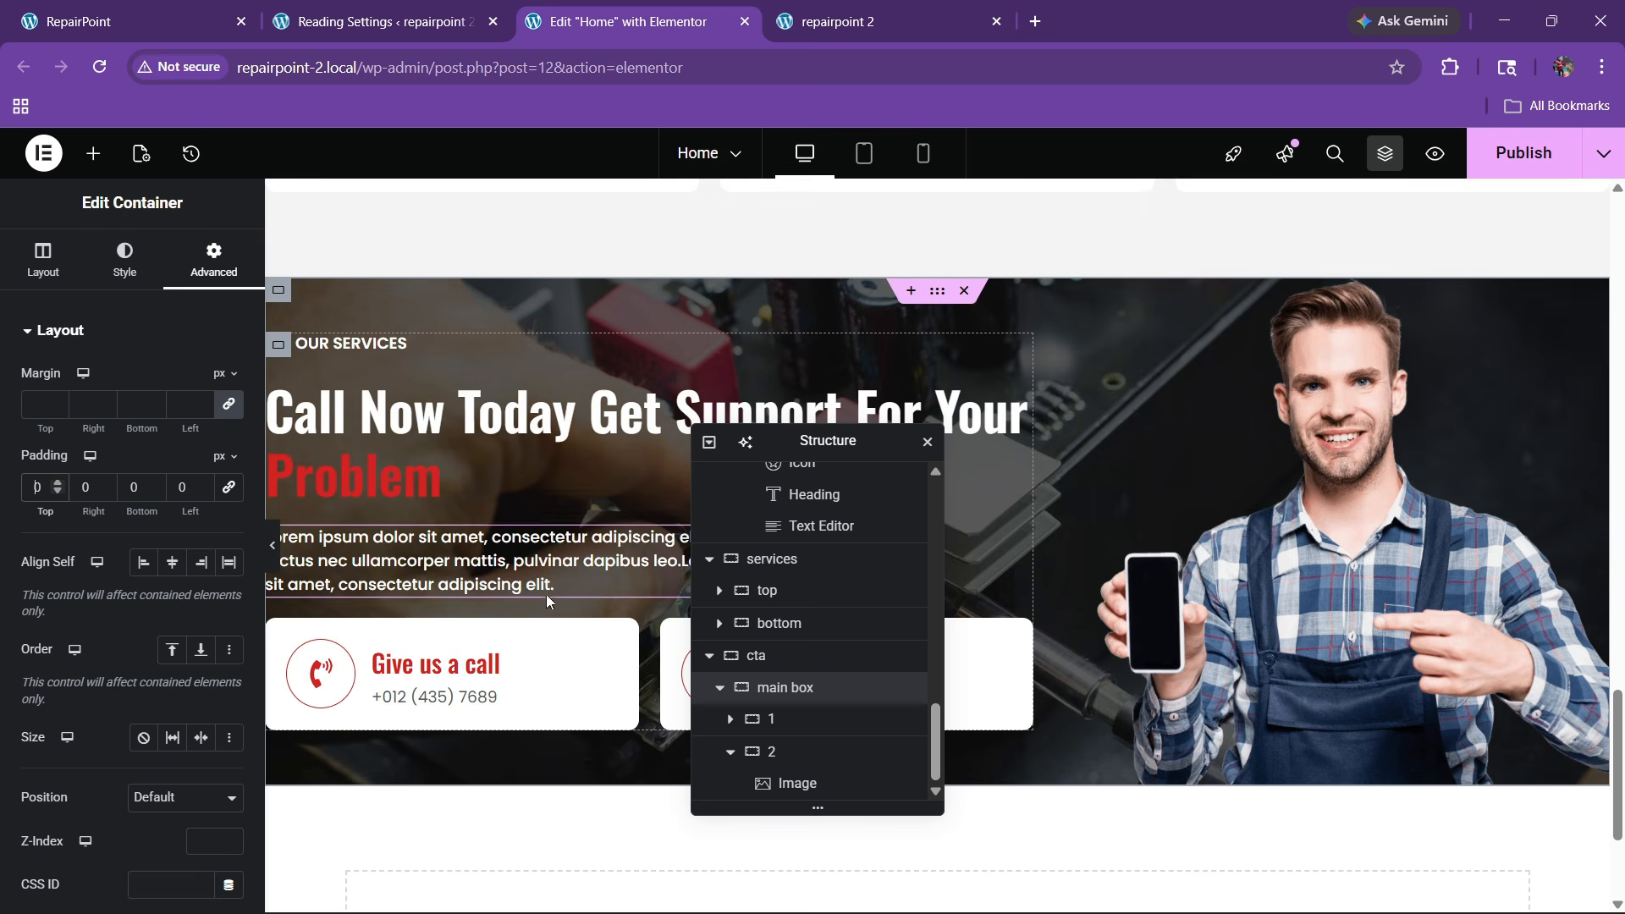
# Pull the photo up to a -4 top margin and set the main box's minimum height to 450 px
pyautogui.click(1289, 516)
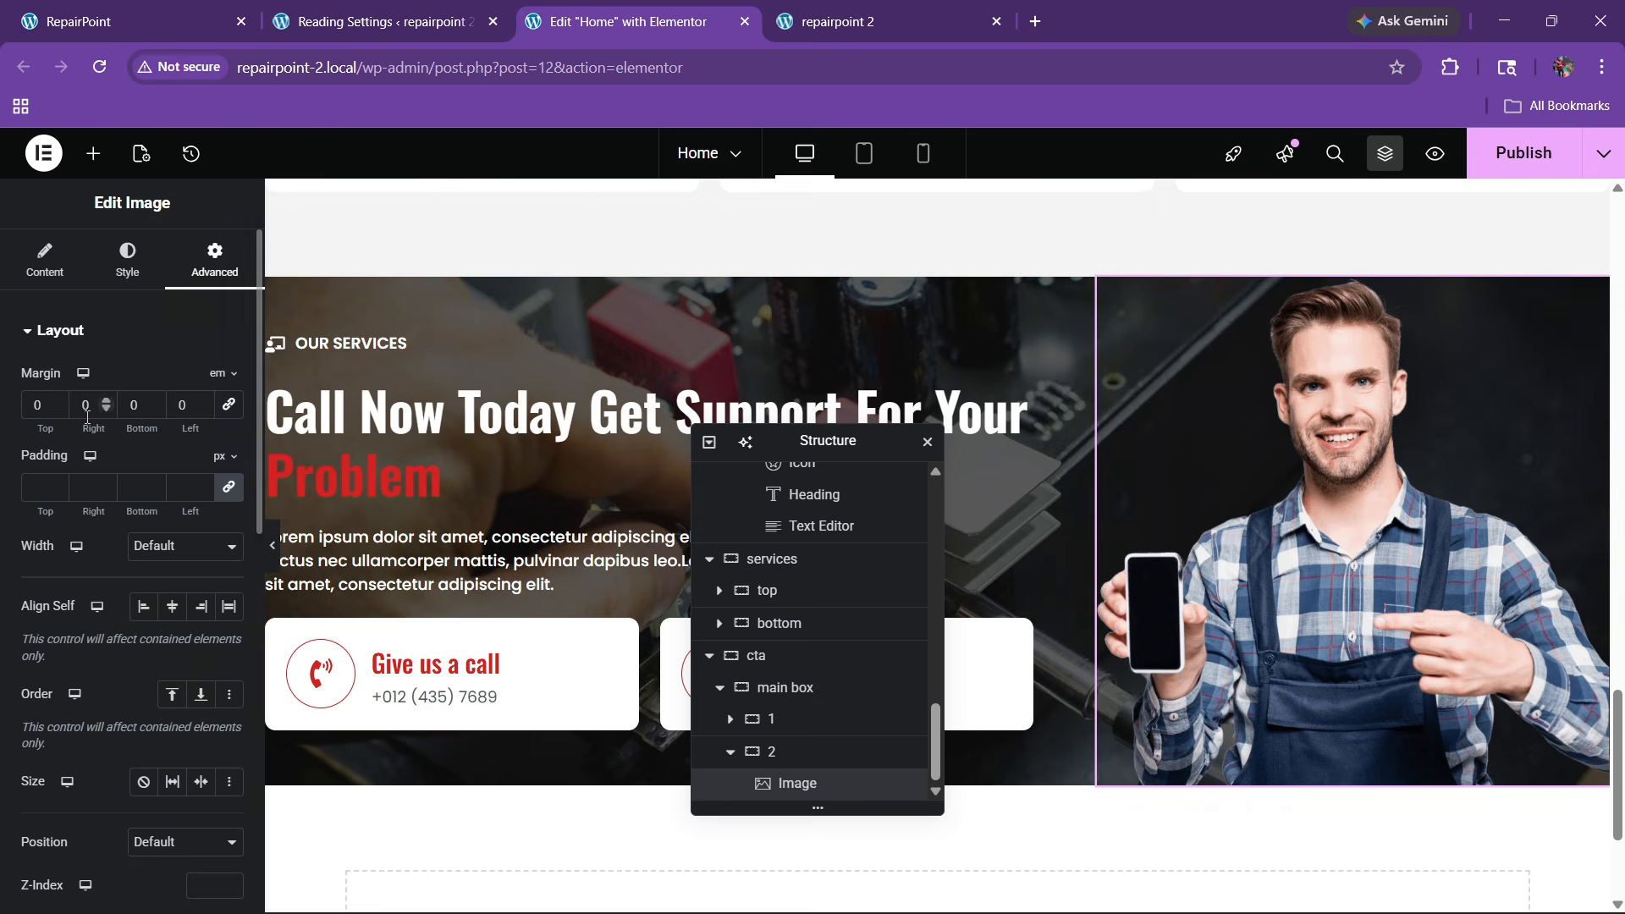
pyautogui.click(55, 411)
pyautogui.click(56, 411)
pyautogui.click(56, 412)
pyautogui.click(56, 412)
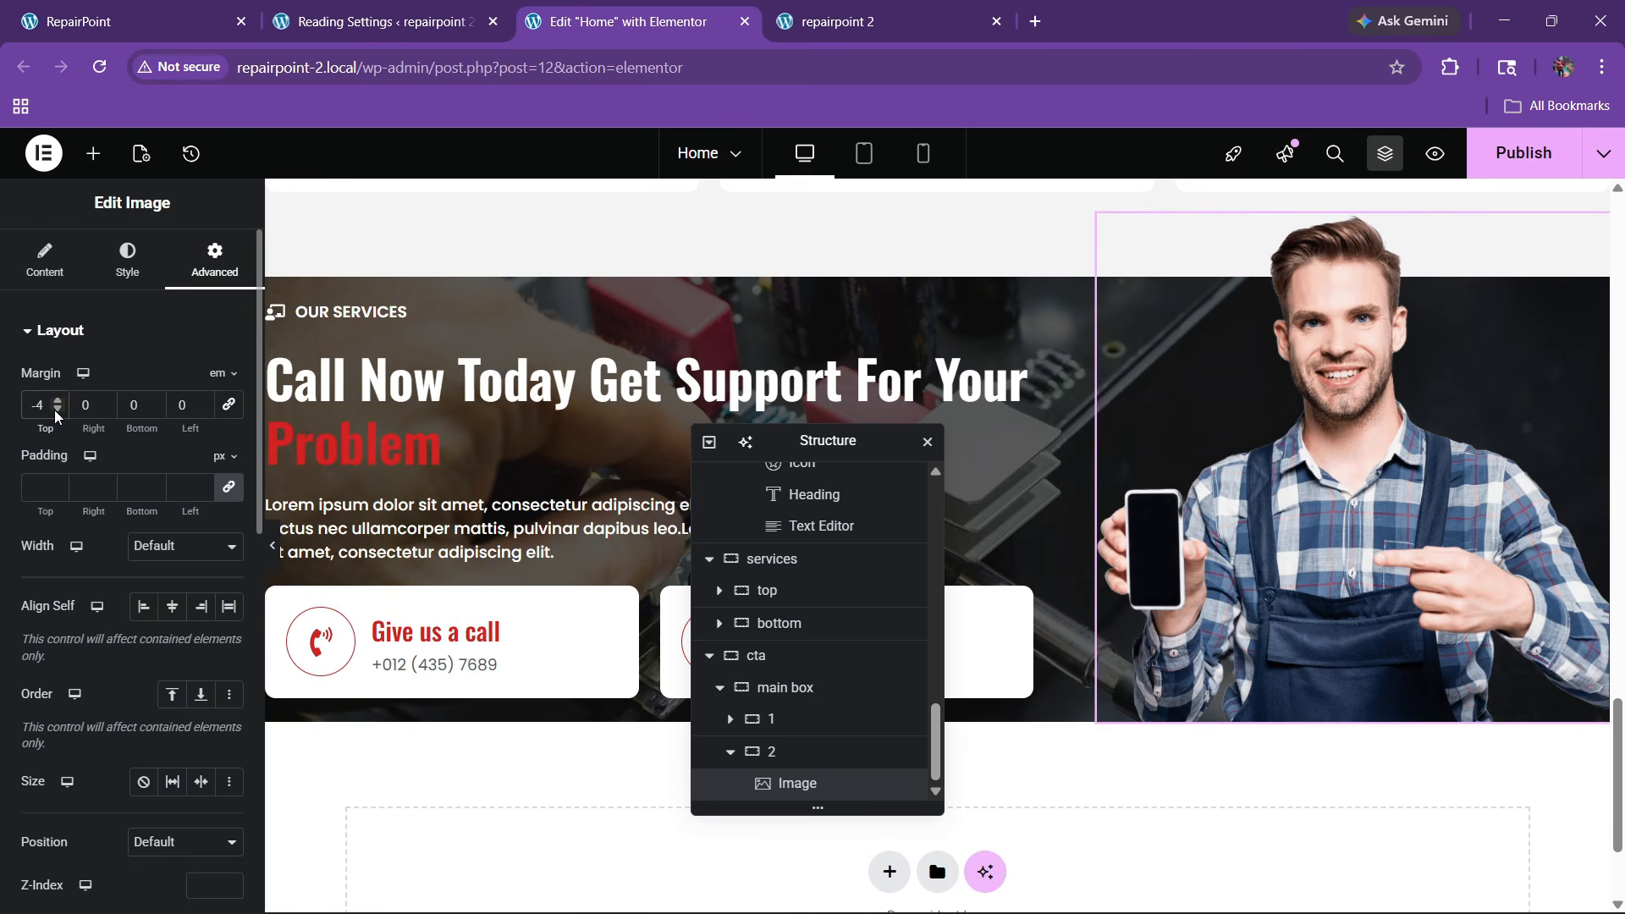
pyautogui.click(742, 703)
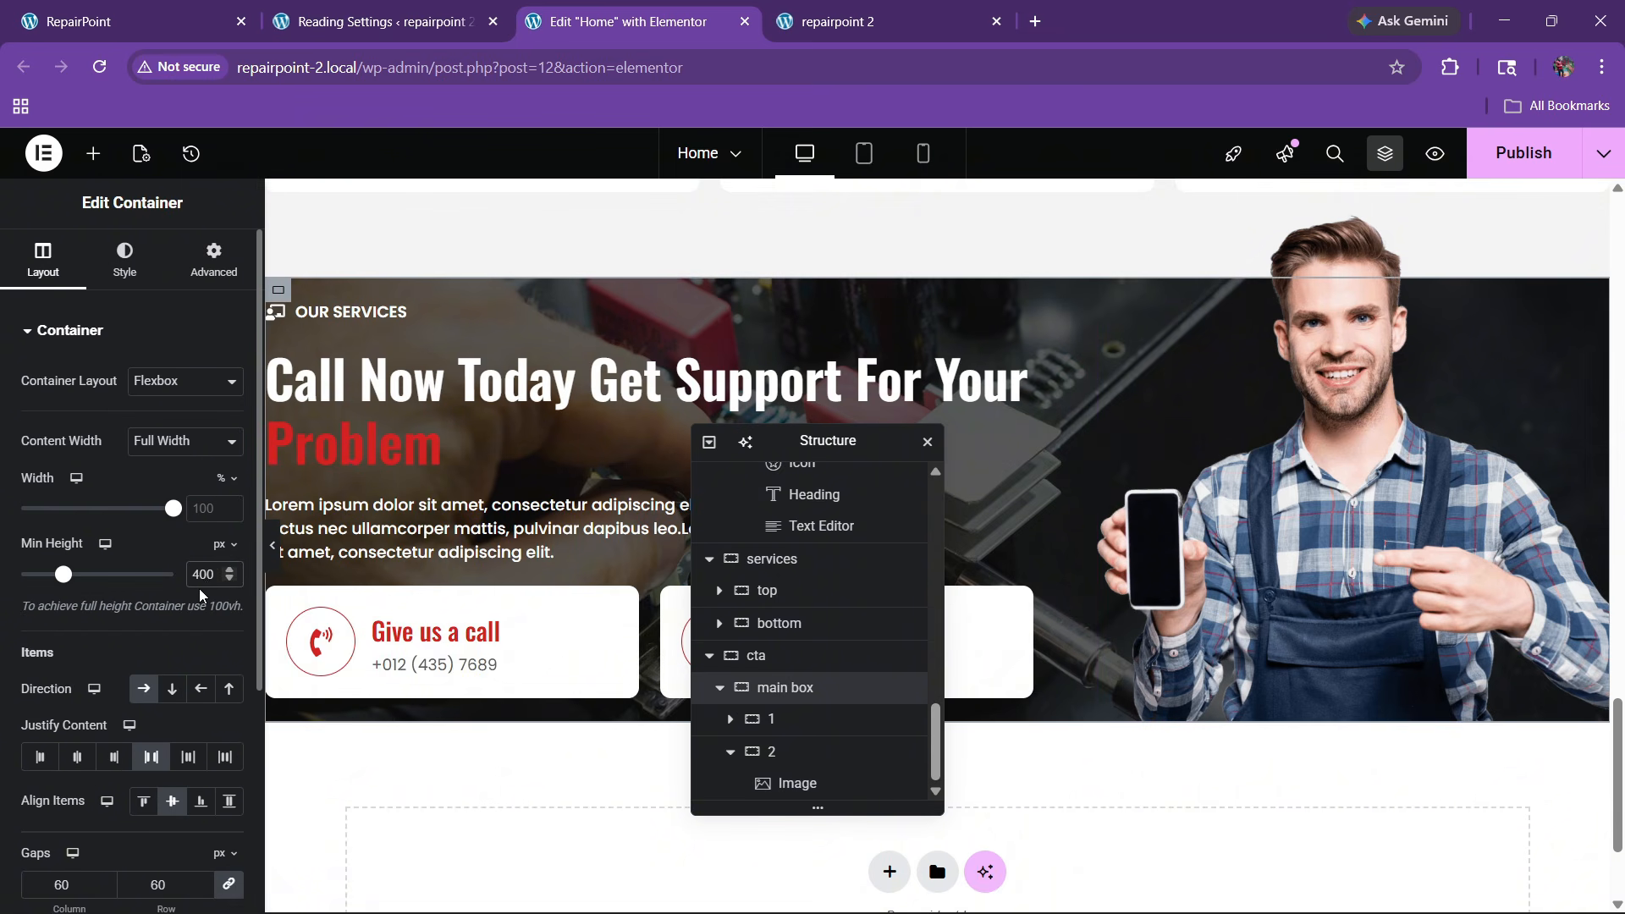
pyautogui.press('BackSpace')
pyautogui.write('2')
pyautogui.press('BackSpace')
pyautogui.write('5')
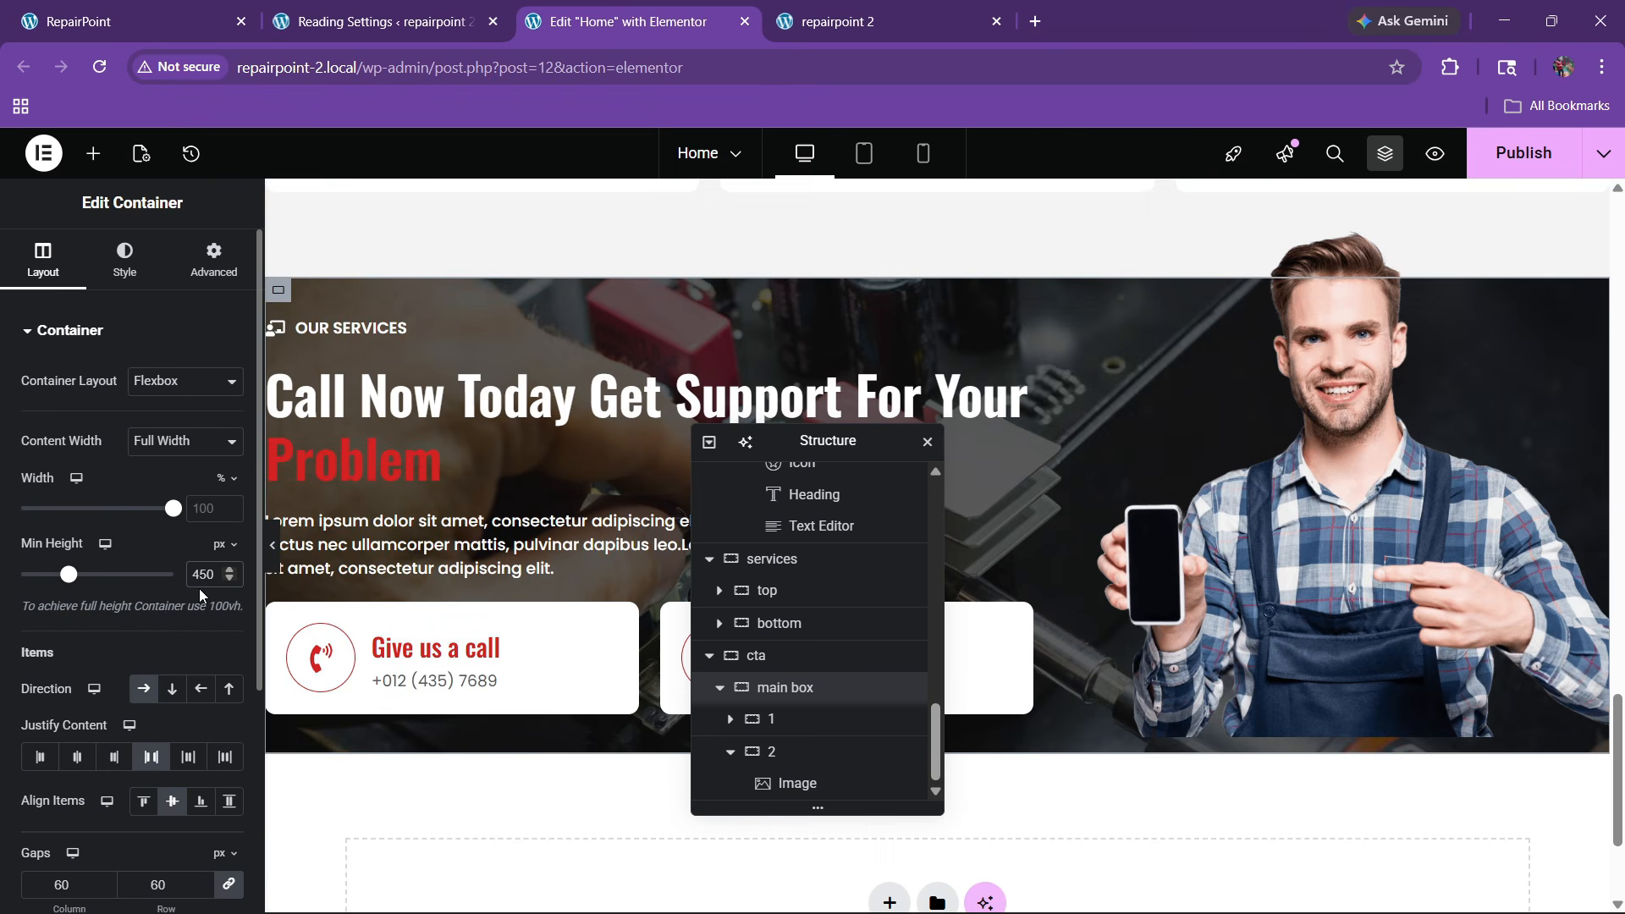
# Ease the photo's top margin to -2 em and publish the page
pyautogui.click(1129, 686)
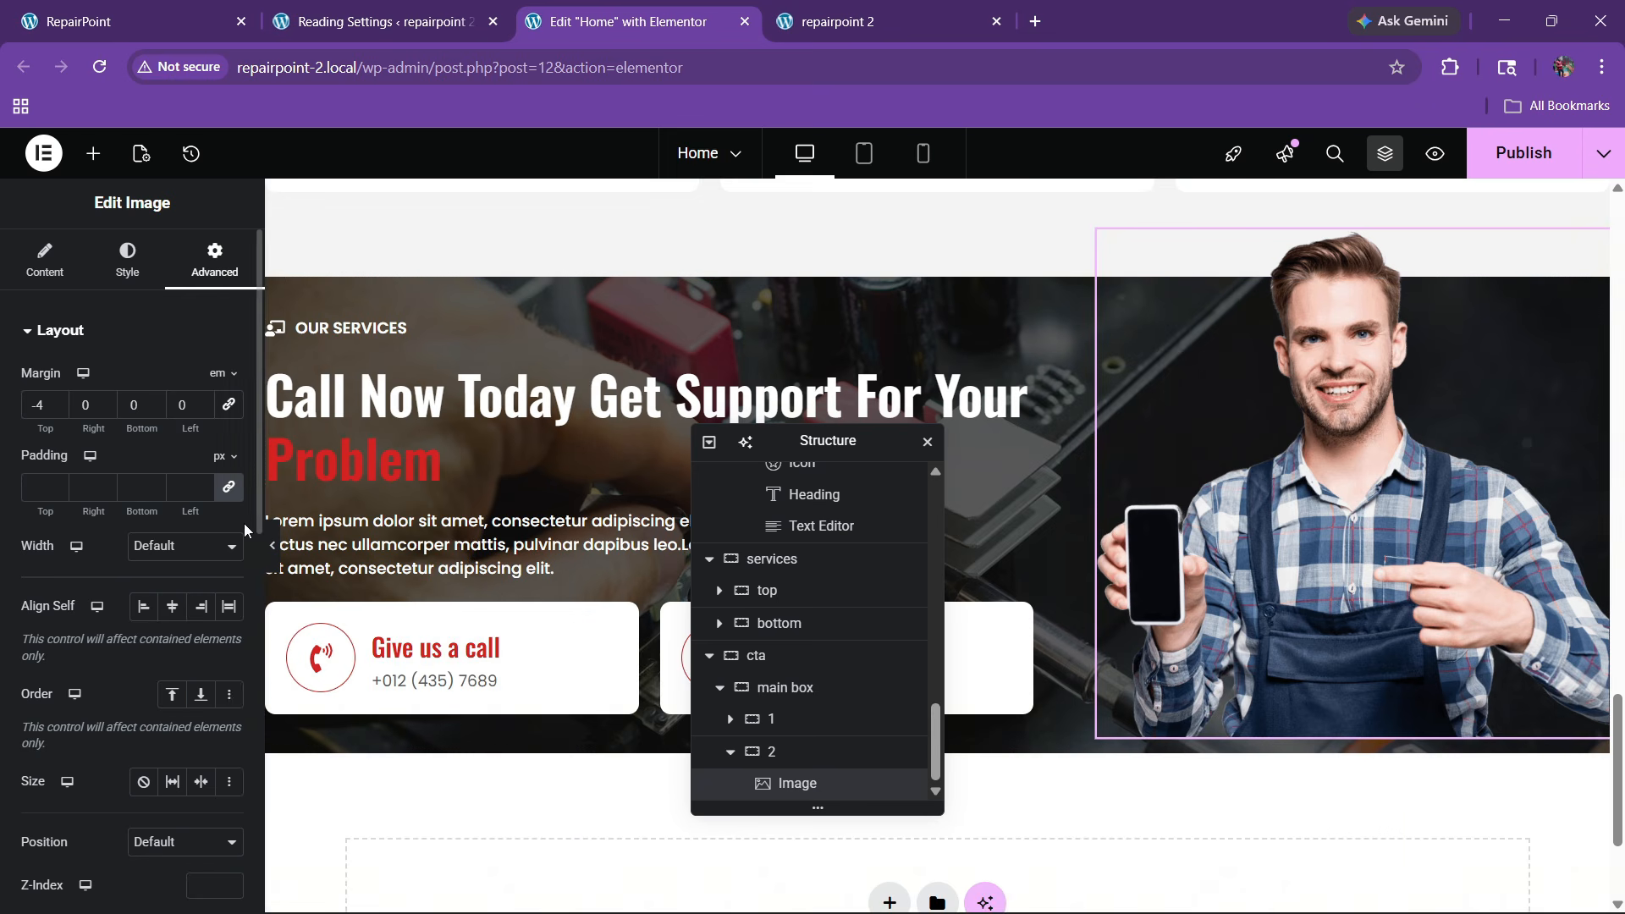
pyautogui.click(57, 401)
pyautogui.click(57, 401)
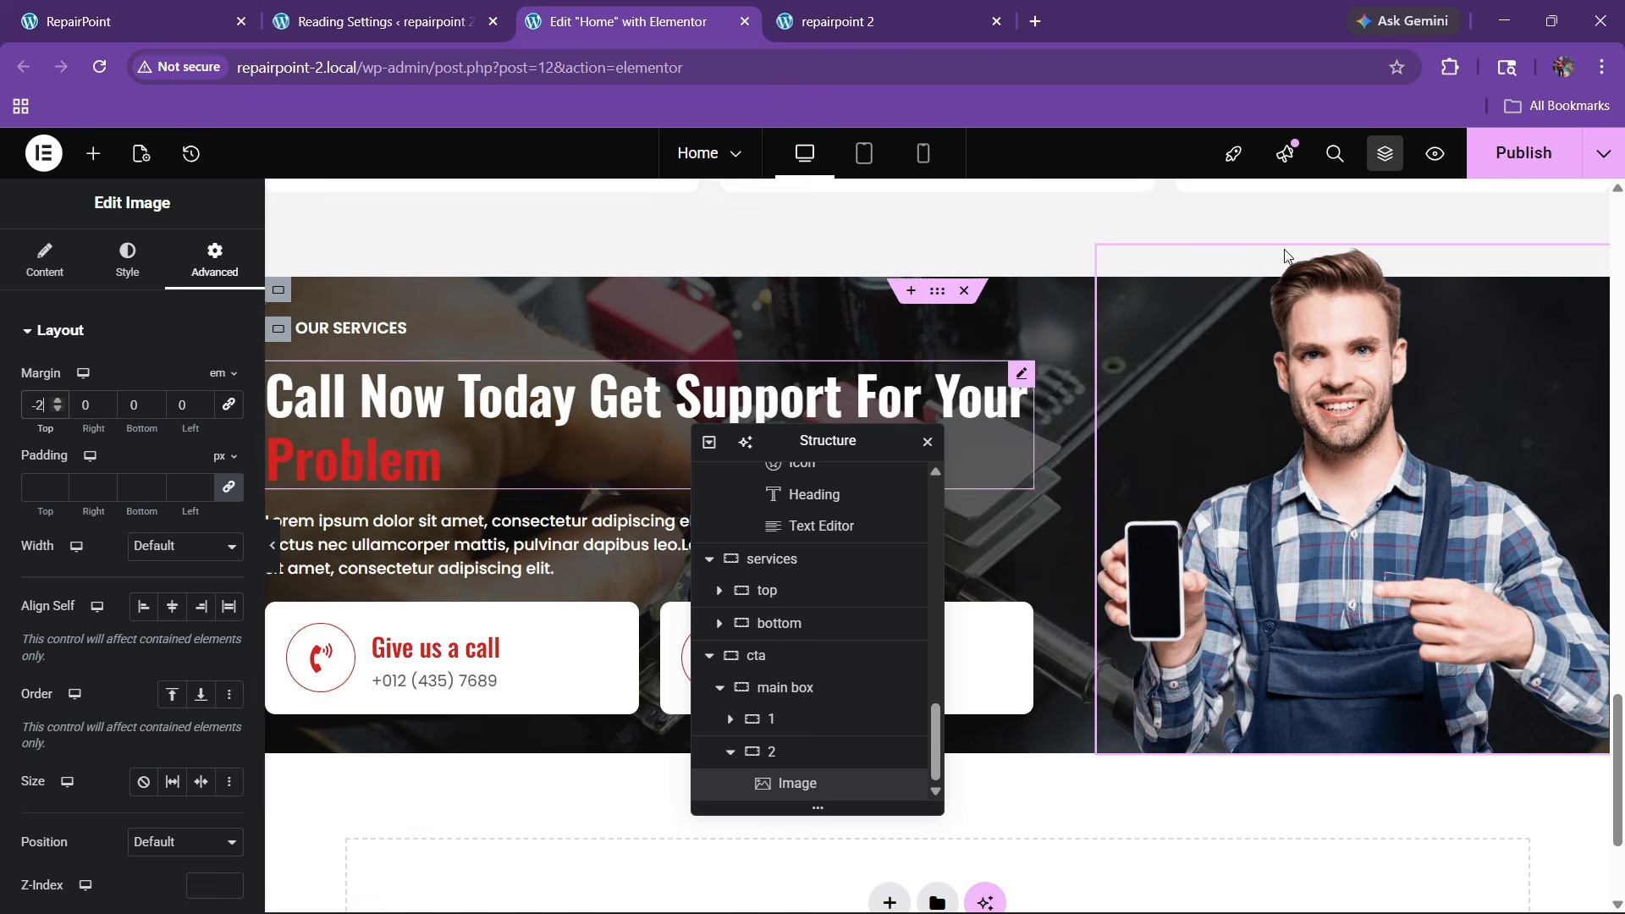
pyautogui.click(1520, 154)
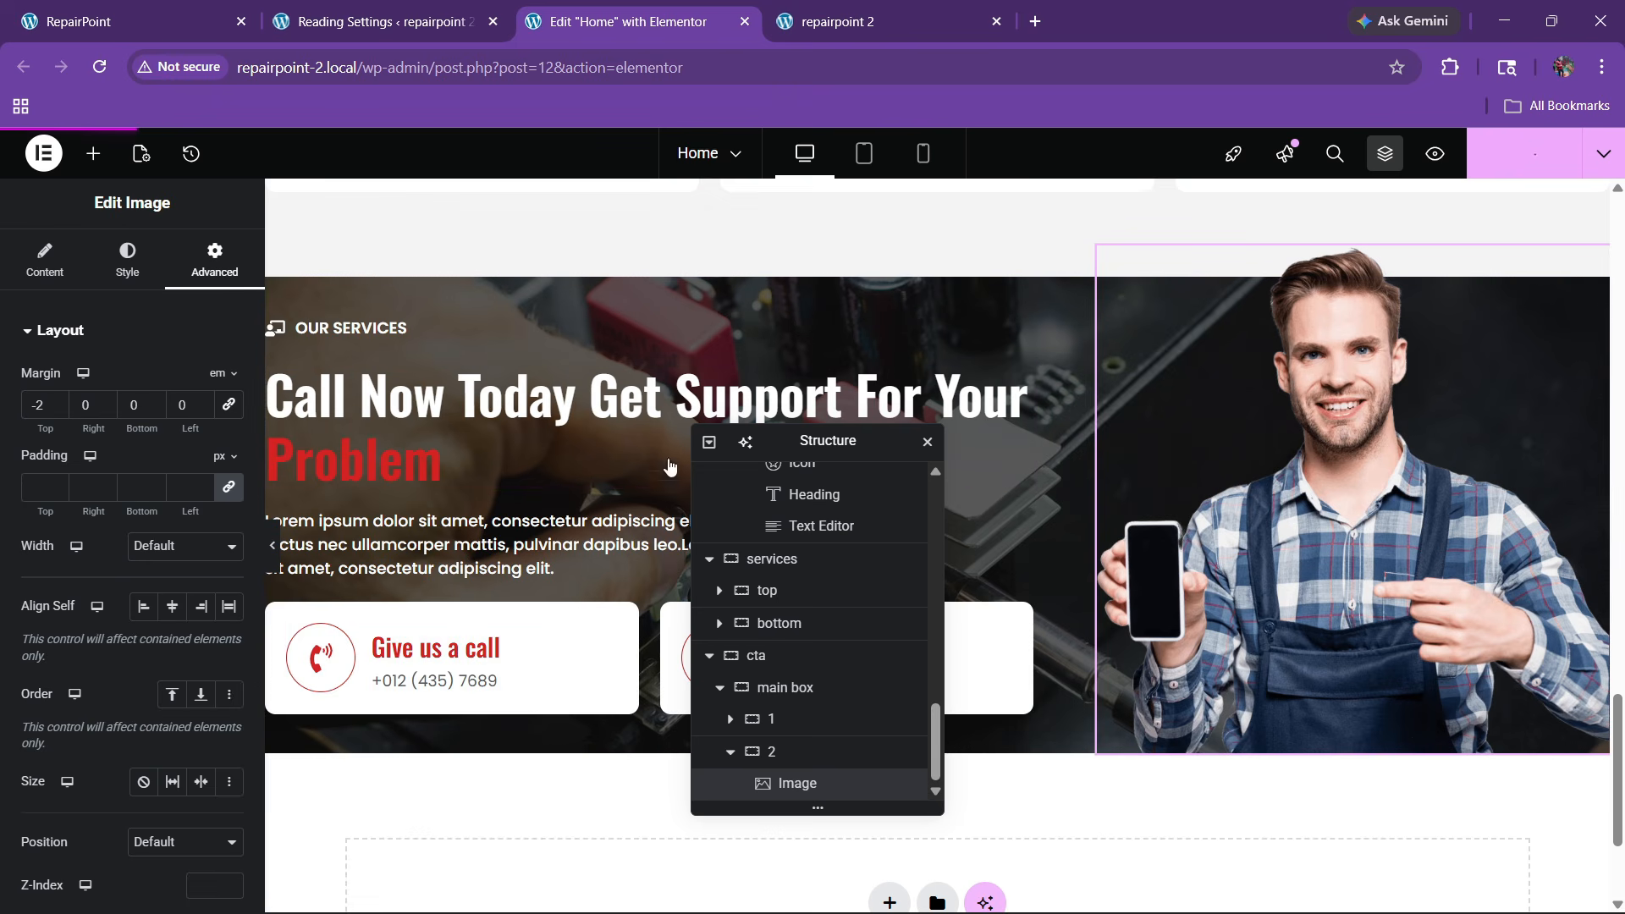
# Reload the live repairpoint 2 site, view the CTA banner, then return to RepairPoint and the editor
pyautogui.click(854, 19)
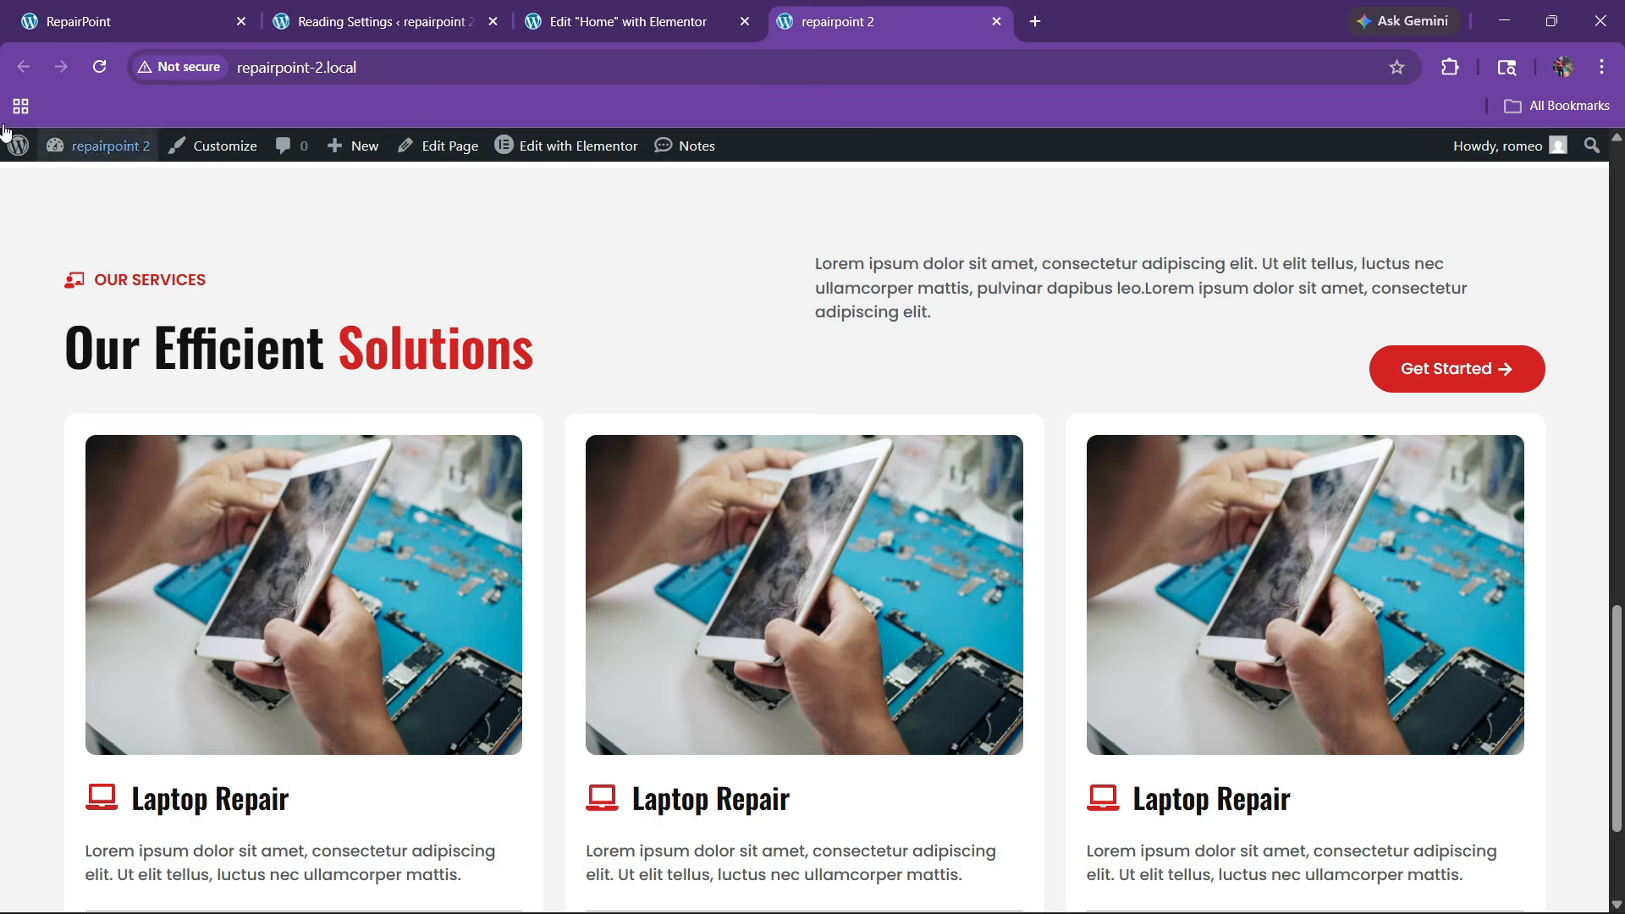
pyautogui.click(99, 67)
pyautogui.scroll(-2, 736, 561)
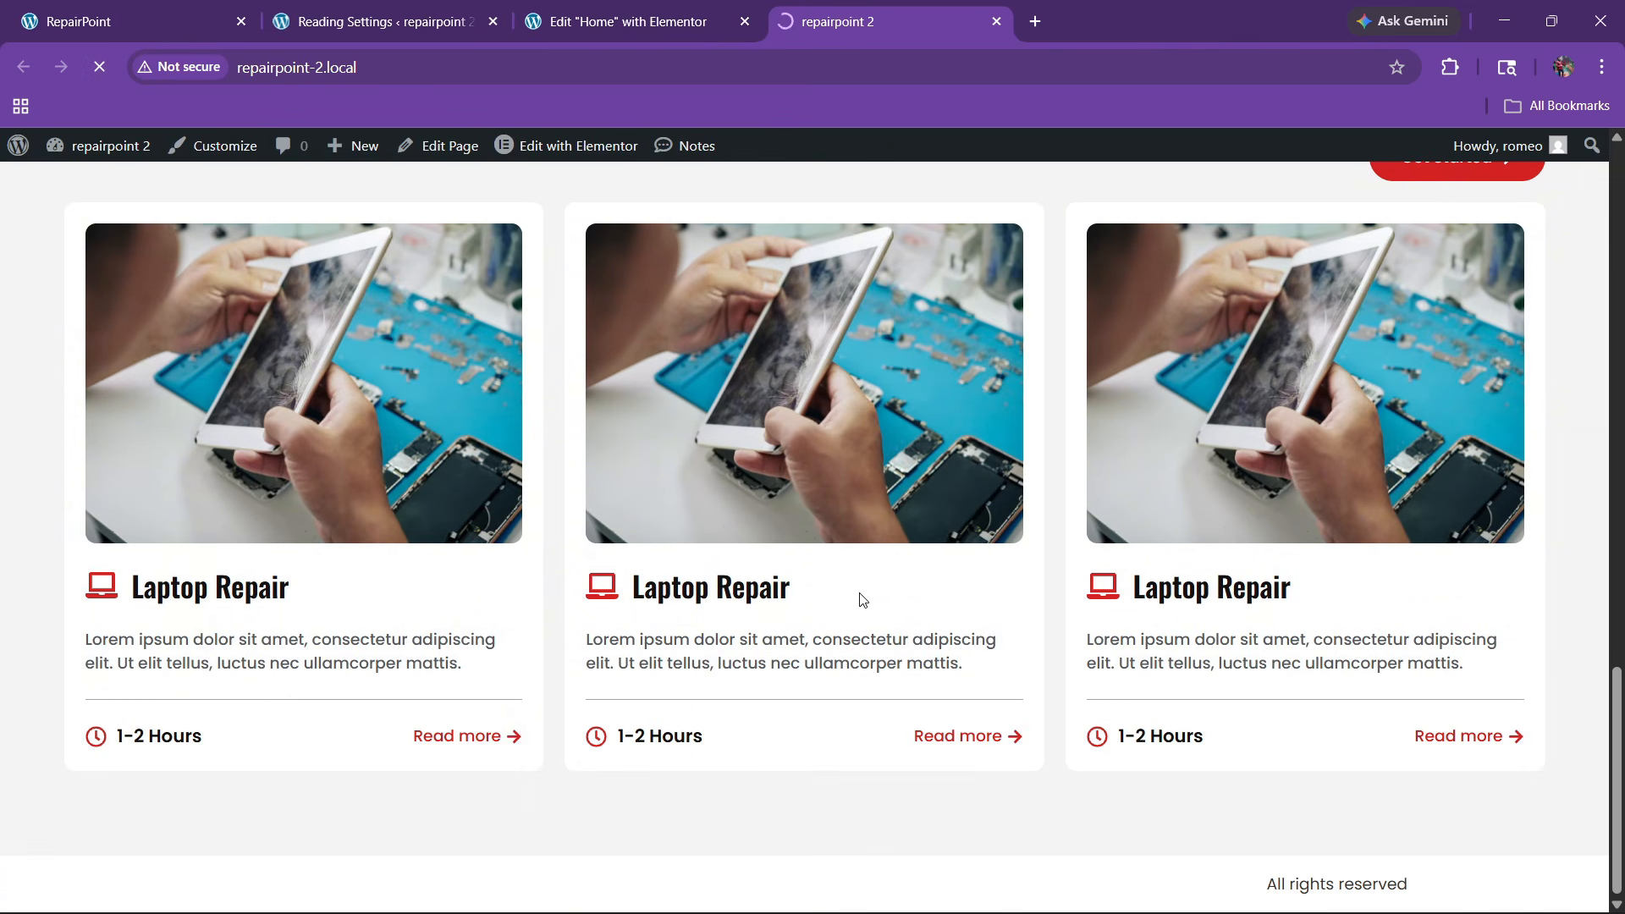
pyautogui.scroll(-5, 859, 607)
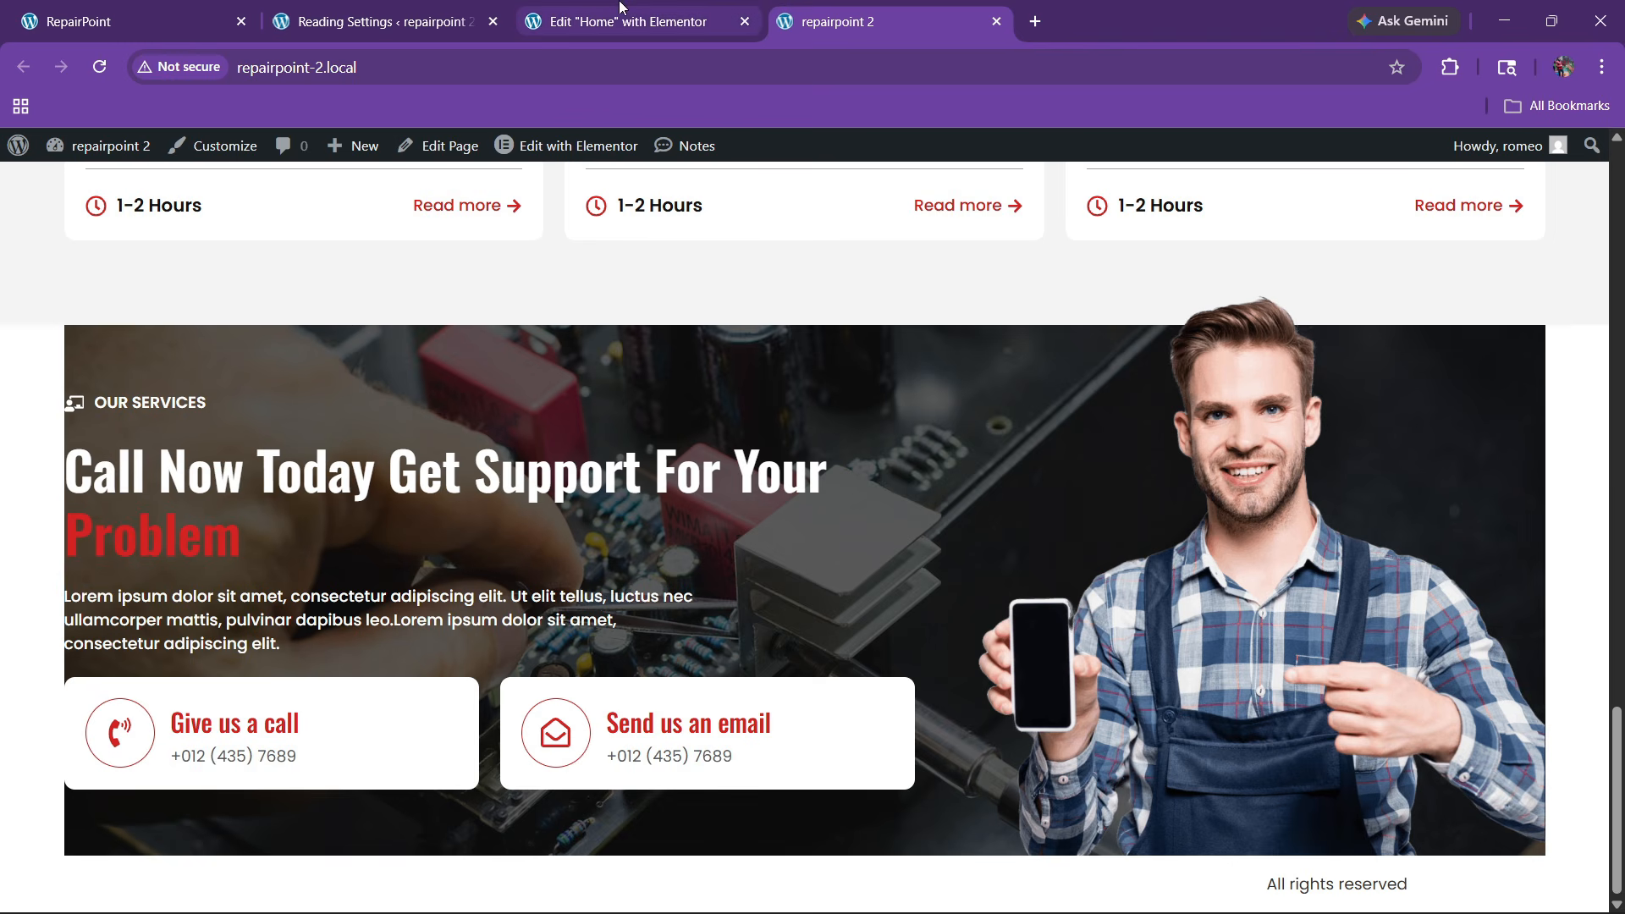
pyautogui.click(127, 21)
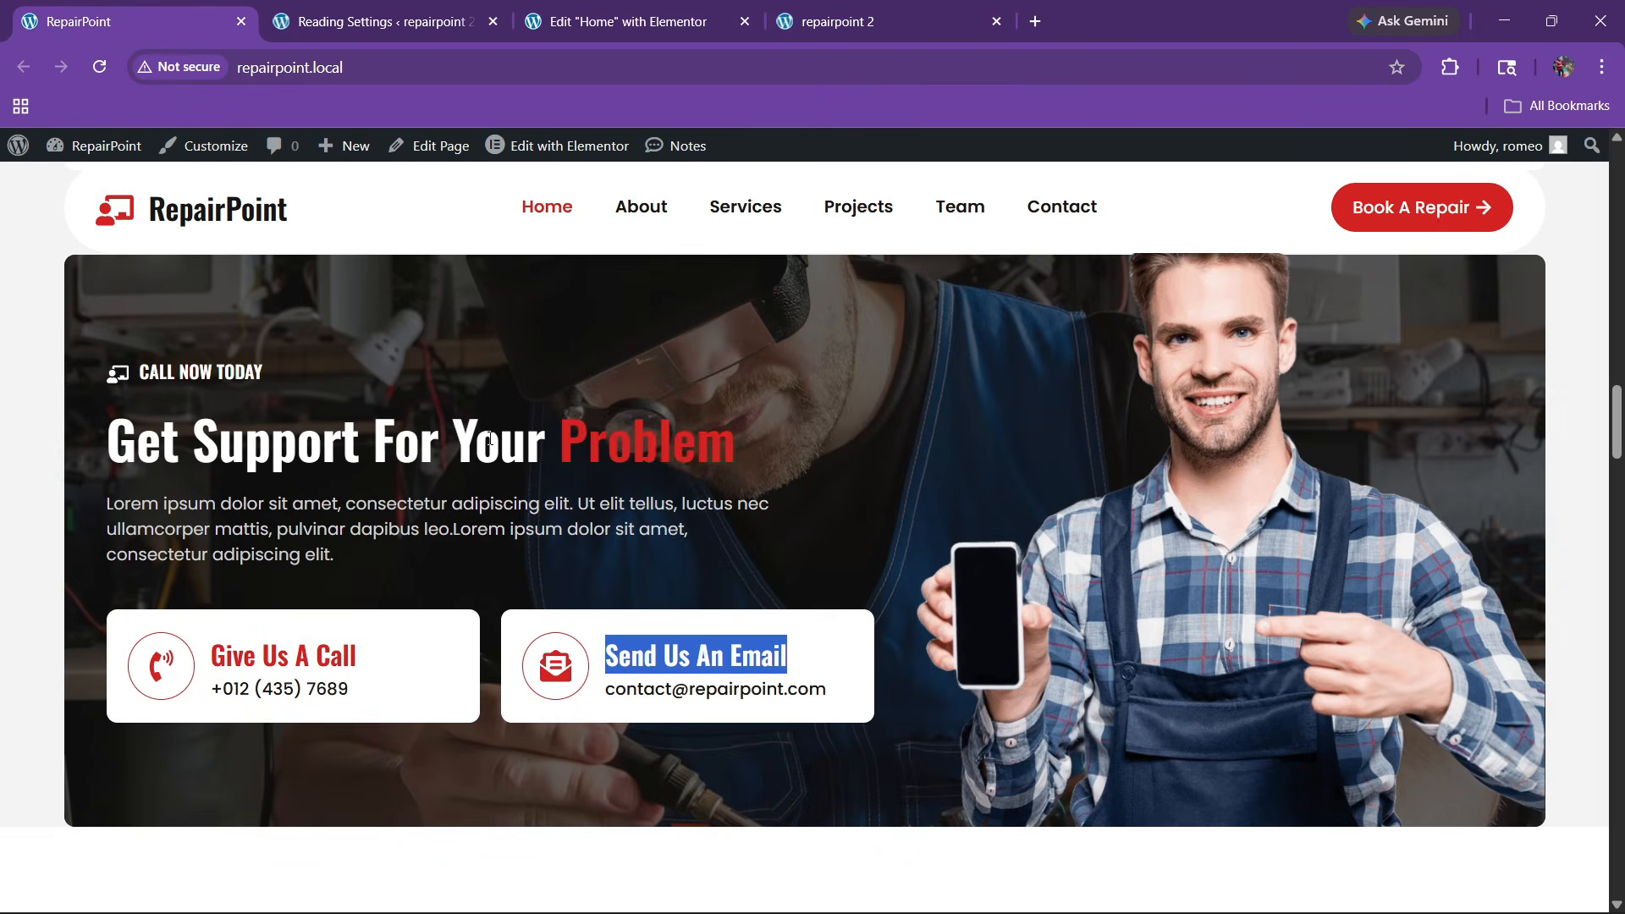
pyautogui.click(597, 9)
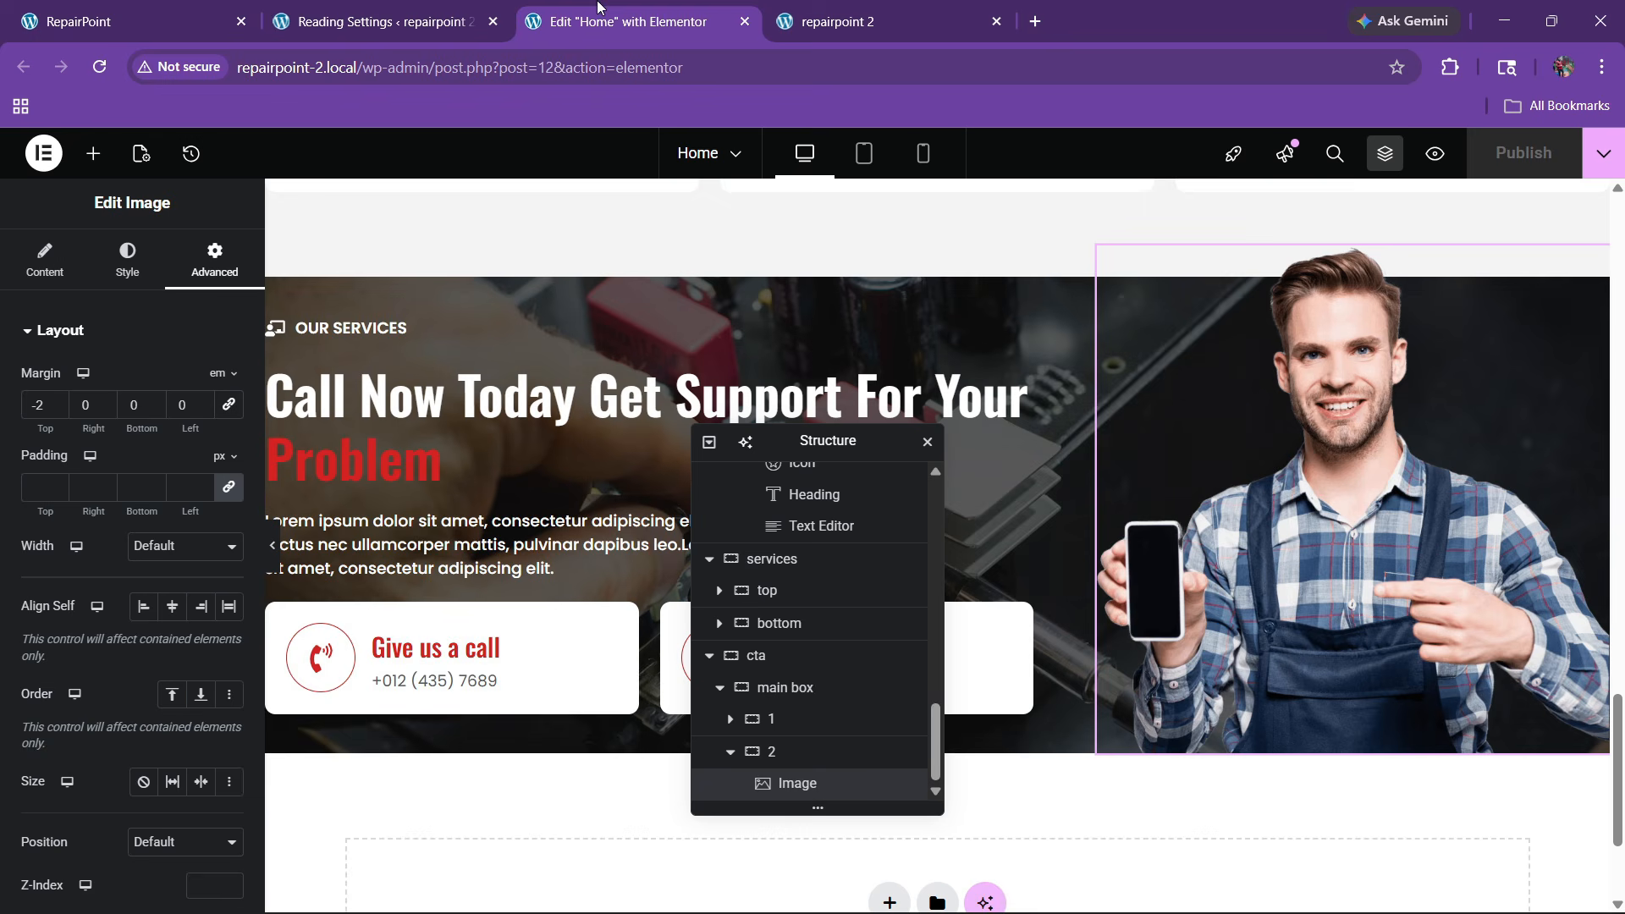
# Give the Call Now text column a 40 px left padding and preview it full width
pyautogui.click(774, 719)
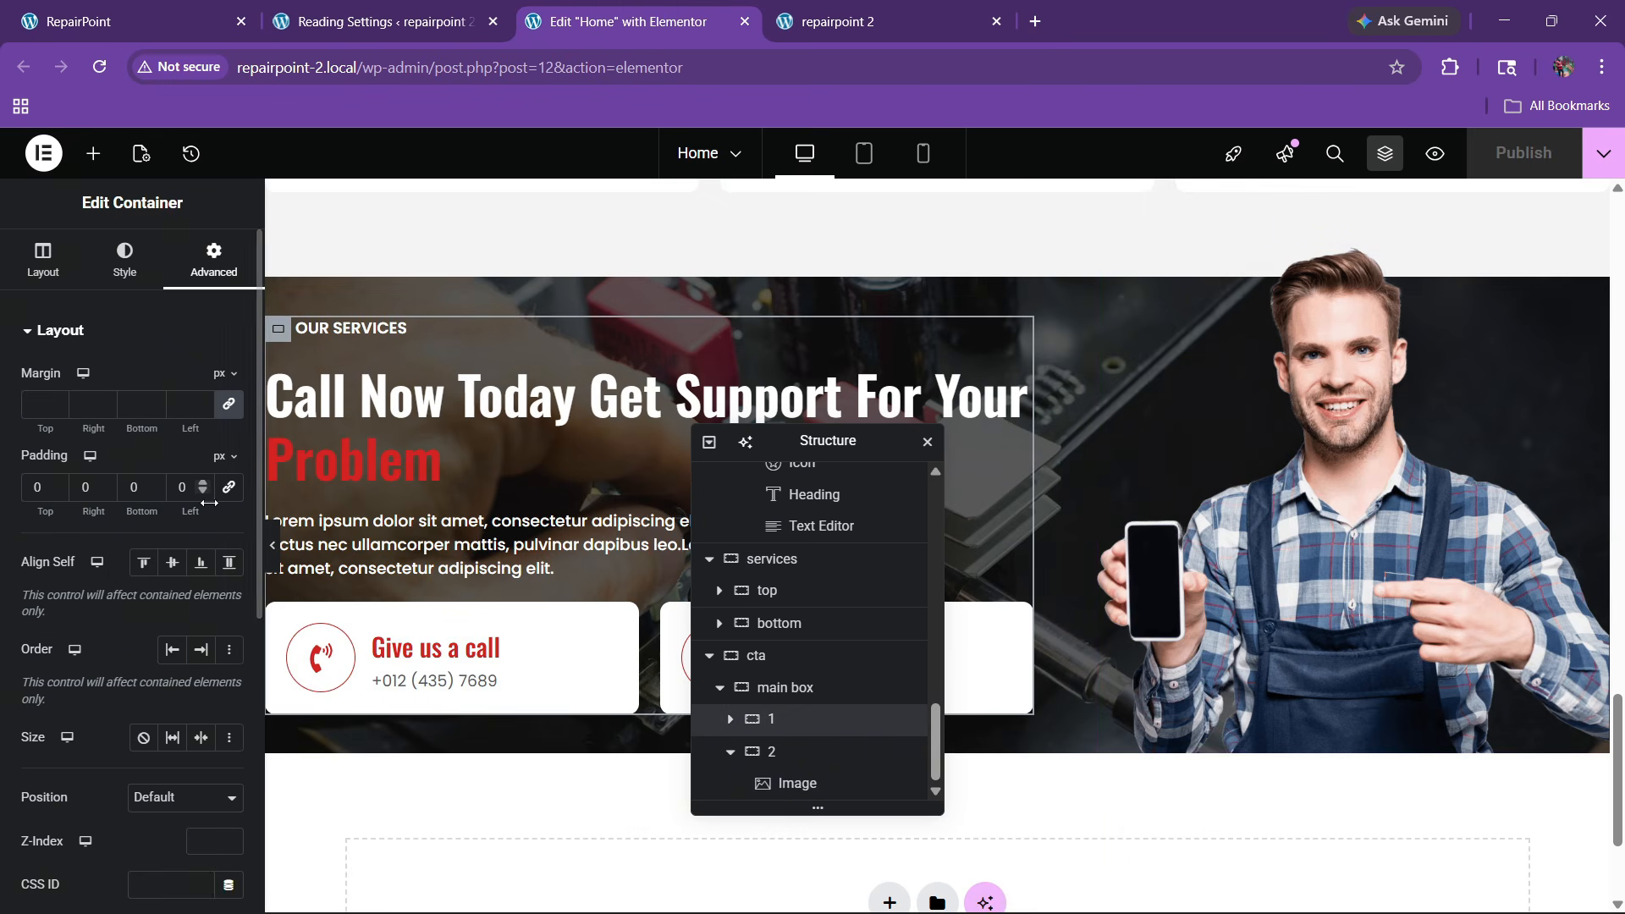
pyautogui.click(180, 487)
pyautogui.write('4')
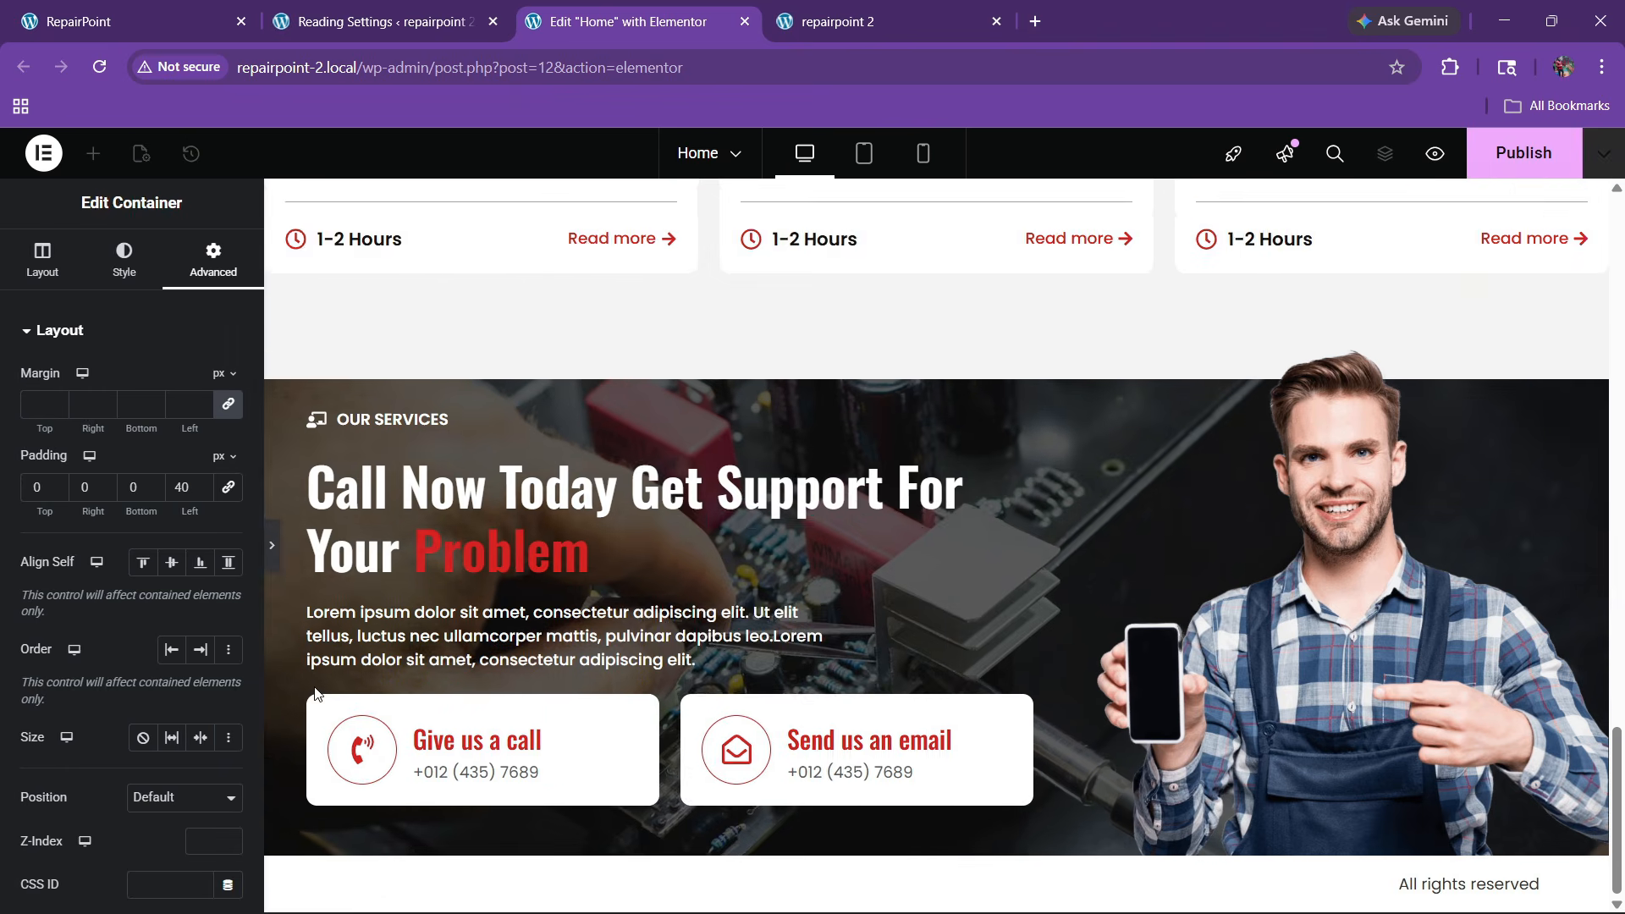
pyautogui.click(274, 565)
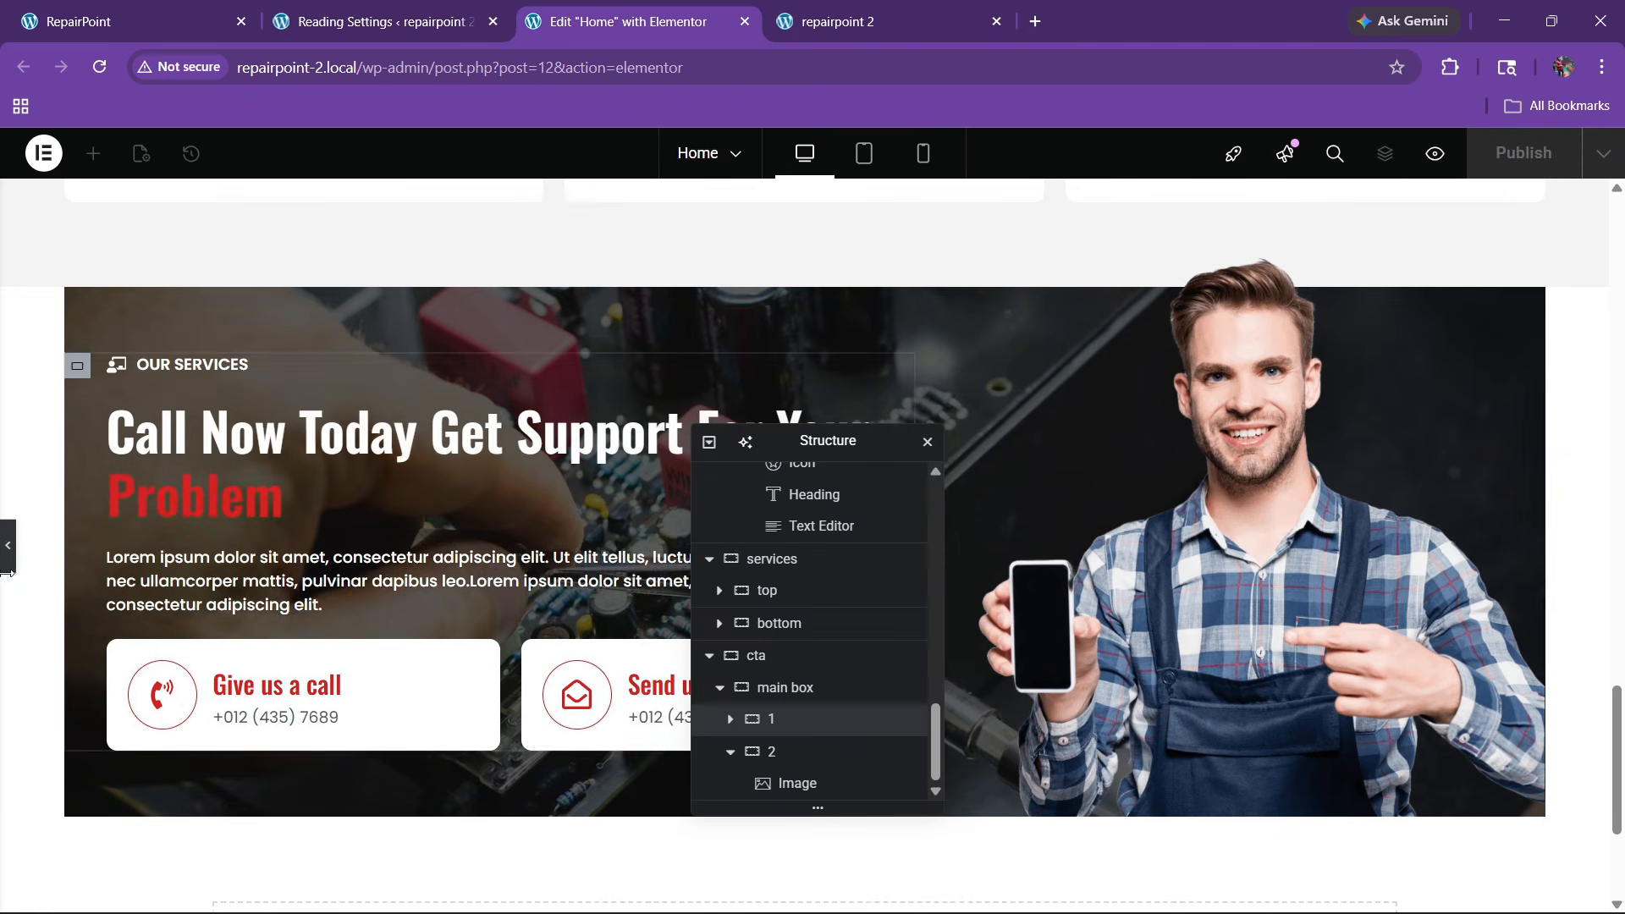
pyautogui.click(8, 548)
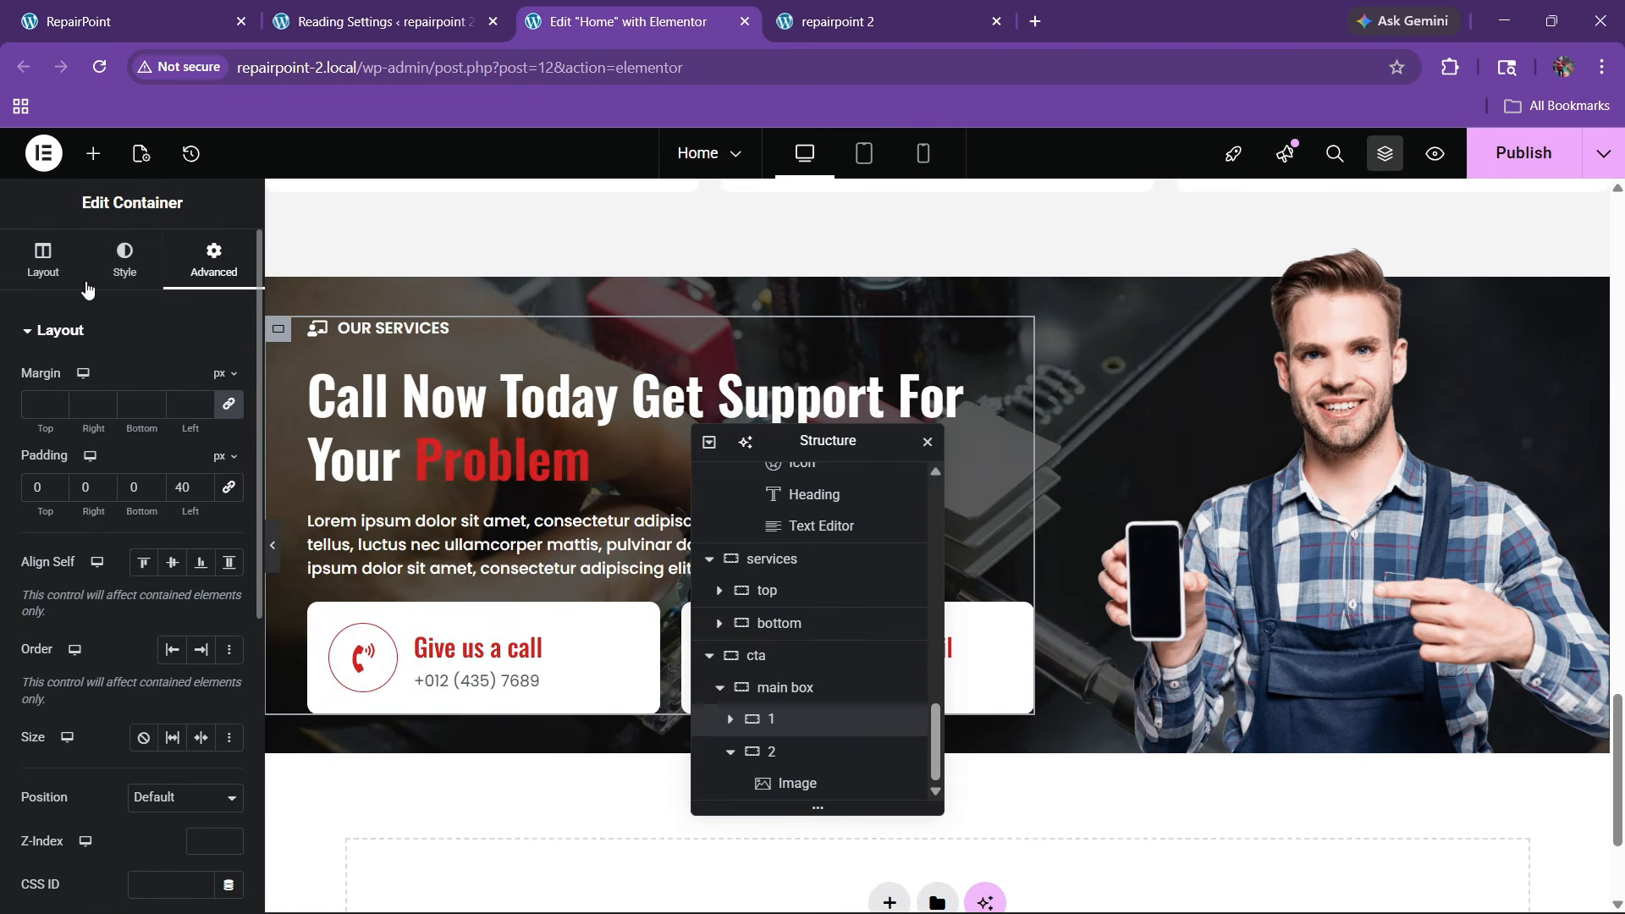
pyautogui.click(124, 258)
pyautogui.click(95, 550)
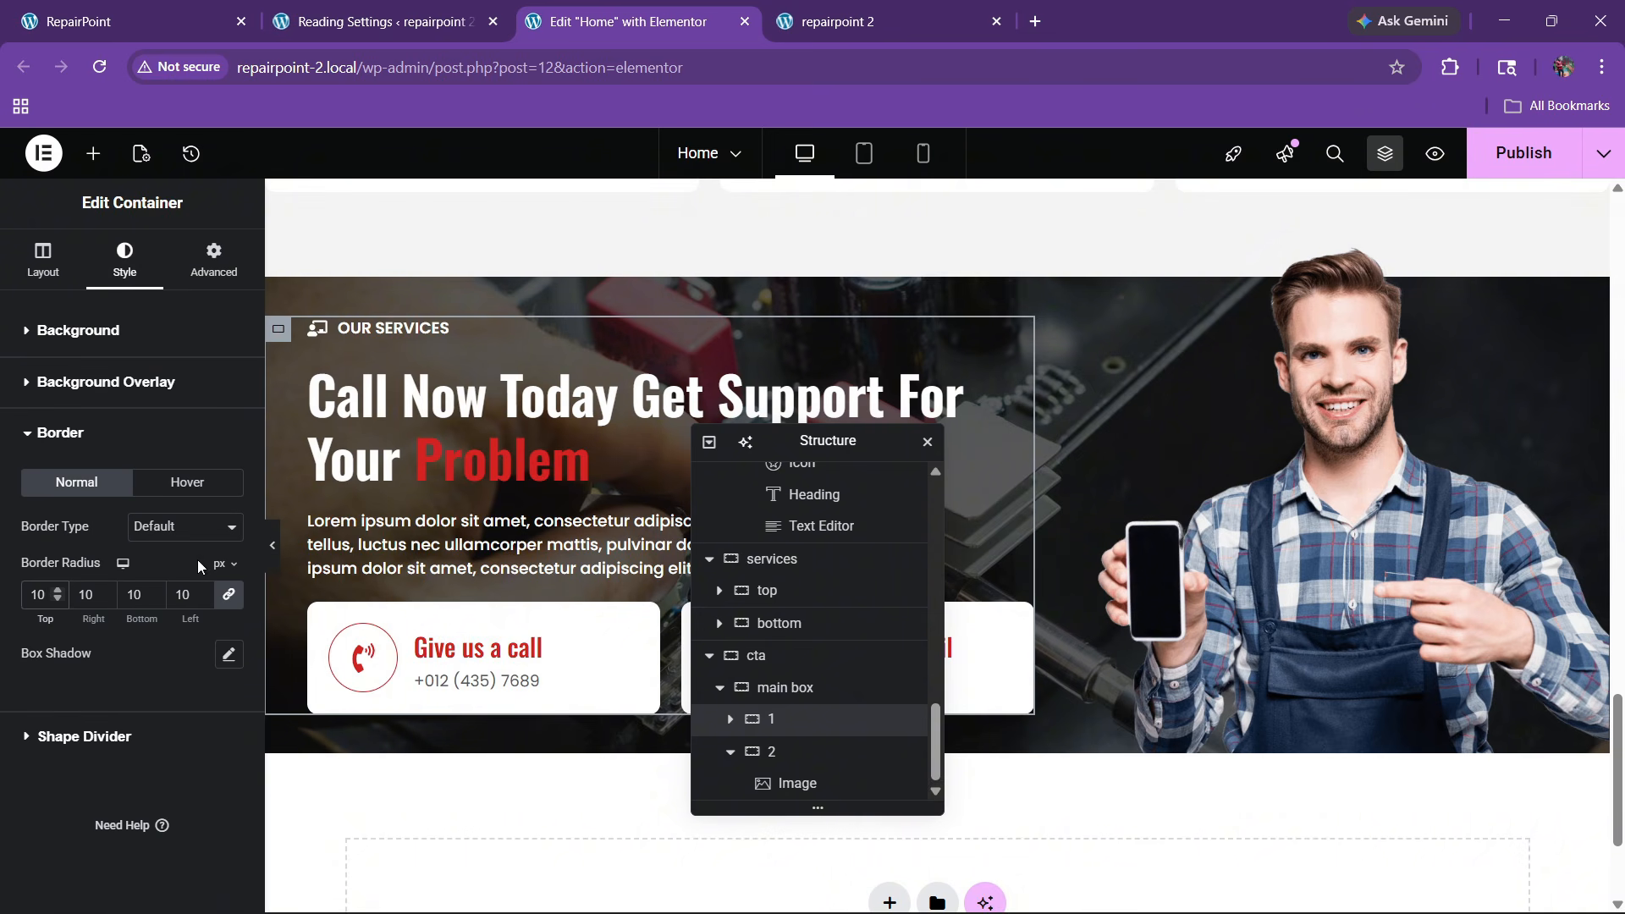
pyautogui.click(274, 559)
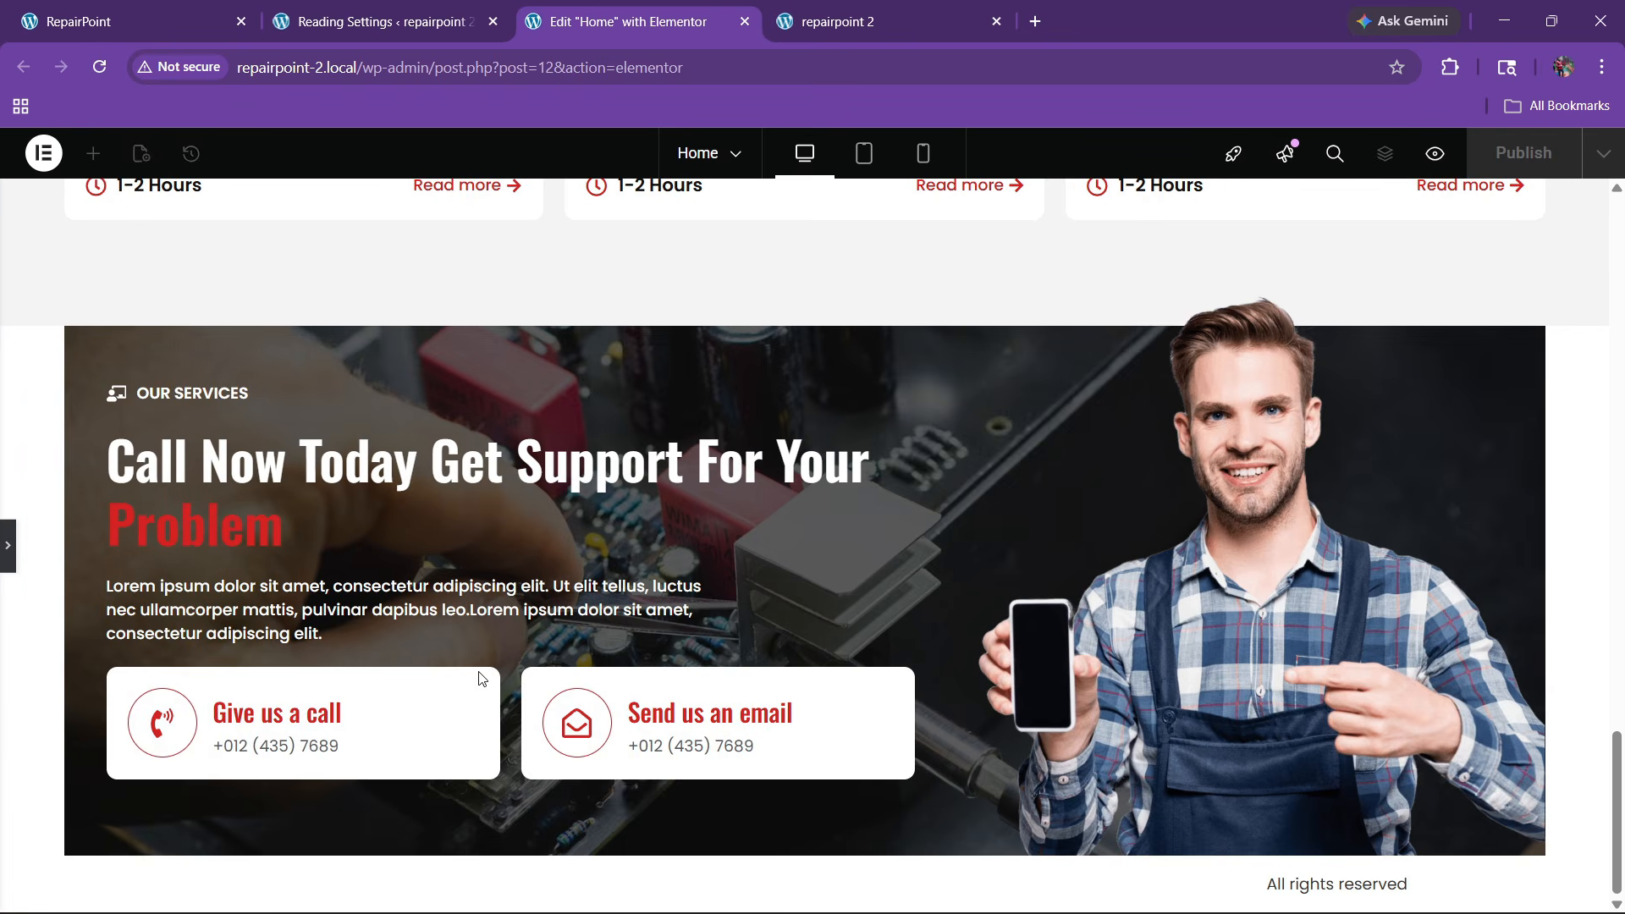
pyautogui.click(6, 549)
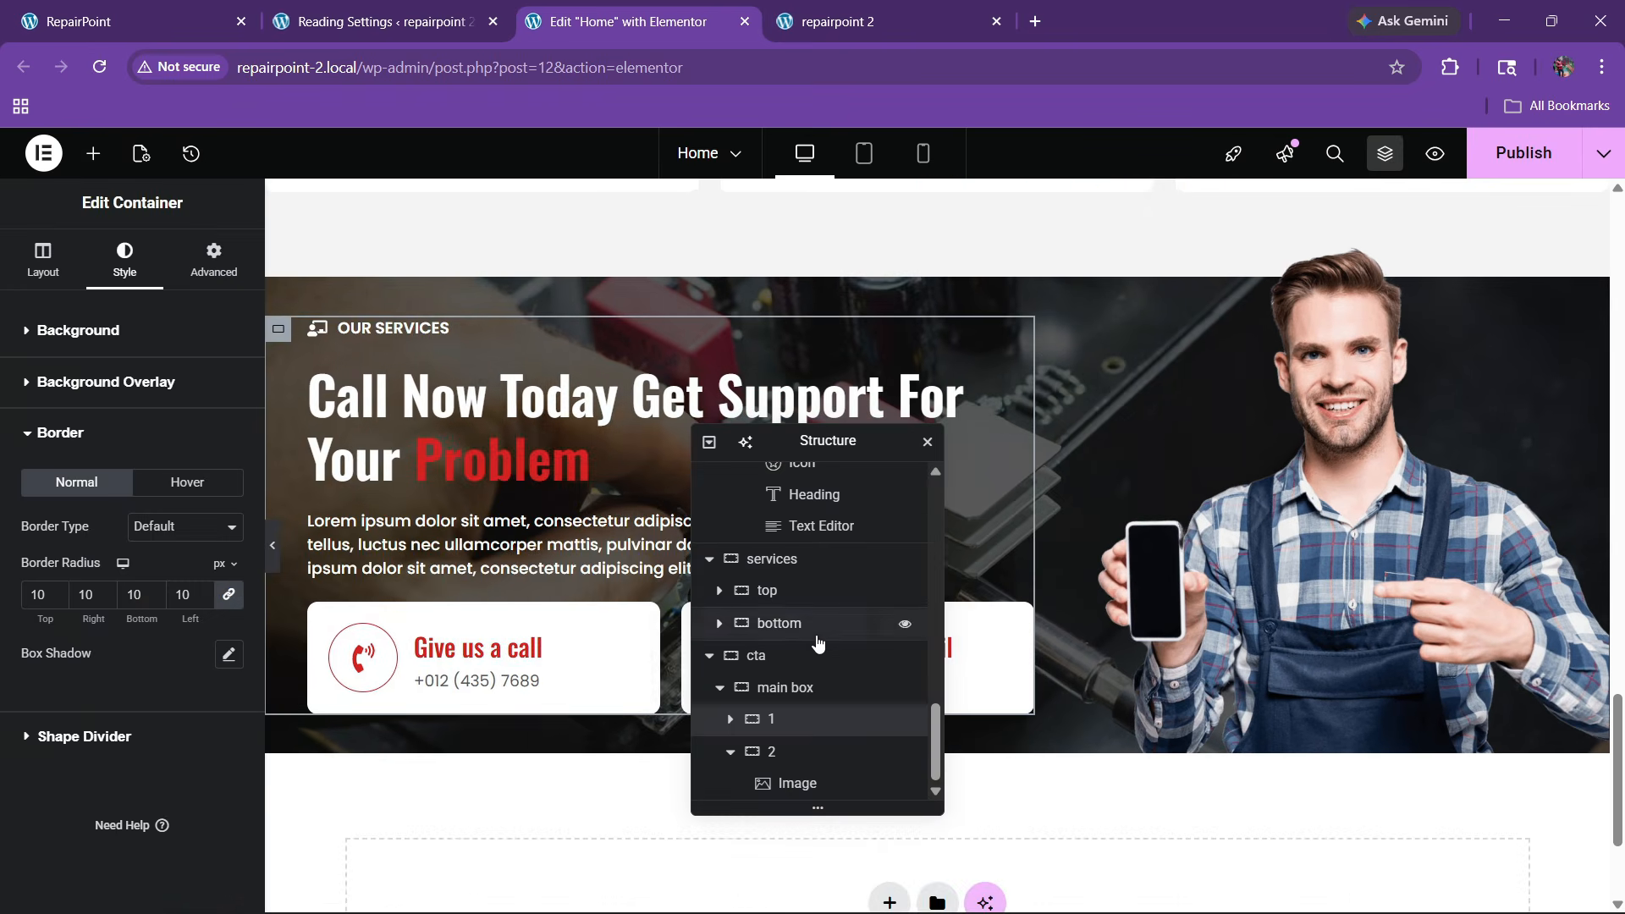
# Set a 10 px border radius on the Call Now main box and preview the rounded banner
pyautogui.click(761, 687)
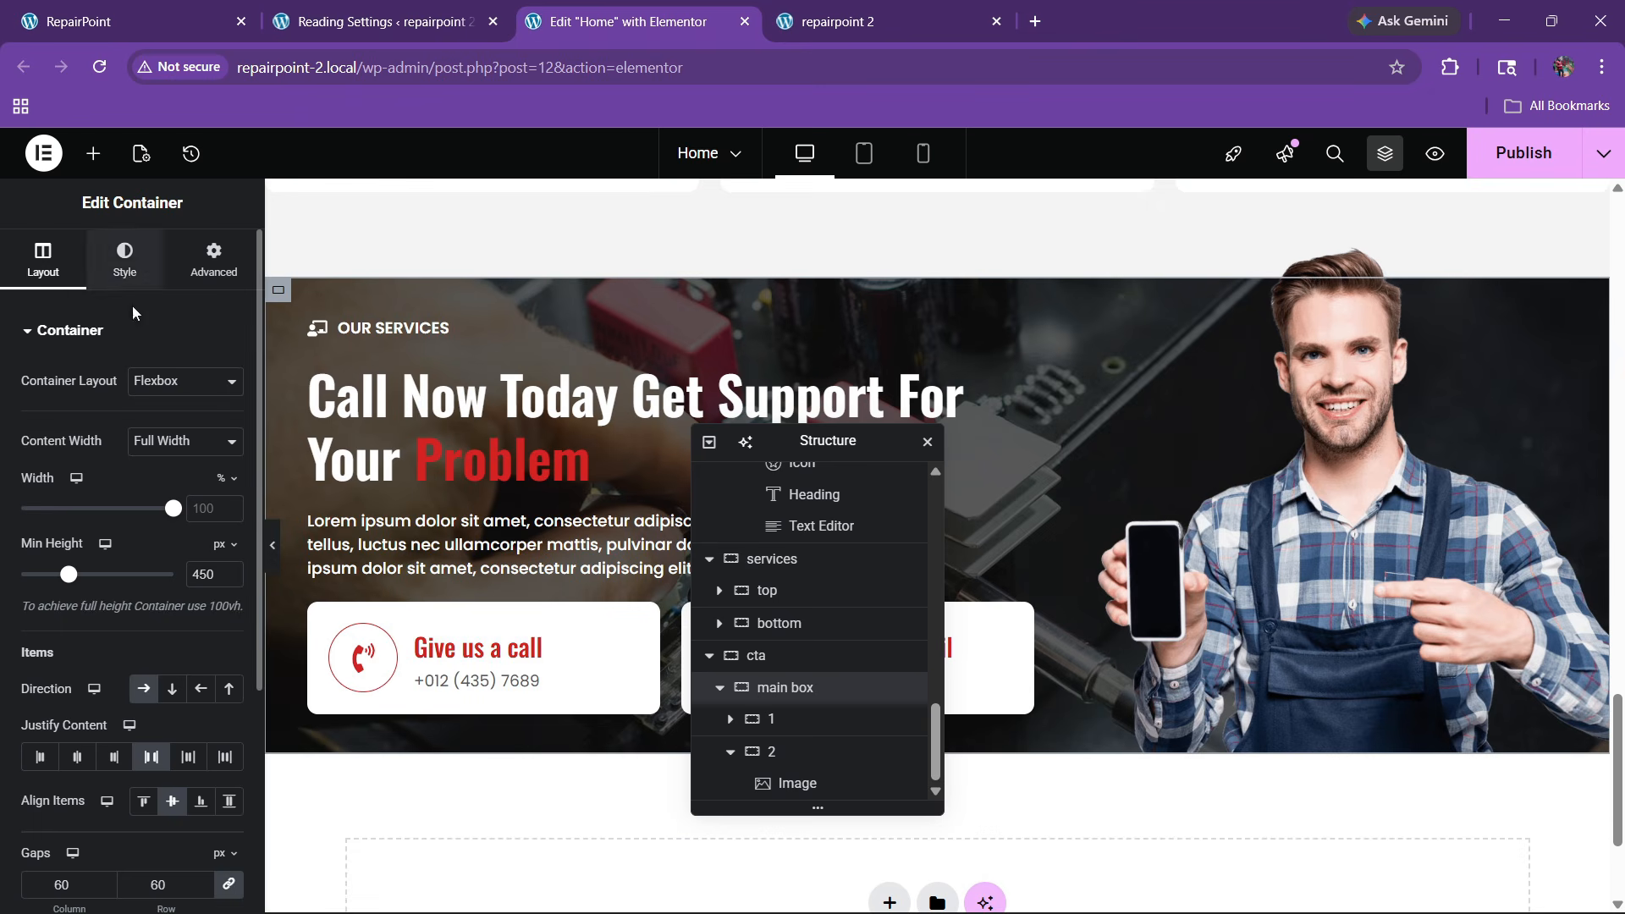
pyautogui.click(125, 258)
pyautogui.scroll(-6, 98, 621)
pyautogui.click(74, 707)
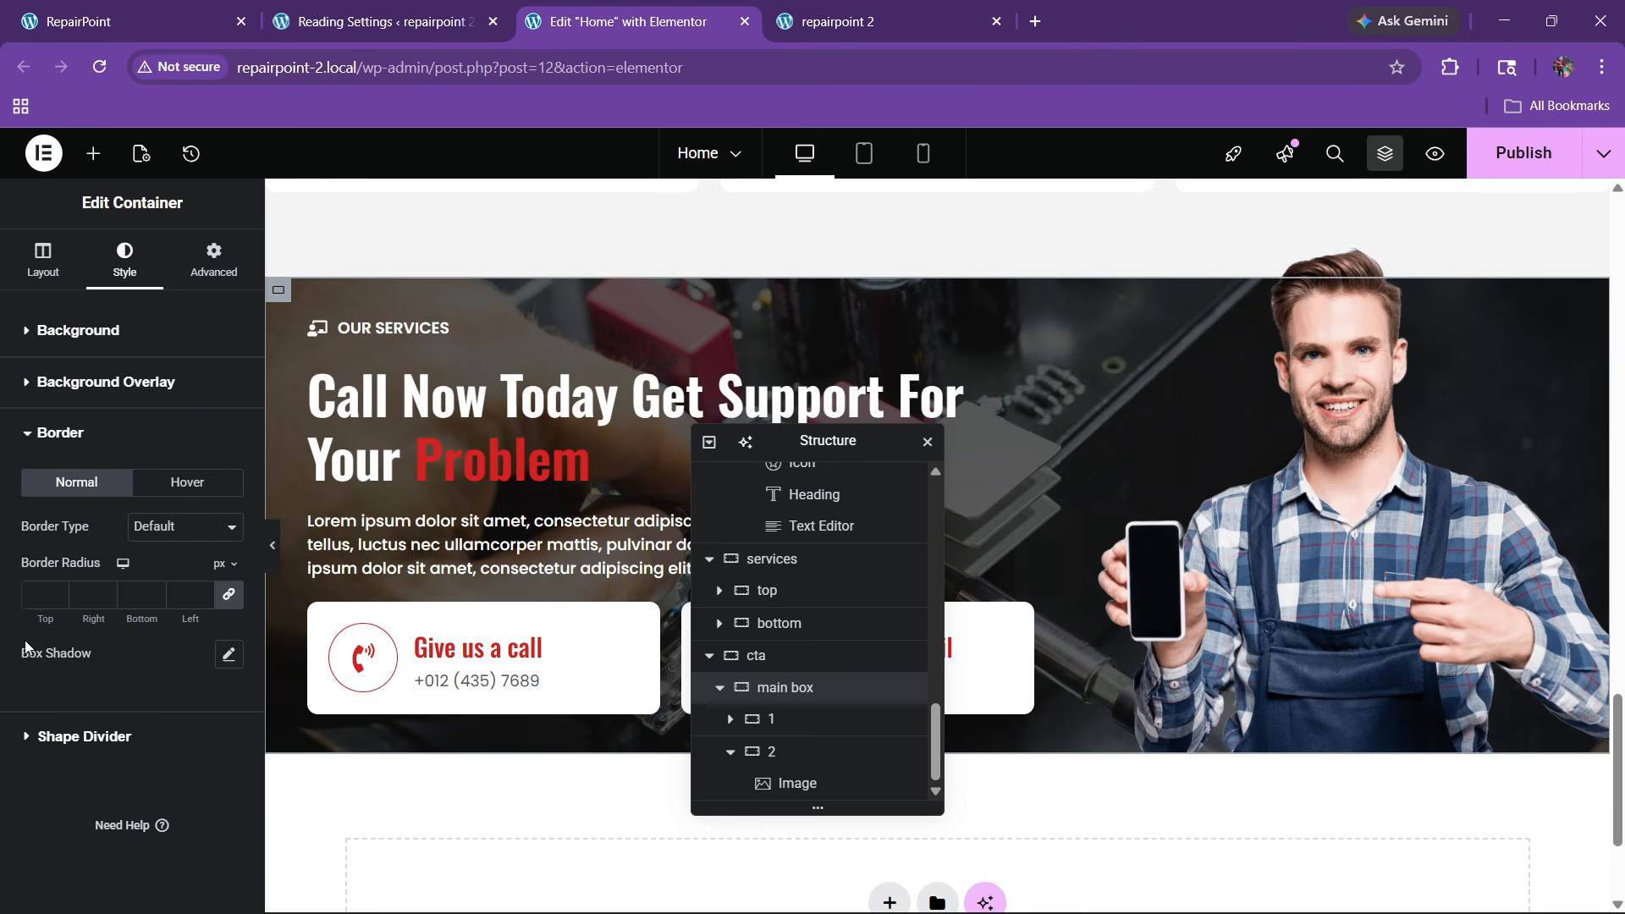
pyautogui.write('10')
pyautogui.click(272, 545)
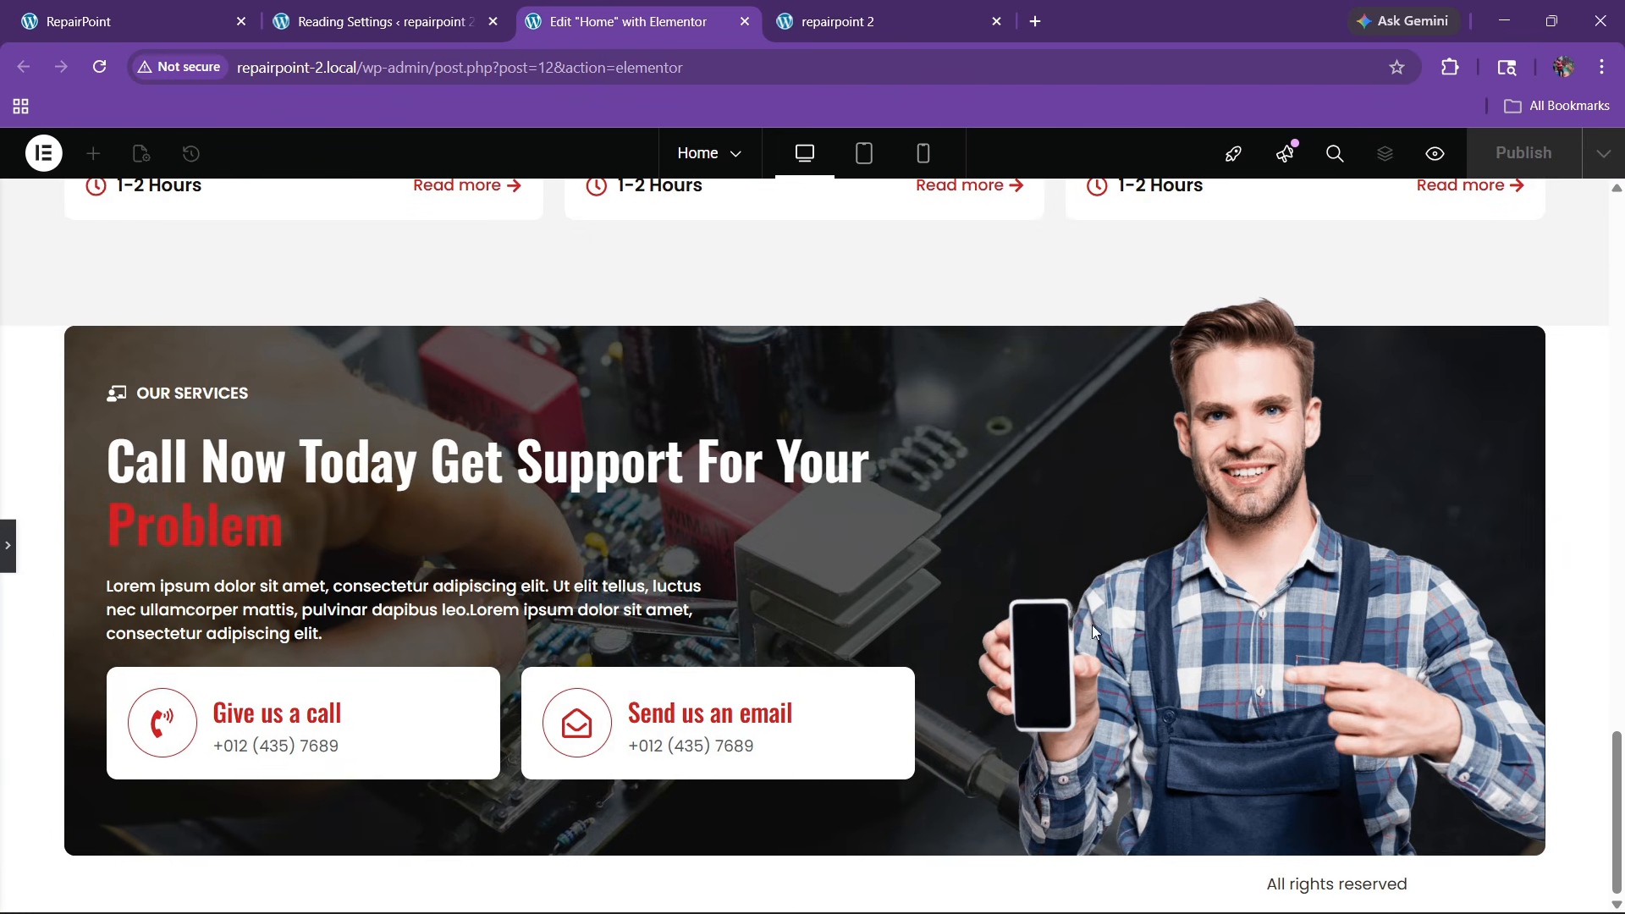
pyautogui.click(6, 548)
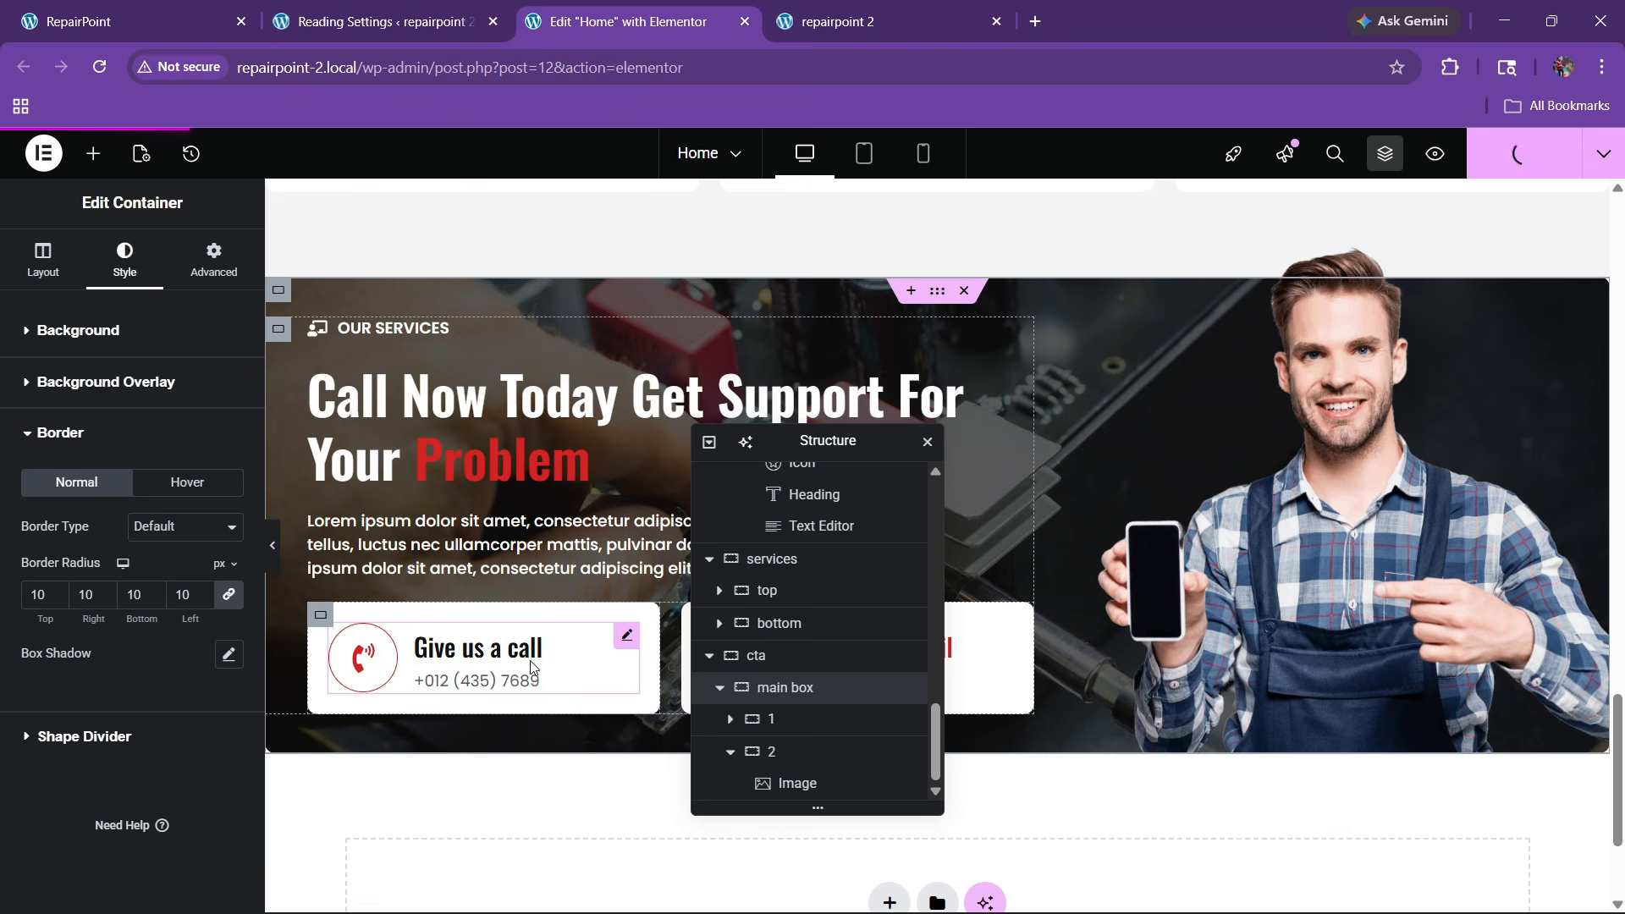
# Scroll the live repairpoint 2 front page to inspect the rounded Call Now box
pyautogui.click(869, 12)
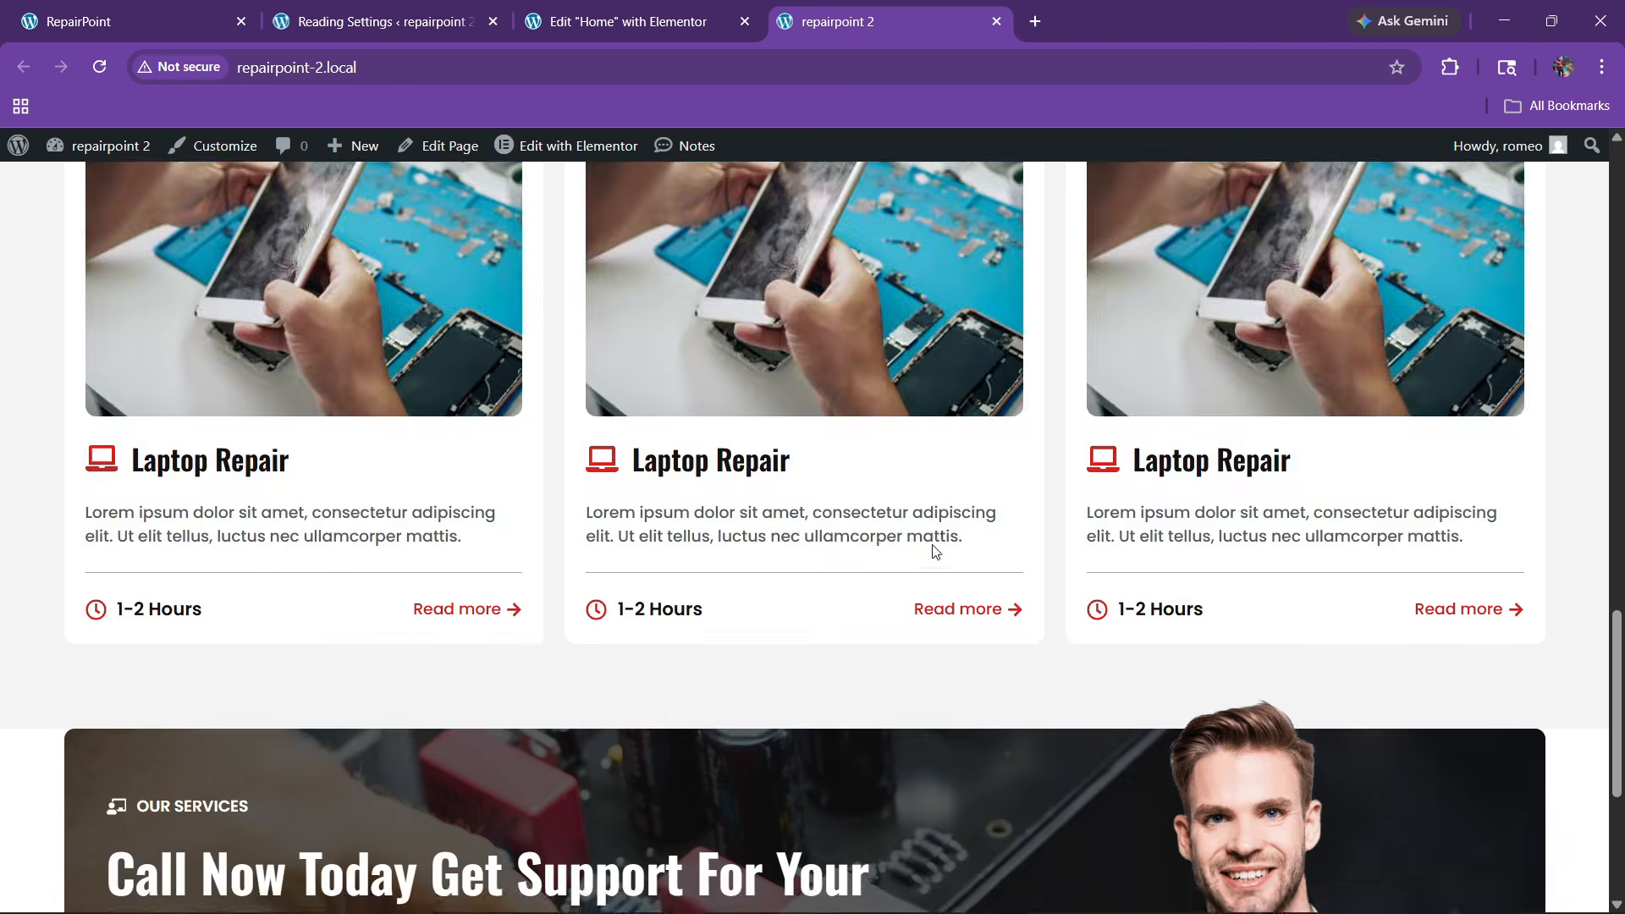
pyautogui.scroll(-4, 932, 544)
pyautogui.scroll(3, 931, 545)
pyautogui.scroll(-3, 931, 545)
pyautogui.scroll(3, 932, 545)
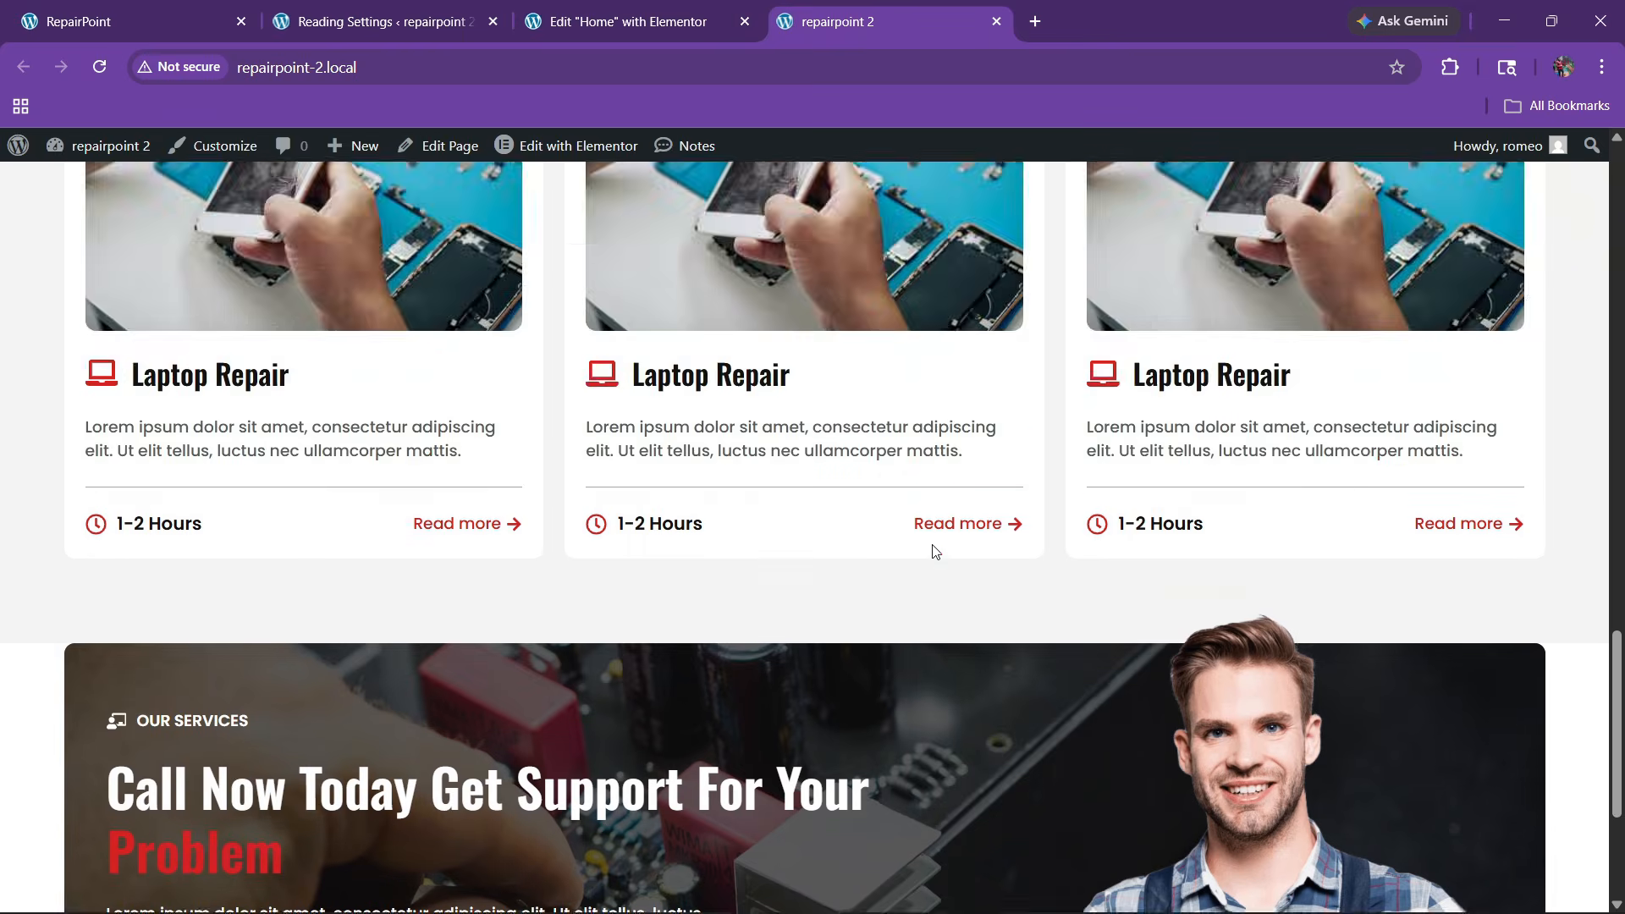
pyautogui.scroll(-3, 934, 551)
# Set the cta section's top padding to 80 px, publish, and switch to the live repairpoint 2 tab
pyautogui.click(660, 21)
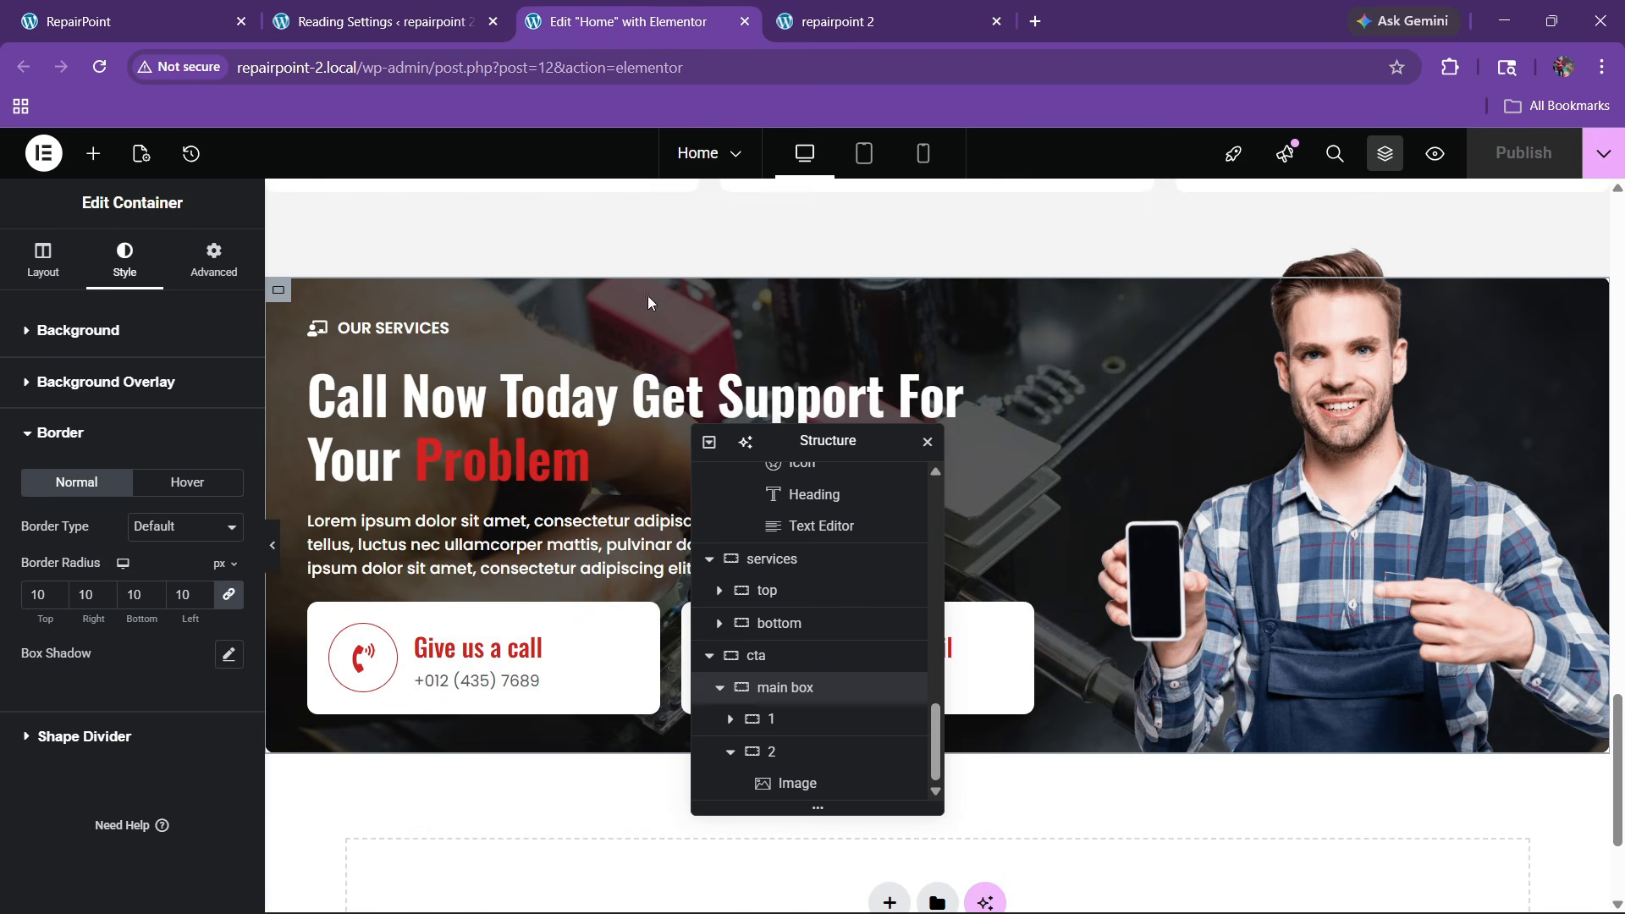
pyautogui.scroll(3, 787, 700)
pyautogui.scroll(-2, 787, 700)
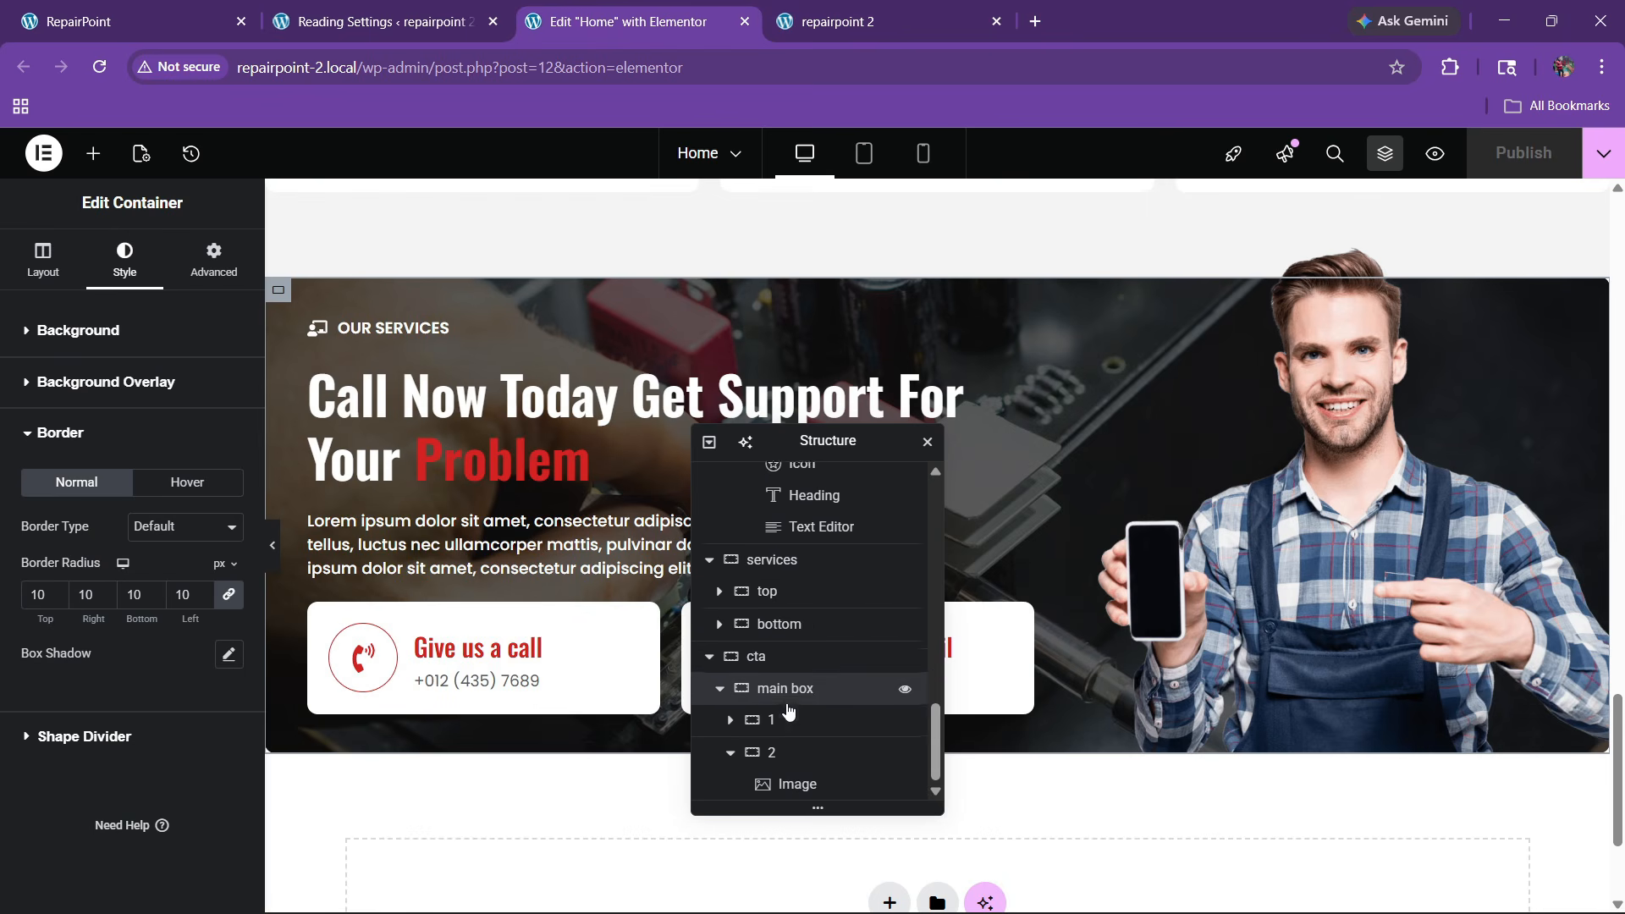
pyautogui.click(762, 654)
pyautogui.click(199, 288)
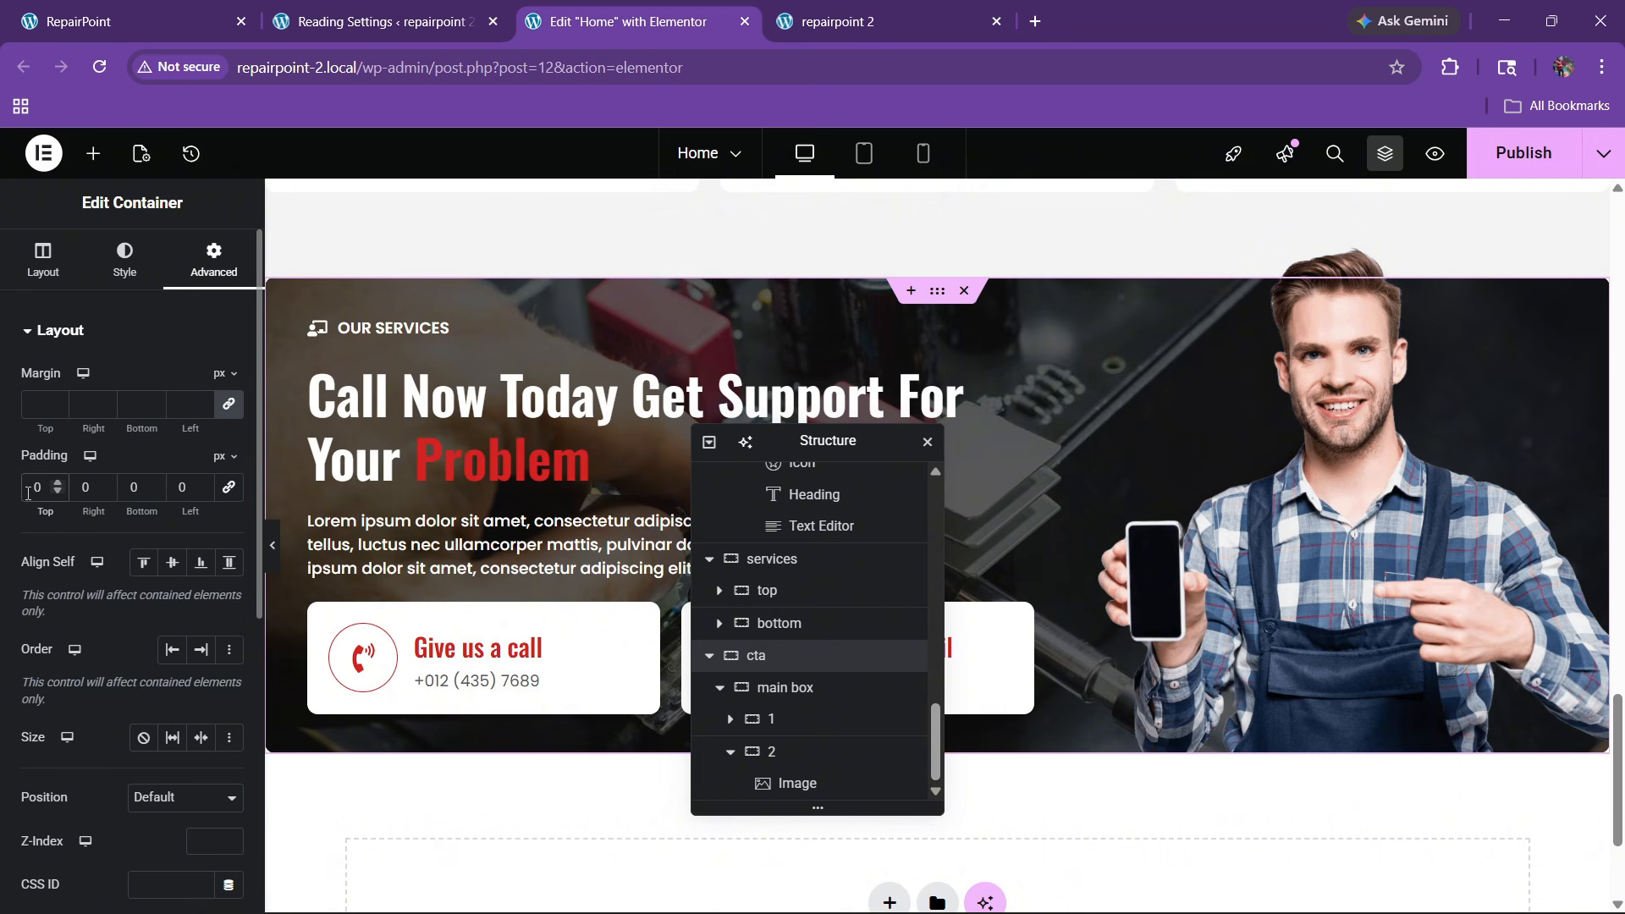
pyautogui.write('8')
pyautogui.click(1523, 161)
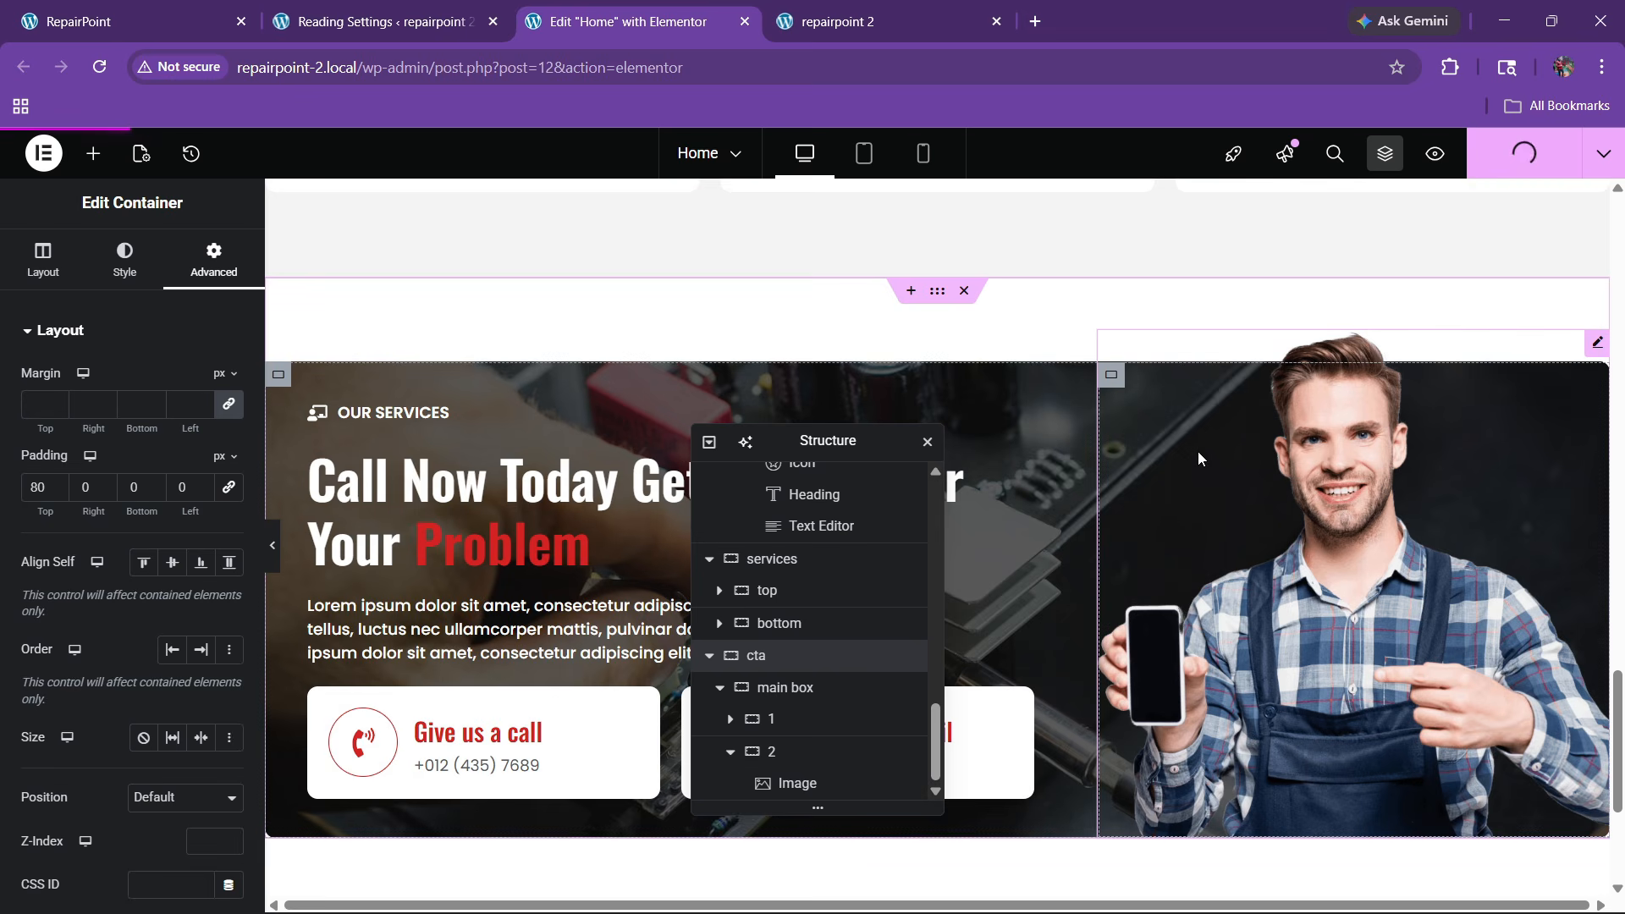
pyautogui.scroll(-3, 1196, 450)
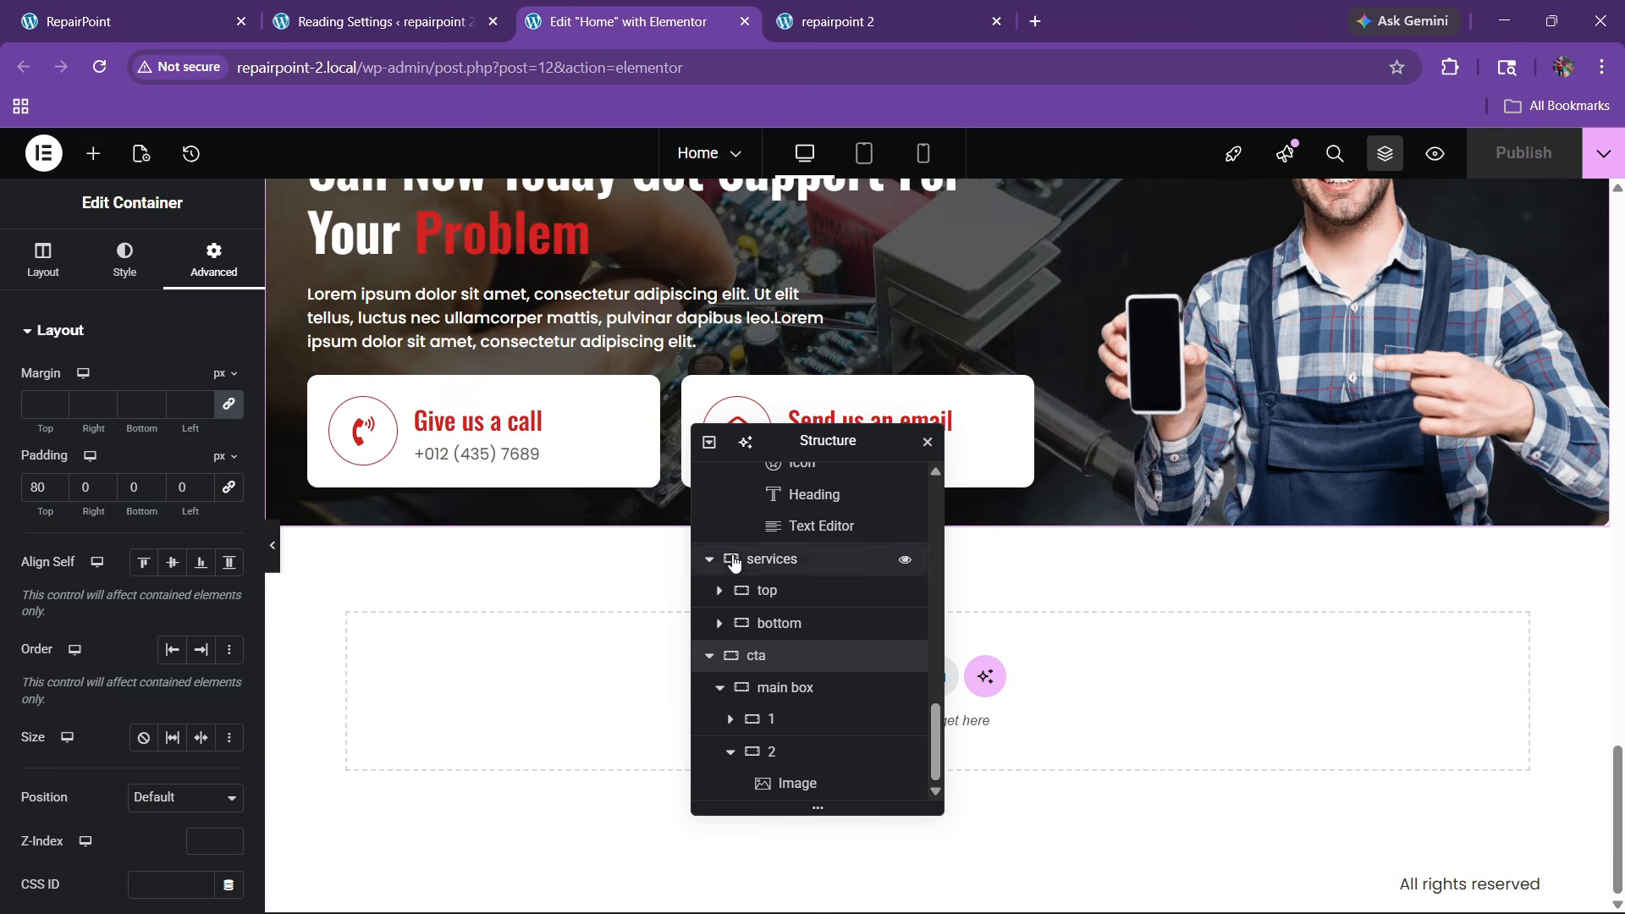
pyautogui.click(833, 23)
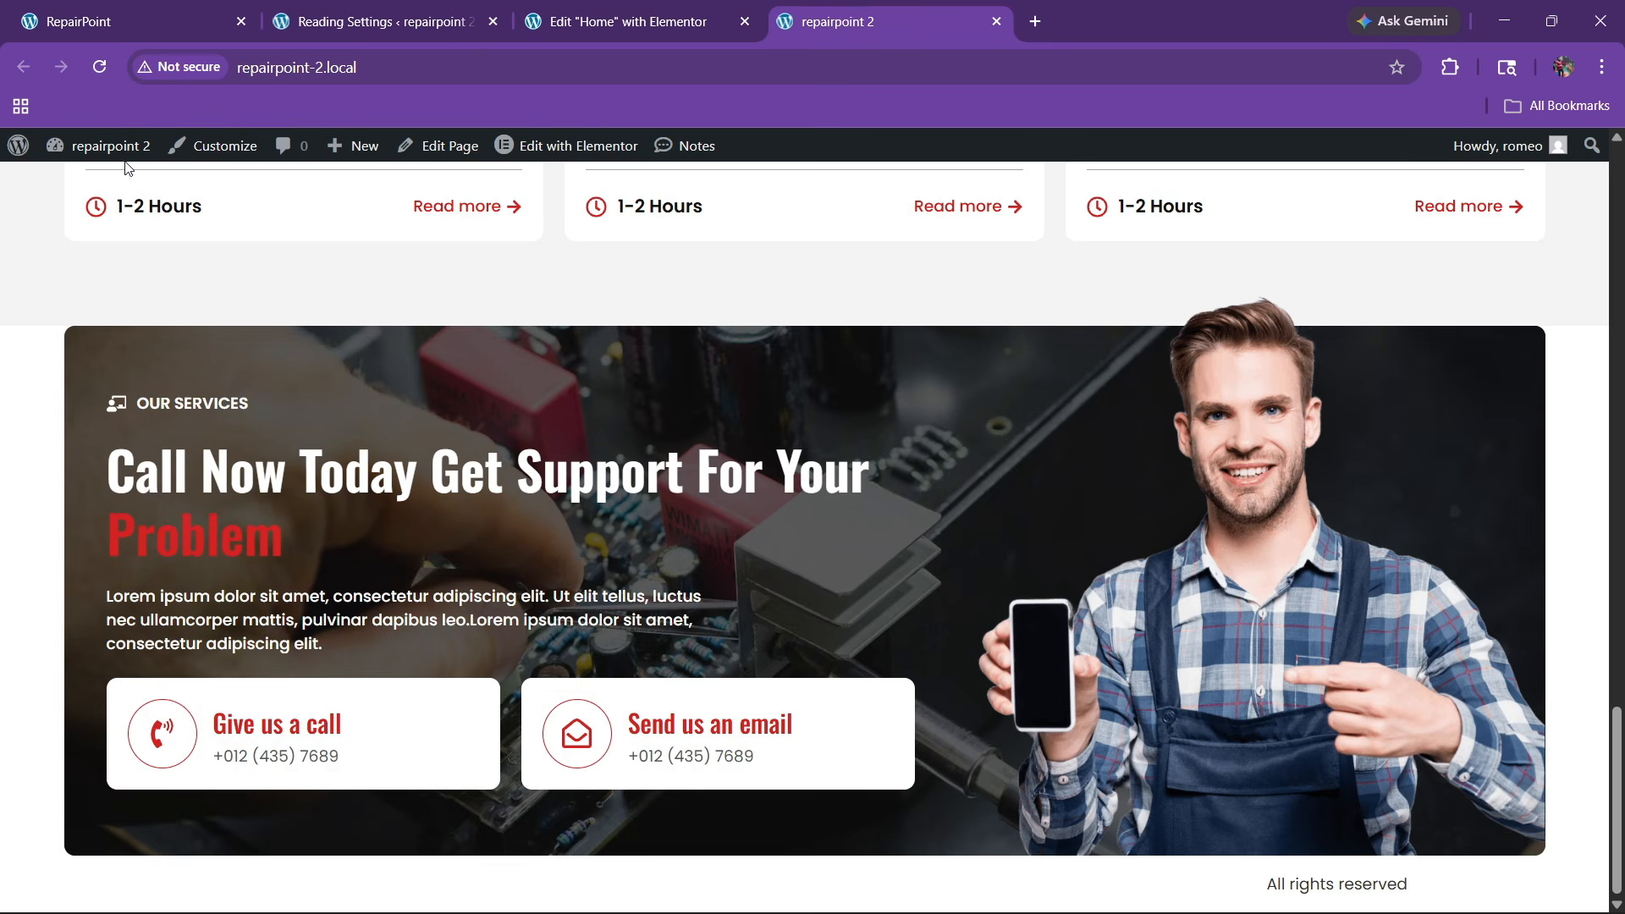
# Reload the live page, study the reference Completed Repair Projects section, then return to the editor
pyautogui.click(99, 70)
pyautogui.scroll(-1, 1006, 554)
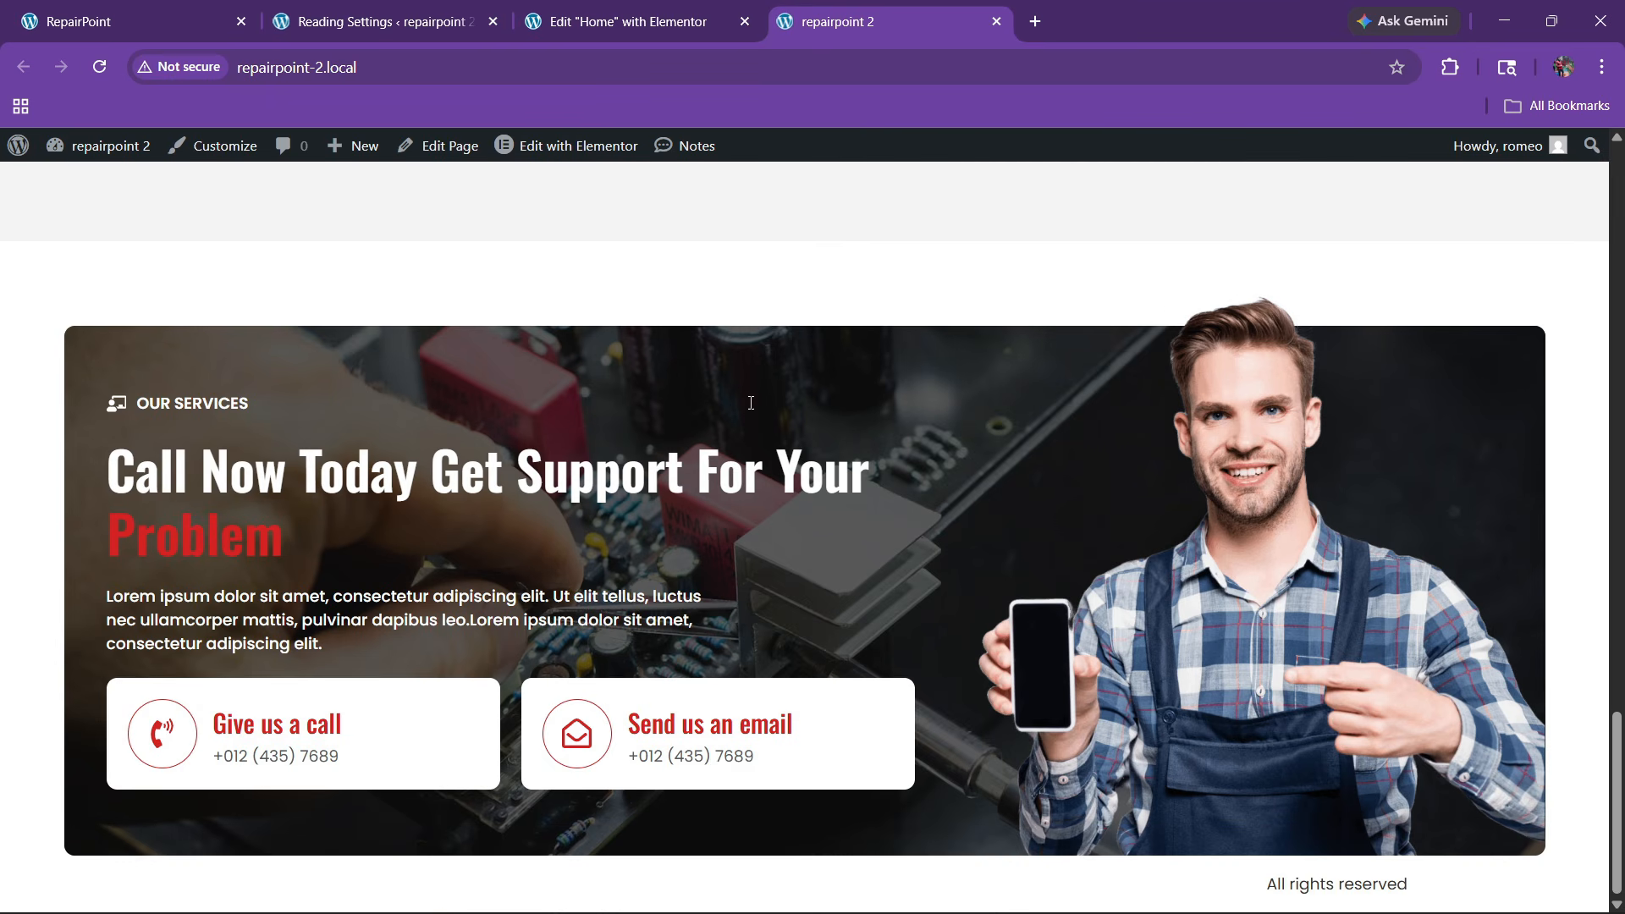
pyautogui.click(169, 8)
pyautogui.scroll(4, 669, 530)
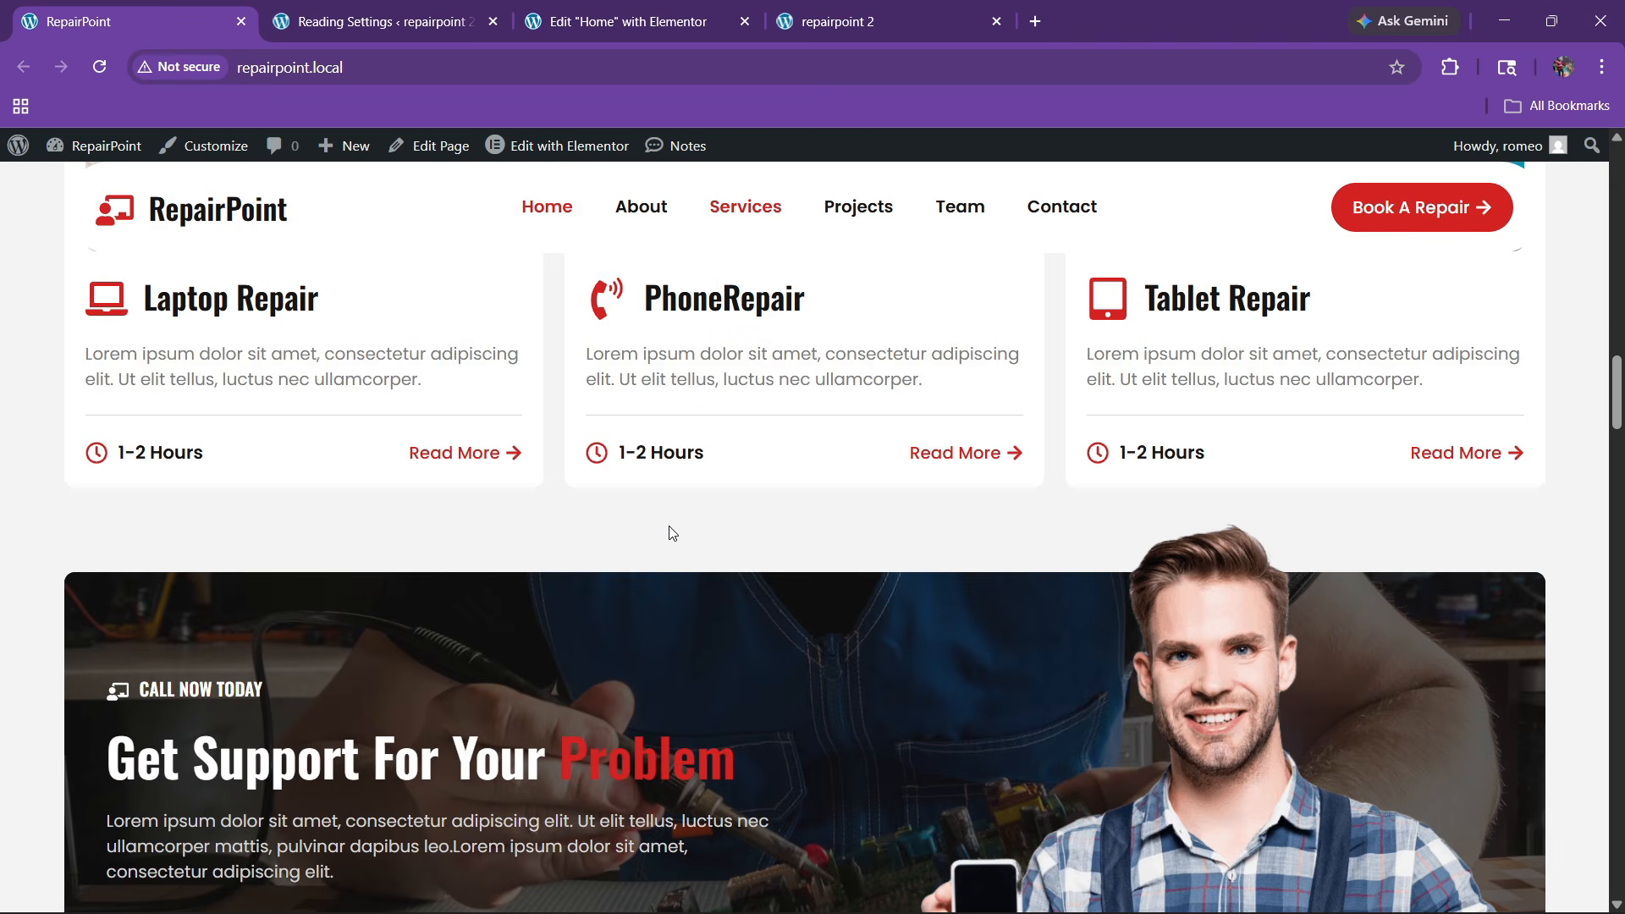
pyautogui.scroll(-5, 672, 533)
pyautogui.scroll(-3, 671, 532)
pyautogui.scroll(4, 671, 531)
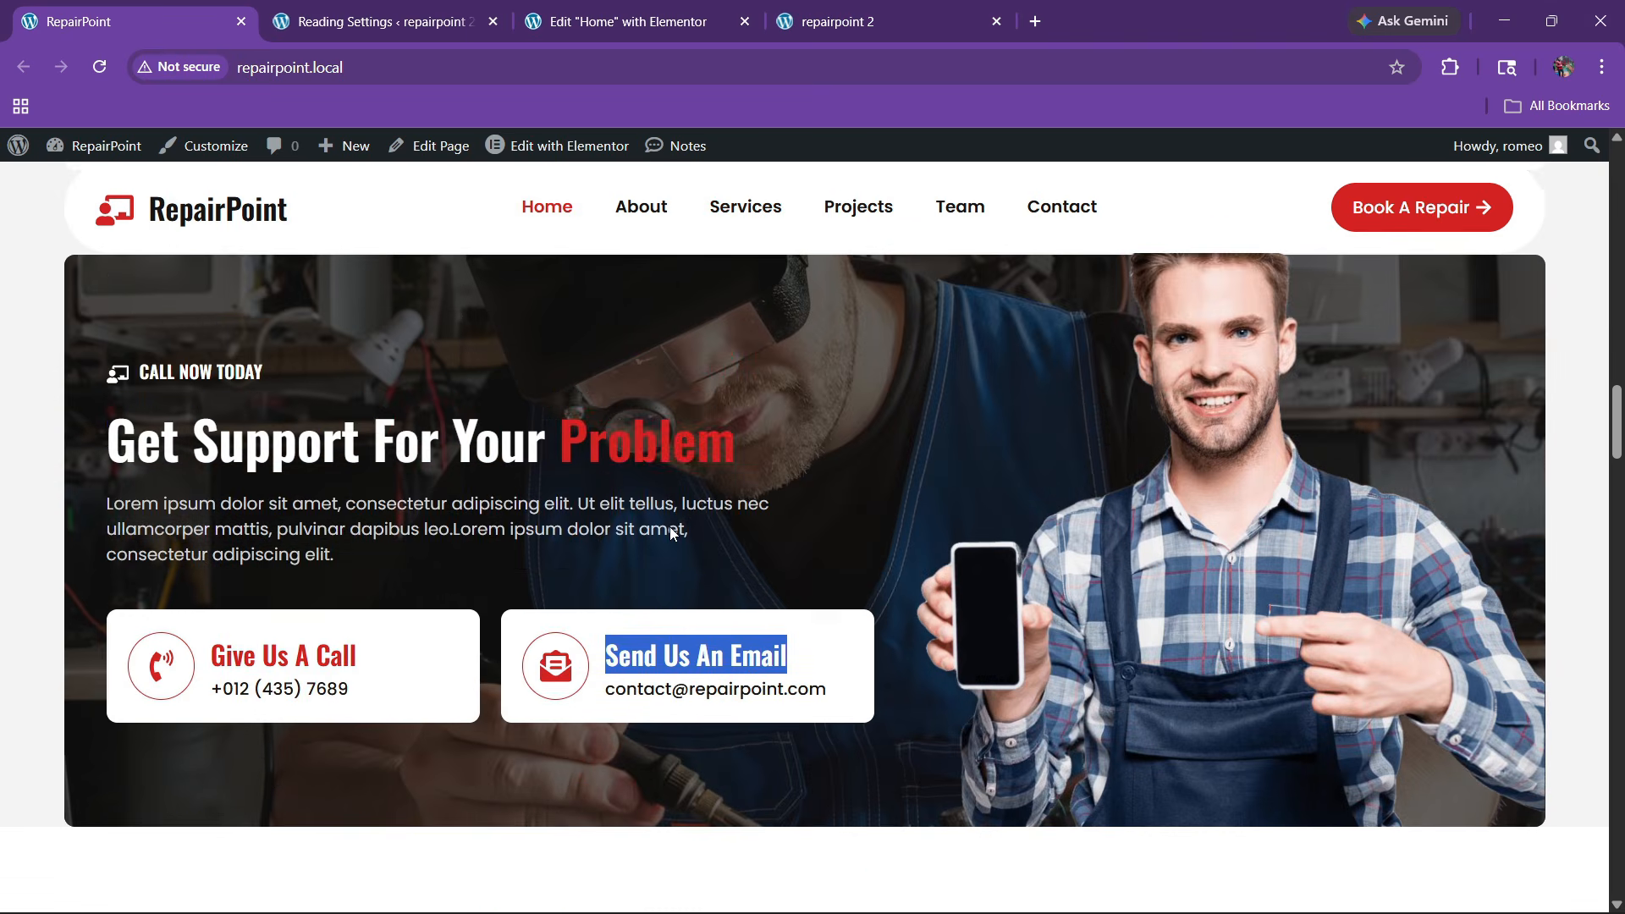
pyautogui.scroll(-9, 671, 532)
pyautogui.scroll(2, 670, 528)
pyautogui.scroll(-5, 670, 528)
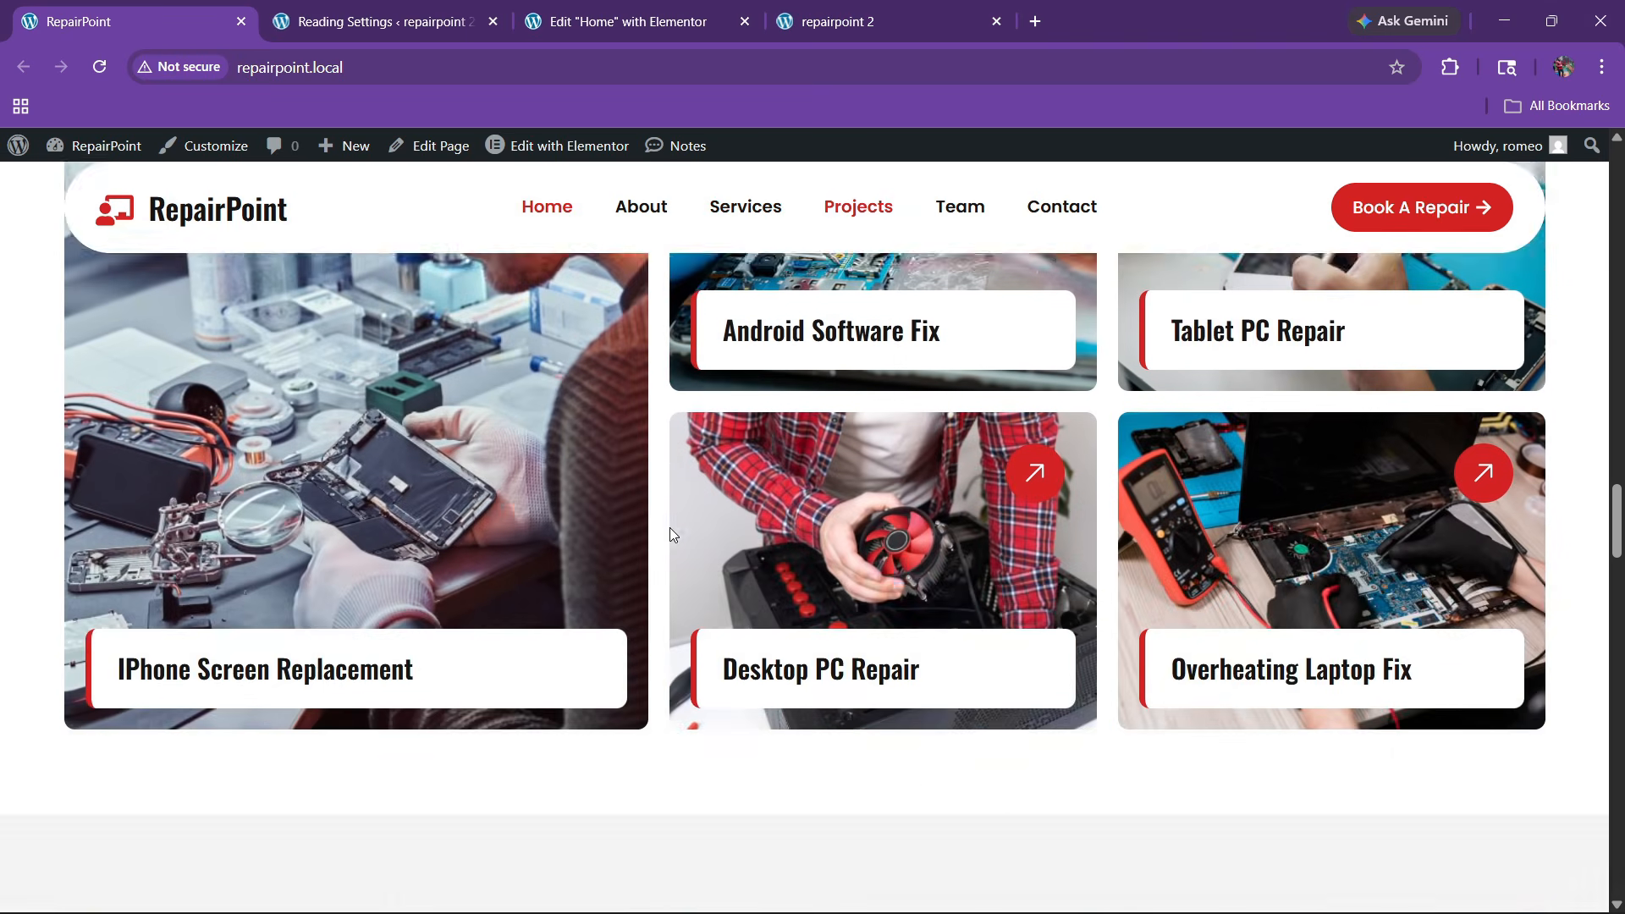
pyautogui.scroll(6, 652, 528)
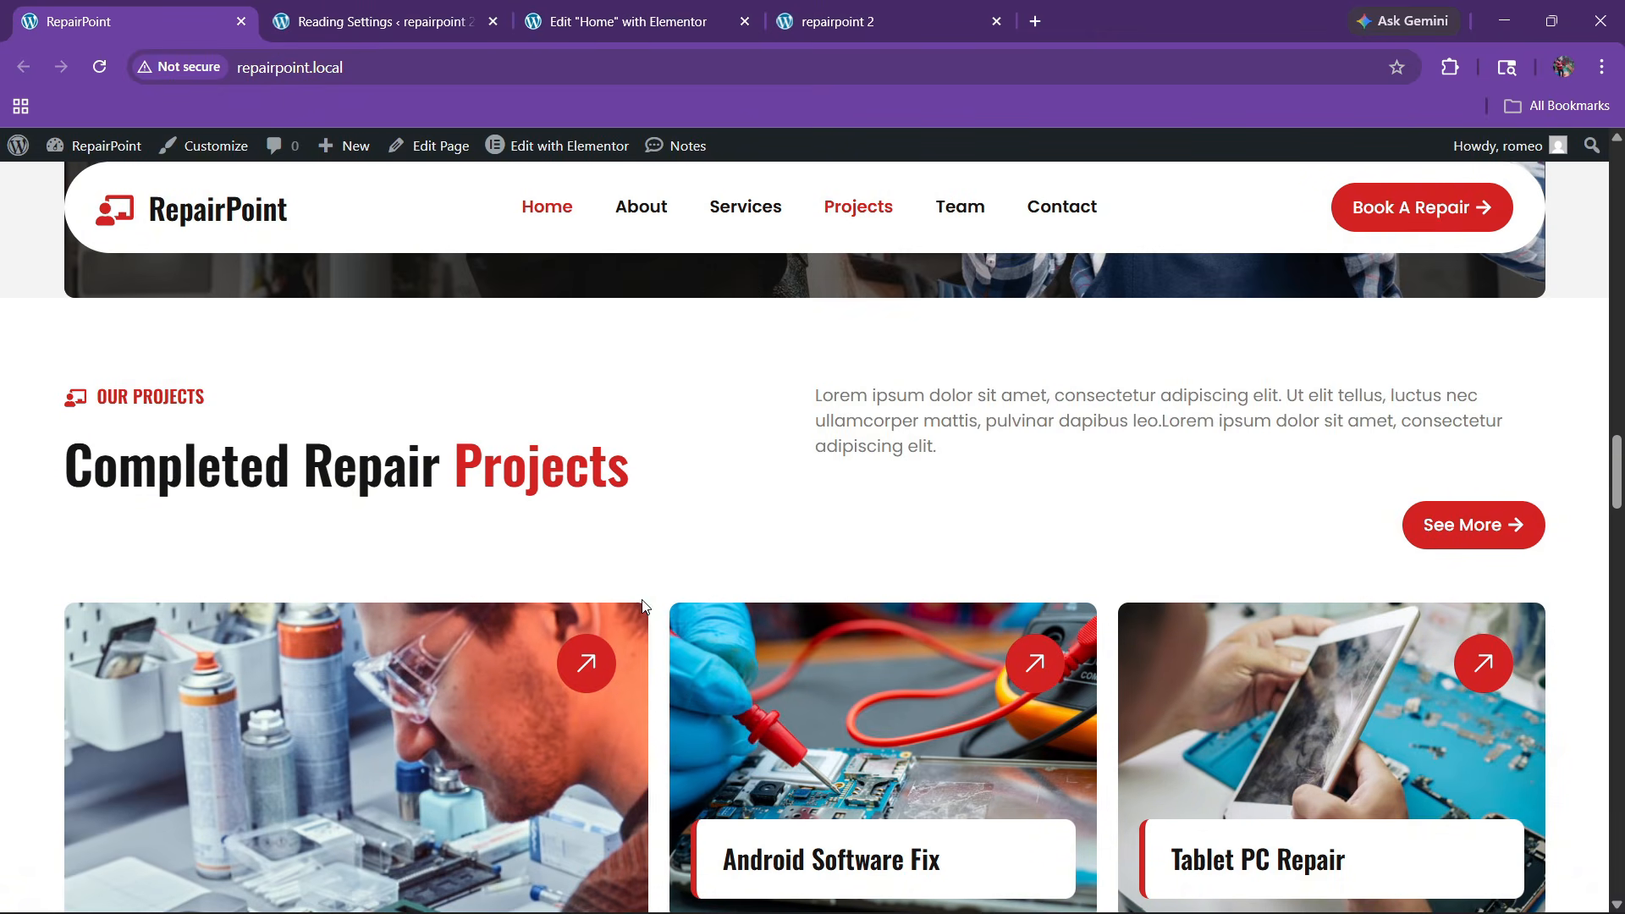
pyautogui.click(690, 18)
pyautogui.moveTo(856, 452); pyautogui.dragTo(1292, 453)
# Copy the services container and paste it into the empty container below the CTA
pyautogui.scroll(12, 819, 521)
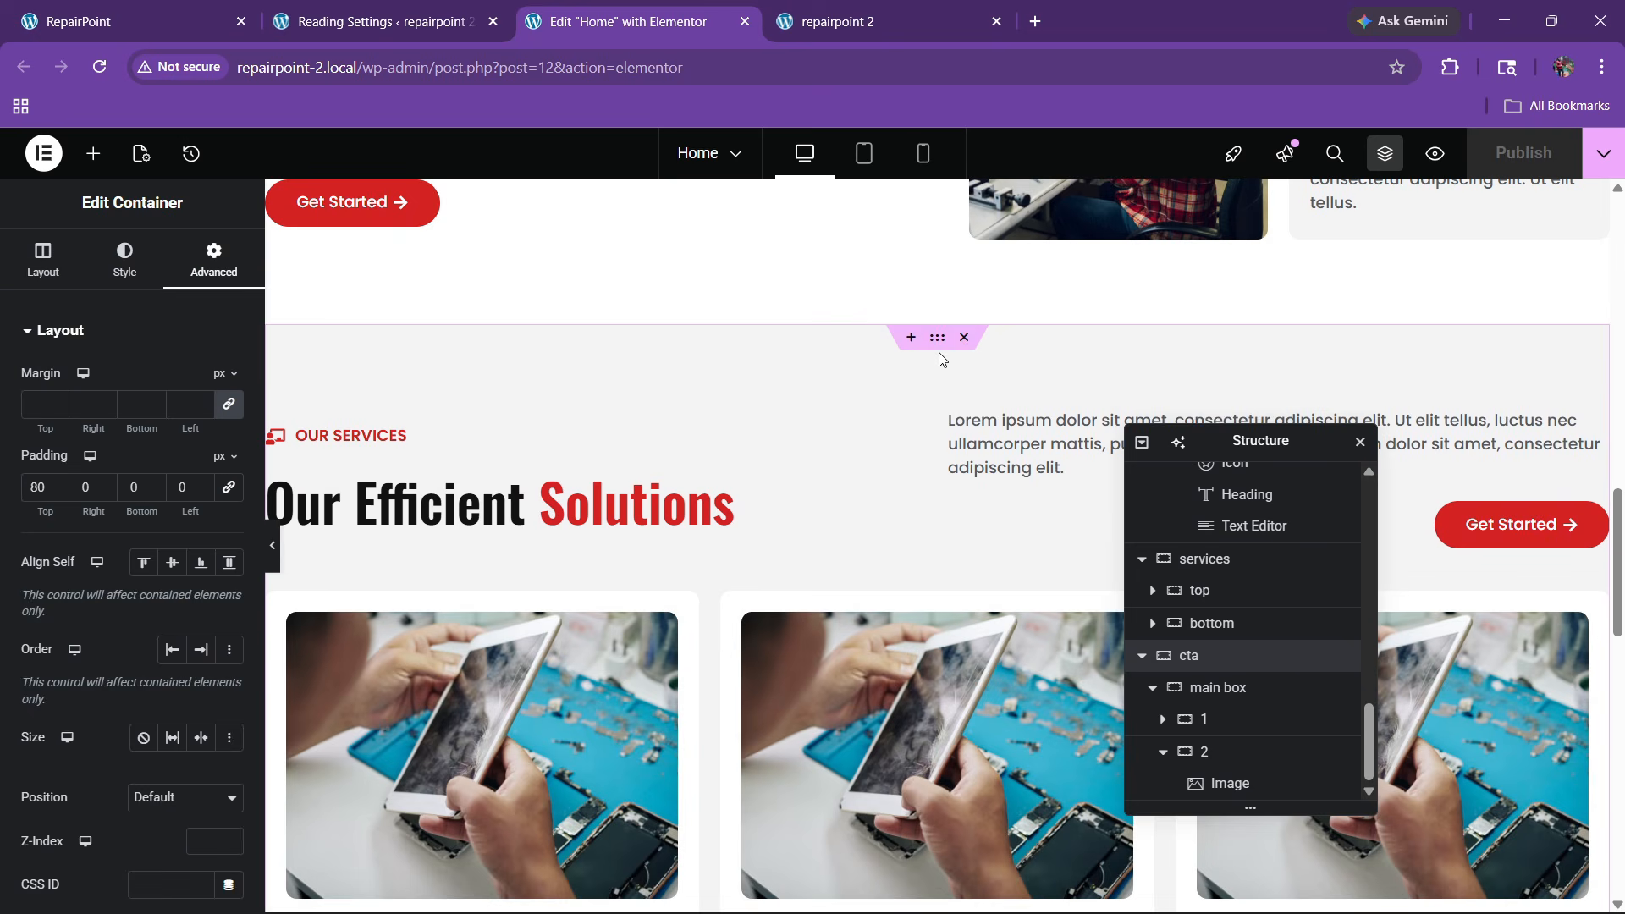
pyautogui.click(936, 337)
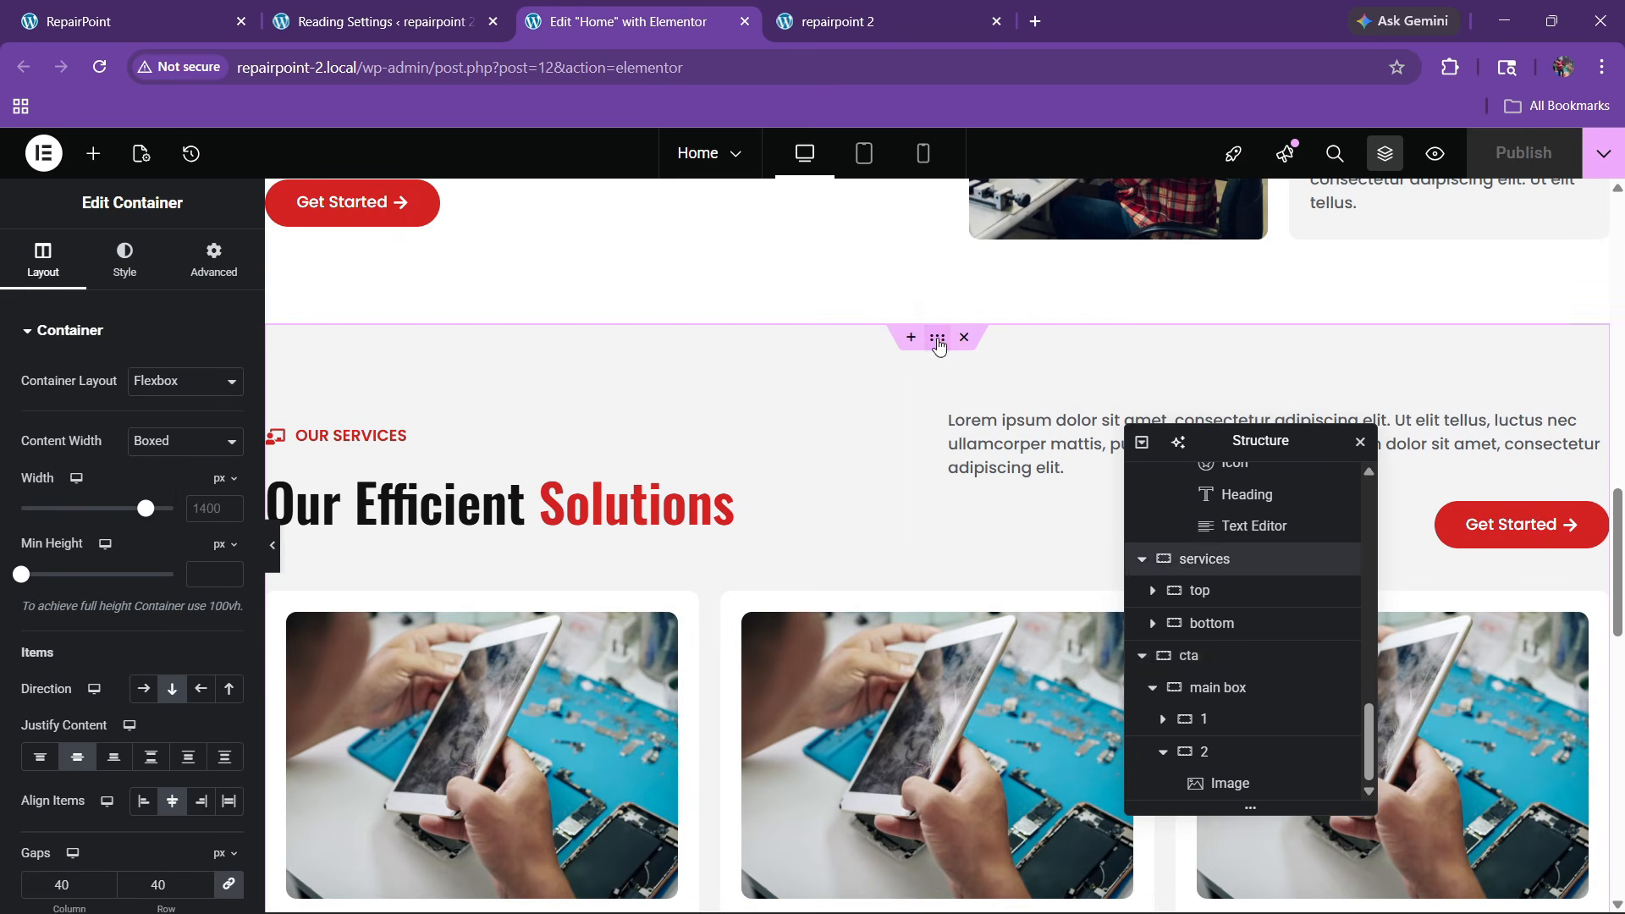
pyautogui.rightClick(937, 336)
pyautogui.click(973, 440)
pyautogui.scroll(-5, 656, 522)
pyautogui.scroll(-8, 656, 522)
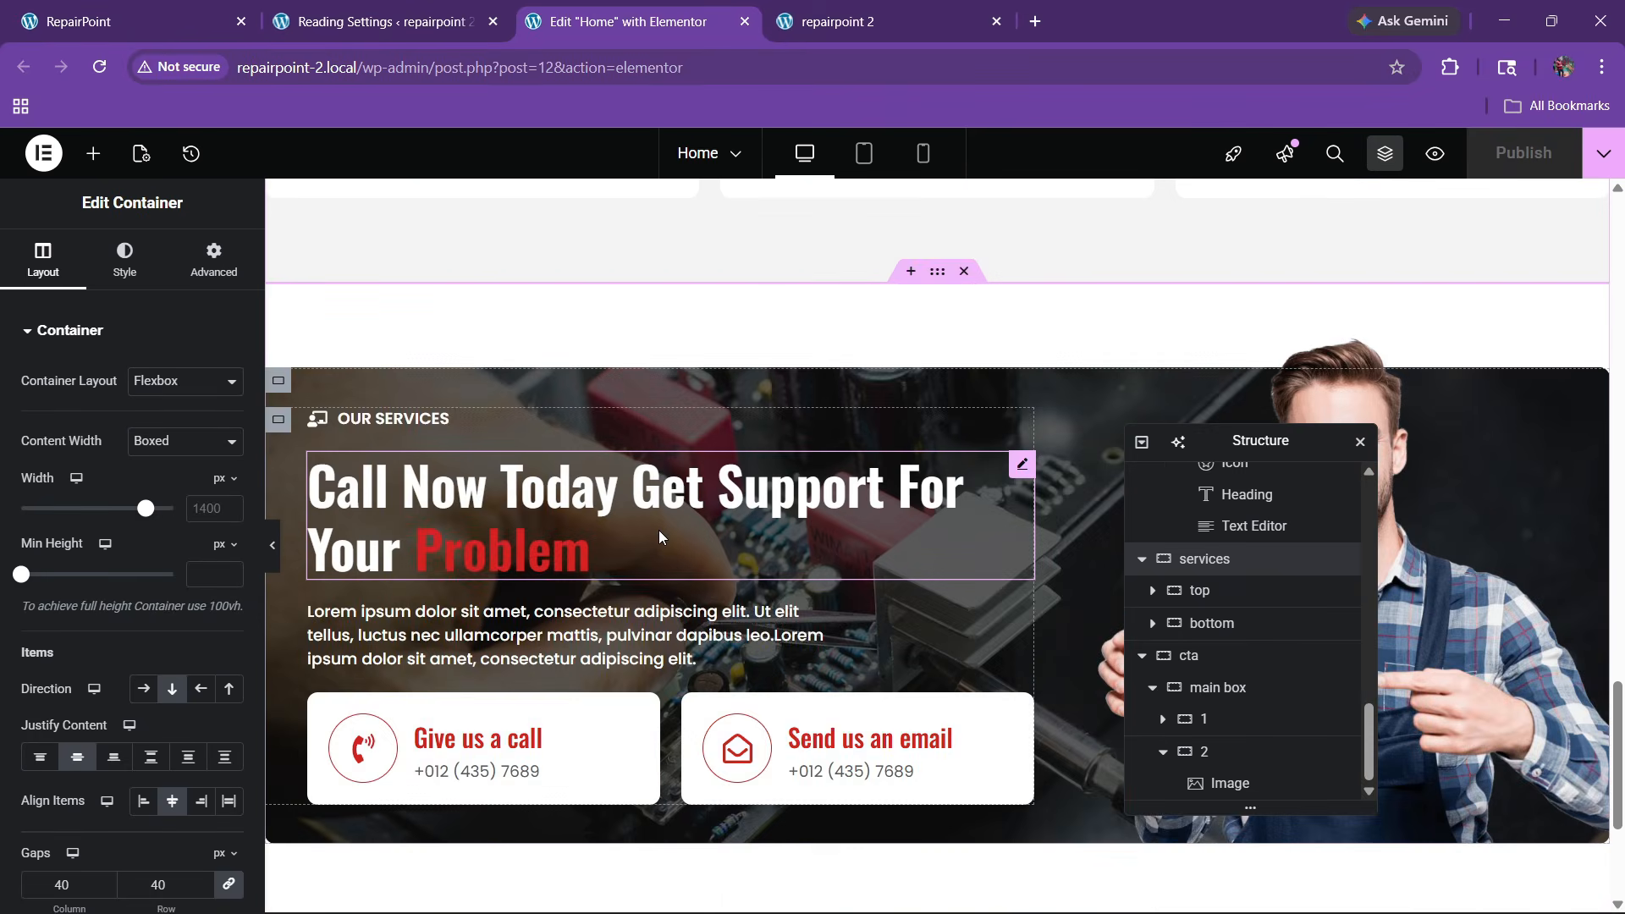
pyautogui.rightClick(526, 667)
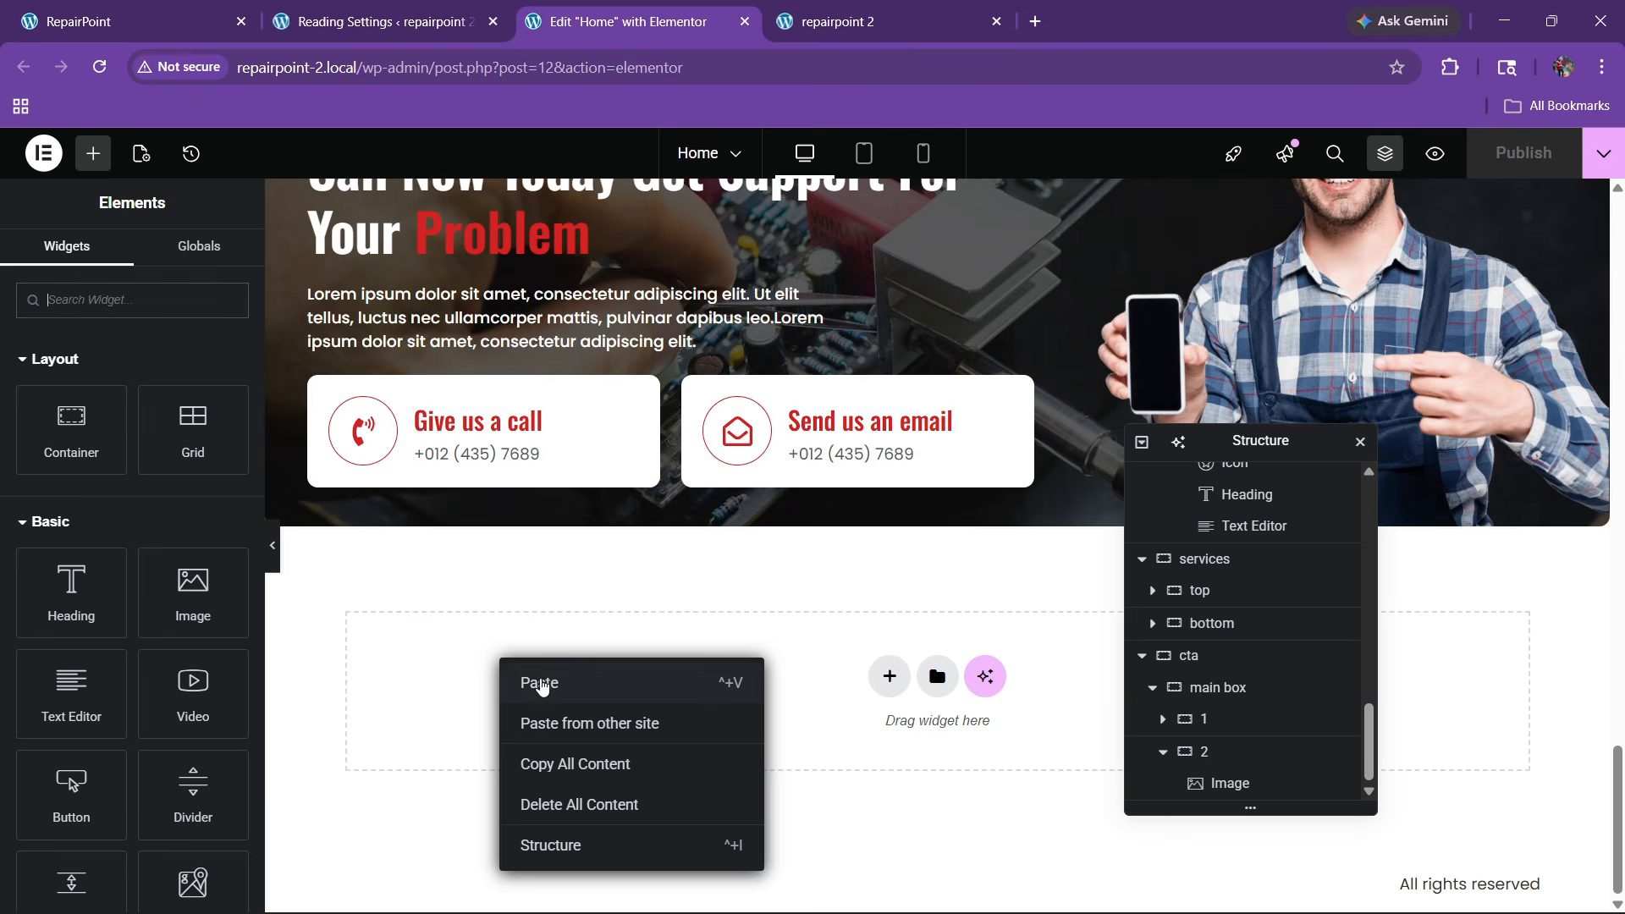
pyautogui.click(624, 682)
# Compare the pasted section against the reference RepairPoint site, then return to the editor
pyautogui.click(127, 21)
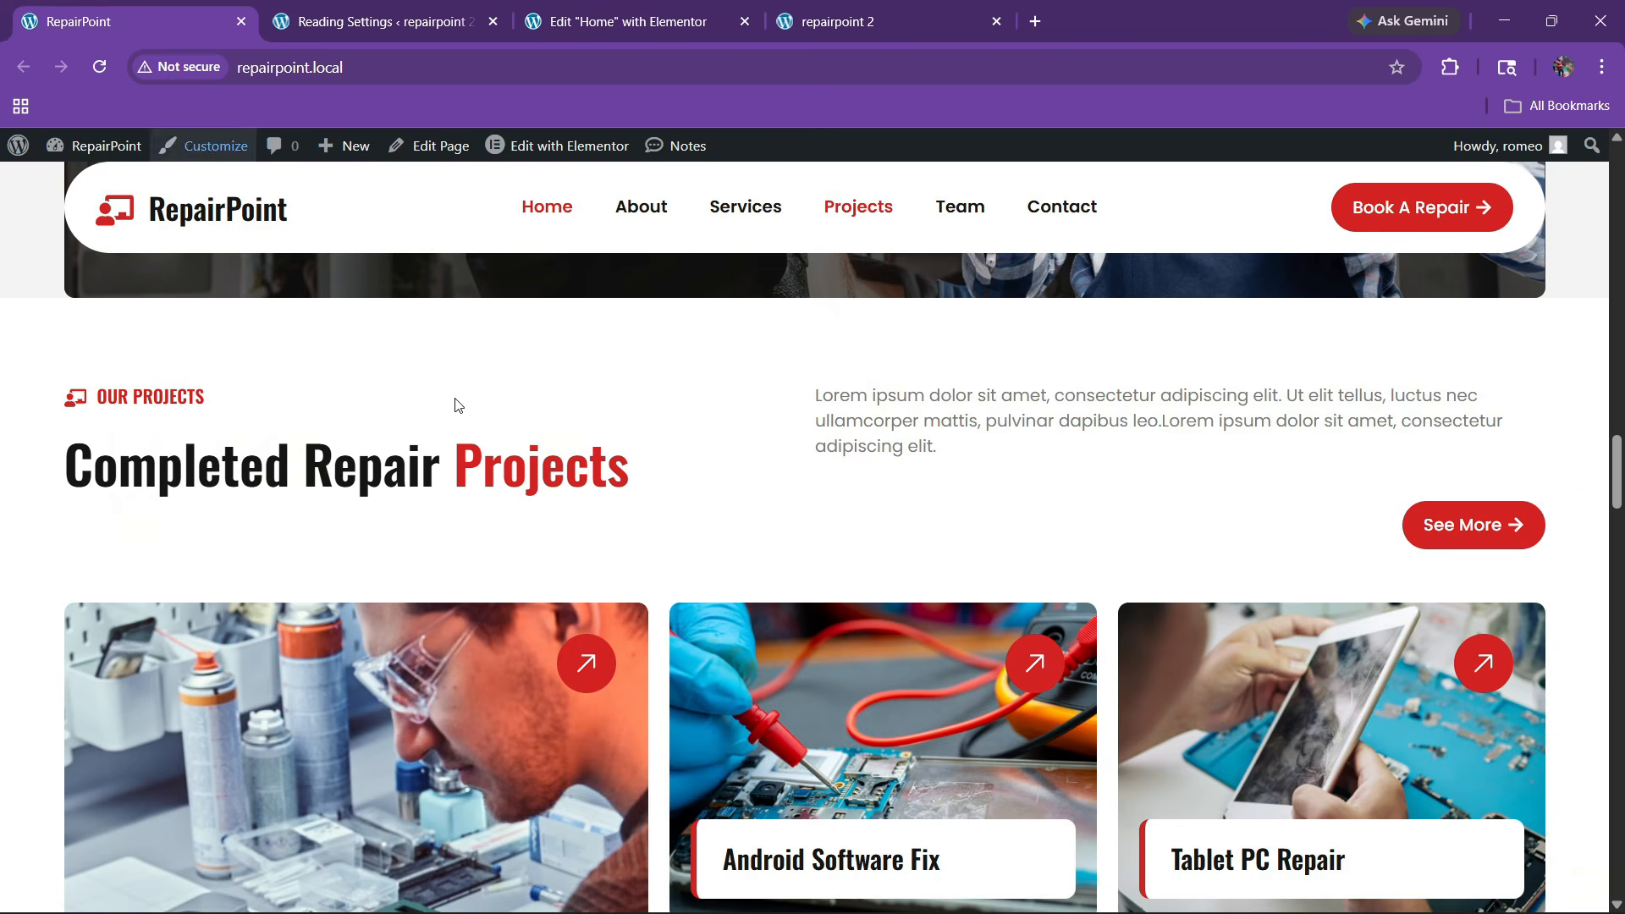
pyautogui.scroll(3, 601, 534)
pyautogui.scroll(-10, 601, 533)
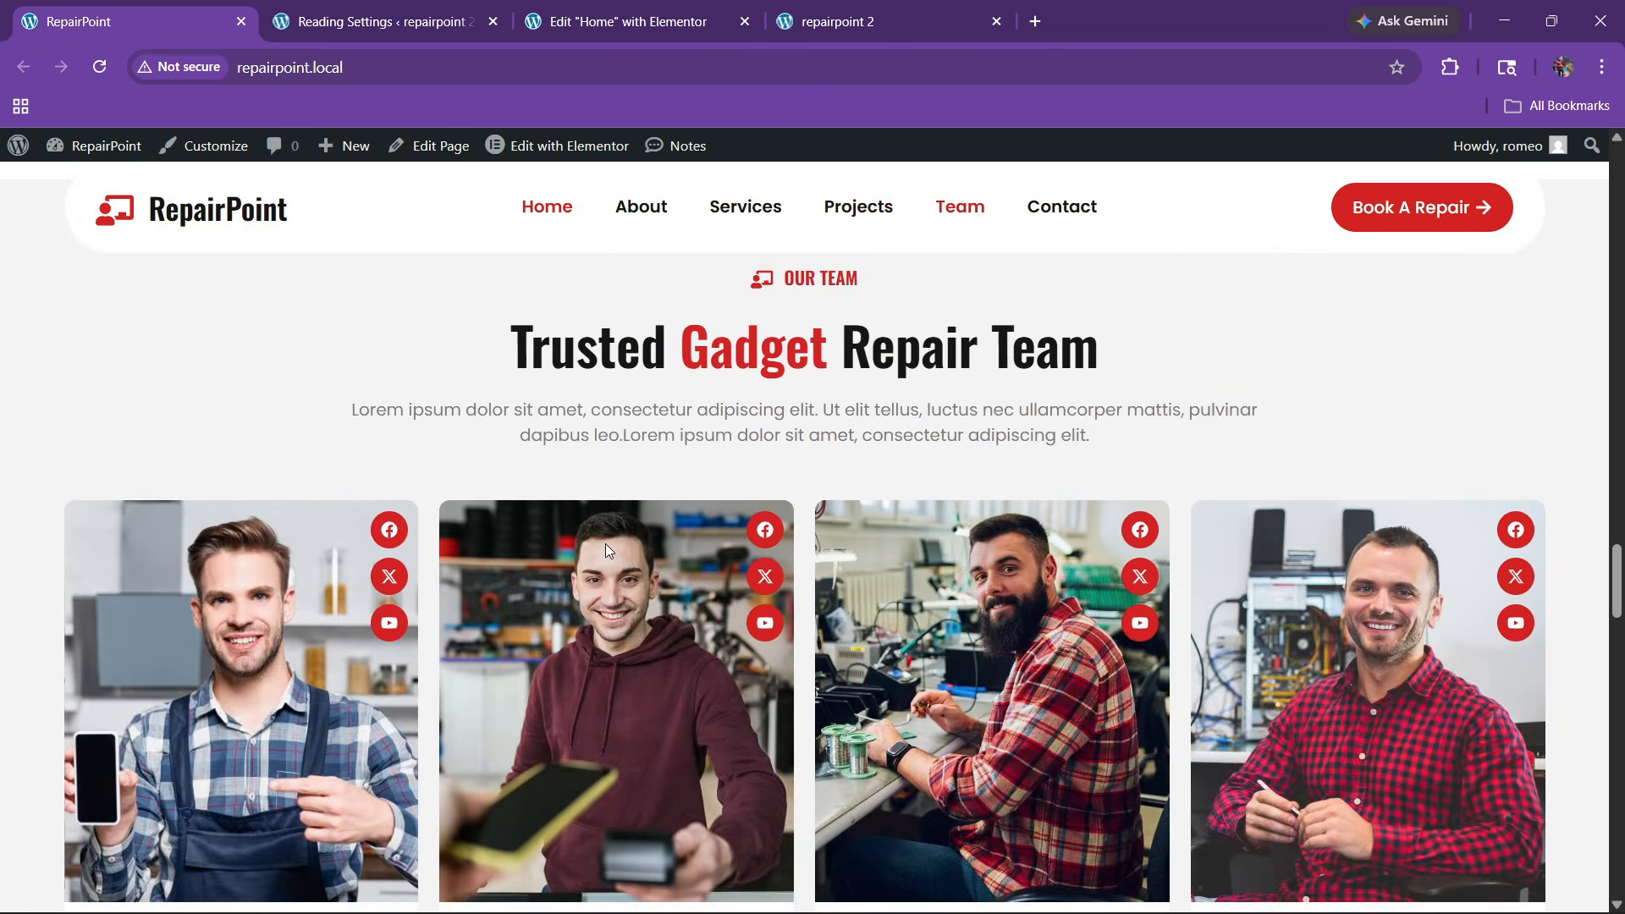
pyautogui.scroll(8, 606, 543)
pyautogui.scroll(2, 607, 543)
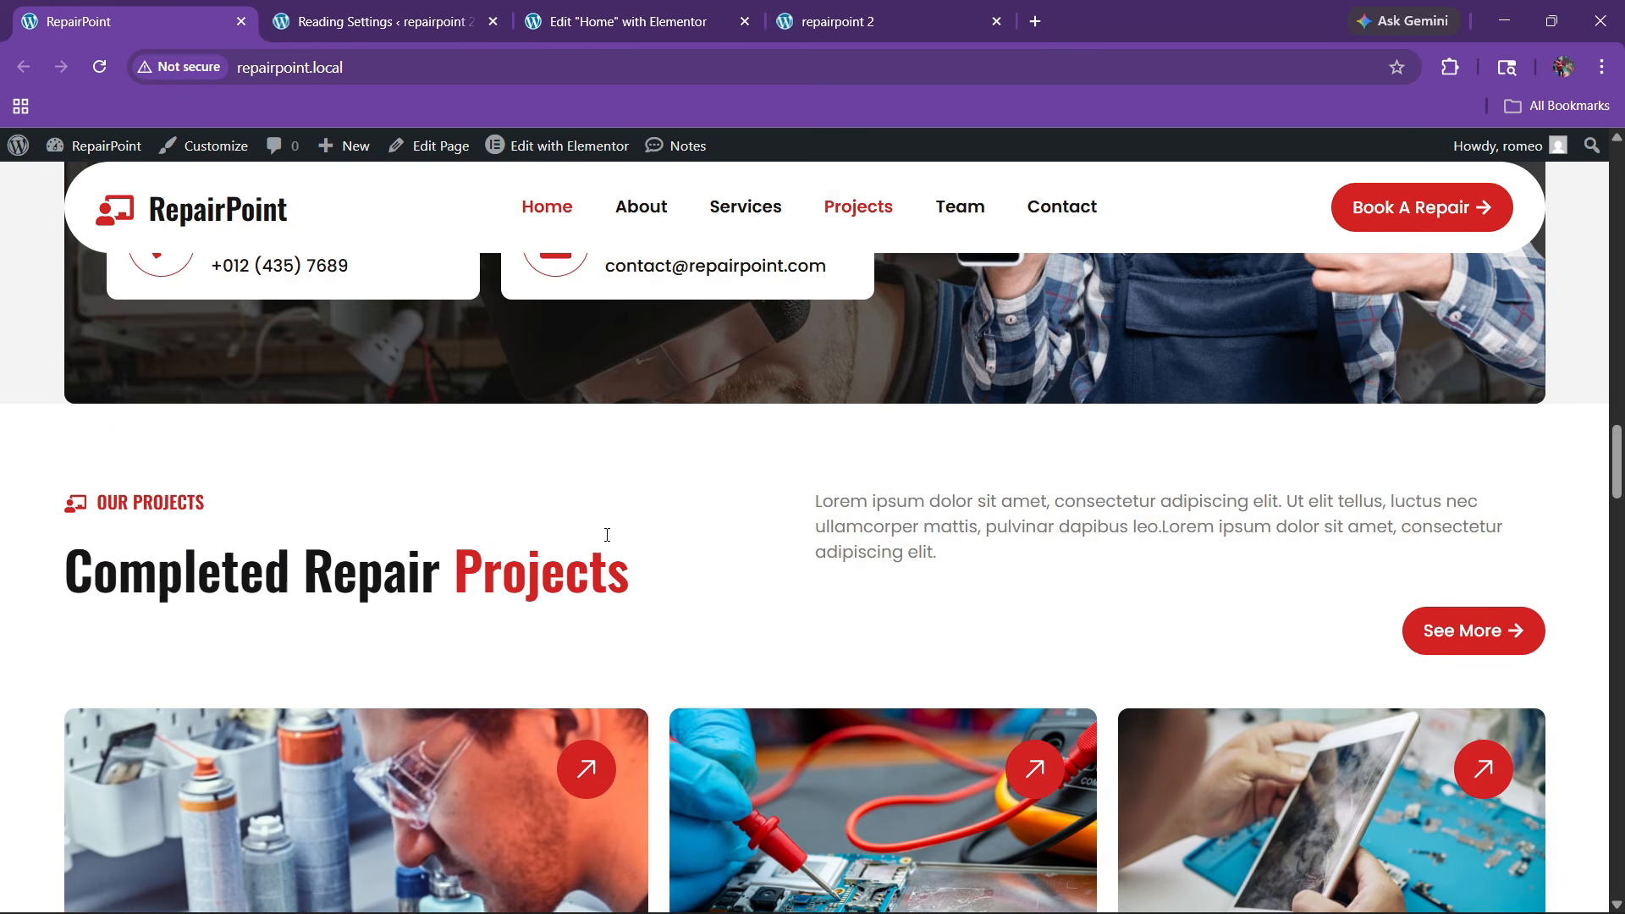
pyautogui.click(653, 7)
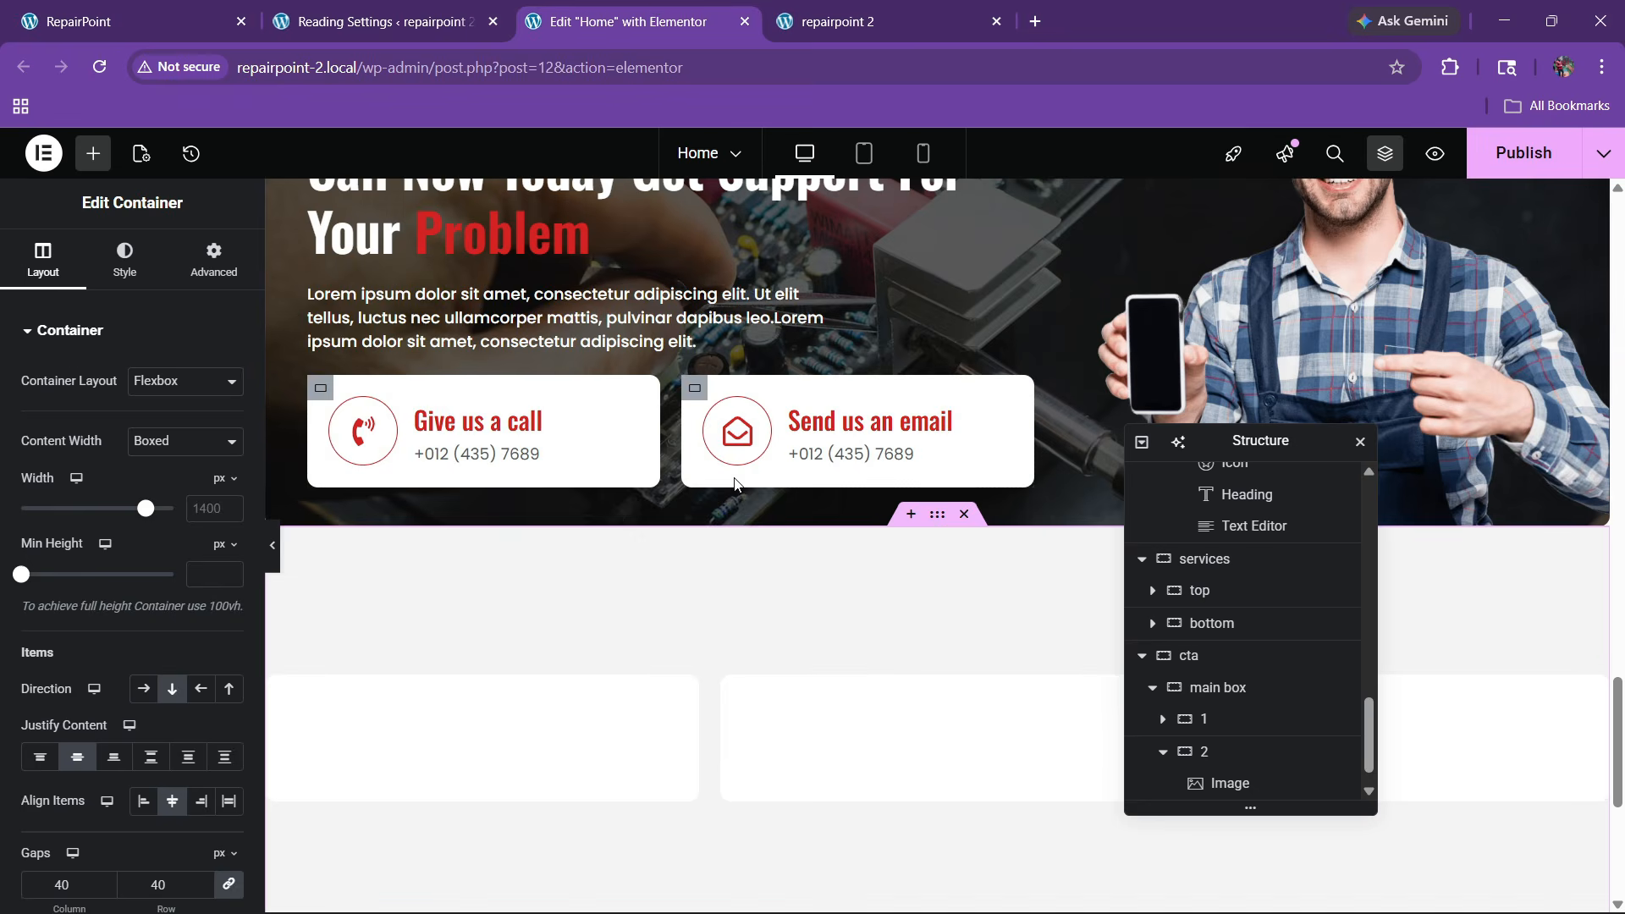
pyautogui.scroll(-4, 806, 545)
pyautogui.scroll(2, 832, 562)
pyautogui.scroll(-3, 832, 562)
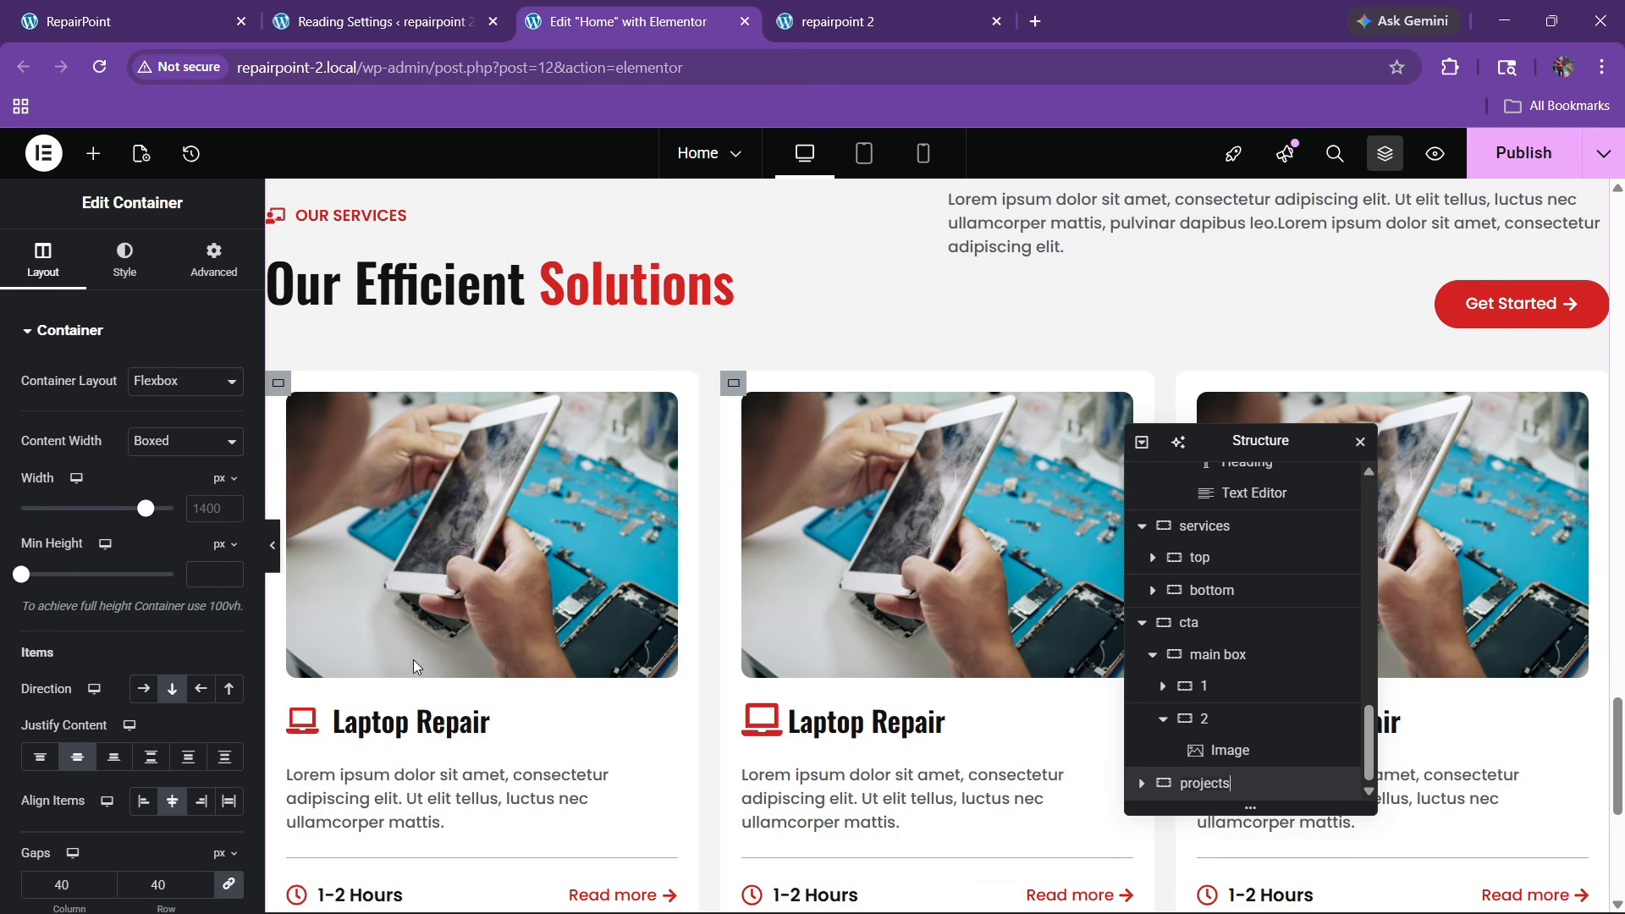
# Delete the projects section's original bottom container and name a new container 'bottom'
pyautogui.click(1142, 785)
pyautogui.click(1208, 785)
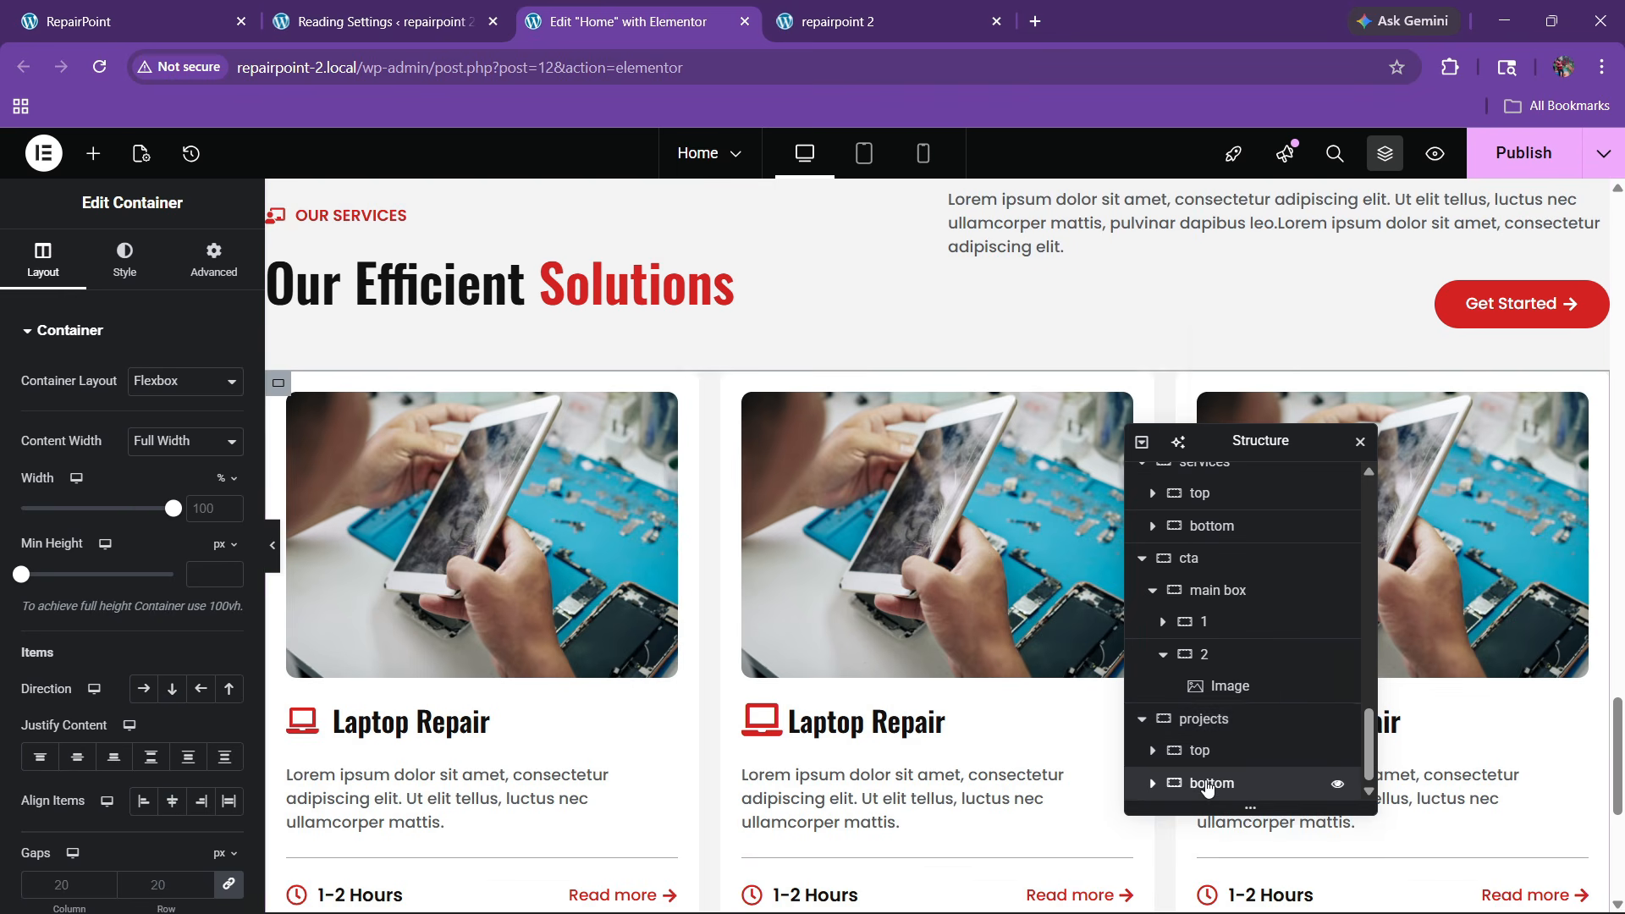
pyautogui.rightClick(1209, 784)
pyautogui.click(1244, 883)
pyautogui.click(1205, 787)
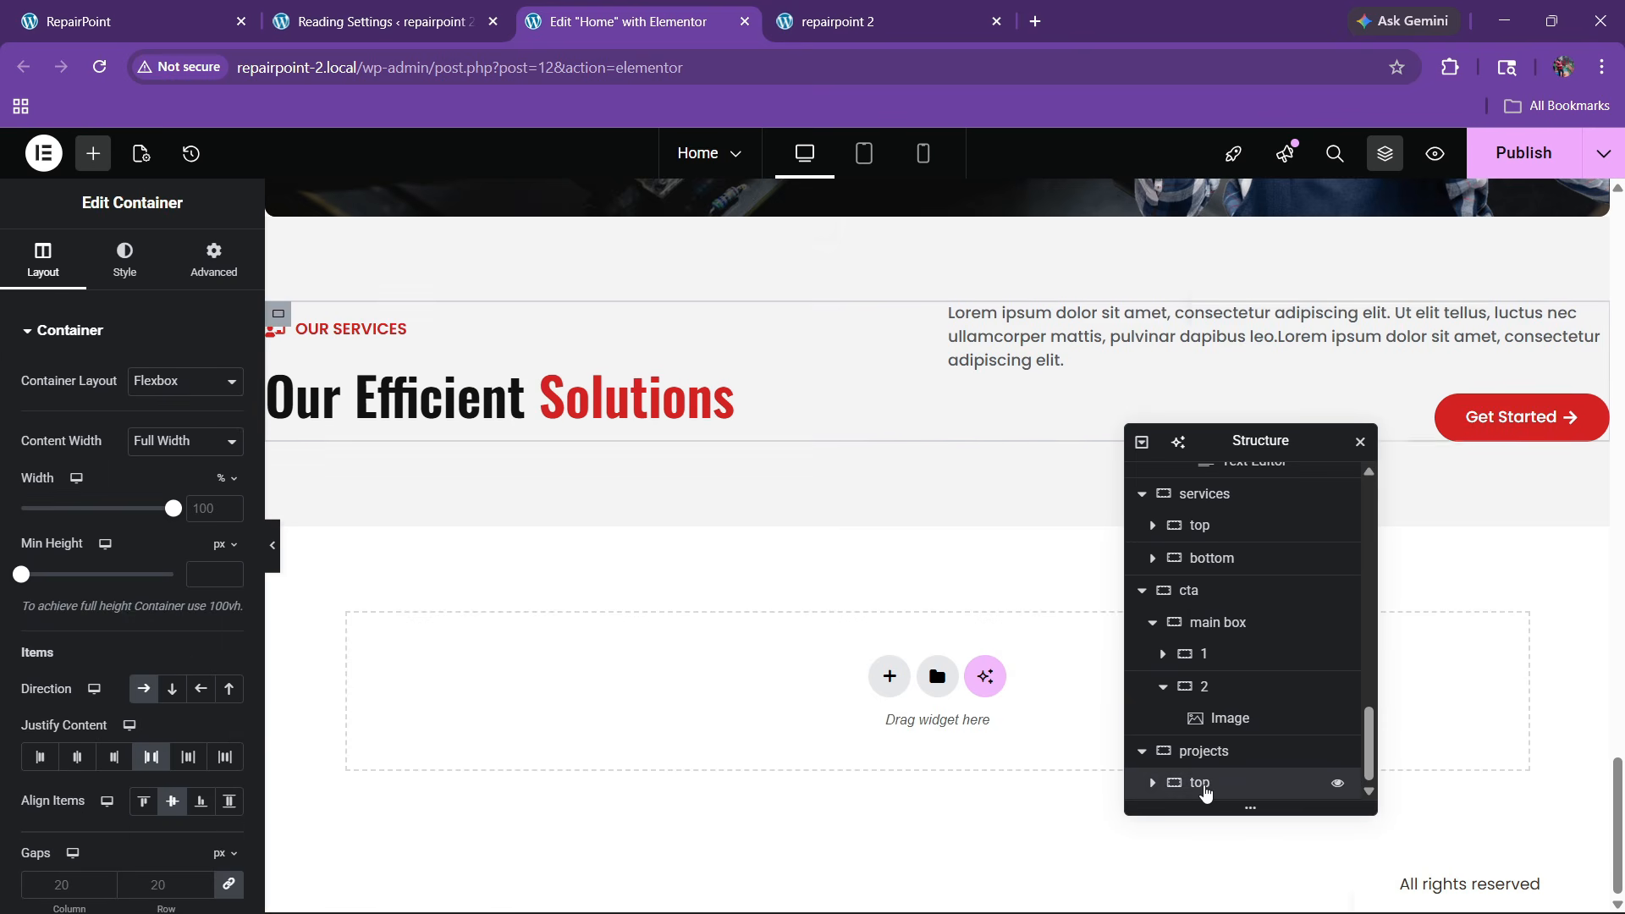
pyautogui.rightClick(1205, 784)
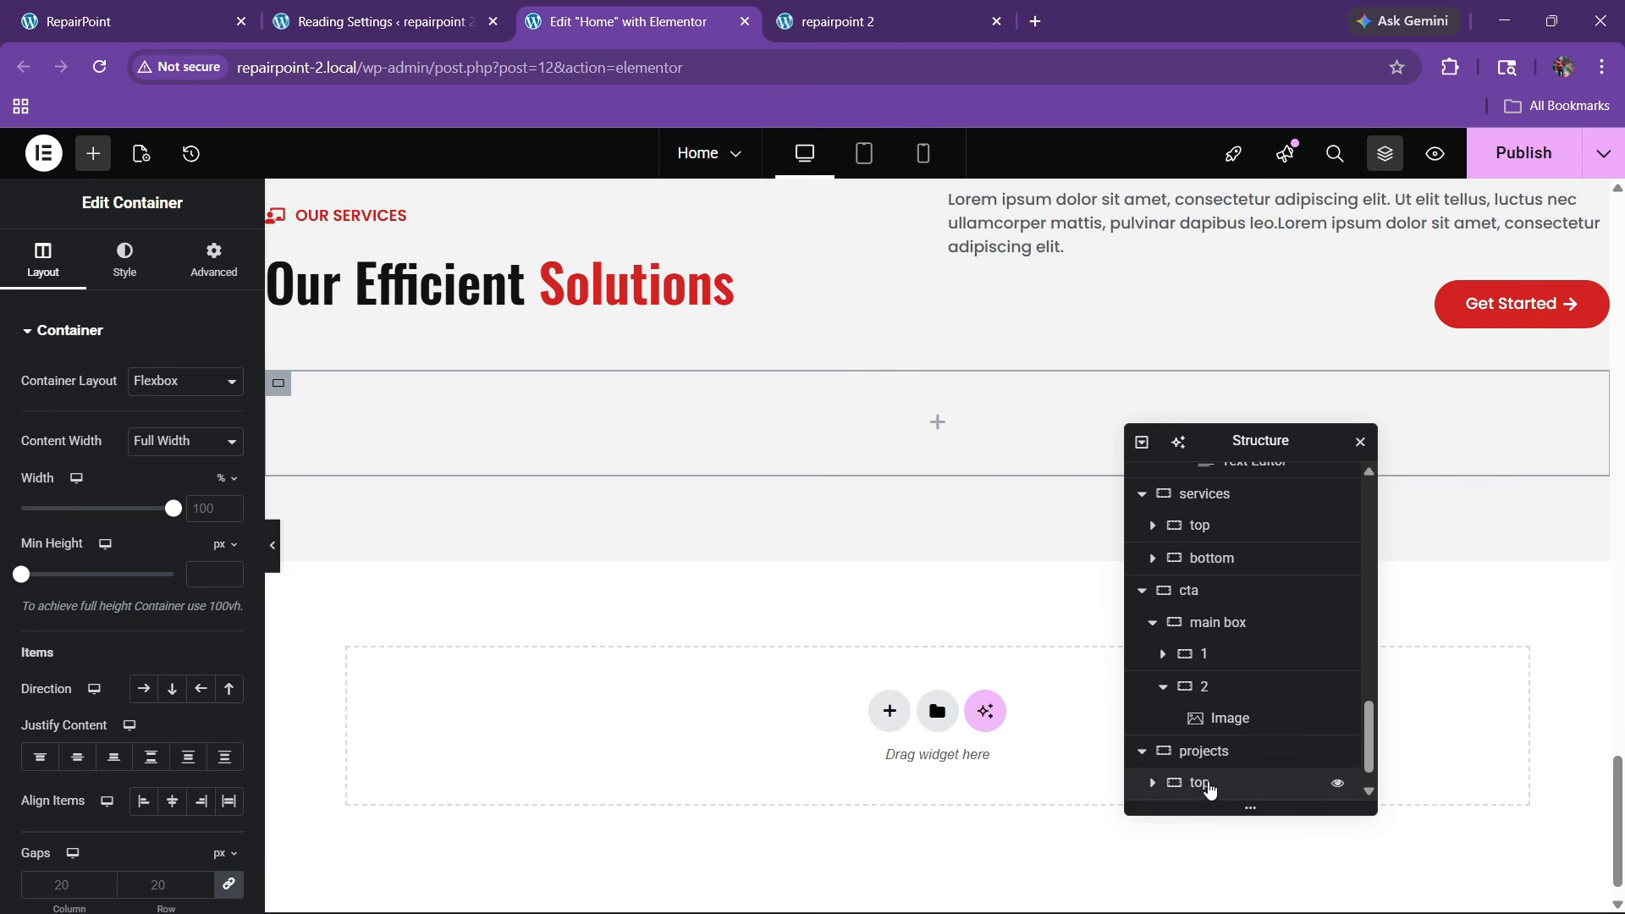
pyautogui.scroll(-1, 1204, 791)
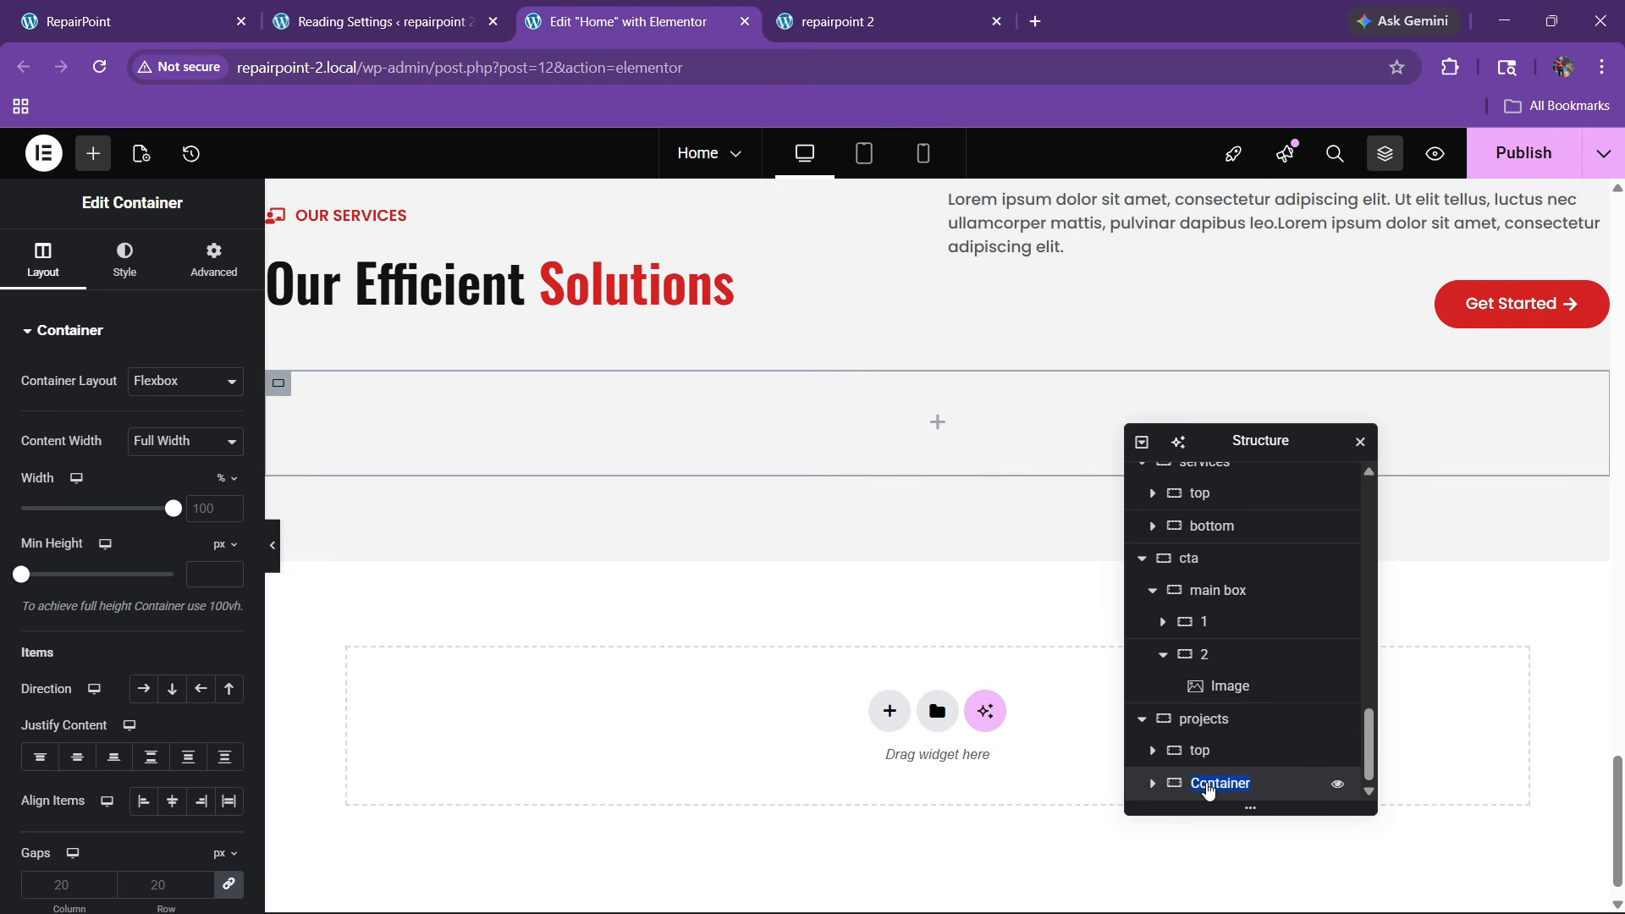
pyautogui.write('bottom')
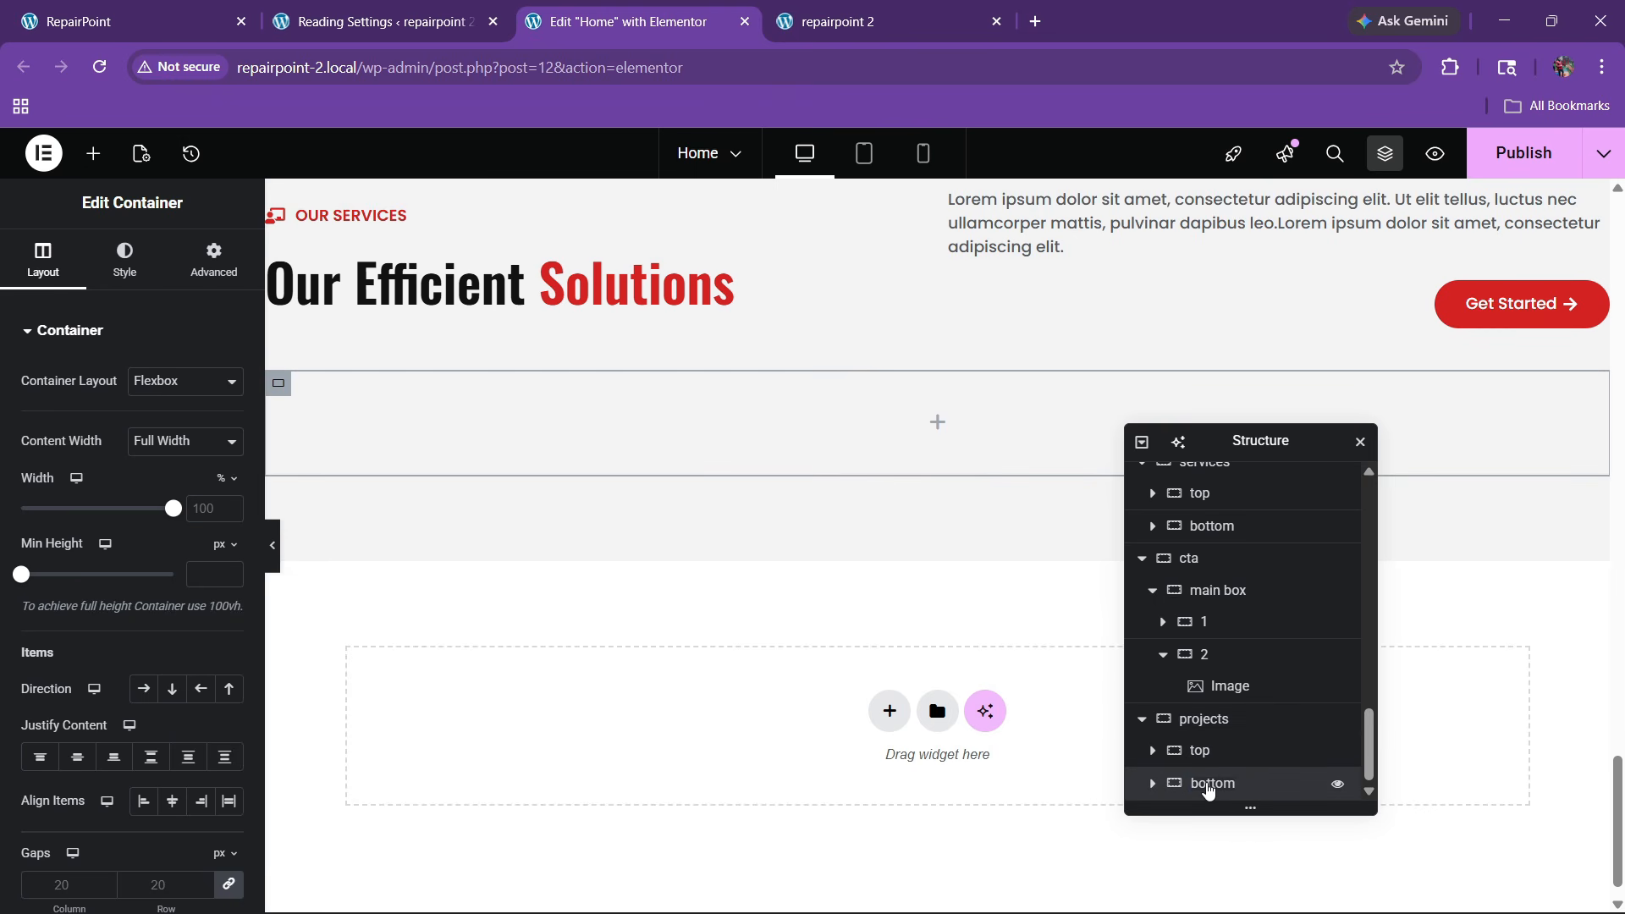
# Copy the Completed Repair heading text from the live site to replace the 'Our Efficient Solutions' heading
pyautogui.click(170, 7)
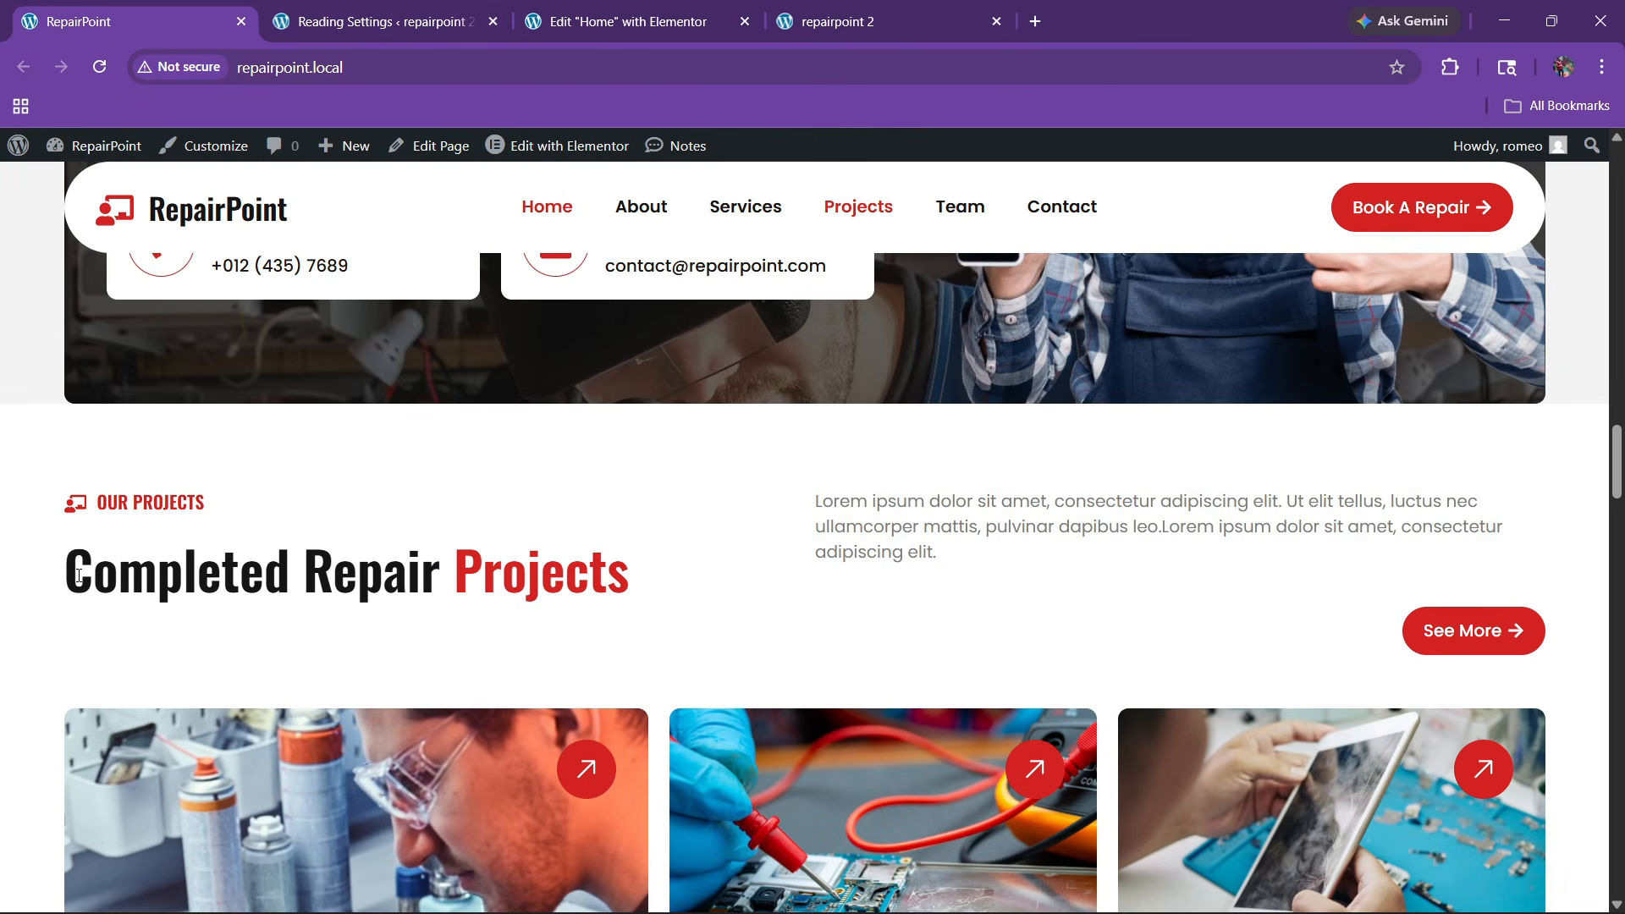
pyautogui.moveTo(78, 576); pyautogui.dragTo(440, 590)
pyautogui.hotkey('ctrl', 'c')
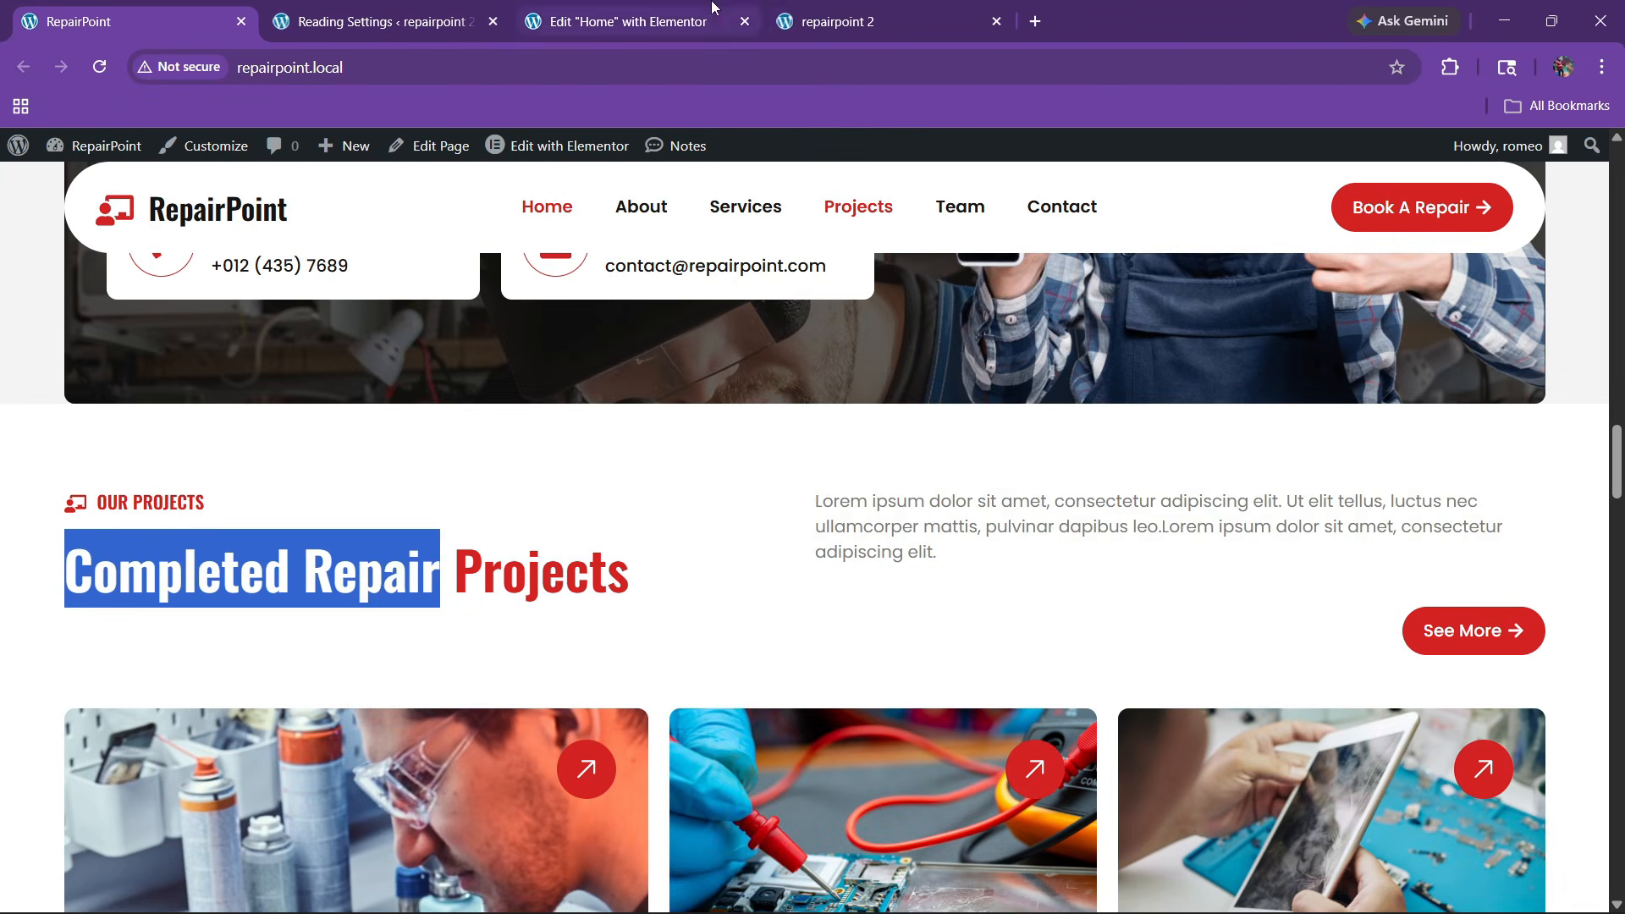
pyautogui.click(627, 21)
pyautogui.click(733, 283)
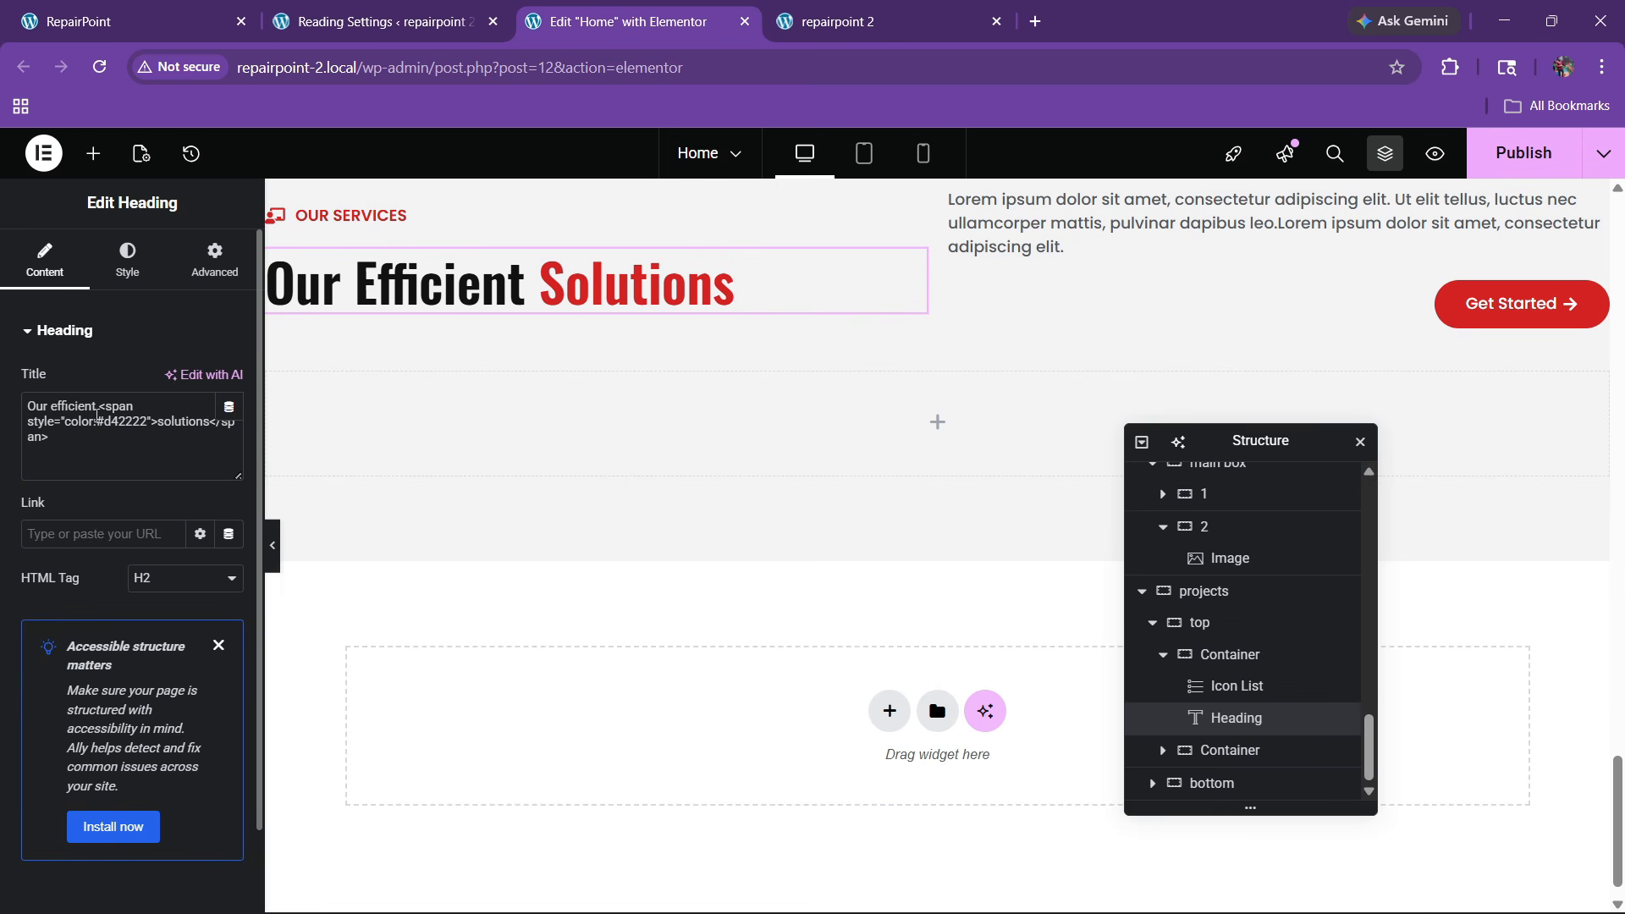
# Change the copied heading to 'Completed Repair projects'
pyautogui.write('v')
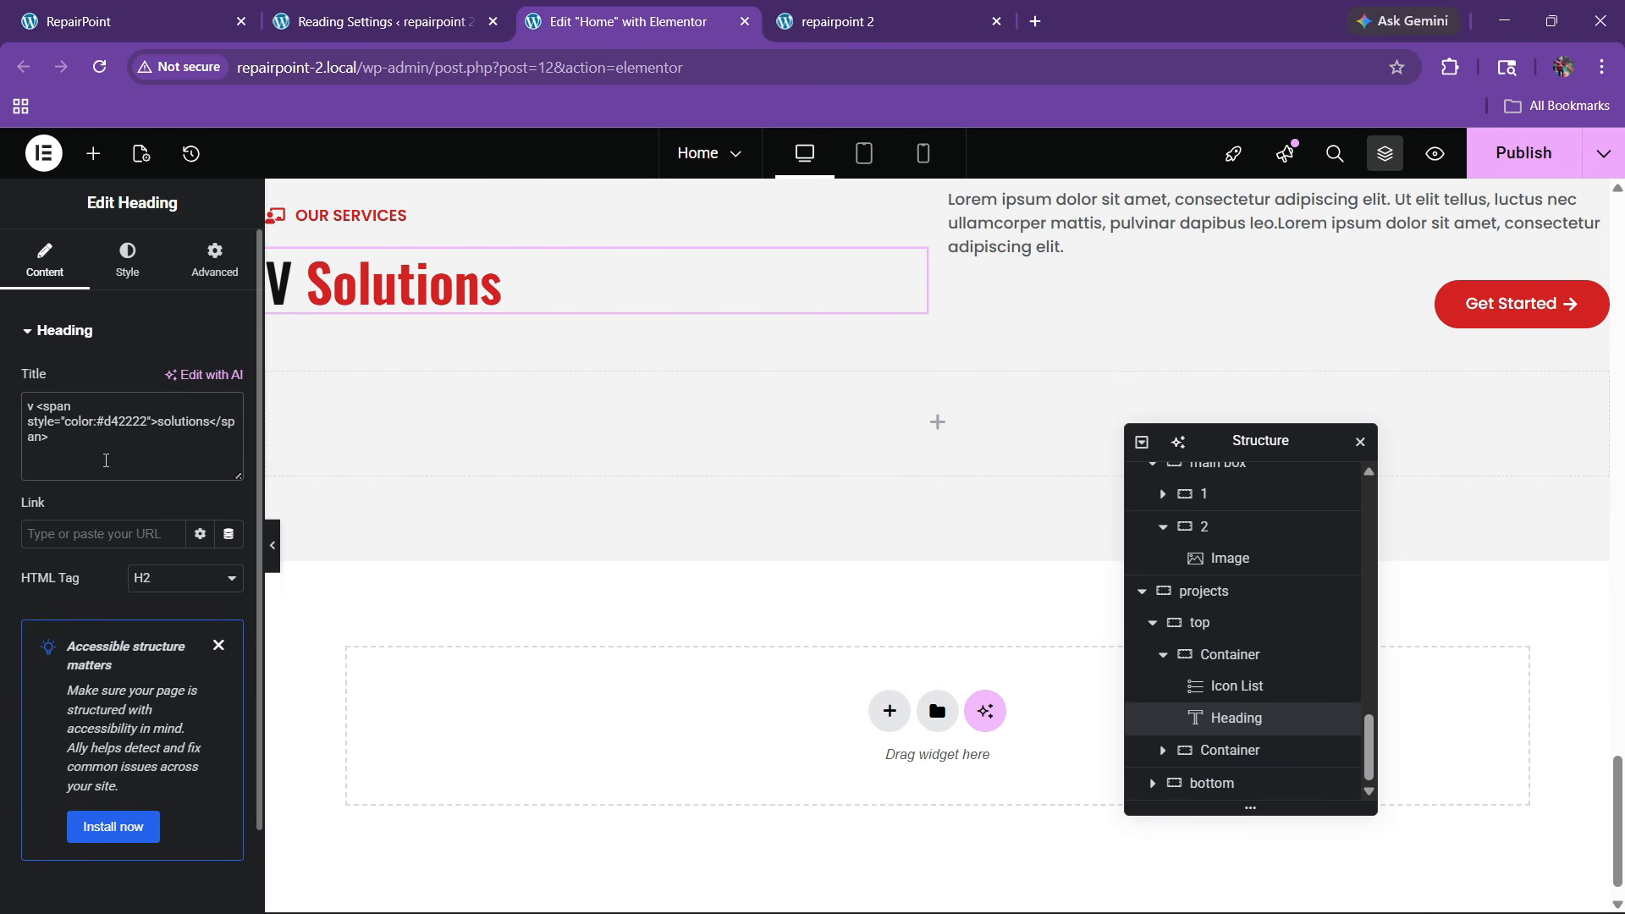
pyautogui.press('BackSpace')
pyautogui.hotkey('ctrl', 'v')
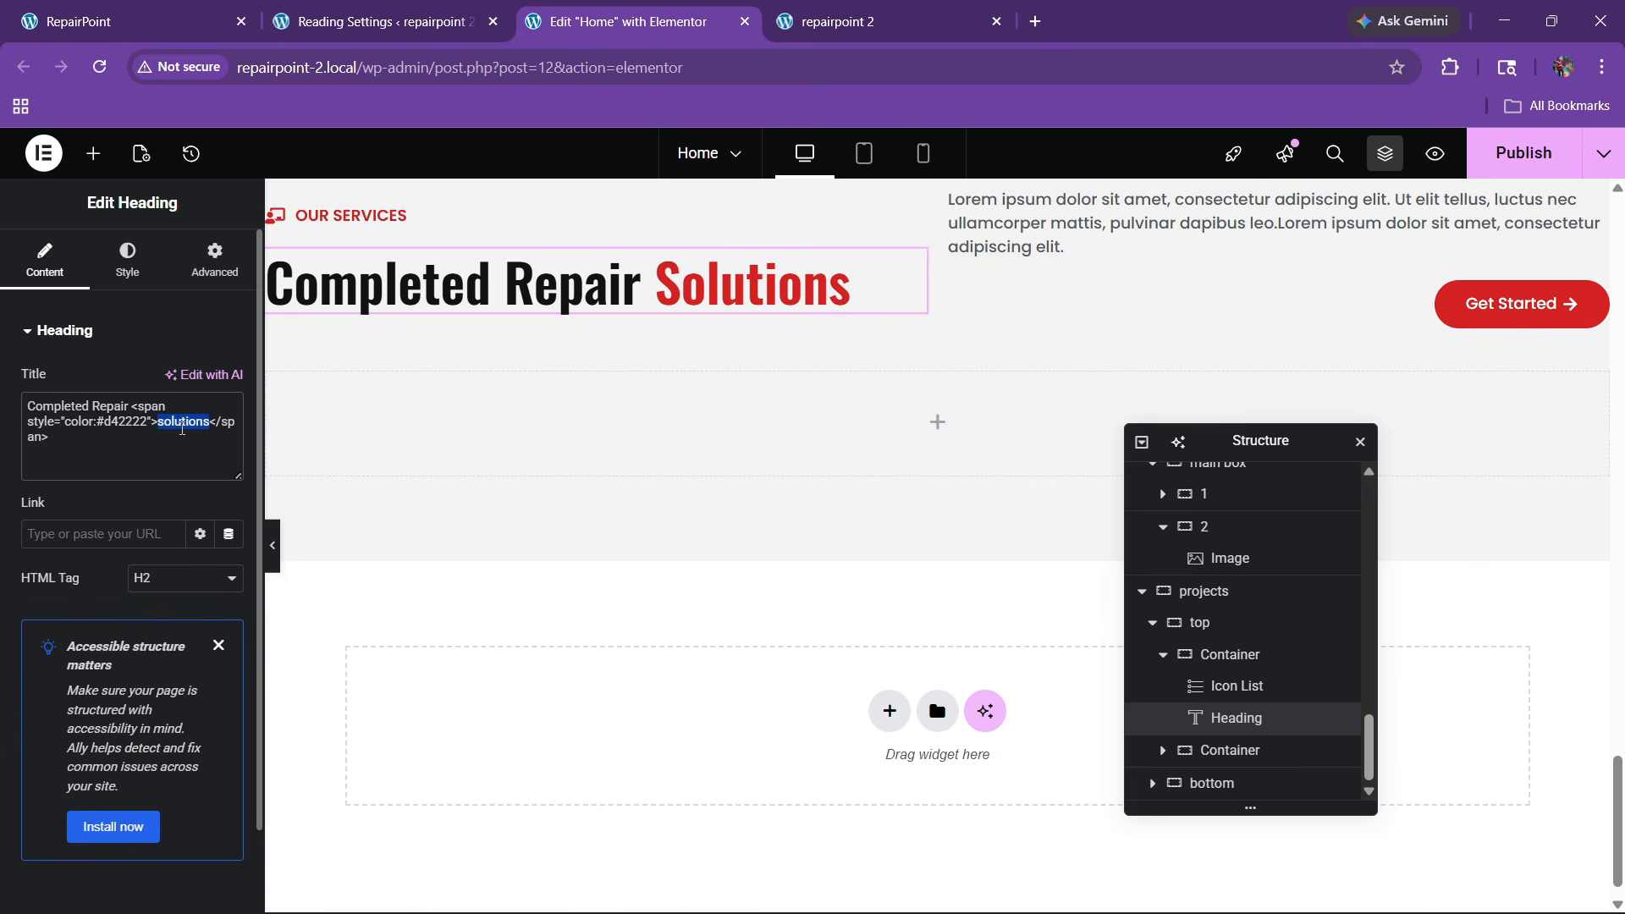
pyautogui.write('projec')
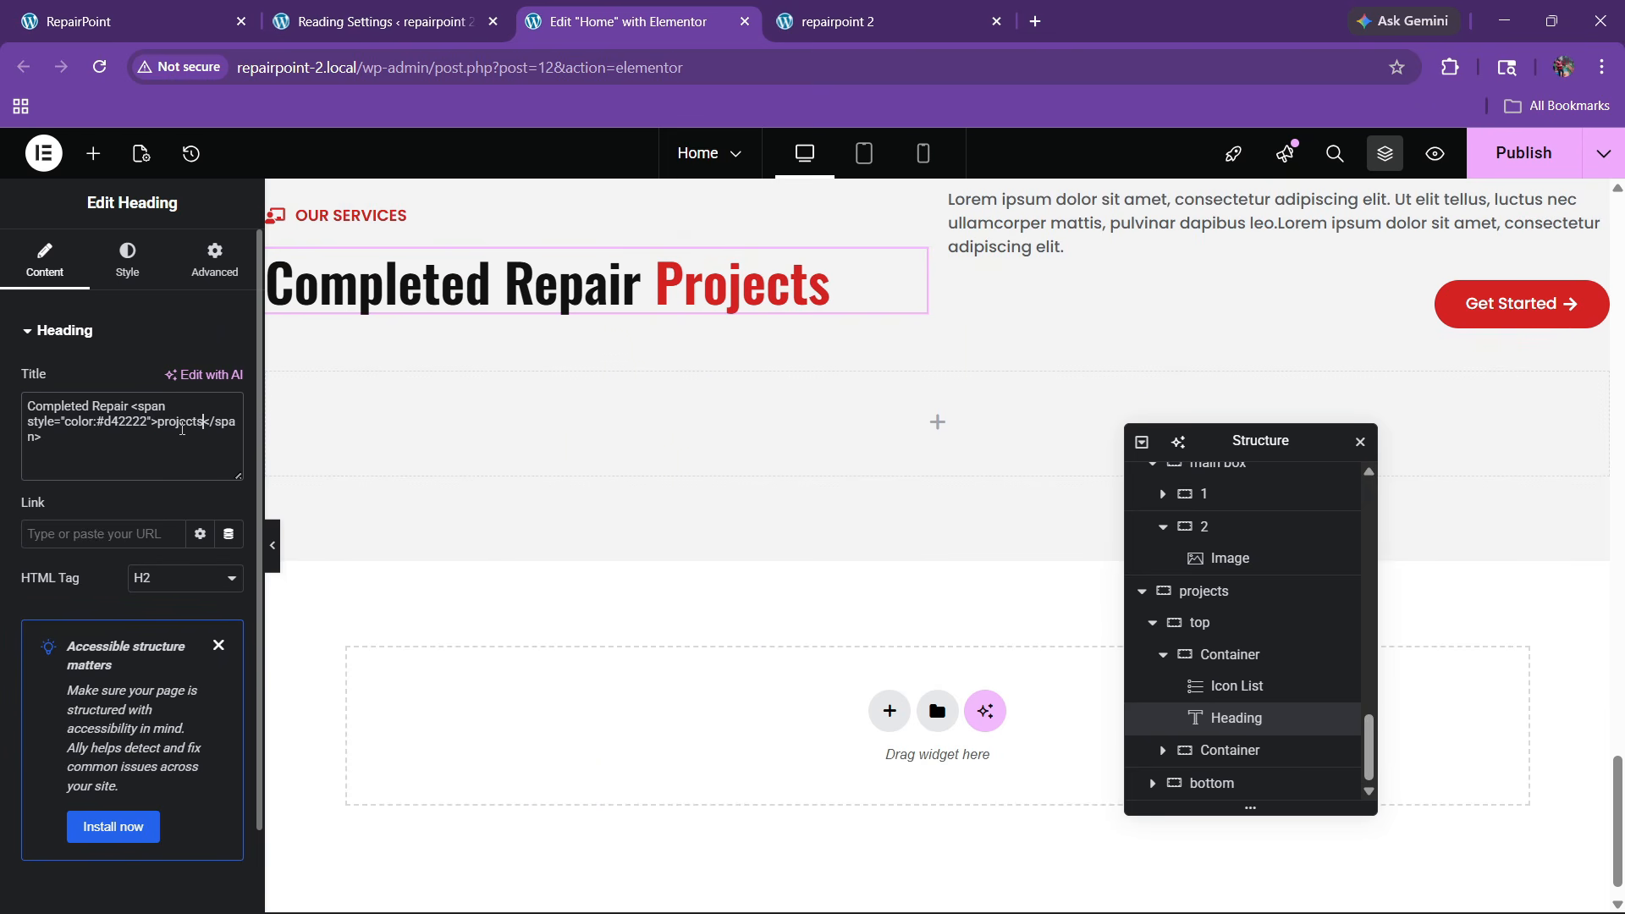
# Change the label above the heading from 'Our services' to 'Our projects'
pyautogui.click(388, 218)
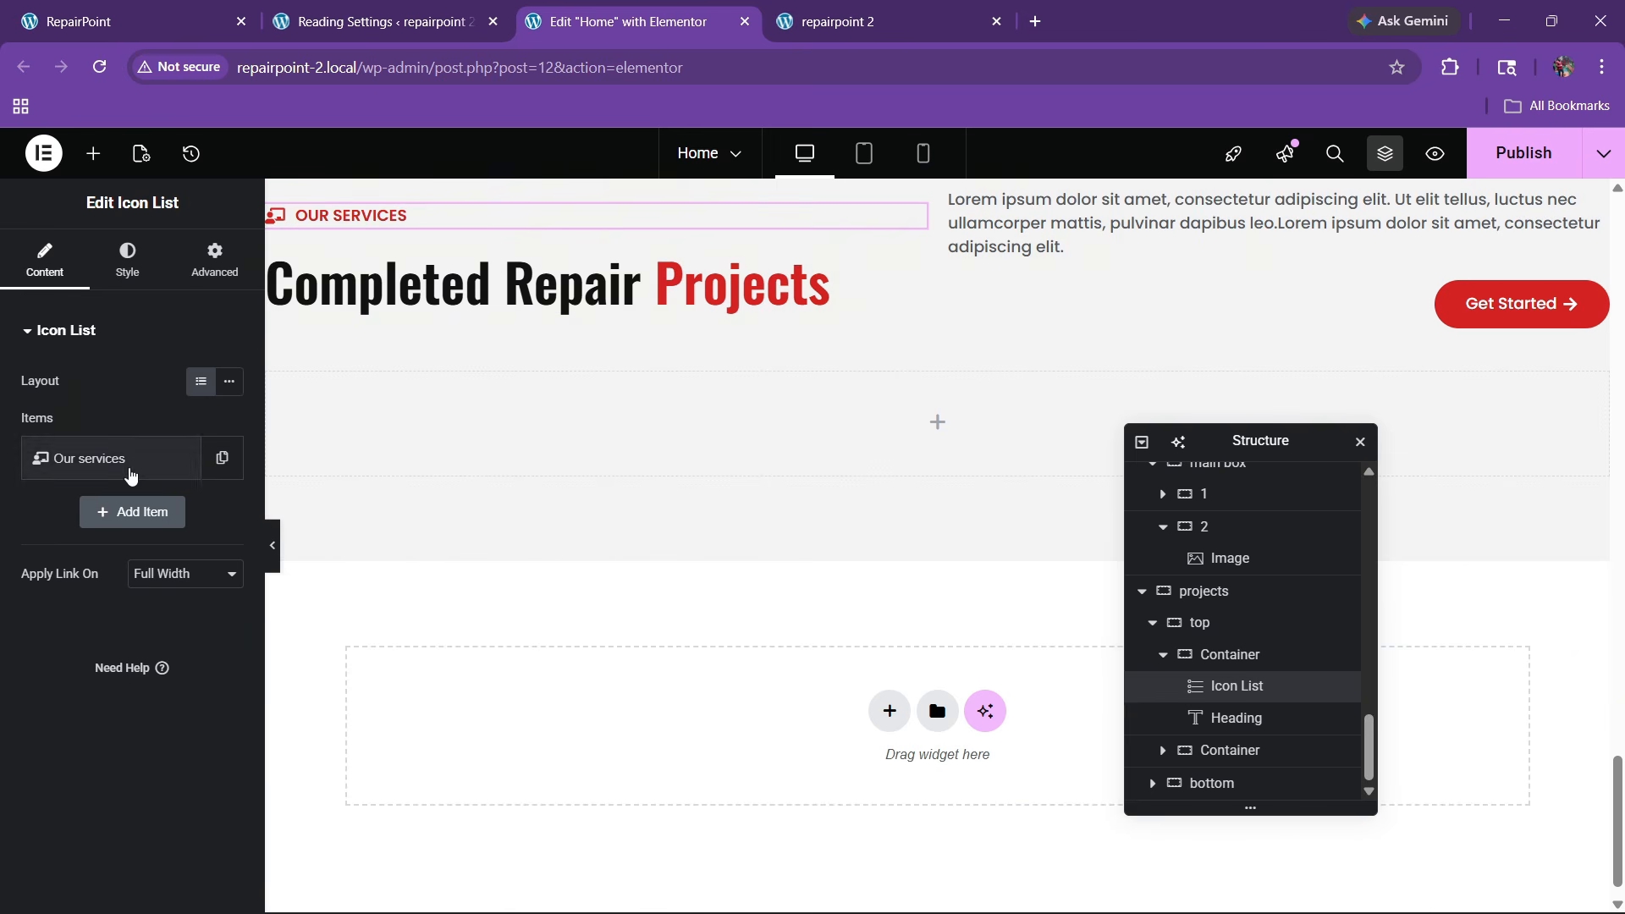
pyautogui.click(129, 474)
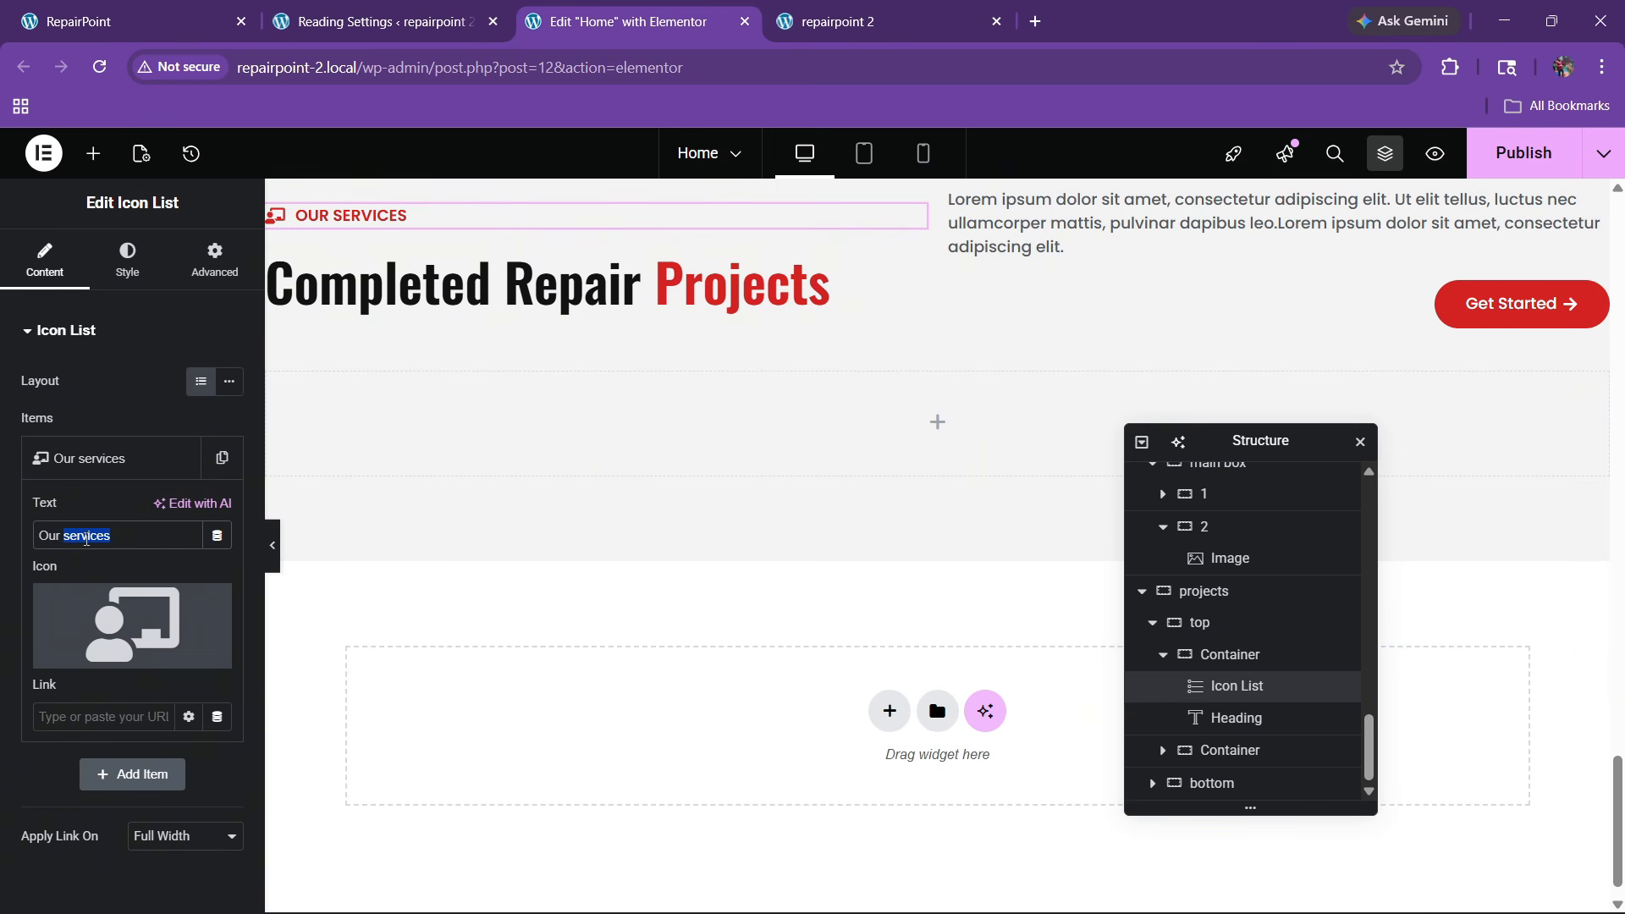
pyautogui.write('projects')
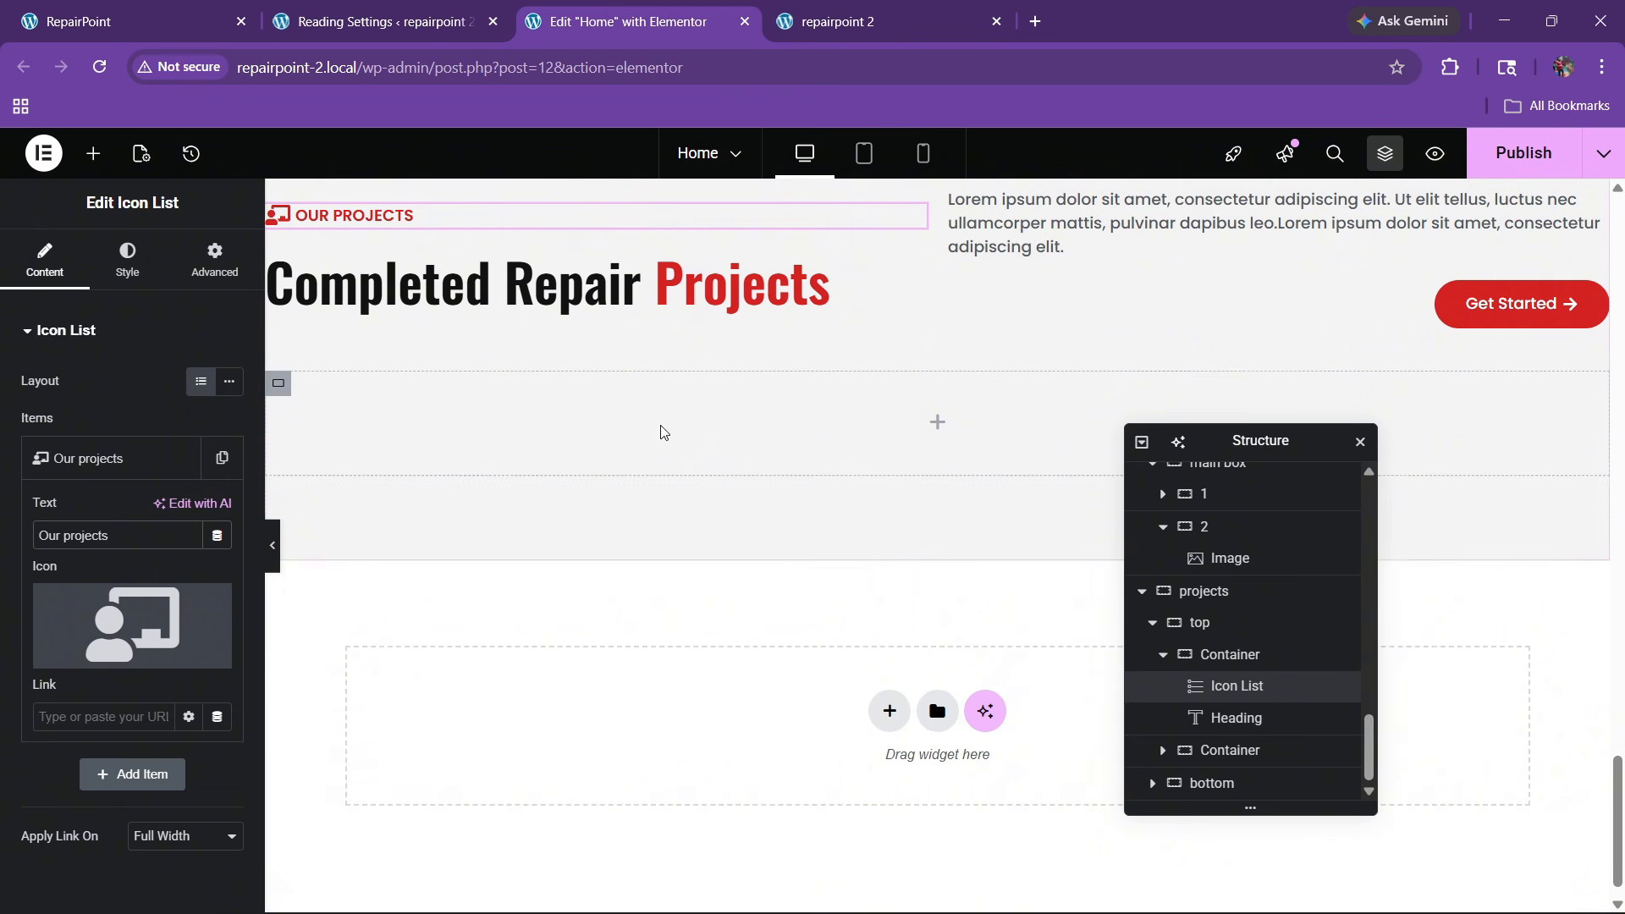
pyautogui.scroll(3, 719, 427)
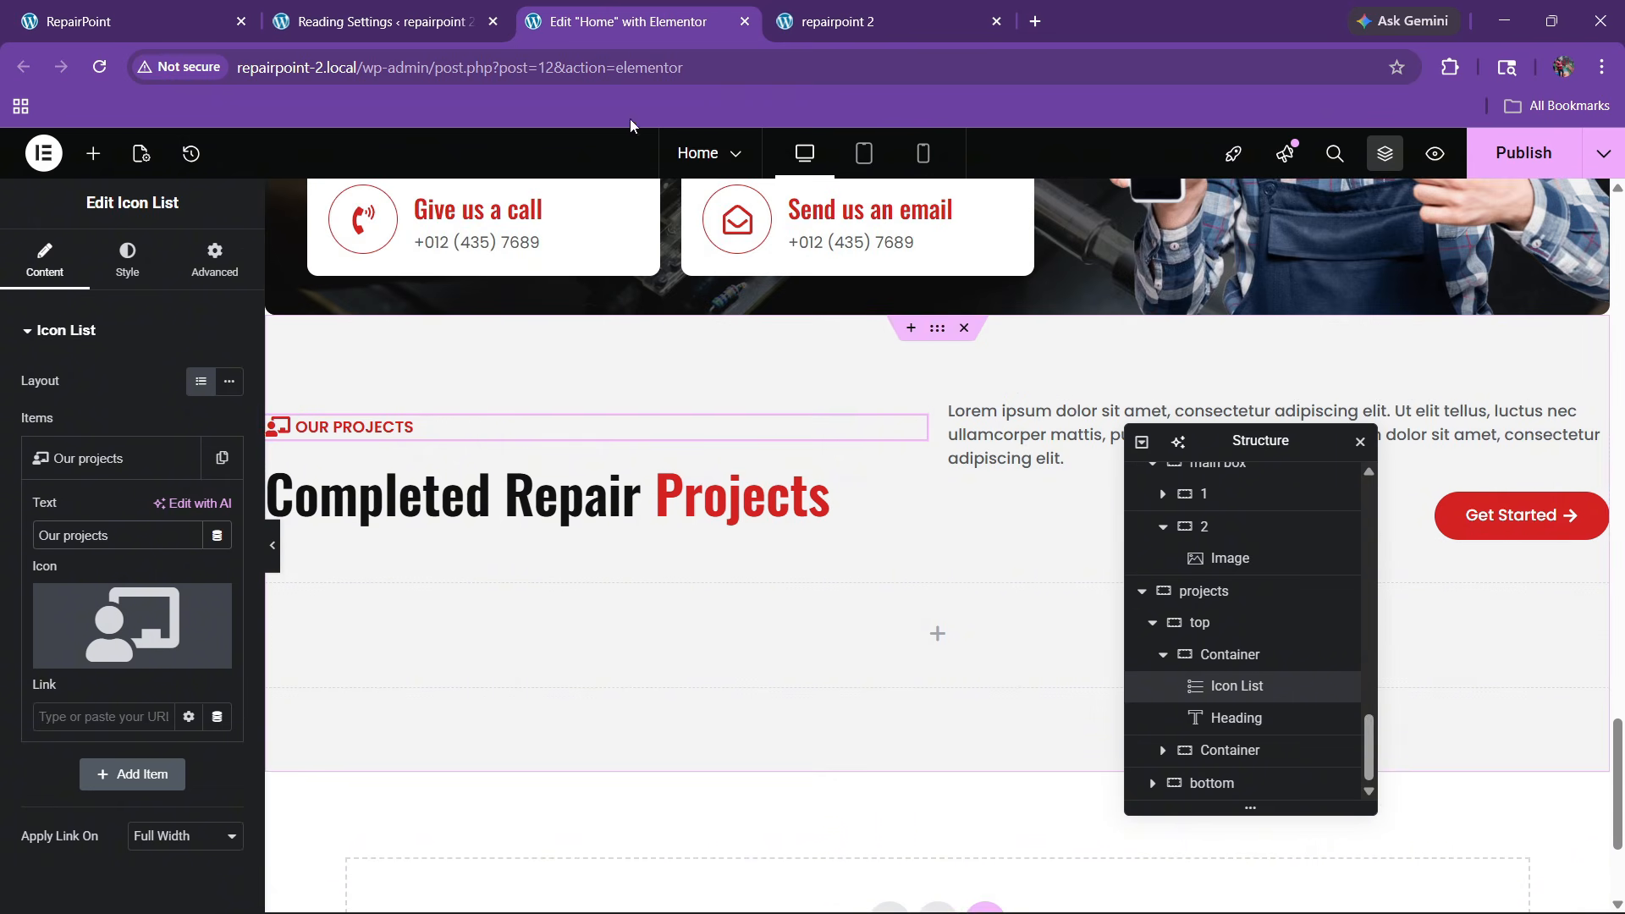
pyautogui.click(243, 6)
# Compare the live site's projects cards, one large card beside a 2×2 grid, with the editor
pyautogui.scroll(-3, 777, 629)
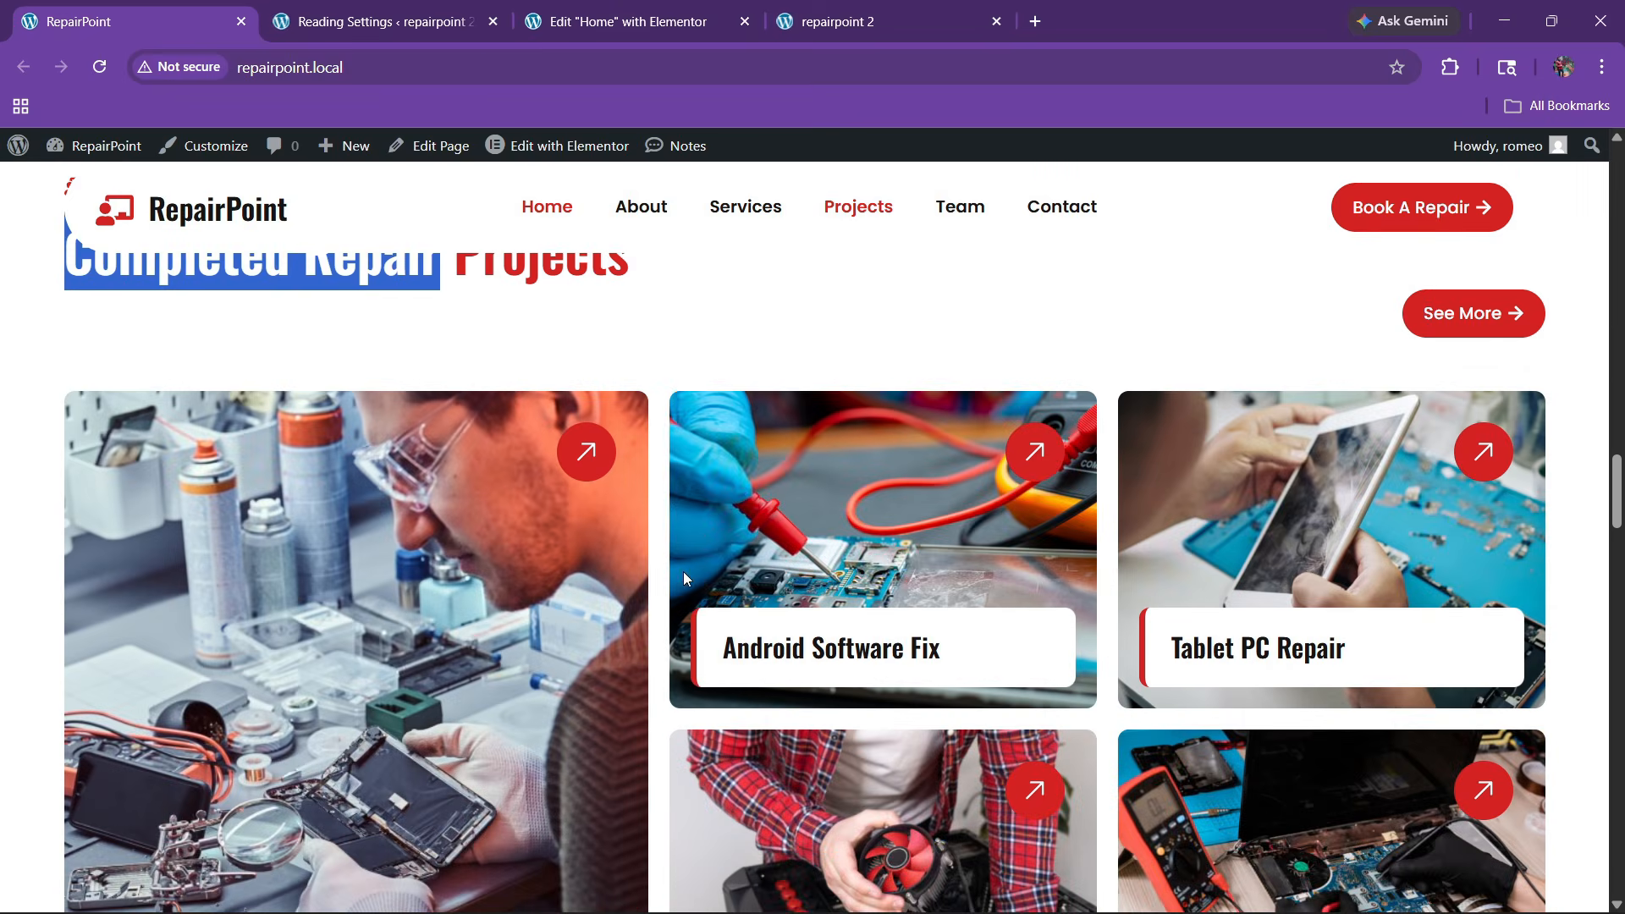
pyautogui.click(569, 12)
pyautogui.click(157, 7)
pyautogui.scroll(-3, 565, 551)
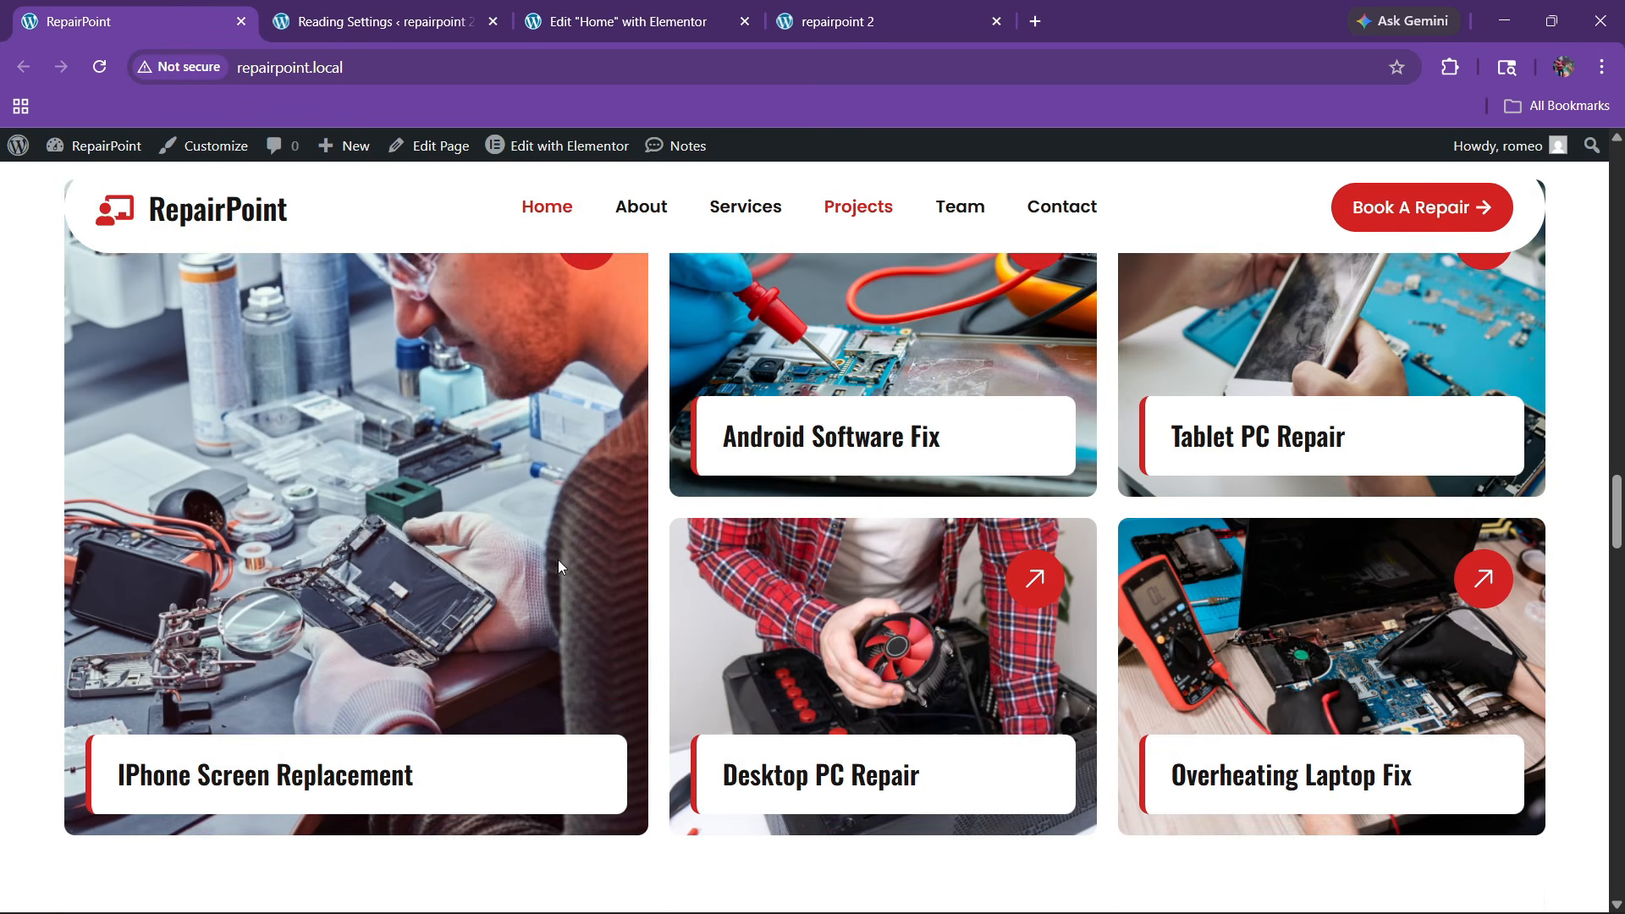
pyautogui.click(586, 7)
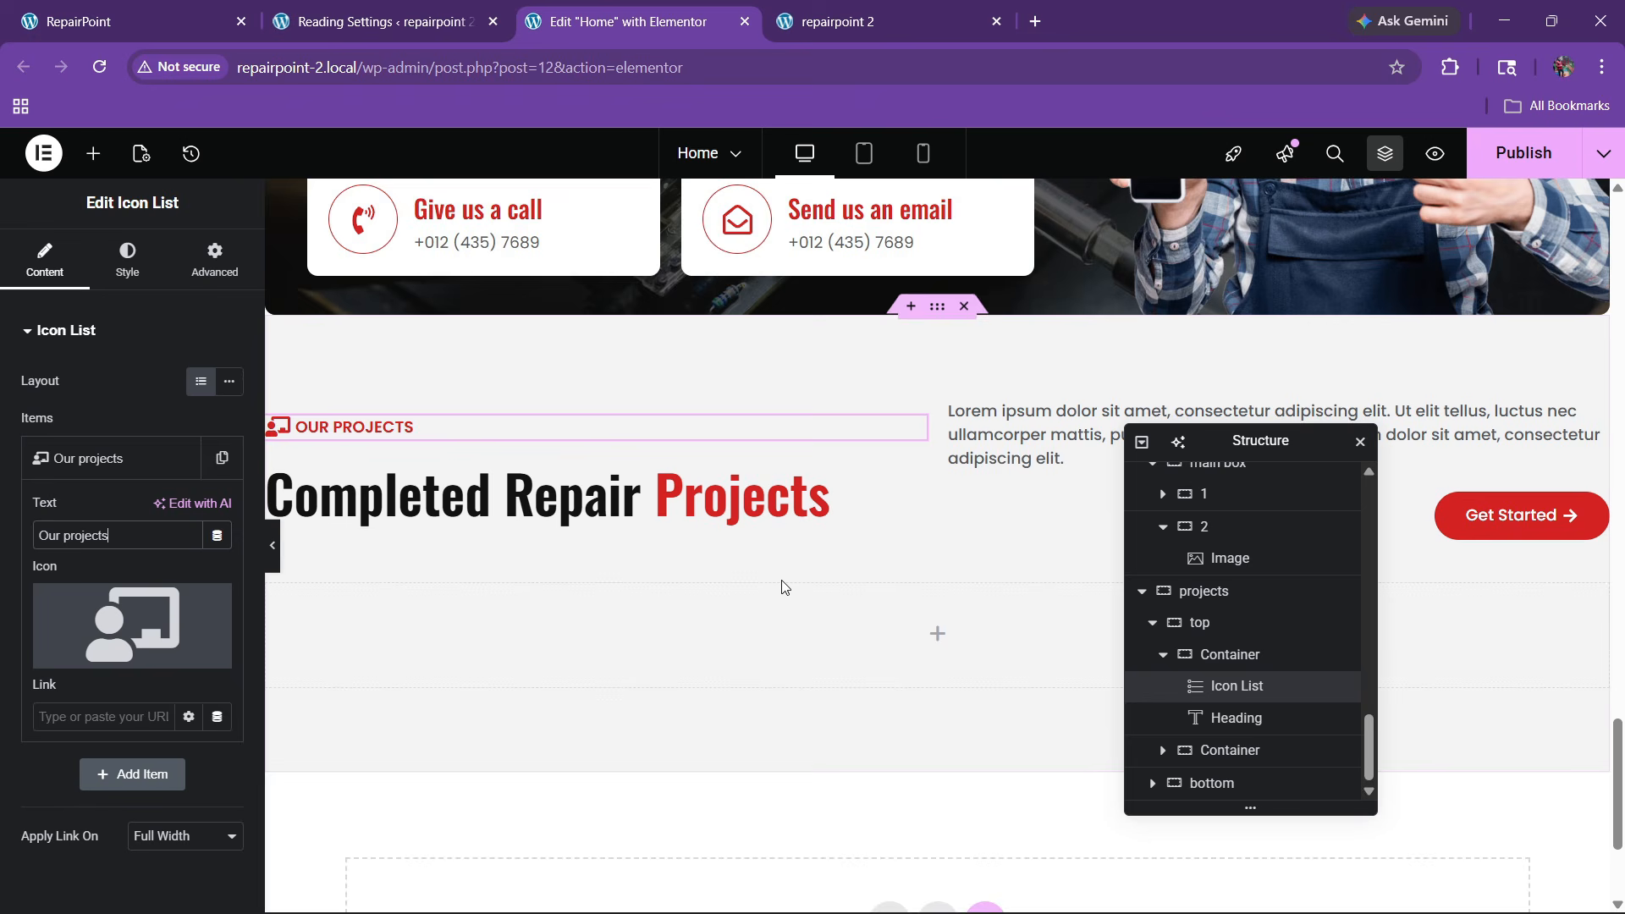
pyautogui.click(212, 7)
pyautogui.scroll(4, 682, 584)
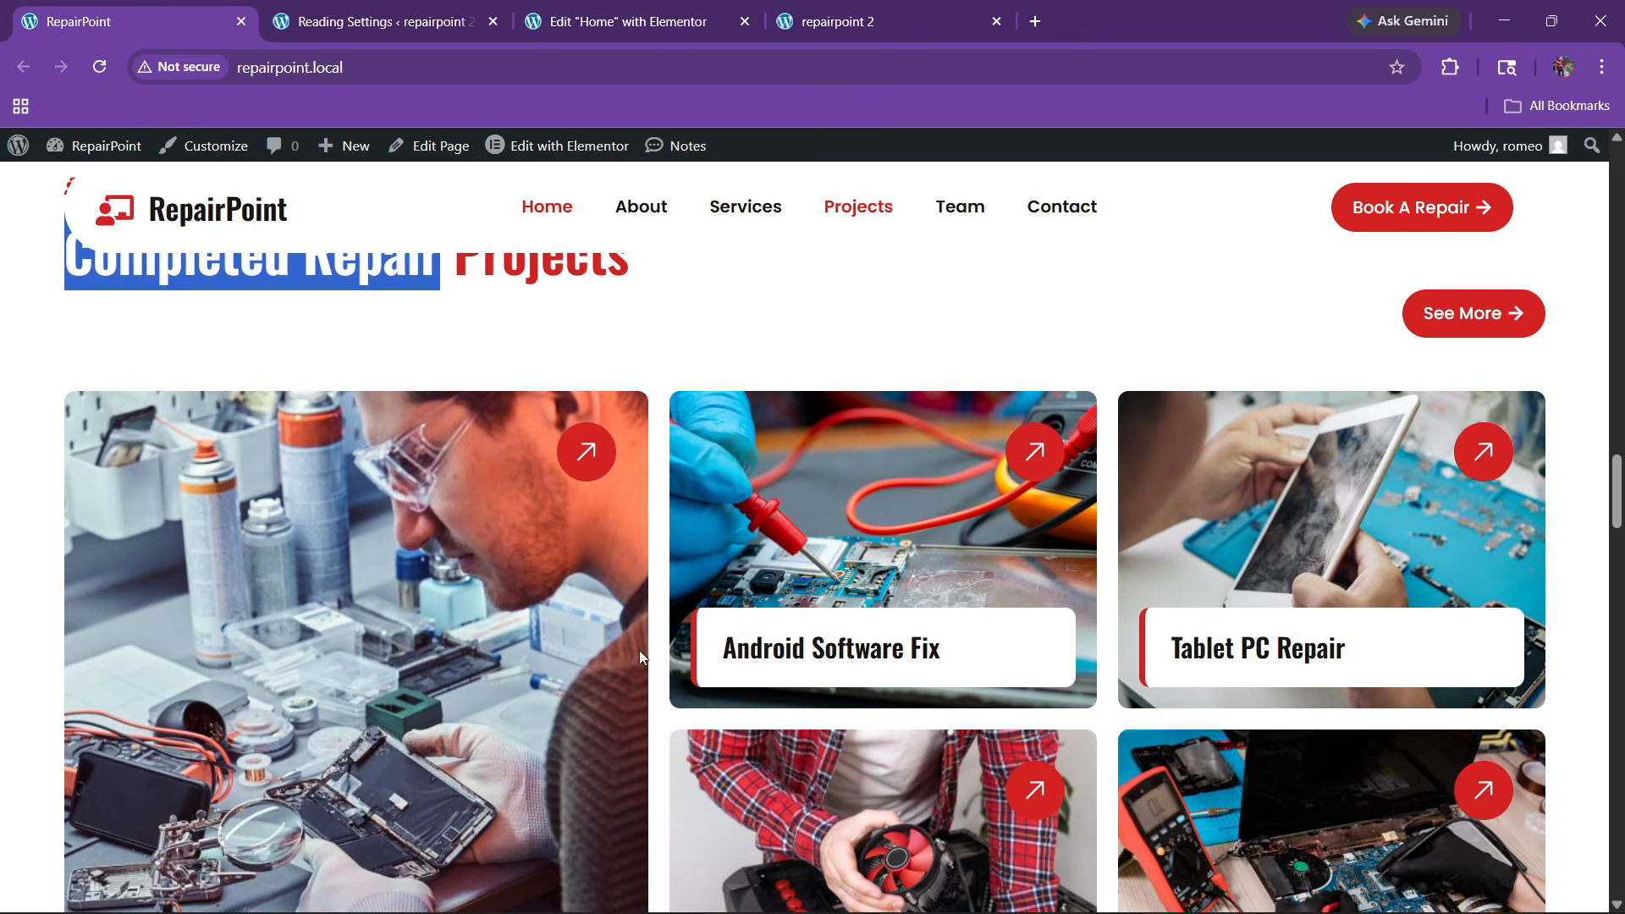
# Add an empty container into the projects bottom area
pyautogui.click(690, 7)
pyautogui.click(93, 153)
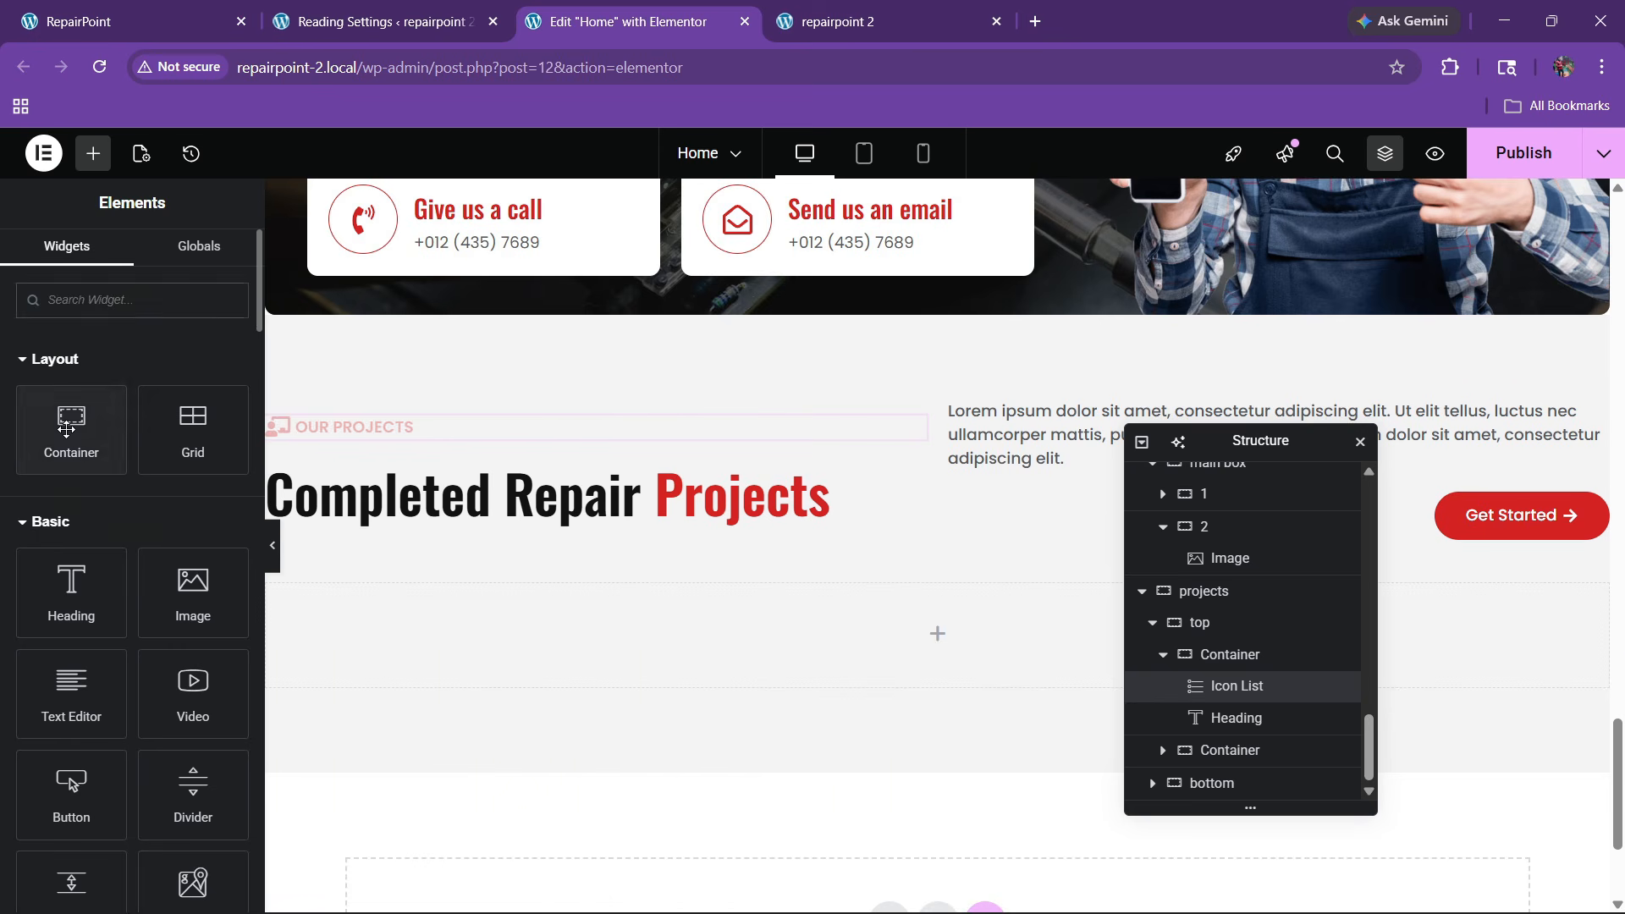
pyautogui.moveTo(66, 430); pyautogui.dragTo(686, 643)
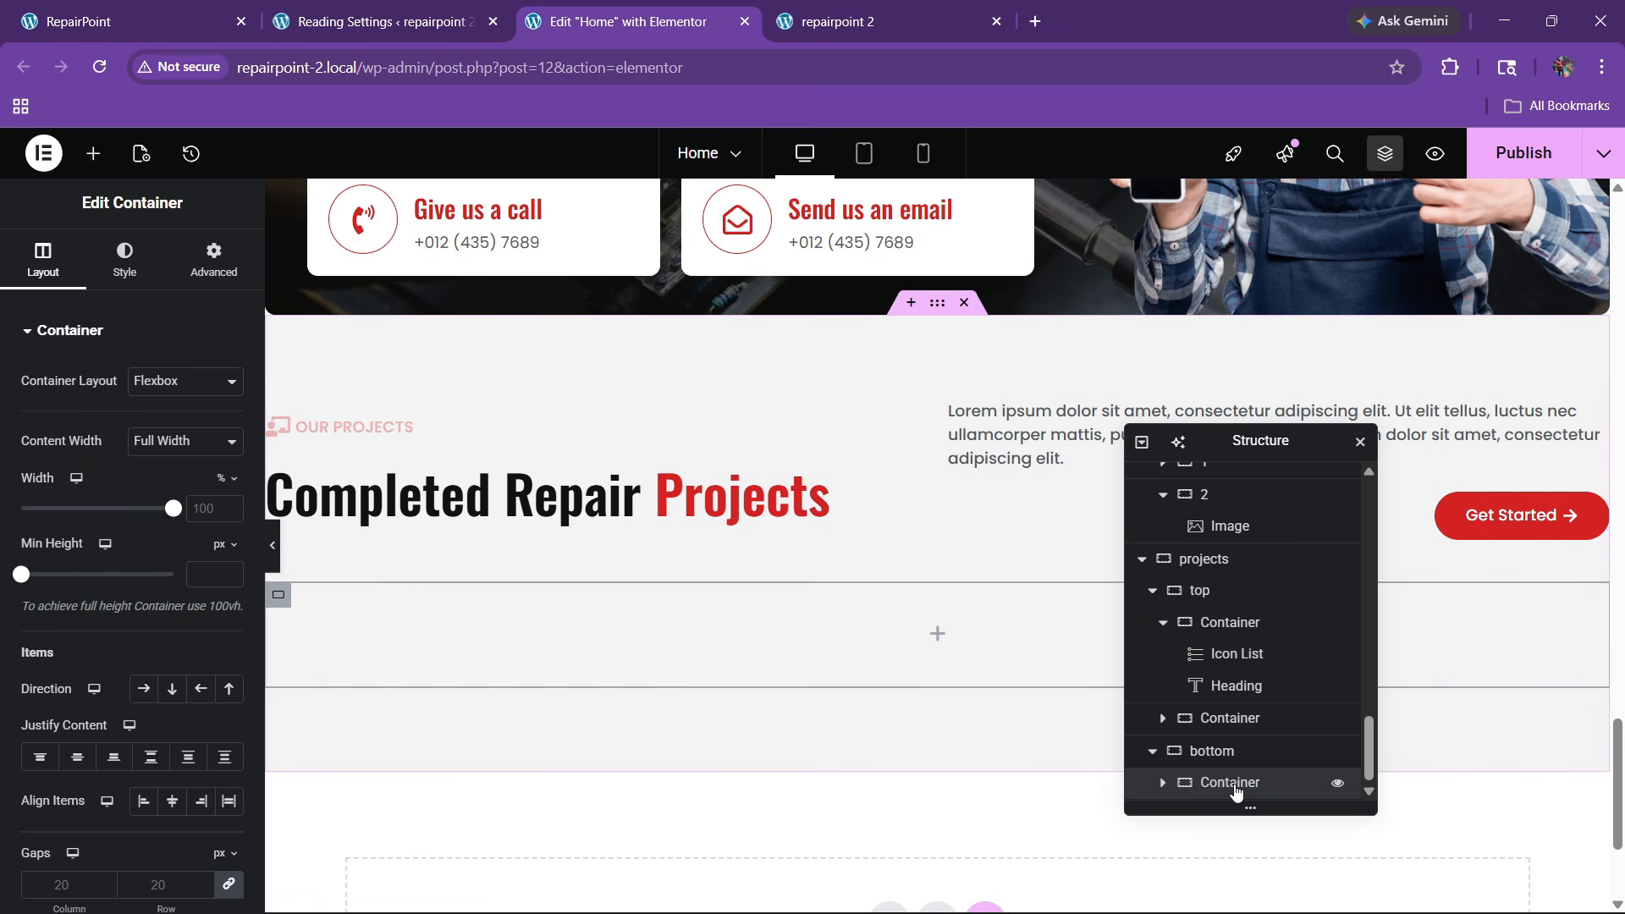
# Duplicate the inner container and set the bottom container to Row, space-between, Align Items Stretch
pyautogui.rightClick(1235, 791)
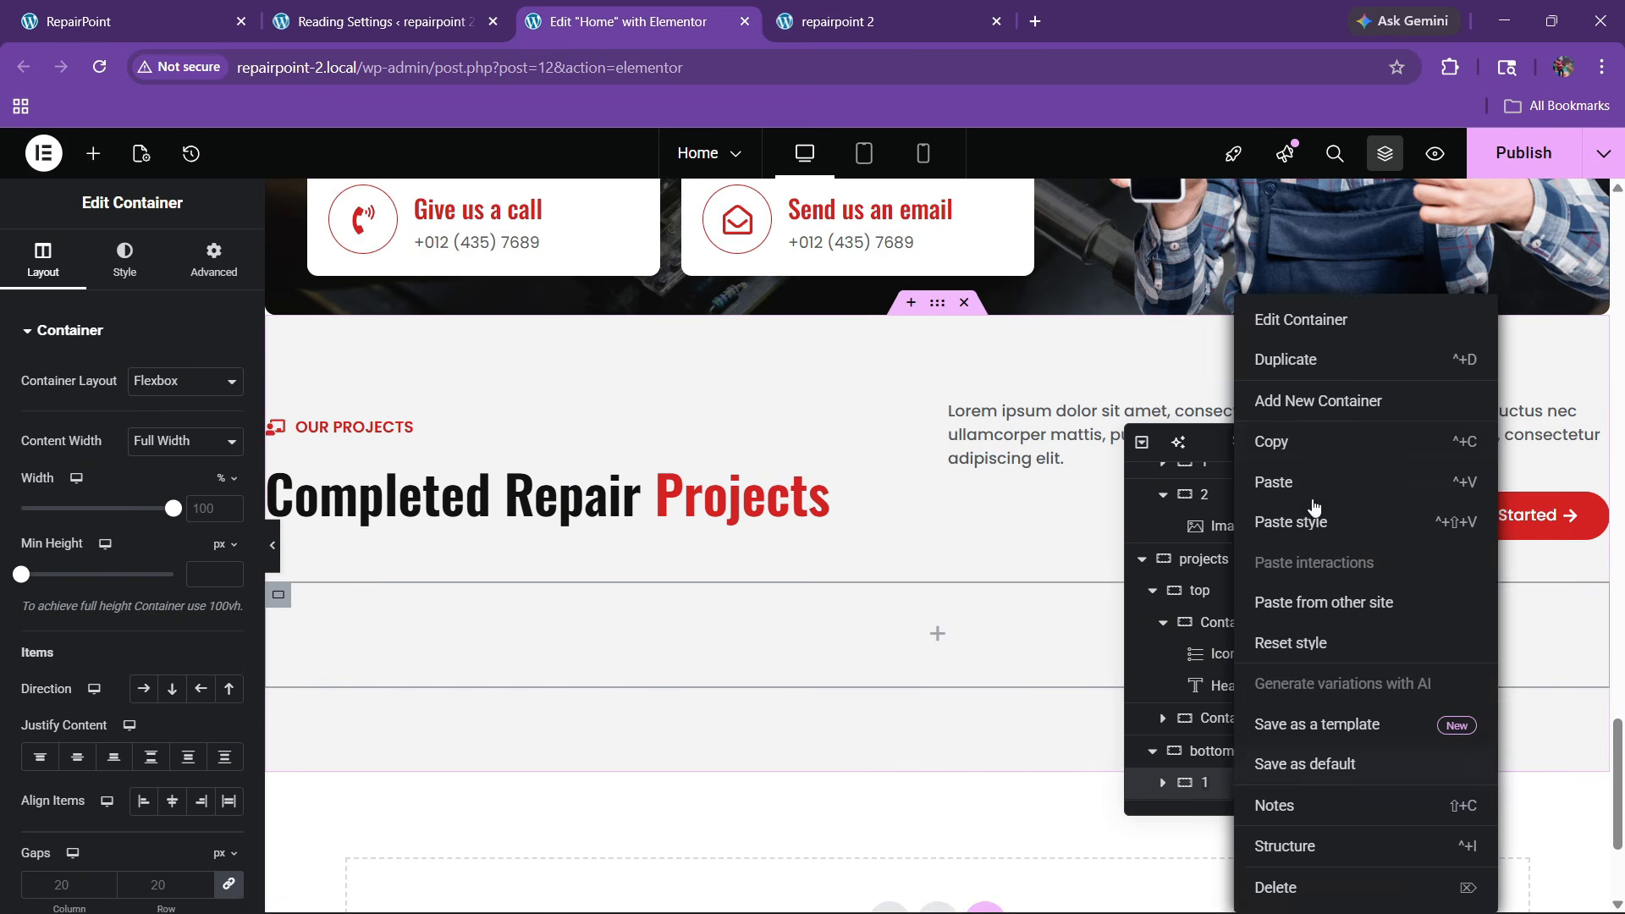
pyautogui.click(1273, 356)
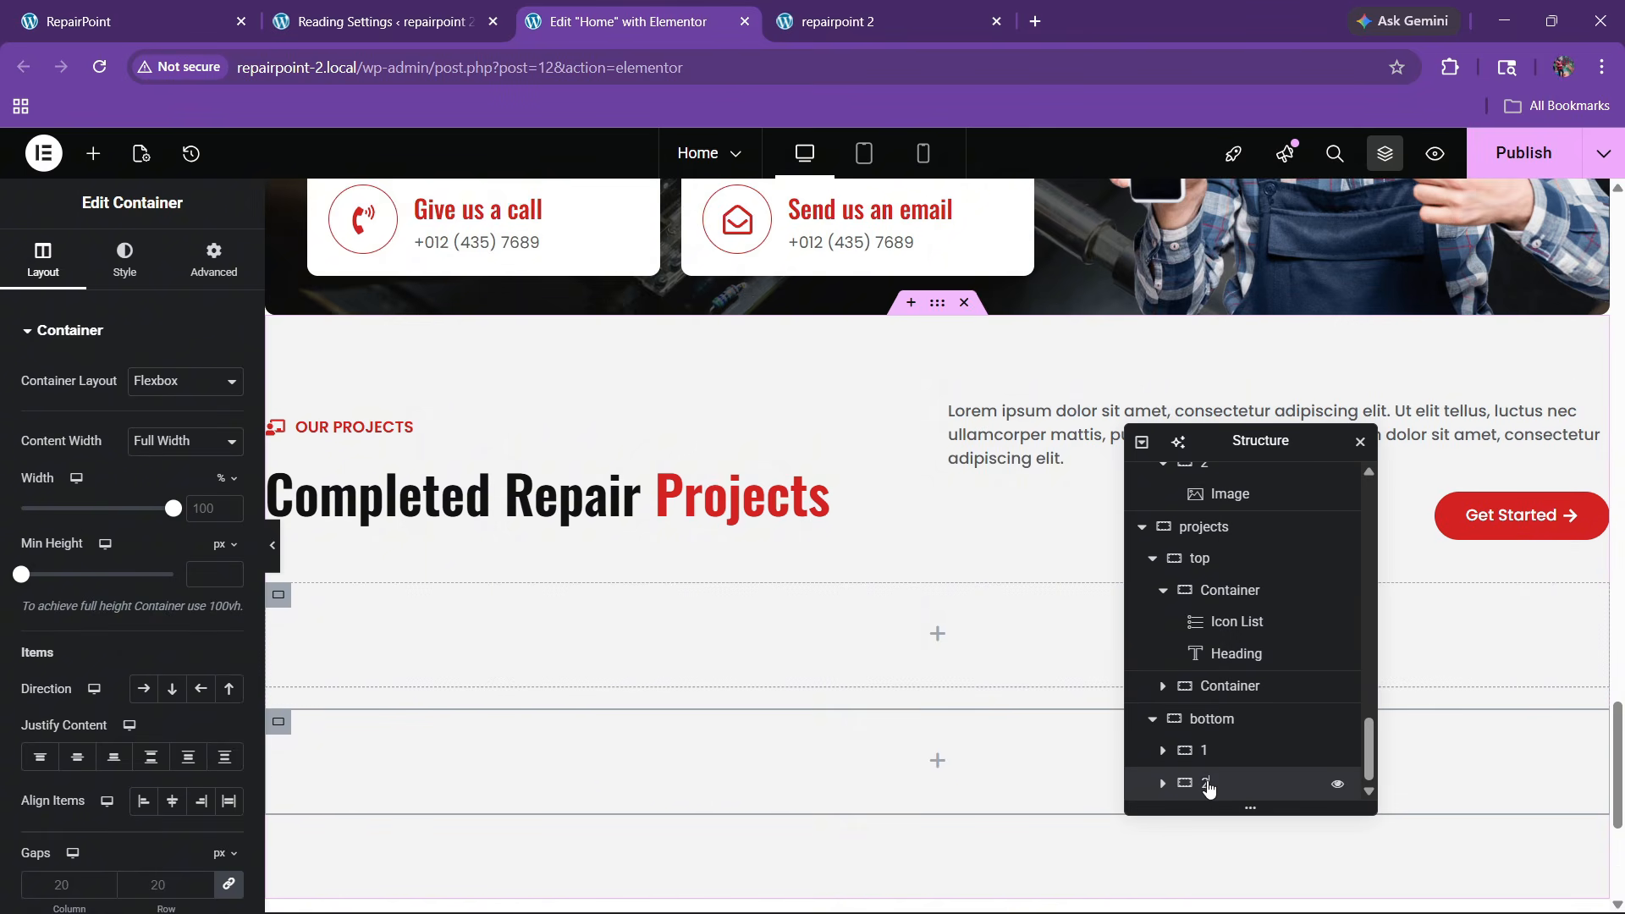
pyautogui.click(1184, 720)
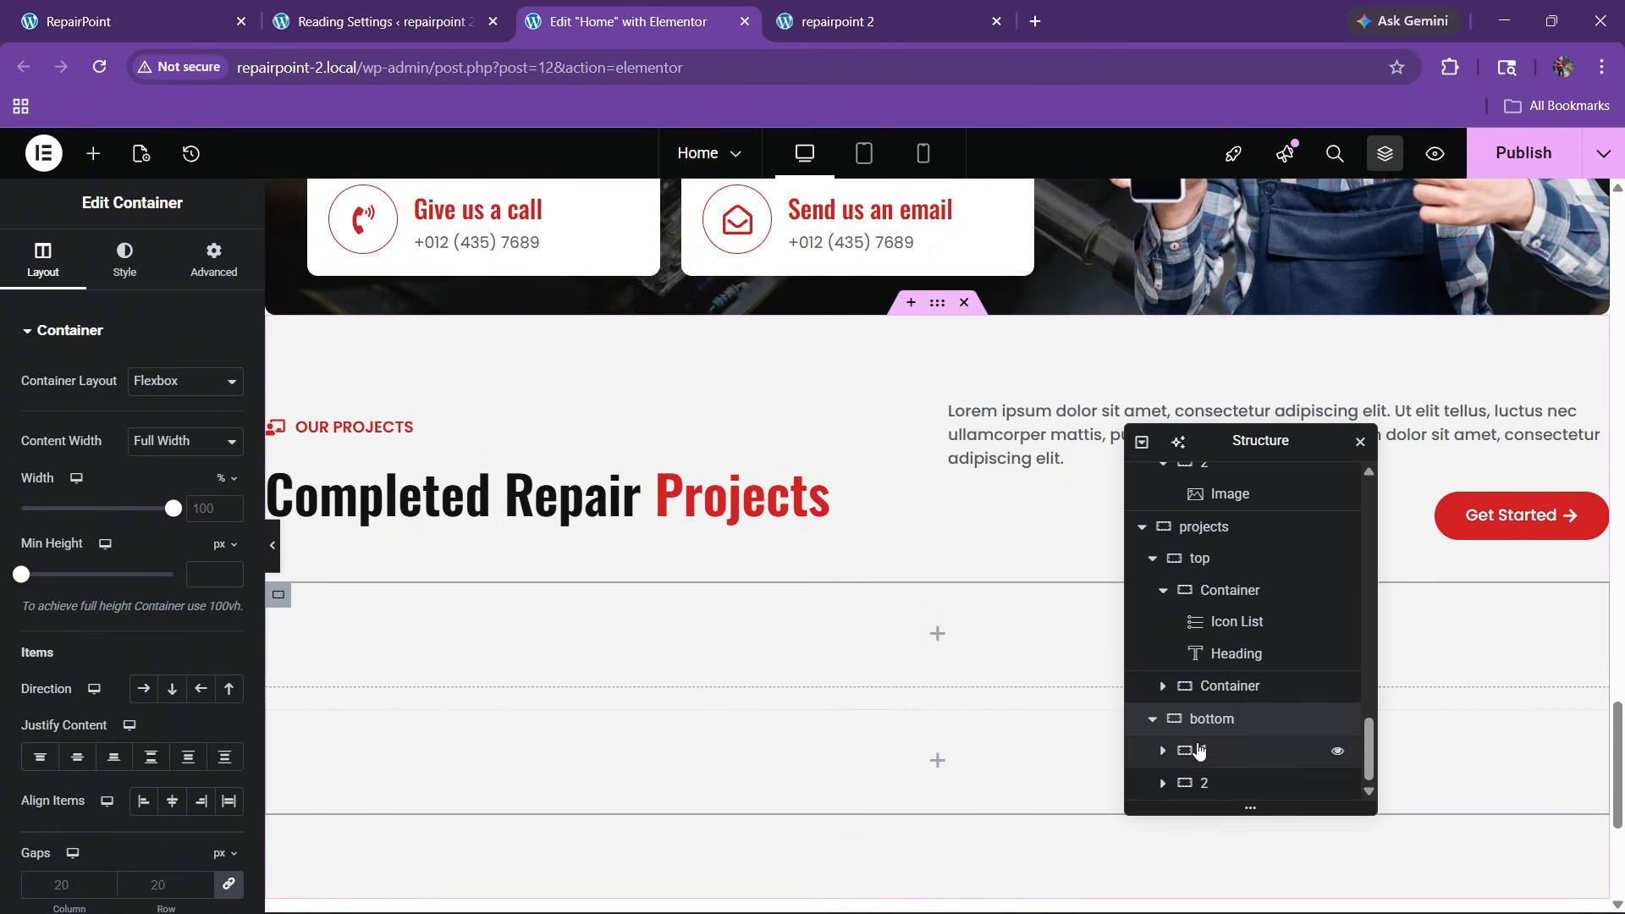
pyautogui.click(149, 689)
pyautogui.click(150, 756)
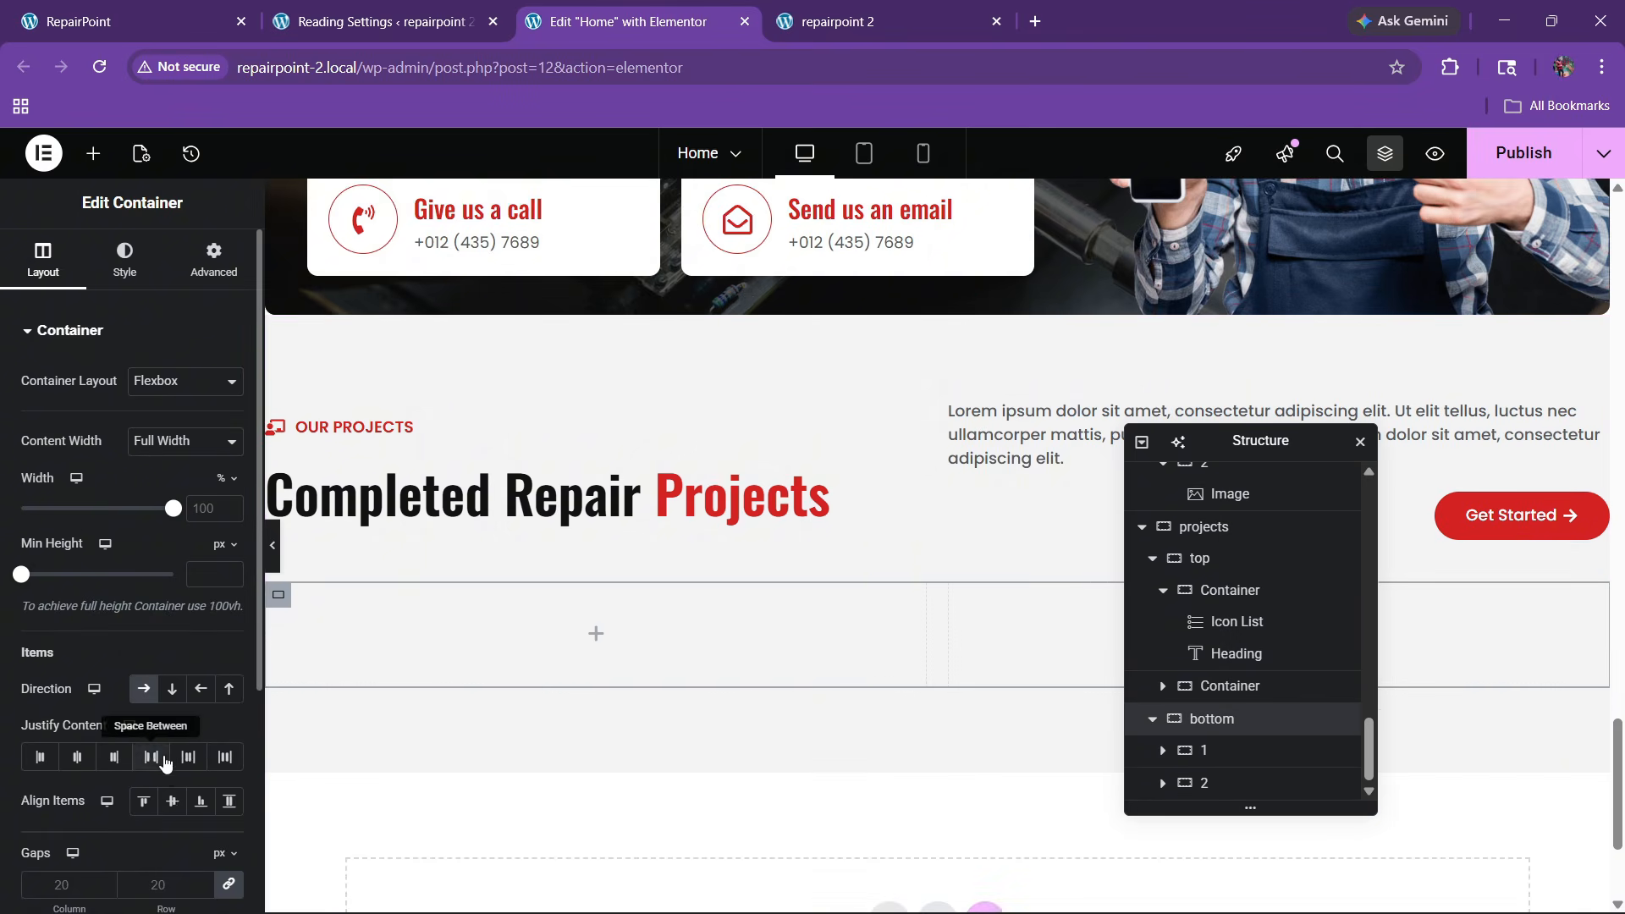
pyautogui.click(228, 800)
pyautogui.click(518, 663)
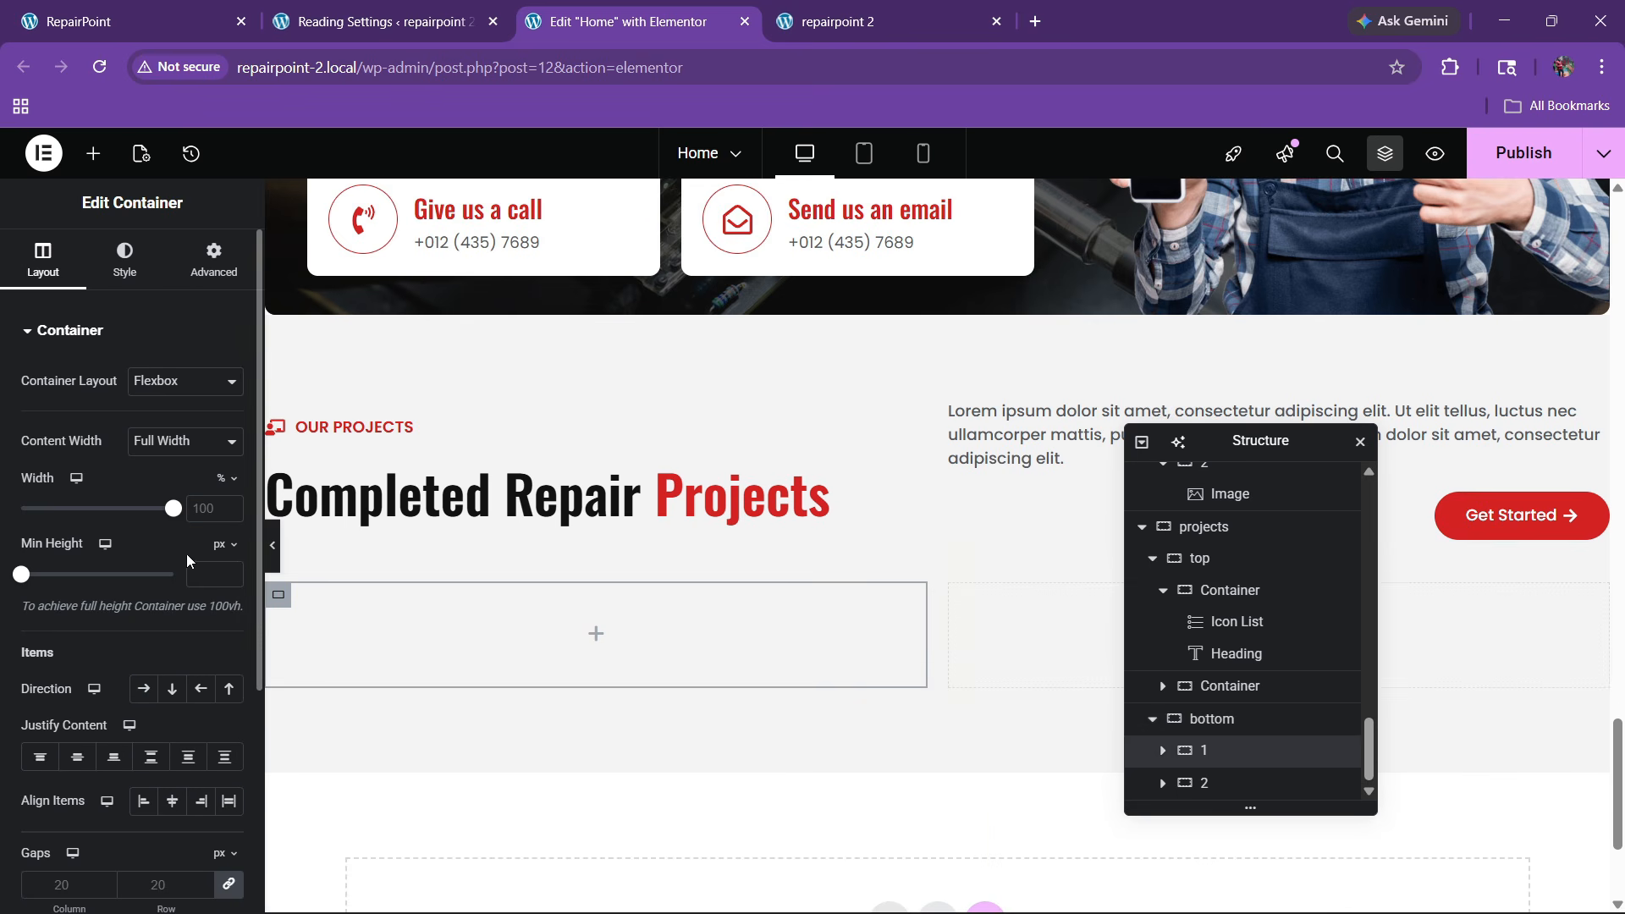
# Set the two inner containers' widths to 40% and 60%
pyautogui.click(214, 514)
pyautogui.write('40')
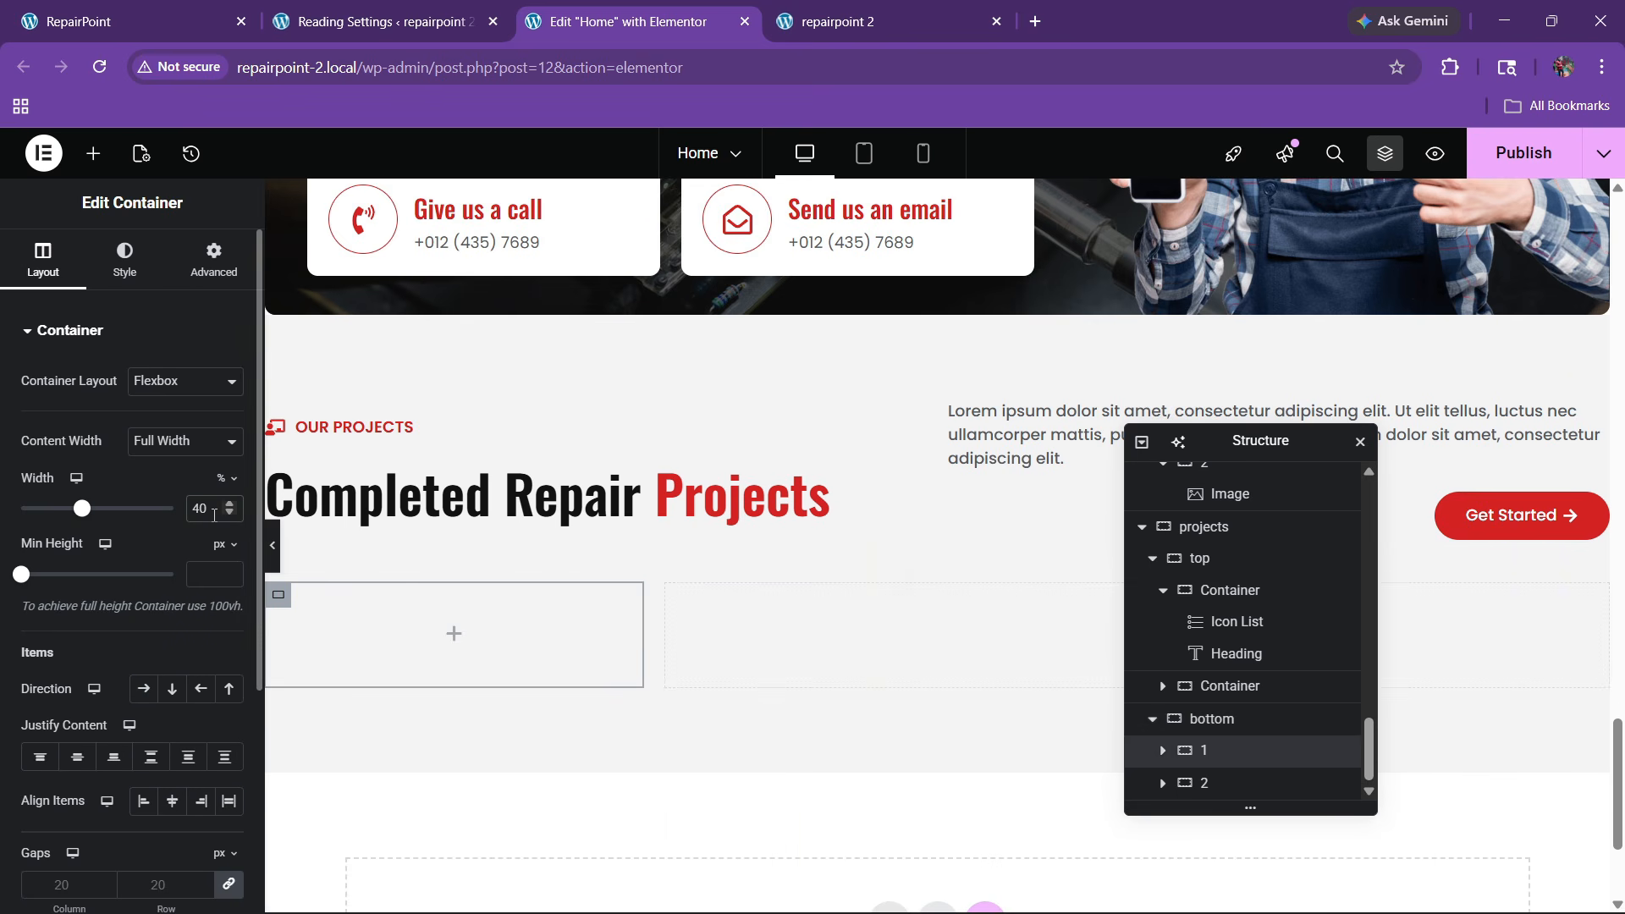
pyautogui.click(1222, 783)
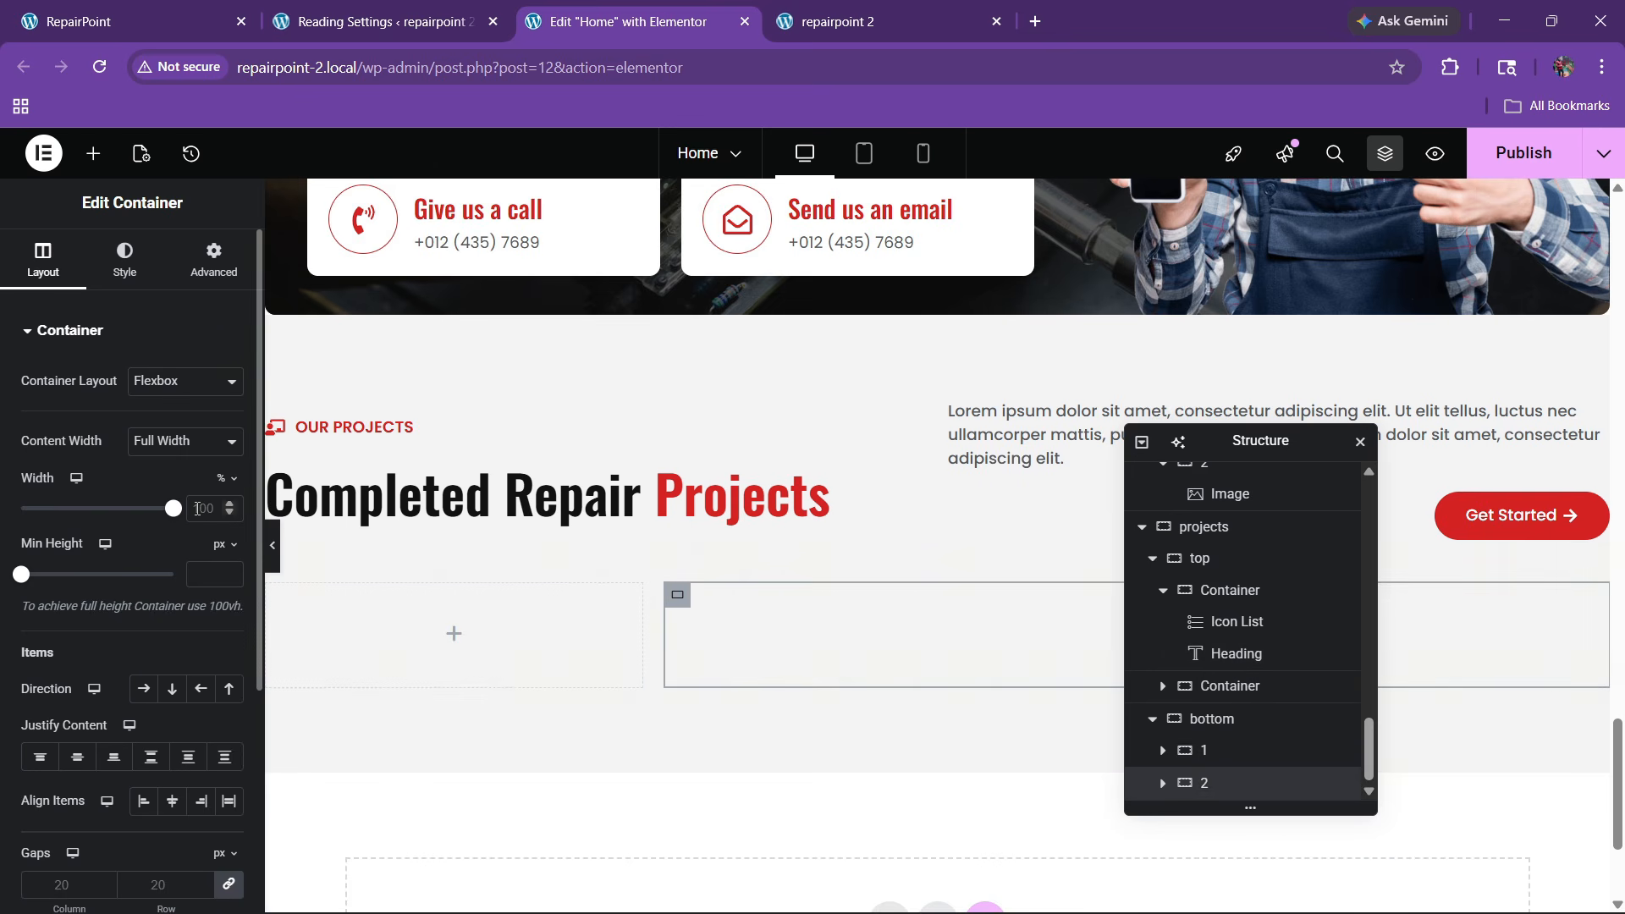
pyautogui.write('60')
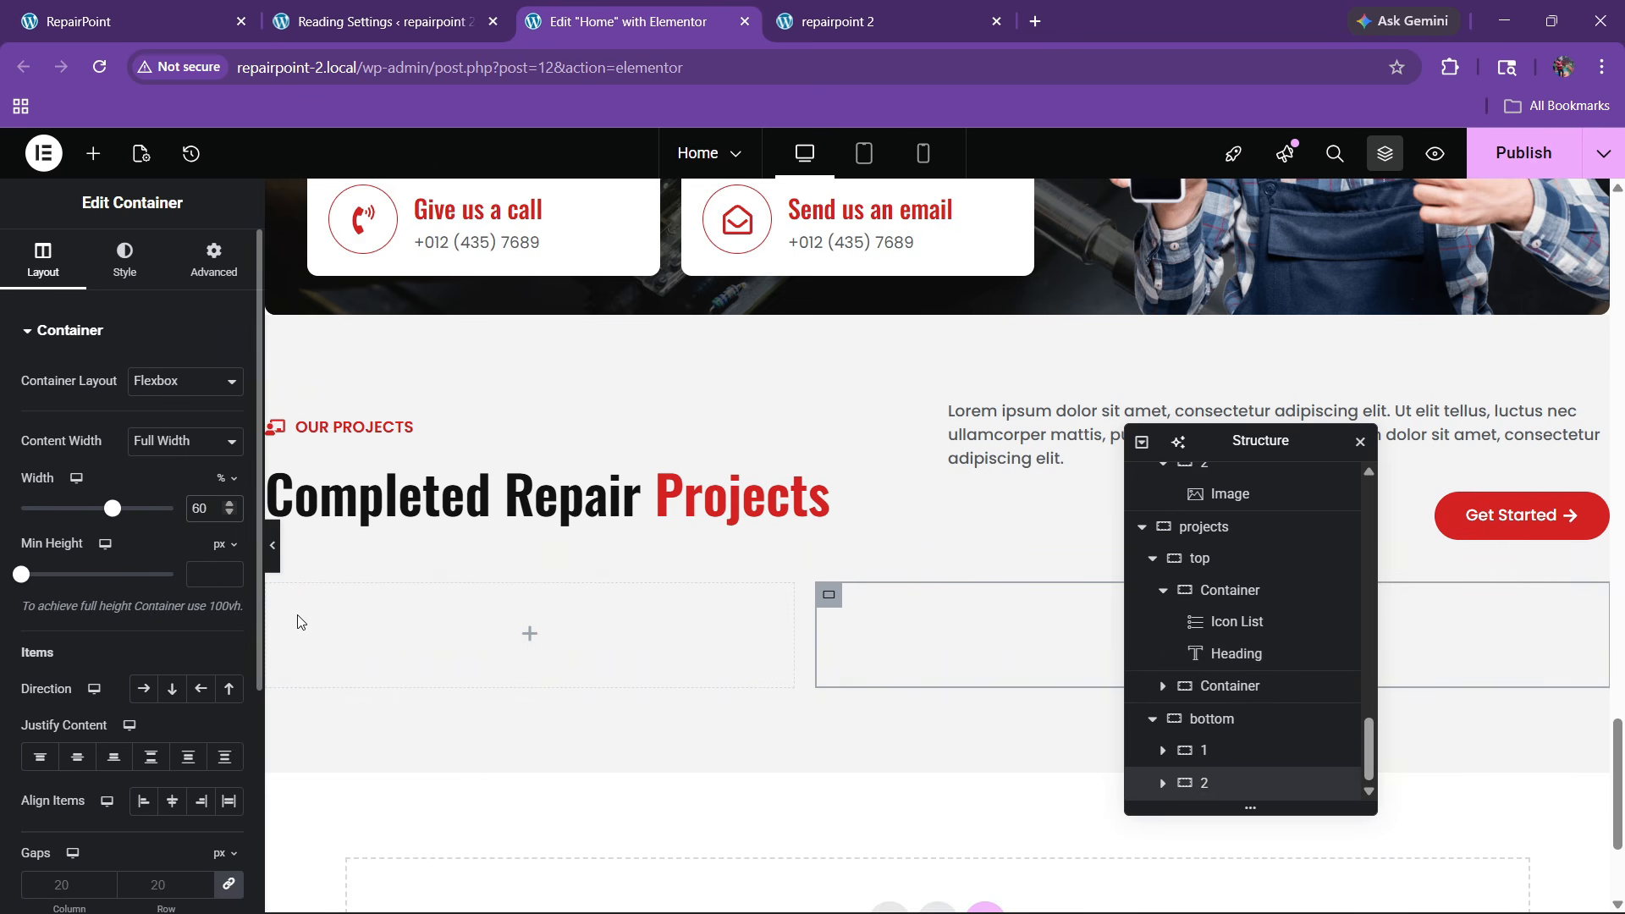
# Check the live site's projects grid layout for reference
pyautogui.click(203, 6)
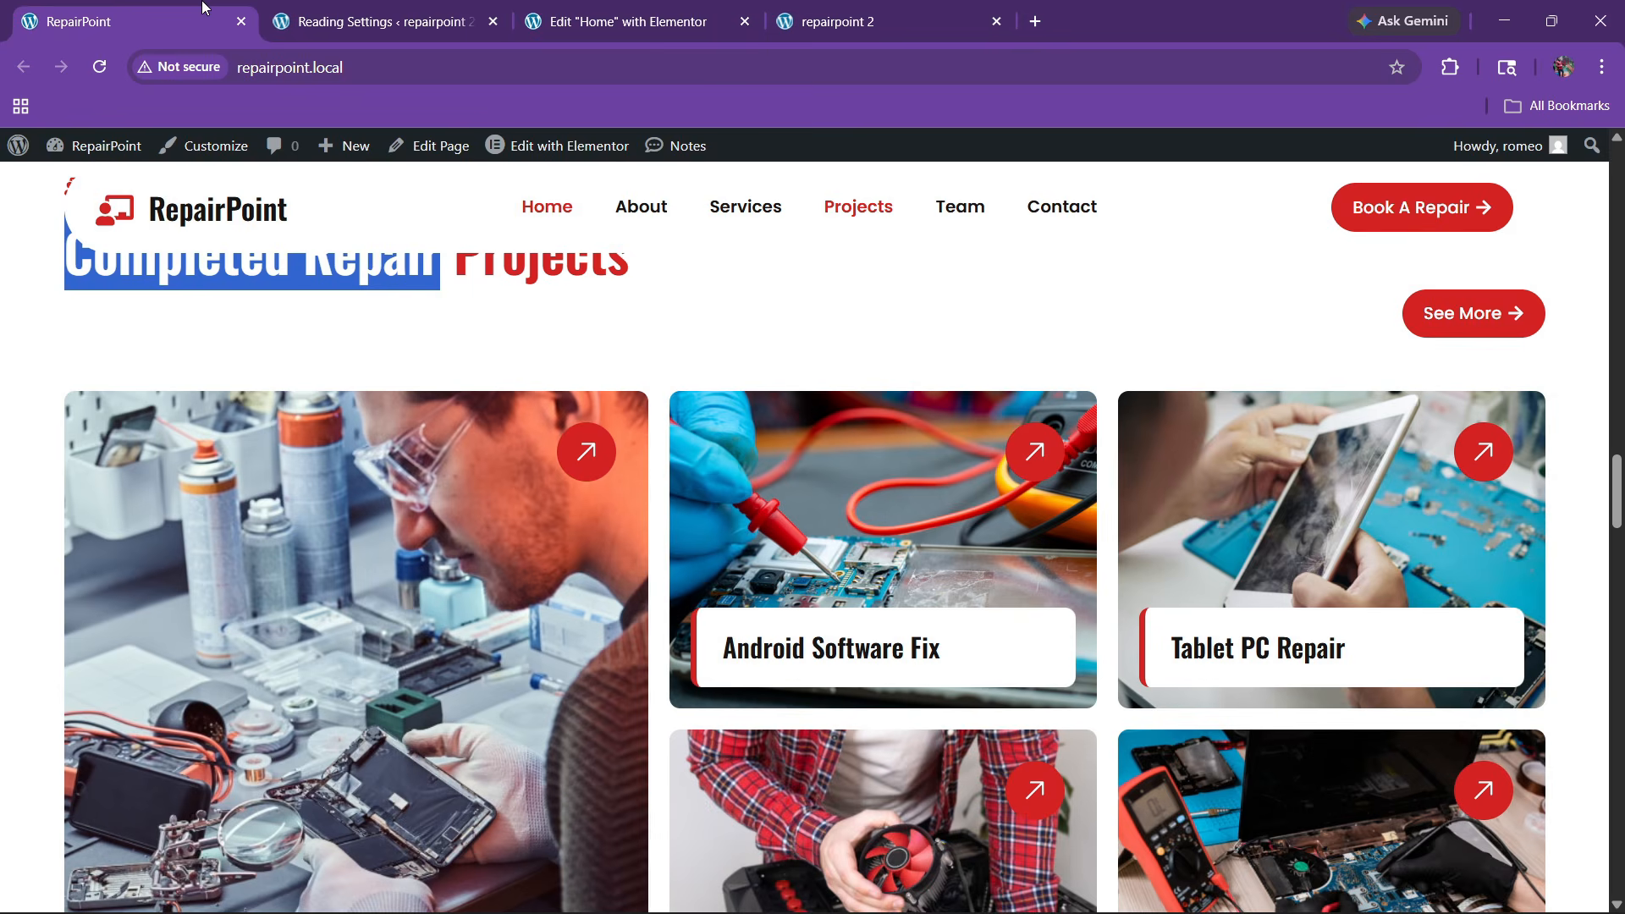
pyautogui.click(602, 6)
pyautogui.click(152, 18)
pyautogui.scroll(-3, 510, 479)
pyautogui.click(616, 7)
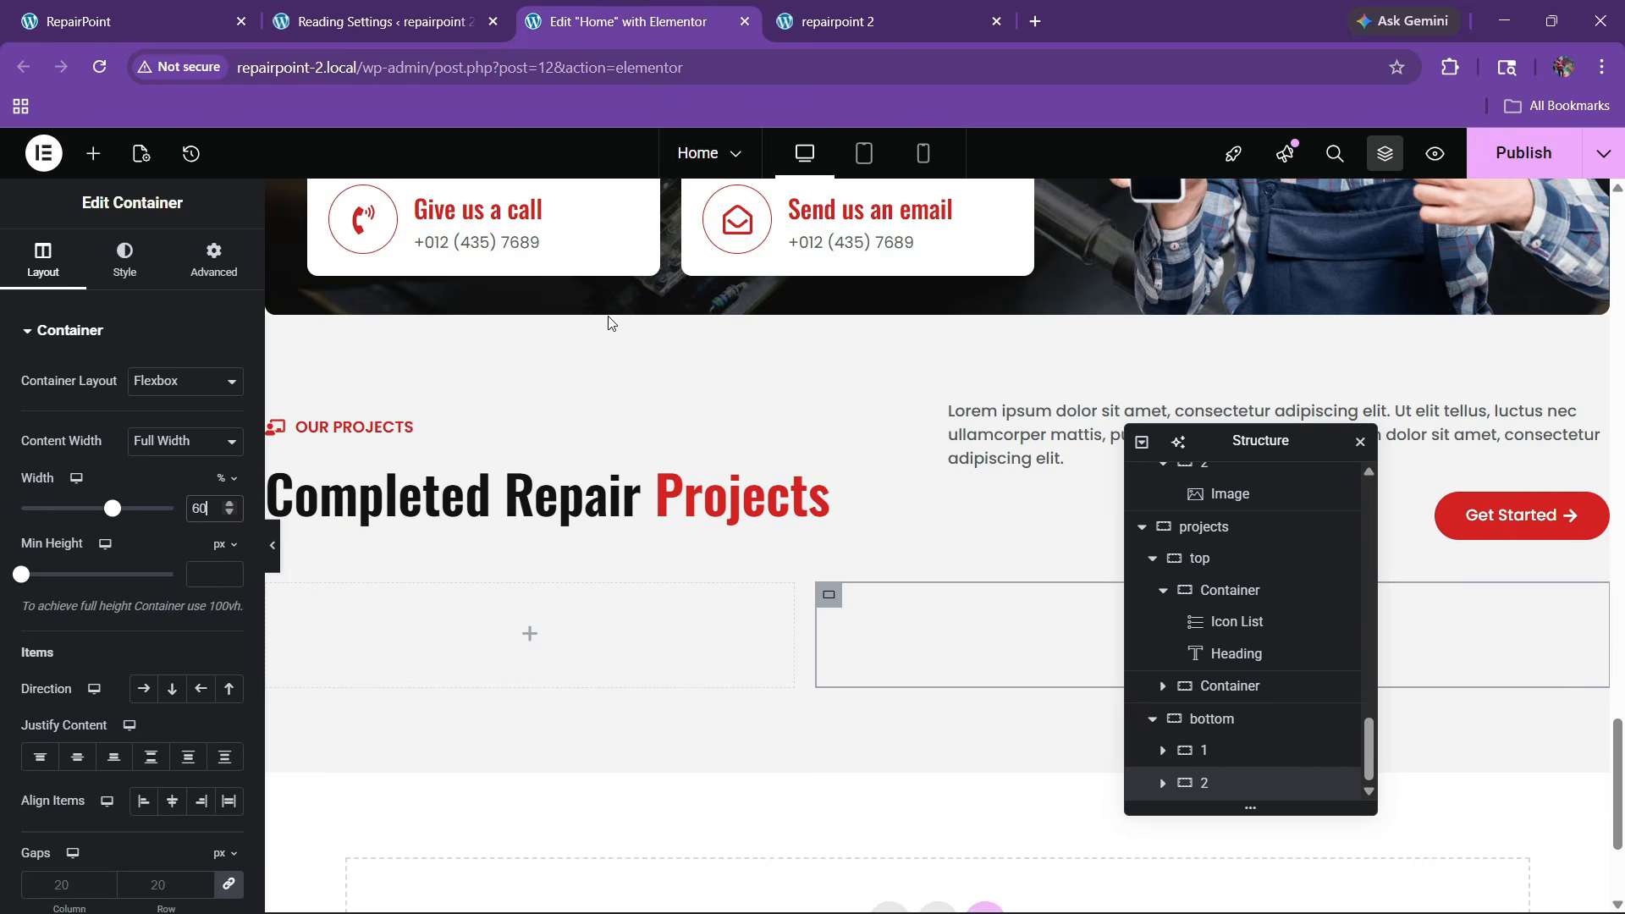
pyautogui.click(194, 21)
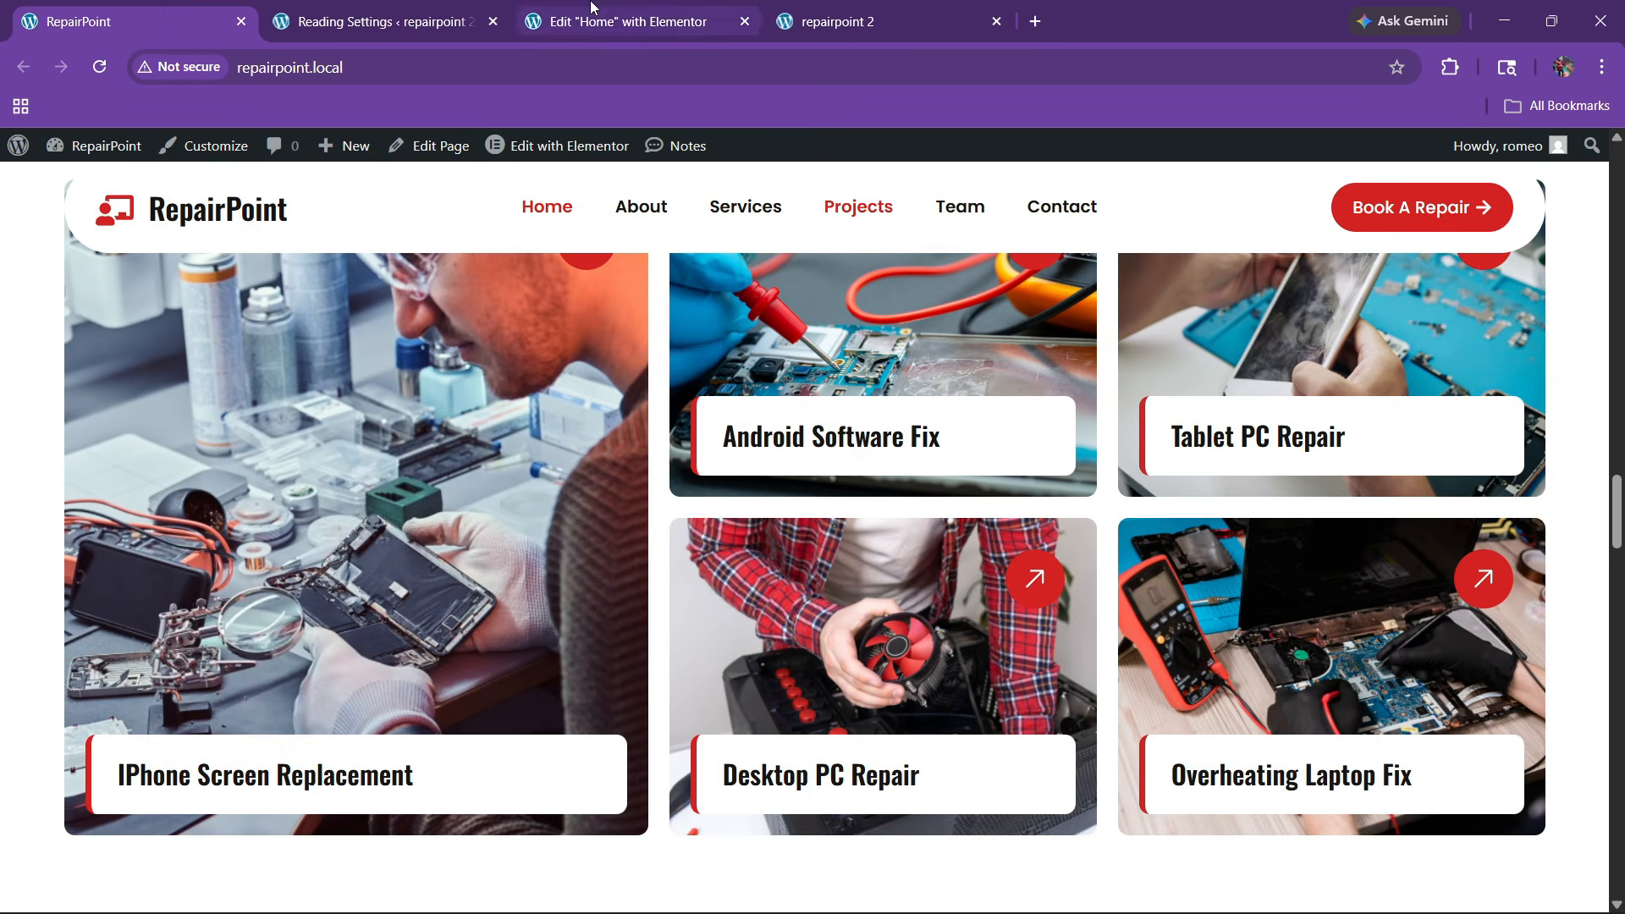
pyautogui.click(616, 10)
# Place a 1-column, 1-row Grid in the left container and add a container inside it
pyautogui.click(93, 153)
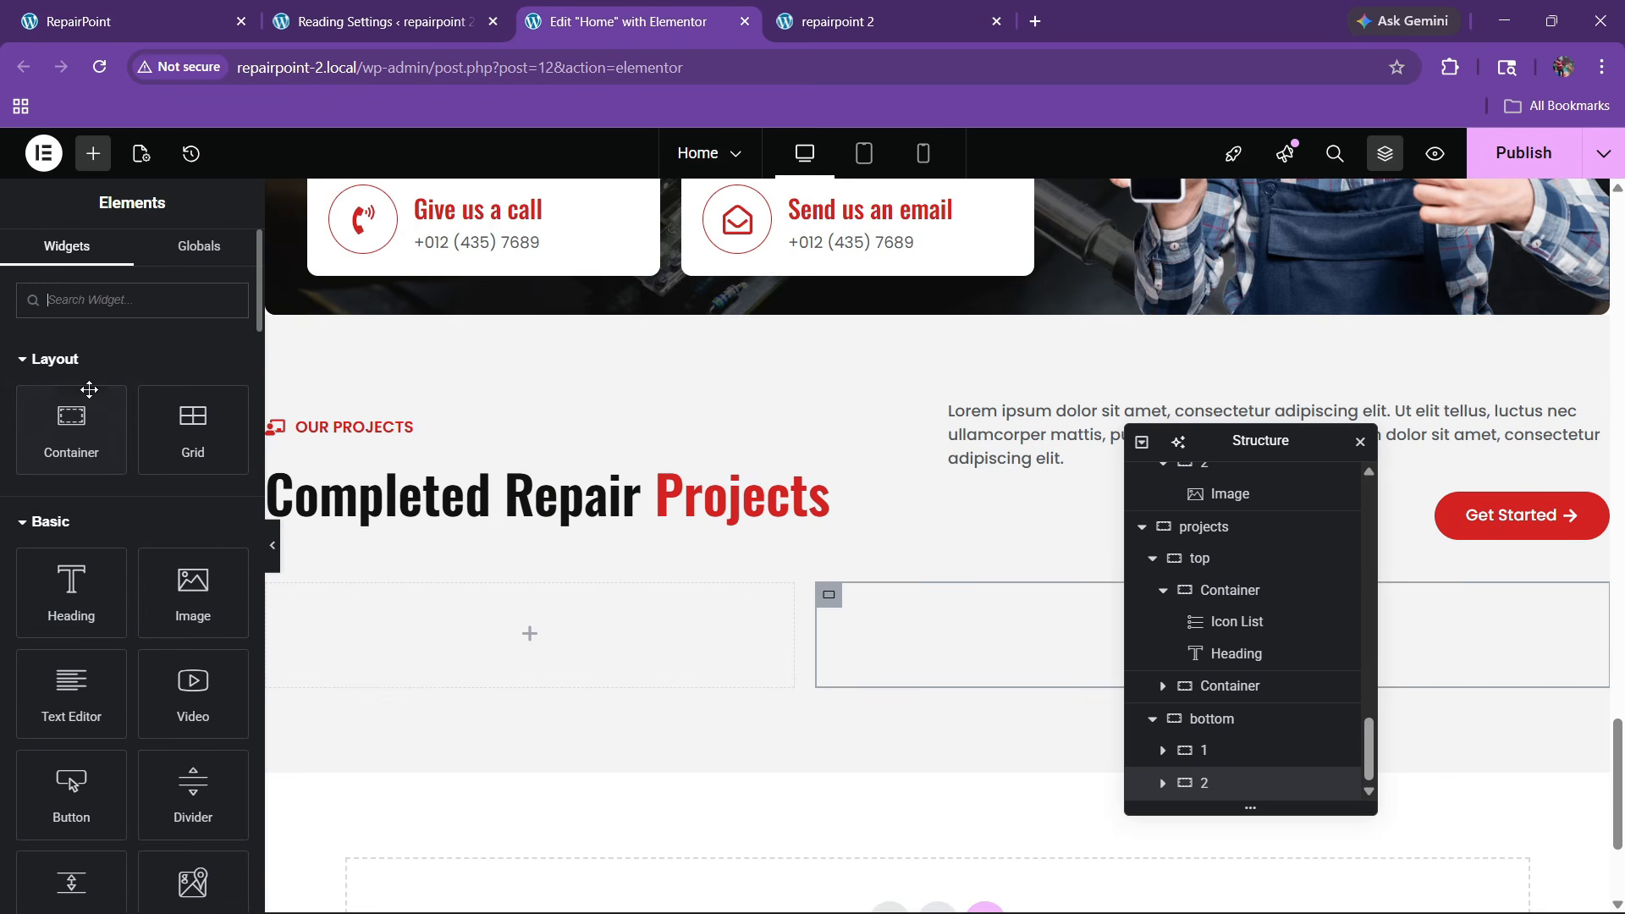
pyautogui.write('grid')
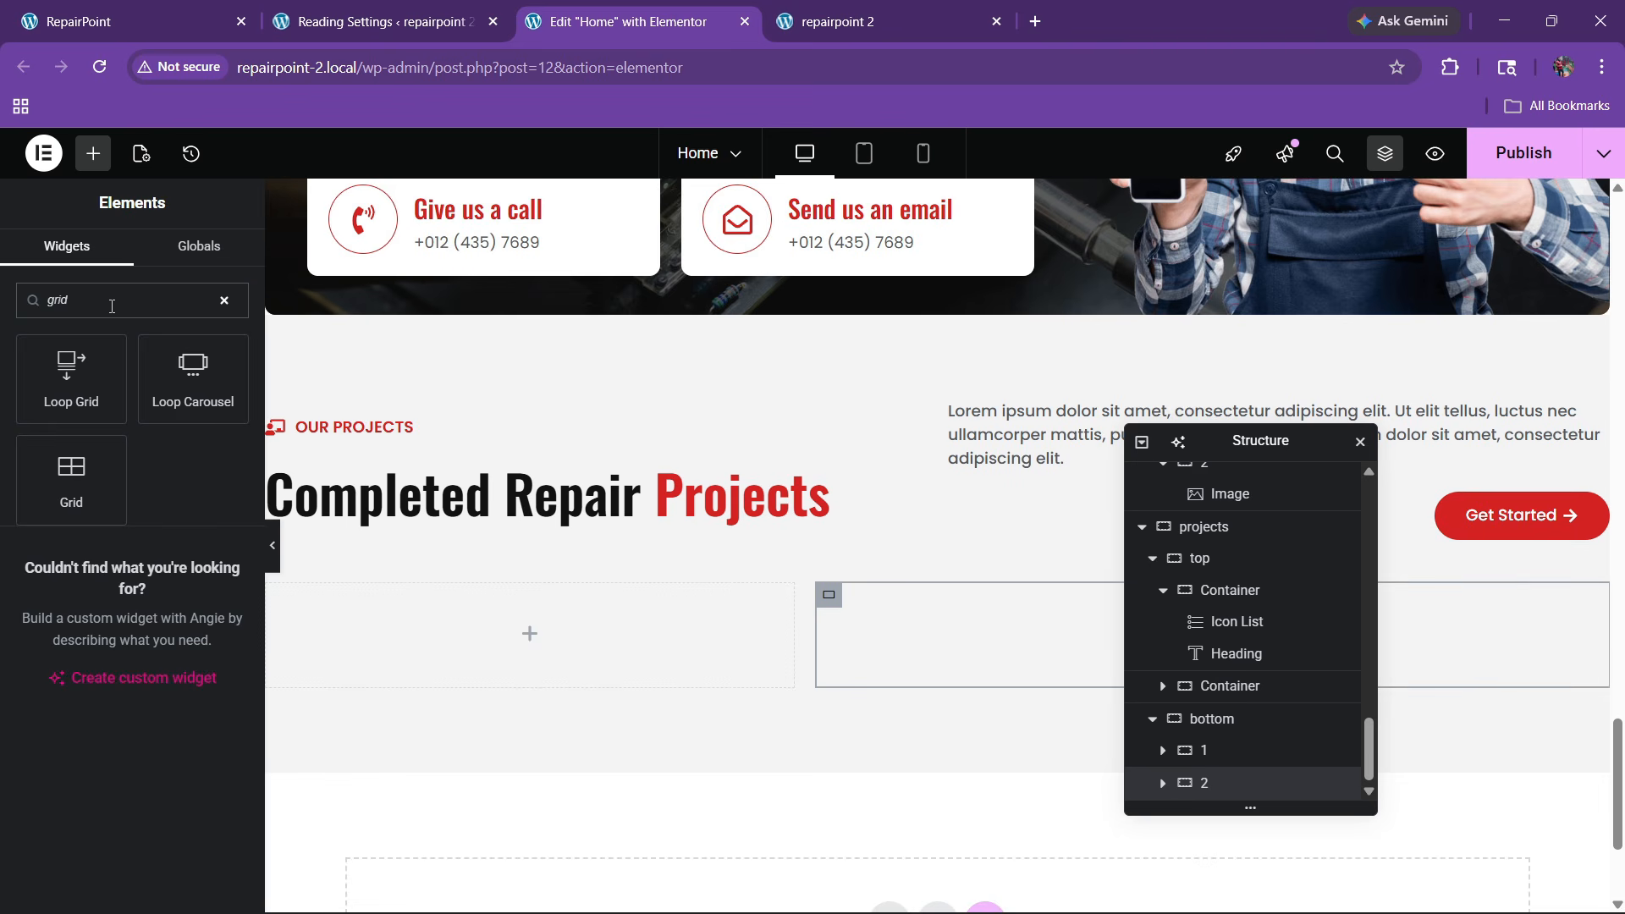
pyautogui.moveTo(71, 474); pyautogui.dragTo(487, 637)
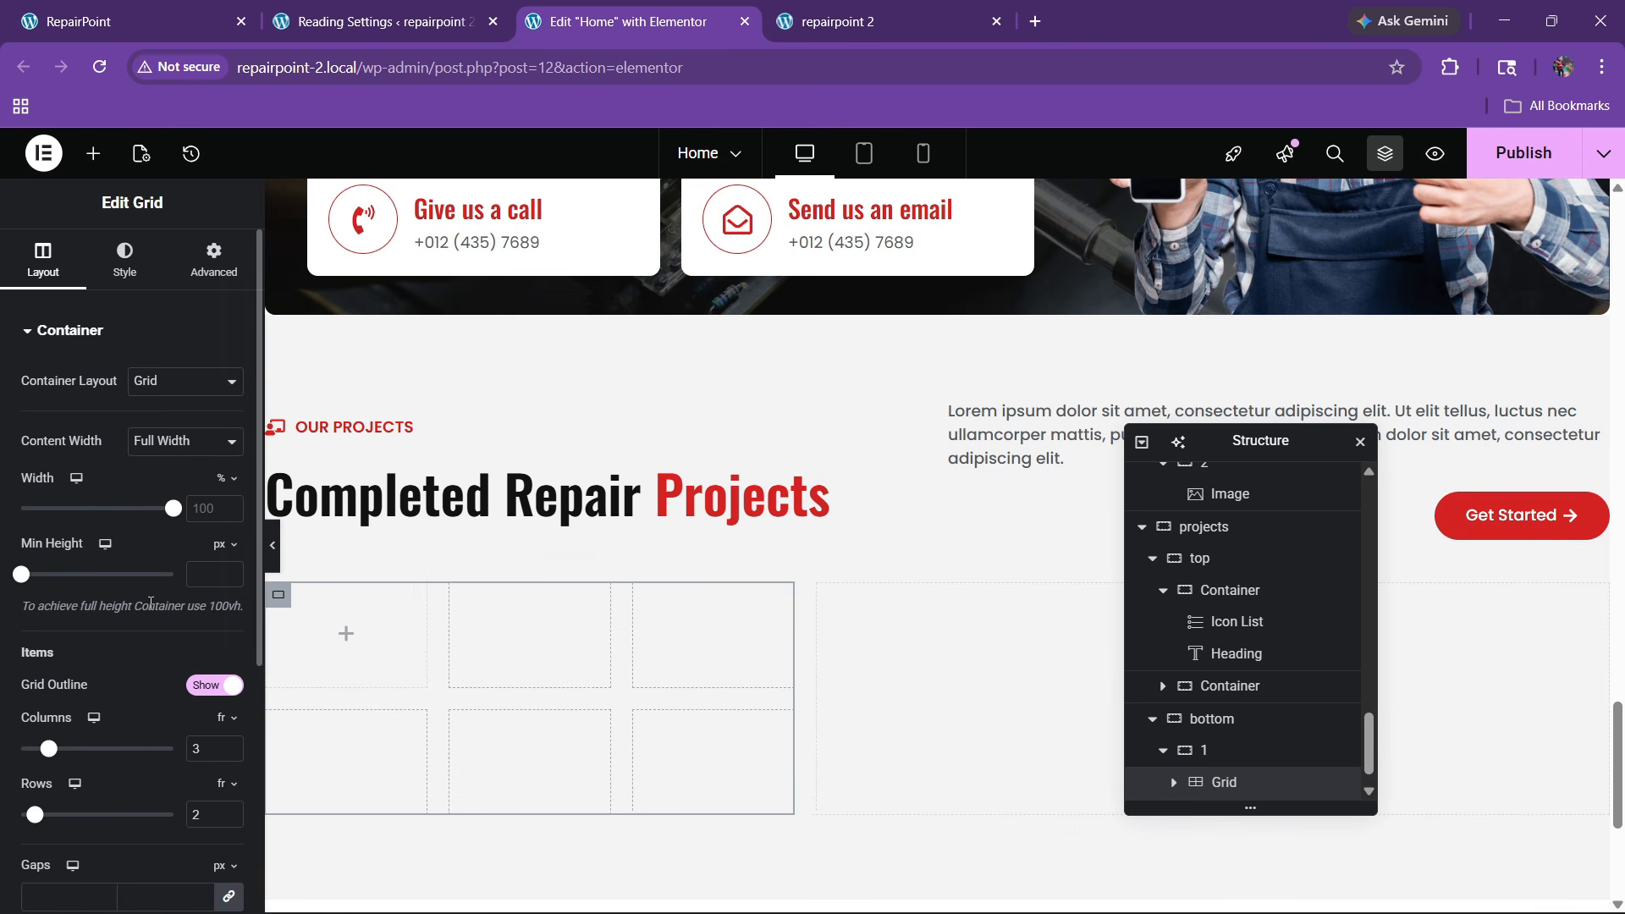
pyautogui.scroll(-3, 151, 602)
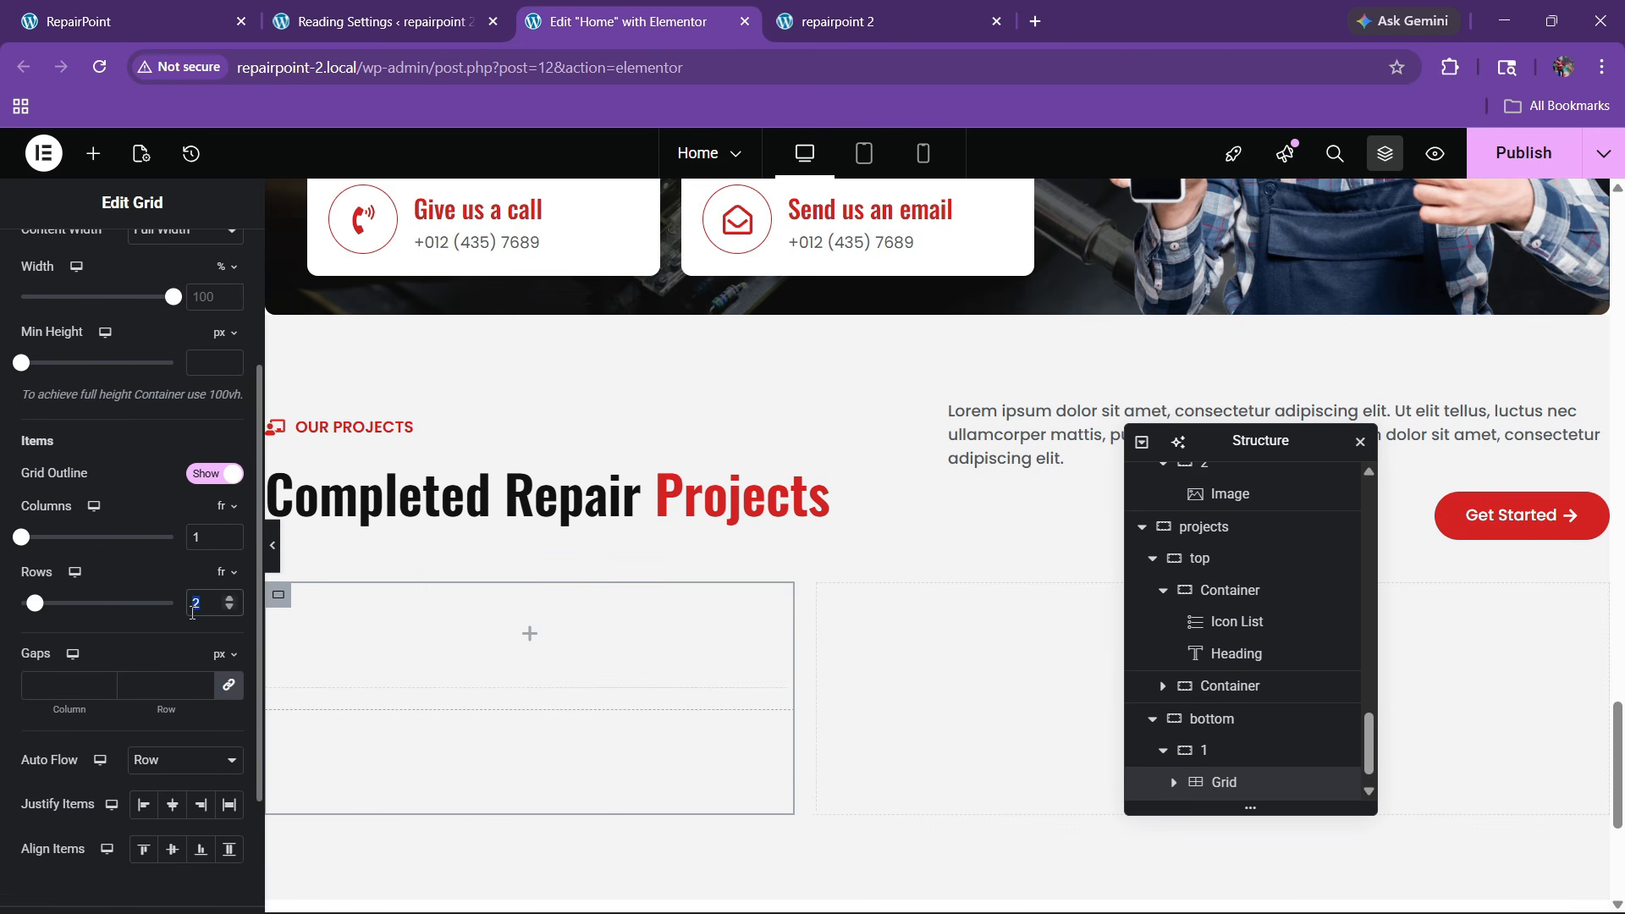
pyautogui.write('1')
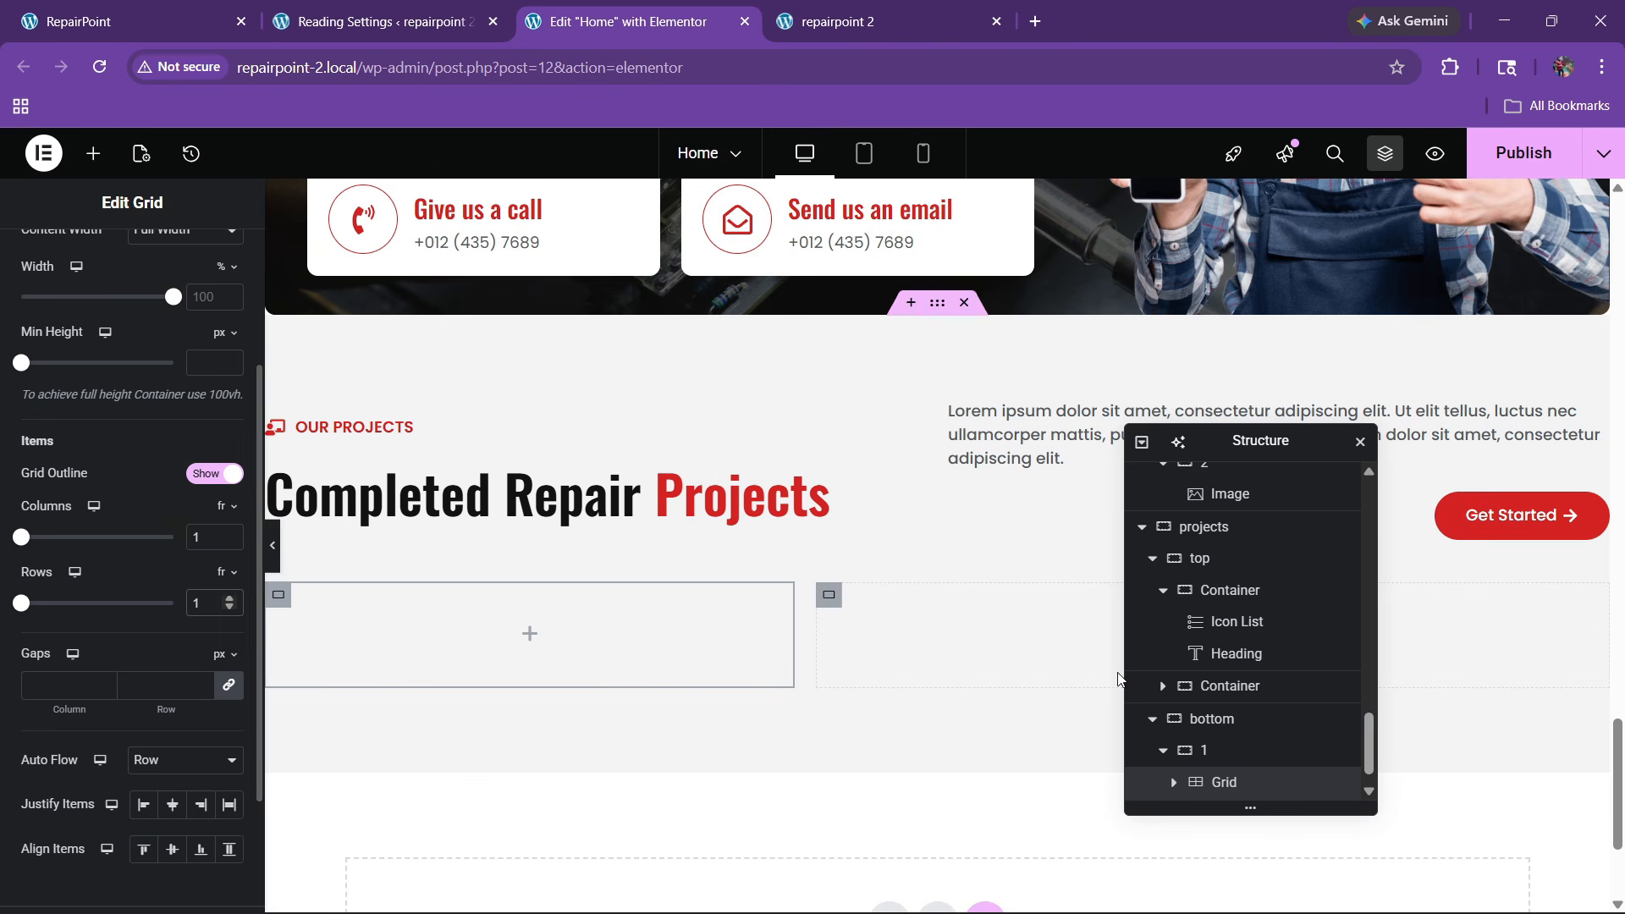
pyautogui.scroll(-1, 1270, 741)
pyautogui.click(93, 153)
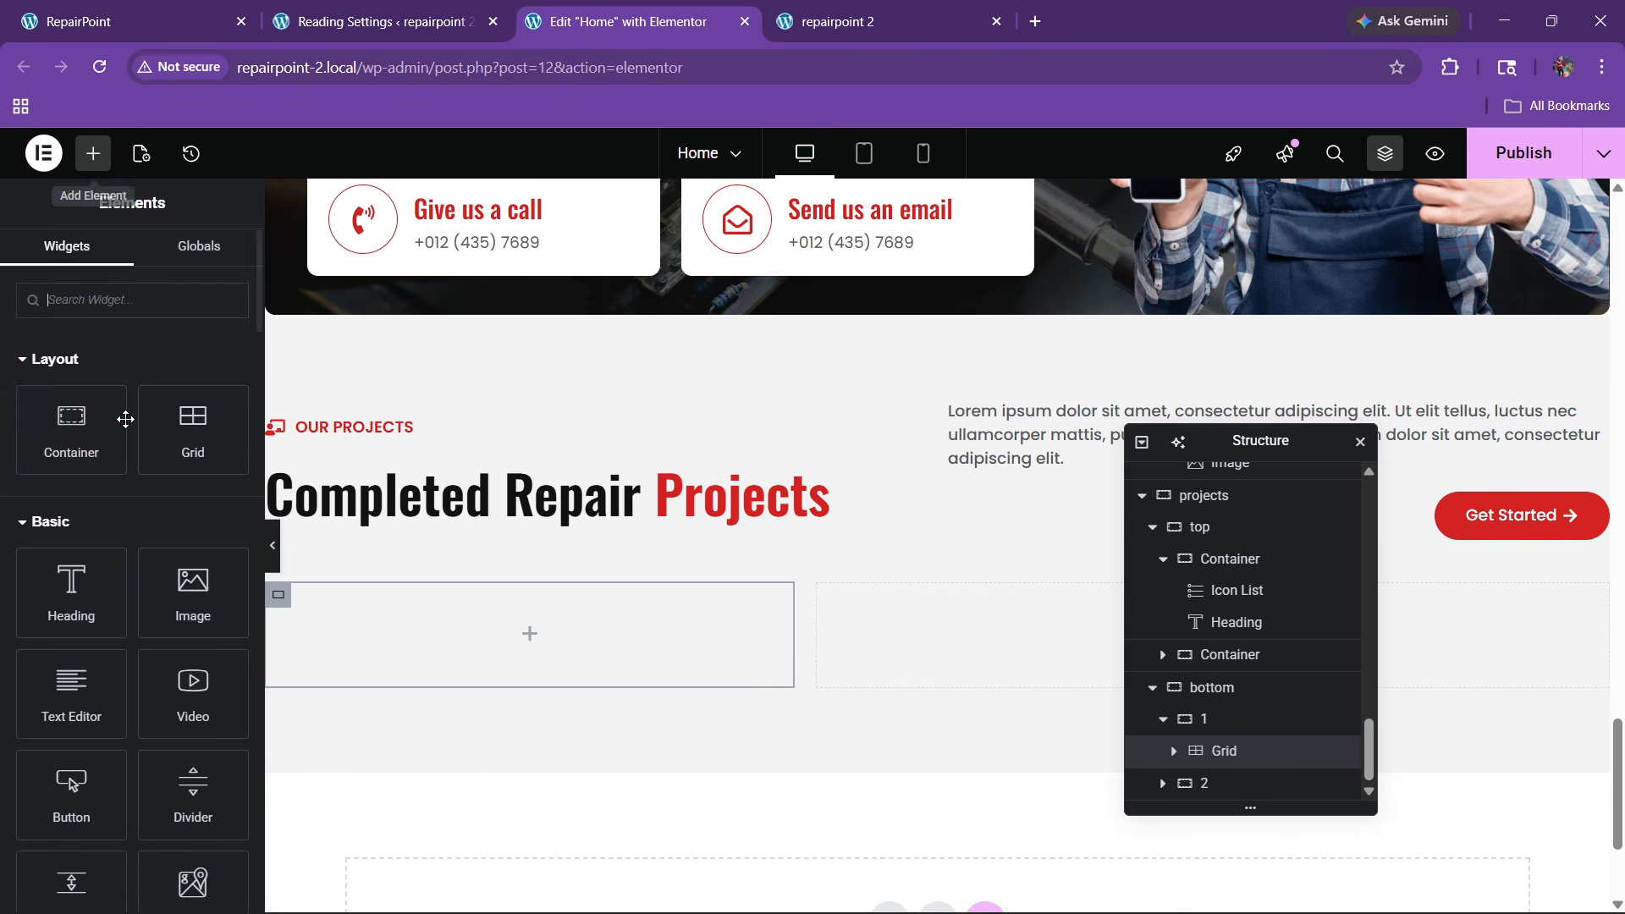
pyautogui.moveTo(71, 429); pyautogui.dragTo(457, 614)
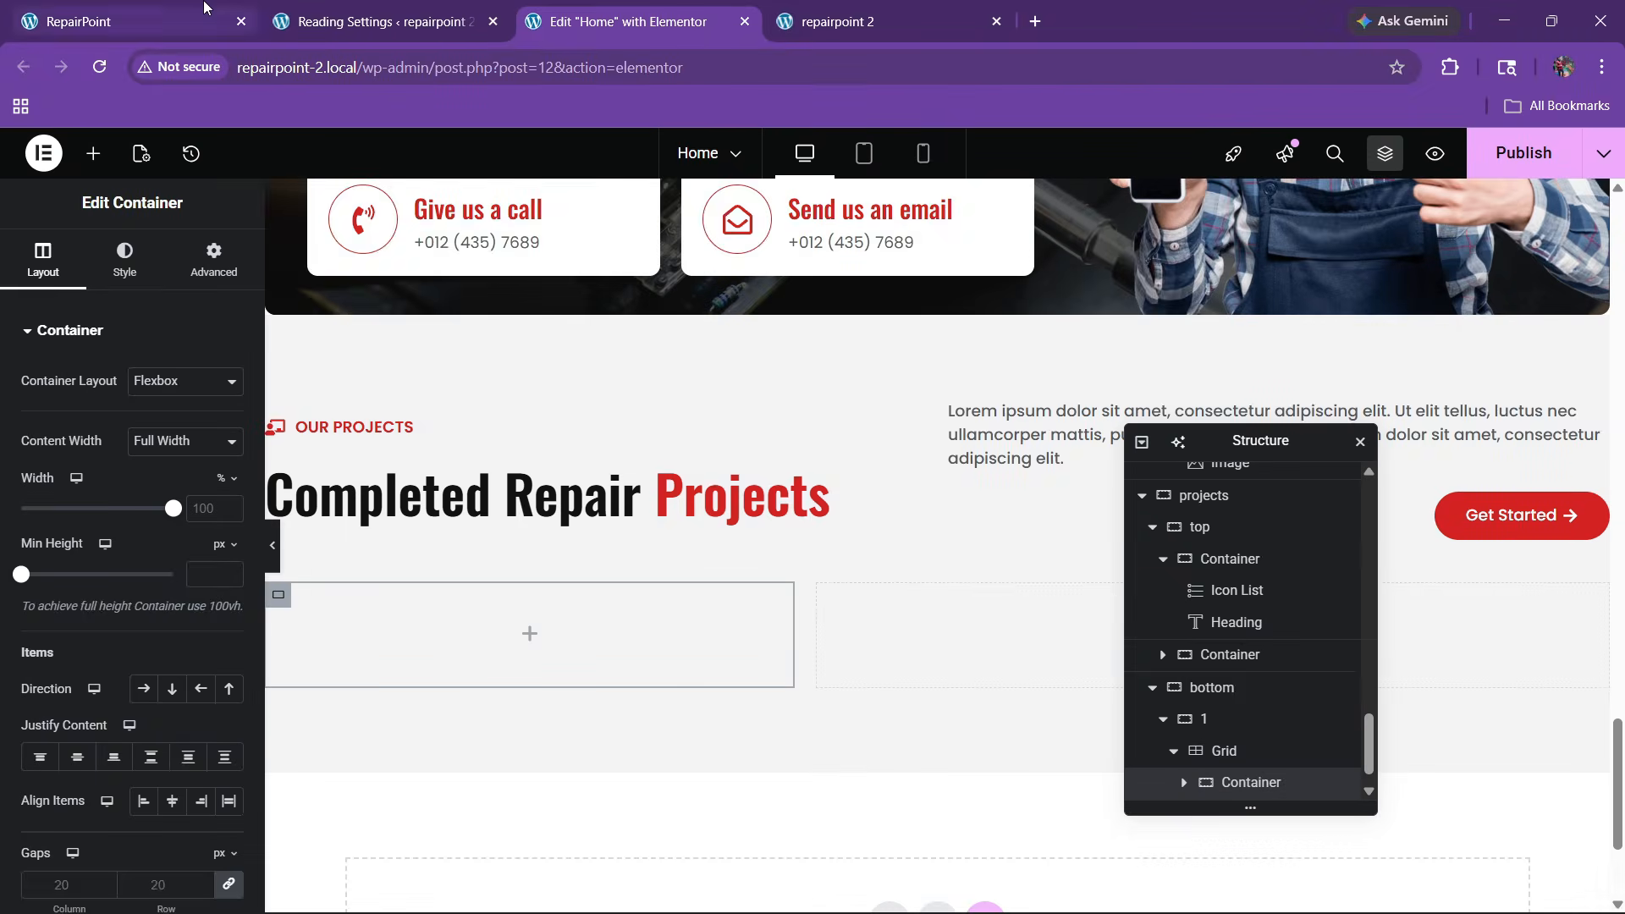
# Give the card a classic background using the phone-repair photo from the Media Library
pyautogui.click(127, 21)
pyautogui.click(609, 12)
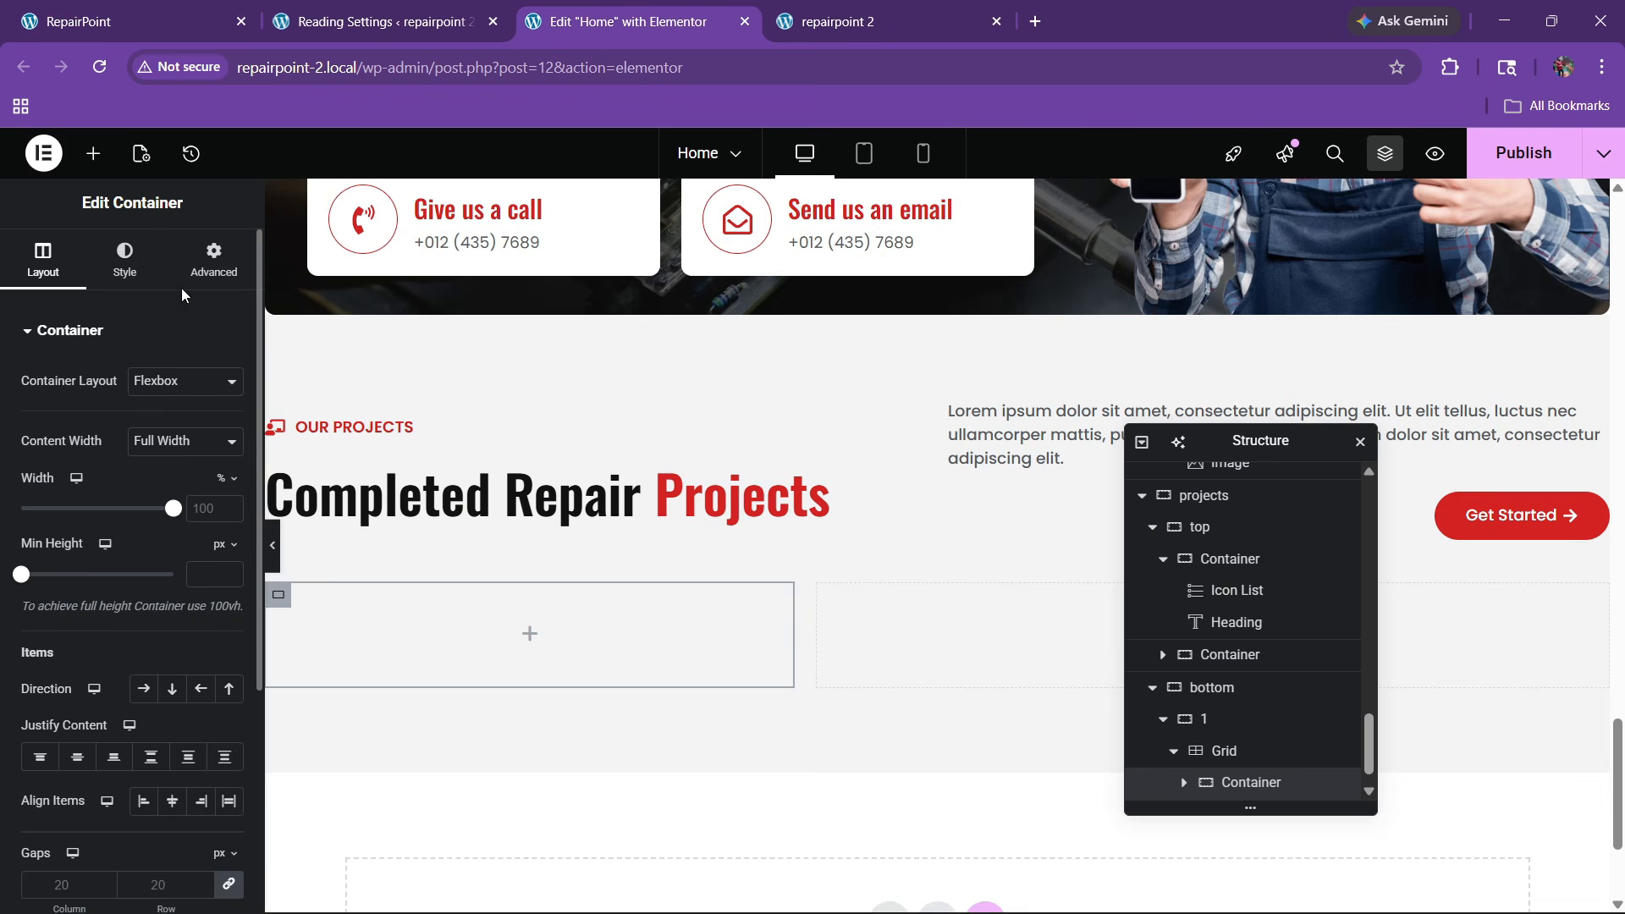
pyautogui.click(125, 260)
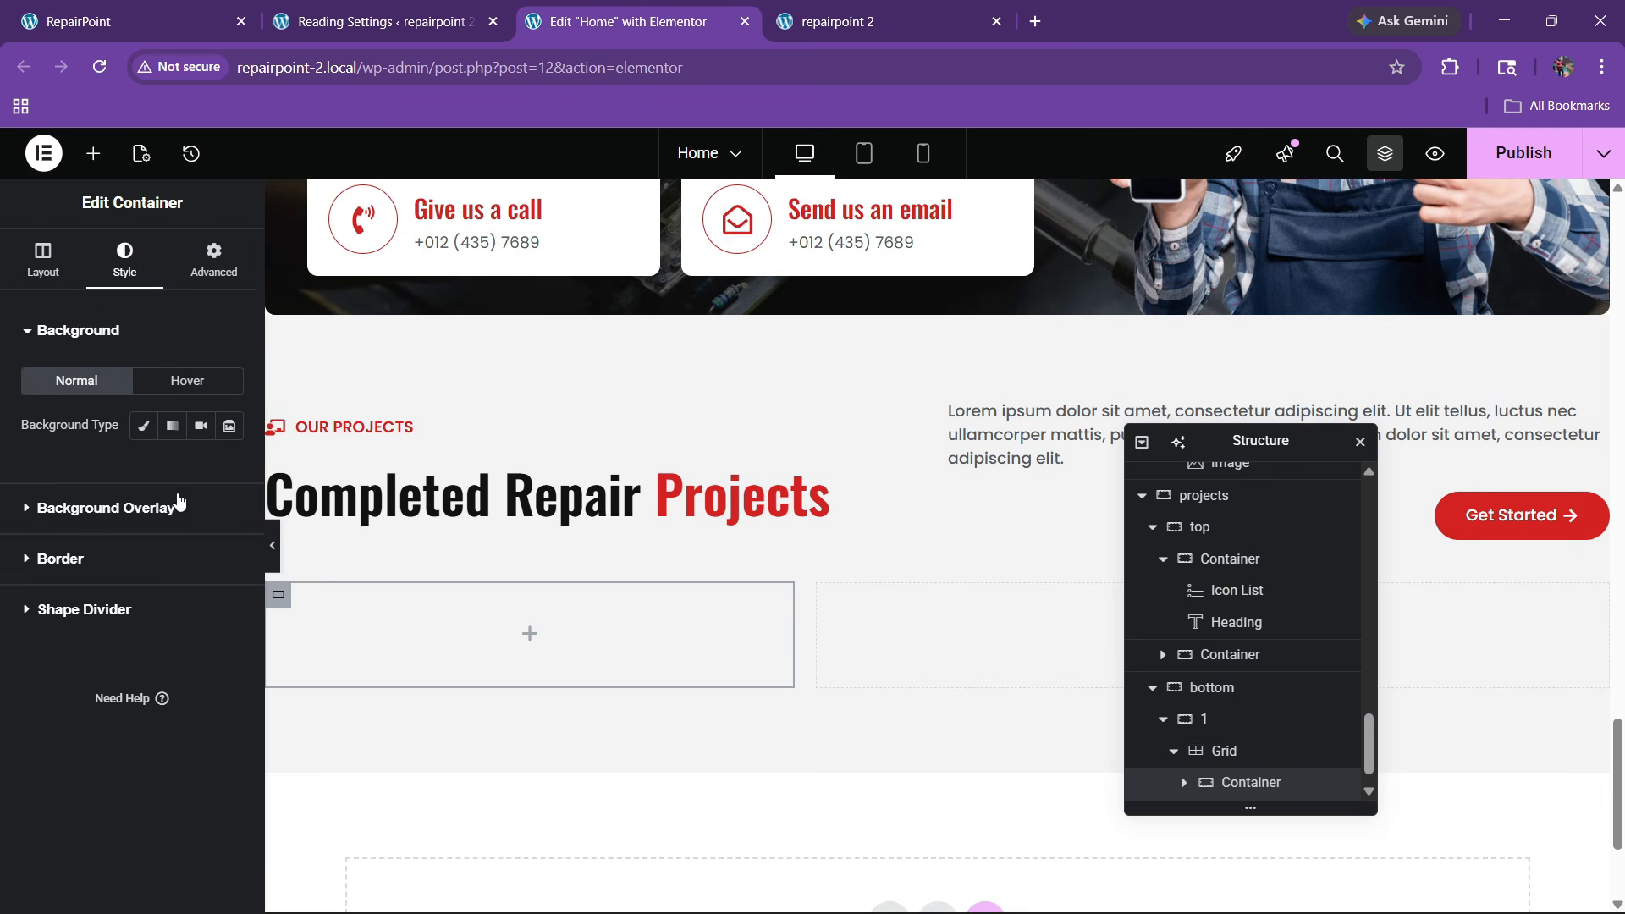
pyautogui.click(143, 429)
pyautogui.click(169, 557)
pyautogui.scroll(-2, 844, 647)
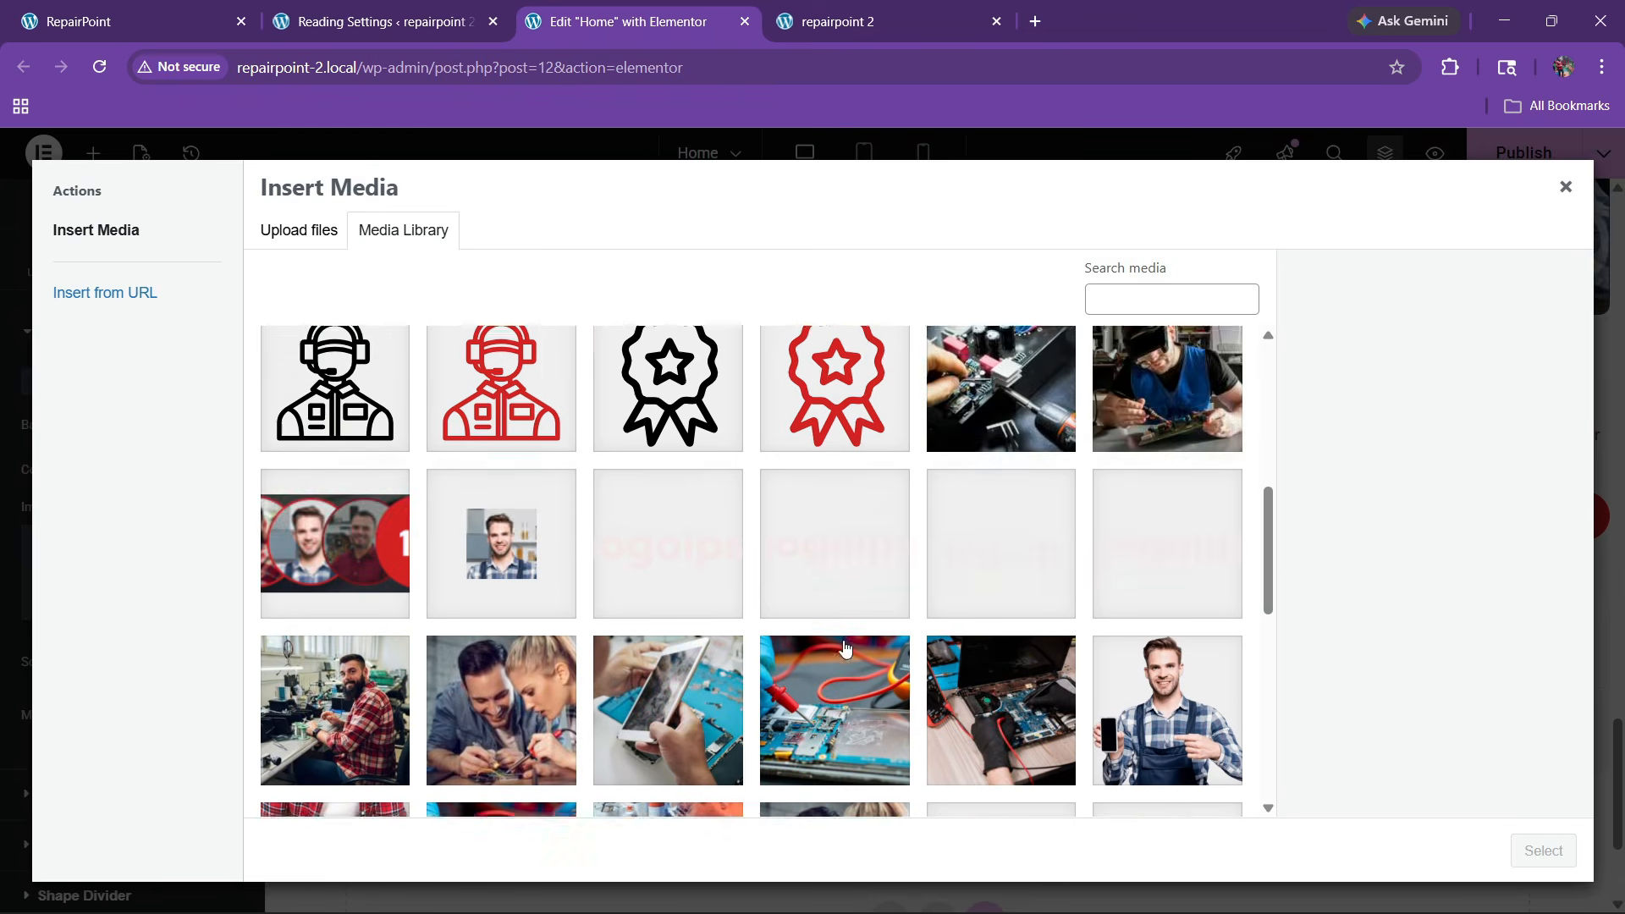
pyautogui.scroll(-3, 844, 647)
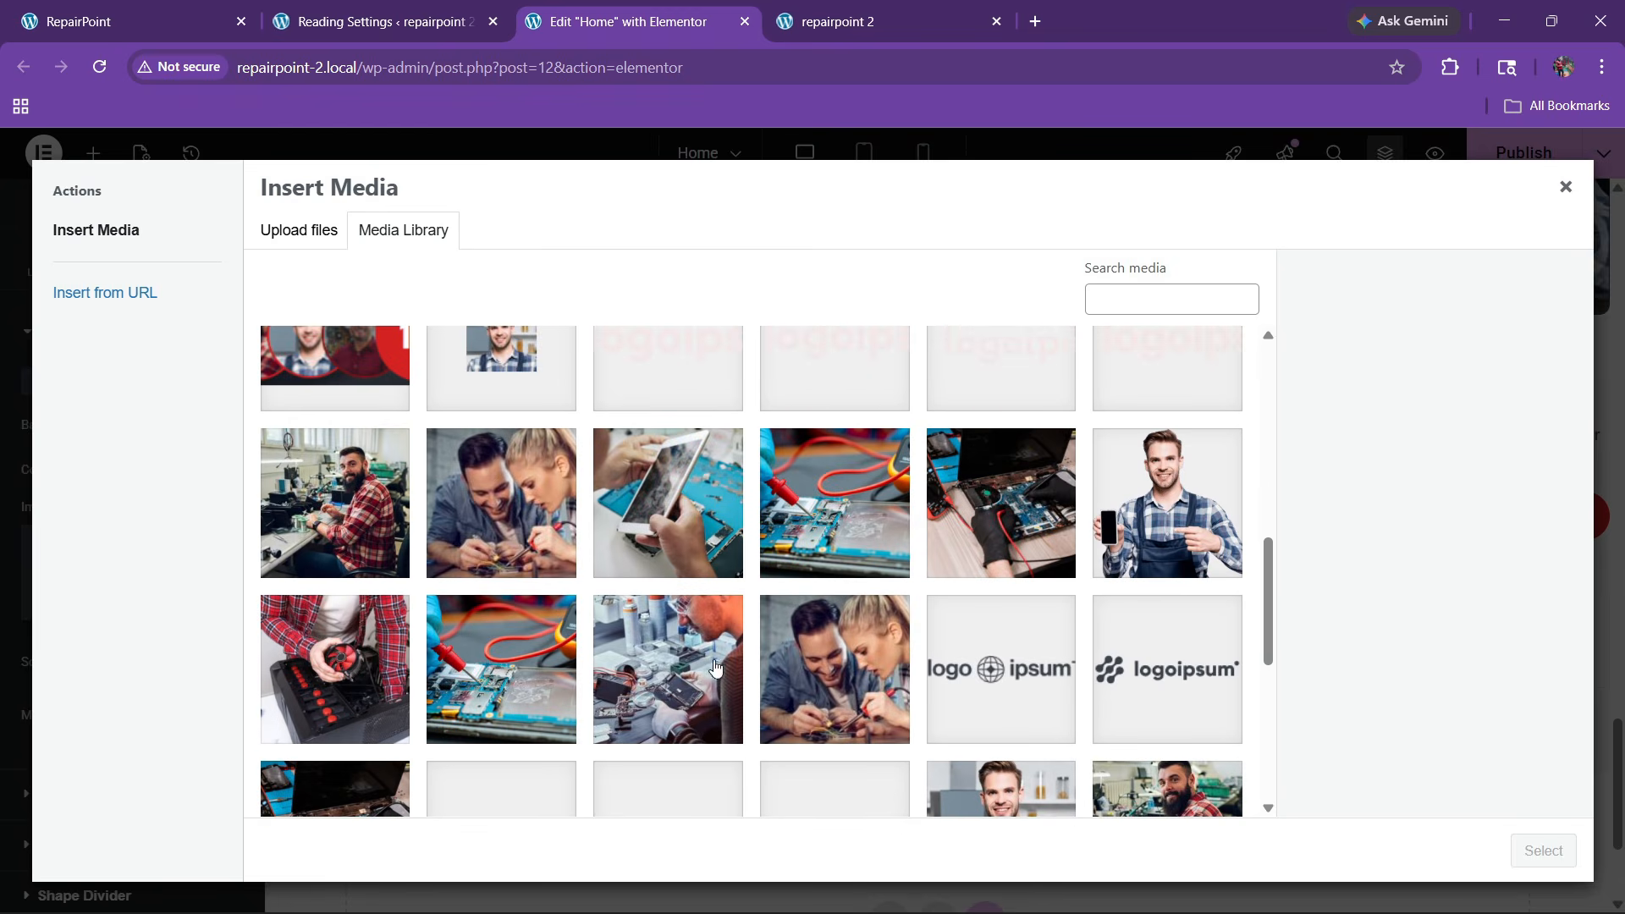
pyautogui.click(715, 667)
pyautogui.click(1512, 857)
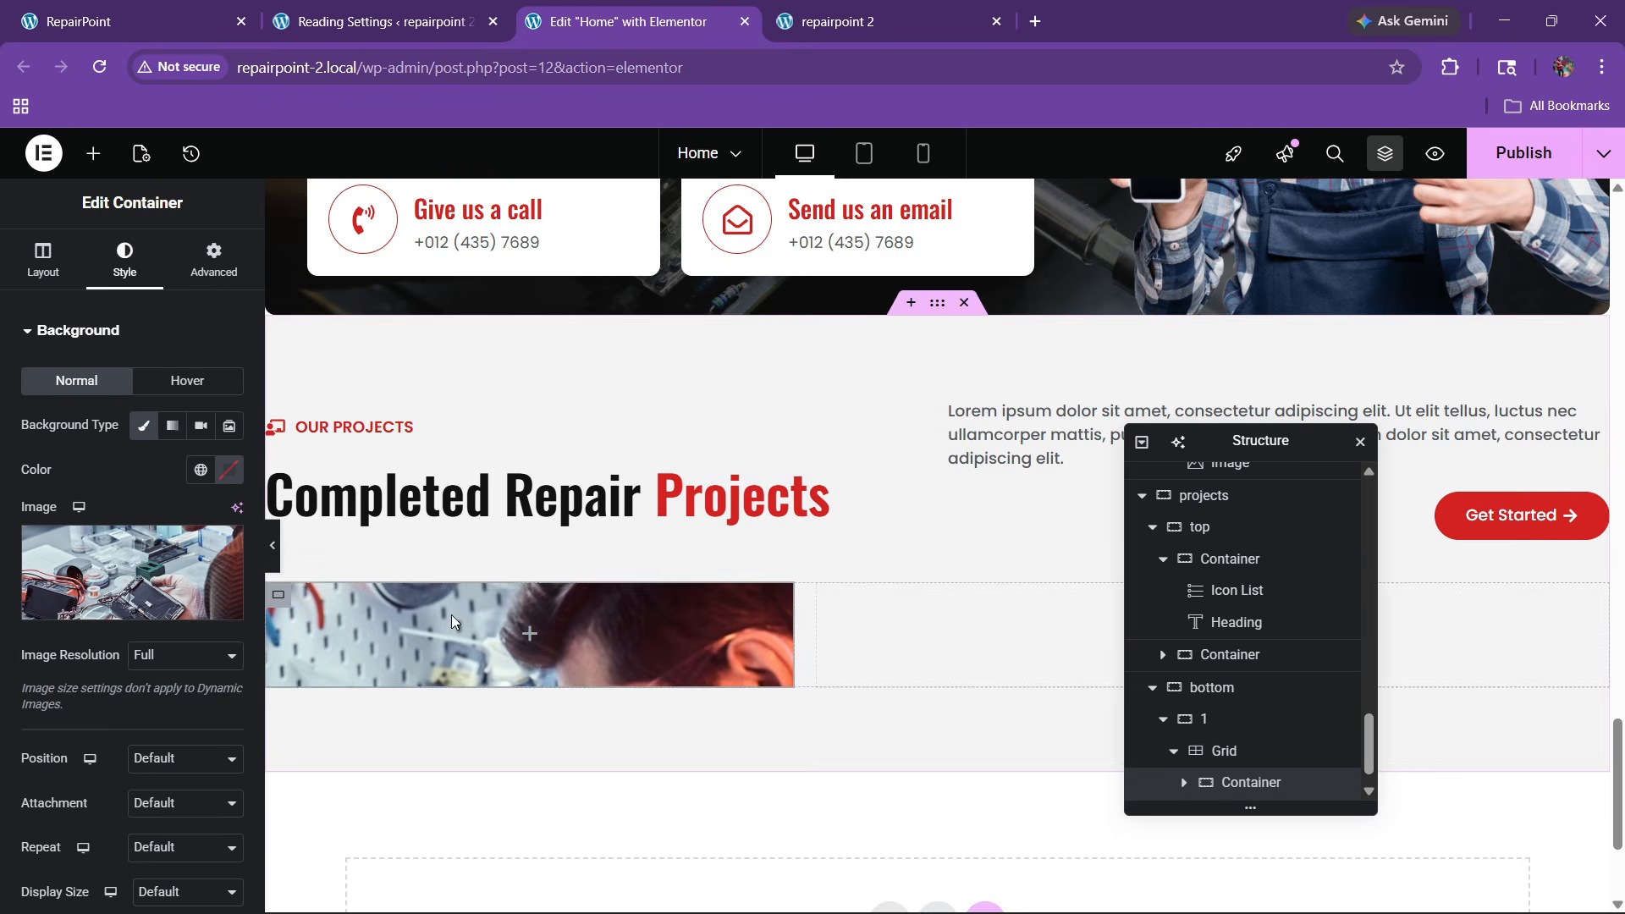
# Set the background photo to Center Center position with Cover display size
pyautogui.click(155, 566)
pyautogui.click(173, 598)
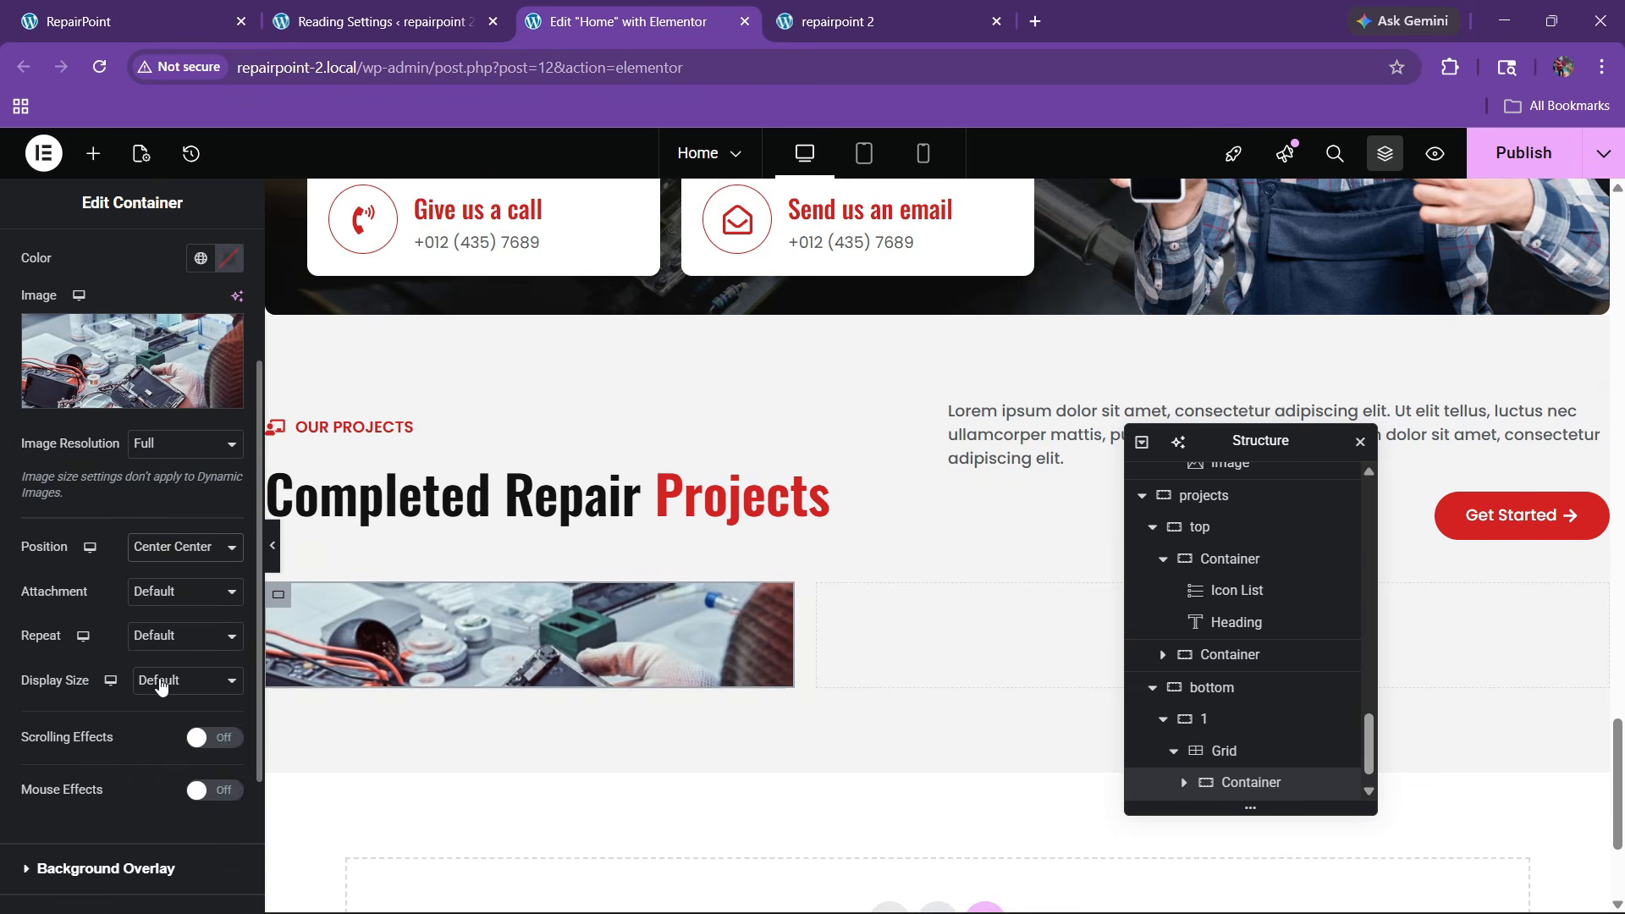
pyautogui.click(174, 680)
pyautogui.click(169, 753)
pyautogui.scroll(3, 95, 618)
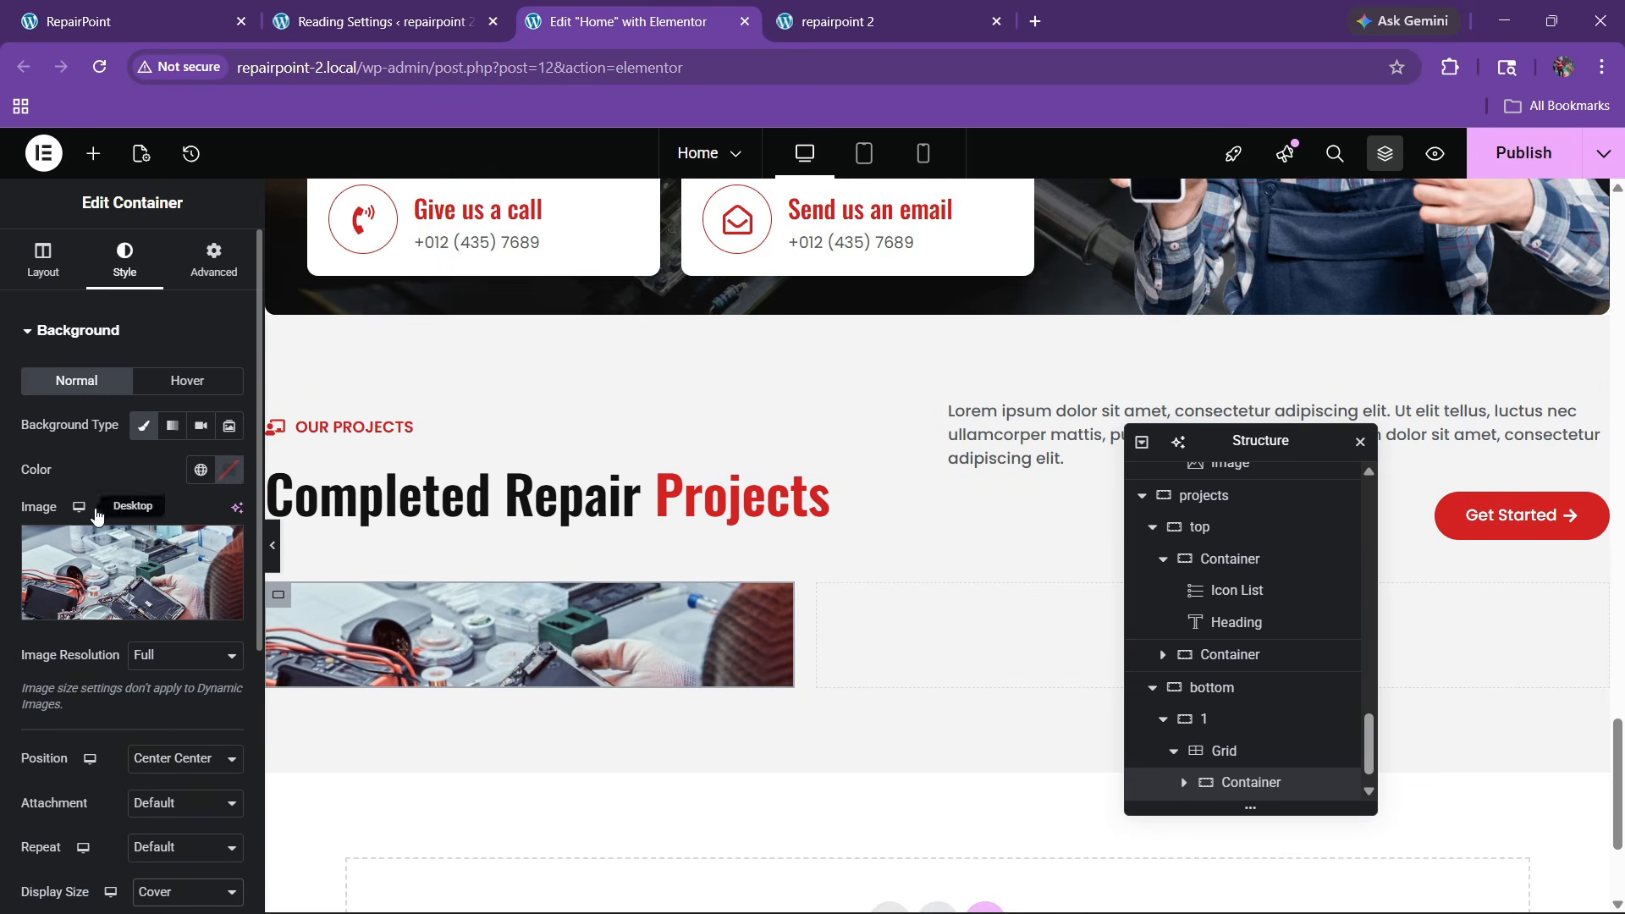
pyautogui.scroll(-5, 100, 526)
# Add a classic black background overlay at 0.22 opacity
pyautogui.click(89, 657)
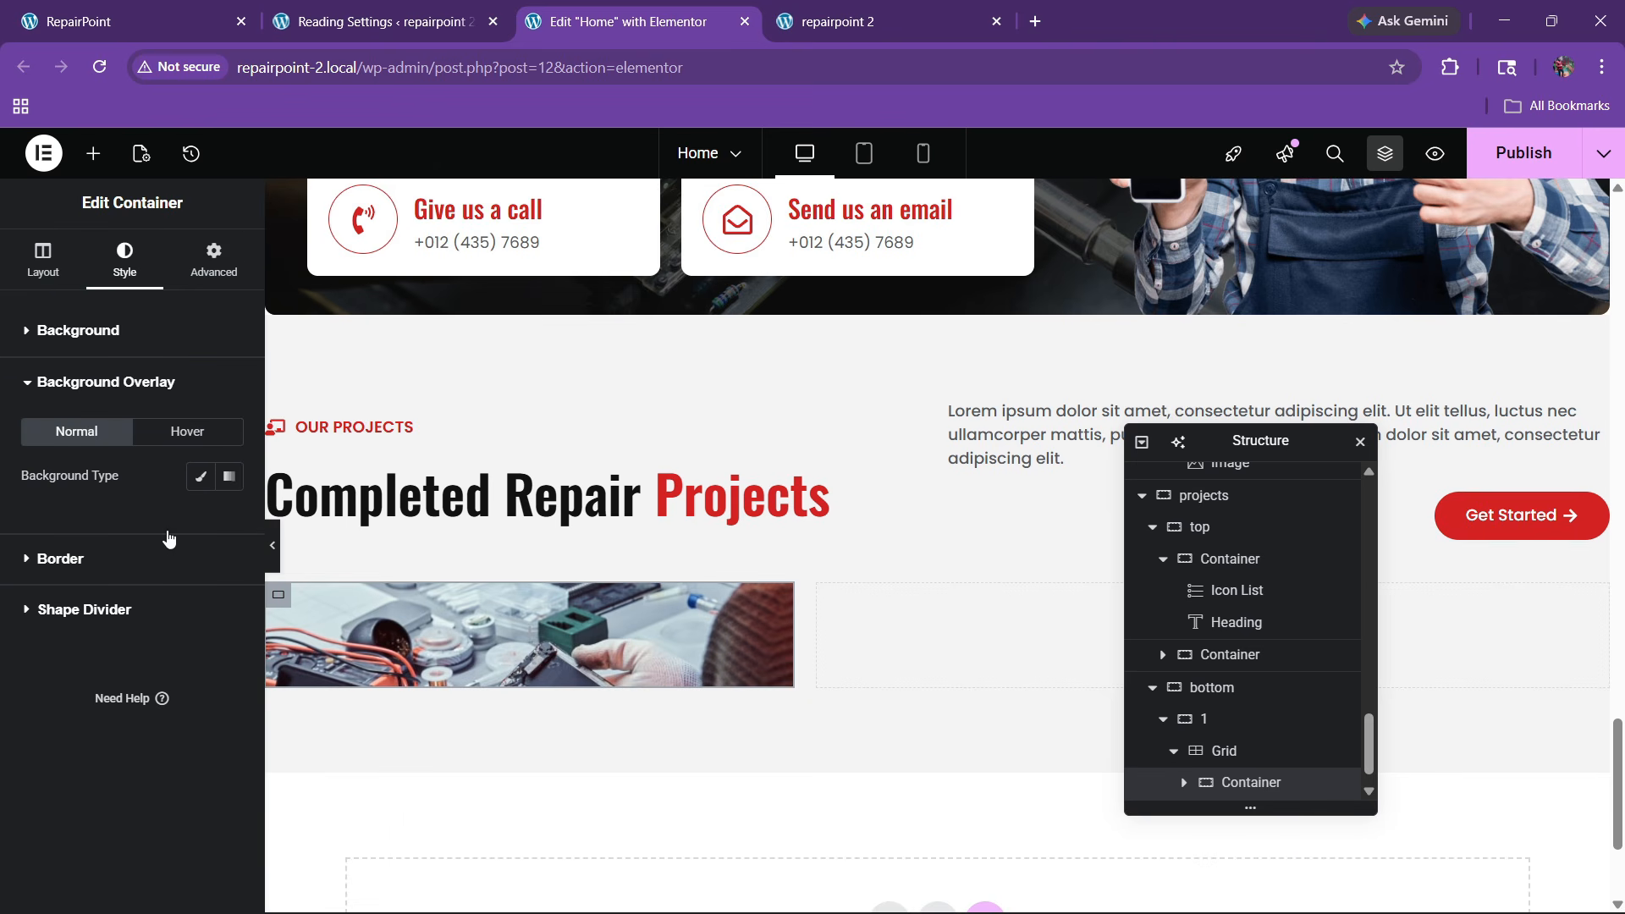
pyautogui.click(201, 475)
pyautogui.click(201, 520)
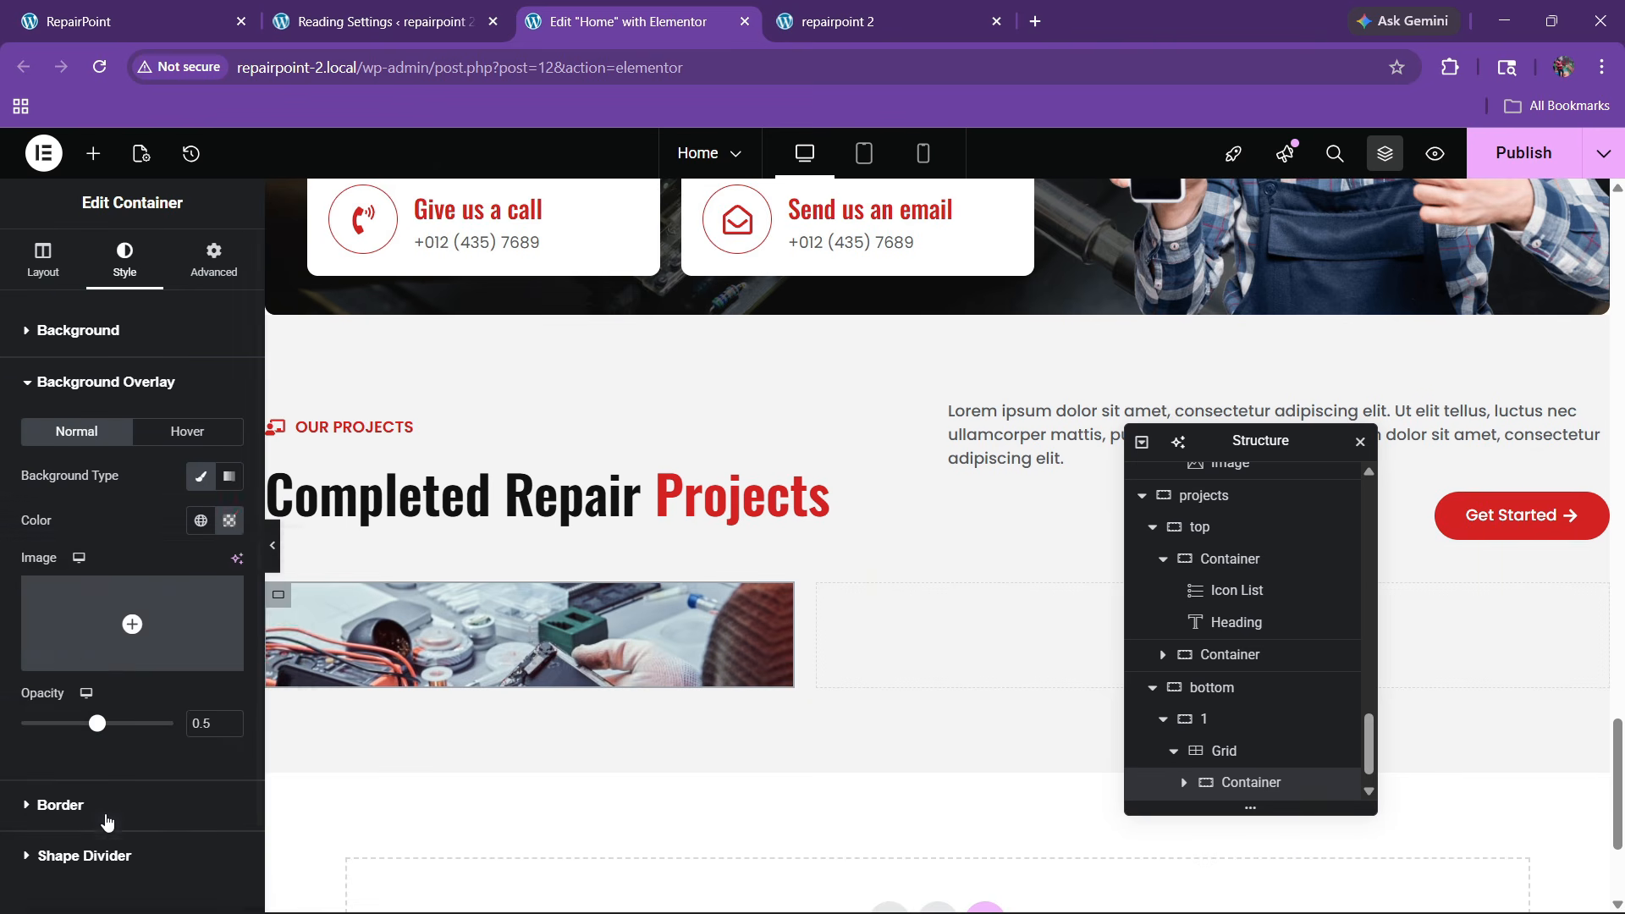
pyautogui.moveTo(97, 723); pyautogui.dragTo(54, 724)
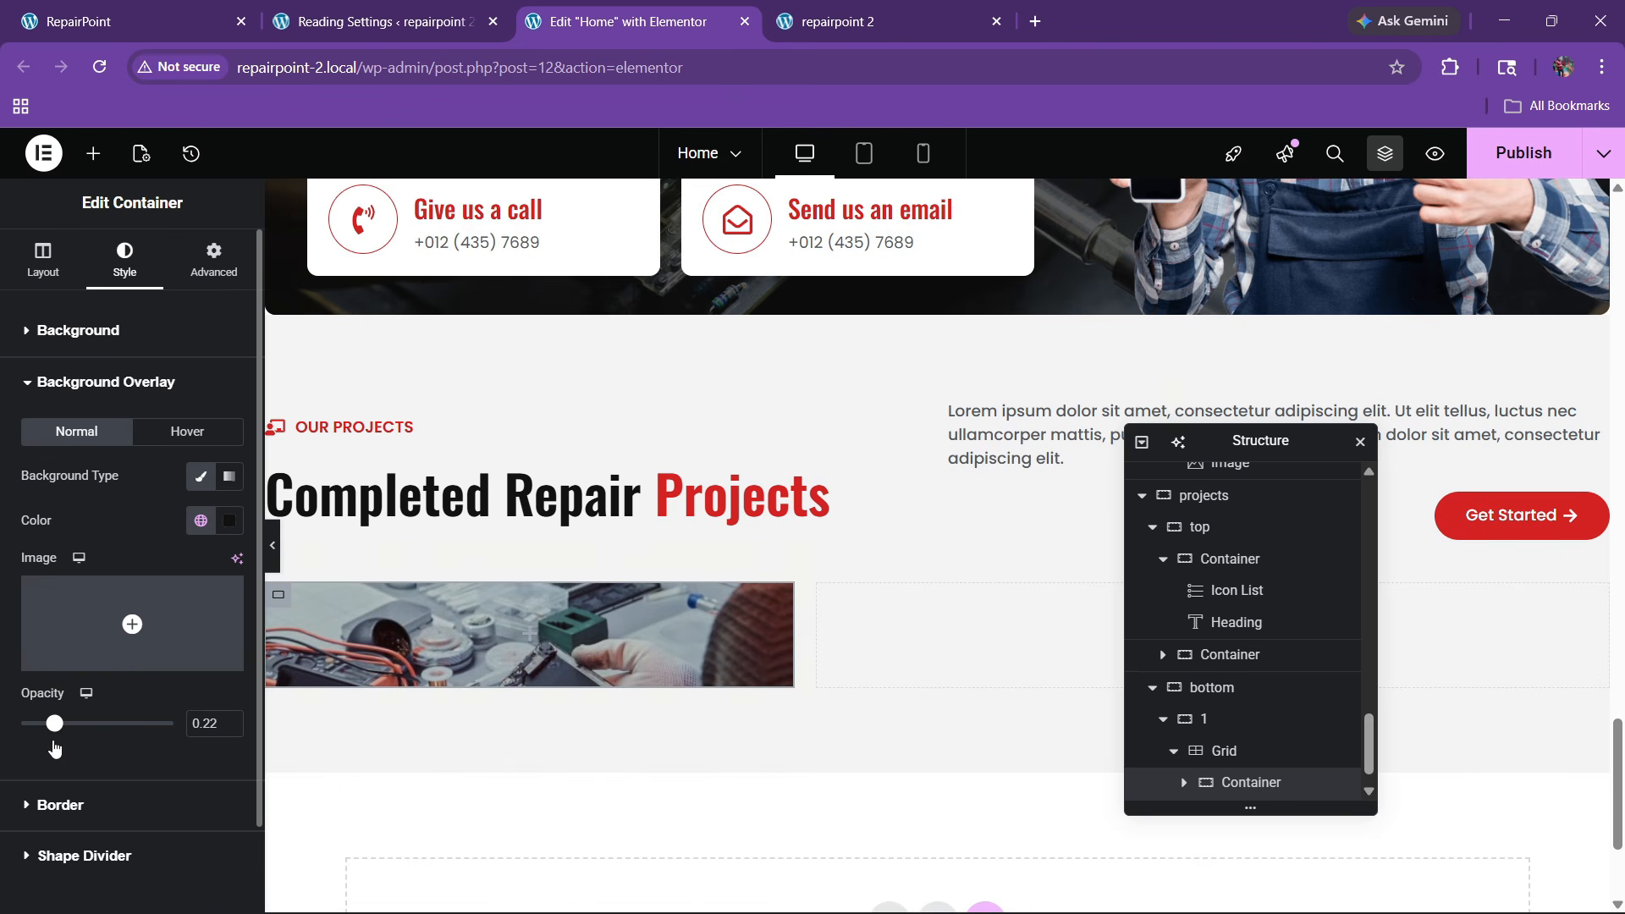
# Give the card 10 px rounded corners and 20 px padding on all sides
pyautogui.click(60, 707)
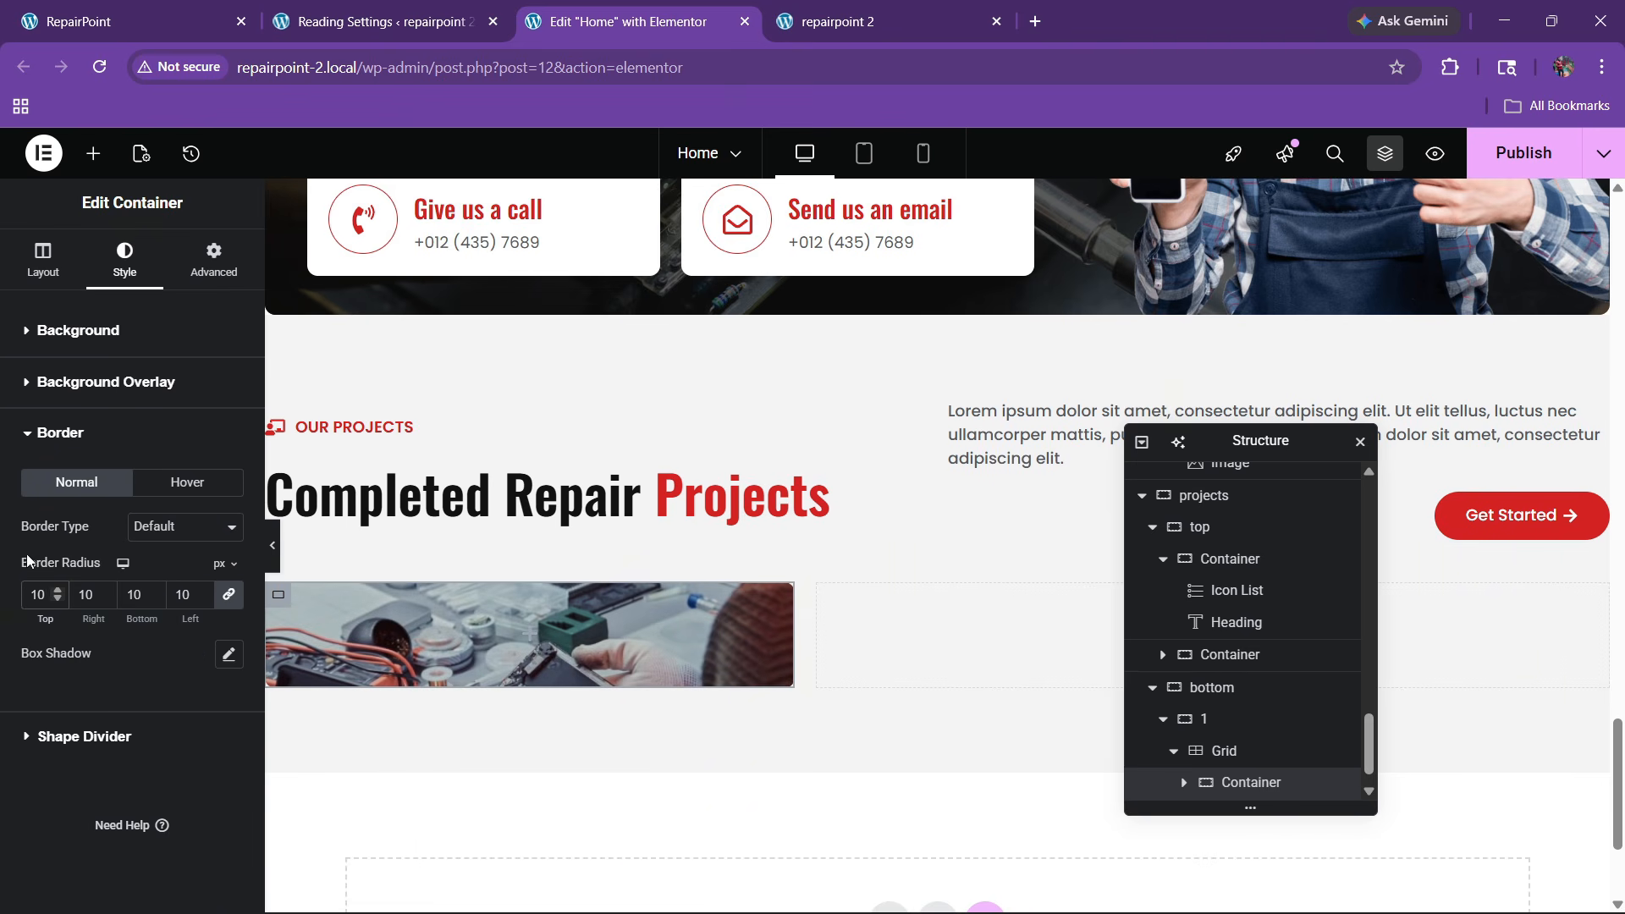
pyautogui.click(214, 263)
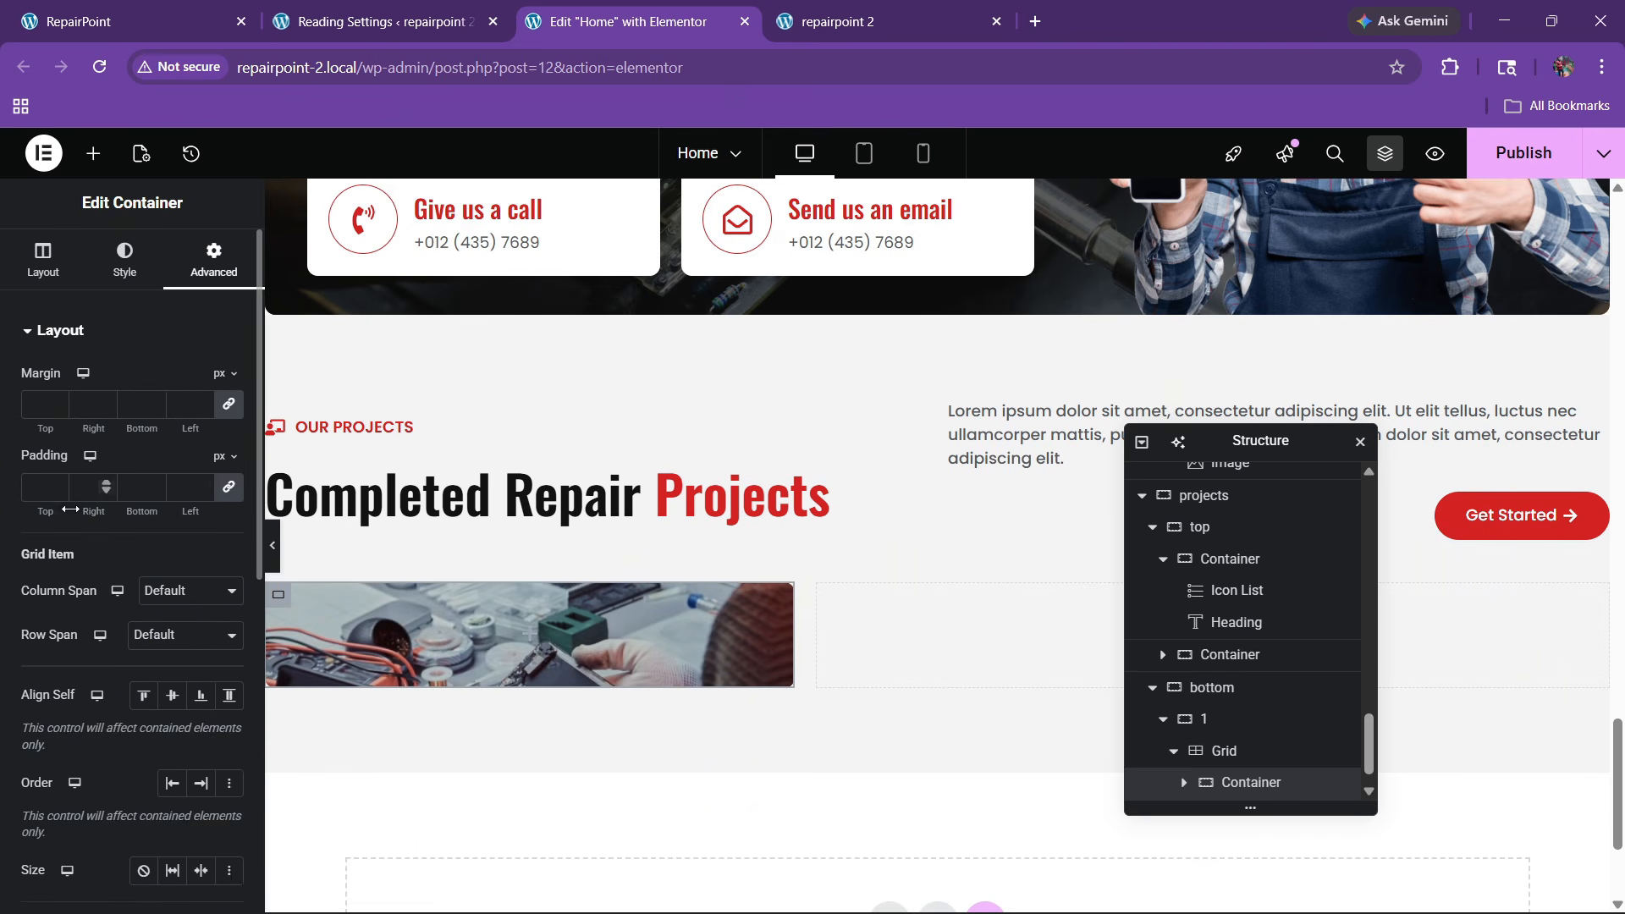
pyautogui.click(45, 491)
pyautogui.write('20')
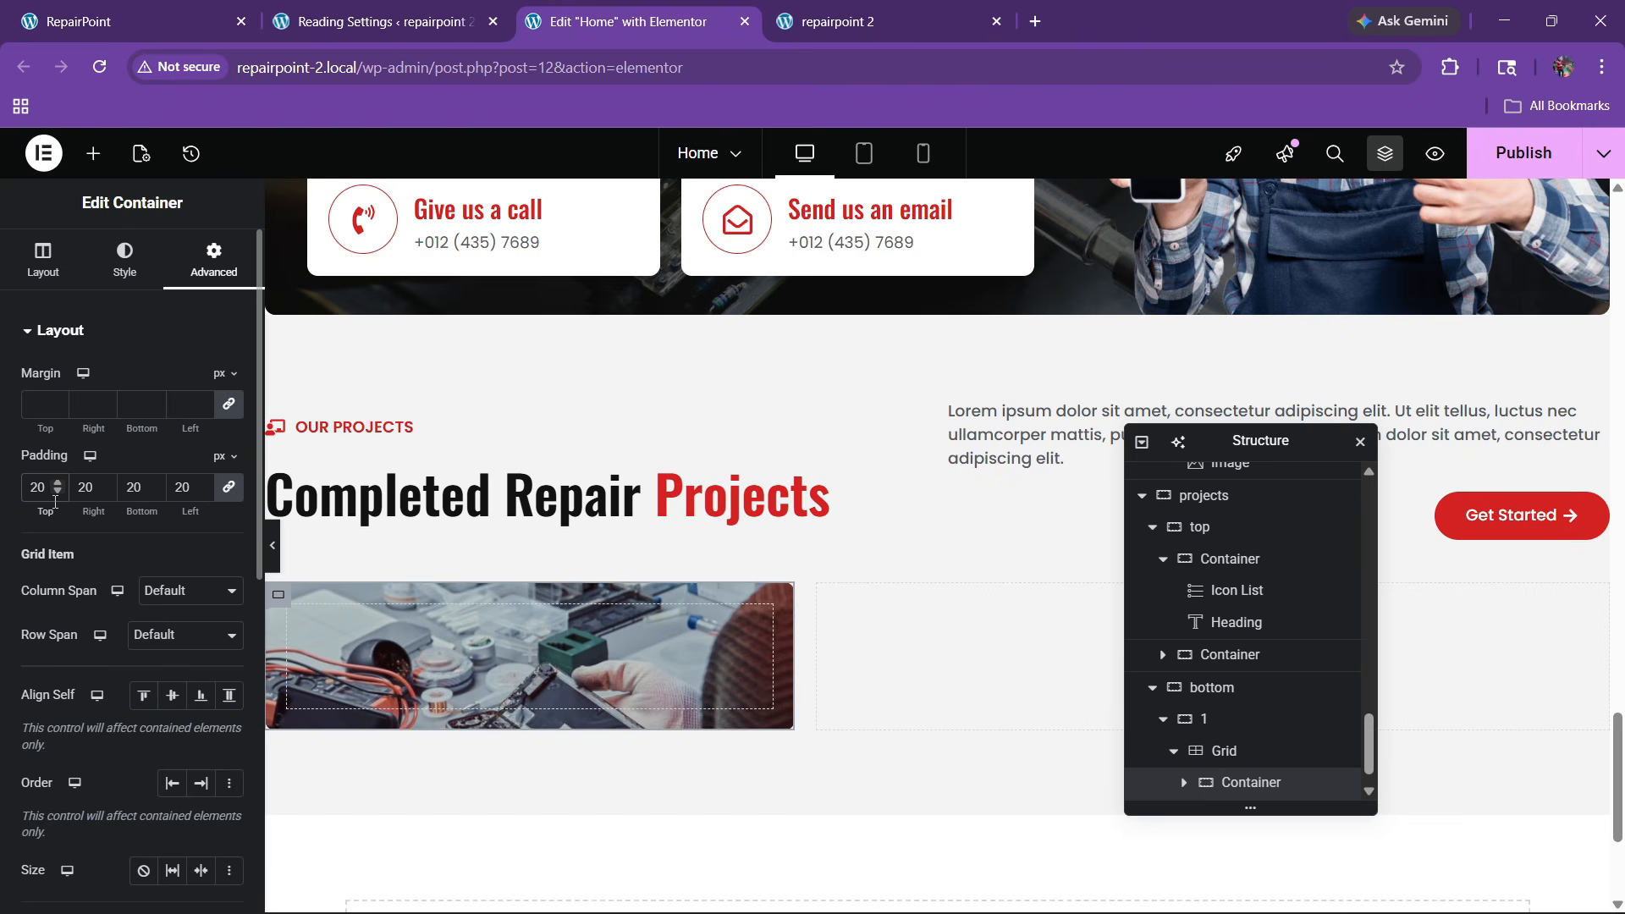
pyautogui.click(136, 21)
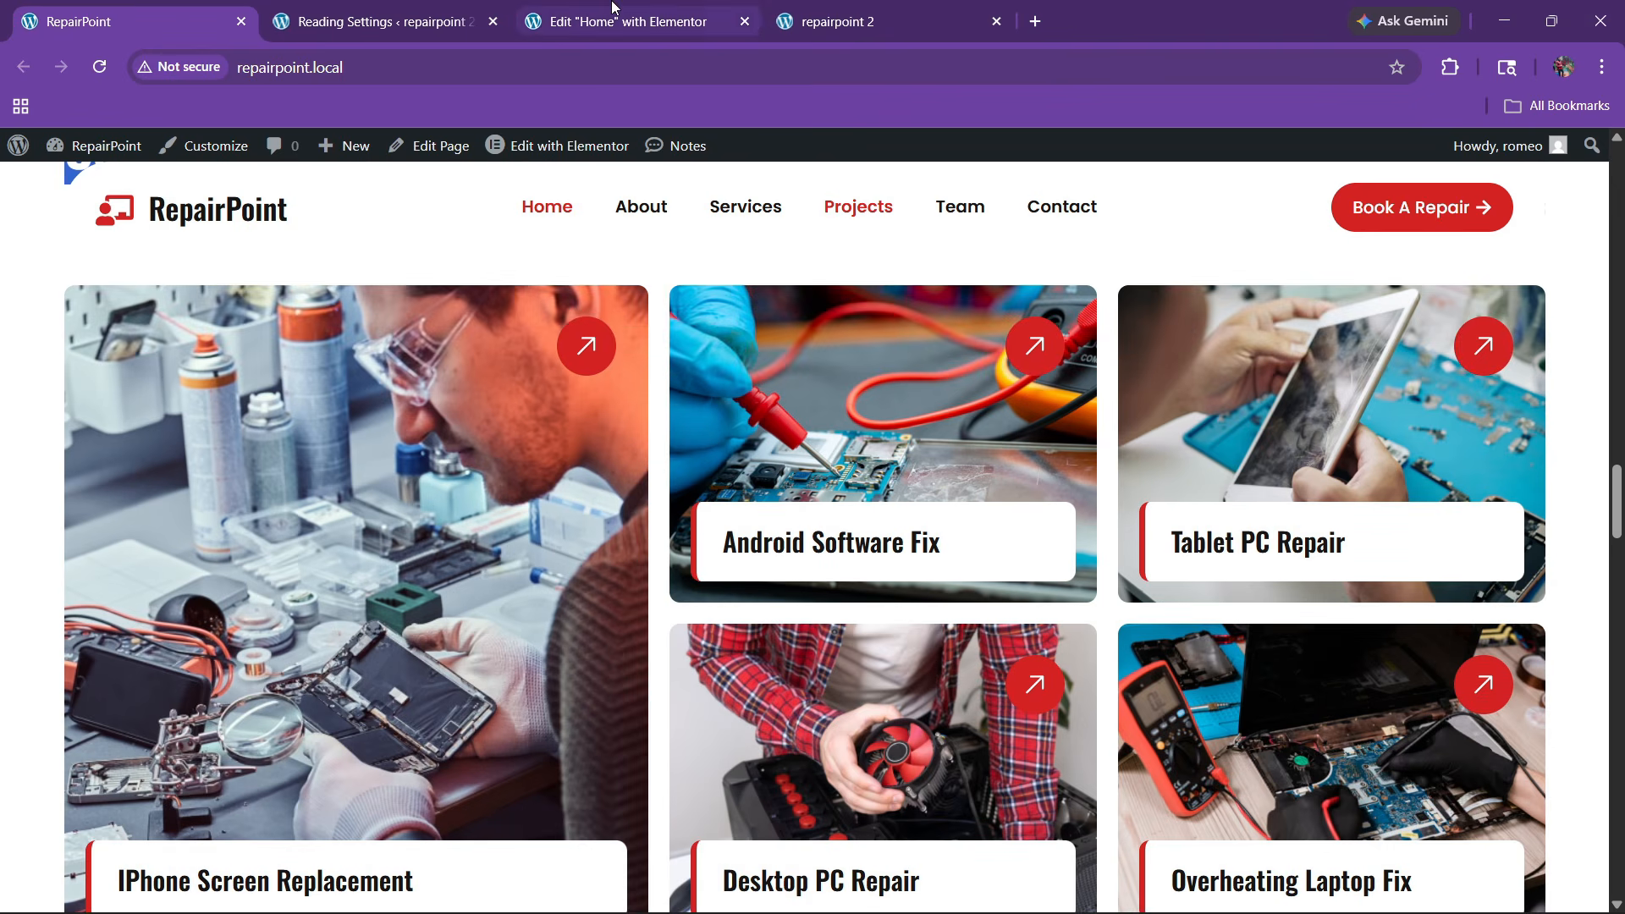
pyautogui.click(615, 8)
pyautogui.scroll(10, 733, 545)
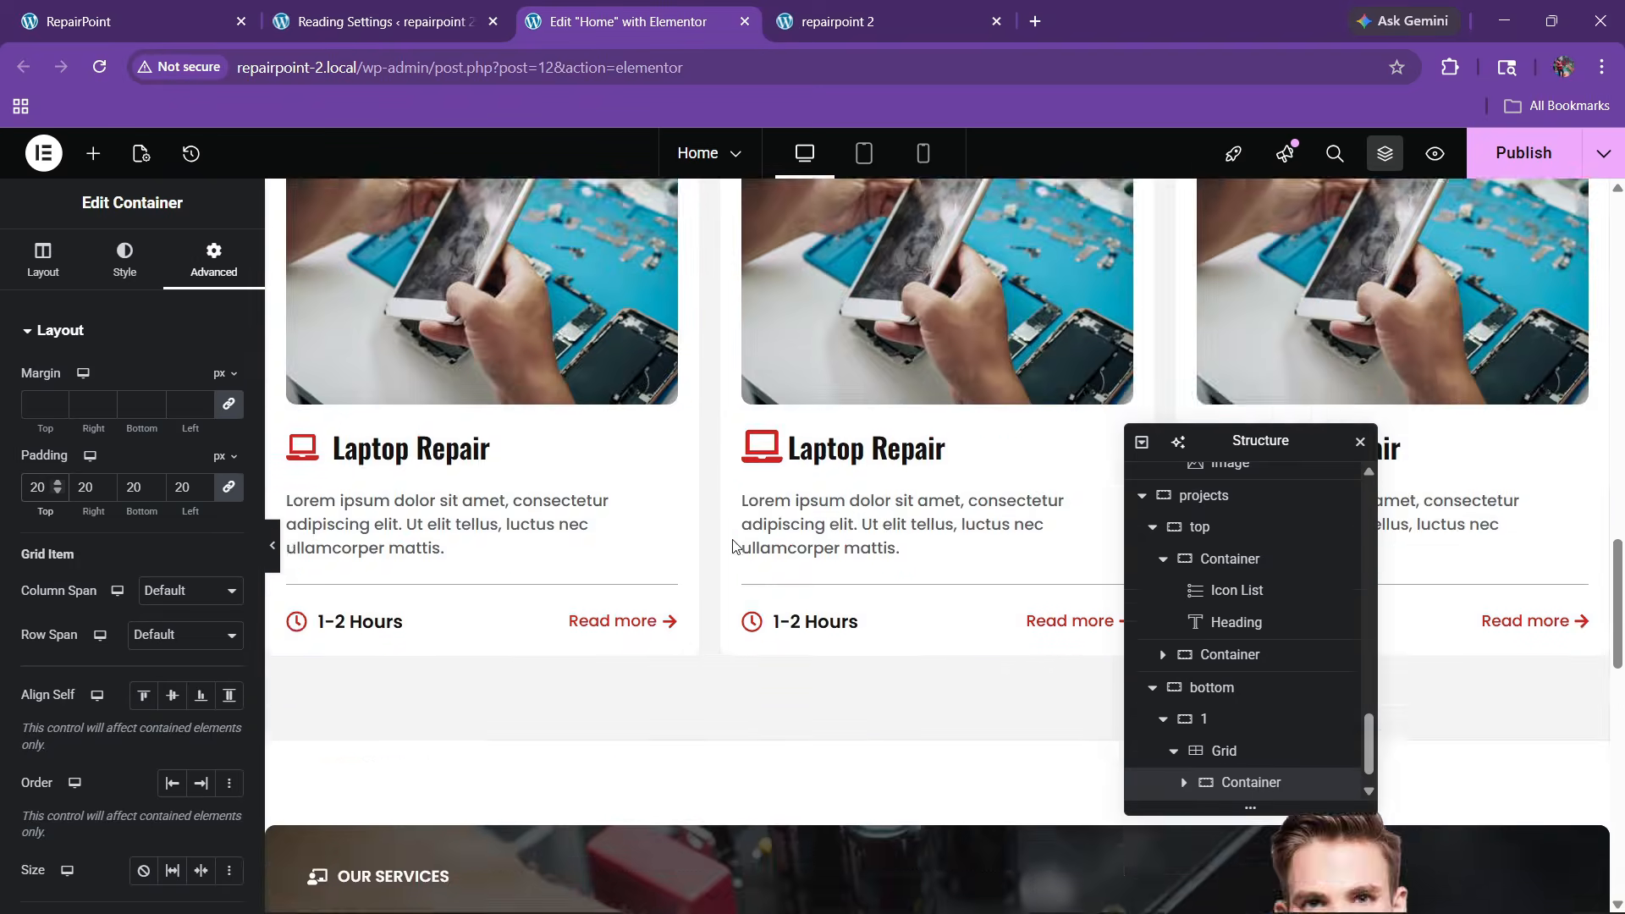
pyautogui.scroll(3, 732, 546)
# Copy the 'Fast Services For Gadget' box and paste it into the large image card
pyautogui.moveTo(1242, 444); pyautogui.dragTo(611, 464)
pyautogui.scroll(7, 1165, 504)
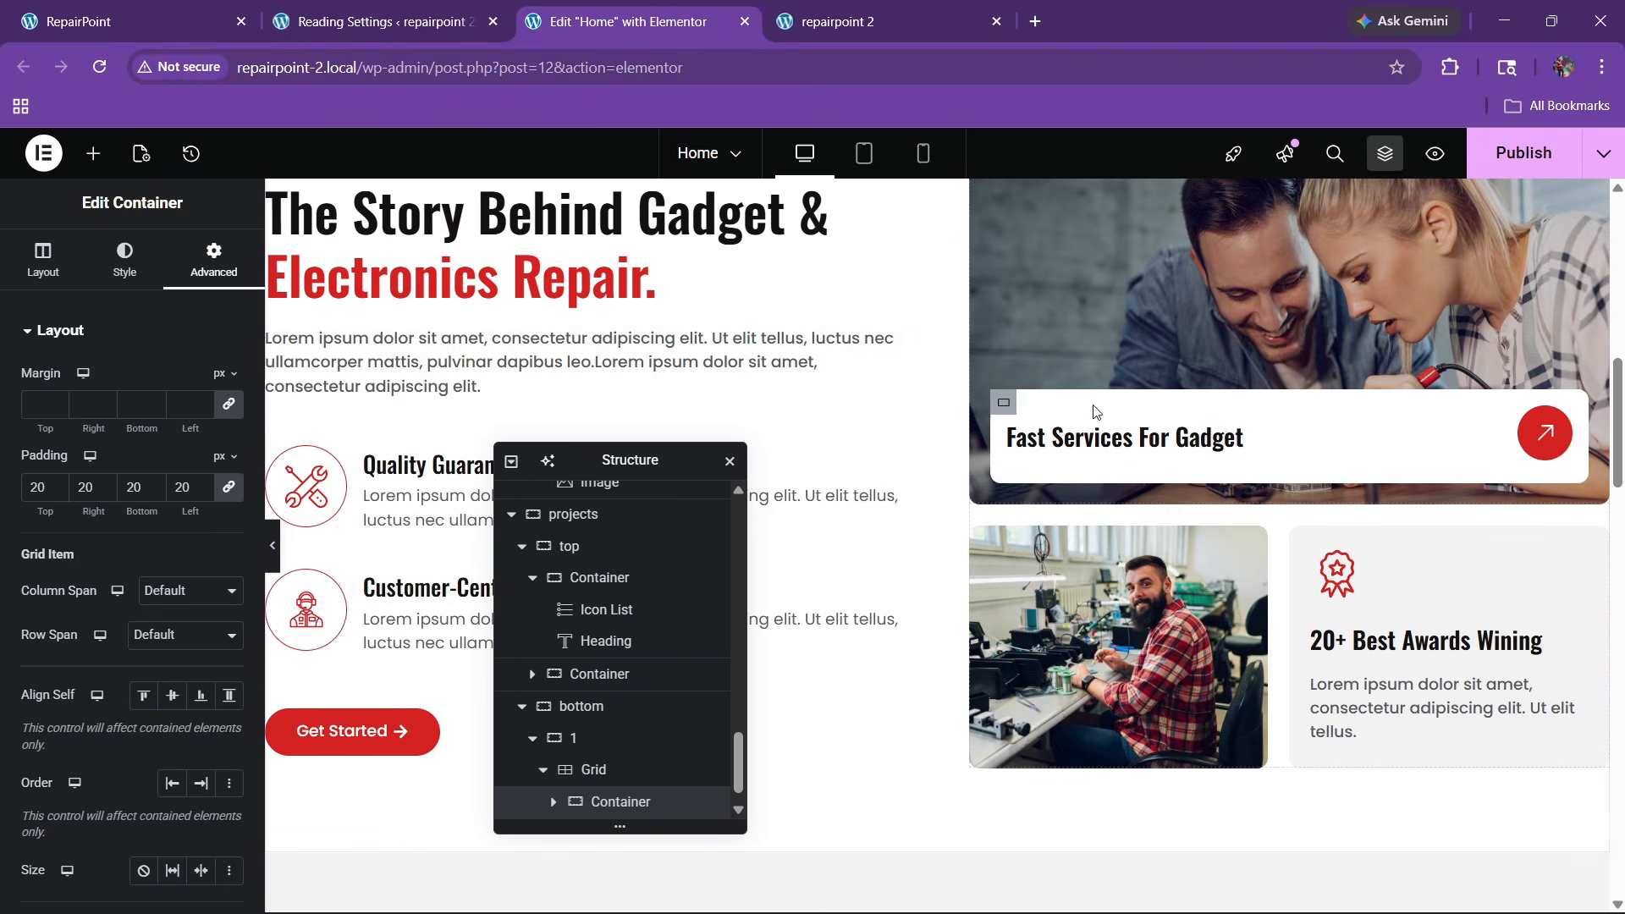
pyautogui.rightClick(1097, 412)
pyautogui.click(647, 461)
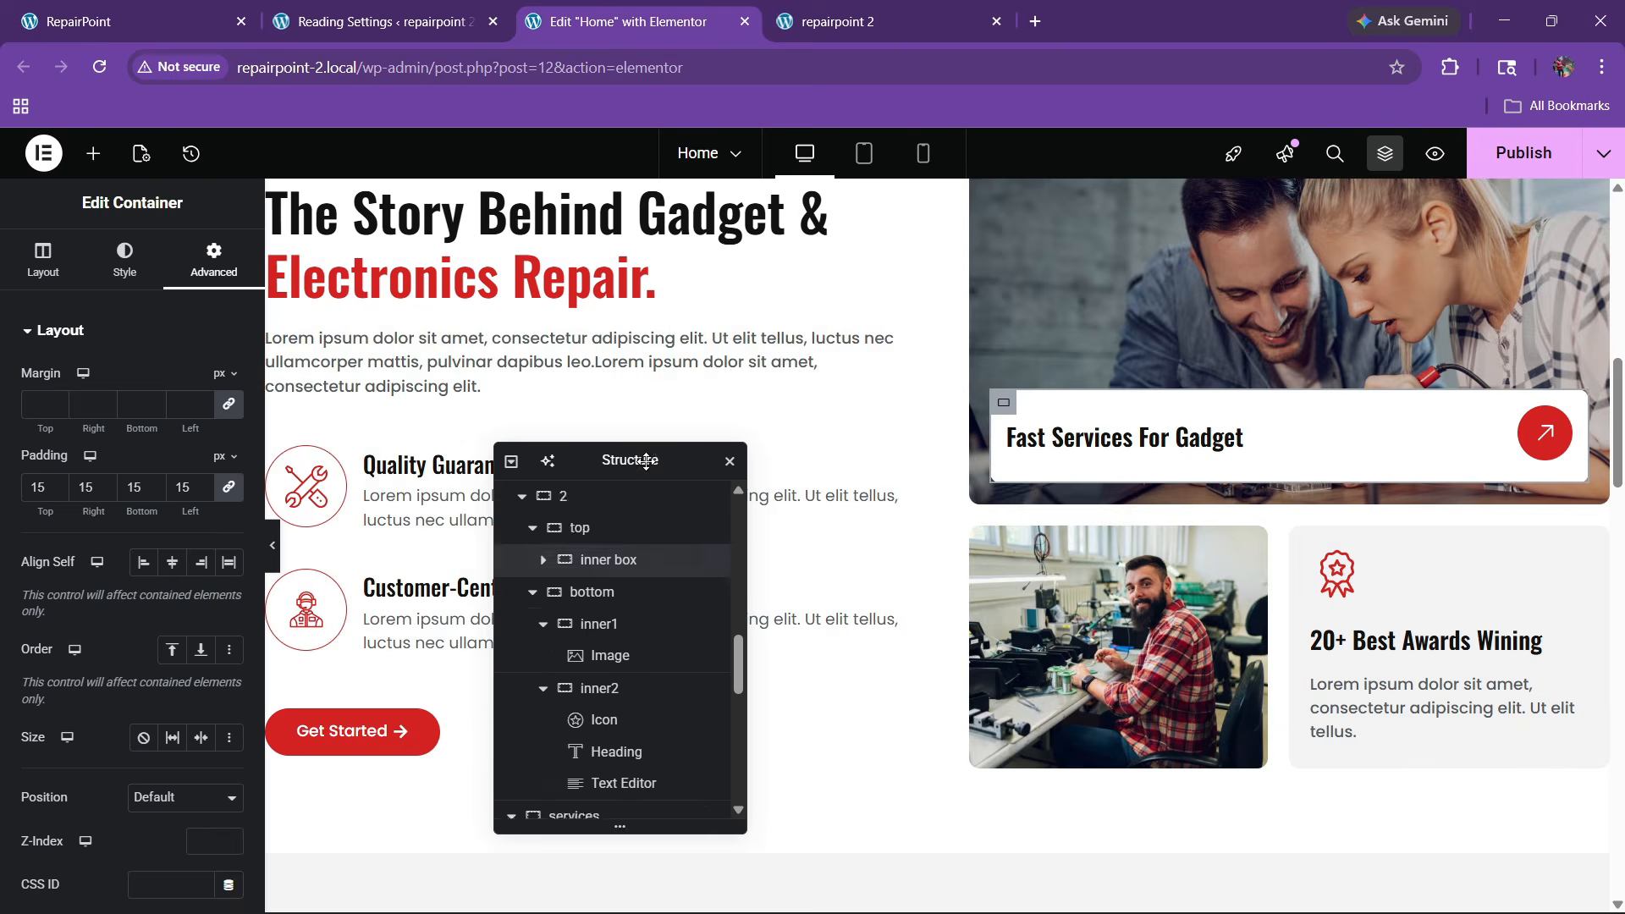
pyautogui.moveTo(647, 461); pyautogui.dragTo(1204, 419)
pyautogui.scroll(-15, 643, 529)
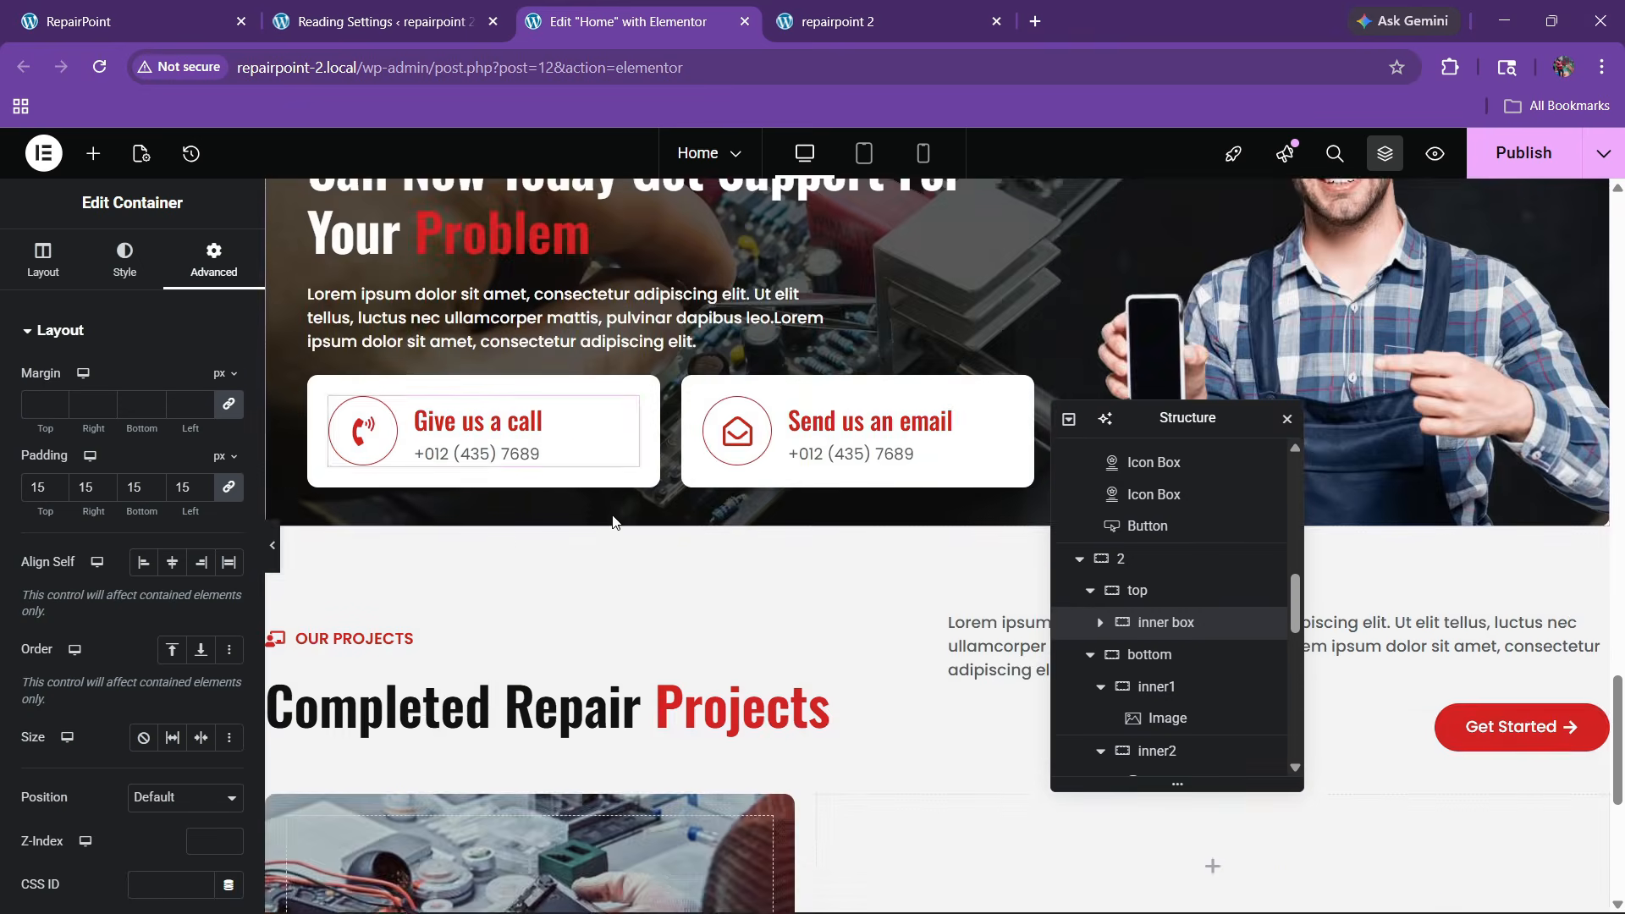
pyautogui.scroll(-5, 613, 521)
pyautogui.scroll(2, 605, 522)
pyautogui.rightClick(385, 594)
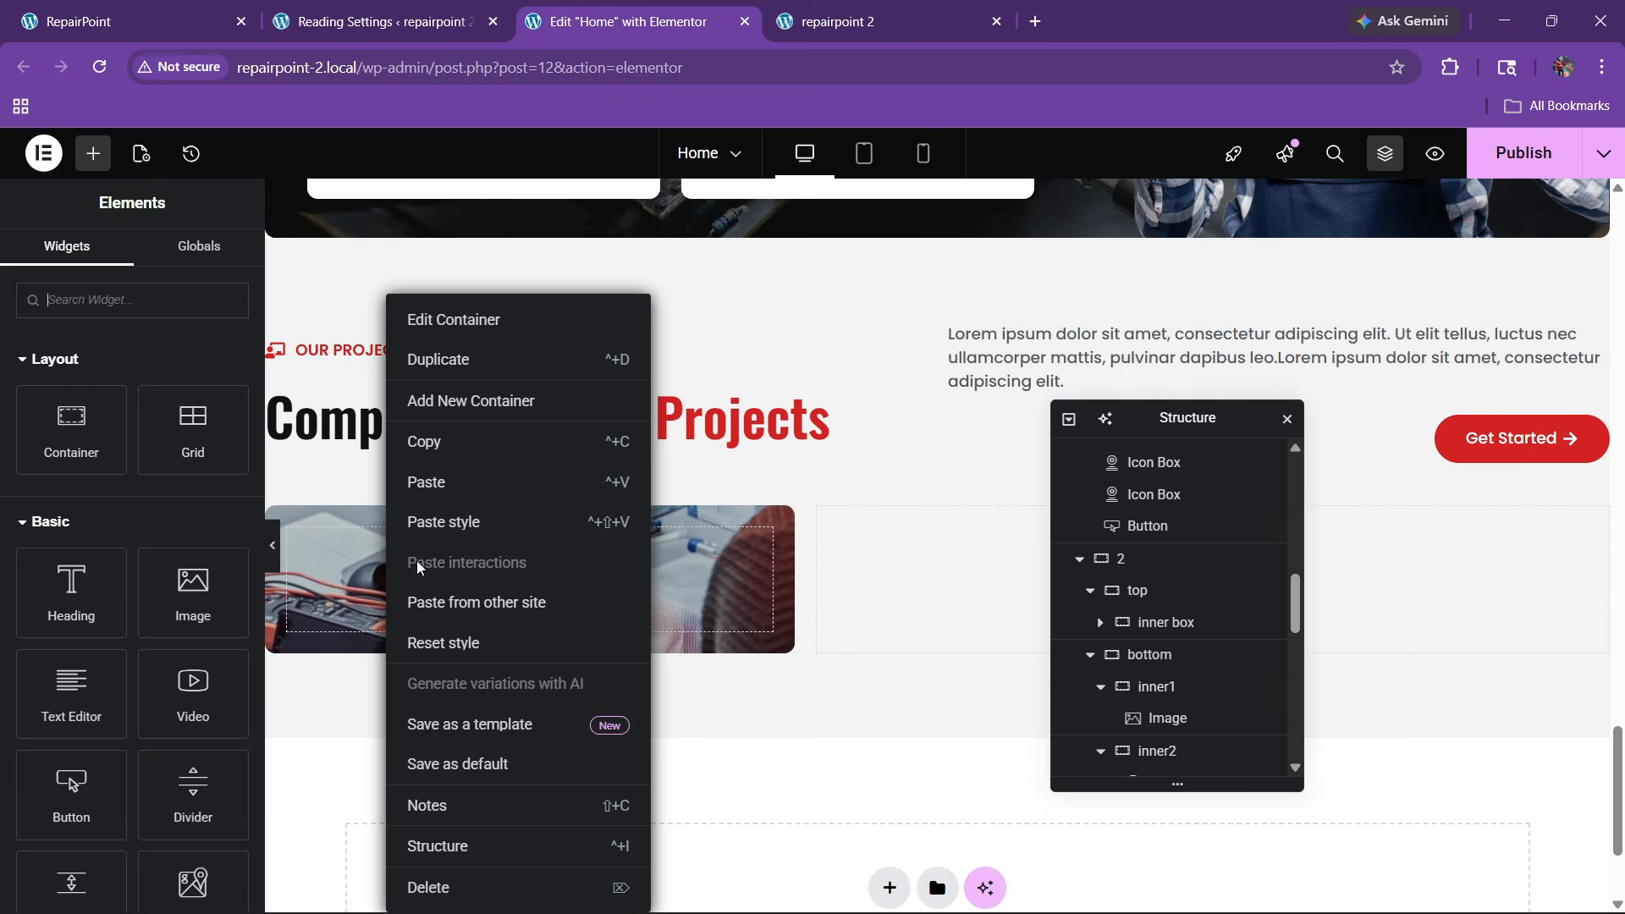
pyautogui.click(429, 484)
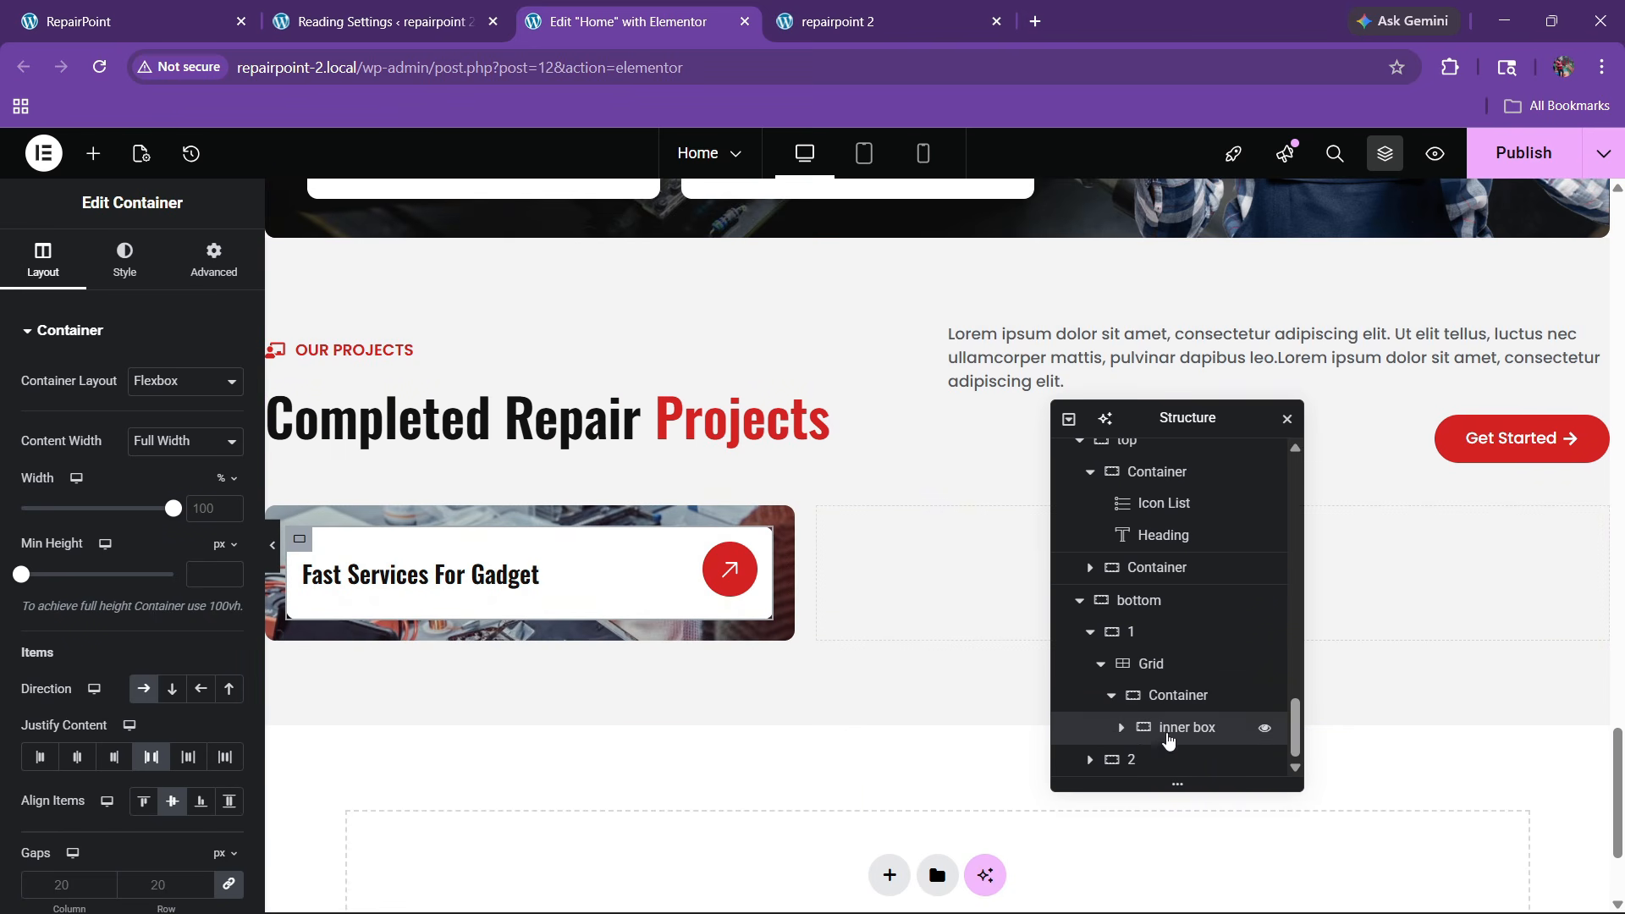
# Set the card container to Min Height 620, Direction Column, Justify End, Align Center
pyautogui.click(1180, 695)
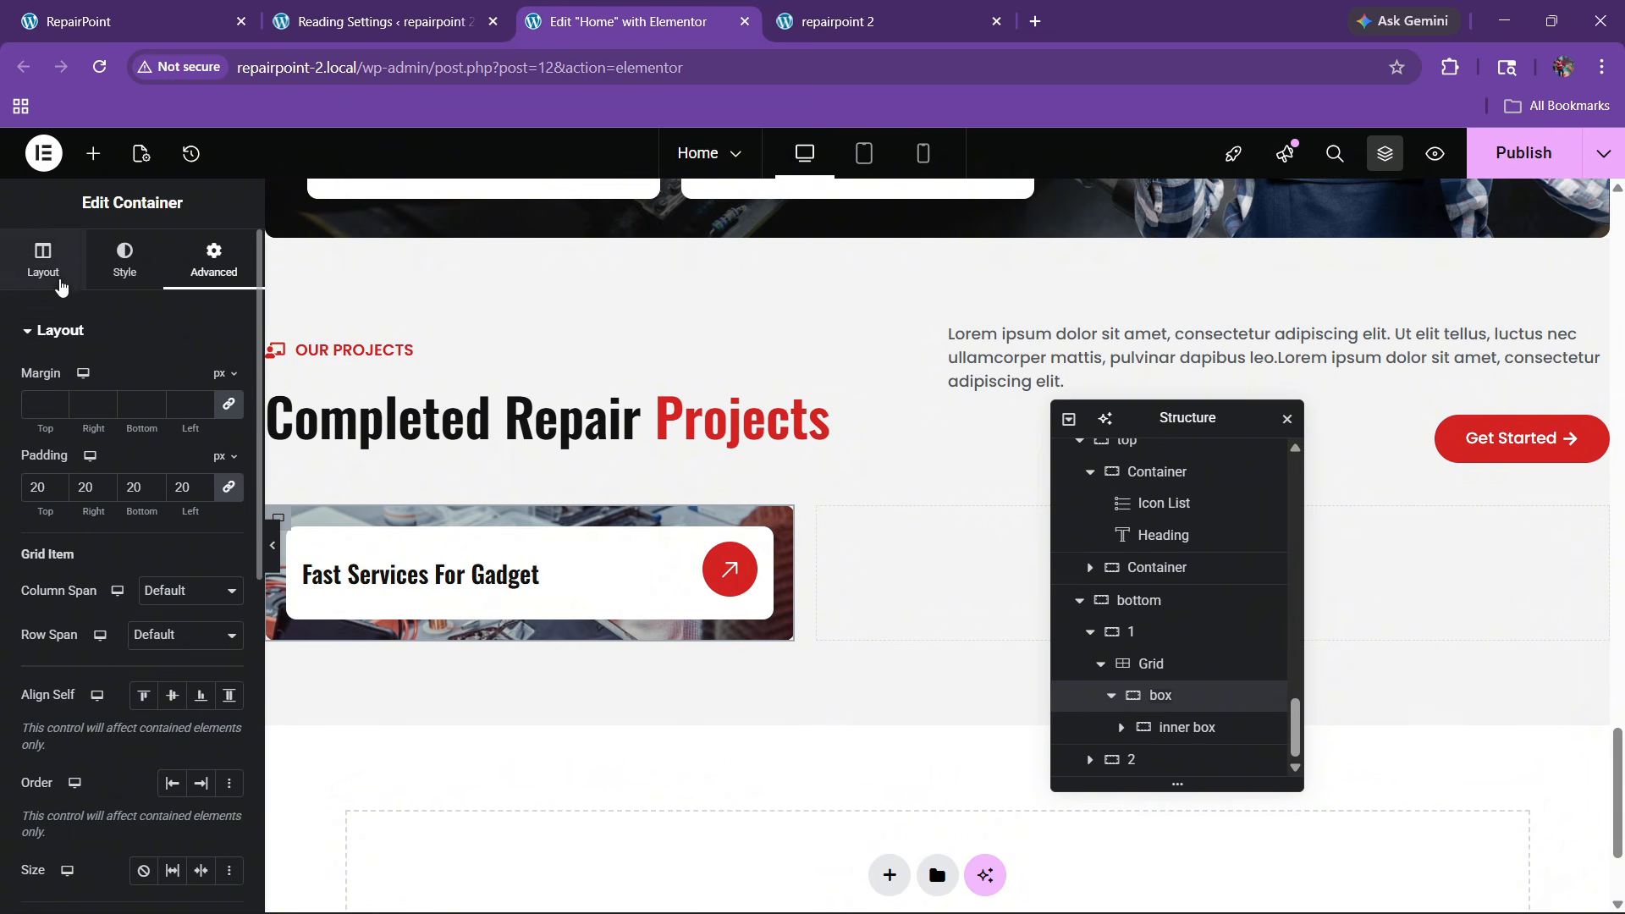
pyautogui.click(43, 261)
pyautogui.click(206, 581)
pyautogui.write('6')
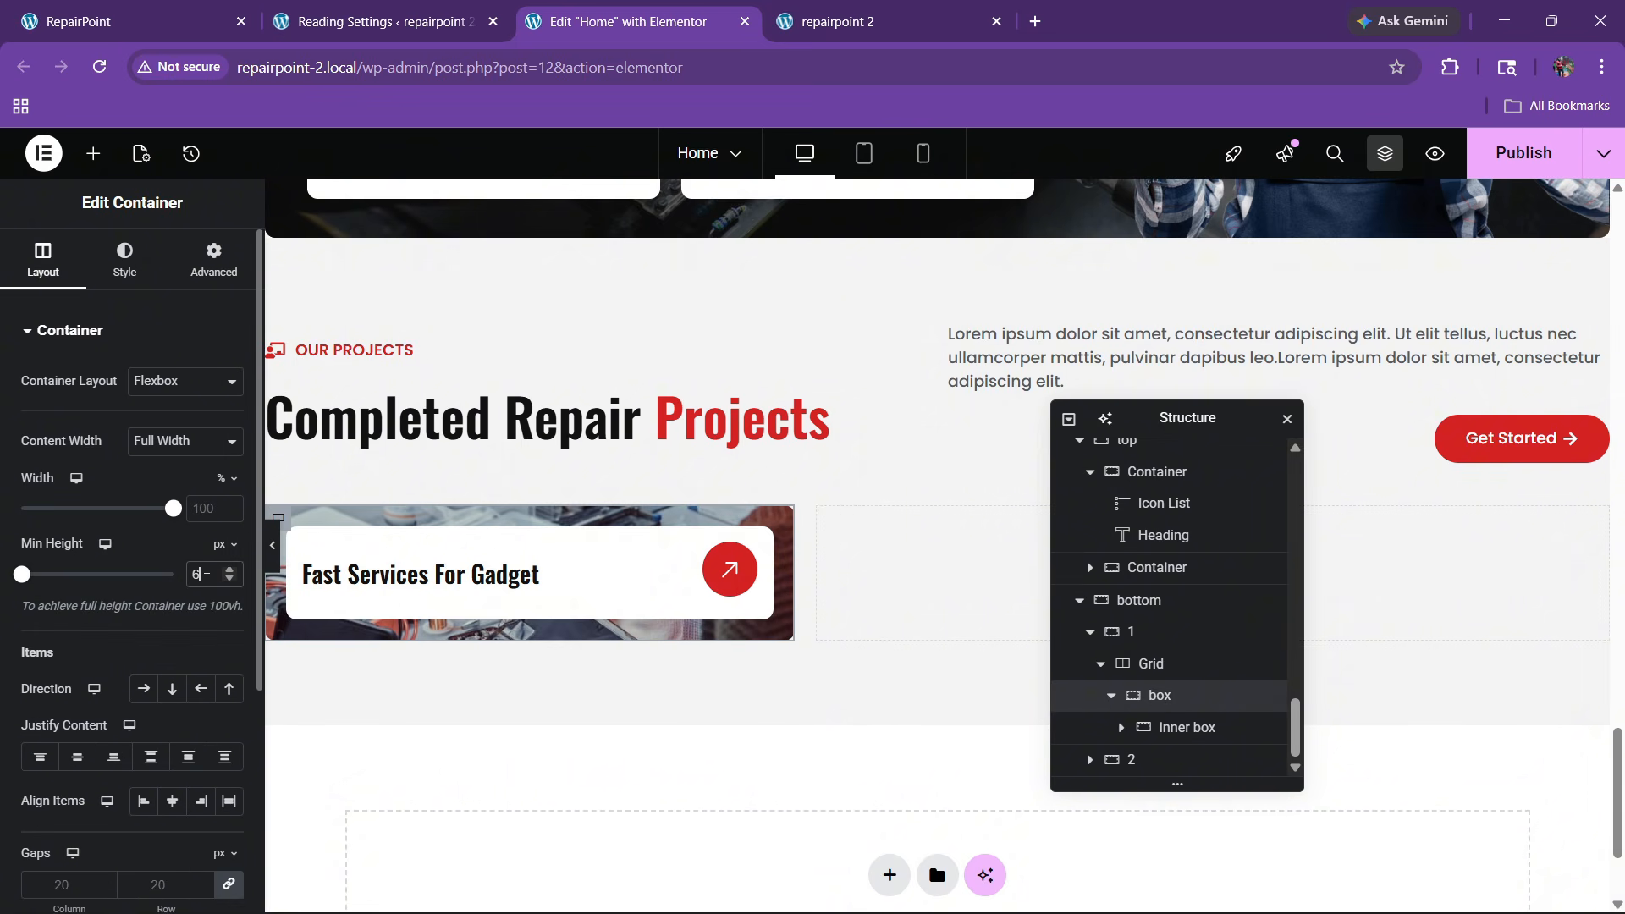
pyautogui.write('20')
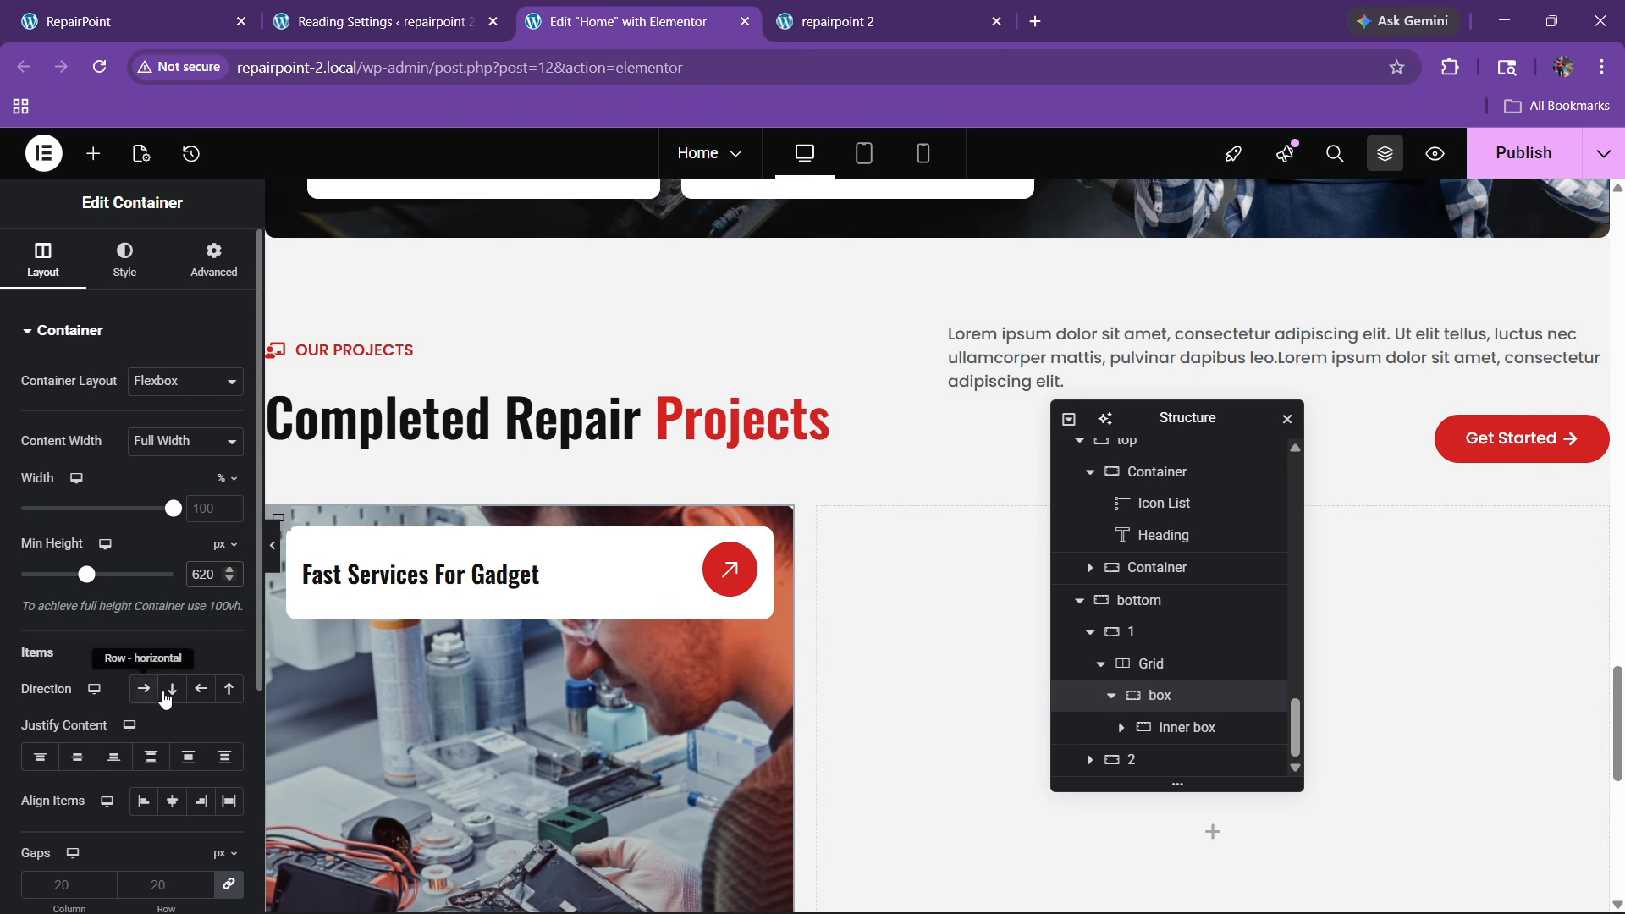
pyautogui.click(172, 688)
pyautogui.click(113, 757)
pyautogui.click(172, 802)
pyautogui.scroll(-5, 572, 661)
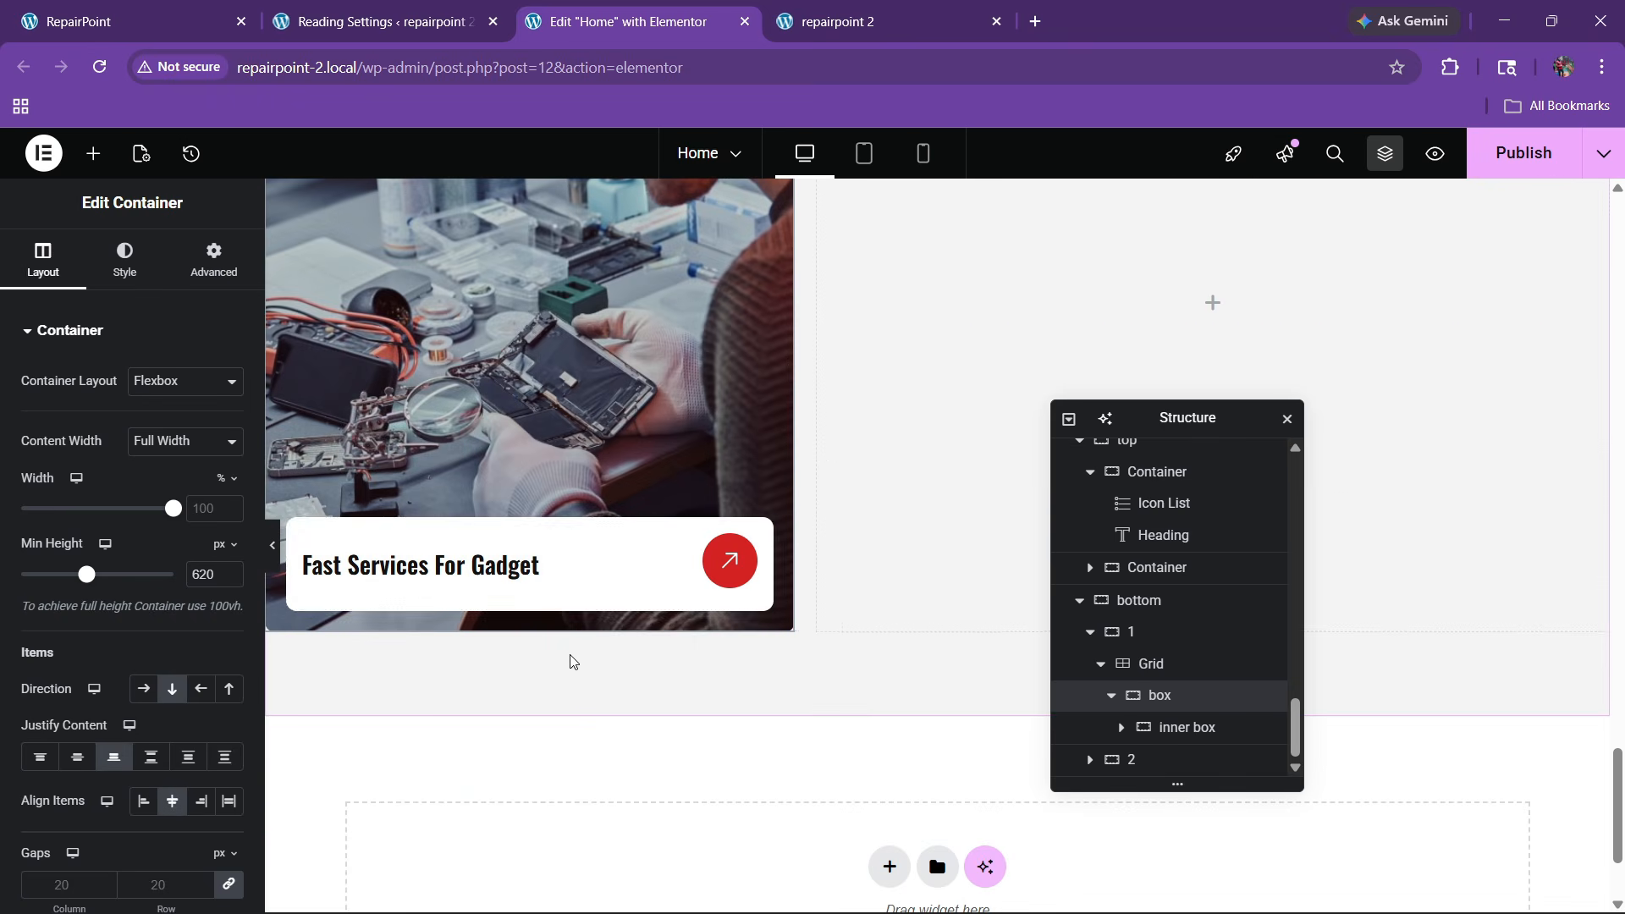
# Move the red arrow icon into the large card, deleting the leftover one beside the heading
pyautogui.click(193, 15)
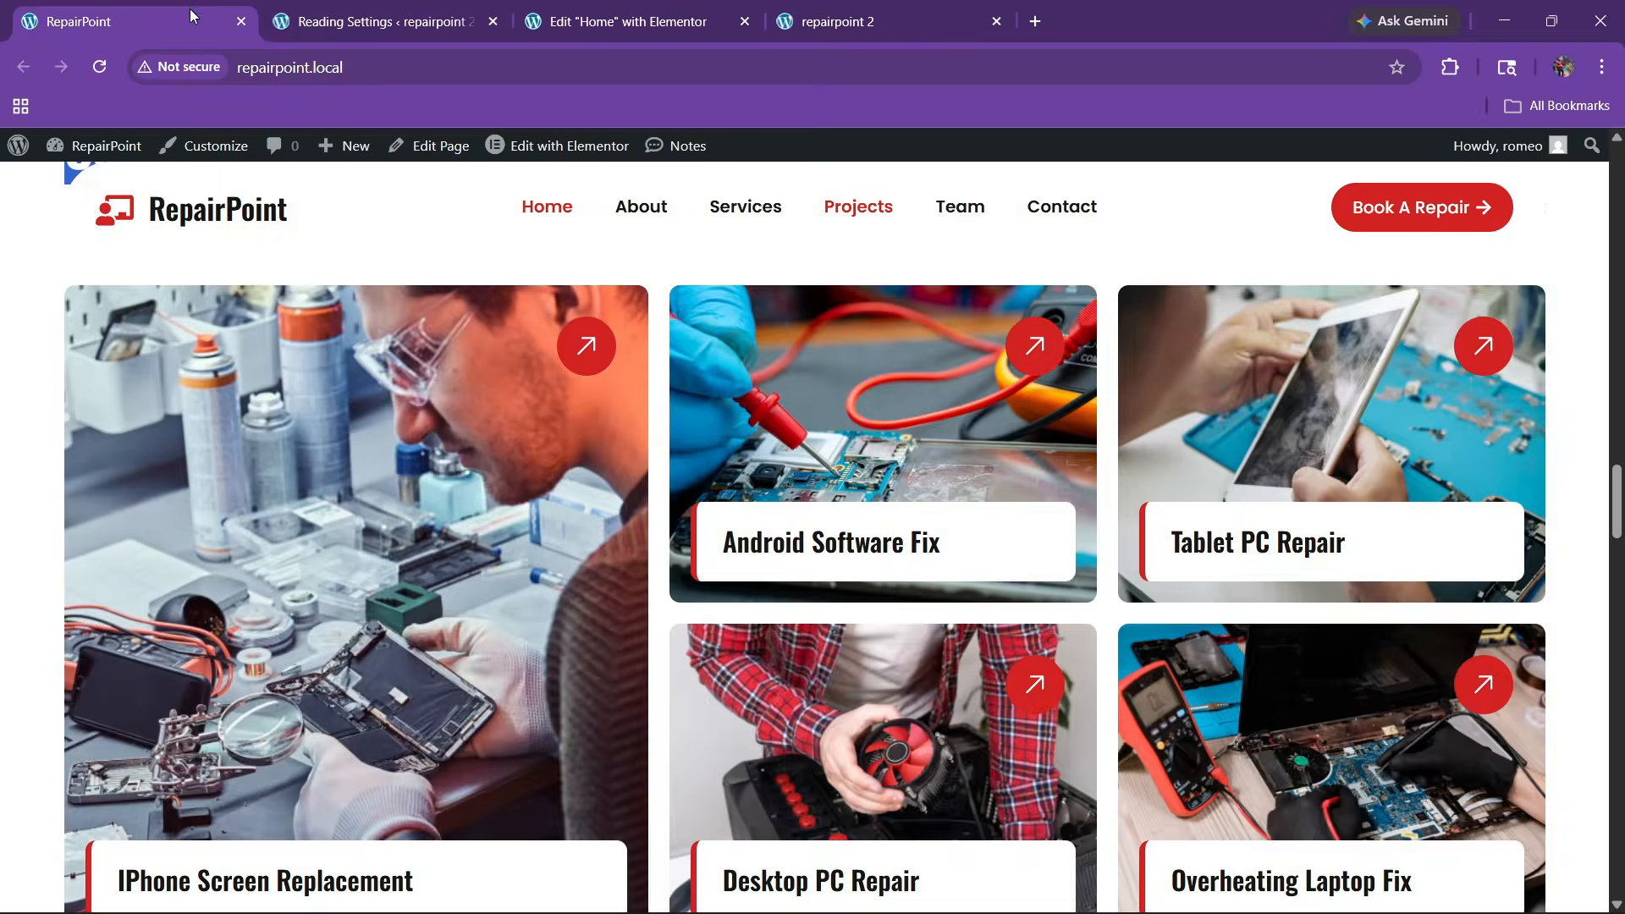
pyautogui.click(601, 6)
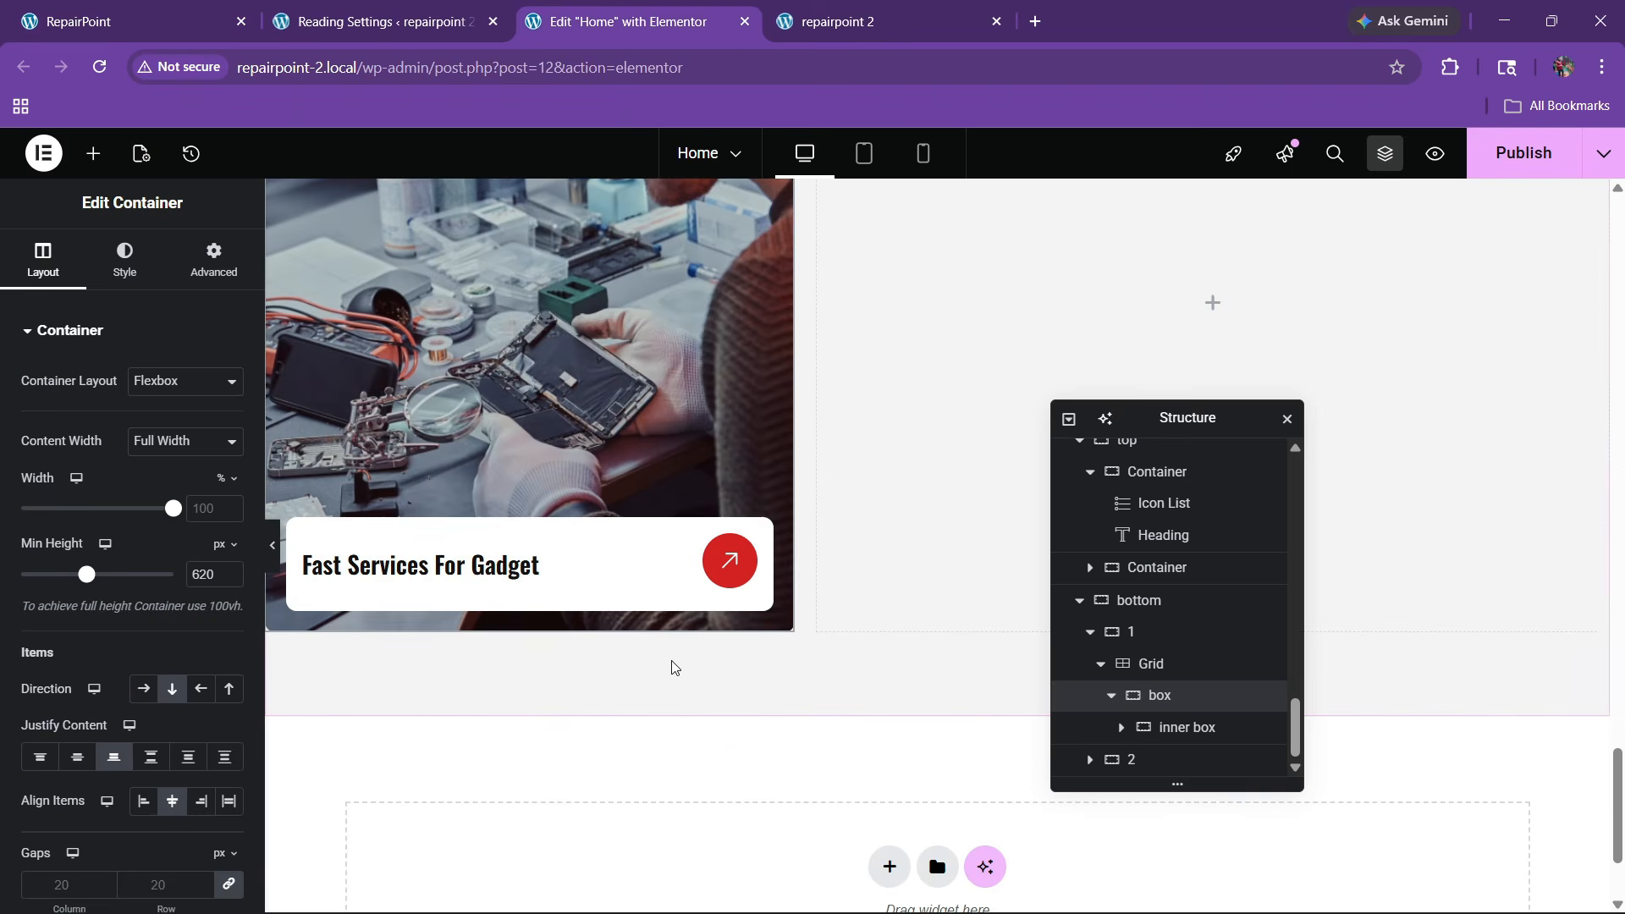
pyautogui.rightClick(729, 552)
pyautogui.press('Escape')
pyautogui.rightClick(646, 414)
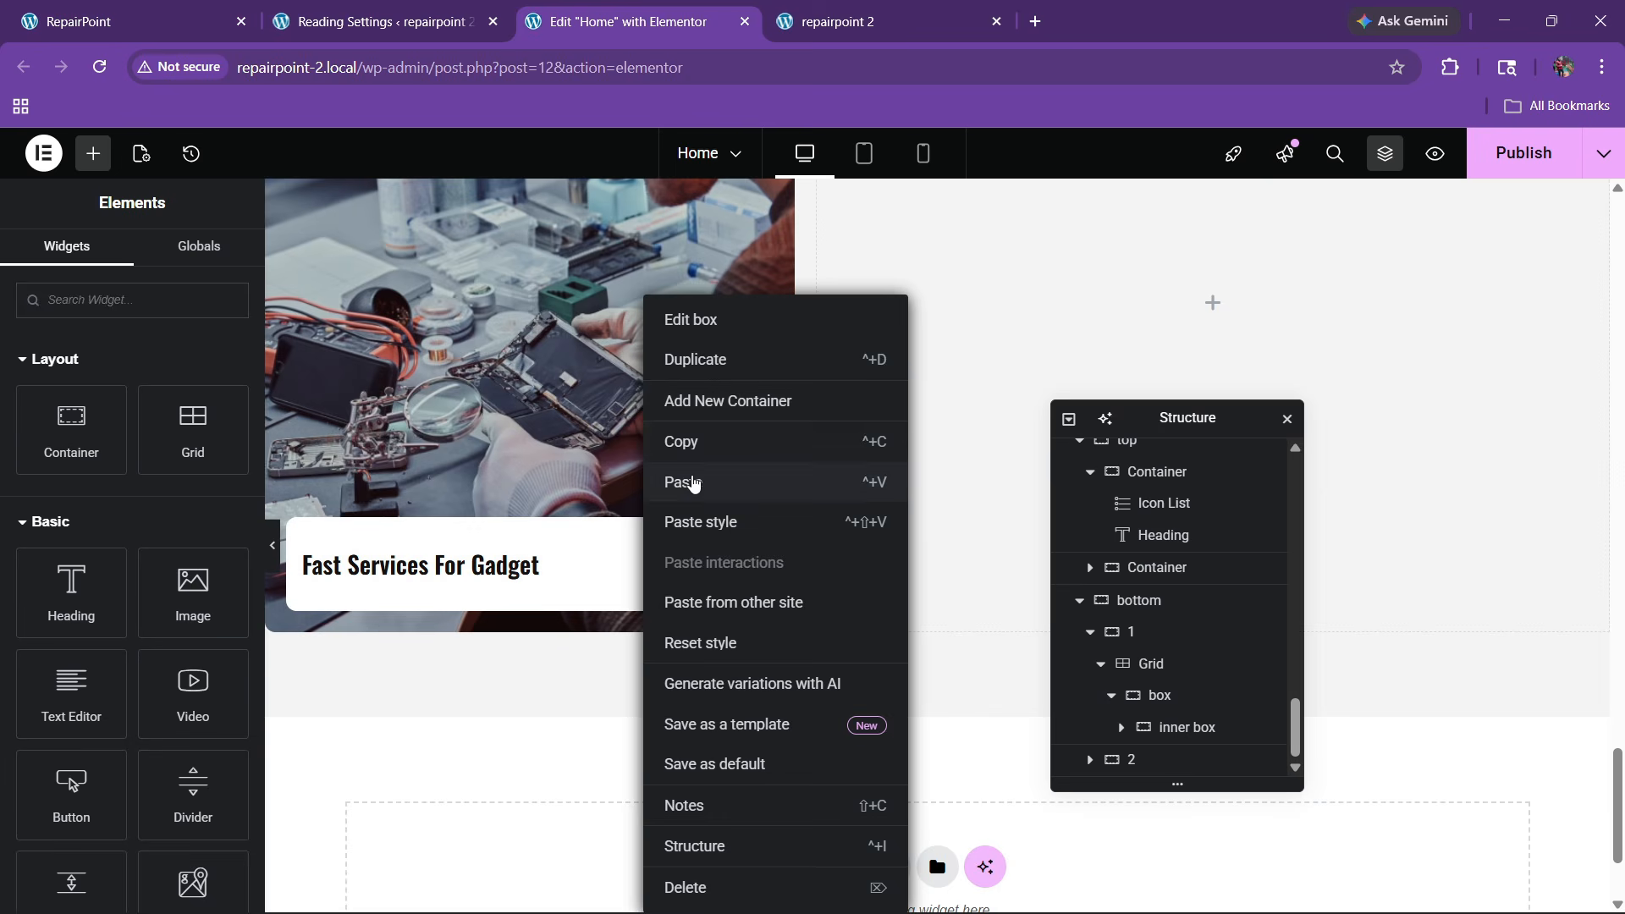
pyautogui.click(682, 482)
pyautogui.rightClick(713, 491)
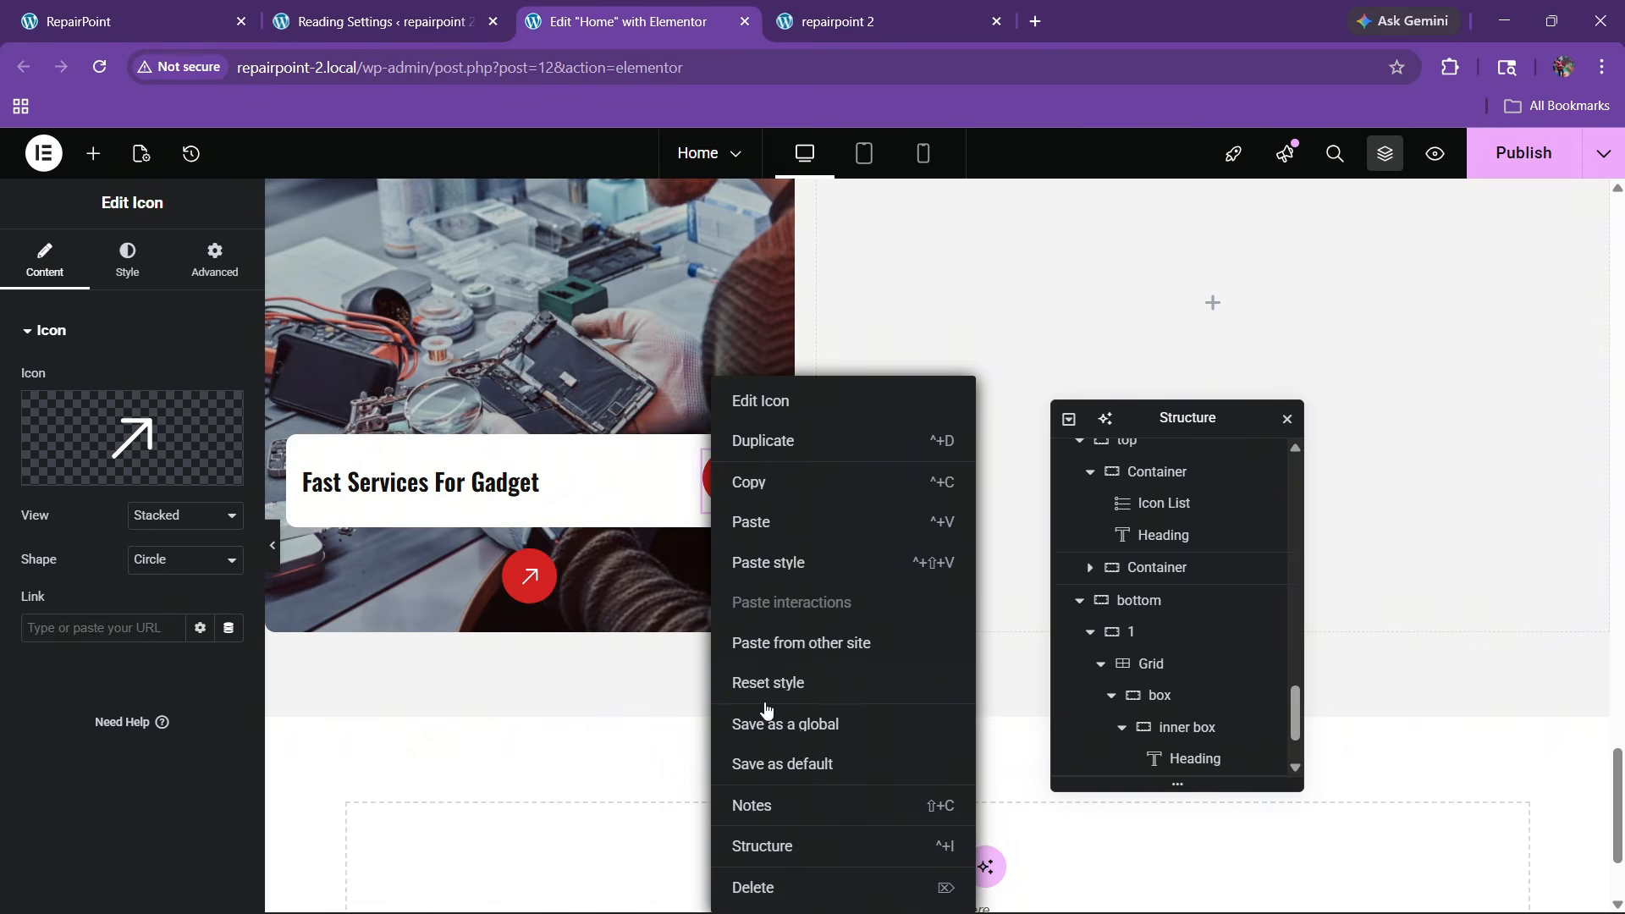
pyautogui.click(762, 885)
# Position the arrow Absolute, anchored right, with 30 px offsets
pyautogui.click(528, 566)
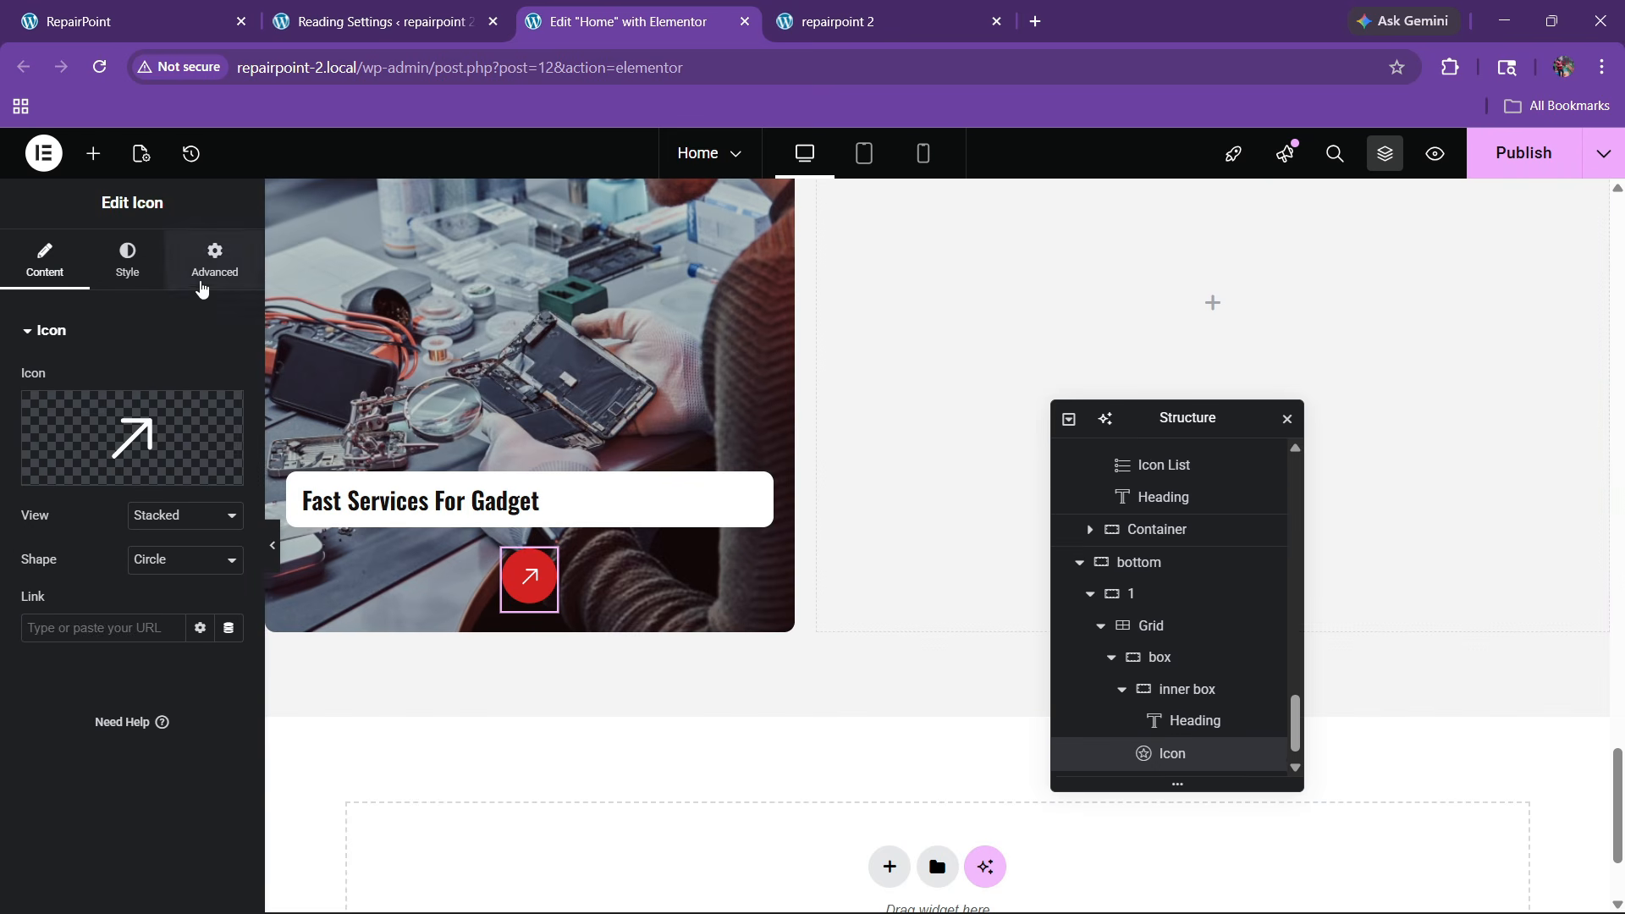
pyautogui.click(212, 263)
pyautogui.scroll(-3, 166, 550)
pyautogui.click(170, 631)
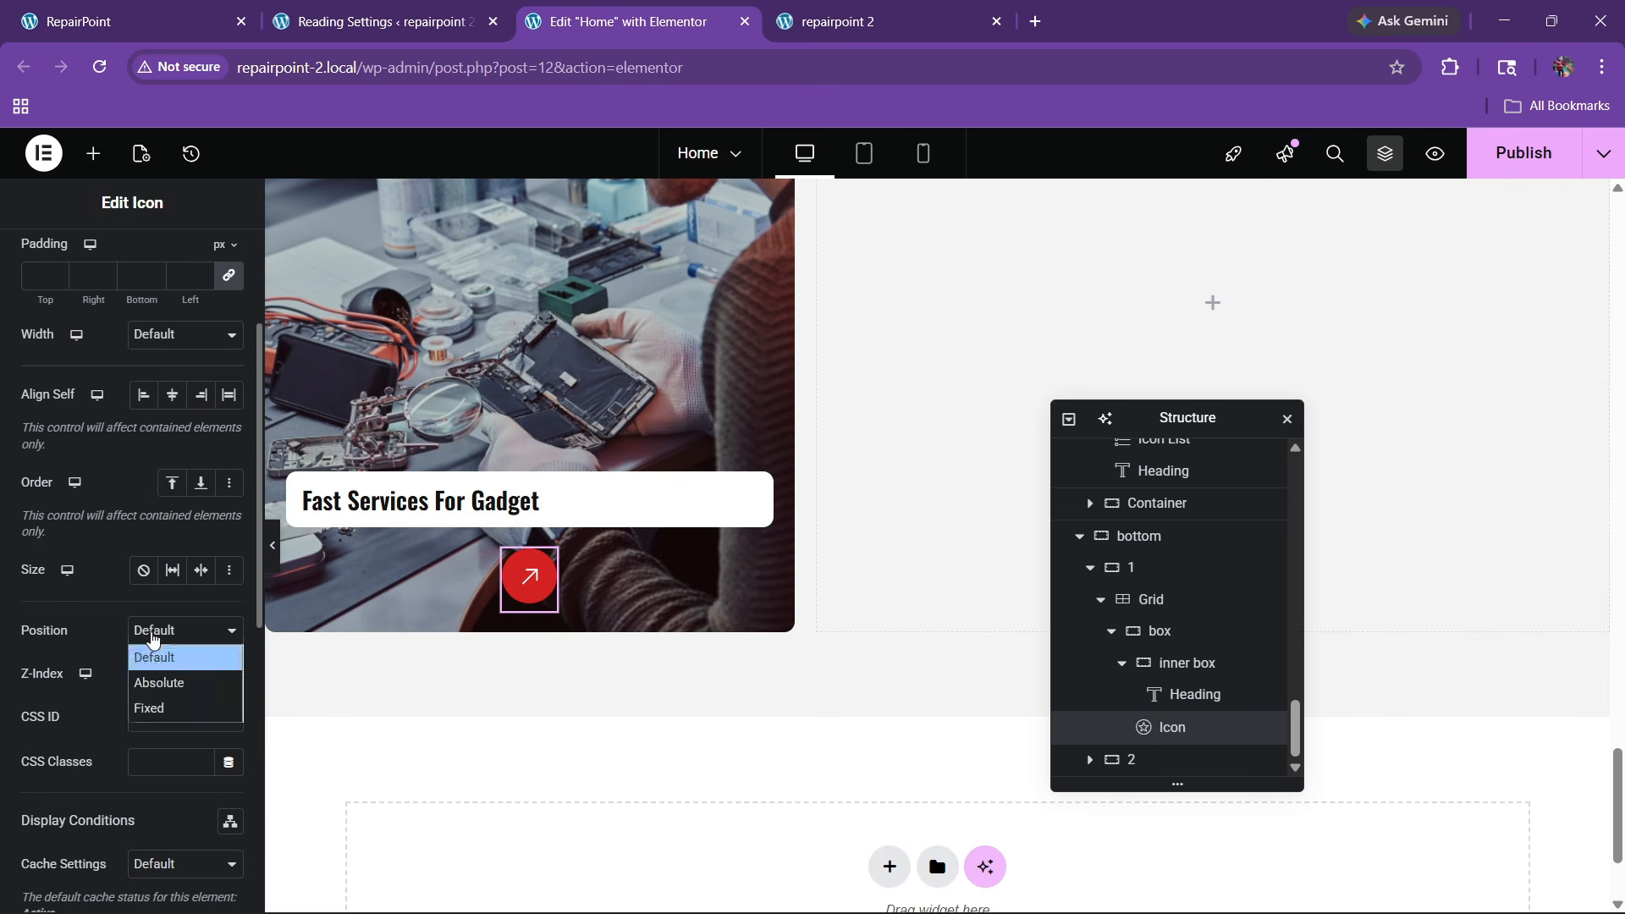
pyautogui.click(155, 681)
pyautogui.scroll(-3, 172, 684)
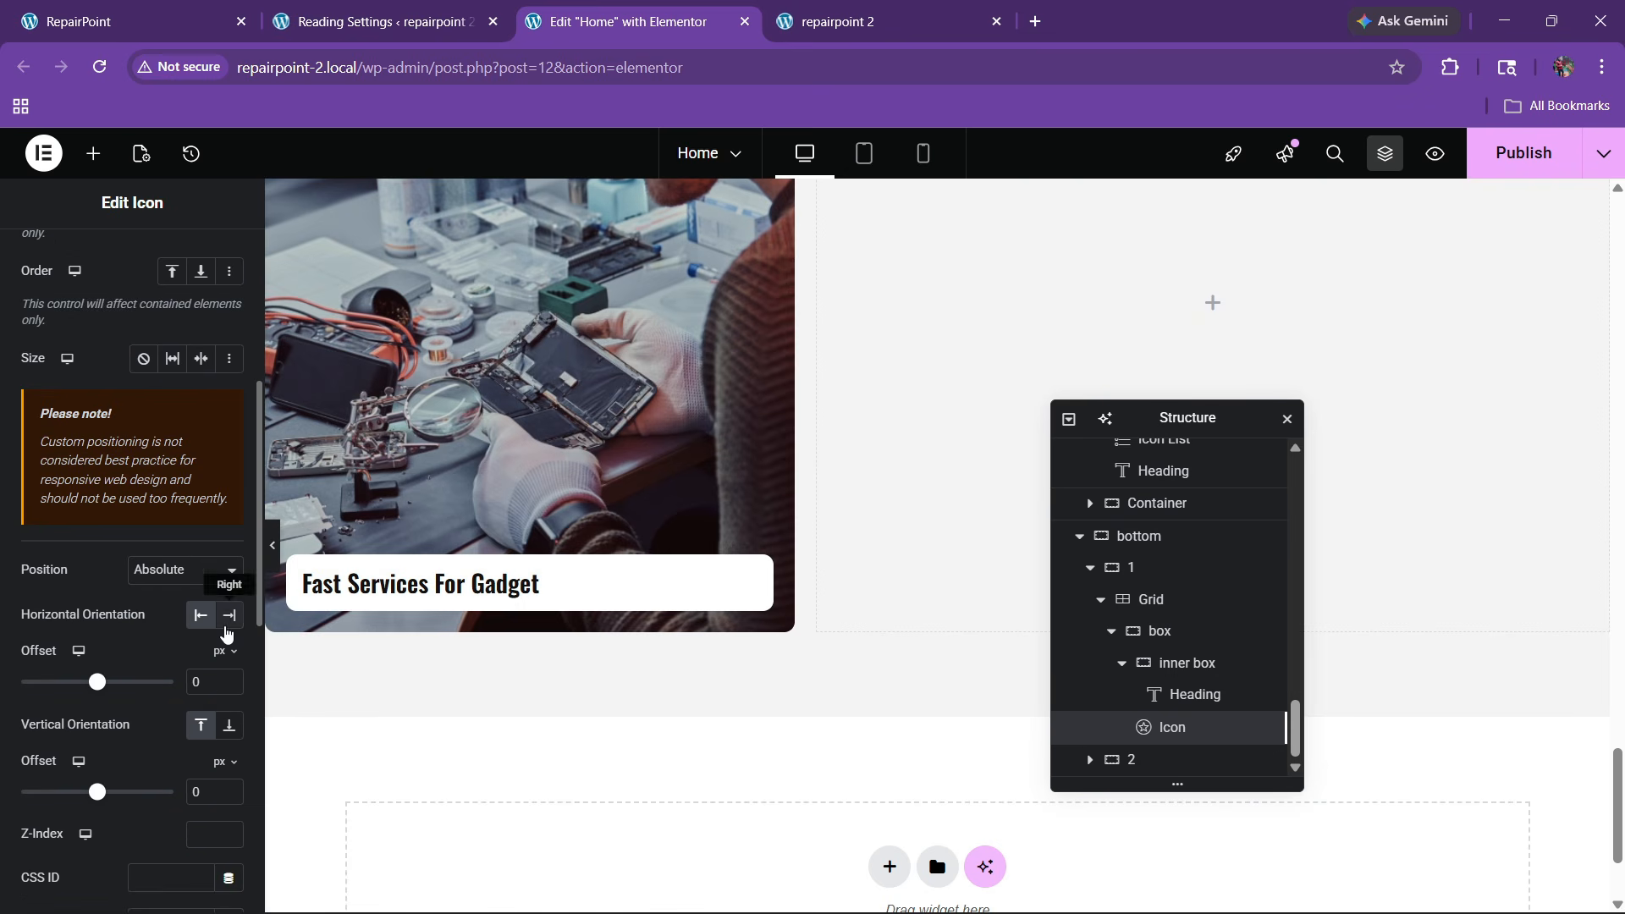
pyautogui.click(229, 615)
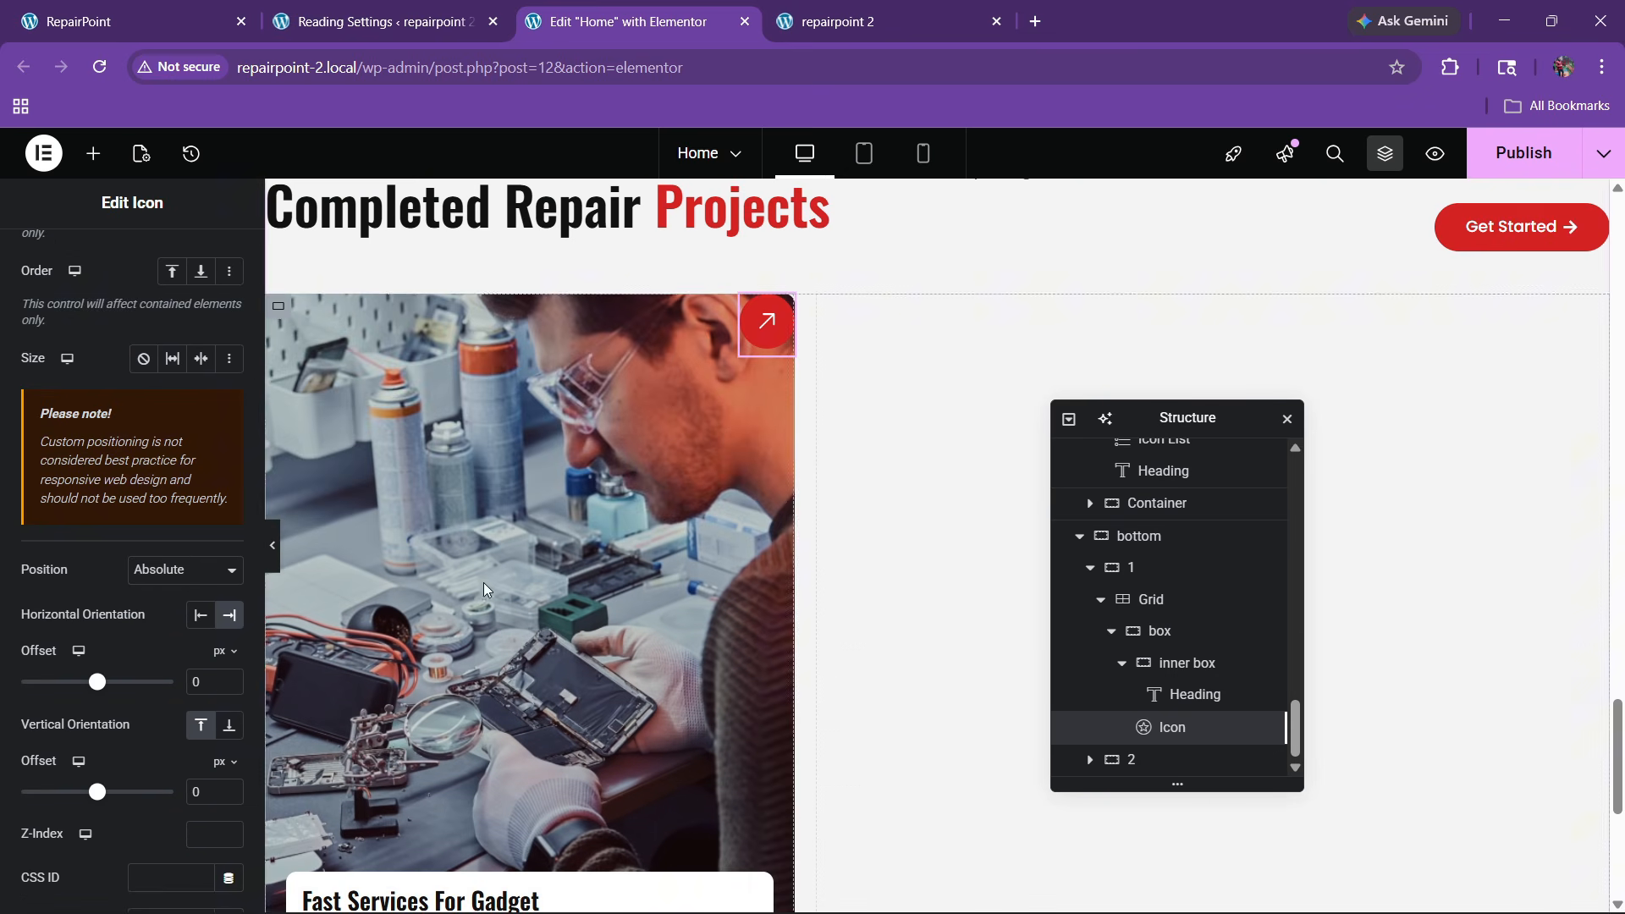
pyautogui.scroll(-4, 206, 709)
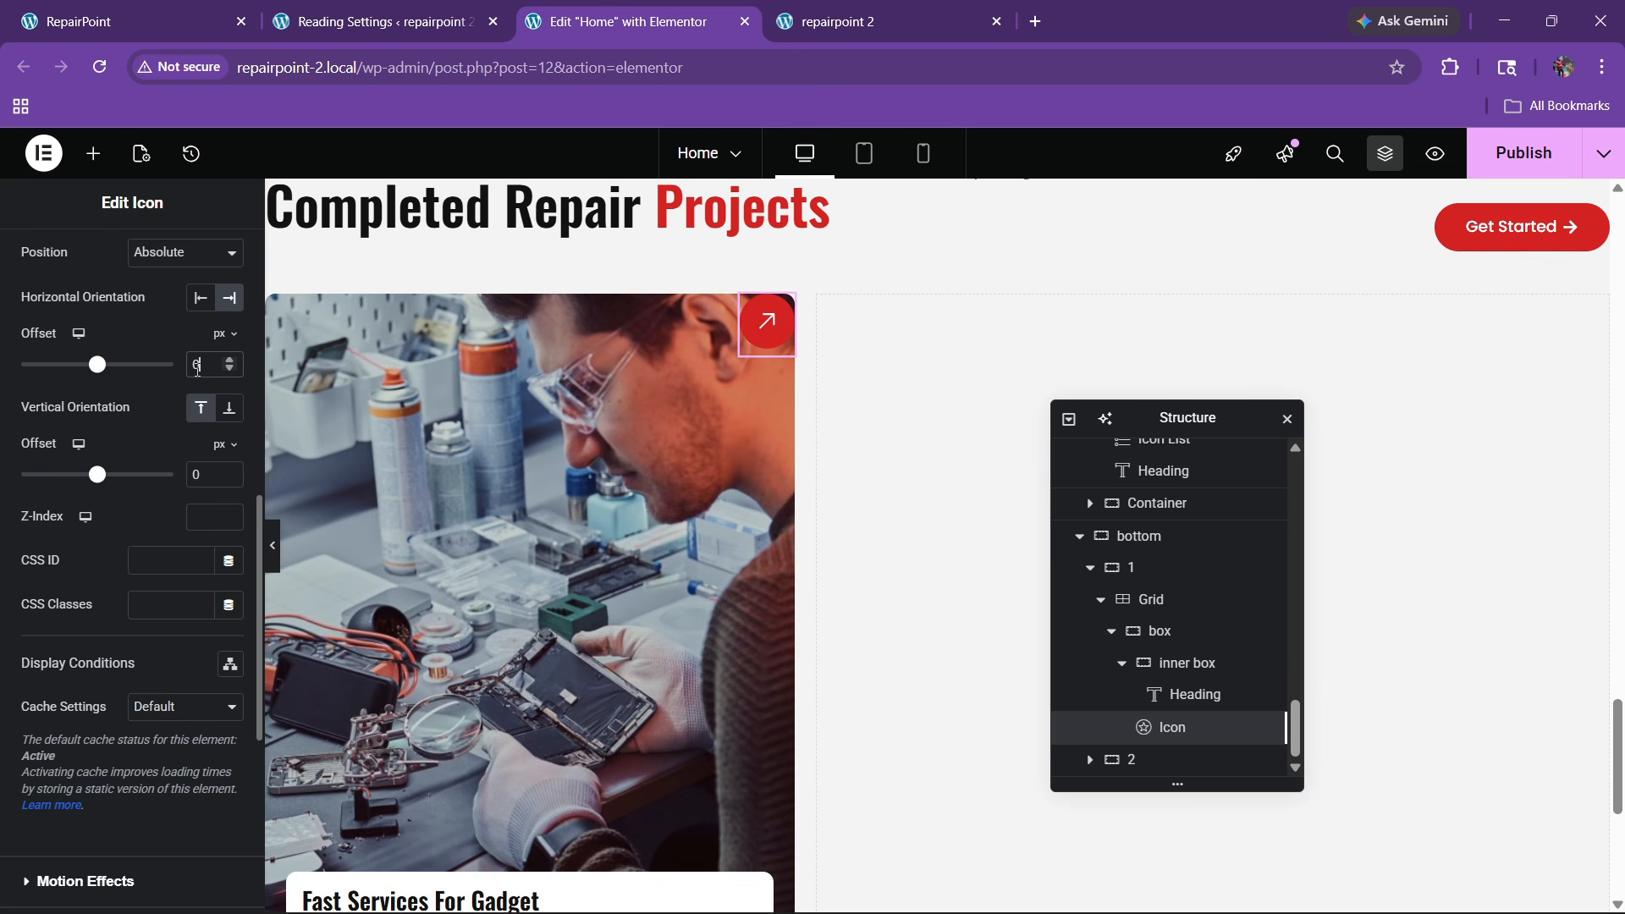
pyautogui.write('3')
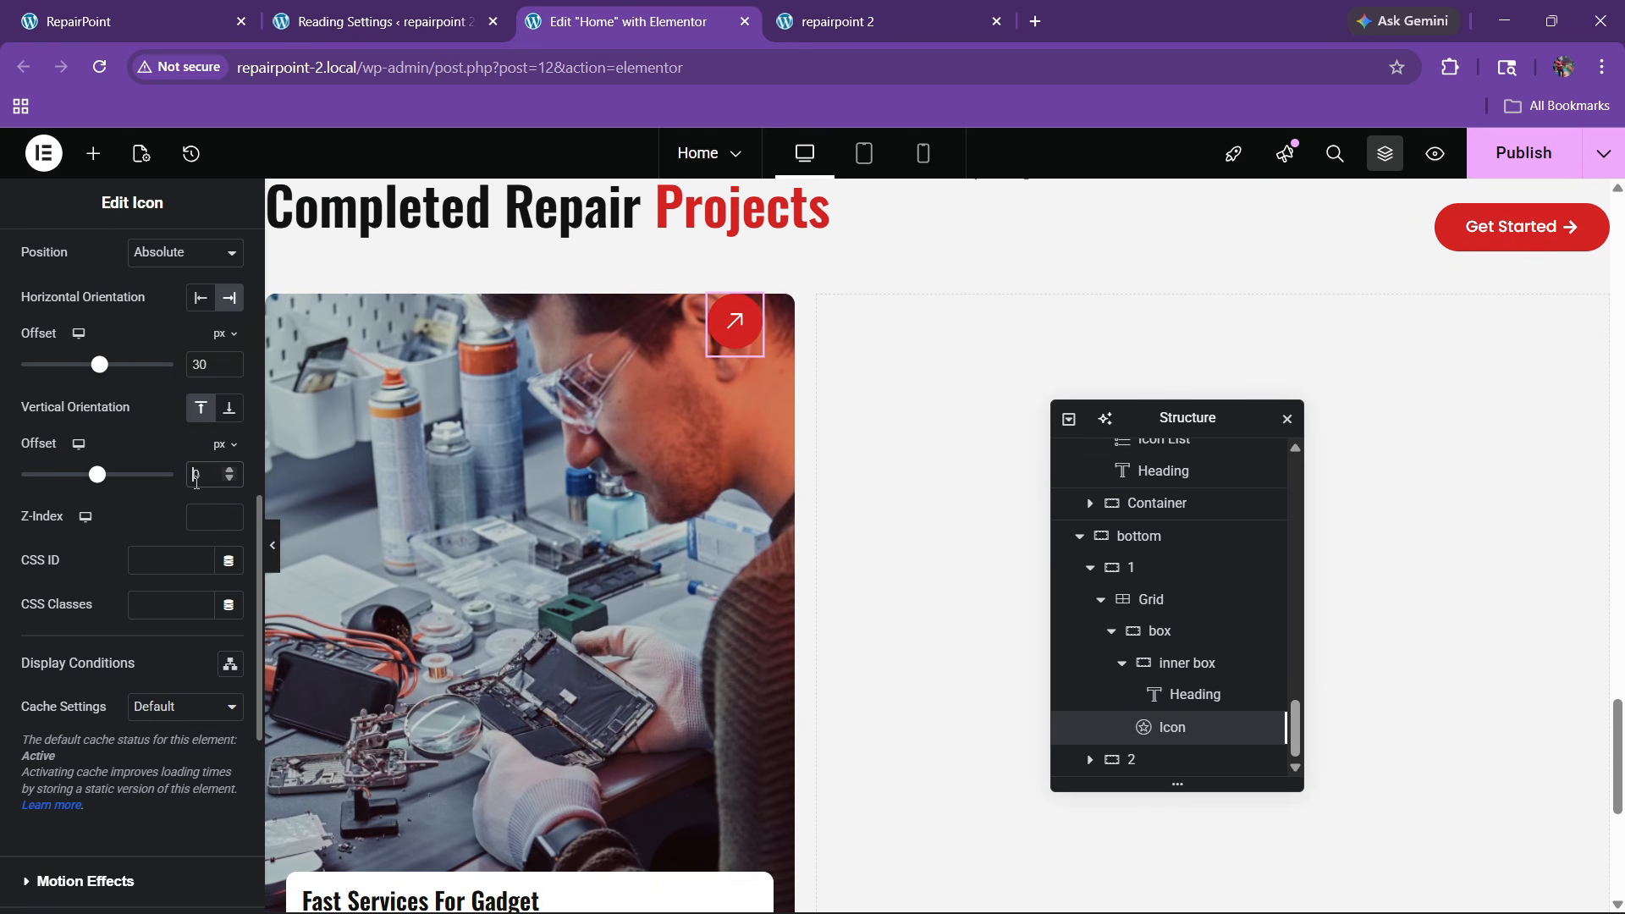
pyautogui.write('3')
pyautogui.scroll(3, 627, 567)
pyautogui.scroll(-5, 609, 603)
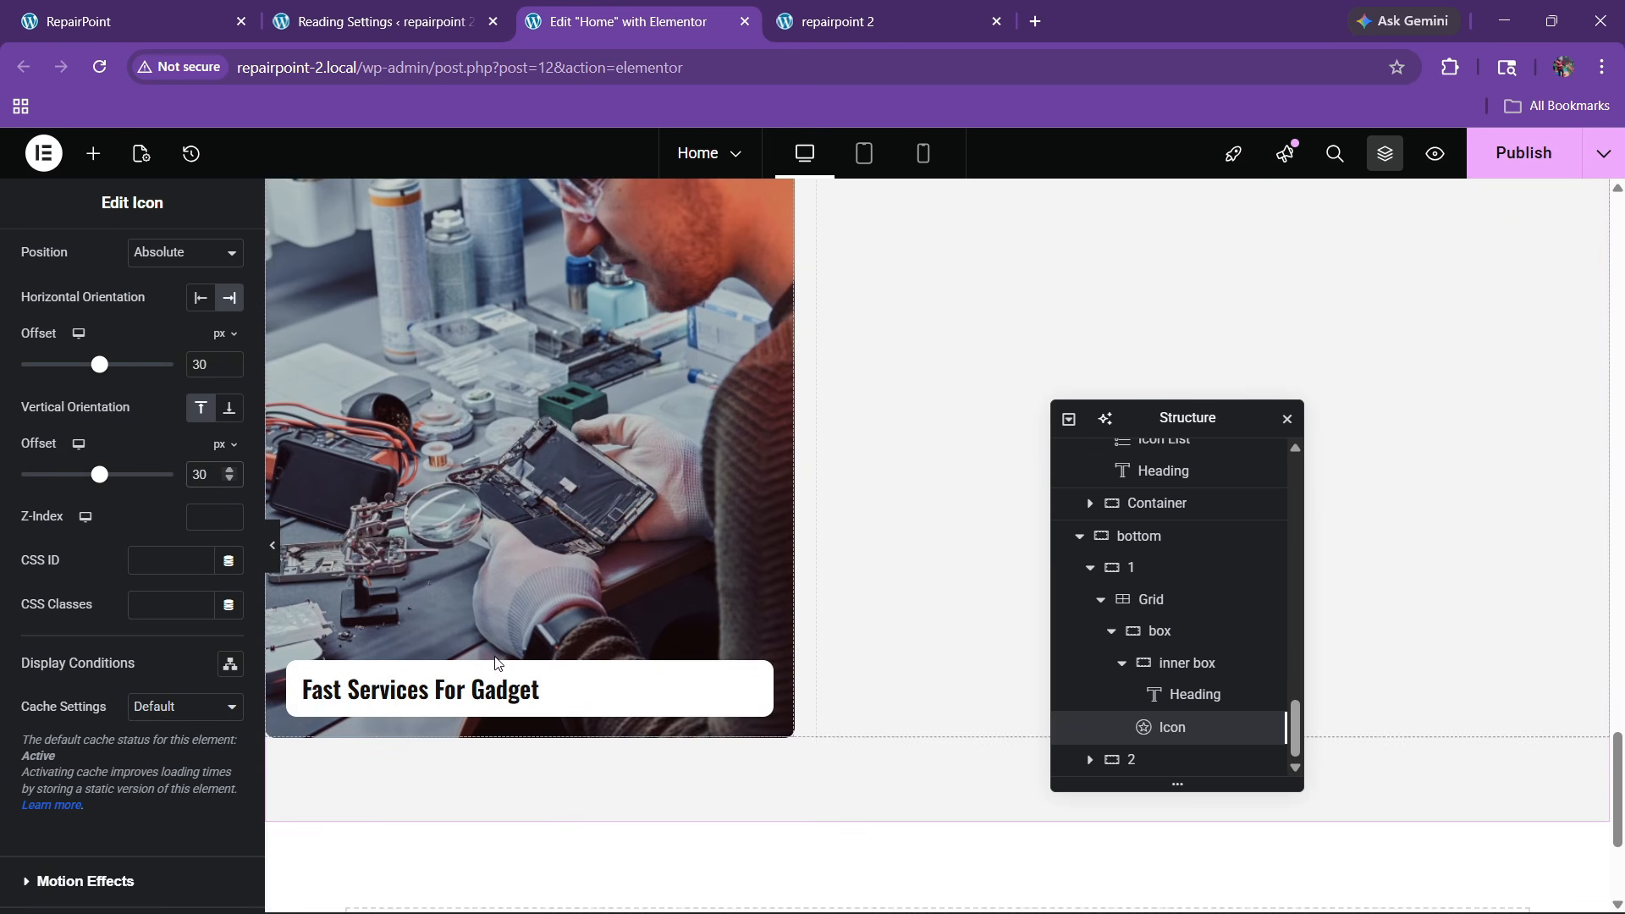
# Copy the 'IPhone Screen Replacement' title from the live site's reference card
pyautogui.click(518, 682)
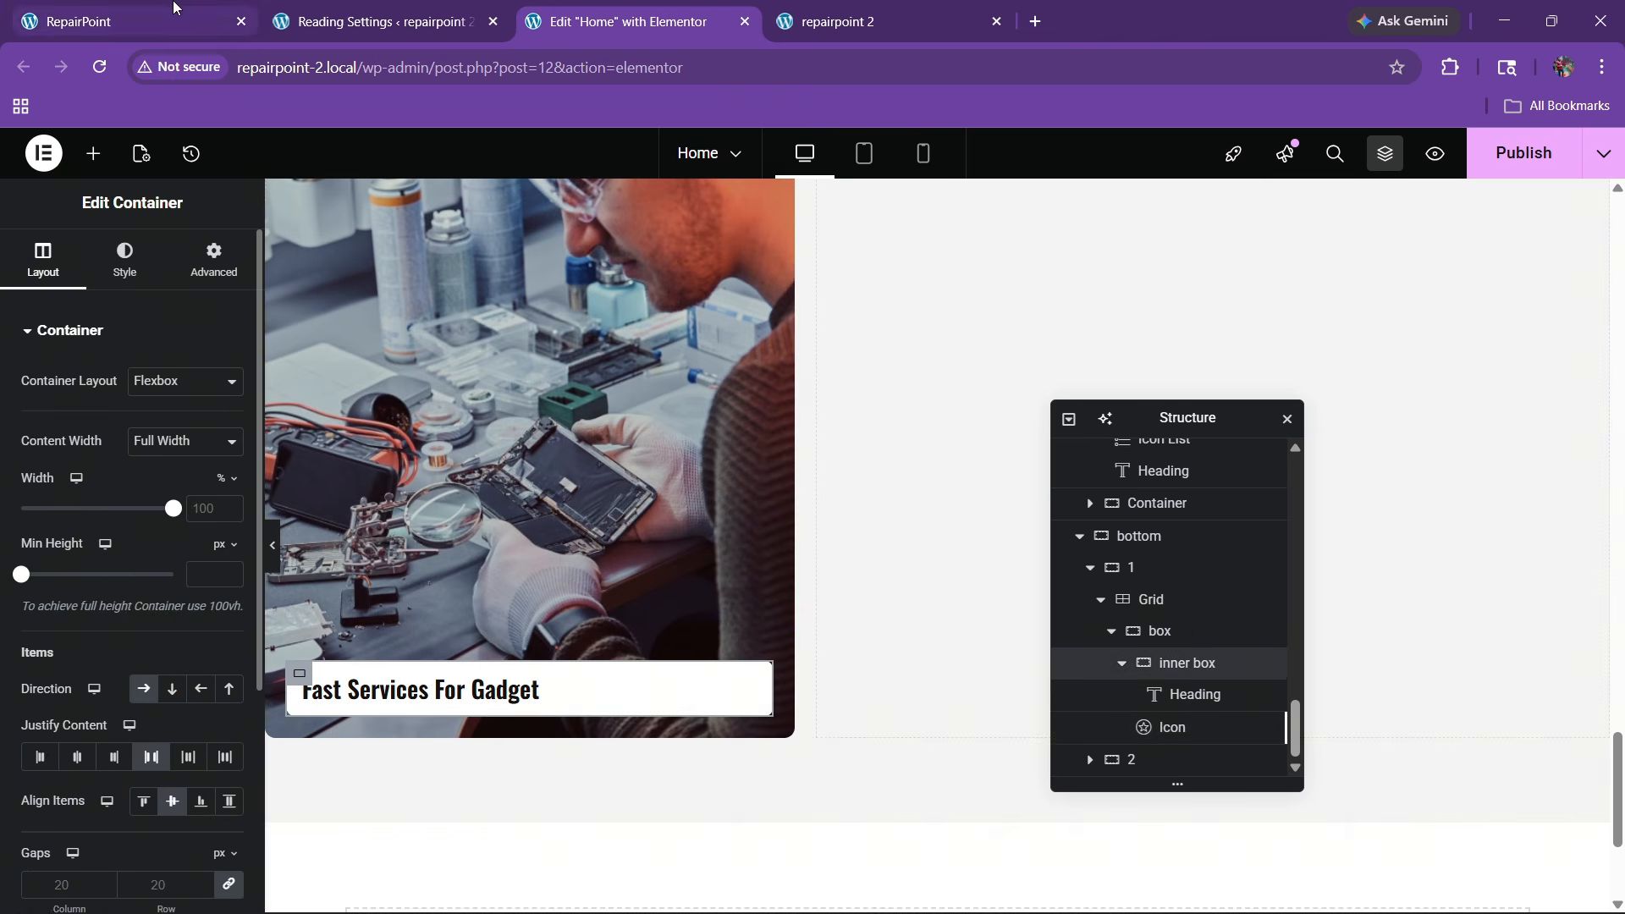
pyautogui.click(173, 8)
pyautogui.scroll(-3, 449, 498)
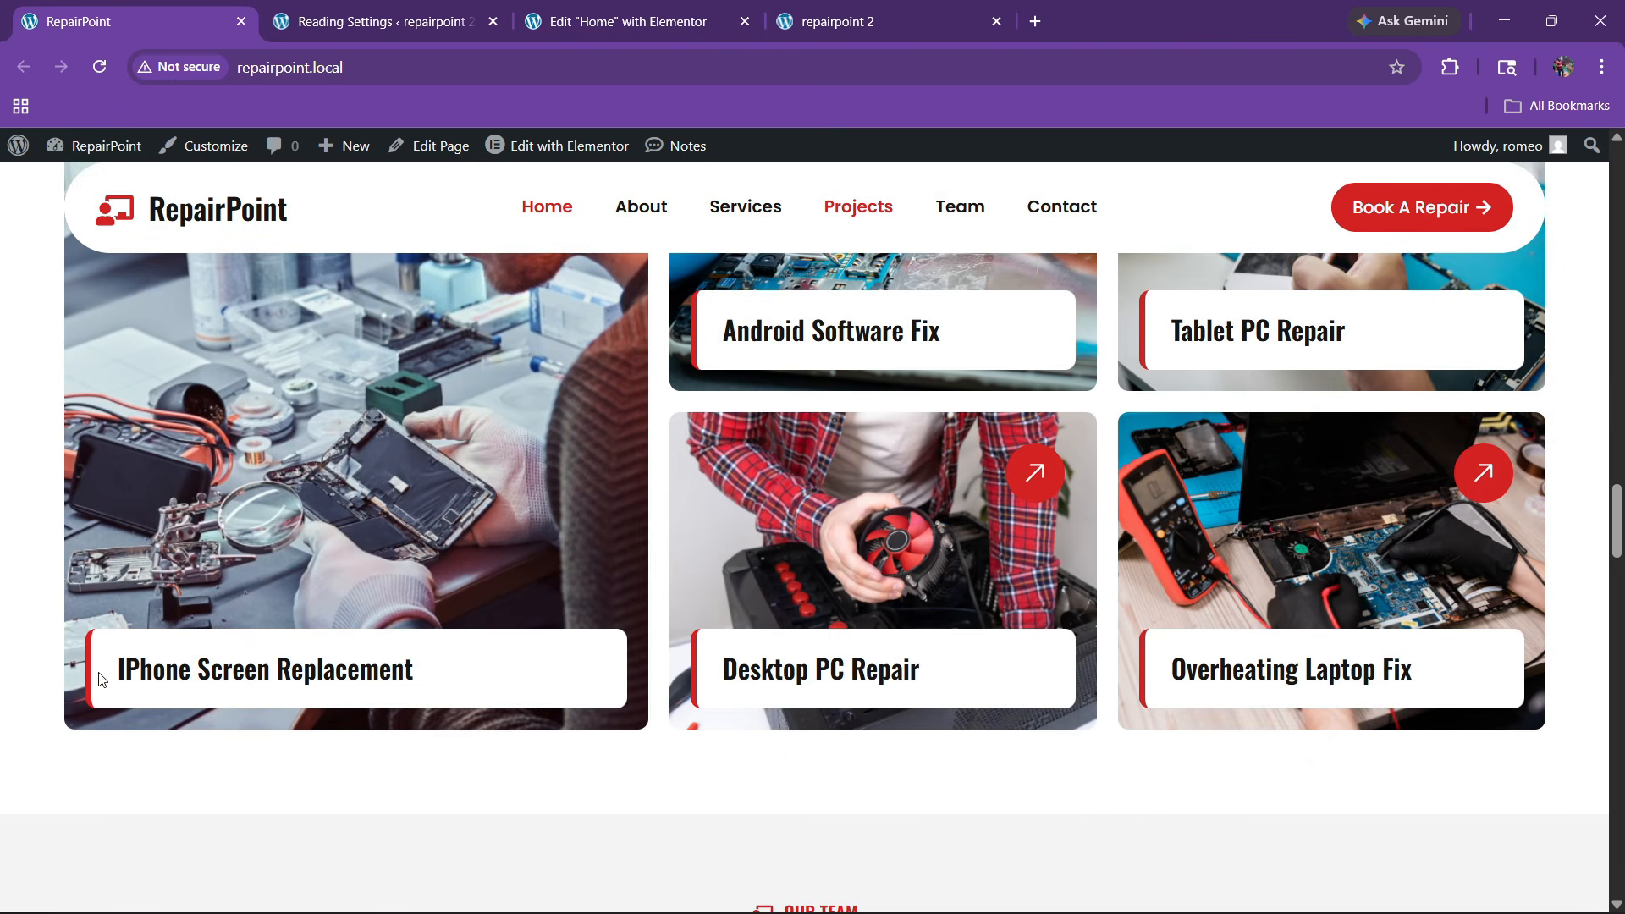
pyautogui.moveTo(99, 678); pyautogui.dragTo(391, 671)
pyautogui.hotkey('ctrl', '3')
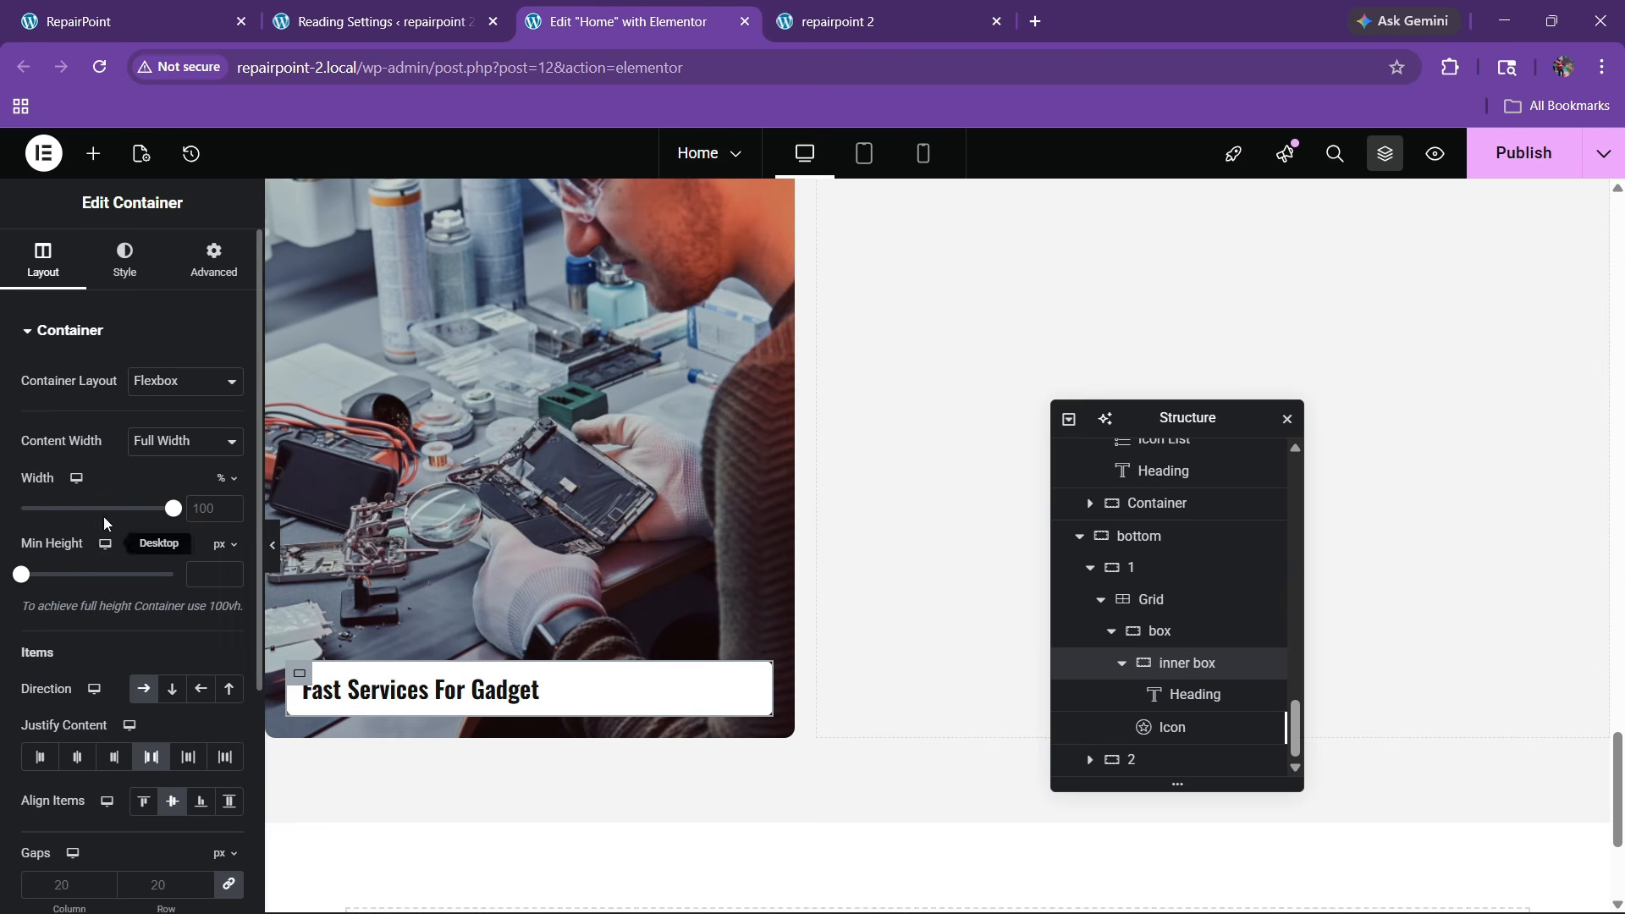
# Replace the card heading with 'IPhone Screen Replacement'
pyautogui.click(523, 697)
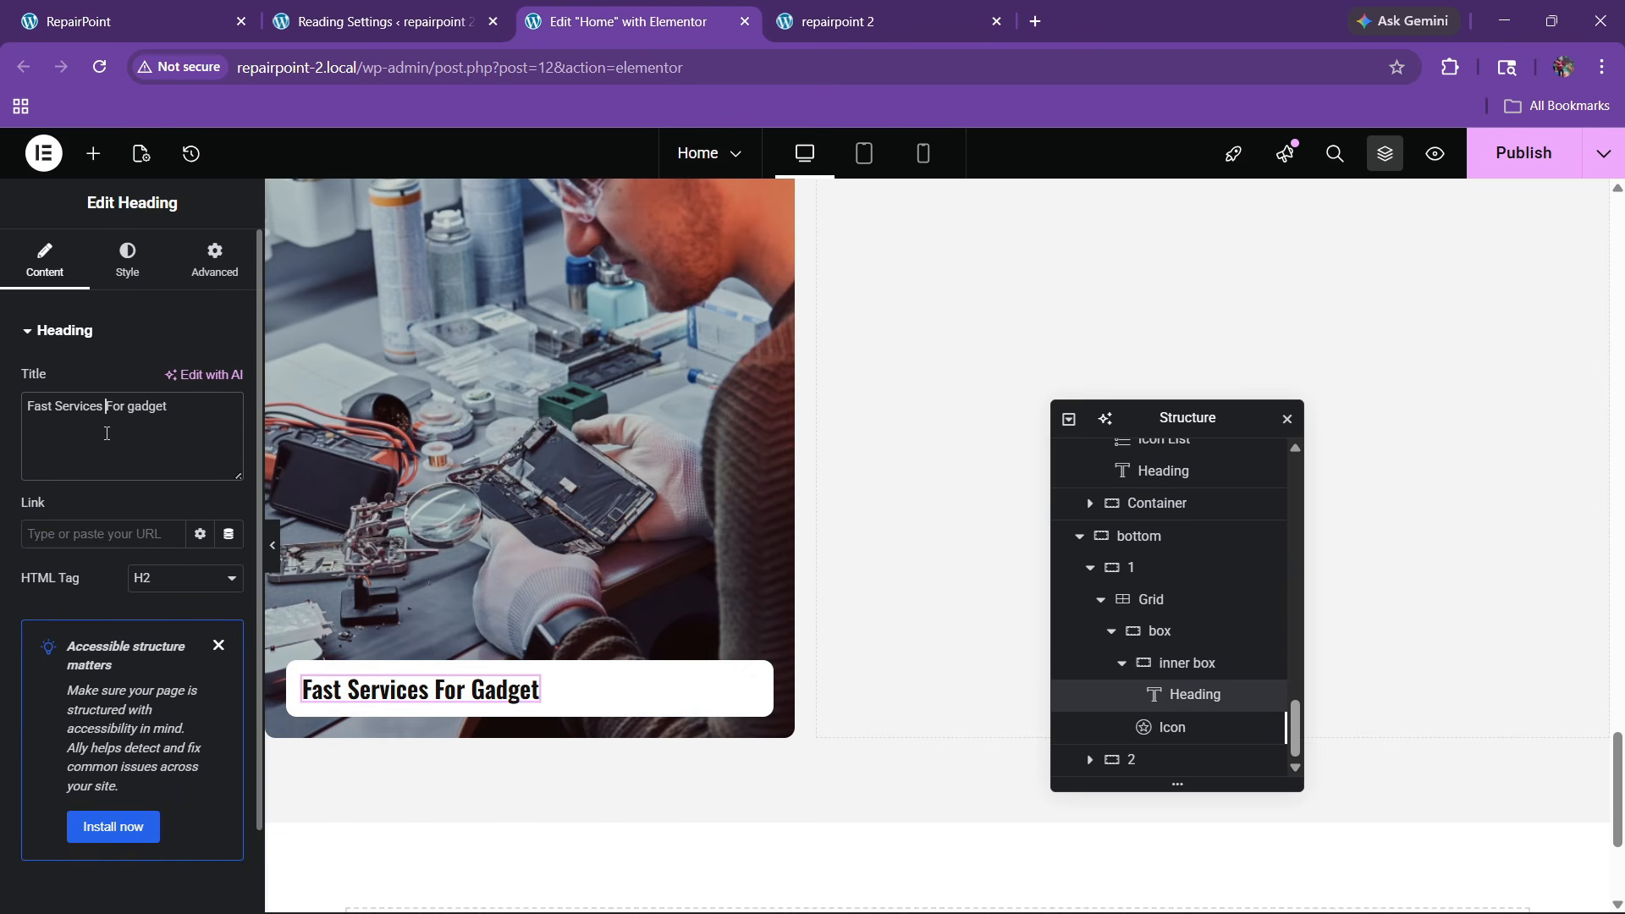
pyautogui.hotkey('ctrl', 'a')
pyautogui.write('iPhone Screen Replacement')
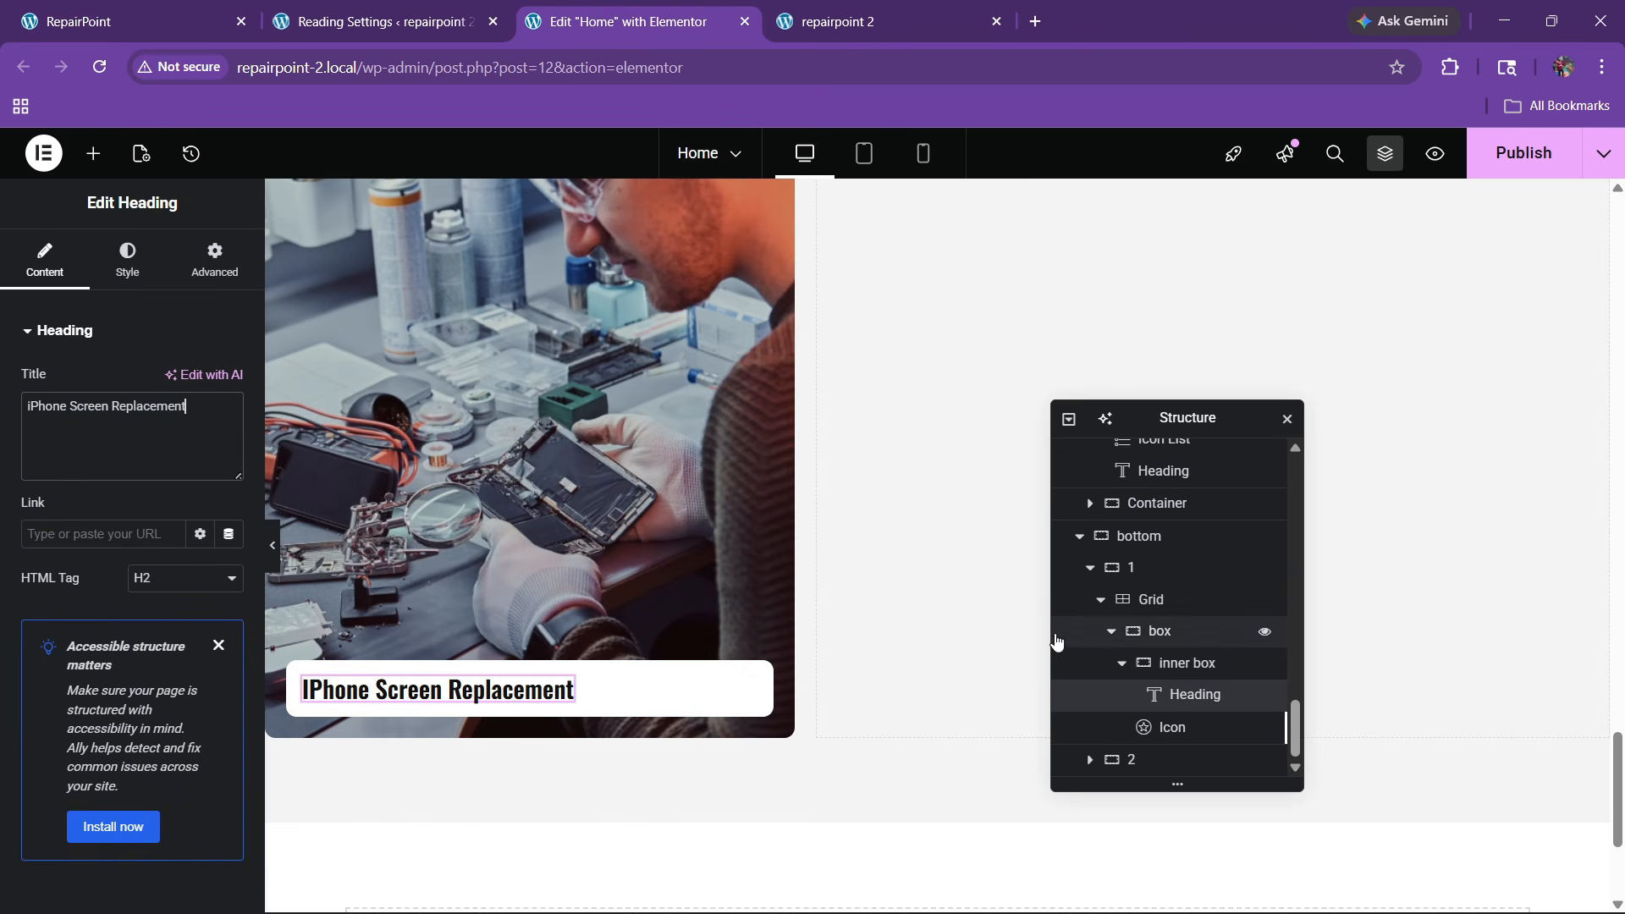
# Set the title box padding to 25
pyautogui.click(1182, 676)
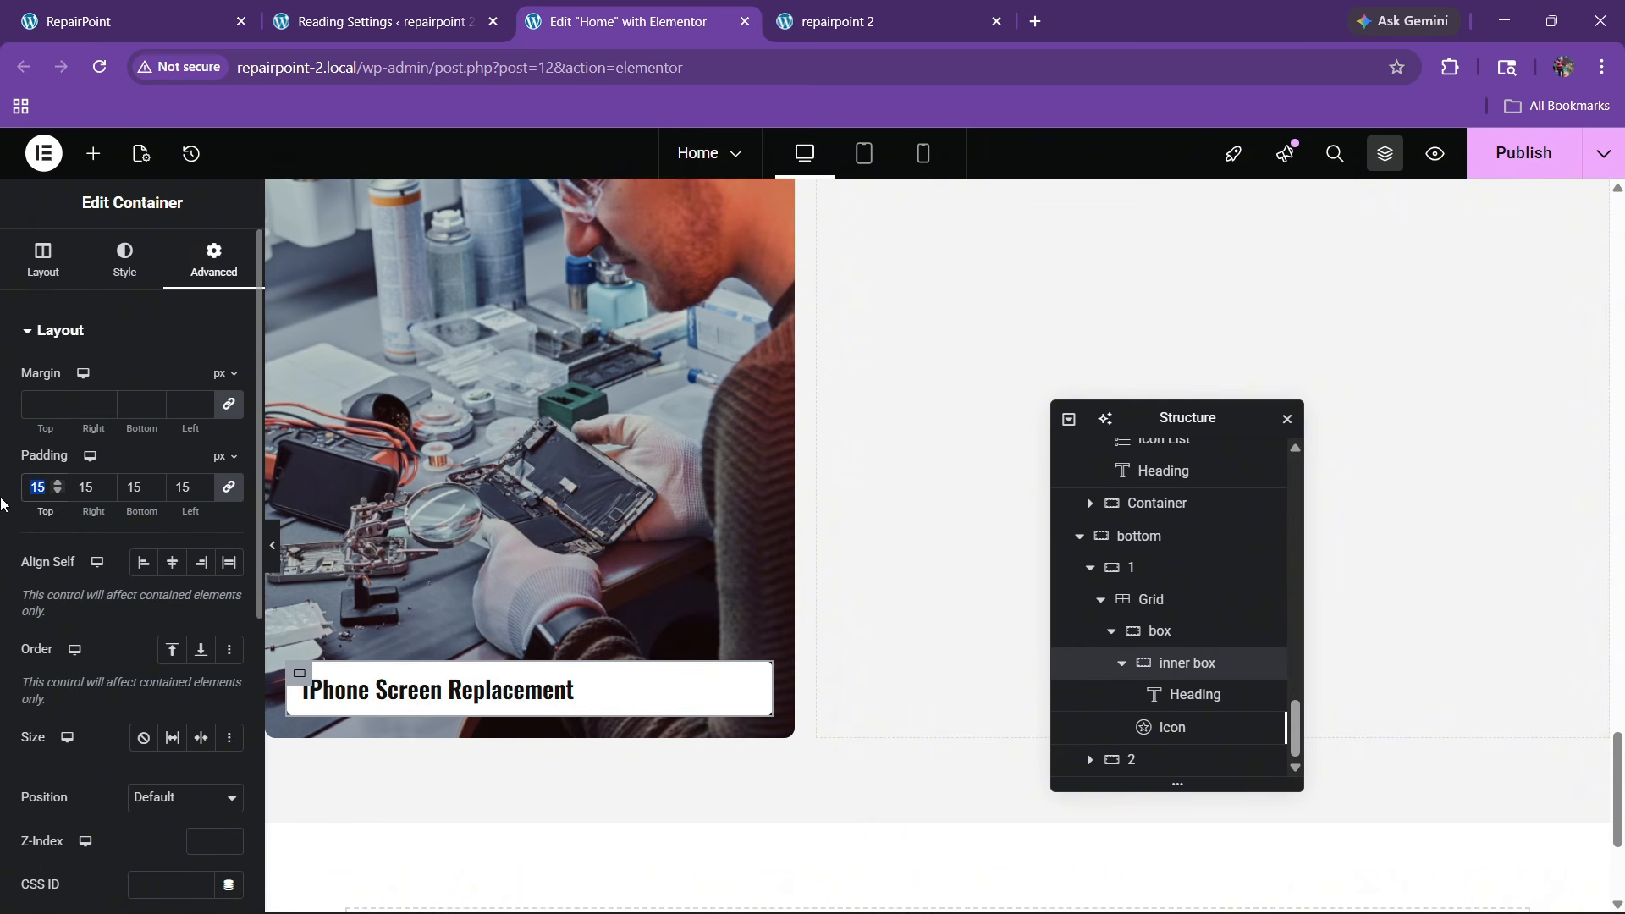
pyautogui.write('20')
pyautogui.press('BackSpace')
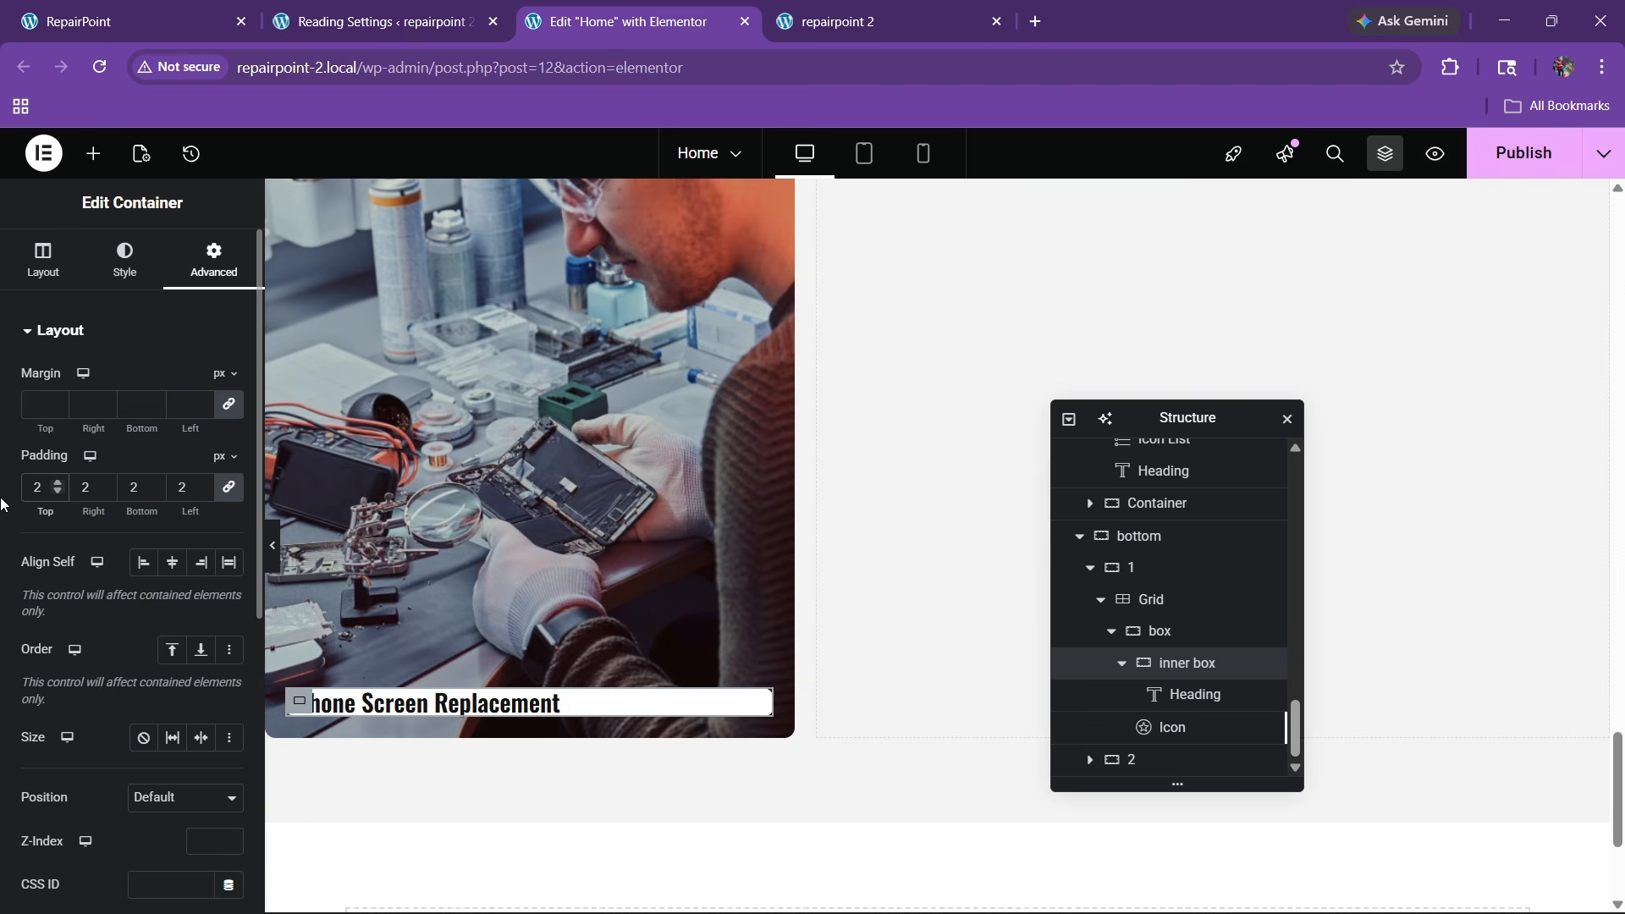
pyautogui.write('5')
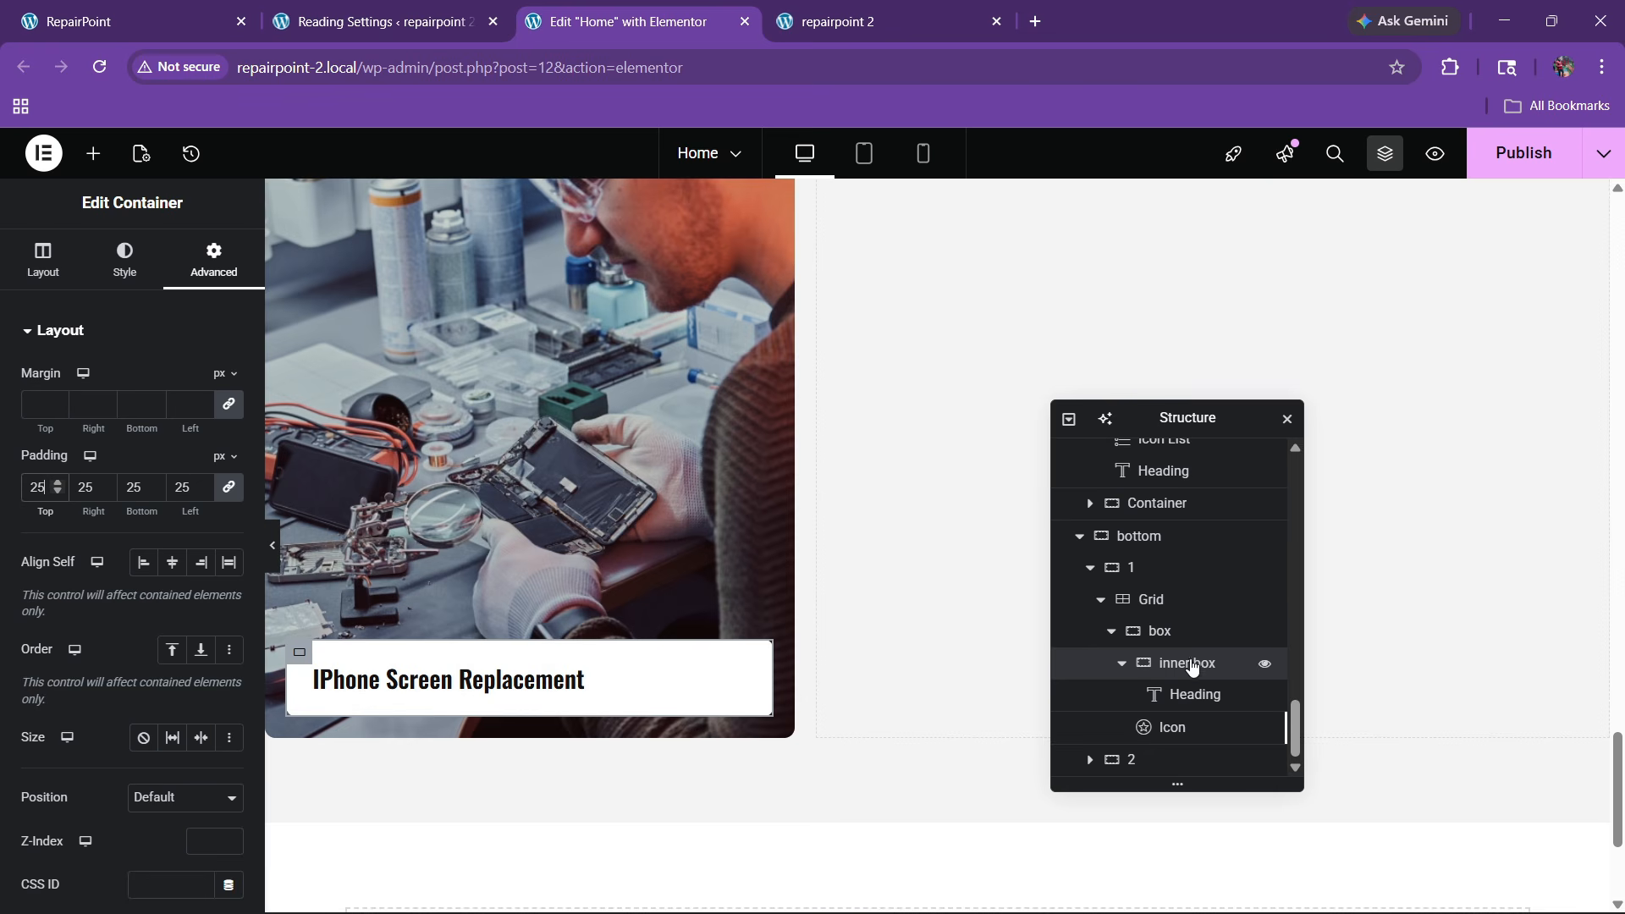
# Give the title box a solid 5 px left border in the global red colour
pyautogui.click(125, 264)
pyautogui.scroll(-2, 136, 432)
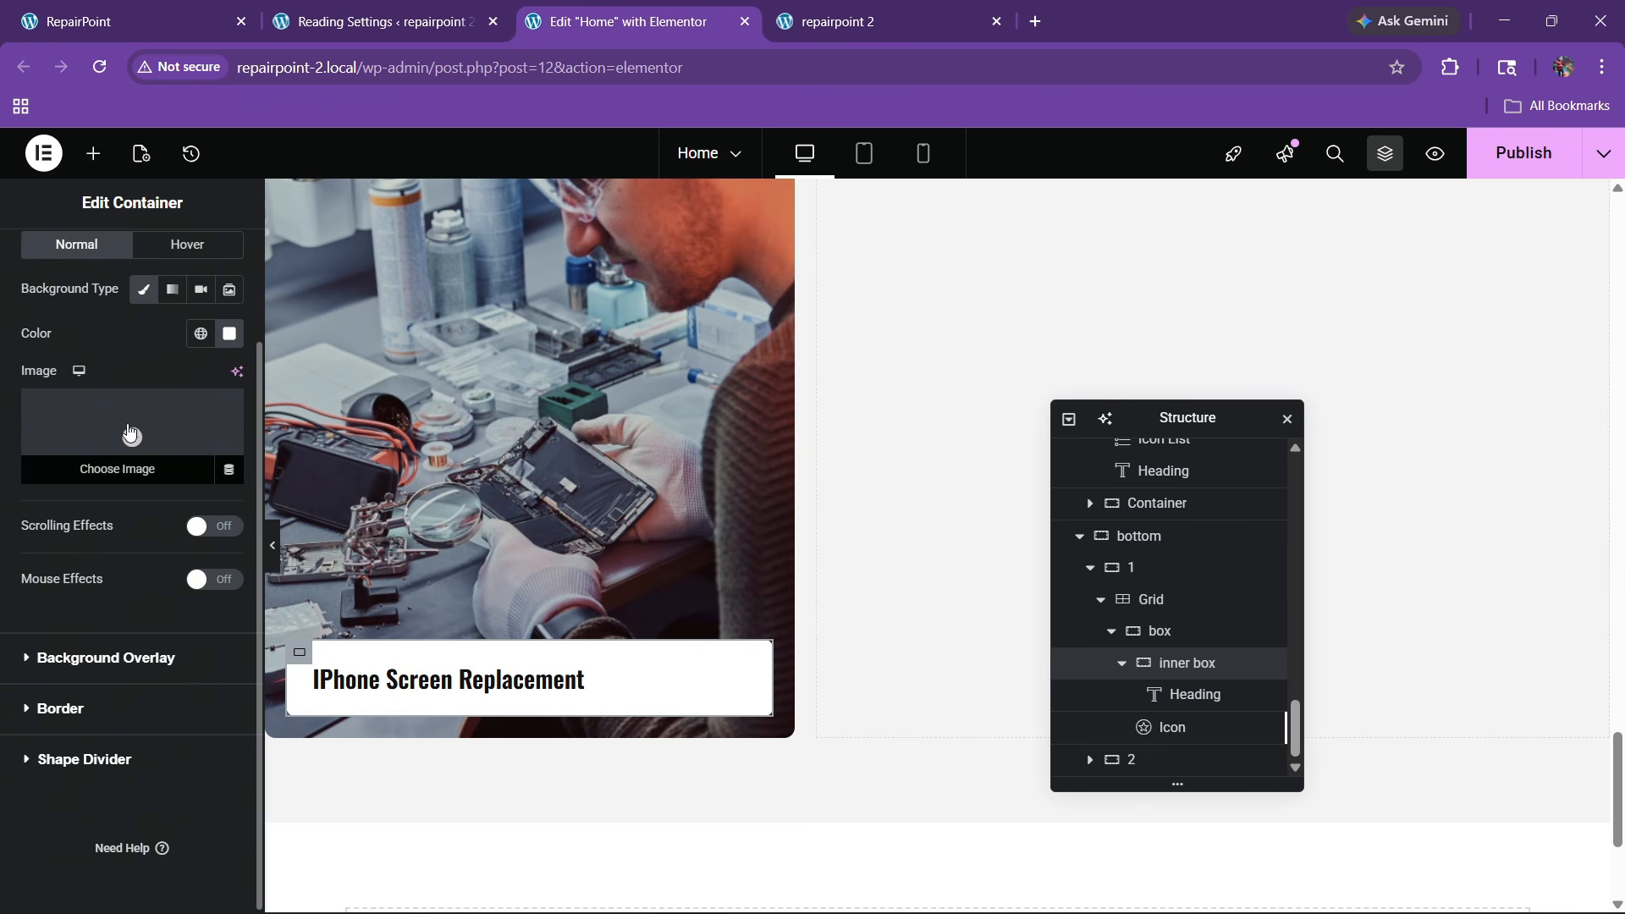
pyautogui.click(69, 686)
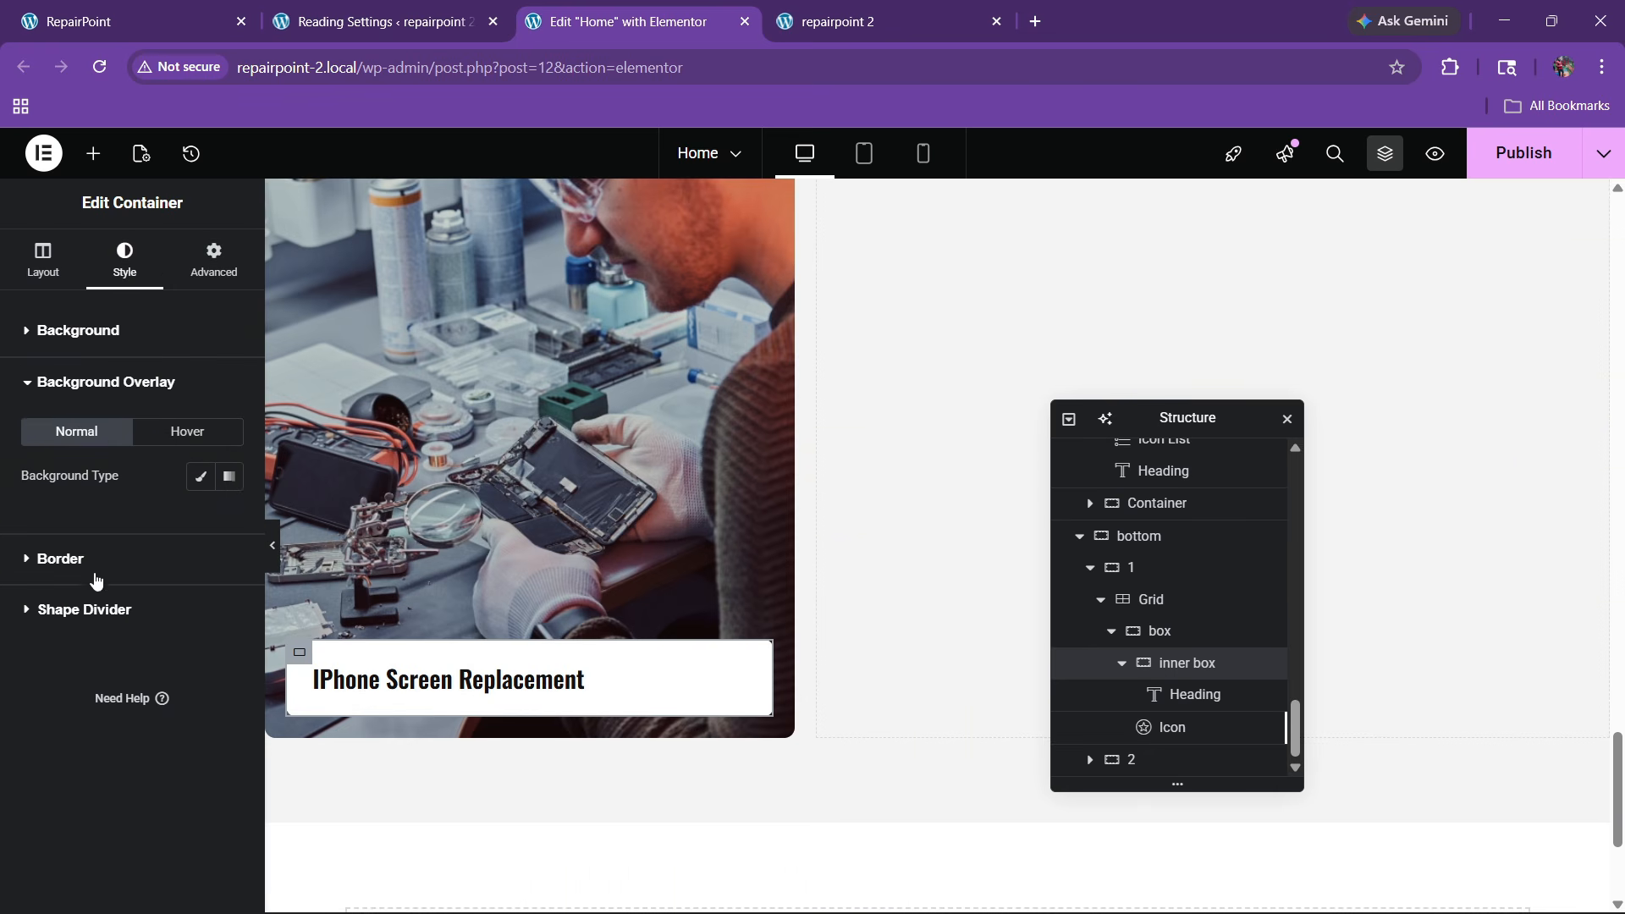
pyautogui.click(95, 579)
pyautogui.click(159, 530)
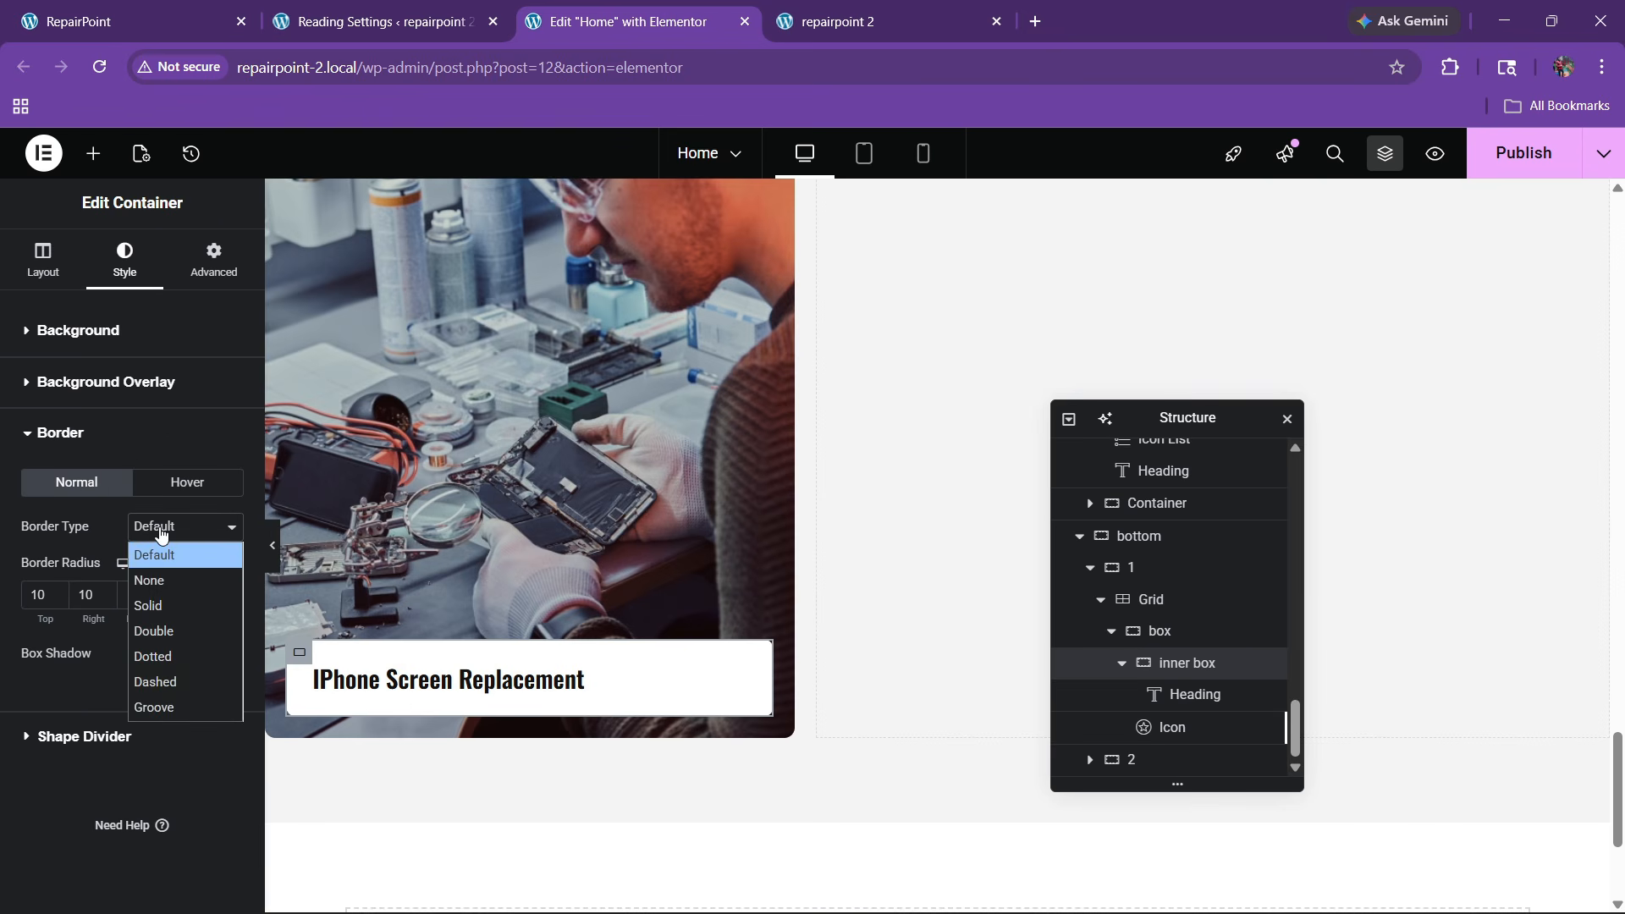
pyautogui.click(160, 606)
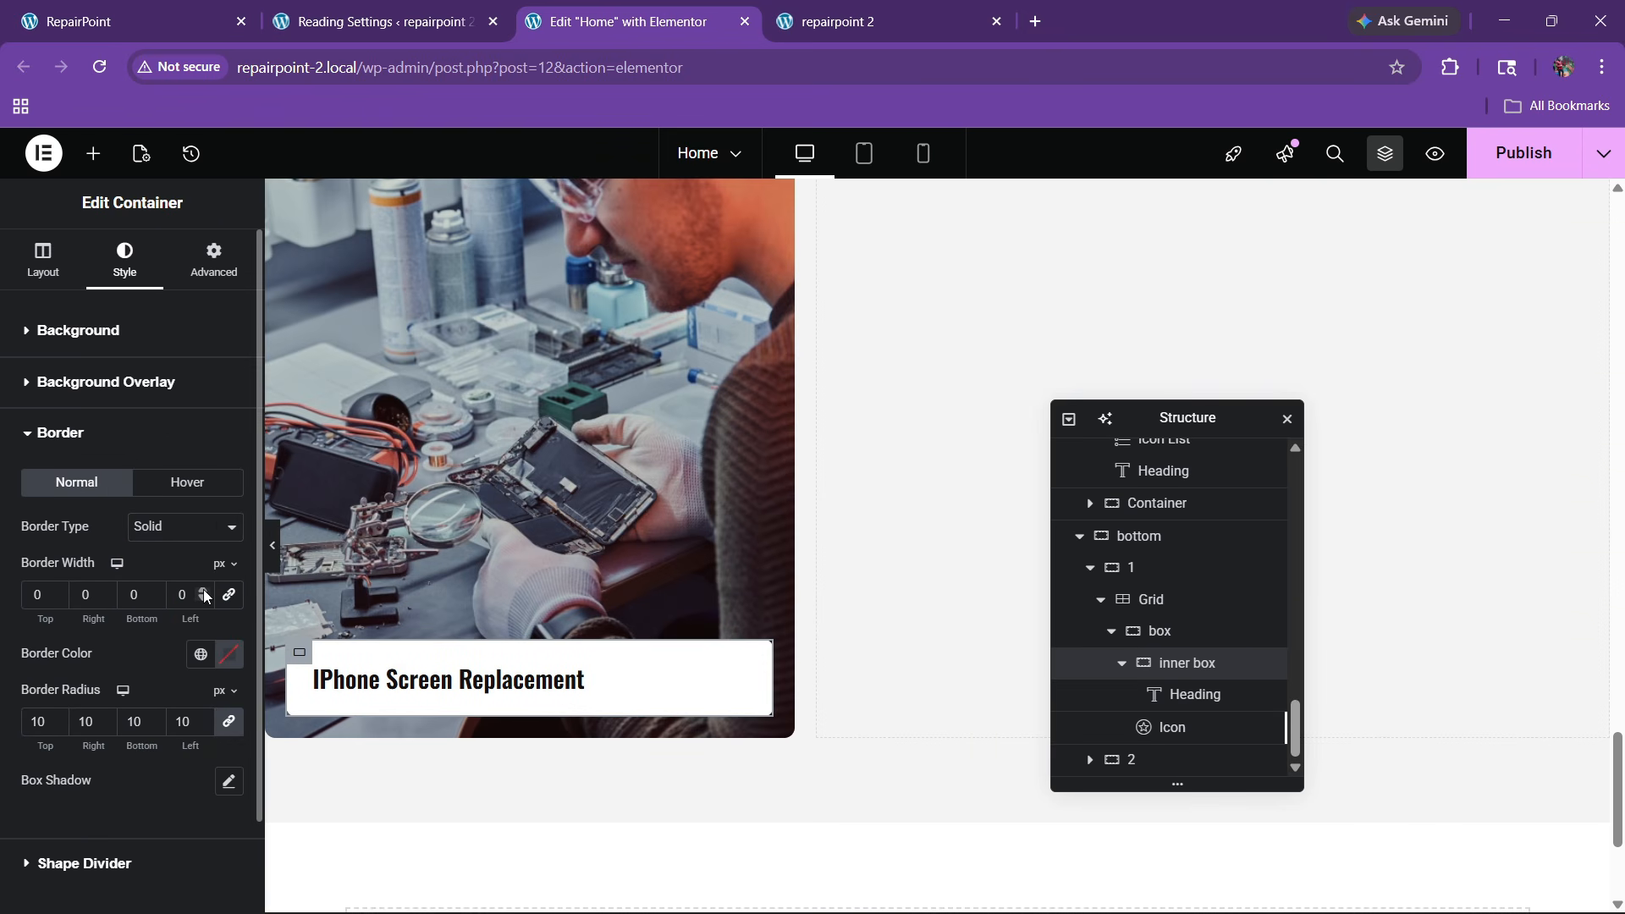
pyautogui.click(200, 653)
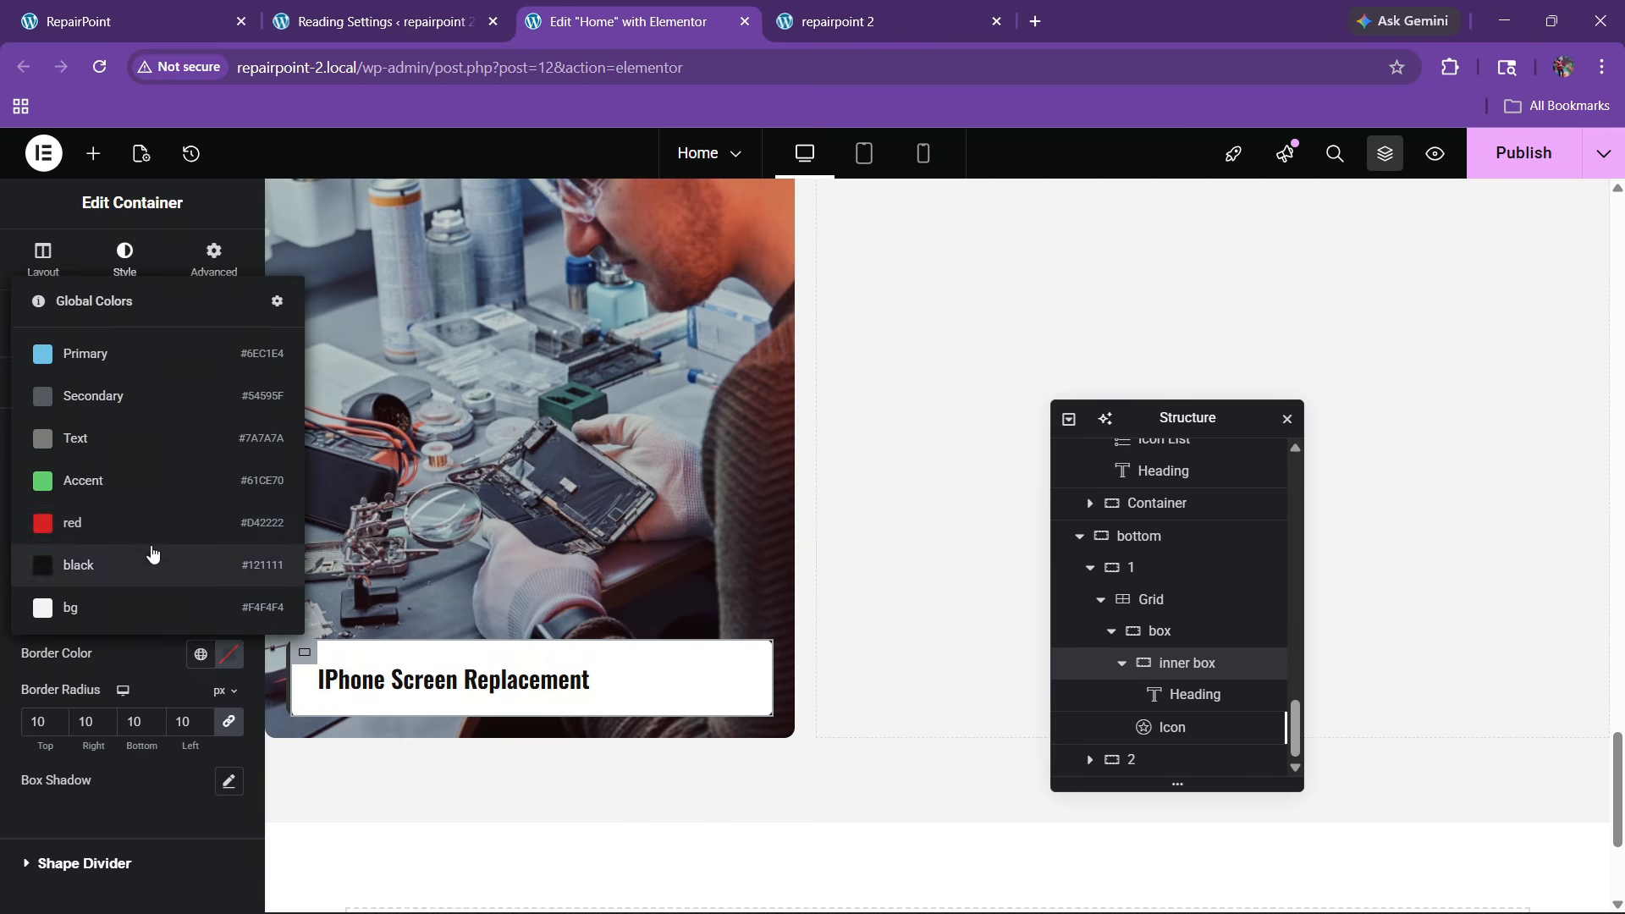
pyautogui.click(152, 523)
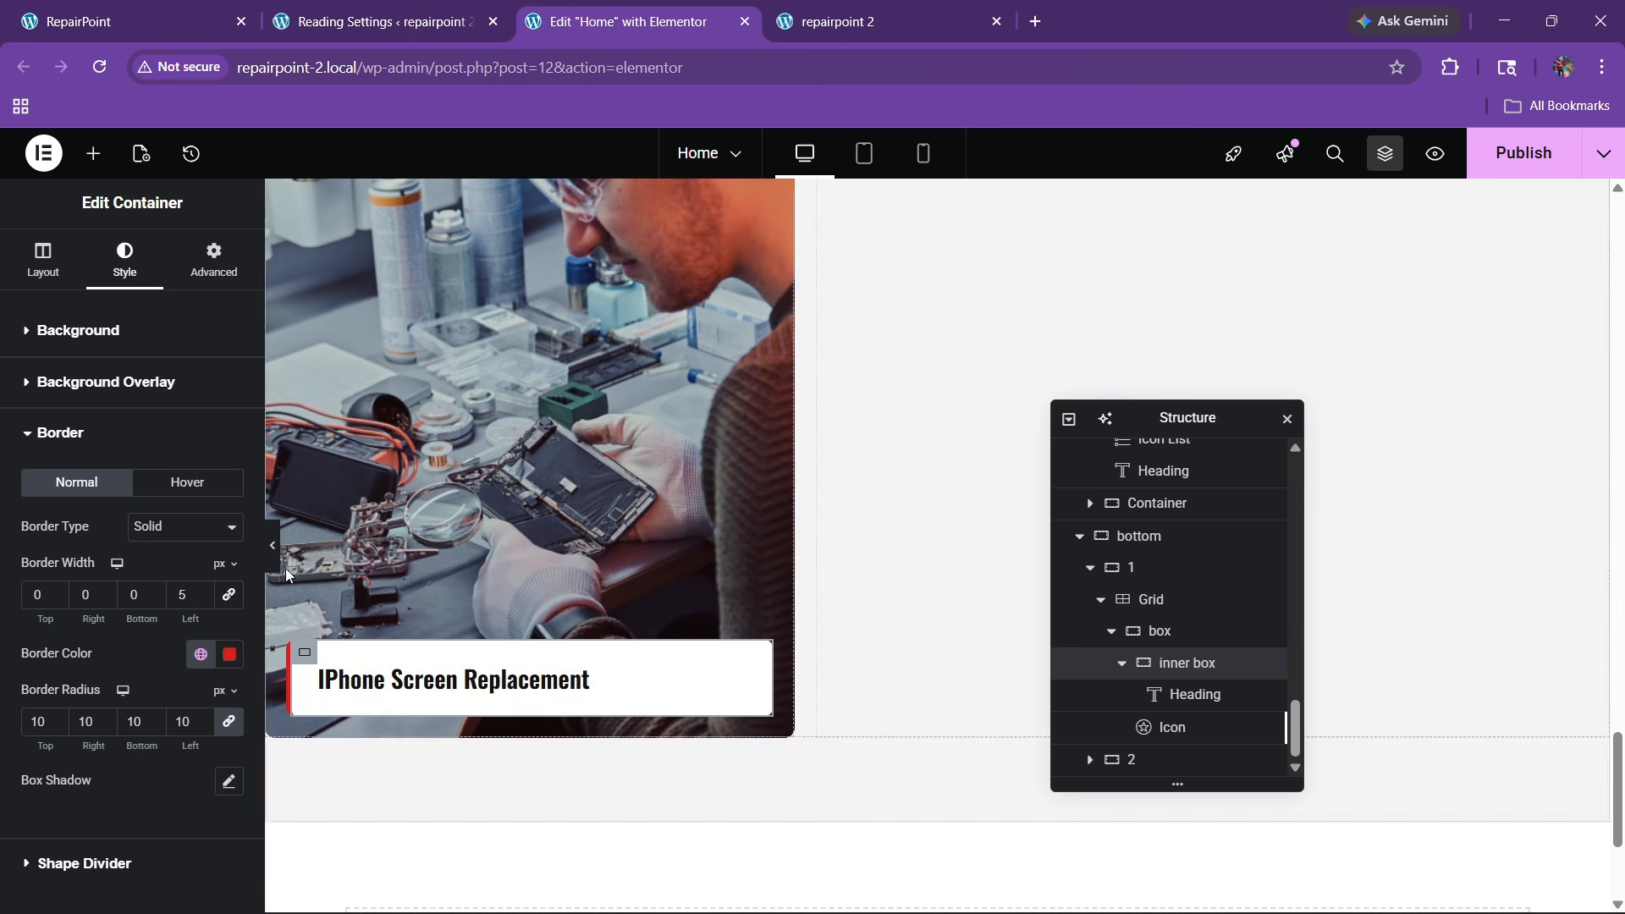
# Preview the page and compare it with the live RepairPoint site
pyautogui.click(271, 545)
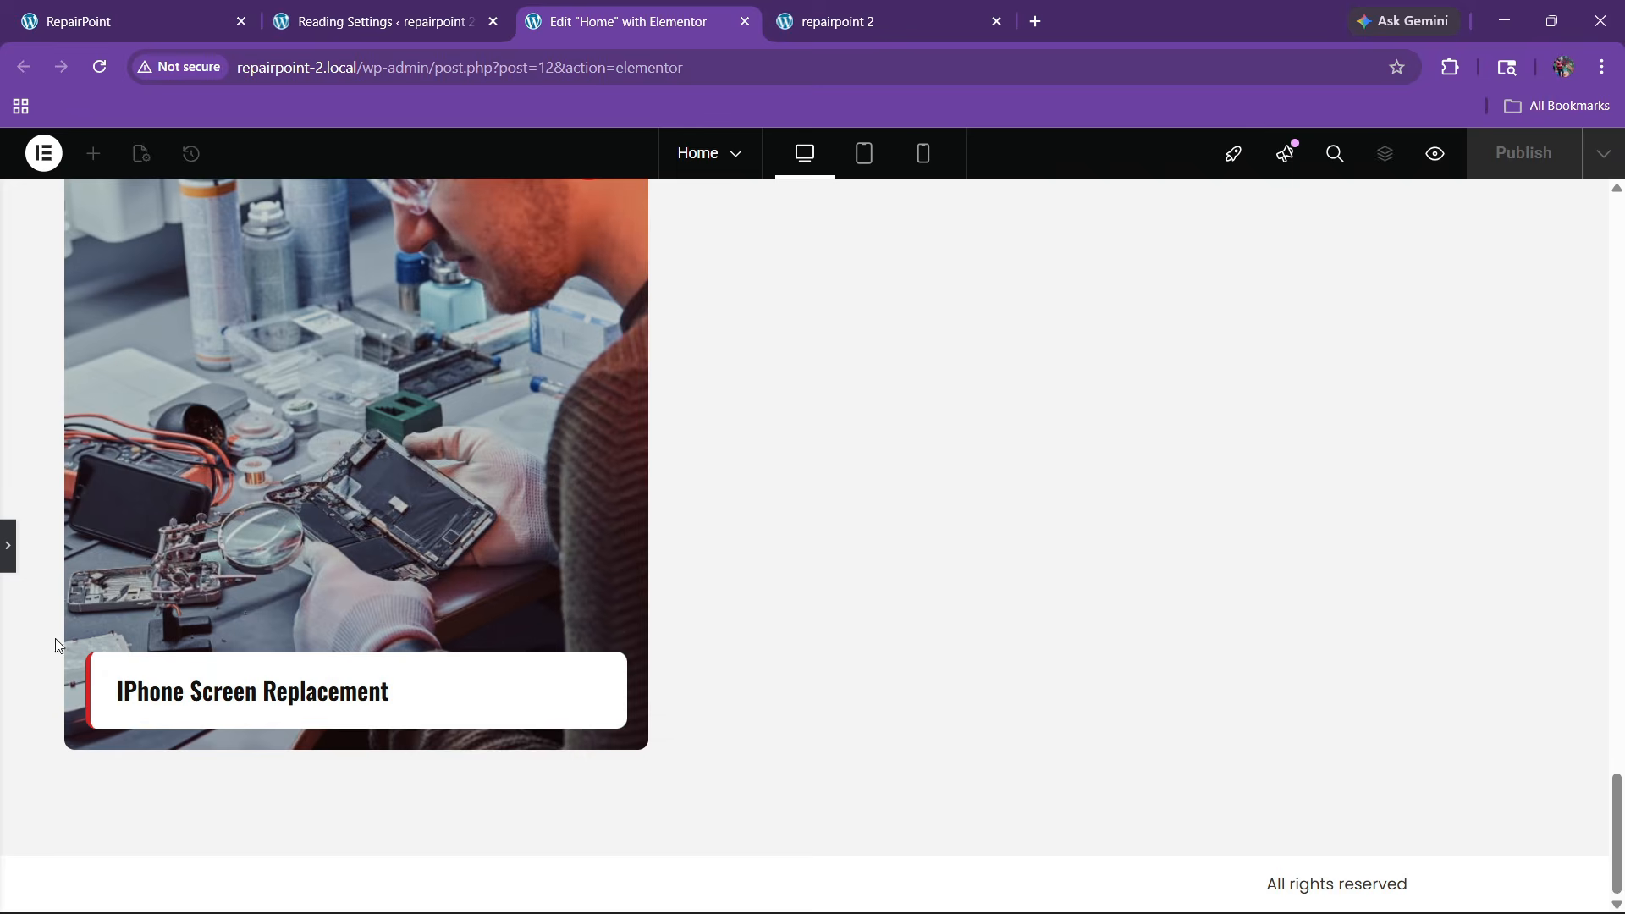
pyautogui.click(6, 567)
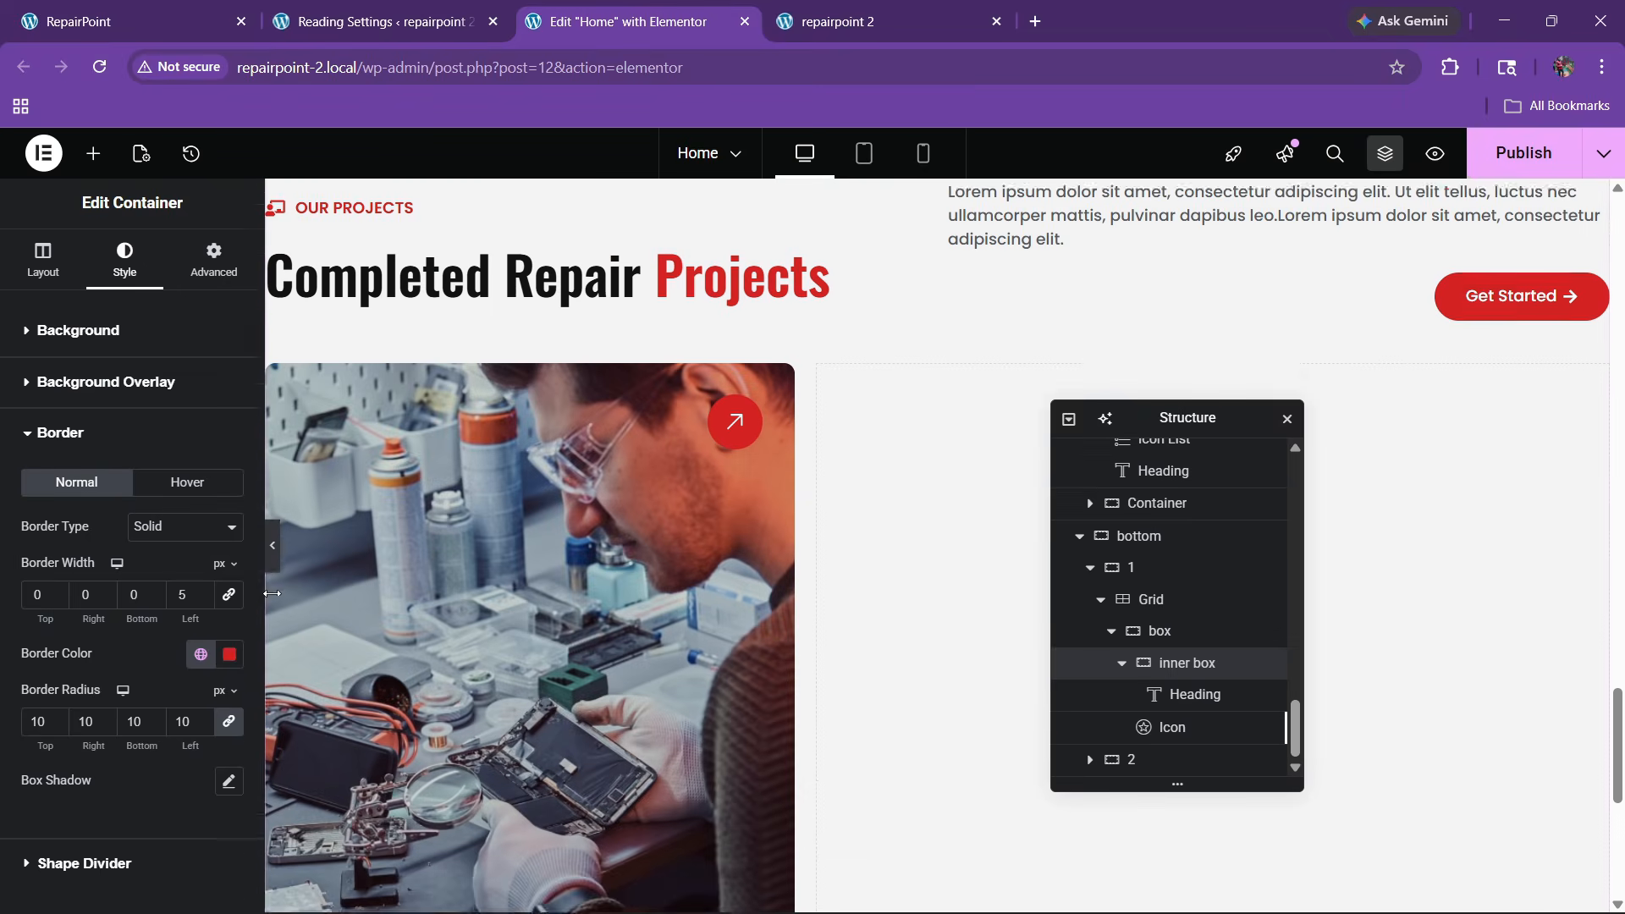
pyautogui.click(95, 8)
pyautogui.click(538, 7)
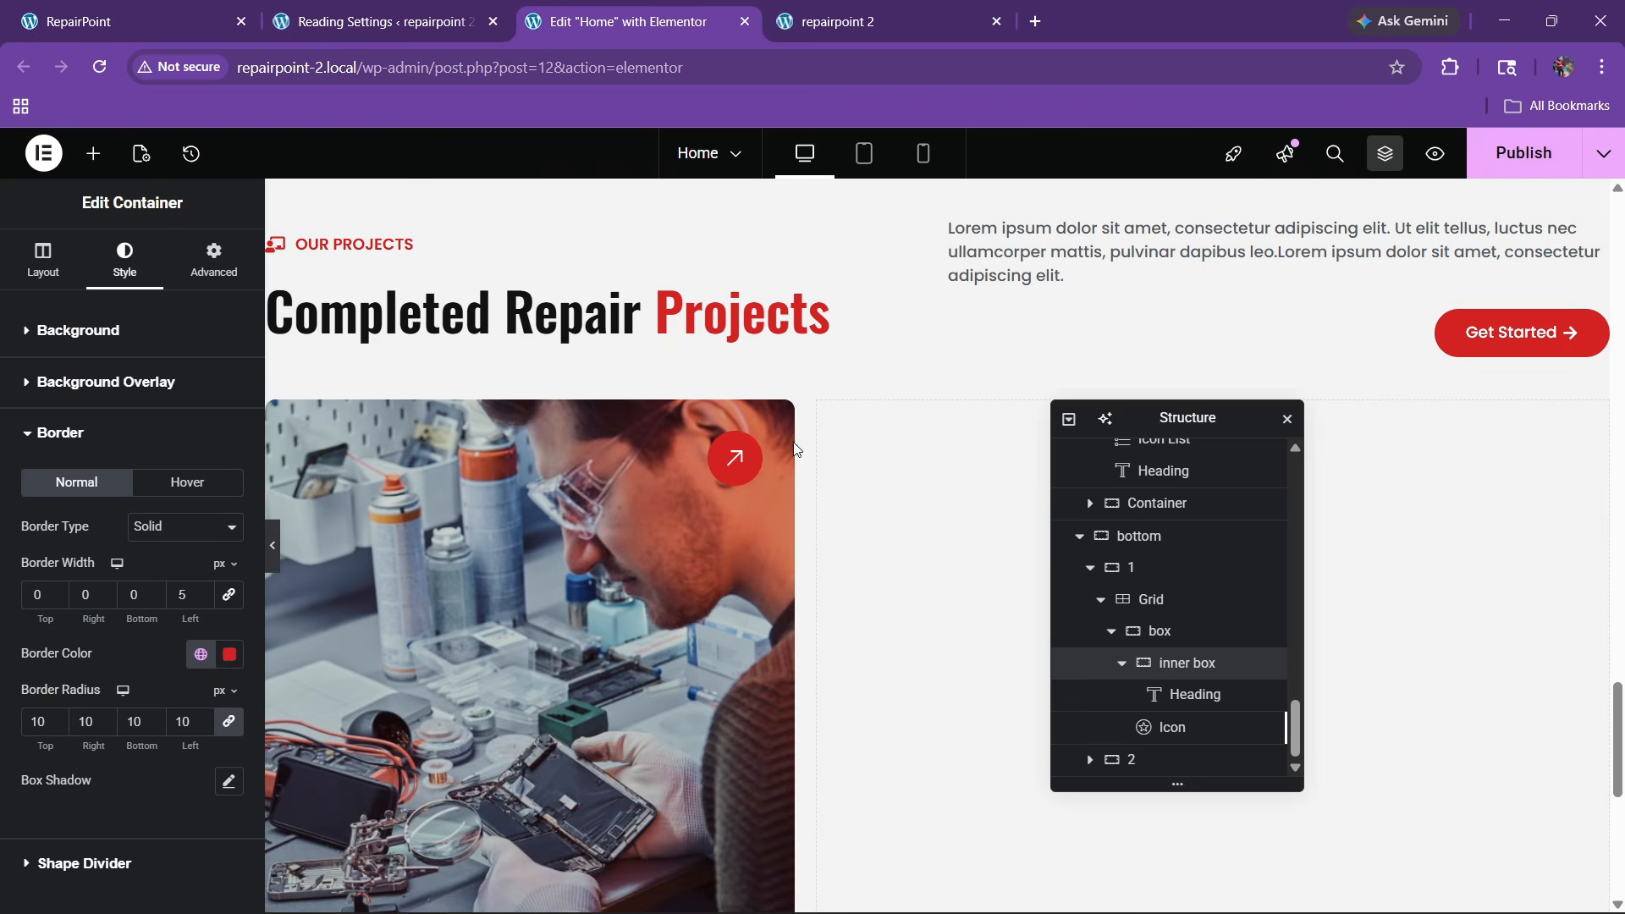
pyautogui.scroll(-1, 957, 598)
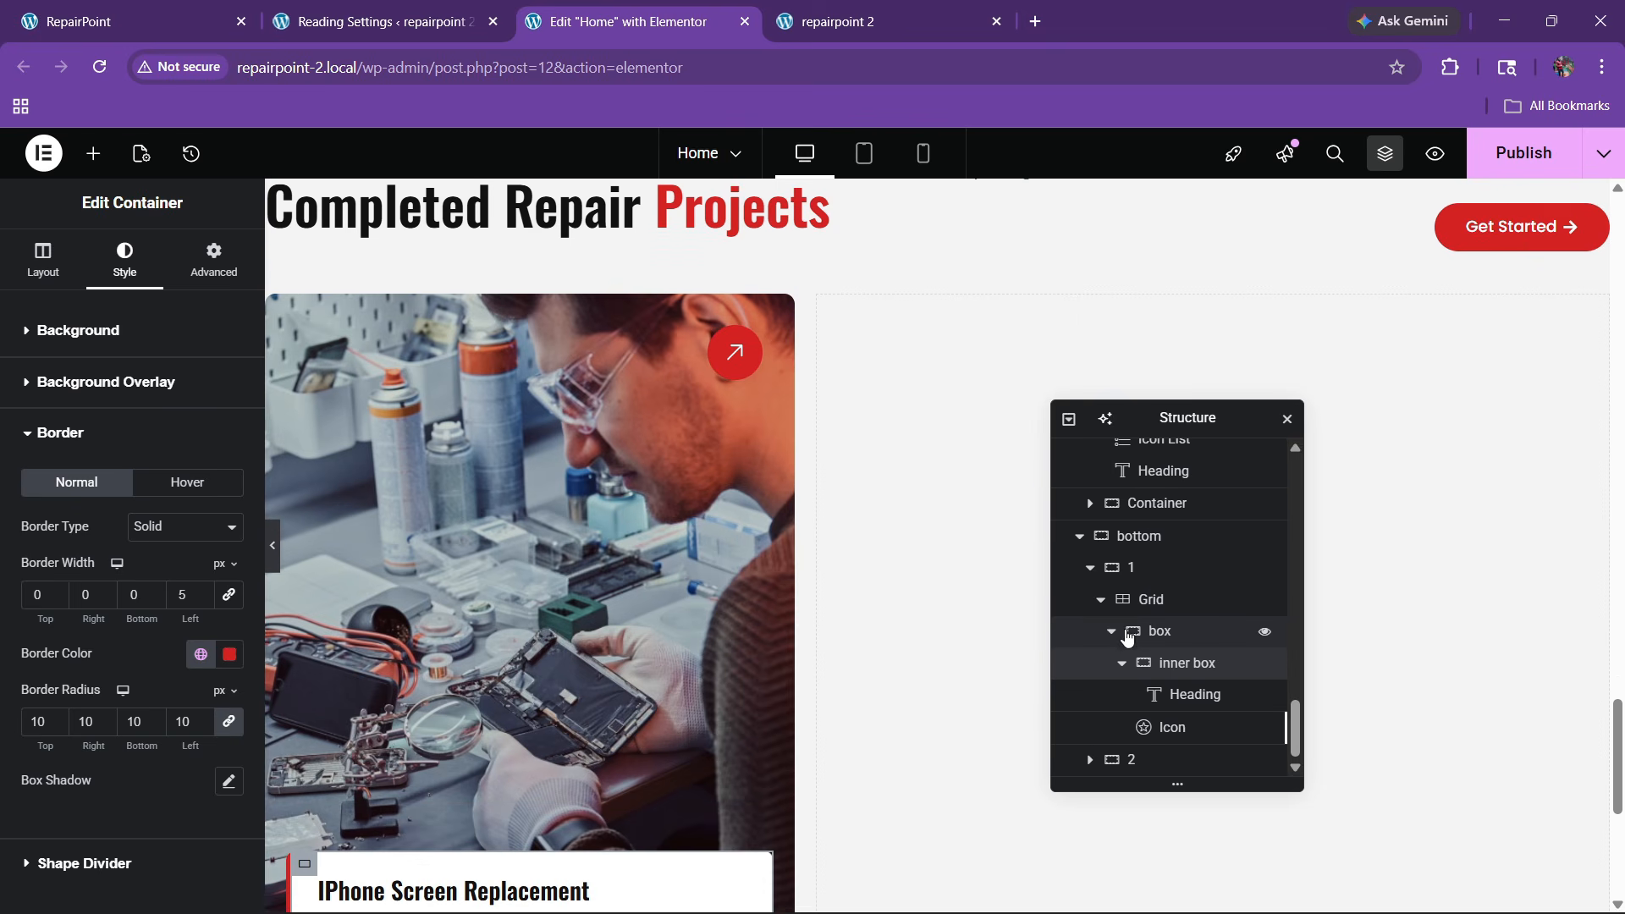
# Copy the large project card's grid and paste it into the empty right-hand column (container 2)
pyautogui.click(1101, 600)
pyautogui.click(1144, 727)
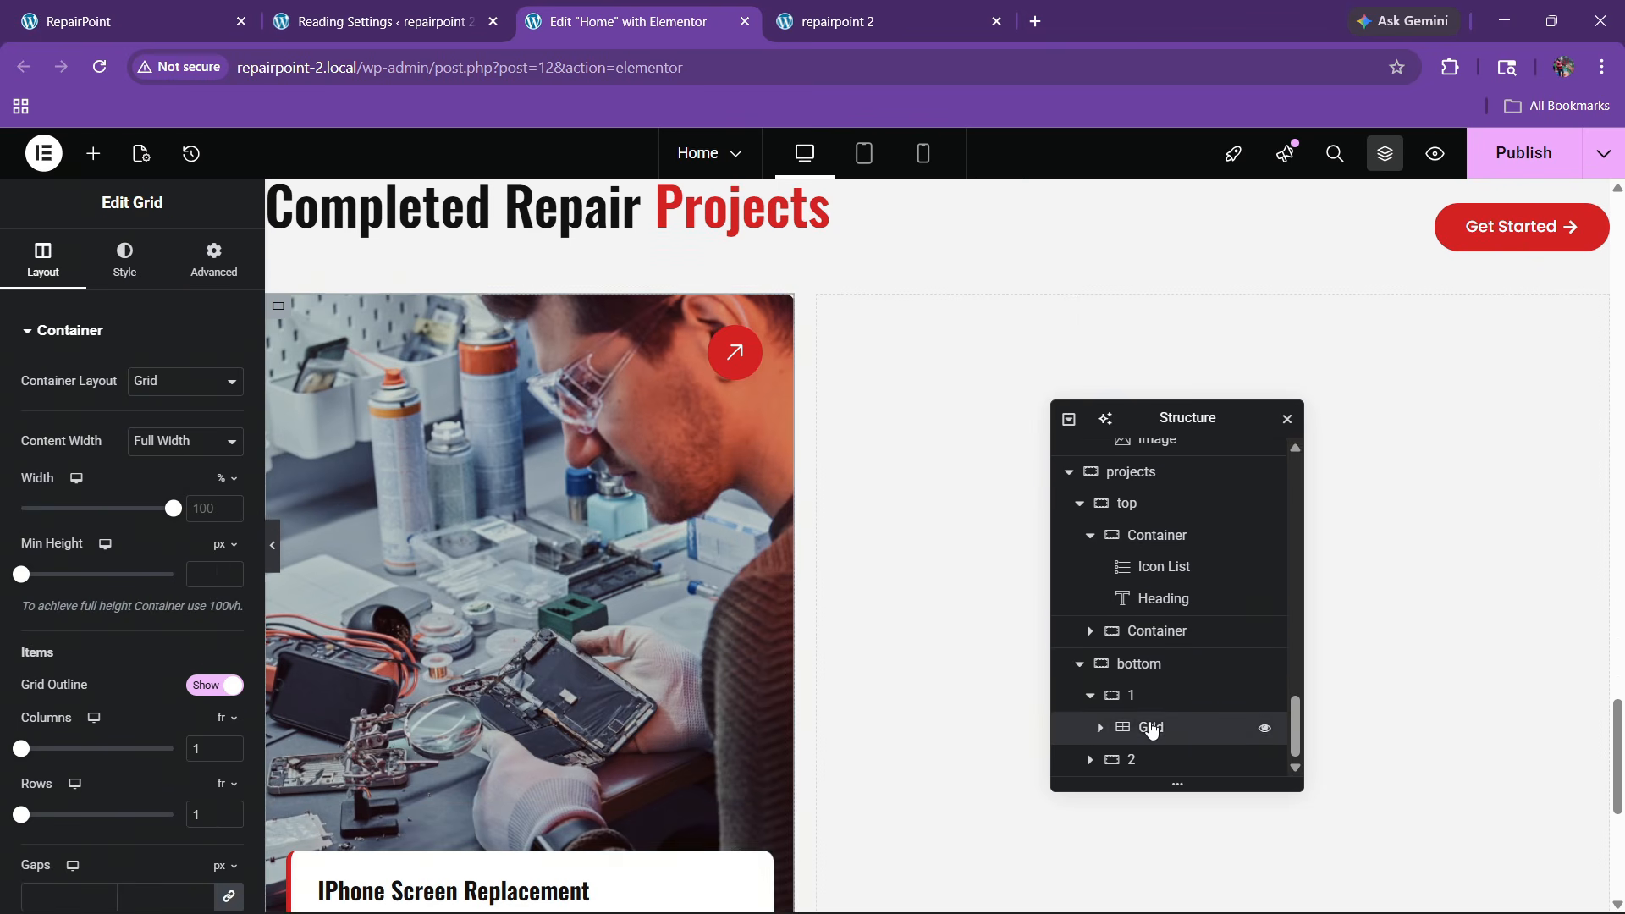
pyautogui.rightClick(1149, 727)
pyautogui.click(1186, 441)
pyautogui.rightClick(956, 541)
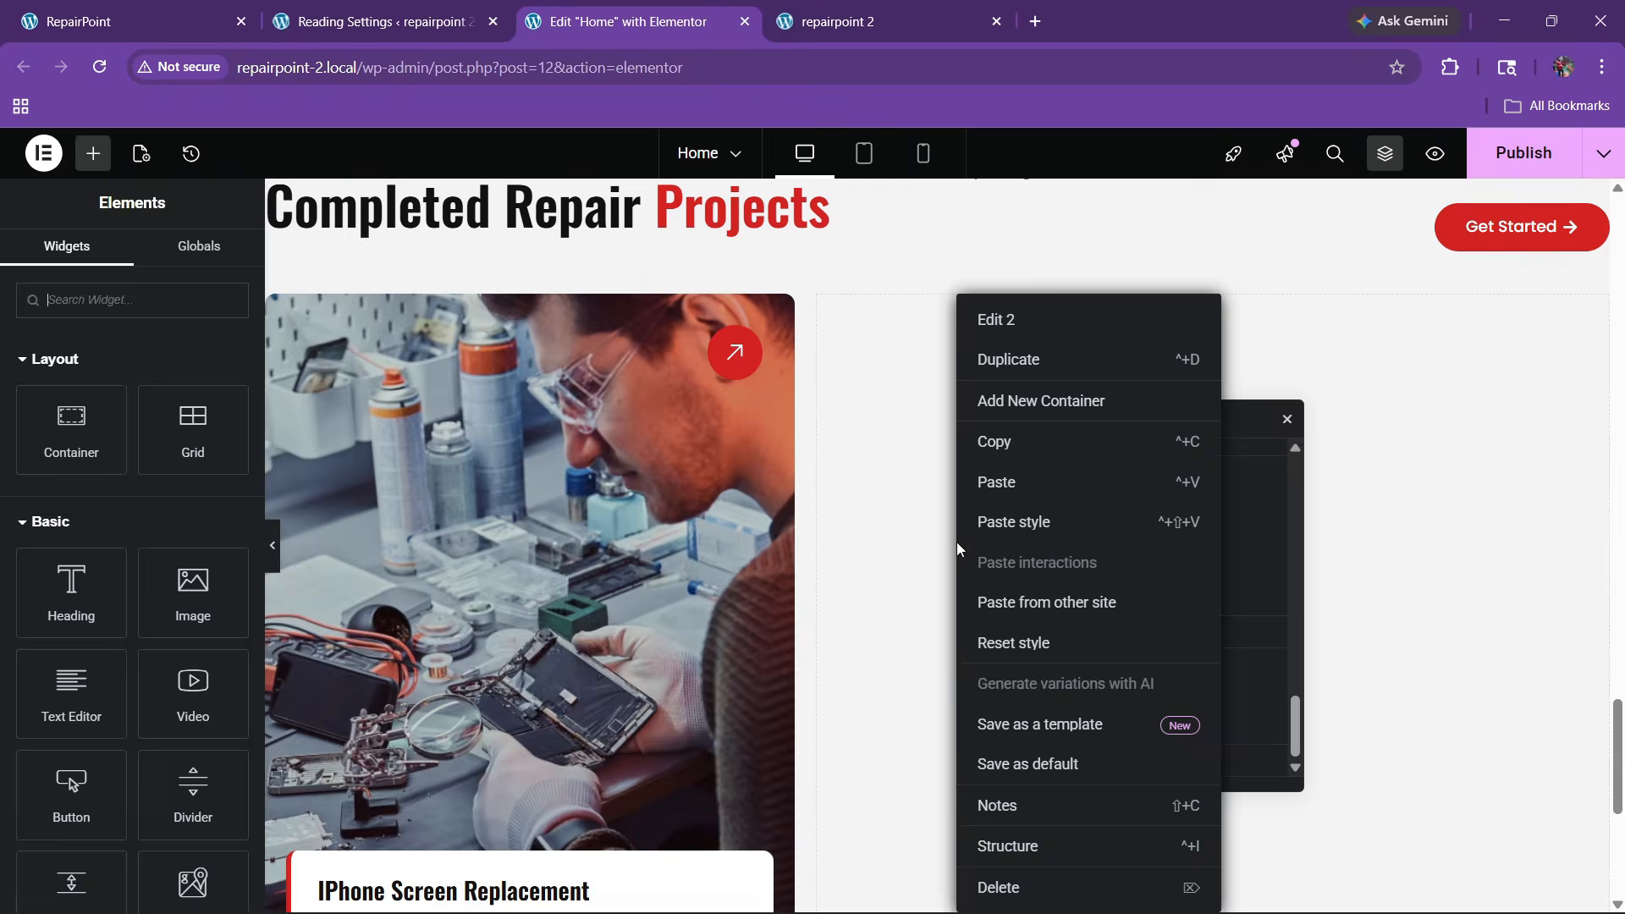
pyautogui.click(1010, 482)
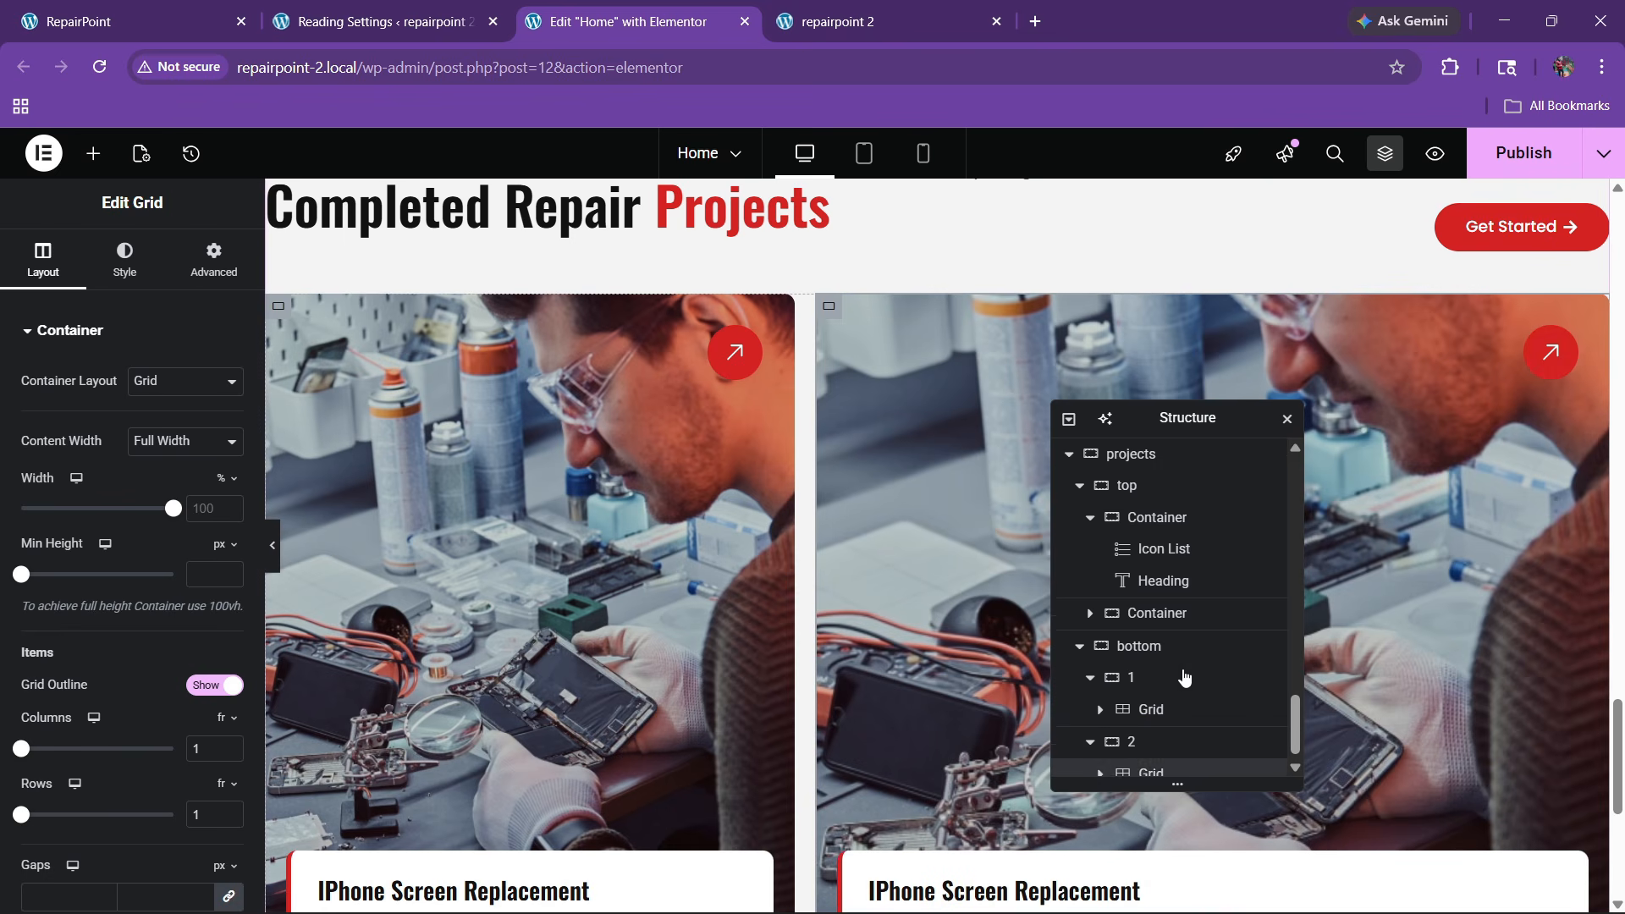
# Set the pasted card box's Min Height to 300
pyautogui.scroll(-1, 1103, 775)
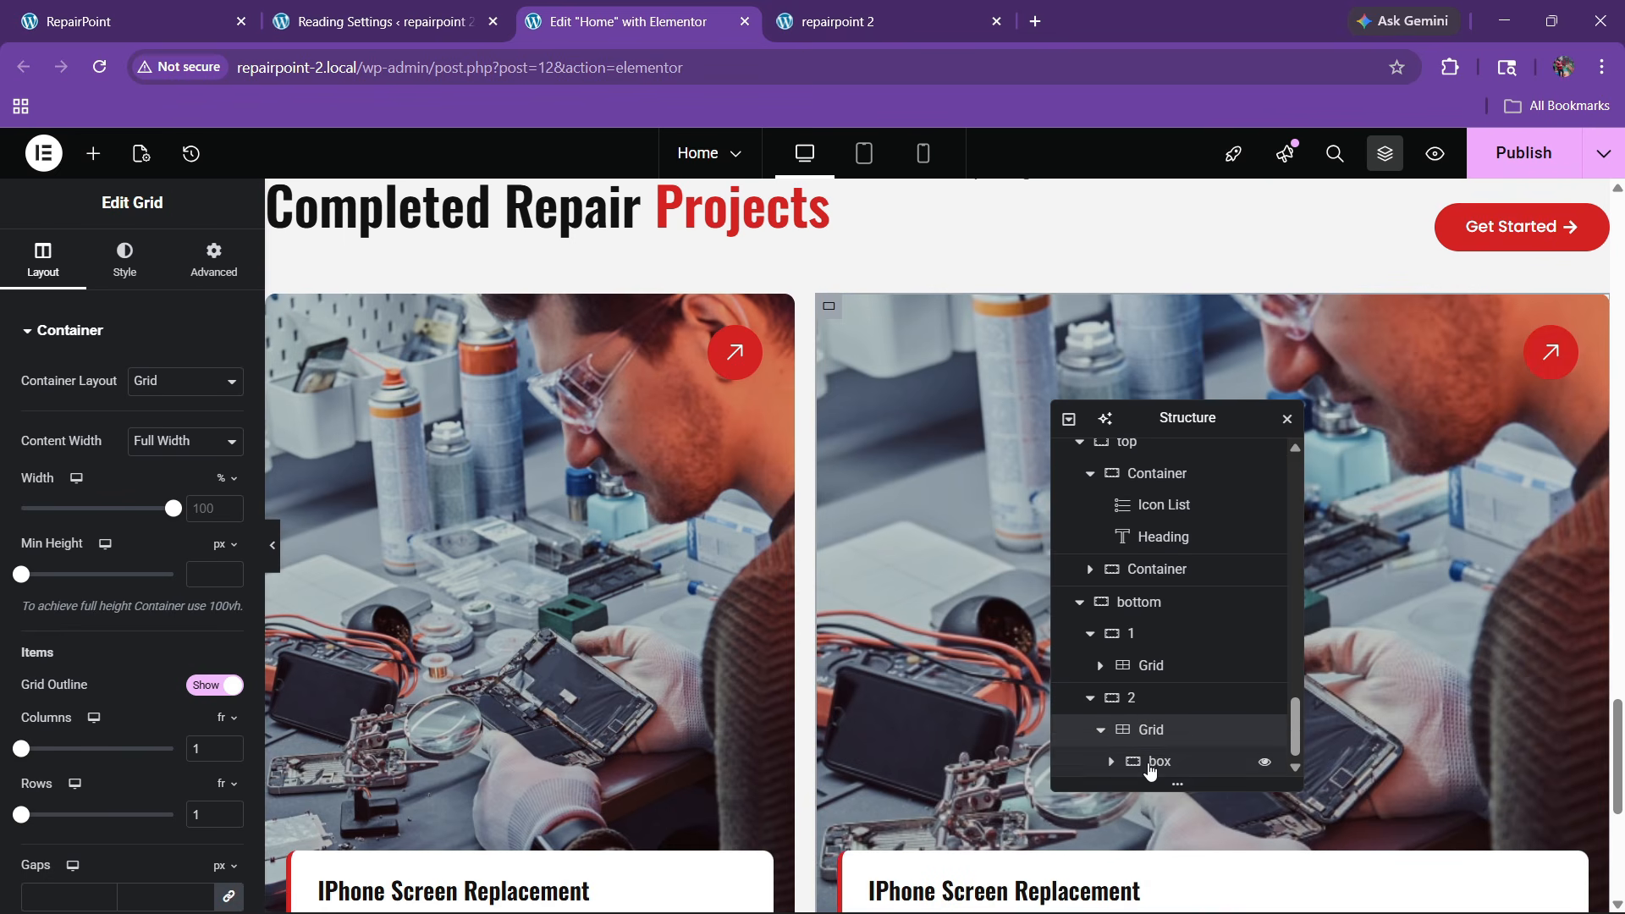
pyautogui.click(1105, 764)
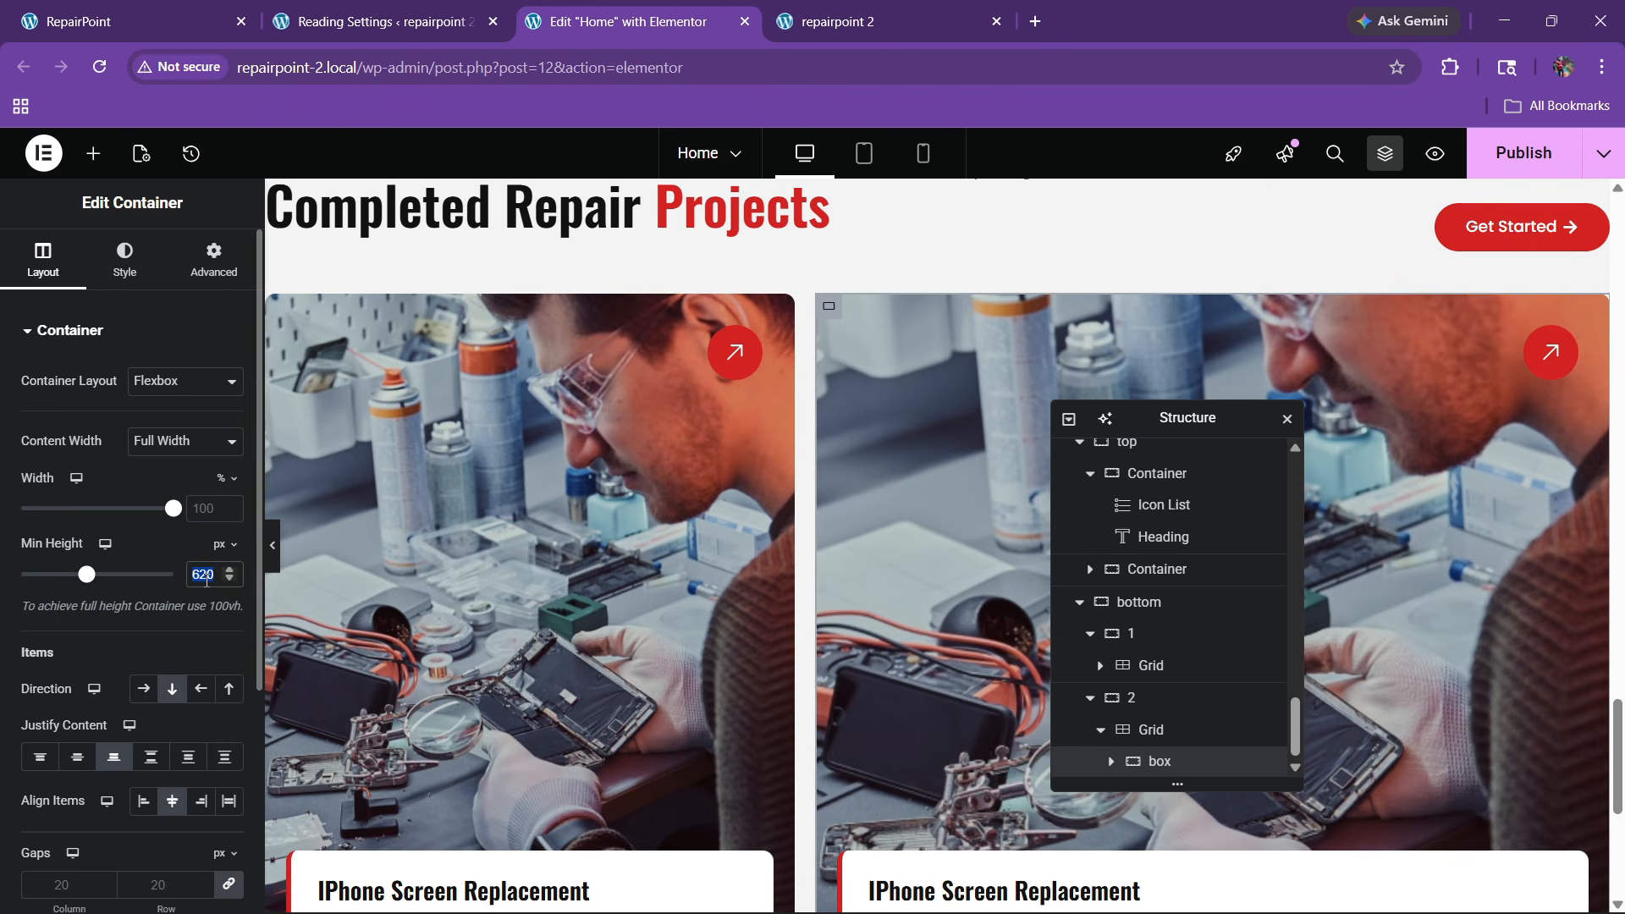
pyautogui.write('300')
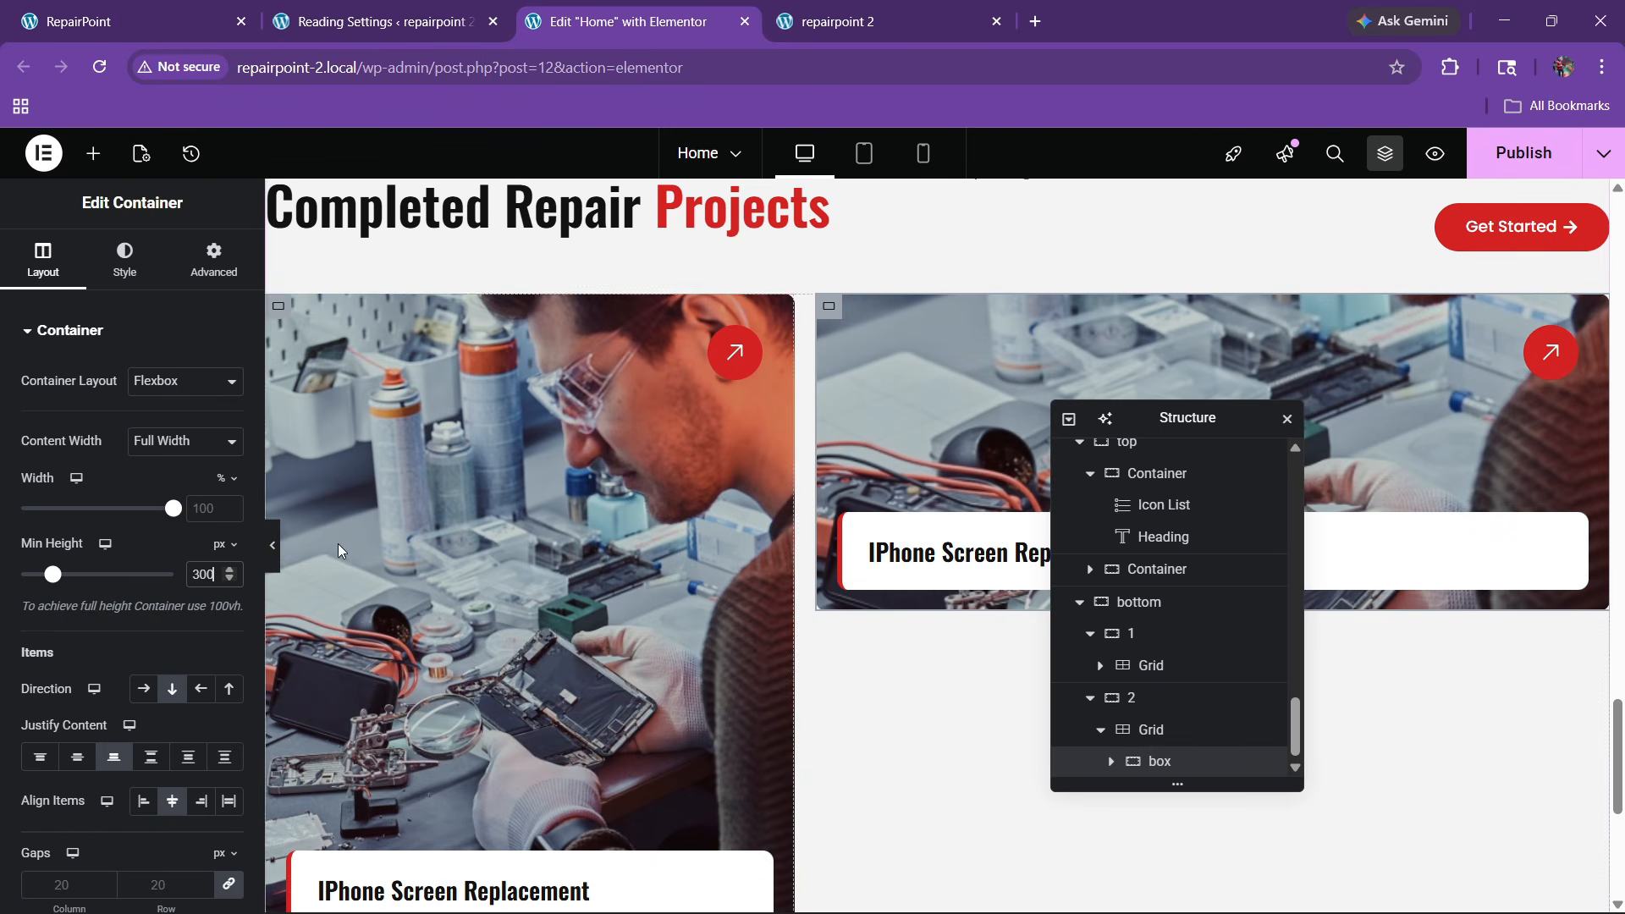
pyautogui.rightClick(1156, 772)
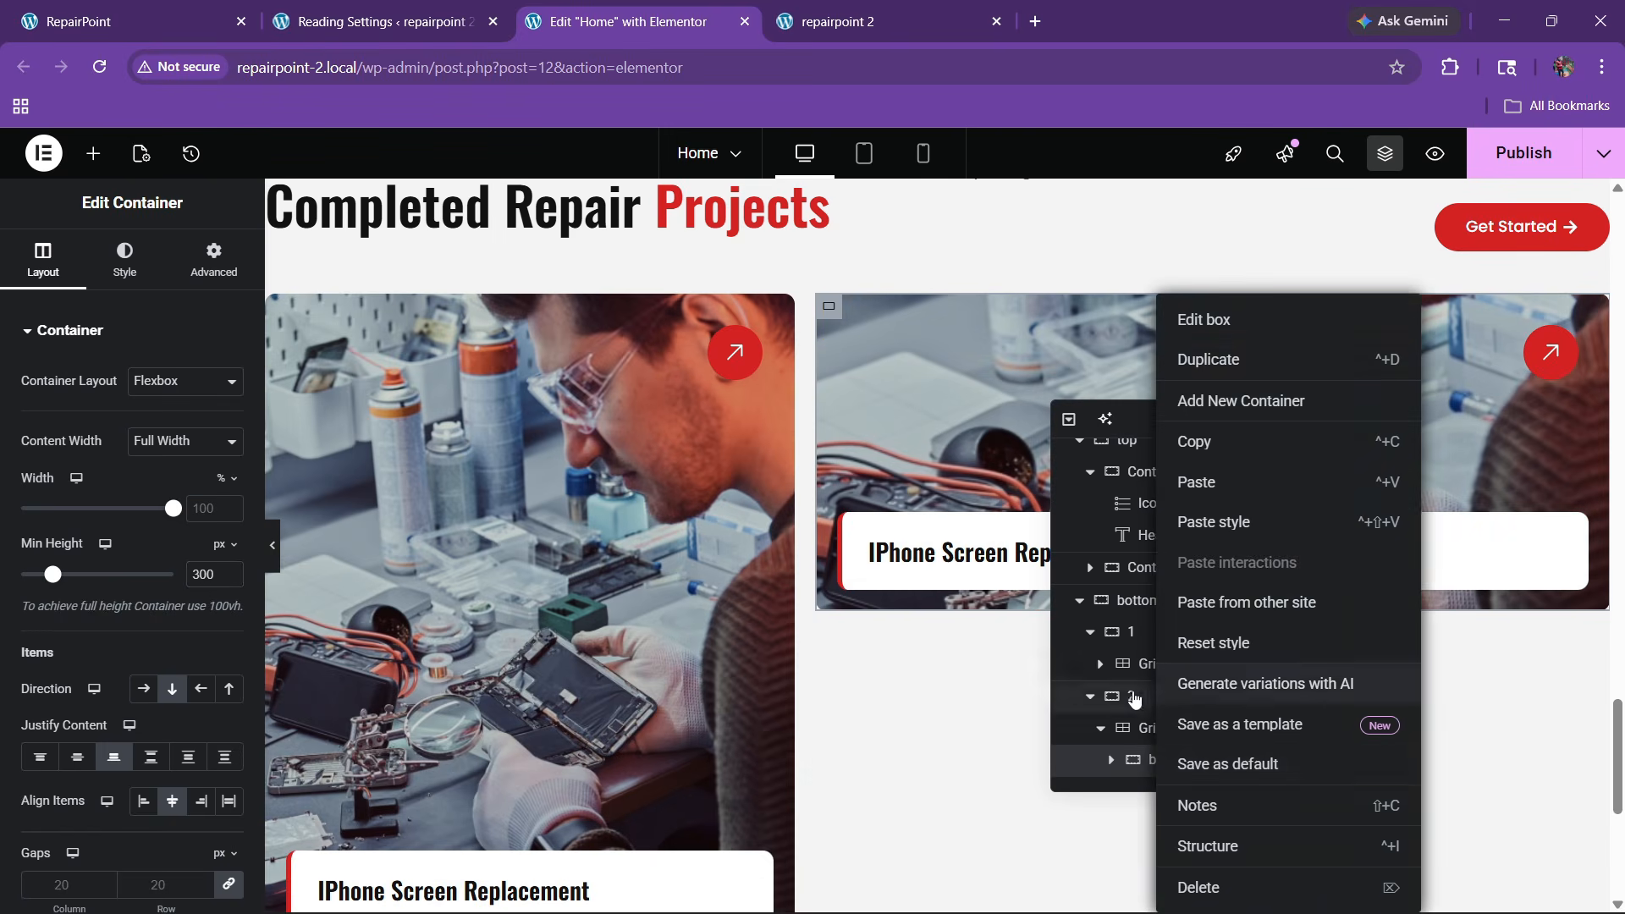
# Set the right column's grid to 2 columns and 2 rows
pyautogui.click(1134, 729)
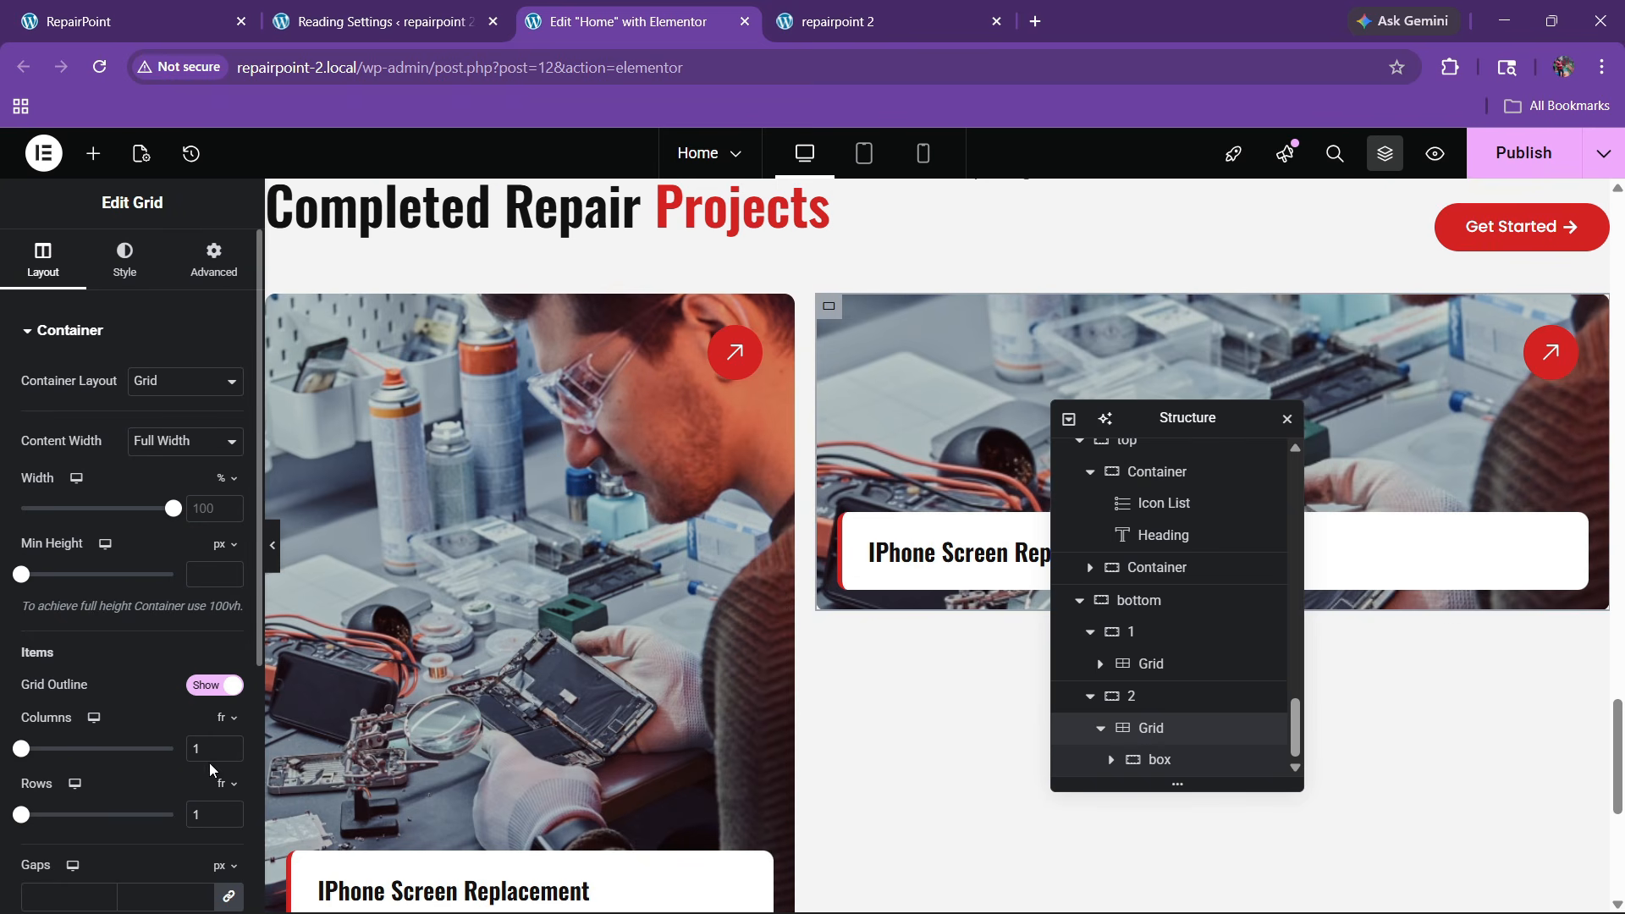
pyautogui.moveTo(209, 751); pyautogui.dragTo(192, 817)
pyautogui.write('22')
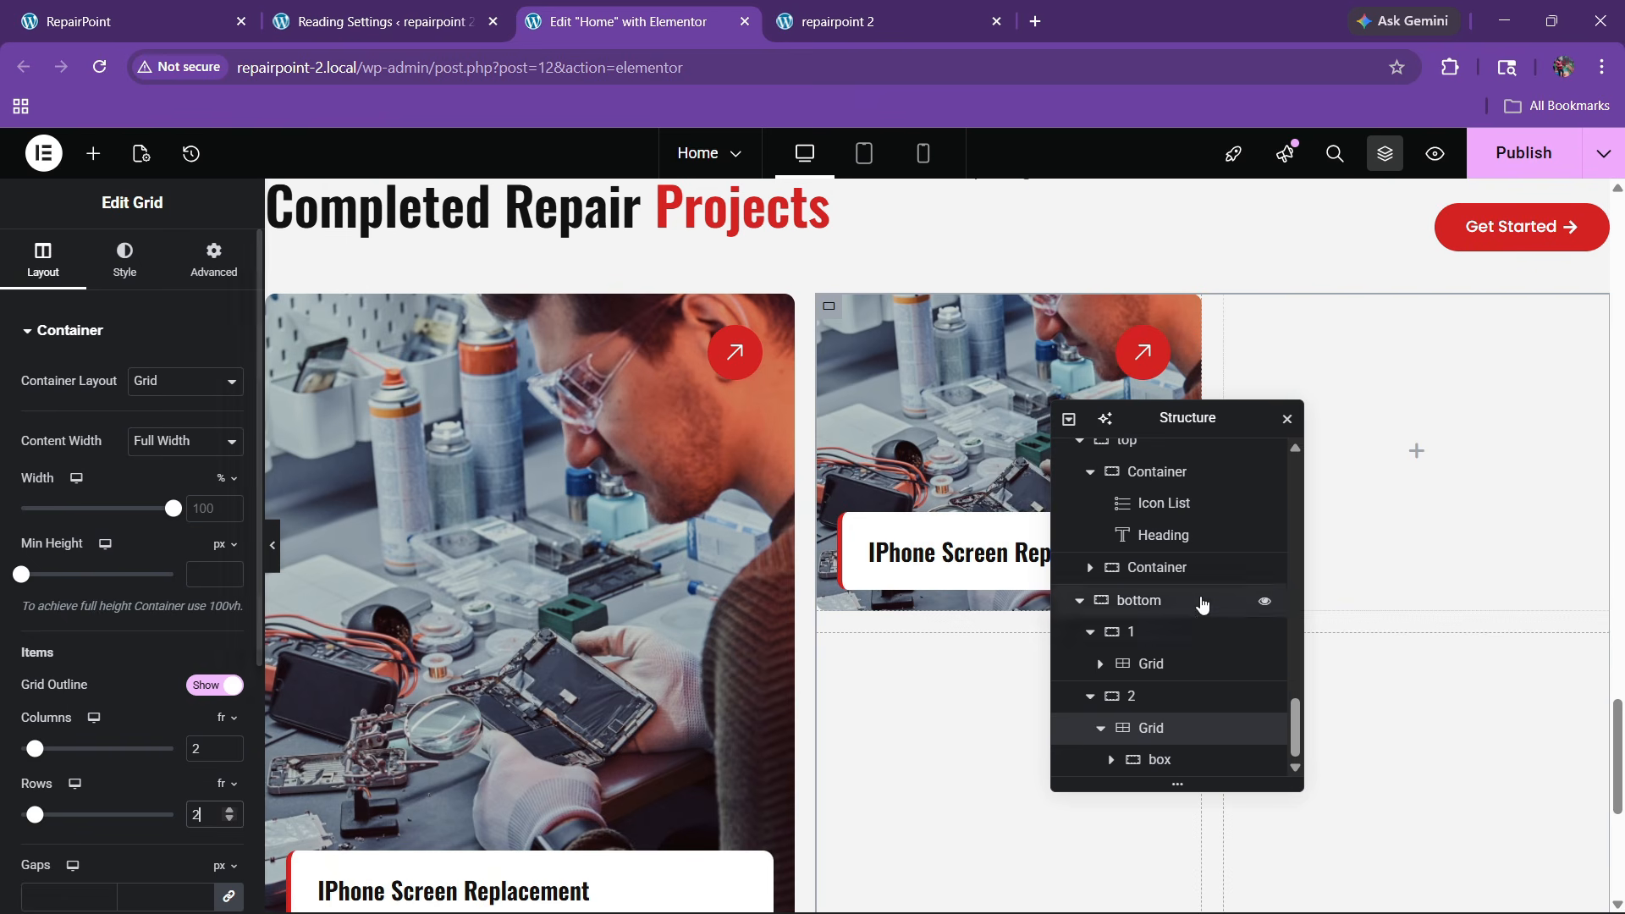
# Duplicate and paste the card box until the grid holds four project cards
pyautogui.click(1172, 764)
pyautogui.rightClick(1165, 766)
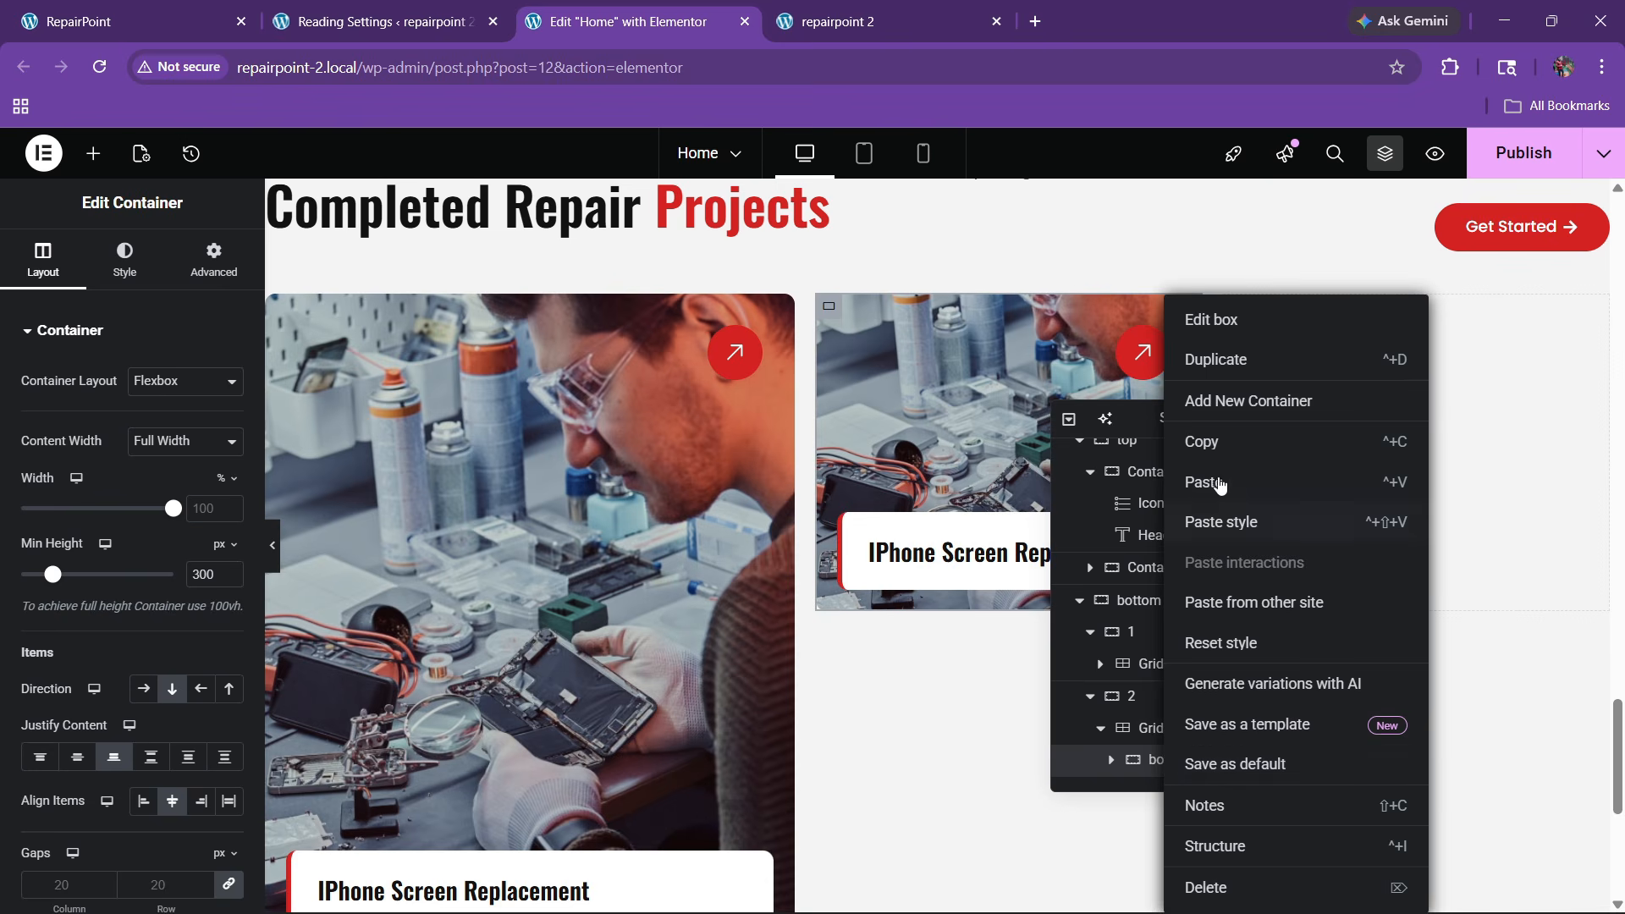
pyautogui.click(1230, 364)
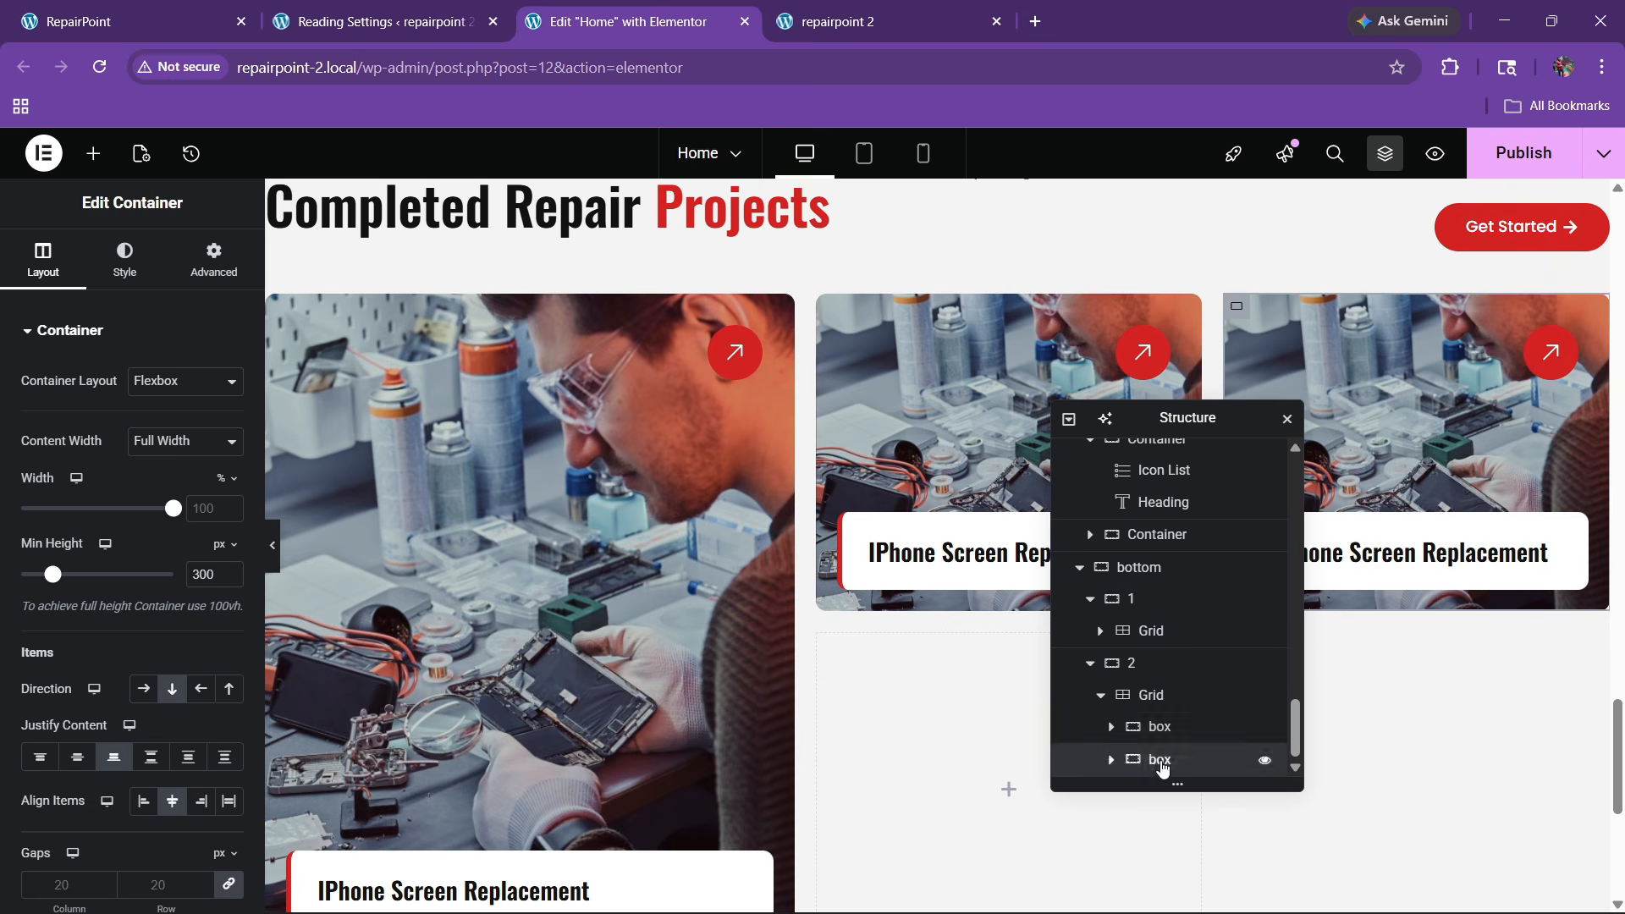
pyautogui.rightClick(1163, 766)
pyautogui.click(1202, 482)
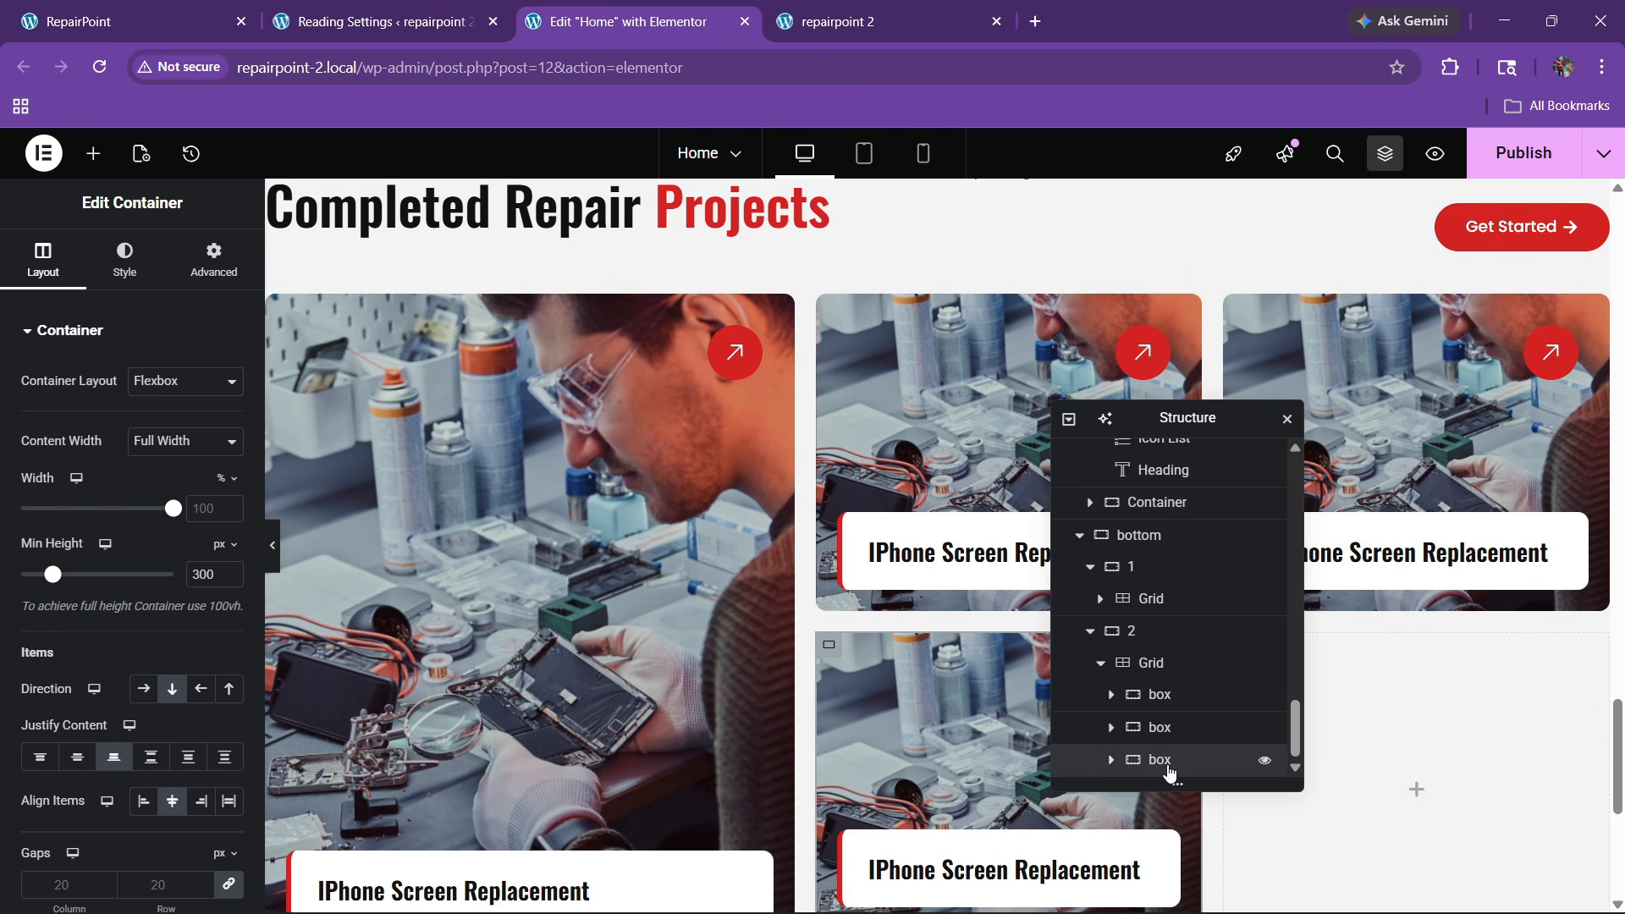
pyautogui.rightClick(1168, 761)
pyautogui.click(1207, 479)
pyautogui.scroll(-5, 890, 657)
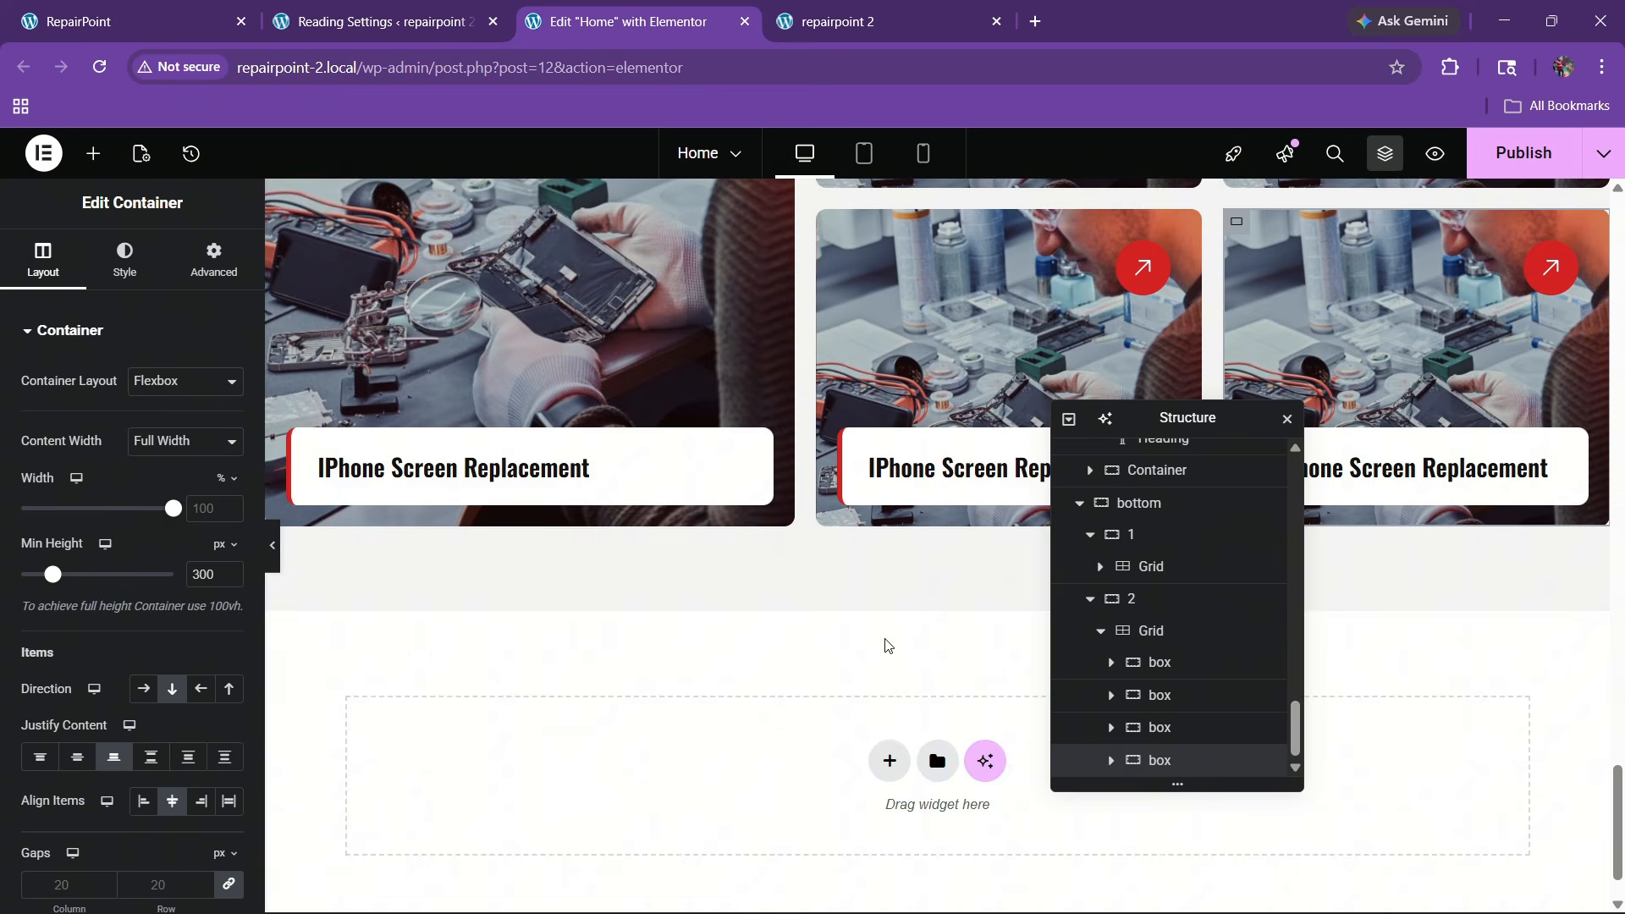
pyautogui.scroll(6, 865, 625)
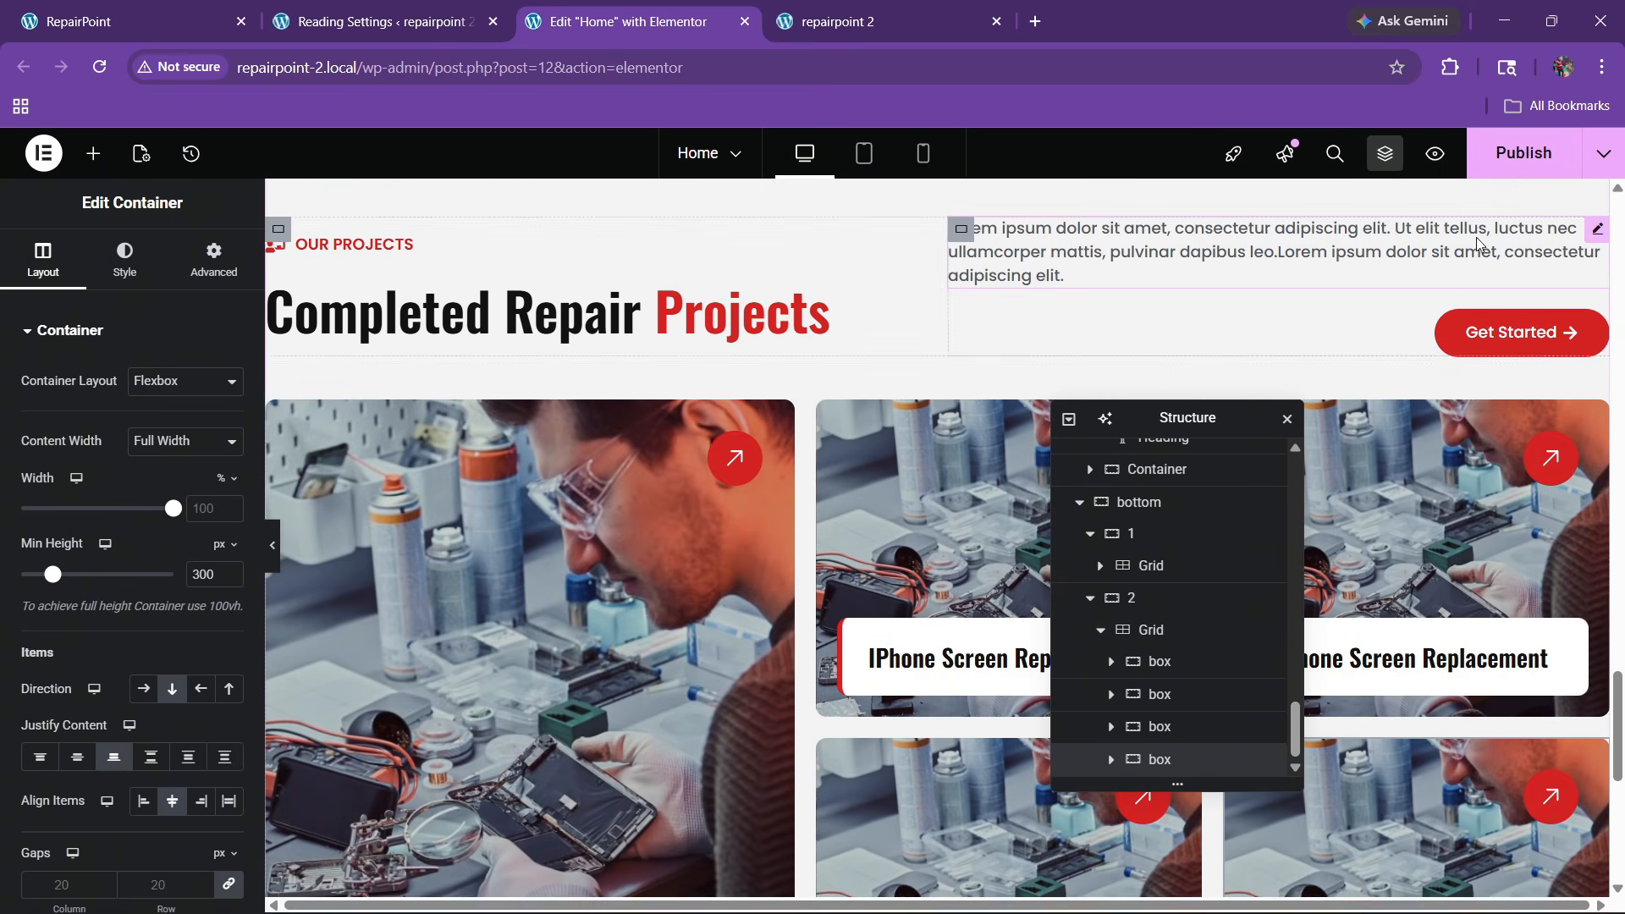
# Collapse both columns in the Navigator, select the bottom container, and try a 40 gap before clearing it
pyautogui.scroll(1, 1121, 670)
pyautogui.scroll(3, 1108, 675)
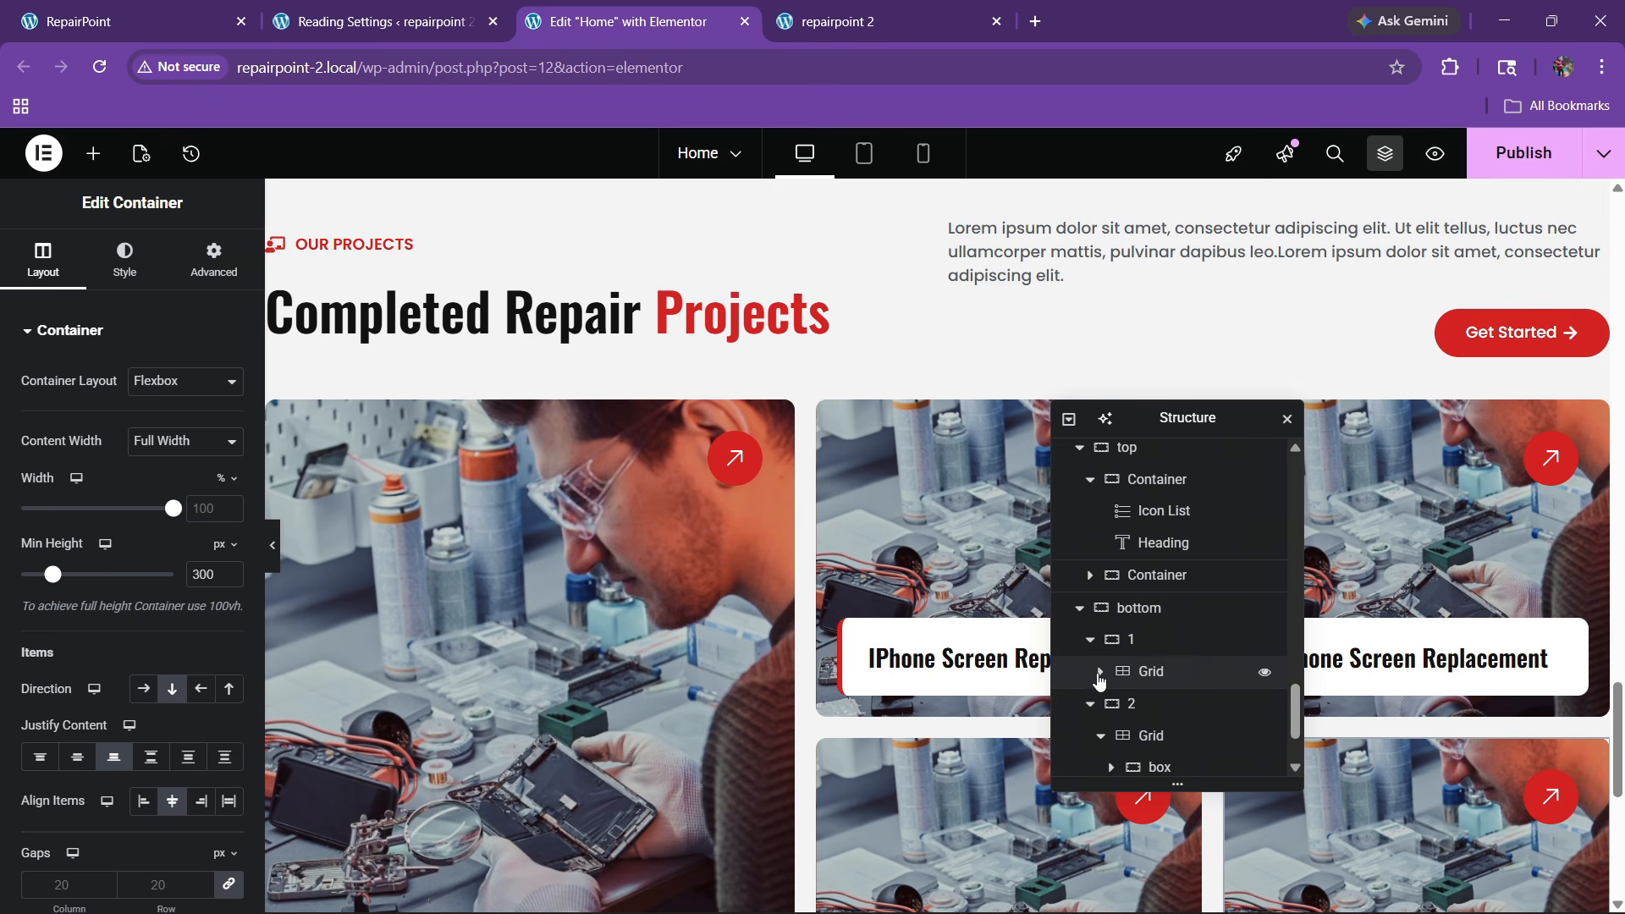
pyautogui.click(1090, 639)
pyautogui.click(1090, 671)
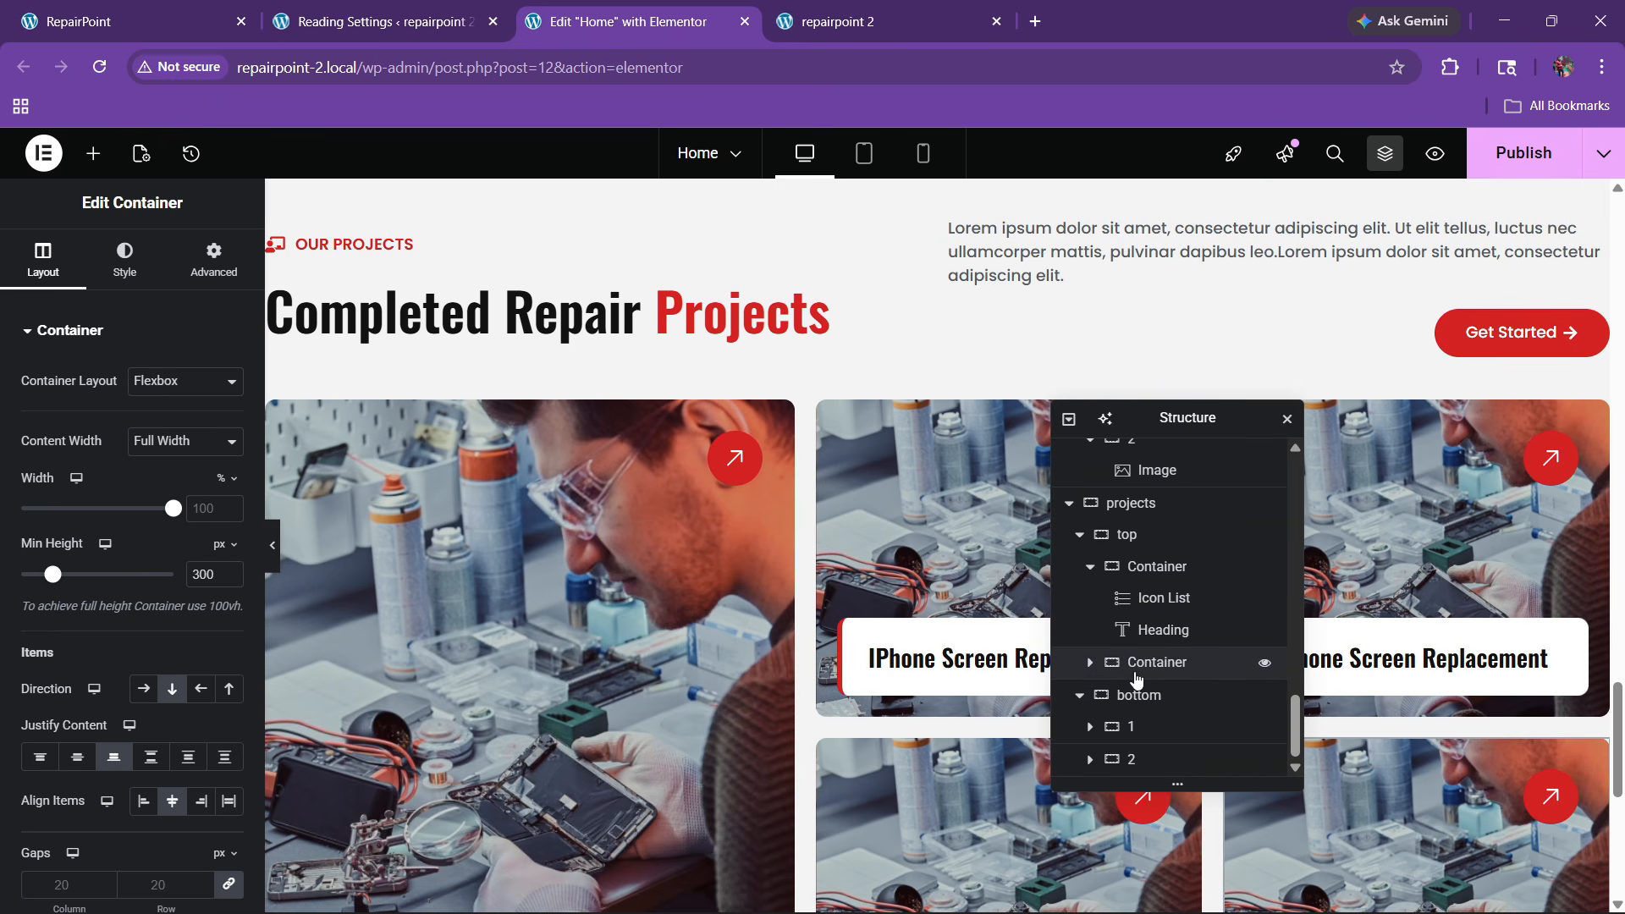
pyautogui.click(1146, 701)
pyautogui.scroll(-3, 117, 445)
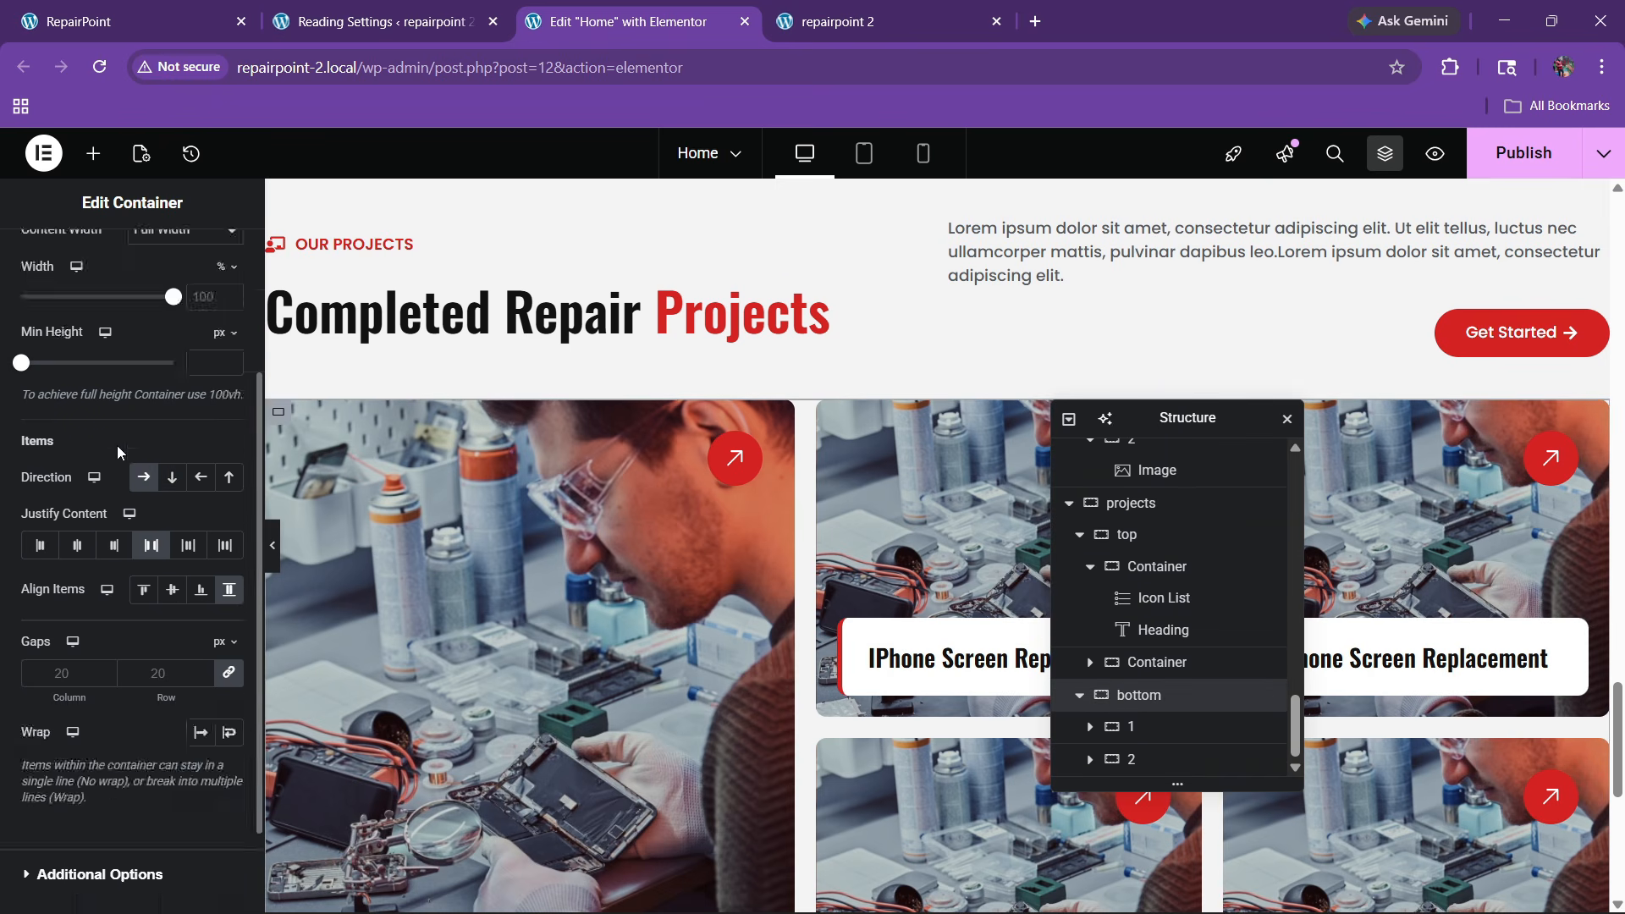
pyautogui.click(164, 659)
pyautogui.write('40')
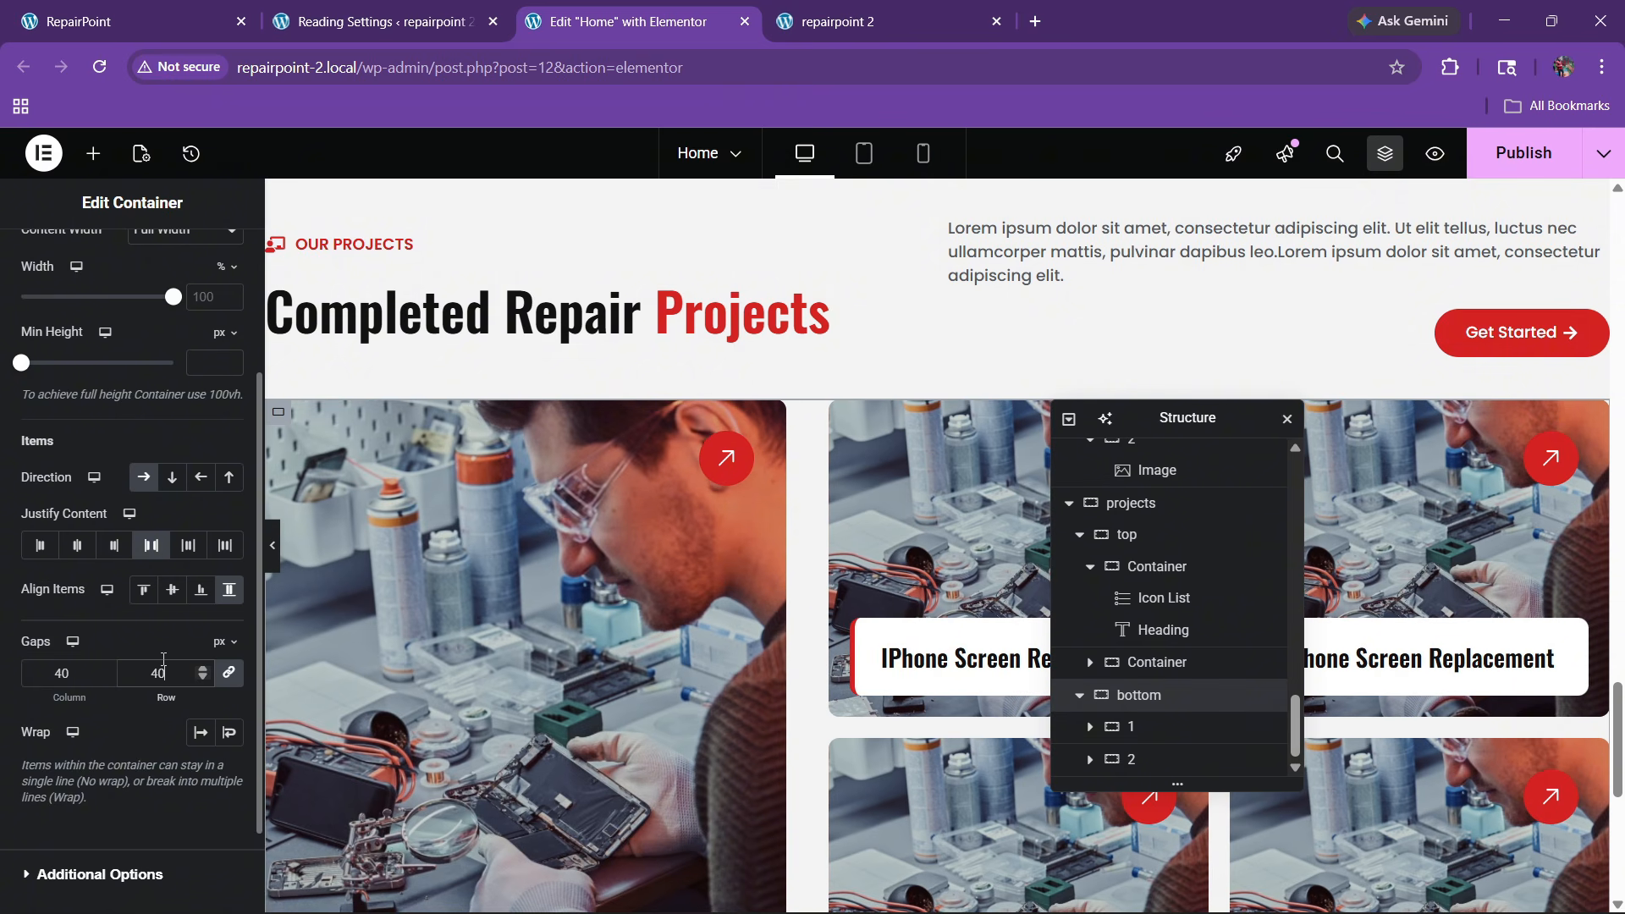
pyautogui.press('BackSpace')
pyautogui.press('BackSpace')
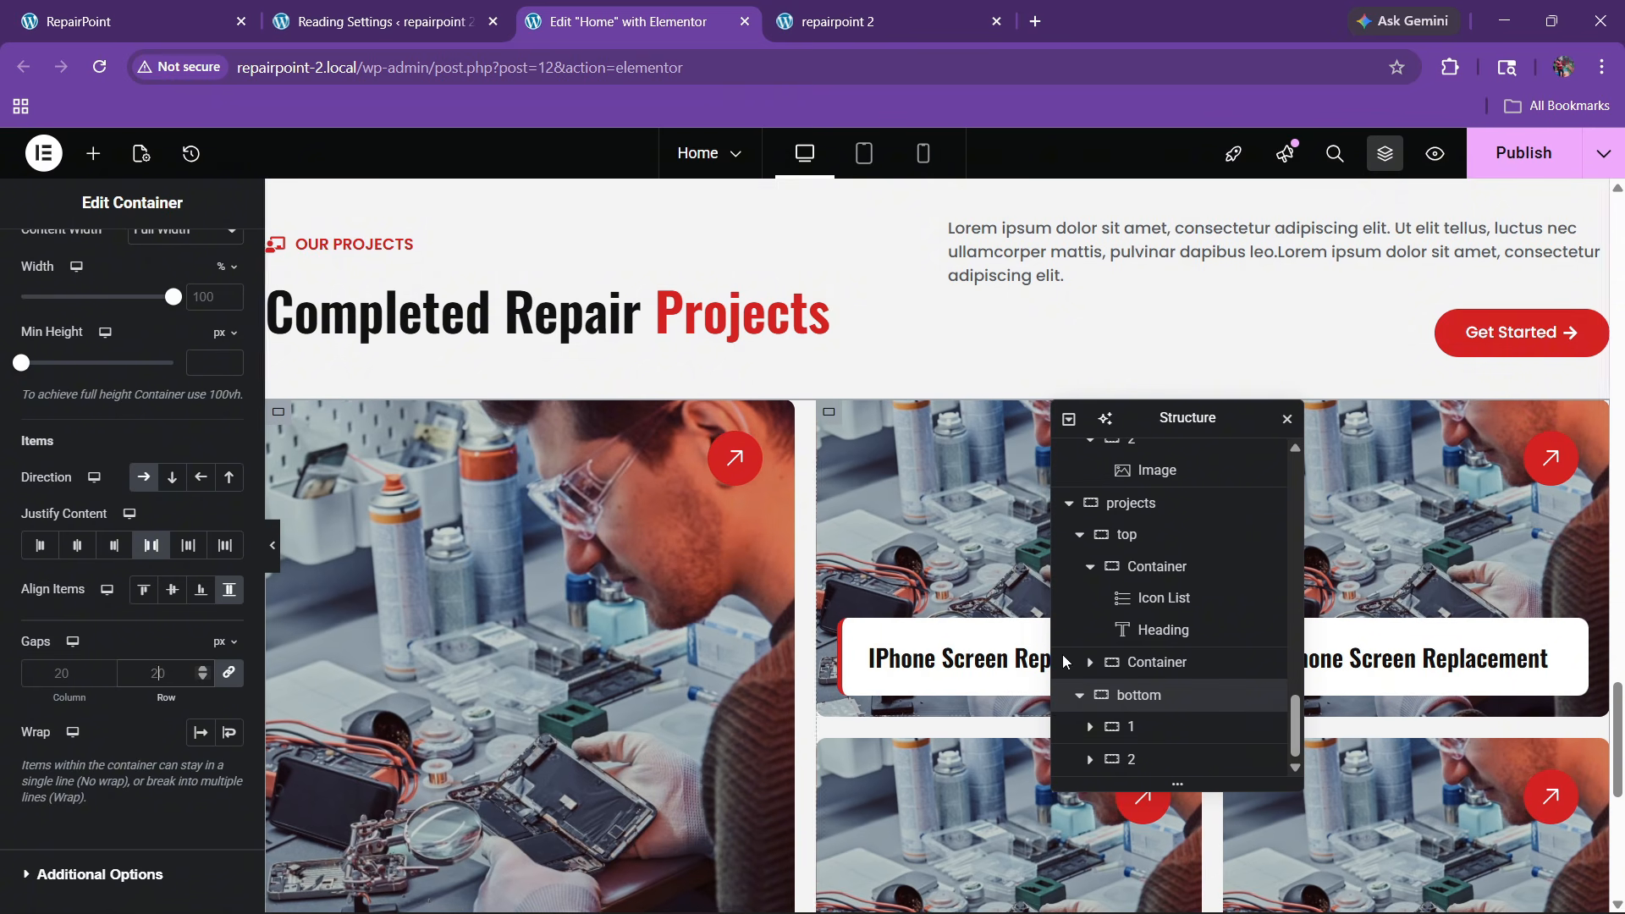
# Select the projects section container and save the page with Ctrl+S
pyautogui.click(1081, 538)
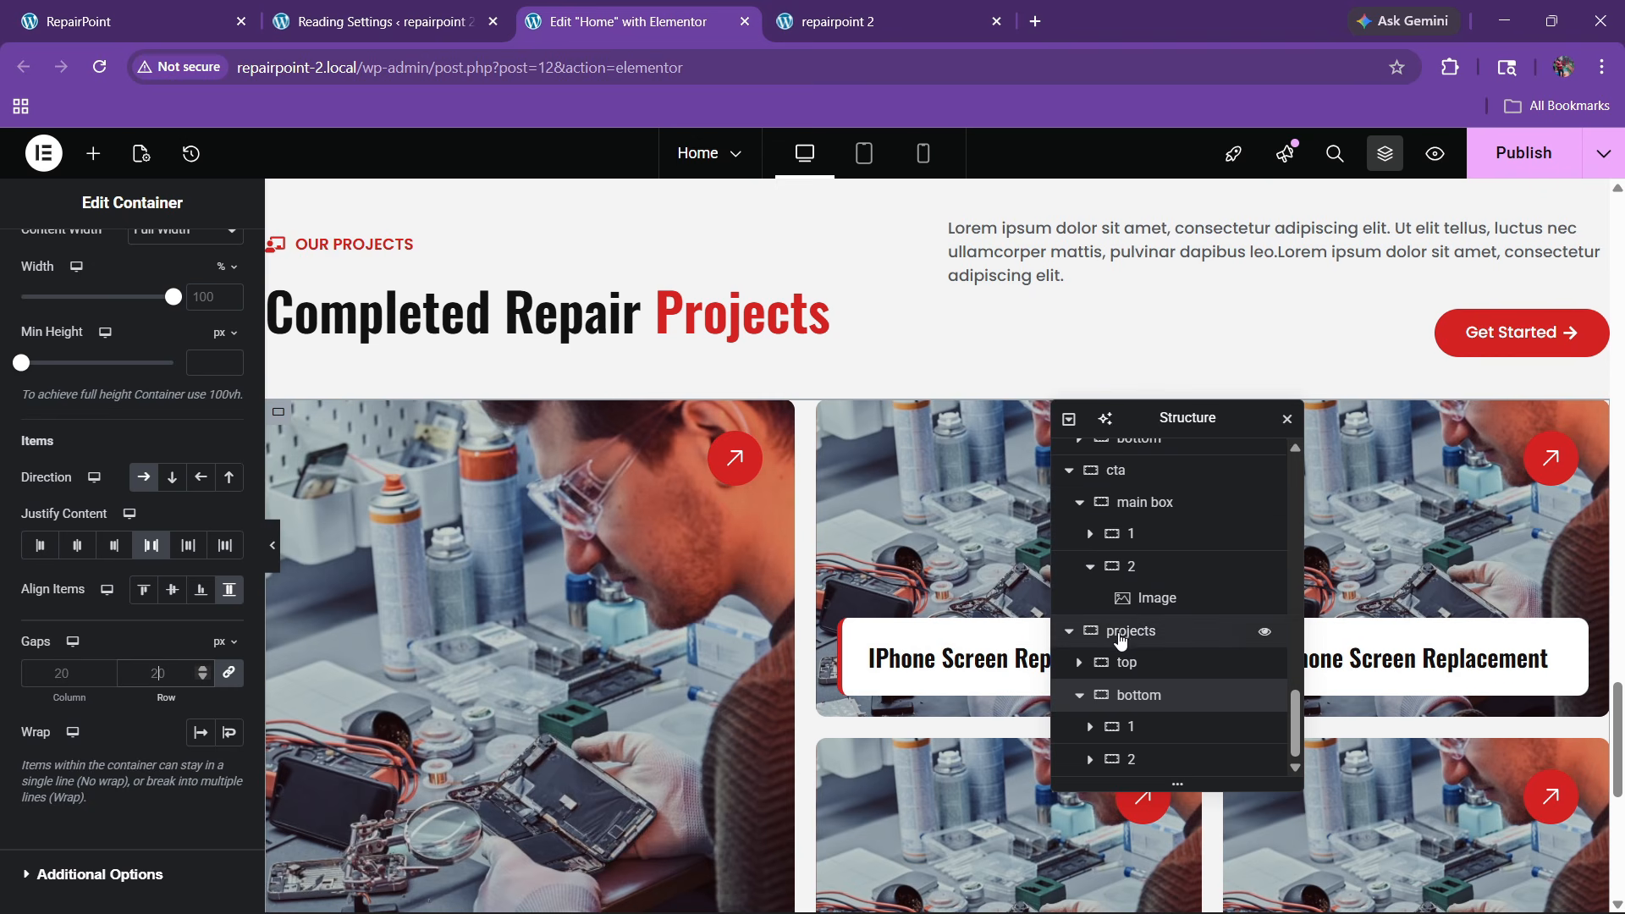
pyautogui.click(1100, 631)
pyautogui.scroll(-3, 156, 525)
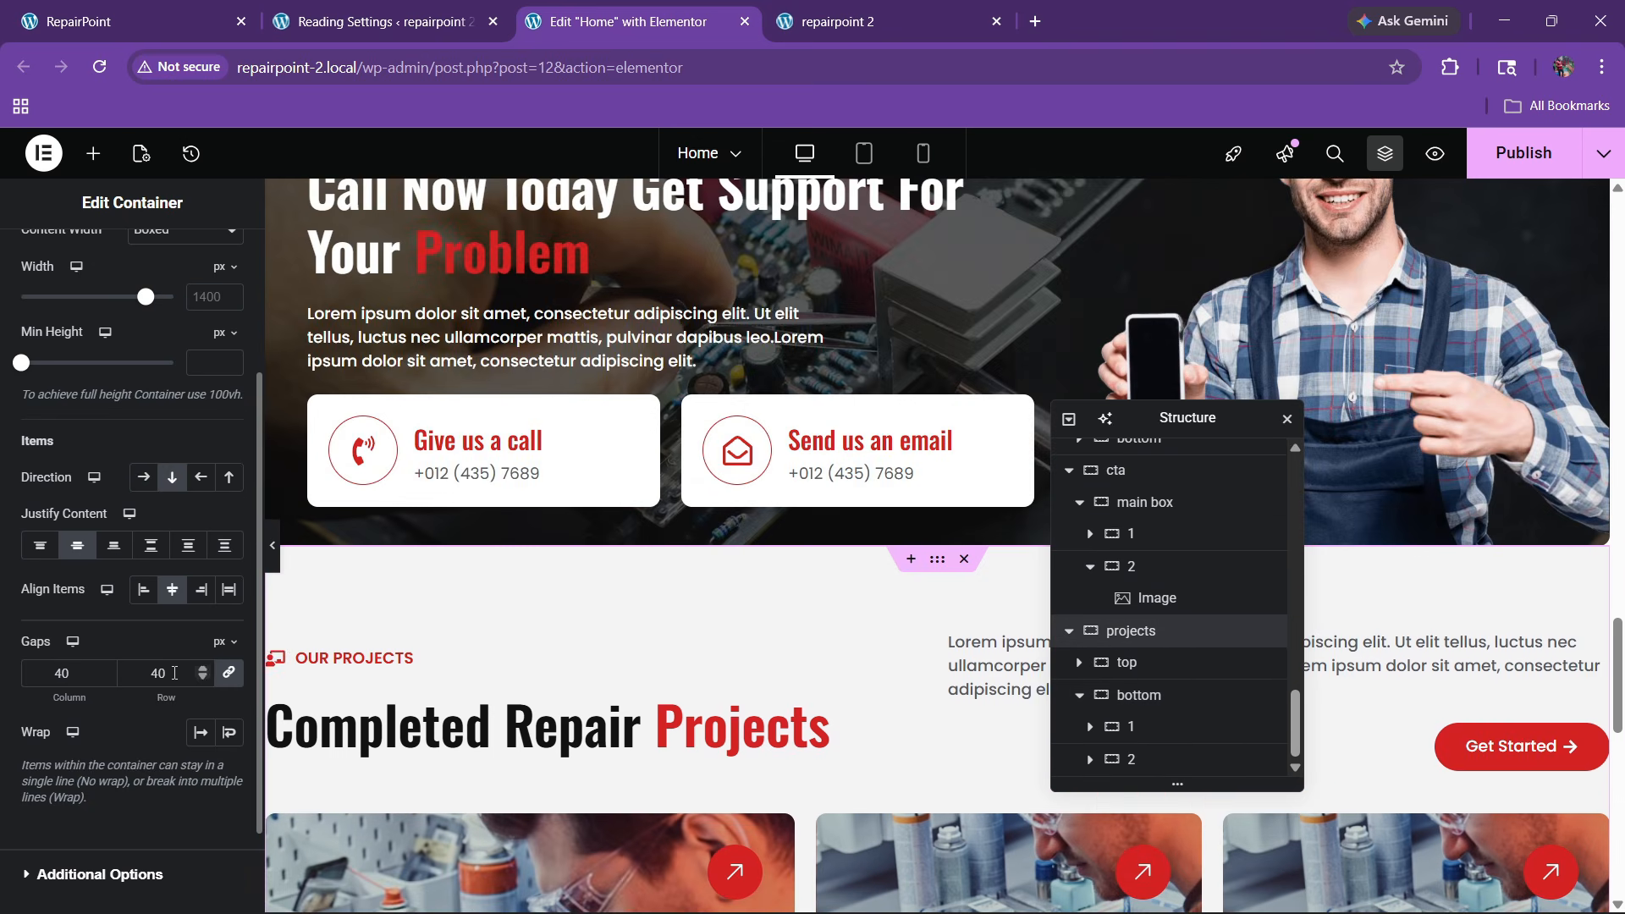
pyautogui.scroll(-6, 689, 606)
pyautogui.scroll(3, 592, 541)
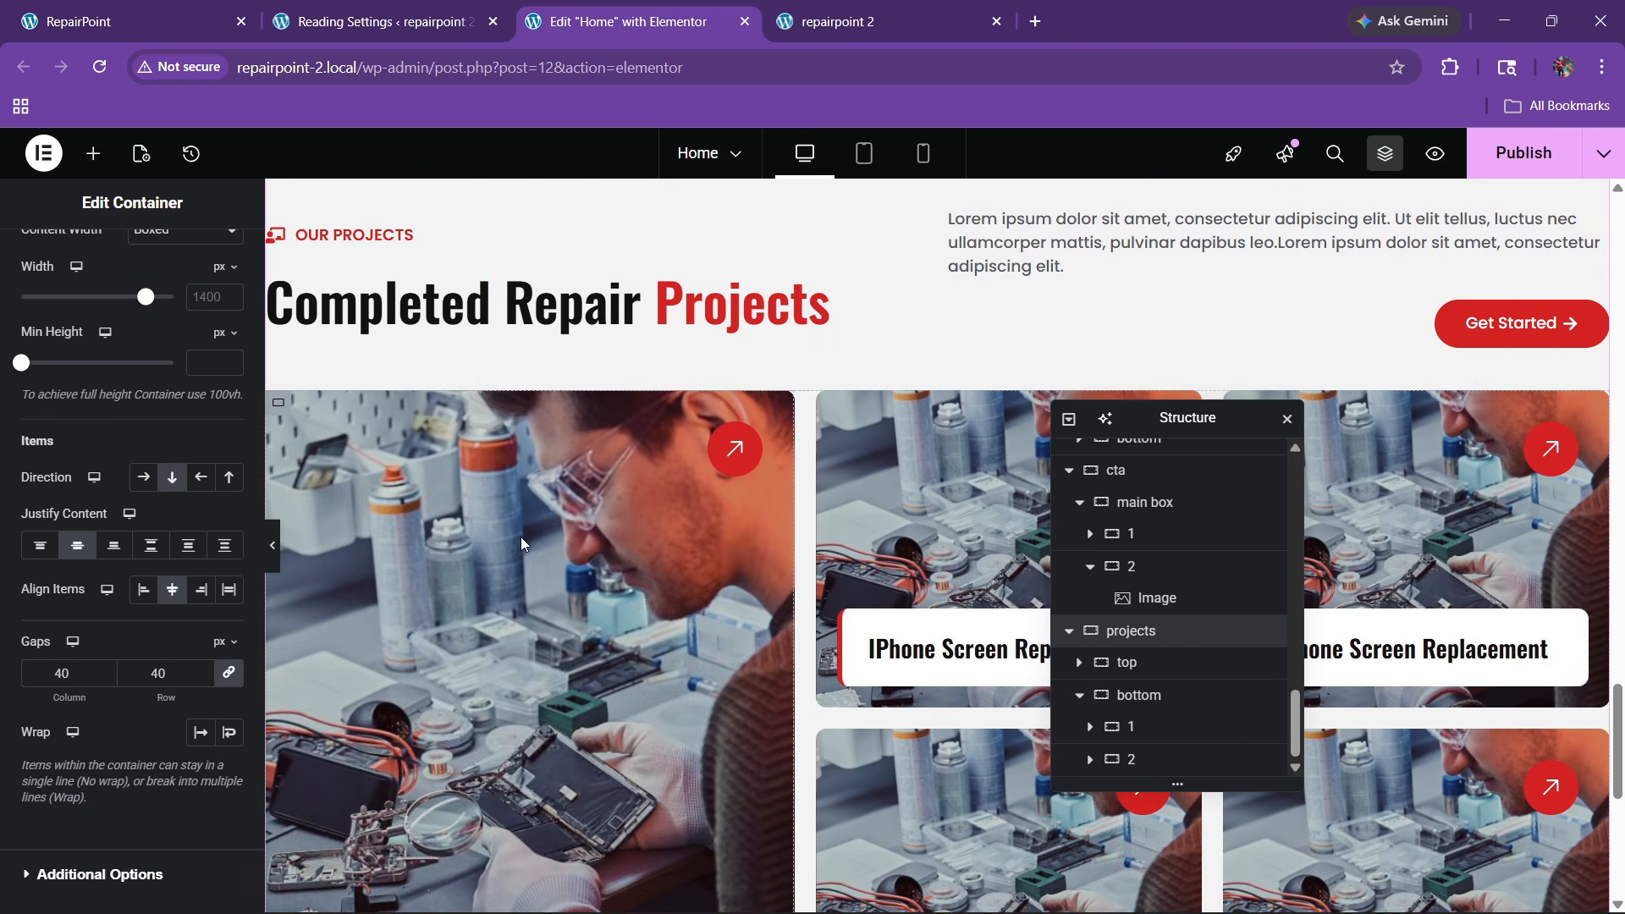
pyautogui.hotkey('ctrl', 's')
pyautogui.scroll(-3, 592, 466)
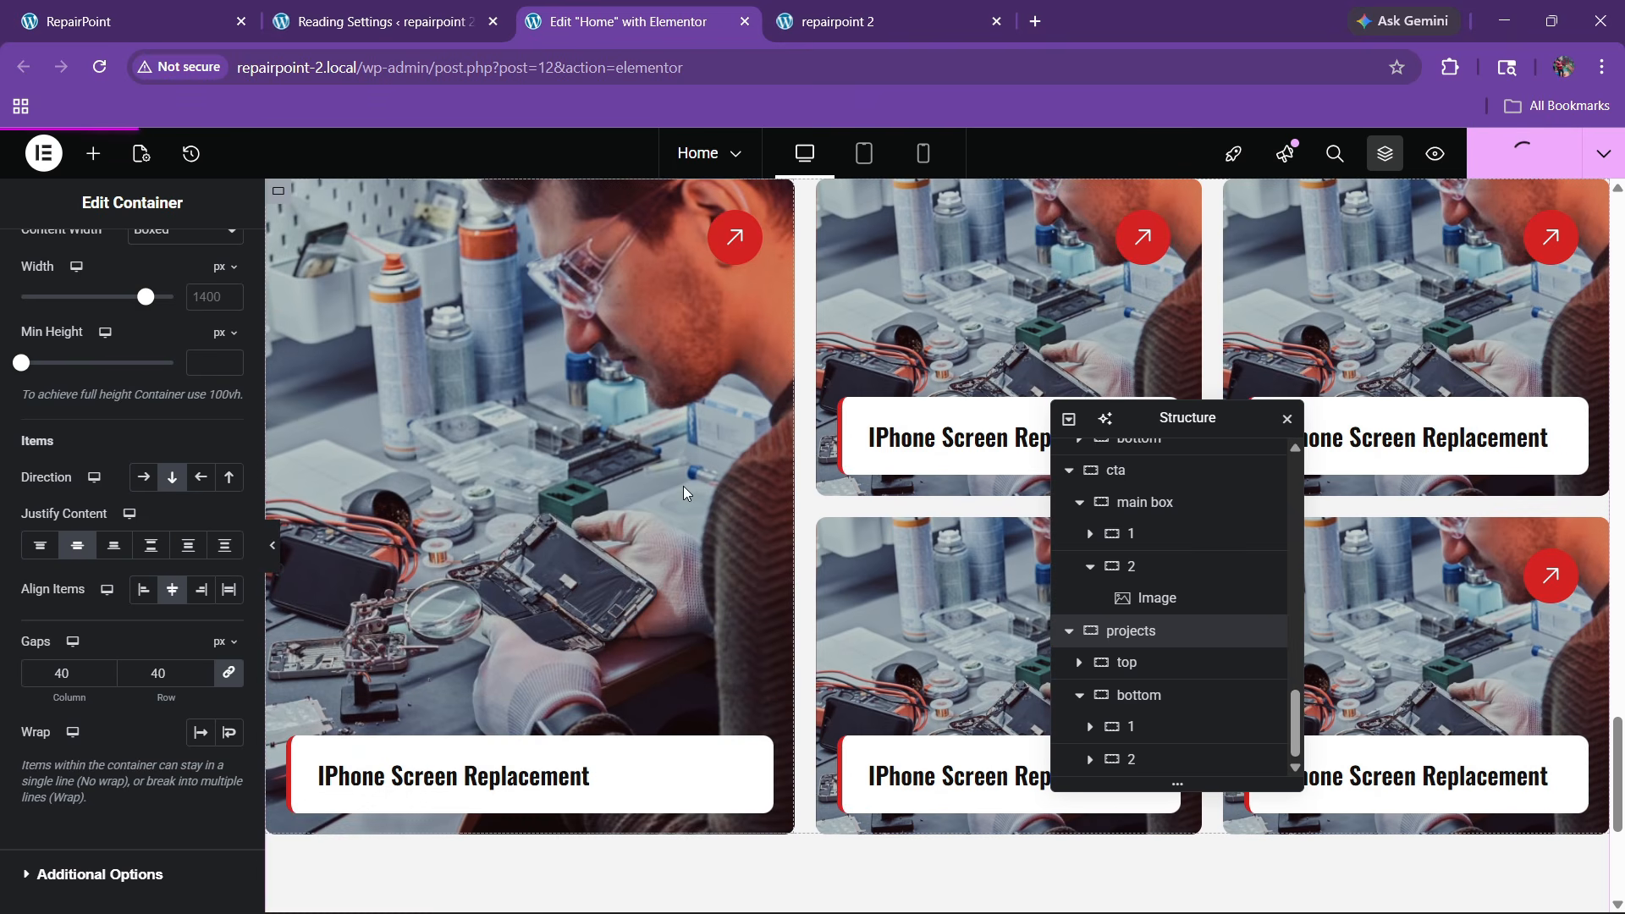
# Copy 'Android Software Fix' from the original site and paste it as the second card's heading
pyautogui.click(127, 21)
pyautogui.scroll(4, 789, 521)
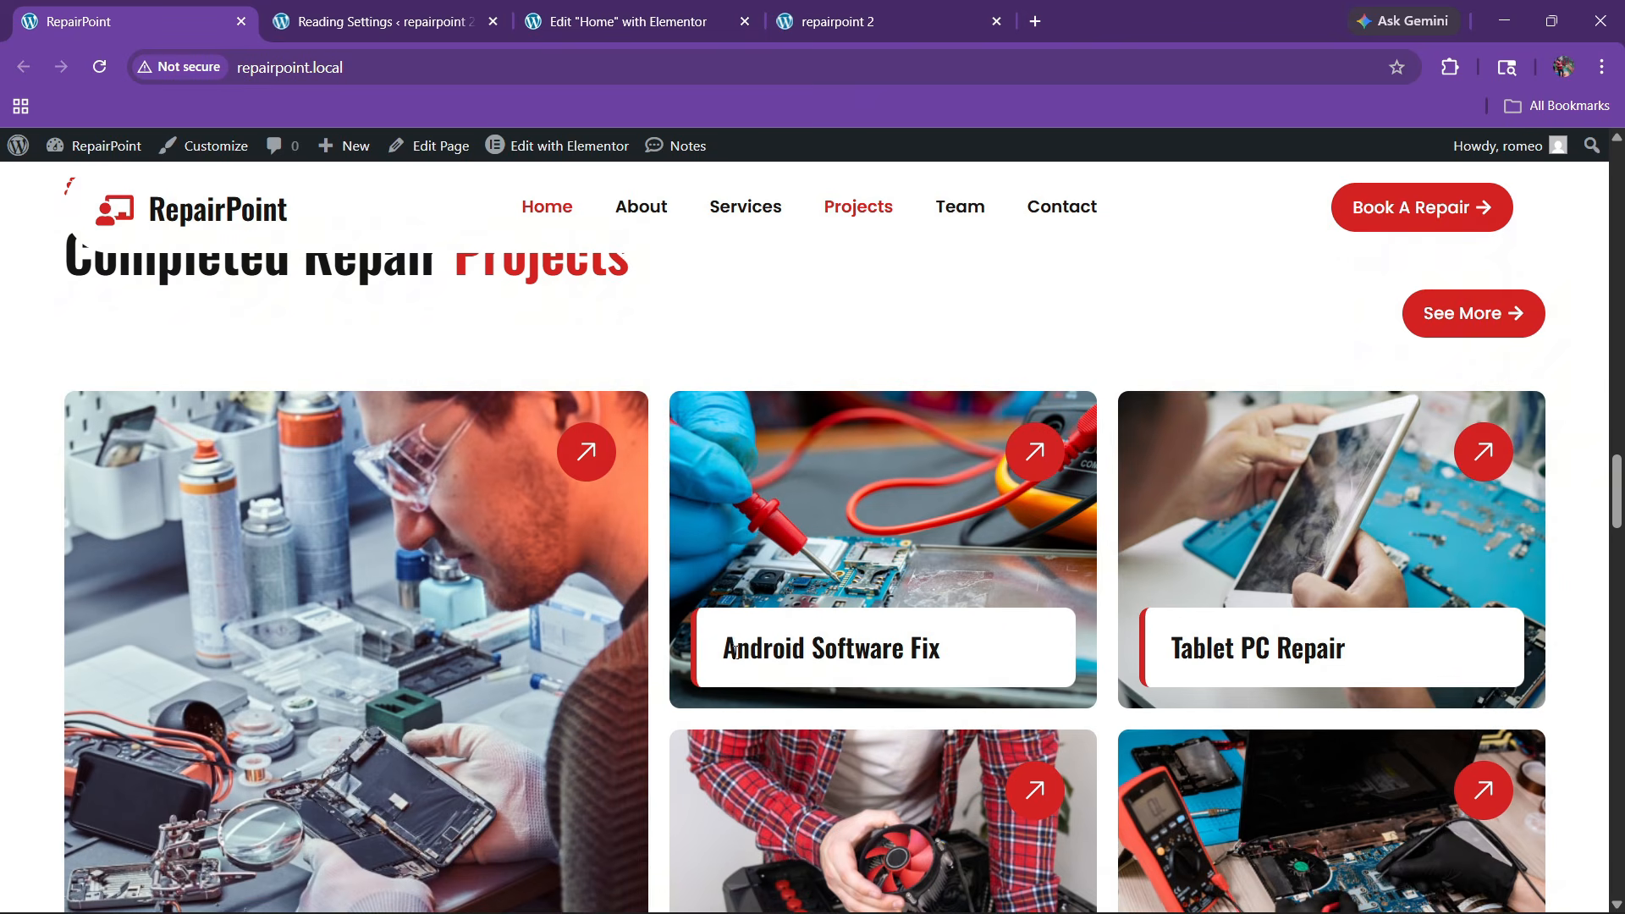
pyautogui.moveTo(729, 653); pyautogui.dragTo(966, 656)
pyautogui.hotkey('ctrl', 'c')
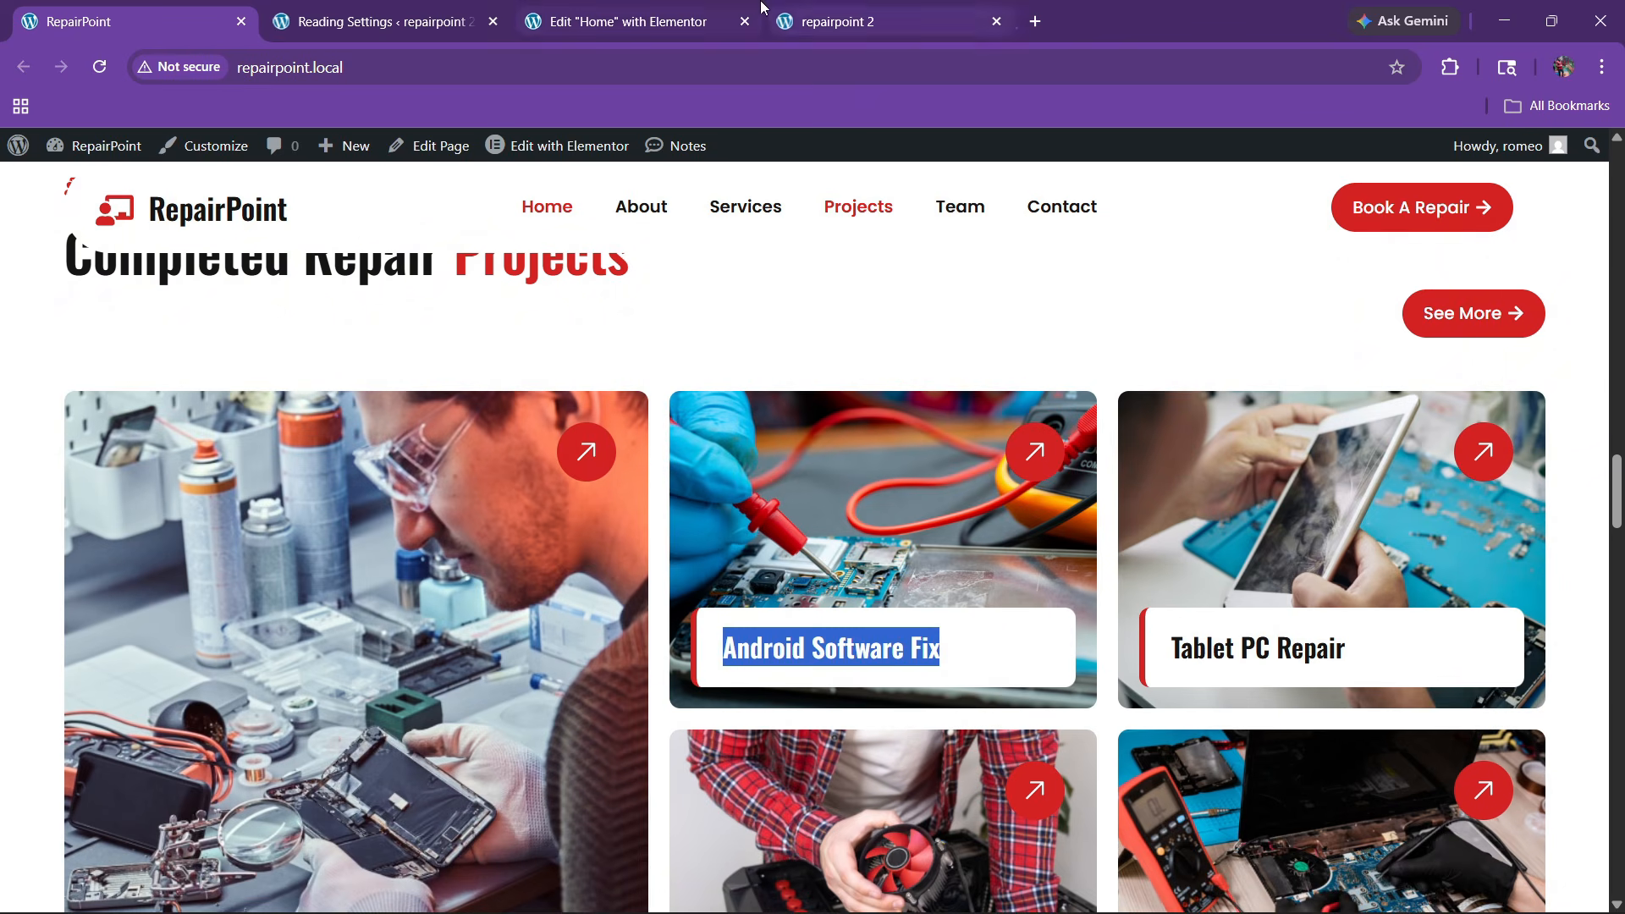
pyautogui.click(710, 20)
pyautogui.click(981, 469)
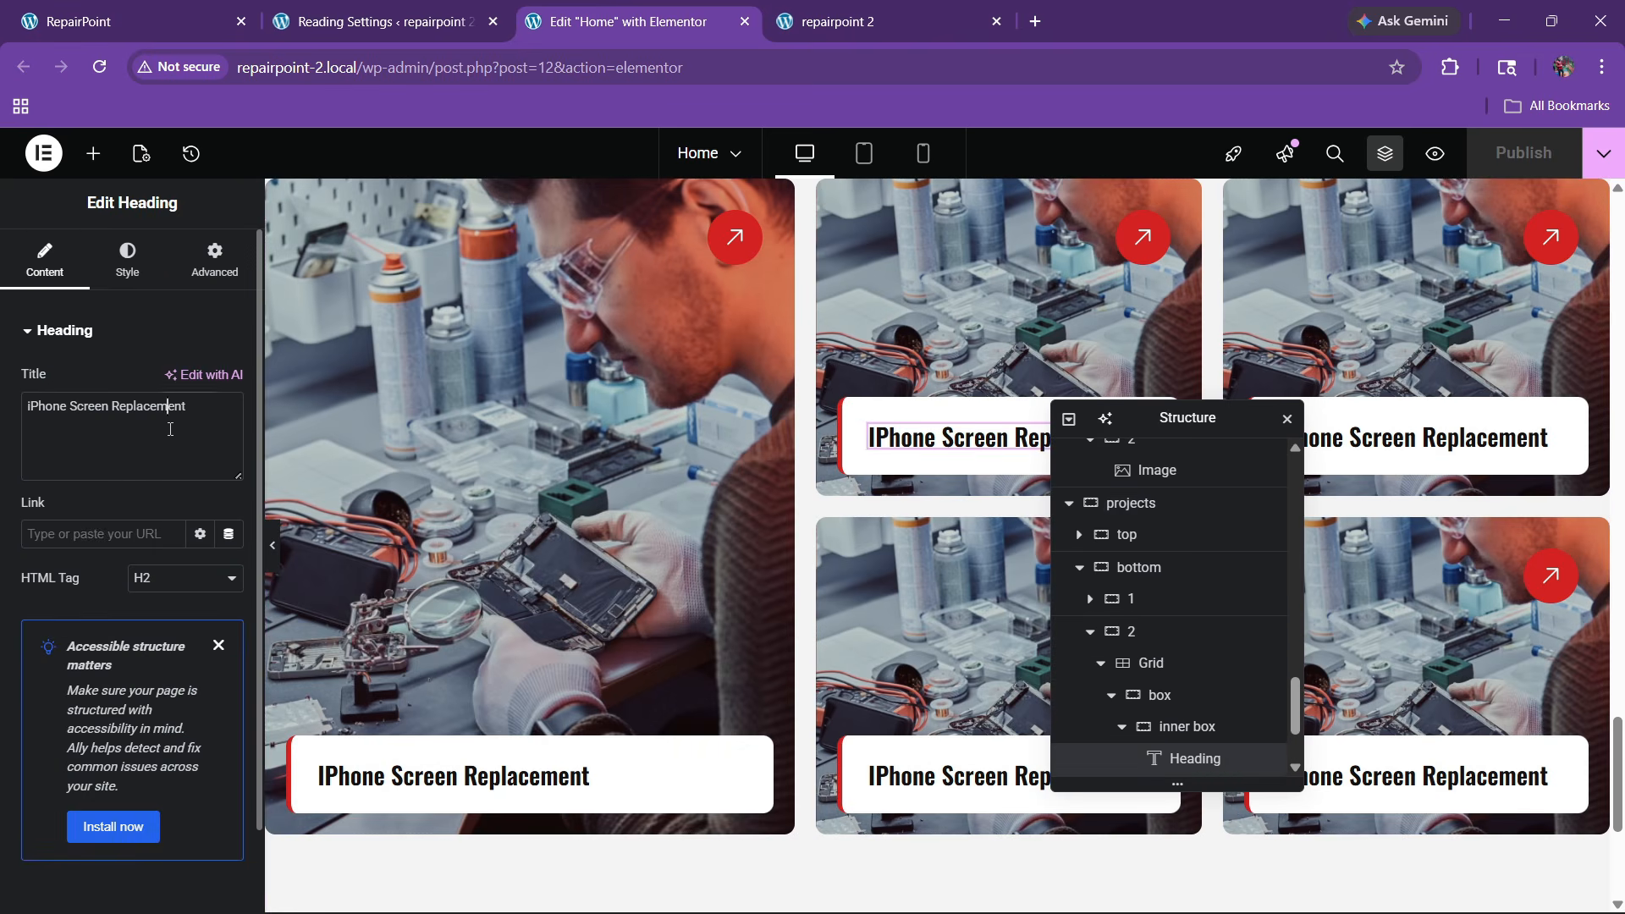
pyautogui.hotkey('ctrl', 'v')
pyautogui.scroll(3, 841, 420)
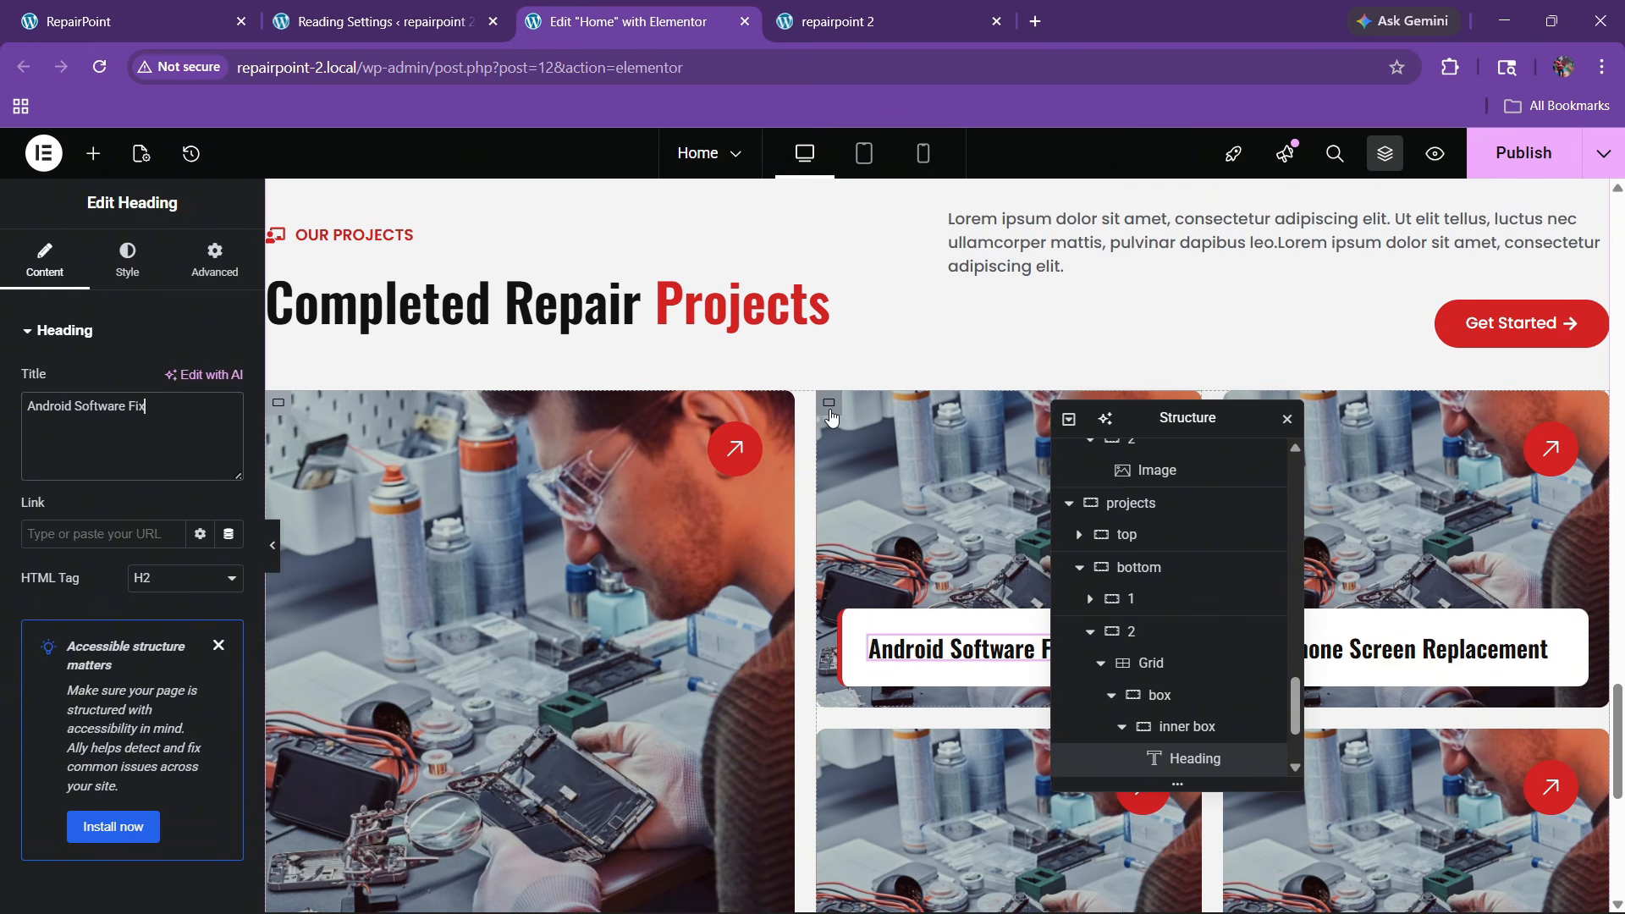
# Give the second card's box container a classic background image: New-Project-44.jpg, the multimeter circuit-board photo
pyautogui.click(834, 420)
pyautogui.click(124, 255)
pyautogui.click(154, 424)
pyautogui.click(139, 580)
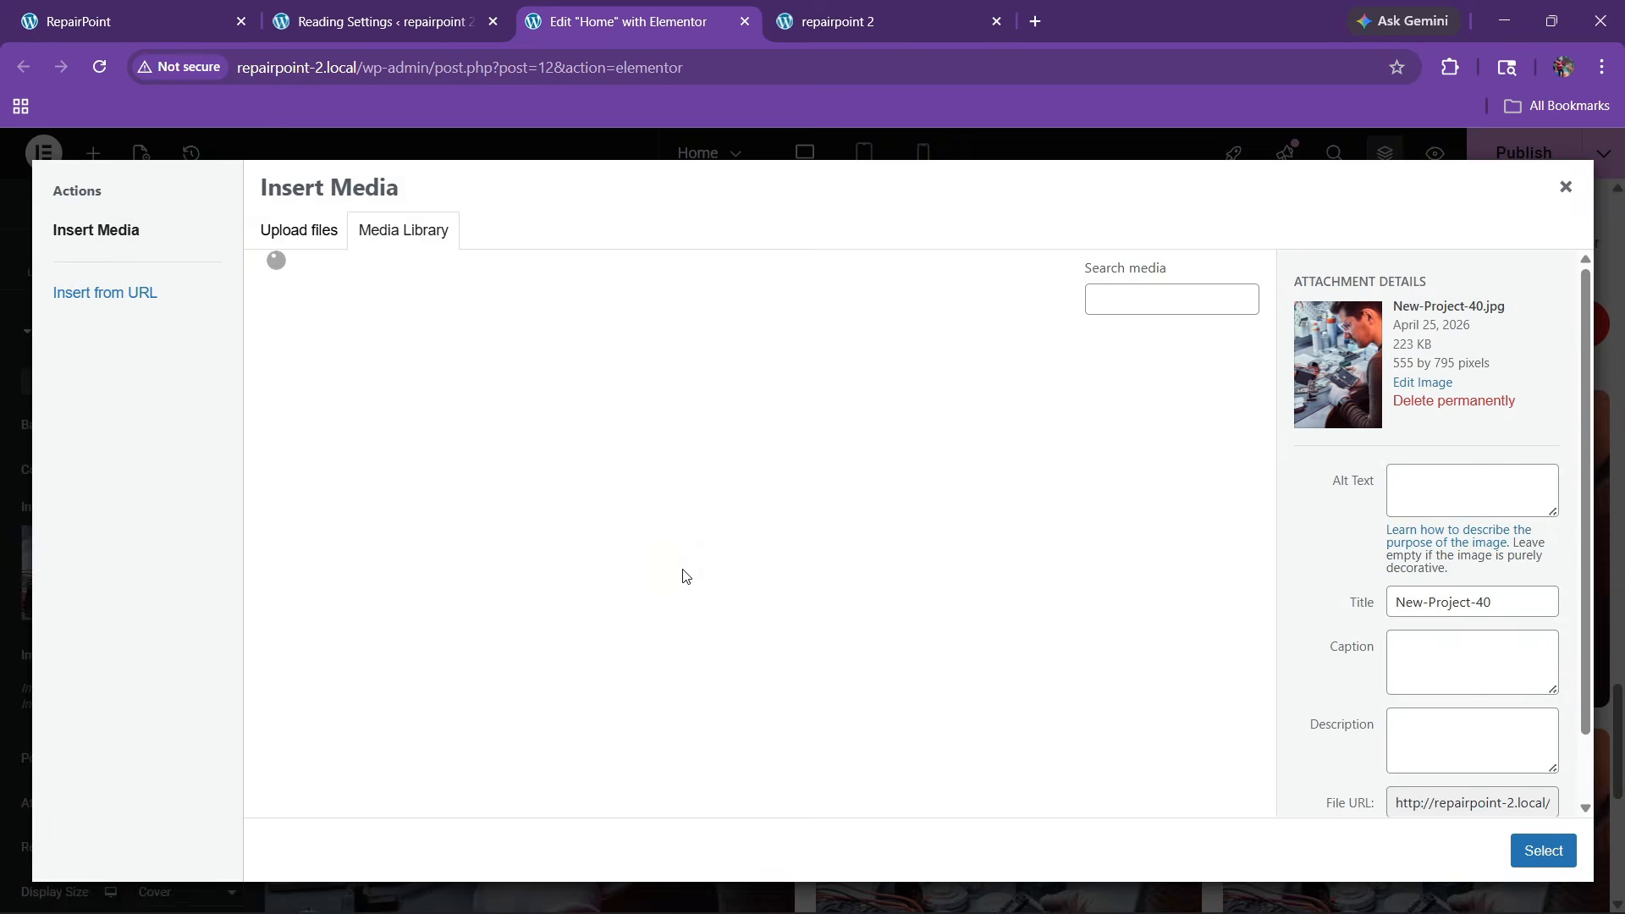
pyautogui.scroll(-5, 634, 595)
pyautogui.click(639, 592)
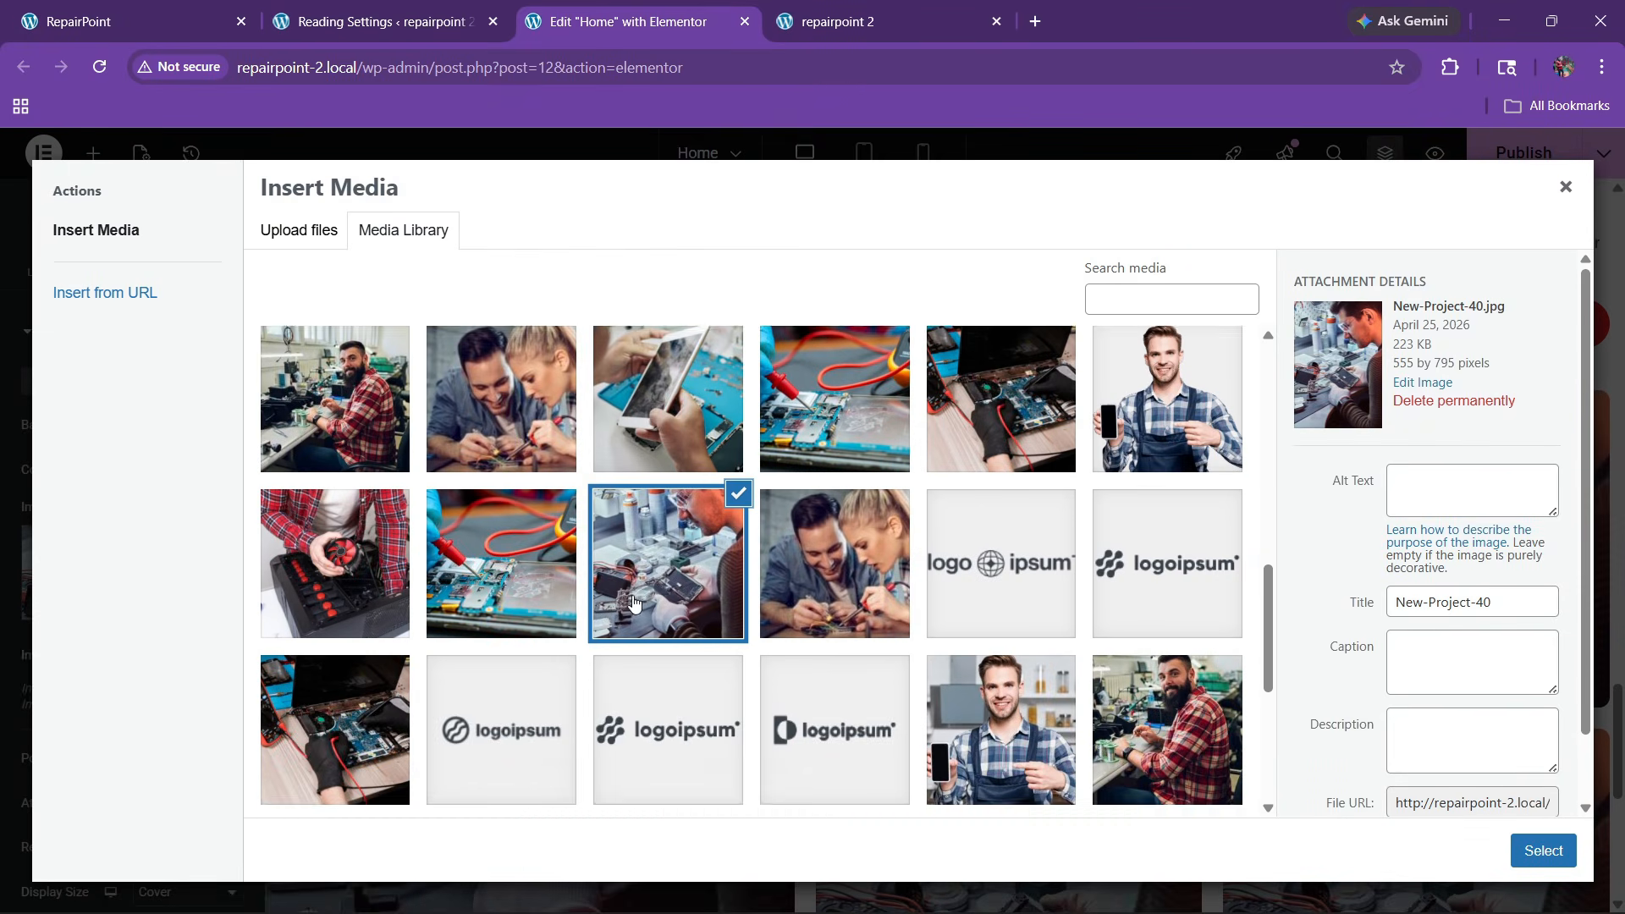
pyautogui.scroll(1, 643, 699)
pyautogui.scroll(-3, 668, 677)
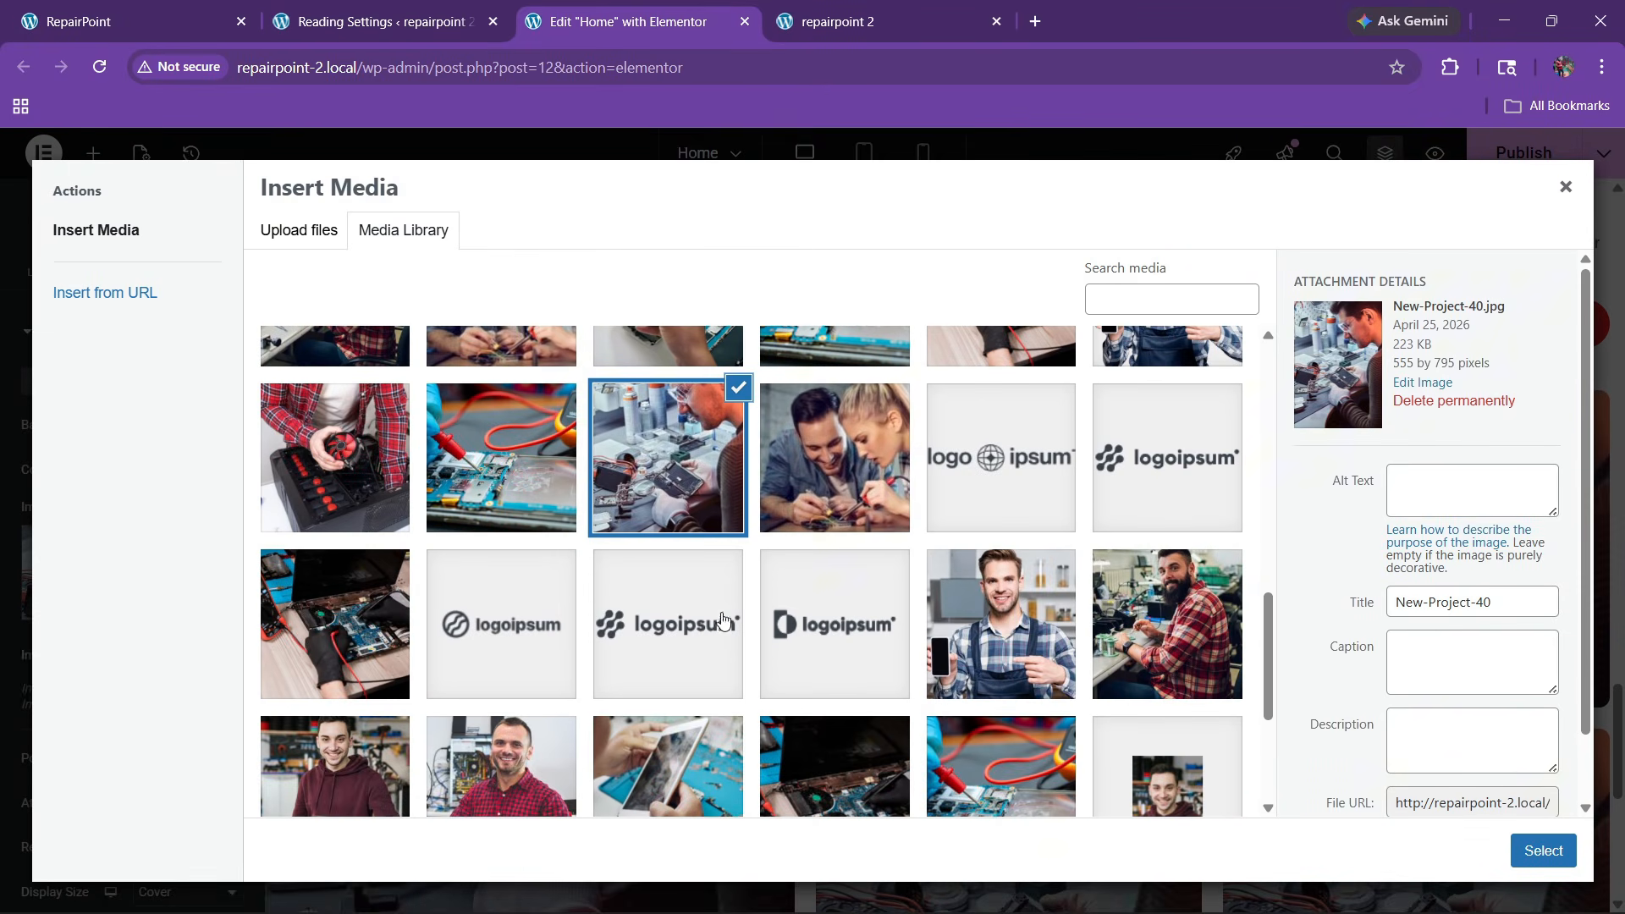
pyautogui.click(834, 531)
pyautogui.click(513, 465)
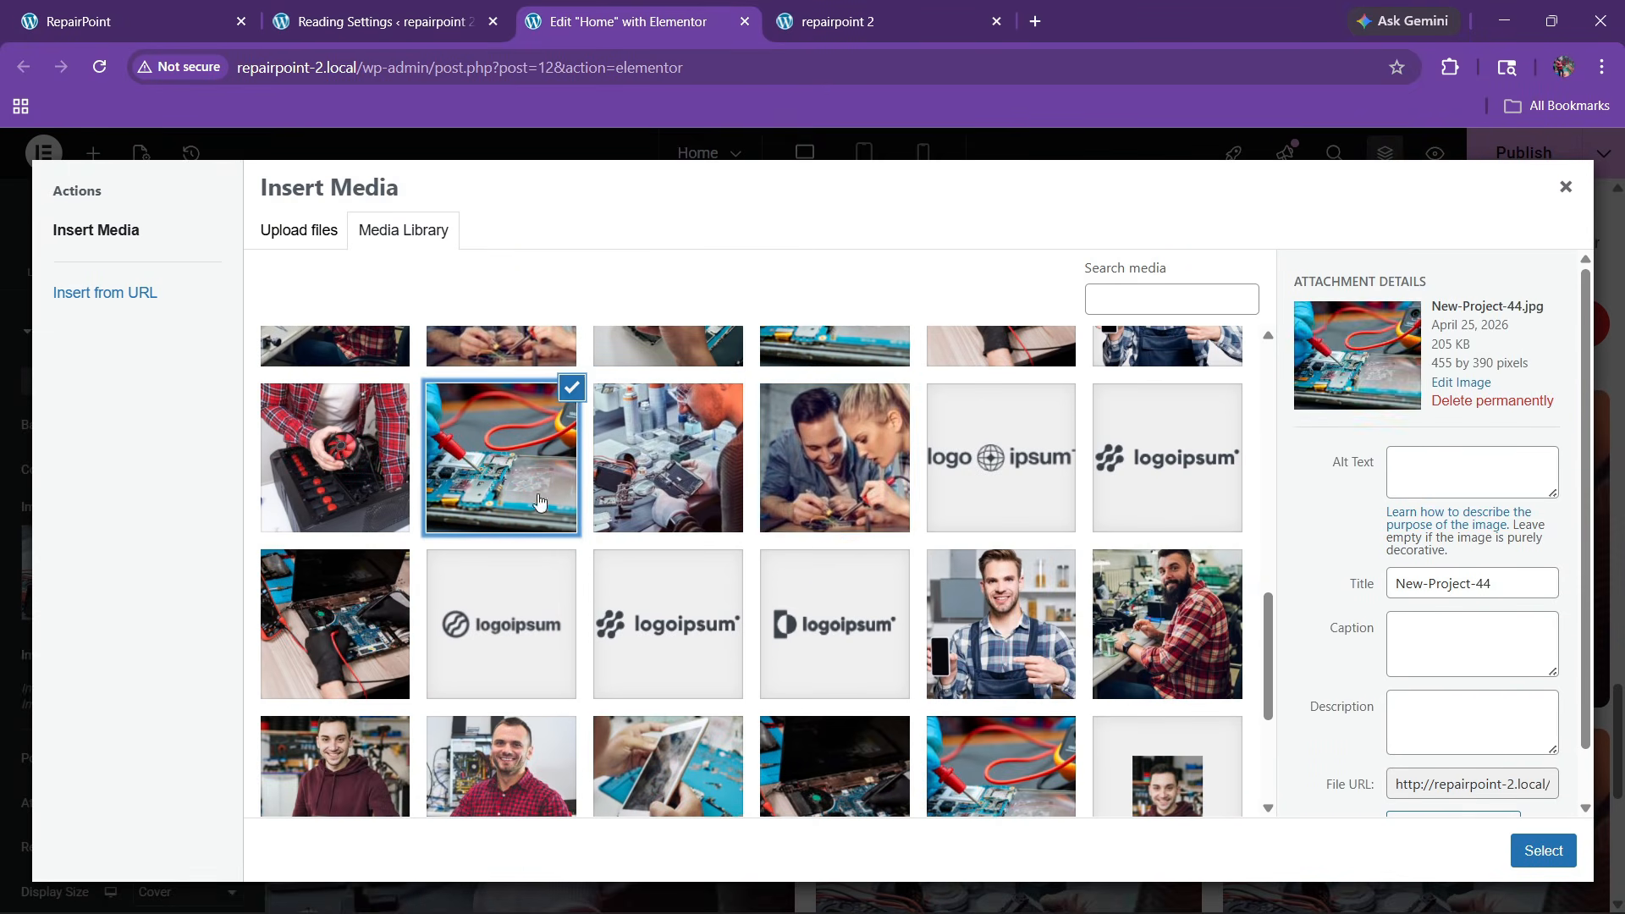
pyautogui.click(1544, 852)
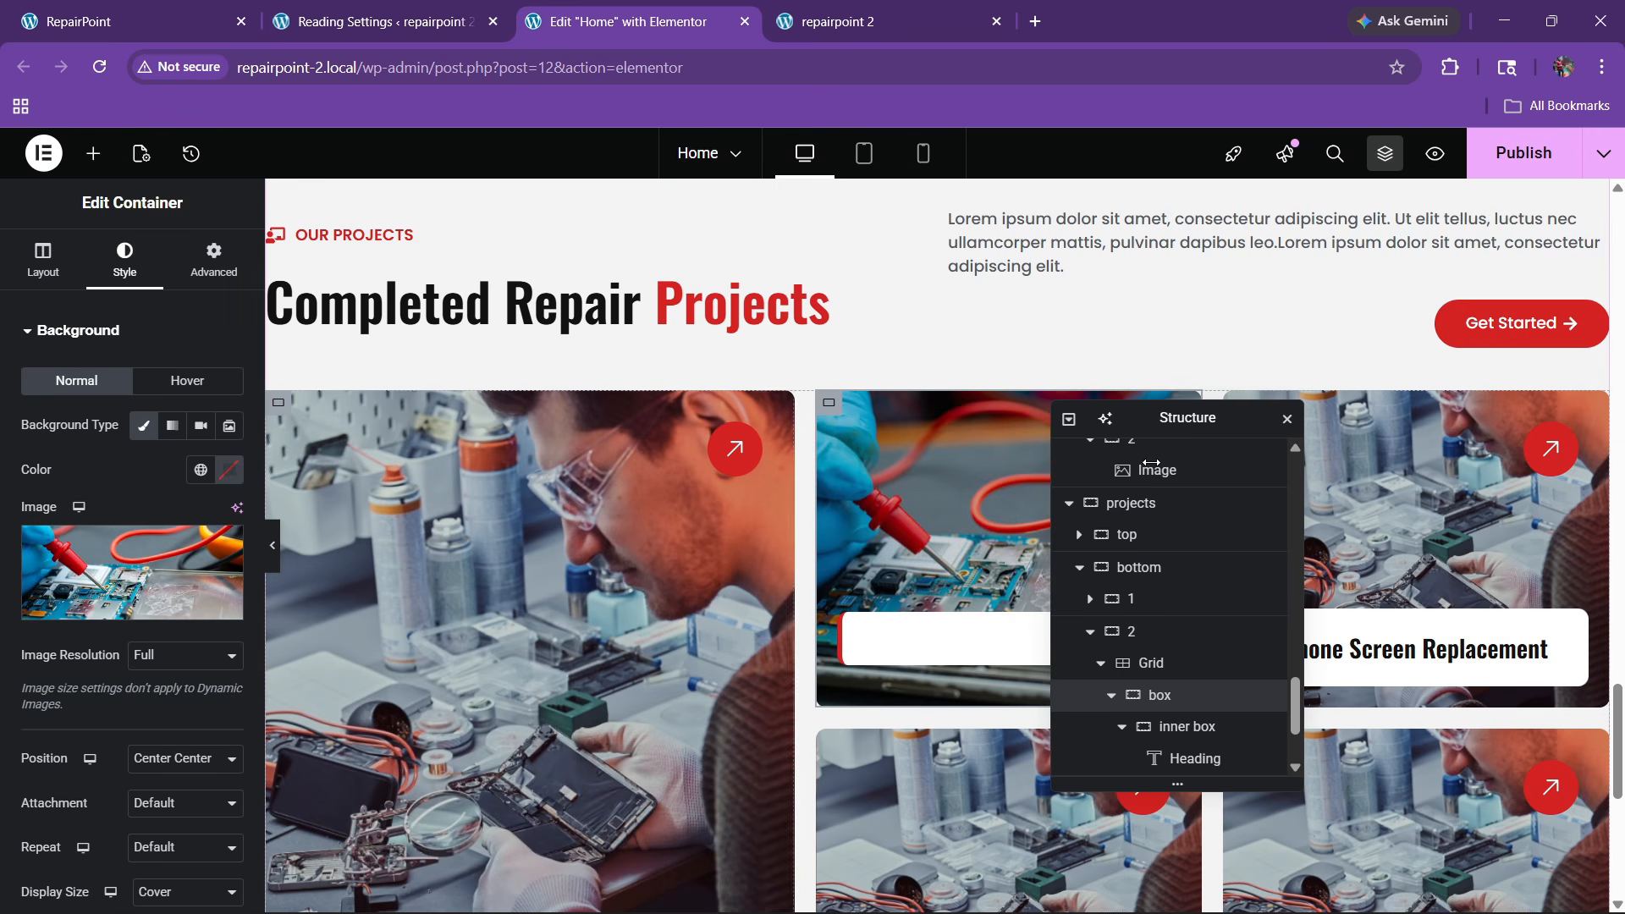
pyautogui.moveTo(1180, 423); pyautogui.dragTo(633, 426)
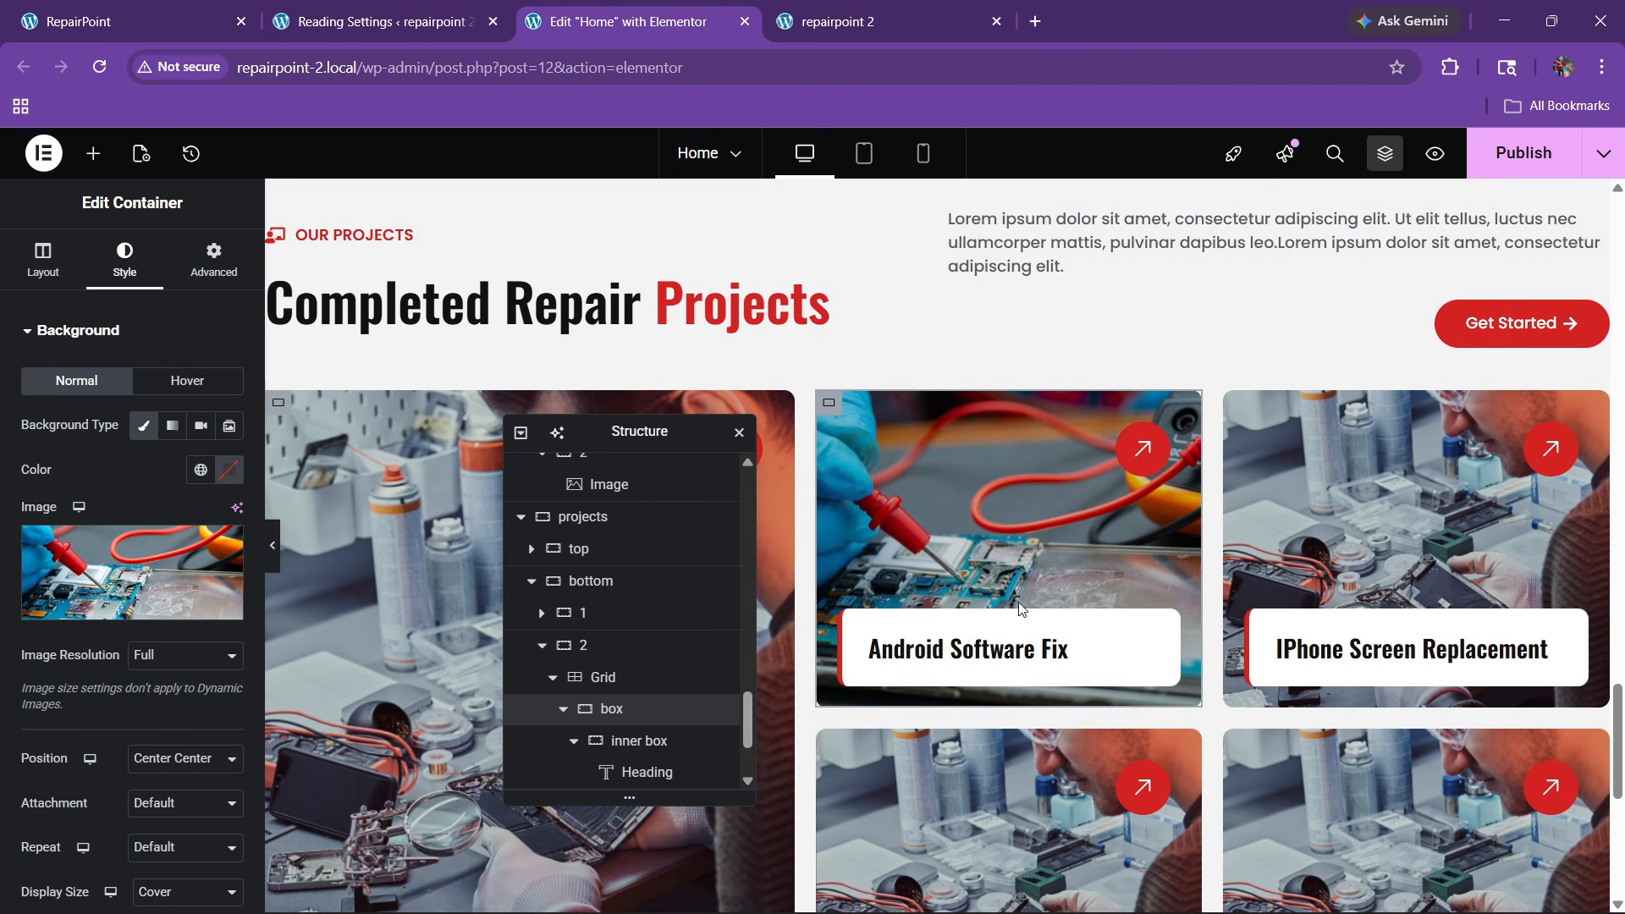
pyautogui.scroll(-1, 1009, 610)
pyautogui.scroll(-3, 1008, 609)
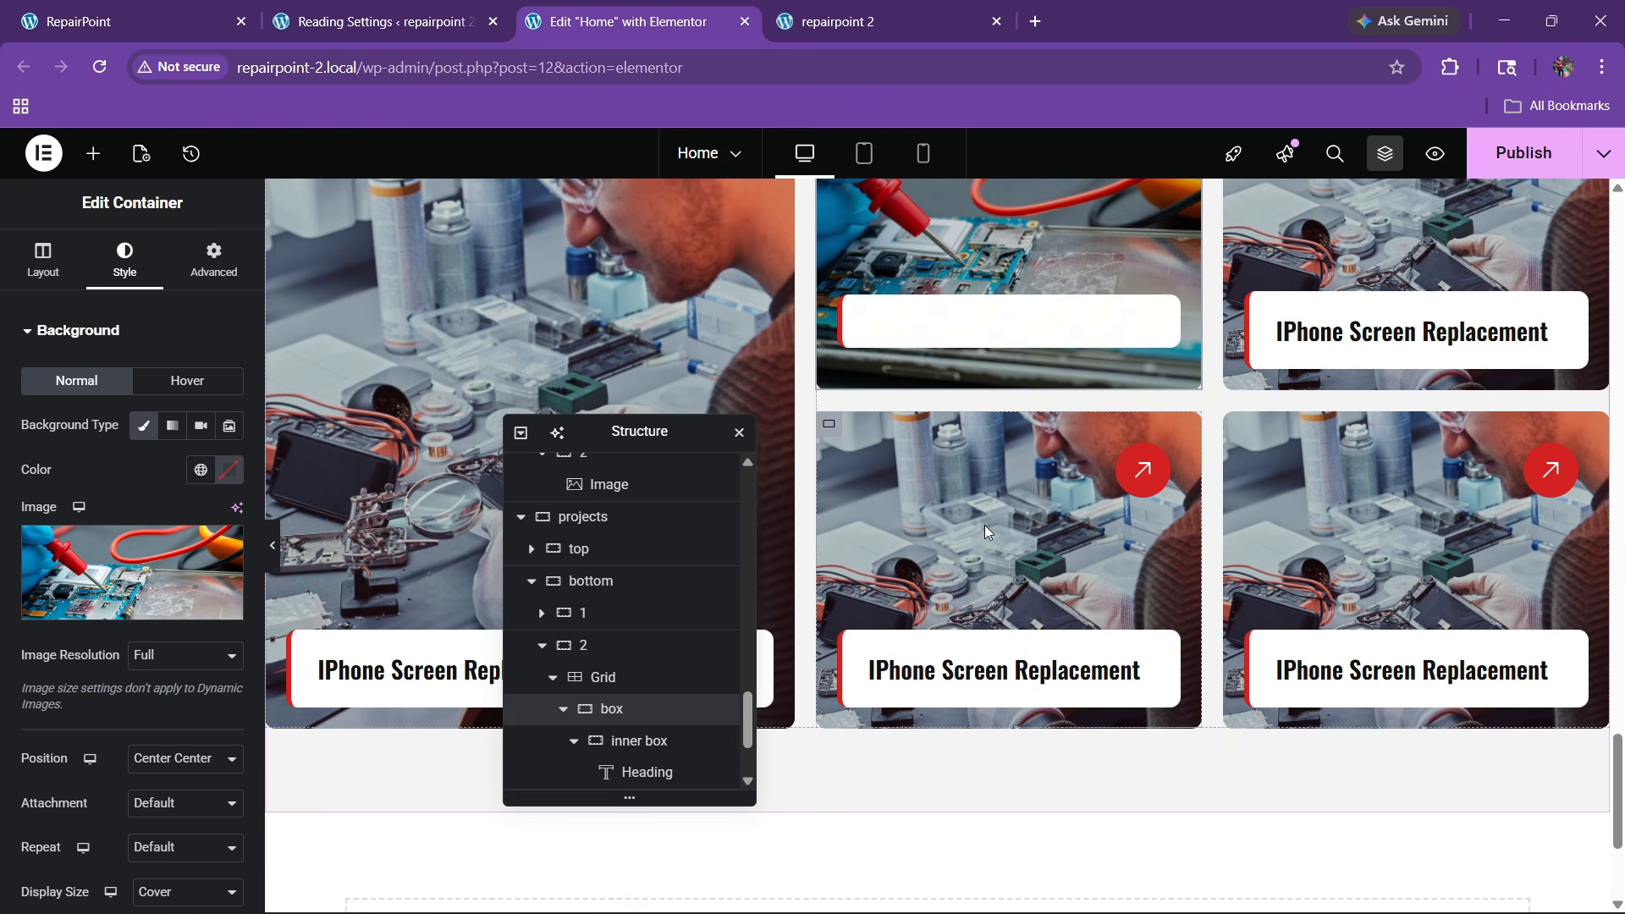
pyautogui.scroll(3, 983, 524)
pyautogui.scroll(1, 985, 531)
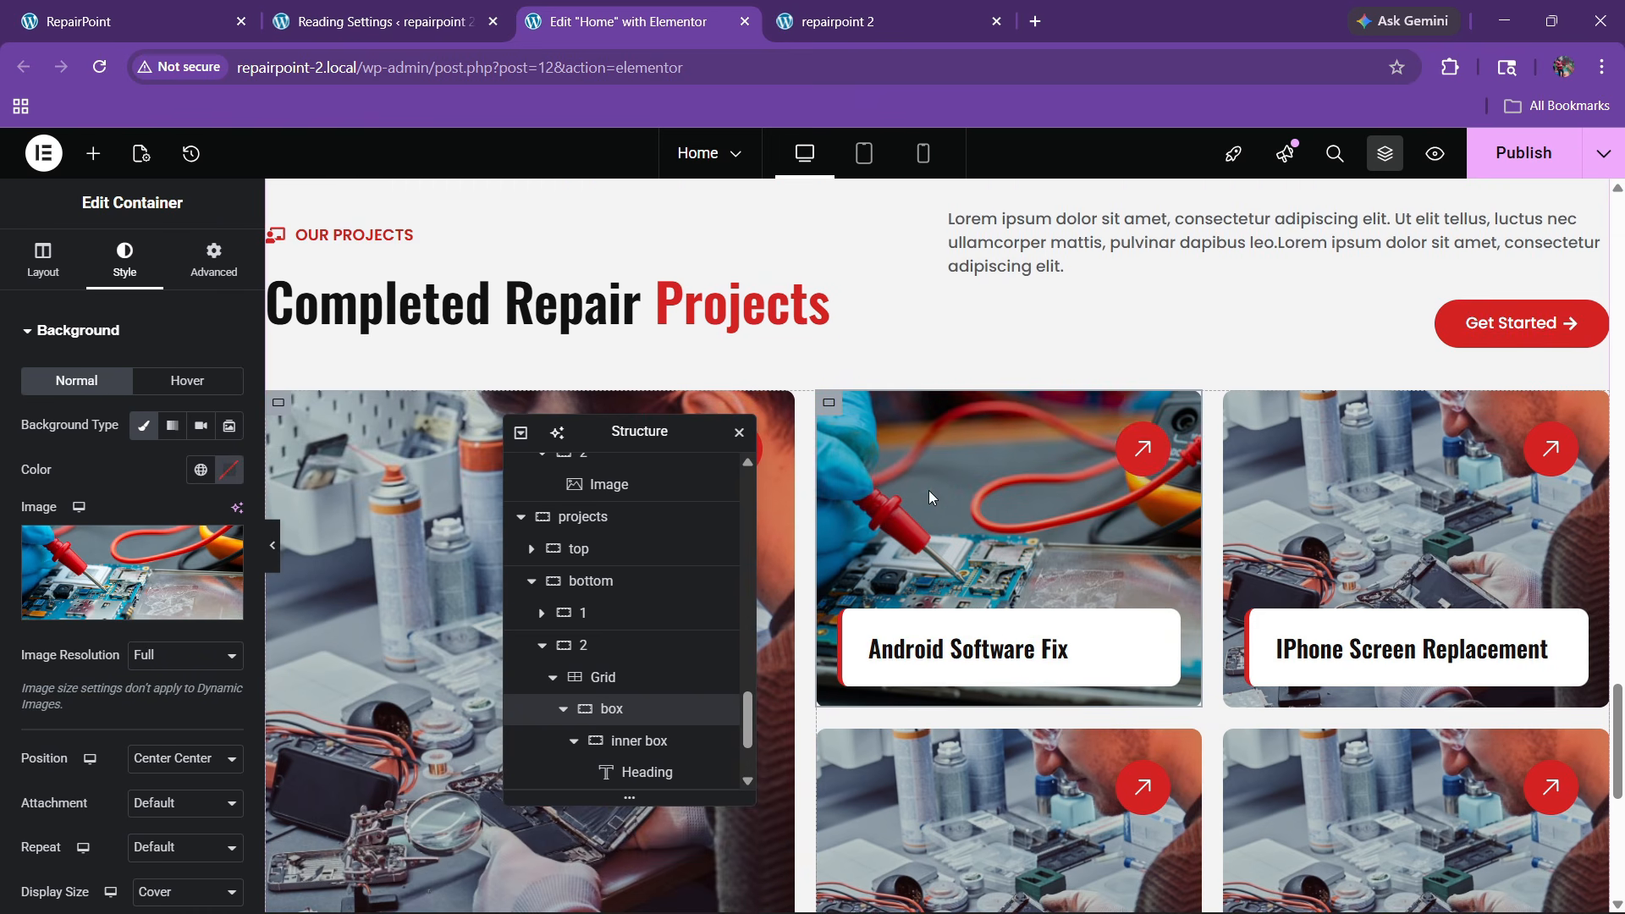
# Publish the Home page and reload the live site to check the projects section
pyautogui.click(1521, 154)
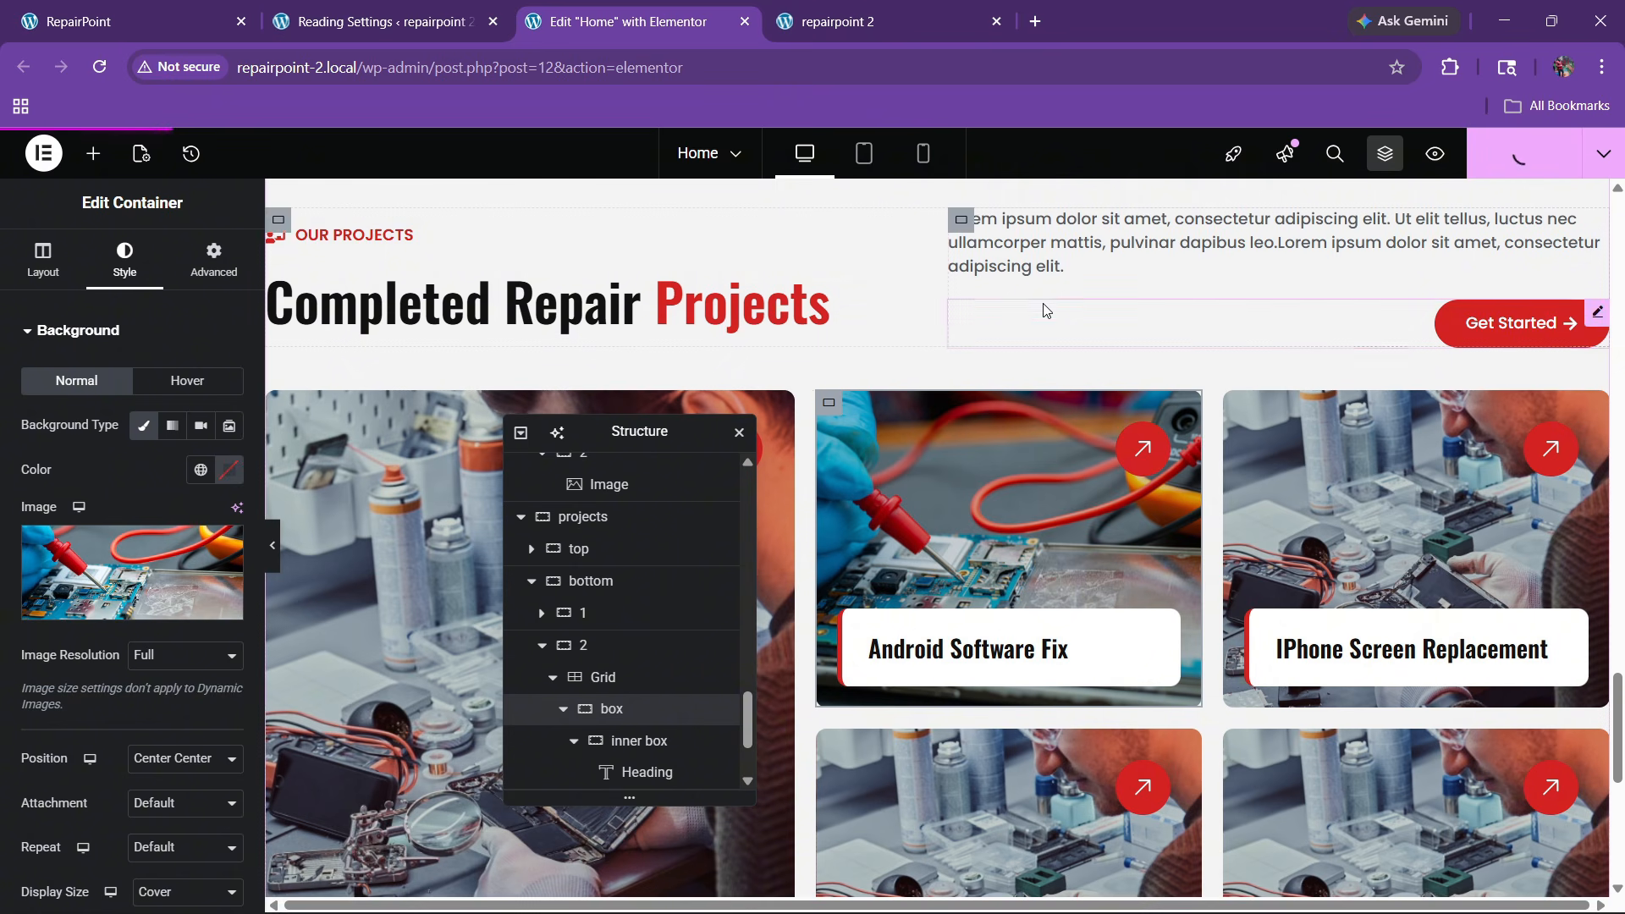
pyautogui.click(876, 16)
pyautogui.click(99, 66)
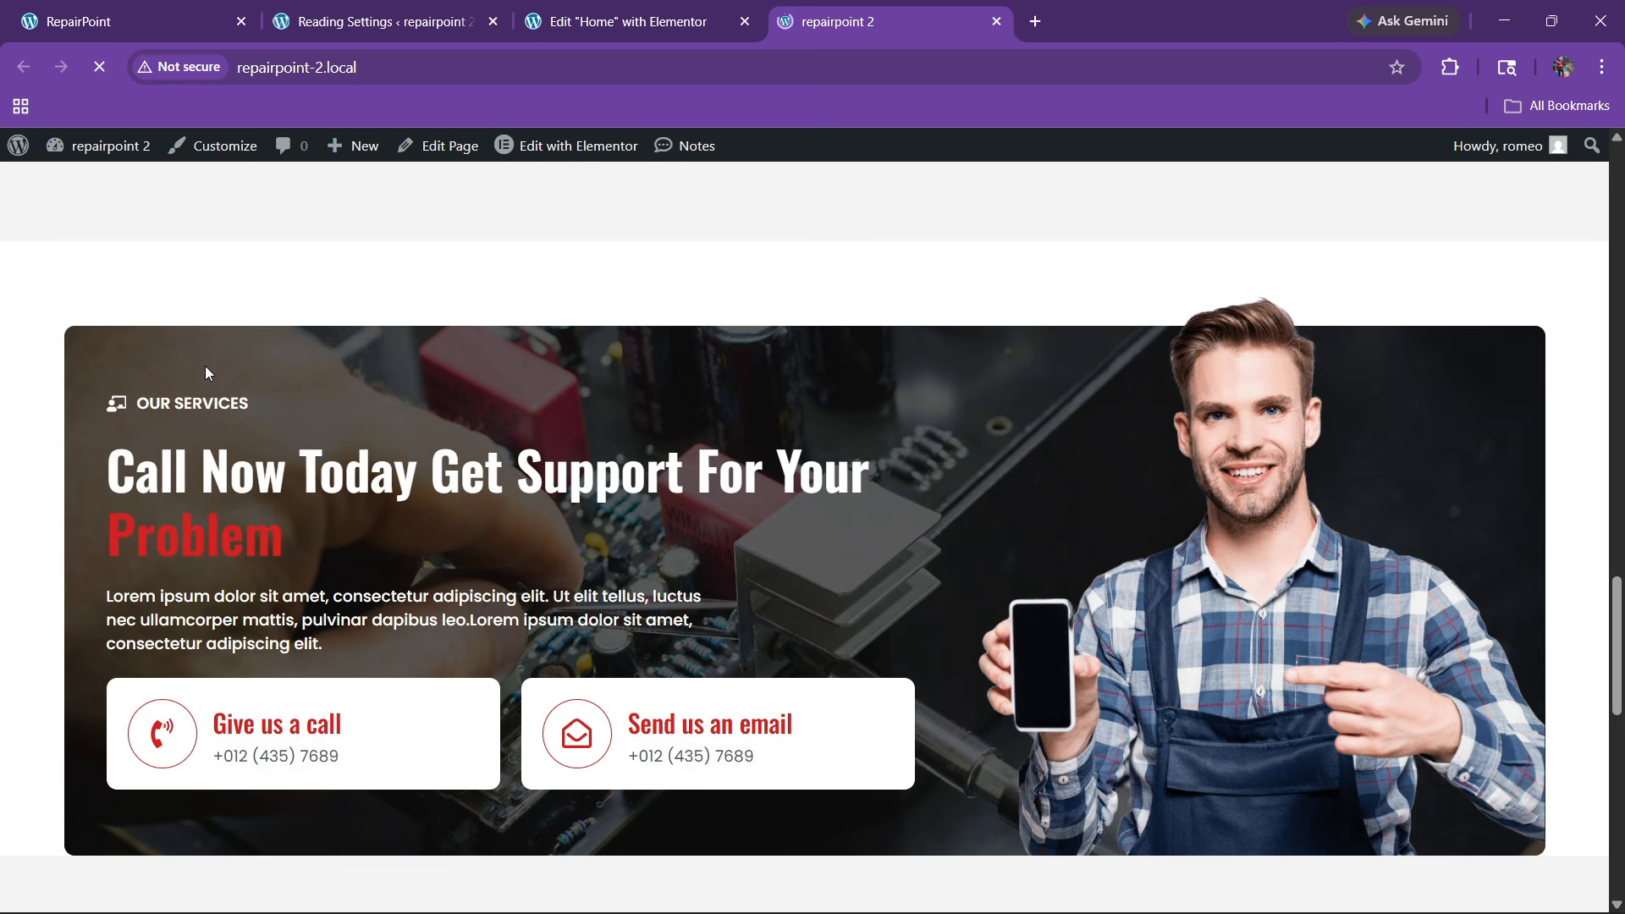
pyautogui.scroll(-8, 293, 408)
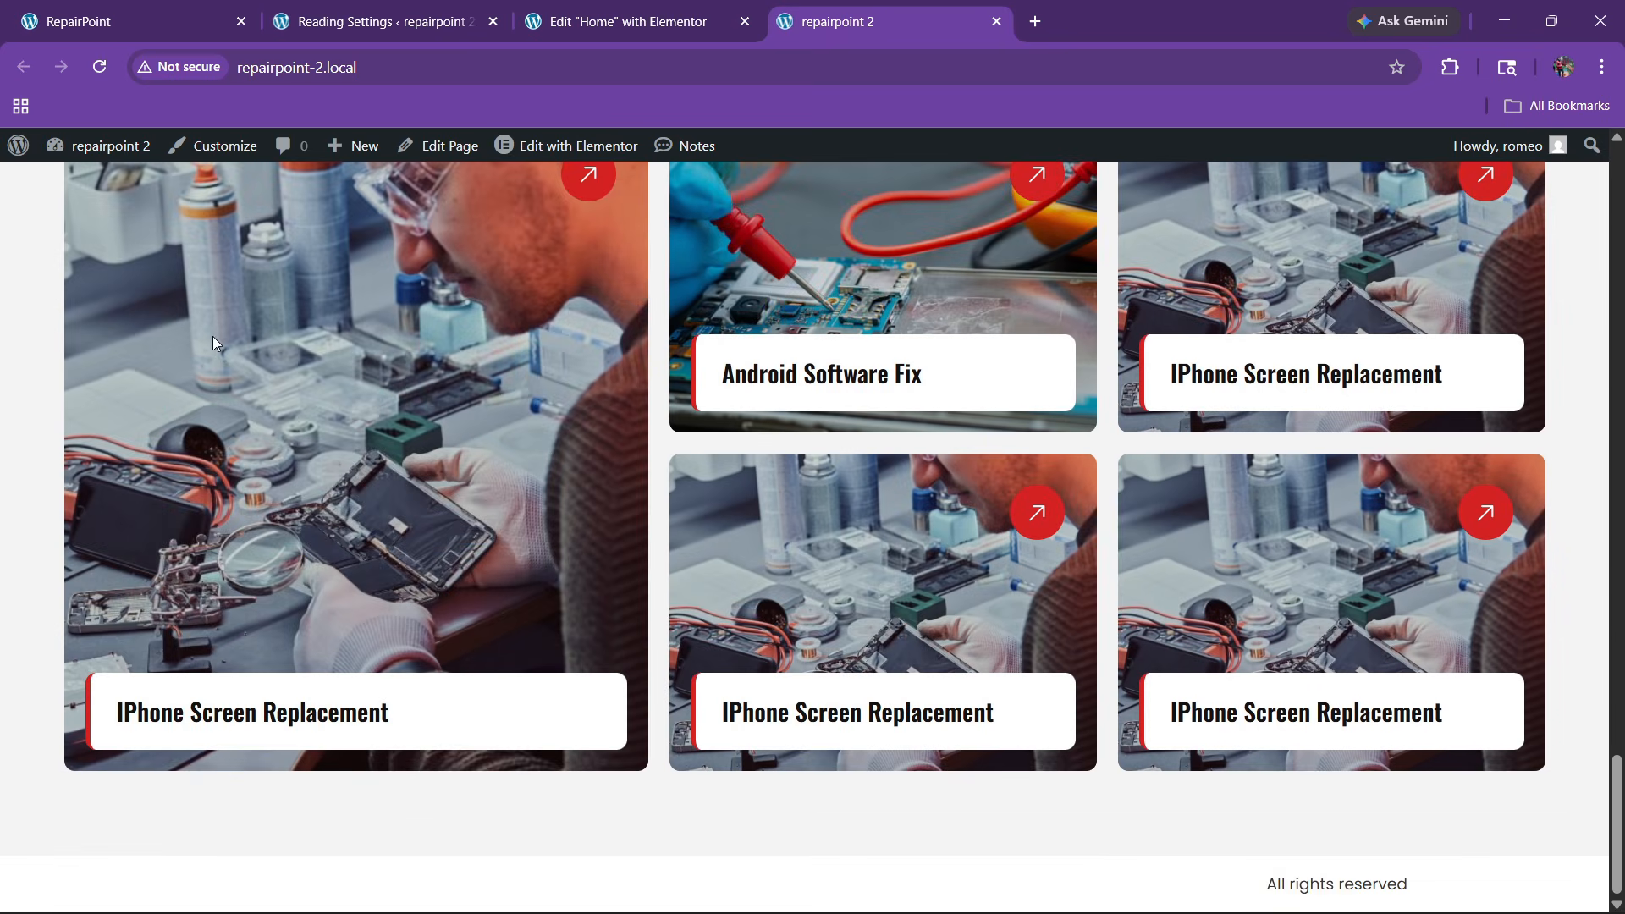
pyautogui.scroll(1, 211, 337)
pyautogui.scroll(3, 267, 322)
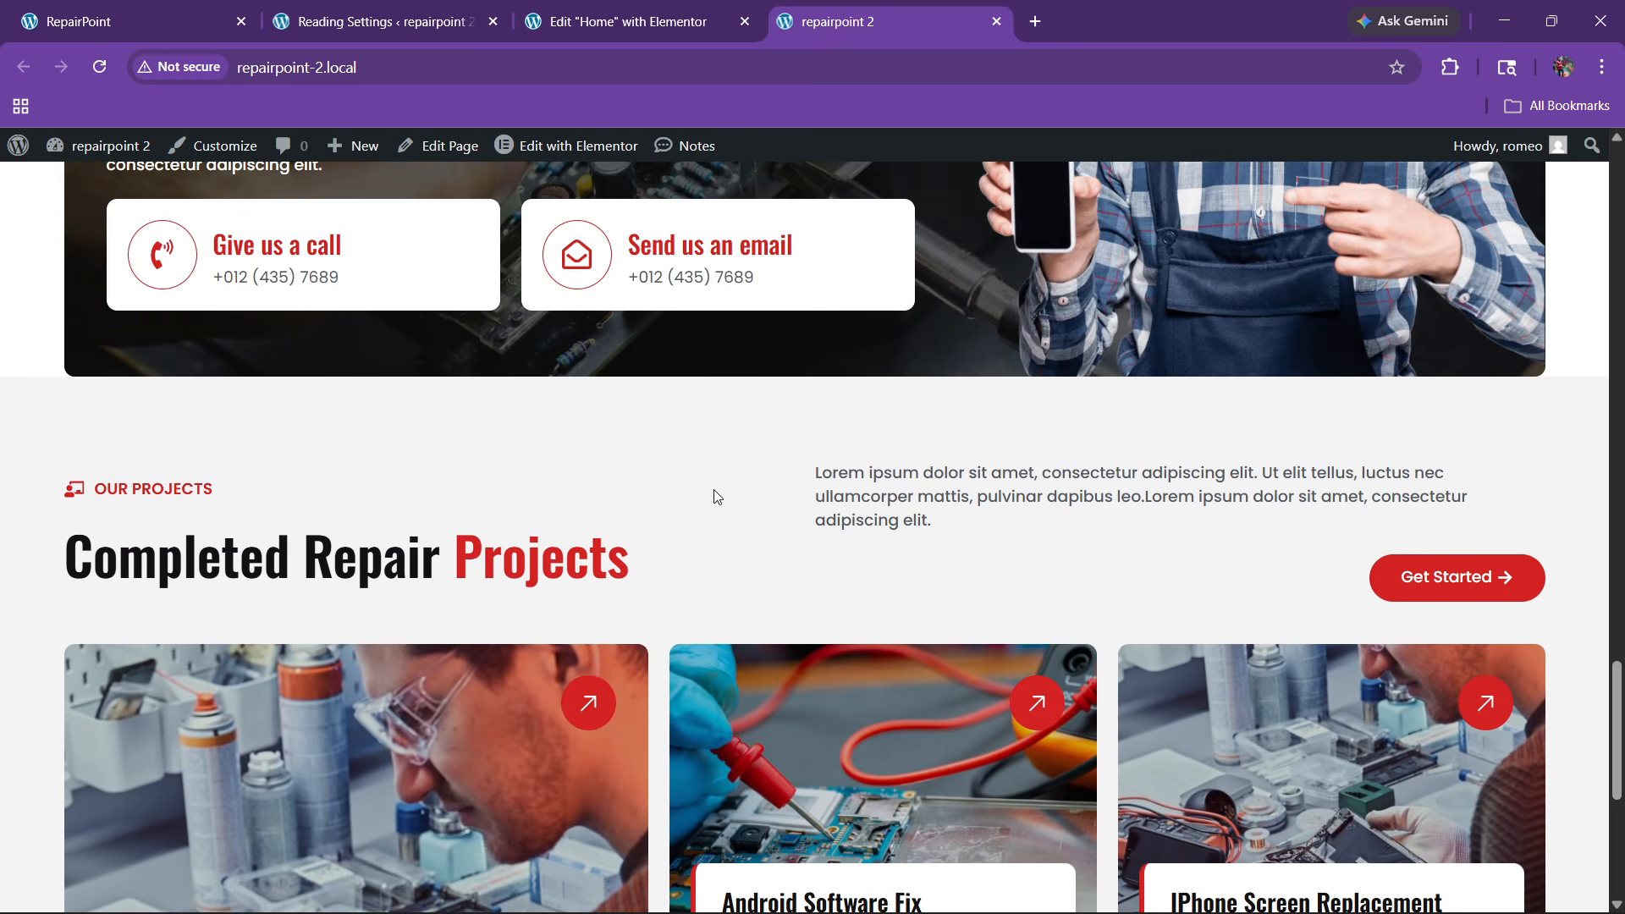
# Review the original RepairPoint site's team section before continuing in the Elementor editor
pyautogui.click(135, 21)
pyautogui.scroll(-10, 638, 587)
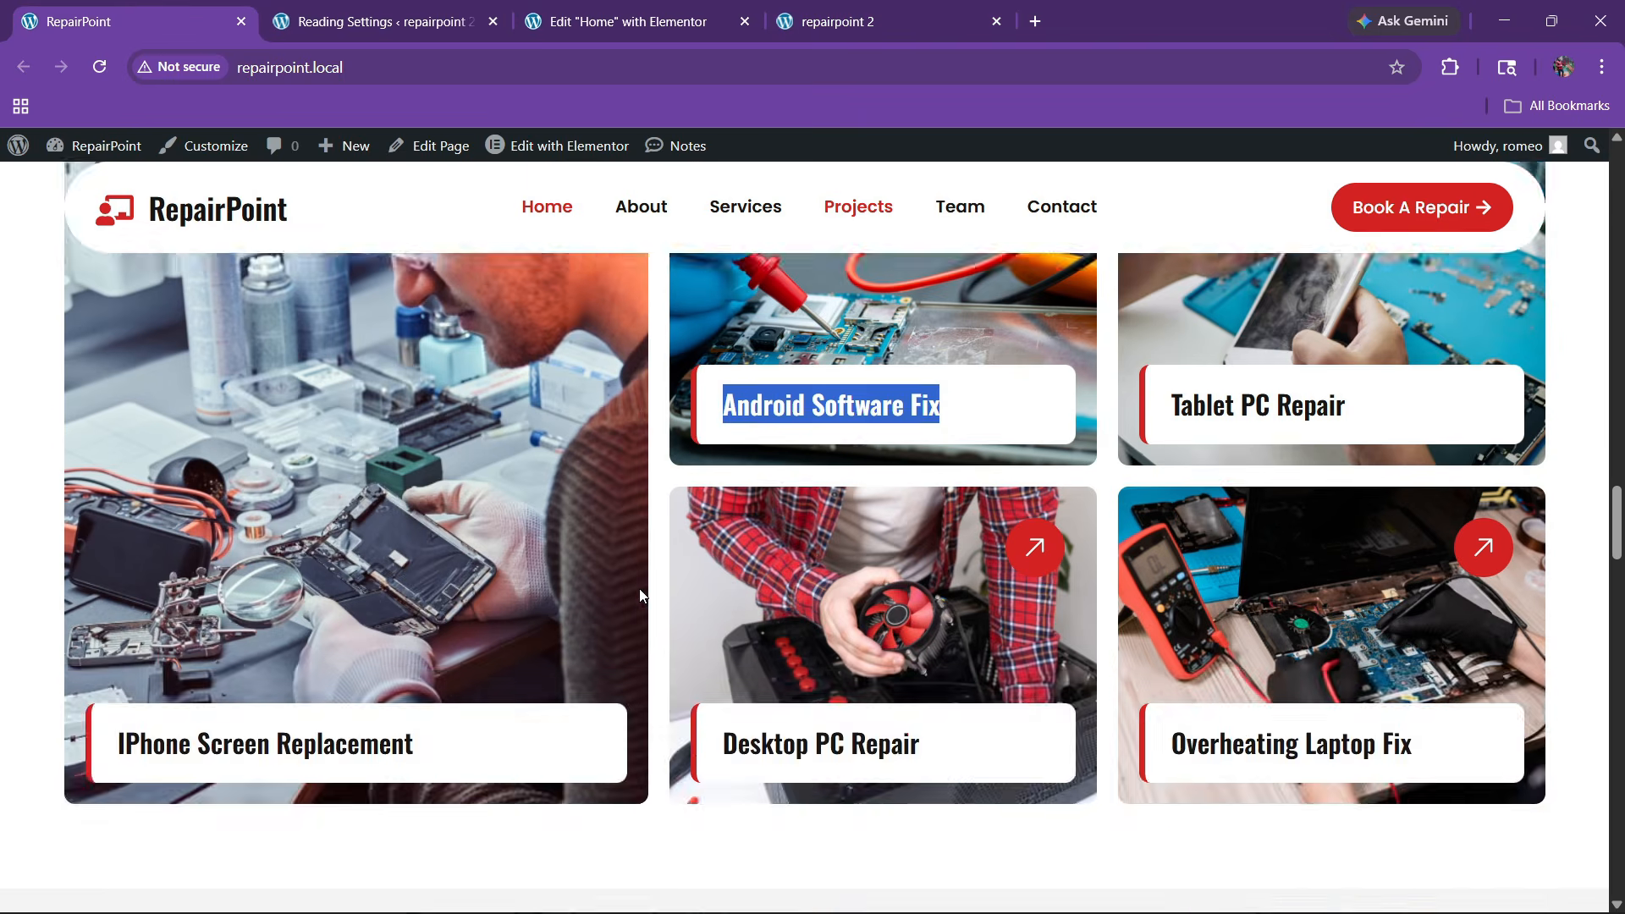
pyautogui.scroll(-1, 648, 584)
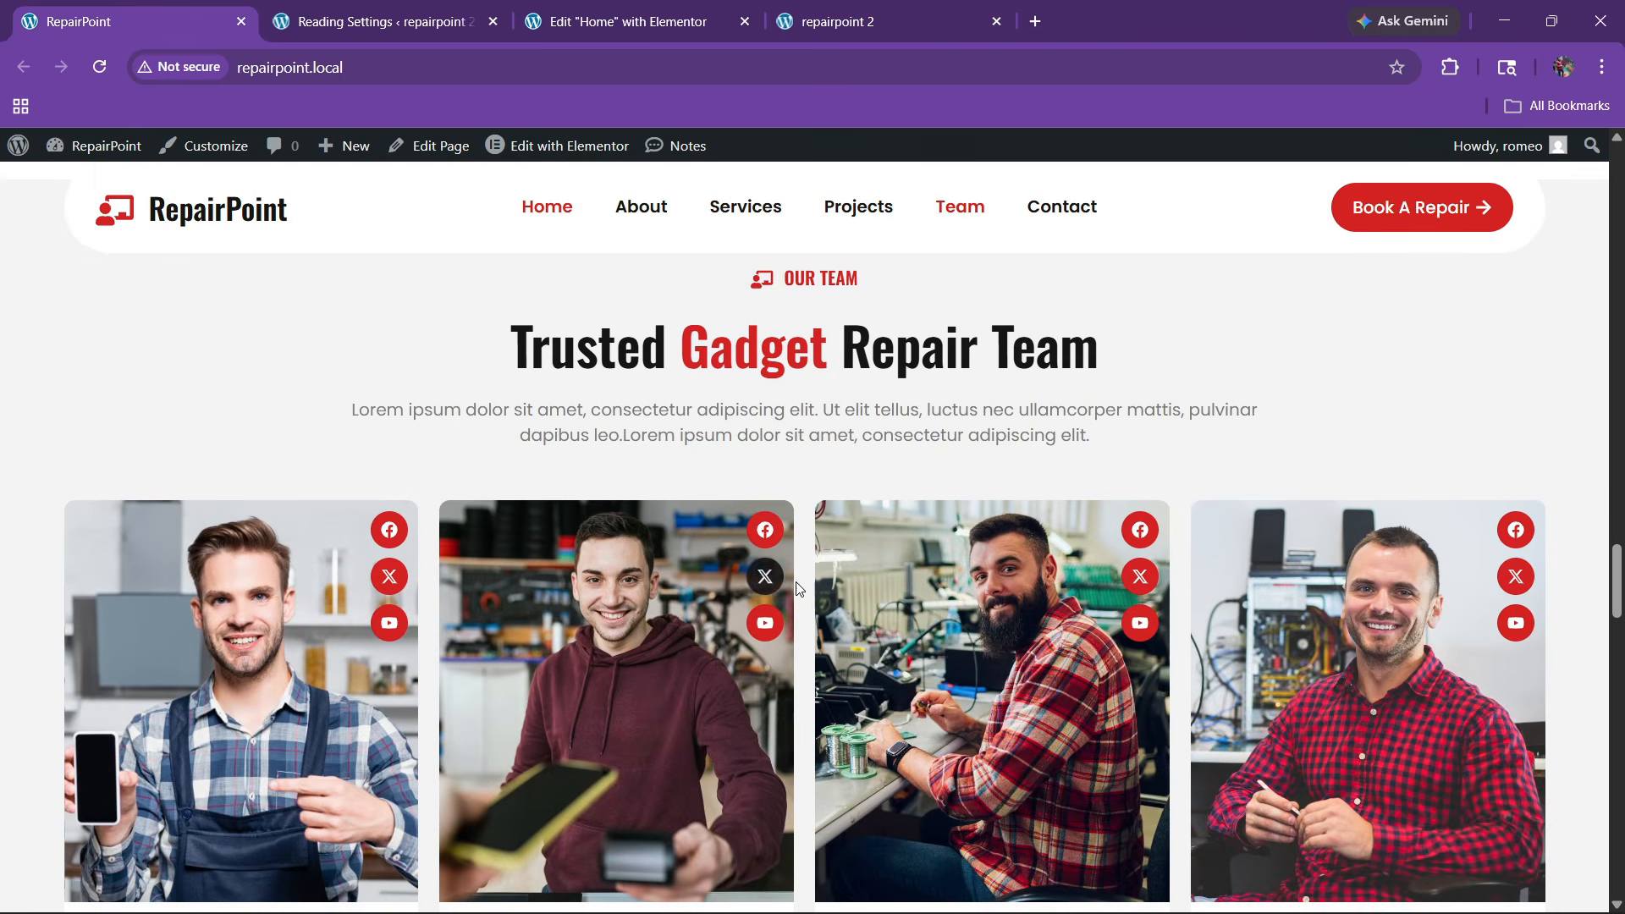
pyautogui.click(628, 21)
pyautogui.click(185, 28)
pyautogui.scroll(1, 632, 491)
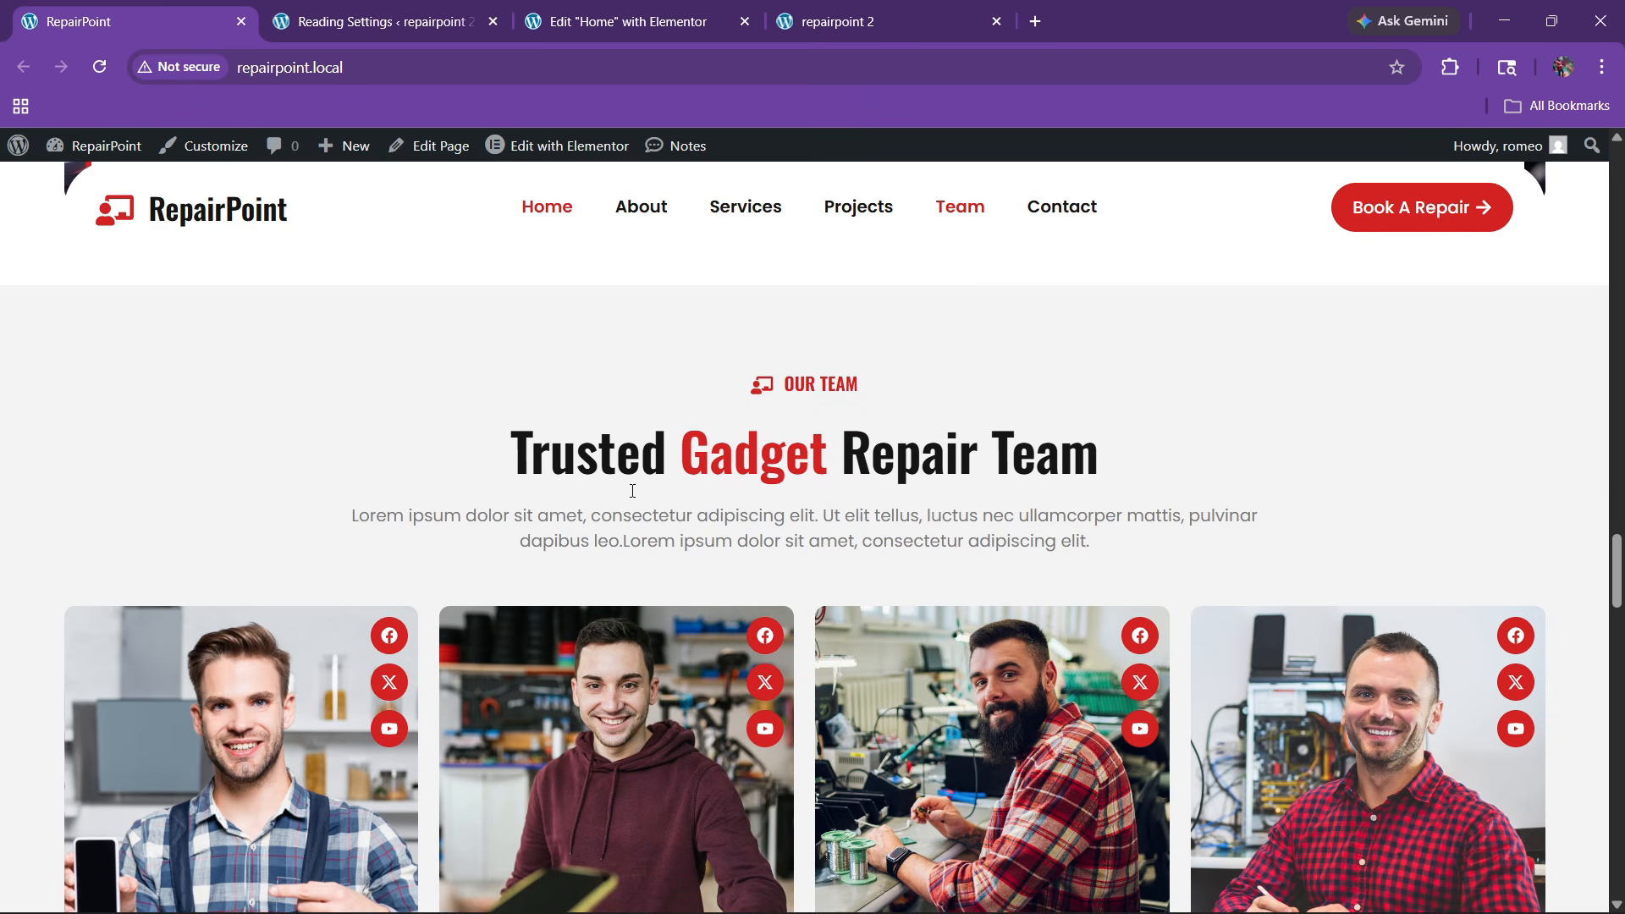
pyautogui.click(628, 21)
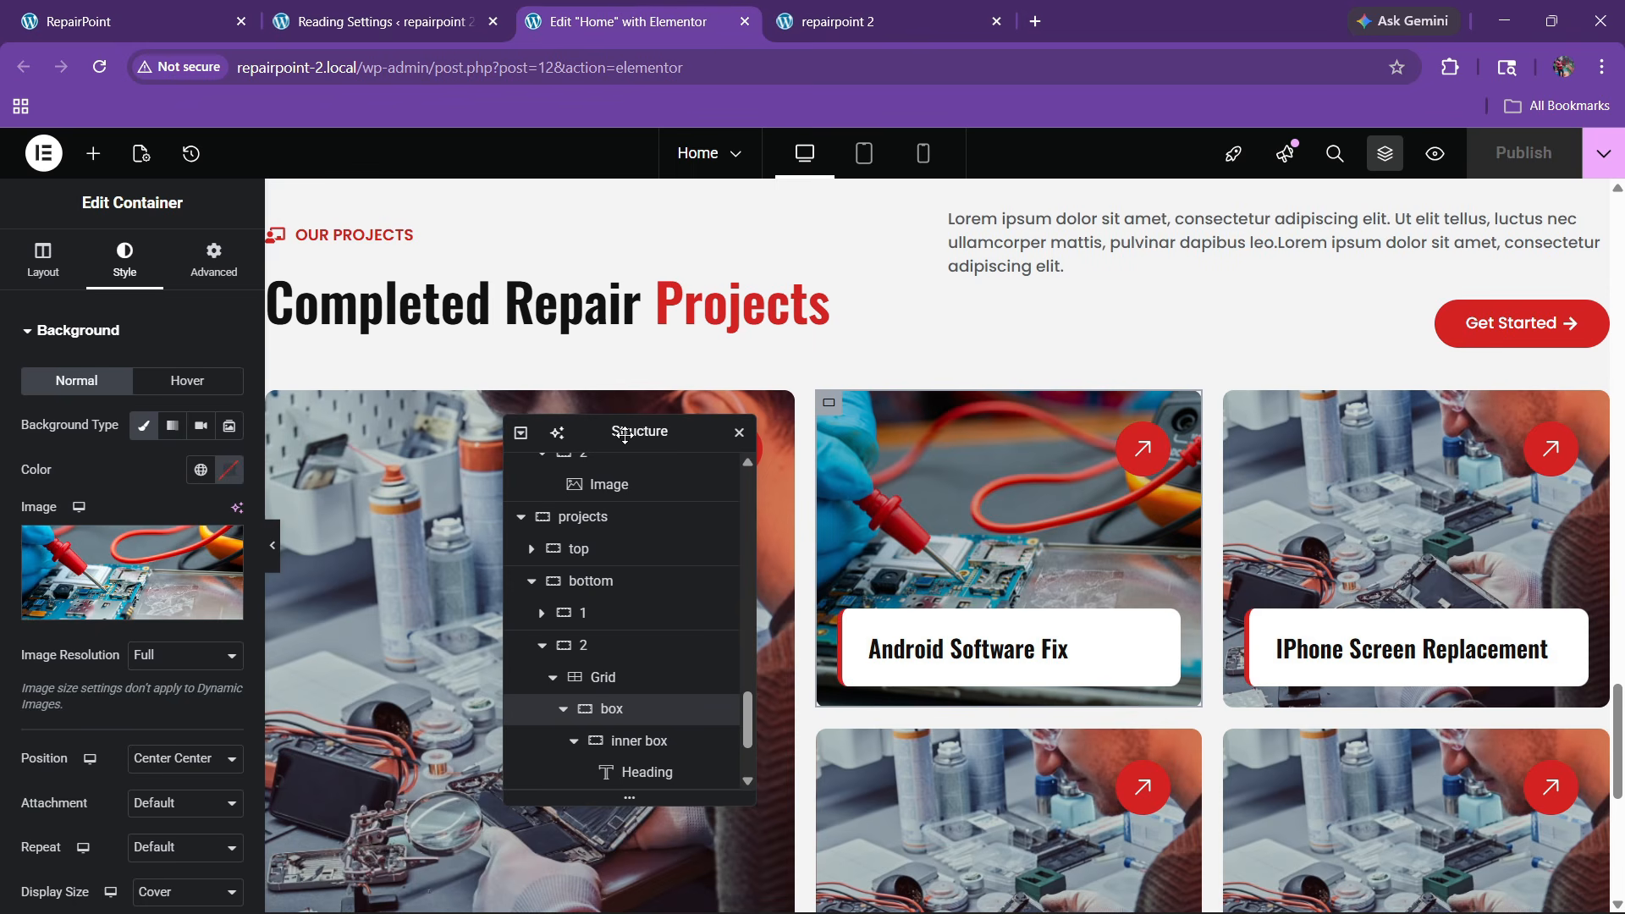
# Add a new single-column flexbox container below the projects section
pyautogui.moveTo(630, 415); pyautogui.dragTo(1121, 362)
pyautogui.scroll(3, 810, 442)
pyautogui.scroll(-10, 812, 461)
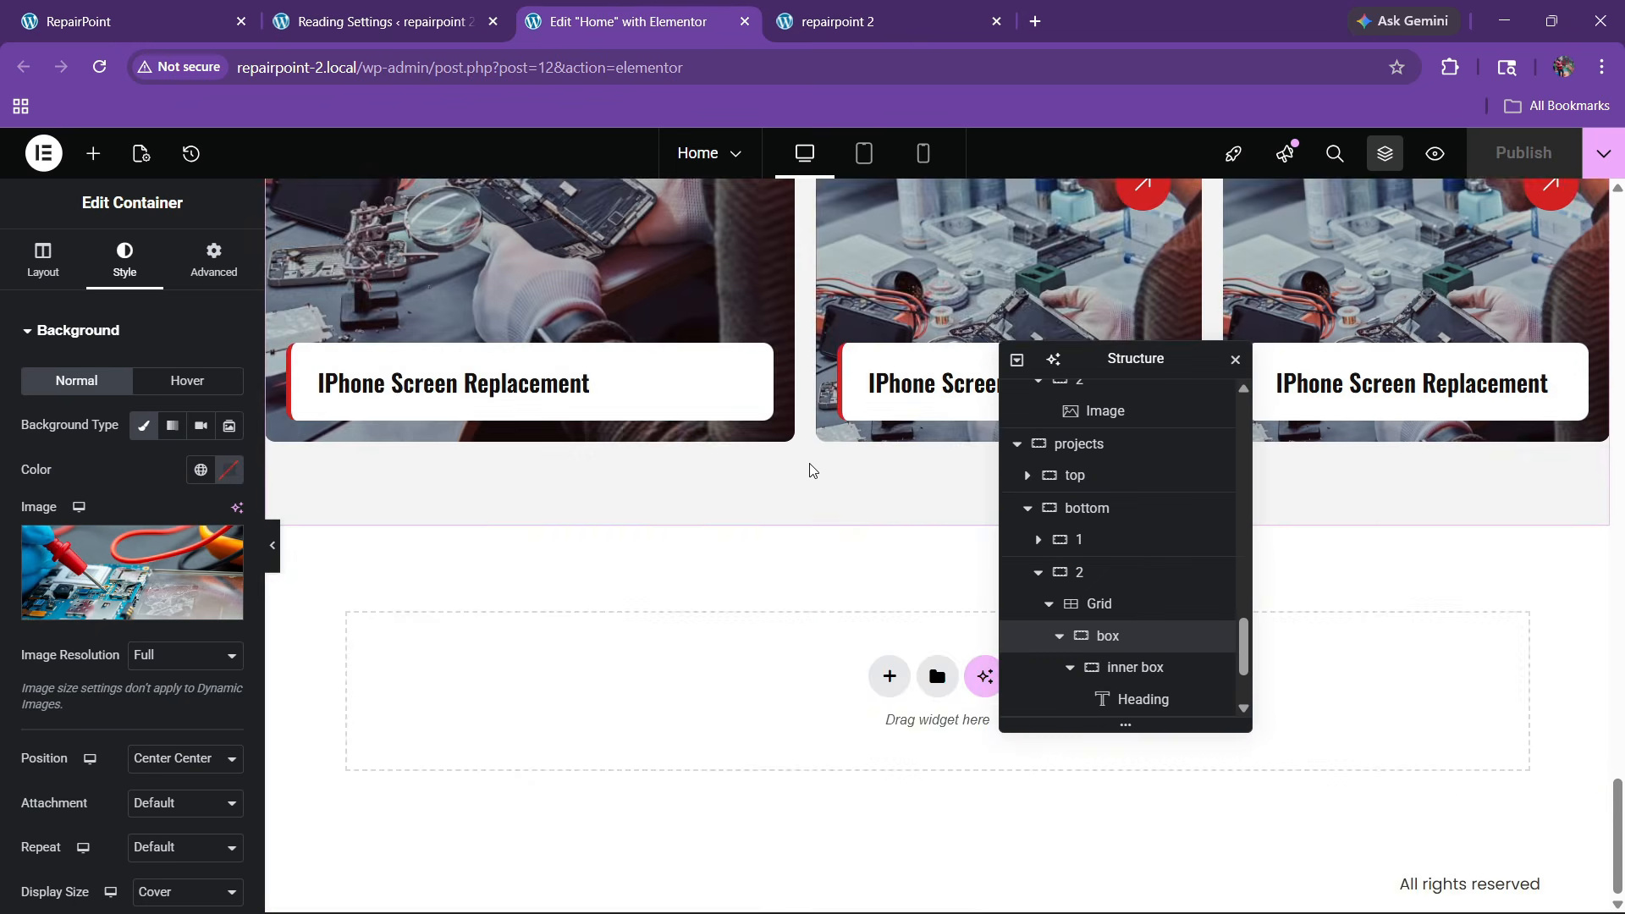
pyautogui.click(889, 675)
pyautogui.click(871, 736)
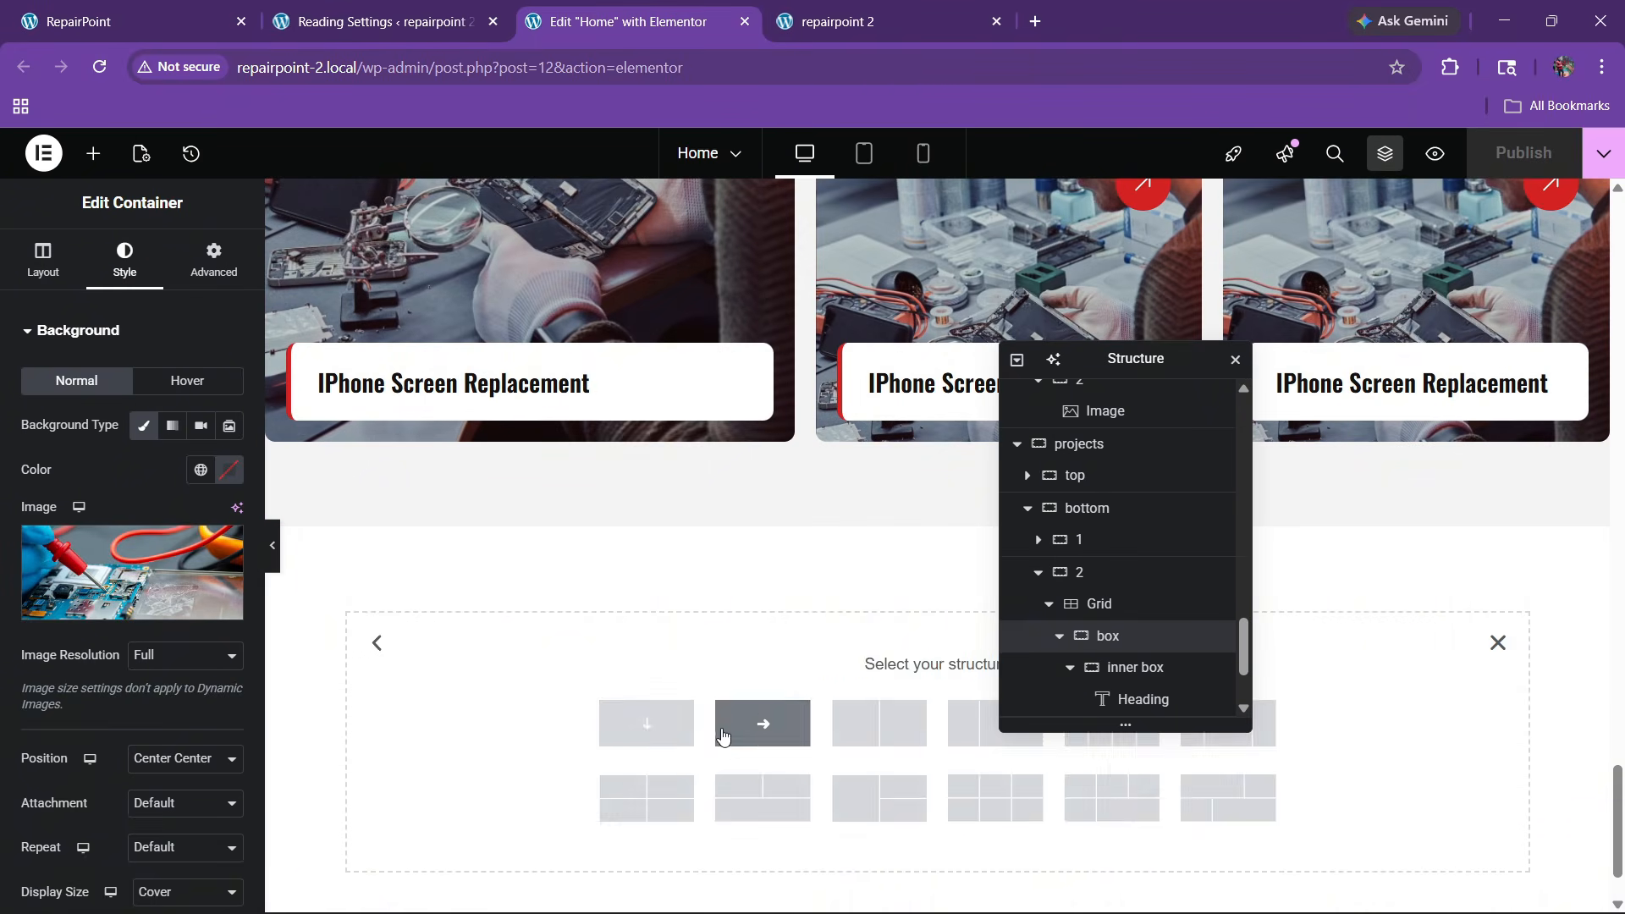
pyautogui.click(644, 725)
# Give the new container a classic background using the global bg colour #F4F4F4
pyautogui.click(181, 8)
pyautogui.scroll(-4, 634, 427)
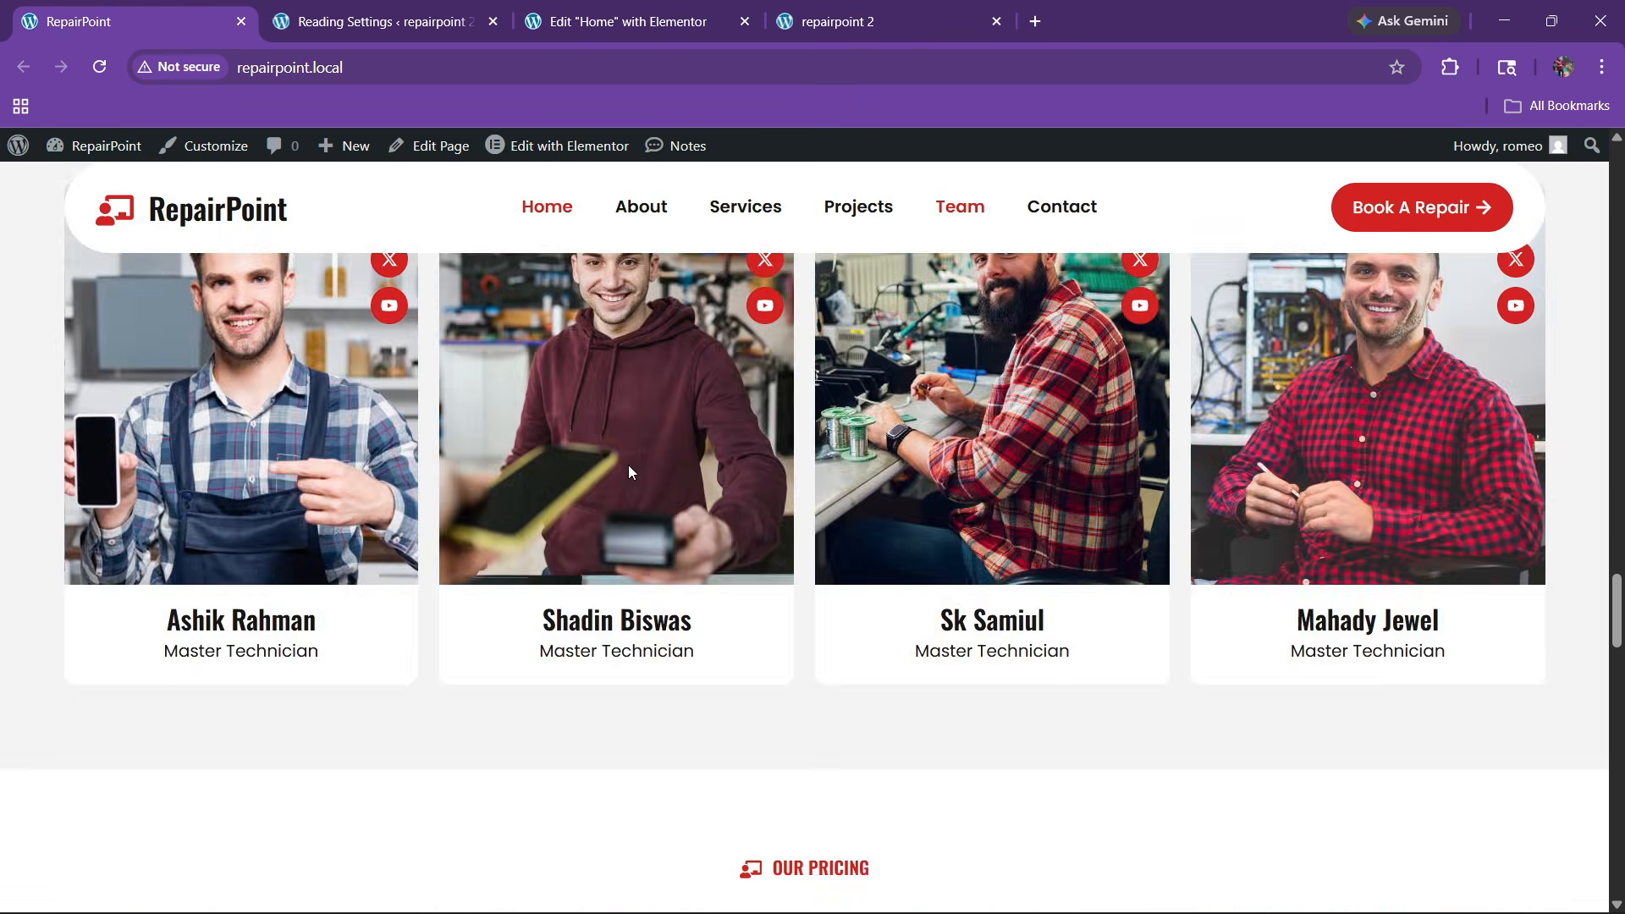
pyautogui.scroll(3, 633, 470)
pyautogui.click(643, 10)
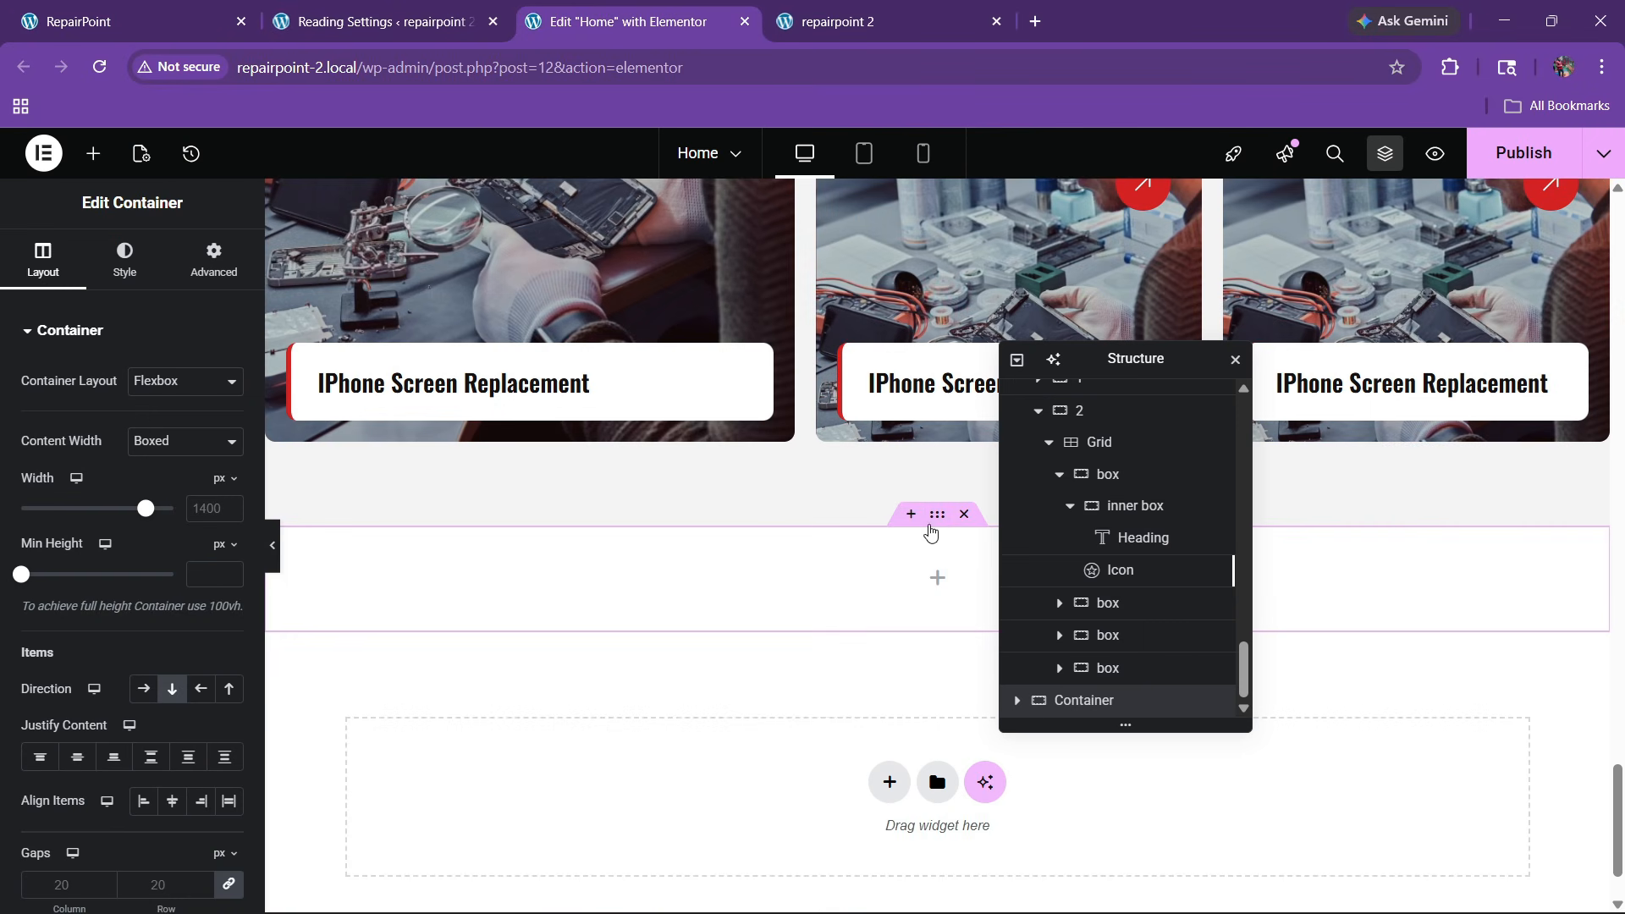
pyautogui.click(132, 283)
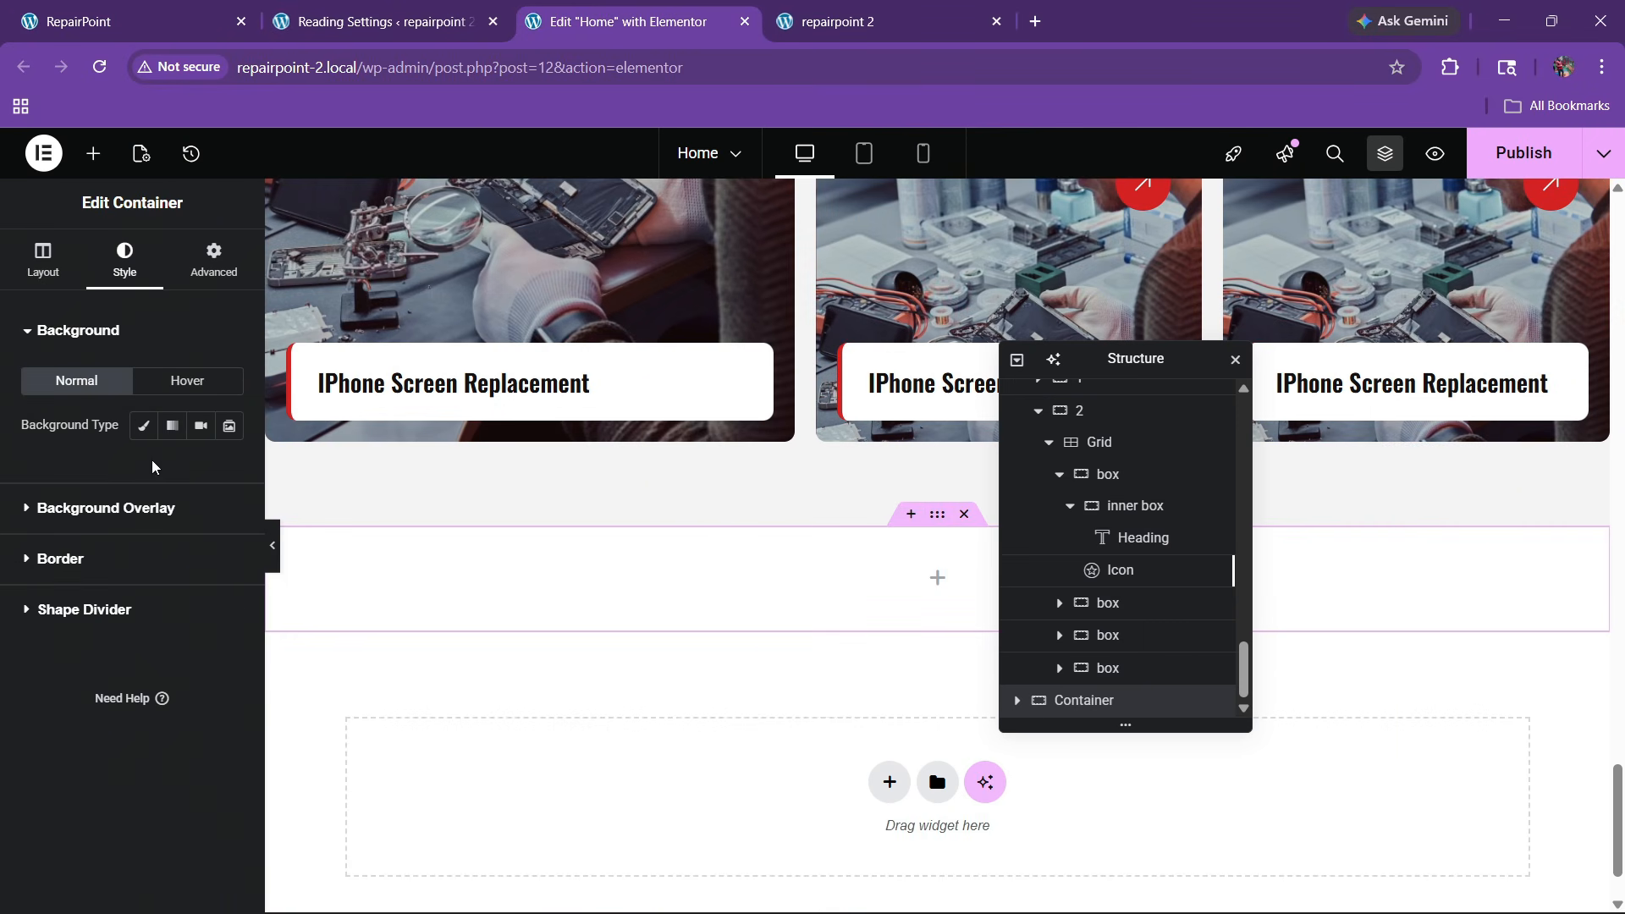
pyautogui.click(143, 425)
pyautogui.click(200, 470)
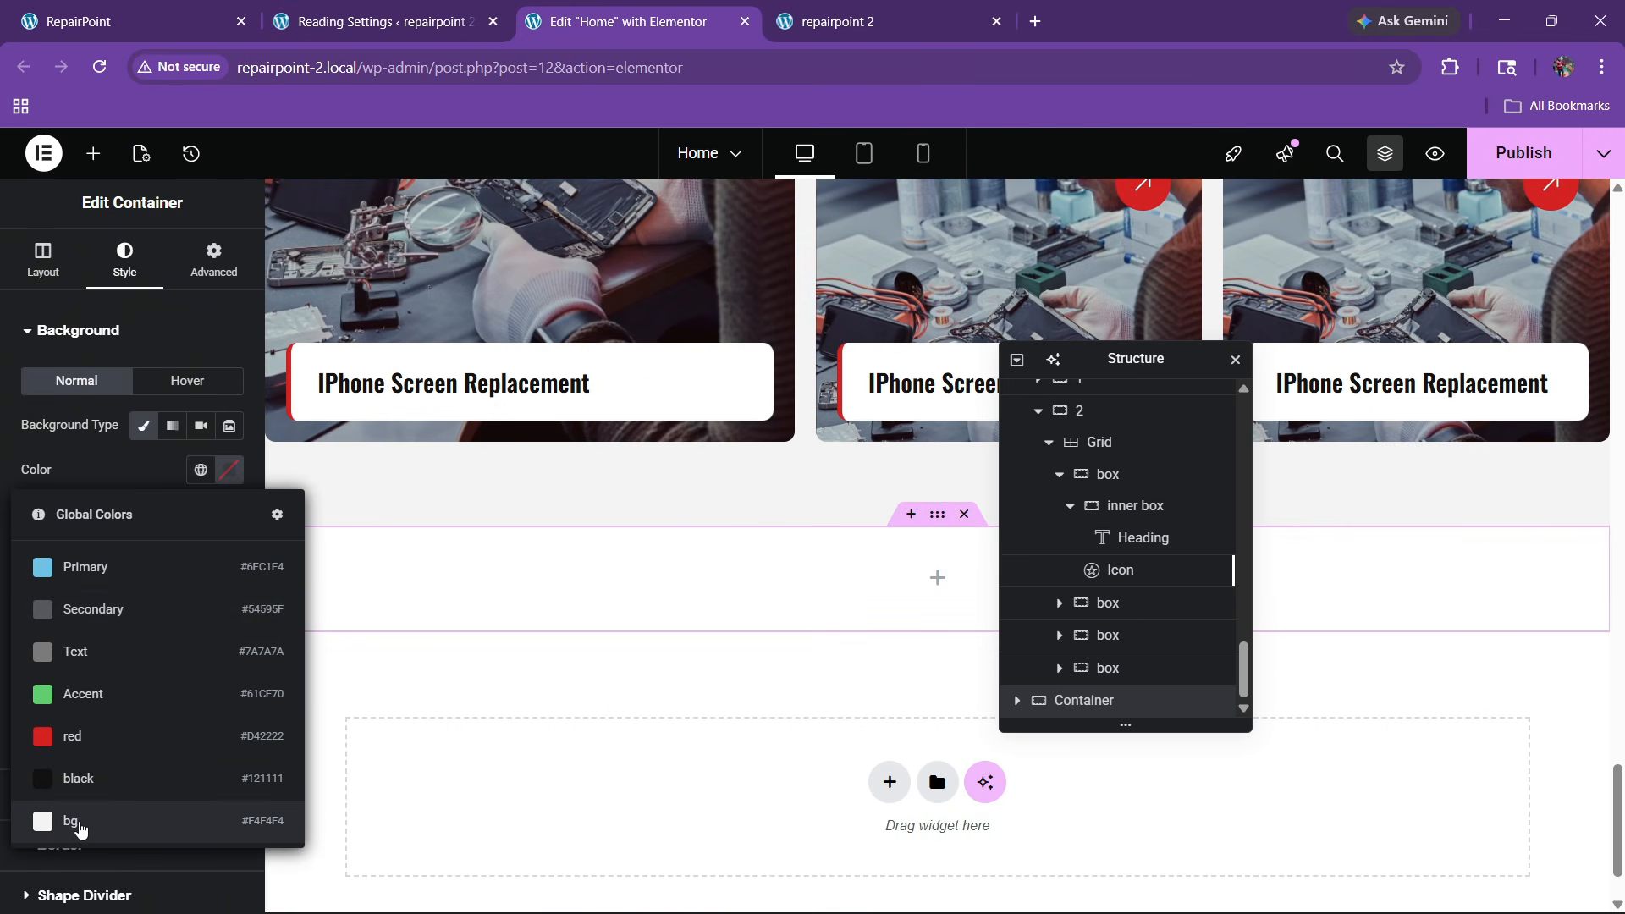
pyautogui.click(80, 825)
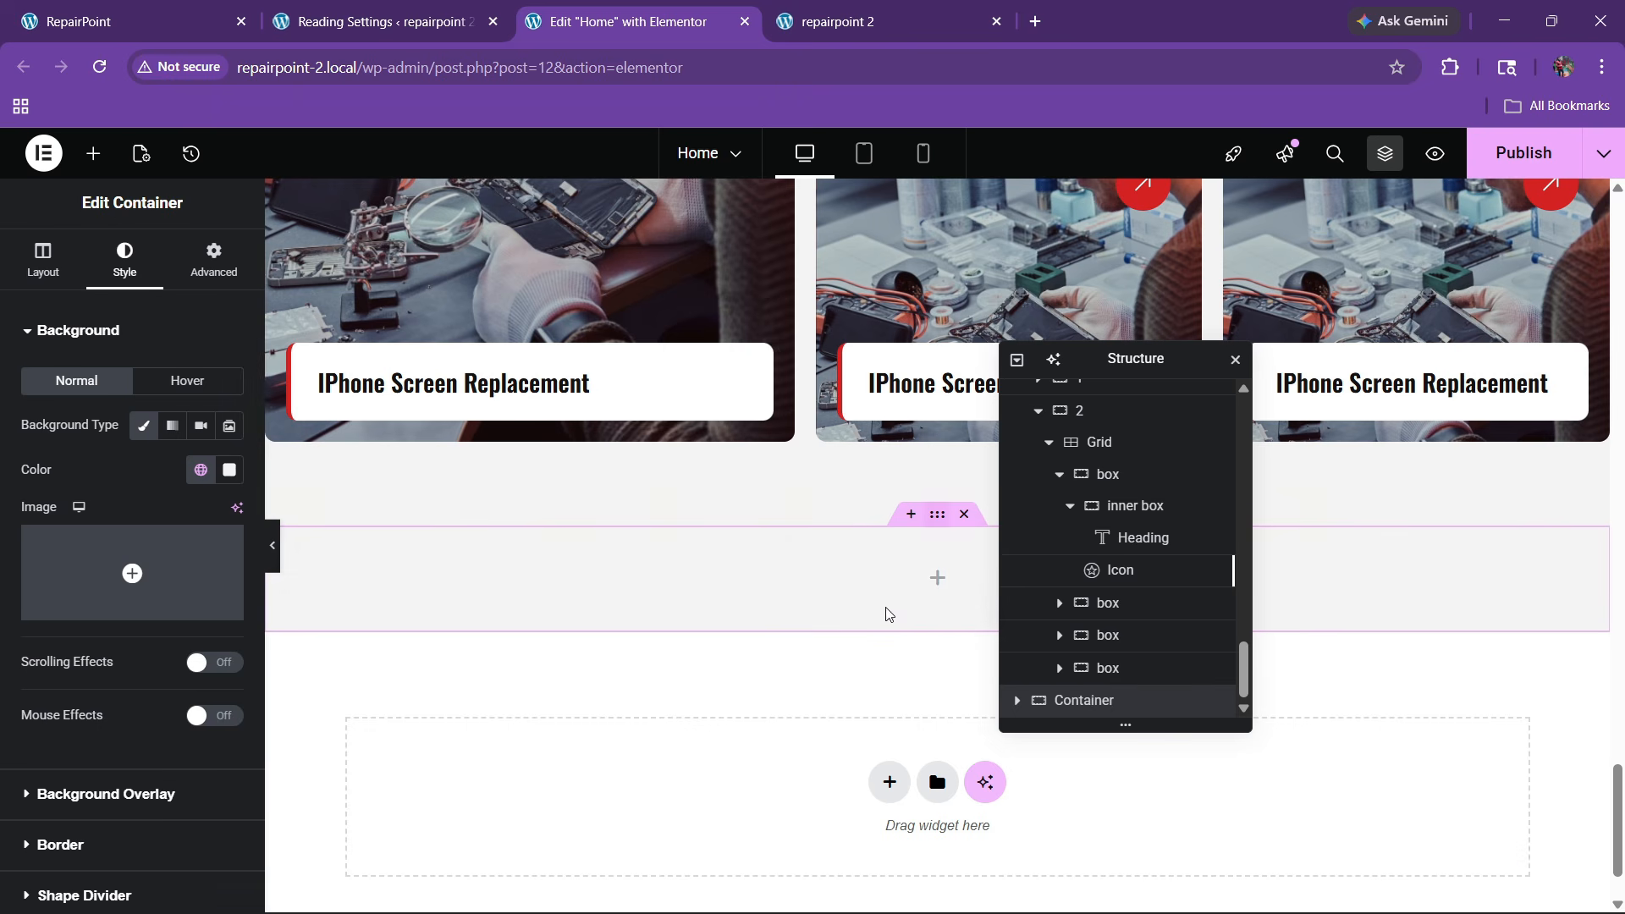
pyautogui.click(213, 258)
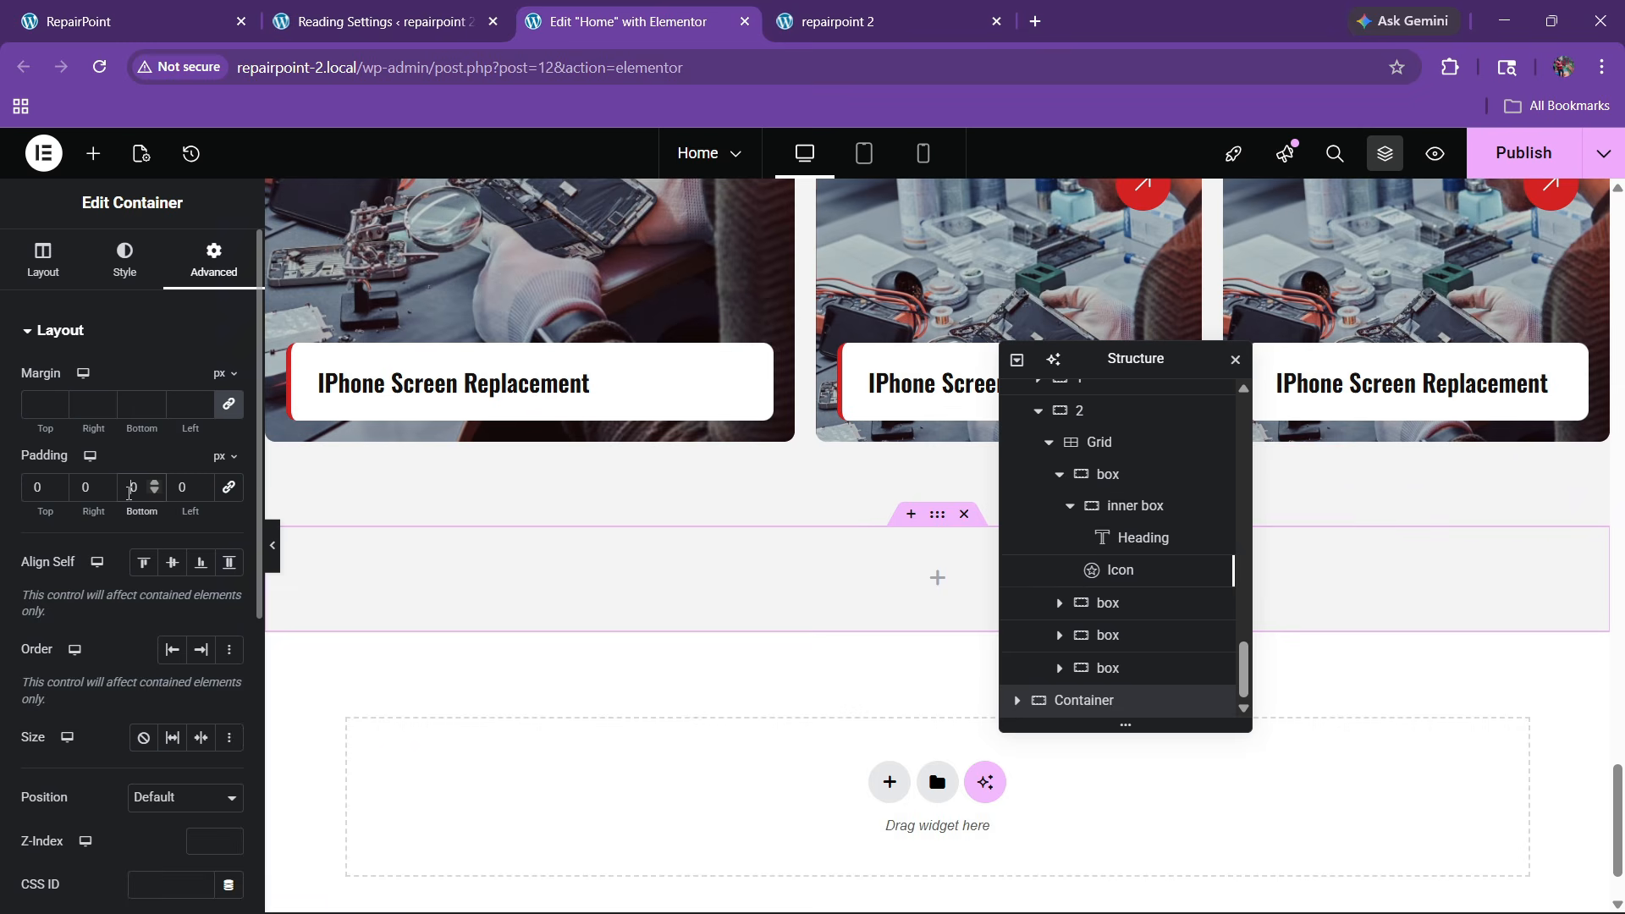
pyautogui.click(143, 8)
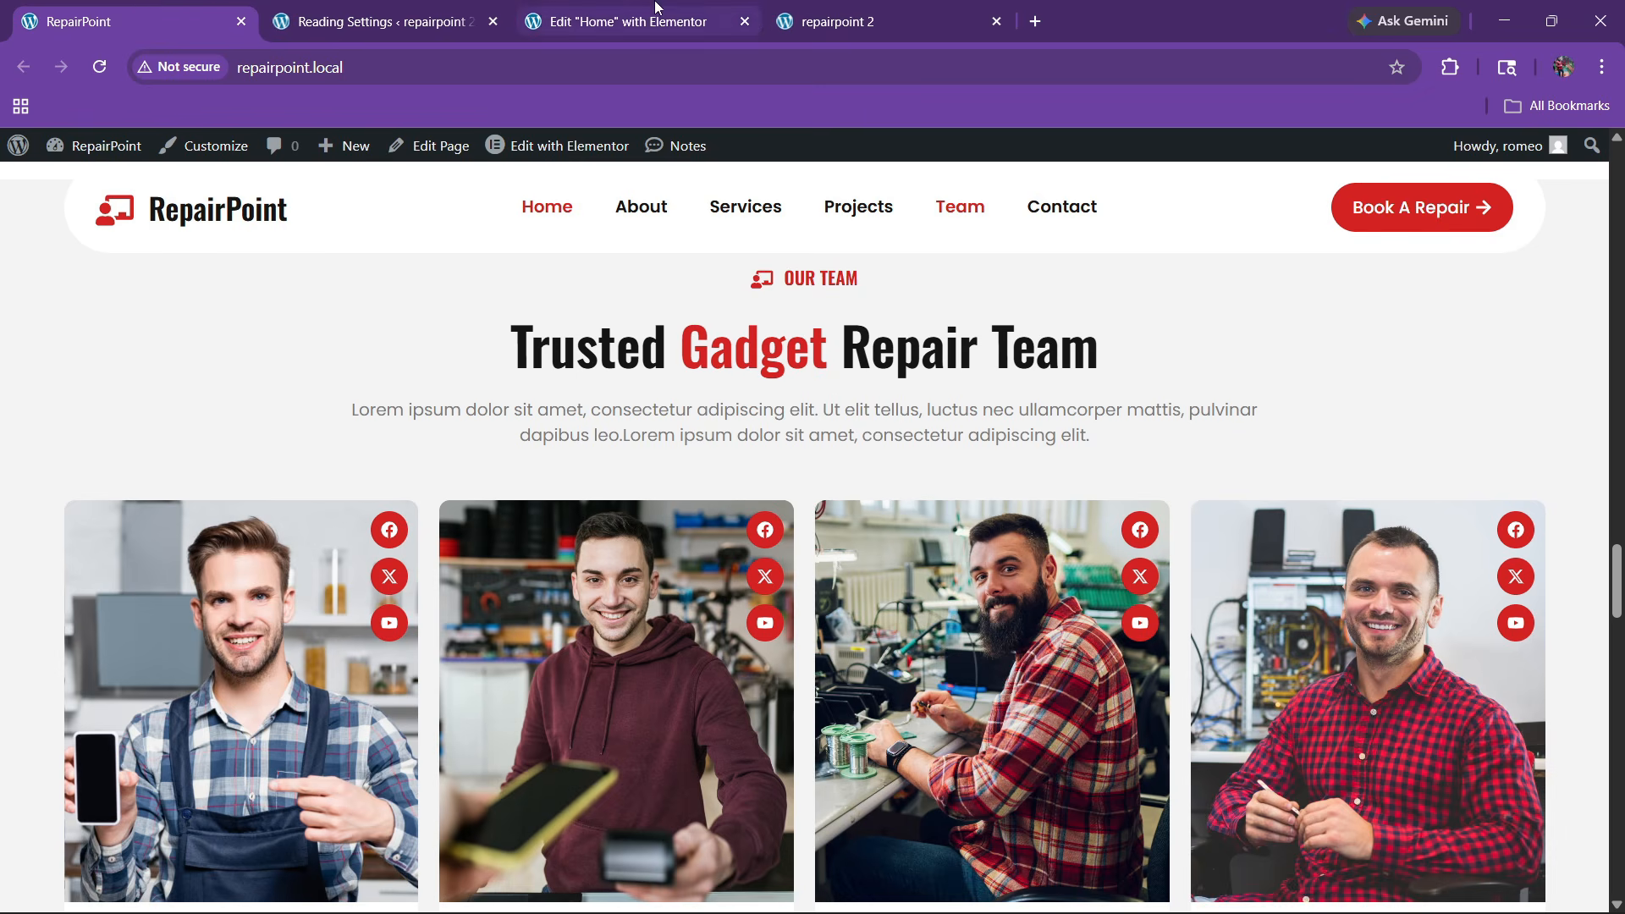
pyautogui.hotkey('ctrl', '3')
pyautogui.scroll(10, 618, 419)
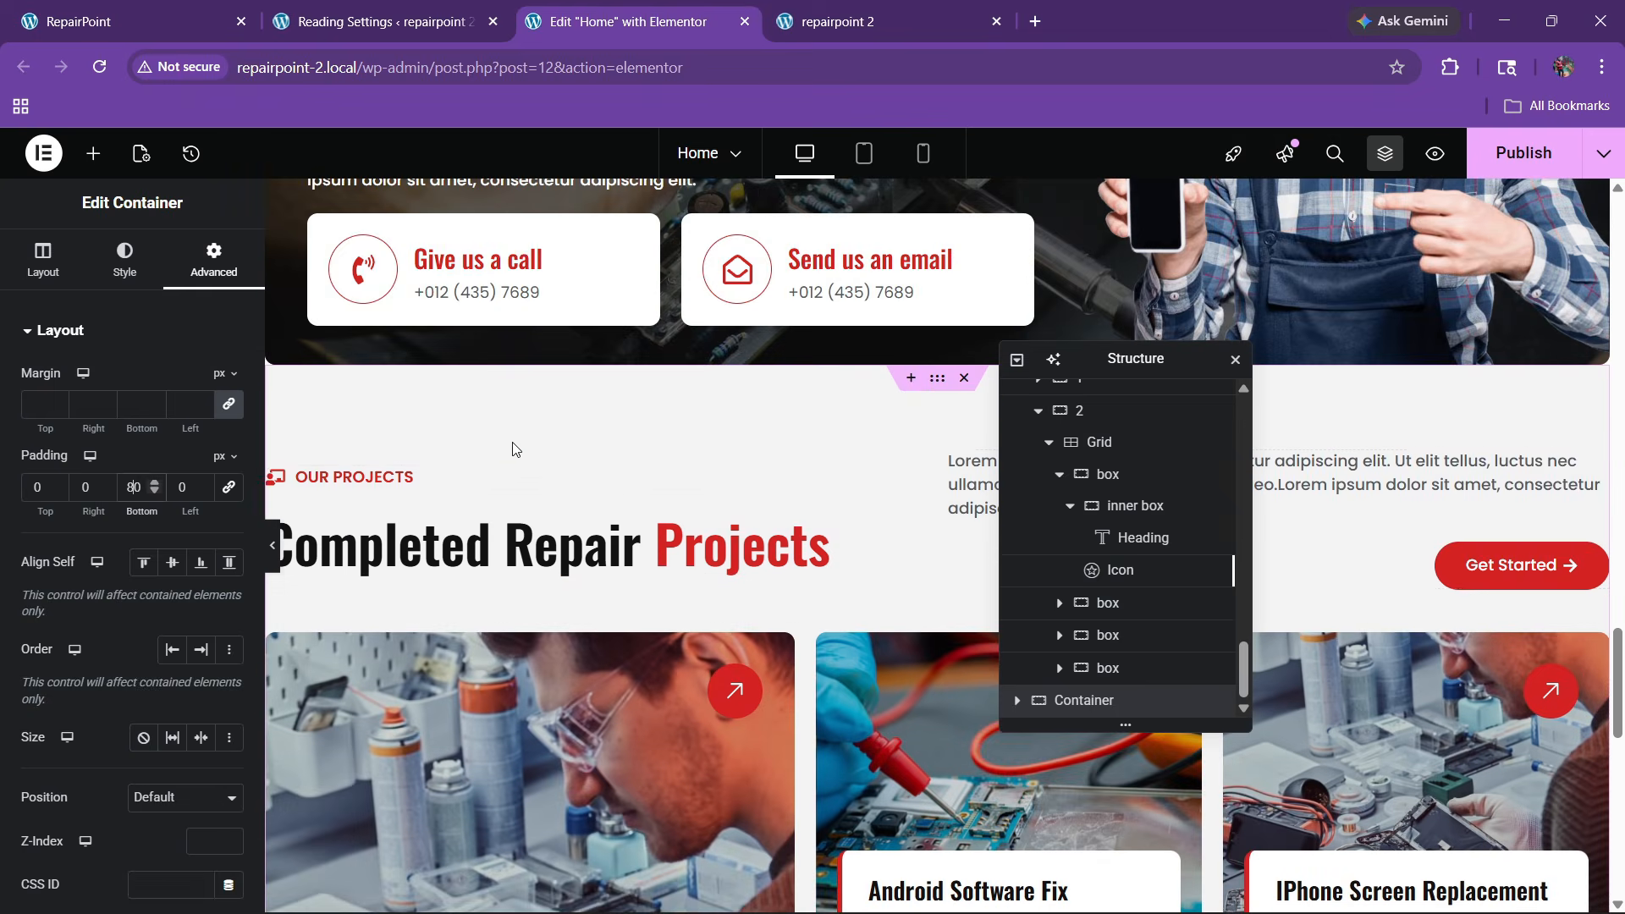
# Copy the OUR PROJECTS label into the empty bottom container
pyautogui.rightClick(383, 478)
pyautogui.click(414, 486)
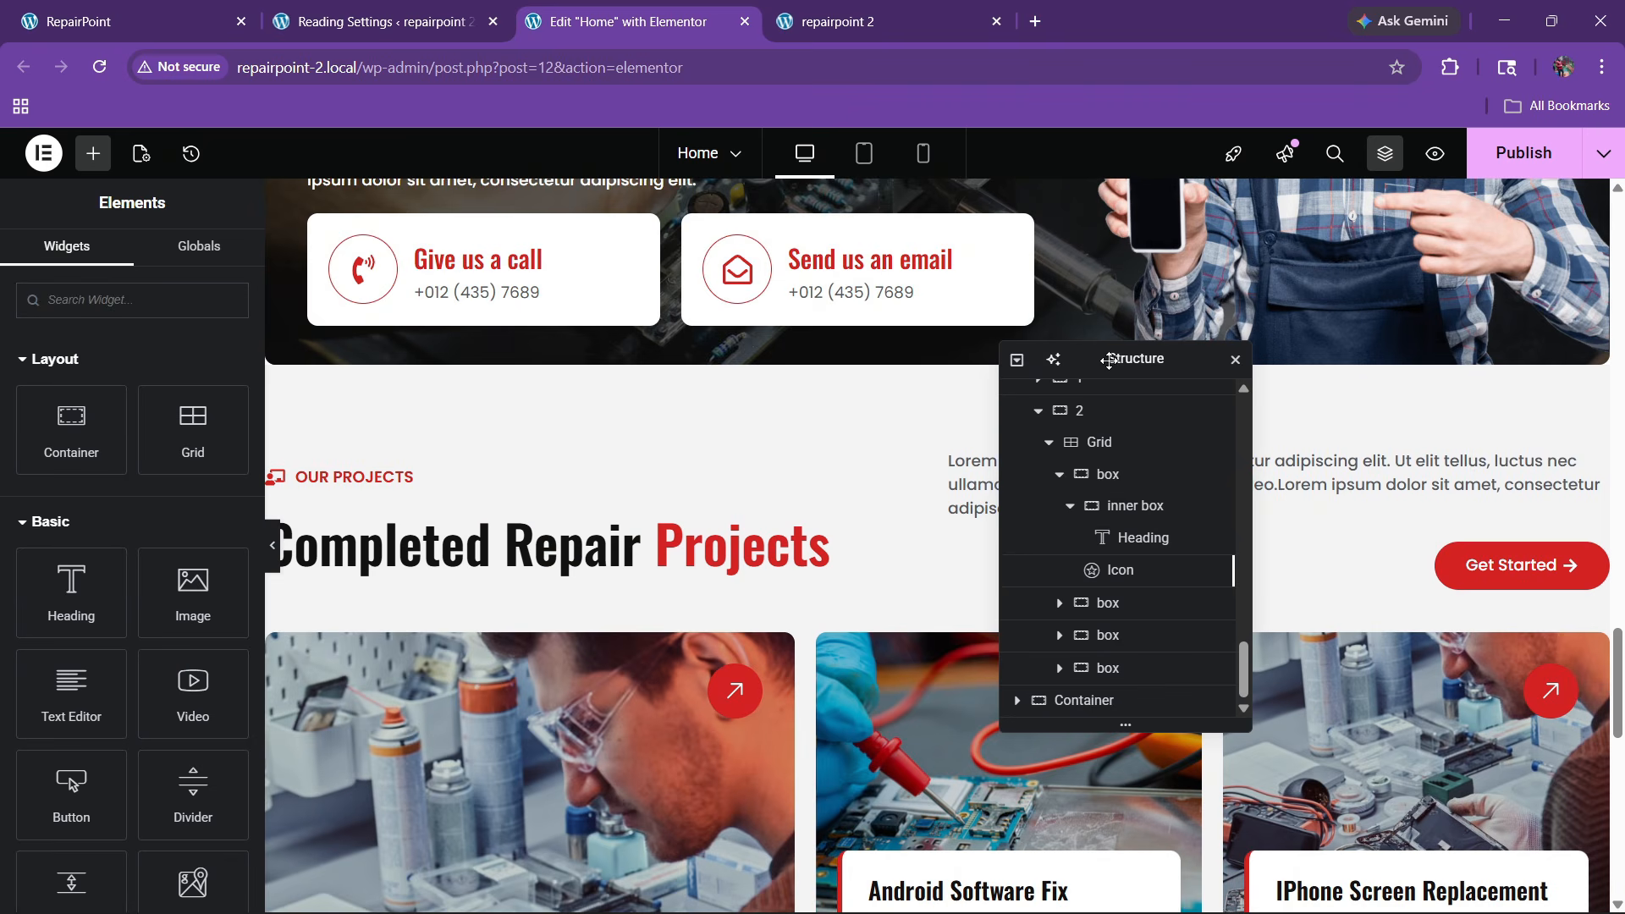
pyautogui.moveTo(1108, 360); pyautogui.dragTo(1358, 317)
pyautogui.scroll(-8, 1033, 490)
pyautogui.rightClick(842, 405)
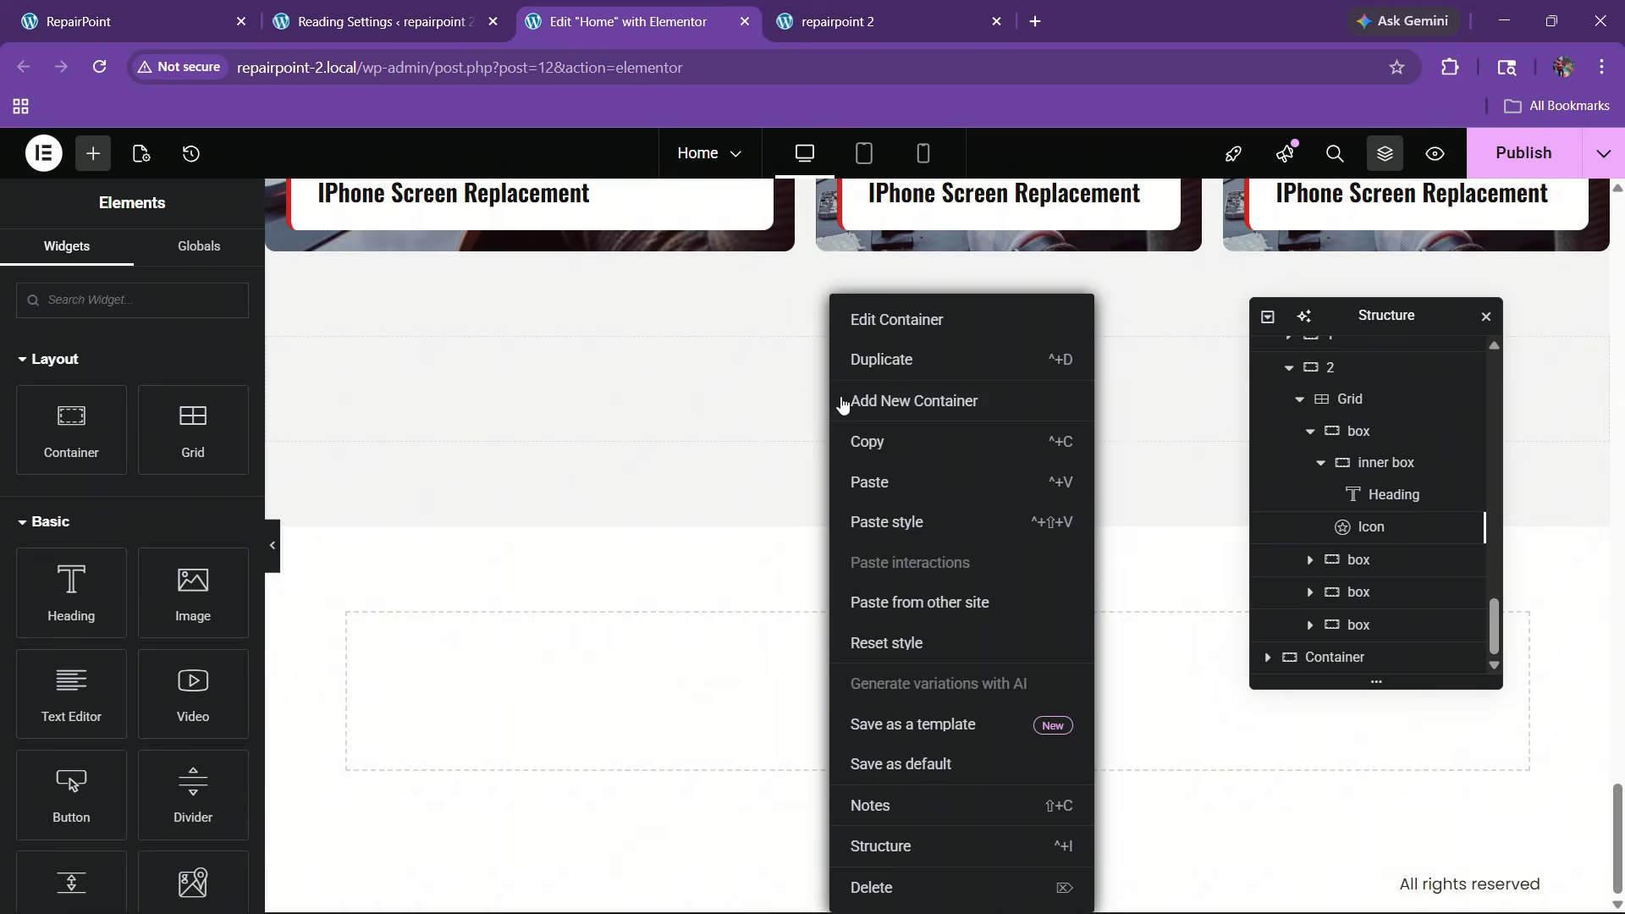
pyautogui.click(860, 483)
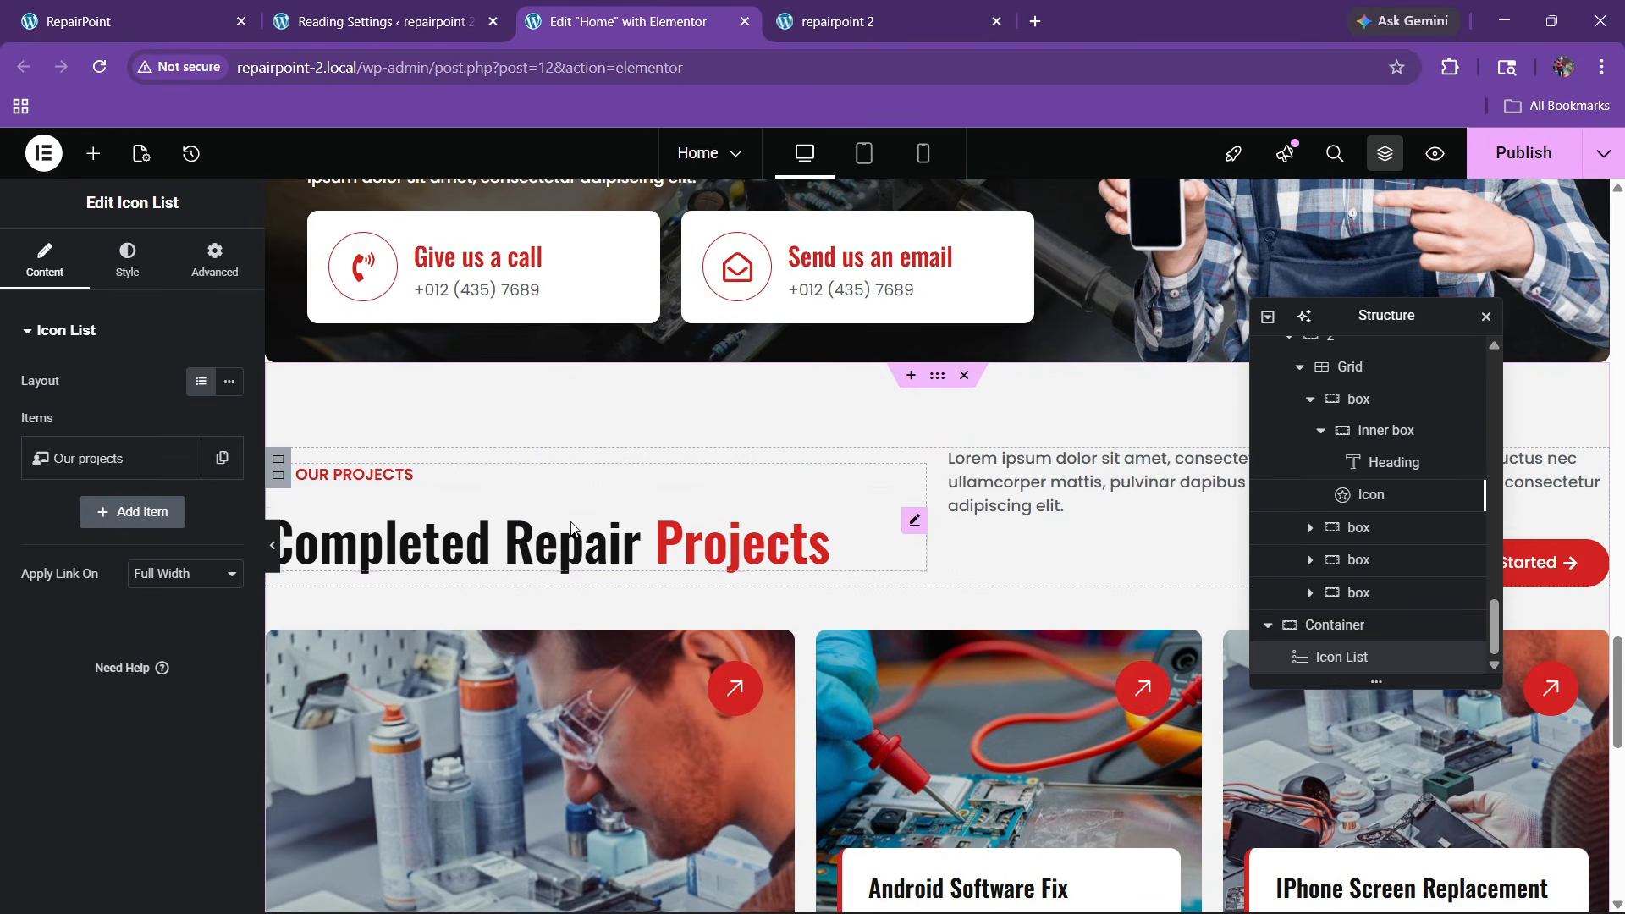
# Paste a copy of the Completed Repair Projects heading below the new label
pyautogui.rightClick(574, 551)
pyautogui.click(637, 493)
pyautogui.scroll(-11, 821, 550)
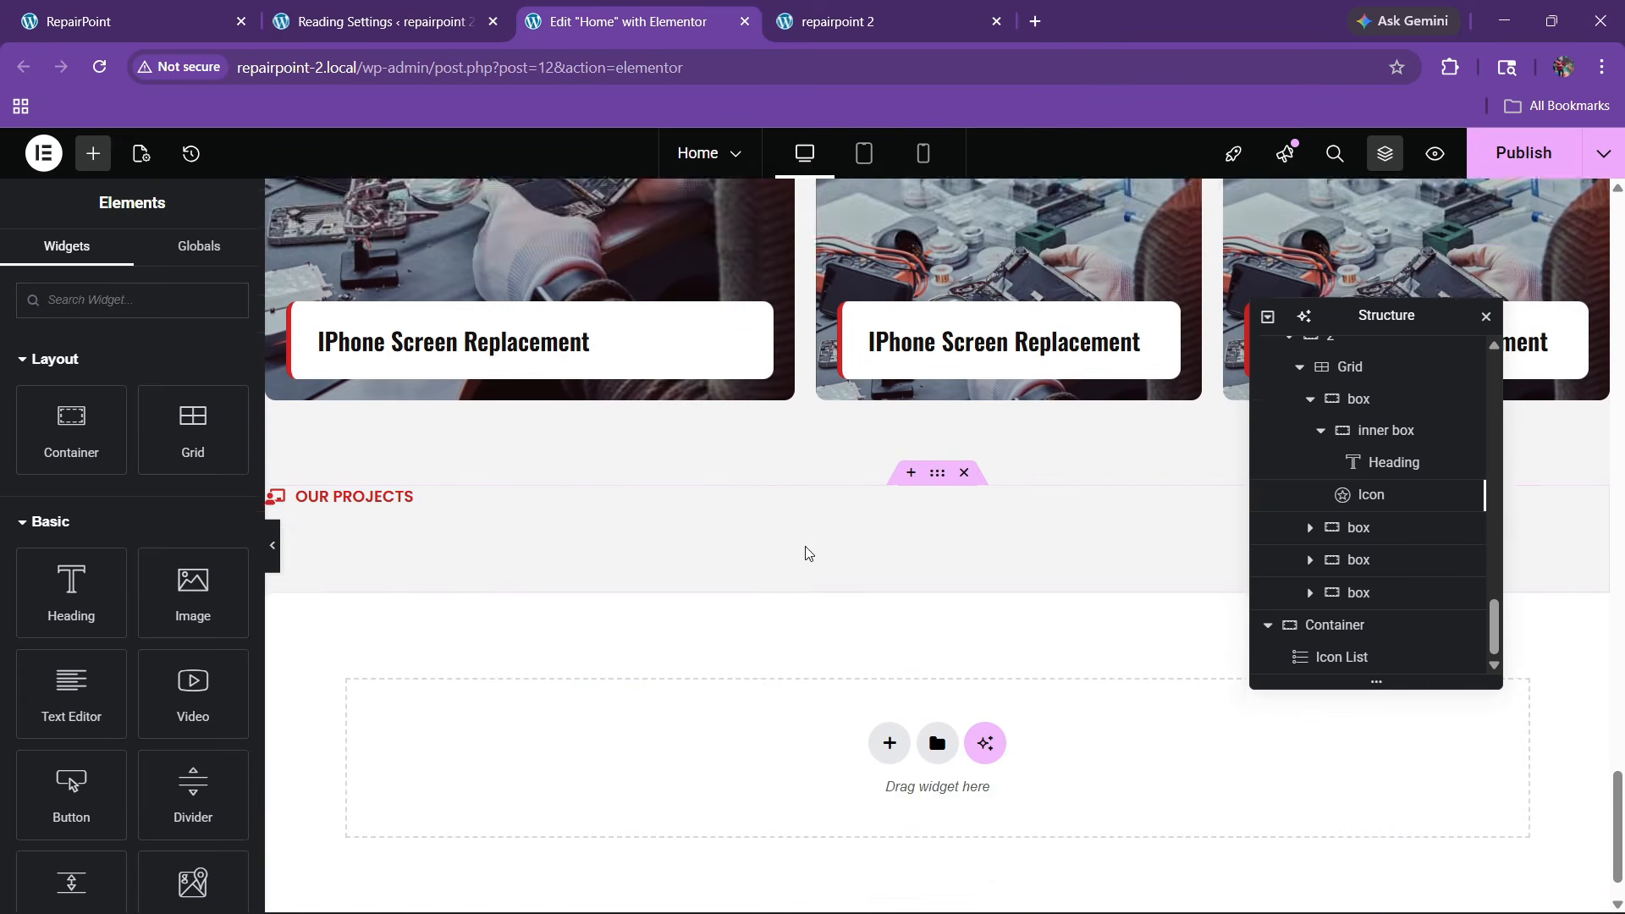
pyautogui.rightClick(389, 455)
pyautogui.click(404, 519)
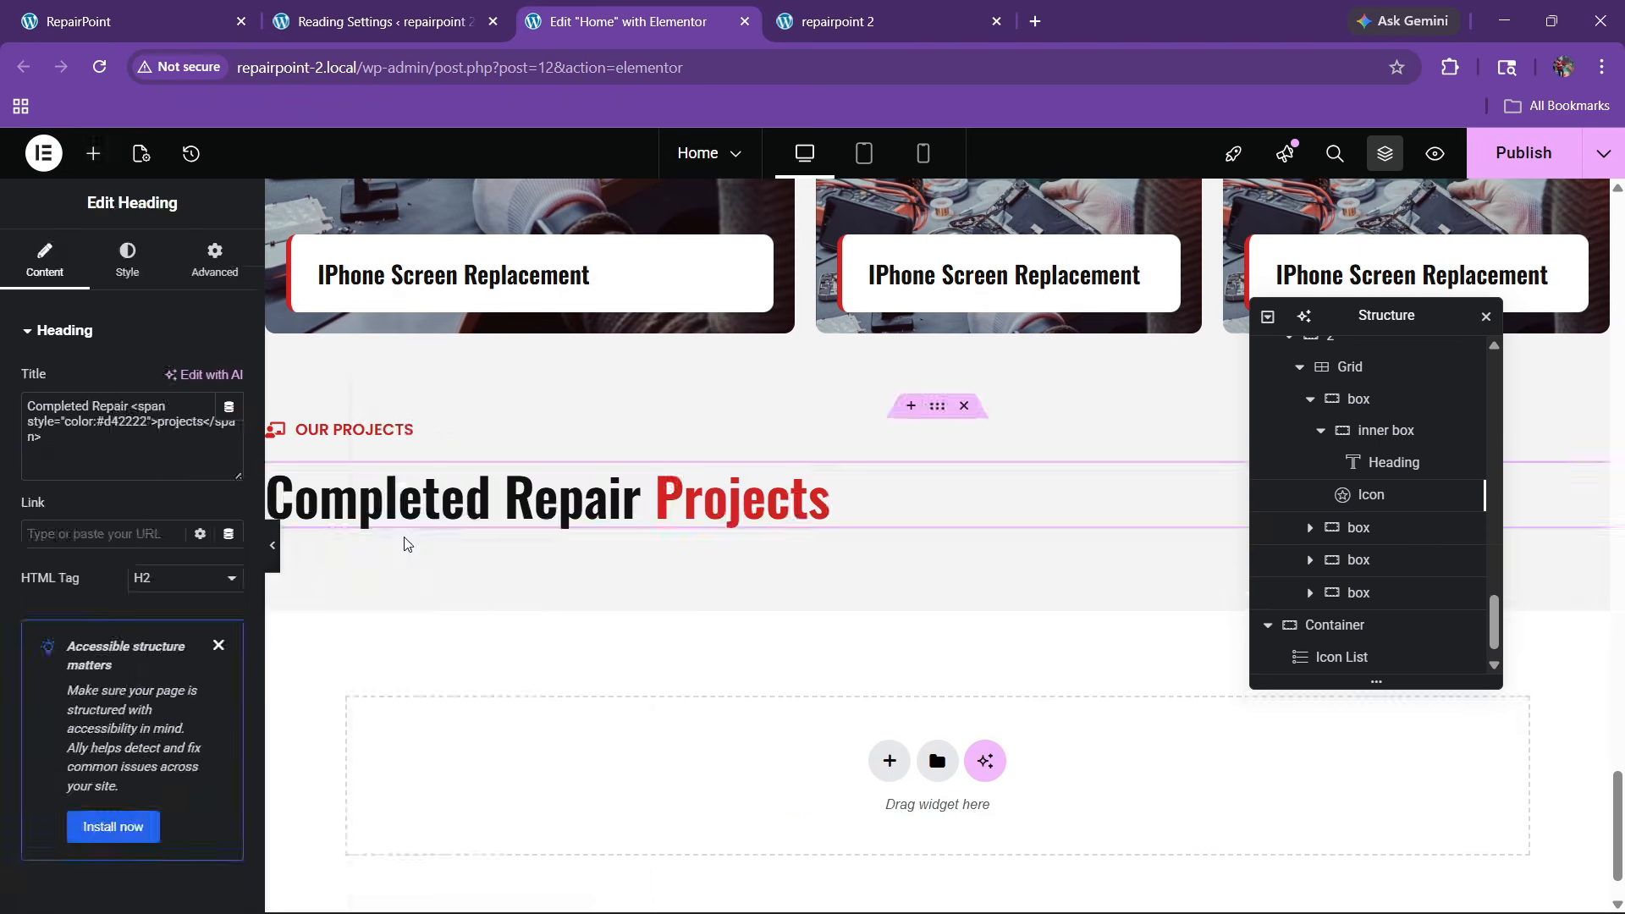
pyautogui.scroll(-1, 1356, 575)
# Rename the container 'team' and centre its content with Justify and Align center
pyautogui.doubleClick(1346, 595)
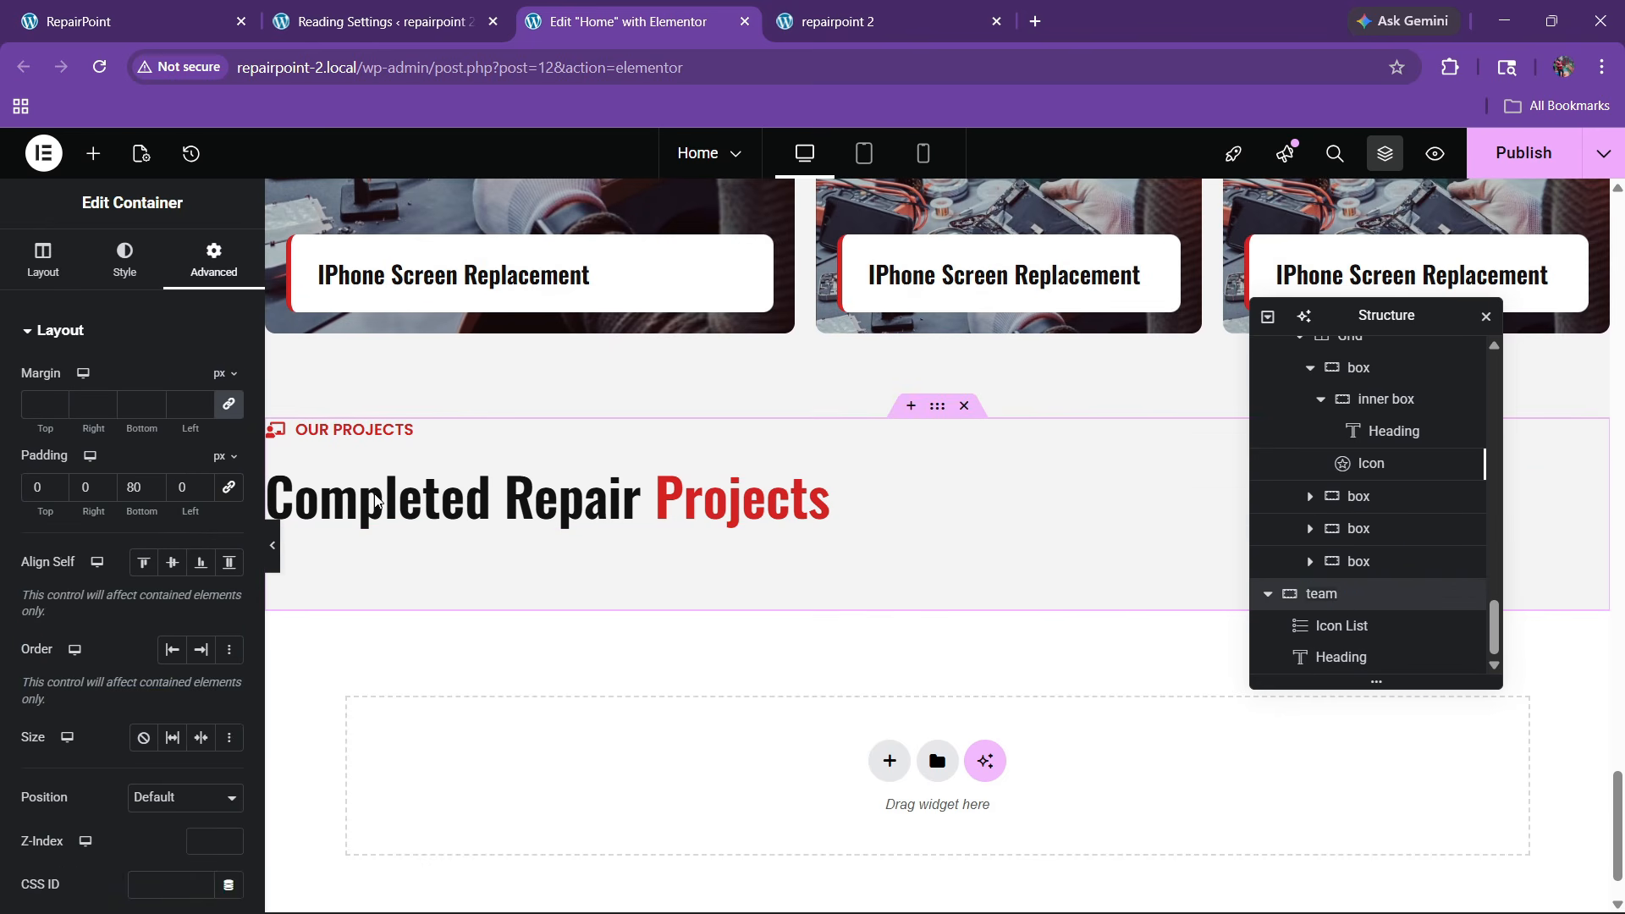
pyautogui.click(43, 258)
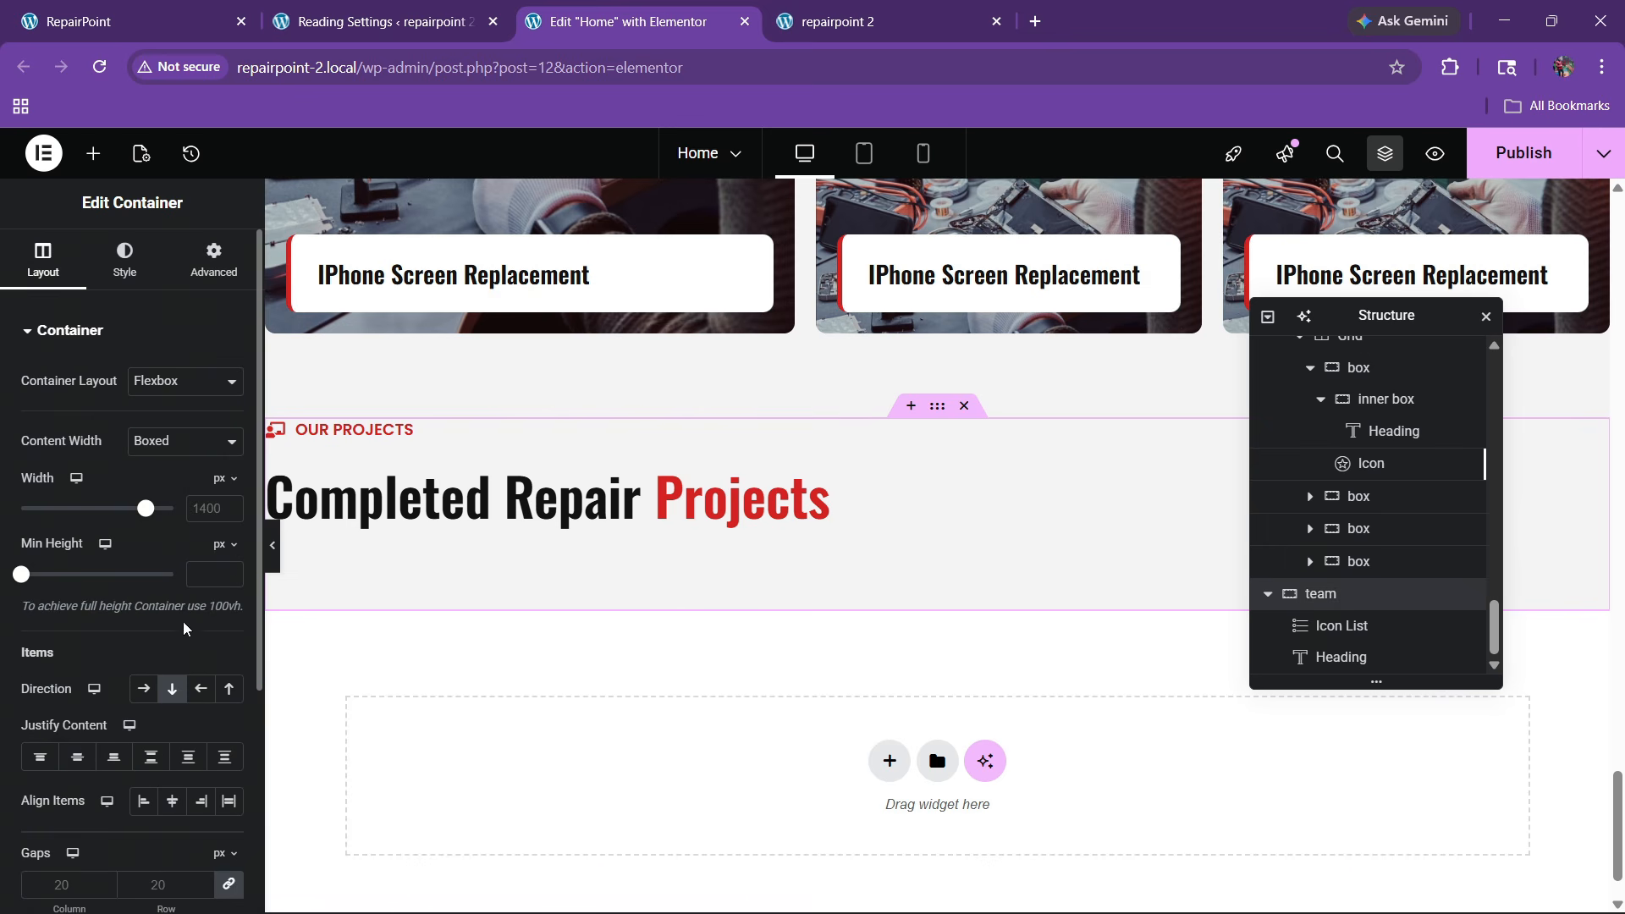
pyautogui.click(78, 756)
pyautogui.click(172, 800)
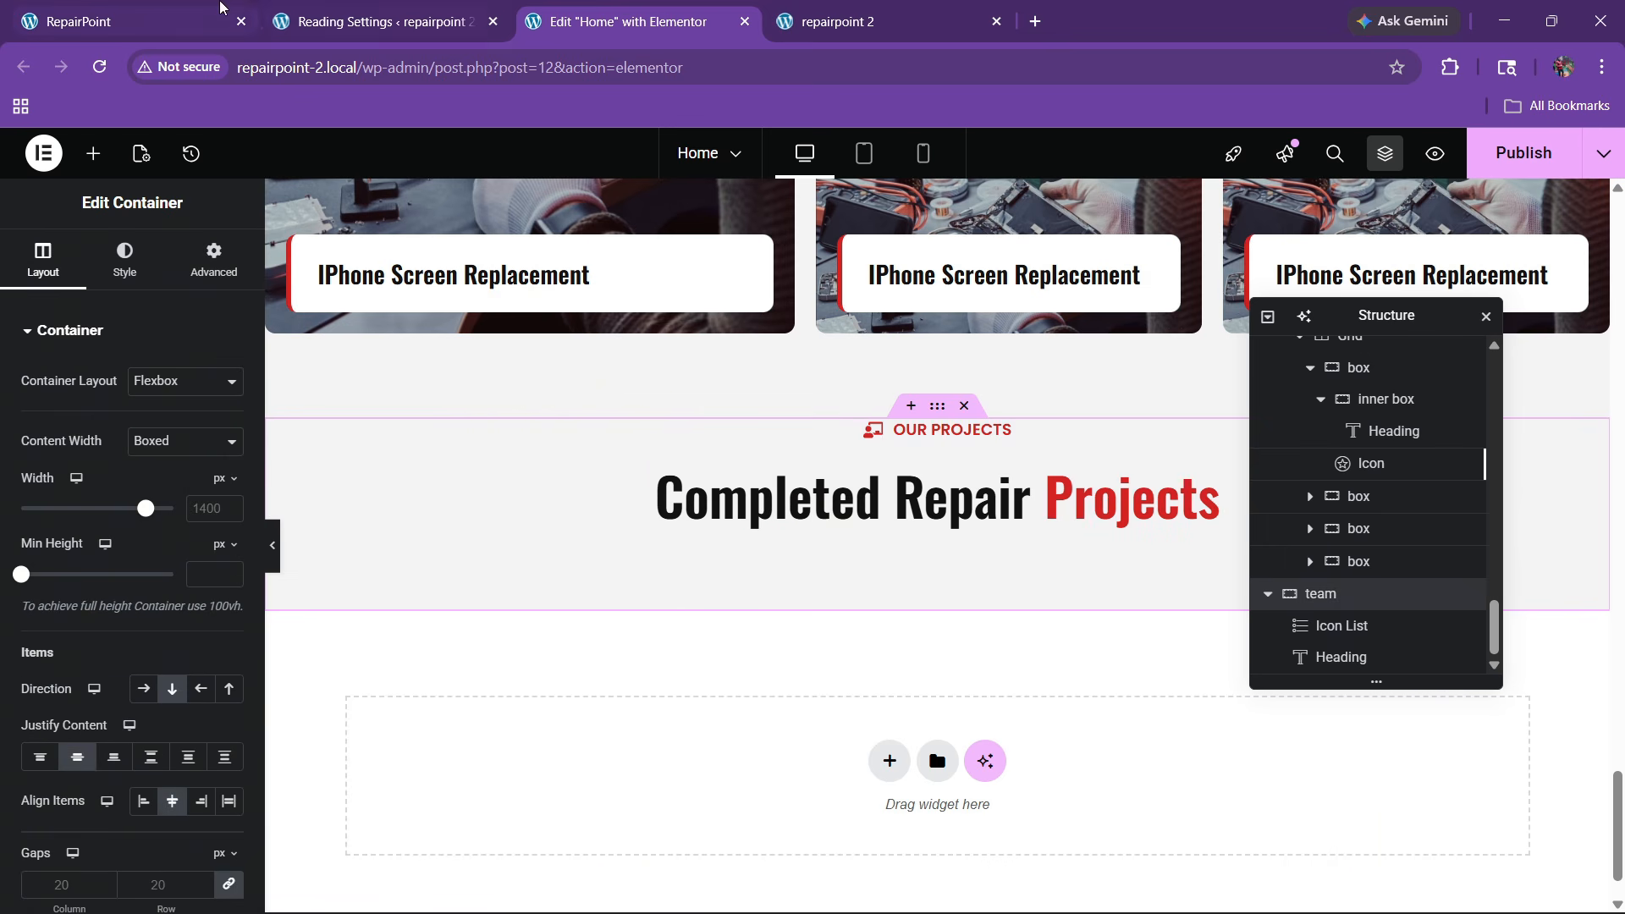
# Rewrite the pasted heading as 'Trusted Gadget Repair Team', matching the live site
pyautogui.click(220, 10)
pyautogui.moveTo(503, 365); pyautogui.dragTo(656, 349)
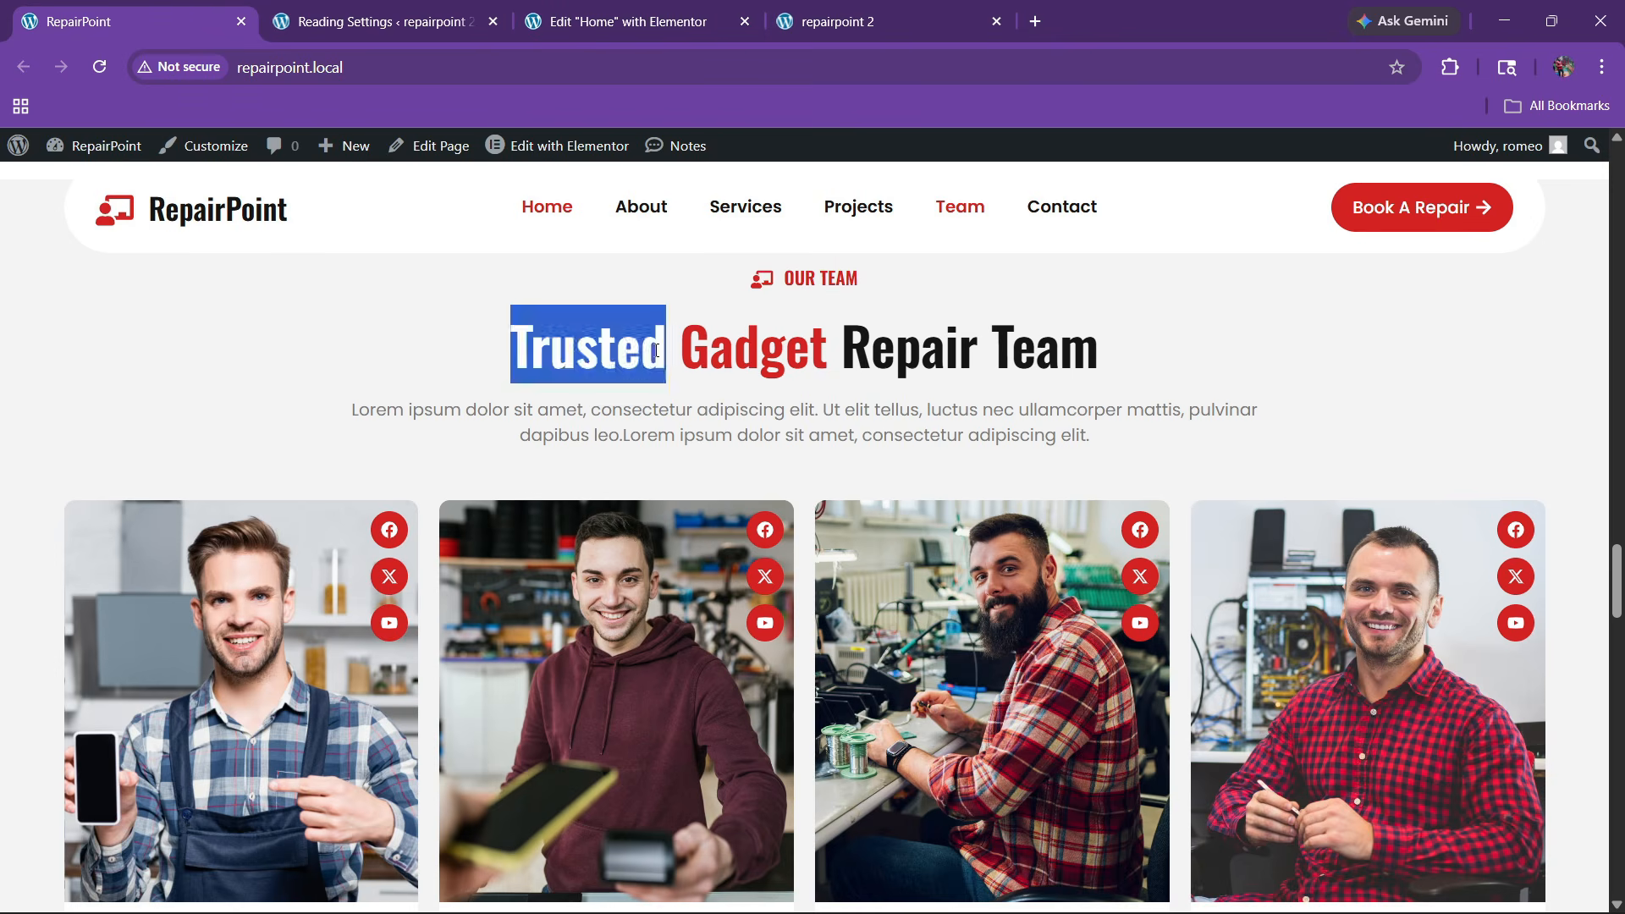
pyautogui.click(643, 21)
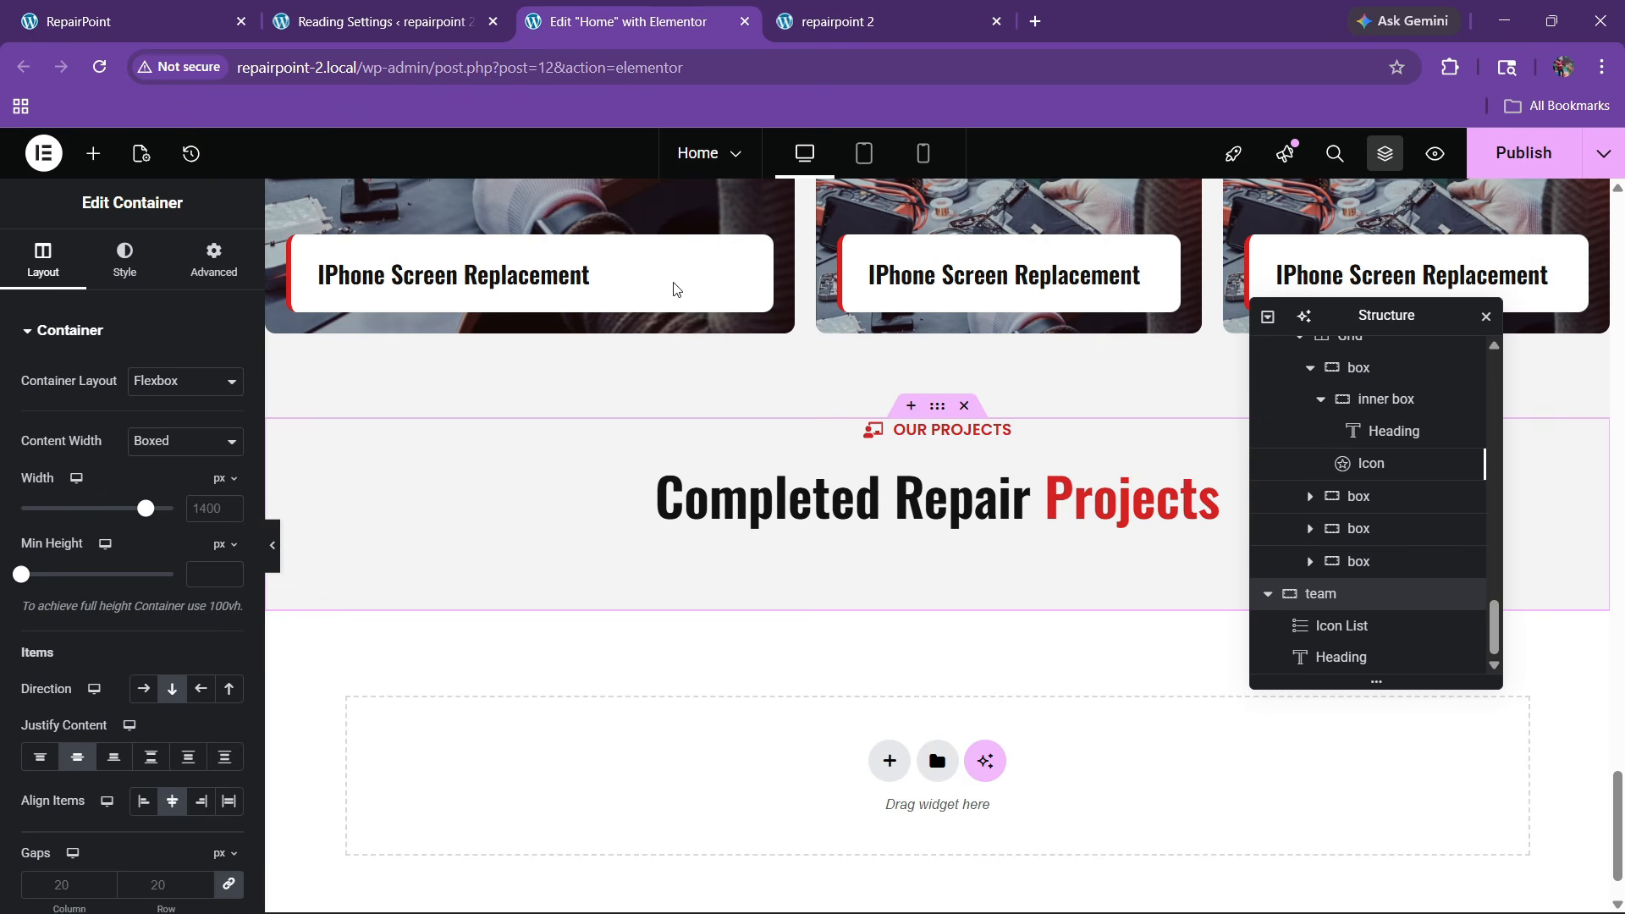
pyautogui.click(827, 523)
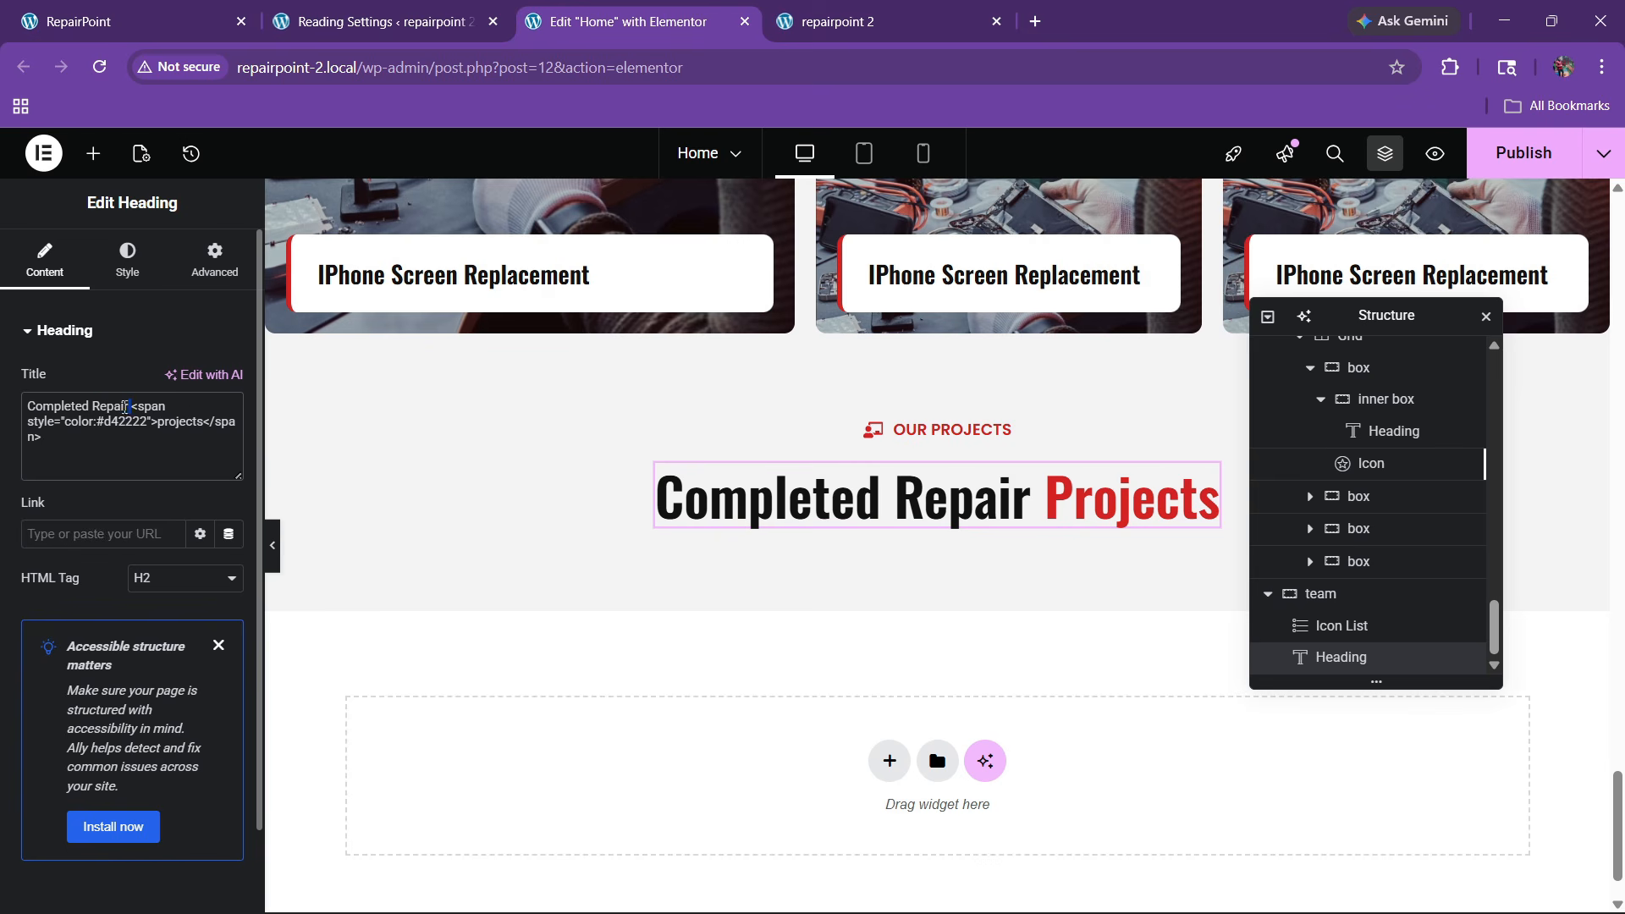
pyautogui.press('BackSpace')
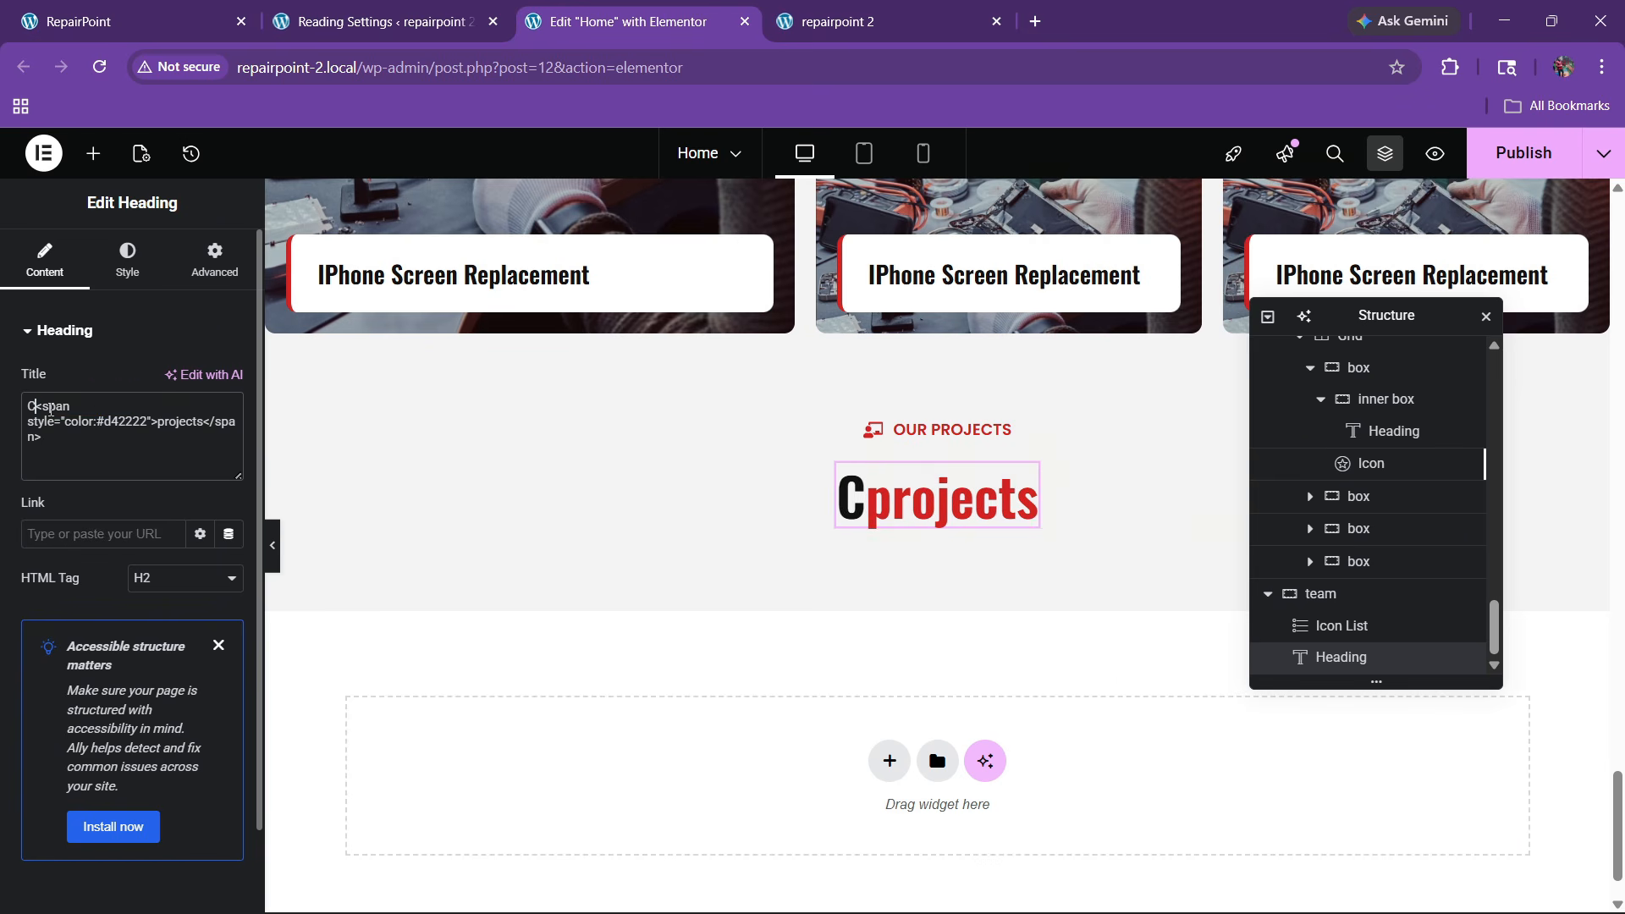
pyautogui.press('BackSpace')
pyautogui.write('Trusted')
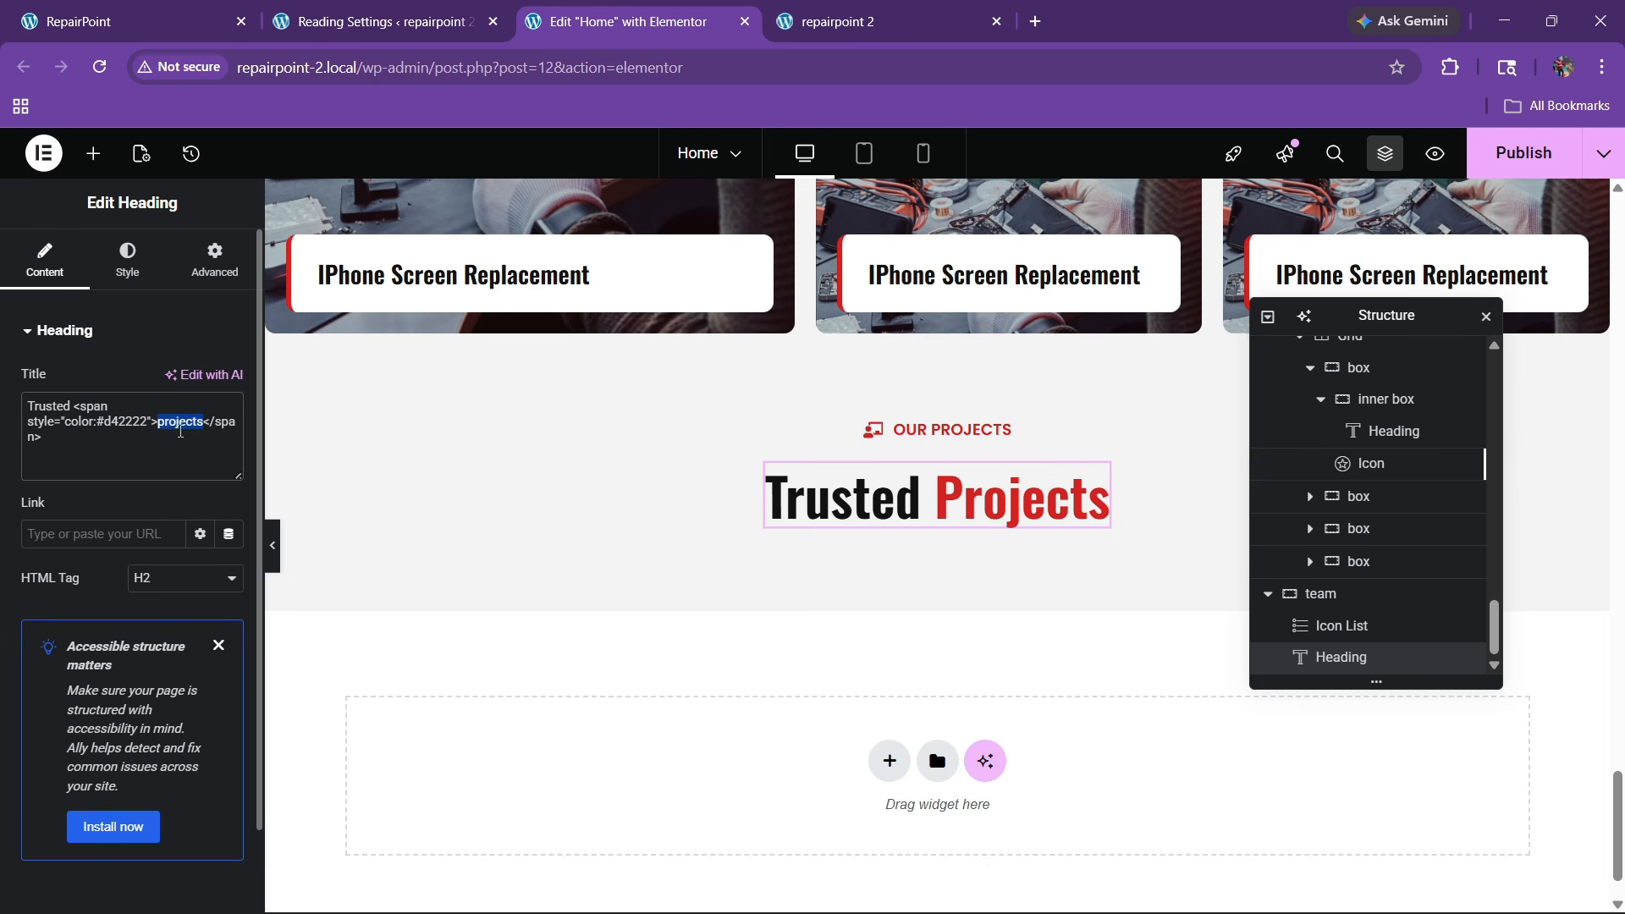
pyautogui.click(167, 10)
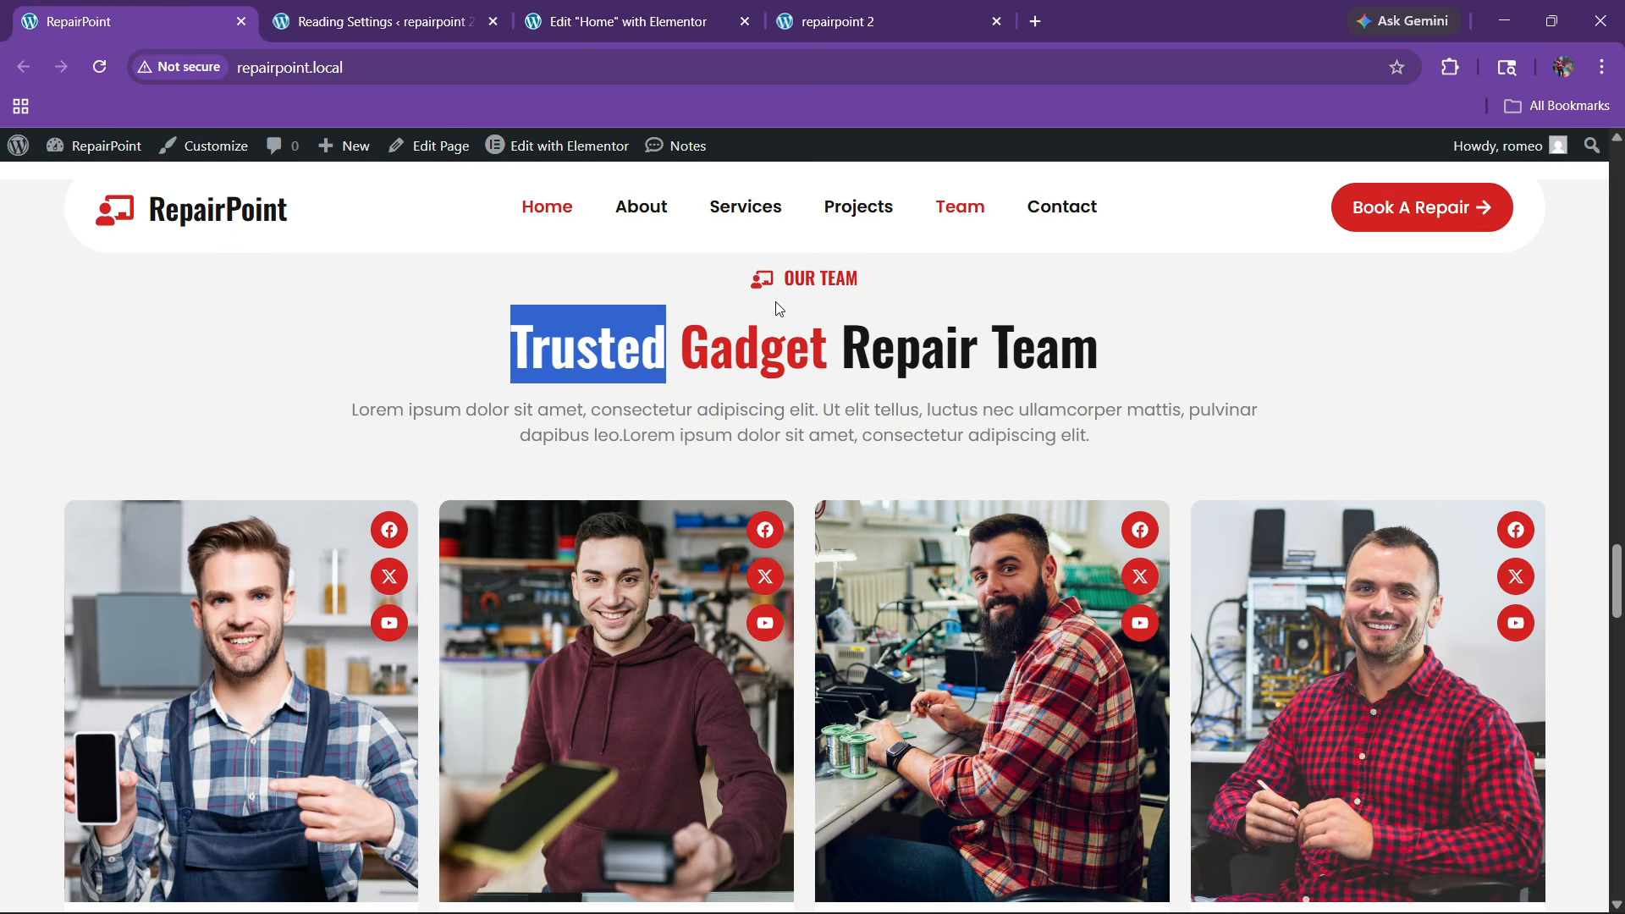
pyautogui.doubleClick(738, 344)
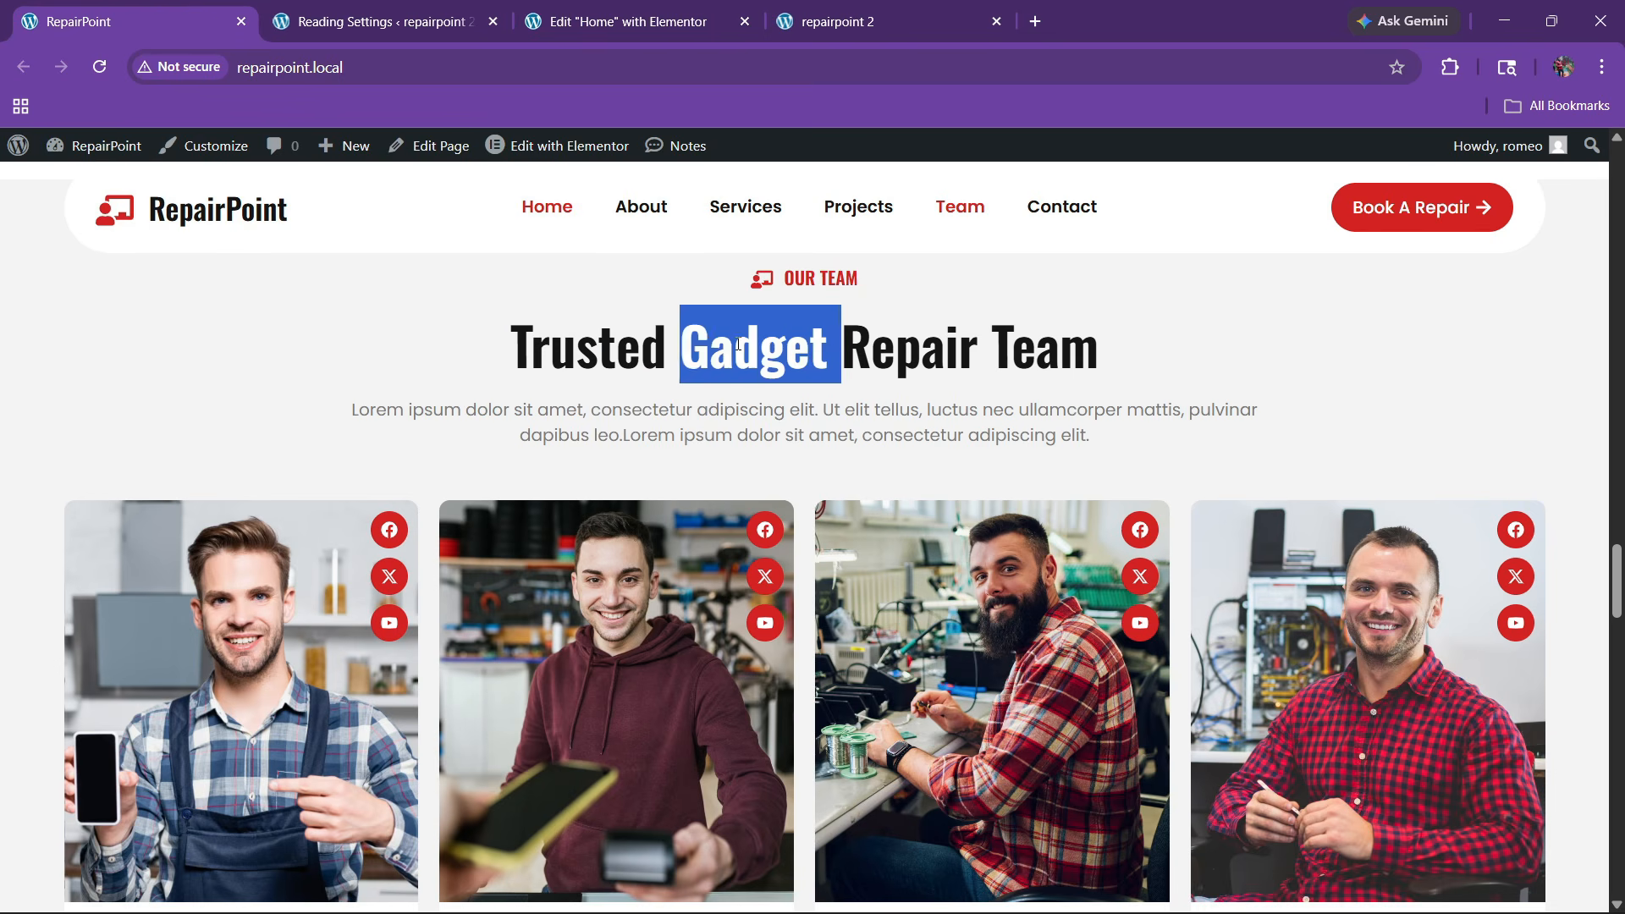
pyautogui.click(748, 8)
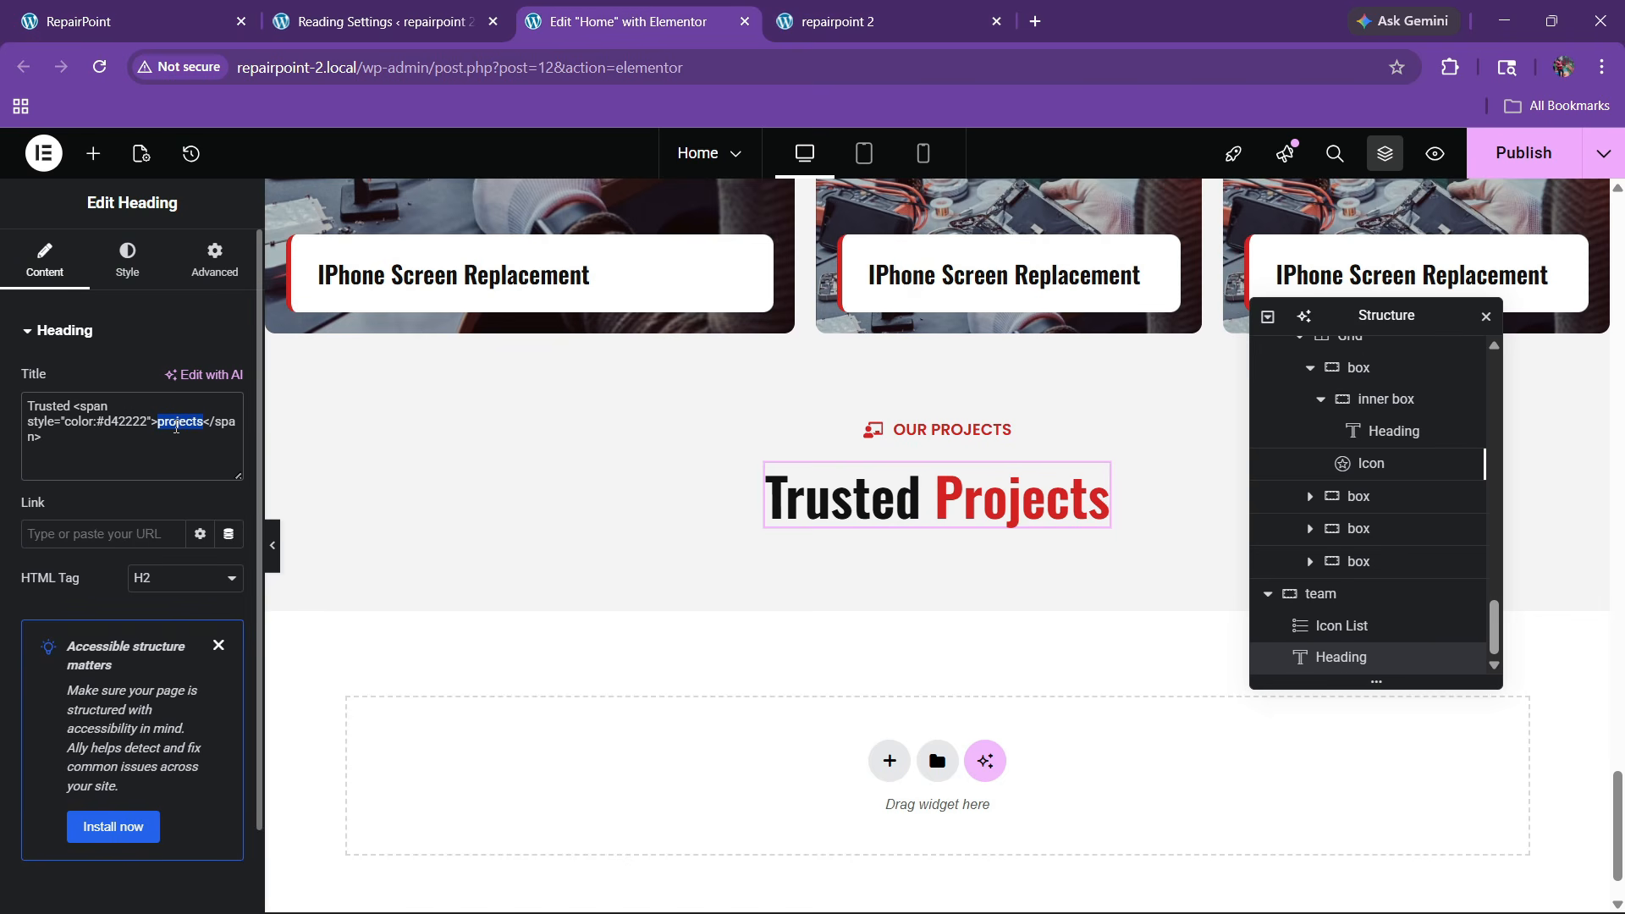
pyautogui.hotkey('ctrl', 'v')
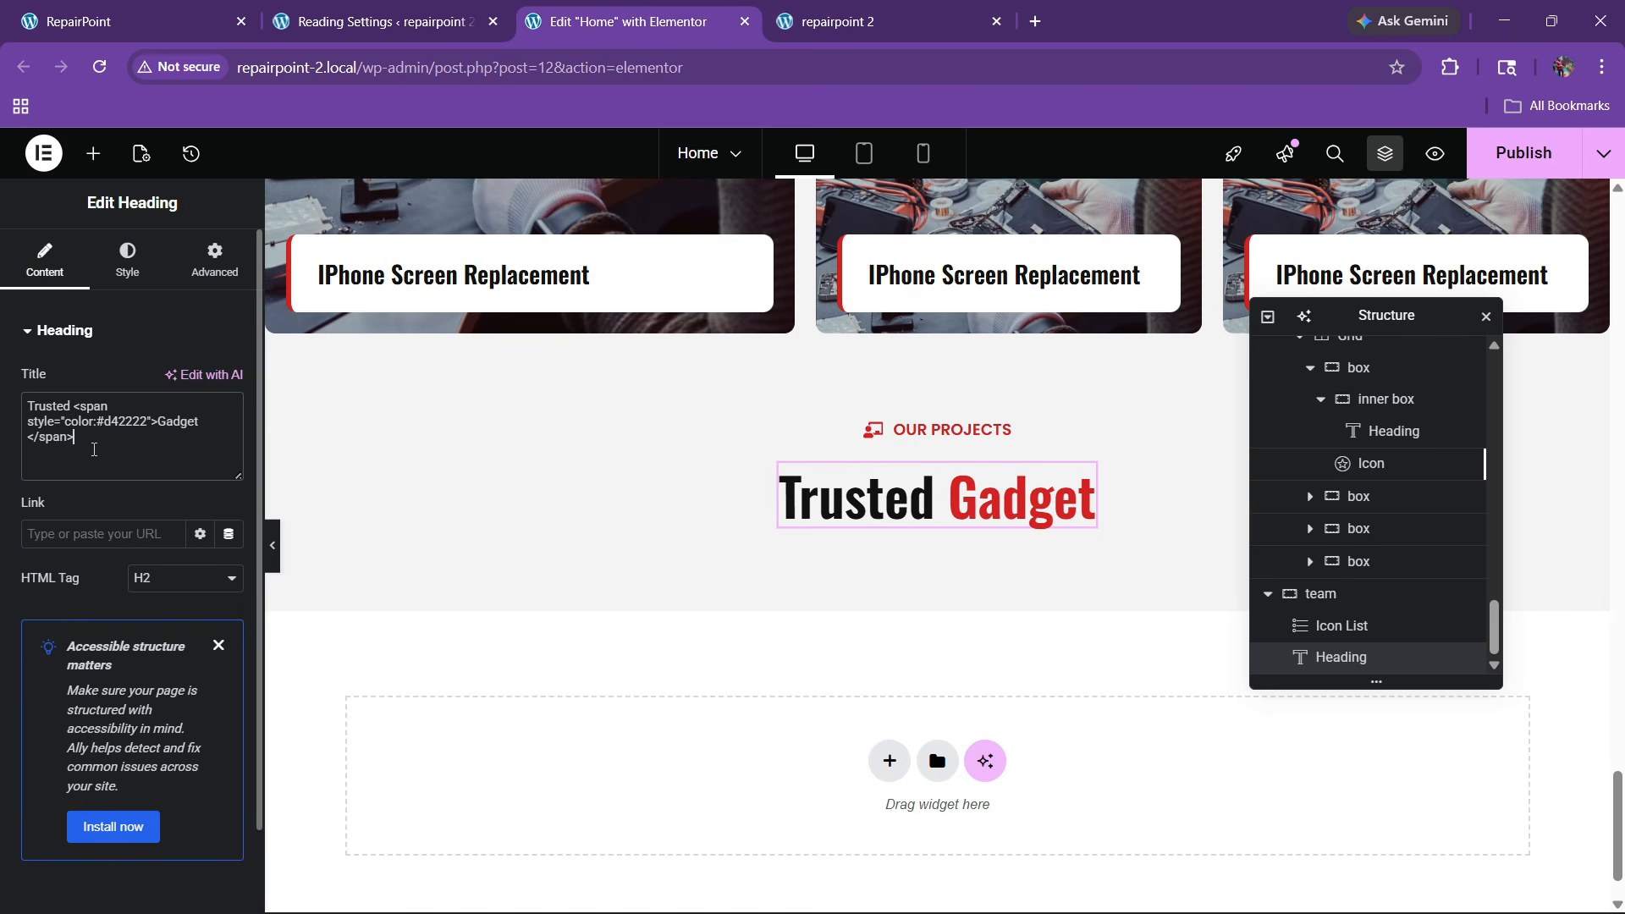
pyautogui.write('Repair ')
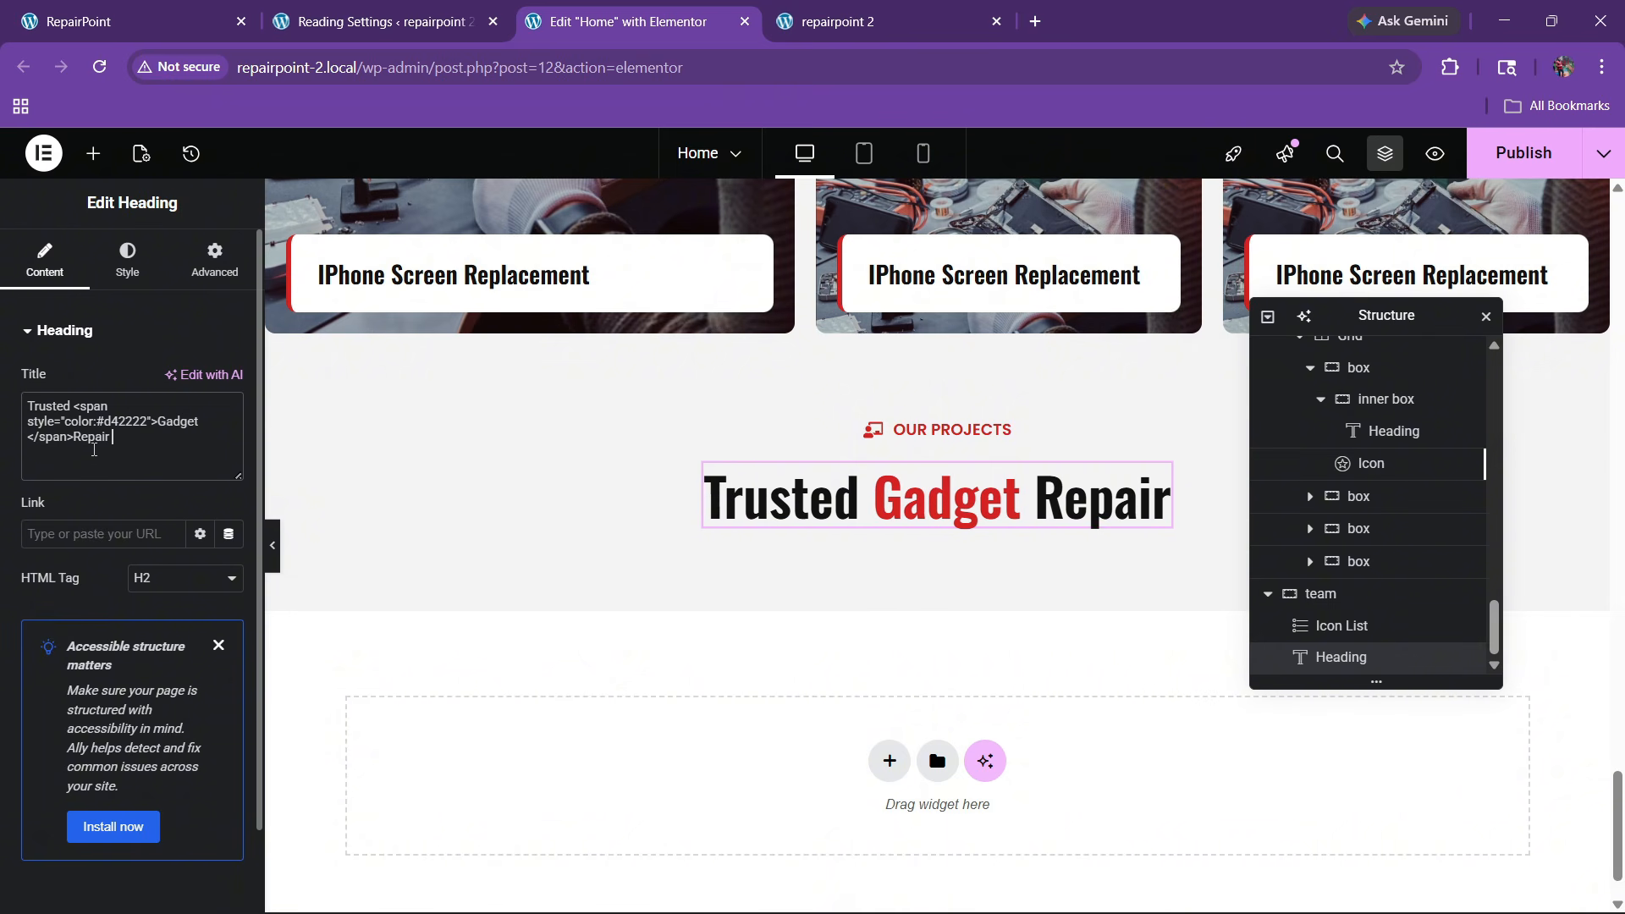
pyautogui.write('Team')
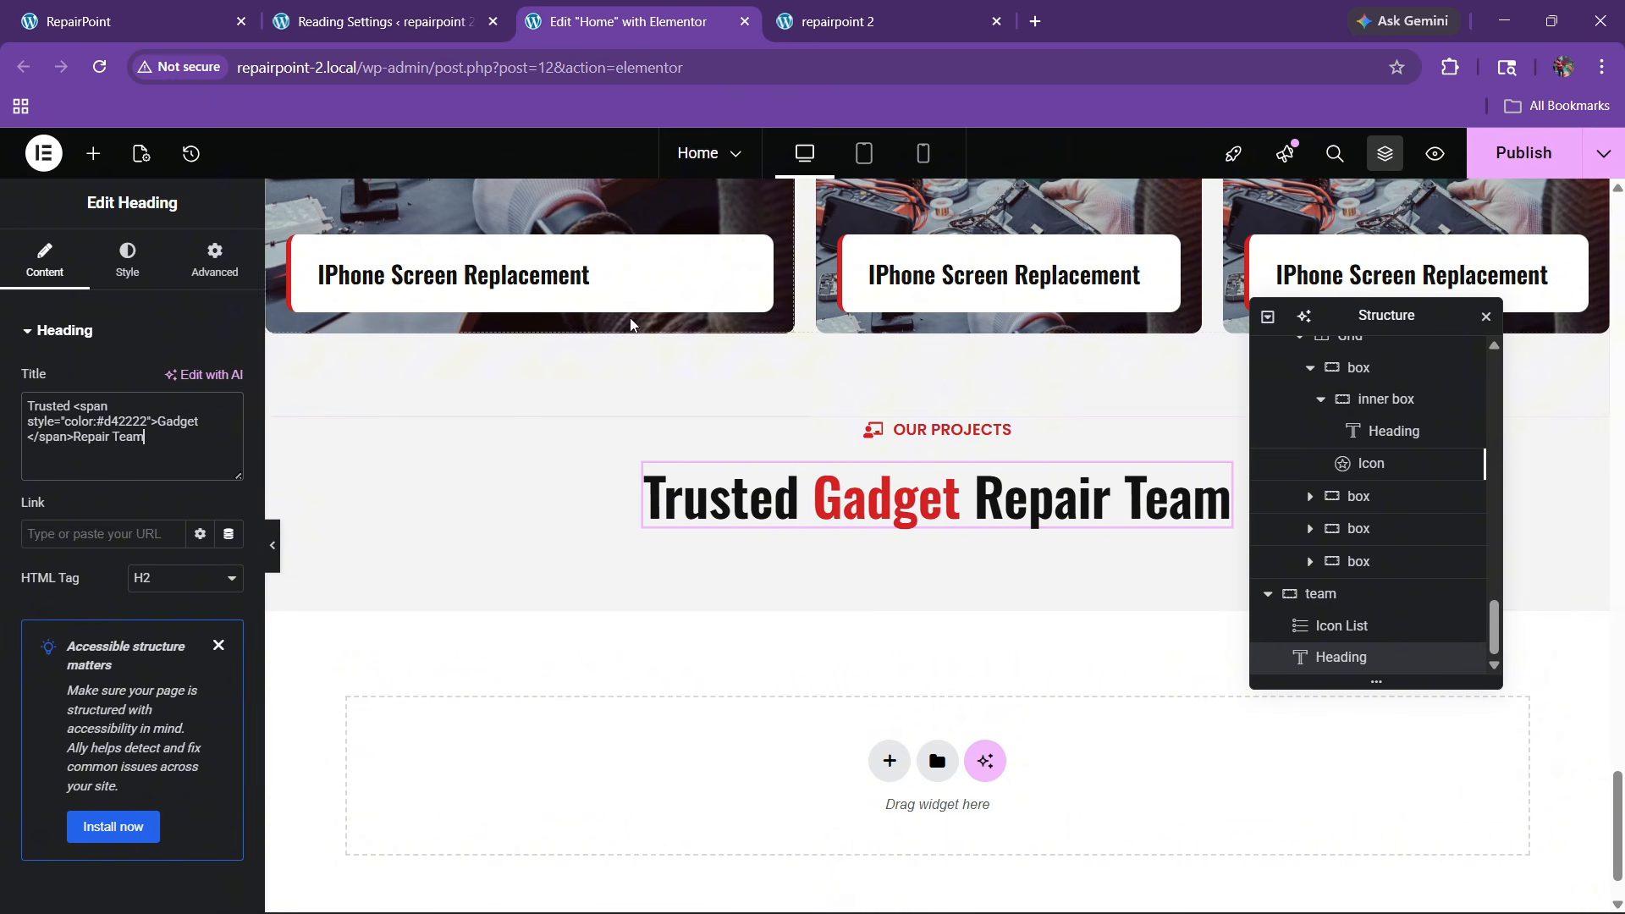
# Copy the projects description paragraph for reuse in the team section
pyautogui.click(127, 21)
pyautogui.click(662, 7)
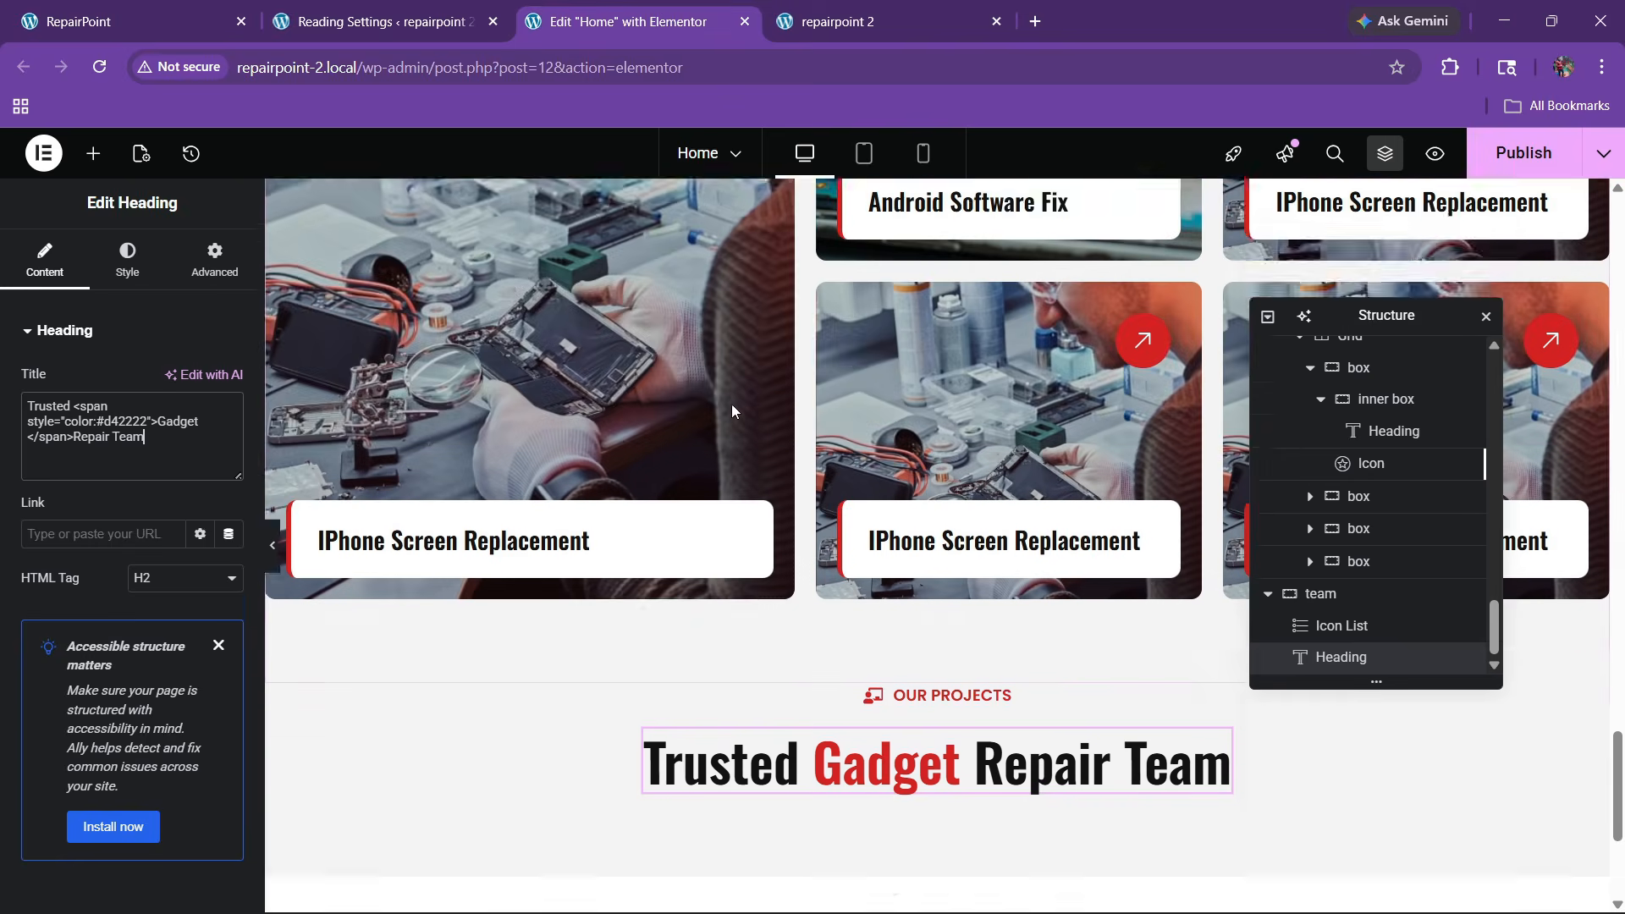
pyautogui.scroll(10, 733, 409)
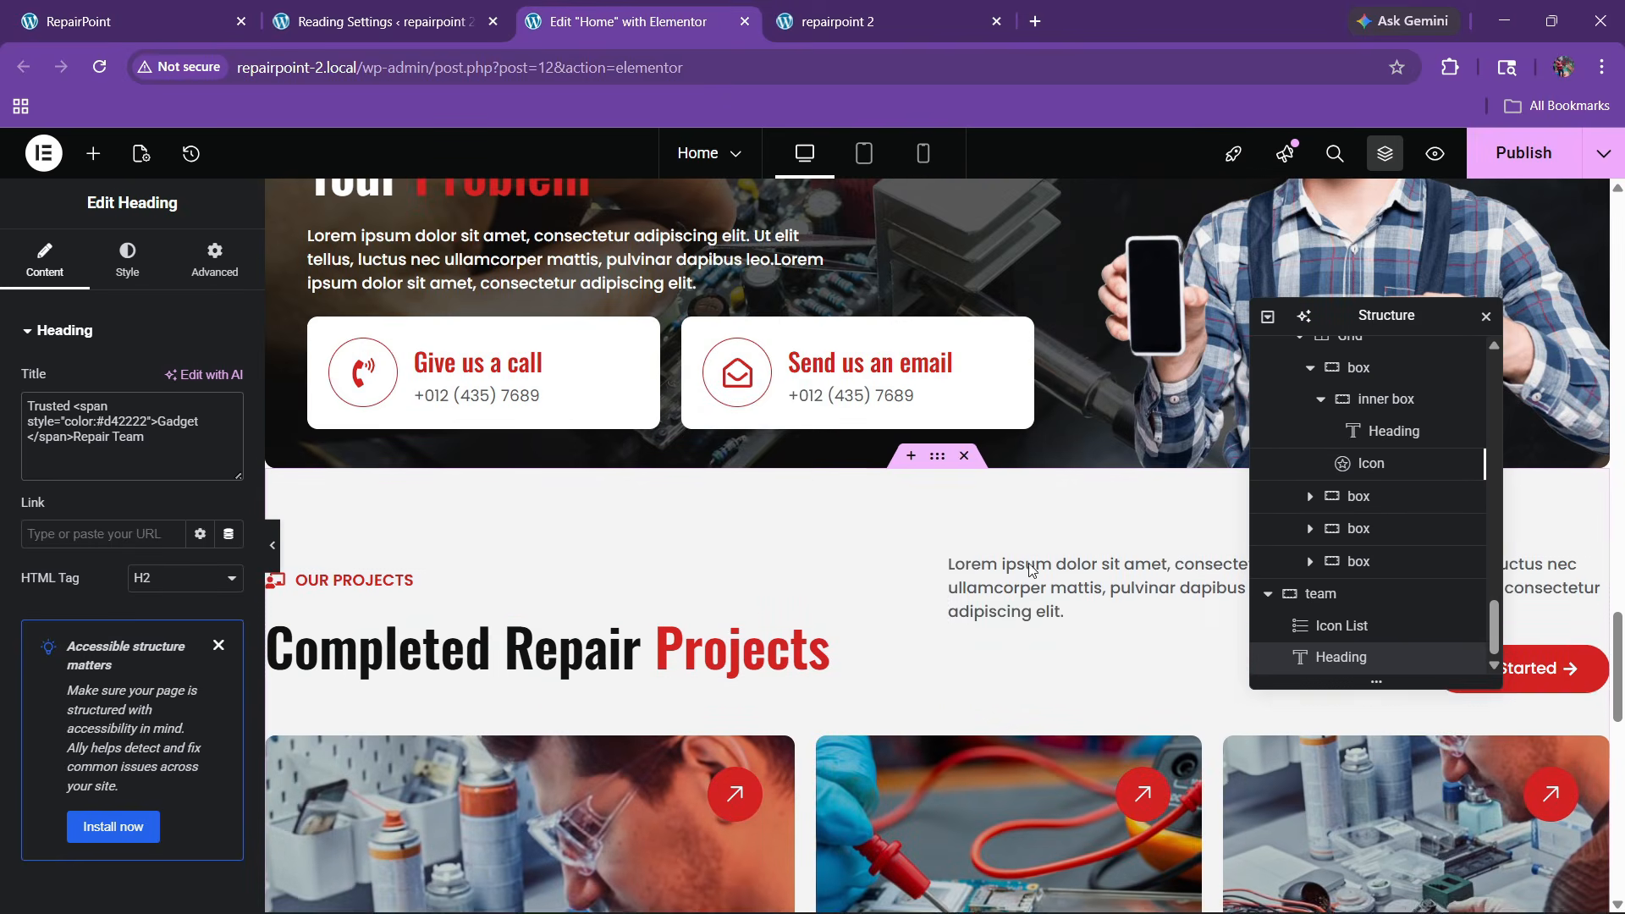
pyautogui.rightClick(1068, 592)
pyautogui.press('Escape')
pyautogui.scroll(-5, 973, 499)
pyautogui.scroll(-7, 896, 505)
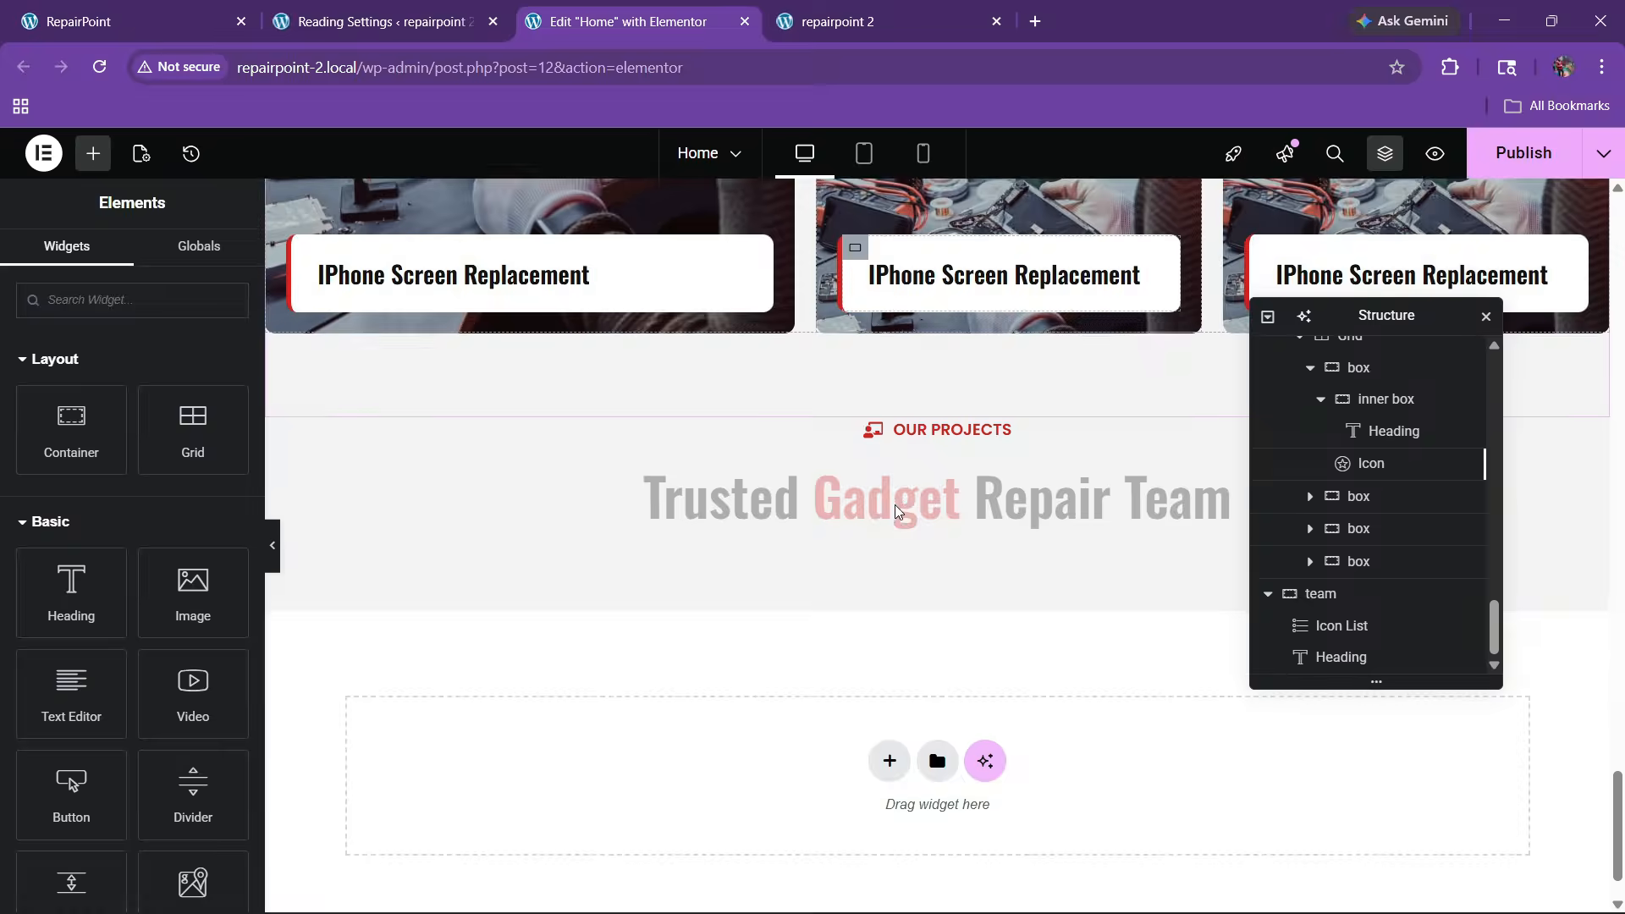
# Paste the paragraph under the team heading, centre it, and set a custom 53% width
pyautogui.rightClick(903, 526)
pyautogui.click(929, 530)
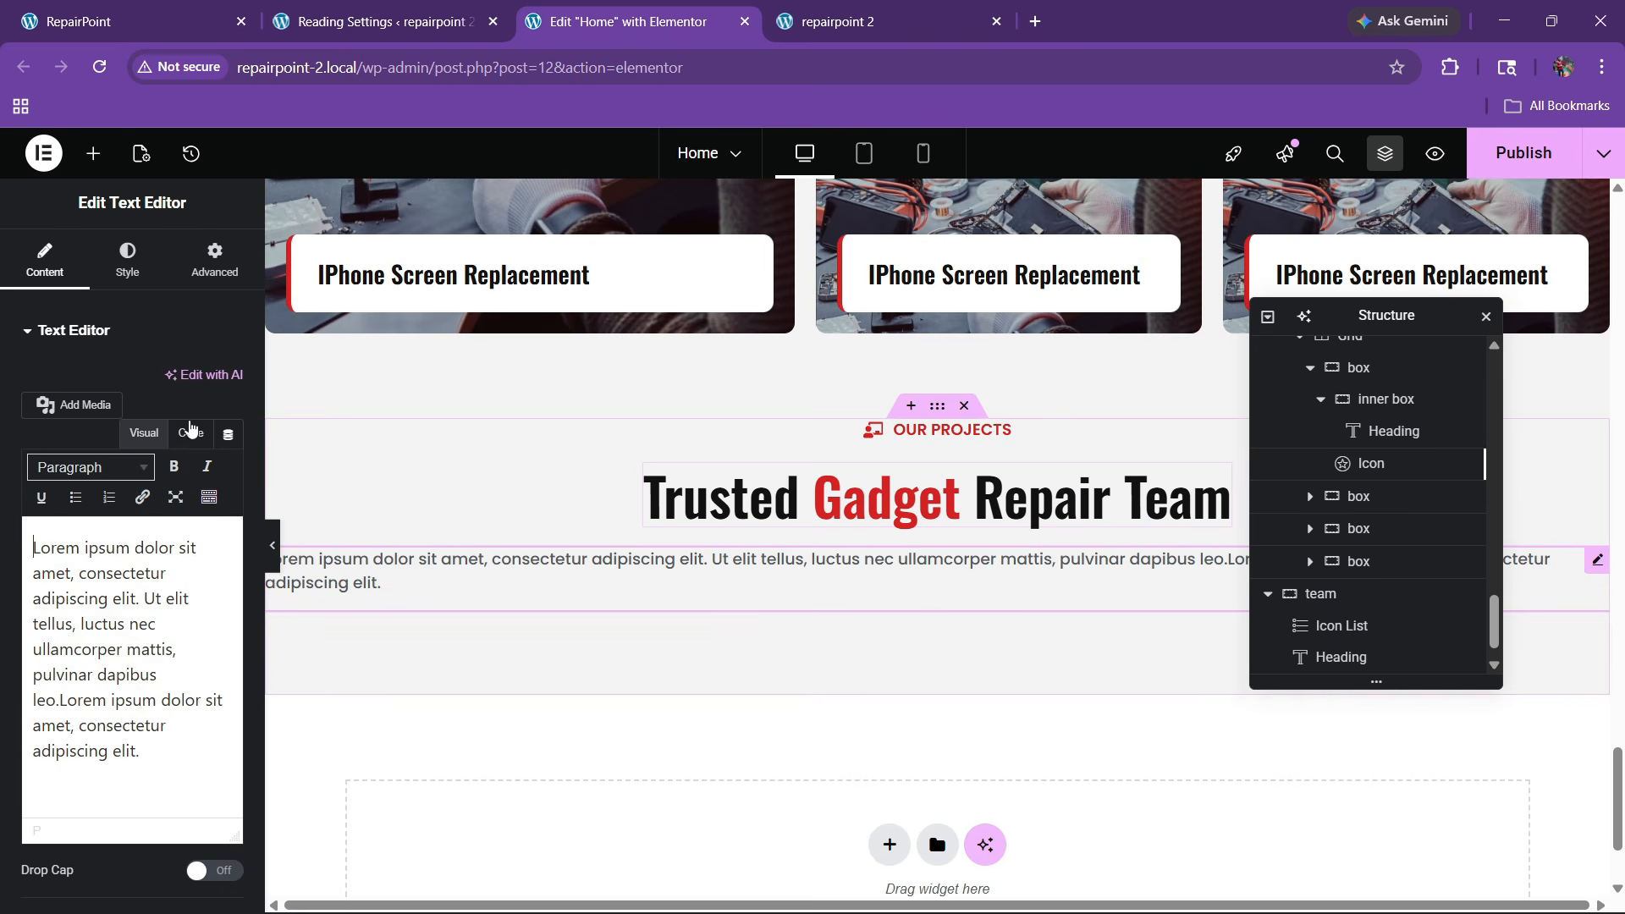
pyautogui.click(127, 258)
pyautogui.click(173, 377)
pyautogui.click(215, 258)
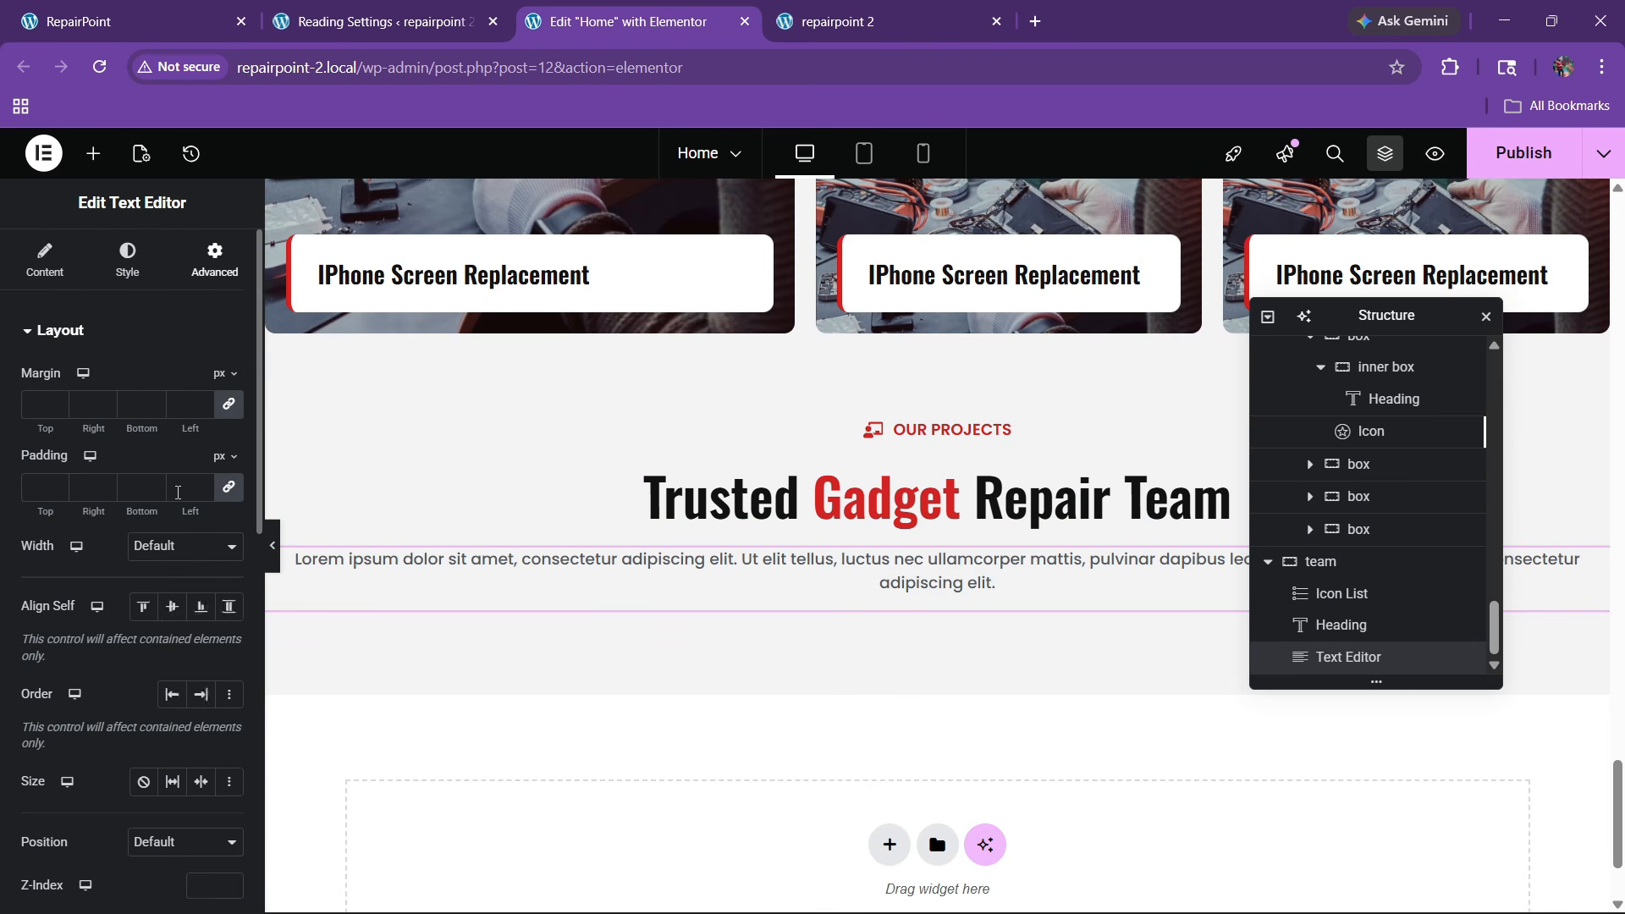
pyautogui.click(152, 550)
pyautogui.click(158, 649)
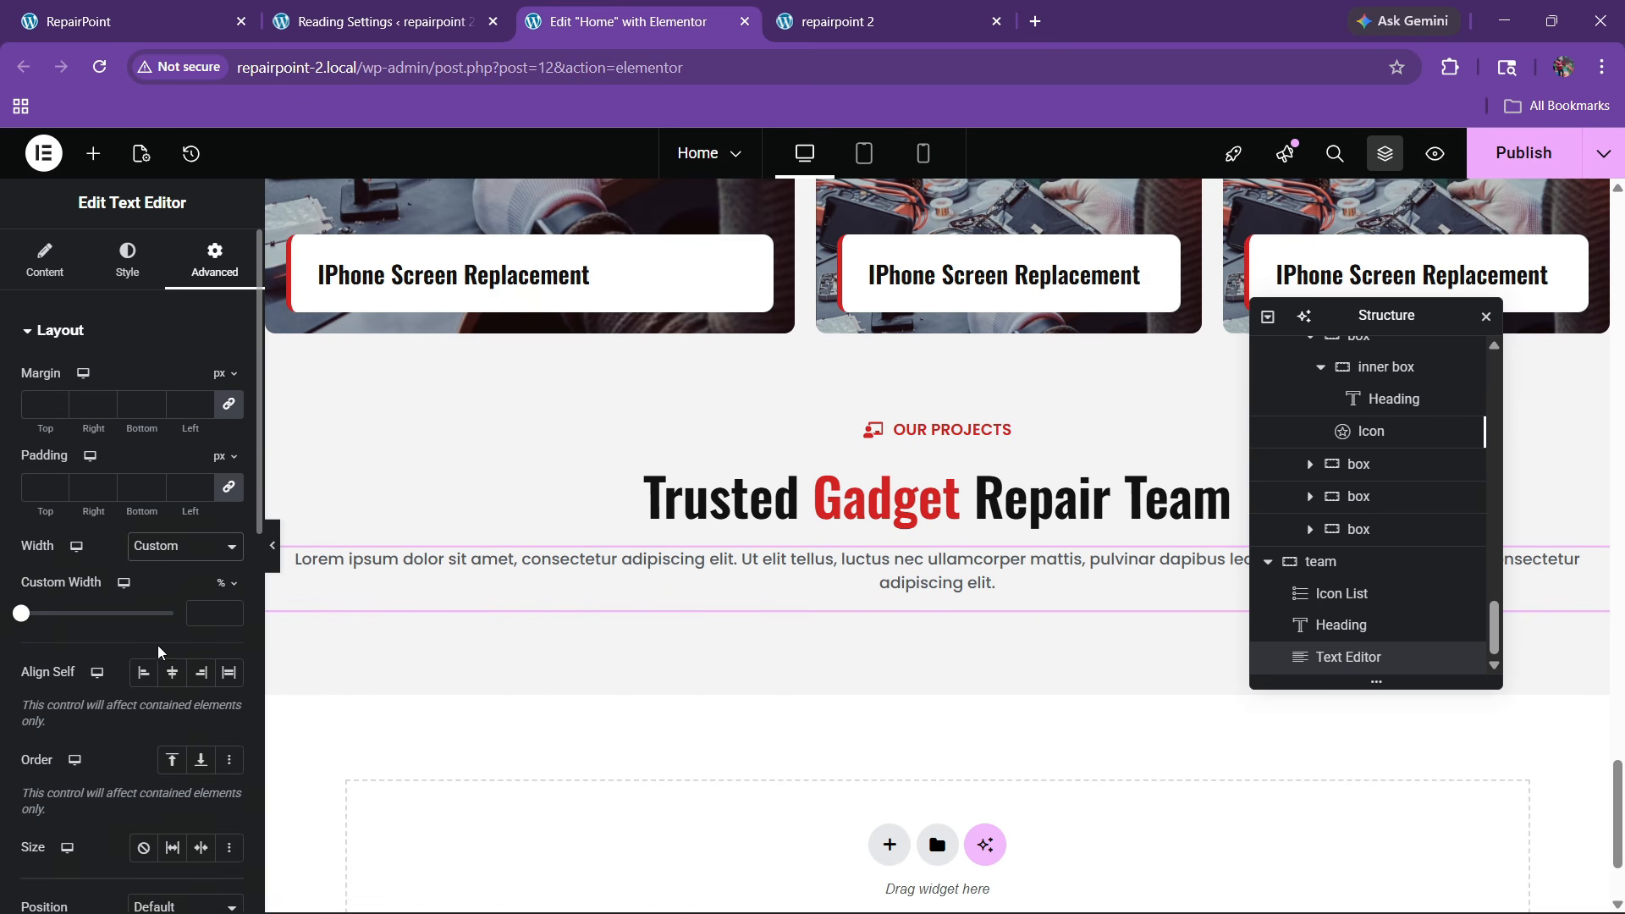
pyautogui.moveTo(30, 615); pyautogui.dragTo(105, 613)
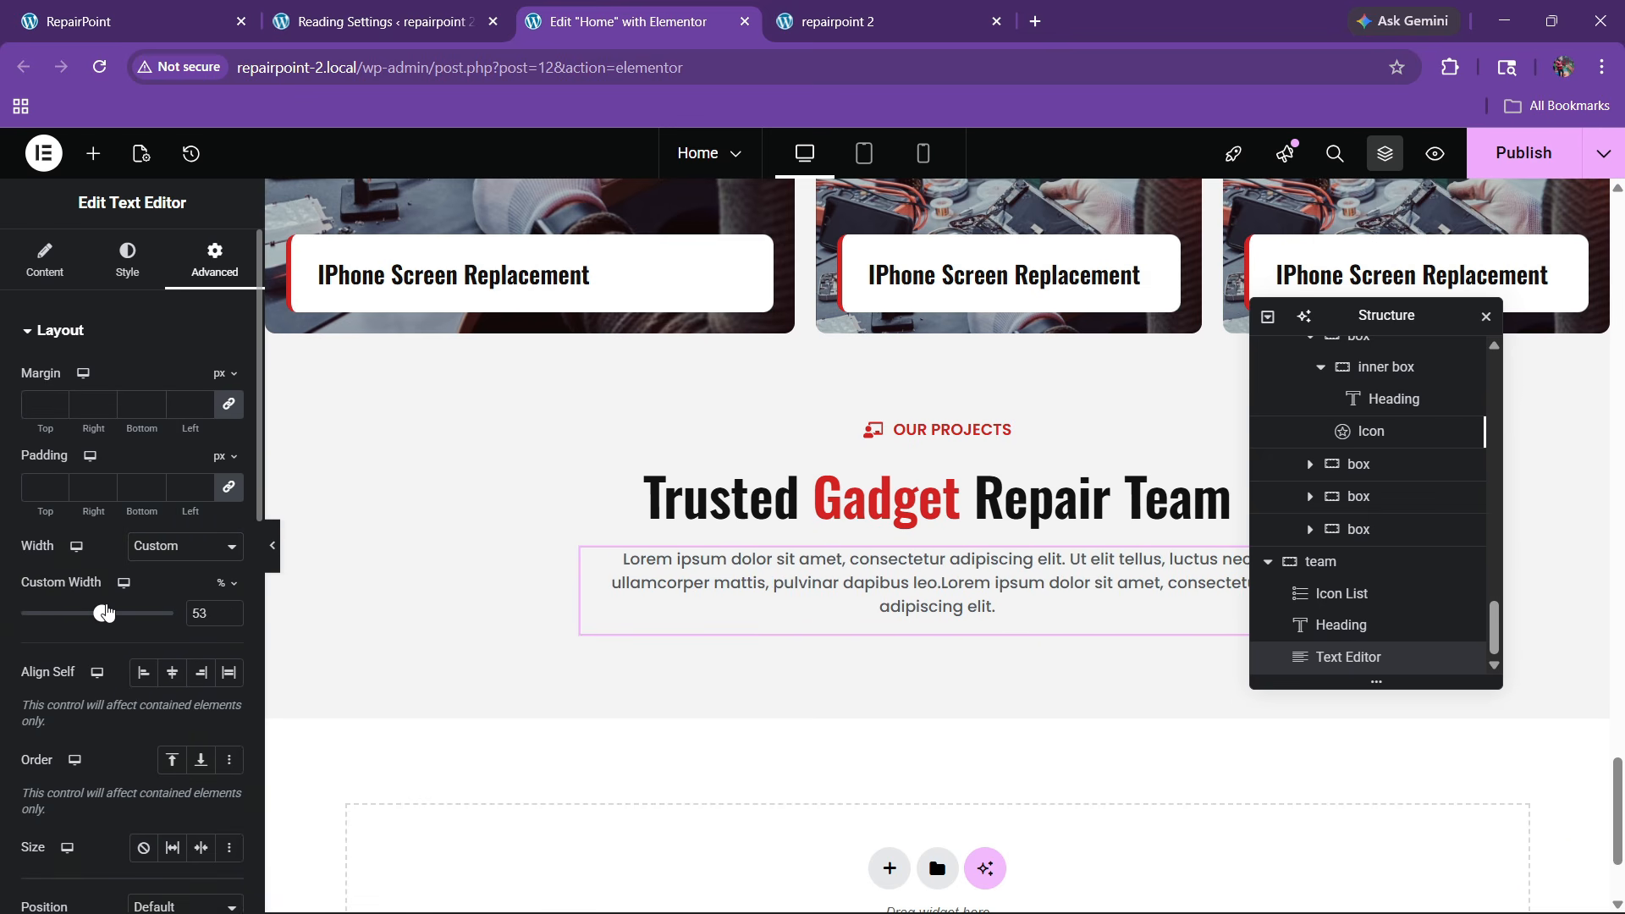
# Show the paragraph text in code view and compare it with the live site's content below the team section
pyautogui.click(45, 258)
pyautogui.click(190, 433)
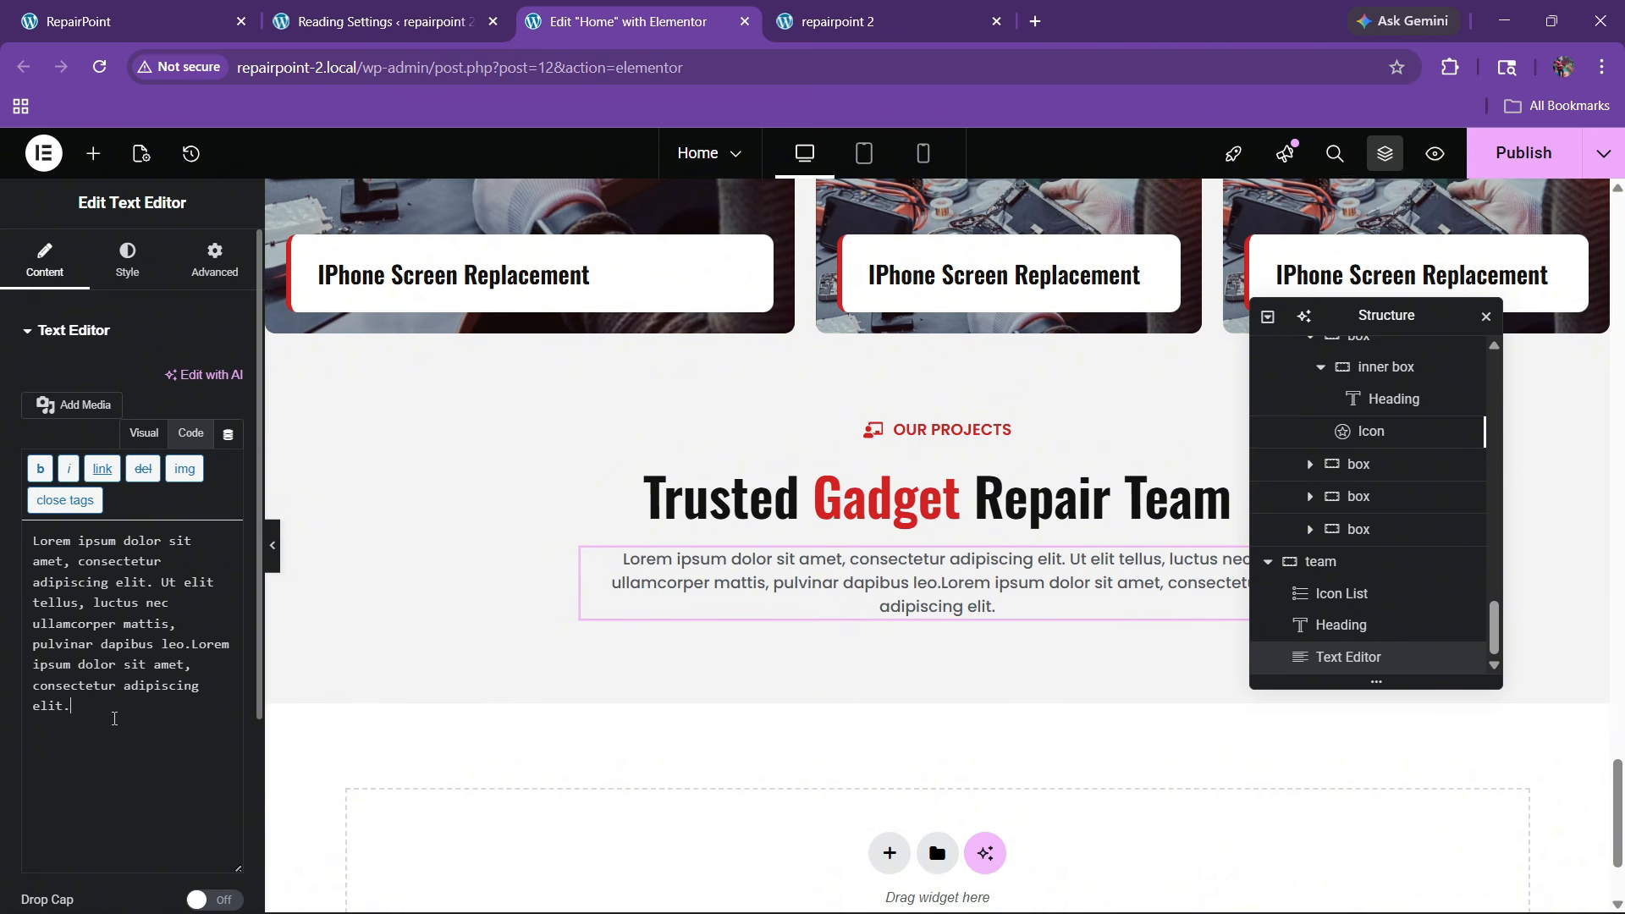
pyautogui.click(132, 21)
pyautogui.scroll(-3, 685, 569)
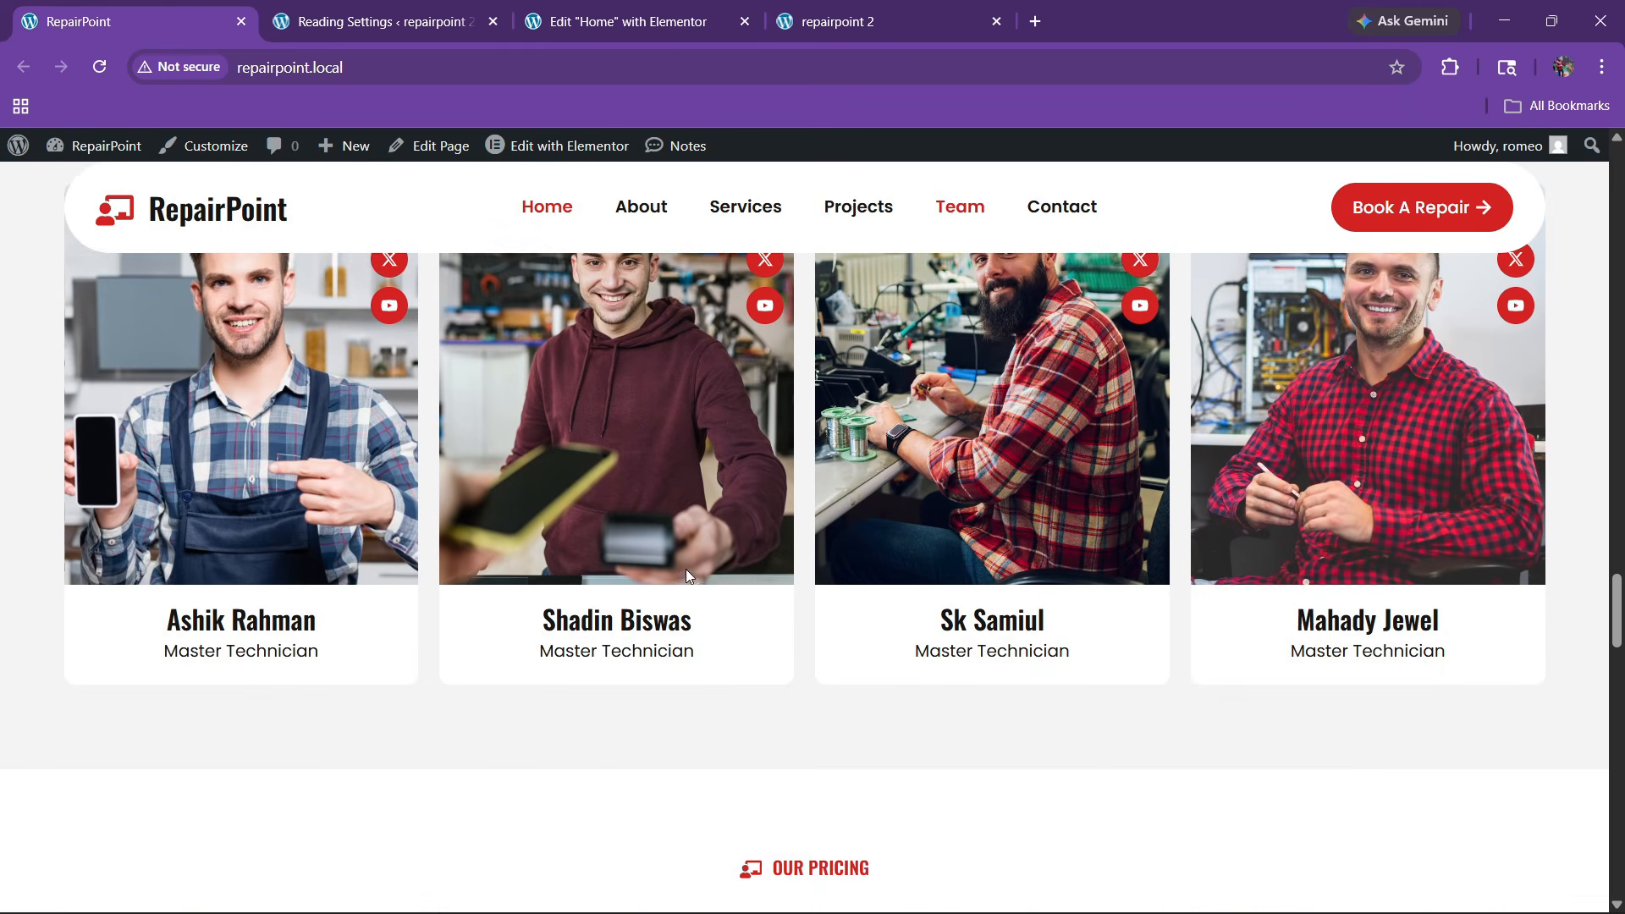
pyautogui.click(627, 21)
pyautogui.click(94, 153)
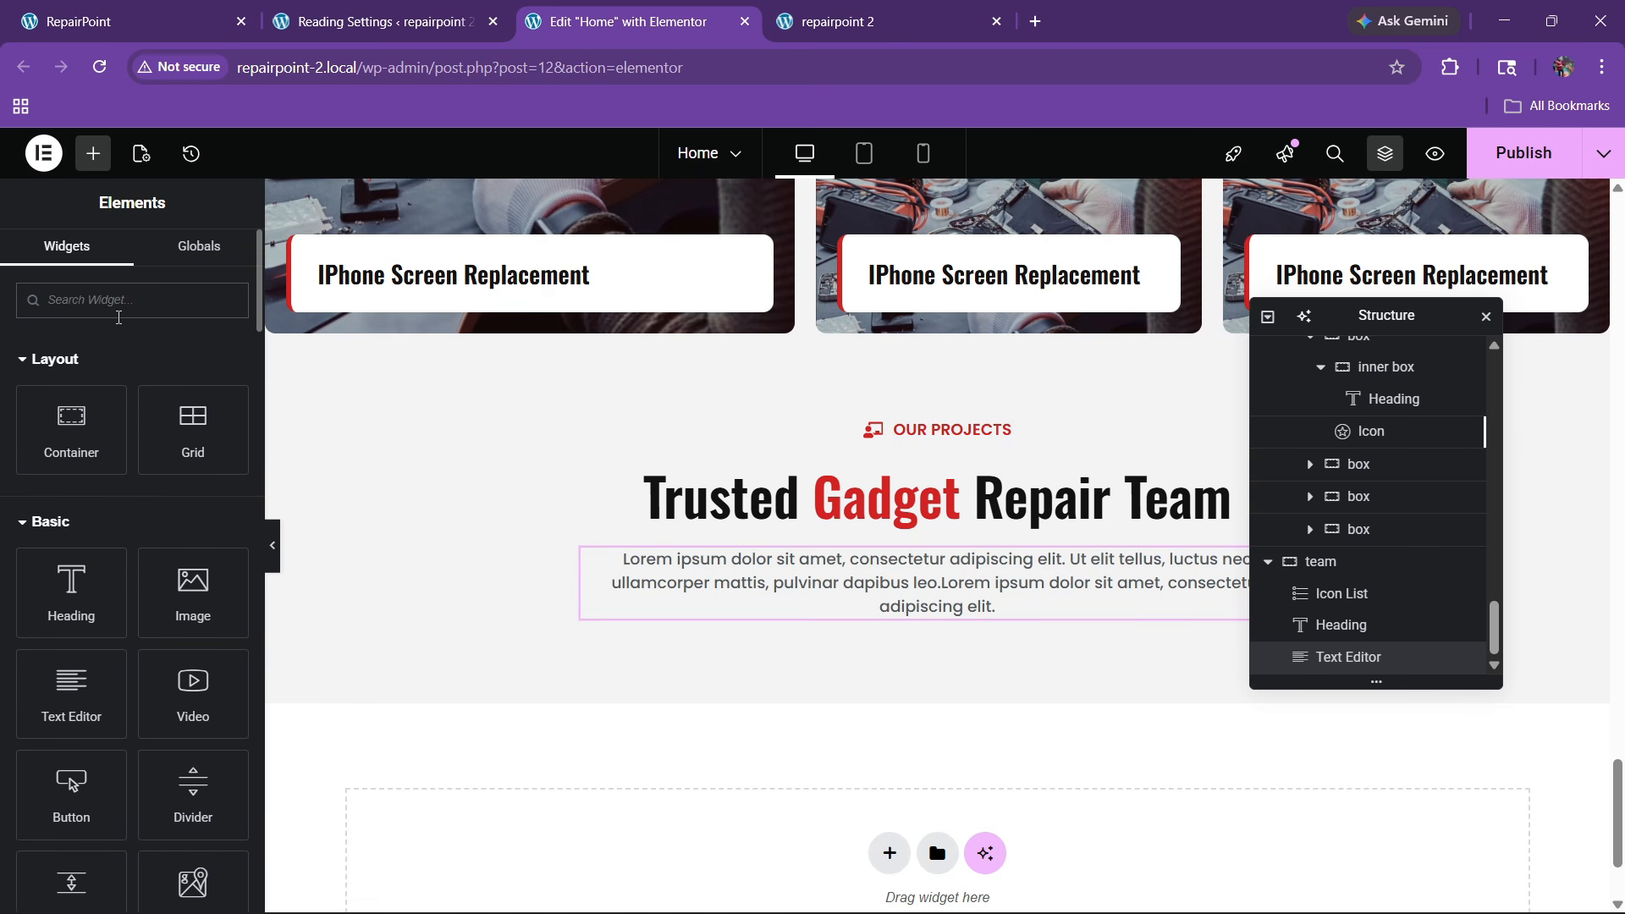
# Add a Grid container below the team paragraph and set it to 4 columns in 1 row
pyautogui.write('grid')
pyautogui.moveTo(108, 439); pyautogui.dragTo(854, 626)
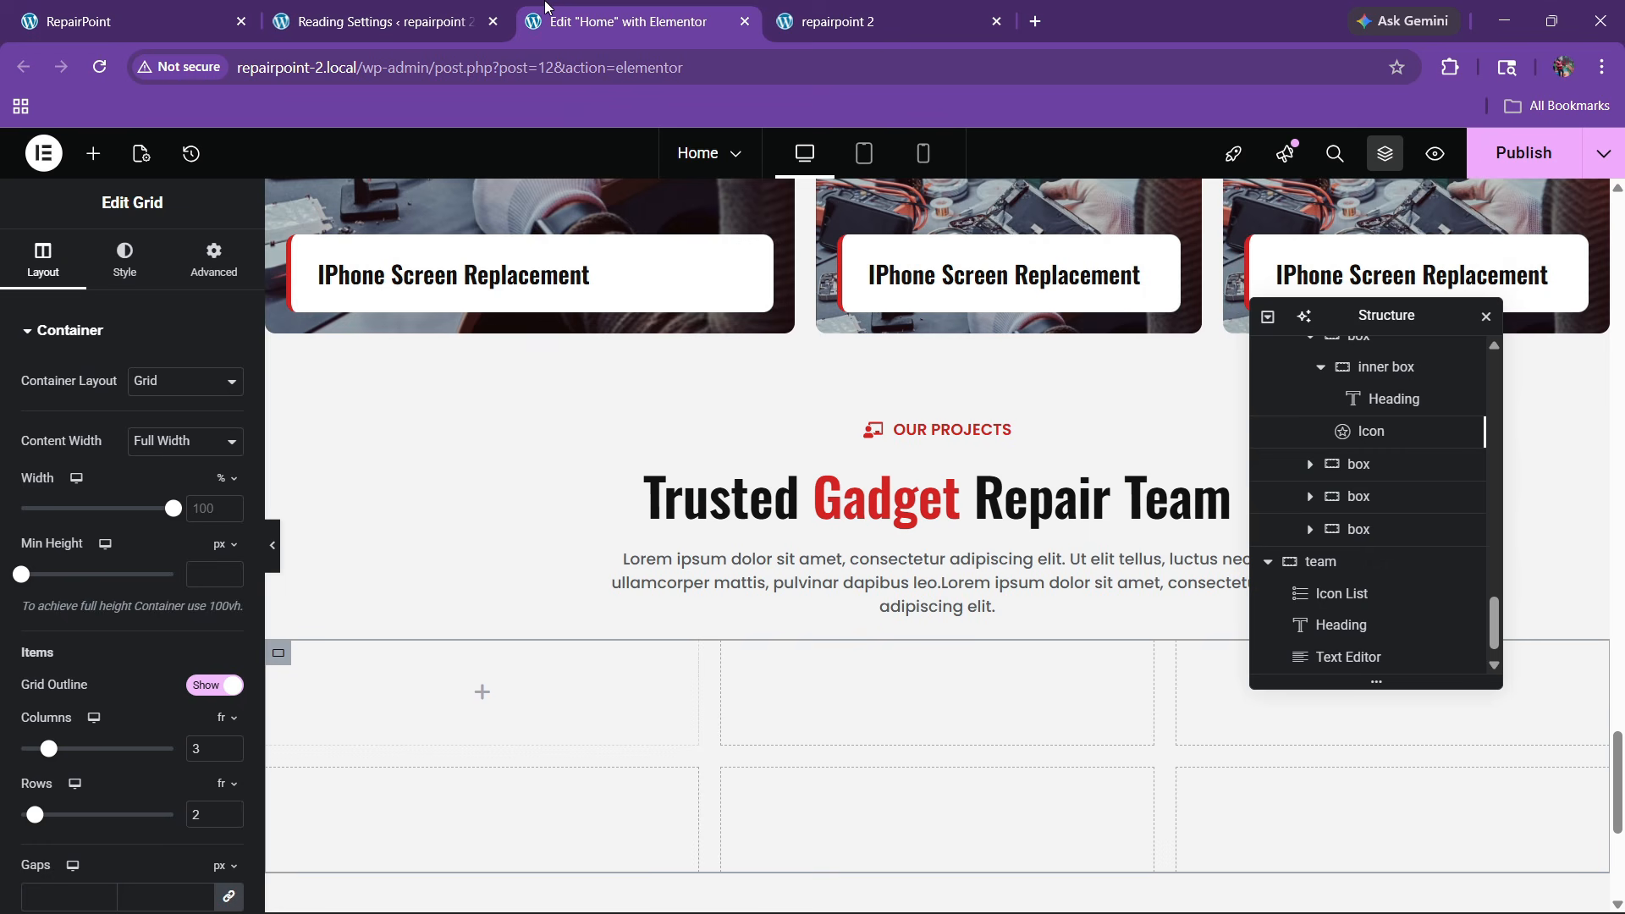
pyautogui.scroll(-3, 71, 571)
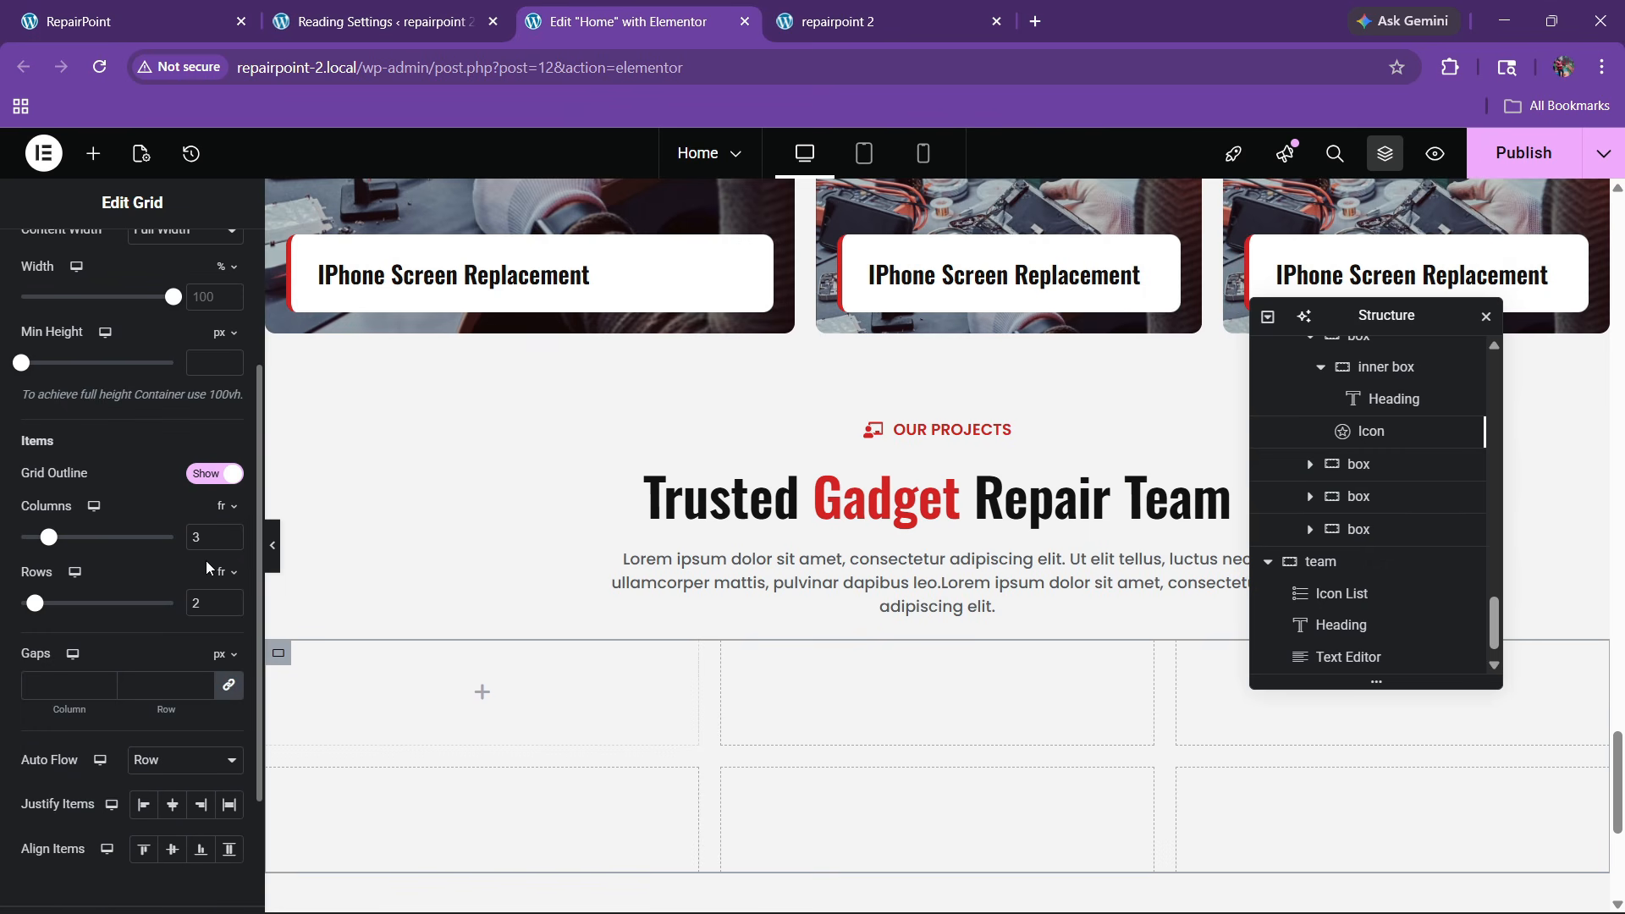
pyautogui.write('4')
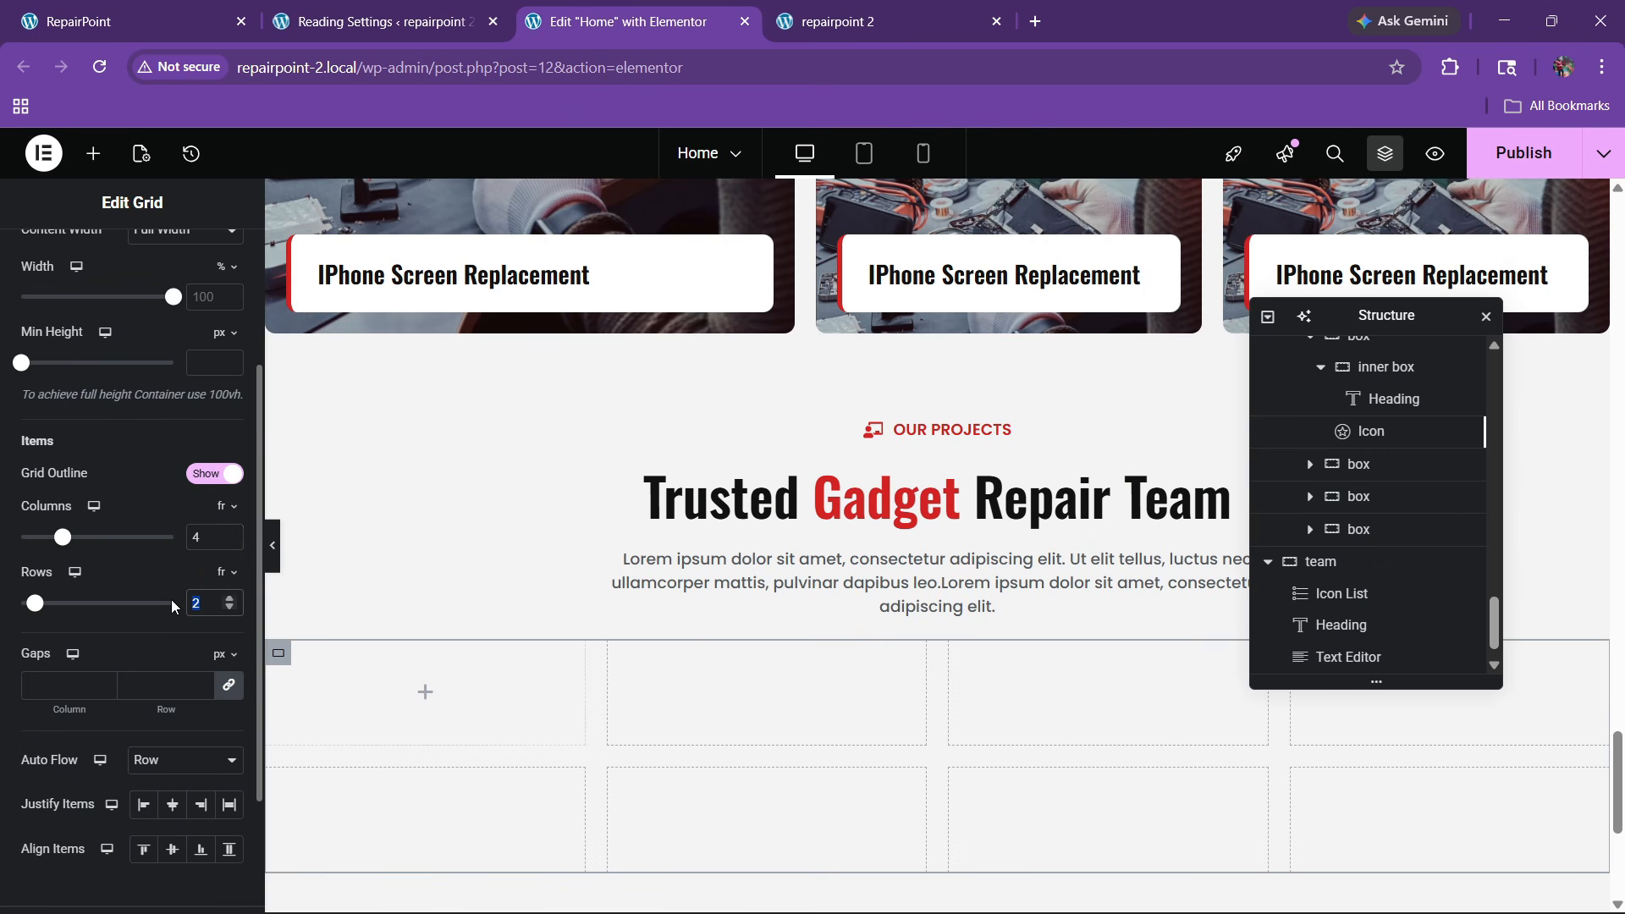
pyautogui.write('1')
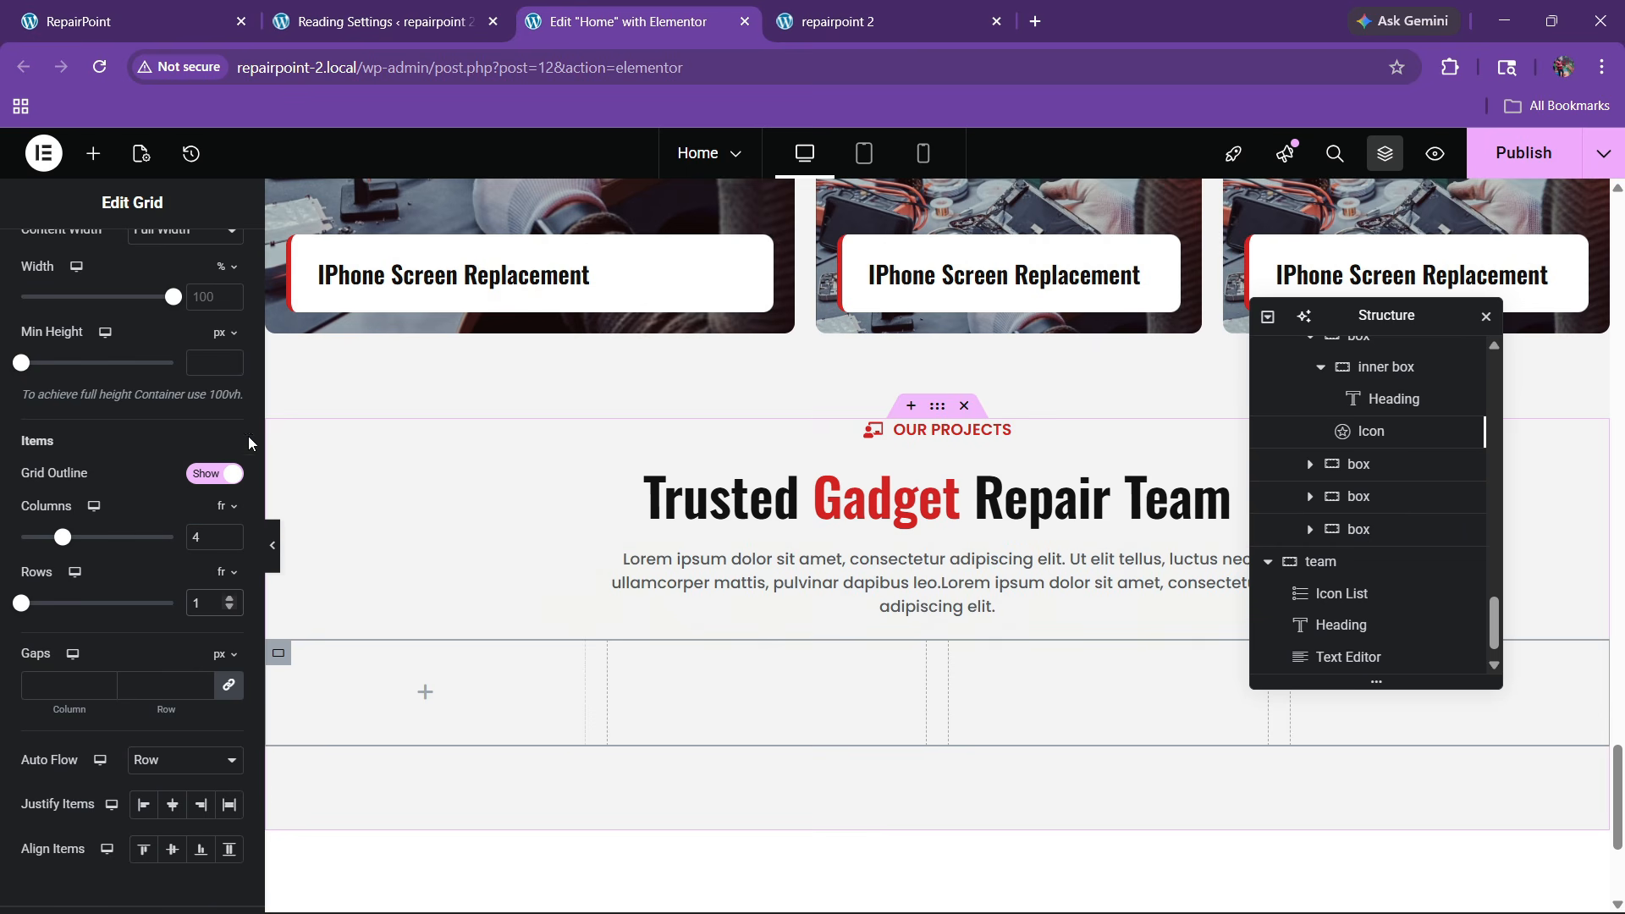
pyautogui.scroll(3, 177, 402)
pyautogui.click(214, 254)
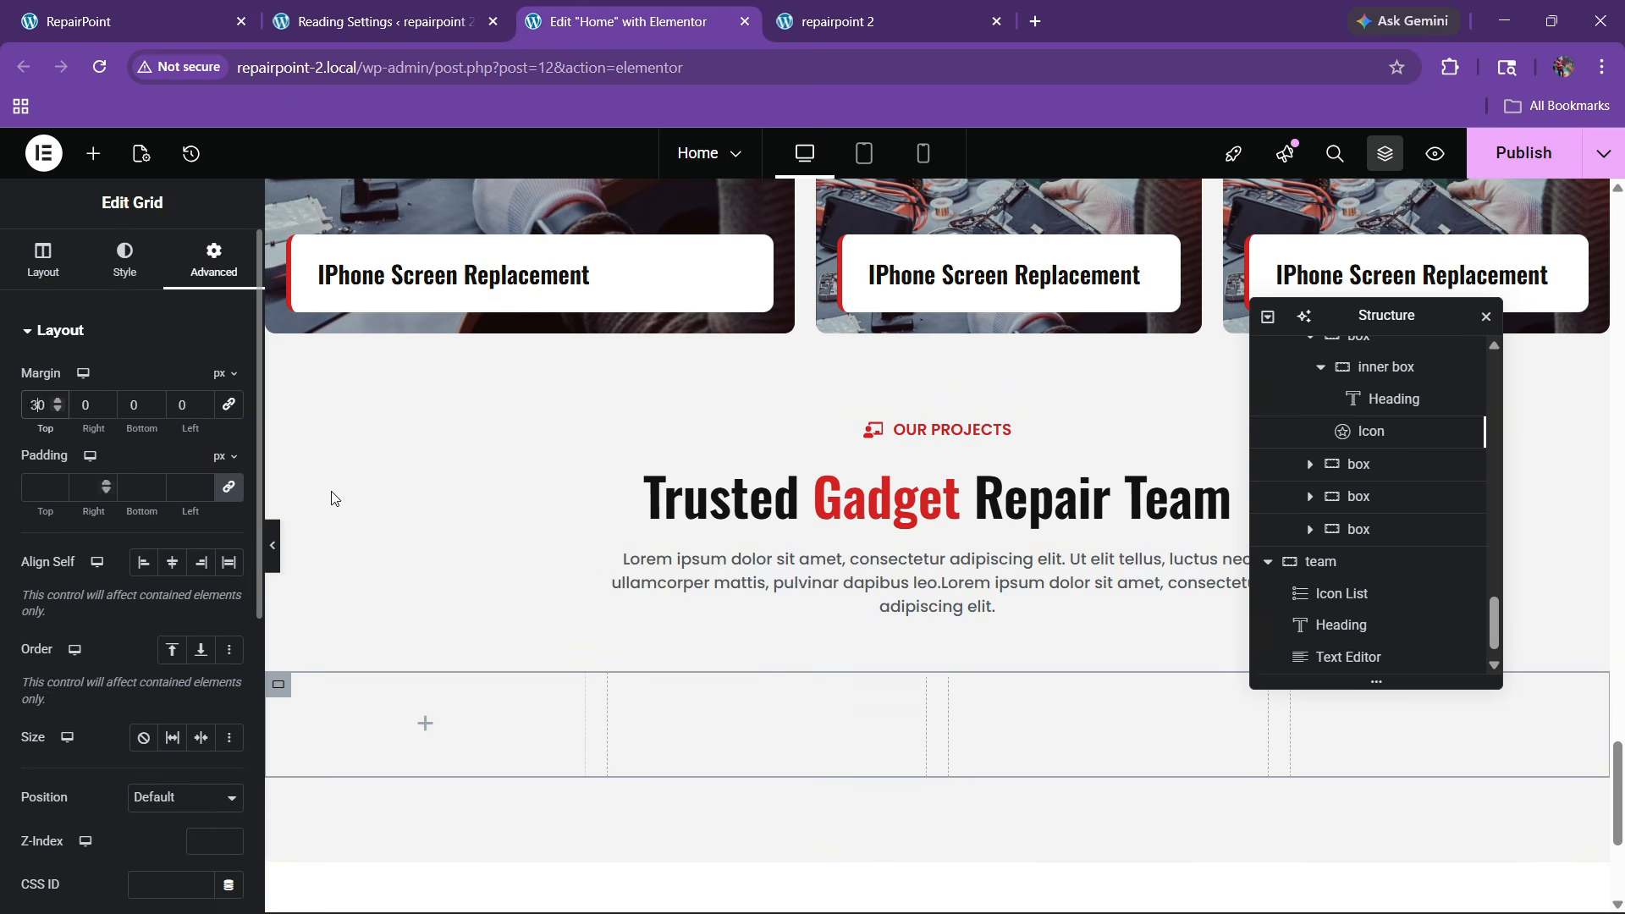
# Place a Container in the grid's first cell
pyautogui.hotkey('ctrl', '1')
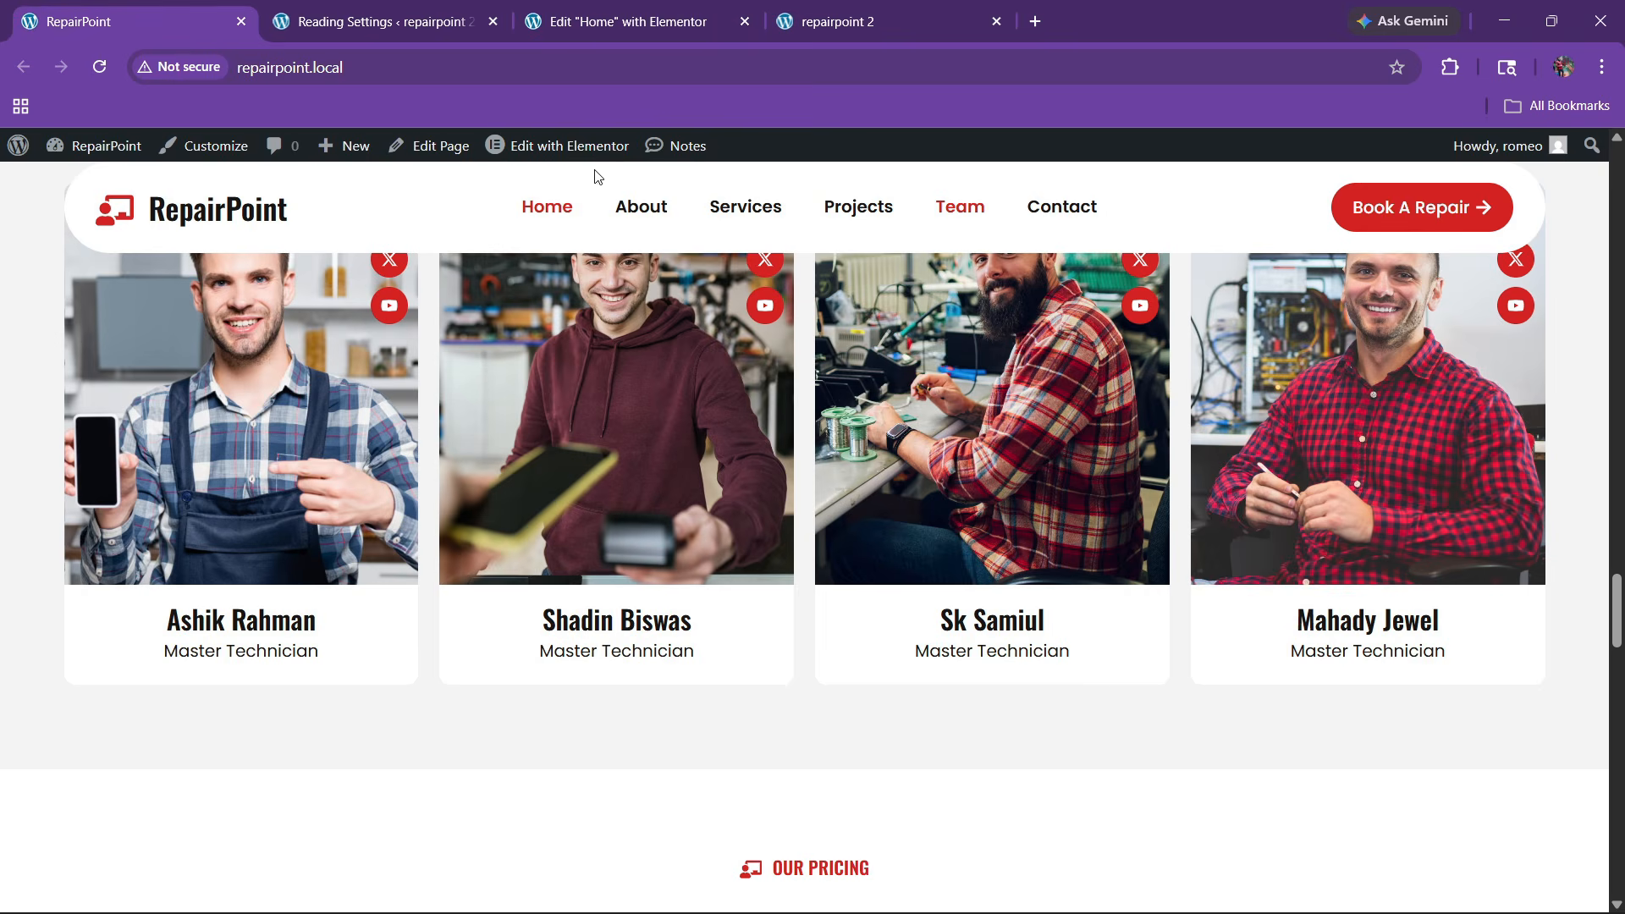
pyautogui.click(628, 22)
pyautogui.click(93, 153)
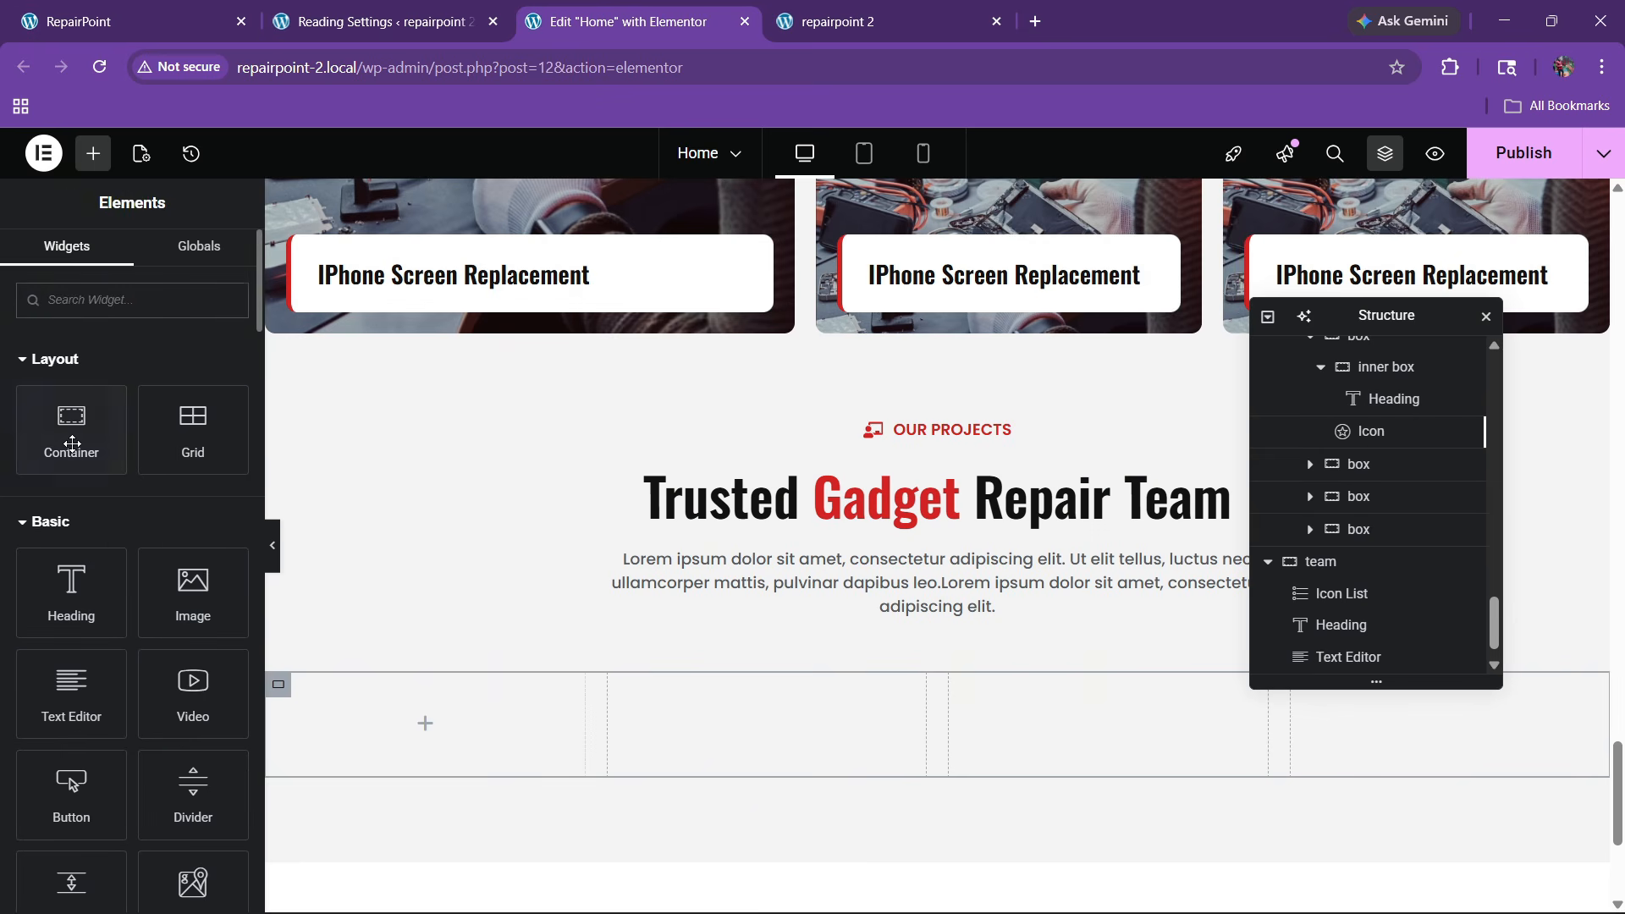
pyautogui.moveTo(71, 443); pyautogui.dragTo(398, 719)
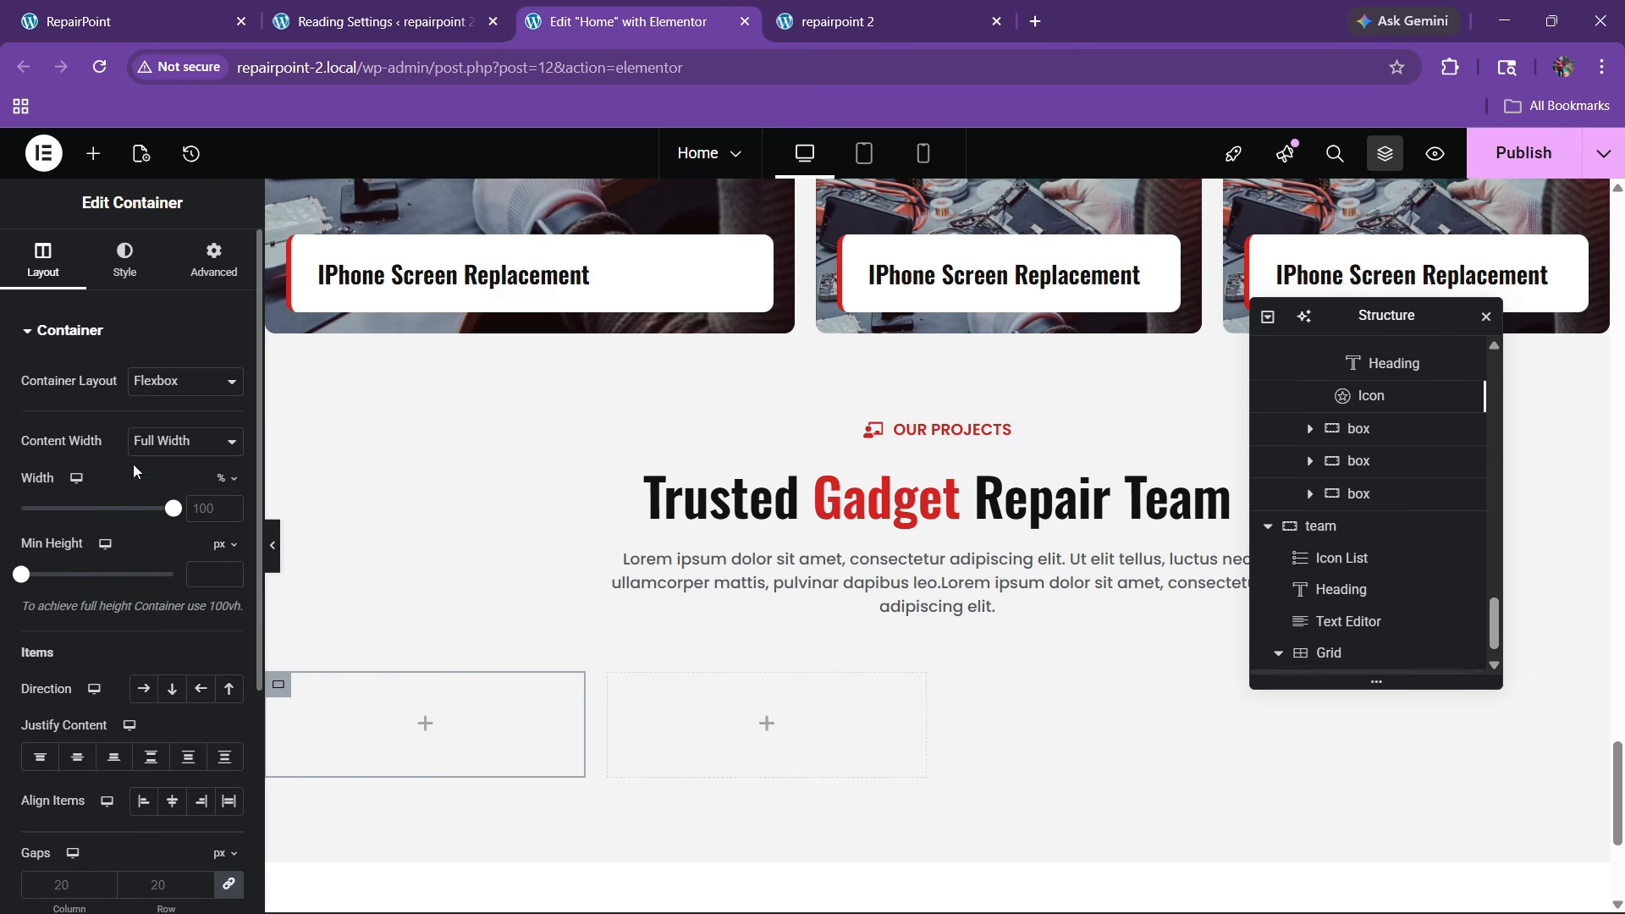
# Add an Image widget showing the smiling technician photo from the media library
pyautogui.hotkey('ctrl', '1')
pyautogui.click(596, 10)
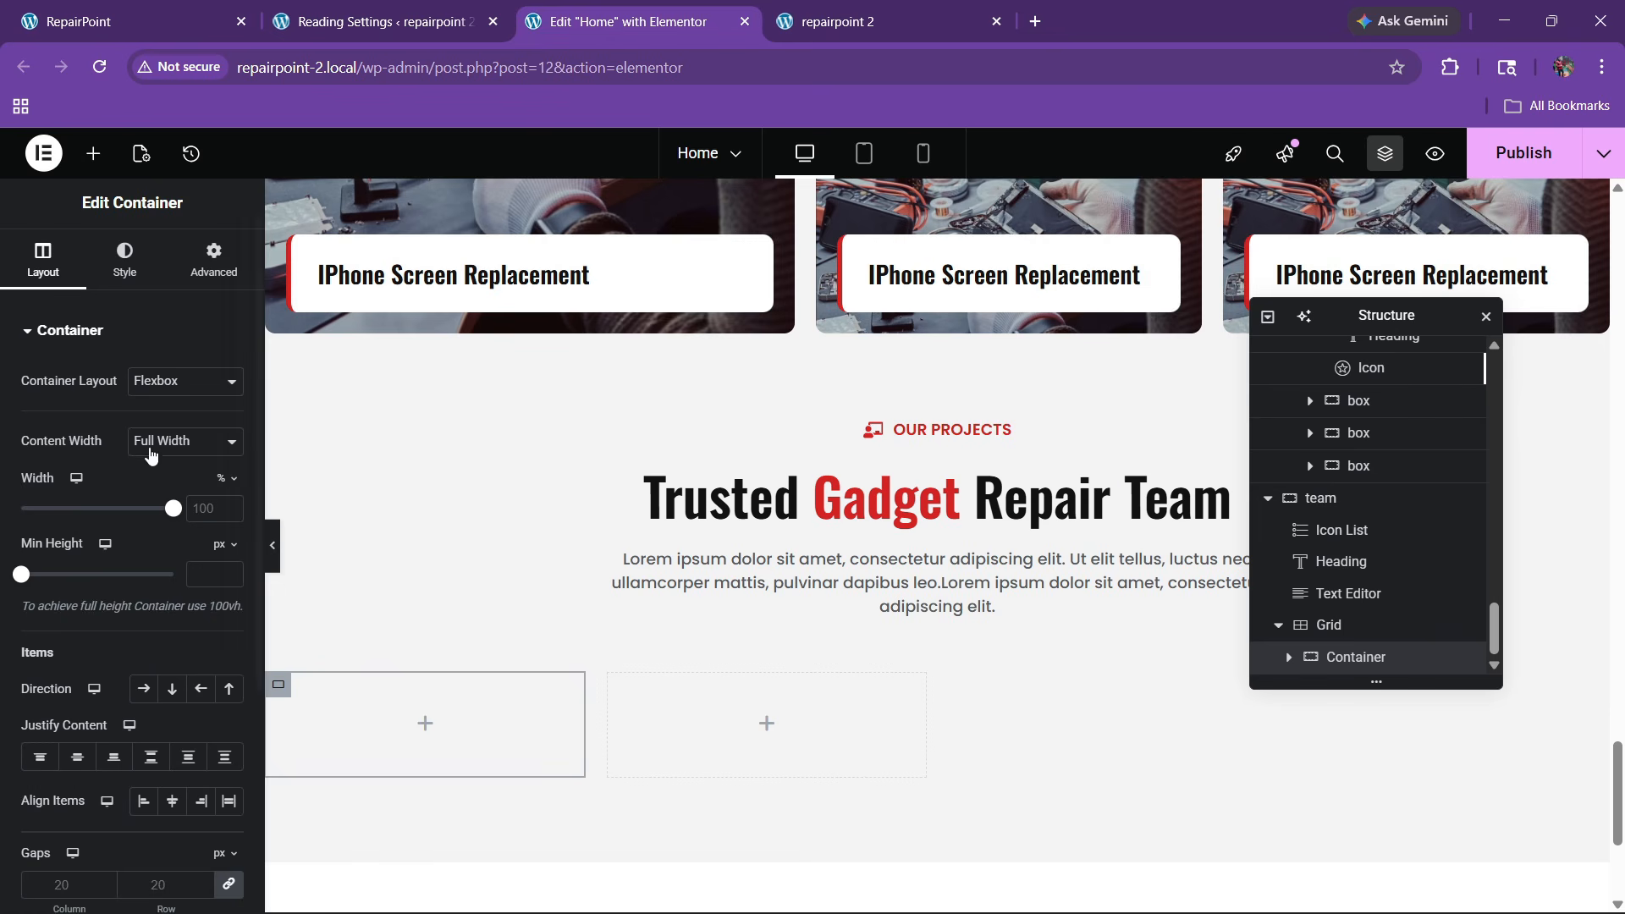
pyautogui.click(91, 155)
pyautogui.moveTo(192, 598); pyautogui.dragTo(384, 749)
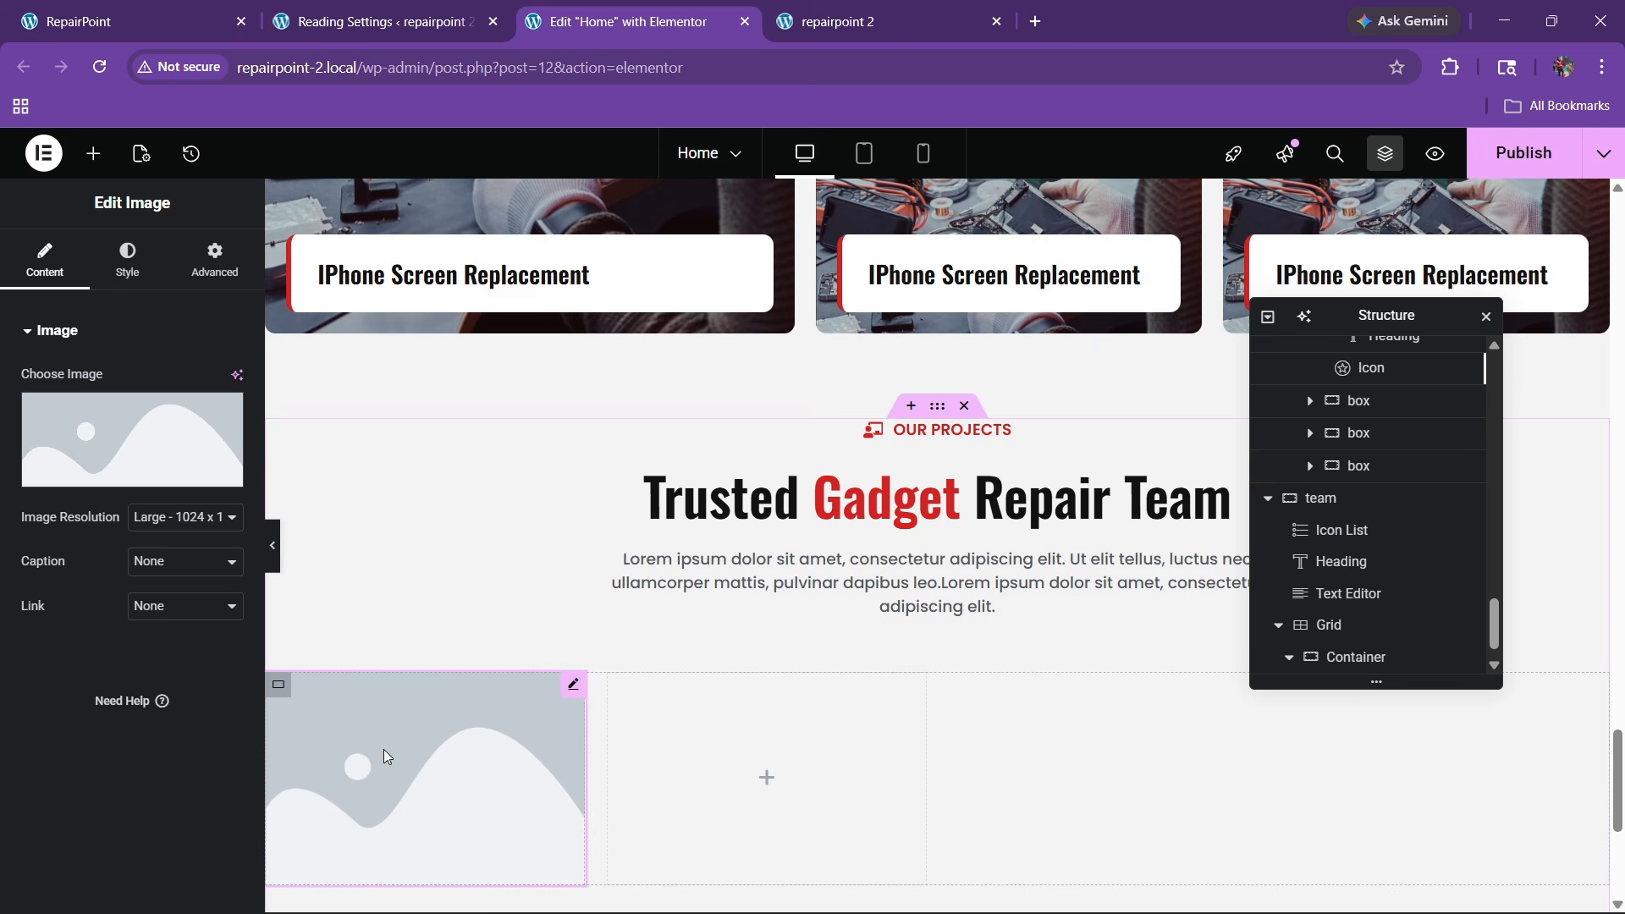
pyautogui.click(132, 440)
pyautogui.scroll(-5, 664, 677)
pyautogui.scroll(-4, 641, 645)
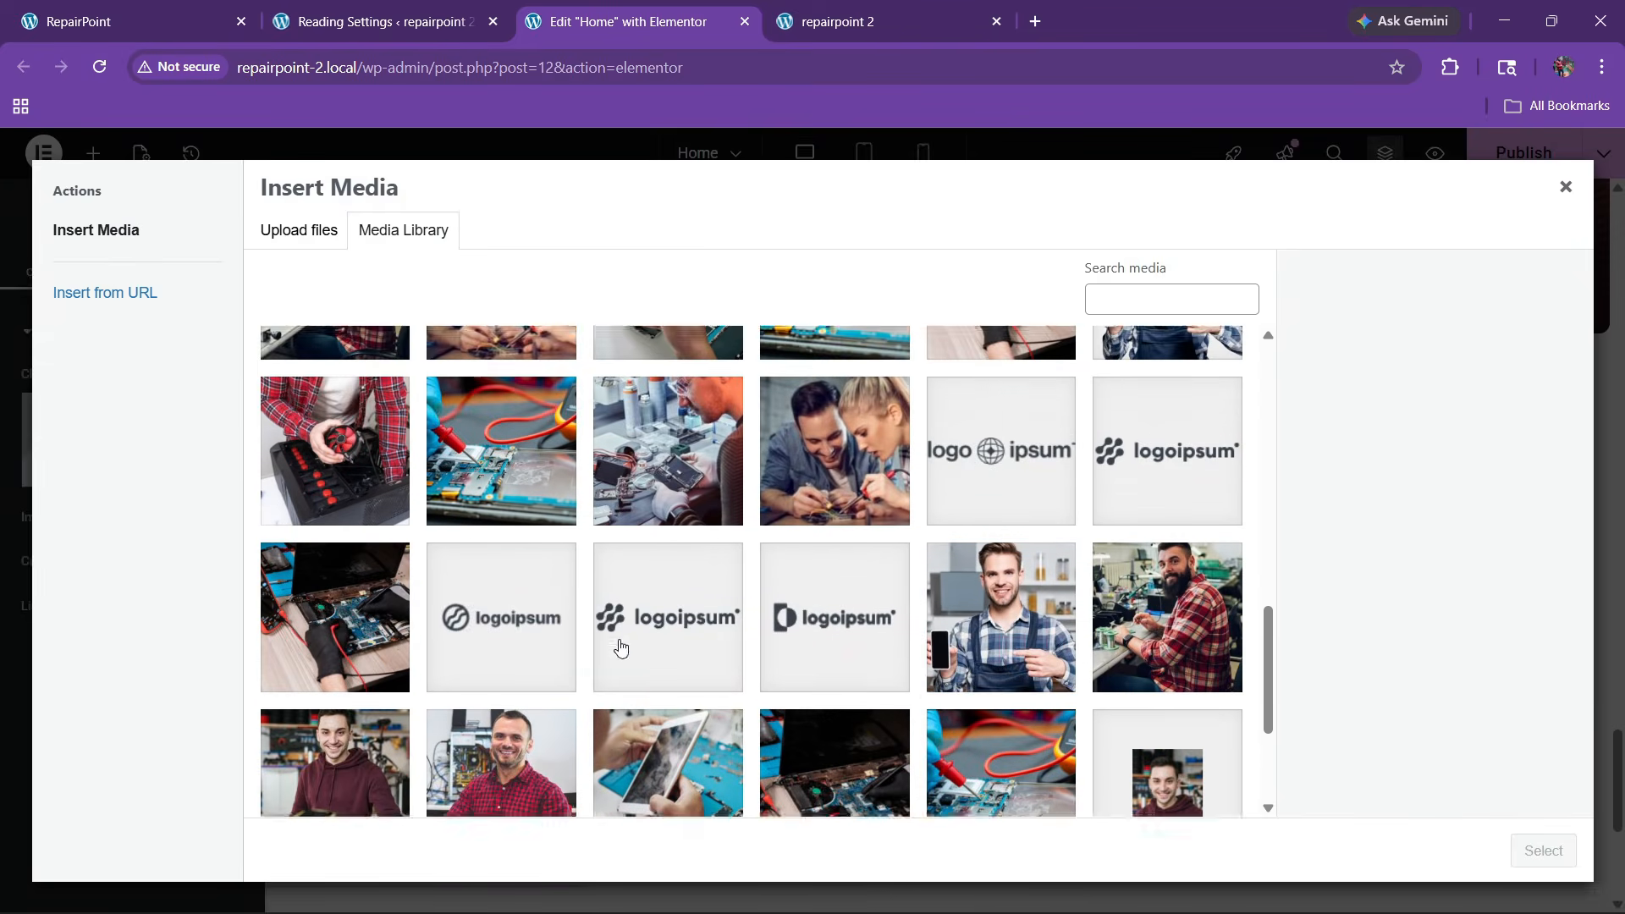
pyautogui.click(963, 556)
pyautogui.click(1526, 844)
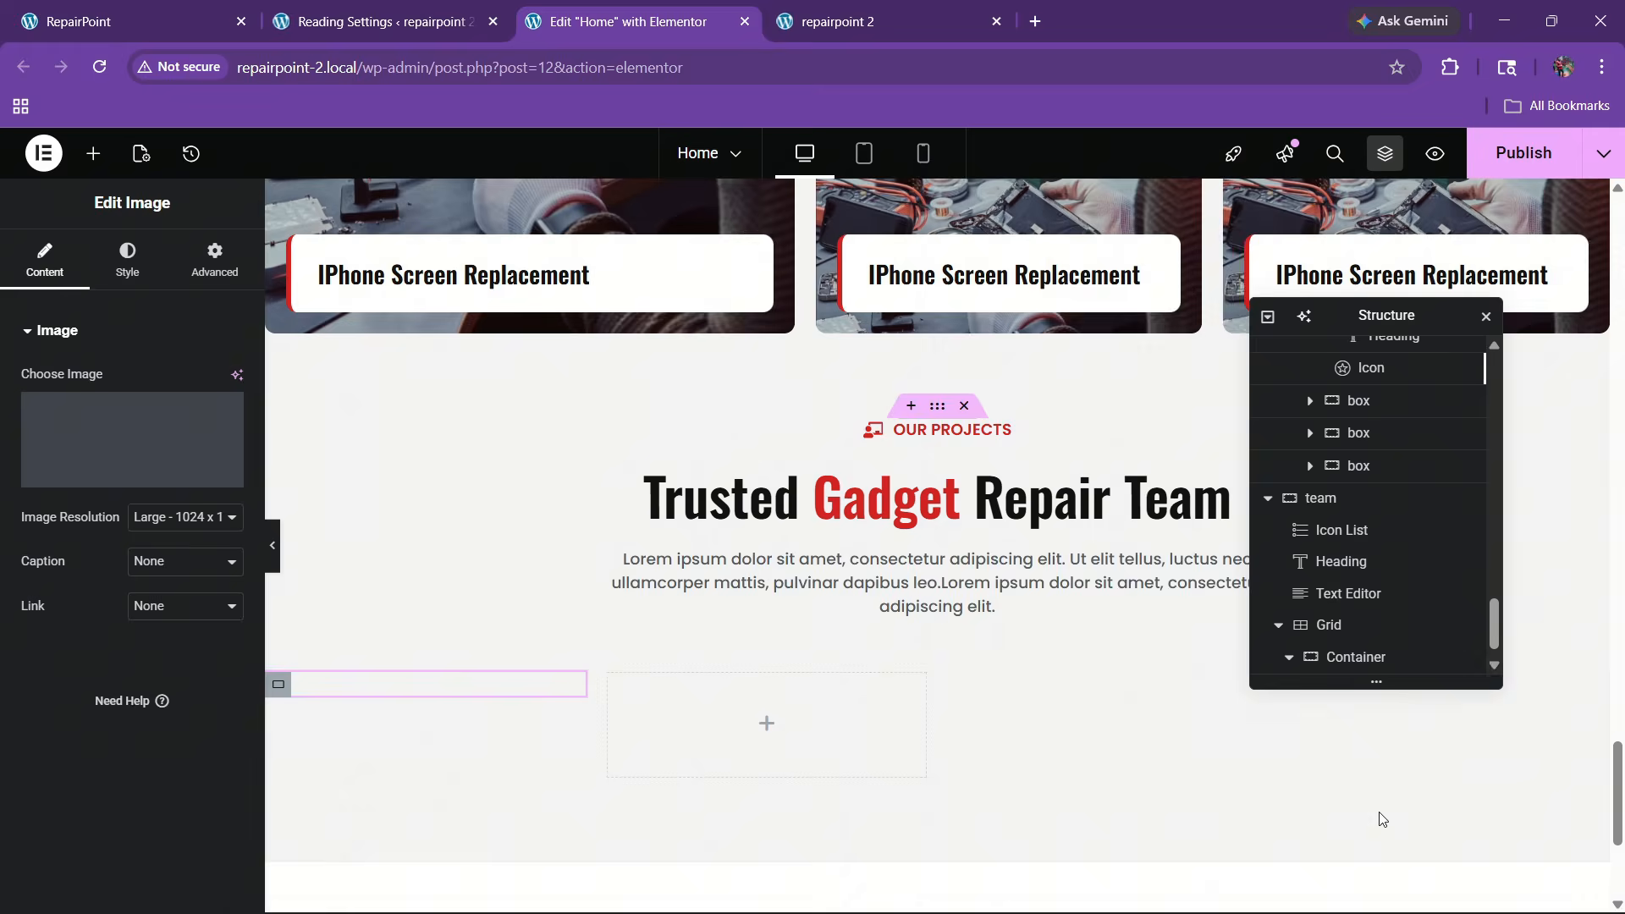
# Add an empty inner container beneath the technician photo
pyautogui.scroll(-5, 463, 592)
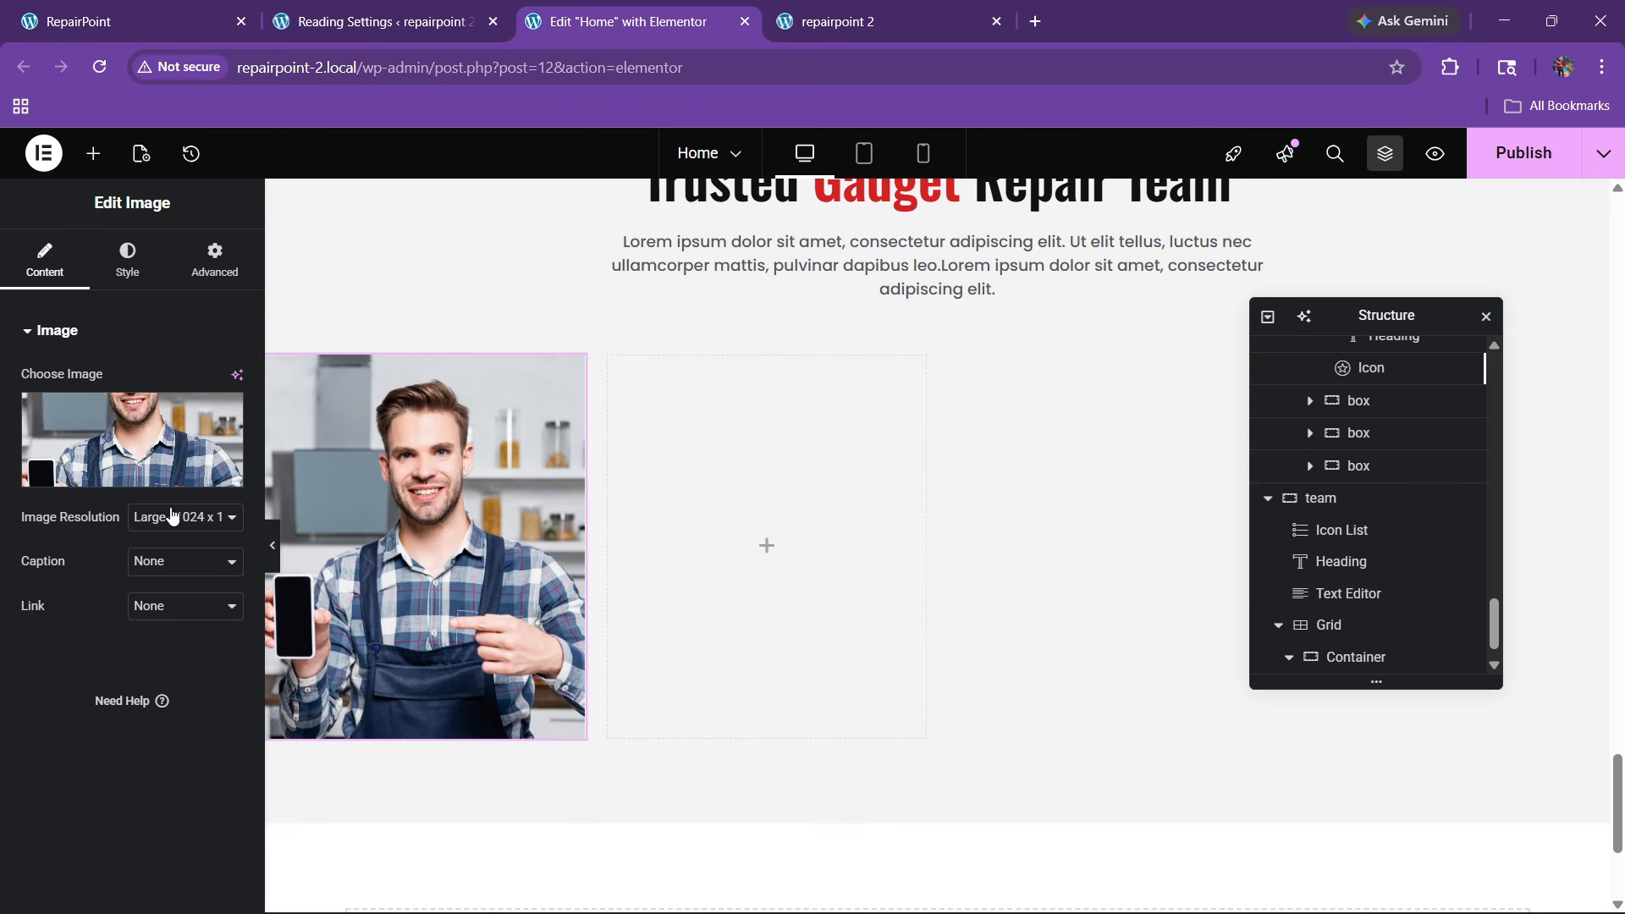
pyautogui.click(127, 21)
pyautogui.click(580, 9)
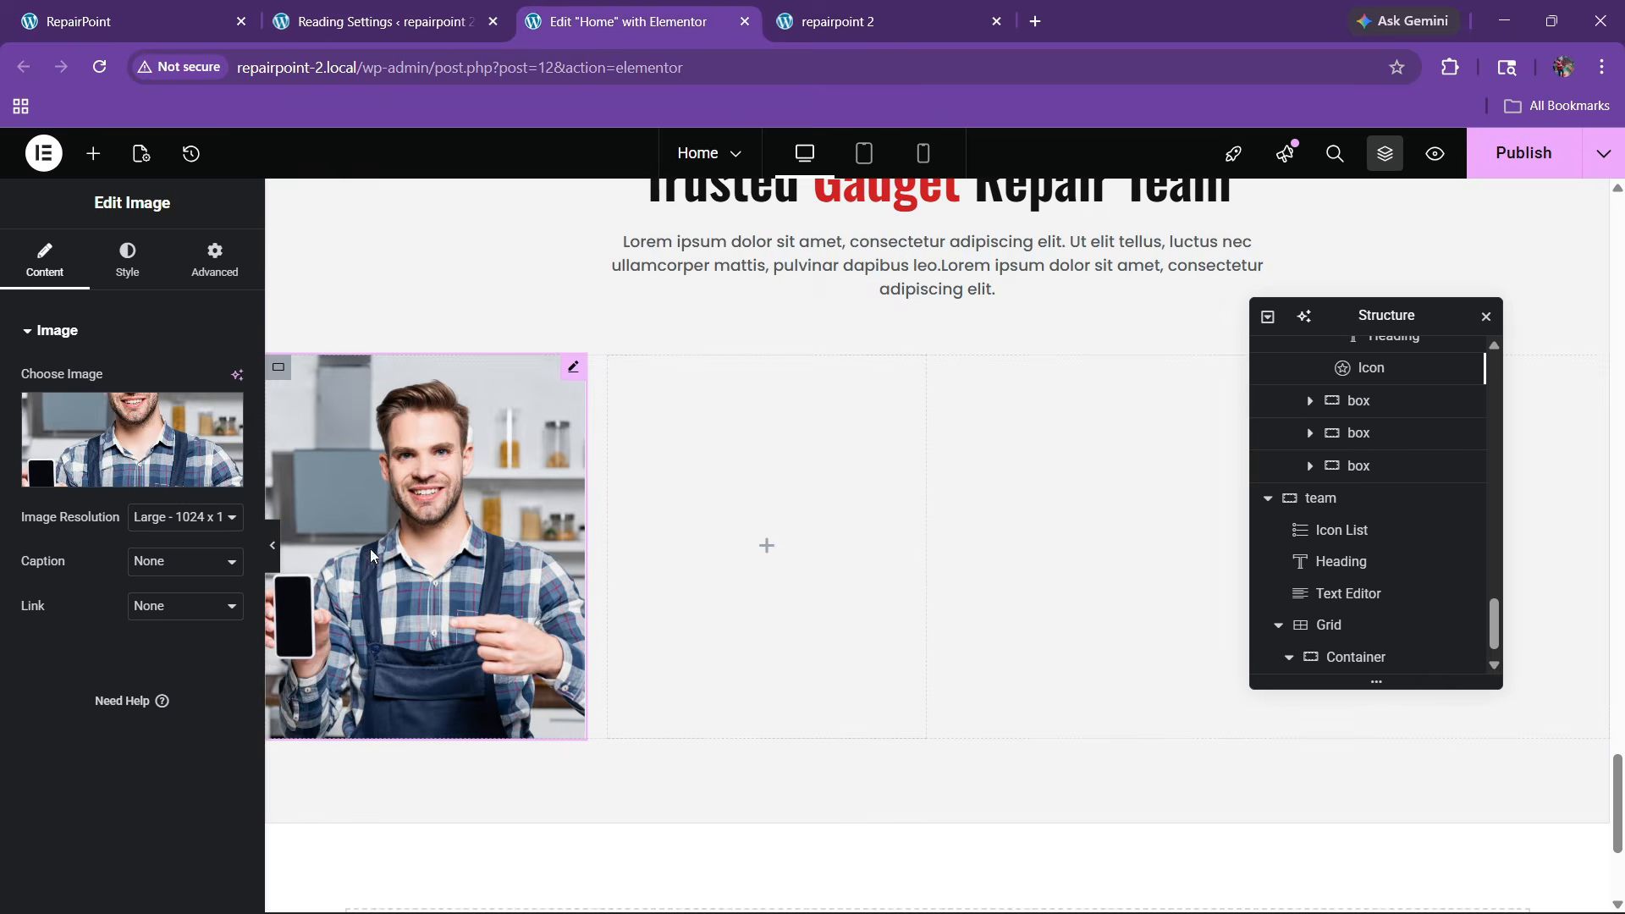
pyautogui.click(93, 153)
pyautogui.moveTo(71, 427); pyautogui.dragTo(373, 633)
# Rename the card's outer container to 'member box' and its inner container to 'info'
pyautogui.doubleClick(1370, 596)
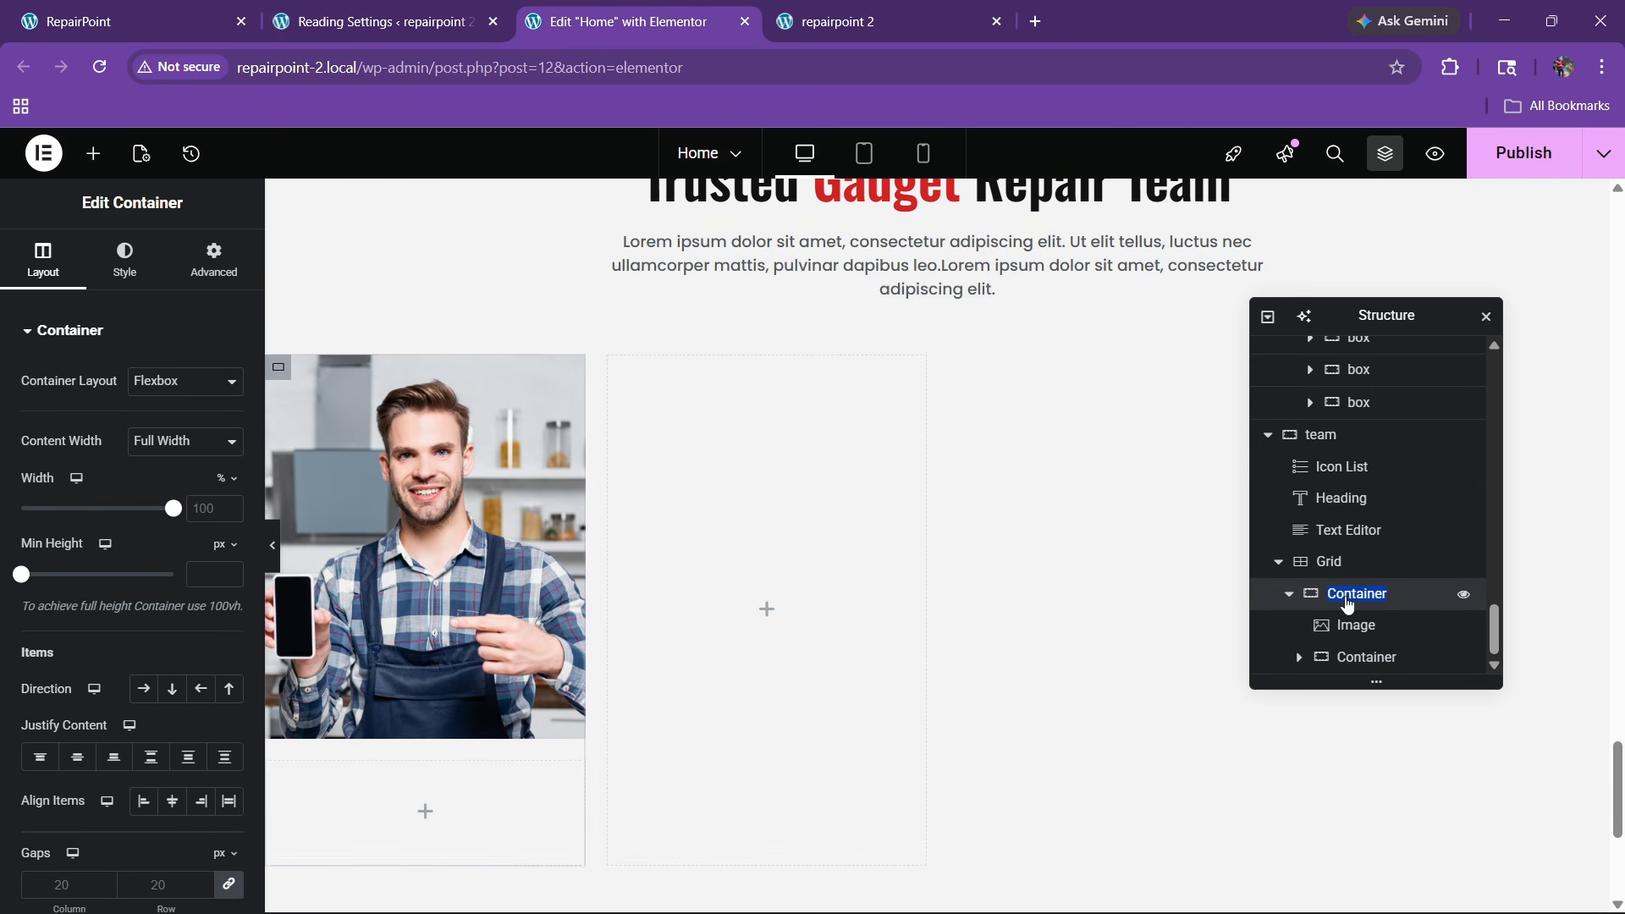
pyautogui.write('b')
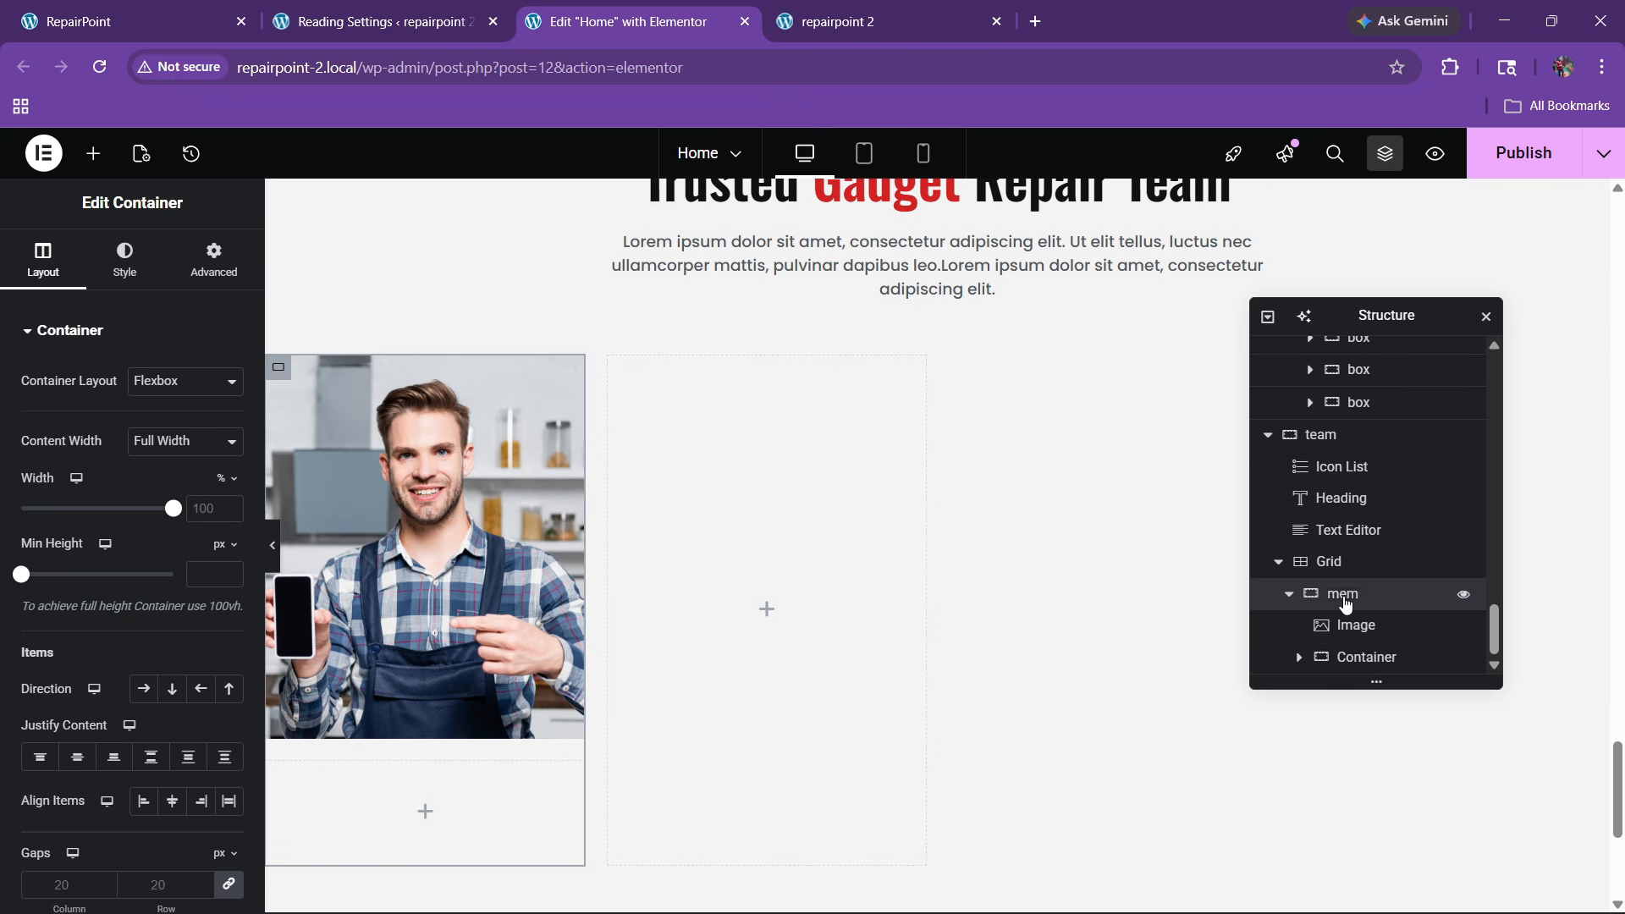
pyautogui.write('member box')
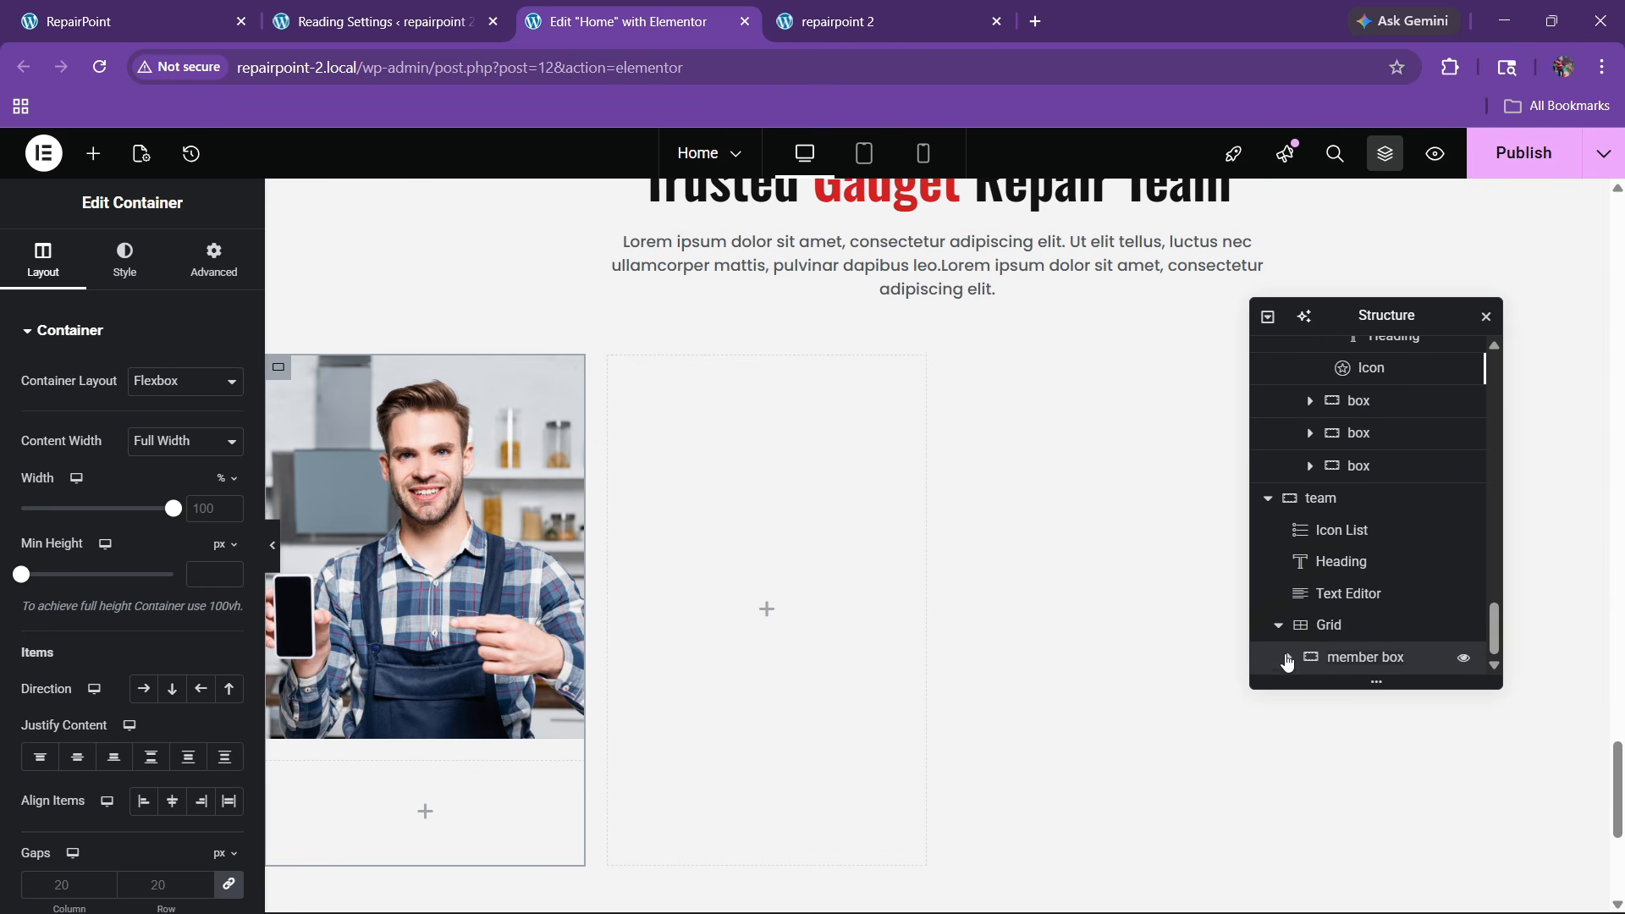
pyautogui.click(1289, 660)
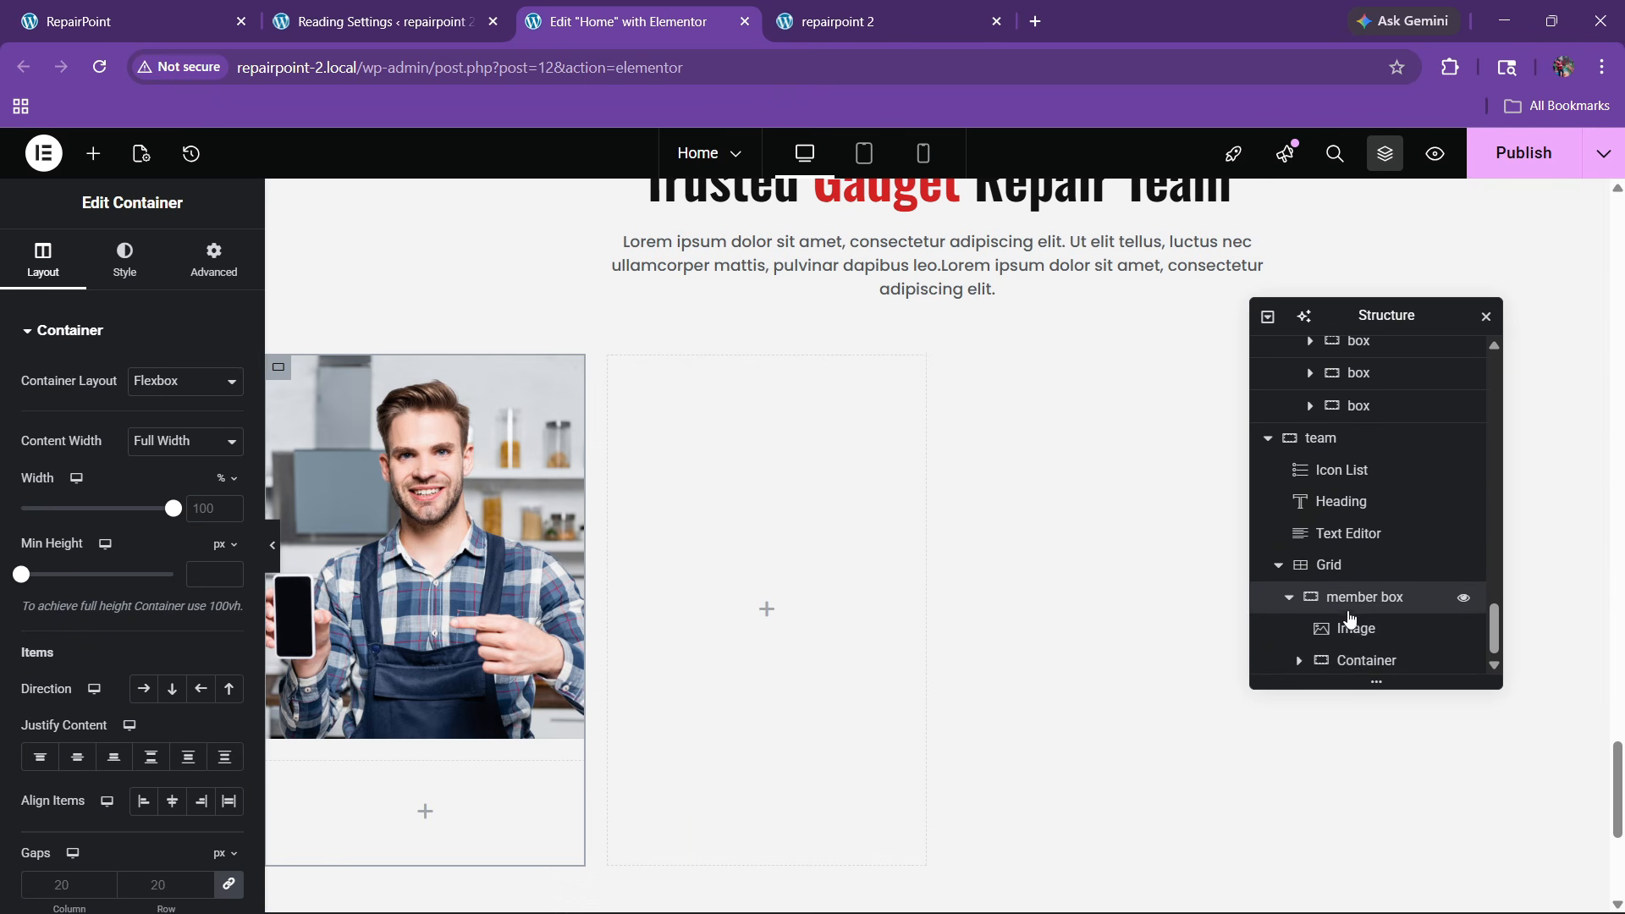
pyautogui.doubleClick(1362, 662)
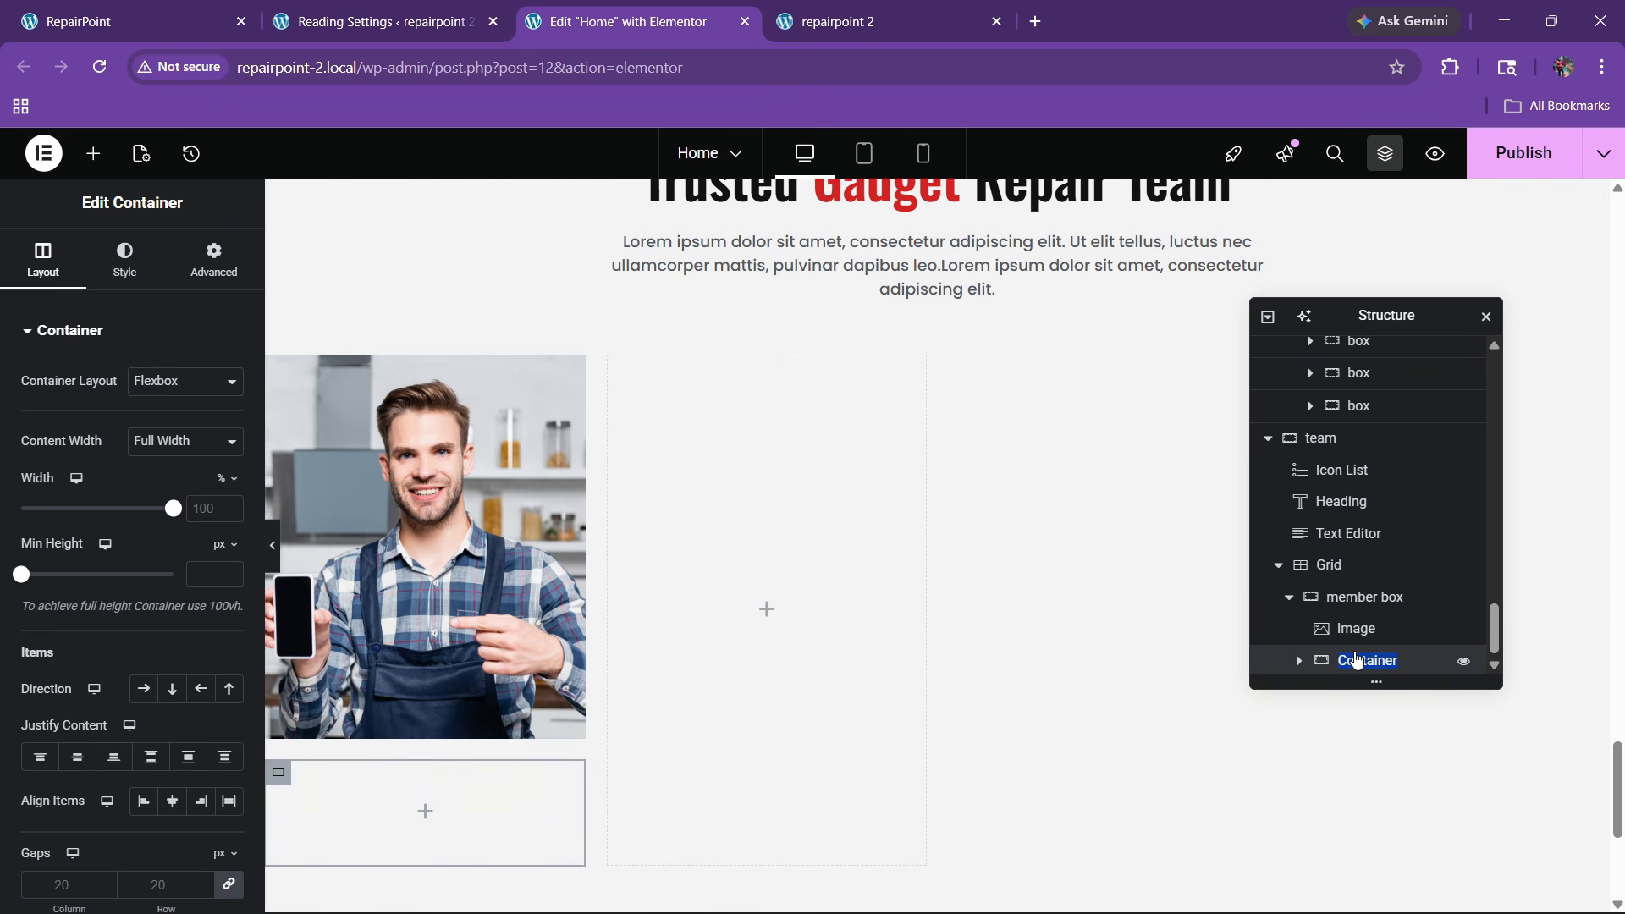
pyautogui.write('info')
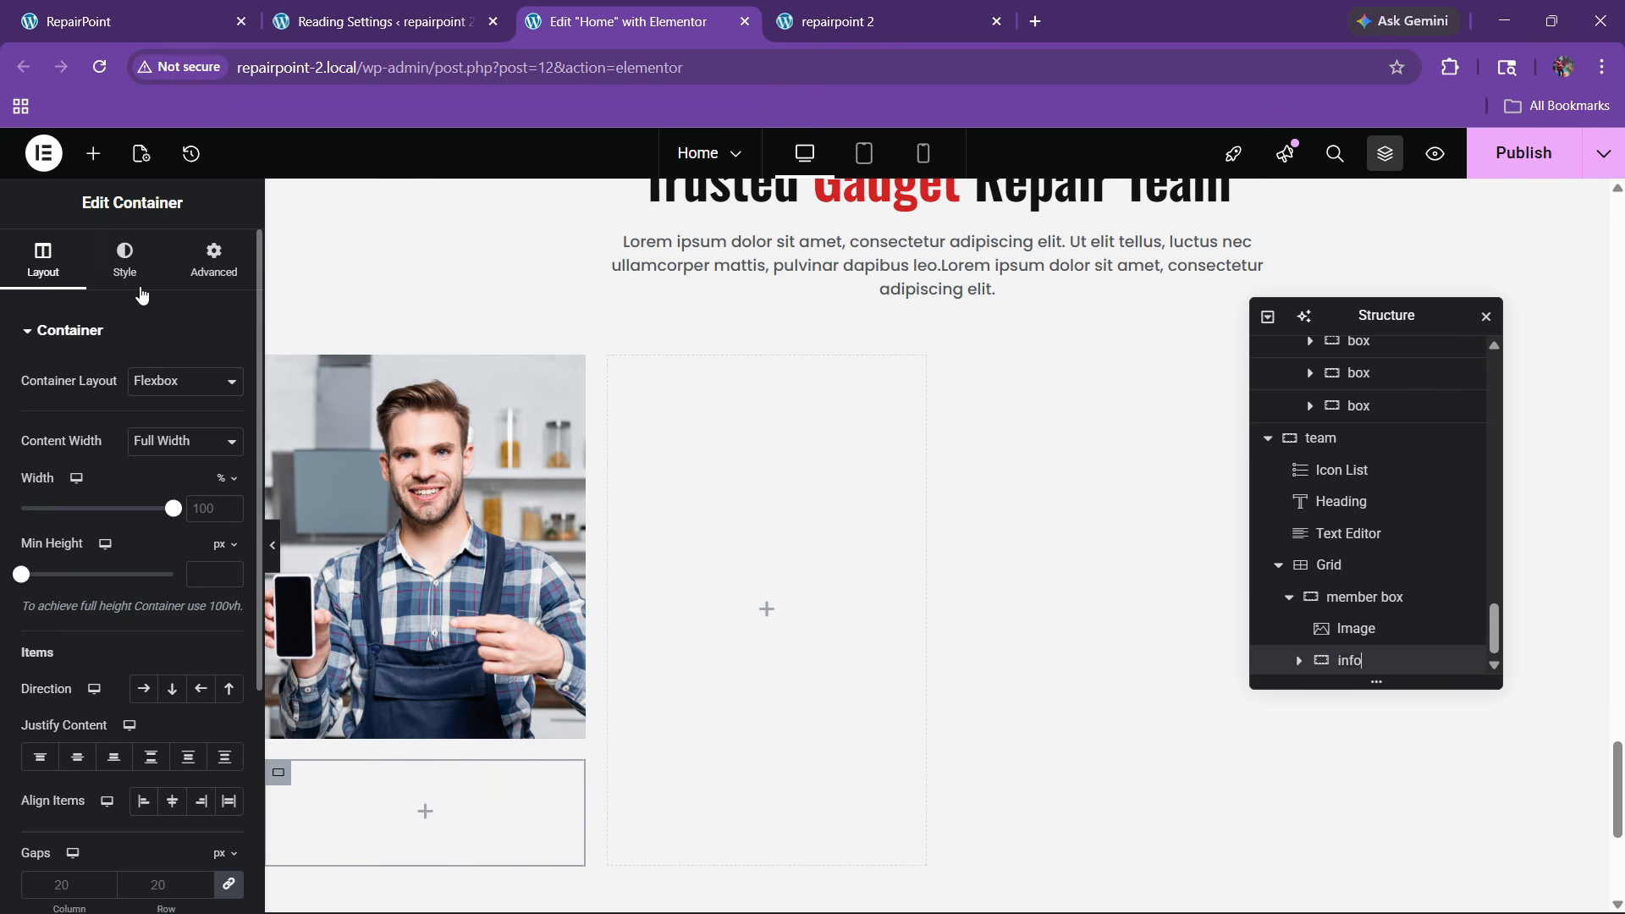
# Give the info container a solid white background
pyautogui.click(124, 258)
pyautogui.click(144, 432)
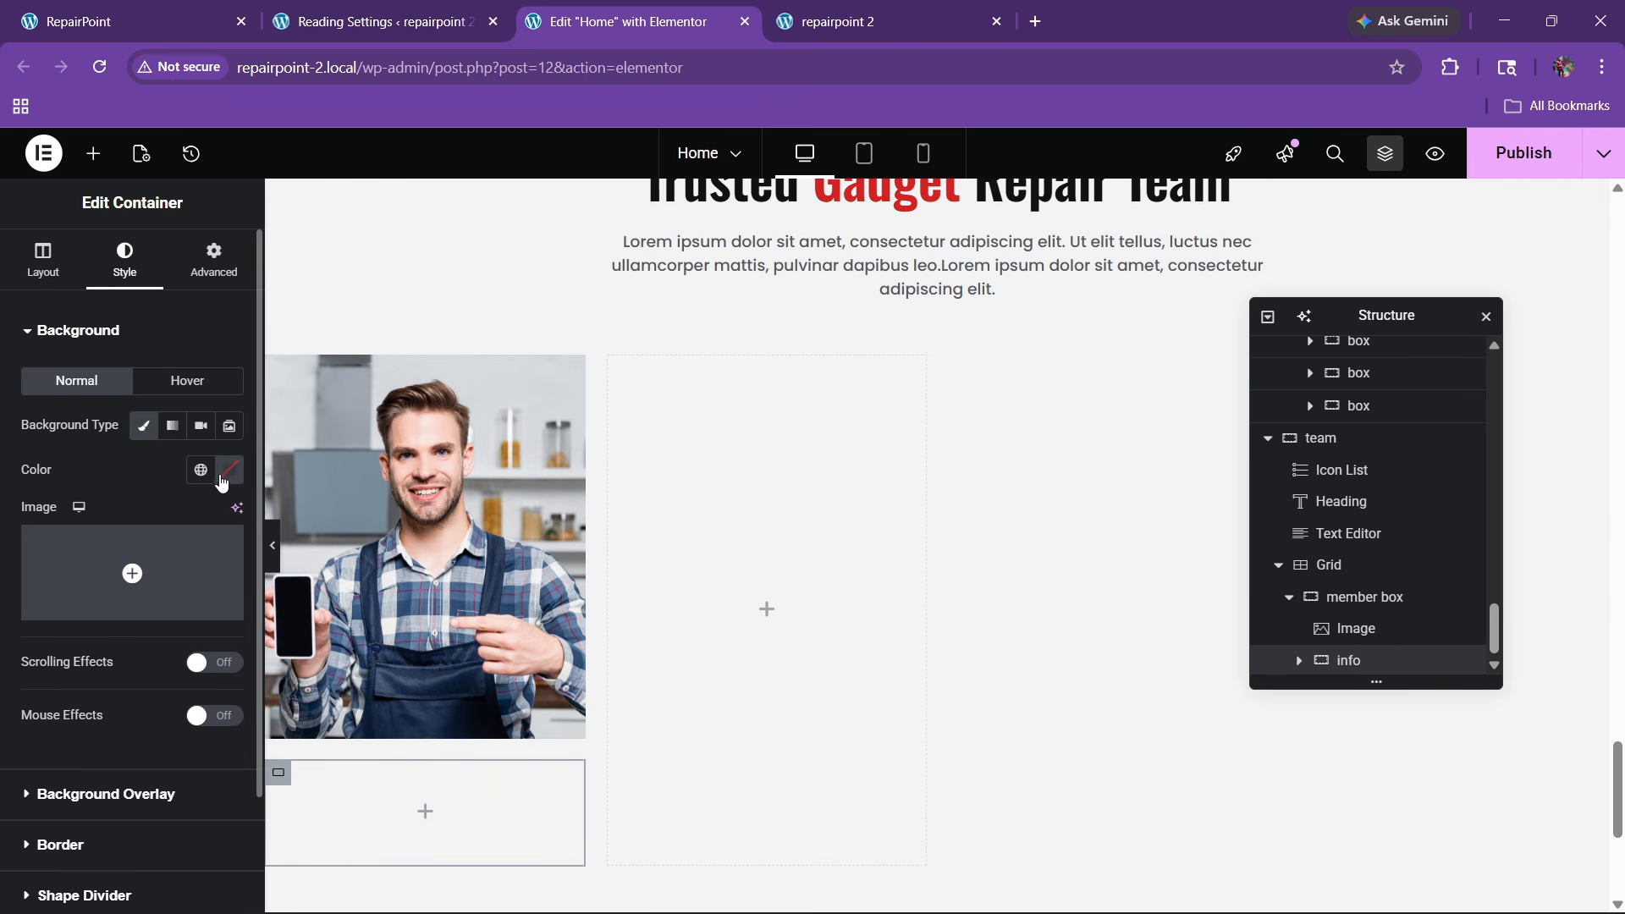
pyautogui.click(225, 474)
pyautogui.write('#FFFFFF')
pyautogui.click(138, 441)
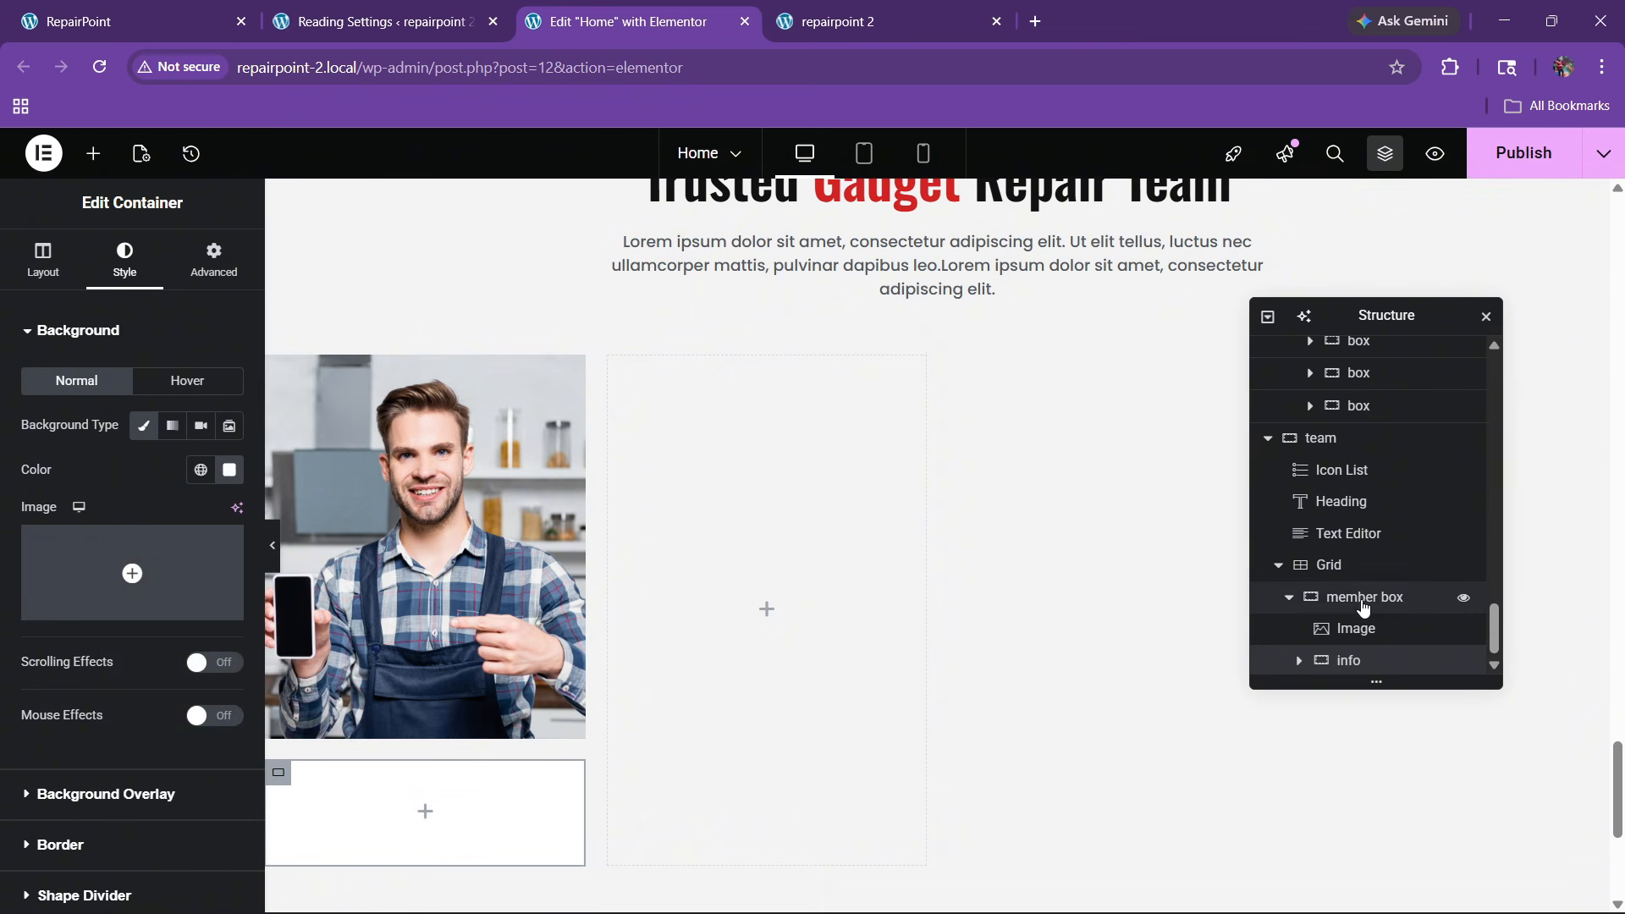
# Set the member box to a vertical column, centred both ways, with a 0 gap
pyautogui.click(1364, 596)
pyautogui.scroll(-3, 69, 313)
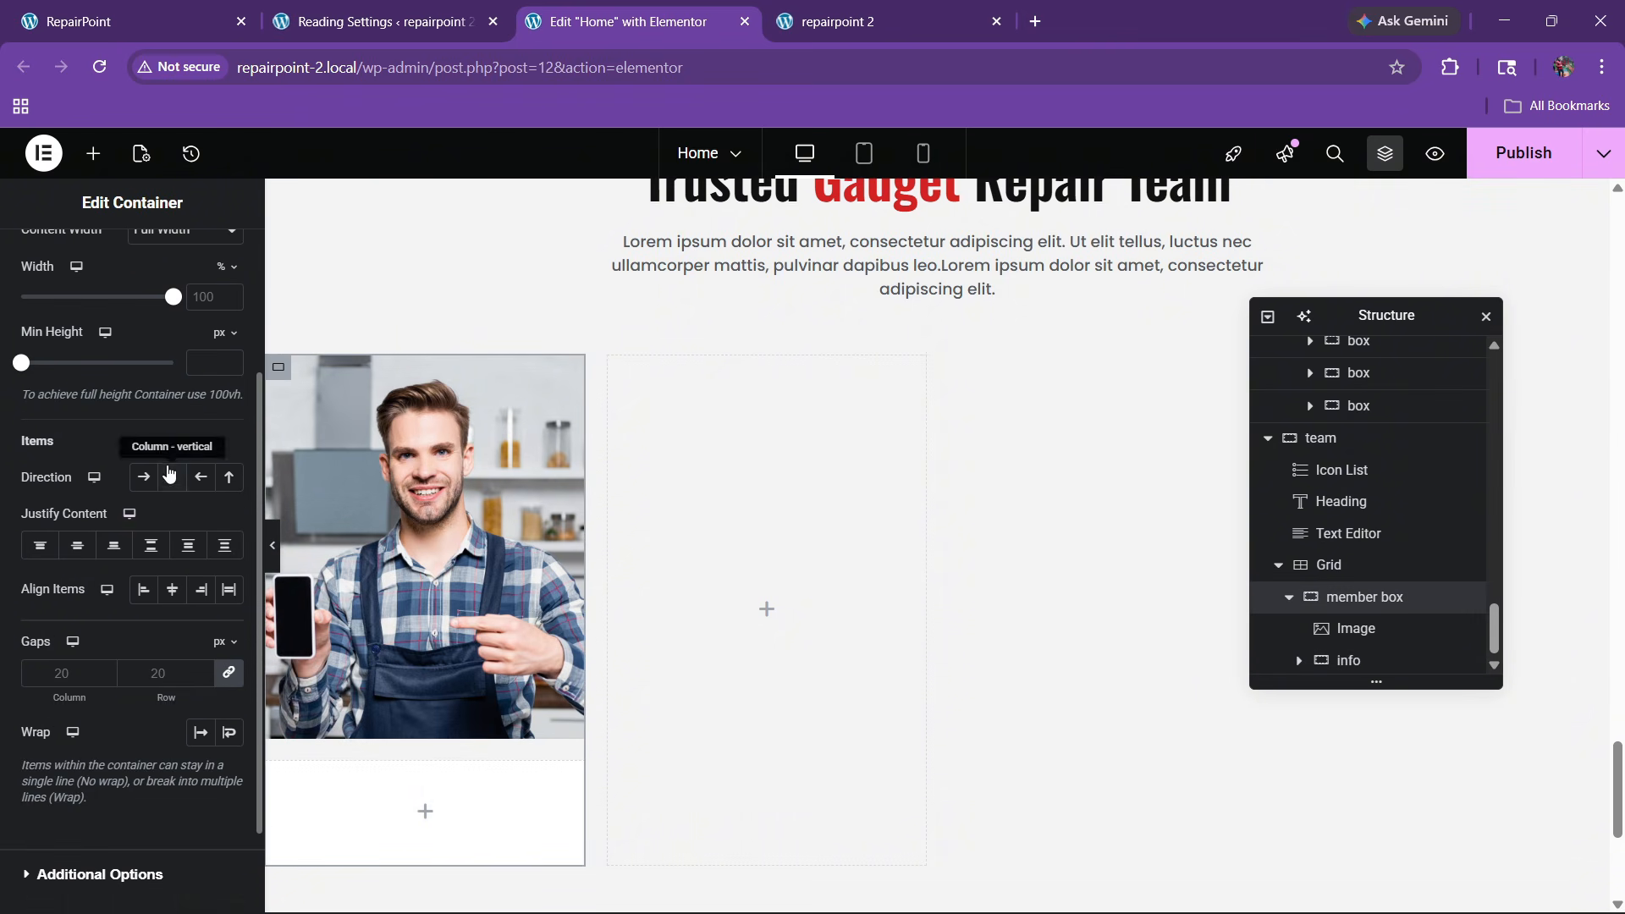
pyautogui.click(172, 476)
pyautogui.click(78, 544)
pyautogui.click(172, 589)
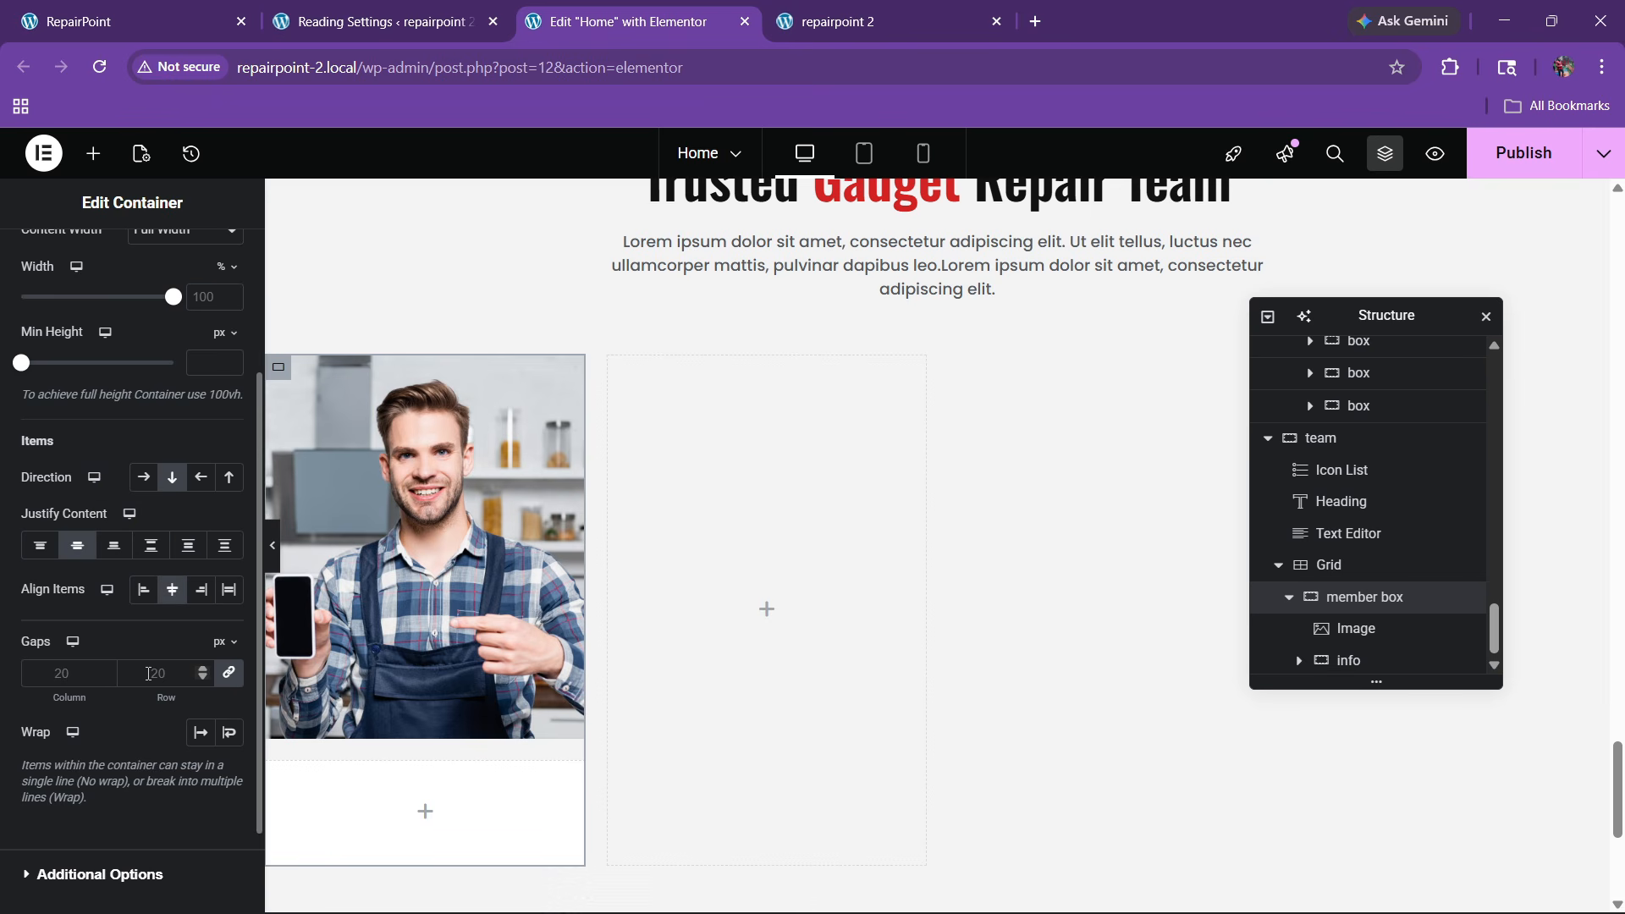
pyautogui.click(151, 669)
pyautogui.write('0')
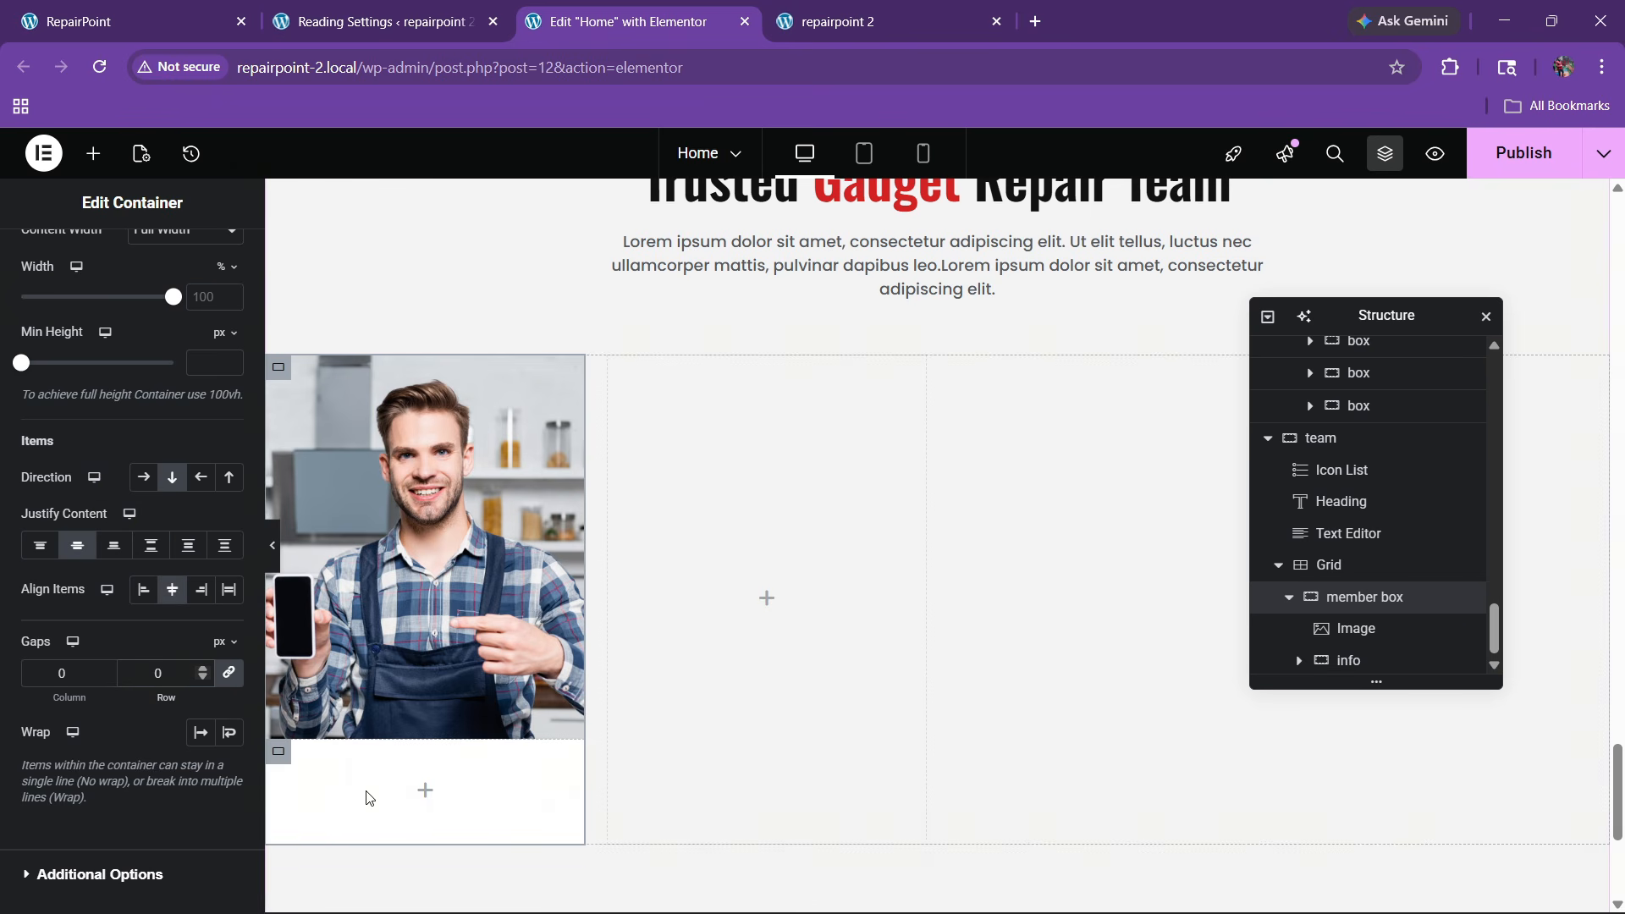
# Give the info container 20px padding all round, leaving the member box unpadded
pyautogui.scroll(3, 135, 592)
pyautogui.click(214, 258)
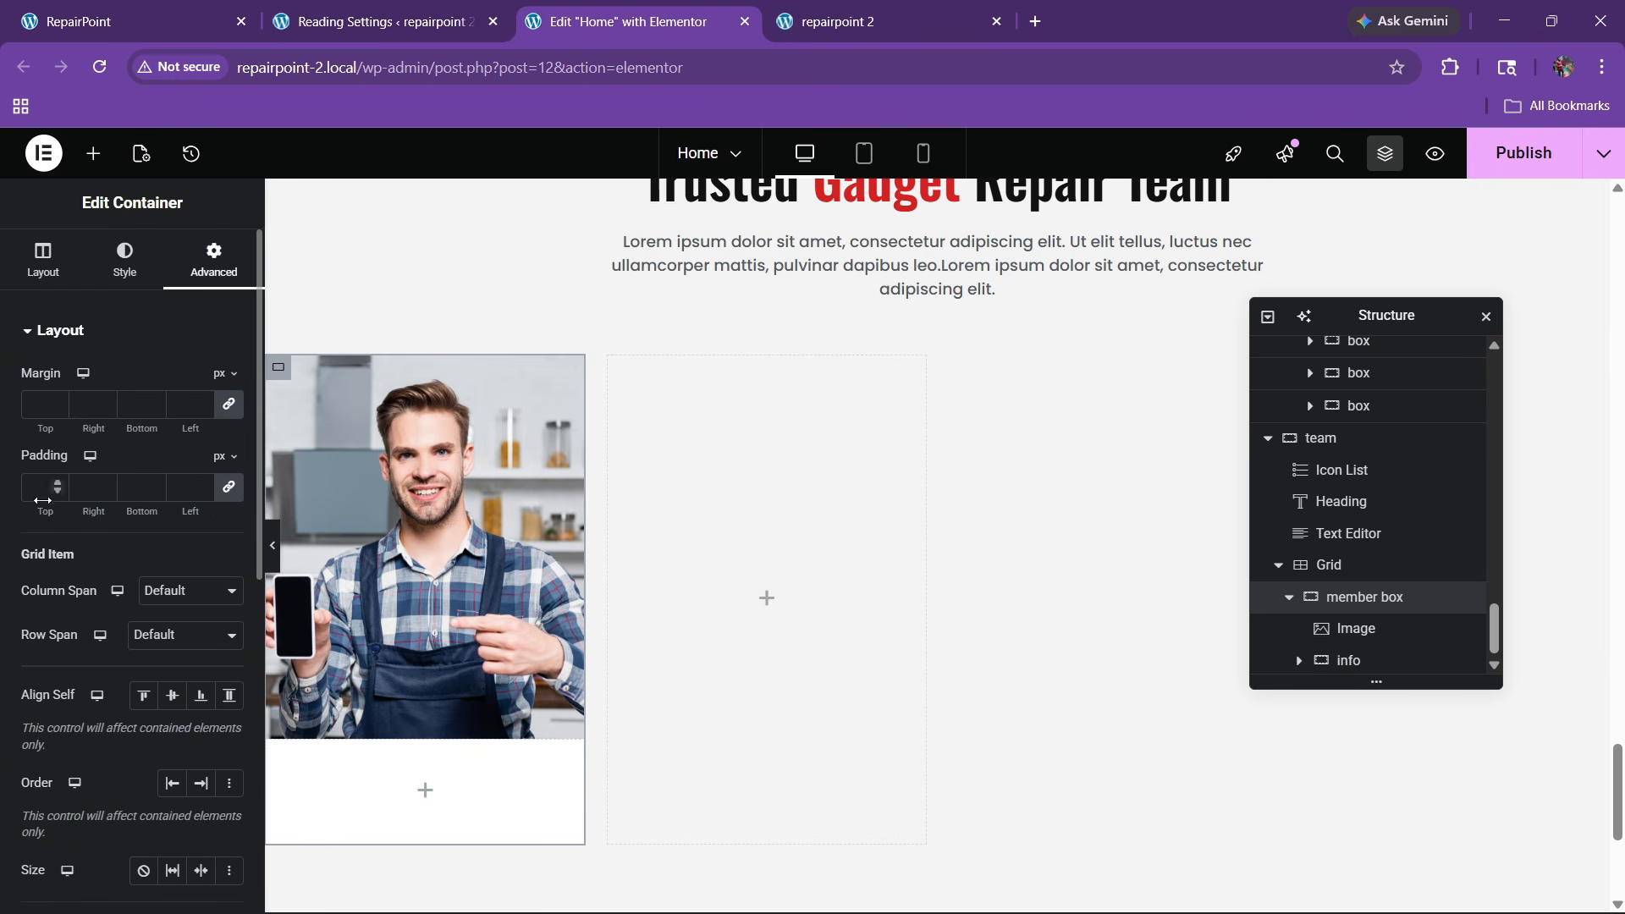
pyautogui.click(45, 497)
pyautogui.write('20')
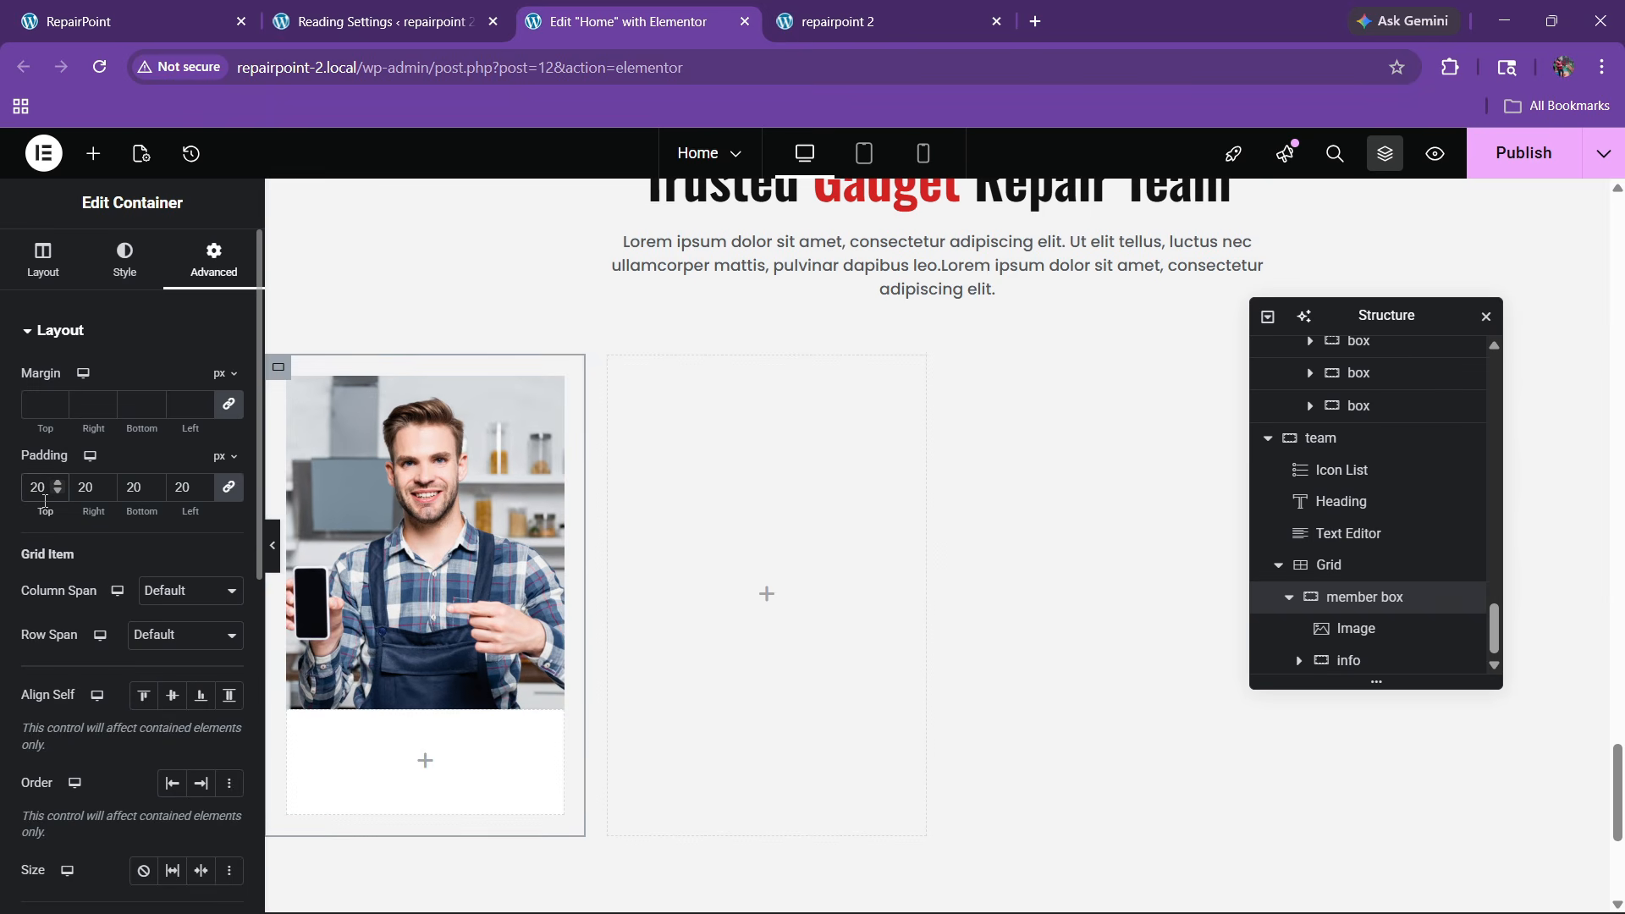
pyautogui.press('BackSpace')
pyautogui.press('BackSpace')
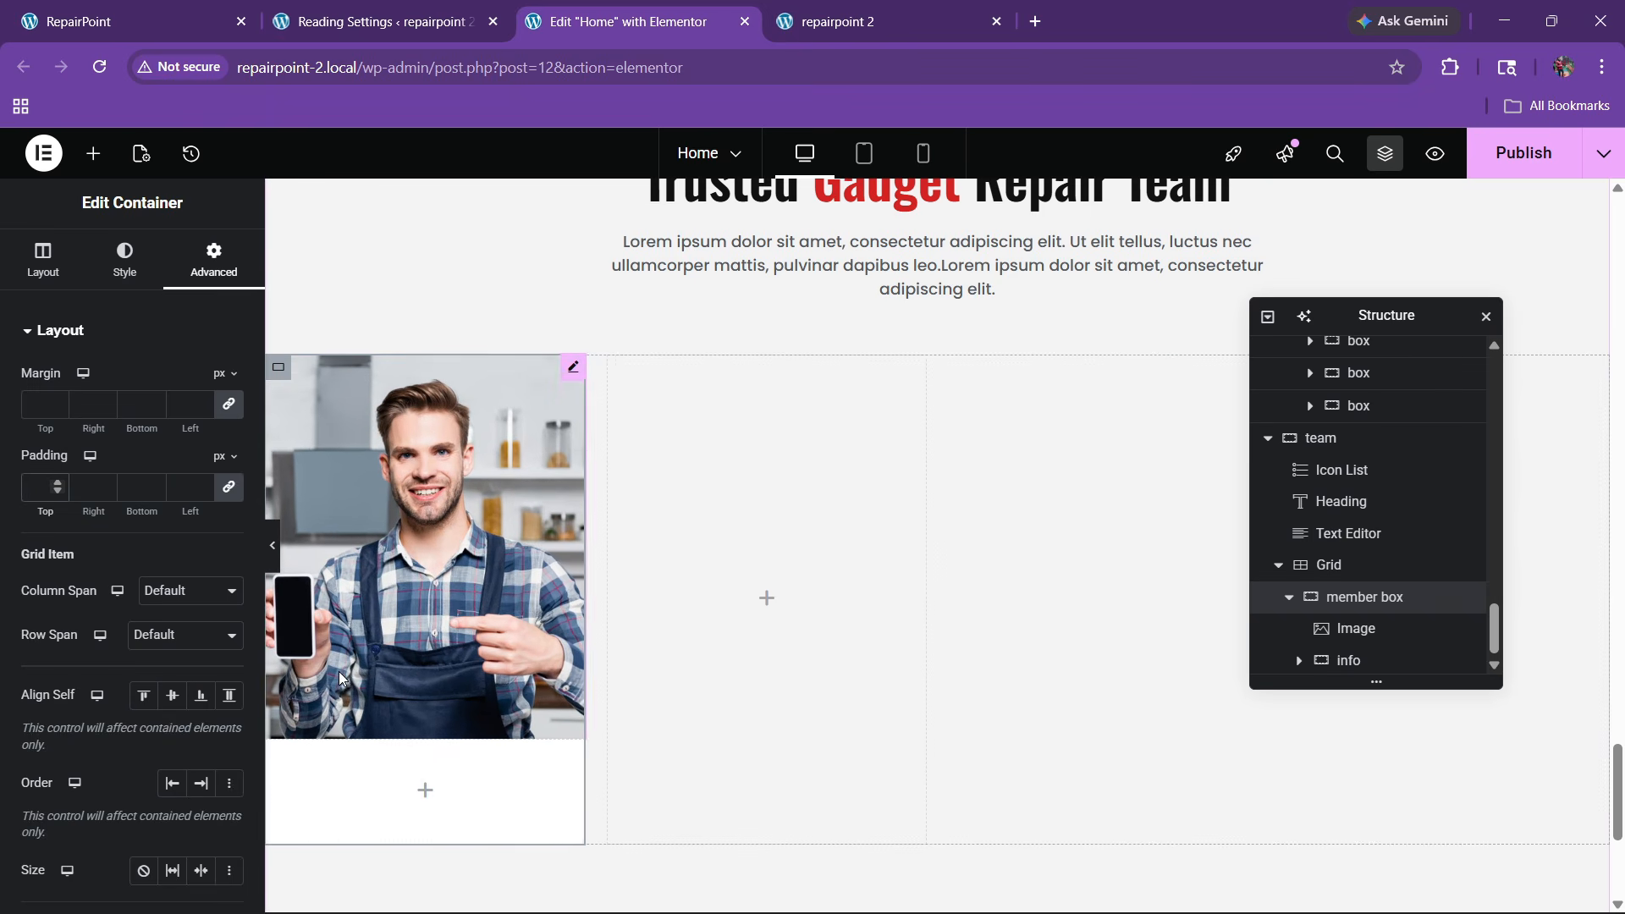
pyautogui.click(1462, 658)
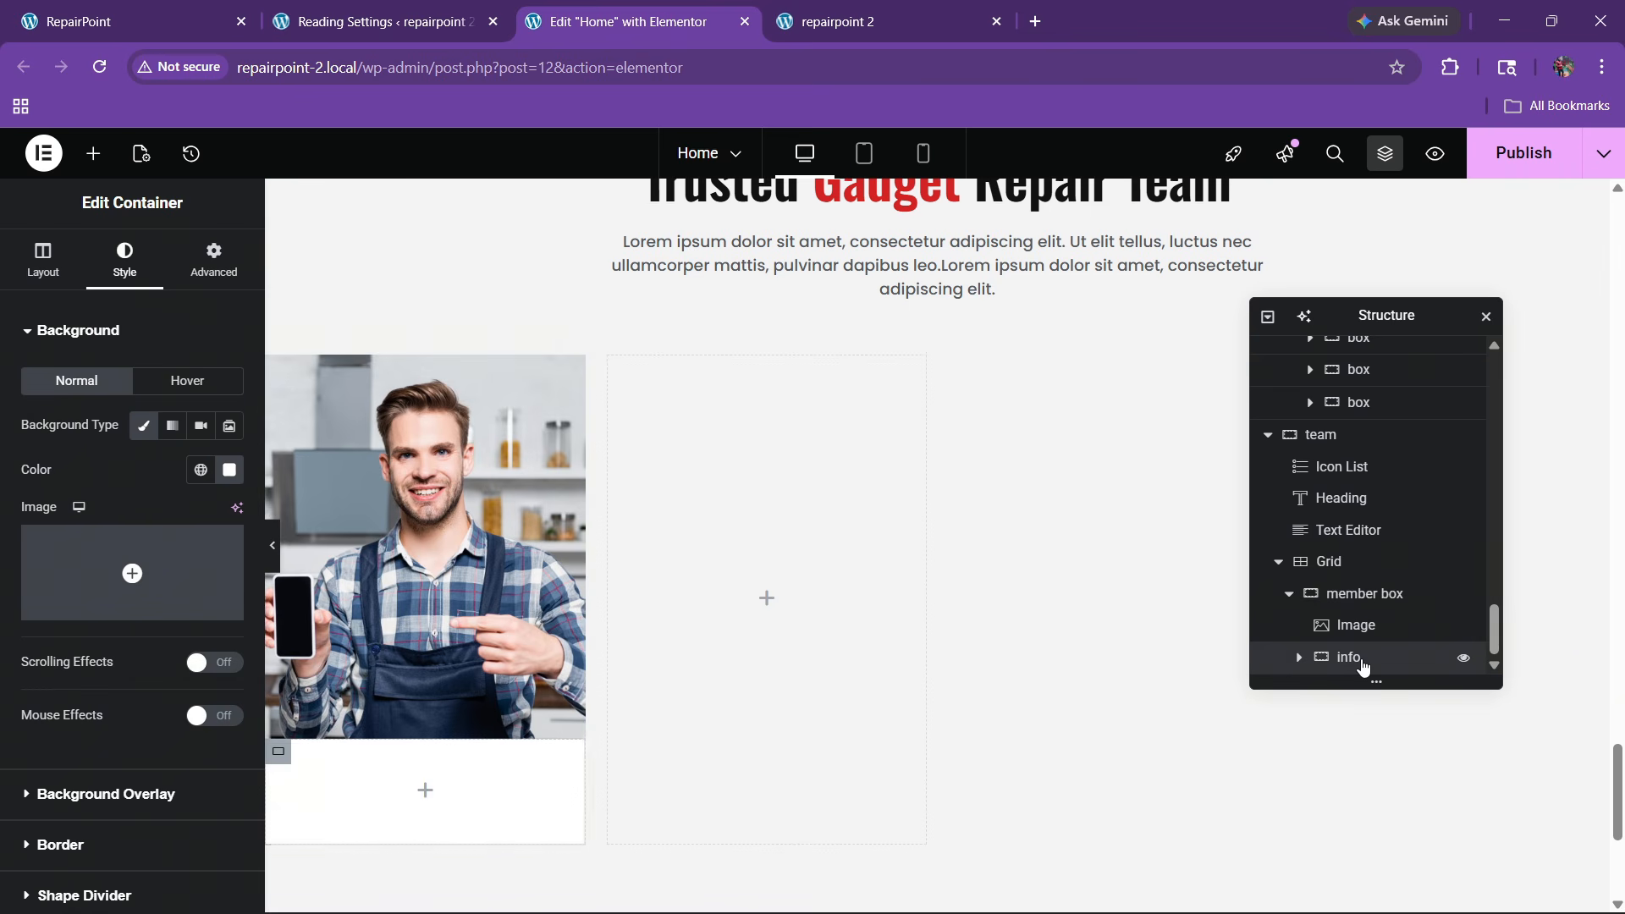
pyautogui.click(213, 259)
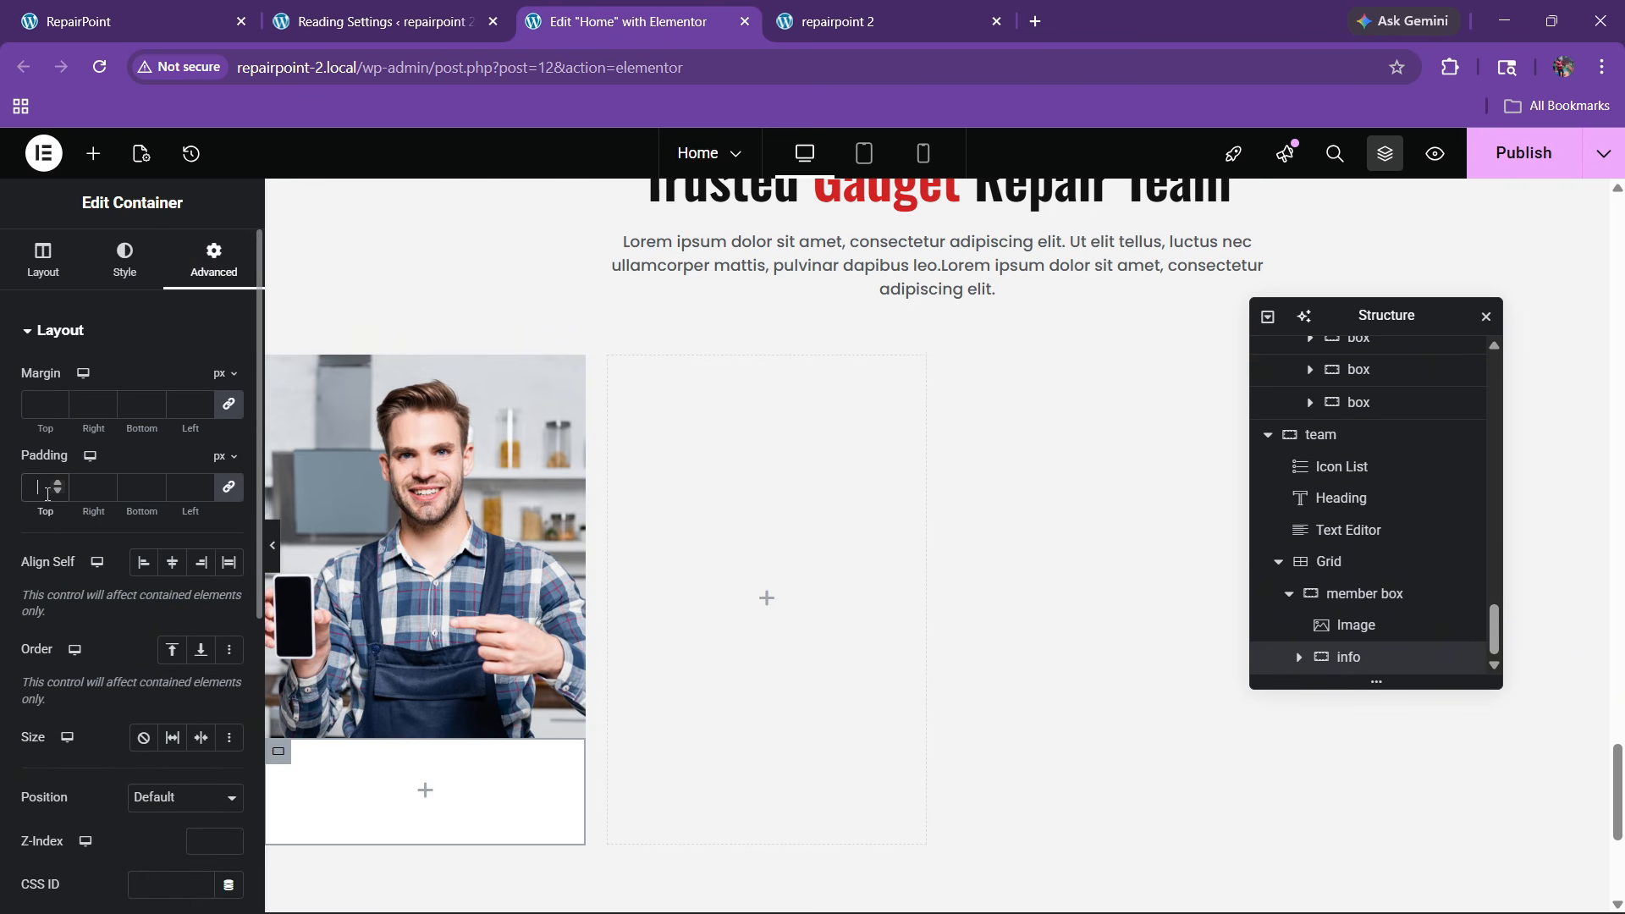
pyautogui.click(47, 488)
pyautogui.write('20')
# Add a Heading widget in the empty area below the team photo
pyautogui.click(158, 10)
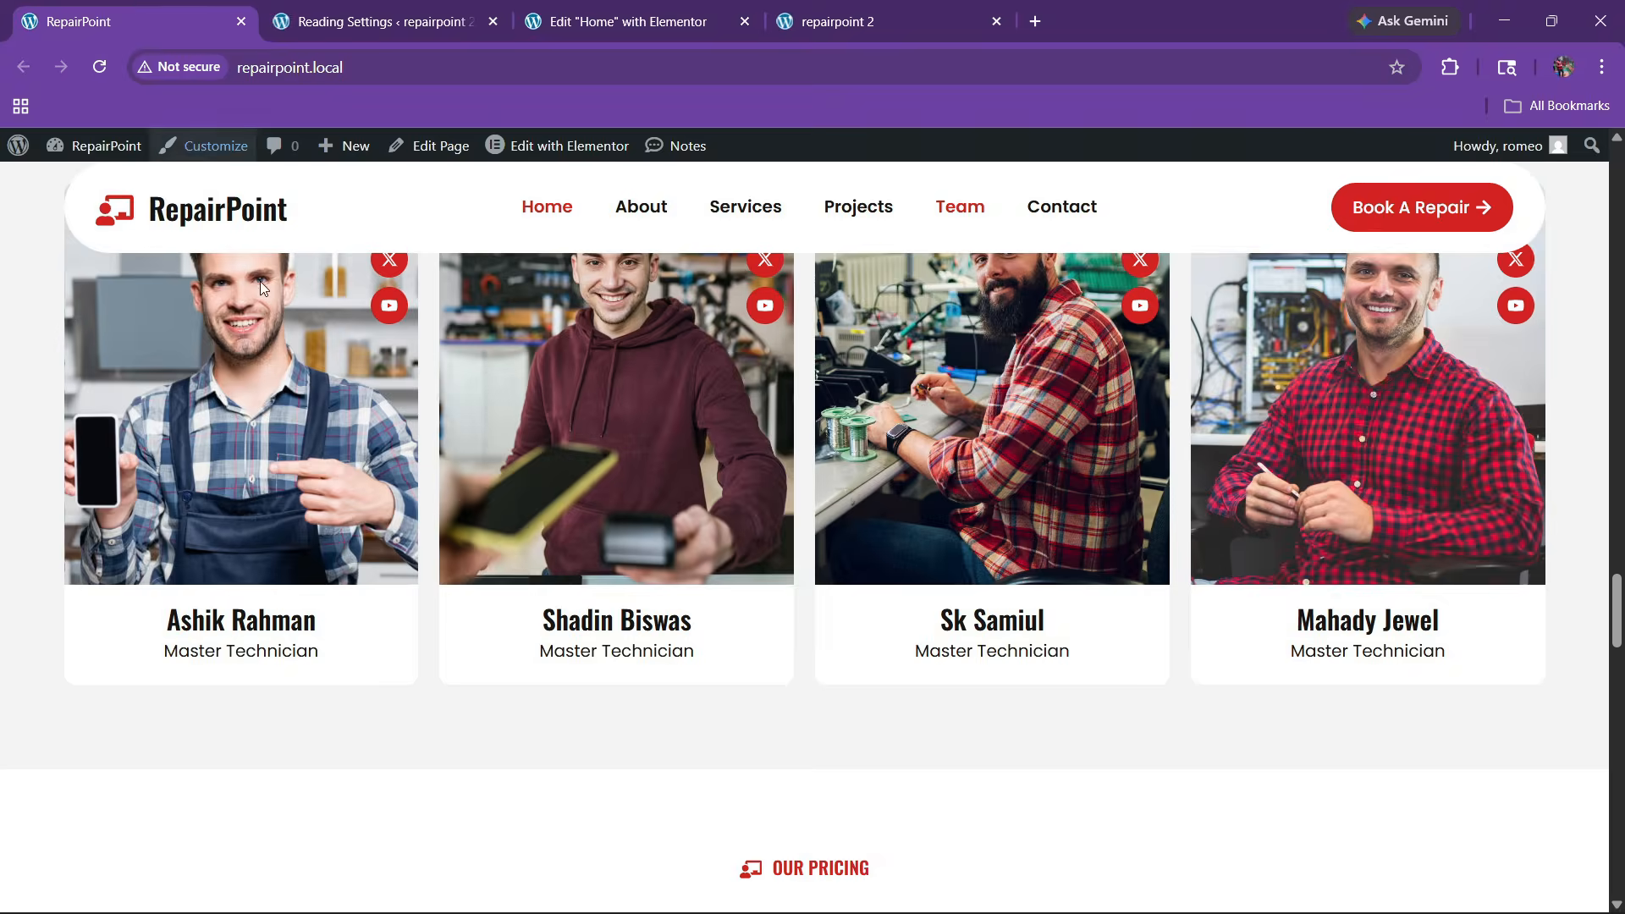
pyautogui.click(372, 21)
pyautogui.hotkey('ctrl', 'Tab')
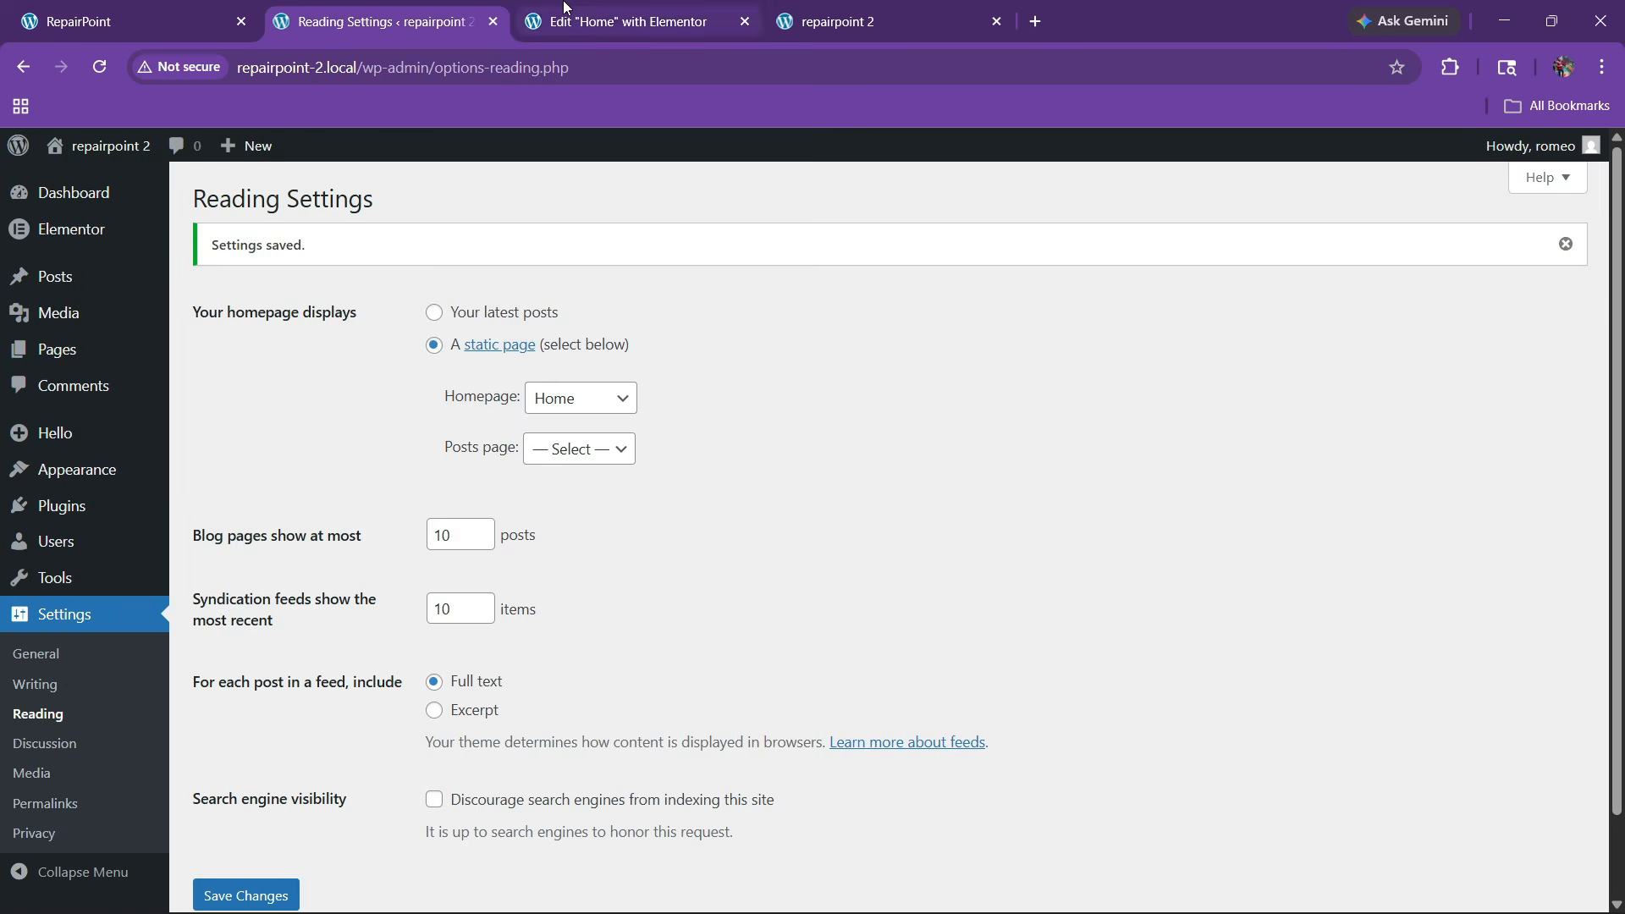
pyautogui.click(93, 153)
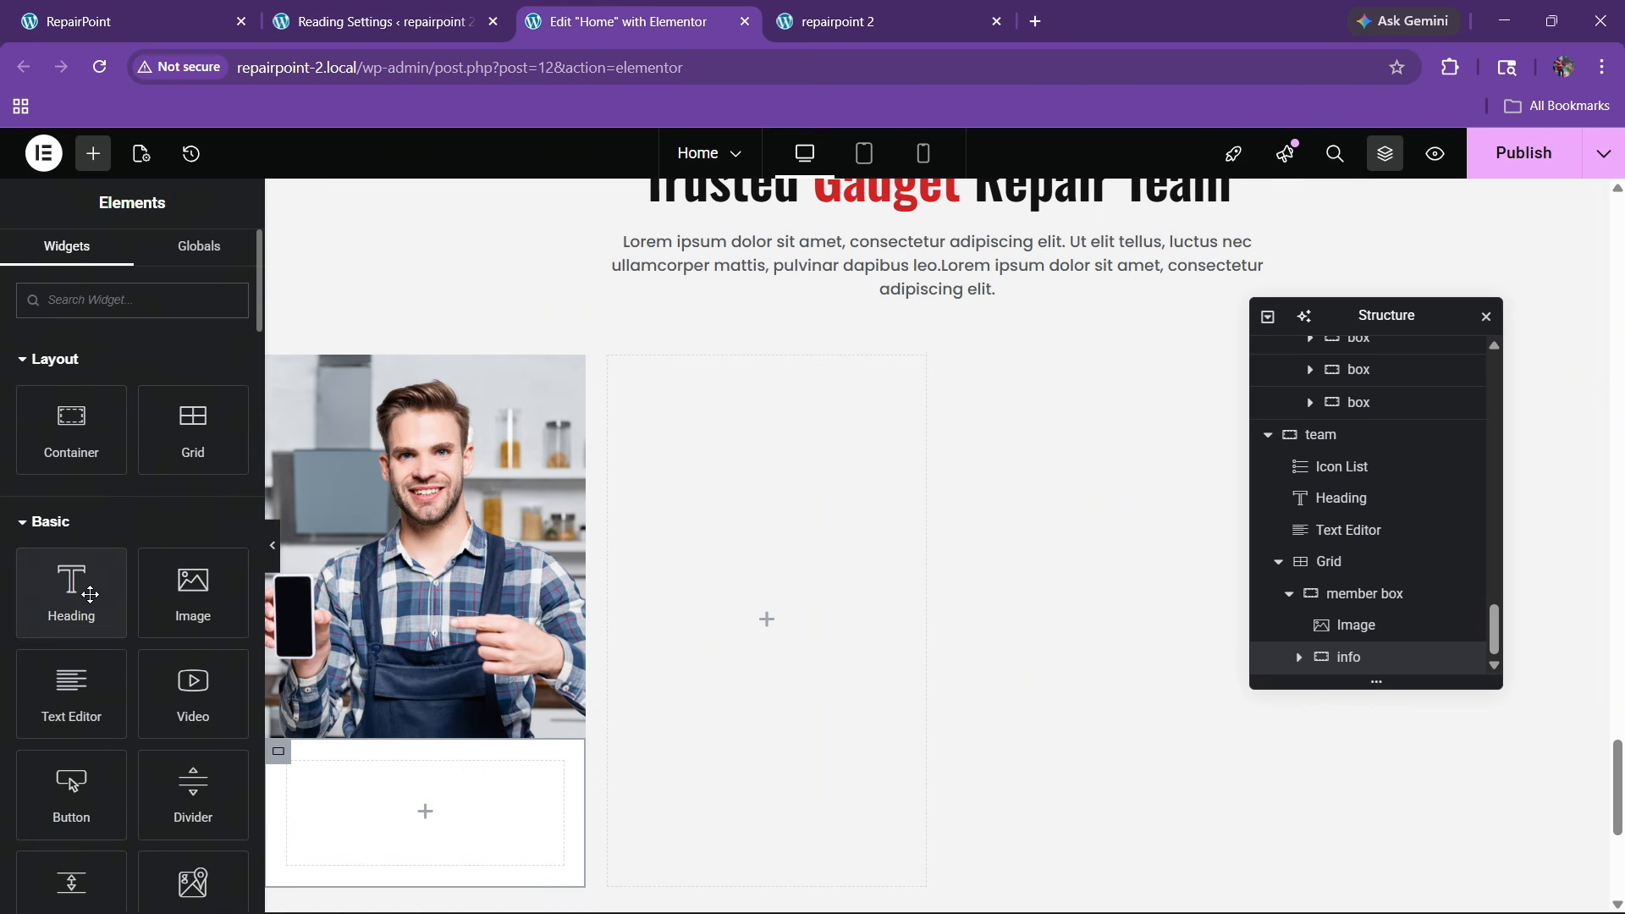
pyautogui.moveTo(65, 592); pyautogui.dragTo(412, 768)
# Copy the first technician's name from the live site into the heading's title
pyautogui.click(214, 8)
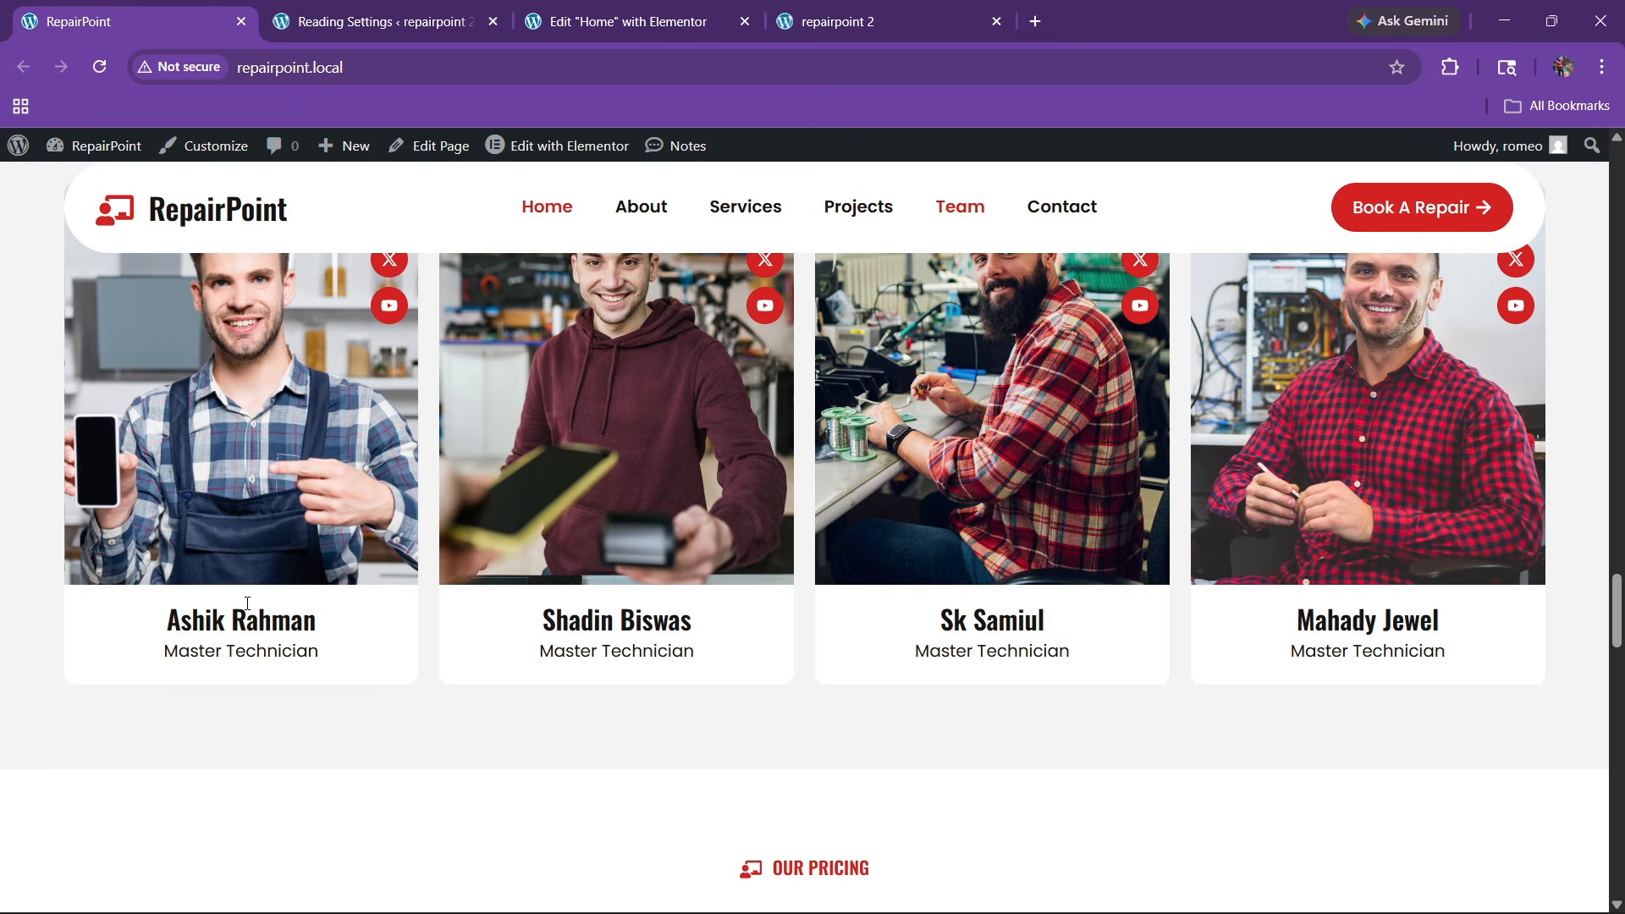
pyautogui.moveTo(183, 628); pyautogui.dragTo(311, 620)
pyautogui.hotkey('ctrl', 'c')
pyautogui.click(624, 24)
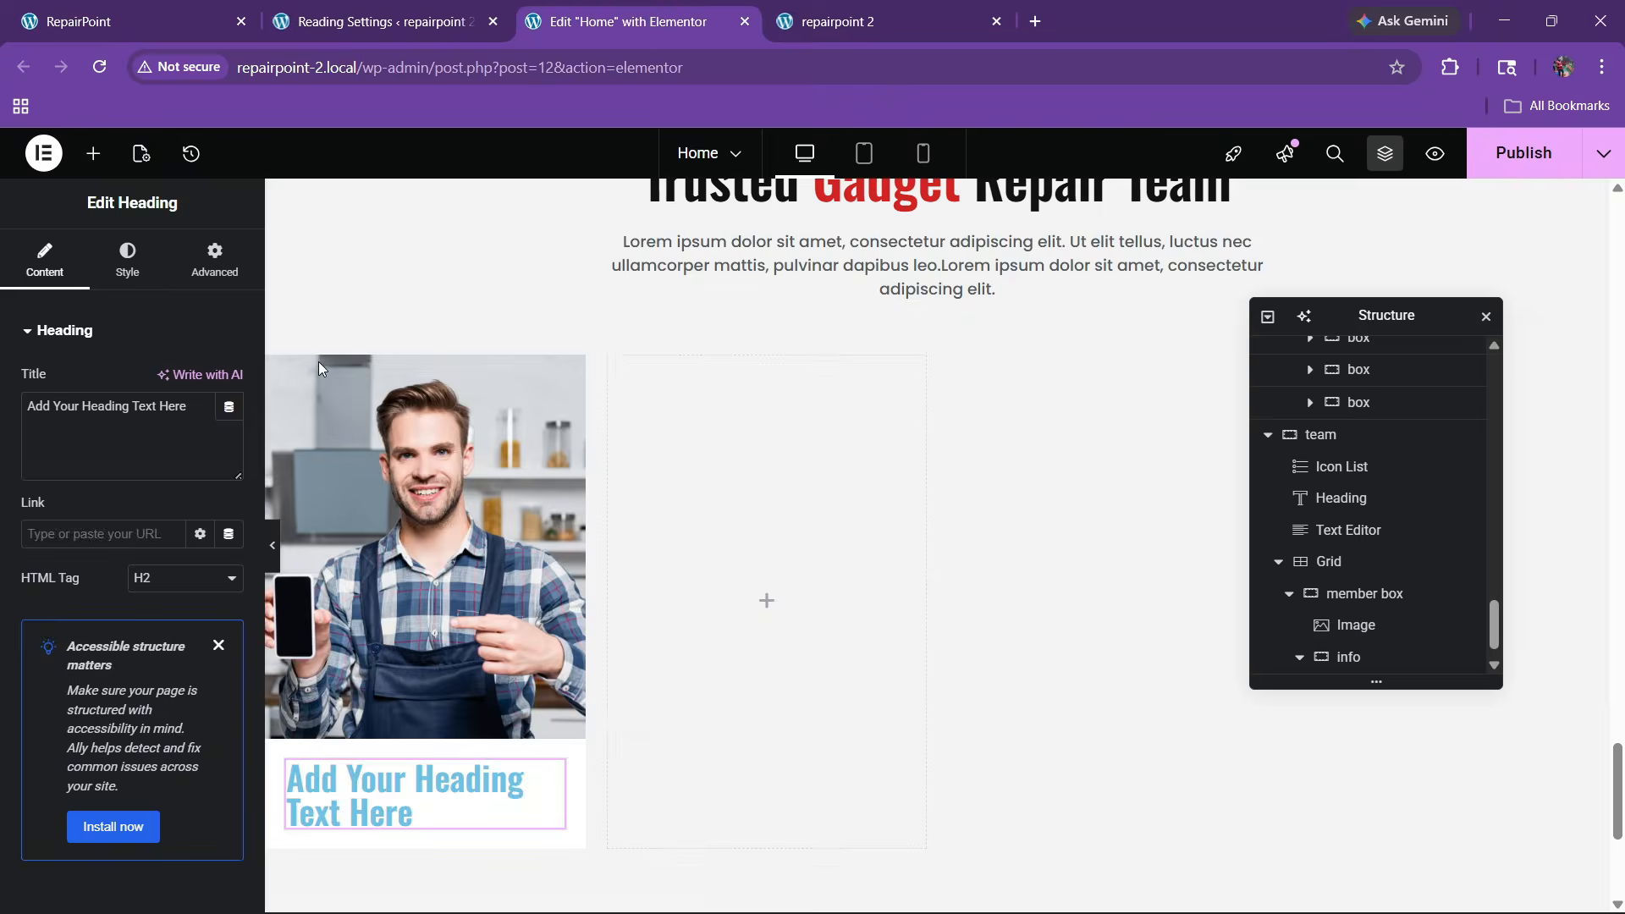
pyautogui.click(83, 448)
pyautogui.hotkey('ctrl', 'a')
pyautogui.hotkey('ctrl', 'v')
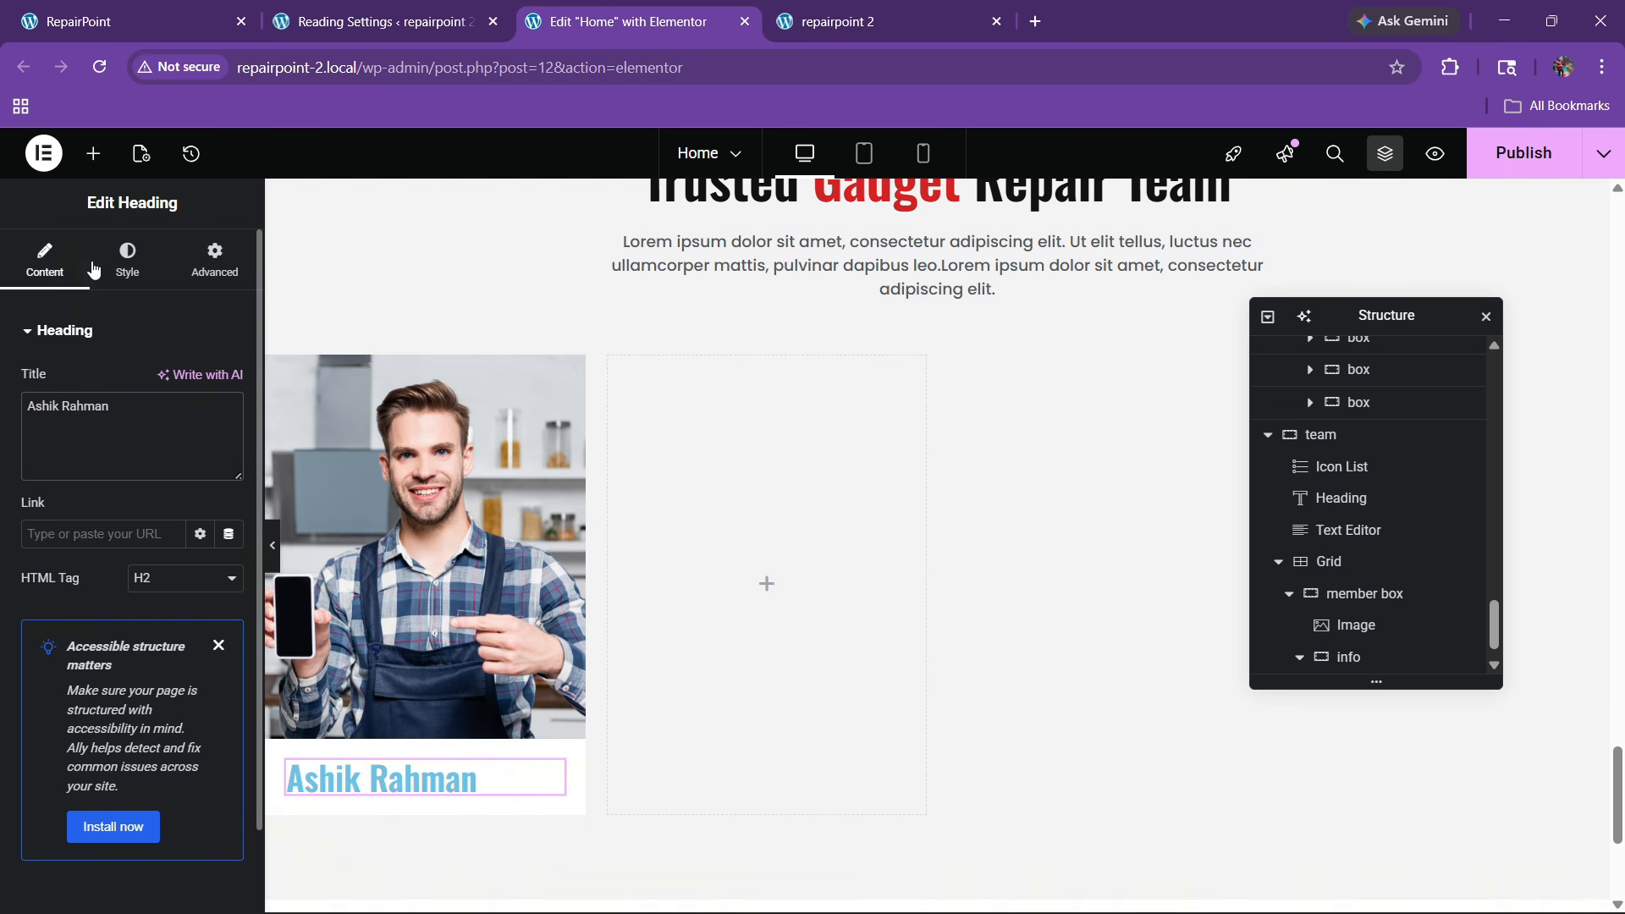
pyautogui.click(127, 262)
# Centre the name heading, colour it global black, and set its font size to 24
pyautogui.click(172, 382)
pyautogui.click(201, 677)
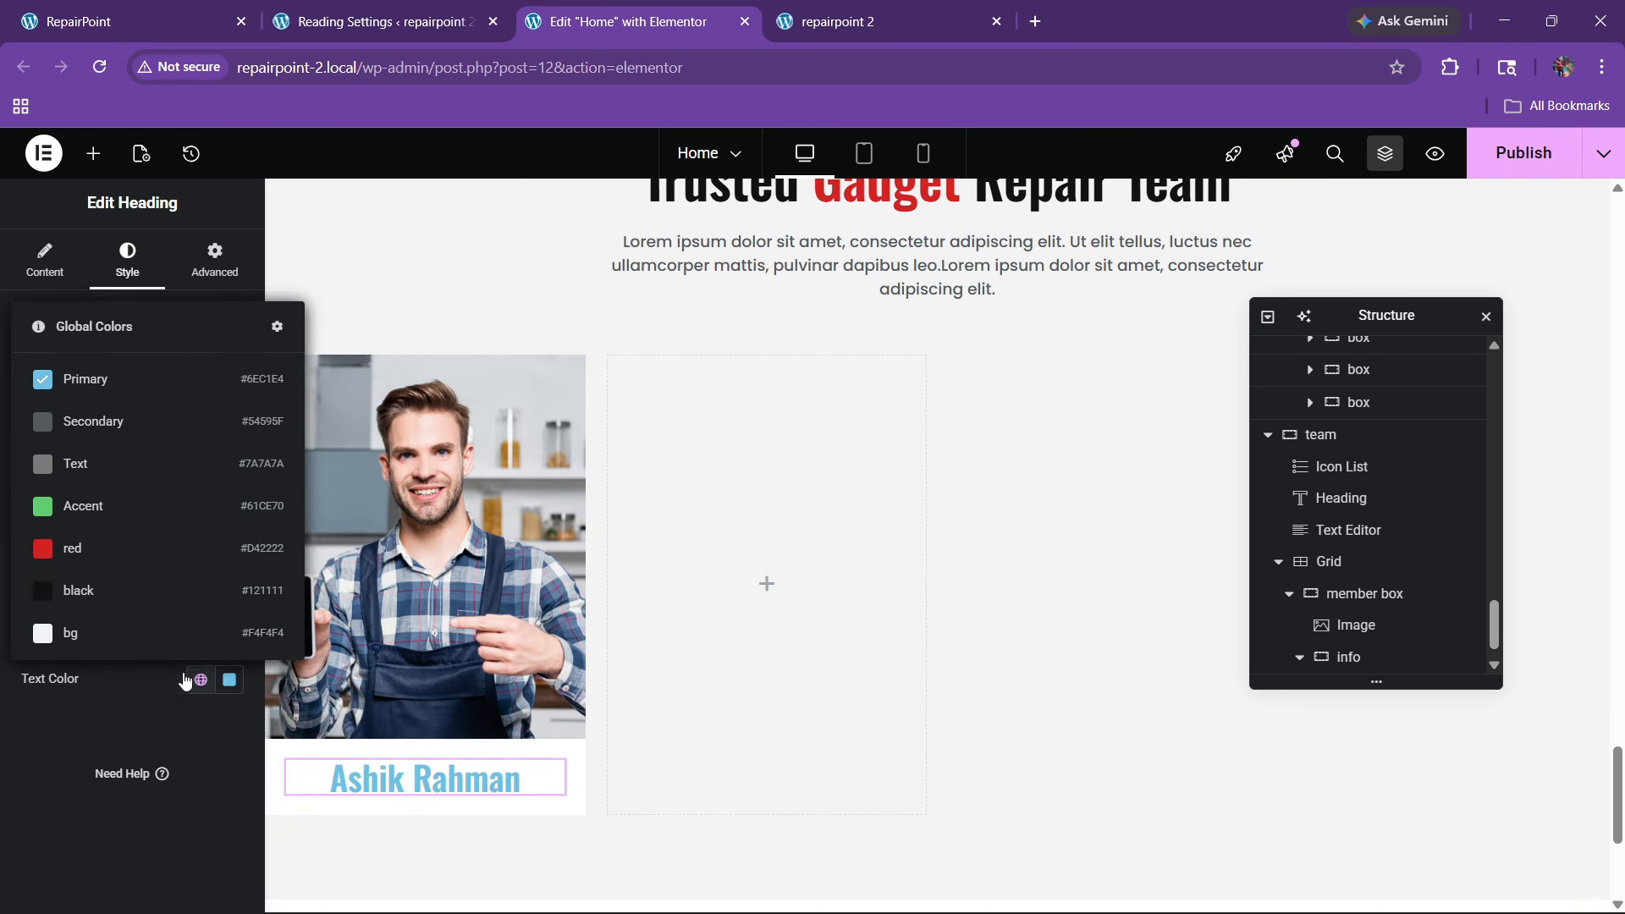
pyautogui.click(114, 591)
pyautogui.click(229, 443)
pyautogui.click(202, 607)
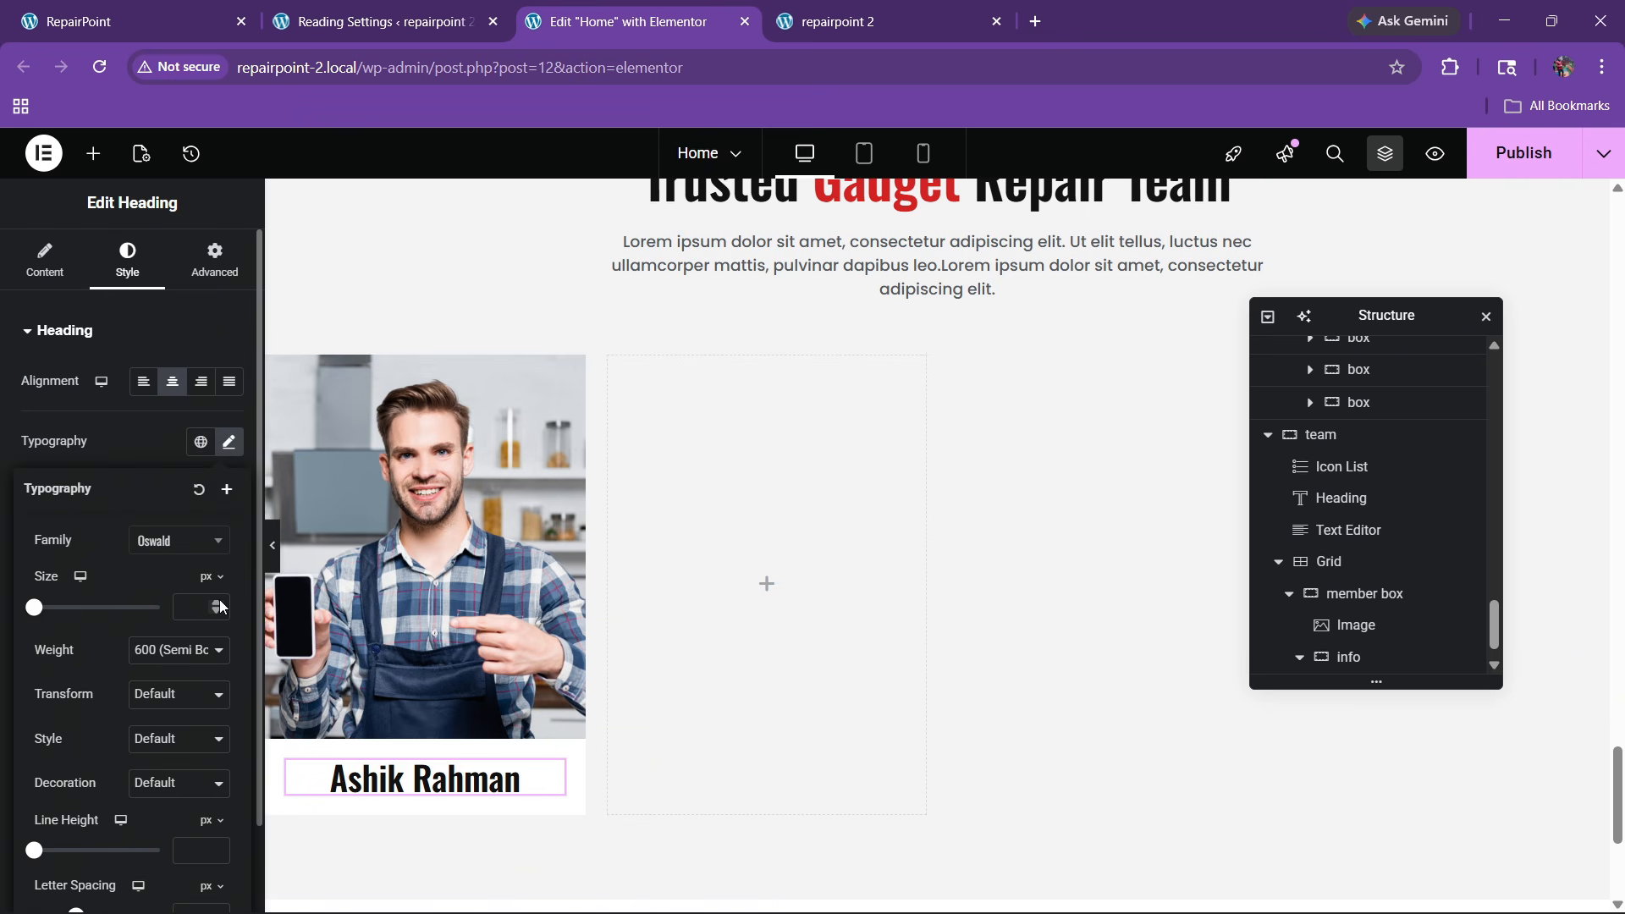
pyautogui.write('22')
pyautogui.press('BackSpace')
pyautogui.write('6')
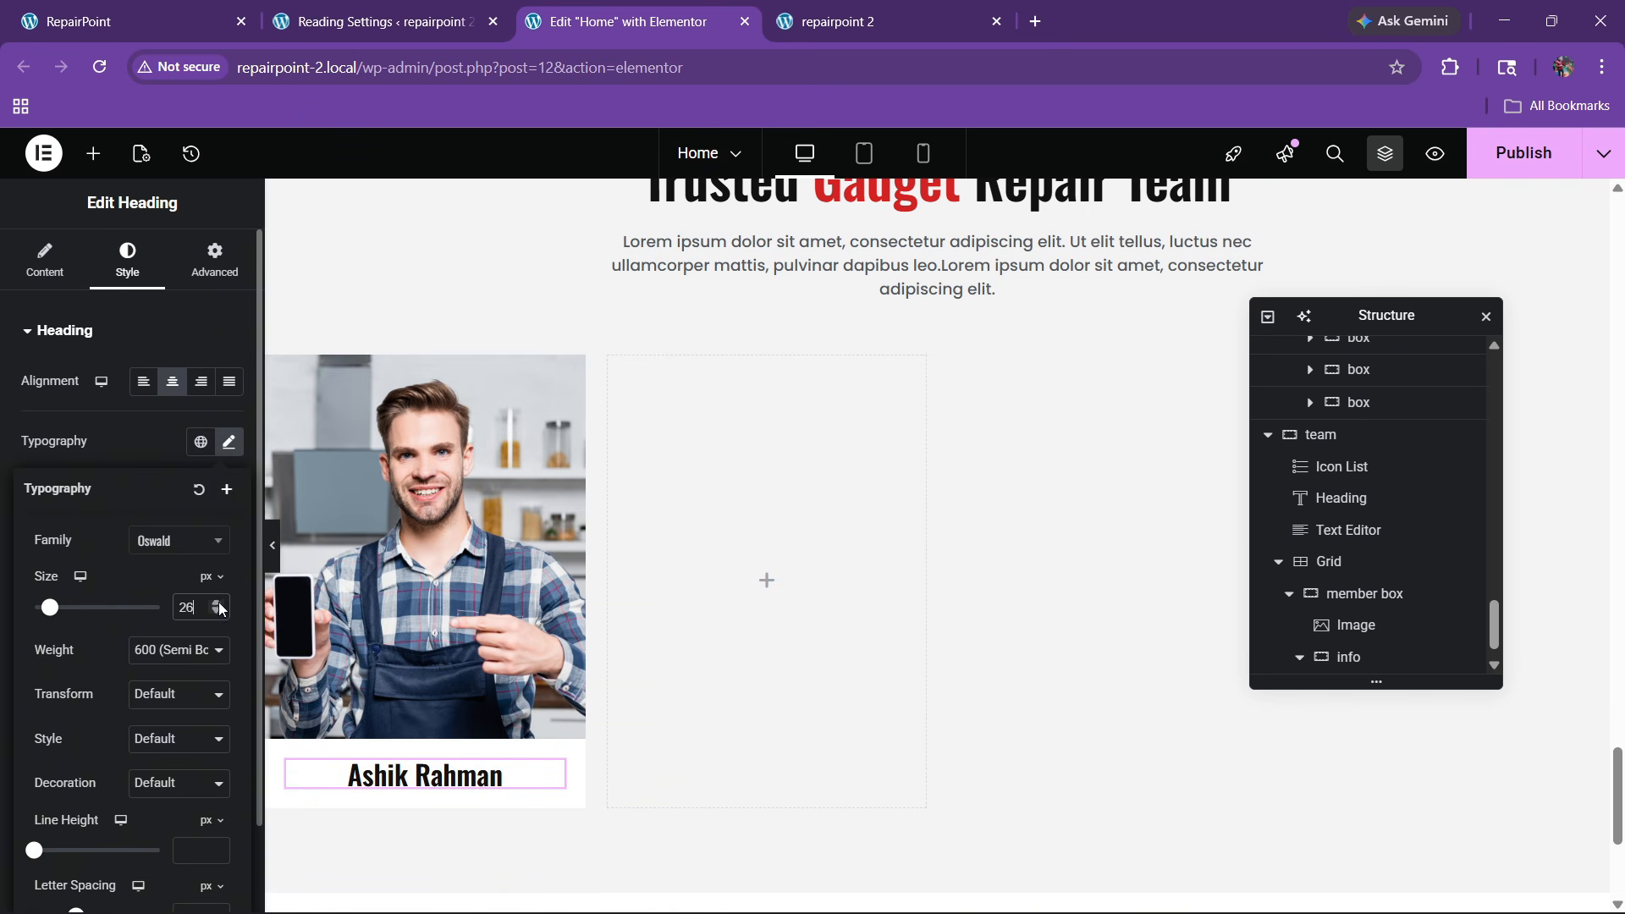
pyautogui.click(219, 610)
pyautogui.click(219, 610)
pyautogui.click(219, 610)
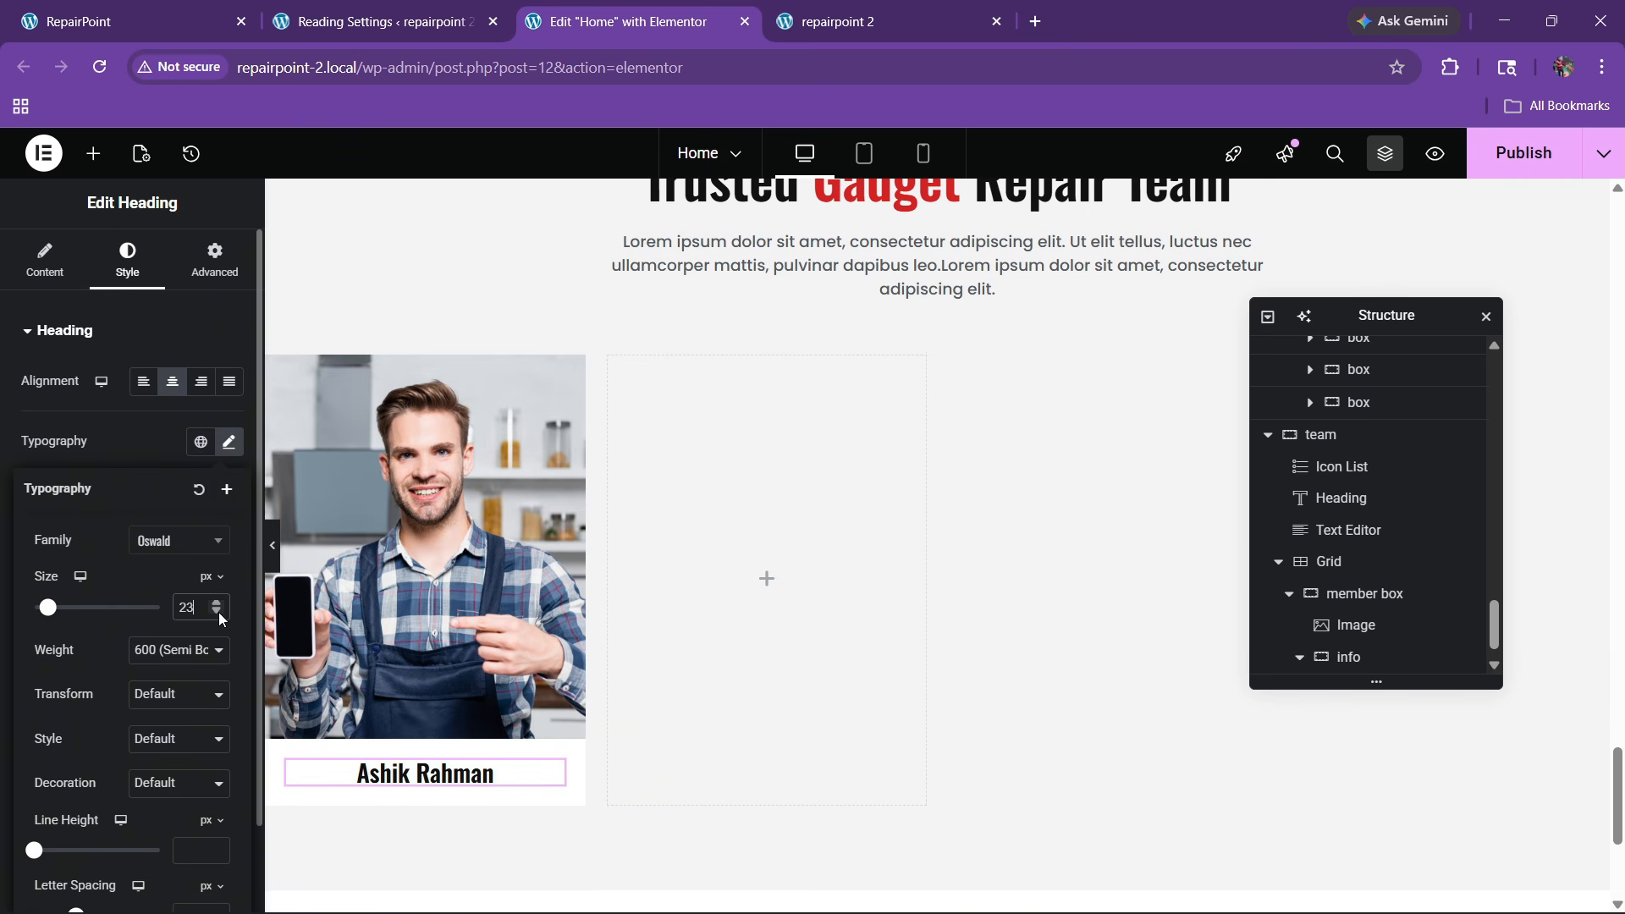
pyautogui.click(218, 610)
# Add a Text Editor widget below the name heading
pyautogui.click(144, 12)
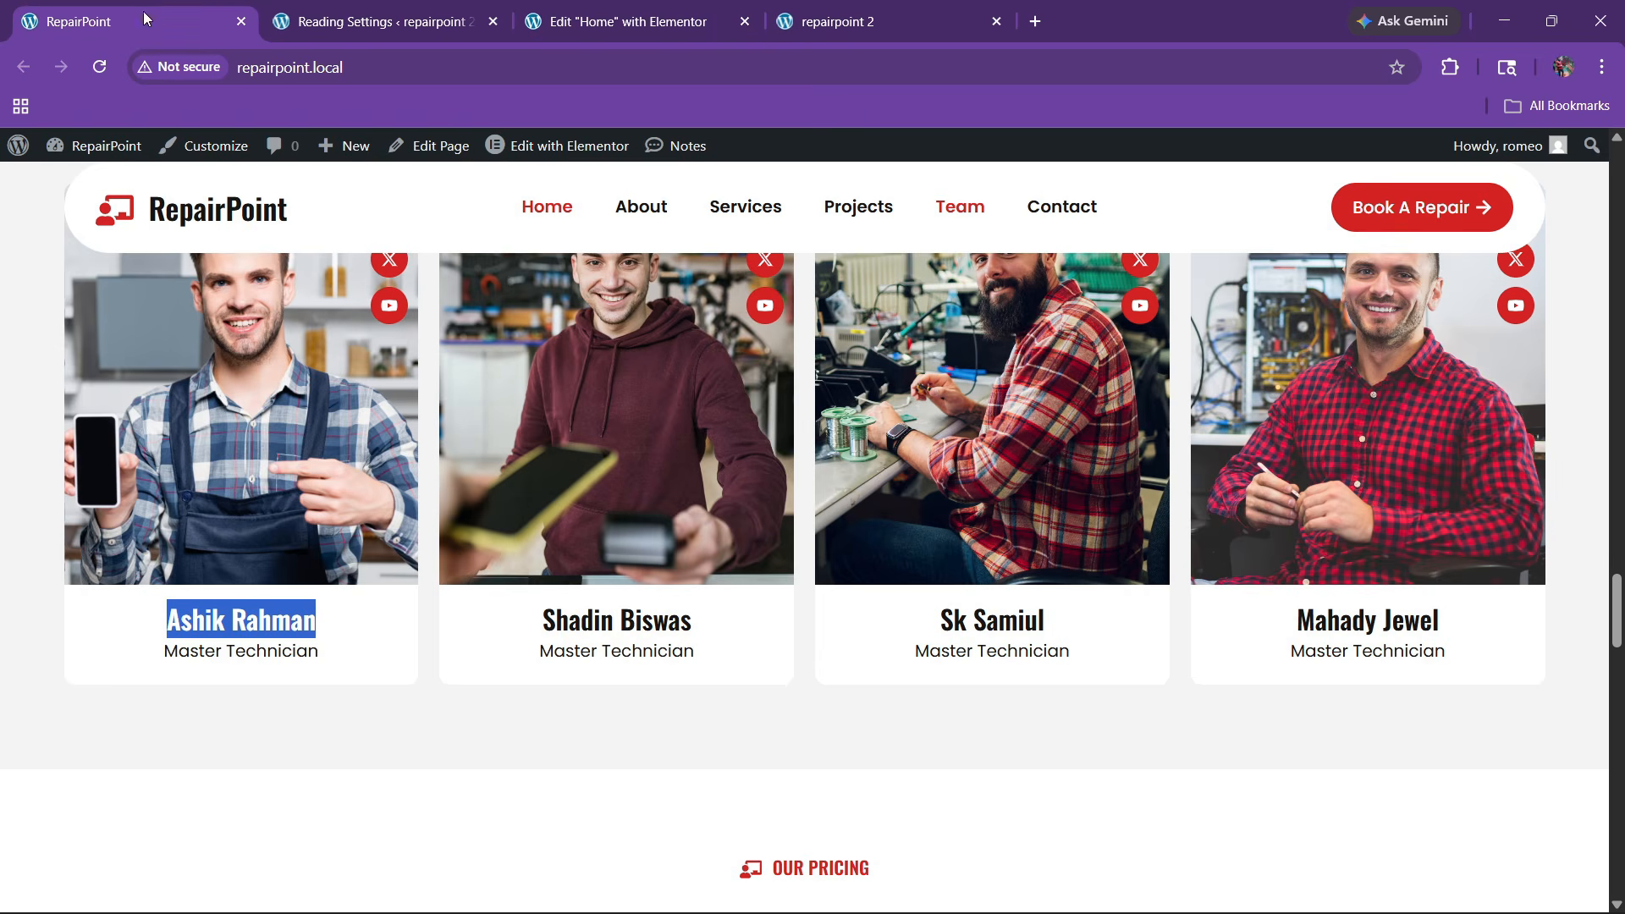
pyautogui.click(677, 7)
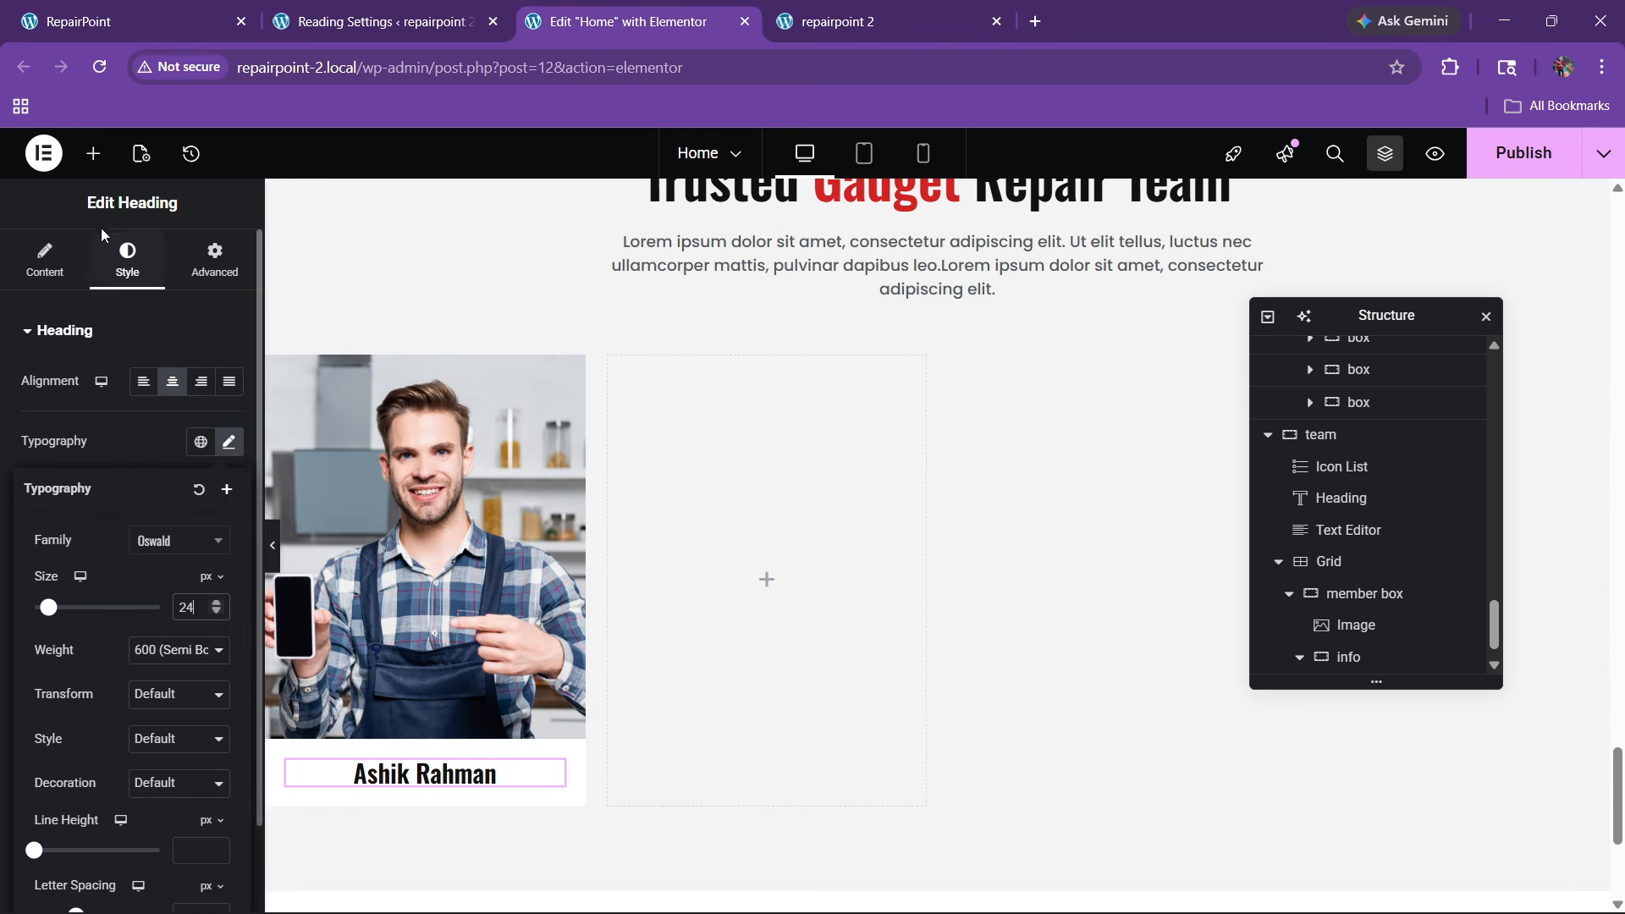
pyautogui.click(93, 153)
pyautogui.scroll(-1, 119, 655)
pyautogui.moveTo(80, 625); pyautogui.dragTo(404, 771)
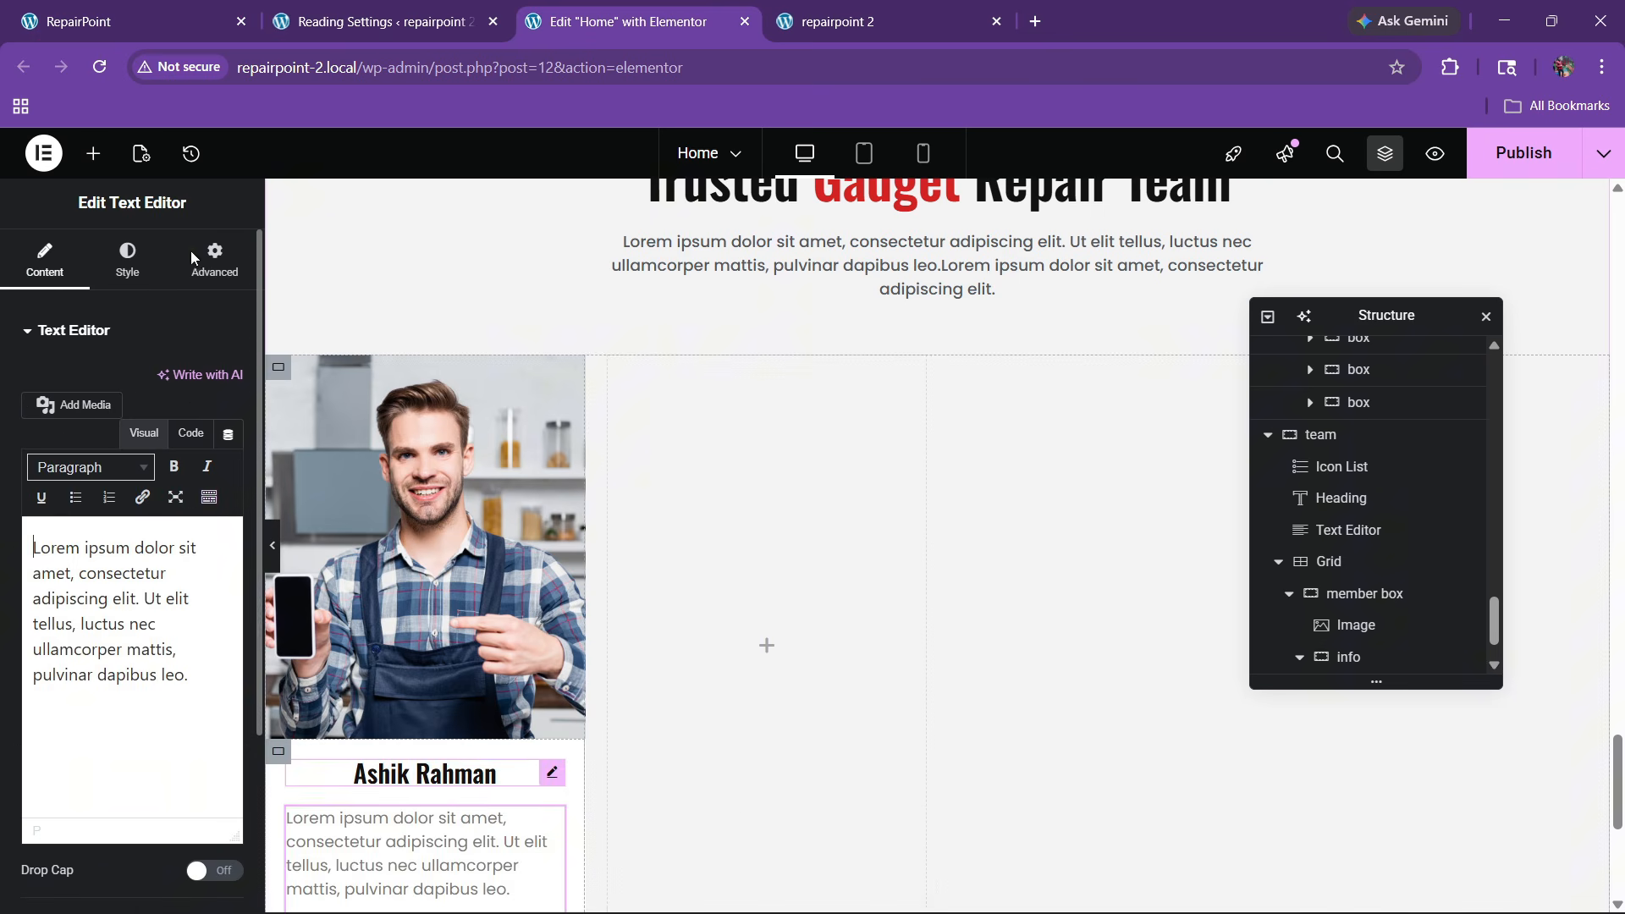
# Replace the text with 'Master Technician' copied from the live site, centred
pyautogui.click(169, 13)
pyautogui.click(238, 674)
pyautogui.moveTo(165, 651); pyautogui.dragTo(343, 660)
pyautogui.hotkey('ctrl', 'c')
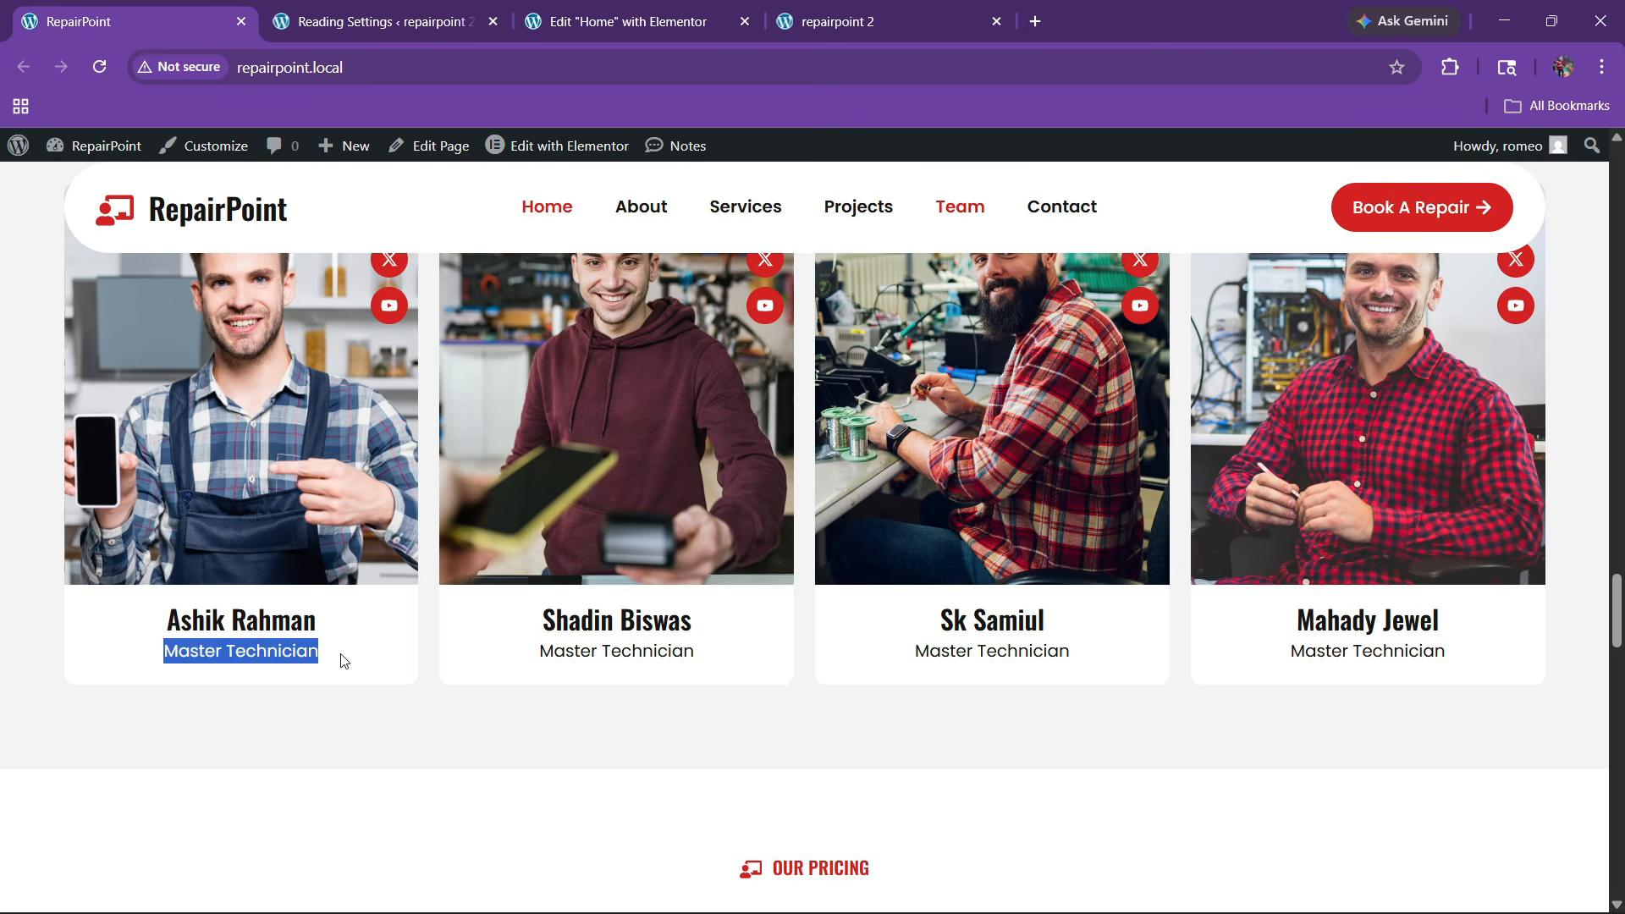
pyautogui.click(636, 24)
pyautogui.click(190, 433)
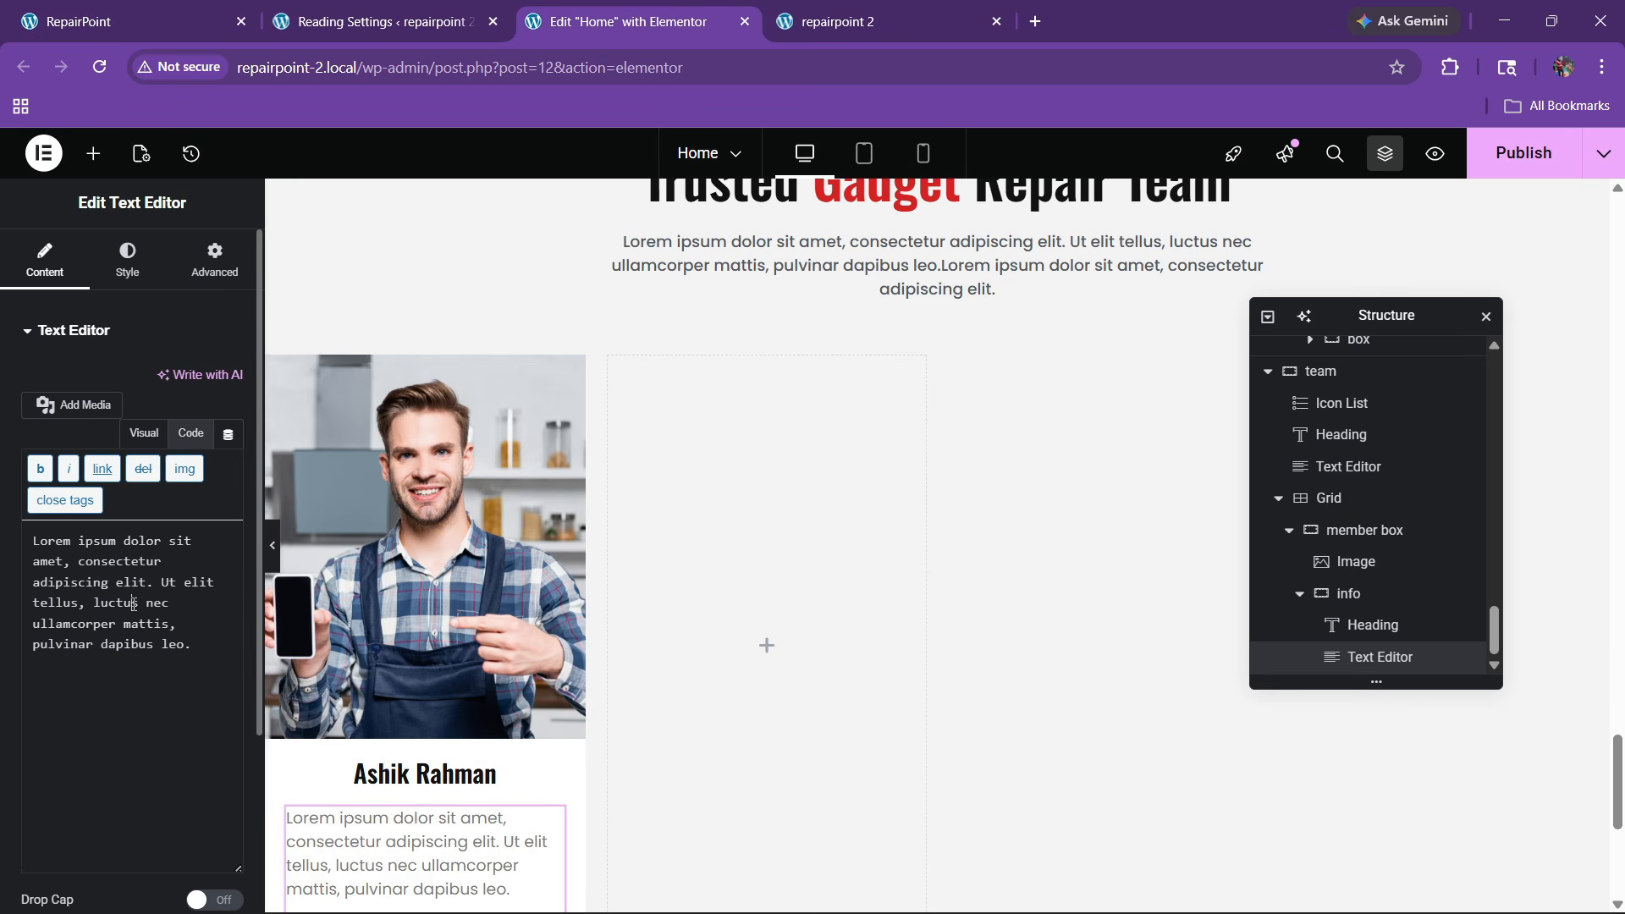
pyautogui.tripleClick(136, 598)
pyautogui.hotkey('ctrl', 'v')
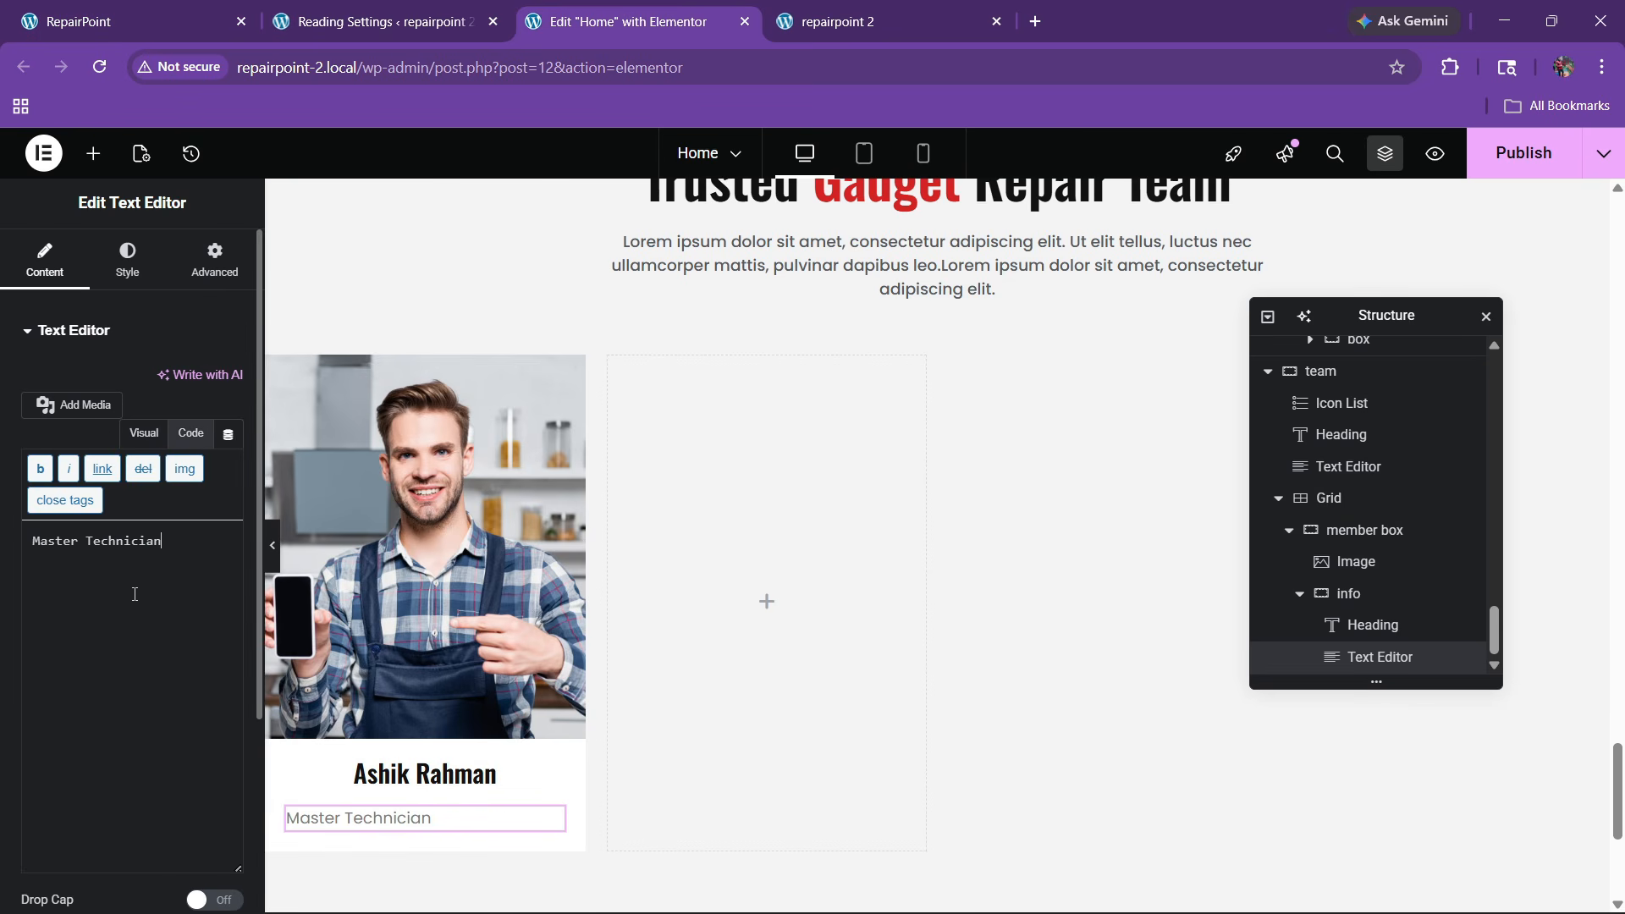
pyautogui.click(129, 279)
pyautogui.click(173, 381)
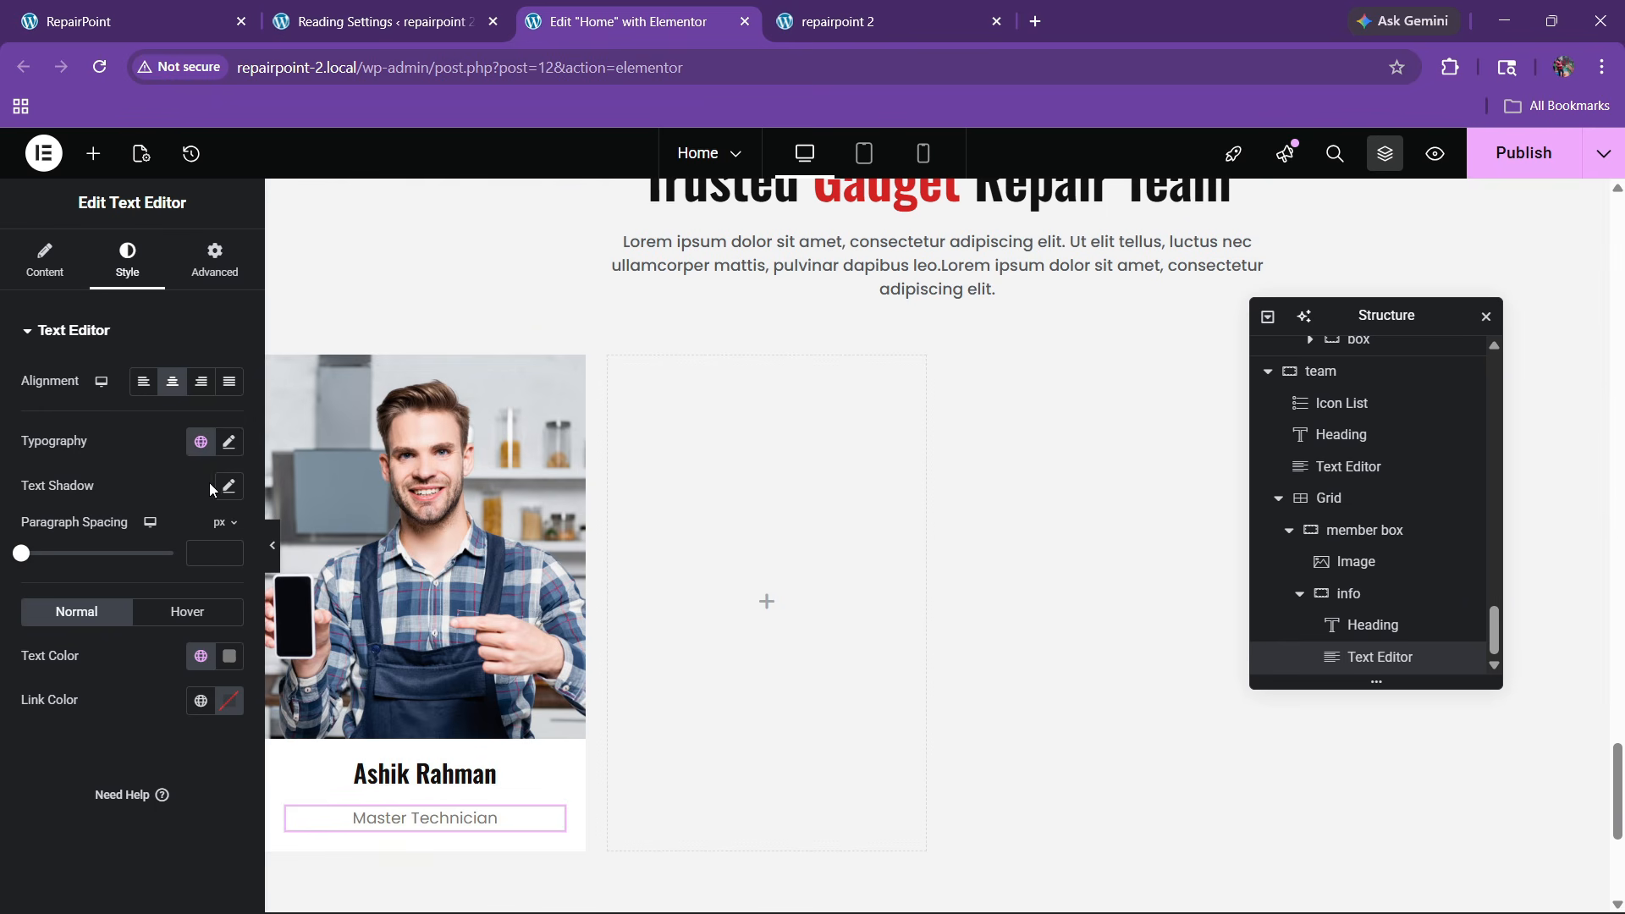
pyautogui.click(1348, 594)
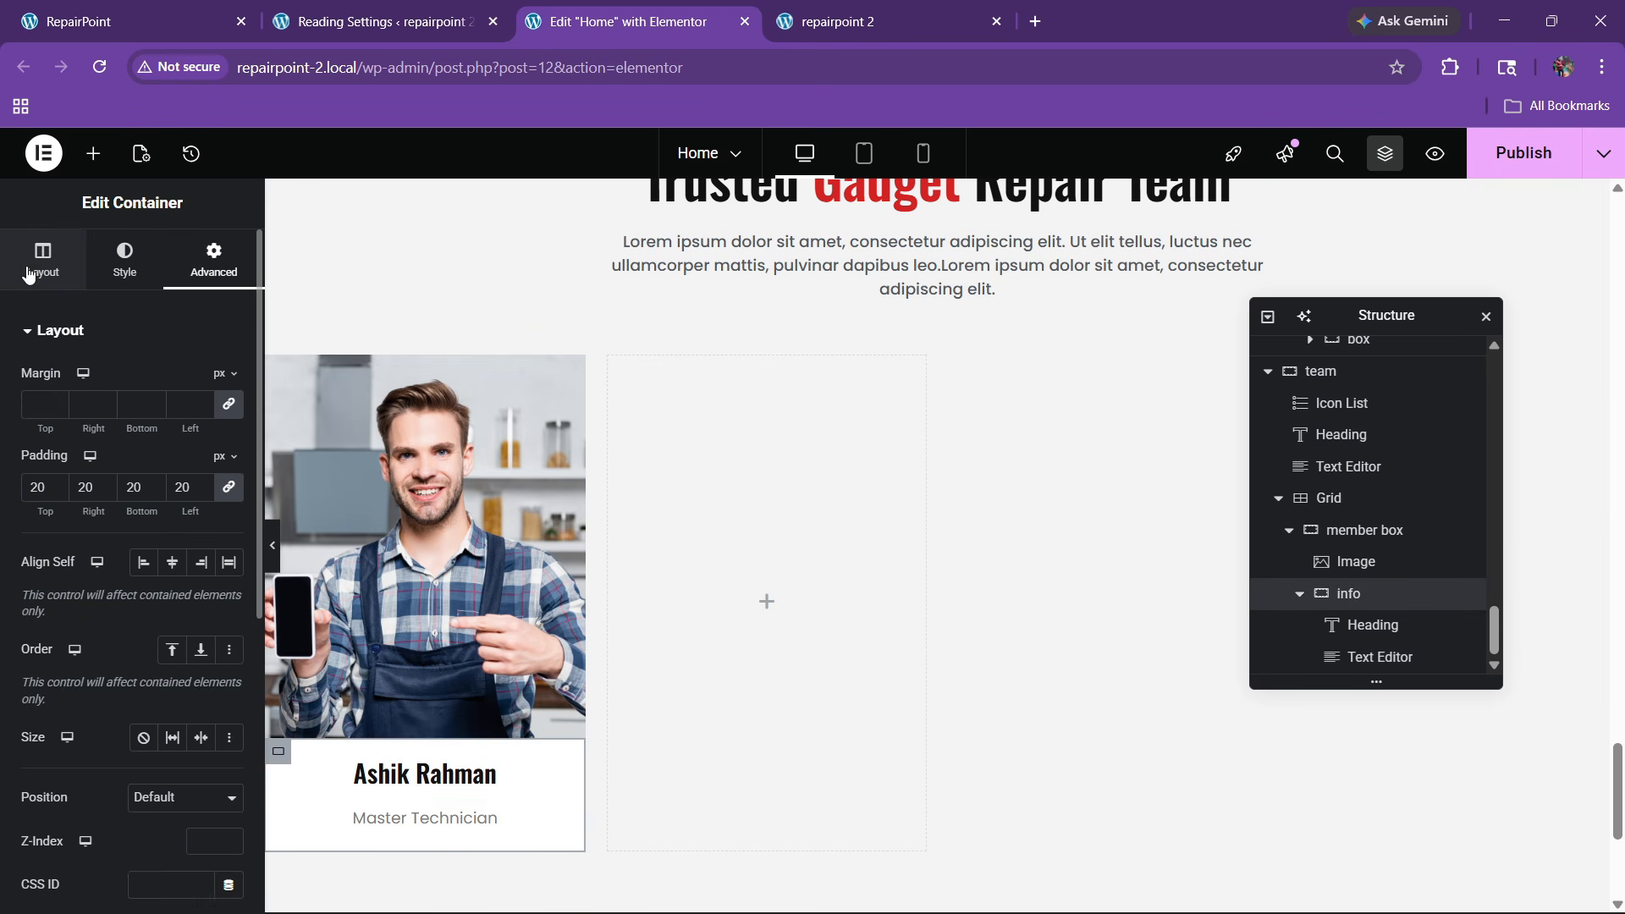
# Centre the info container's contents both ways with a 10 gap
pyautogui.click(30, 271)
pyautogui.scroll(-3, 124, 545)
pyautogui.click(77, 545)
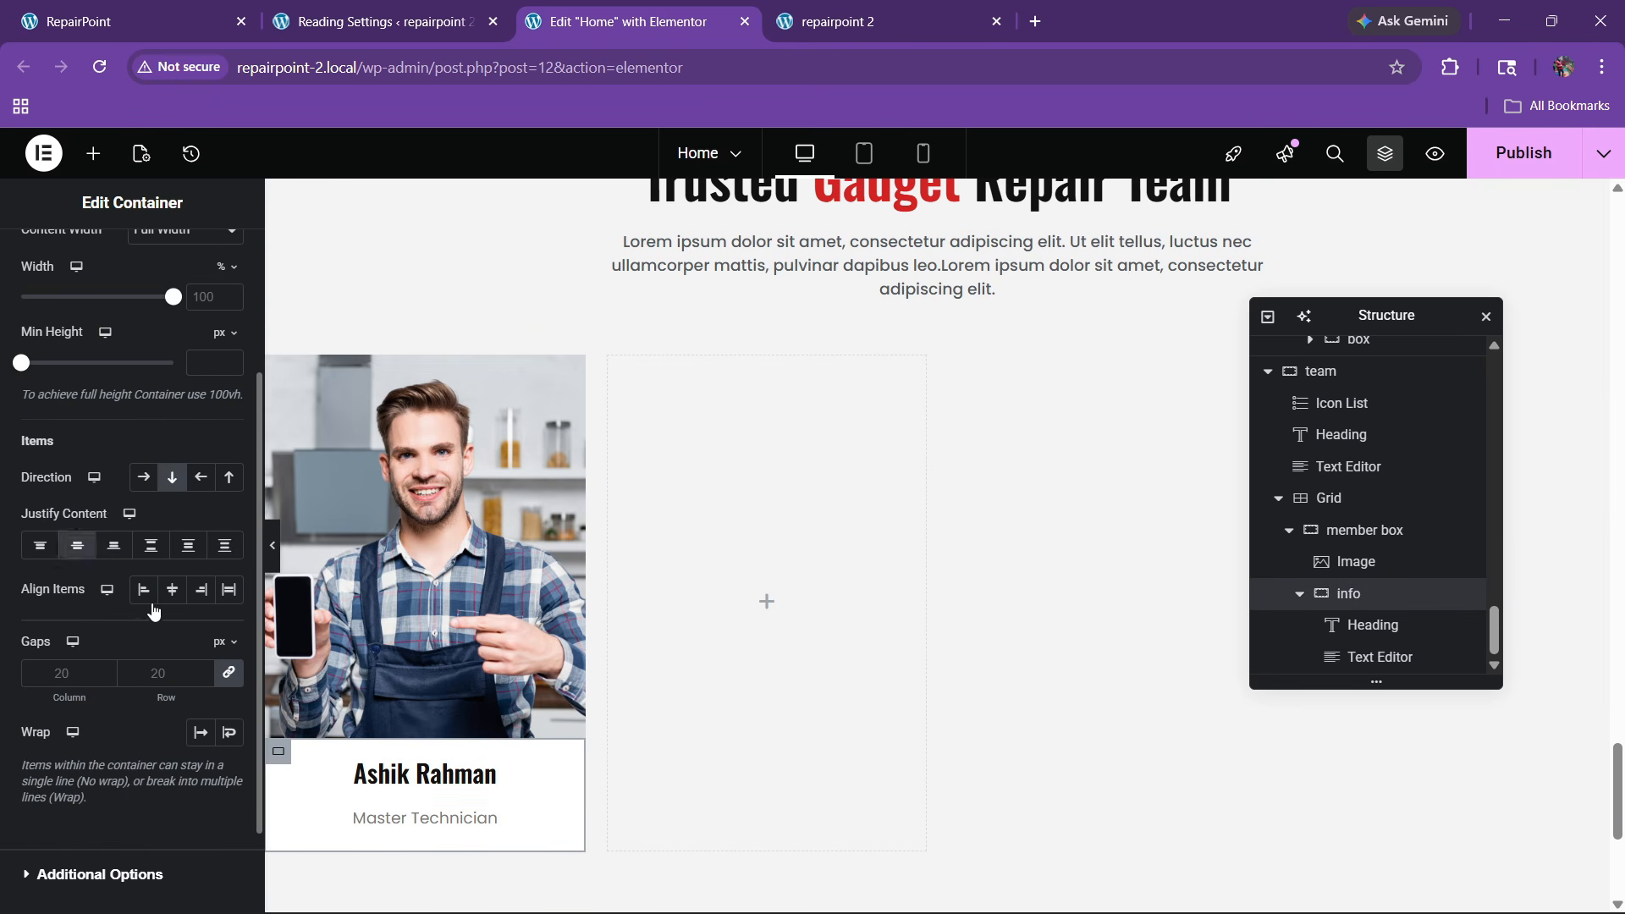
pyautogui.click(172, 589)
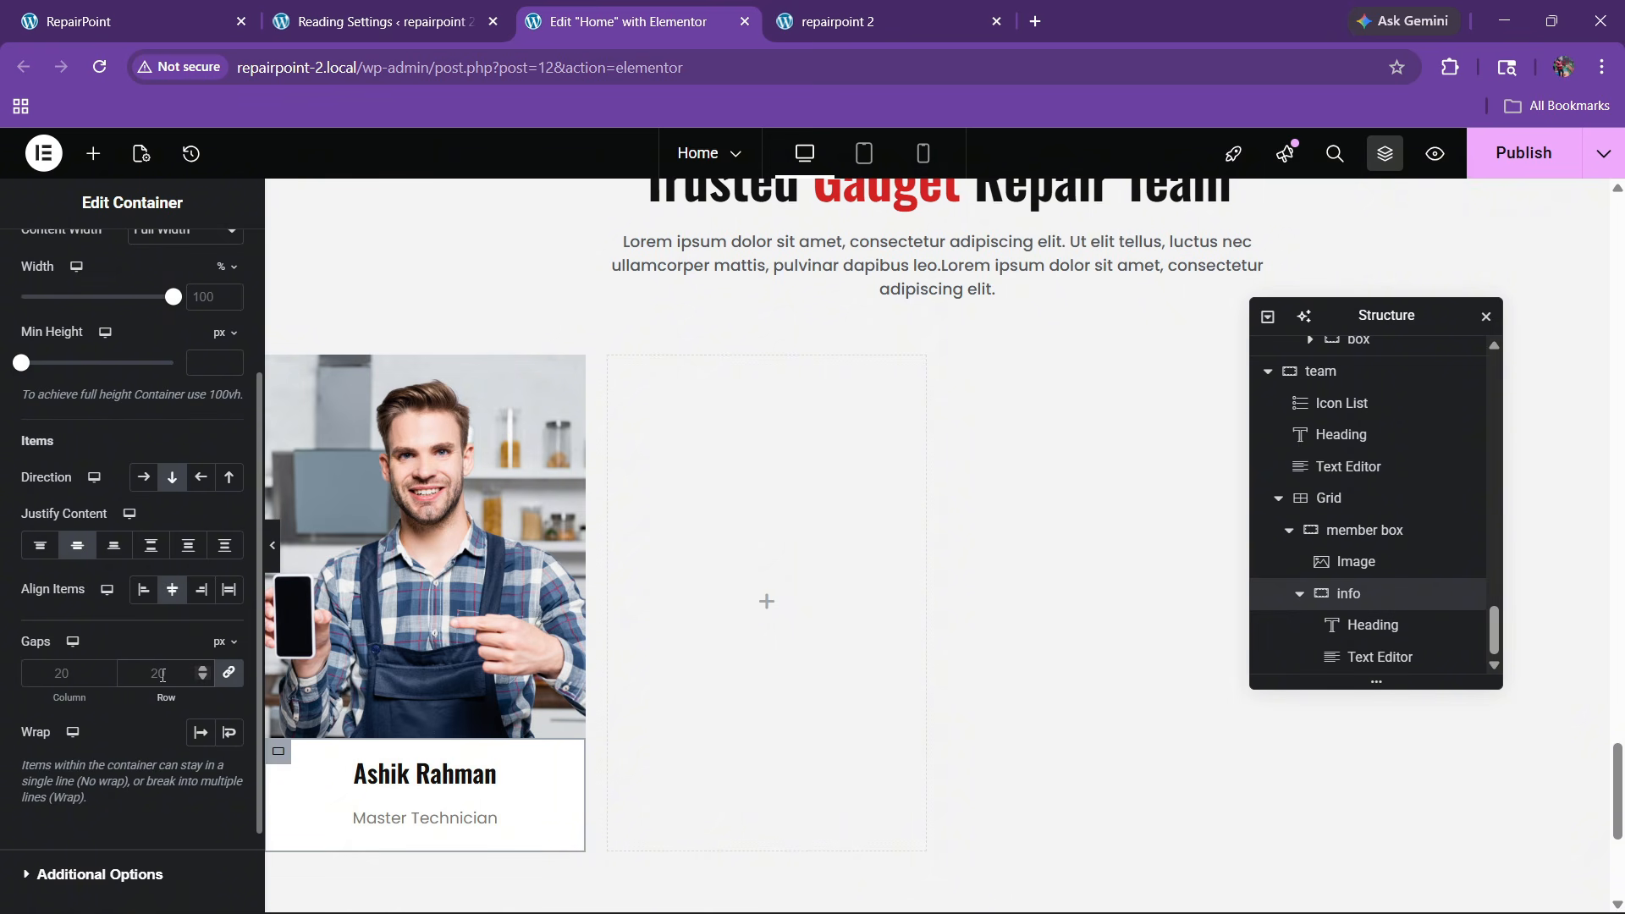
pyautogui.click(163, 675)
pyautogui.write('10')
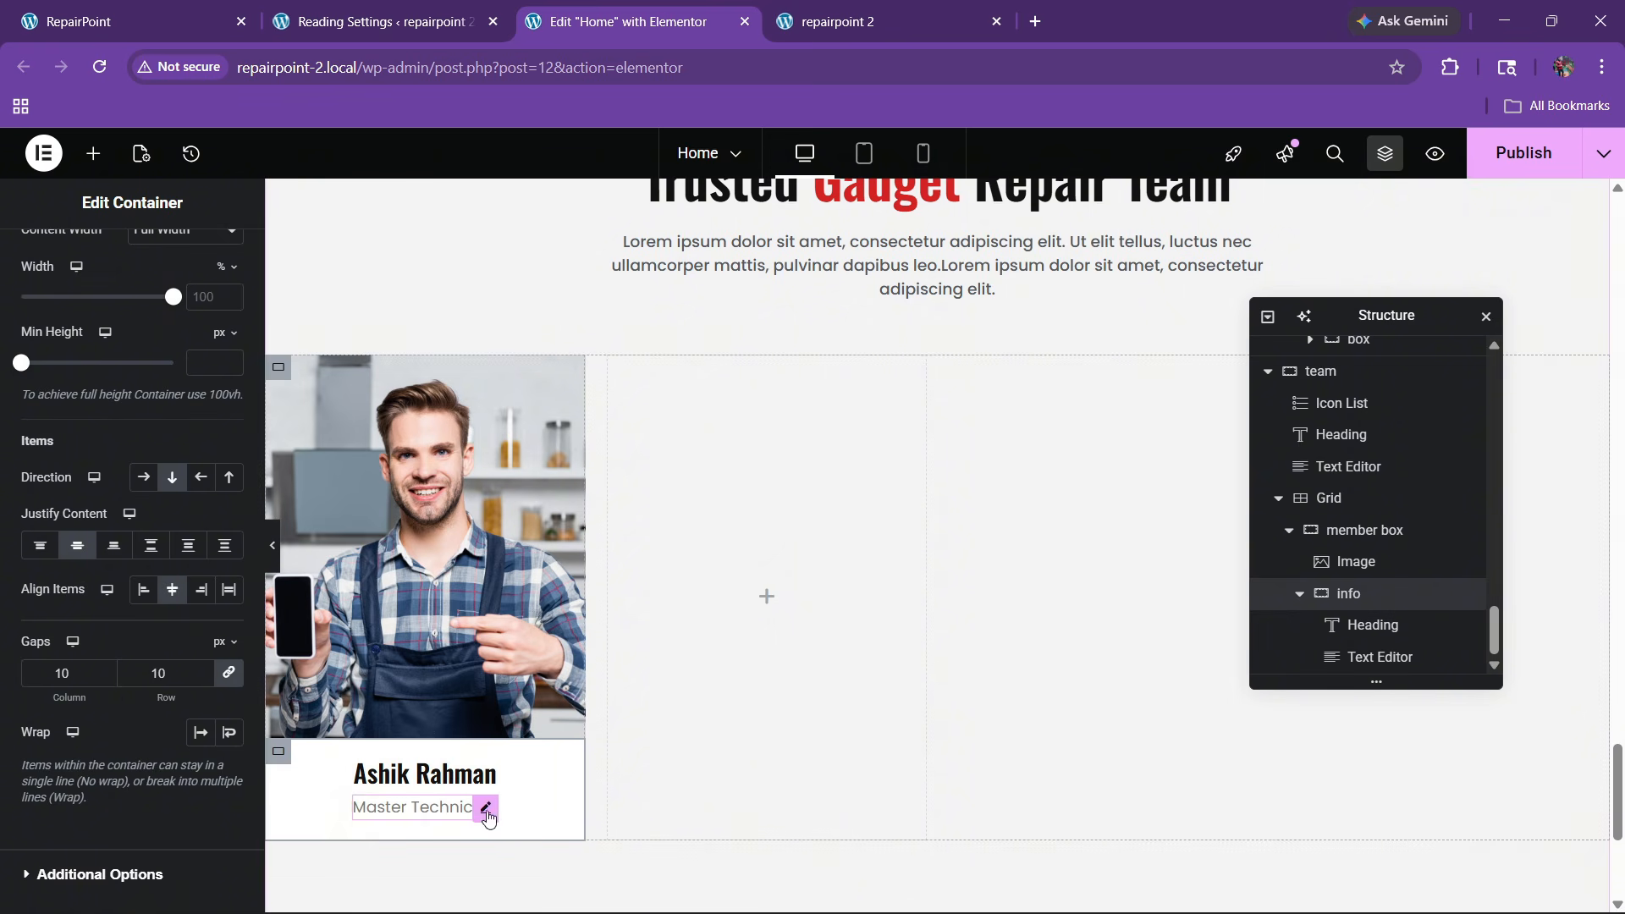
# Apply the global Text colour to the 'Master Technician' line
pyautogui.click(478, 806)
pyautogui.click(200, 655)
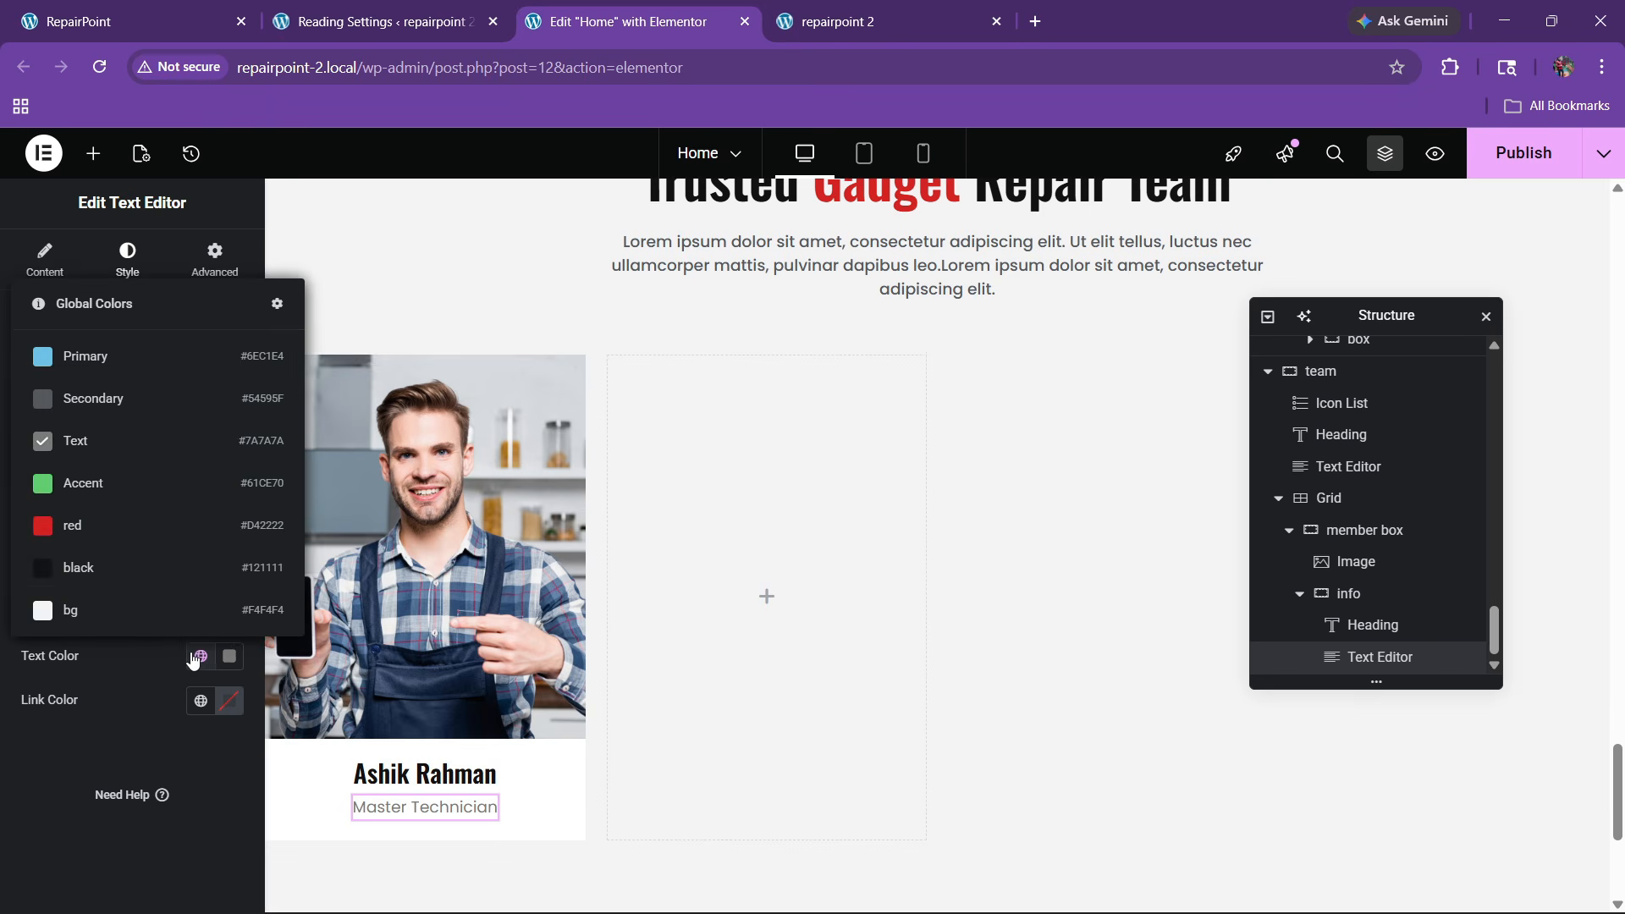
pyautogui.click(106, 442)
pyautogui.scroll(-2, 635, 675)
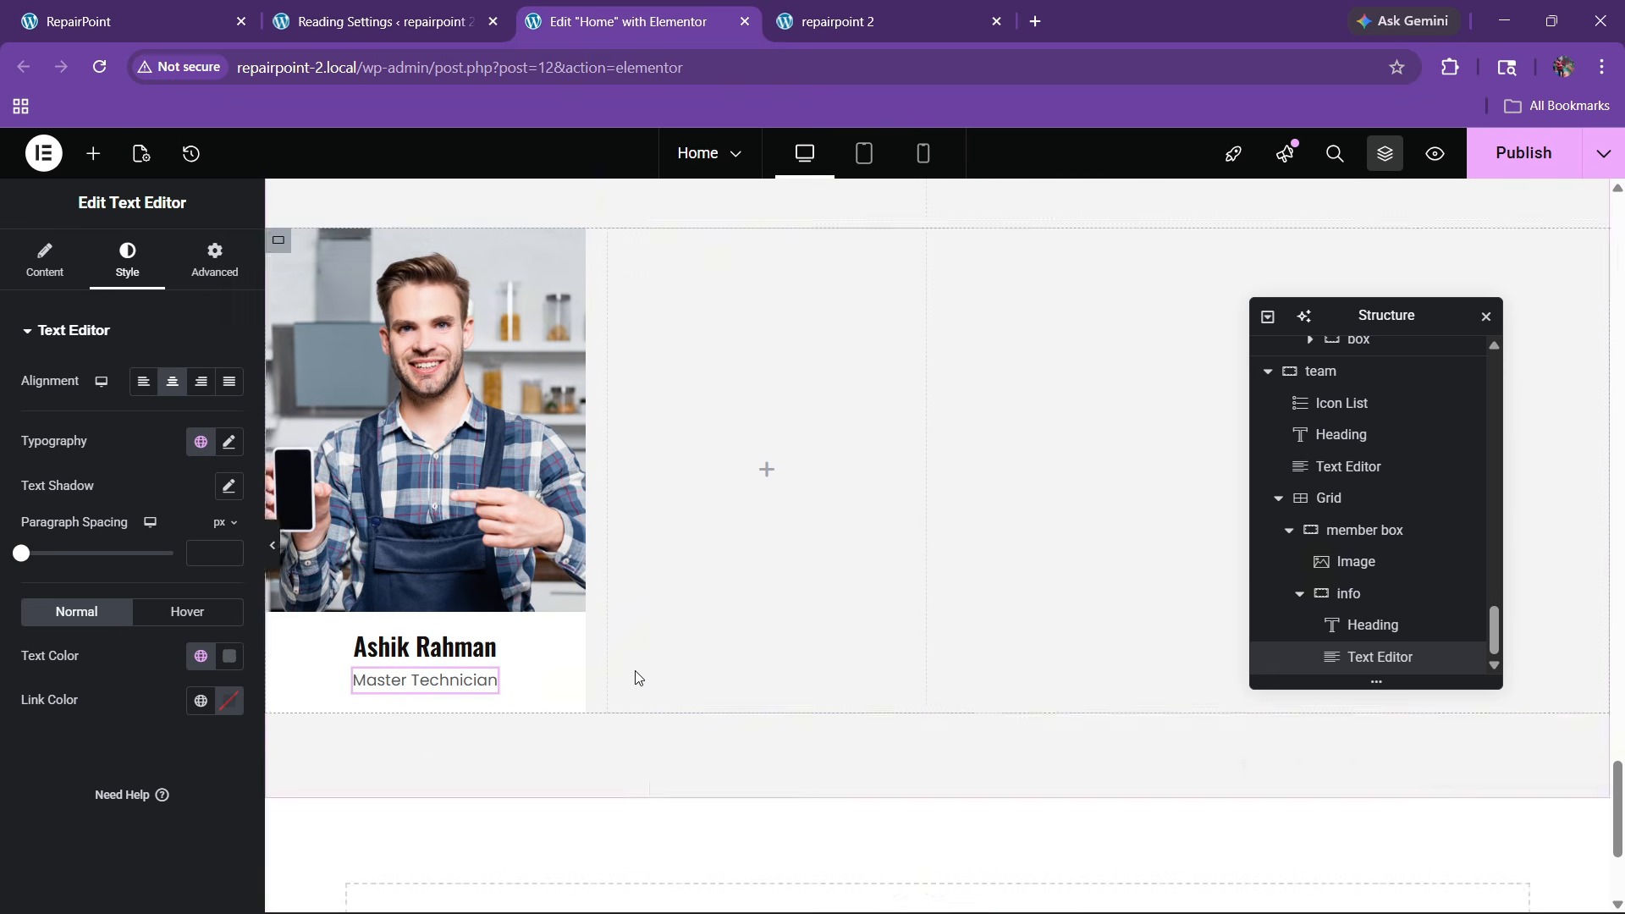
# Unlink and adjust the info container's corner radius values, previewing the card
pyautogui.click(1350, 599)
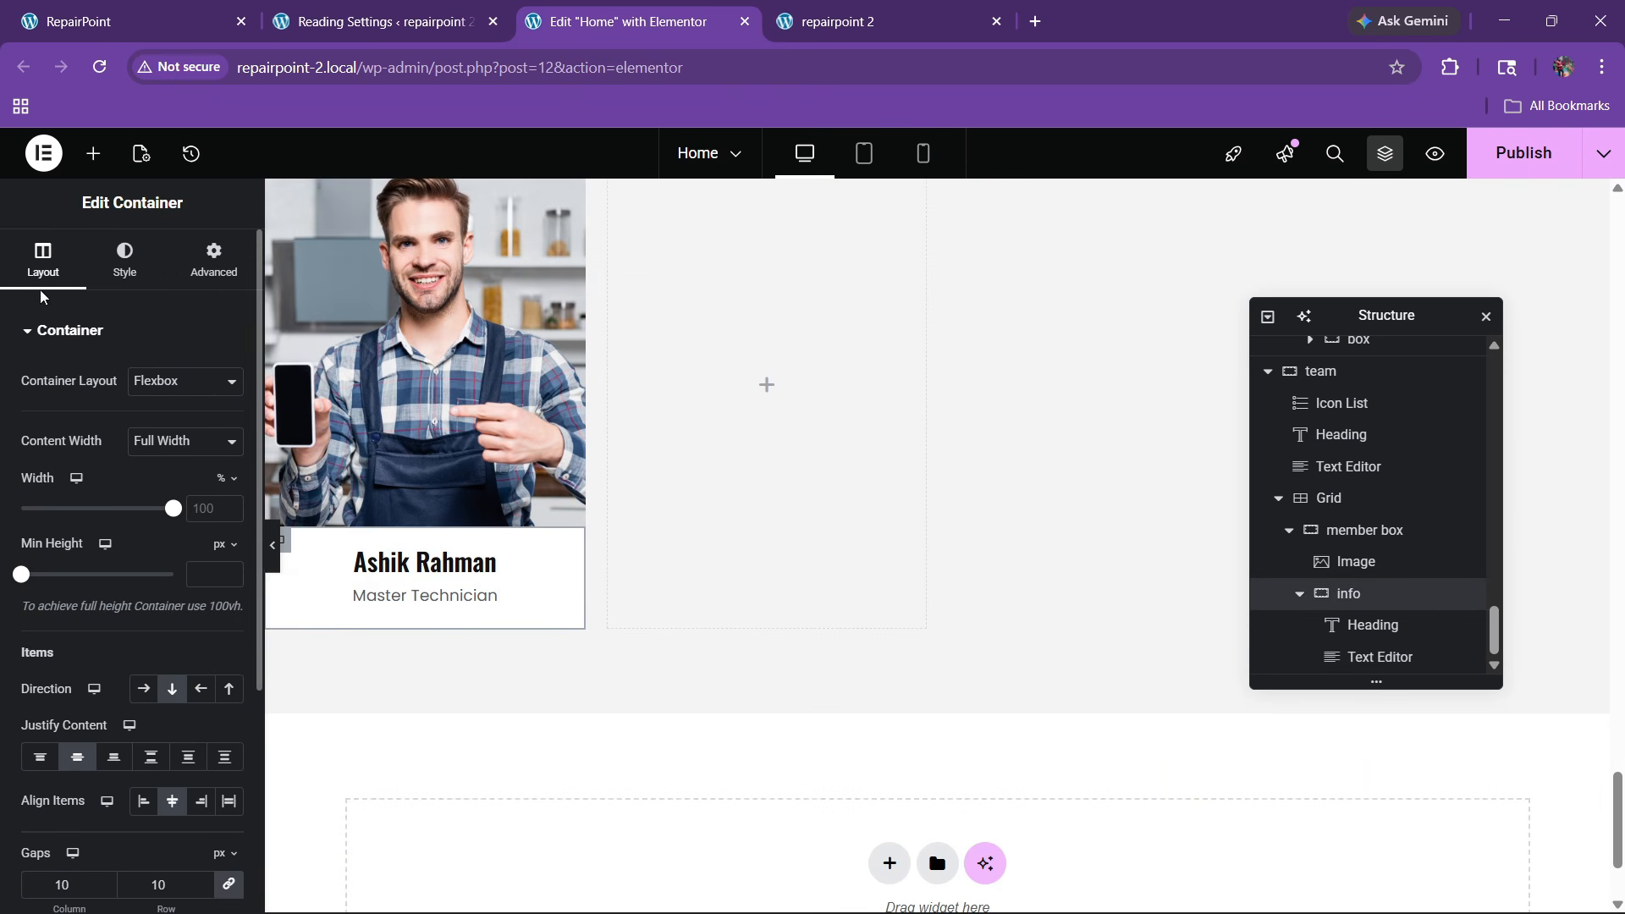
pyautogui.click(124, 258)
pyautogui.click(88, 719)
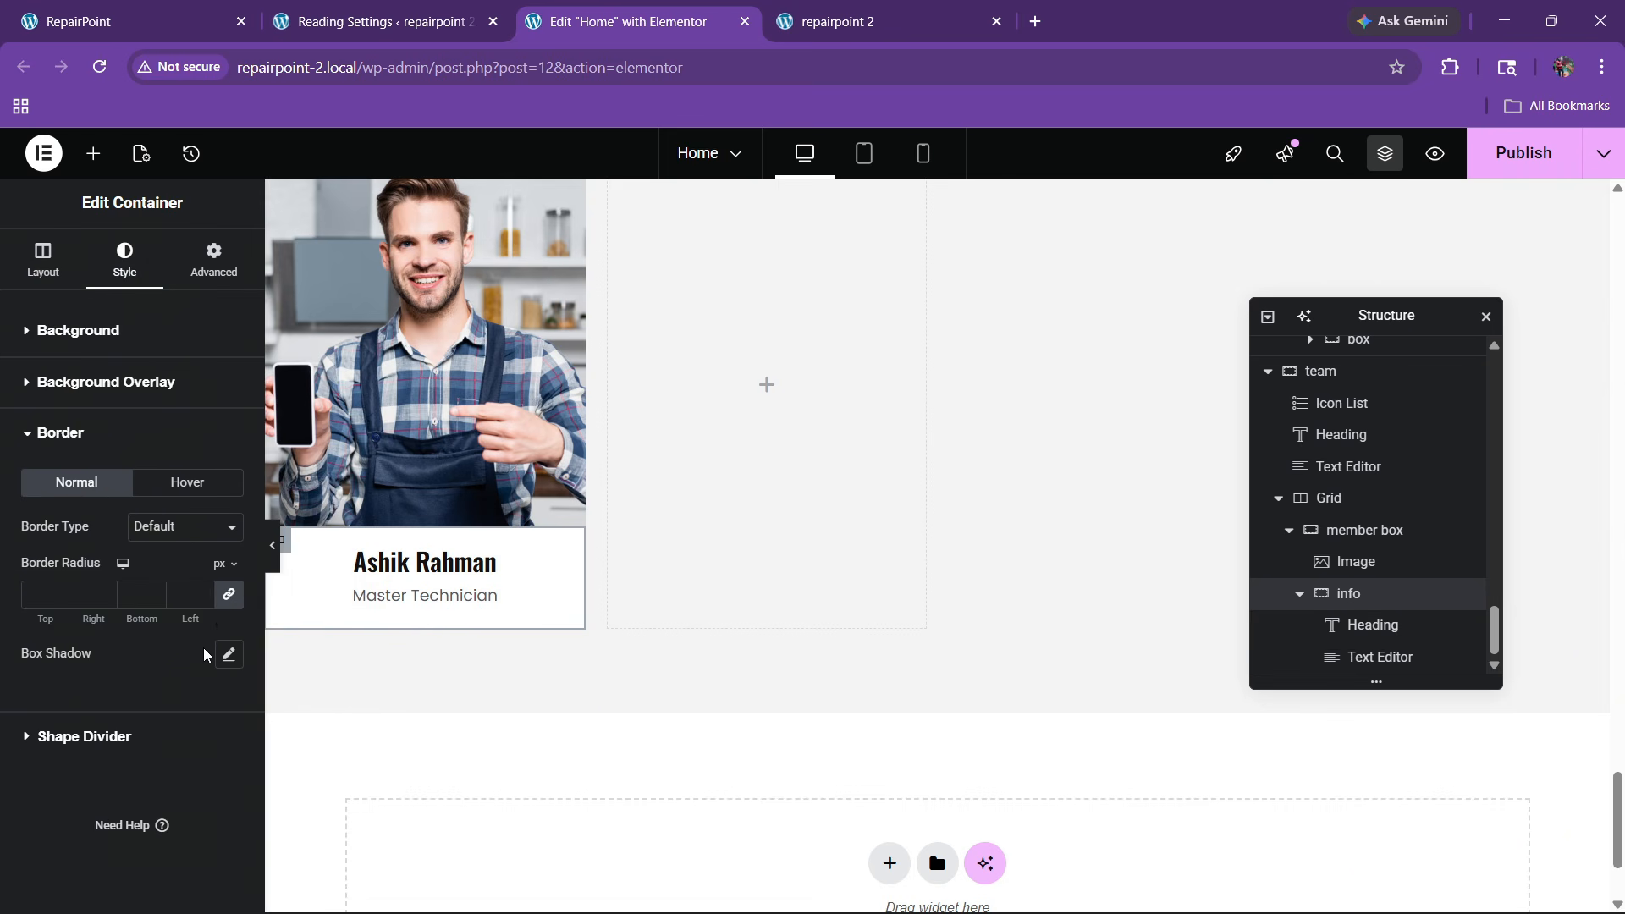
pyautogui.click(227, 594)
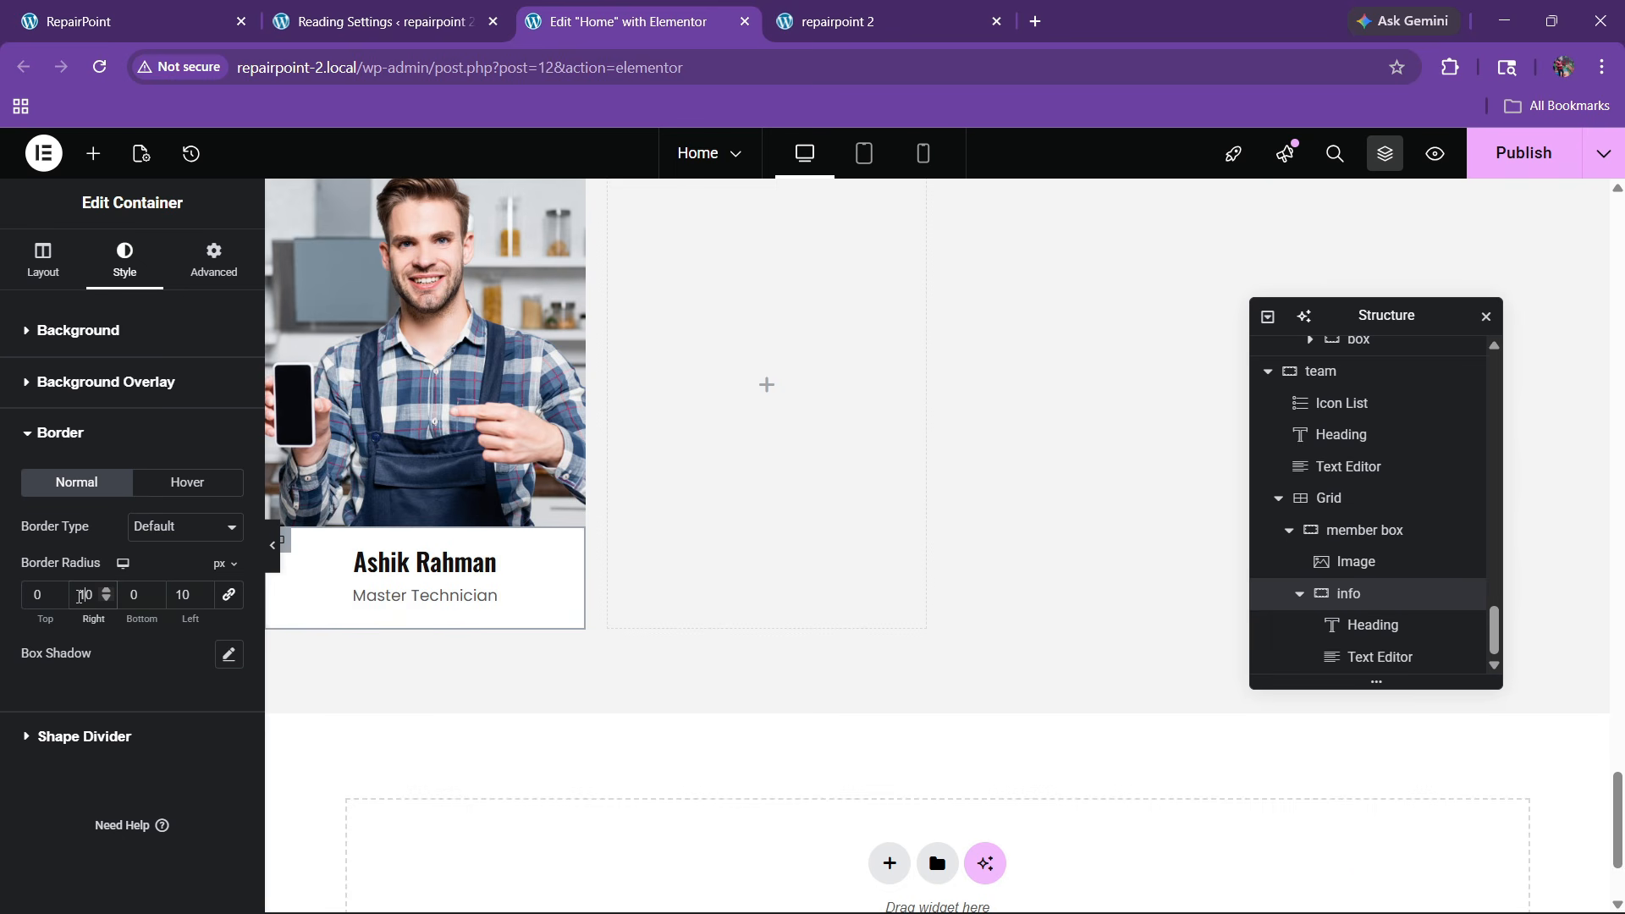
pyautogui.click(272, 545)
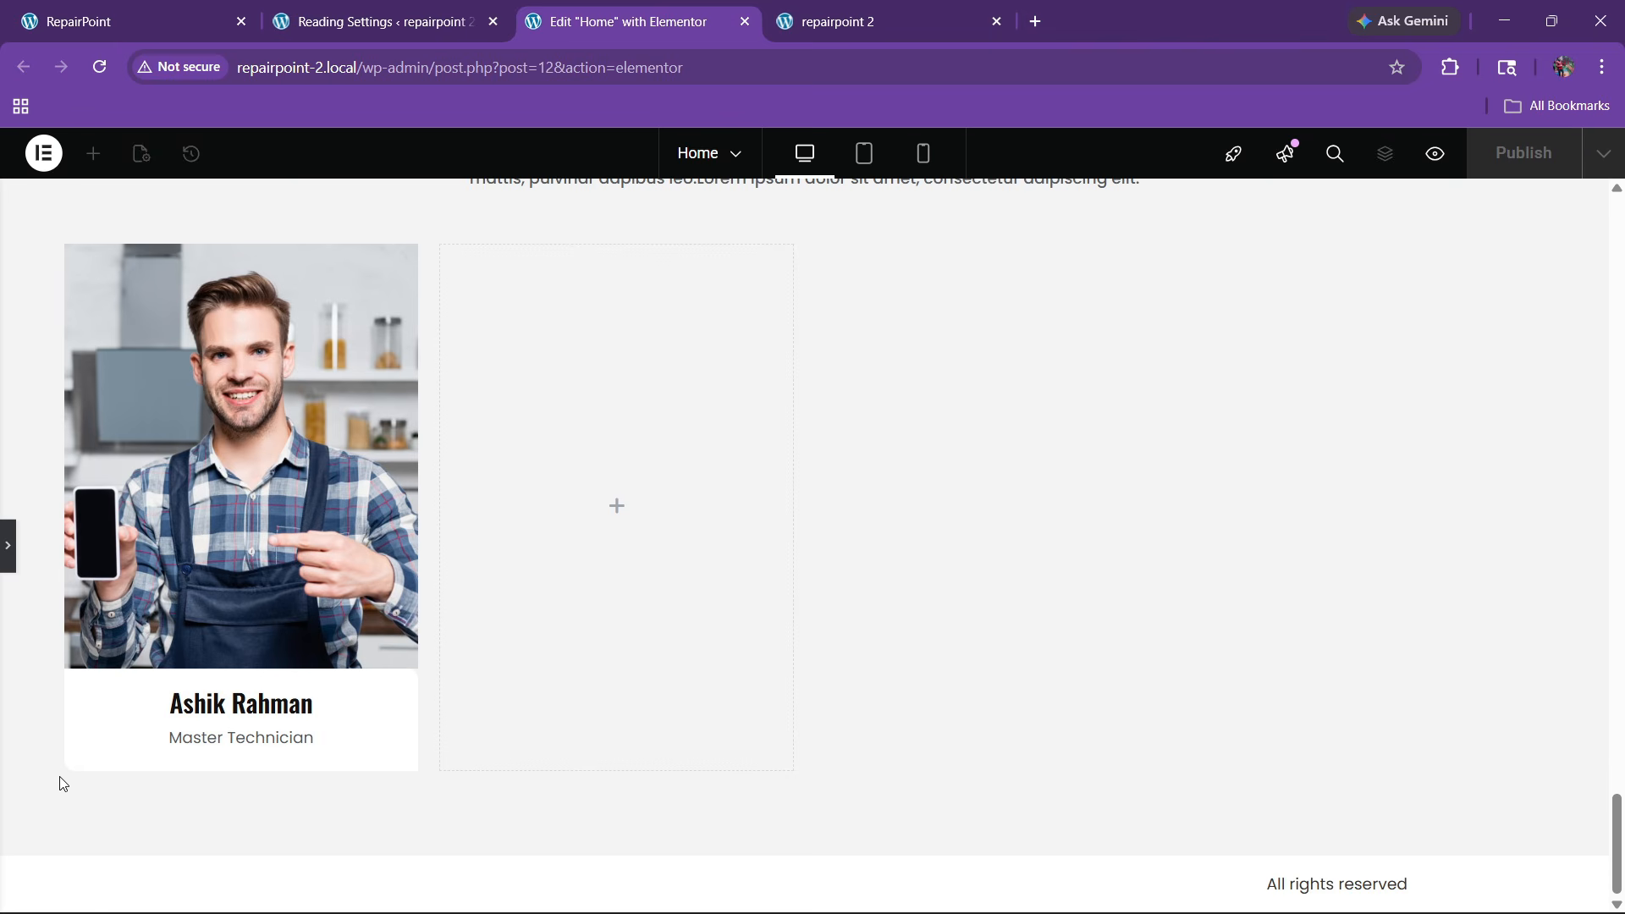
pyautogui.click(10, 564)
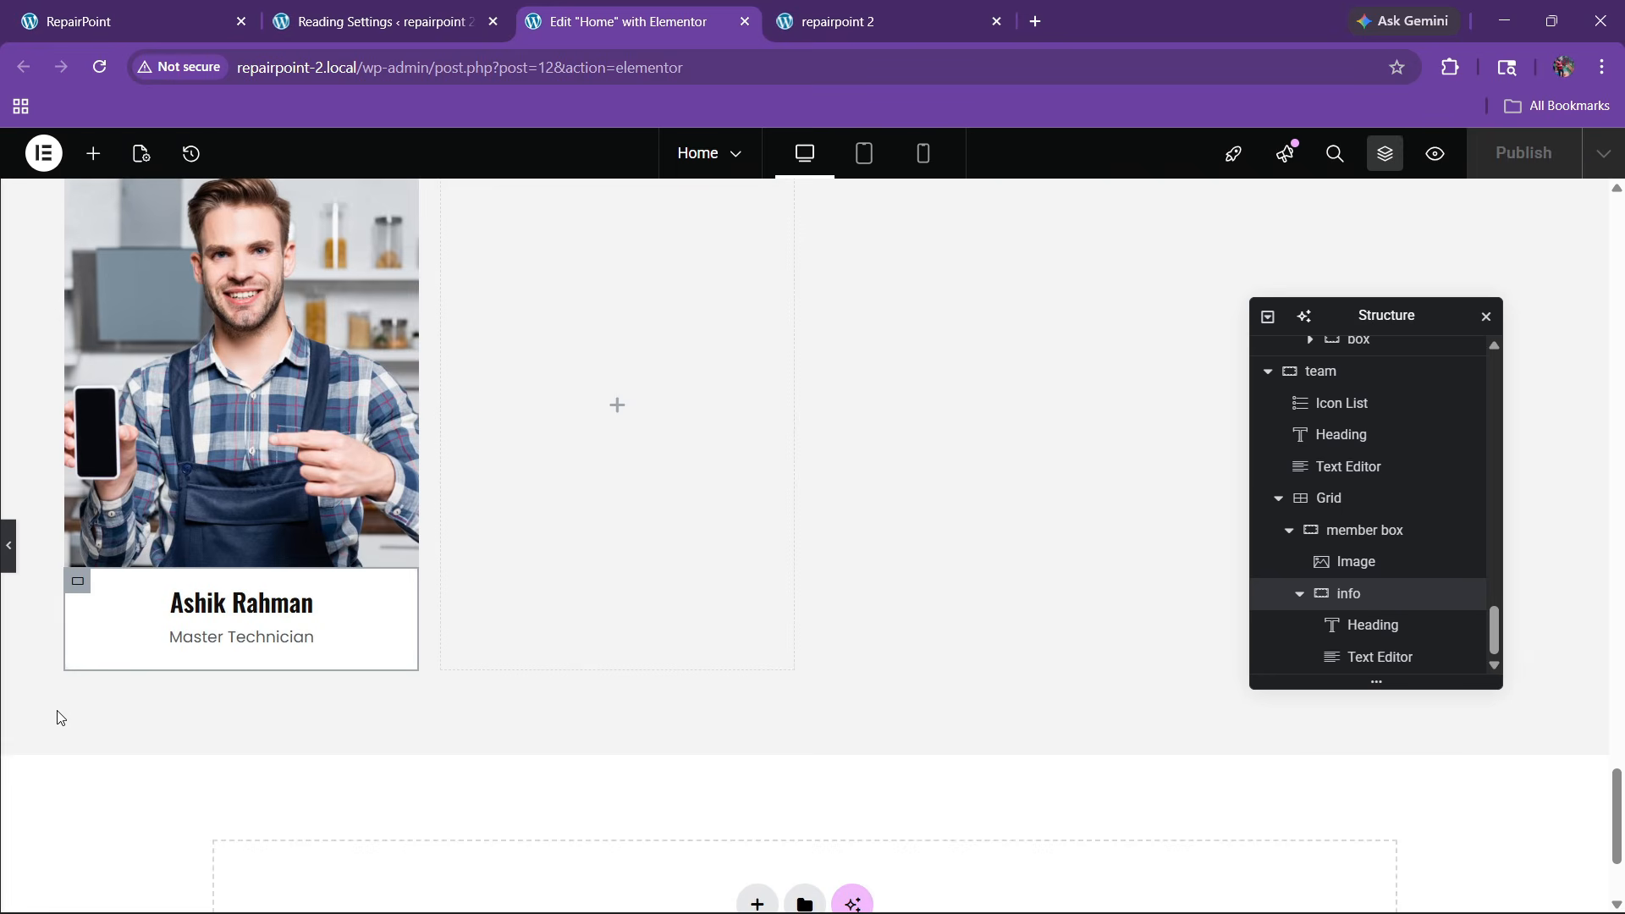
pyautogui.click(85, 607)
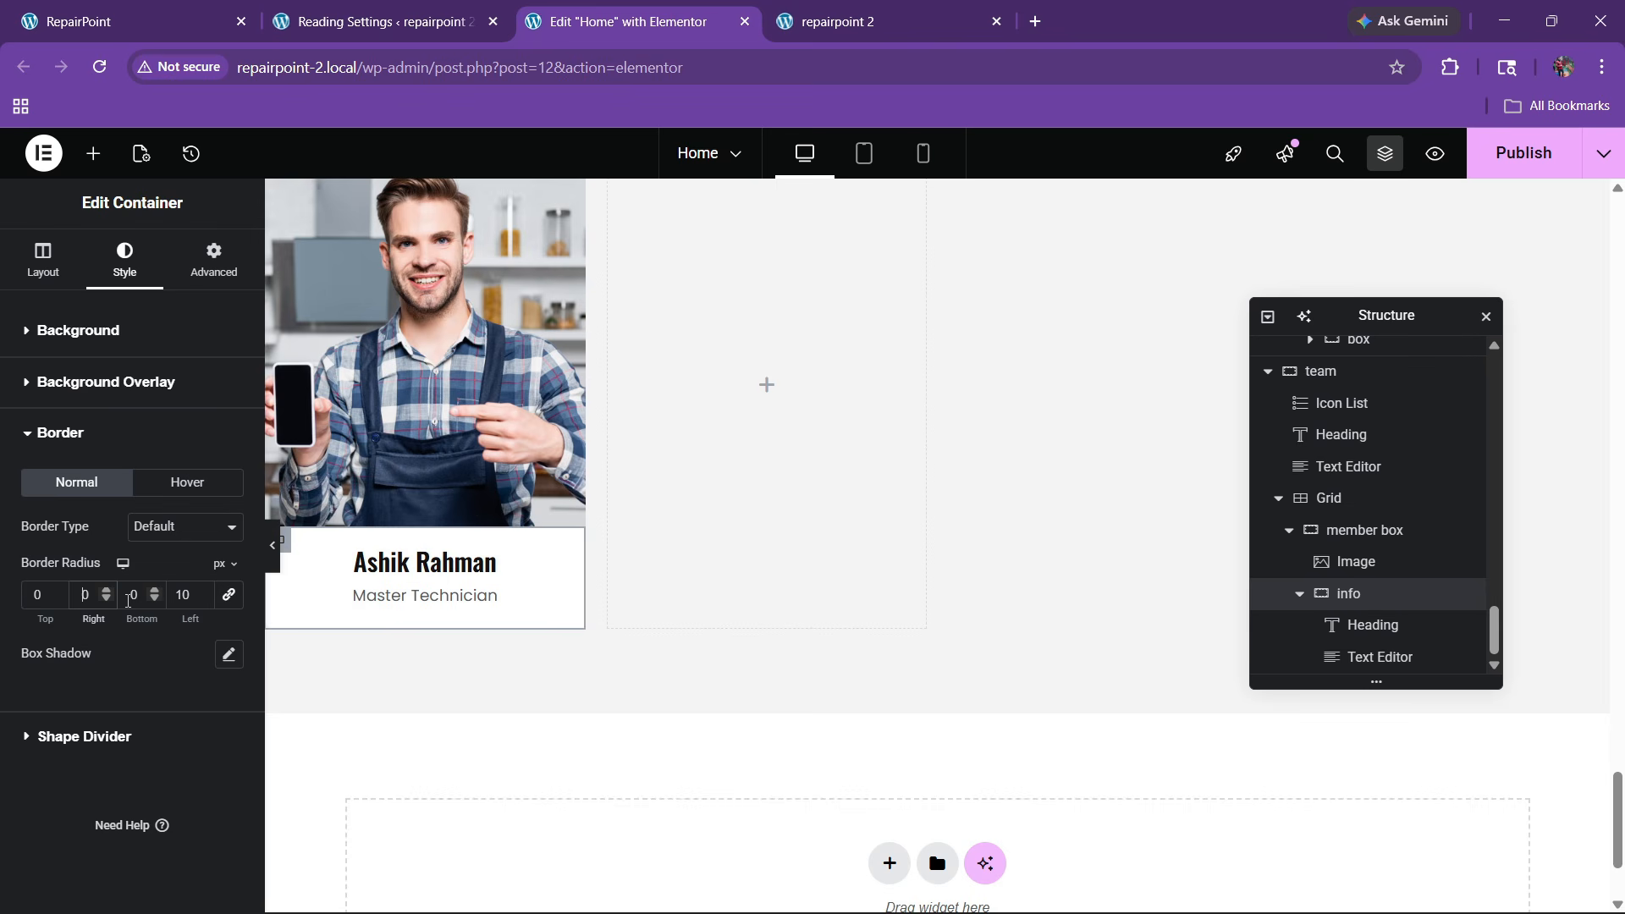
pyautogui.click(125, 608)
pyautogui.write('1')
pyautogui.scroll(3, 516, 650)
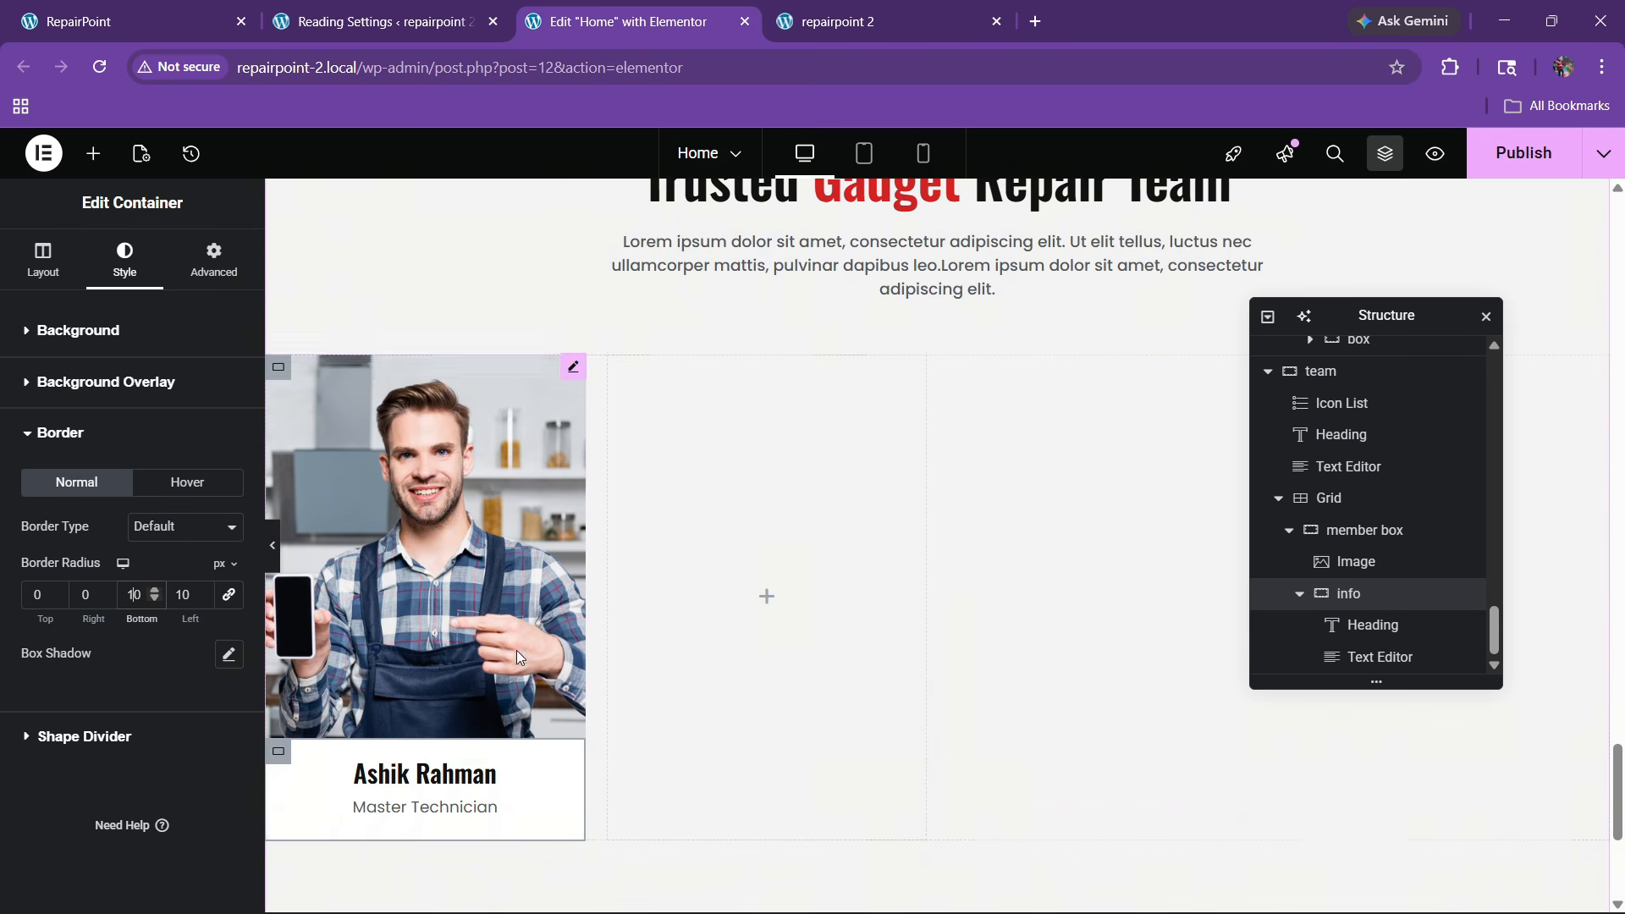
# Give the photo a 10 top and right border radius, zero bottom and left, matching the live site
pyautogui.click(504, 518)
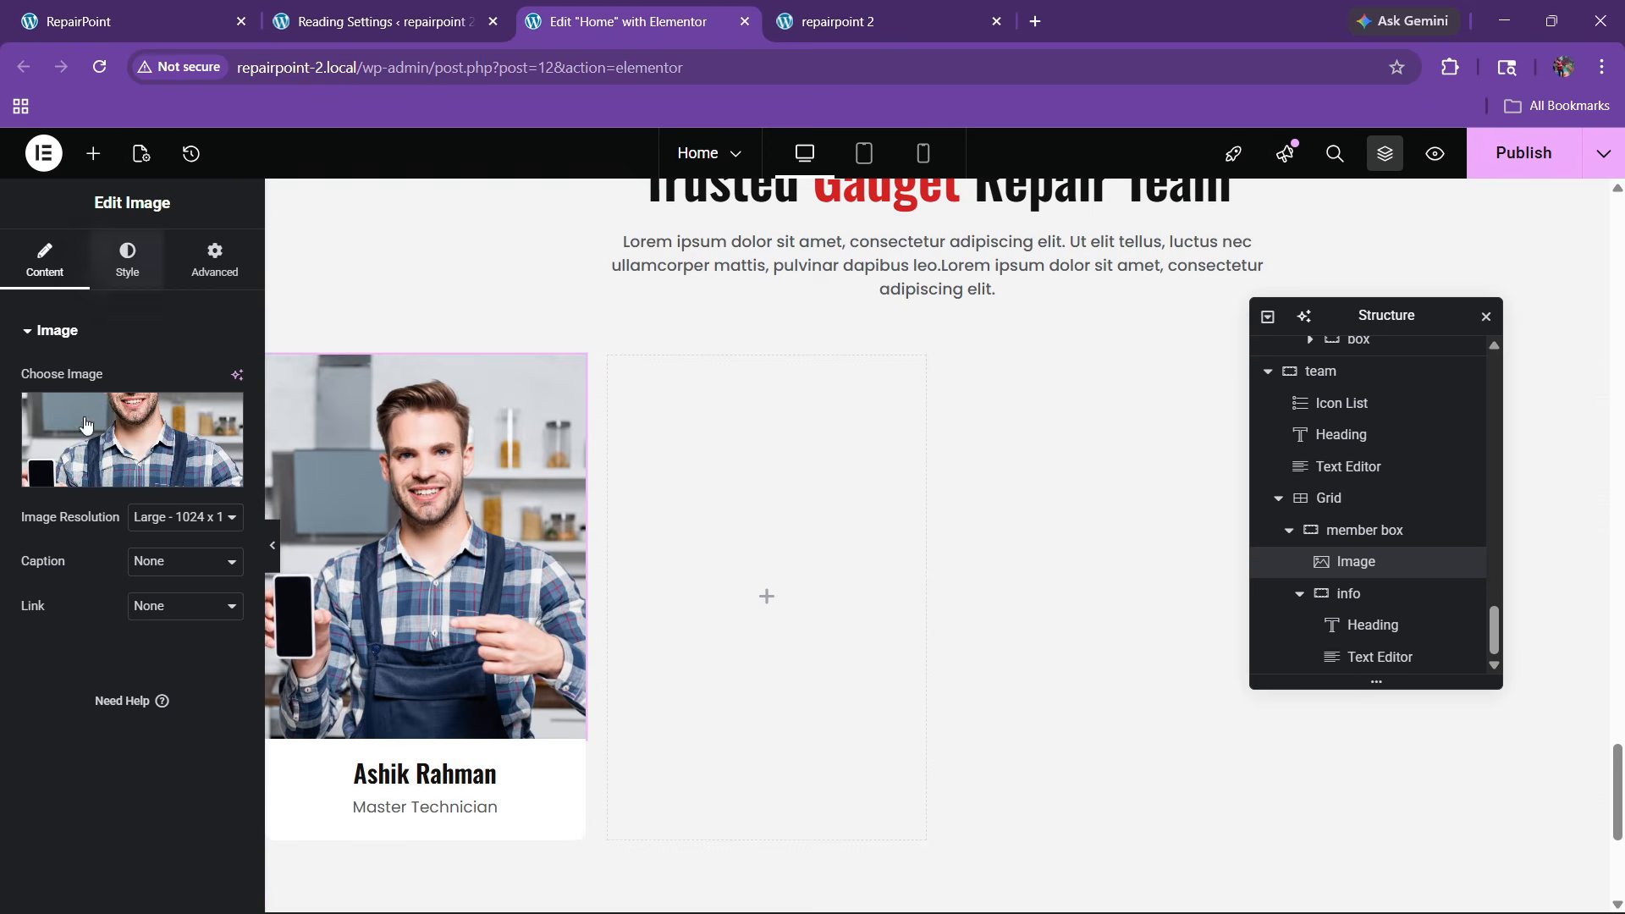
pyautogui.click(124, 258)
pyautogui.scroll(-2, 55, 685)
pyautogui.click(57, 698)
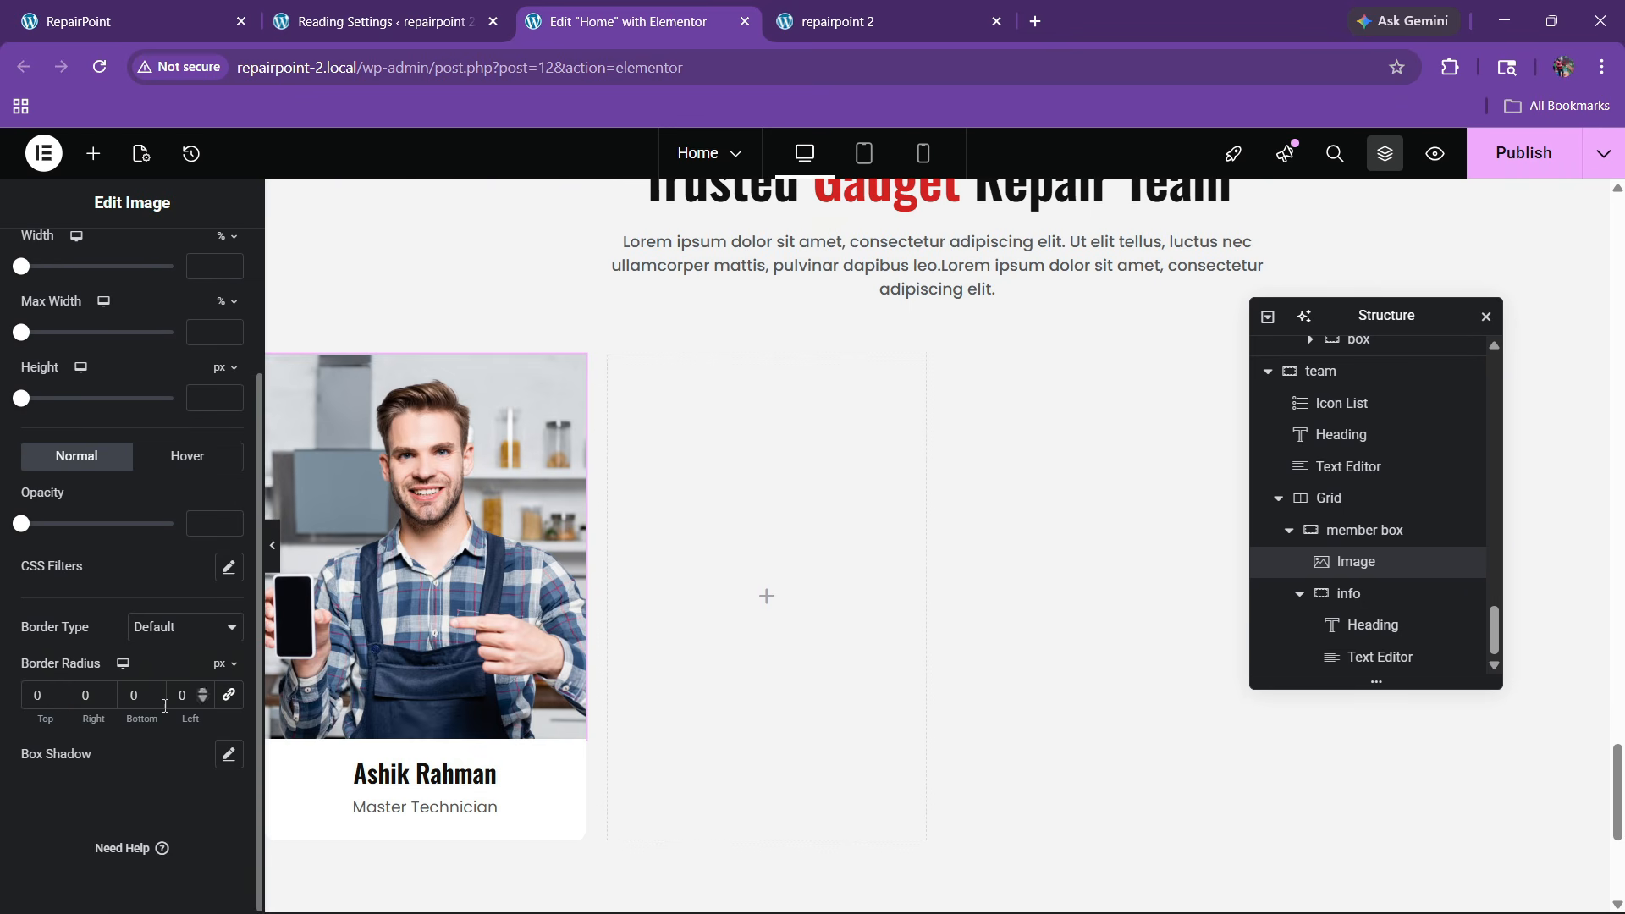
pyautogui.write('1')
pyautogui.click(82, 702)
pyautogui.write('1')
pyautogui.click(272, 550)
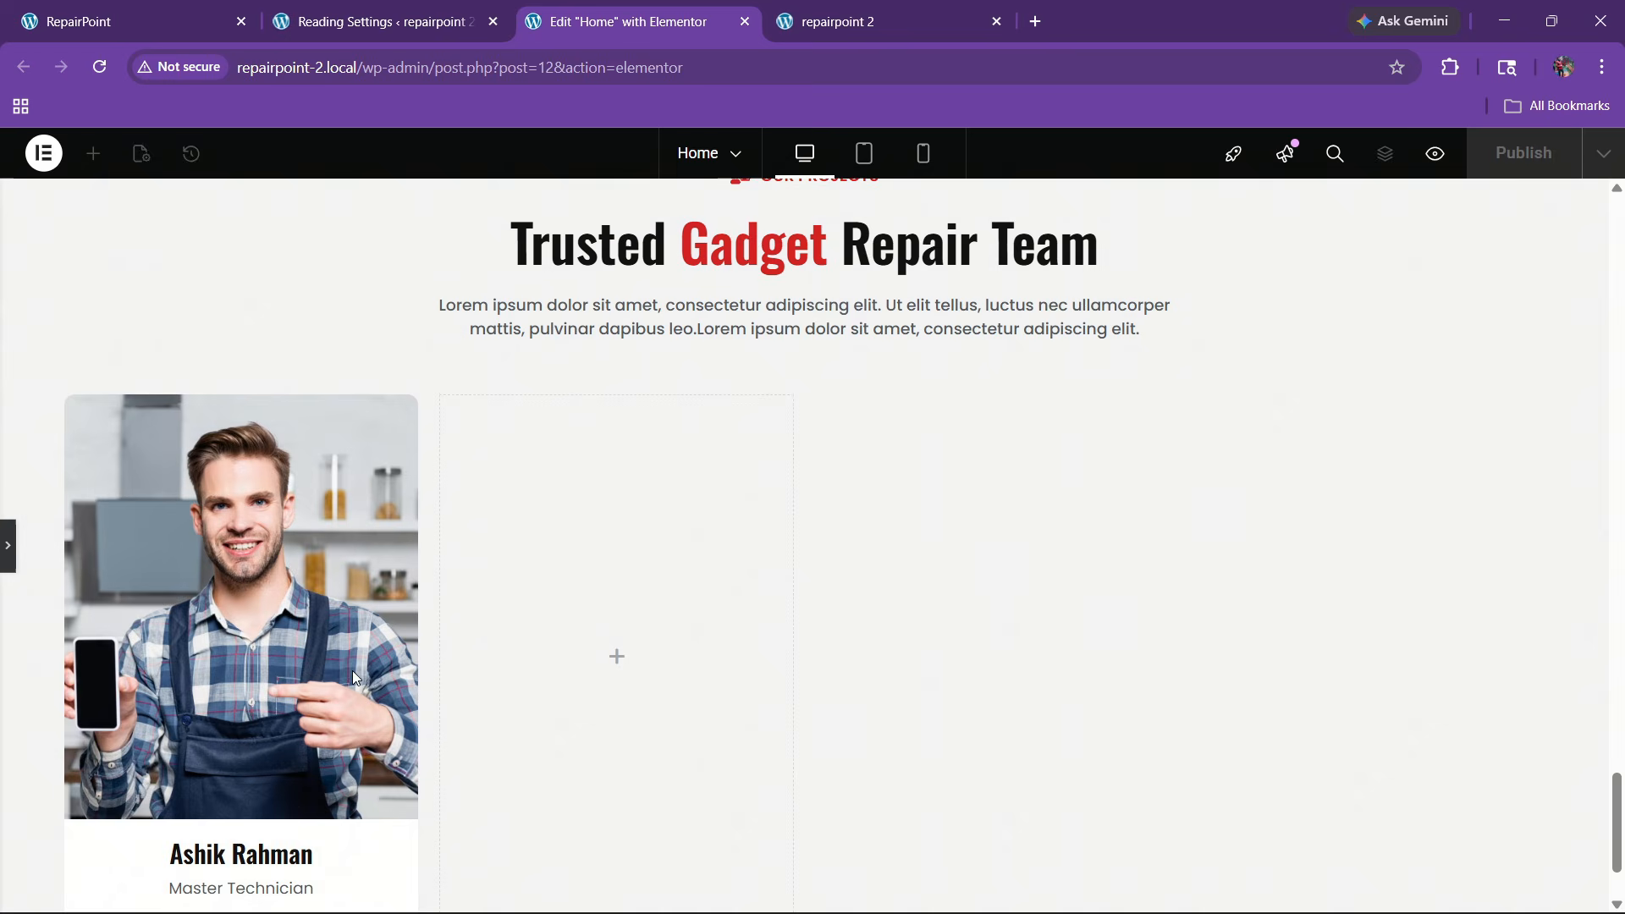
pyautogui.scroll(-2, 217, 693)
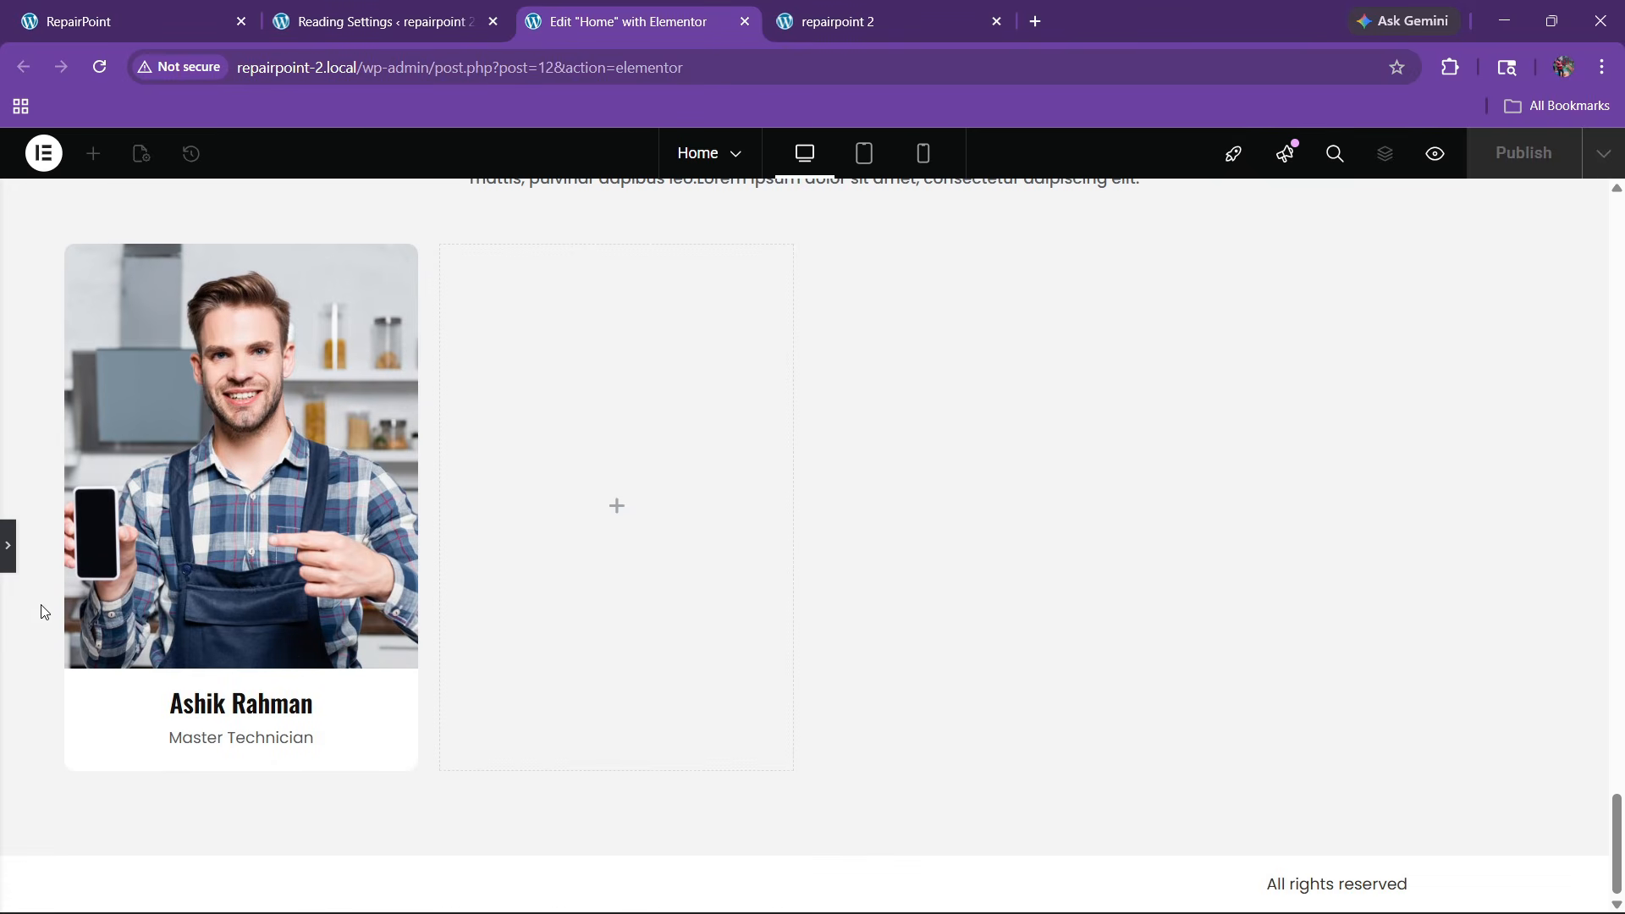
pyautogui.click(175, 10)
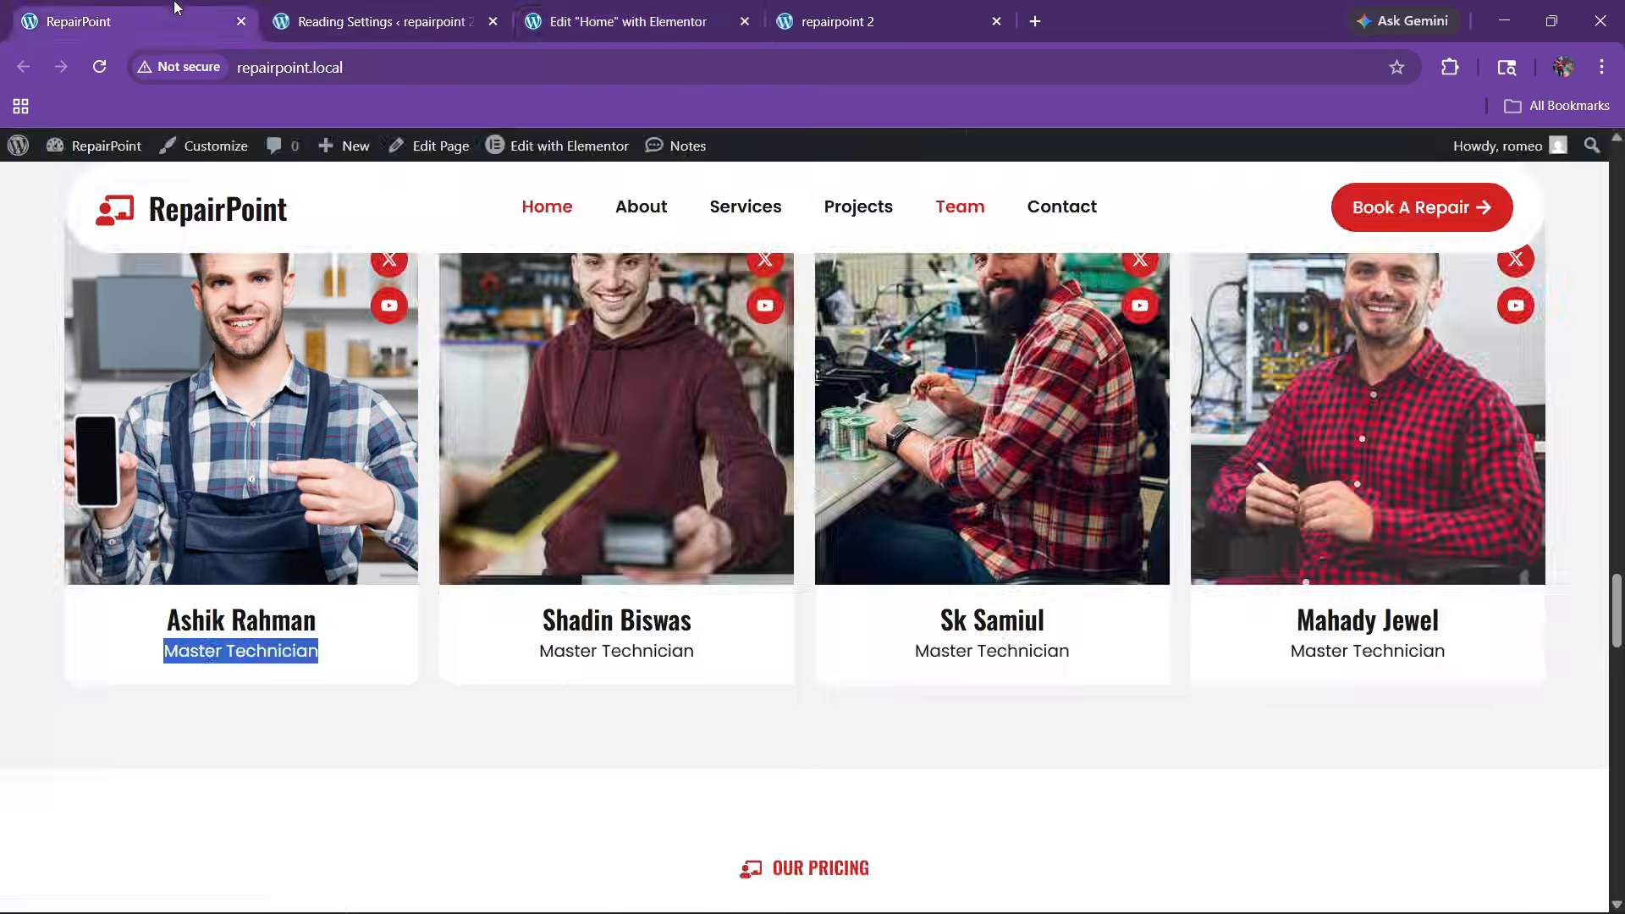
pyautogui.scroll(2, 399, 506)
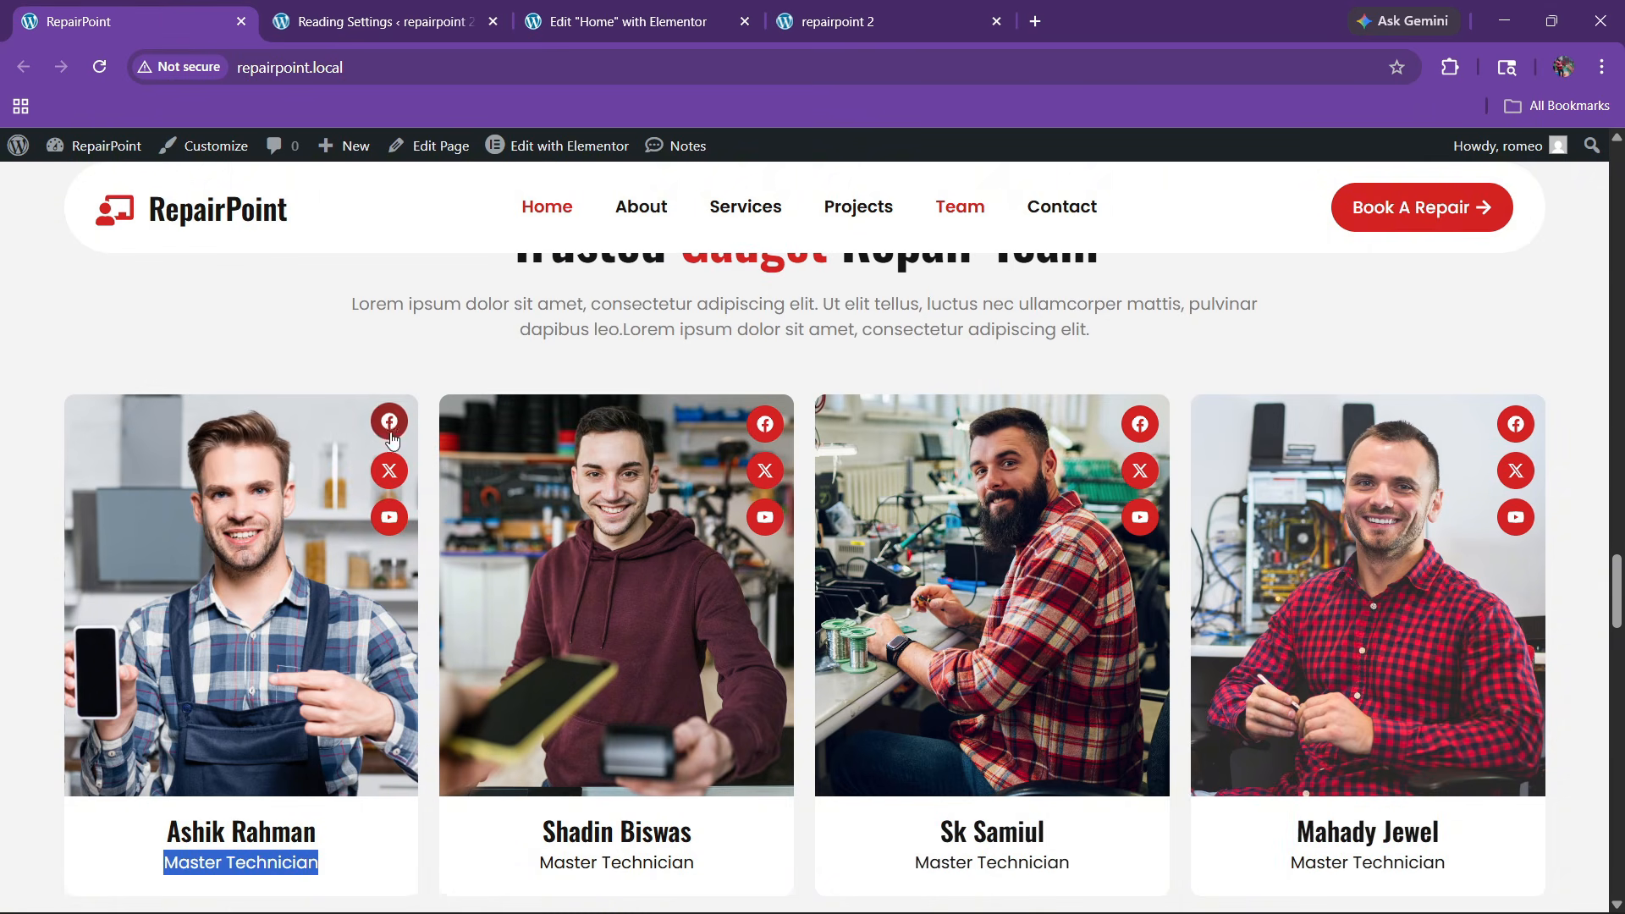
pyautogui.click(602, 9)
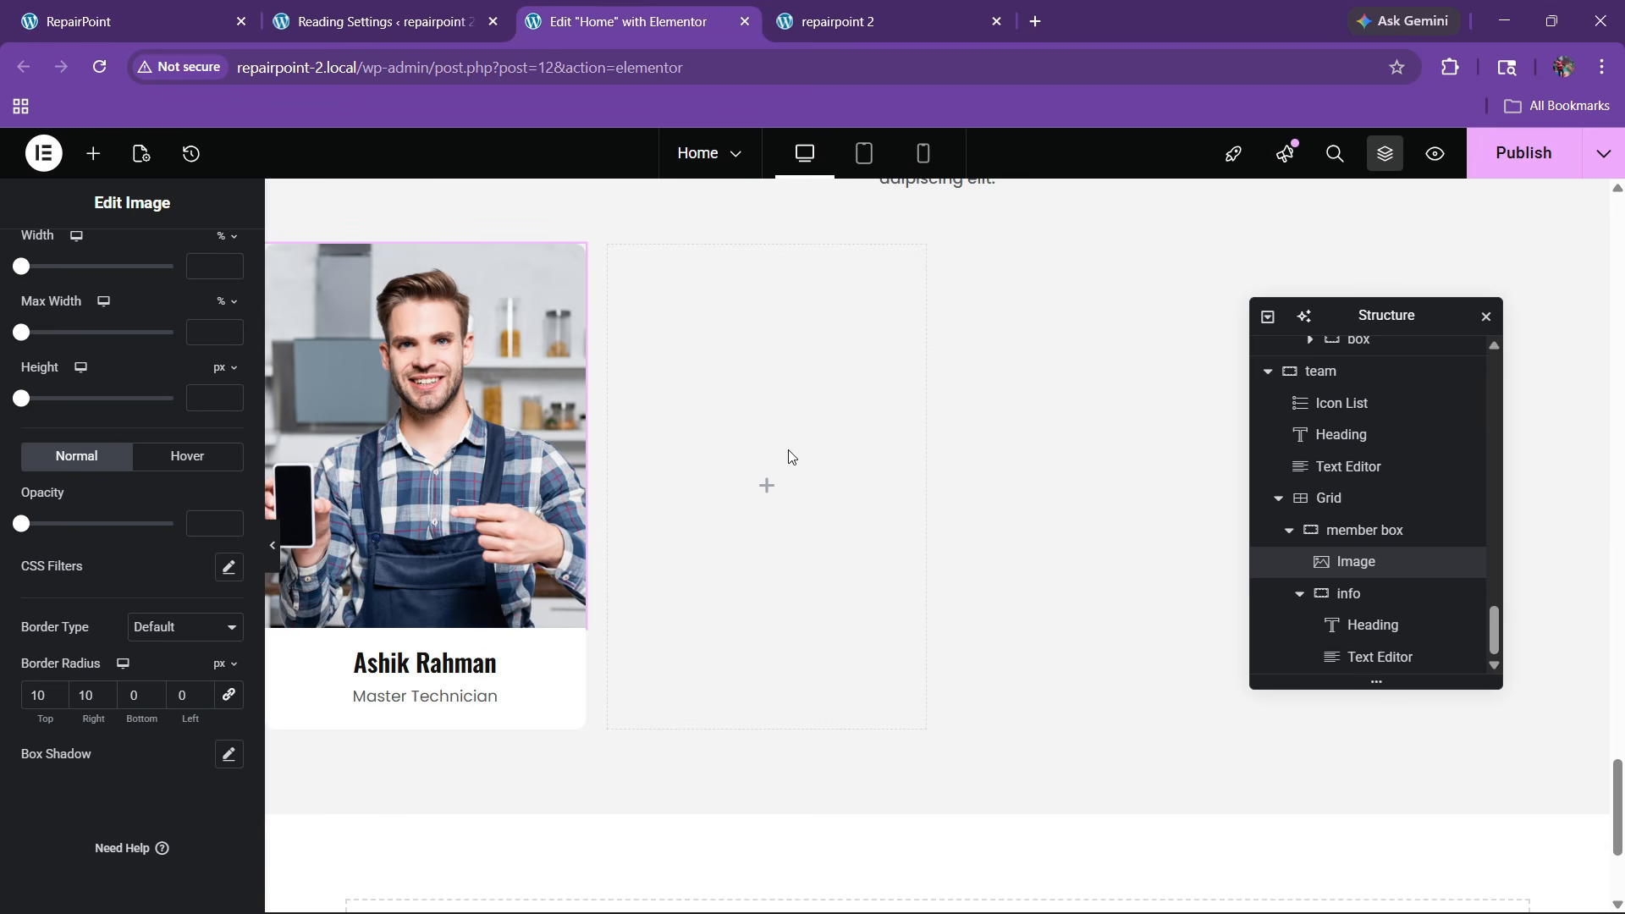
# Add an 'image' container at the top of member box and delete the original Image widget
pyautogui.click(1353, 531)
pyautogui.rightClick(1354, 531)
pyautogui.click(1395, 403)
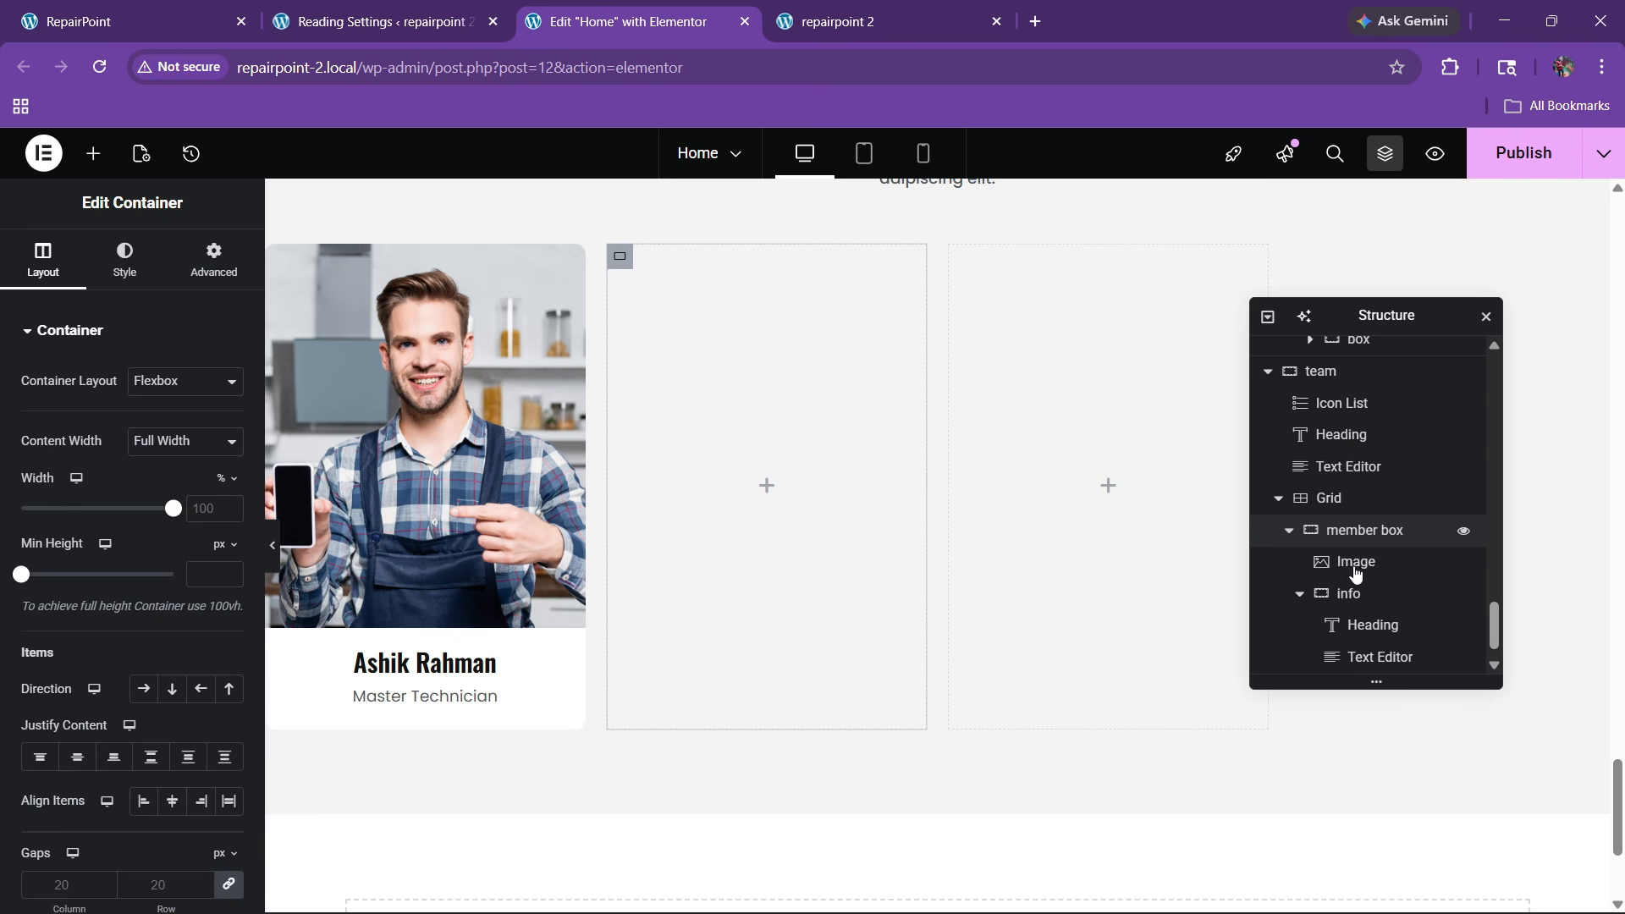
pyautogui.moveTo(1365, 606); pyautogui.dragTo(1371, 531)
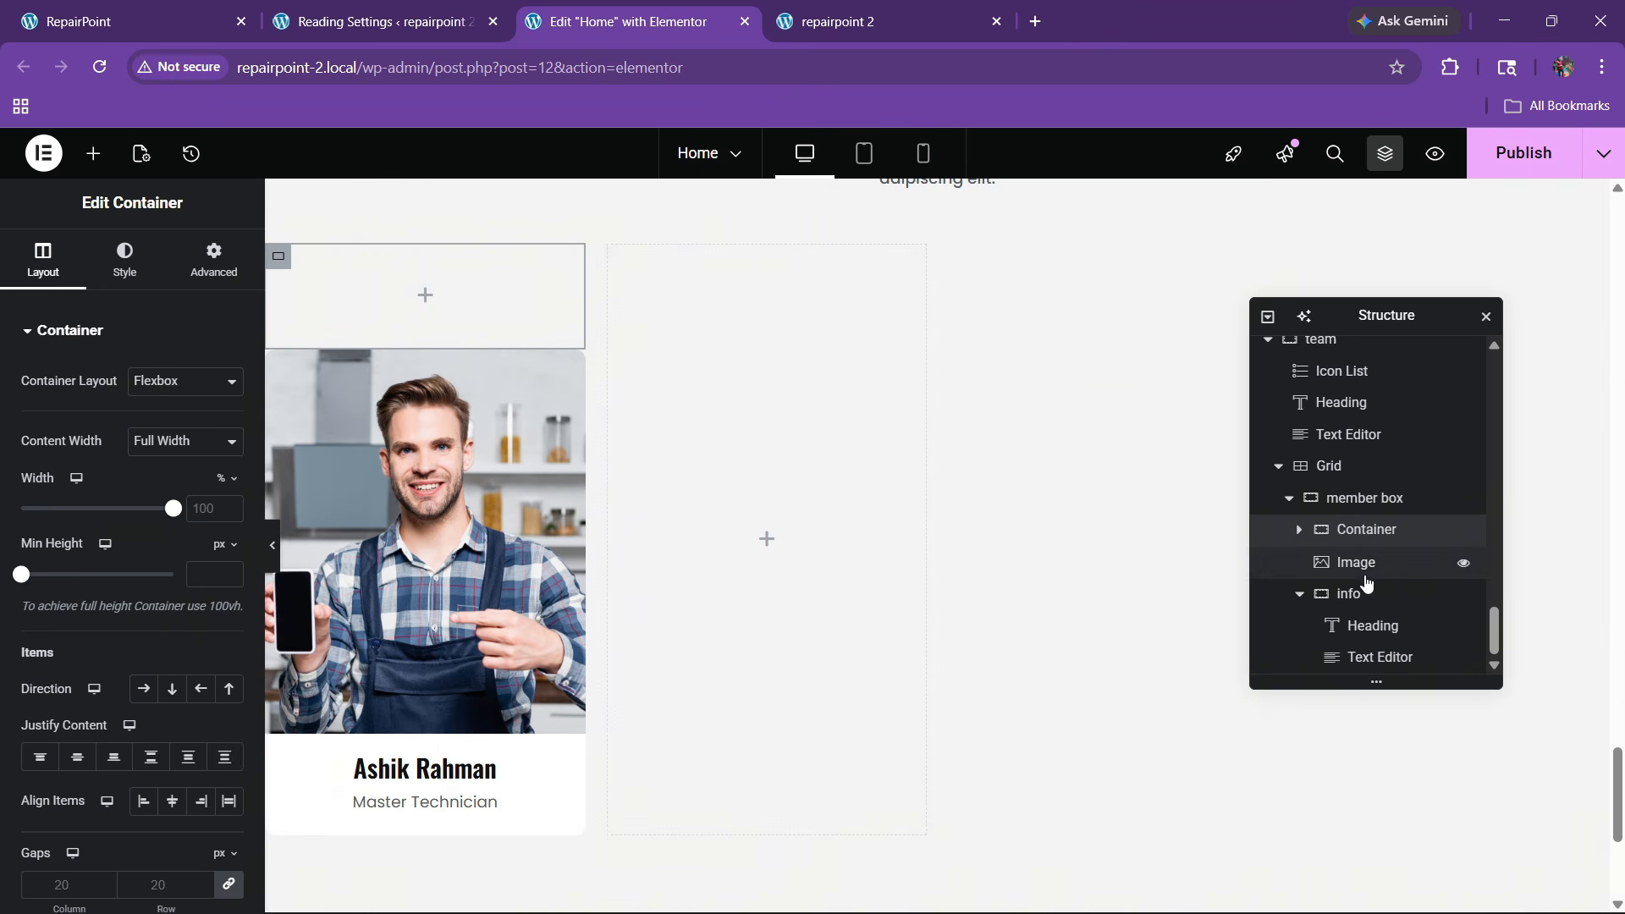
pyautogui.doubleClick(1368, 533)
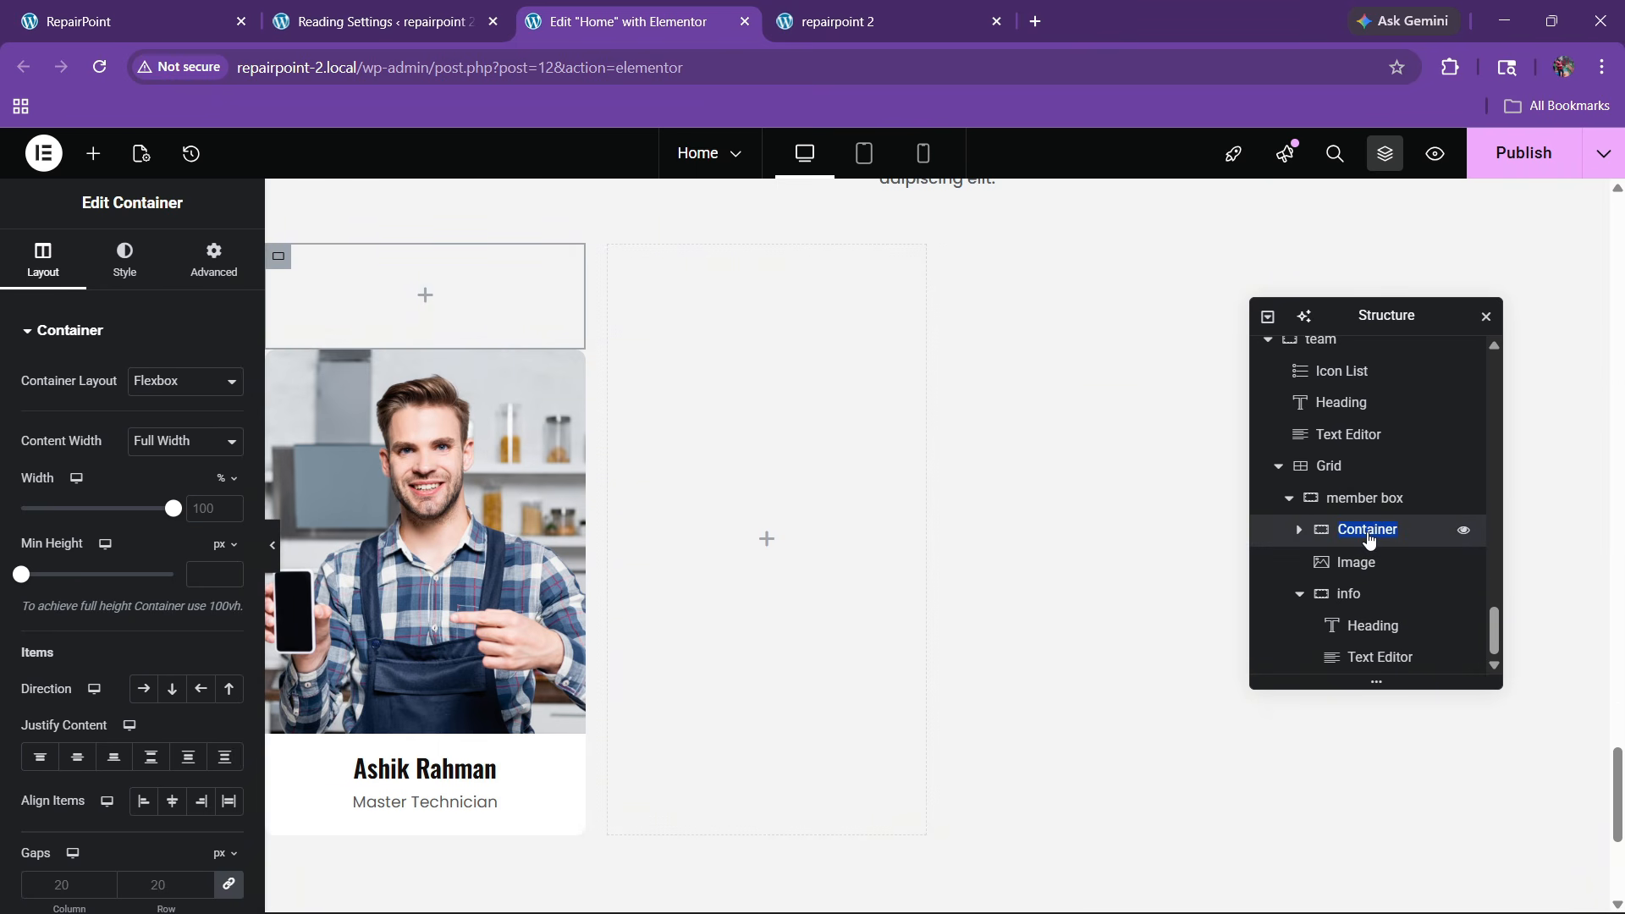
pyautogui.write('image')
pyautogui.click(1354, 562)
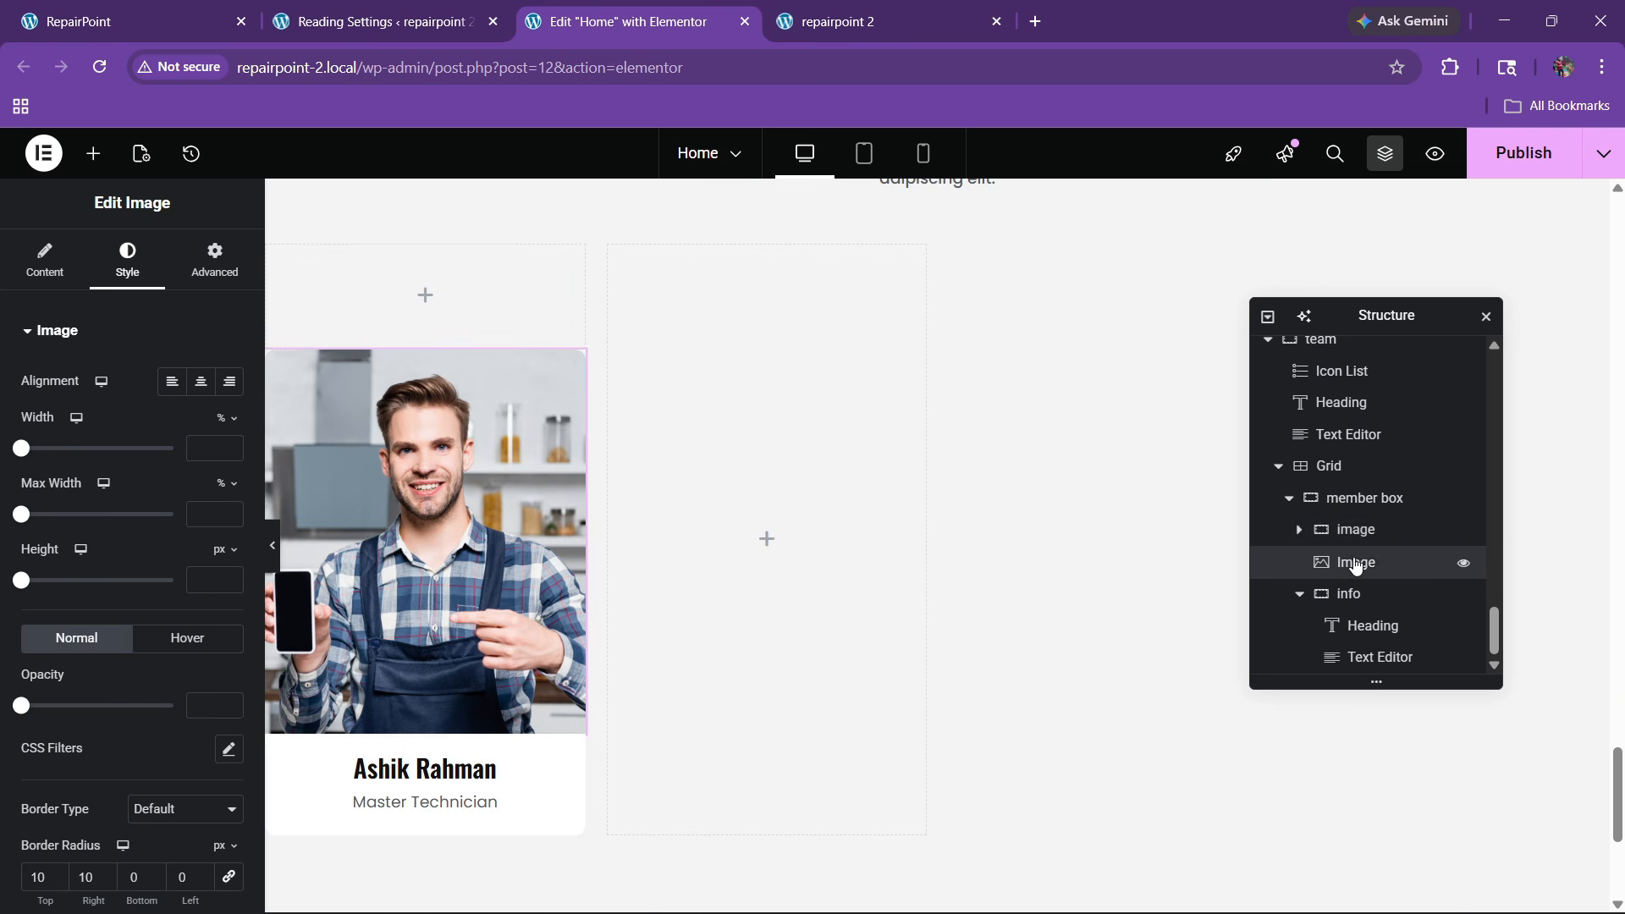
pyautogui.rightClick(1353, 562)
pyautogui.click(1394, 893)
# Set a classic background on the image container using the man-with-phone photo
pyautogui.click(1363, 565)
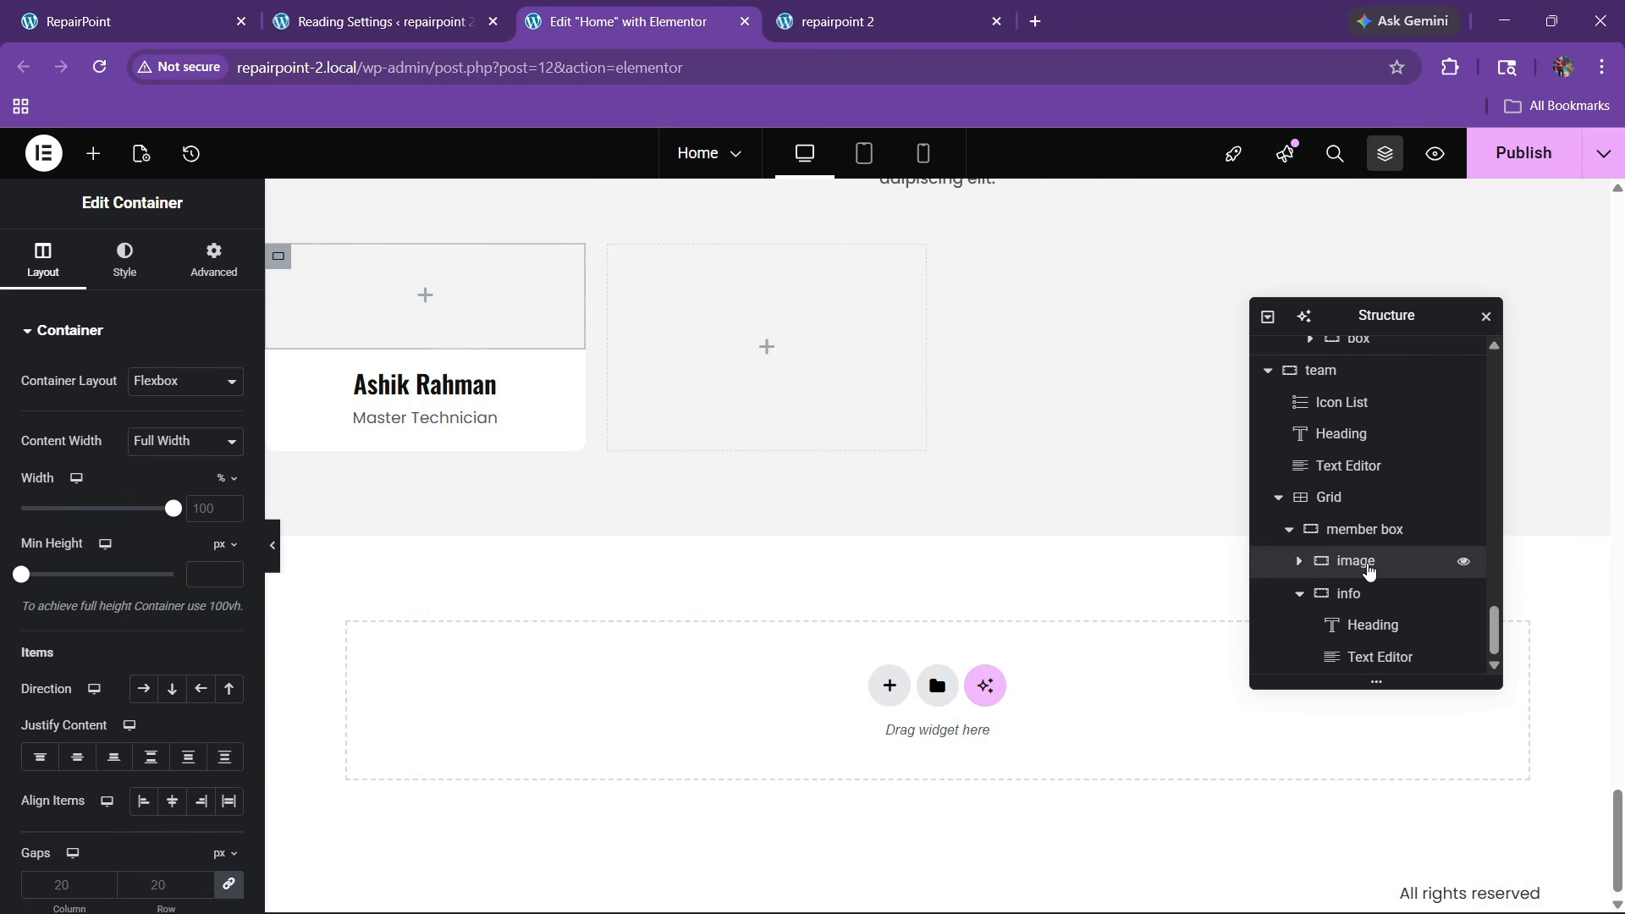
pyautogui.click(129, 286)
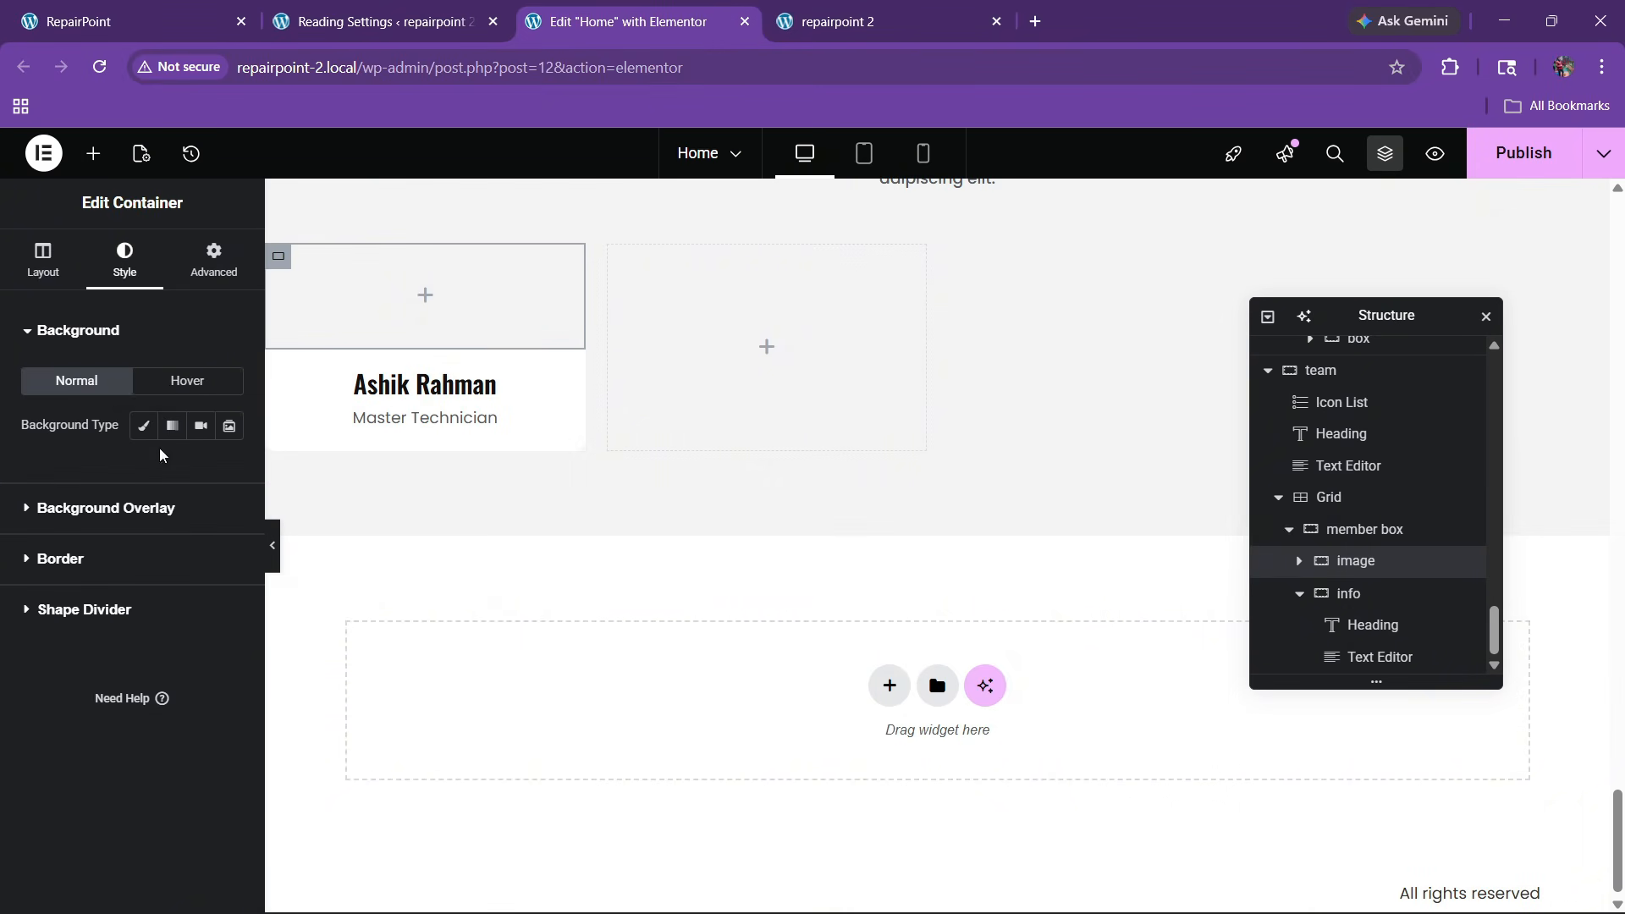
pyautogui.click(143, 425)
pyautogui.click(134, 567)
pyautogui.scroll(-10, 638, 560)
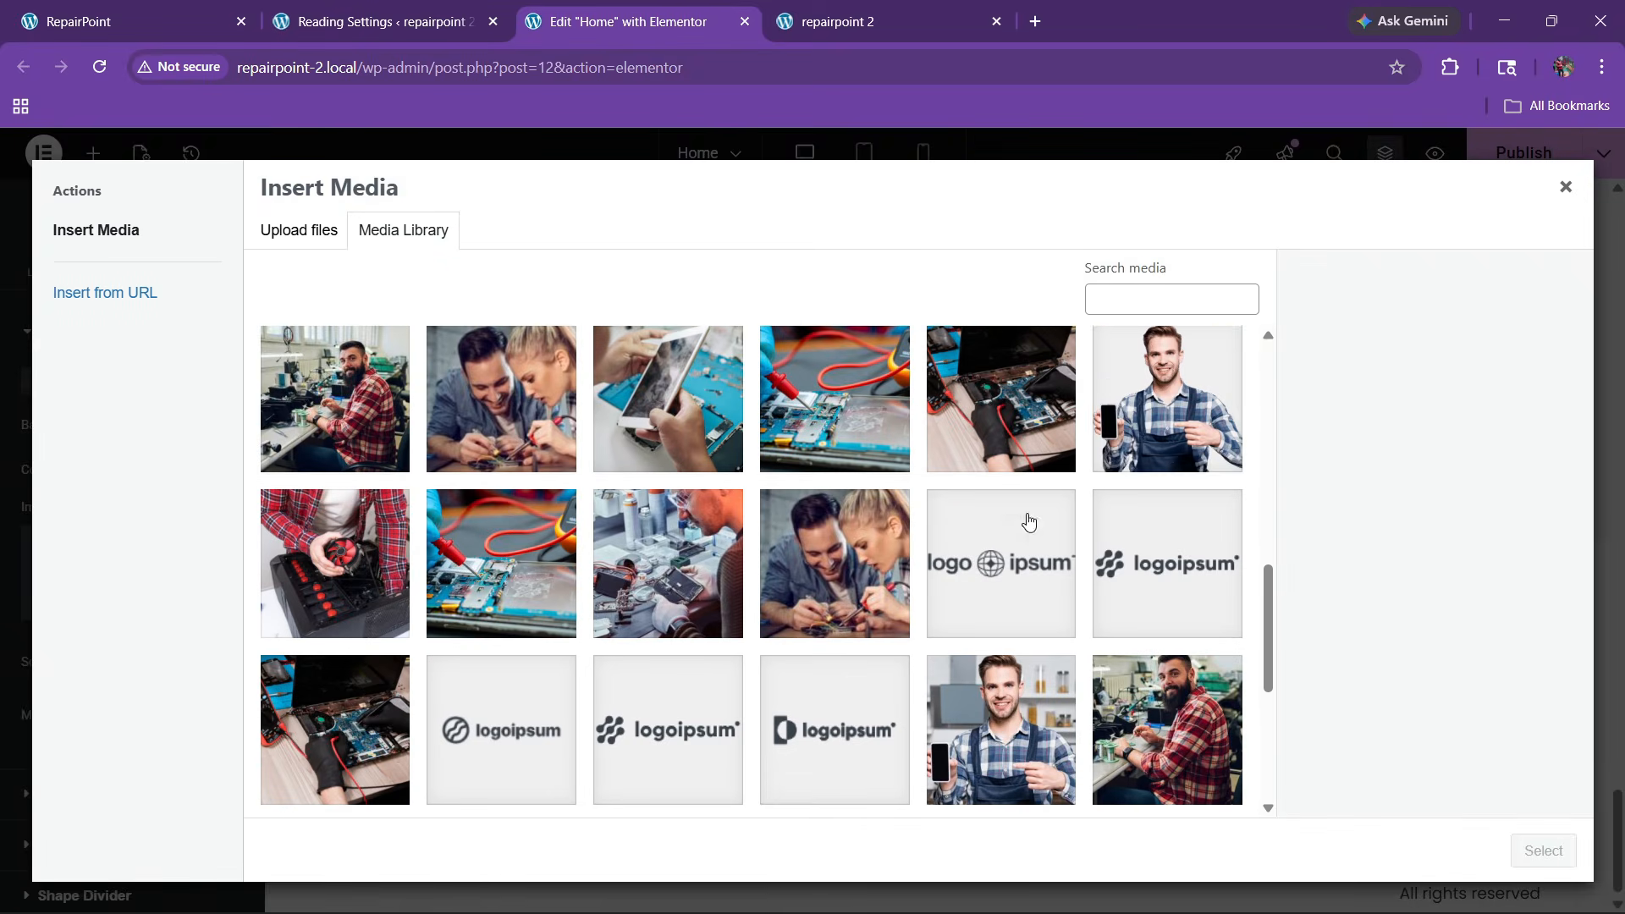
pyautogui.click(1131, 421)
pyautogui.click(1001, 730)
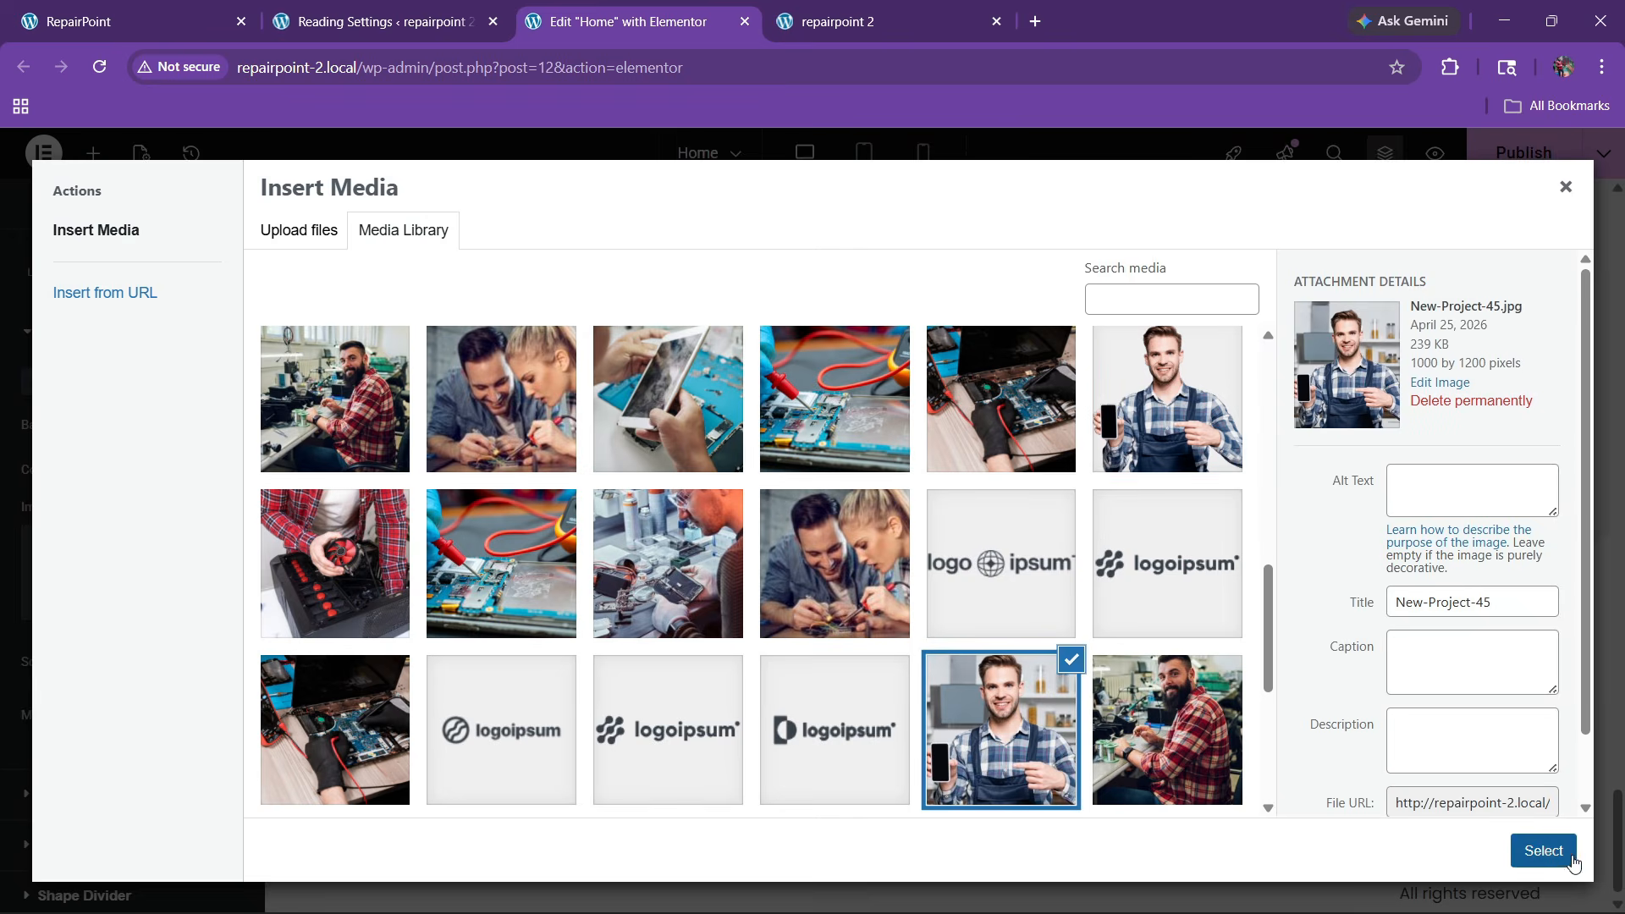
pyautogui.click(1542, 851)
# Position the background image Center Center with Cover size
pyautogui.scroll(-4, 157, 639)
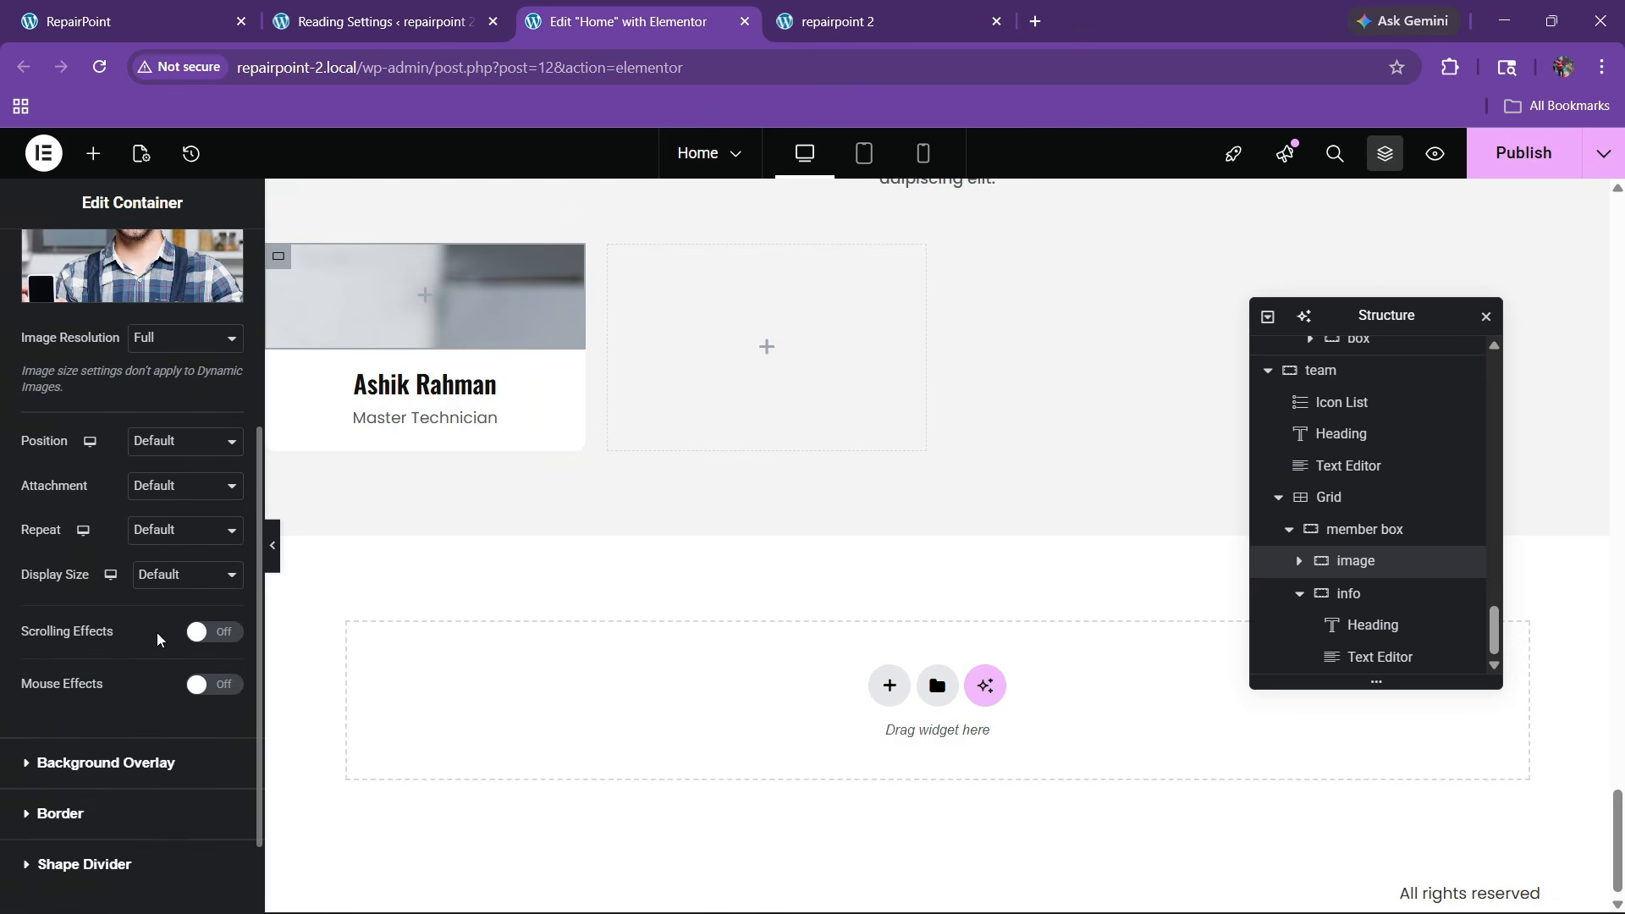
pyautogui.click(148, 447)
pyautogui.click(152, 494)
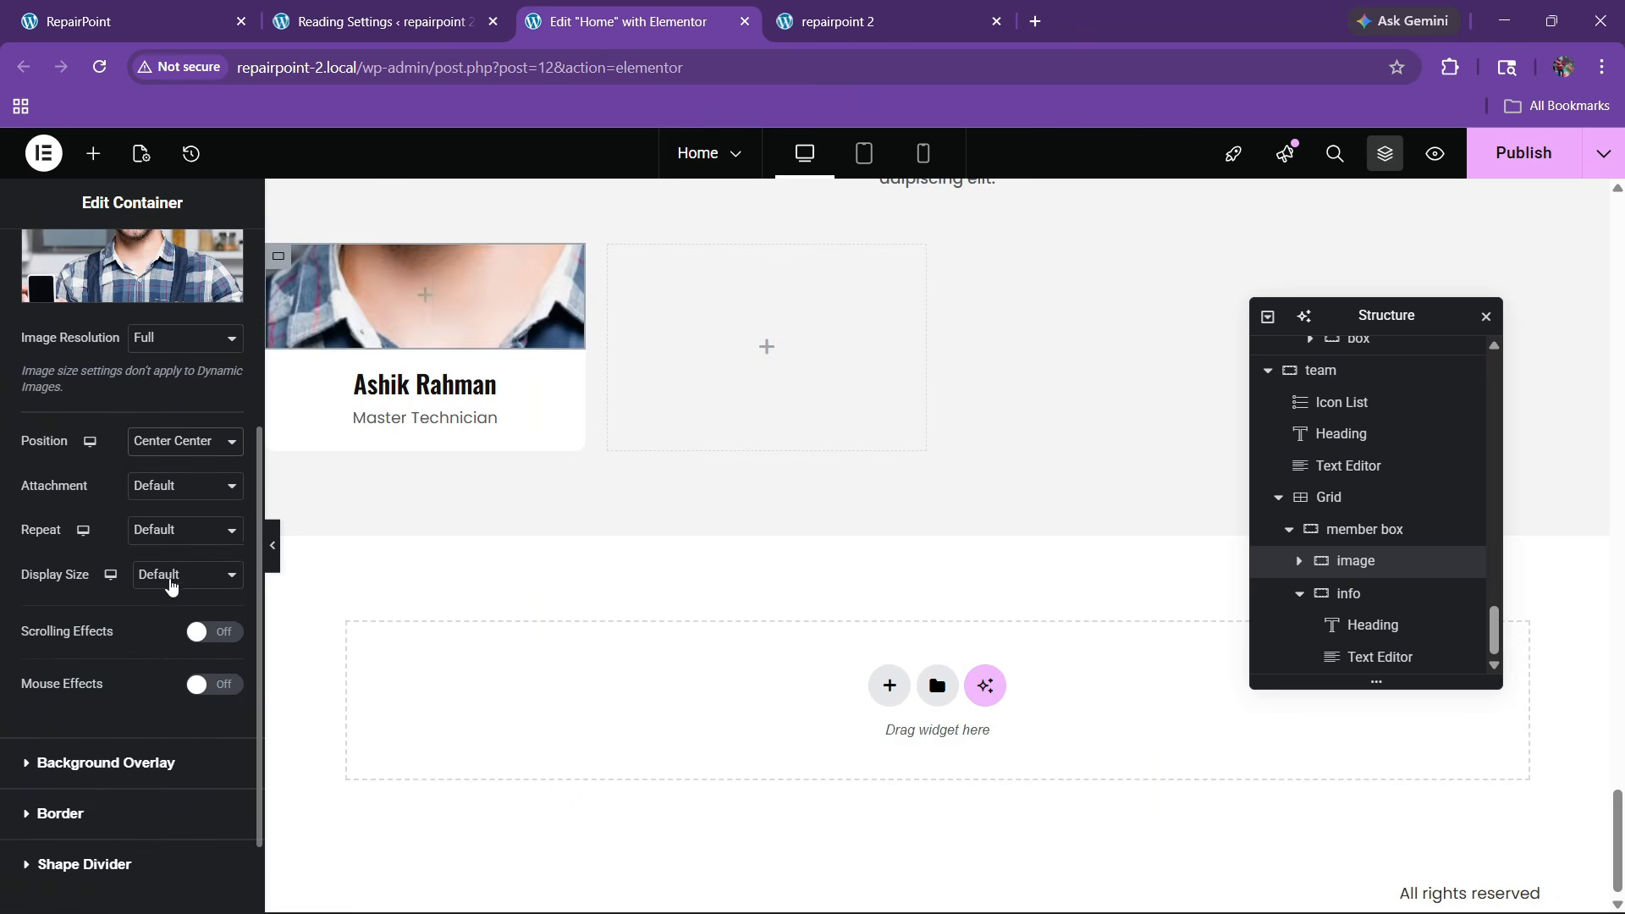
pyautogui.click(169, 579)
pyautogui.click(158, 664)
# Set the image container's minimum height to 370
pyautogui.scroll(5, 25, 339)
pyautogui.click(42, 258)
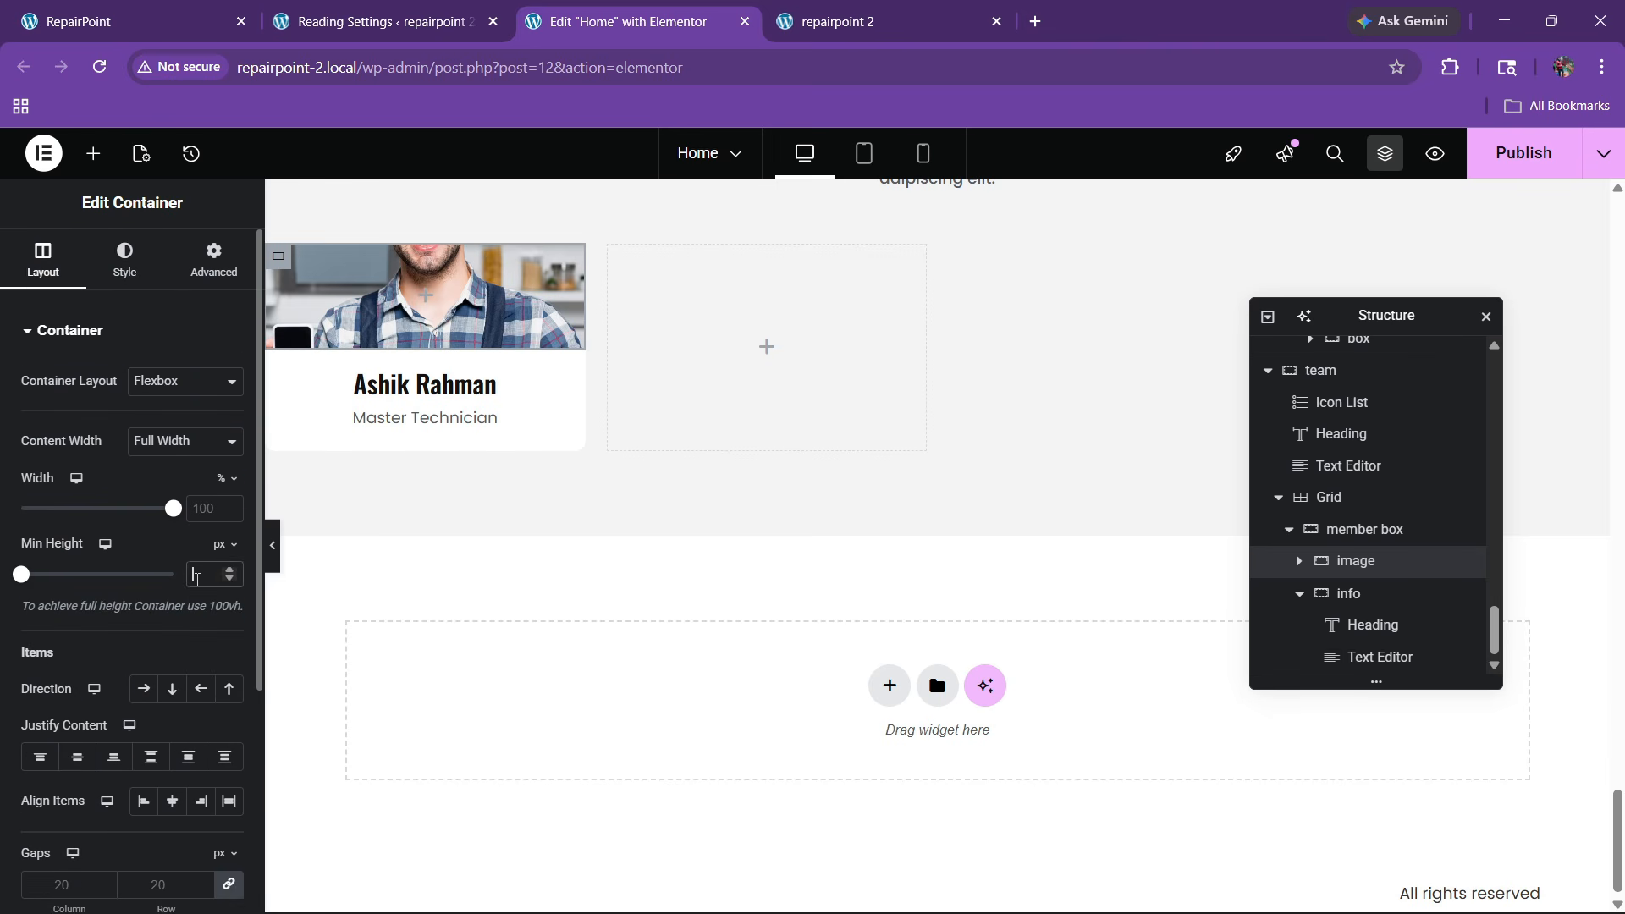
pyautogui.write('500')
pyautogui.press('BackSpace')
pyautogui.press('BackSpace')
pyautogui.press('BackSpace')
pyautogui.write('350')
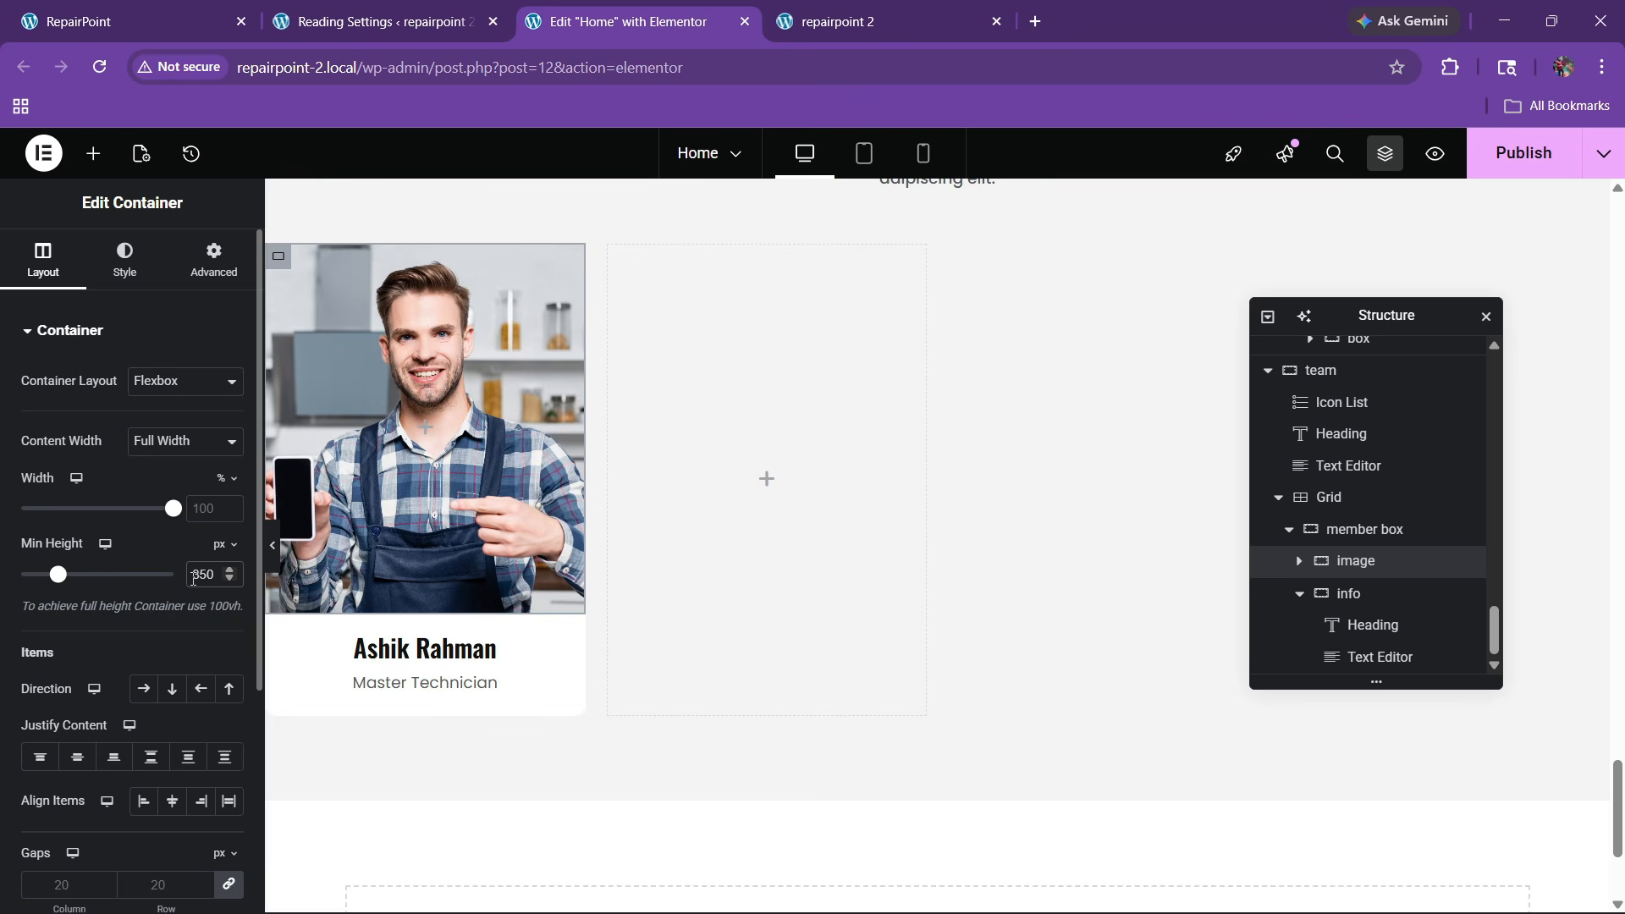
pyautogui.press('BackSpace')
pyautogui.press('BackSpace')
pyautogui.write('80')
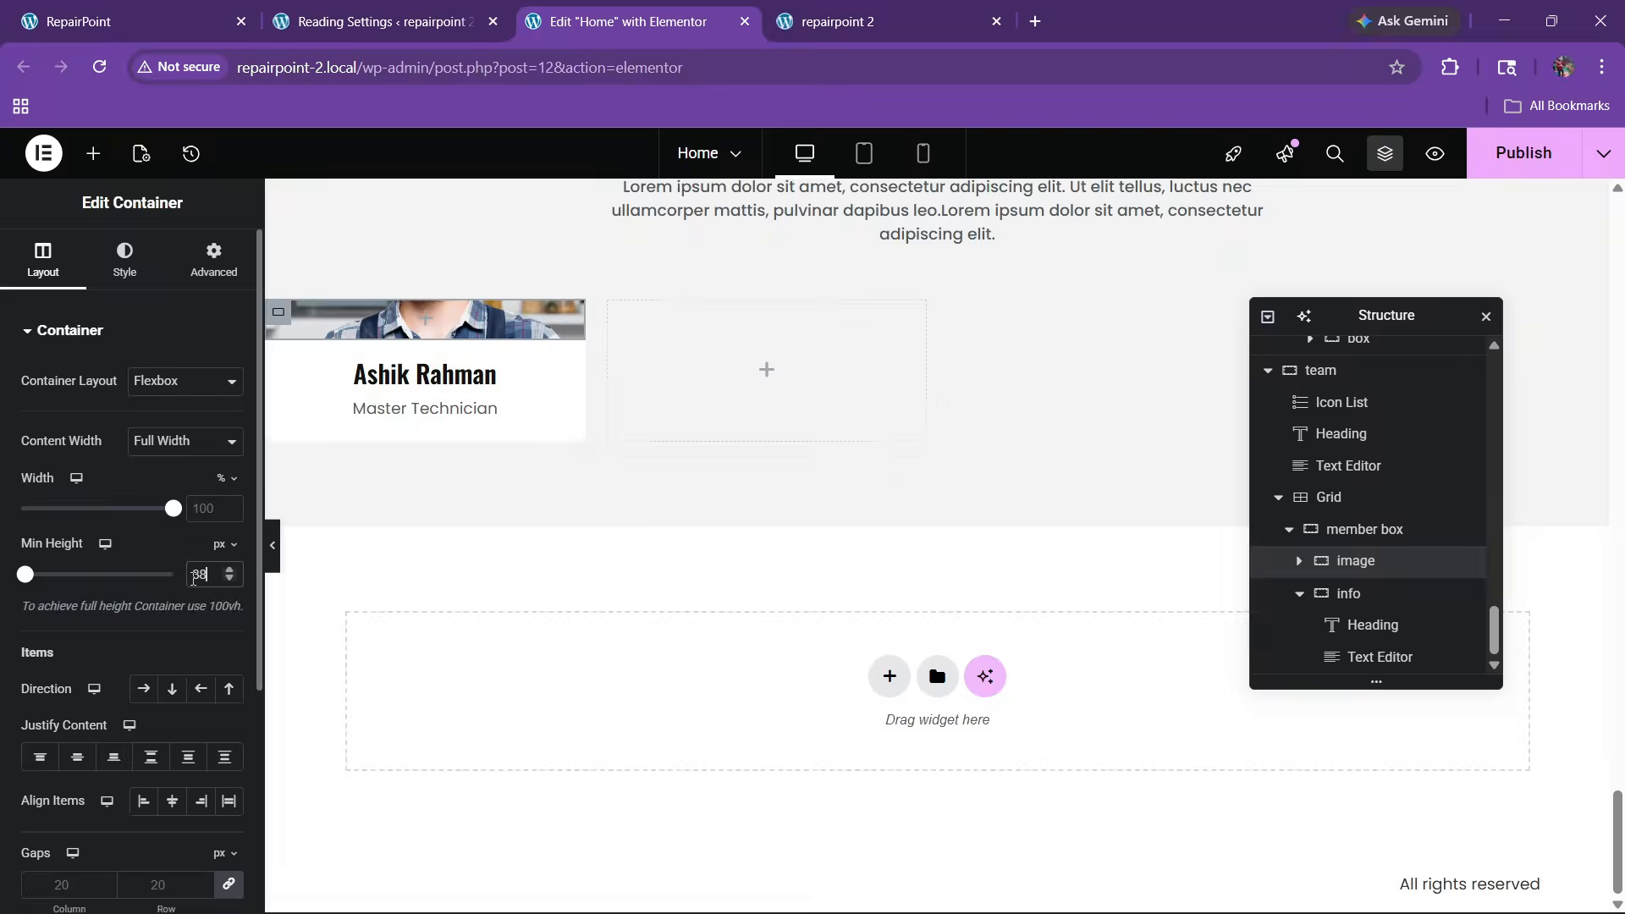
pyautogui.press('BackSpace')
pyautogui.press('BackSpace')
pyautogui.press('BackSpace')
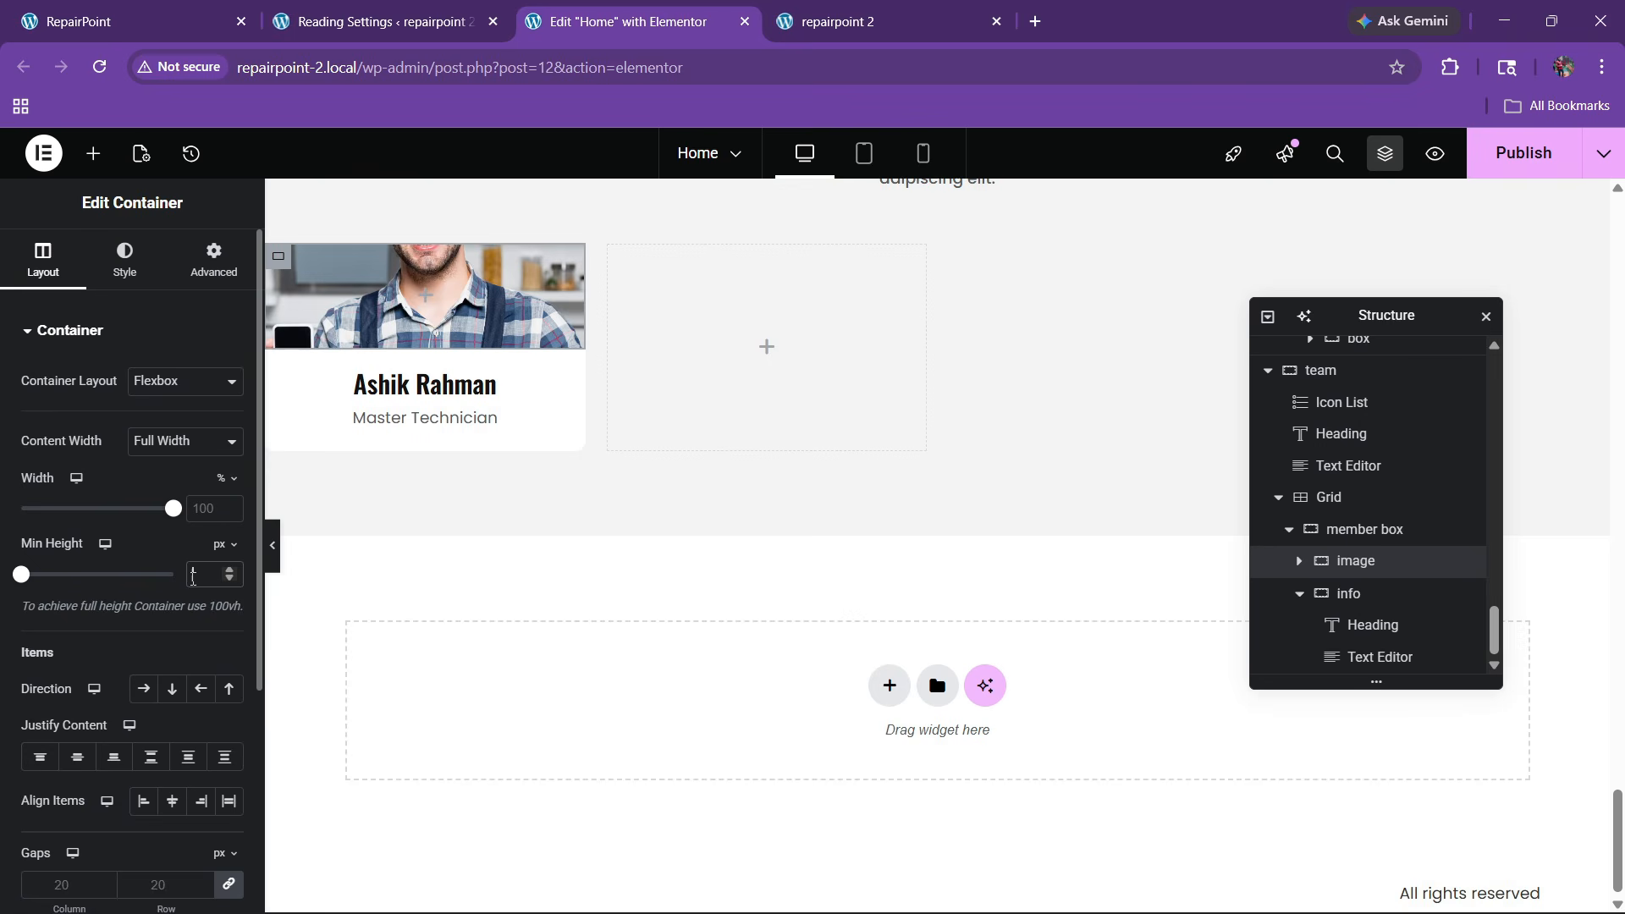
pyautogui.write('370')
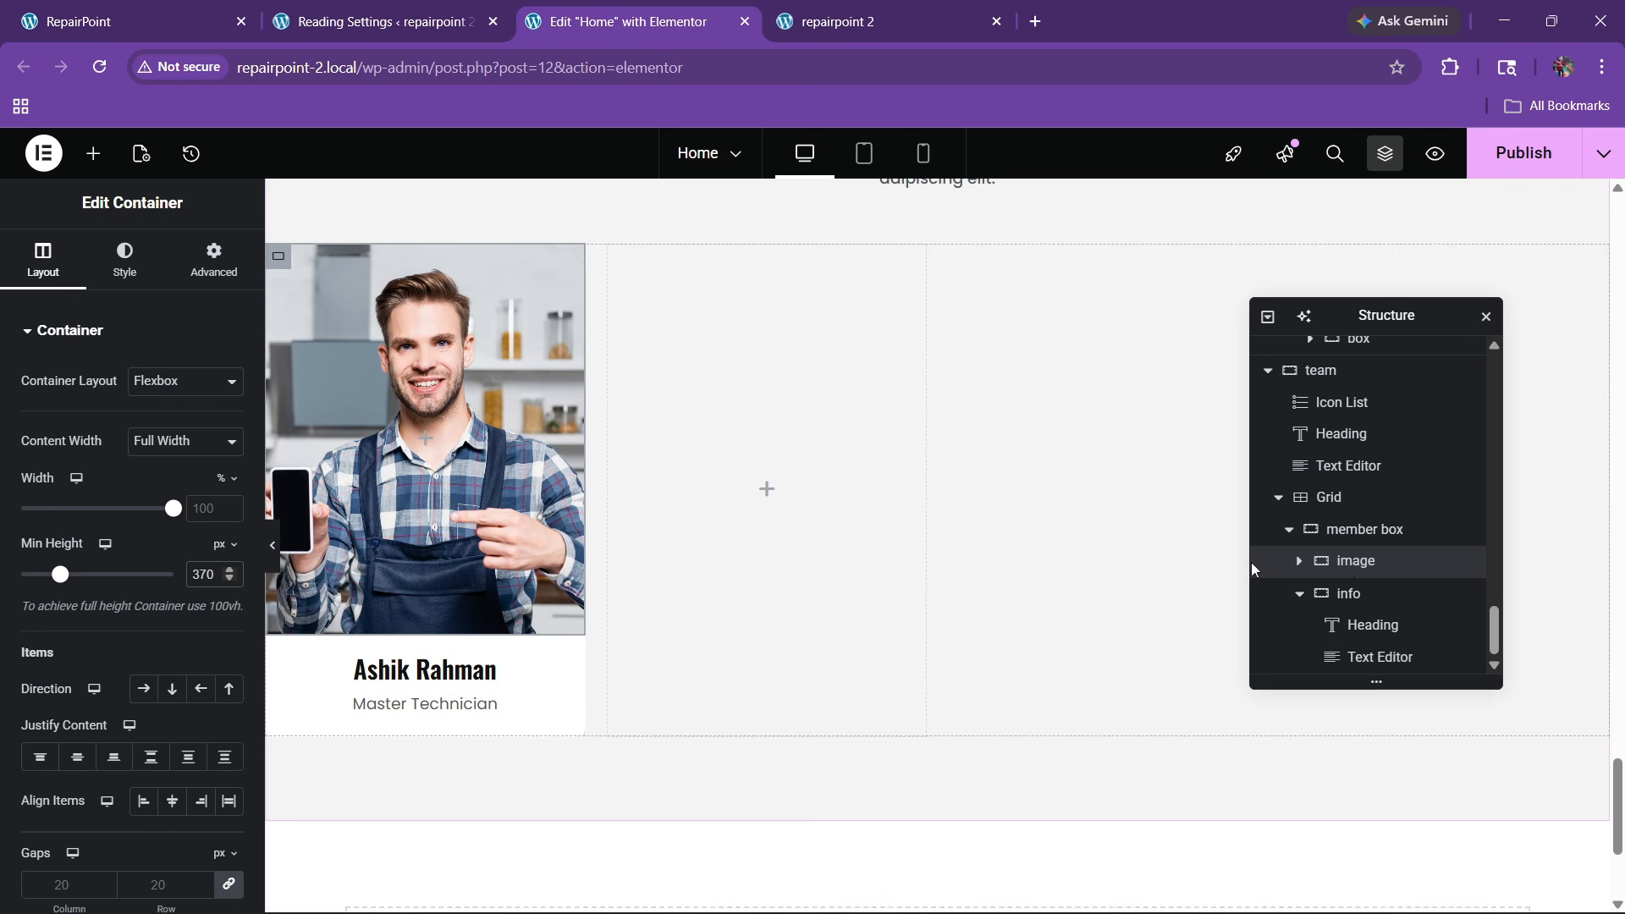
# Give the image container 20px padding on all sides
pyautogui.click(125, 258)
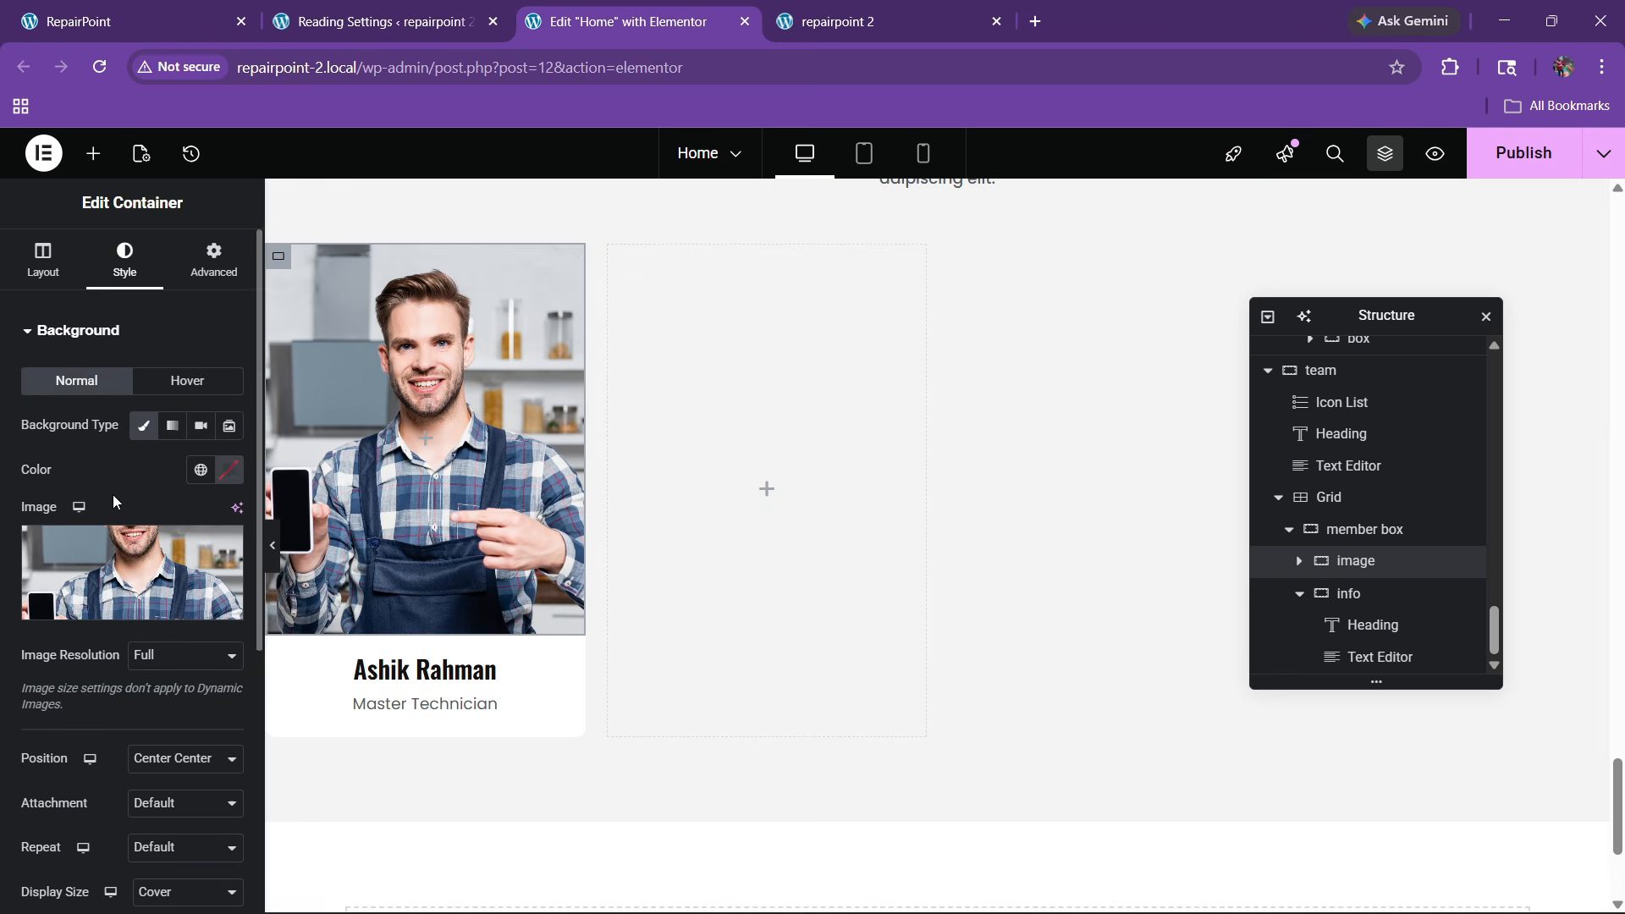
pyautogui.scroll(-5, 113, 494)
pyautogui.click(66, 710)
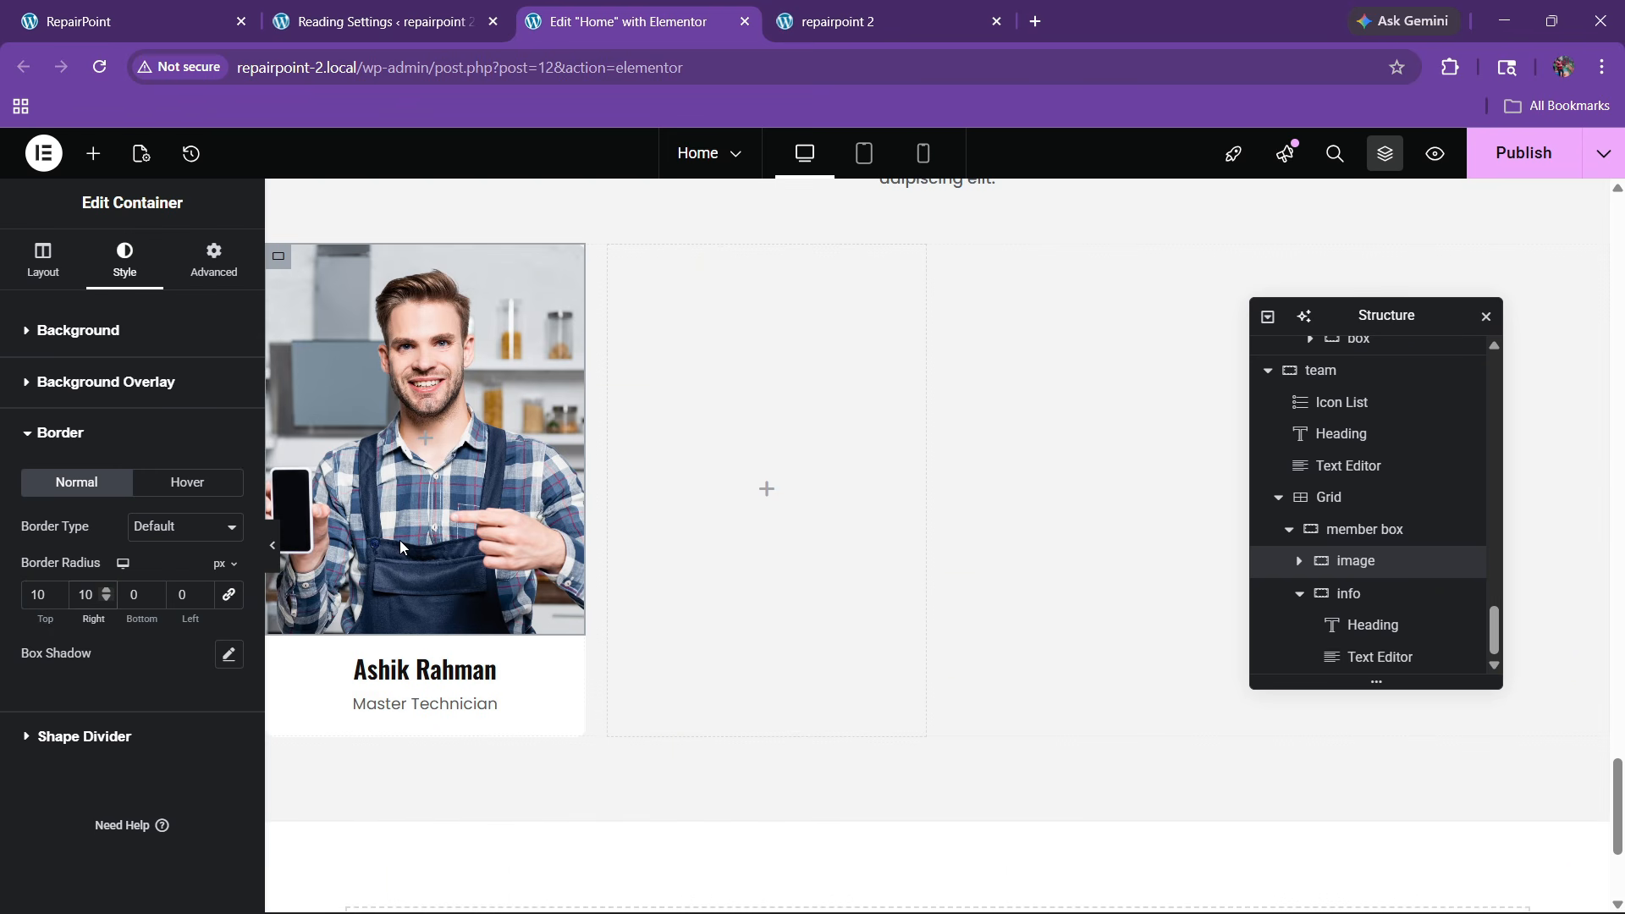
pyautogui.click(207, 262)
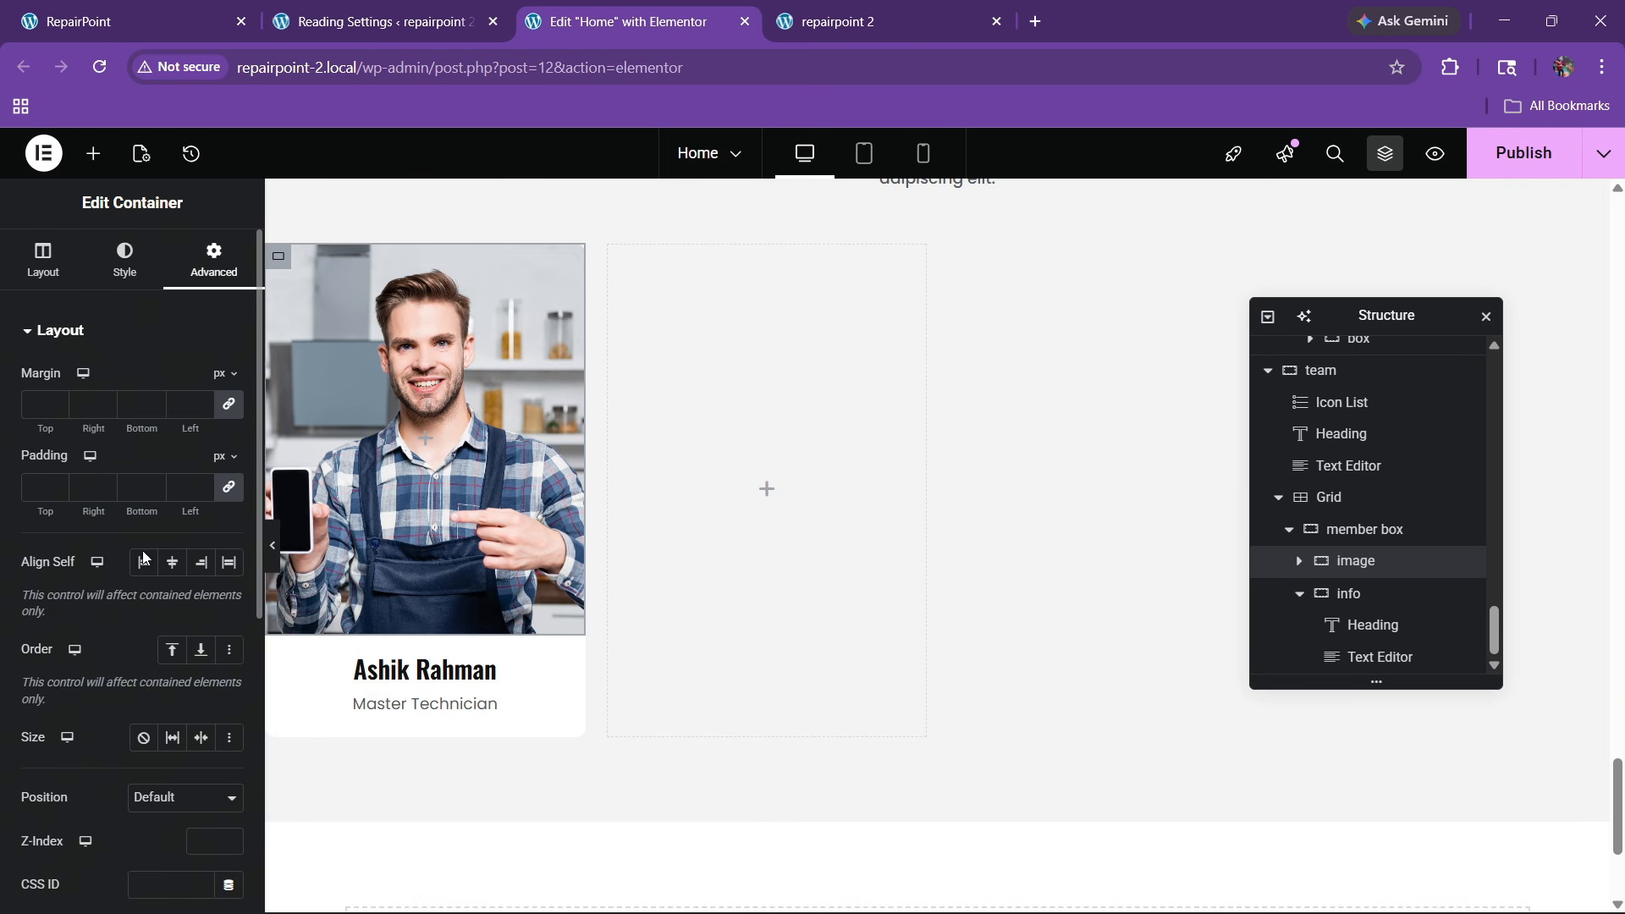
pyautogui.write('20')
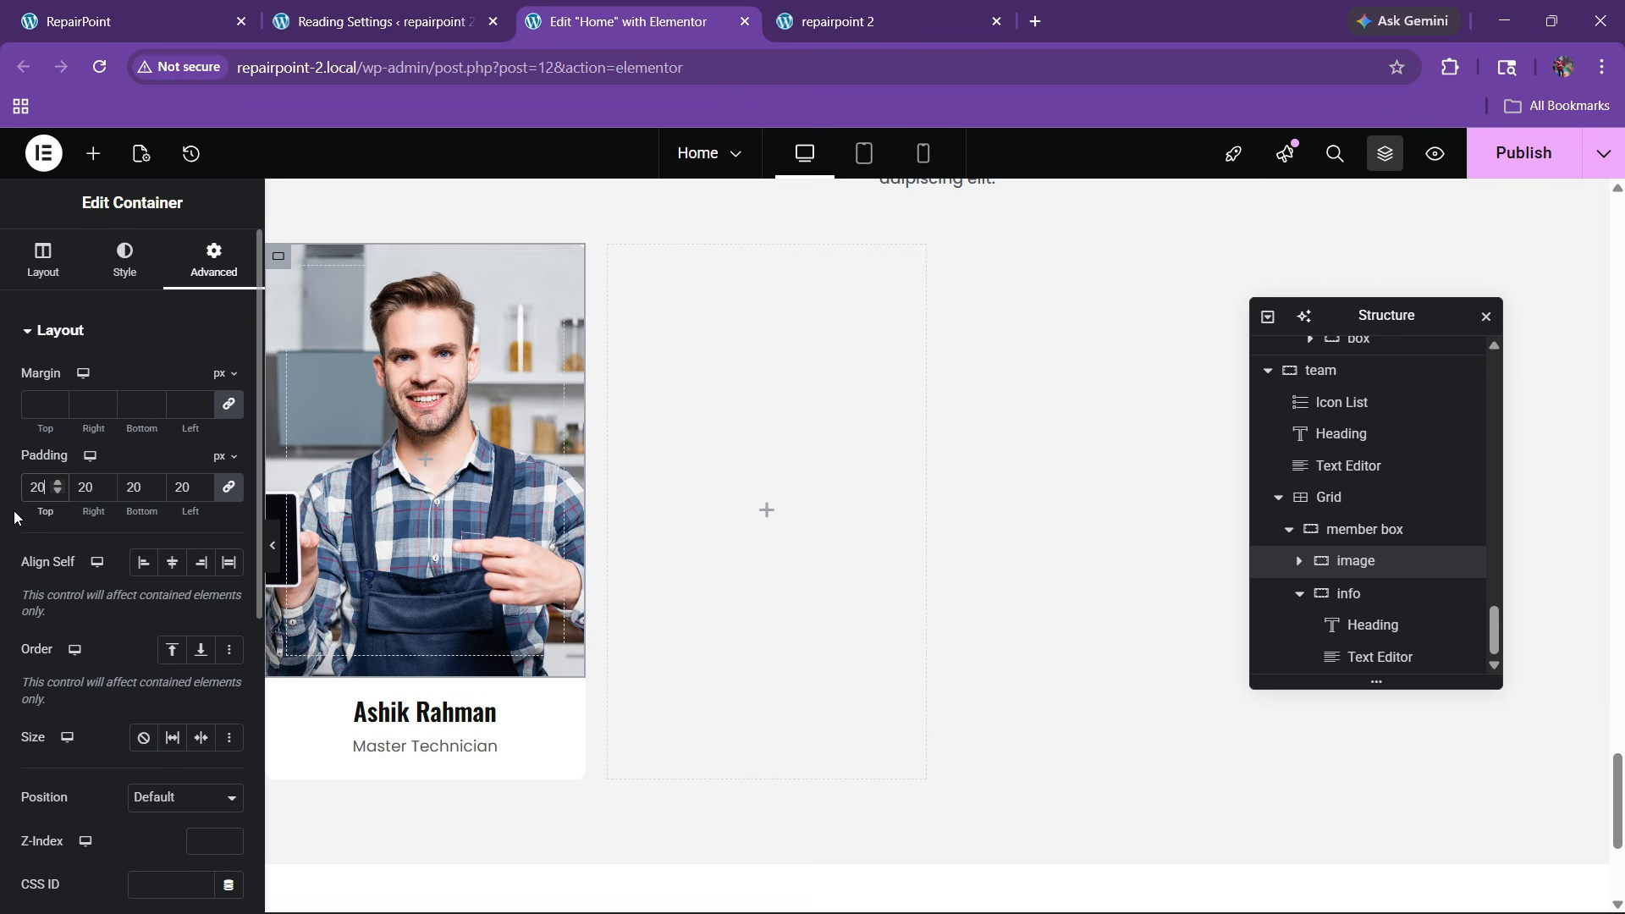
pyautogui.click(93, 153)
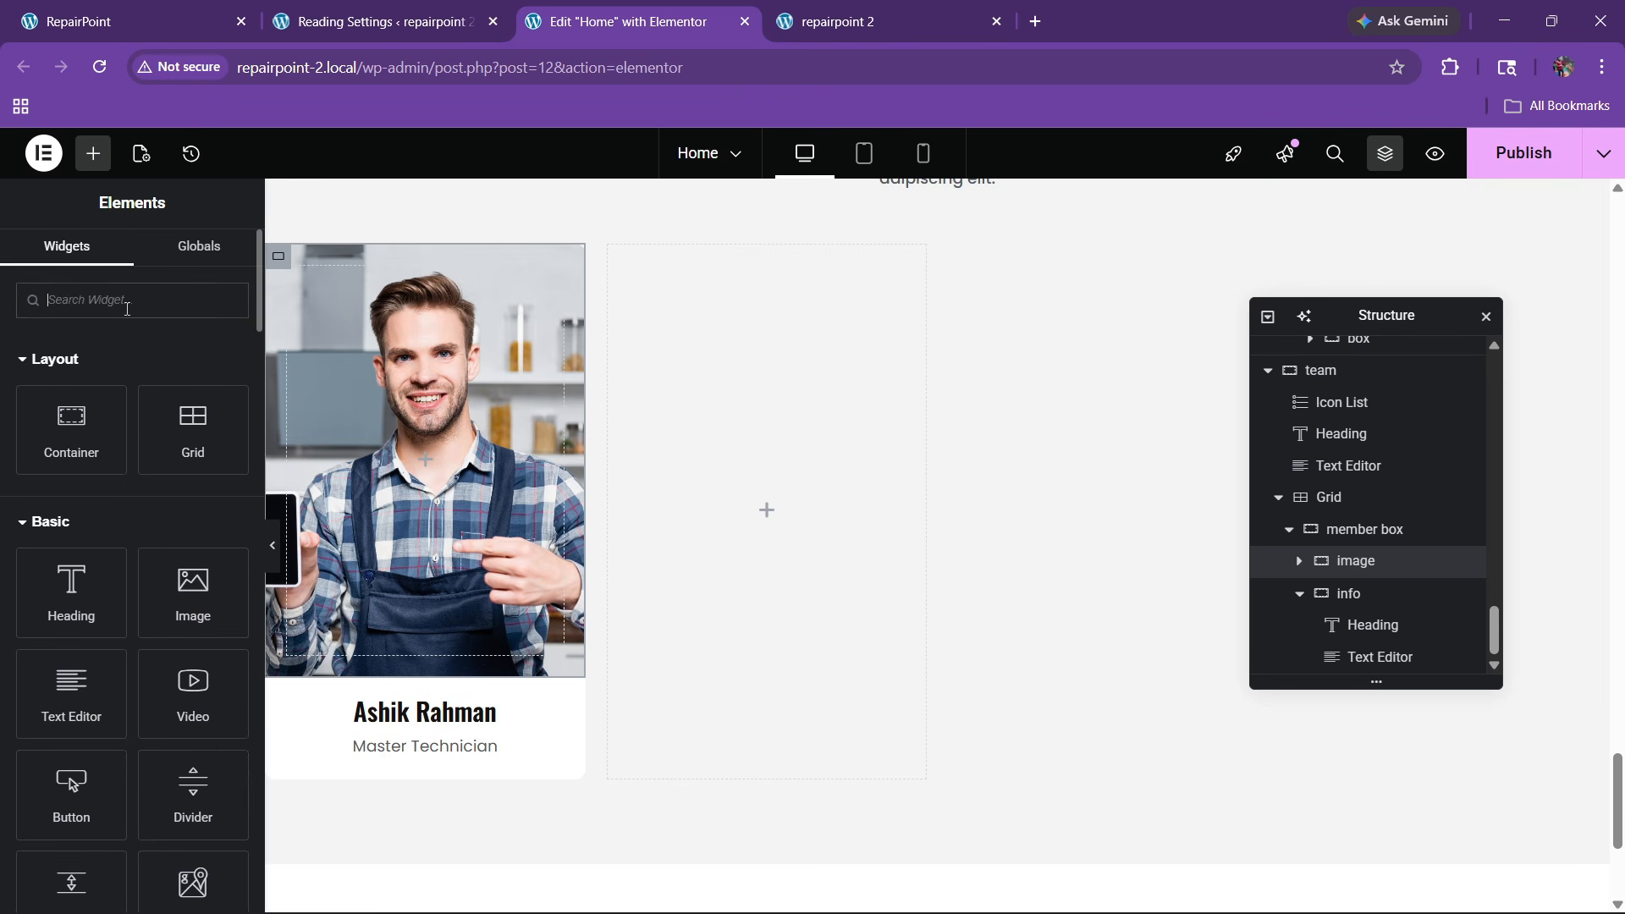
# Add a Social Icons widget inside the image container, stacked in one column
pyautogui.write('social')
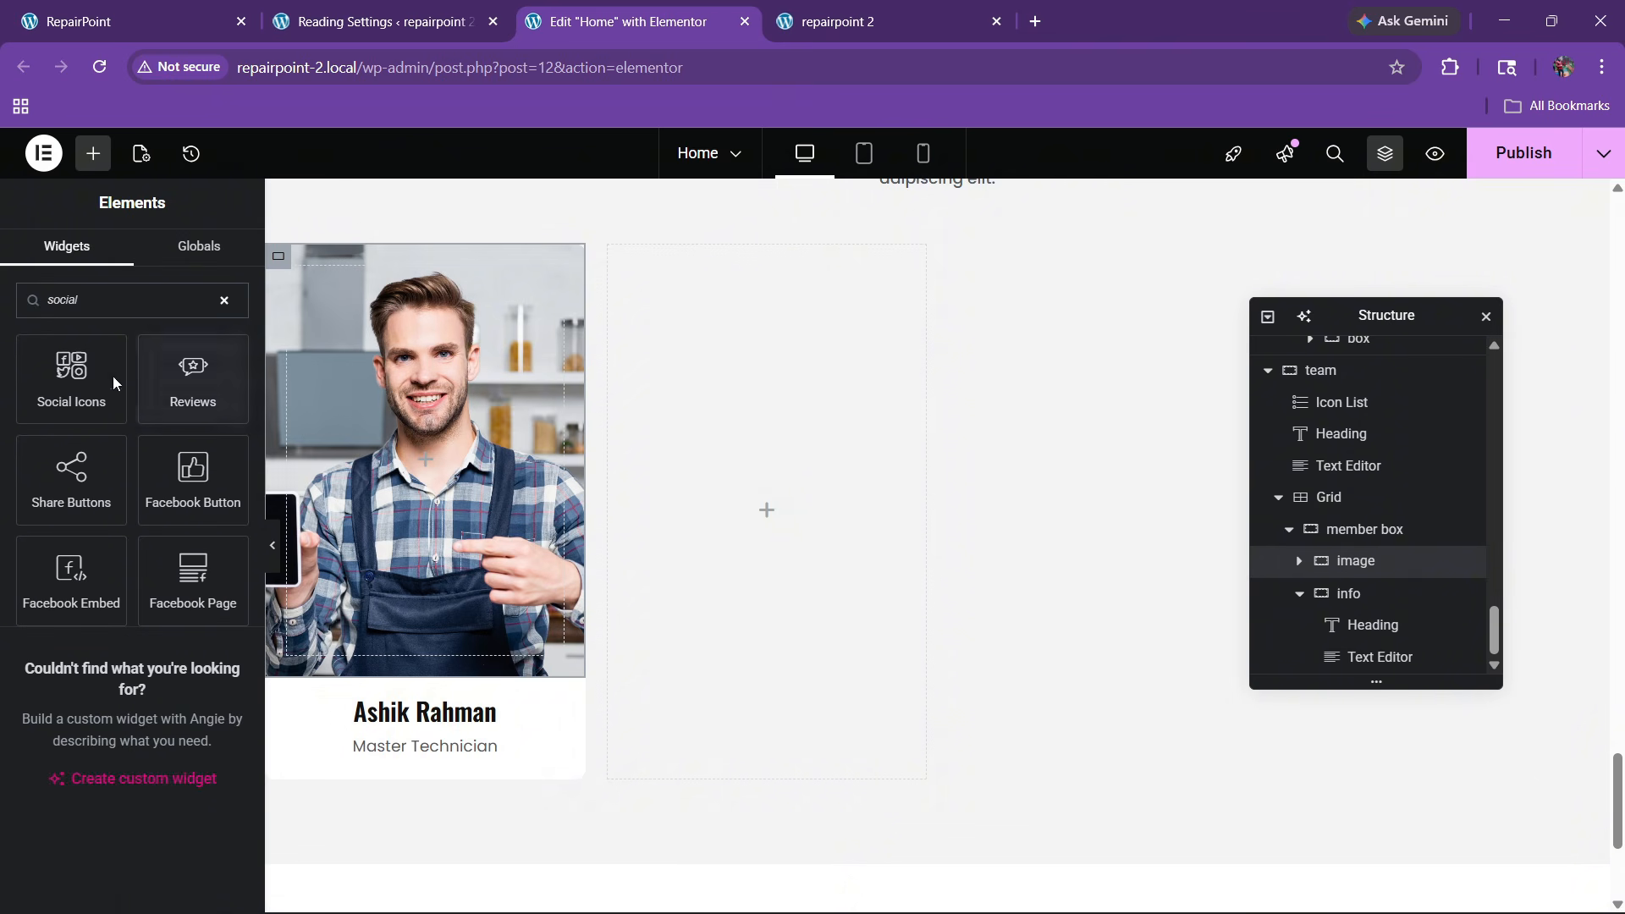
pyautogui.moveTo(113, 378); pyautogui.dragTo(375, 432)
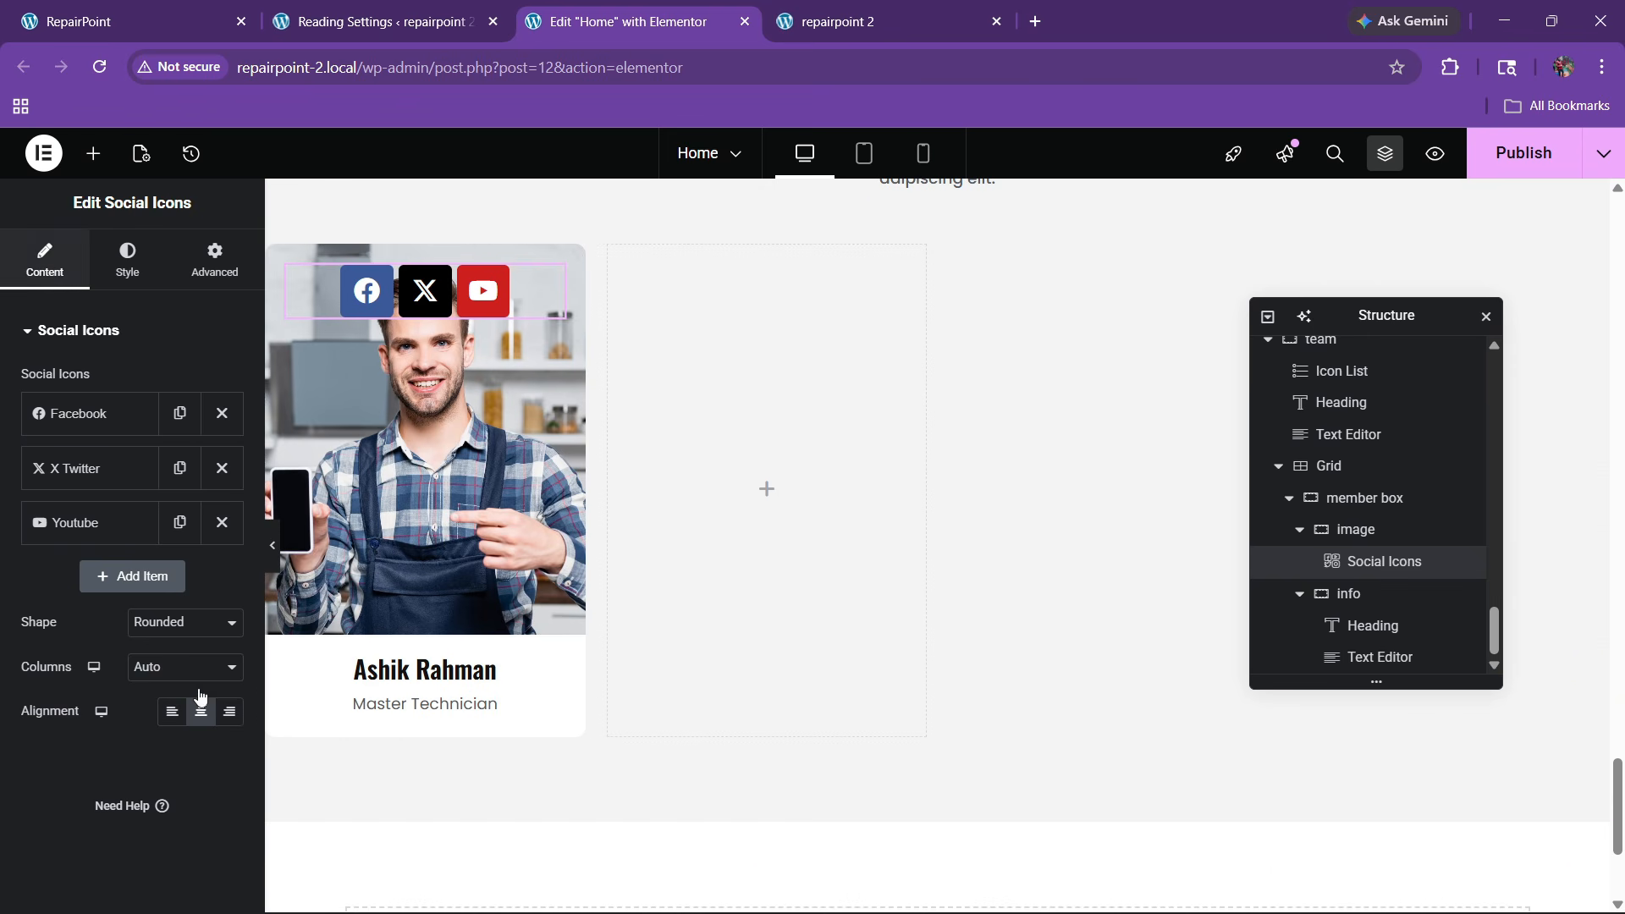
pyautogui.click(174, 673)
pyautogui.click(146, 718)
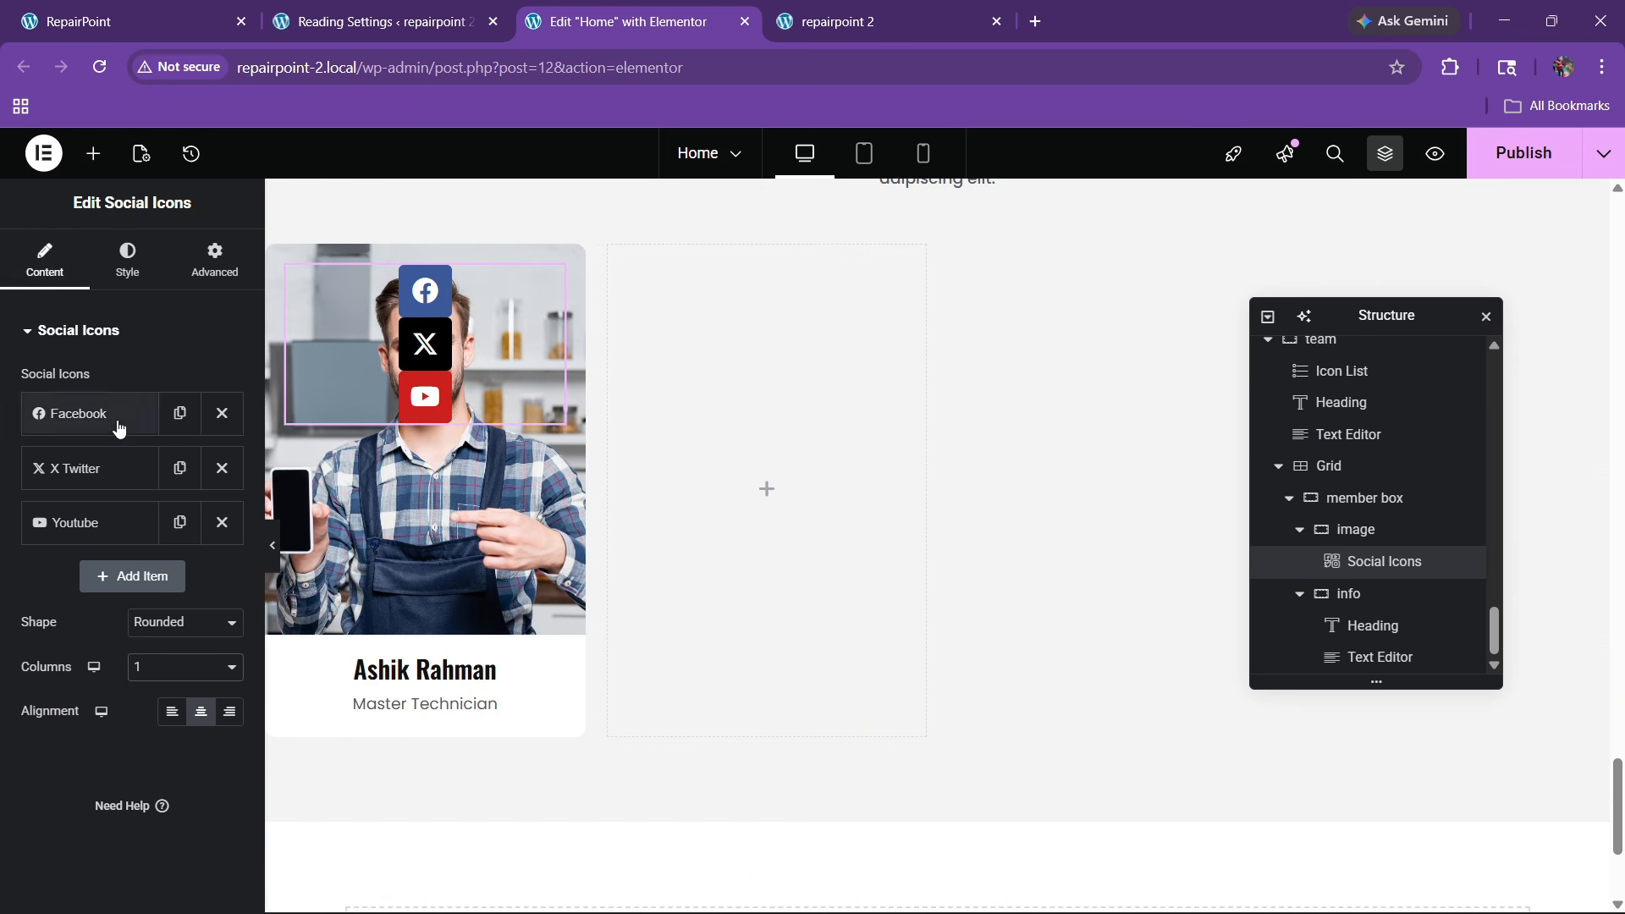
# Give the social icons a custom colour, no spacing and a 5 px row gap
pyautogui.click(126, 258)
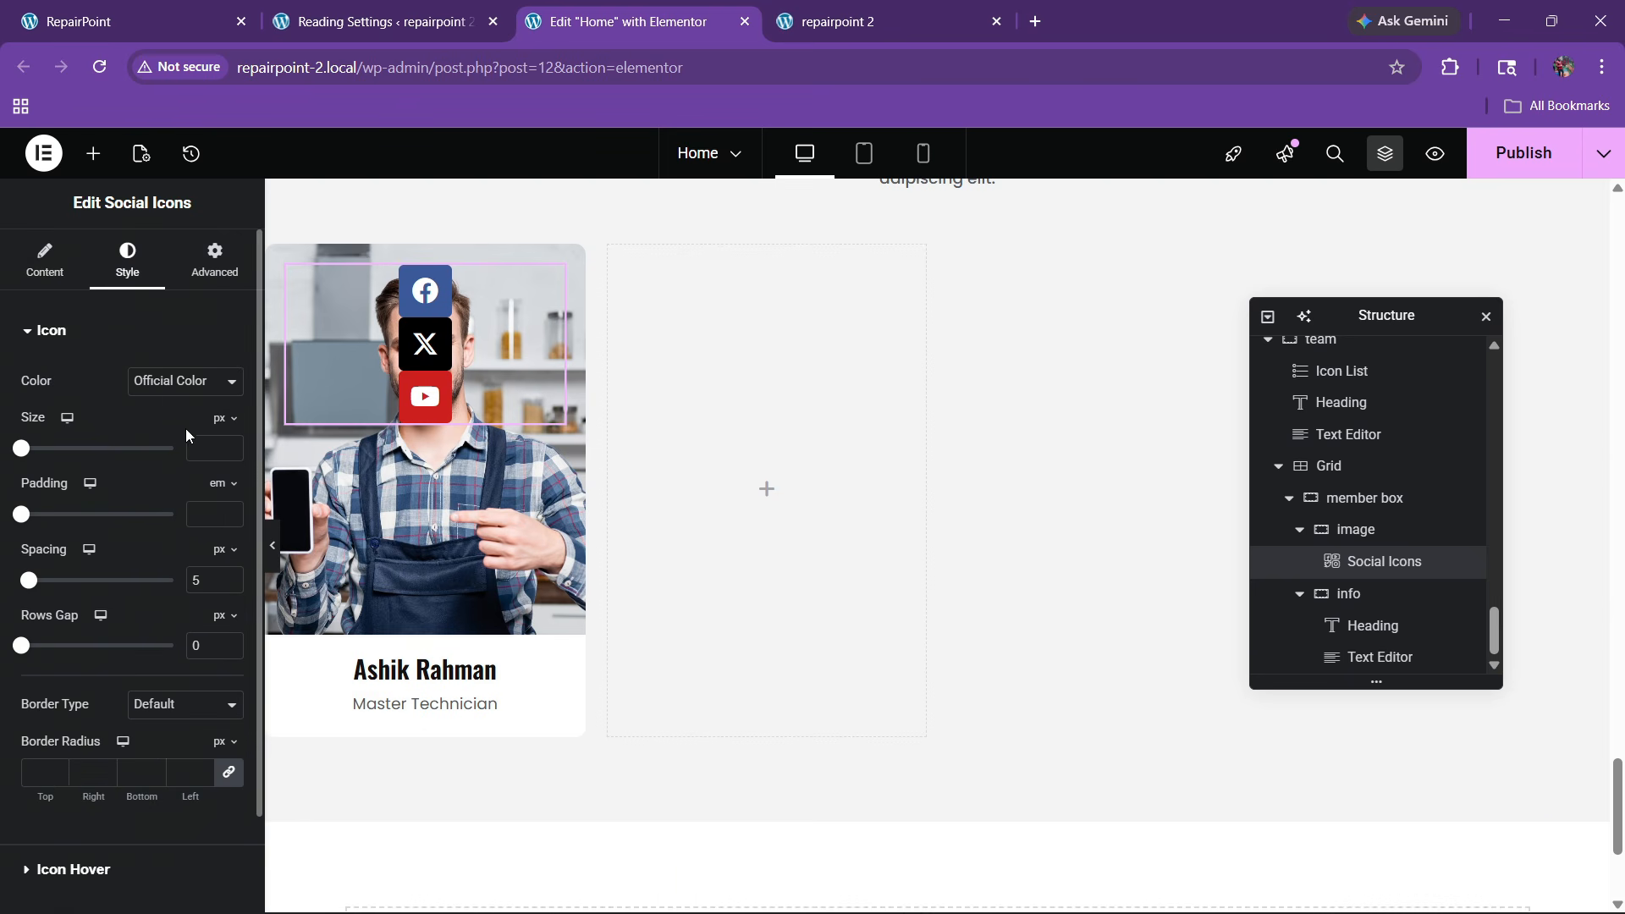
pyautogui.click(185, 381)
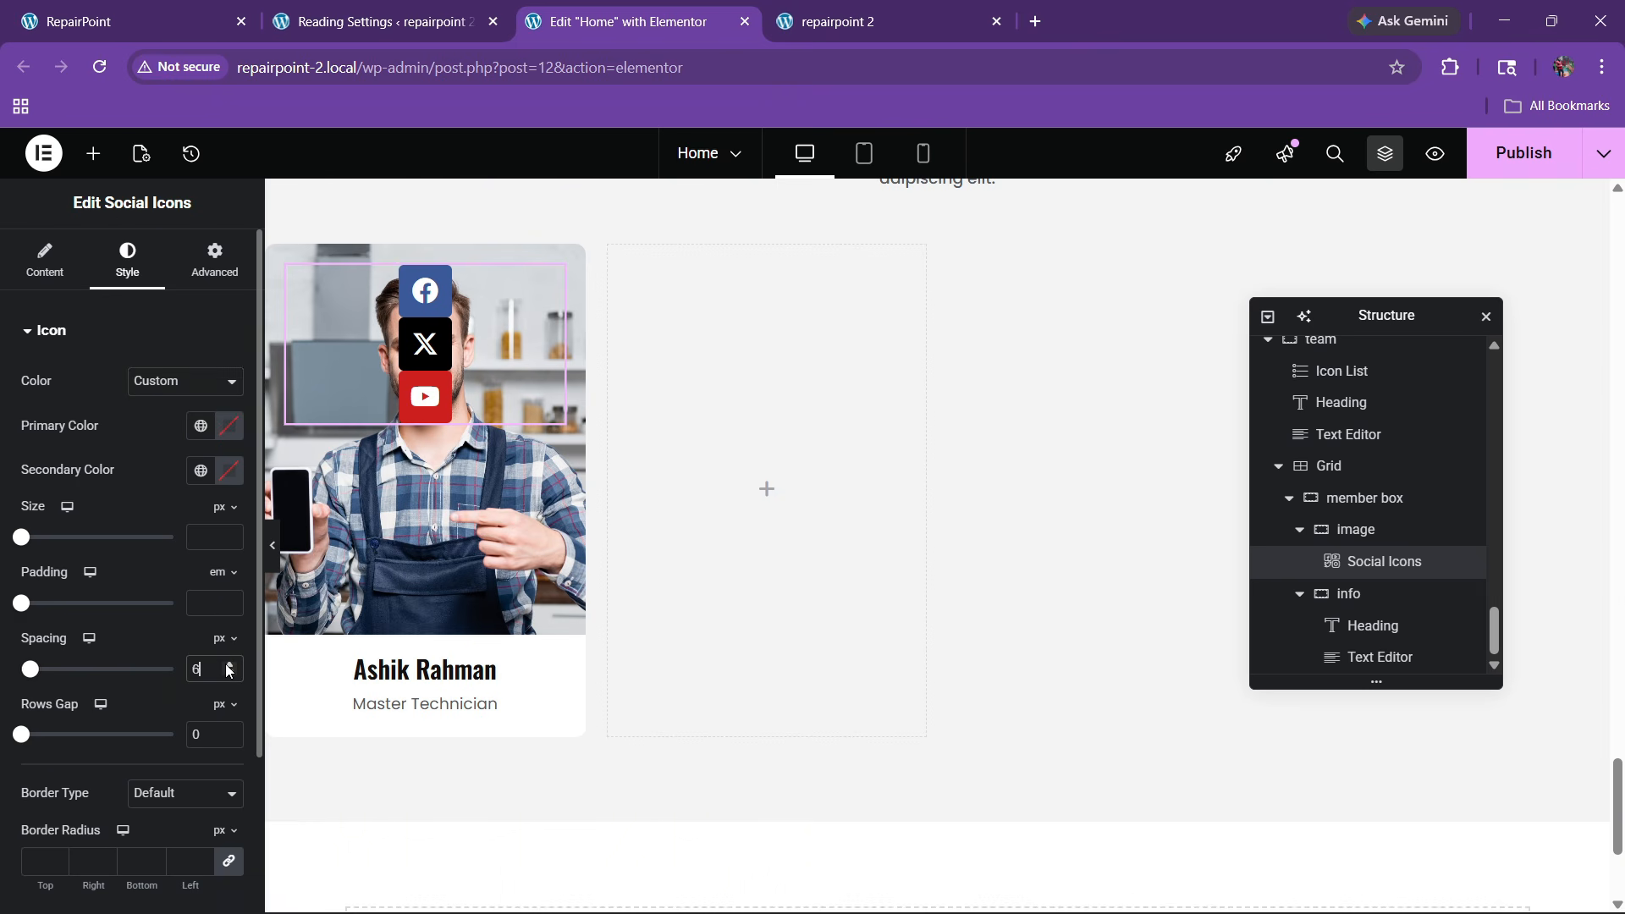
pyautogui.press('BackSpace')
pyautogui.press('BackSpace')
pyautogui.click(230, 734)
pyautogui.write('7')
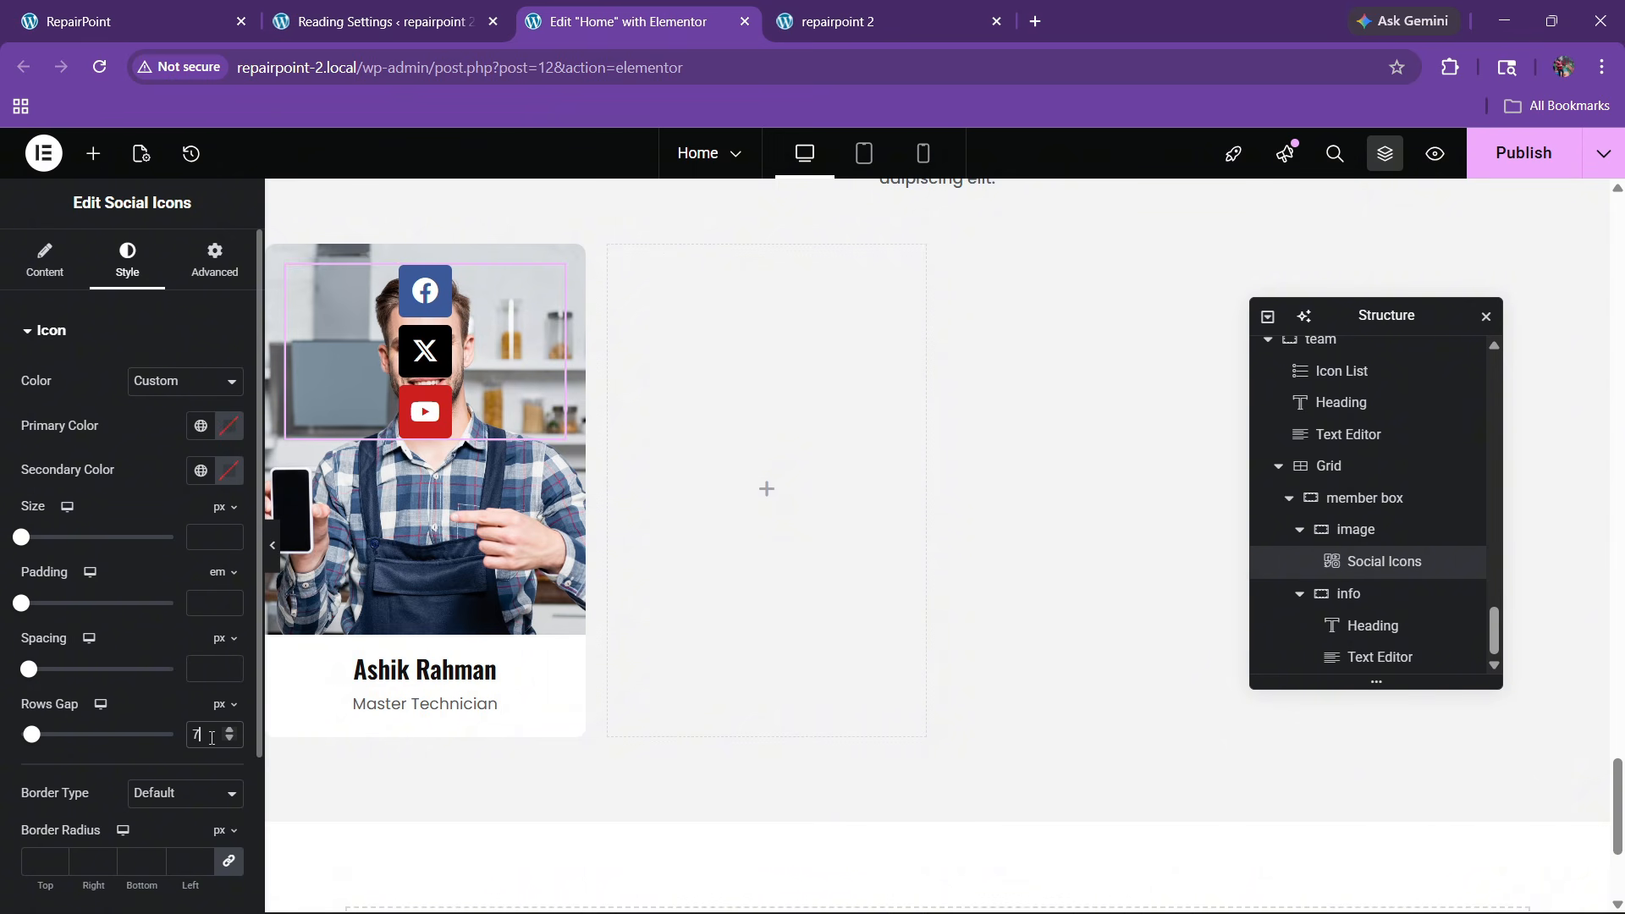
pyautogui.write('5')
# Make the social icons circular
pyautogui.click(31, 269)
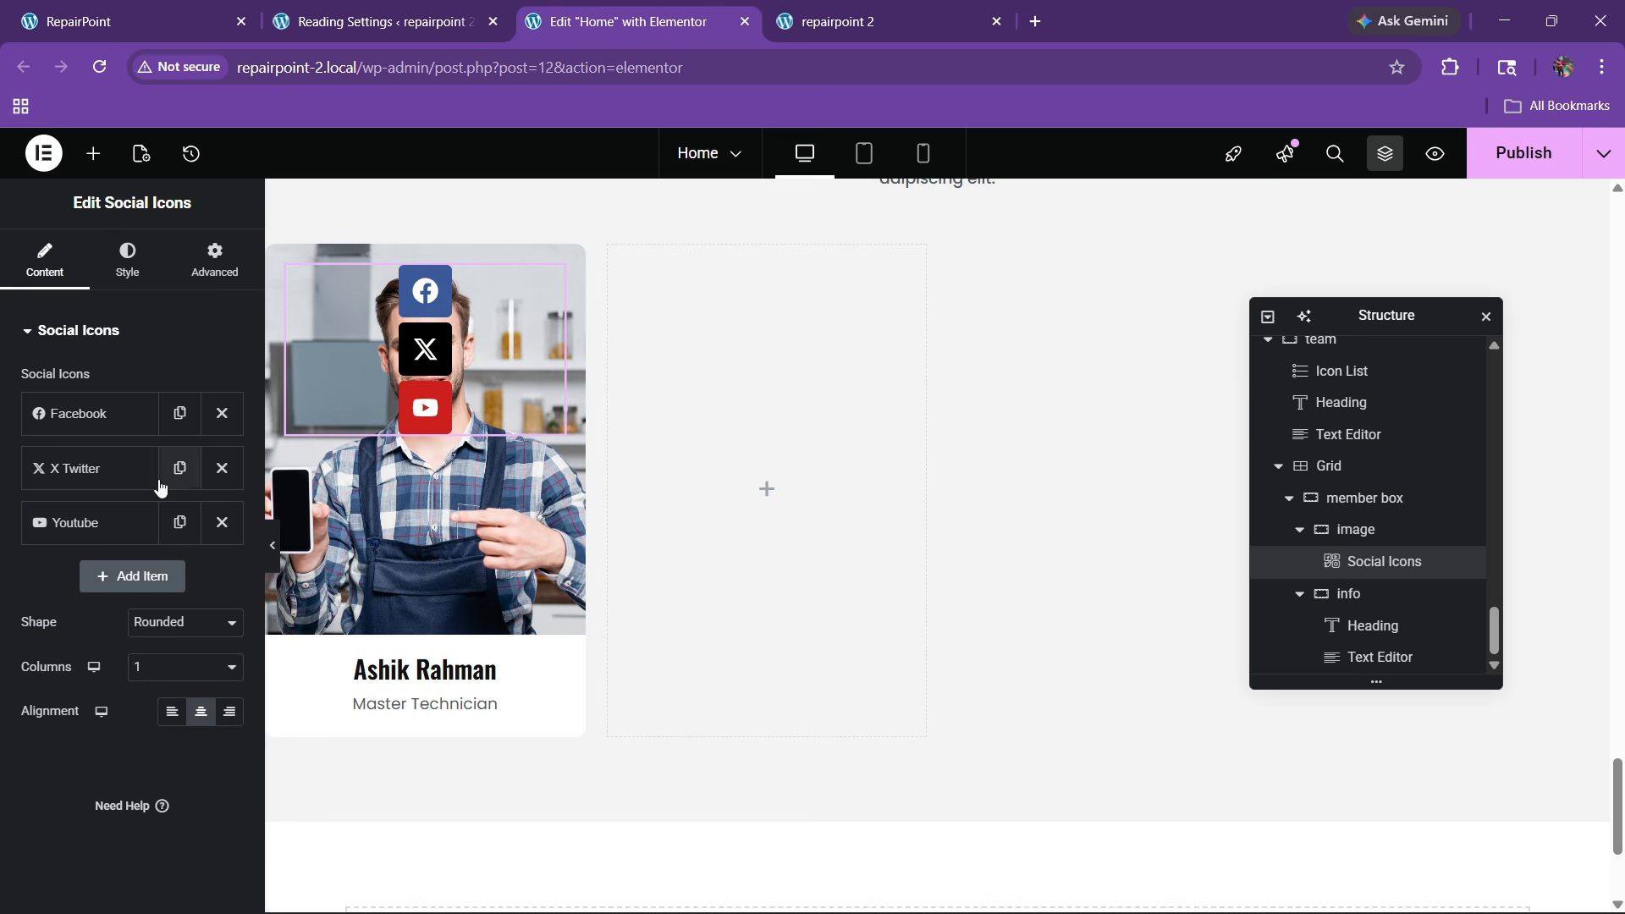
pyautogui.click(127, 258)
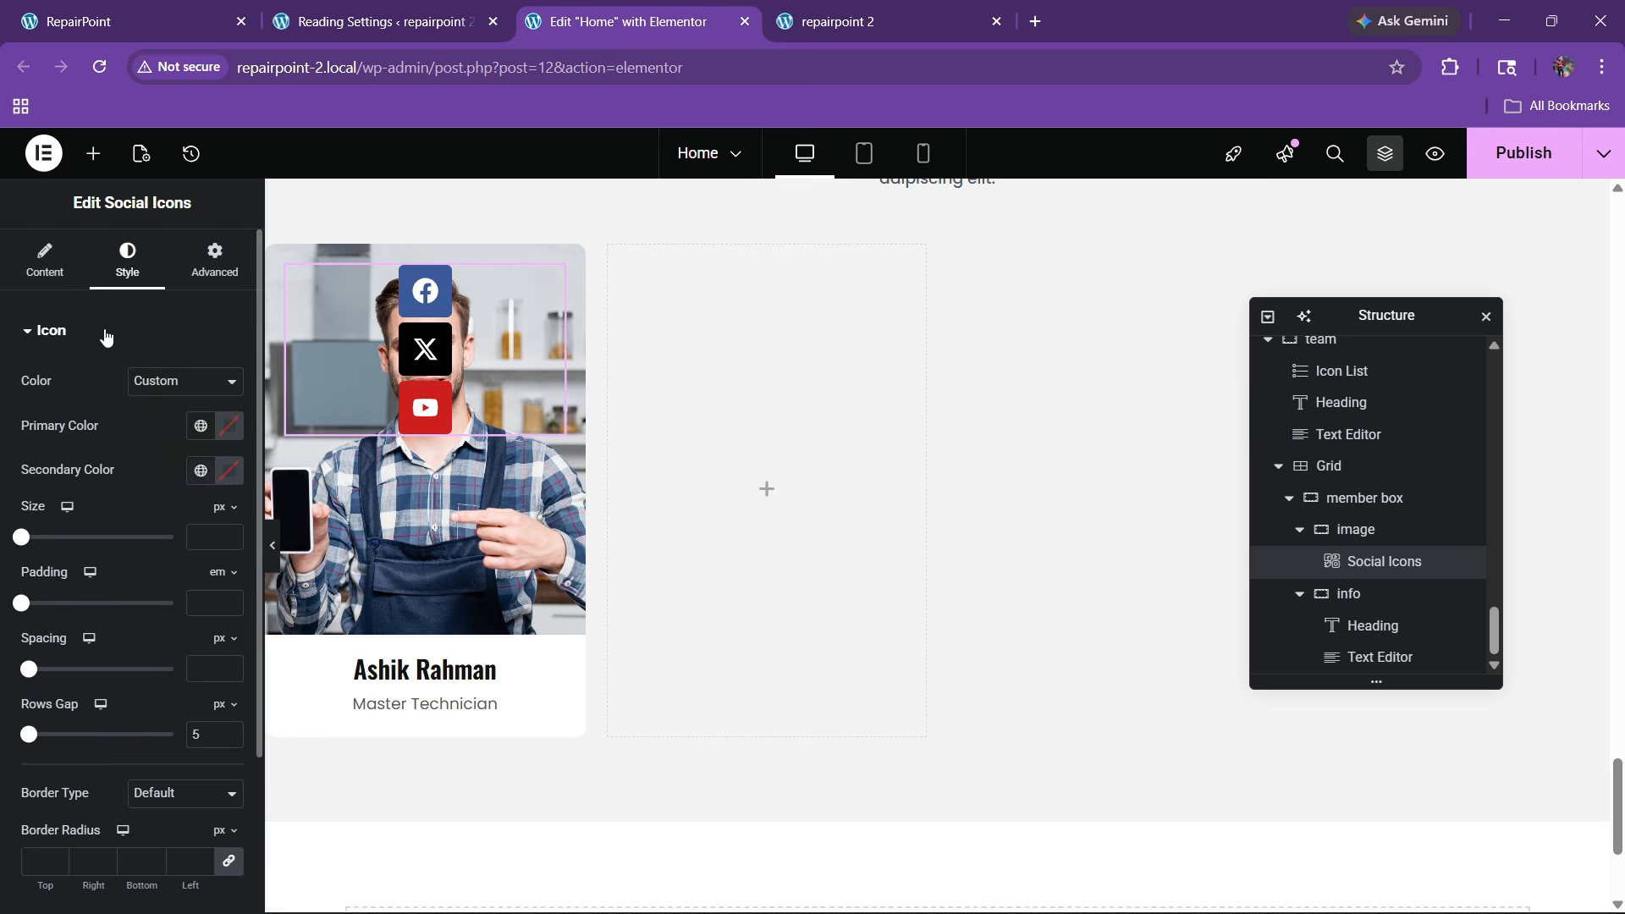
pyautogui.click(45, 258)
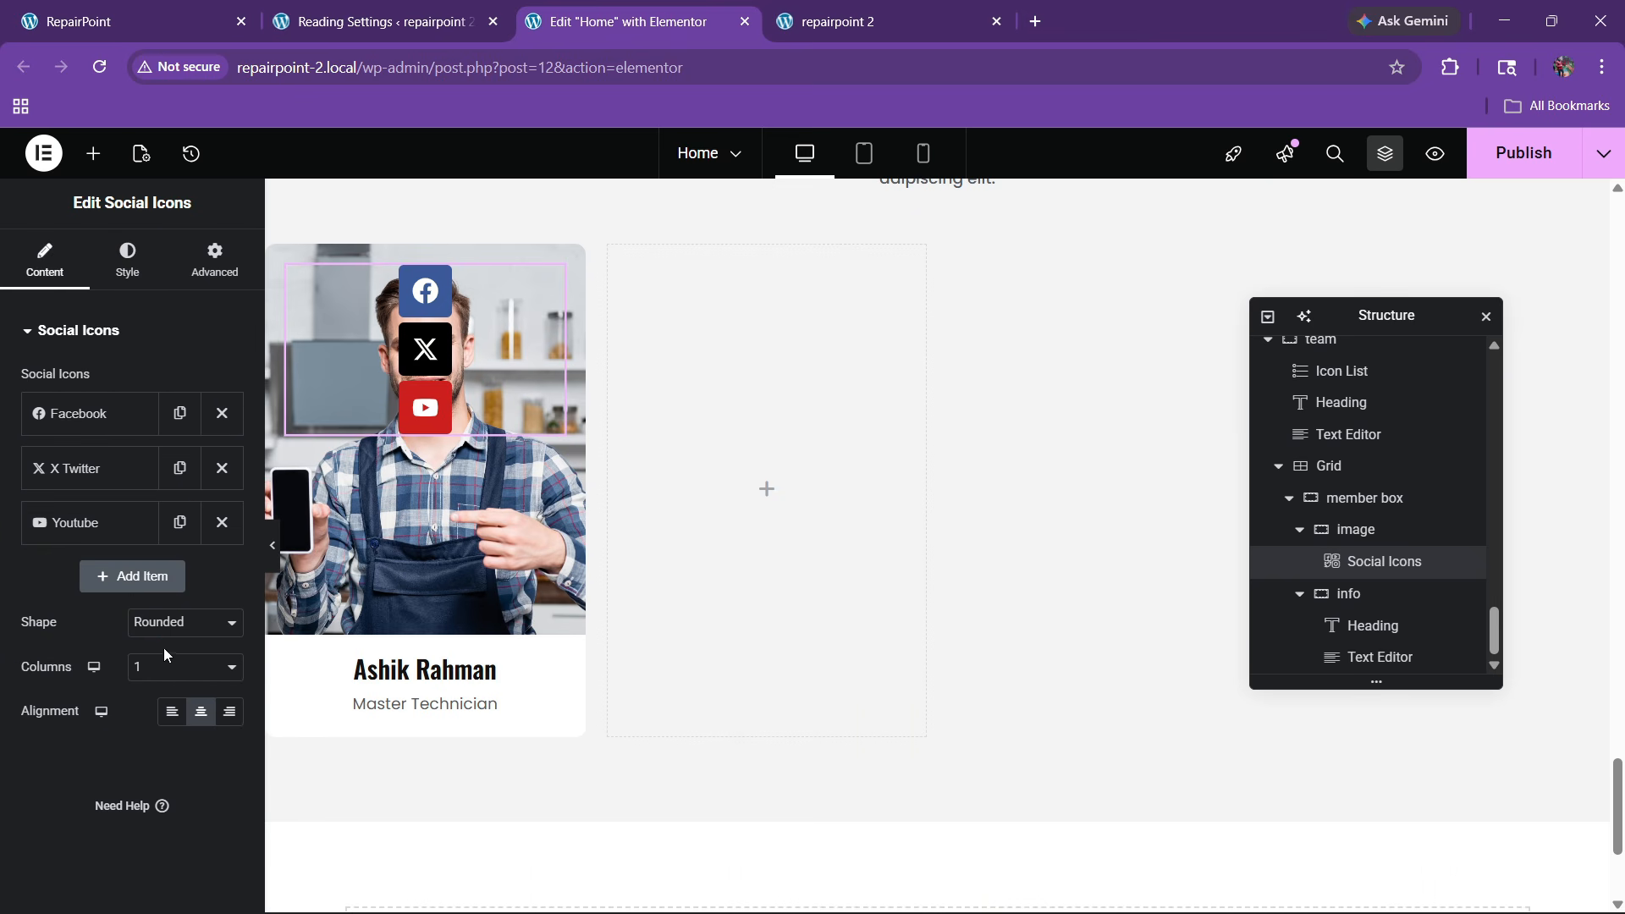
pyautogui.click(160, 624)
pyautogui.click(159, 697)
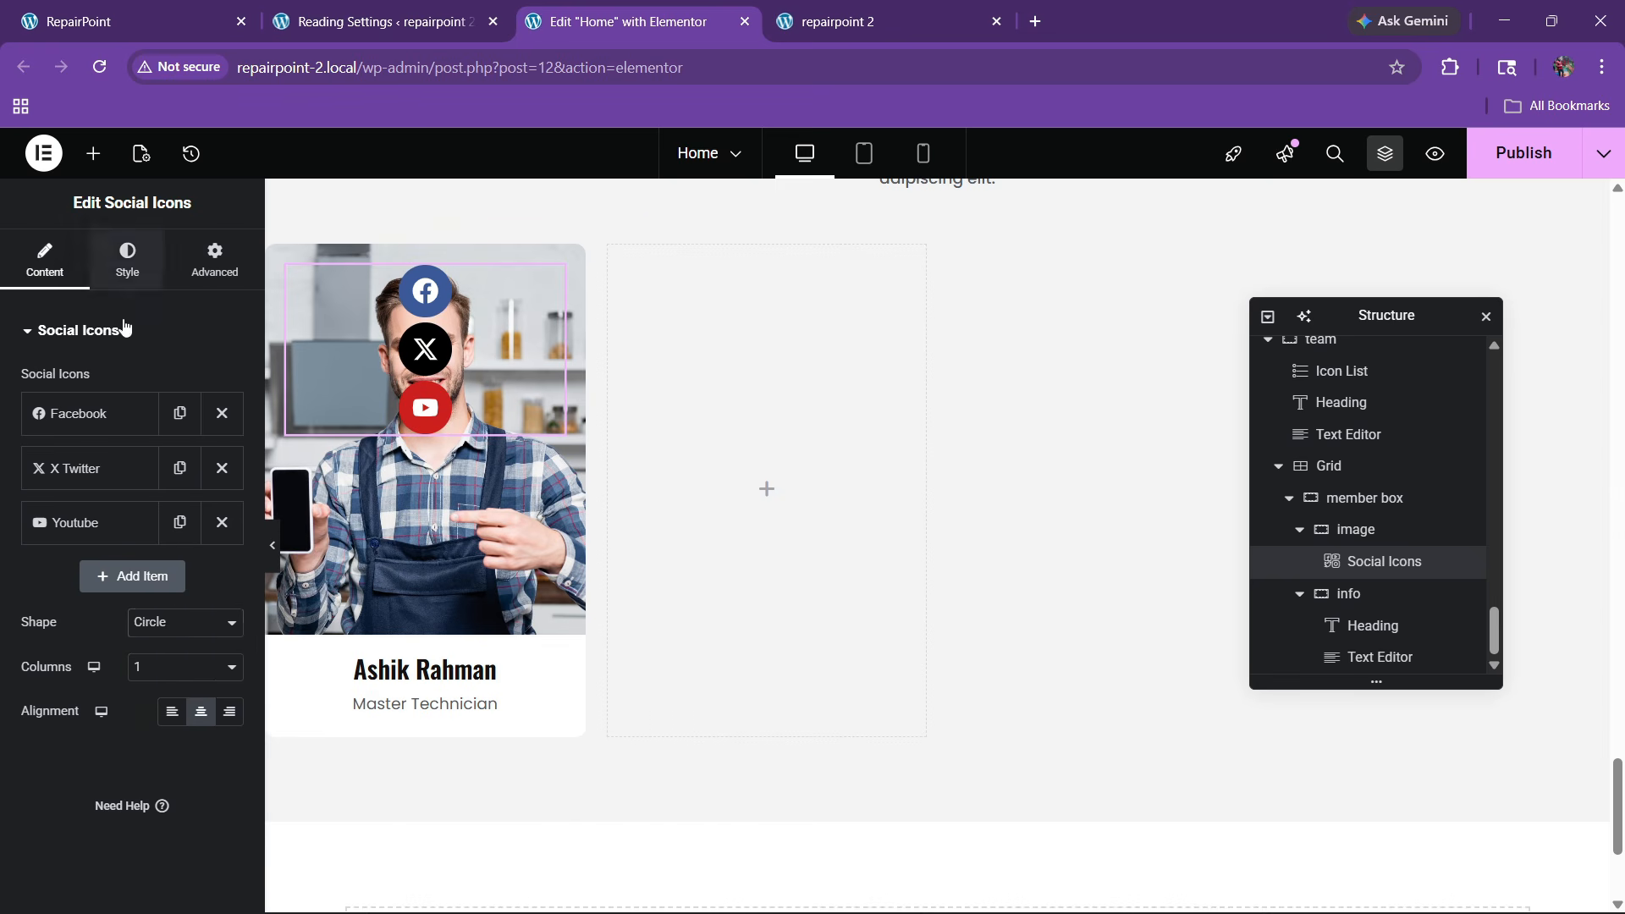
# Colour the social icons with the global red and set their size to 18
pyautogui.click(126, 258)
pyautogui.click(201, 428)
pyautogui.click(97, 685)
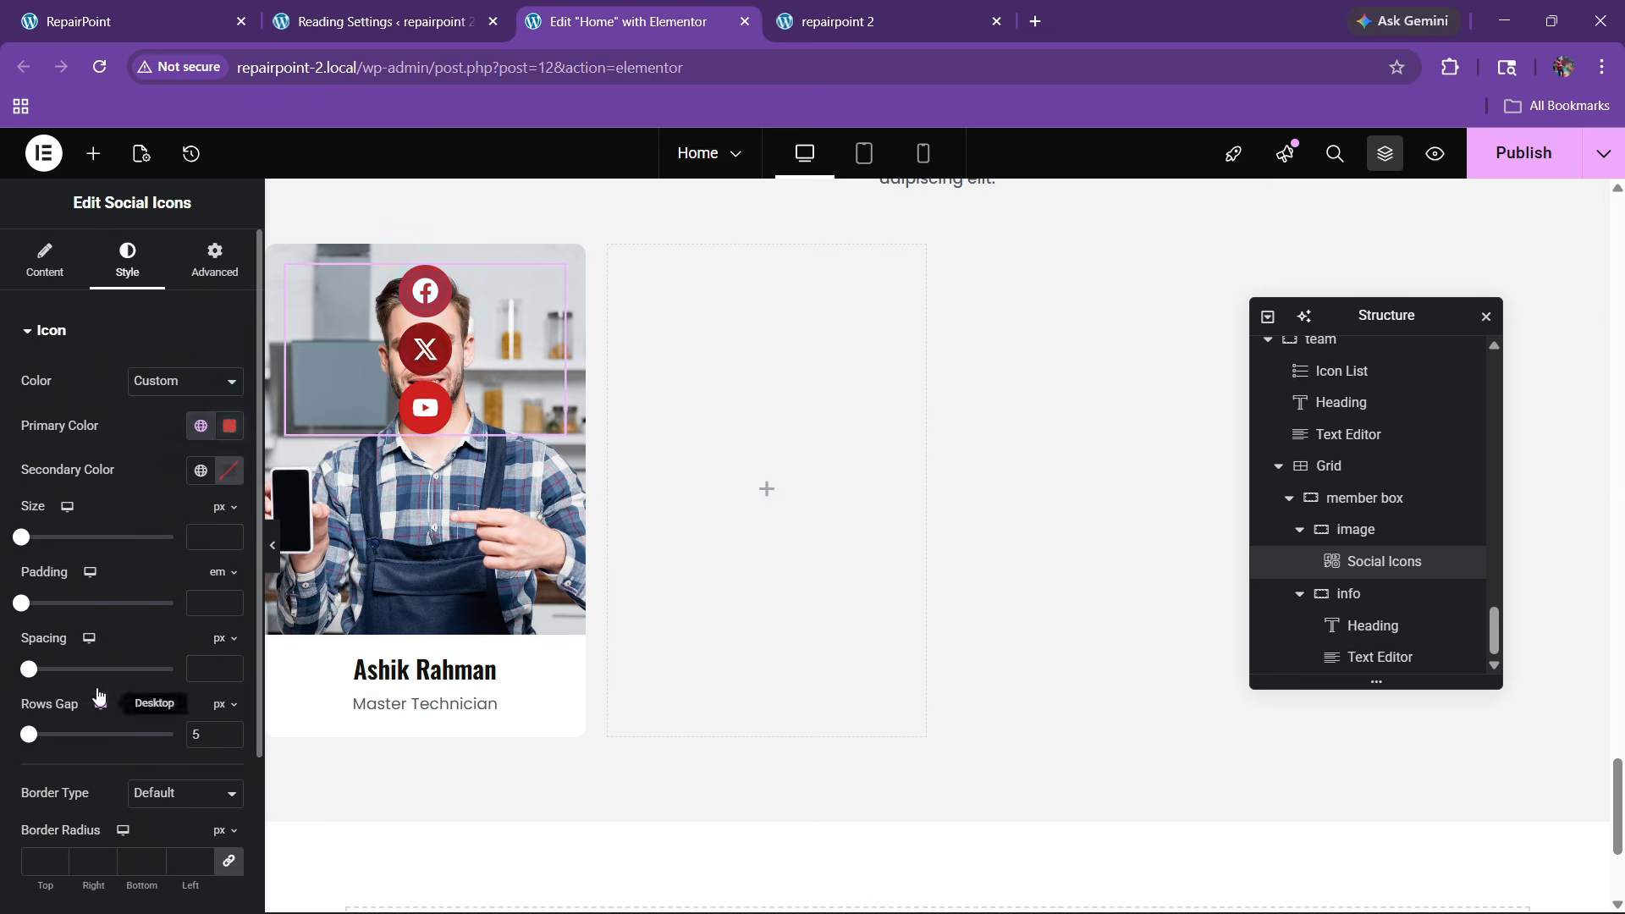
pyautogui.click(224, 533)
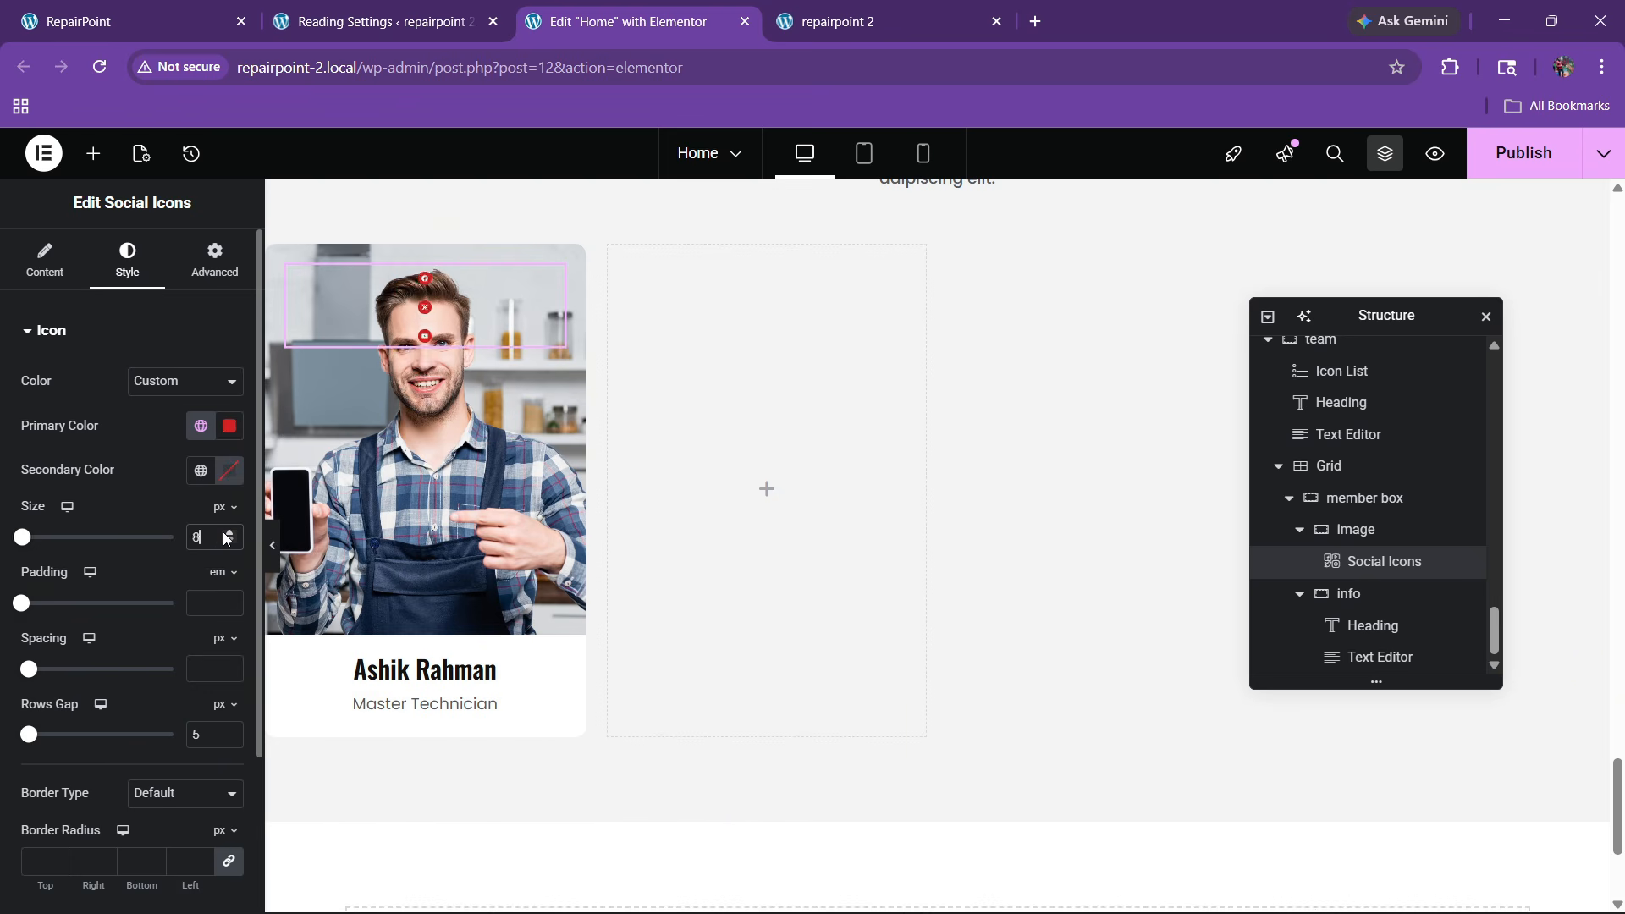
pyautogui.doubleClick(224, 542)
pyautogui.click(227, 544)
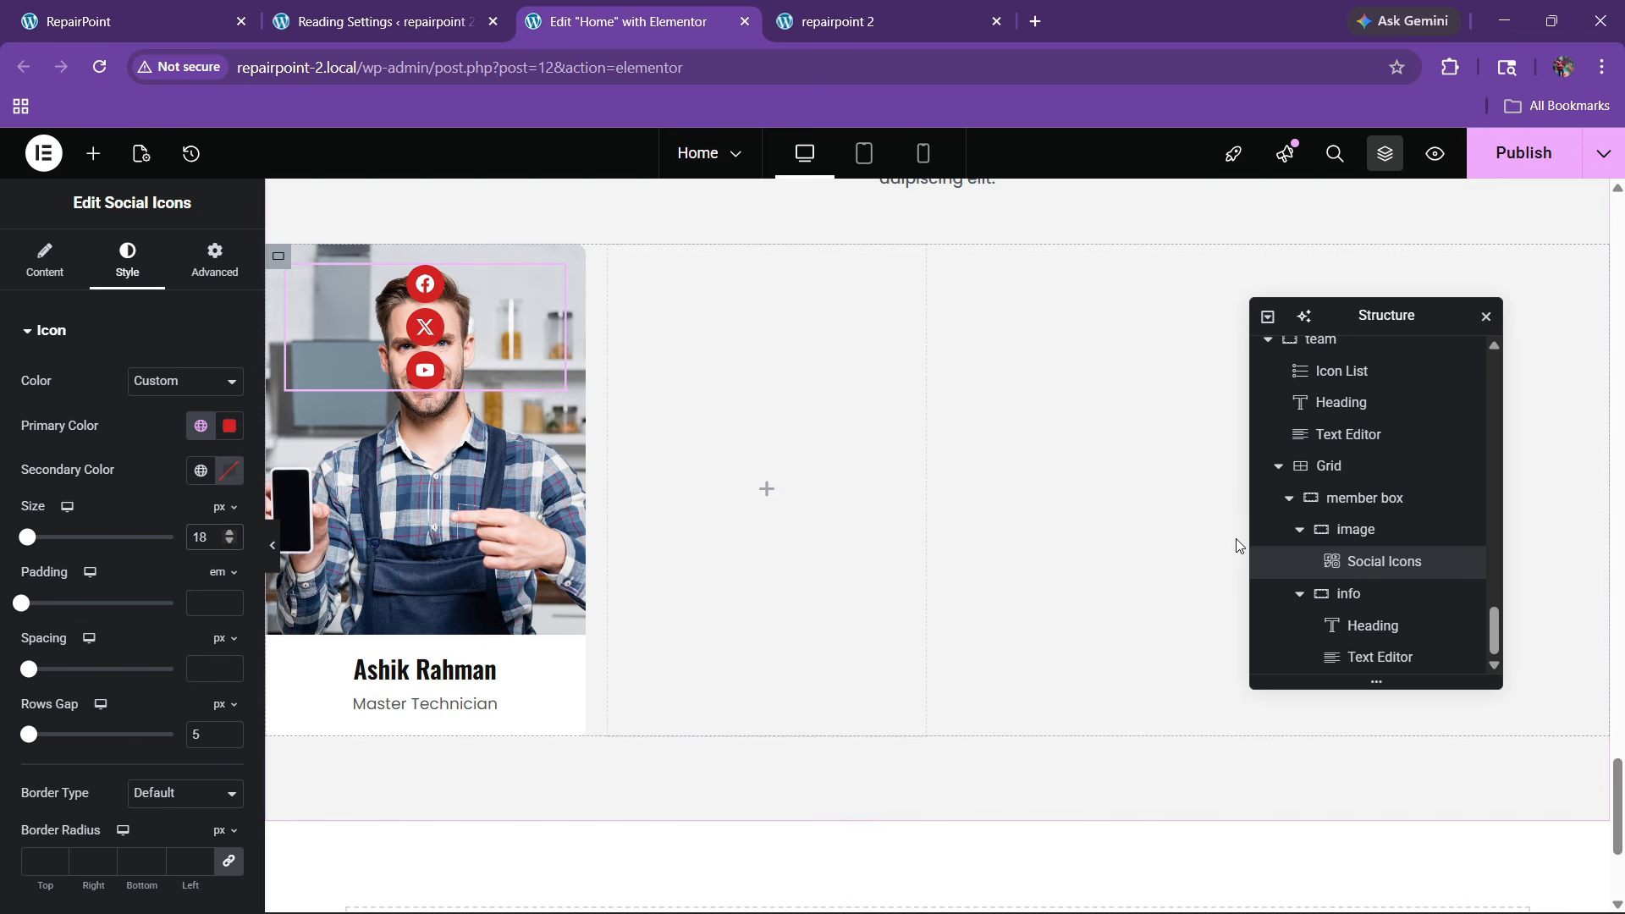
# Set the social icons' Align Self to End so they sit at the photo's right edge
pyautogui.click(1355, 529)
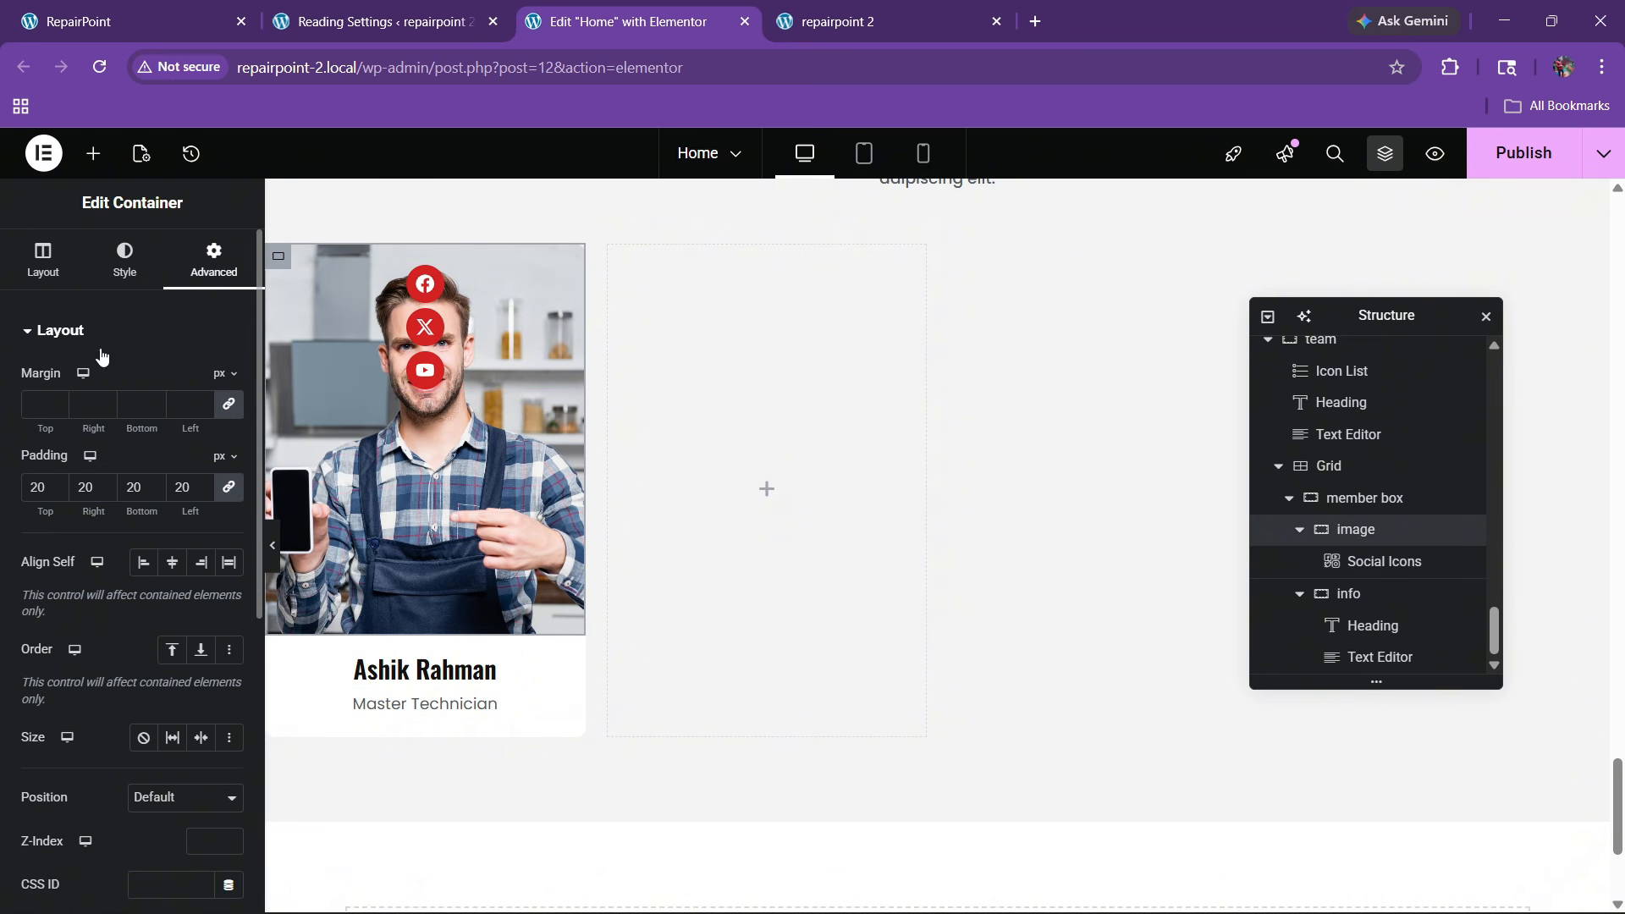
pyautogui.click(1396, 561)
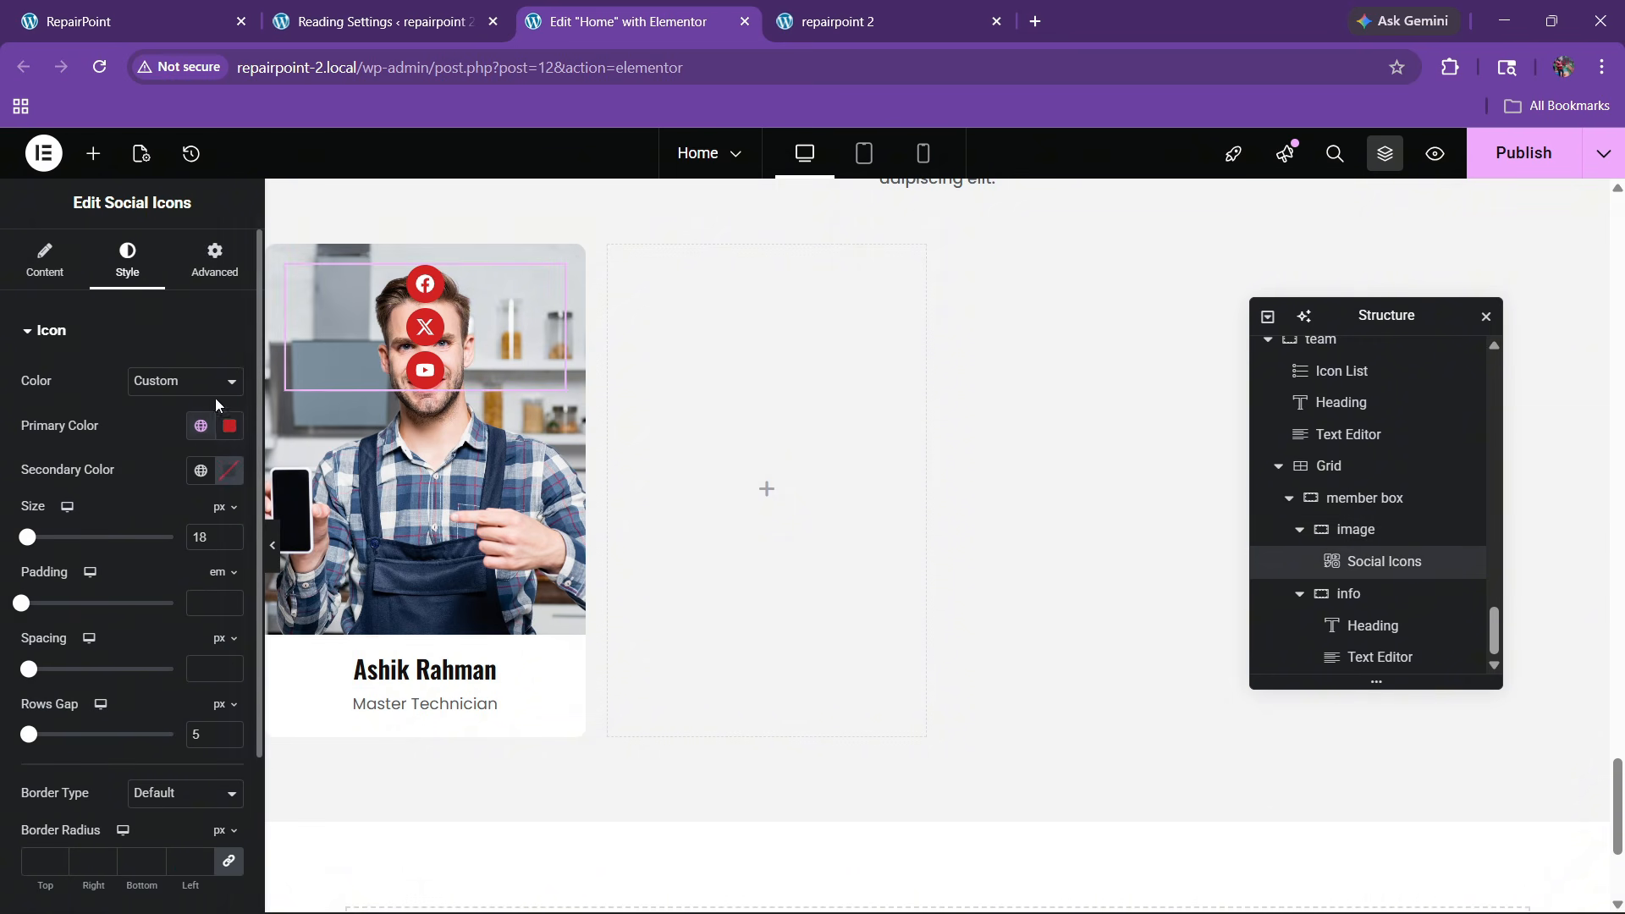
pyautogui.click(203, 264)
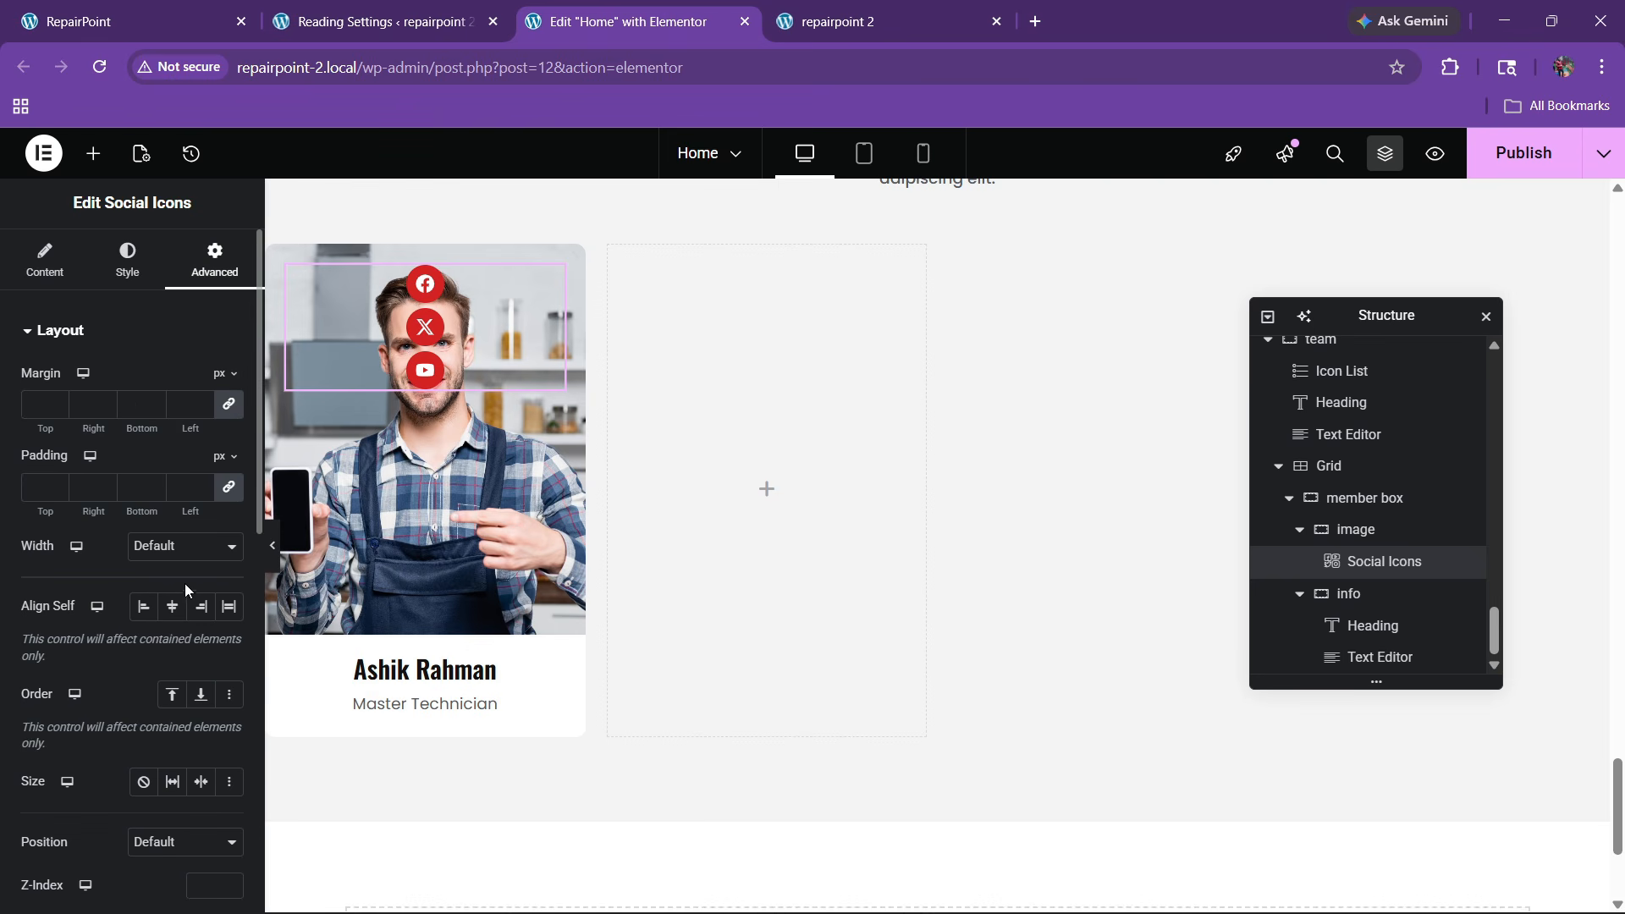
pyautogui.click(199, 607)
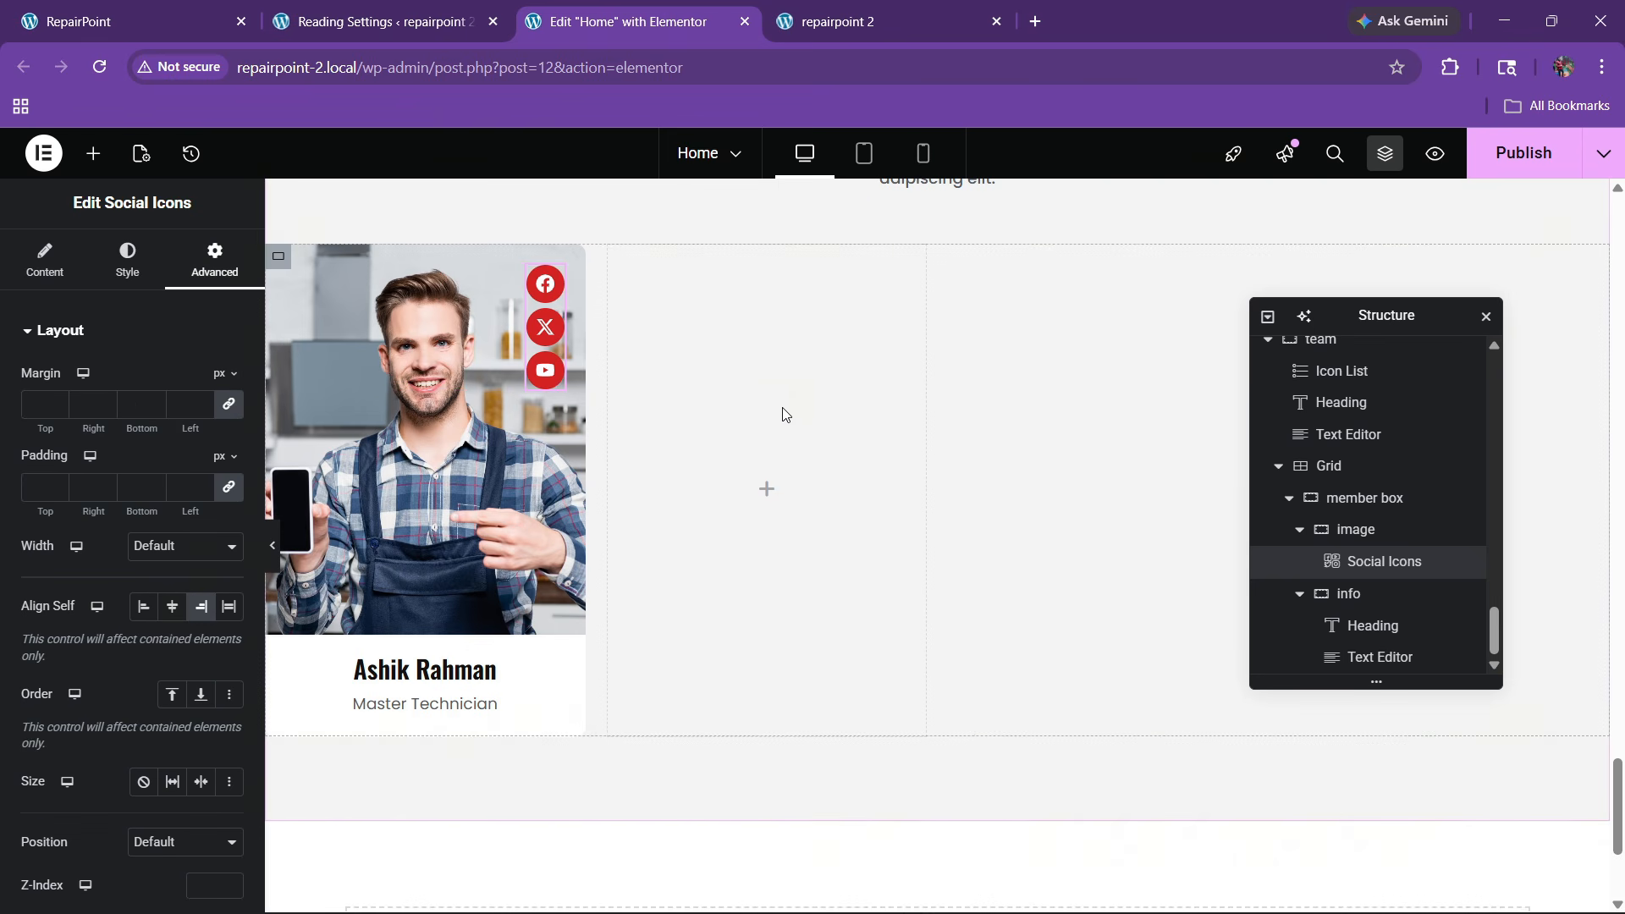
# Make the icons turn global black with white glyphs on hover
pyautogui.click(127, 264)
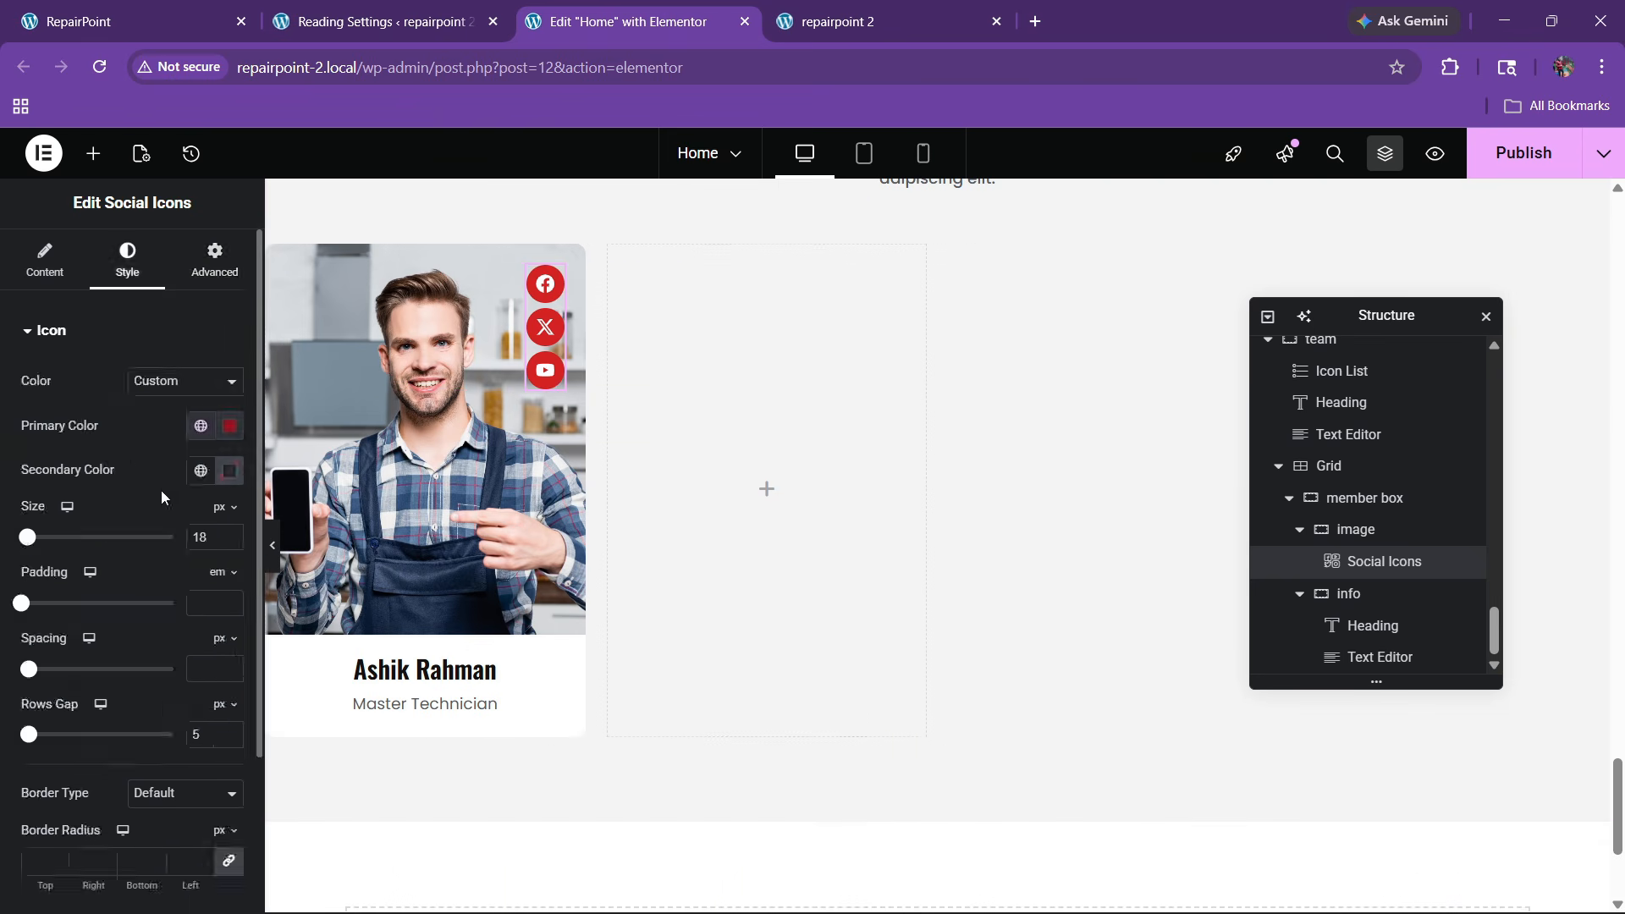
pyautogui.scroll(-2, 144, 508)
pyautogui.click(150, 760)
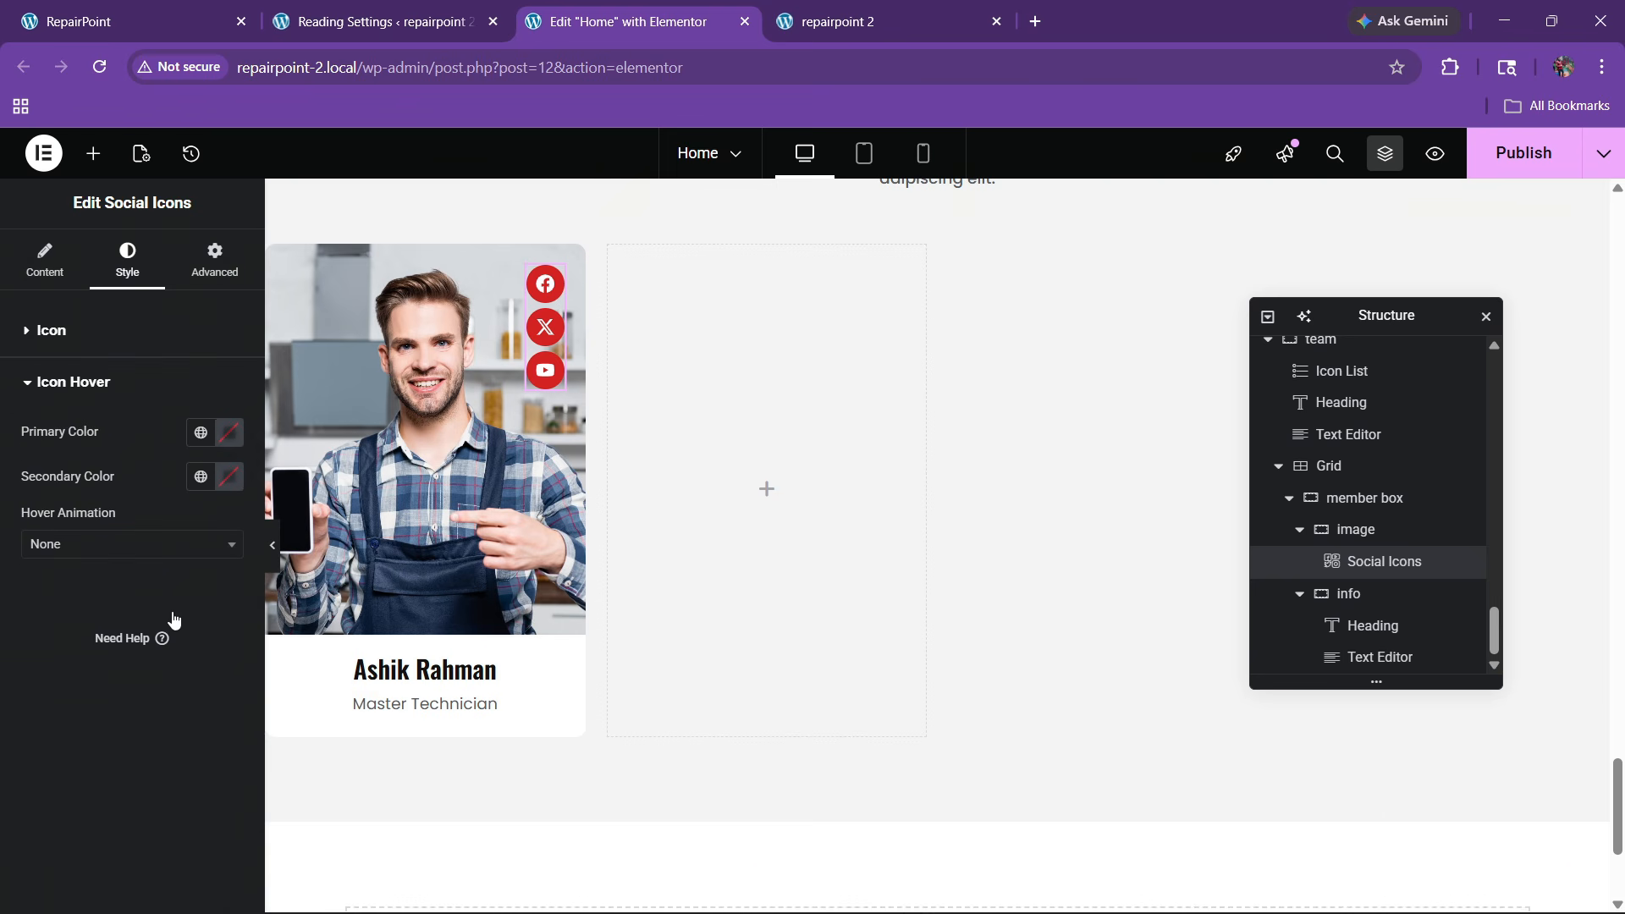
pyautogui.click(197, 435)
pyautogui.click(100, 739)
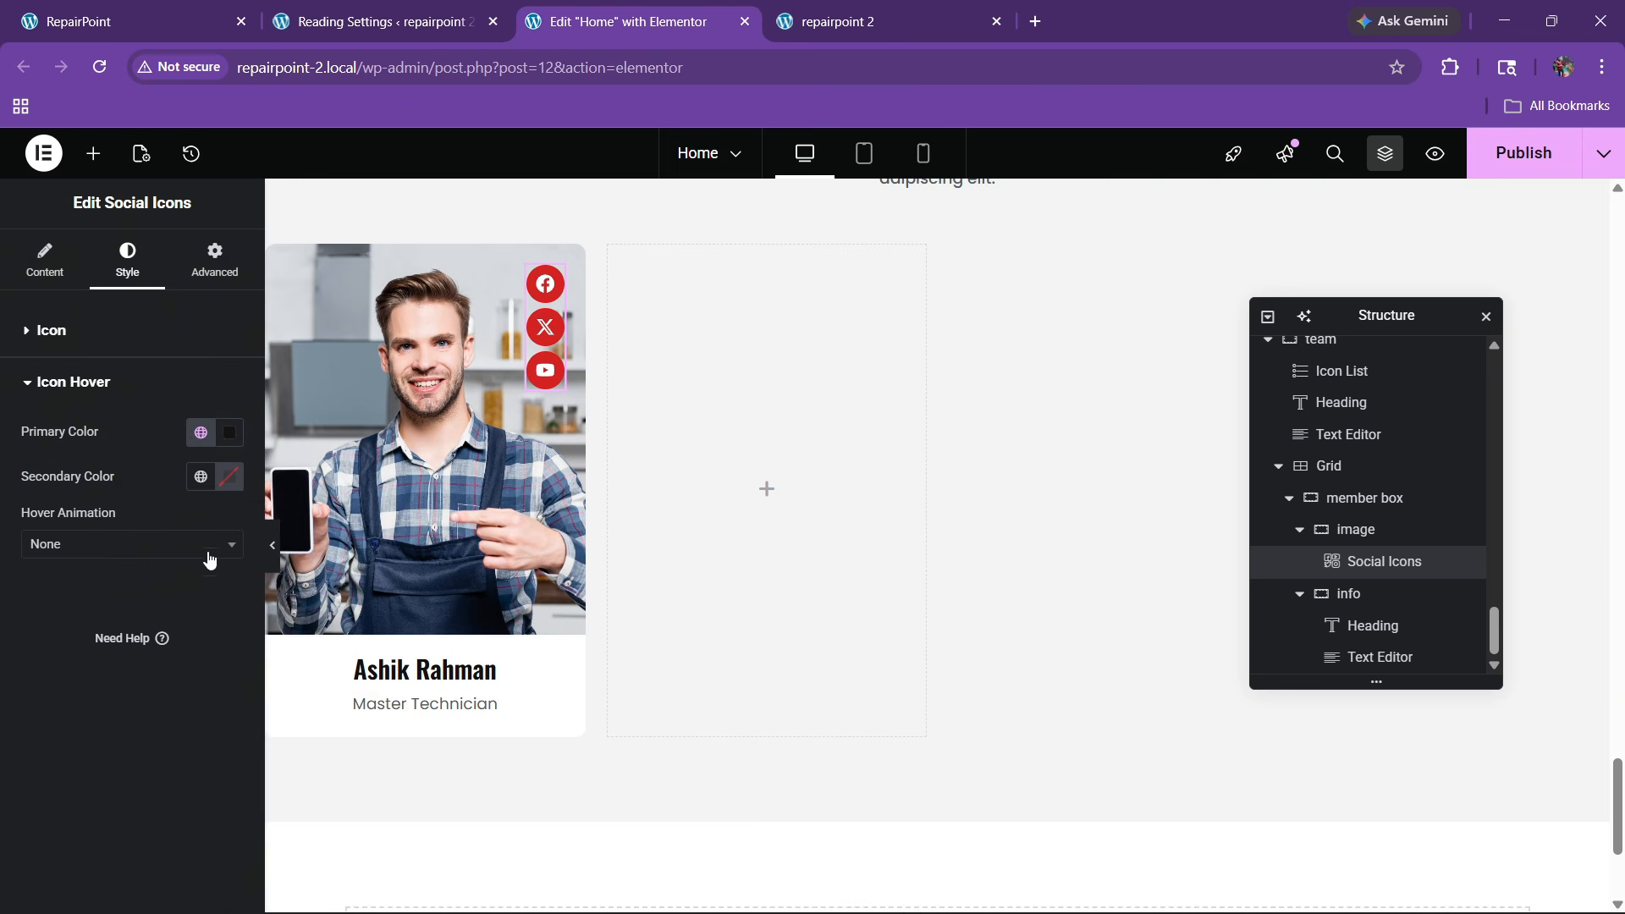
pyautogui.click(230, 484)
pyautogui.moveTo(140, 593); pyautogui.dragTo(48, 485)
pyautogui.click(5, 644)
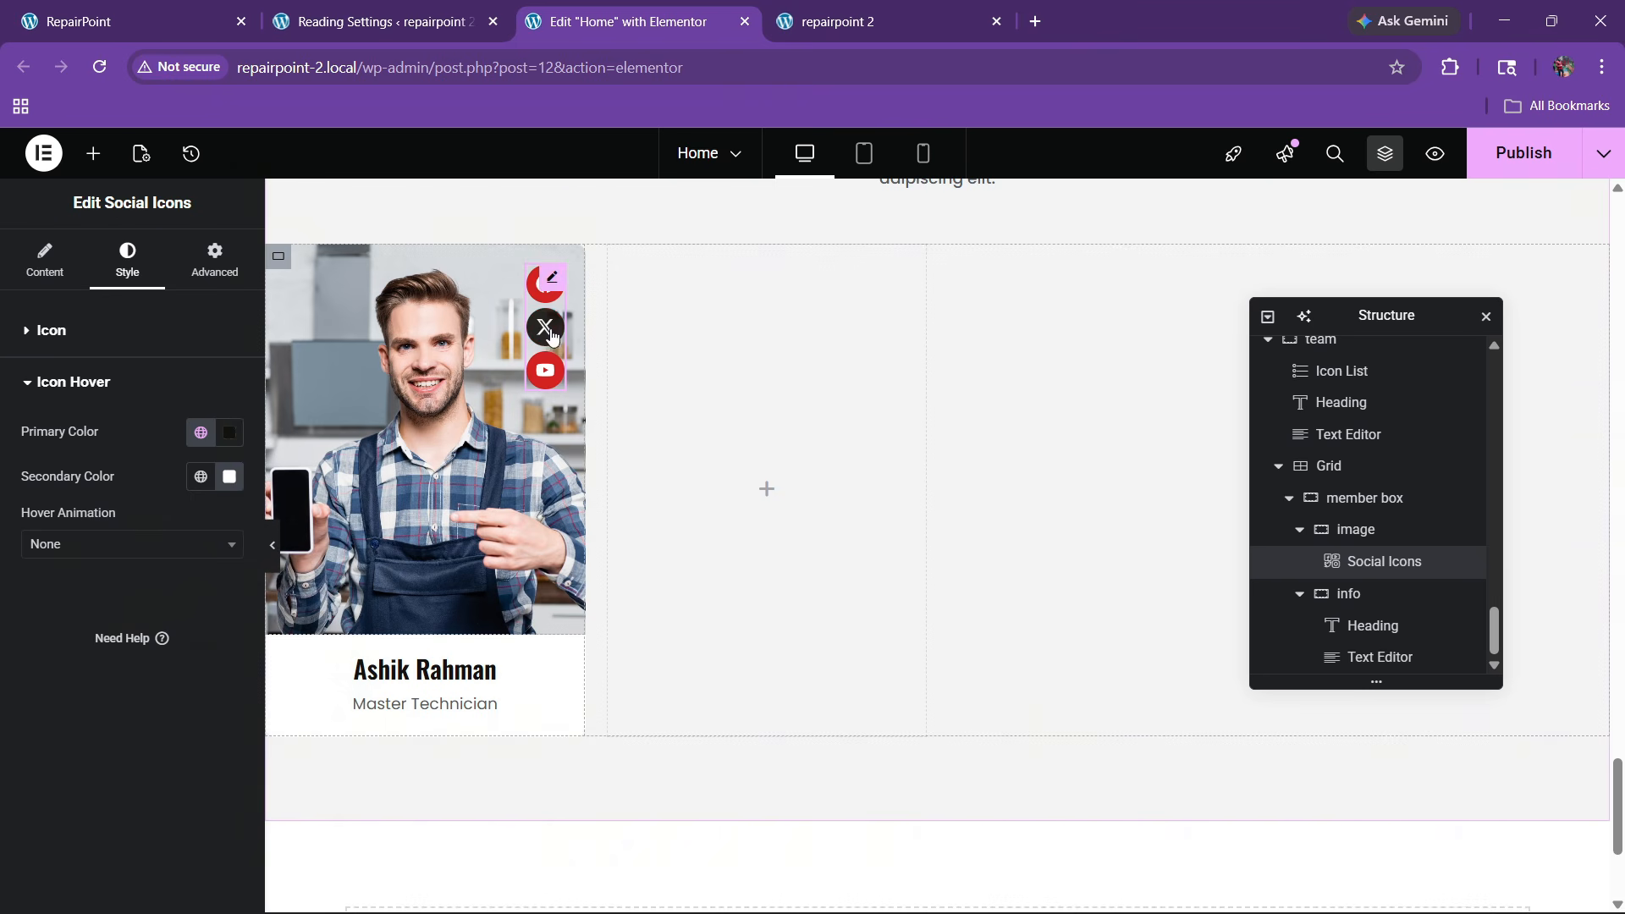
# Set the social icons' hover animation to Bob
pyautogui.click(152, 544)
pyautogui.scroll(-3, 63, 753)
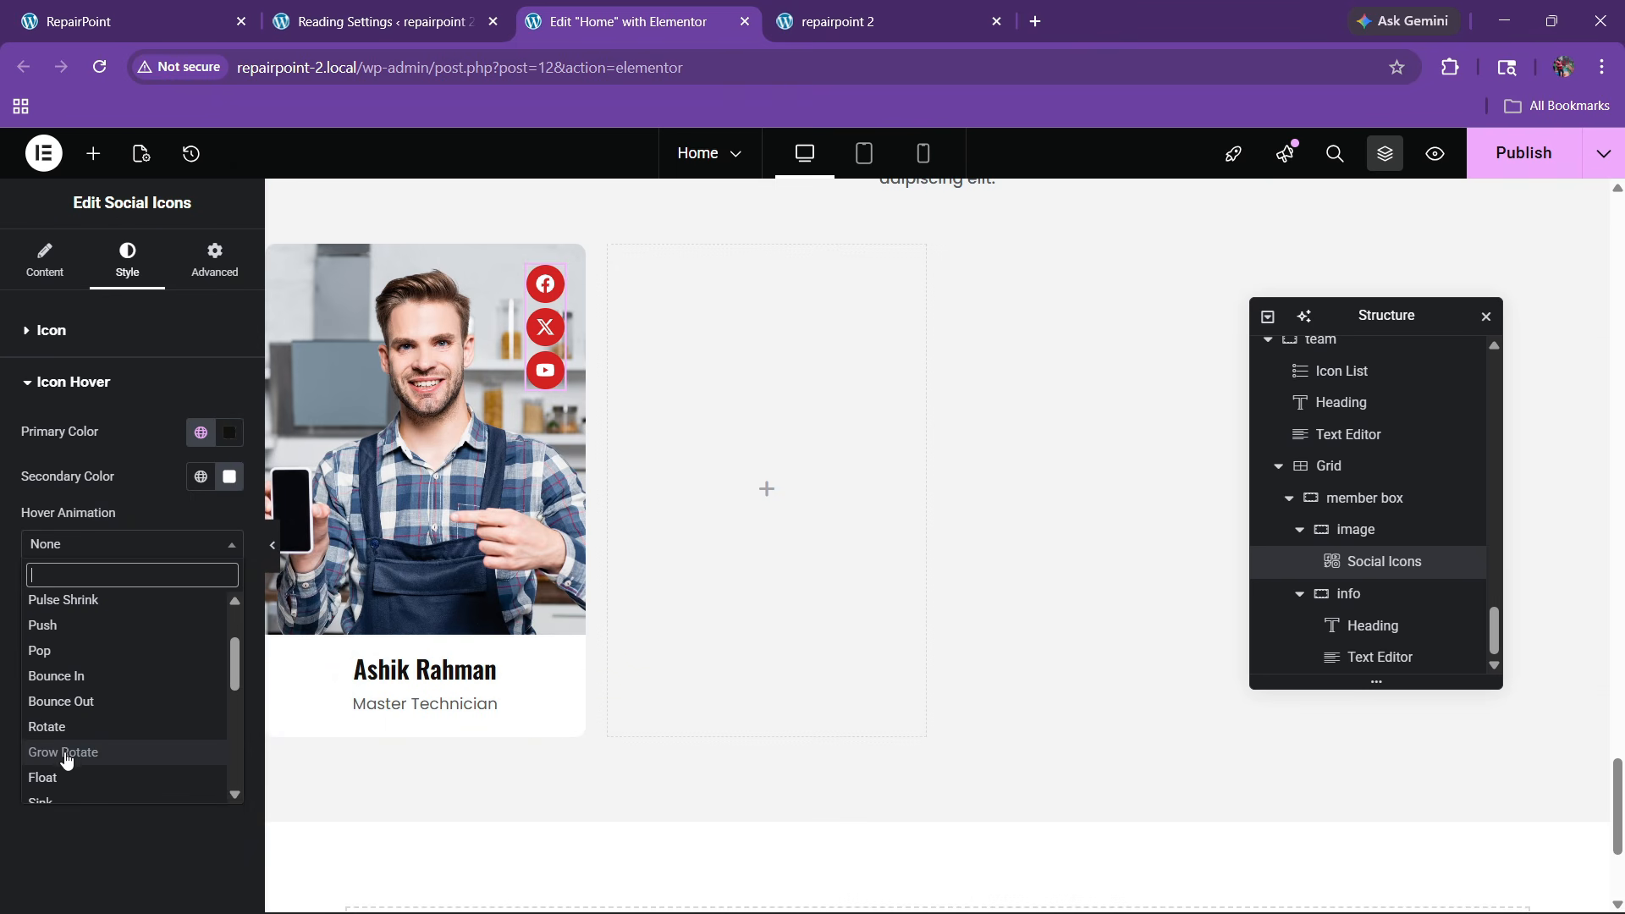
pyautogui.scroll(-3, 65, 736)
pyautogui.click(64, 720)
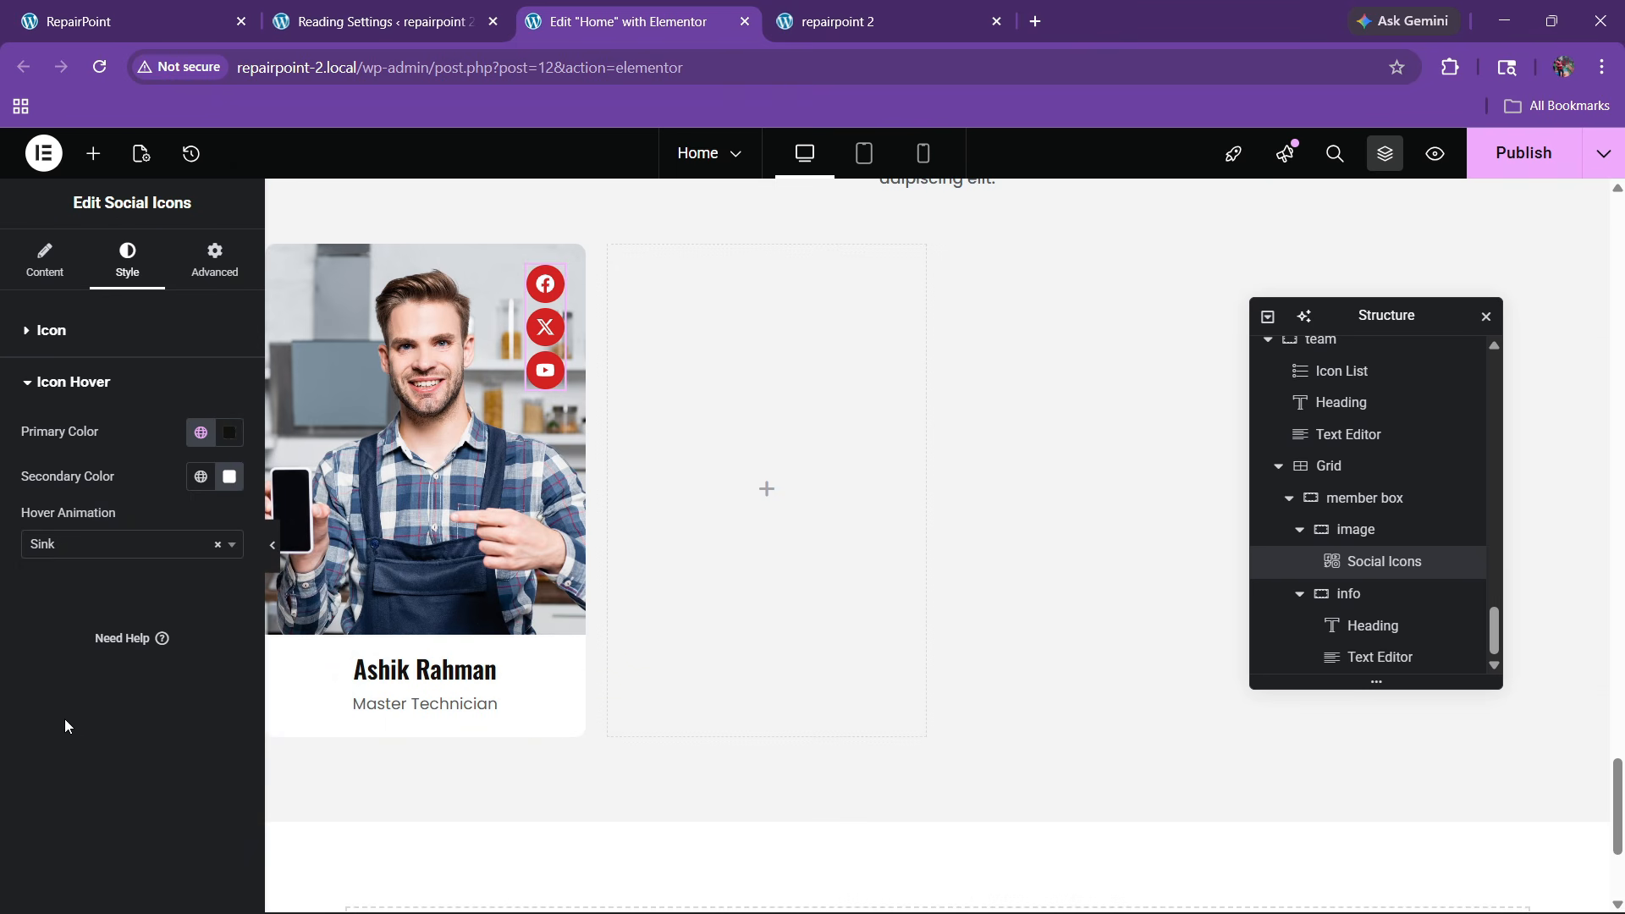
pyautogui.click(54, 544)
pyautogui.click(66, 653)
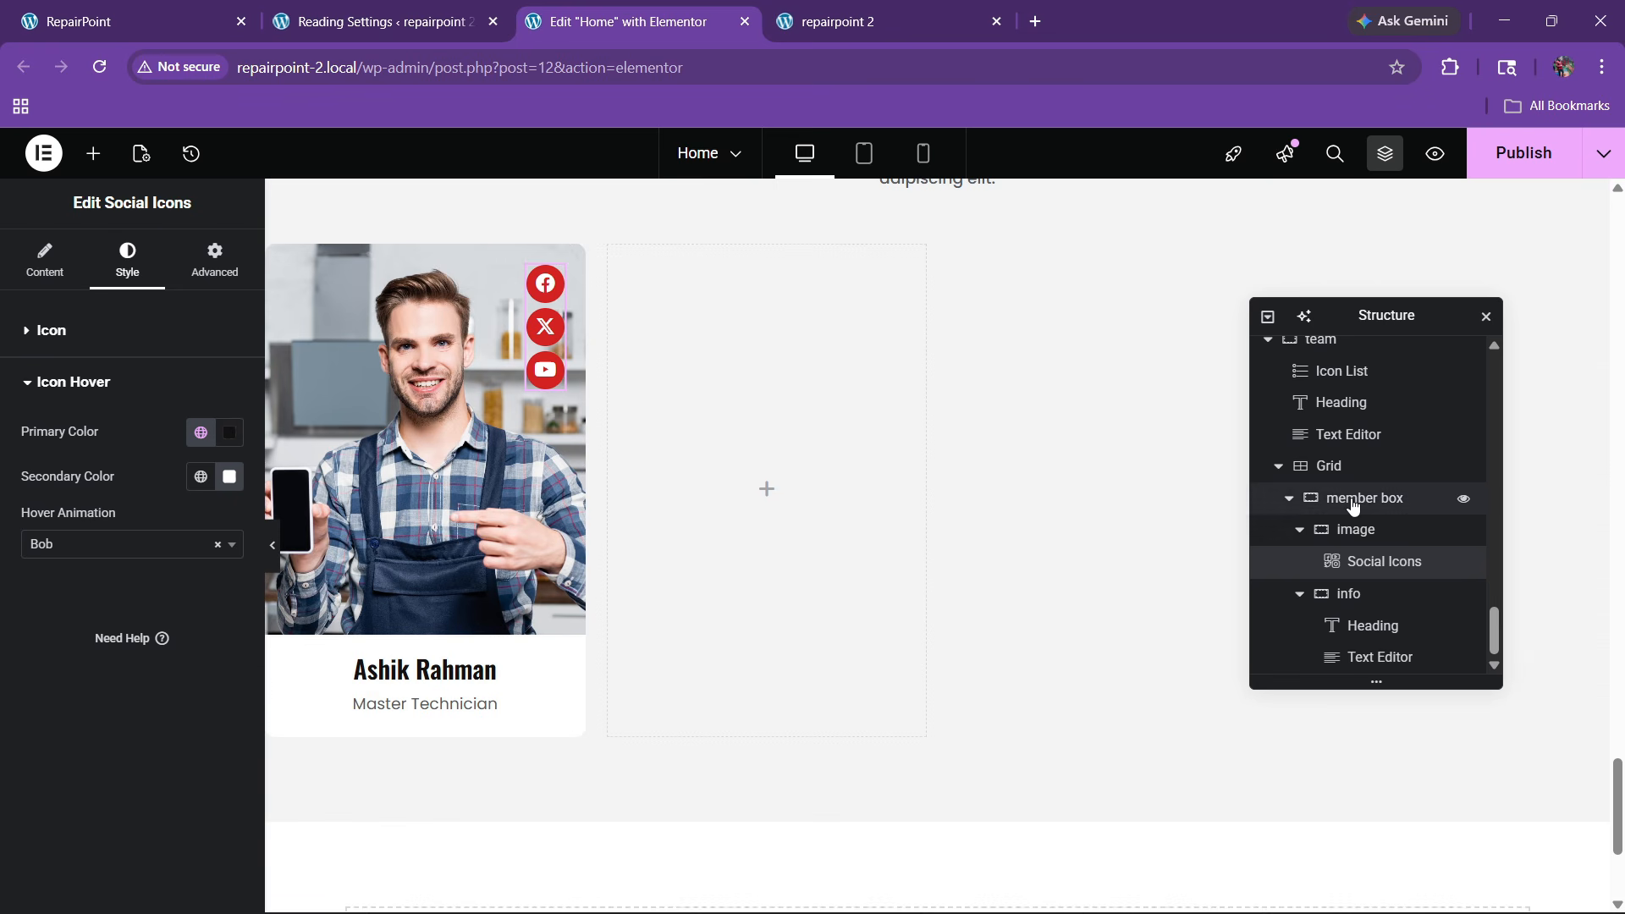
# Duplicate the member box card until the team grid holds four cards
pyautogui.click(1289, 498)
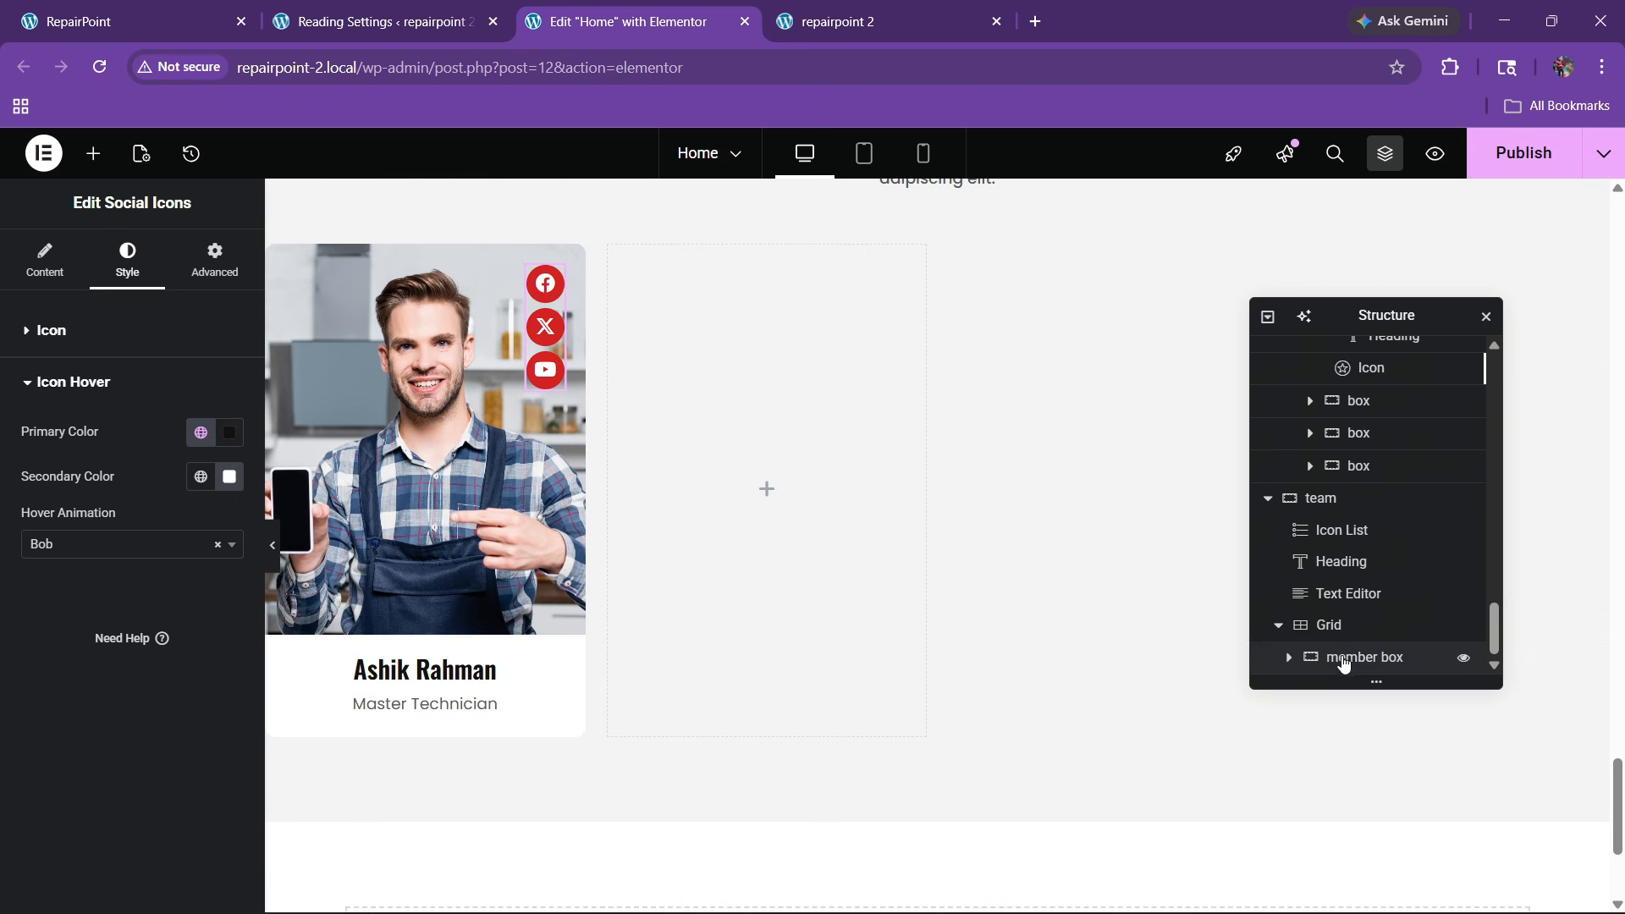
pyautogui.click(1347, 657)
pyautogui.rightClick(1349, 656)
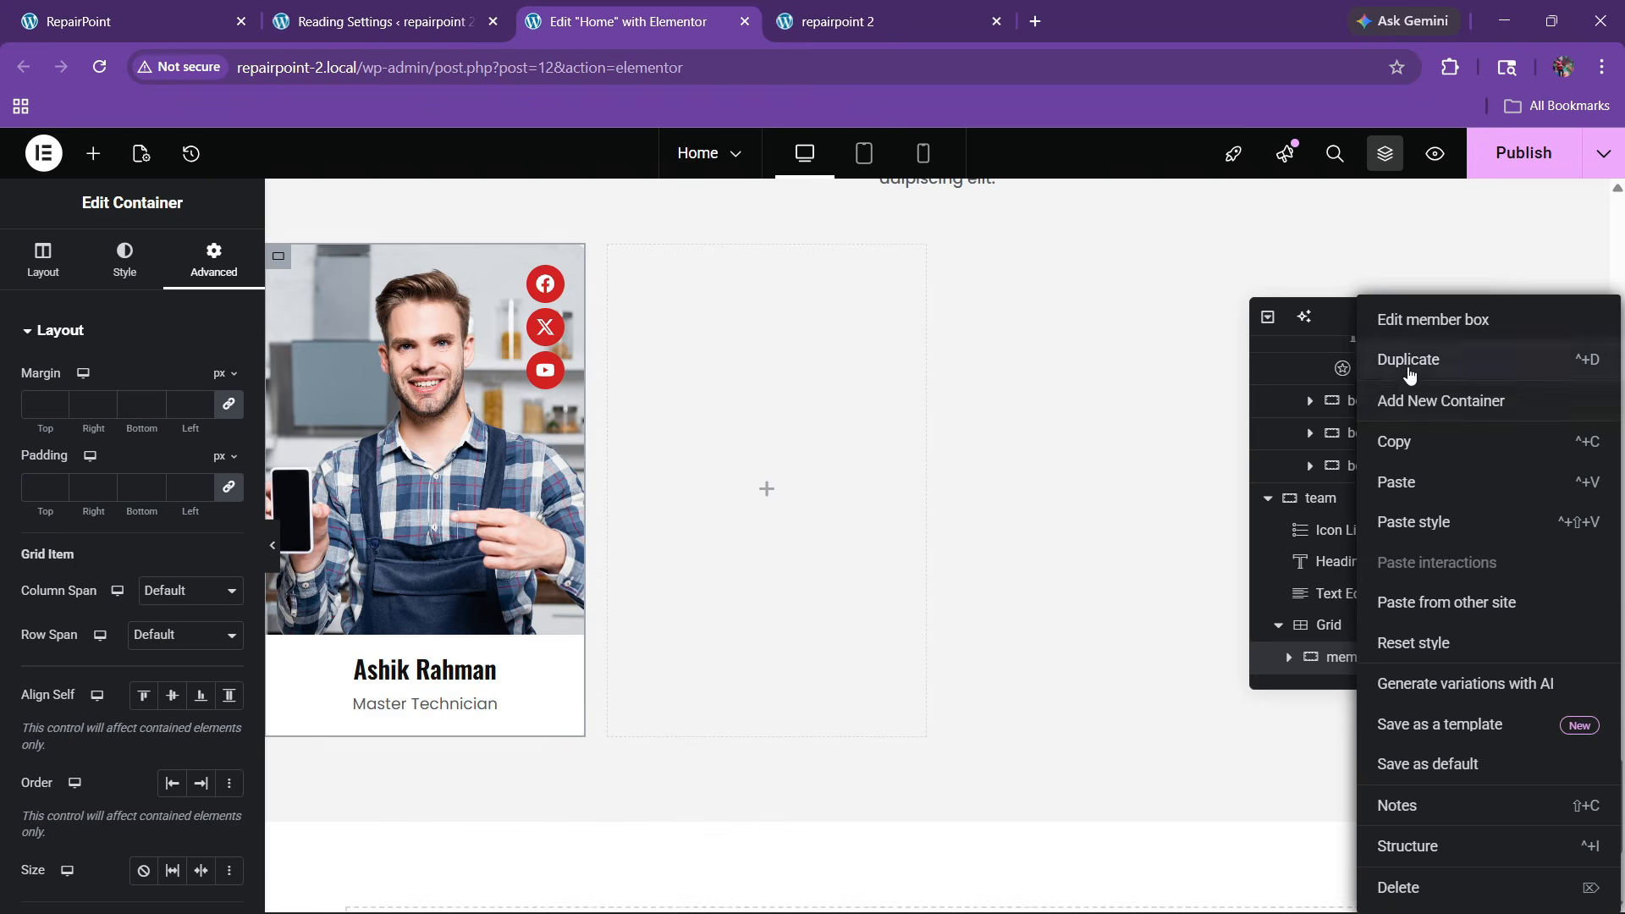
pyautogui.click(1372, 362)
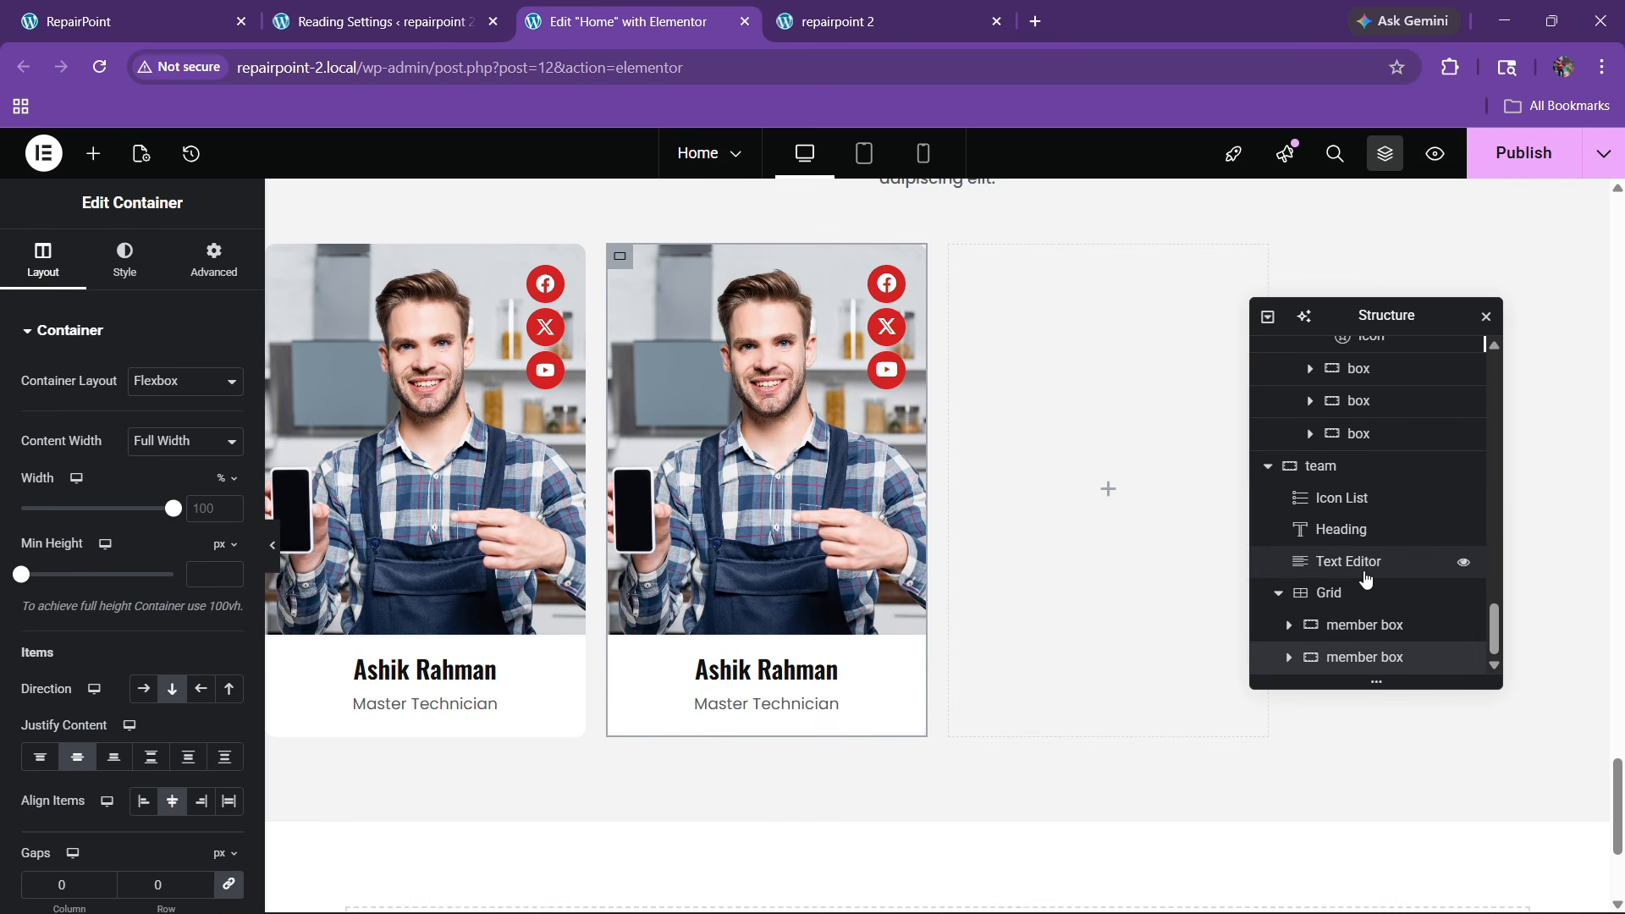
pyautogui.rightClick(1354, 656)
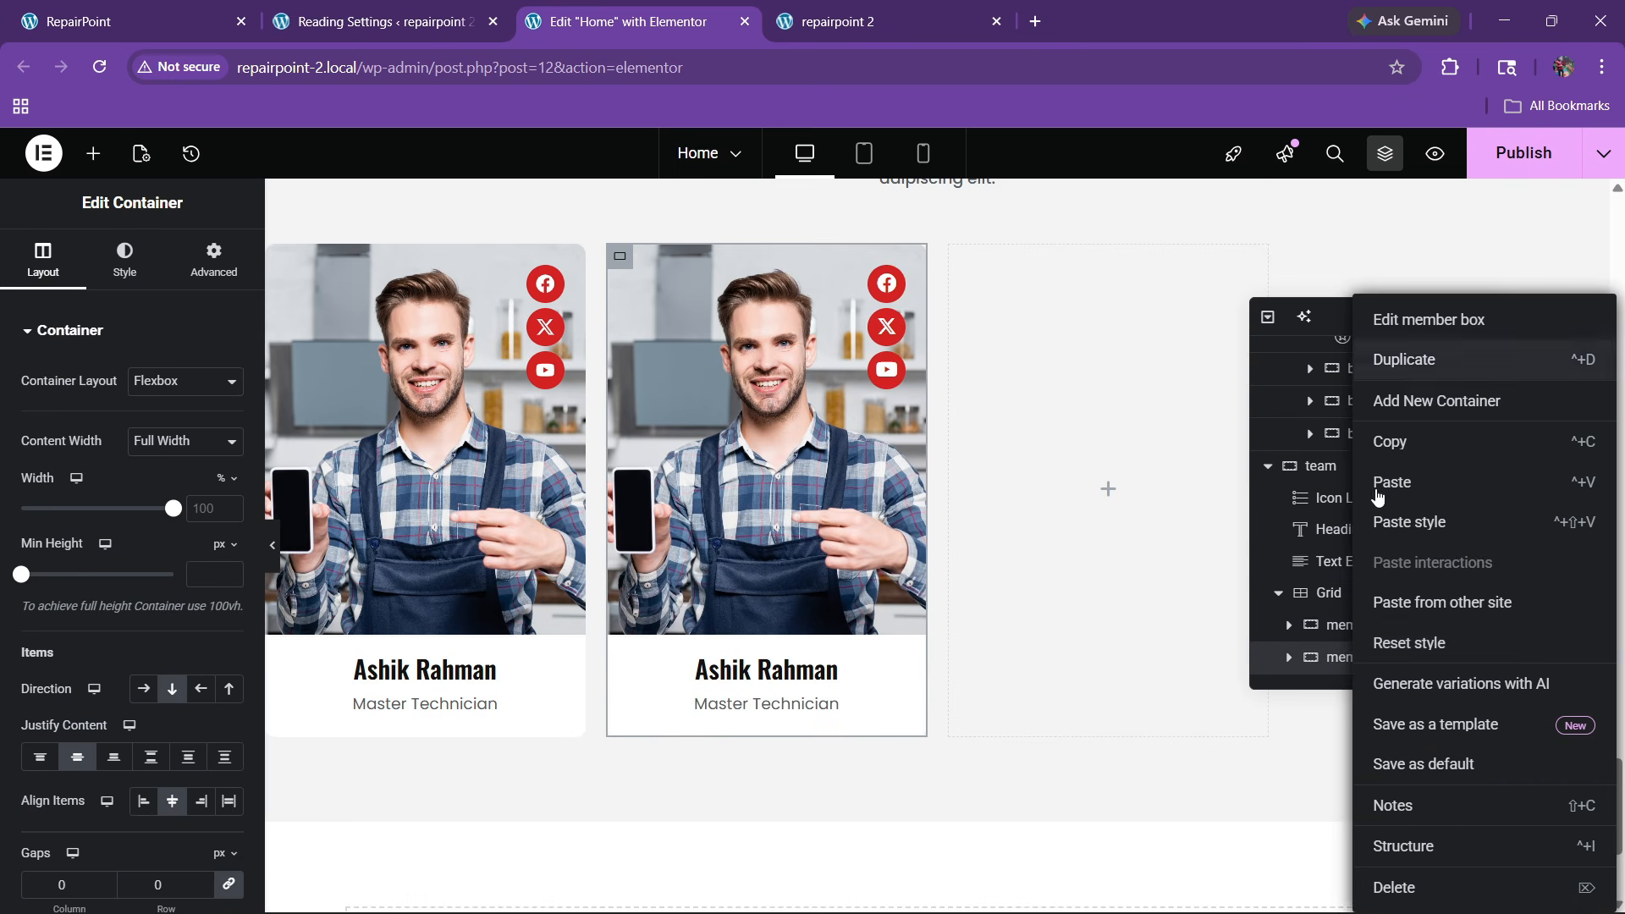
pyautogui.click(1378, 484)
pyautogui.rightClick(1349, 657)
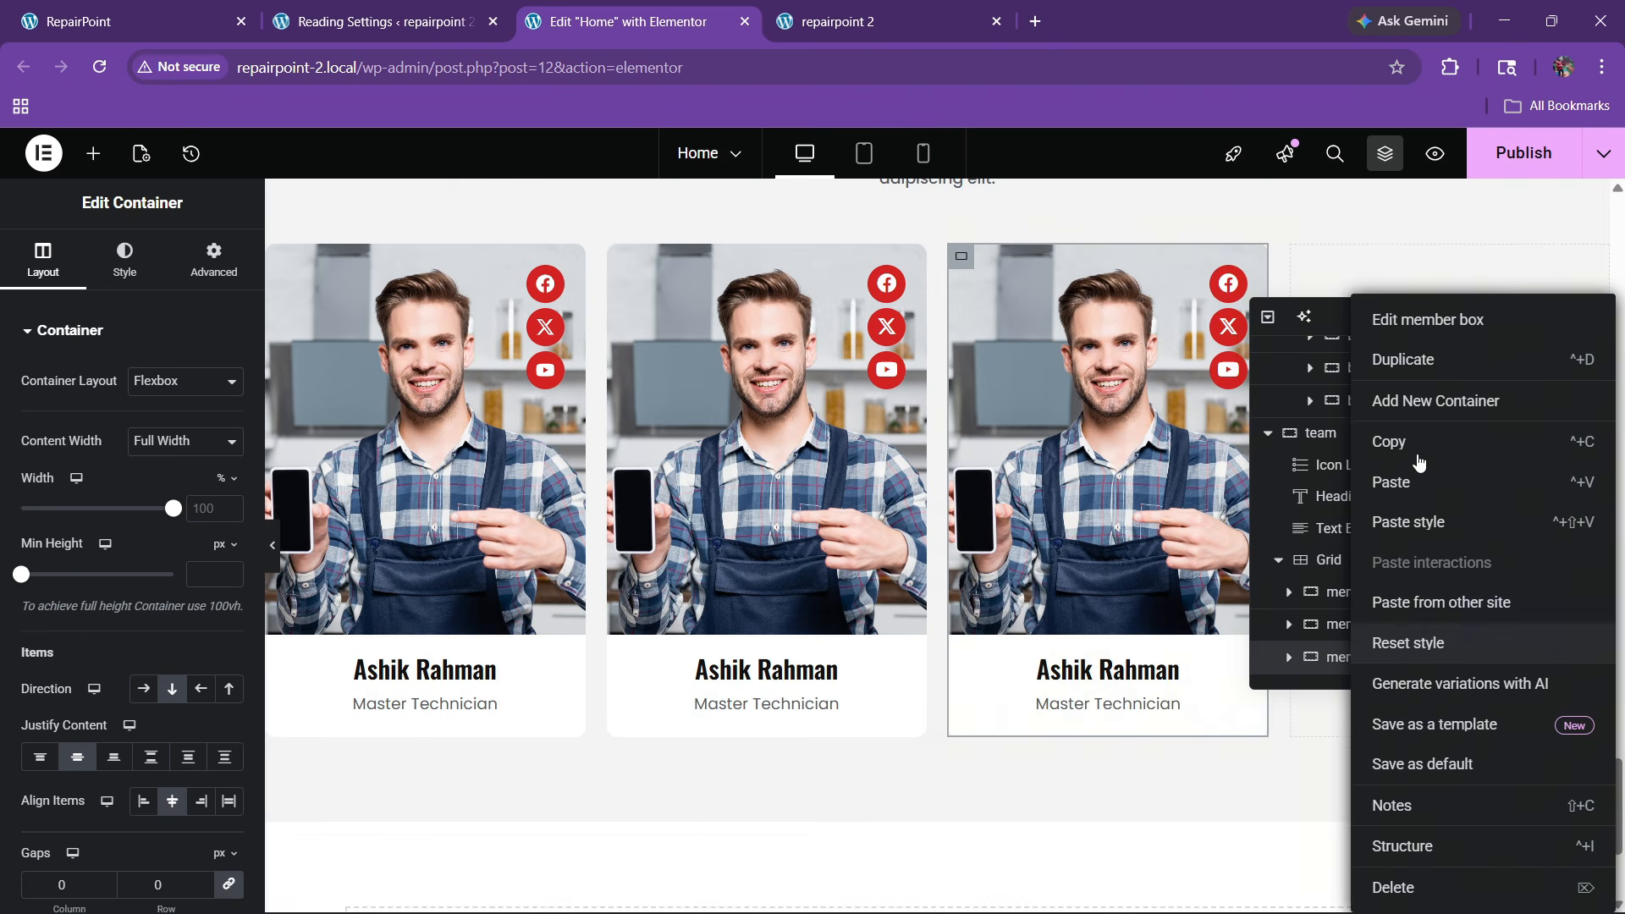
pyautogui.click(1405, 362)
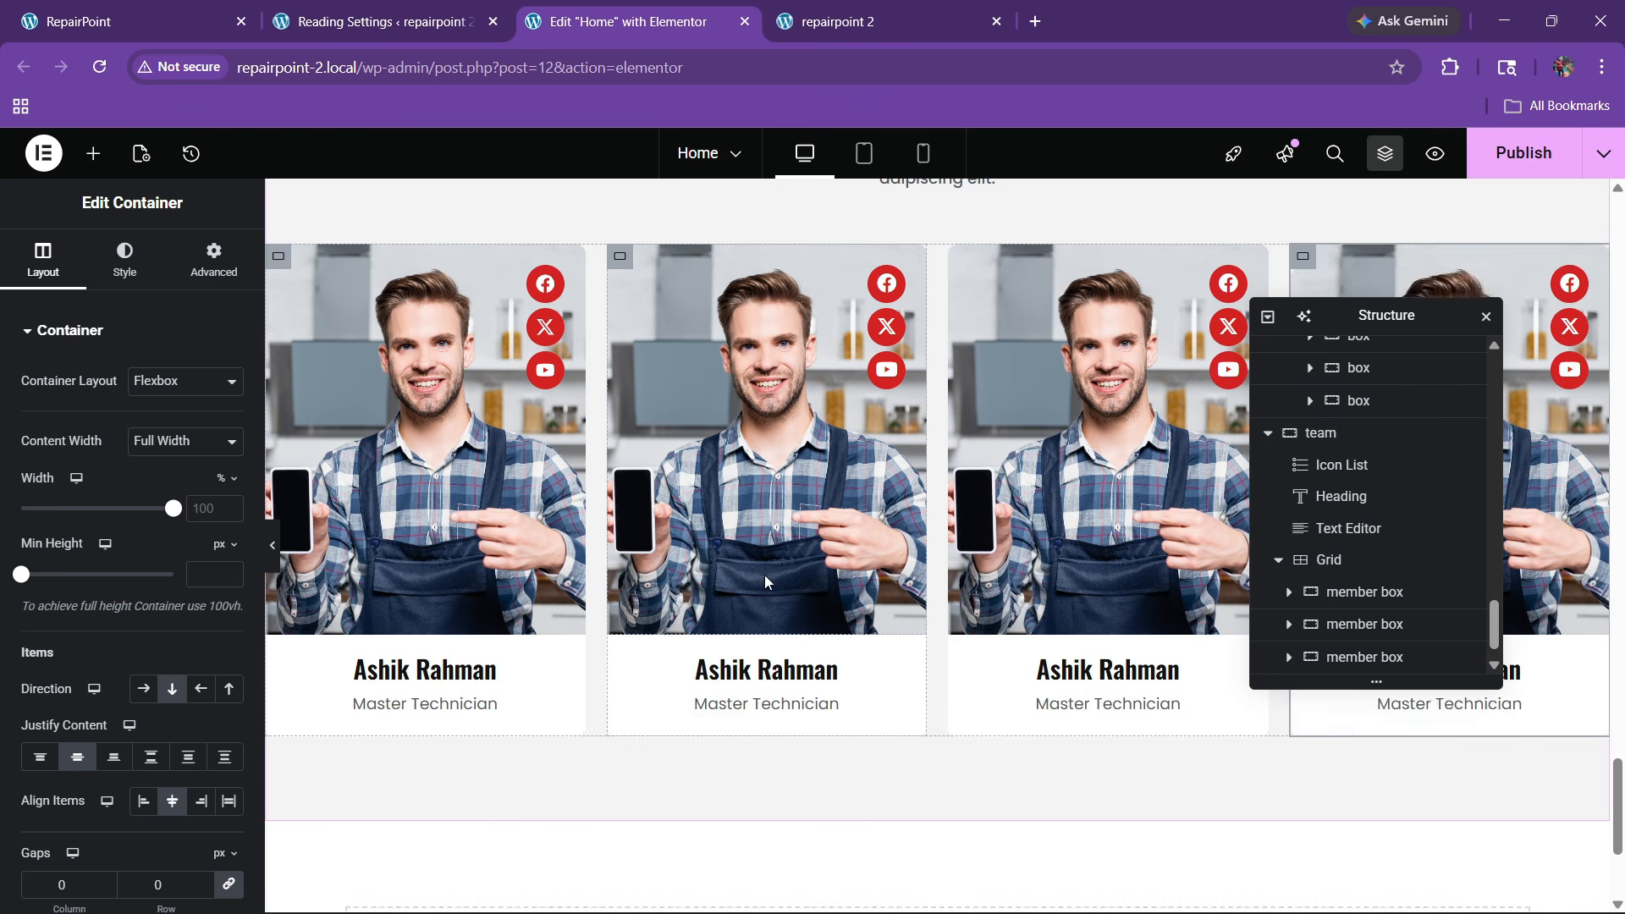
# Publish the Home page and switch to the live site tab
pyautogui.scroll(3, 764, 580)
pyautogui.scroll(-4, 759, 562)
pyautogui.scroll(2, 759, 562)
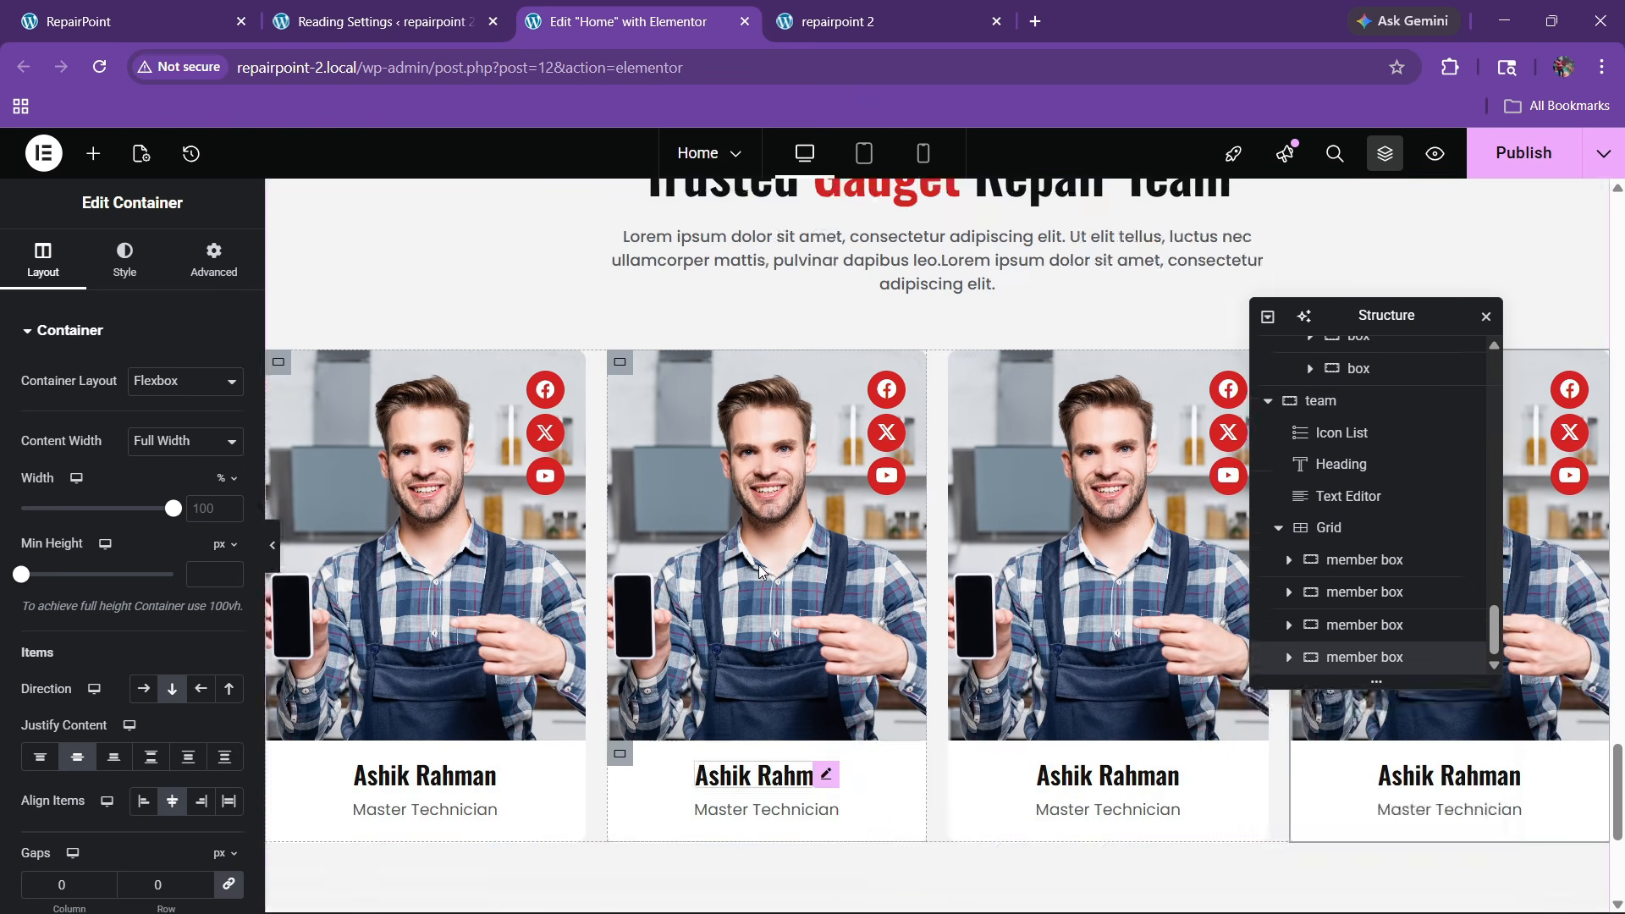
pyautogui.click(1523, 155)
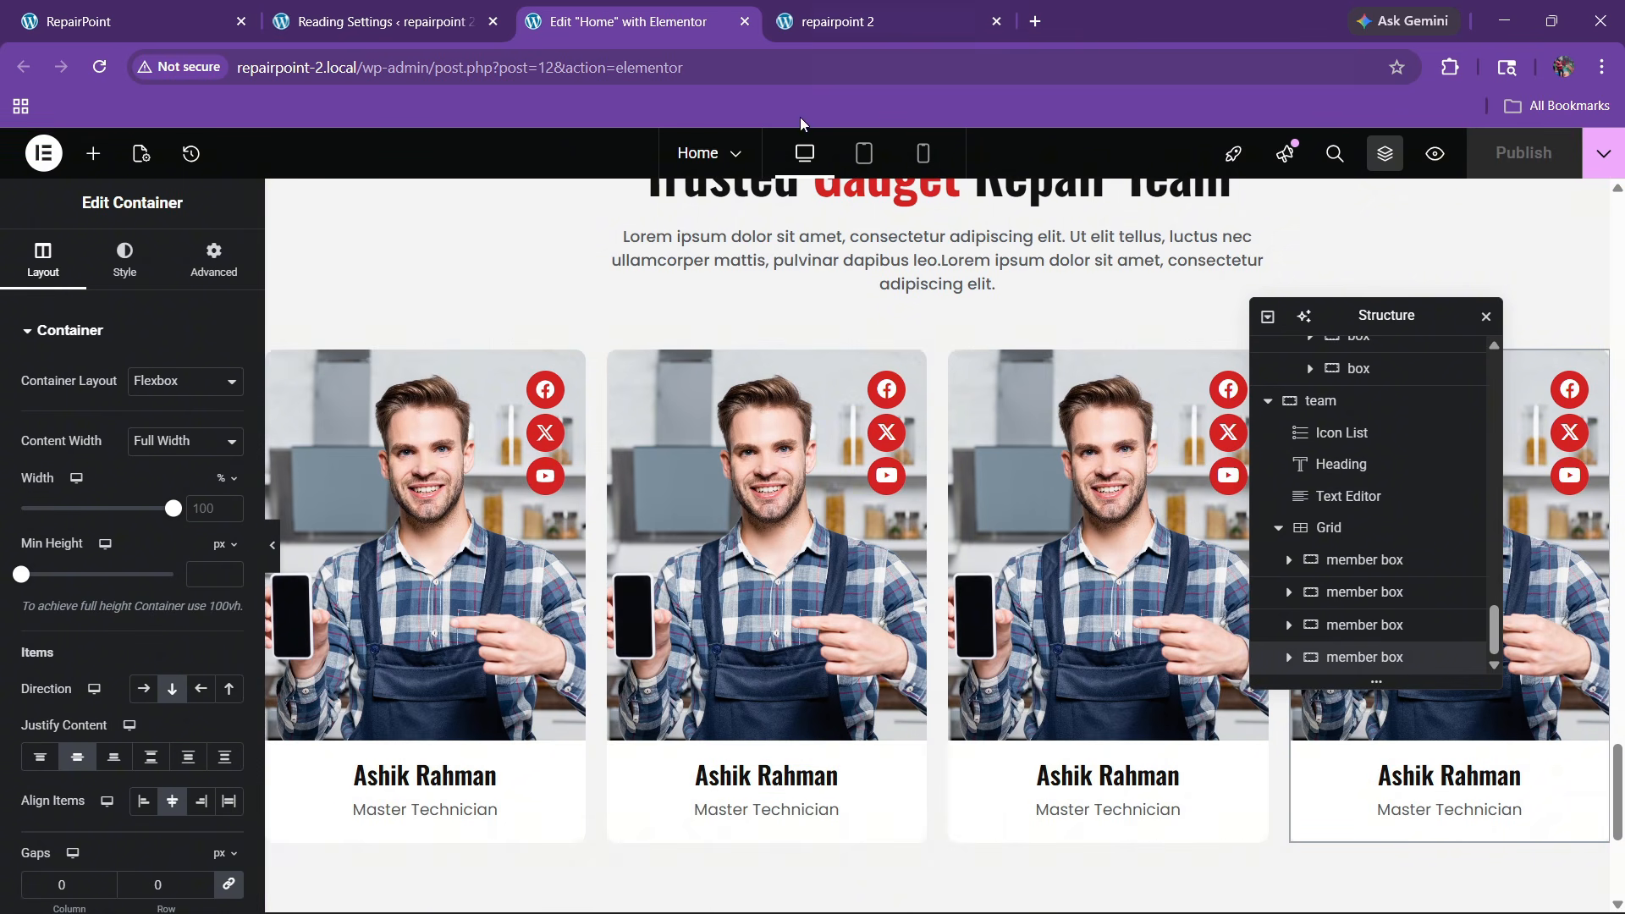
pyautogui.click(839, 17)
# Reload the live site and scroll through the four Trusted Gadget Repair Team cards
pyautogui.click(99, 67)
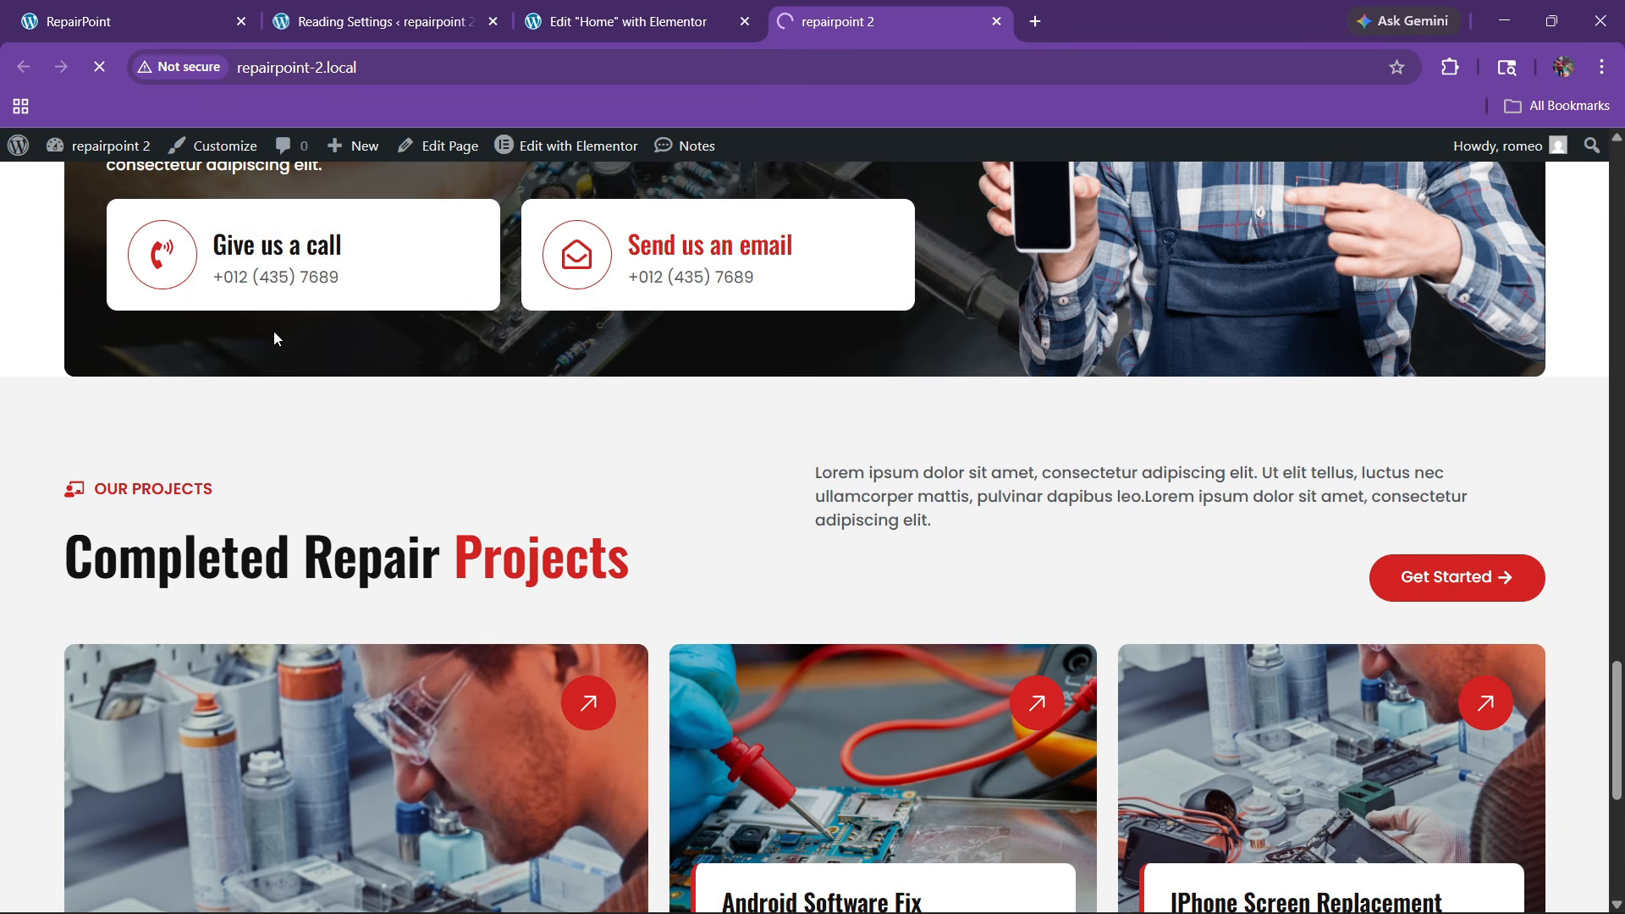
pyautogui.scroll(-15, 730, 508)
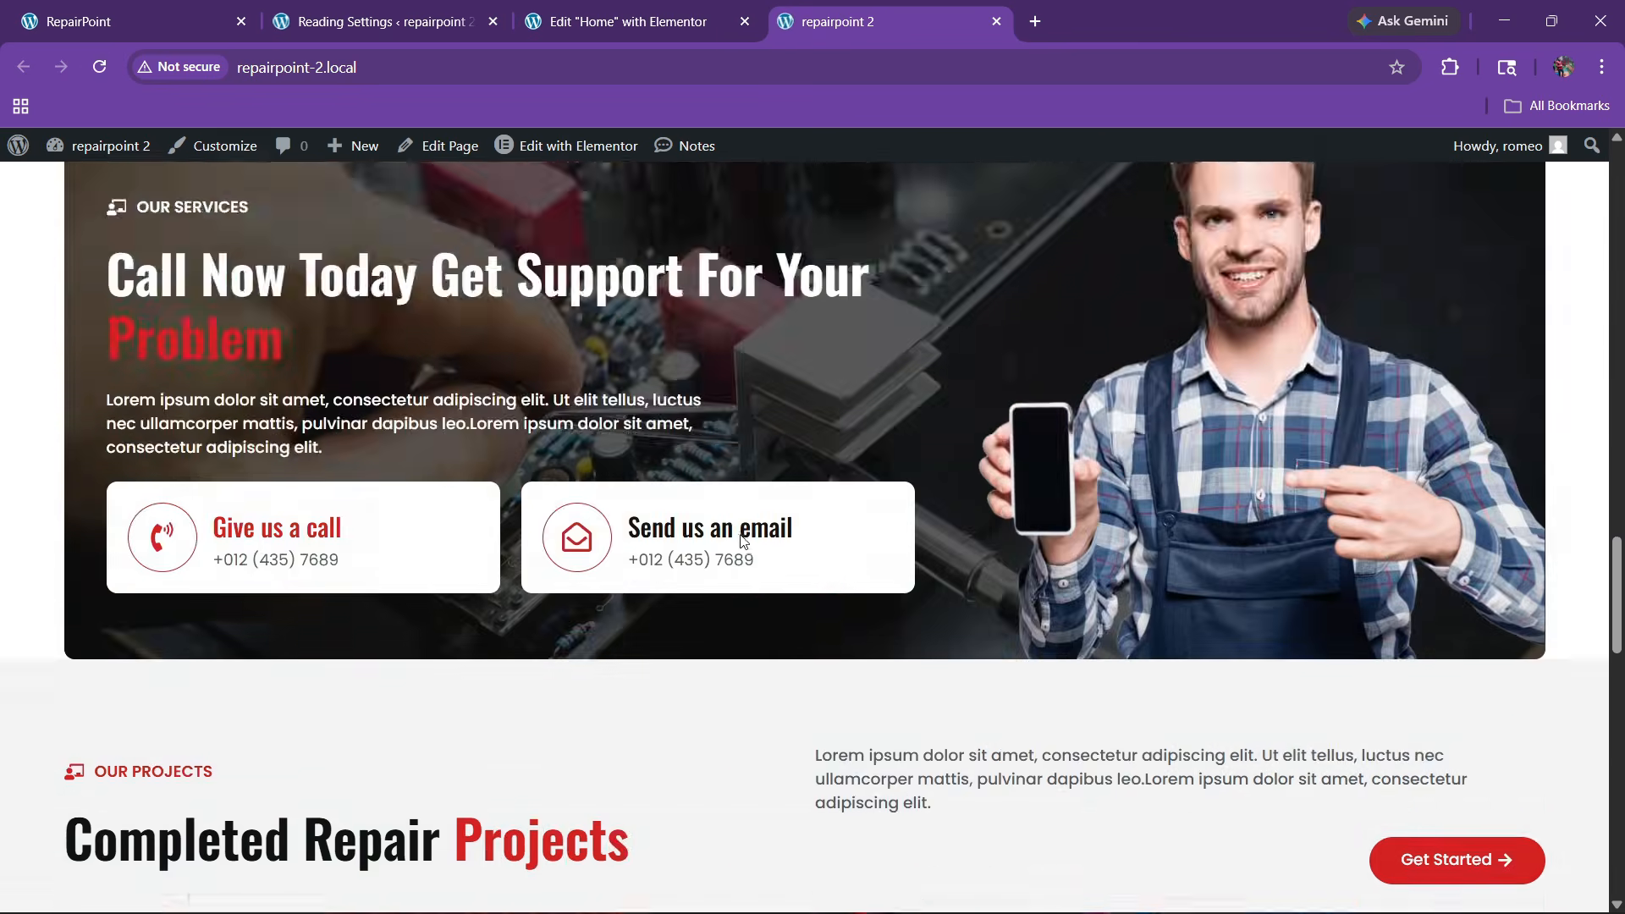
pyautogui.scroll(-3, 726, 554)
pyautogui.scroll(1, 724, 552)
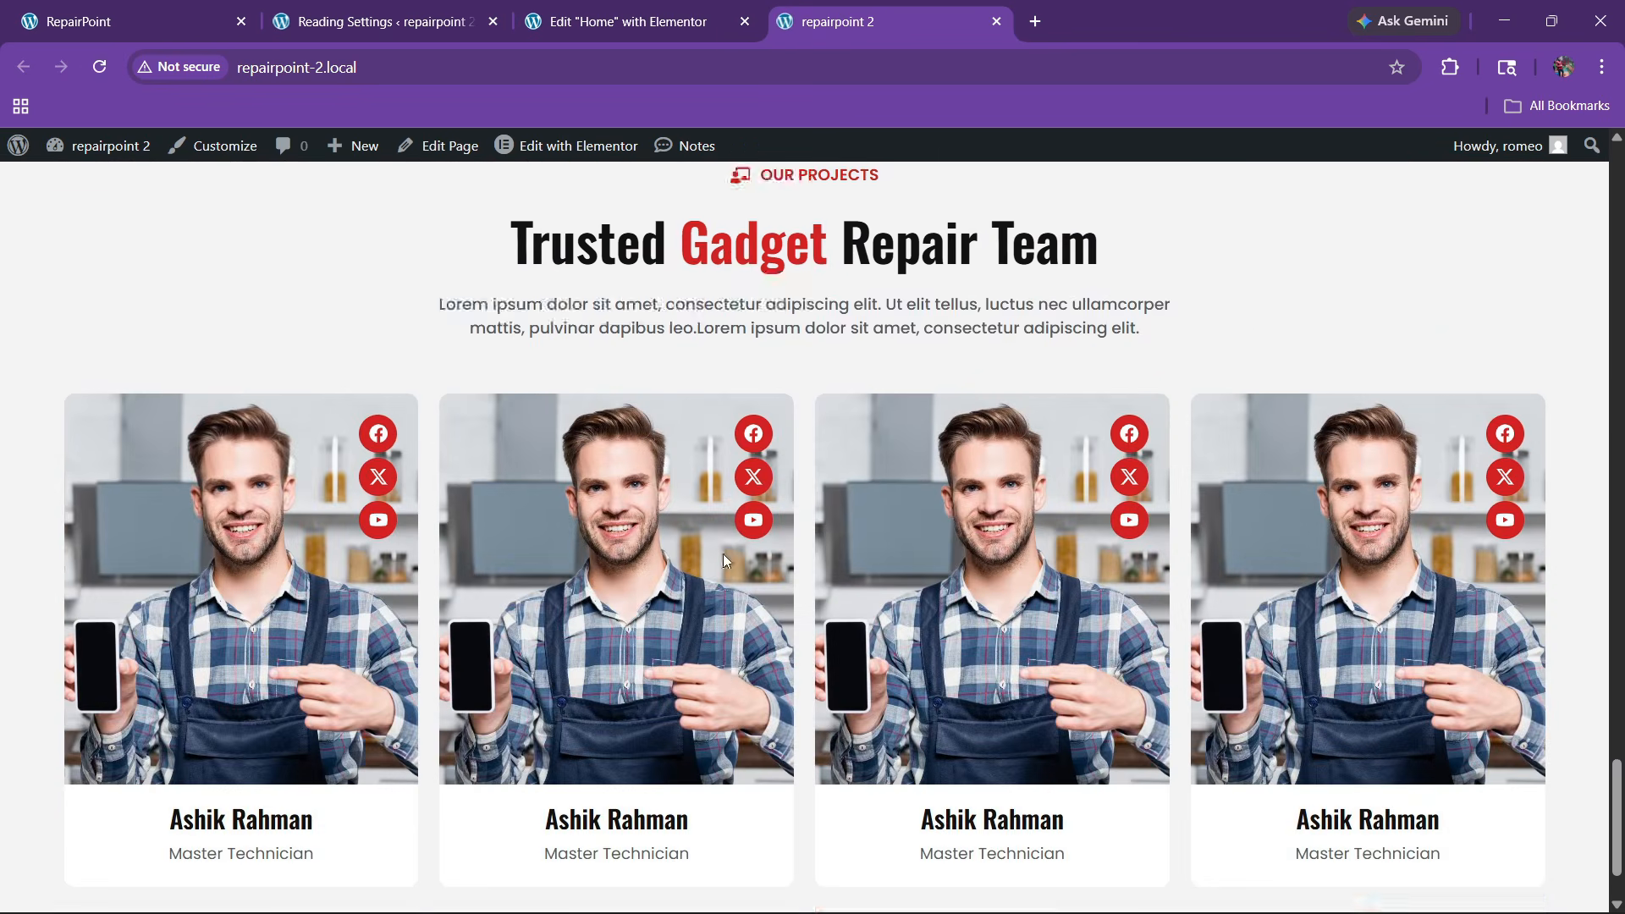
pyautogui.scroll(-1, 725, 551)
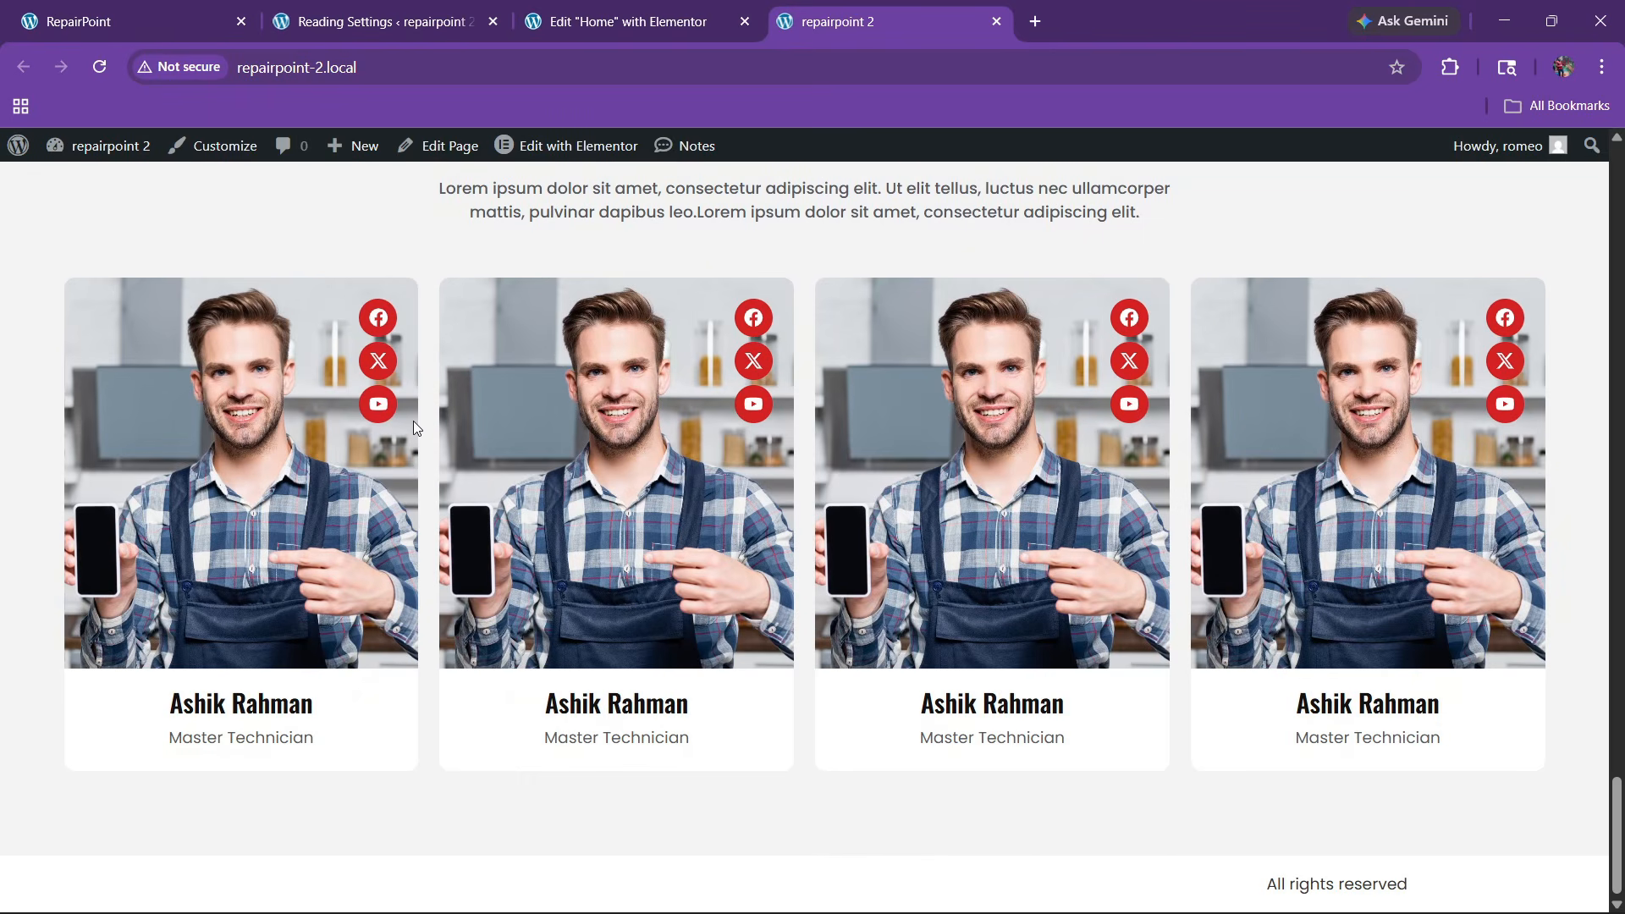
pyautogui.scroll(3, 563, 491)
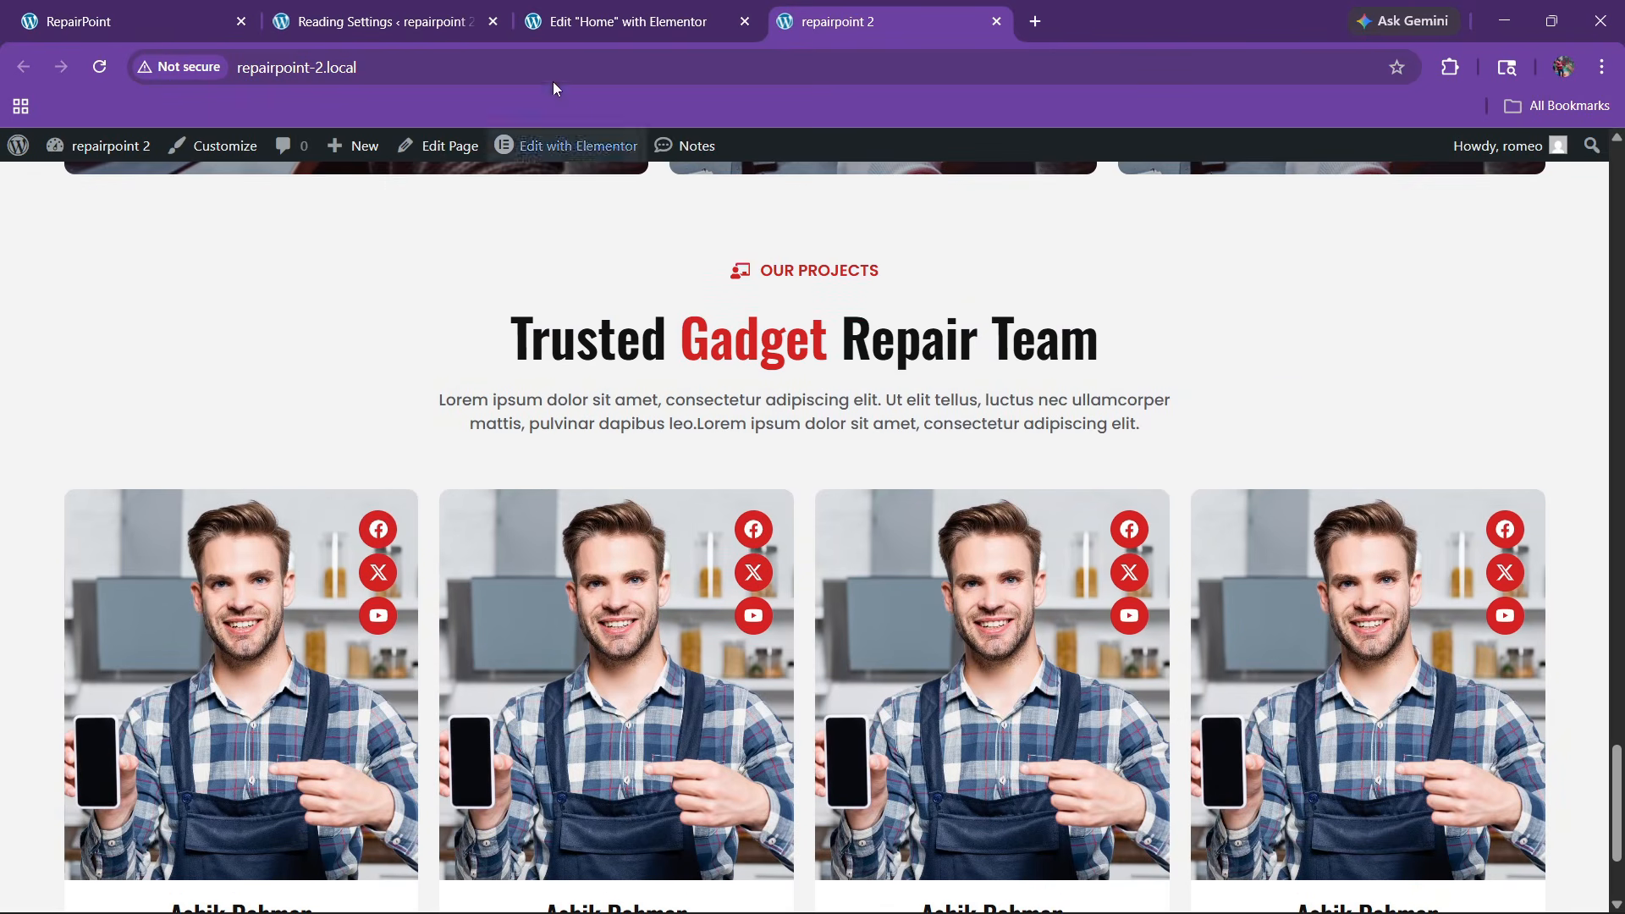
# Replace 'projects' with 'team' in the caption so it reads OUR TEAM
pyautogui.click(582, 10)
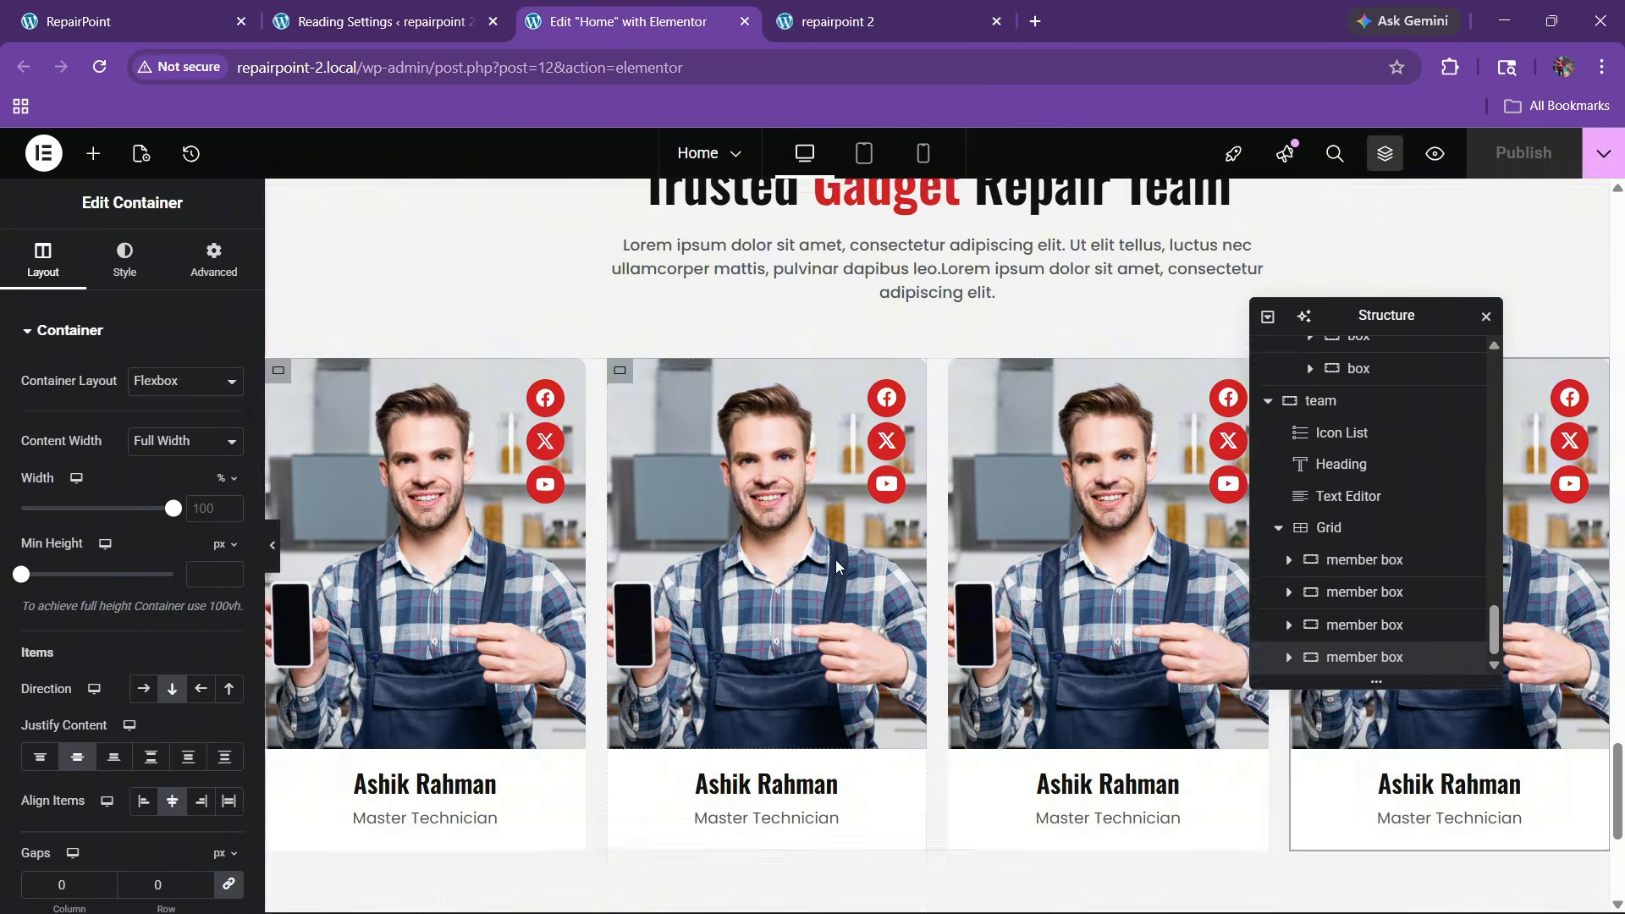
pyautogui.scroll(5, 835, 561)
pyautogui.click(1012, 424)
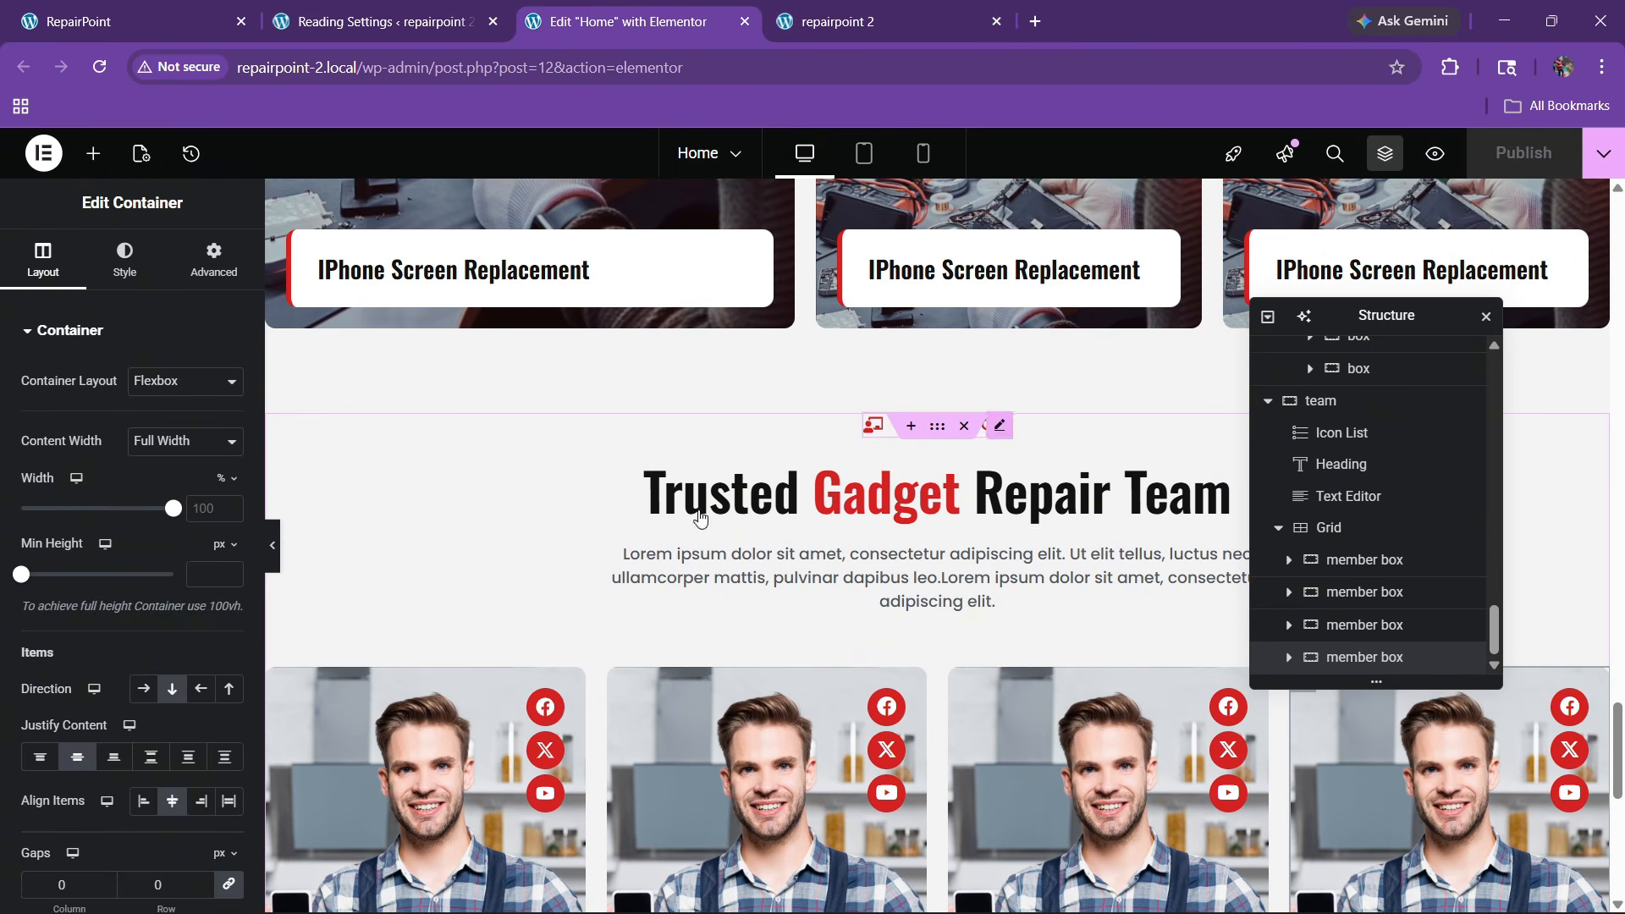
pyautogui.click(100, 465)
pyautogui.write('team')
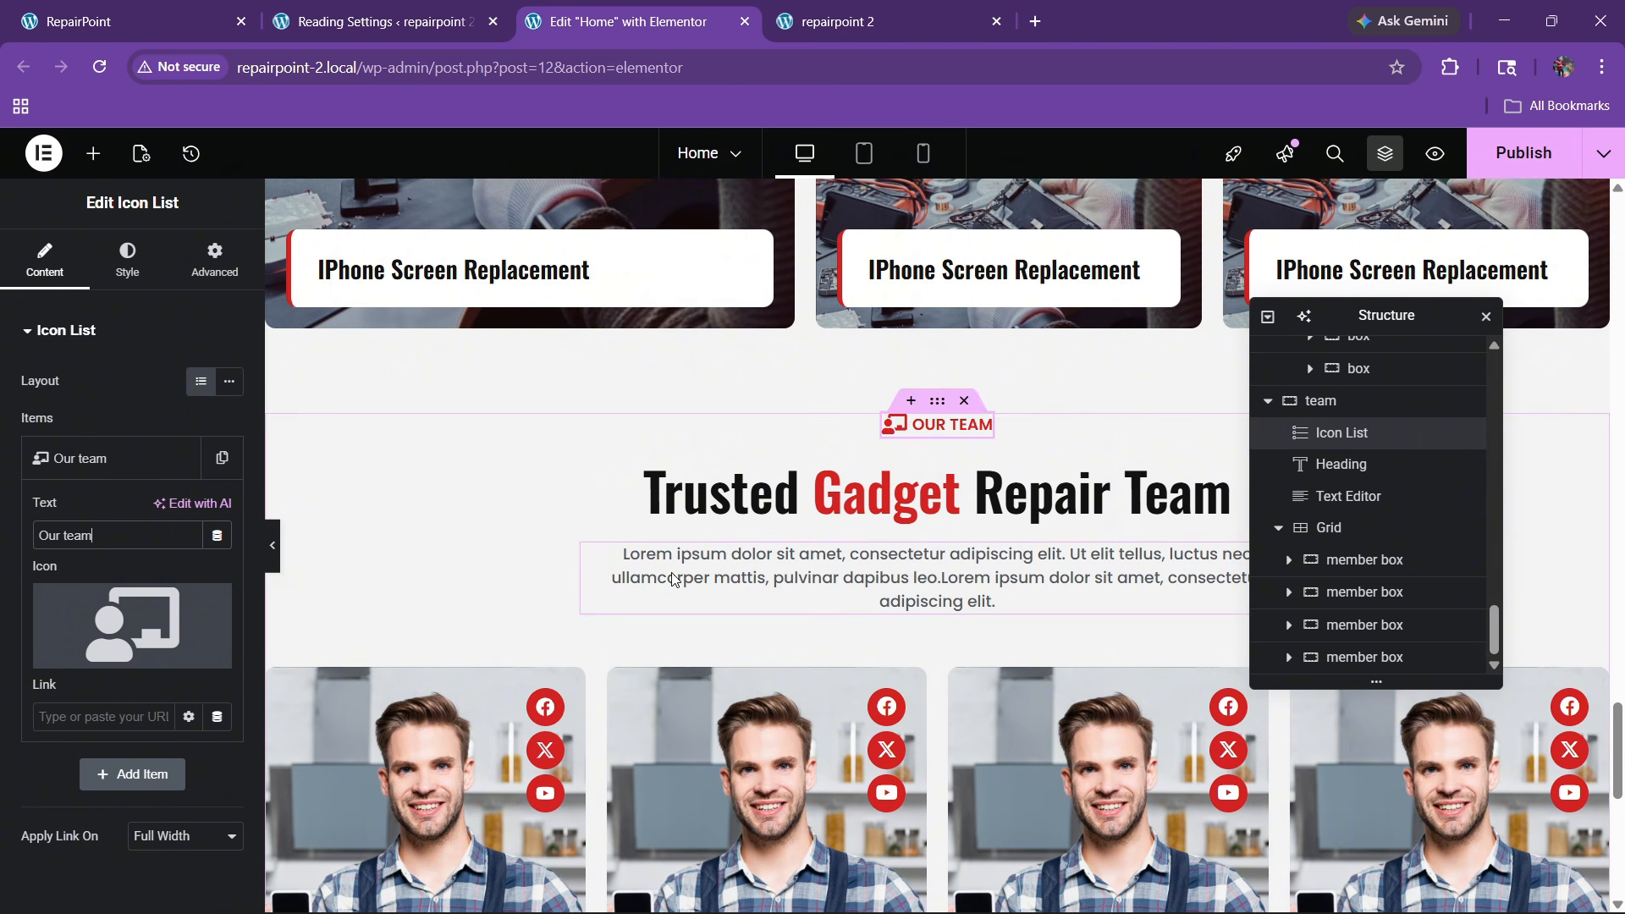
# Publish the Home page, then scroll the RepairPoint reference site's pricing cards
pyautogui.click(1523, 152)
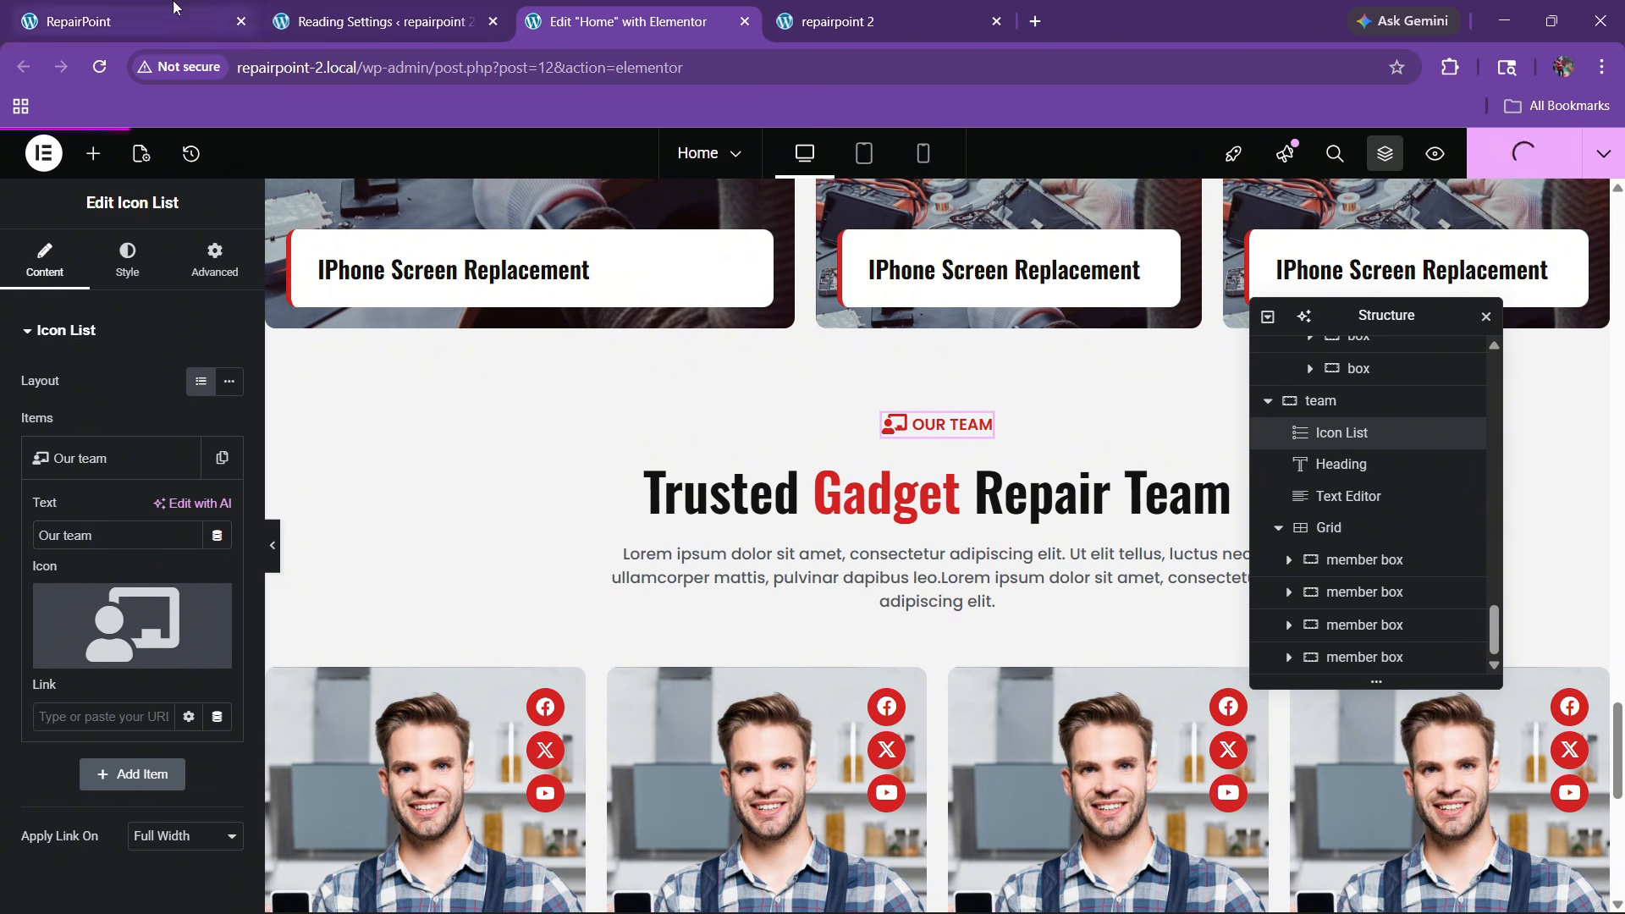
pyautogui.click(127, 21)
pyautogui.scroll(-6, 730, 529)
pyautogui.scroll(-3, 729, 528)
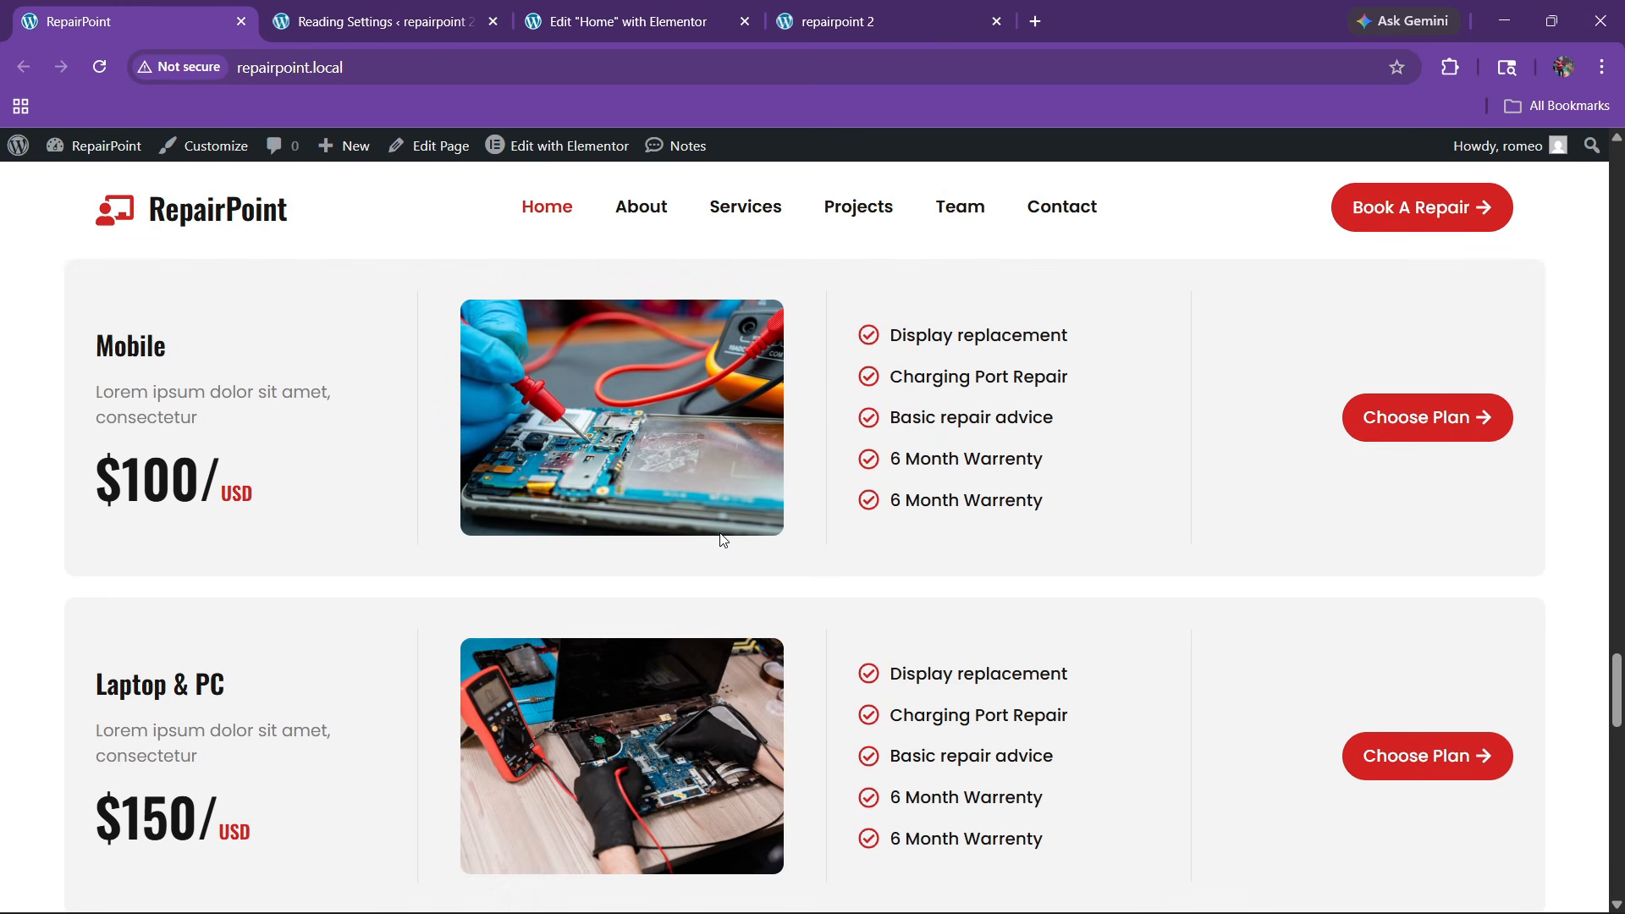
pyautogui.scroll(1, 712, 499)
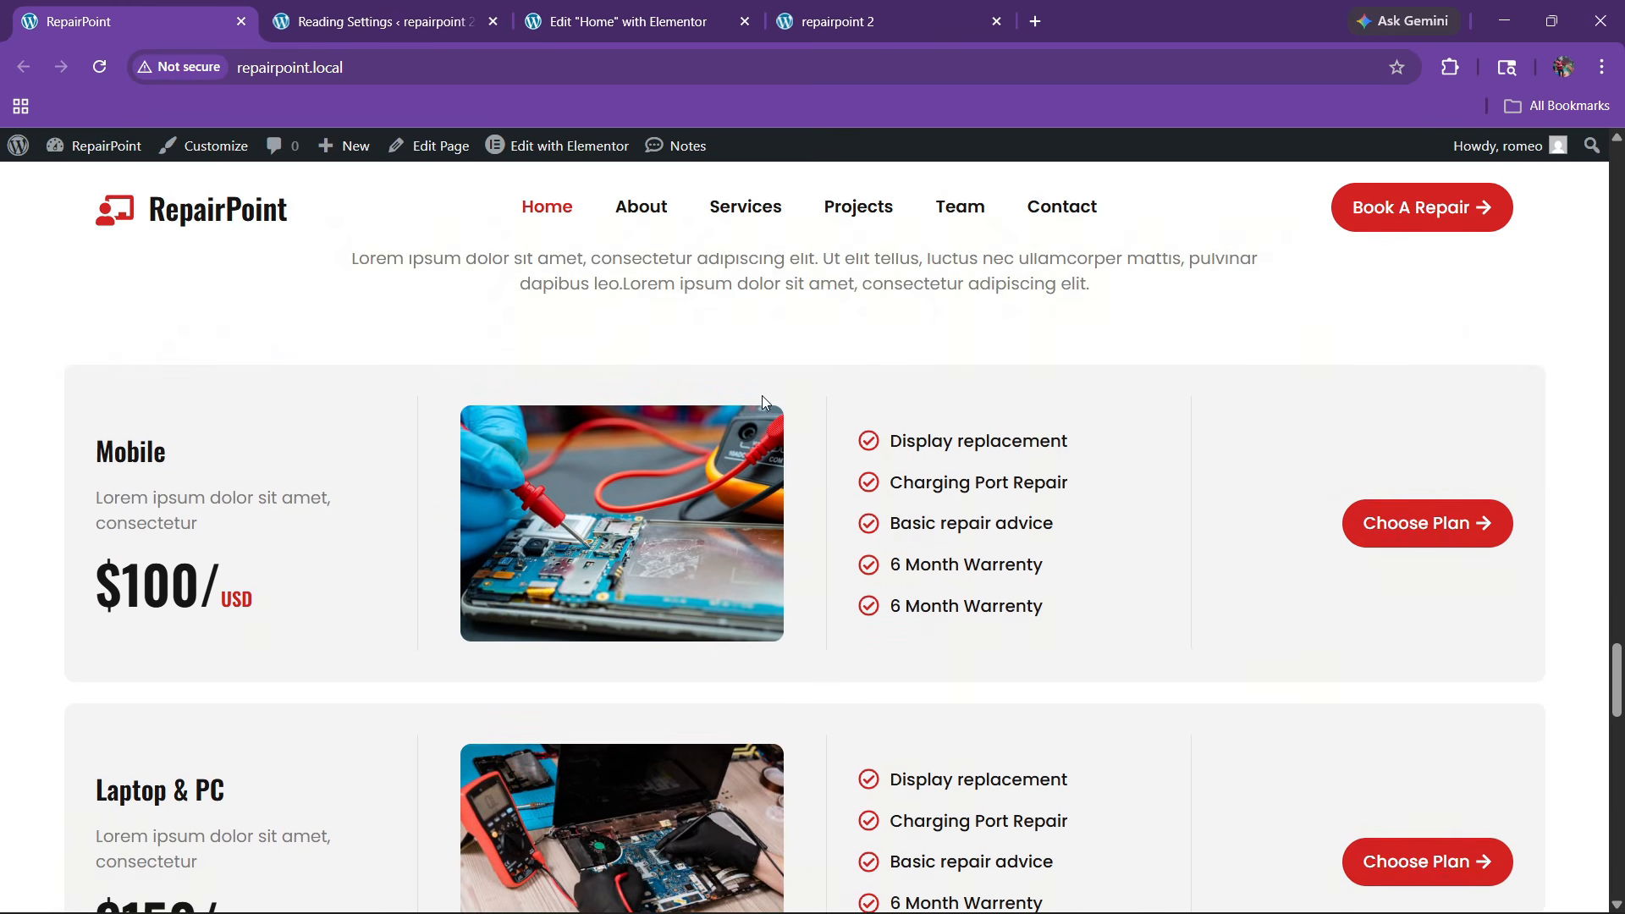
# Go back to the Elementor Home editor and scroll to the page bottom
pyautogui.click(758, 10)
pyautogui.scroll(3, 704, 453)
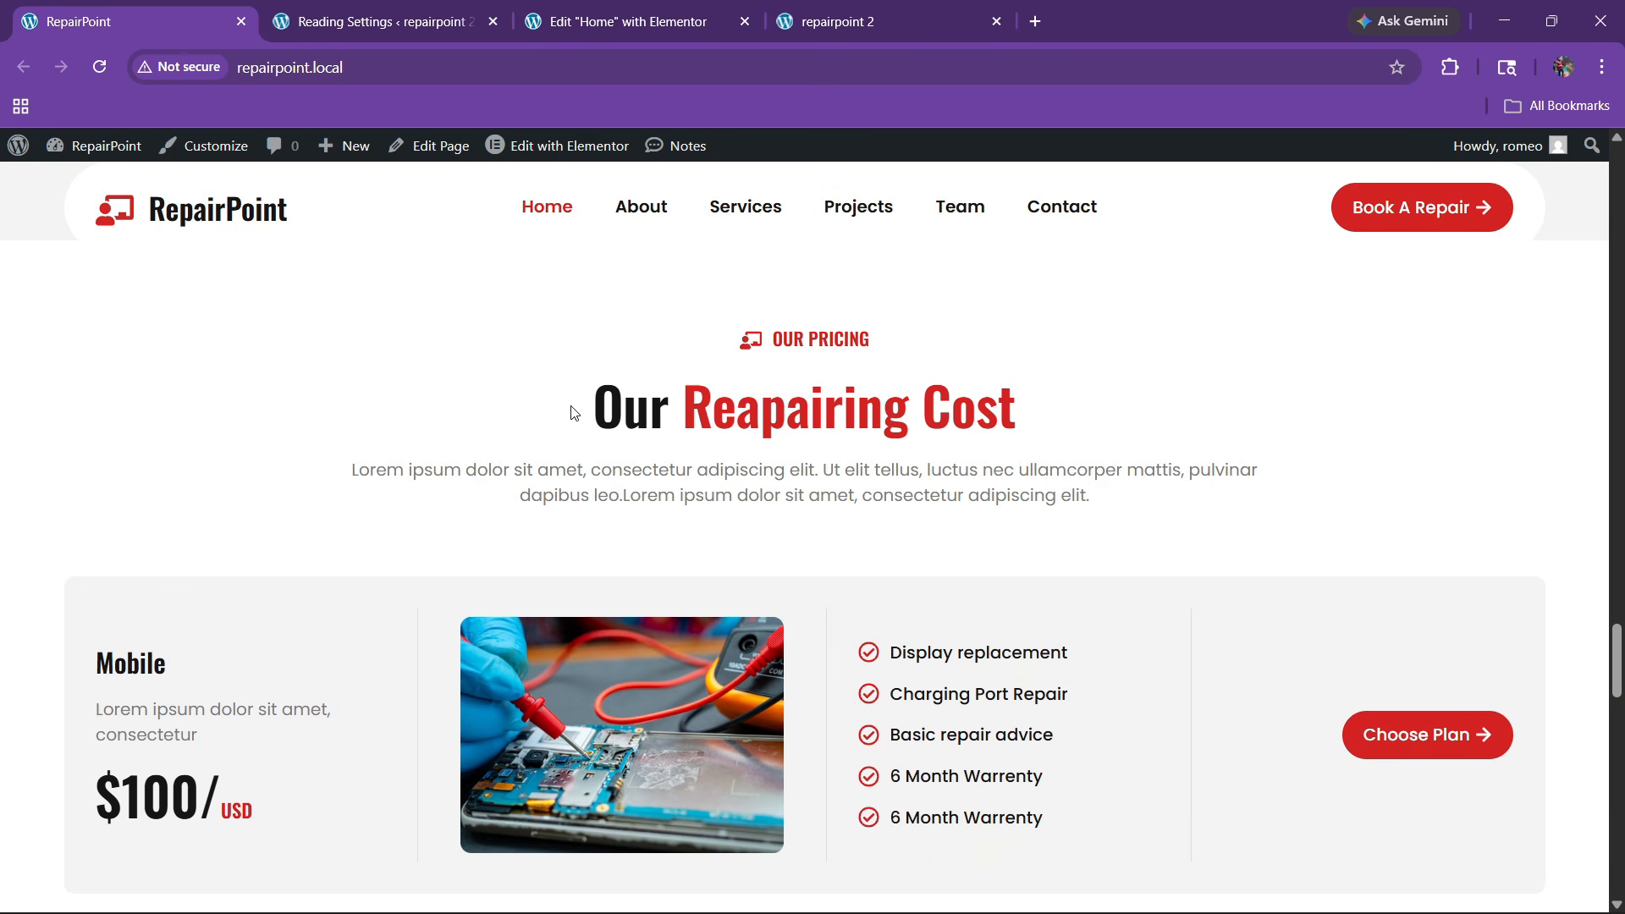
pyautogui.scroll(-3, 575, 413)
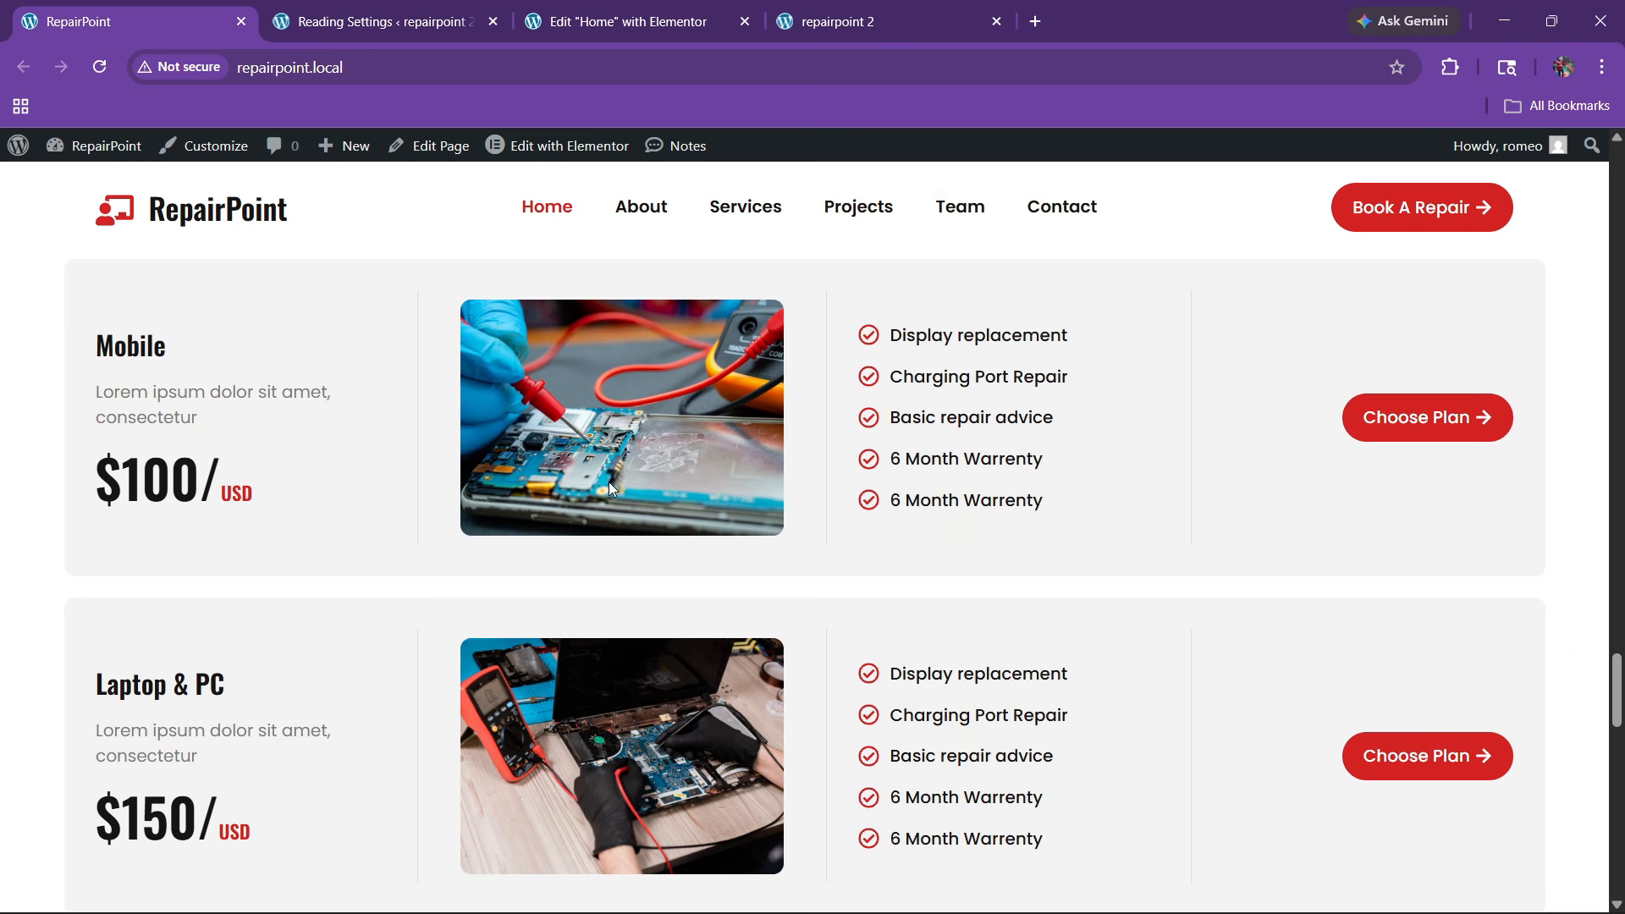
pyautogui.click(634, 21)
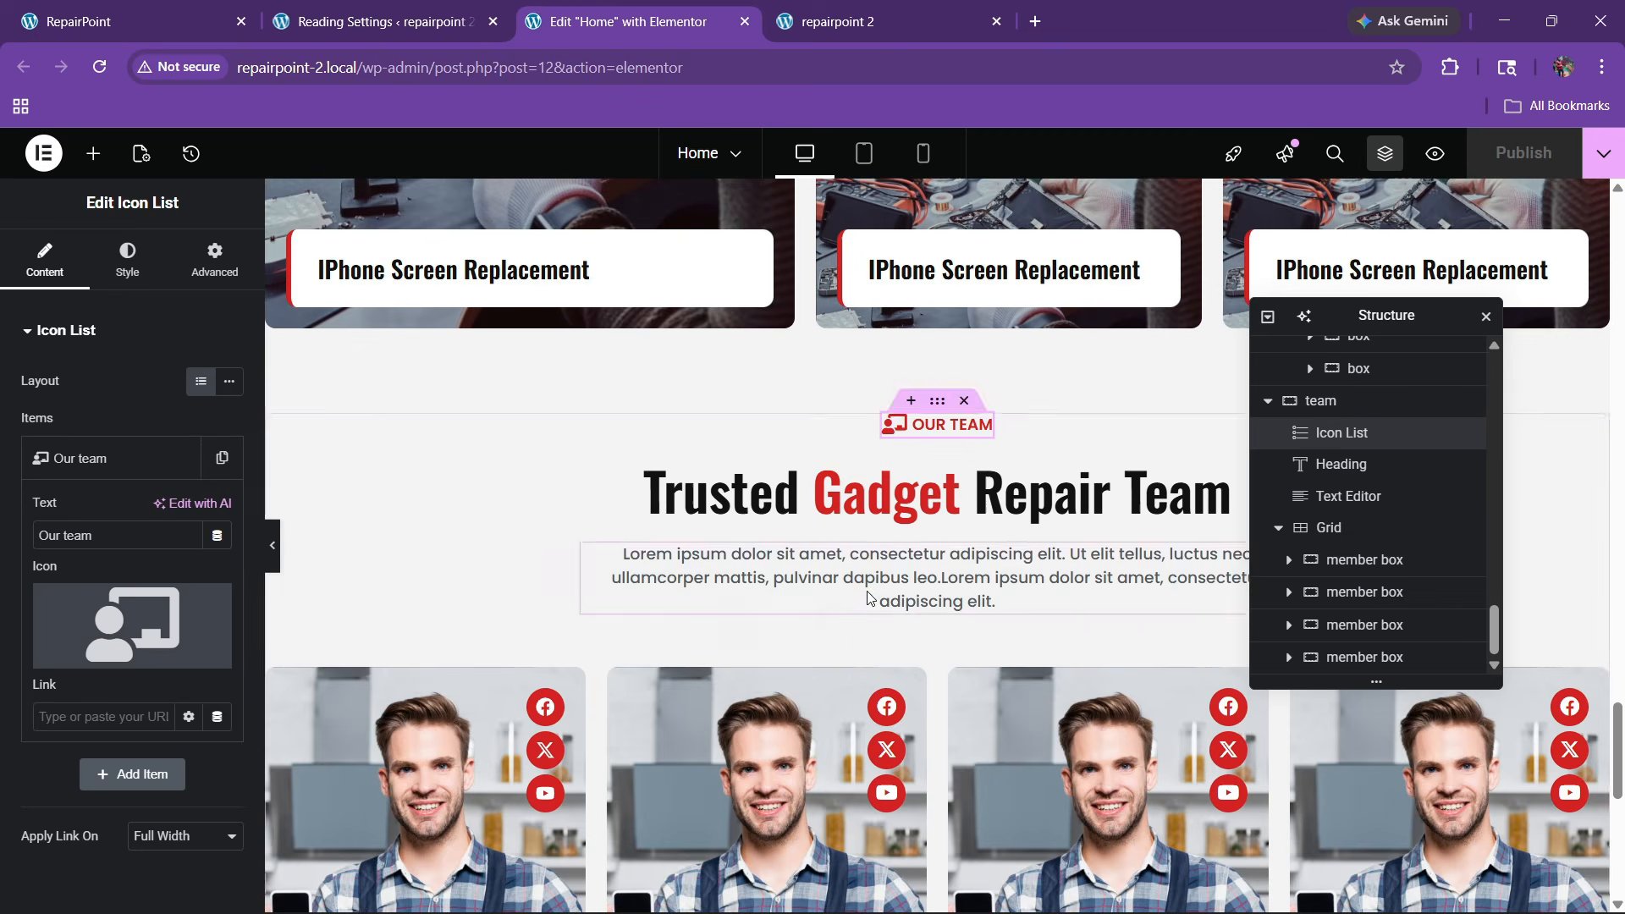
pyautogui.scroll(-5, 871, 603)
# Add a new single-column Flexbox section below the team section
pyautogui.click(889, 685)
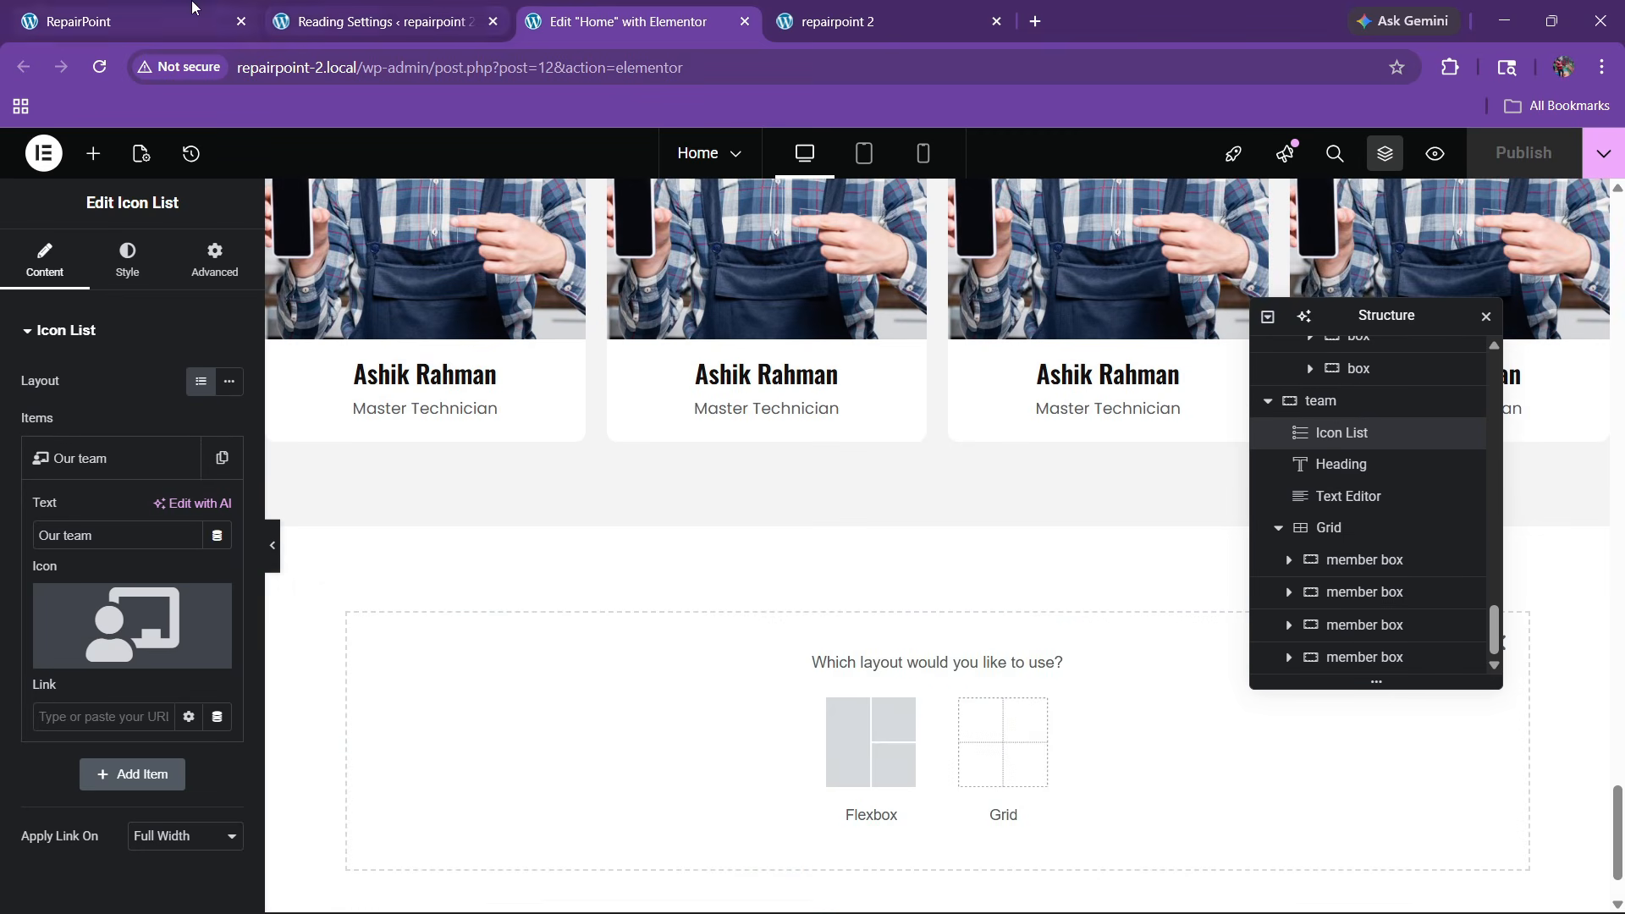
pyautogui.click(135, 22)
pyautogui.scroll(3, 652, 511)
pyautogui.click(635, 21)
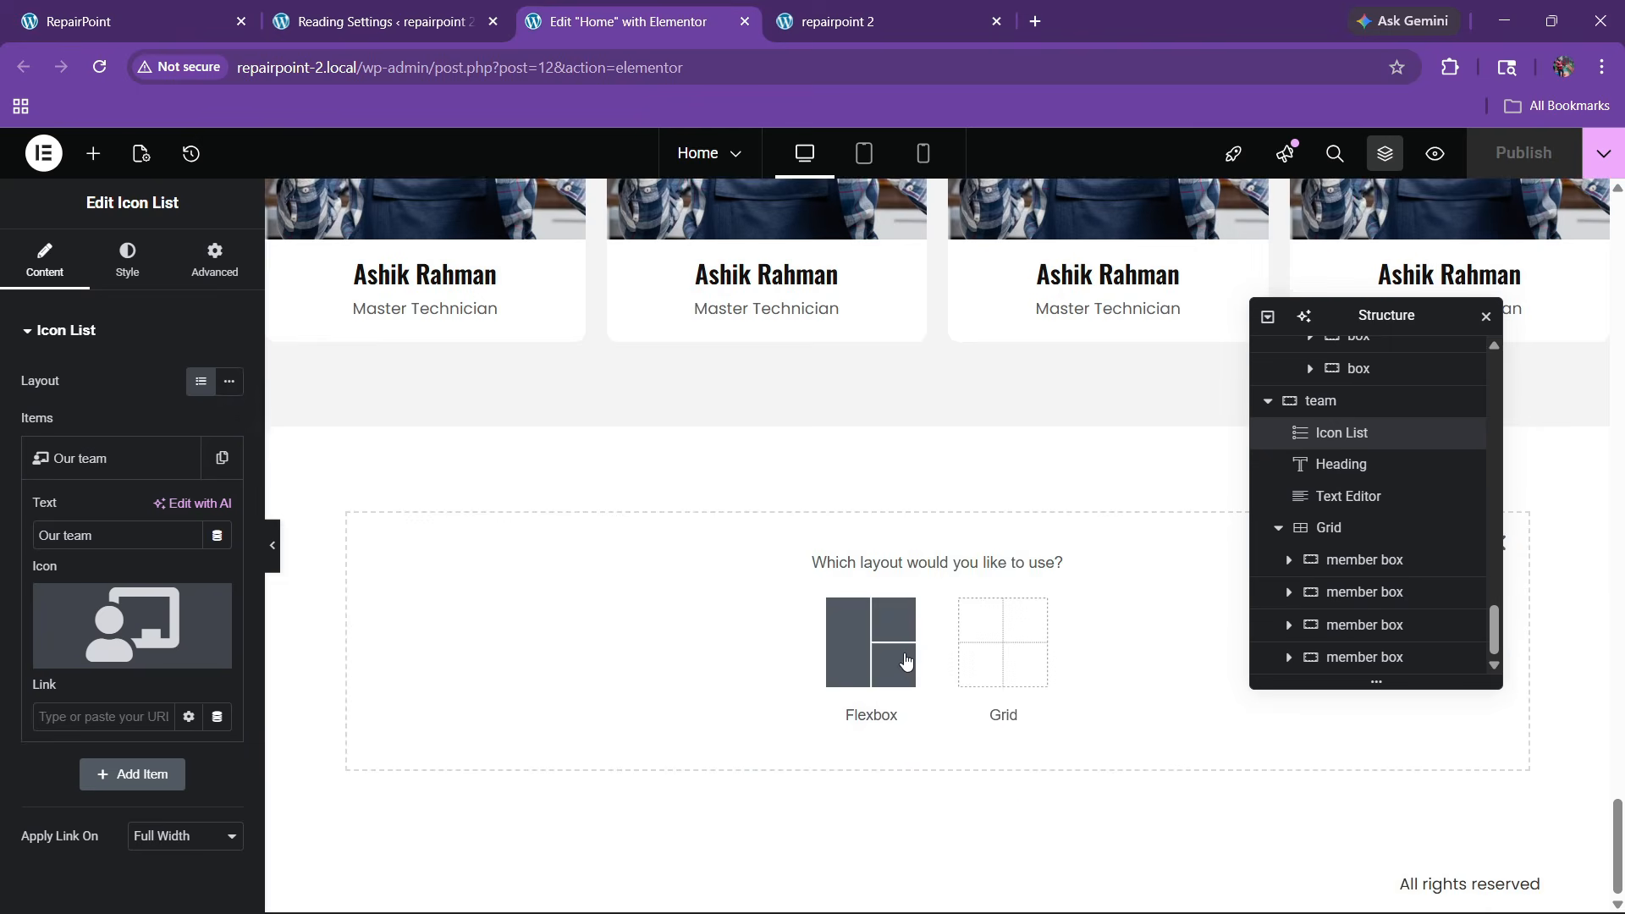
pyautogui.click(863, 643)
pyautogui.click(661, 643)
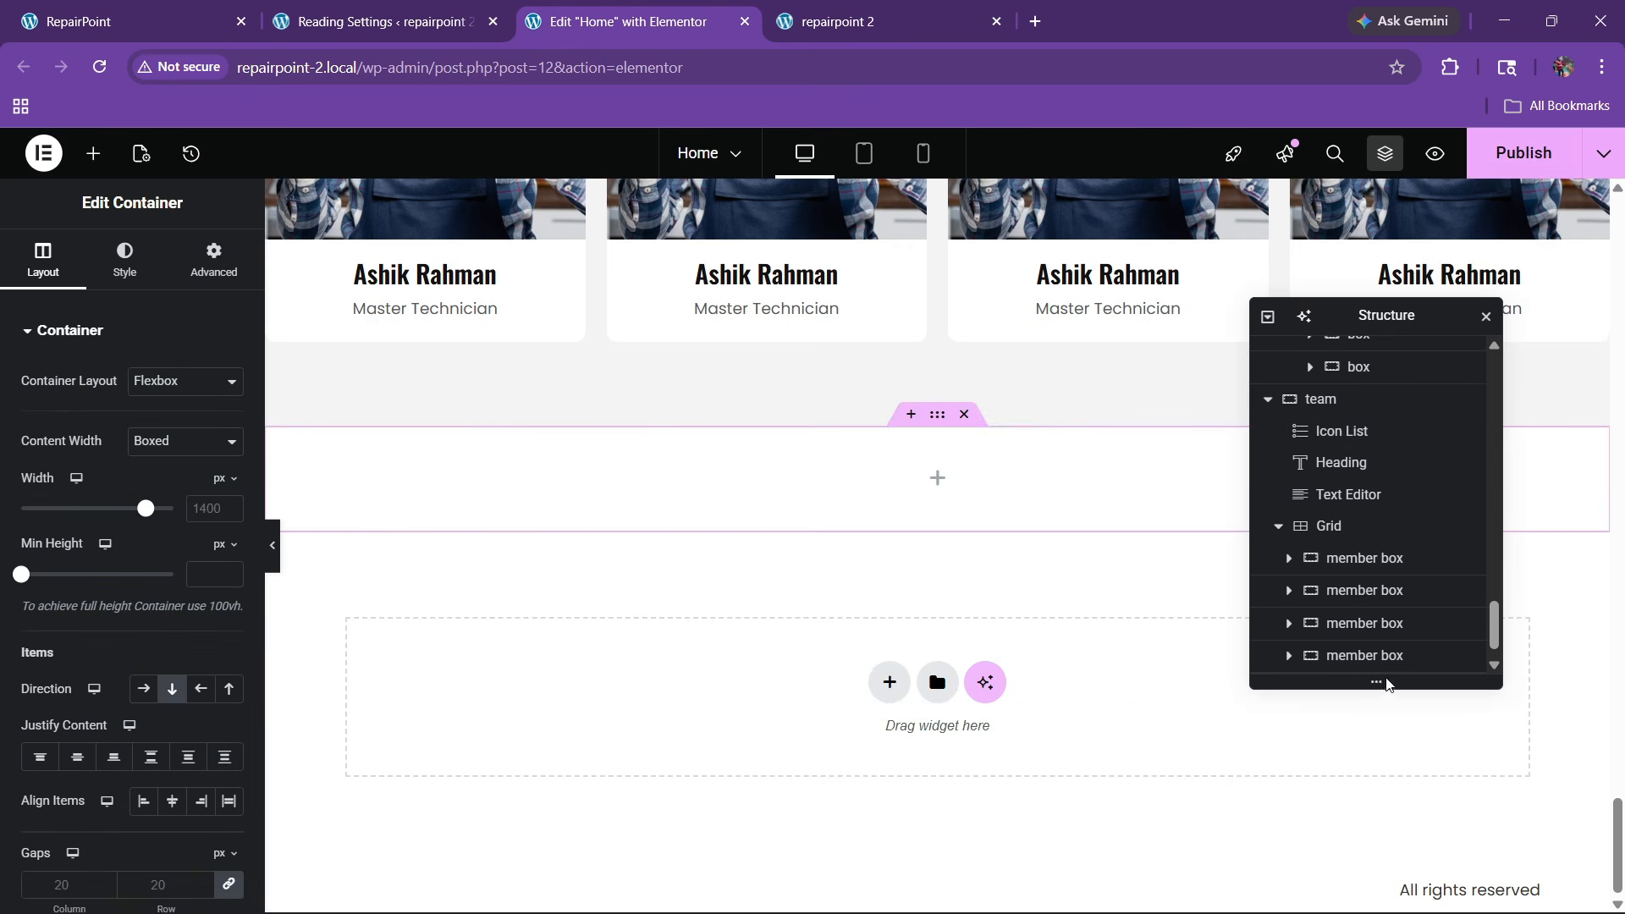
pyautogui.scroll(-1, 1371, 669)
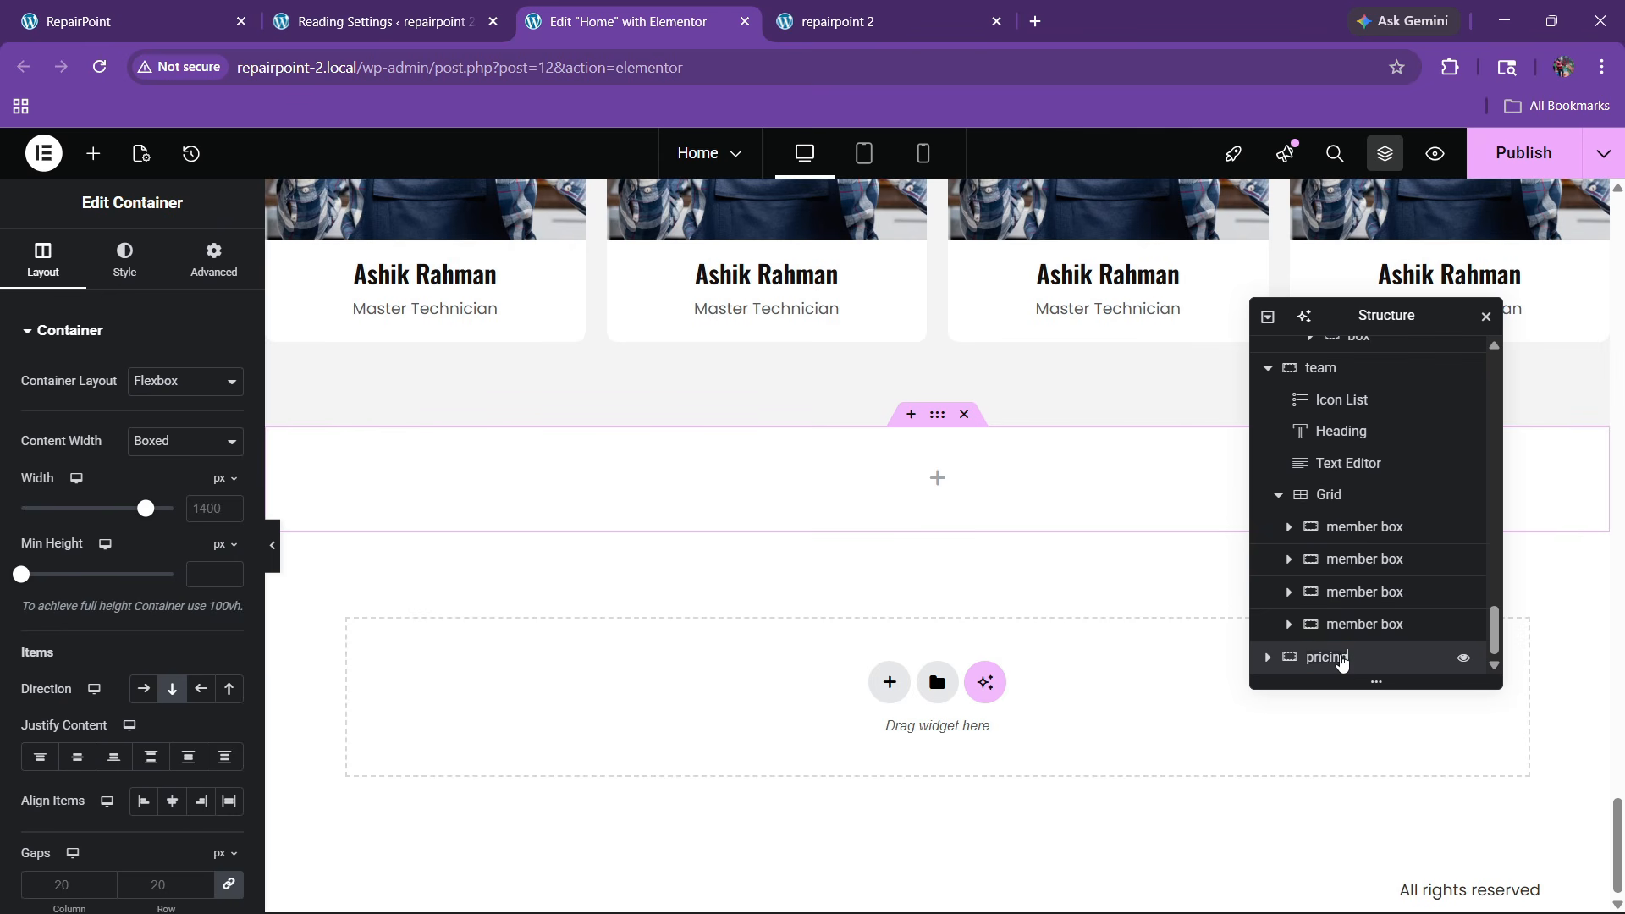
# Give the new section 80 px top and bottom padding
pyautogui.click(136, 21)
pyautogui.click(634, 22)
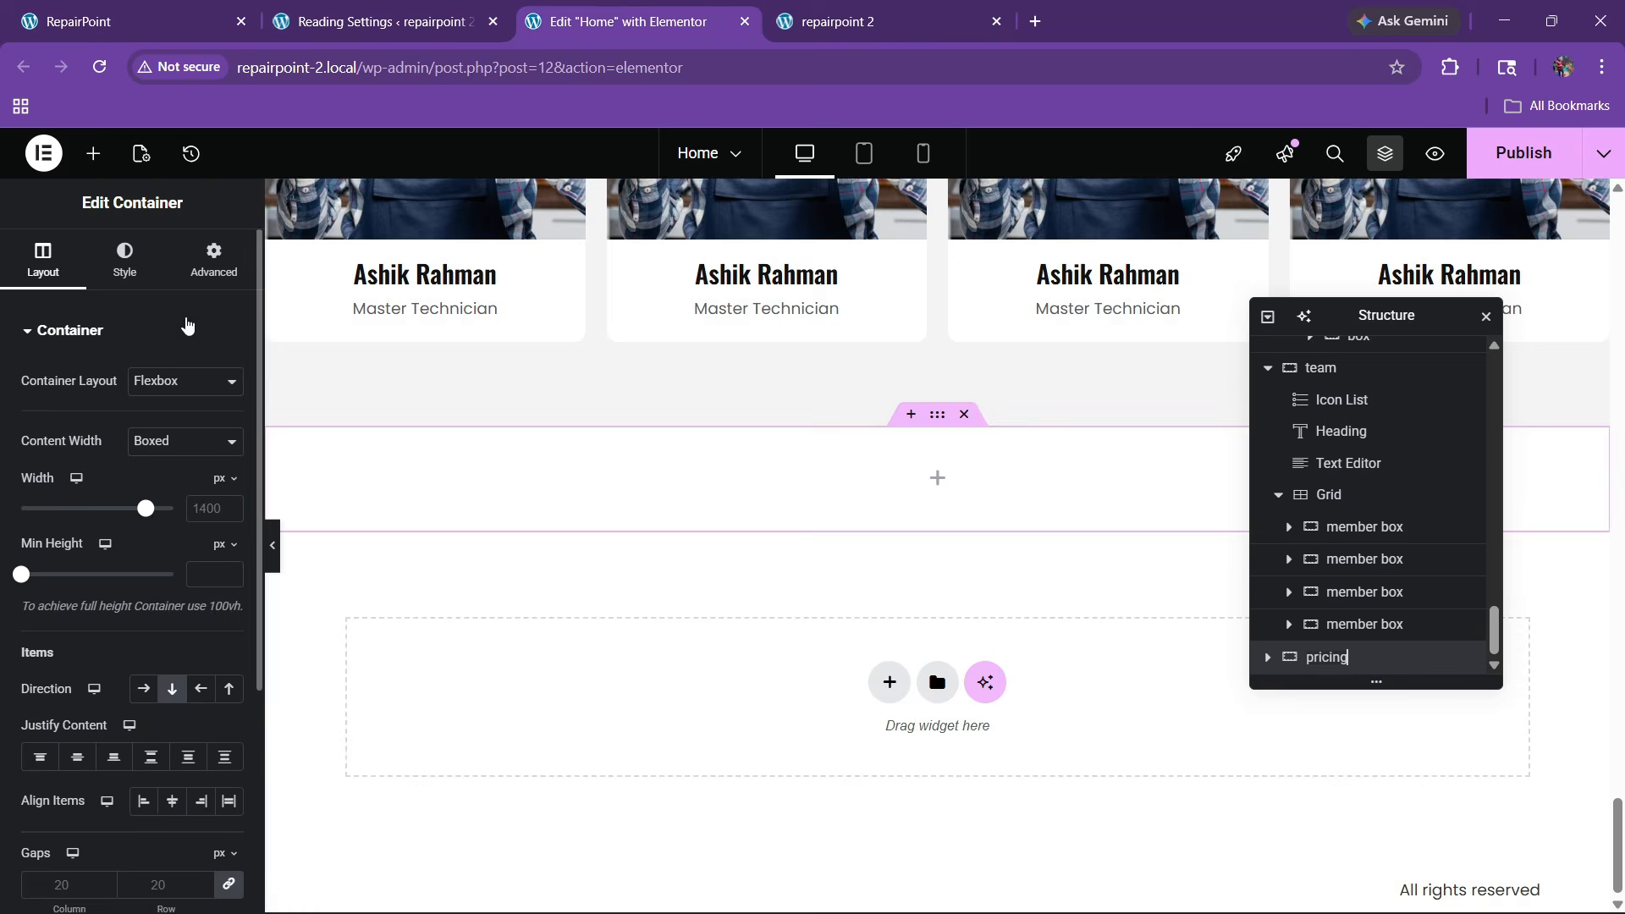
pyautogui.click(213, 261)
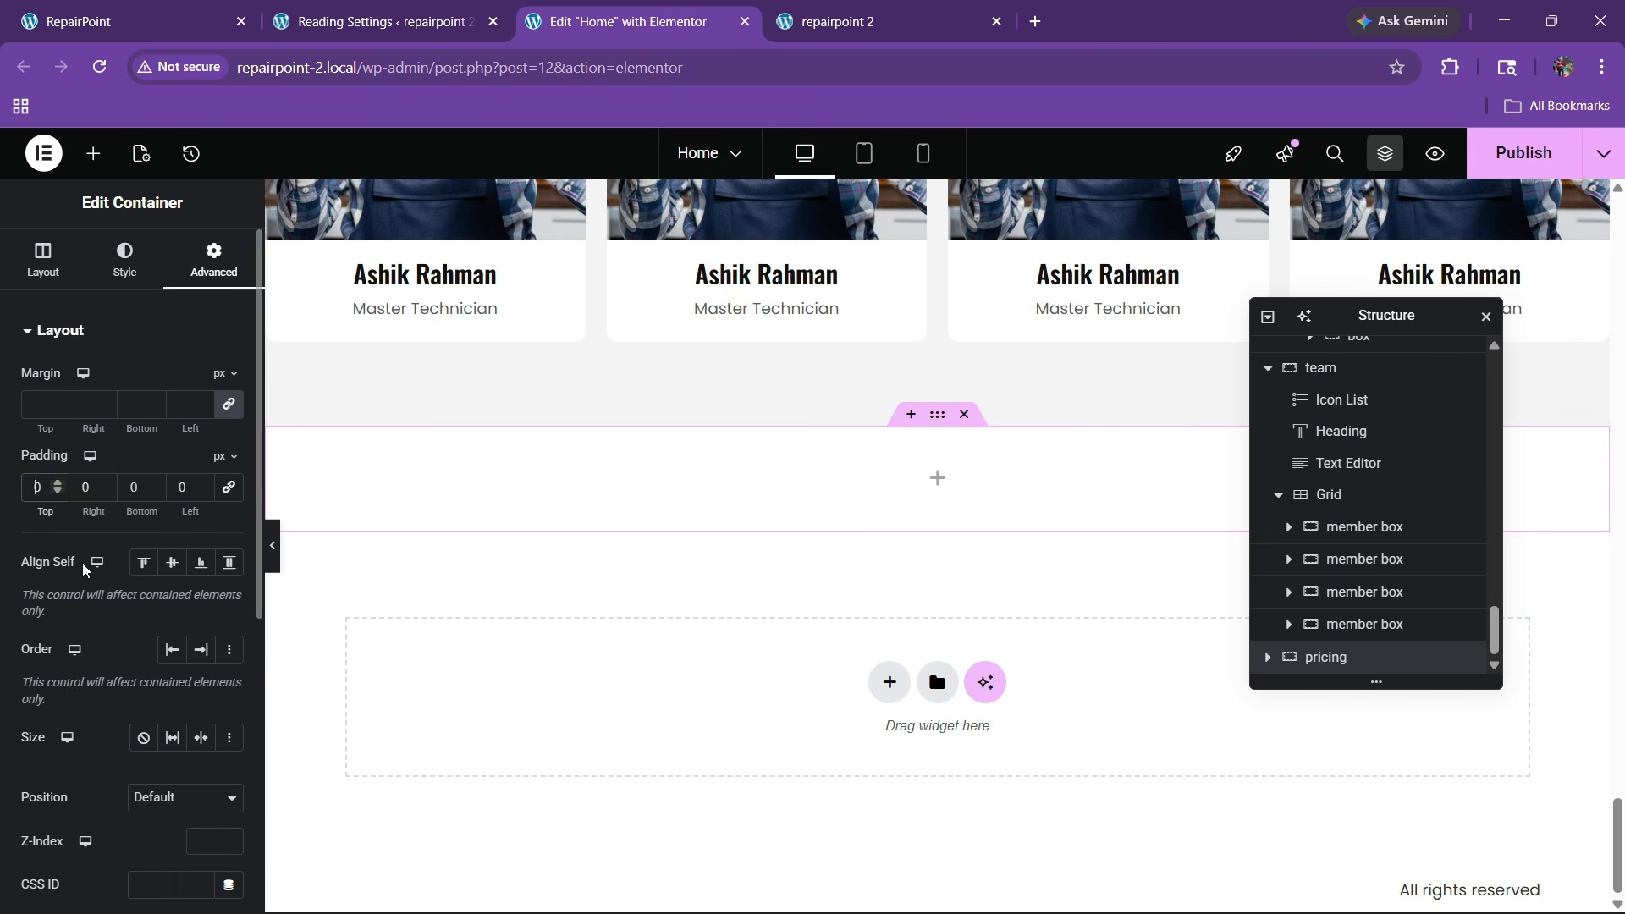
pyautogui.write('8')
pyautogui.click(130, 495)
pyautogui.write('8')
pyautogui.scroll(8, 872, 620)
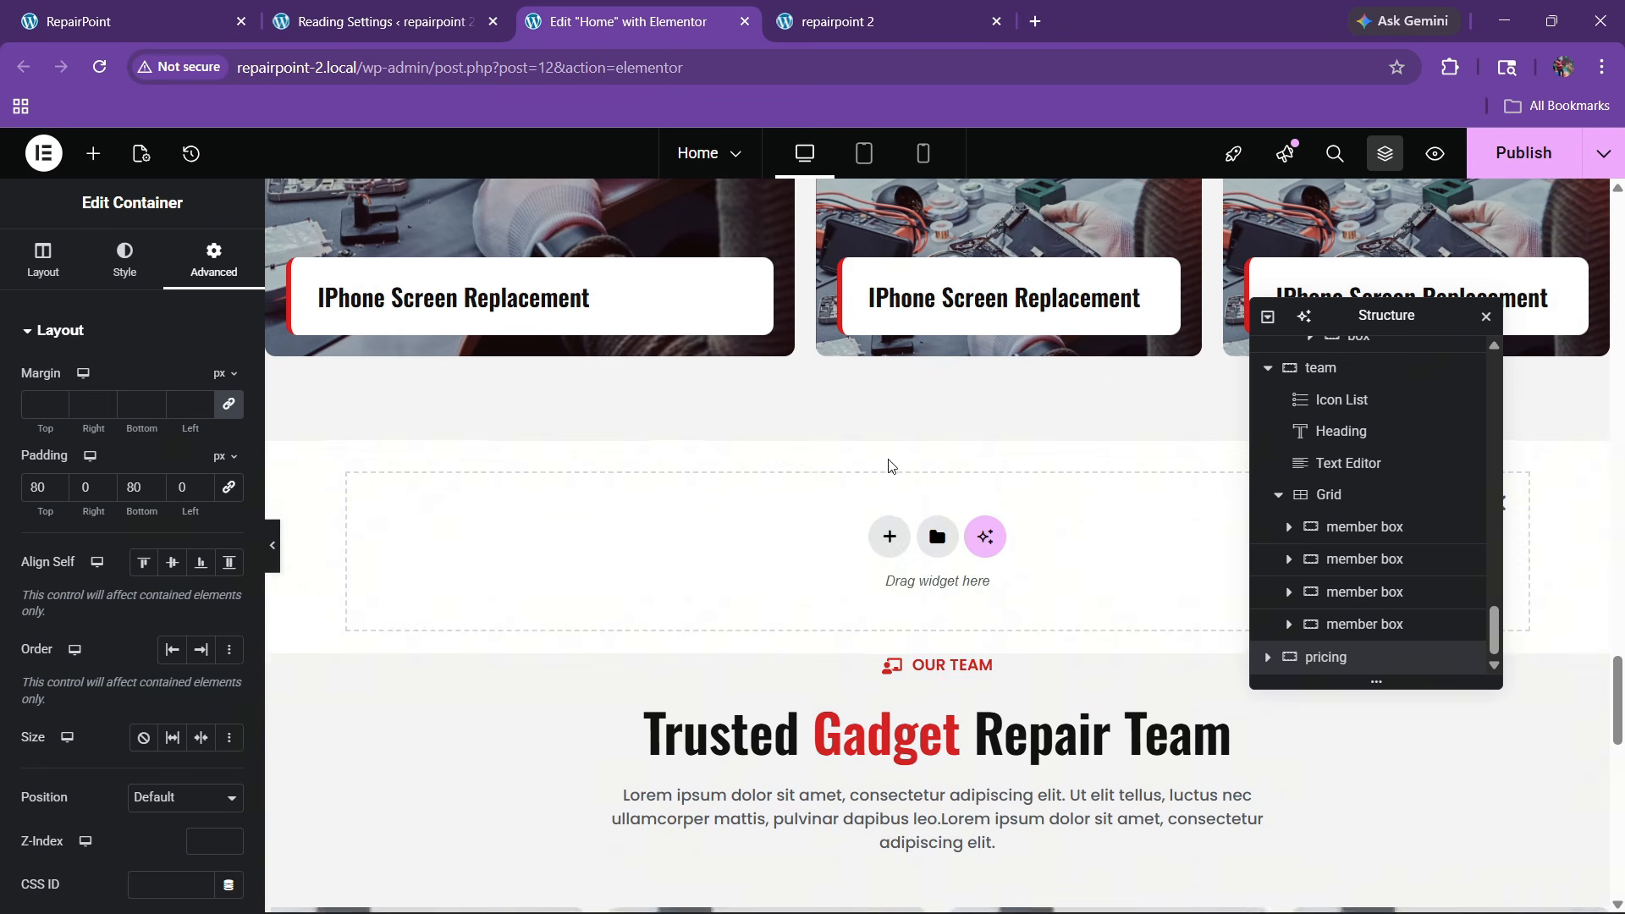
# Delete the stray empty container above the team section
pyautogui.moveTo(1389, 331); pyautogui.dragTo(1281, 352)
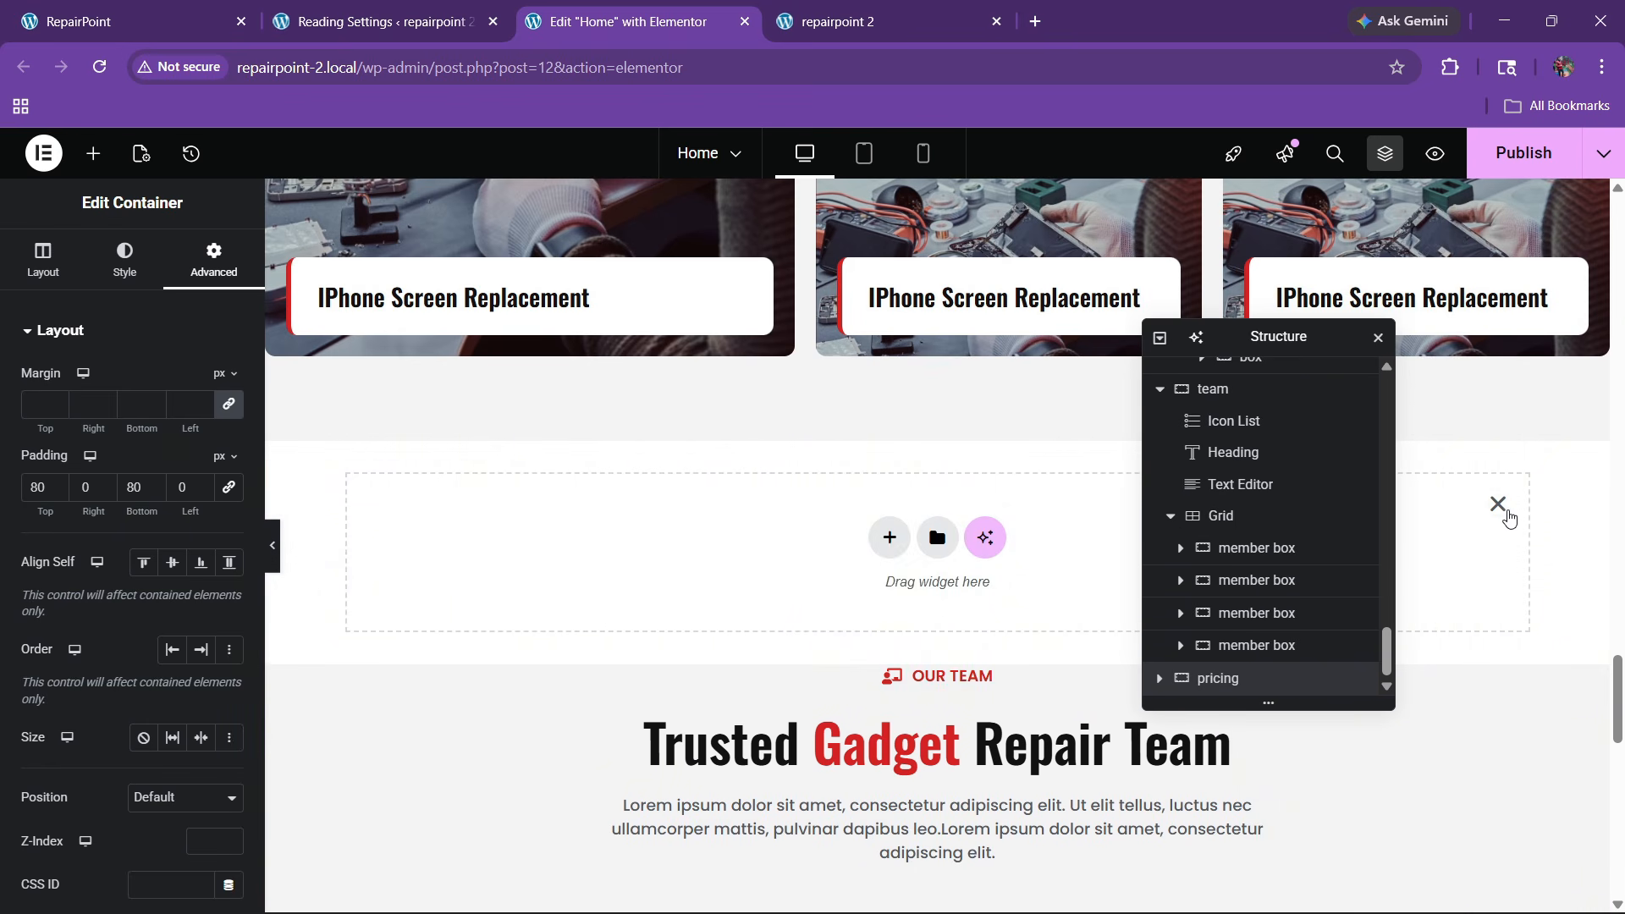
pyautogui.click(1499, 506)
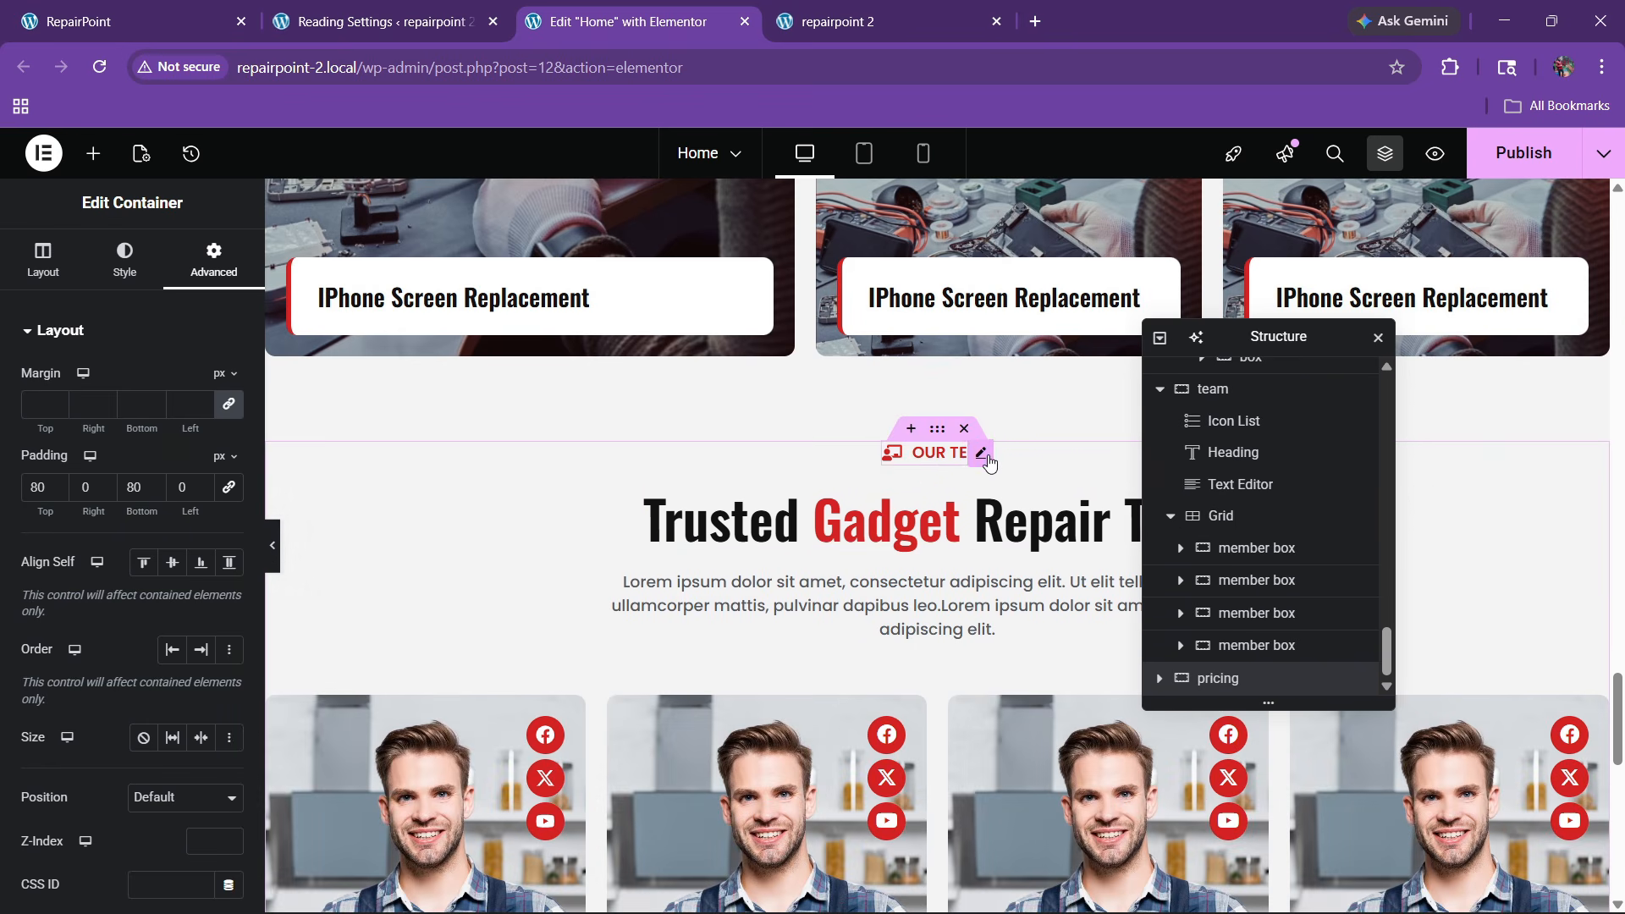
pyautogui.click(989, 459)
pyautogui.rightClick(989, 459)
# Copy the OUR TEAM caption and Trusted Gadget Repair Team heading into the pricing section
pyautogui.click(1010, 486)
pyautogui.scroll(-10, 690, 565)
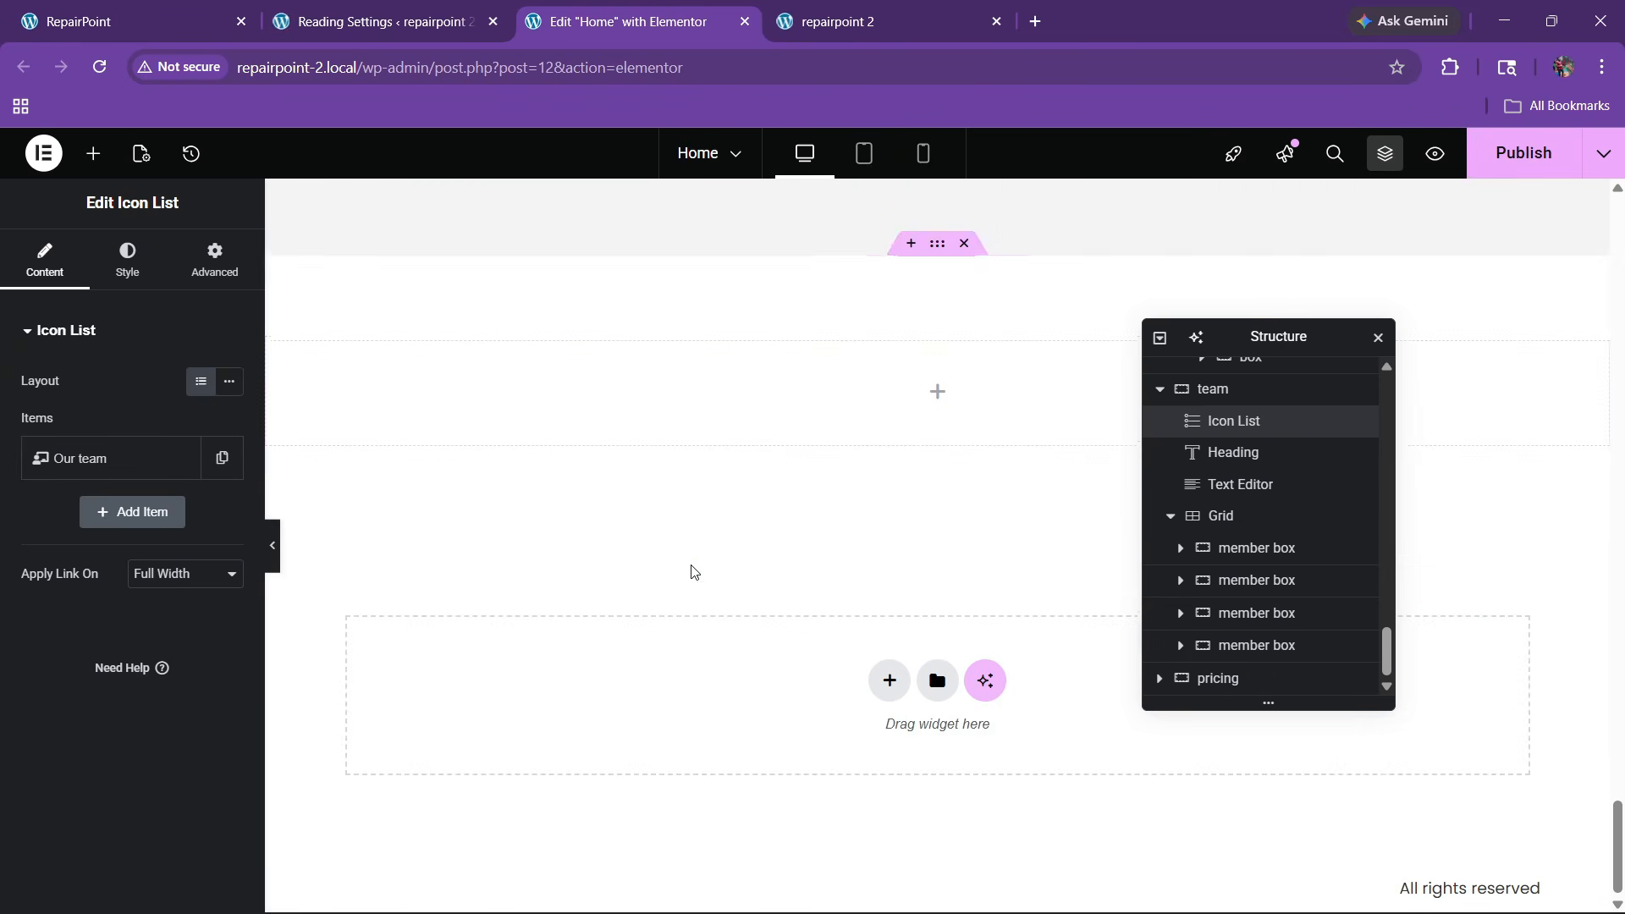
pyautogui.rightClick(677, 405)
pyautogui.click(725, 483)
pyautogui.scroll(2, 884, 425)
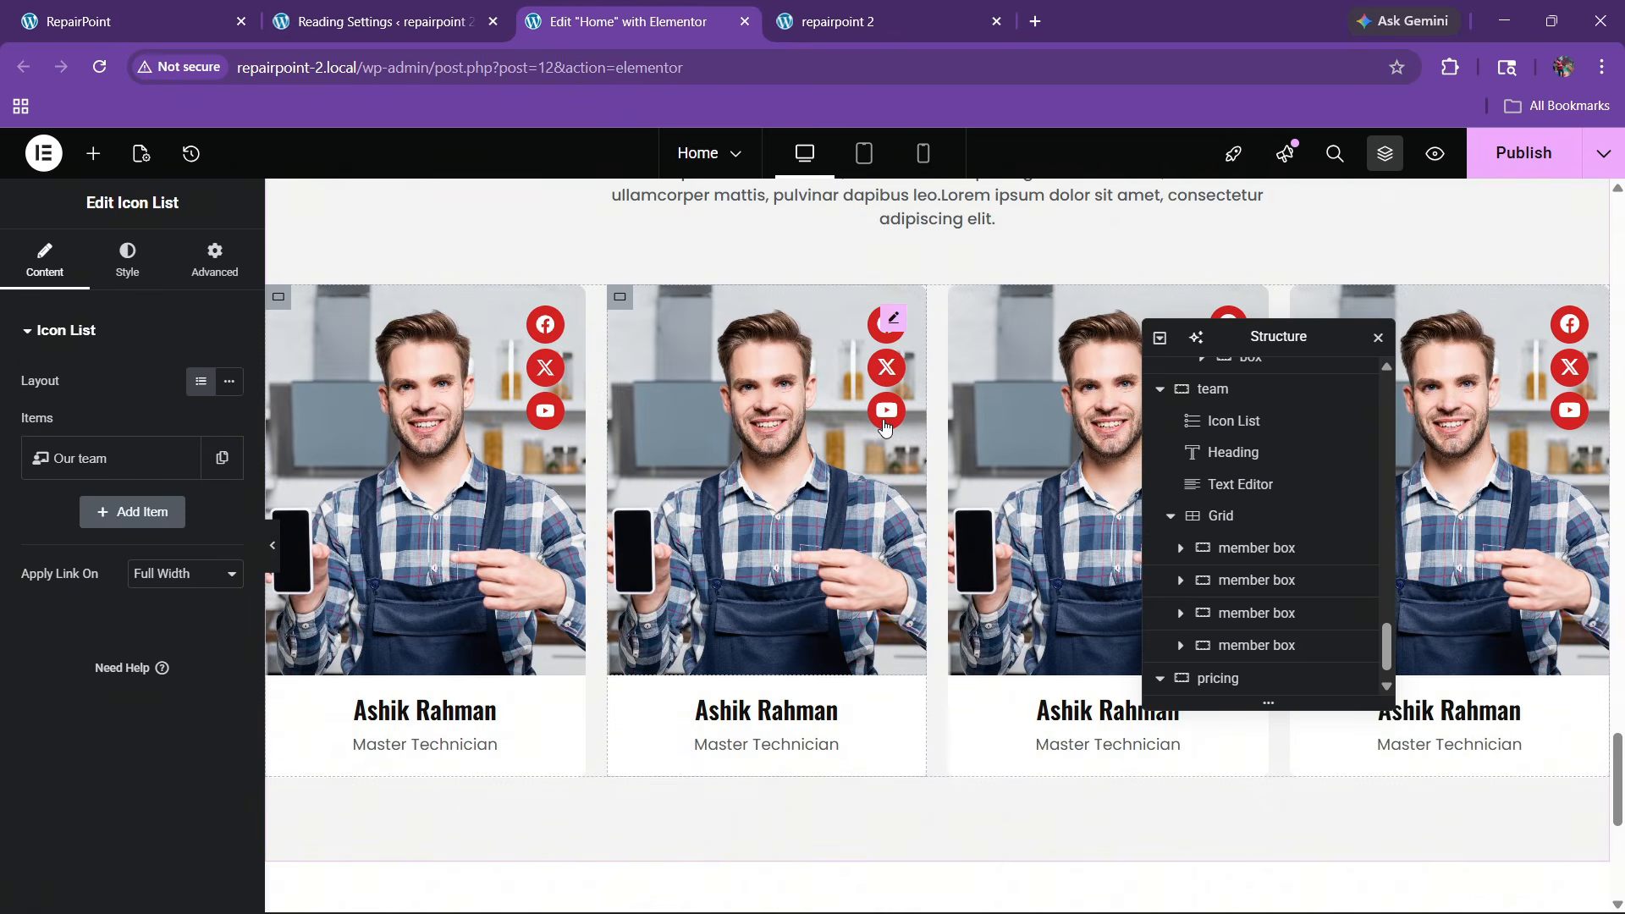
pyautogui.scroll(3, 884, 428)
pyautogui.rightClick(874, 432)
pyautogui.click(912, 480)
pyautogui.scroll(-8, 724, 536)
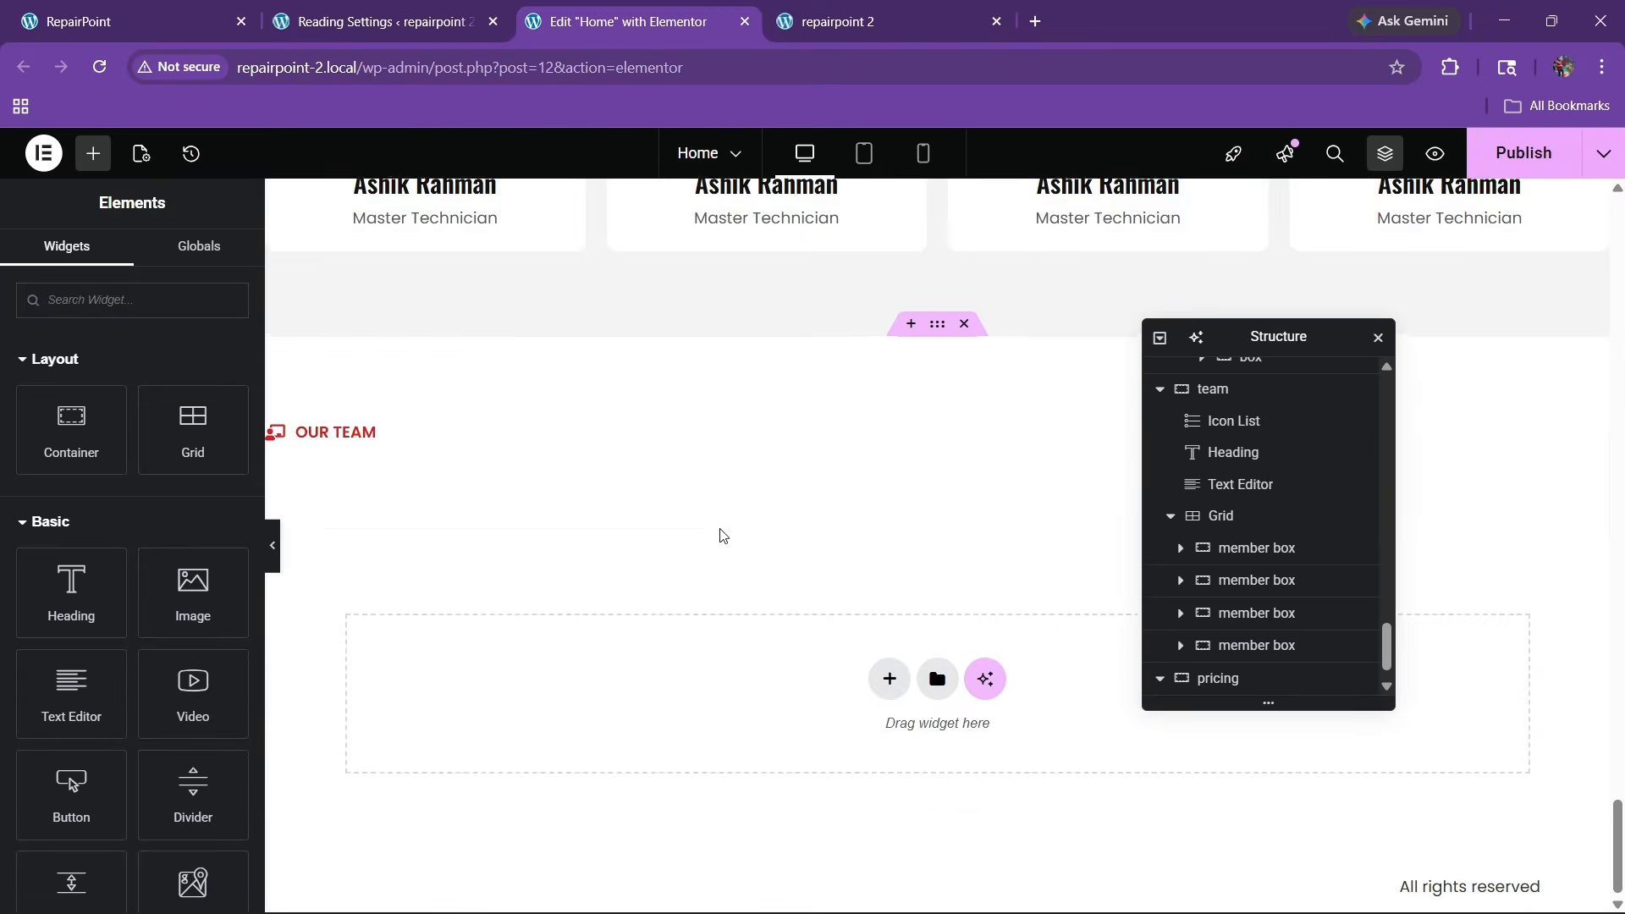
pyautogui.rightClick(360, 436)
pyautogui.click(408, 520)
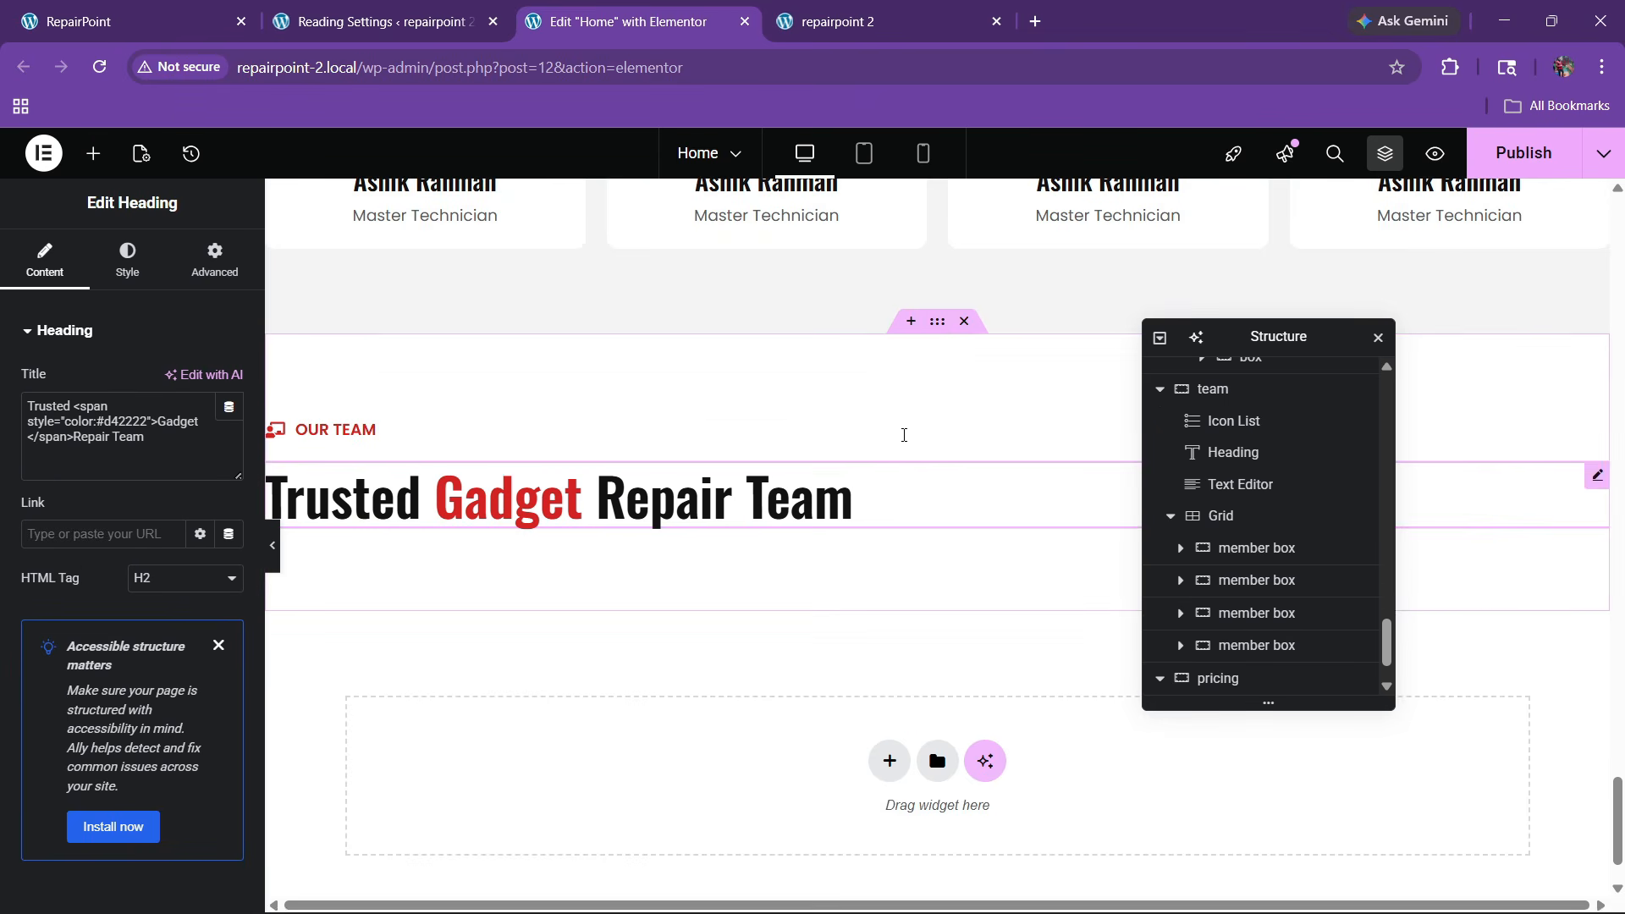
# Center the pricing section's content and align its items to the center
pyautogui.click(937, 321)
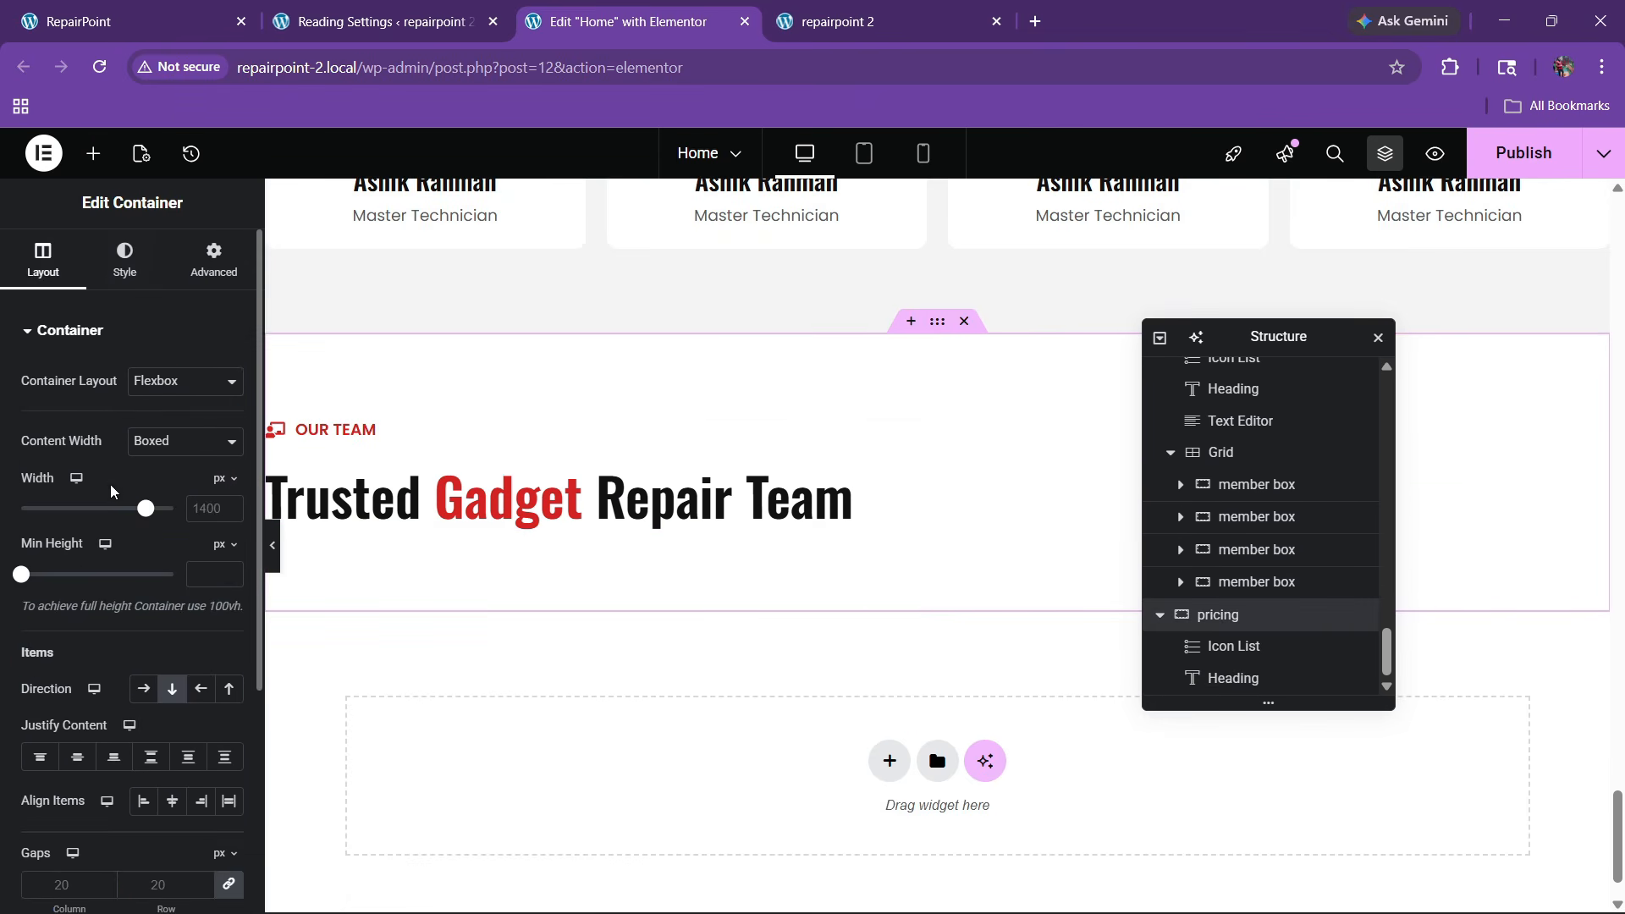
pyautogui.click(77, 757)
pyautogui.click(171, 800)
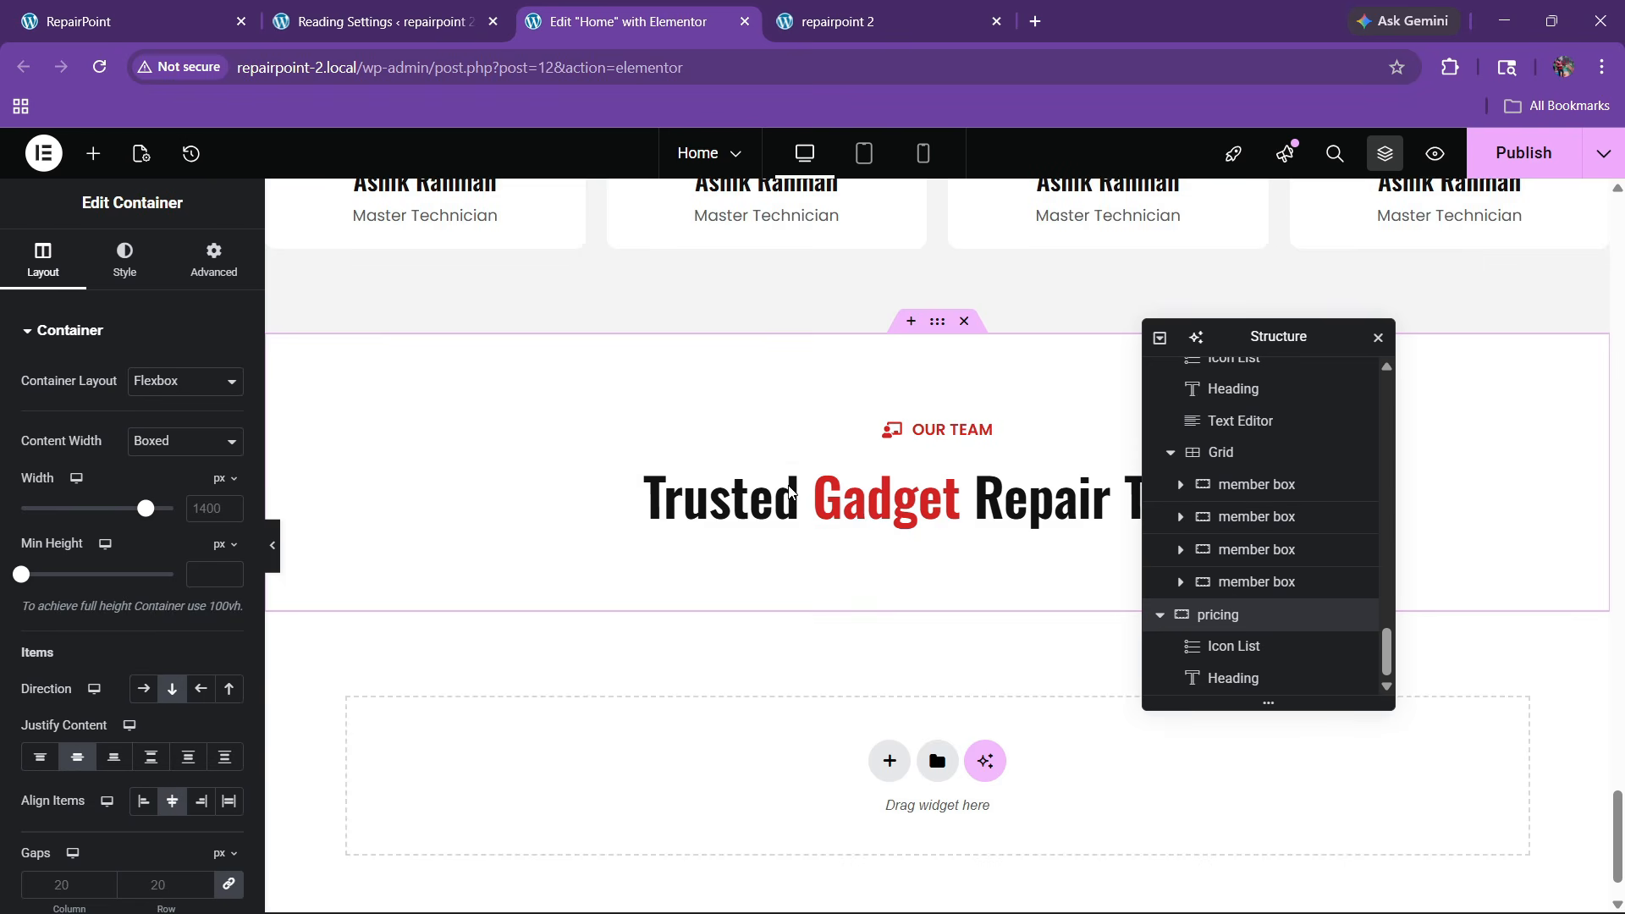
pyautogui.scroll(7, 789, 487)
# Copy the team description paragraph into the pricing section below the heading
pyautogui.click(157, 12)
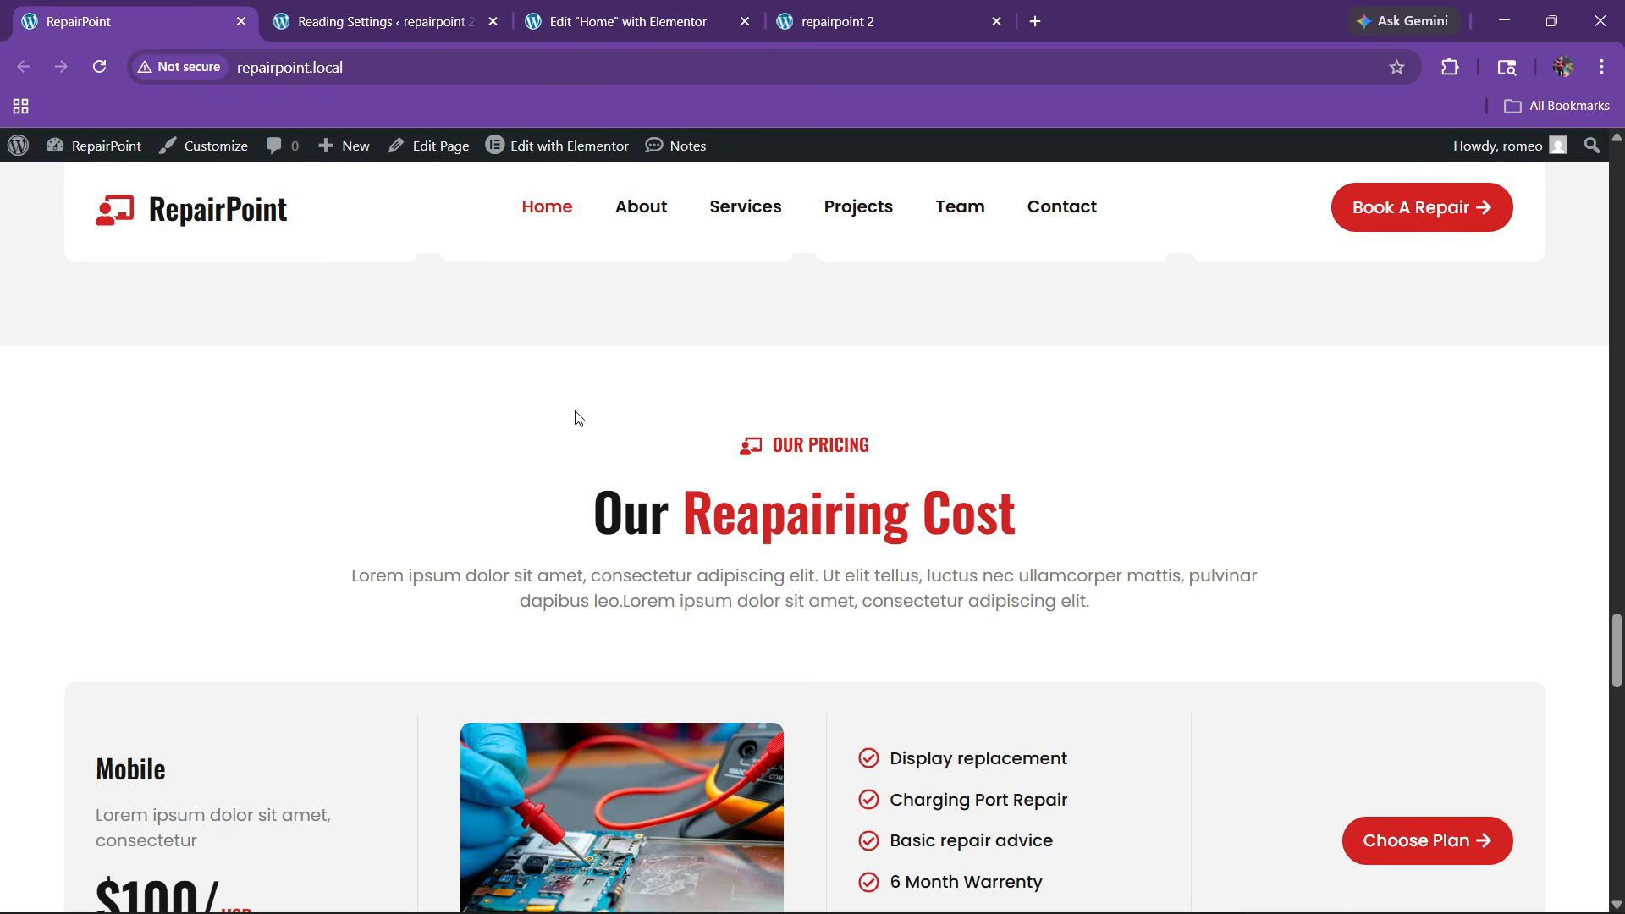
pyautogui.click(611, 10)
pyautogui.rightClick(880, 394)
pyautogui.click(931, 479)
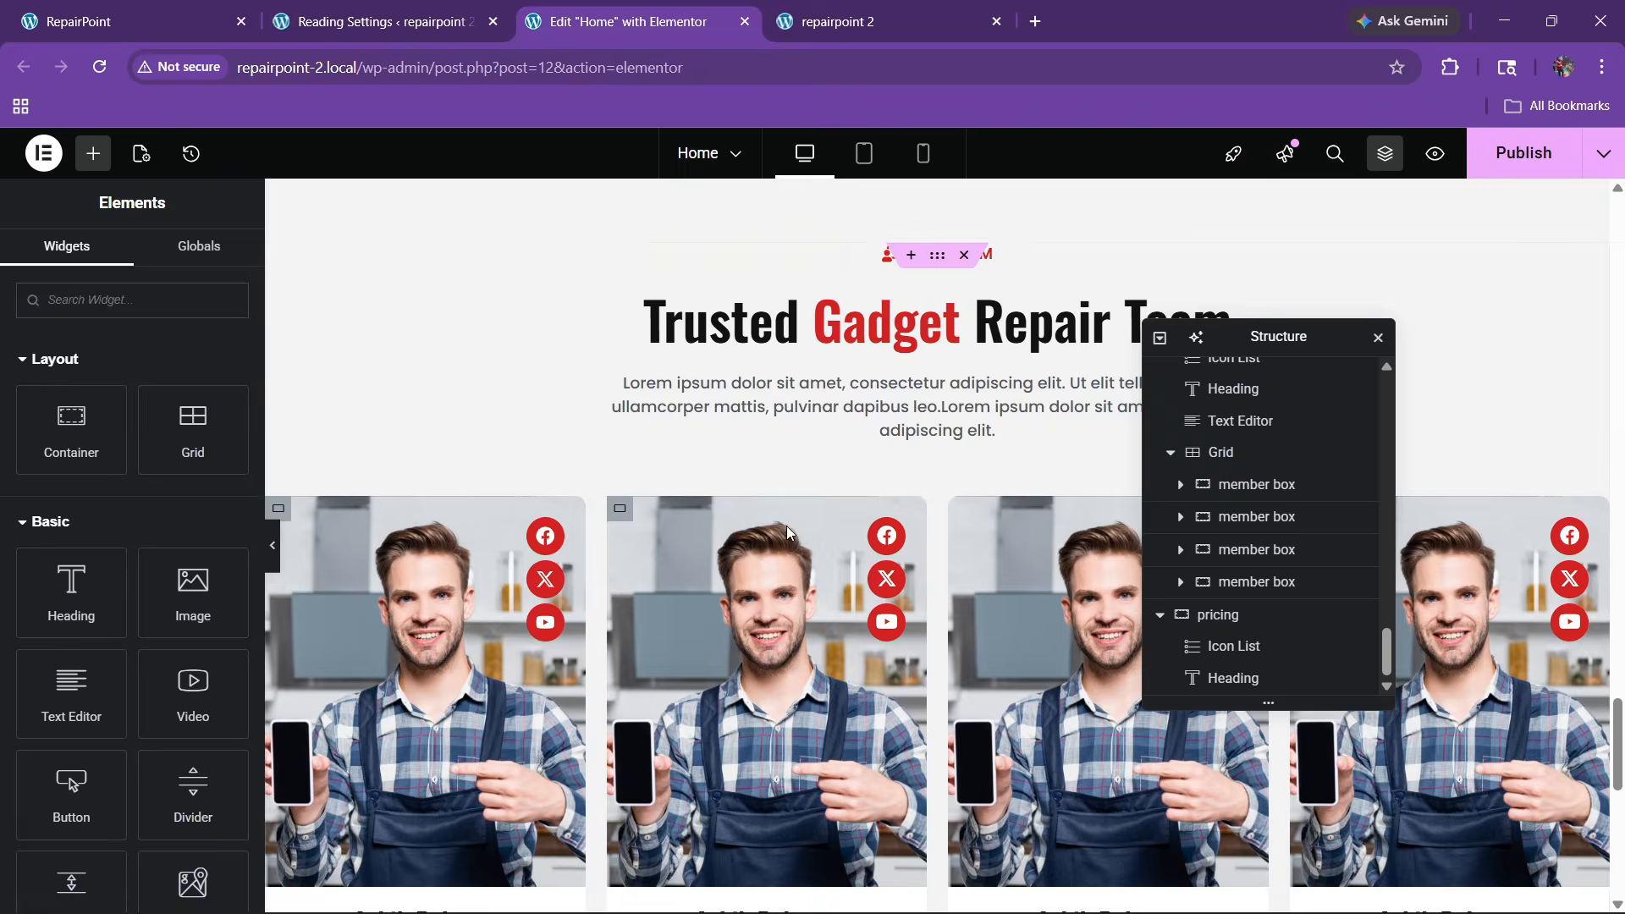
pyautogui.rightClick(837, 385)
pyautogui.click(871, 525)
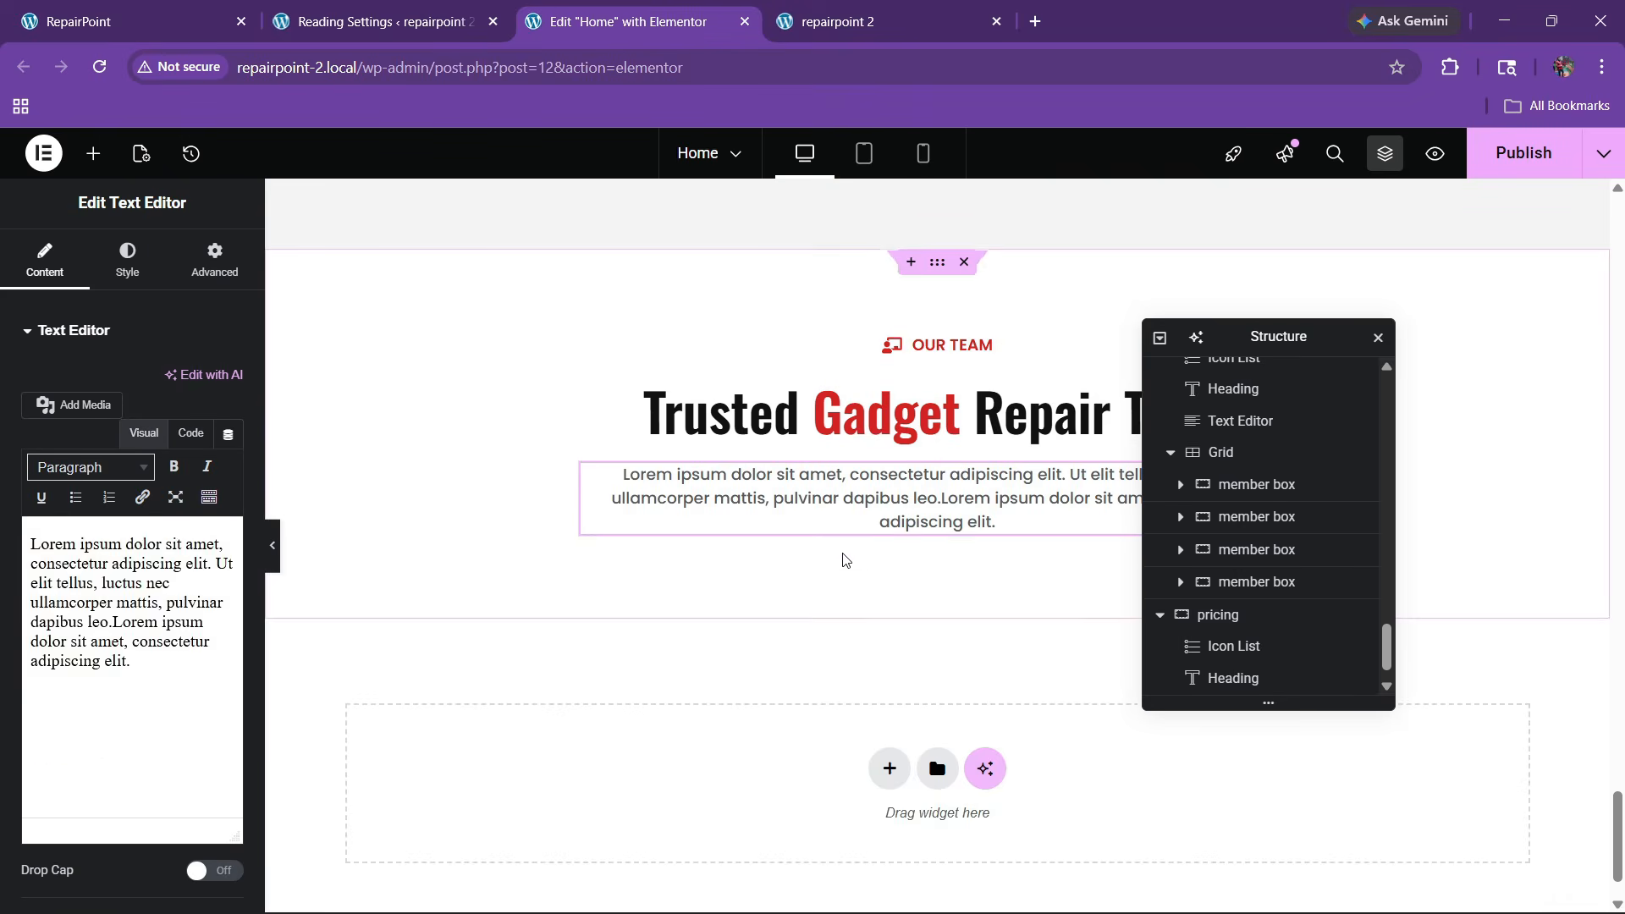
# Retitle the pricing heading 'Our Reapairing Cost', with only 'Reapairing' in red
pyautogui.click(159, 9)
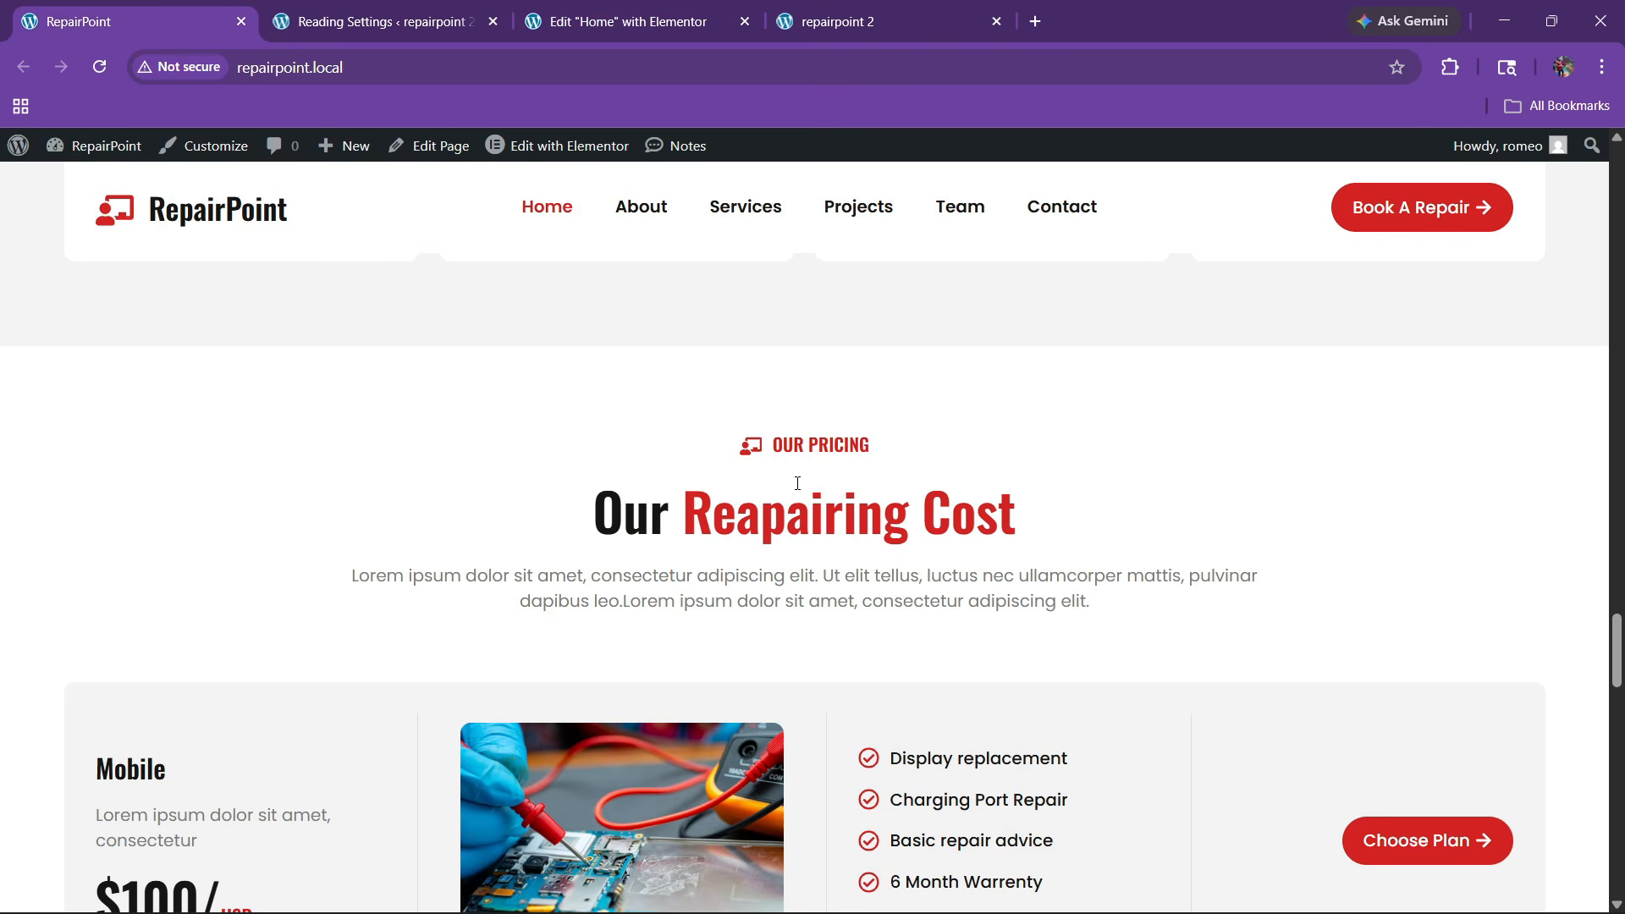
pyautogui.moveTo(594, 516); pyautogui.dragTo(663, 511)
pyautogui.hotkey('ctrl', 'c')
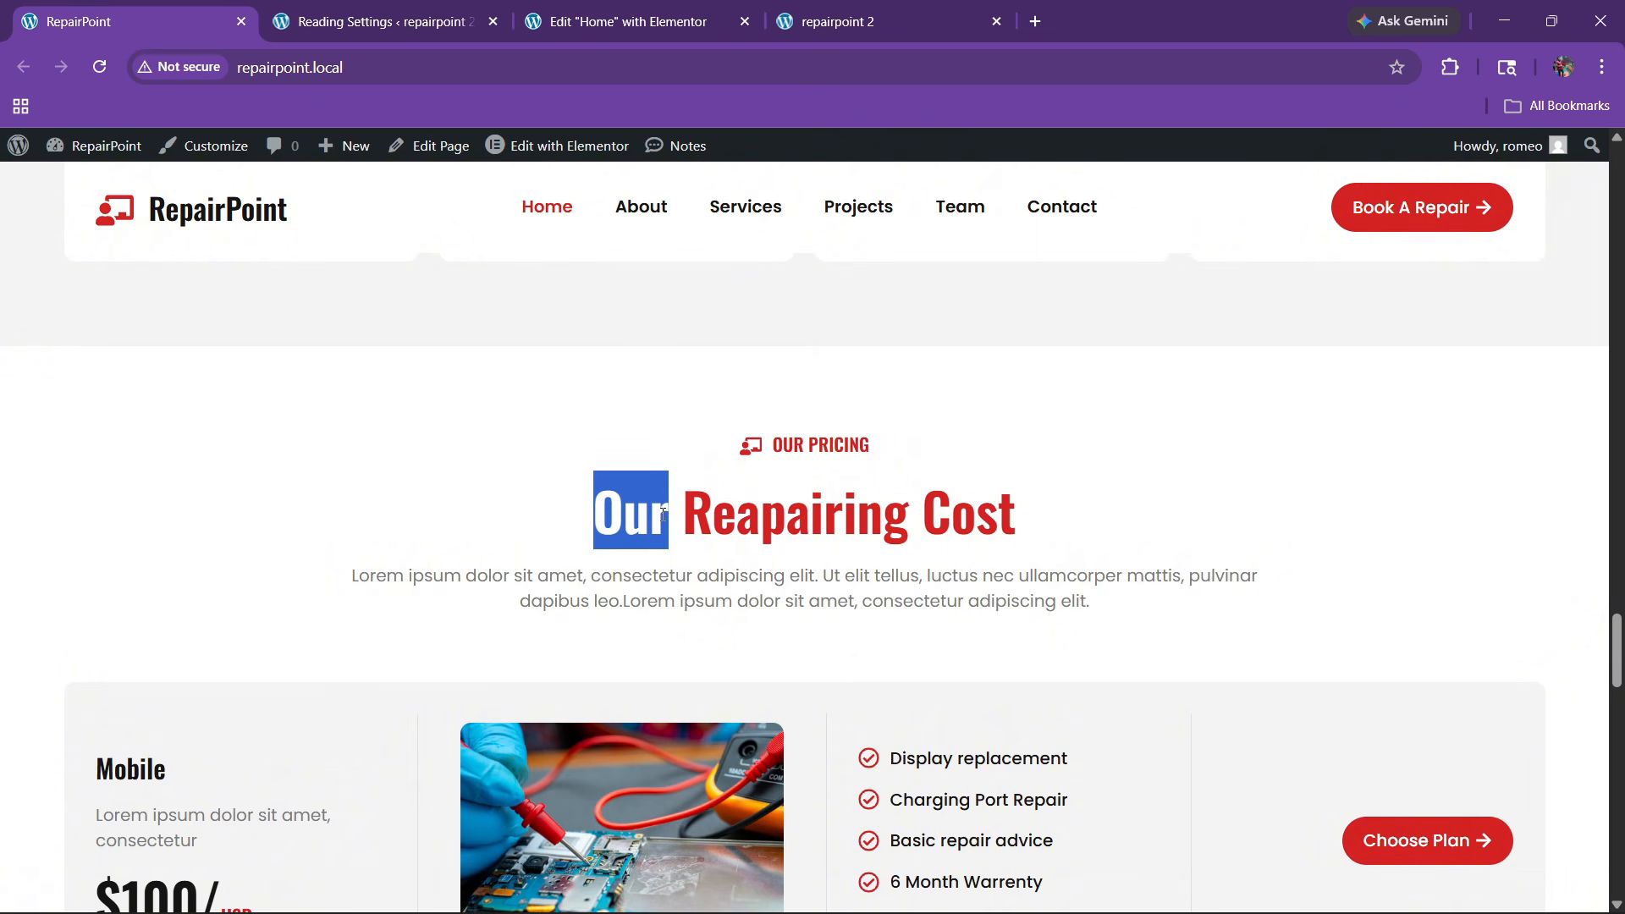
pyautogui.click(622, 21)
pyautogui.click(879, 410)
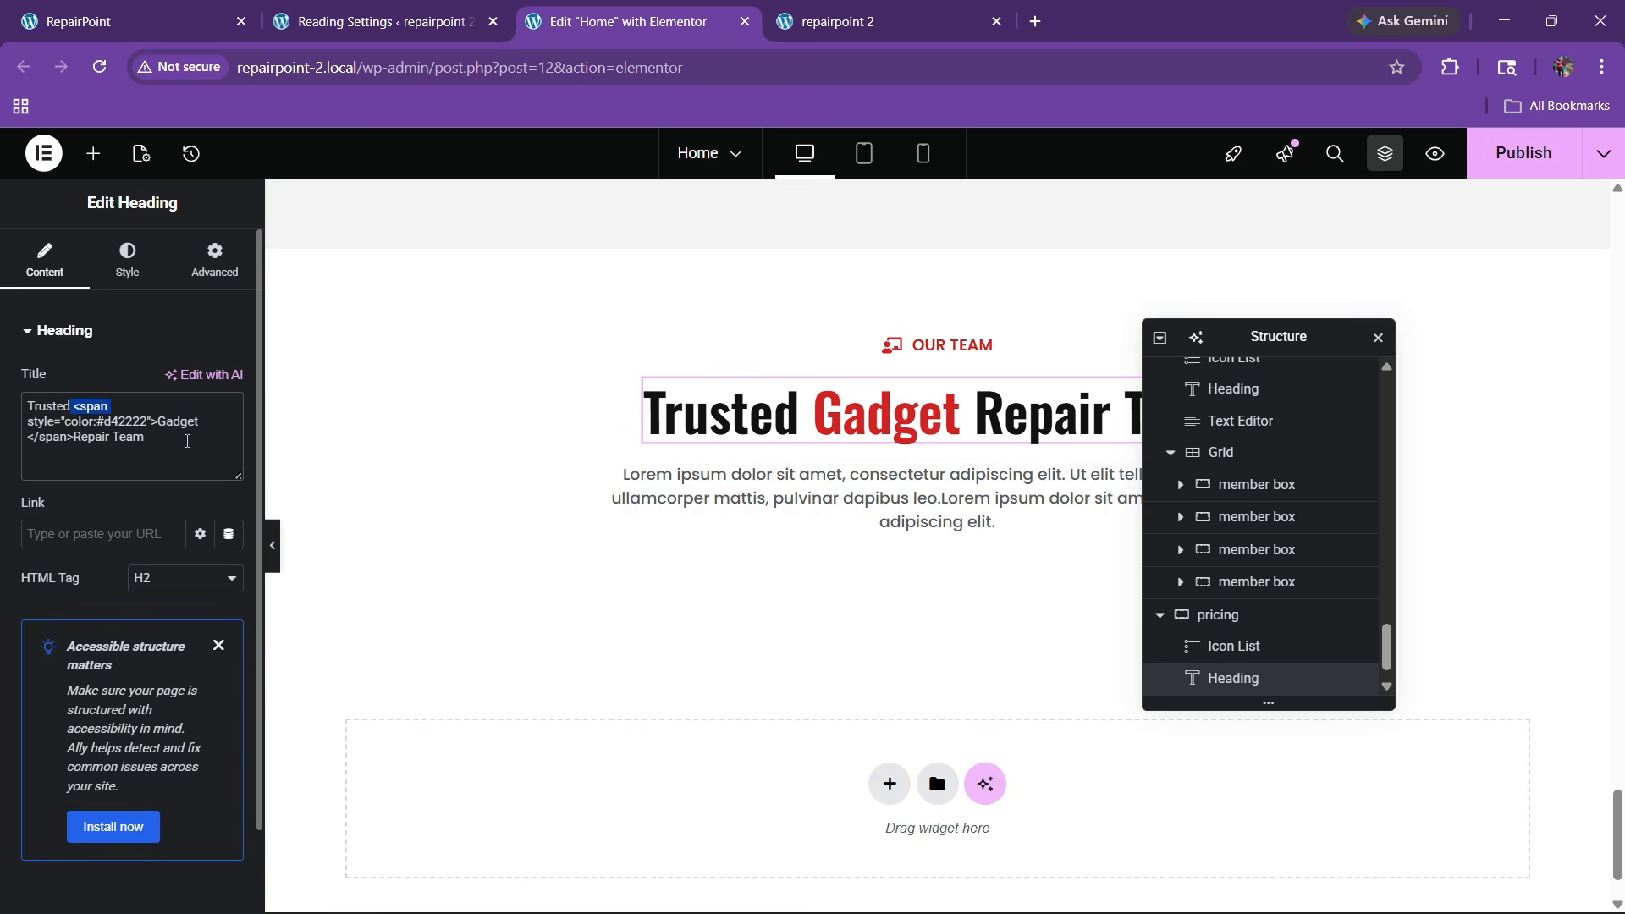
pyautogui.hotkey('ctrl', 'v')
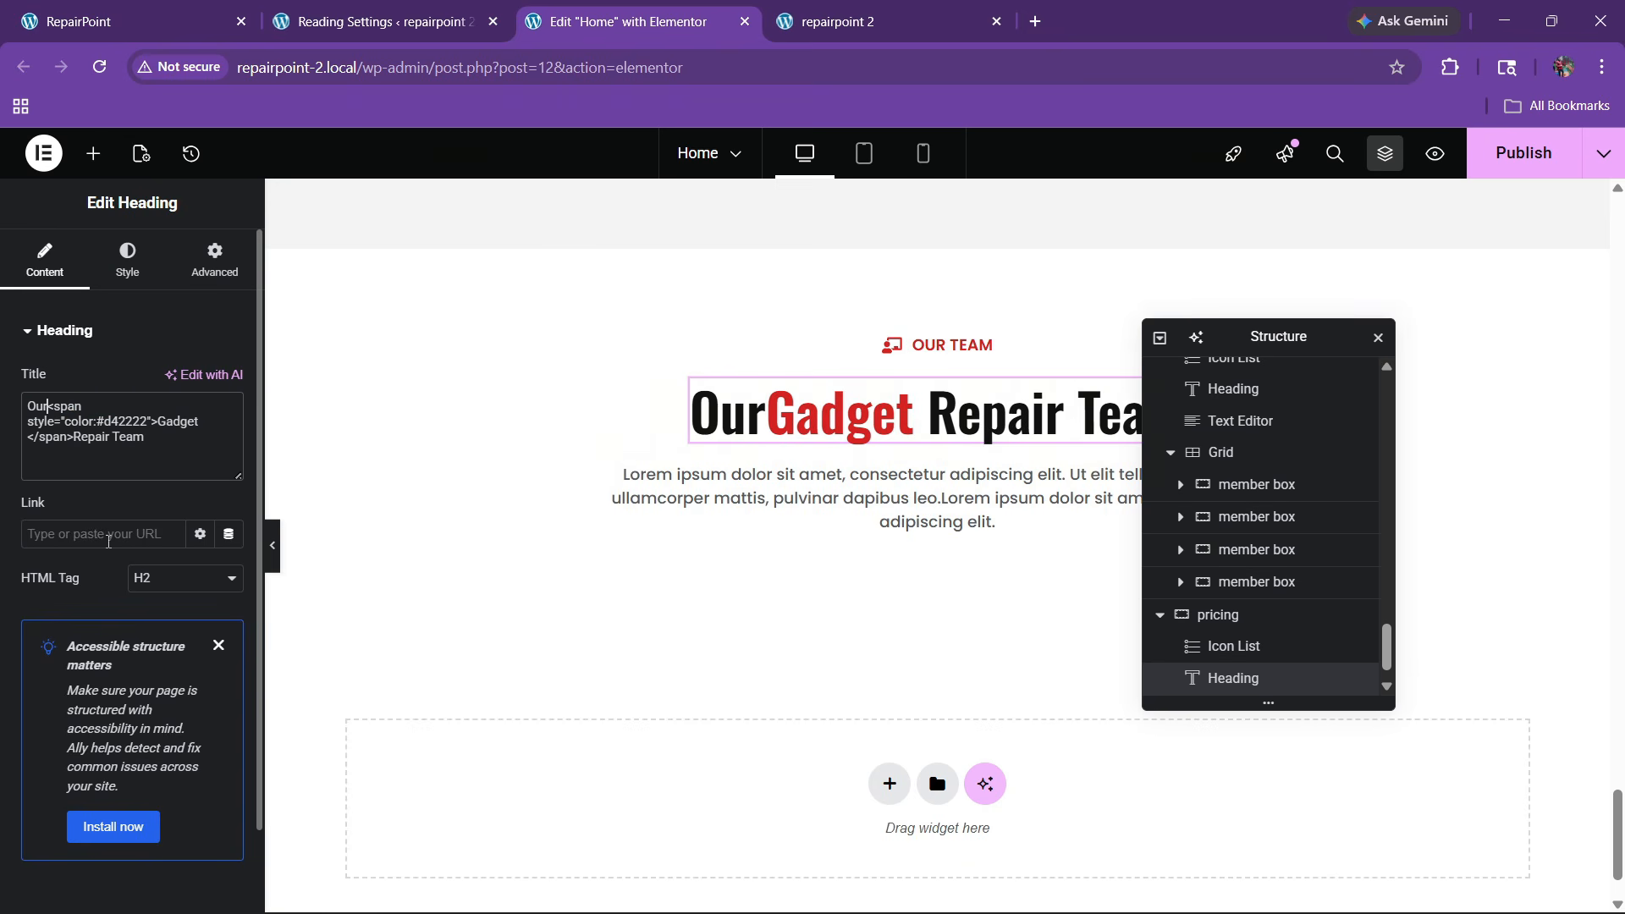
pyautogui.click(127, 21)
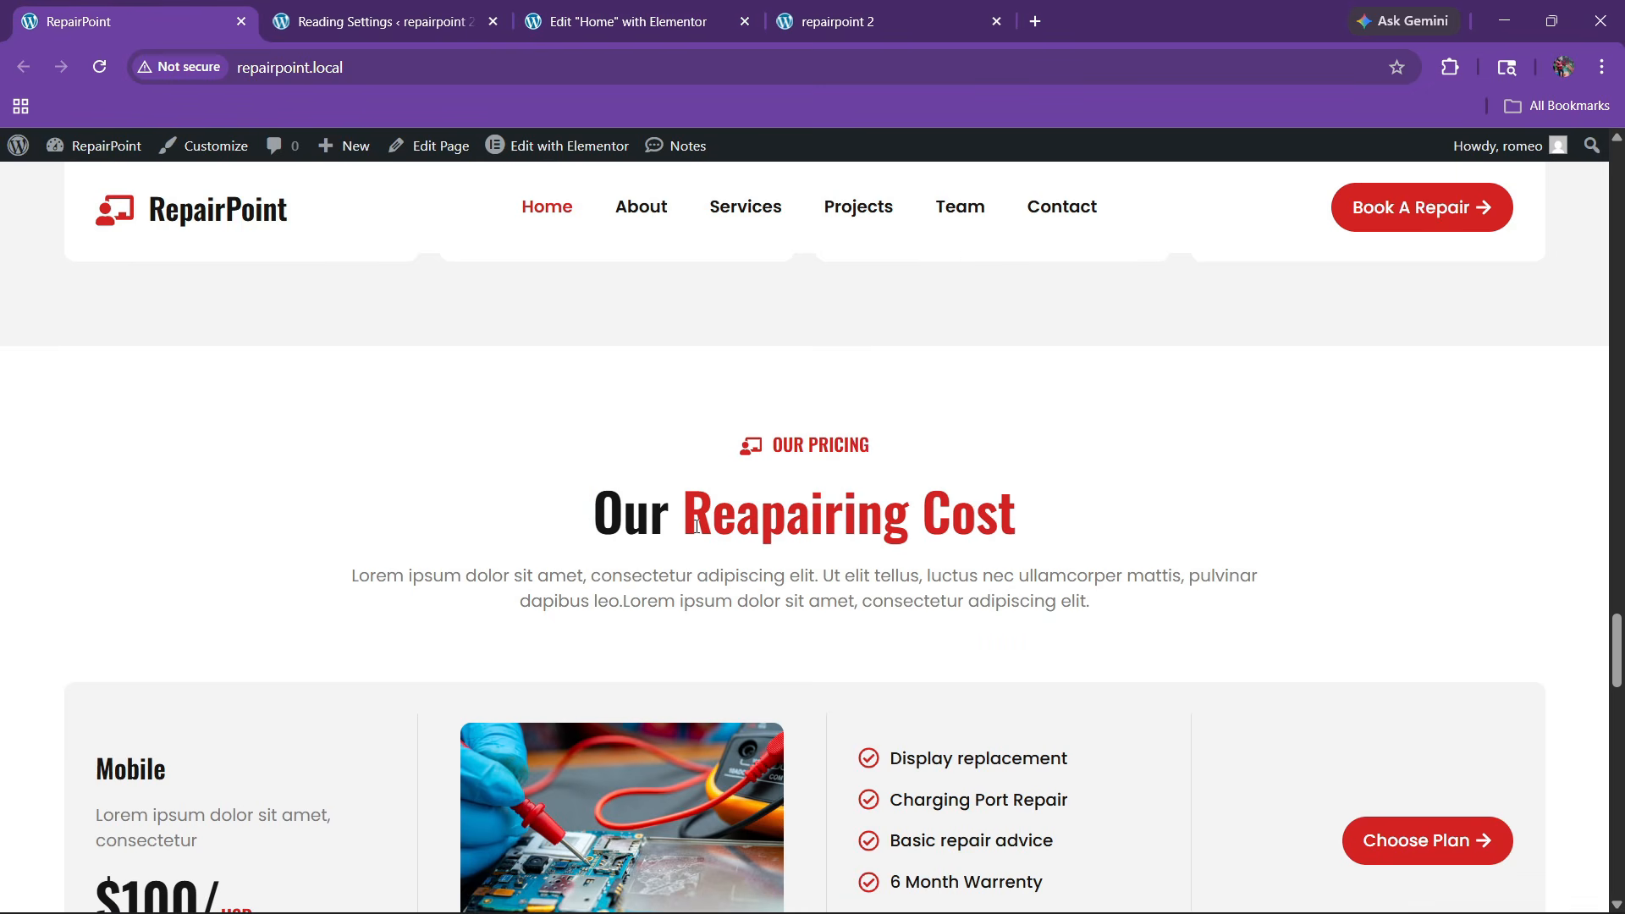
pyautogui.moveTo(696, 527); pyautogui.dragTo(1027, 528)
pyautogui.hotkey('ctrl', 'c')
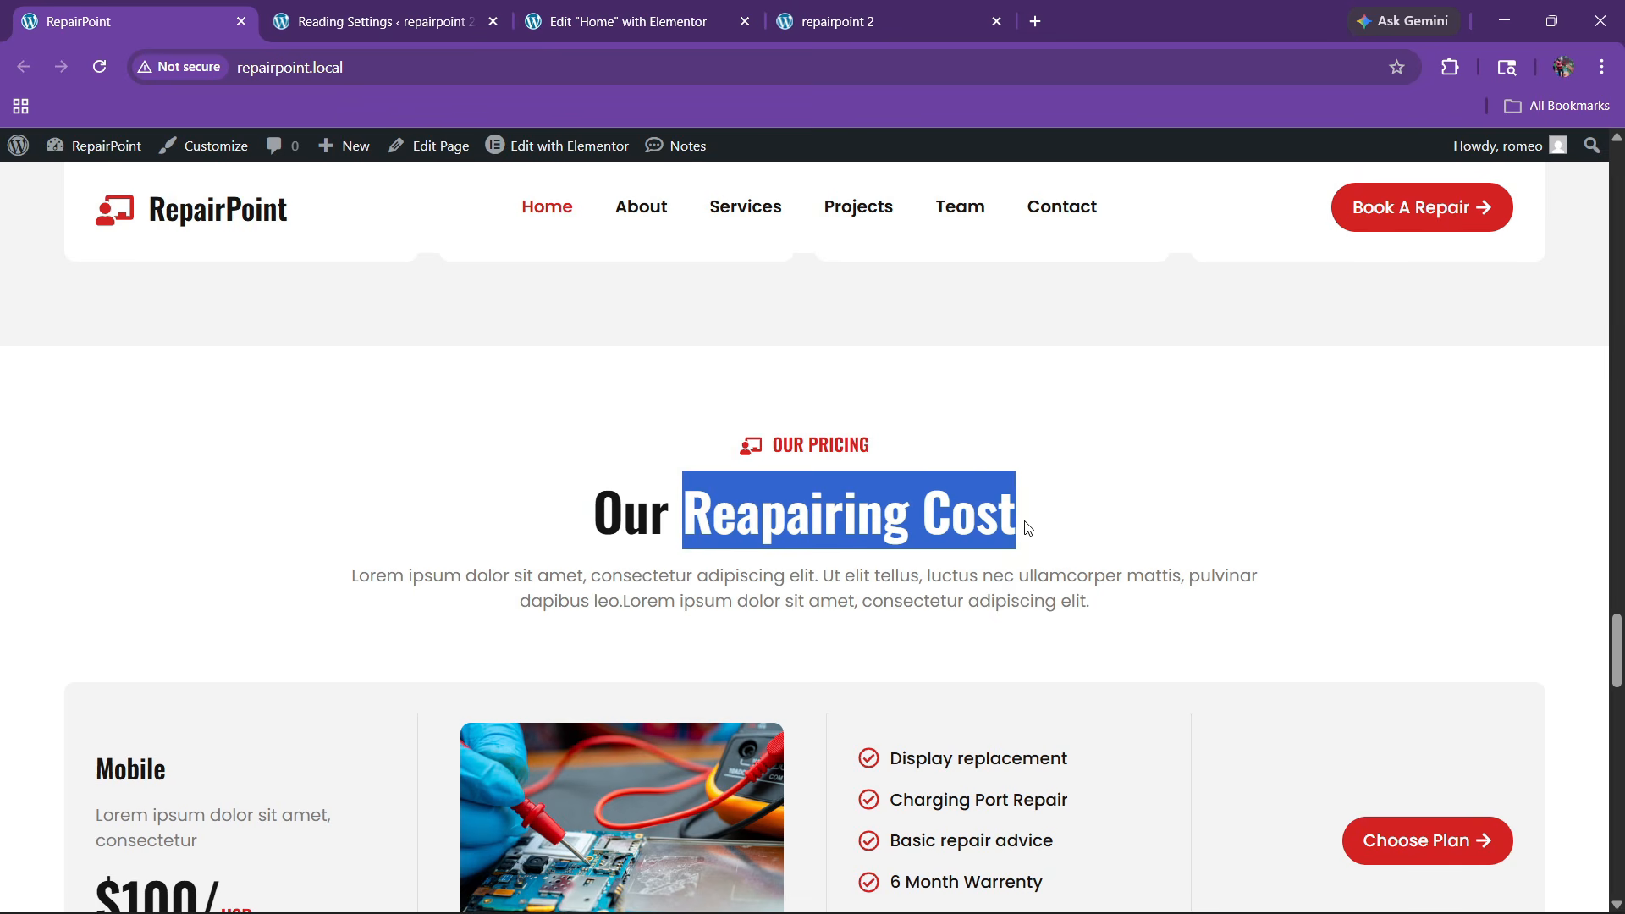
pyautogui.click(730, 12)
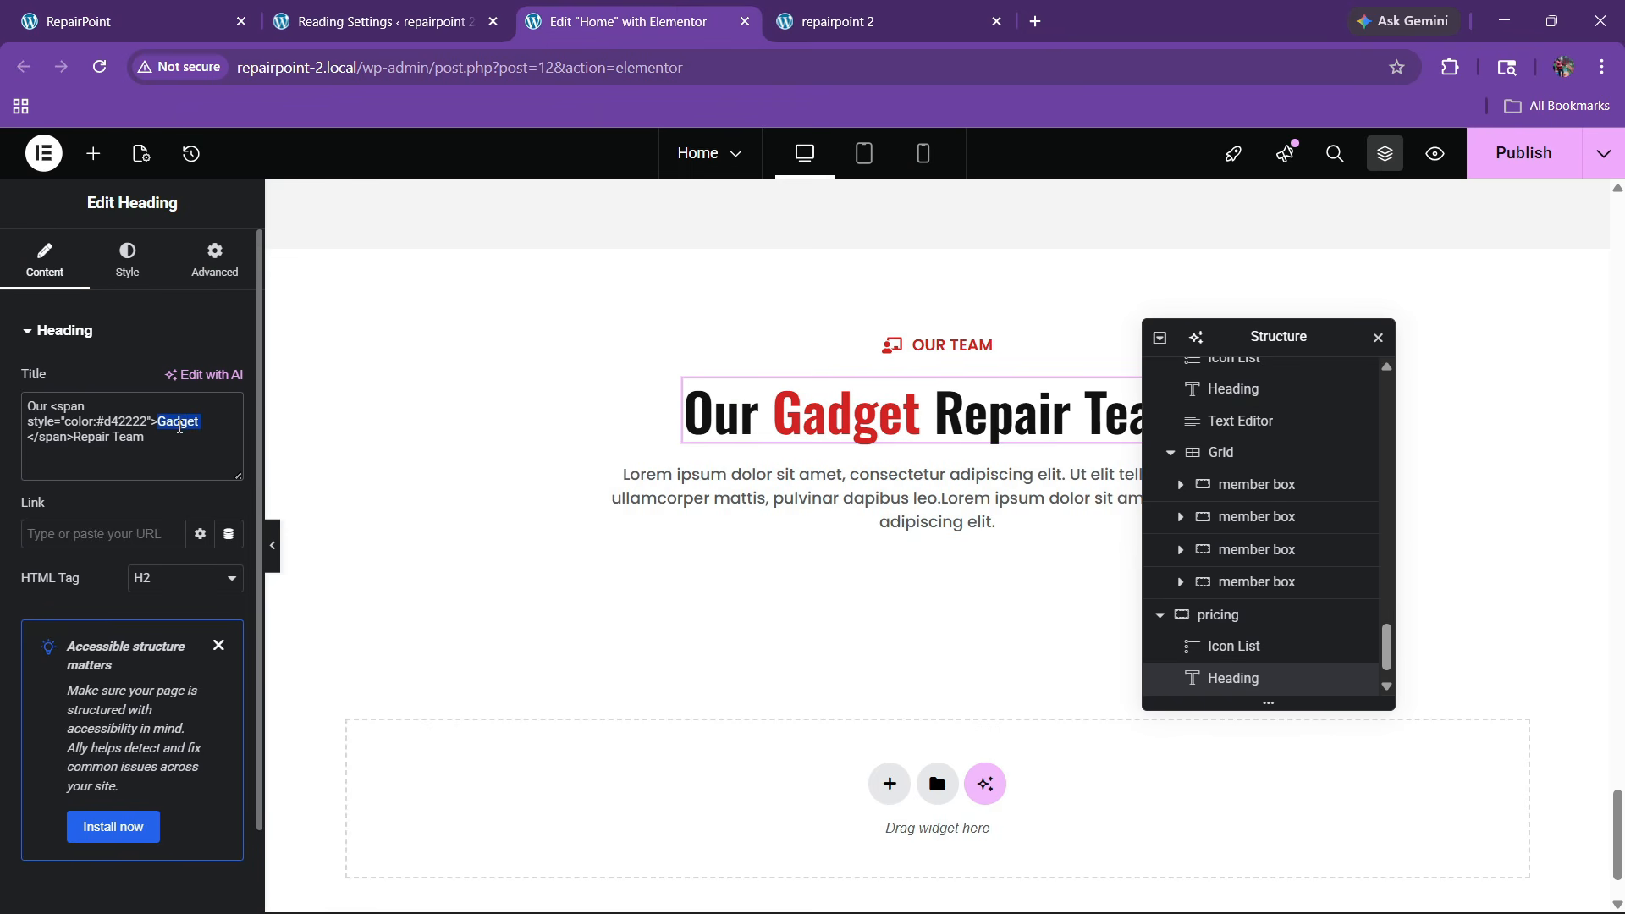
pyautogui.hotkey('ctrl', 'v')
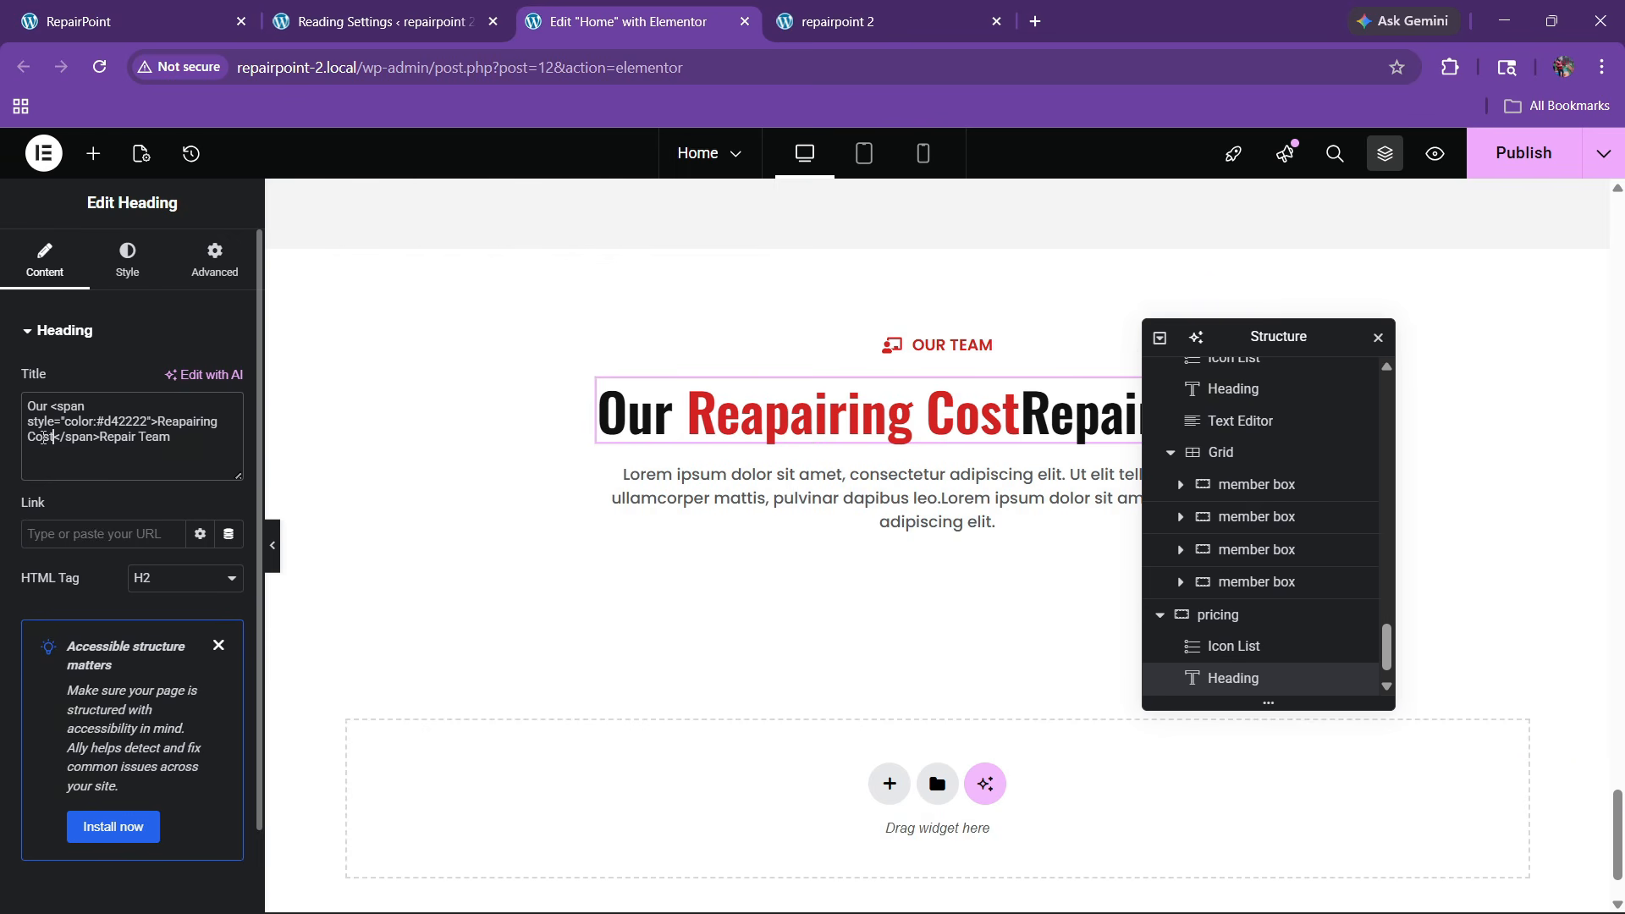
pyautogui.press('BackSpace')
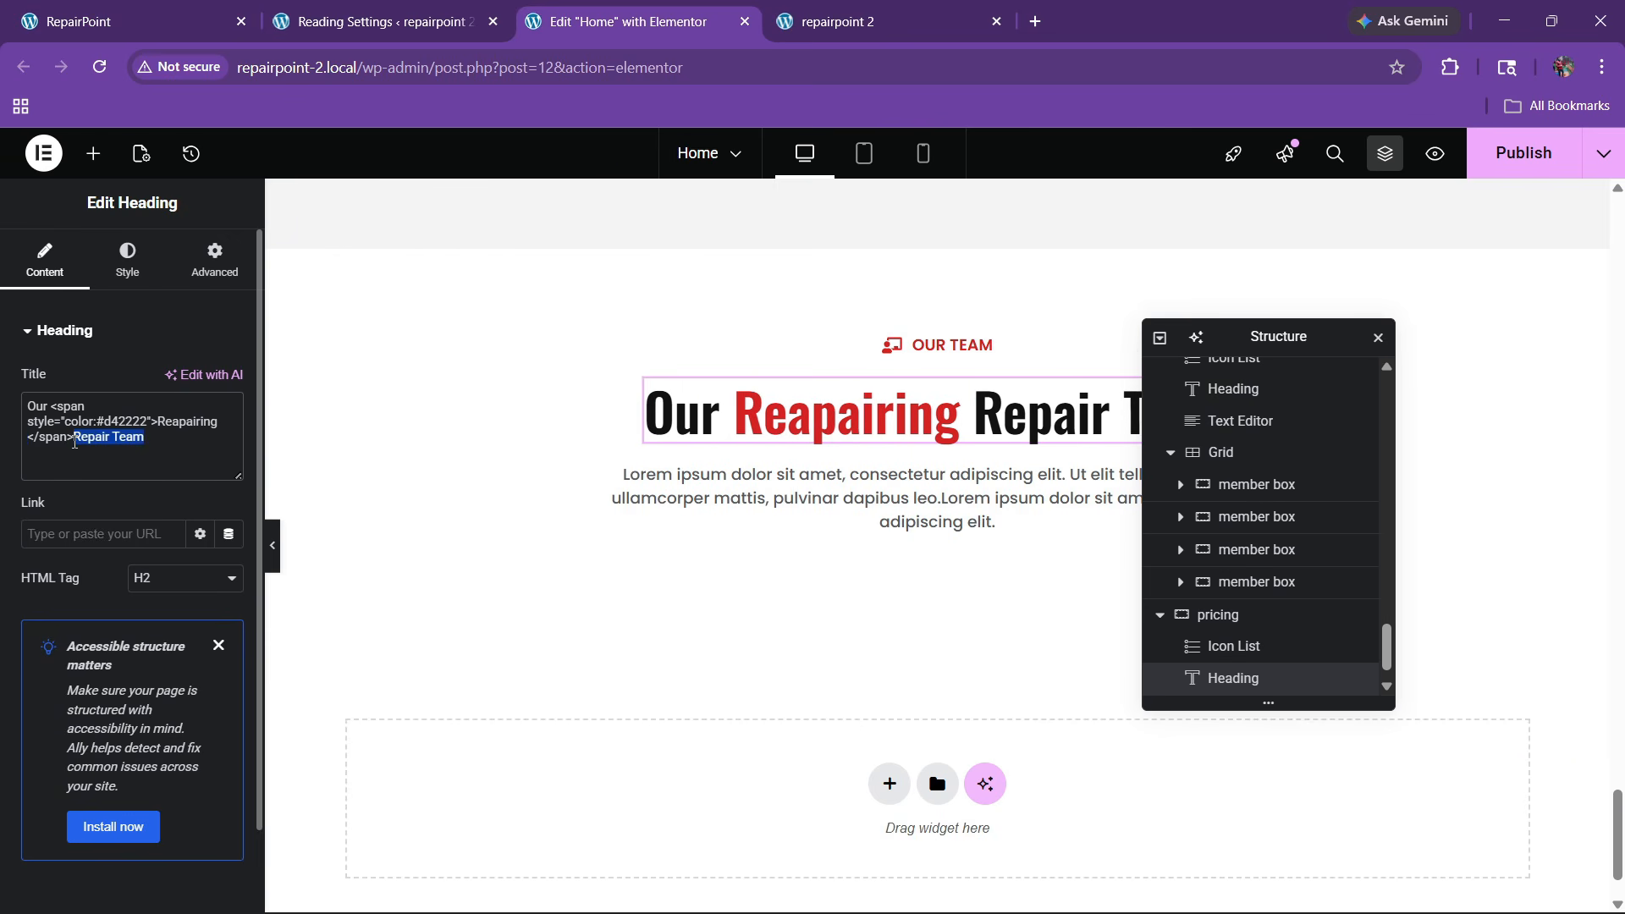
pyautogui.write('Cost')
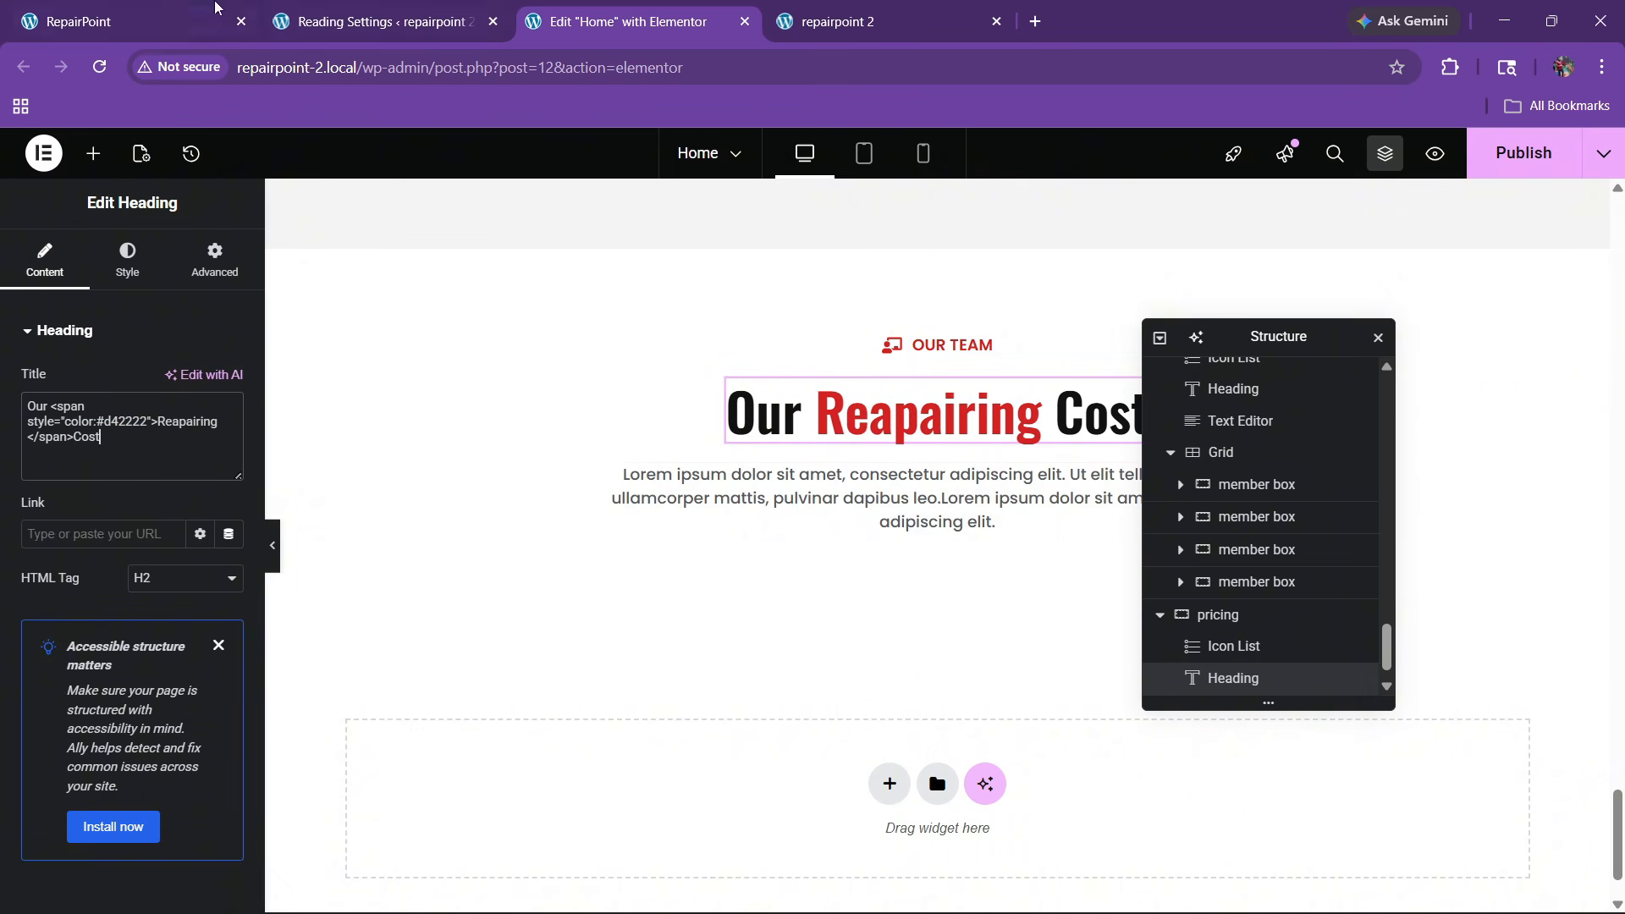
pyautogui.click(173, 13)
pyautogui.click(578, 9)
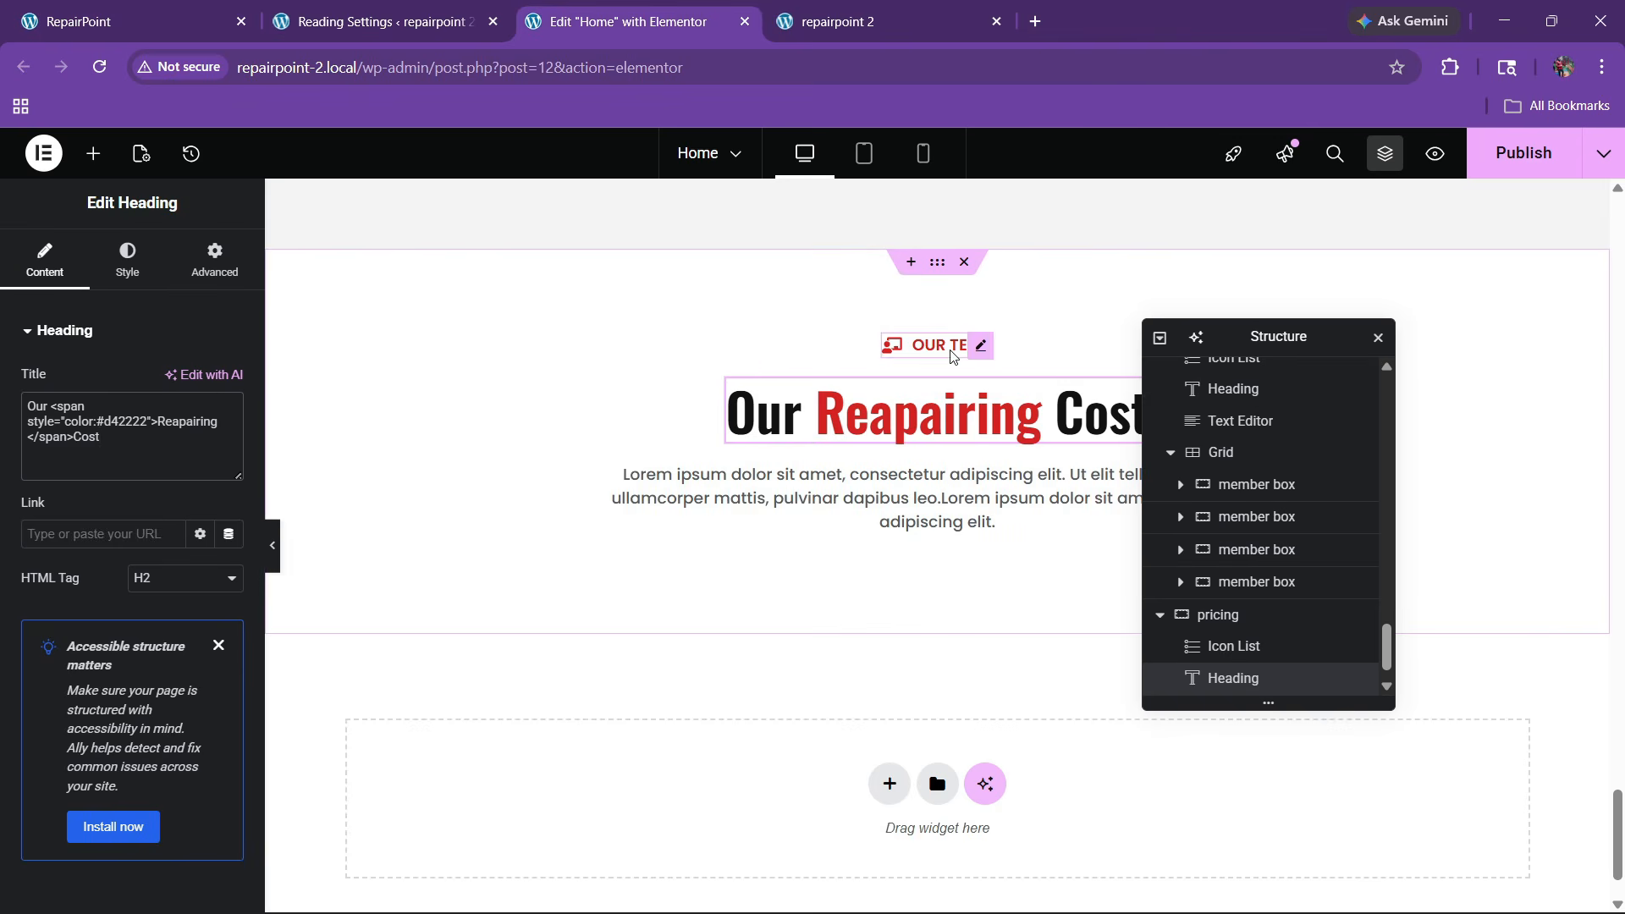
# Change the pricing section's caption text from 'Our team' to 'Our pricing'
pyautogui.click(898, 362)
pyautogui.click(102, 458)
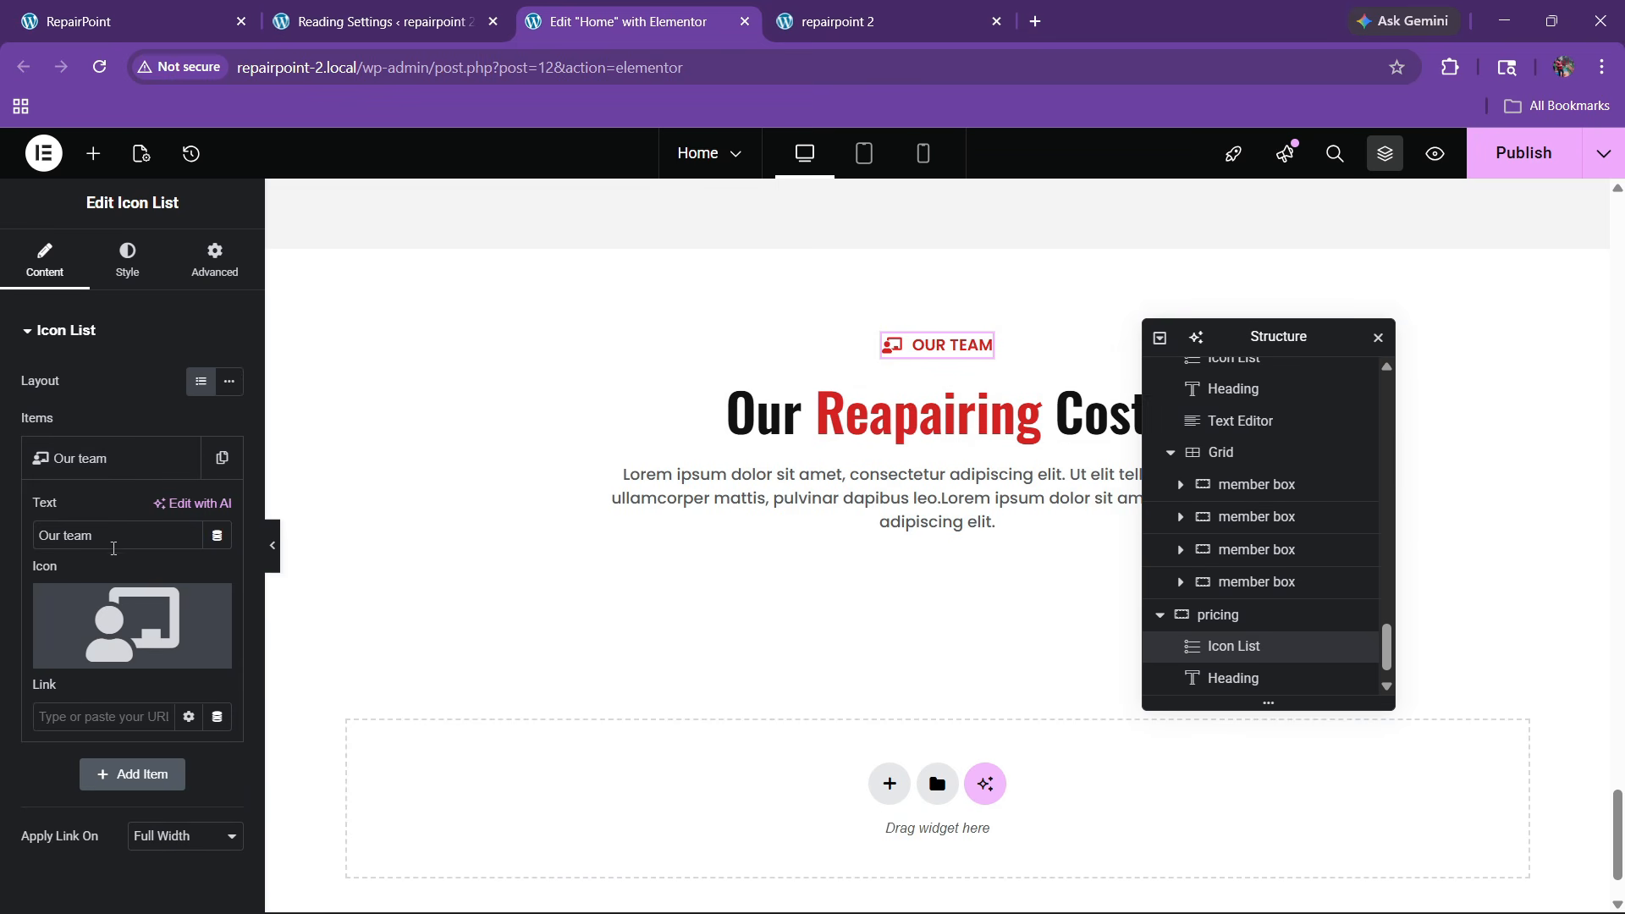
pyautogui.write('pricing')
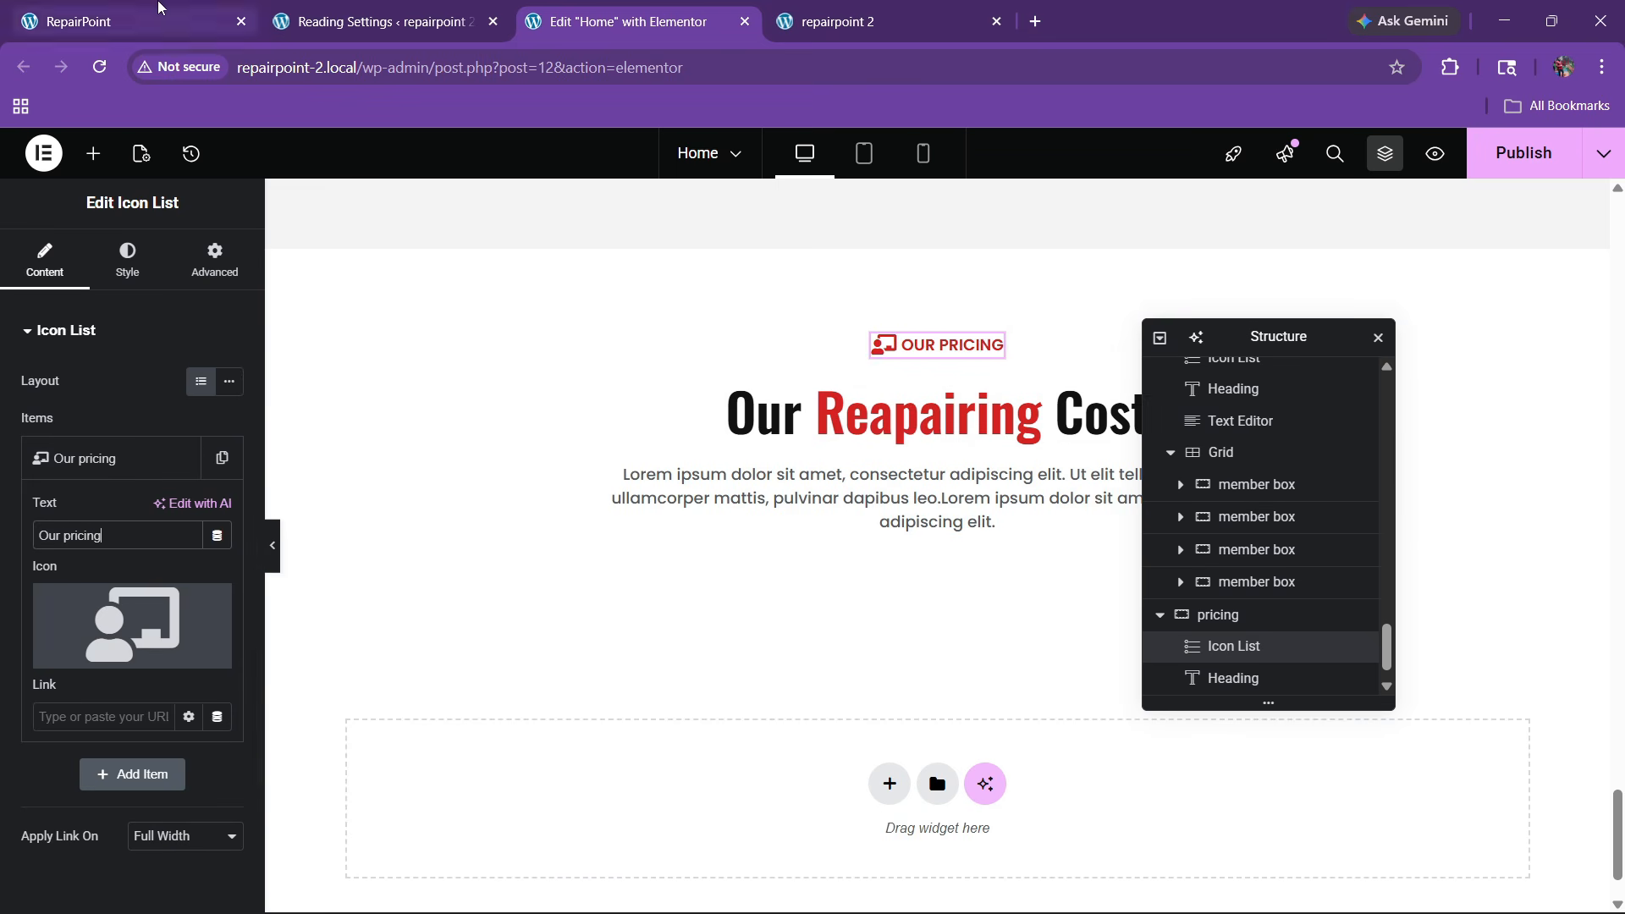
pyautogui.hotkey('ctrl', '1')
pyautogui.scroll(-4, 689, 583)
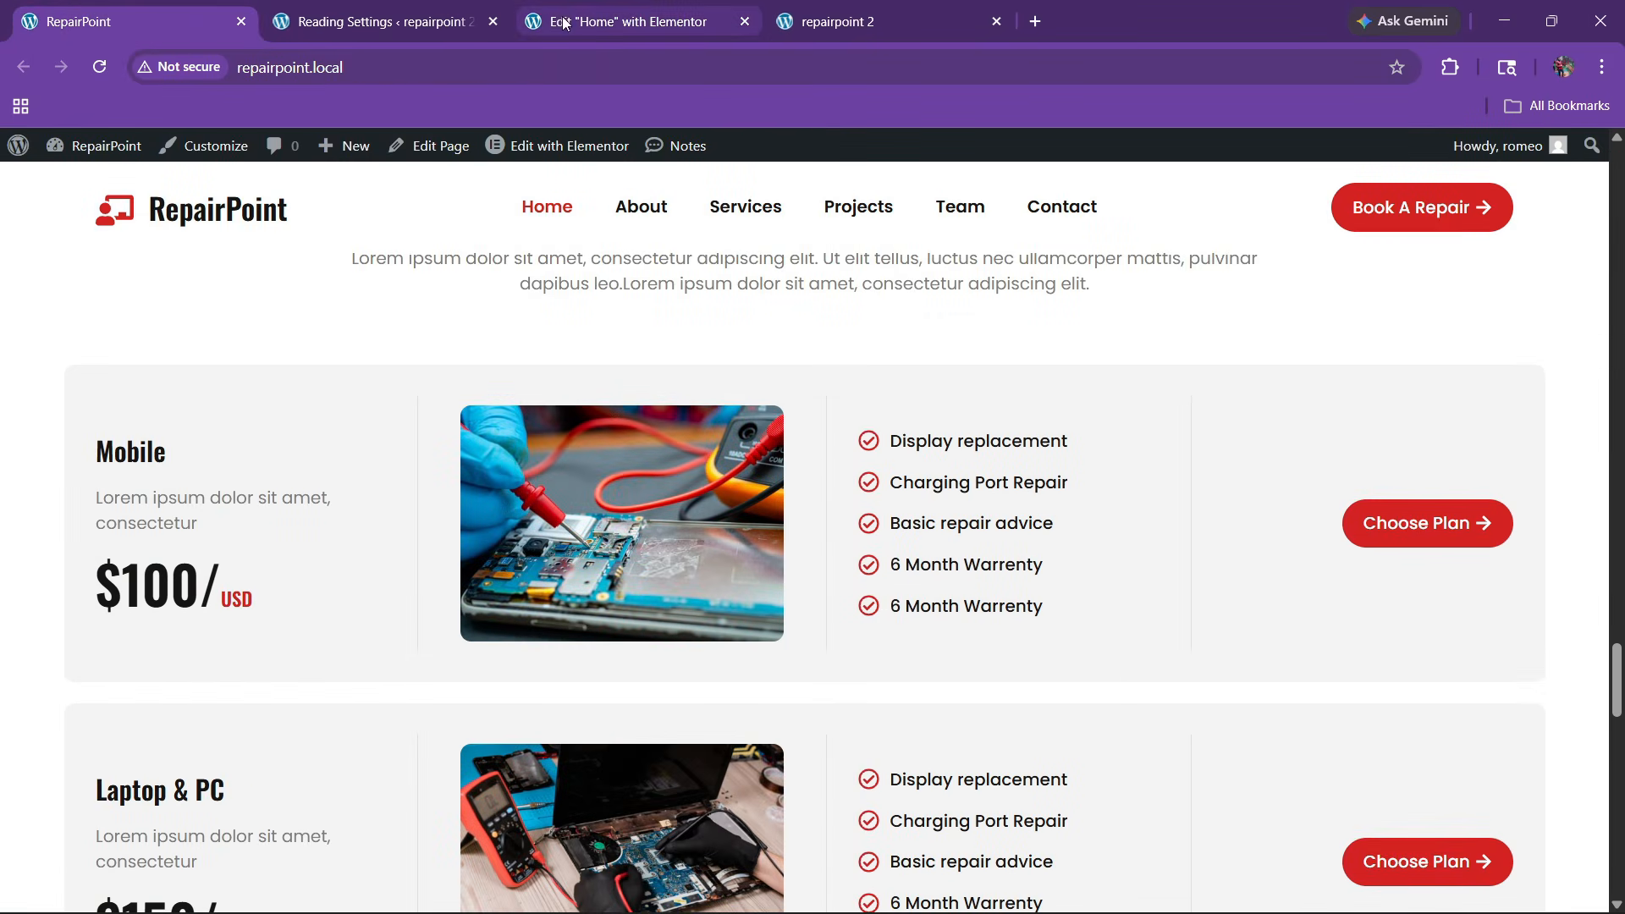
pyautogui.click(564, 23)
# Search the Elements panel for 'grid' and add a Grid below the pricing intro text
pyautogui.click(93, 153)
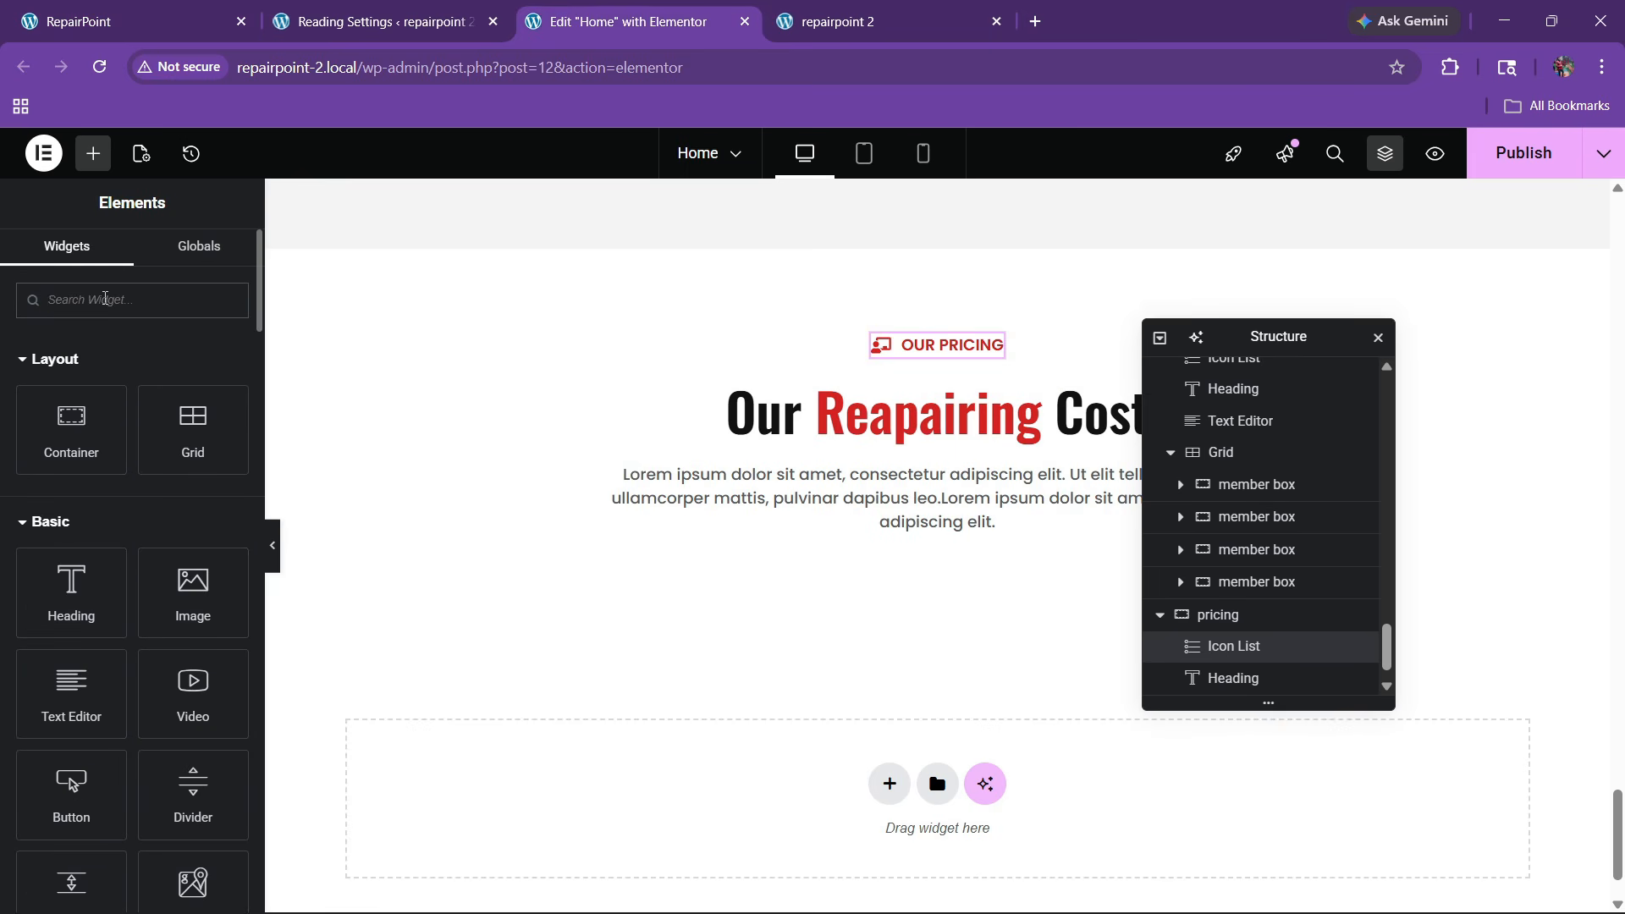
pyautogui.click(105, 298)
pyautogui.write('grid')
pyautogui.moveTo(55, 500); pyautogui.dragTo(948, 546)
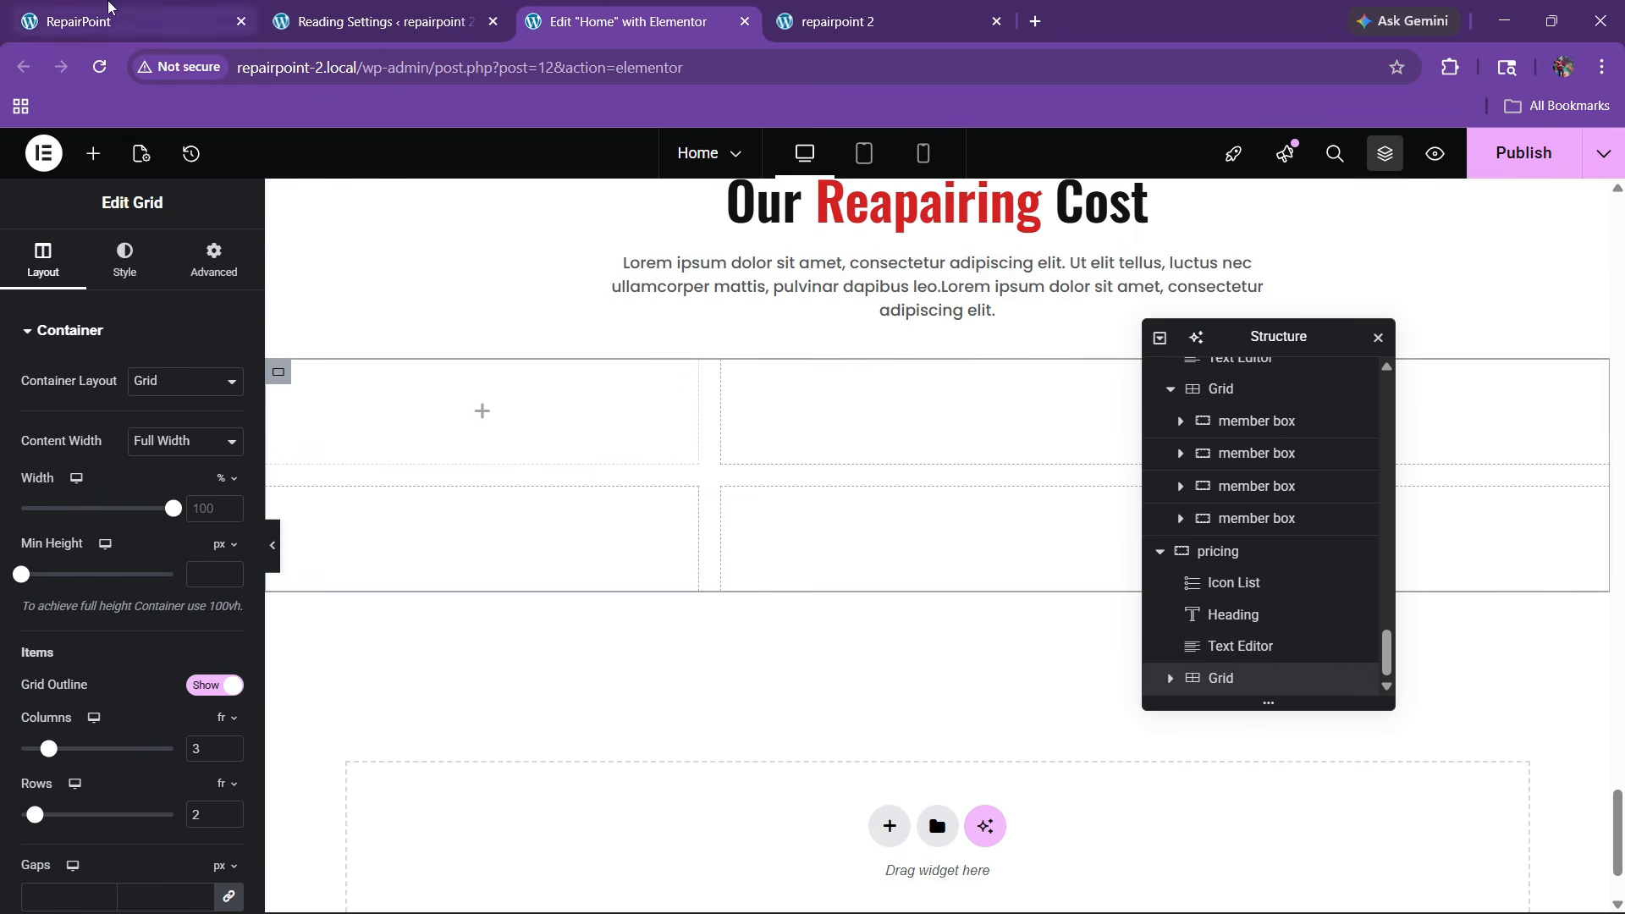
# Set the grid to 1 column, checking the live pricing layout for reference
pyautogui.click(127, 22)
pyautogui.scroll(-2, 474, 387)
pyautogui.scroll(2, 476, 378)
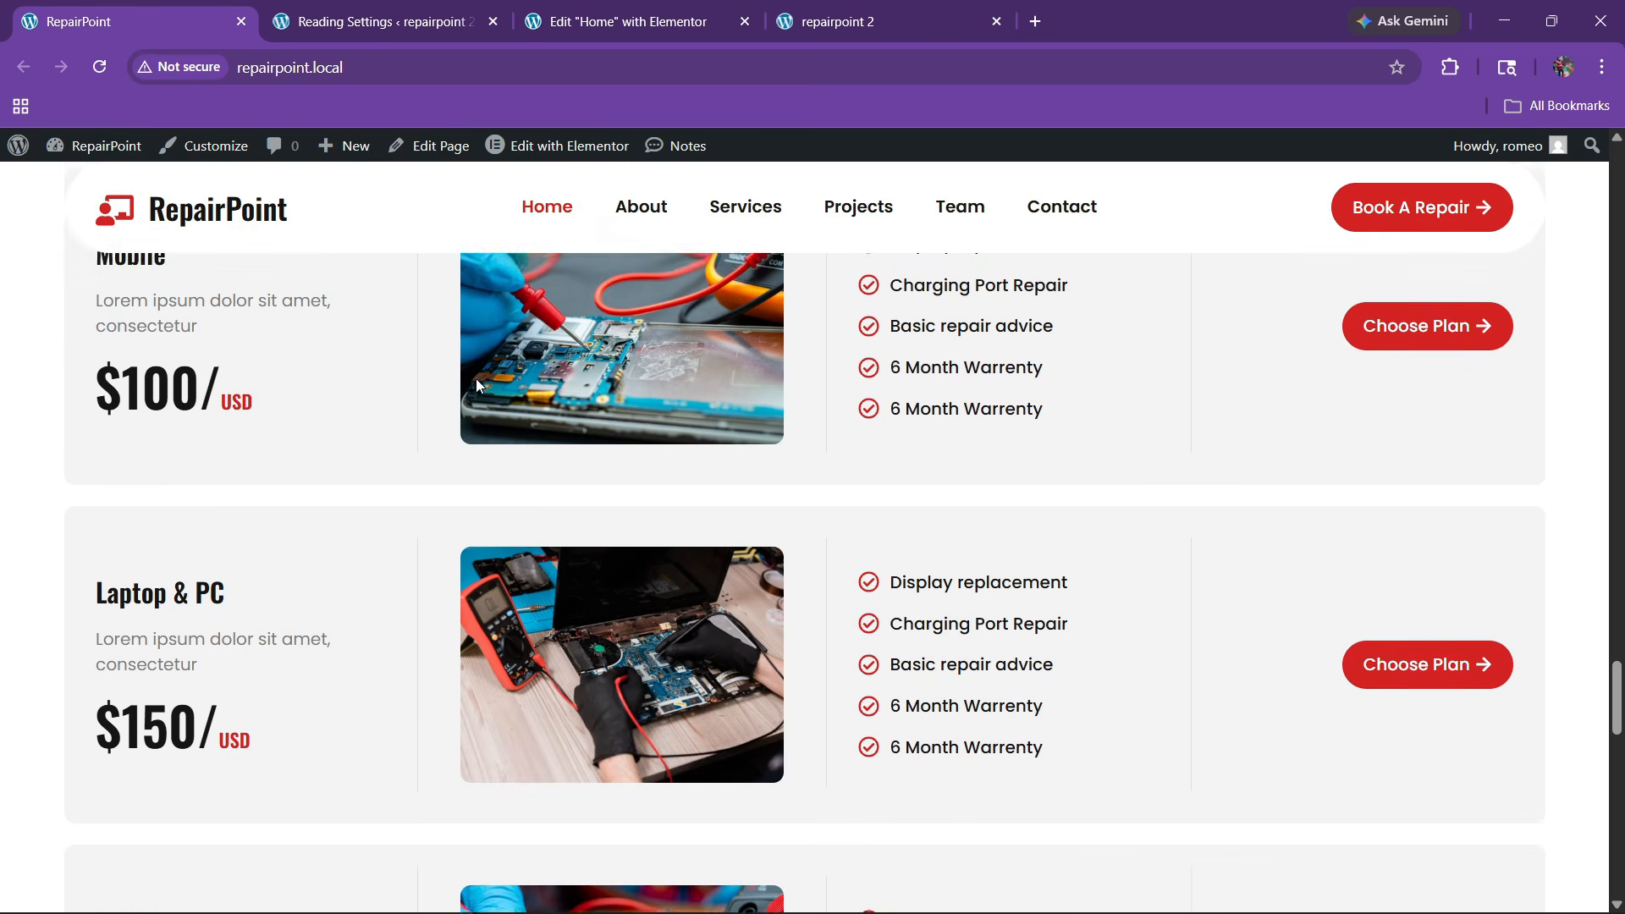
pyautogui.click(609, 21)
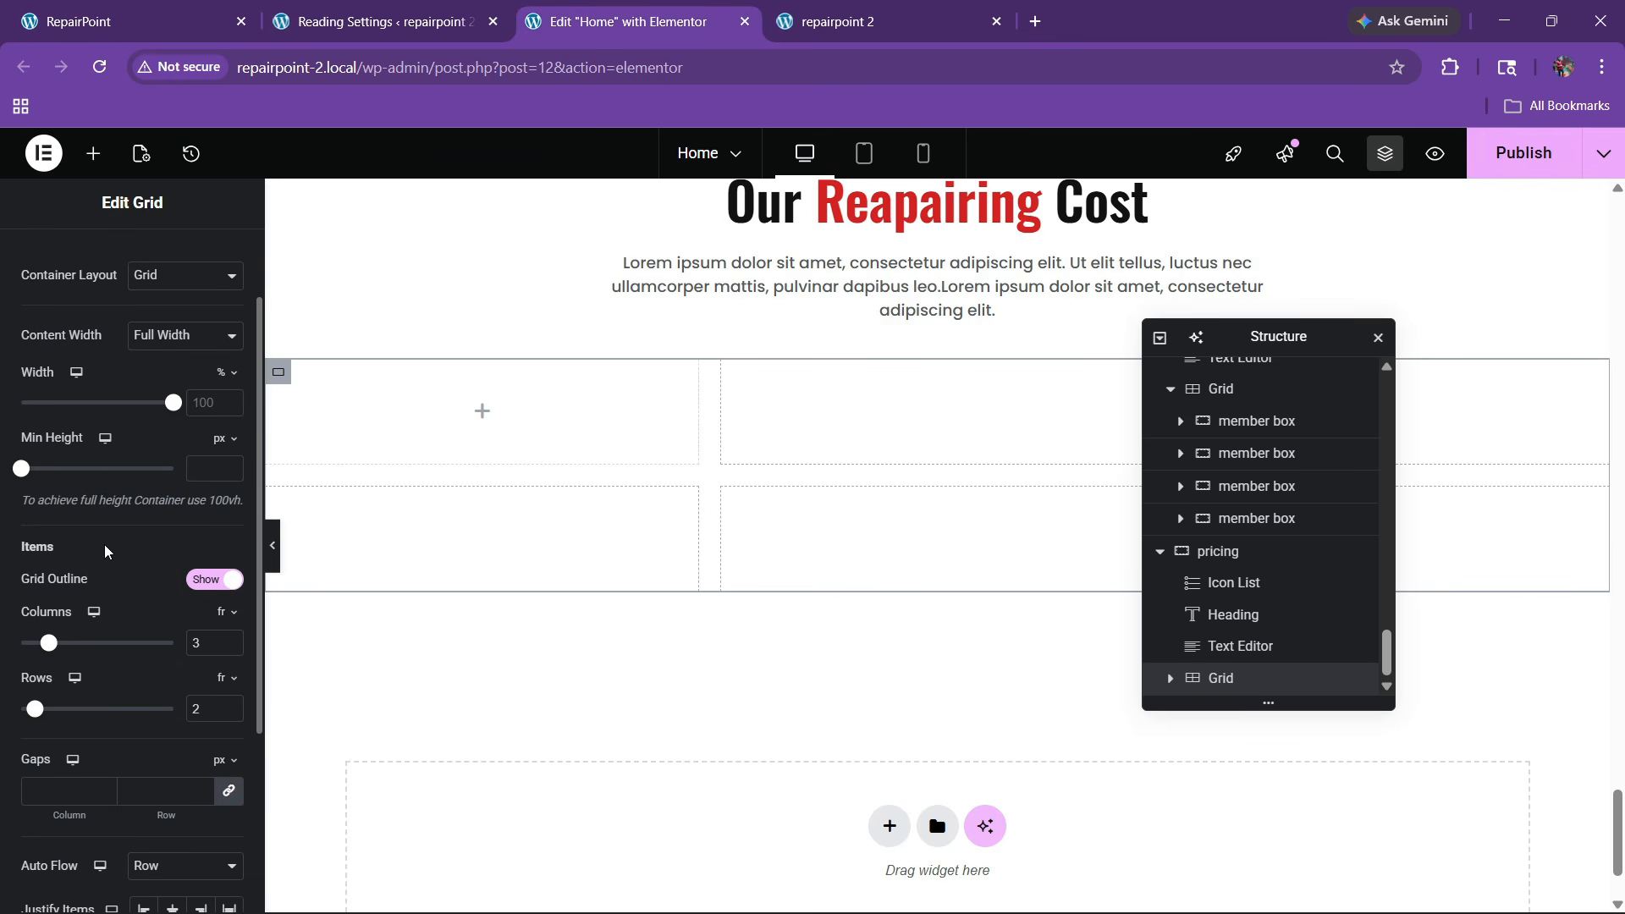
pyautogui.write('1')
pyautogui.click(211, 716)
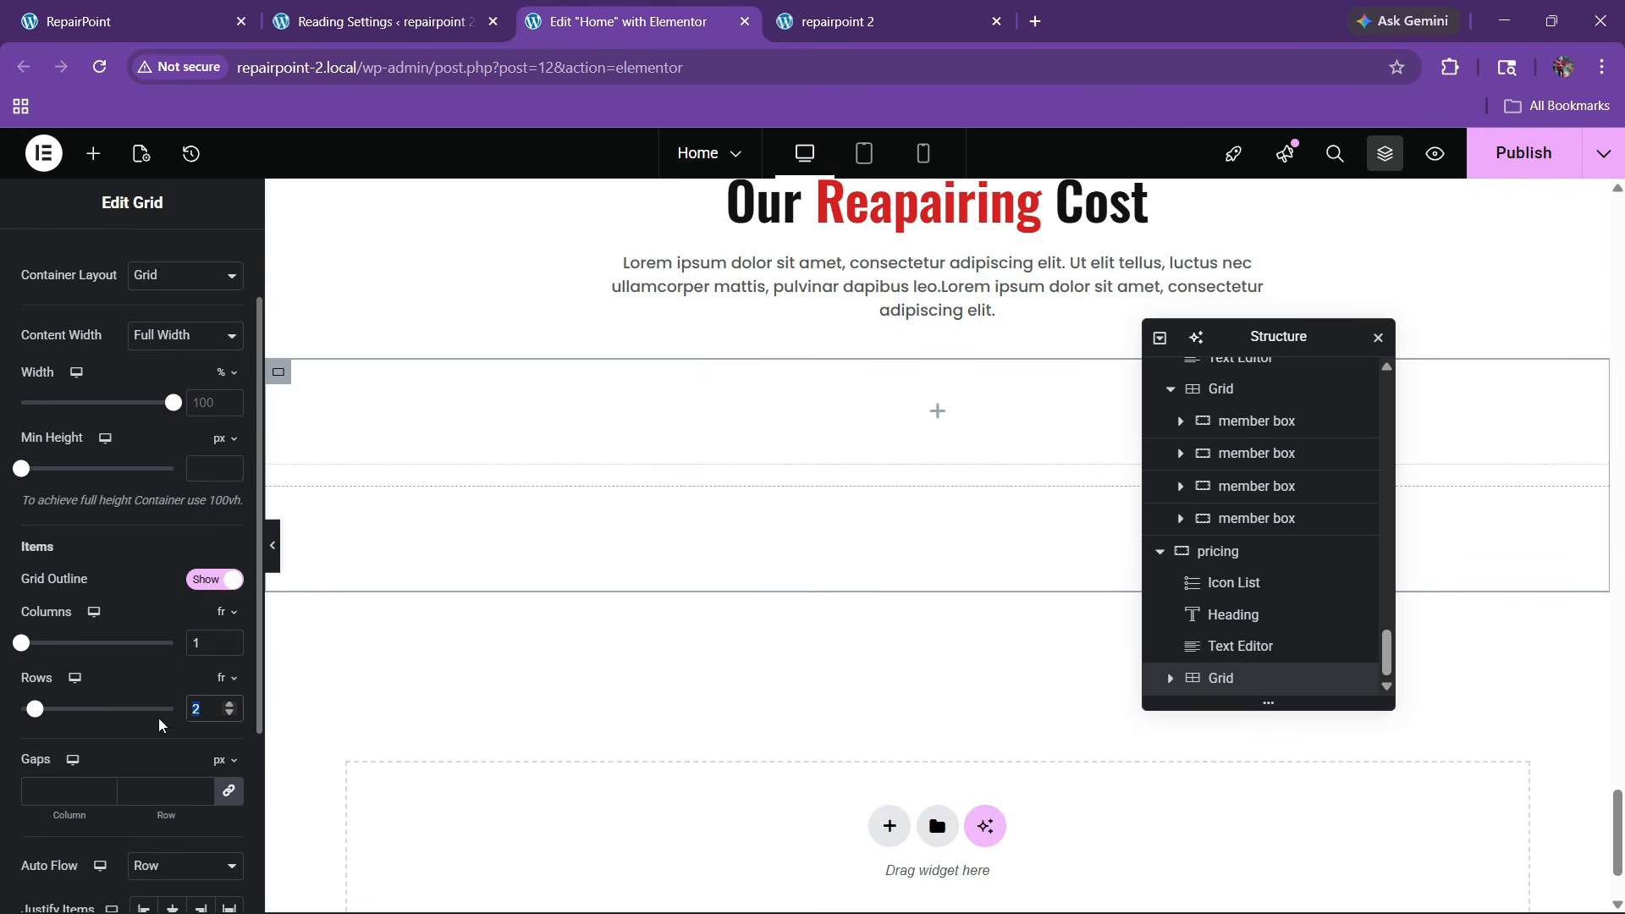
pyautogui.click(127, 21)
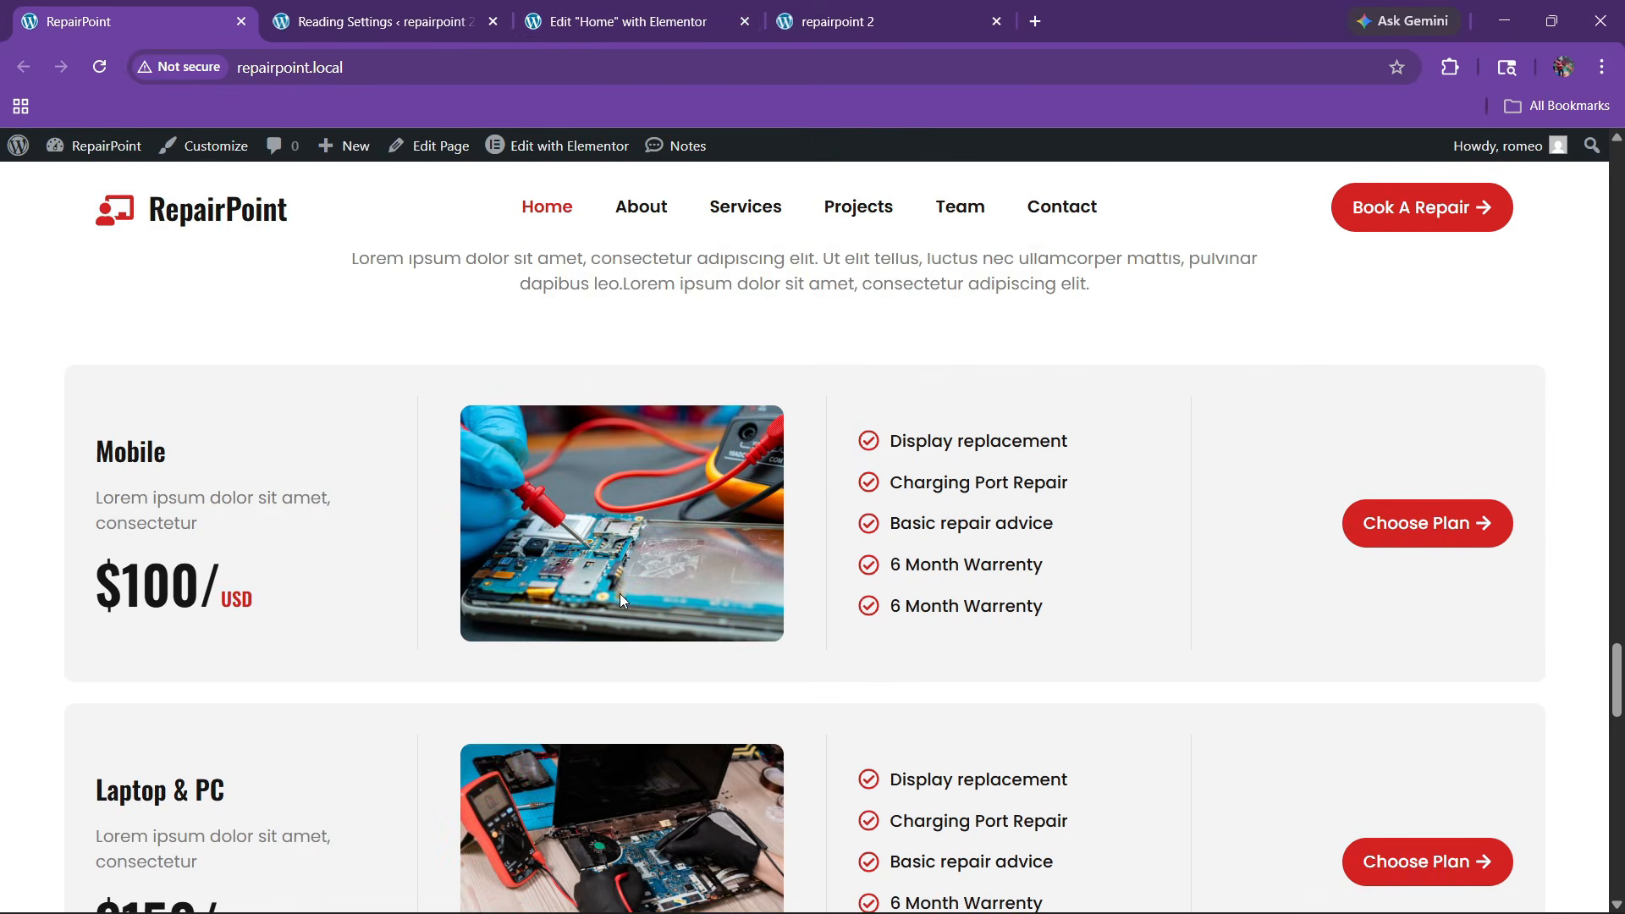
pyautogui.click(535, 7)
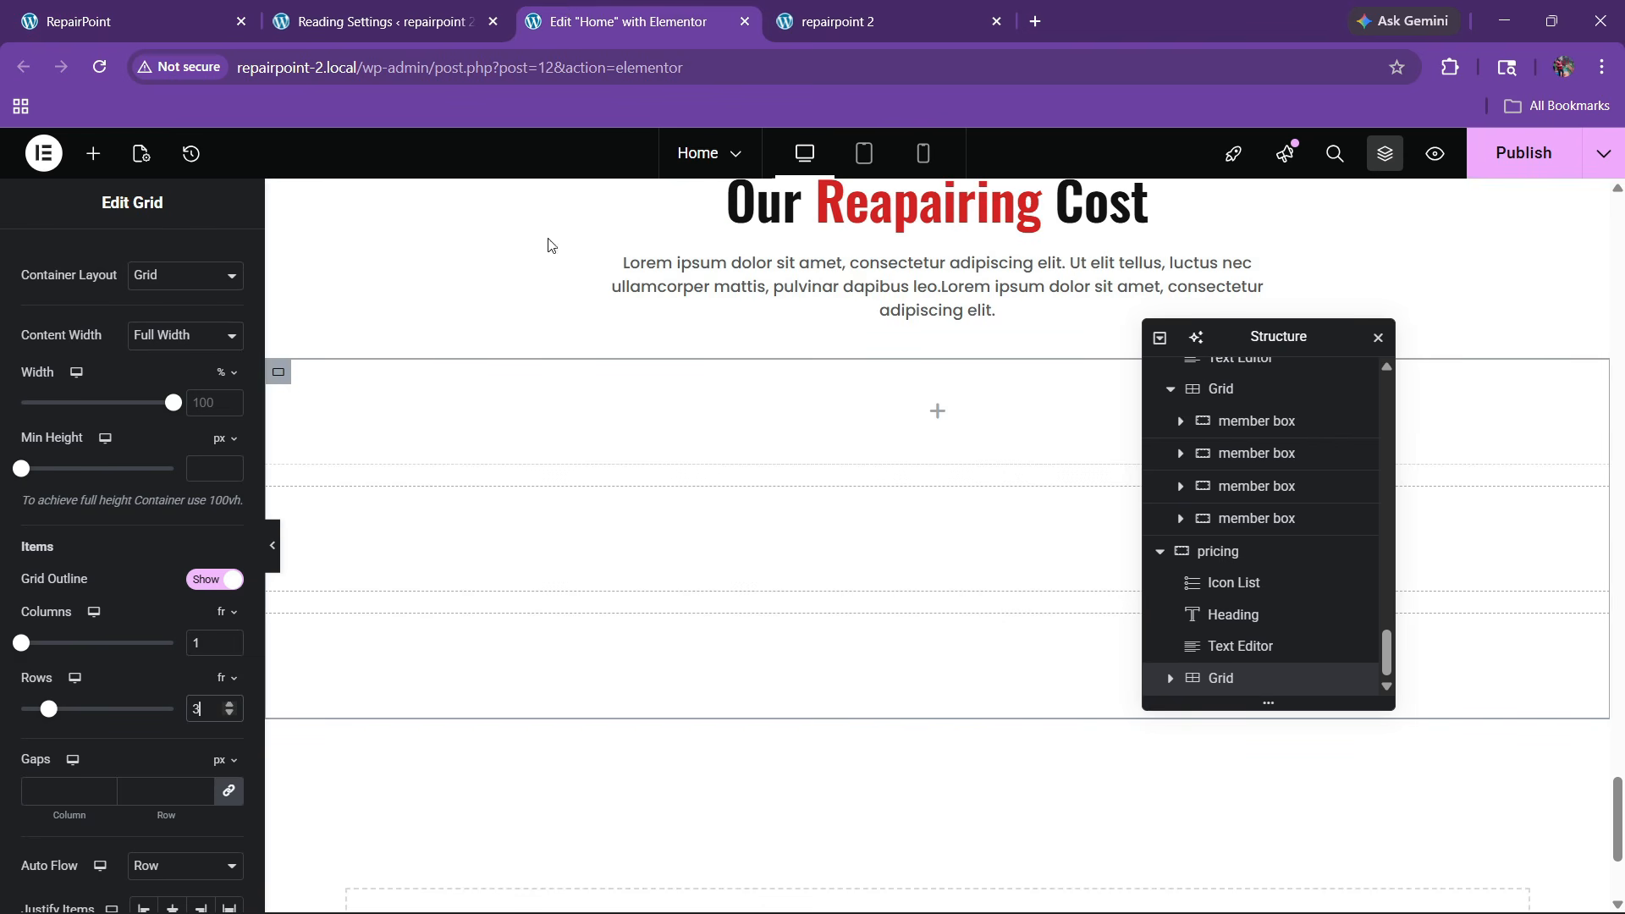
# Drop a Container into the pricing grid
pyautogui.click(93, 153)
pyautogui.moveTo(99, 457); pyautogui.dragTo(785, 495)
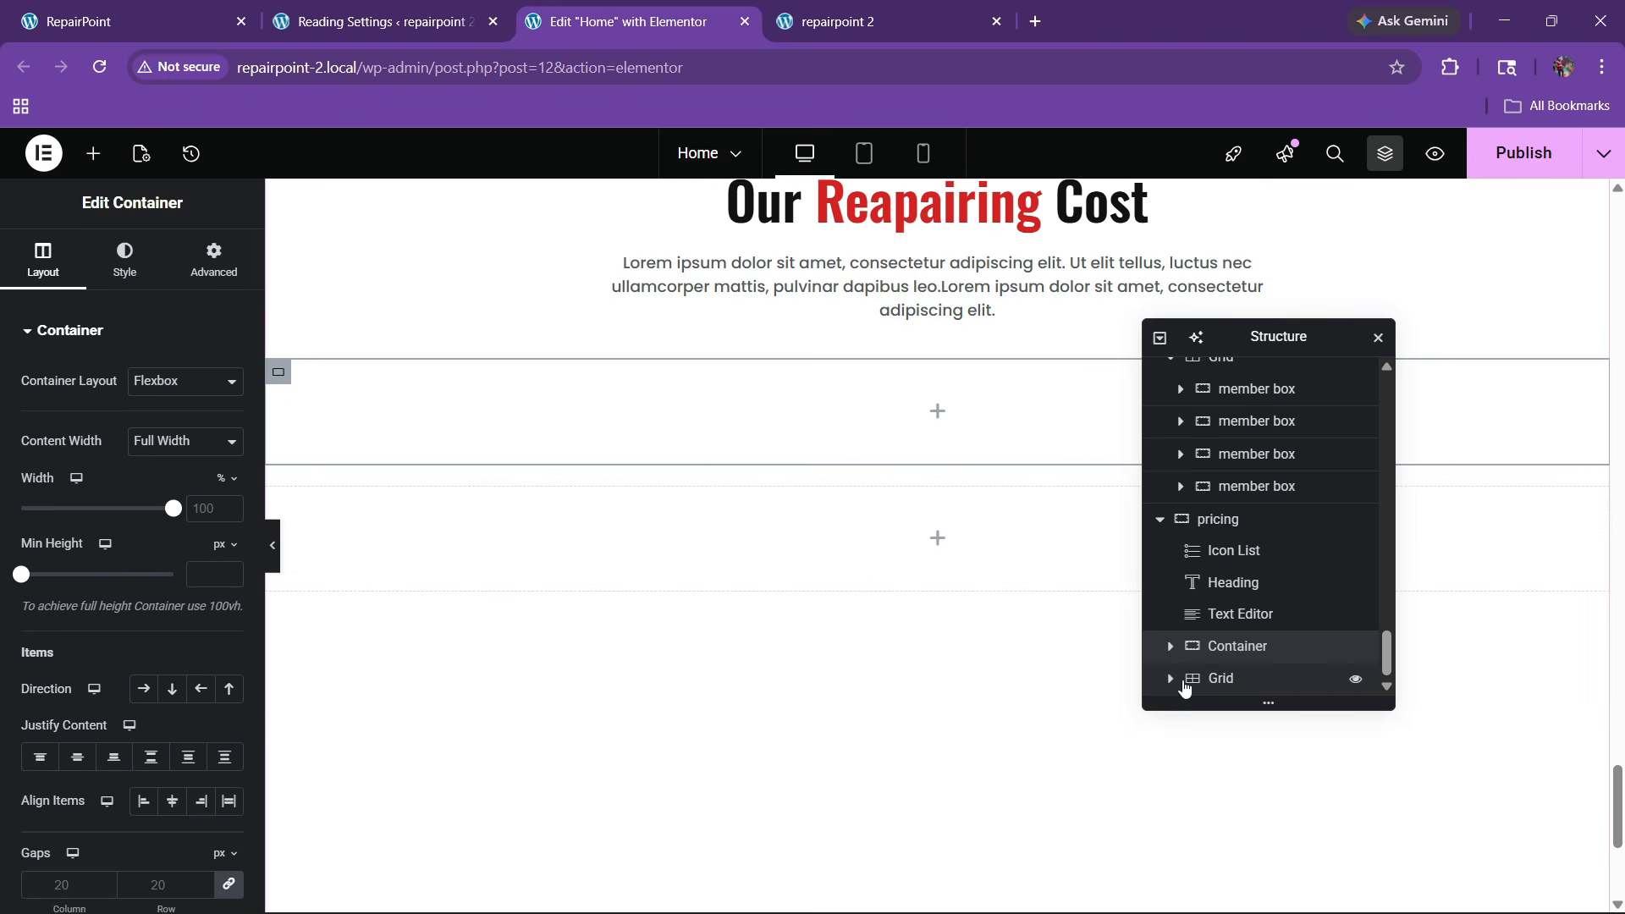
pyautogui.scroll(-1, 1169, 691)
pyautogui.moveTo(1245, 620); pyautogui.dragTo(1284, 684)
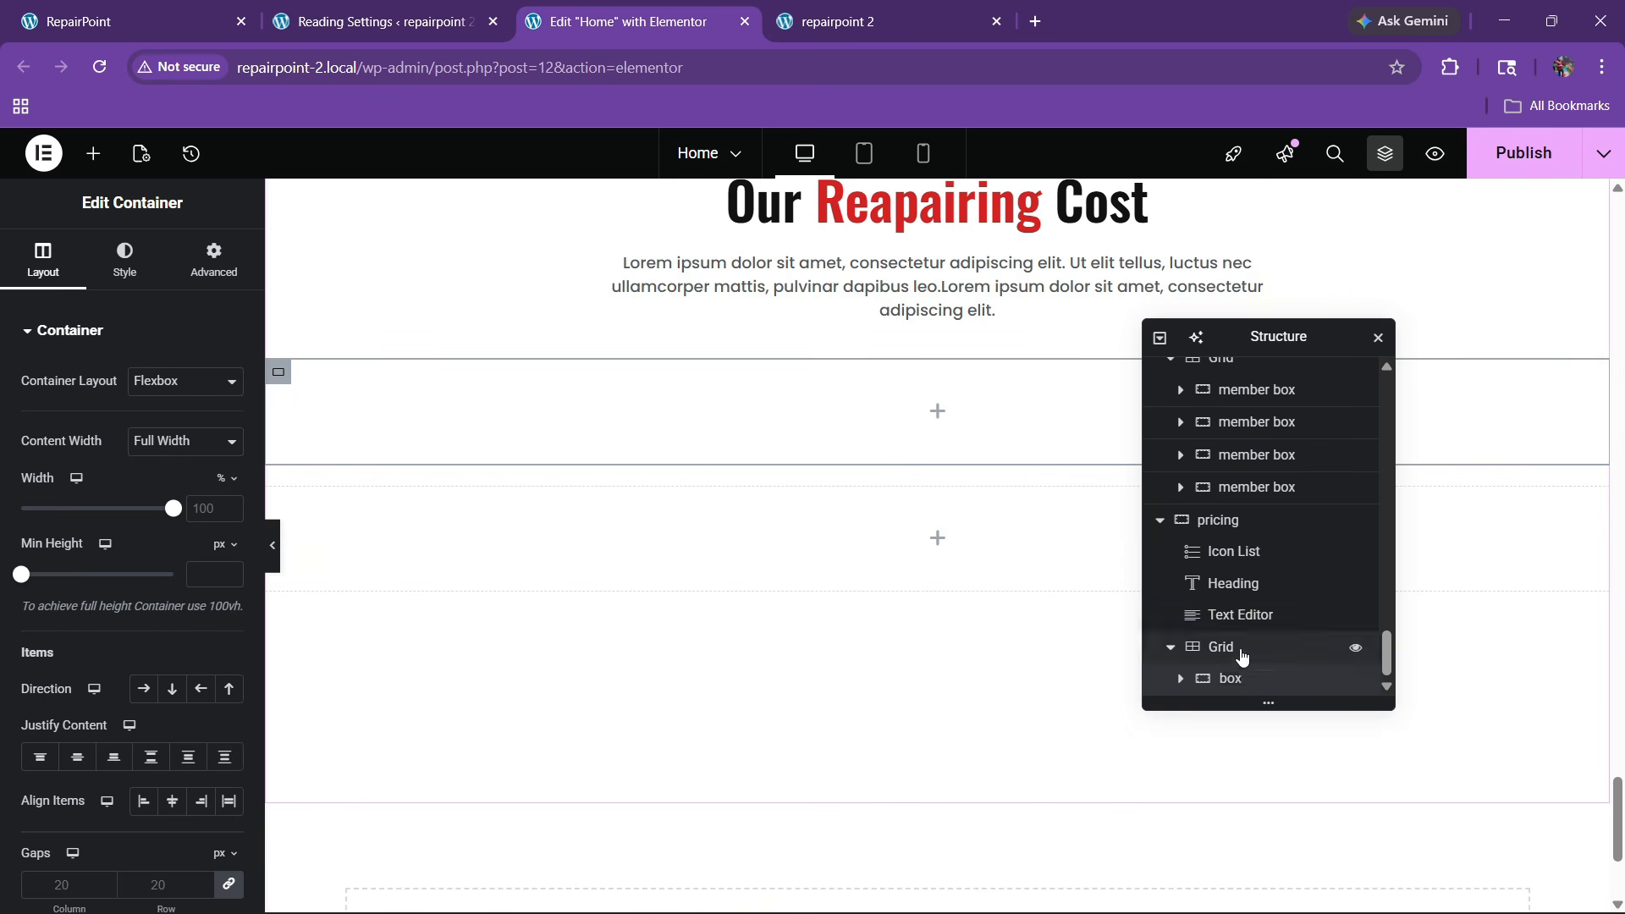
# Give the container a Classic 'bg' global colour background and 20 px padding
pyautogui.click(124, 258)
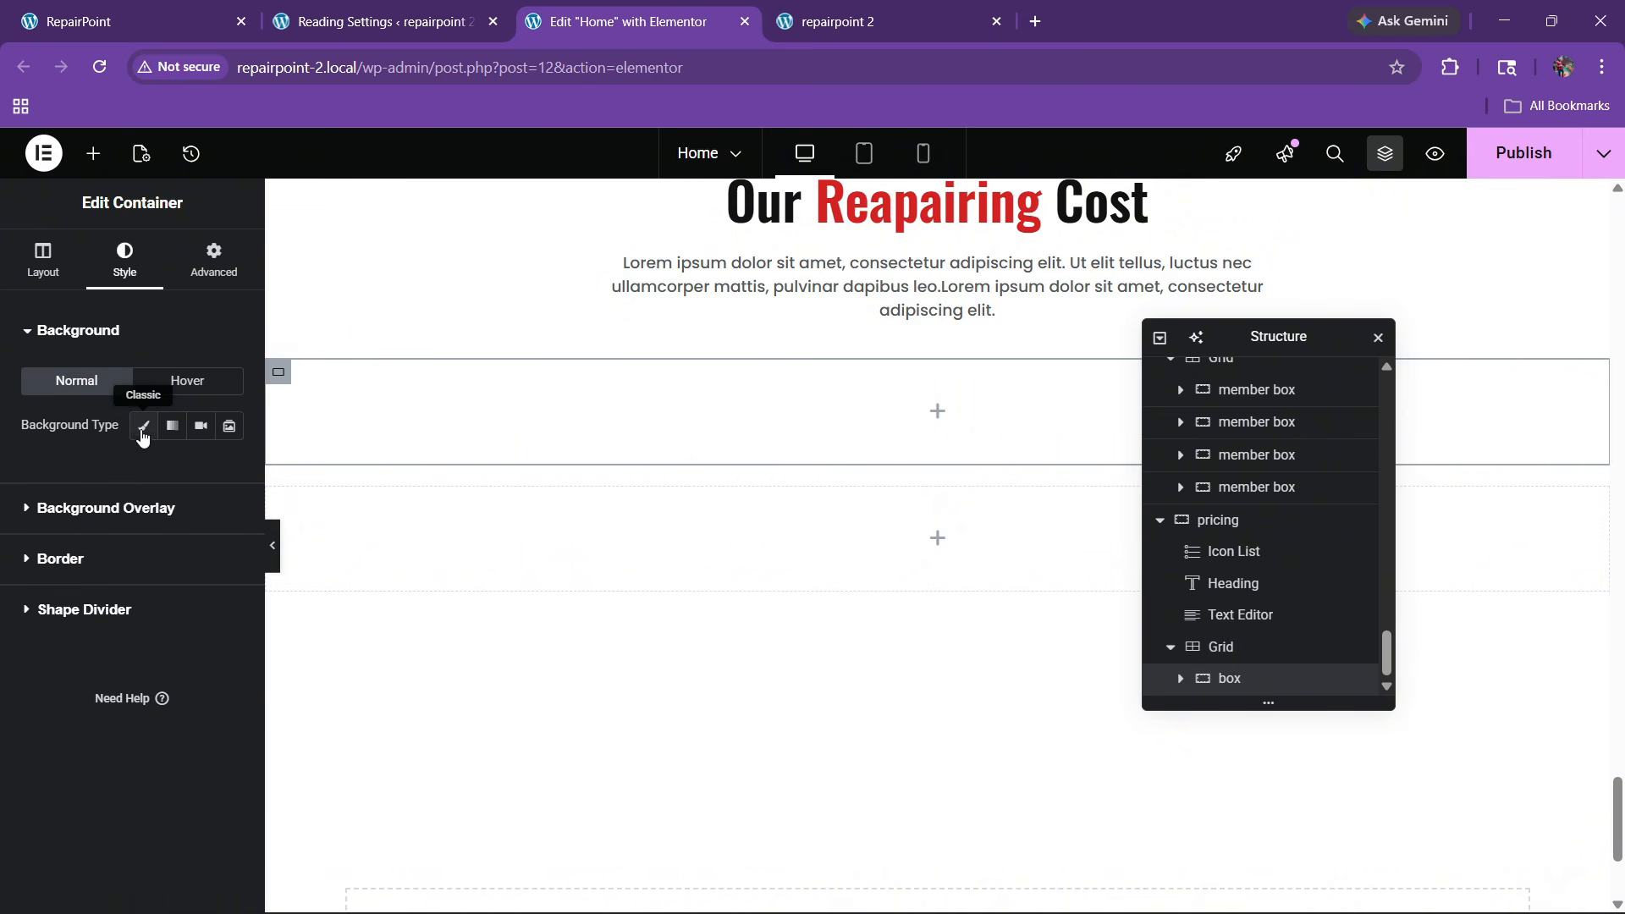
pyautogui.click(143, 425)
pyautogui.click(200, 470)
pyautogui.click(112, 818)
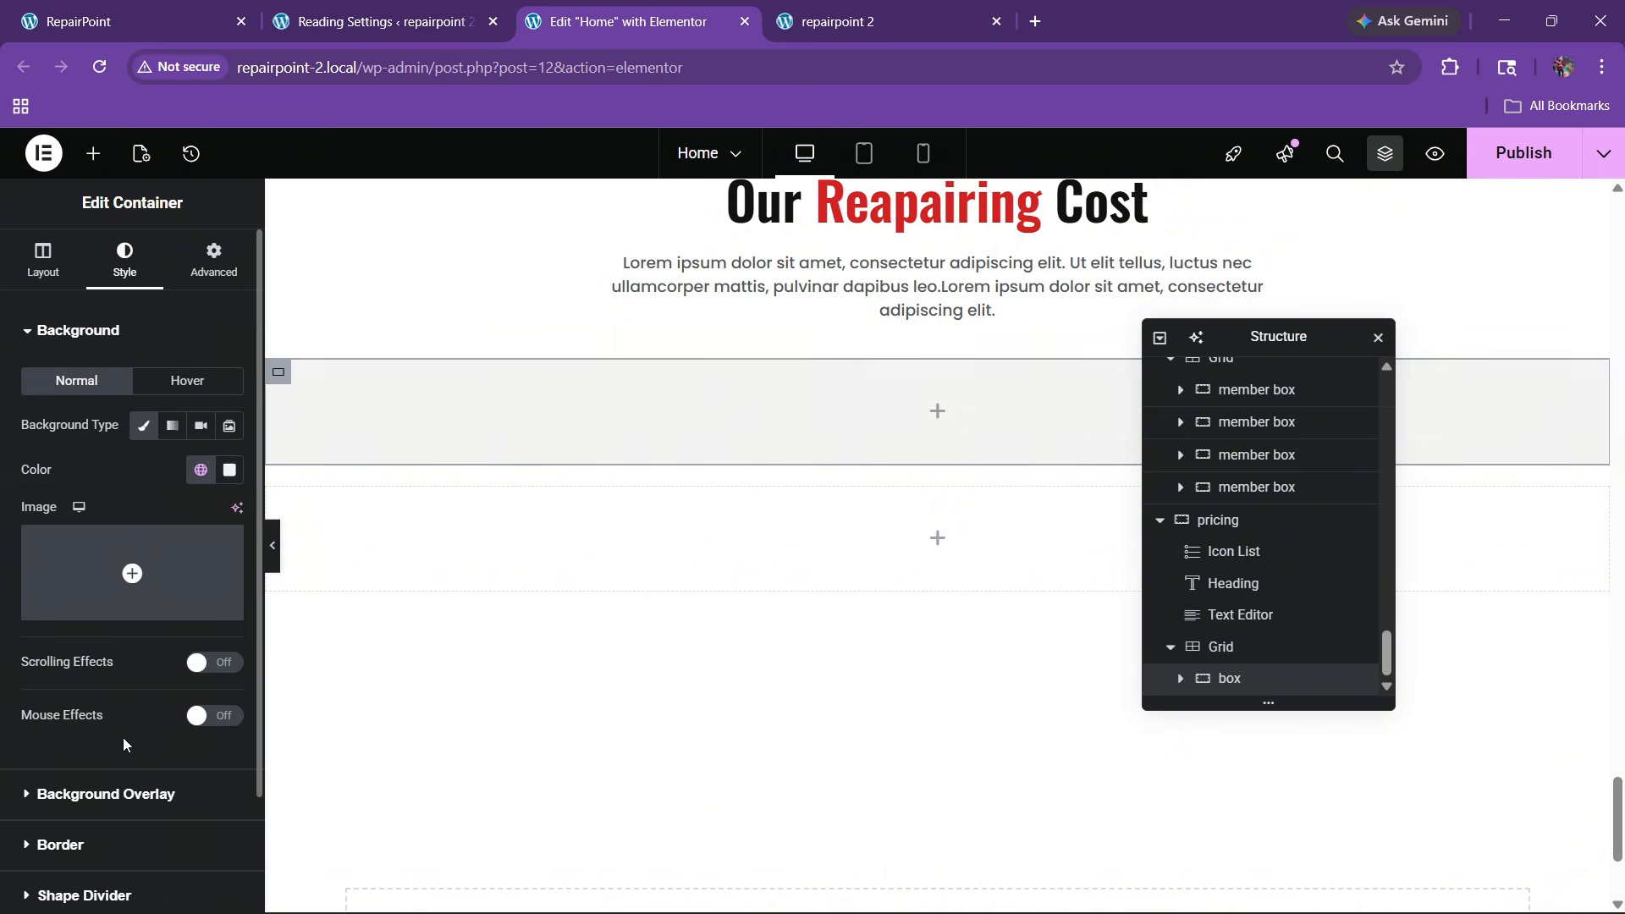
pyautogui.click(210, 263)
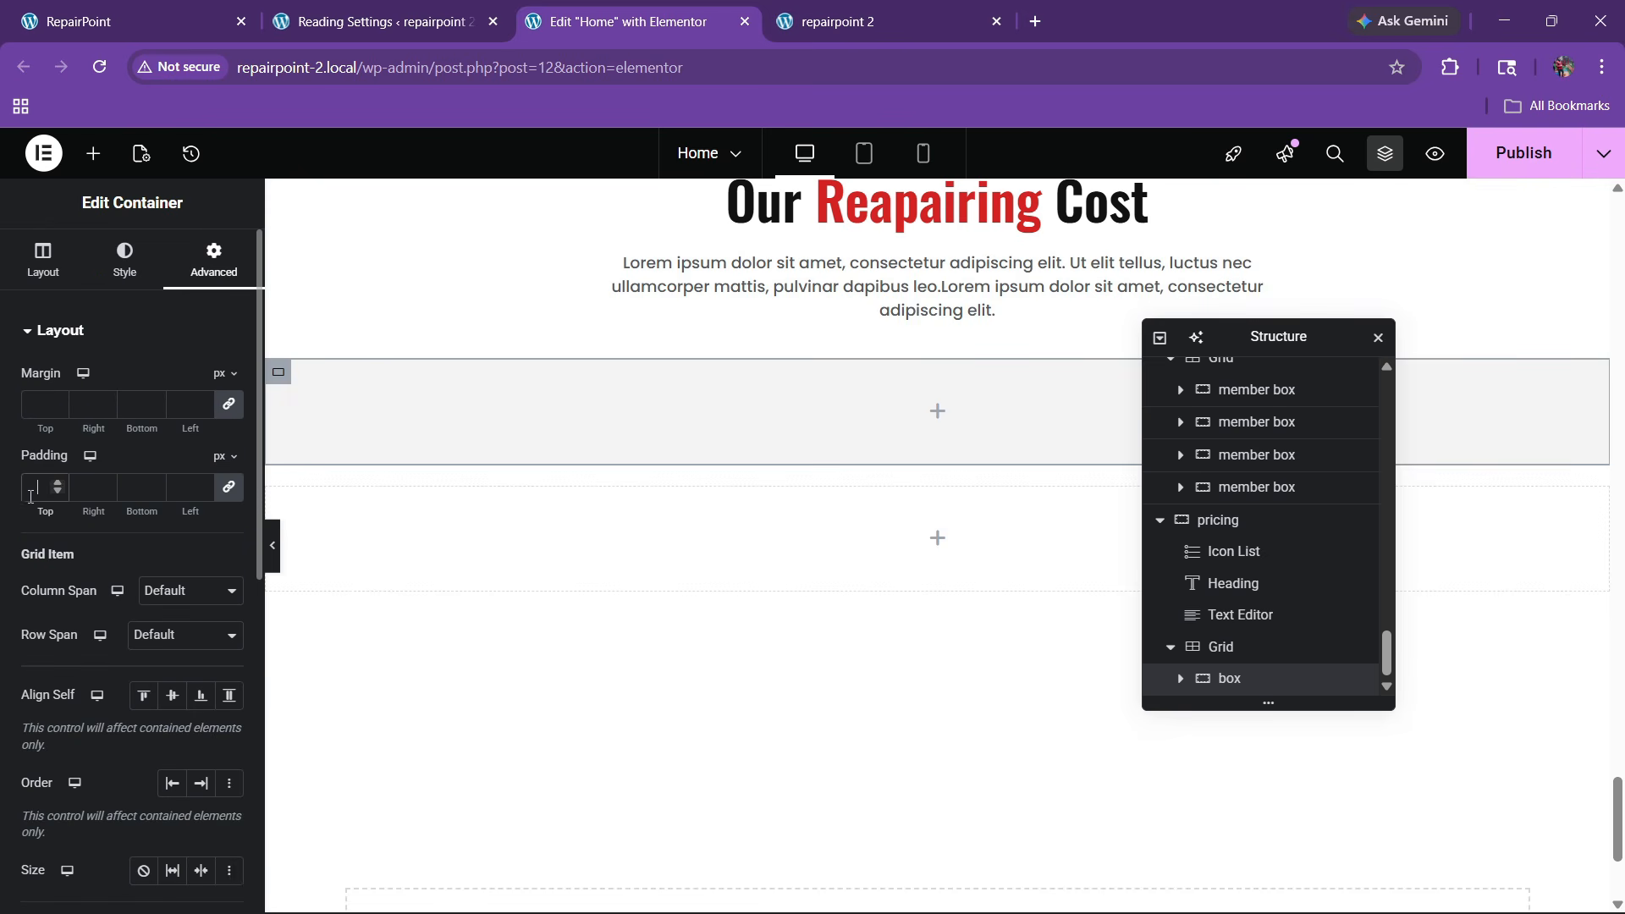
pyautogui.write('20')
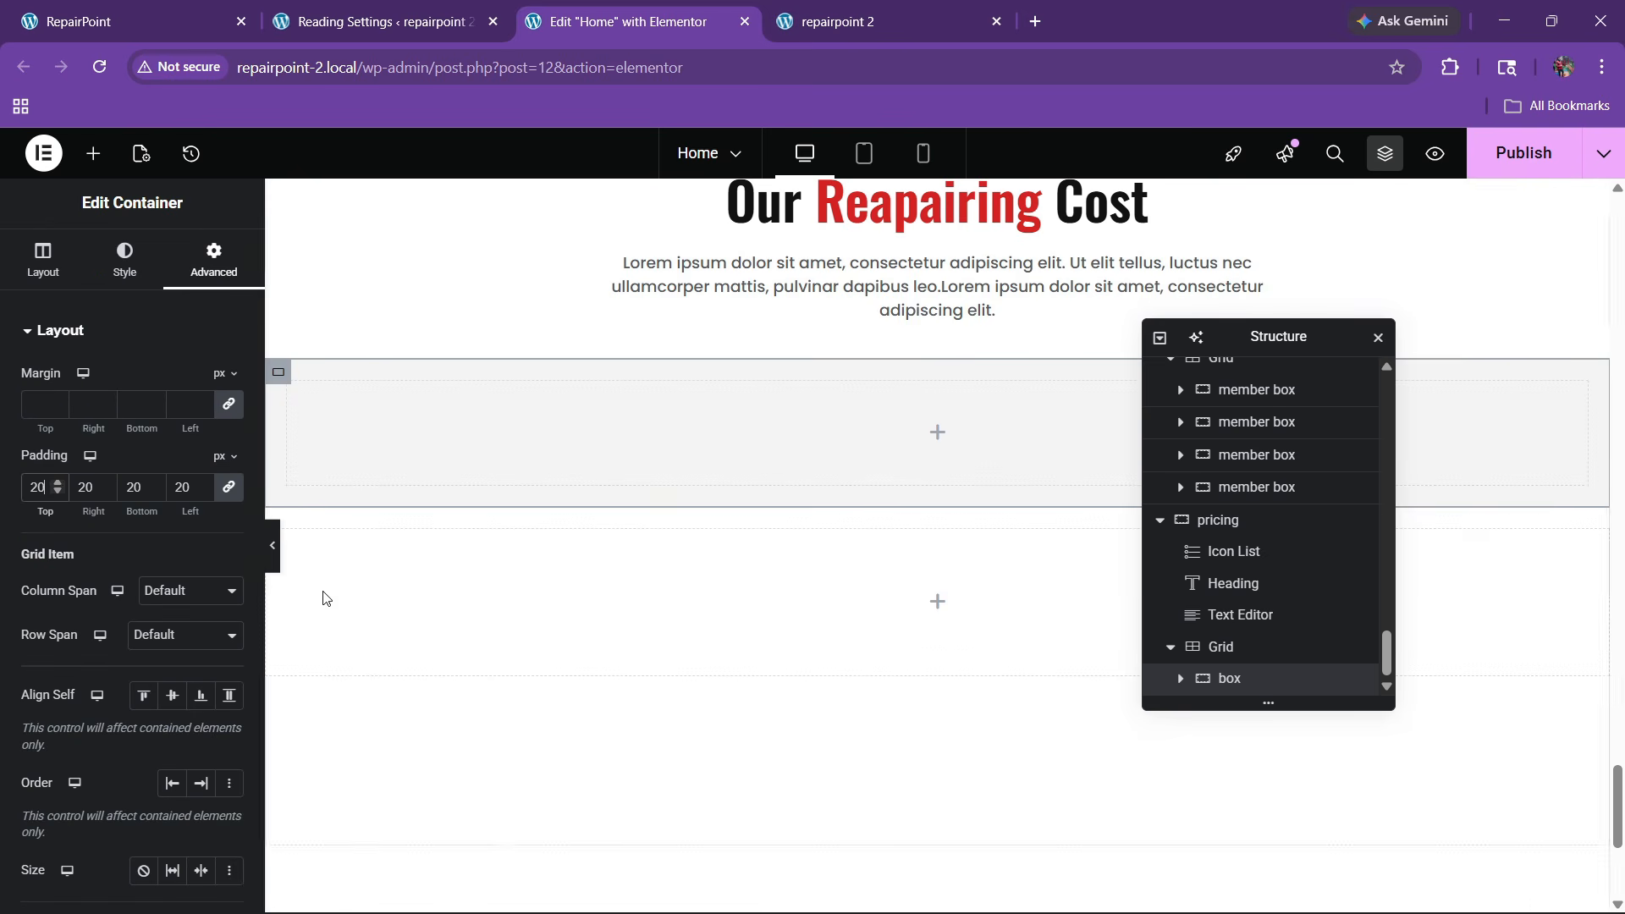
pyautogui.click(216, 21)
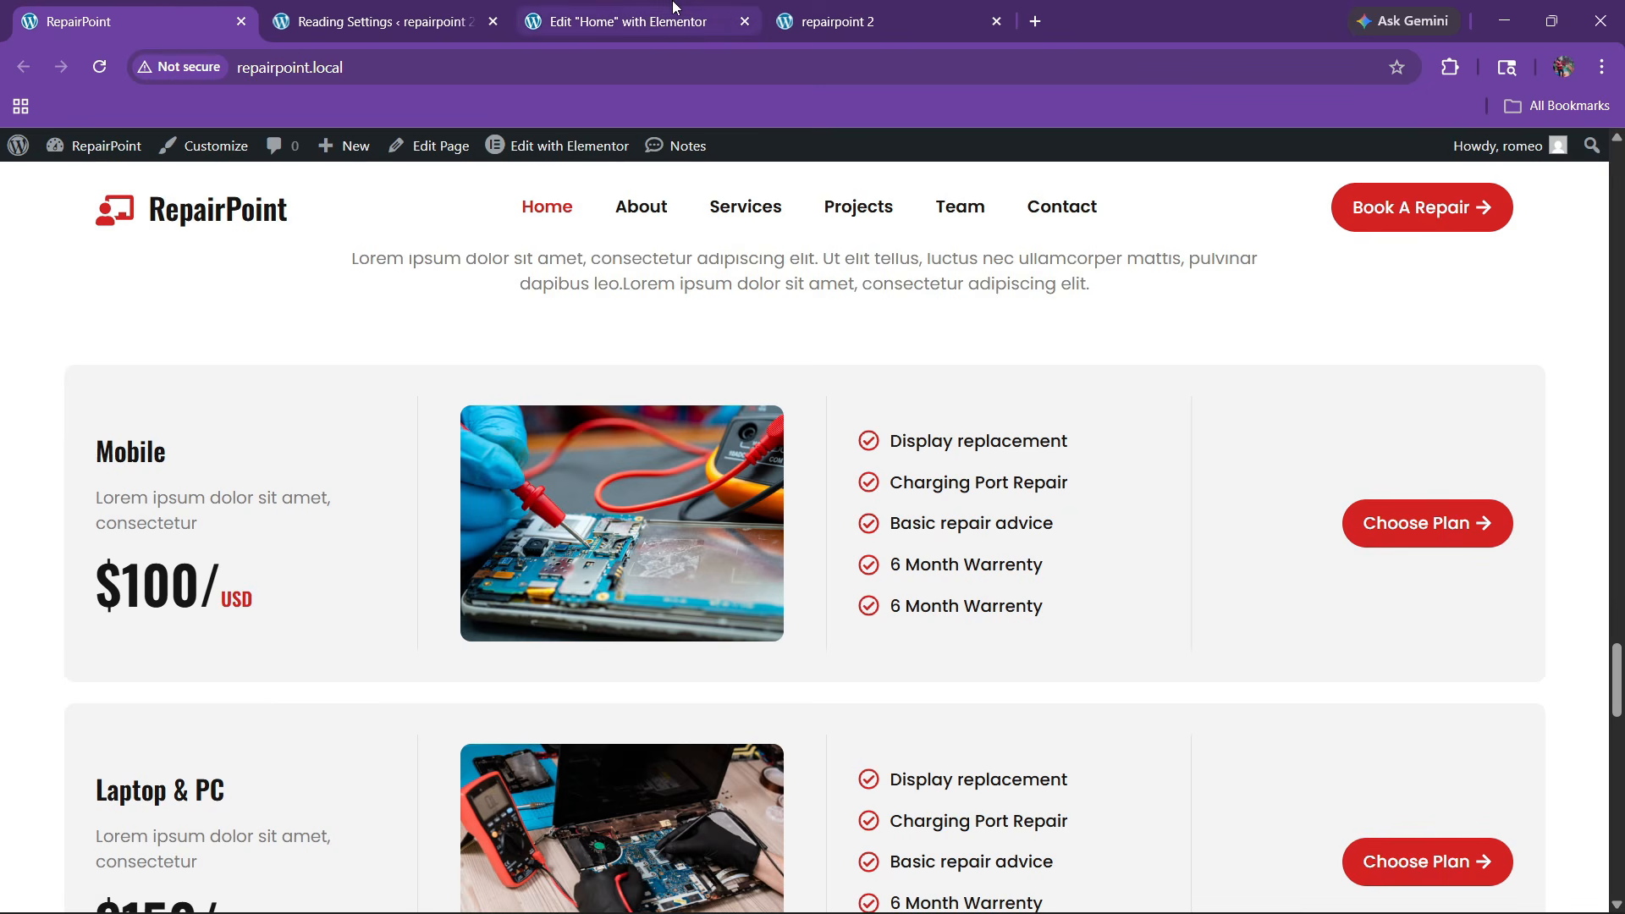
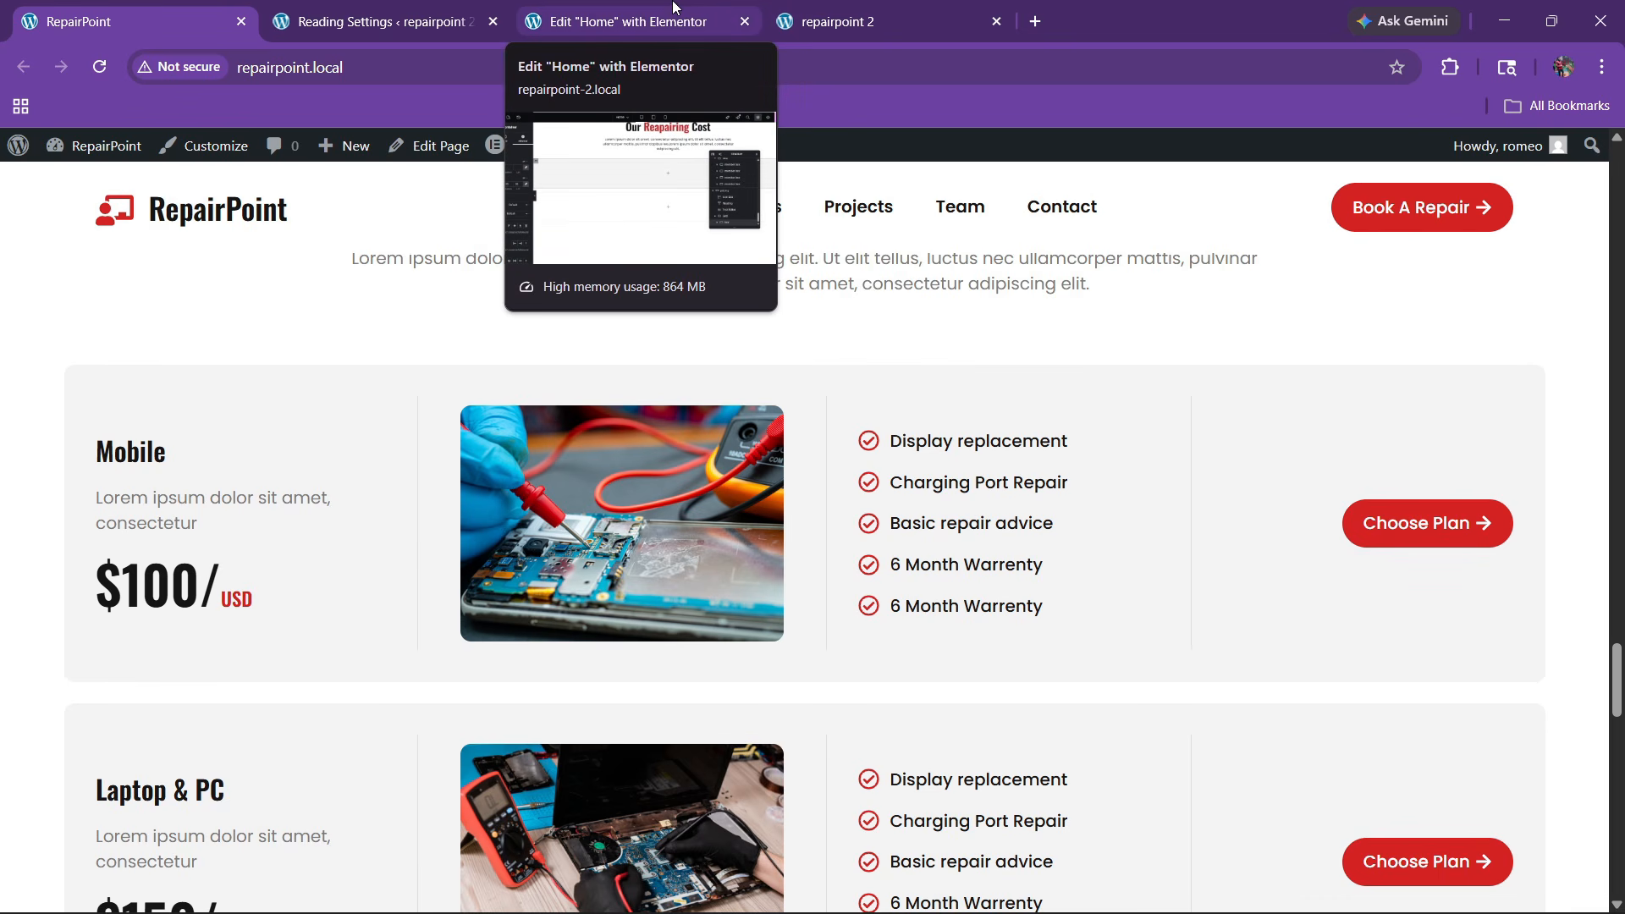
# Drag a new nested Container into the pricing grid's empty padded box
pyautogui.click(676, 7)
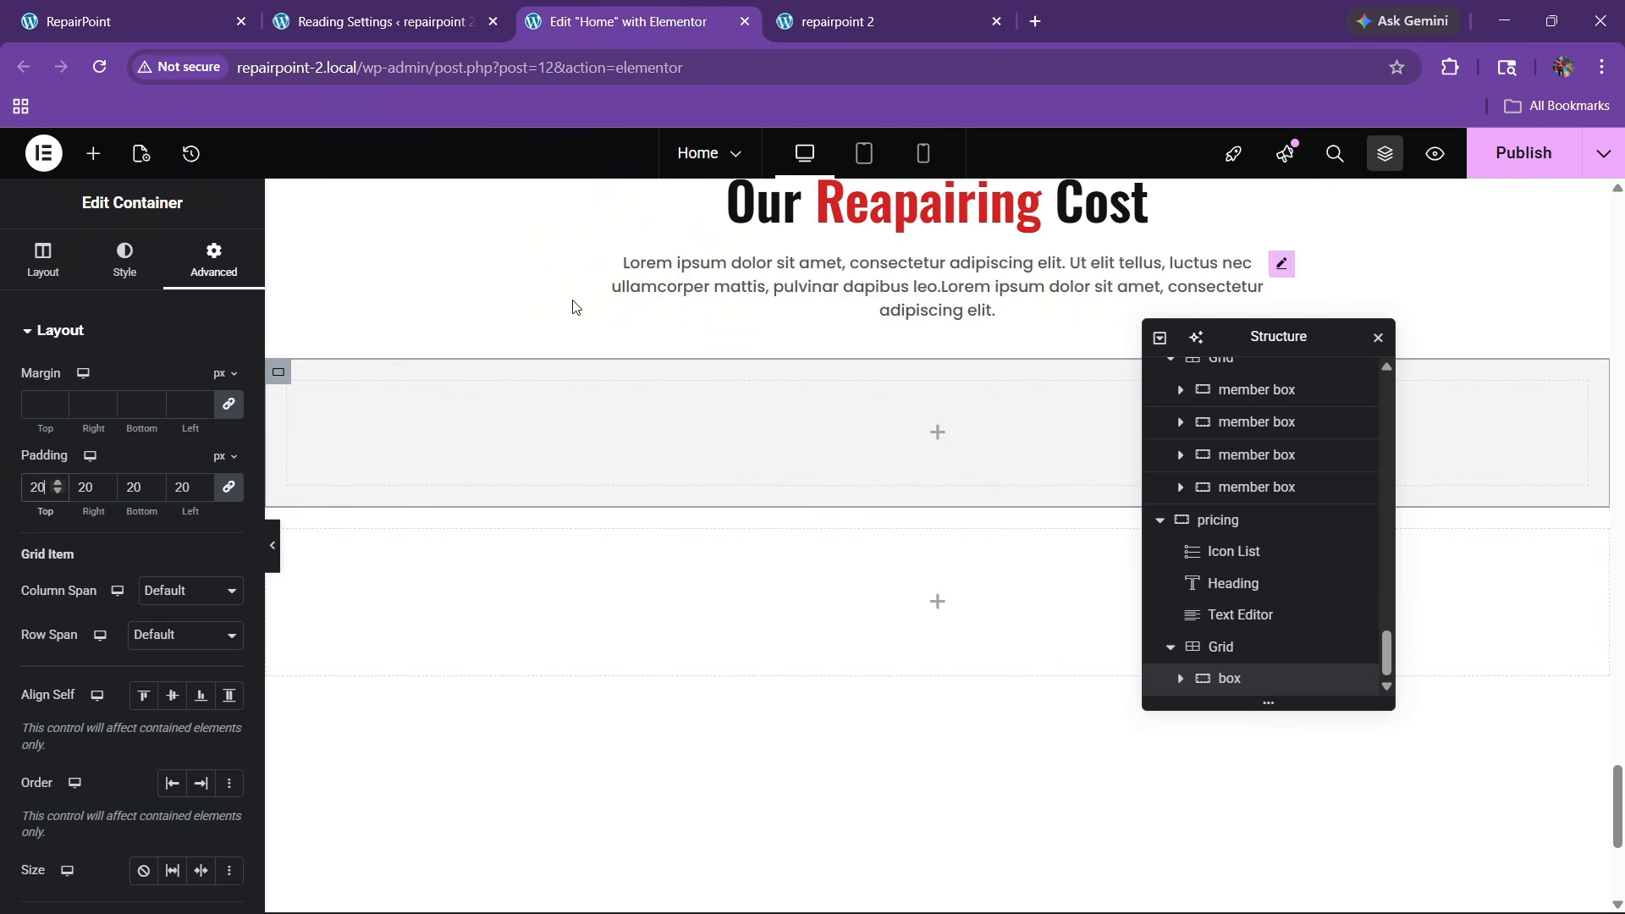
pyautogui.click(95, 155)
pyautogui.moveTo(76, 438); pyautogui.dragTo(520, 479)
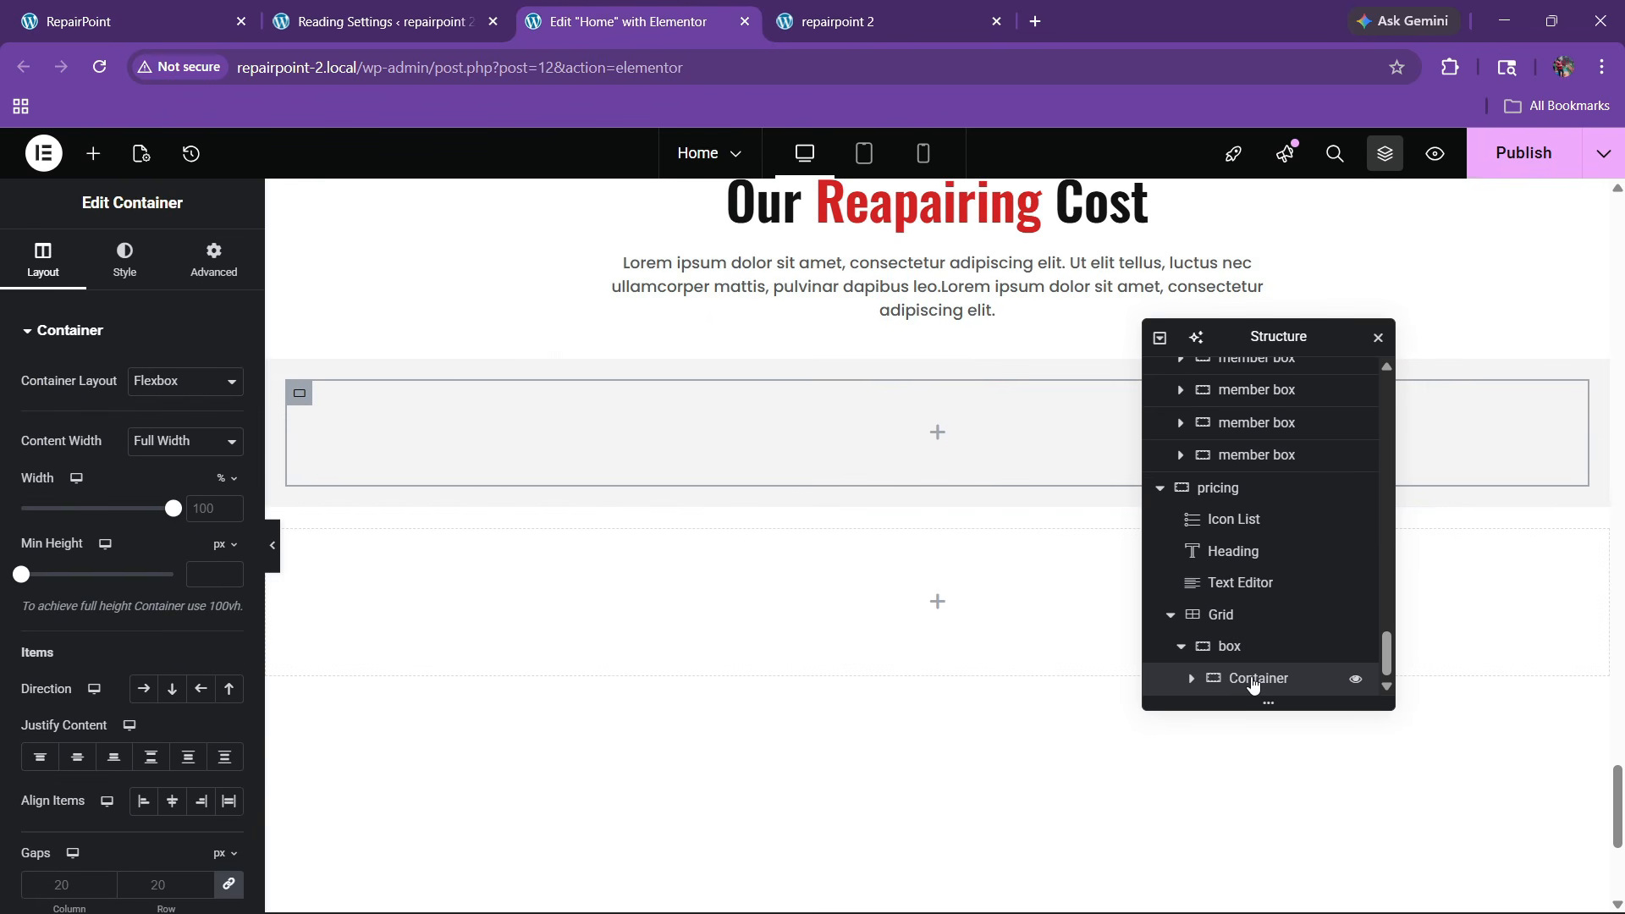
# Duplicate the container three times so the box holds four containers
pyautogui.rightClick(1253, 684)
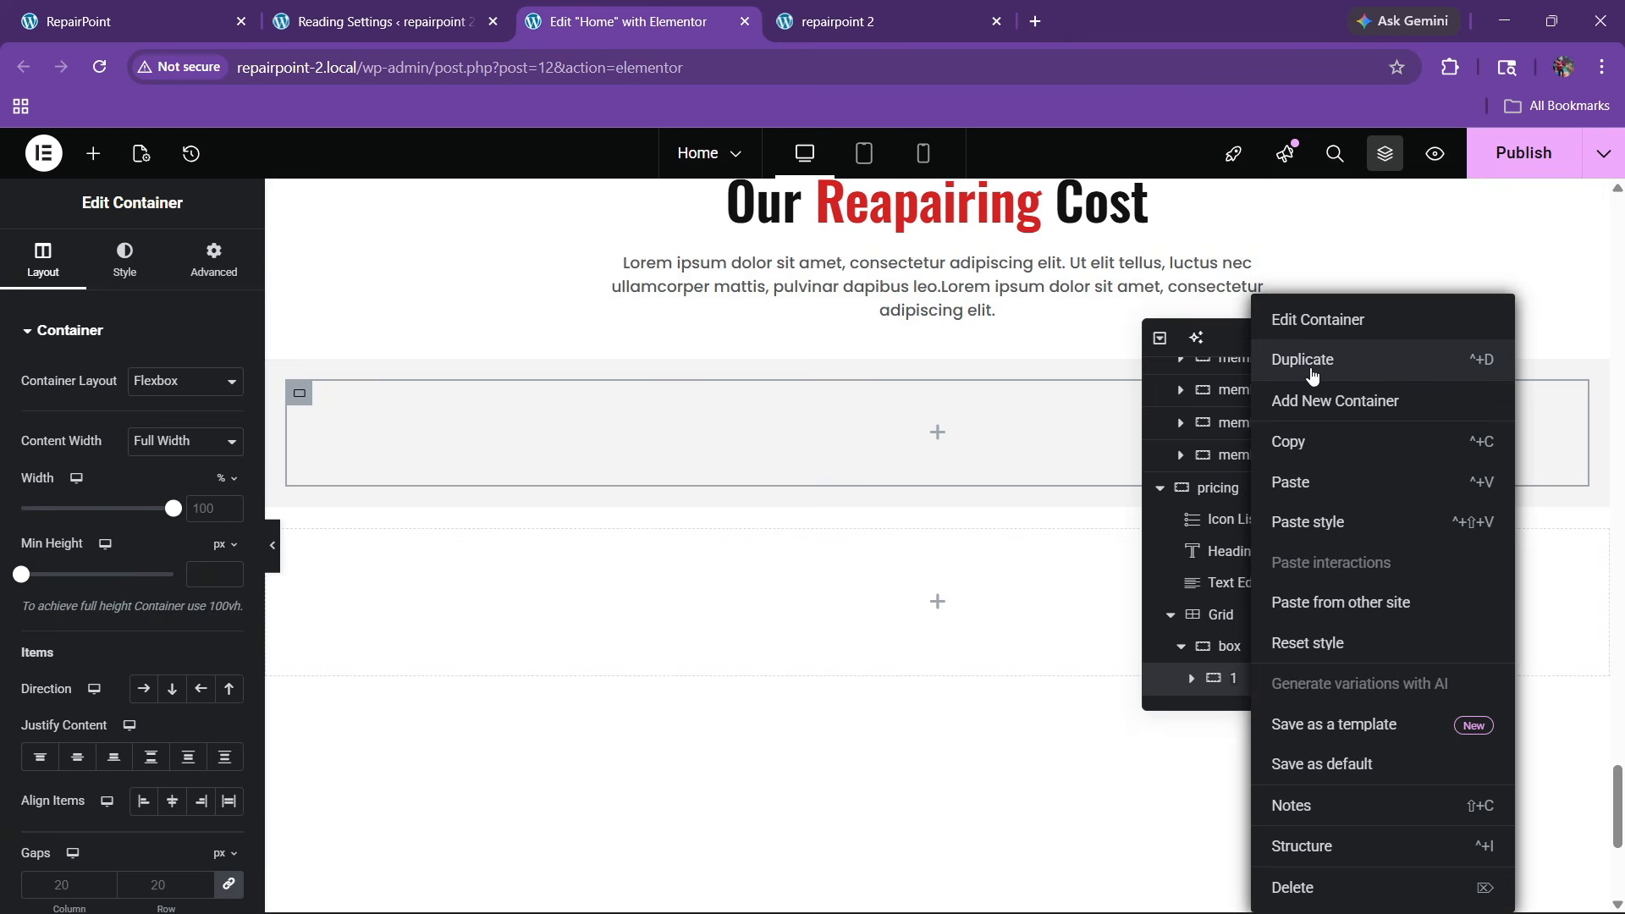
pyautogui.click(1316, 362)
pyautogui.rightClick(1248, 689)
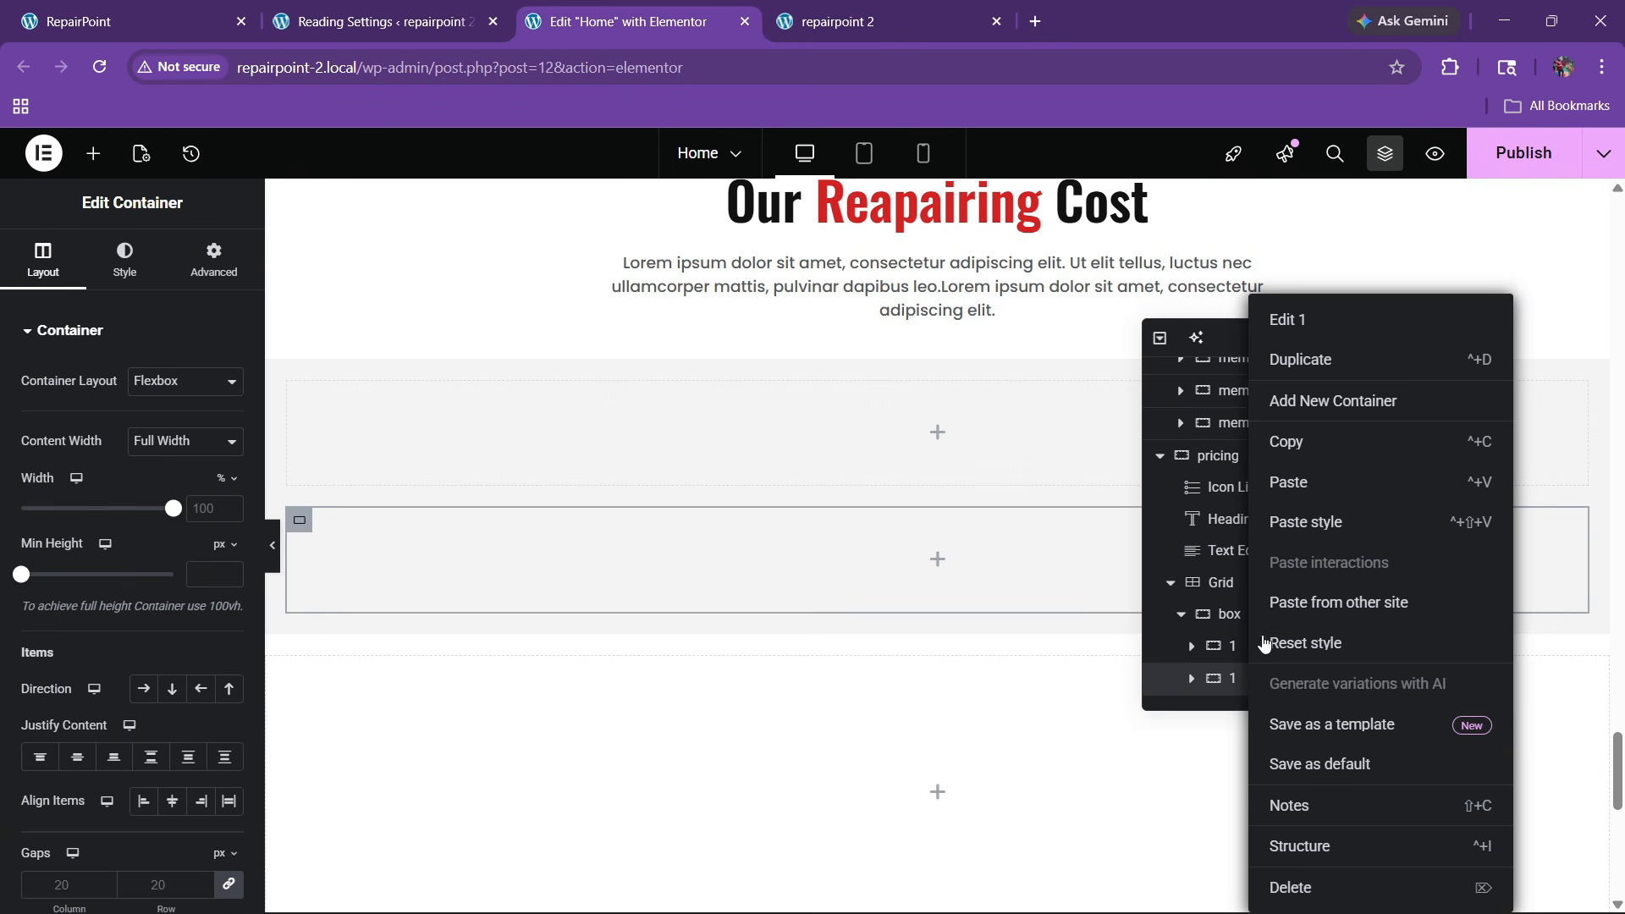
pyautogui.click(1307, 364)
pyautogui.rightClick(1248, 689)
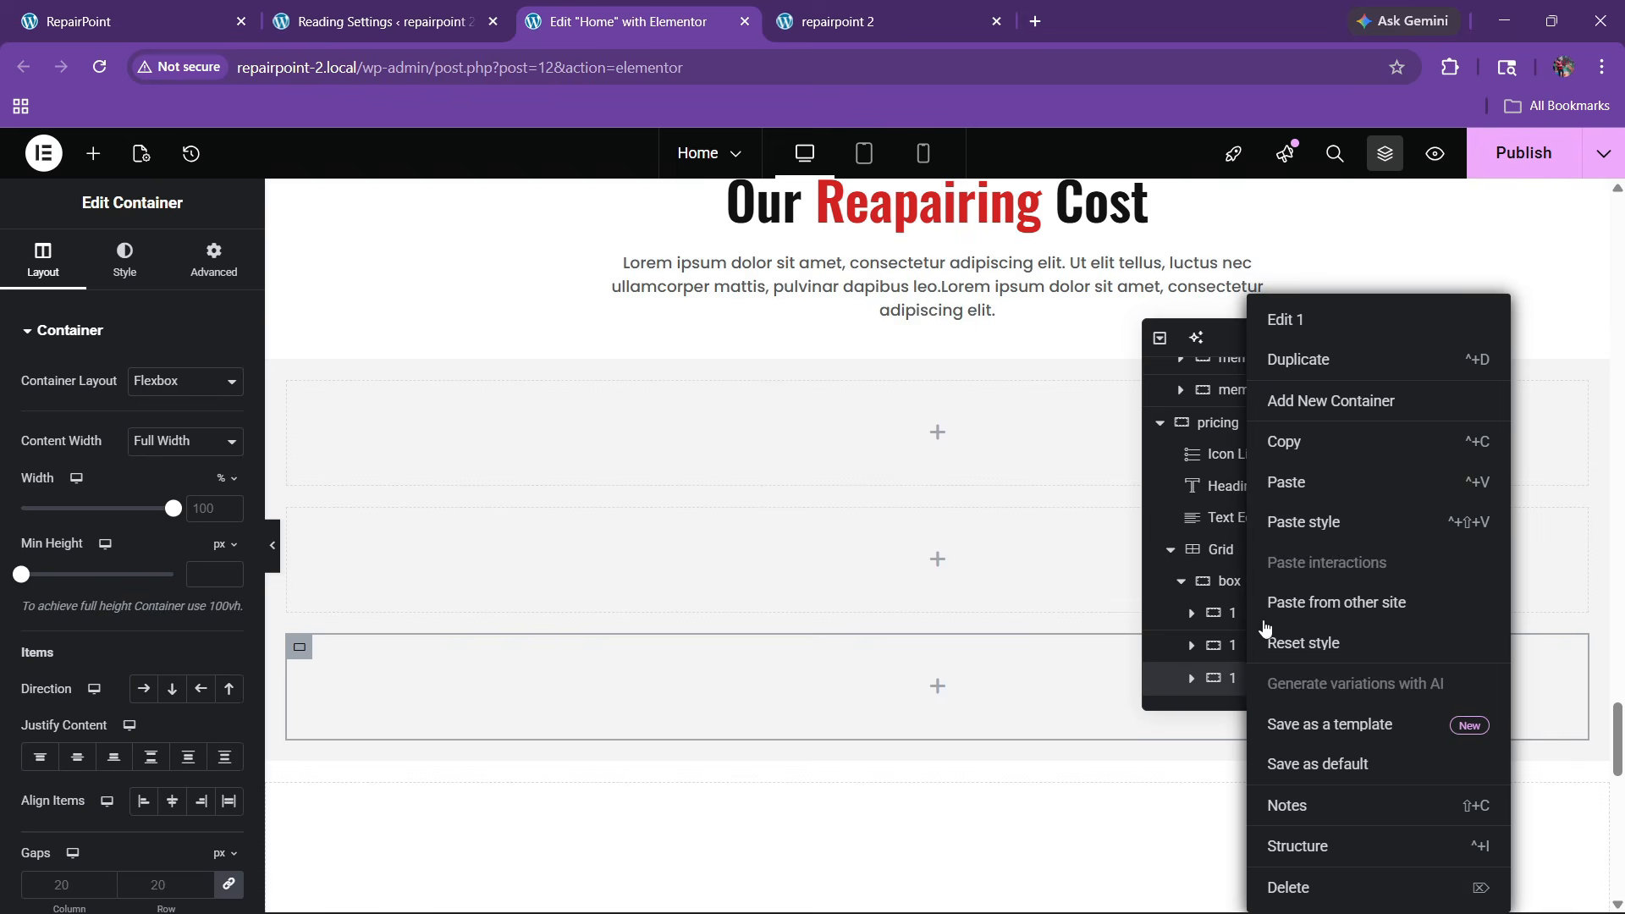
pyautogui.click(1295, 363)
# Set the parent box to Direction Row, Justify Space Between and Align Center
pyautogui.click(1236, 551)
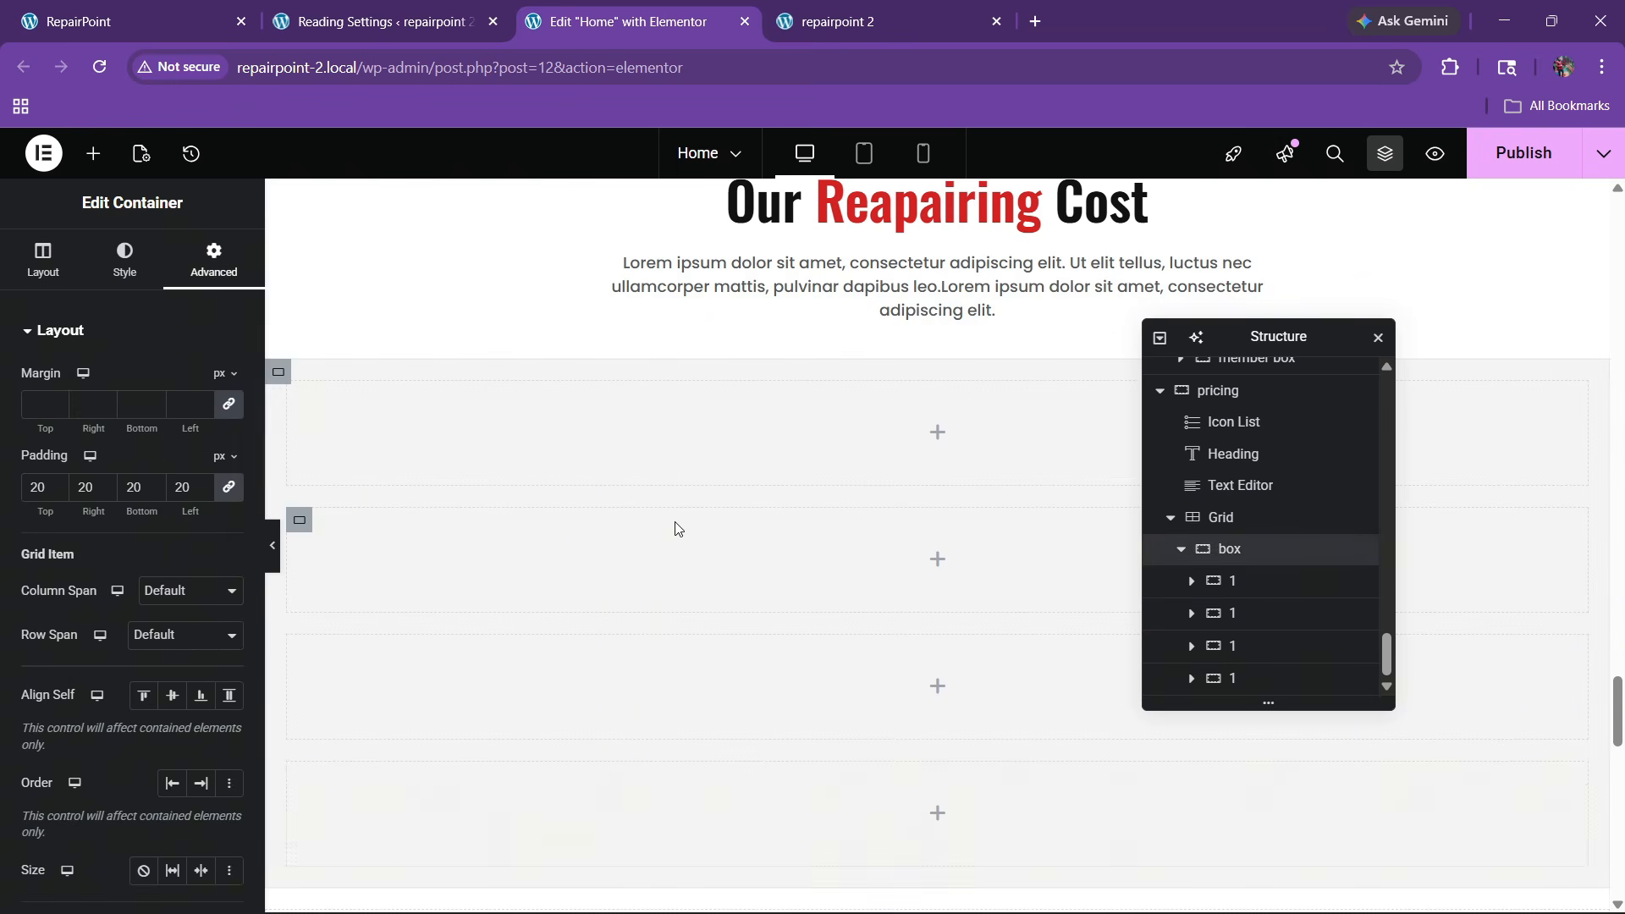
pyautogui.click(45, 259)
pyautogui.click(143, 688)
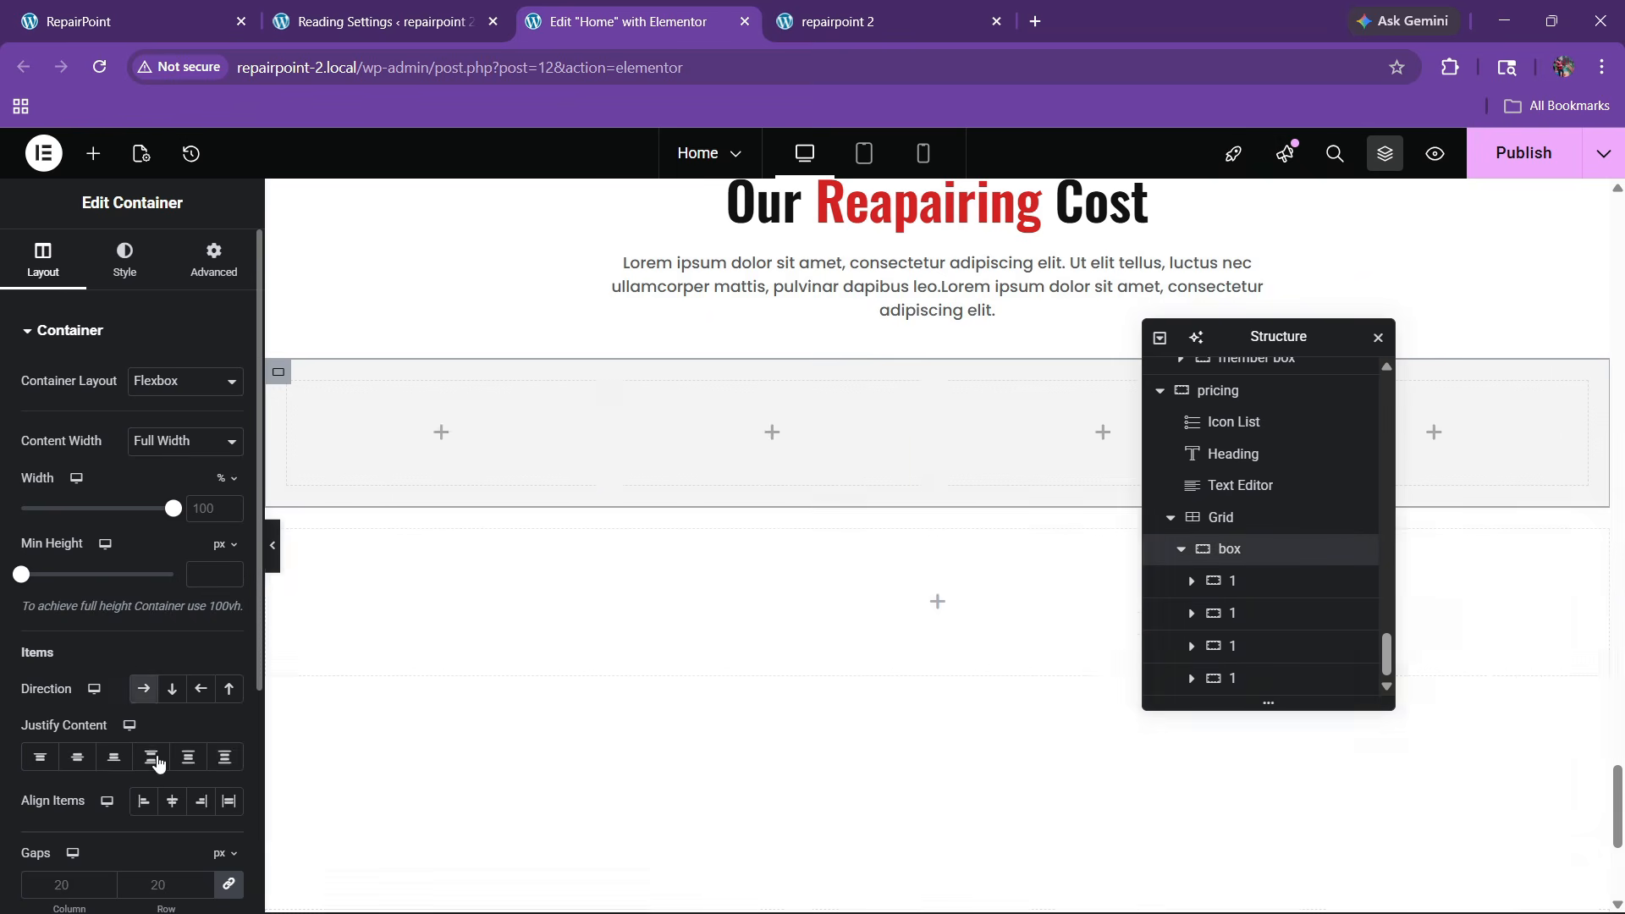
pyautogui.click(151, 756)
pyautogui.click(172, 800)
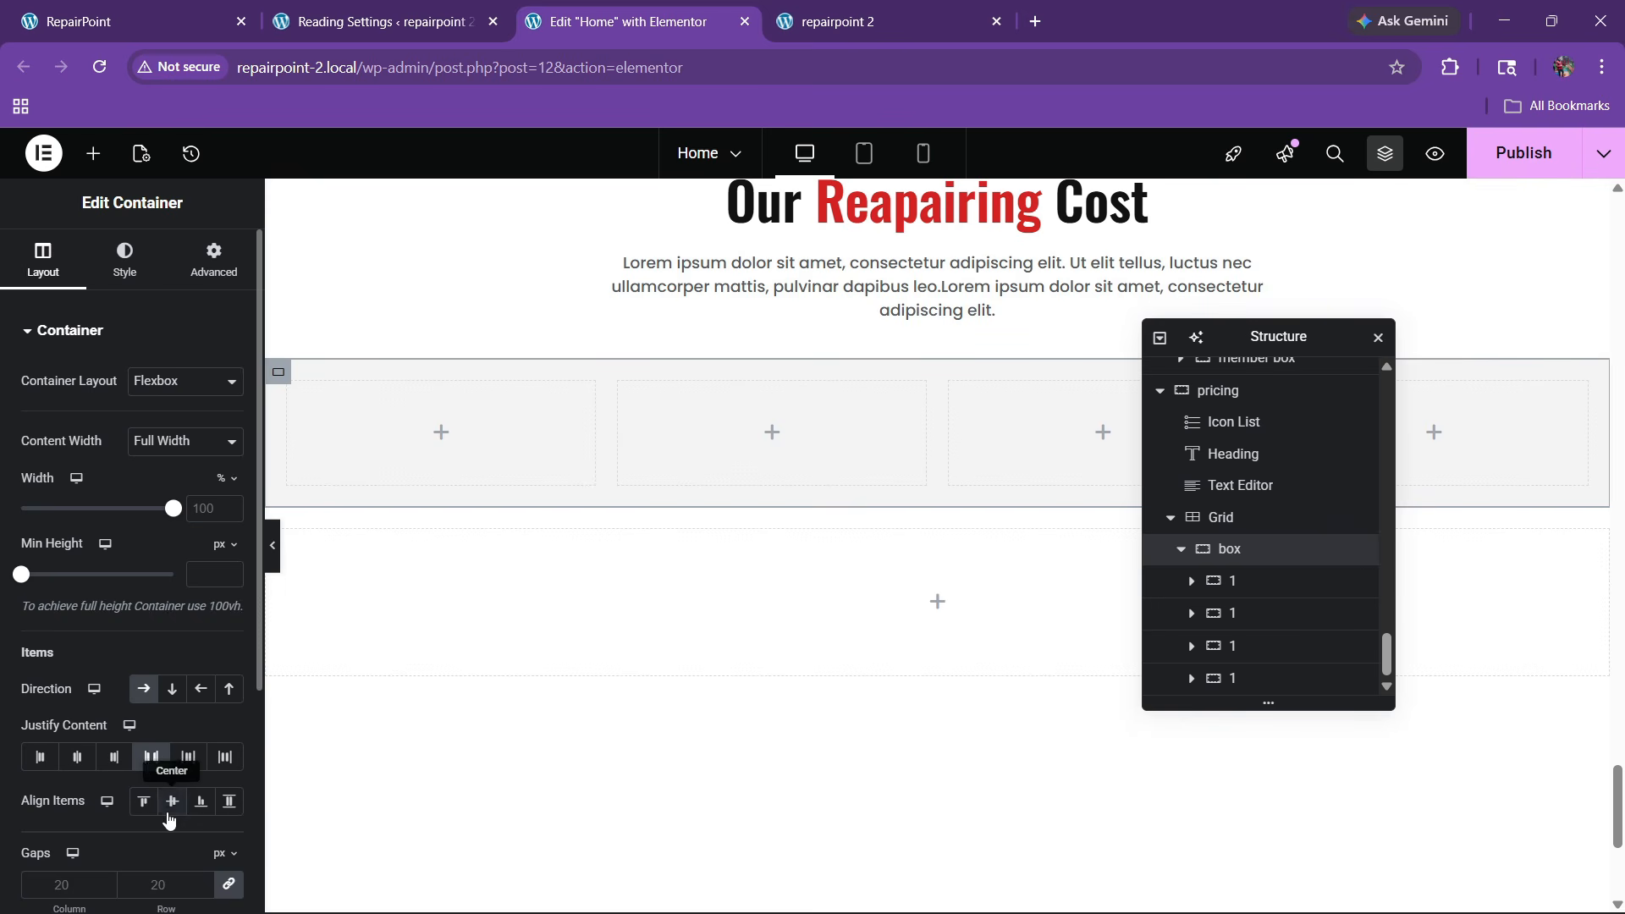
# Rename the duplicated containers to 2, 3 and 4
pyautogui.doubleClick(1233, 613)
pyautogui.write('2')
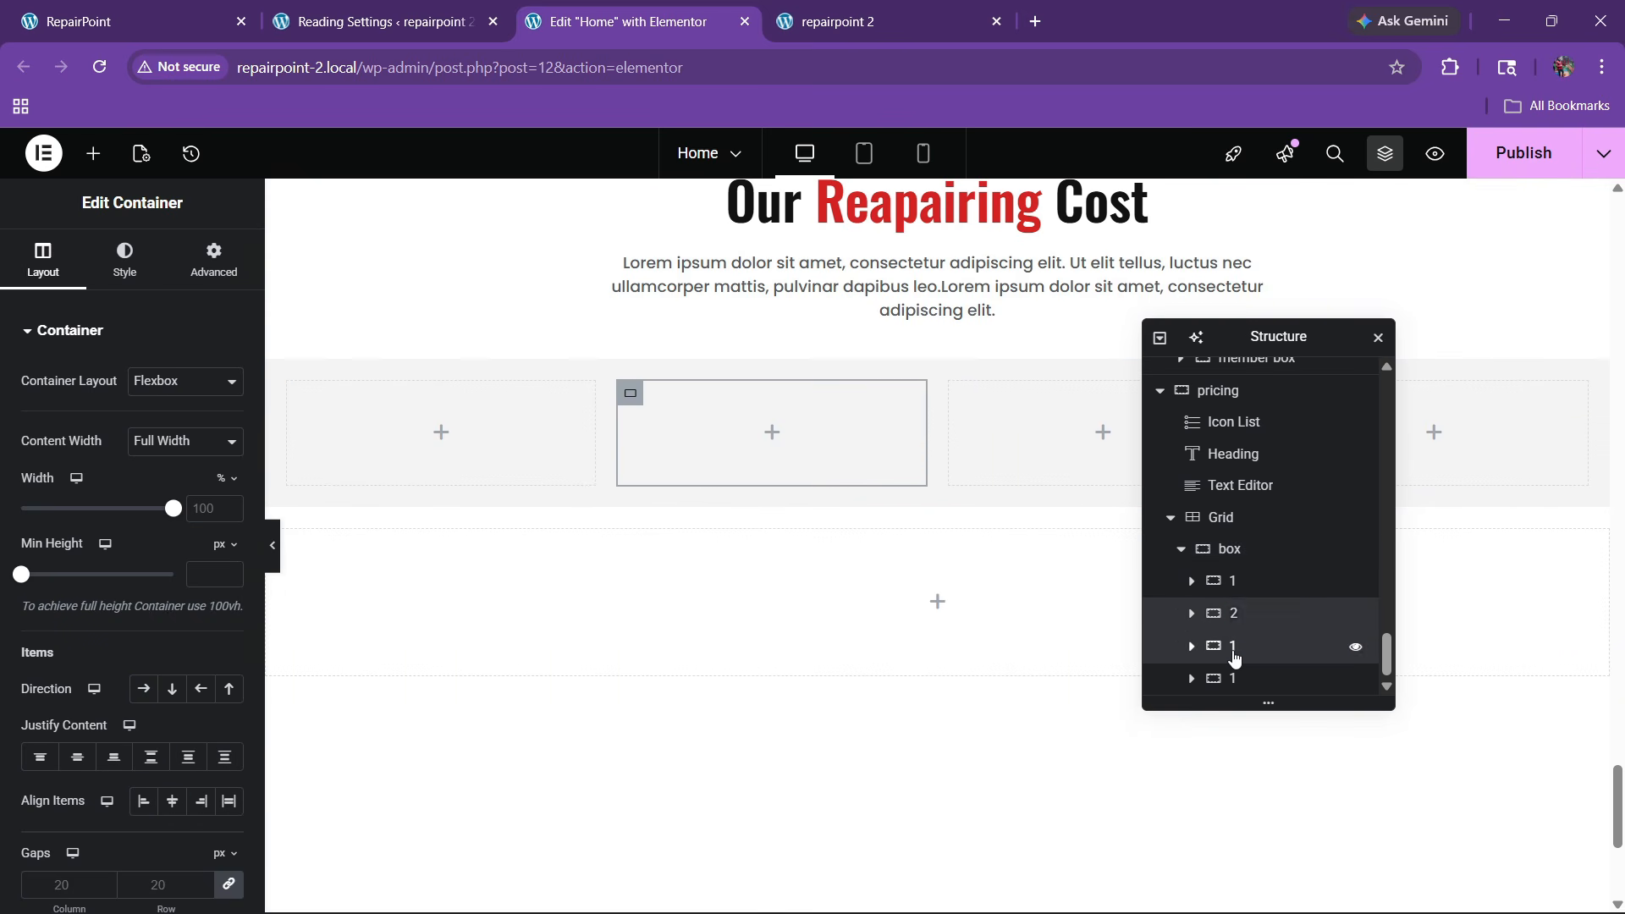
pyautogui.doubleClick(1229, 651)
pyautogui.write('3')
pyautogui.doubleClick(1232, 682)
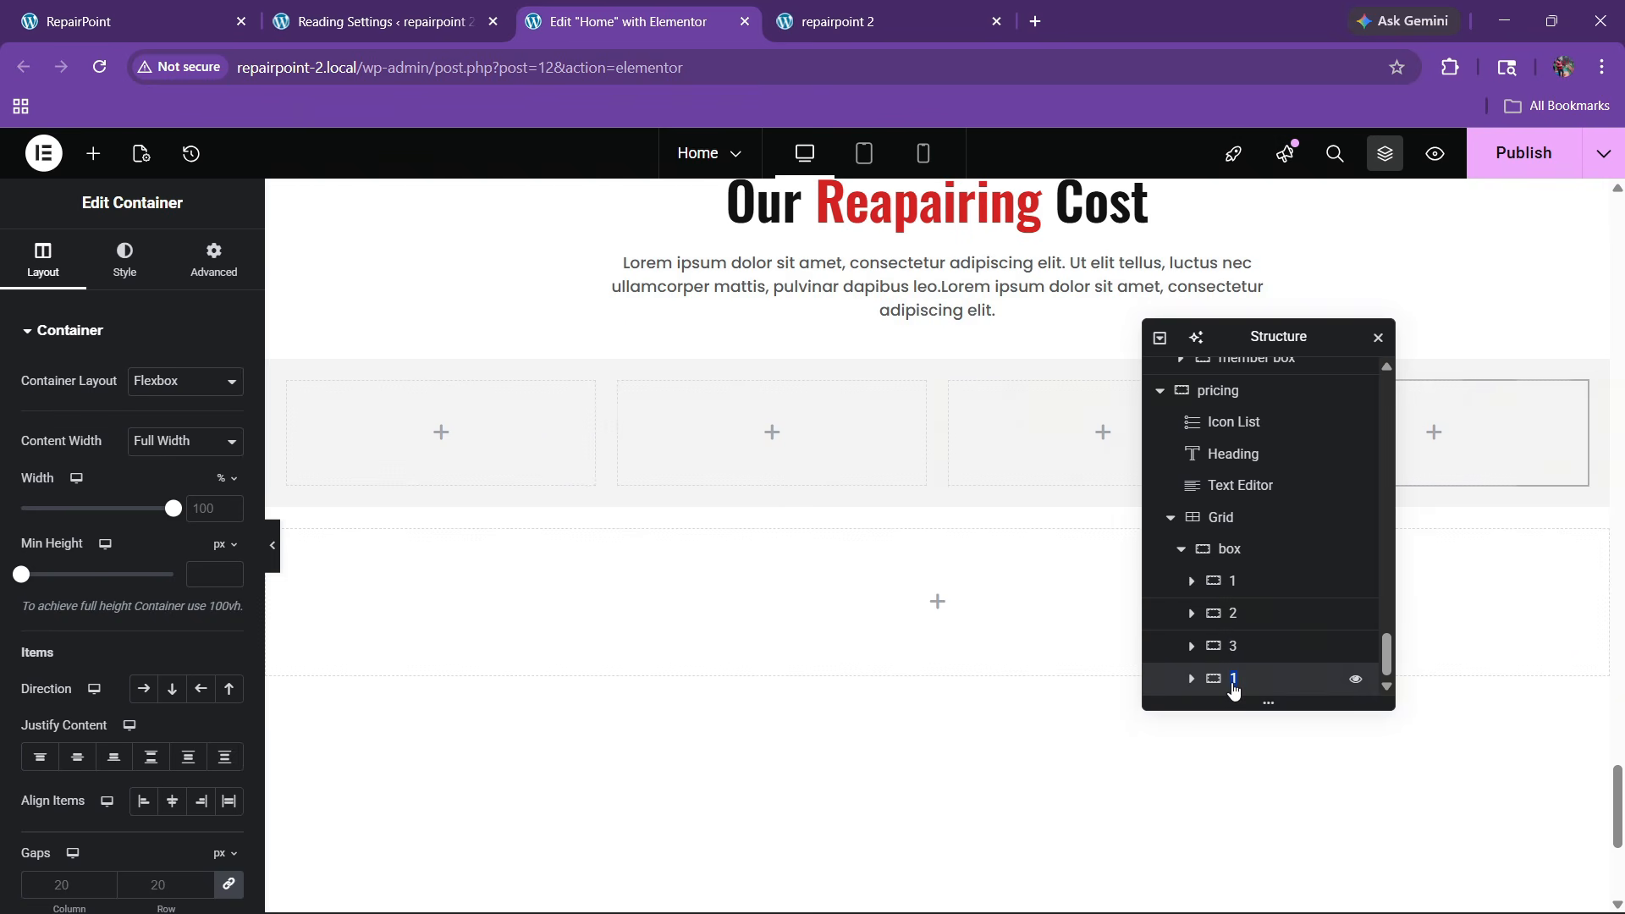
pyautogui.write('4')
pyautogui.click(1242, 550)
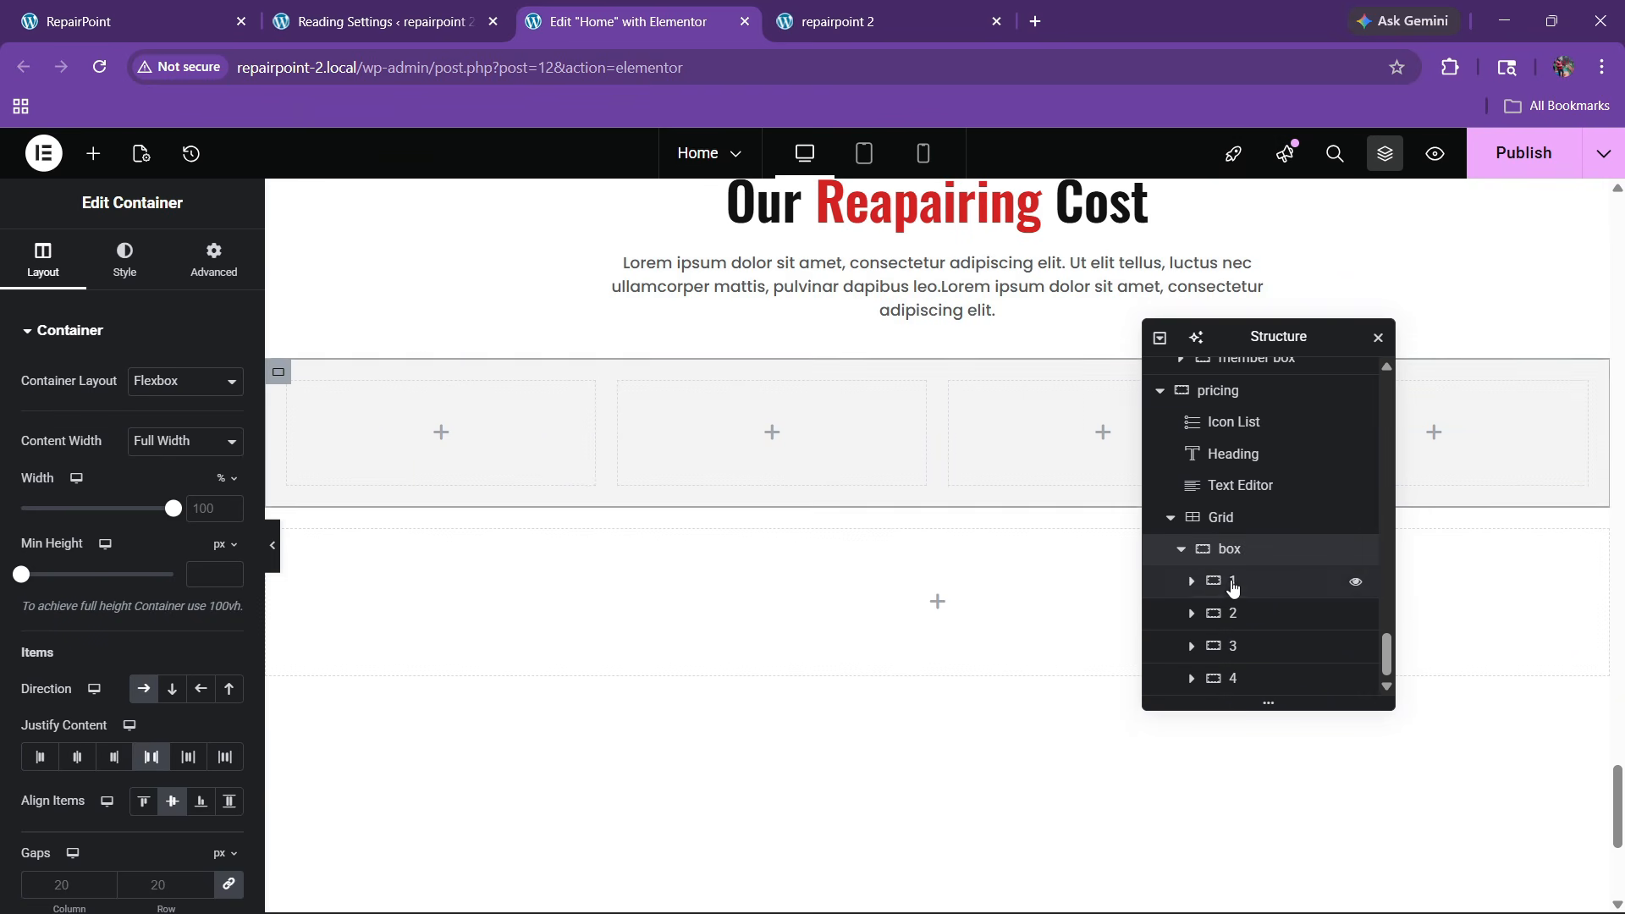
# Give containers 1 and 2 a padding of 20 px
pyautogui.click(1231, 580)
pyautogui.click(213, 260)
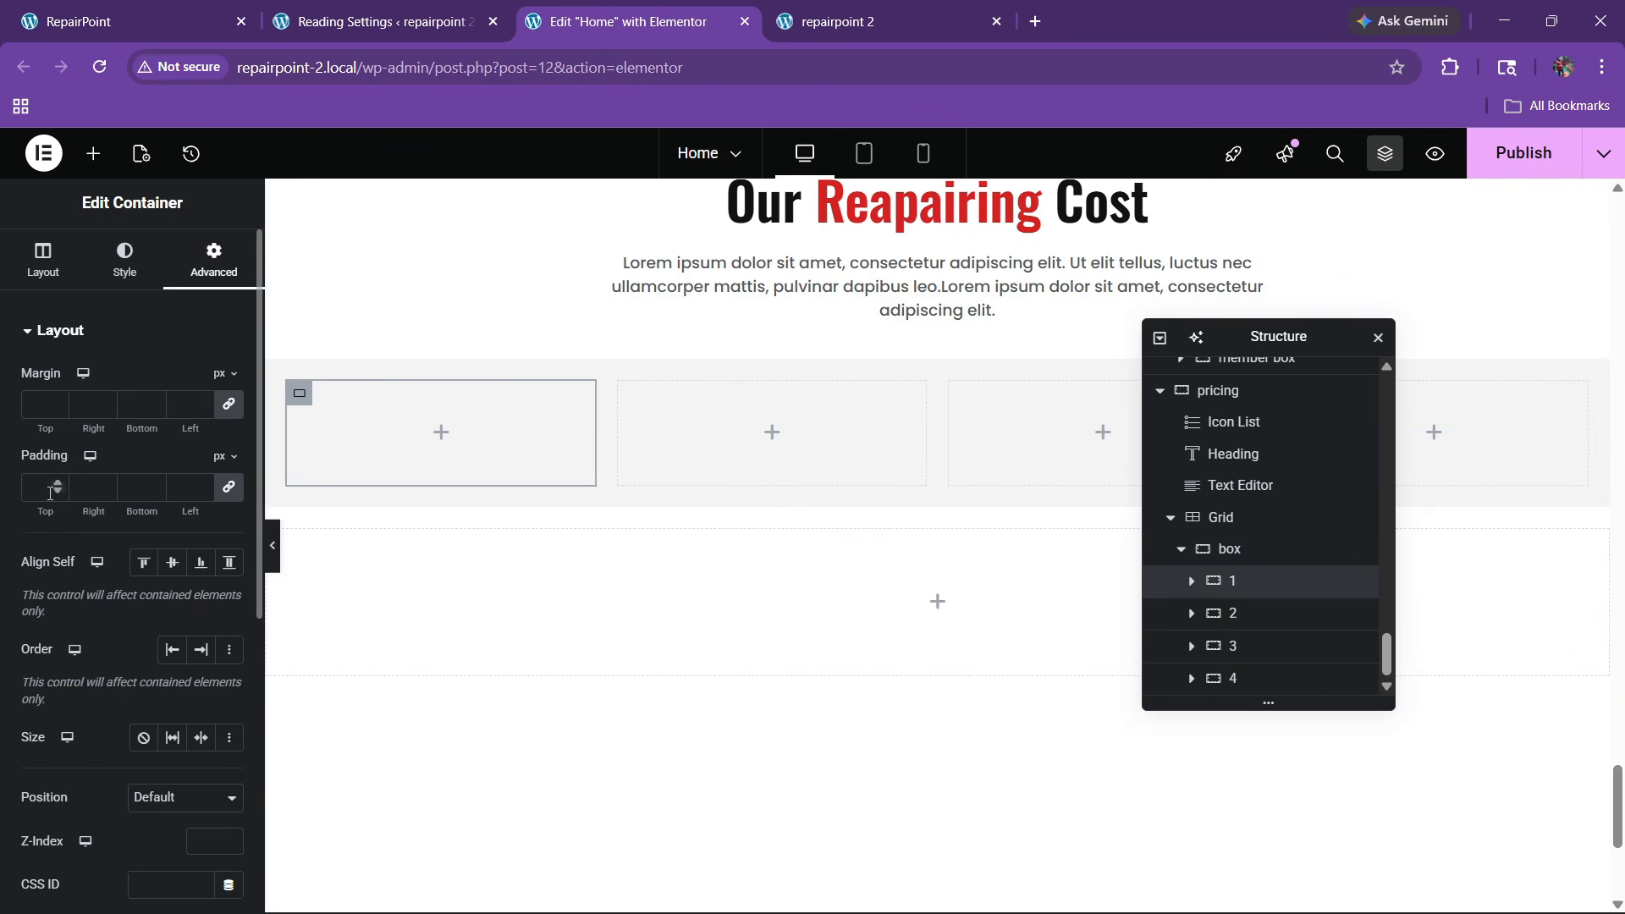
pyautogui.write('20')
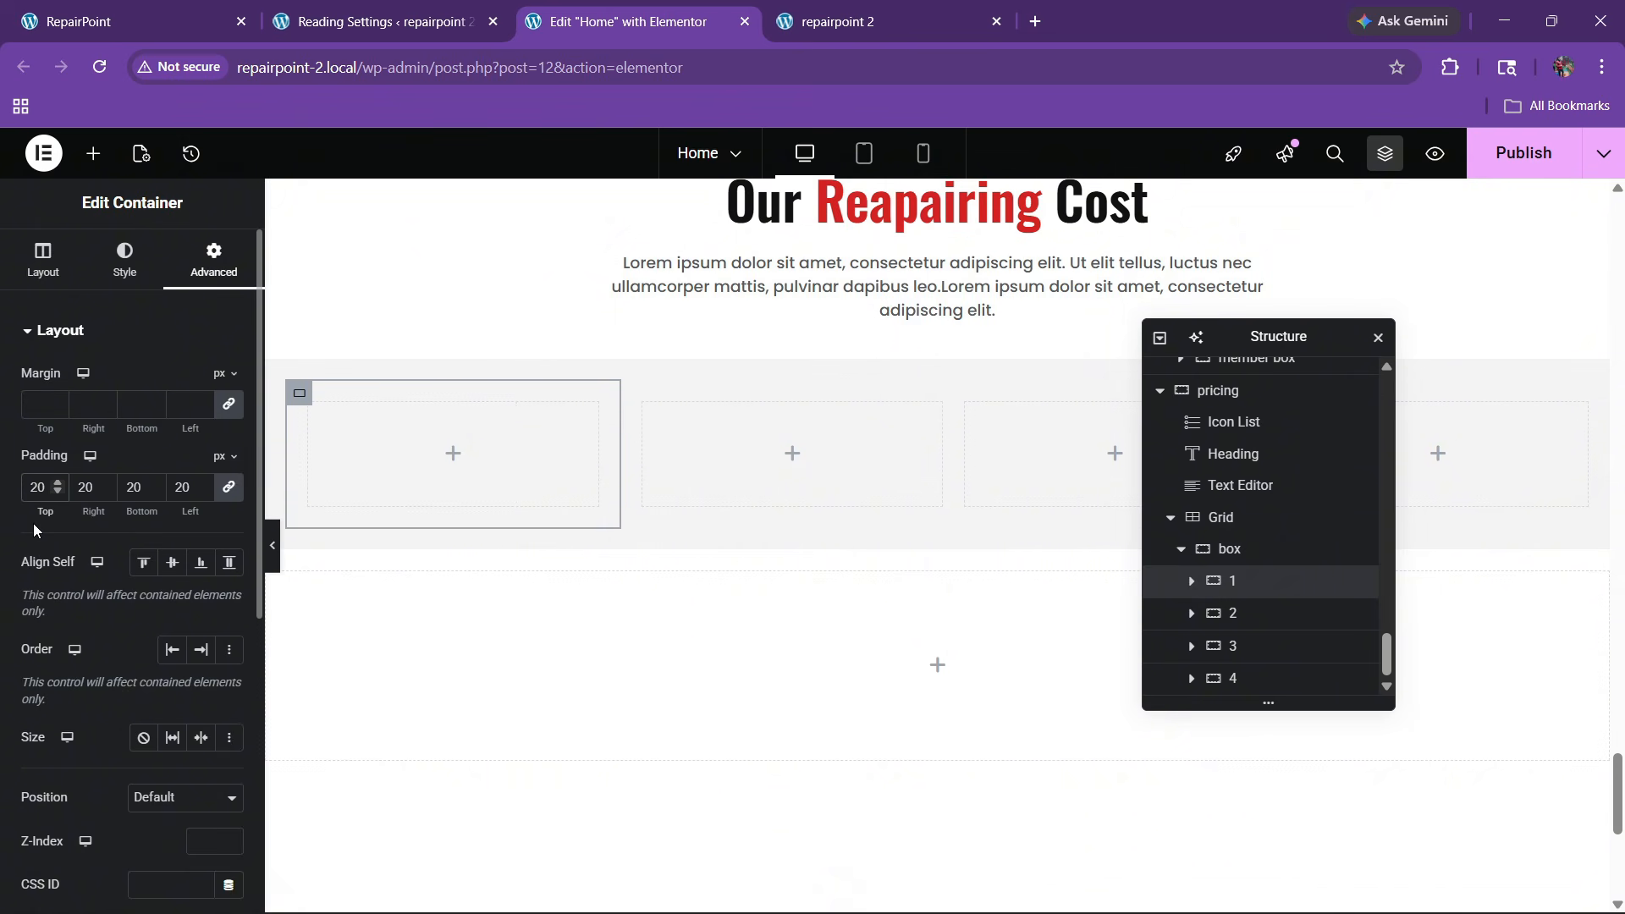
pyautogui.click(1235, 613)
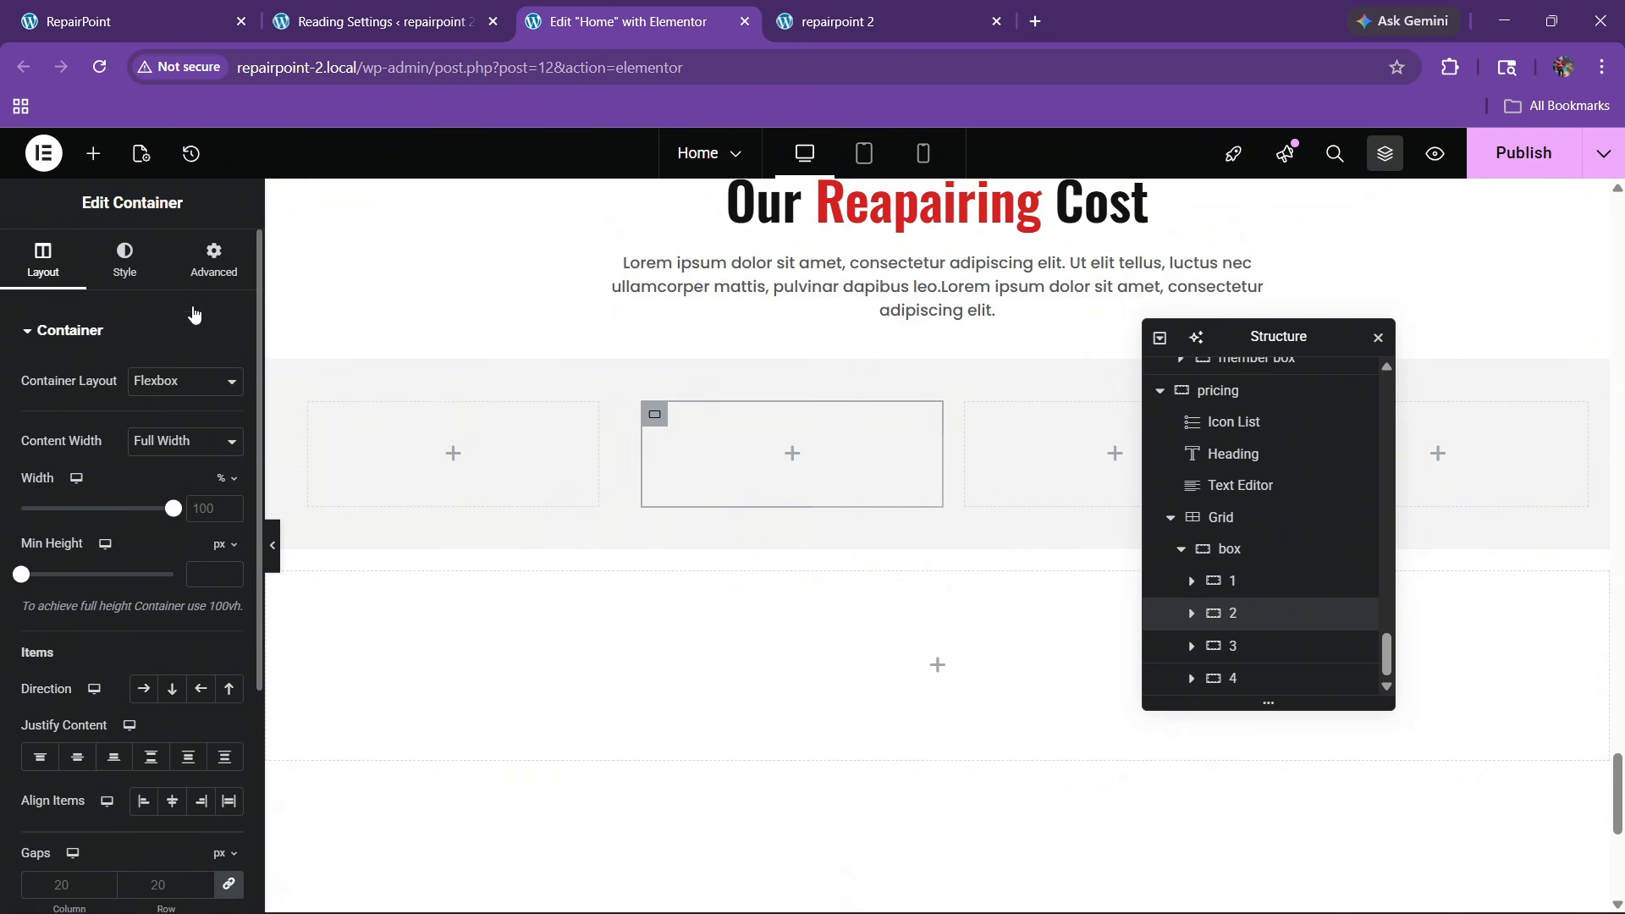
pyautogui.click(213, 260)
pyautogui.click(37, 488)
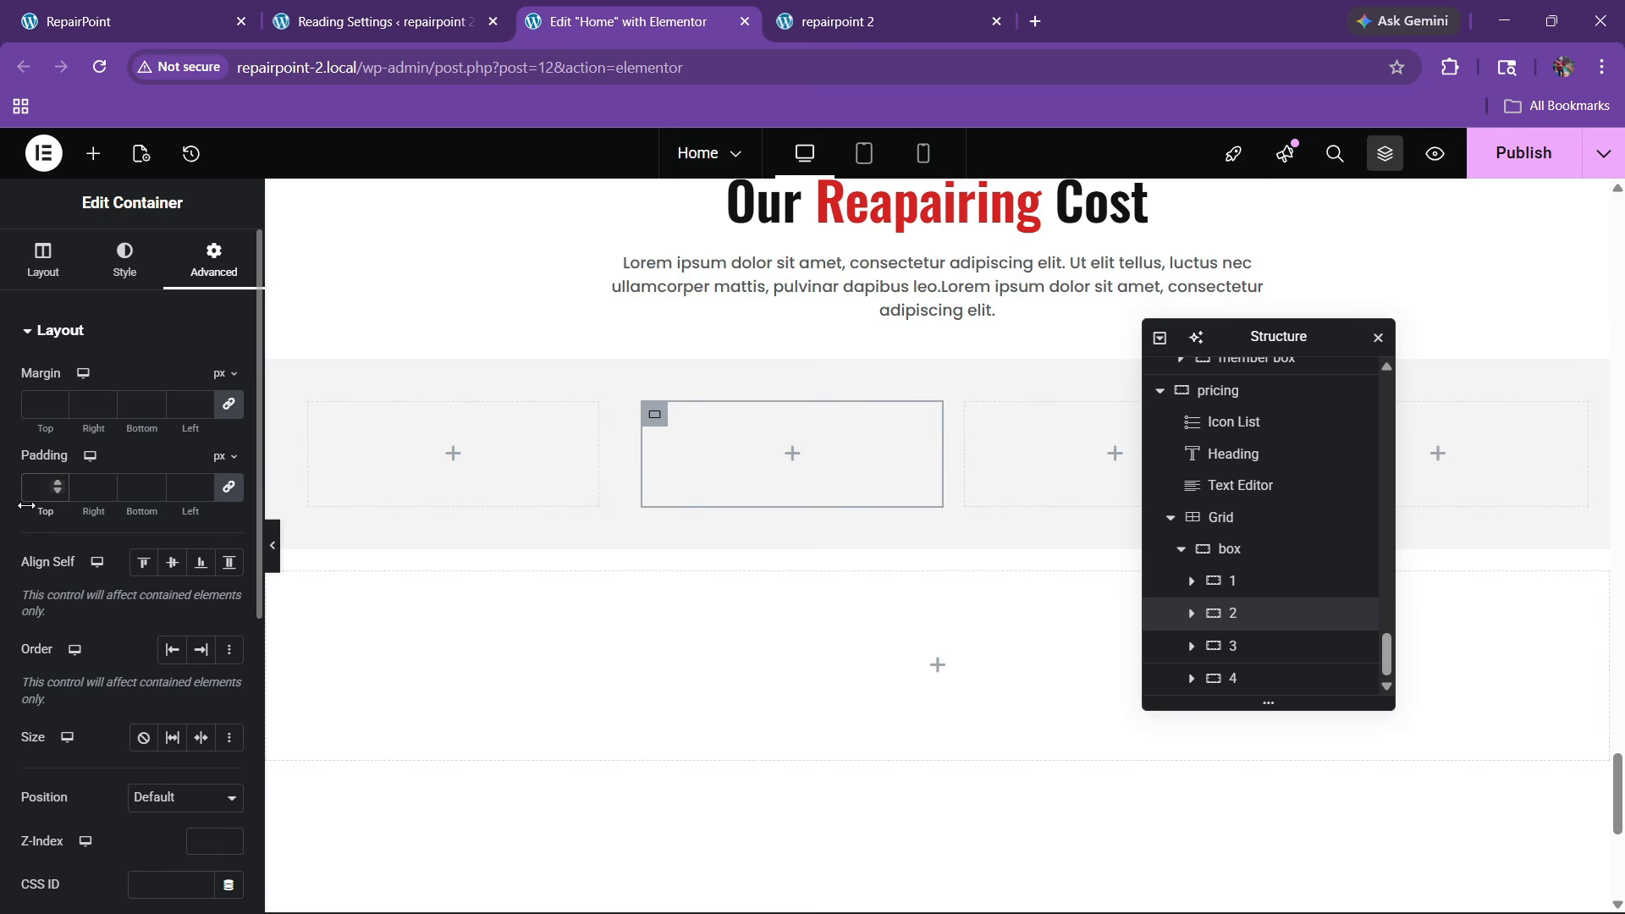
pyautogui.write('20')
# Give containers 3 and 4 a padding of 20 px, then view the live pricing cards
pyautogui.click(1336, 645)
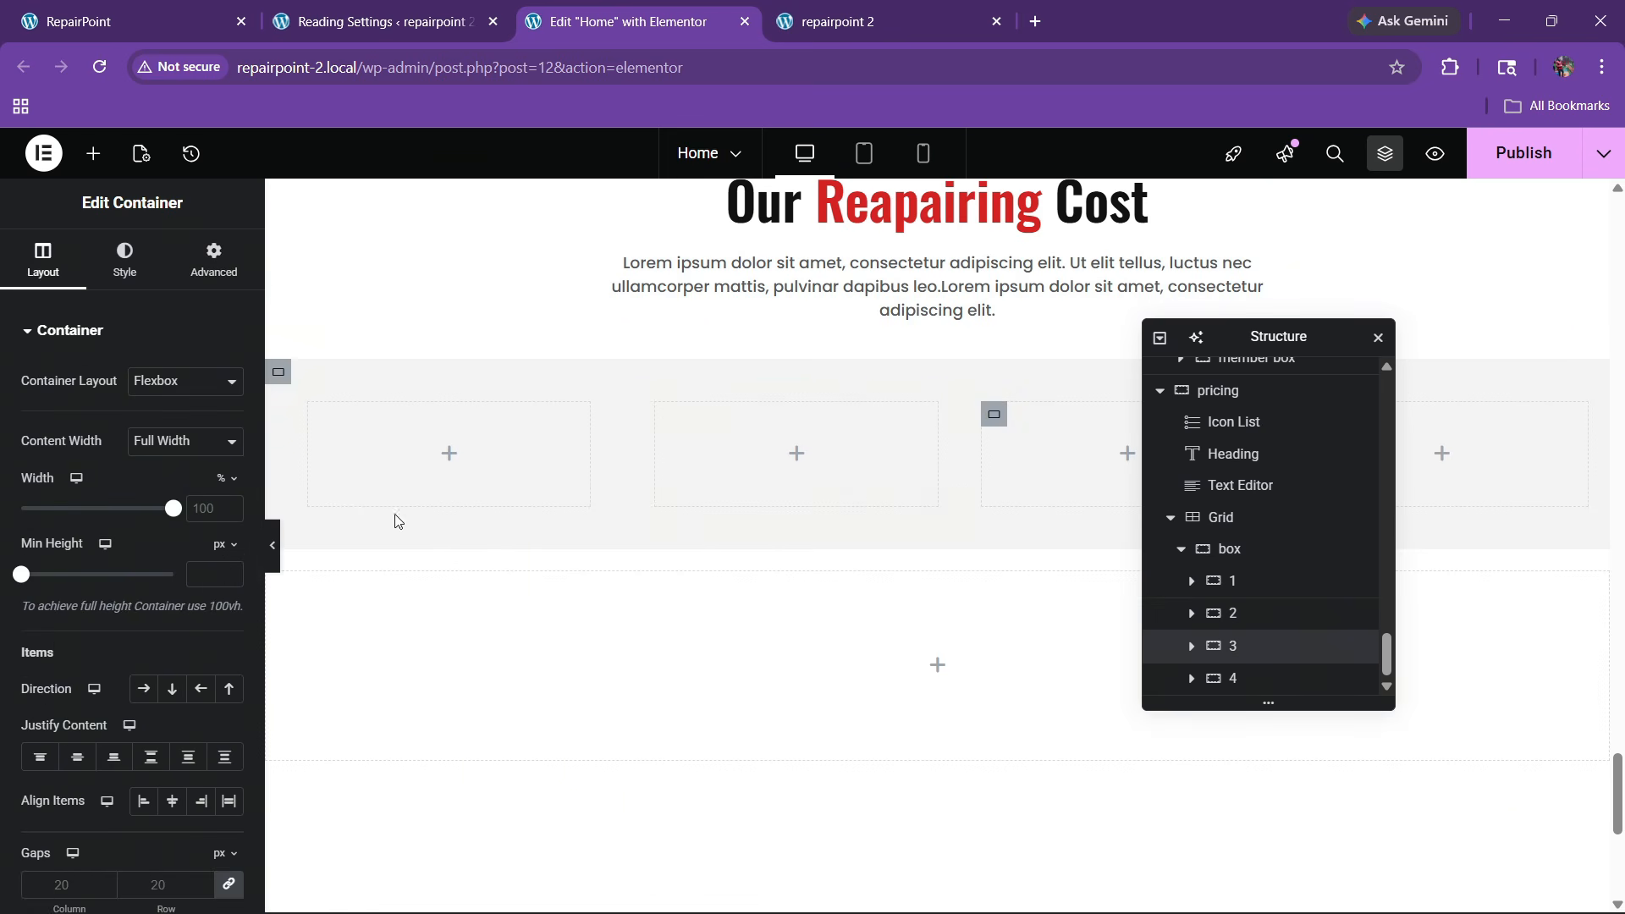
pyautogui.click(213, 260)
pyautogui.click(39, 488)
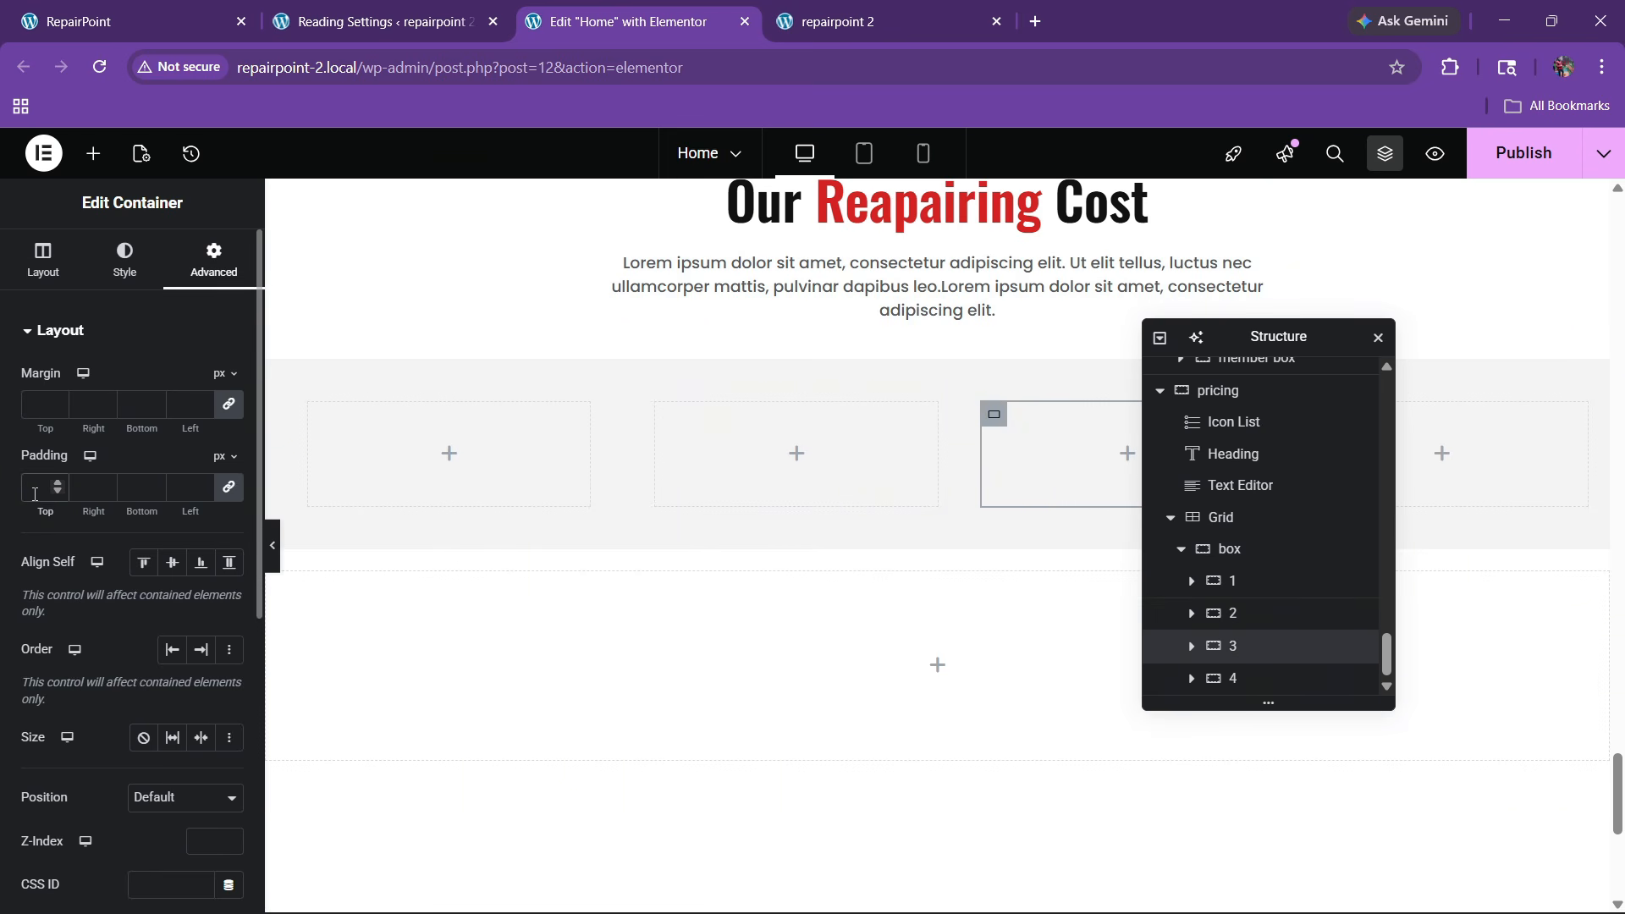
pyautogui.write('20')
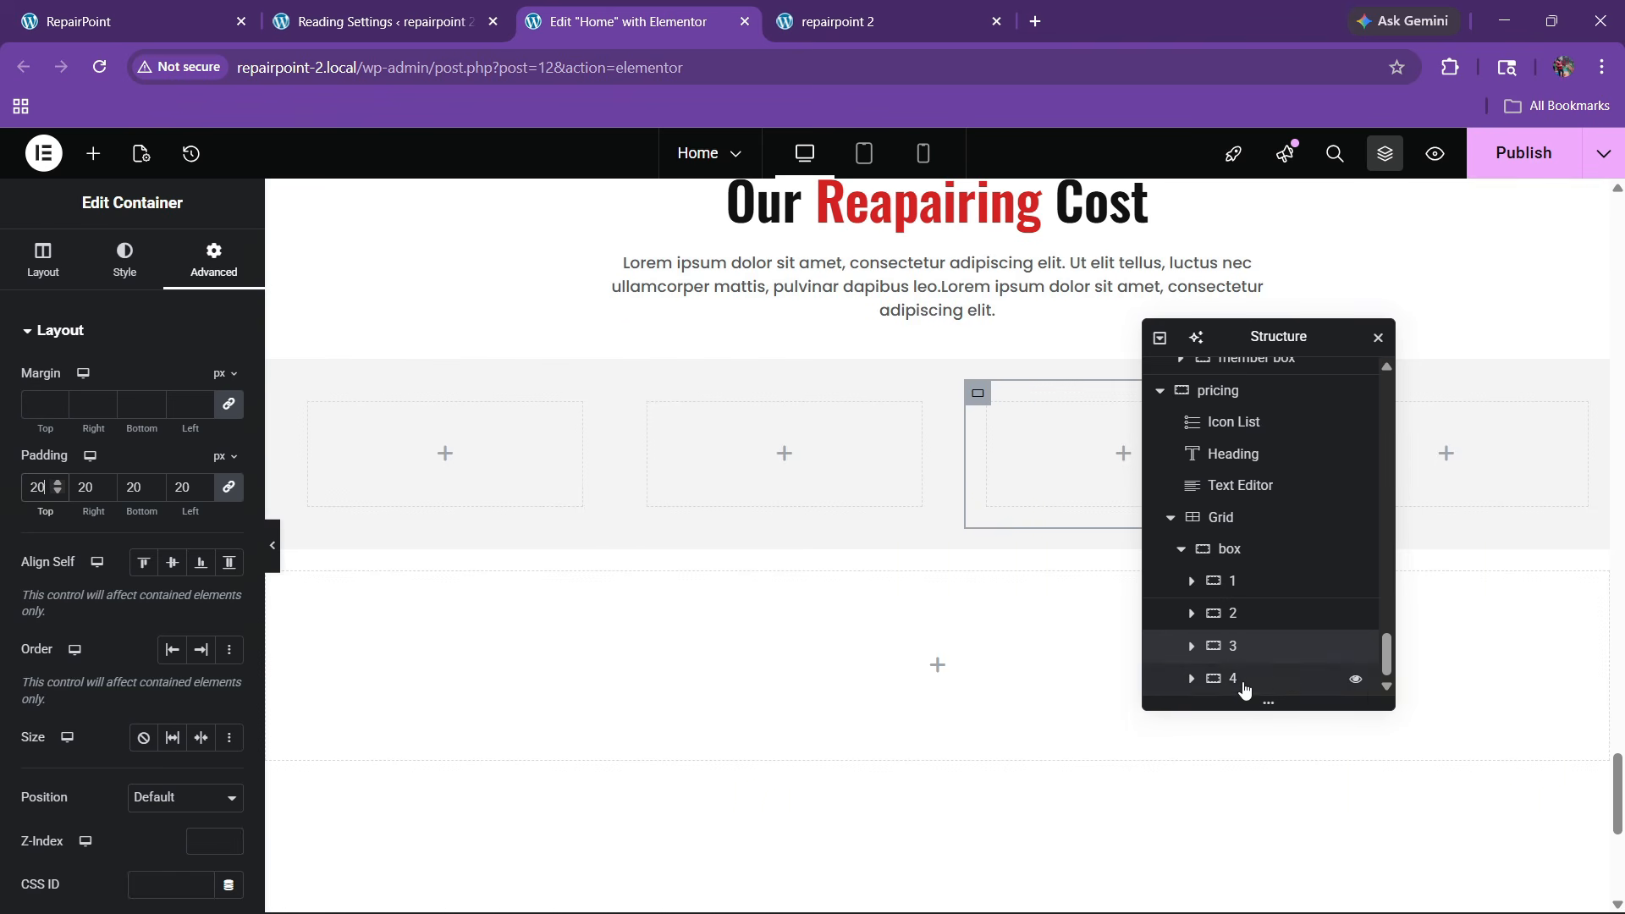
pyautogui.click(1233, 678)
pyautogui.click(214, 260)
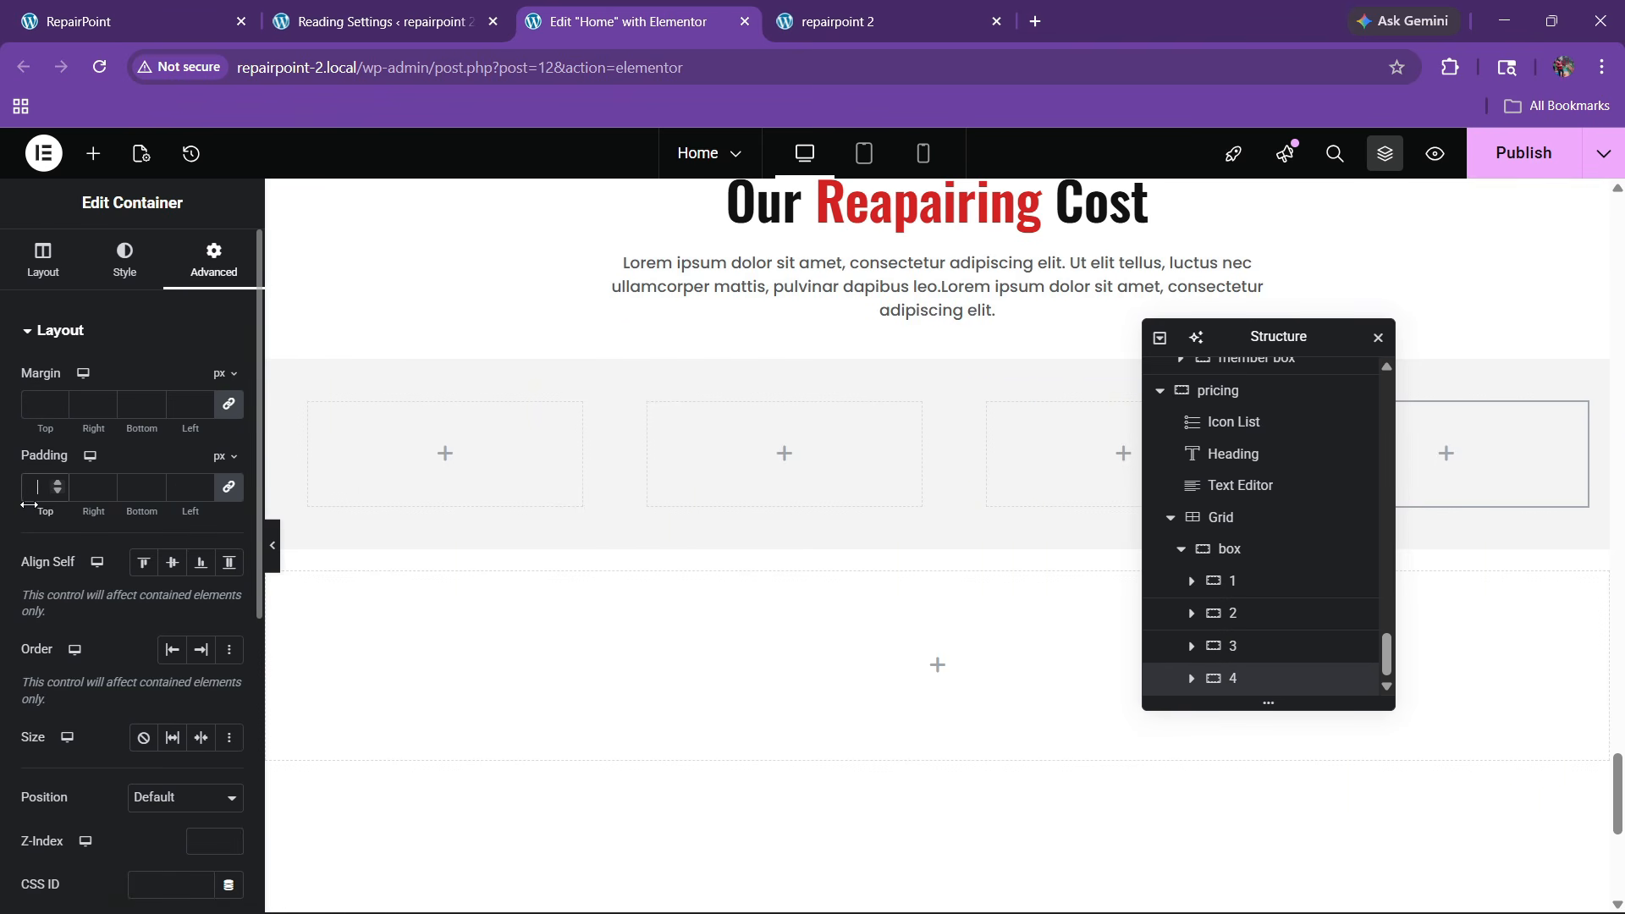
pyautogui.write('20')
pyautogui.click(162, 13)
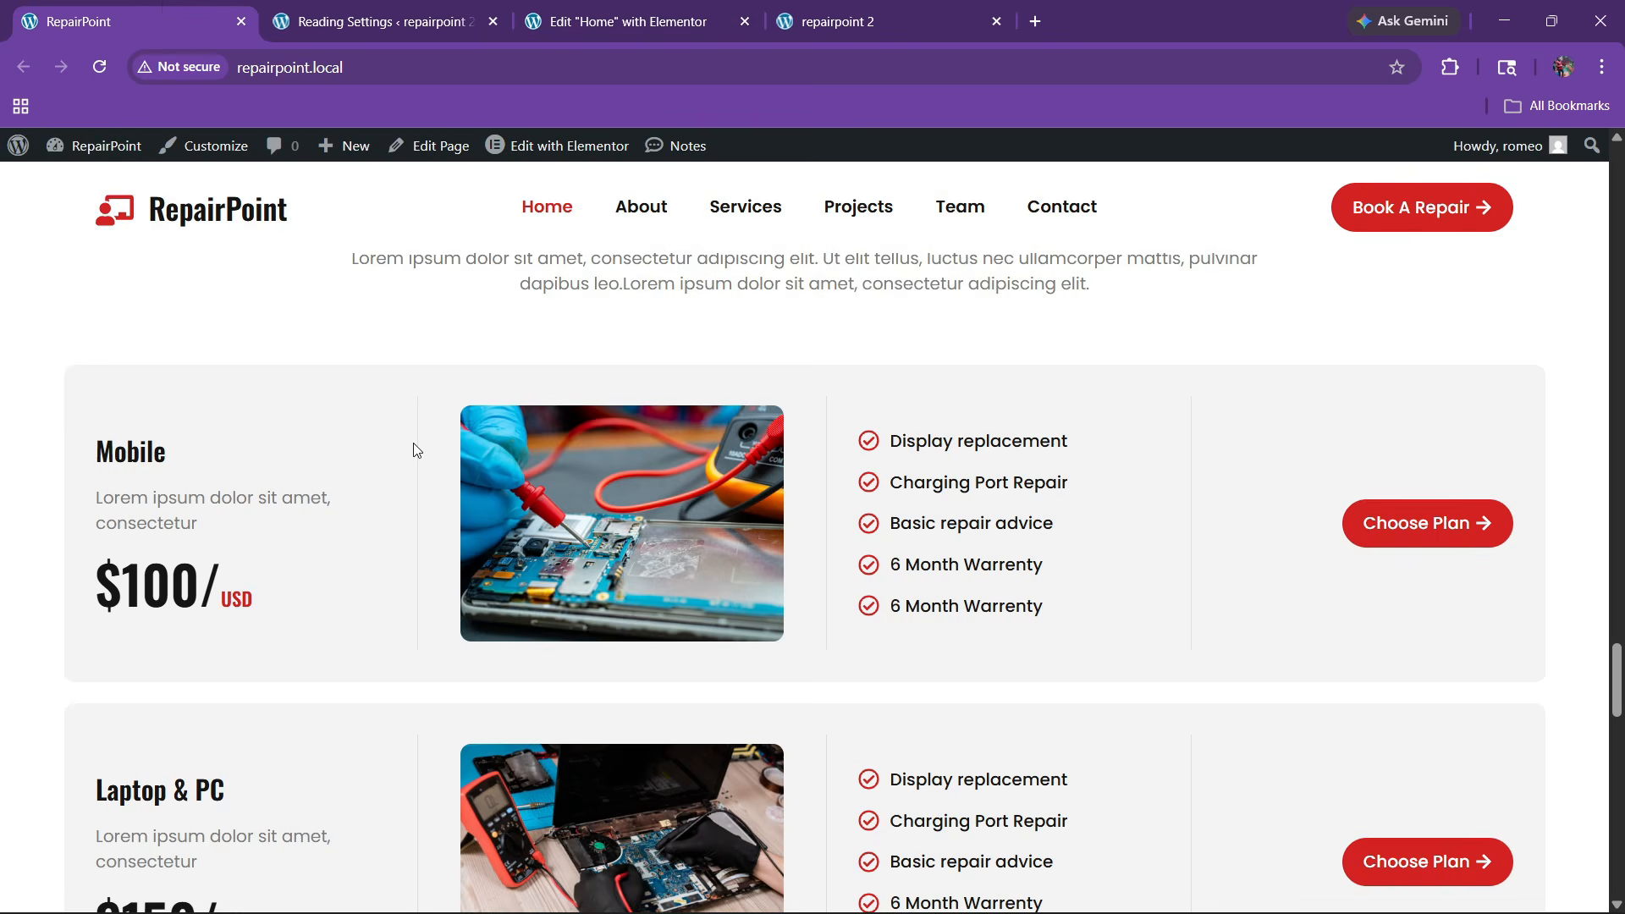
# Add a Heading to the first container and title it 'Mobile'
pyautogui.click(699, 13)
pyautogui.click(93, 153)
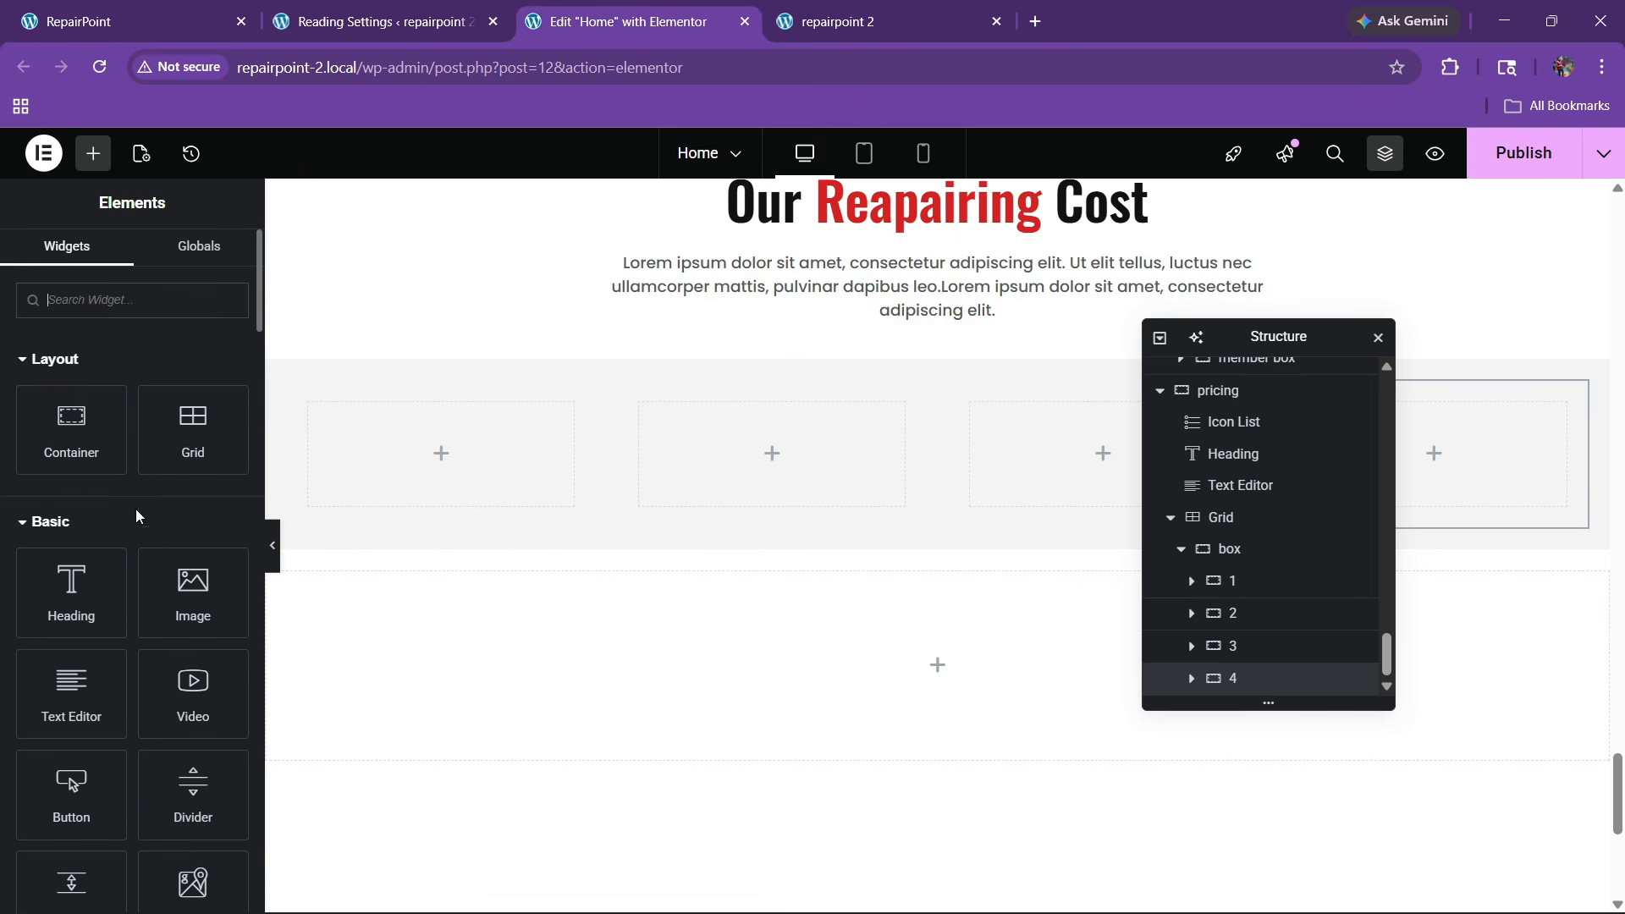
pyautogui.scroll(-3, 132, 510)
pyautogui.moveTo(94, 419); pyautogui.dragTo(452, 495)
pyautogui.click(130, 420)
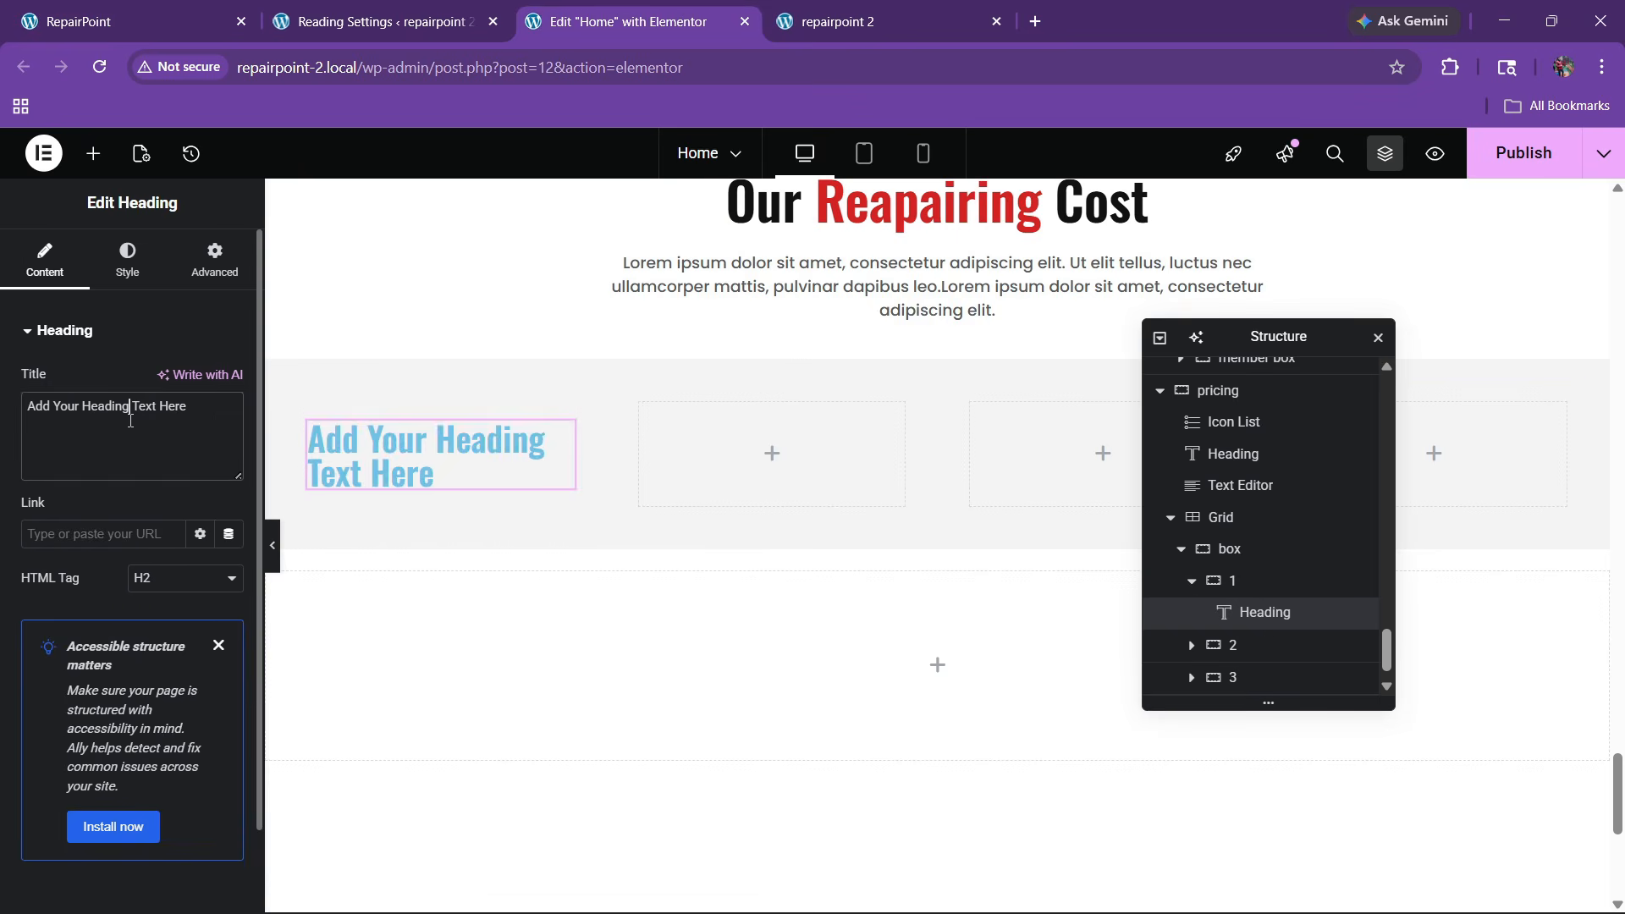
pyautogui.hotkey('ctrl', 'a')
pyautogui.press('BackSpace')
pyautogui.write('M')
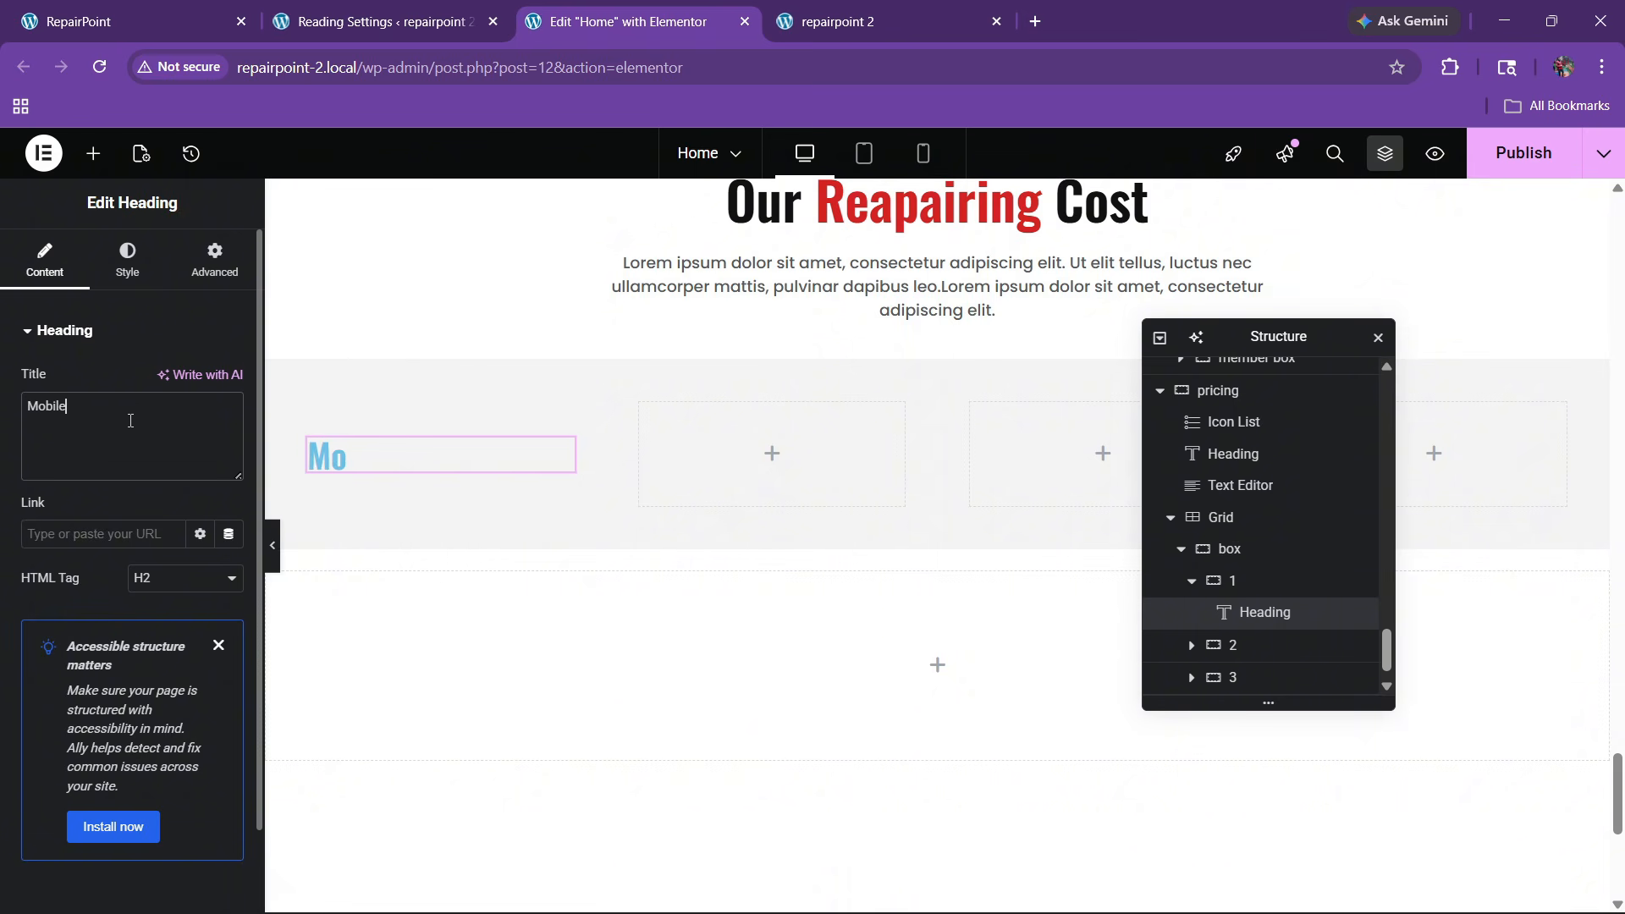
# Style the Mobile heading with the black global colour at 22 px font size
pyautogui.click(126, 258)
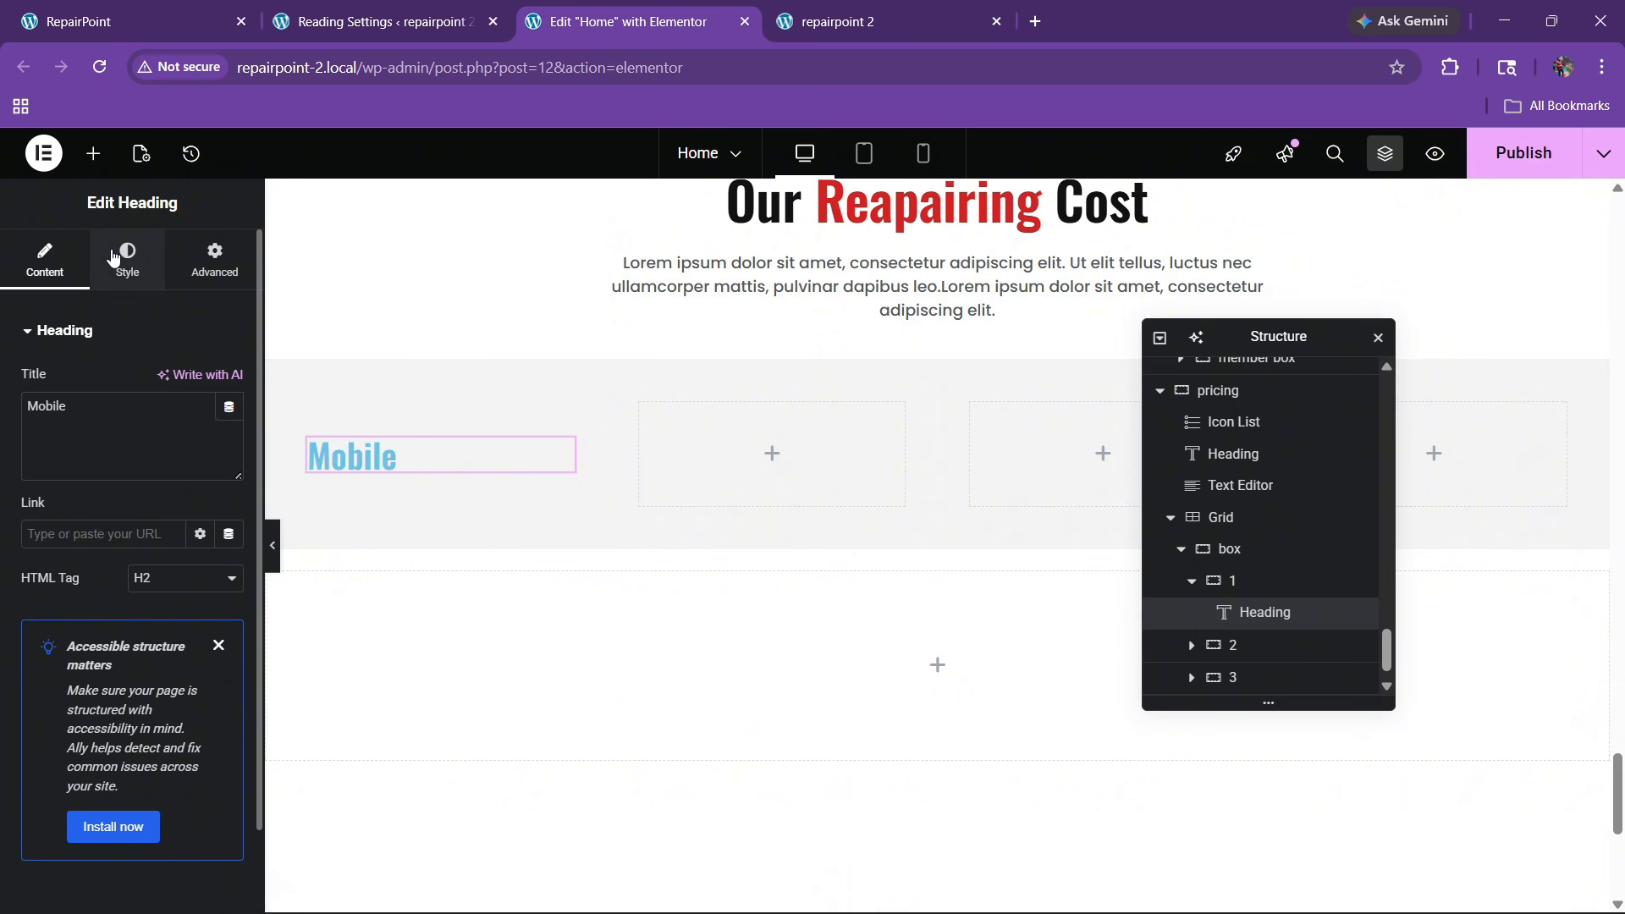
pyautogui.click(200, 679)
pyautogui.click(101, 600)
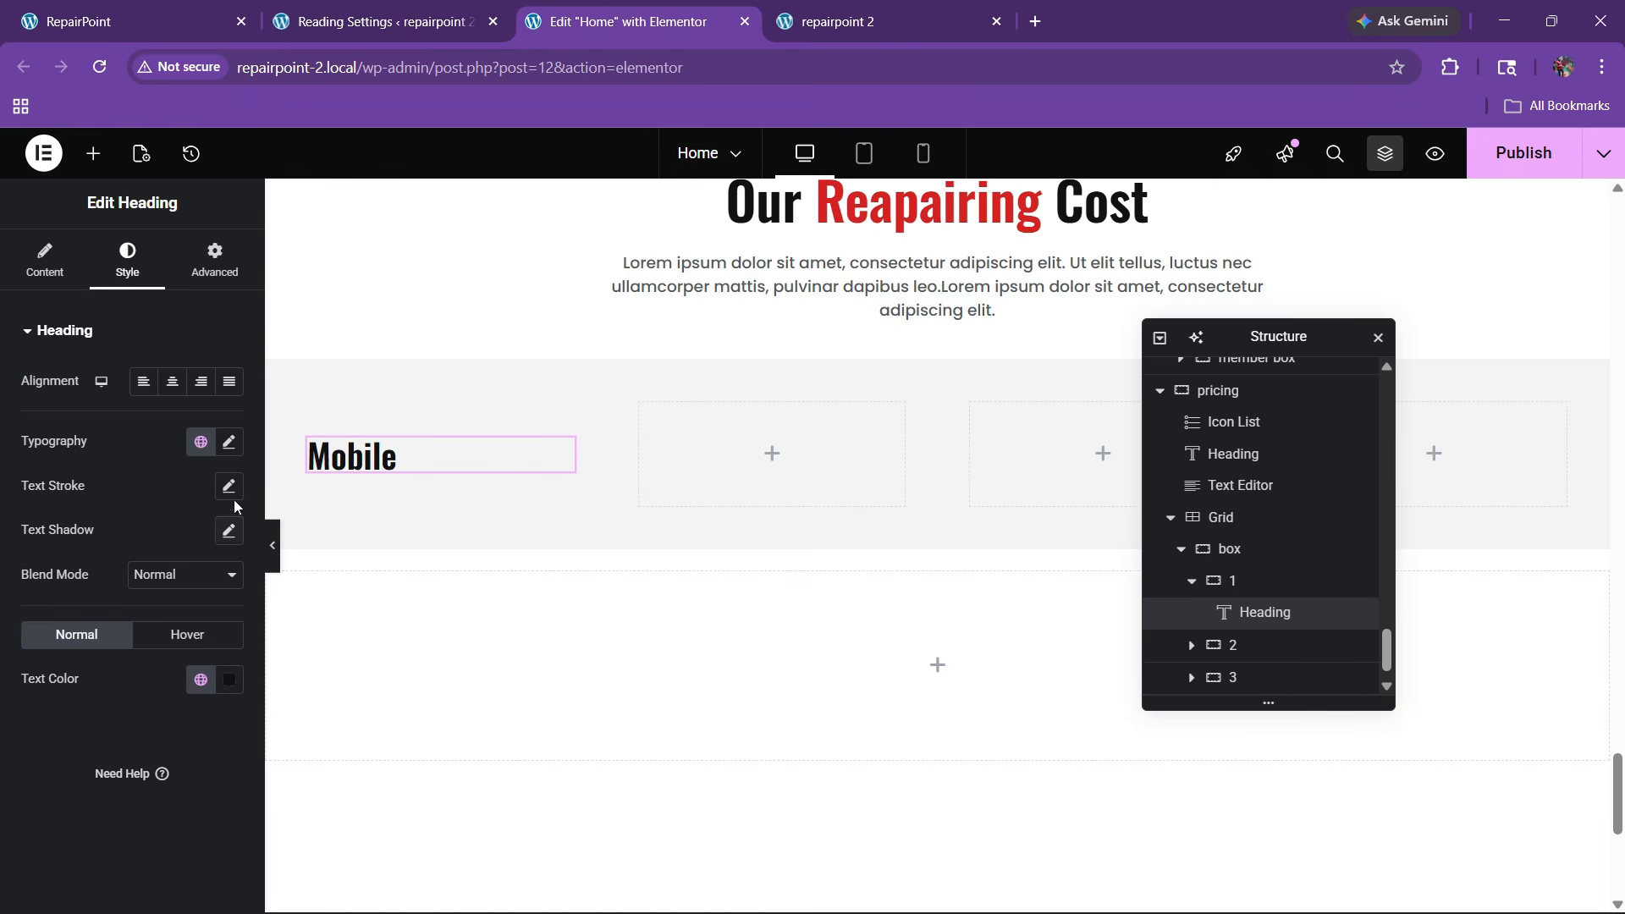
pyautogui.click(229, 442)
pyautogui.click(221, 603)
pyautogui.write('20')
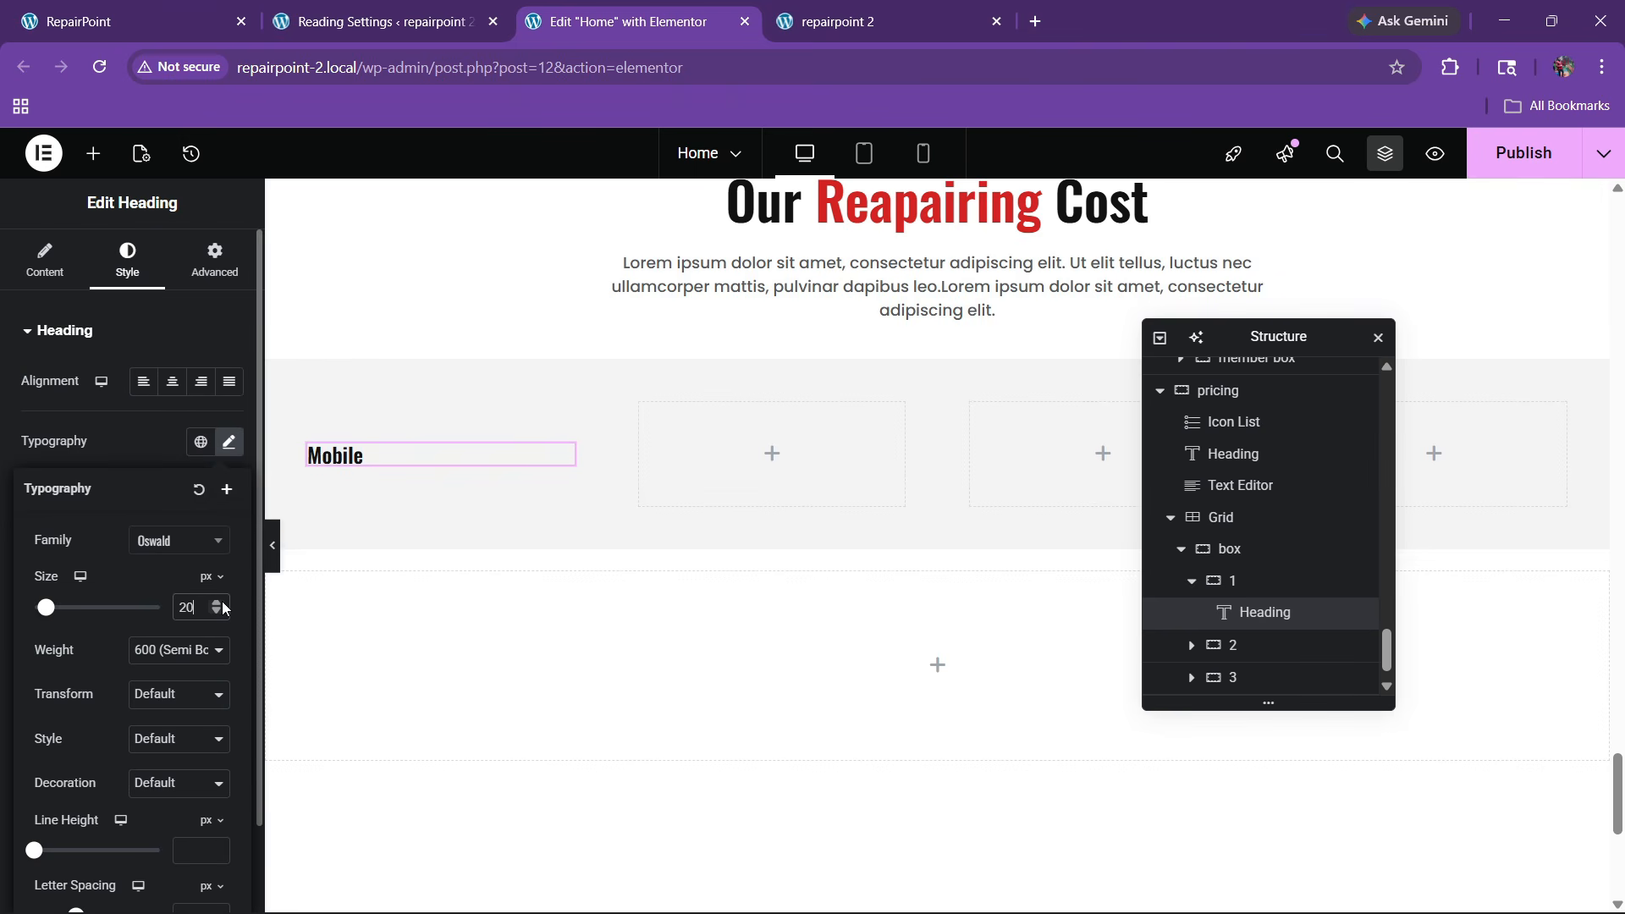
pyautogui.click(141, 7)
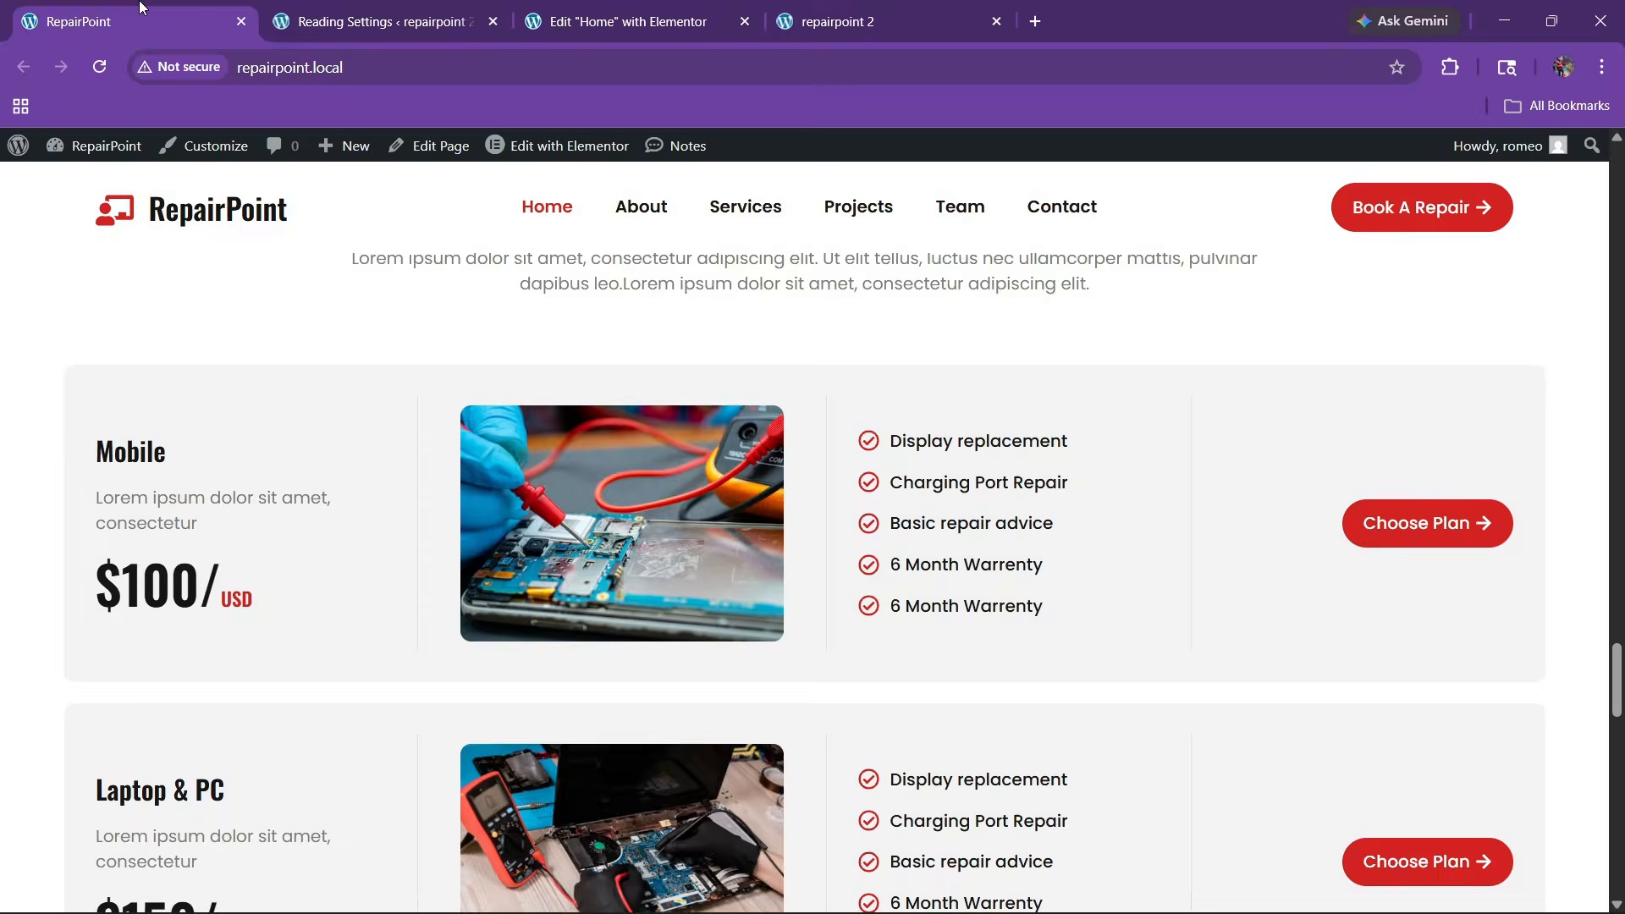
pyautogui.click(626, 21)
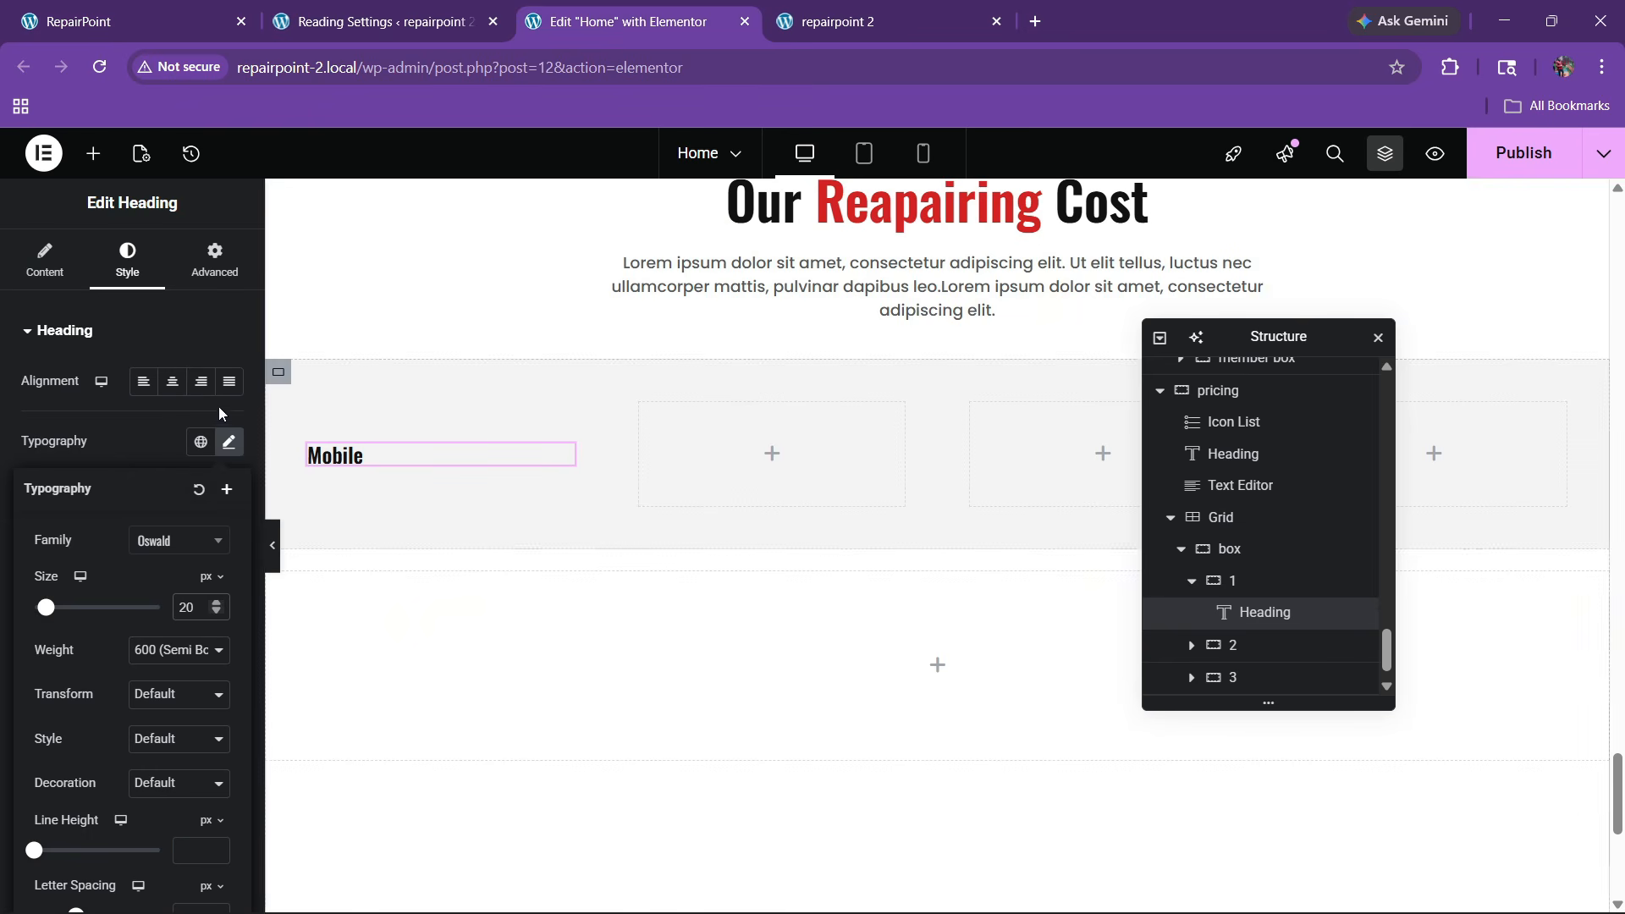
pyautogui.click(216, 602)
pyautogui.click(216, 603)
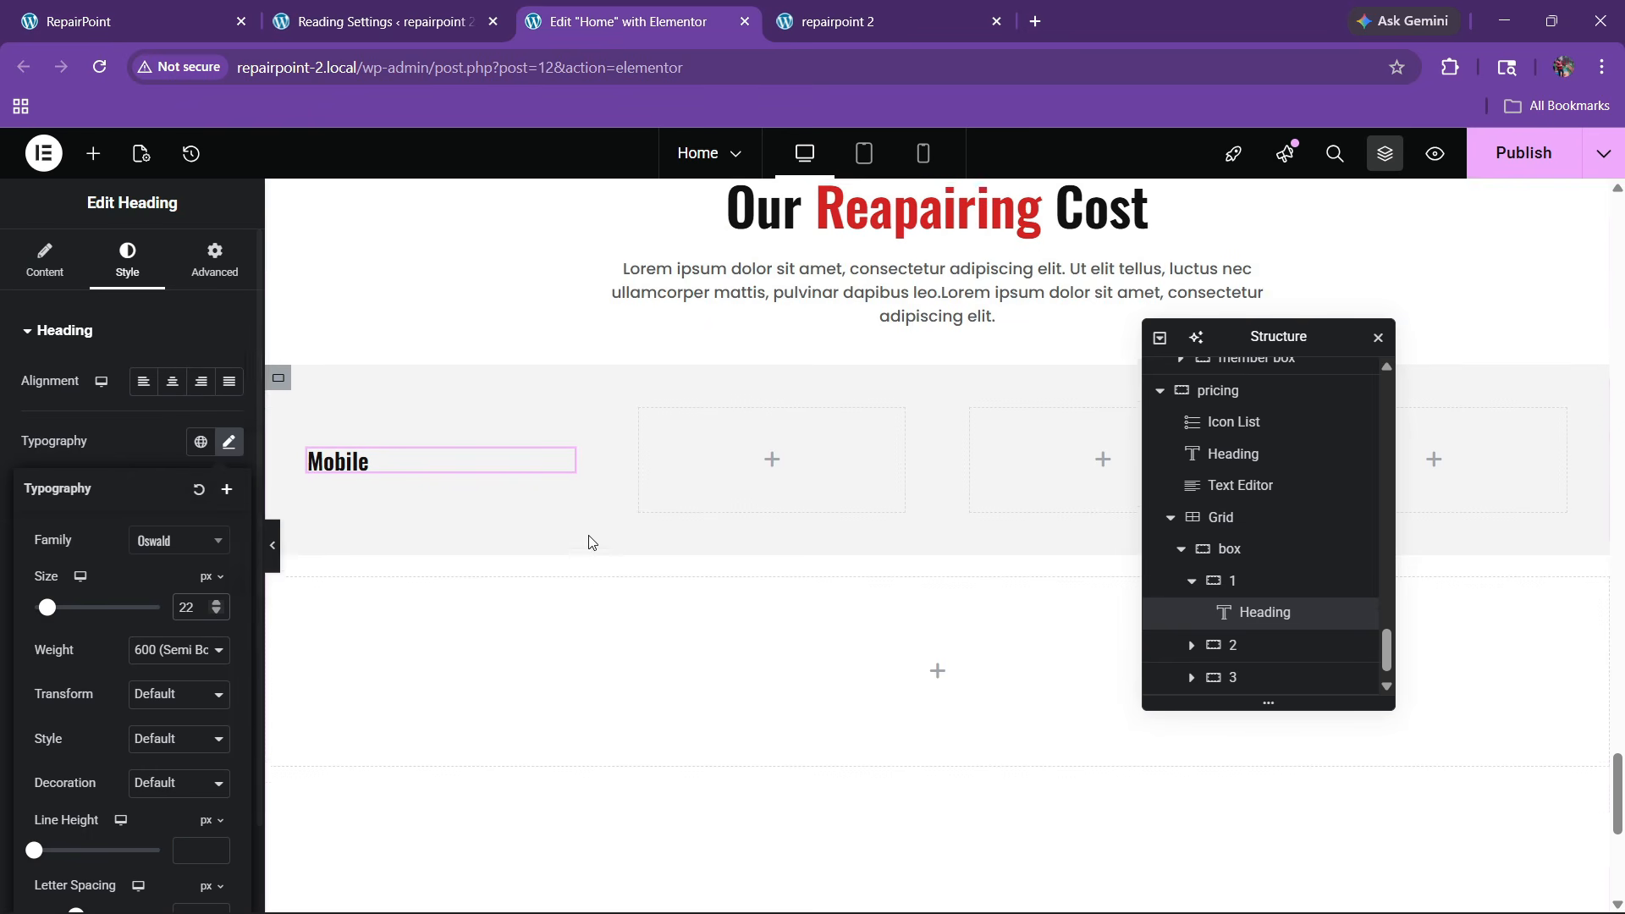
# Copy an existing text block and paste it under the Mobile heading
pyautogui.scroll(2, 968, 508)
pyautogui.rightClick(972, 505)
pyautogui.click(1000, 479)
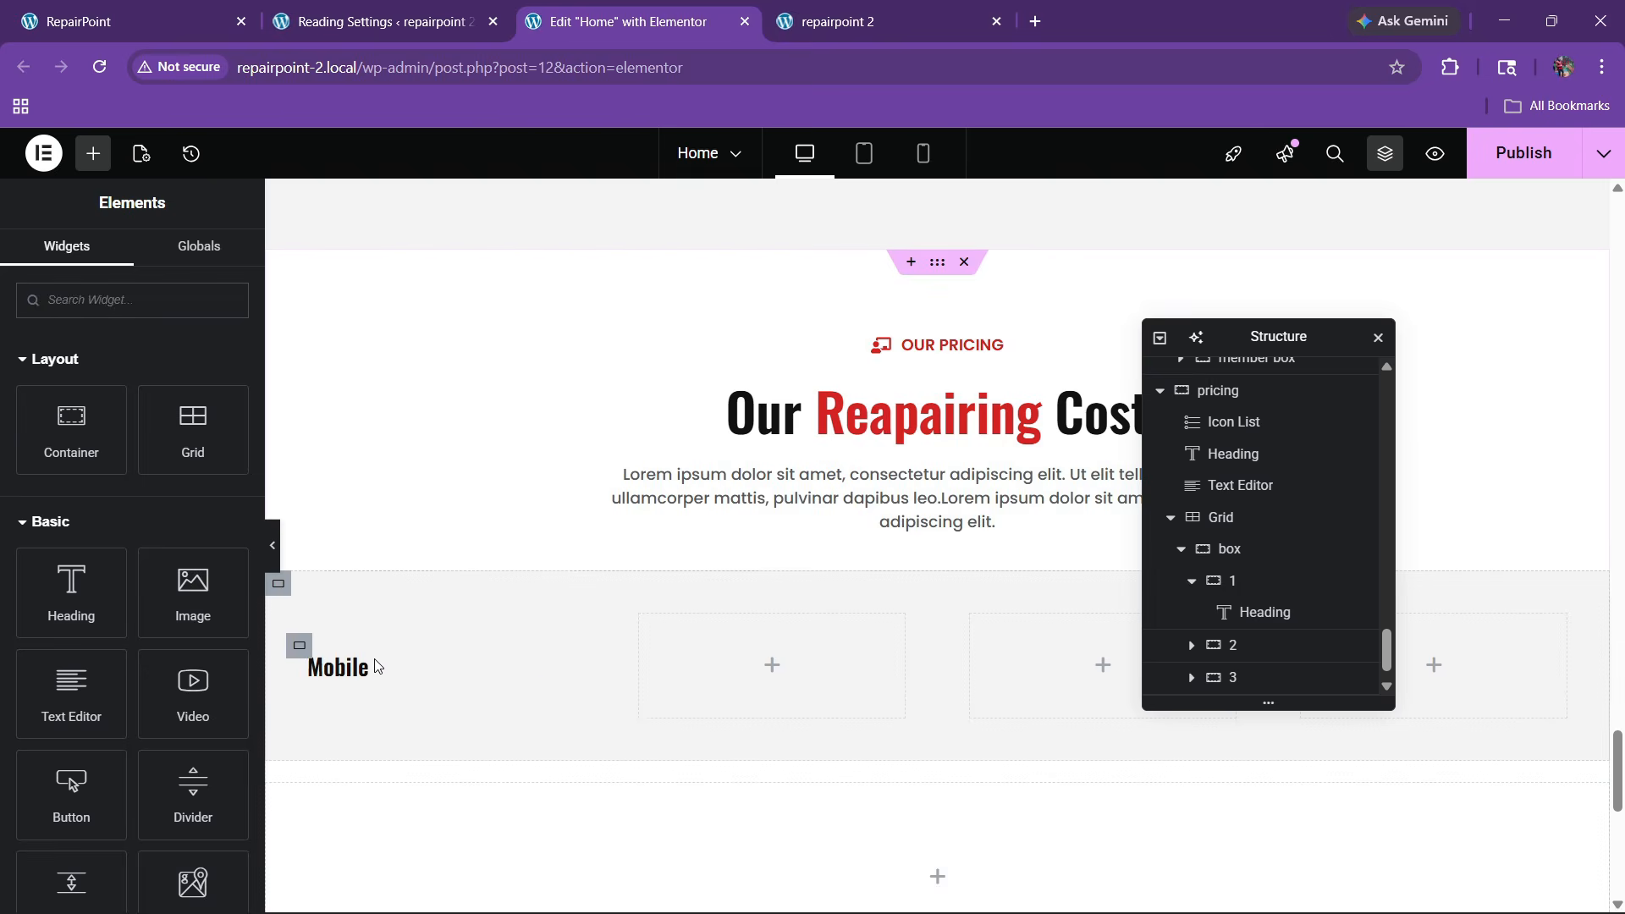
pyautogui.rightClick(366, 666)
pyautogui.click(423, 532)
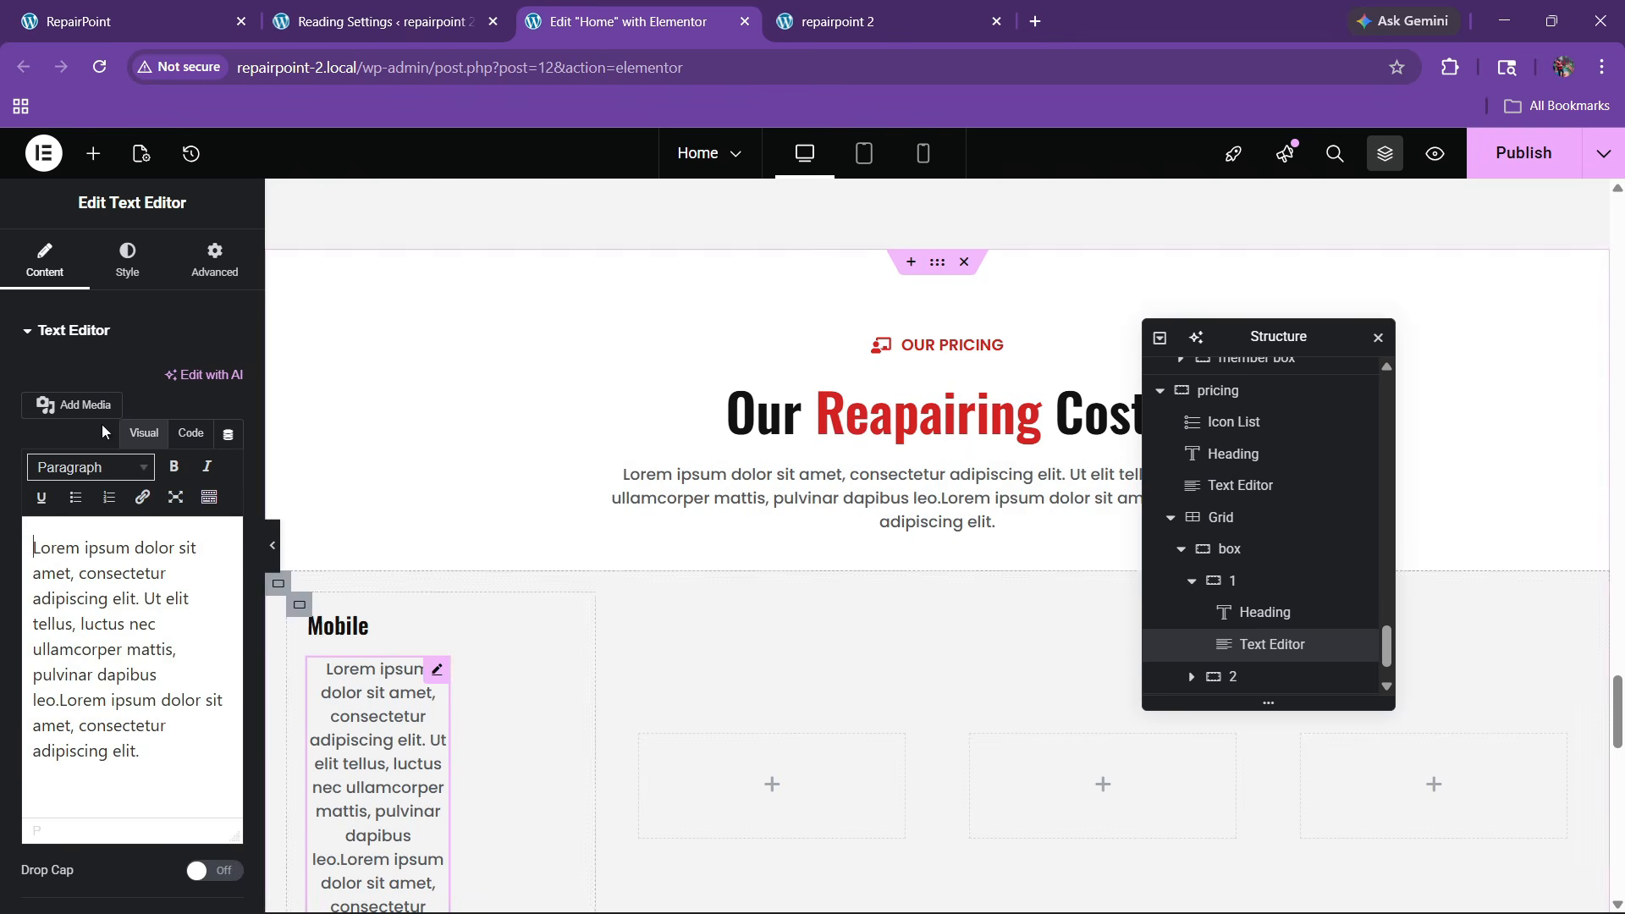
# Make the pasted text block Full Width and left-aligned, and switch it to Code view
pyautogui.click(214, 259)
pyautogui.click(171, 566)
pyautogui.click(173, 602)
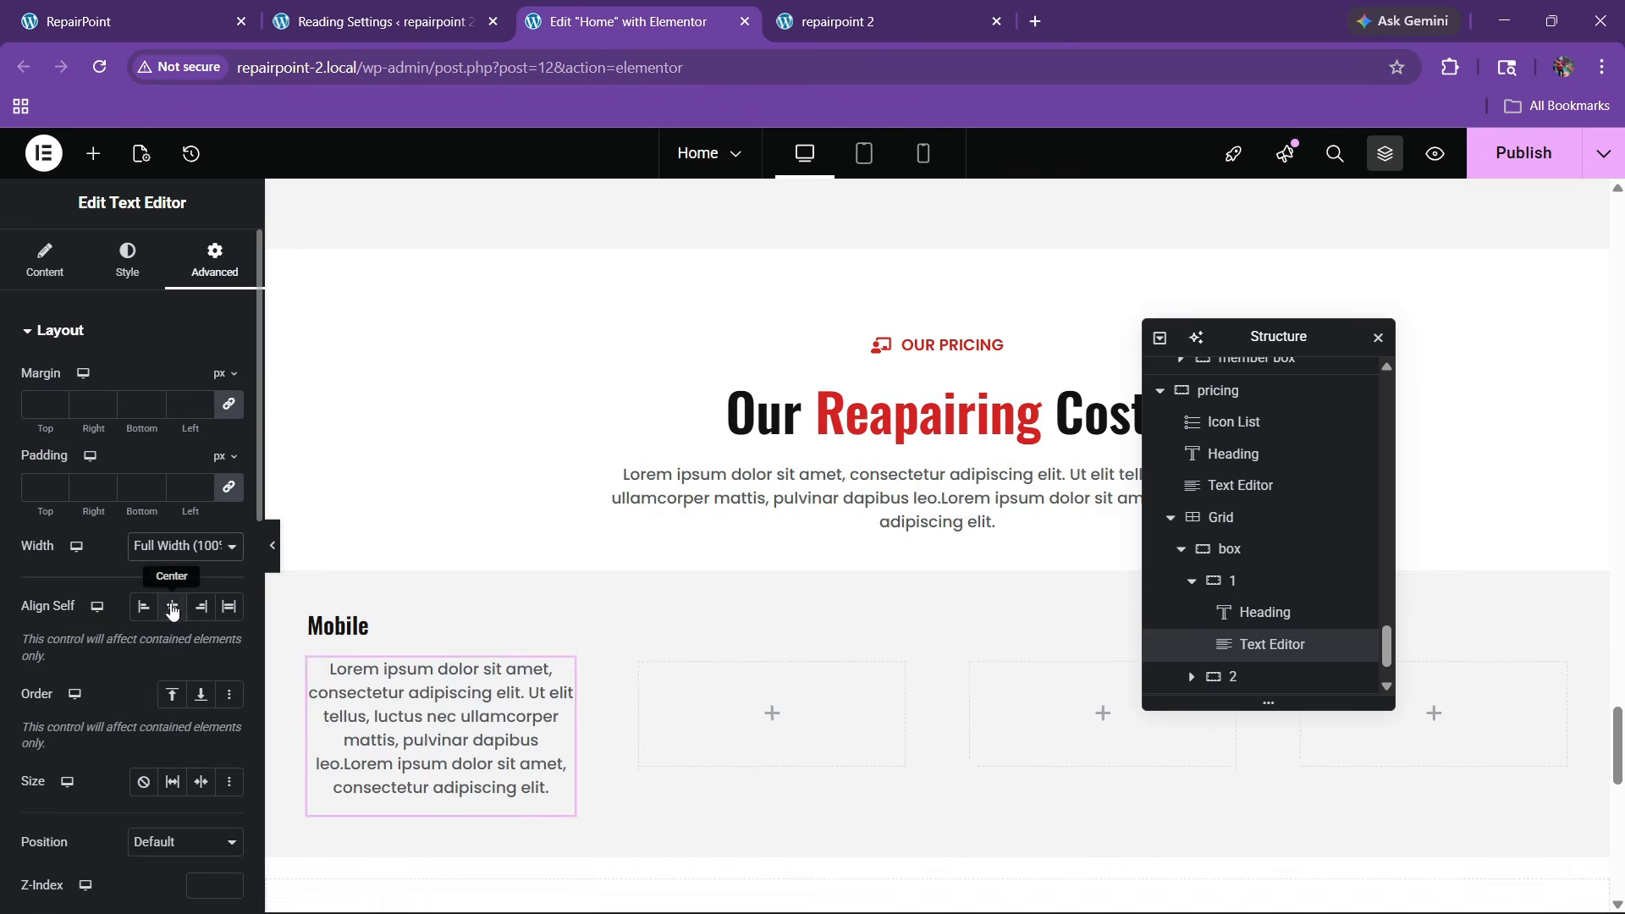
pyautogui.click(127, 258)
pyautogui.click(163, 378)
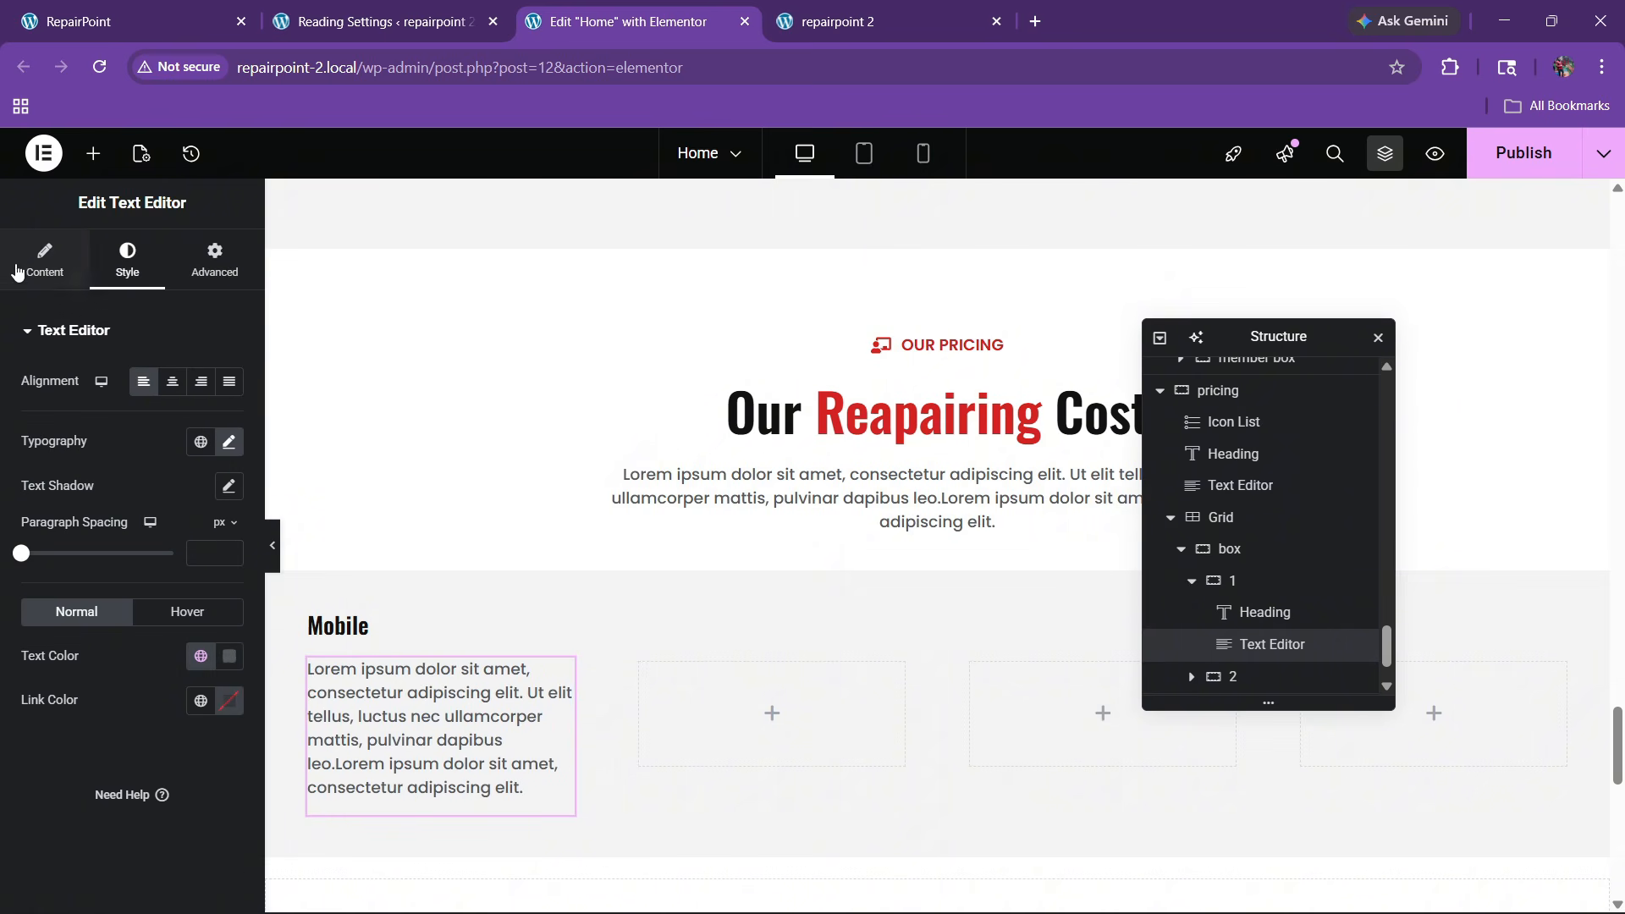
pyautogui.click(44, 258)
pyautogui.click(190, 432)
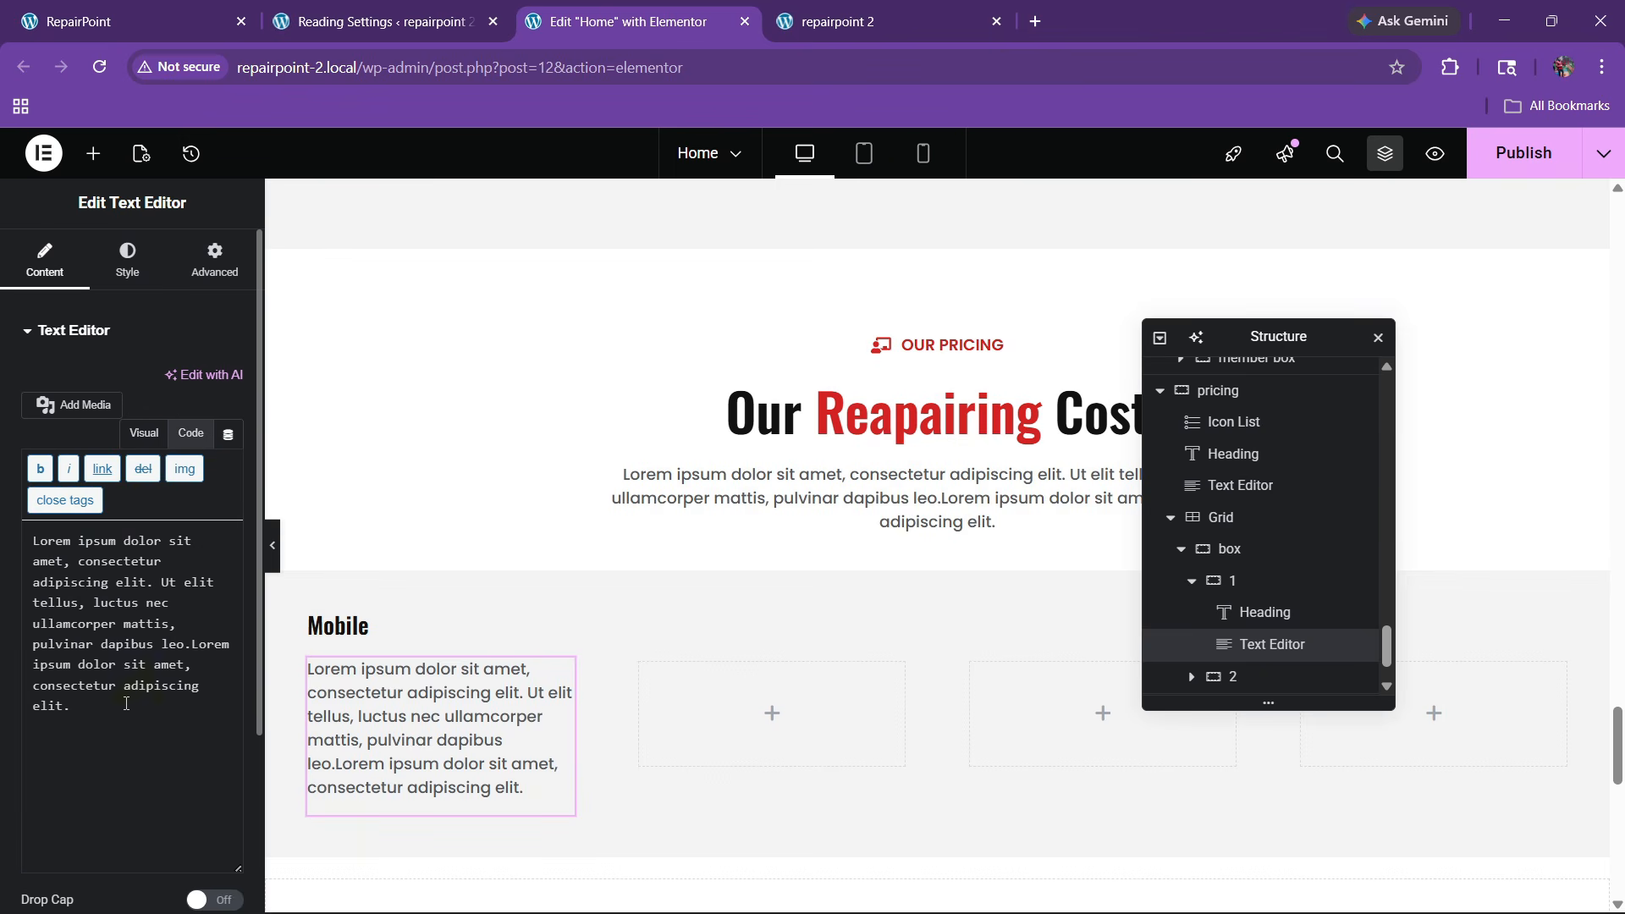
pyautogui.press('Return')
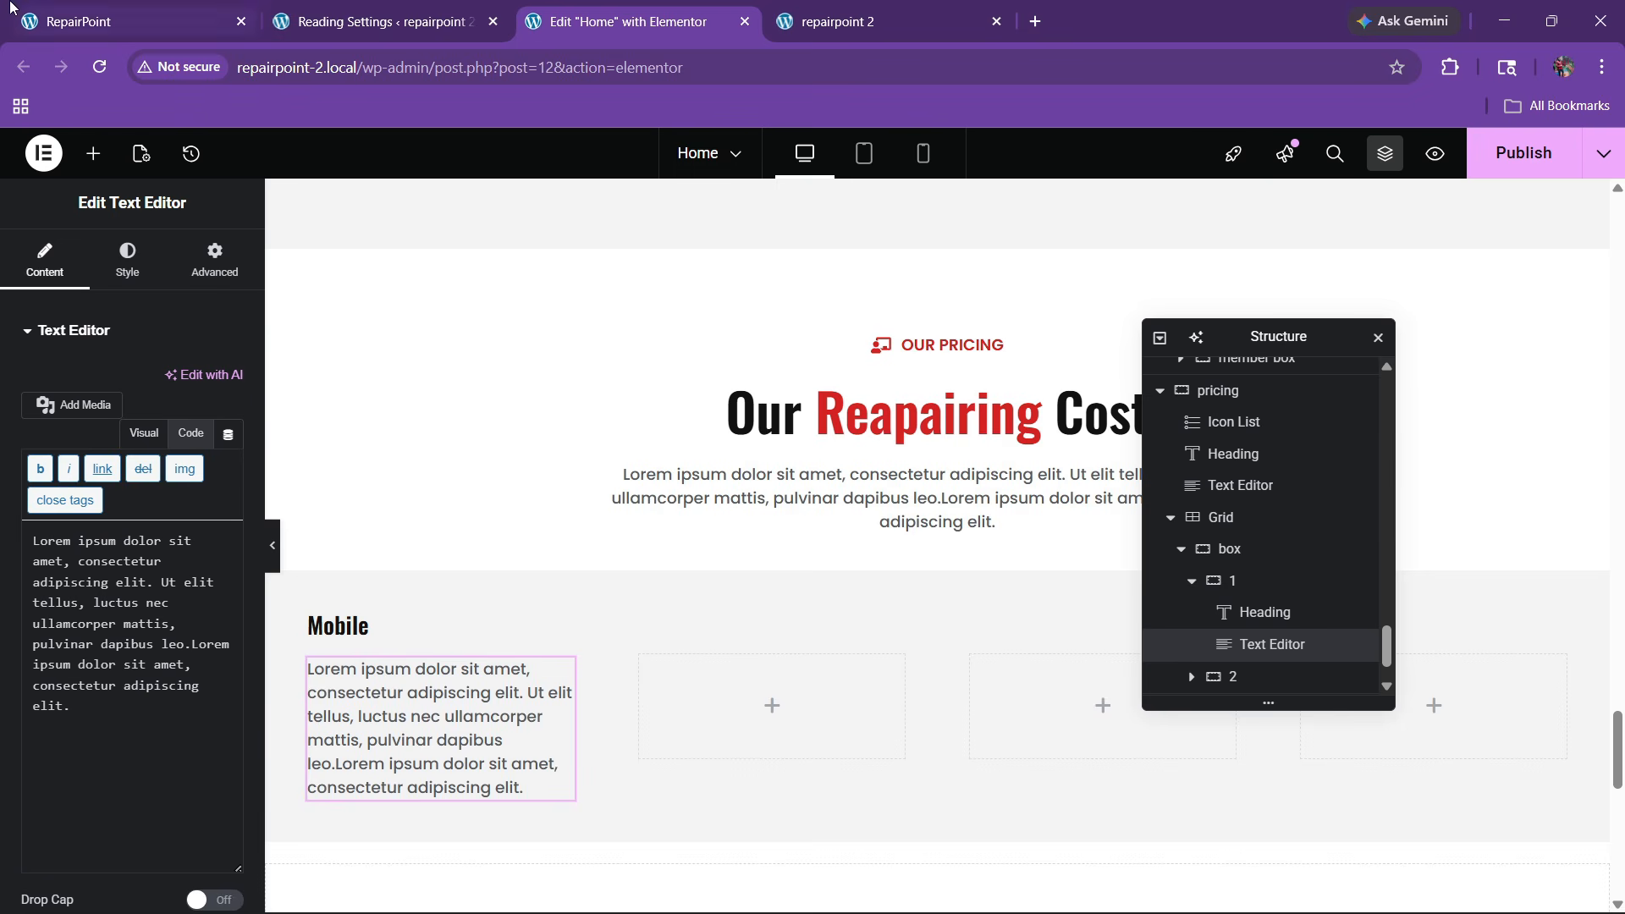
# Replace the description with 'Lorem ipsum dolor sit amet, consectetur' copied from the live card
pyautogui.click(111, 6)
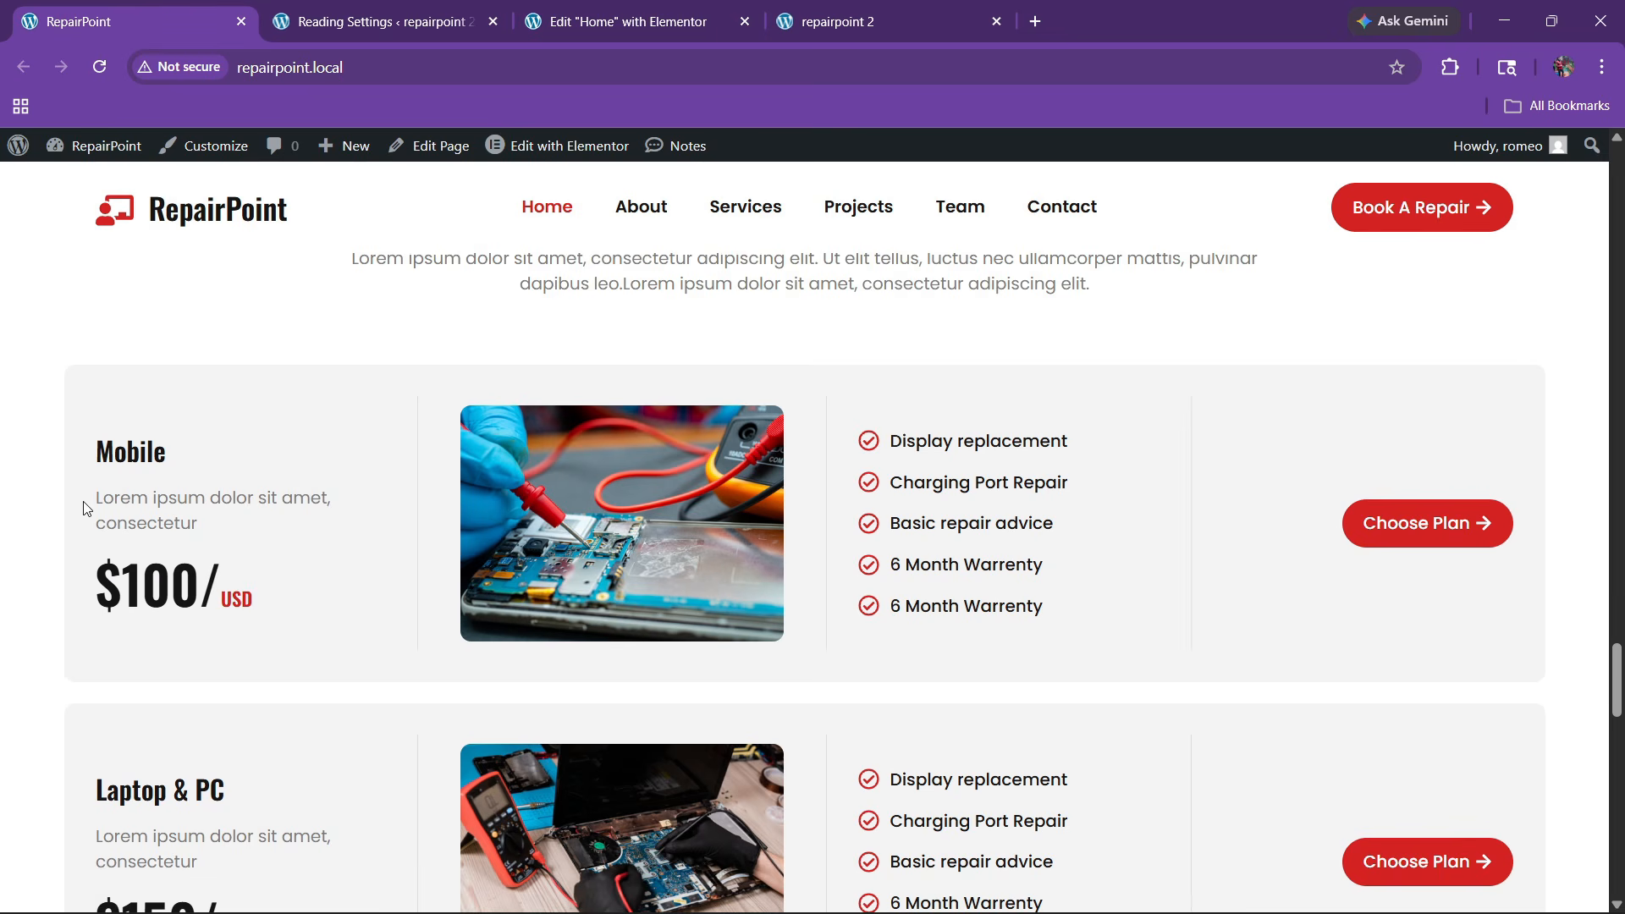
pyautogui.moveTo(85, 508); pyautogui.dragTo(227, 534)
pyautogui.click(627, 15)
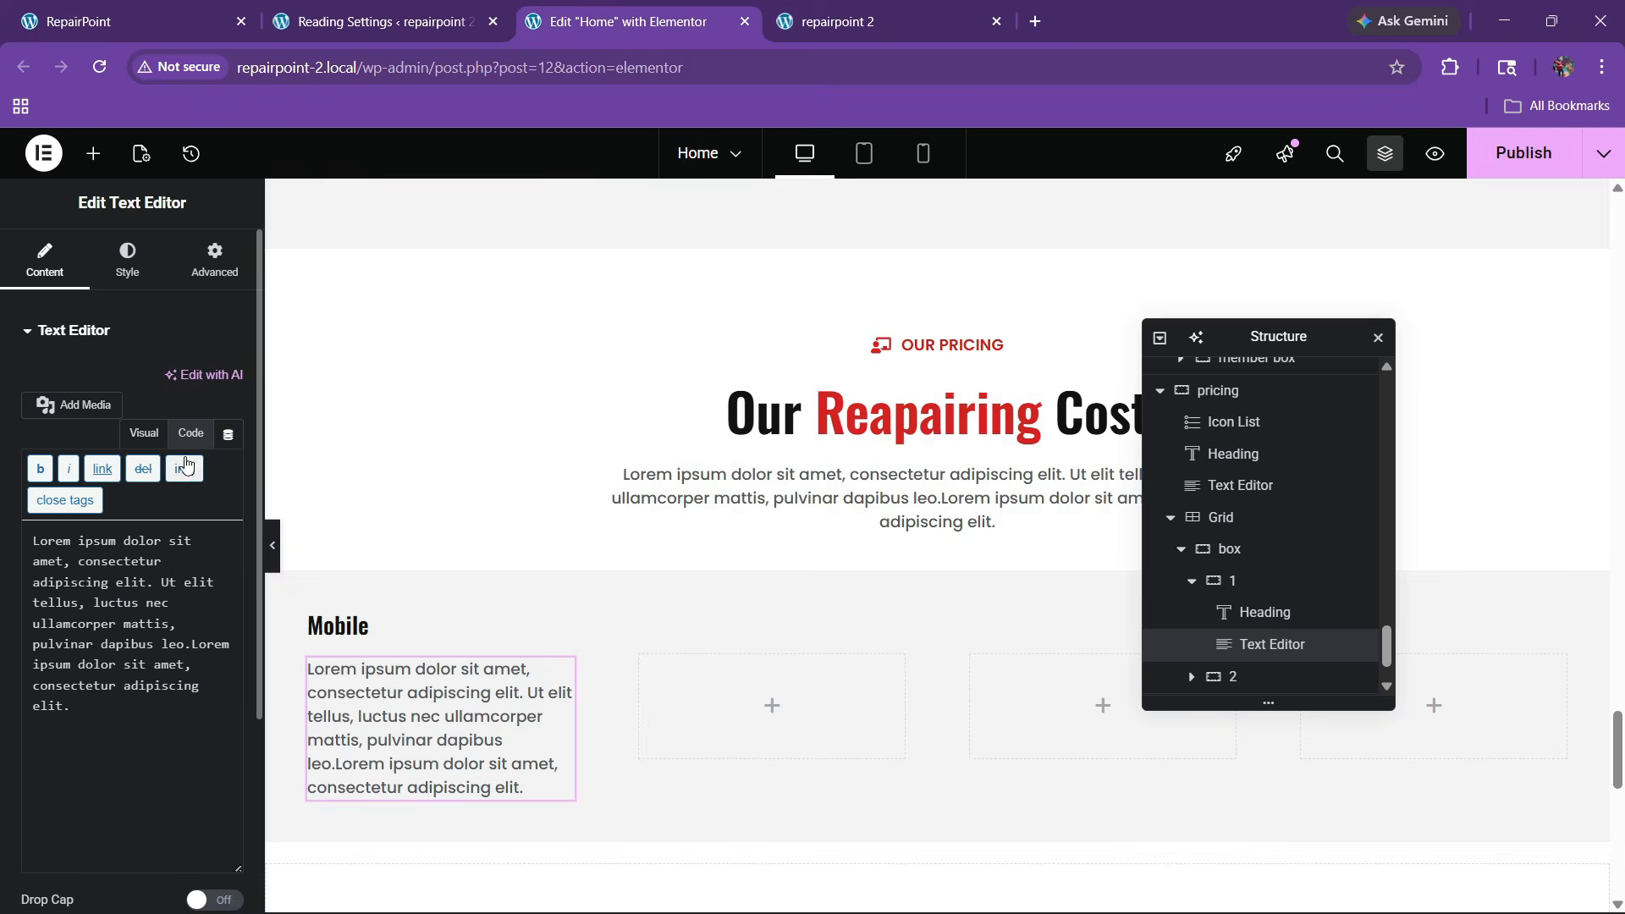
pyautogui.click(119, 554)
pyautogui.hotkey('ctrl', 'a')
pyautogui.hotkey('ctrl', 'v')
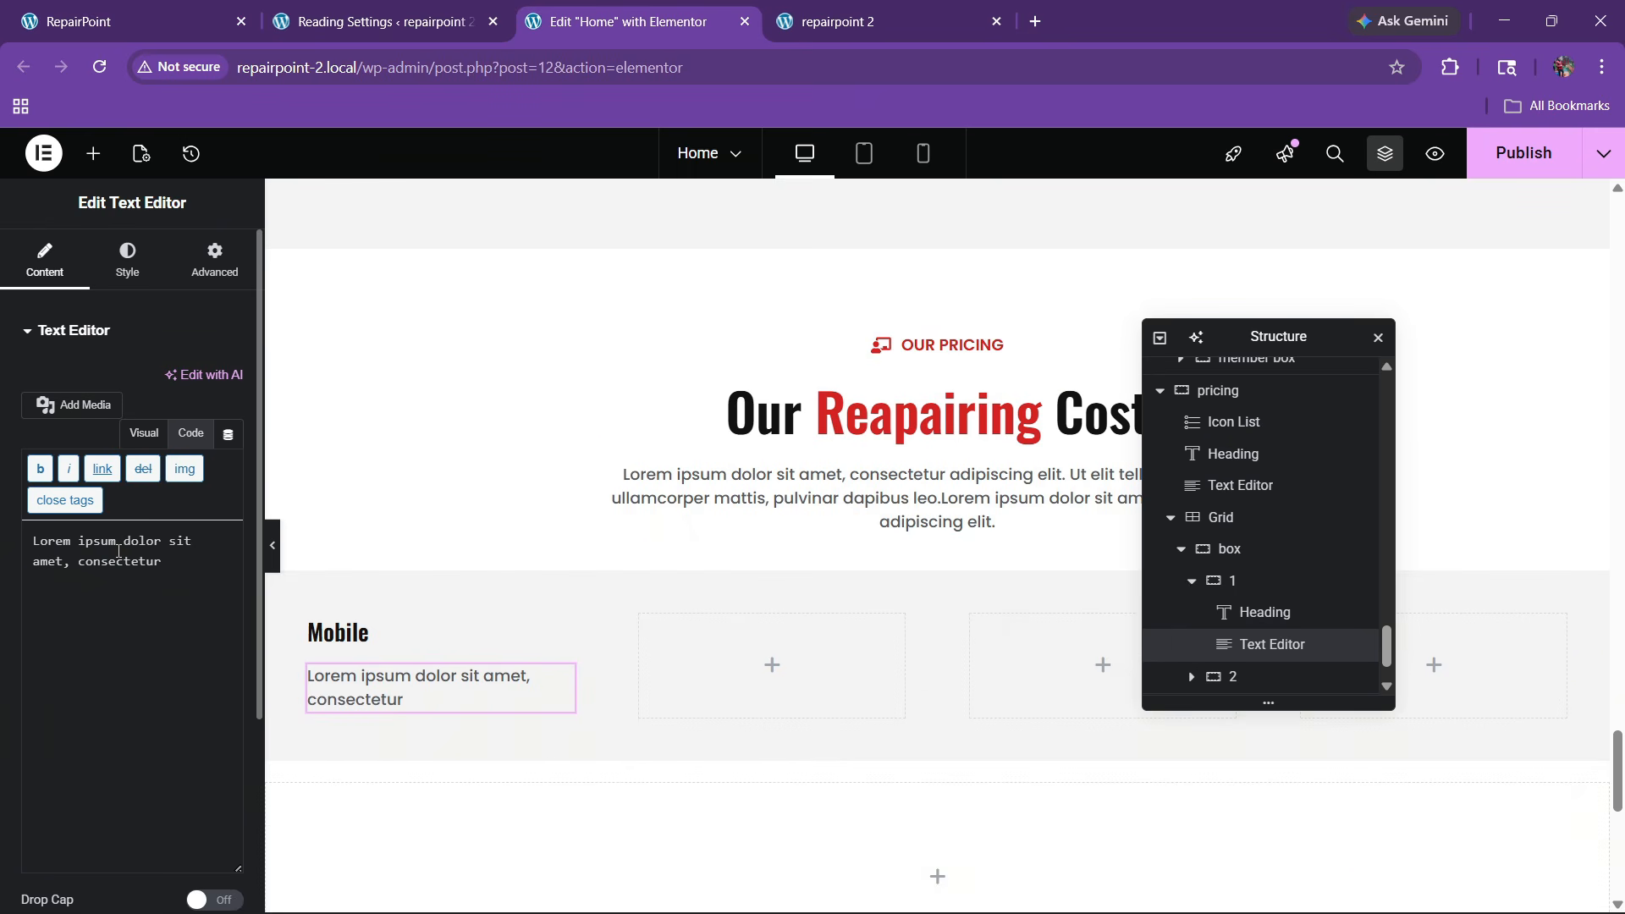
pyautogui.click(88, 10)
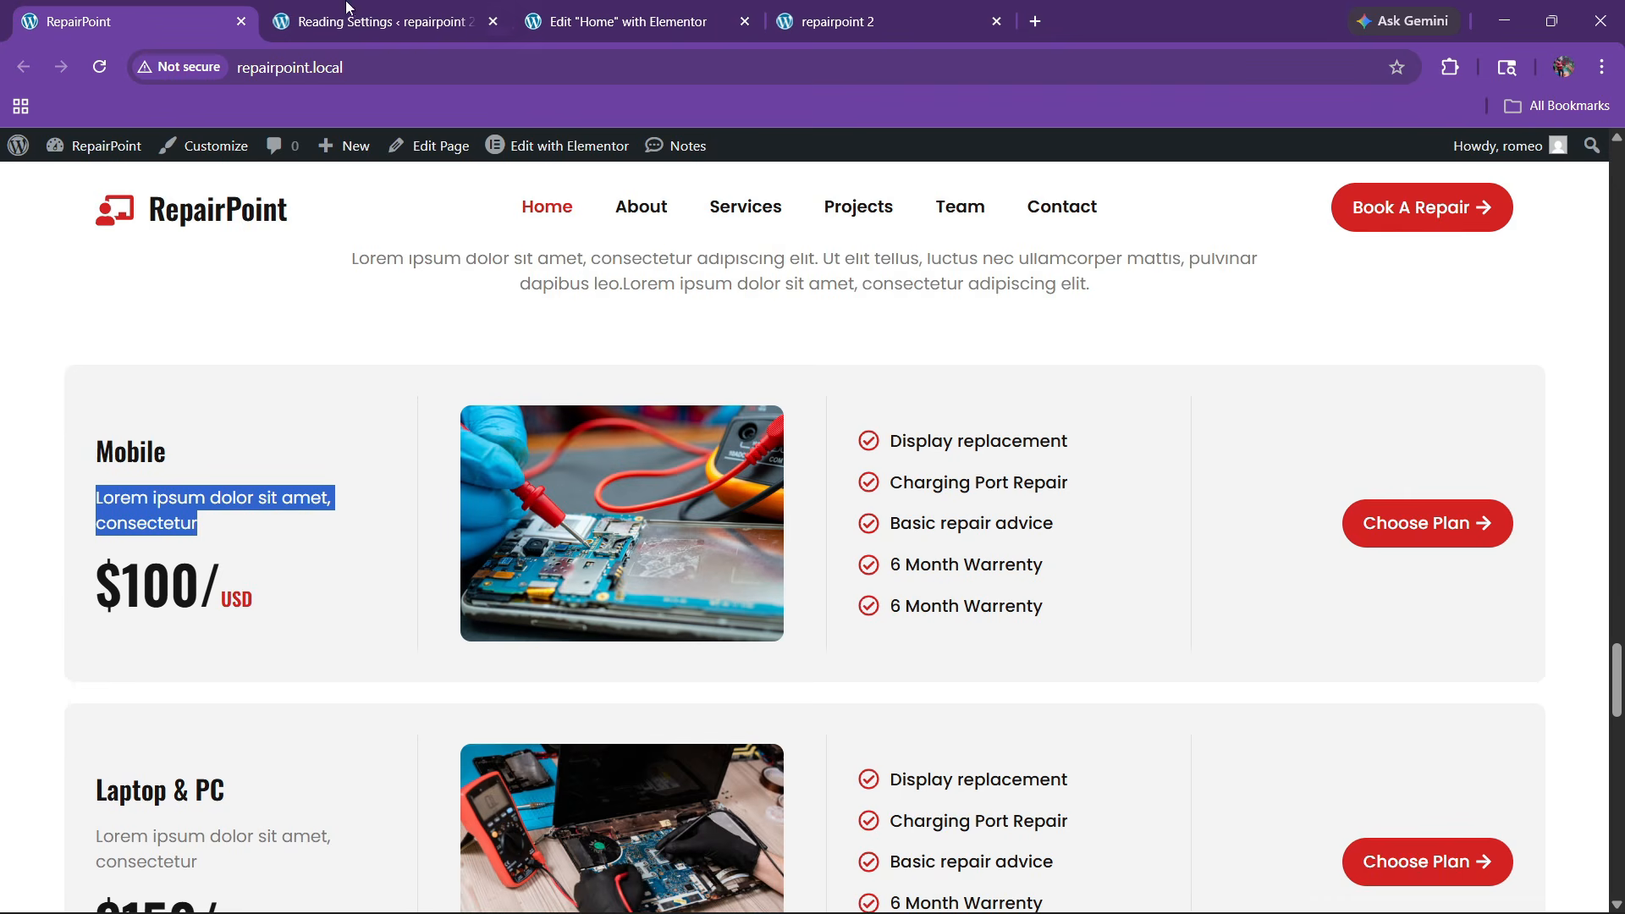
pyautogui.click(622, 22)
pyautogui.rightClick(382, 631)
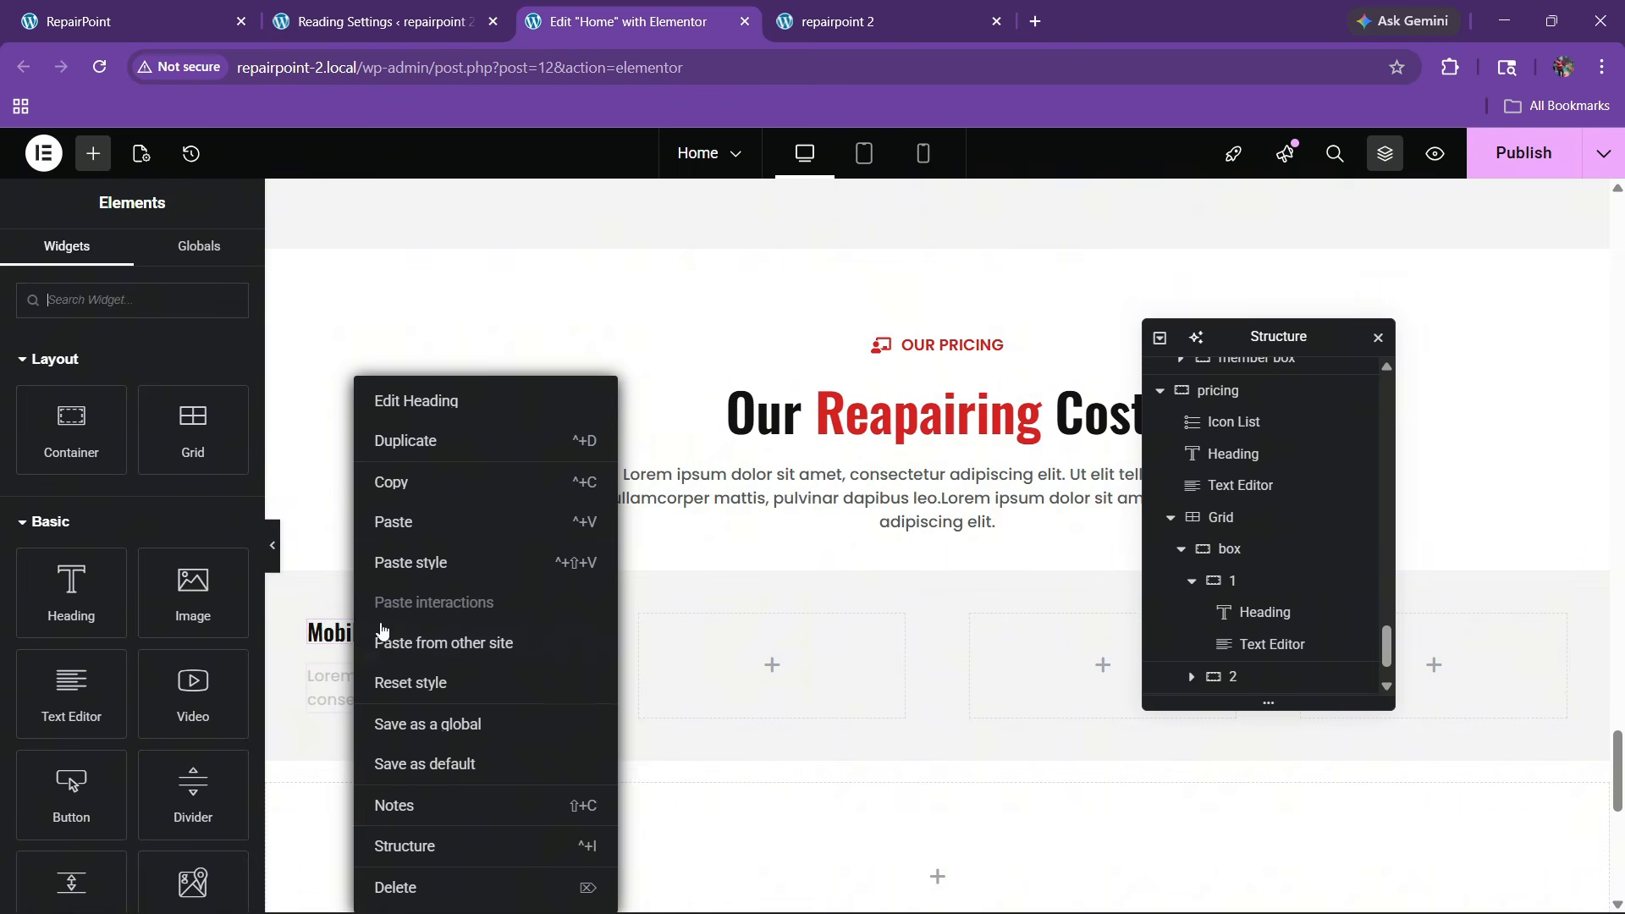
# Paste a copy of the heading below the description and retitle it '$100/USD' from the live site
pyautogui.click(406, 481)
pyautogui.rightClick(389, 697)
pyautogui.click(457, 522)
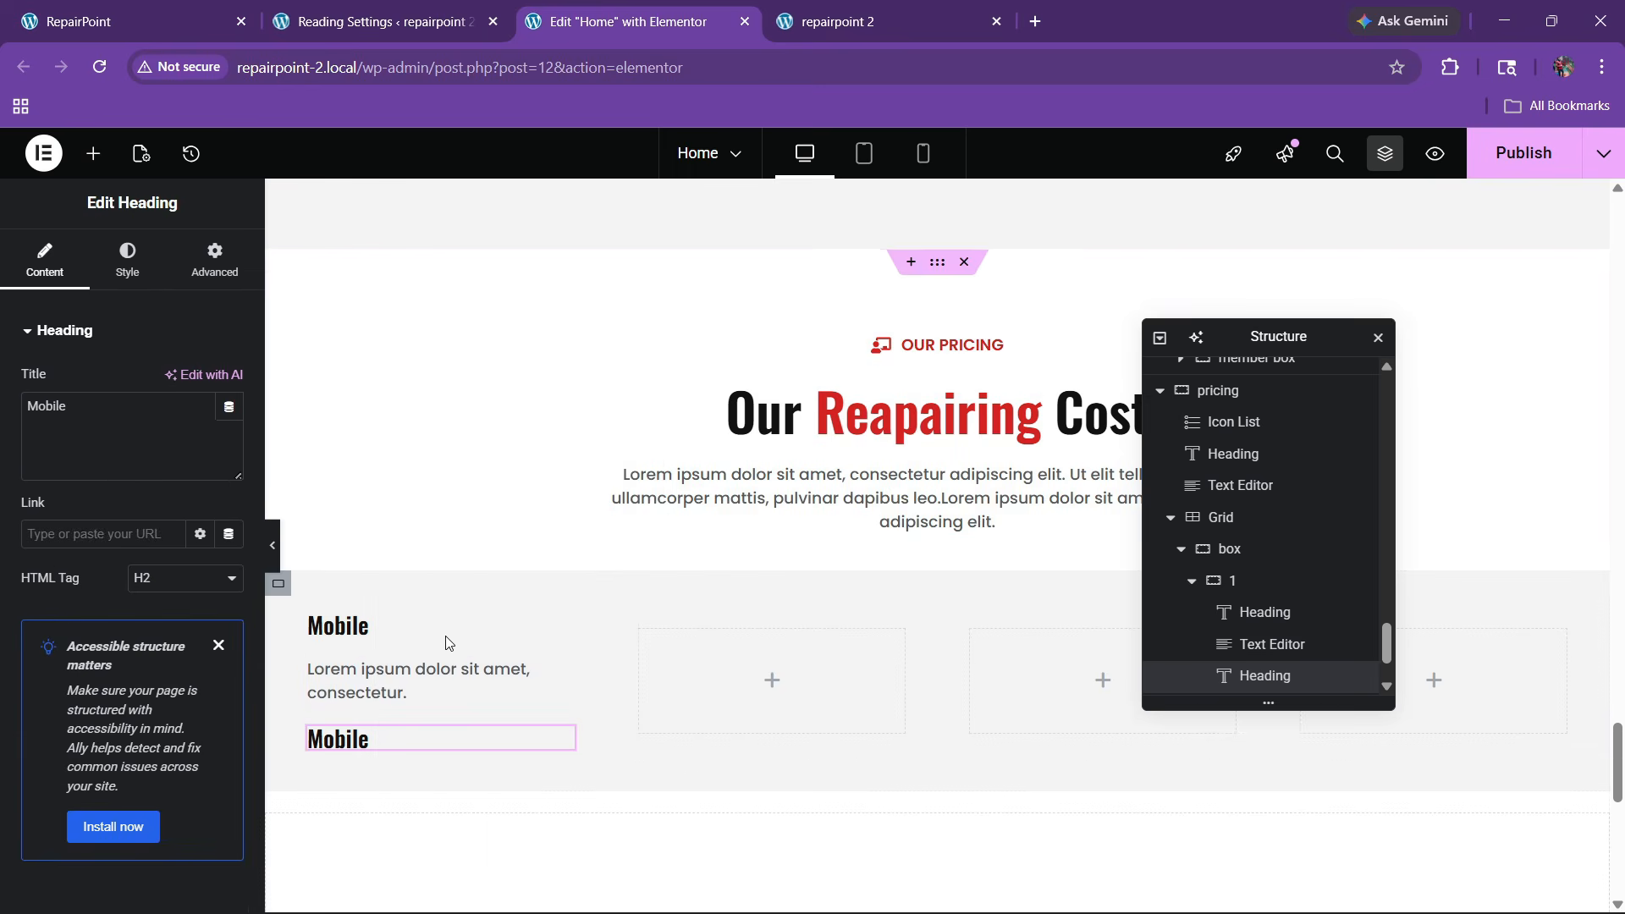
pyautogui.click(108, 9)
pyautogui.click(282, 585)
pyautogui.moveTo(96, 596); pyautogui.dragTo(277, 607)
pyautogui.click(546, 392)
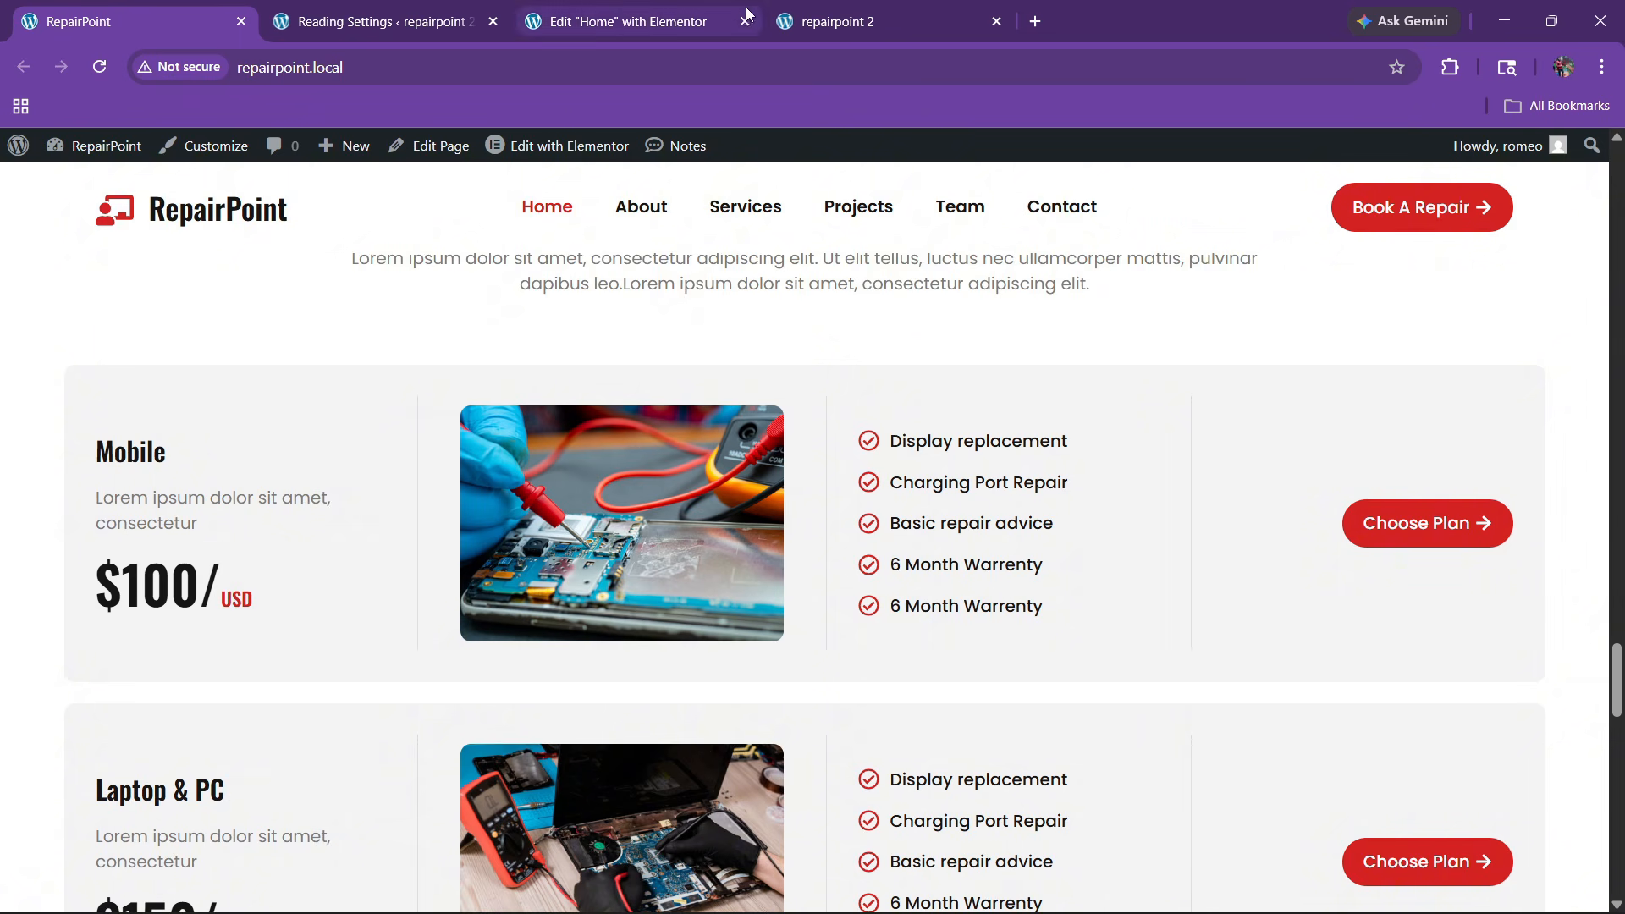
pyautogui.click(626, 22)
pyautogui.hotkey('ctrl', 'a')
pyautogui.hotkey('ctrl', 'v')
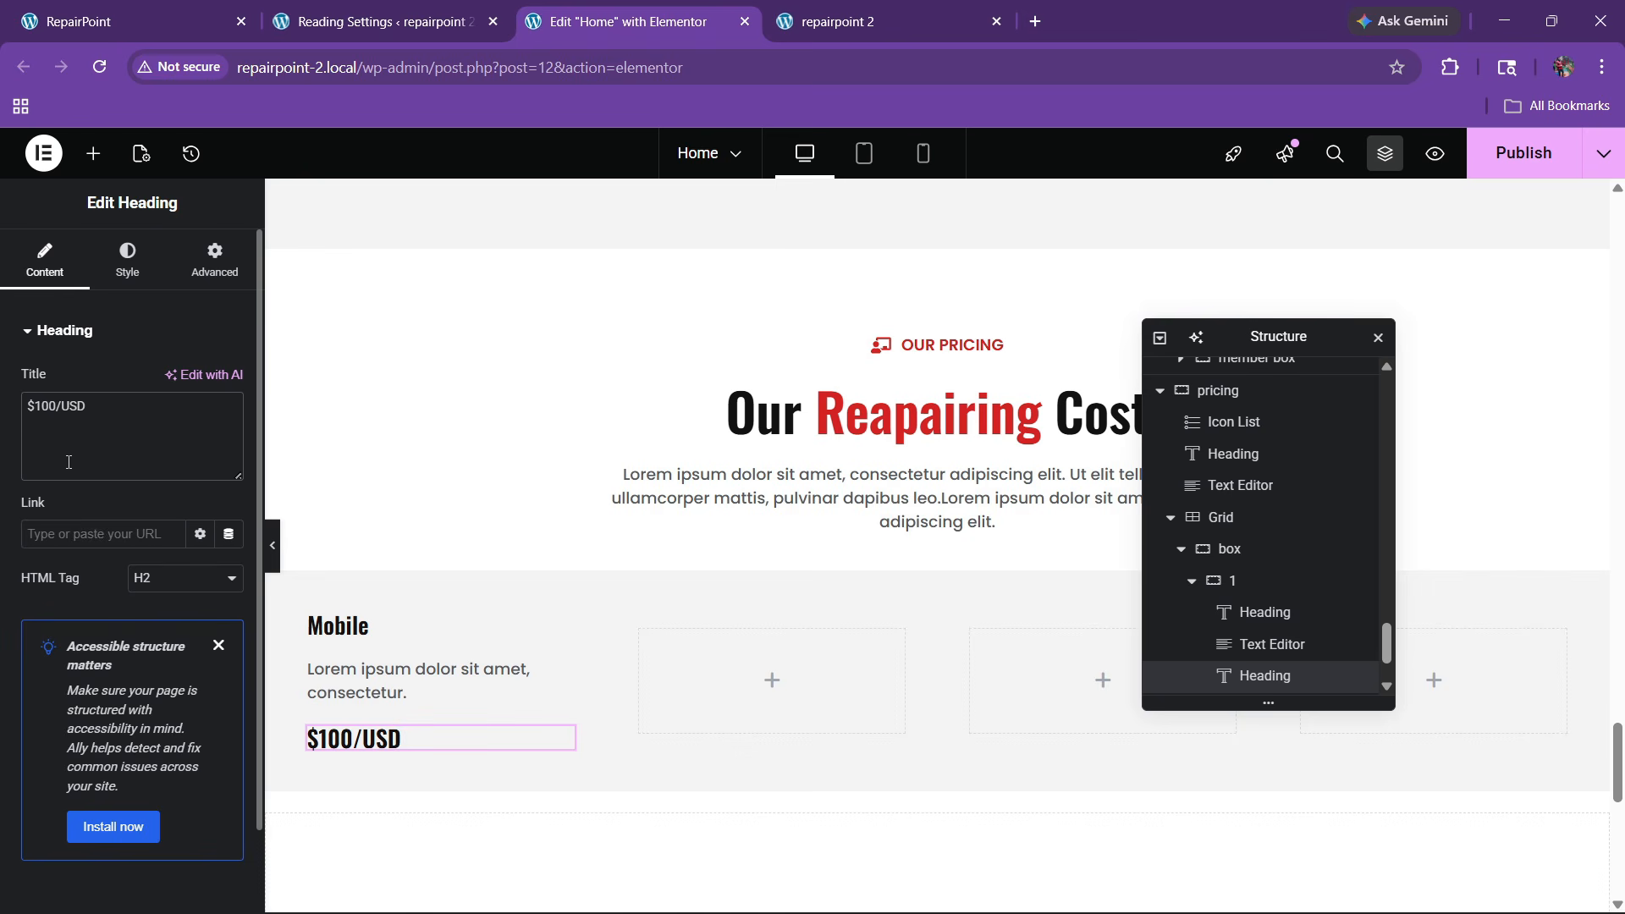
# Wrap USD in a span coloured with the OUR PRICING label's red #D42222
pyautogui.press('Left')
pyautogui.press('Left')
pyautogui.press('Left')
pyautogui.write('<span> styu')
pyautogui.press('BackSpace')
pyautogui.press('BackSpace')
pyautogui.write('yle=""')
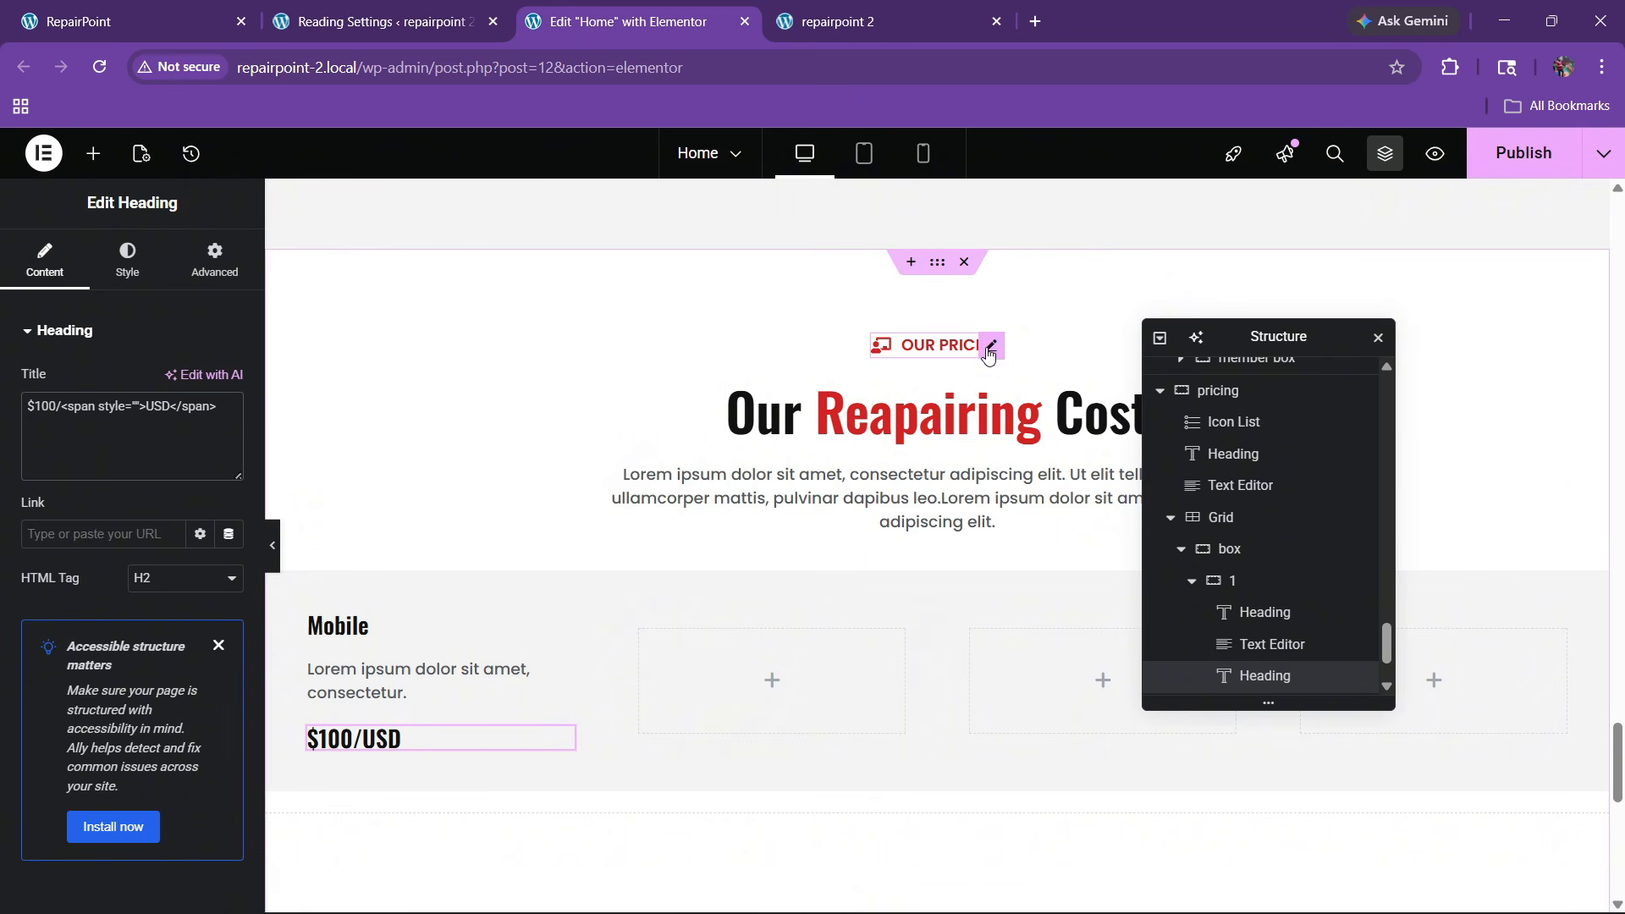
pyautogui.click(988, 345)
pyautogui.click(127, 258)
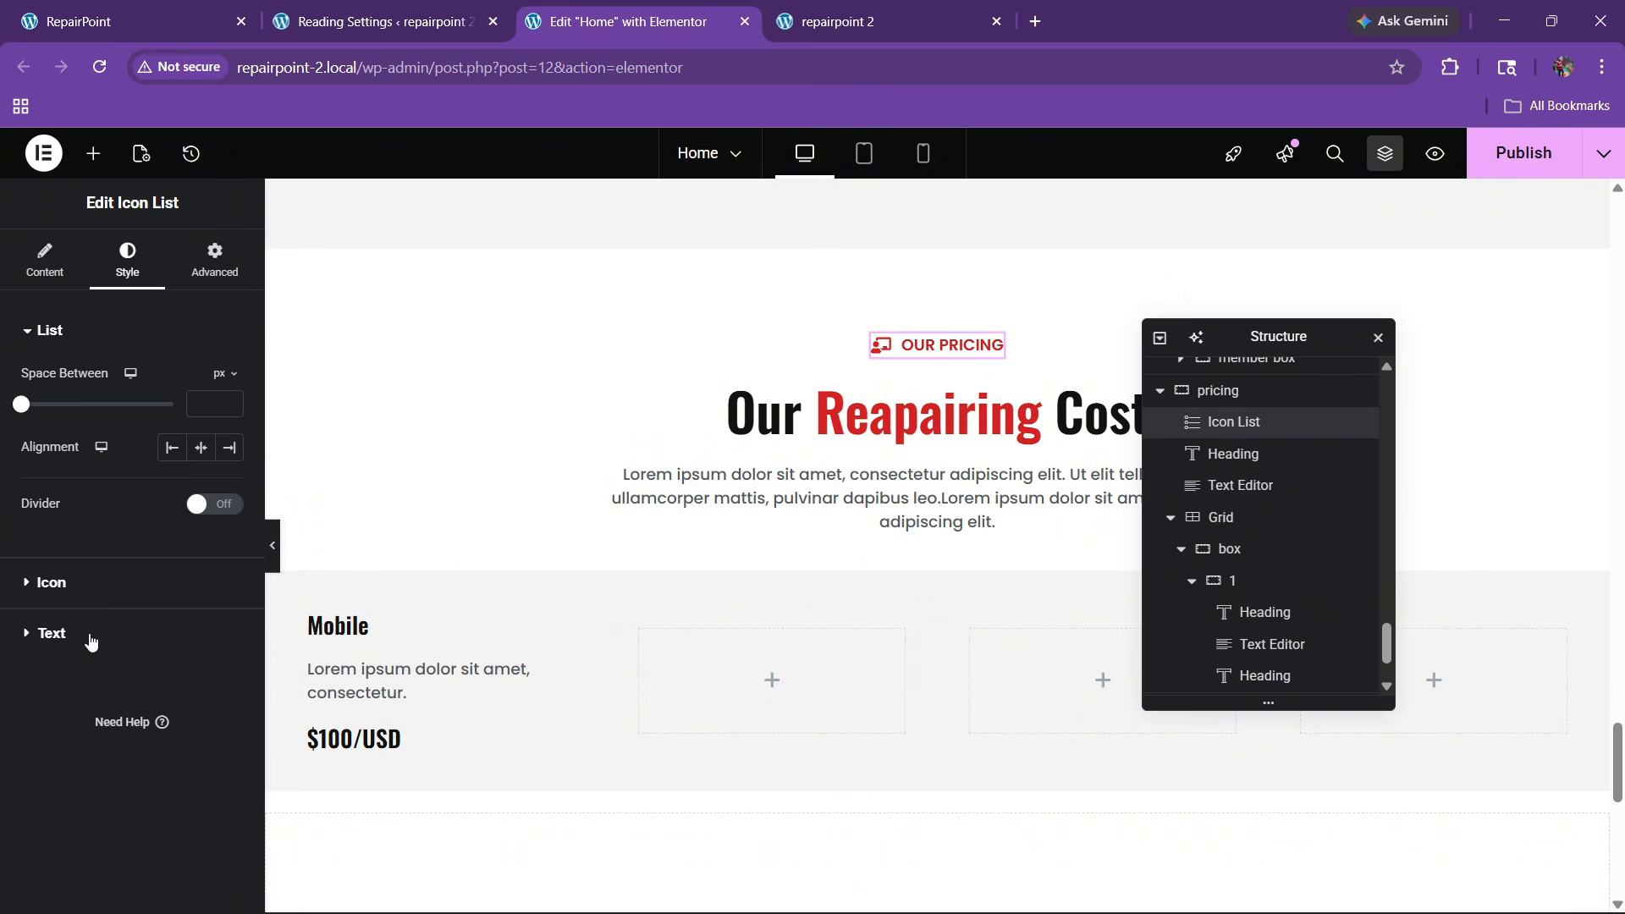
pyautogui.click(51, 633)
pyautogui.click(229, 616)
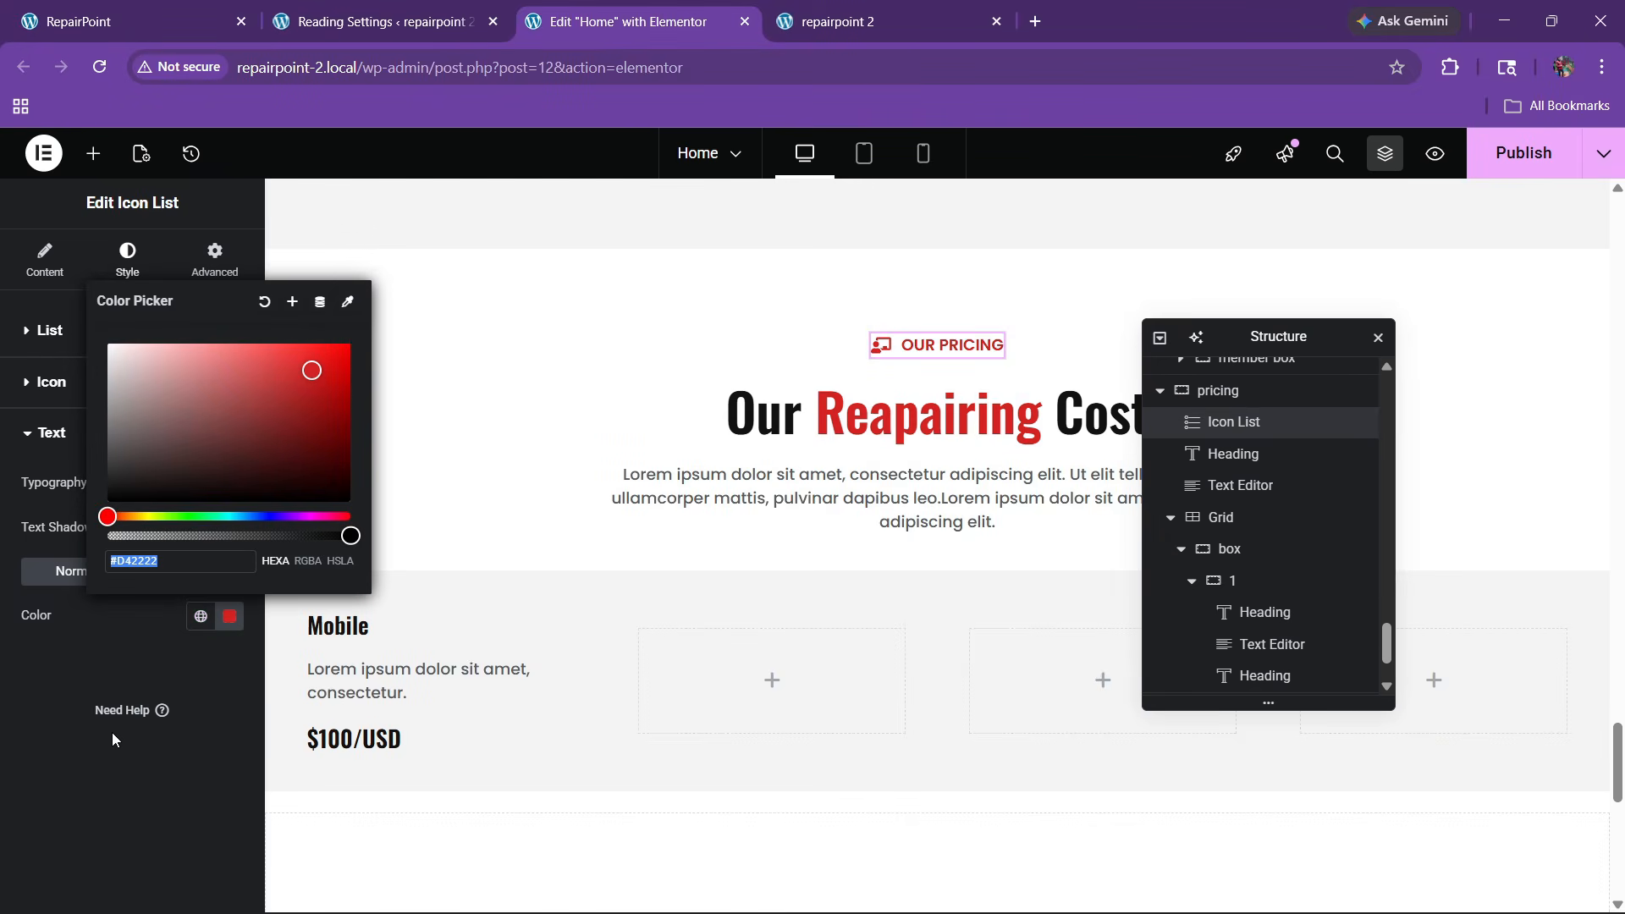
pyautogui.hotkey('ctrl', 'v')
pyautogui.click(91, 739)
pyautogui.click(388, 742)
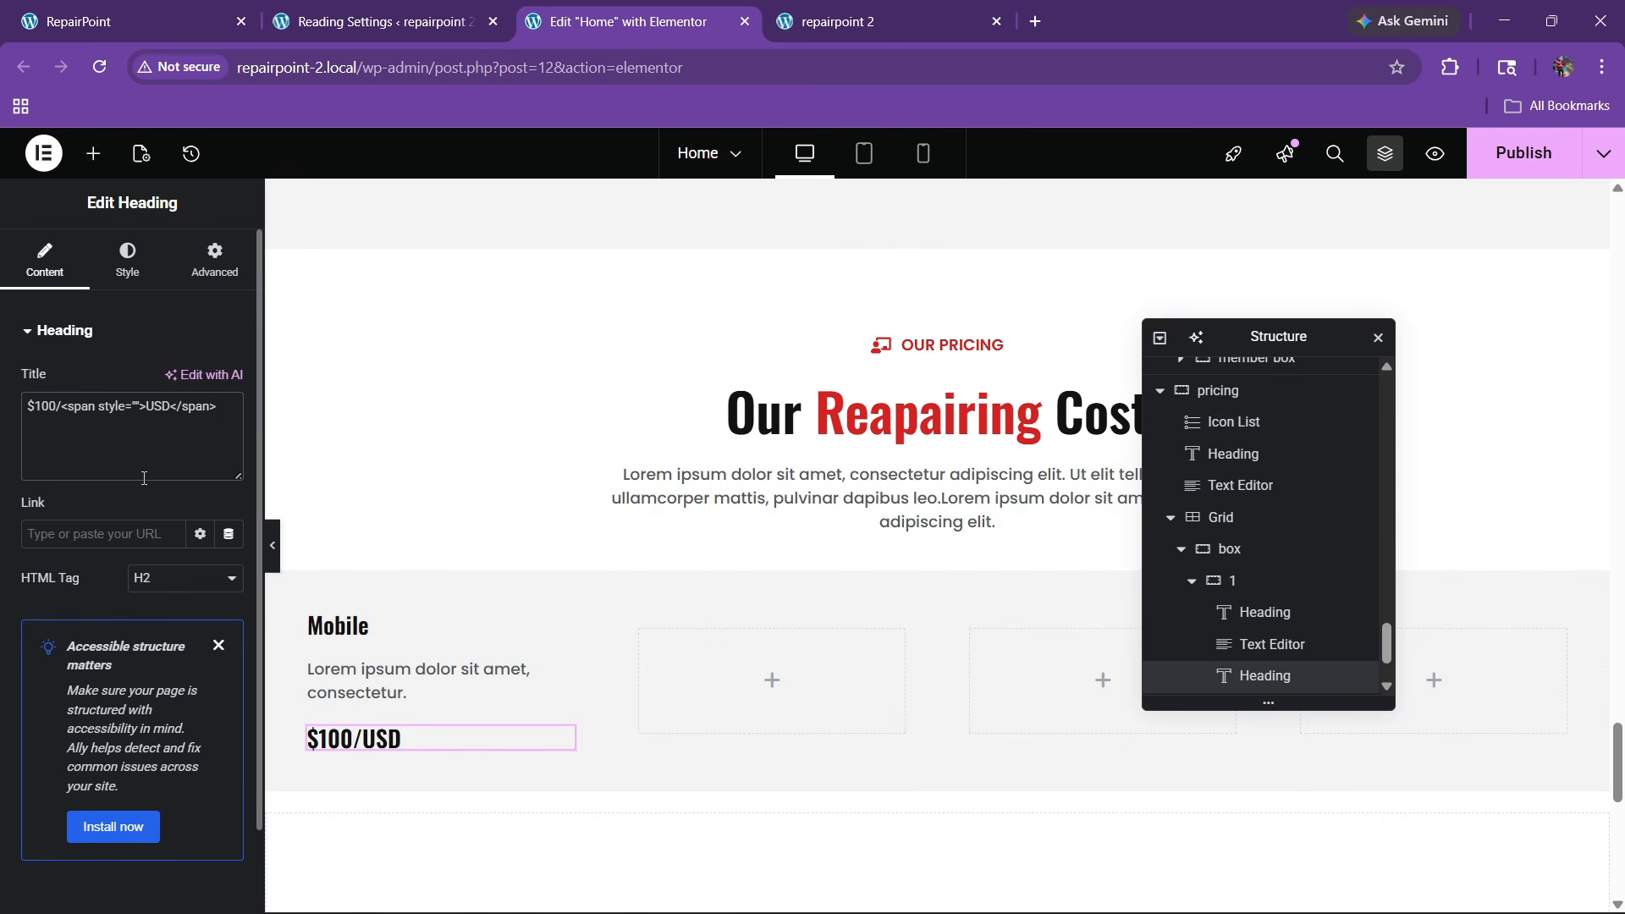
pyautogui.hotkey('ctrl', 'v')
pyautogui.write(';')
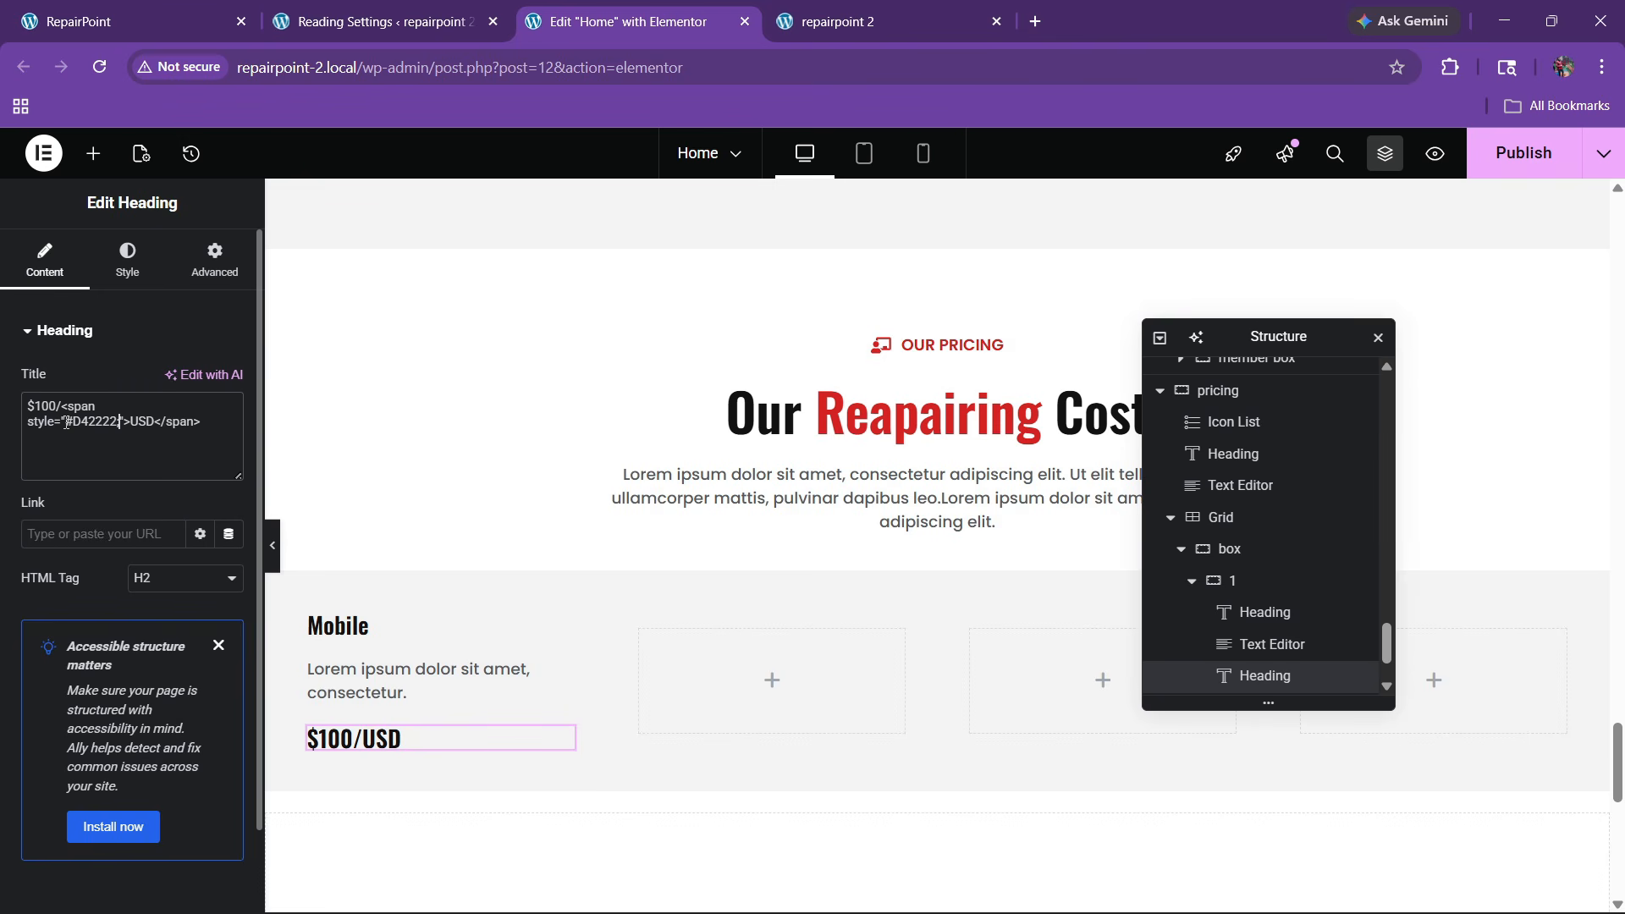
pyautogui.write('color:')
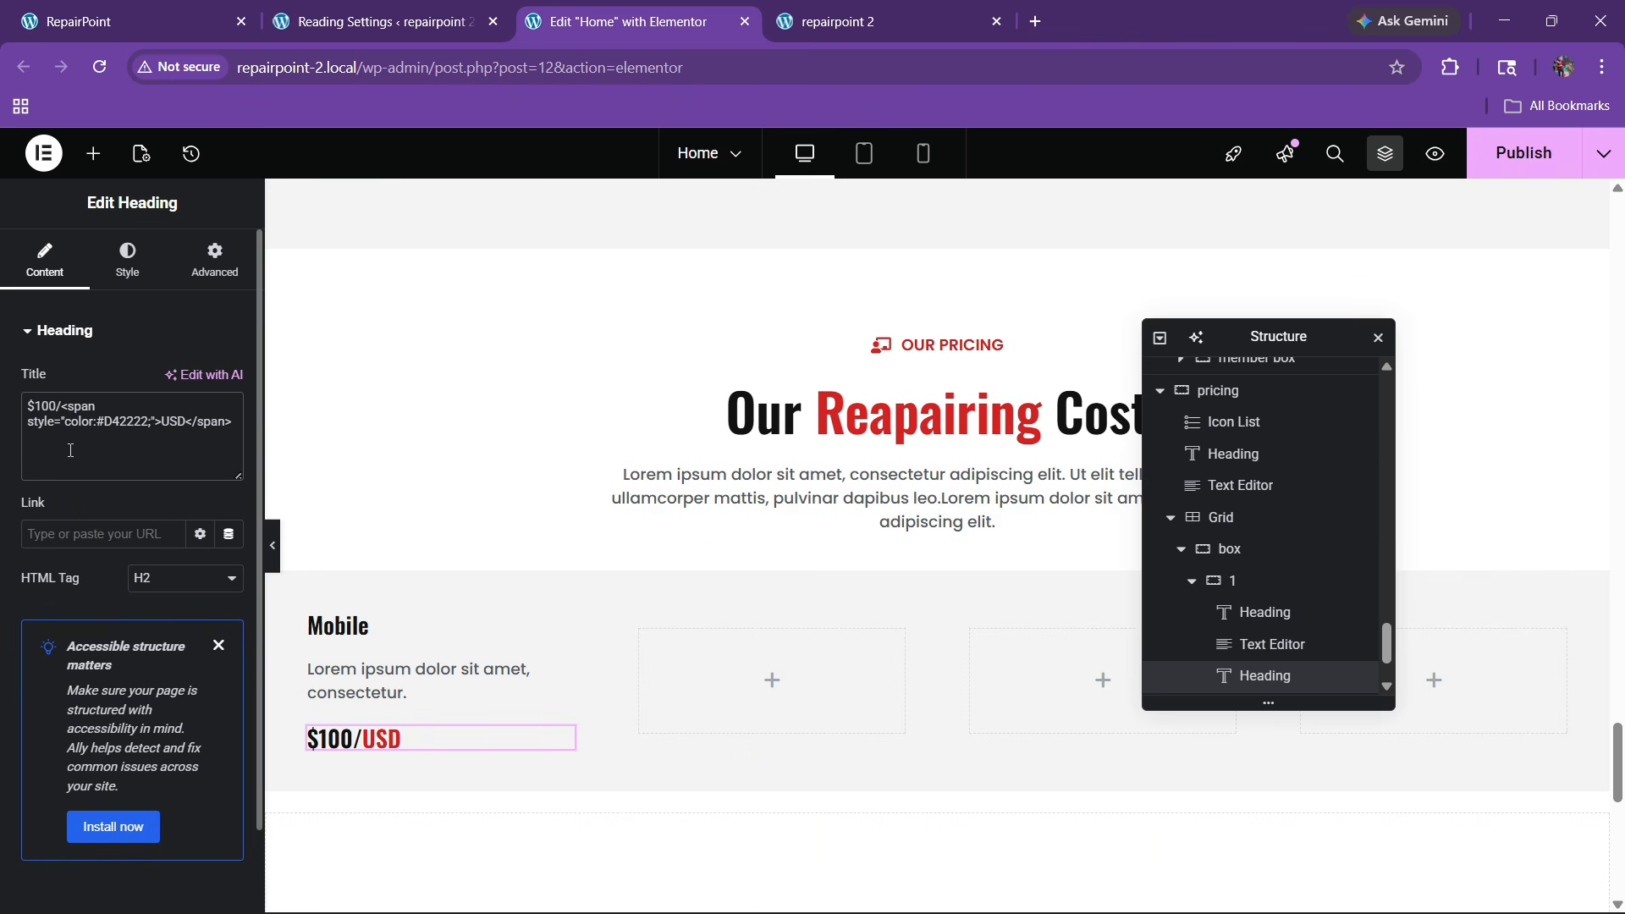
# Set the USD span to font-size 17px and the price heading to 40 px
pyautogui.click(126, 258)
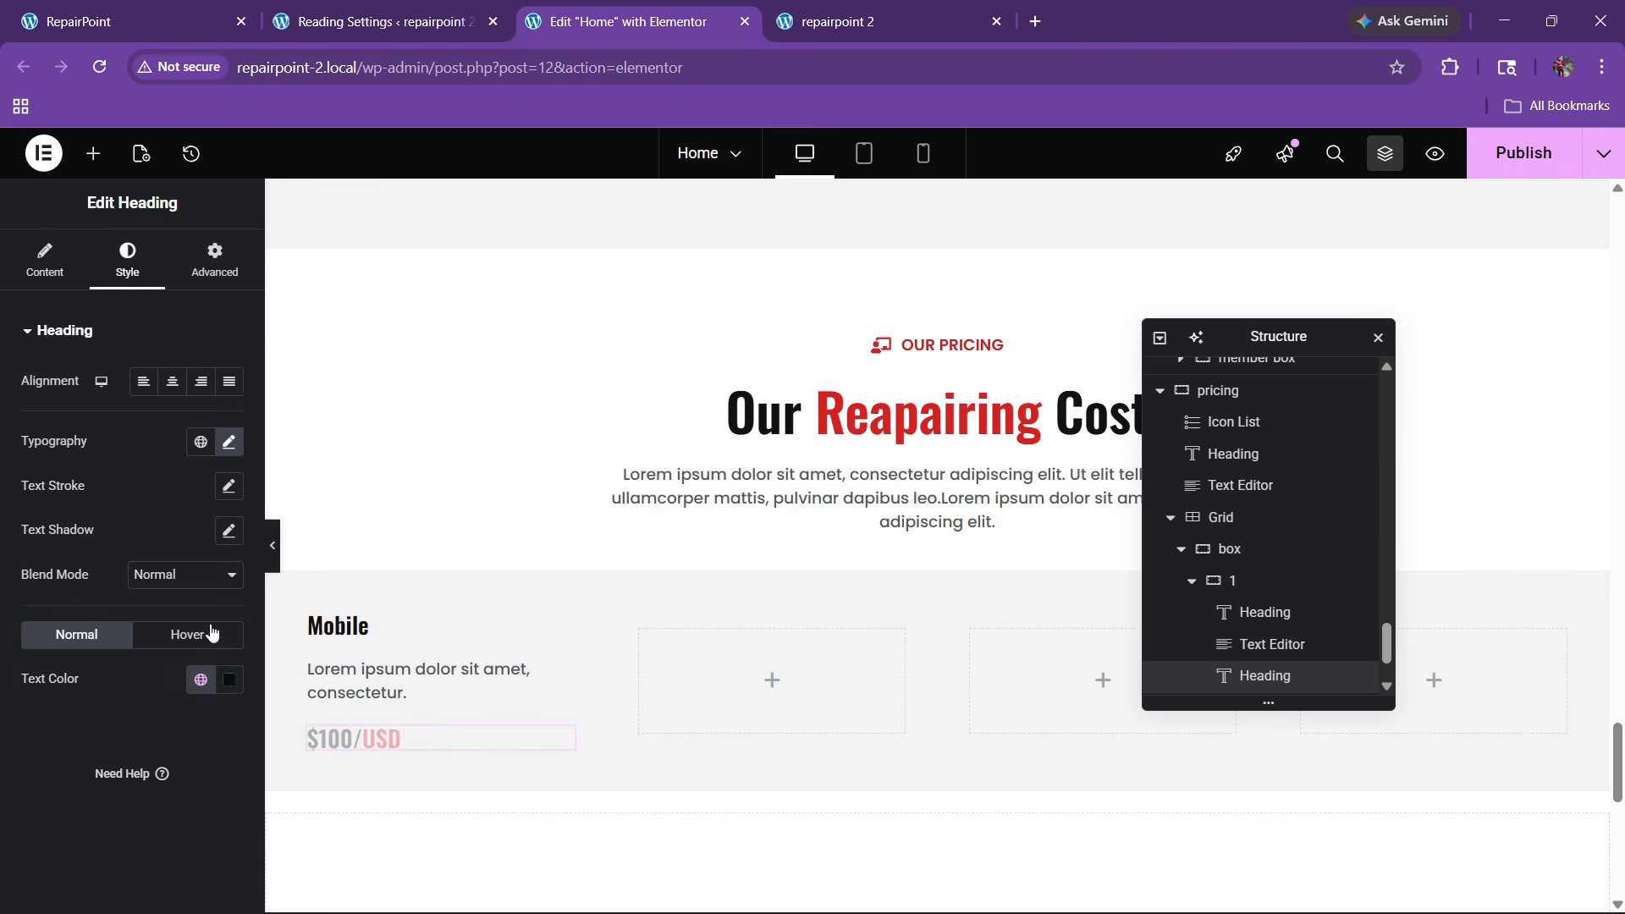
pyautogui.click(229, 443)
pyautogui.moveTo(216, 605); pyautogui.dragTo(217, 608)
pyautogui.click(45, 258)
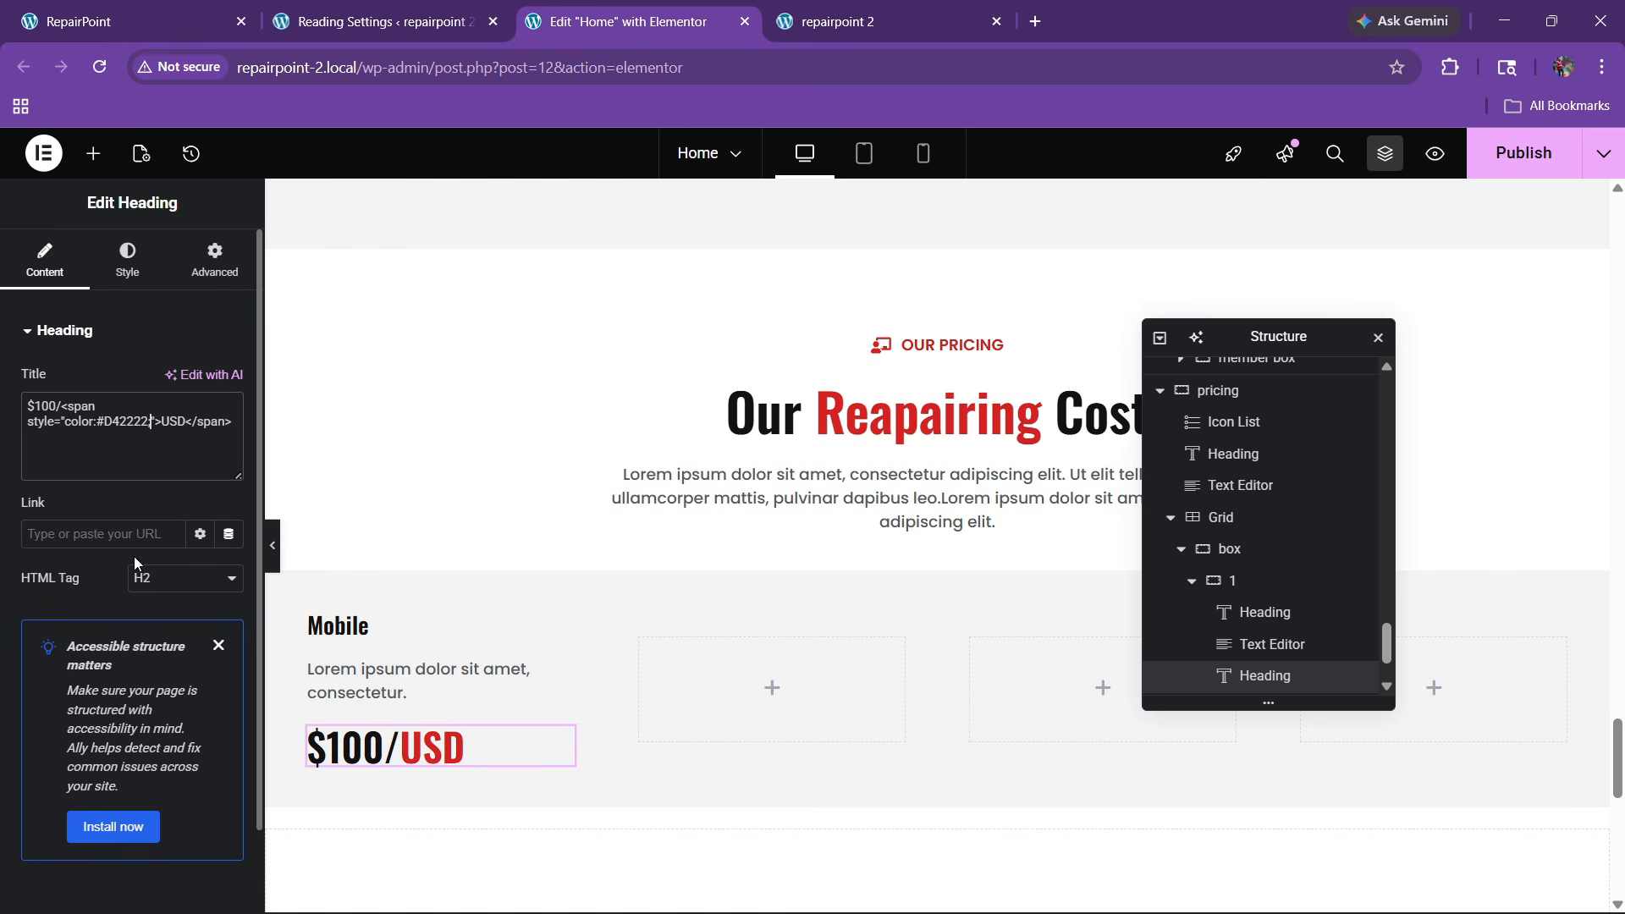
pyautogui.write('font-size')
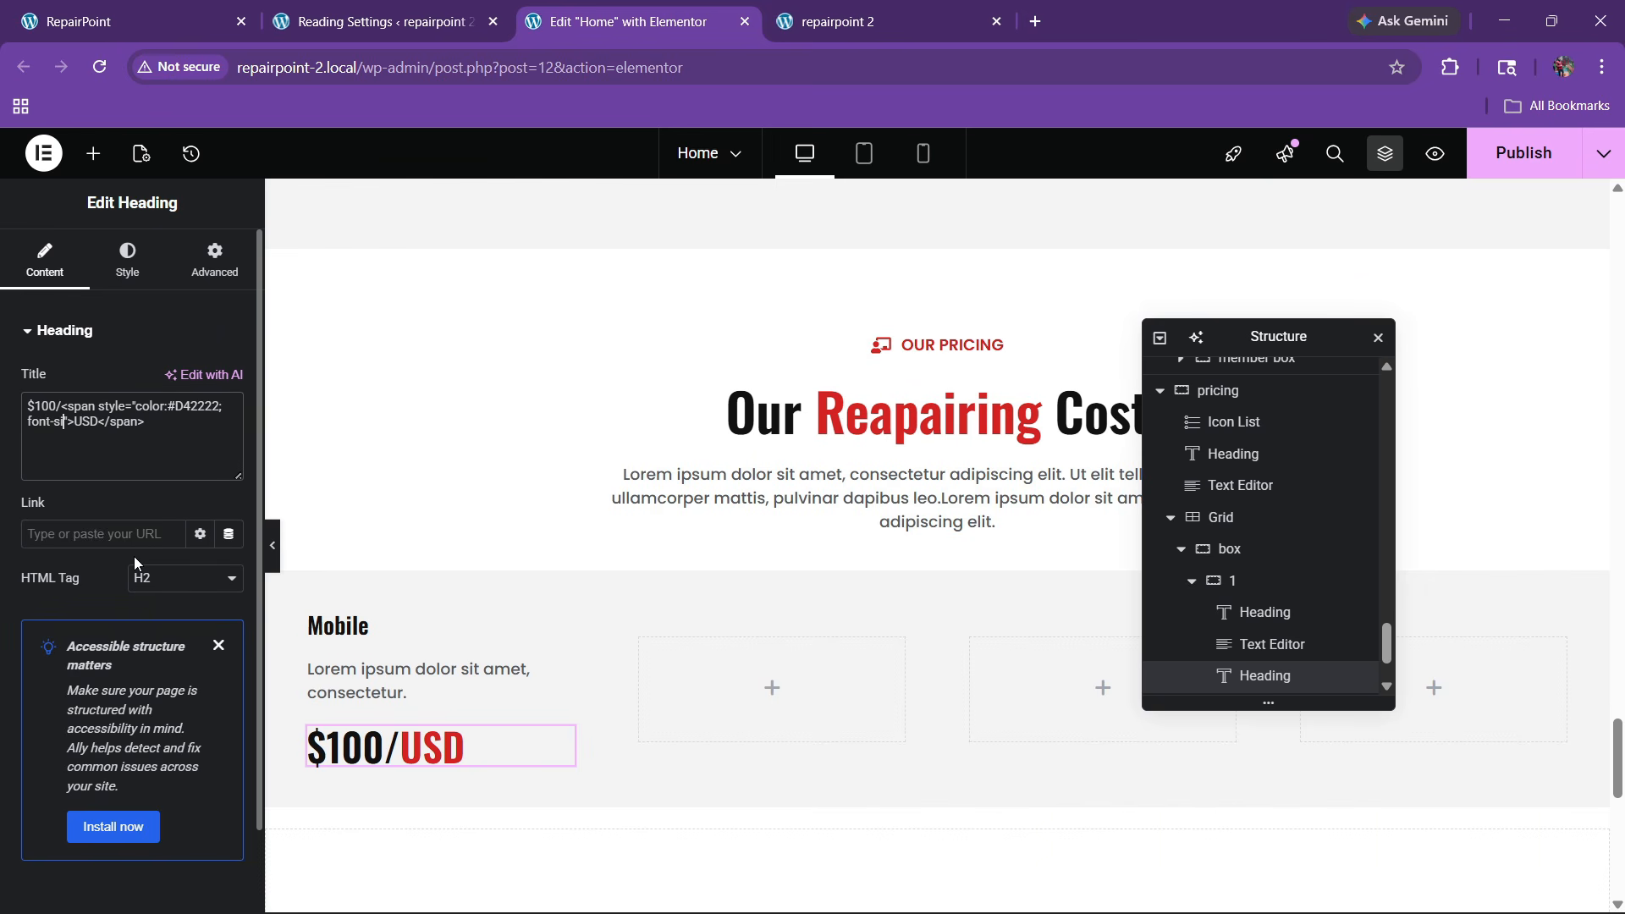
pyautogui.write(':15px;')
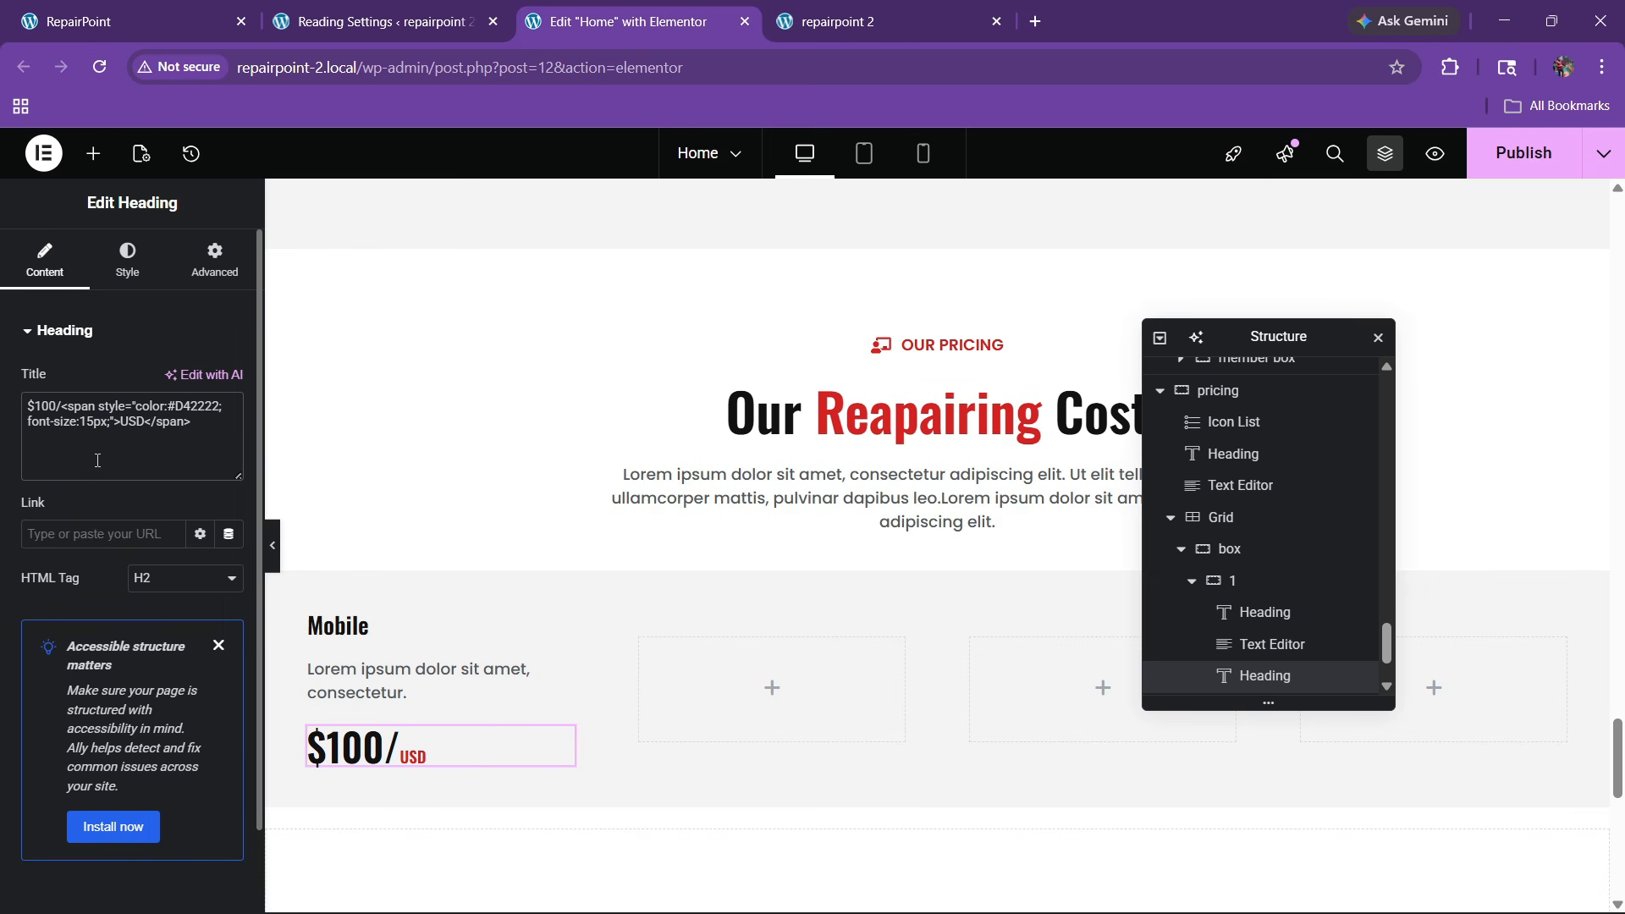
pyautogui.press('BackSpace')
pyautogui.write('7')
pyautogui.click(127, 259)
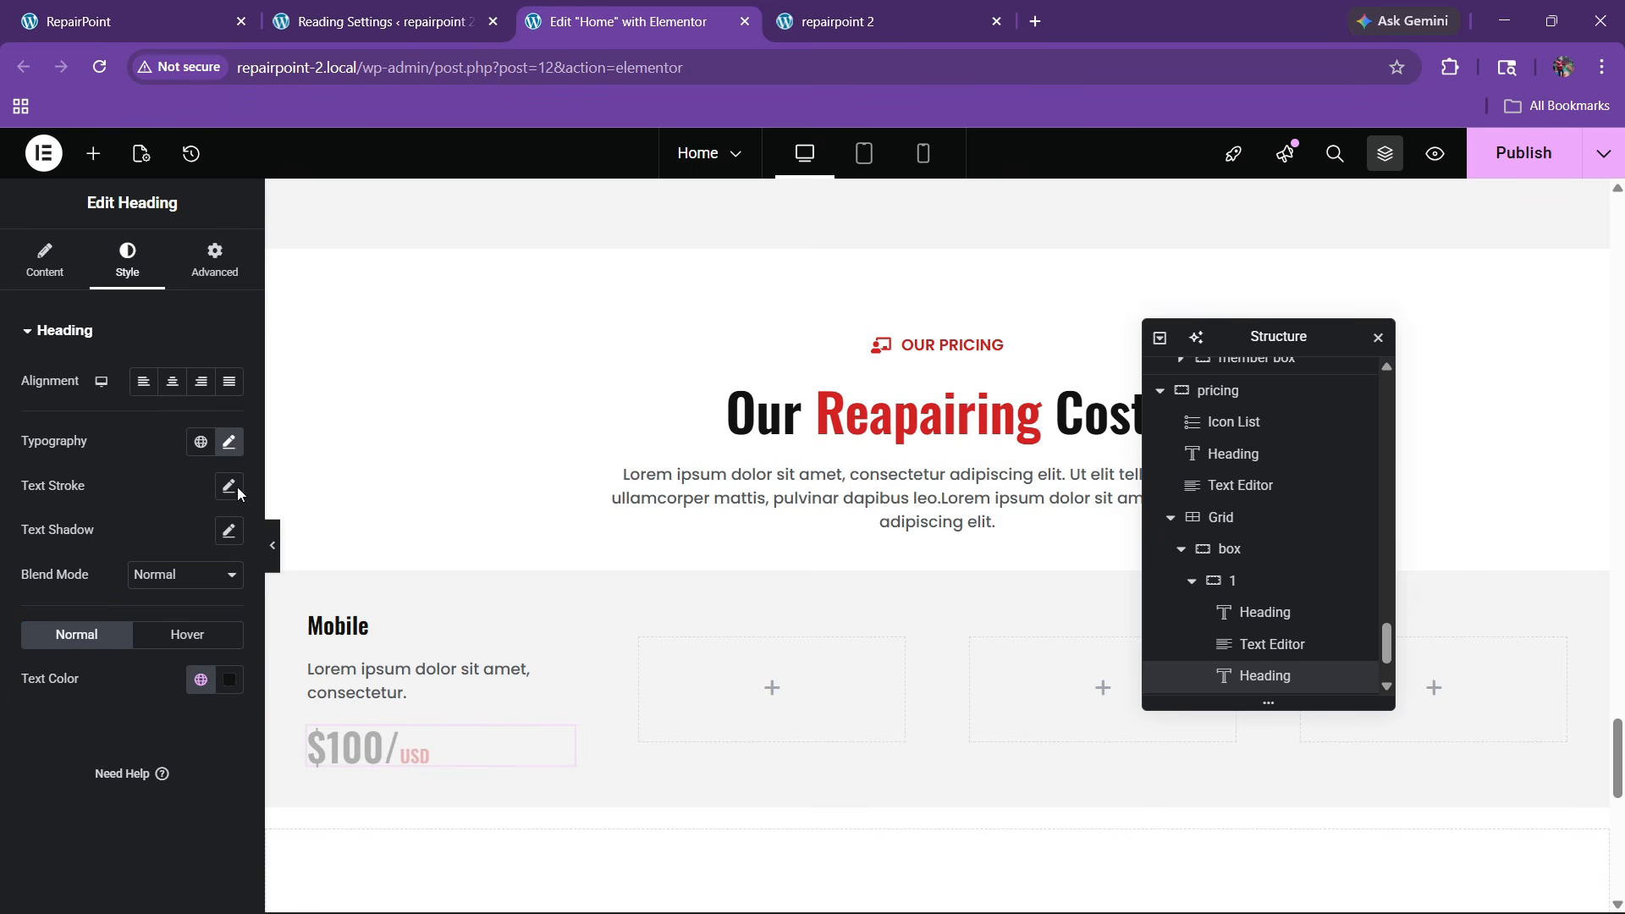
pyautogui.click(231, 444)
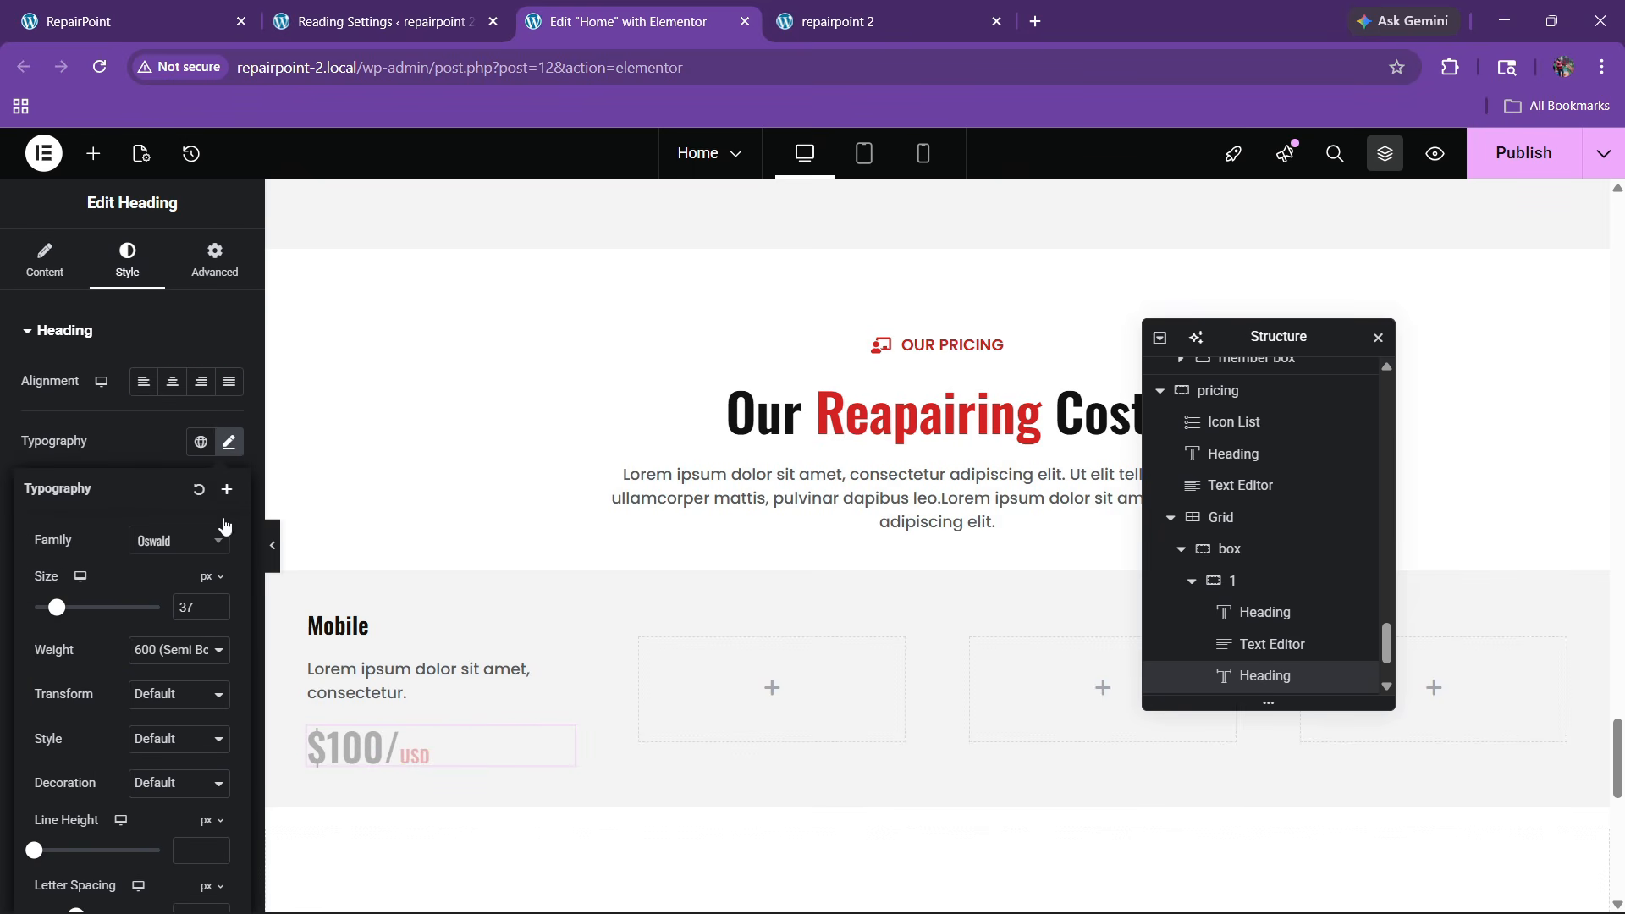
pyautogui.click(217, 602)
pyautogui.click(217, 601)
pyautogui.click(217, 602)
# Compare the price with the live card, then add an Image widget to the page
pyautogui.click(169, 21)
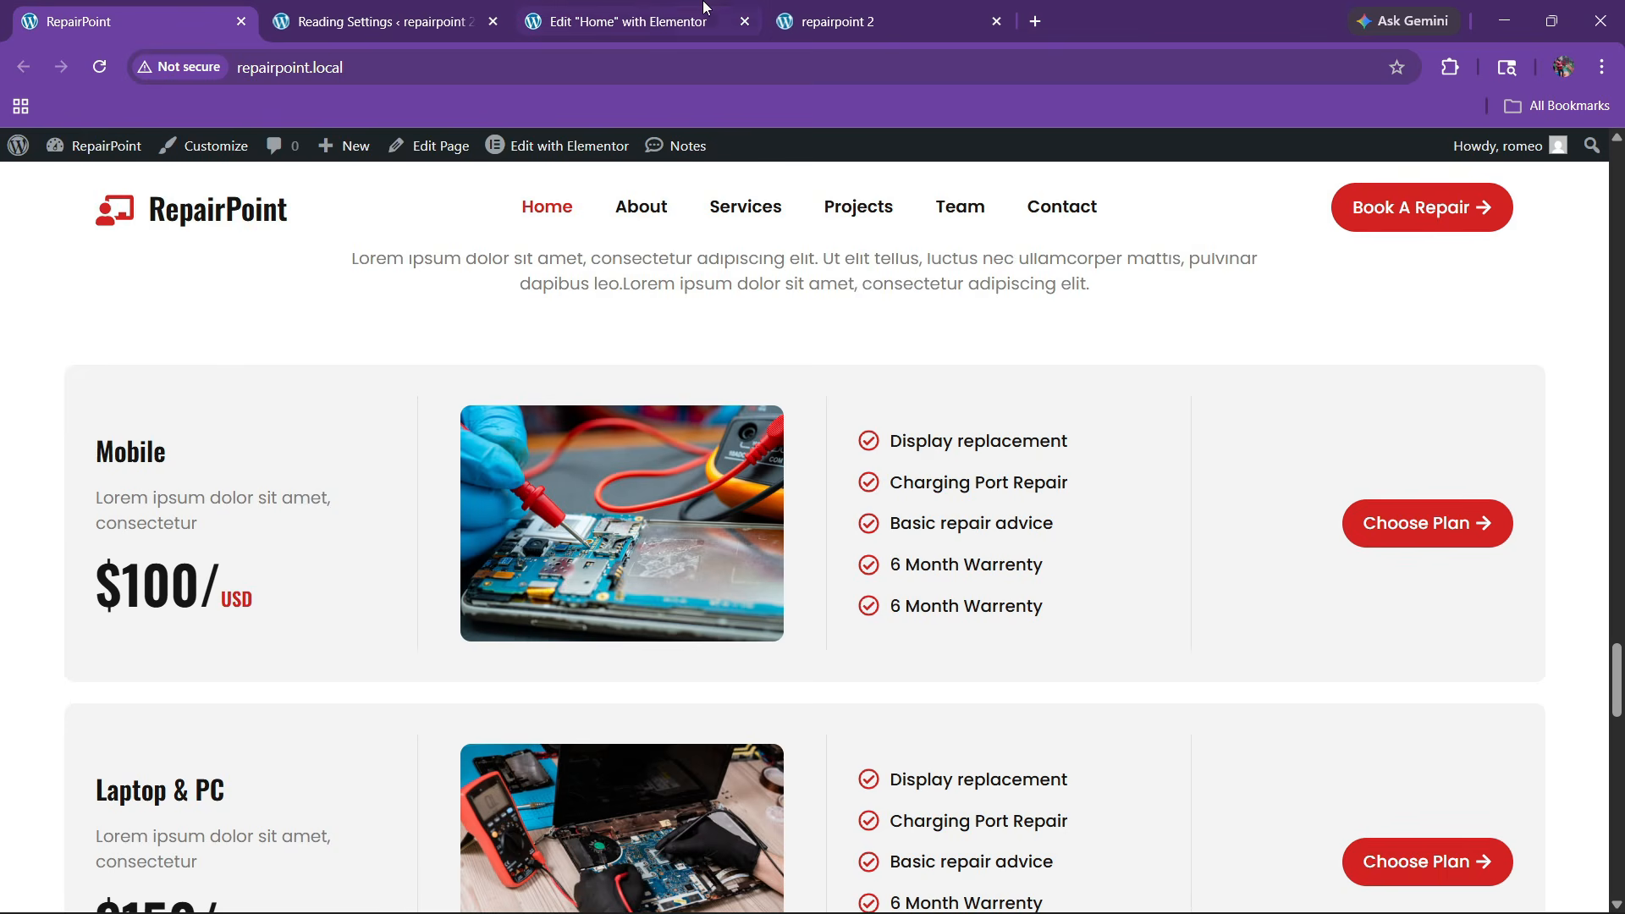
pyautogui.click(656, 10)
pyautogui.scroll(-3, 736, 573)
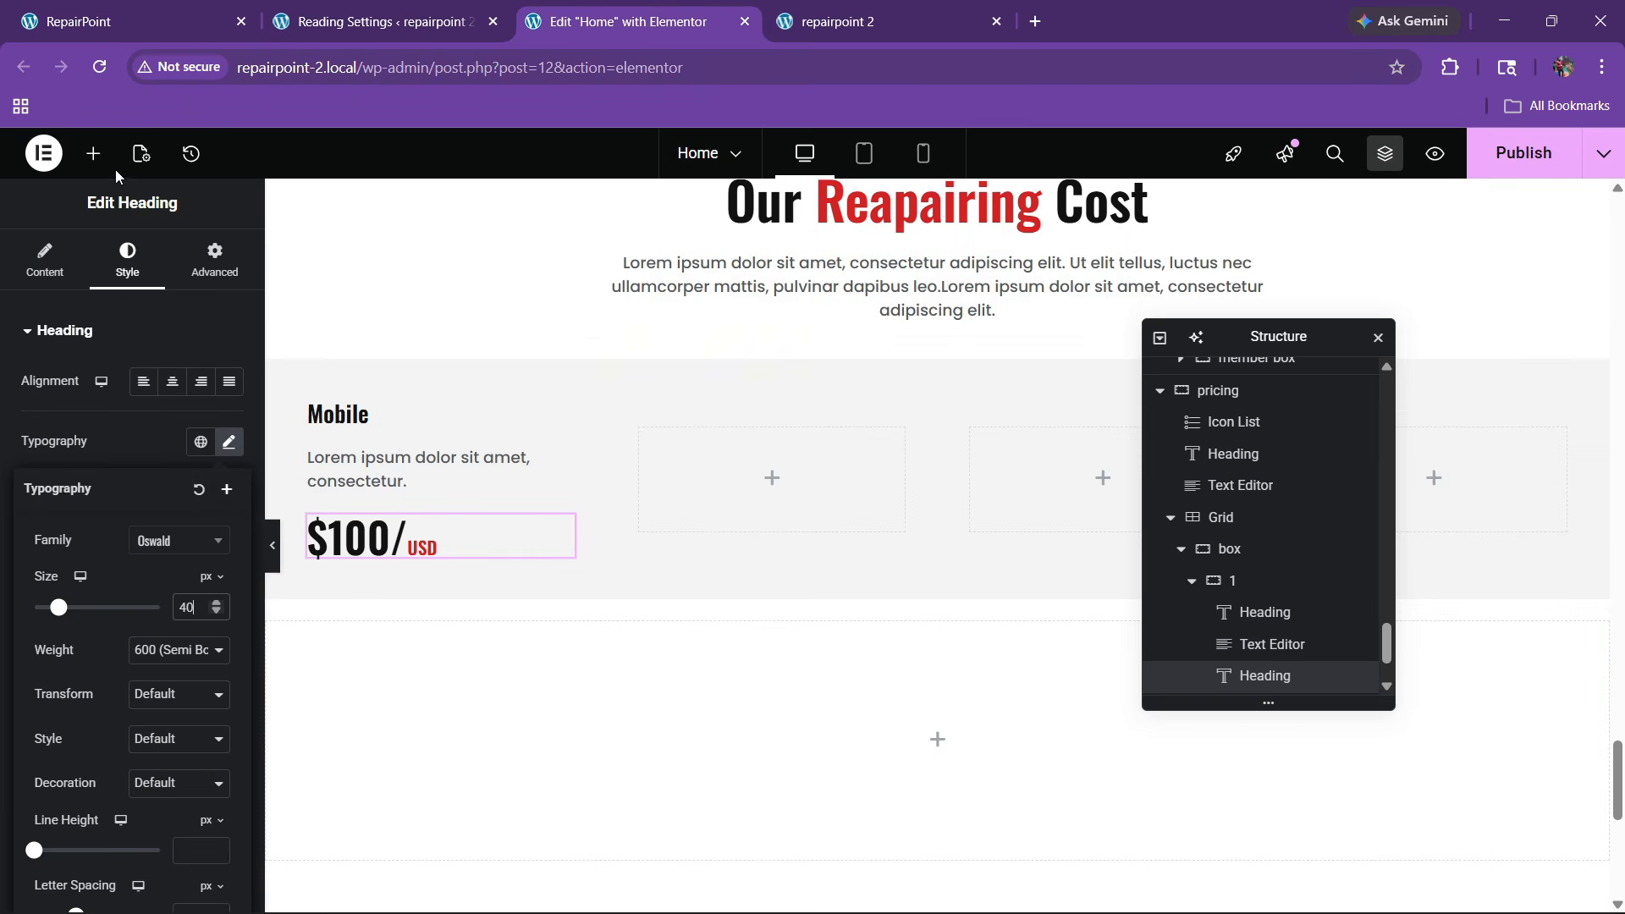
pyautogui.click(93, 153)
pyautogui.moveTo(192, 593)
pyautogui.mouseDown()
pyautogui.moveTo(744, 500)
pyautogui.moveTo(741, 695)
pyautogui.moveTo(713, 582)
pyautogui.moveTo(732, 643)
pyautogui.moveTo(750, 617)
pyautogui.moveTo(466, 672)
pyautogui.moveTo(387, 604)
pyautogui.moveTo(200, 598)
pyautogui.mouseUp()
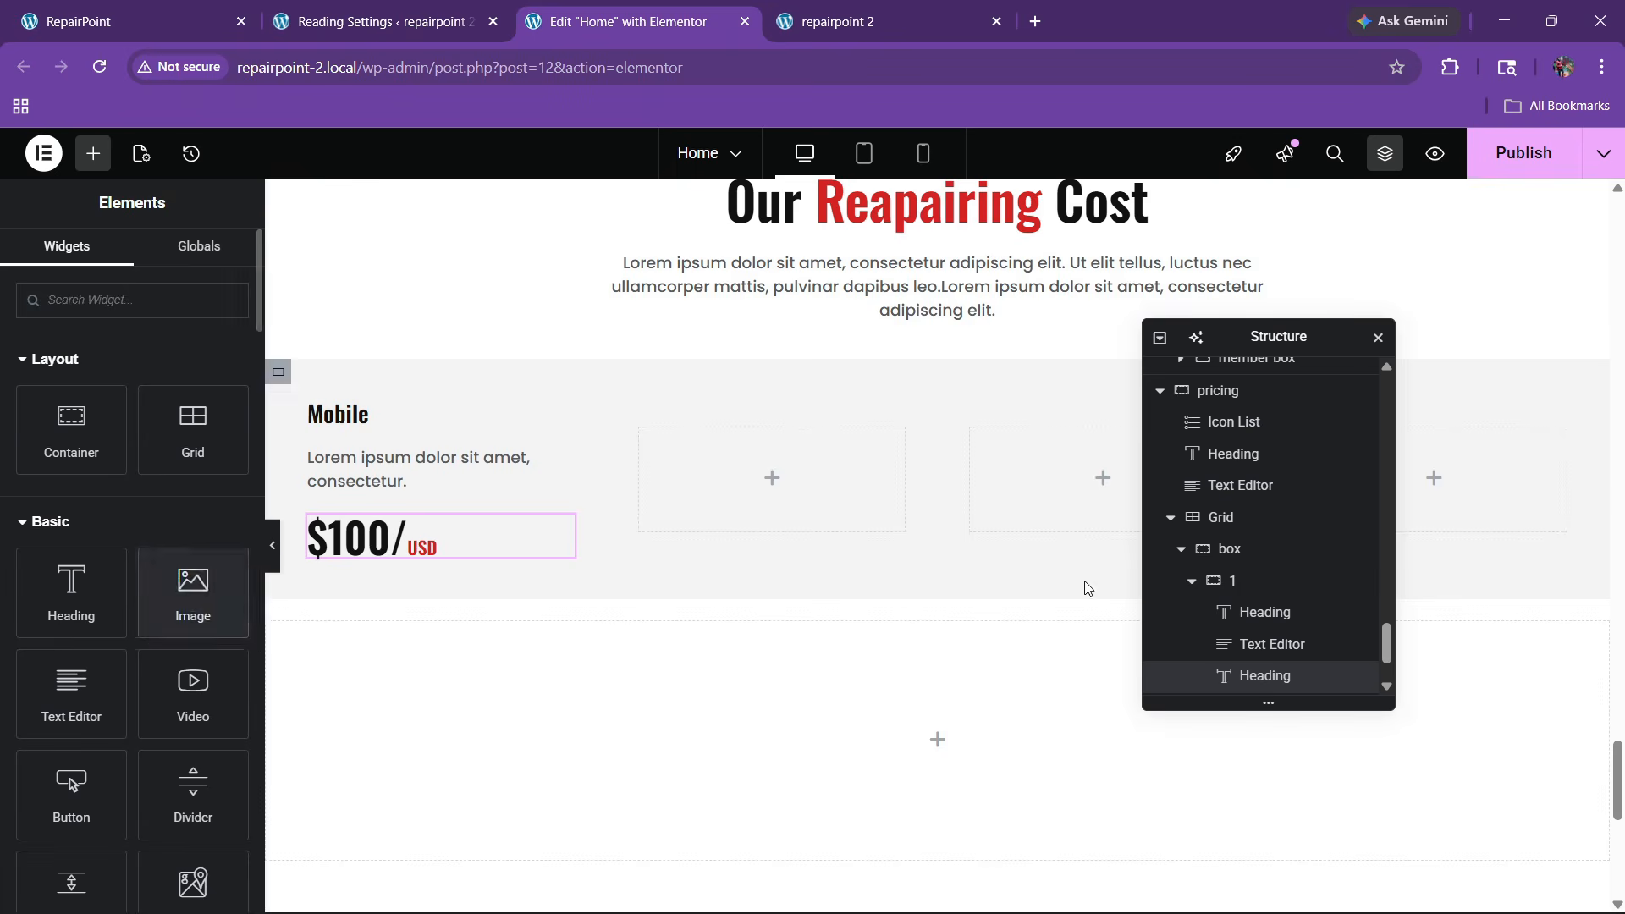
pyautogui.scroll(-1, 1269, 624)
# Move an Image widget into the pricing box's second container via the Structure panel
pyautogui.click(1244, 583)
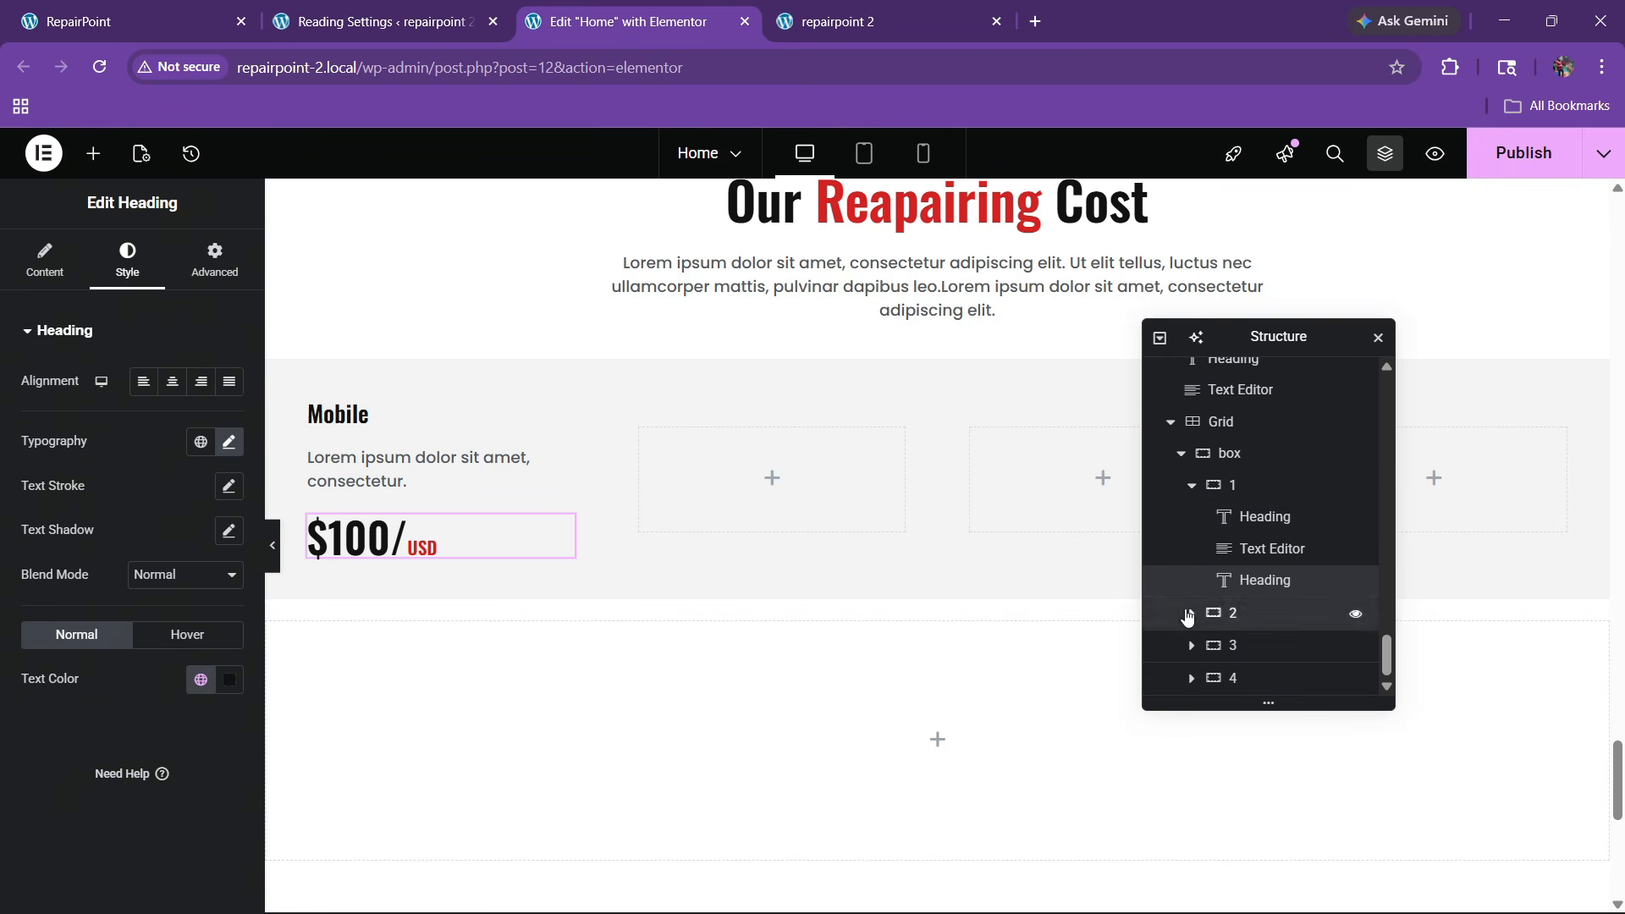
pyautogui.click(1189, 614)
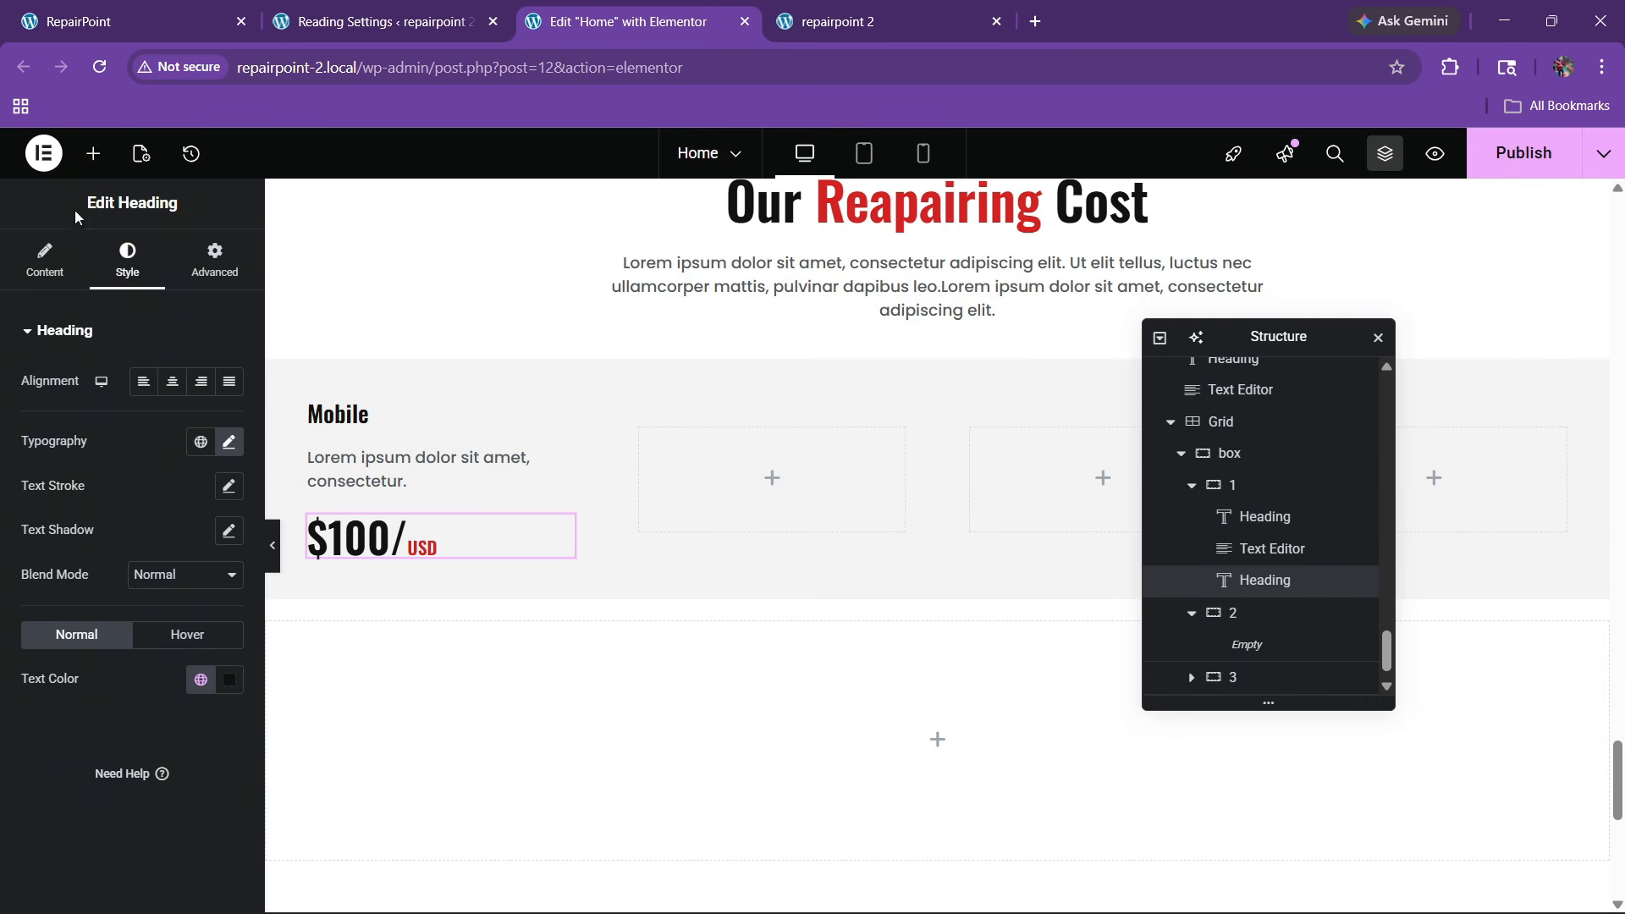
pyautogui.click(94, 153)
pyautogui.moveTo(207, 617); pyautogui.dragTo(799, 613)
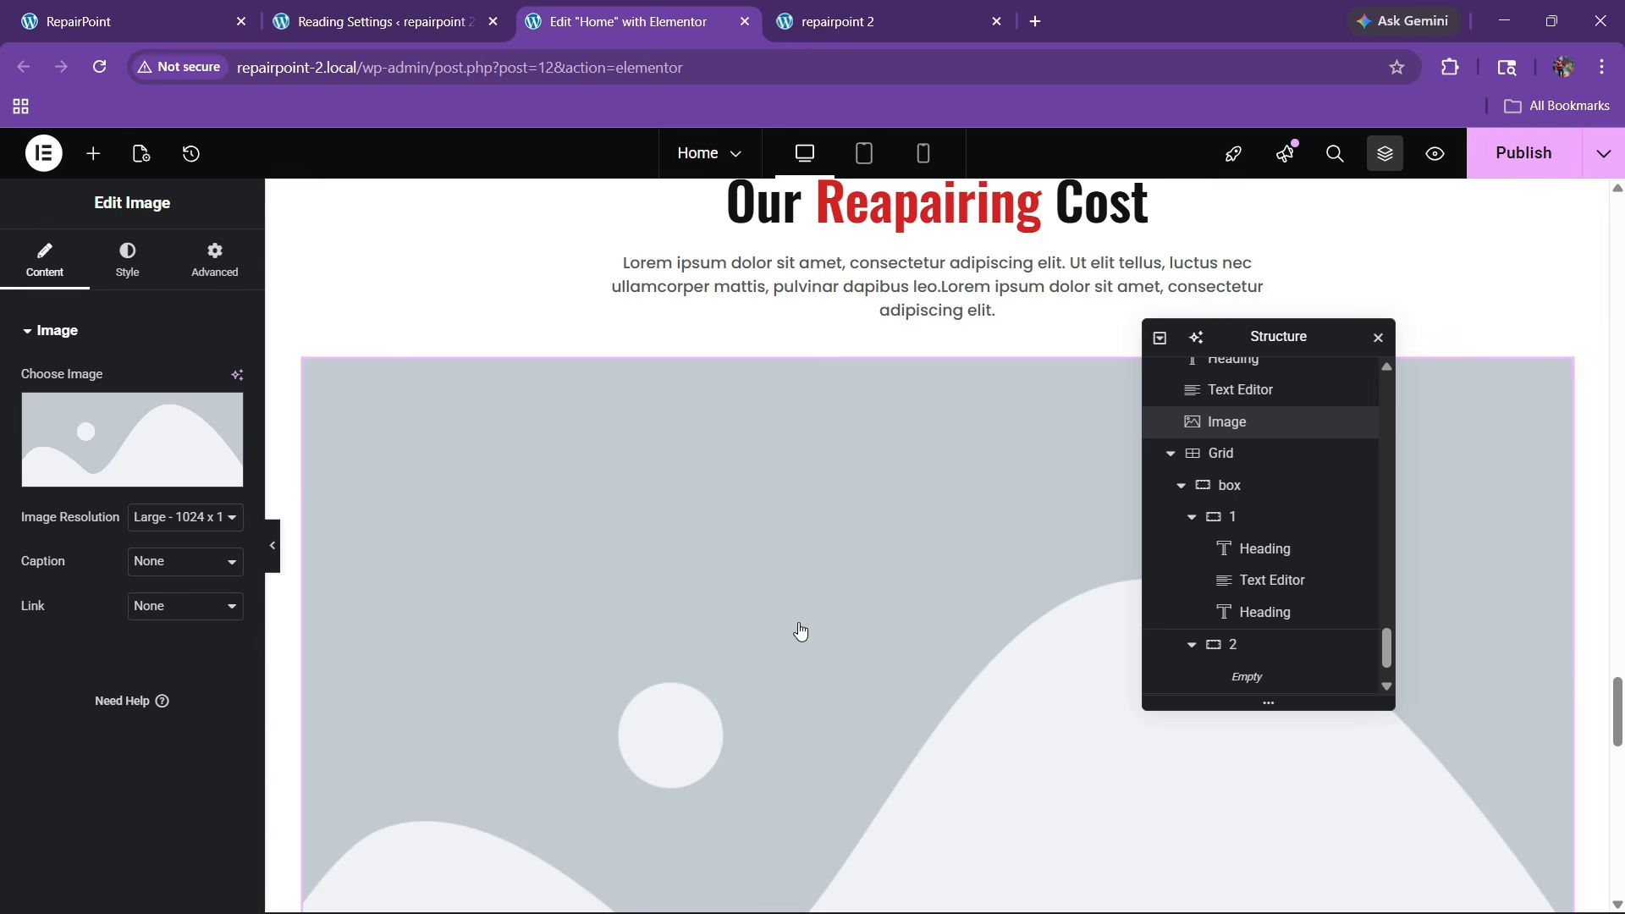
pyautogui.scroll(-1, 1206, 643)
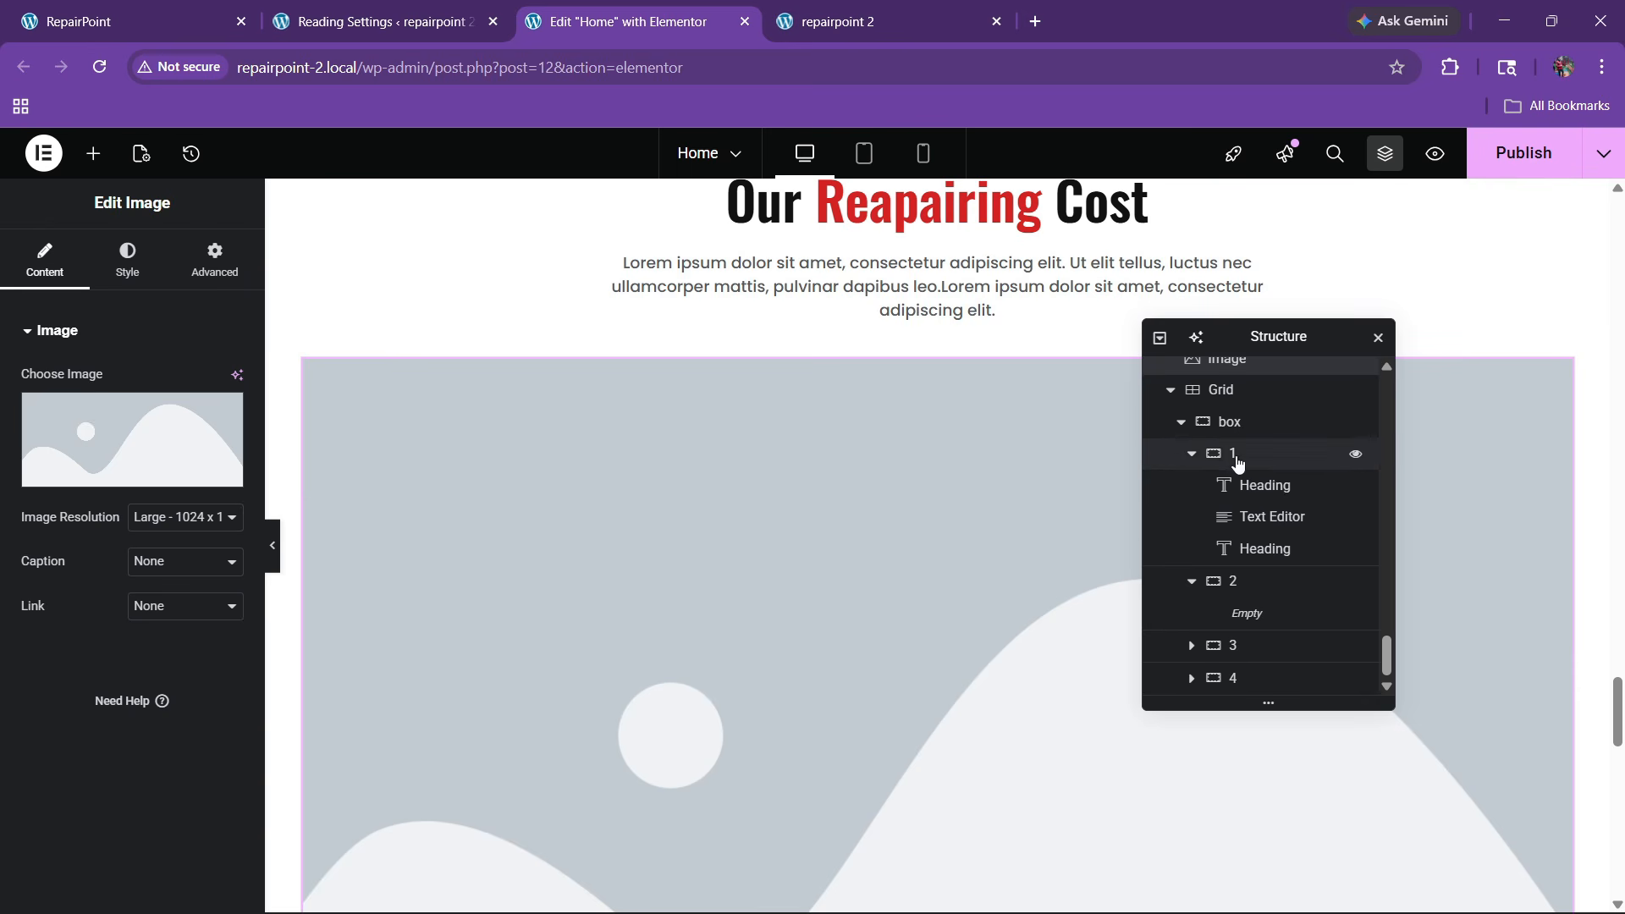
pyautogui.moveTo(1241, 366); pyautogui.dragTo(1261, 631)
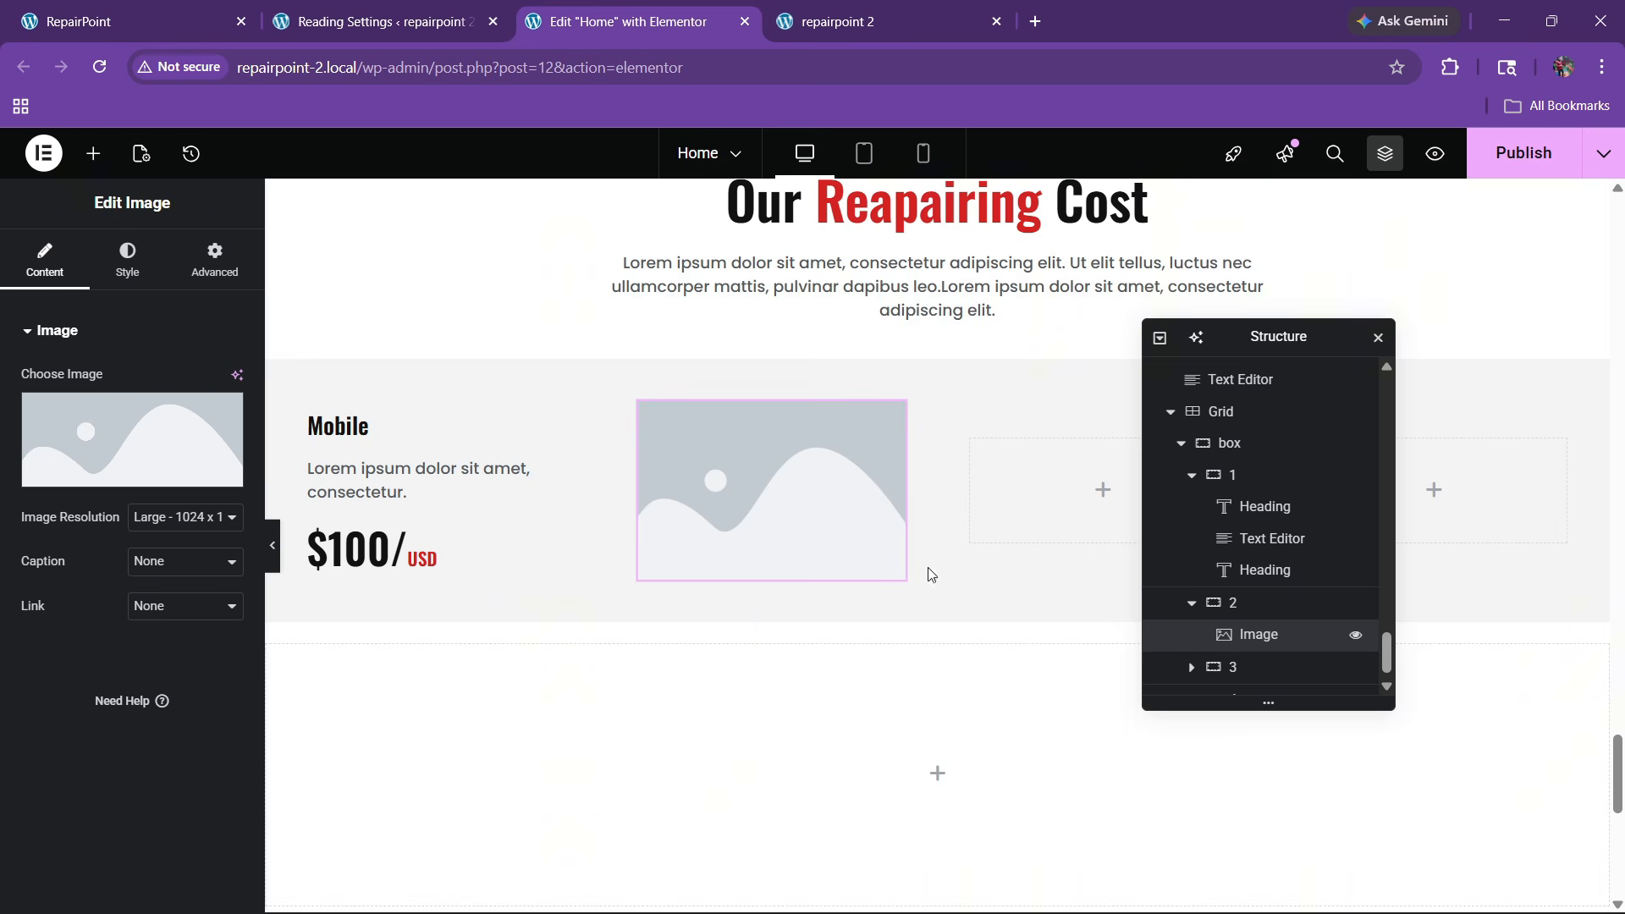
# Insert New-Project-35.jpg, the circuit-board photo the live site uses, from the Media Library
pyautogui.hotkey('ctrl', '1')
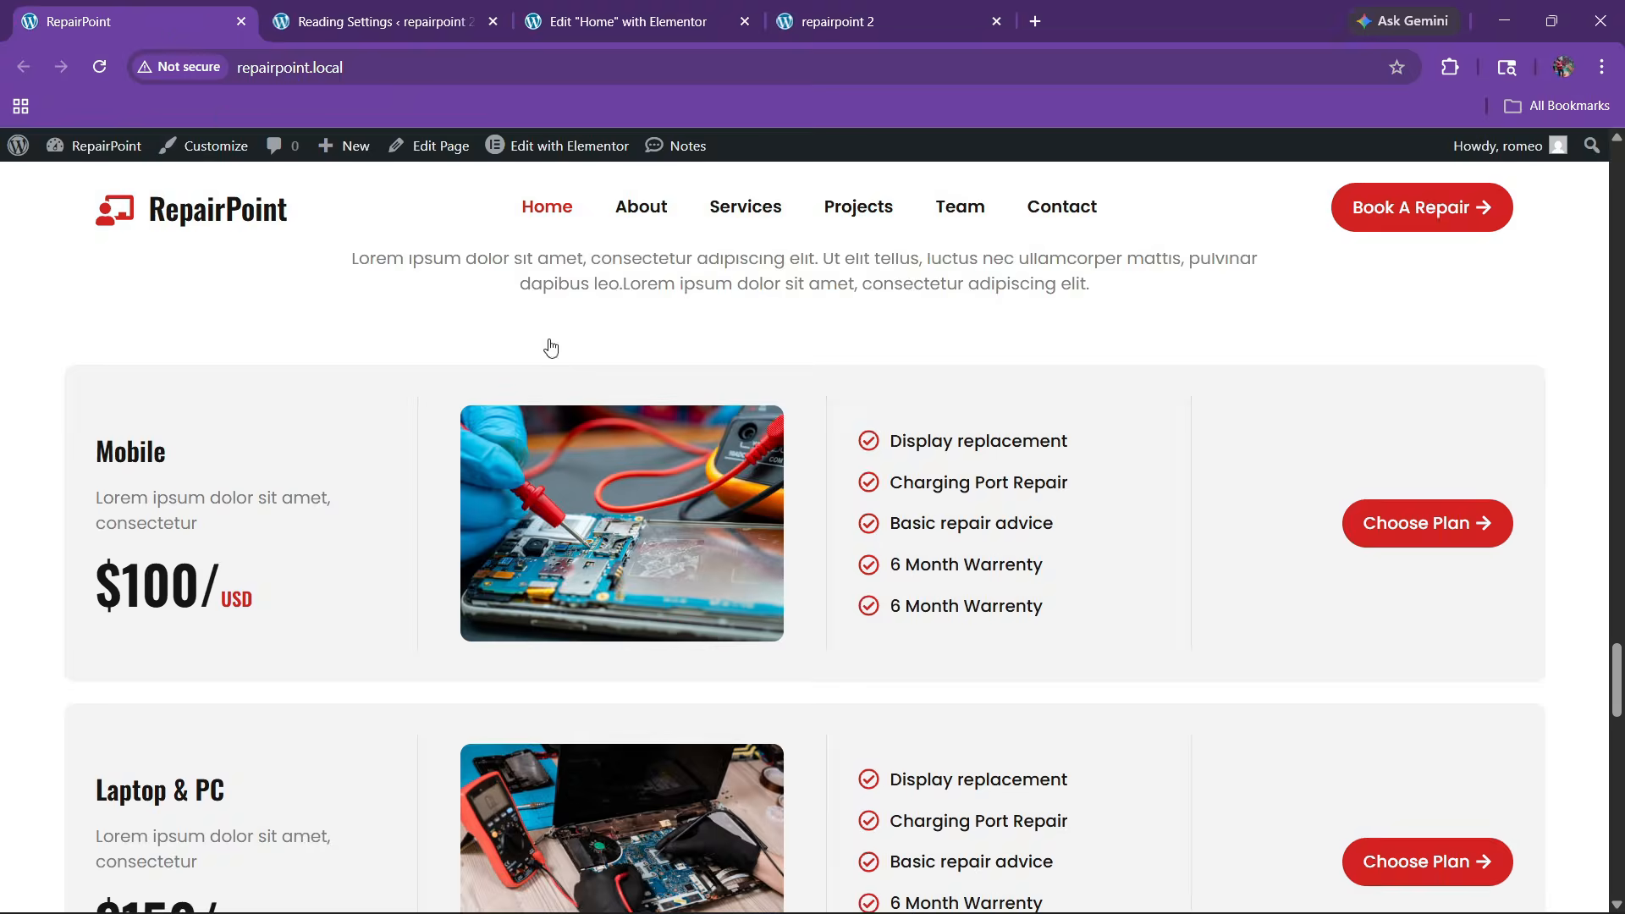
pyautogui.click(626, 21)
pyautogui.click(44, 486)
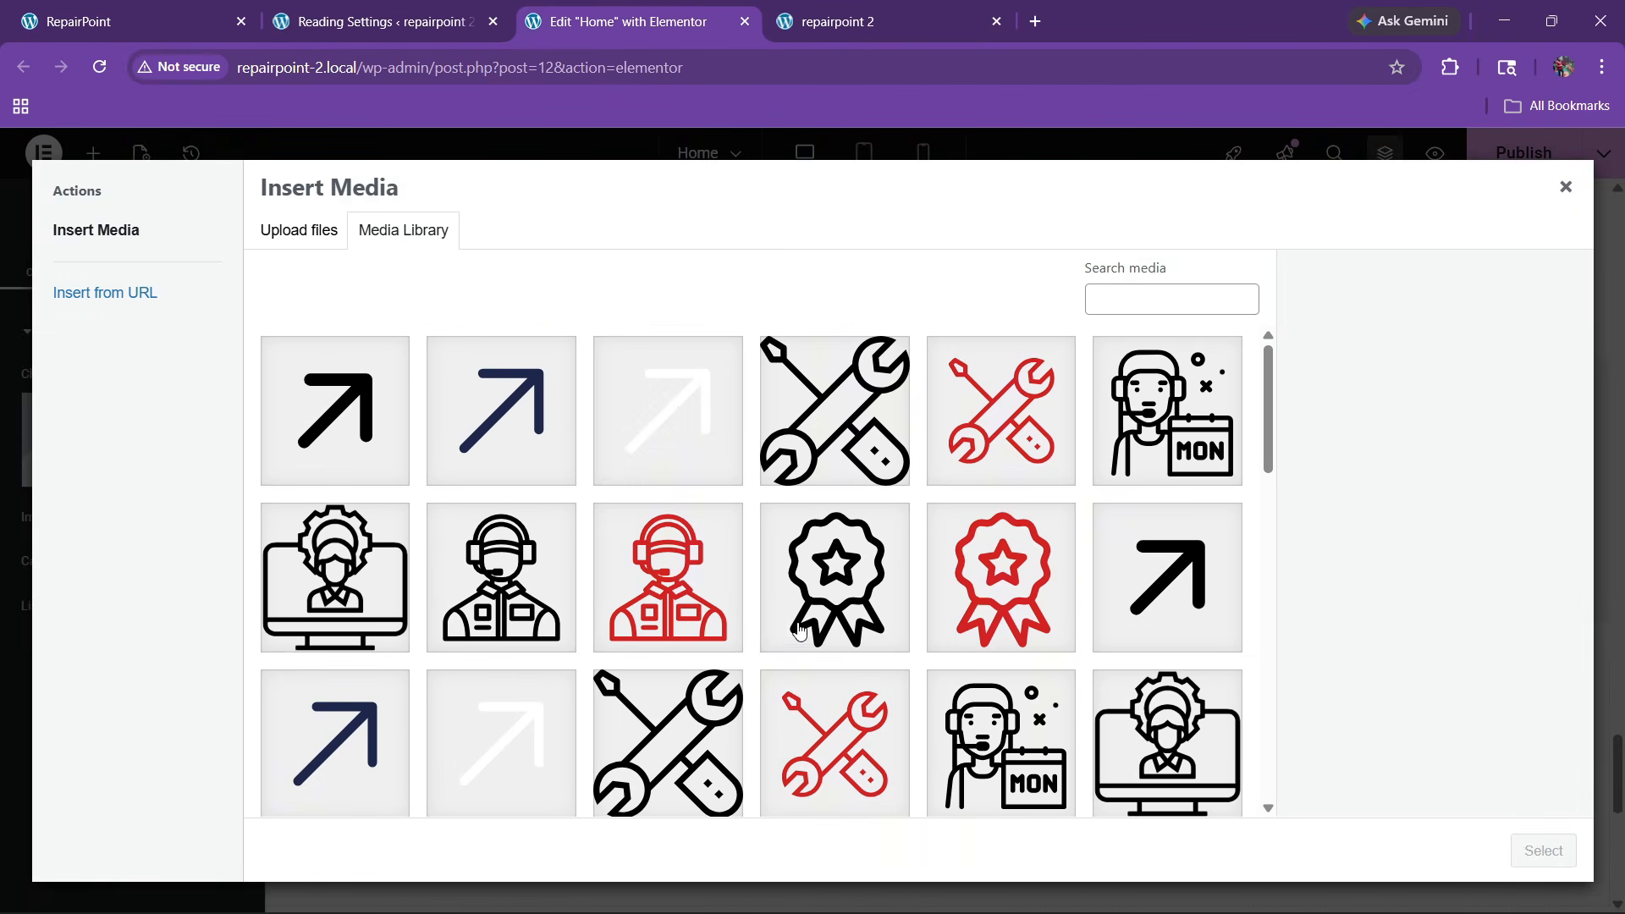
pyautogui.scroll(-10, 799, 631)
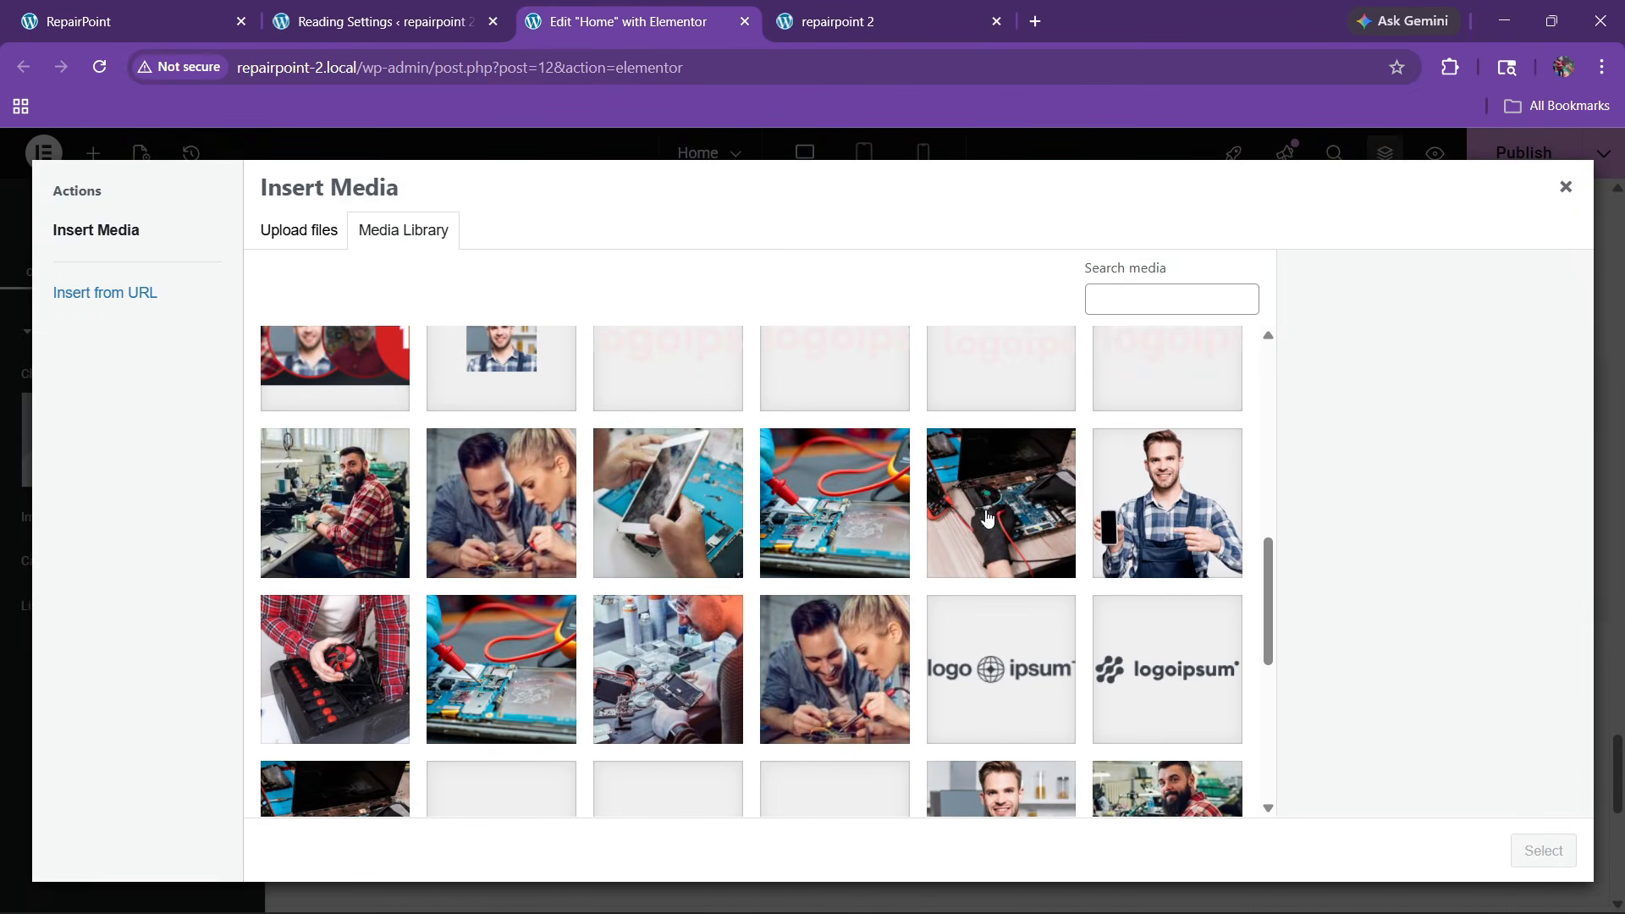
pyautogui.click(515, 682)
pyautogui.click(203, 22)
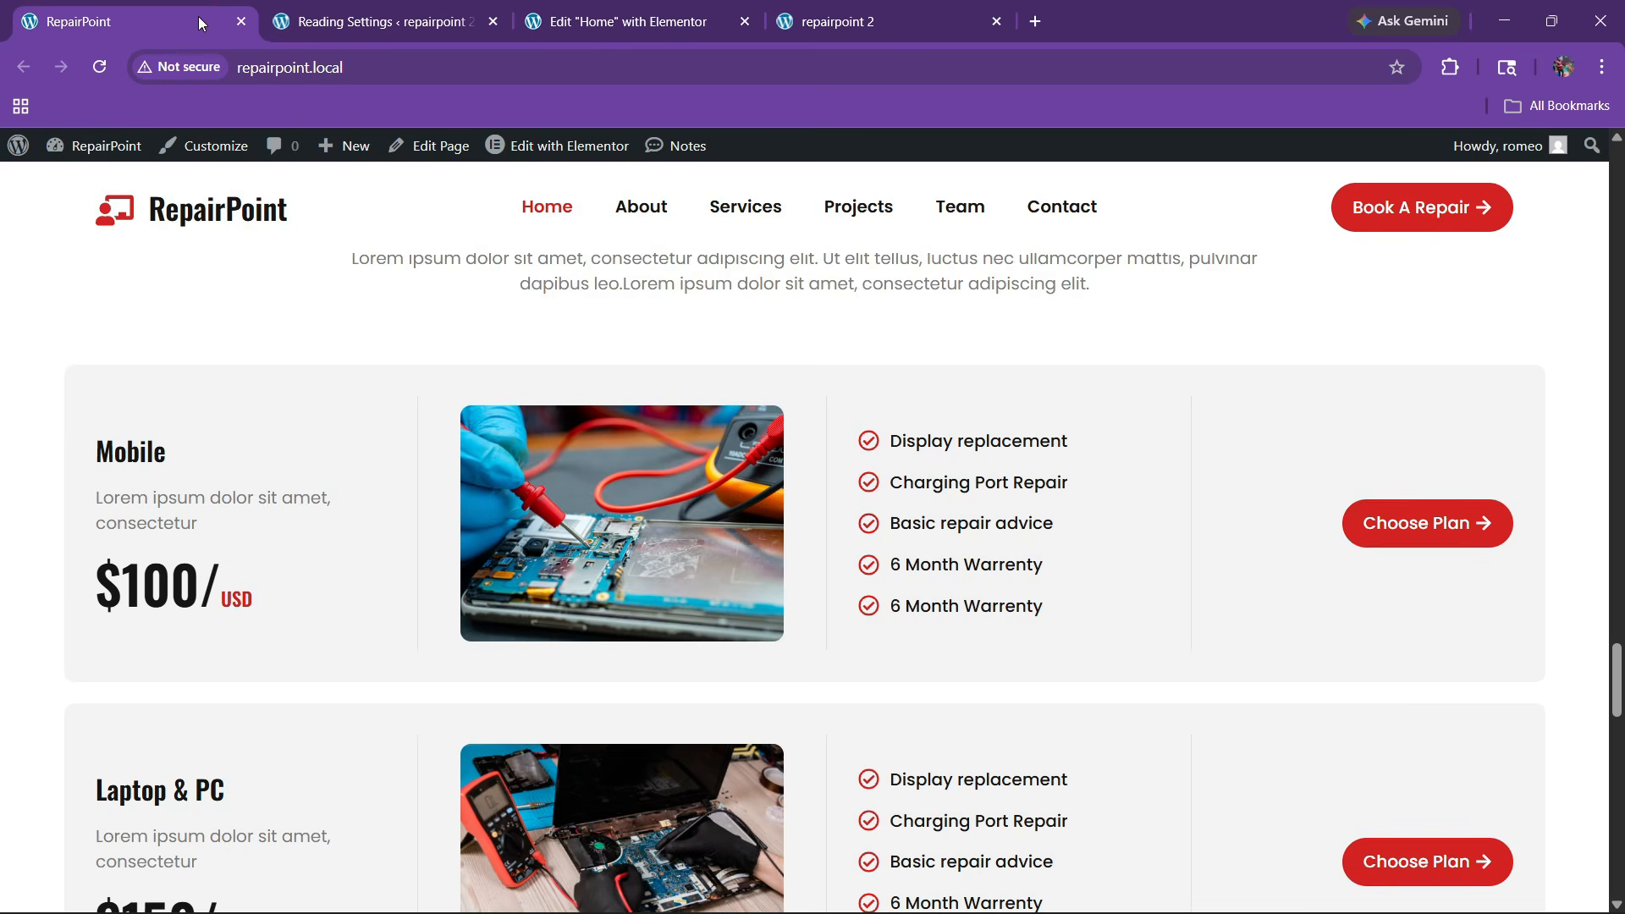
pyautogui.click(684, 6)
pyautogui.click(794, 478)
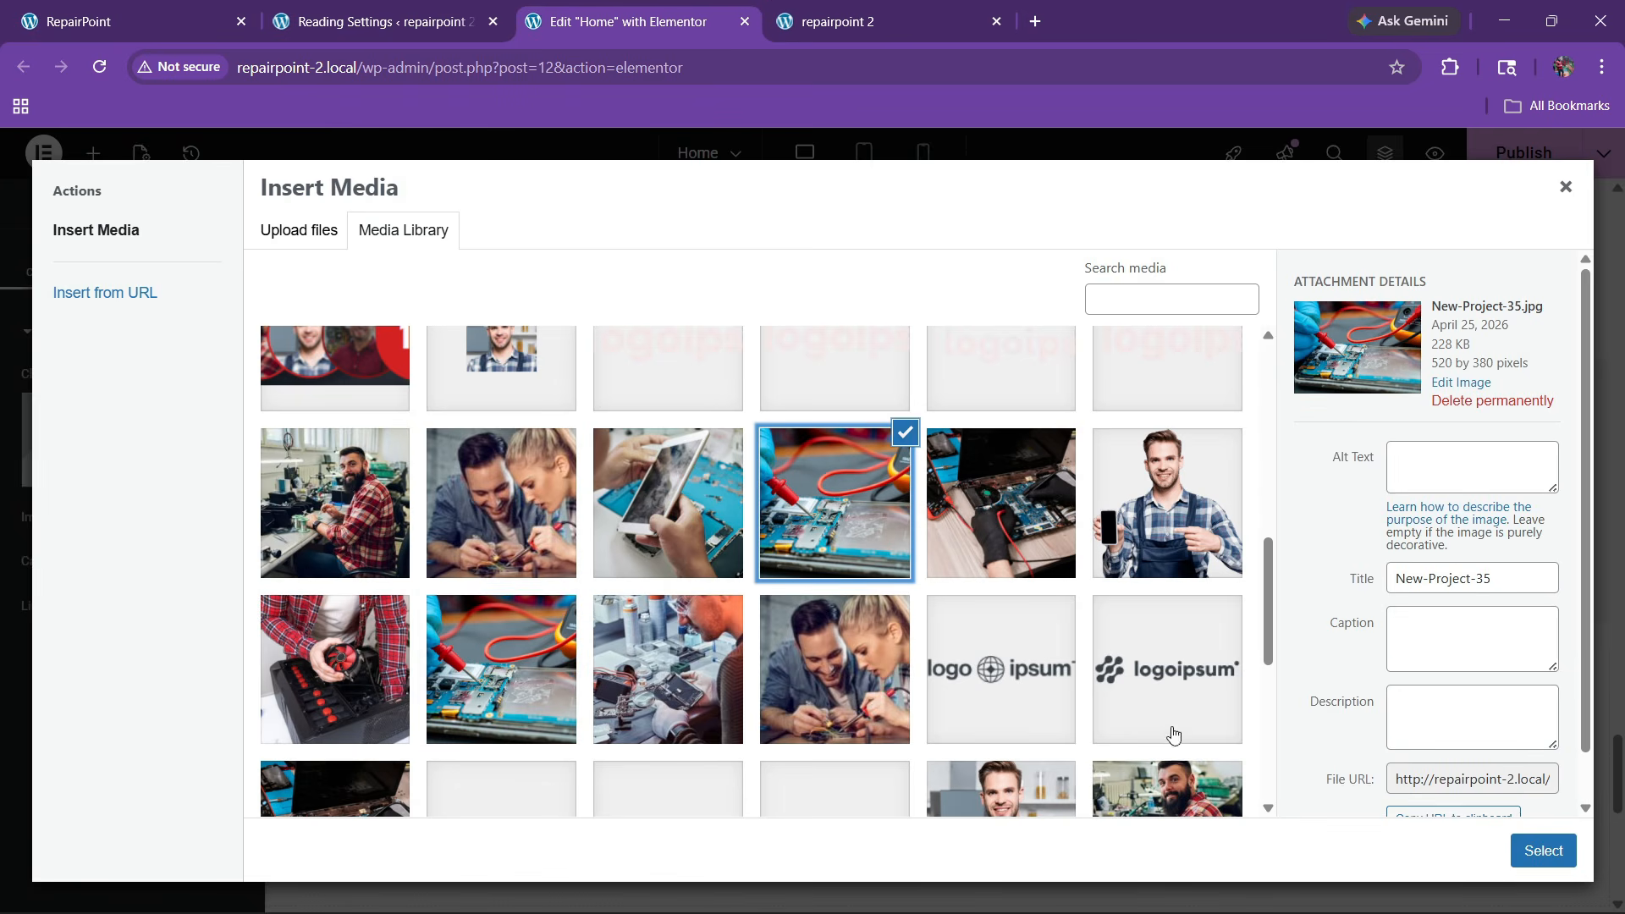
pyautogui.click(1533, 848)
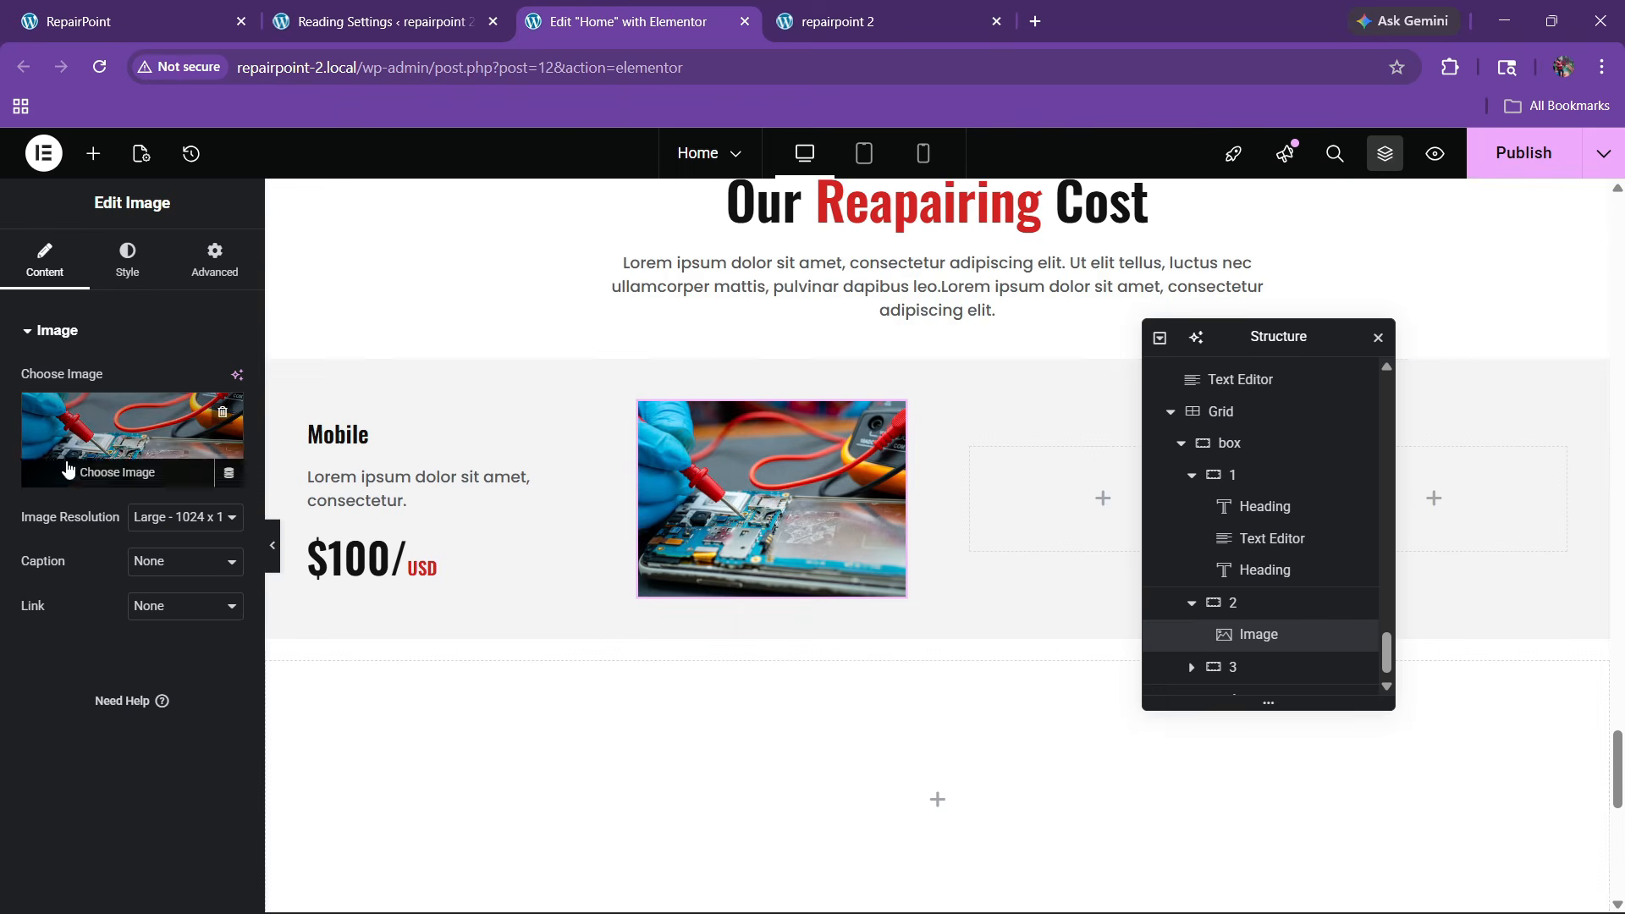
# Give the photo a 10 px border radius and publish the page
pyautogui.click(163, 268)
pyautogui.scroll(-3, 82, 601)
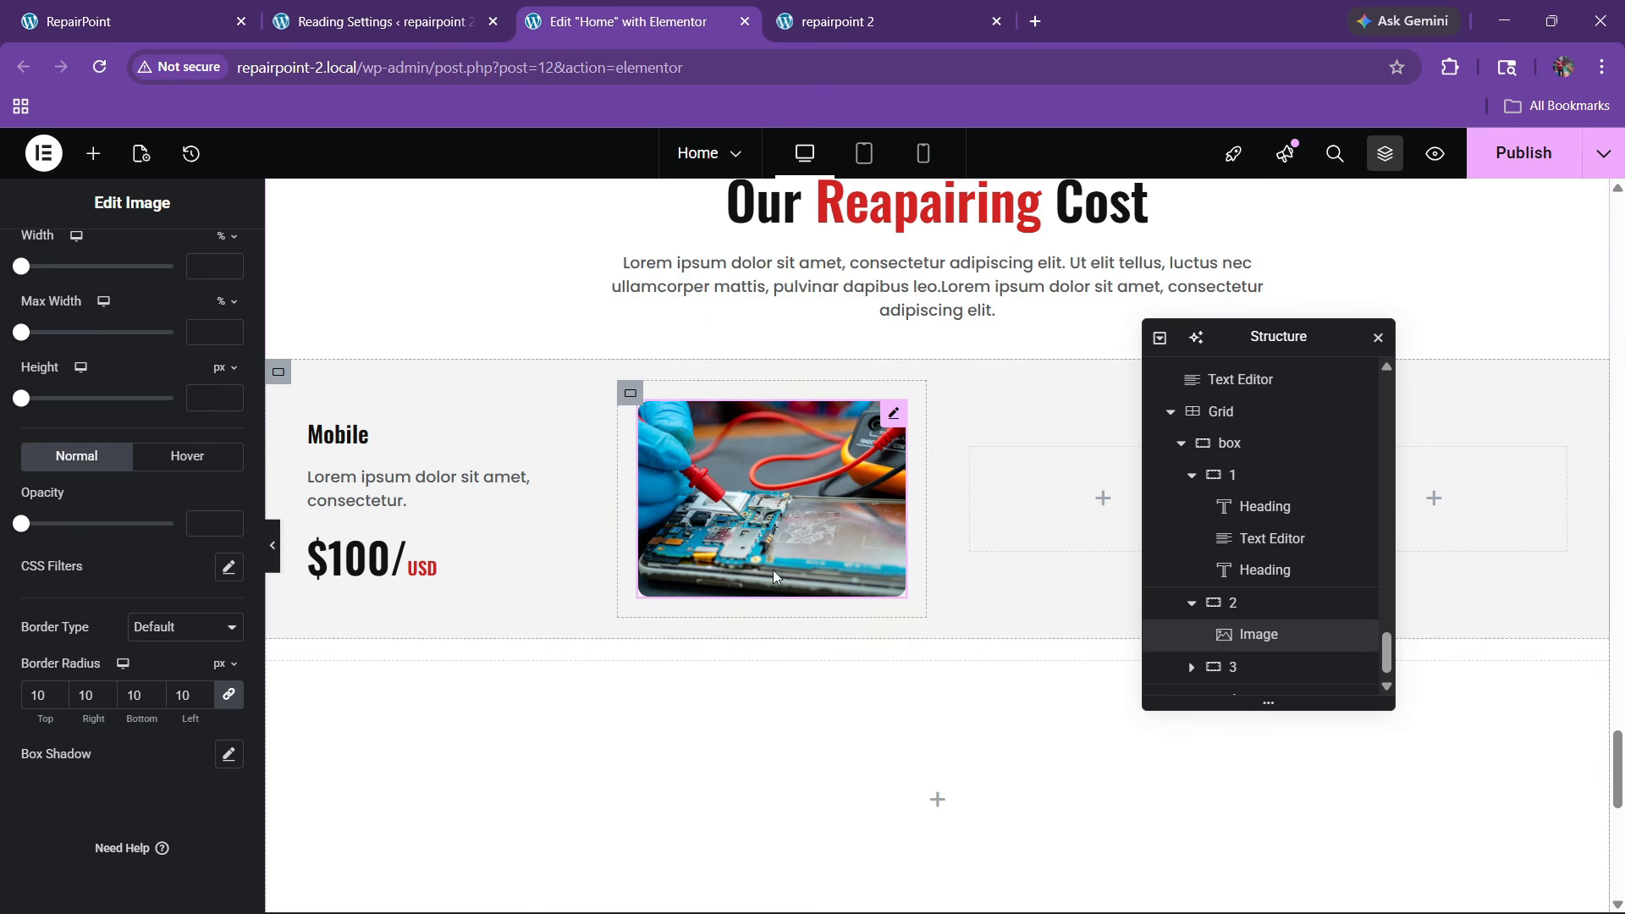
pyautogui.click(1523, 152)
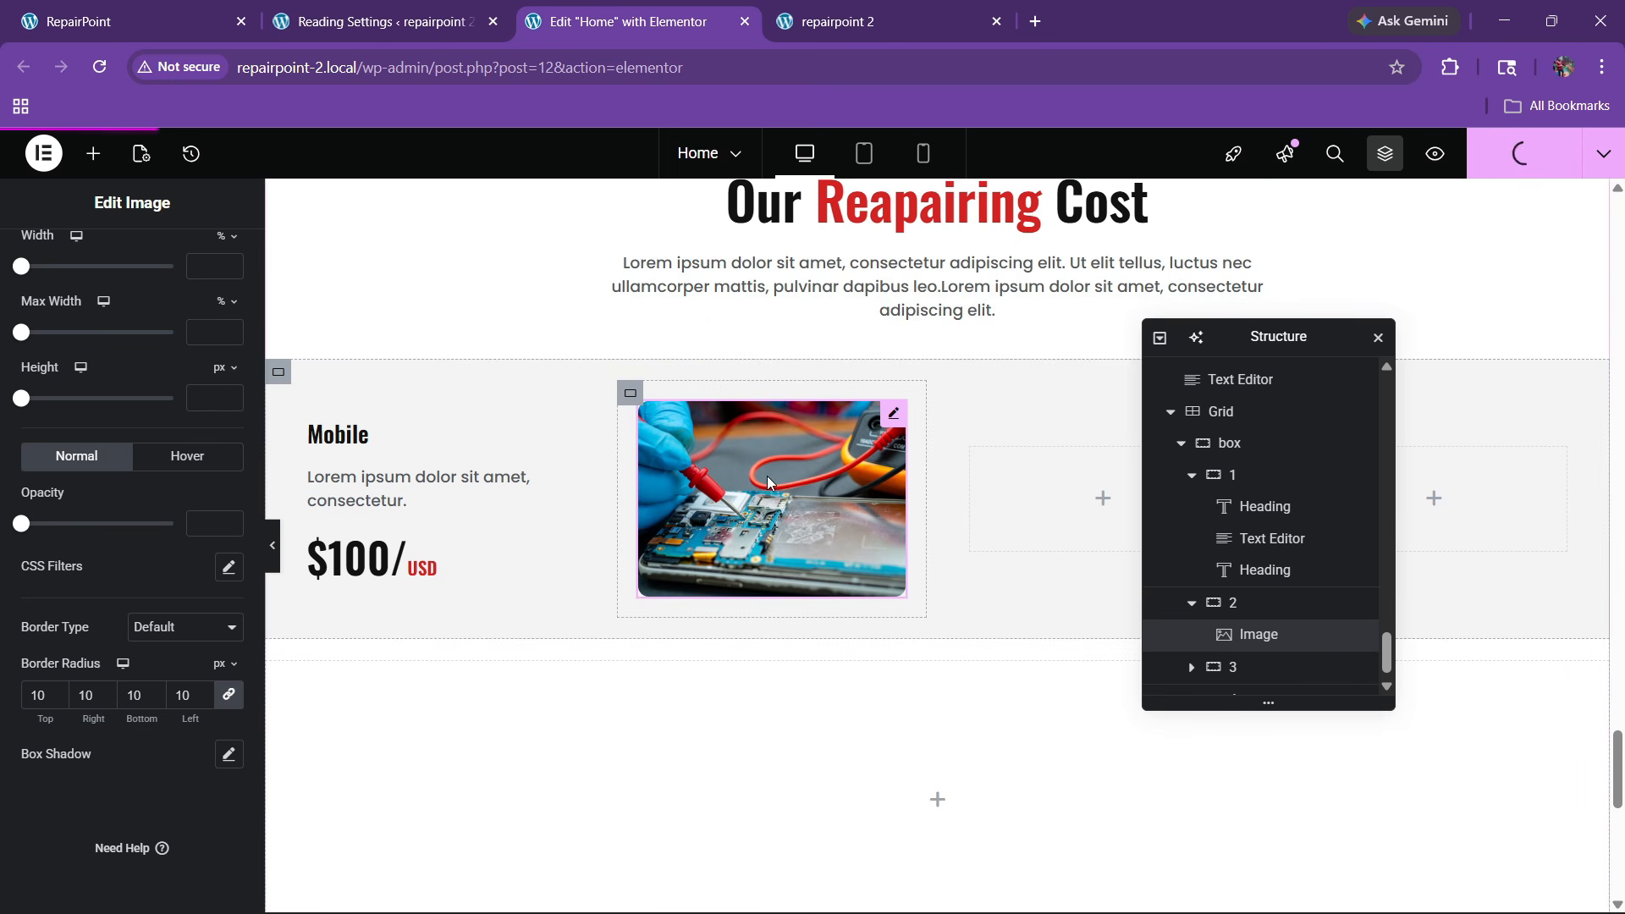
# Reload the editor, checking the live pricing section while it loads
pyautogui.click(100, 67)
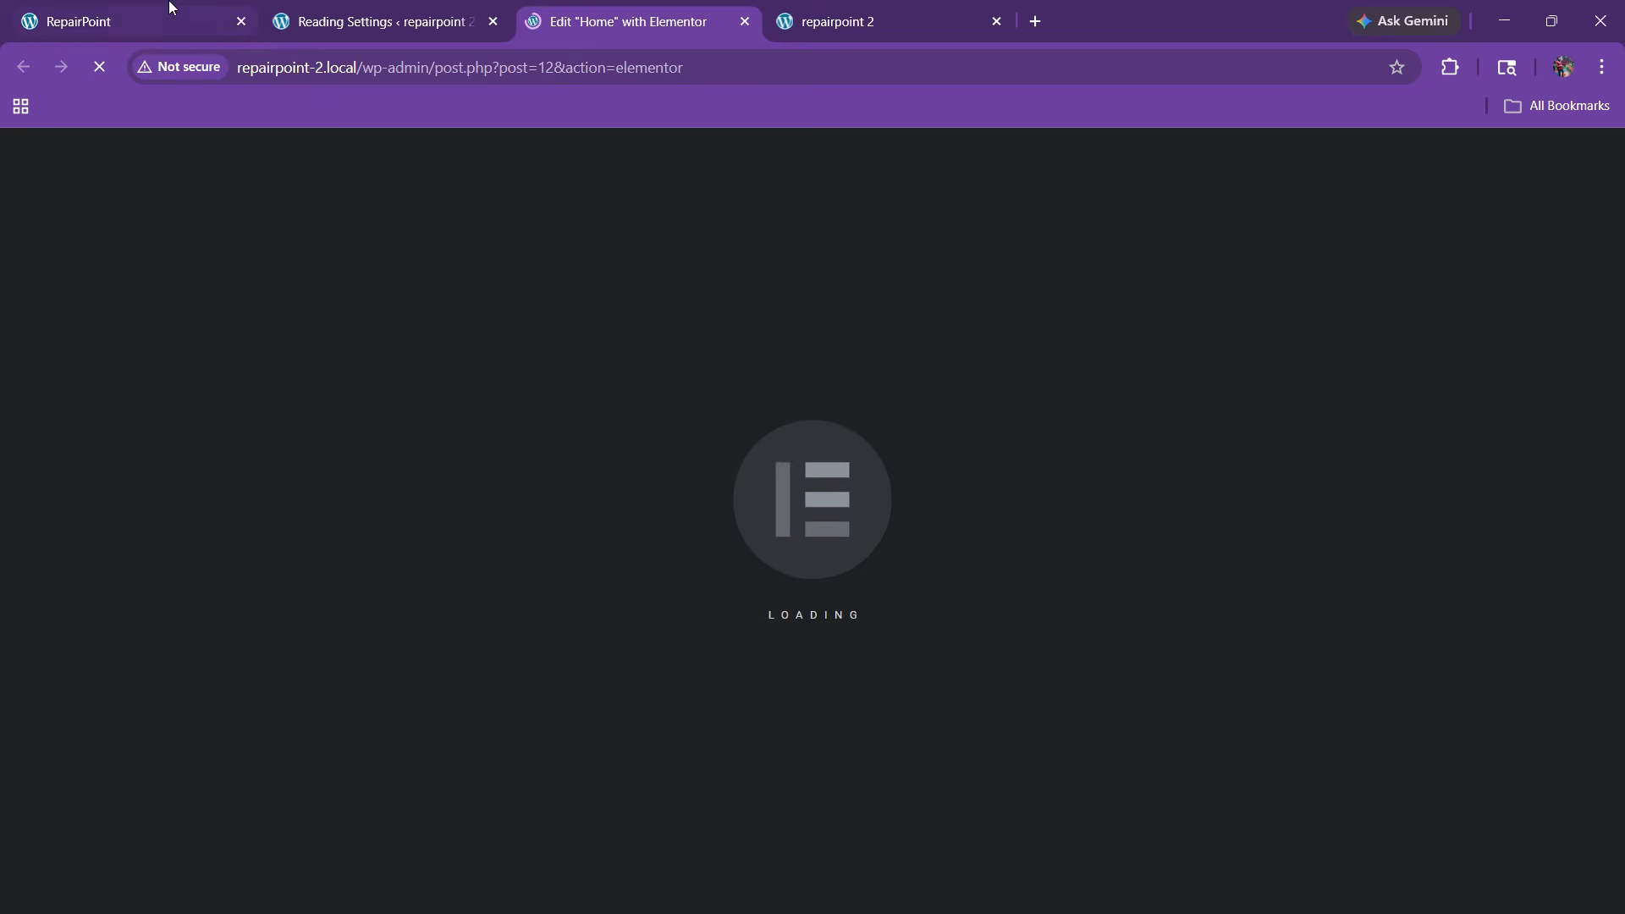
pyautogui.click(152, 22)
pyautogui.click(626, 21)
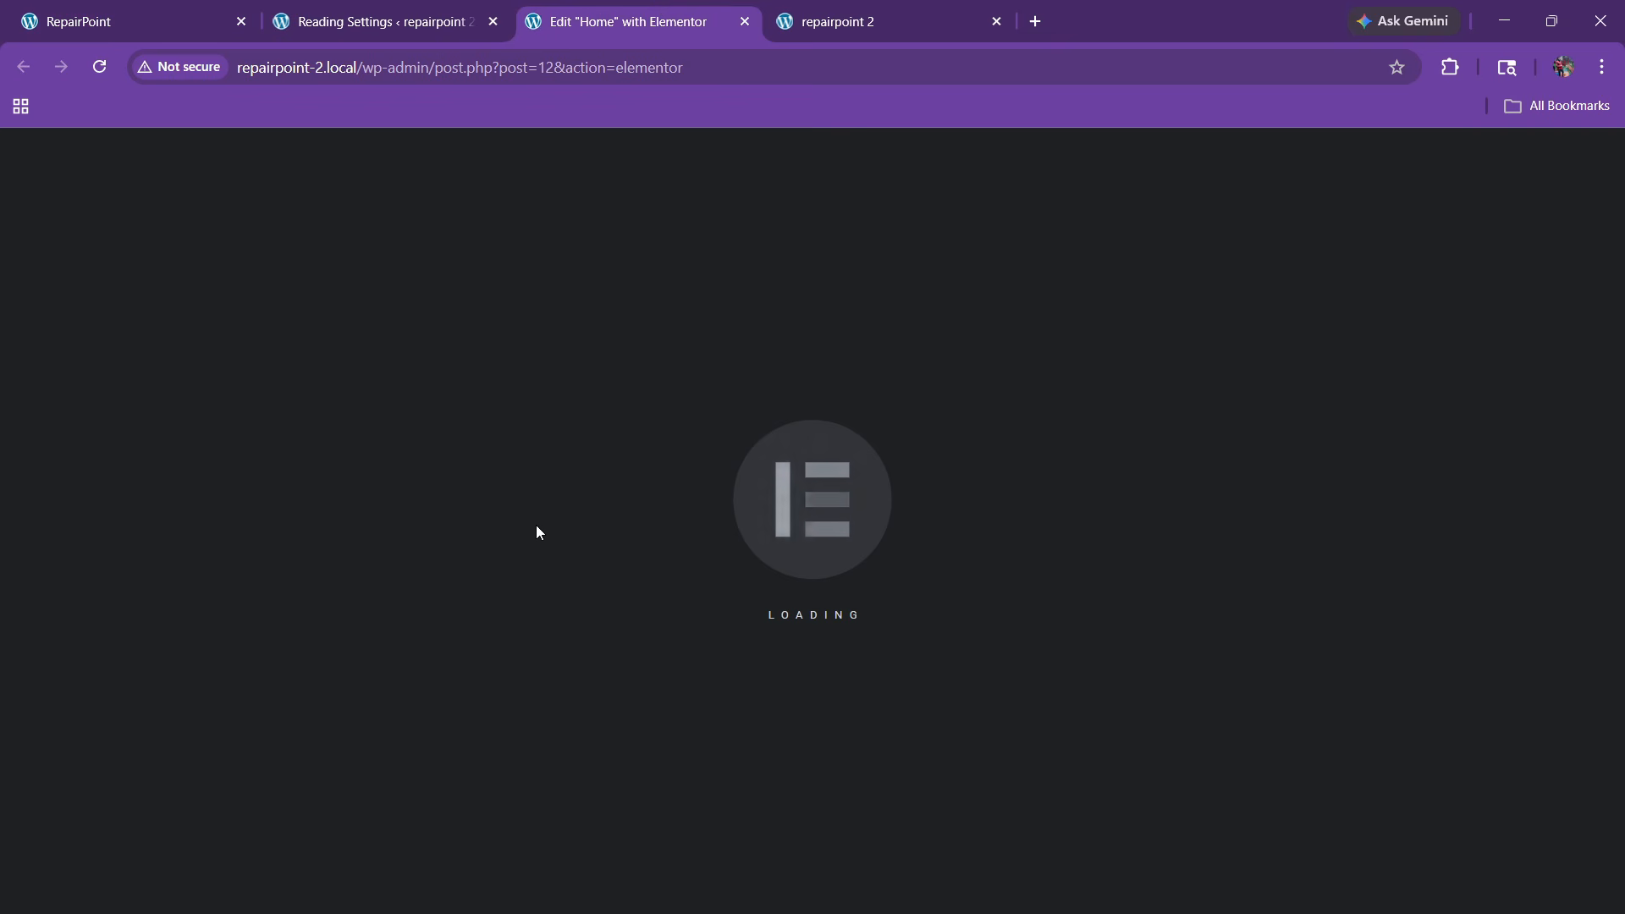
pyautogui.click(169, 19)
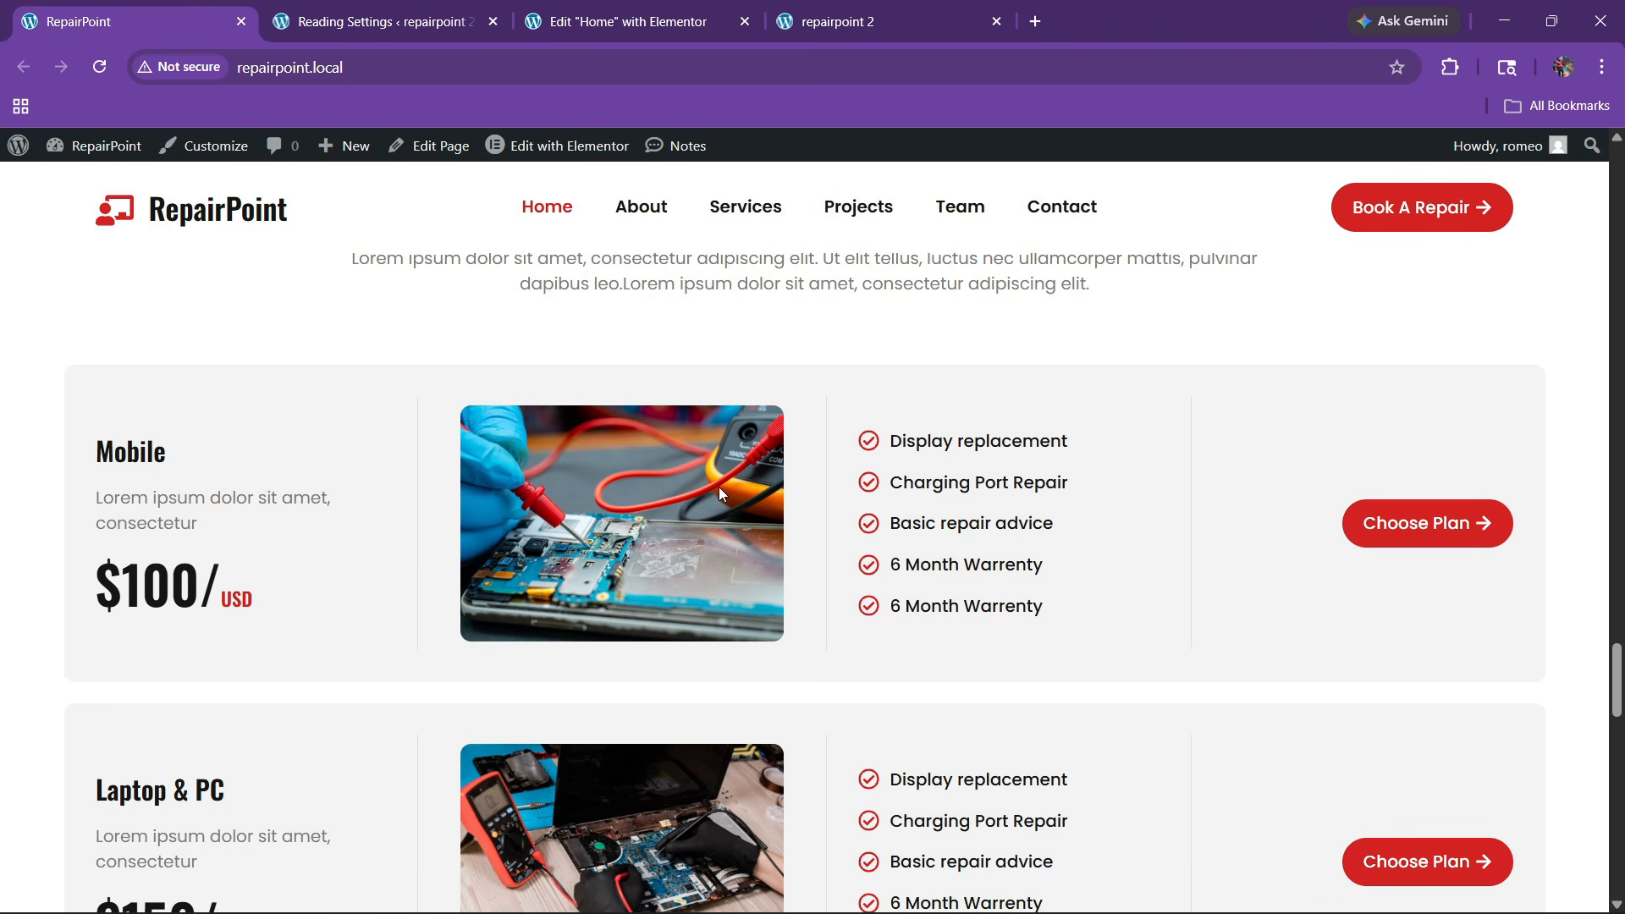
pyautogui.click(645, 8)
pyautogui.click(151, 8)
# Drag an Icon List widget, found by searching 'lis', into the Mobile card's empty third column
pyautogui.click(701, 26)
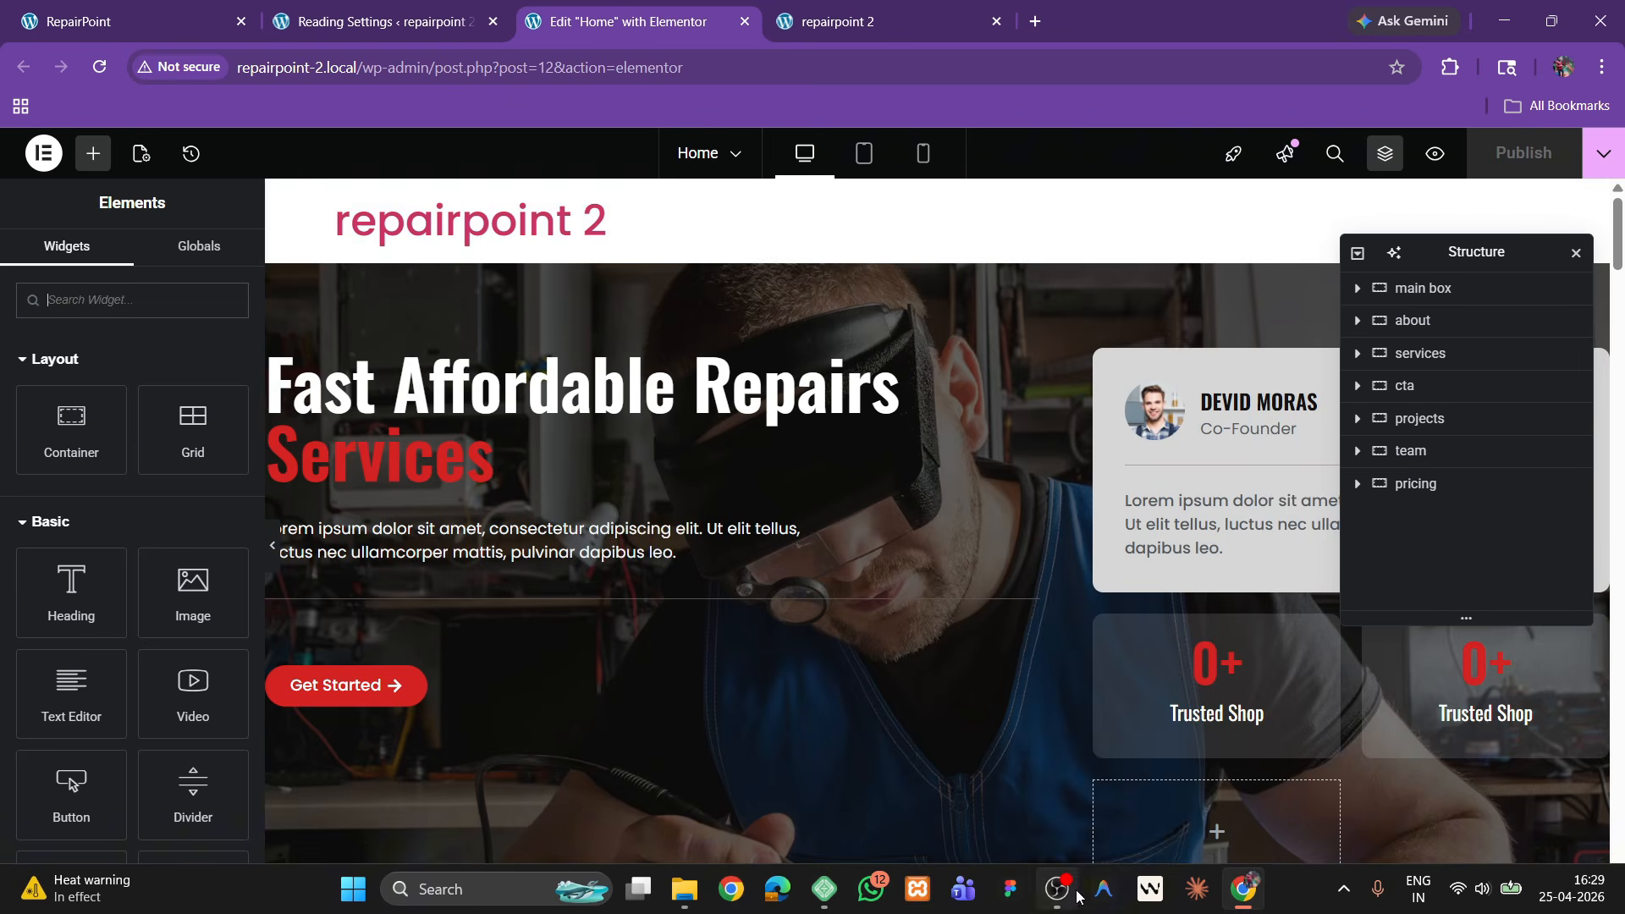
pyautogui.scroll(-20, 789, 575)
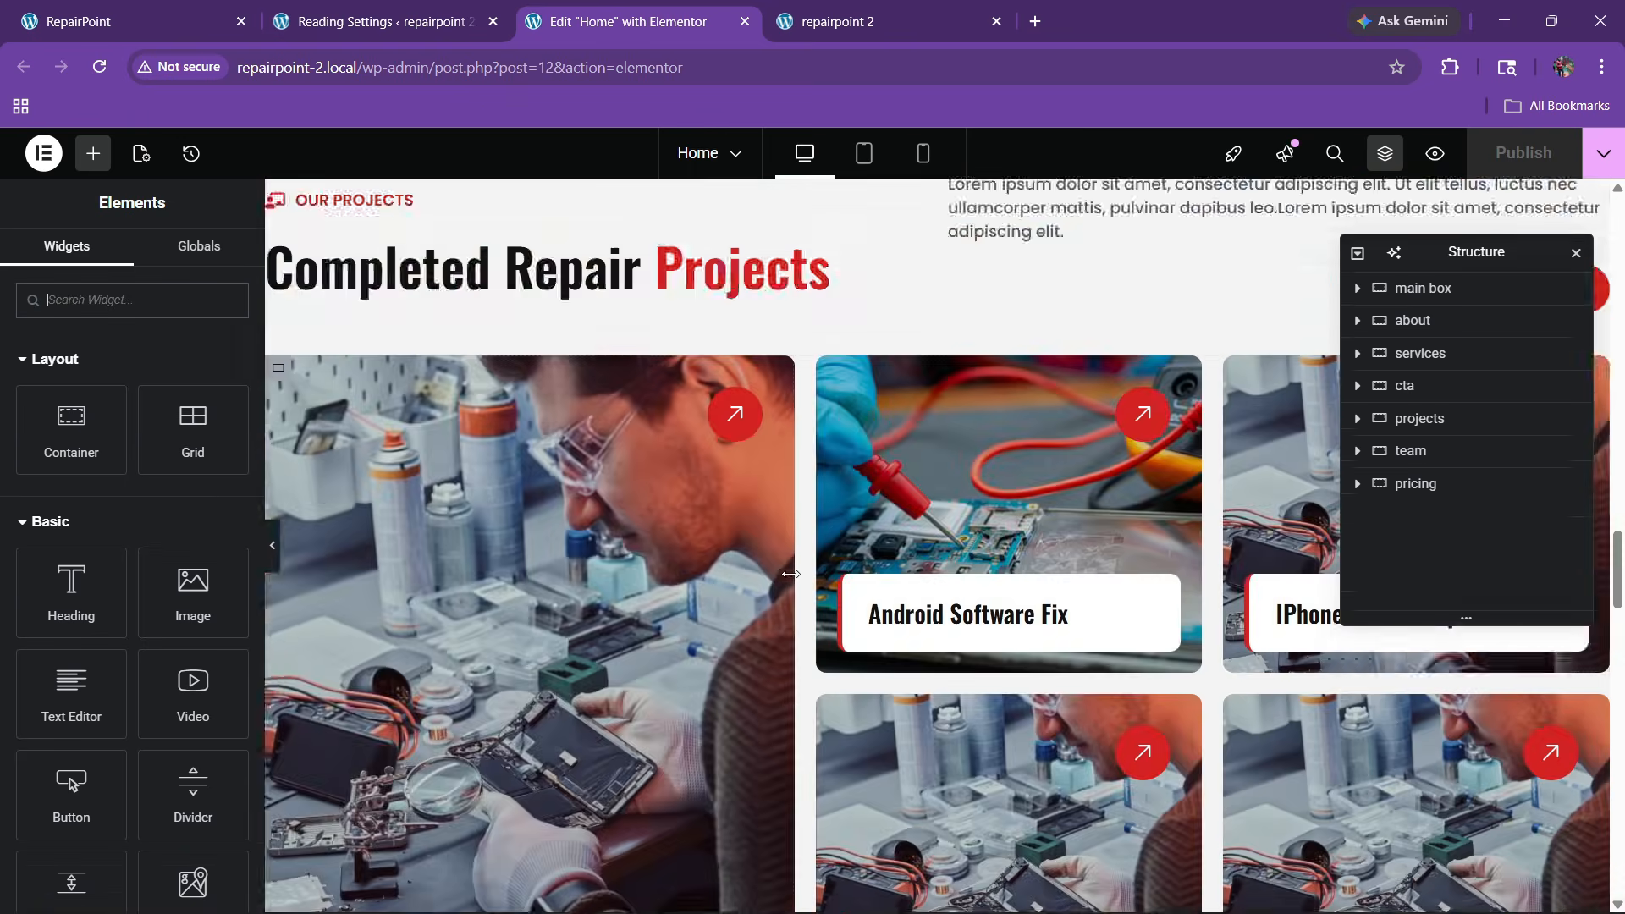
pyautogui.scroll(-15, 789, 575)
pyautogui.scroll(5, 790, 580)
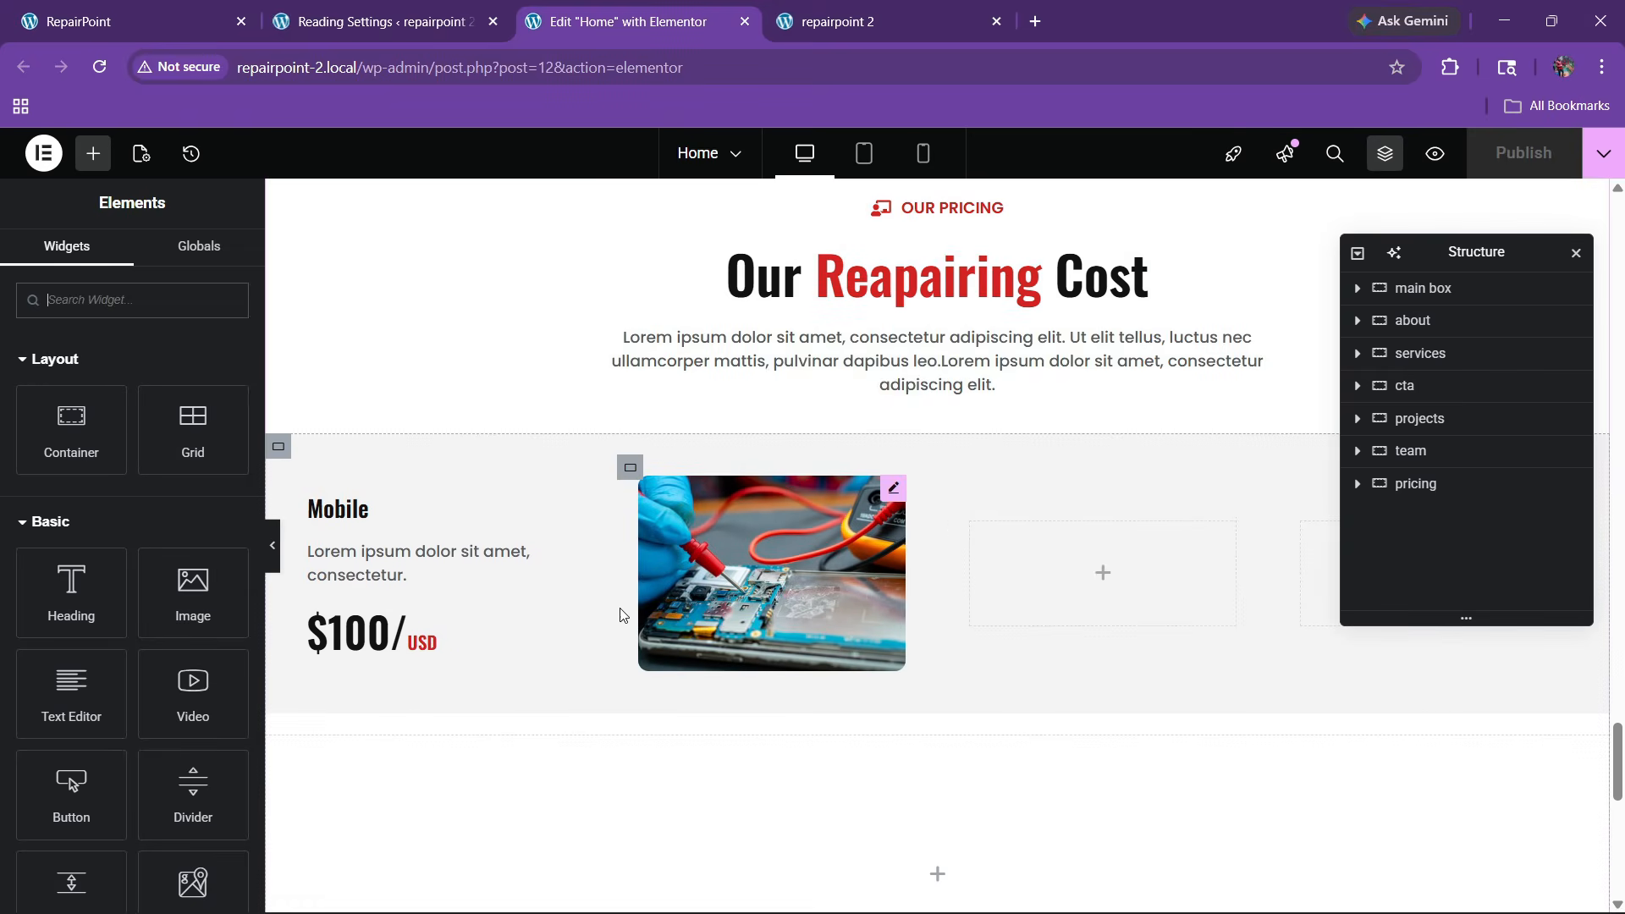
pyautogui.moveTo(199, 603)
pyautogui.mouseDown()
pyautogui.moveTo(1026, 562)
pyautogui.moveTo(465, 635)
pyautogui.moveTo(203, 603)
pyautogui.mouseUp()
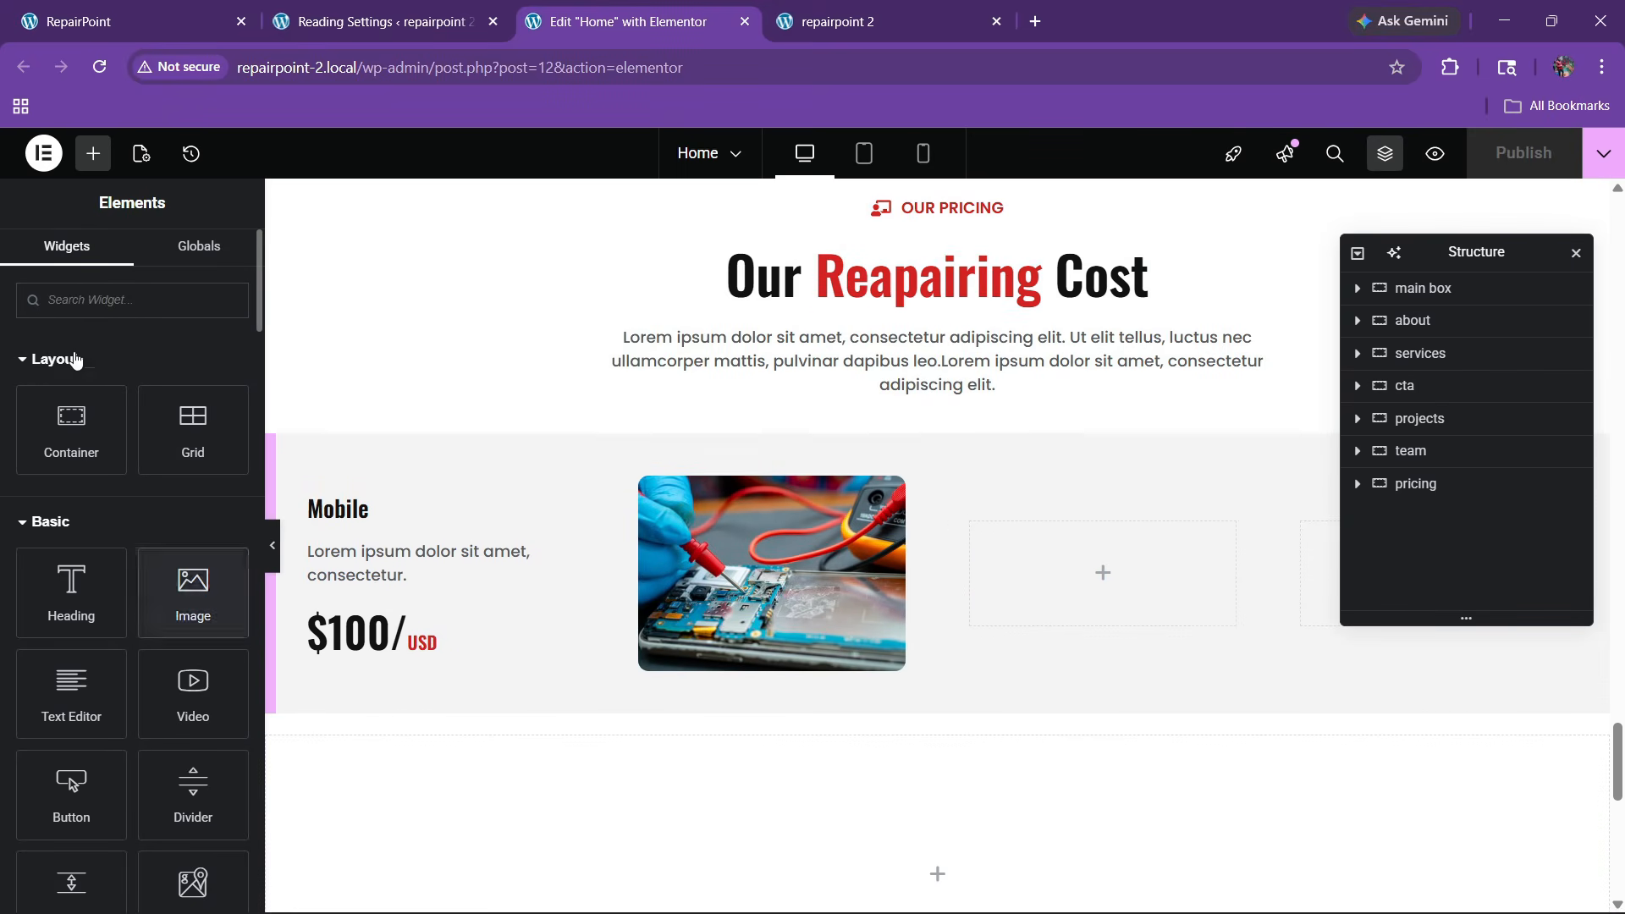
pyautogui.write('list')
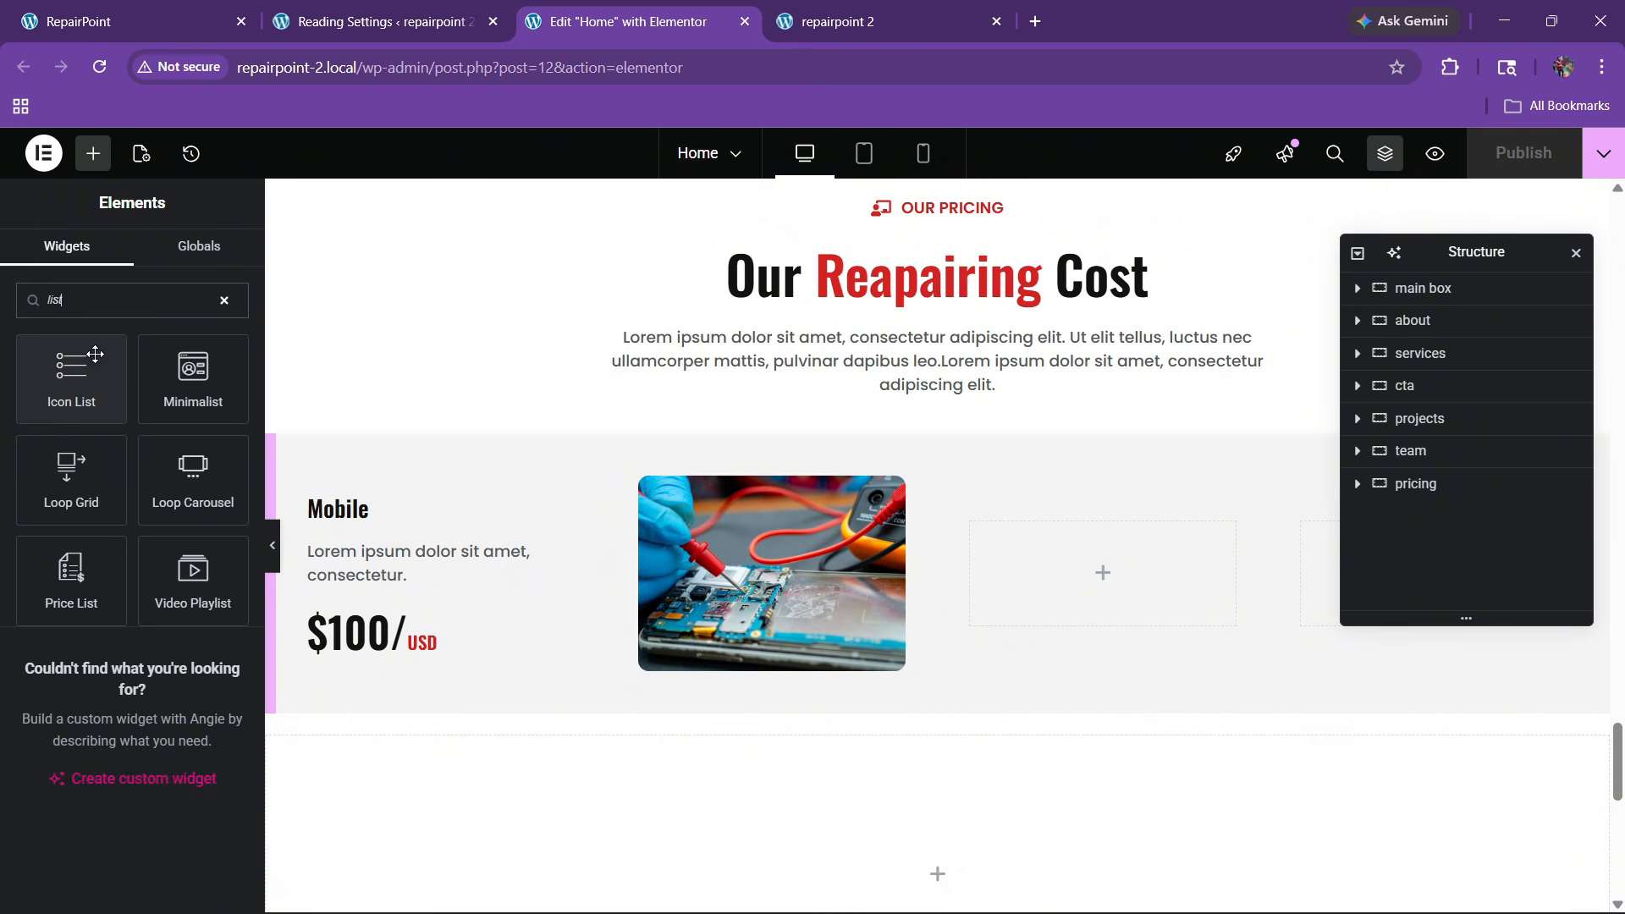
pyautogui.moveTo(143, 414); pyautogui.dragTo(998, 591)
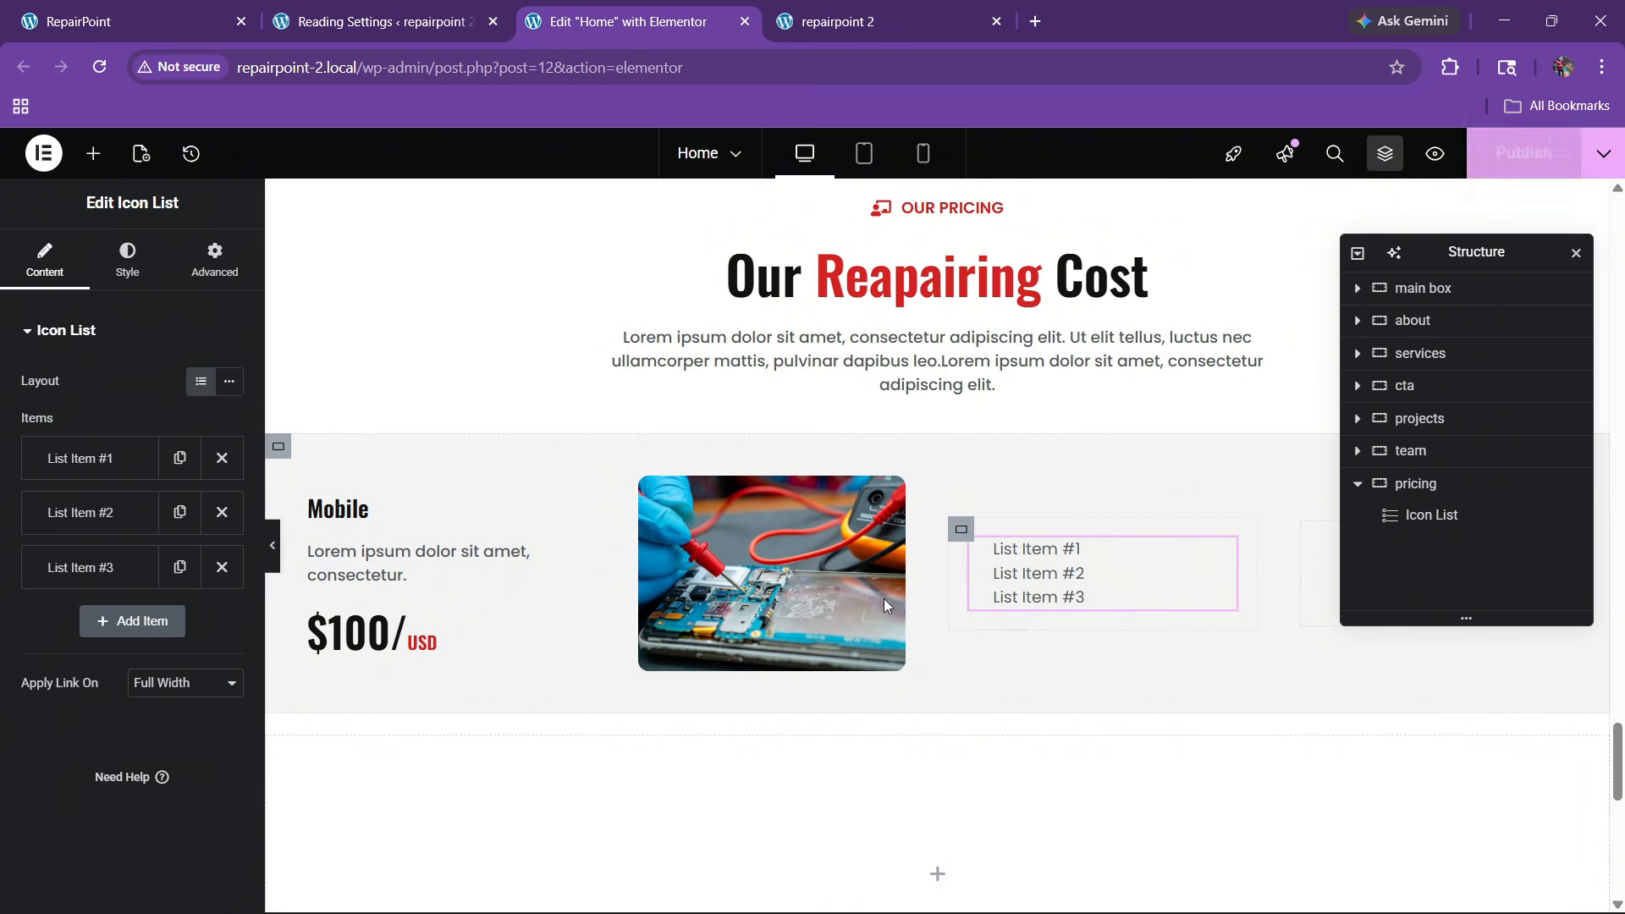
# Delete list items #2 and #3, leaving only the first item
pyautogui.click(212, 513)
pyautogui.click(222, 512)
pyautogui.click(103, 456)
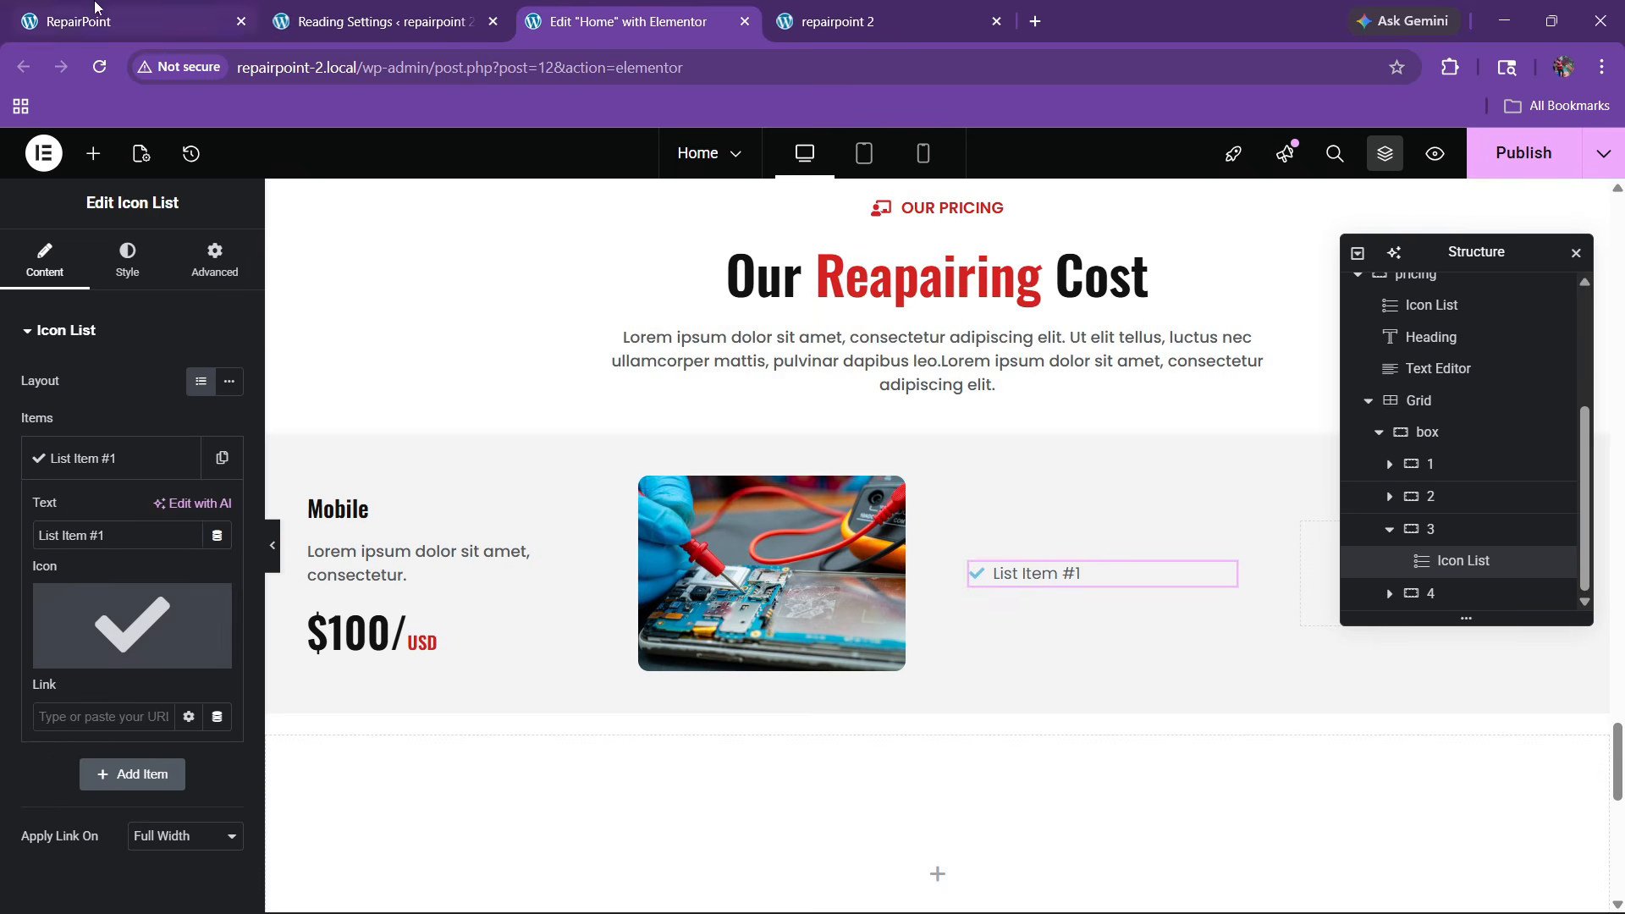
pyautogui.click(106, 18)
pyautogui.click(610, 21)
# Set the remaining item's icon to the circle-check icon from the Icon Library
pyautogui.click(142, 642)
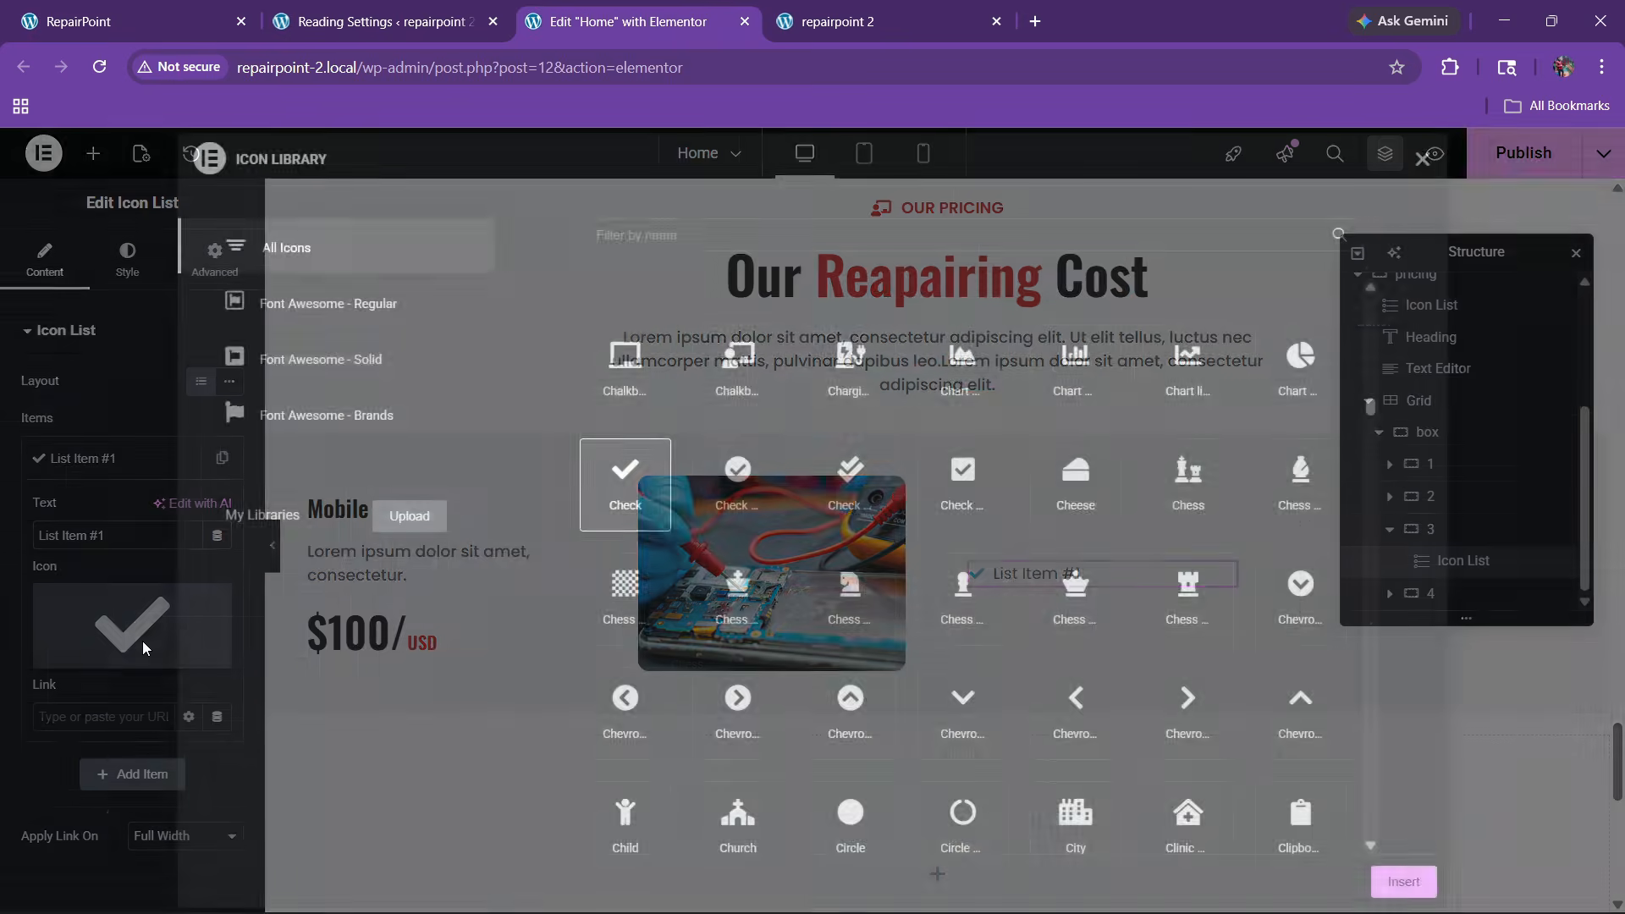
pyautogui.scroll(-3, 880, 529)
pyautogui.scroll(15, 902, 597)
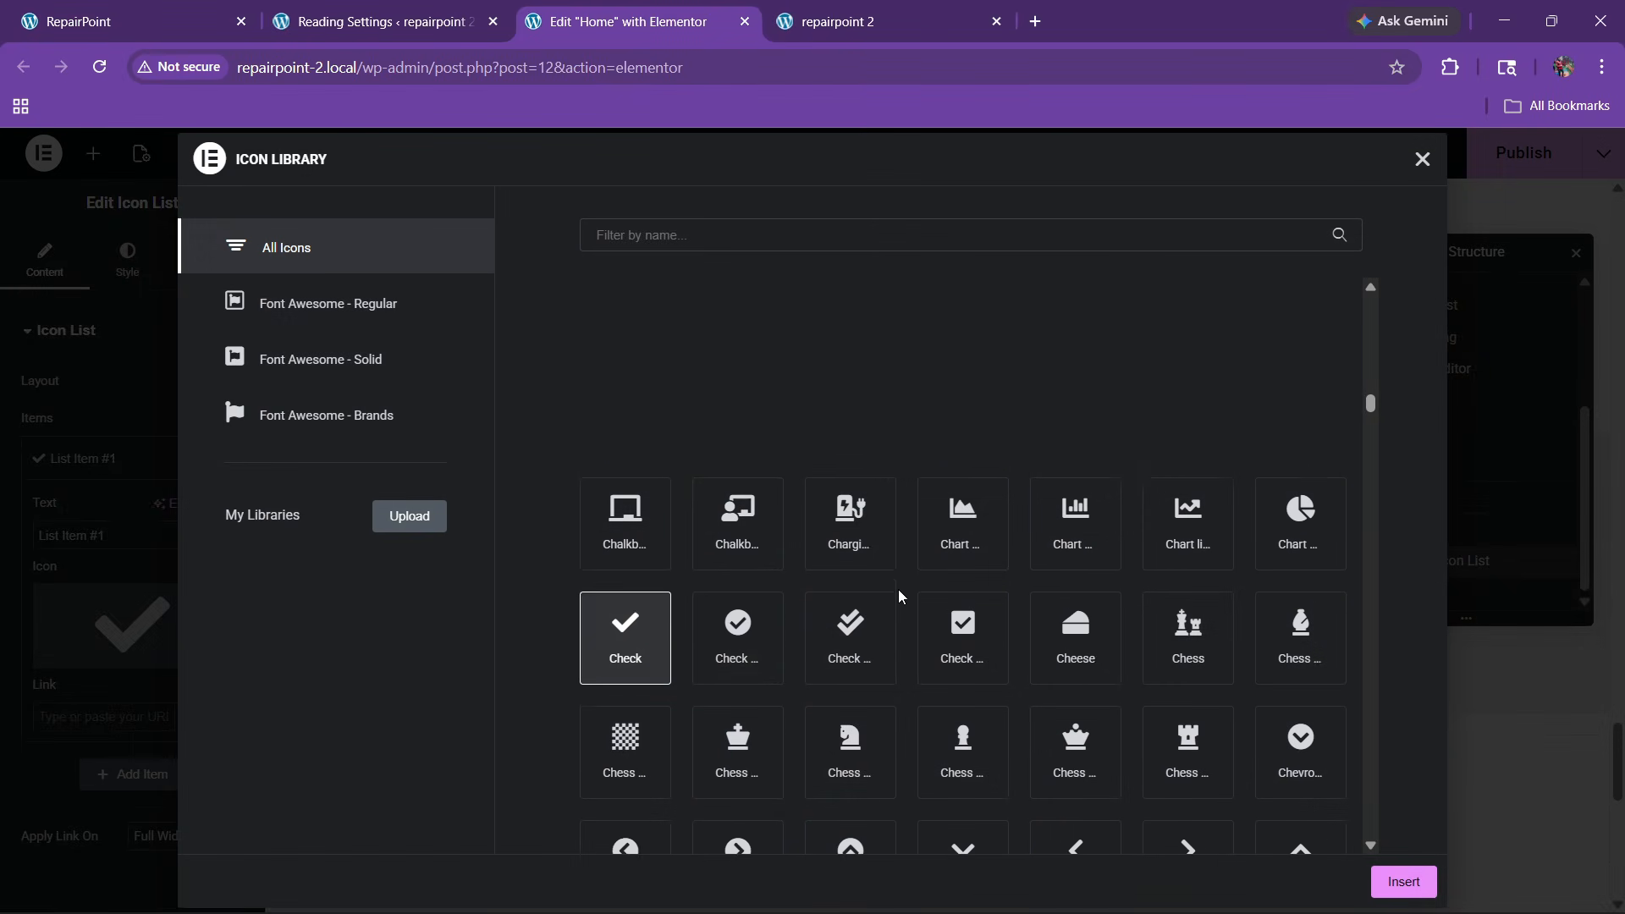
pyautogui.scroll(20, 902, 598)
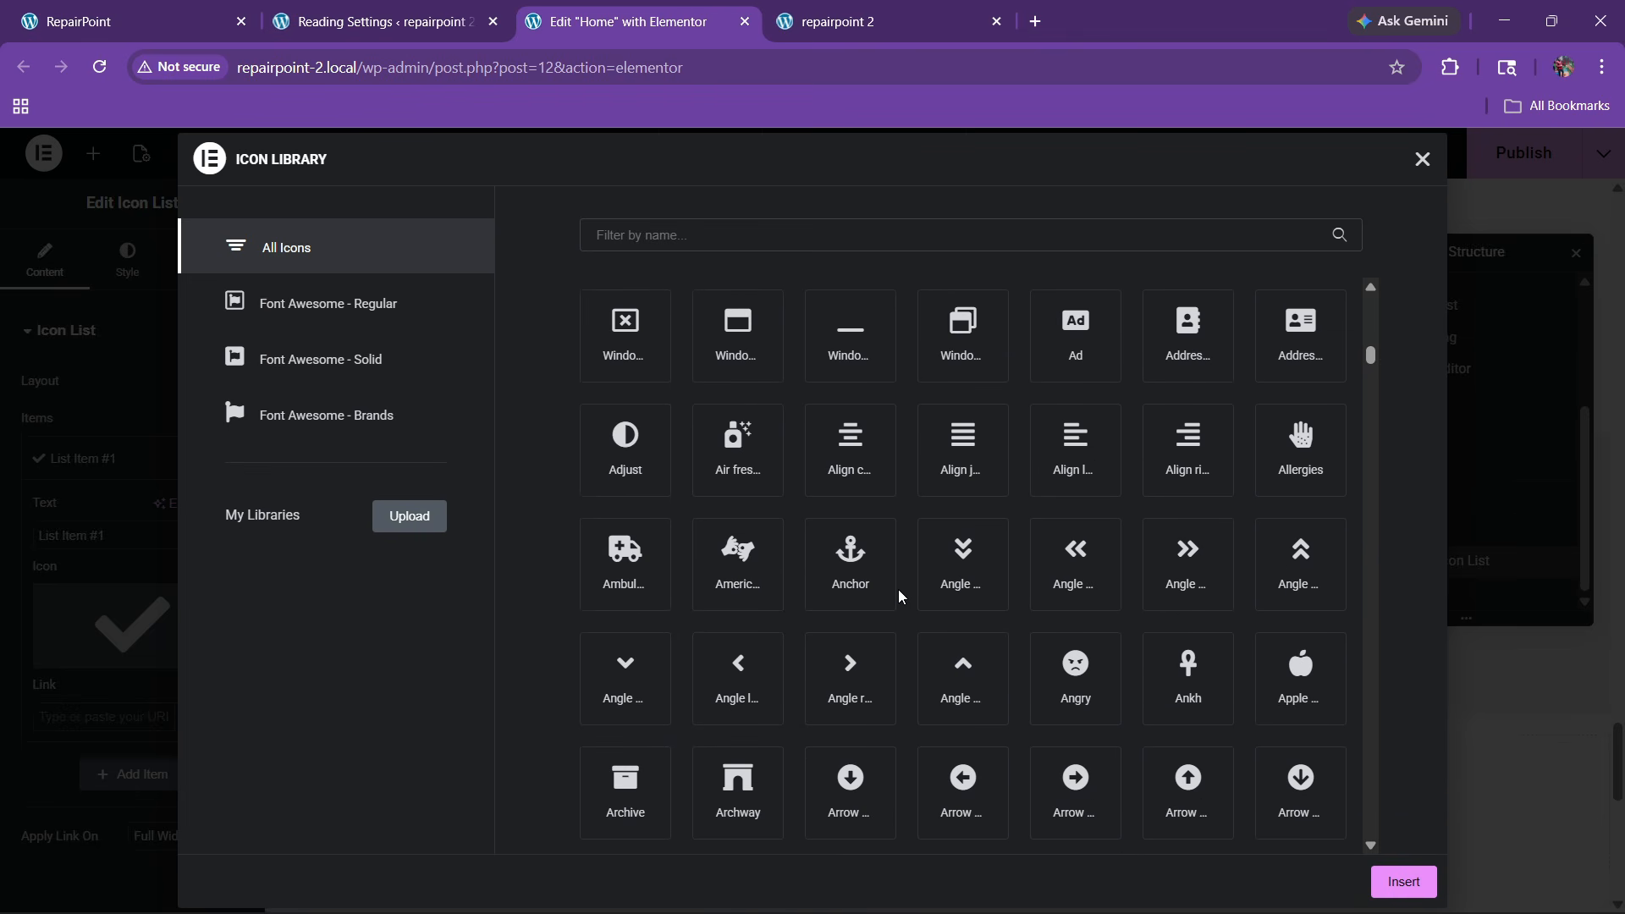
pyautogui.scroll(20, 902, 598)
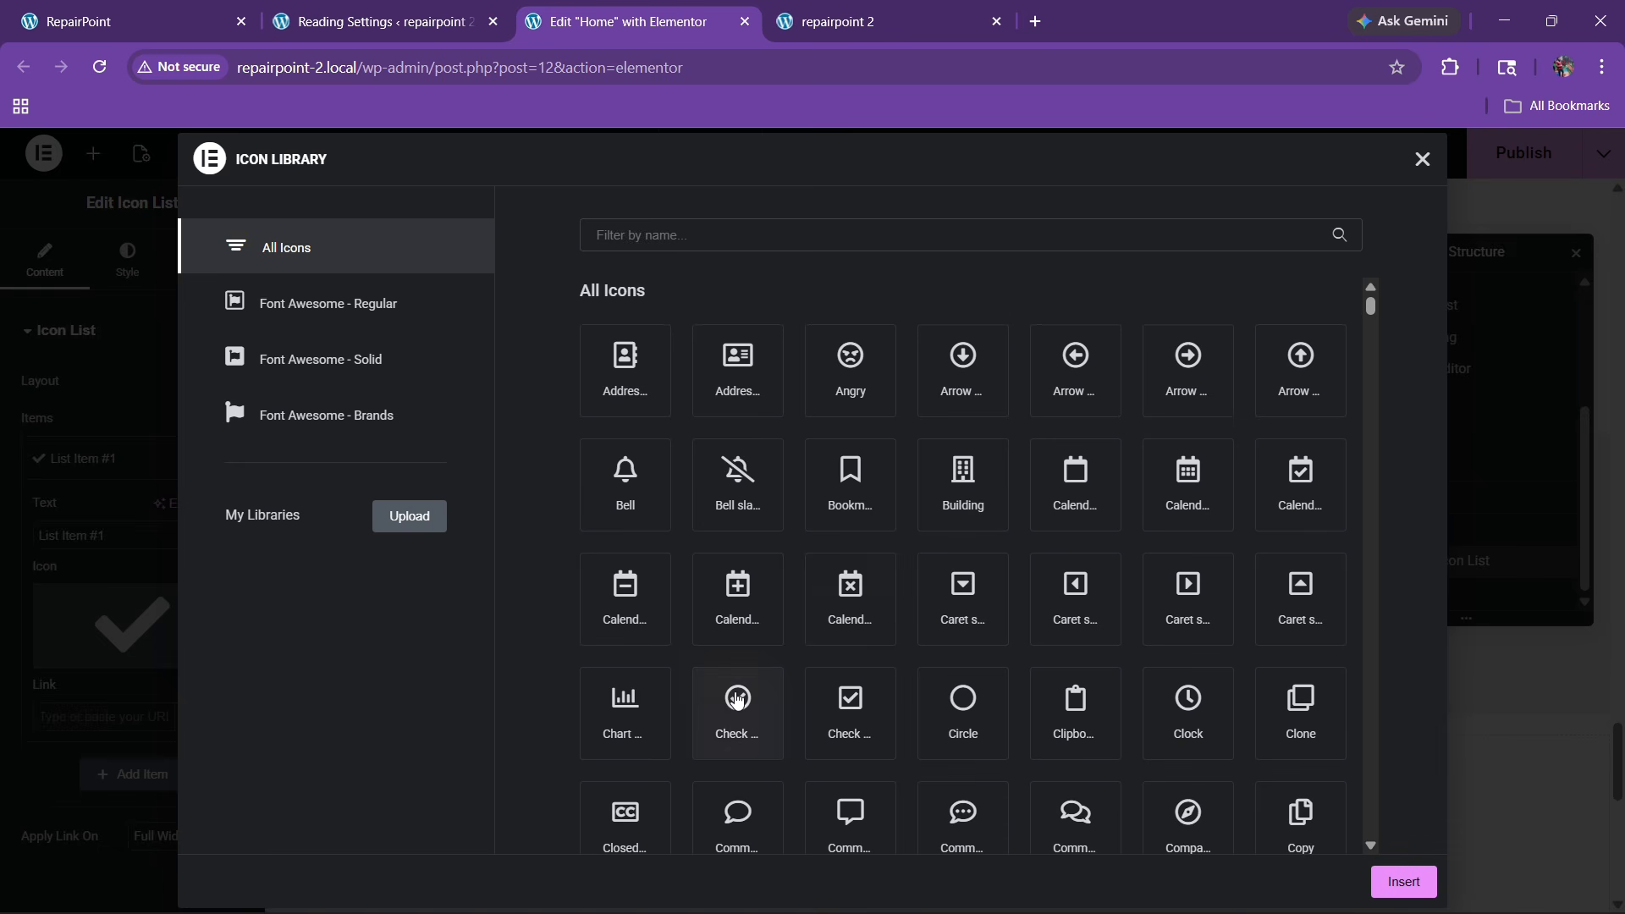
pyautogui.click(738, 713)
pyautogui.click(1396, 881)
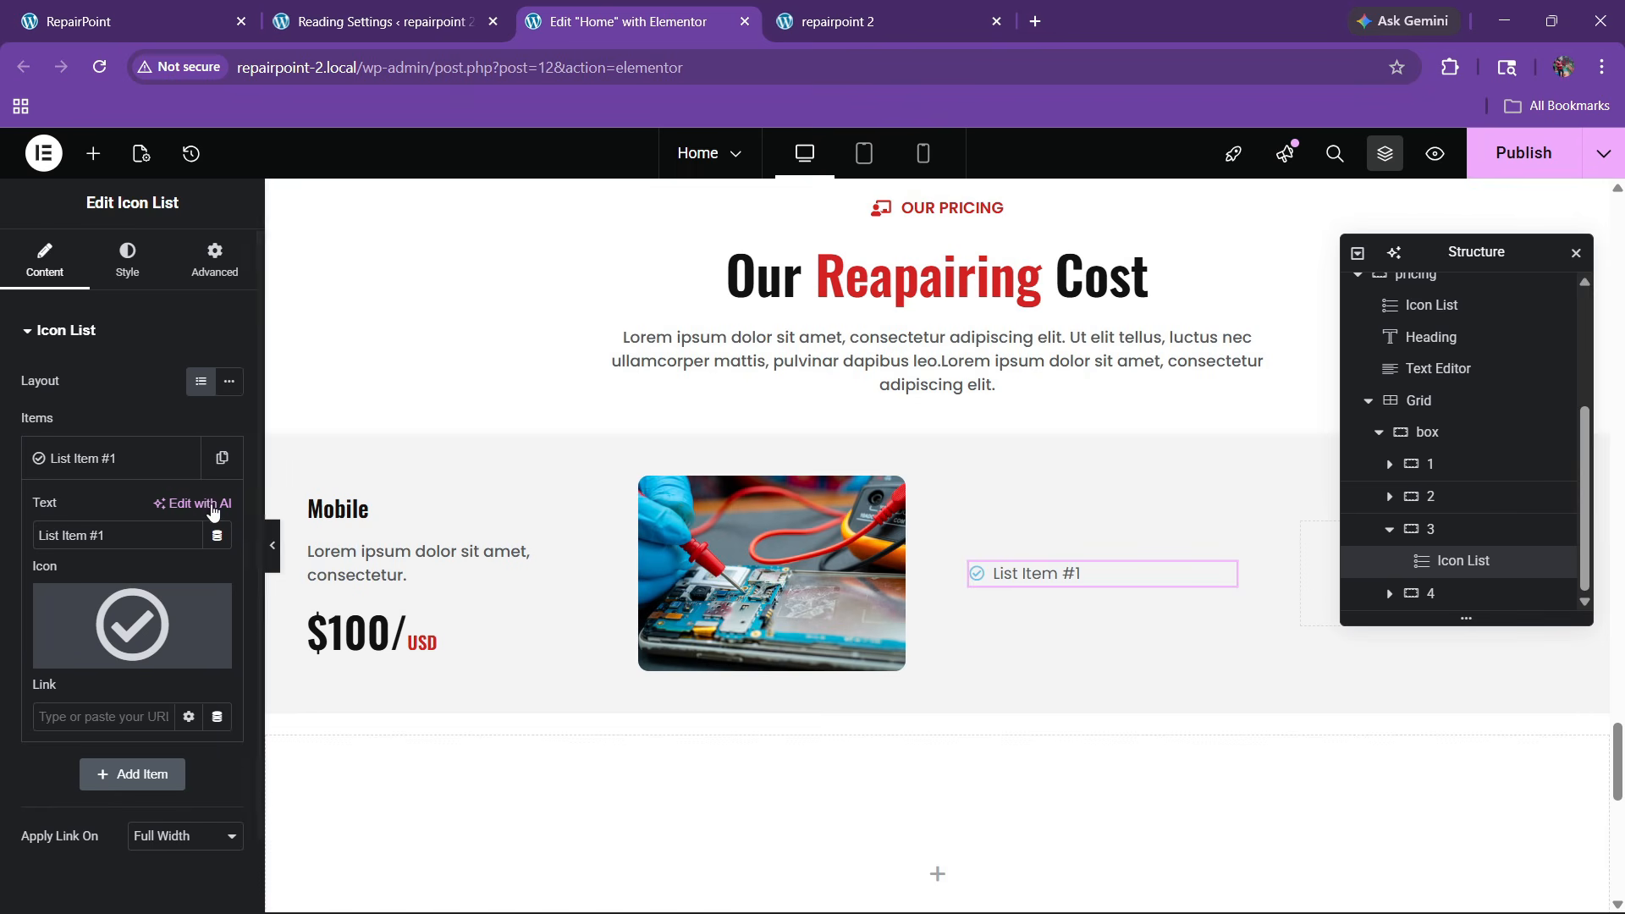
# Copy 'Display replacement' from the live site and paste it as the item's text
pyautogui.hotkey('ctrl', '1')
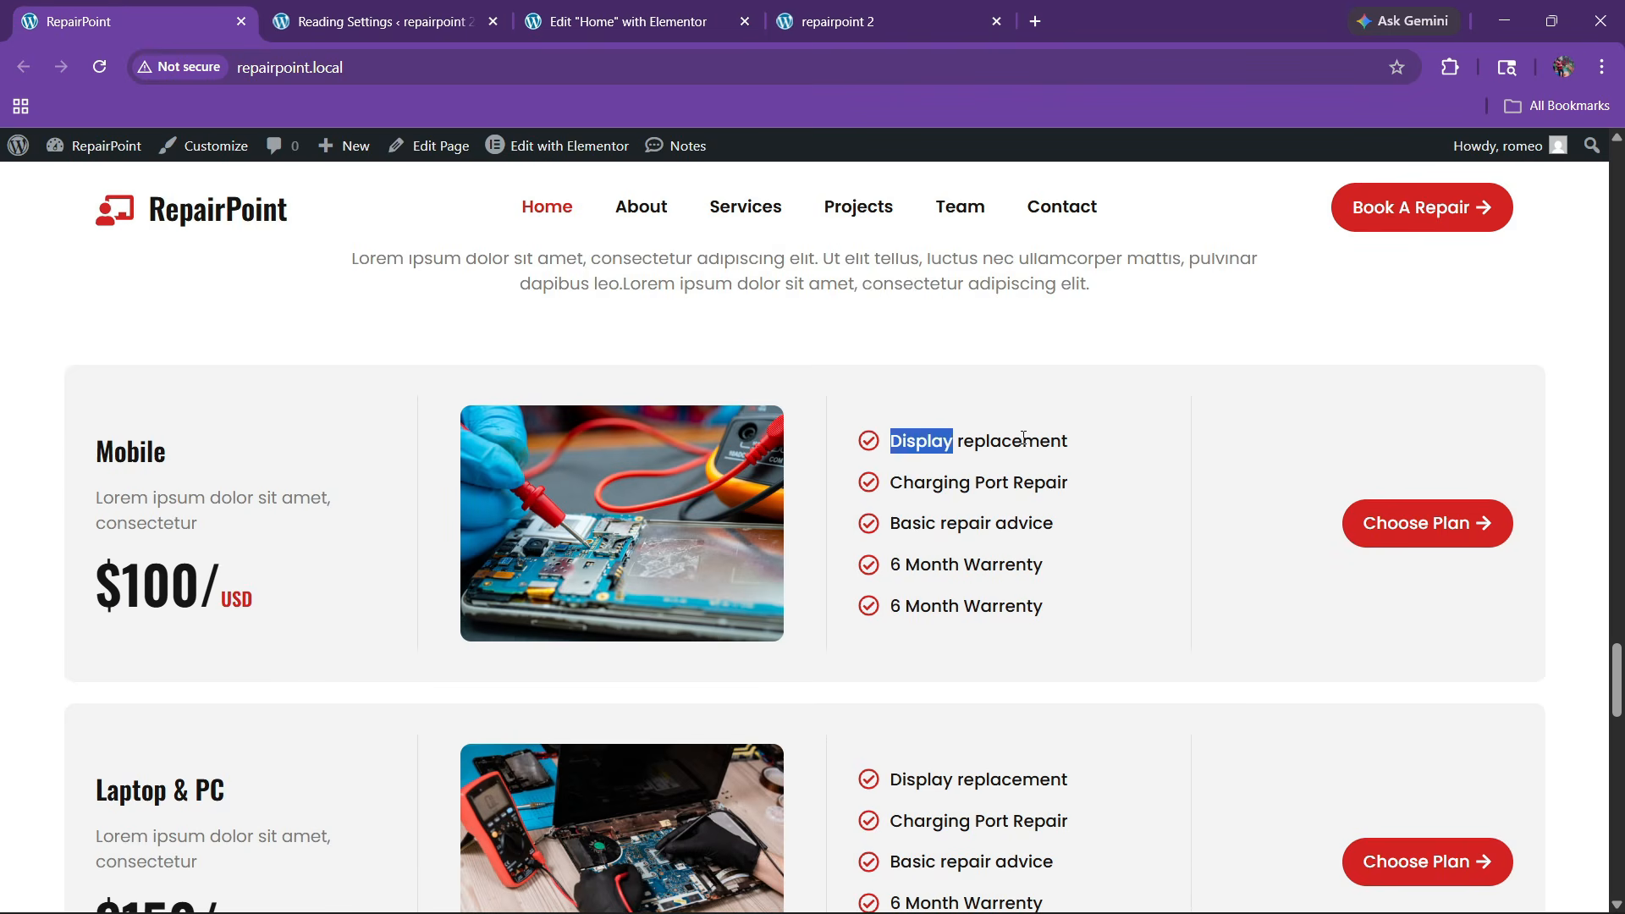
pyautogui.moveTo(1024, 438); pyautogui.dragTo(1081, 443)
pyautogui.hotkey('ctrl', 'c')
pyautogui.click(730, 9)
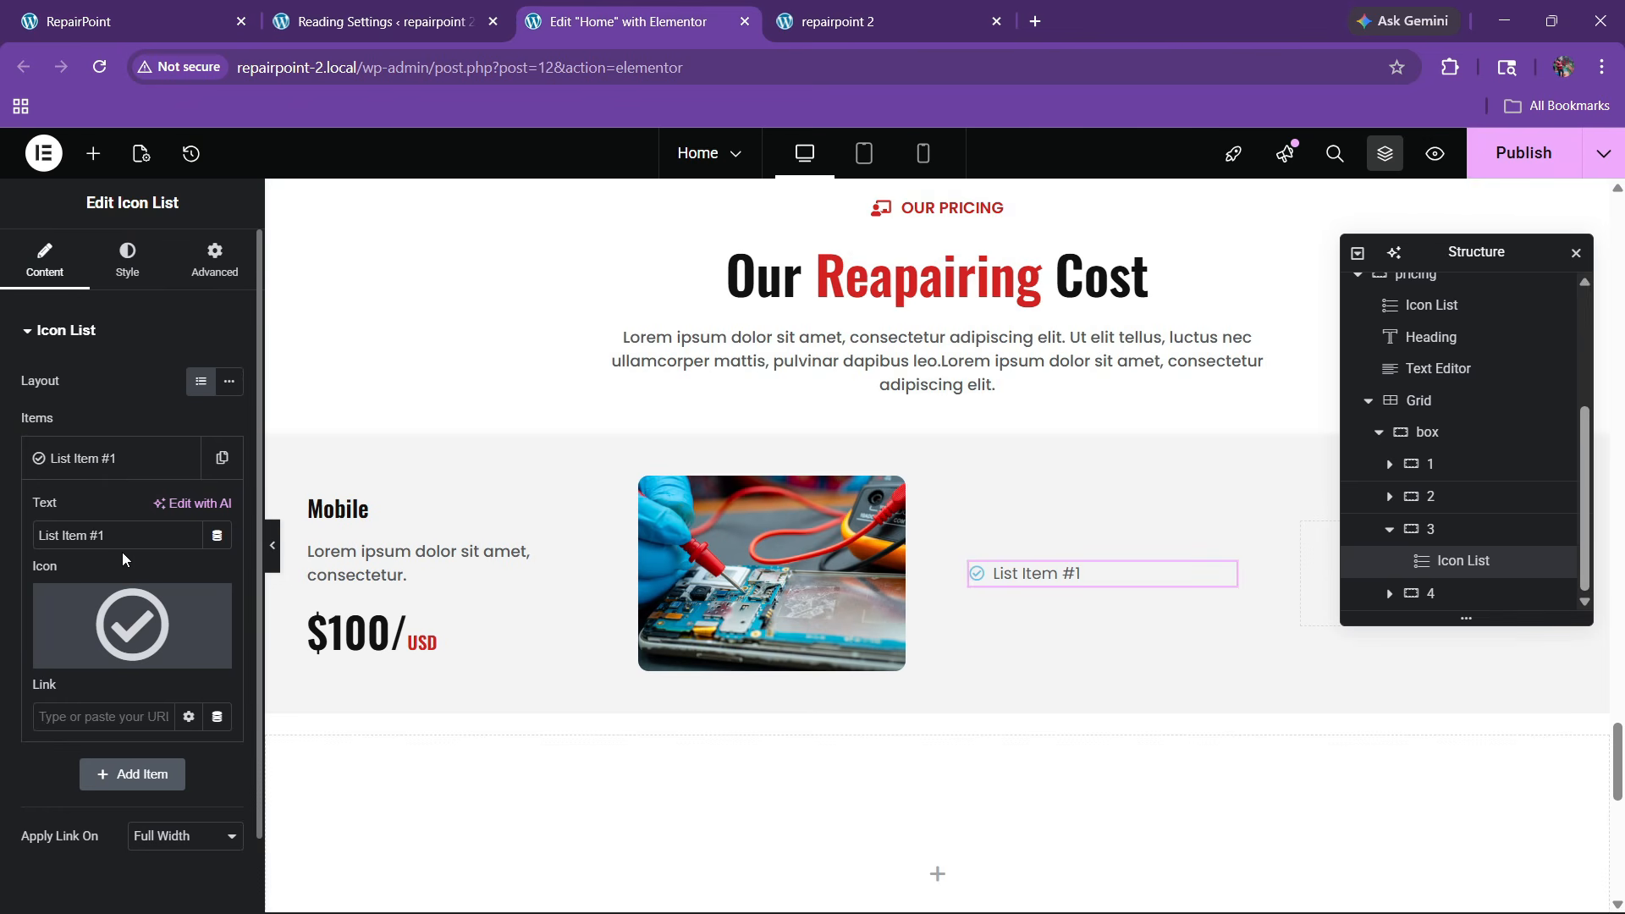
pyautogui.hotkey('ctrl', 'v')
# Make the list icon red using a global site colour
pyautogui.click(127, 458)
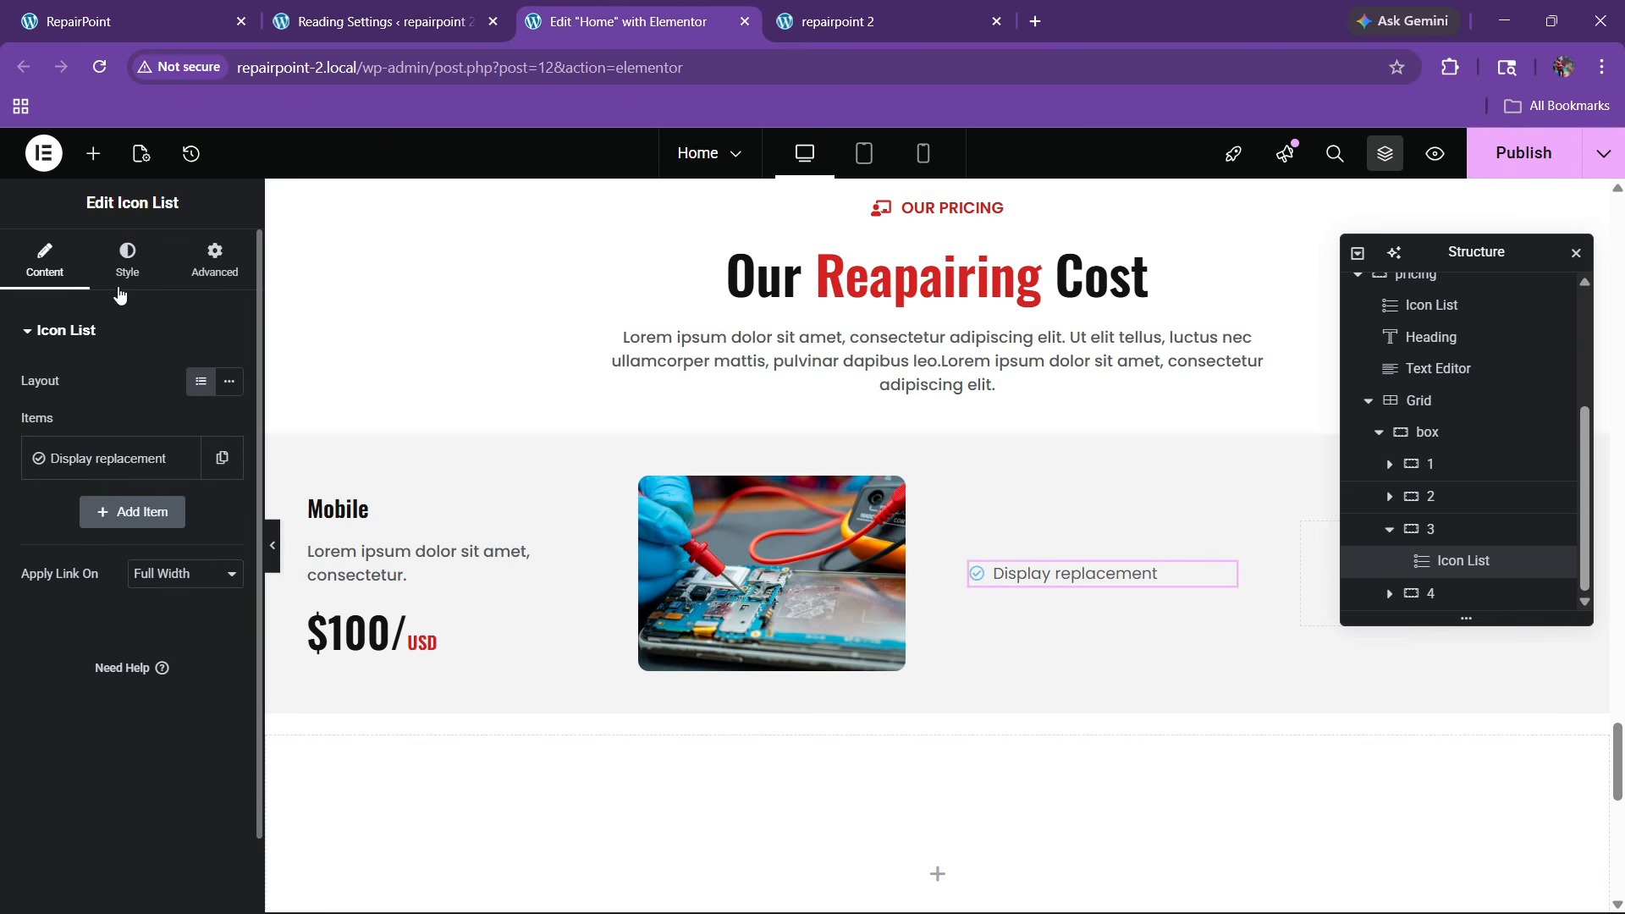
pyautogui.click(127, 258)
pyautogui.click(108, 592)
pyautogui.click(200, 475)
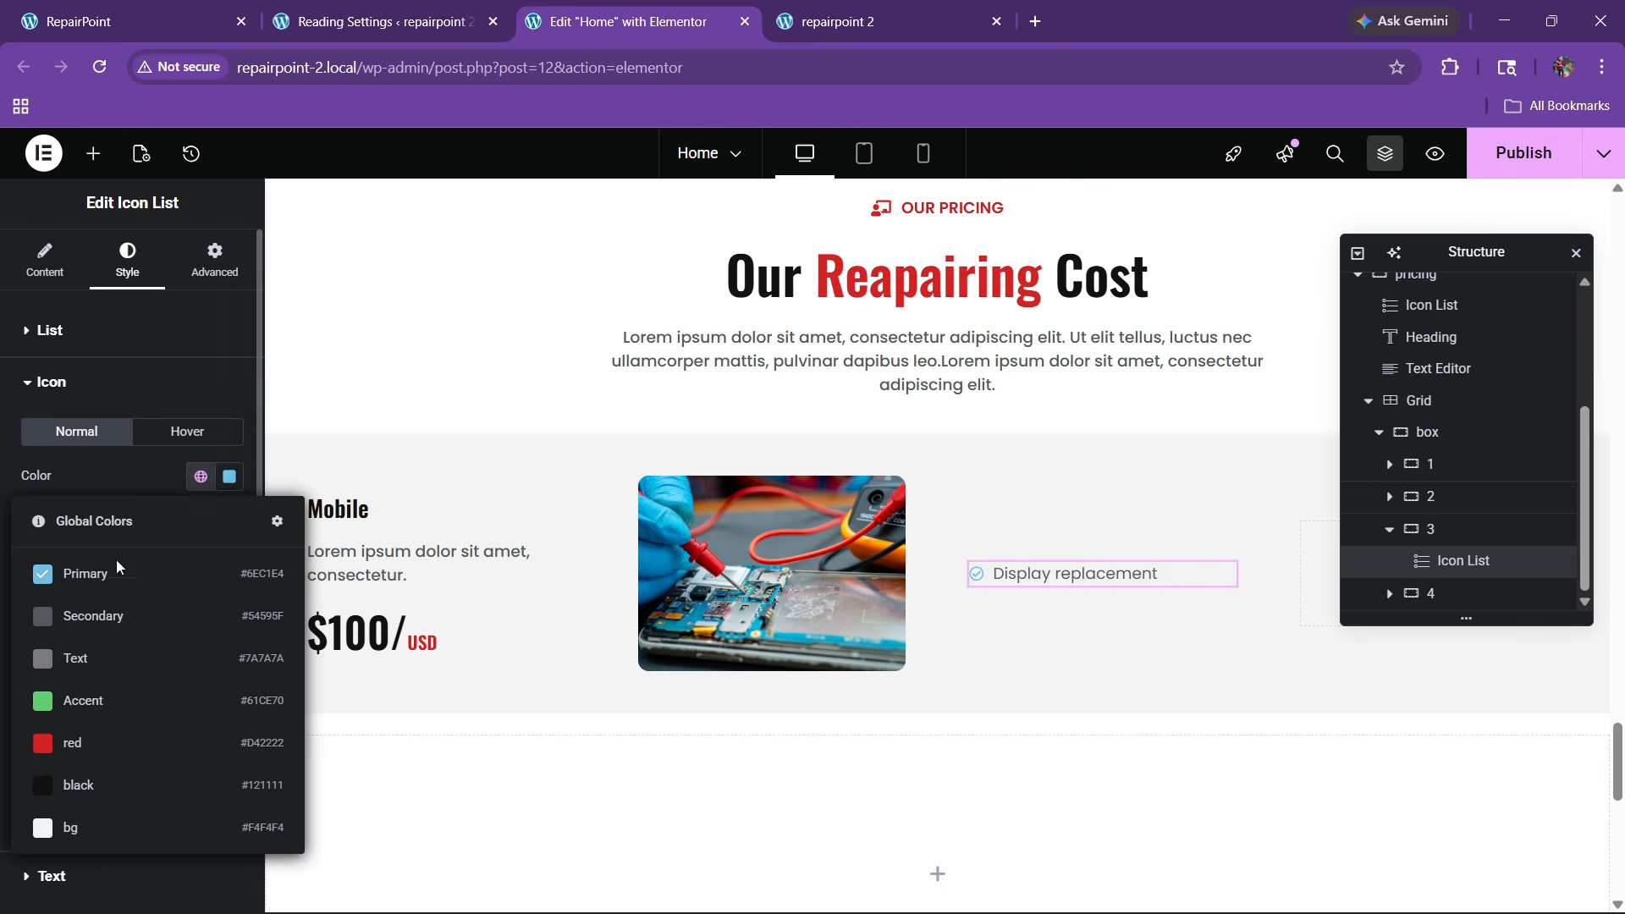
pyautogui.click(73, 743)
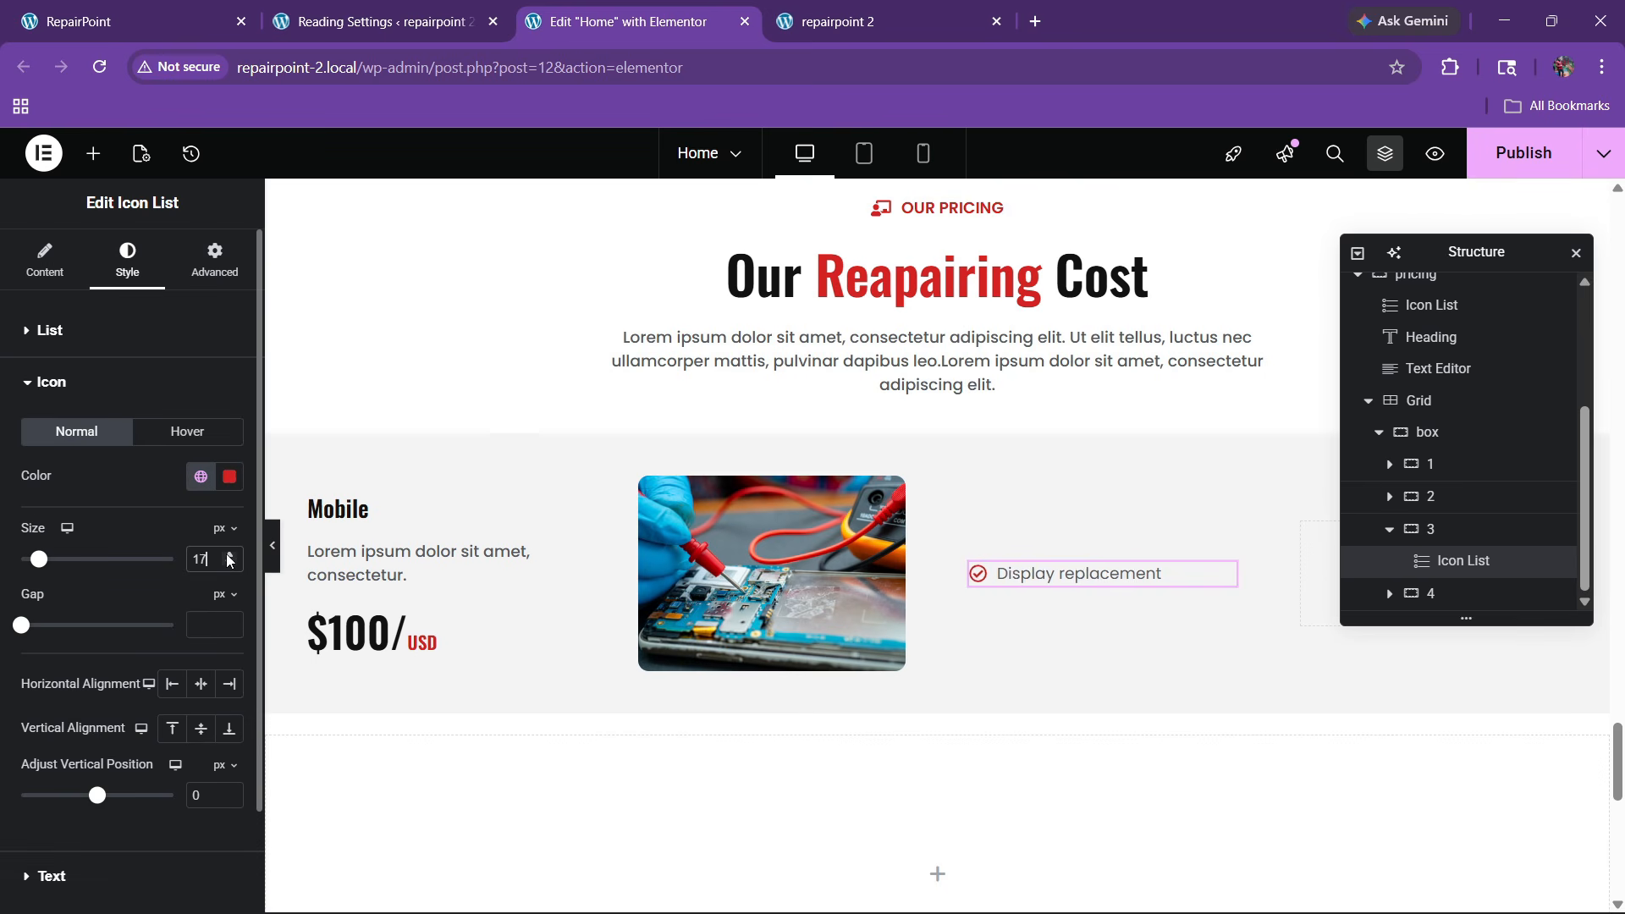
# Give the list text a global colour, 15 px size and 500 Medium weight
pyautogui.click(51, 385)
pyautogui.click(64, 436)
pyautogui.click(199, 616)
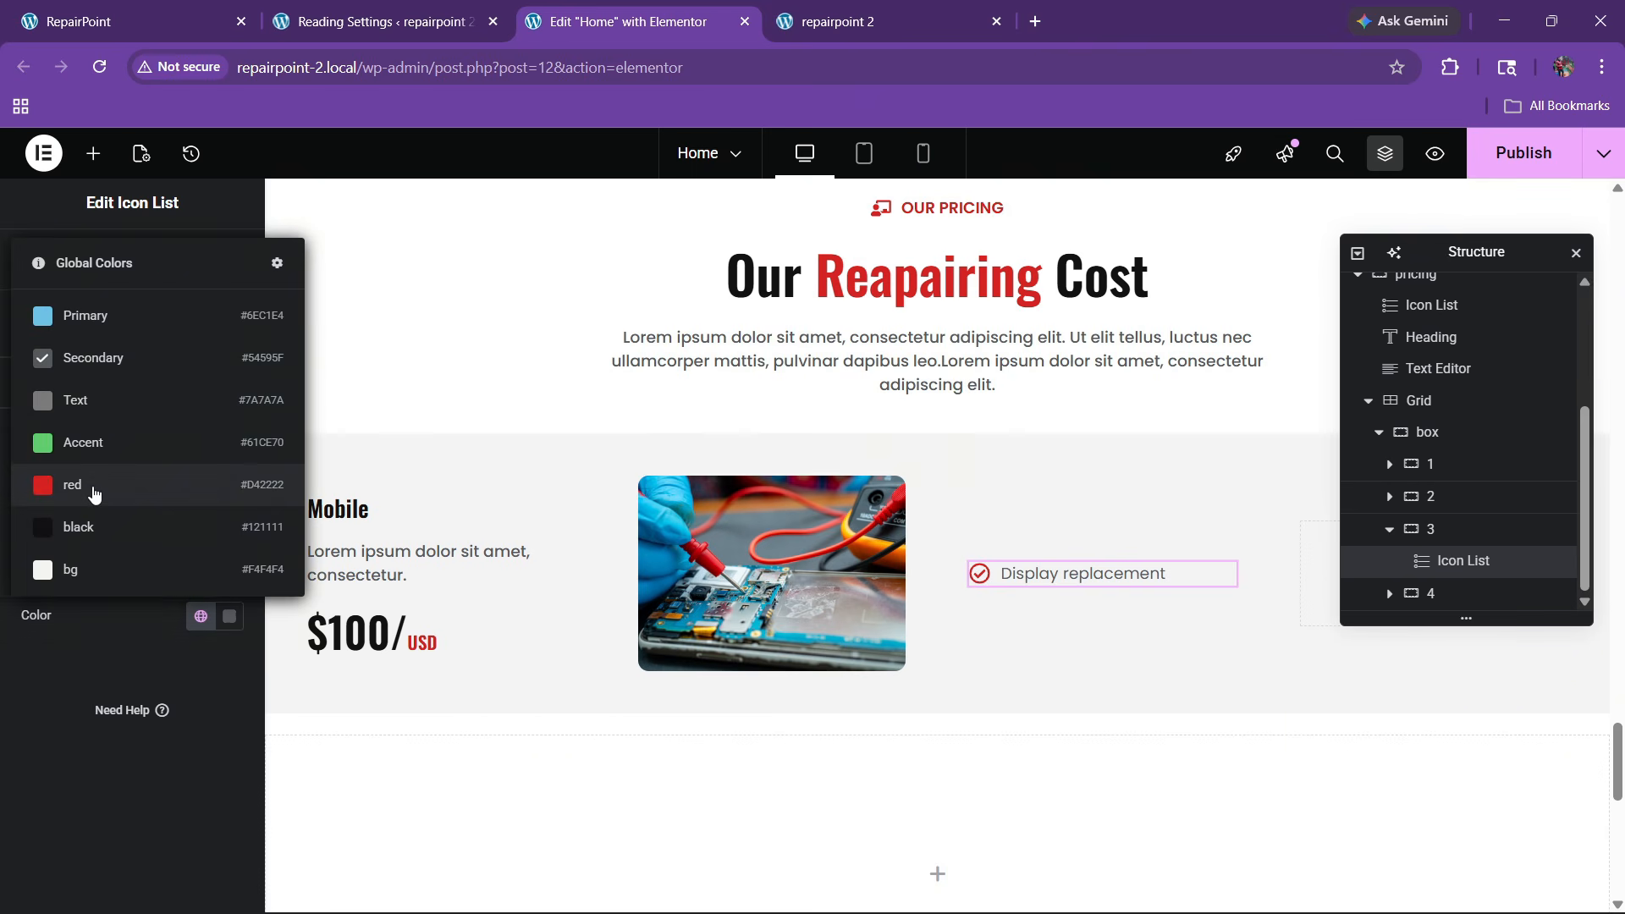
pyautogui.click(208, 575)
pyautogui.click(228, 483)
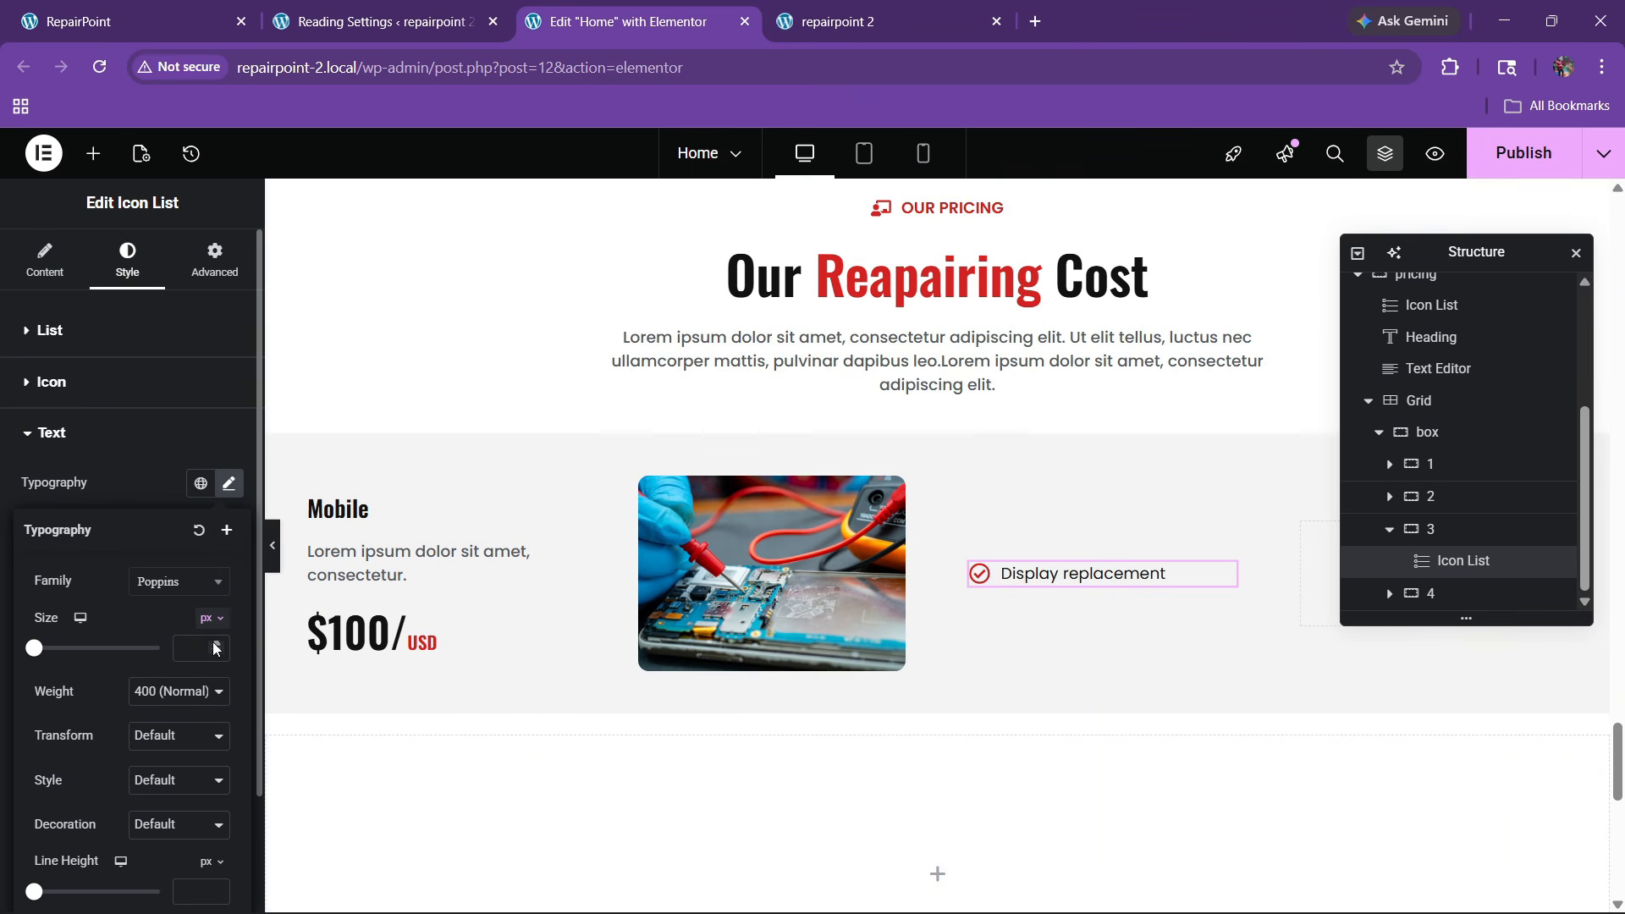
pyautogui.click(217, 645)
pyautogui.click(217, 645)
pyautogui.click(217, 645)
pyautogui.click(217, 645)
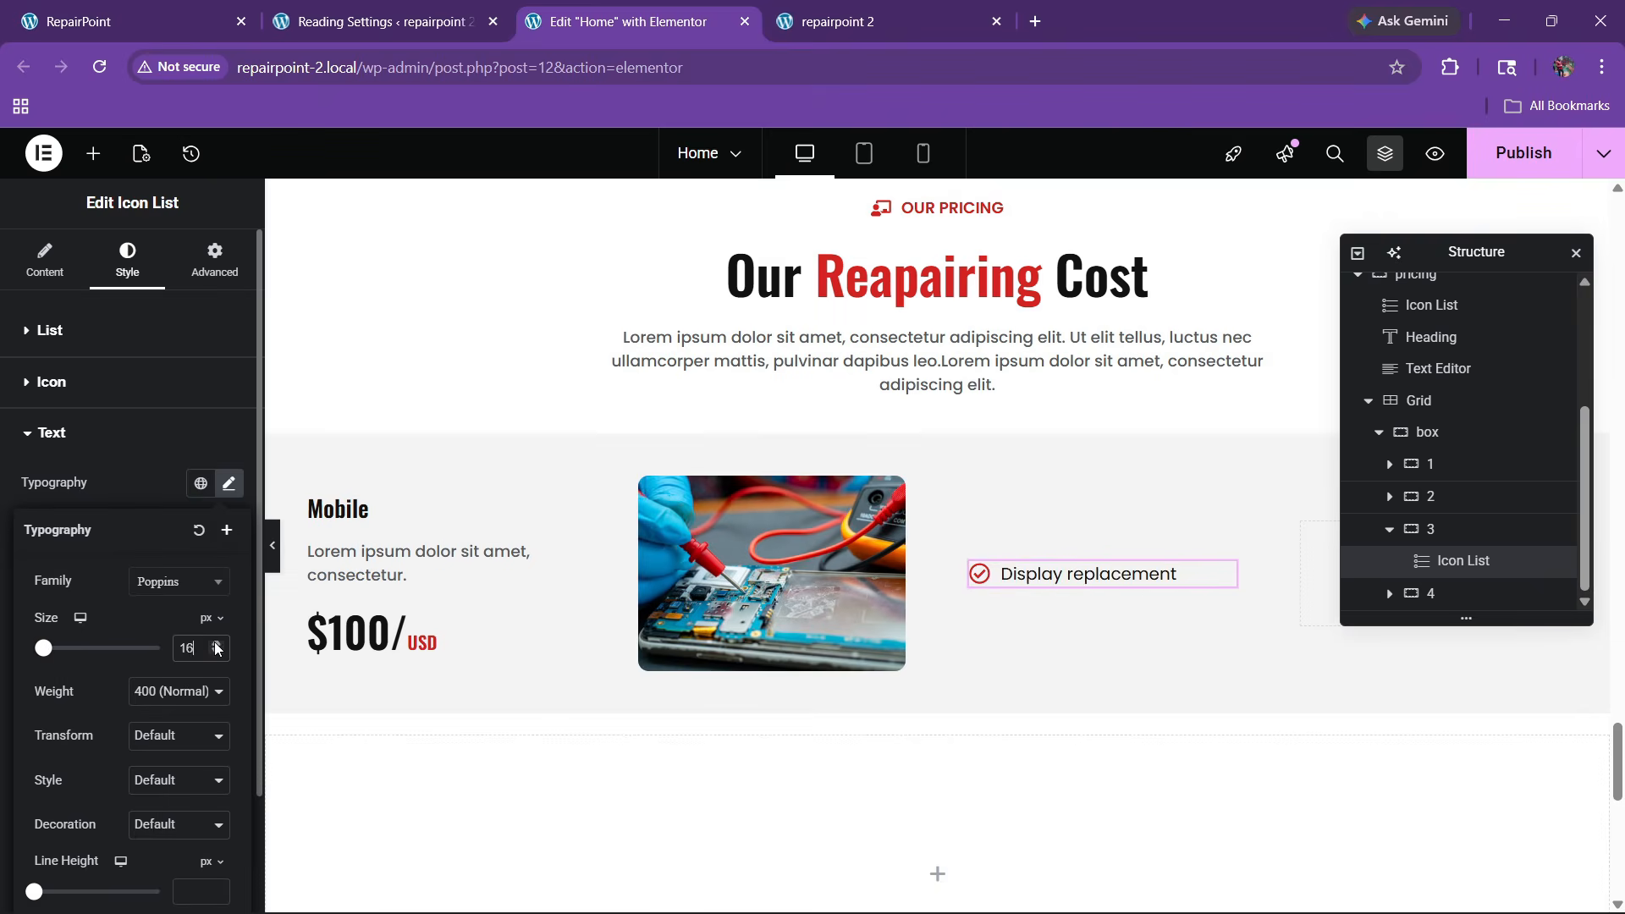
pyautogui.click(216, 652)
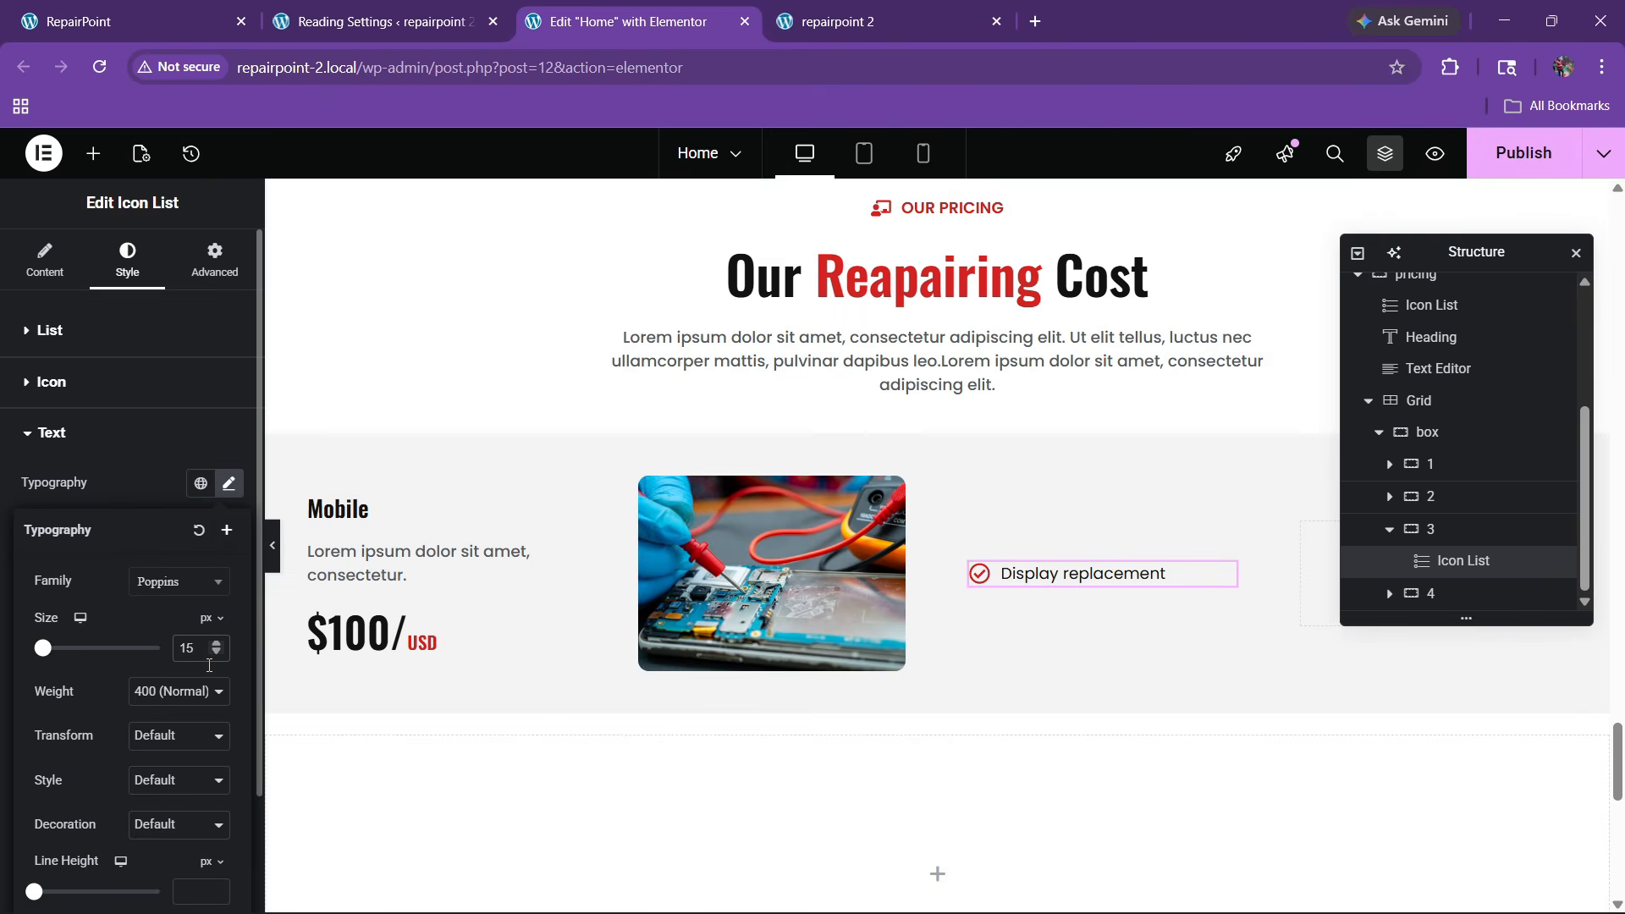
pyautogui.click(180, 691)
pyautogui.click(182, 505)
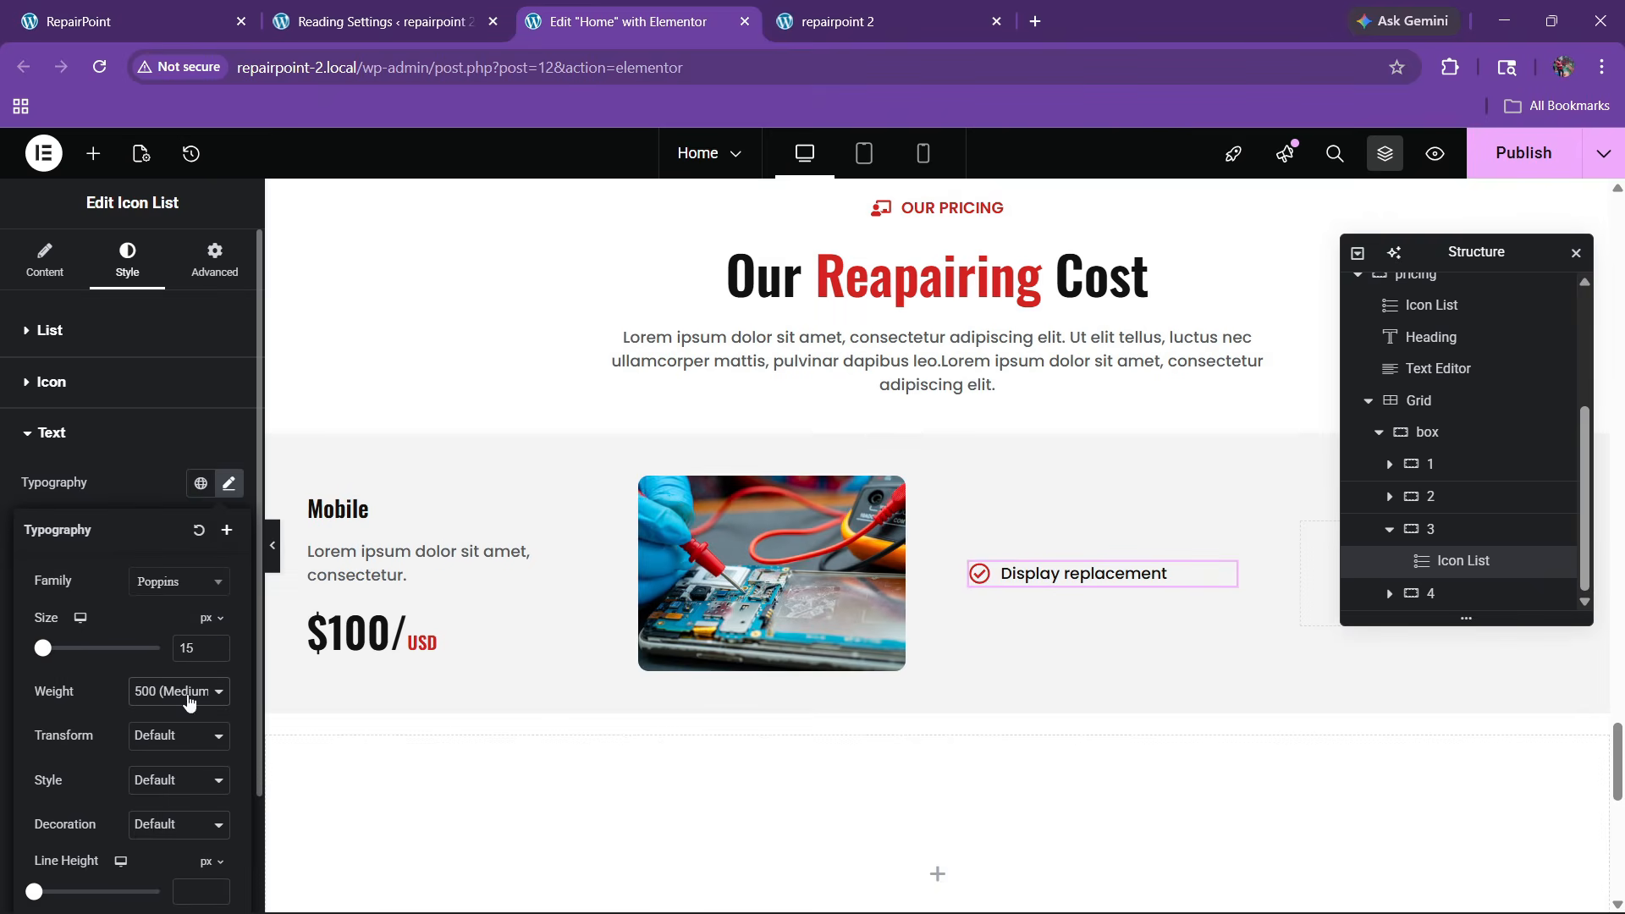
# Duplicate the 'Display replacement' item until the list has five entries
pyautogui.click(48, 320)
pyautogui.click(45, 269)
pyautogui.click(182, 461)
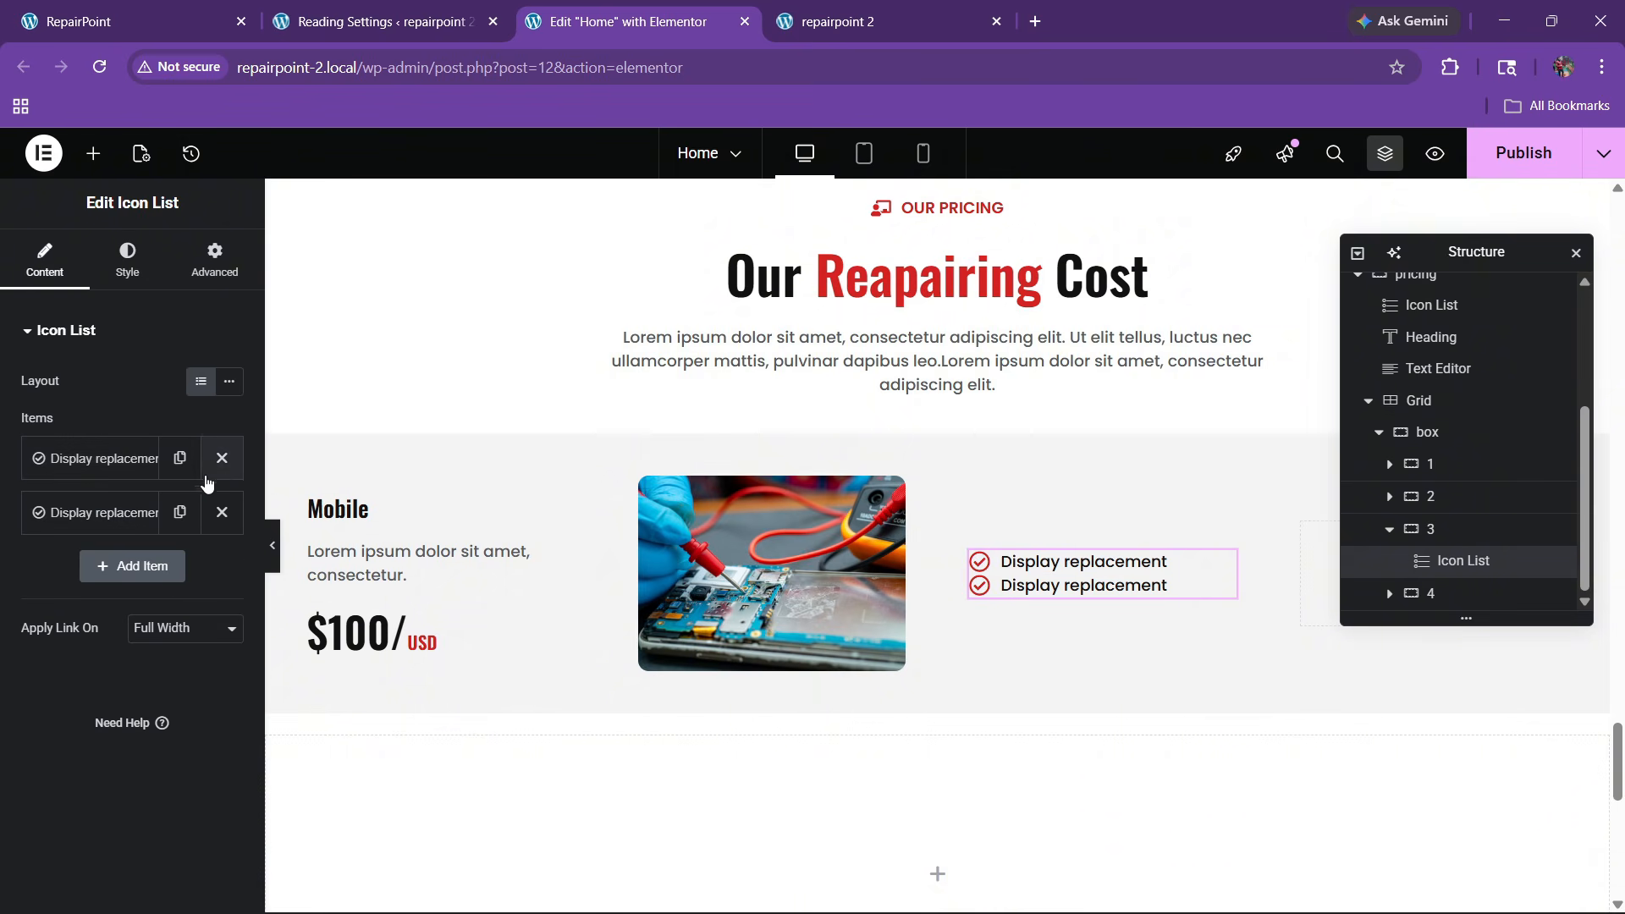
pyautogui.click(180, 512)
pyautogui.click(179, 567)
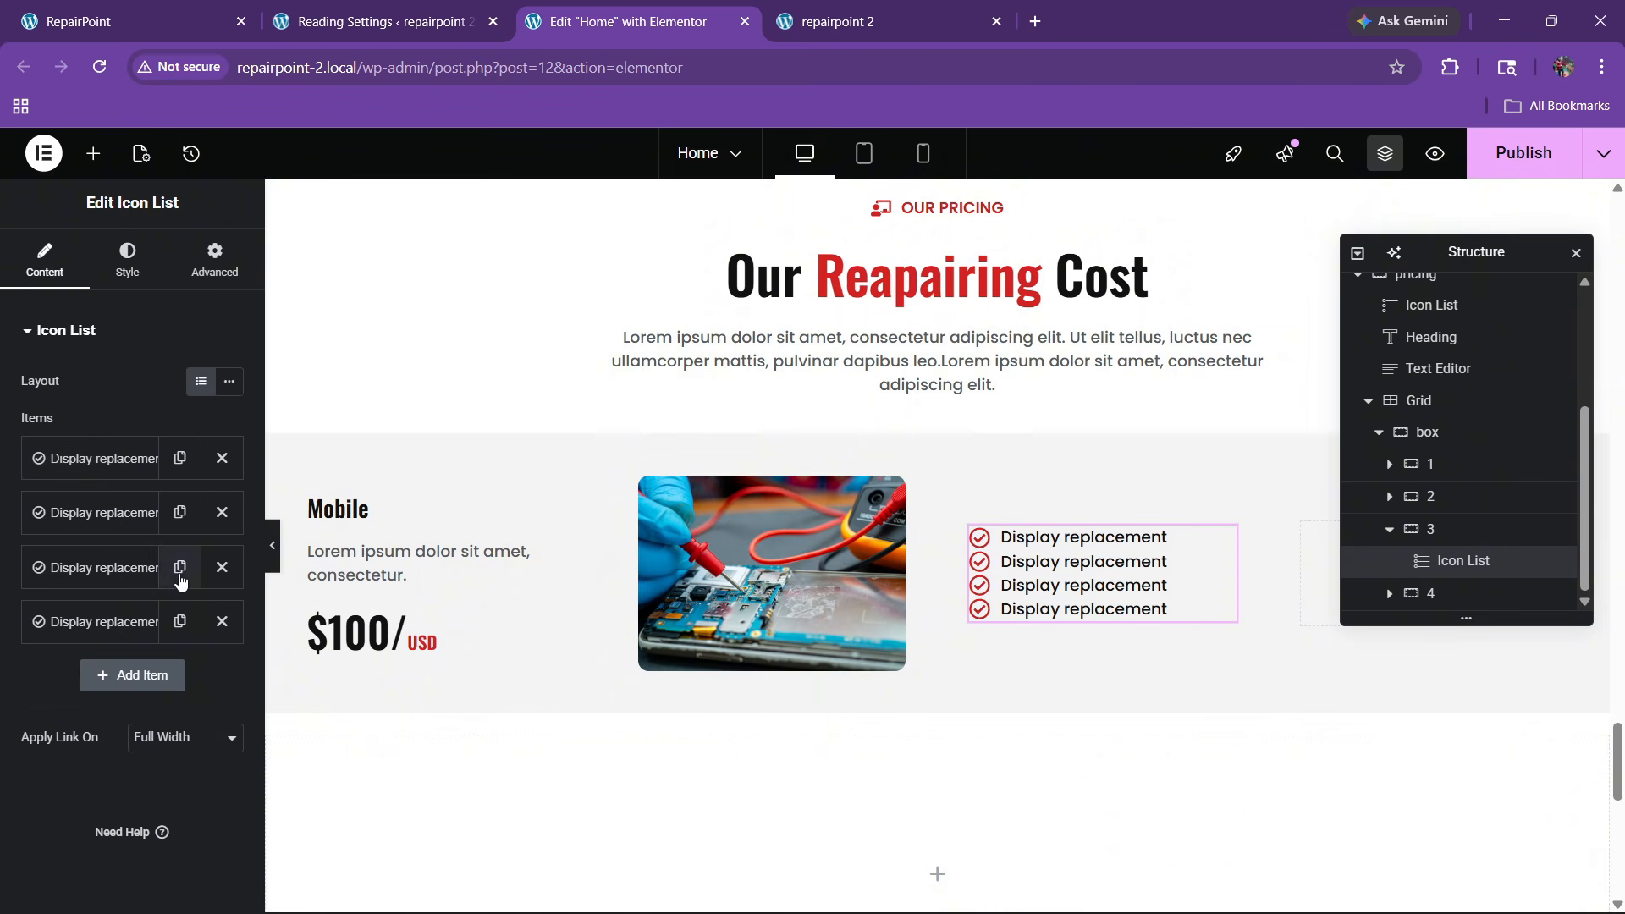
pyautogui.click(179, 622)
# Set 12 px spacing between list items and compare with the live pricing section
pyautogui.click(127, 258)
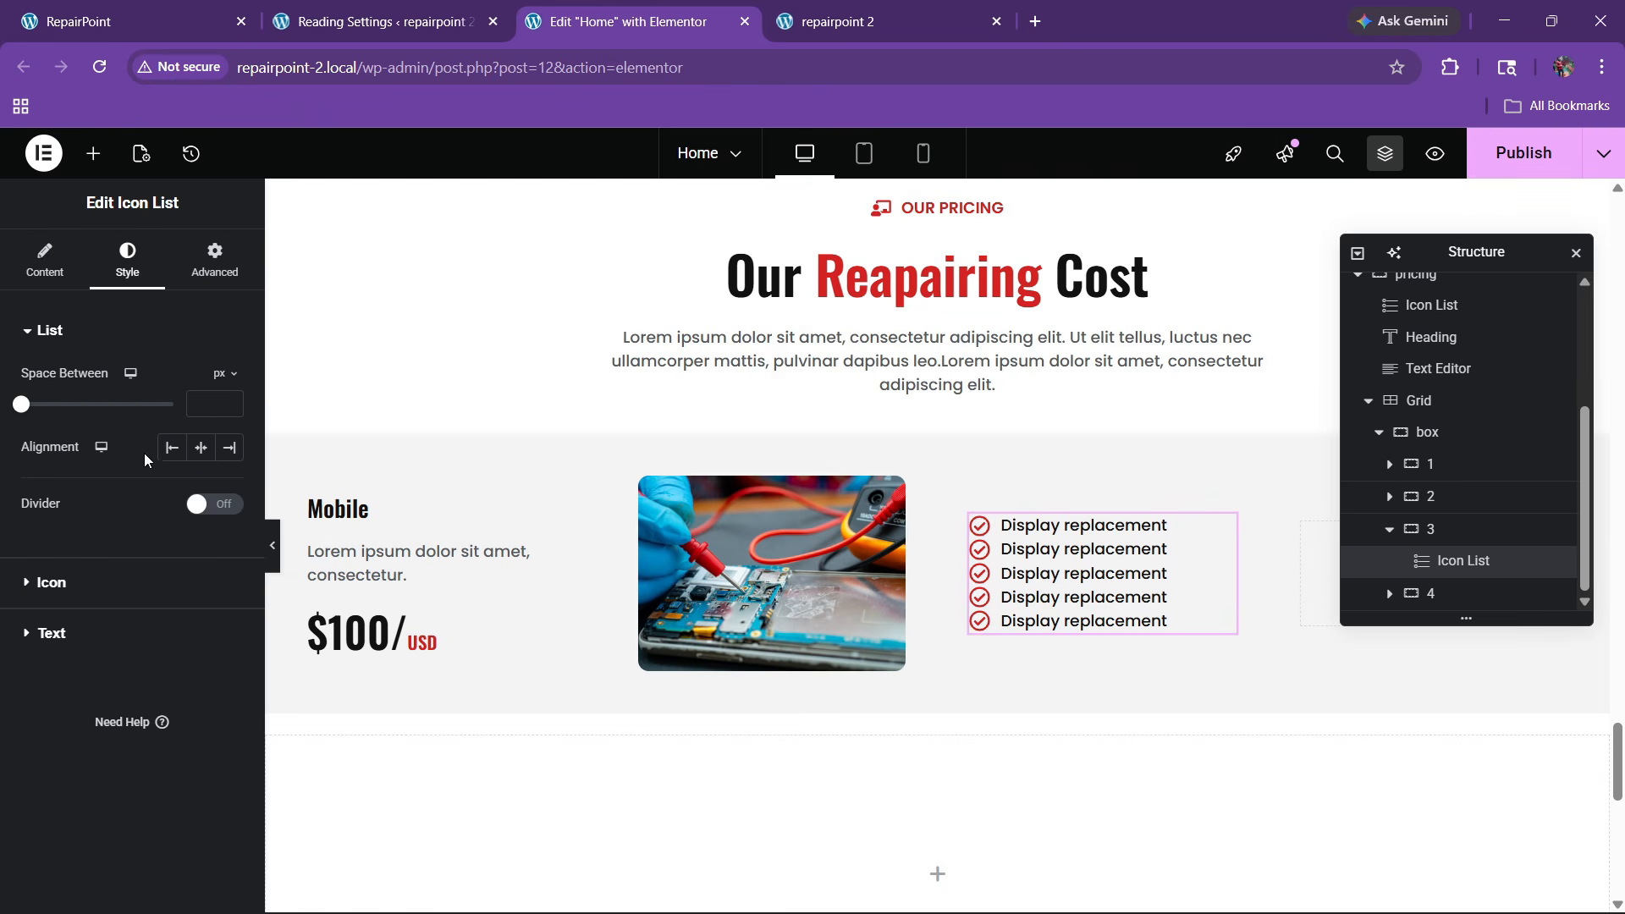
pyautogui.click(228, 400)
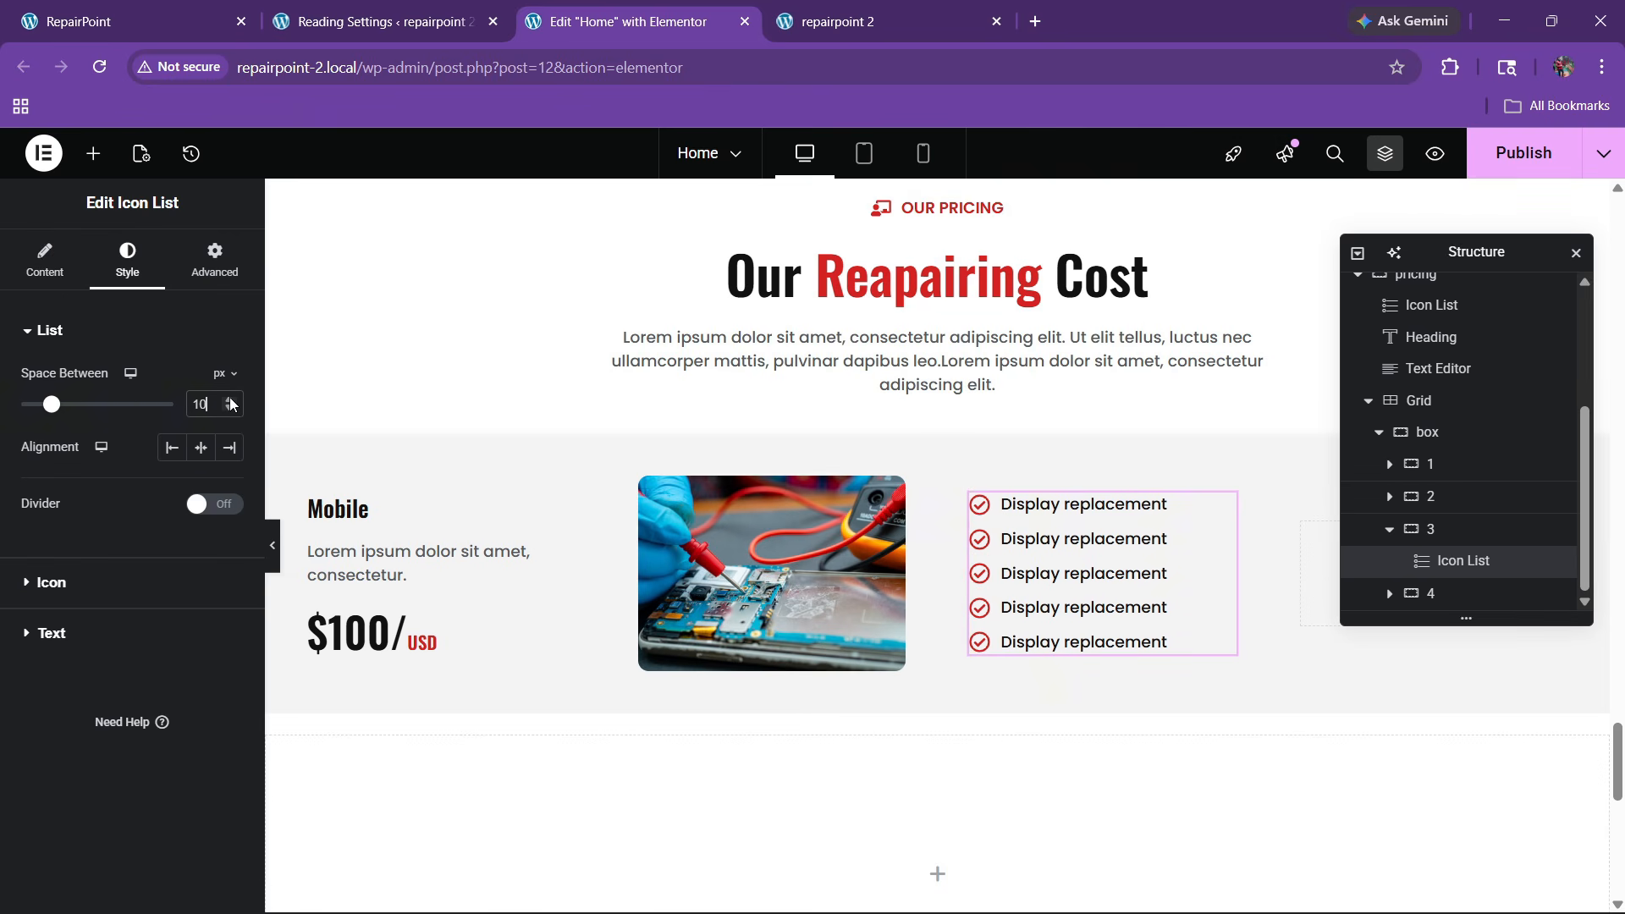
pyautogui.click(229, 402)
pyautogui.click(213, 7)
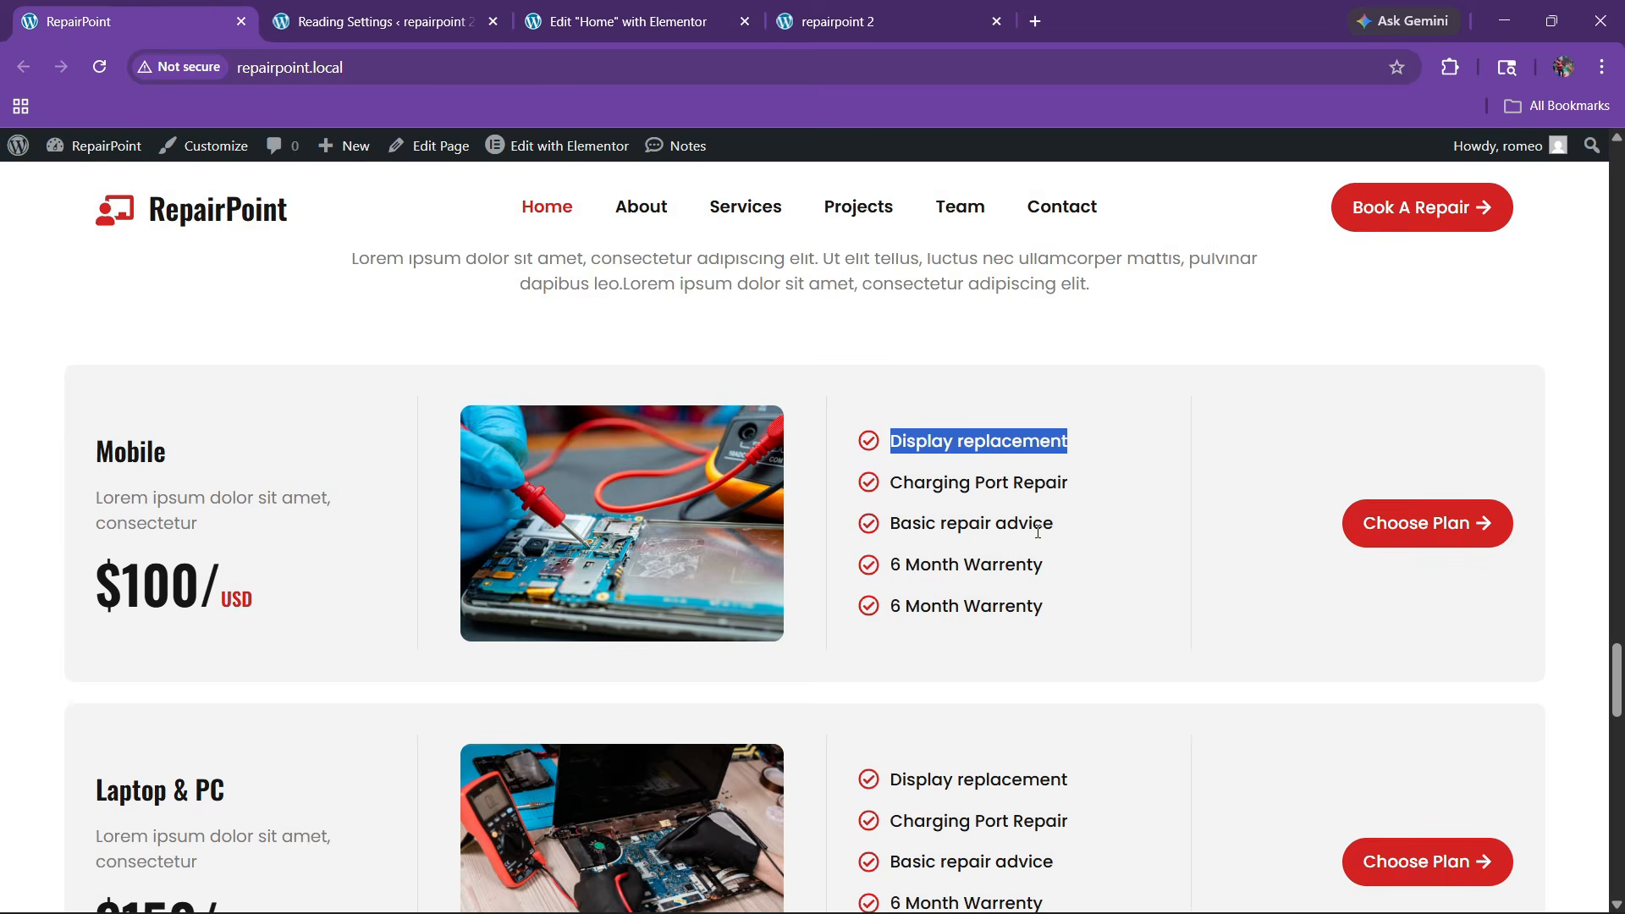
# Copy the Get Started button and paste it into the Mobile pricing row's empty fourth column
pyautogui.click(719, 6)
pyautogui.scroll(10, 841, 452)
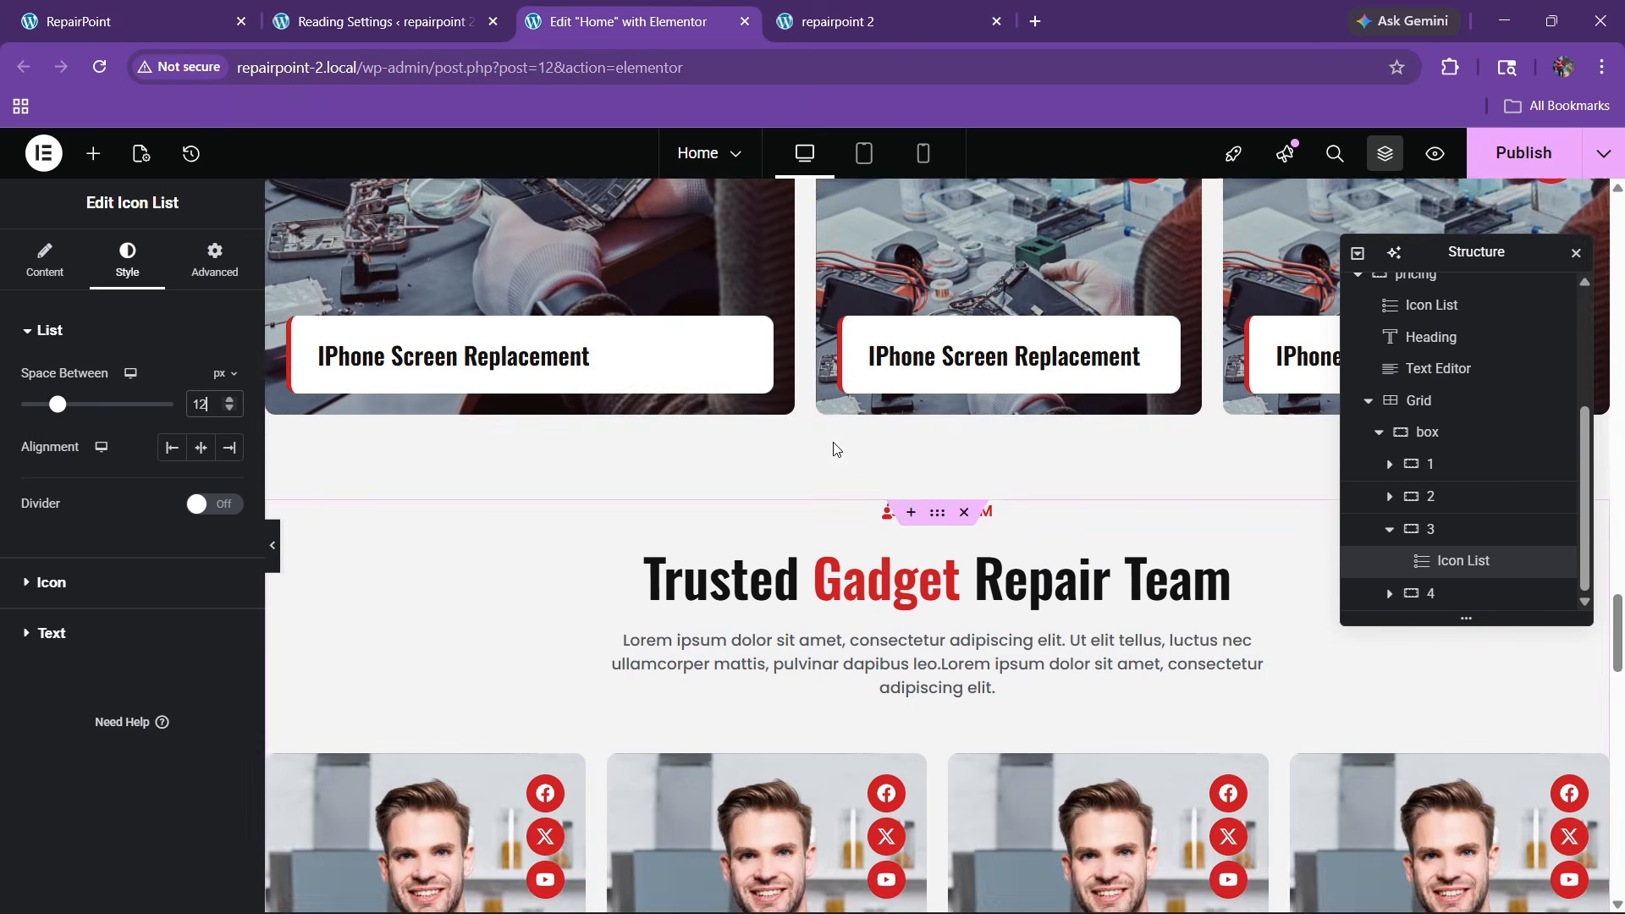
pyautogui.scroll(10, 828, 438)
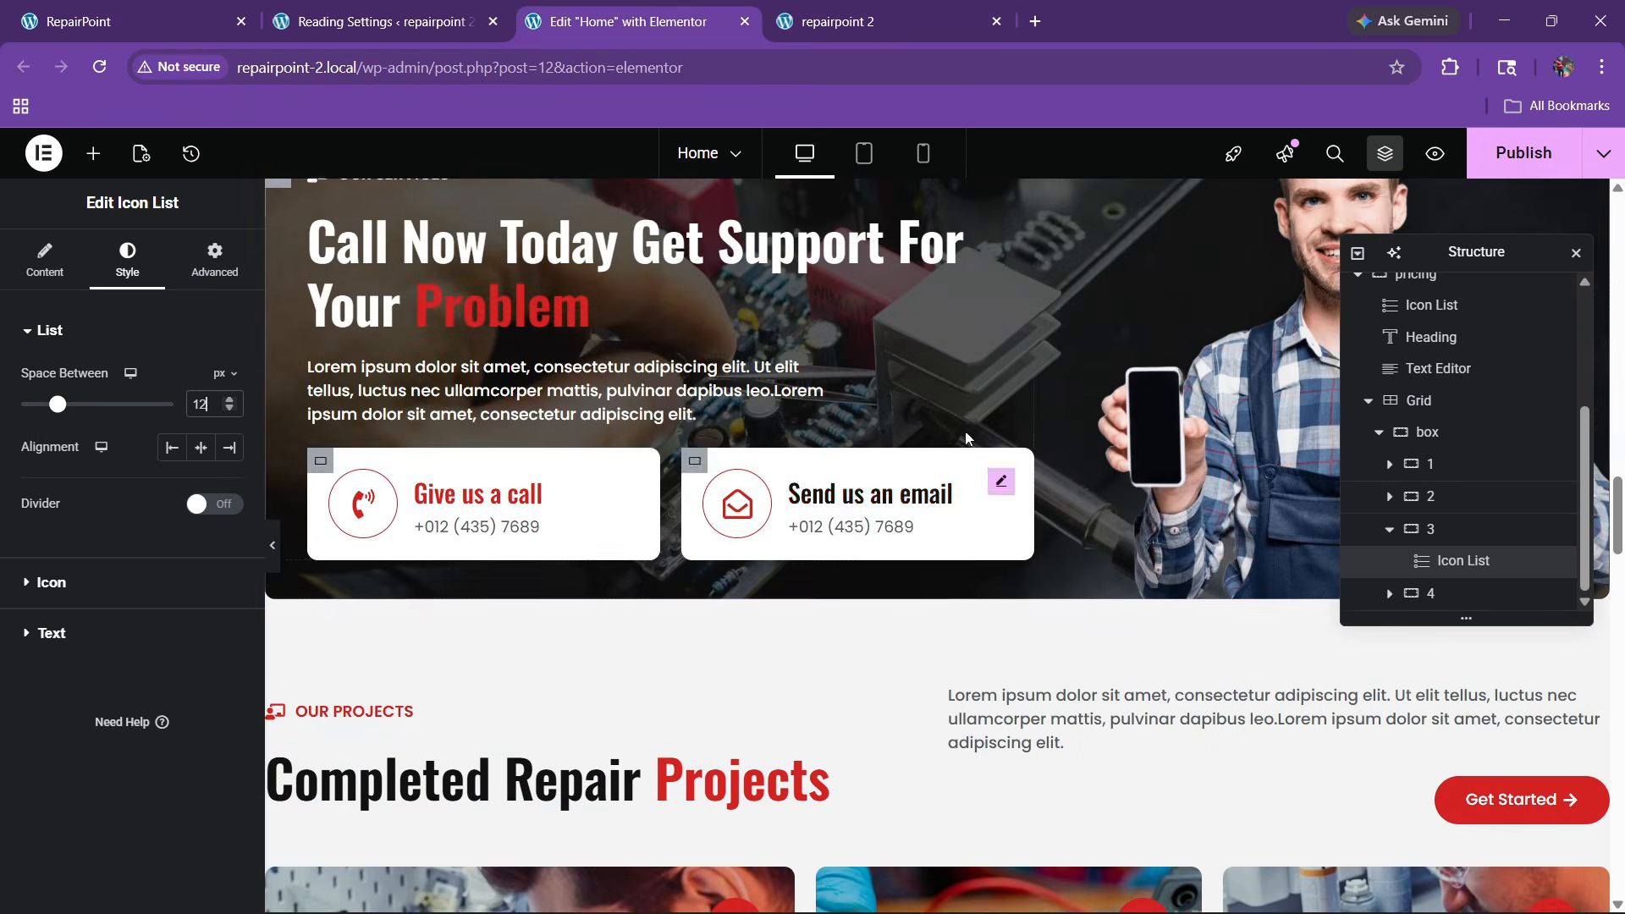
pyautogui.moveTo(1444, 261); pyautogui.dragTo(810, 375)
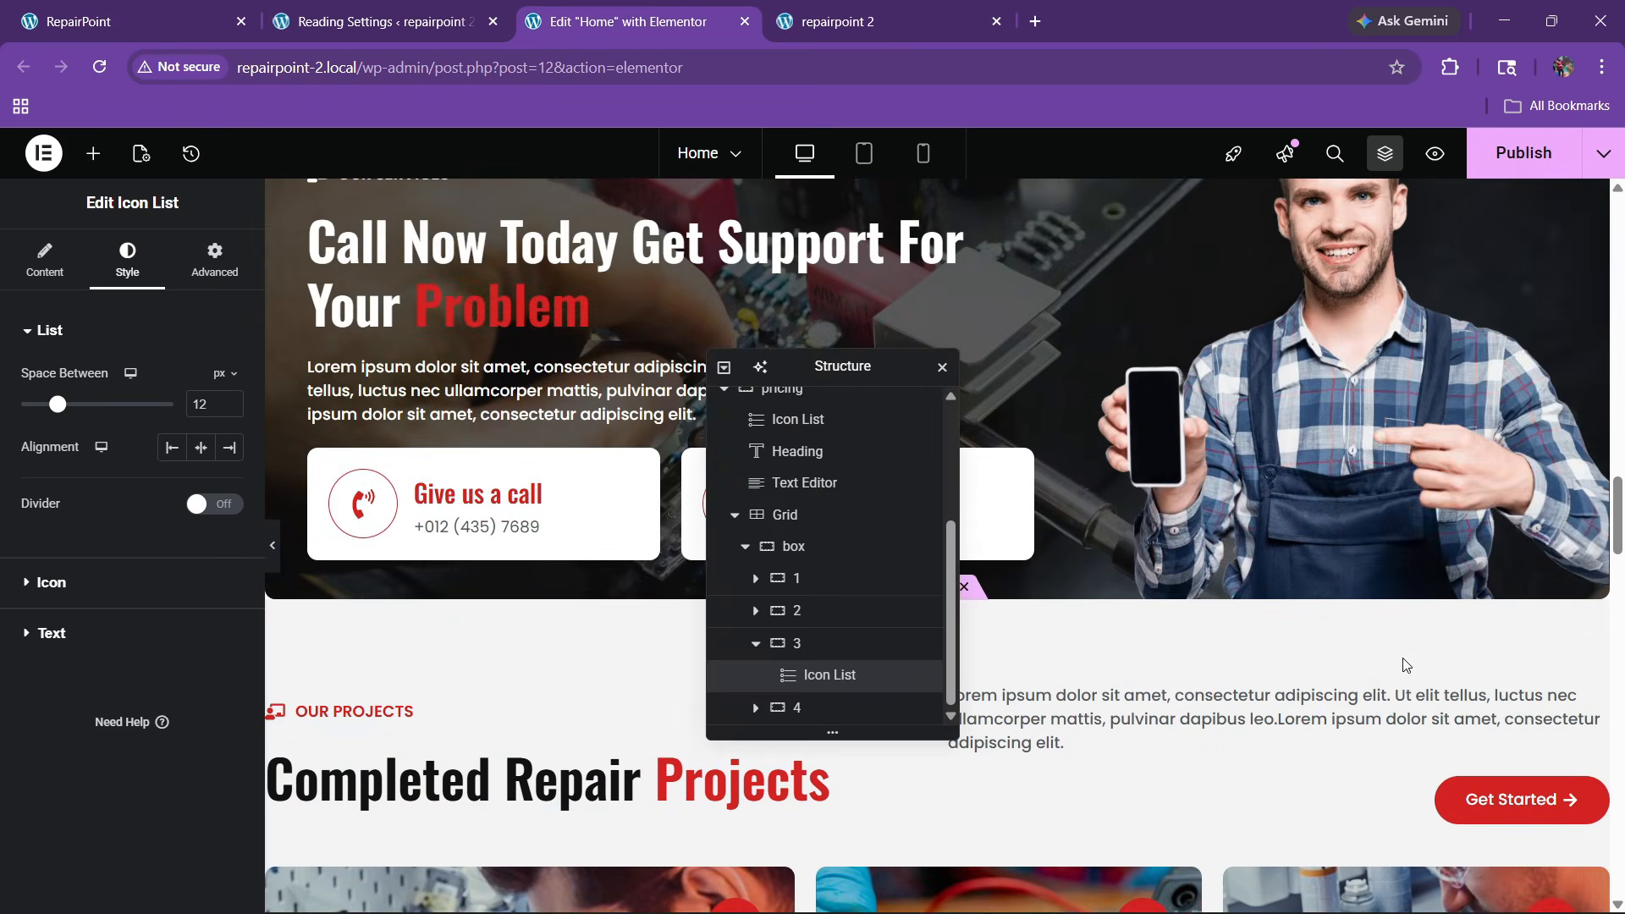
pyautogui.rightClick(1515, 799)
pyautogui.click(1257, 560)
pyautogui.scroll(-15, 1257, 560)
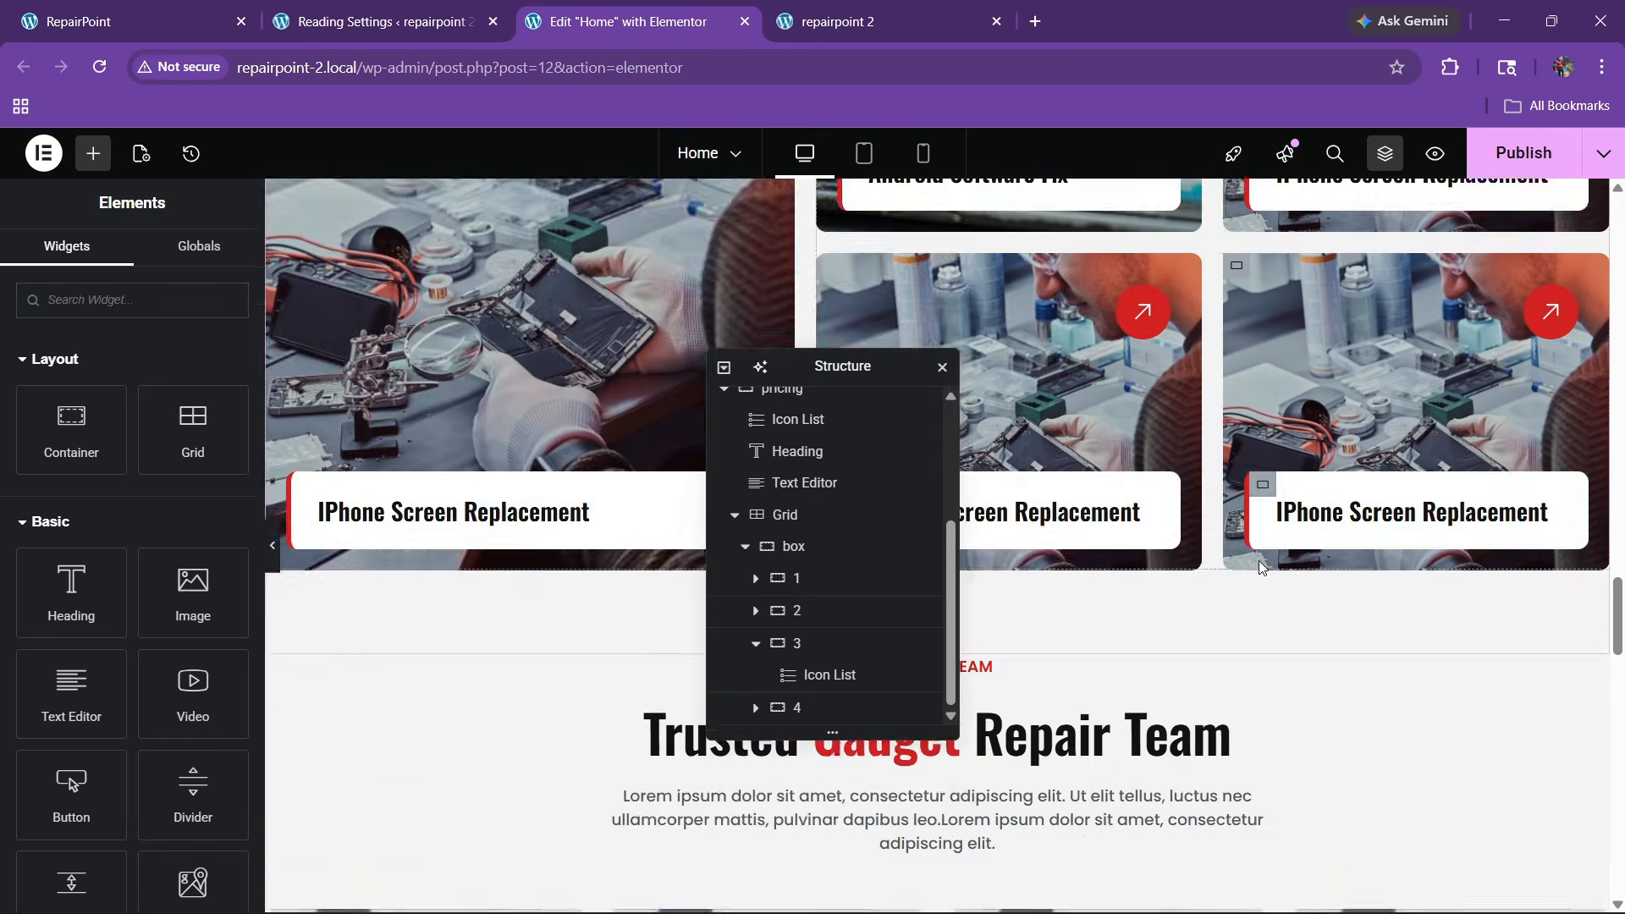
pyautogui.scroll(-8, 1267, 566)
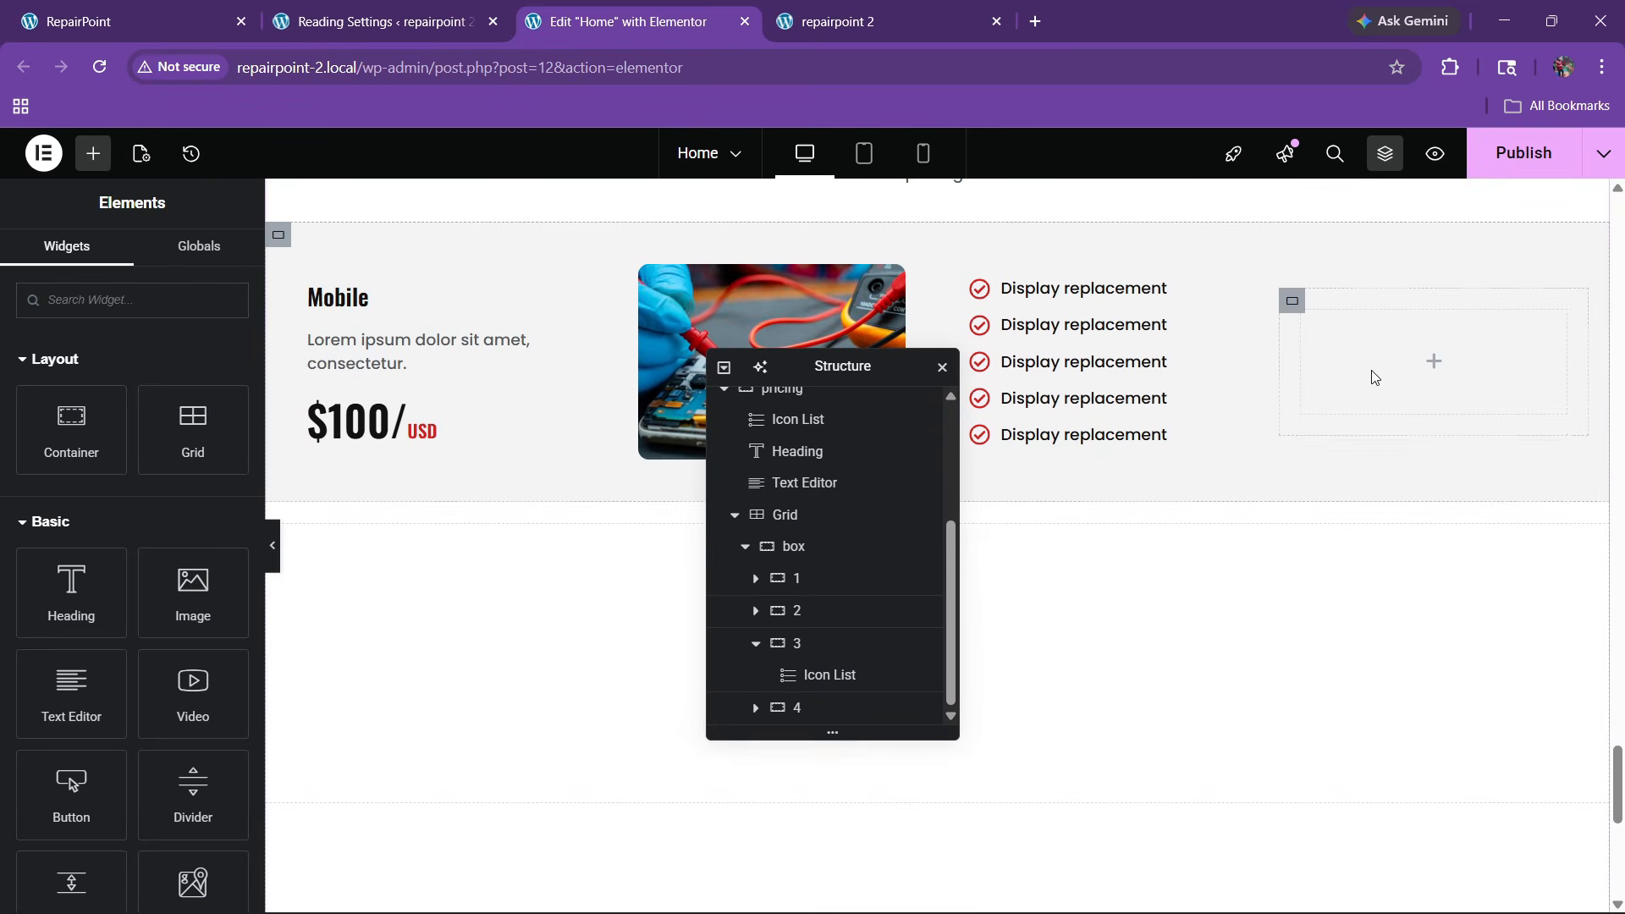
pyautogui.rightClick(1374, 377)
pyautogui.click(1401, 475)
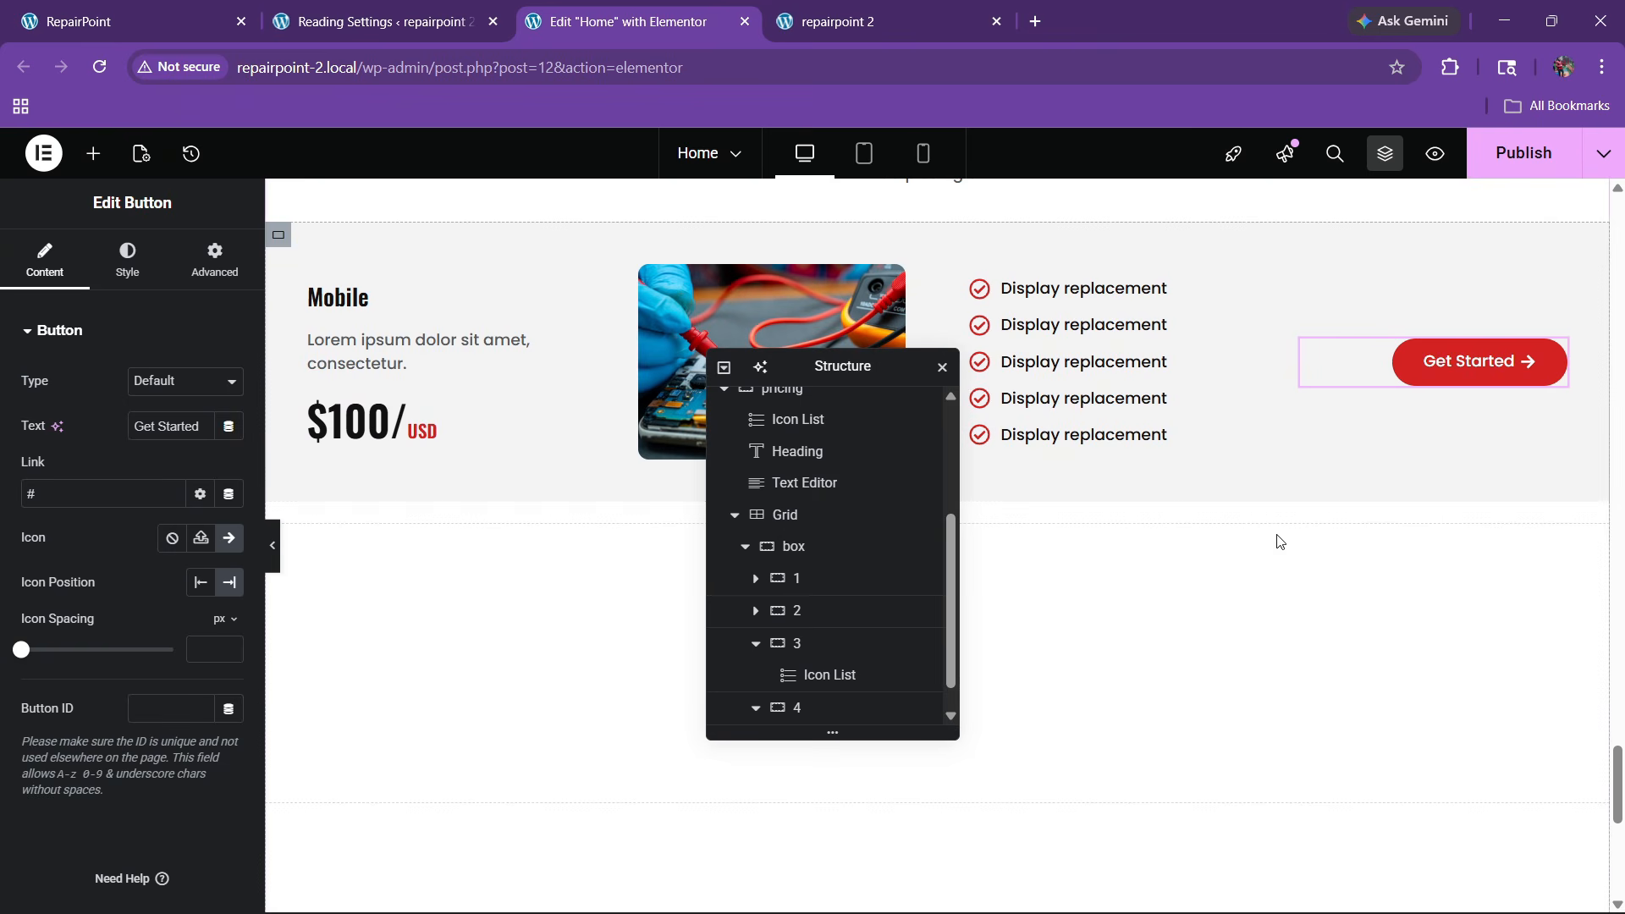
pyautogui.scroll(1, 576, 494)
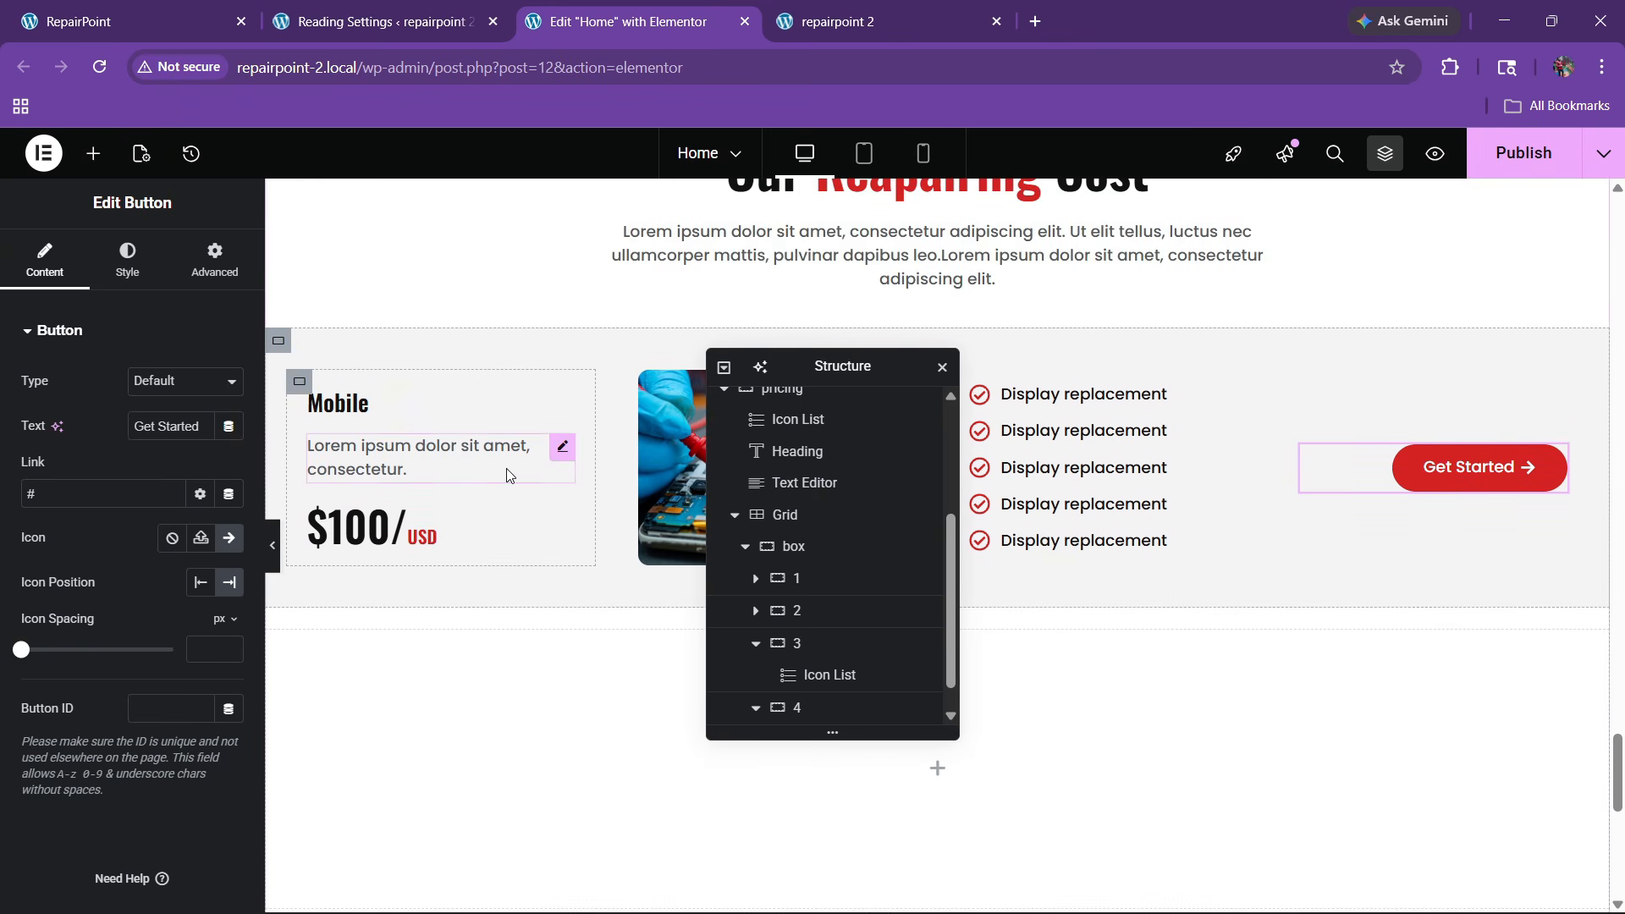
# Give the Mobile column container a solid border with separately set side widths
pyautogui.click(299, 382)
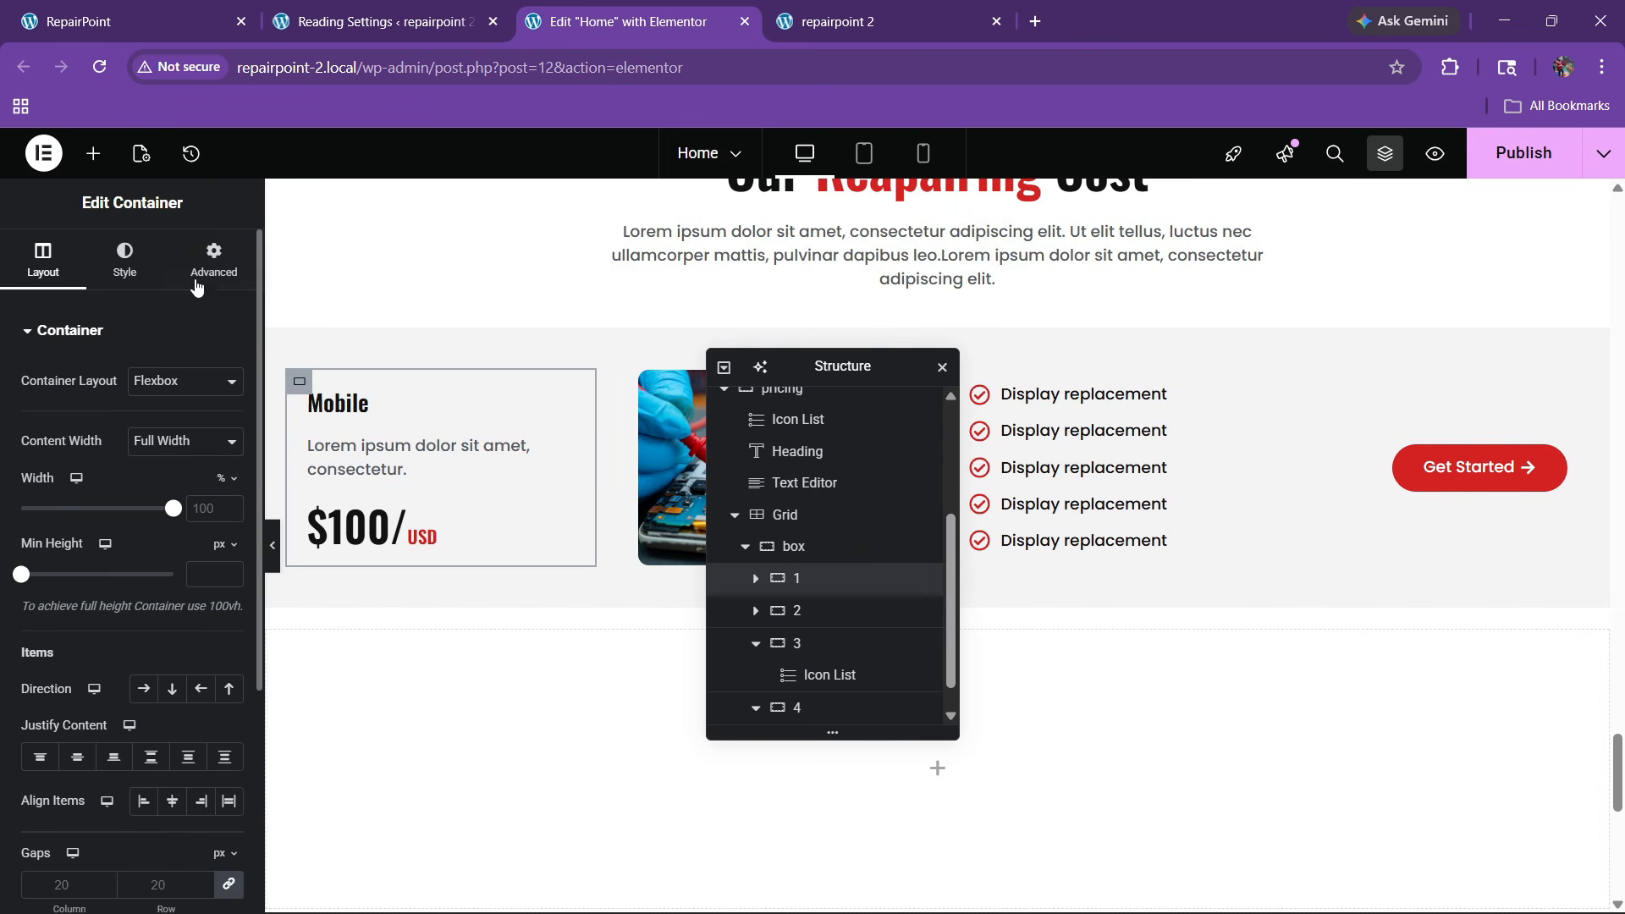
pyautogui.click(124, 258)
pyautogui.click(89, 559)
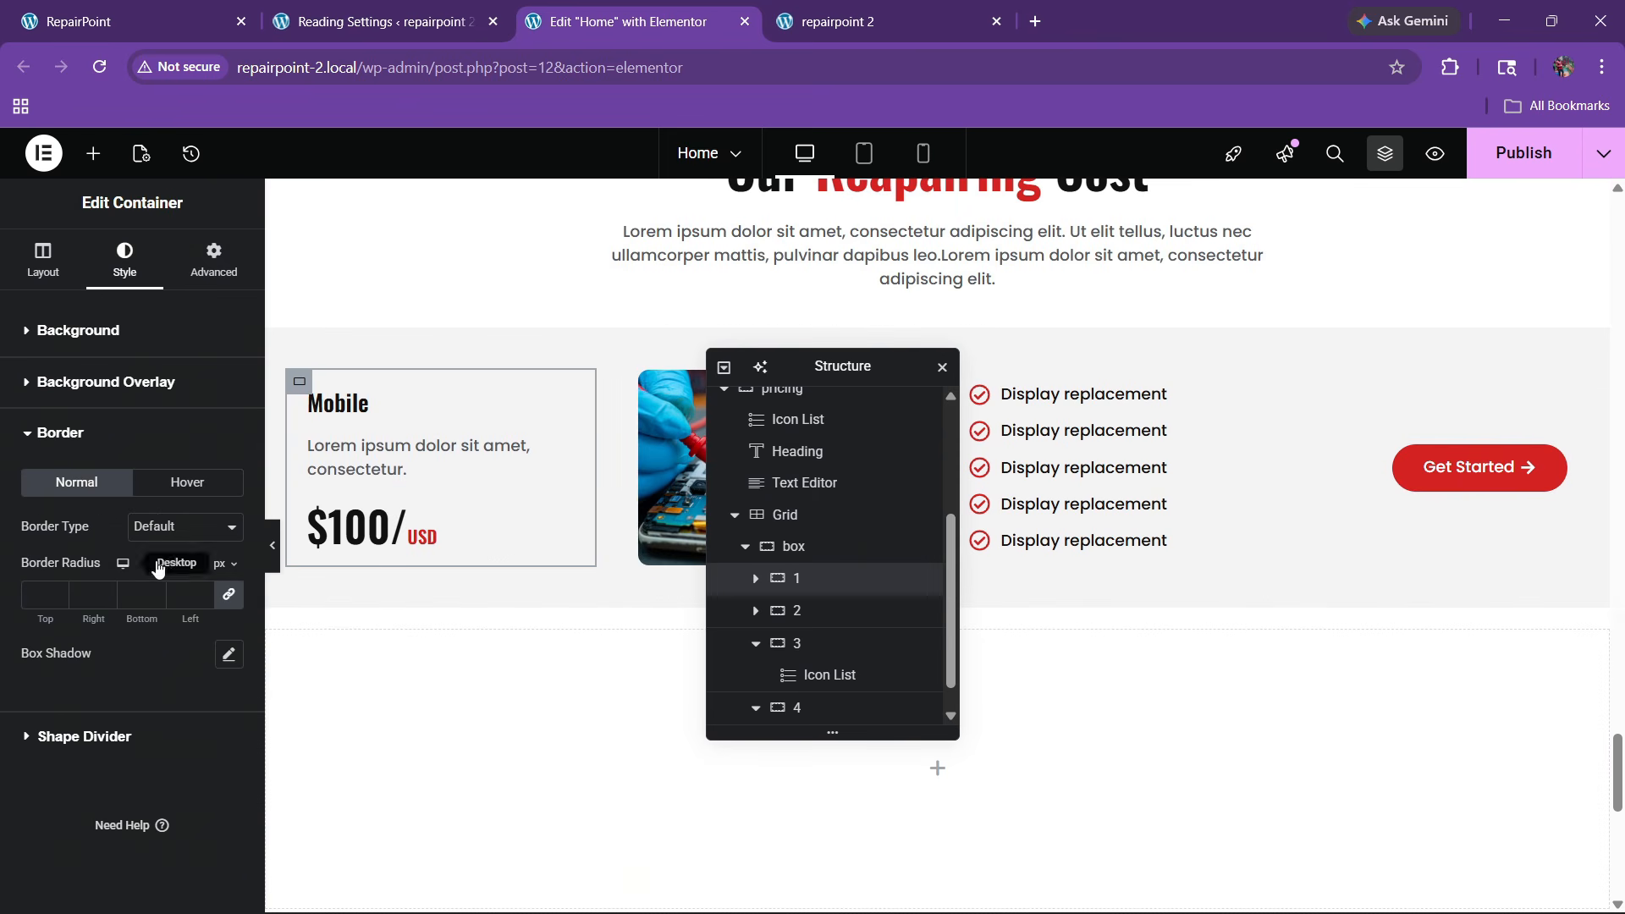
pyautogui.click(169, 527)
pyautogui.click(160, 631)
pyautogui.click(161, 533)
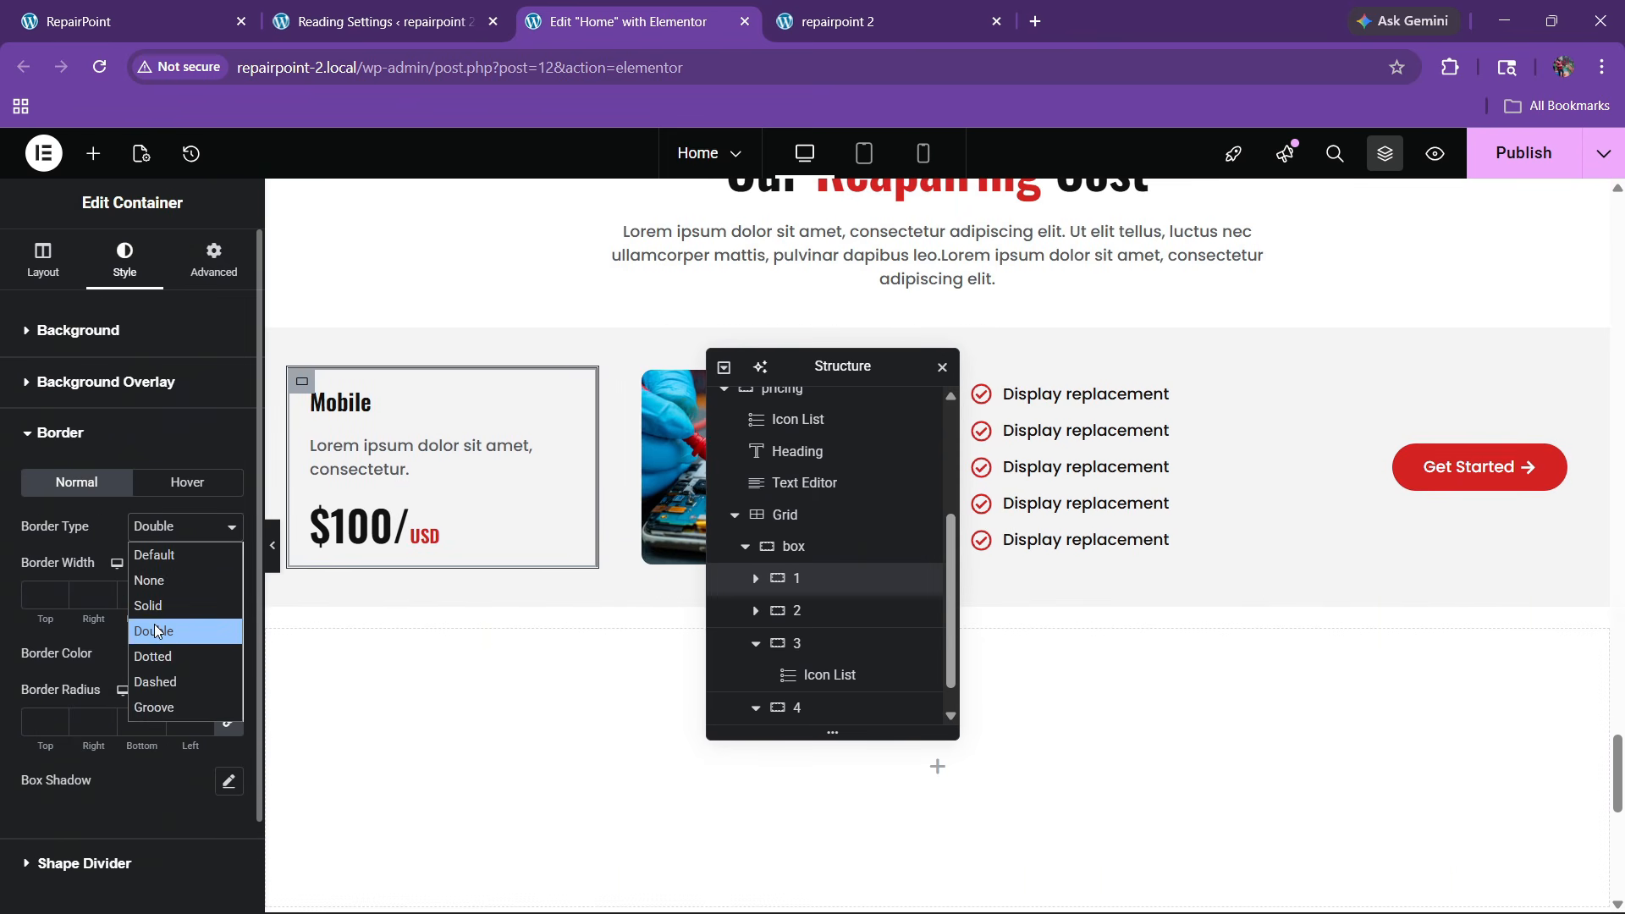
pyautogui.click(154, 624)
pyautogui.click(156, 540)
pyautogui.click(155, 607)
pyautogui.click(228, 595)
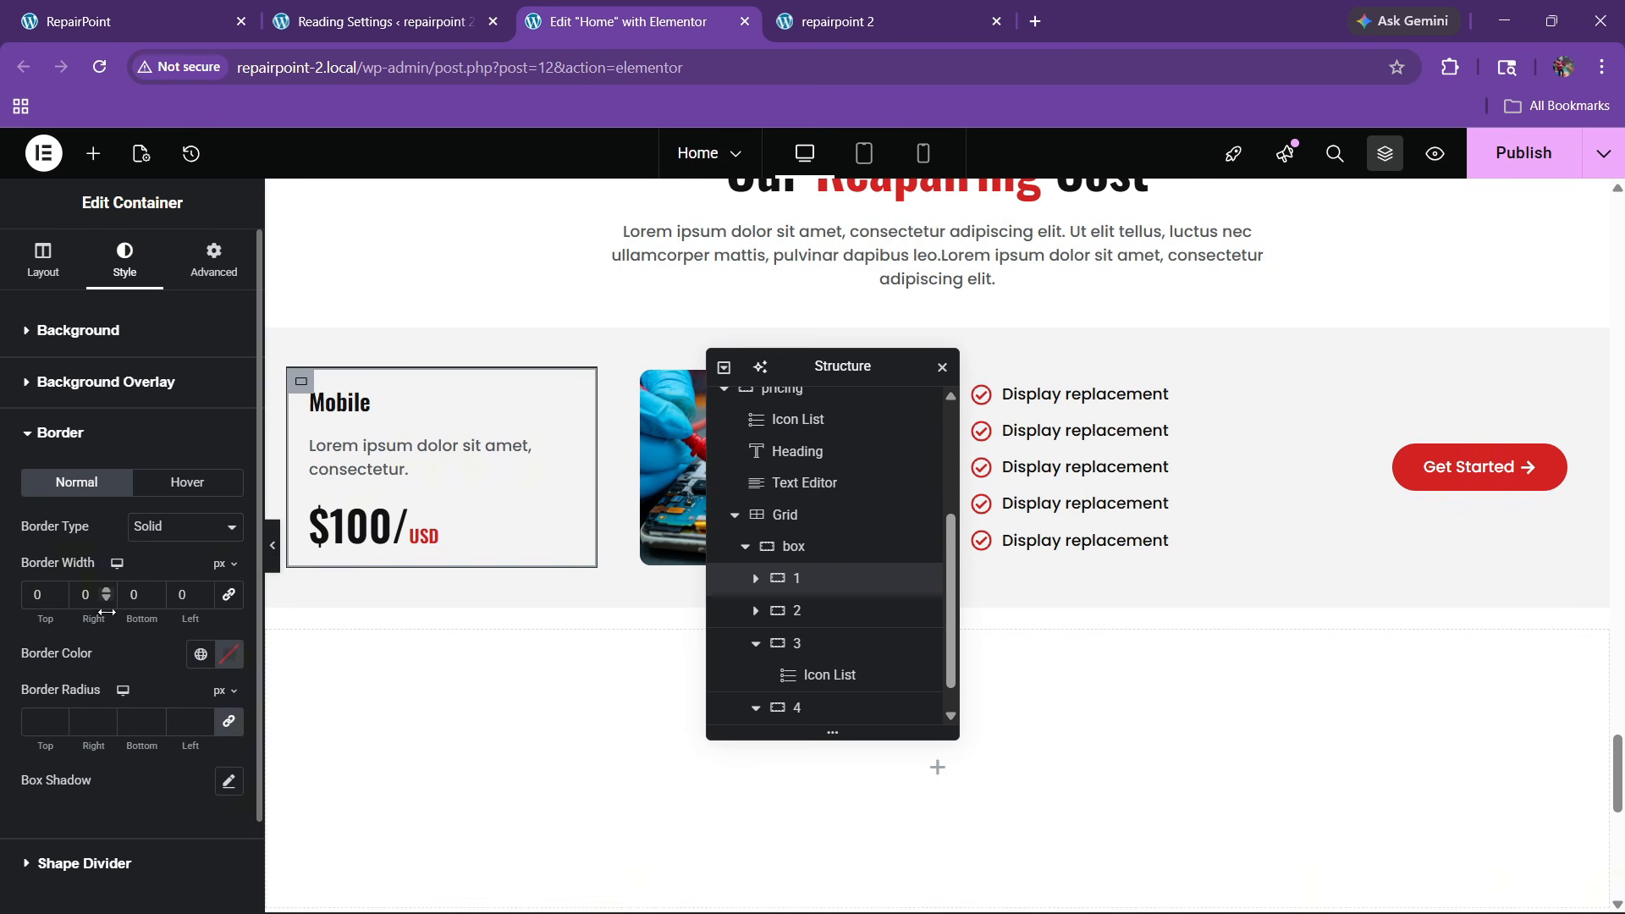
# Pick a custom grey colour for the Mobile column's border
pyautogui.click(200, 653)
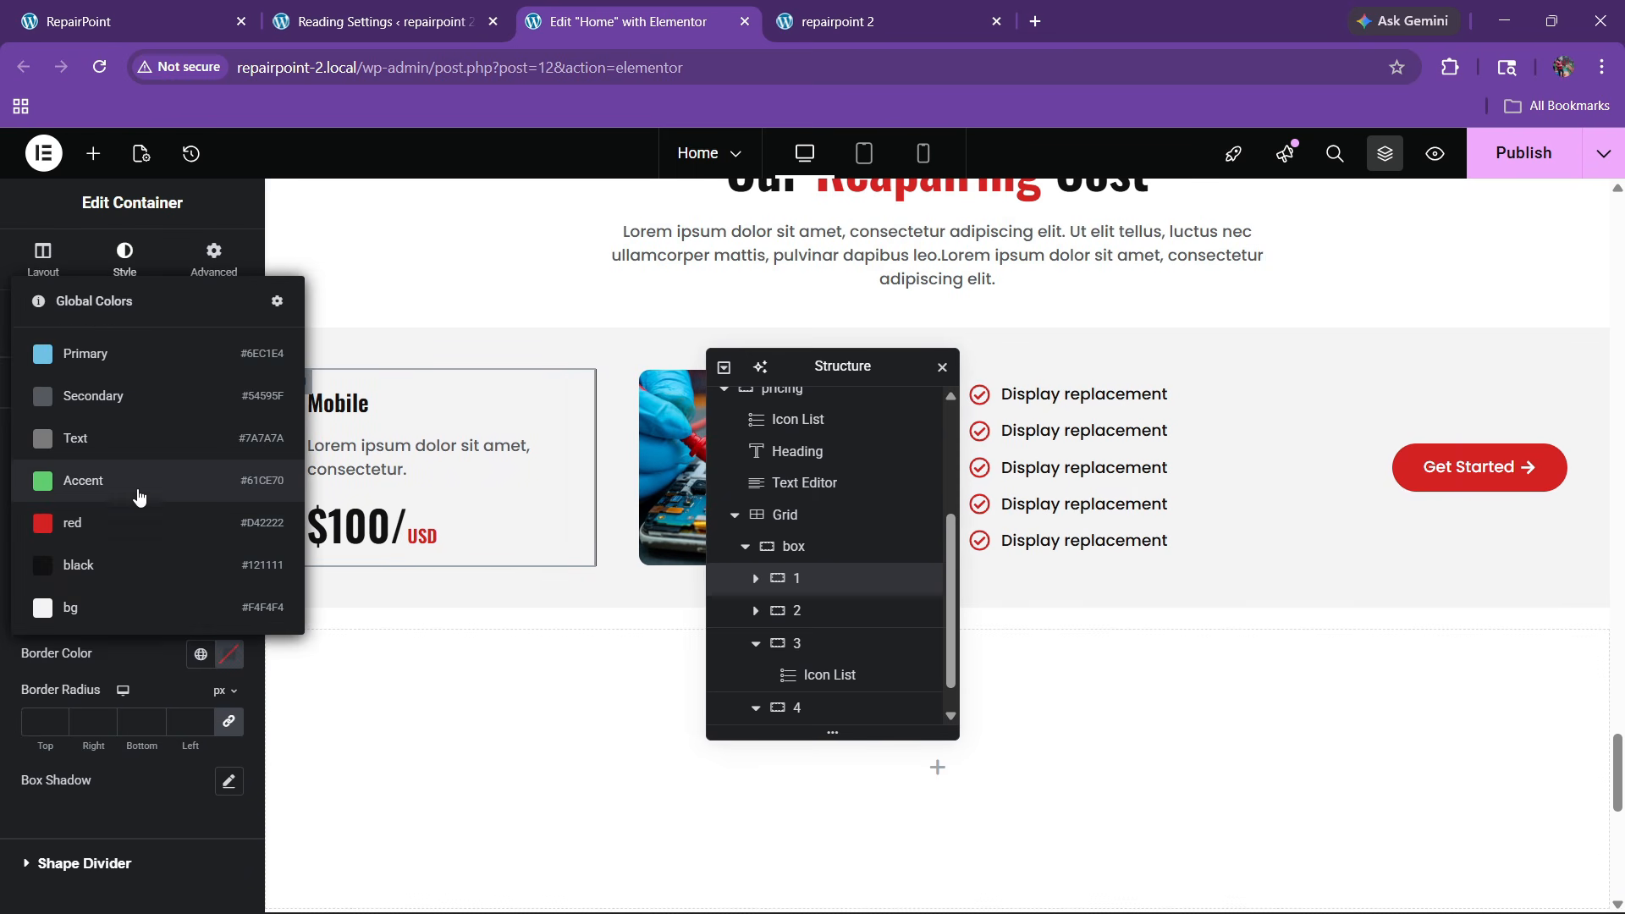
pyautogui.click(169, 674)
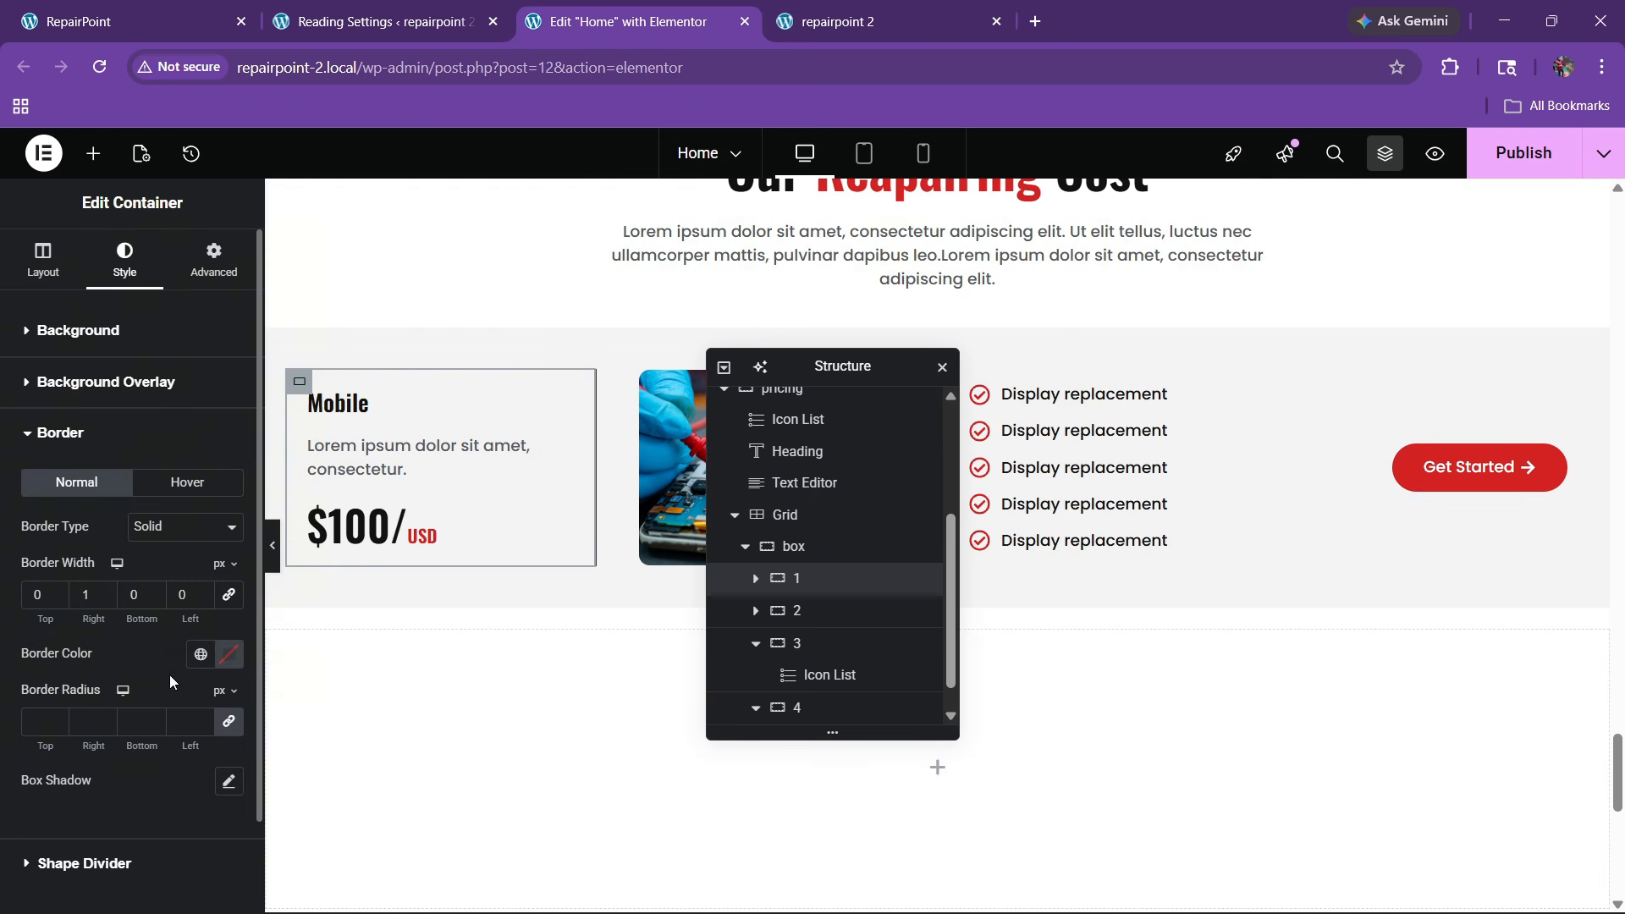
pyautogui.click(229, 652)
pyautogui.moveTo(228, 537); pyautogui.dragTo(109, 481)
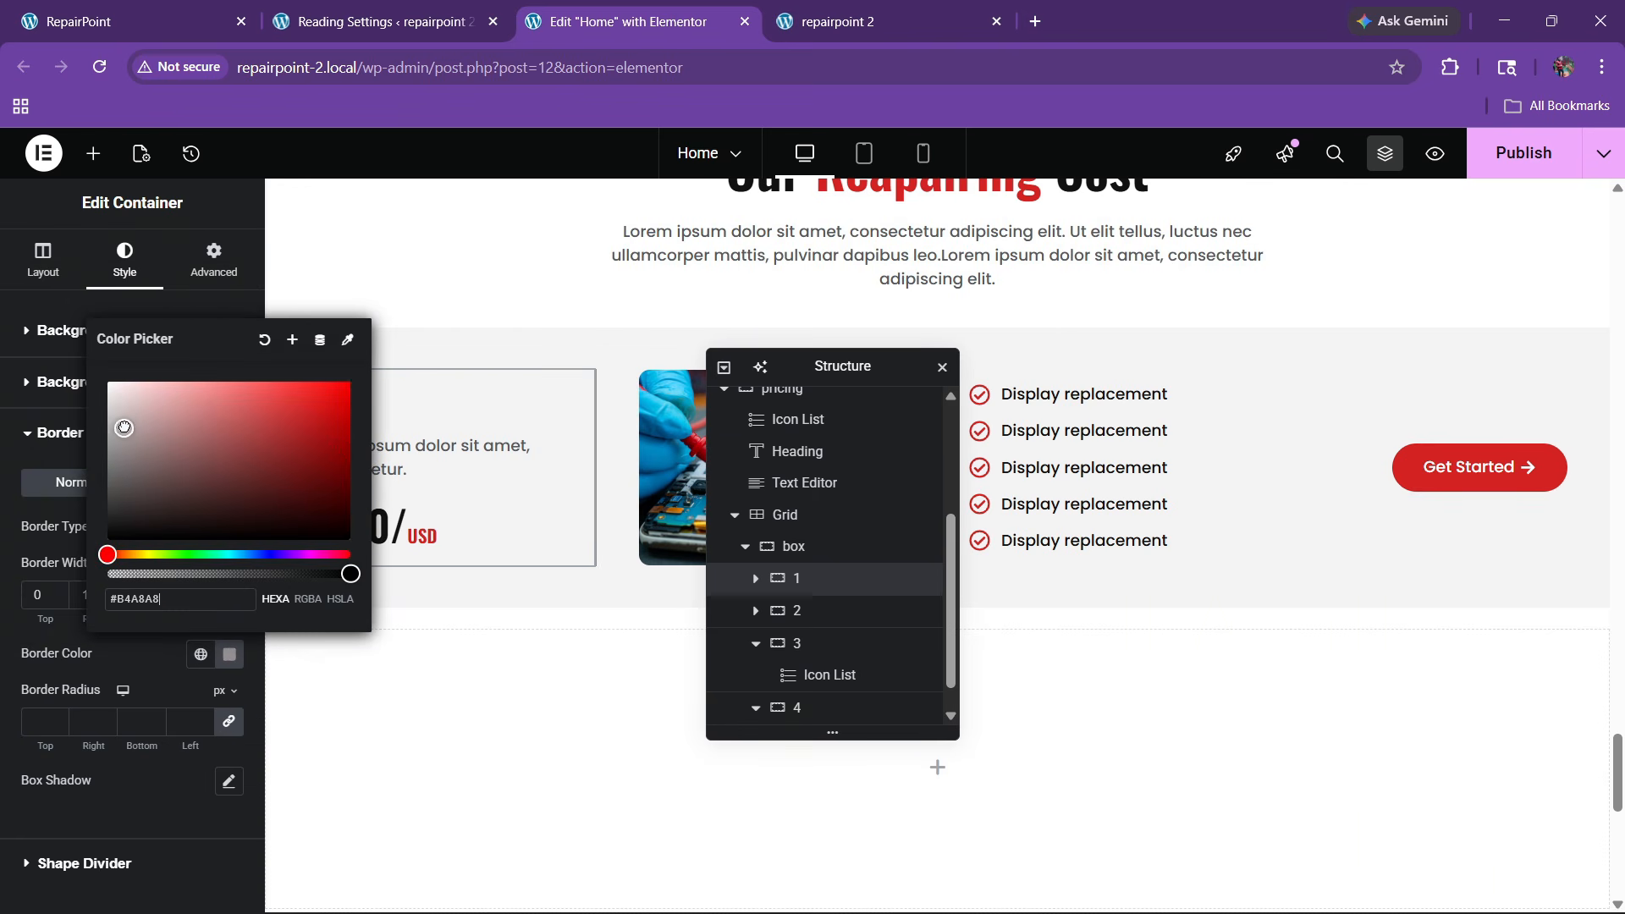
pyautogui.click(160, 653)
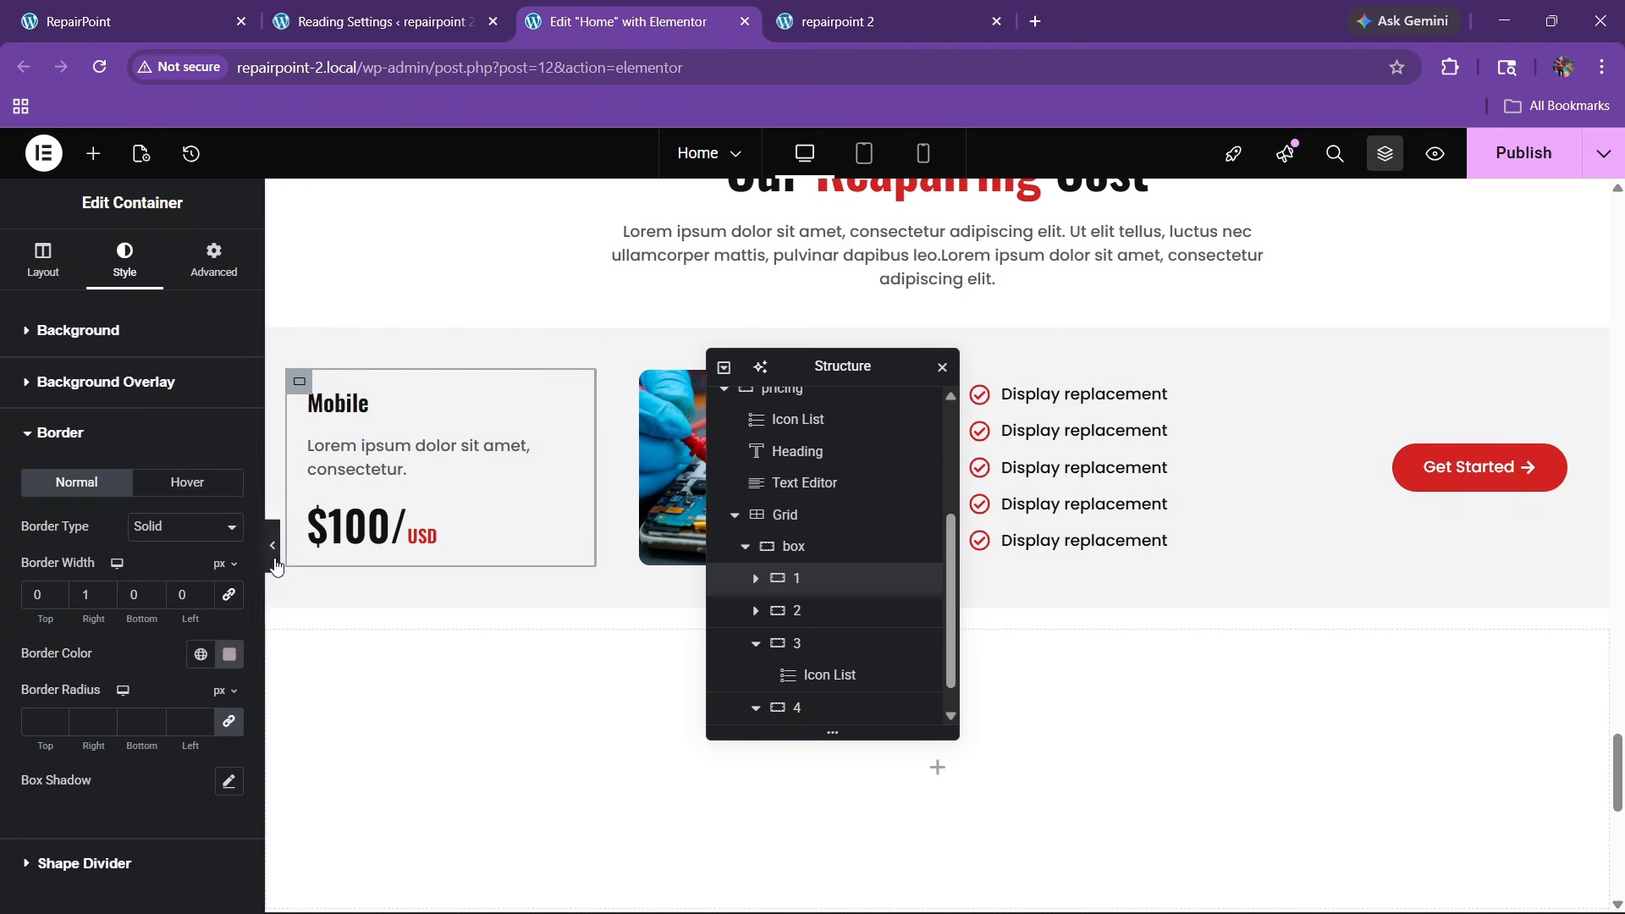
# Preview the page and lighten the border colour to #D2C9C9
pyautogui.hotkey('ctrl', 'p')
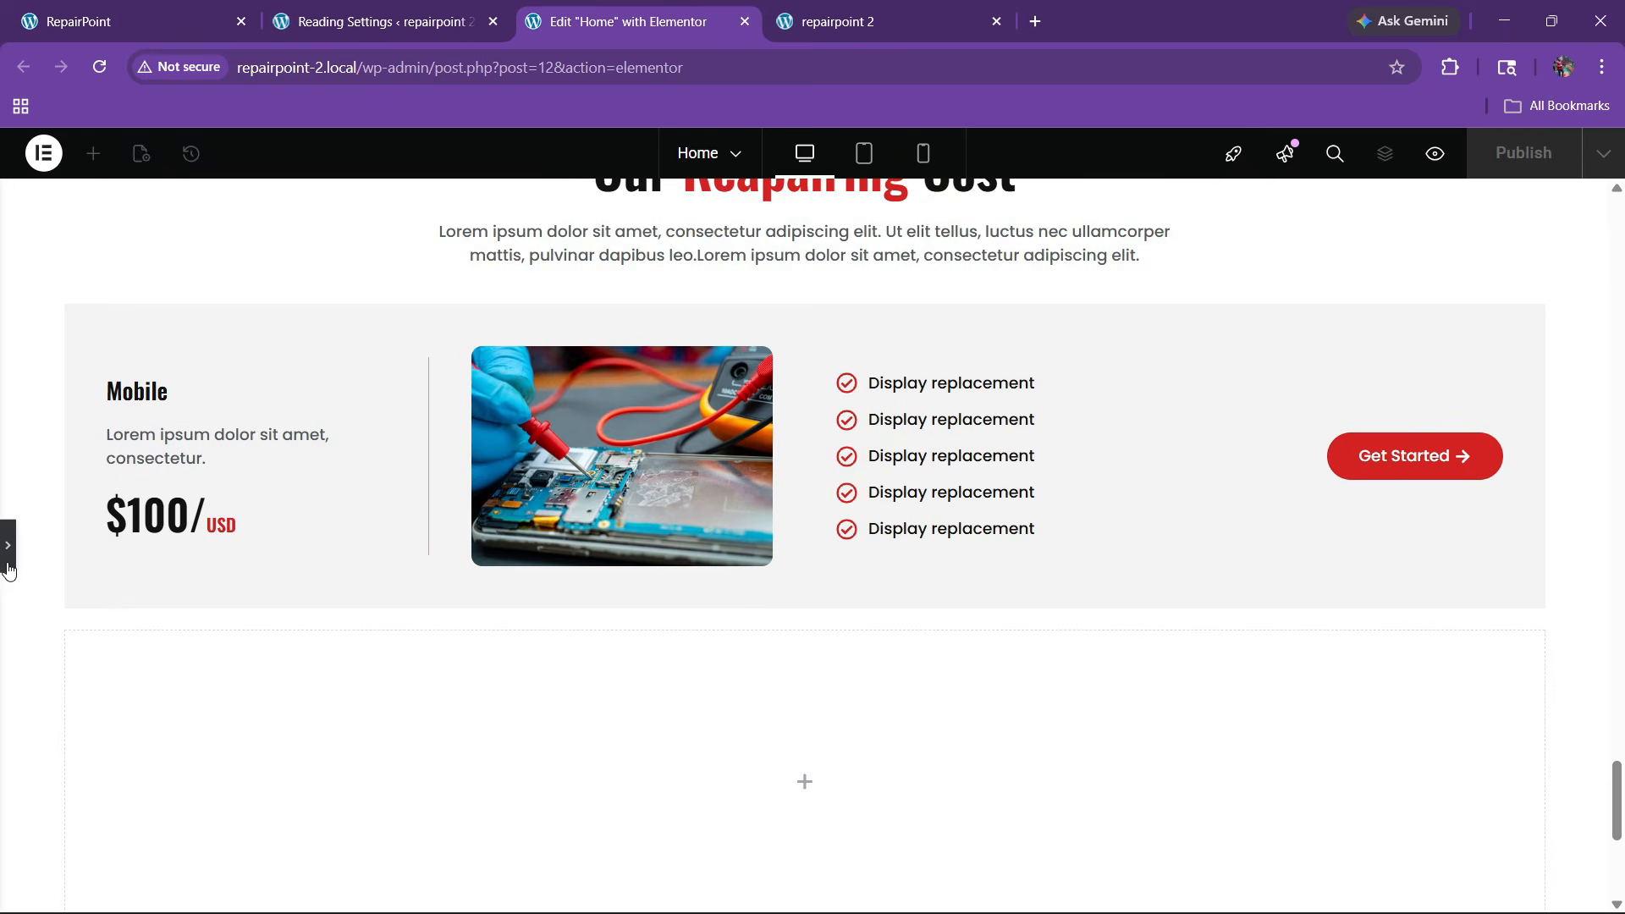
pyautogui.hotkey('ctrl', 'i')
pyautogui.click(7, 569)
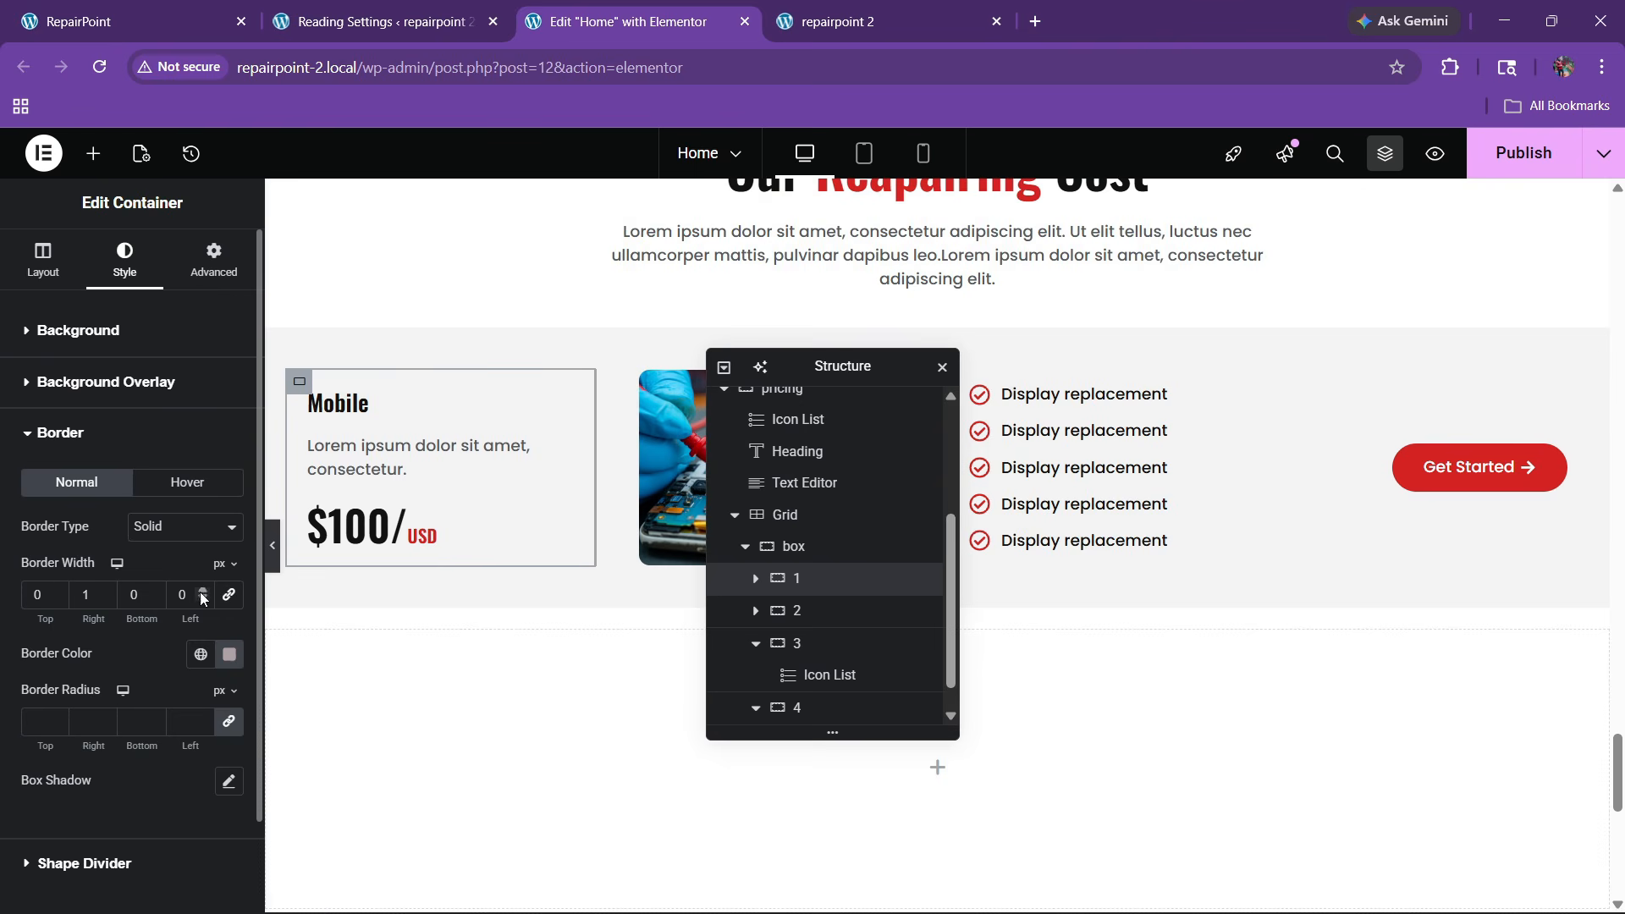
pyautogui.click(220, 659)
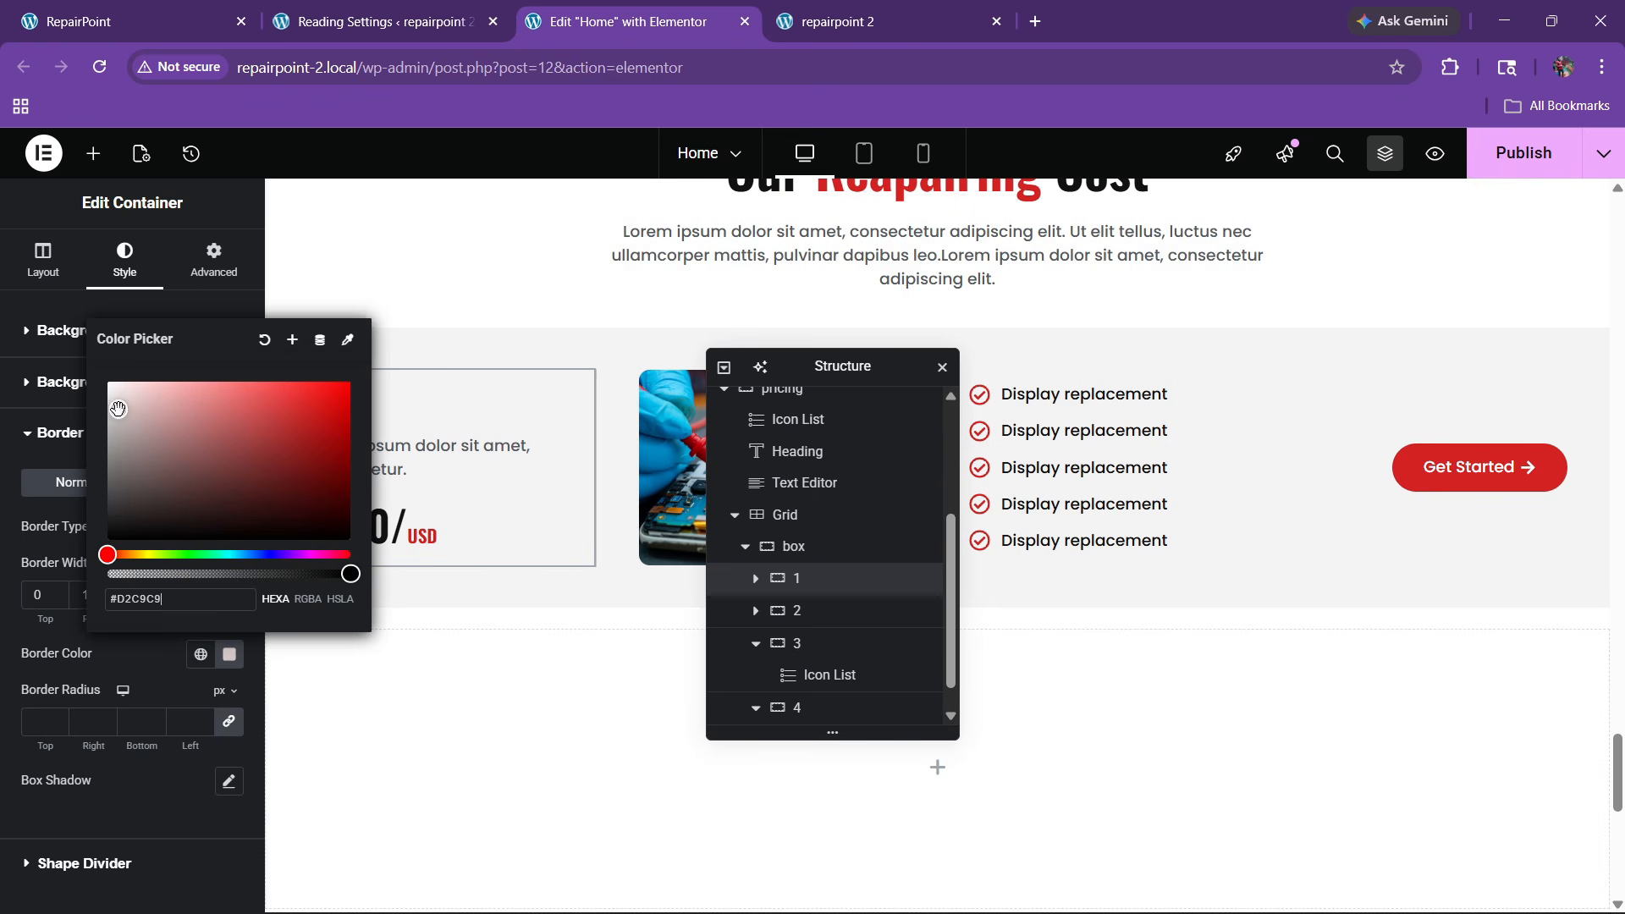
pyautogui.click(131, 659)
pyautogui.click(274, 551)
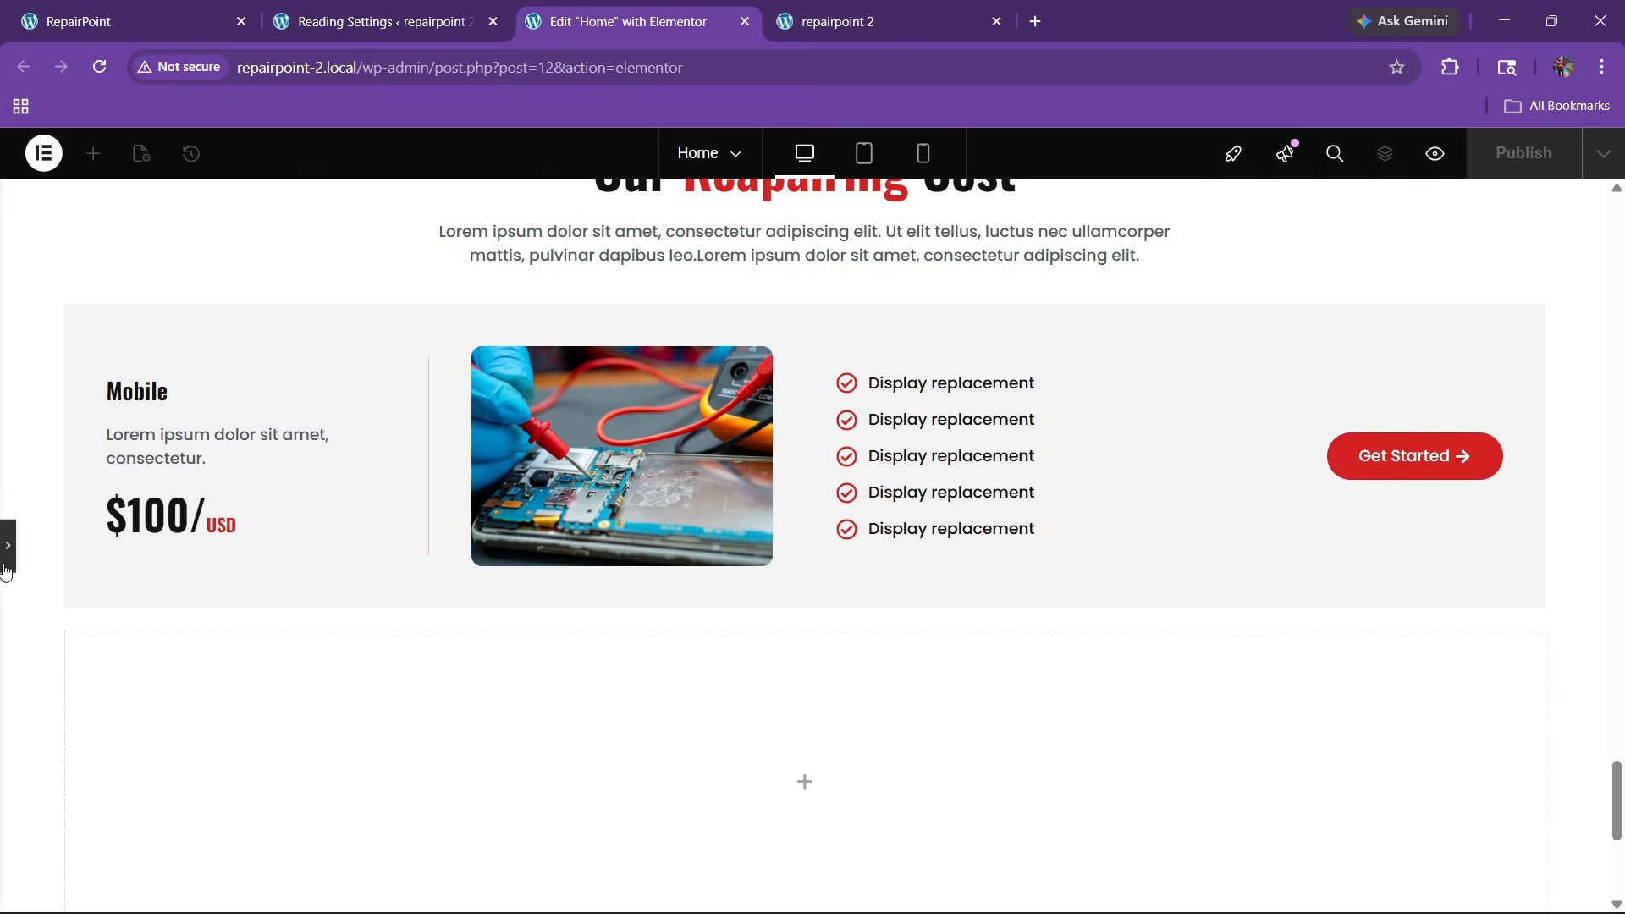
pyautogui.click(7, 563)
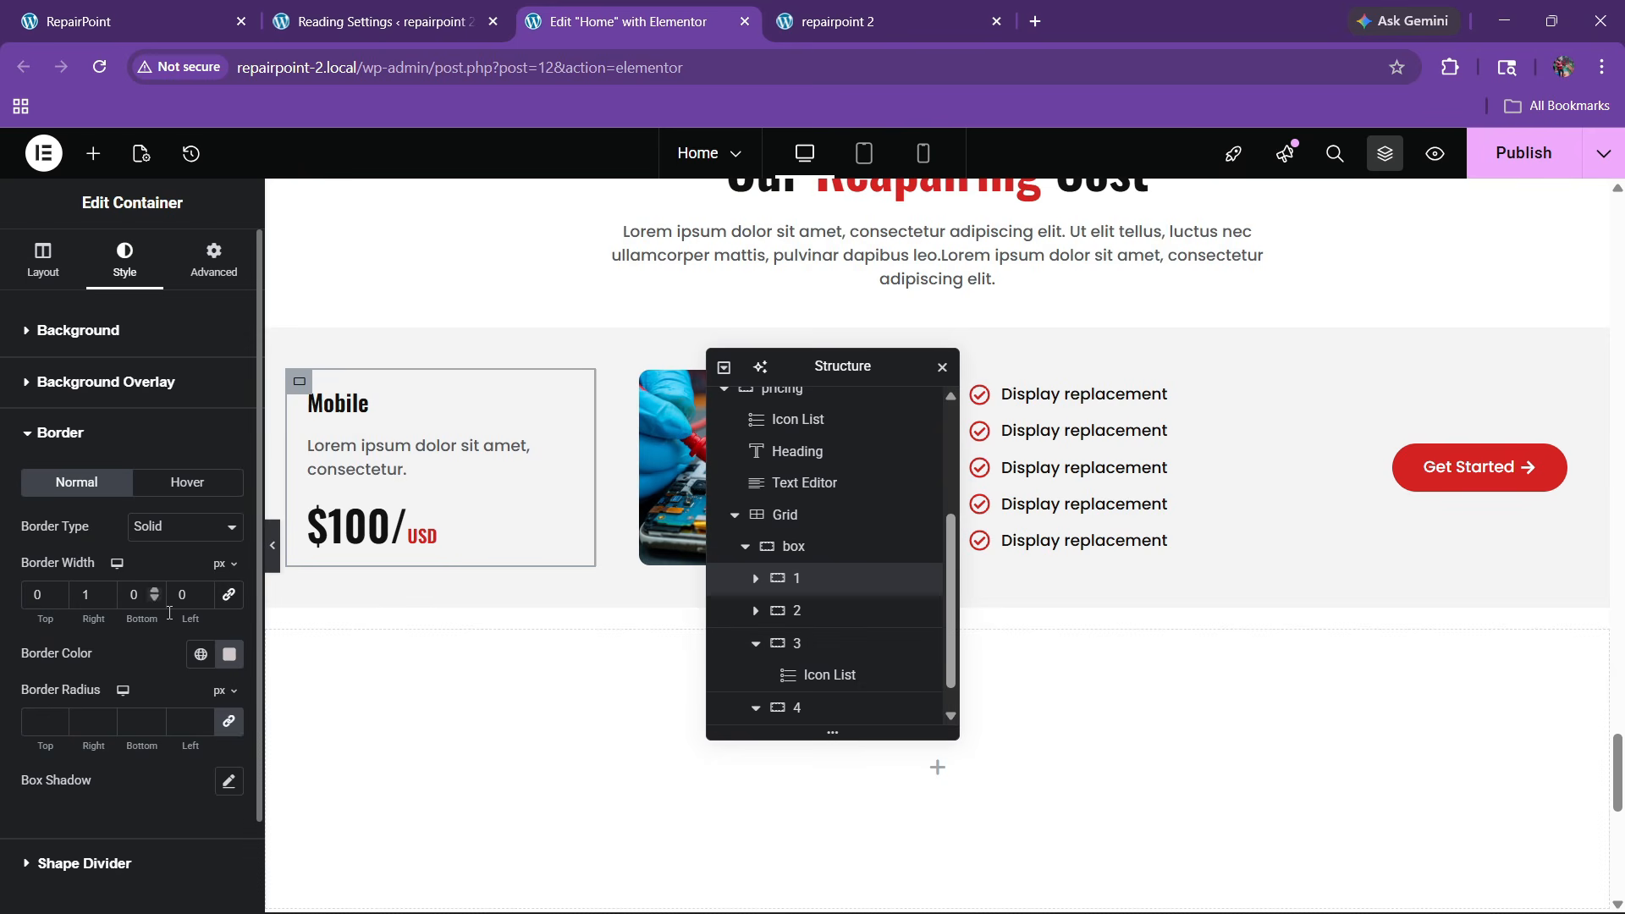
# Save the border colour as a new global colour named 'border color'
pyautogui.click(229, 655)
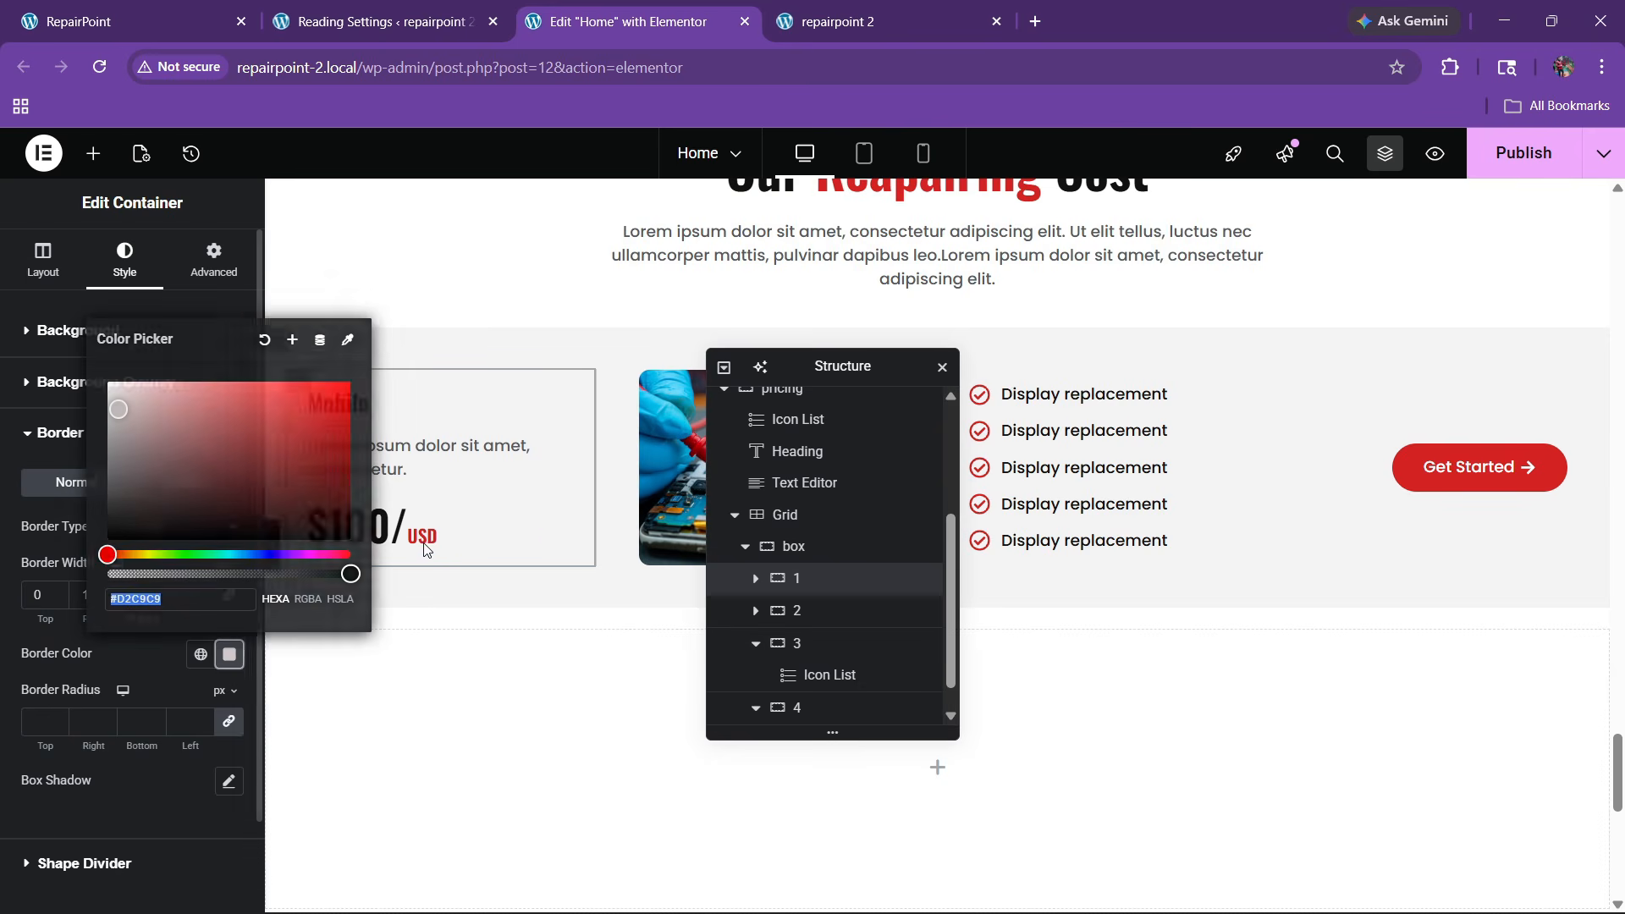
pyautogui.click(286, 335)
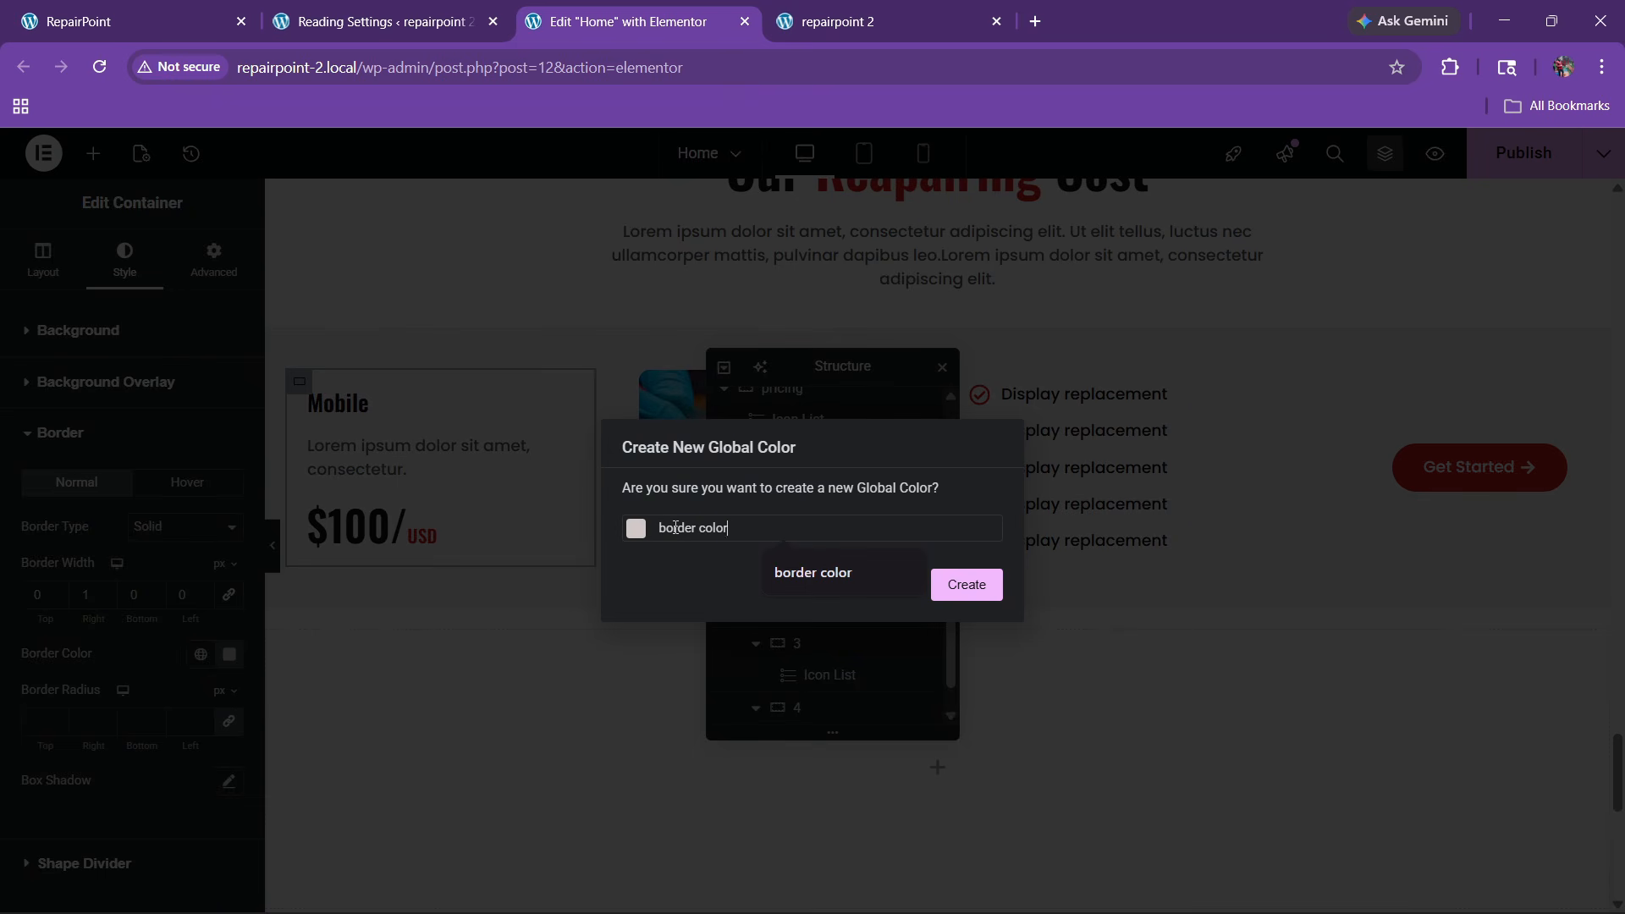
pyautogui.write('border color')
pyautogui.click(939, 585)
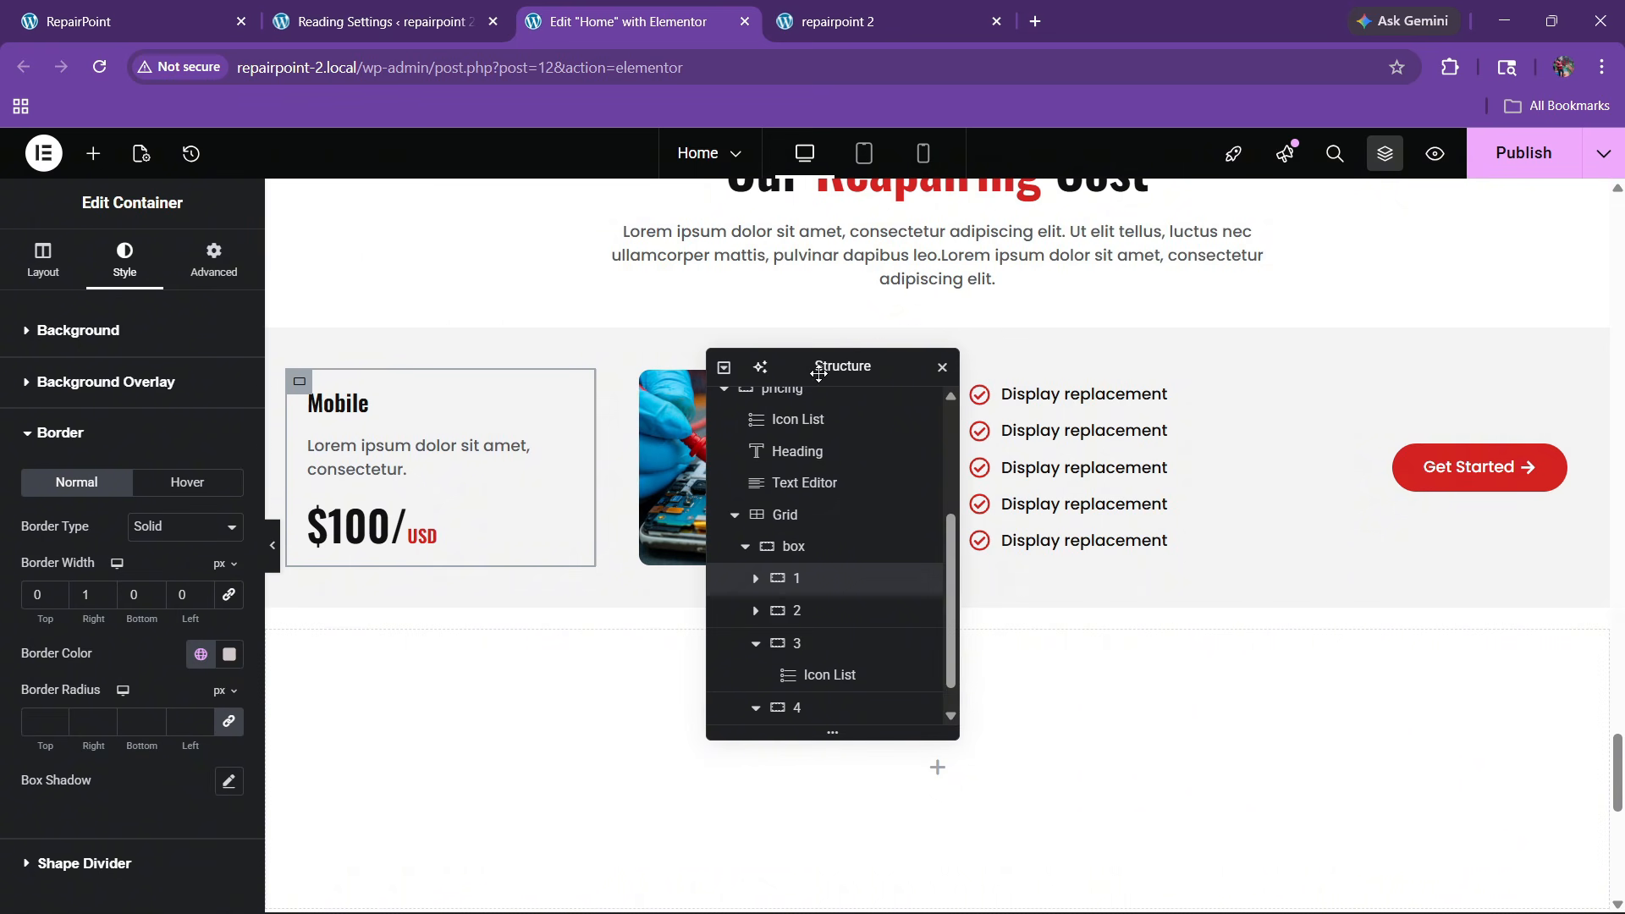
# Give the image column a solid 1px right border in the 'border color' global colour
pyautogui.moveTo(818, 372); pyautogui.dragTo(995, 374)
pyautogui.click(973, 613)
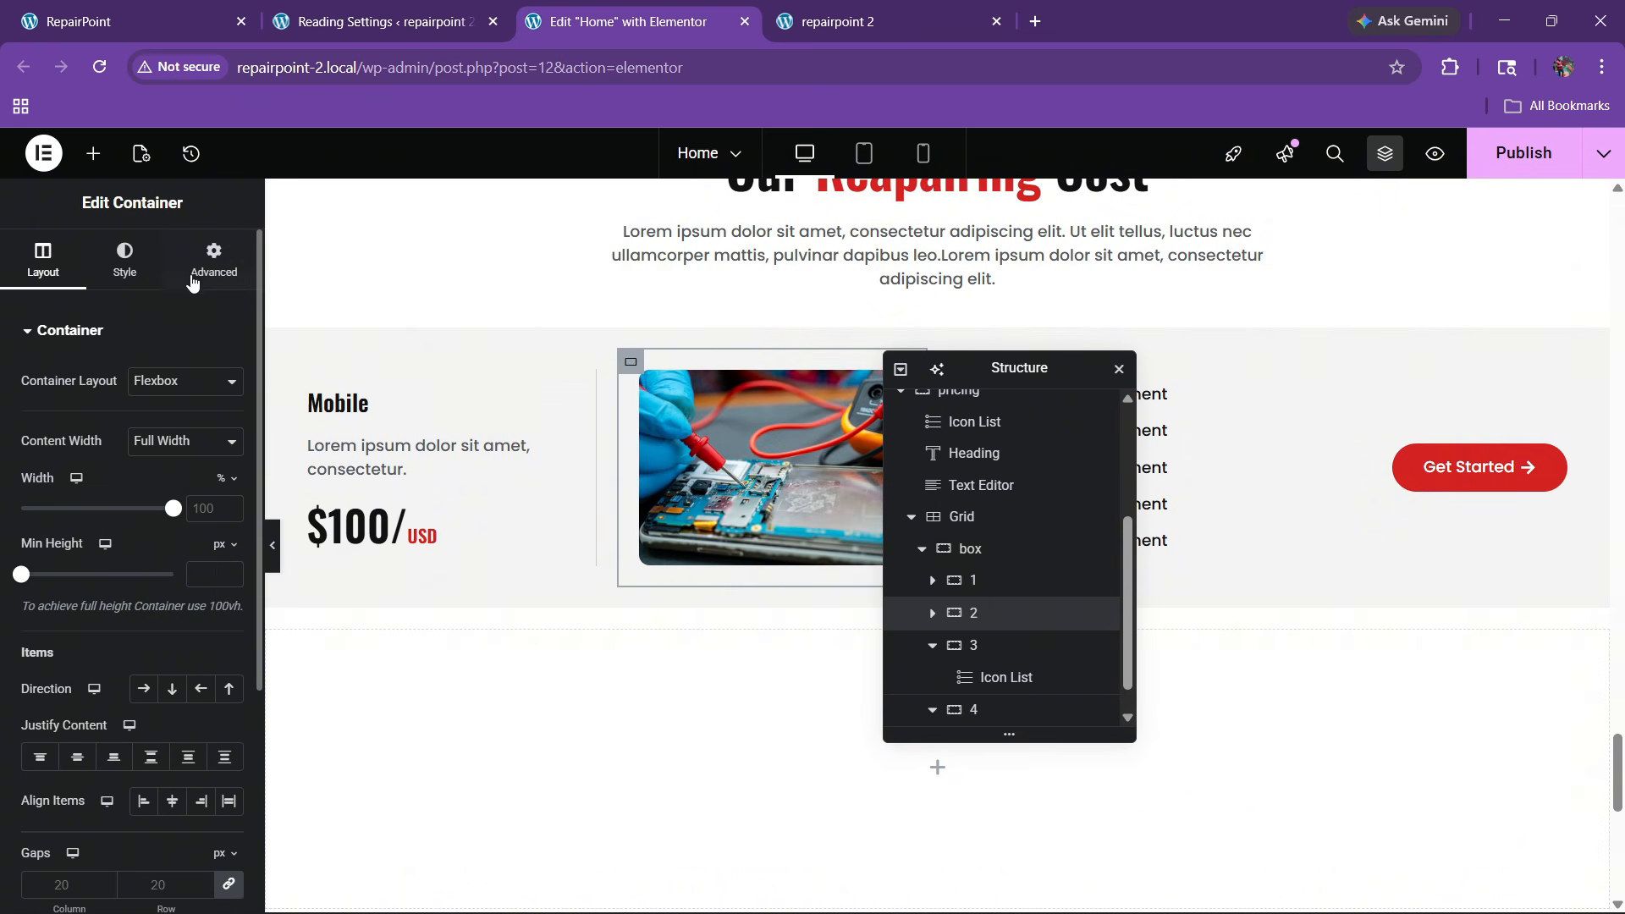
pyautogui.click(124, 258)
pyautogui.click(91, 573)
pyautogui.click(161, 527)
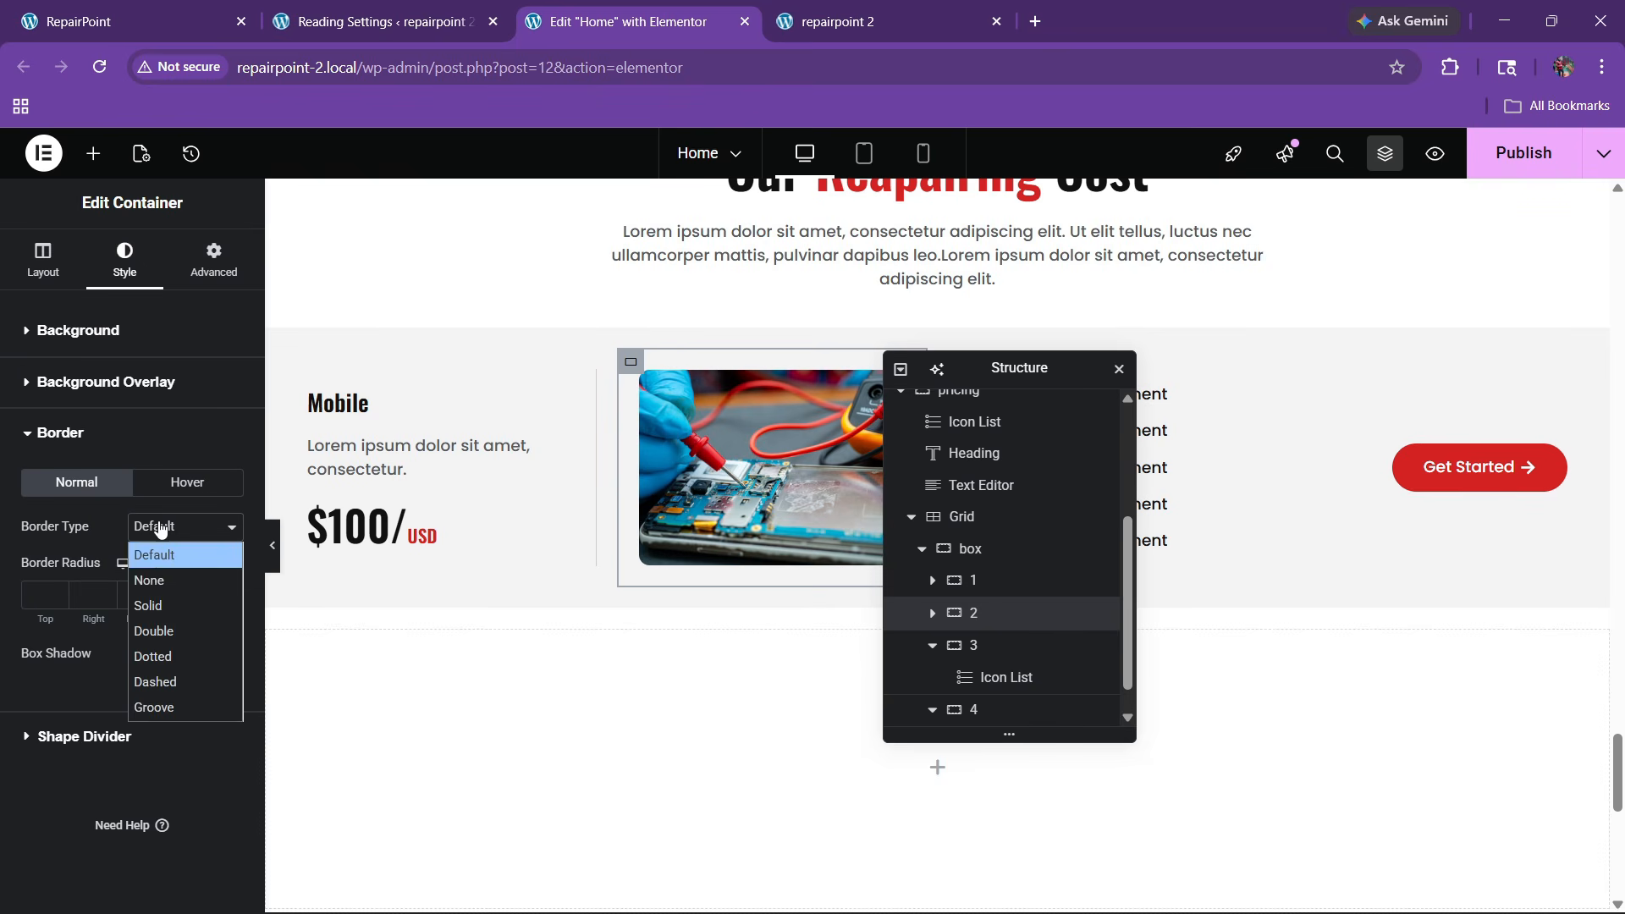
pyautogui.click(160, 611)
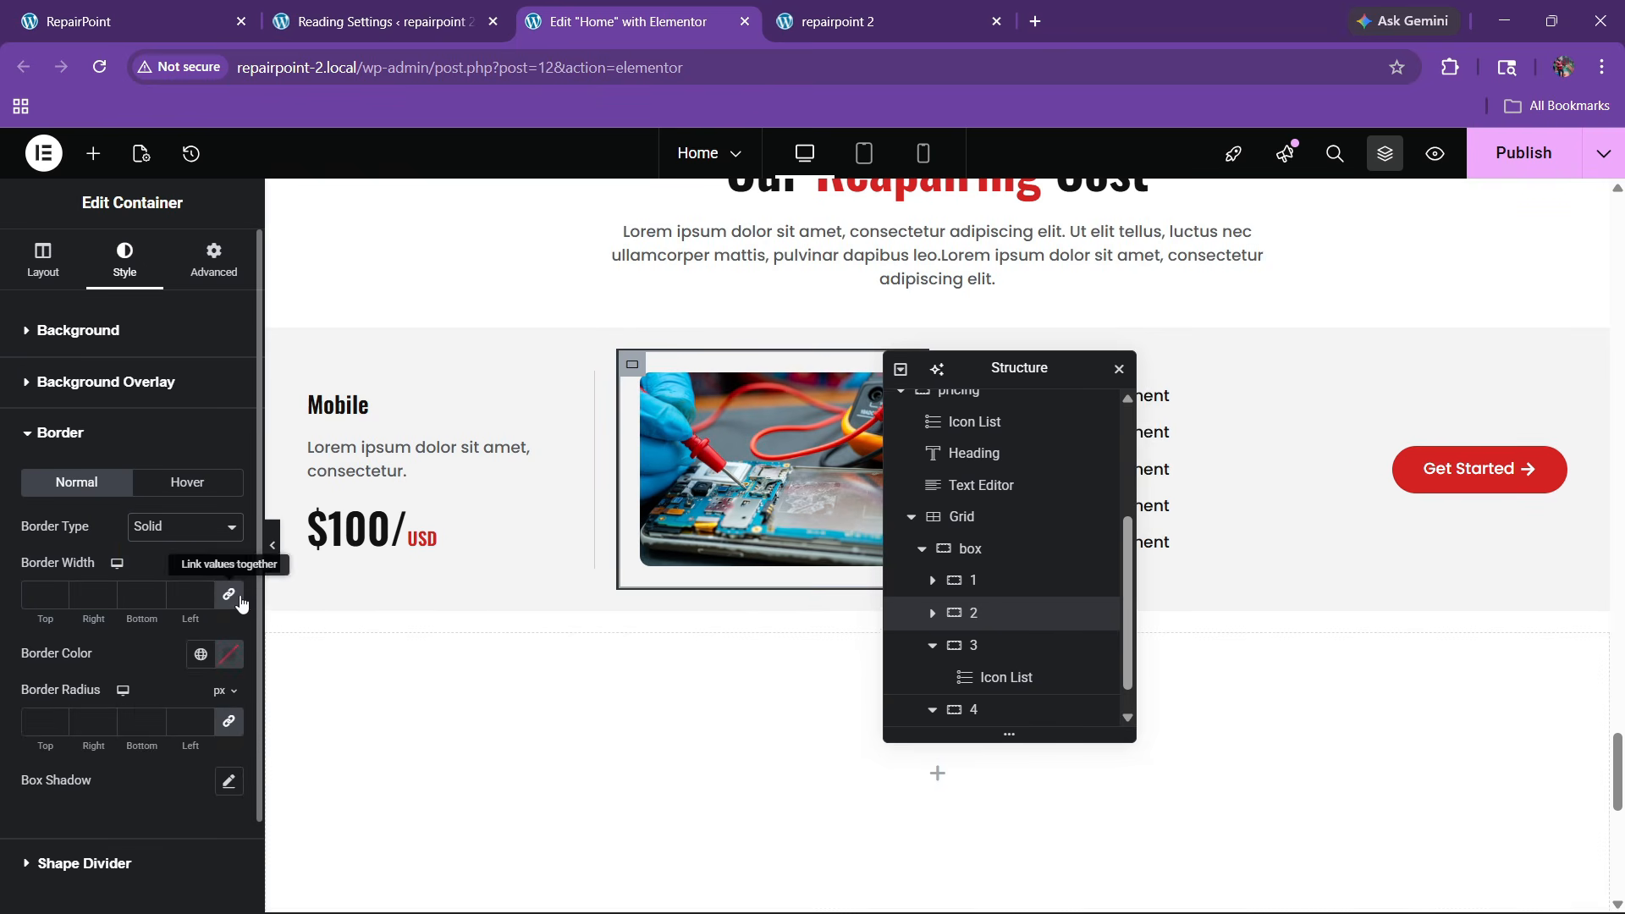
pyautogui.click(105, 591)
pyautogui.click(200, 654)
pyautogui.click(116, 606)
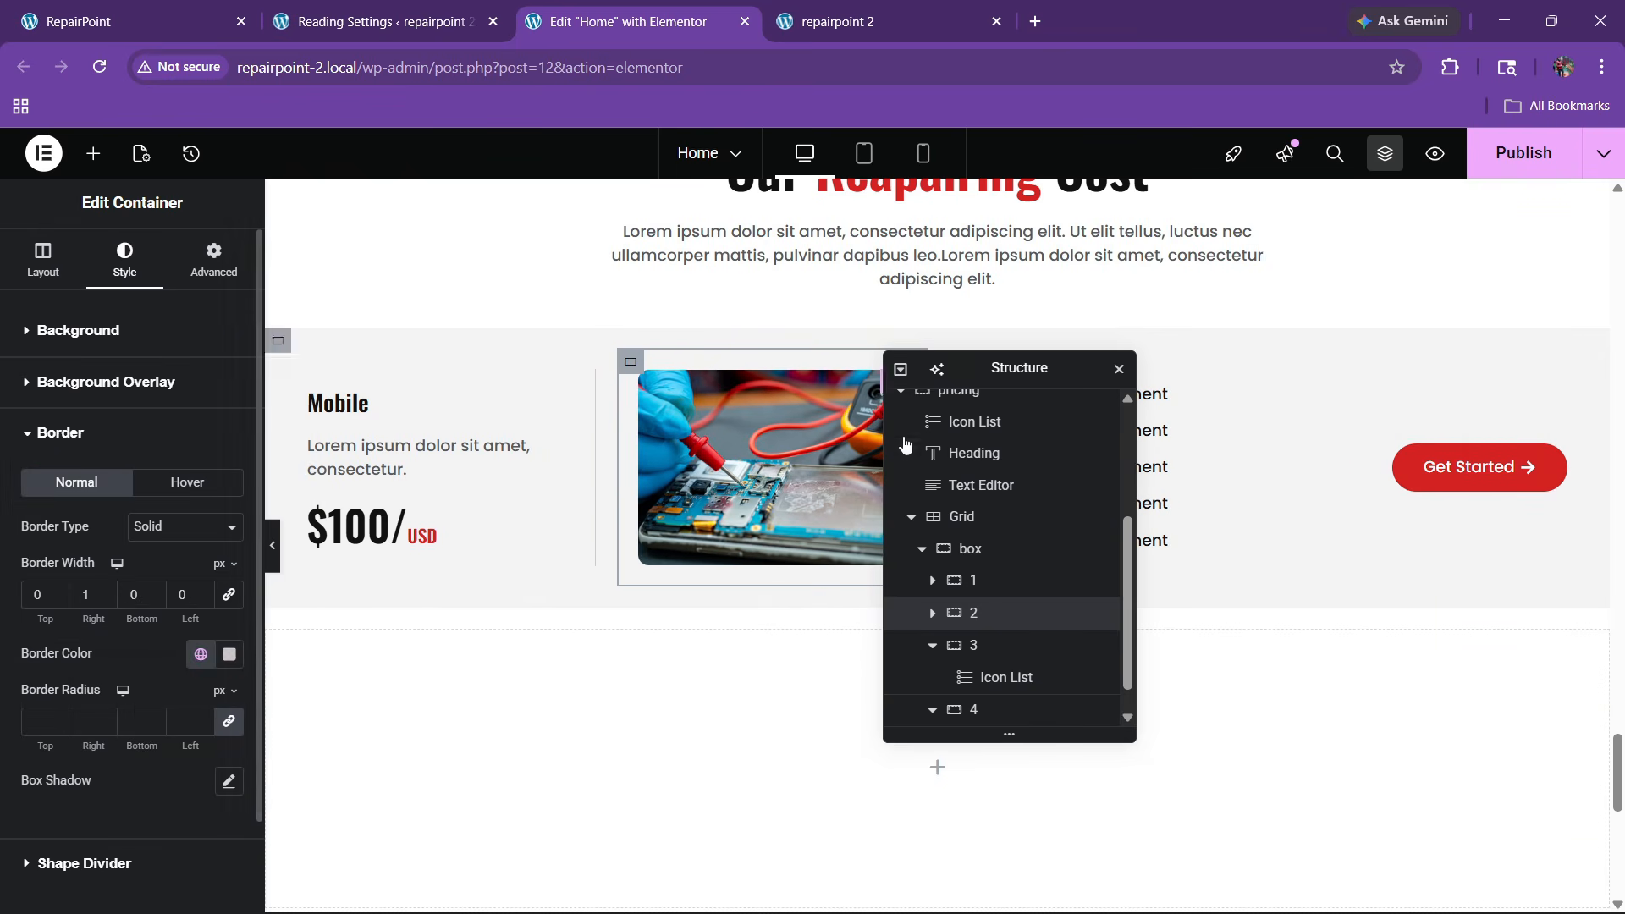
# Give the feature-list column a solid 1px right border in the 'border color' global colour
pyautogui.moveTo(982, 369); pyautogui.dragTo(656, 403)
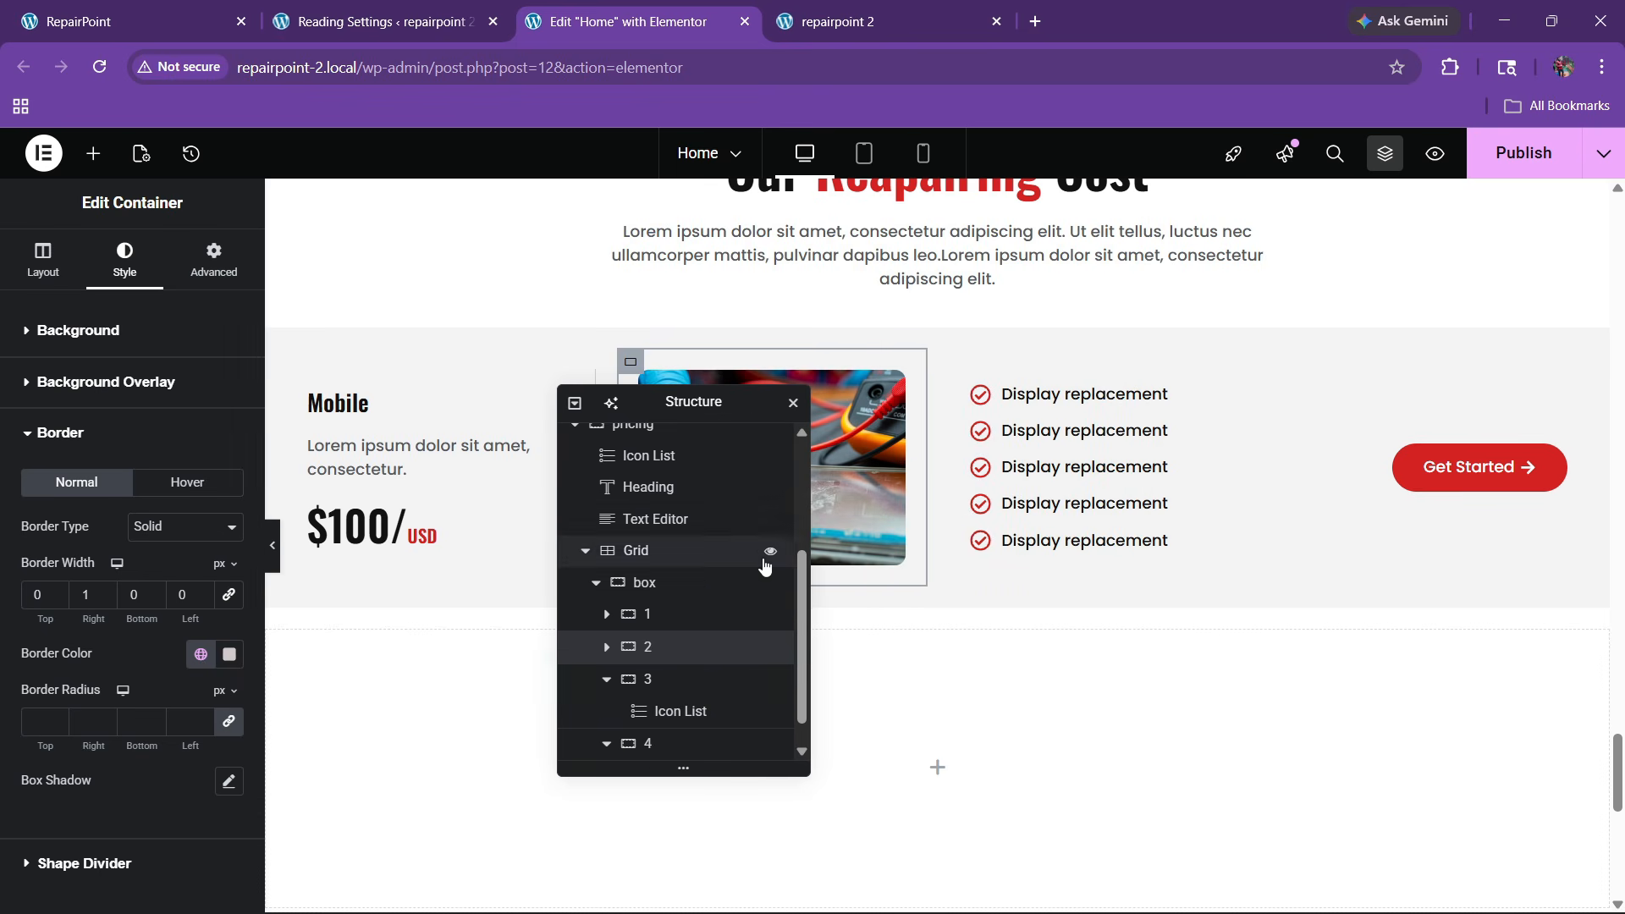
pyautogui.click(651, 679)
pyautogui.click(125, 258)
pyautogui.click(145, 565)
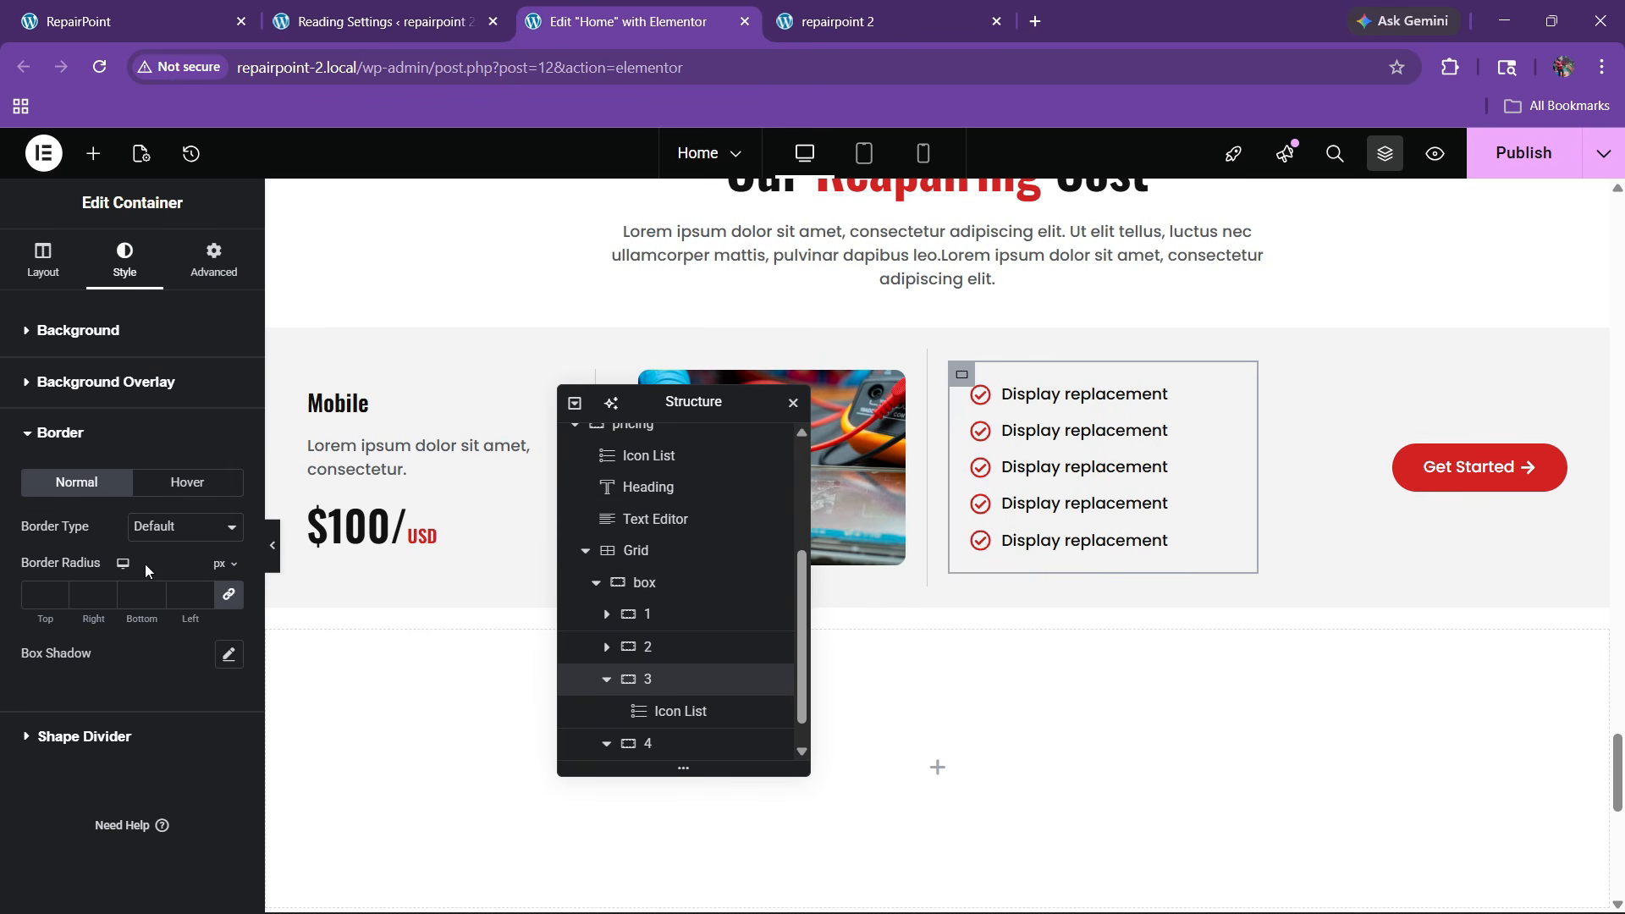
pyautogui.click(169, 526)
pyautogui.click(164, 630)
pyautogui.click(162, 531)
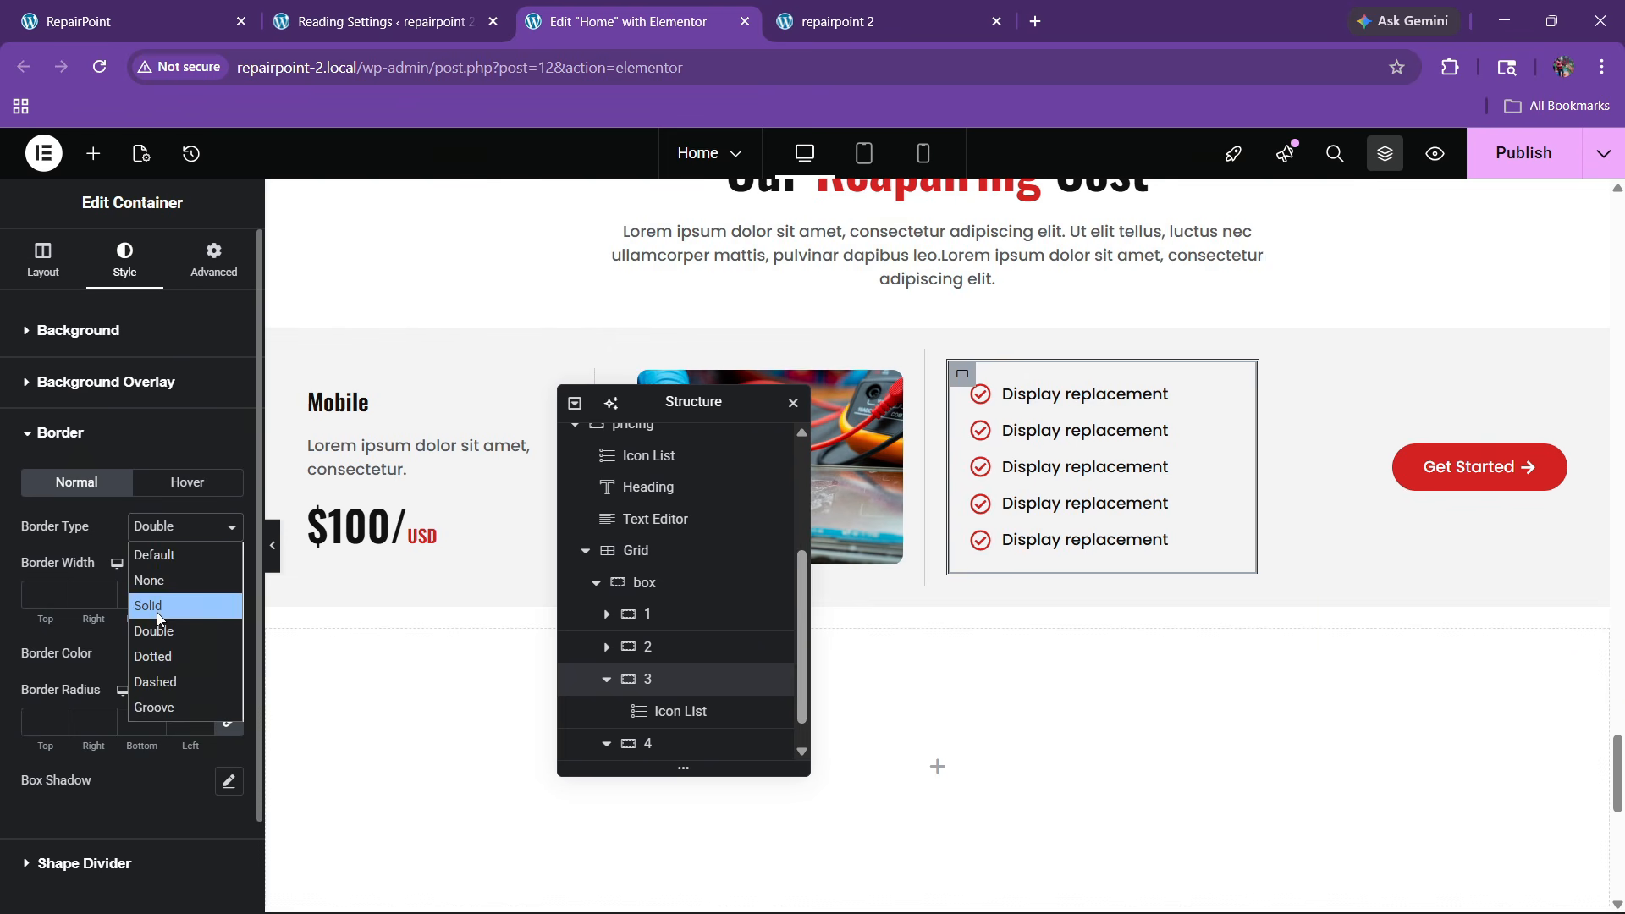
pyautogui.click(156, 612)
pyautogui.click(228, 594)
pyautogui.click(93, 594)
pyautogui.write('1')
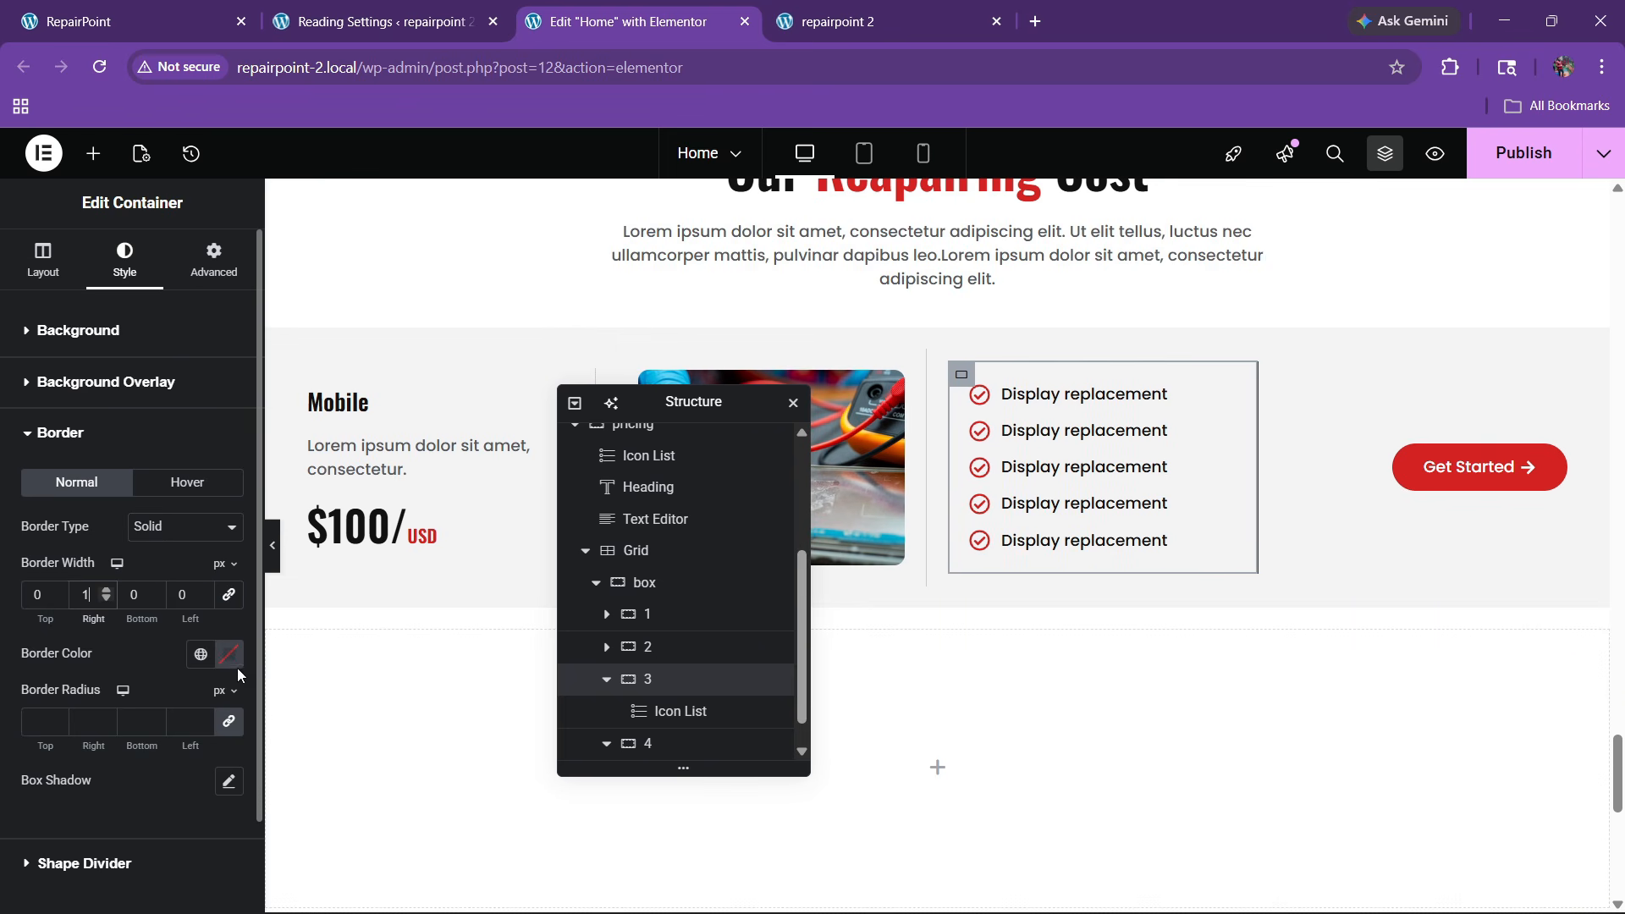
pyautogui.click(201, 654)
pyautogui.click(76, 602)
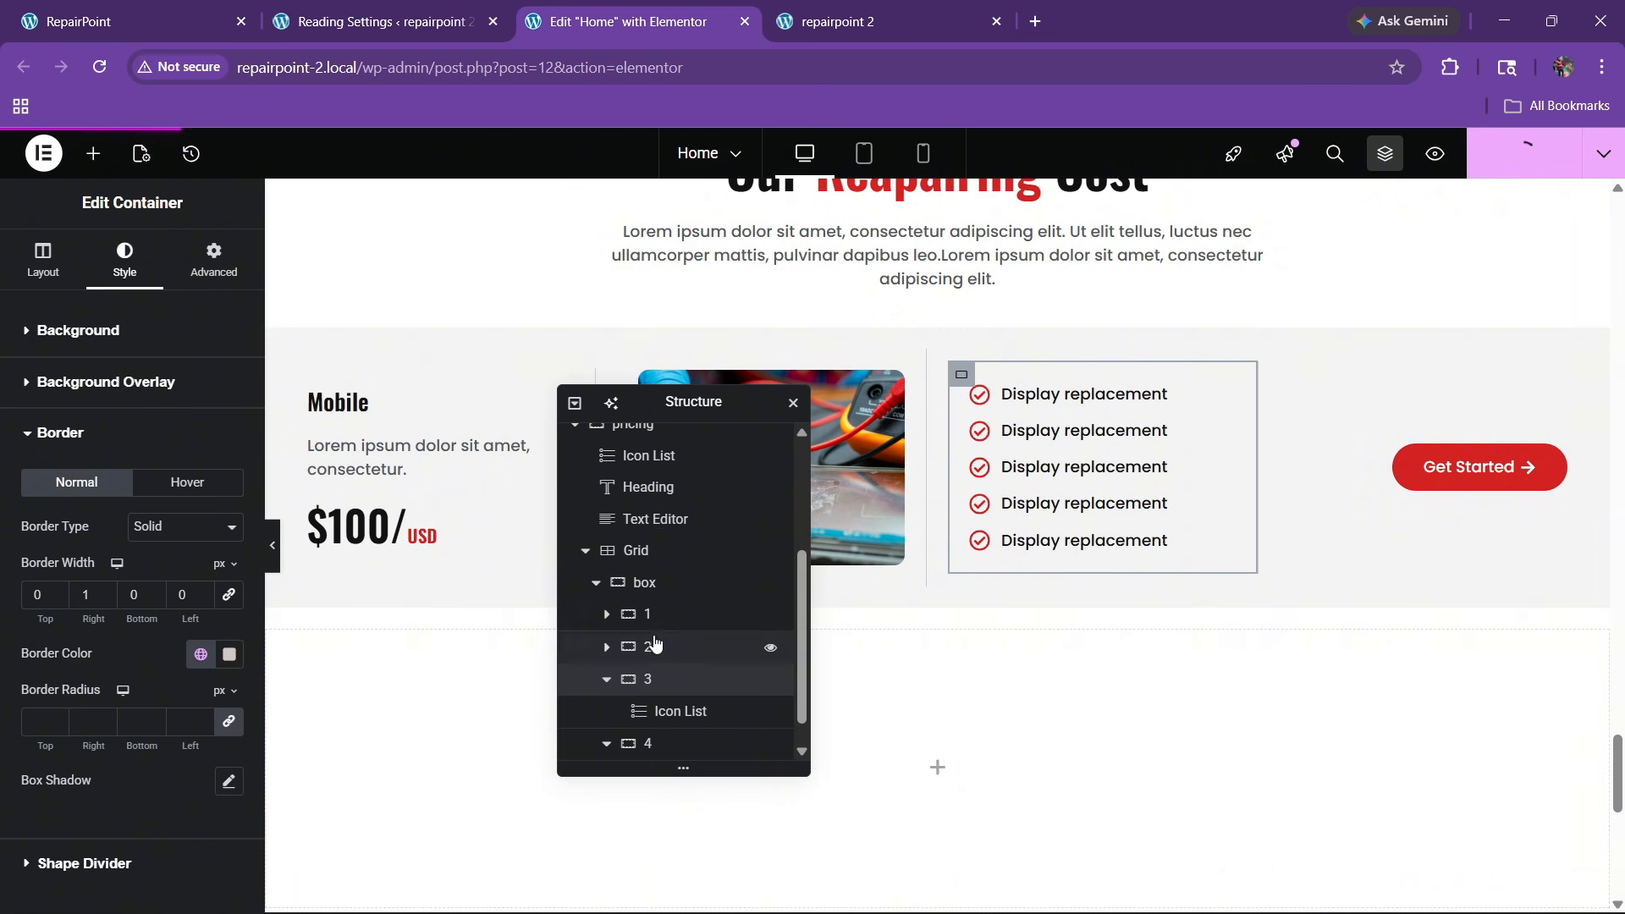
# Round the pricing card's corners to a 10 px border radius, publish, and preview it
pyautogui.click(644, 589)
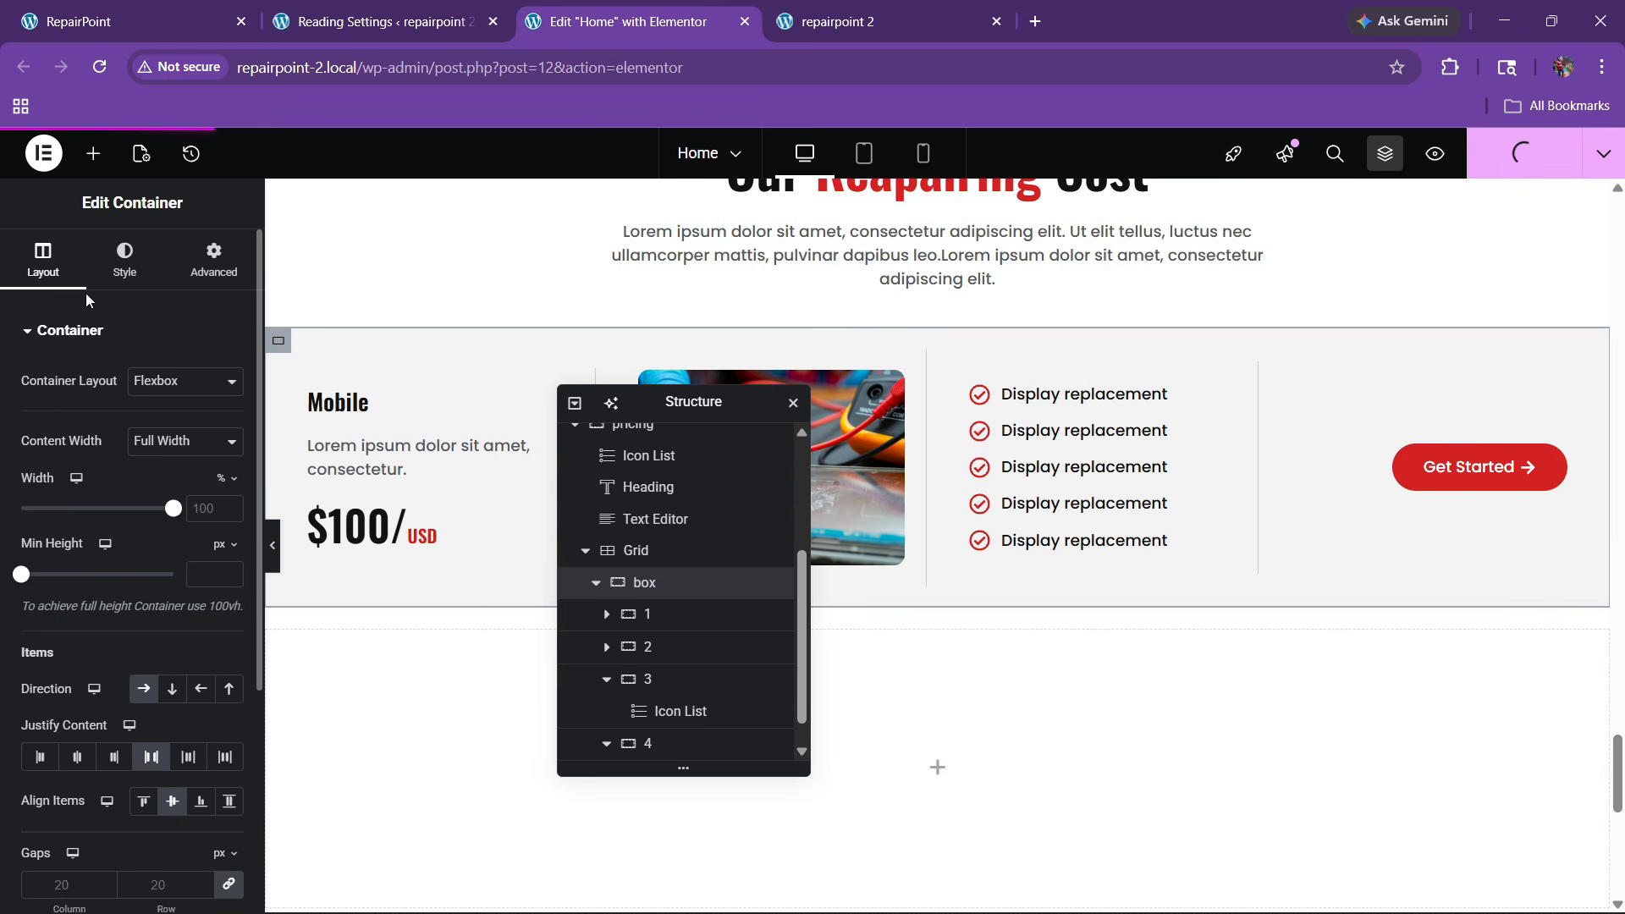
pyautogui.click(124, 258)
pyautogui.scroll(-2, 84, 550)
pyautogui.click(69, 696)
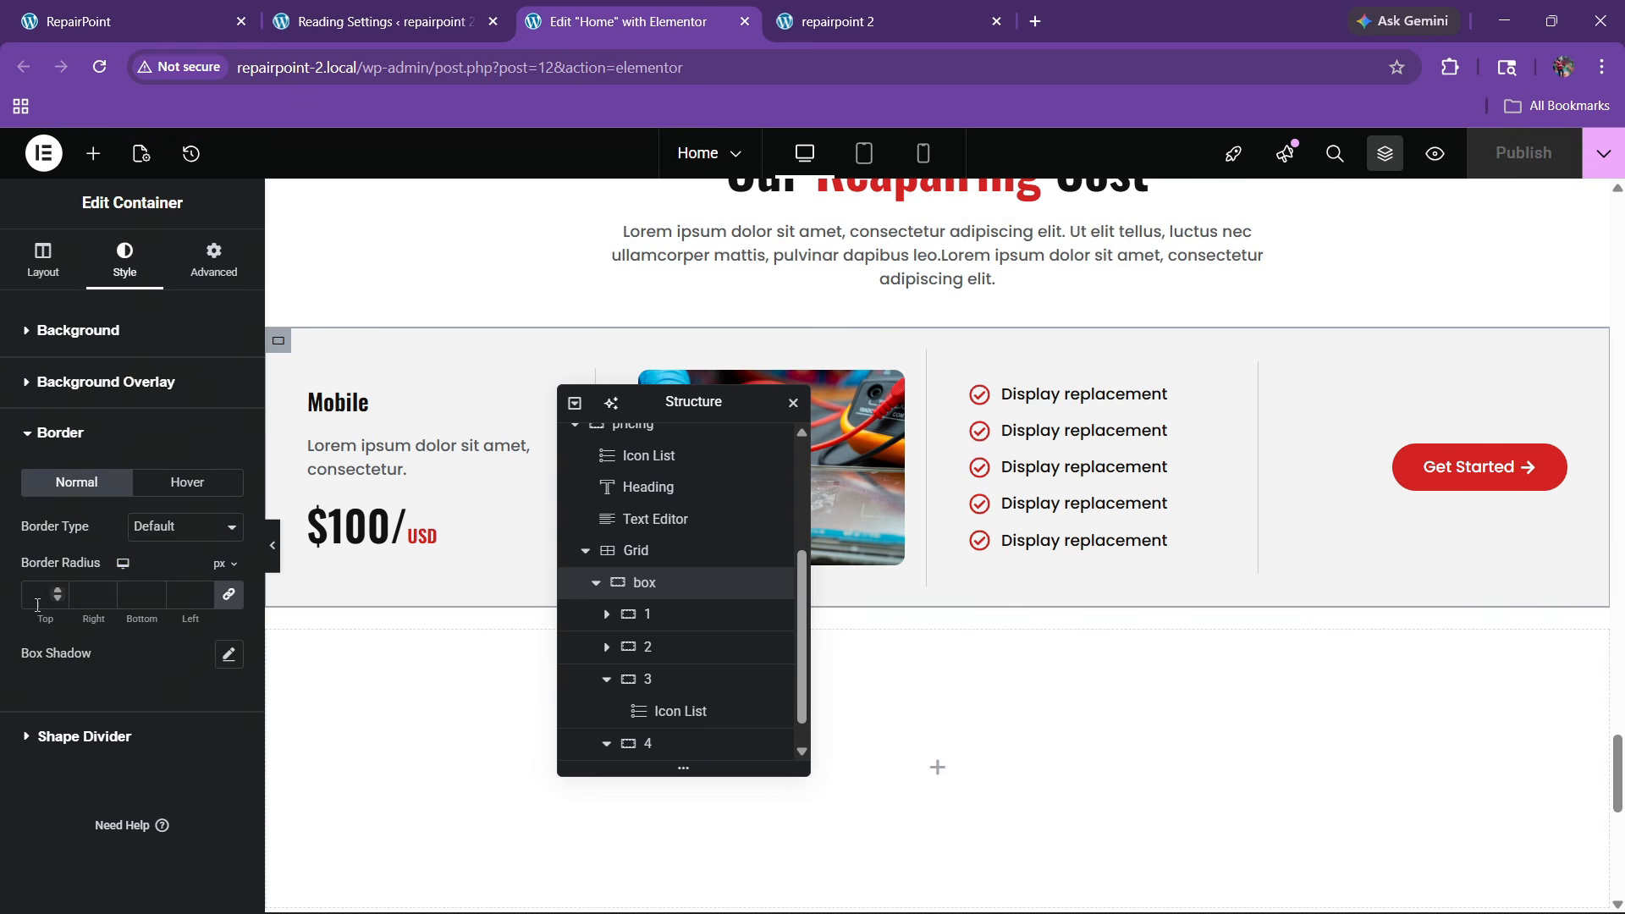
pyautogui.write('10')
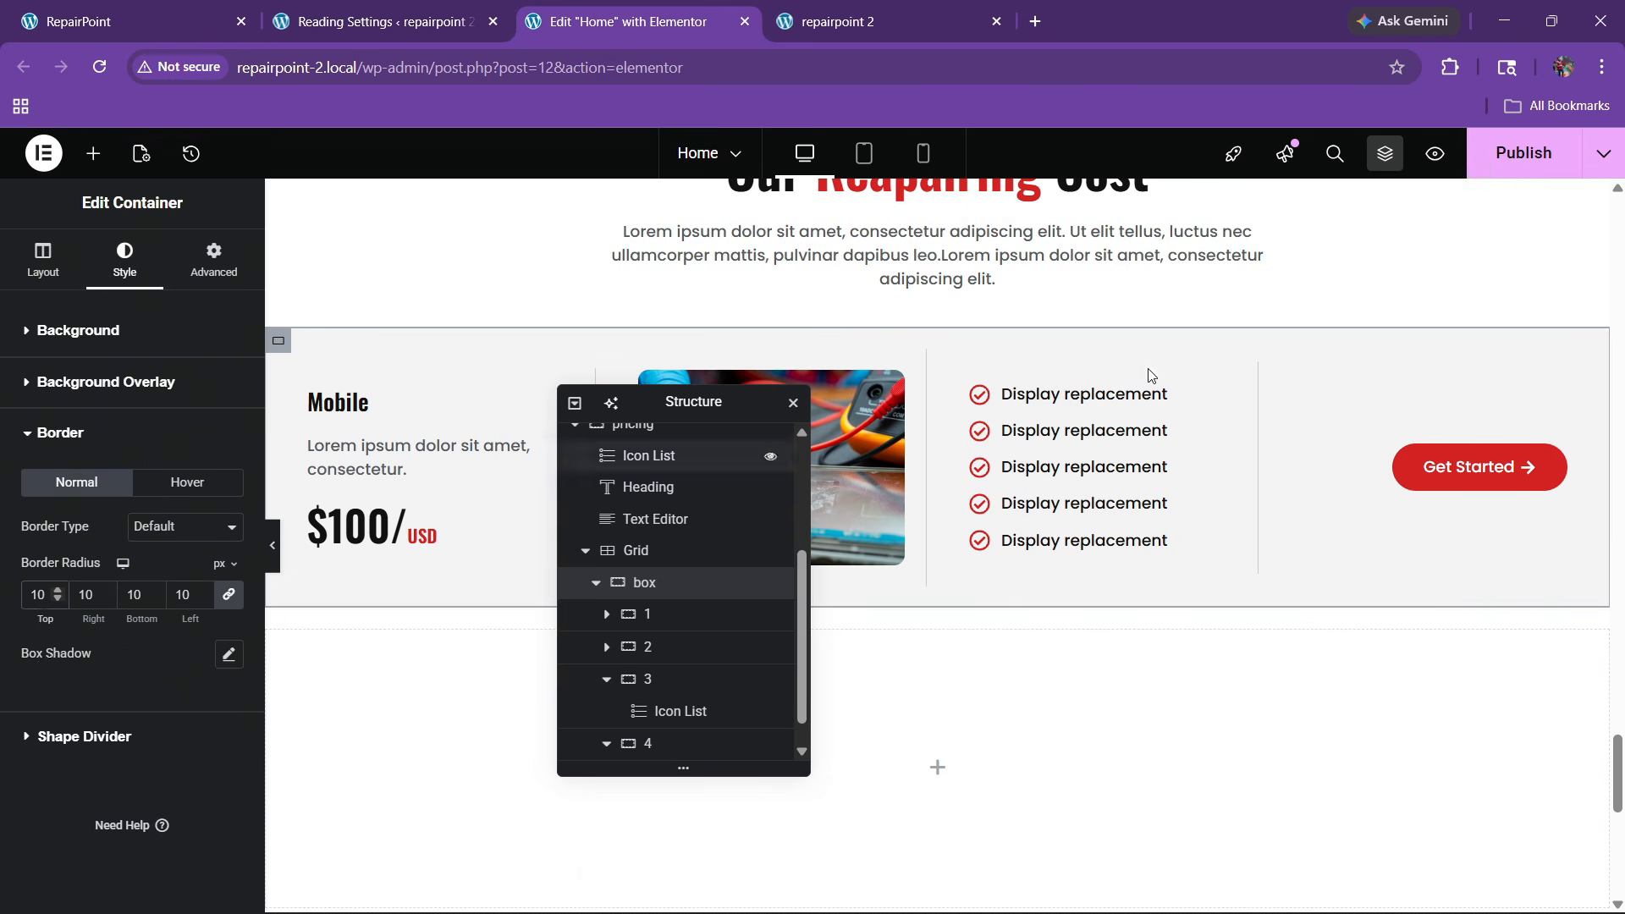
pyautogui.click(1523, 153)
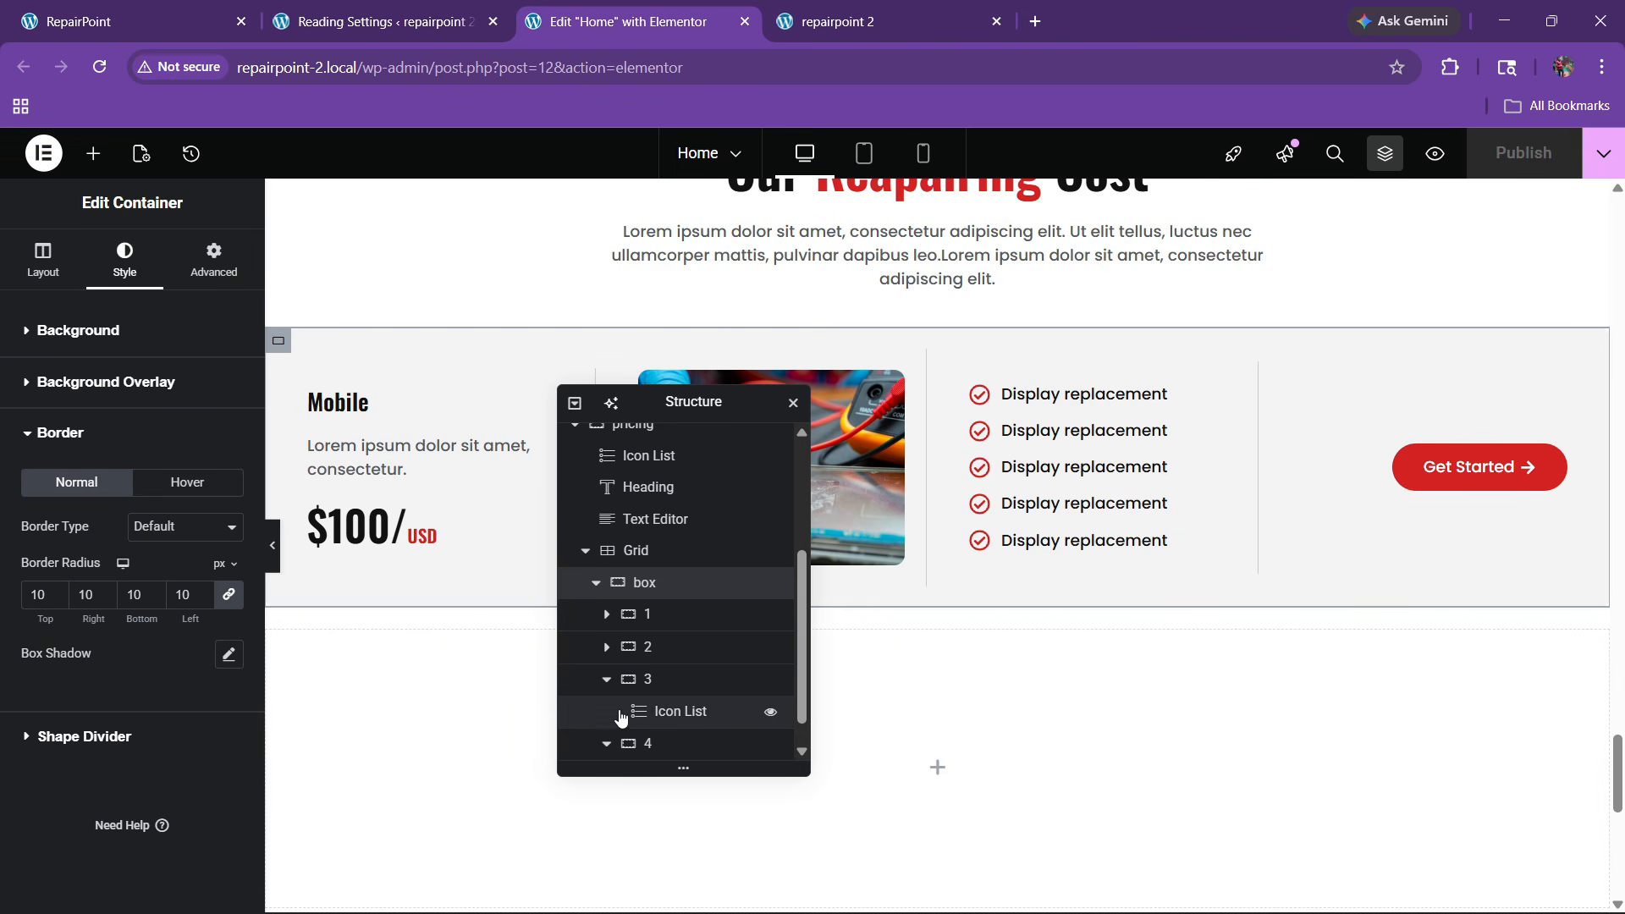
pyautogui.click(276, 572)
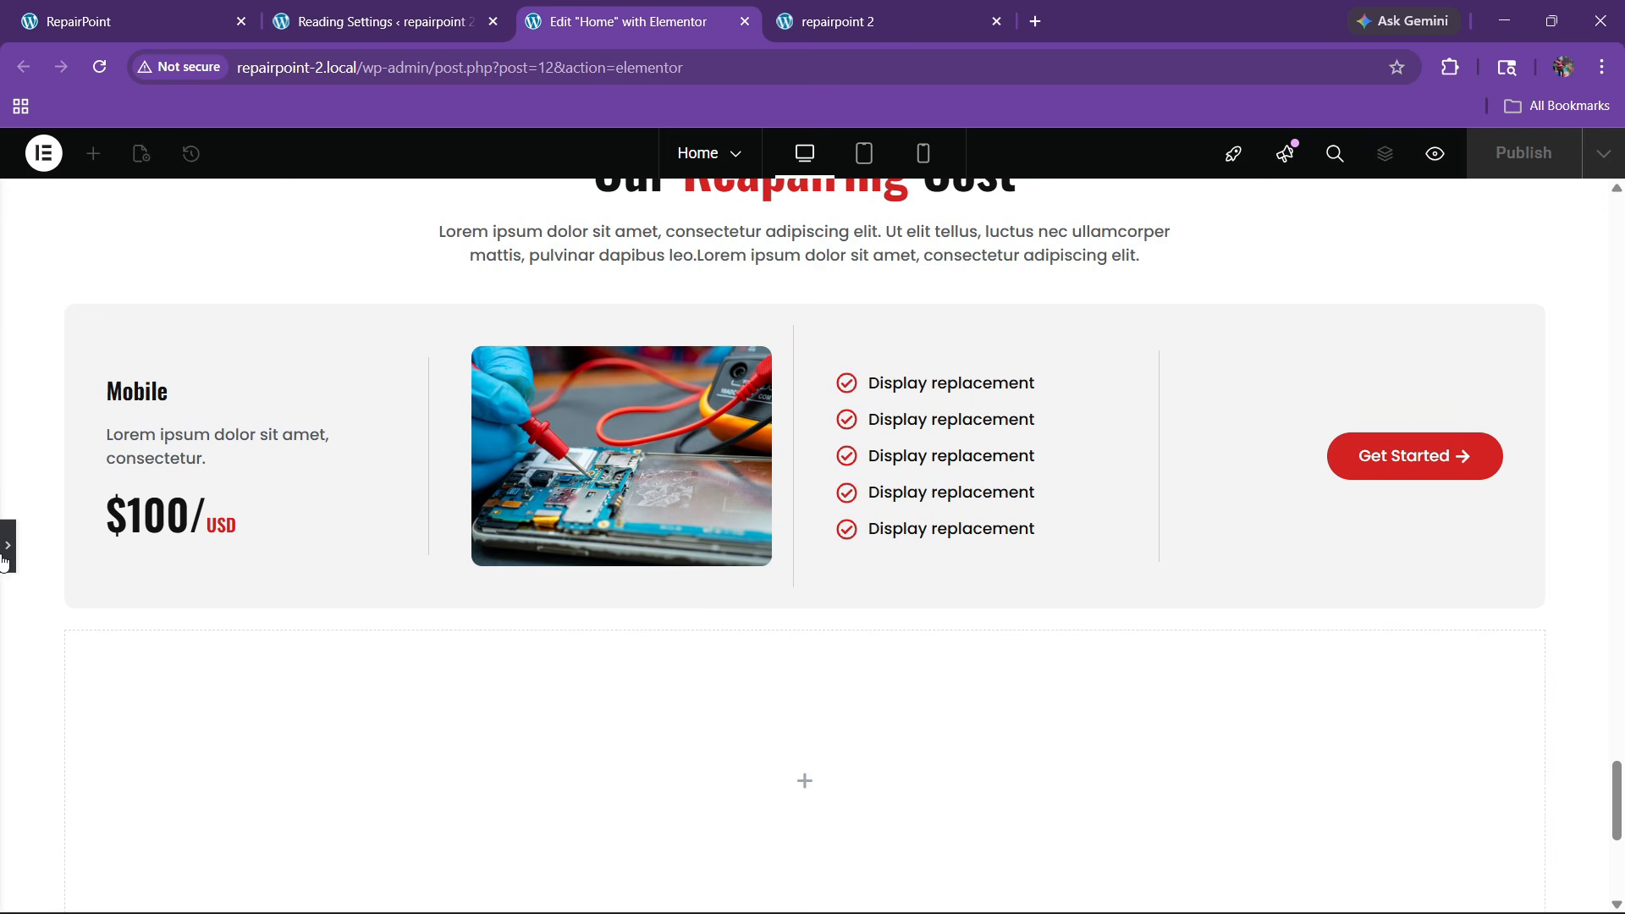
pyautogui.click(7, 567)
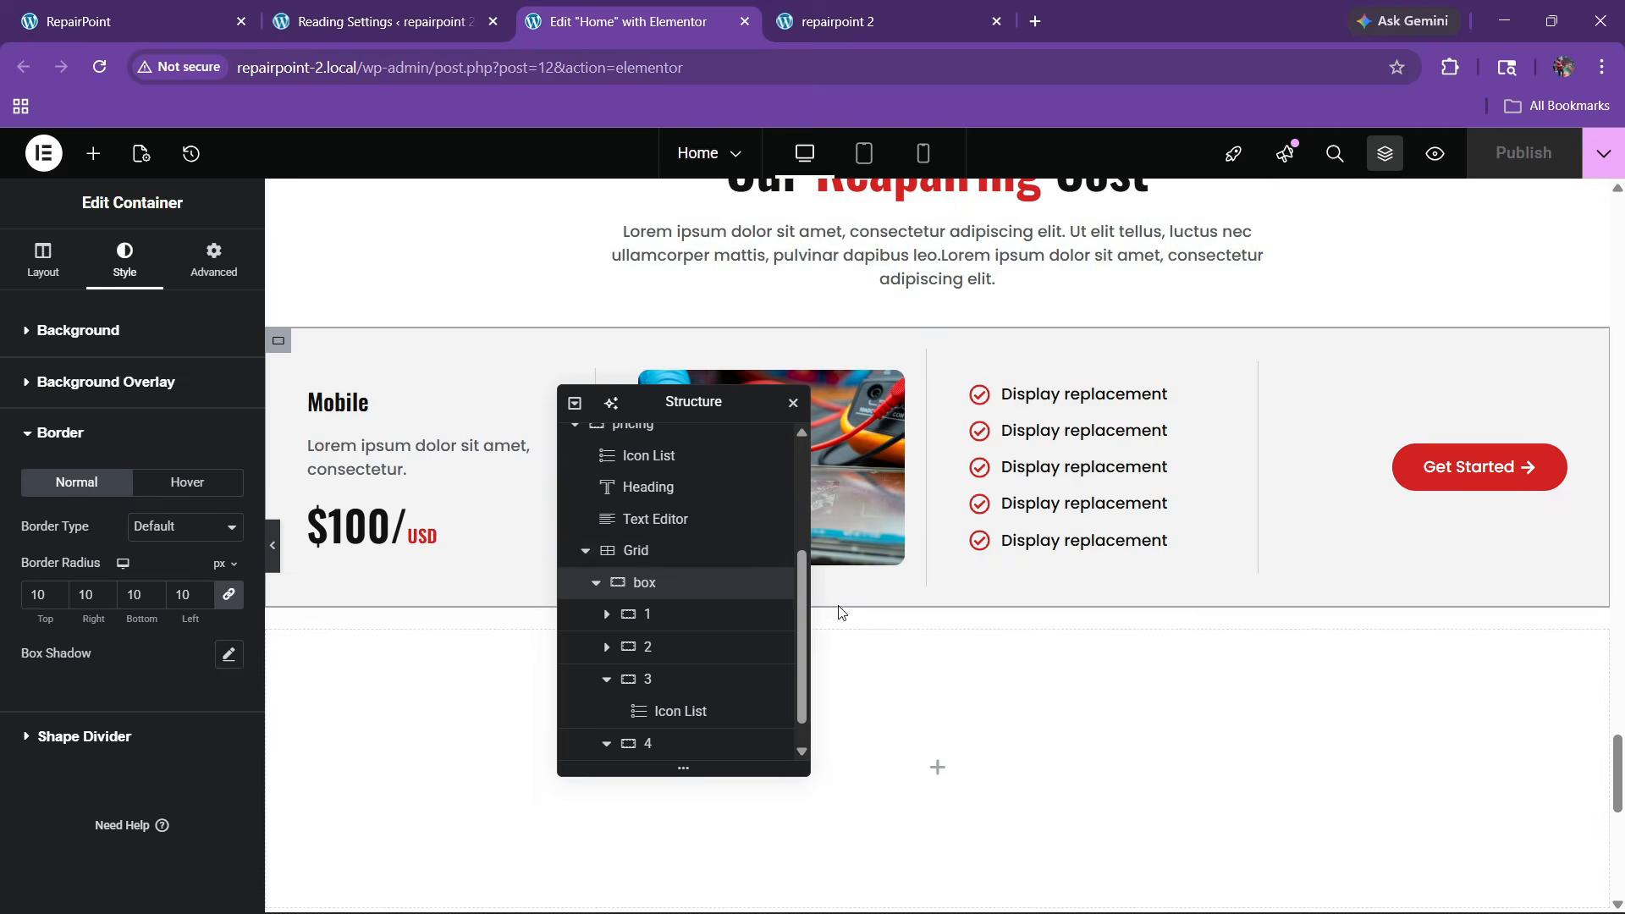
# Duplicate the pricing card twice so three Mobile cards appear
pyautogui.click(595, 582)
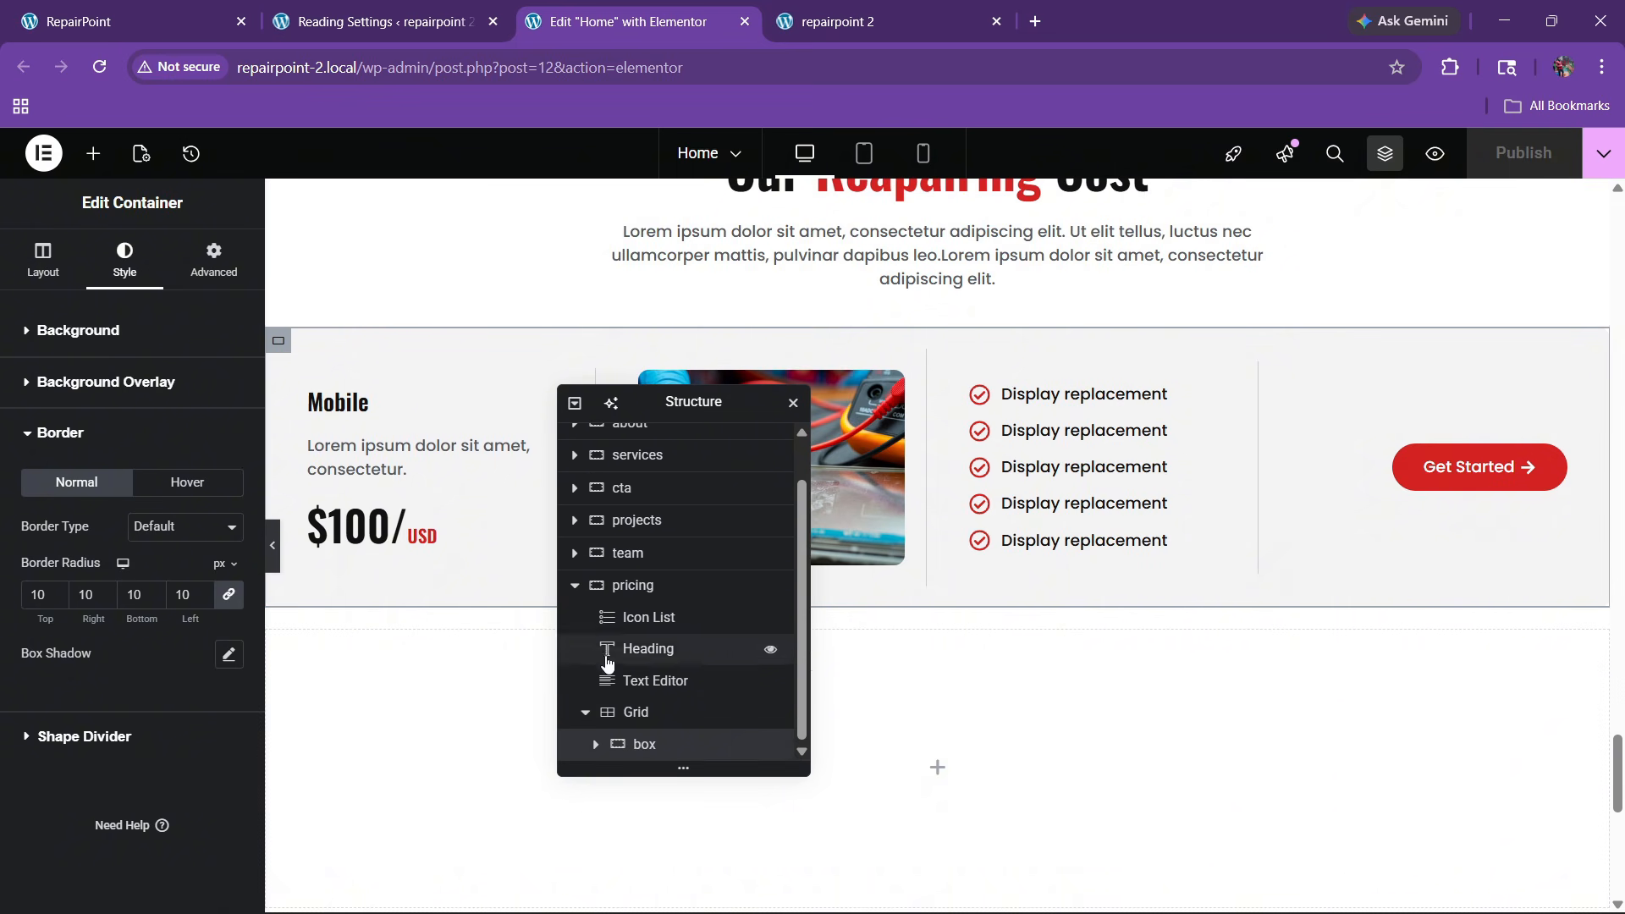
pyautogui.rightClick(664, 748)
pyautogui.click(713, 358)
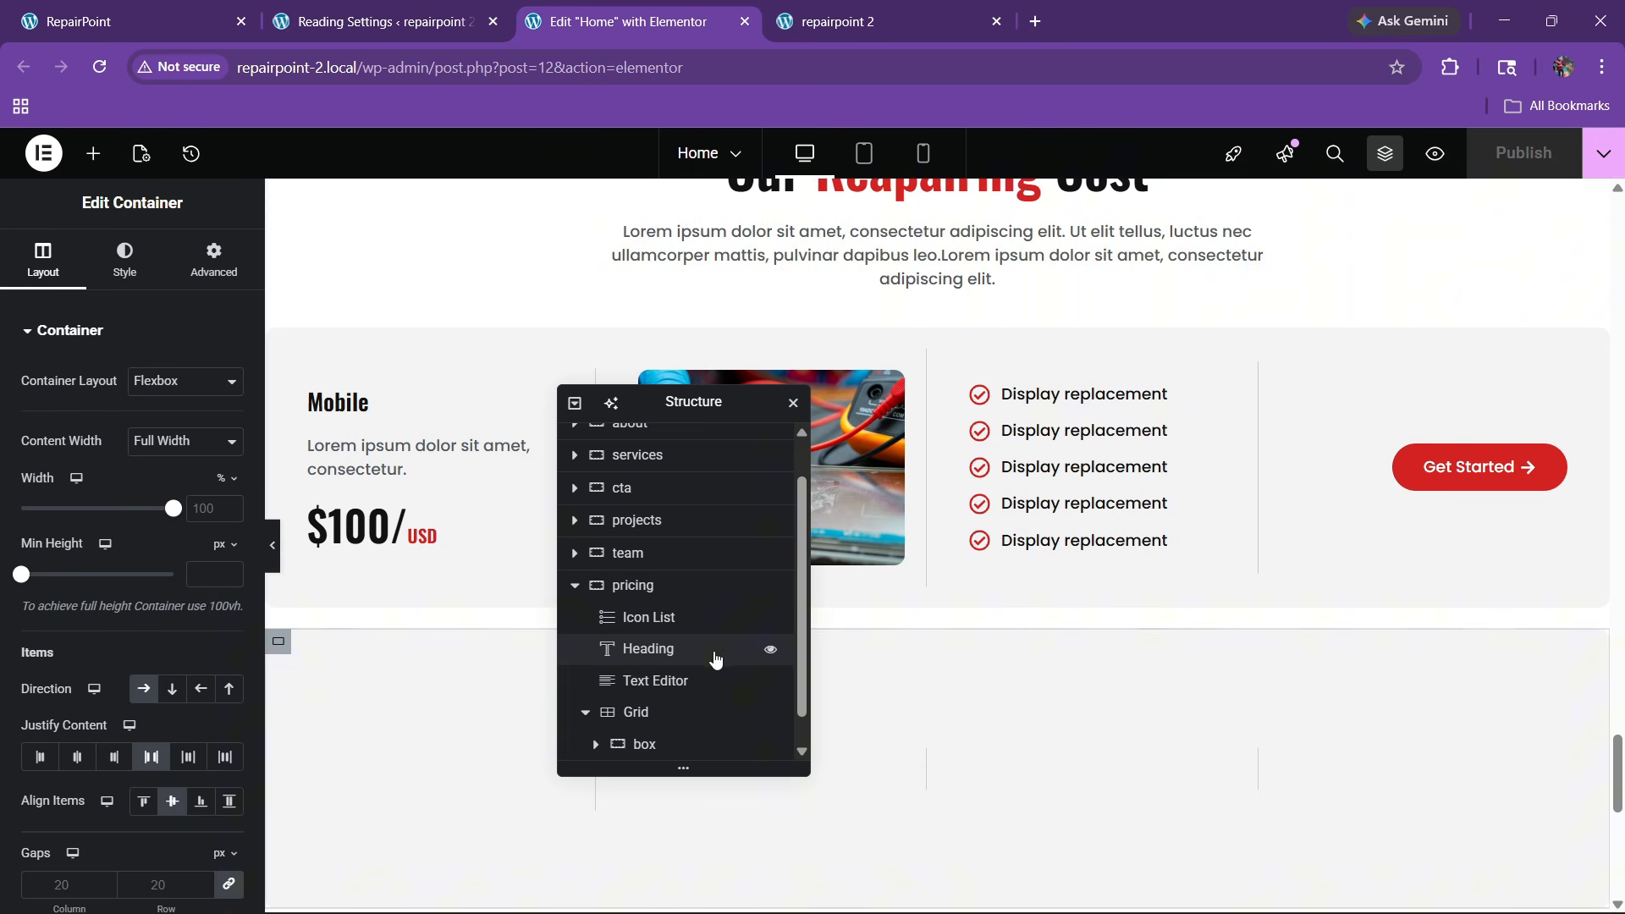
pyautogui.scroll(-1, 655, 744)
pyautogui.rightClick(655, 749)
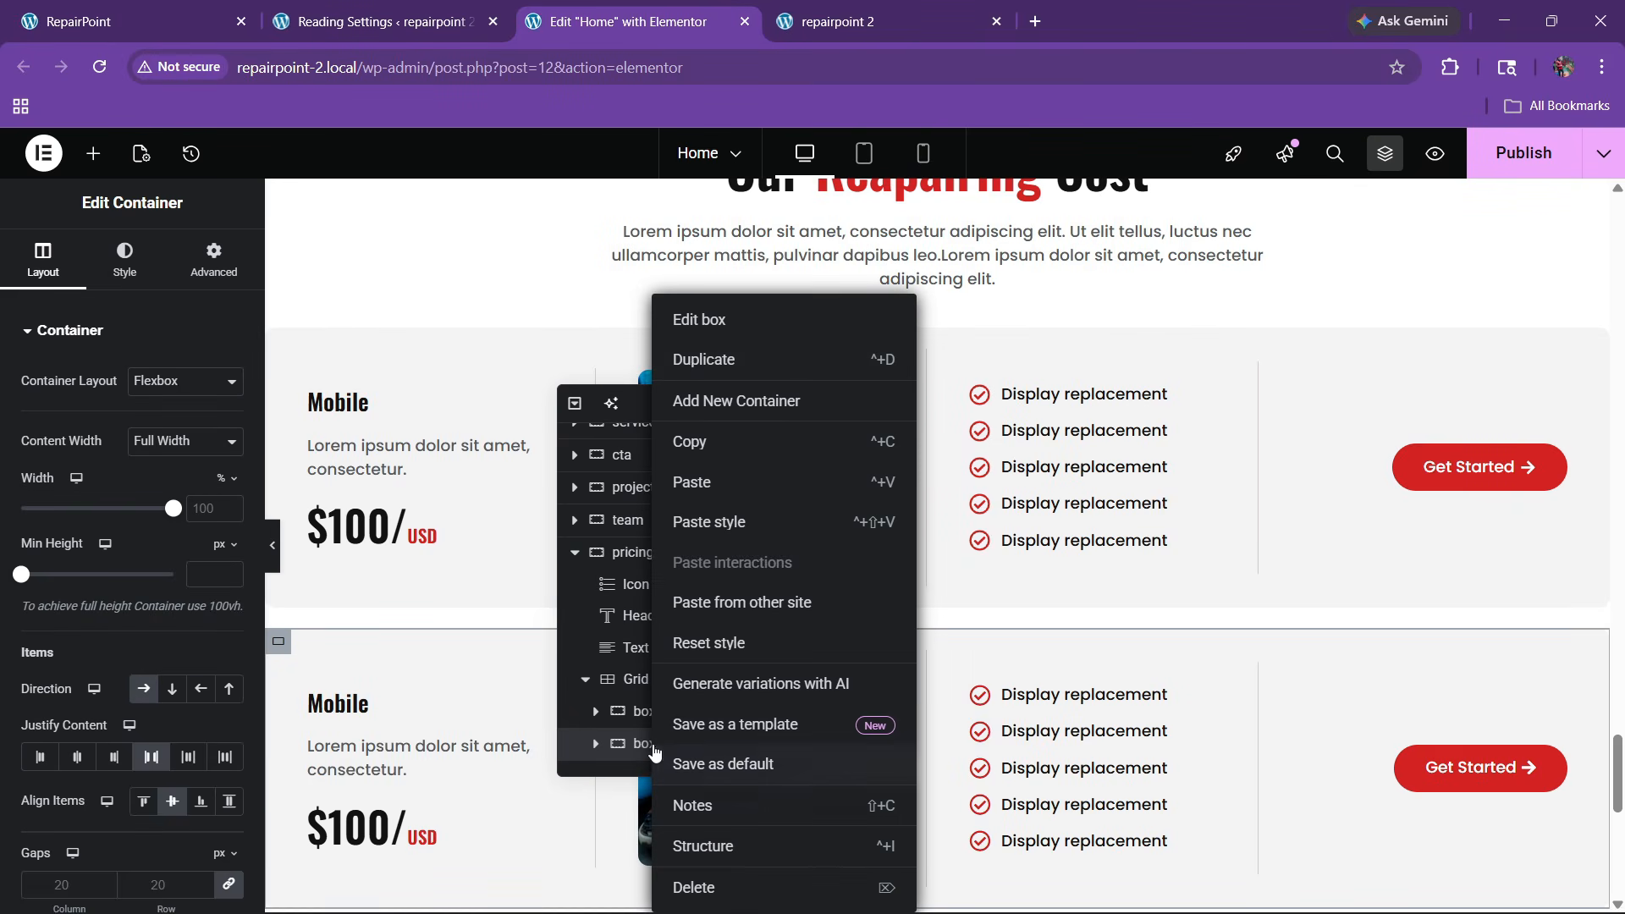
pyautogui.click(681, 412)
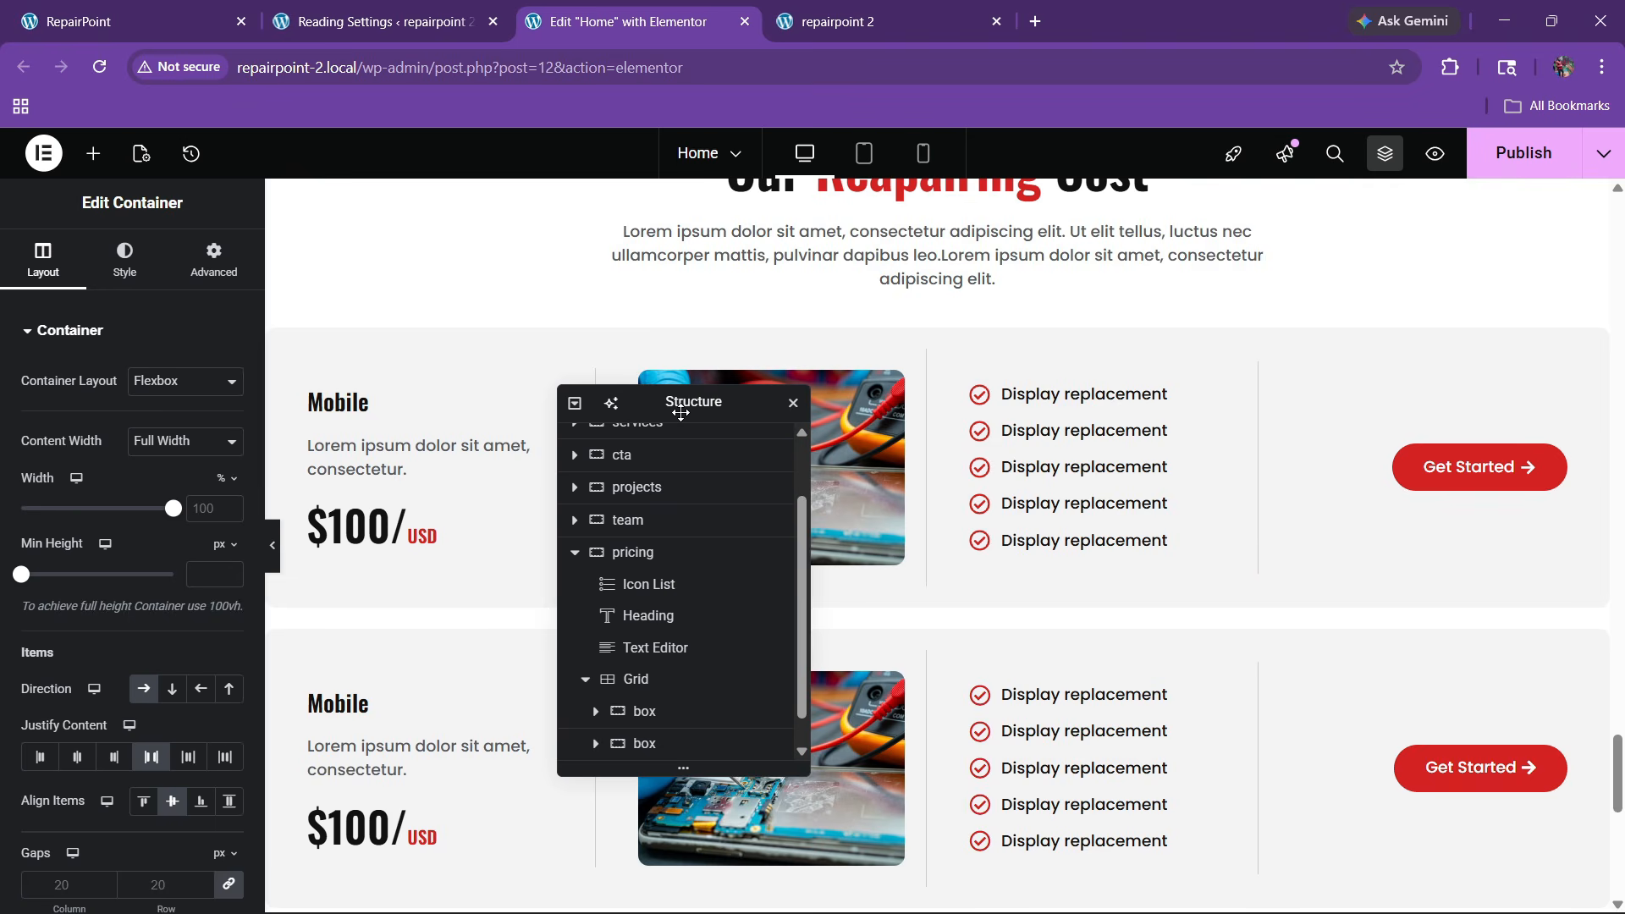
pyautogui.scroll(-4, 1140, 572)
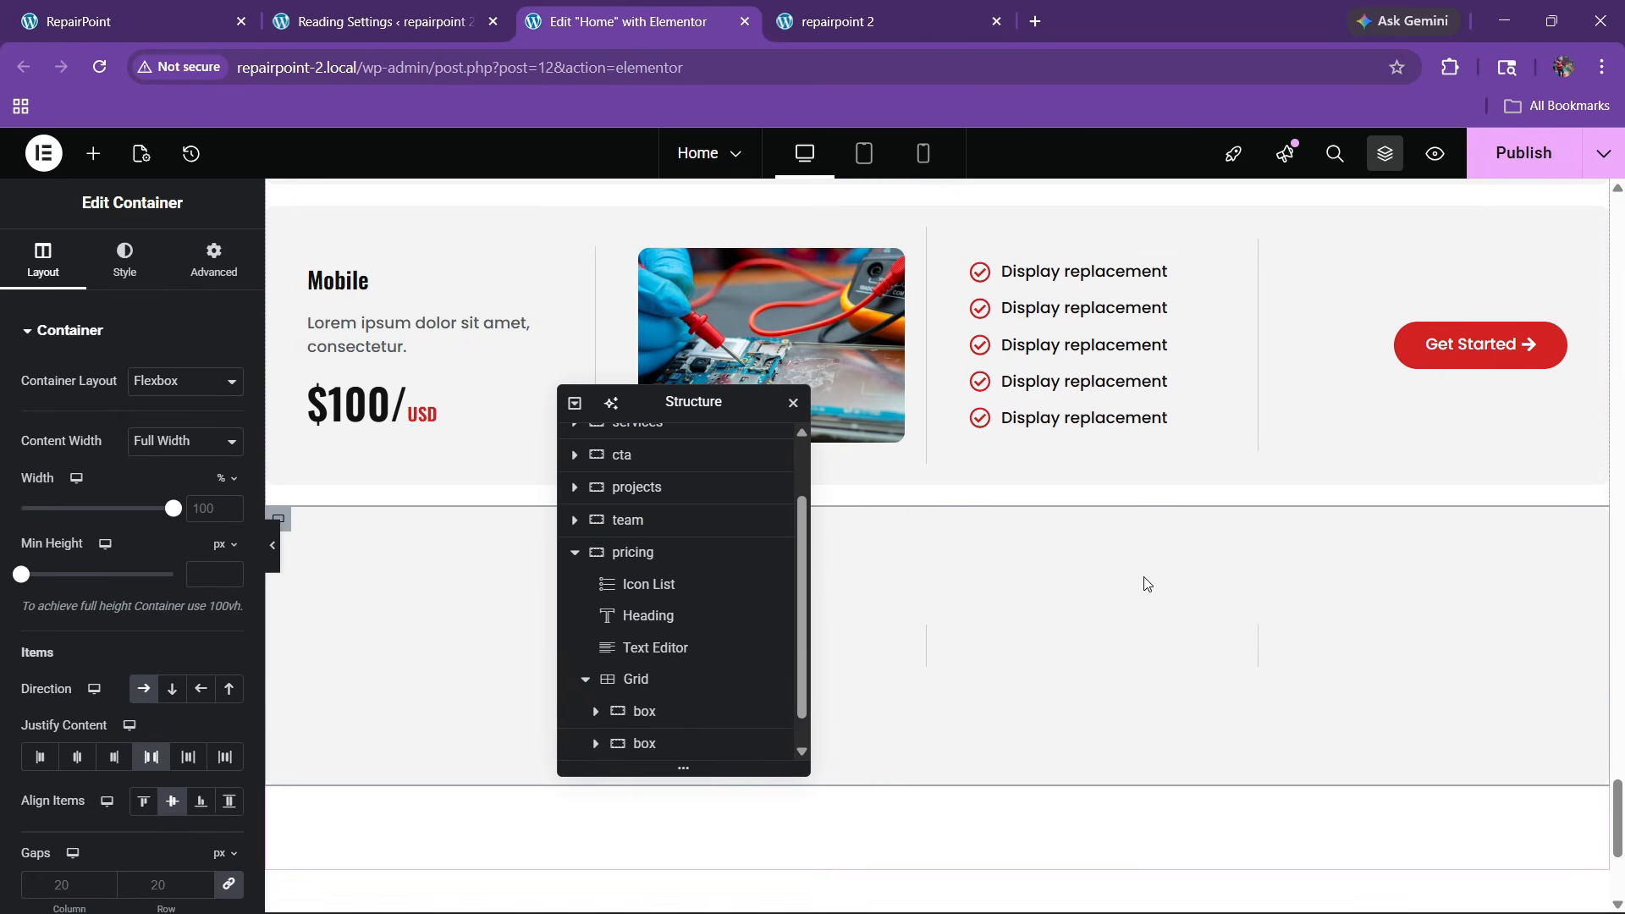
pyautogui.scroll(4, 1015, 592)
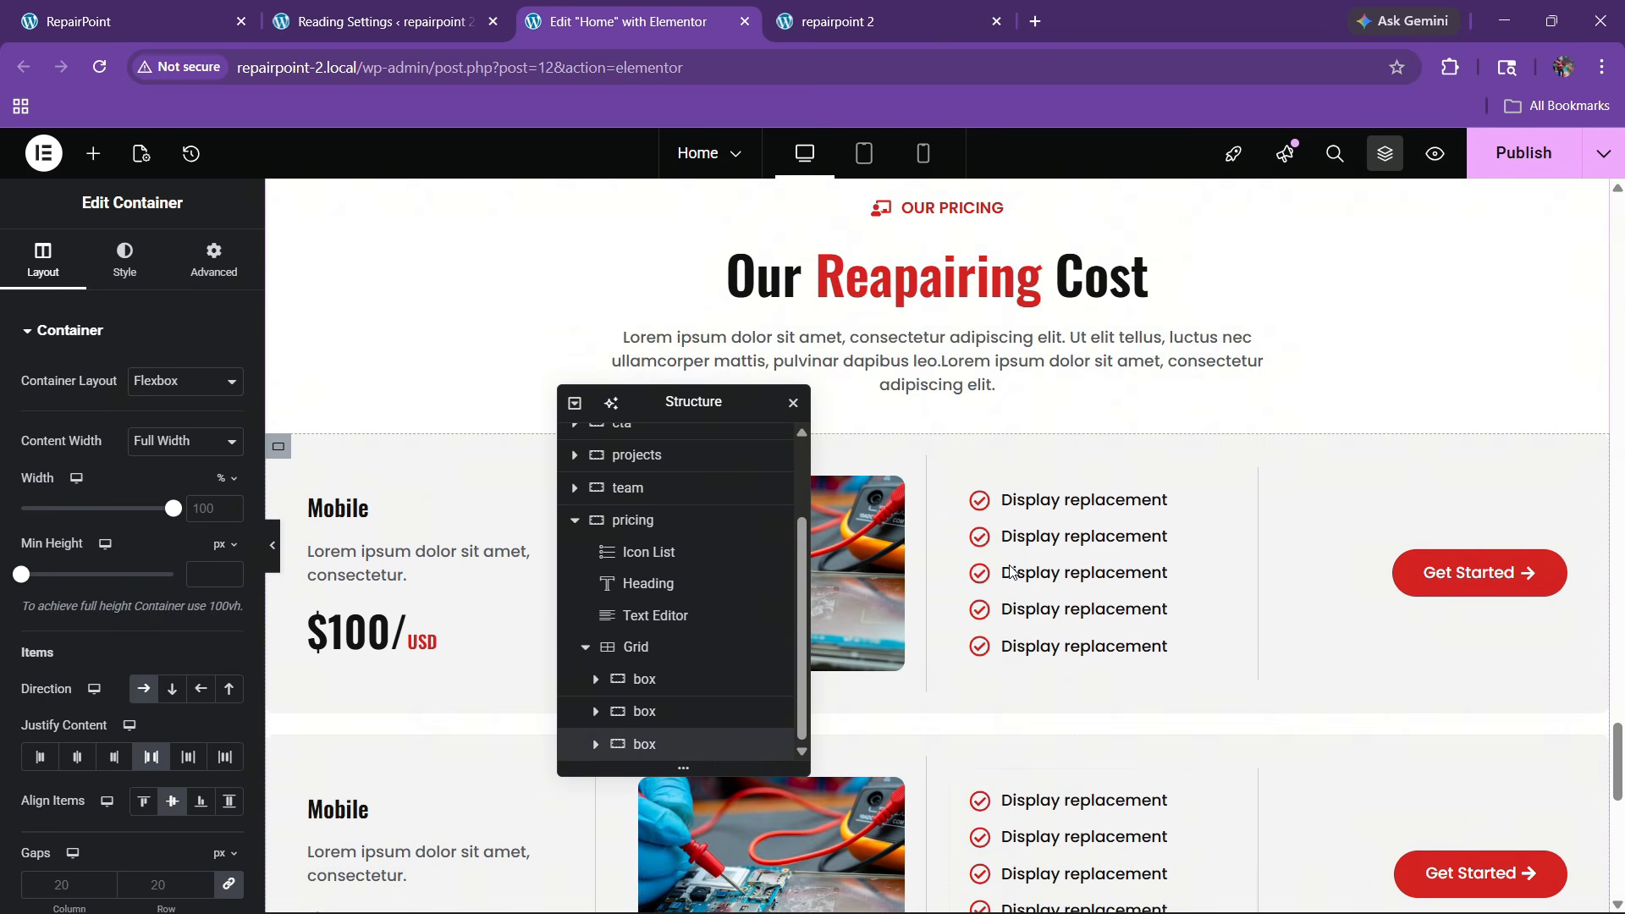
# Give the pricing grid a 20 px top margin, save, and check the live site
pyautogui.click(667, 660)
pyautogui.click(214, 258)
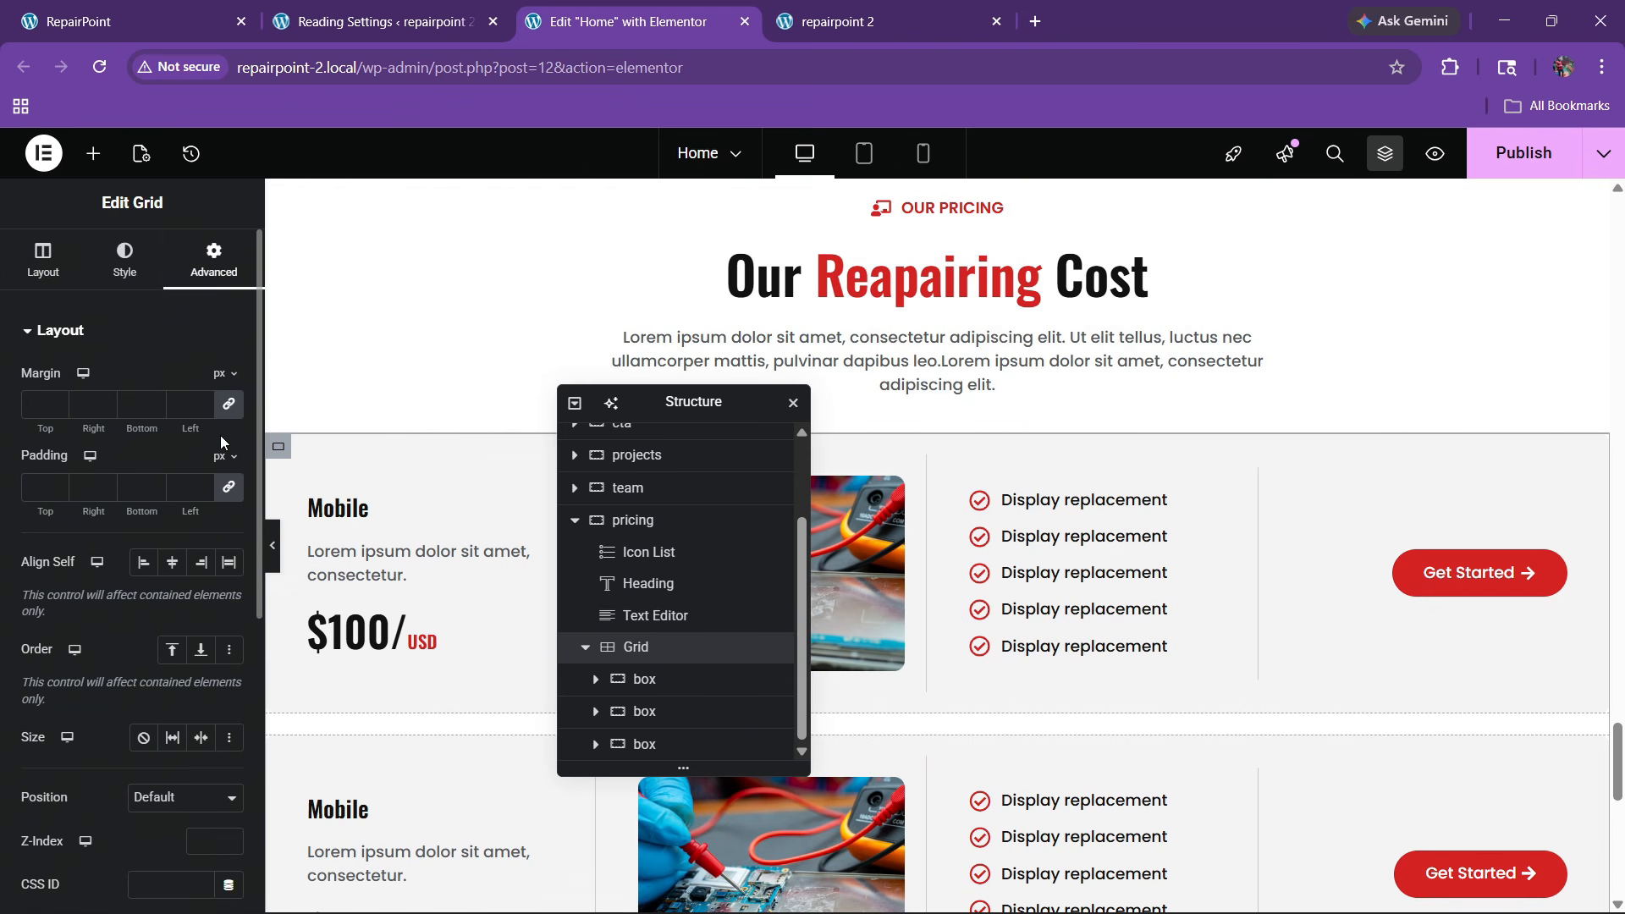
pyautogui.click(32, 406)
pyautogui.write('3')
pyautogui.press('BackSpace')
pyautogui.write('2')
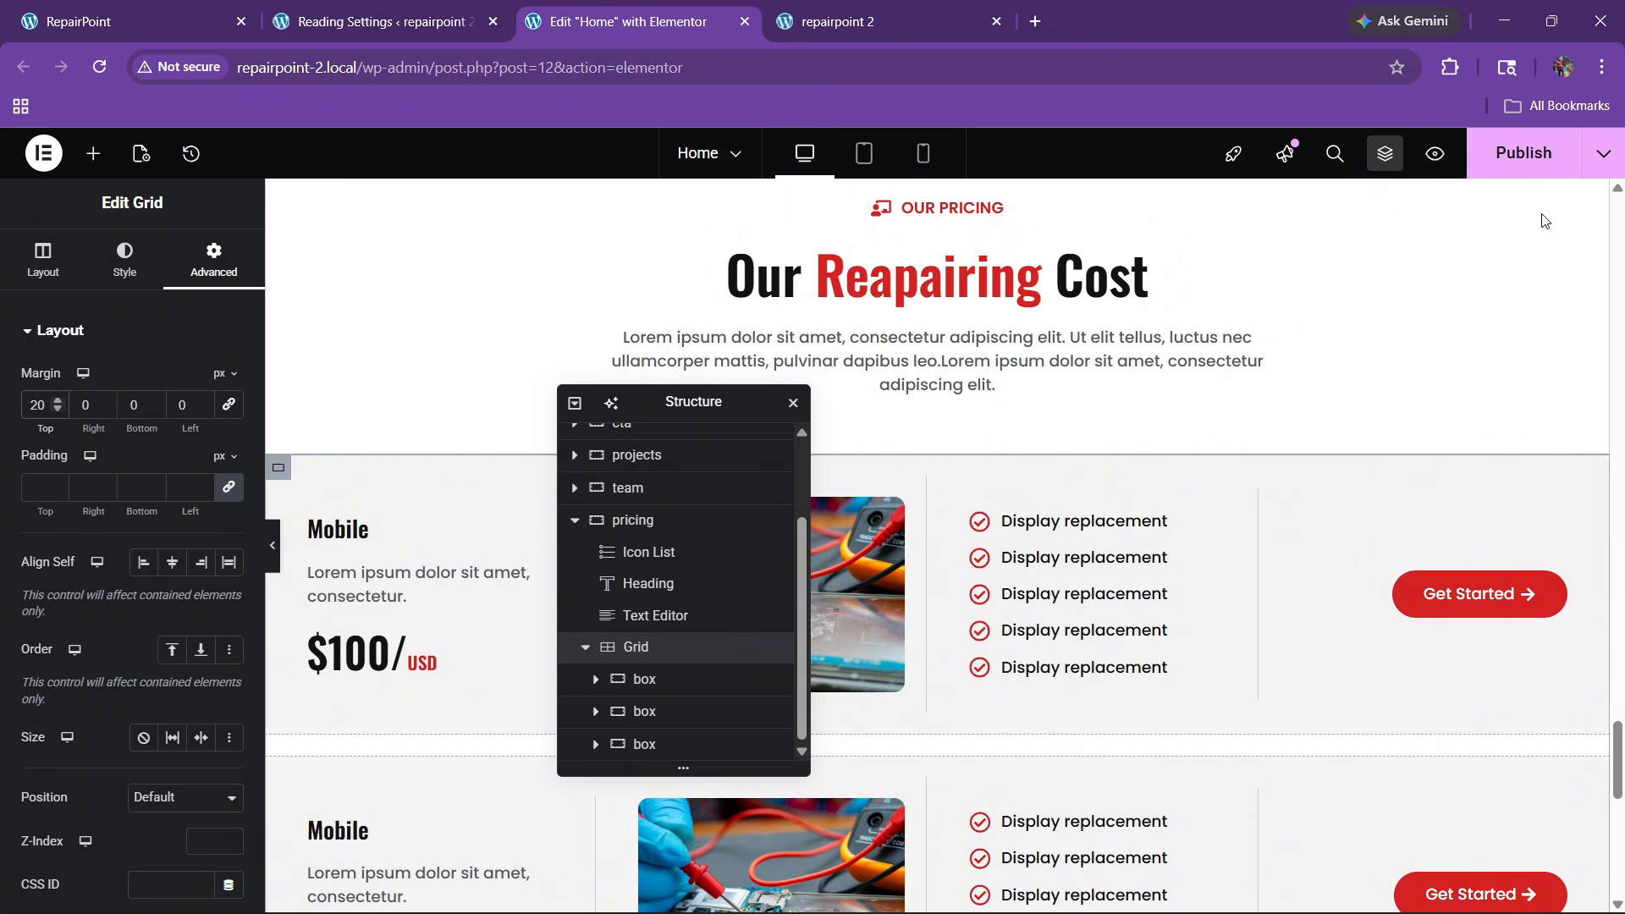
pyautogui.hotkey('ctrl', 's')
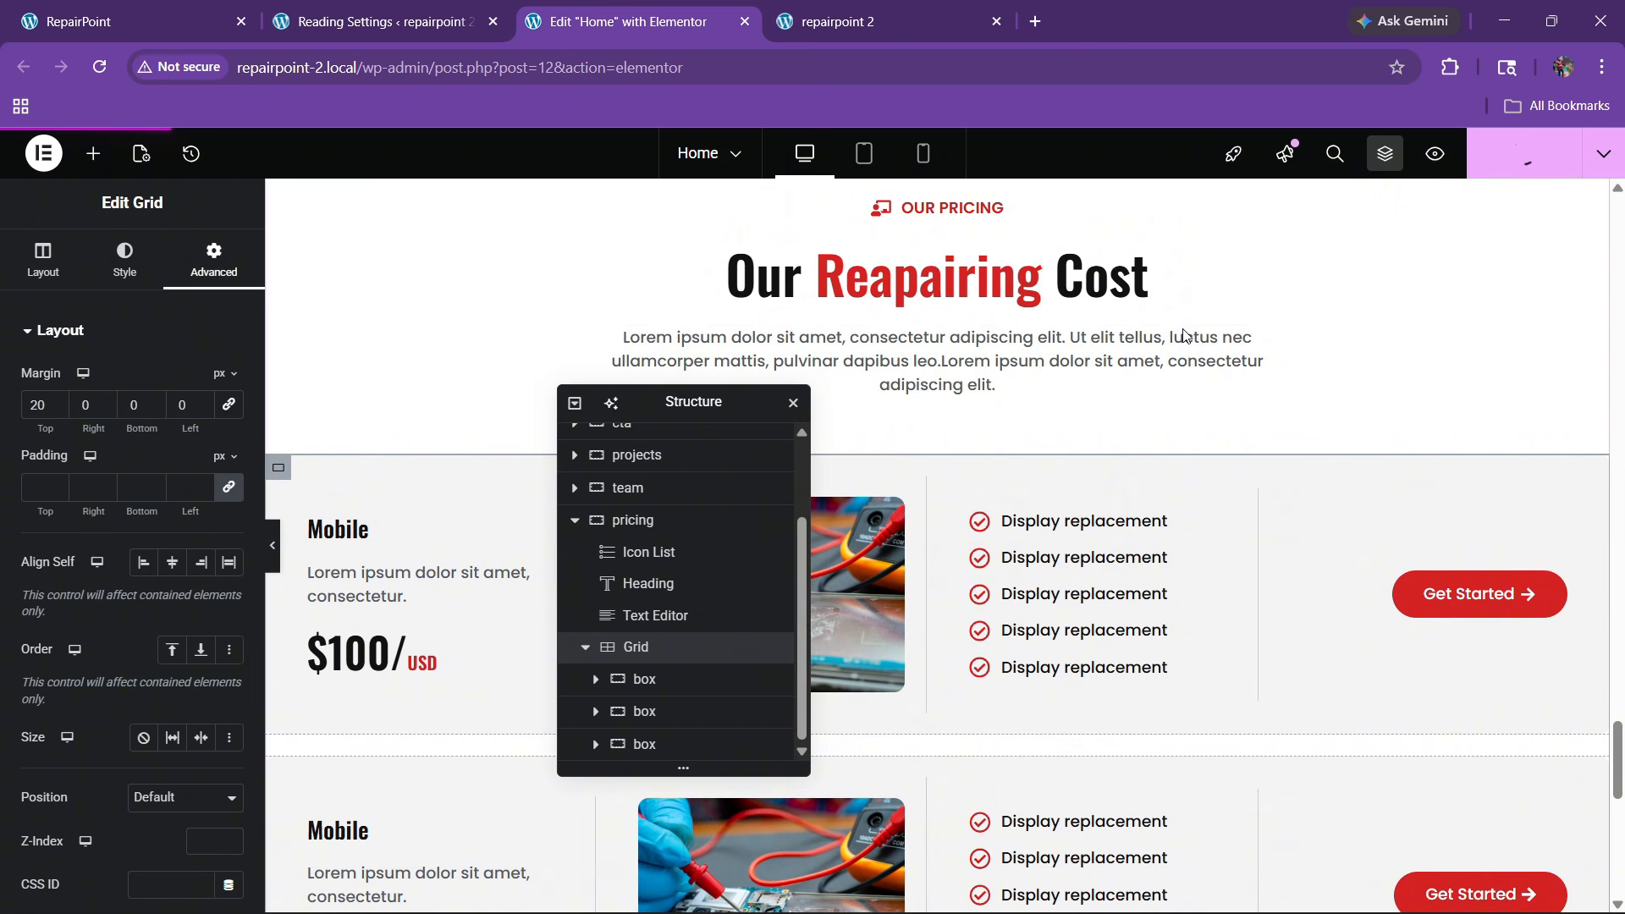
pyautogui.click(824, 36)
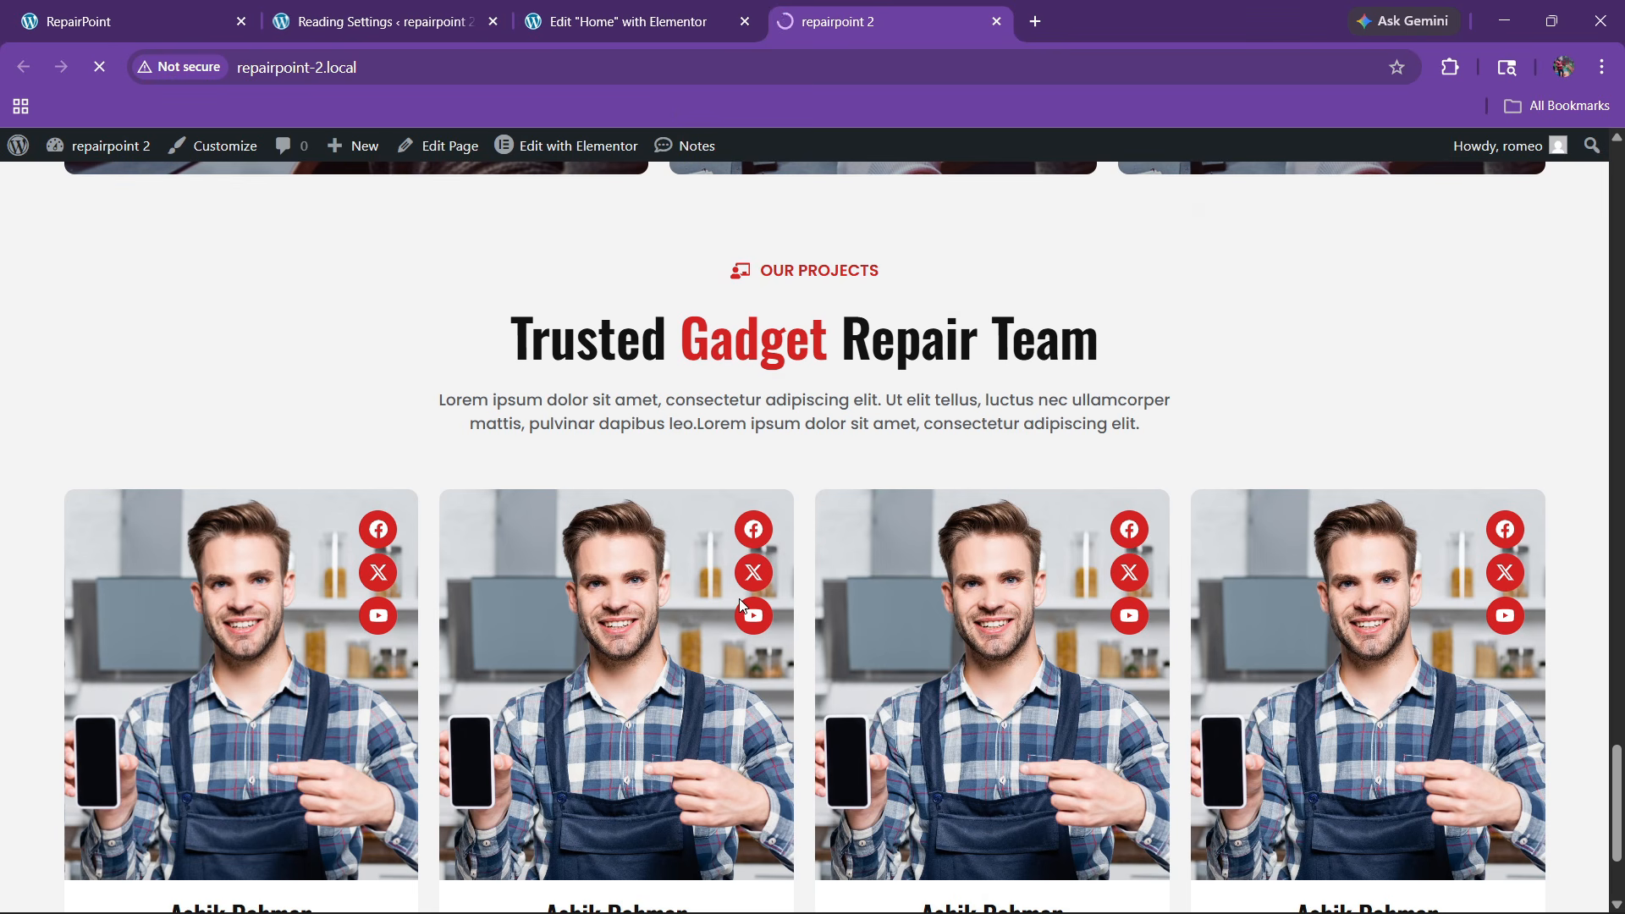
# Scroll through the reloaded live site to check the stacked Mobile pricing cards
pyautogui.scroll(-20, 961, 611)
pyautogui.scroll(2, 716, 528)
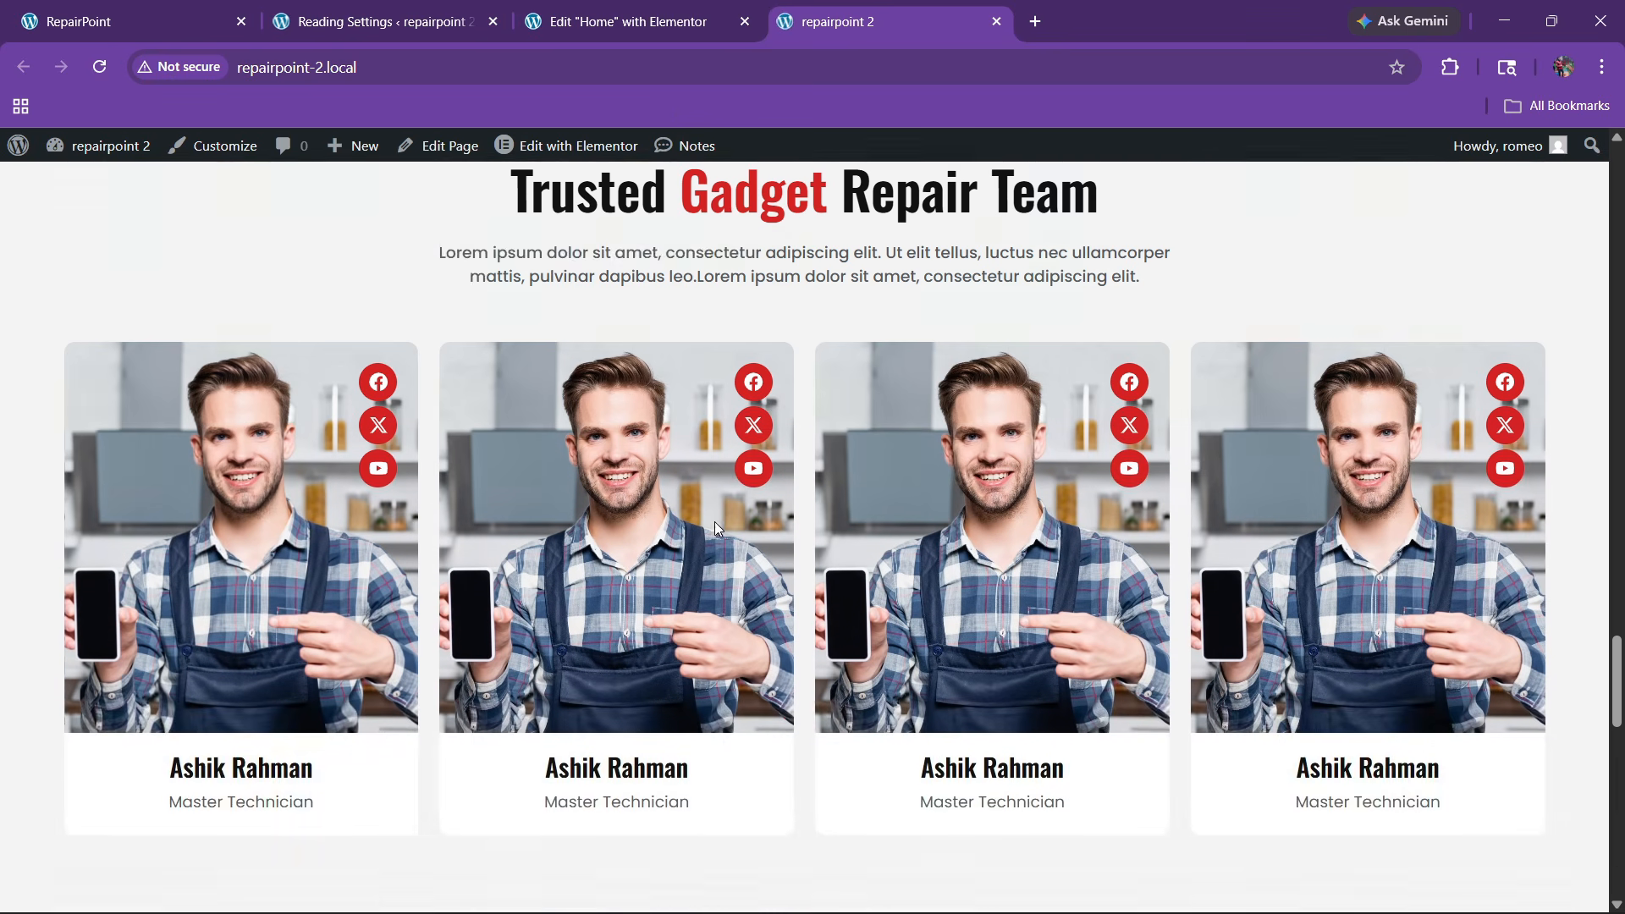
pyautogui.scroll(-15, 714, 525)
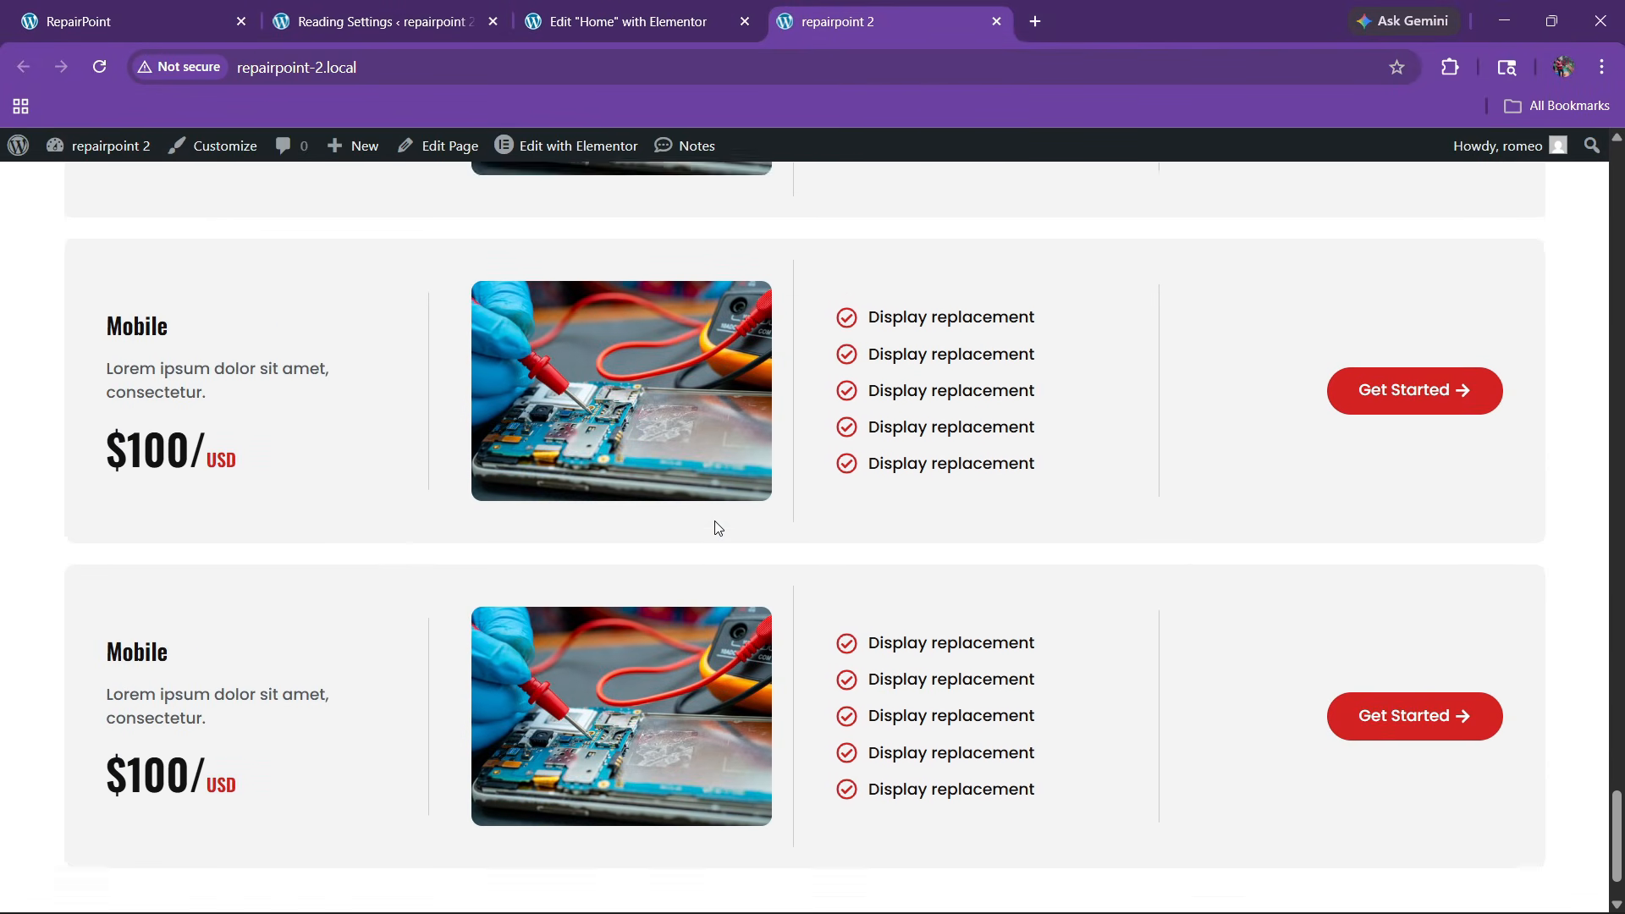
pyautogui.scroll(-1, 717, 528)
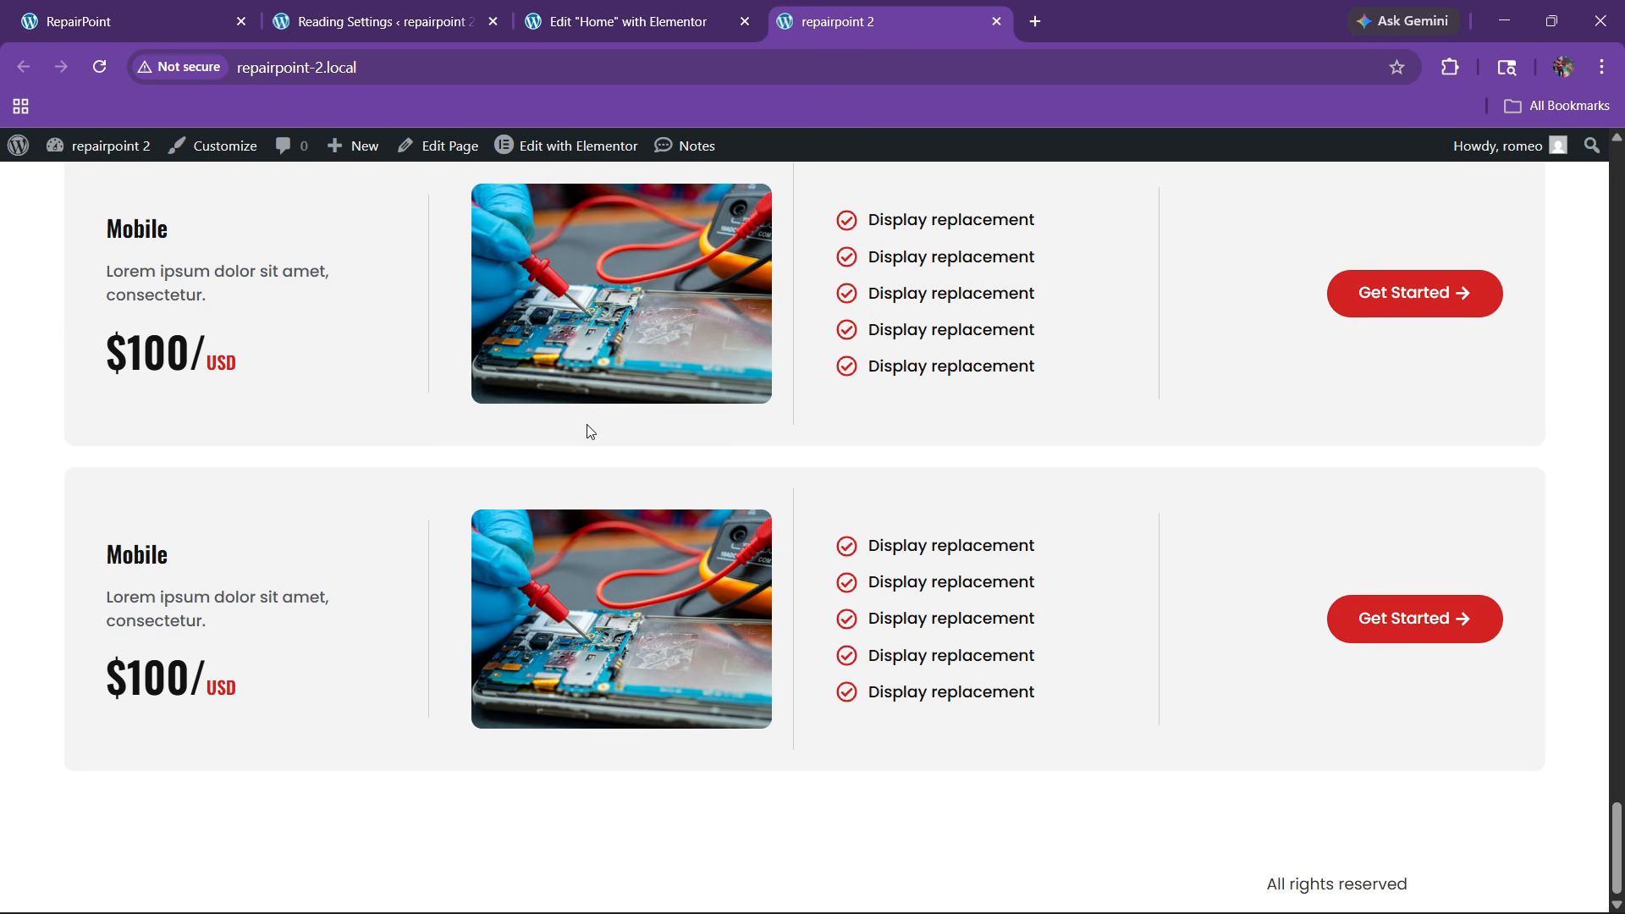
pyautogui.scroll(1, 308, 268)
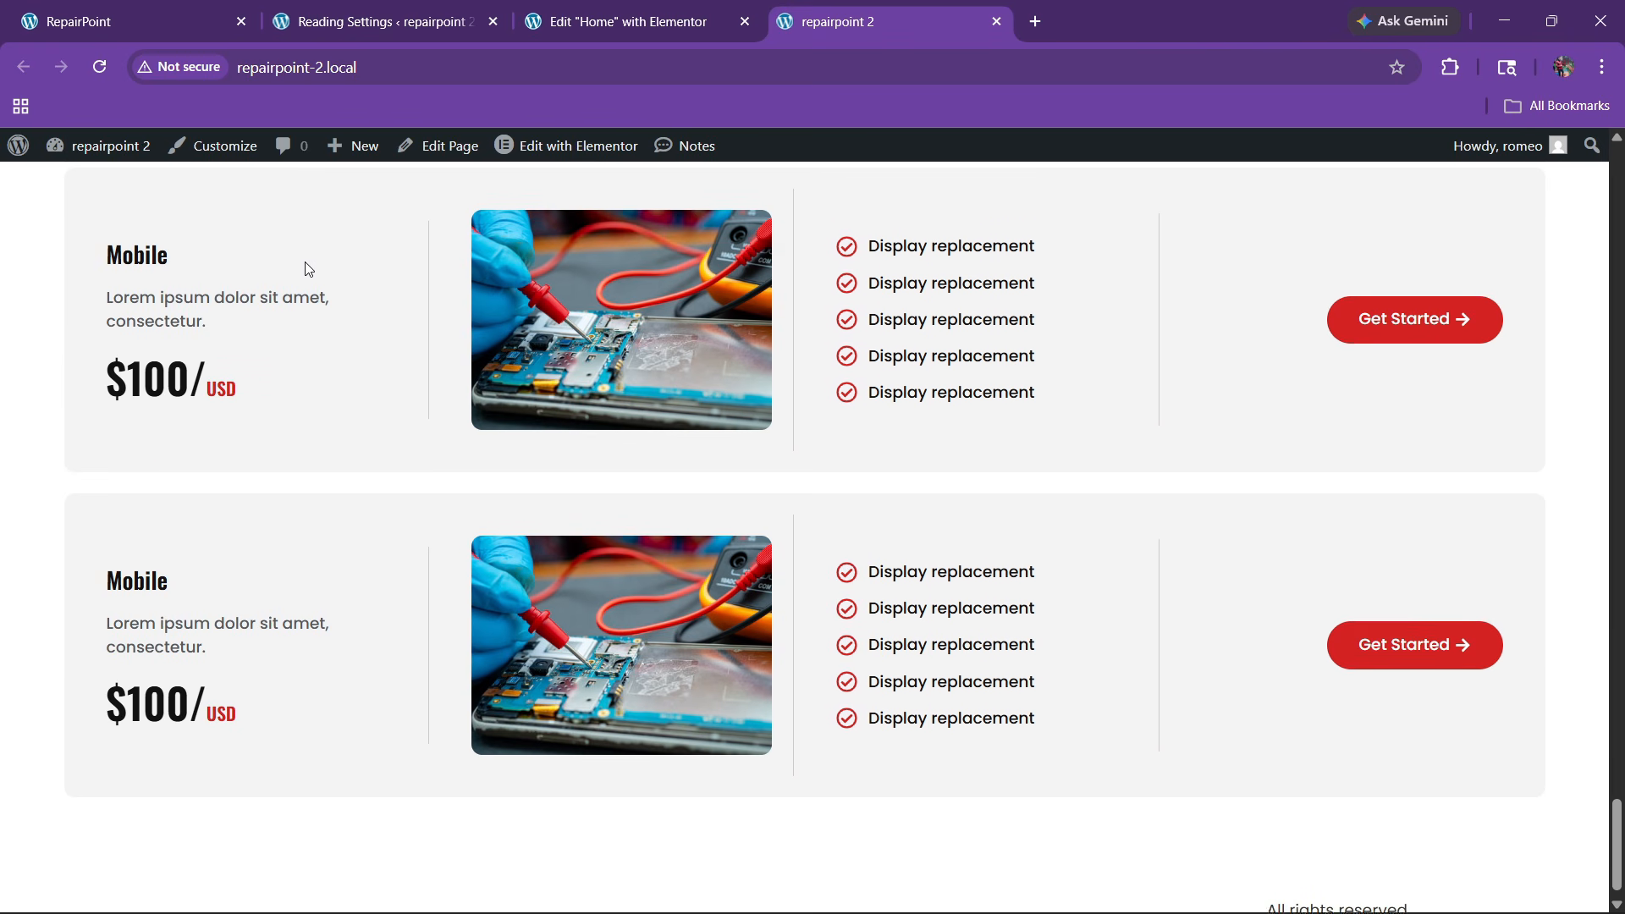
# Review the original RepairPoint homepage's contact section, then go back to the Home editor
pyautogui.click(121, 10)
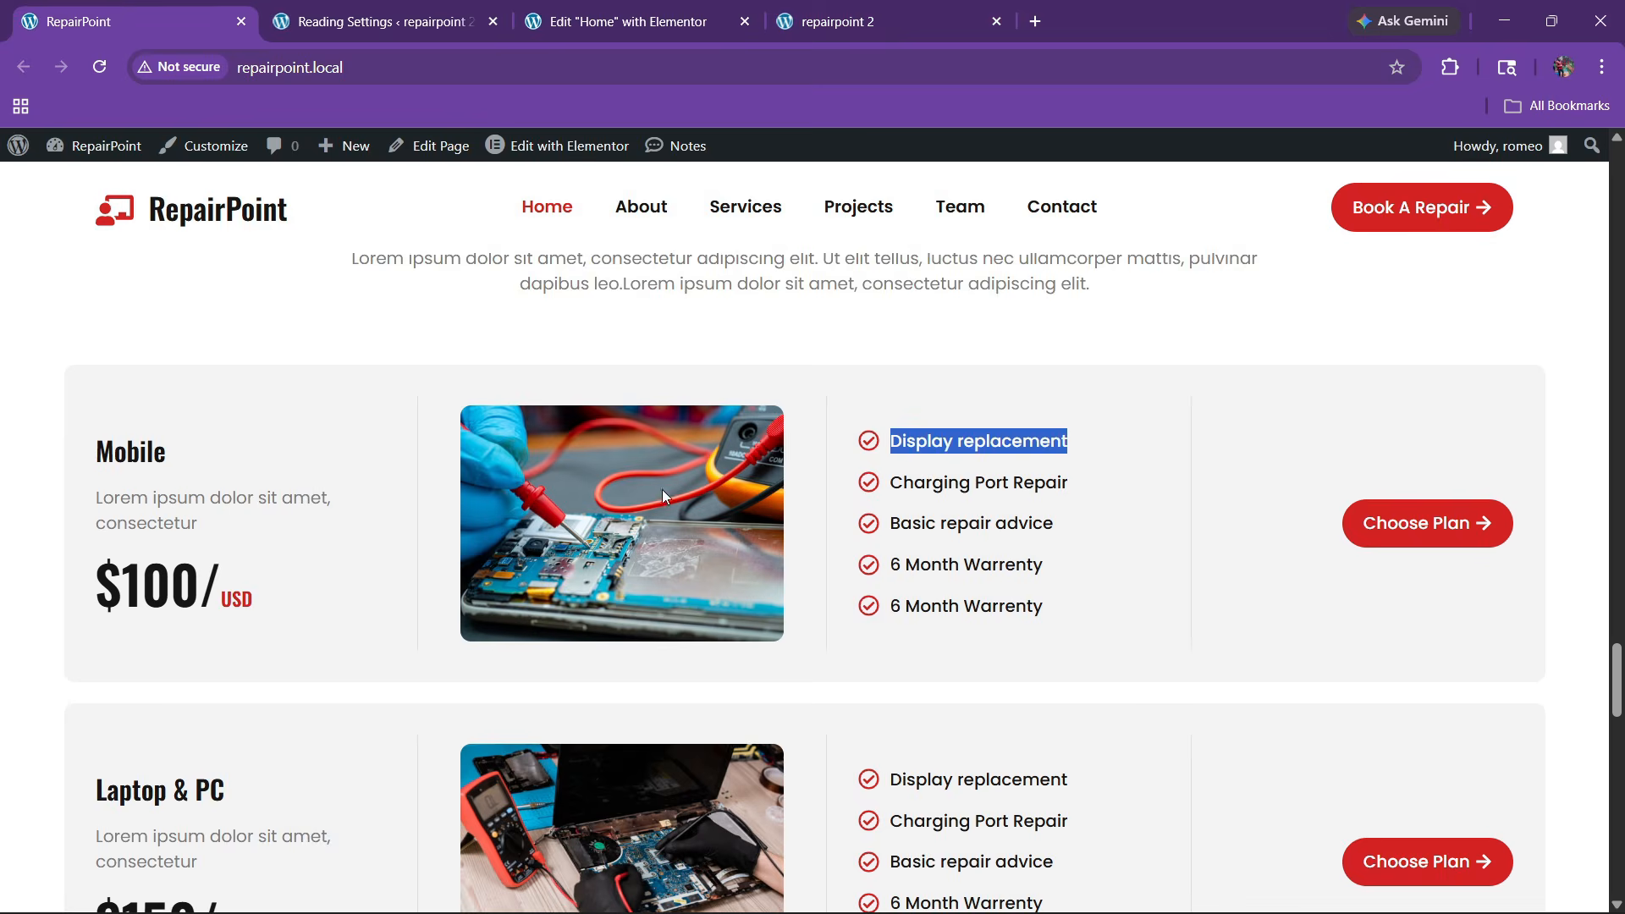
pyautogui.scroll(-10, 661, 489)
pyautogui.scroll(-3, 671, 489)
pyautogui.scroll(3, 691, 503)
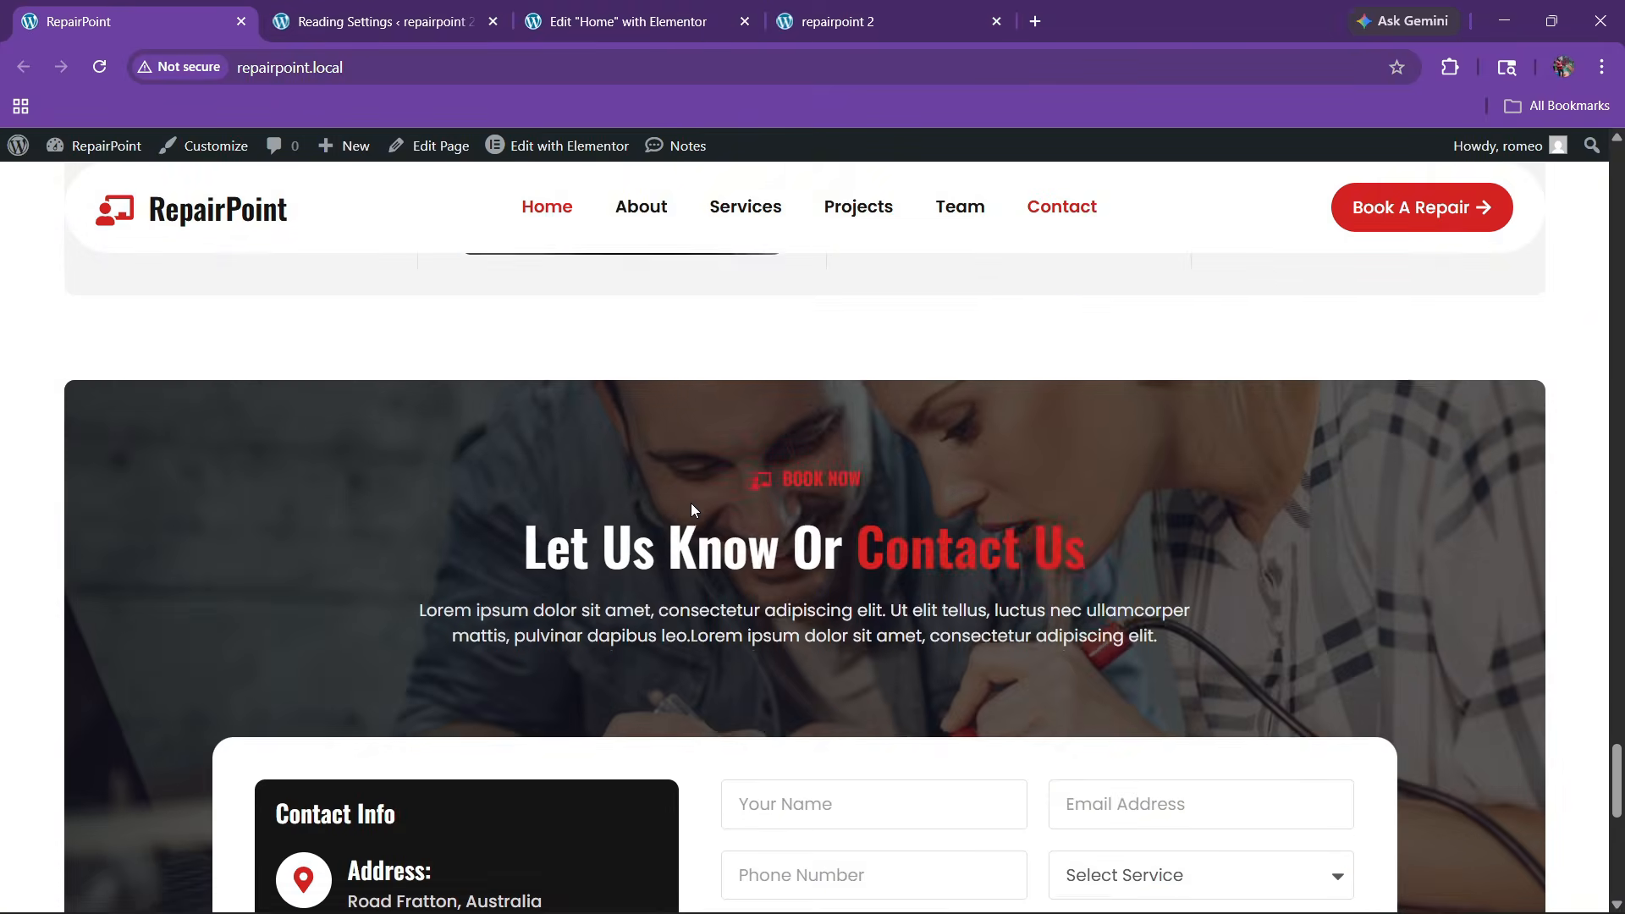
pyautogui.scroll(-3, 660, 499)
pyautogui.scroll(2, 650, 497)
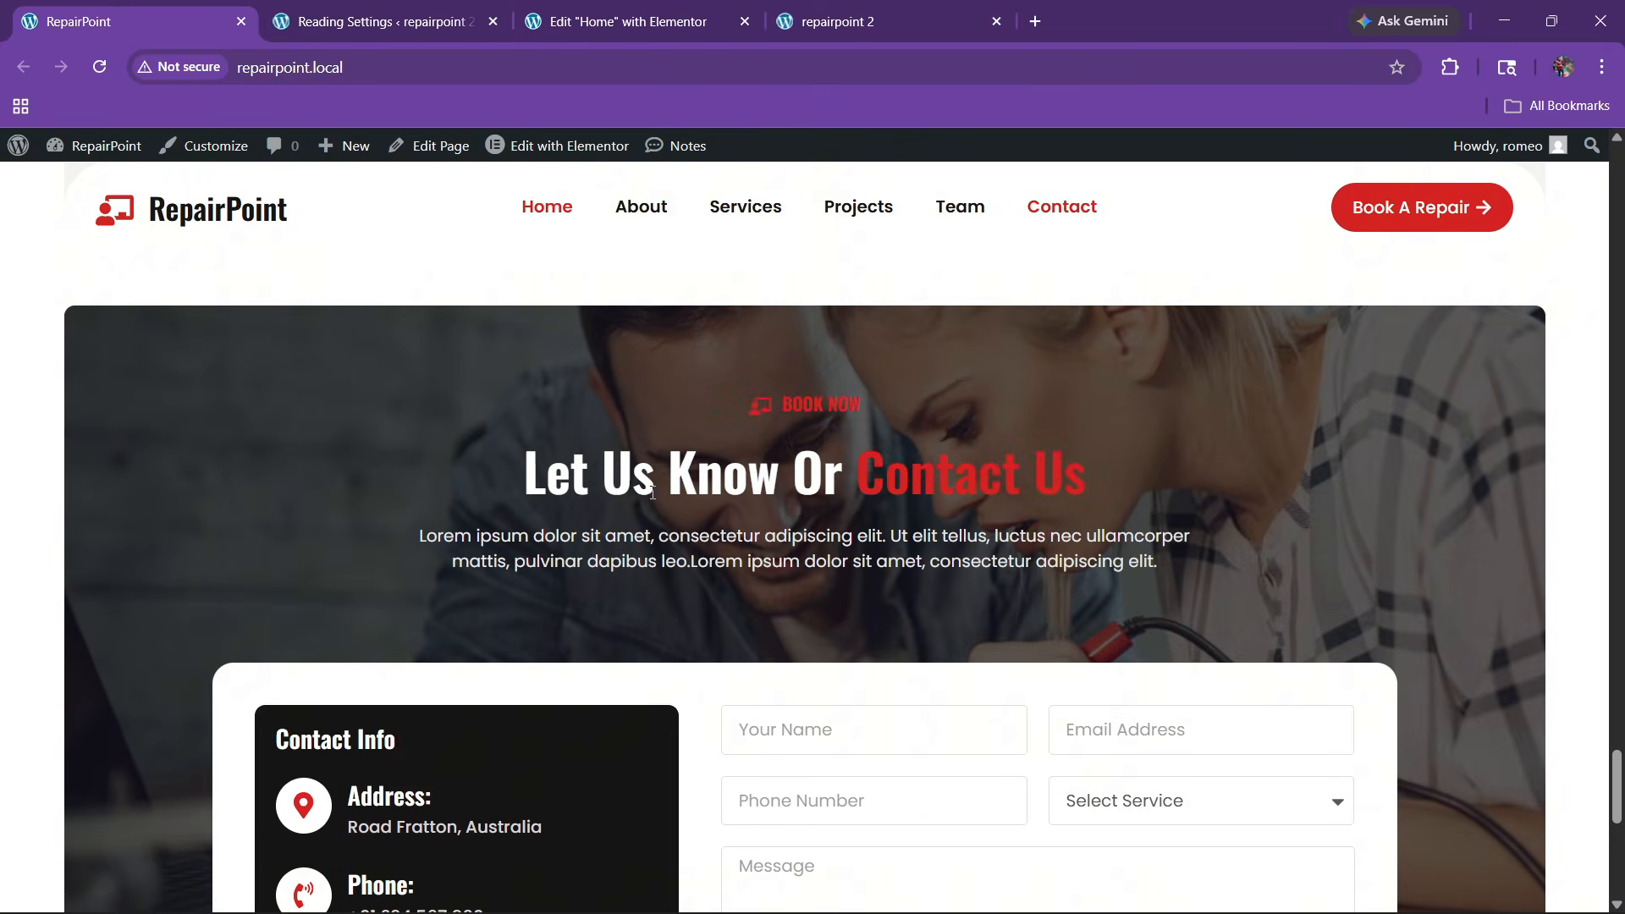
pyautogui.scroll(-1, 653, 495)
pyautogui.scroll(1, 677, 474)
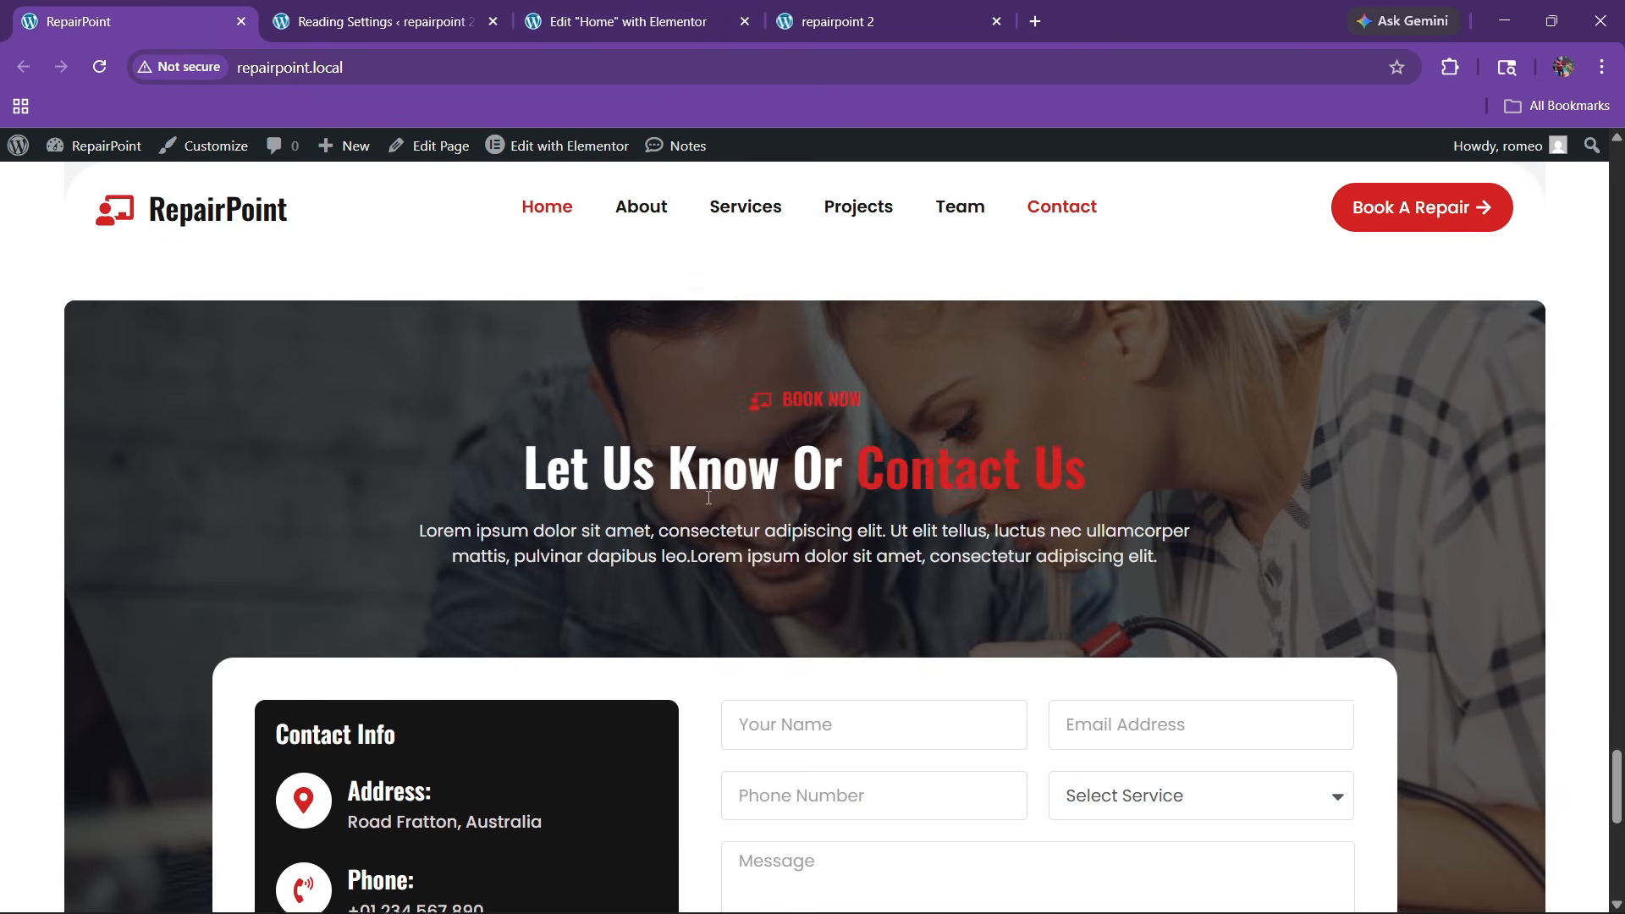
pyautogui.click(719, 24)
# Add a new single-column Flexbox section below the pricing cards
pyautogui.click(888, 675)
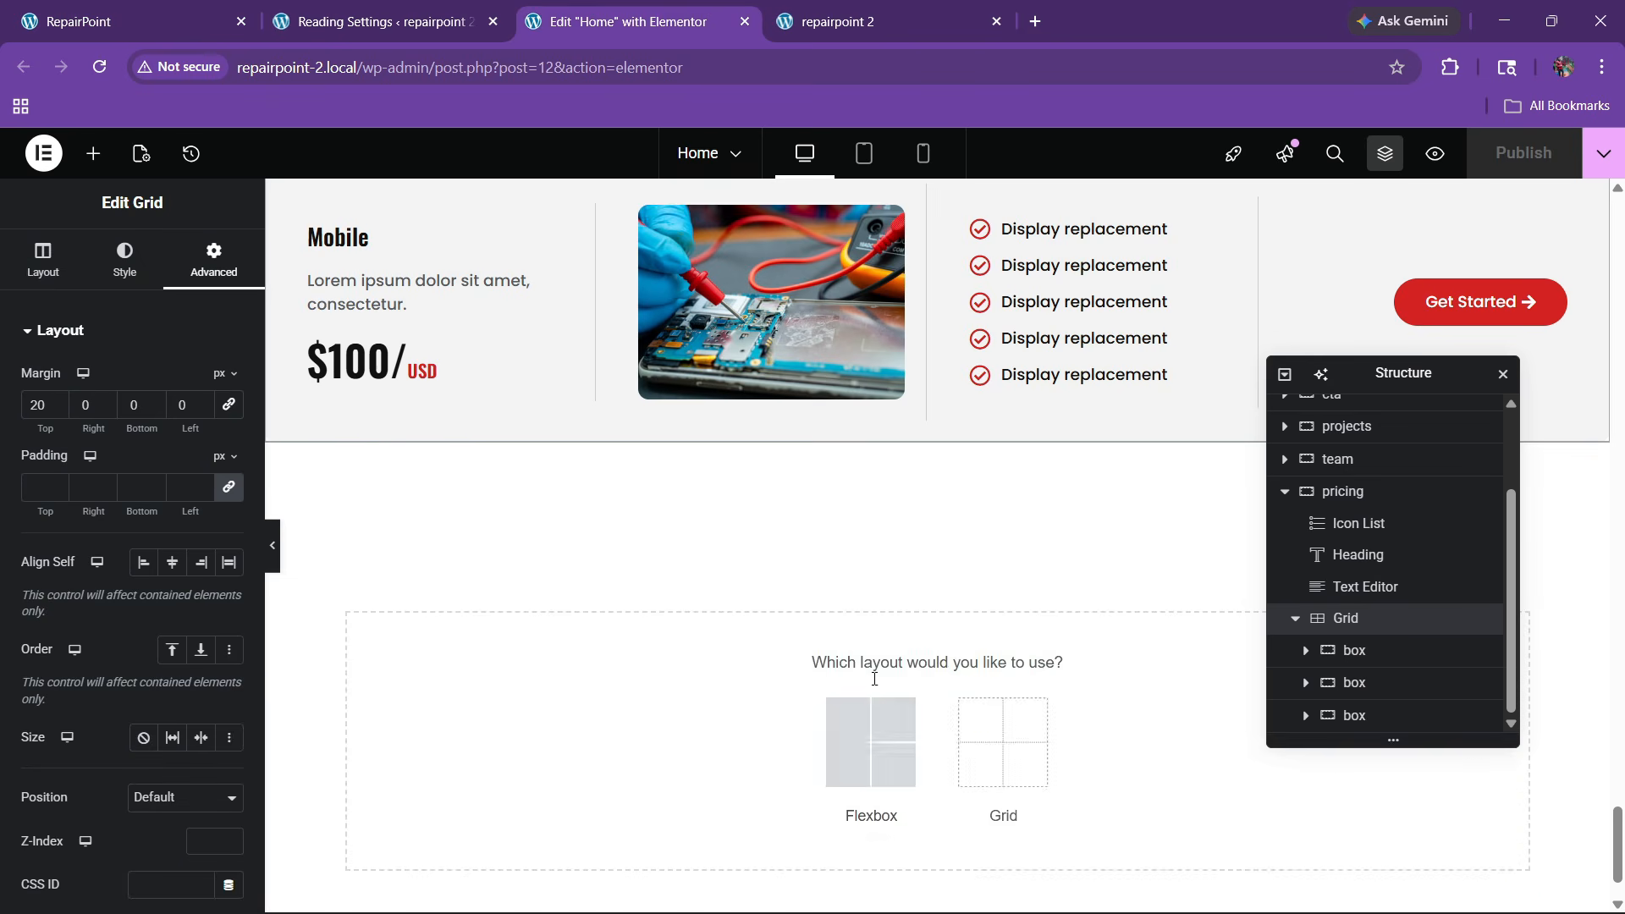
pyautogui.click(854, 738)
pyautogui.click(647, 726)
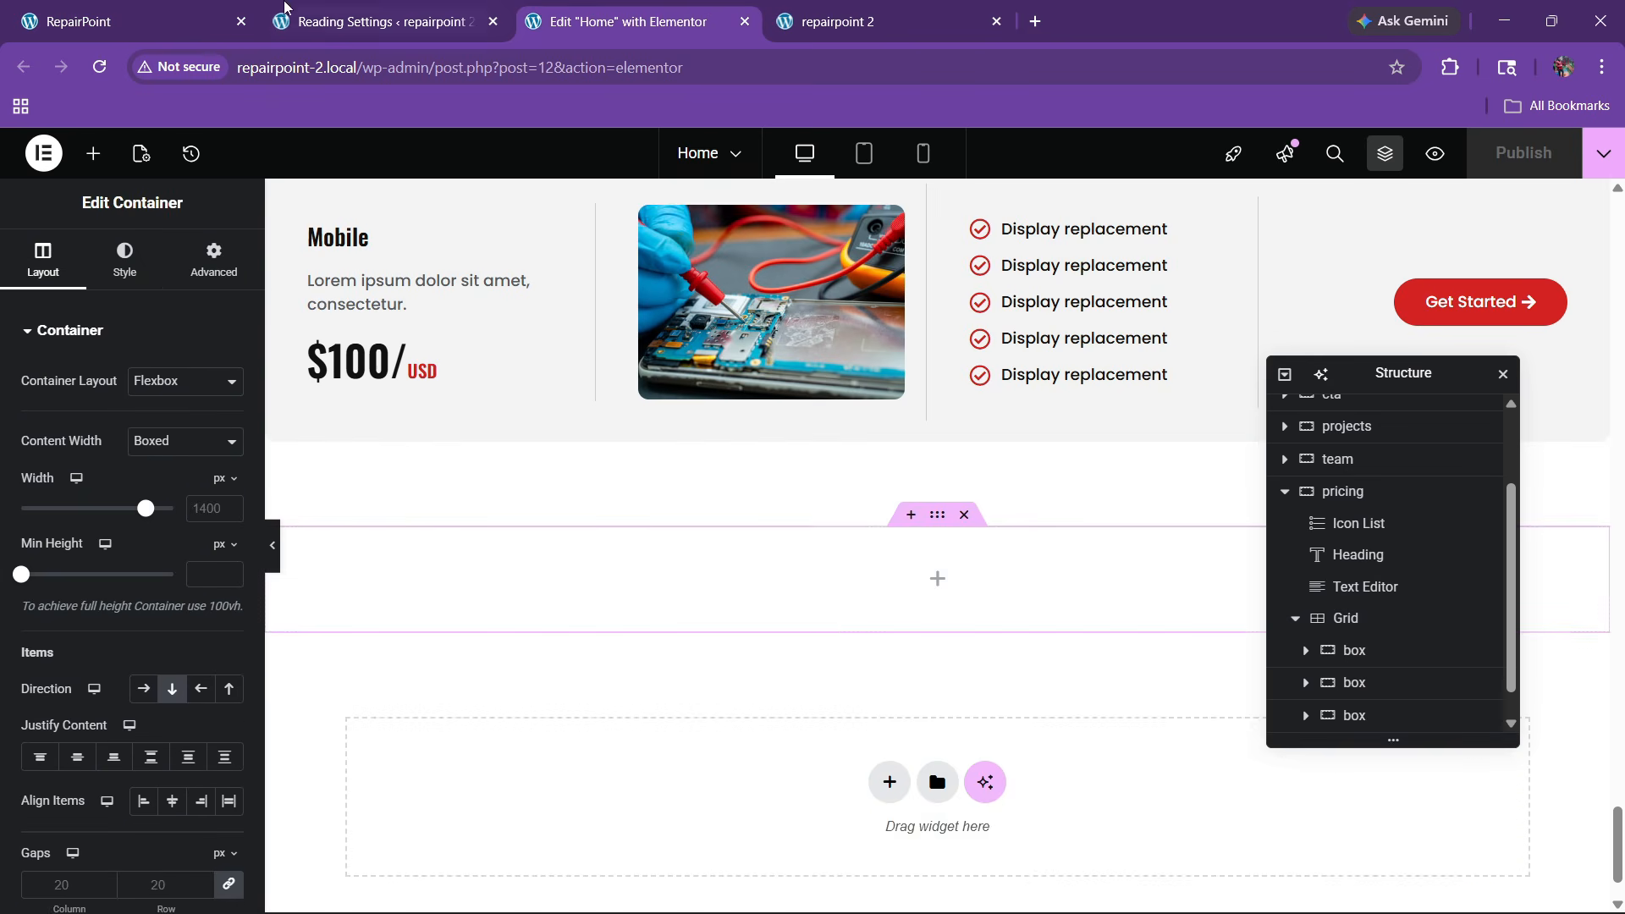
pyautogui.click(127, 21)
pyautogui.scroll(2, 657, 516)
pyautogui.click(630, 21)
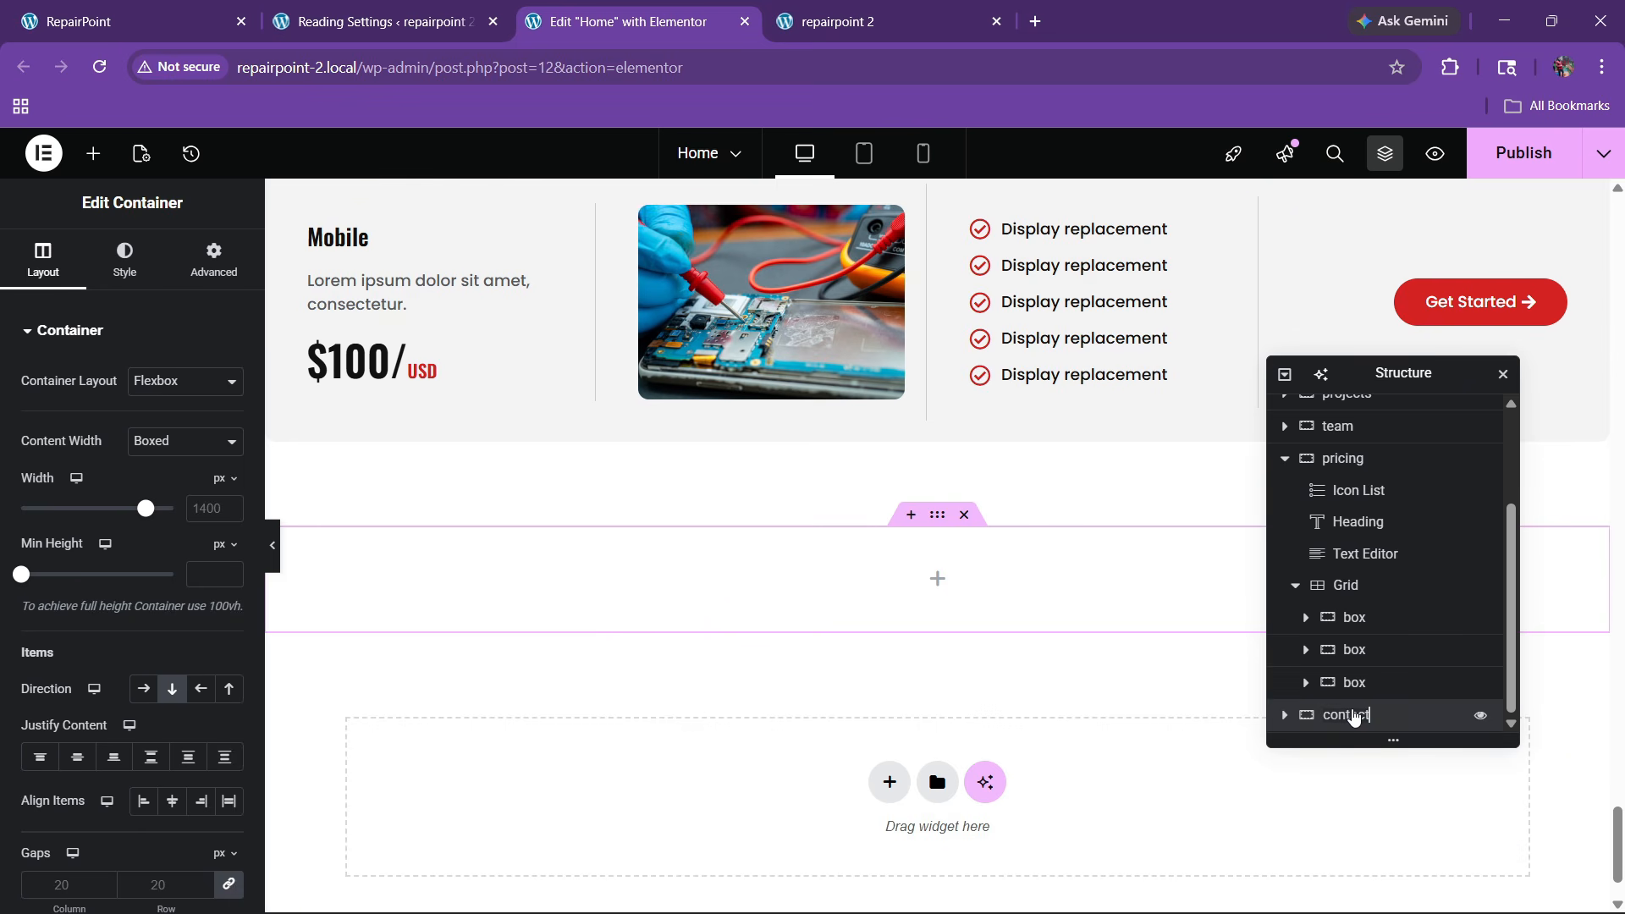
# Center the new section's content and set all its padding to 0
pyautogui.click(77, 756)
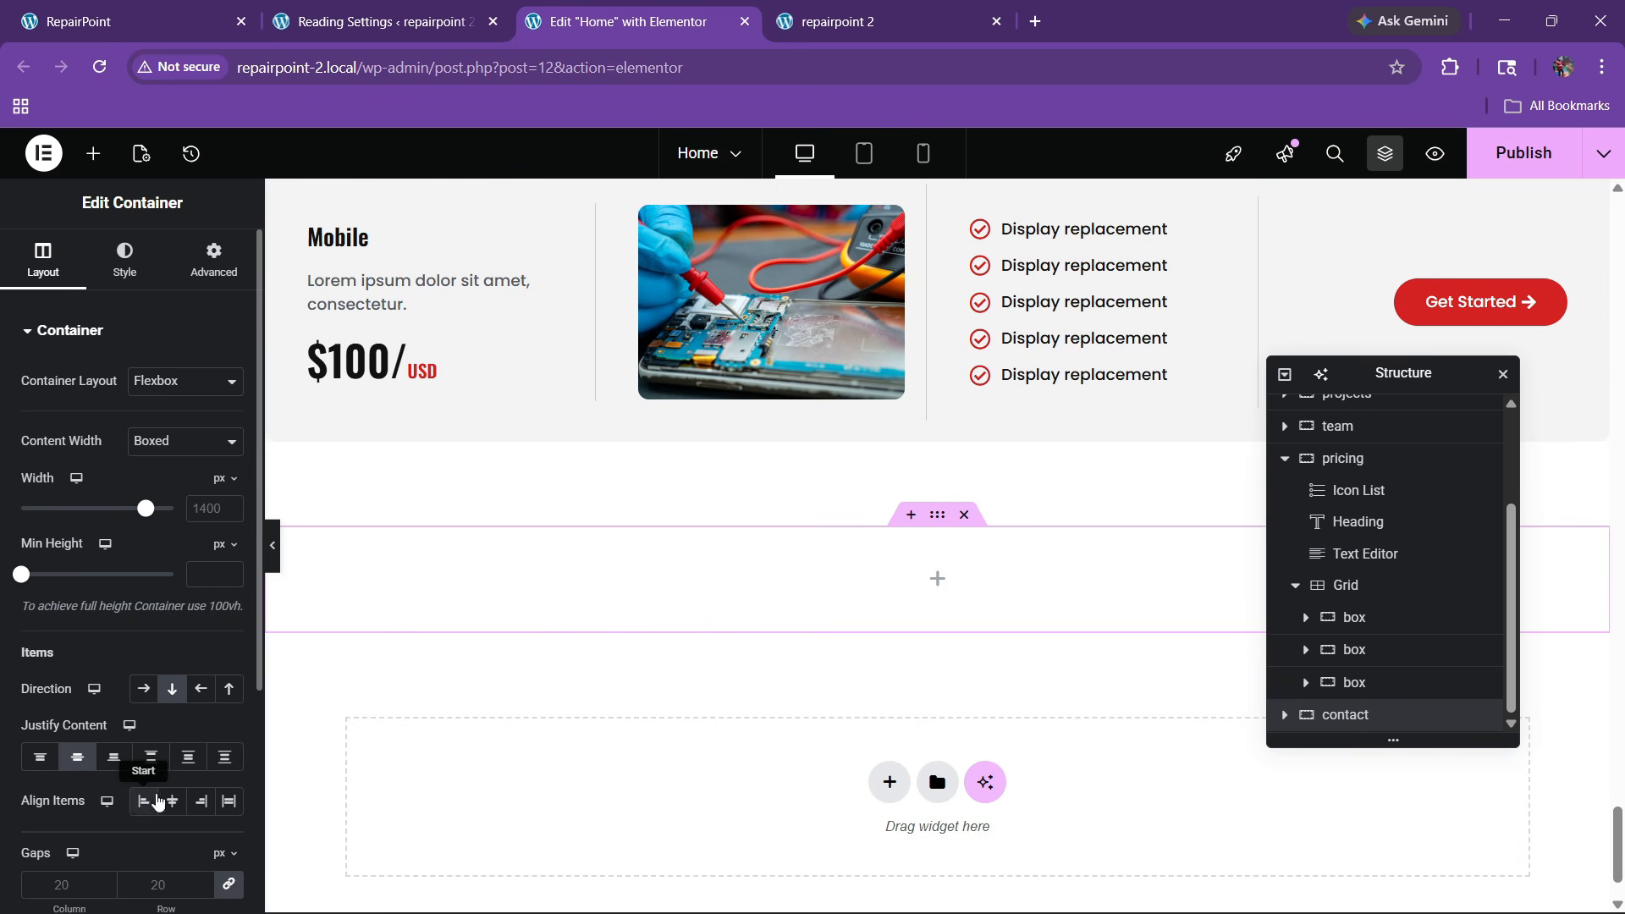
pyautogui.click(205, 282)
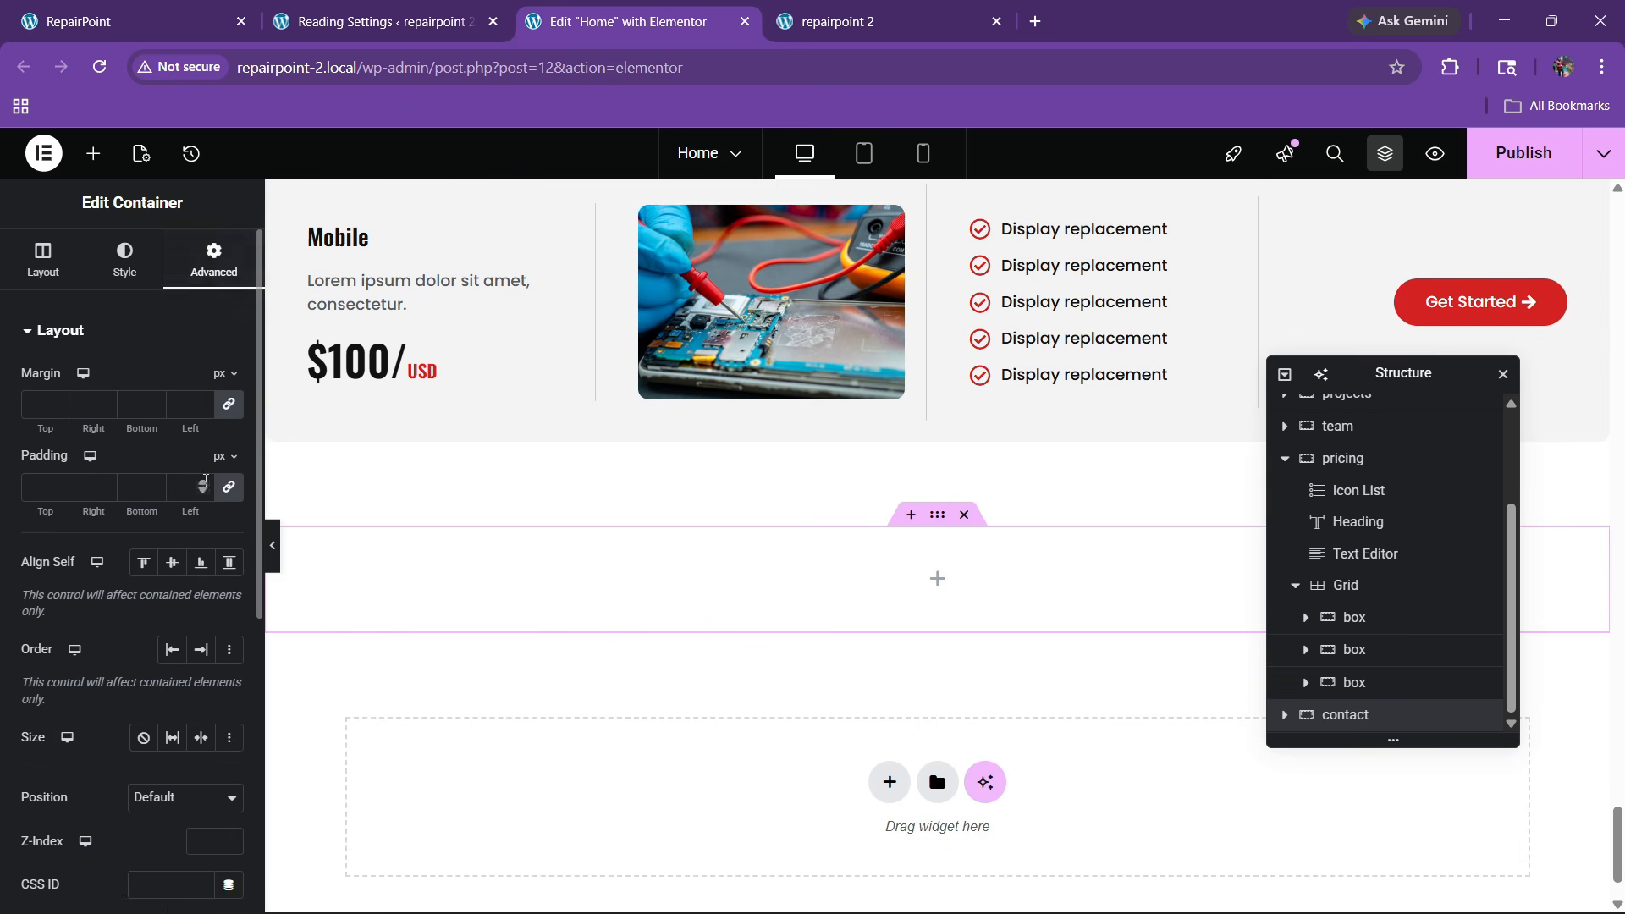
pyautogui.click(205, 481)
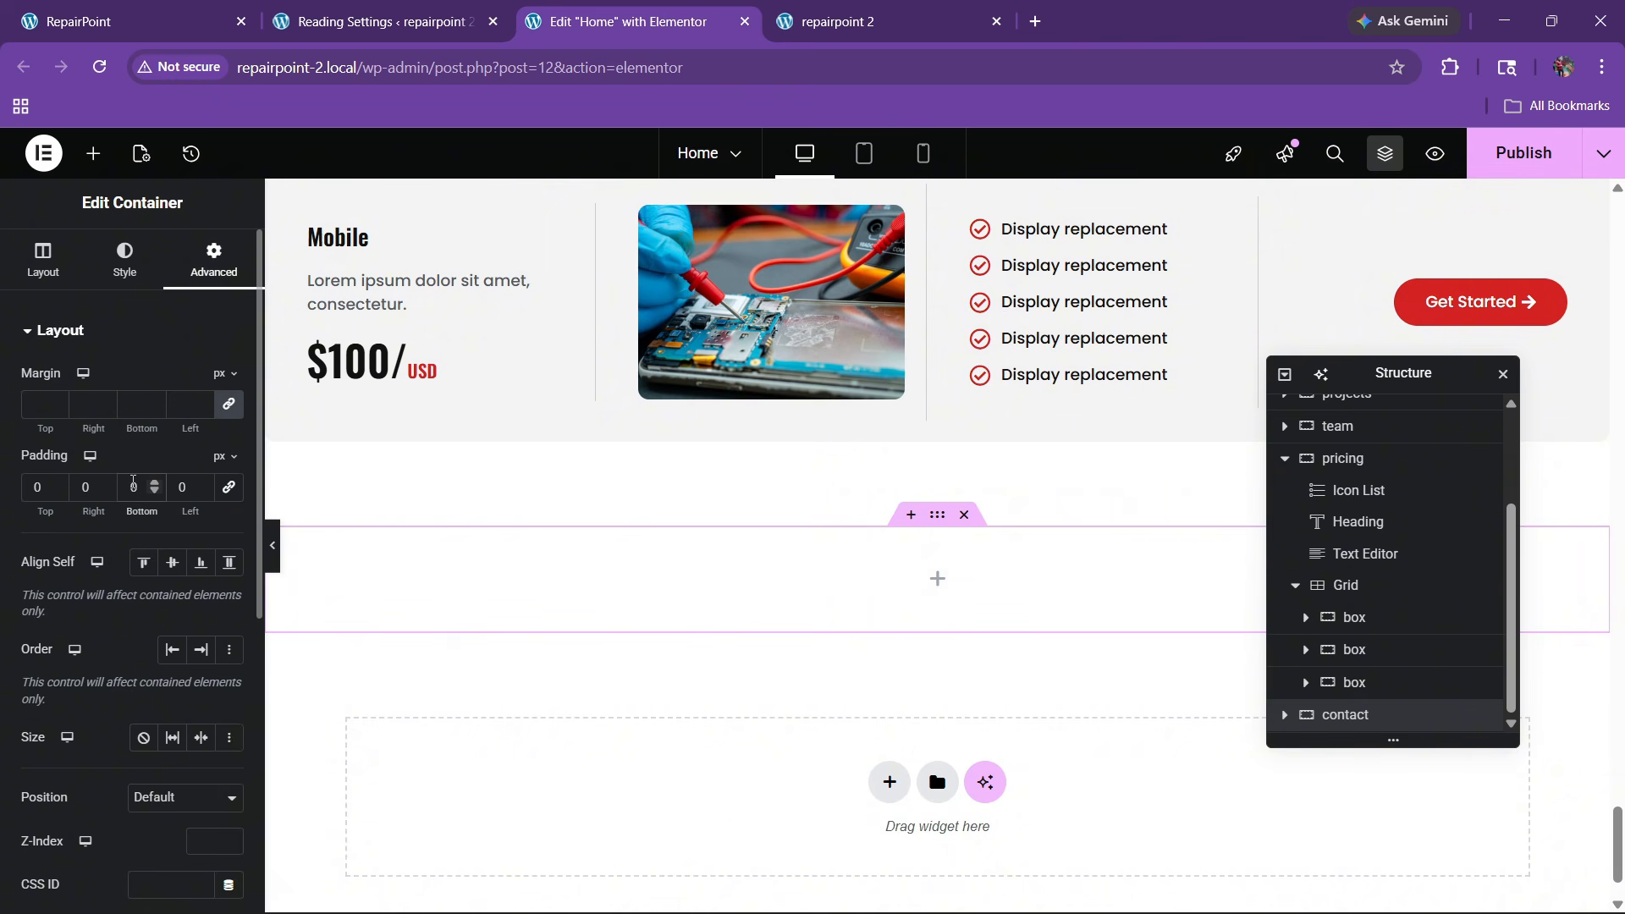
pyautogui.click(198, 17)
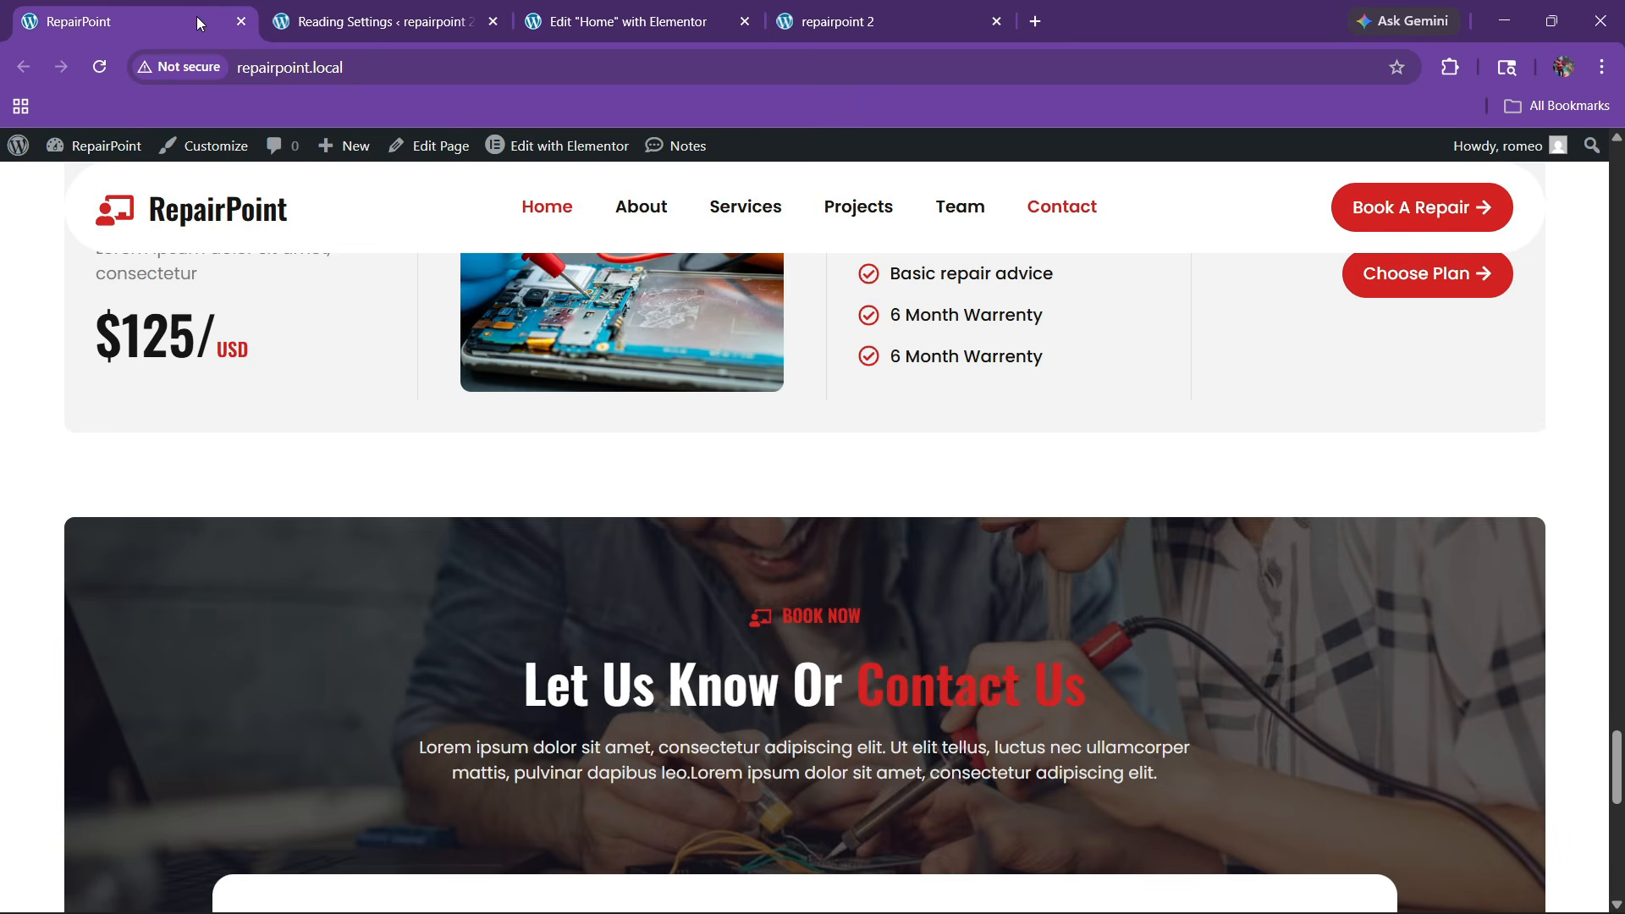
pyautogui.scroll(-3, 626, 338)
pyautogui.scroll(3, 612, 230)
pyautogui.click(611, 10)
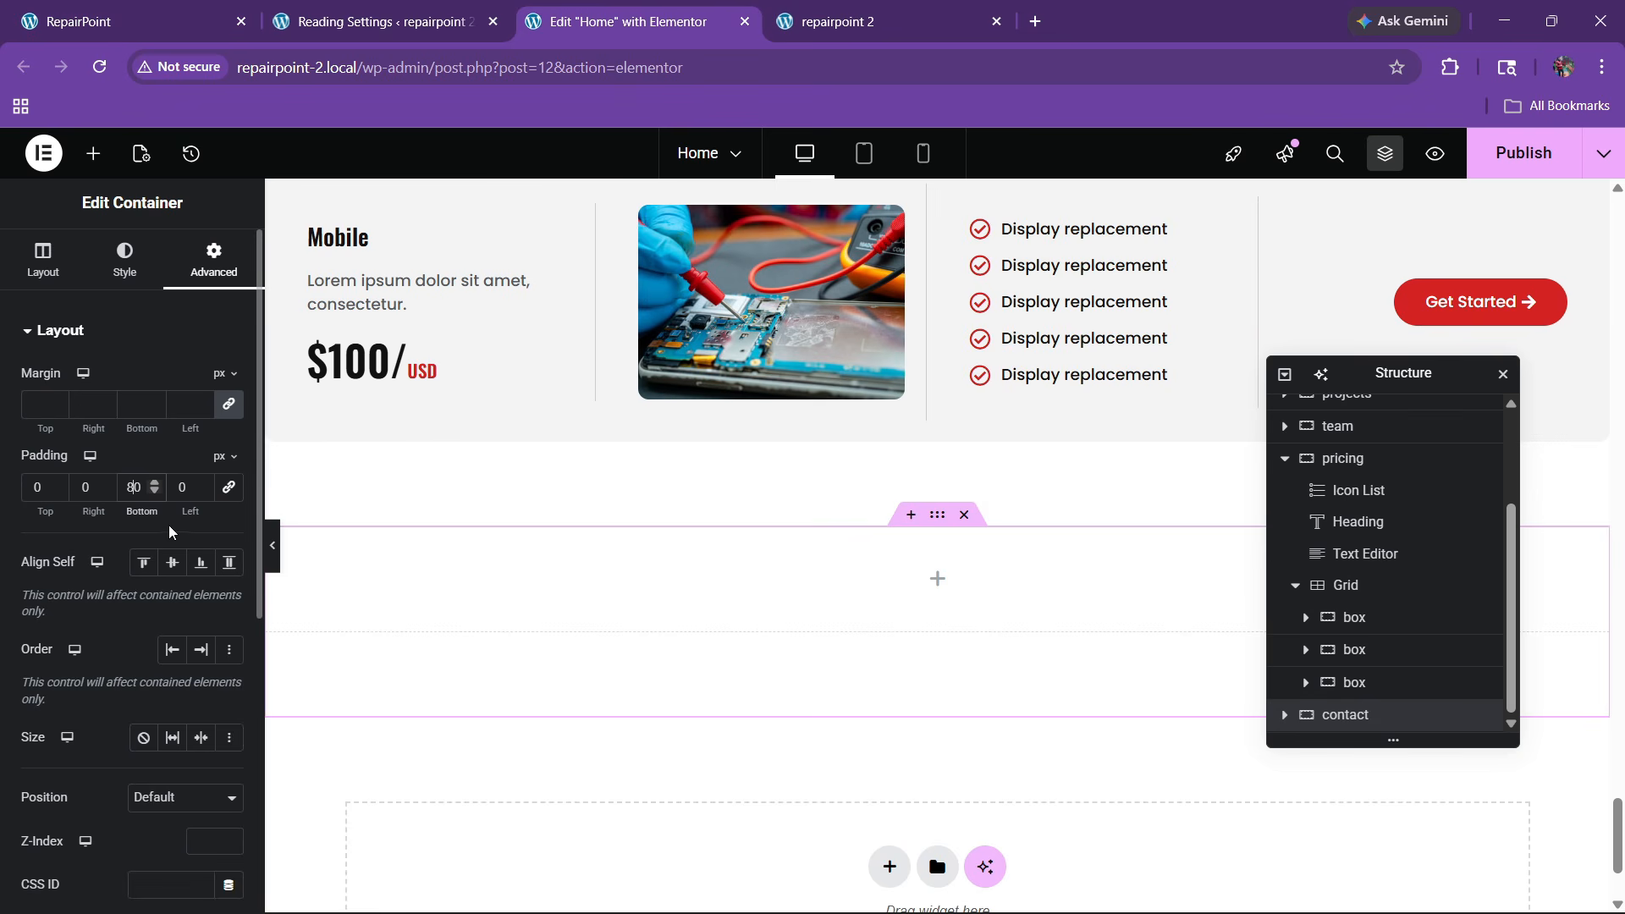
pyautogui.press('BackSpace')
pyautogui.press('BackSpace')
# Drop a nested Container into the section and rename it 'inner'
pyautogui.click(93, 153)
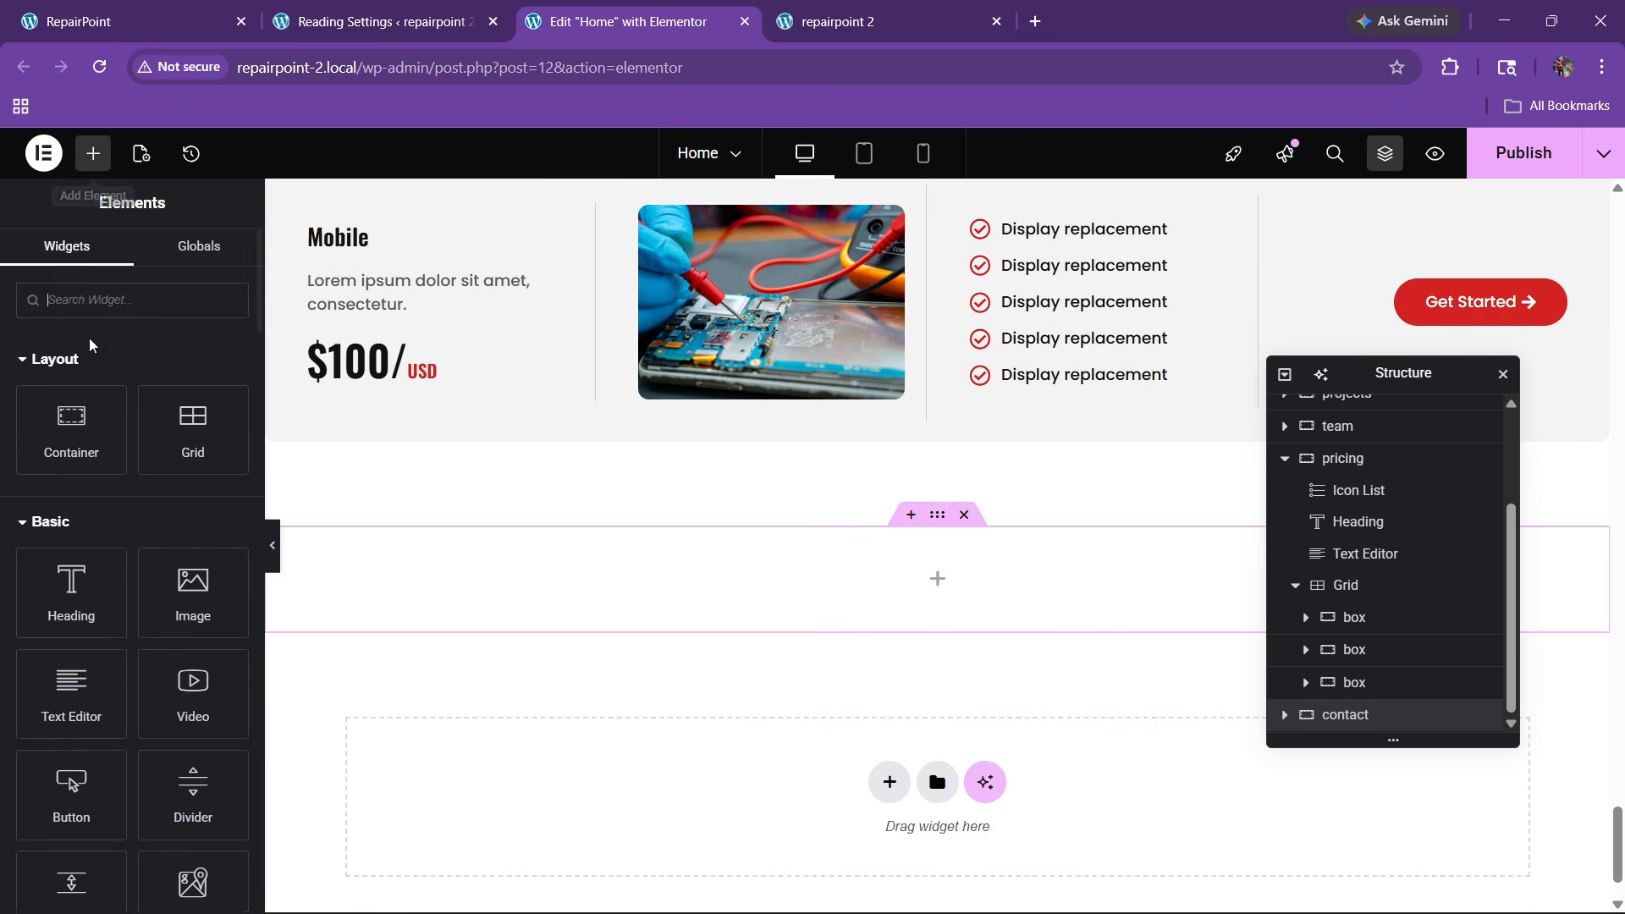
pyautogui.moveTo(71, 427); pyautogui.dragTo(656, 554)
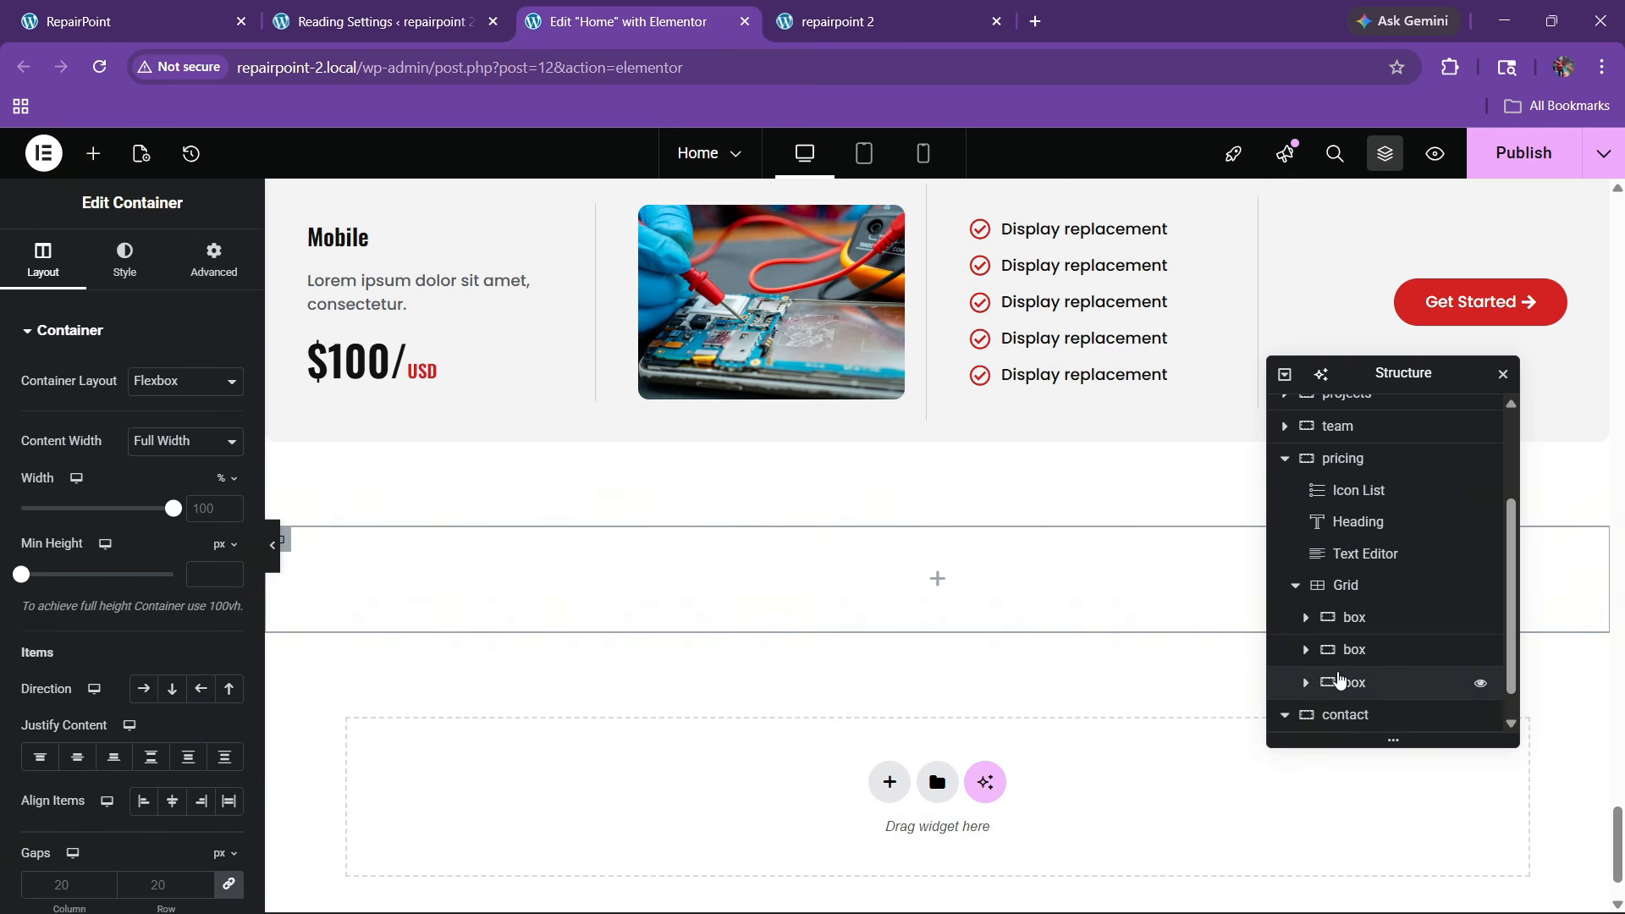
pyautogui.doubleClick(1363, 720)
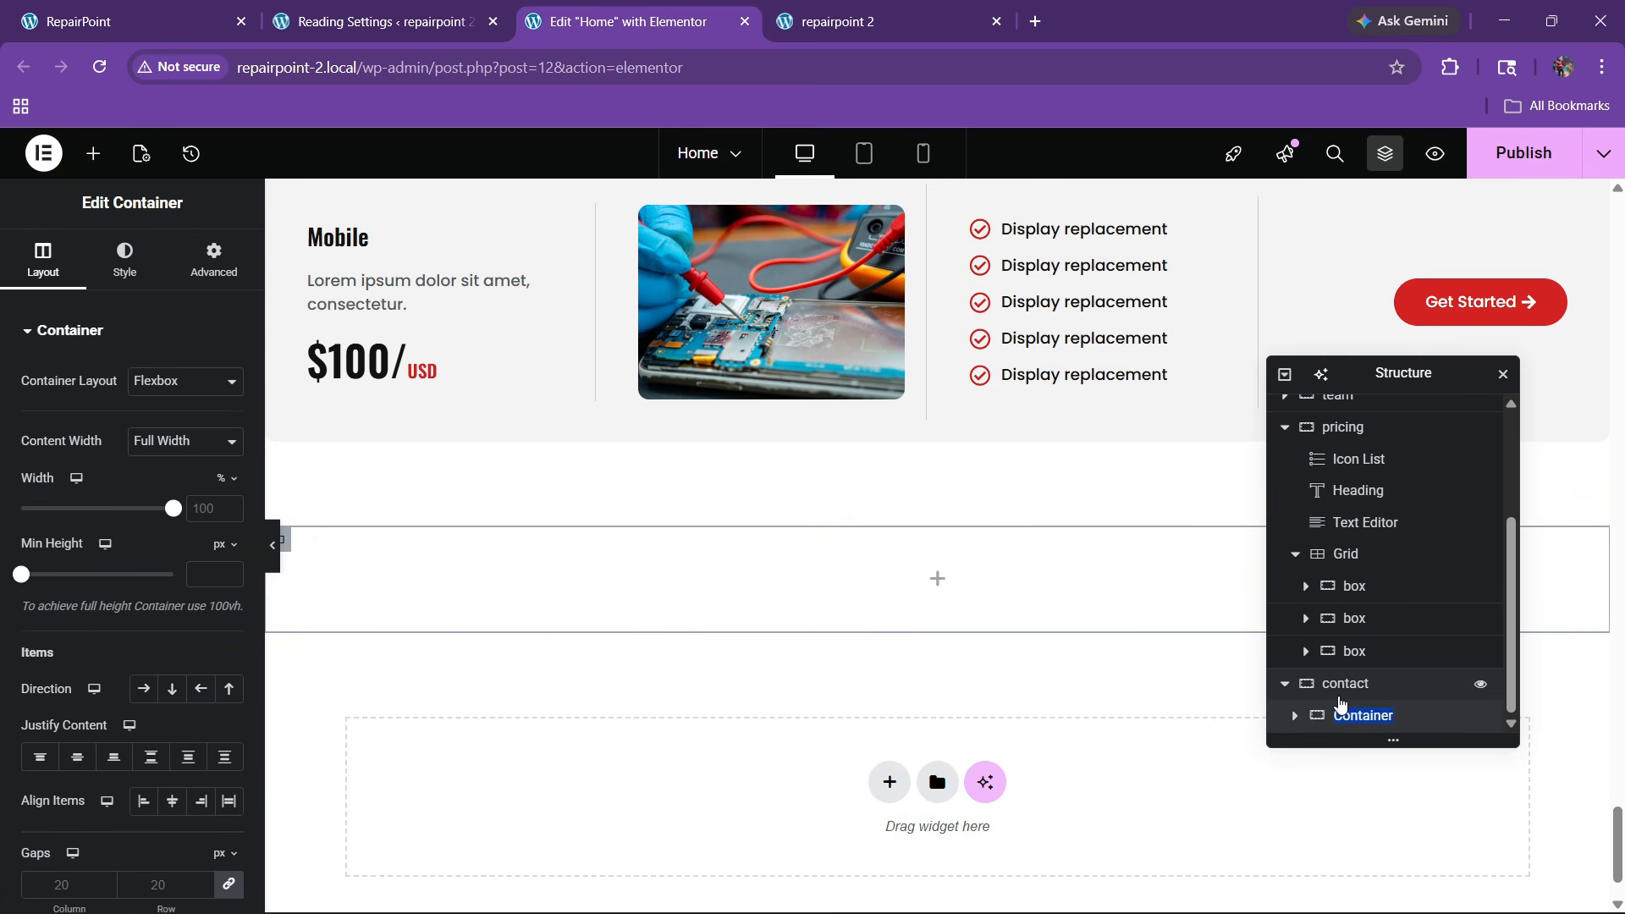
pyautogui.press('Return')
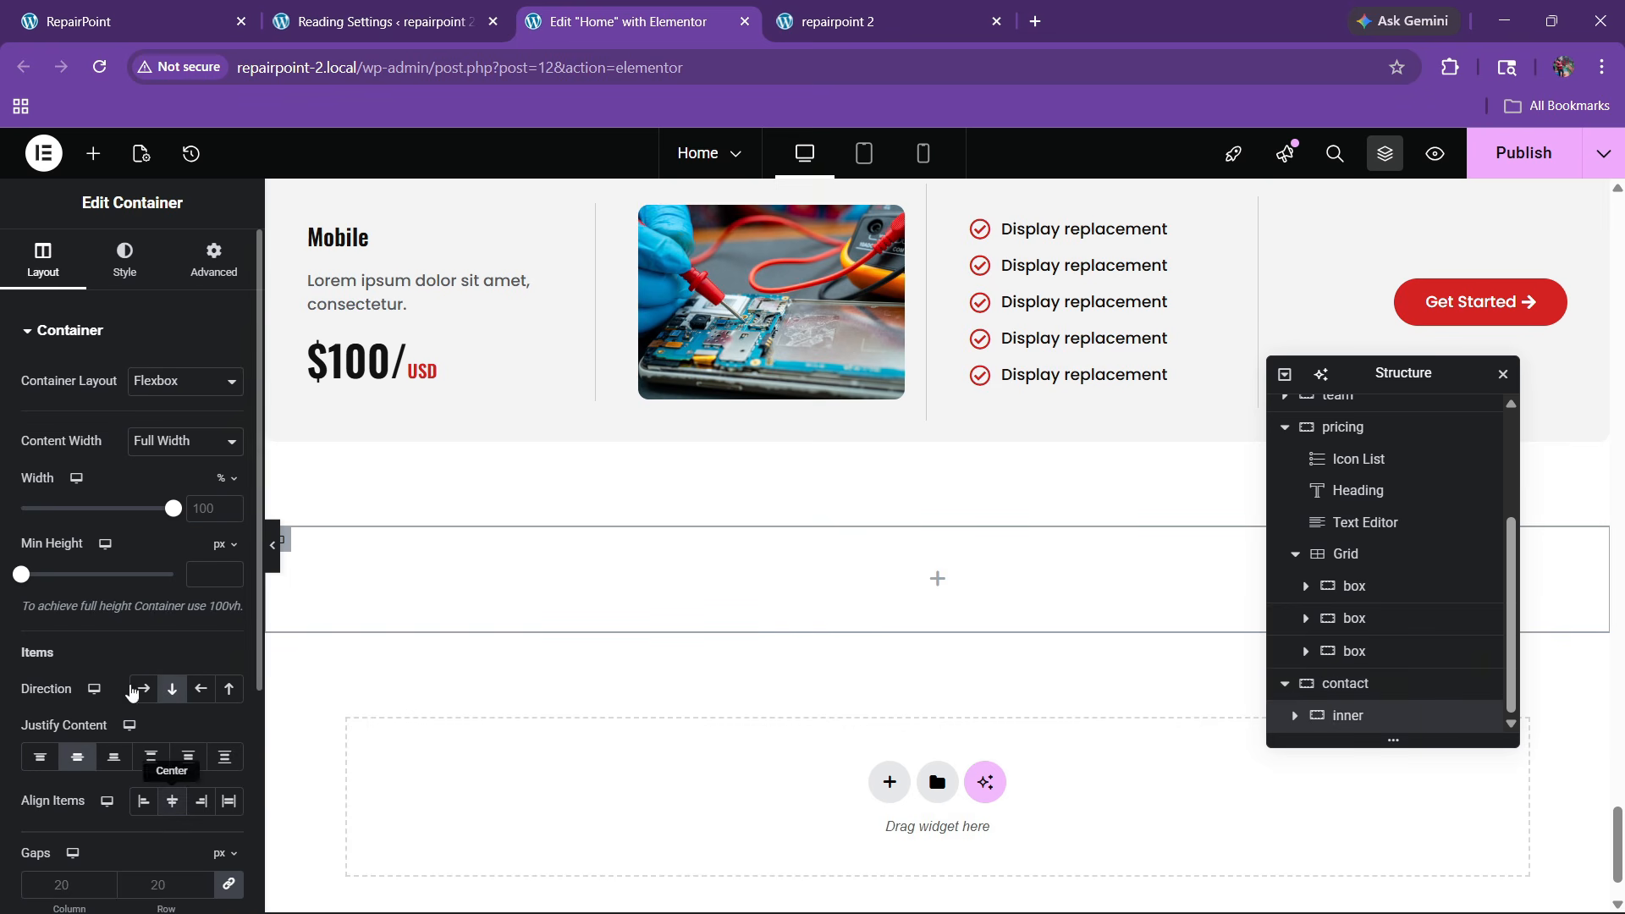
# Give the container a Classic background using the circuit-board repair photo
pyautogui.click(125, 269)
pyautogui.click(144, 426)
pyautogui.click(201, 472)
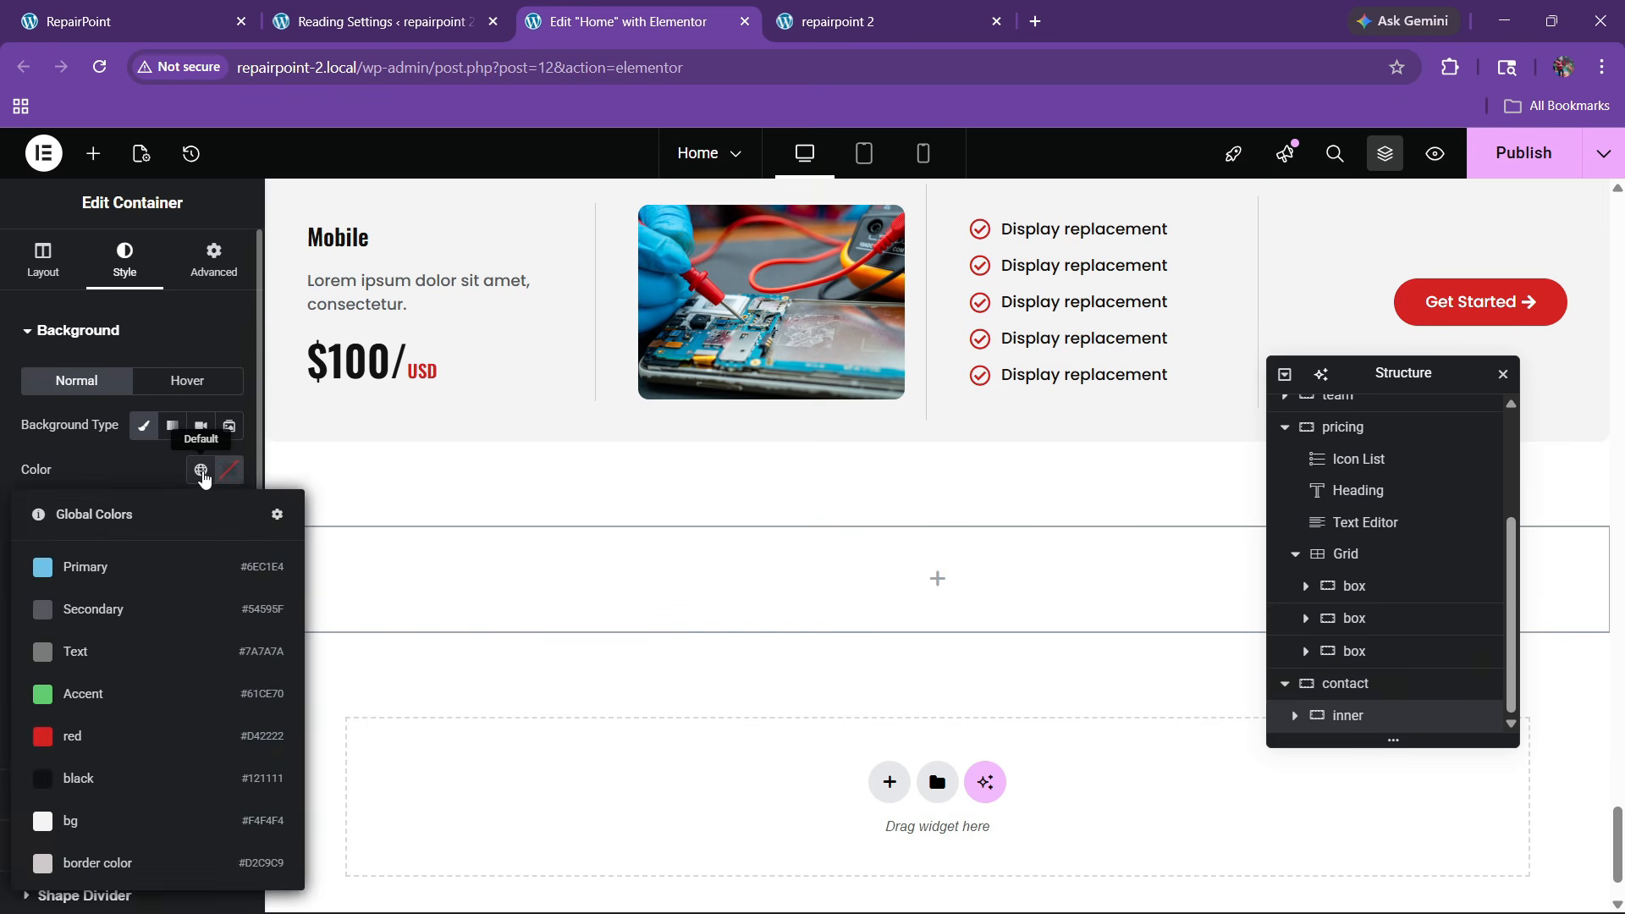
pyautogui.click(198, 483)
pyautogui.click(129, 584)
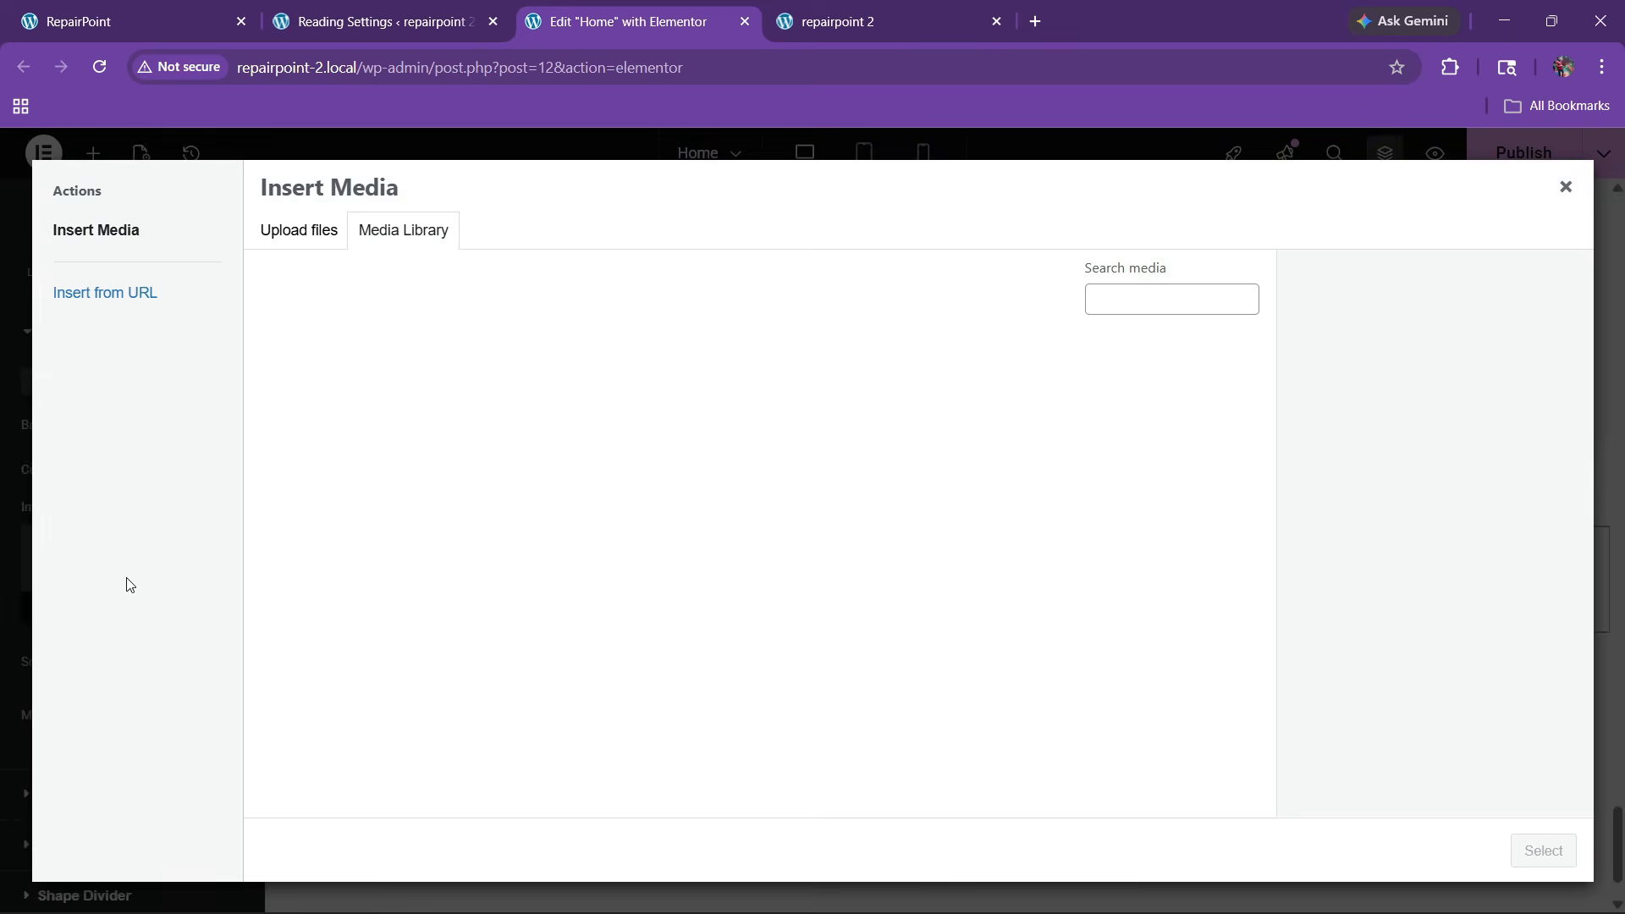
pyautogui.click(163, 10)
pyautogui.click(695, 6)
pyautogui.scroll(-7, 744, 519)
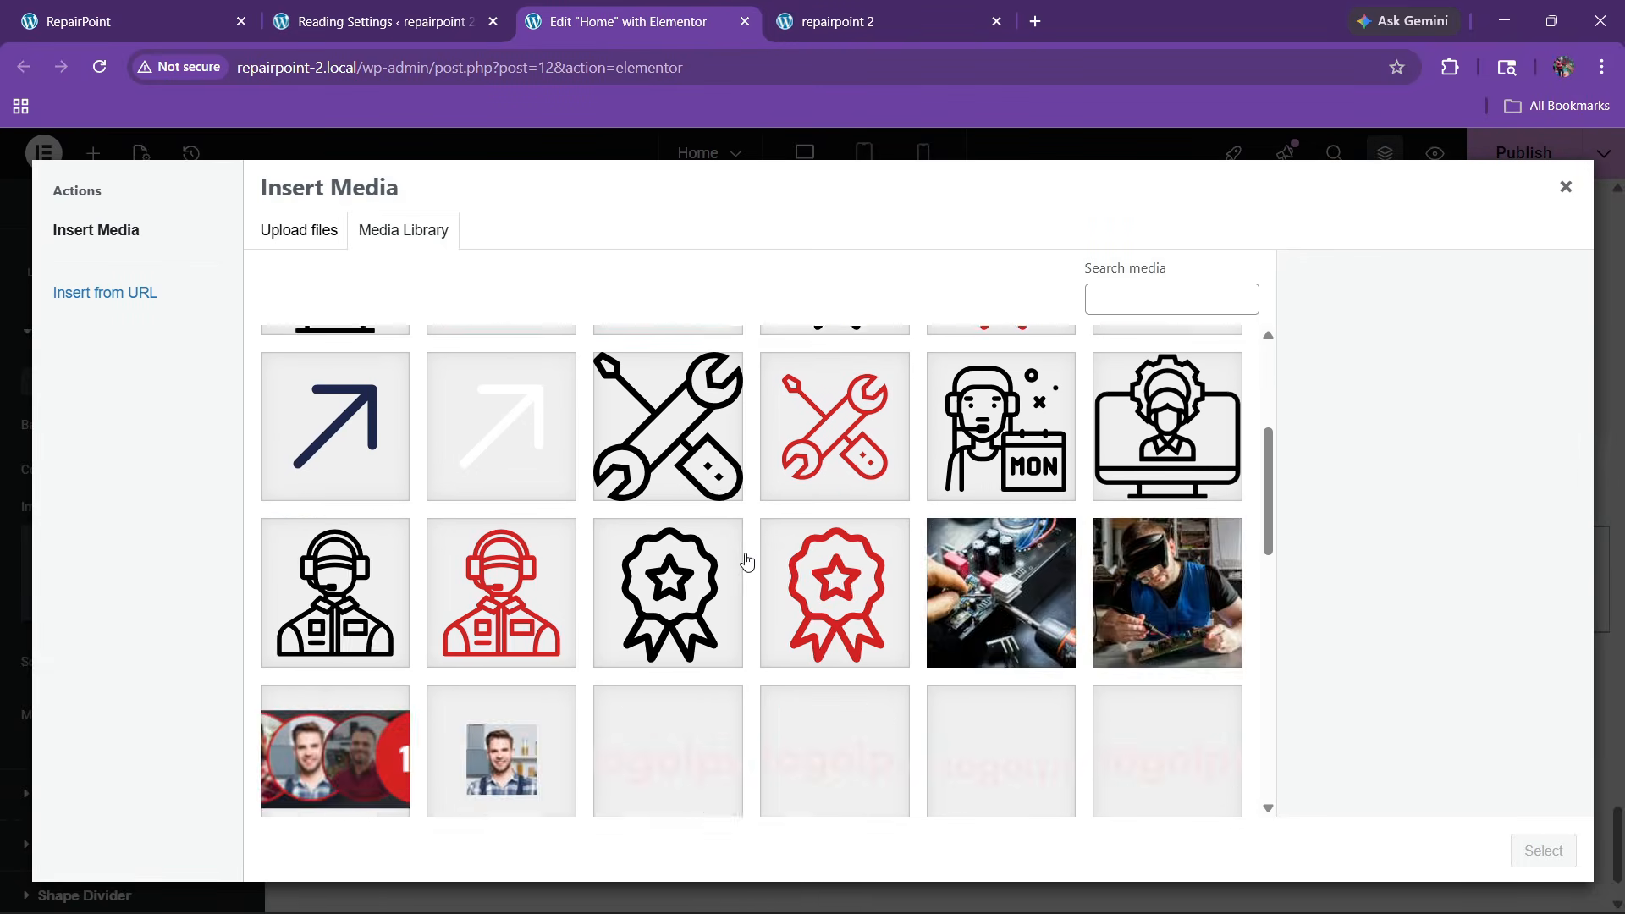
pyautogui.scroll(3, 968, 484)
pyautogui.click(969, 484)
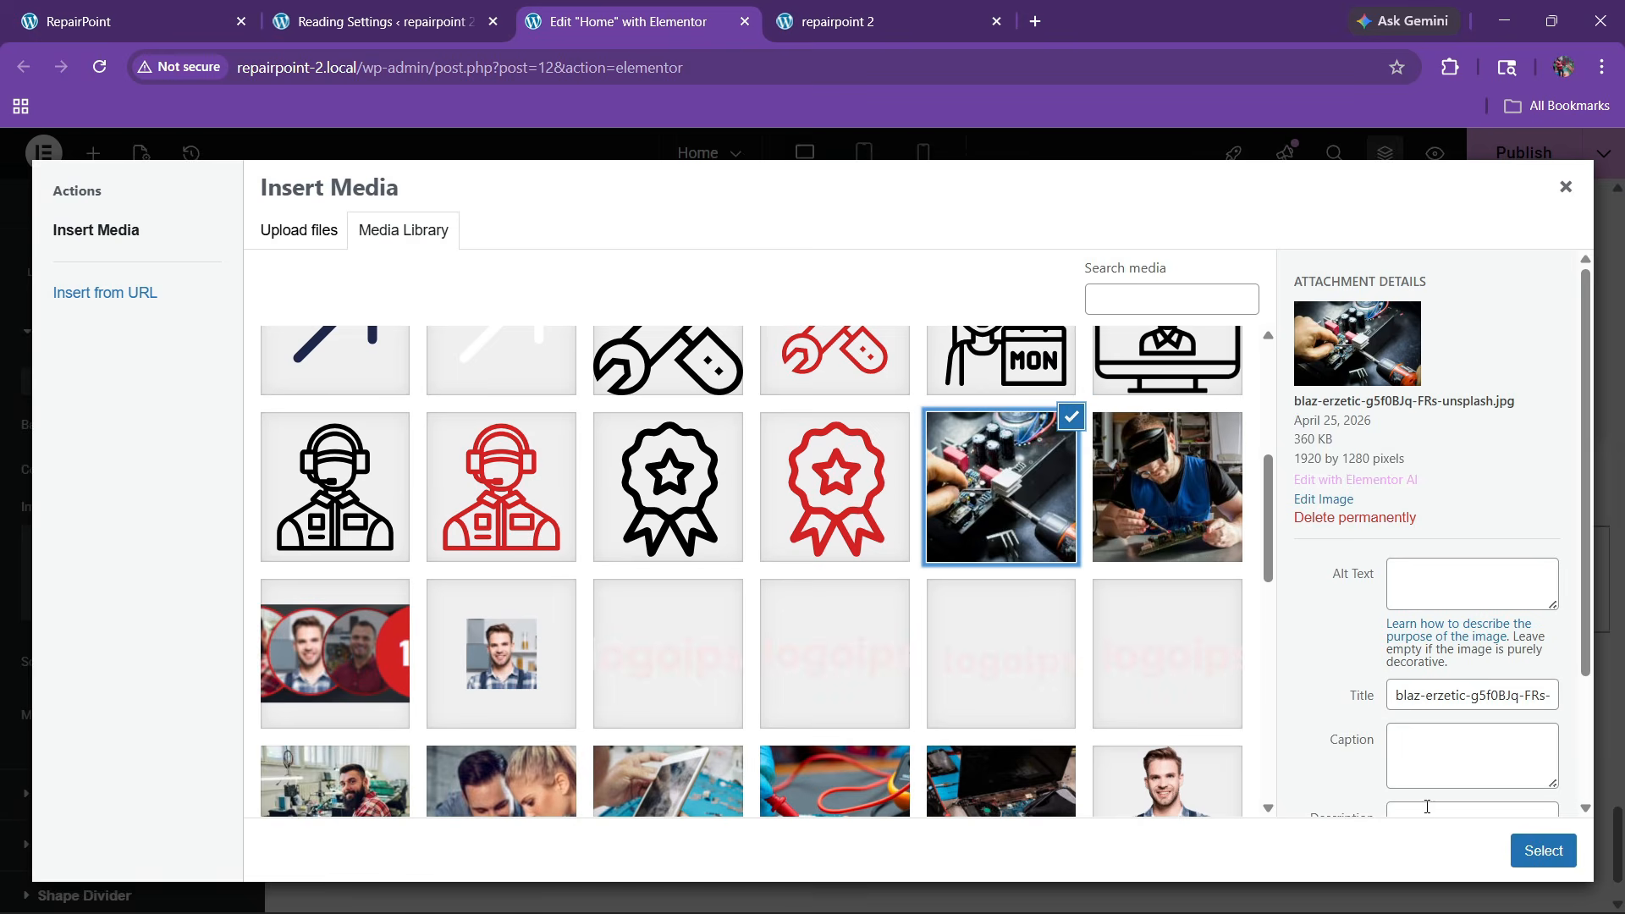
pyautogui.click(1541, 850)
# Set the background image position to center and size to cover
pyautogui.scroll(-3, 115, 664)
pyautogui.click(184, 546)
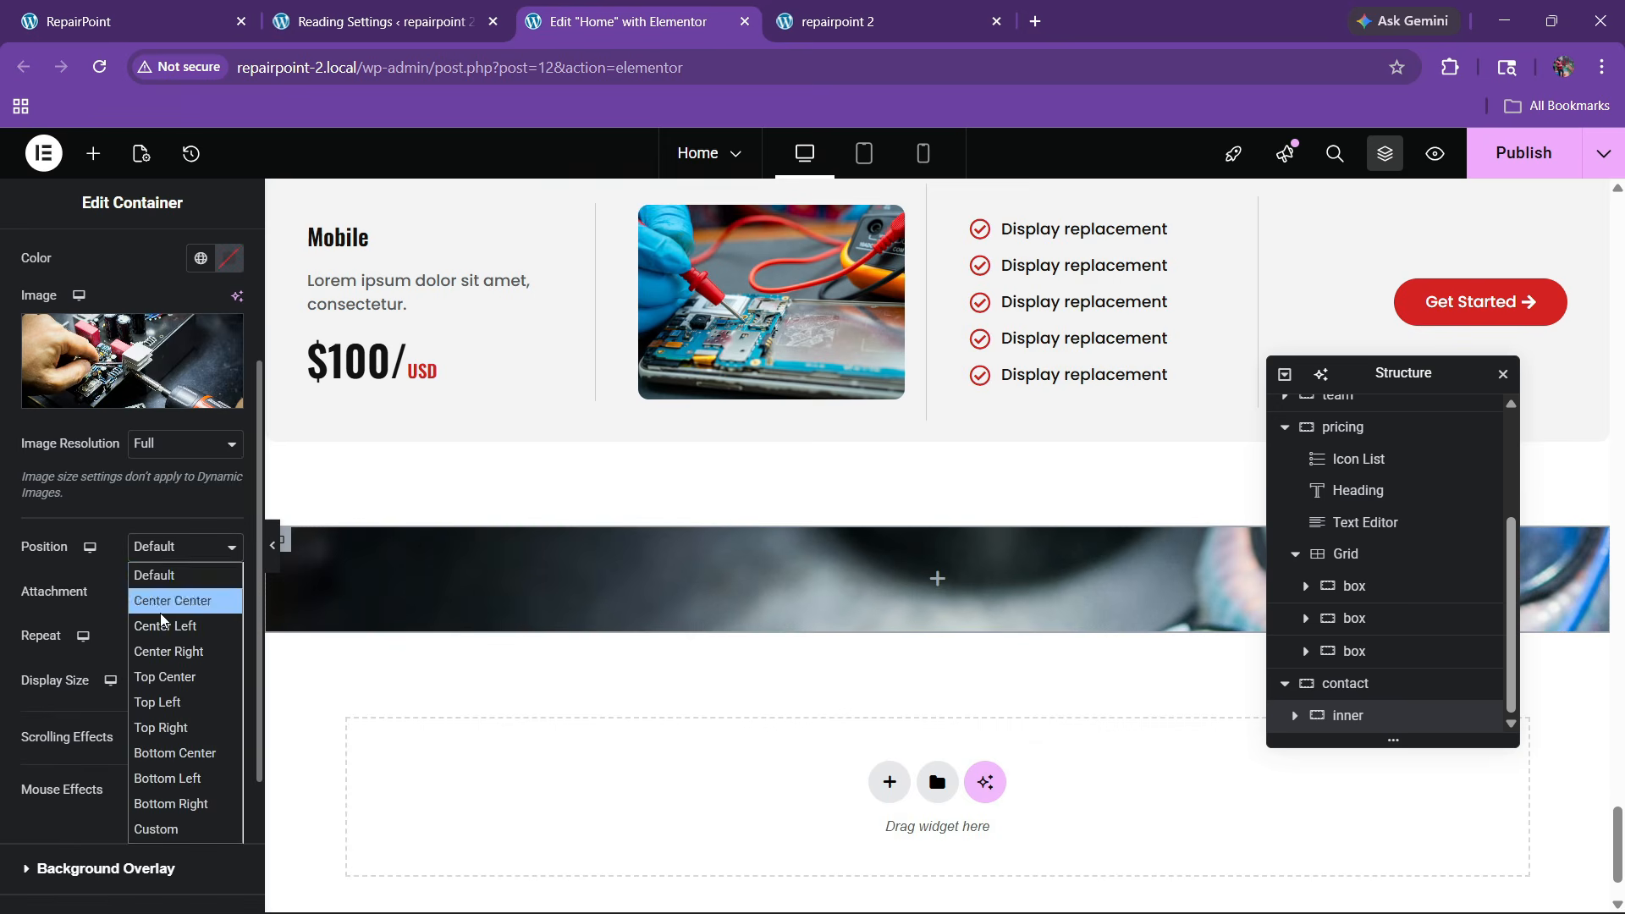
pyautogui.click(164, 595)
pyautogui.click(174, 679)
pyautogui.click(161, 758)
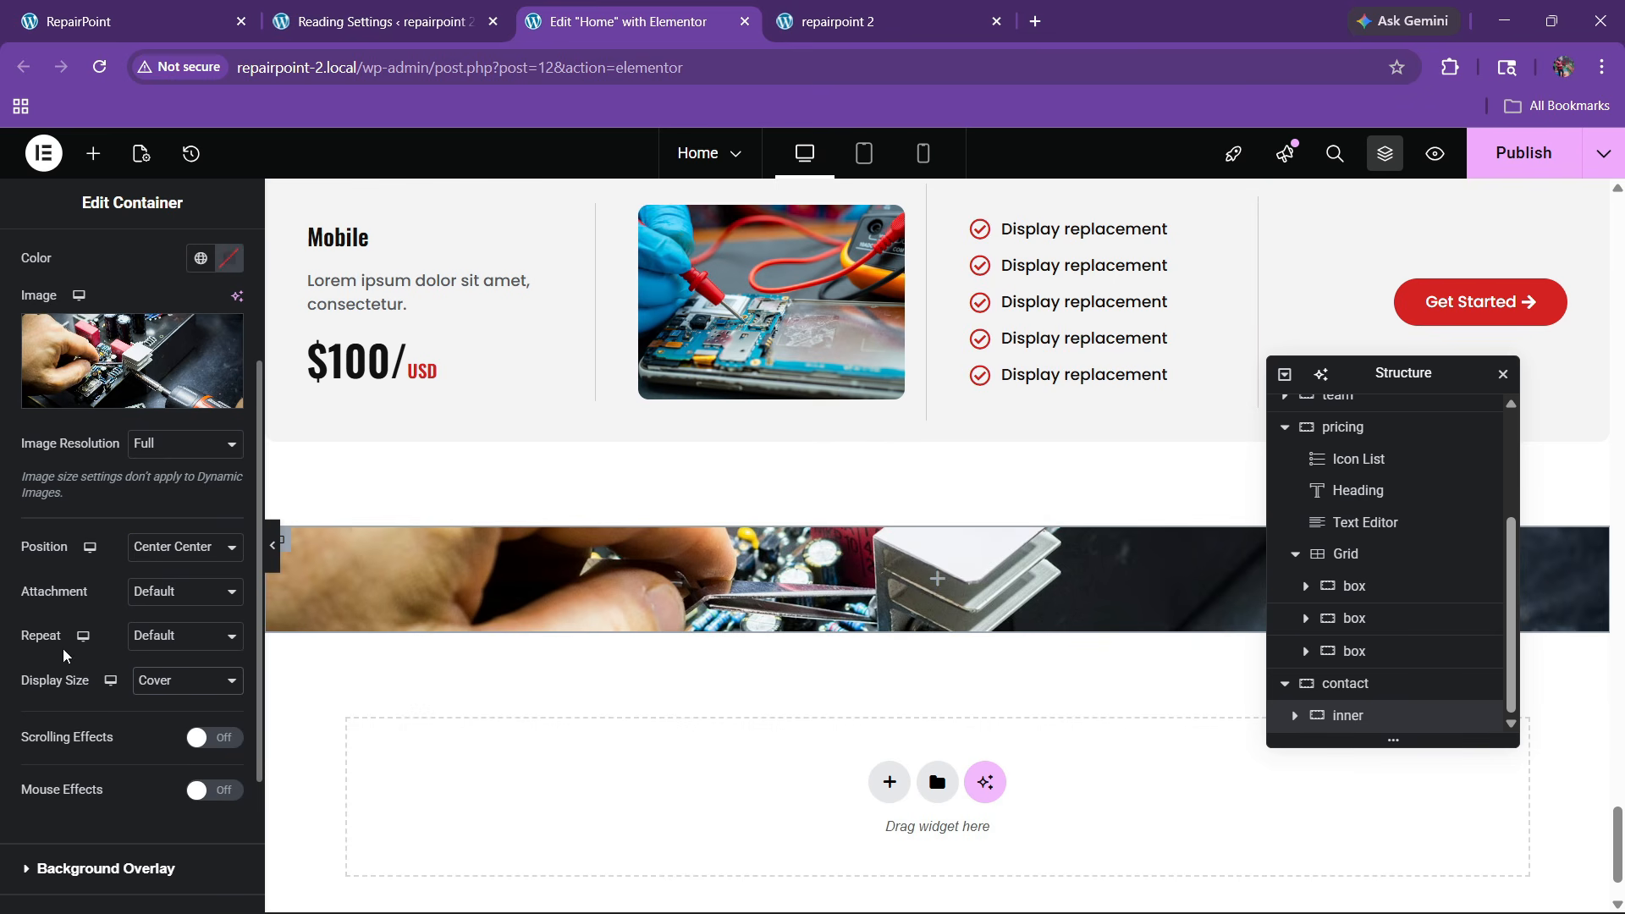
pyautogui.scroll(4, 90, 508)
# Set the container's minimum height to 600px after checking the live contact section
pyautogui.click(127, 21)
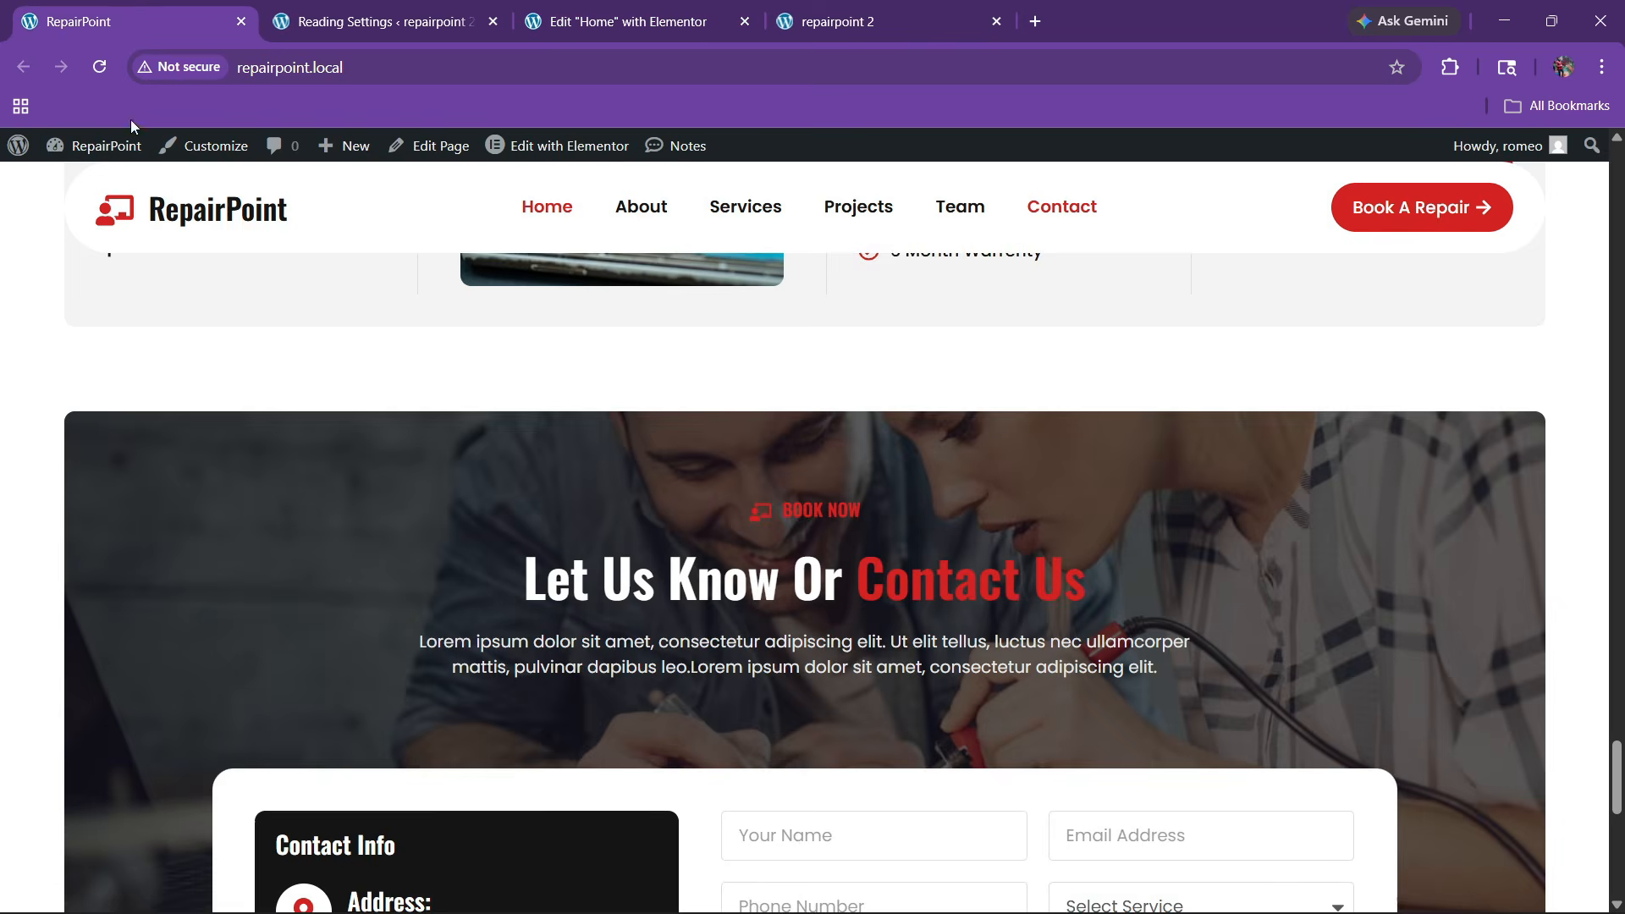
pyautogui.scroll(-5, 581, 475)
pyautogui.scroll(4, 580, 476)
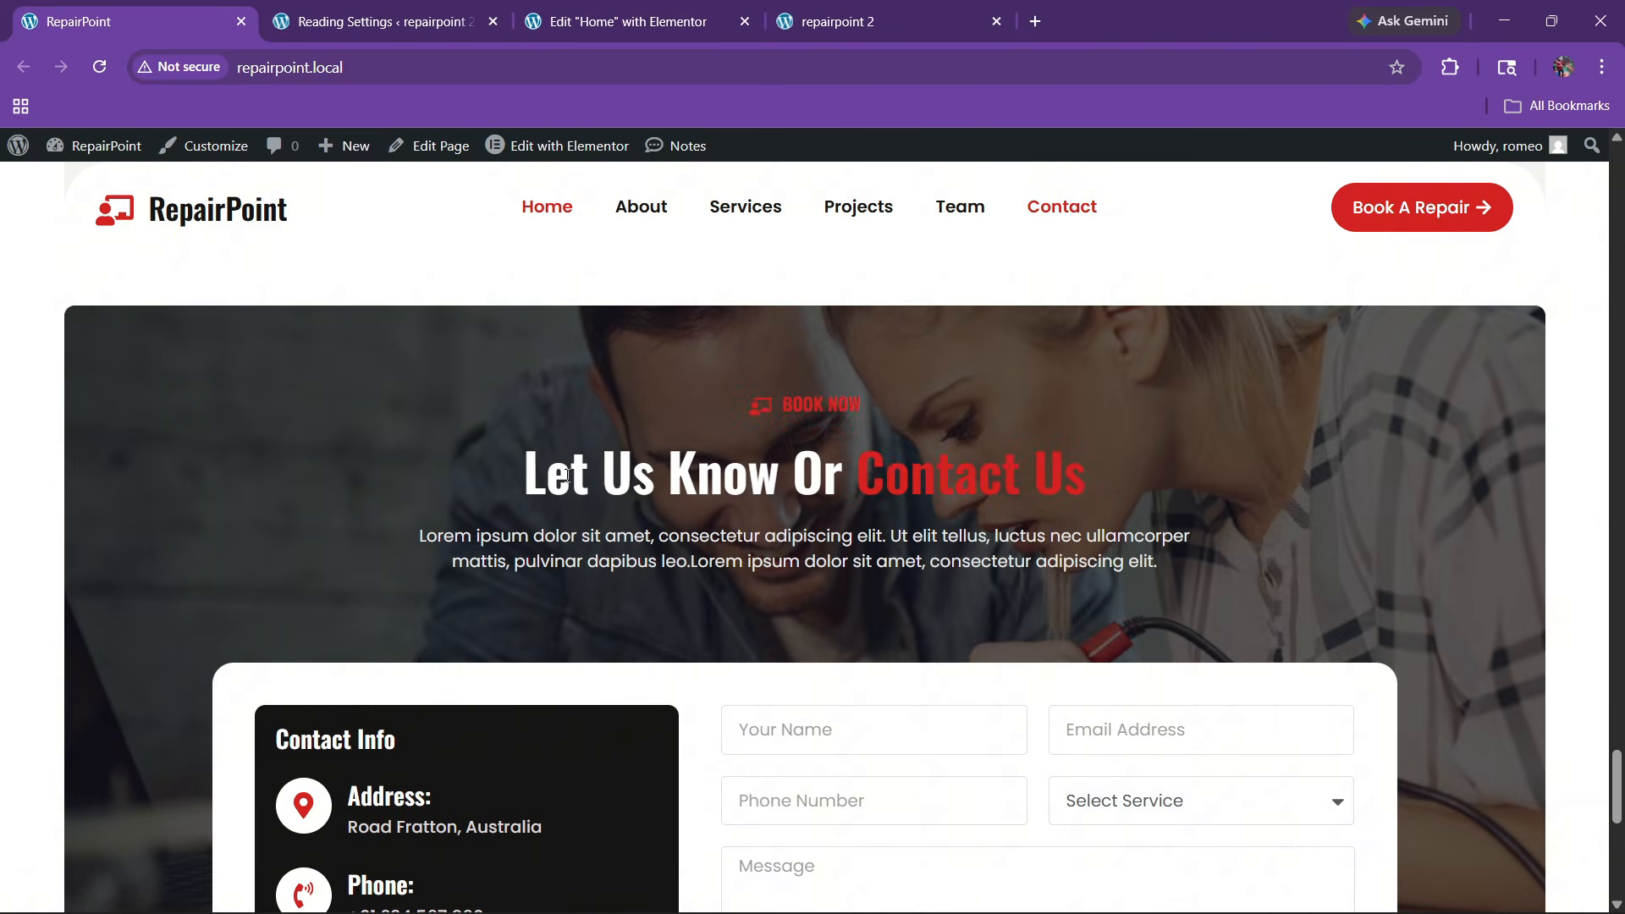
pyautogui.click(591, 10)
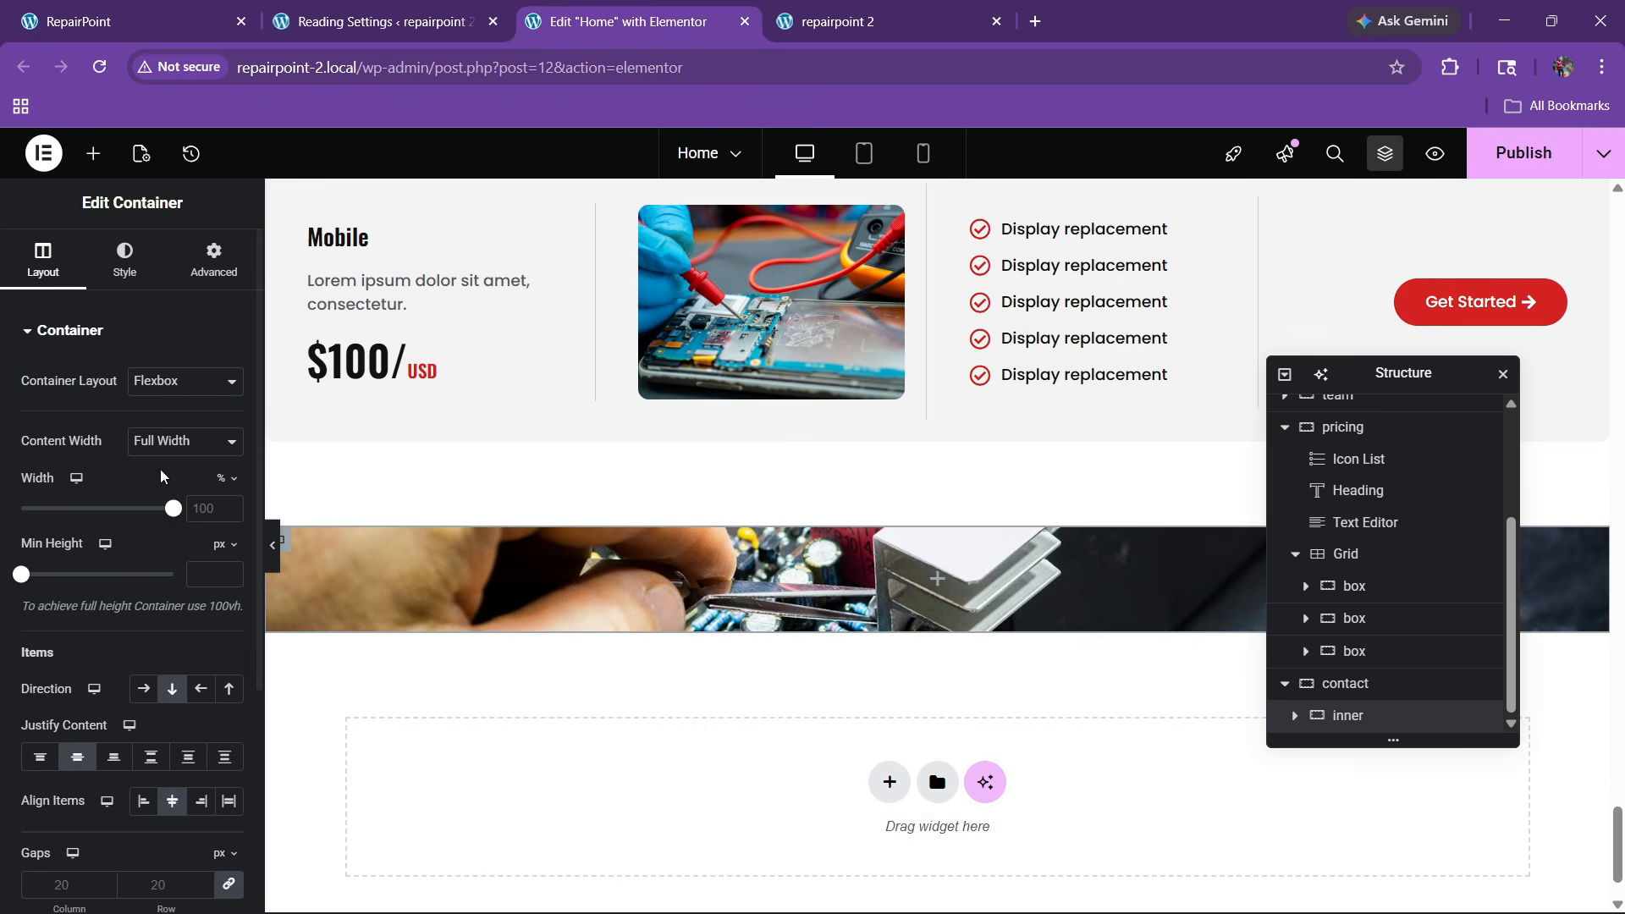
pyautogui.click(199, 567)
pyautogui.write('500')
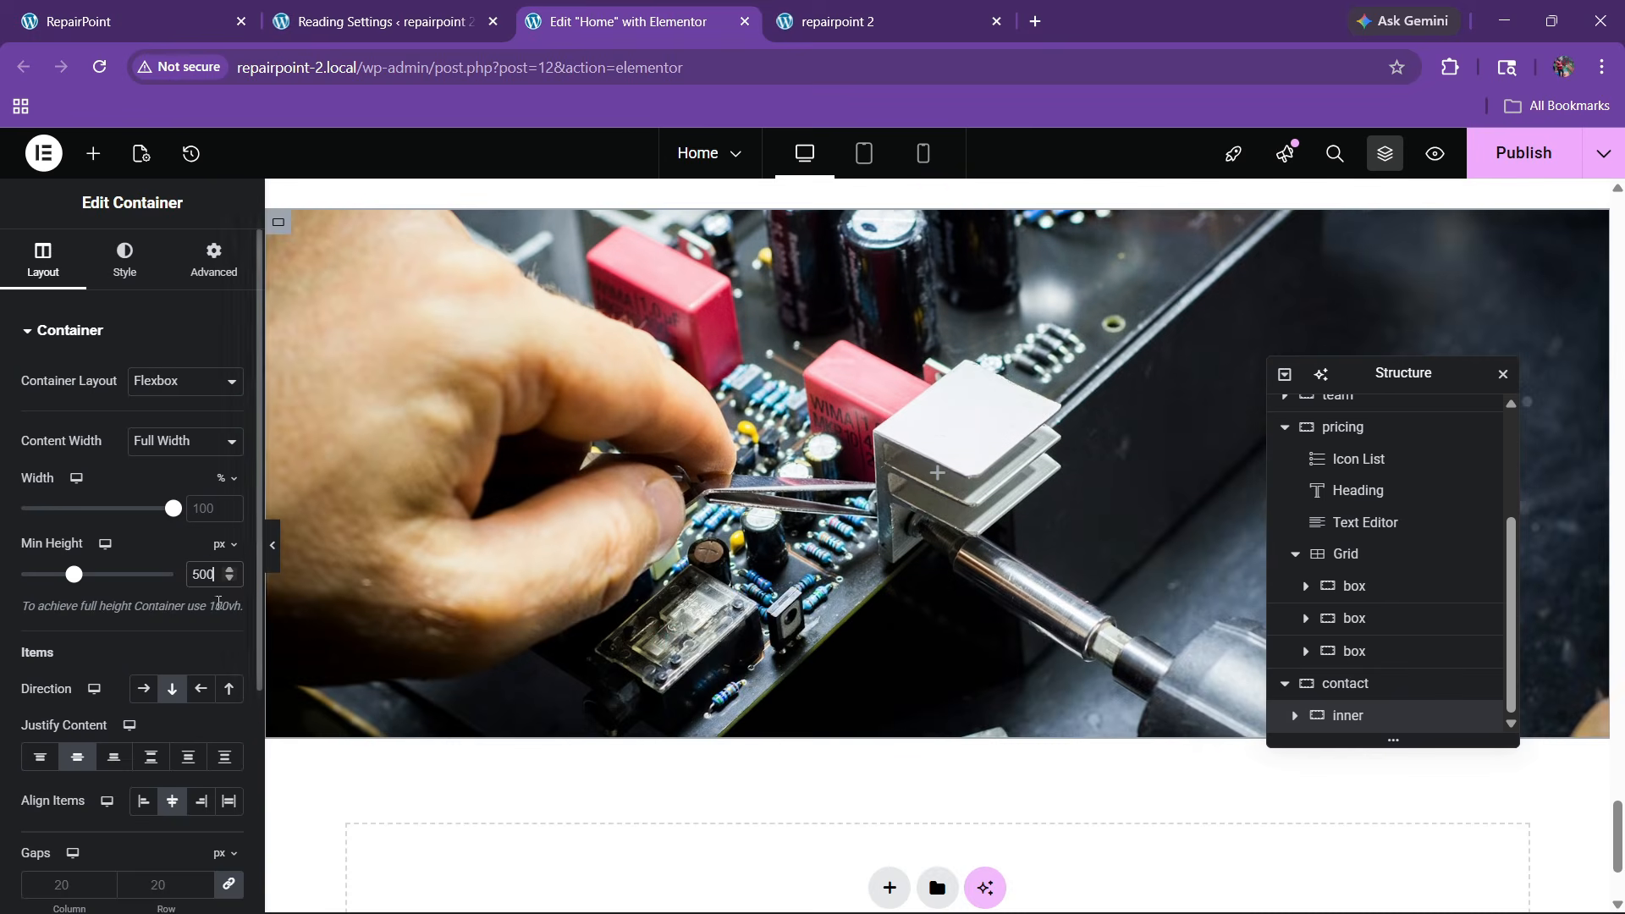
pyautogui.write('600')
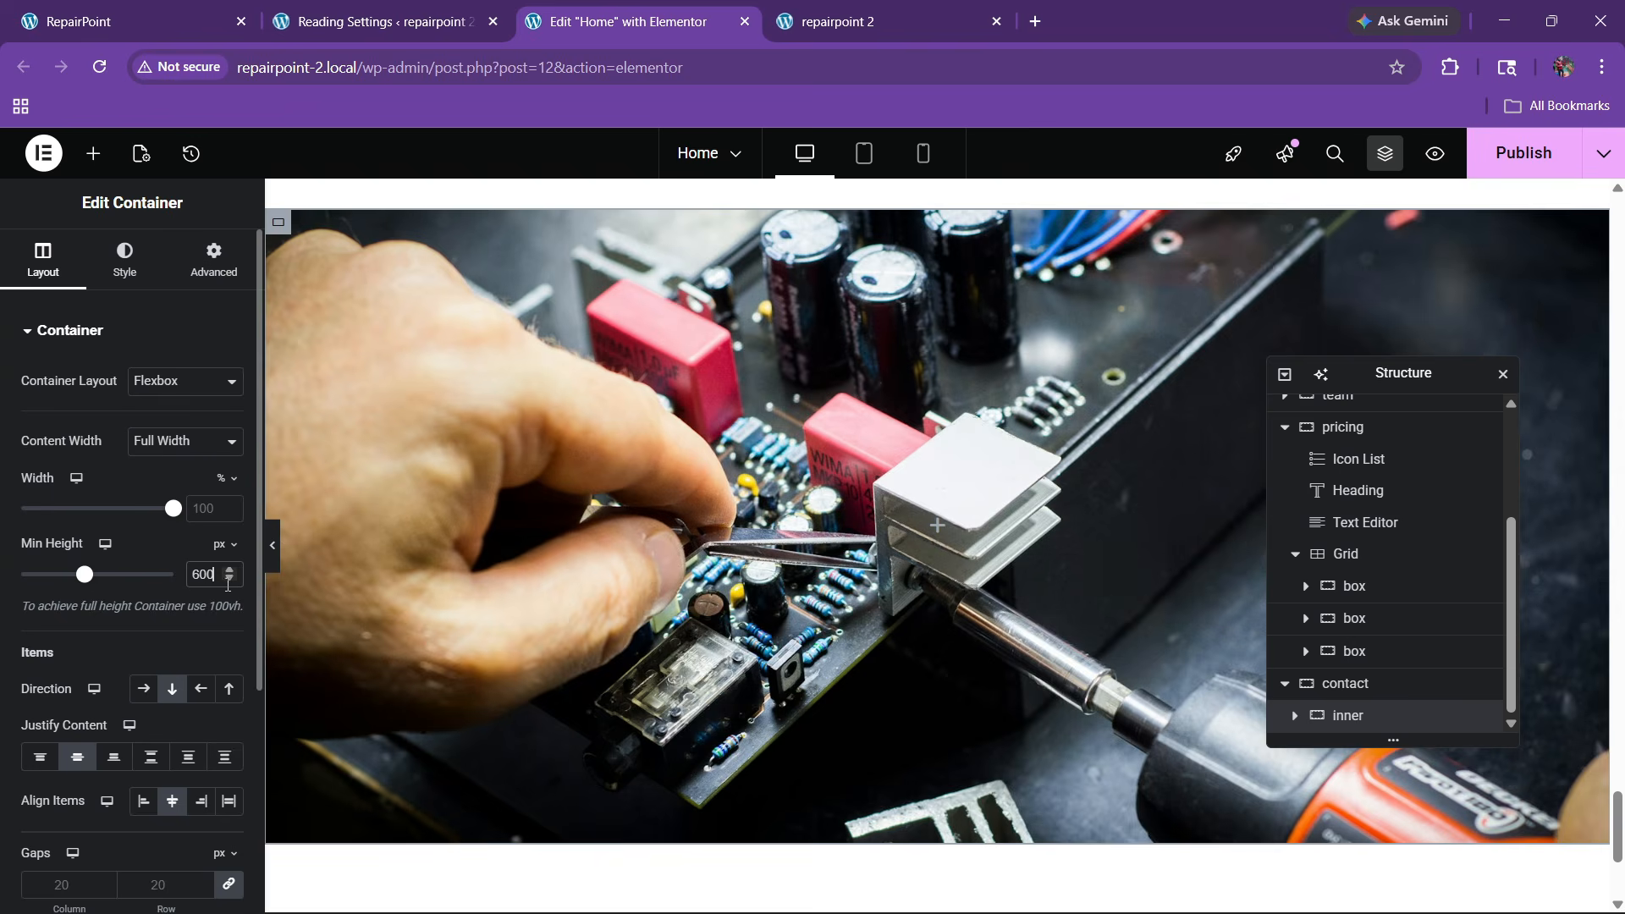
pyautogui.scroll(-3, 94, 525)
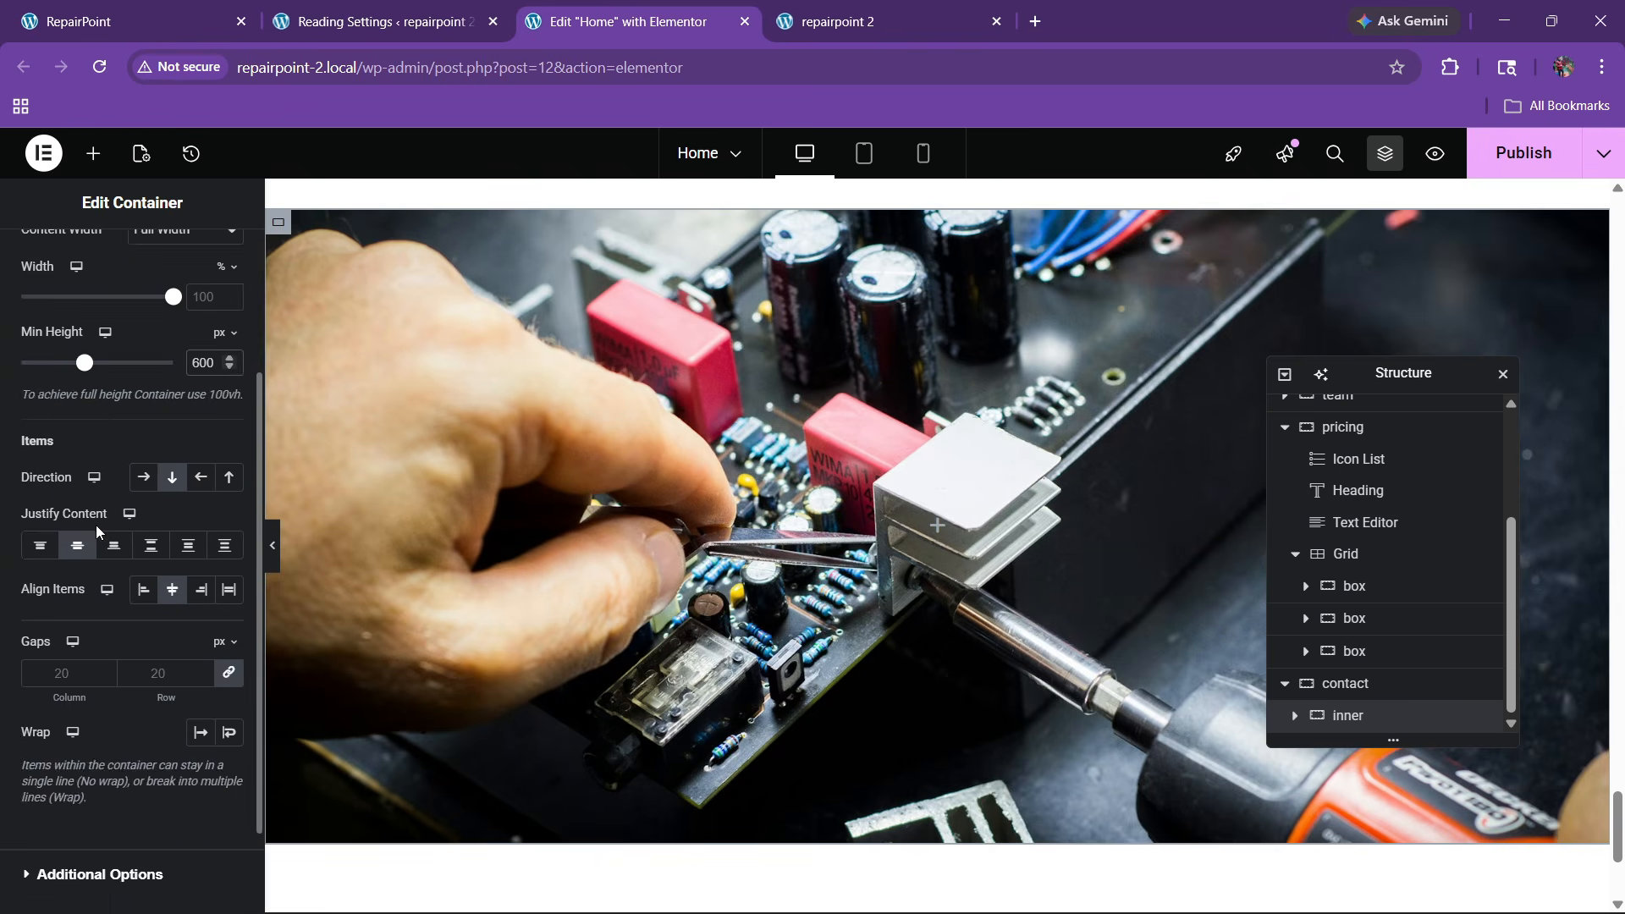
pyautogui.scroll(3, 94, 525)
# Add a Classic background overlay in global black at 0.63 opacity
pyautogui.click(127, 262)
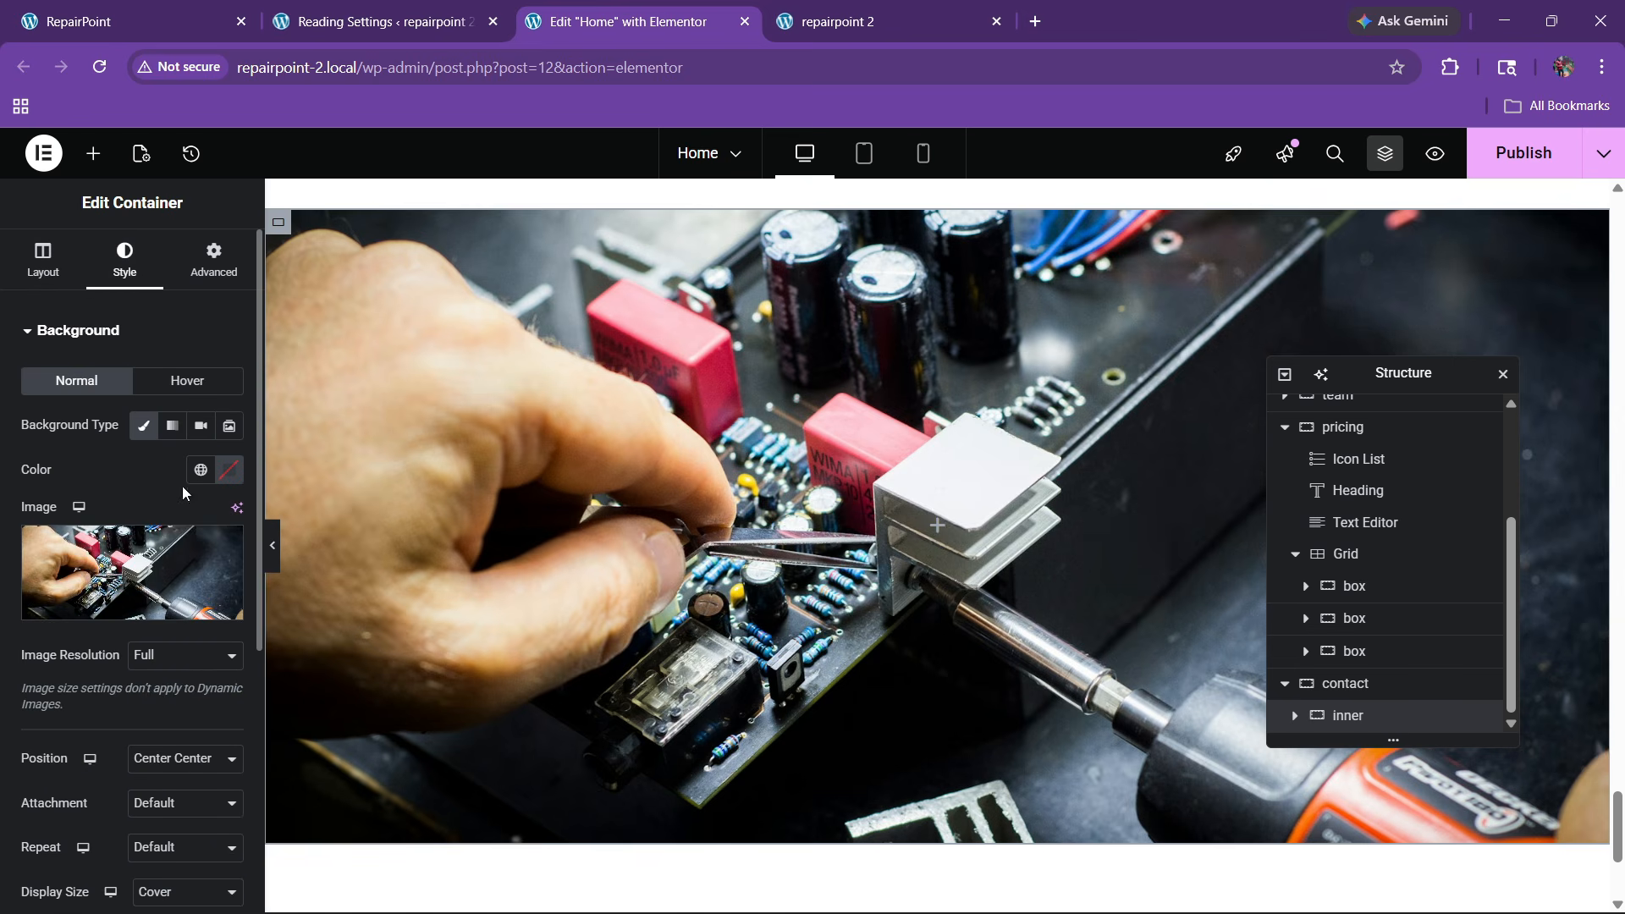
pyautogui.scroll(-3, 177, 508)
pyautogui.click(88, 759)
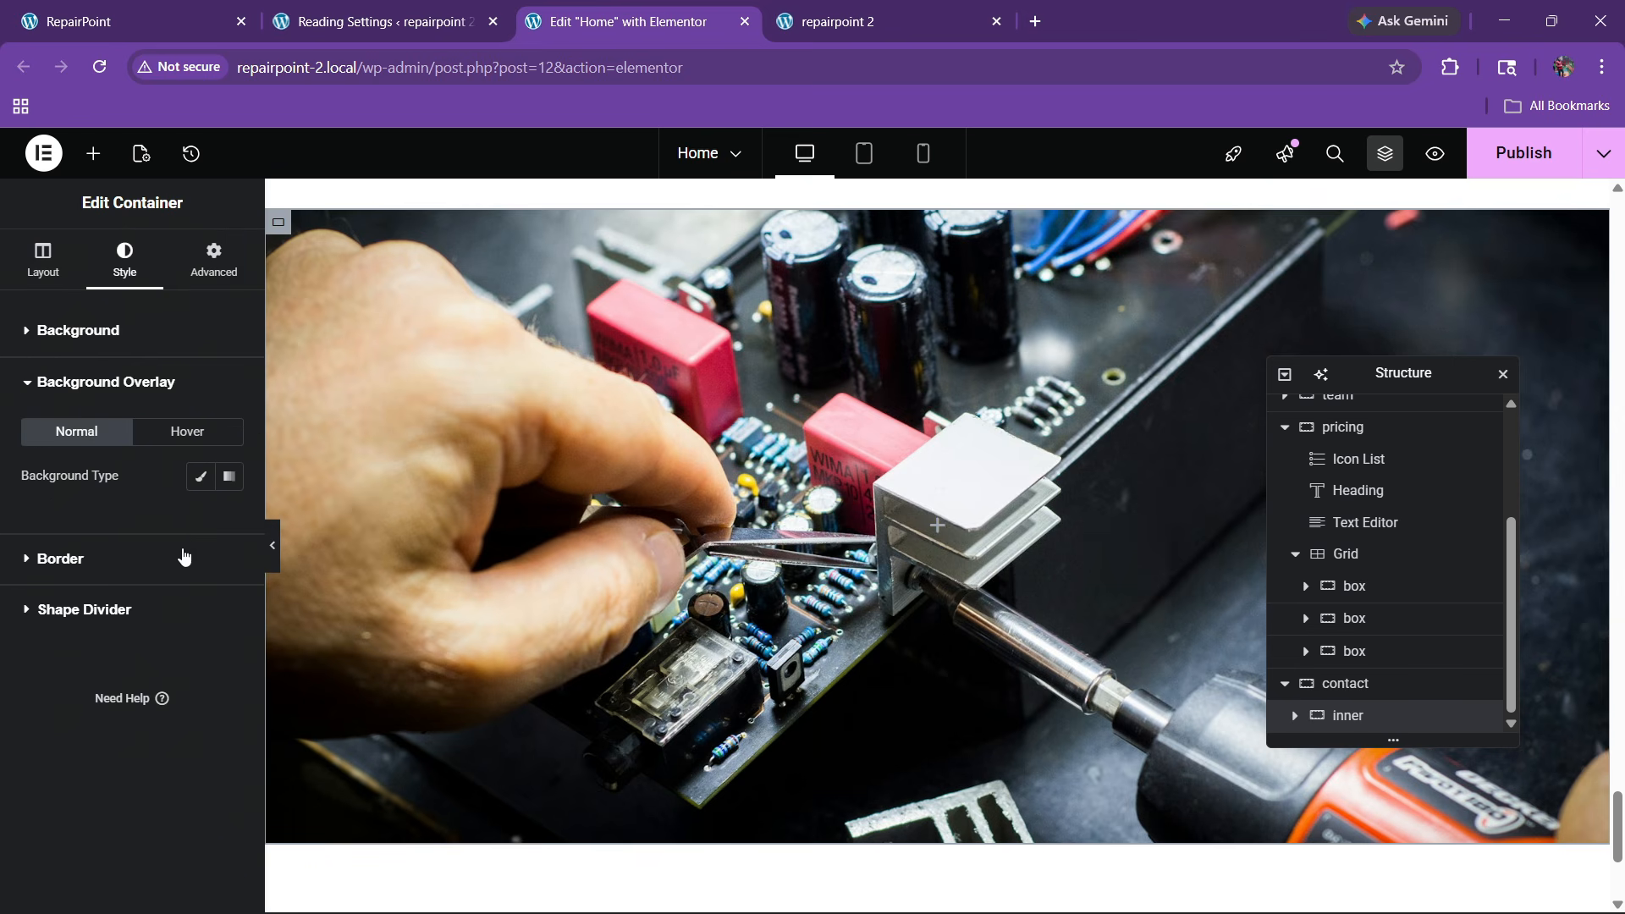
pyautogui.click(201, 477)
pyautogui.click(201, 521)
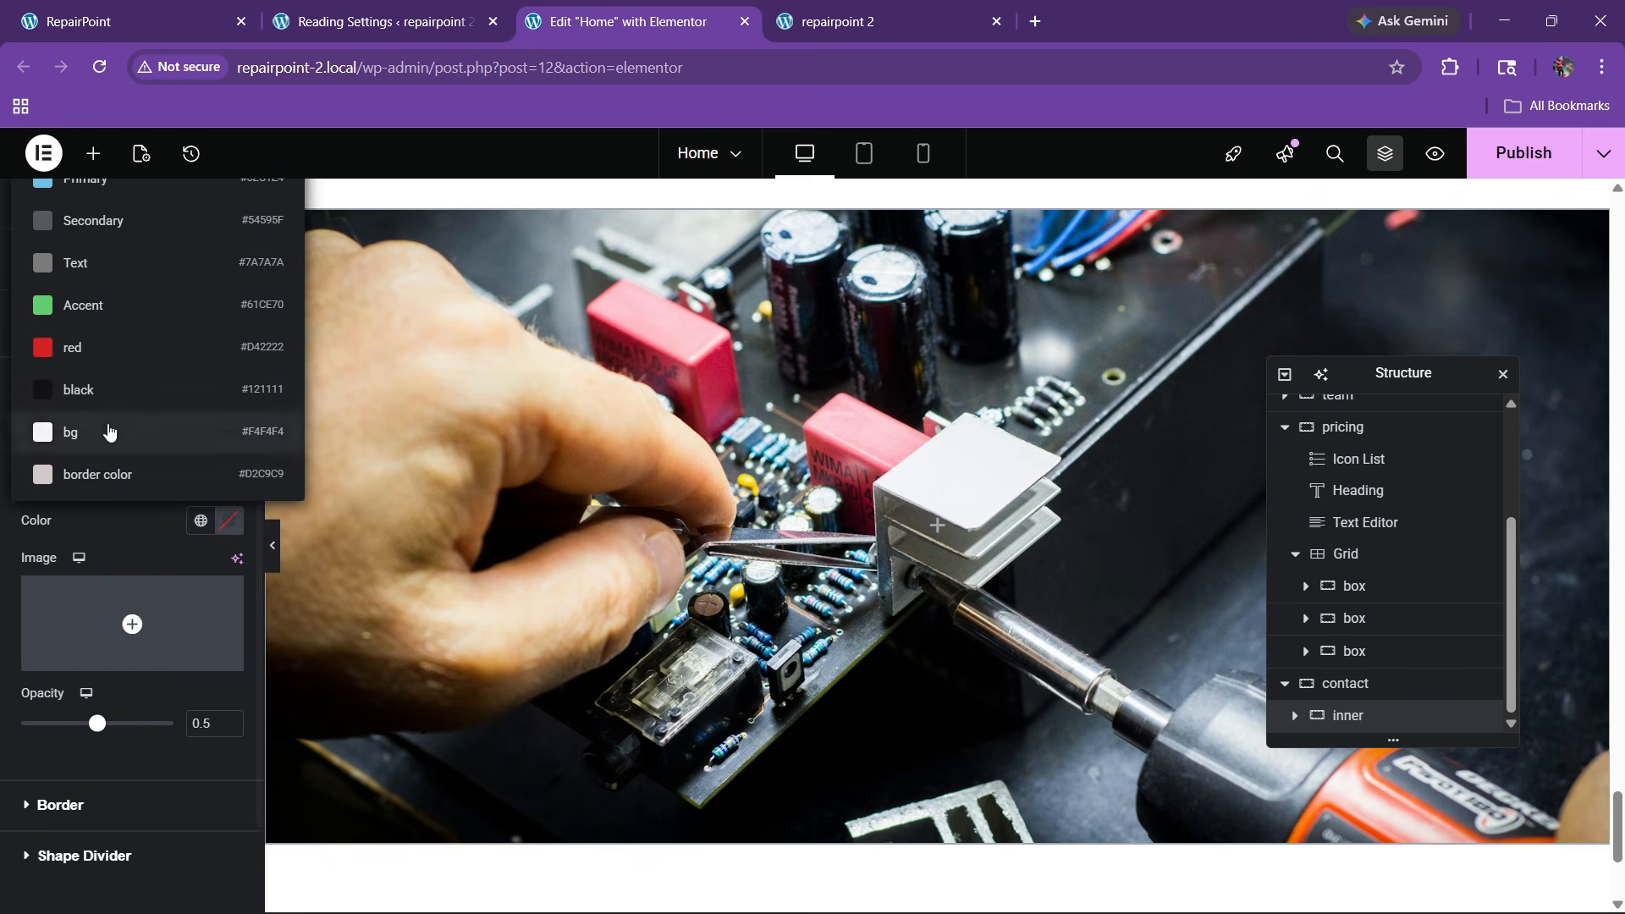
pyautogui.click(84, 383)
pyautogui.moveTo(106, 728); pyautogui.dragTo(118, 728)
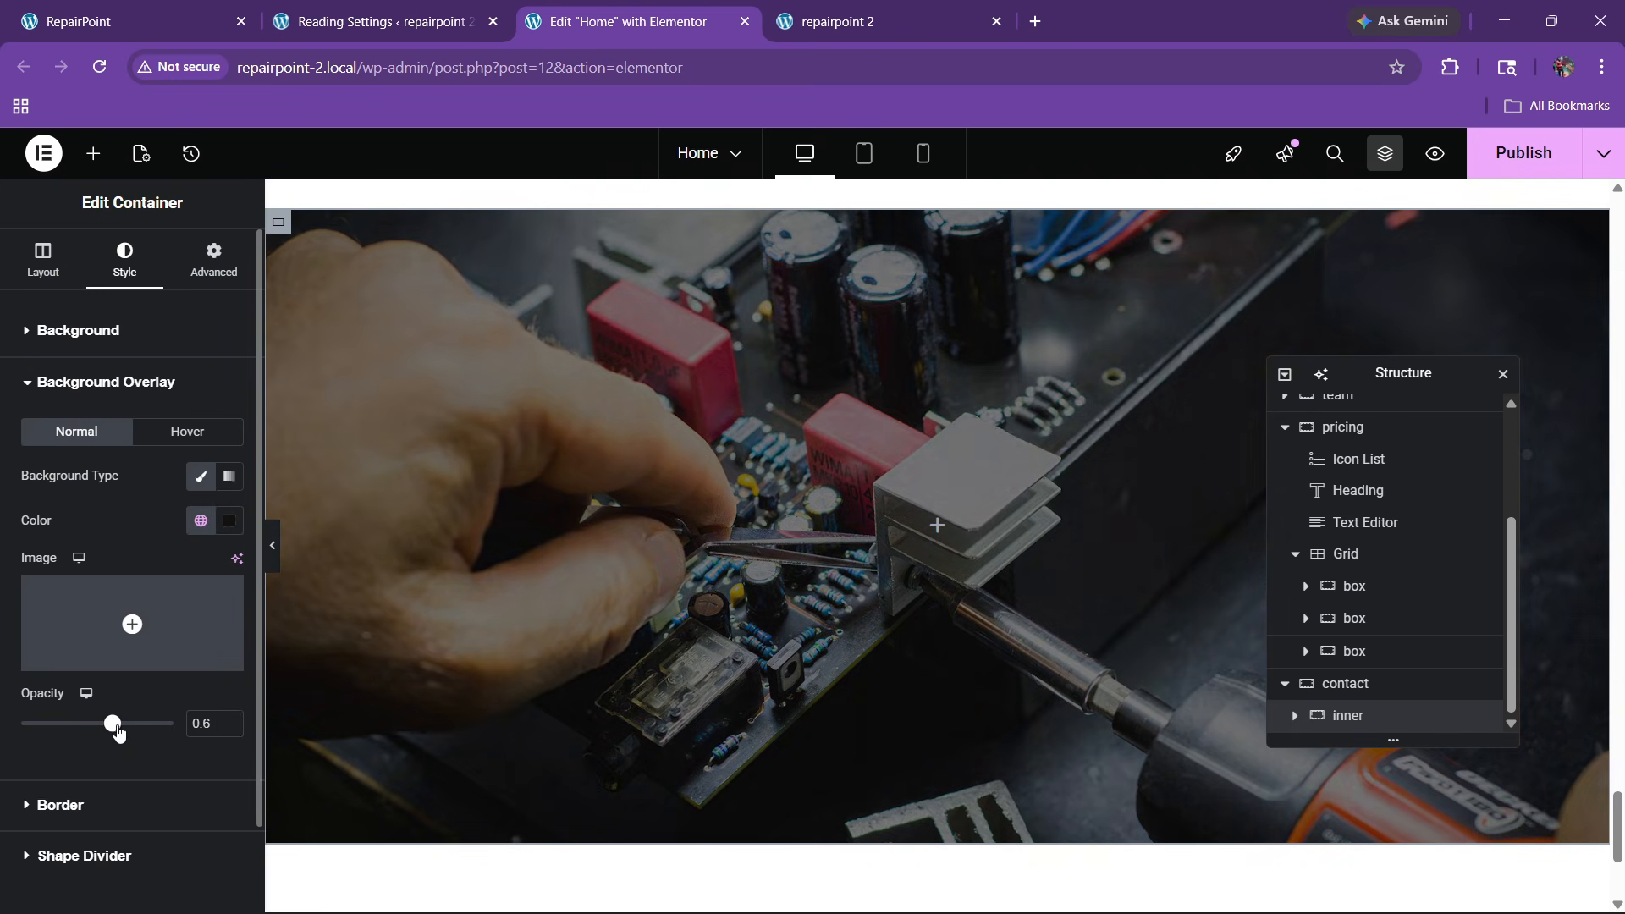
pyautogui.click(135, 22)
pyautogui.click(614, 21)
pyautogui.scroll(10, 815, 542)
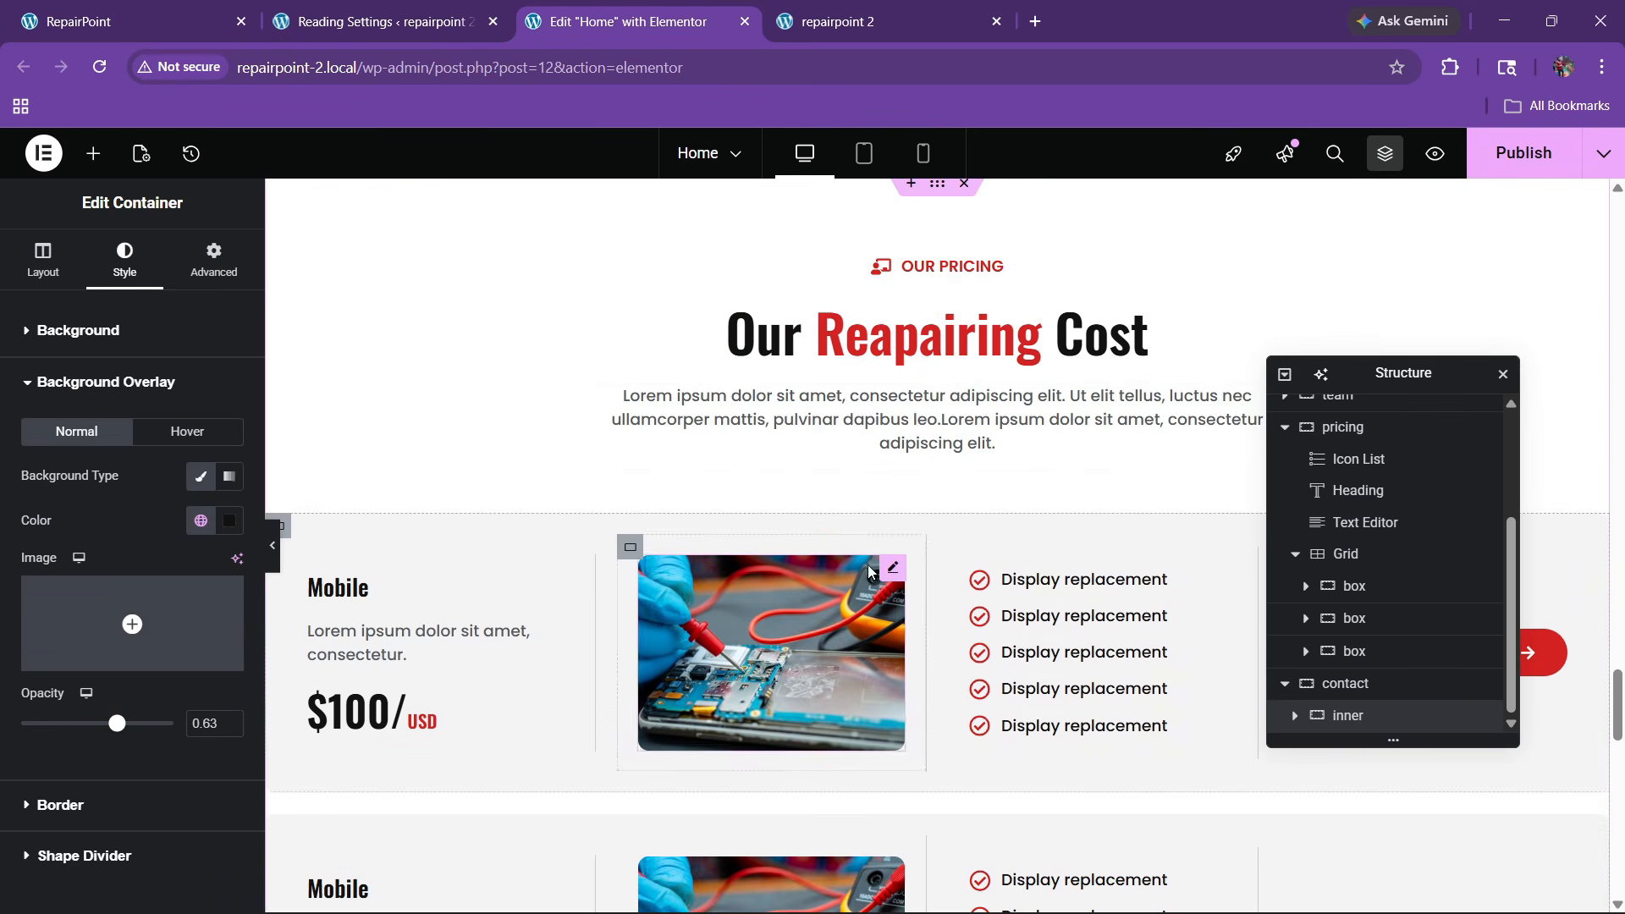
# Copy the OUR PRICING icon-list label and paste it into the contact section
pyautogui.rightClick(913, 258)
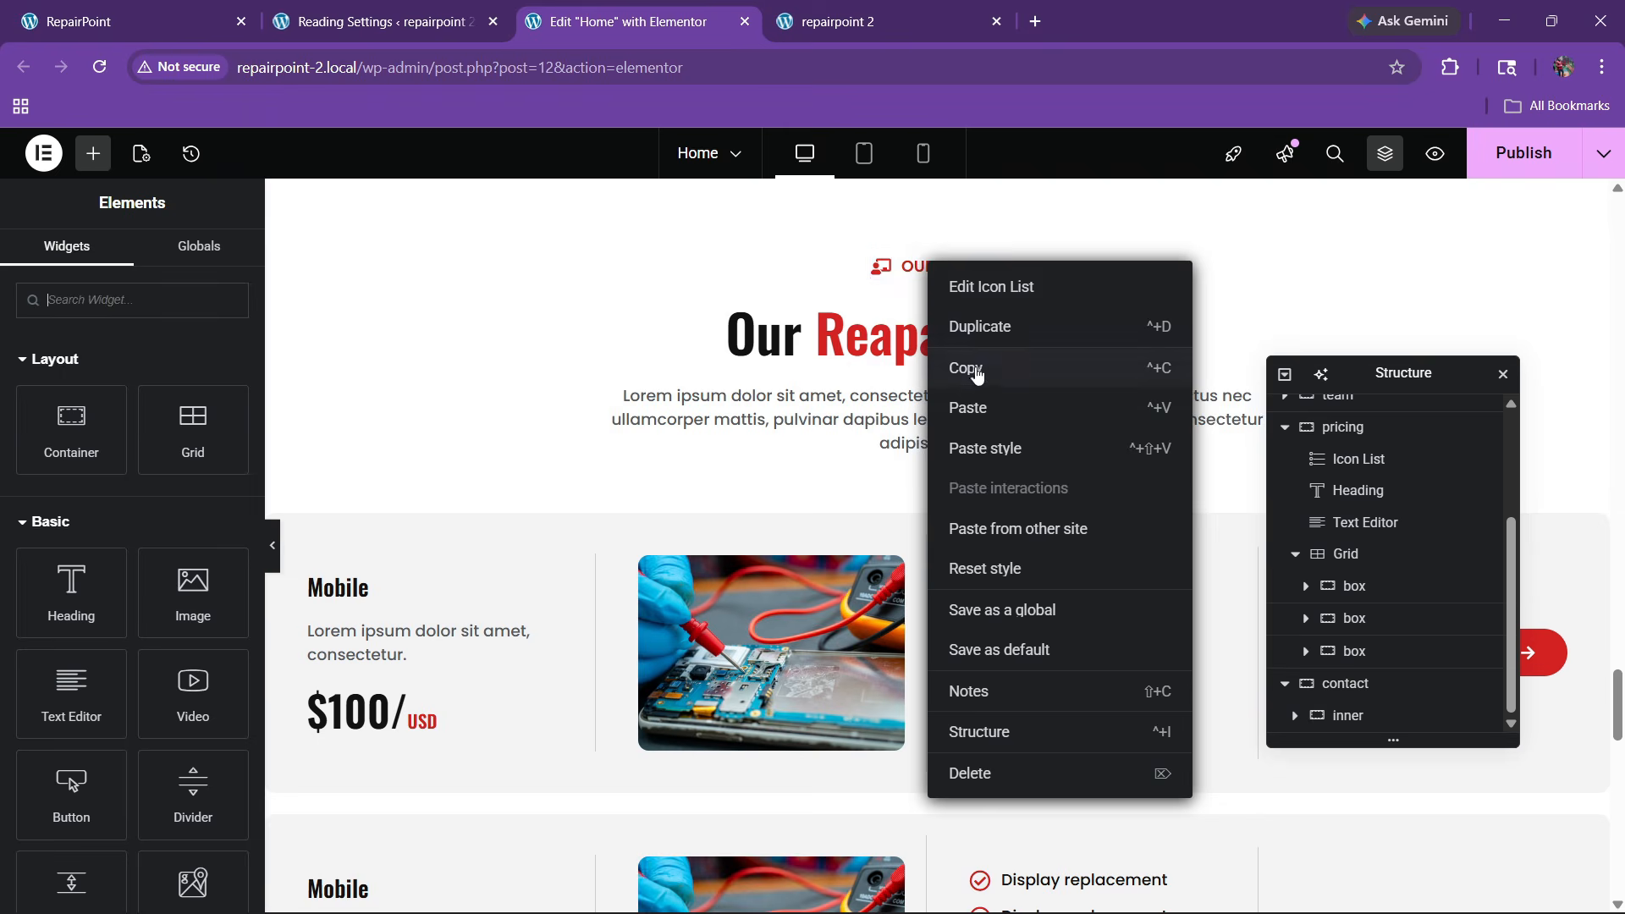
pyautogui.scroll(-1, 918, 471)
pyautogui.scroll(-8, 918, 472)
pyautogui.rightClick(853, 479)
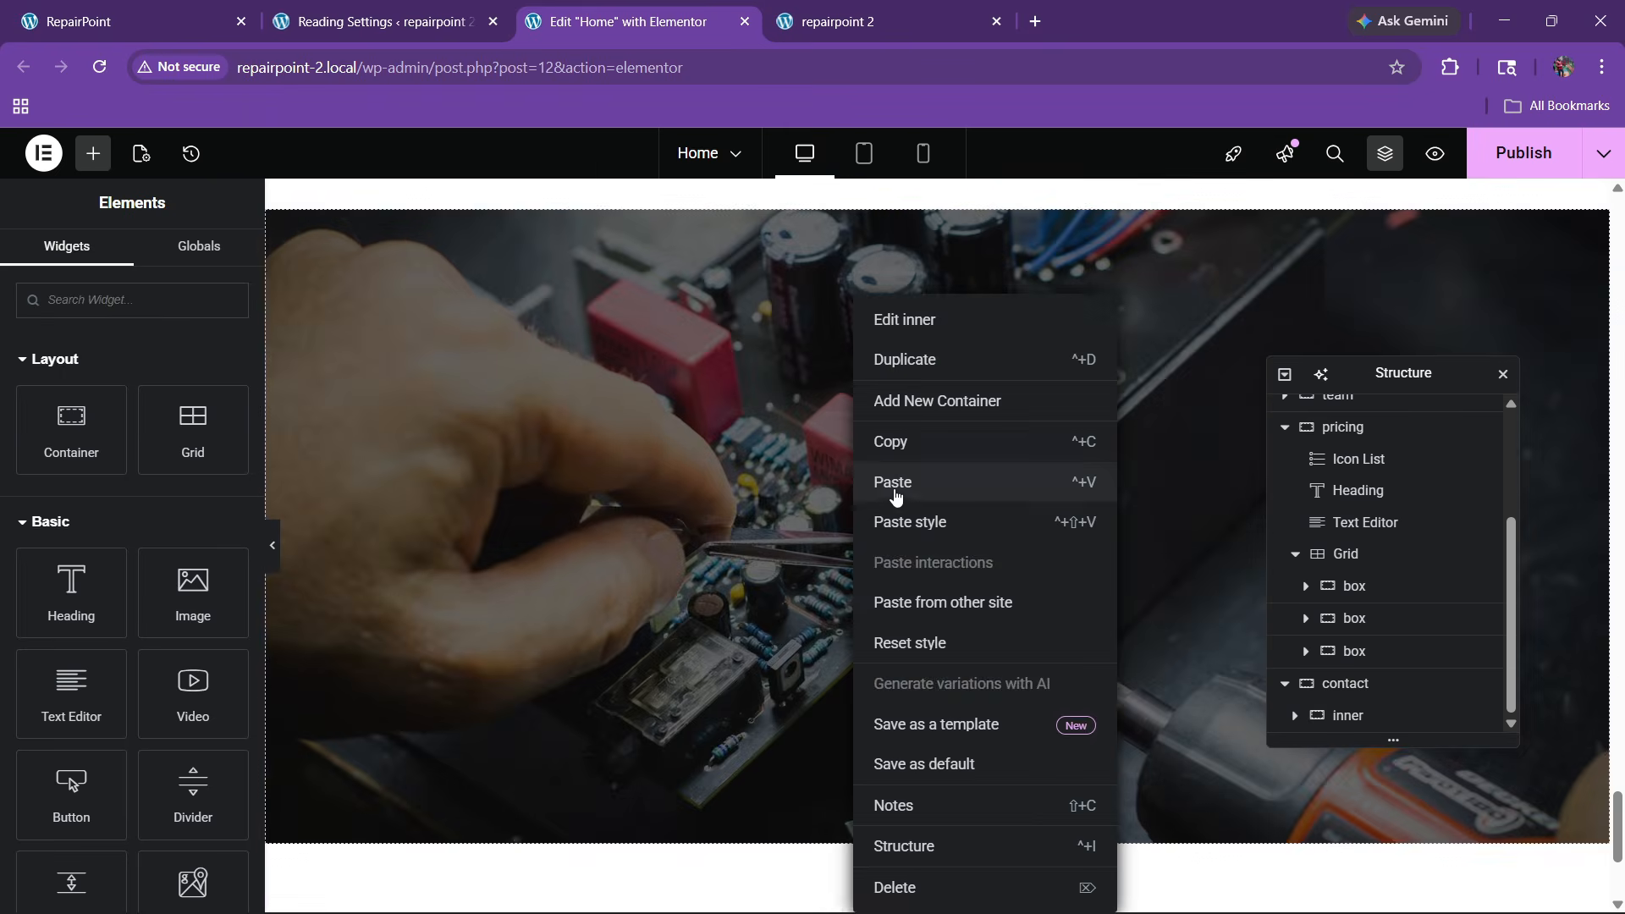
pyautogui.click(950, 488)
pyautogui.click(167, 8)
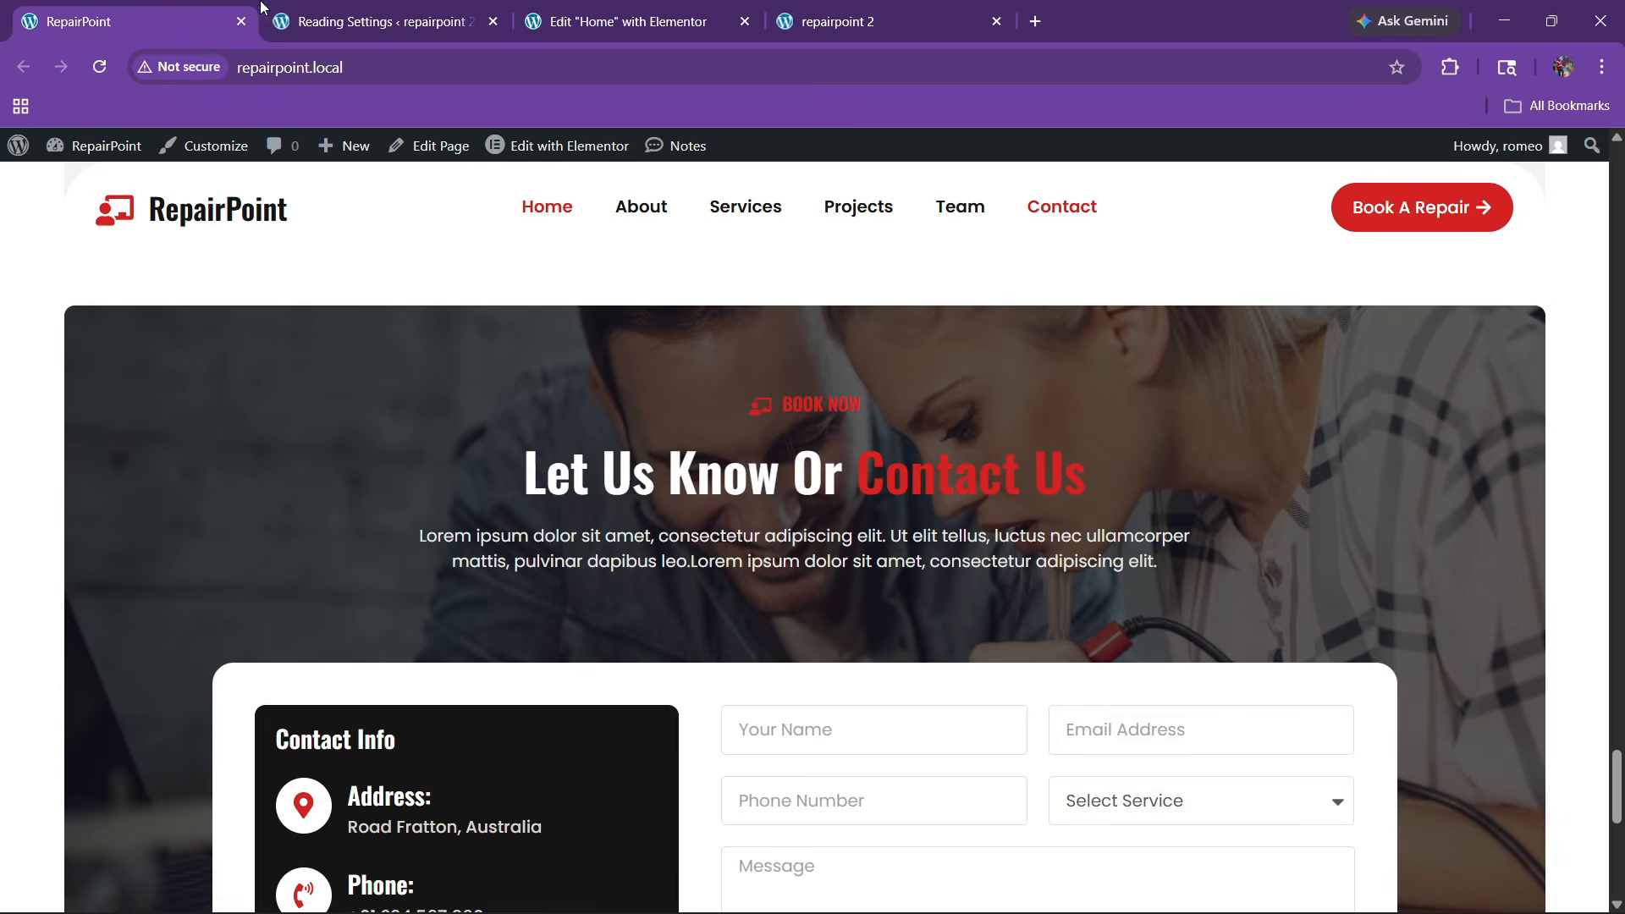
pyautogui.click(626, 21)
# Change the pasted label to 'BOOK NOW' with white text and a white icon
pyautogui.click(105, 457)
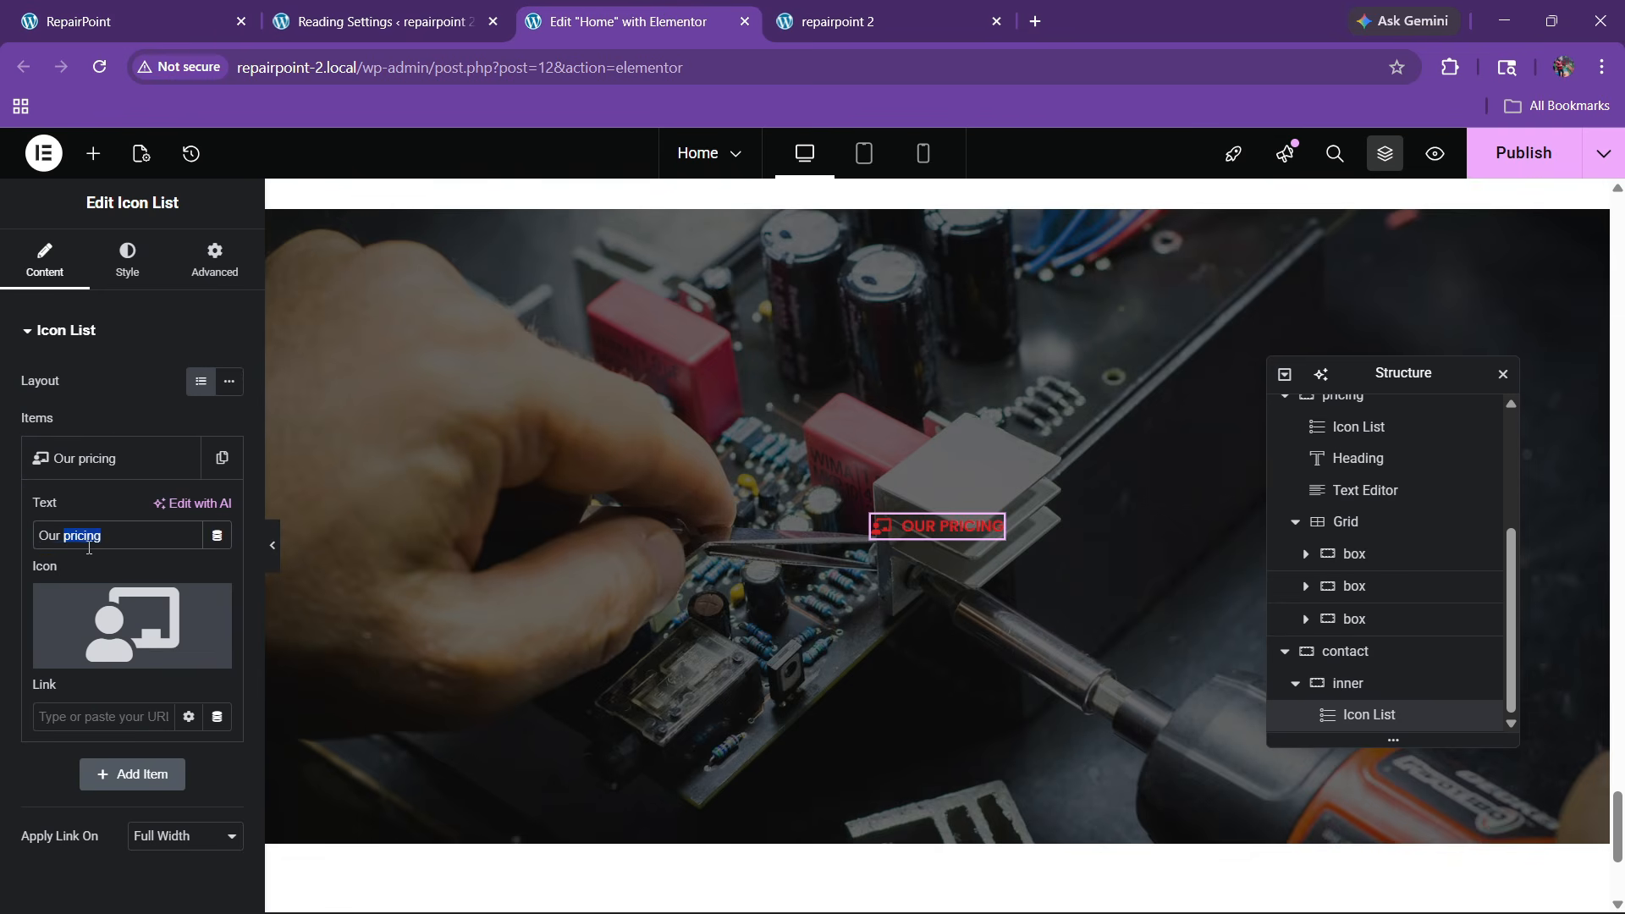
pyautogui.press('BackSpace')
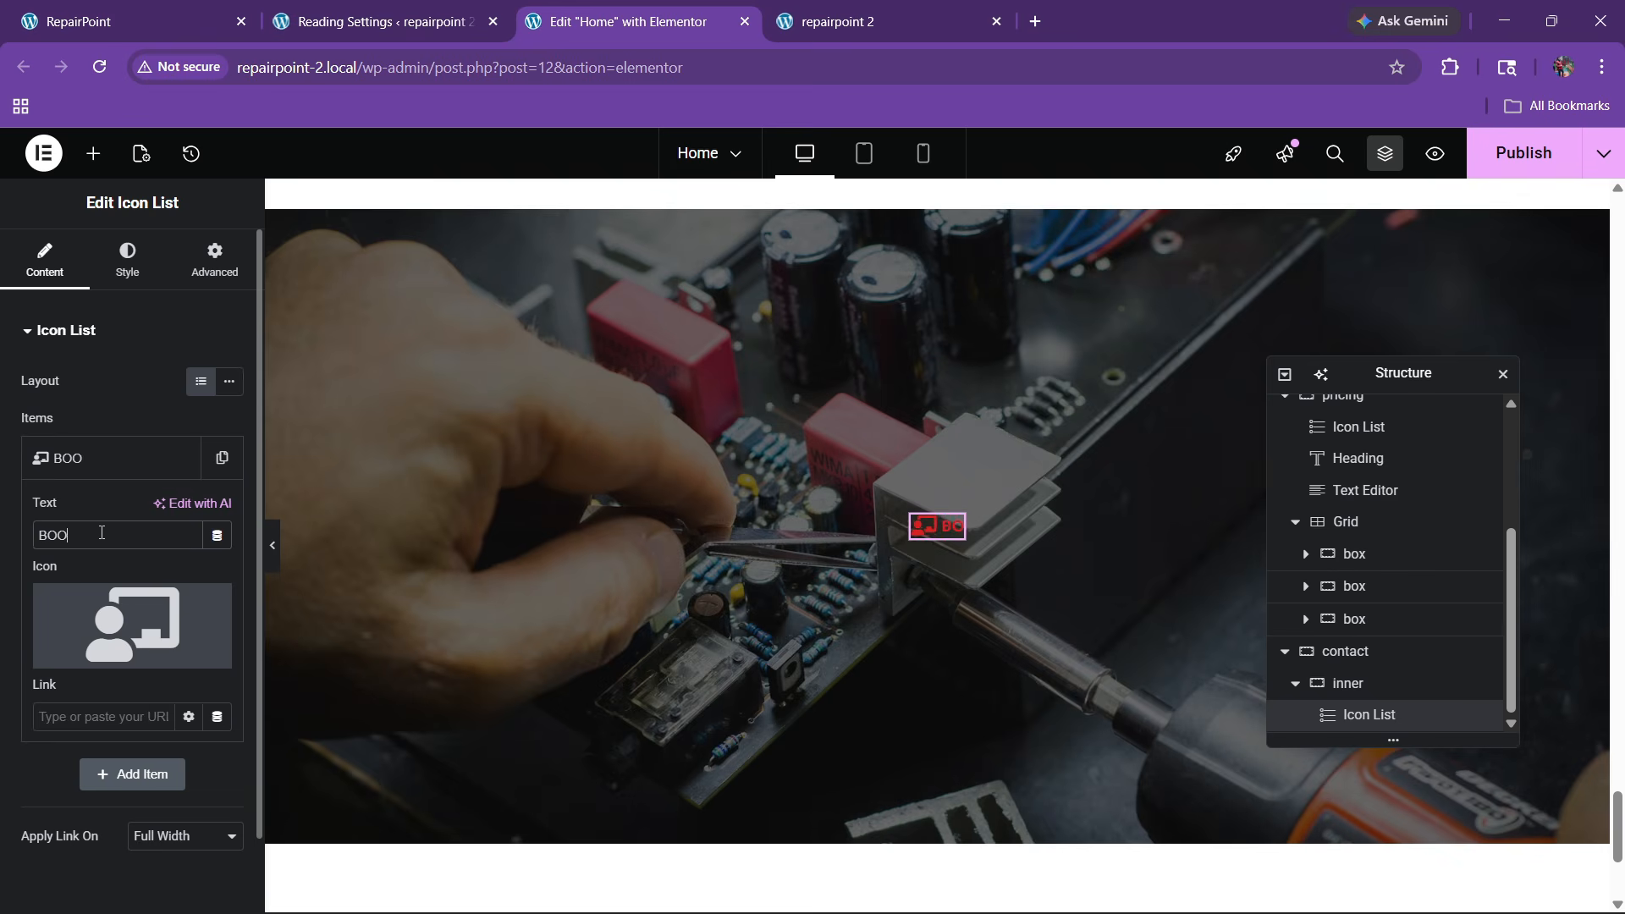
pyautogui.write('BOOK NOW')
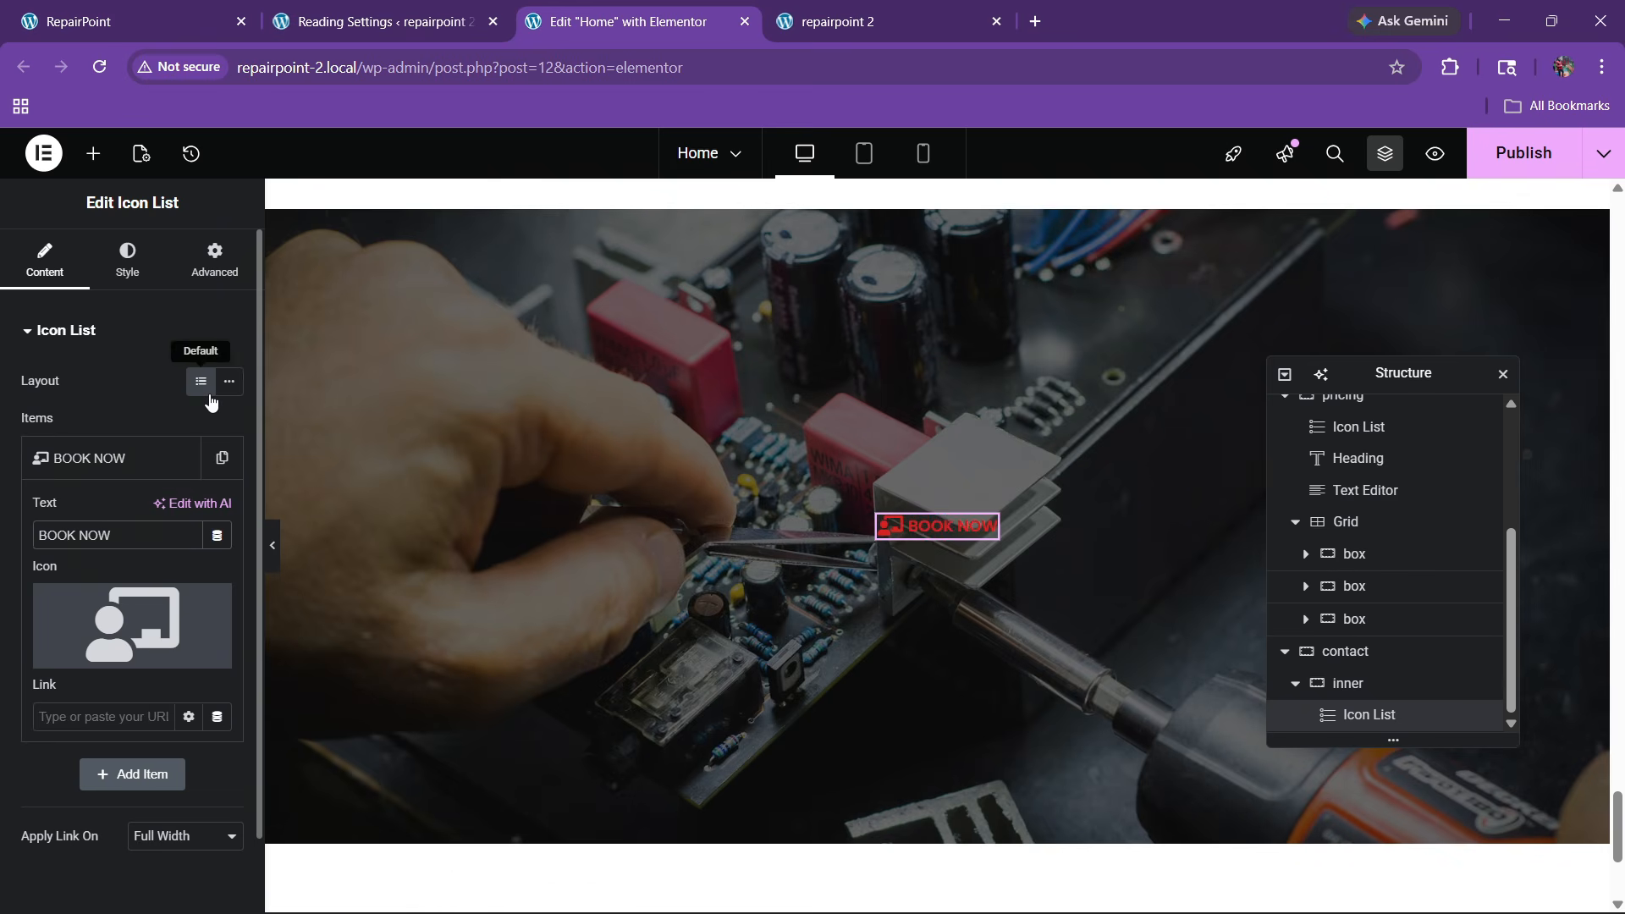
pyautogui.click(127, 258)
pyautogui.click(49, 634)
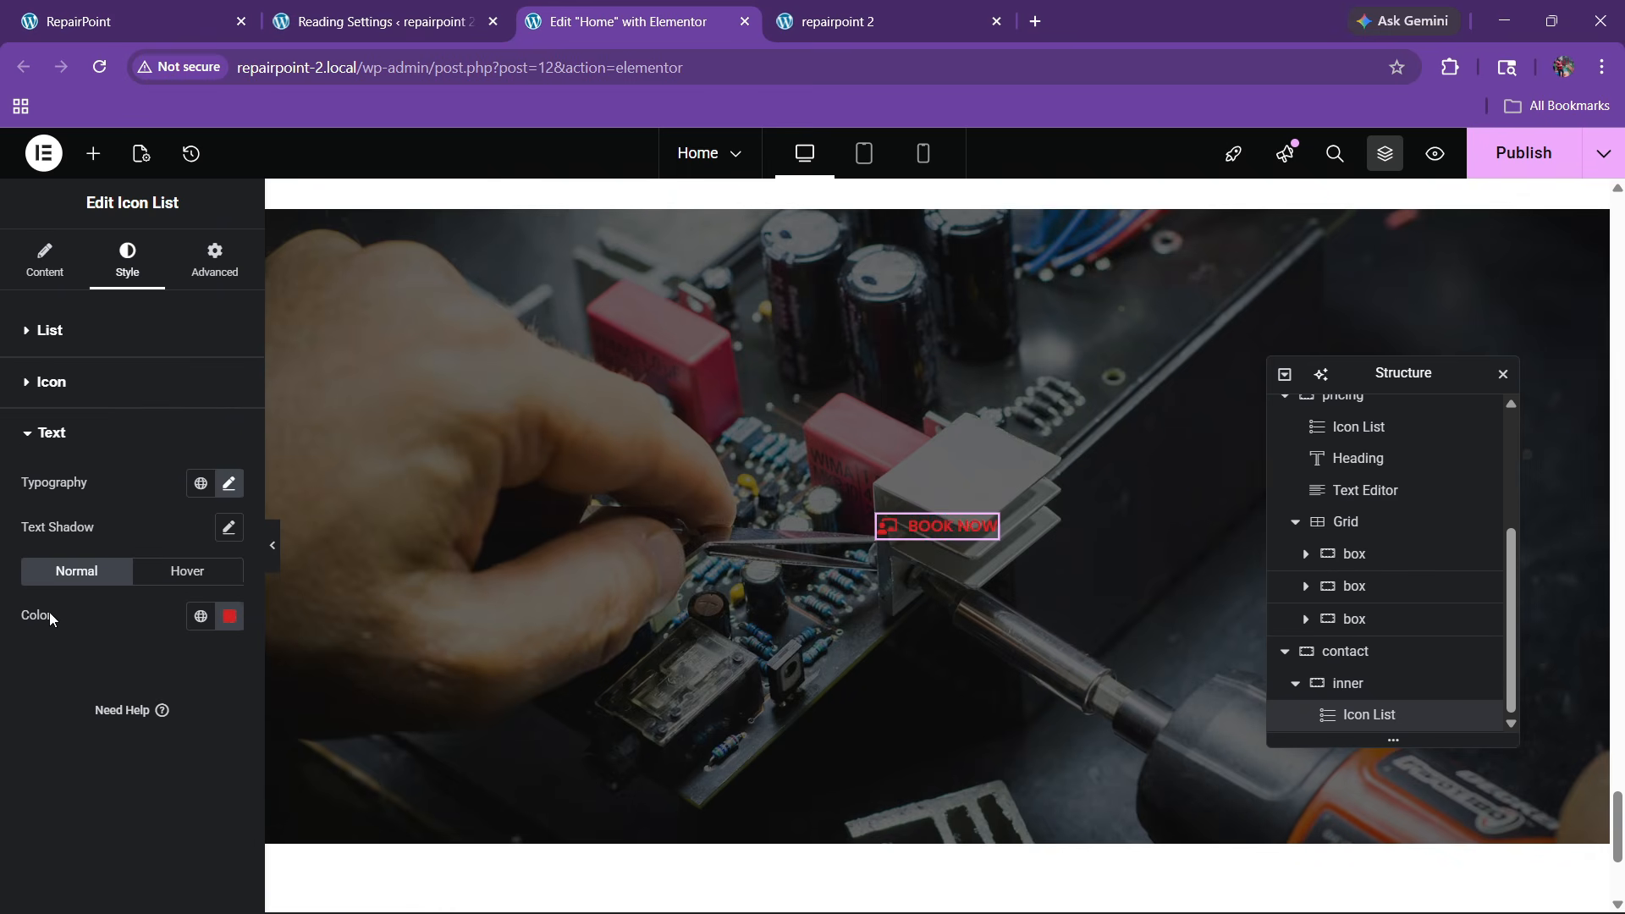
pyautogui.click(221, 616)
pyautogui.click(110, 338)
pyautogui.click(73, 489)
pyautogui.click(52, 385)
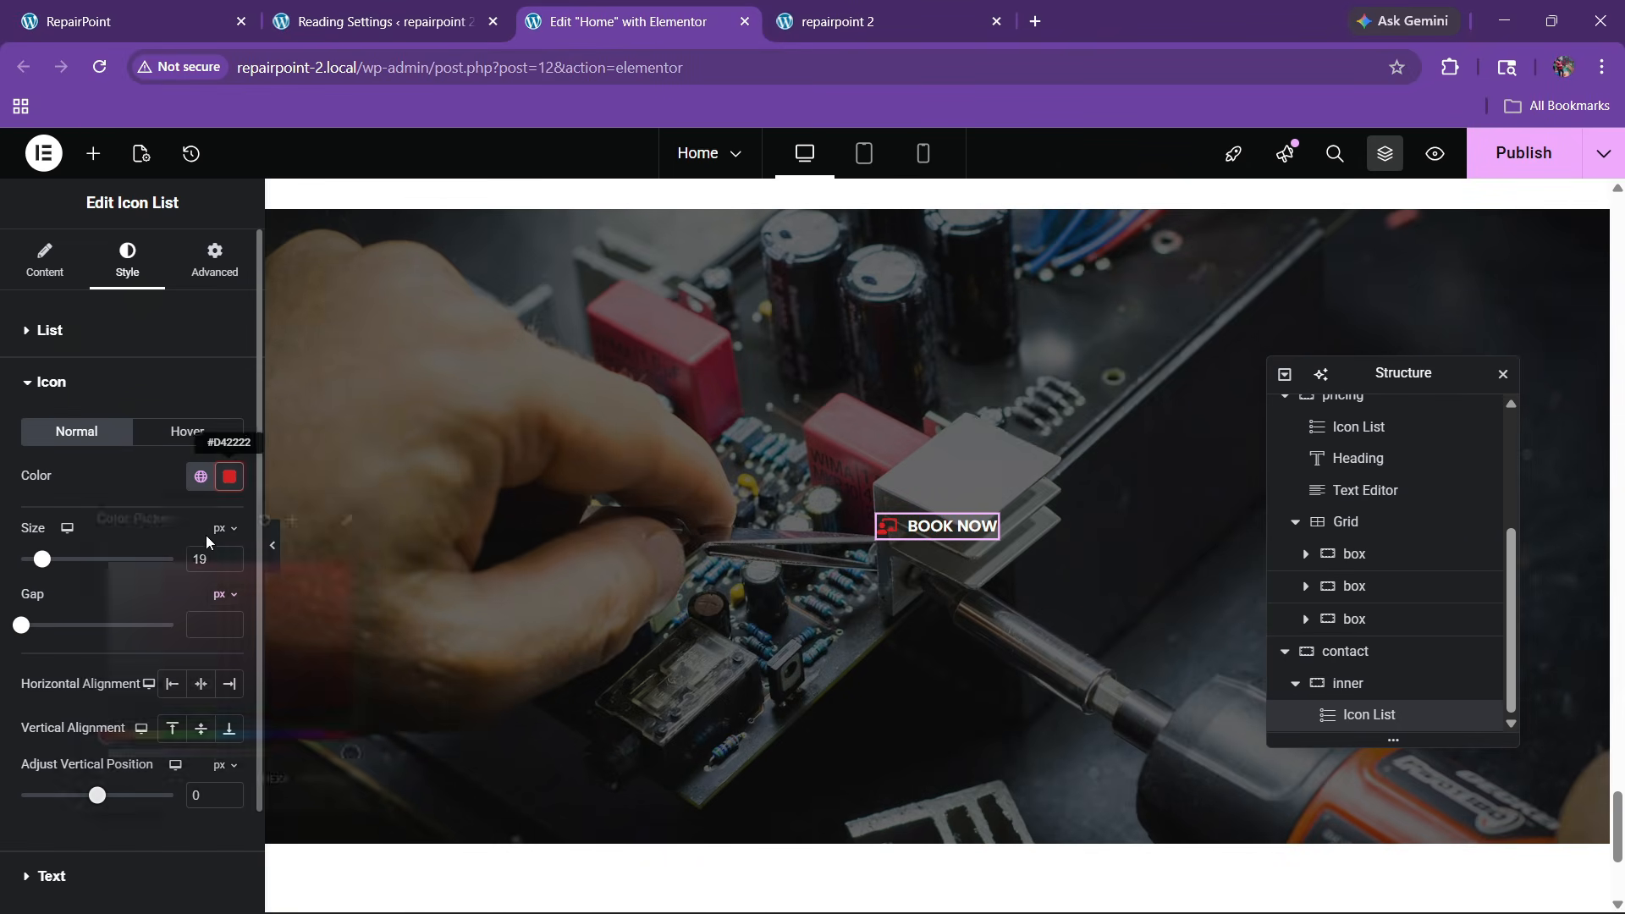
pyautogui.click(229, 476)
pyautogui.click(139, 492)
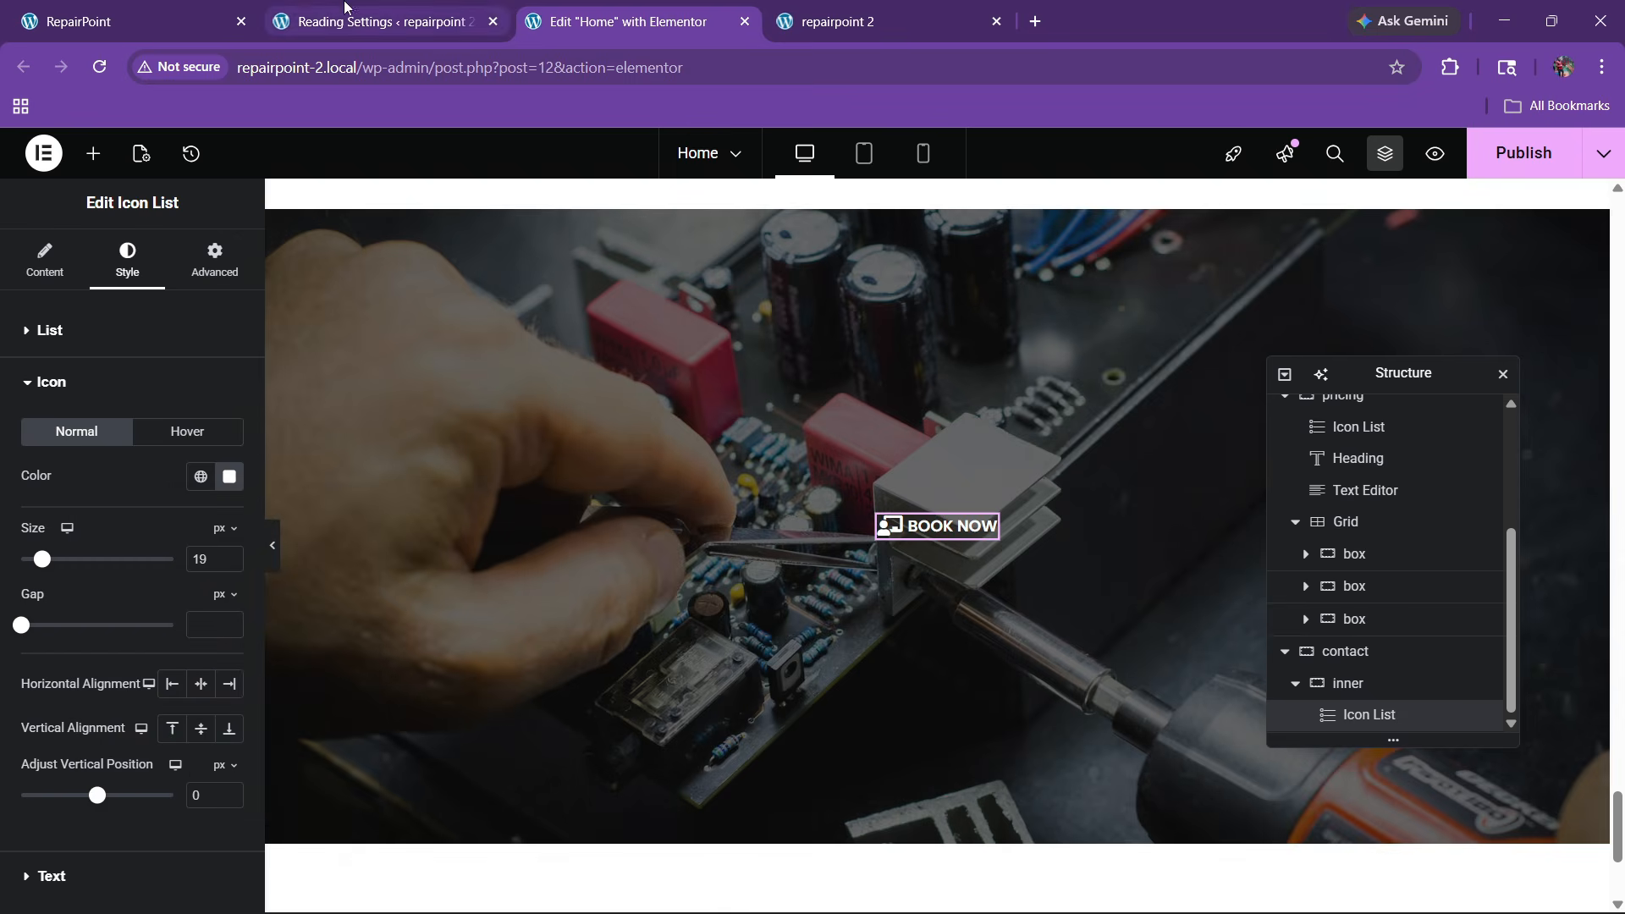
# Copy the 'Call Now Today' services heading
pyautogui.click(146, 9)
pyautogui.click(627, 21)
pyautogui.scroll(5, 733, 291)
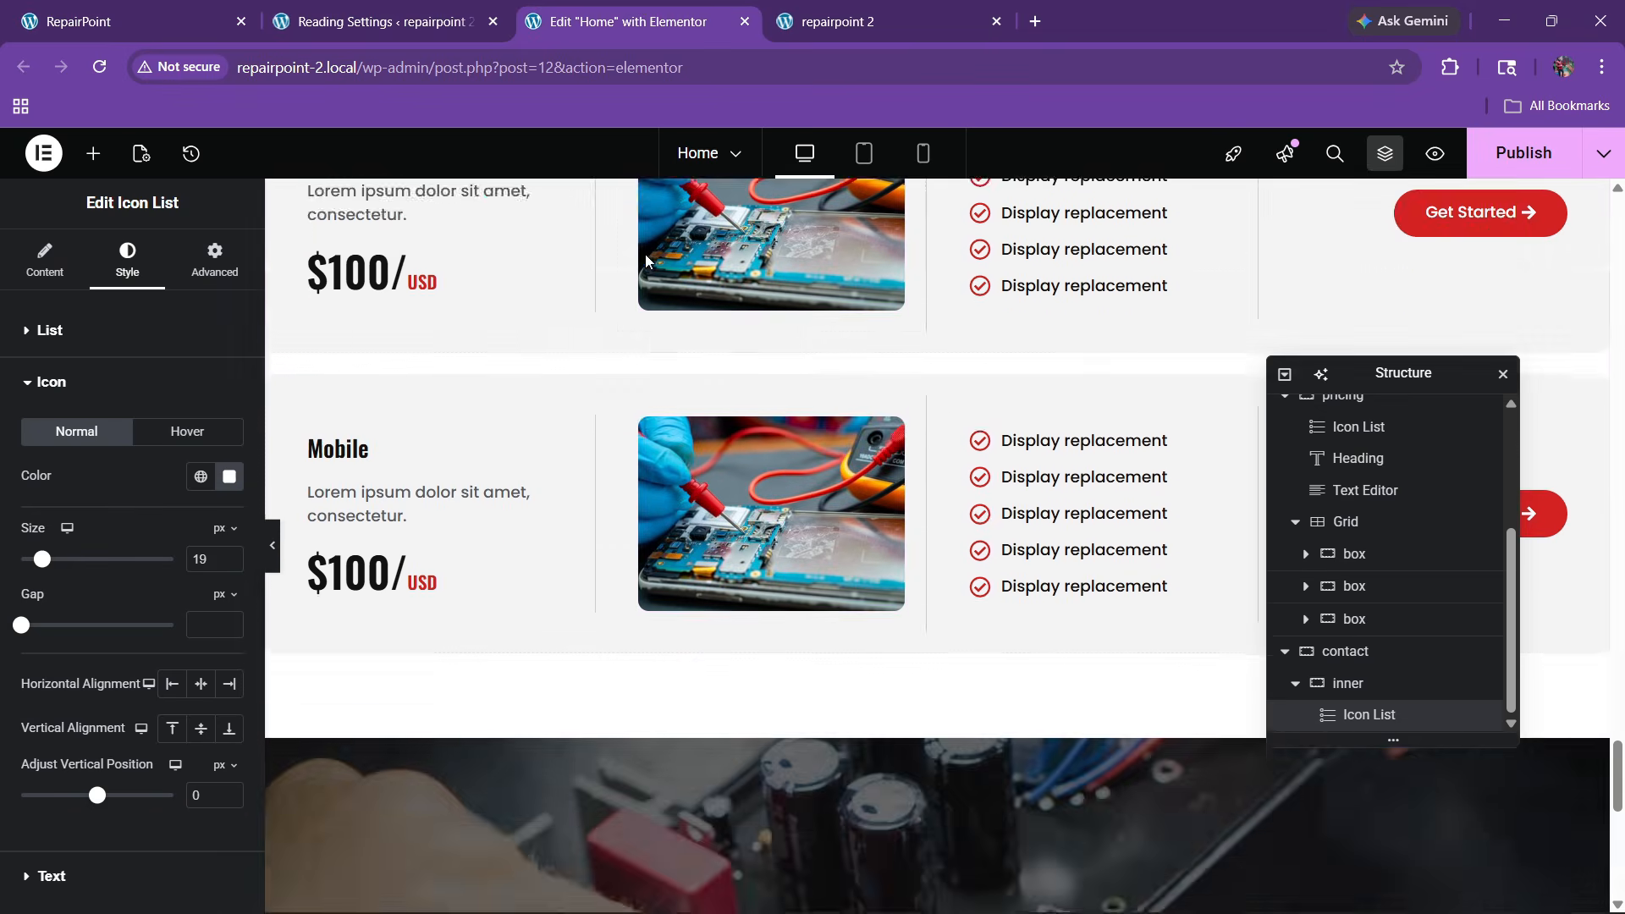
pyautogui.scroll(15, 733, 291)
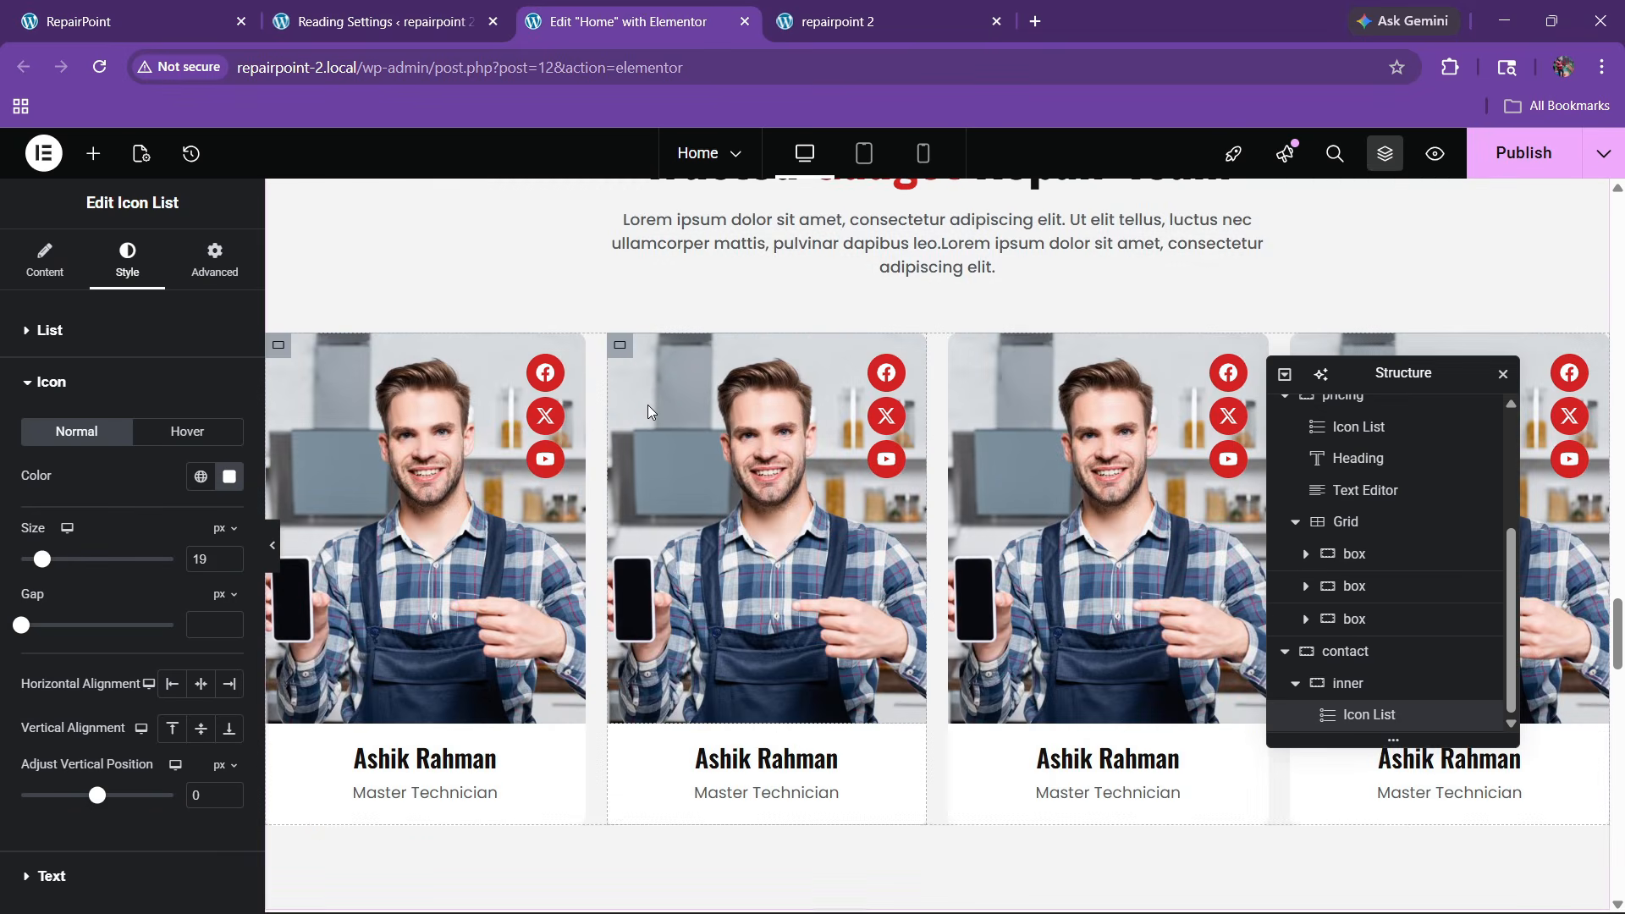
pyautogui.scroll(6, 638, 497)
pyautogui.scroll(-3, 626, 487)
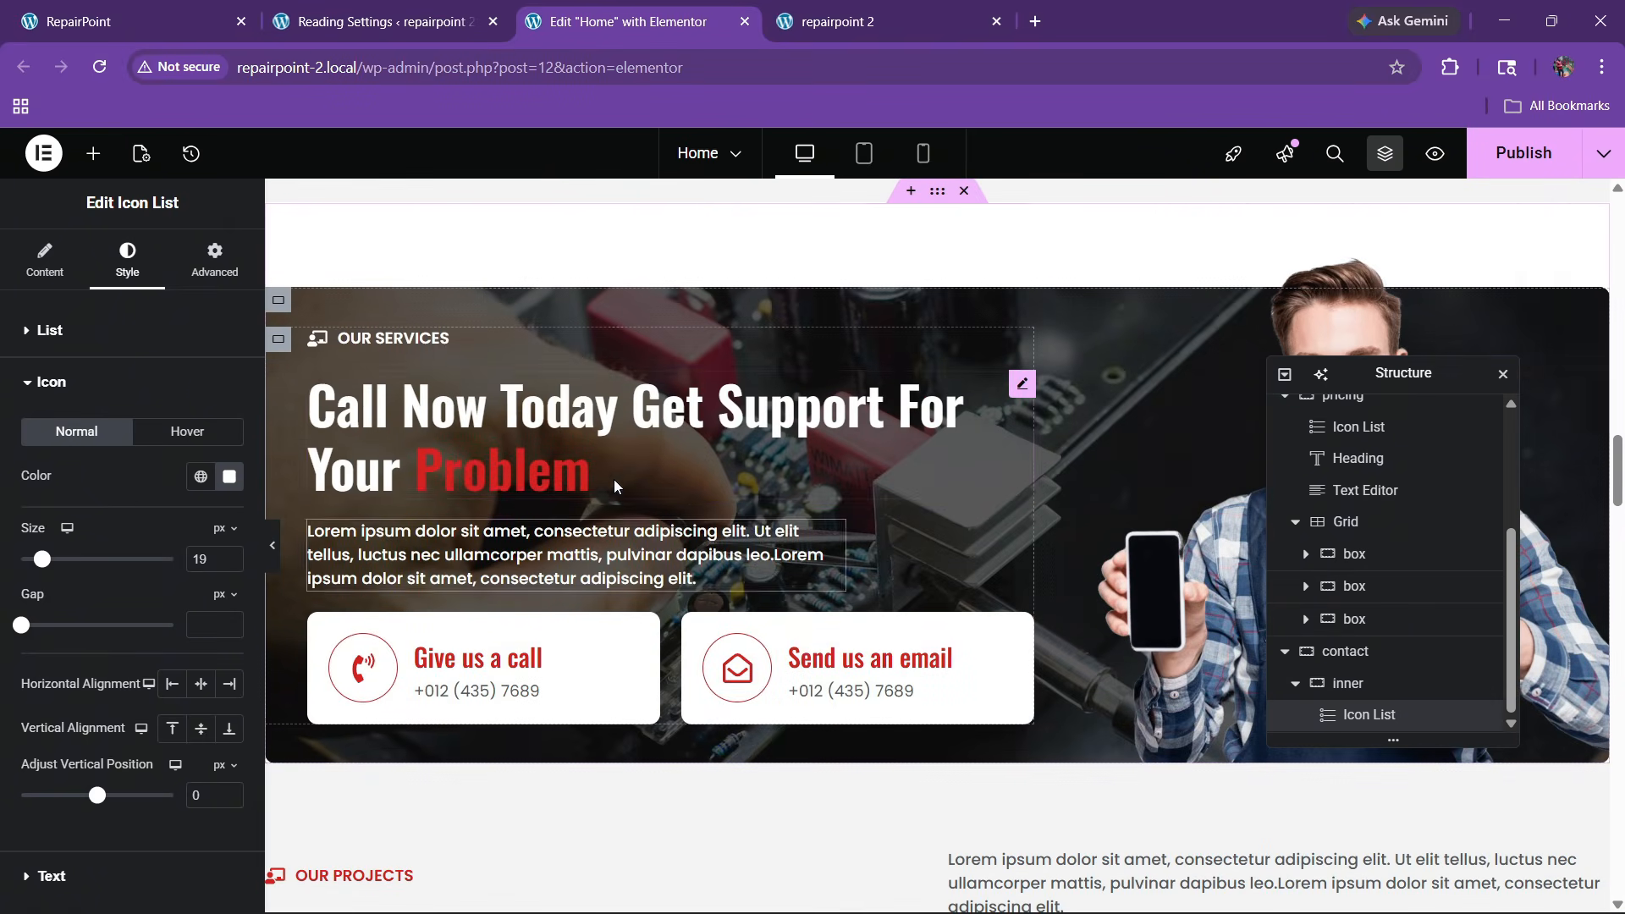
pyautogui.rightClick(613, 479)
pyautogui.click(642, 499)
# Paste the copied heading below BOOK NOW and copy 'Let Us Know Or' from the live site
pyautogui.scroll(-20, 740, 552)
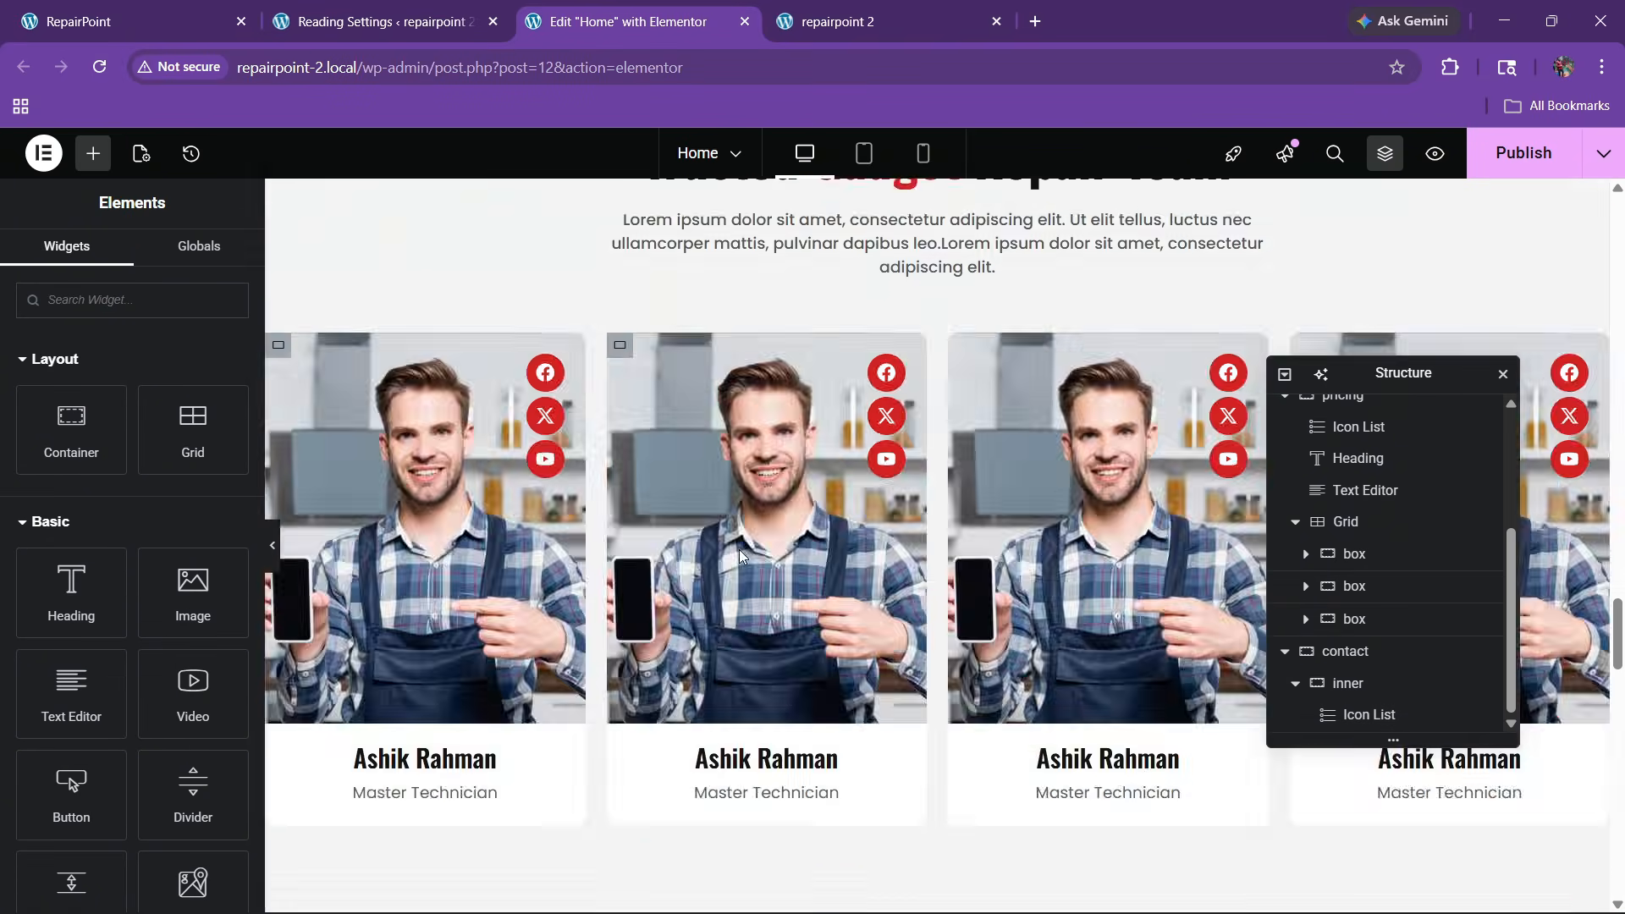
pyautogui.scroll(-5, 739, 550)
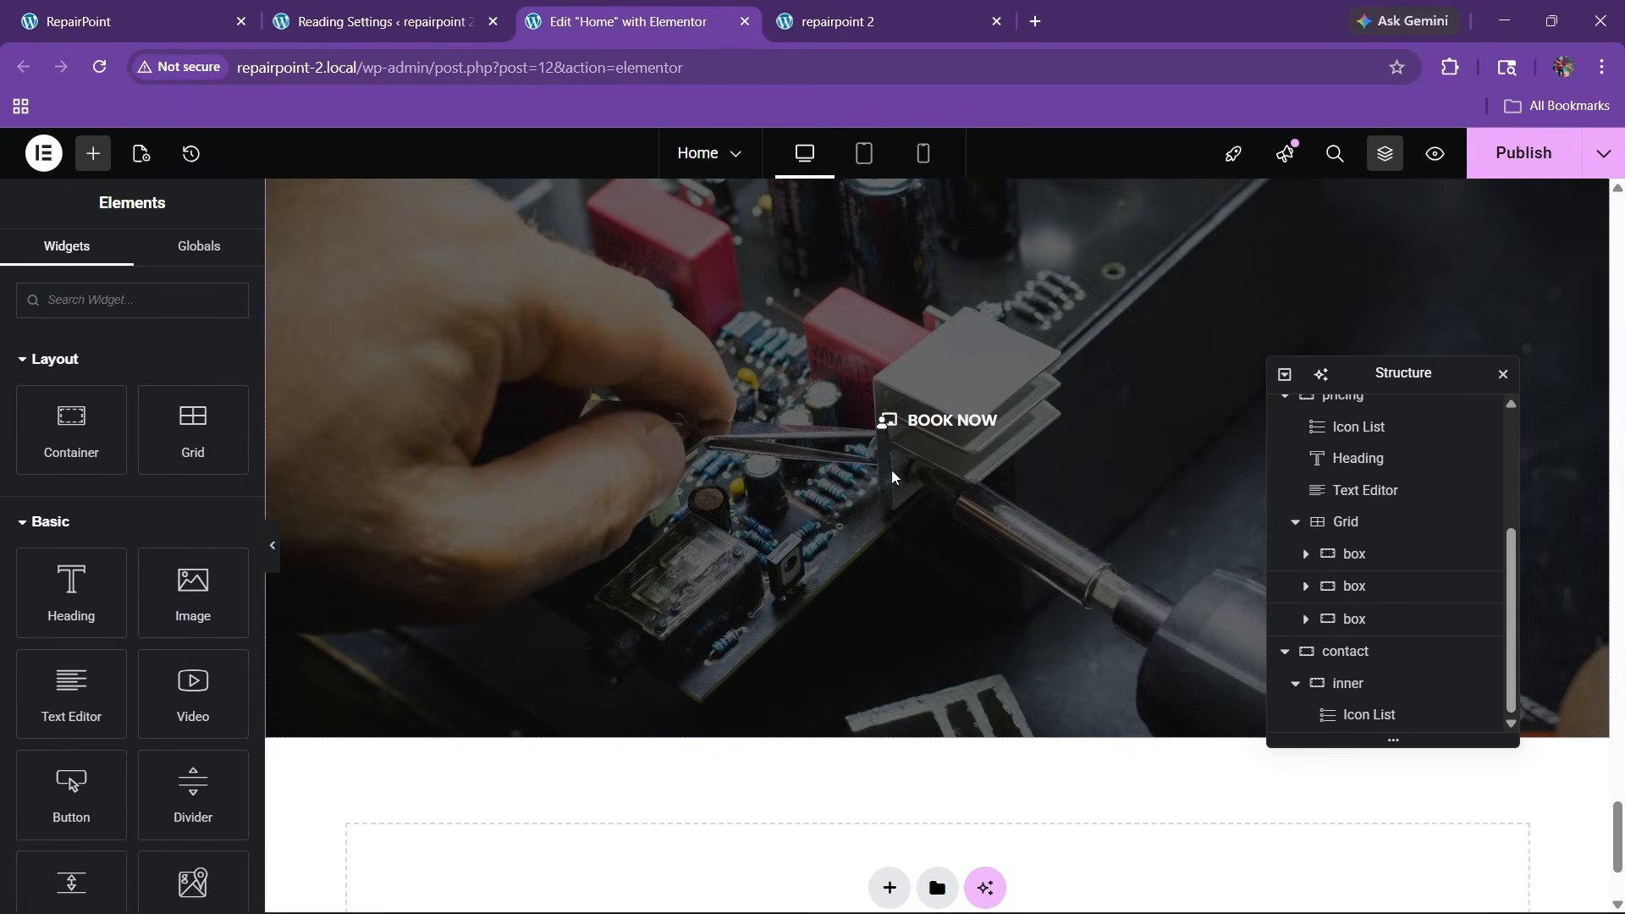
pyautogui.rightClick(950, 424)
pyautogui.click(970, 521)
pyautogui.click(155, 7)
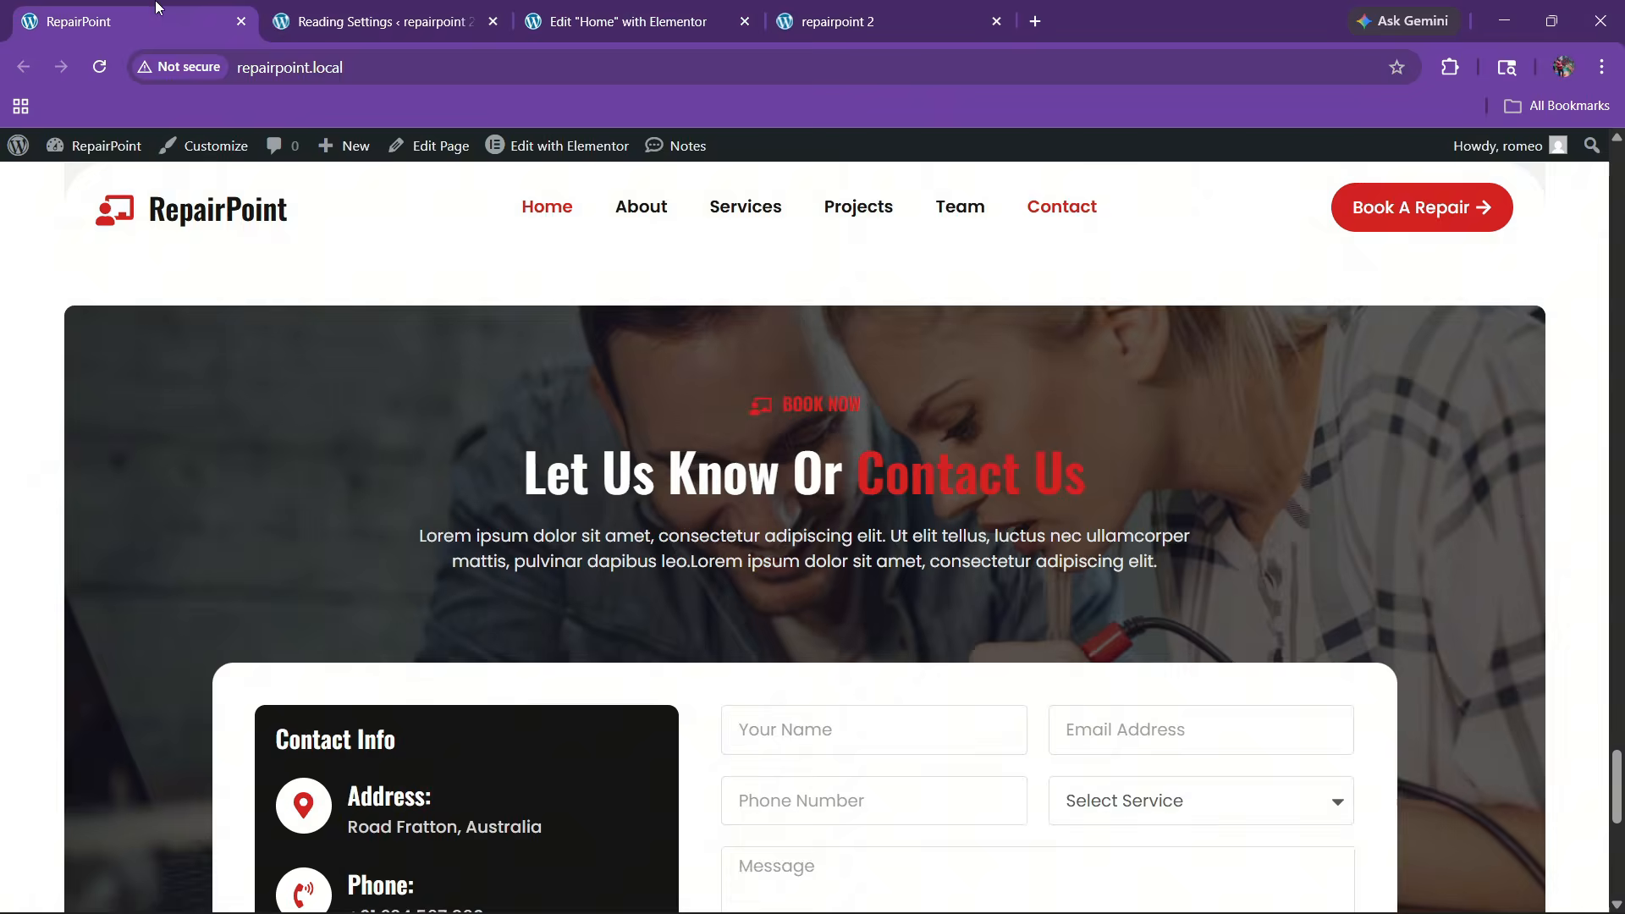
pyautogui.moveTo(532, 496); pyautogui.dragTo(844, 466)
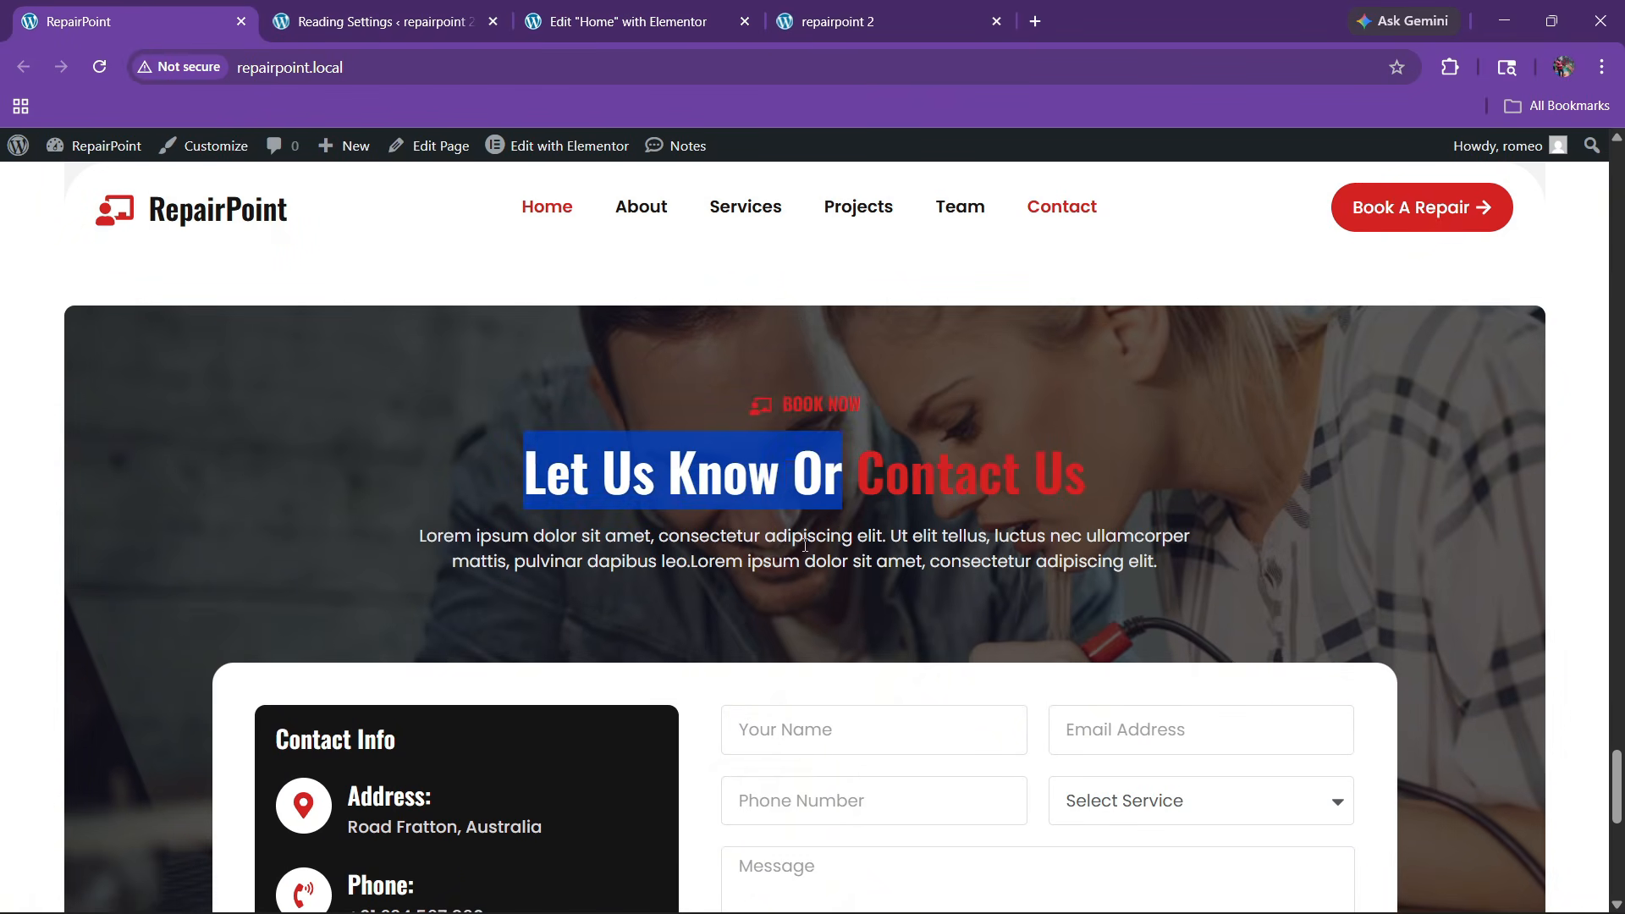
# Replace the heading's opening words with 'Let Us Know Or' and swap 'problem' for red 'Contact Us'
pyautogui.click(627, 21)
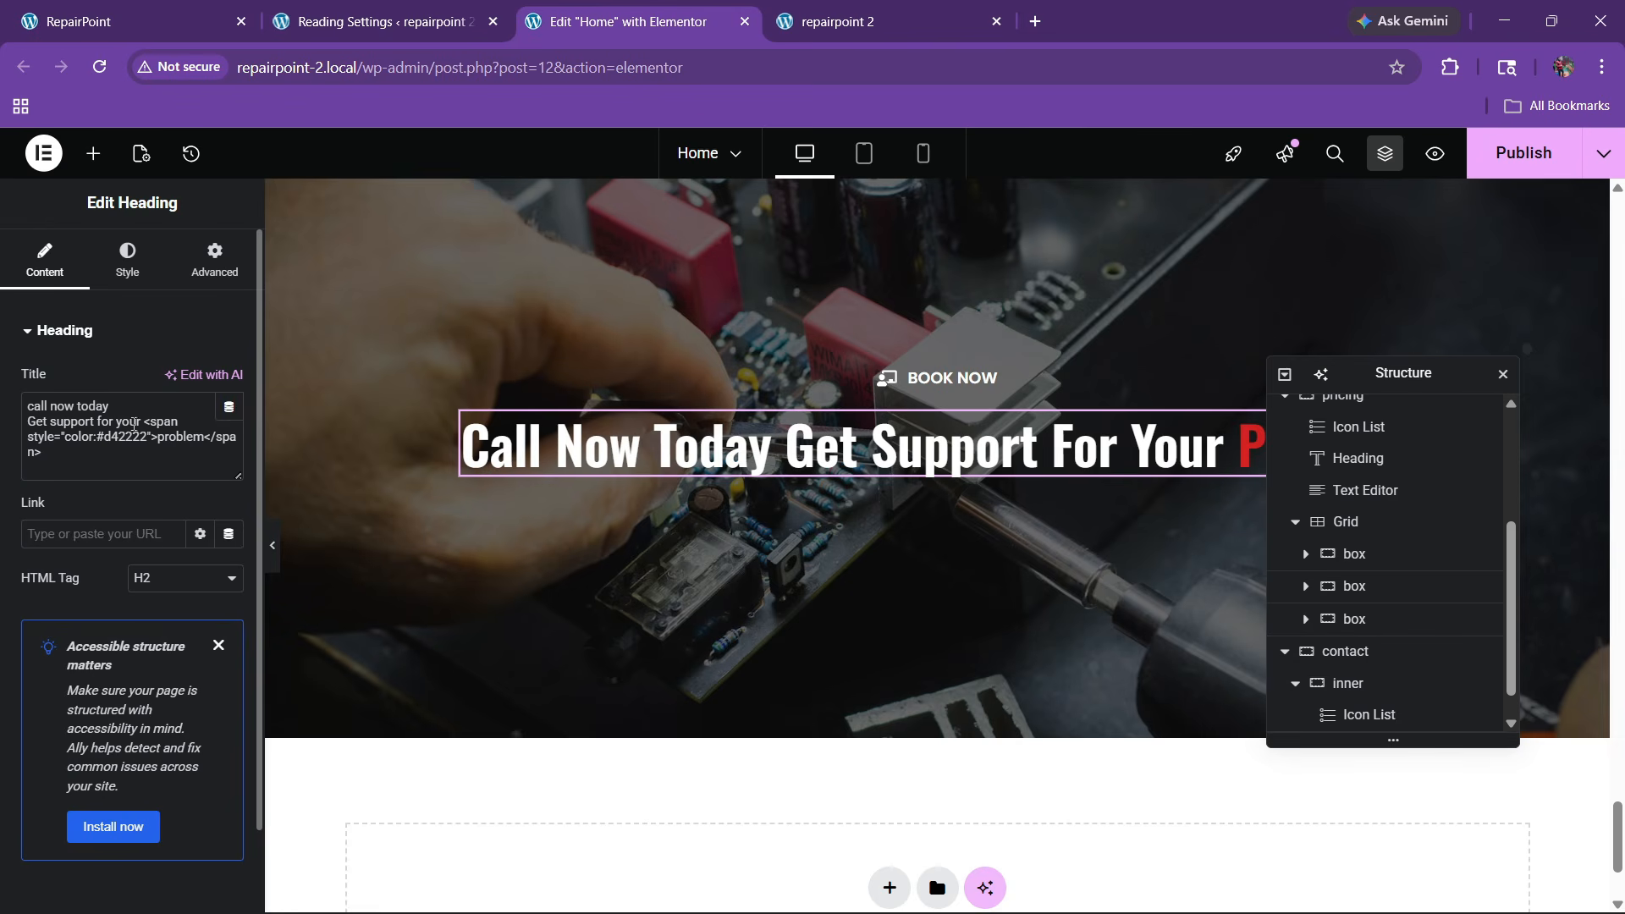
pyautogui.moveTo(142, 421); pyautogui.dragTo(2, 395)
pyautogui.hotkey('ctrl', 'v')
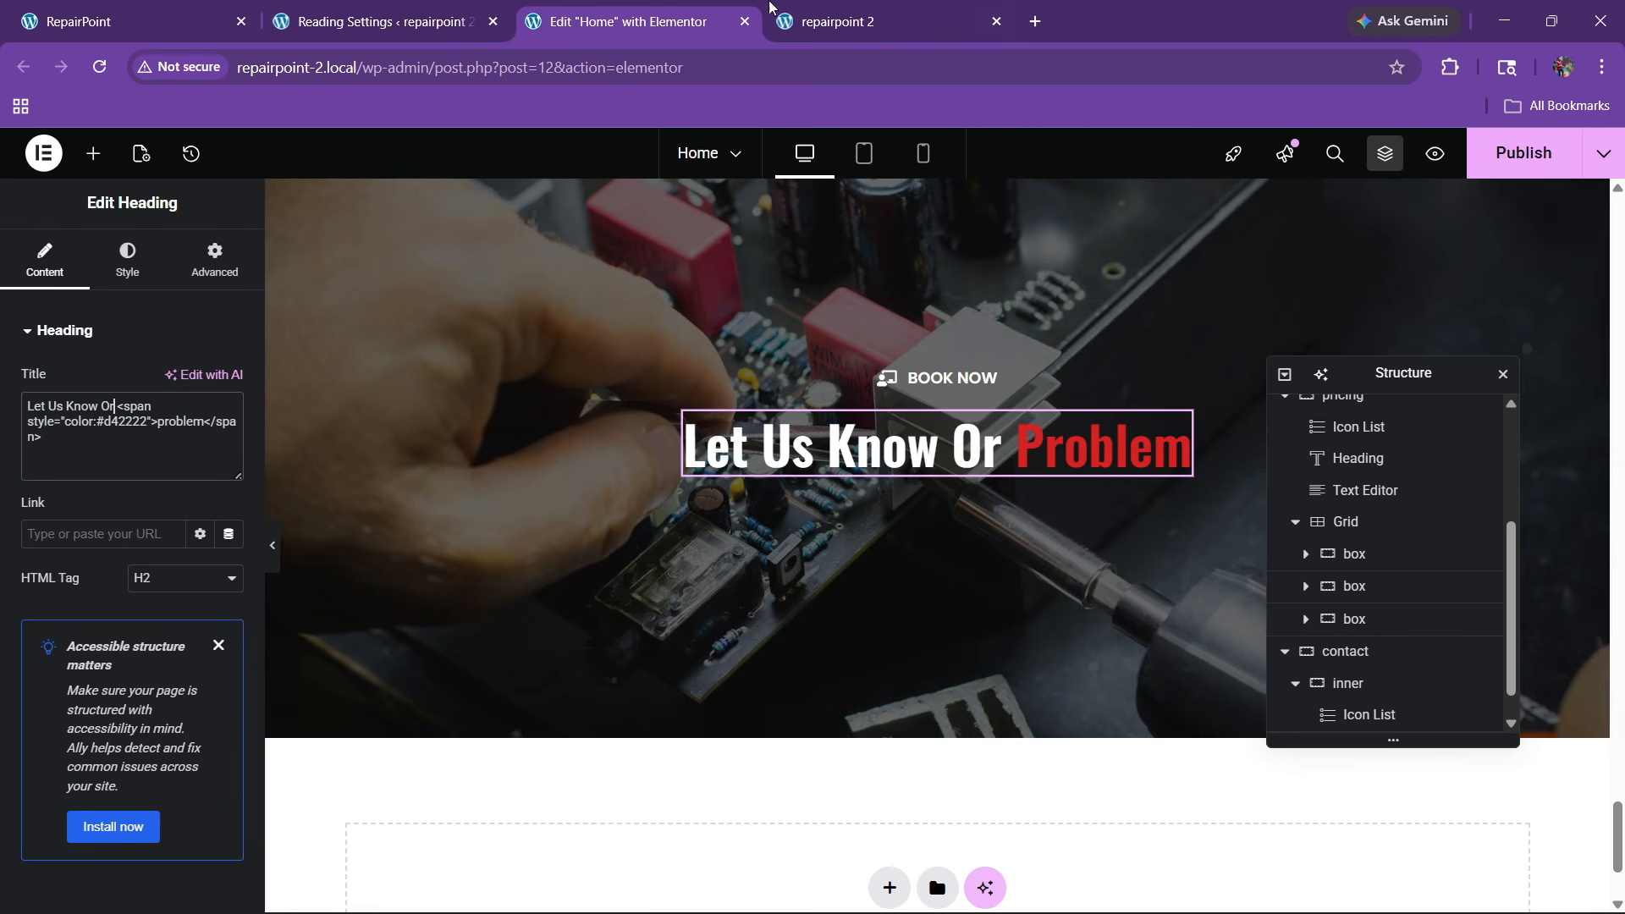
pyautogui.click(118, 23)
pyautogui.click(788, 474)
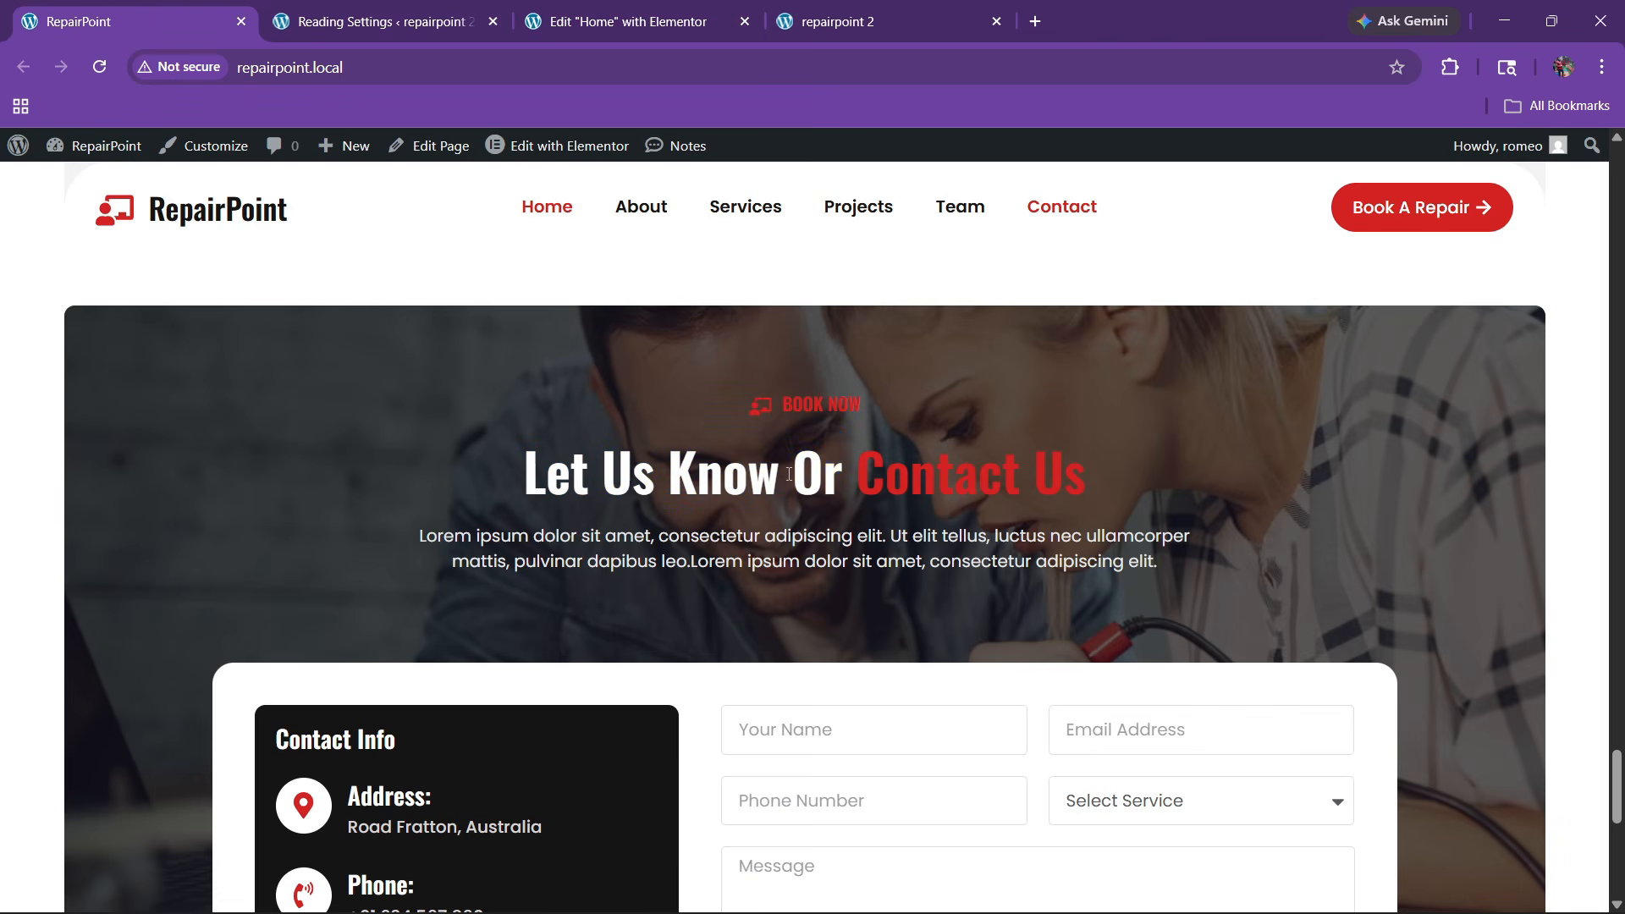
pyautogui.moveTo(863, 494); pyautogui.dragTo(1059, 490)
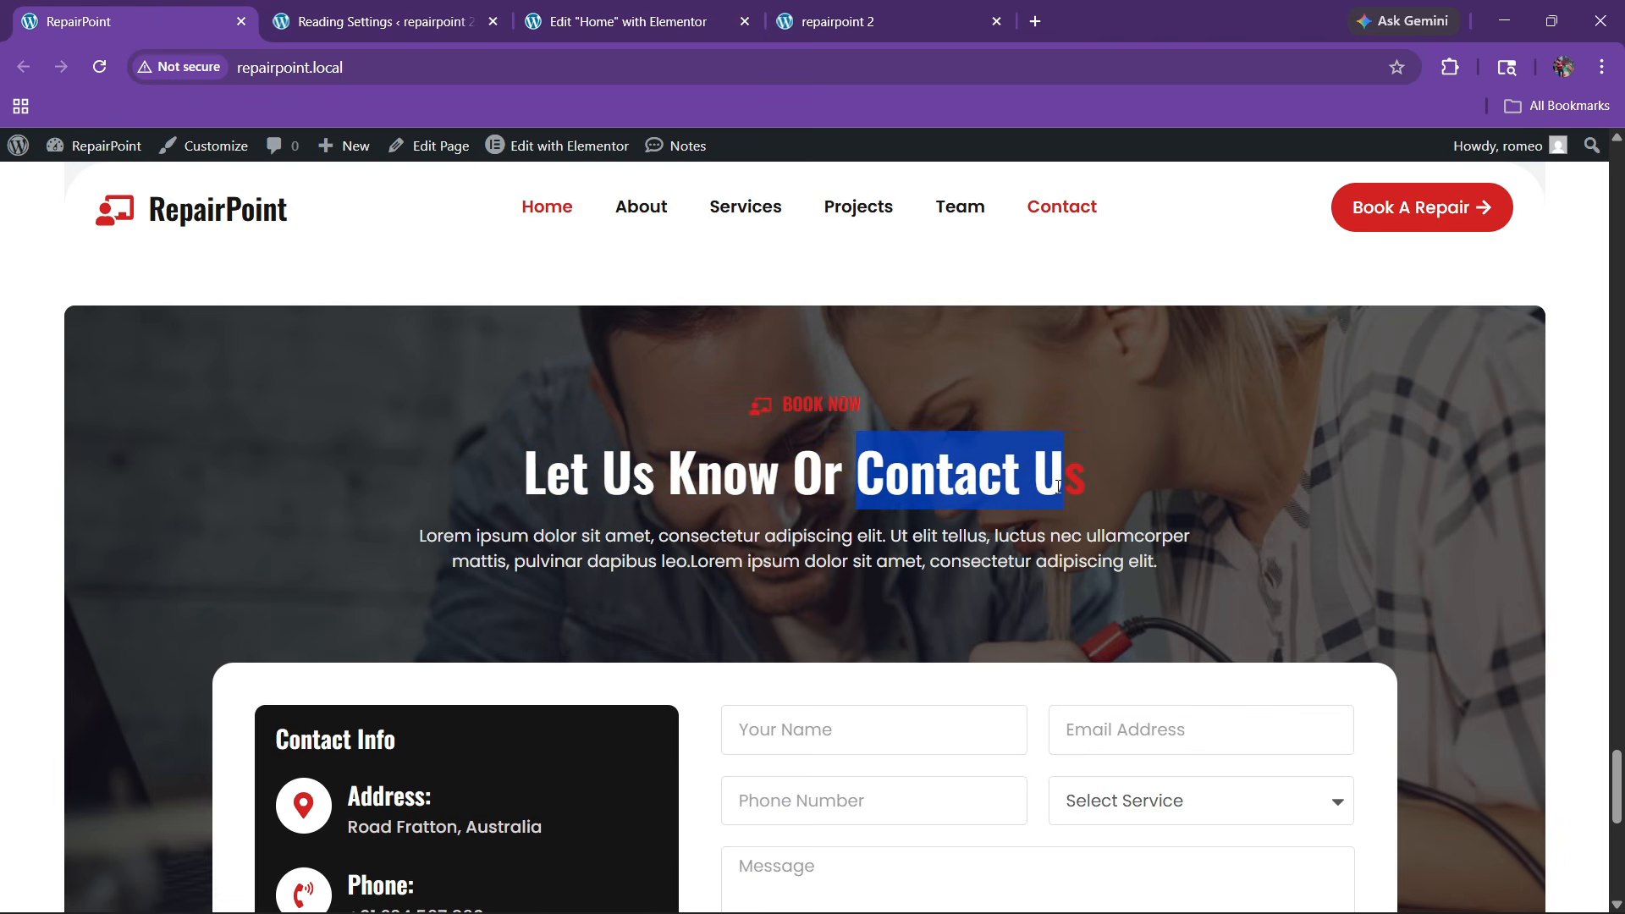
pyautogui.click(626, 21)
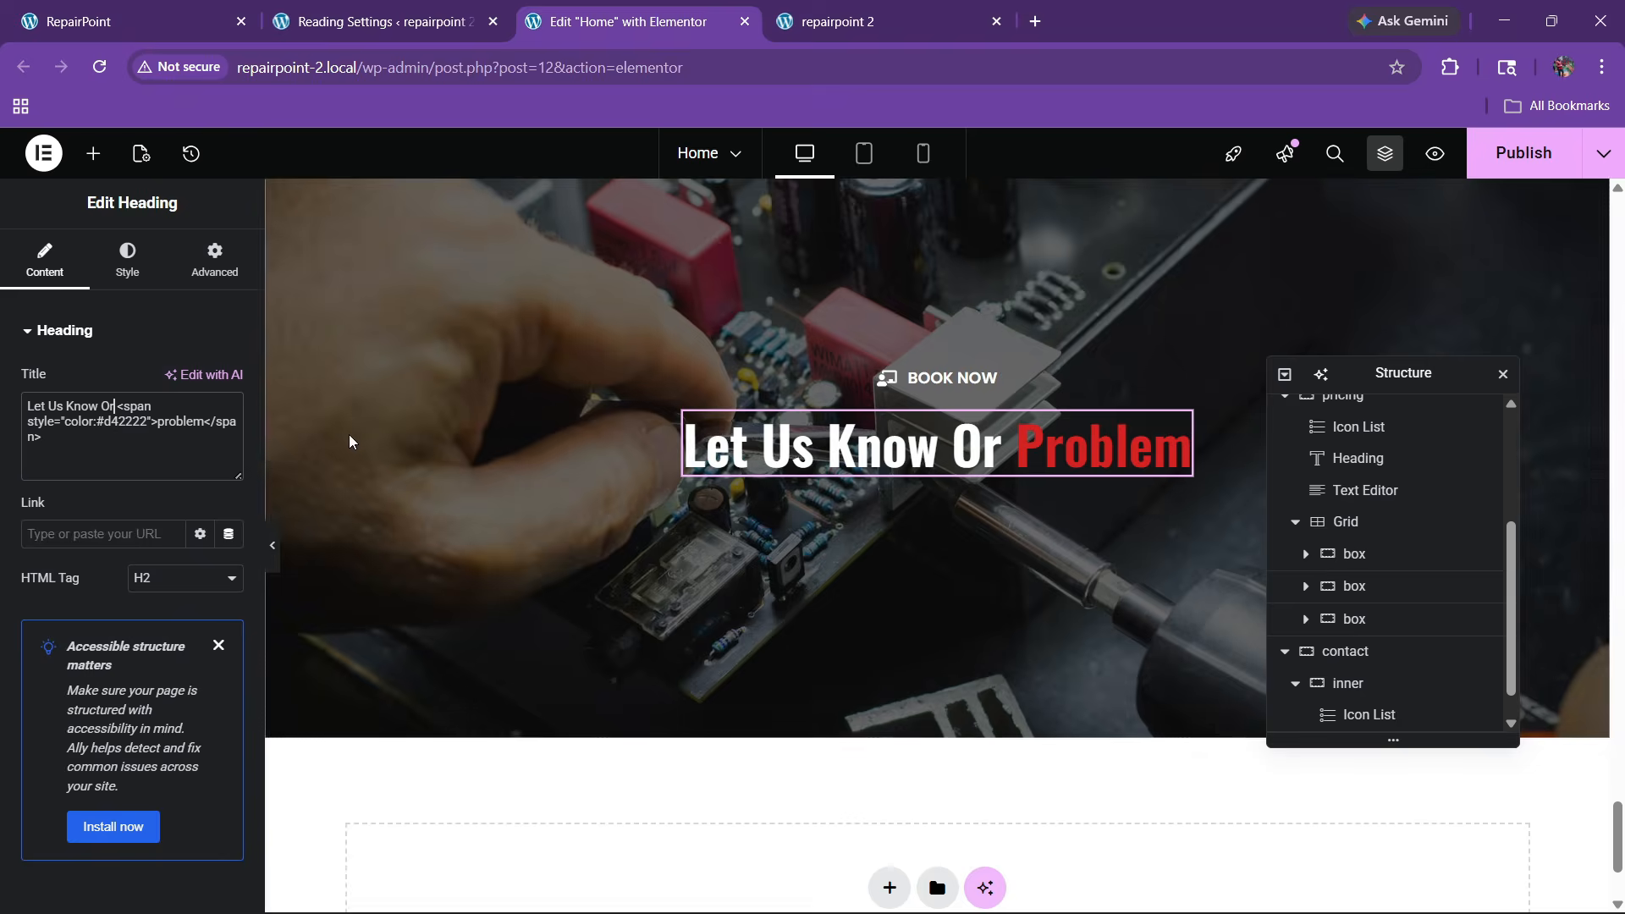
pyautogui.hotkey('ctrl', 'v')
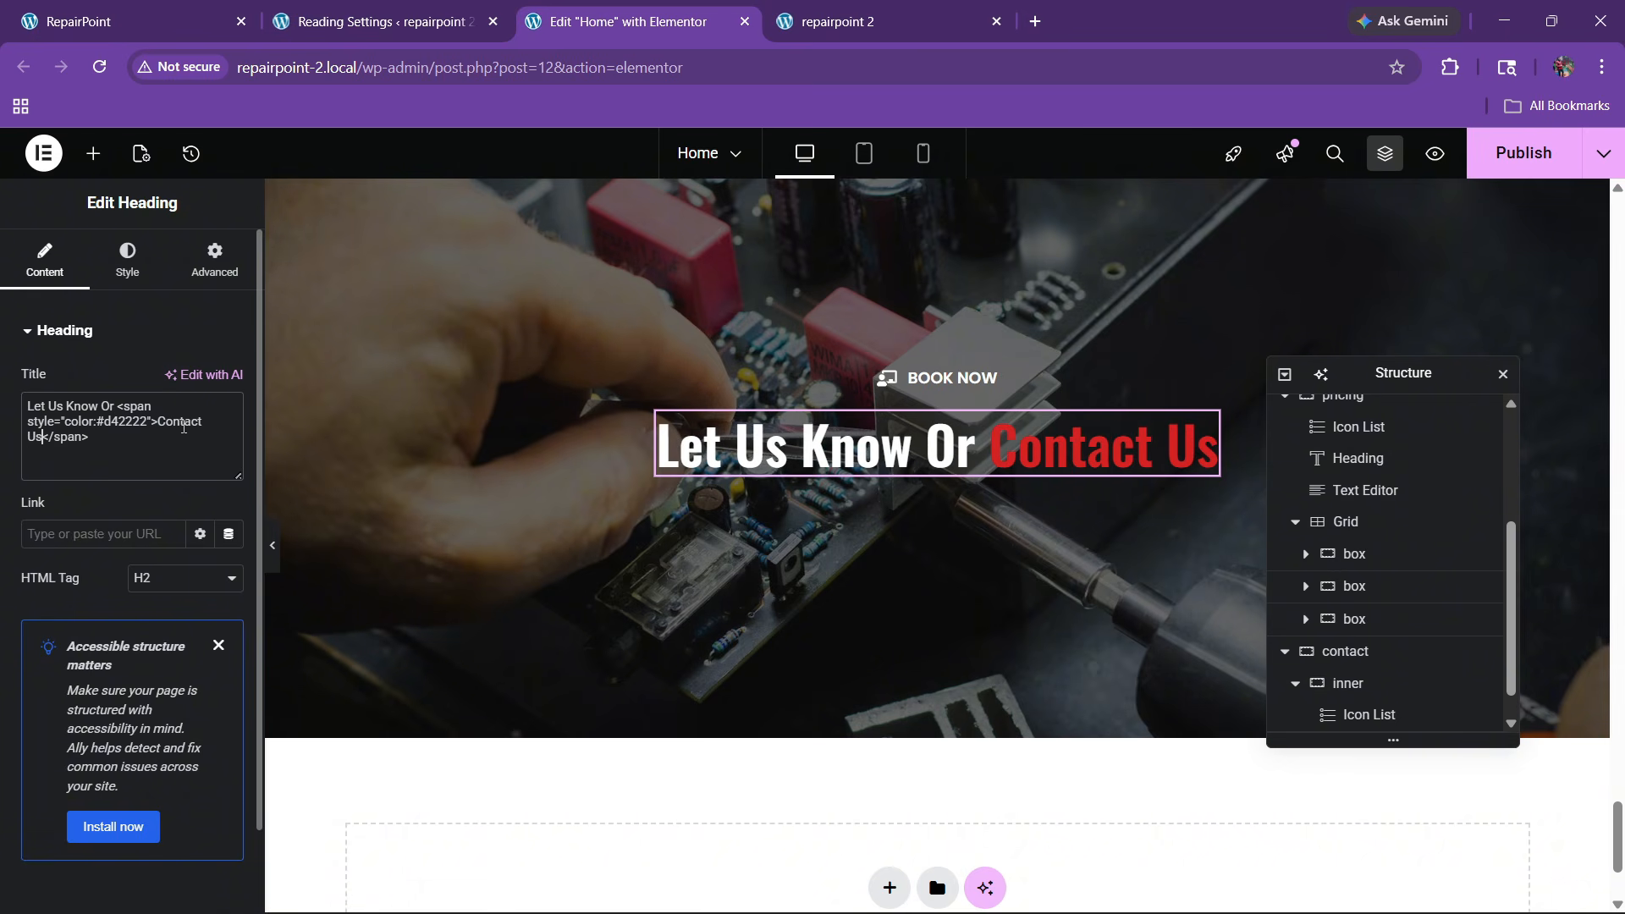
pyautogui.hotkey('ctrl', '1')
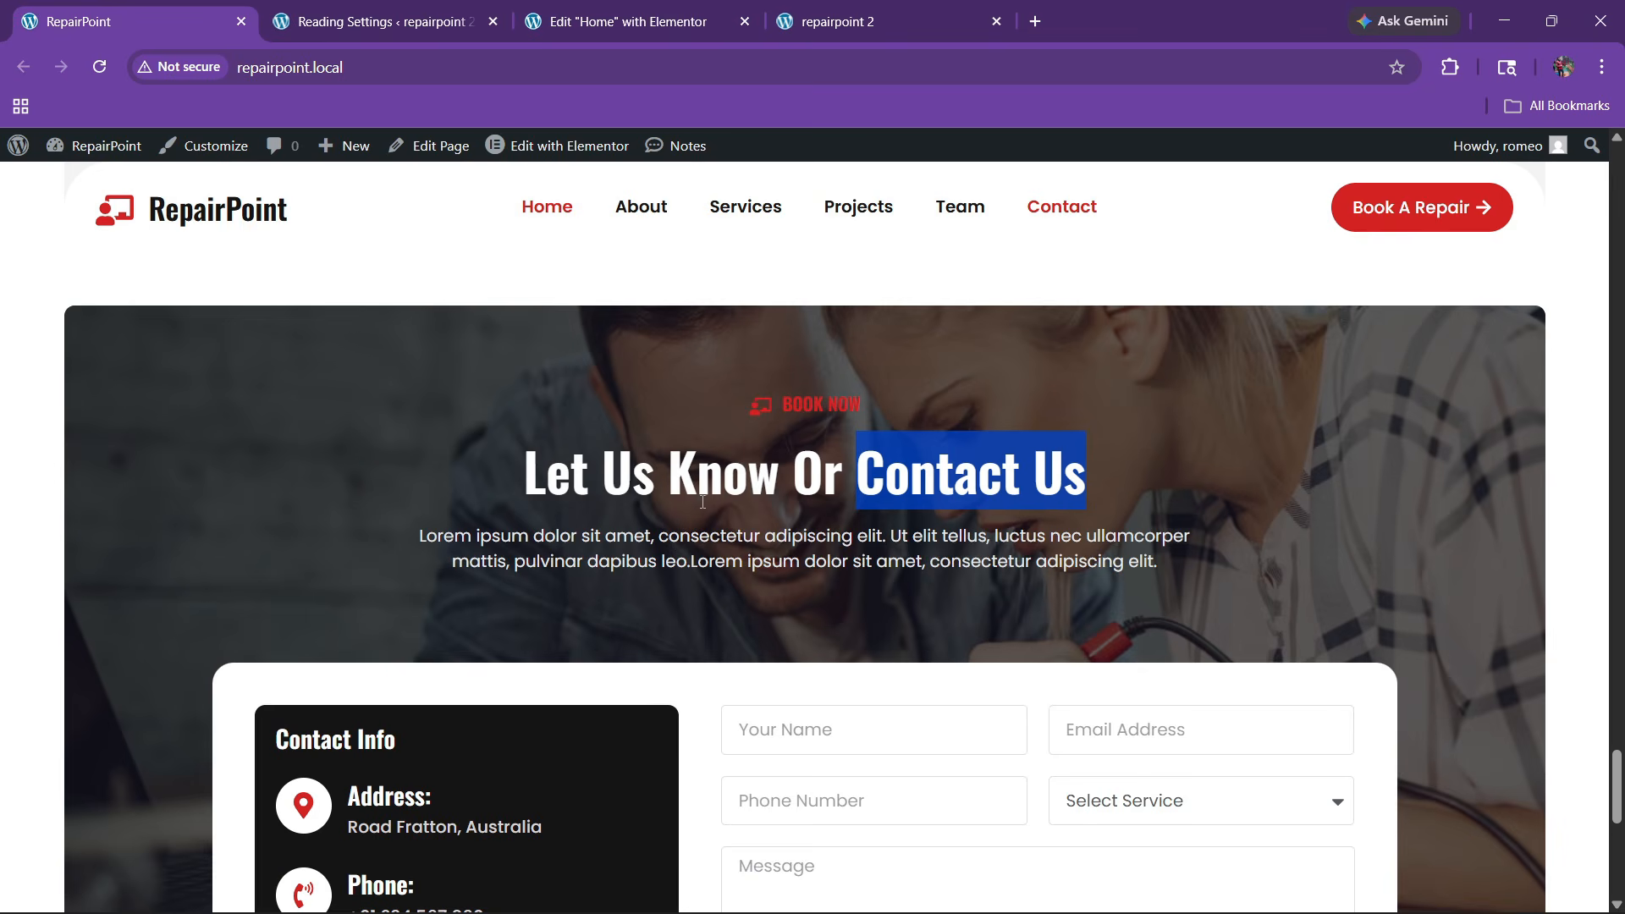
pyautogui.hotkey('ctrl', '3')
pyautogui.scroll(10, 847, 547)
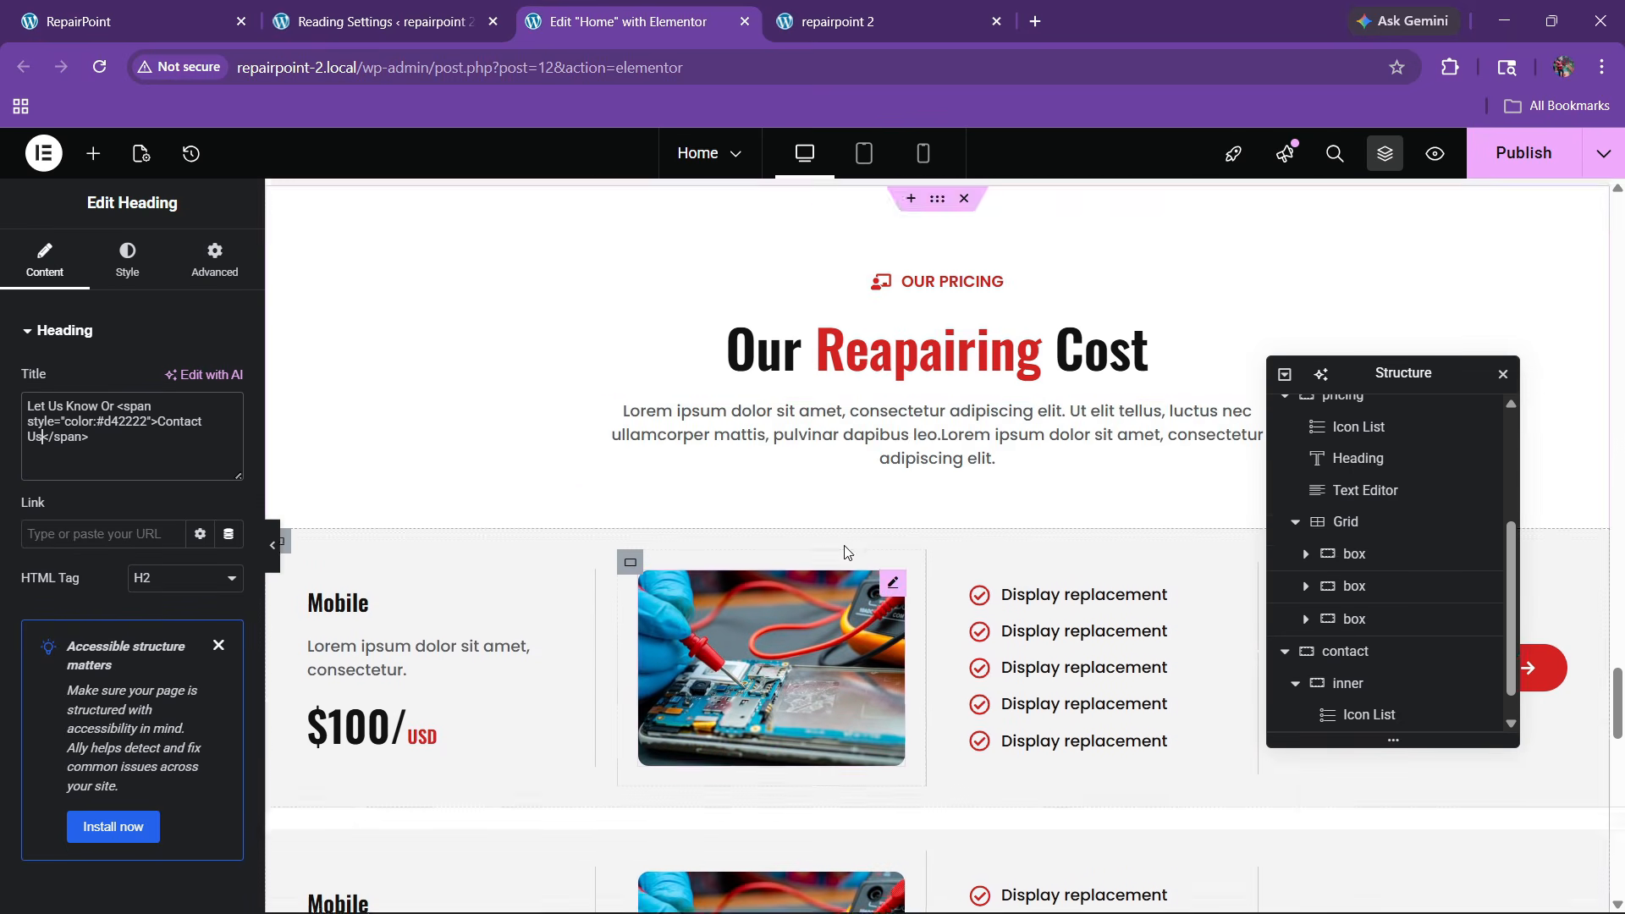
# Copy the pricing description paragraph and paste it below the contact heading
pyautogui.rightClick(846, 530)
pyautogui.click(883, 479)
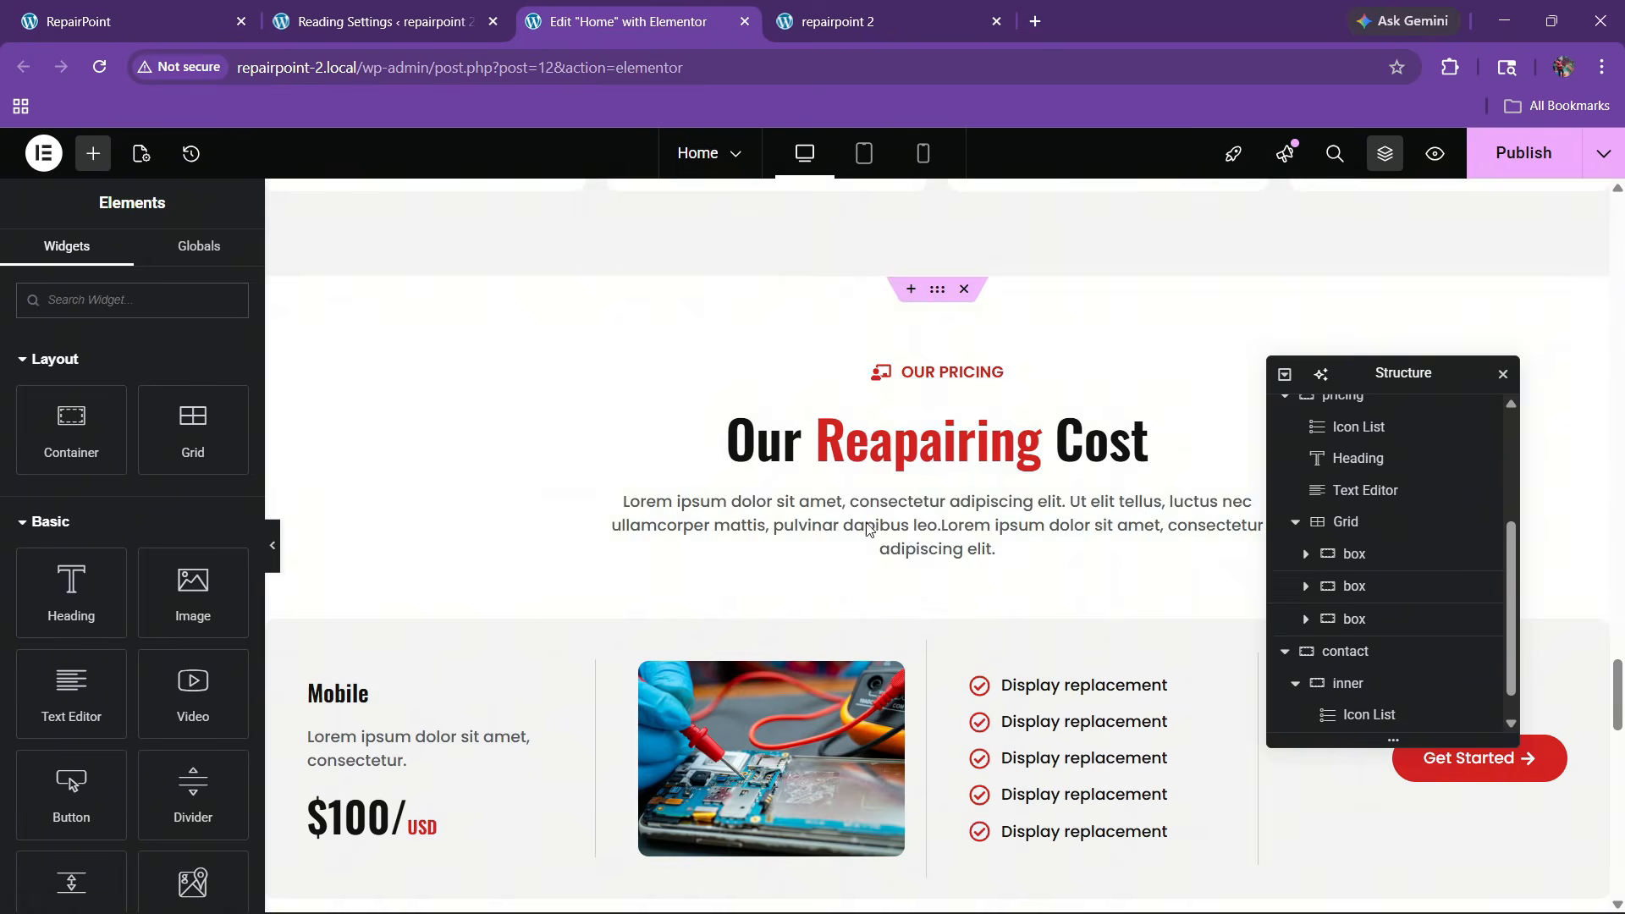
pyautogui.scroll(-10, 865, 544)
pyautogui.scroll(-4, 865, 549)
pyautogui.rightClick(895, 669)
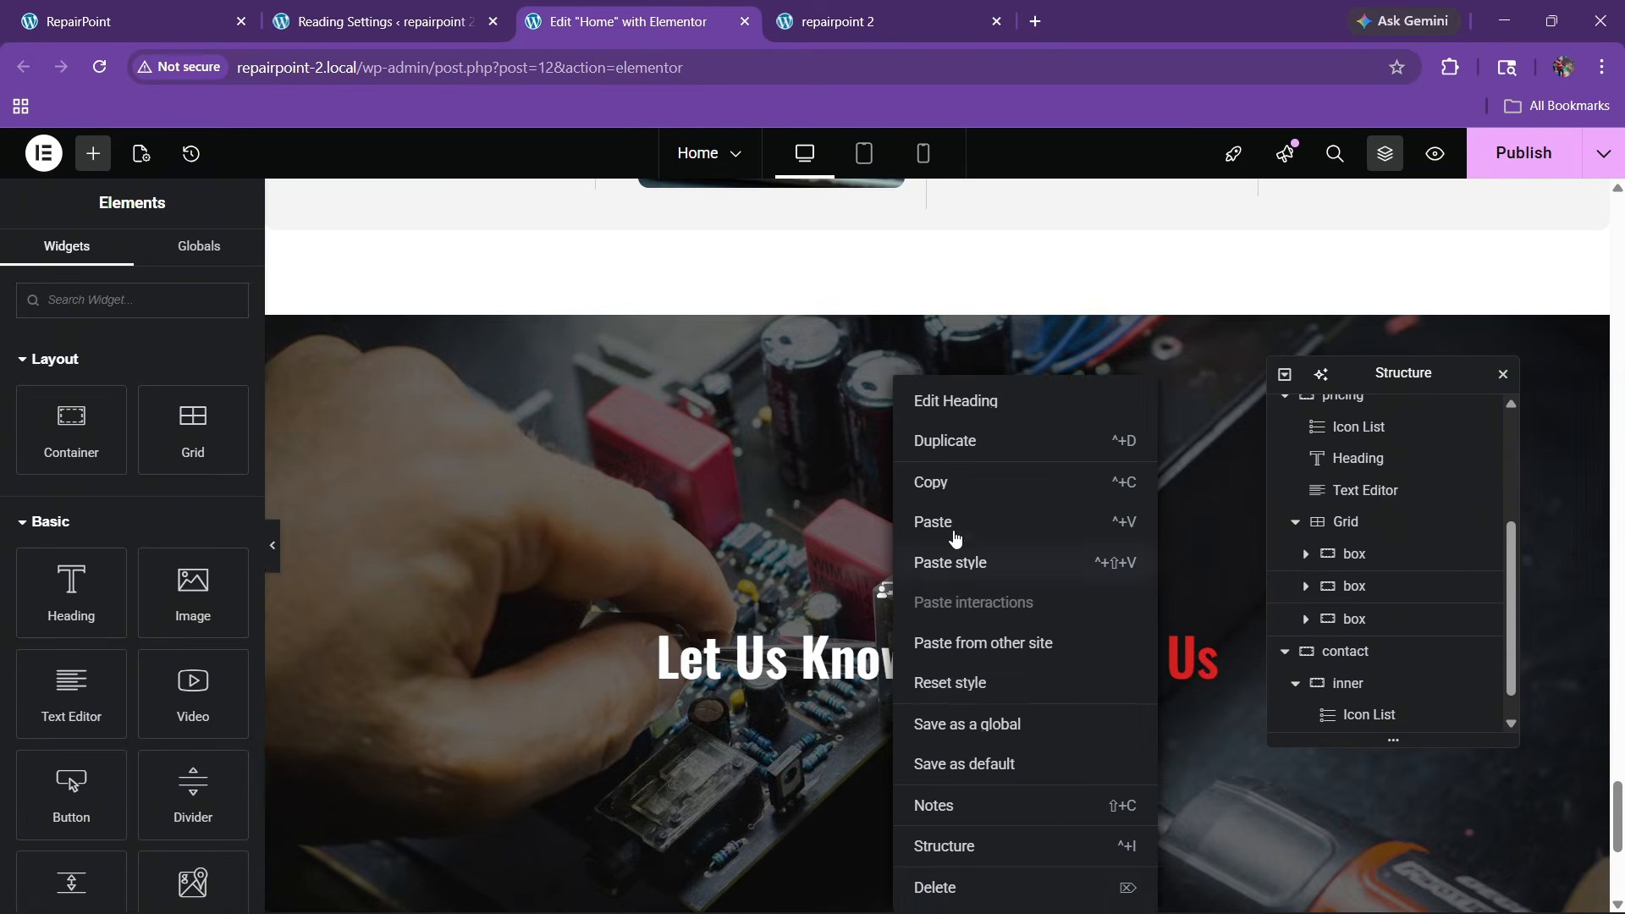
pyautogui.click(950, 529)
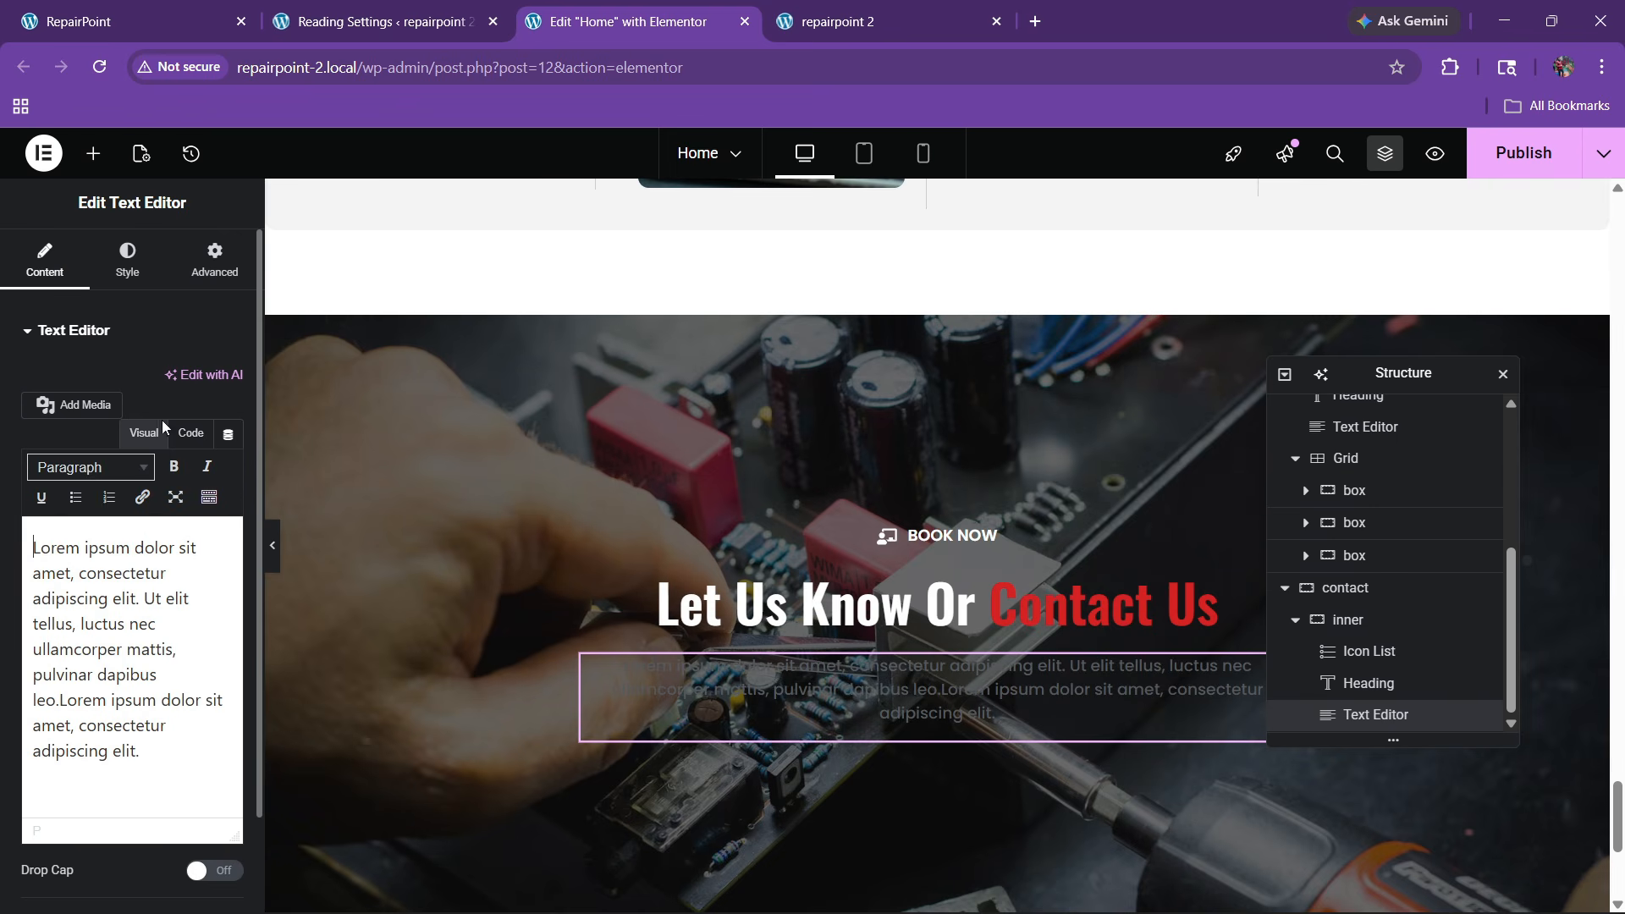
pyautogui.click(190, 432)
pyautogui.press('Return')
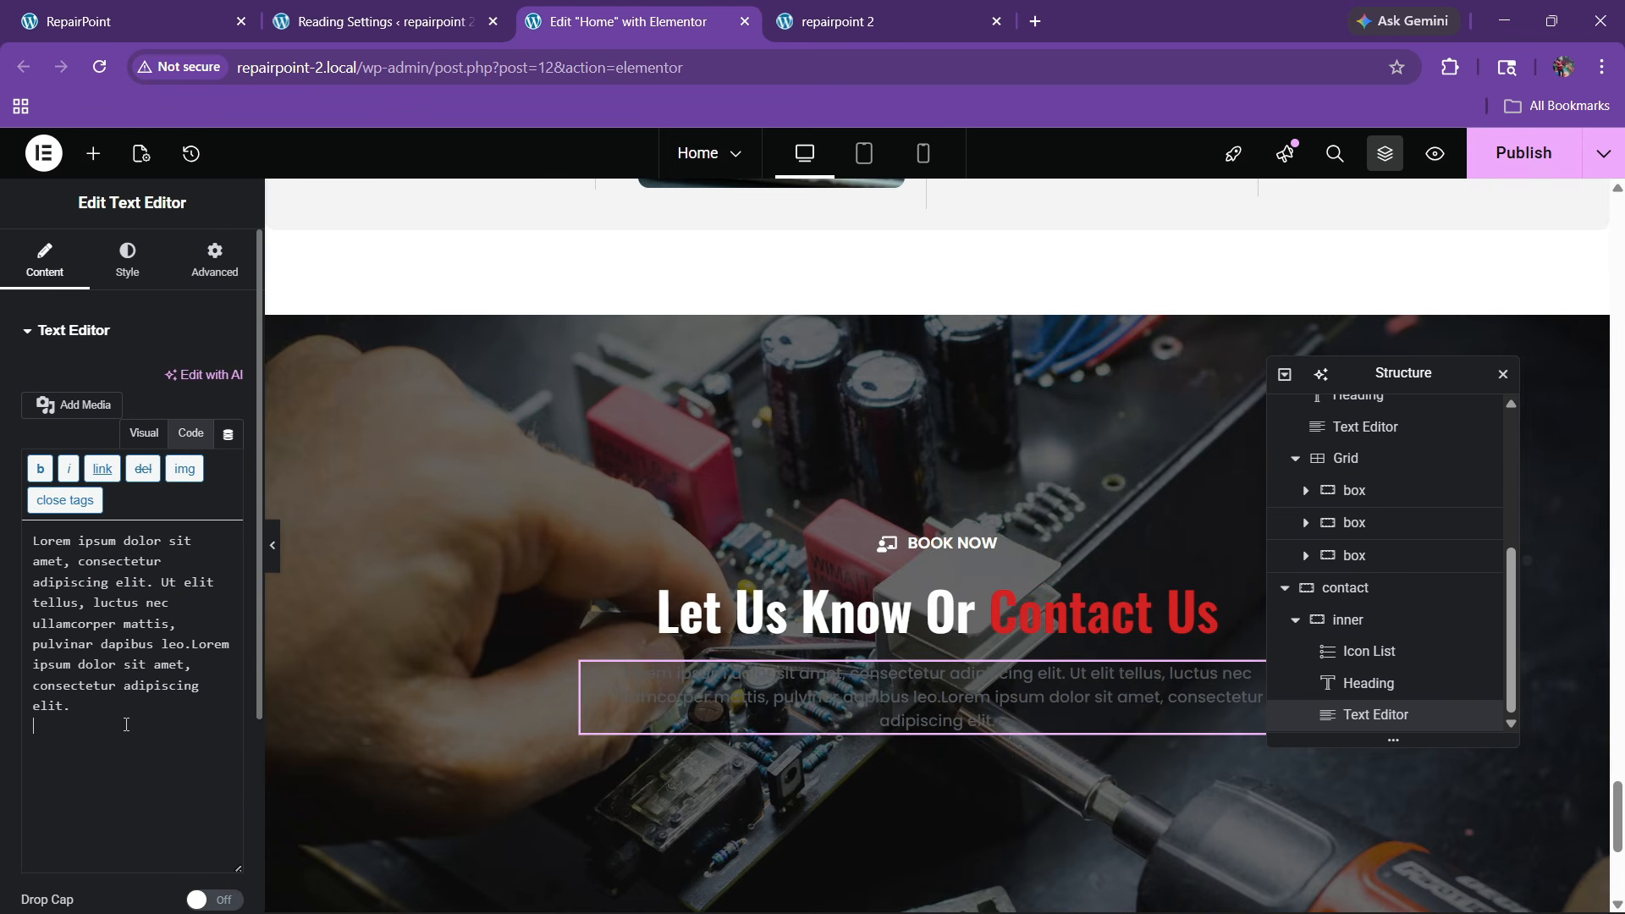
# Set the paragraph's text colour to white #FFFFFF, checking it against the live site
pyautogui.click(127, 258)
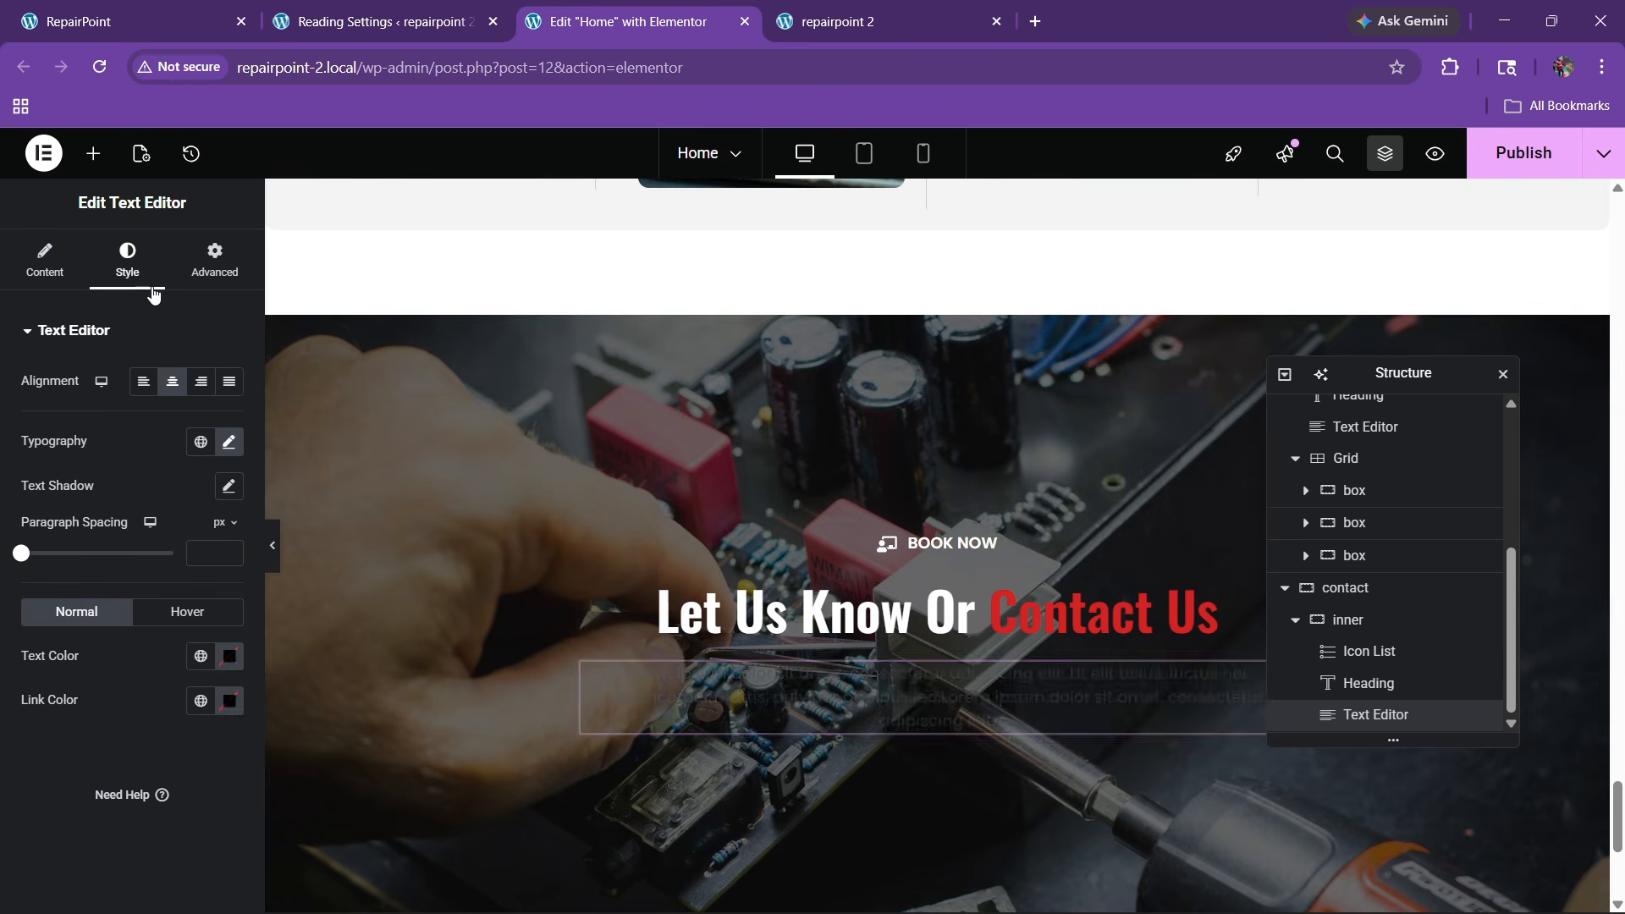
pyautogui.click(228, 656)
pyautogui.click(28, 736)
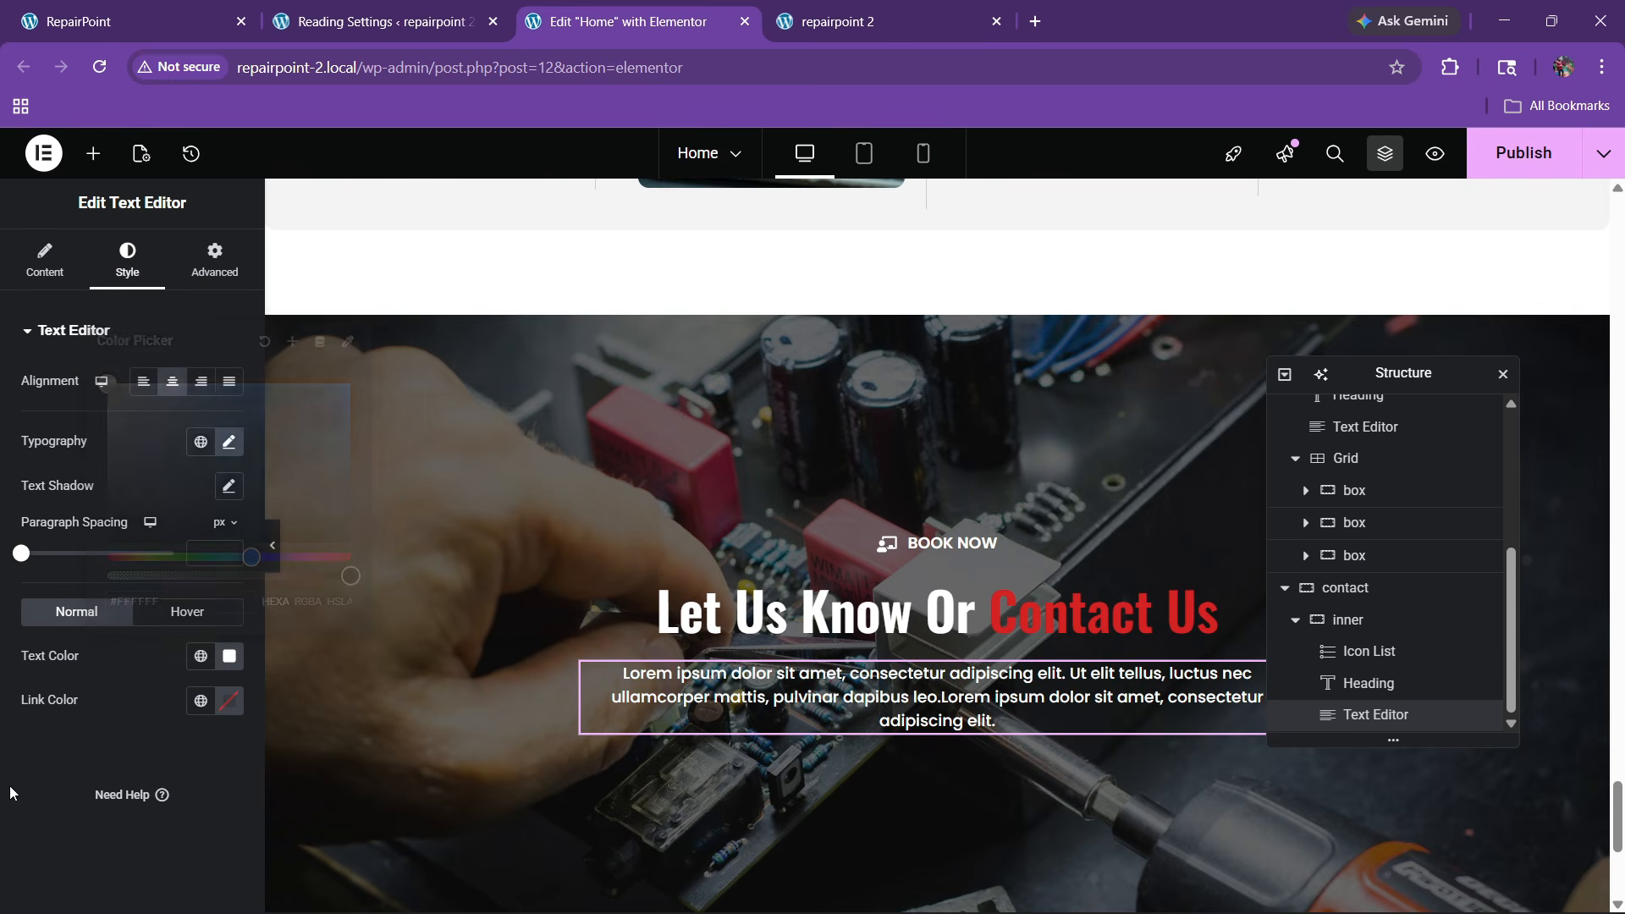
pyautogui.click(178, 7)
pyautogui.scroll(-3, 859, 581)
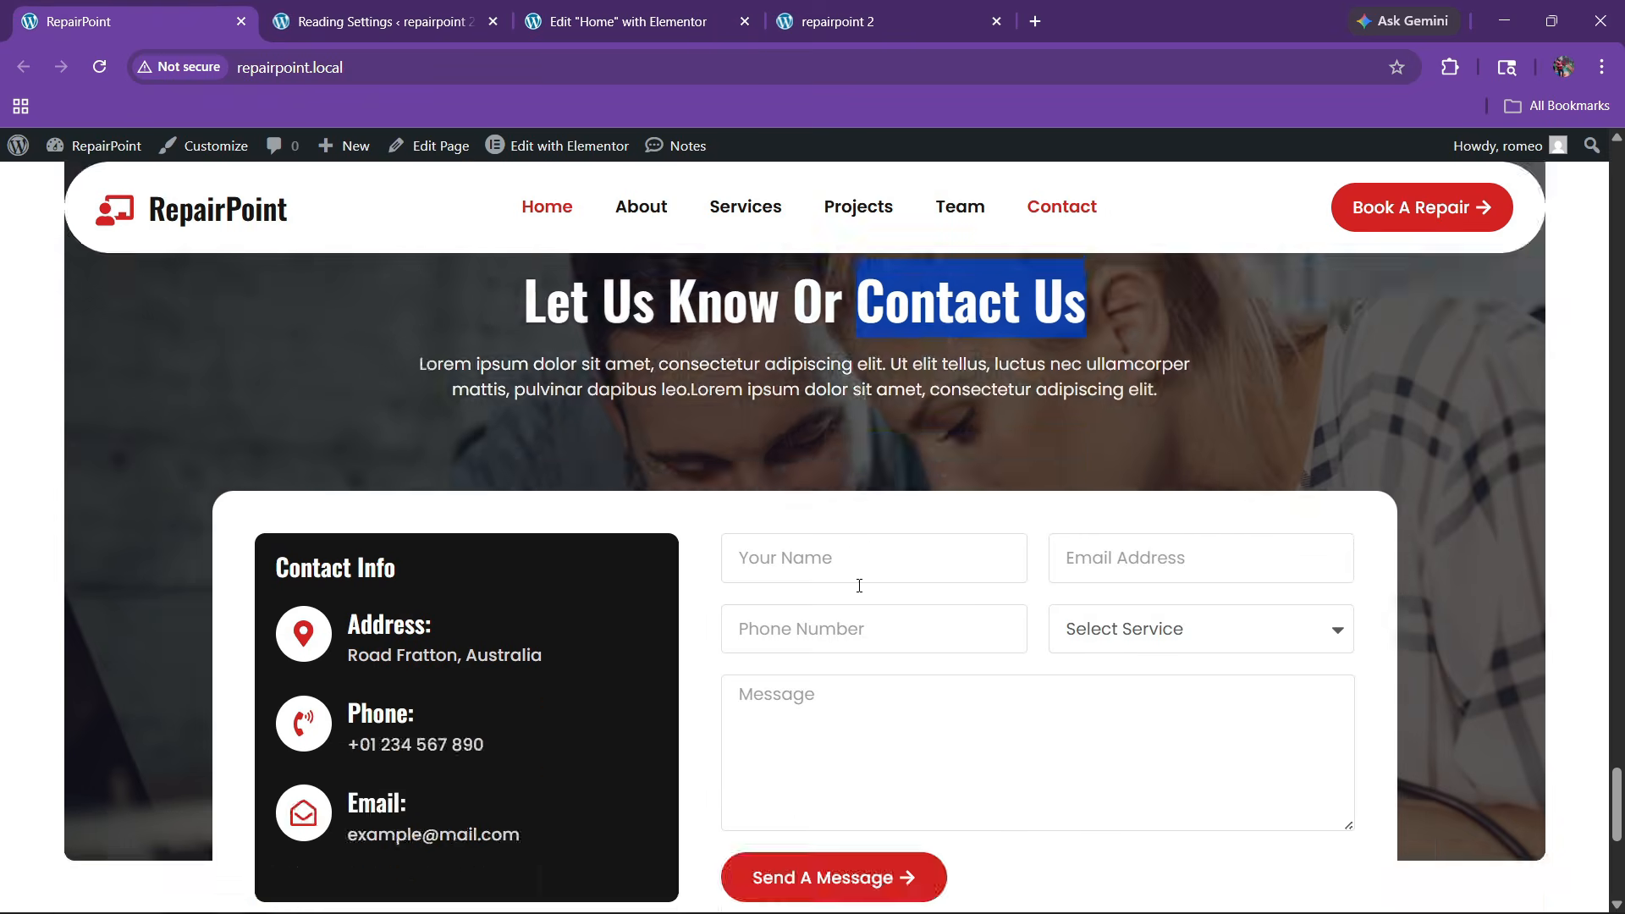
pyautogui.click(660, 21)
# Add a container below the contact paragraph and narrow it to about 72% width
pyautogui.click(93, 153)
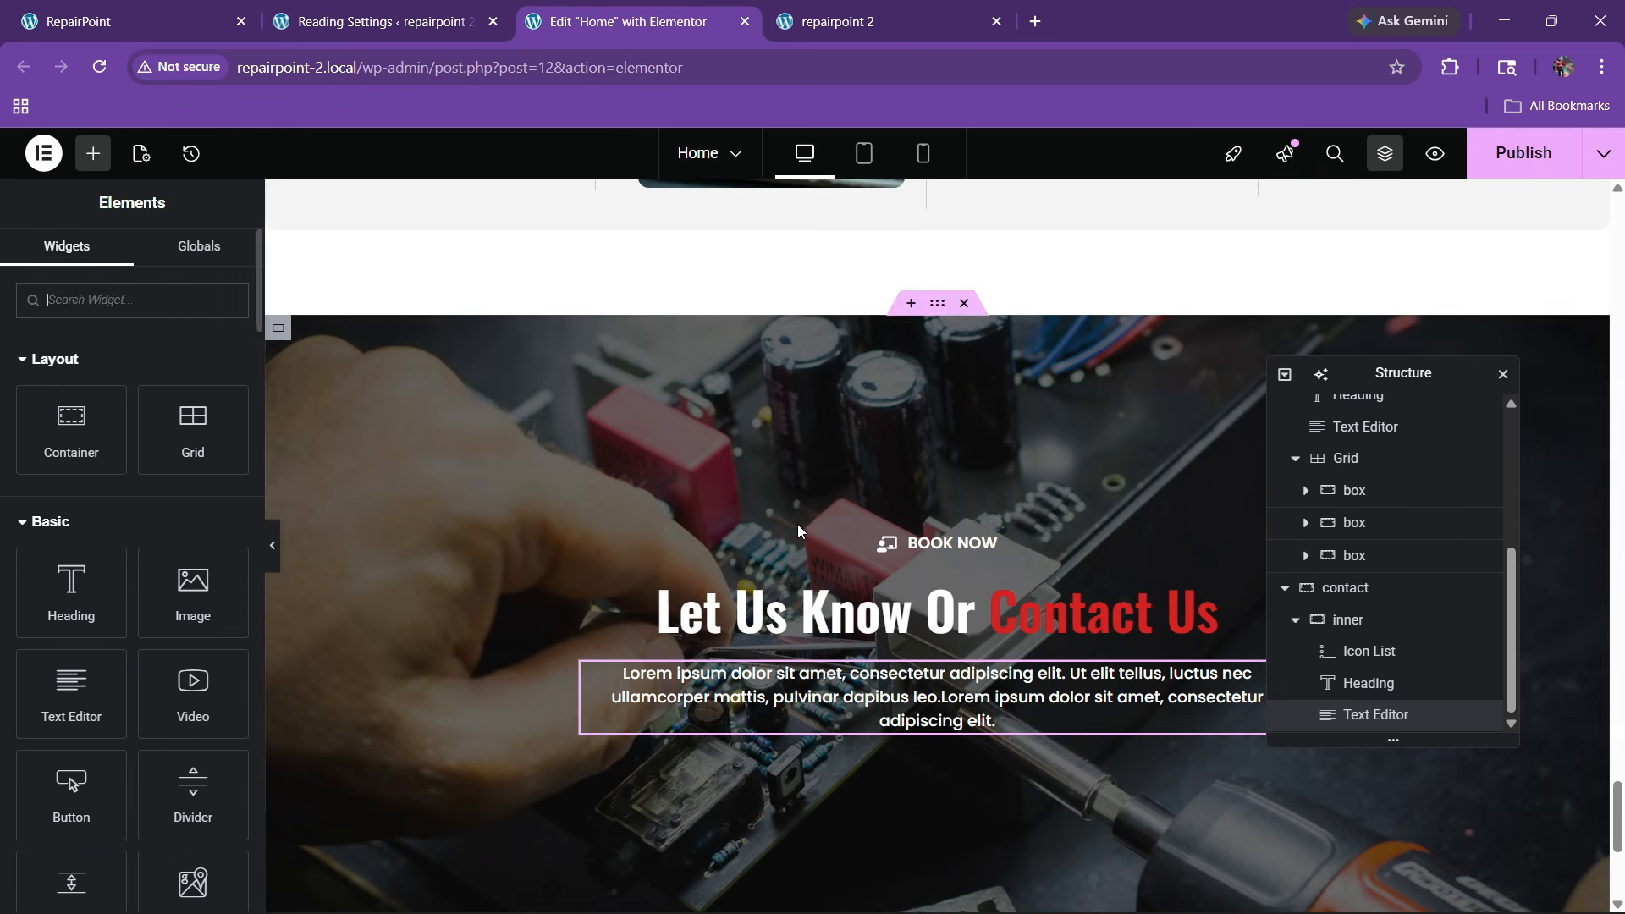
pyautogui.scroll(-1, 798, 537)
pyautogui.moveTo(71, 429); pyautogui.dragTo(988, 609)
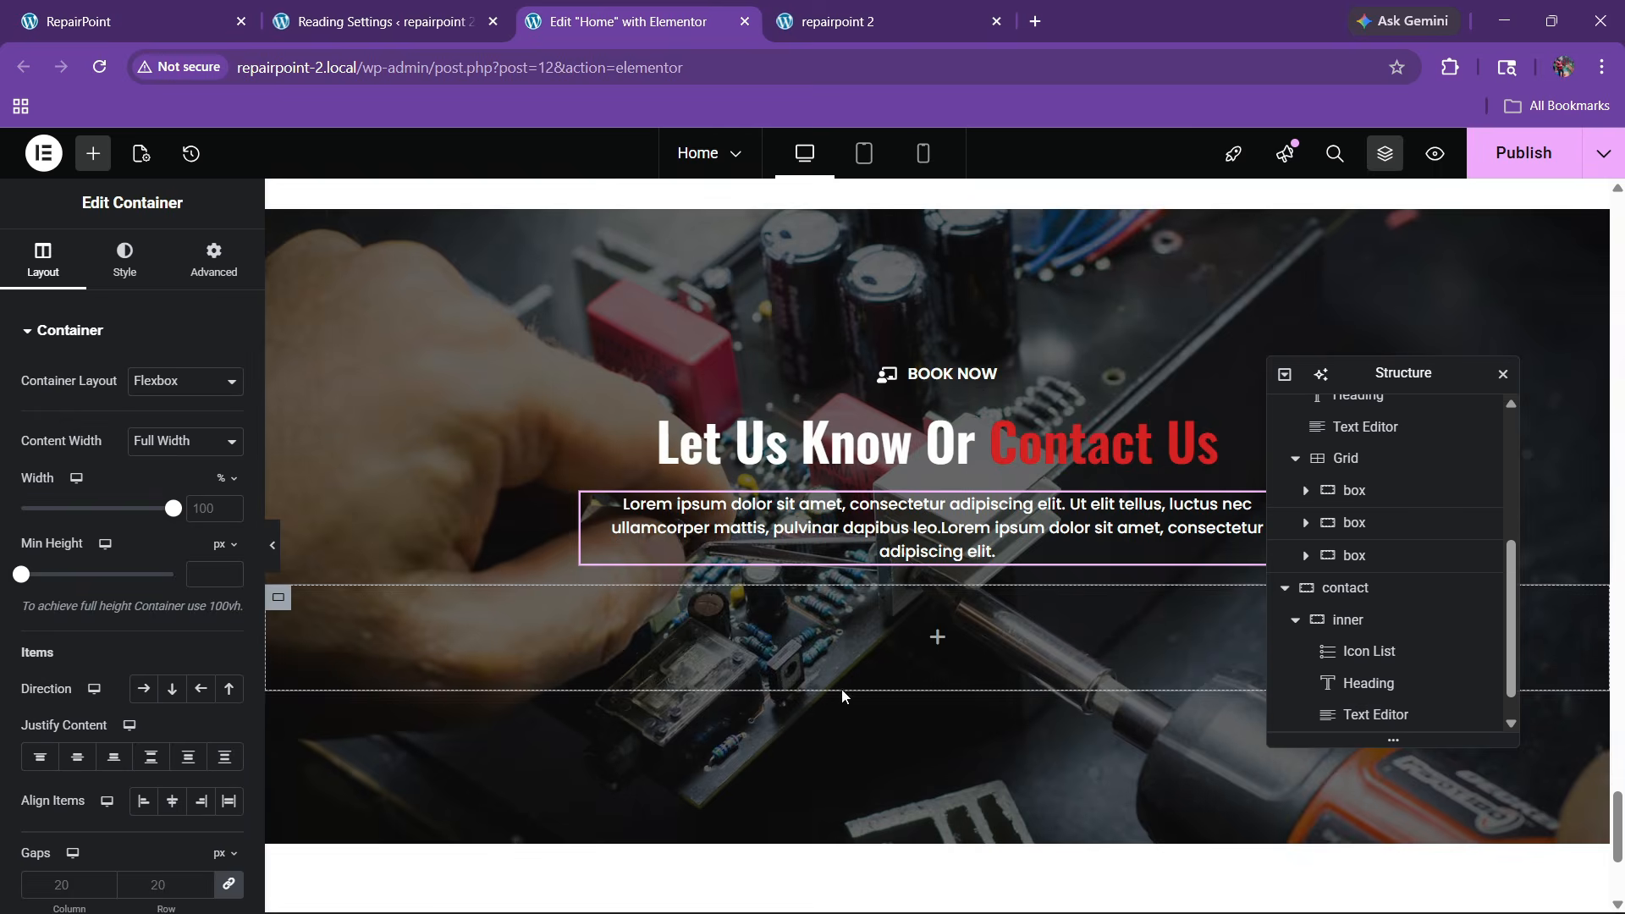
pyautogui.click(190, 256)
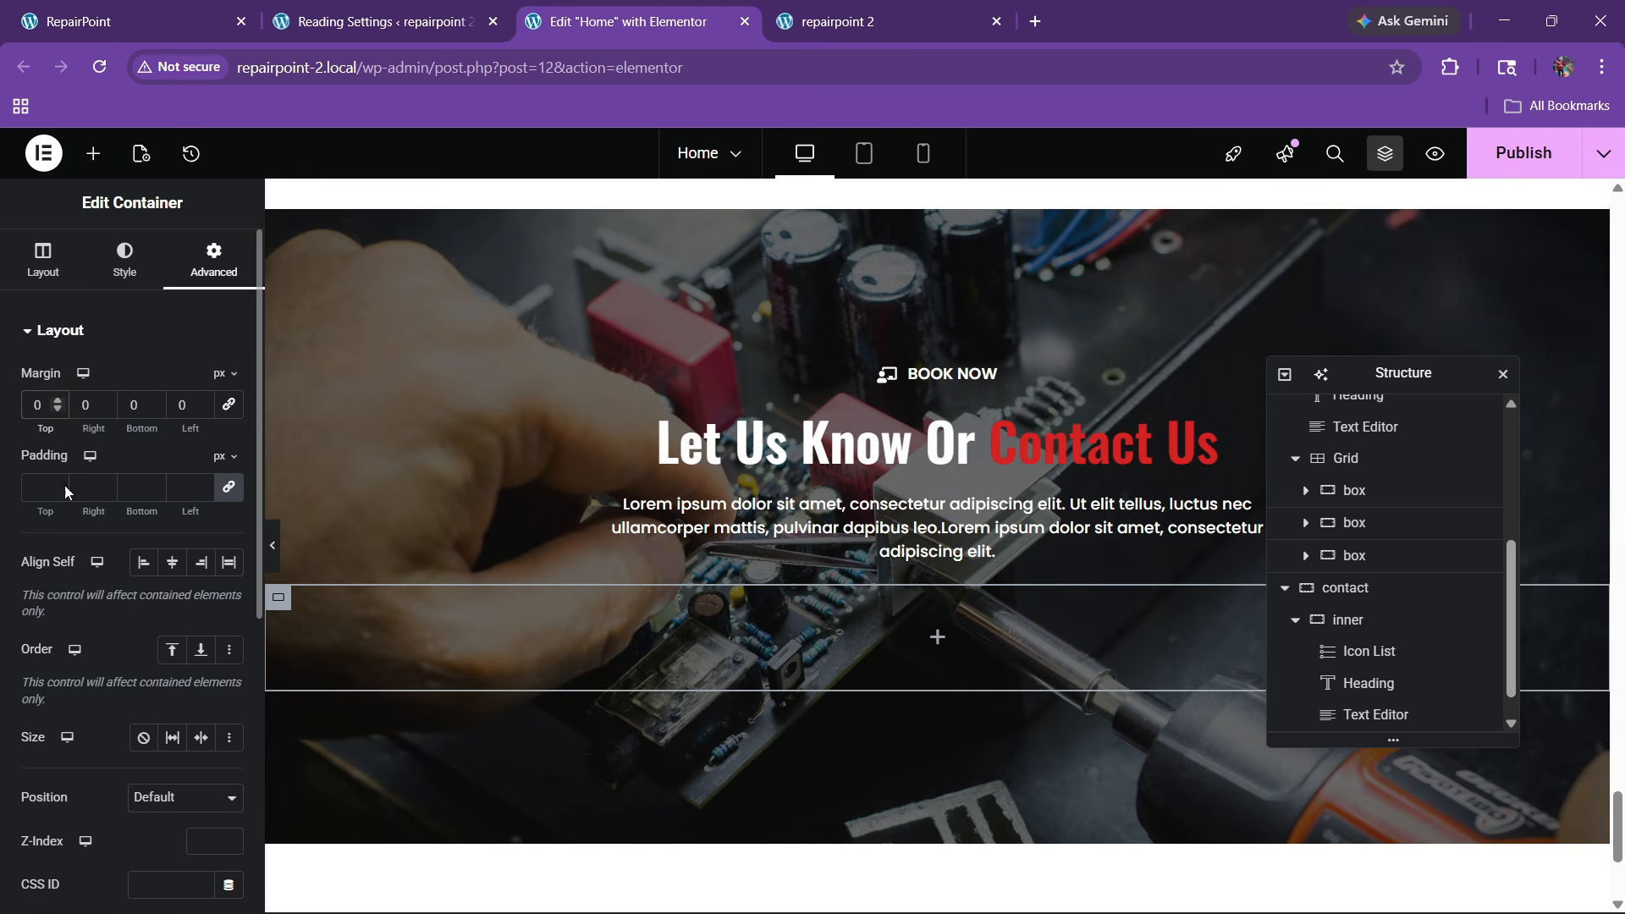
pyautogui.click(42, 259)
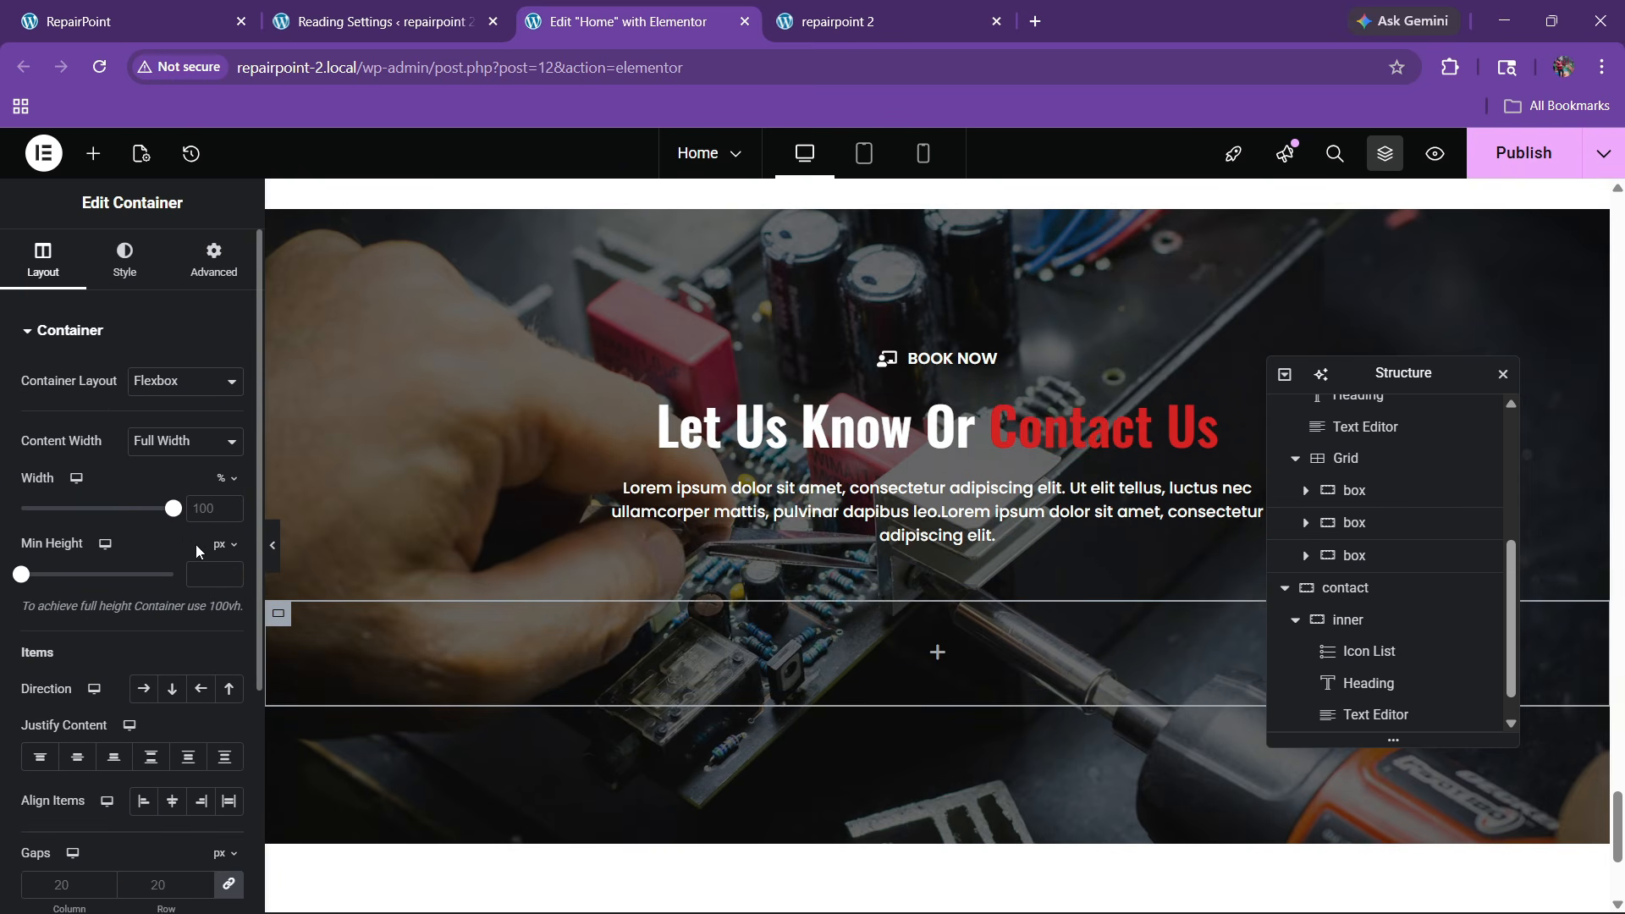
pyautogui.moveTo(176, 522); pyautogui.dragTo(133, 532)
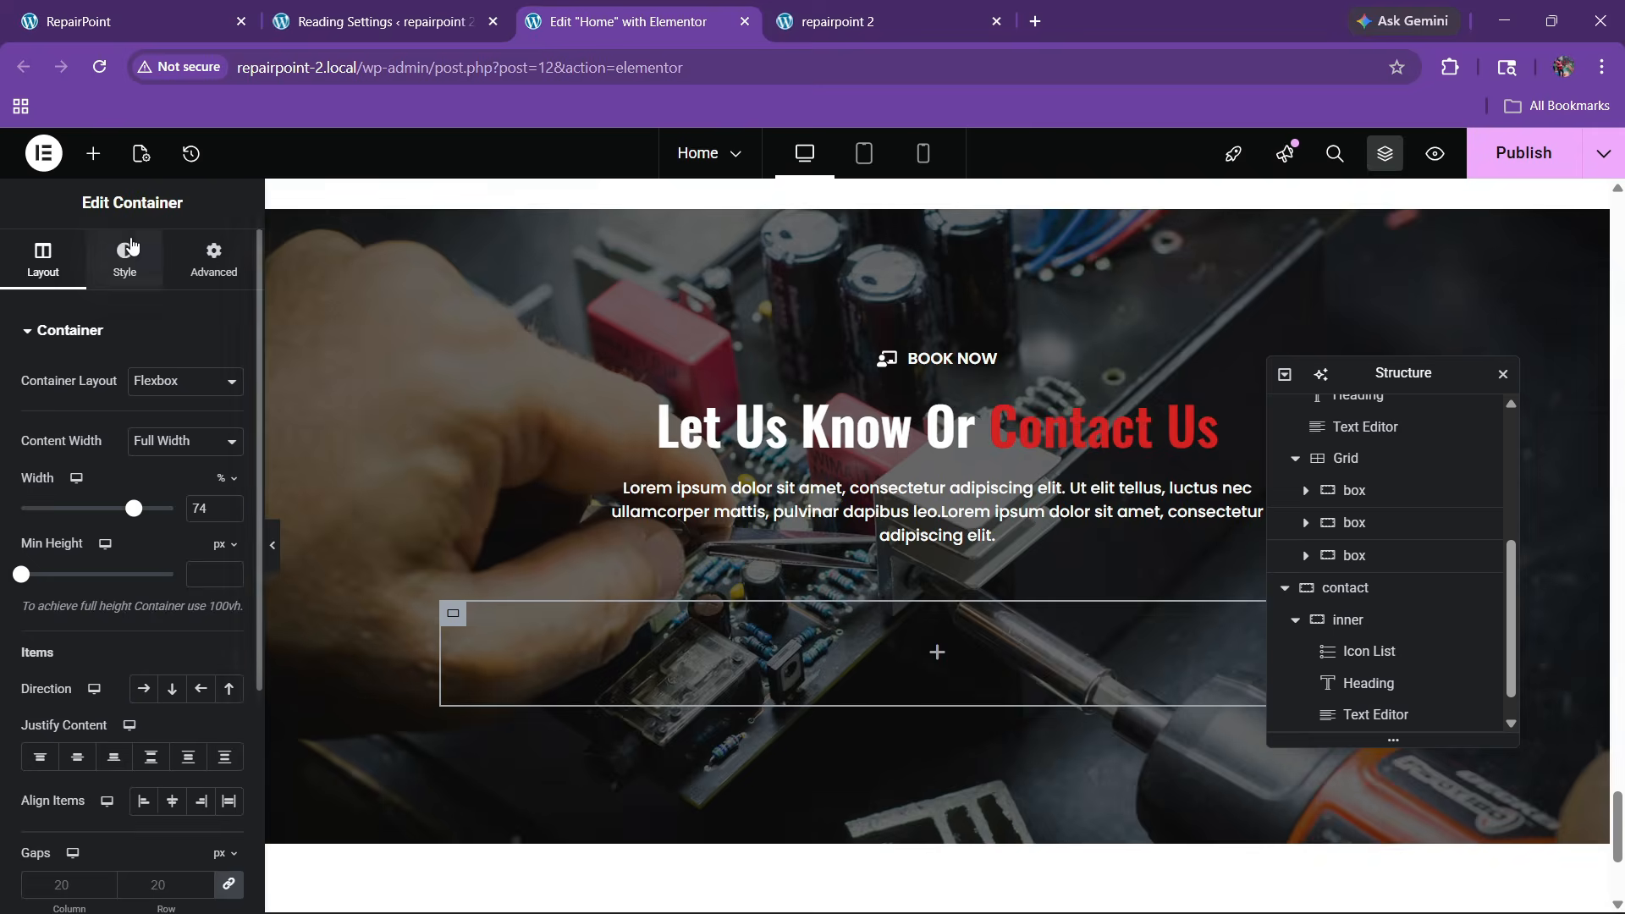
# Give the new container a classic white (#FFFFFF) background
pyautogui.click(124, 258)
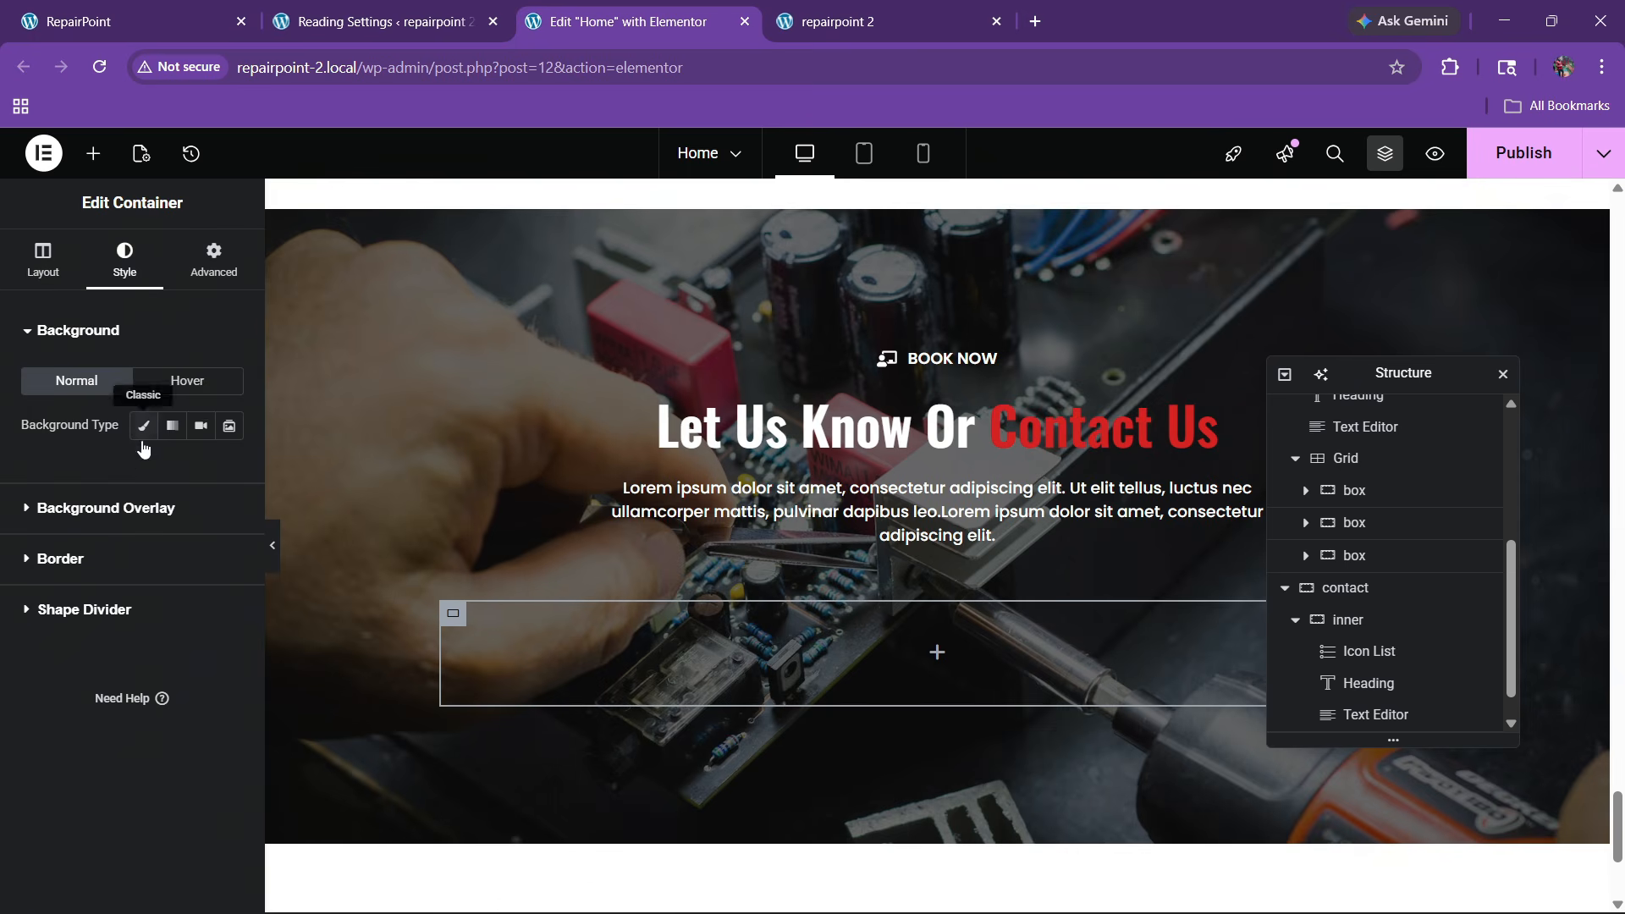
pyautogui.click(143, 426)
pyautogui.click(228, 469)
pyautogui.moveTo(236, 632); pyautogui.dragTo(90, 499)
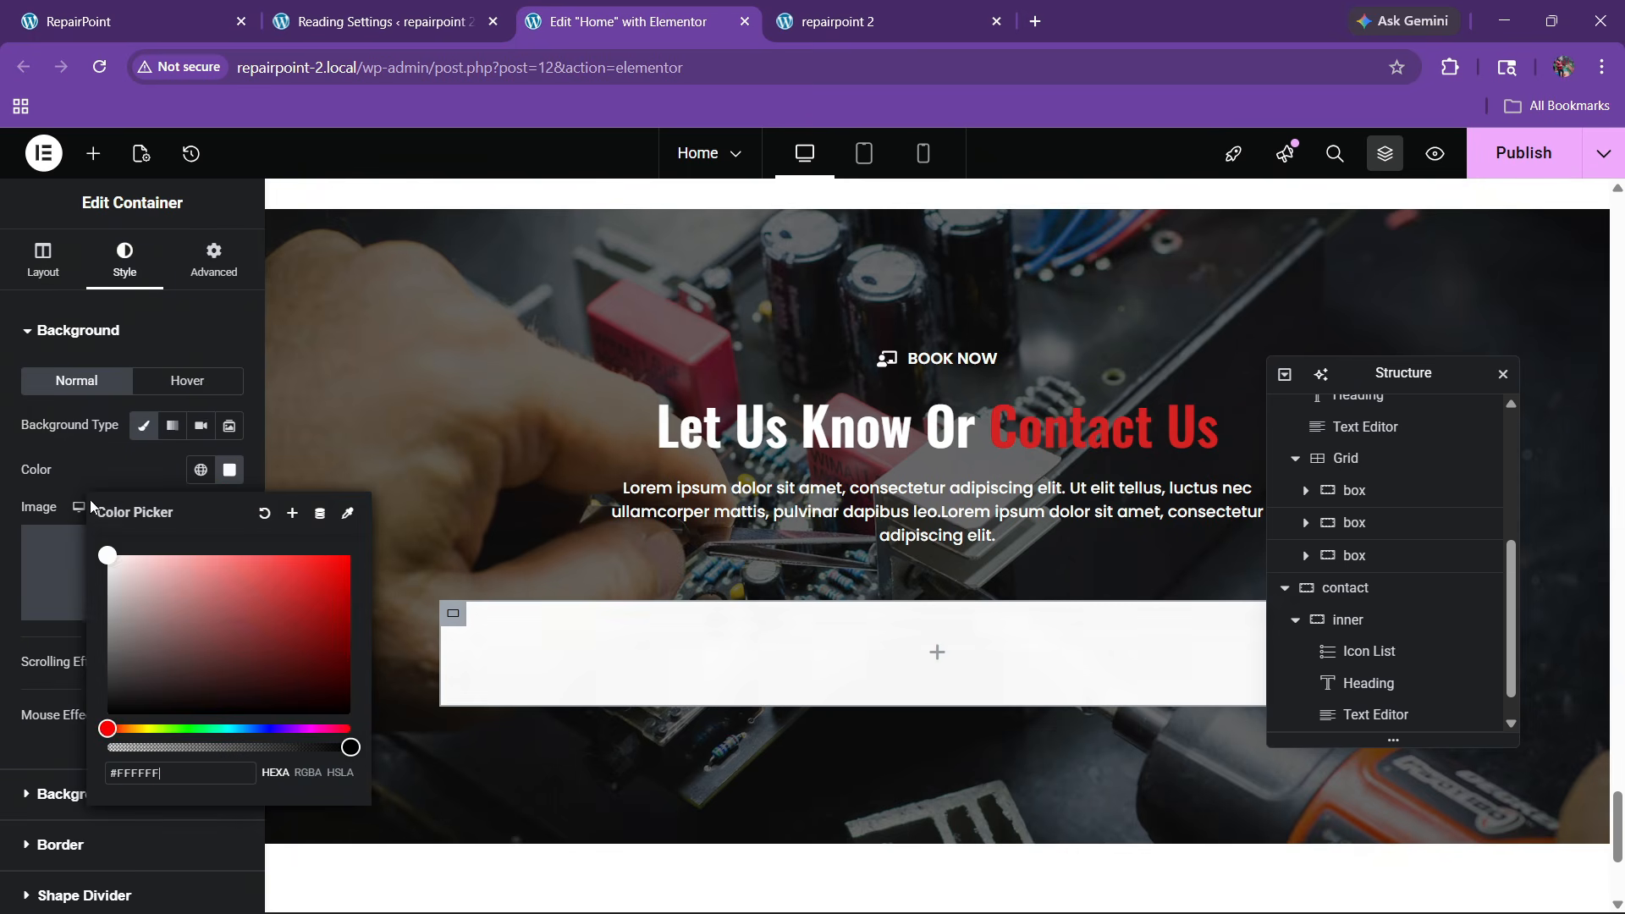
pyautogui.click(105, 489)
# Set the container's top margin to 30 and its padding to 40 on all sides
pyautogui.click(213, 258)
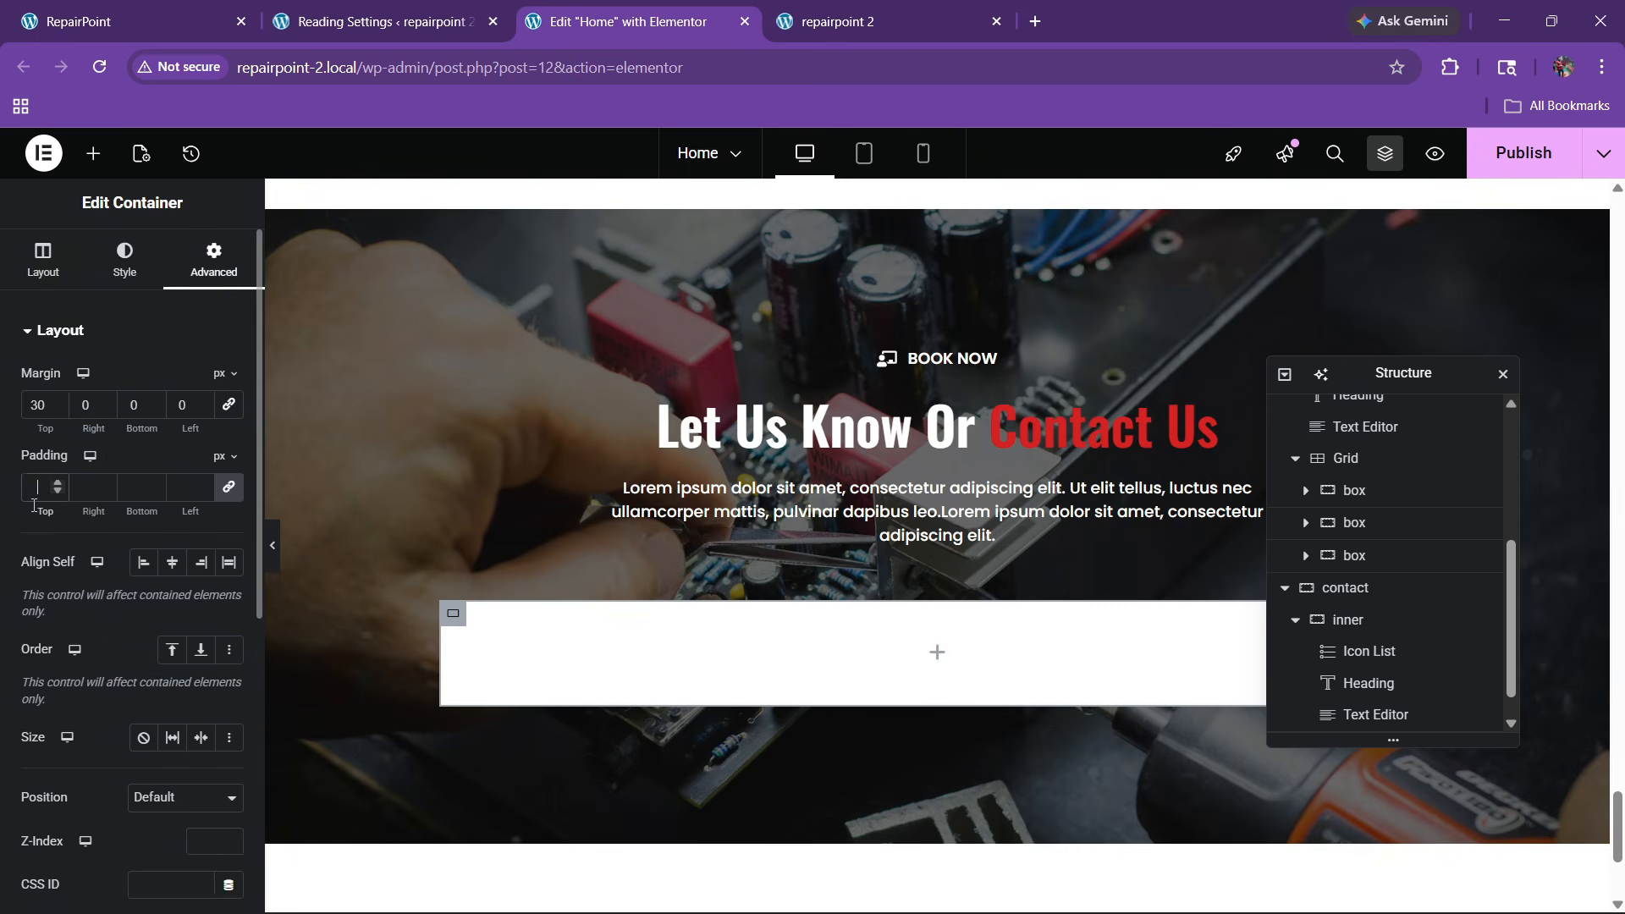
pyautogui.click(157, 6)
pyautogui.click(616, 21)
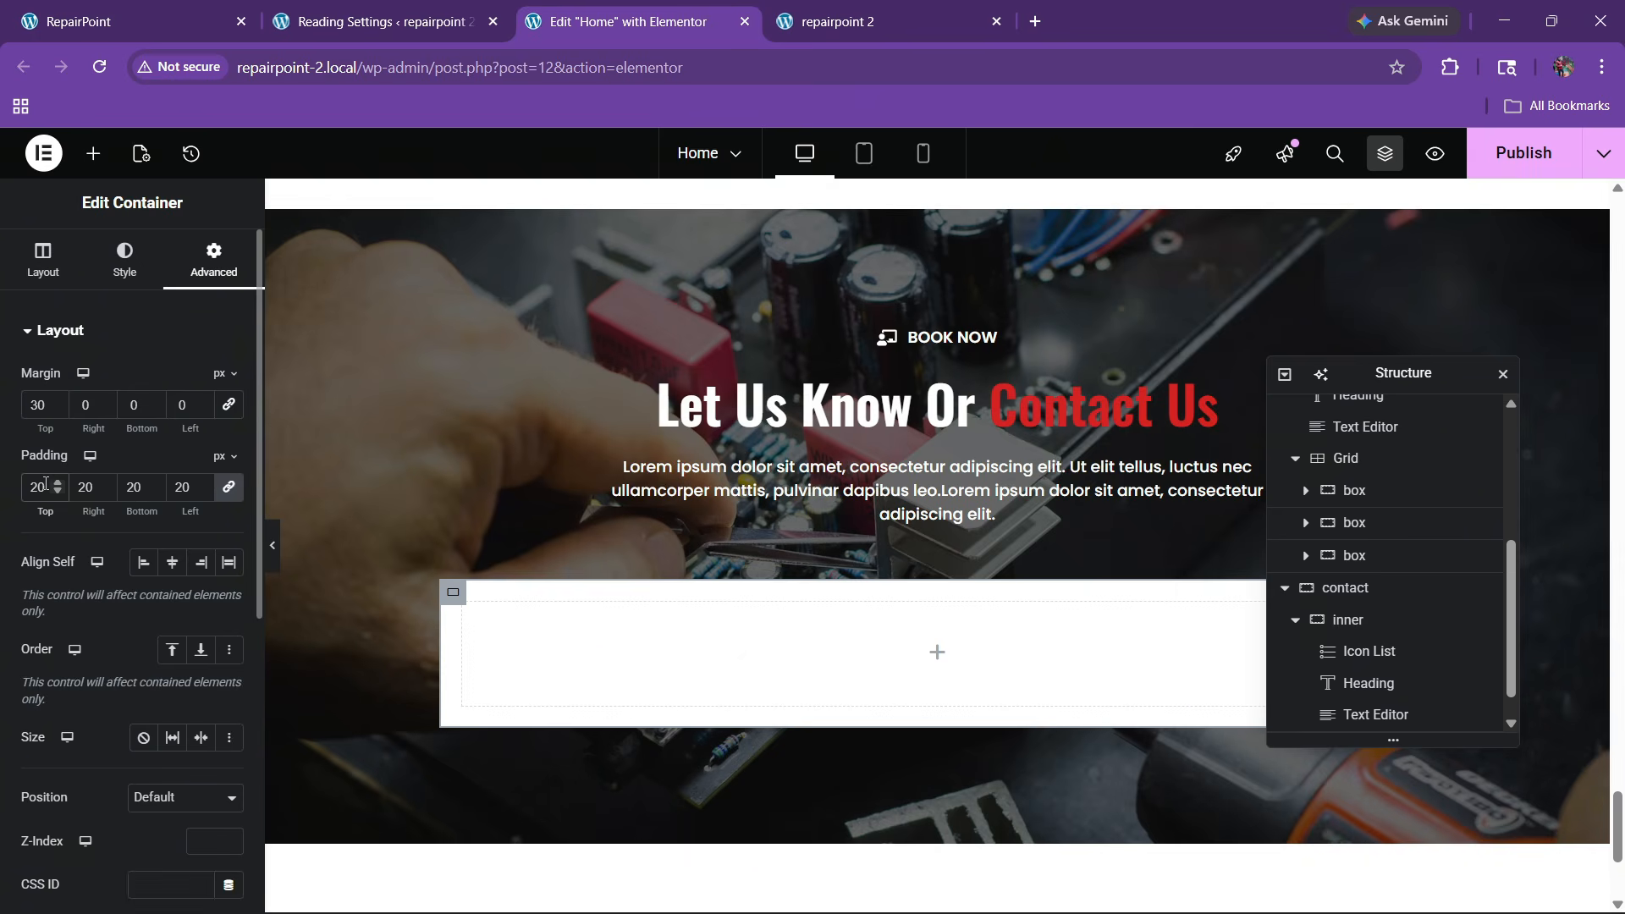
pyautogui.write('30')
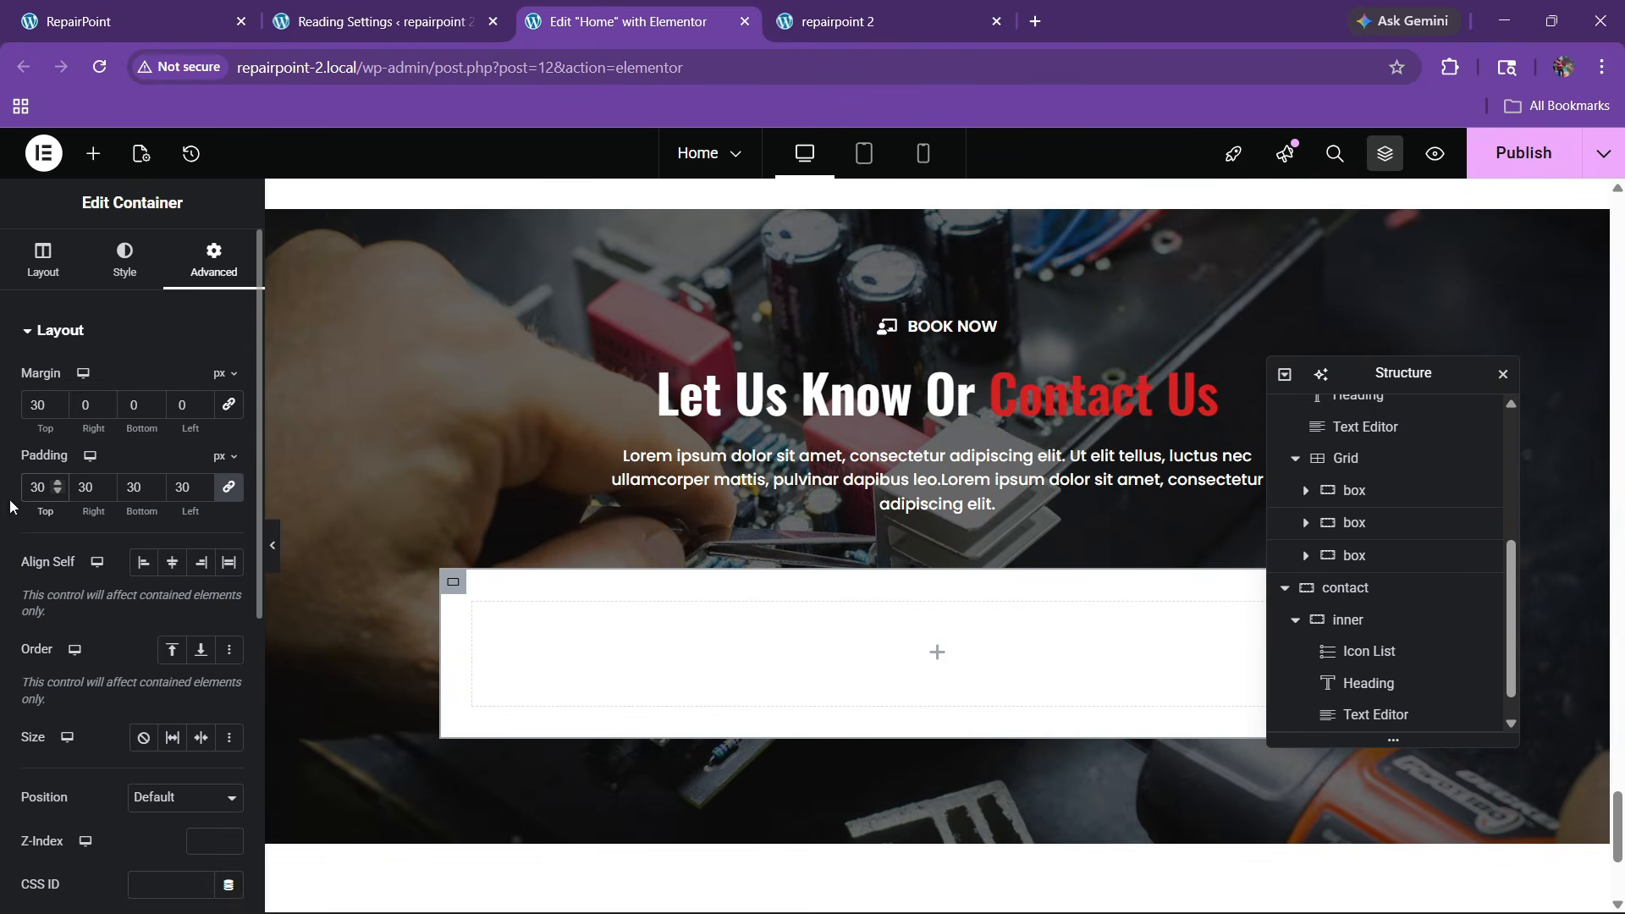
pyautogui.press('BackSpace')
pyautogui.press('BackSpace')
pyautogui.write('40')
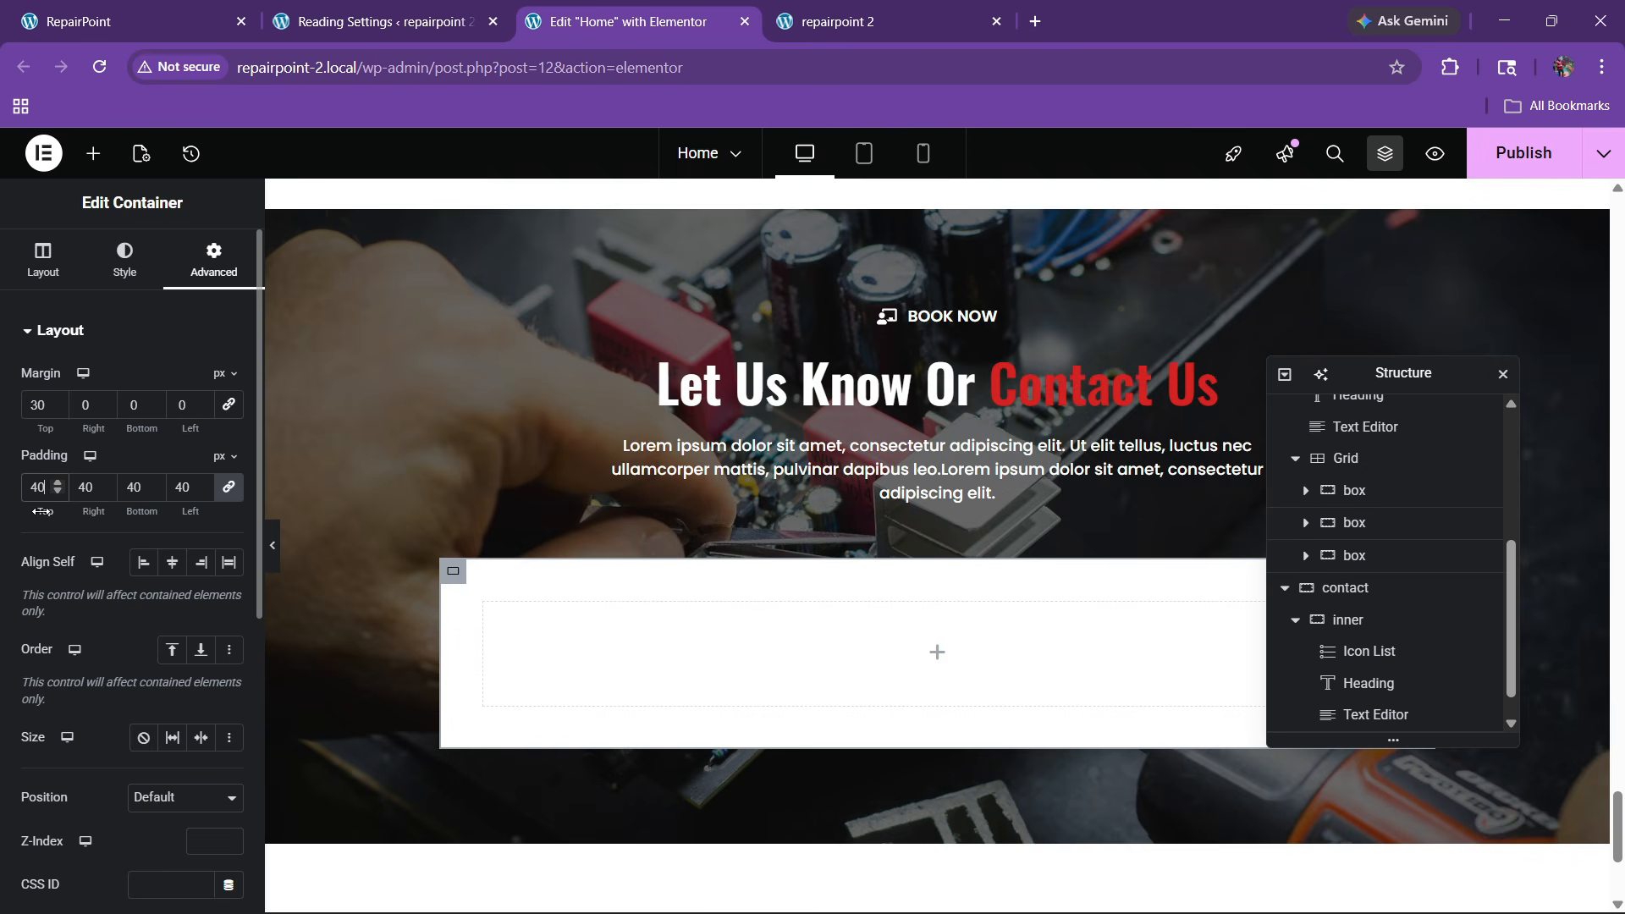
# Round the card's corners with a 20 border radius and compare it with the live site
pyautogui.click(119, 285)
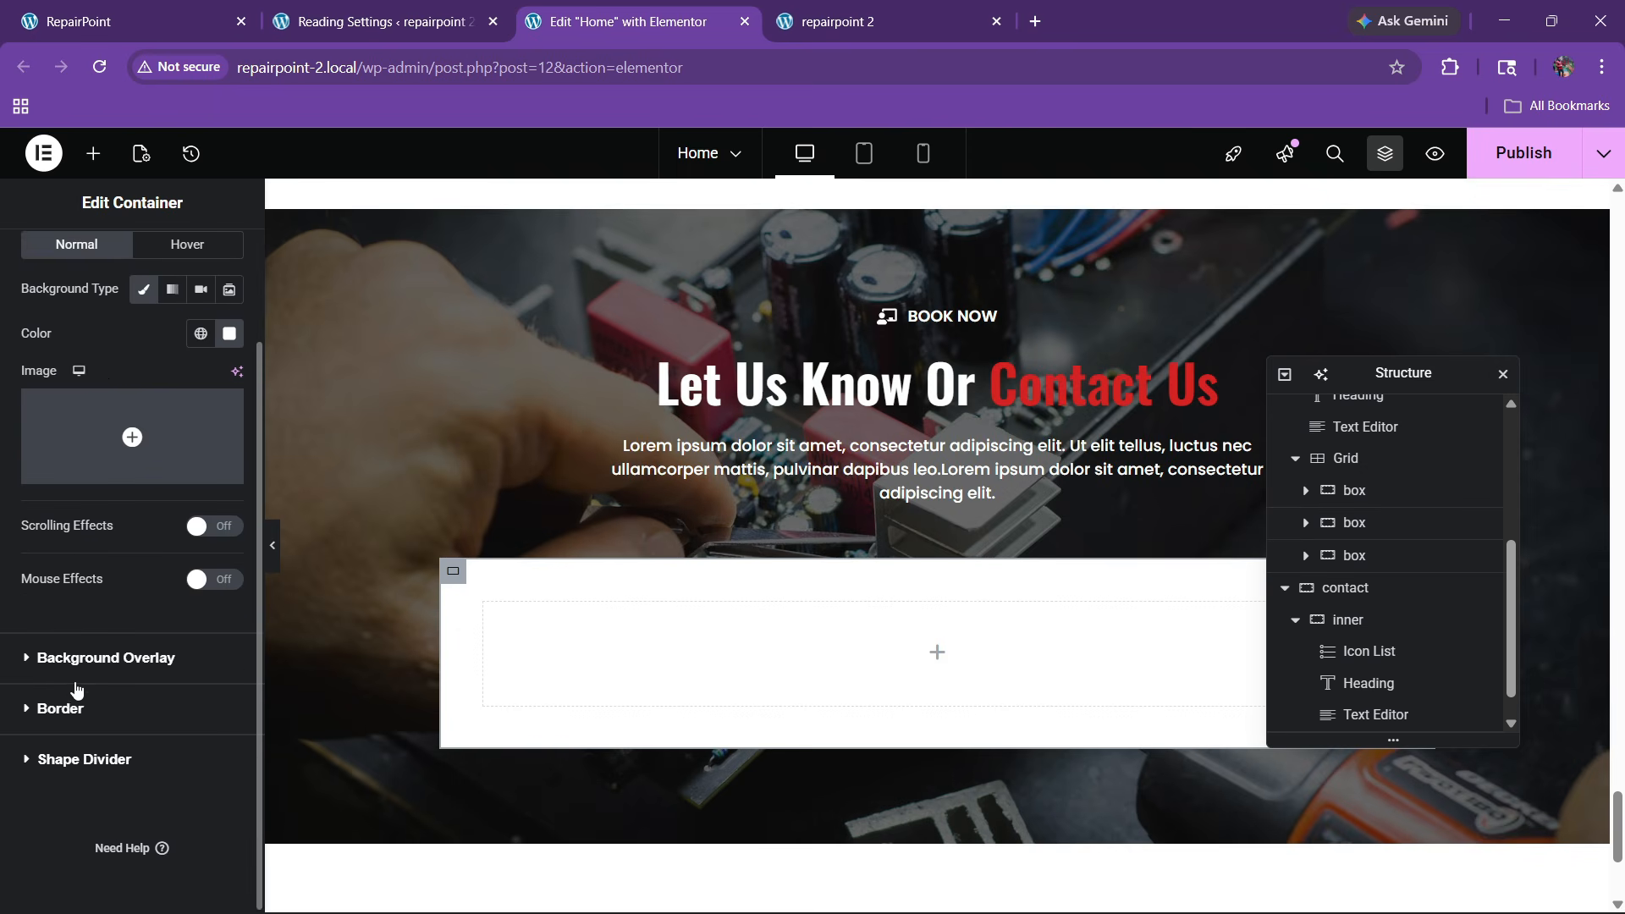
pyautogui.click(73, 709)
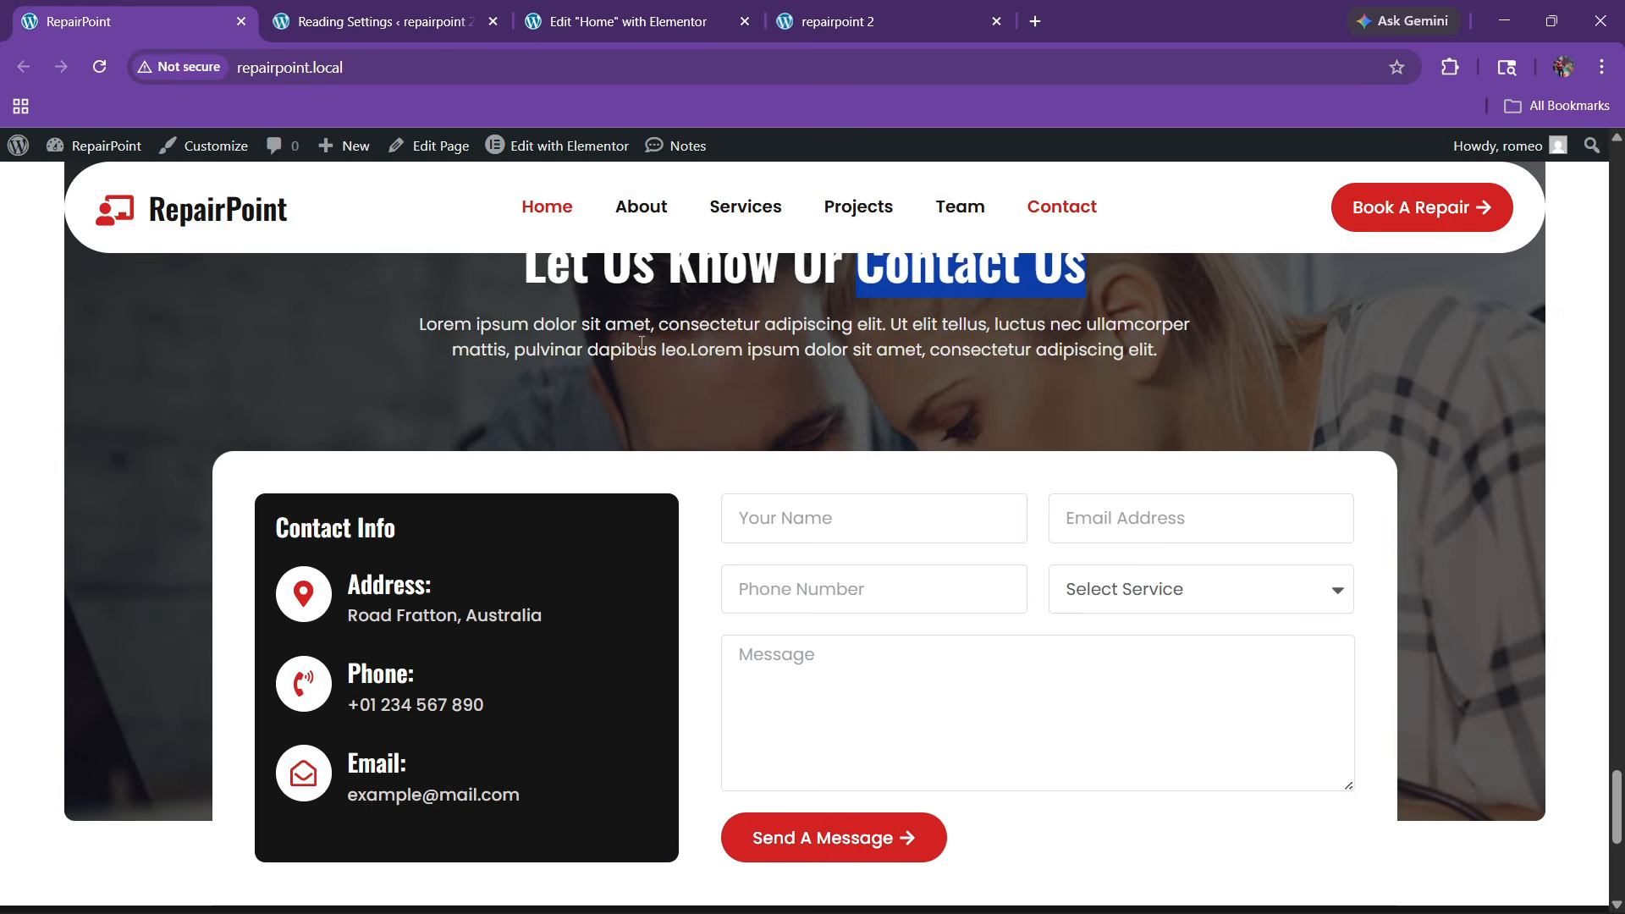
pyautogui.click(627, 23)
pyautogui.press('BackSpace')
pyautogui.press('BackSpace')
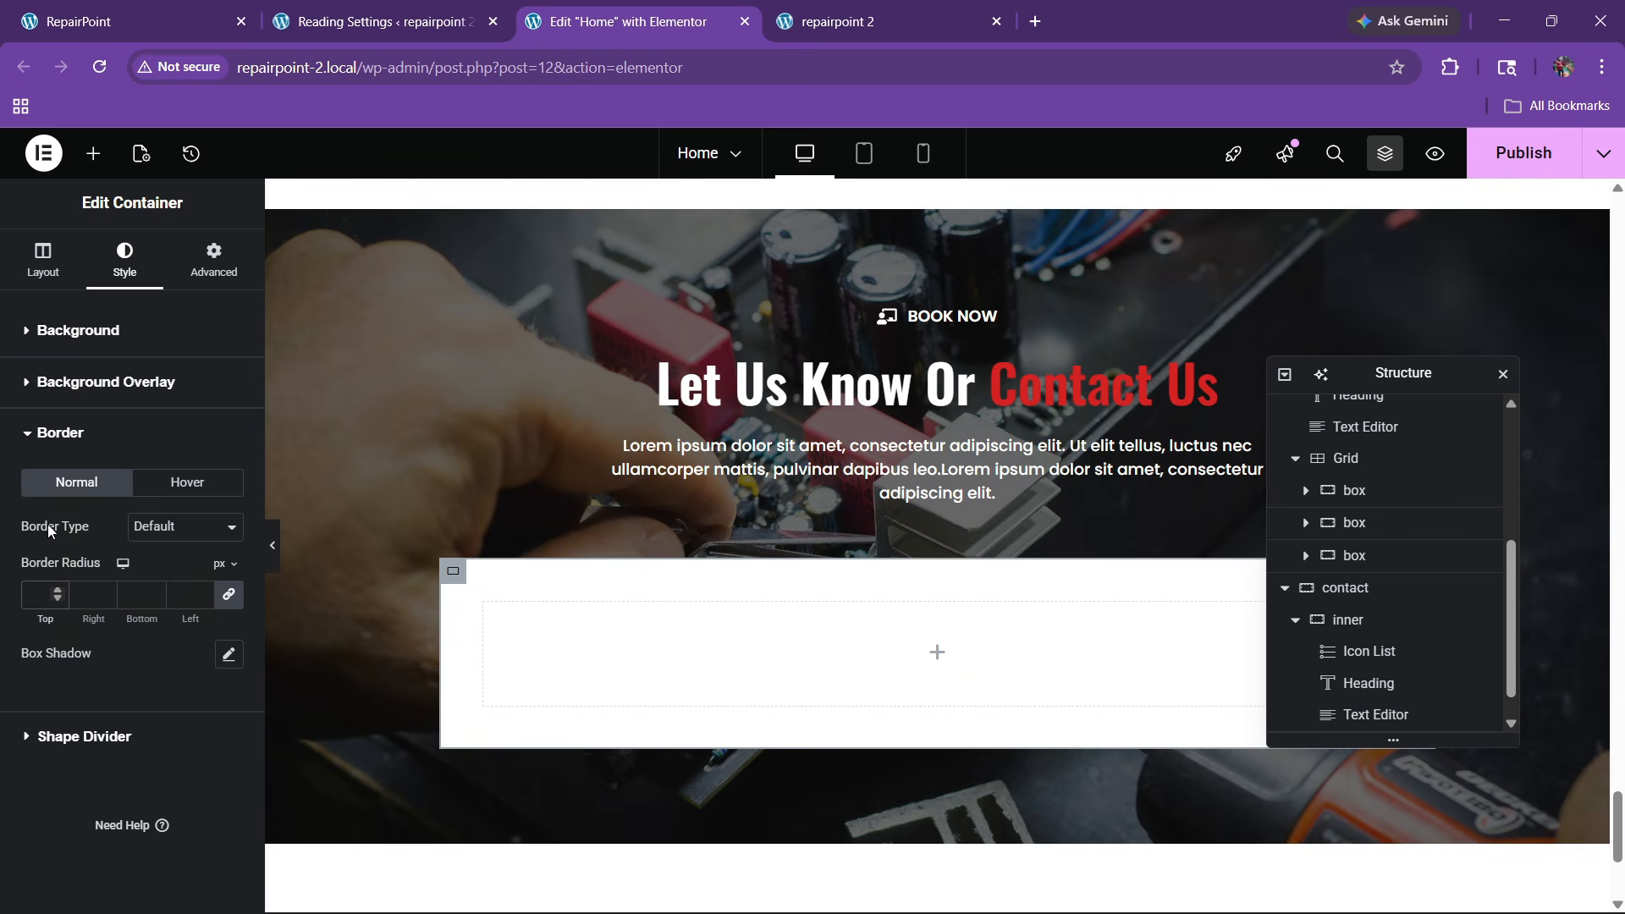
pyautogui.write('20')
pyautogui.click(188, 10)
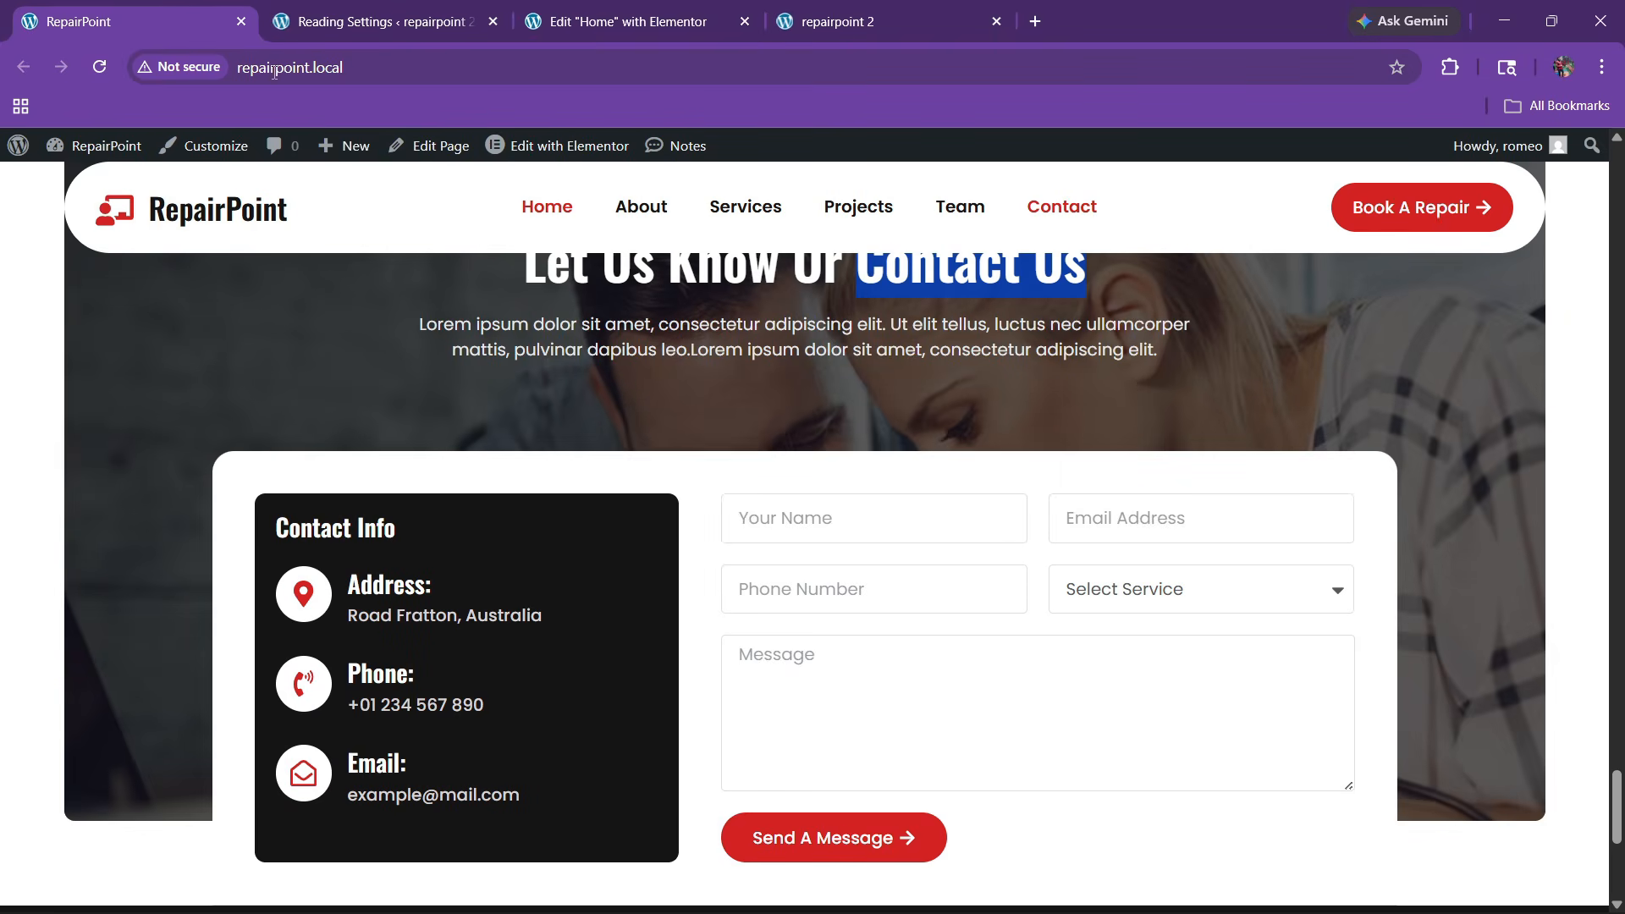
pyautogui.click(650, 10)
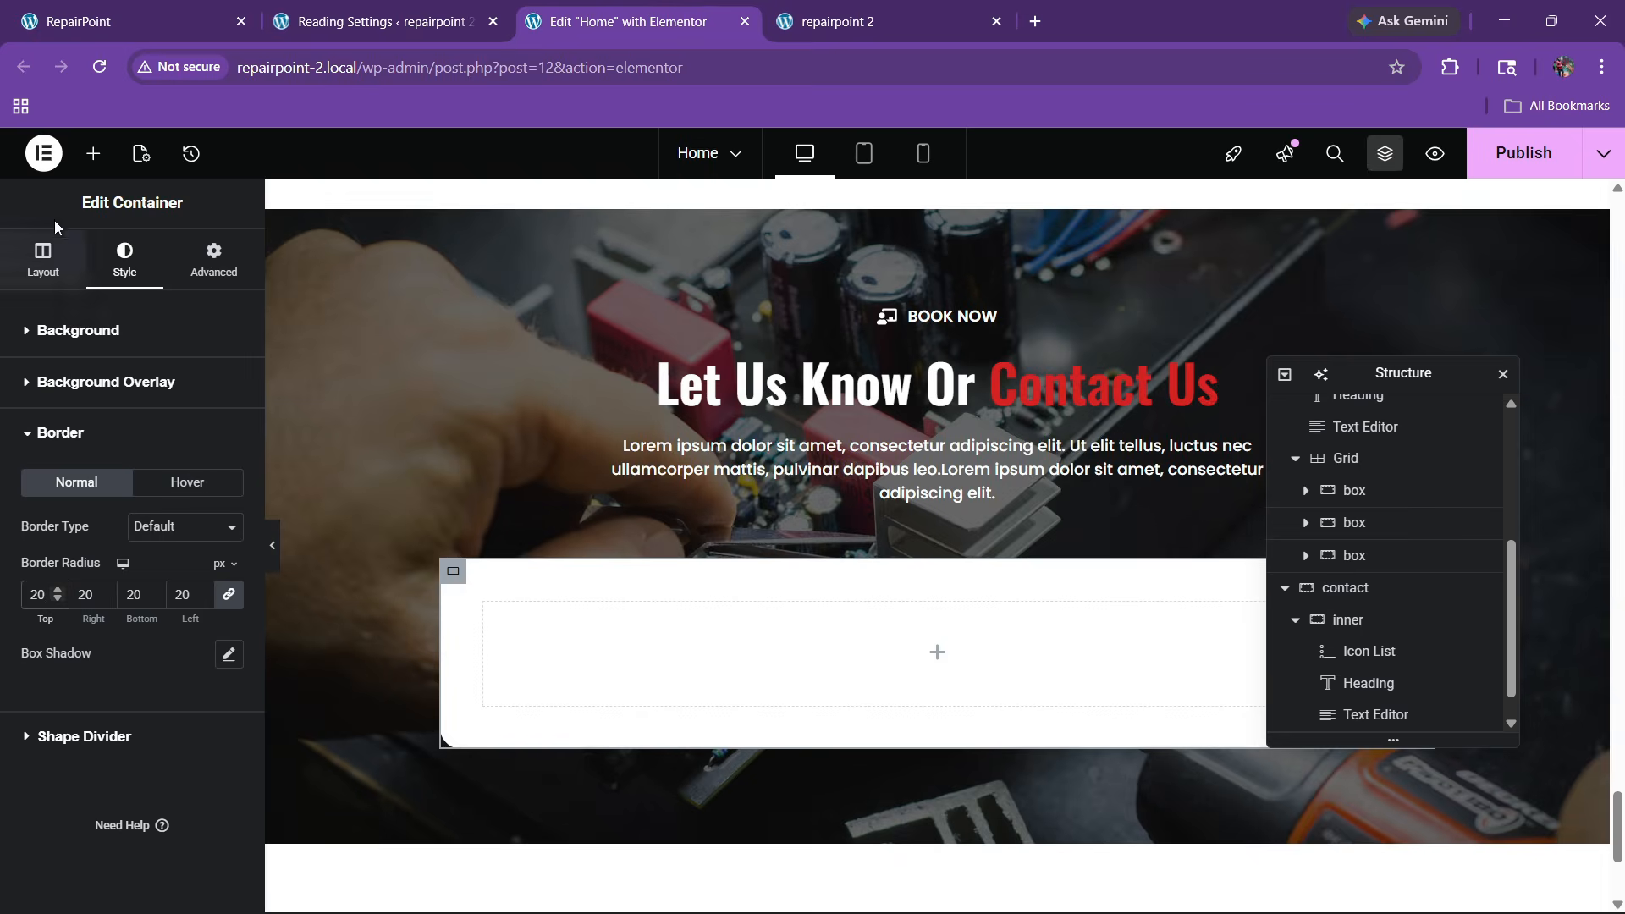
# Place a container inside the white card and duplicate it to make two inner boxes
pyautogui.click(93, 153)
pyautogui.moveTo(65, 428); pyautogui.dragTo(689, 674)
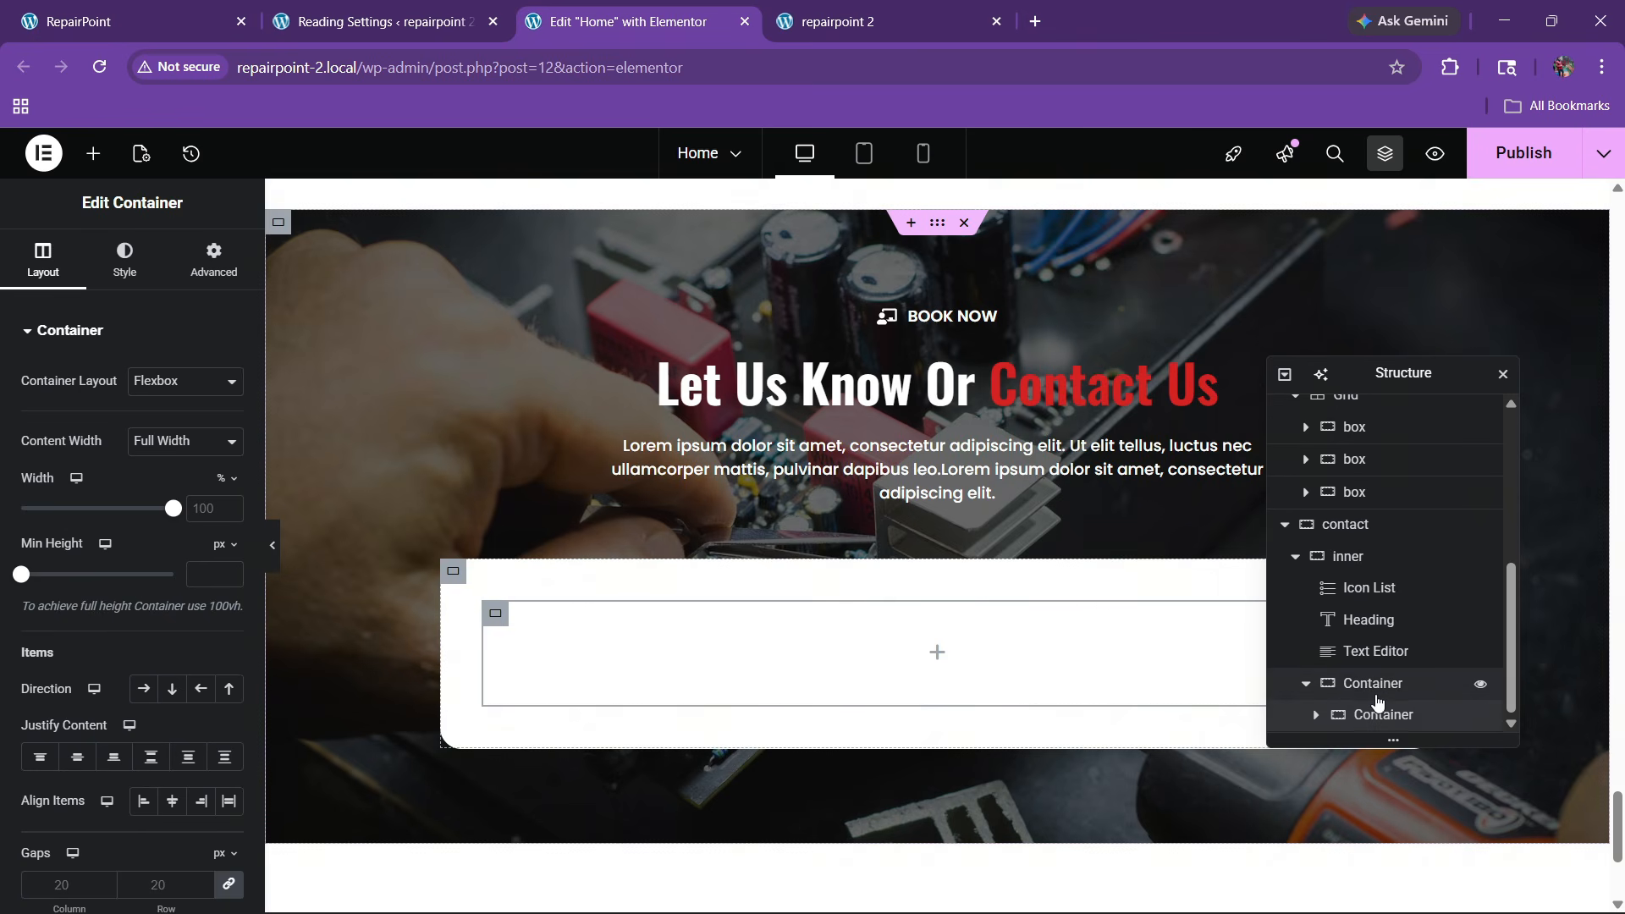
pyautogui.rightClick(1378, 721)
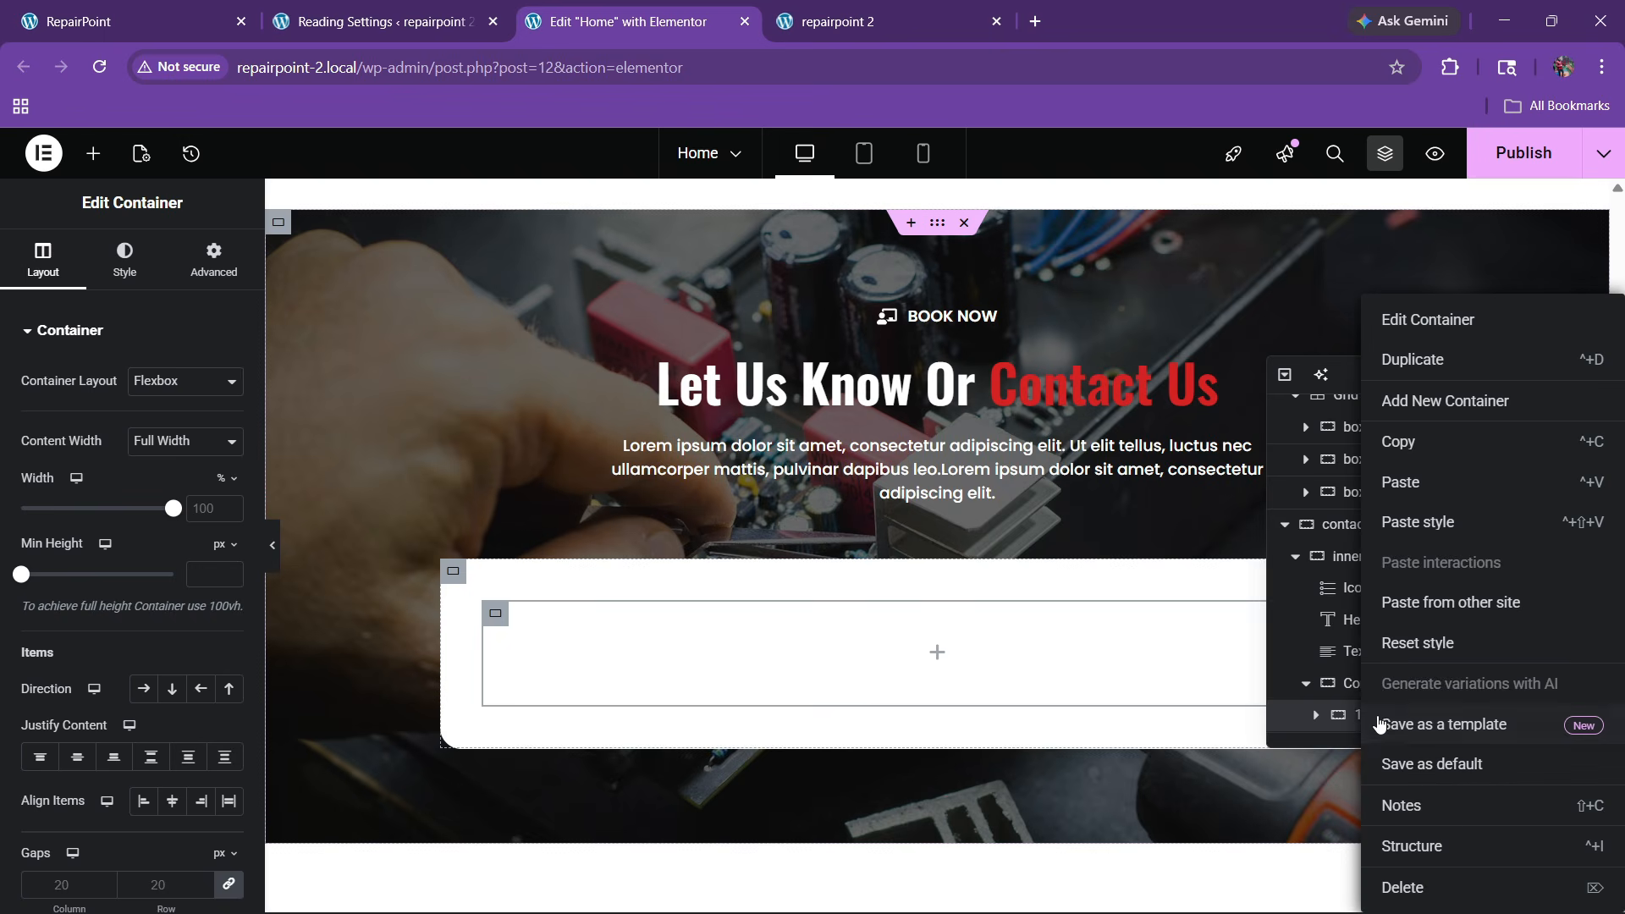
pyautogui.click(1421, 399)
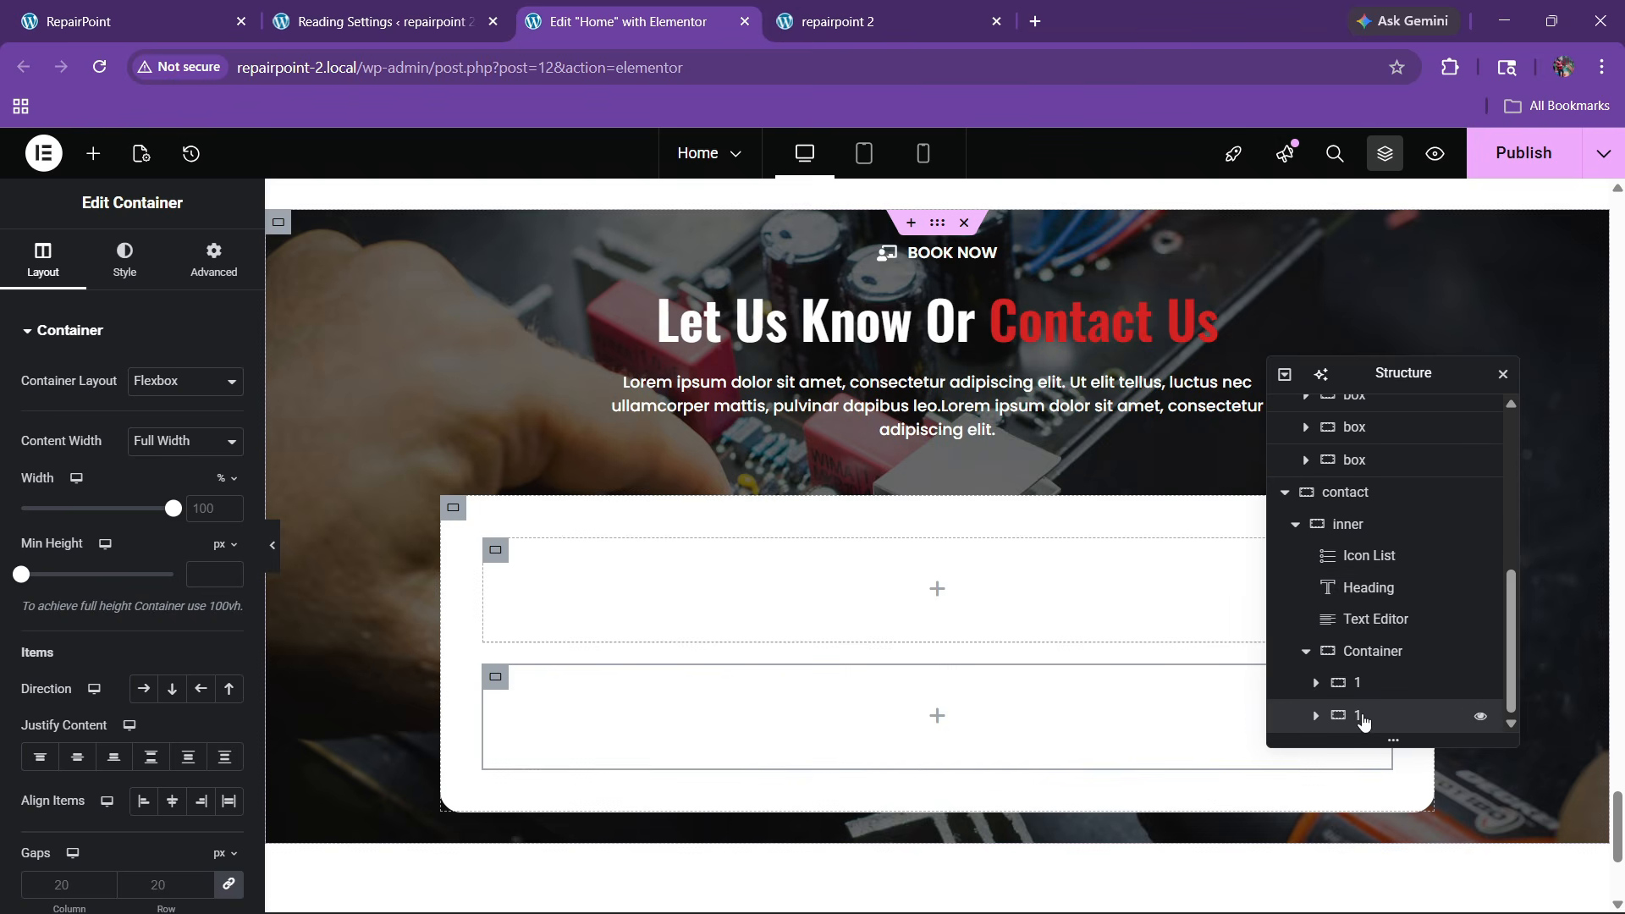
# Set the card's direction to Row, spreading the two boxes apart and centring them vertically
pyautogui.click(1373, 651)
pyautogui.click(66, 264)
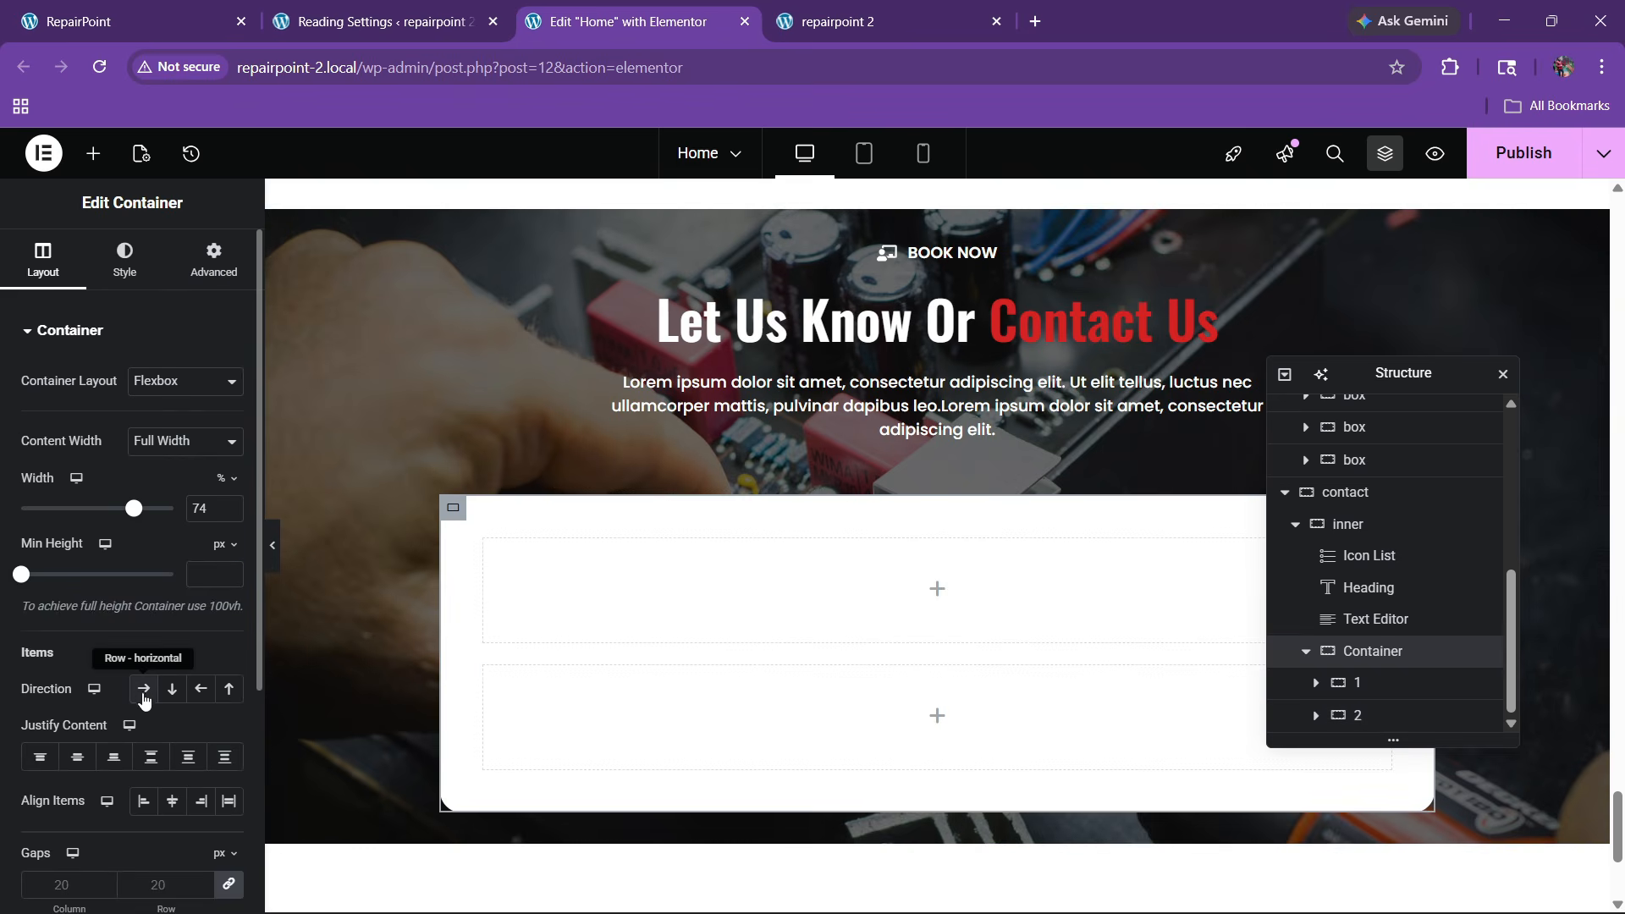
pyautogui.click(143, 688)
pyautogui.click(150, 756)
pyautogui.click(172, 800)
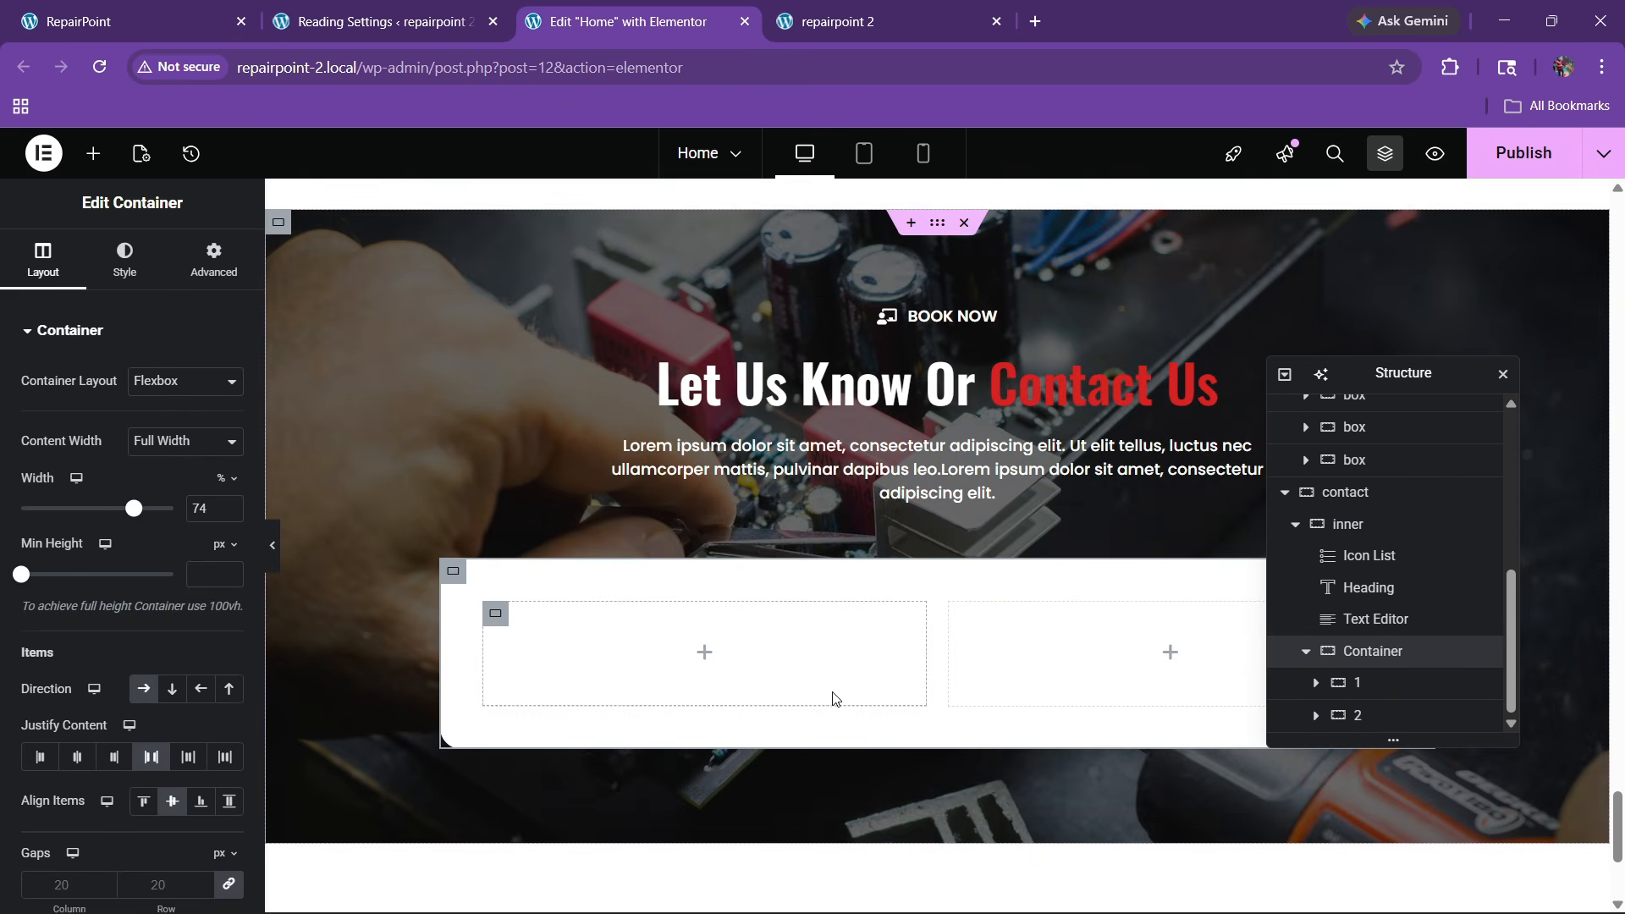
pyautogui.click(118, 21)
pyautogui.click(618, 11)
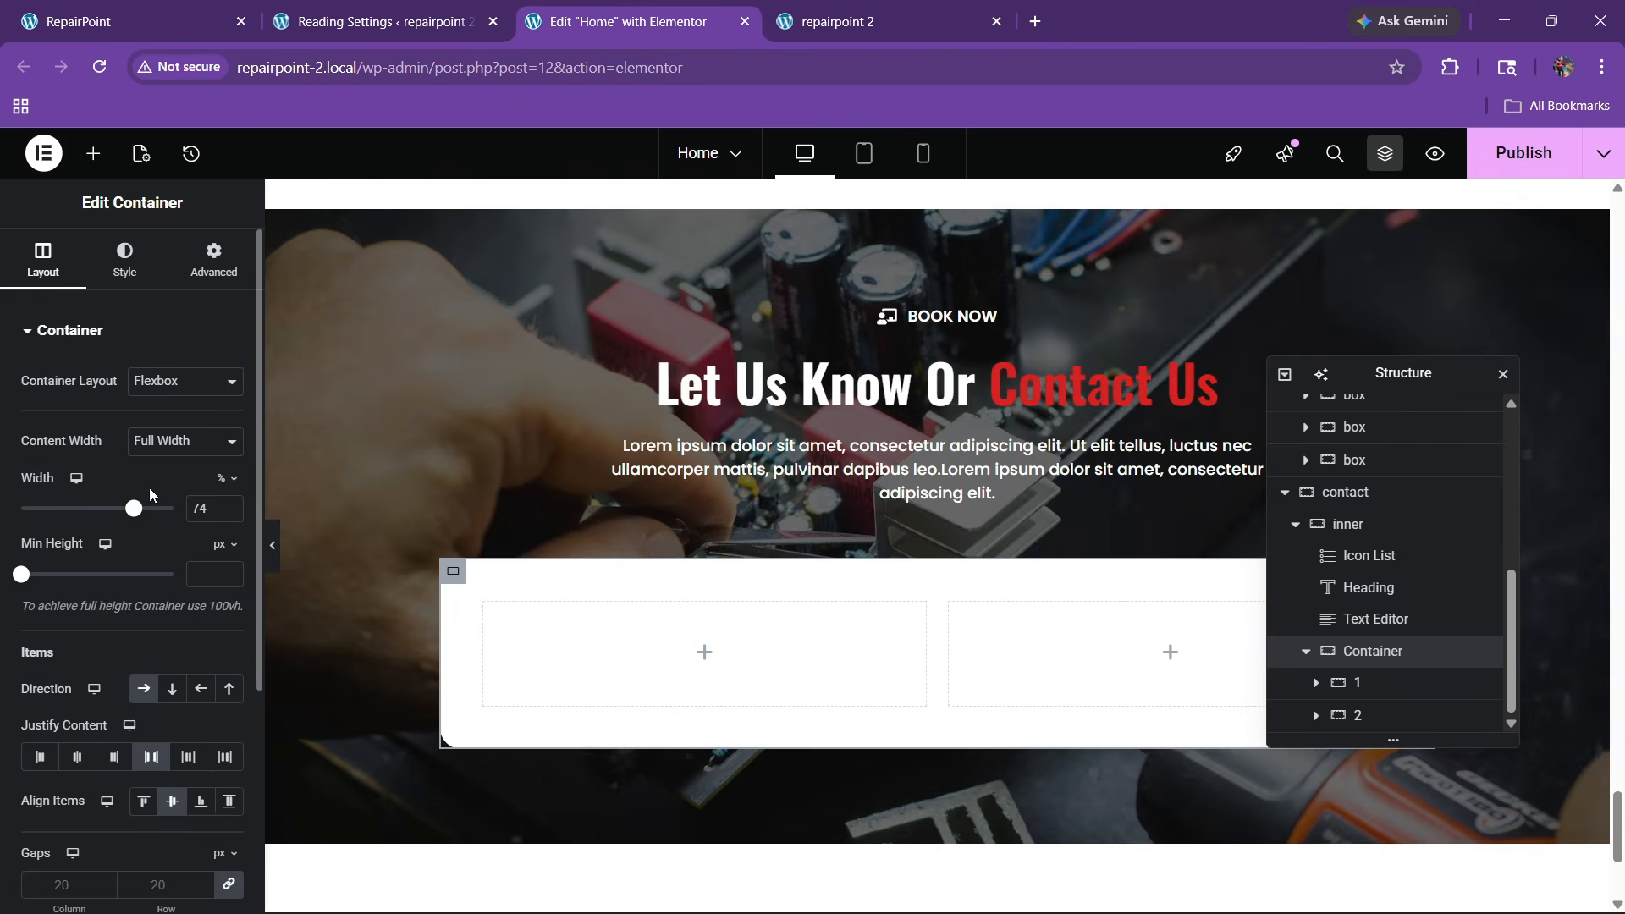
# Widen the white card to 80% and check it against the live site
pyautogui.moveTo(136, 508); pyautogui.dragTo(142, 507)
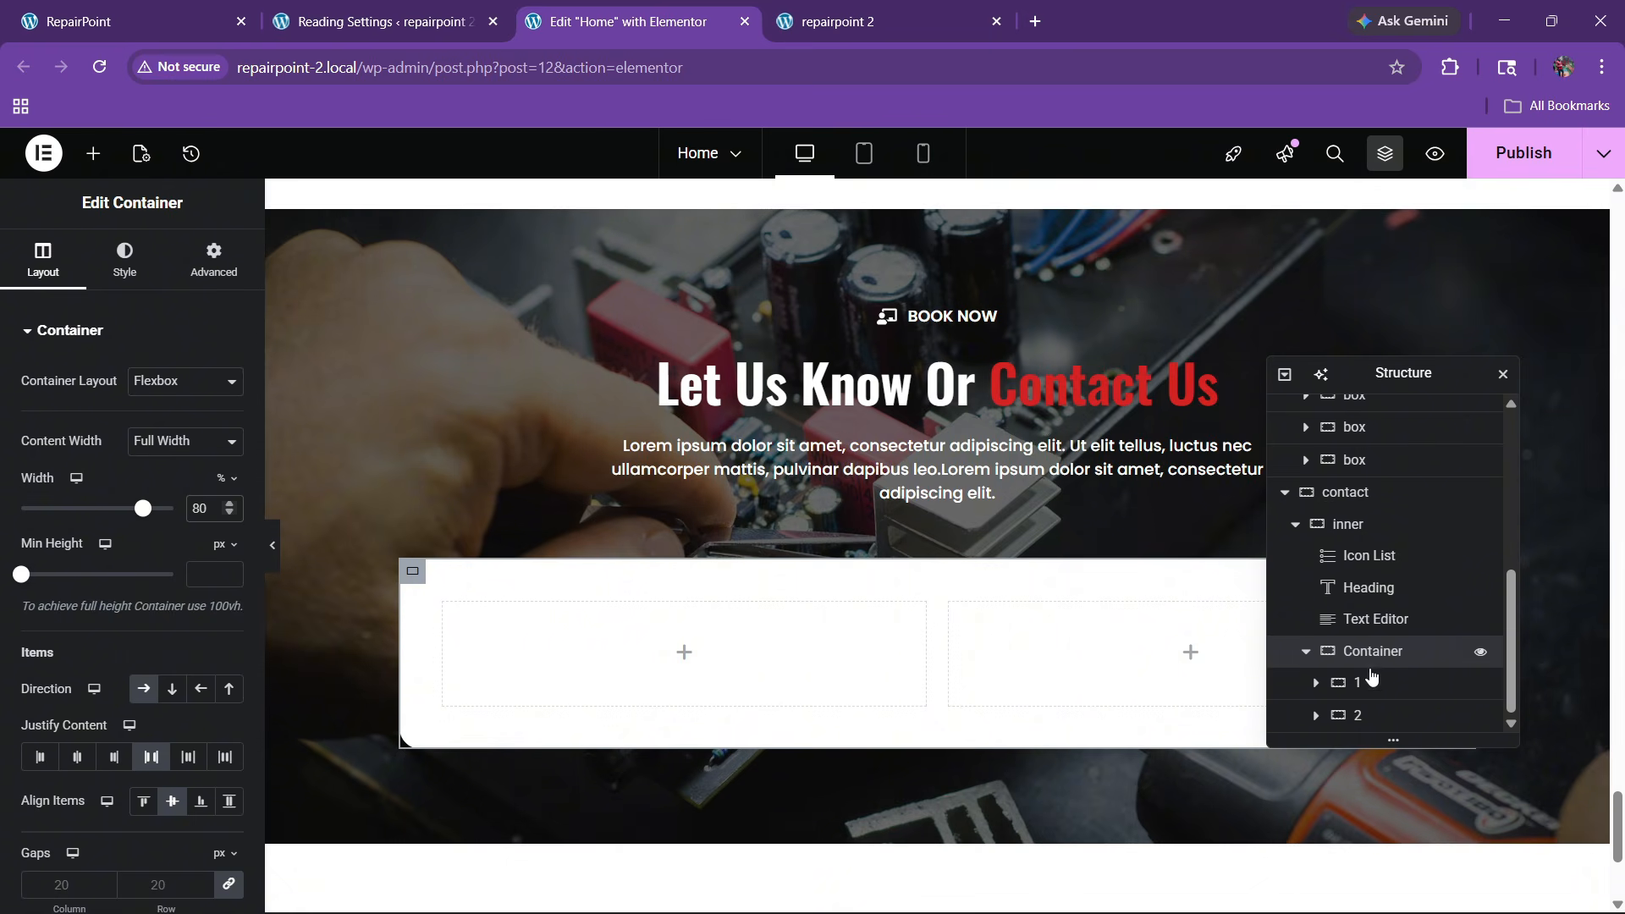
pyautogui.click(222, 8)
pyautogui.click(558, 10)
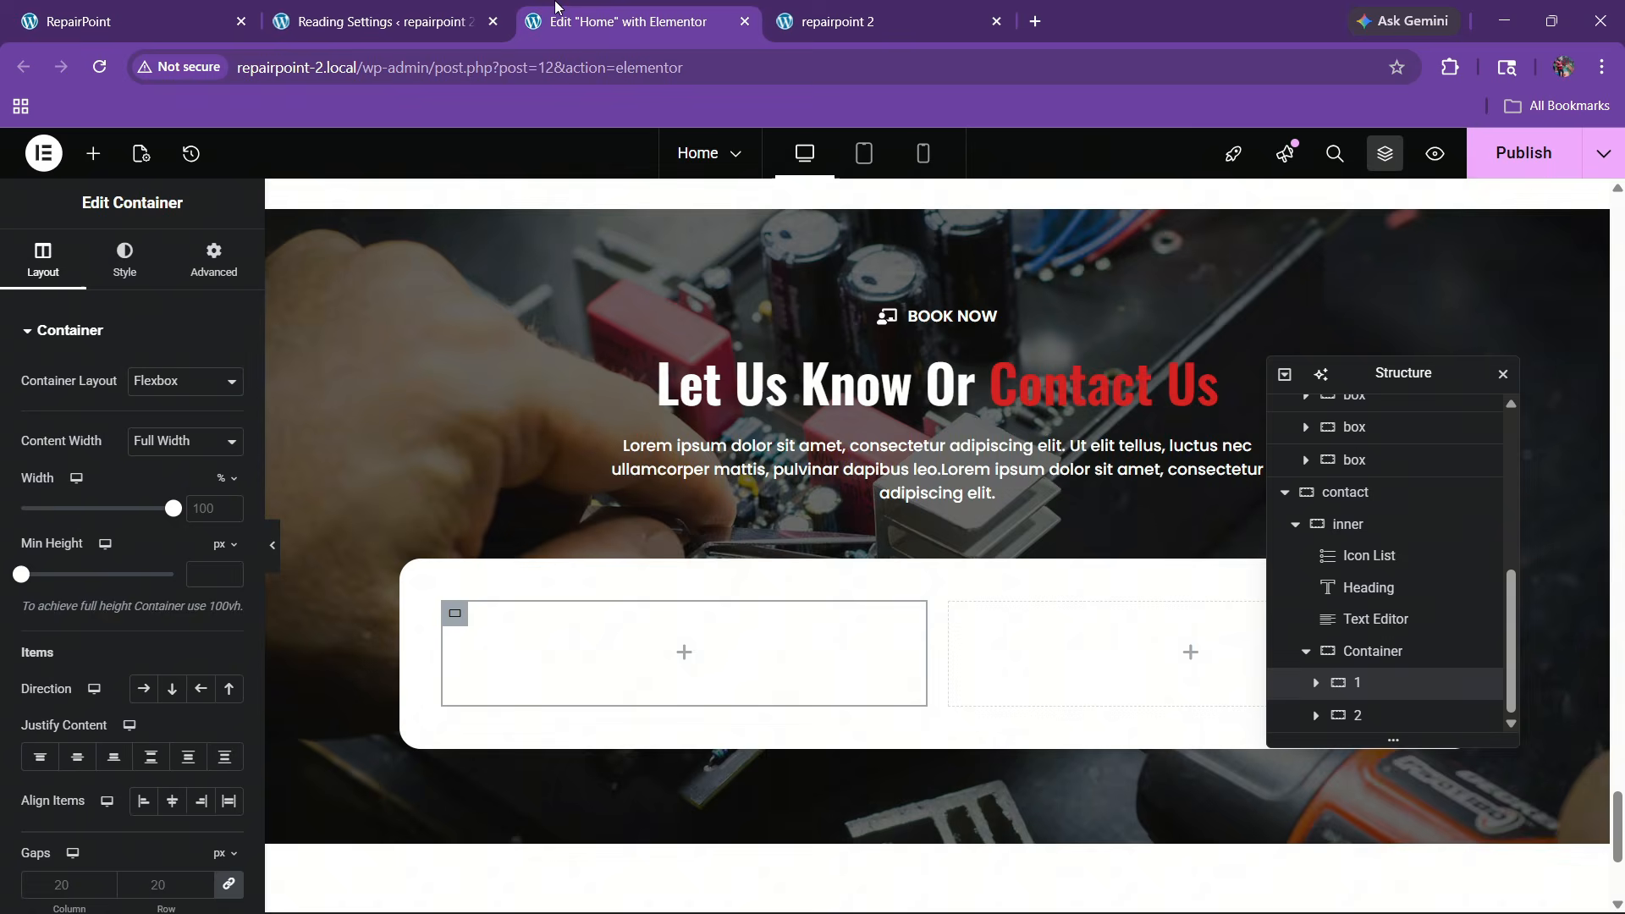
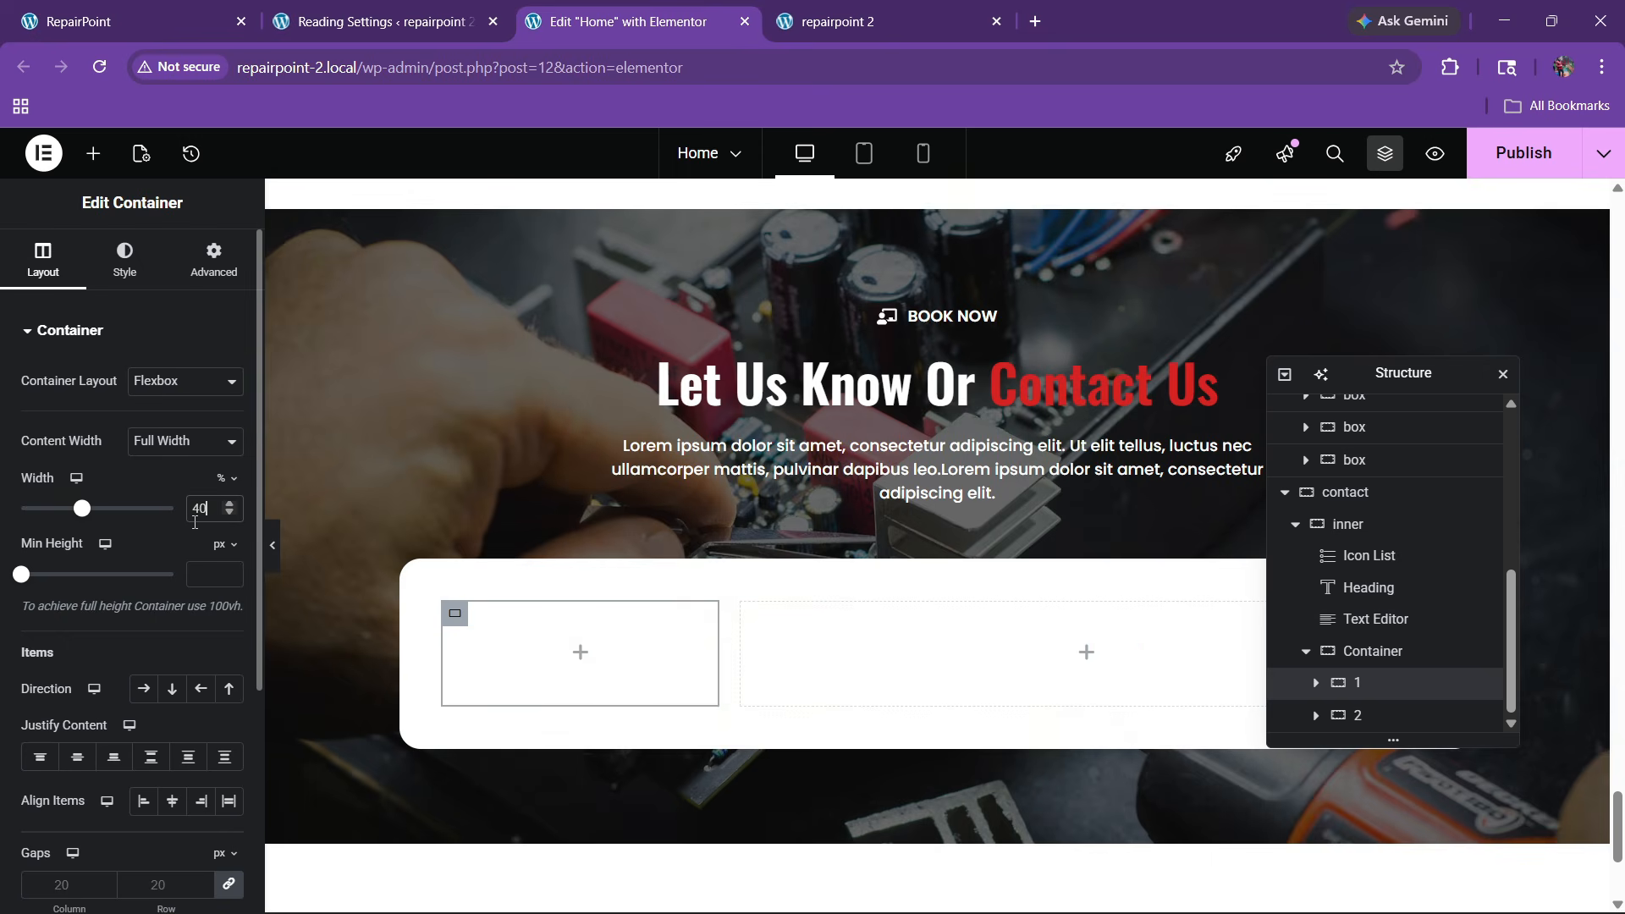
# Give the first contact-area box a classic background in the global Black colour
pyautogui.click(1375, 715)
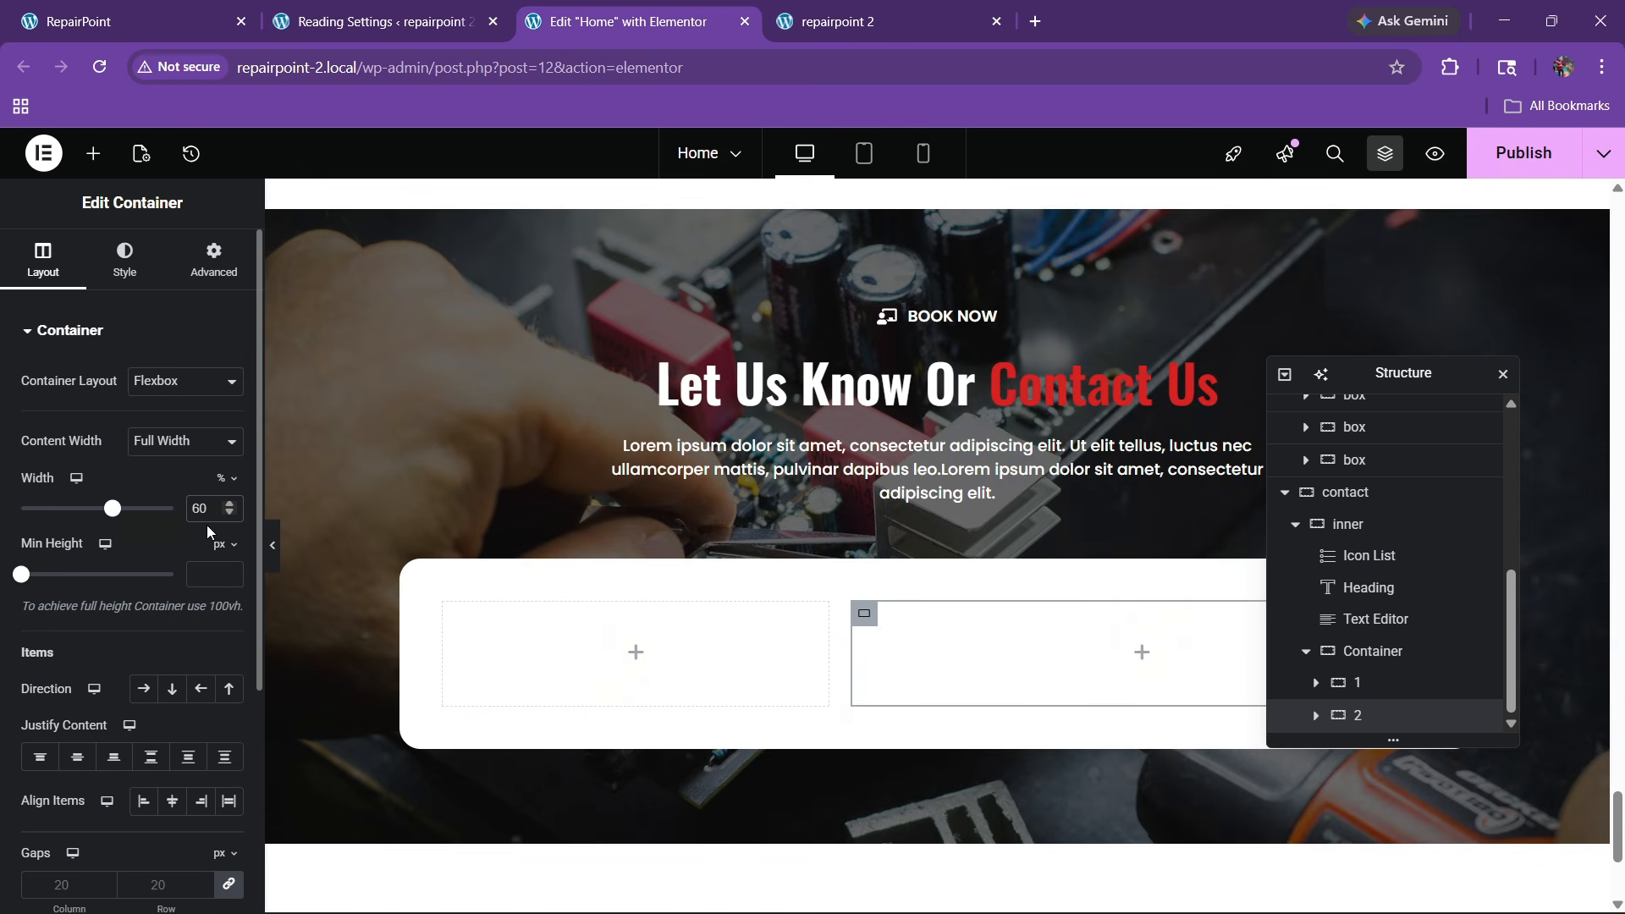
pyautogui.click(127, 21)
pyautogui.scroll(-2, 475, 440)
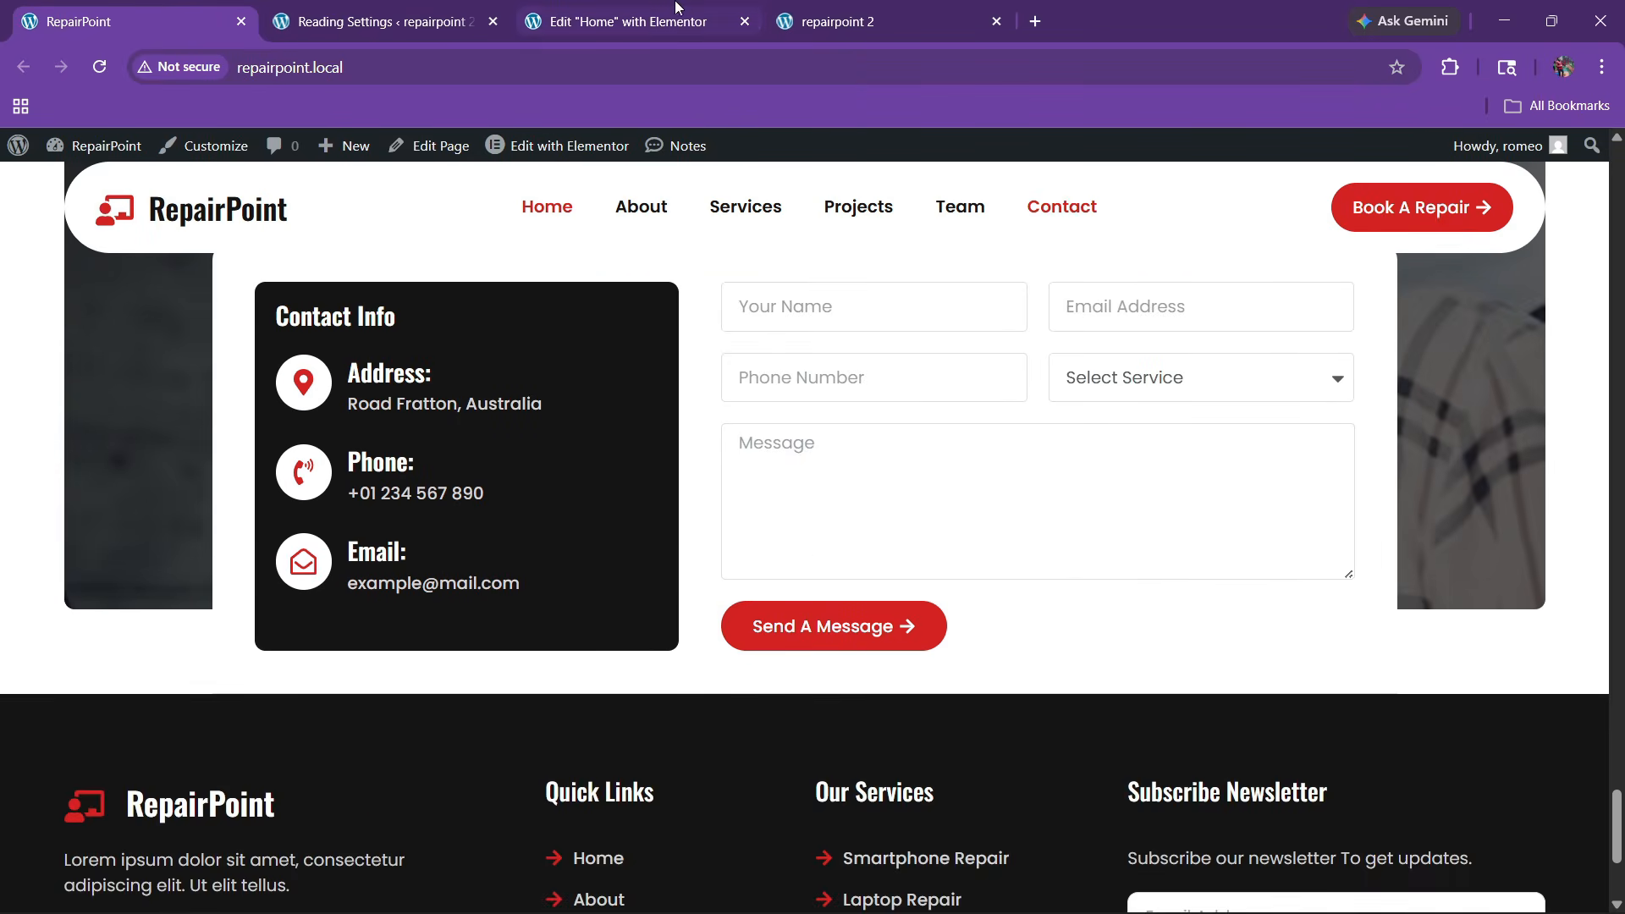
pyautogui.click(626, 21)
pyautogui.click(1379, 682)
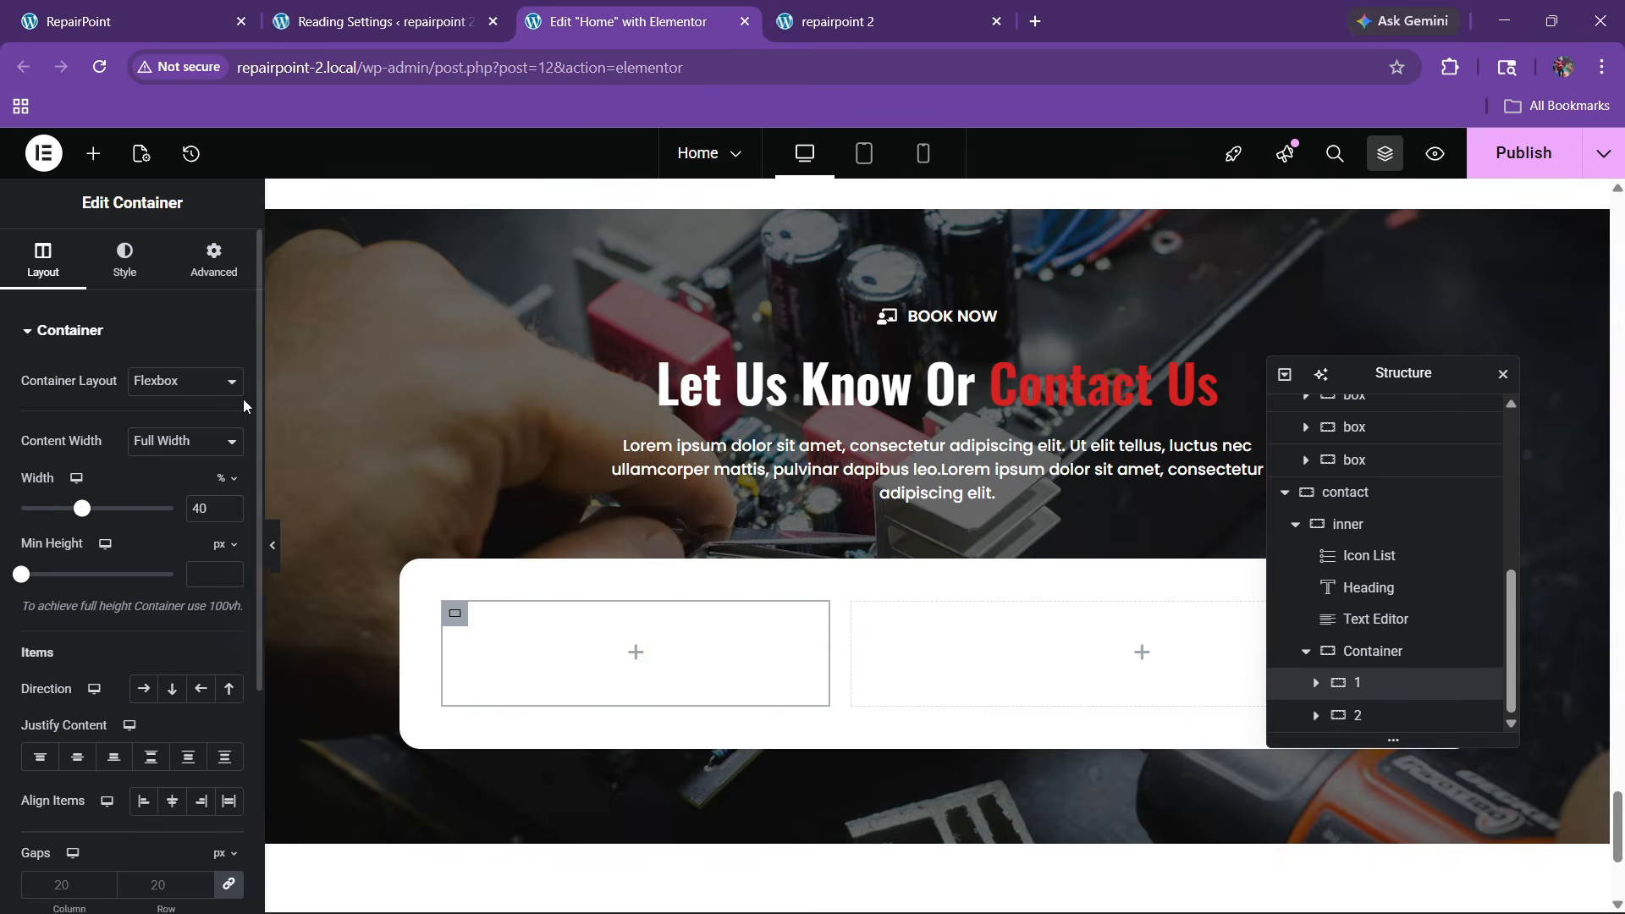
pyautogui.click(124, 259)
pyautogui.click(143, 426)
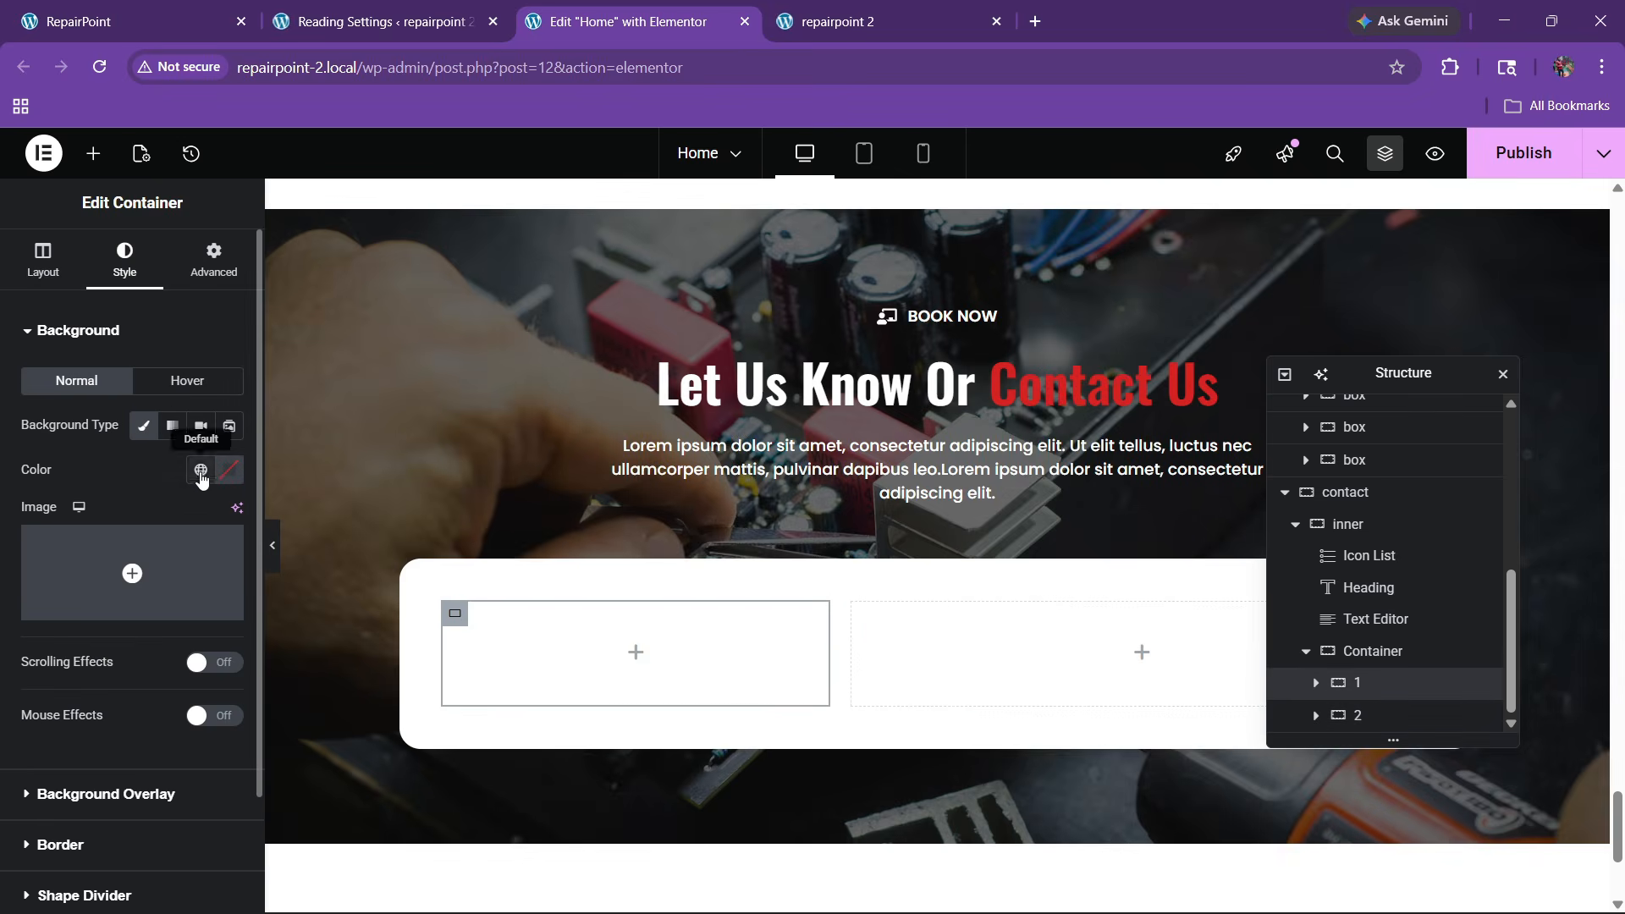
pyautogui.click(201, 475)
pyautogui.click(119, 793)
# Round the black box's corners to 10 px and pad it 20 px on every side
pyautogui.scroll(-2, 87, 688)
pyautogui.click(84, 706)
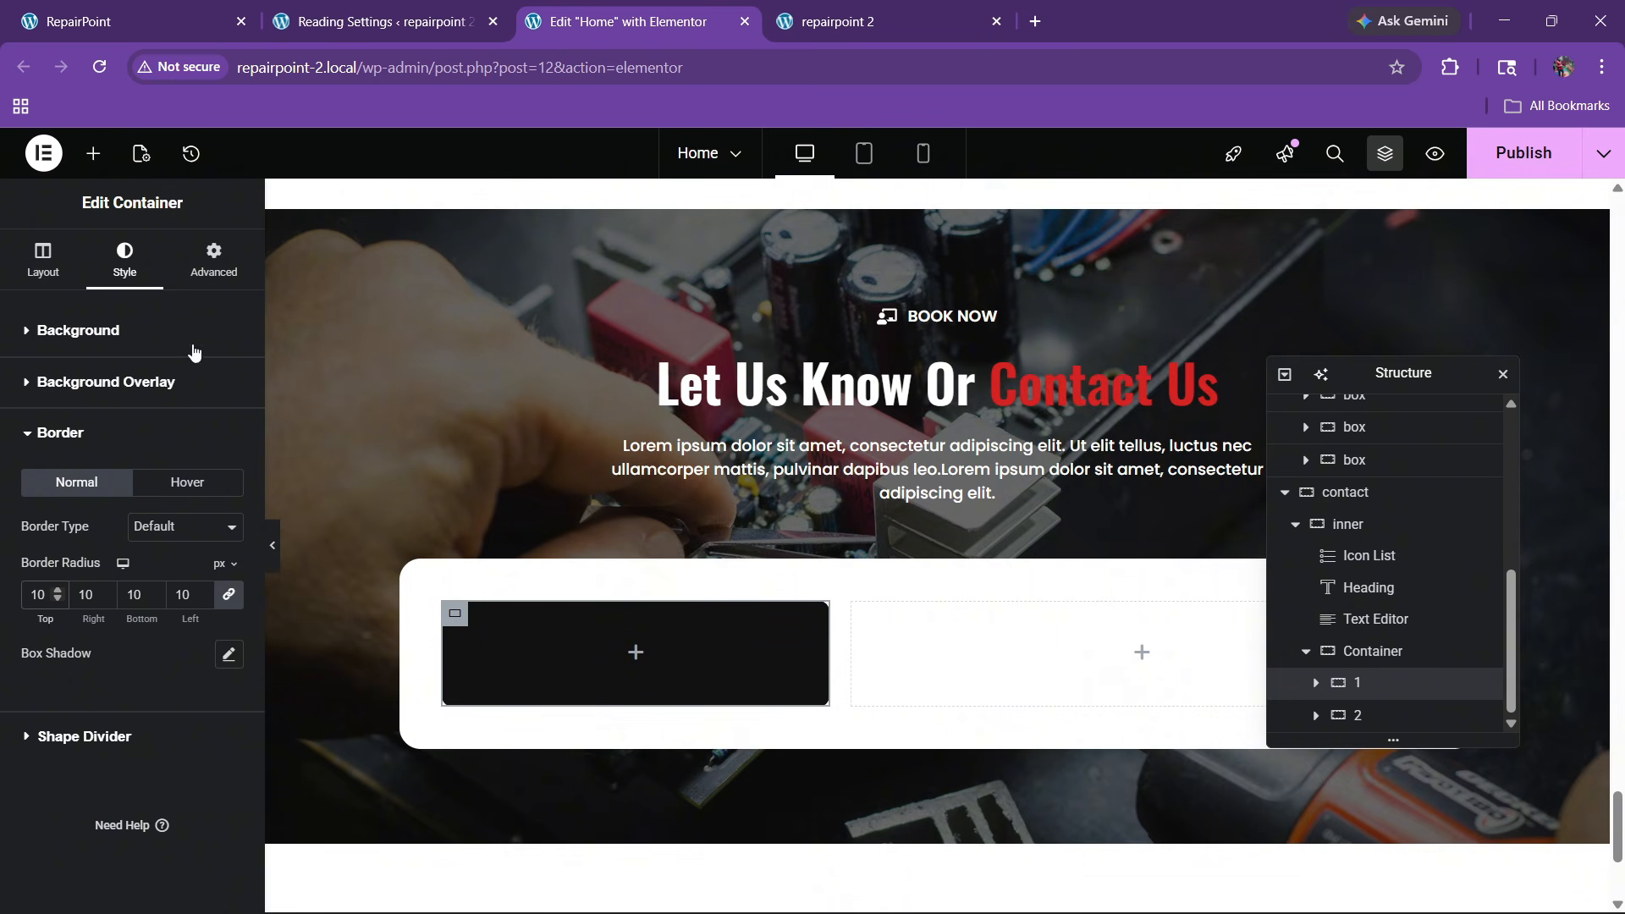
pyautogui.click(214, 258)
pyautogui.write('20')
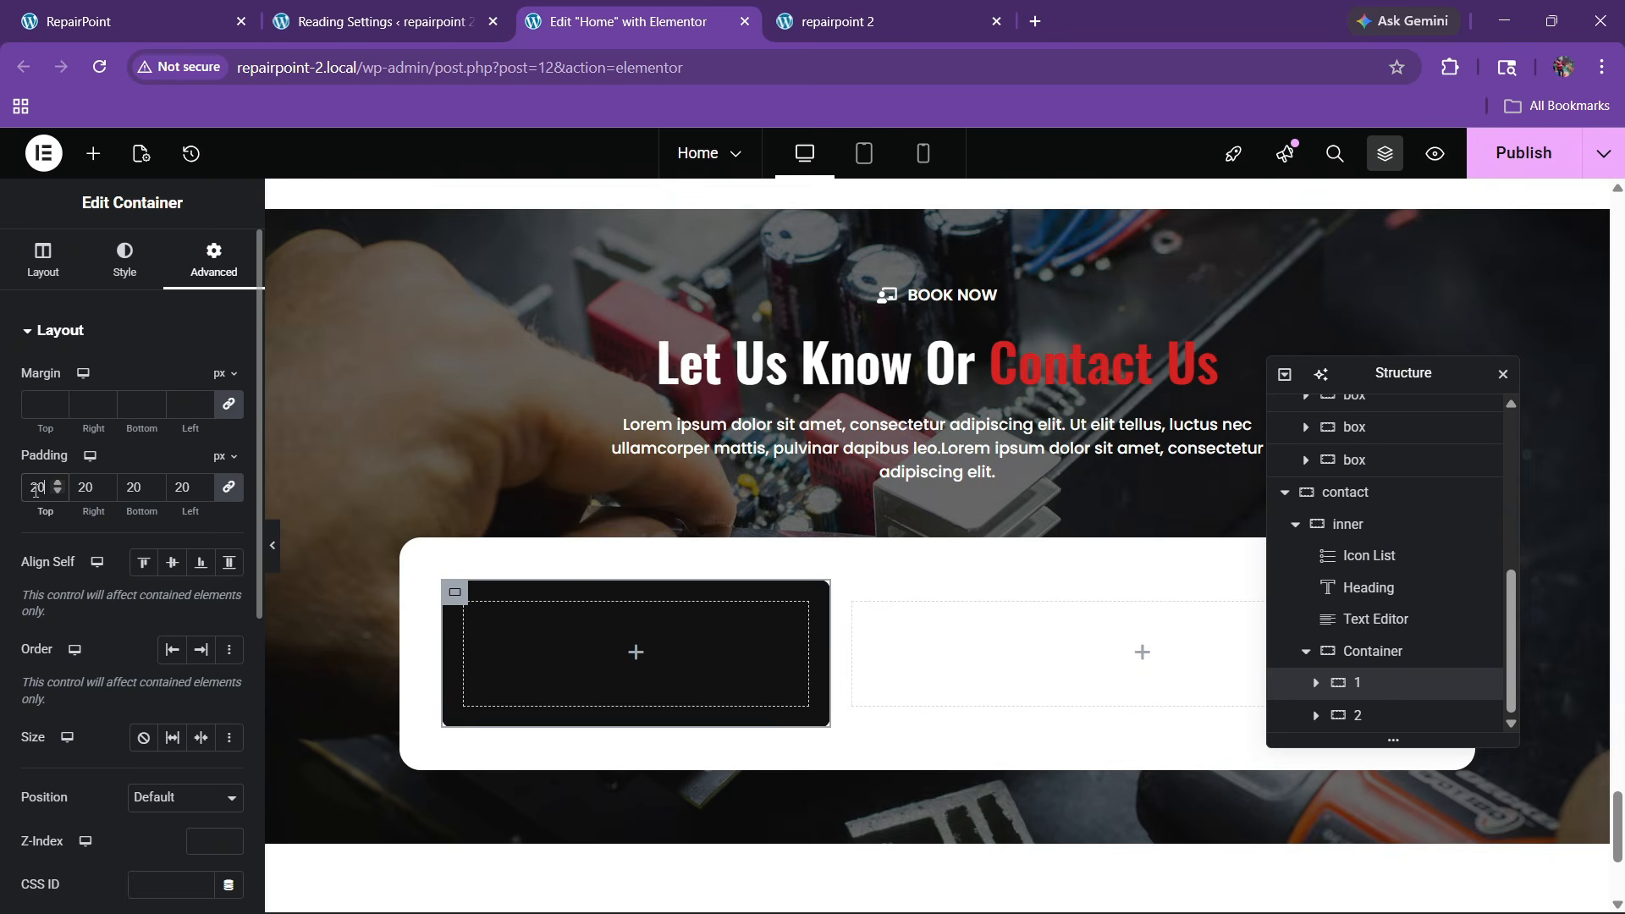
pyautogui.click(127, 21)
pyautogui.click(626, 21)
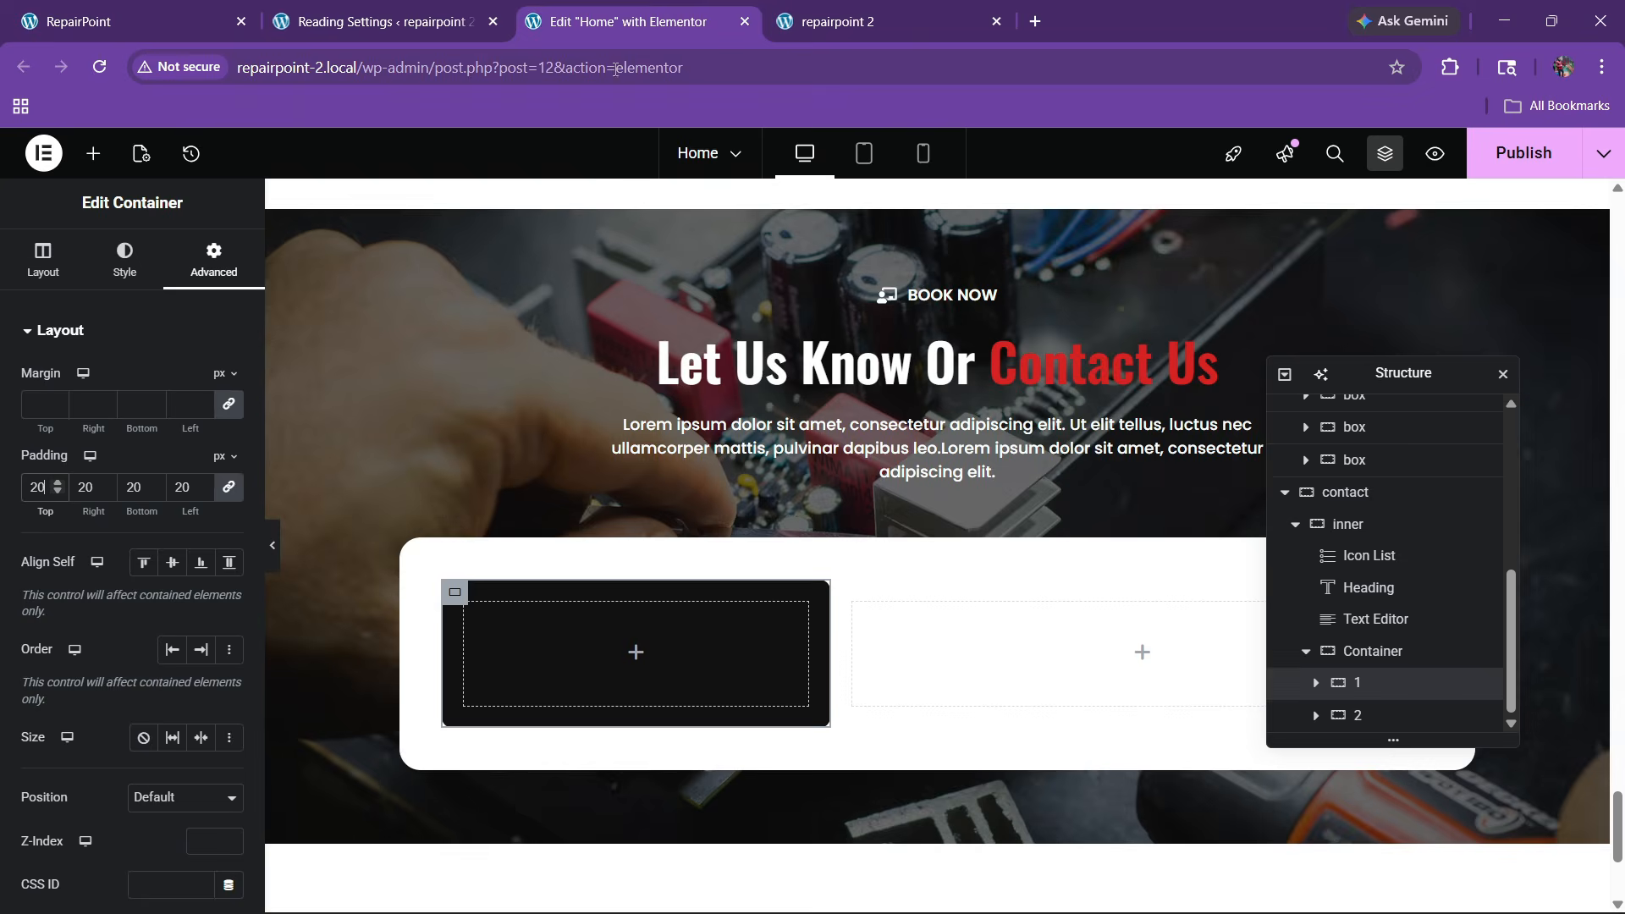
pyautogui.scroll(3, 700, 475)
pyautogui.scroll(-5, 380, 453)
# Add a heading reading 'Contact Us' inside the black box
pyautogui.click(93, 153)
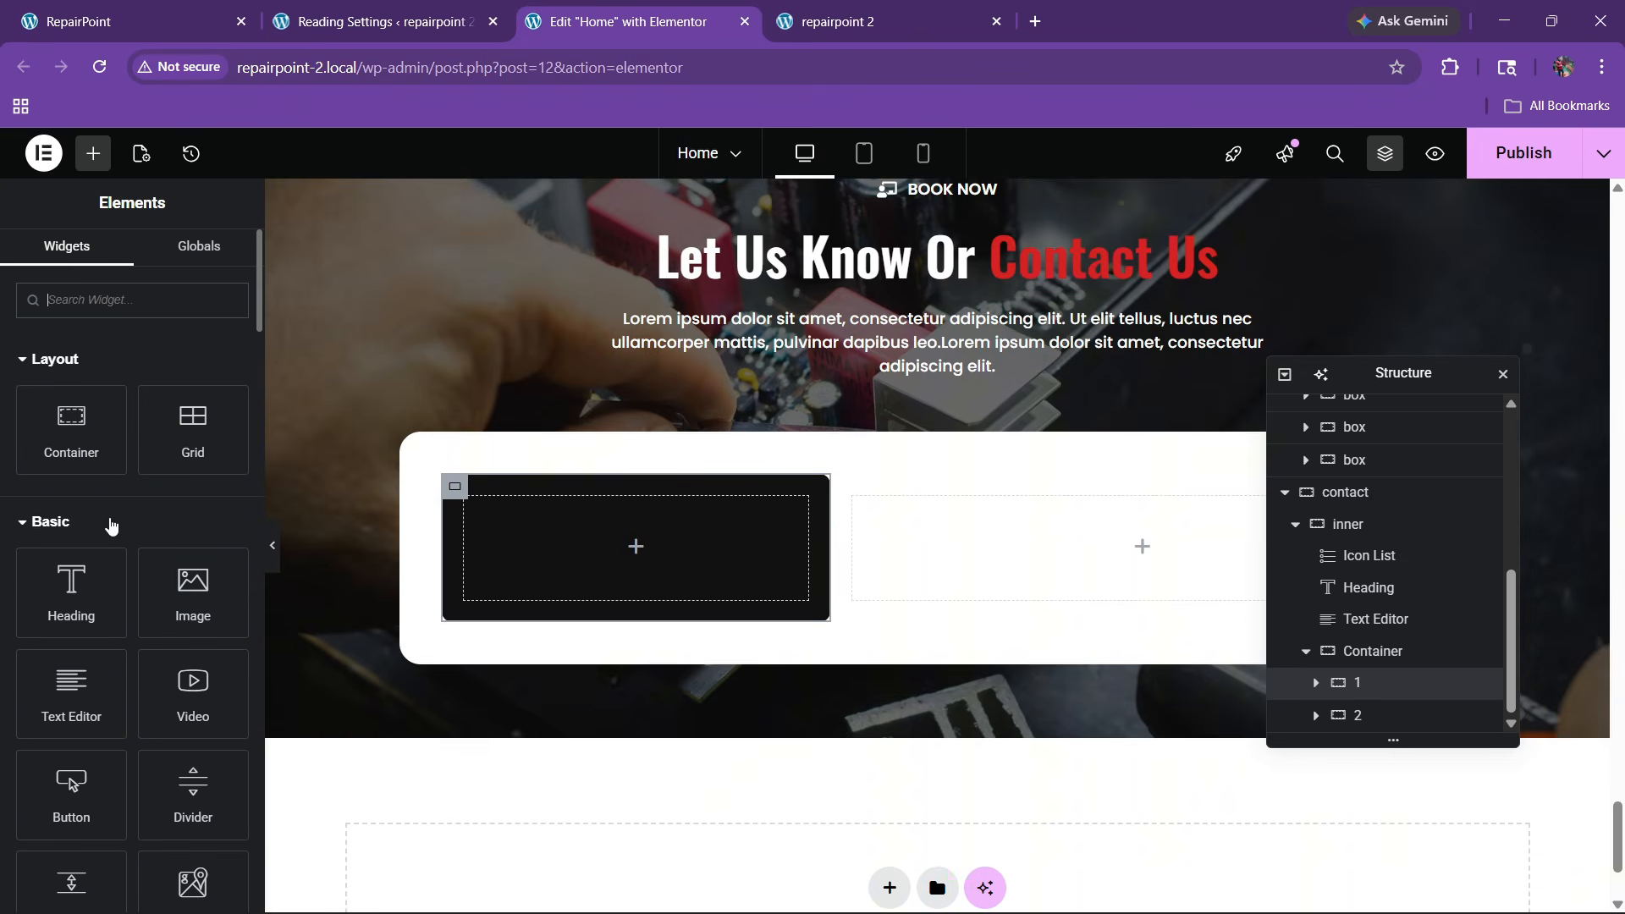
pyautogui.moveTo(72, 579); pyautogui.dragTo(636, 545)
pyautogui.tripleClick(119, 449)
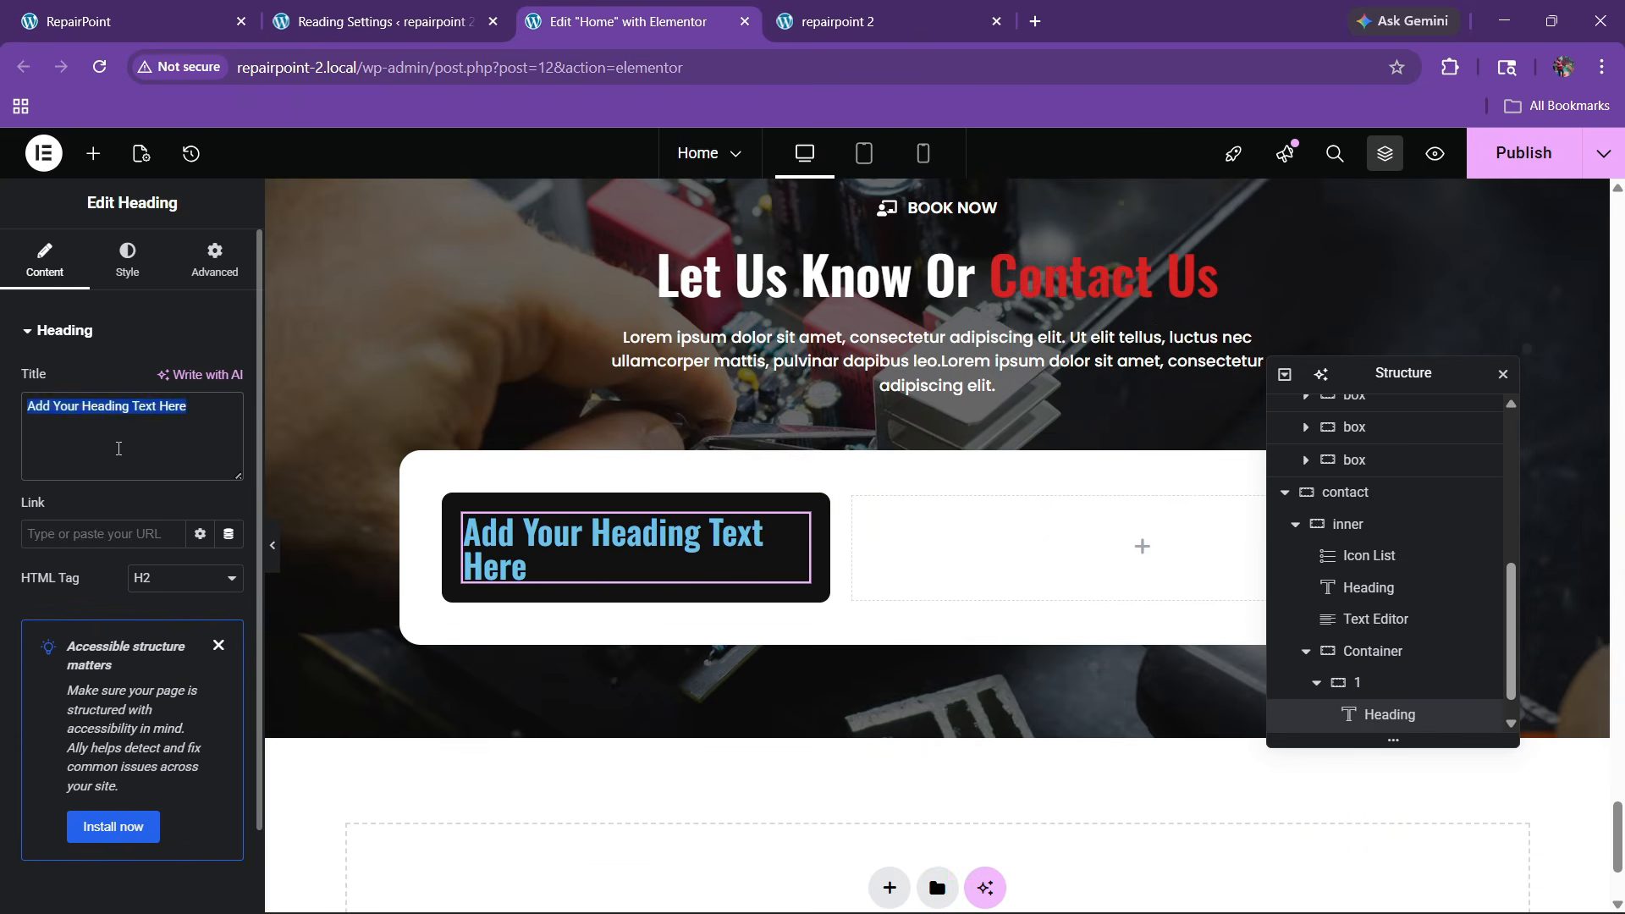
pyautogui.press('BackSpace')
pyautogui.write('Contact Us')
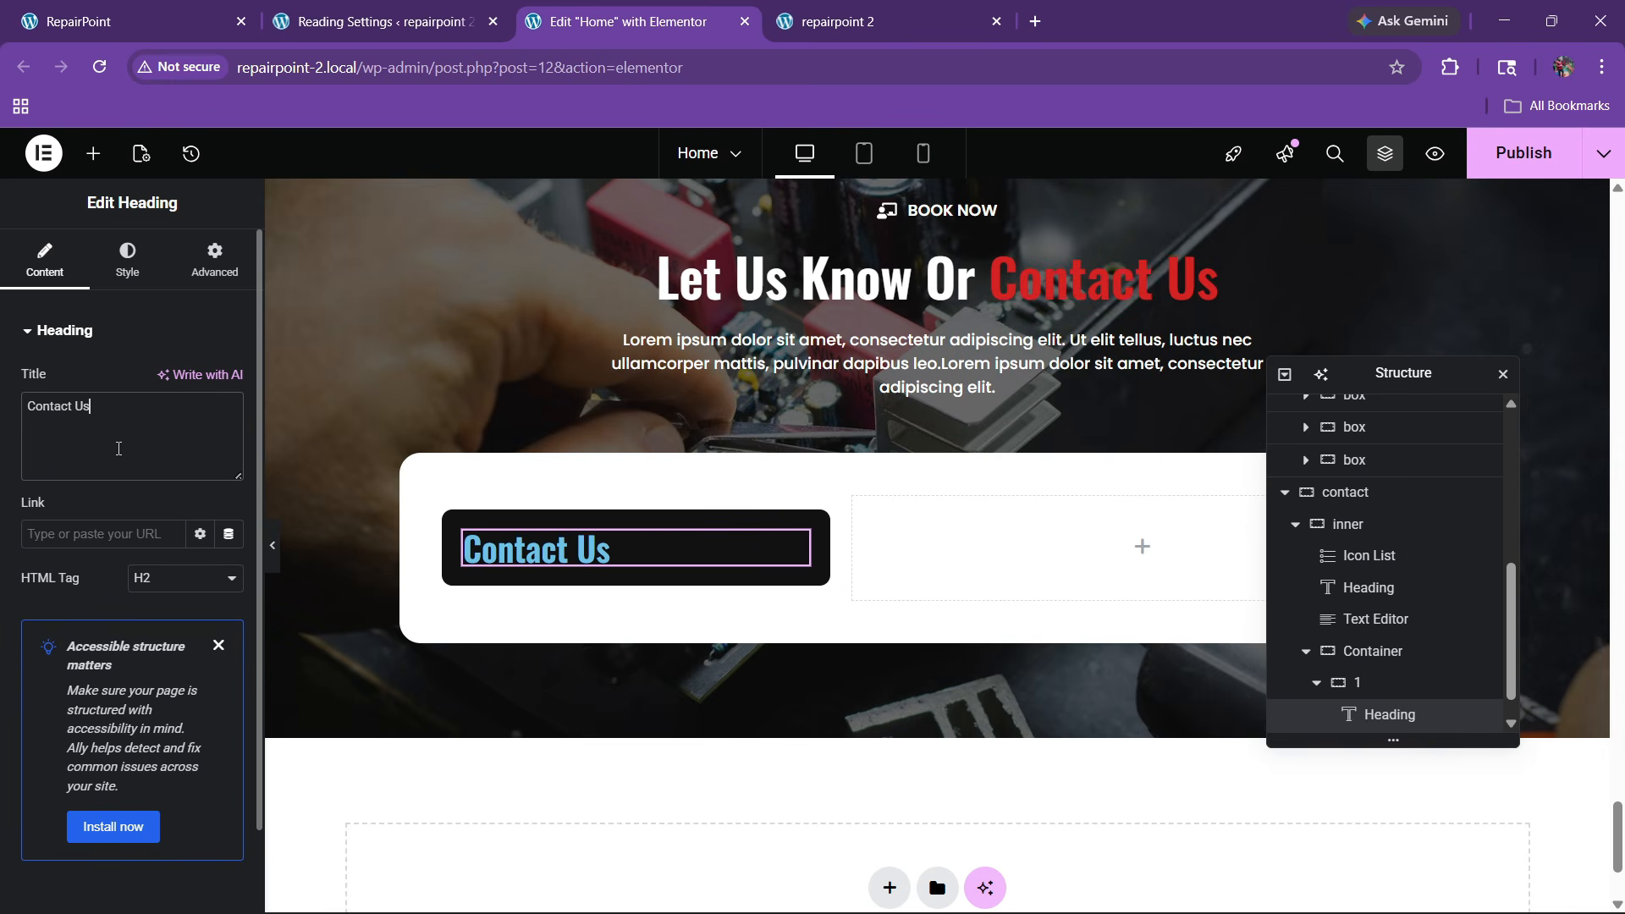
# Make the Contact Us heading white with a 22 px font size
pyautogui.click(129, 272)
pyautogui.click(227, 677)
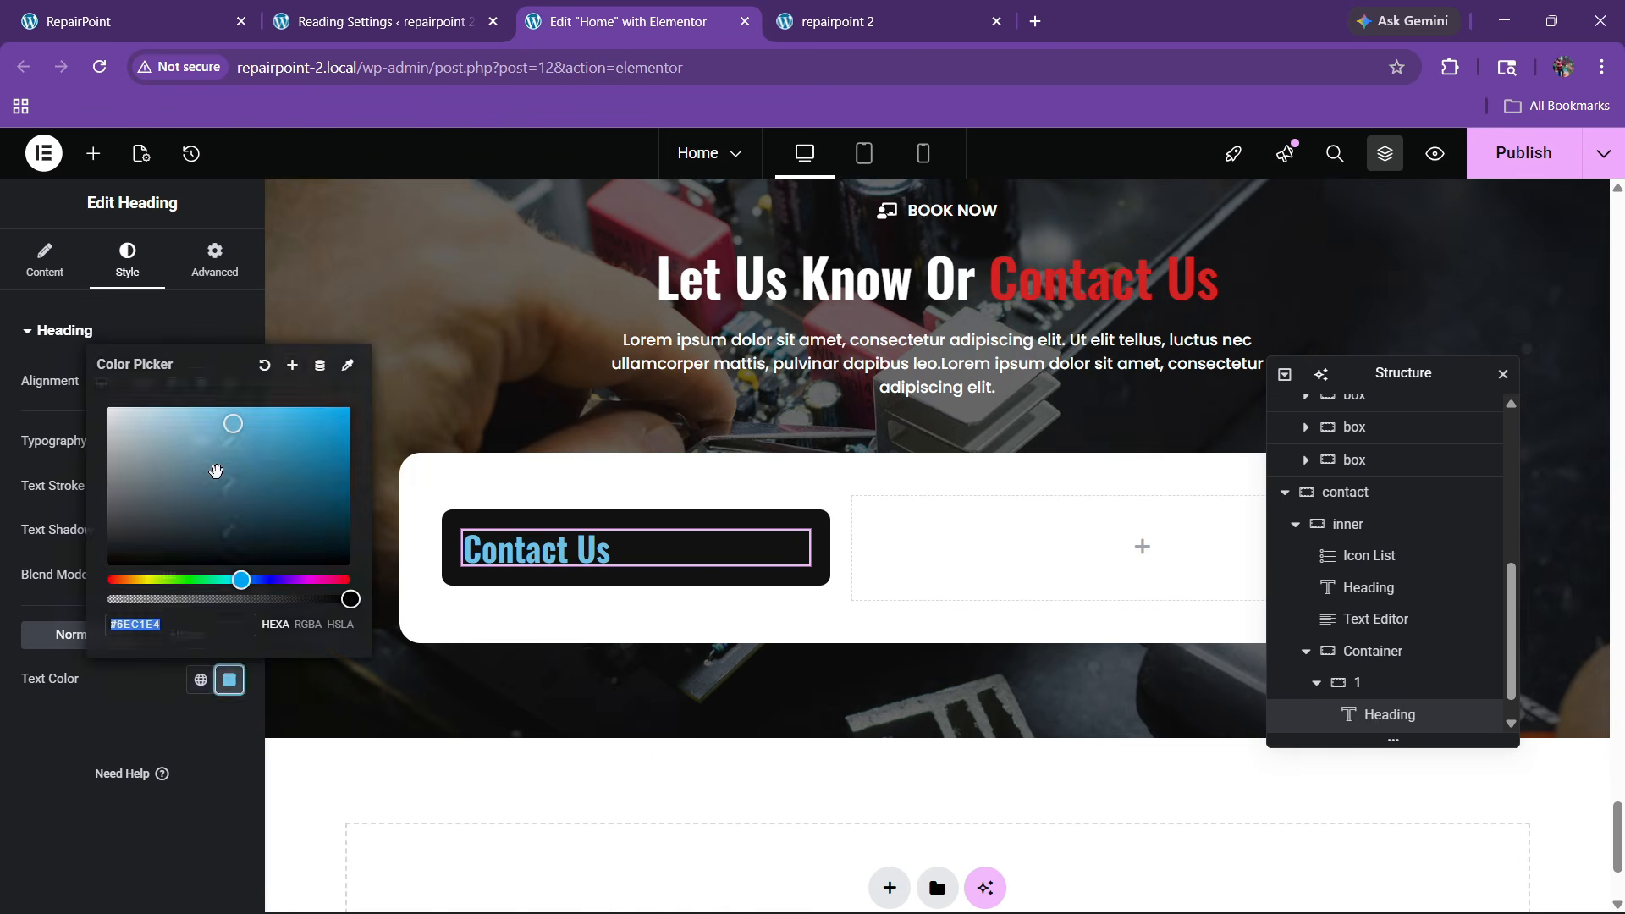
pyautogui.click(110, 407)
pyautogui.press('Escape')
pyautogui.click(229, 442)
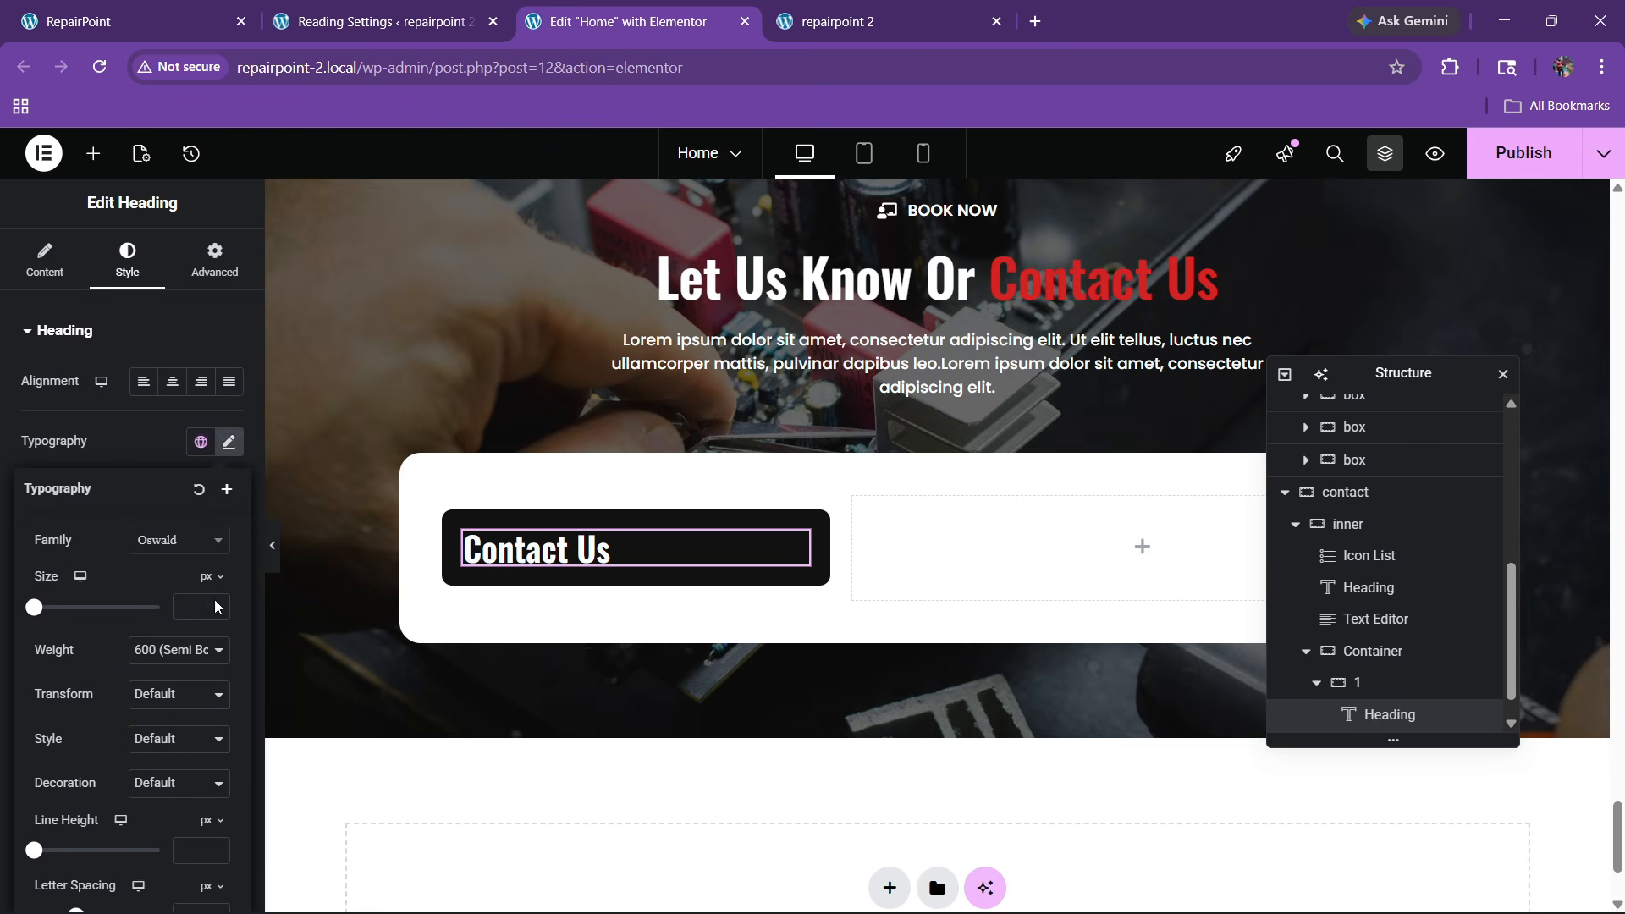
pyautogui.click(217, 604)
pyautogui.click(217, 604)
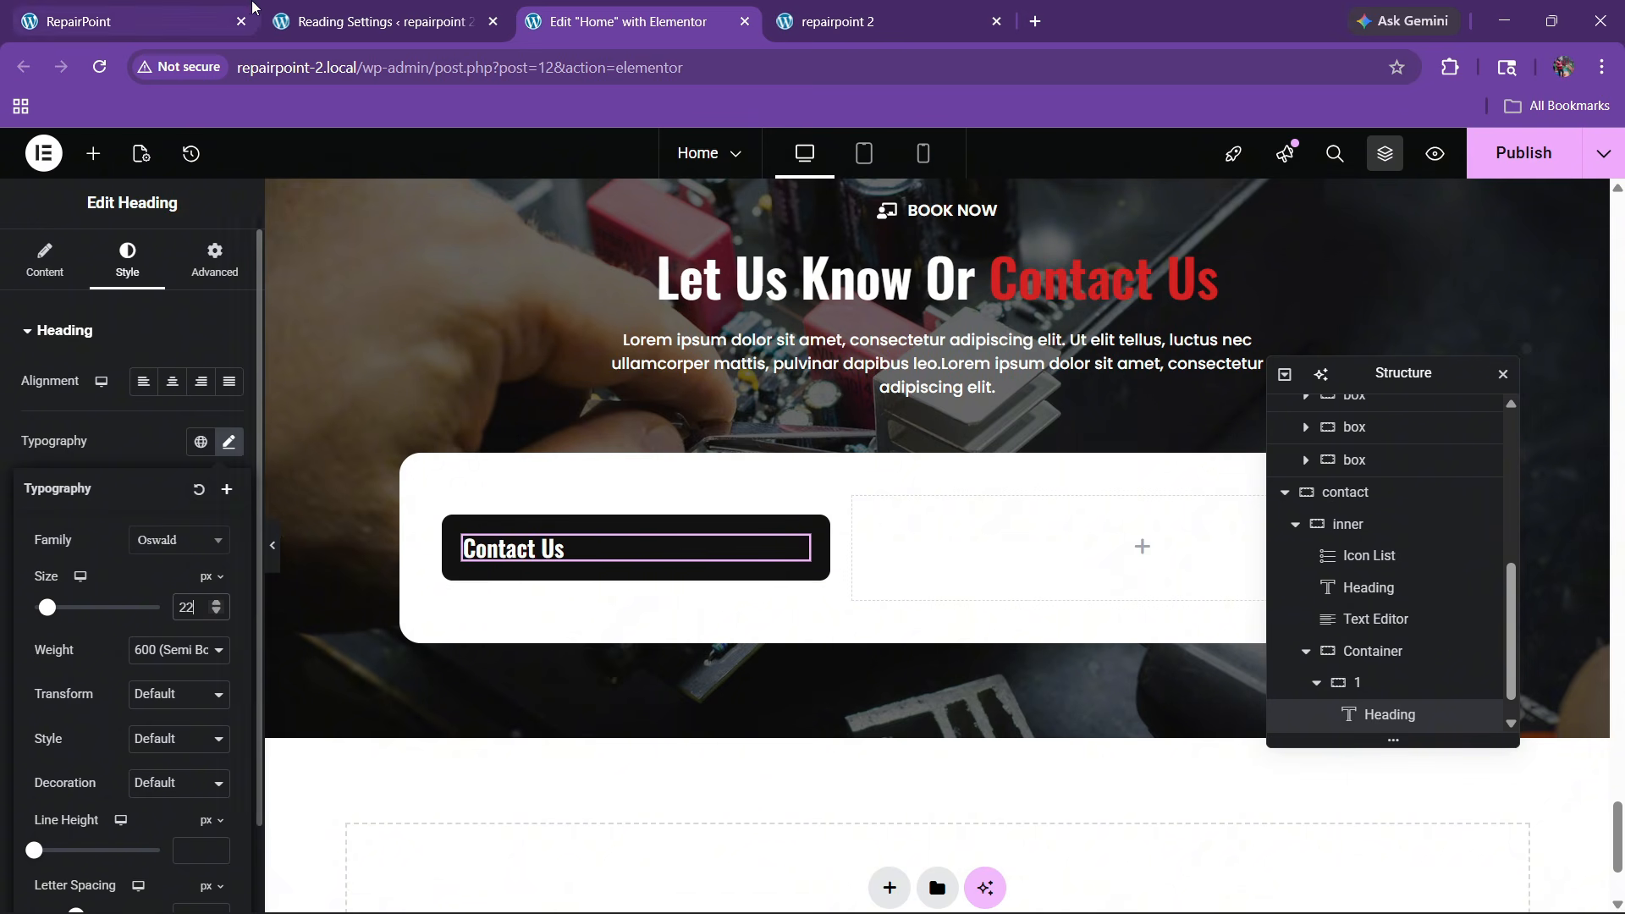
# Copy the 'Give us a call' icon box from higher up the page
pyautogui.click(228, 16)
pyautogui.click(626, 21)
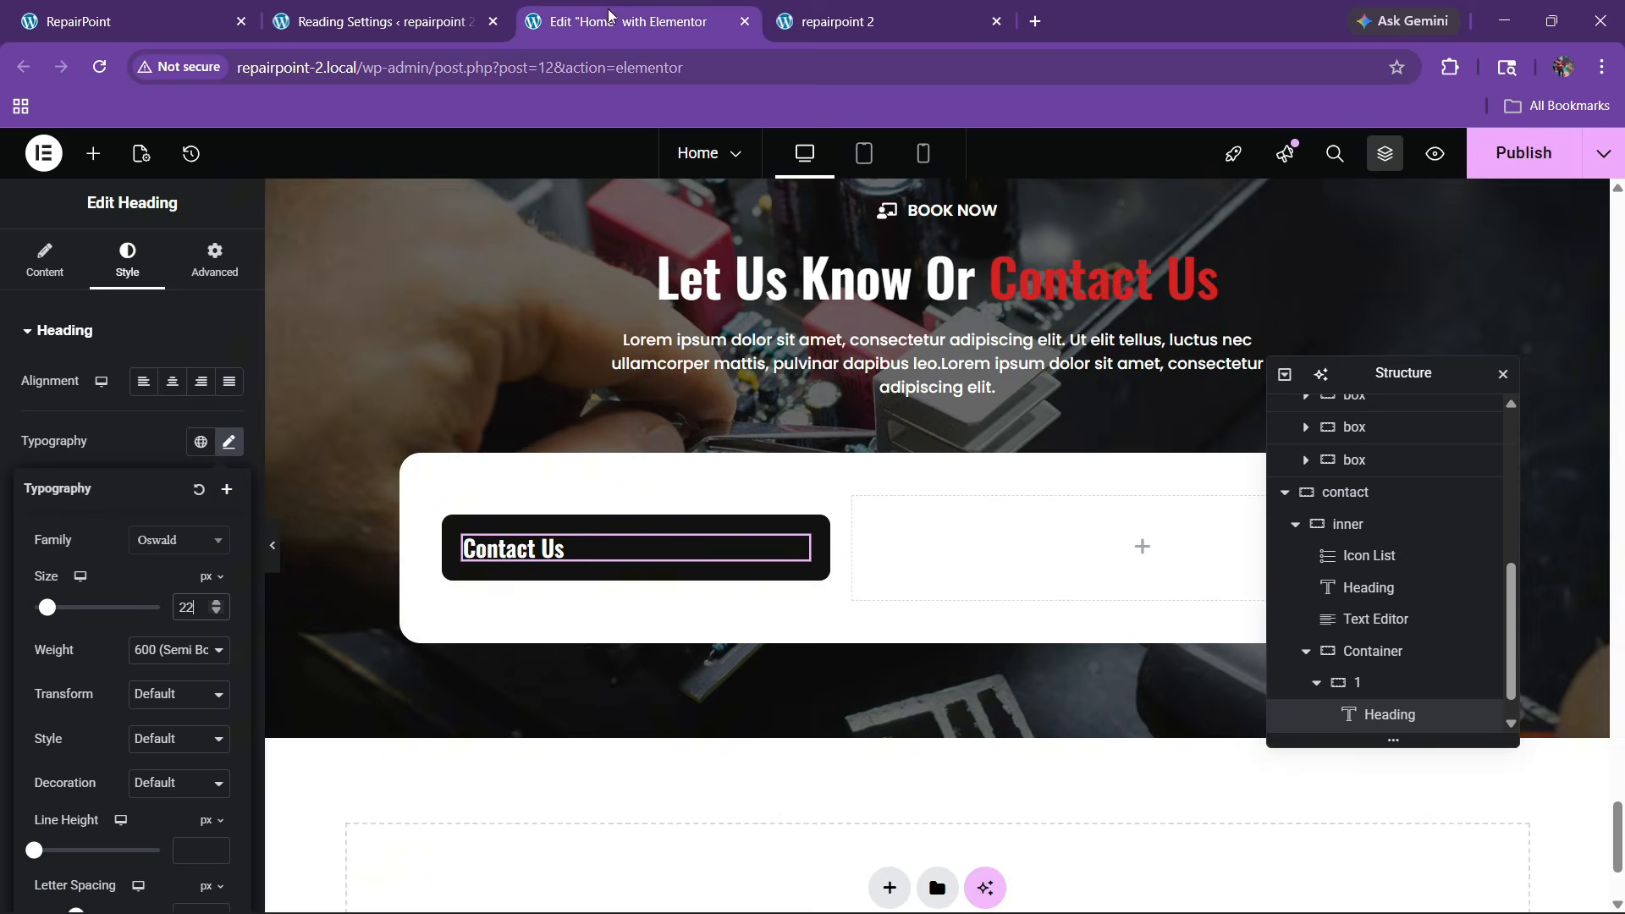
pyautogui.scroll(8, 503, 590)
pyautogui.scroll(15, 503, 585)
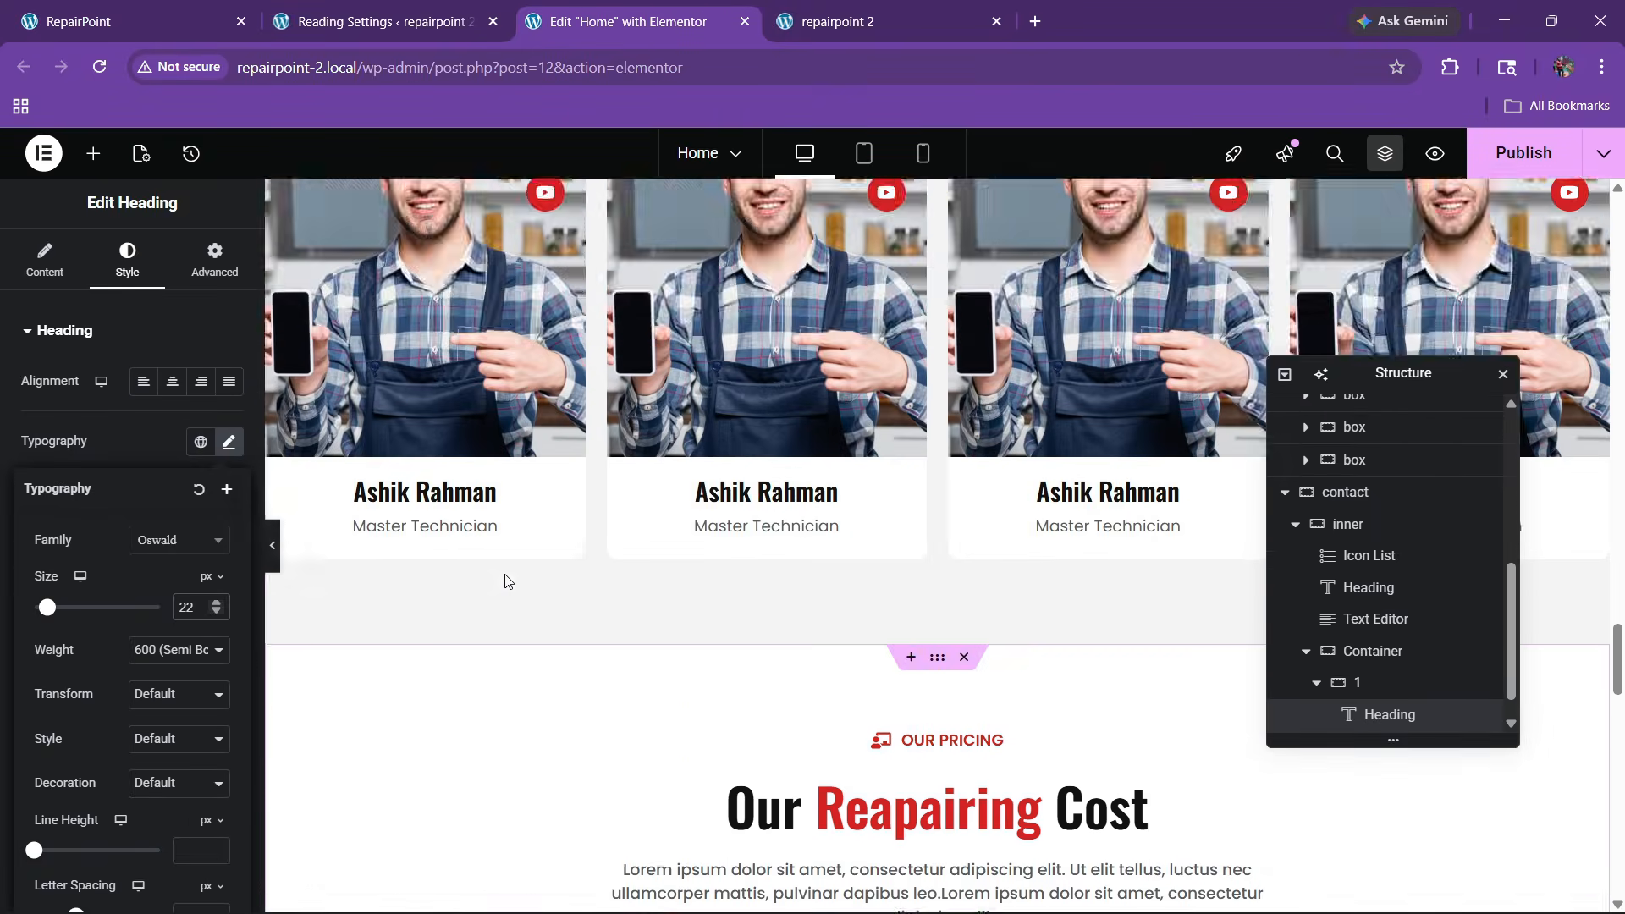
pyautogui.scroll(12, 544, 517)
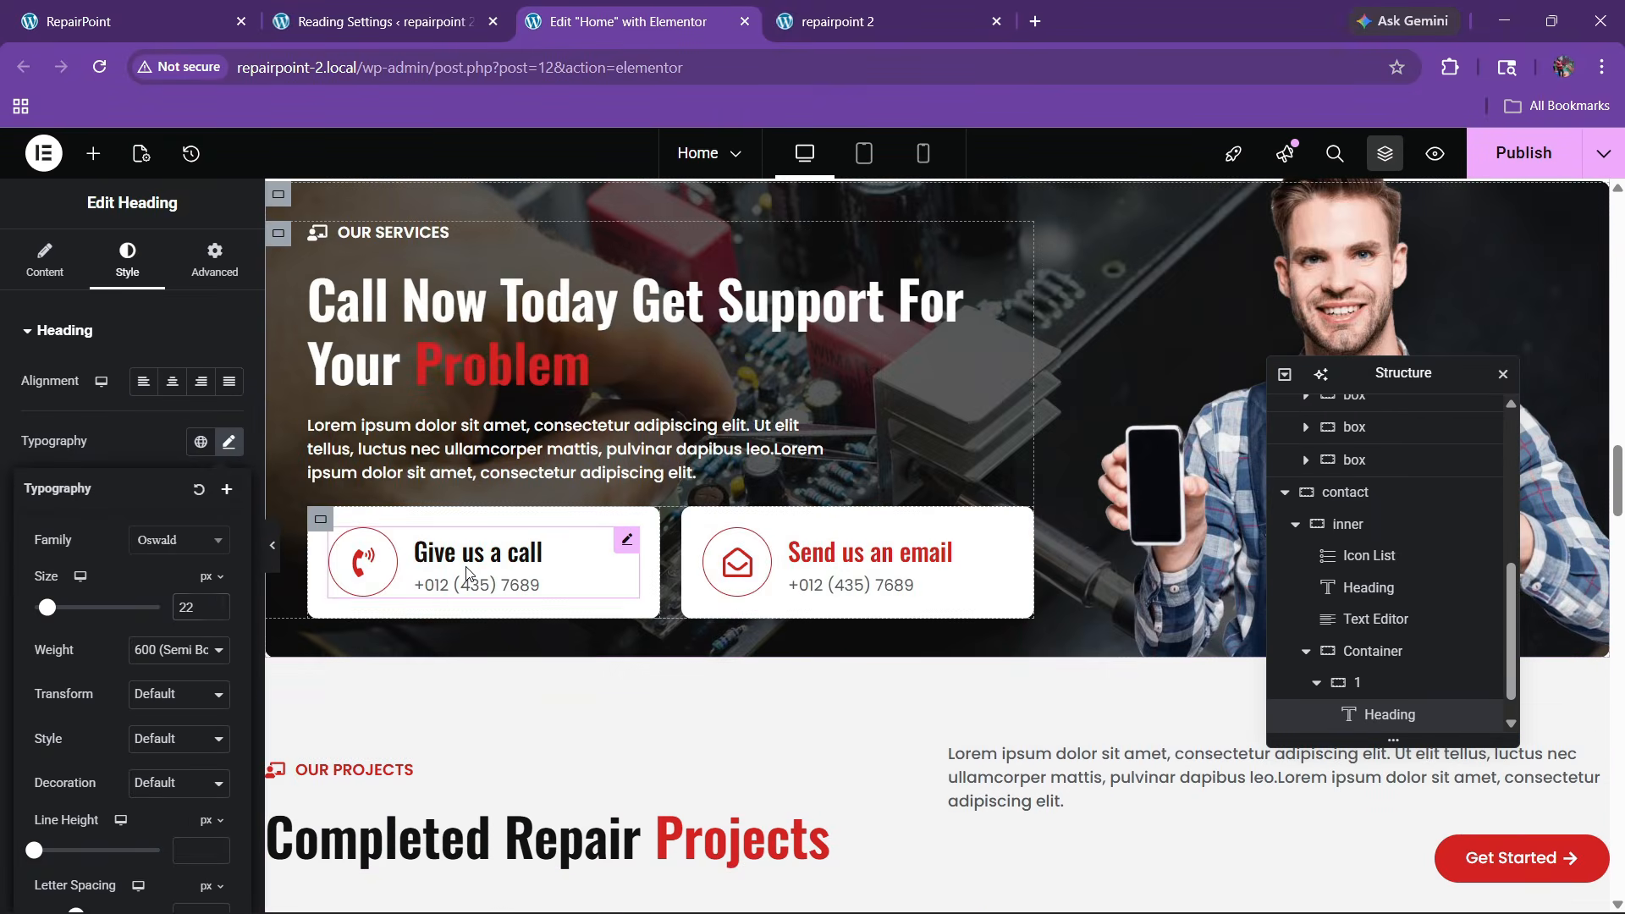
pyautogui.rightClick(467, 573)
pyautogui.click(515, 487)
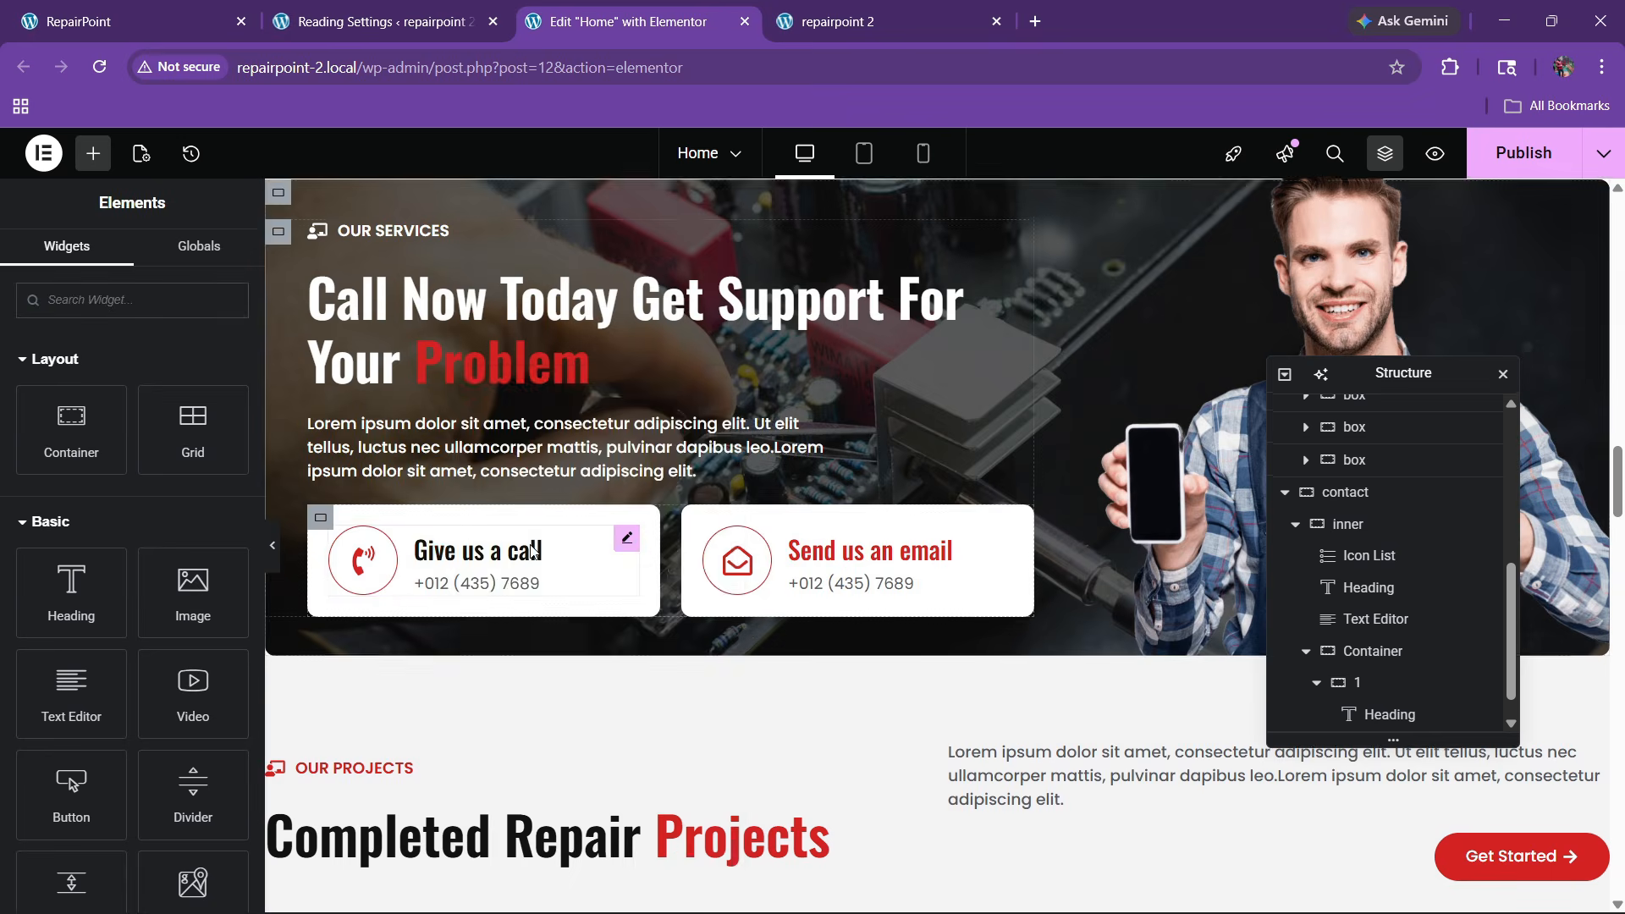
pyautogui.scroll(-20, 532, 549)
pyautogui.scroll(-10, 533, 550)
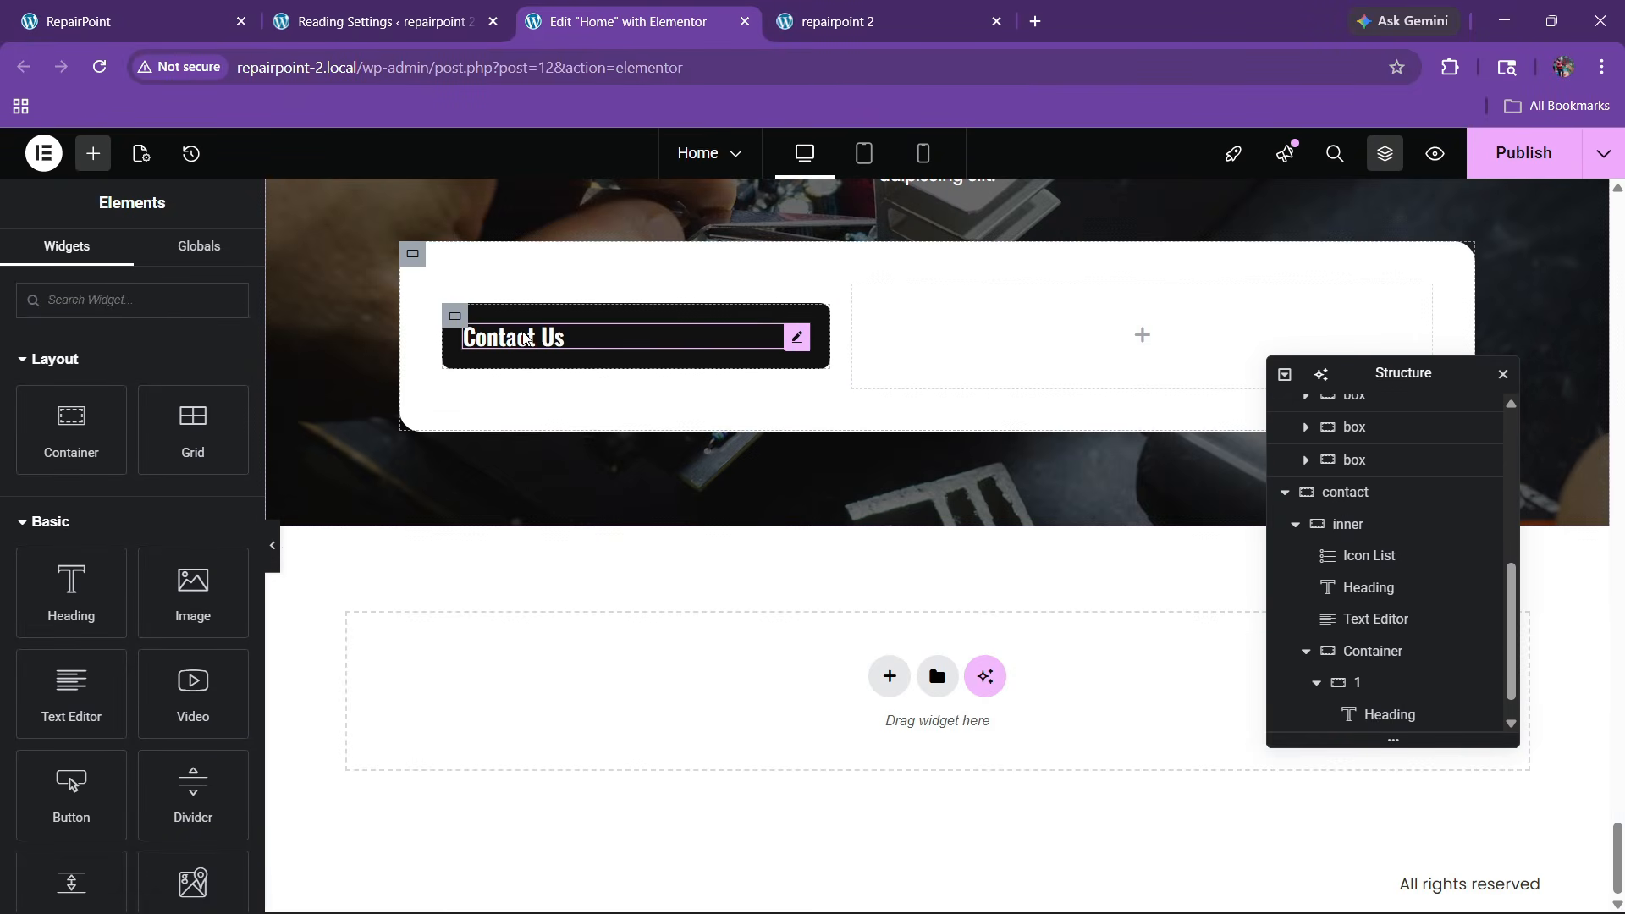
# Paste the copied icon box below the Contact Us heading
pyautogui.rightClick(526, 339)
pyautogui.click(563, 484)
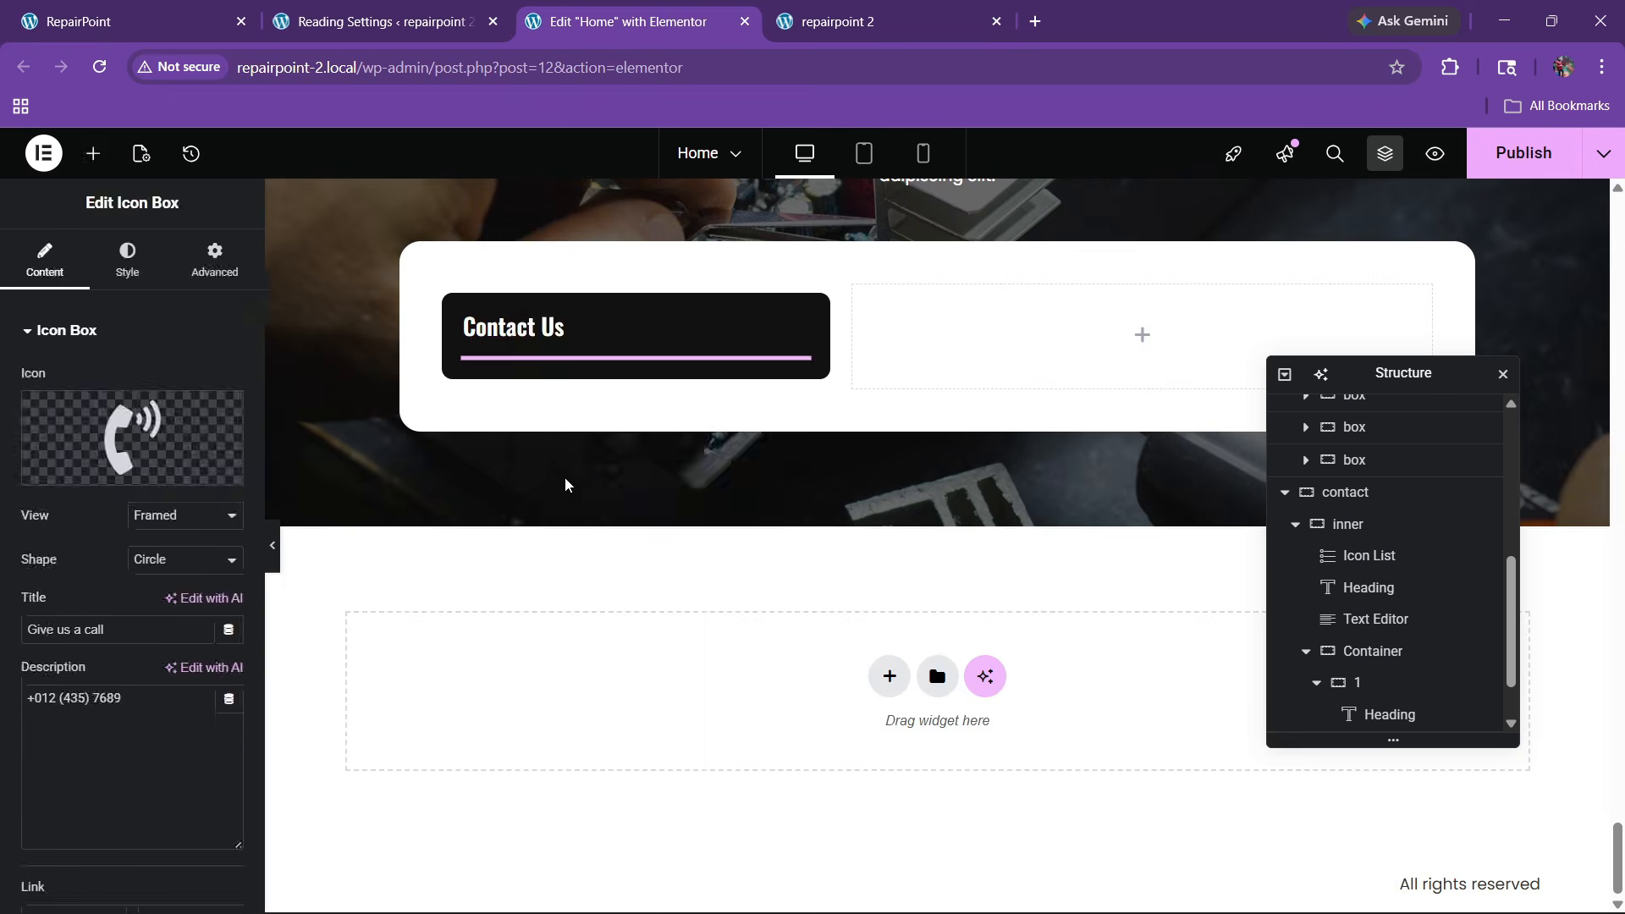
pyautogui.click(151, 8)
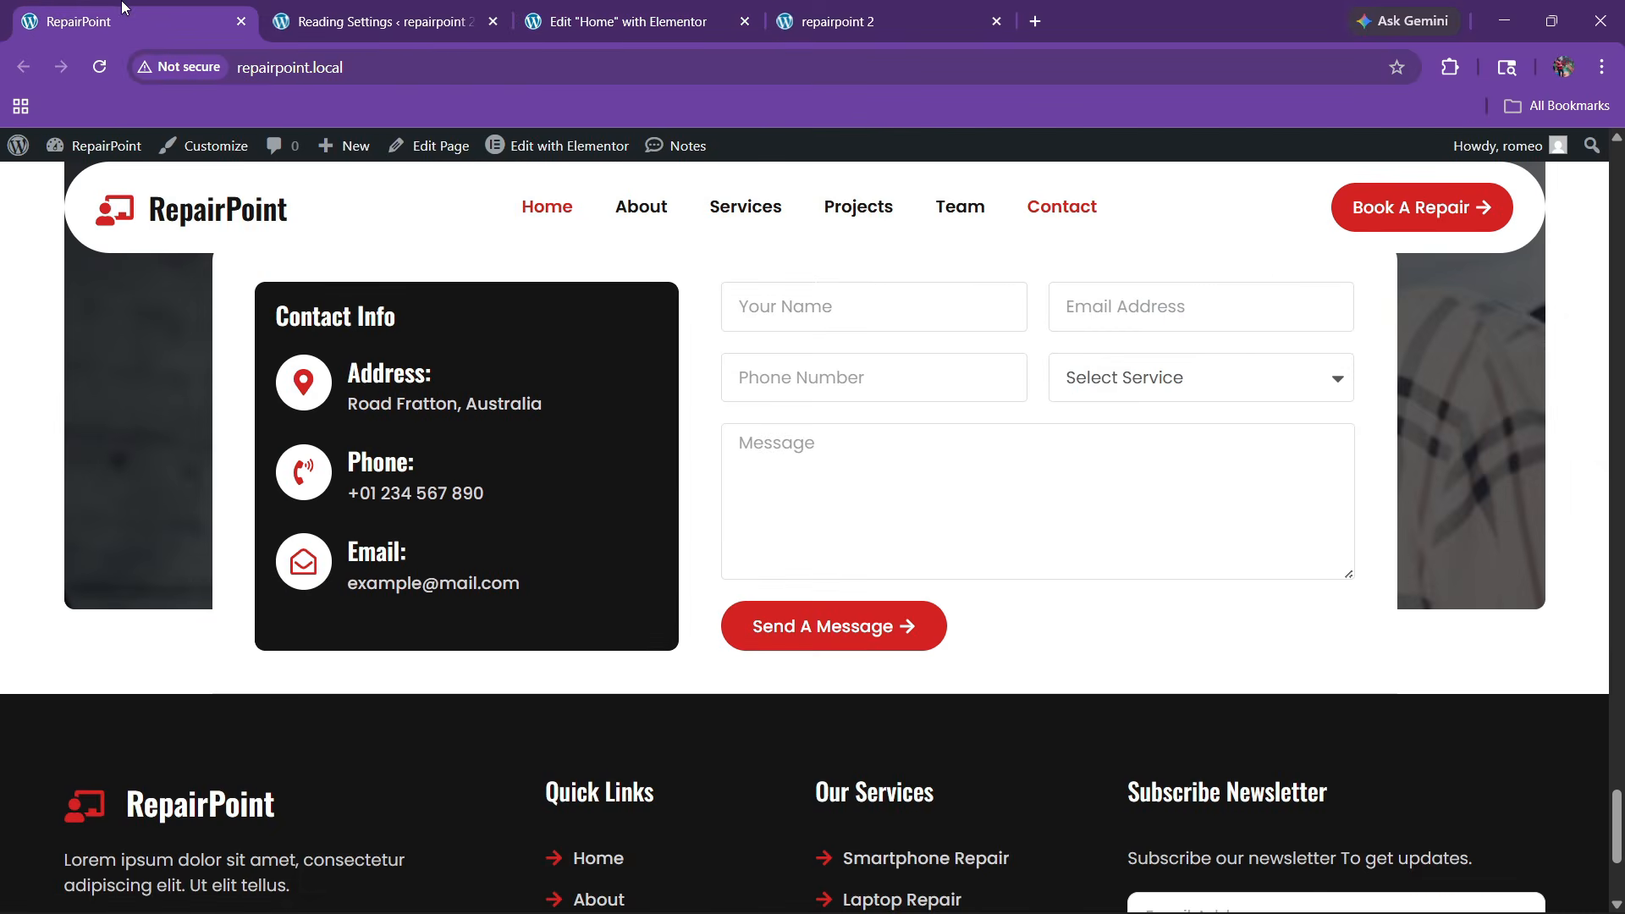
pyautogui.click(551, 19)
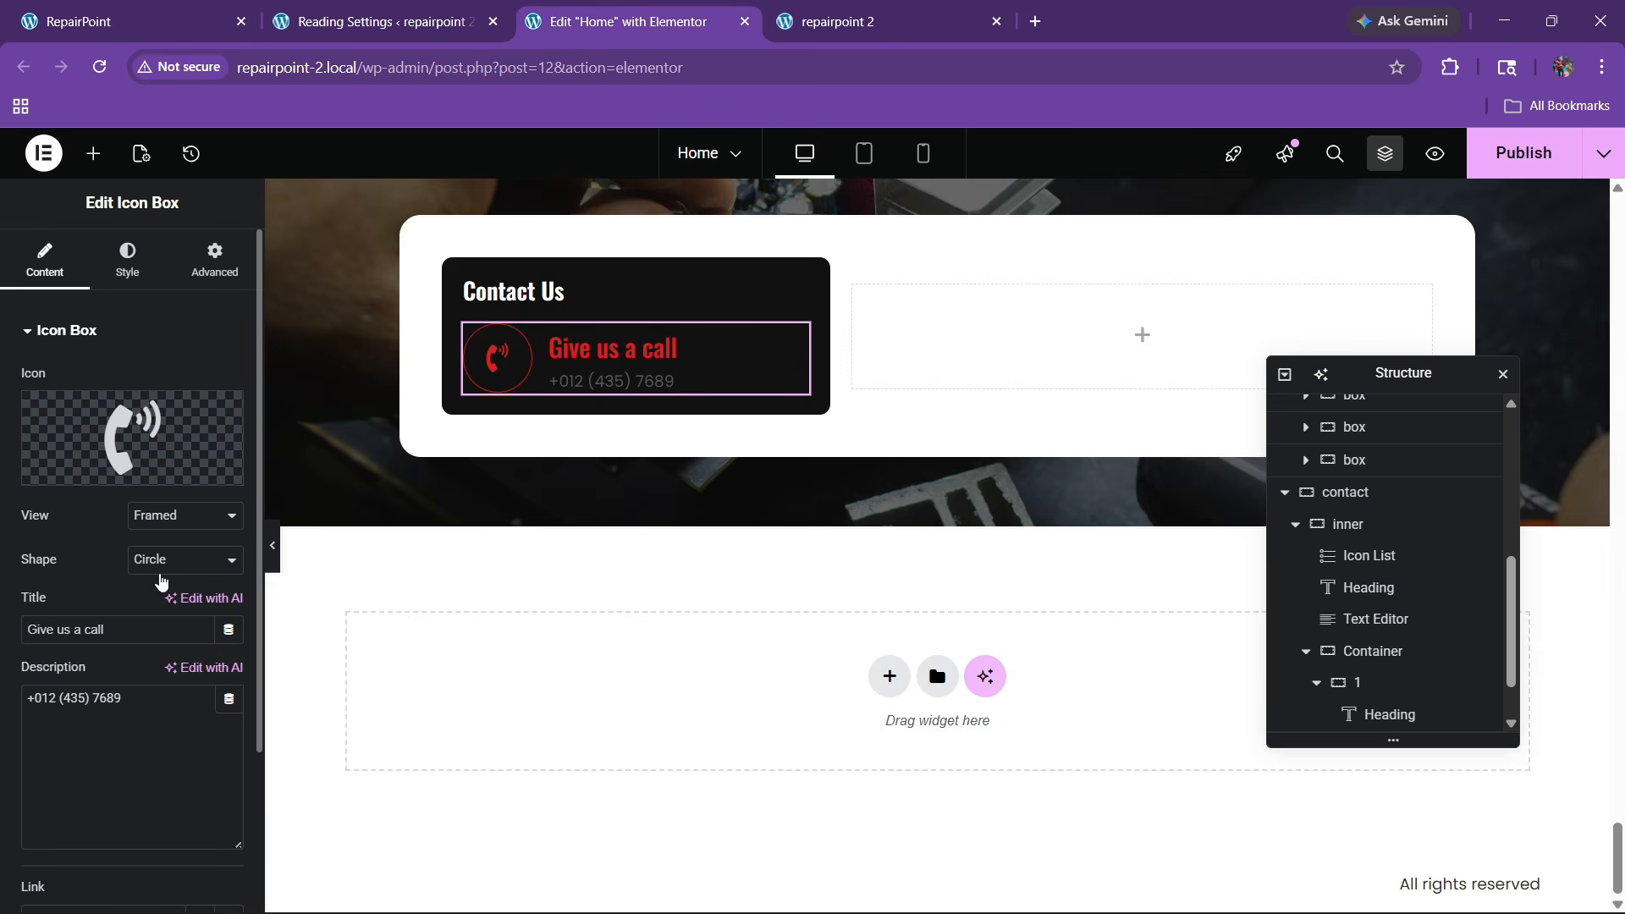
# Show the icon as a white filled circle with a global red symbol
pyautogui.click(165, 518)
pyautogui.click(161, 566)
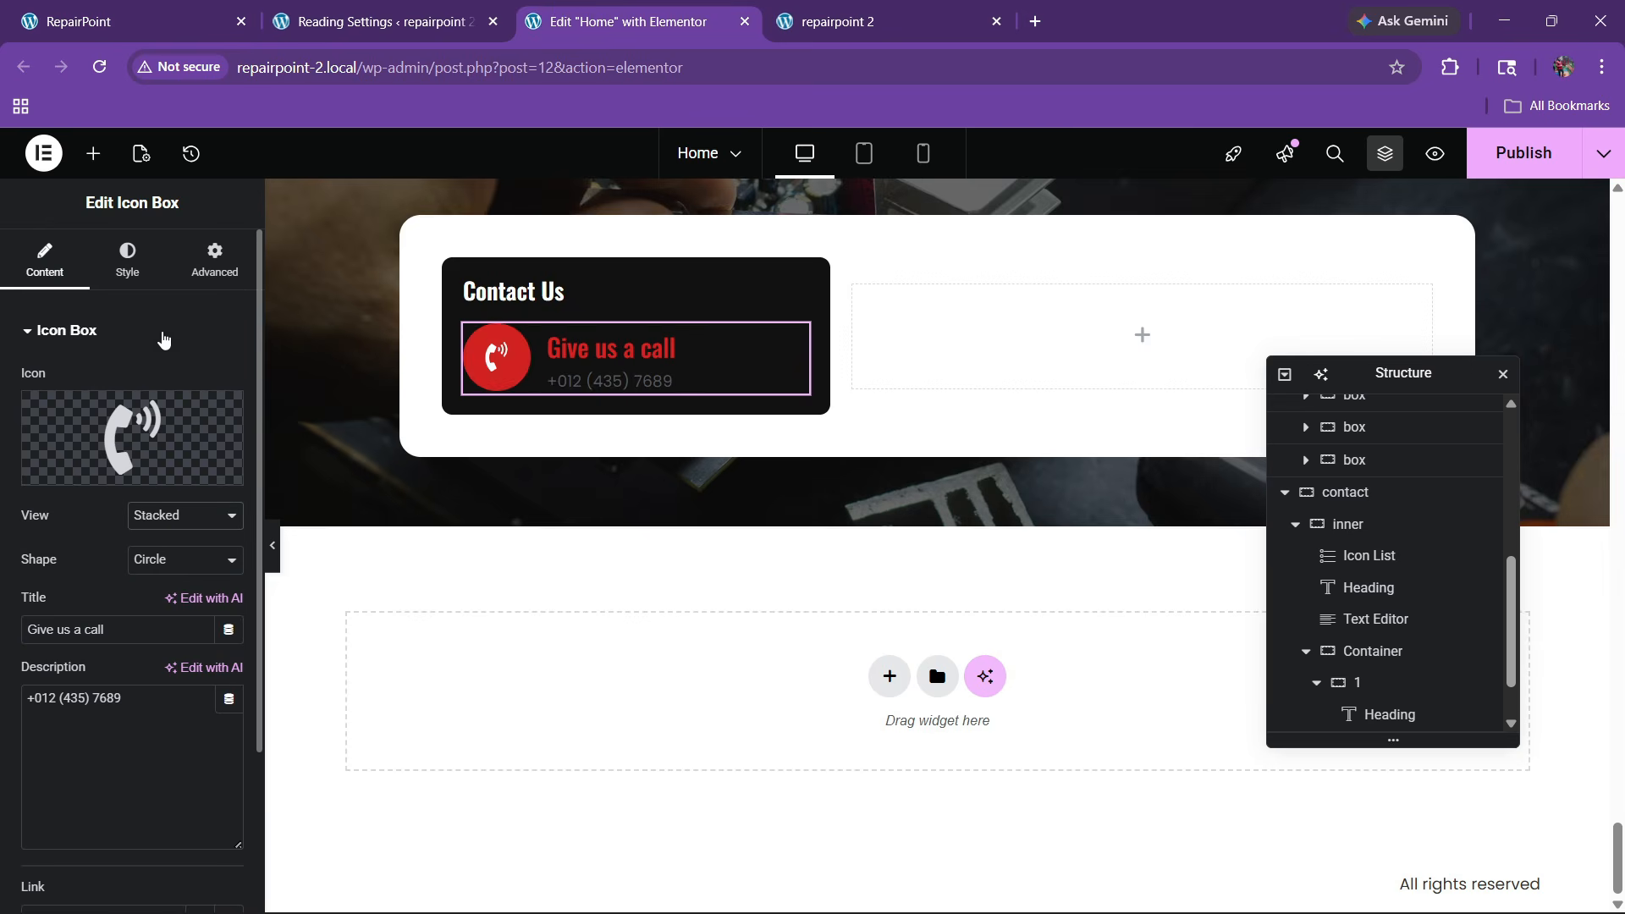
pyautogui.click(127, 258)
pyautogui.click(113, 715)
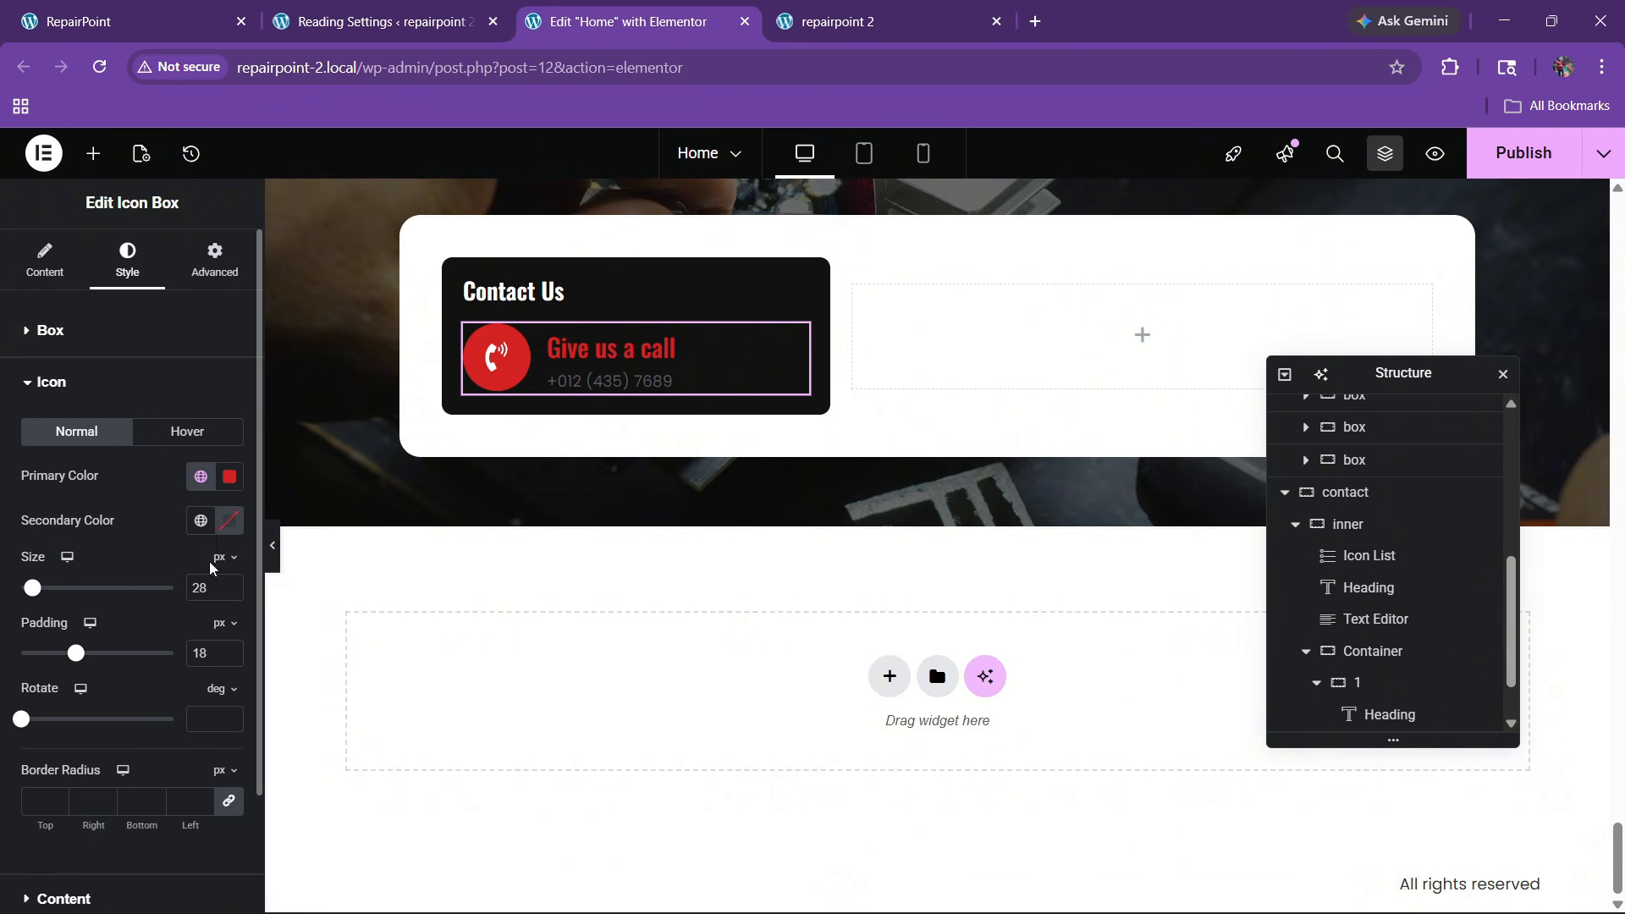
pyautogui.click(229, 479)
pyautogui.moveTo(217, 643); pyautogui.dragTo(95, 545)
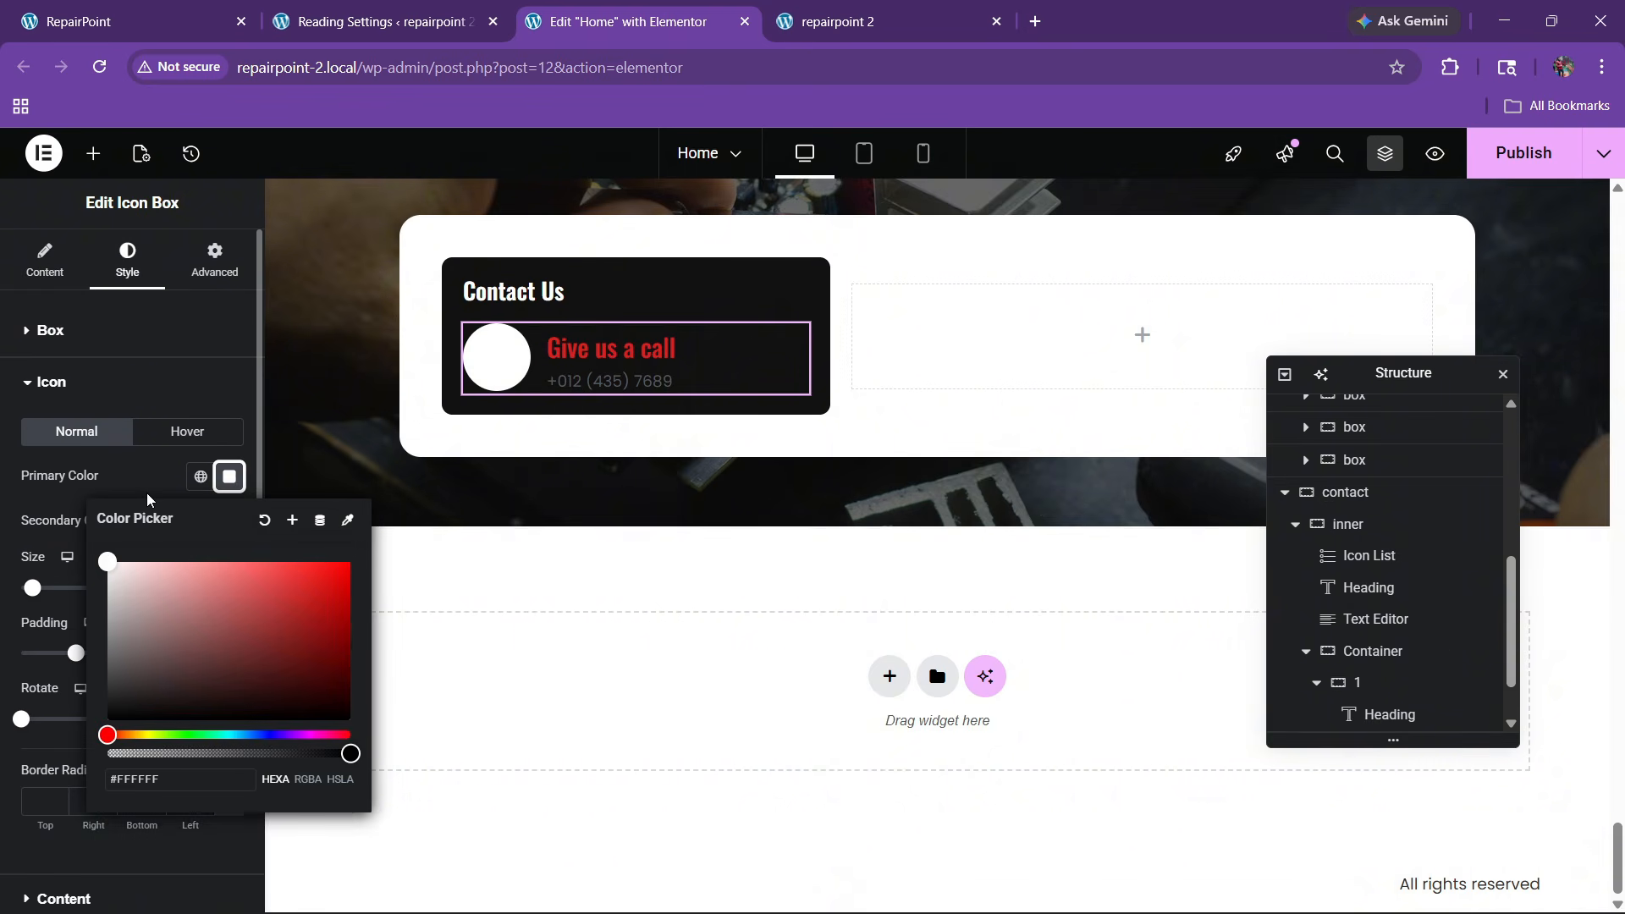
pyautogui.click(149, 501)
pyautogui.click(201, 520)
pyautogui.click(80, 355)
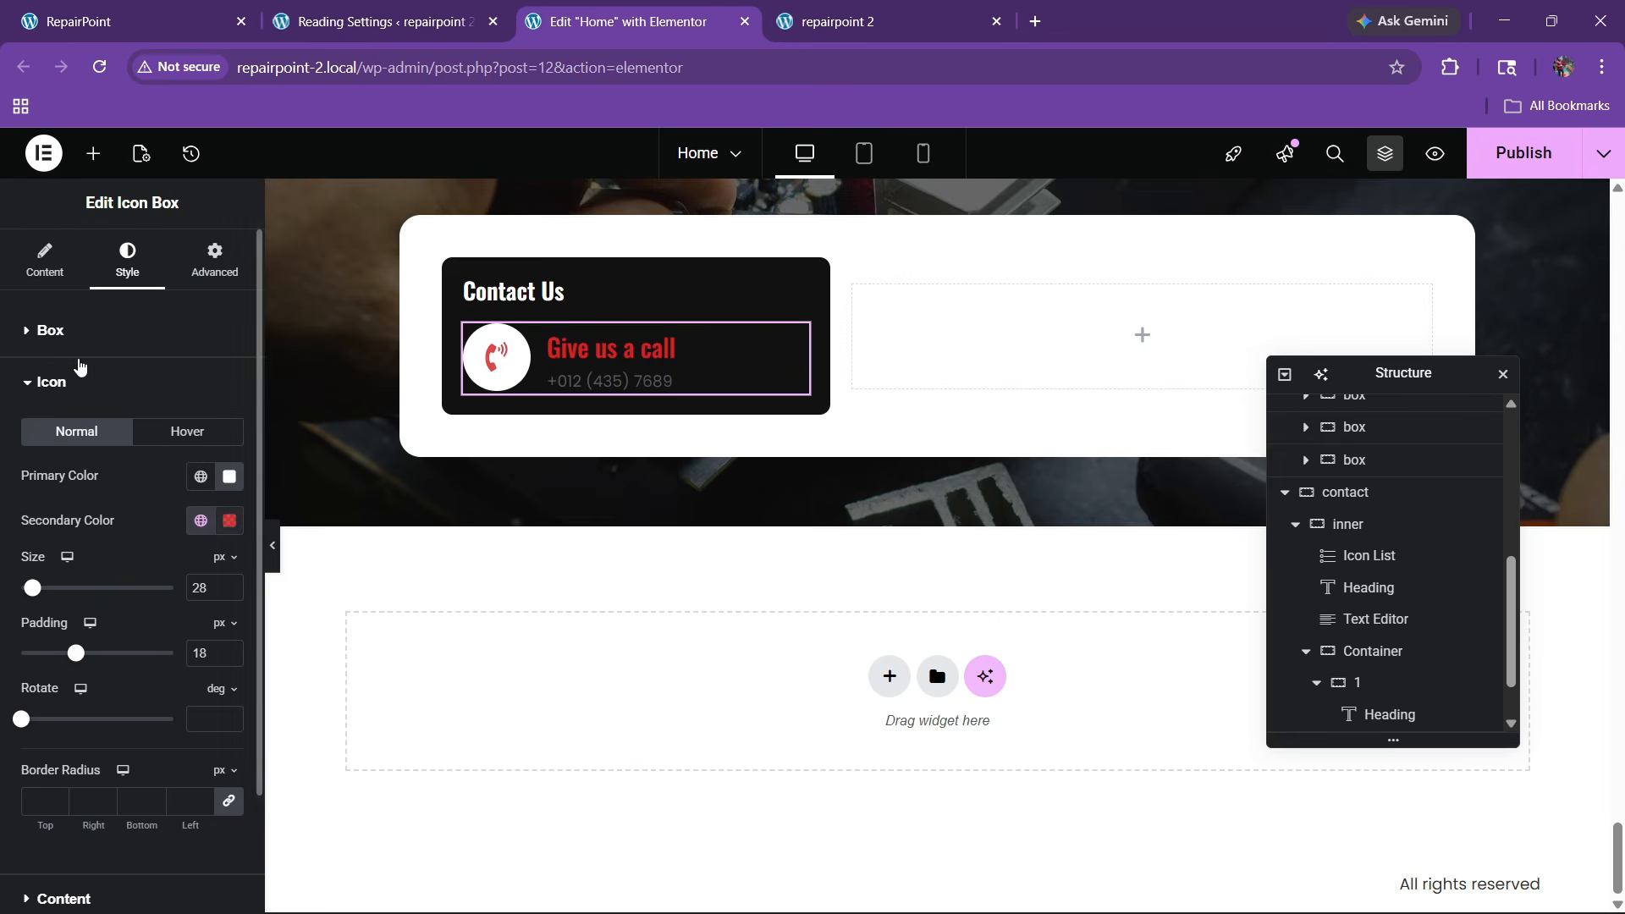
pyautogui.click(160, 9)
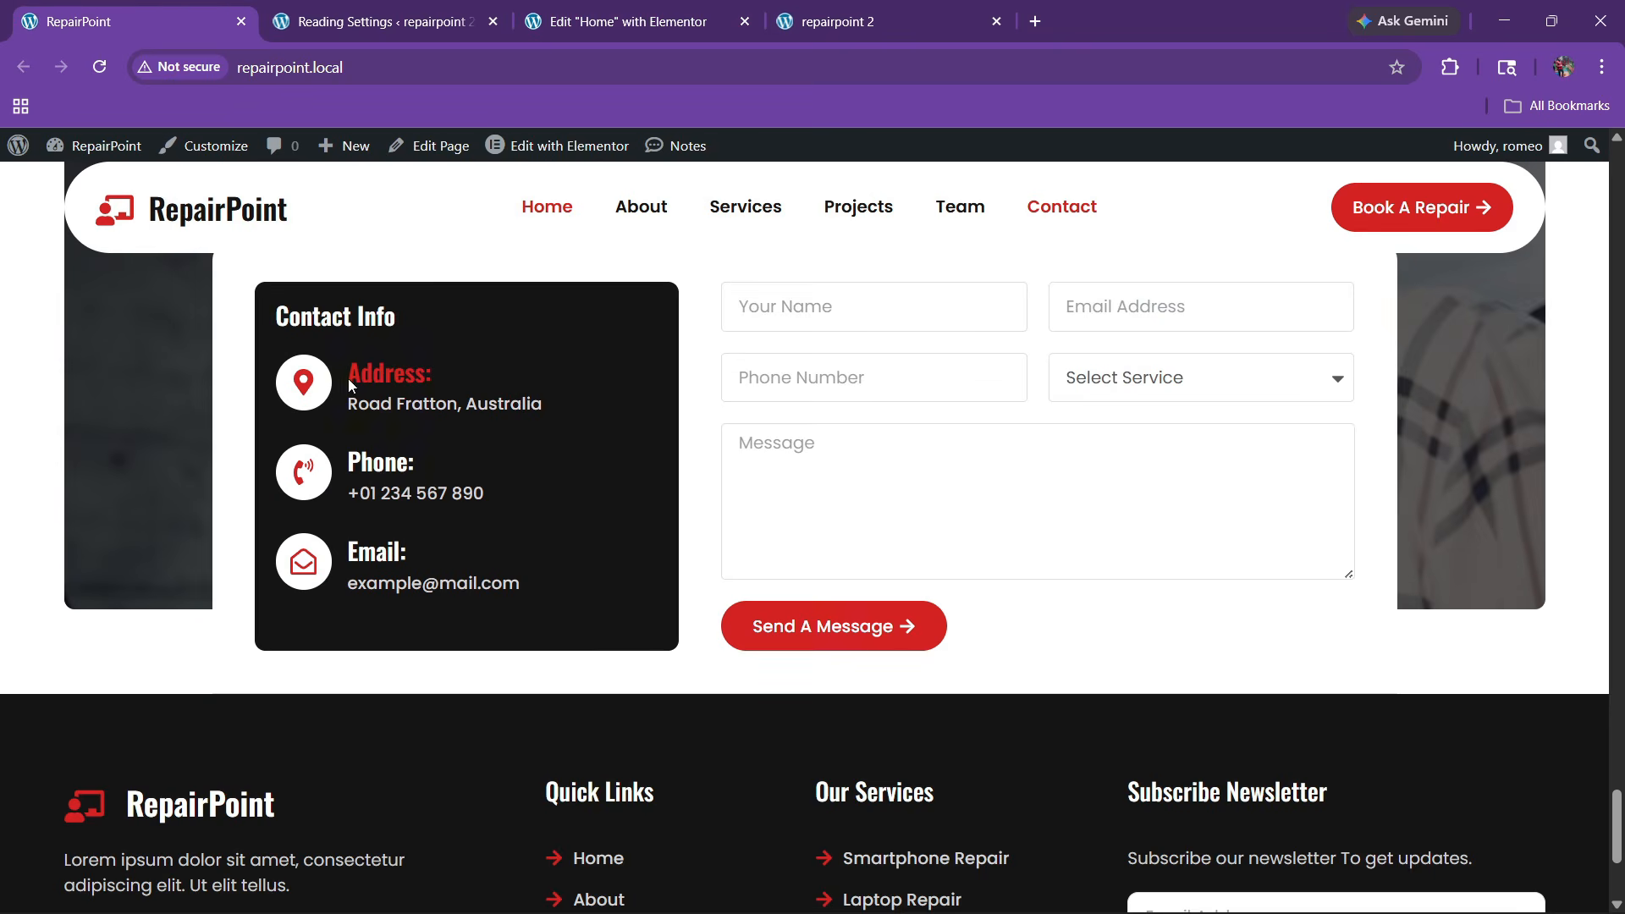
pyautogui.click(626, 21)
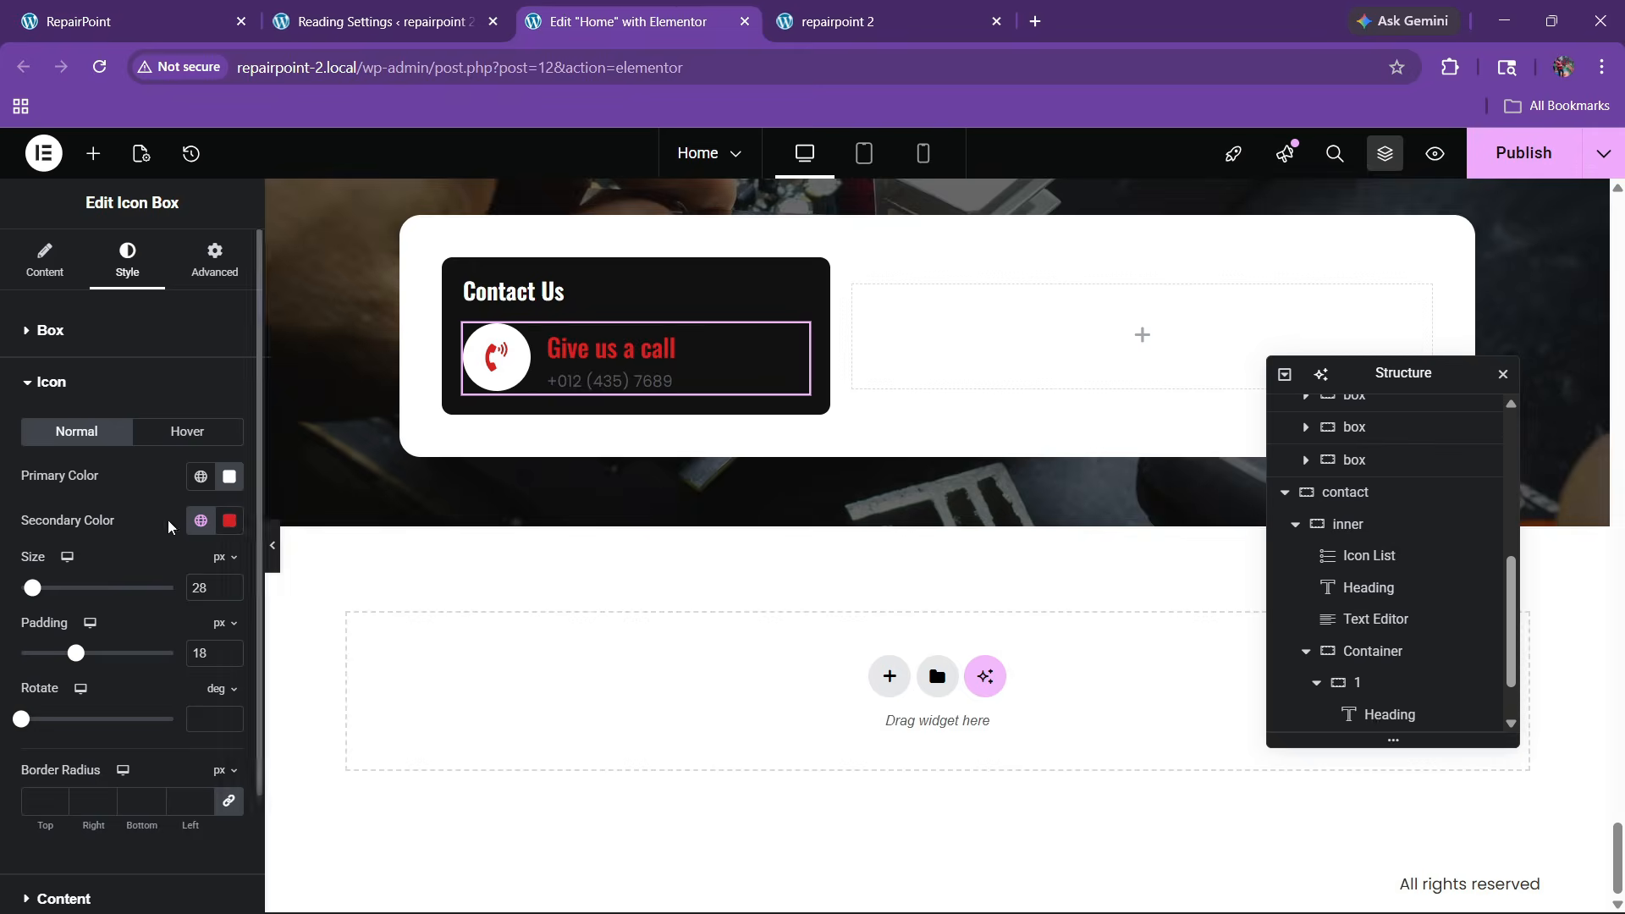
# Title the box 'Address:' and paste the live site's Road Fratton address as its description
pyautogui.click(44, 277)
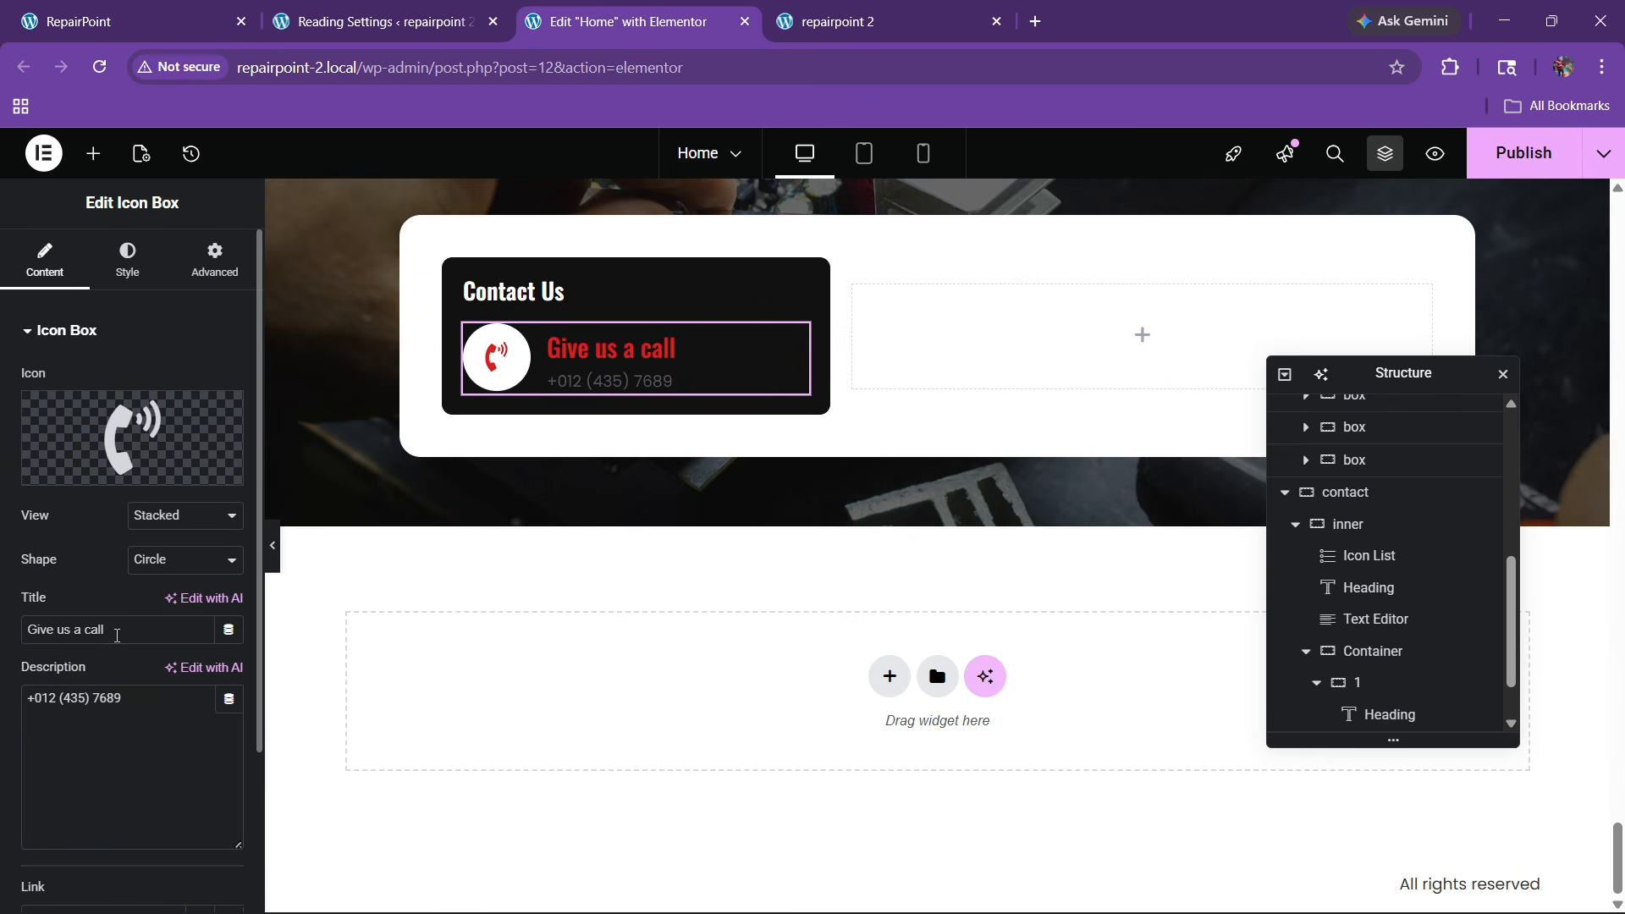
pyautogui.hotkey('ctrl', 'v')
pyautogui.click(161, 21)
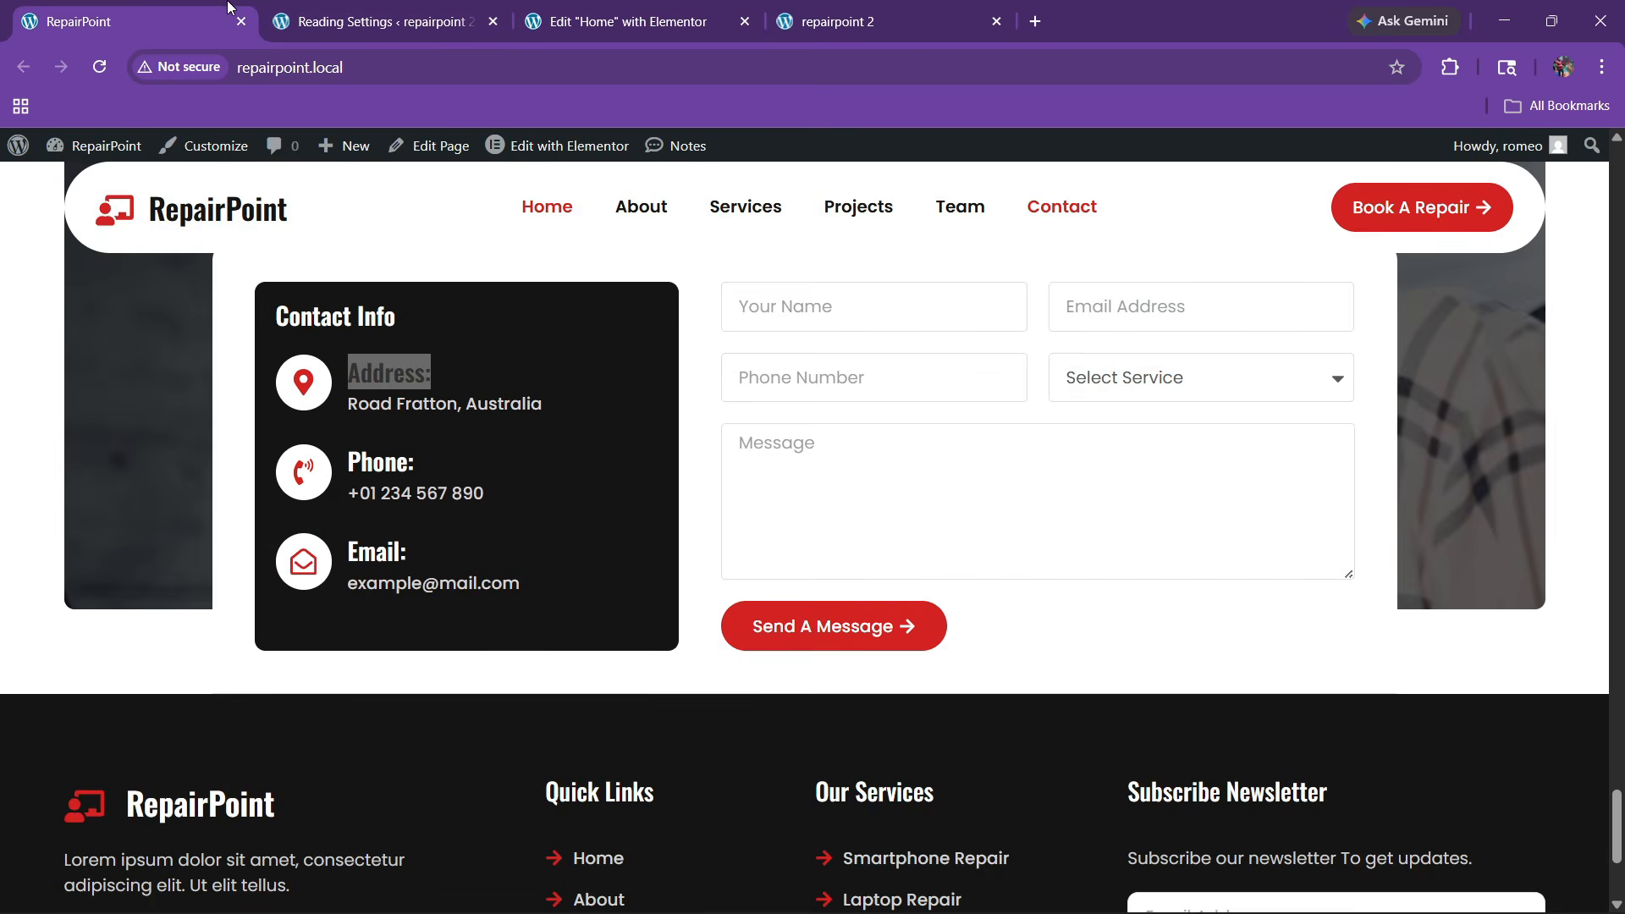
pyautogui.moveTo(337, 413); pyautogui.dragTo(518, 406)
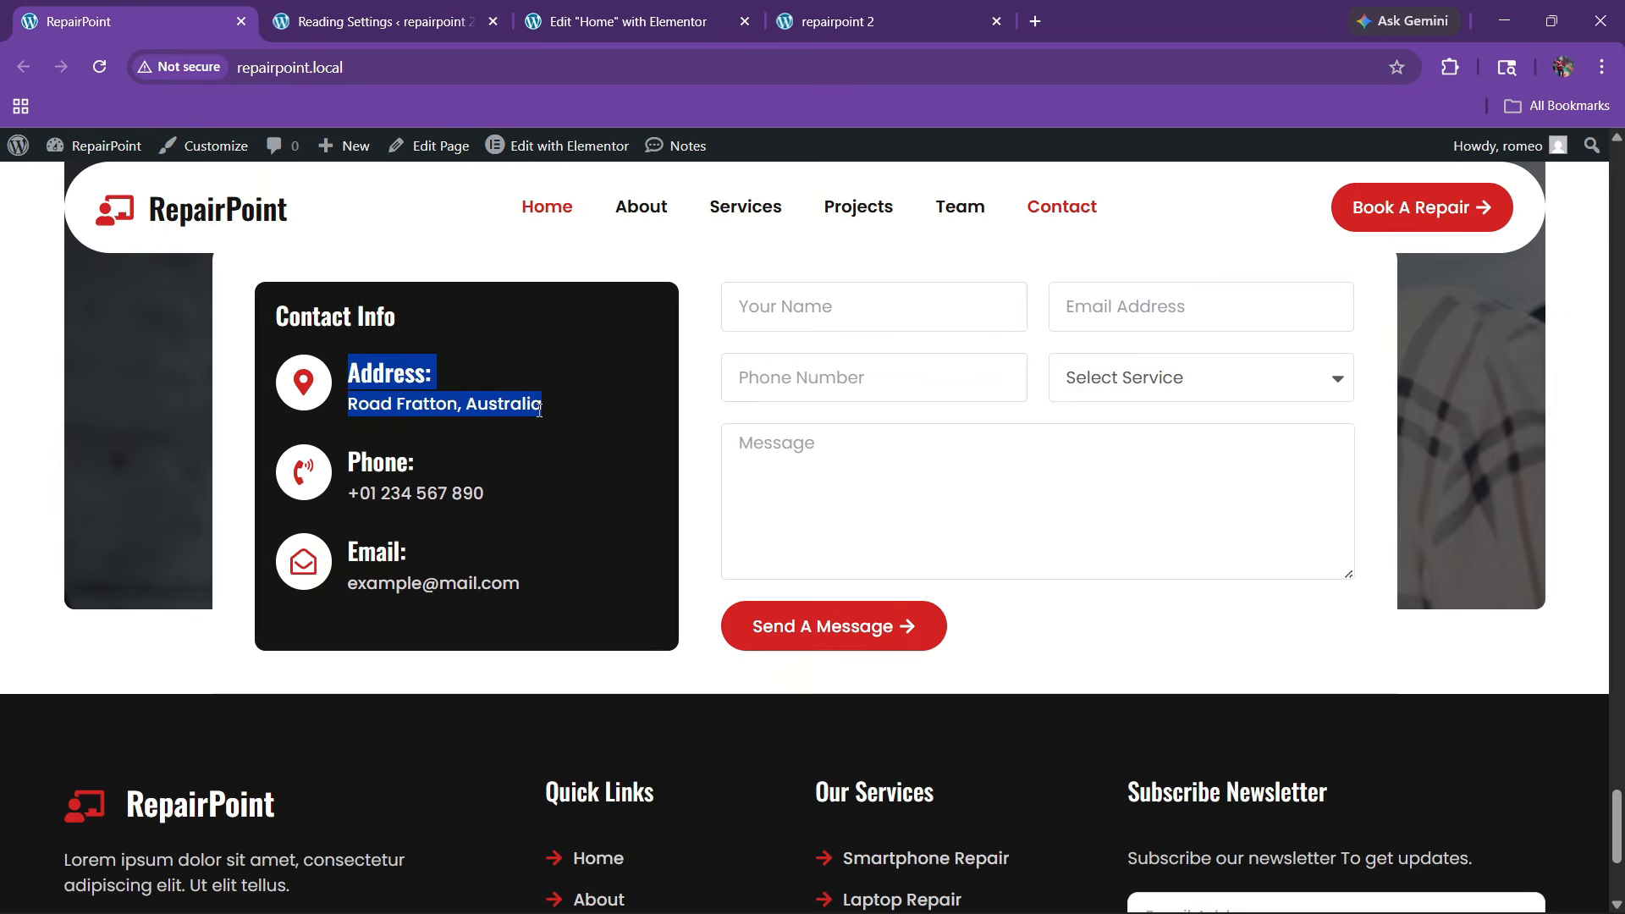
pyautogui.click(626, 22)
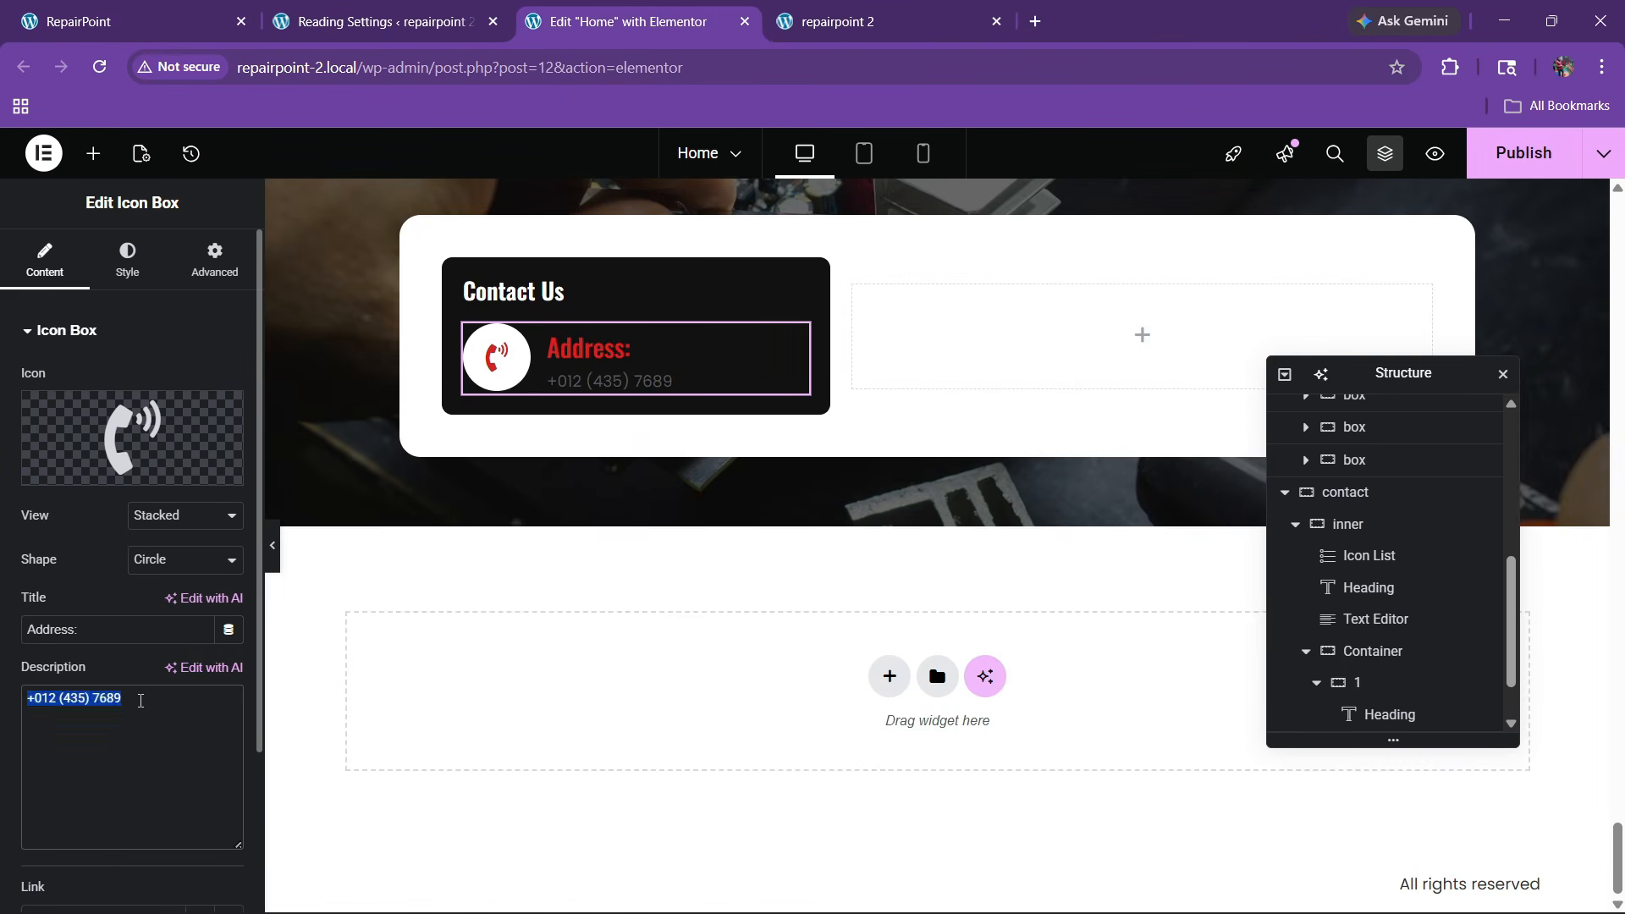
pyautogui.hotkey('ctrl', 'v')
# Colour the title white and the description light grey
pyautogui.click(126, 261)
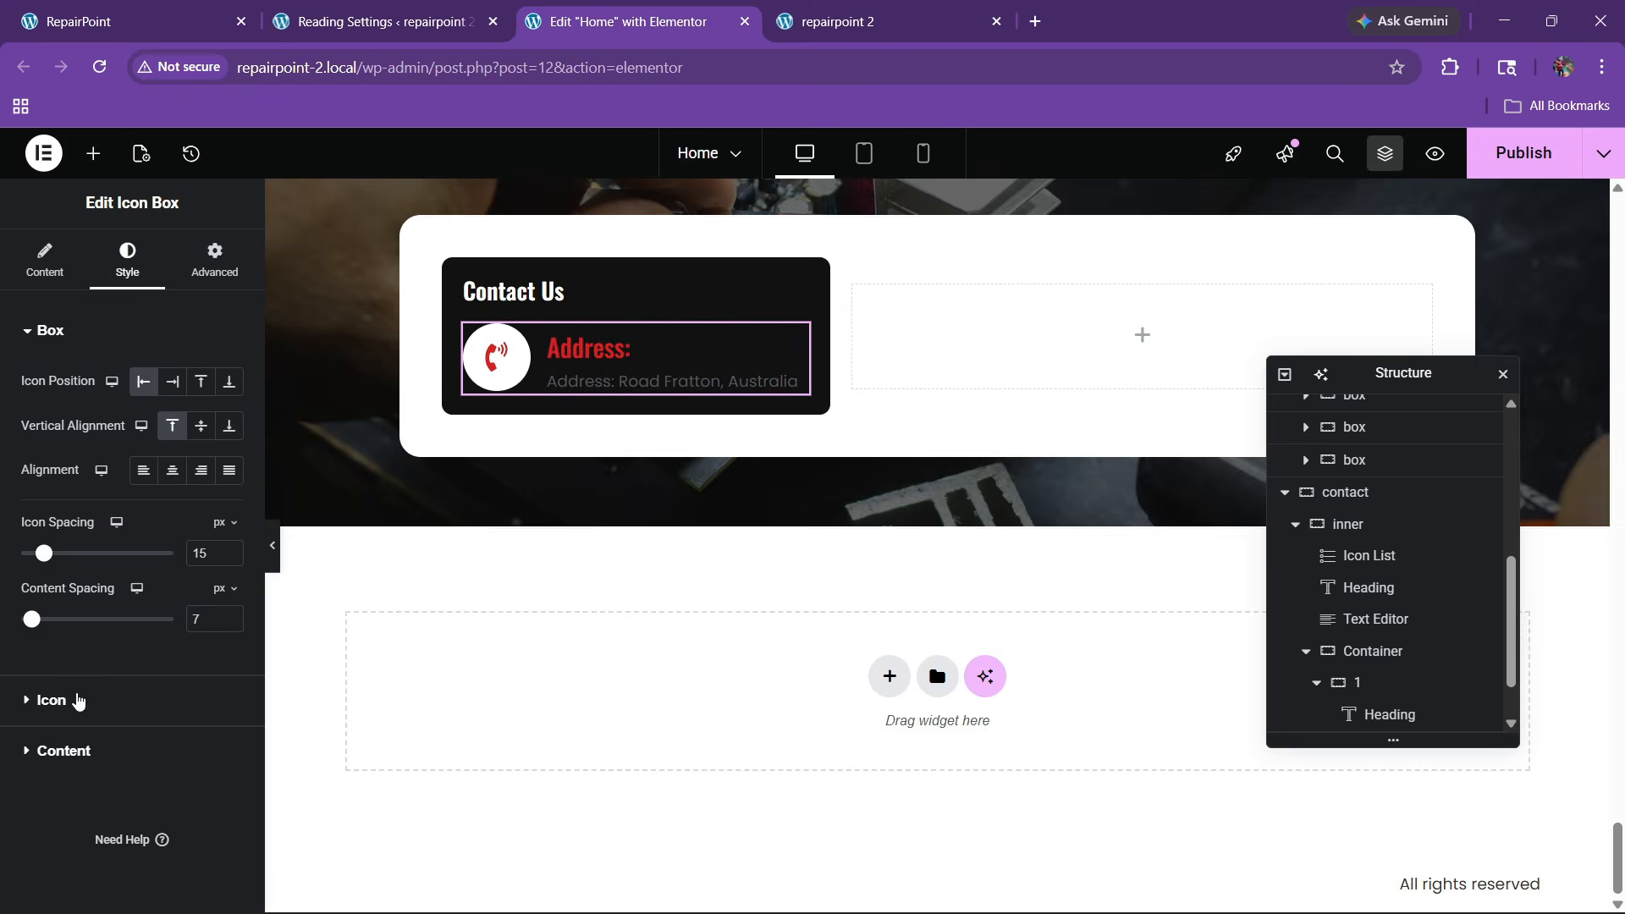
pyautogui.click(77, 700)
pyautogui.scroll(-2, 98, 748)
pyautogui.click(101, 759)
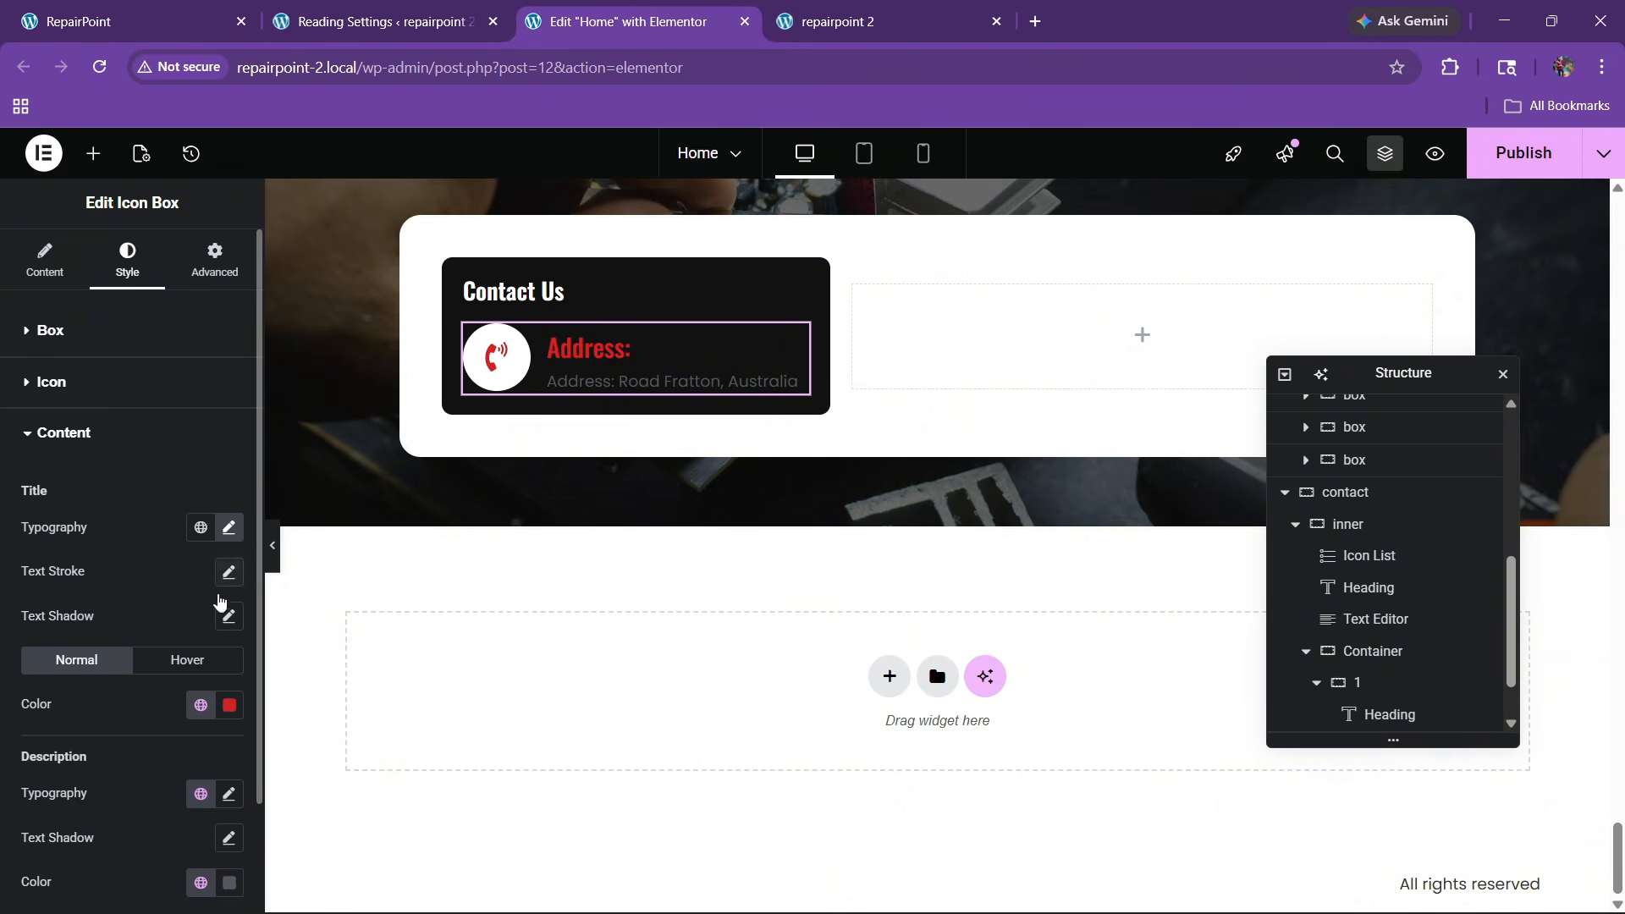
pyautogui.click(231, 703)
pyautogui.click(106, 433)
pyautogui.click(110, 758)
pyautogui.scroll(-2, 113, 749)
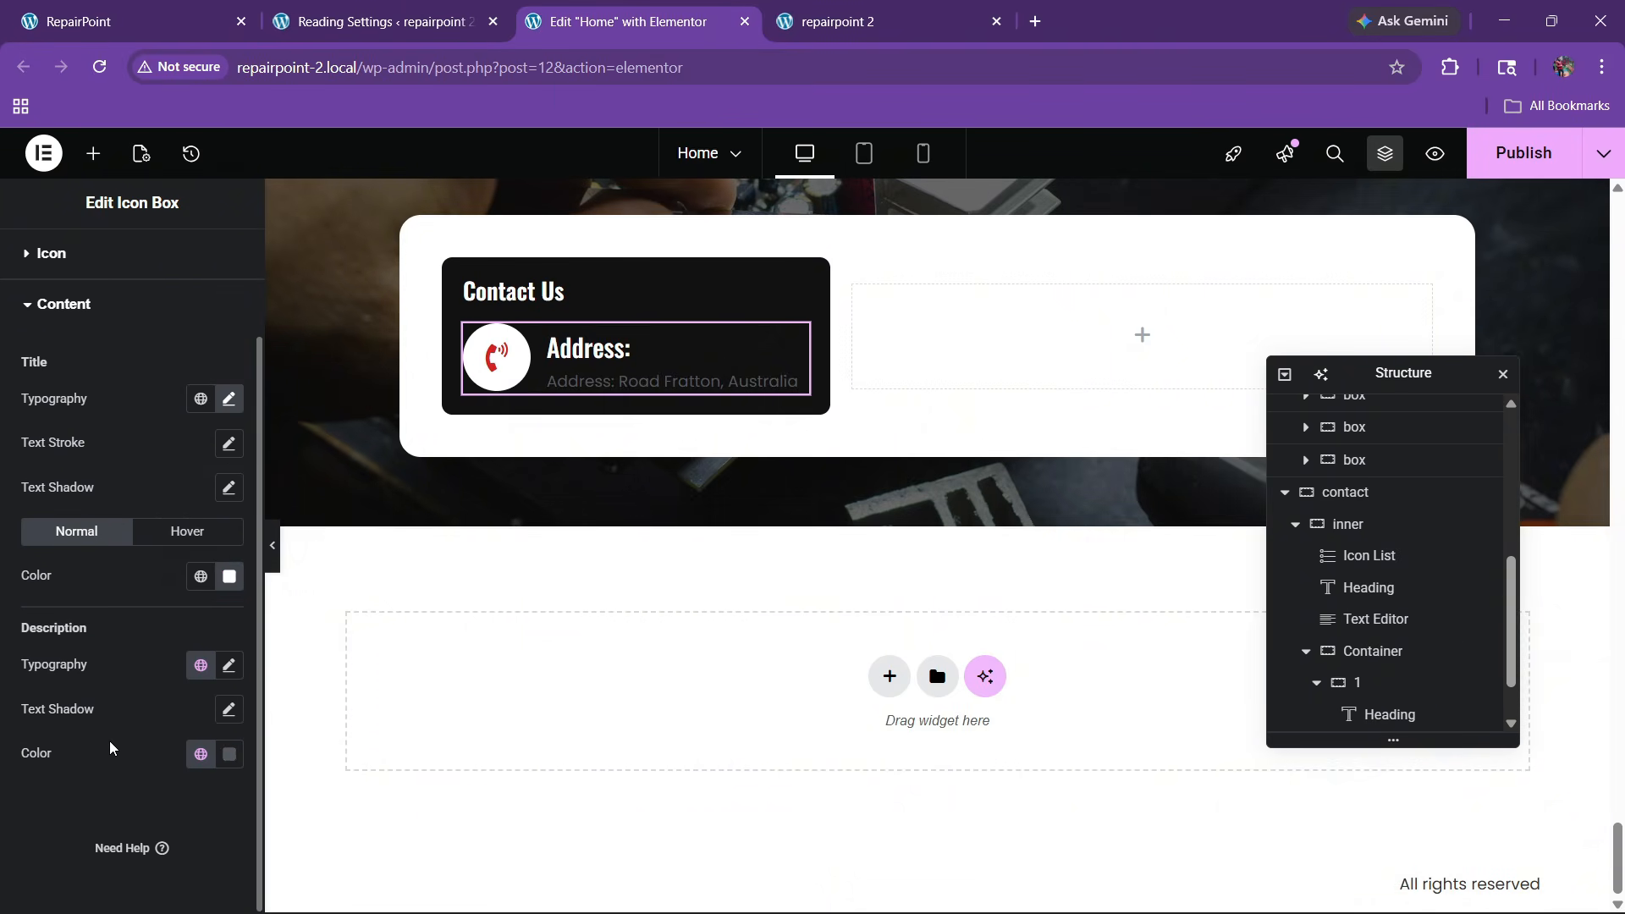
pyautogui.click(230, 754)
pyautogui.click(120, 522)
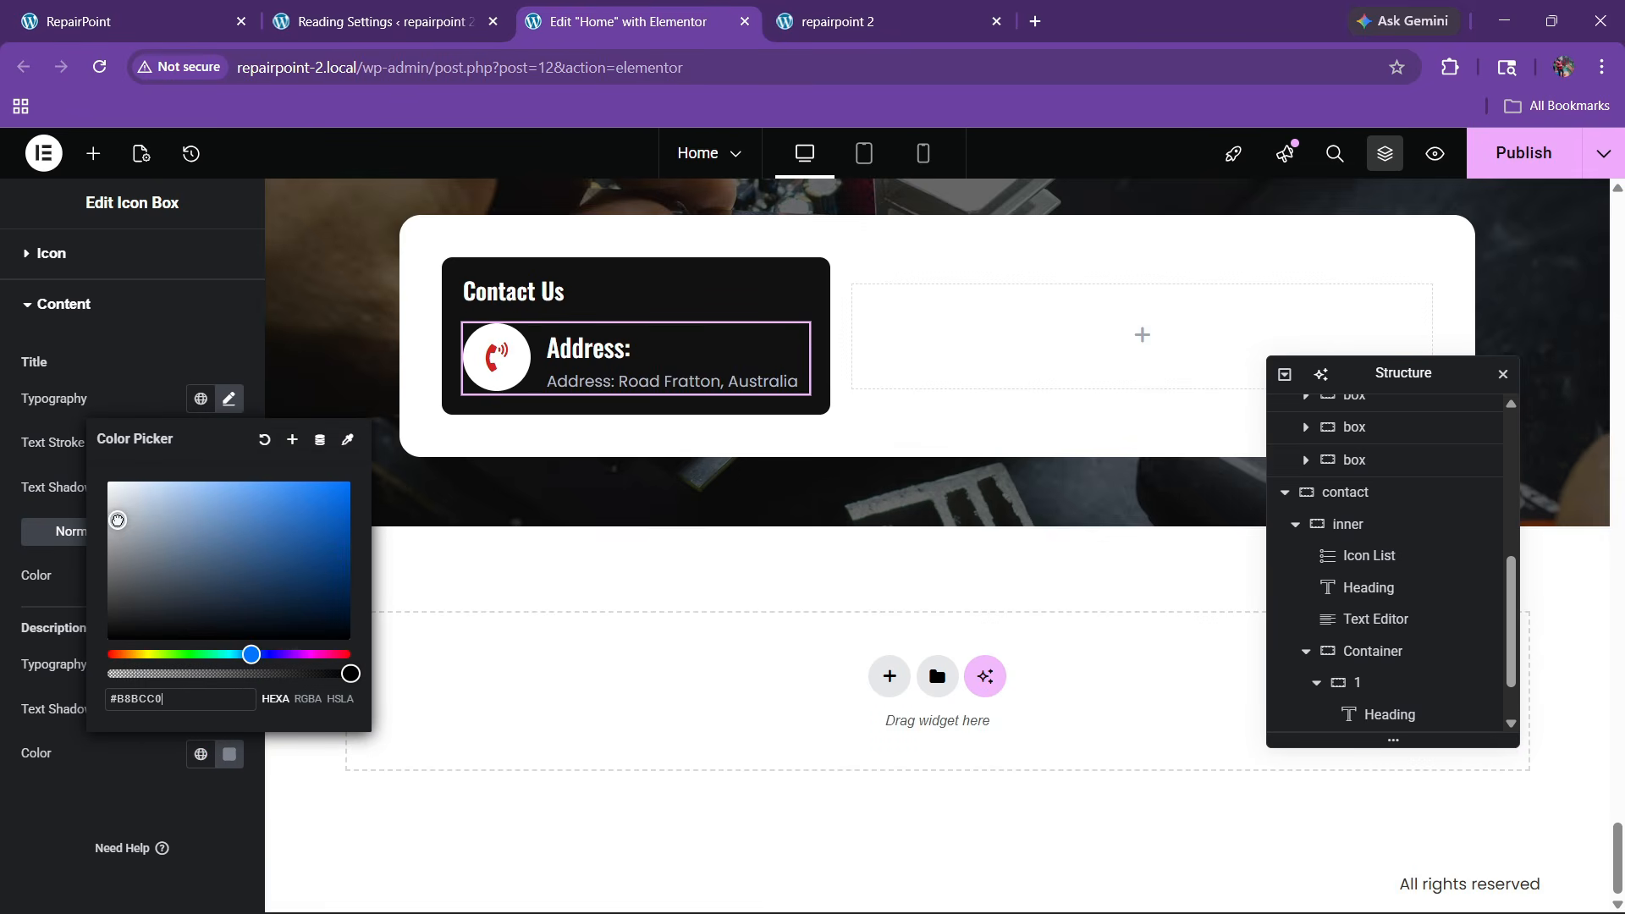
pyautogui.click(110, 508)
pyautogui.click(131, 744)
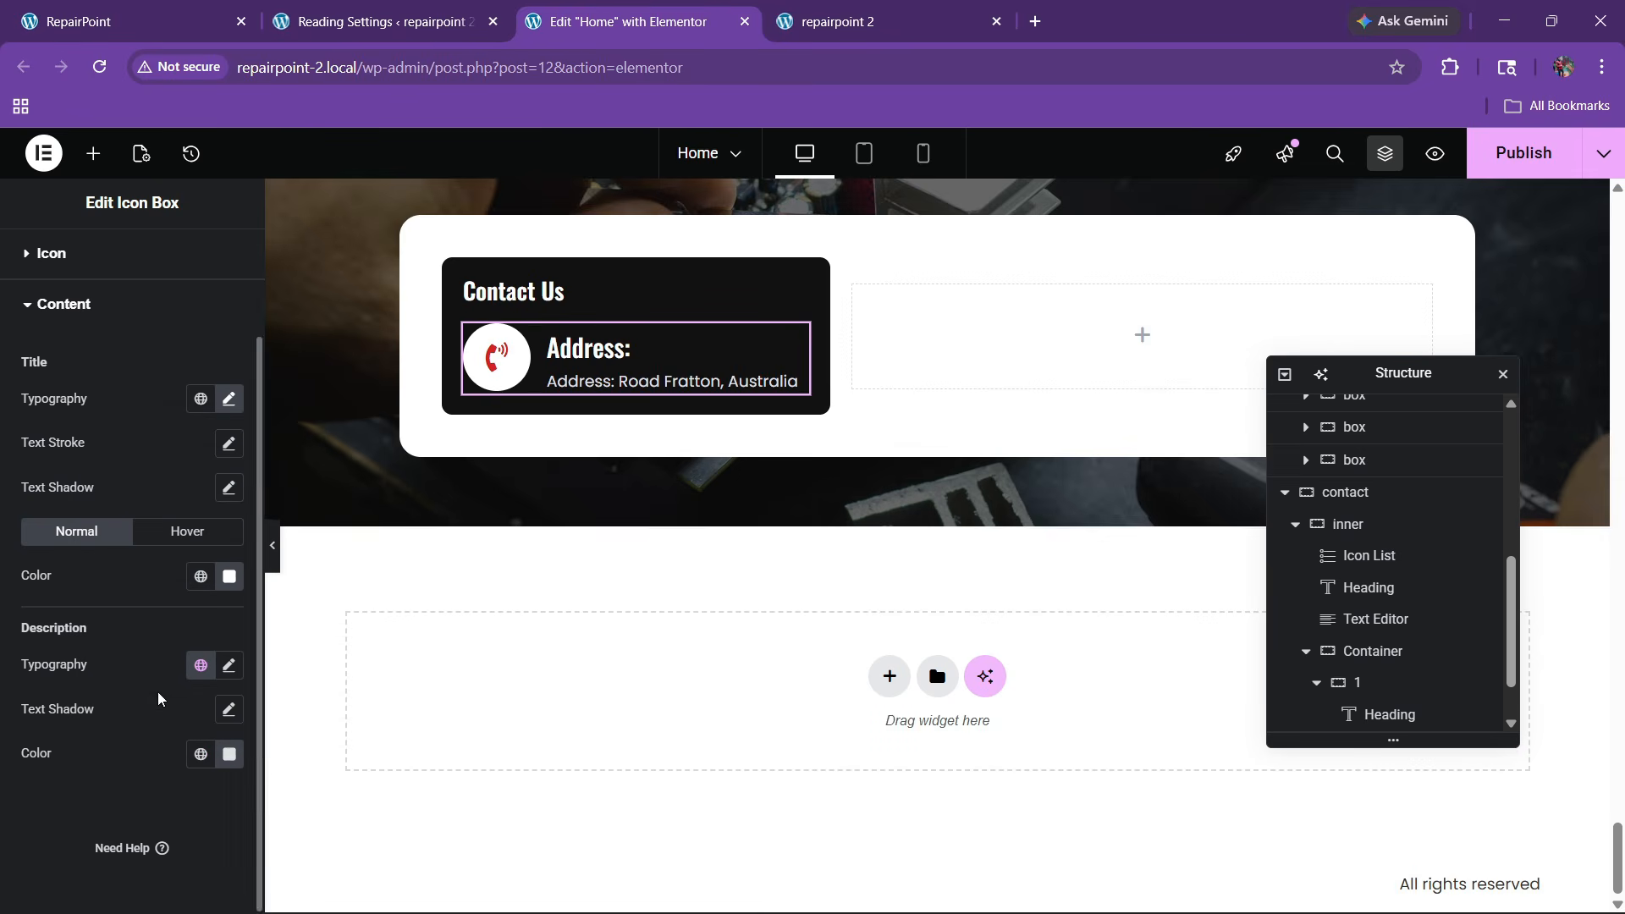
# Align the address box contents to the bottom
pyautogui.scroll(3, 101, 396)
pyautogui.click(64, 328)
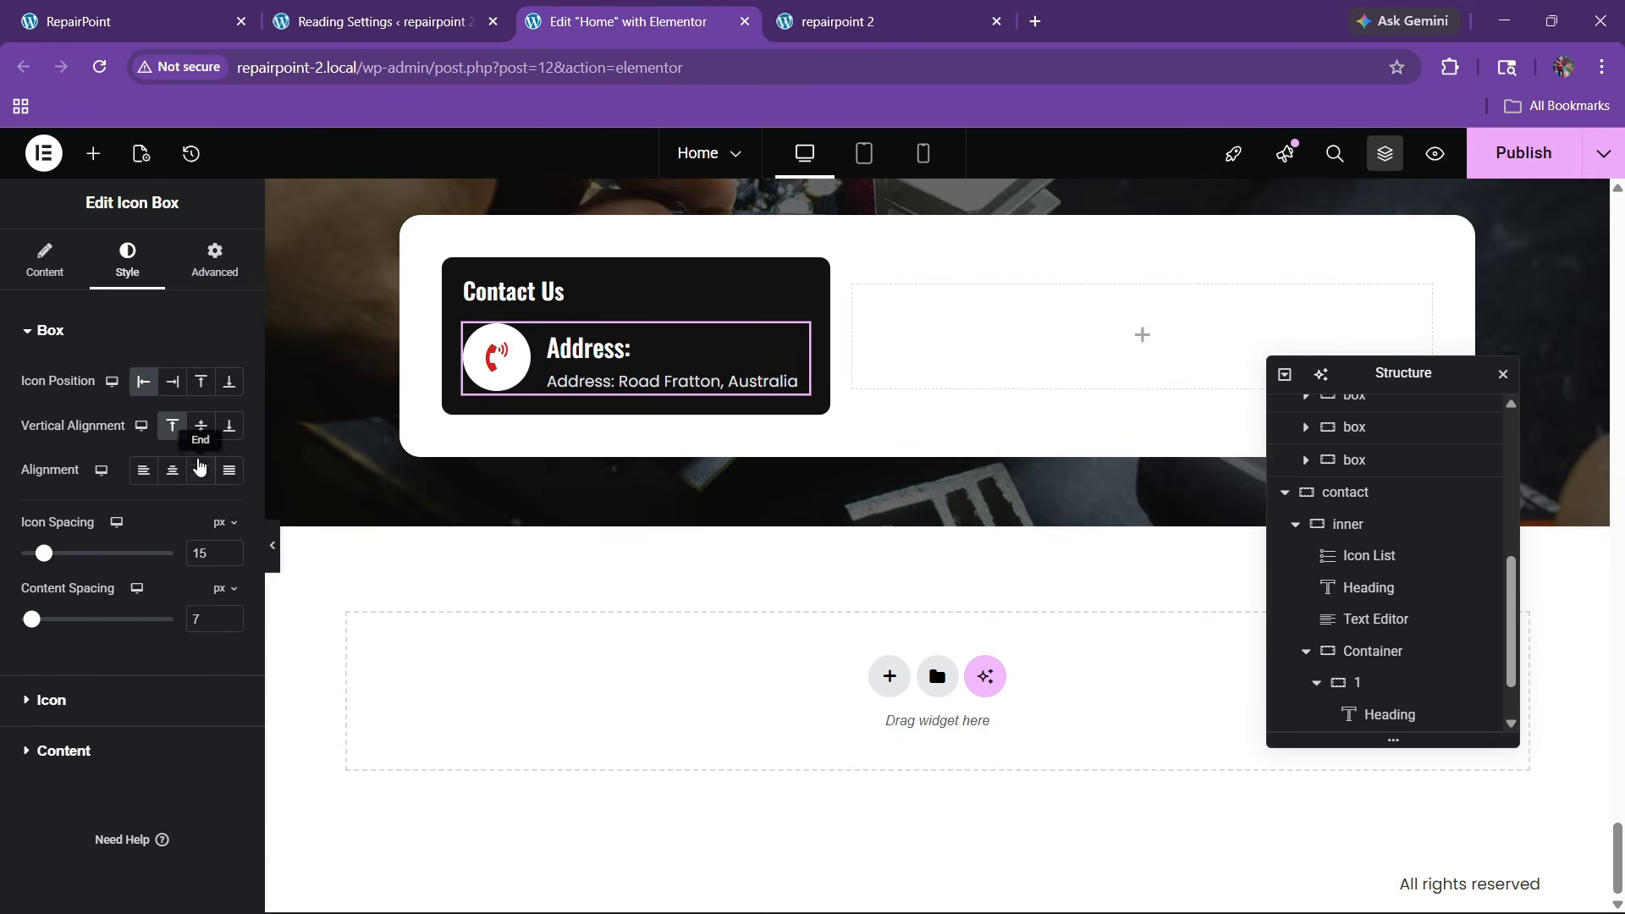
pyautogui.click(201, 425)
pyautogui.click(228, 426)
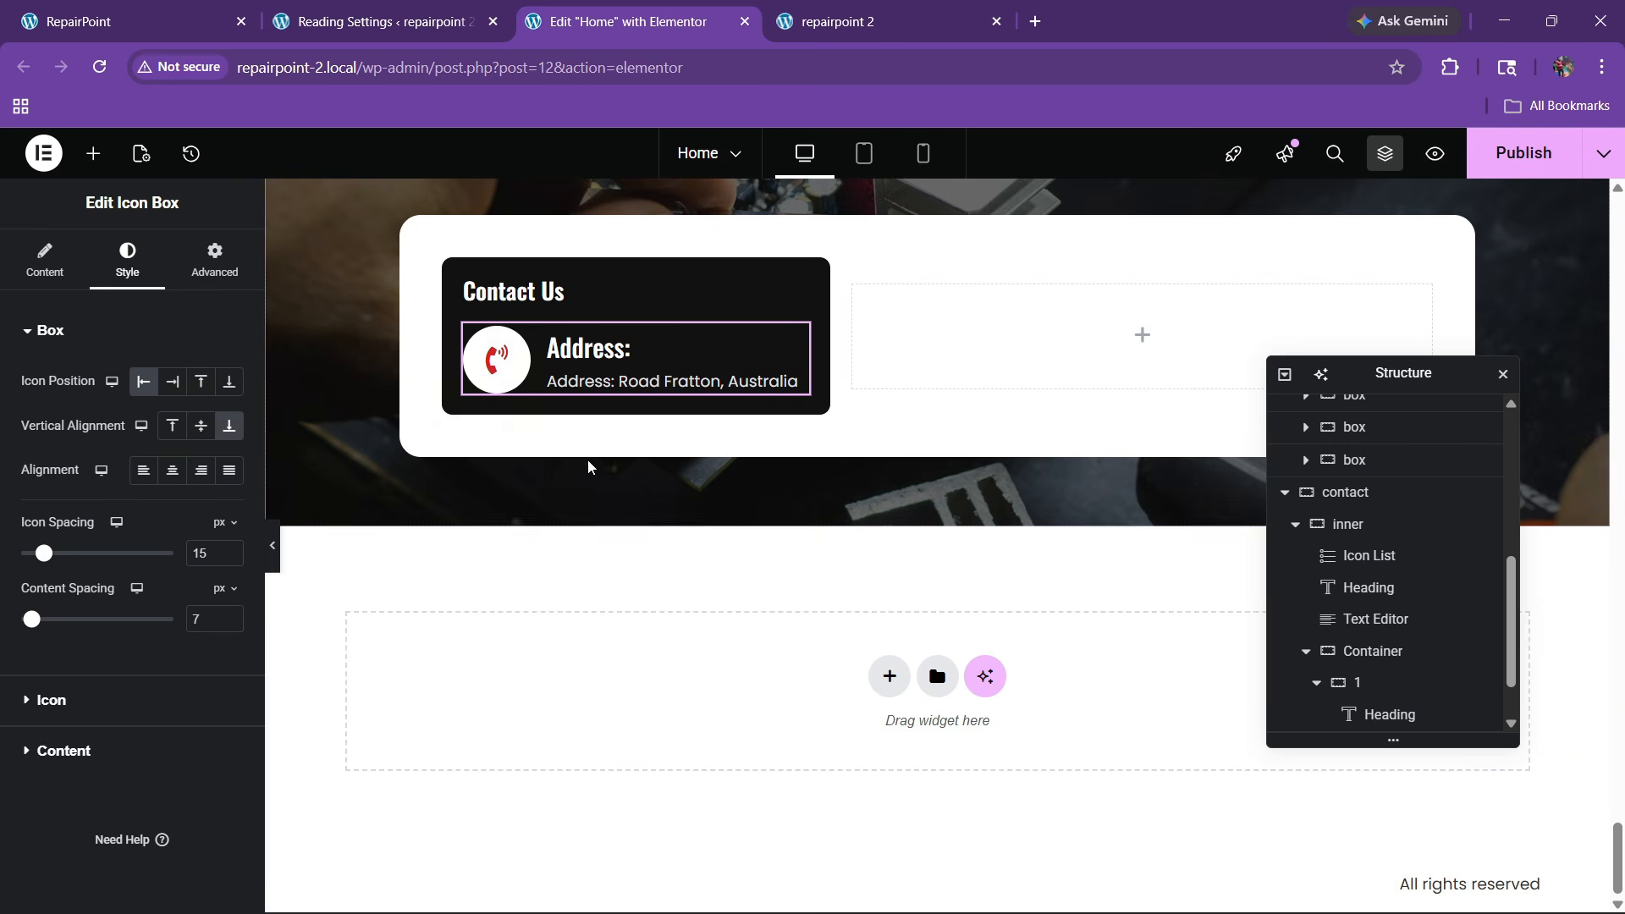
pyautogui.rightClick(595, 365)
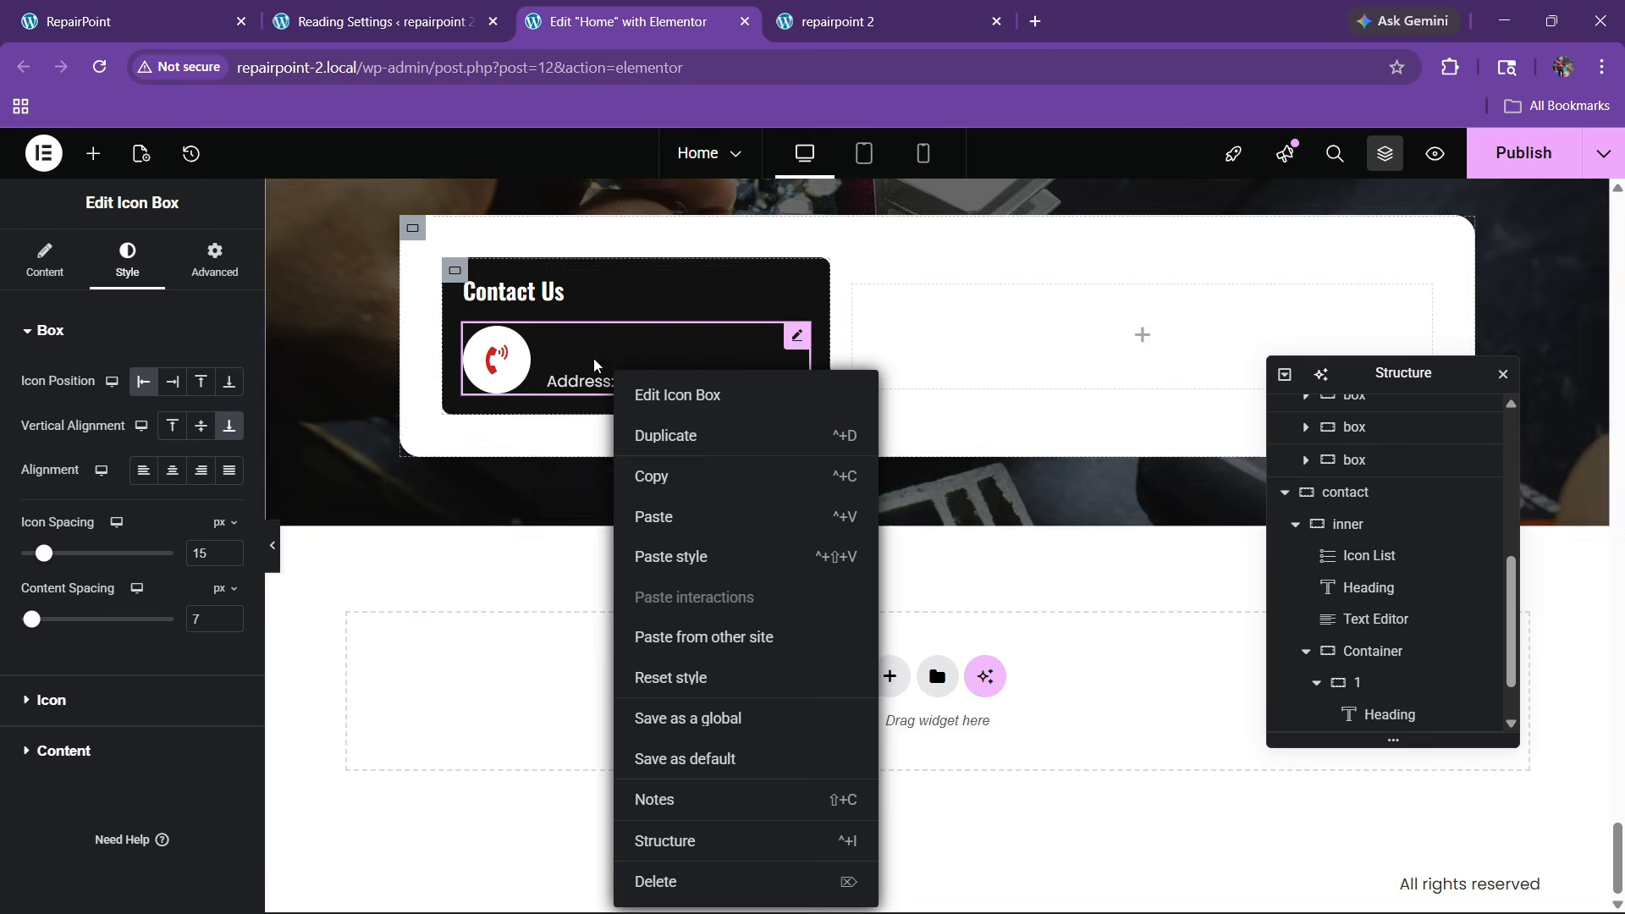
pyautogui.click(595, 365)
# Make the title turn global red on hover, then duplicate the address box
pyautogui.click(63, 751)
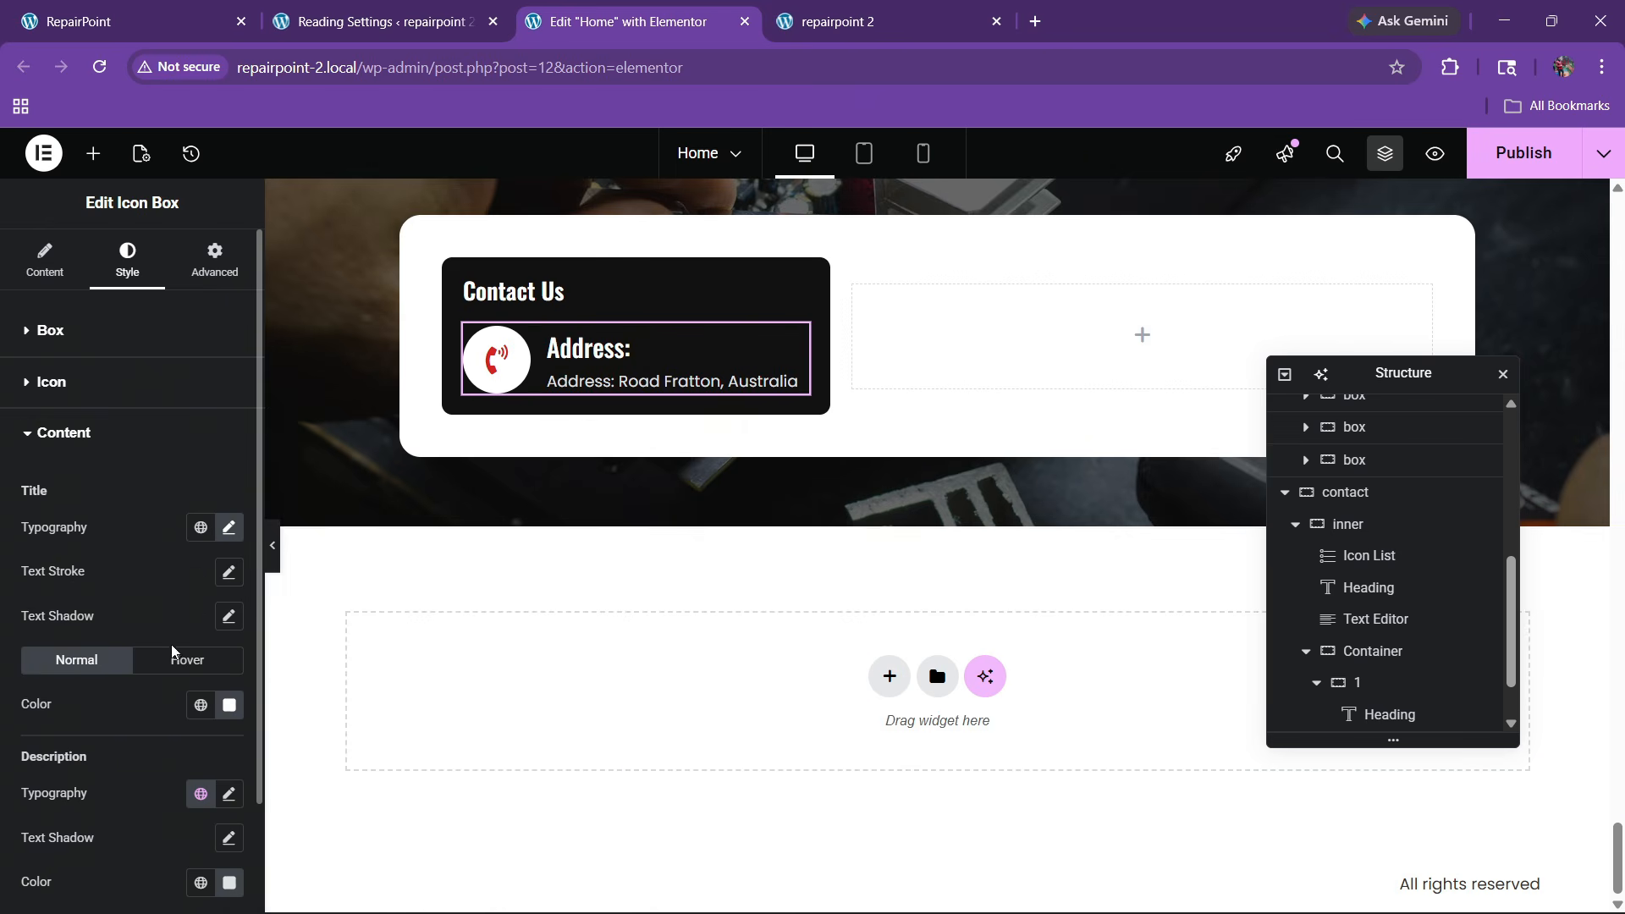
pyautogui.click(200, 705)
pyautogui.click(118, 576)
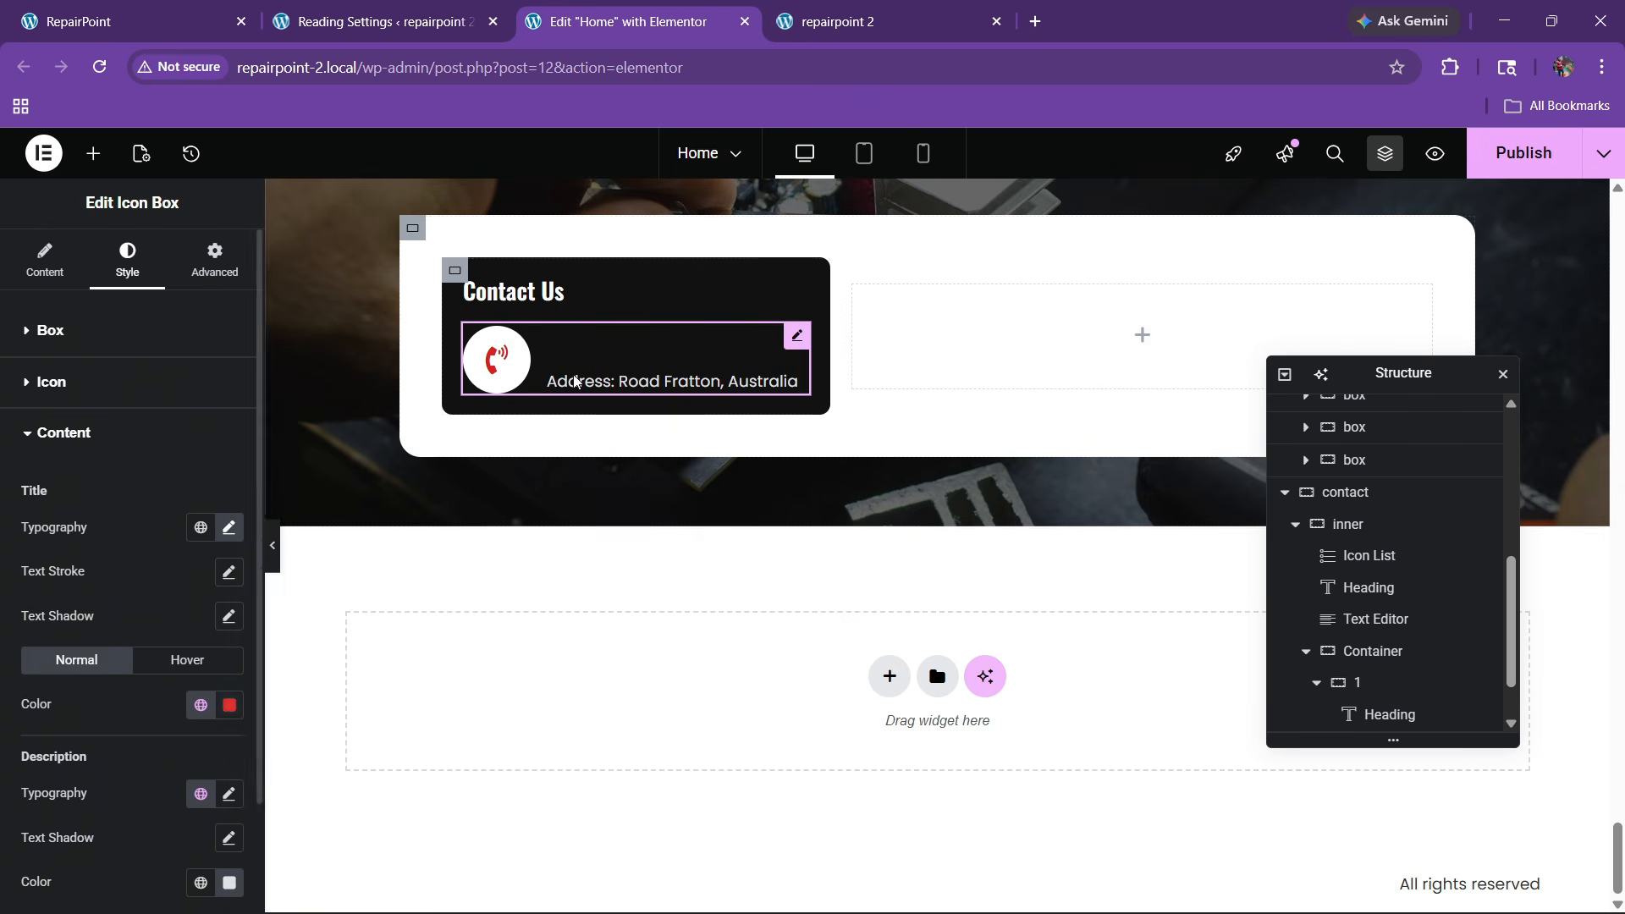
pyautogui.scroll(-2, 140, 580)
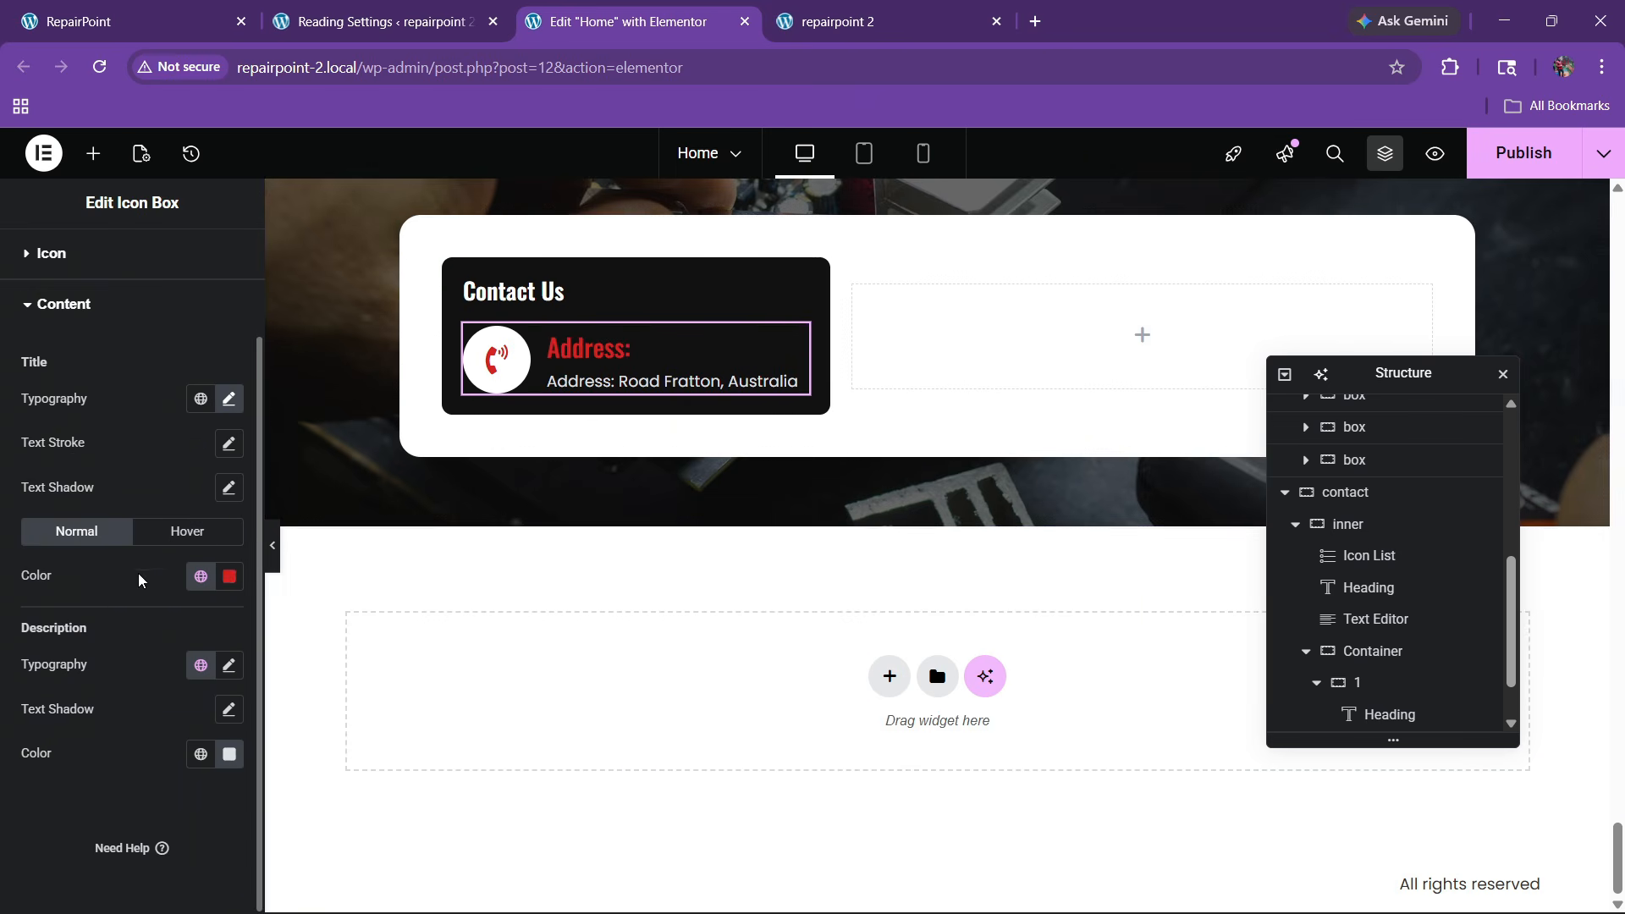
pyautogui.click(201, 576)
pyautogui.click(229, 576)
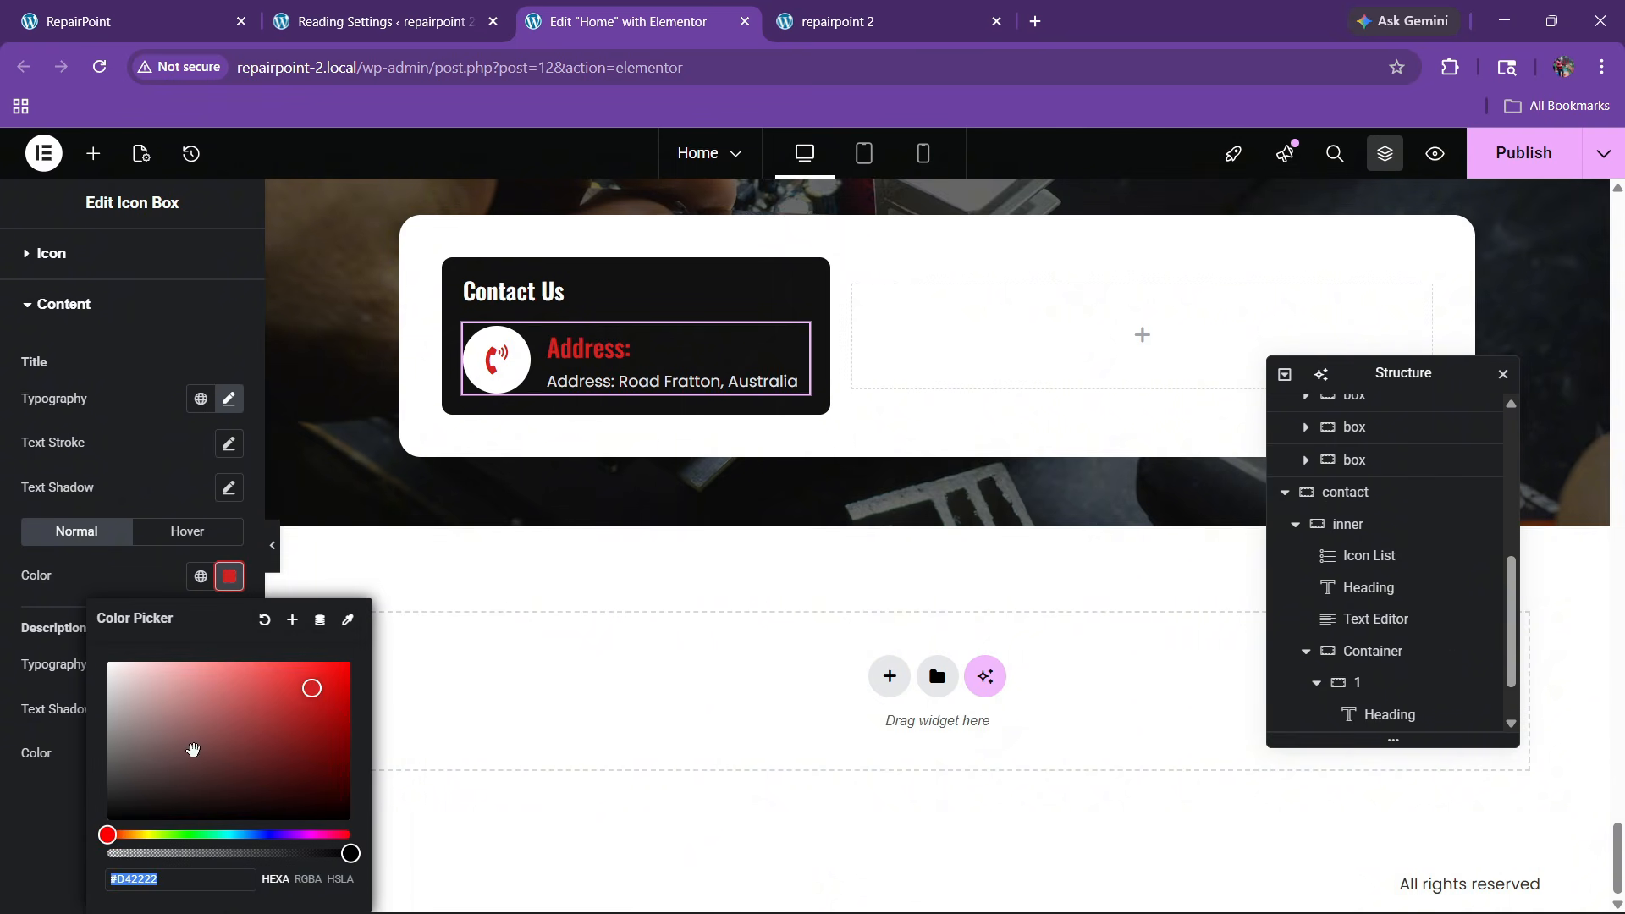
pyautogui.click(187, 530)
pyautogui.click(201, 576)
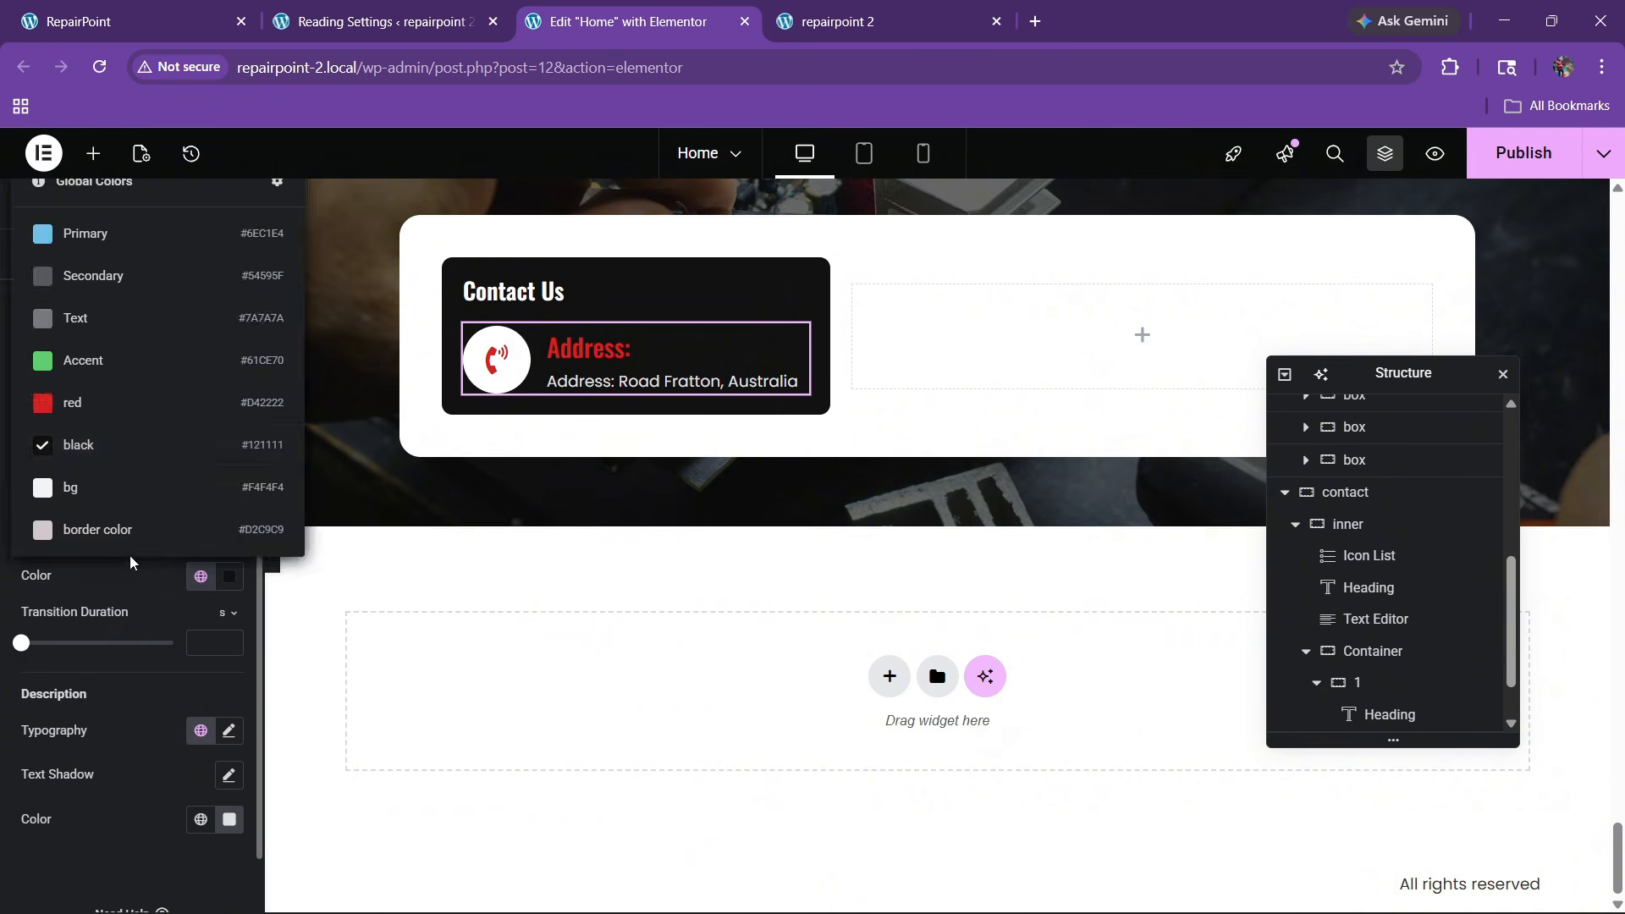
pyautogui.click(111, 419)
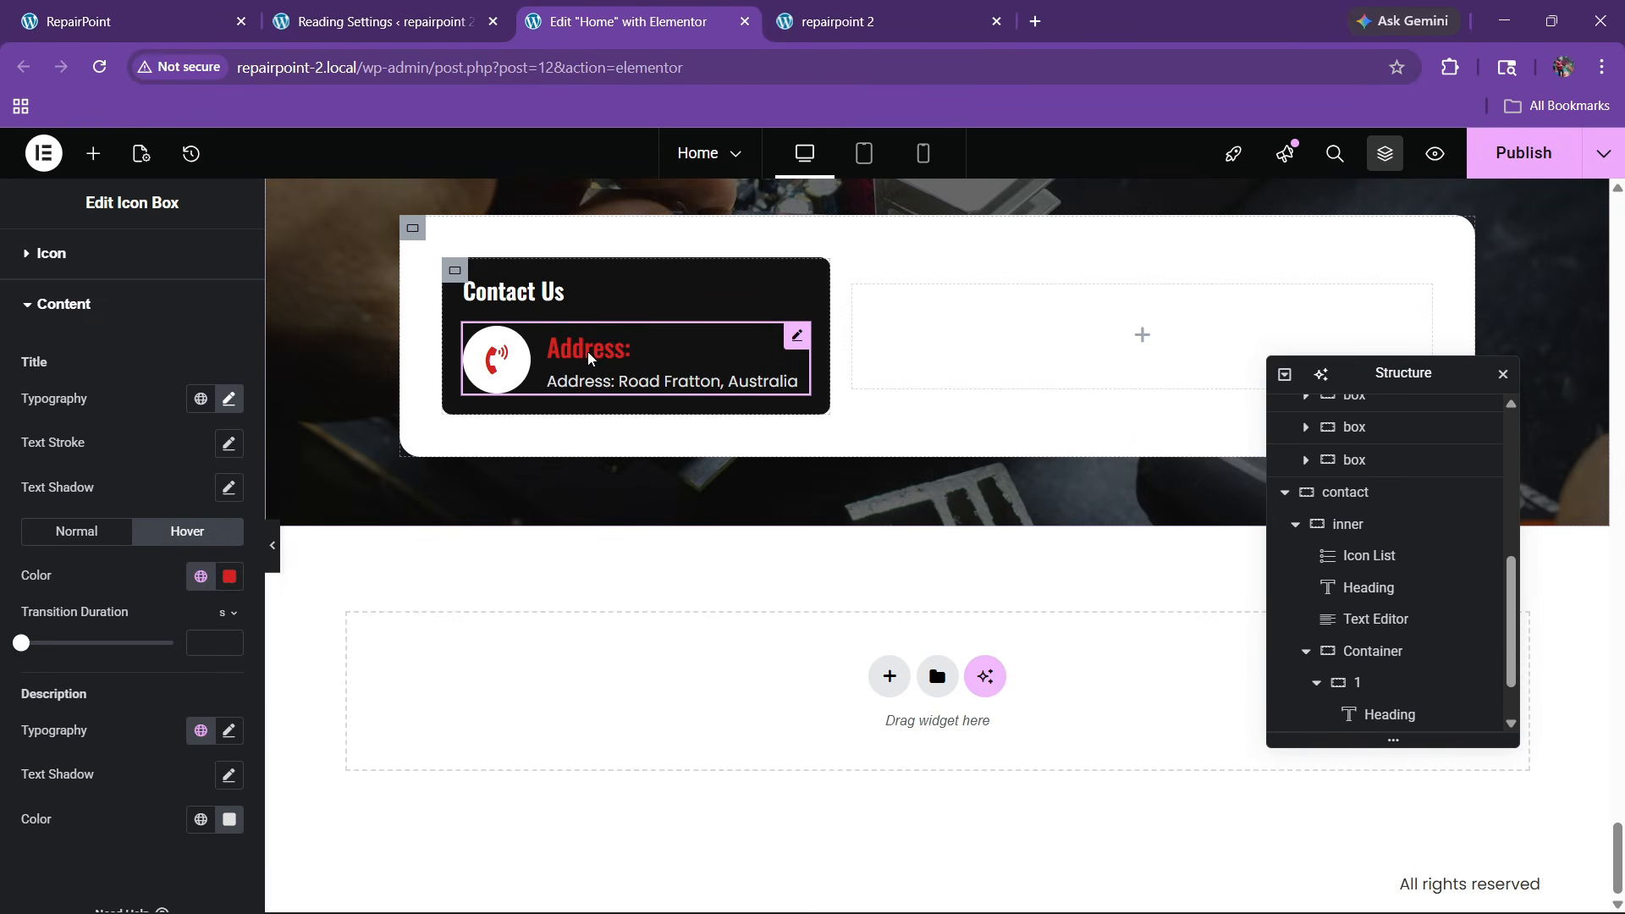
pyautogui.click(78, 542)
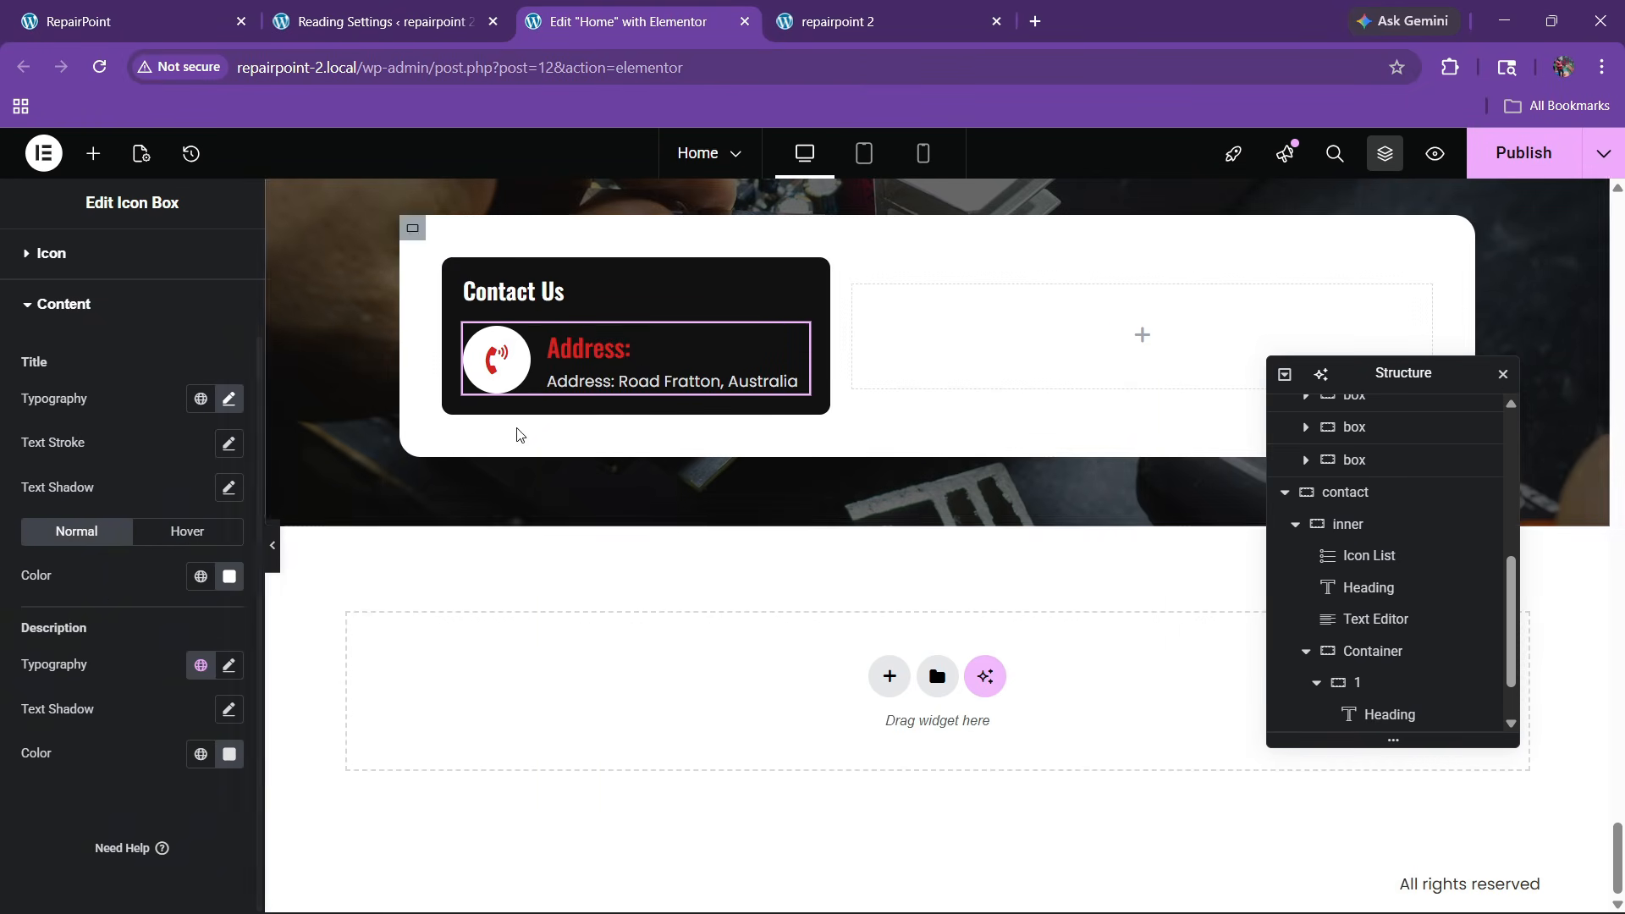
pyautogui.scroll(2, 115, 599)
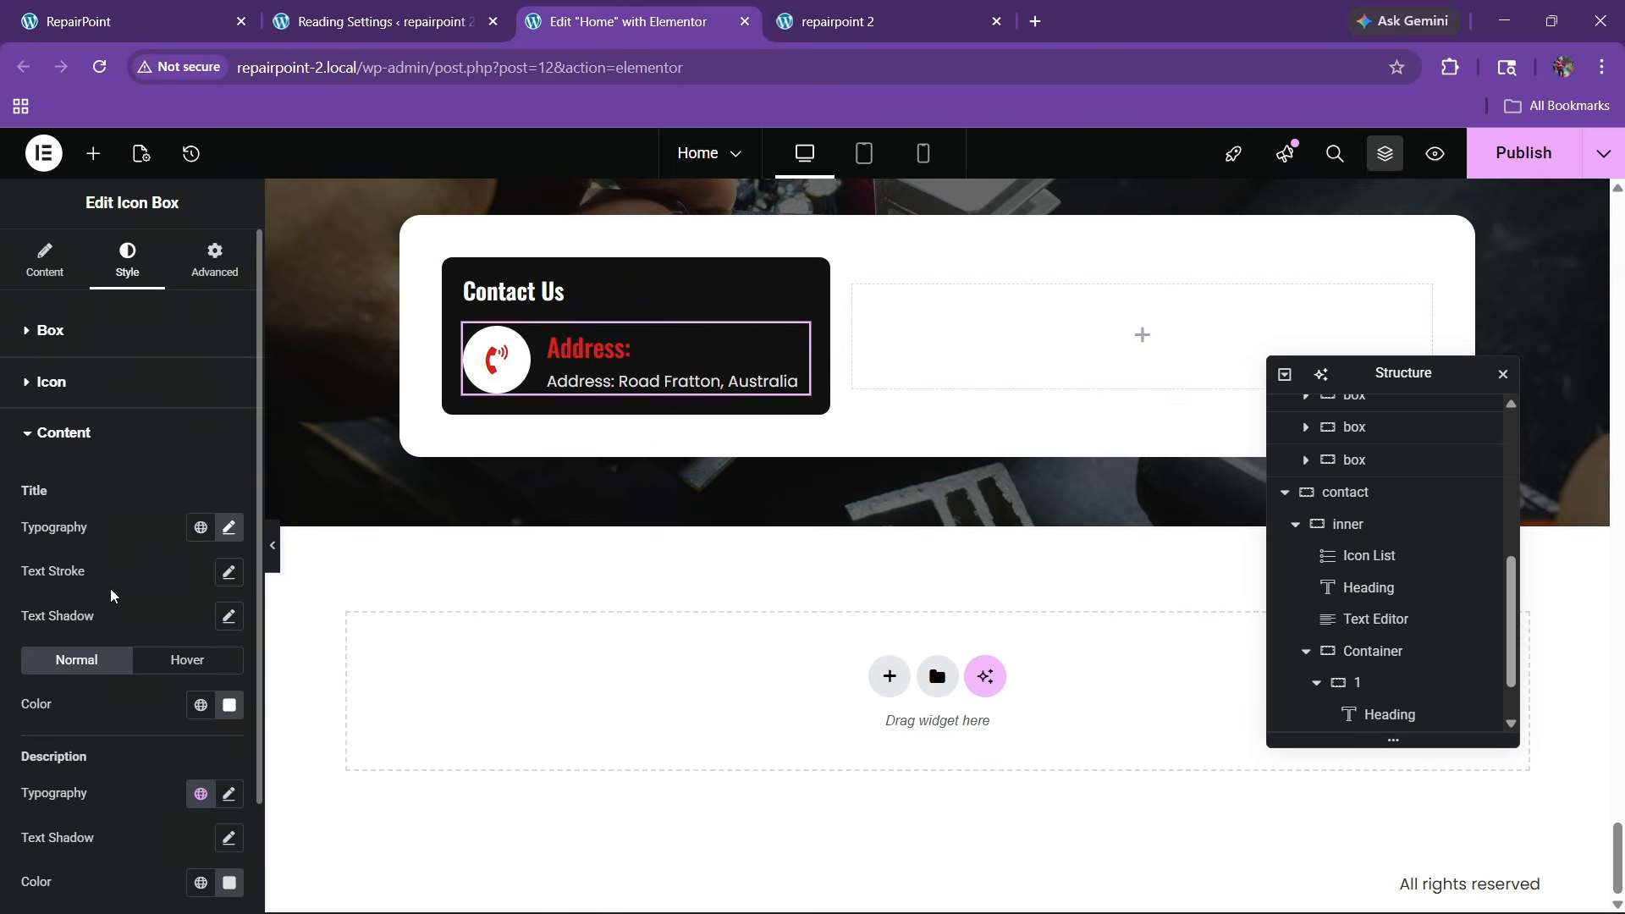
pyautogui.scroll(-2, 108, 599)
pyautogui.click(201, 539)
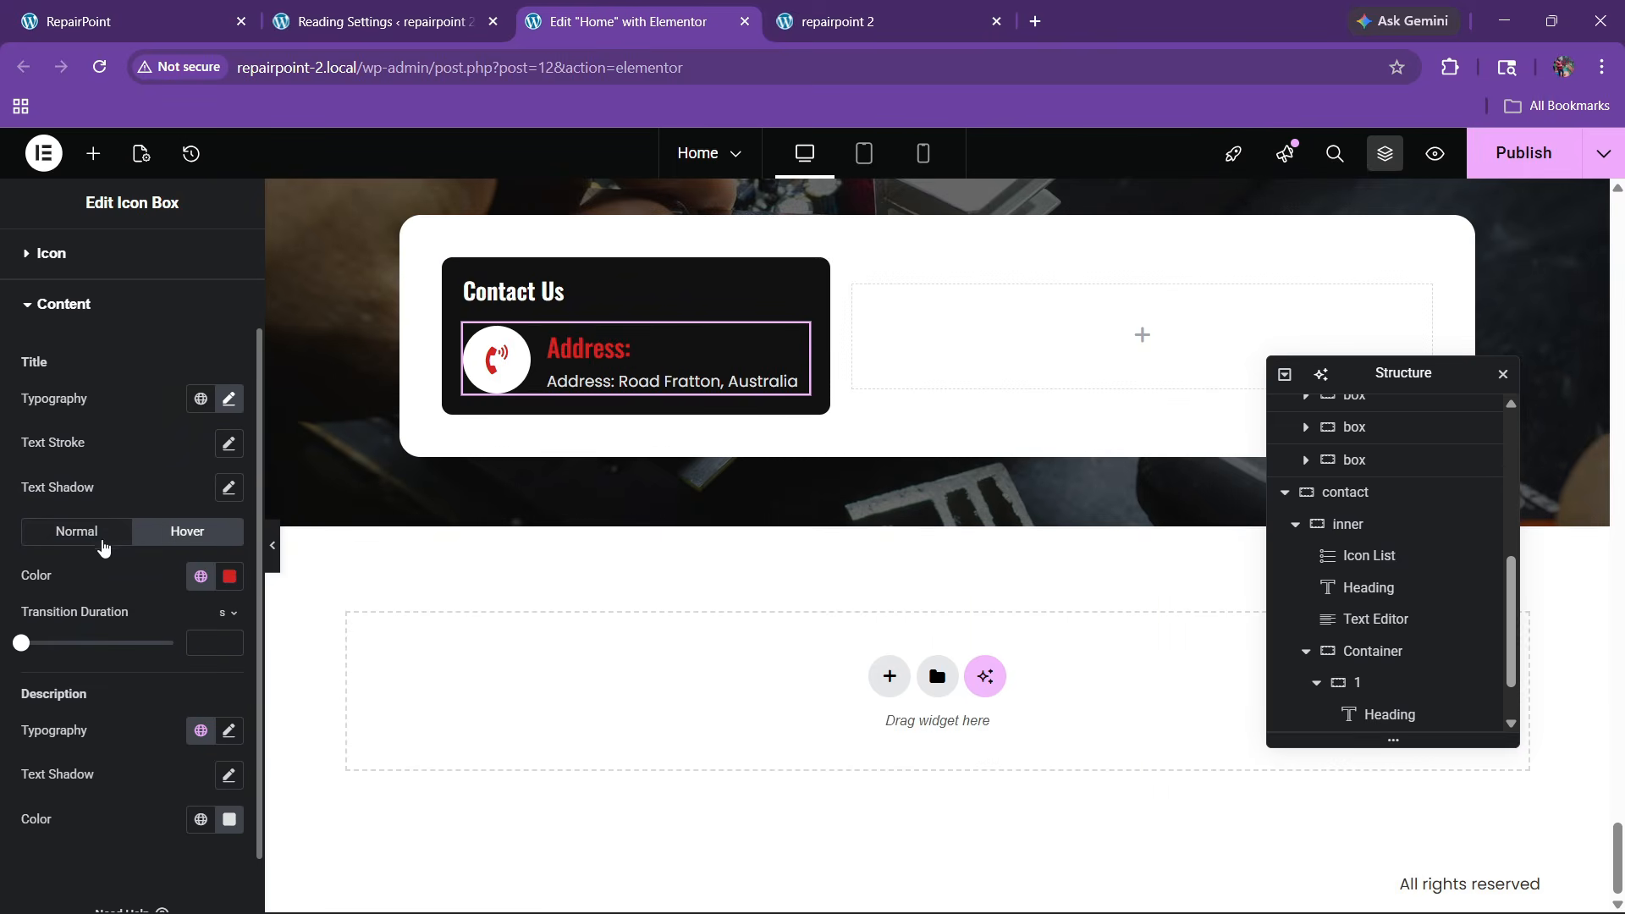
pyautogui.click(97, 531)
pyautogui.rightClick(652, 369)
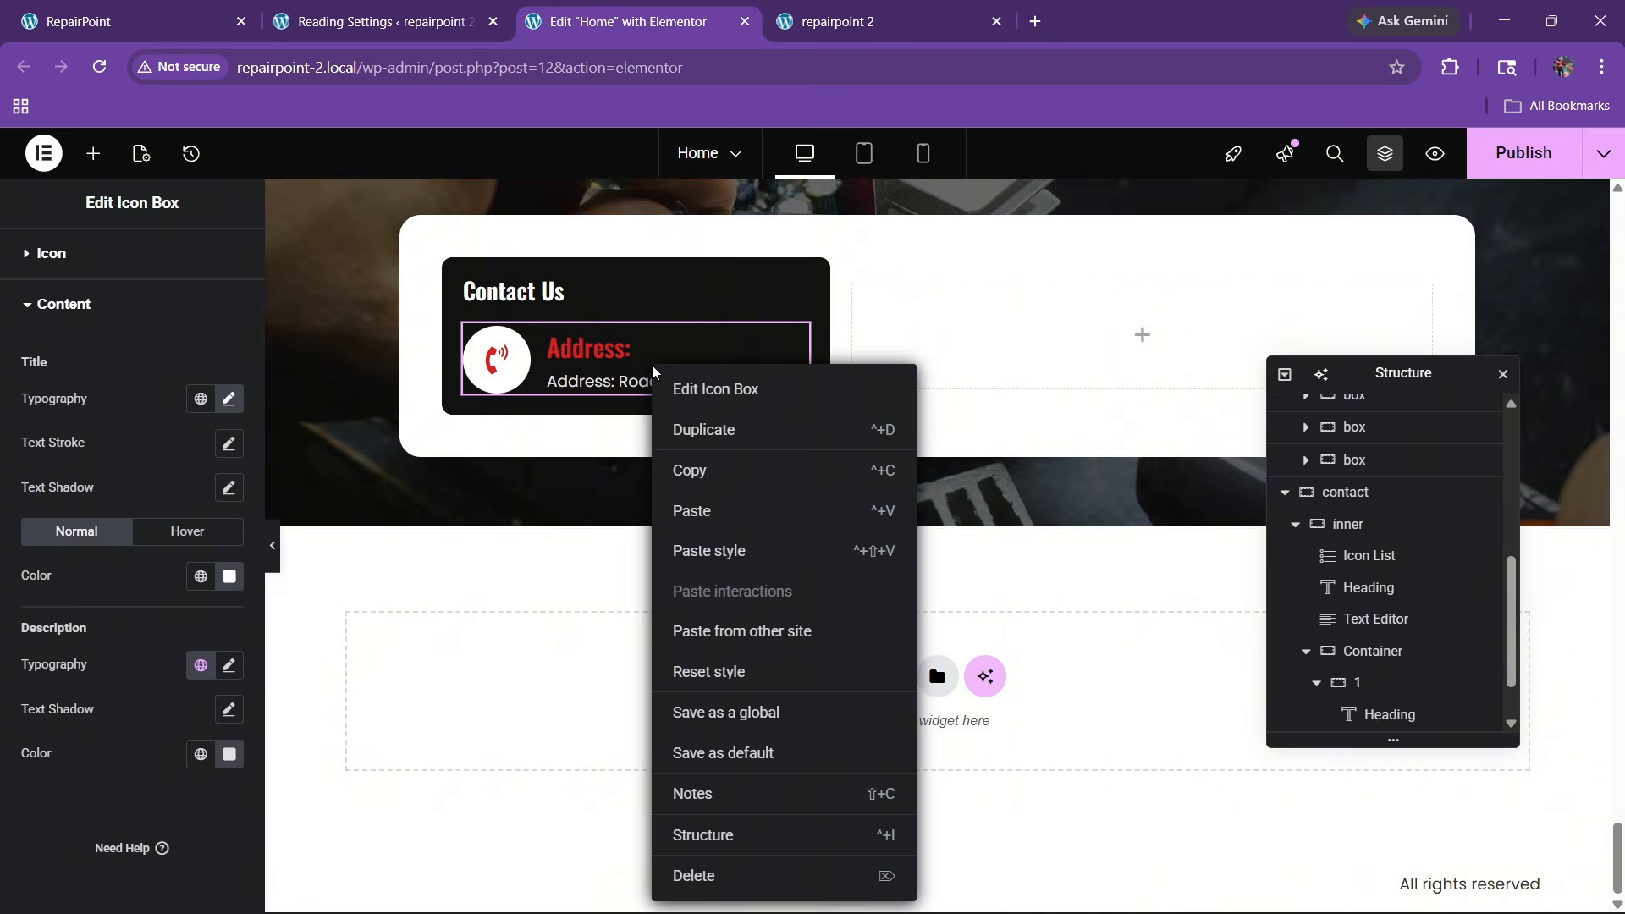
pyautogui.click(691, 431)
# Duplicate the address box again to make a third entry
pyautogui.rightClick(636, 391)
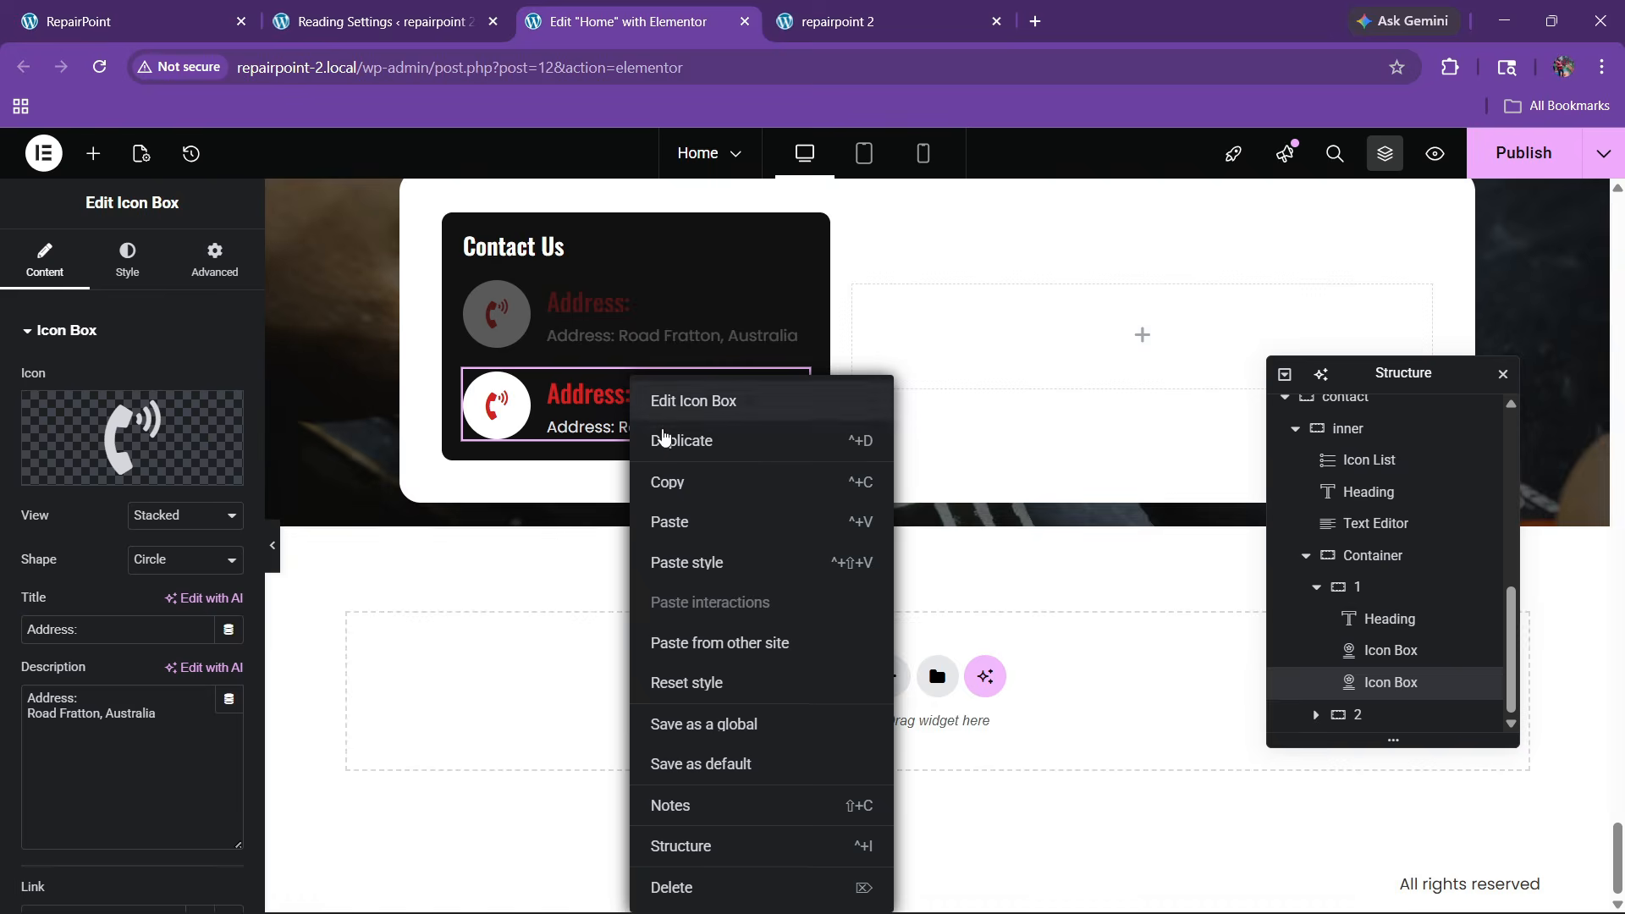
pyautogui.click(668, 437)
pyautogui.scroll(3, 609, 478)
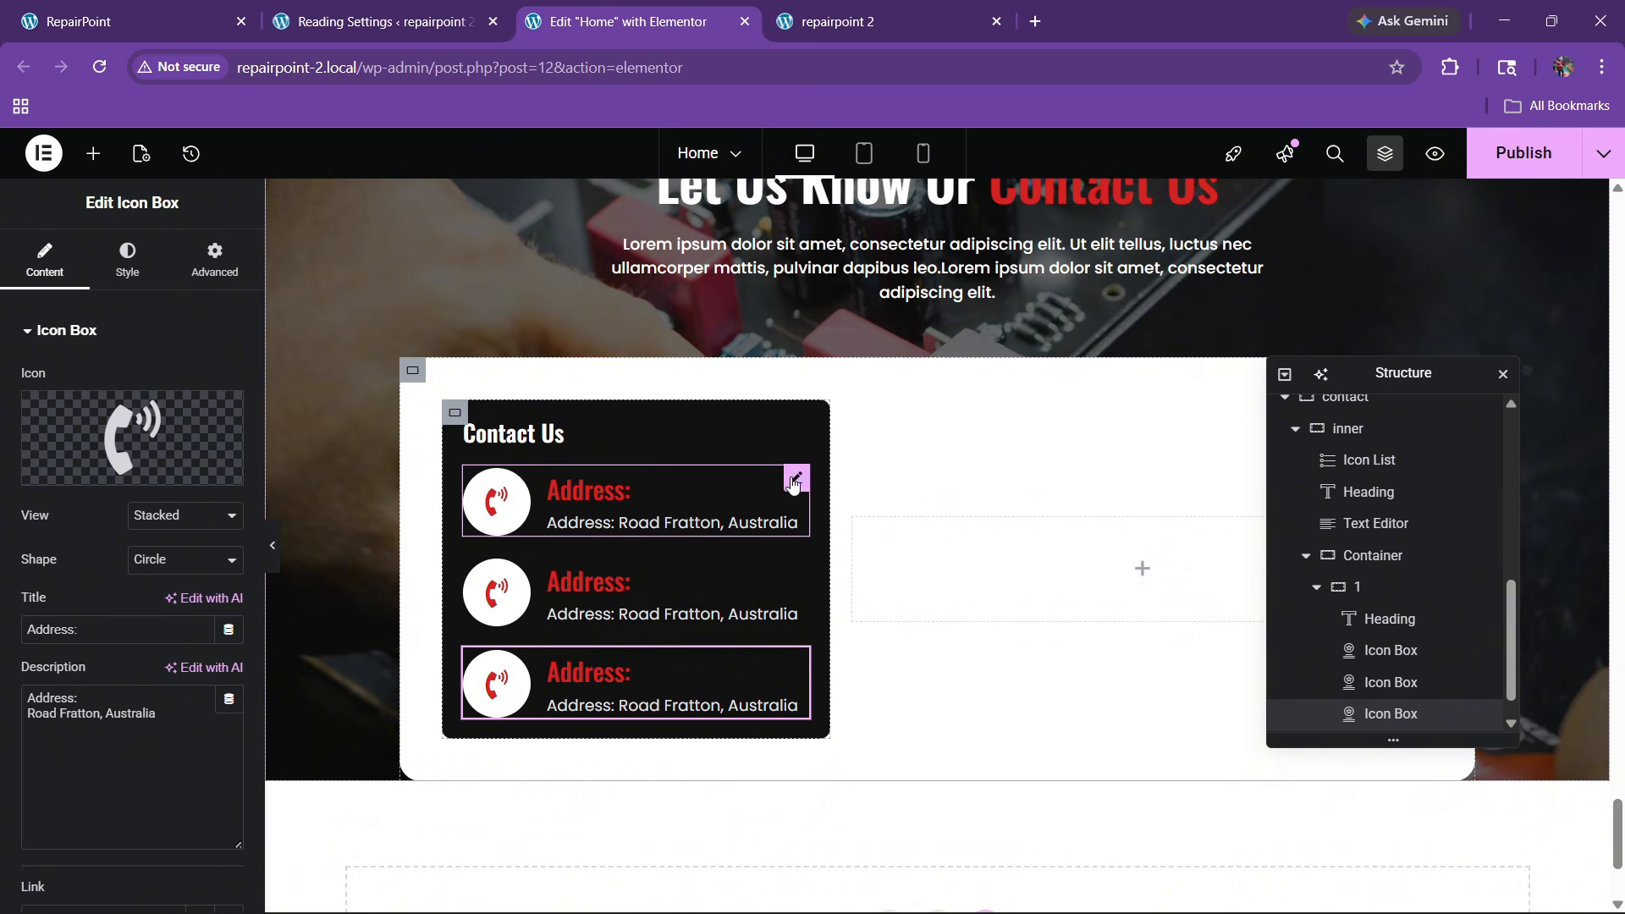
# Set the first box's title to white and paste that styling onto the other two boxes
pyautogui.click(793, 479)
pyautogui.click(81, 745)
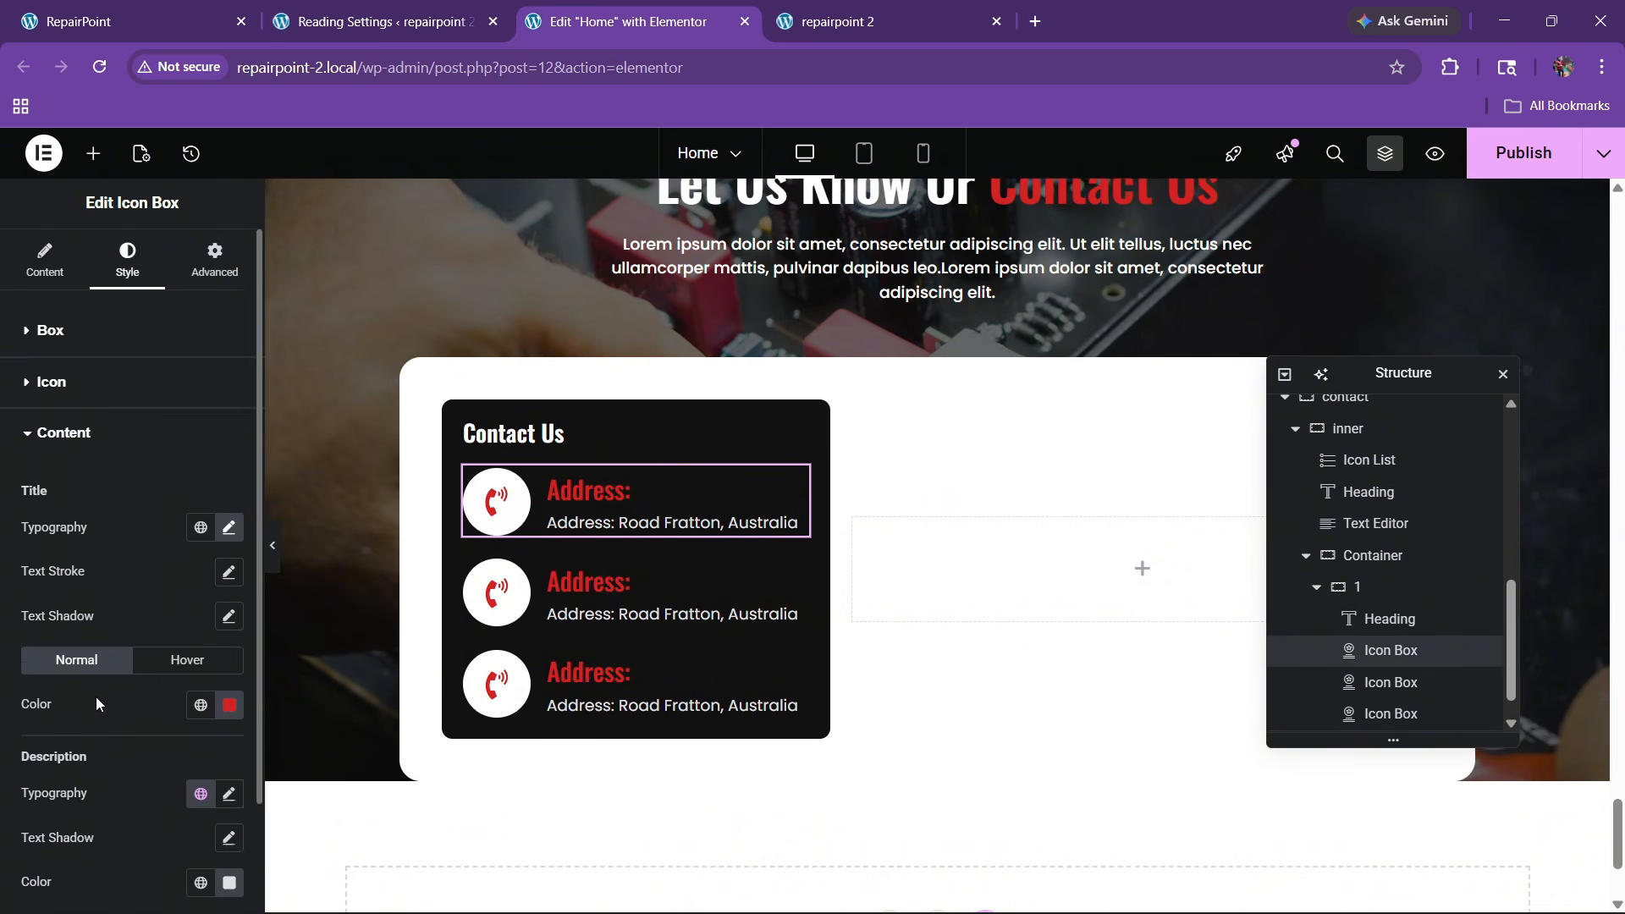
pyautogui.scroll(-2, 95, 703)
pyautogui.click(229, 576)
pyautogui.moveTo(211, 715); pyautogui.dragTo(0, 601)
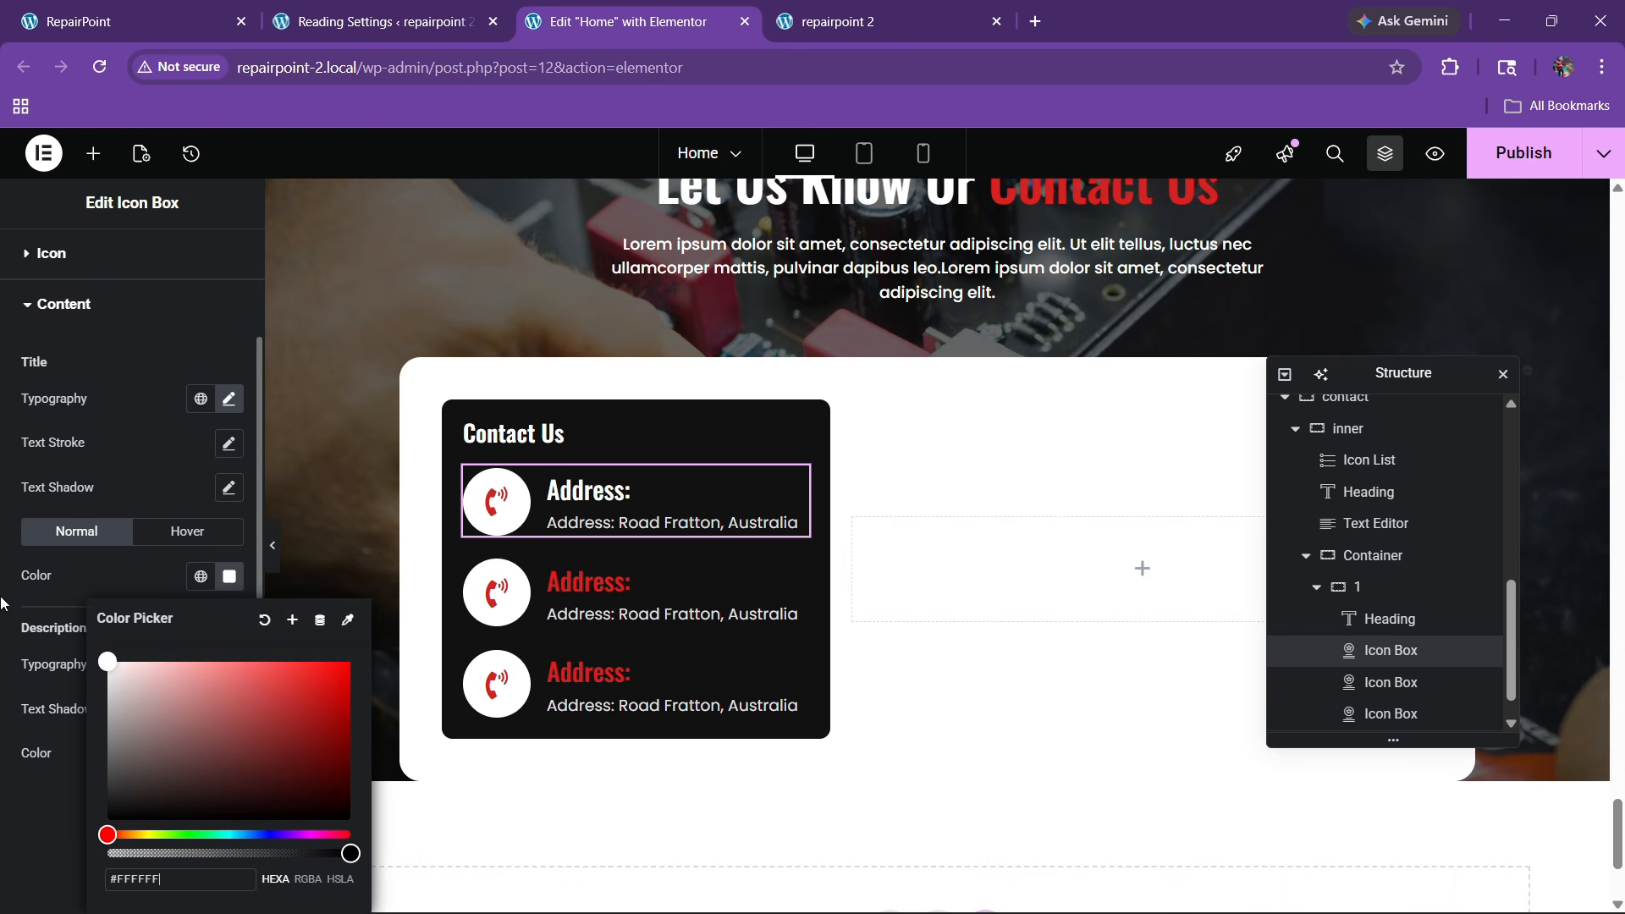
pyautogui.click(88, 575)
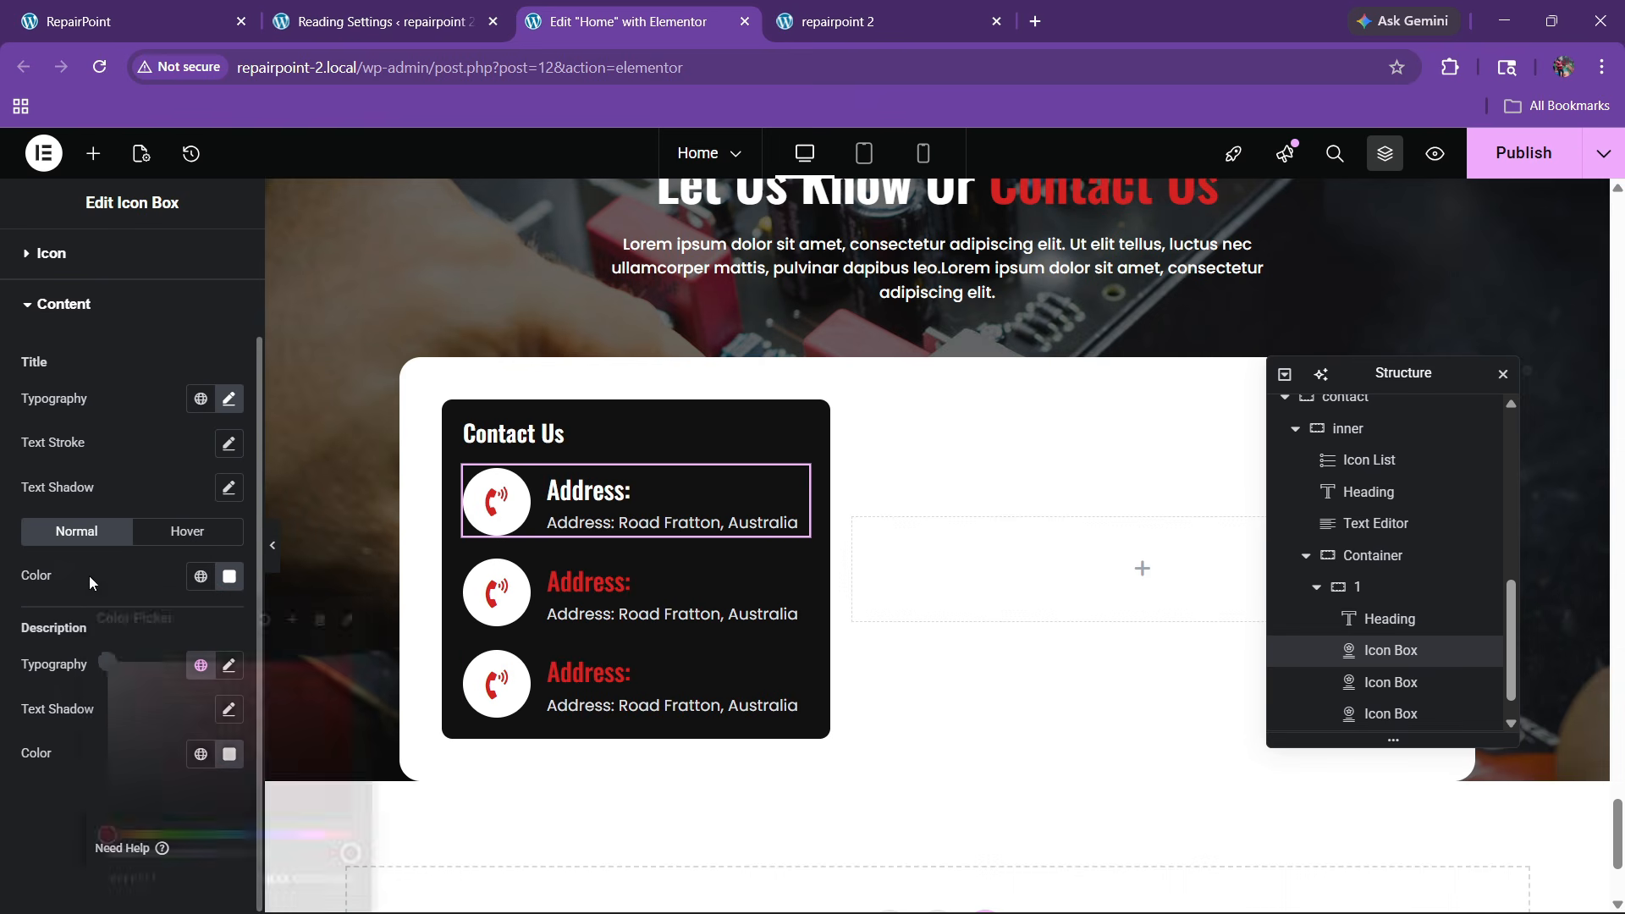
pyautogui.rightClick(633, 500)
pyautogui.click(652, 493)
pyautogui.rightClick(592, 595)
pyautogui.click(650, 564)
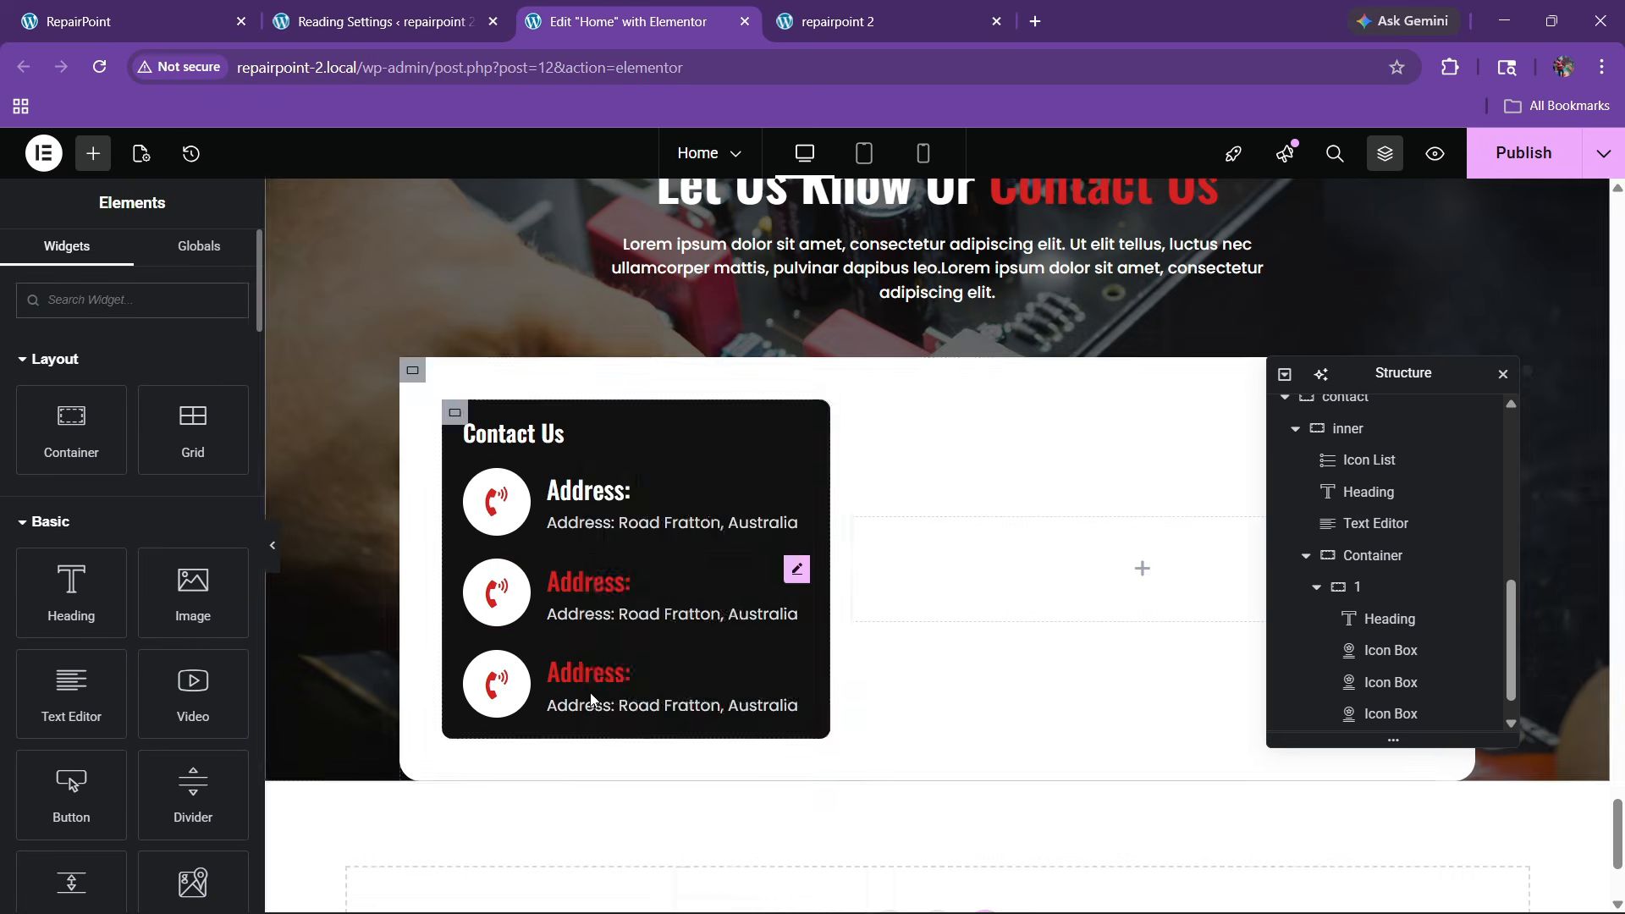
pyautogui.rightClick(592, 699)
pyautogui.click(626, 562)
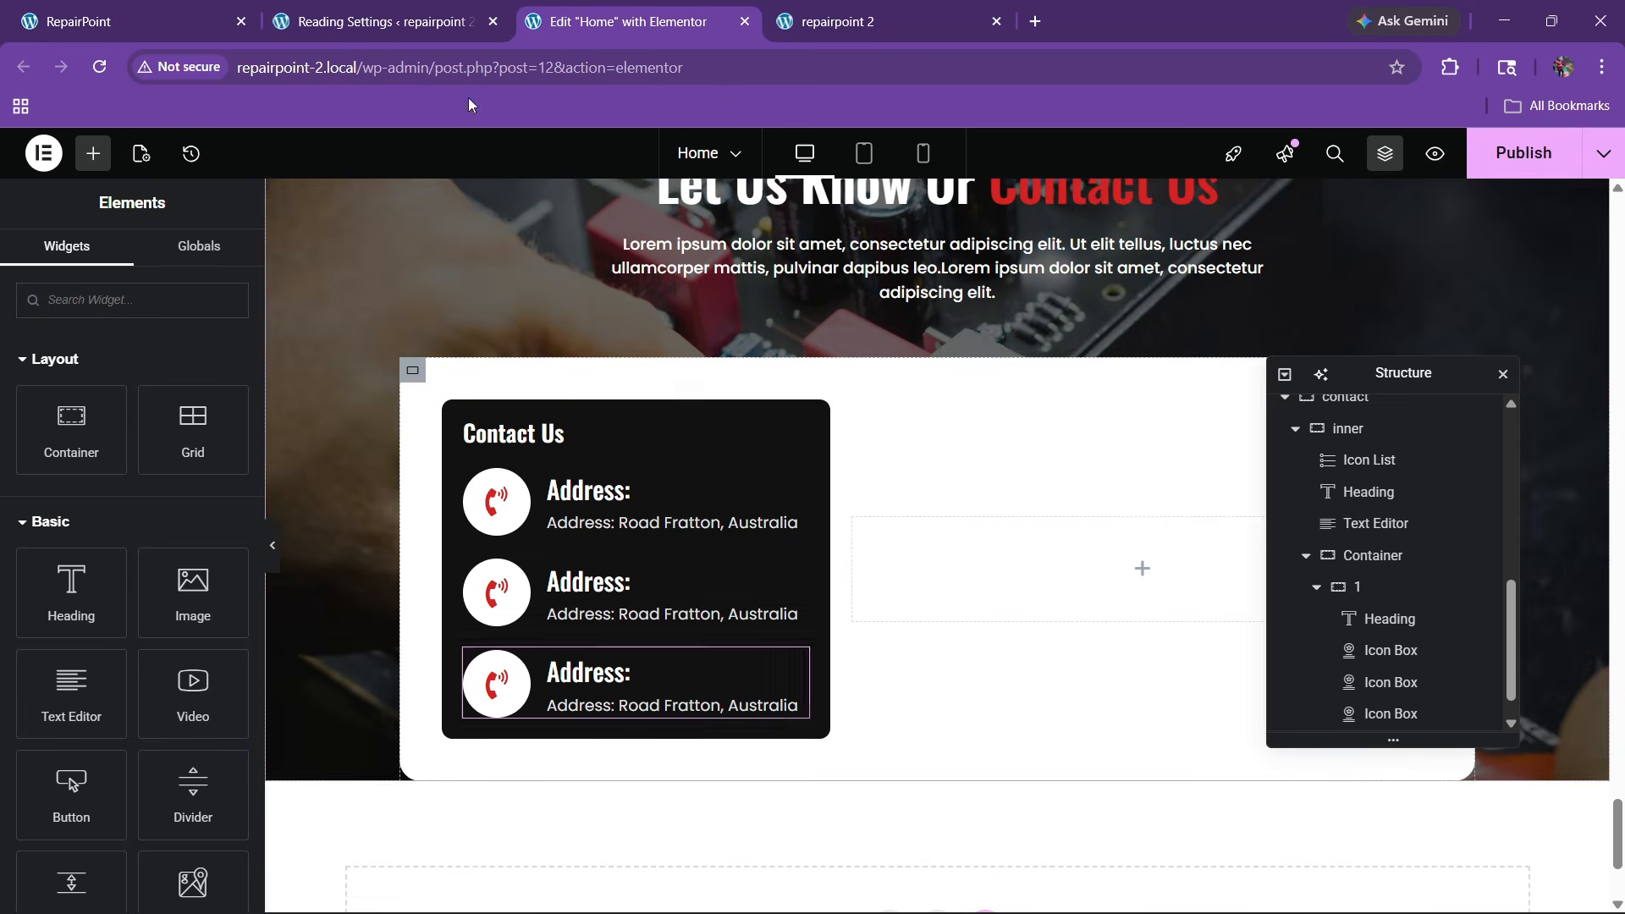
# Copy 'Phone:' from the live site and select the middle box's Address: title
pyautogui.click(235, 9)
pyautogui.click(330, 445)
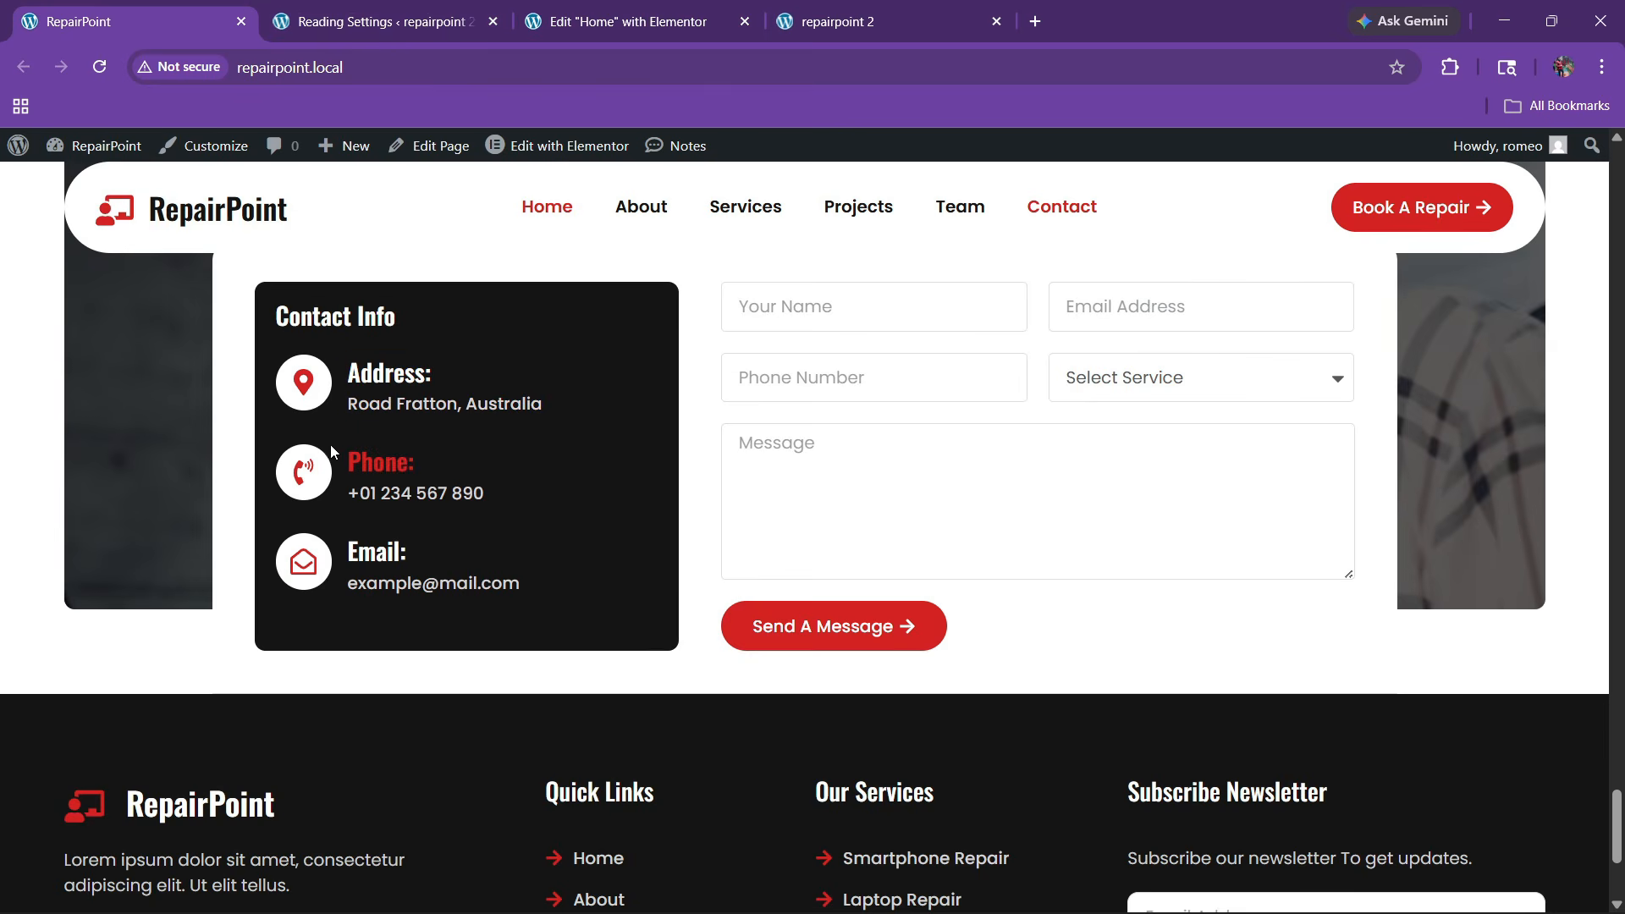
pyautogui.moveTo(375, 457); pyautogui.dragTo(424, 452)
pyautogui.click(626, 21)
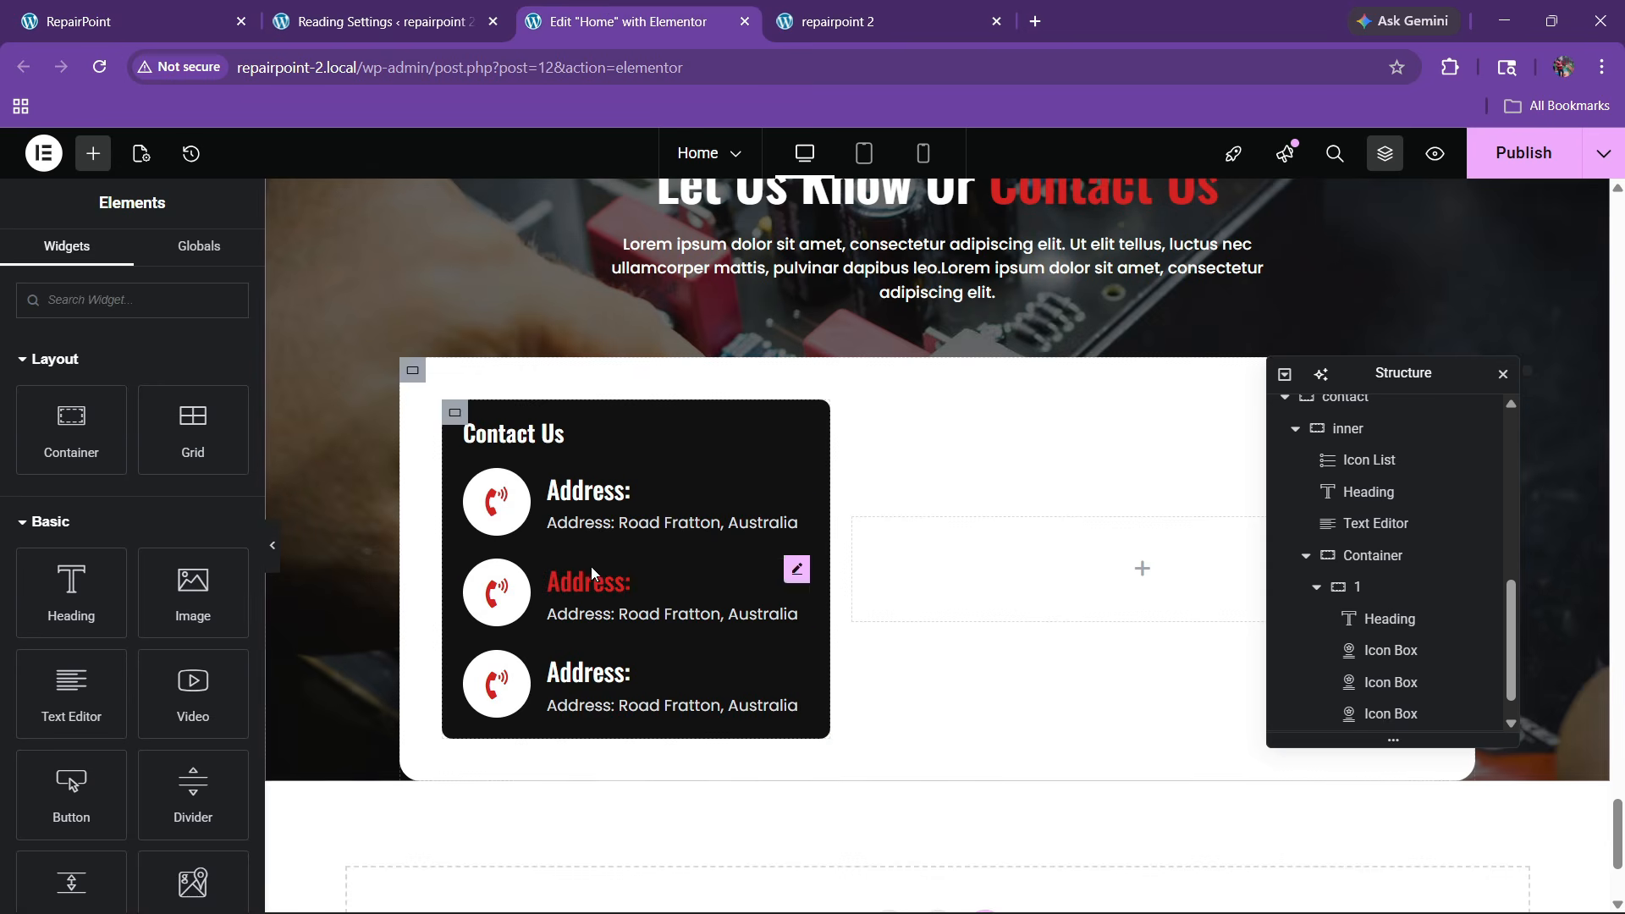
pyautogui.moveTo(102, 629); pyautogui.dragTo(2, 636)
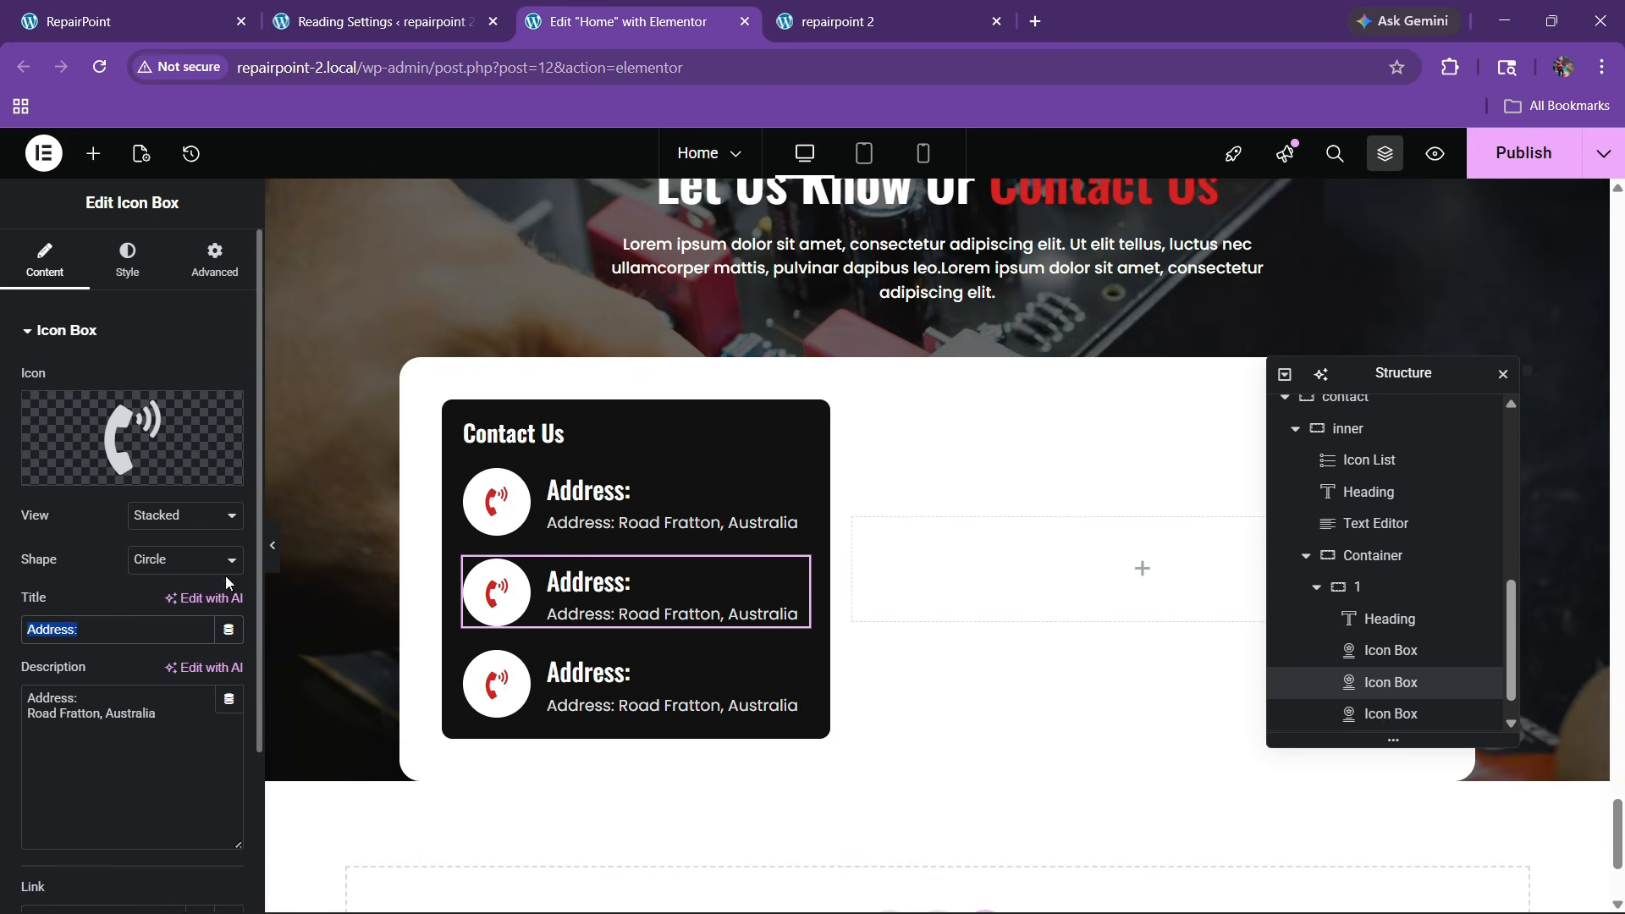
# Title the middle box 'Phone:' and replace its description with the phone number
pyautogui.hotkey('ctrl', 'v')
pyautogui.click(157, 448)
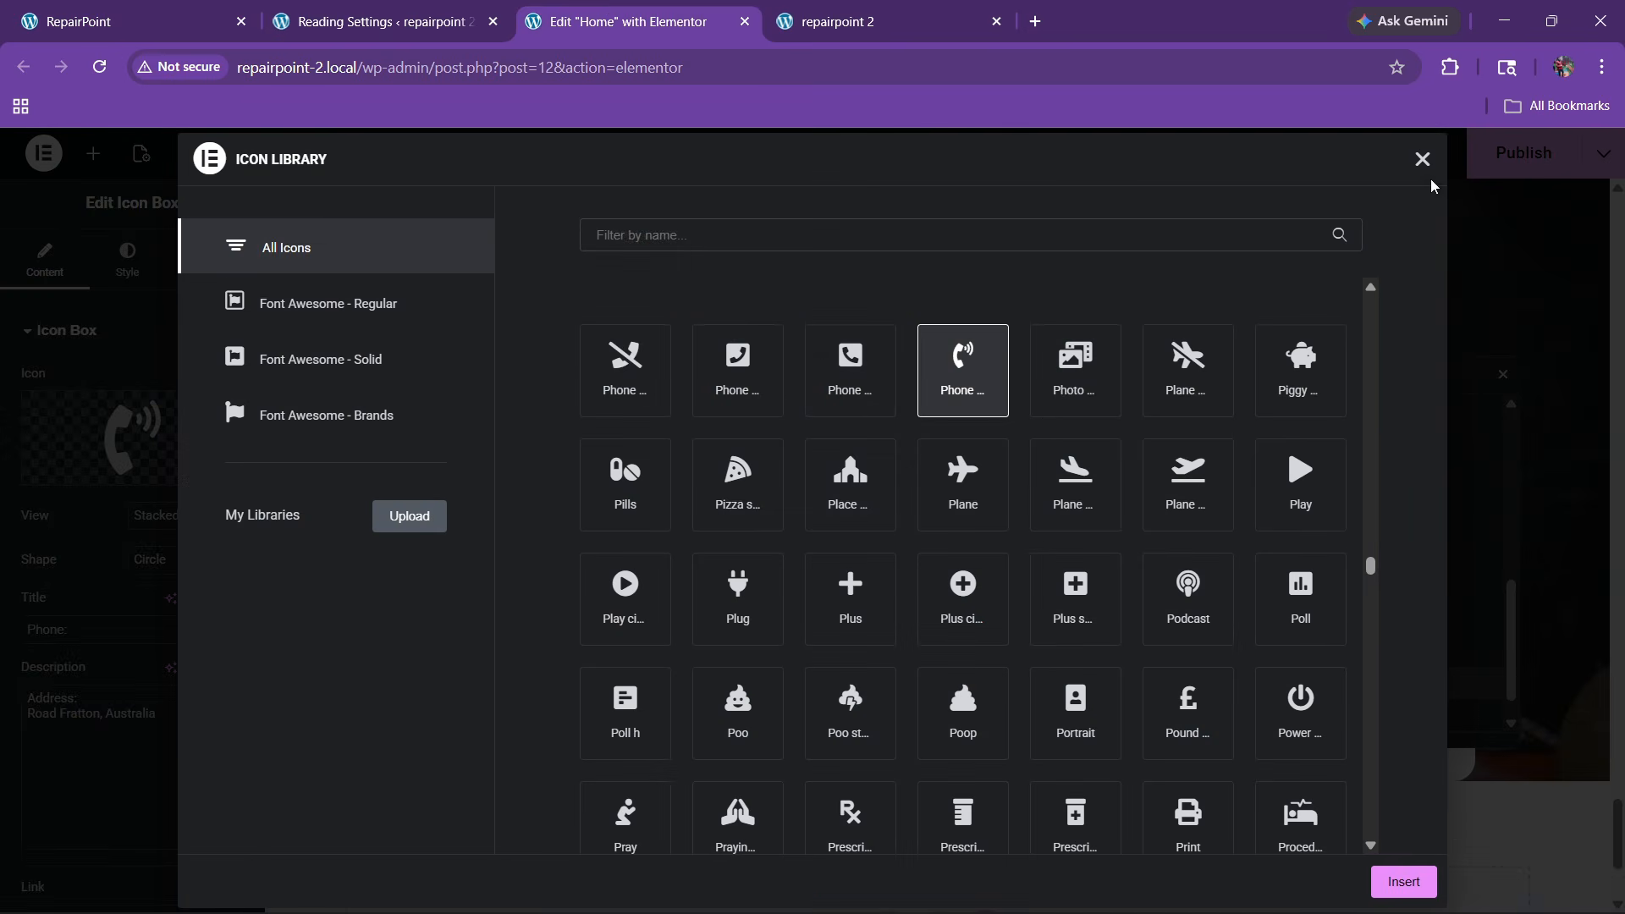
pyautogui.click(203, 9)
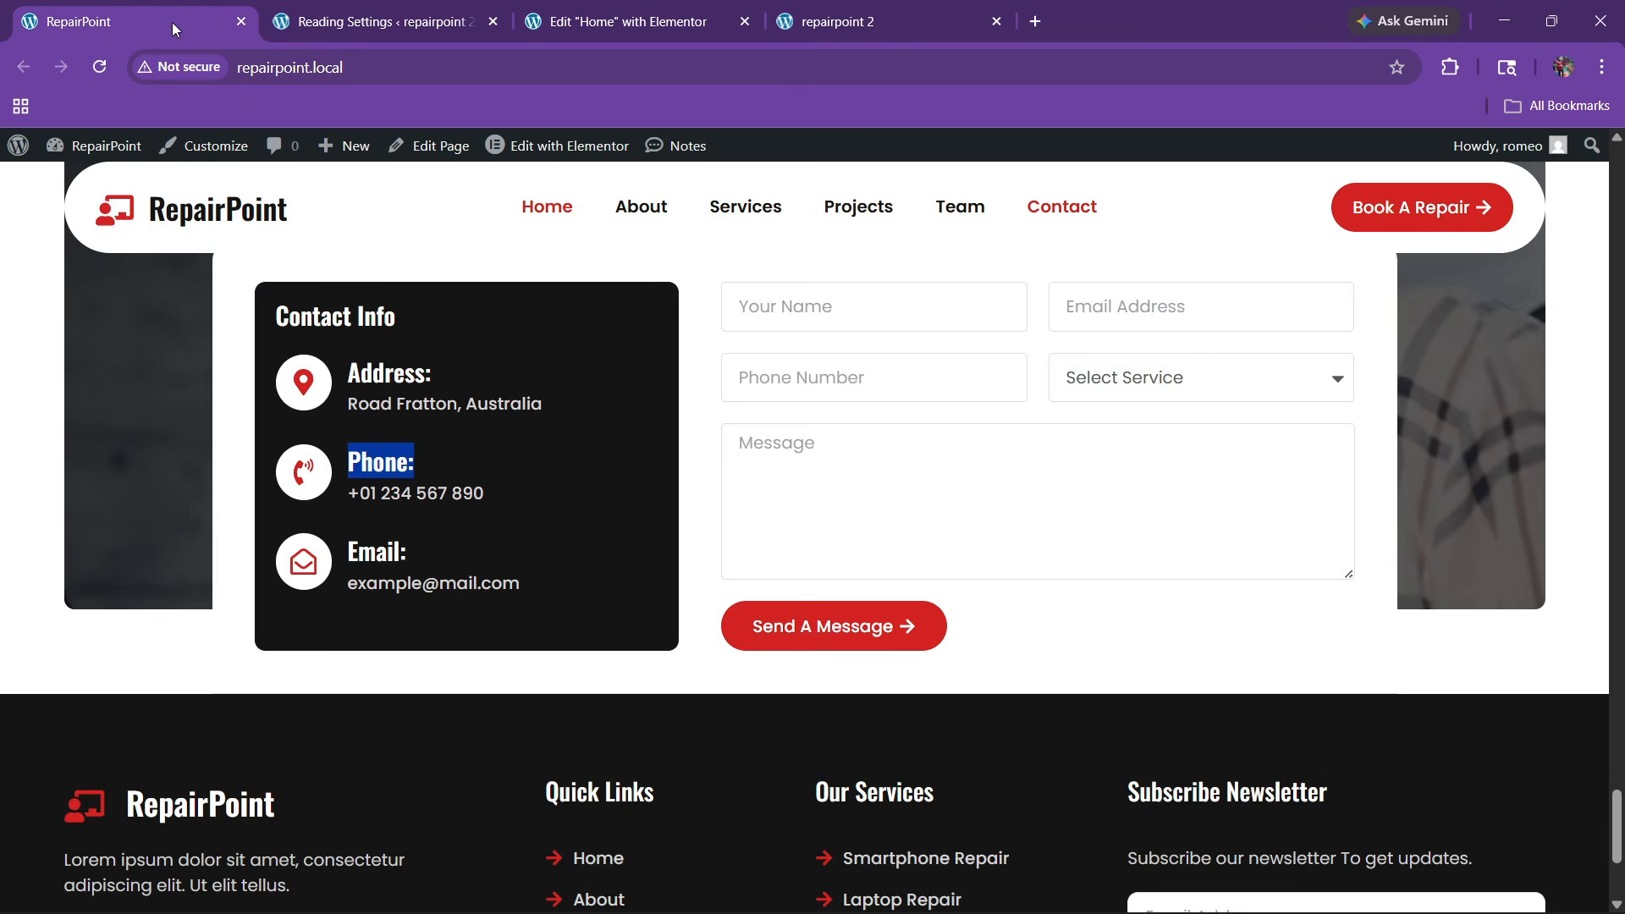
pyautogui.click(681, 9)
pyautogui.click(1422, 159)
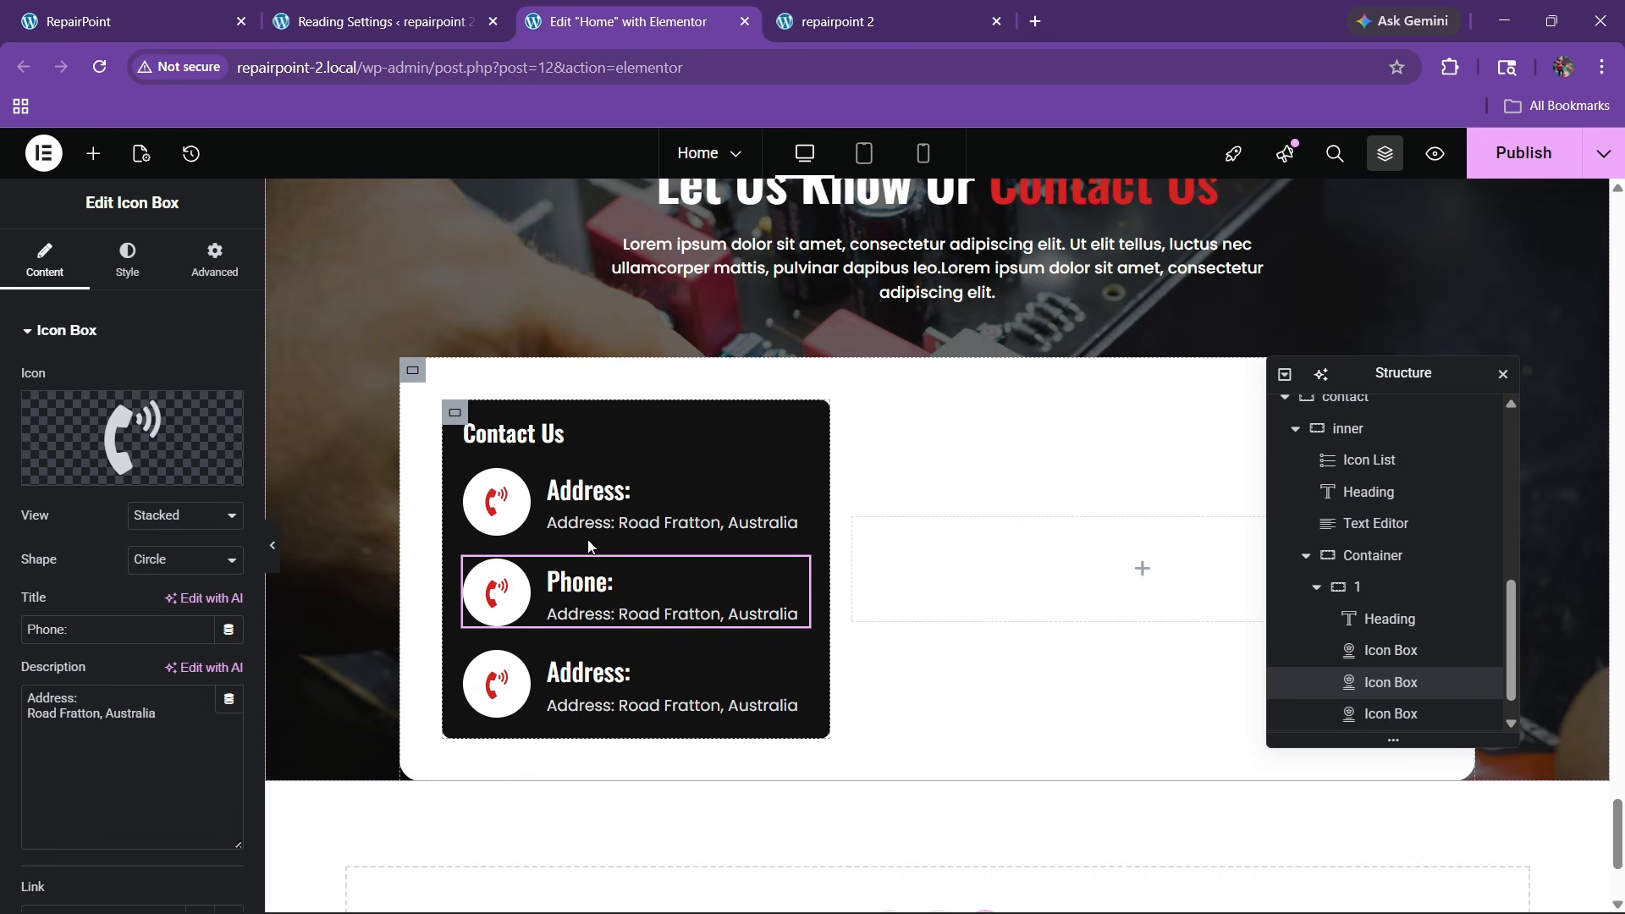
pyautogui.click(591, 596)
pyautogui.moveTo(165, 720); pyautogui.dragTo(0, 675)
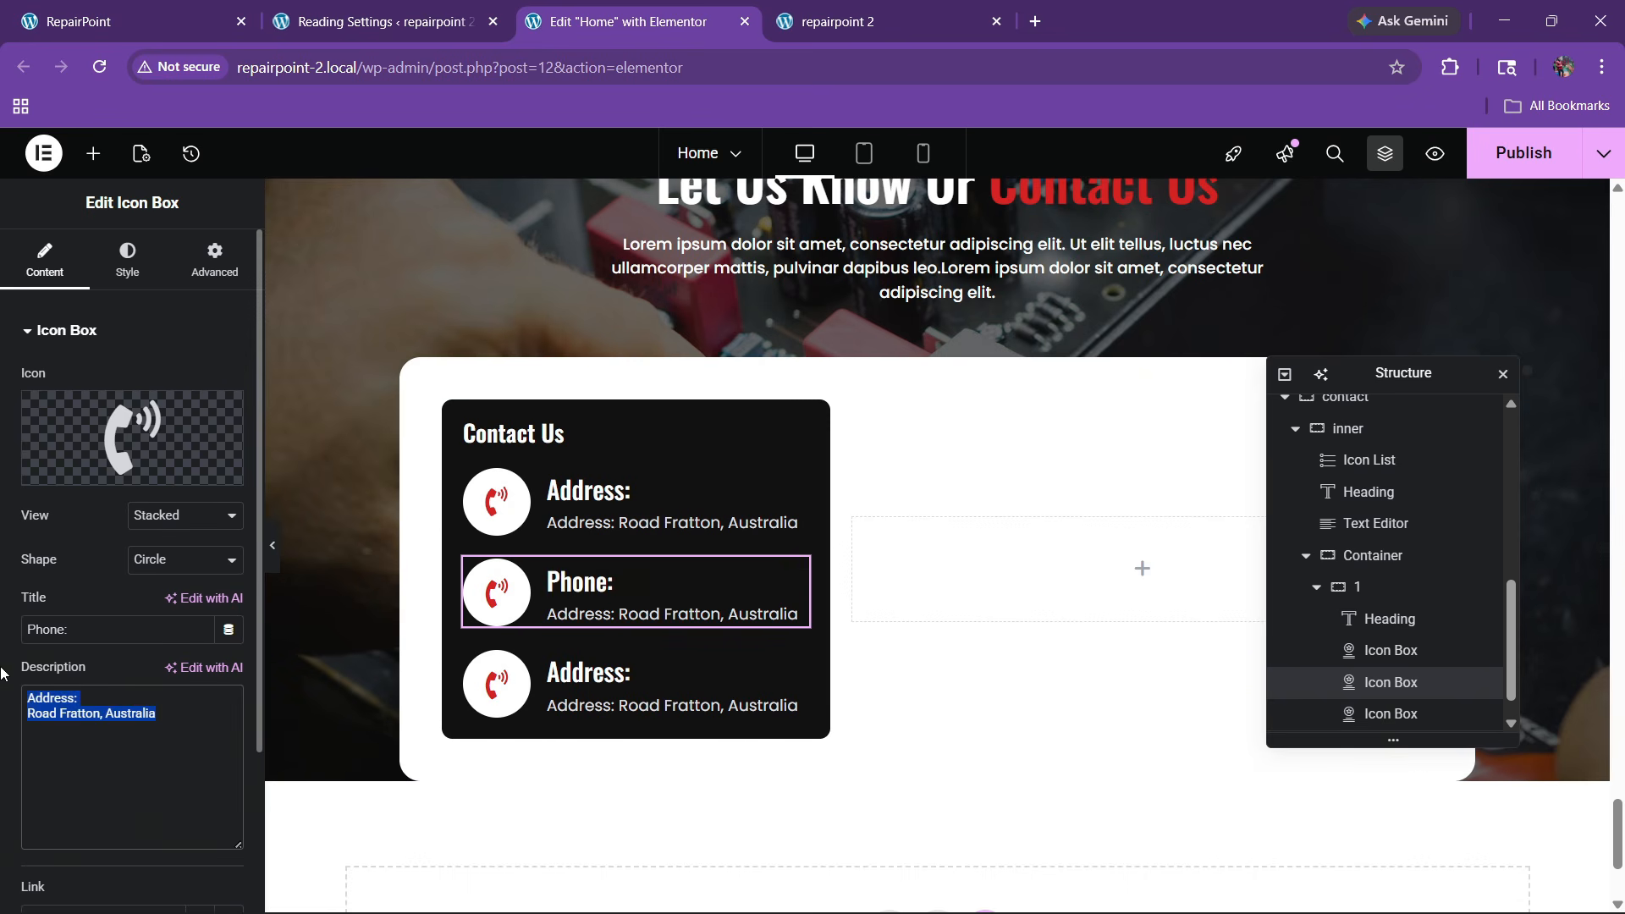
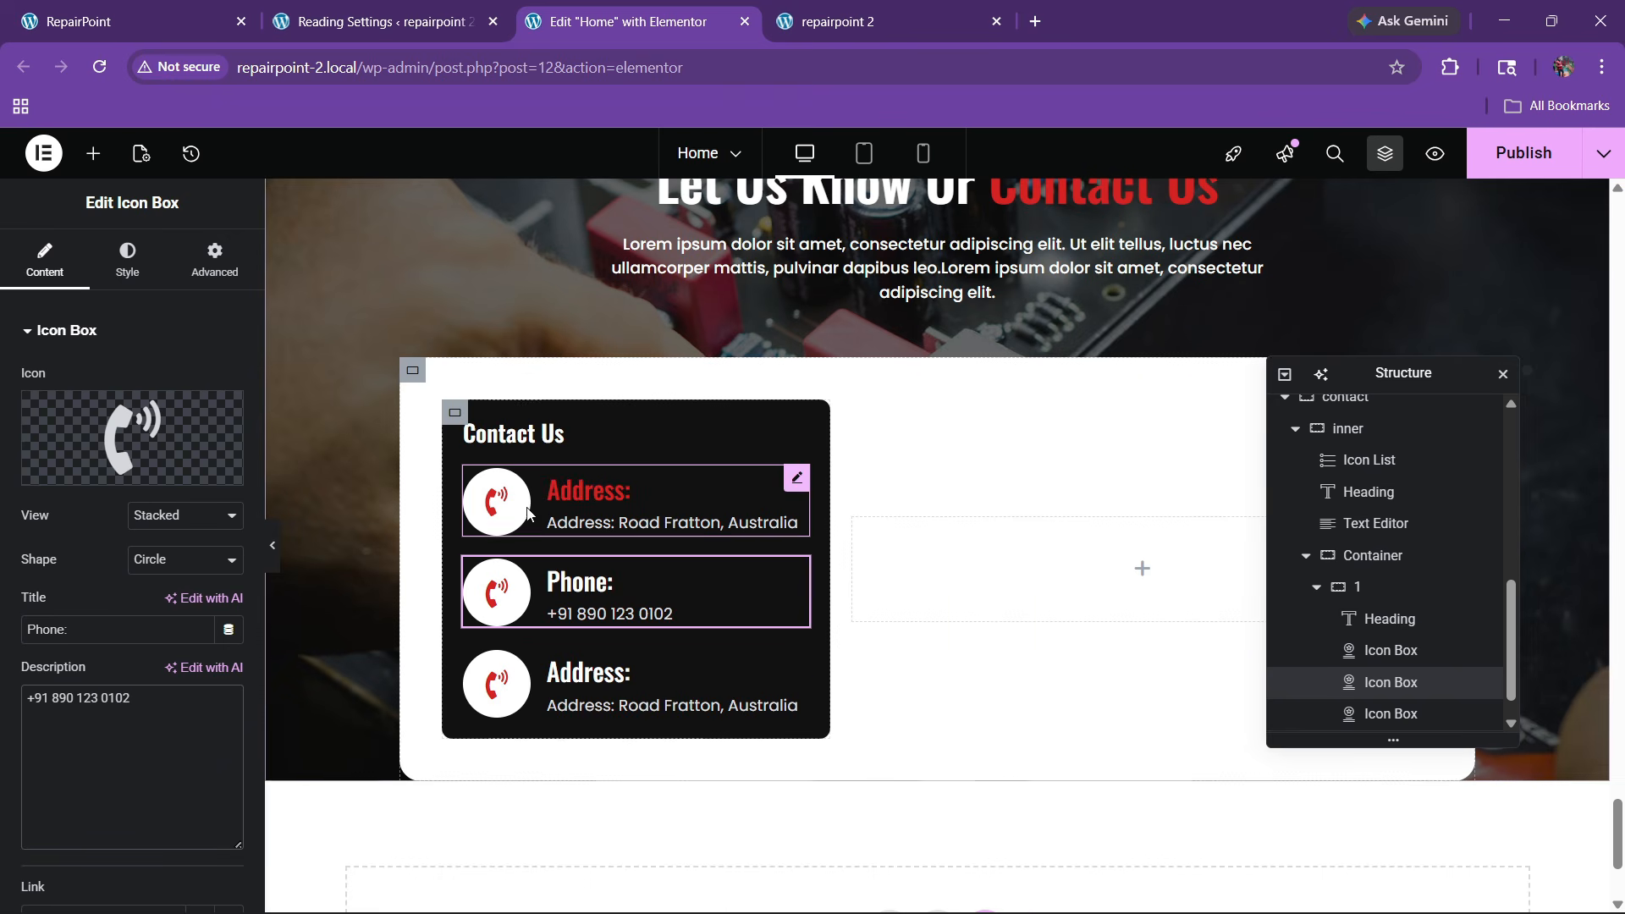
# Give the first contact box a map-marker icon and publish the page
pyautogui.click(579, 505)
pyautogui.click(45, 258)
pyautogui.click(73, 471)
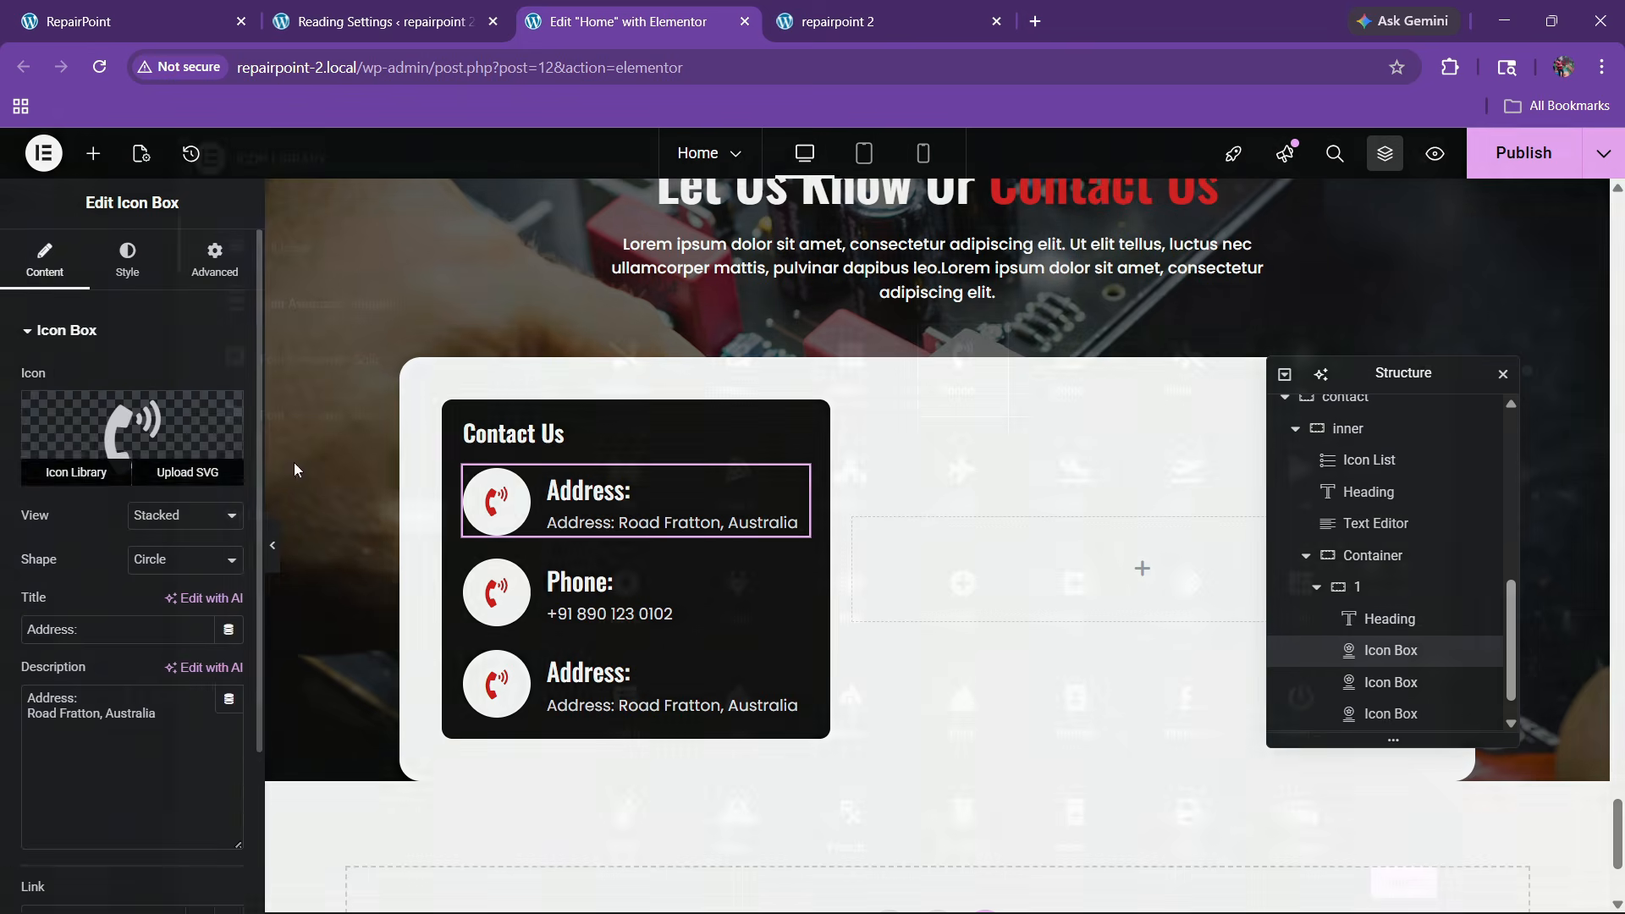
pyautogui.click(642, 230)
pyautogui.write('envo')
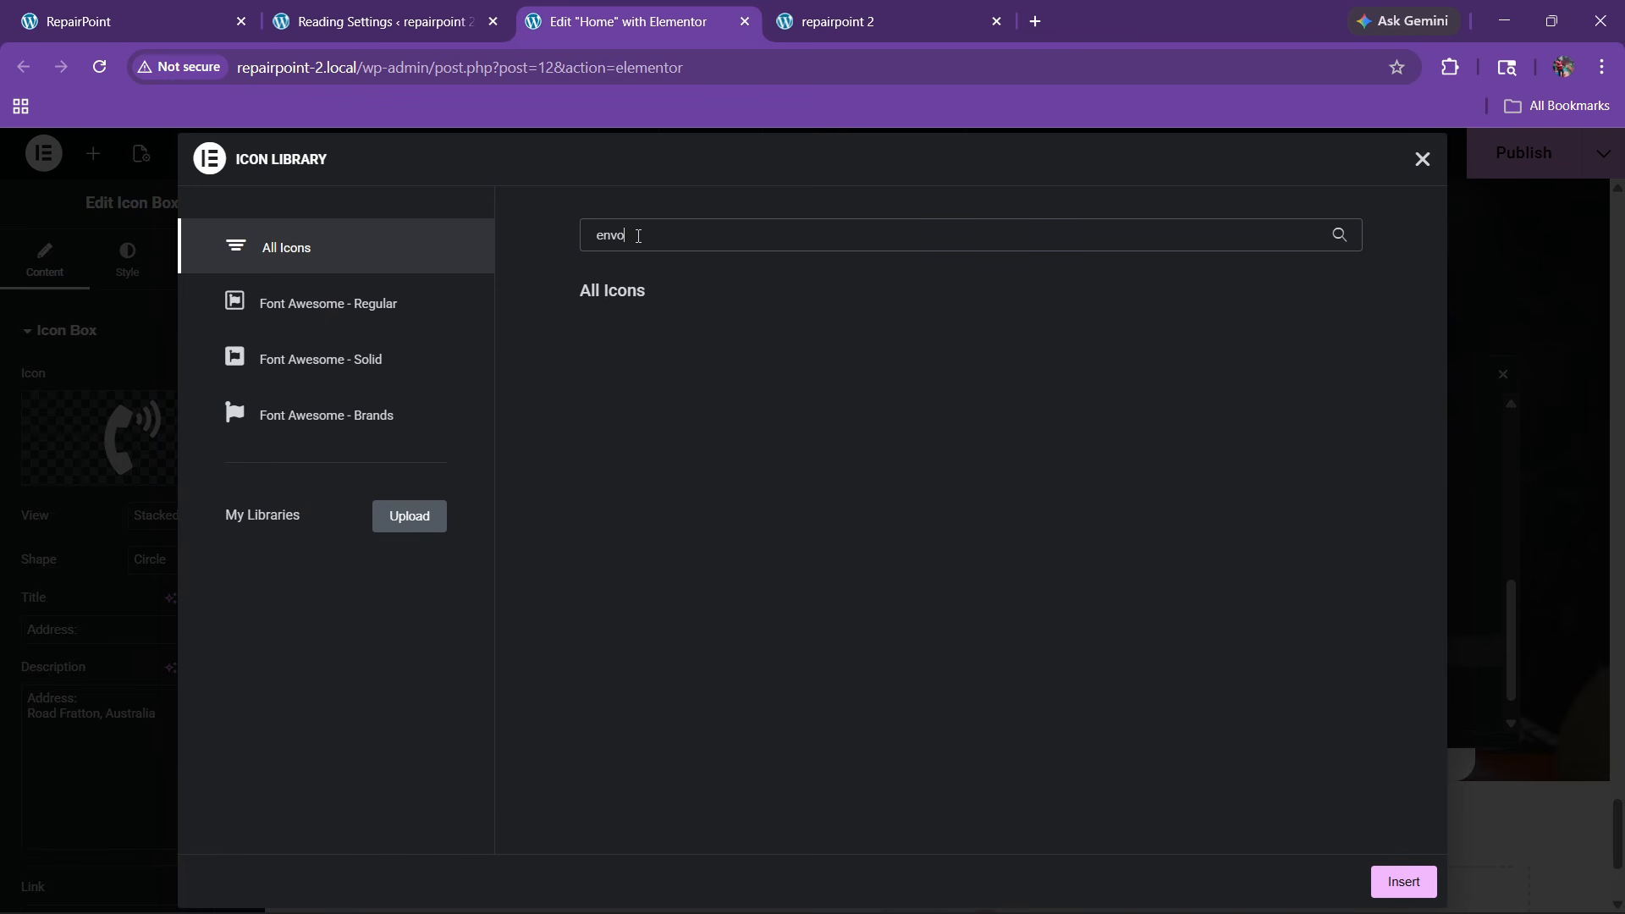
pyautogui.click(728, 380)
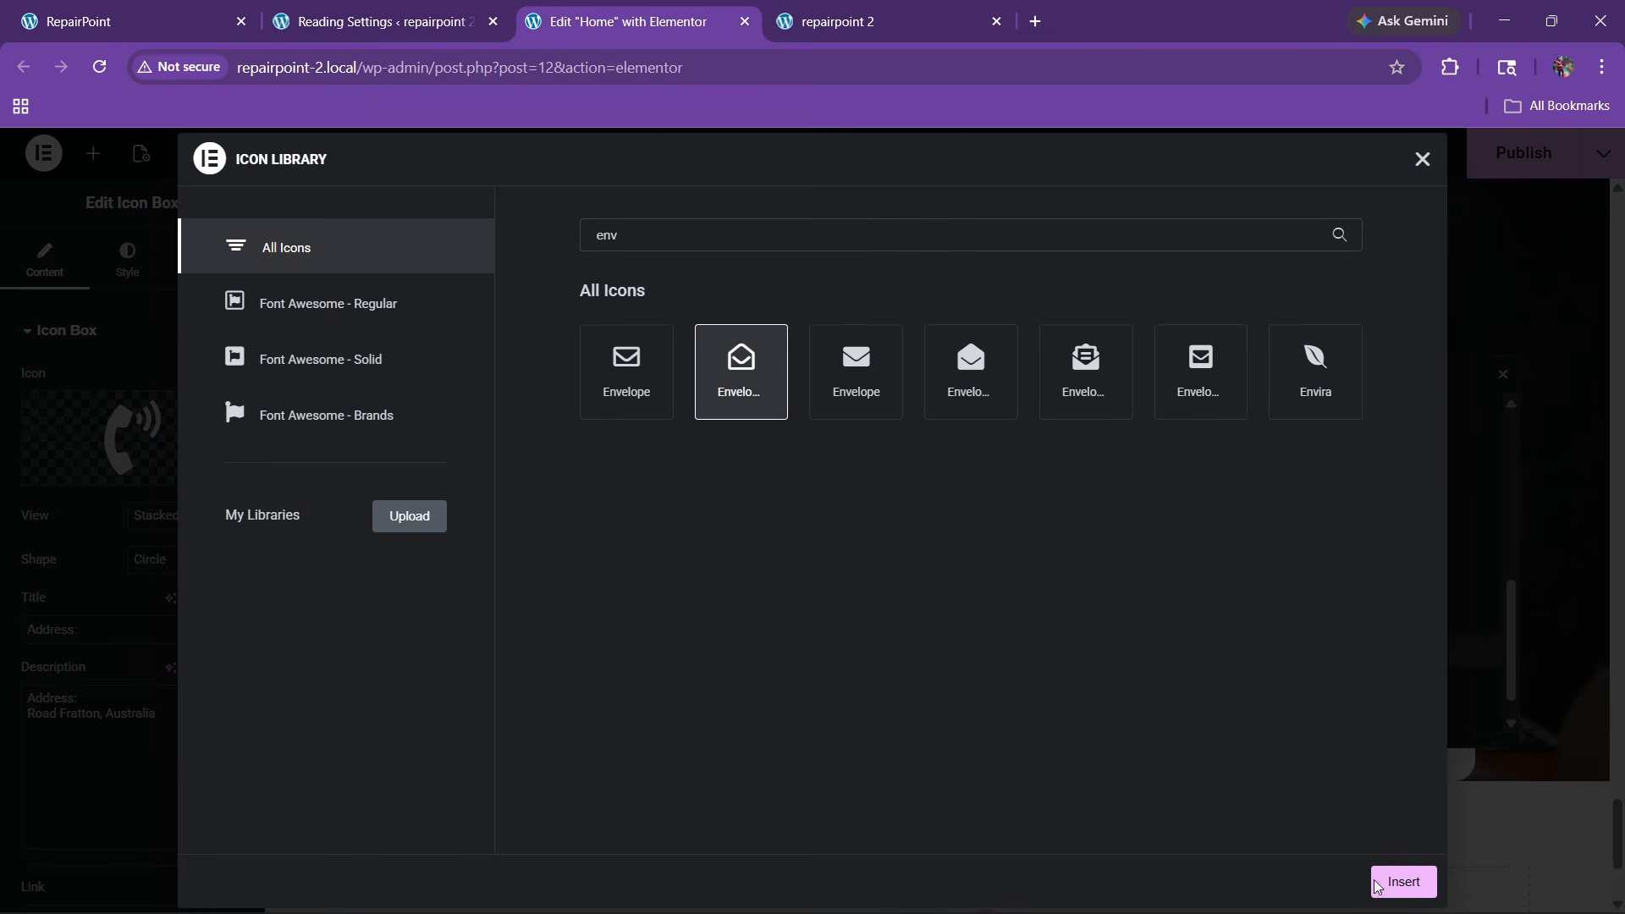
pyautogui.click(1404, 881)
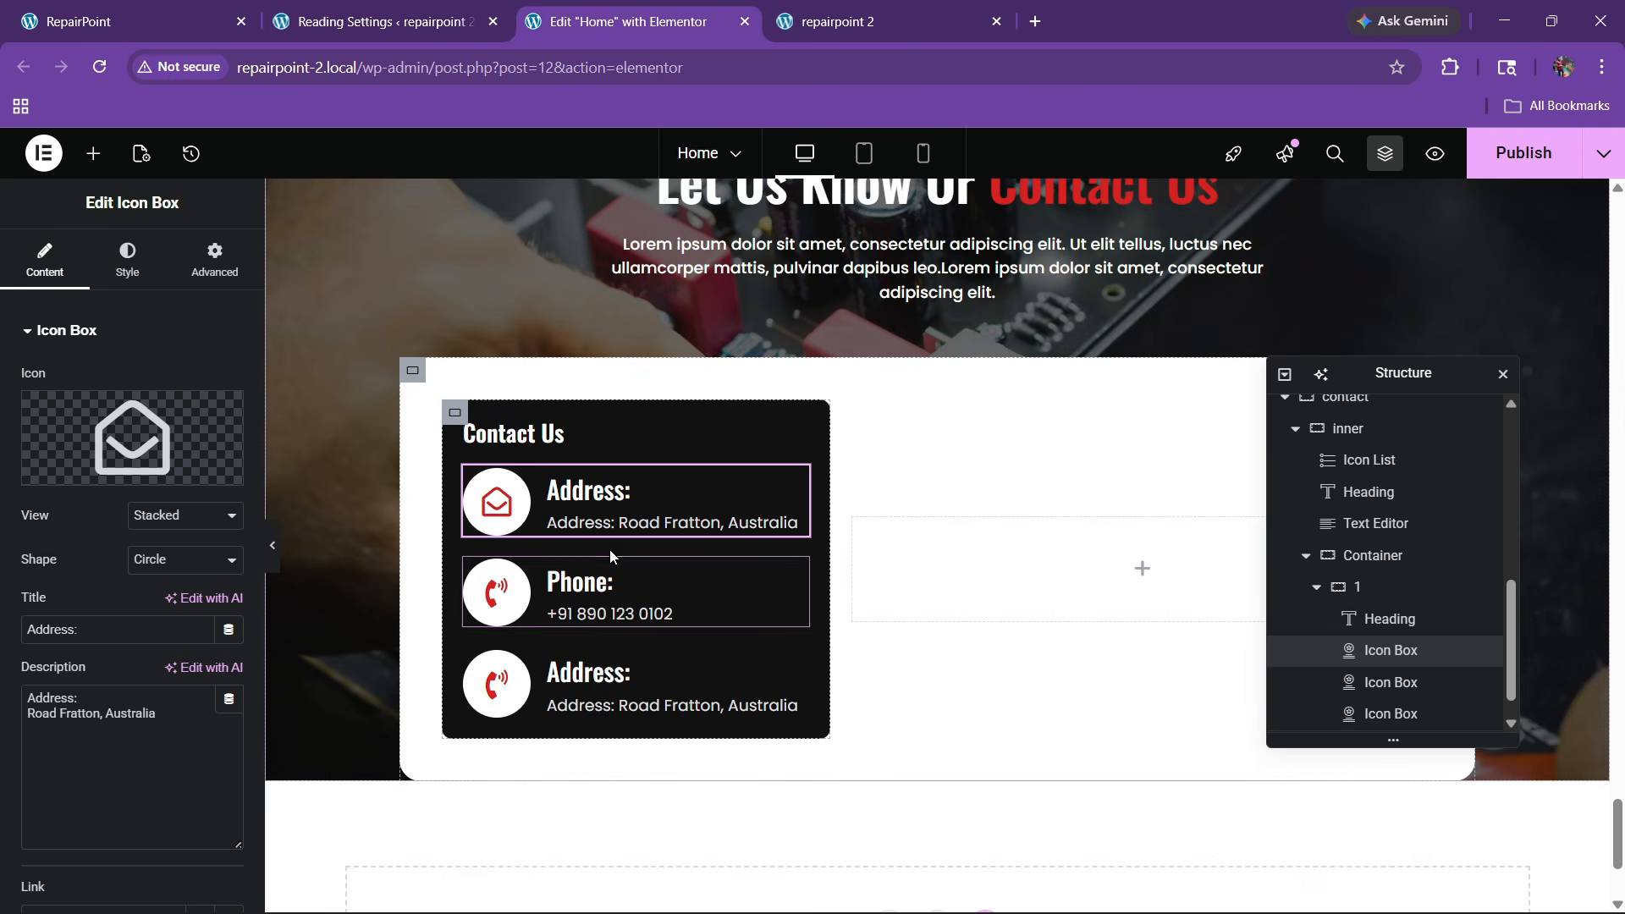
pyautogui.click(76, 468)
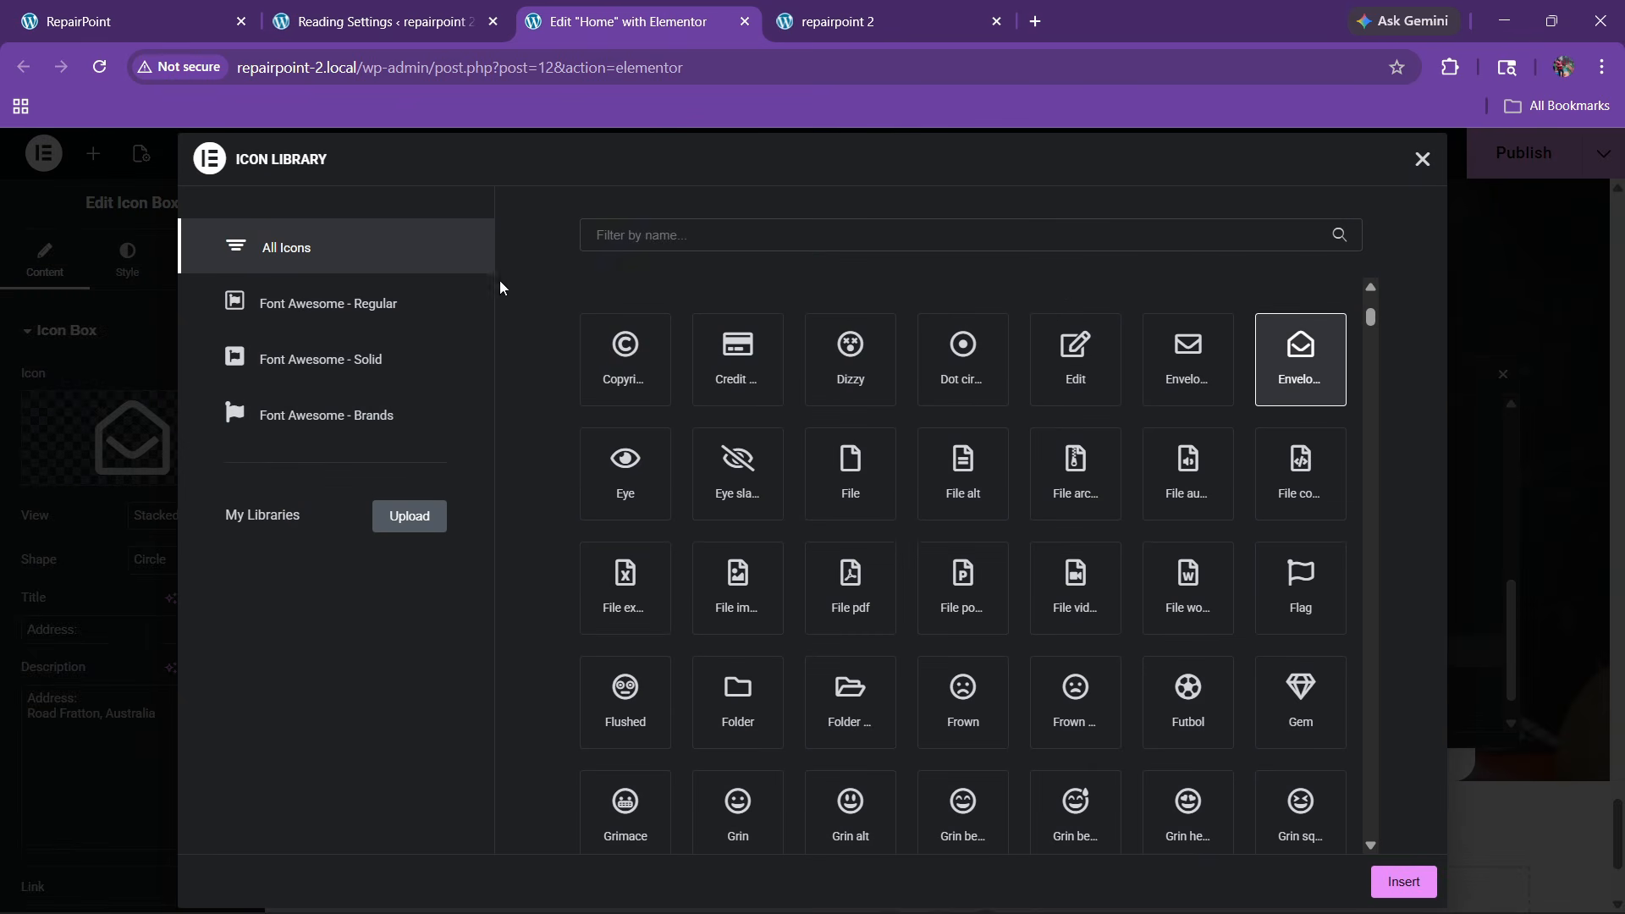
pyautogui.click(627, 248)
pyautogui.write('map')
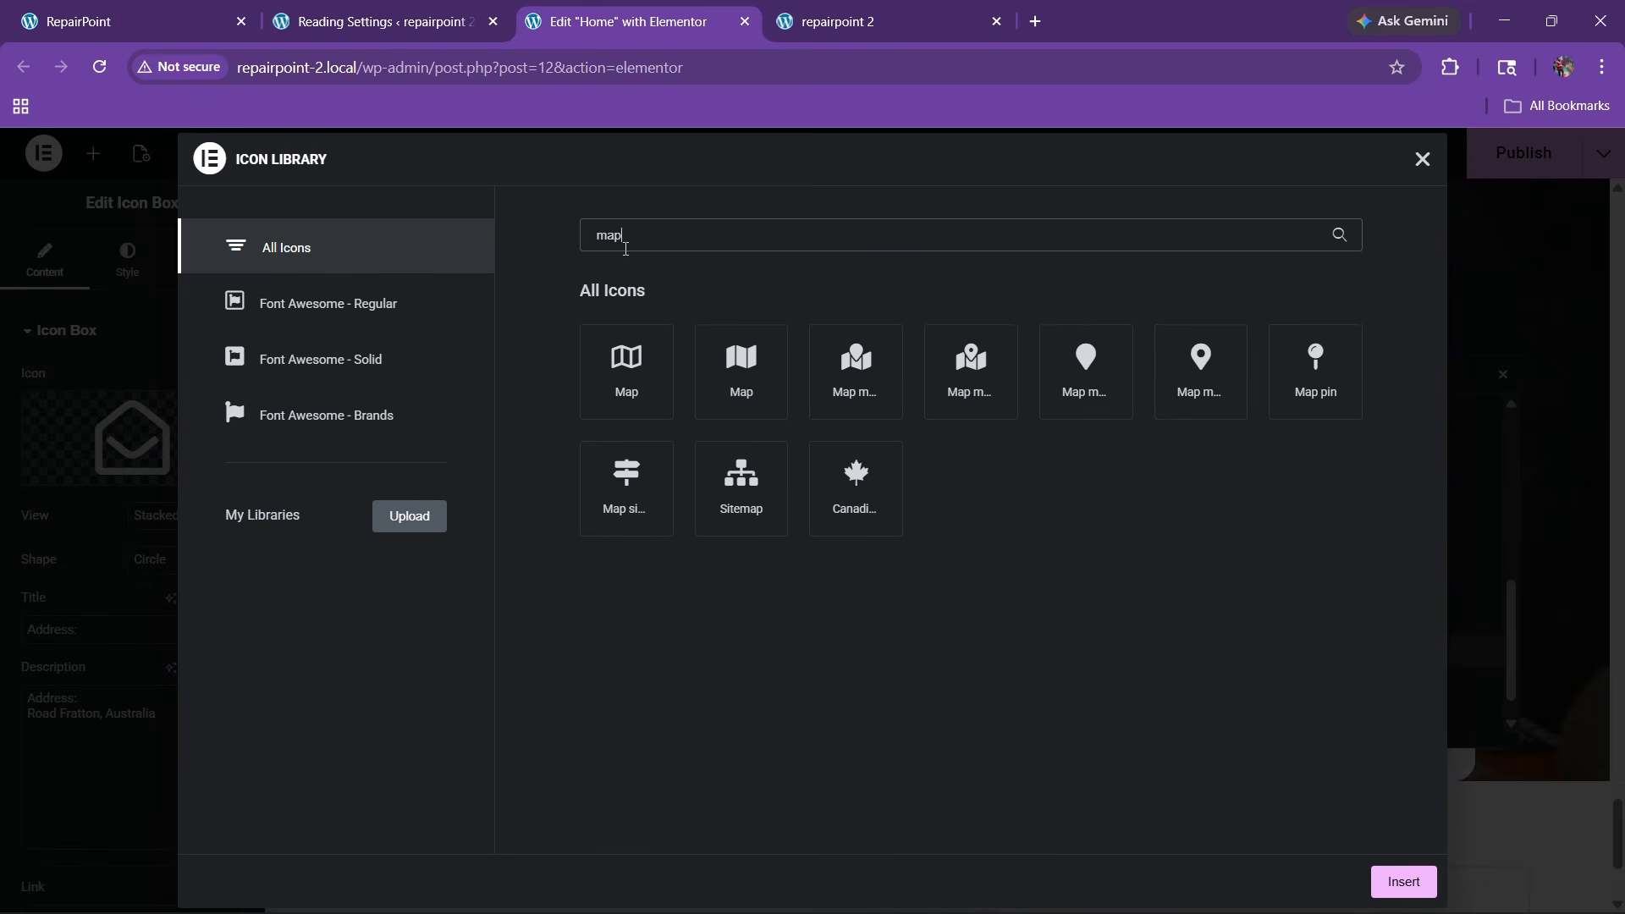
pyautogui.click(1201, 412)
pyautogui.click(1403, 882)
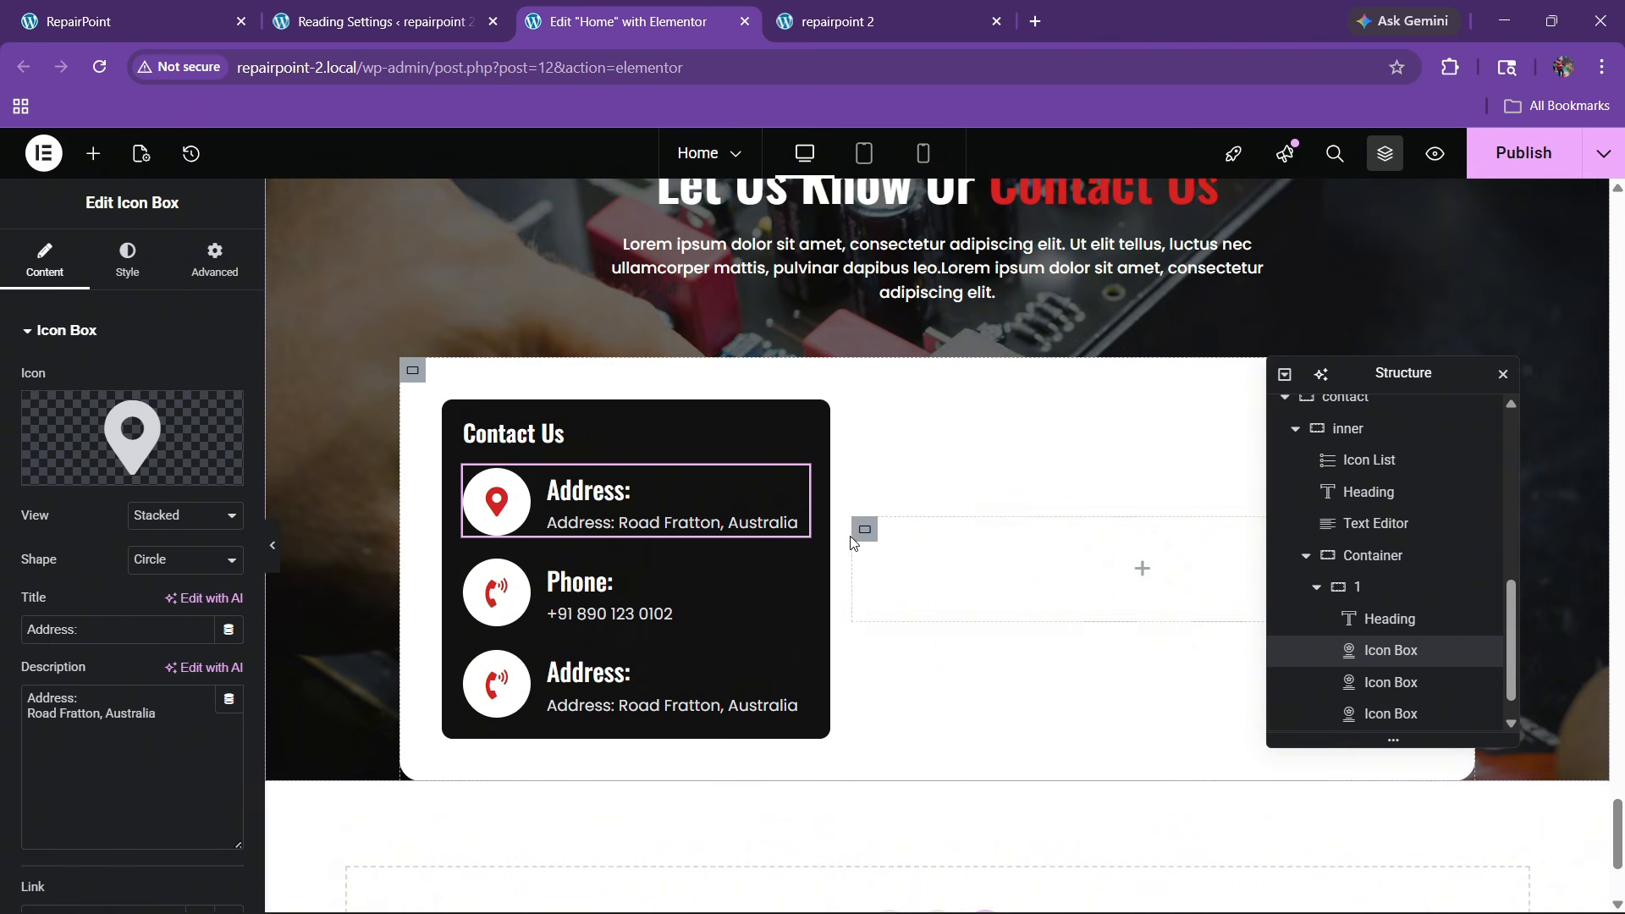
pyautogui.click(1523, 152)
pyautogui.click(169, 22)
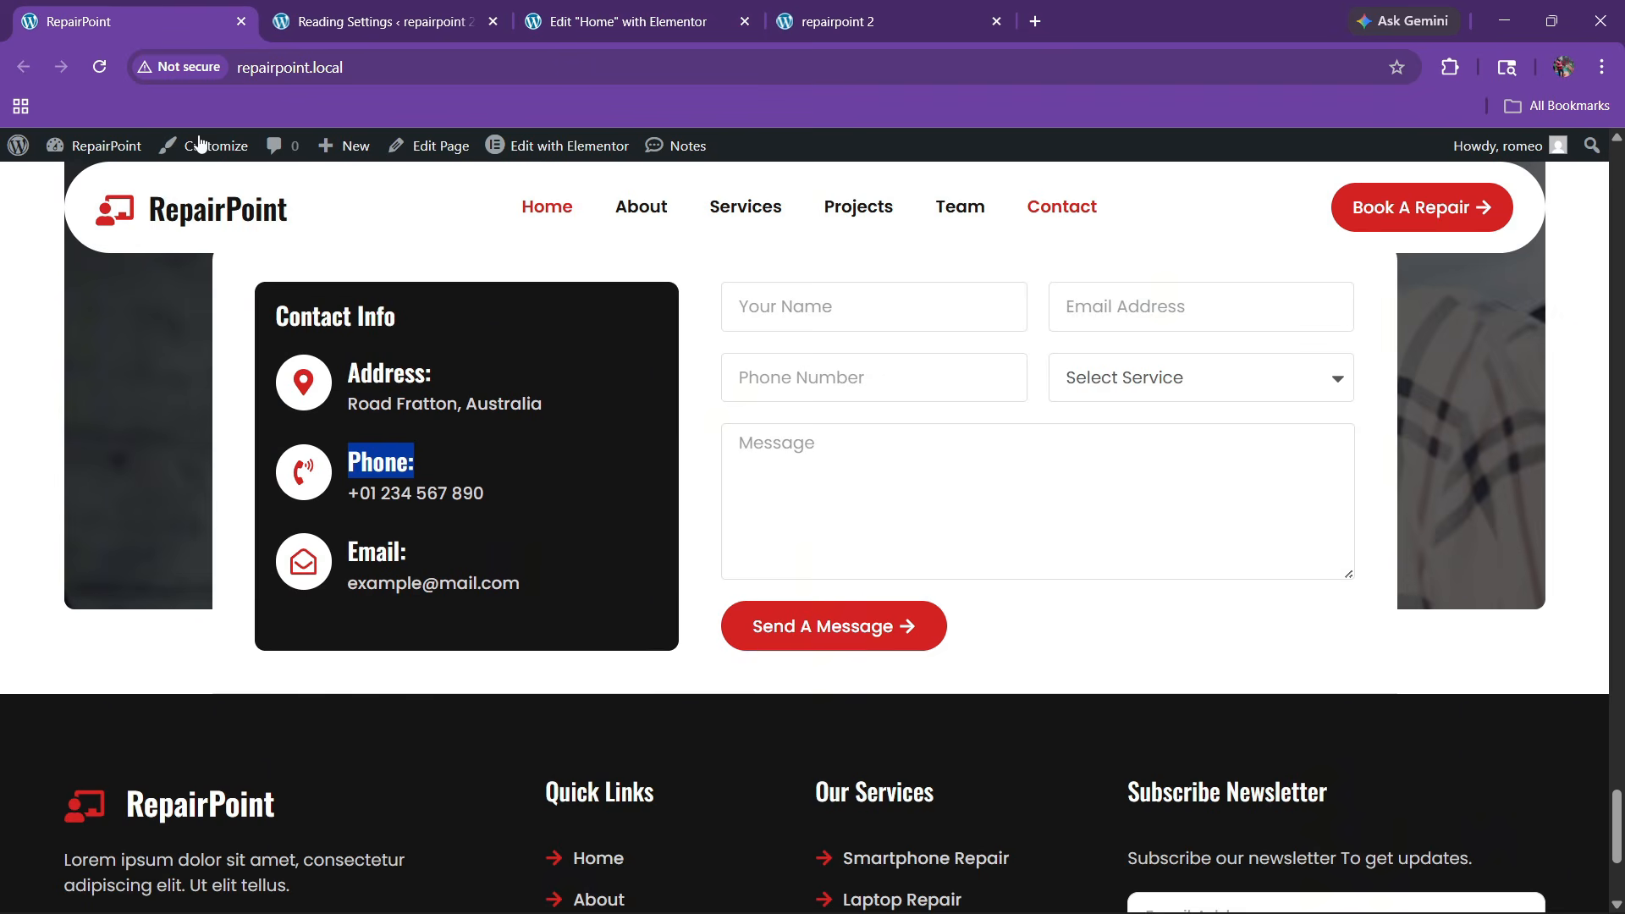
# Set the two-column container's Align Items to Stretch so both columns fill the full height
pyautogui.click(606, 8)
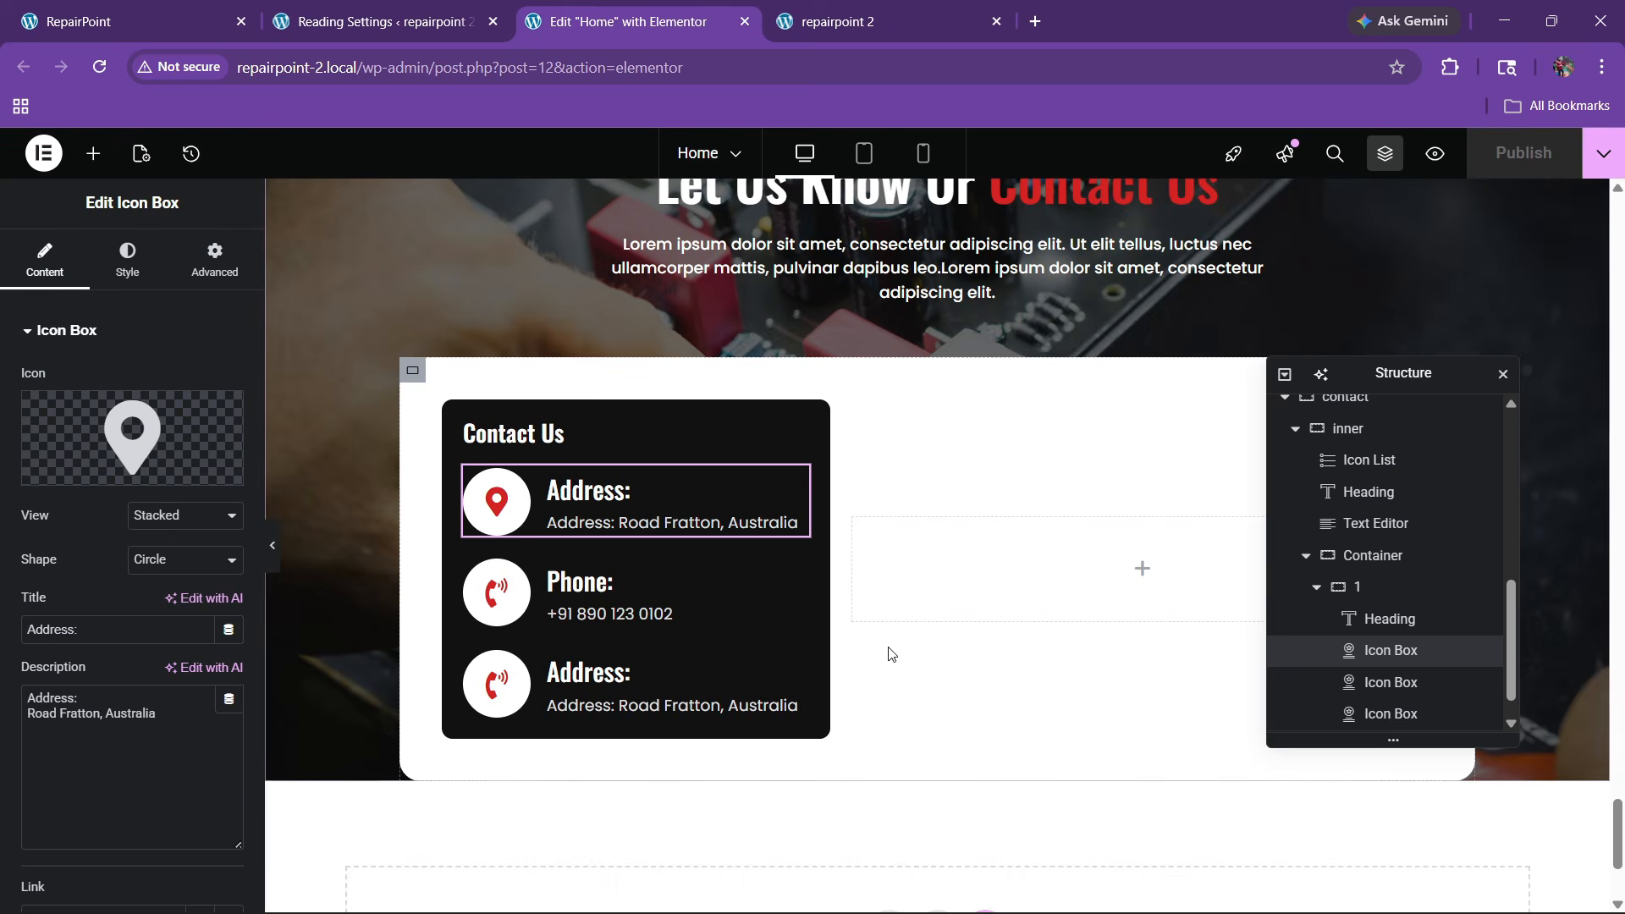
pyautogui.click(1365, 569)
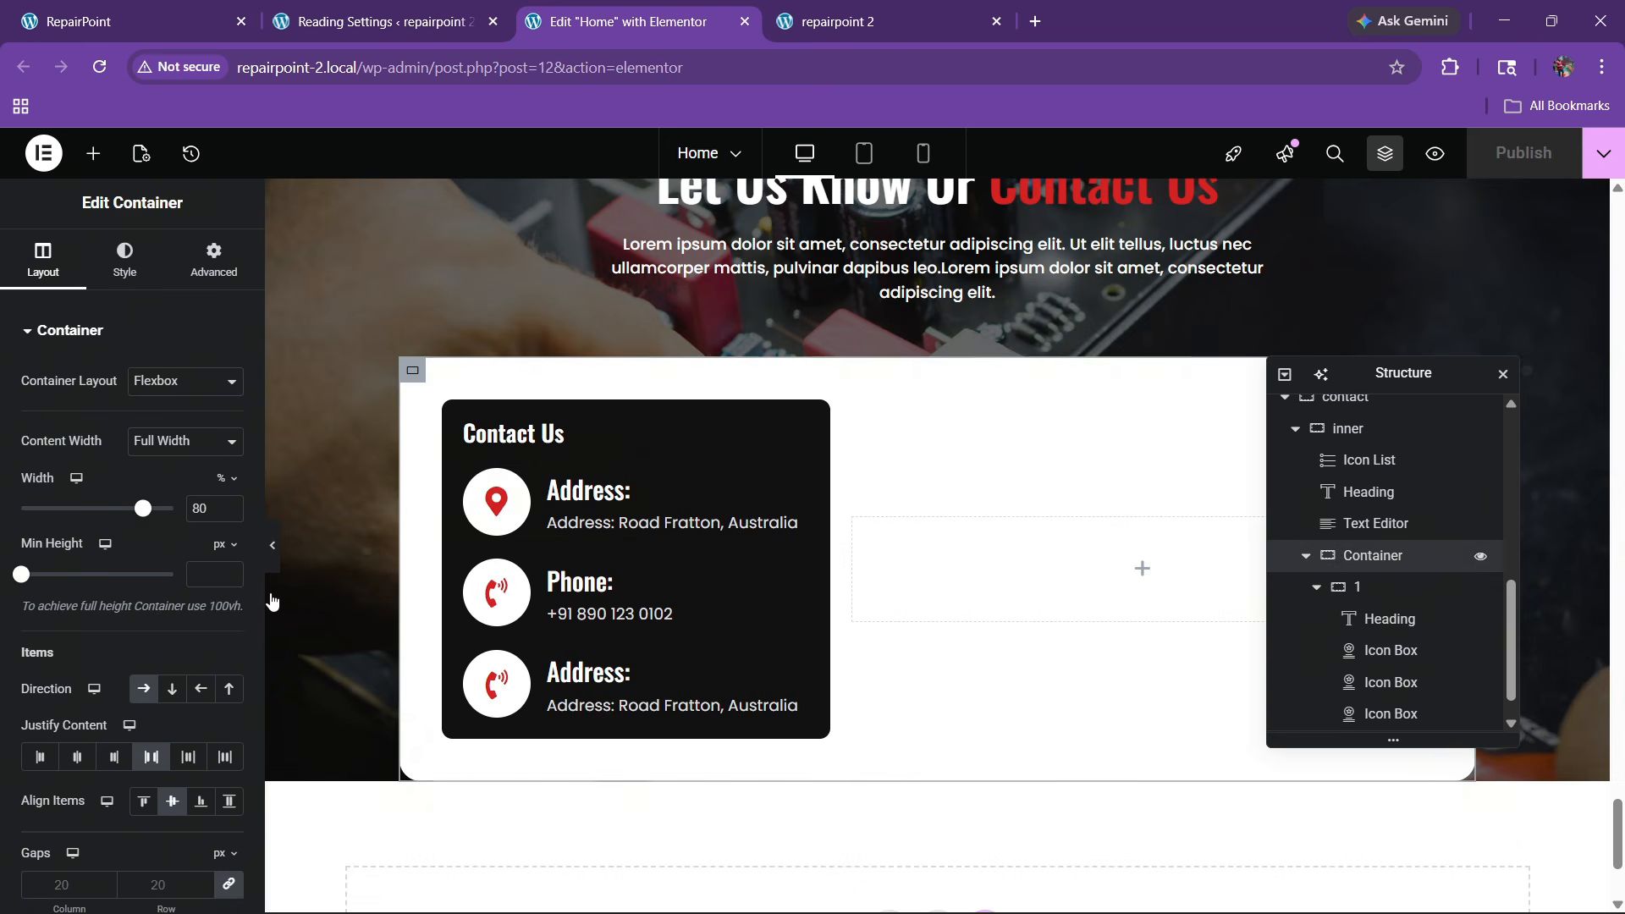
pyautogui.scroll(-3, 133, 581)
pyautogui.click(229, 589)
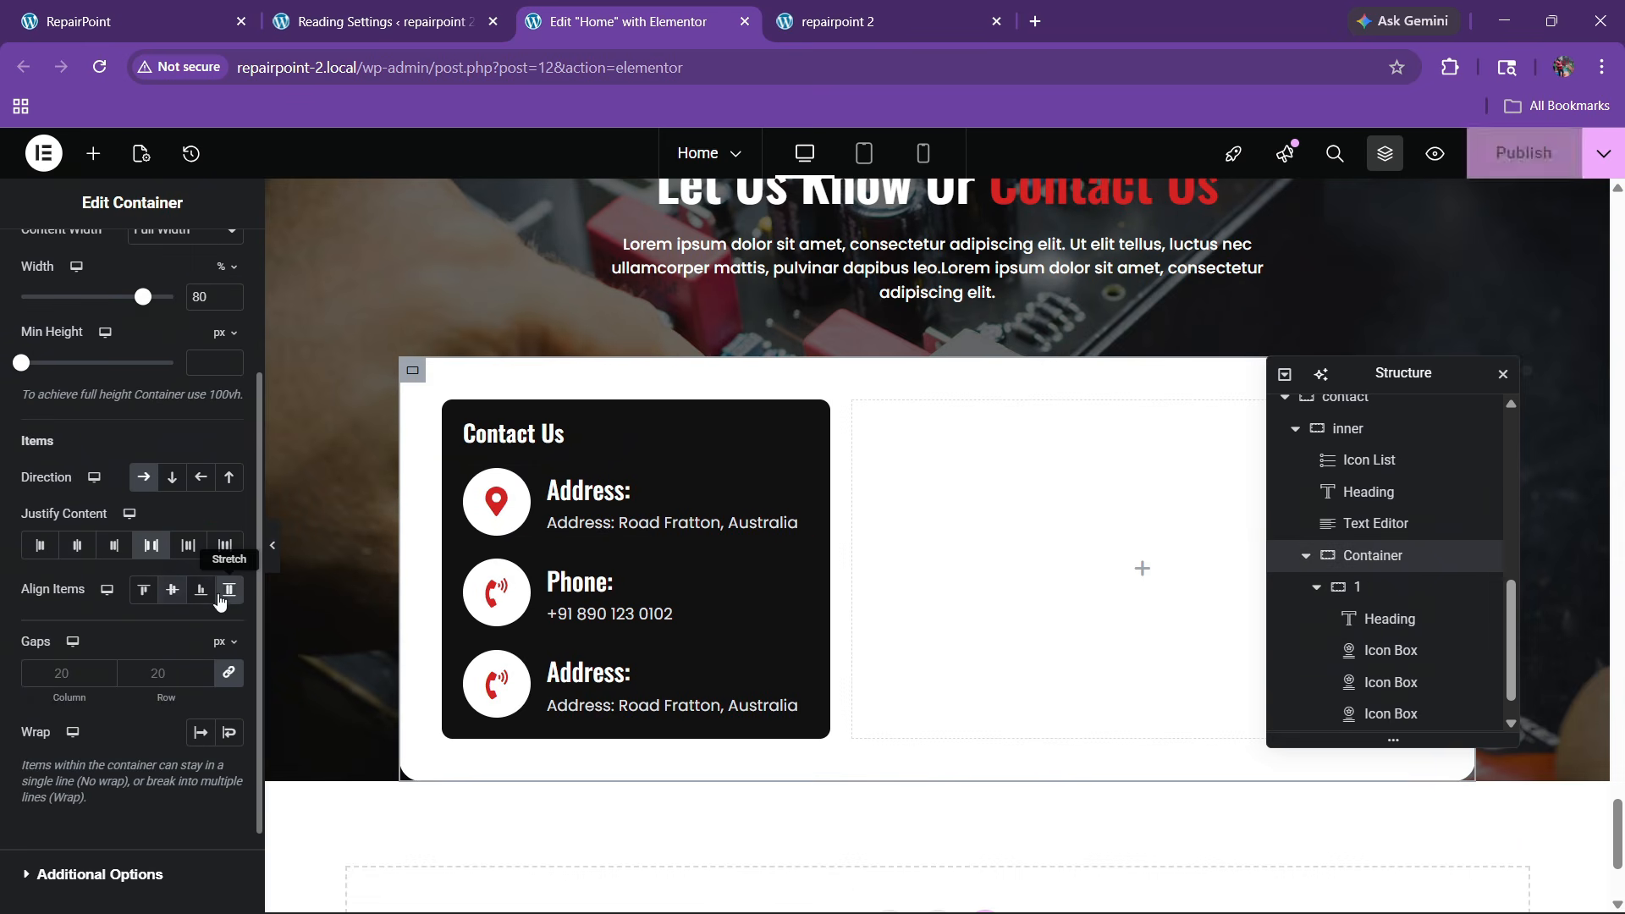
# Drag a Form widget into the empty right column and set its Input Size to Medium
pyautogui.click(91, 154)
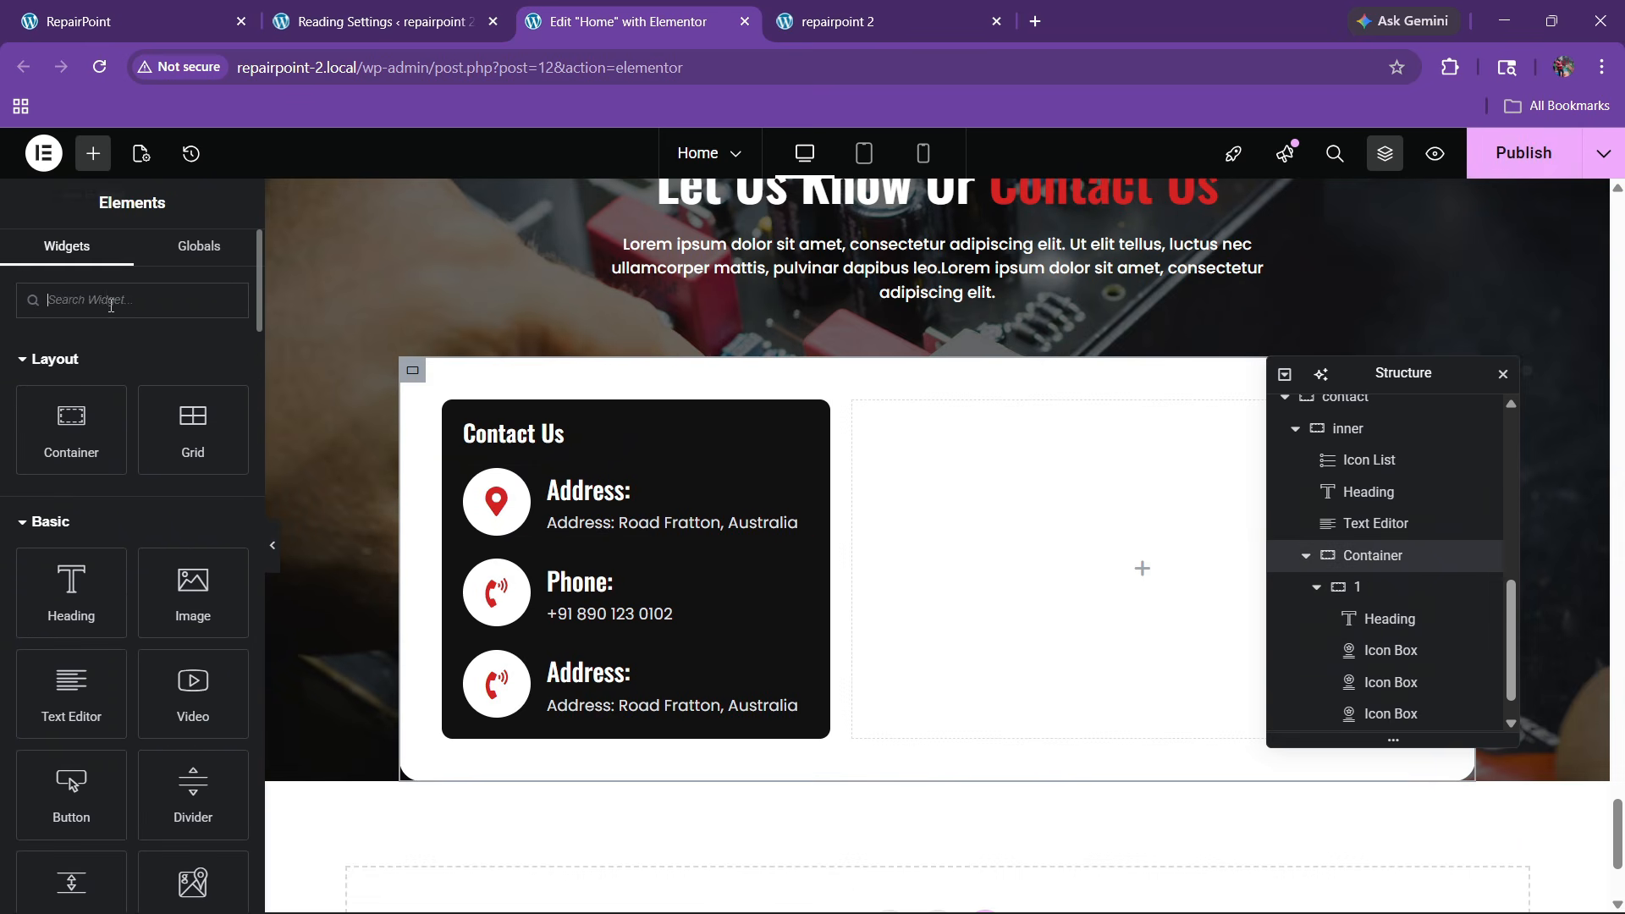
pyautogui.write('form')
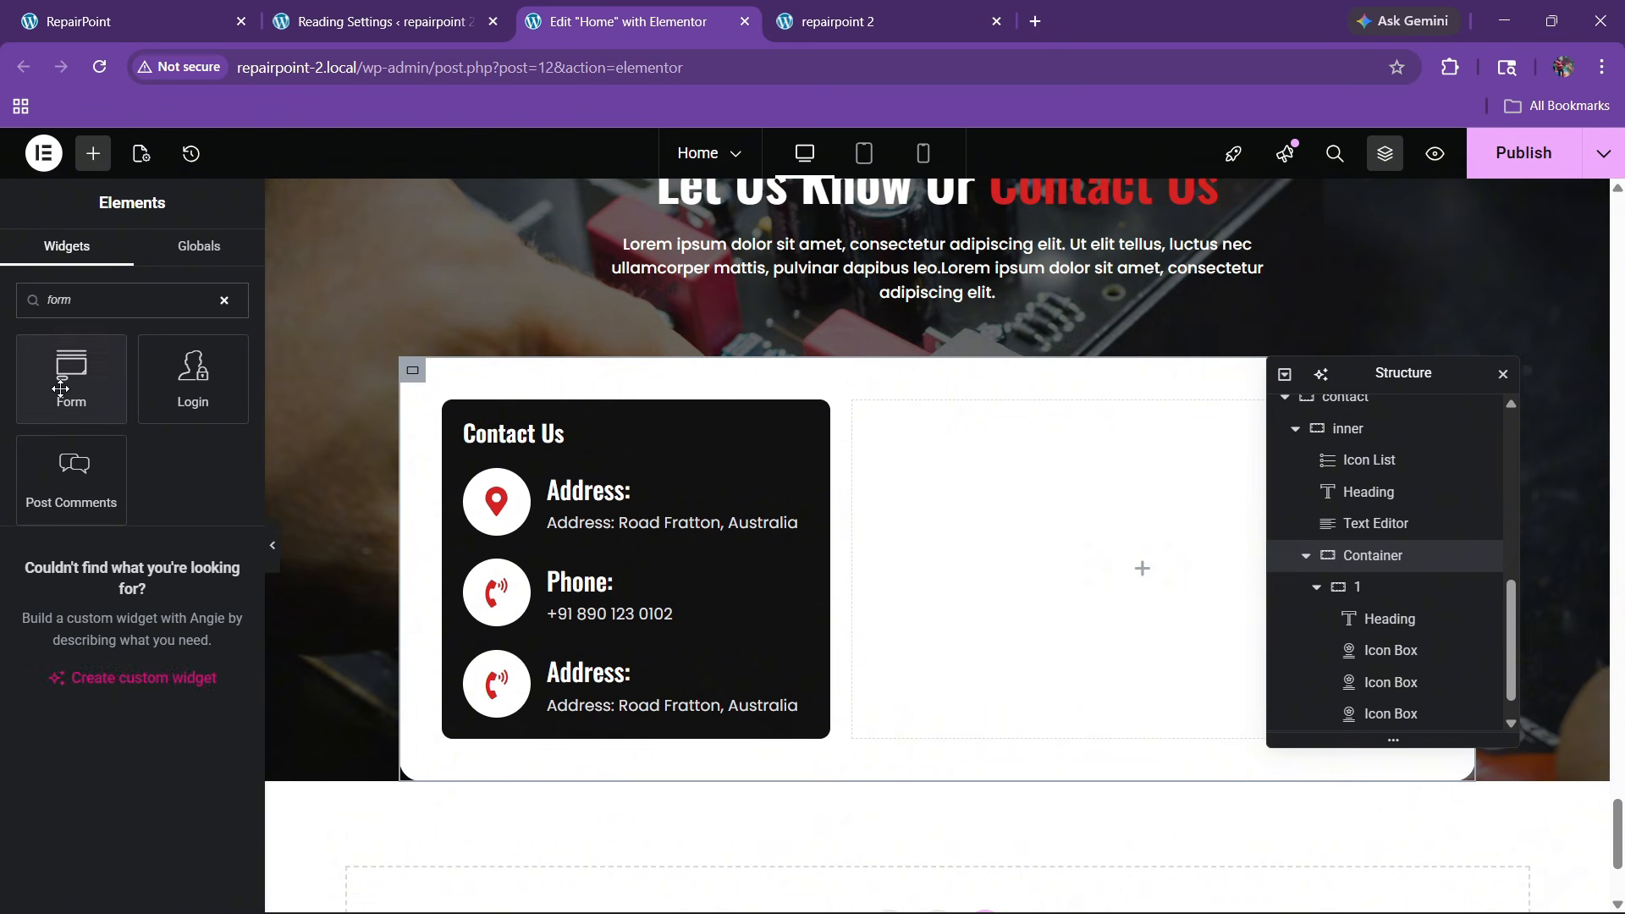
pyautogui.moveTo(71, 378); pyautogui.dragTo(928, 562)
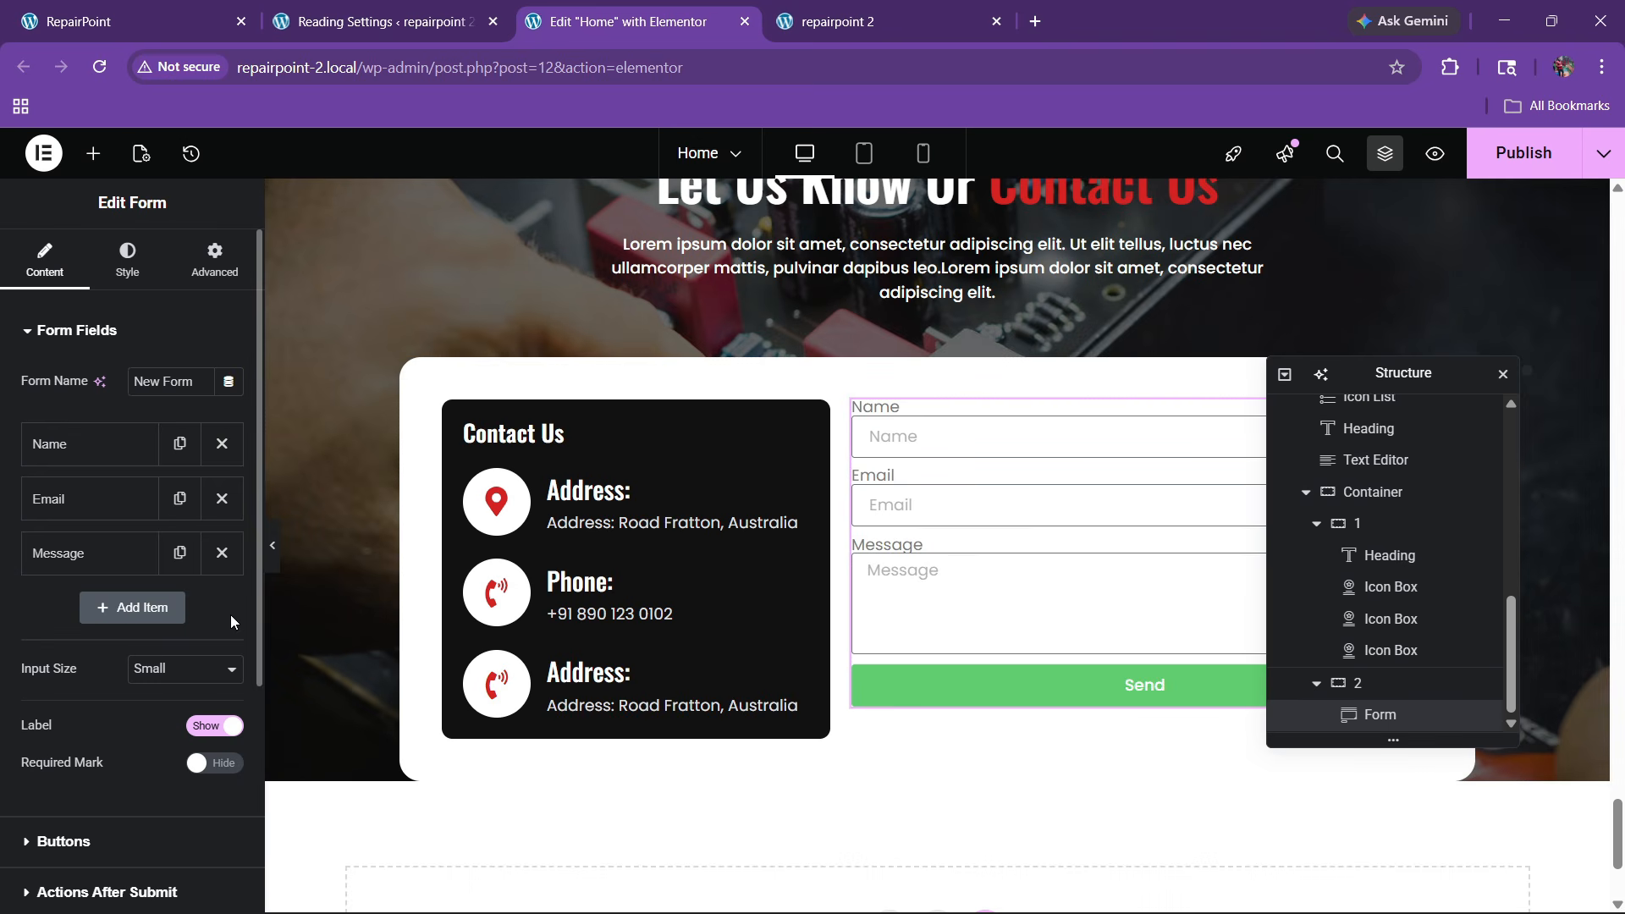
pyautogui.click(154, 666)
pyautogui.click(157, 745)
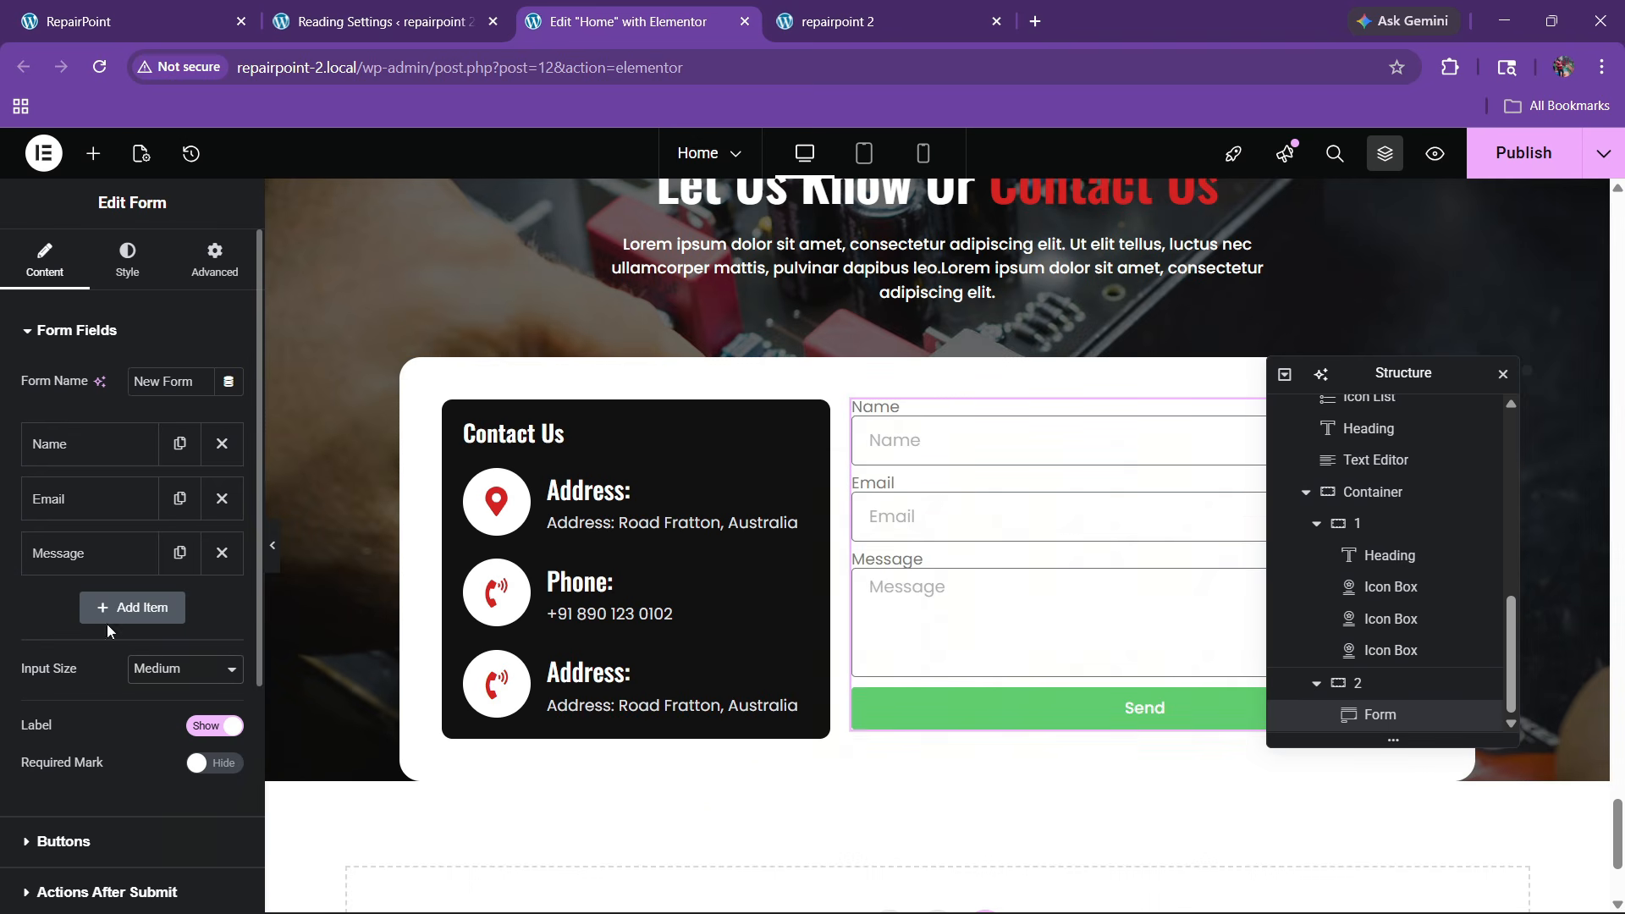
pyautogui.click(108, 8)
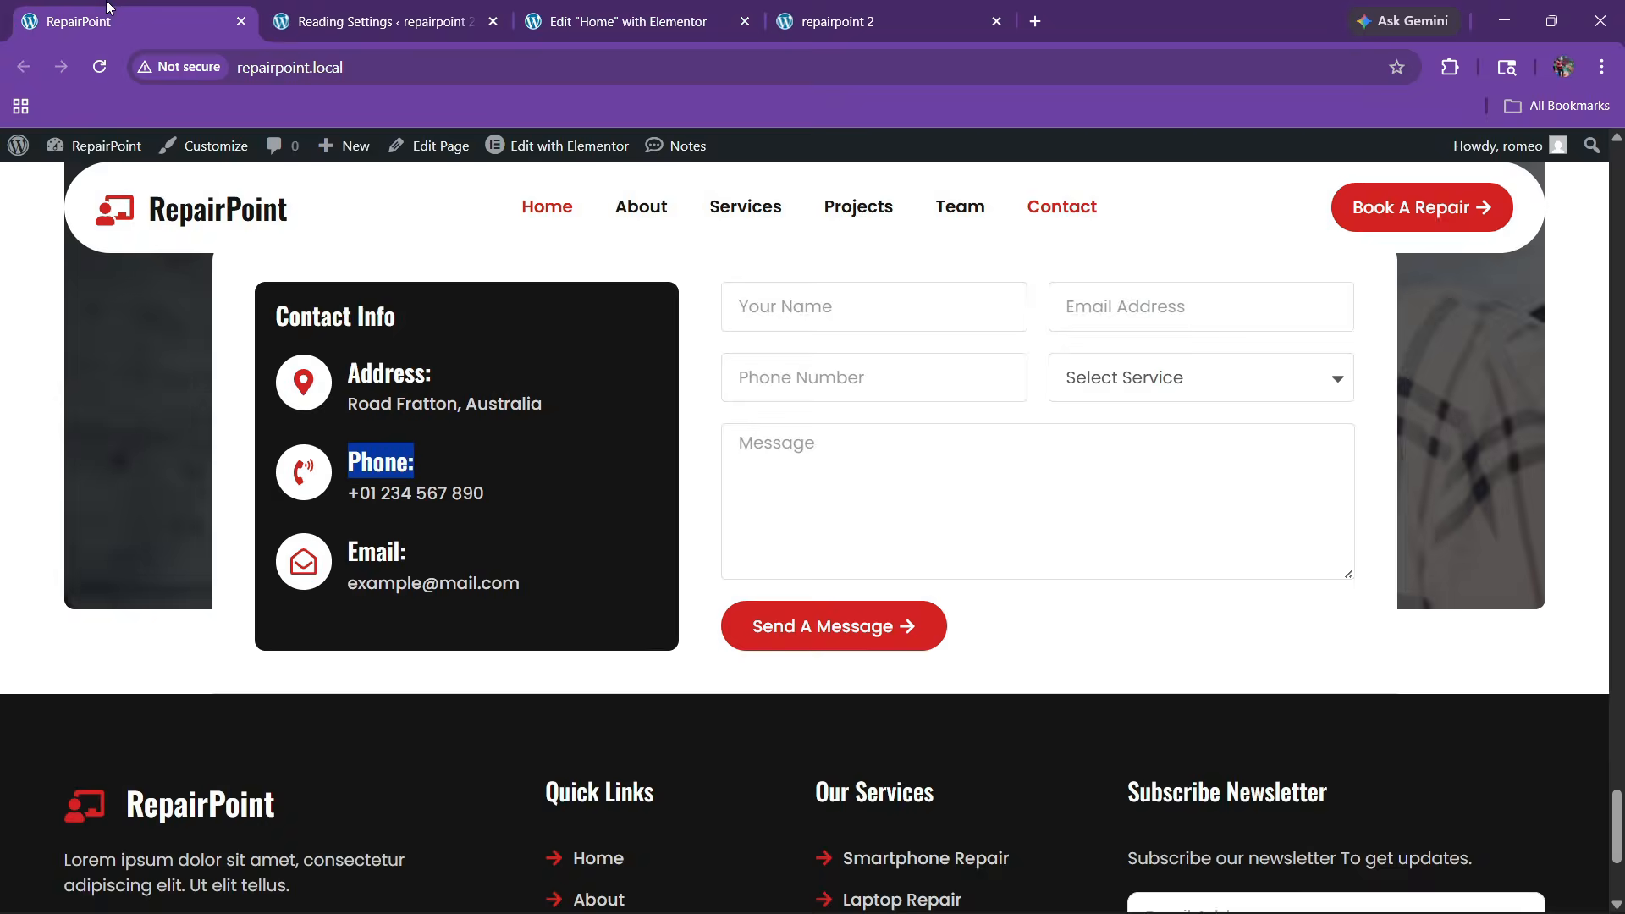
pyautogui.click(615, 21)
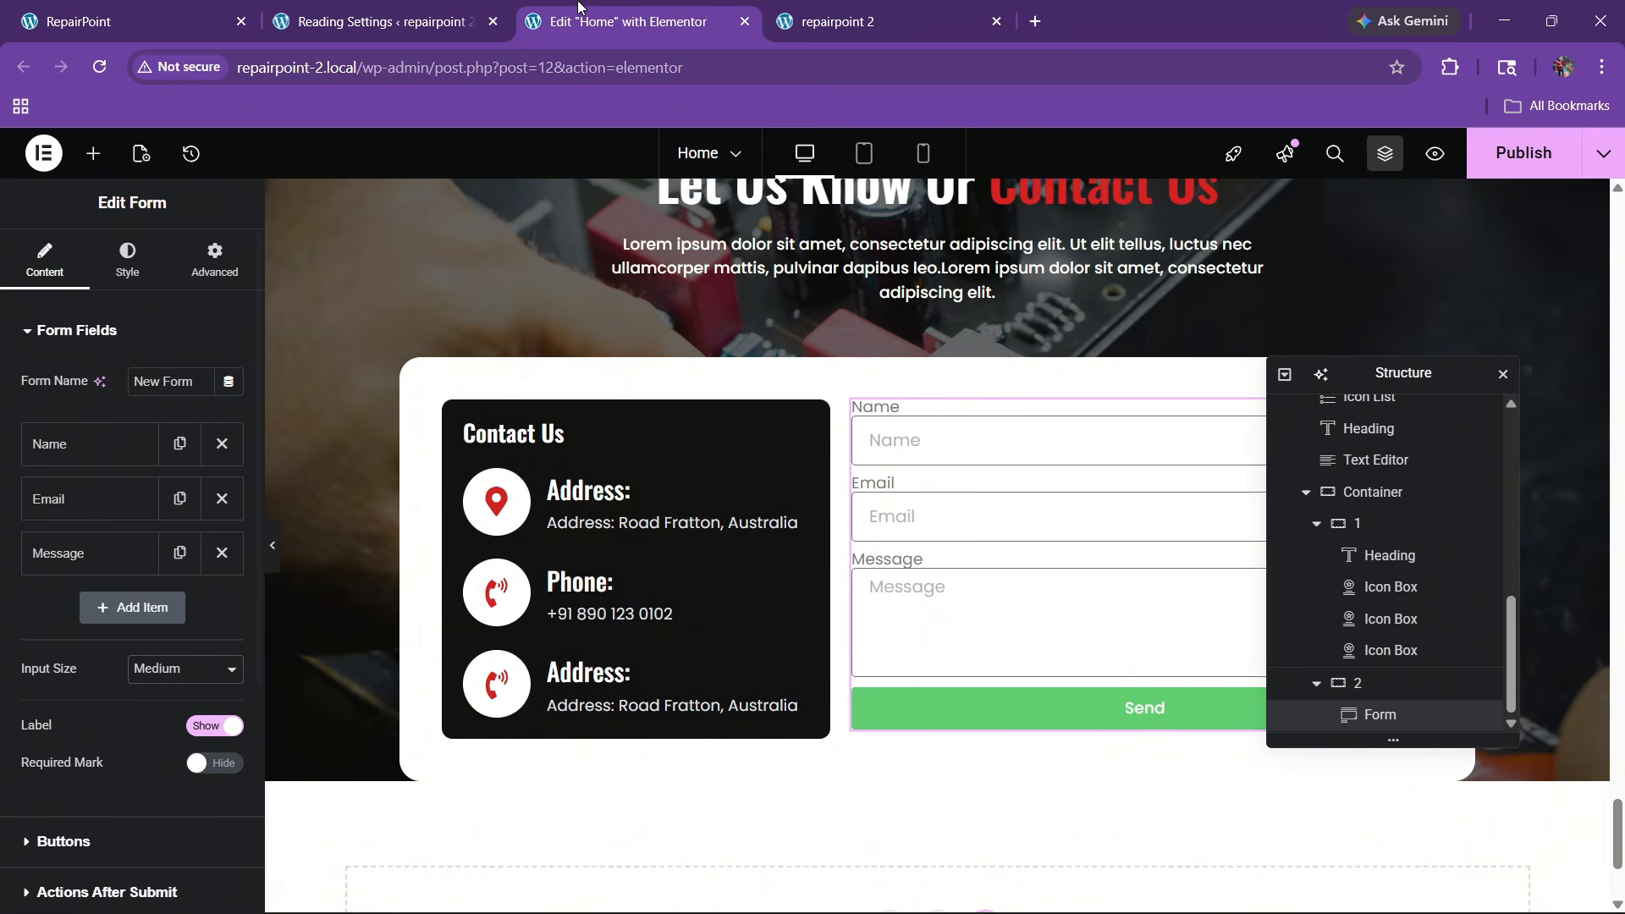
# Give the Name and Email fields placeholders 'Your Name' and 'Your Email', each at 50% width
pyautogui.click(63, 448)
pyautogui.doubleClick(154, 615)
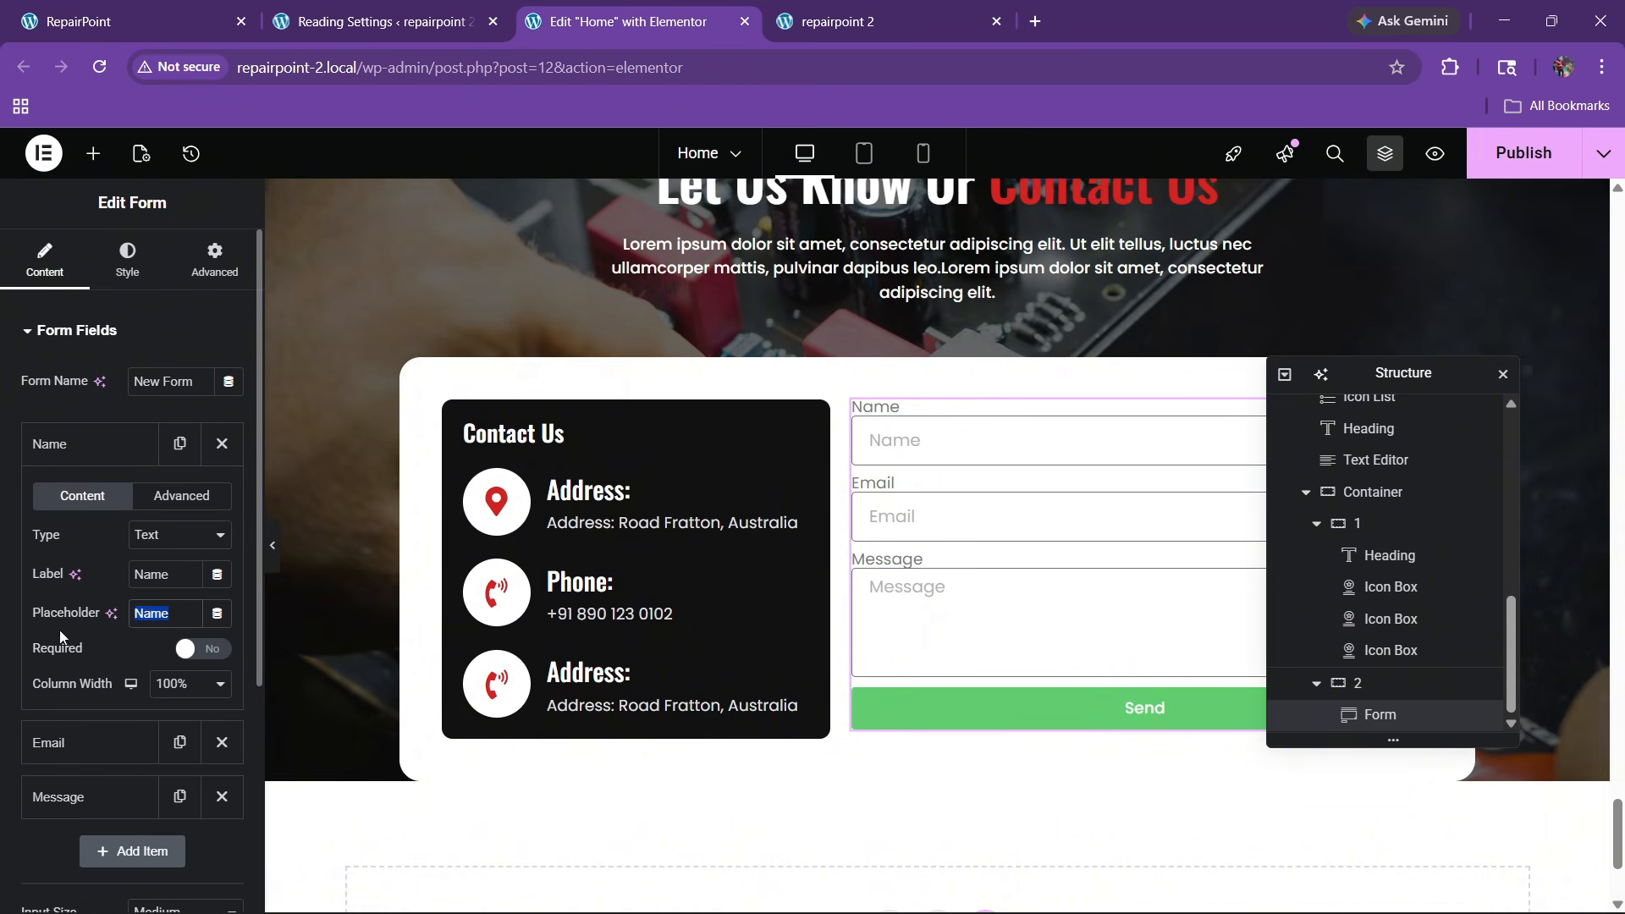
pyautogui.write('Your Name')
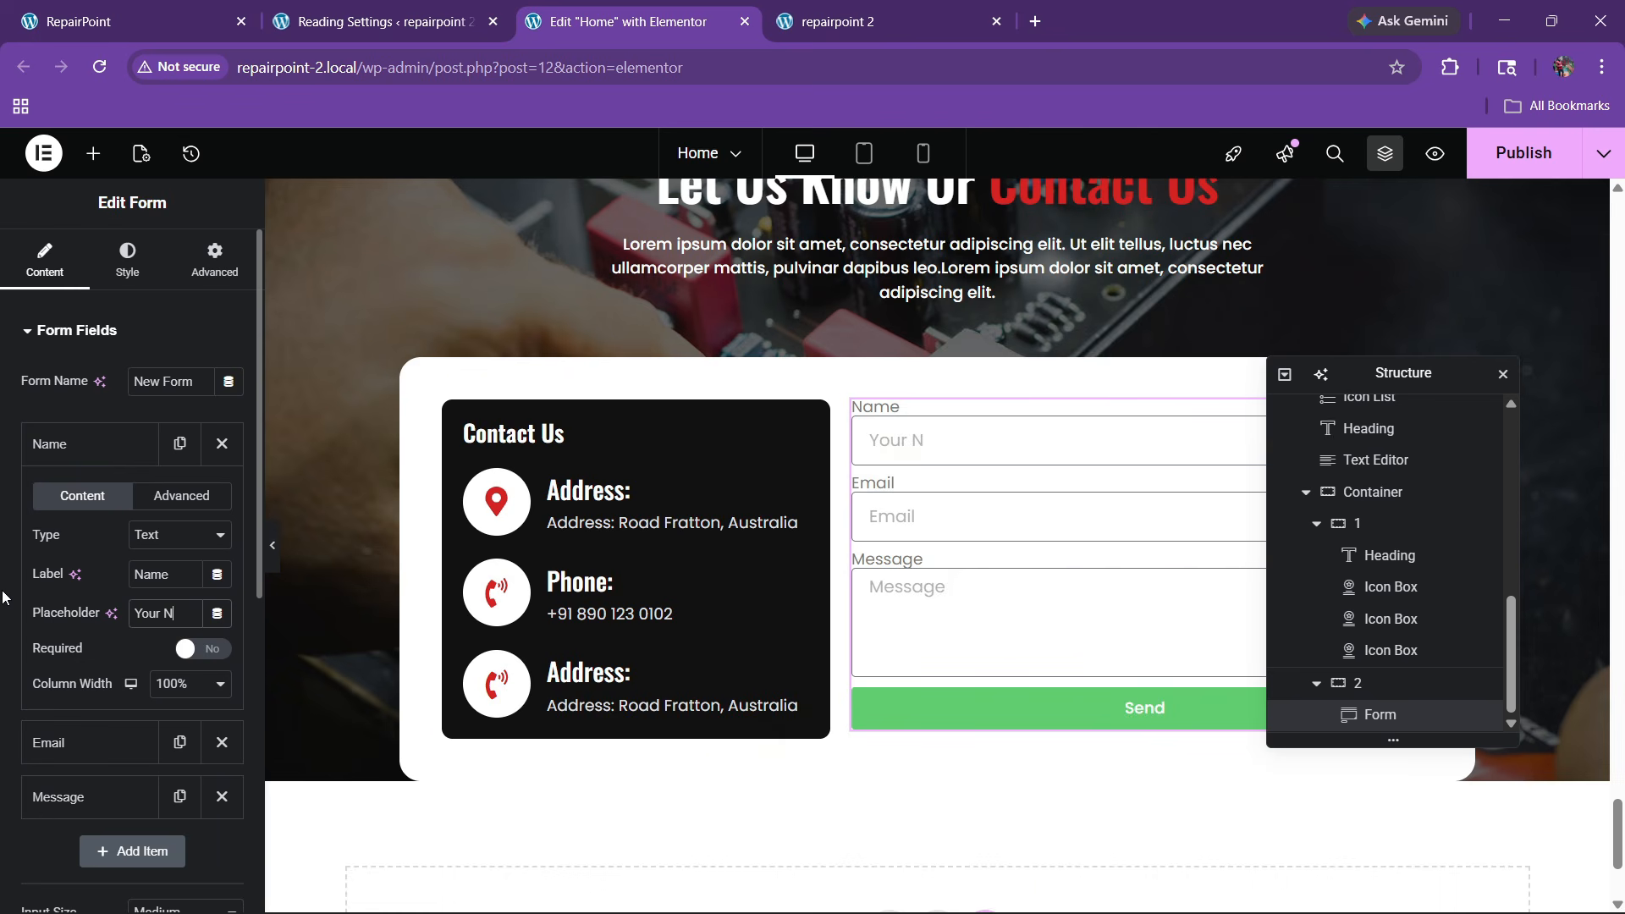
pyautogui.click(170, 682)
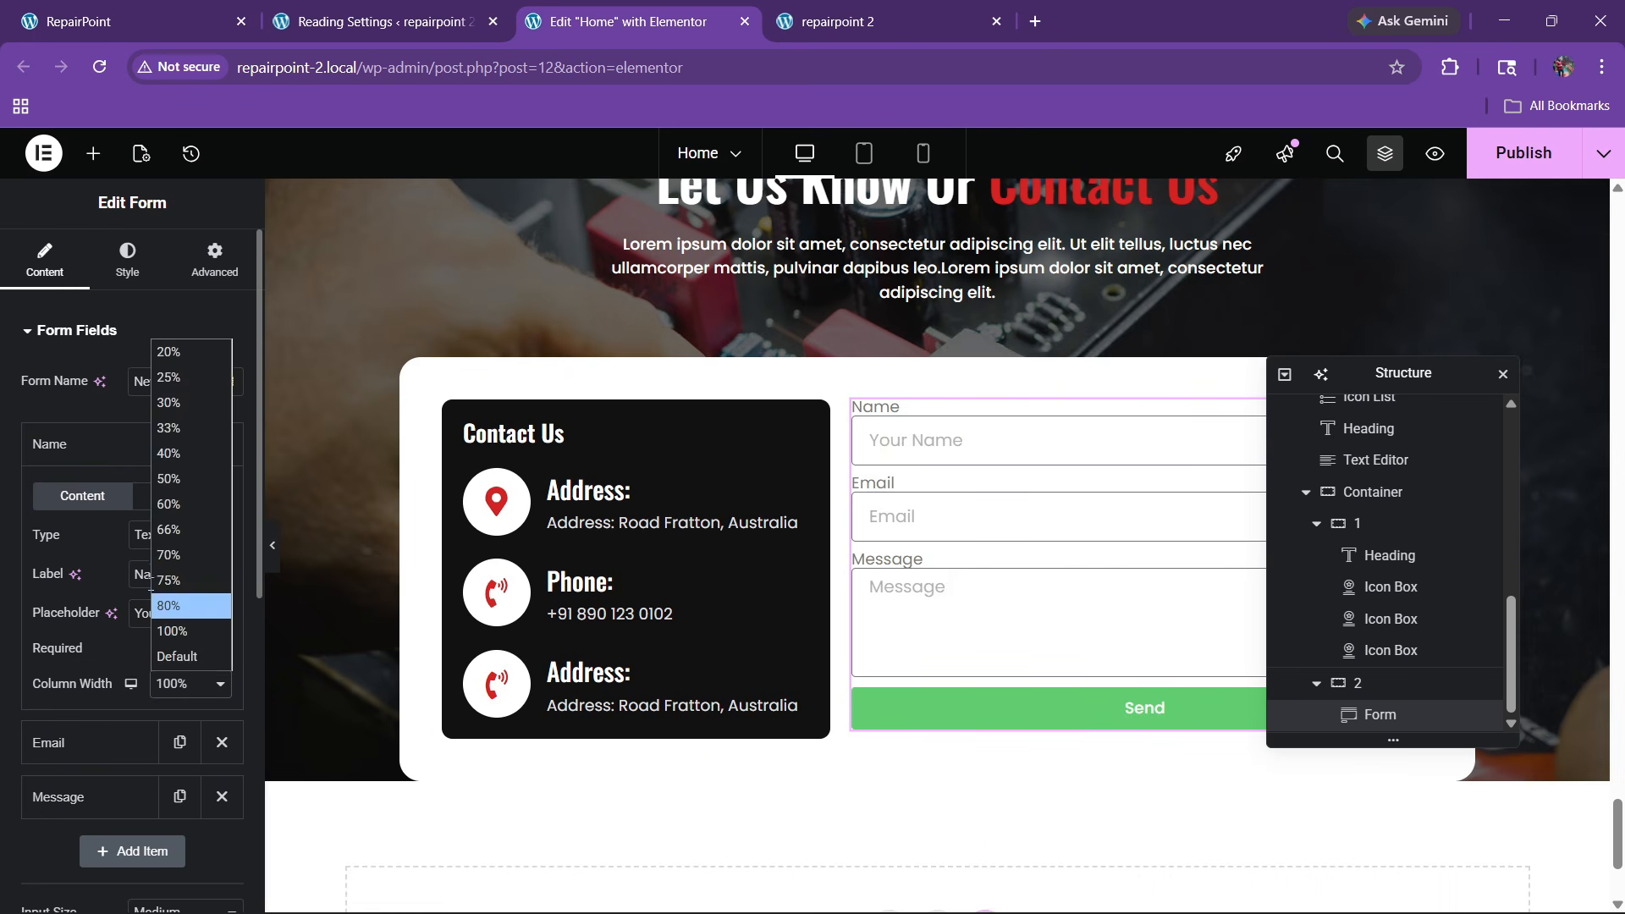
pyautogui.click(182, 475)
pyautogui.click(83, 460)
pyautogui.click(136, 508)
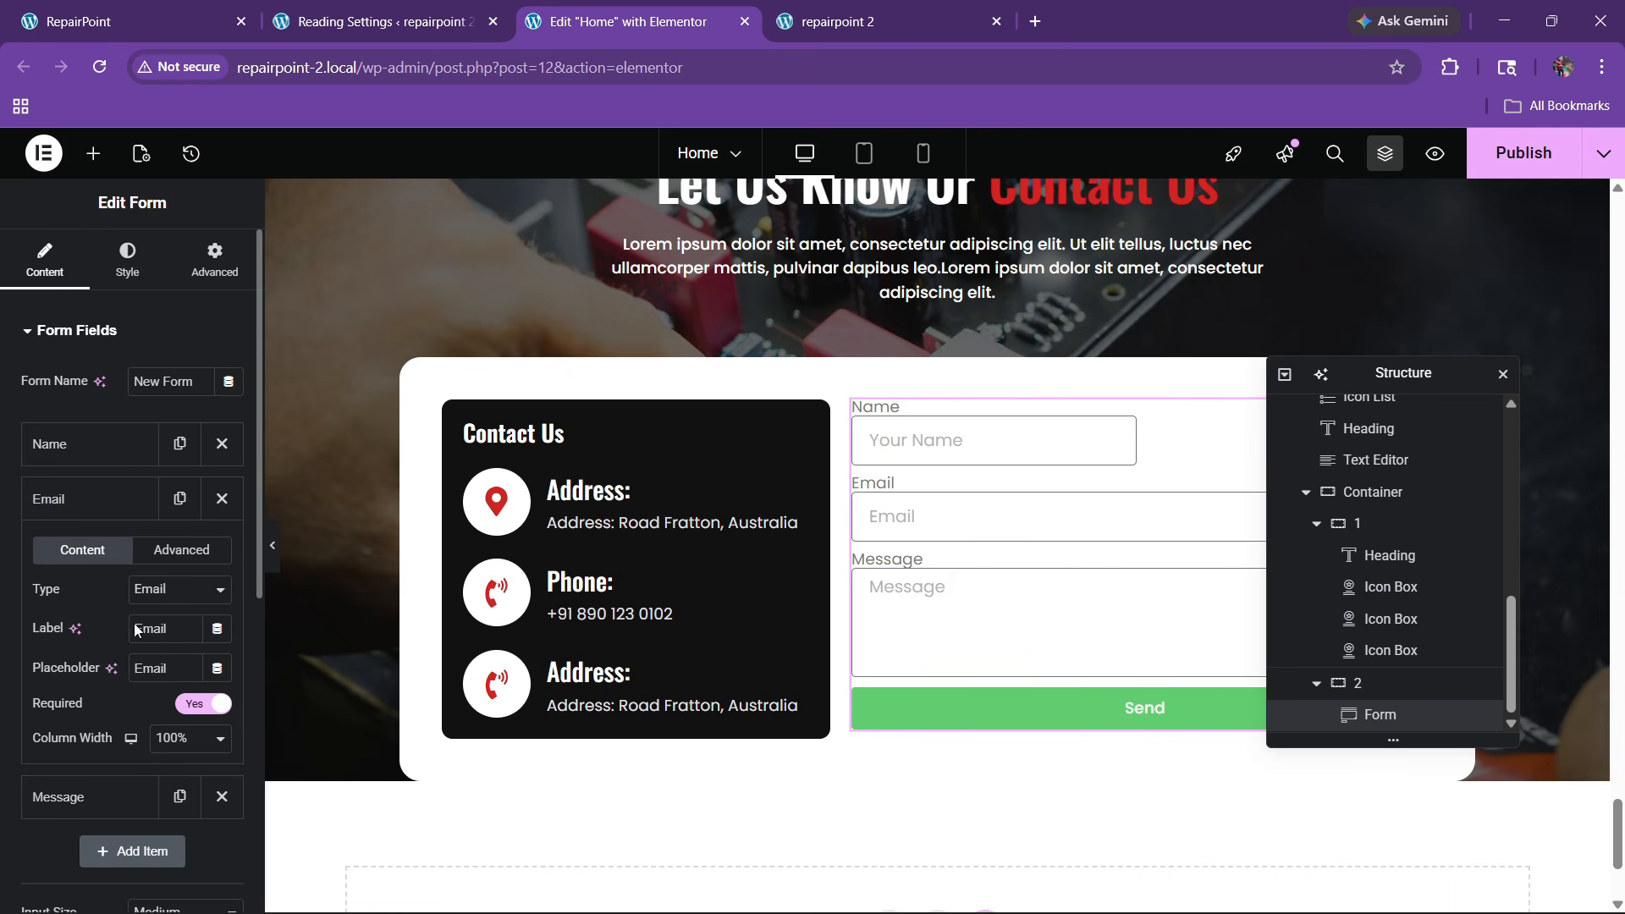
pyautogui.doubleClick(178, 667)
pyautogui.write('Your Email')
pyautogui.click(191, 737)
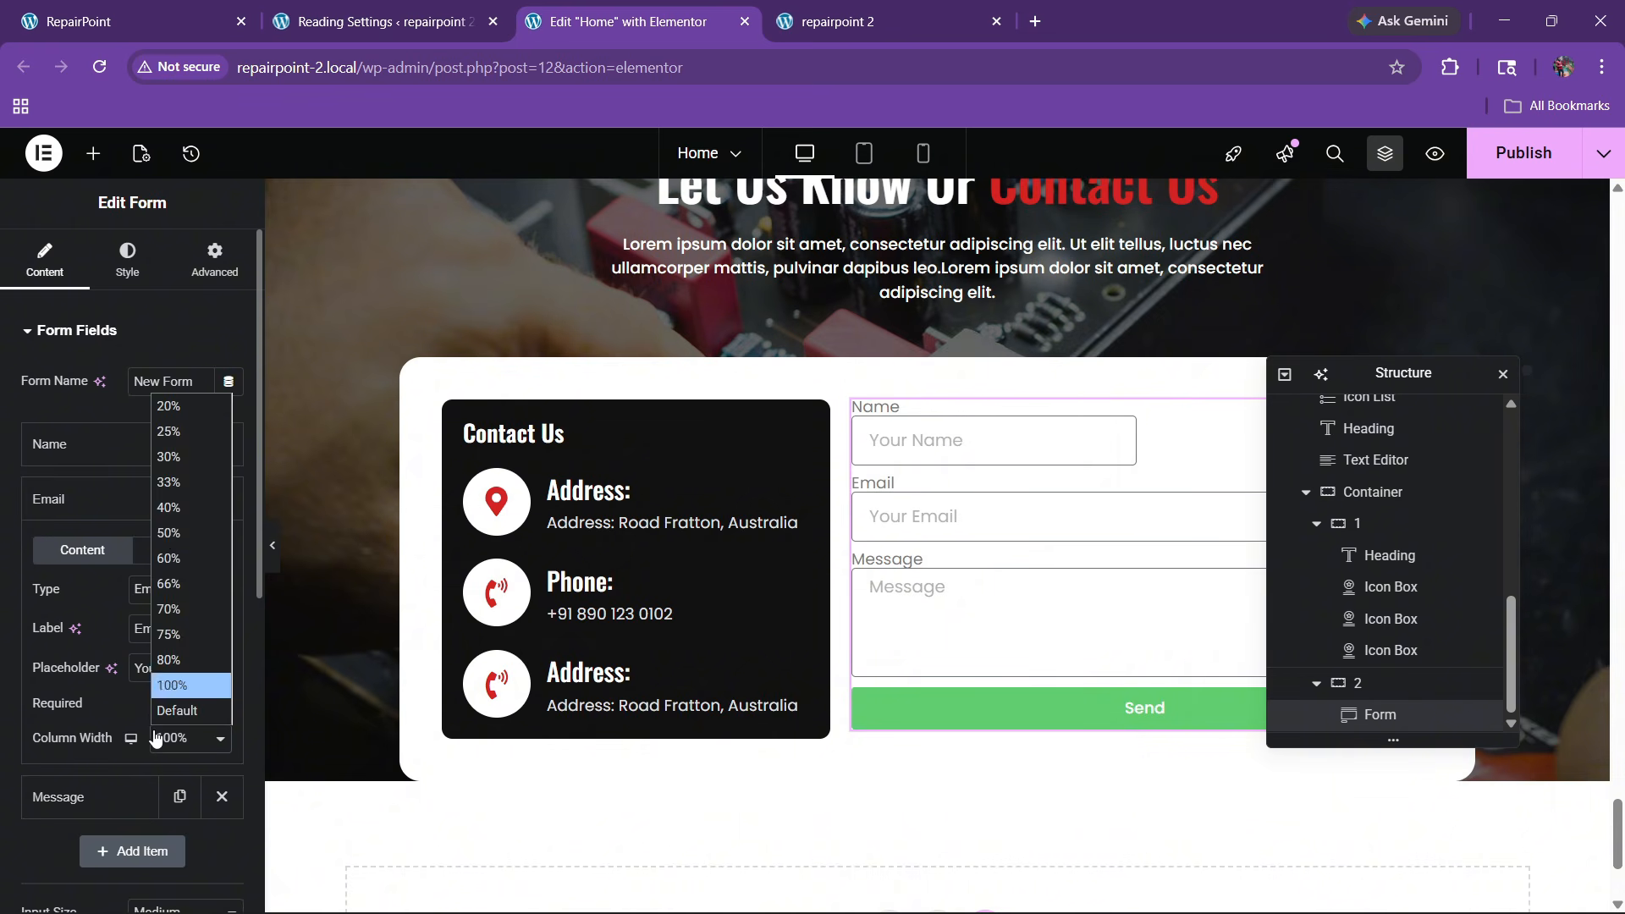
pyautogui.click(182, 533)
pyautogui.click(106, 504)
# Duplicate the Email field and make the copy a Number field with placeholder 'Phone Number'
pyautogui.click(105, 503)
pyautogui.click(106, 504)
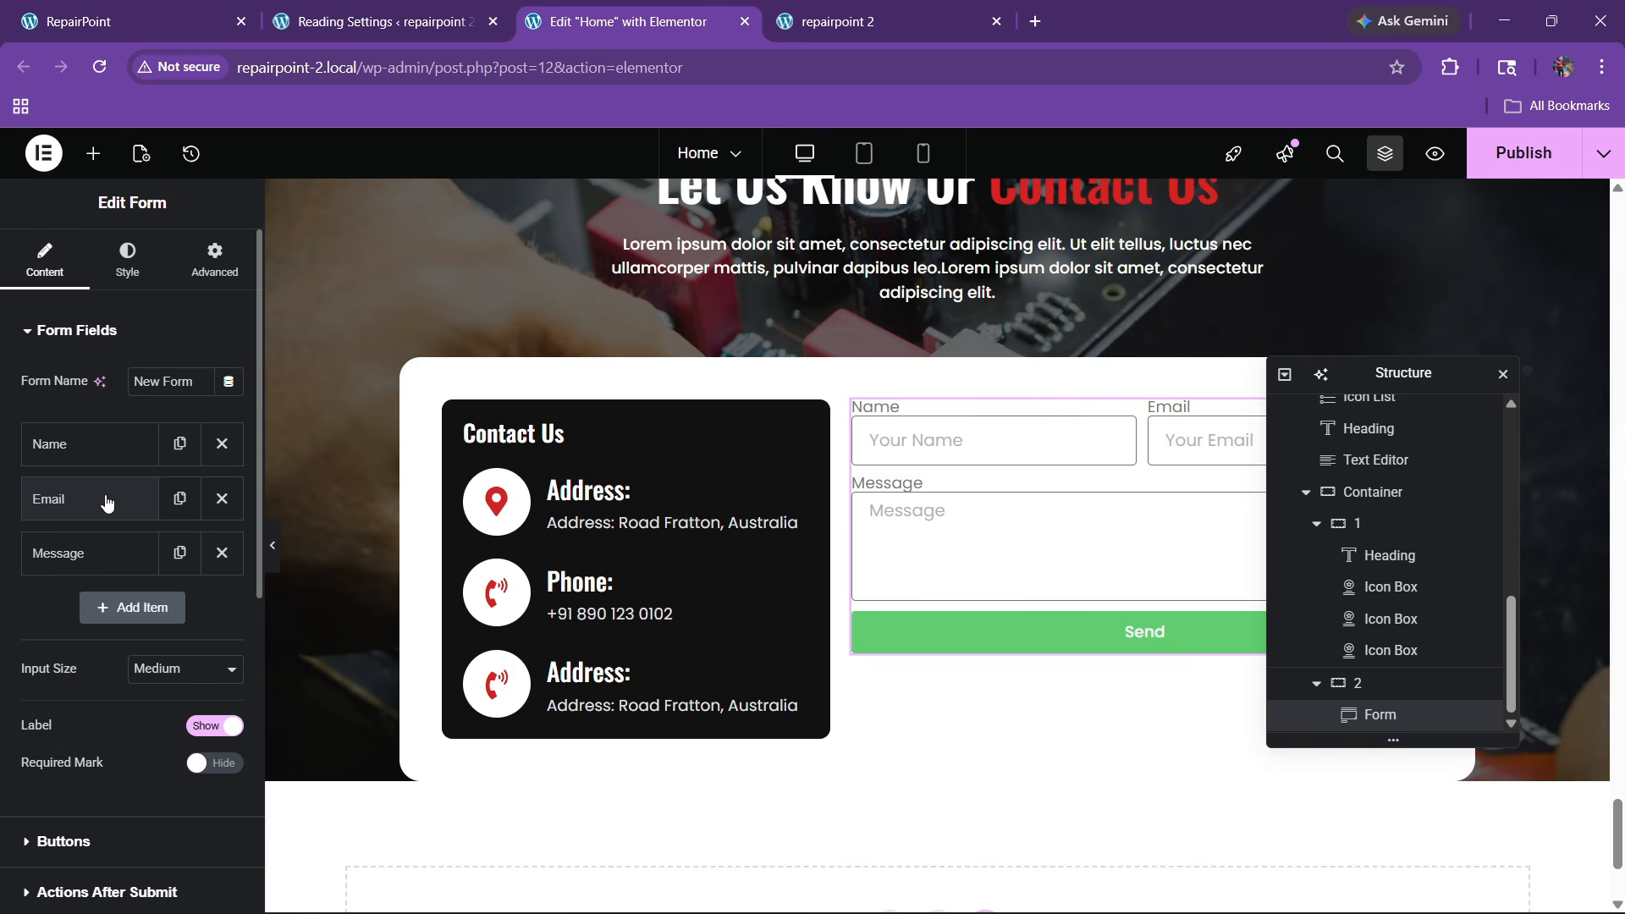
pyautogui.click(180, 499)
pyautogui.click(108, 552)
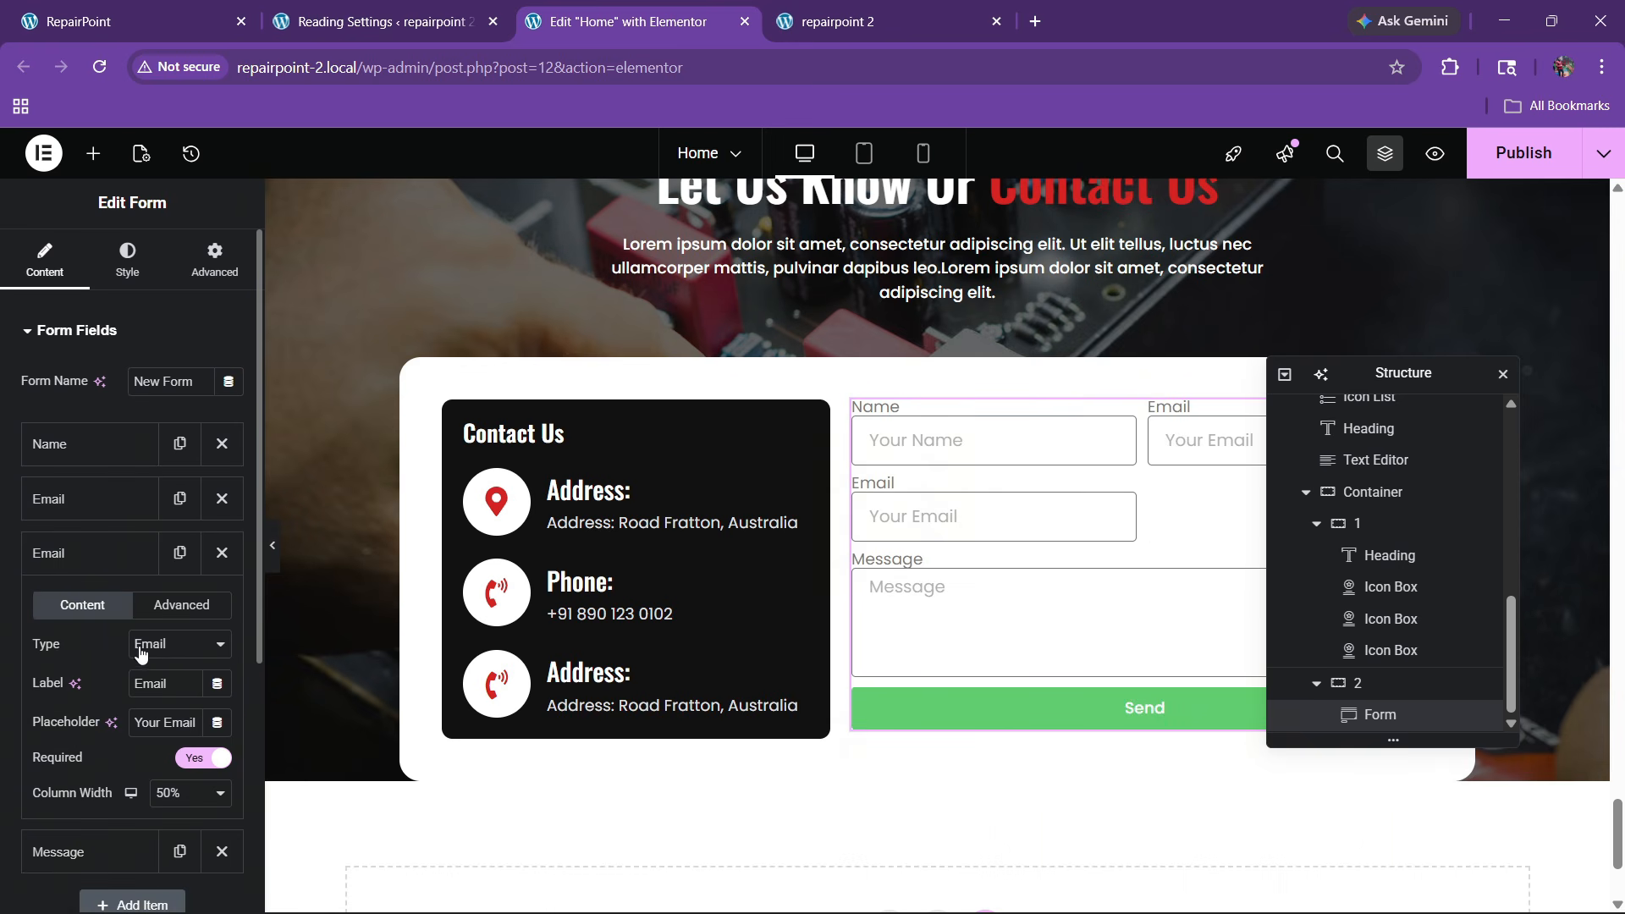
pyautogui.click(157, 643)
pyautogui.click(178, 362)
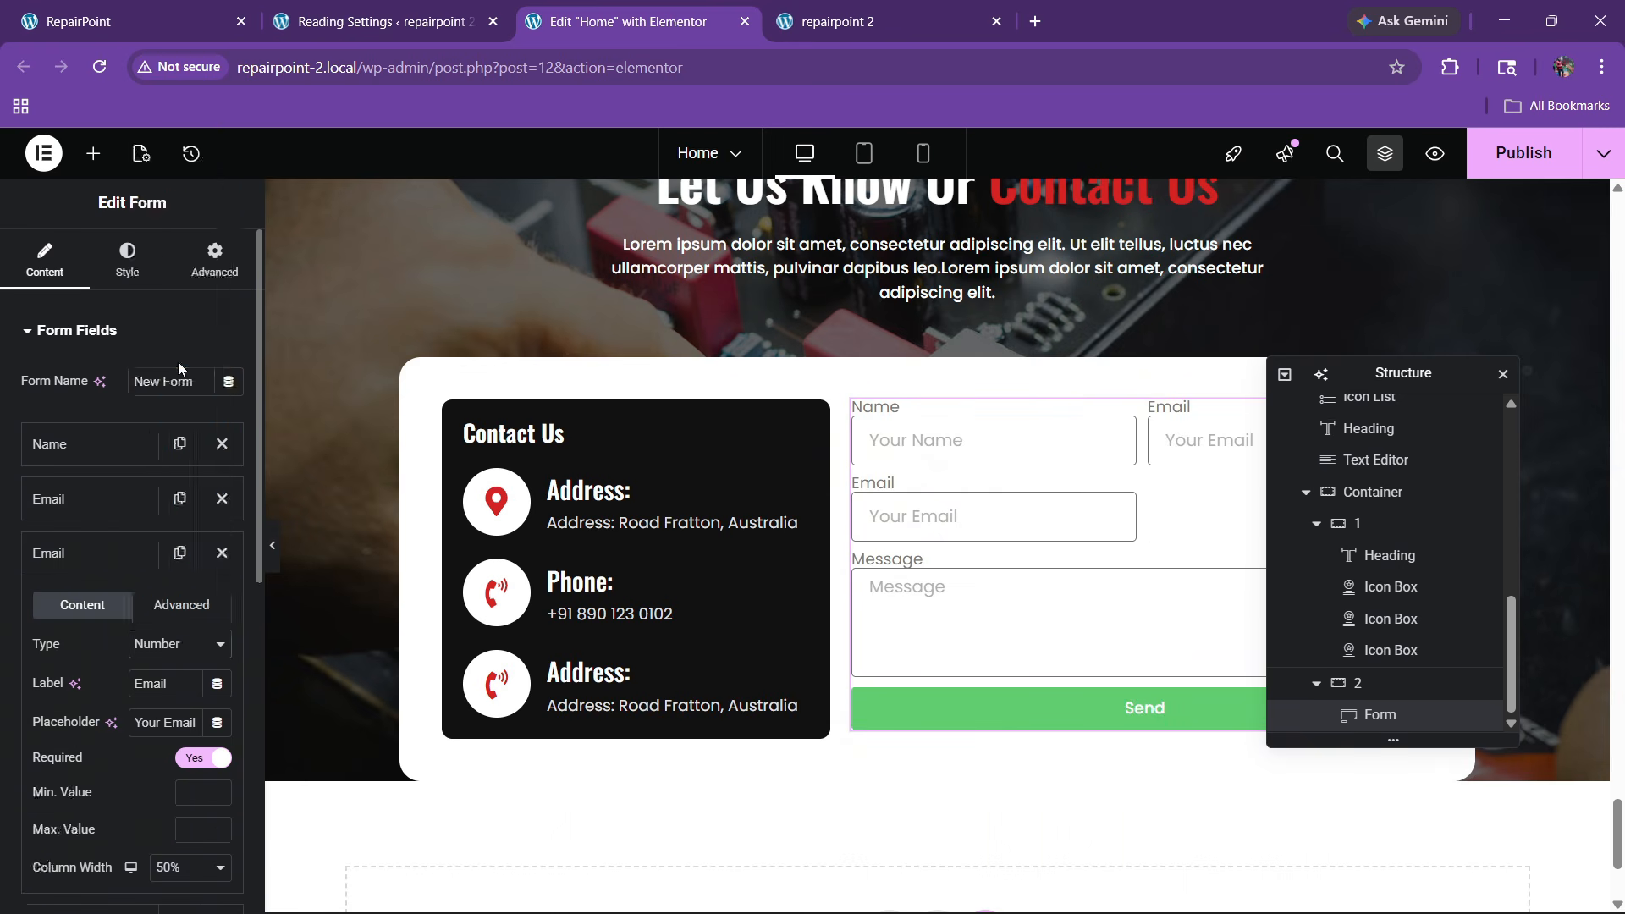
pyautogui.tripleClick(183, 722)
pyautogui.press('BackSpace')
pyautogui.write('Phone Number')
# Label the new Number field 'number'
pyautogui.scroll(-3, 133, 630)
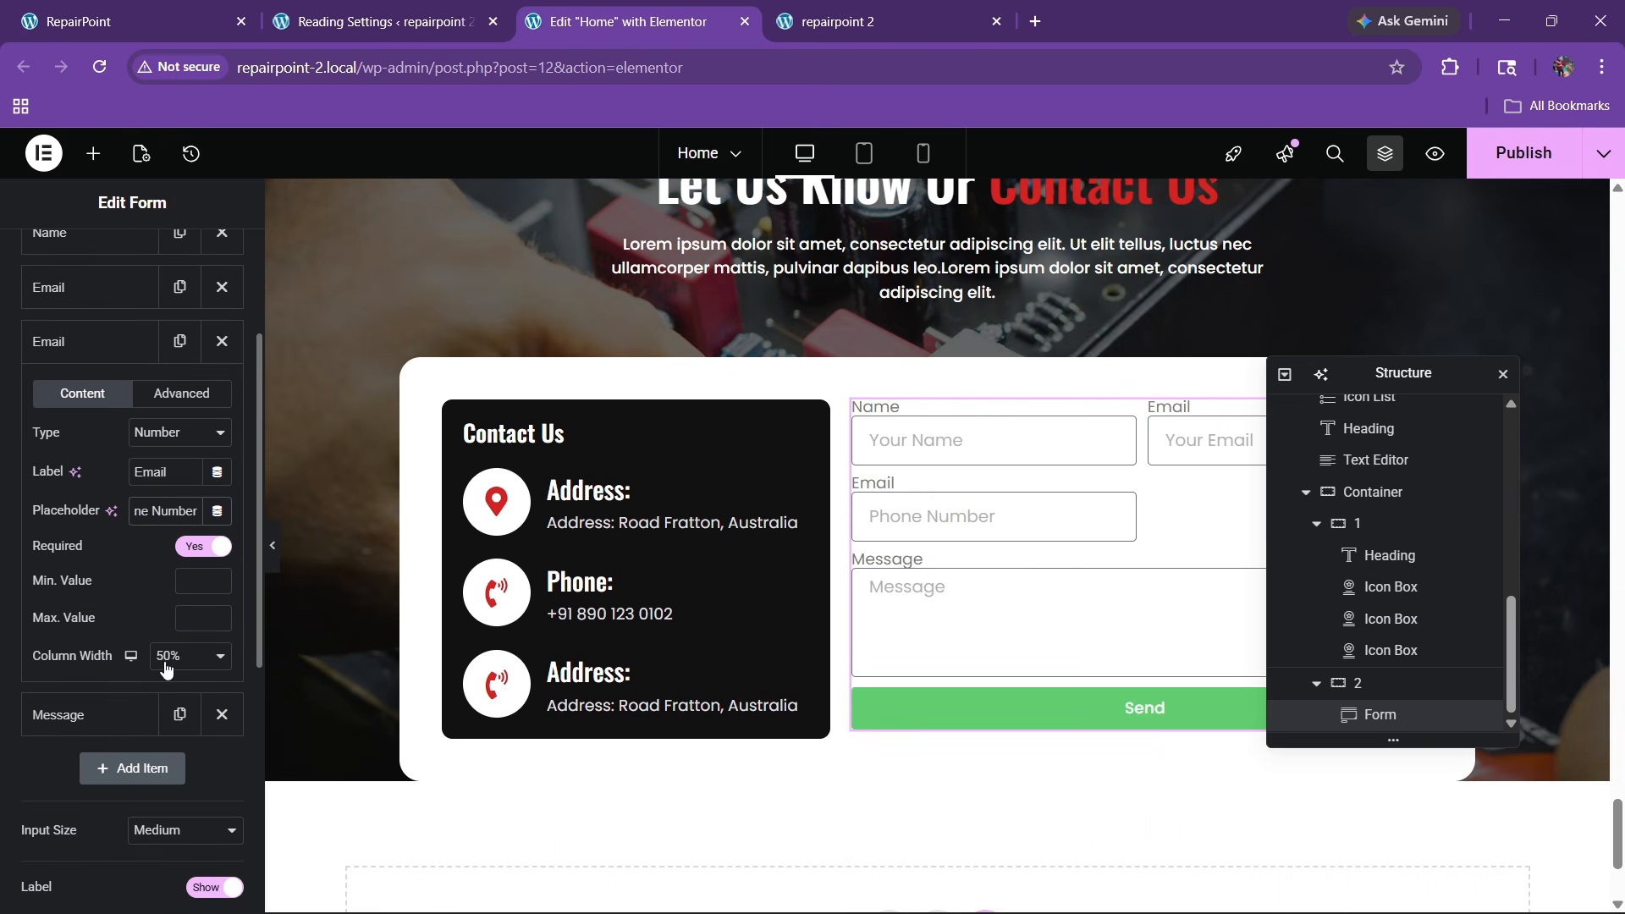
pyautogui.click(76, 343)
pyautogui.click(75, 343)
pyautogui.moveTo(177, 479); pyautogui.dragTo(63, 491)
pyautogui.write('number')
pyautogui.click(68, 338)
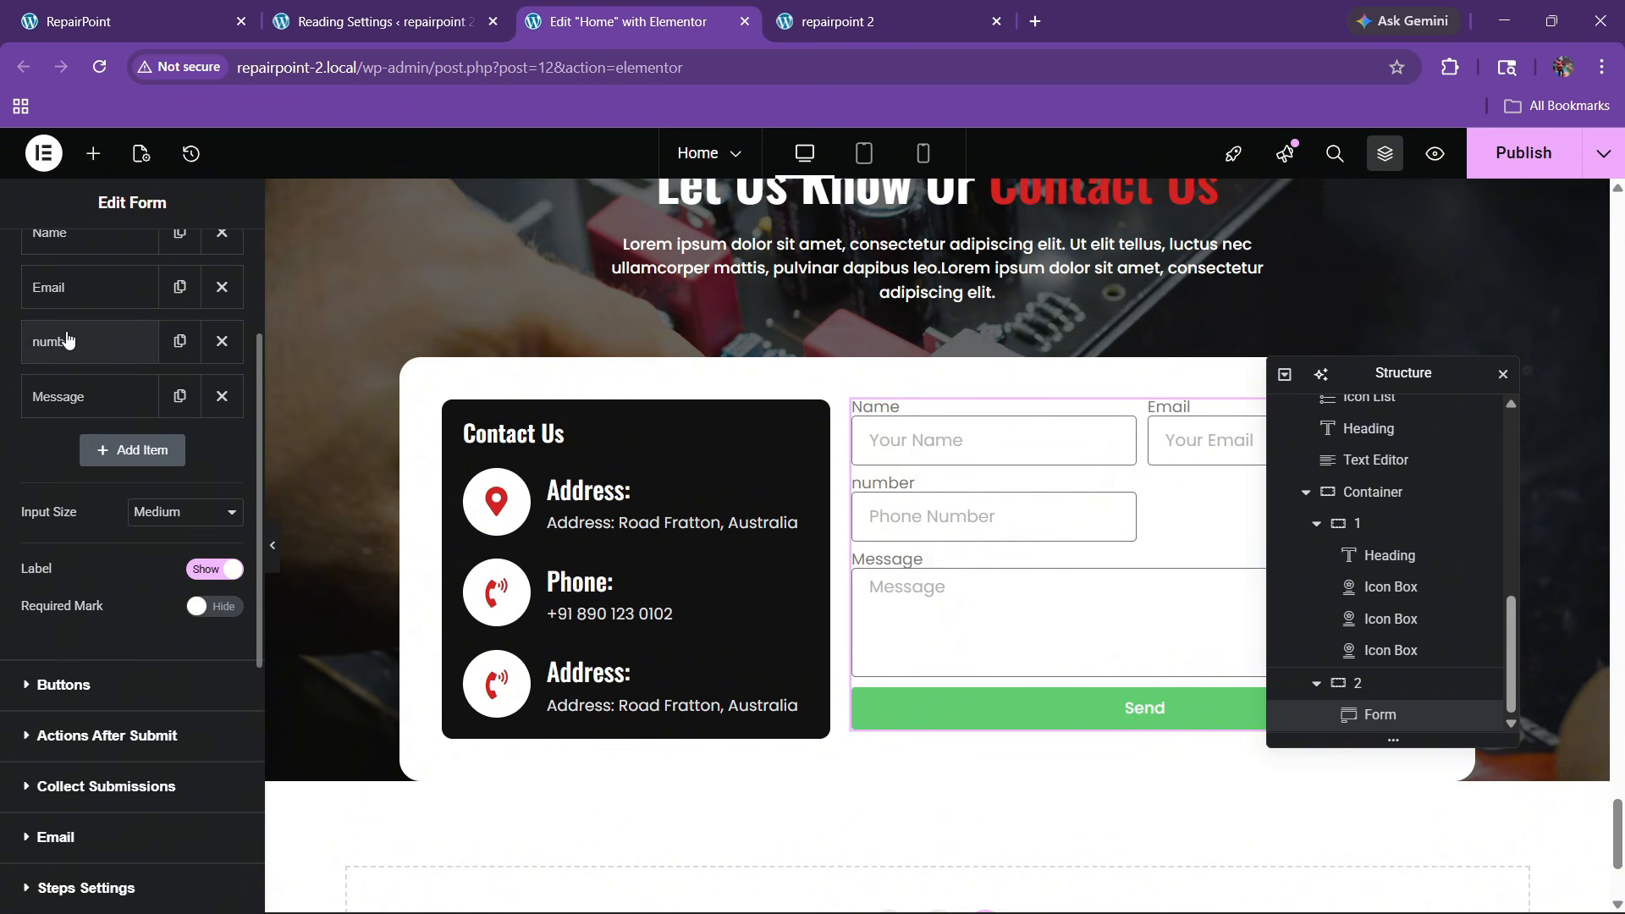
# Duplicate the number field, change its type to Select, and label it 'Select'
pyautogui.click(180, 342)
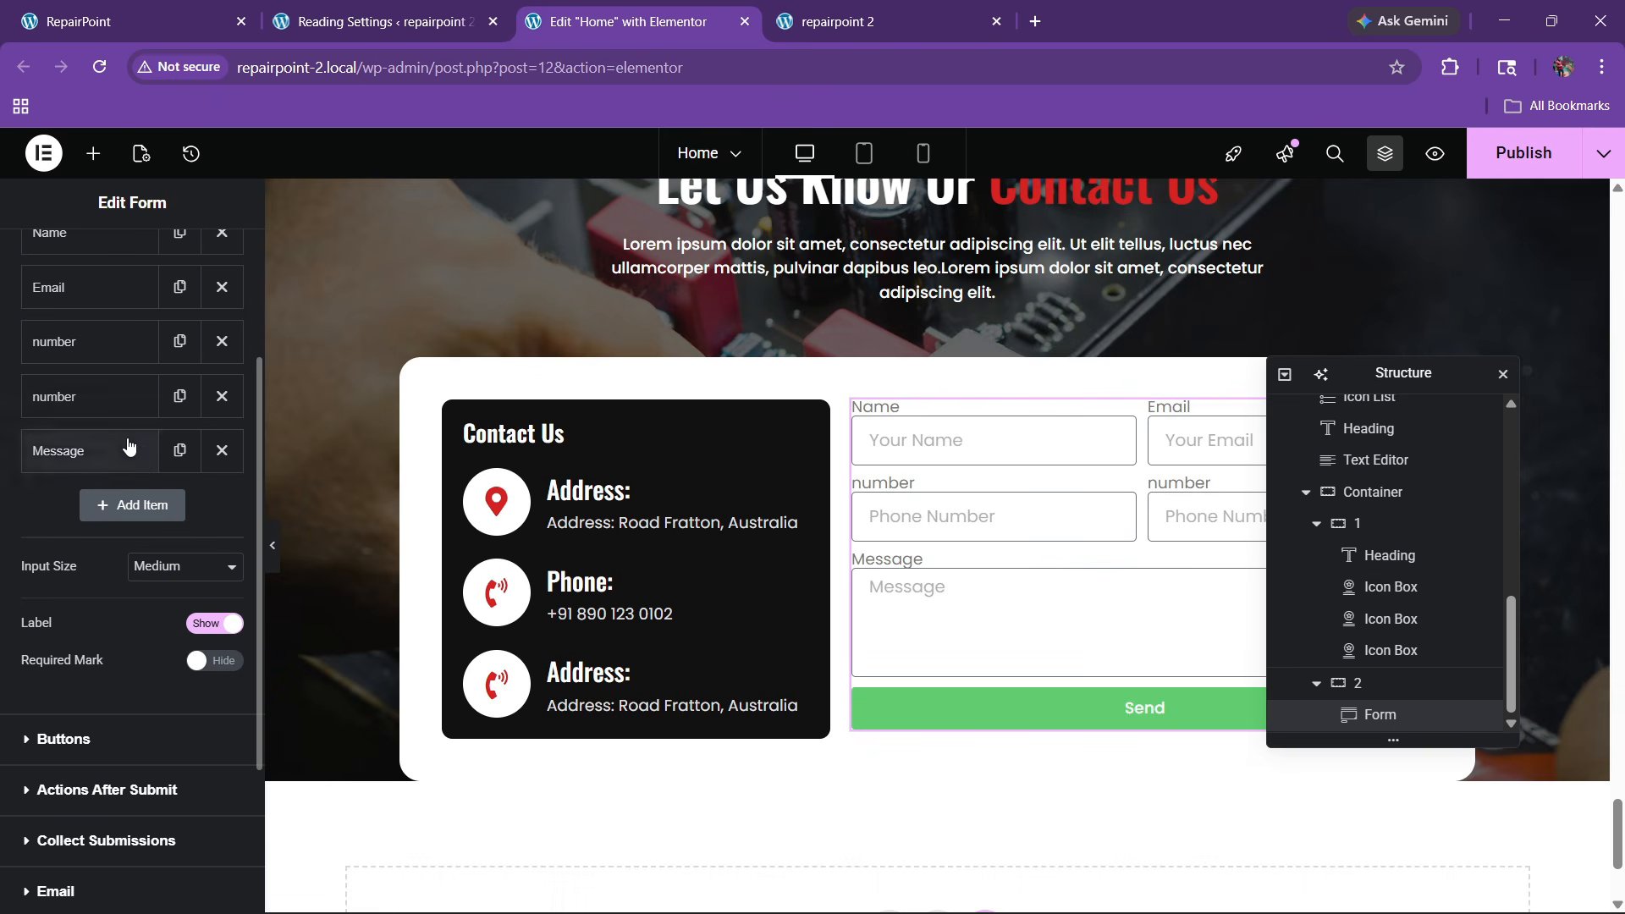
pyautogui.click(97, 398)
pyautogui.click(178, 486)
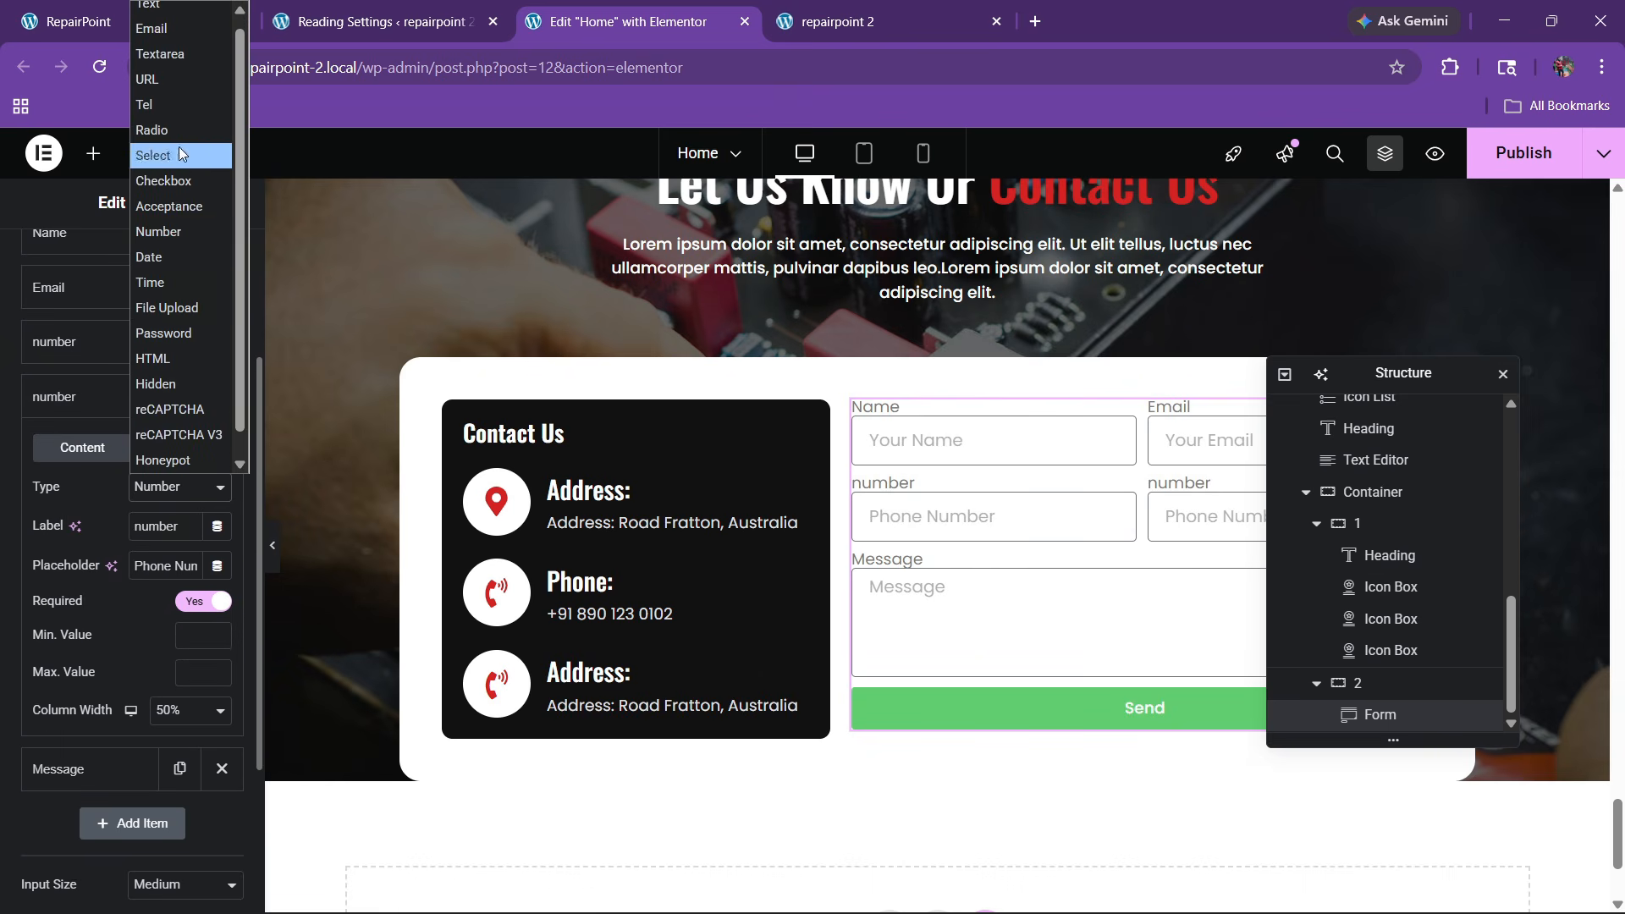
pyautogui.click(176, 144)
pyautogui.click(161, 489)
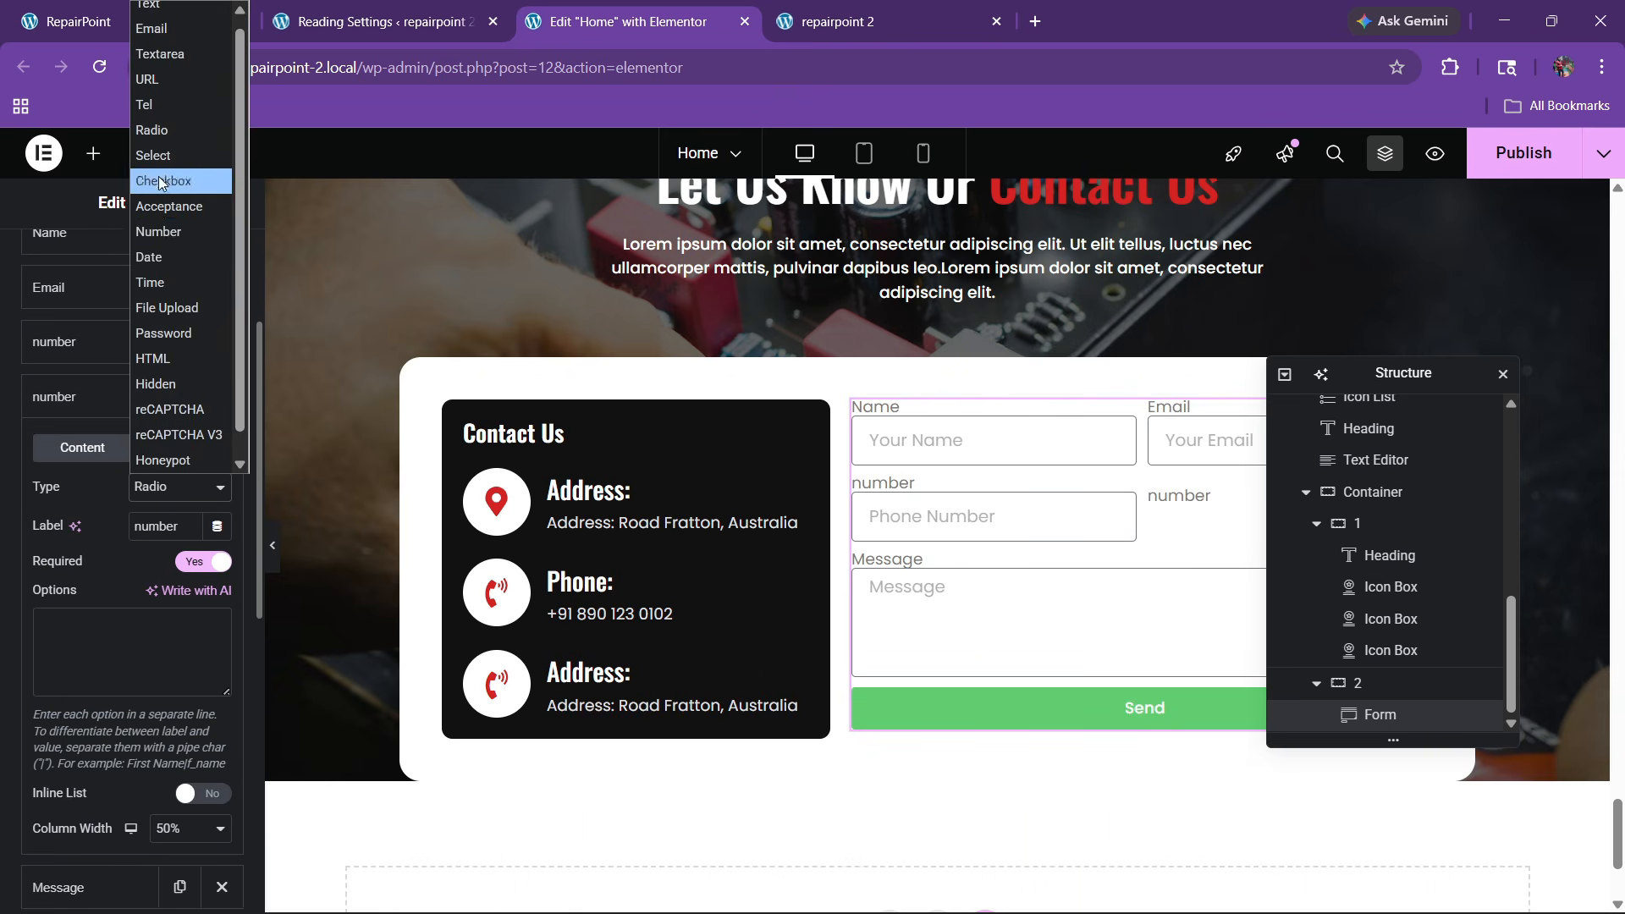
pyautogui.click(216, 181)
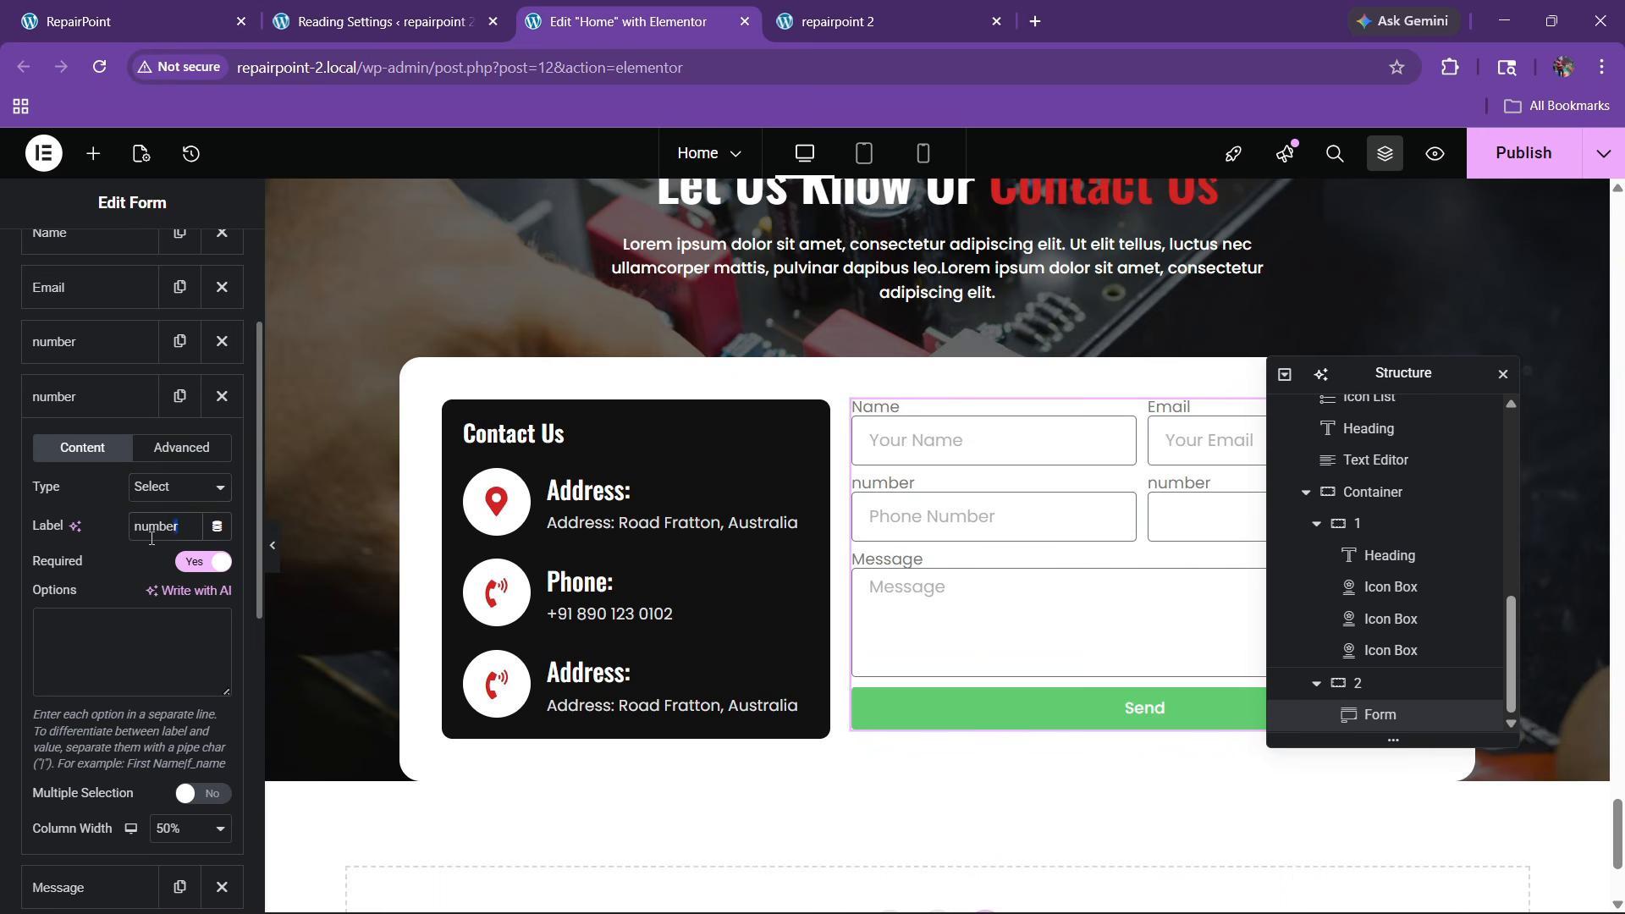
pyautogui.moveTo(152, 538); pyautogui.dragTo(90, 525)
pyautogui.write('Select')
# Add options Select Service, TV Repair, Laptop Repair, Tablet Repair, then hide the form labels
pyautogui.click(74, 622)
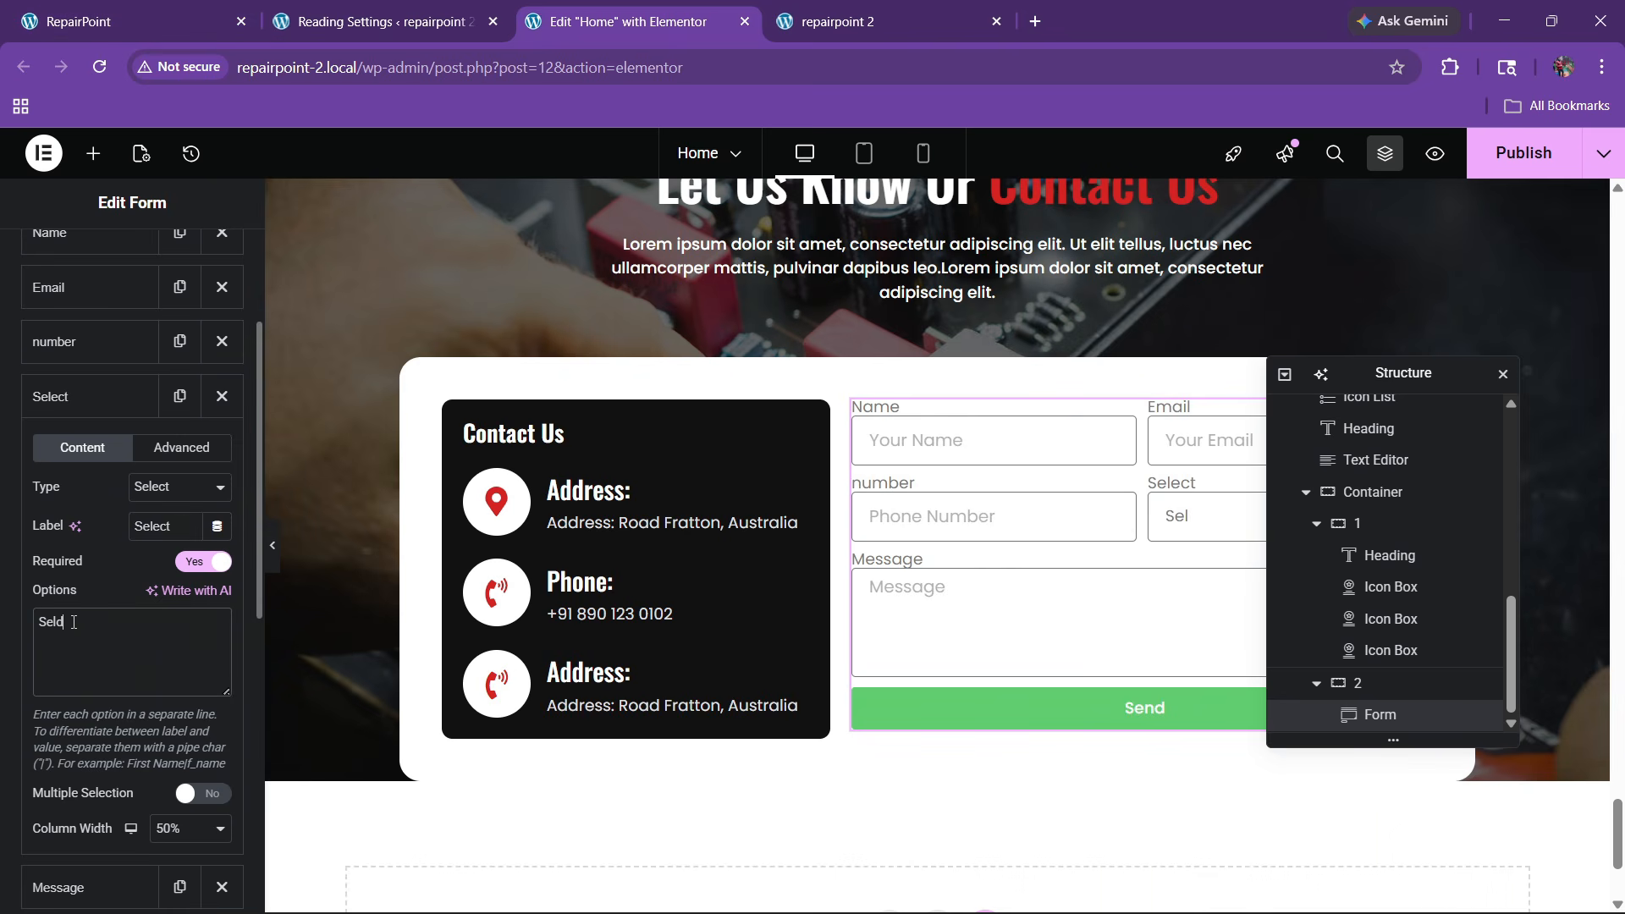
pyautogui.write('Select Servi')
pyautogui.write('ce TV ')
pyautogui.write('Repair')
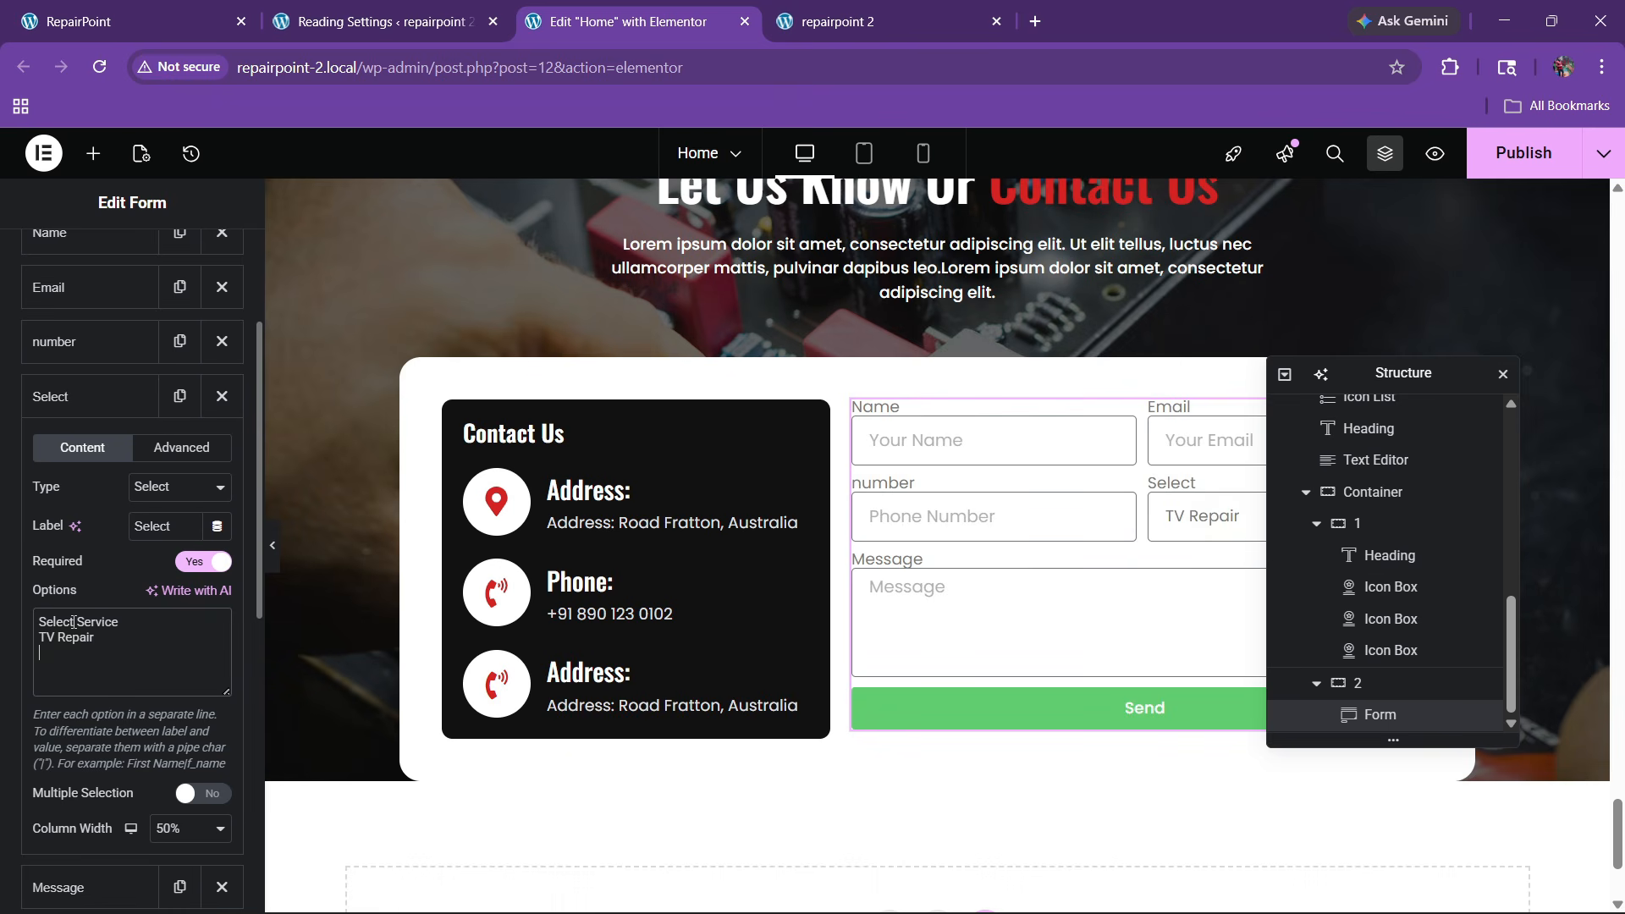
pyautogui.write(' L')
pyautogui.write('aptop Repair ')
pyautogui.write('Ta')
pyautogui.write('blet  Repair')
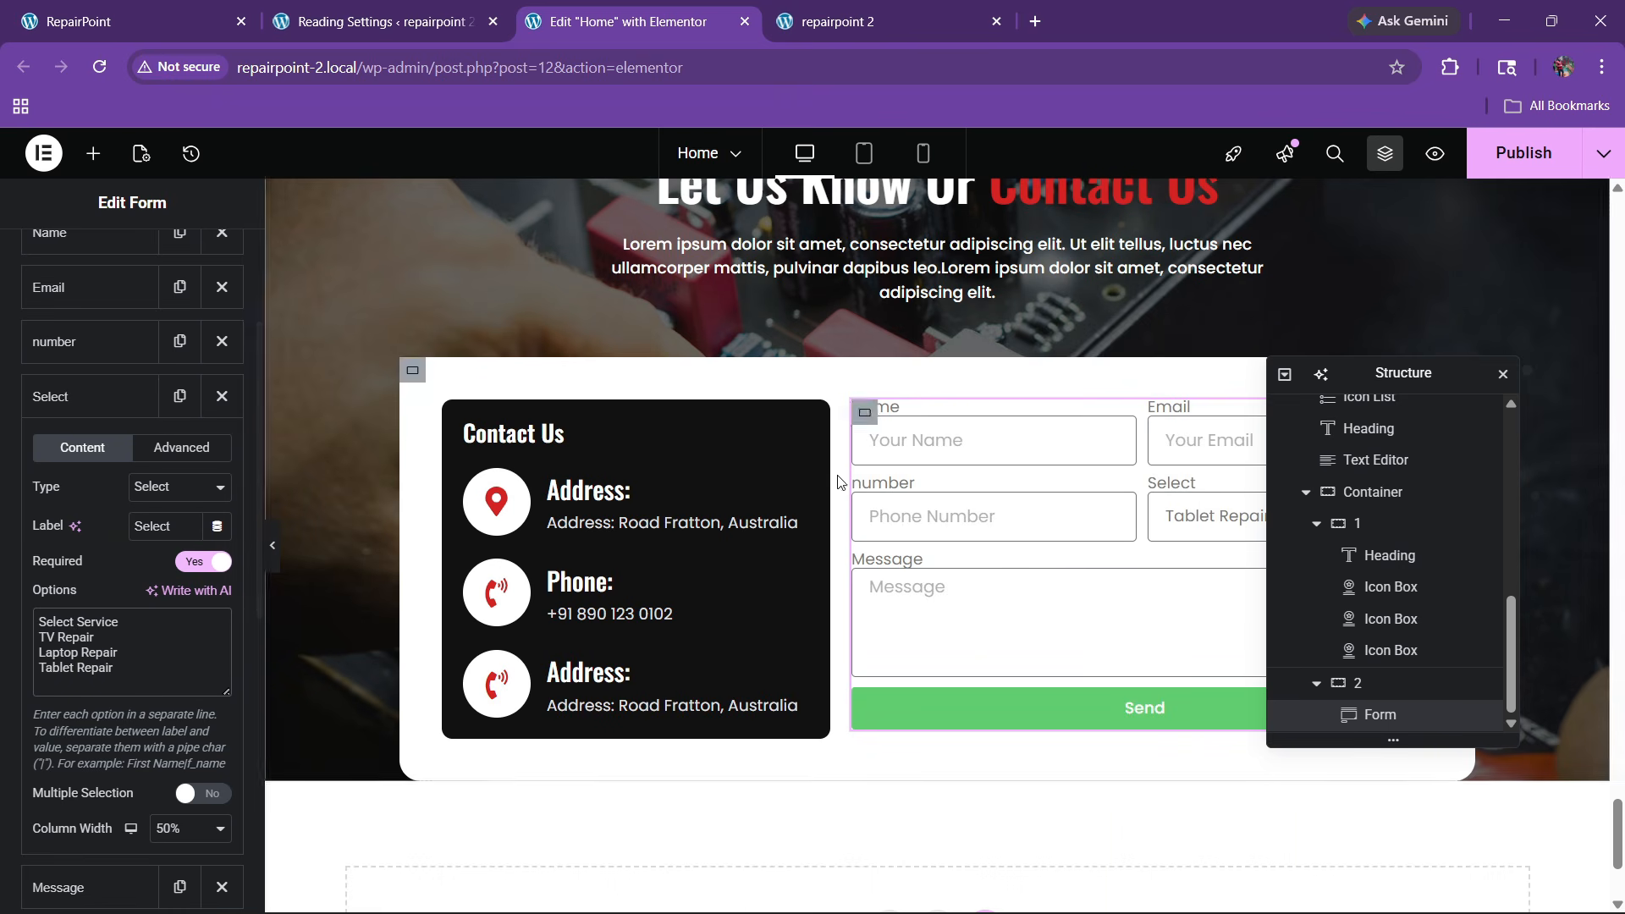
pyautogui.moveTo(1388, 372); pyautogui.dragTo(678, 412)
pyautogui.click(1270, 521)
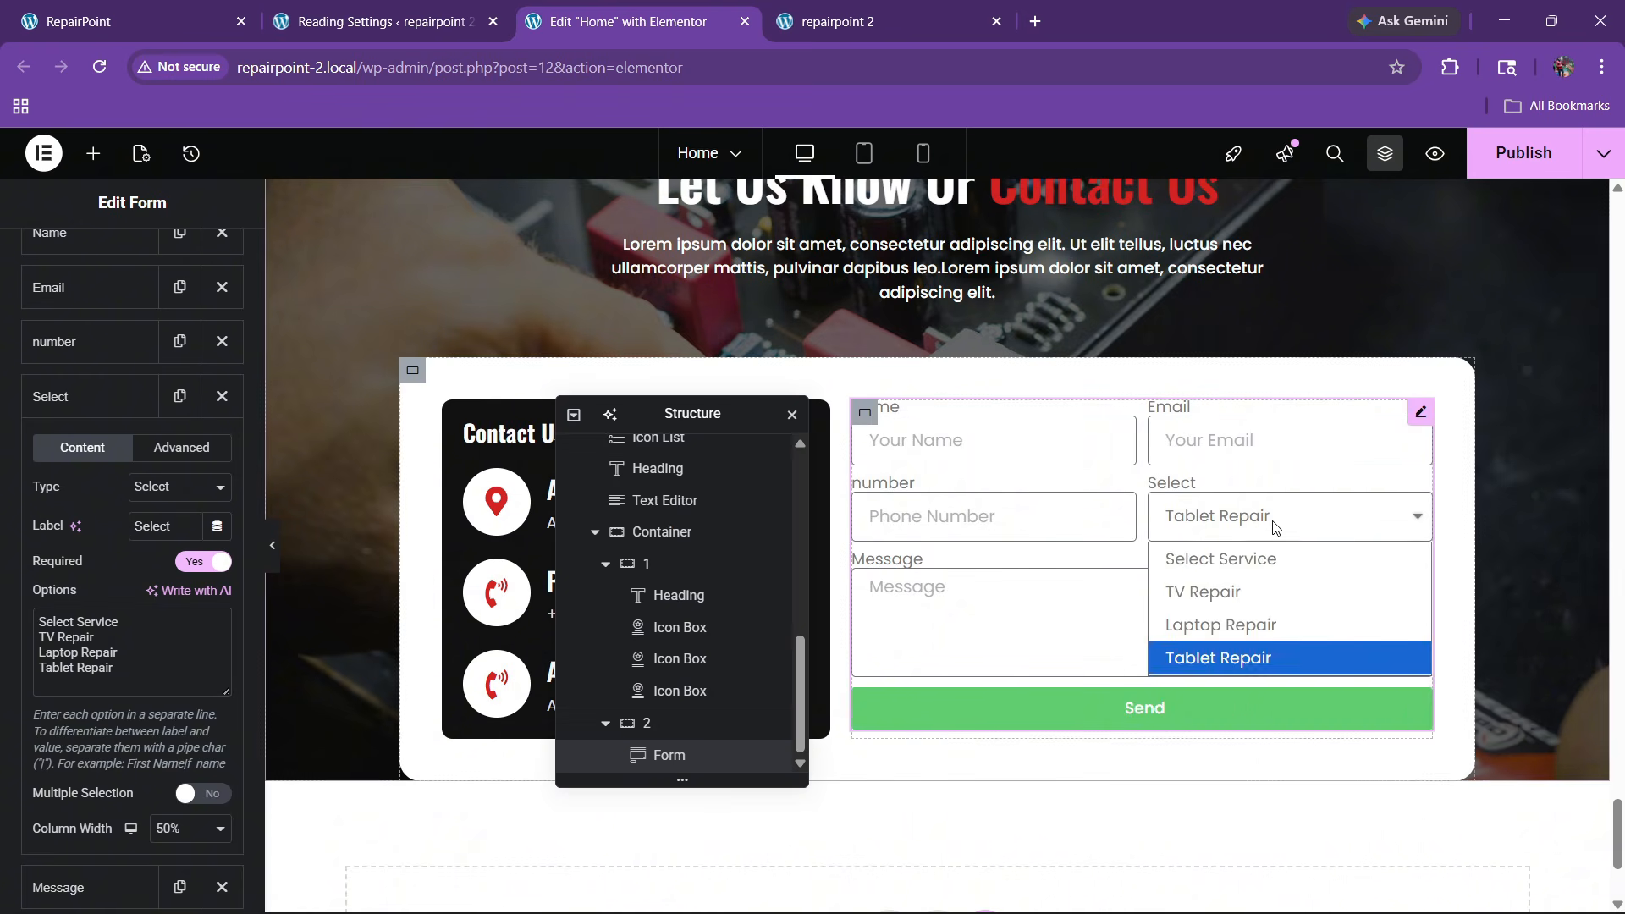
pyautogui.click(1270, 522)
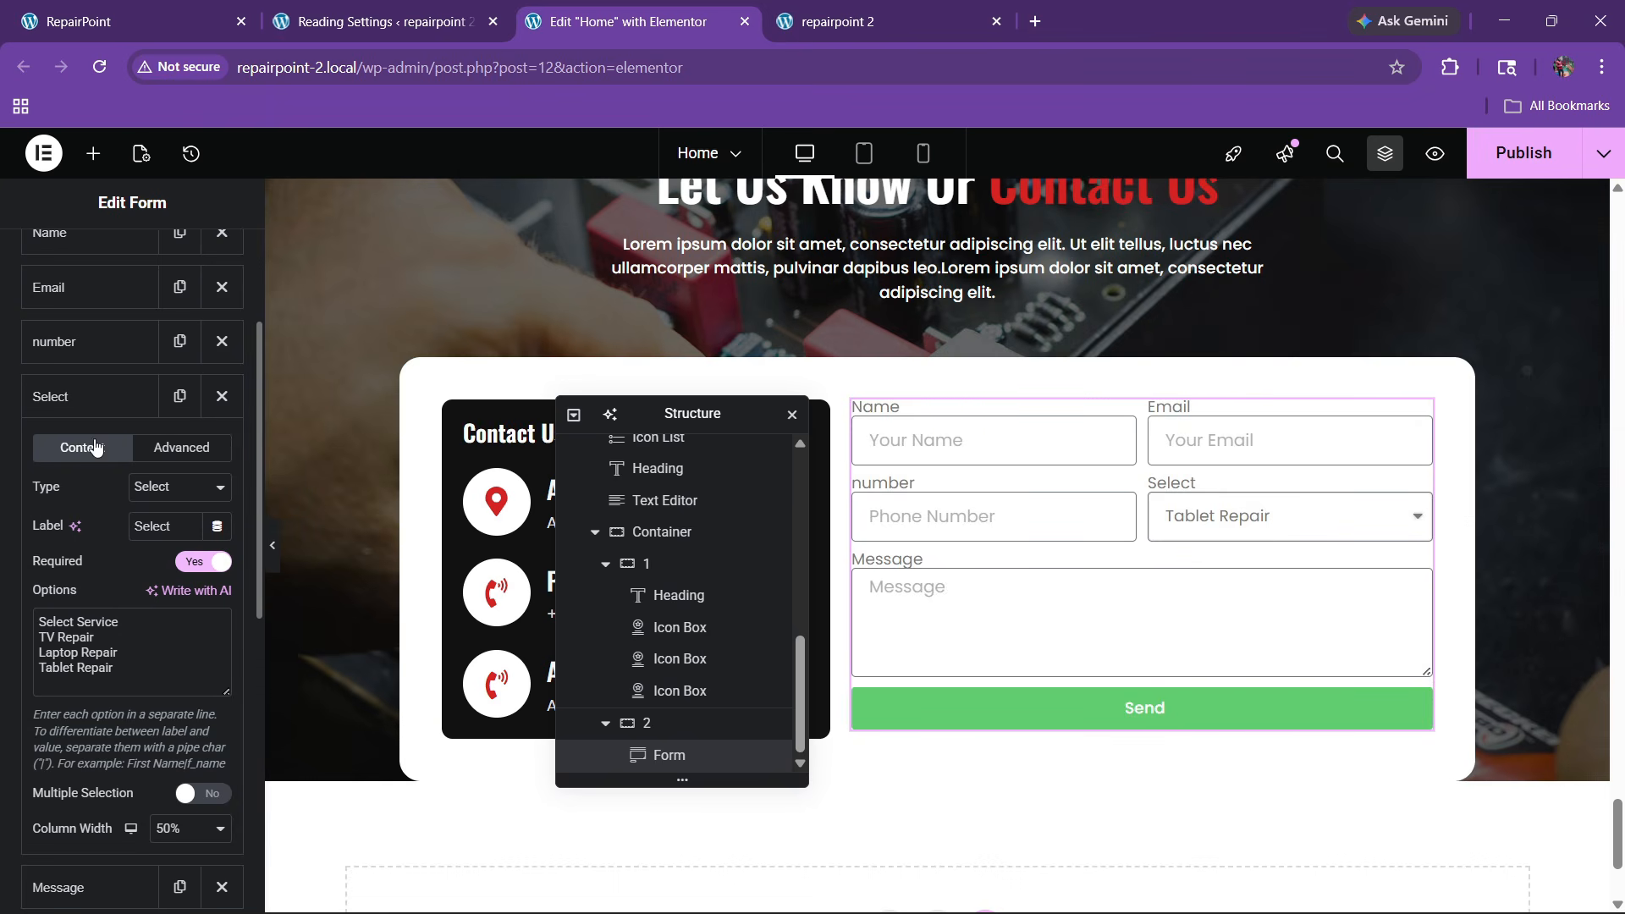
pyautogui.click(93, 397)
pyautogui.click(204, 624)
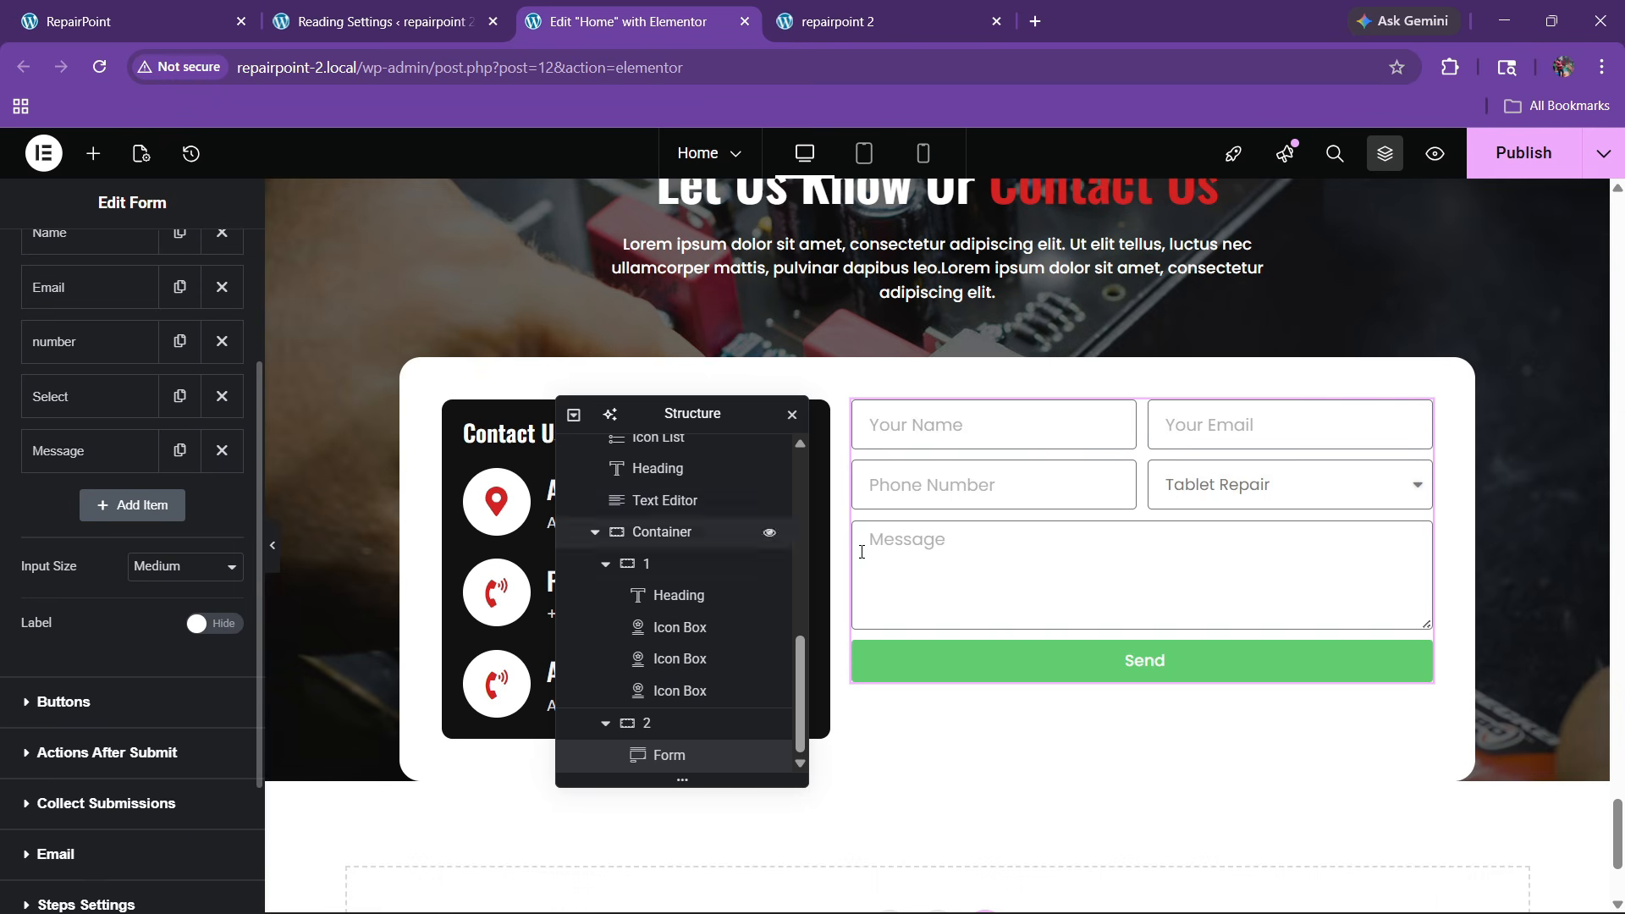
# Set the submit button text to 'Send a message' at Medium size and full width
pyautogui.scroll(-3, 114, 645)
pyautogui.click(68, 505)
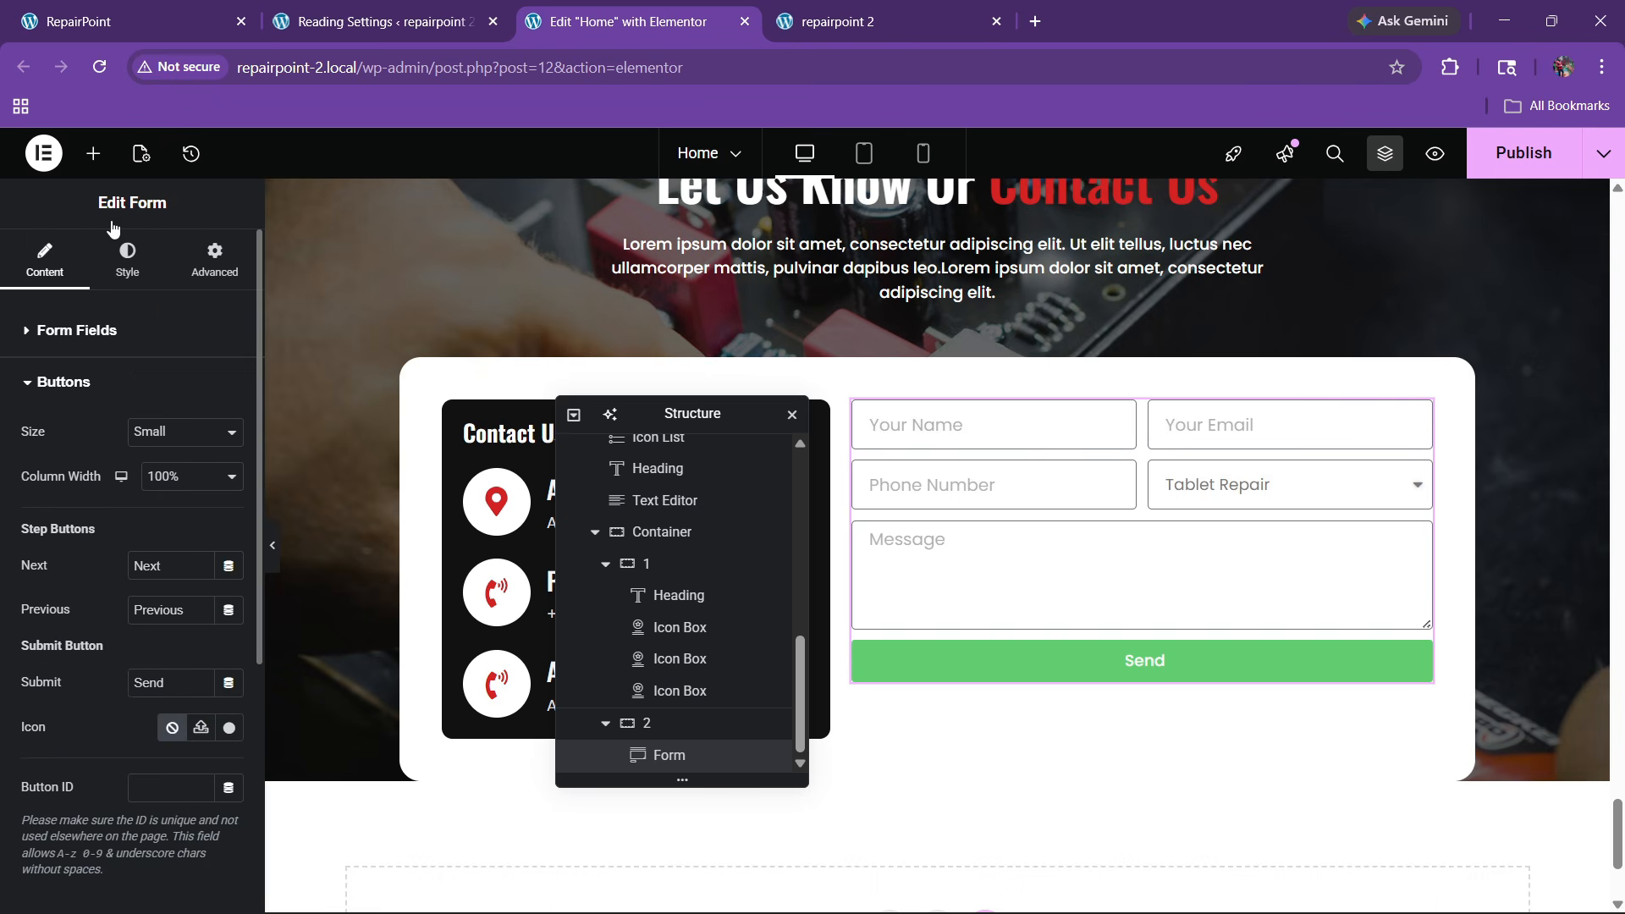
pyautogui.click(159, 4)
pyautogui.click(618, 16)
pyautogui.write('mesag')
pyautogui.press('BackSpace')
pyautogui.press('BackSpace')
pyautogui.press('BackSpace')
pyautogui.press('BackSpace')
pyautogui.press('BackSpace')
pyautogui.press('BackSpace')
pyautogui.write('a message')
pyautogui.click(161, 405)
pyautogui.click(89, 391)
pyautogui.click(196, 440)
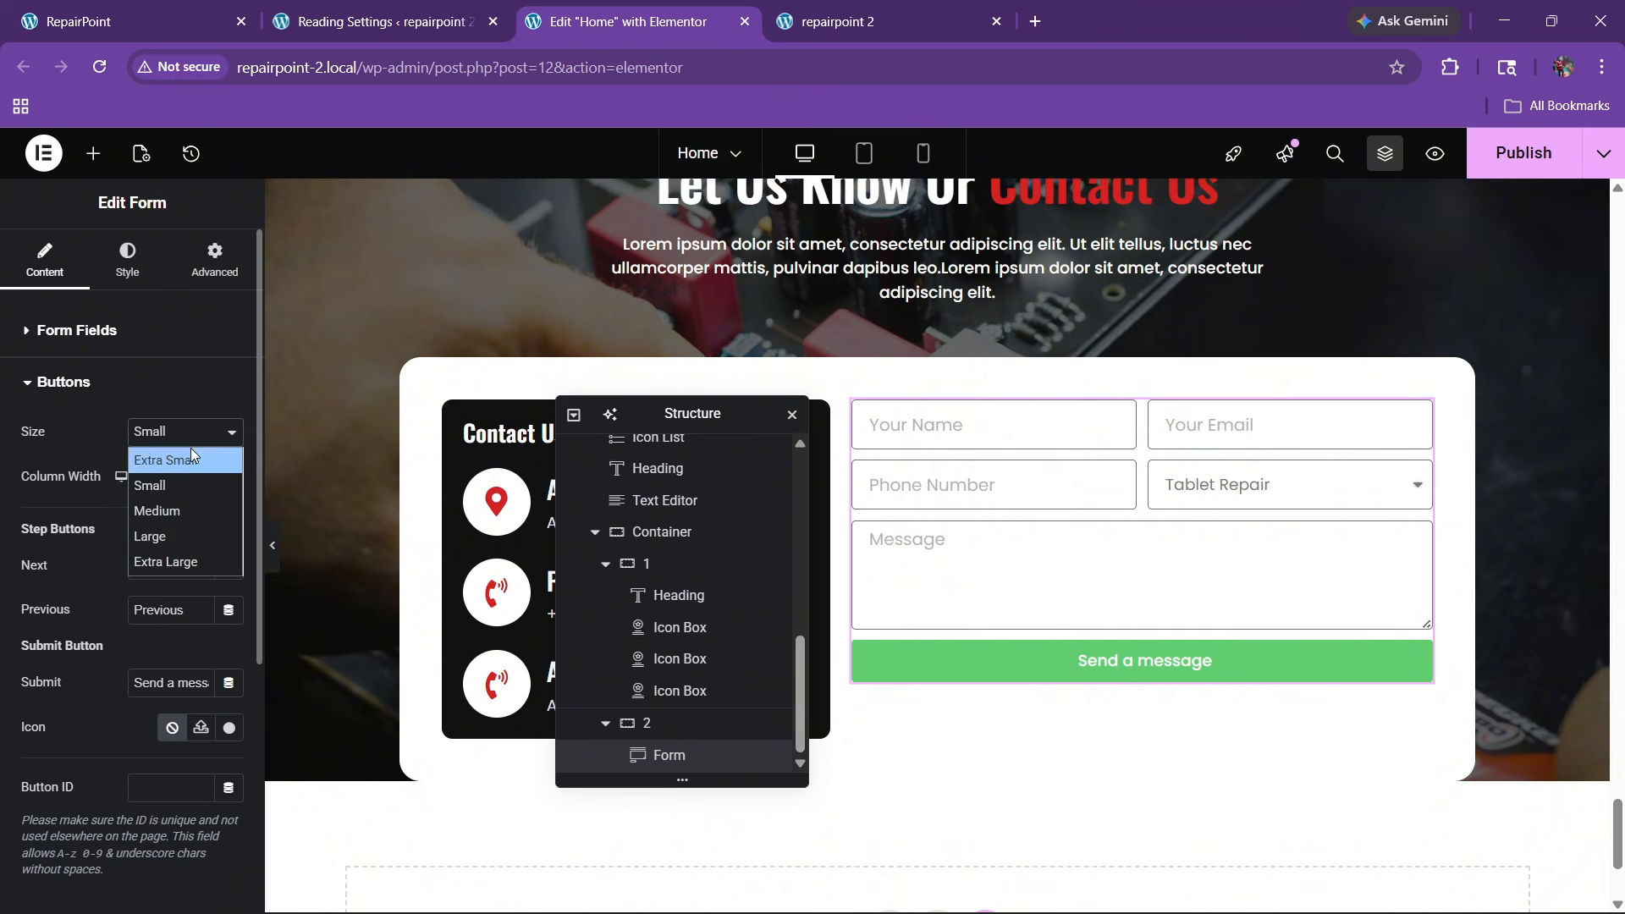
pyautogui.click(169, 516)
pyautogui.click(173, 477)
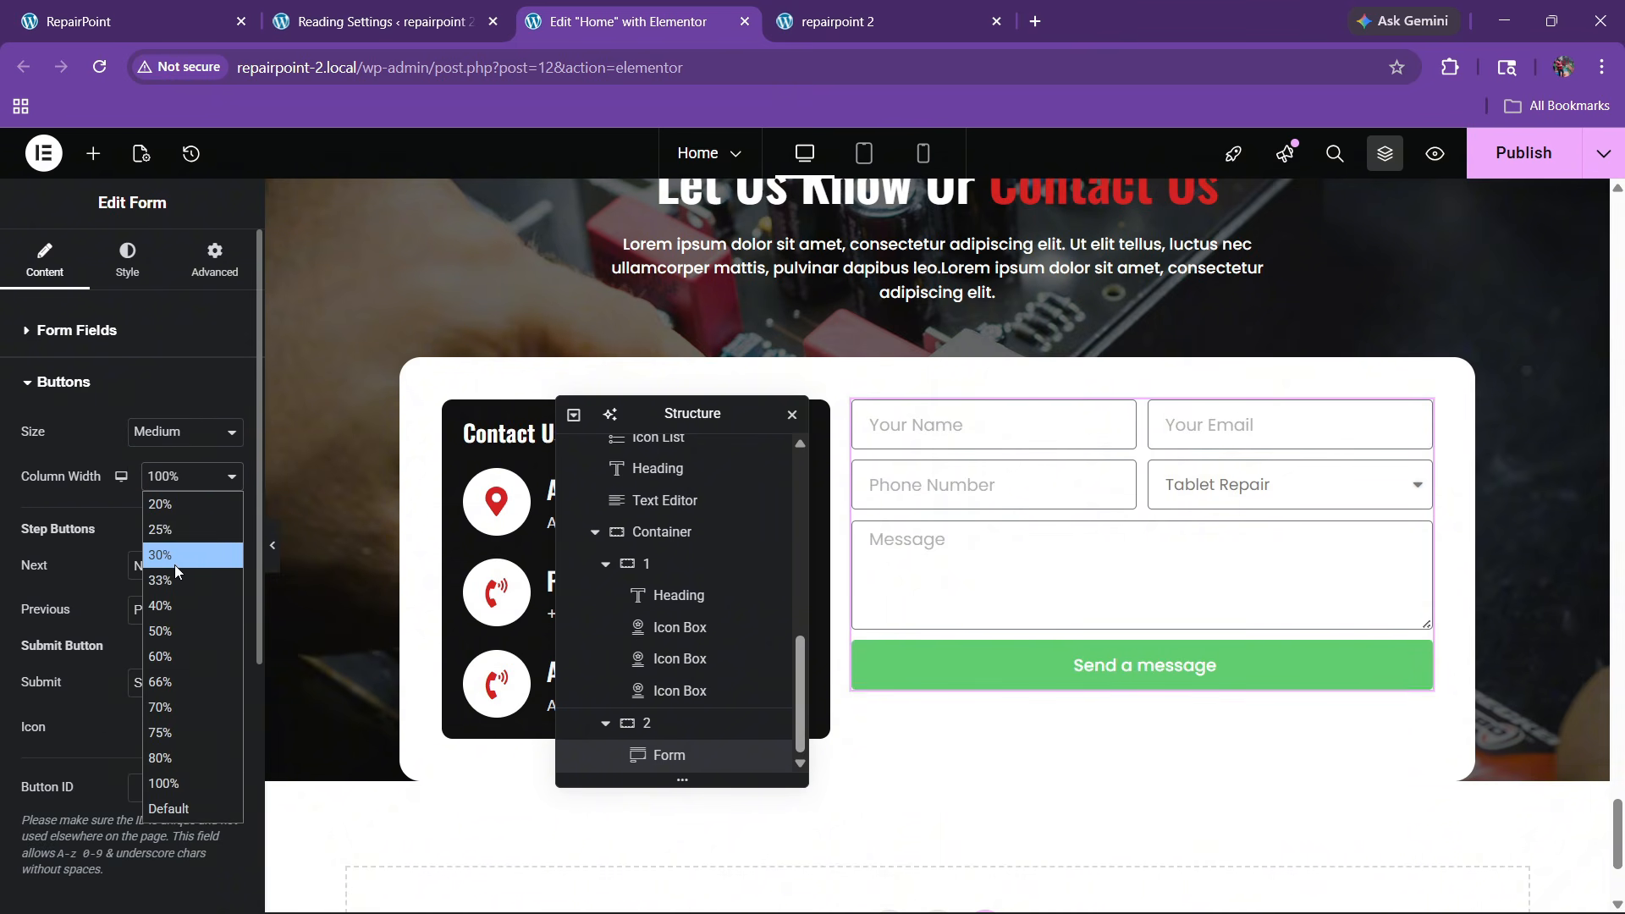
pyautogui.click(135, 339)
# Give the form fields the global 'border color' swatch for borders and #000000 text
pyautogui.click(127, 258)
pyautogui.scroll(-5, 155, 524)
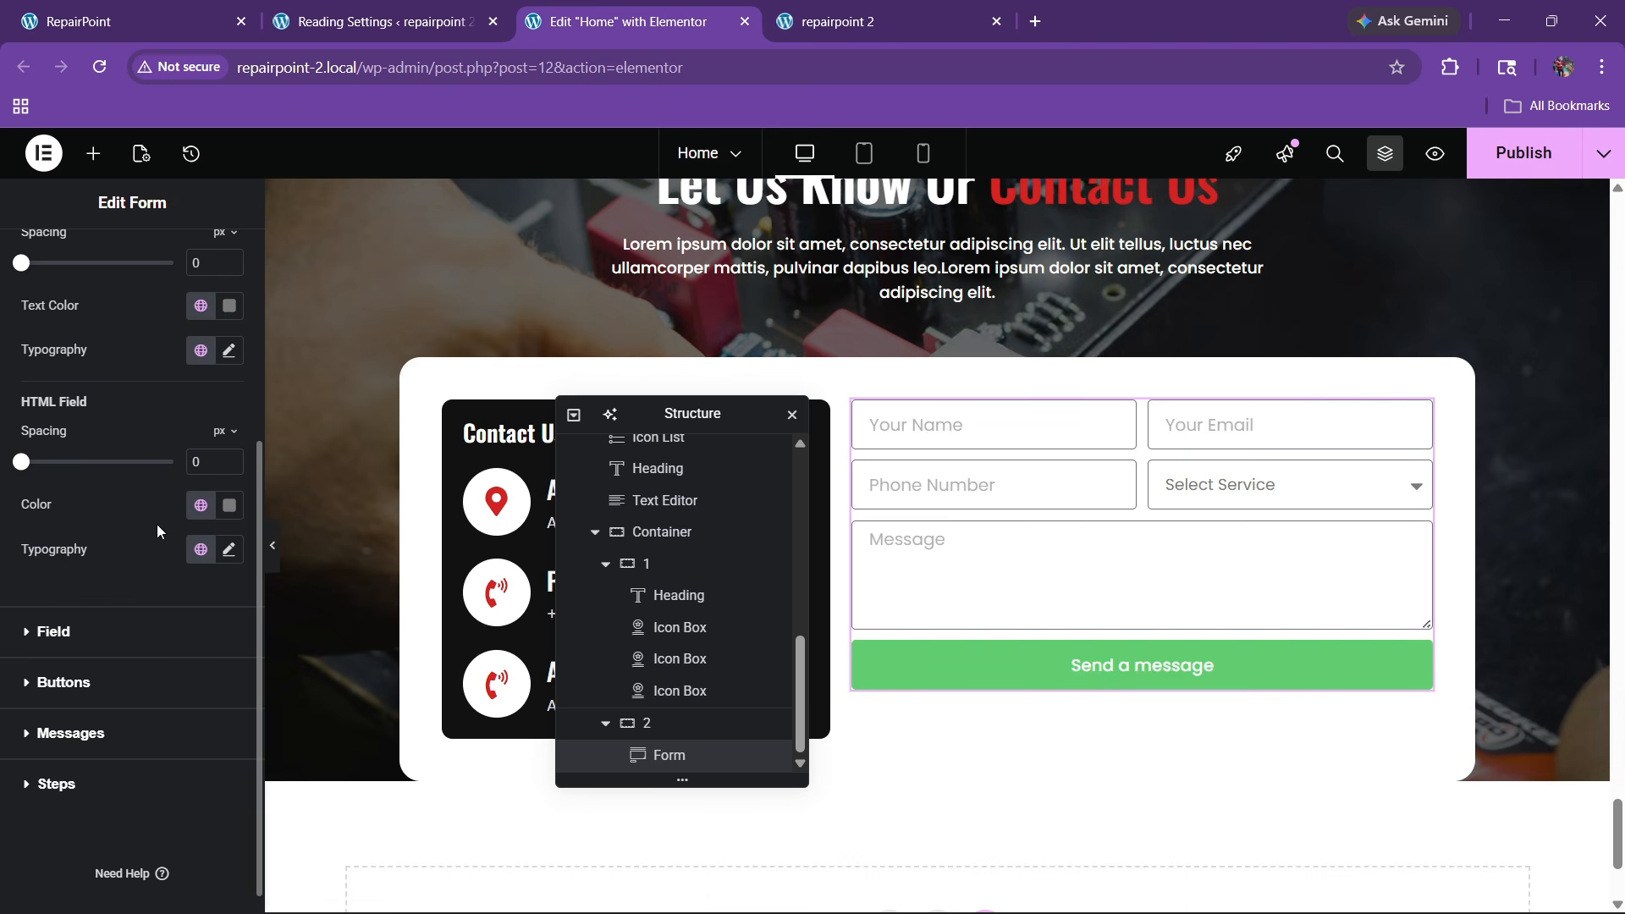
pyautogui.click(98, 641)
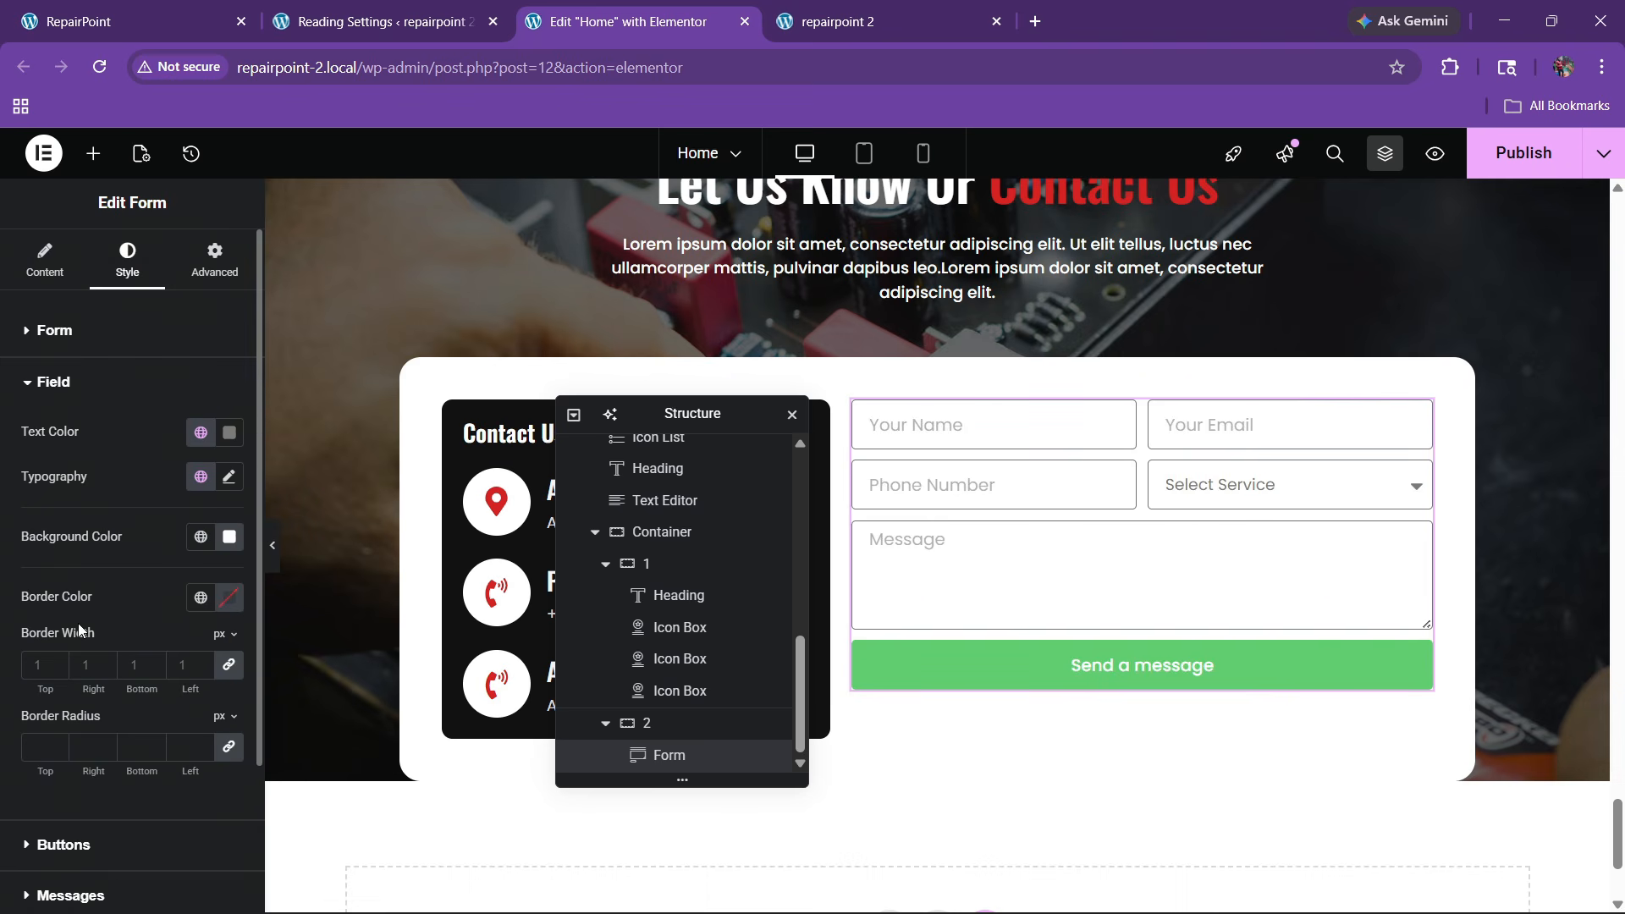
pyautogui.click(201, 597)
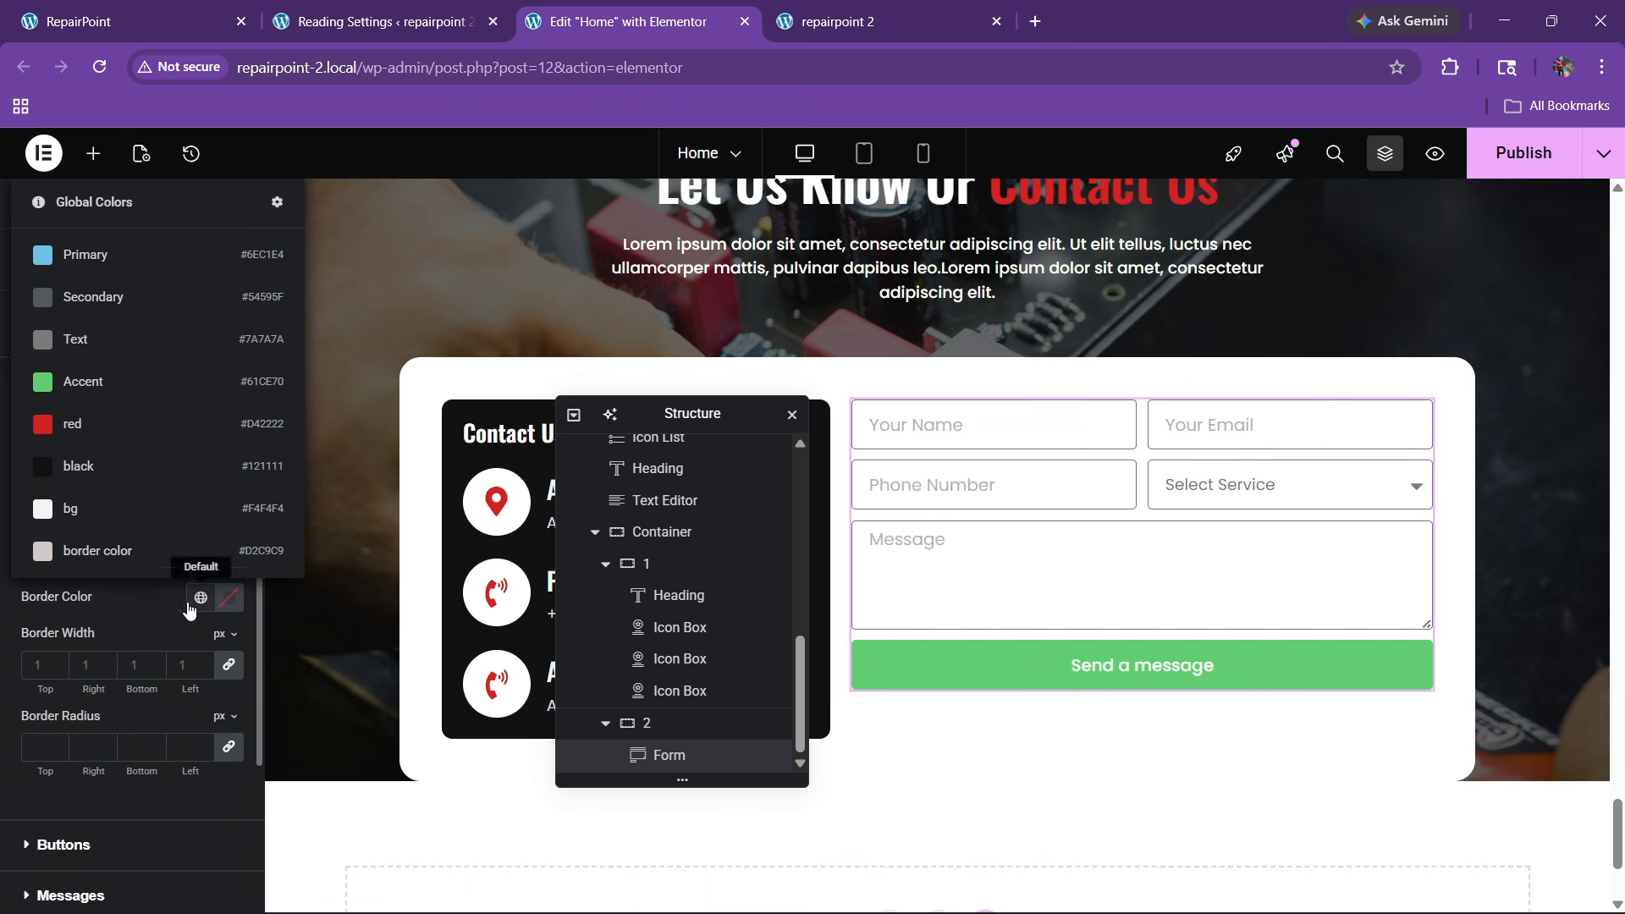
pyautogui.click(110, 552)
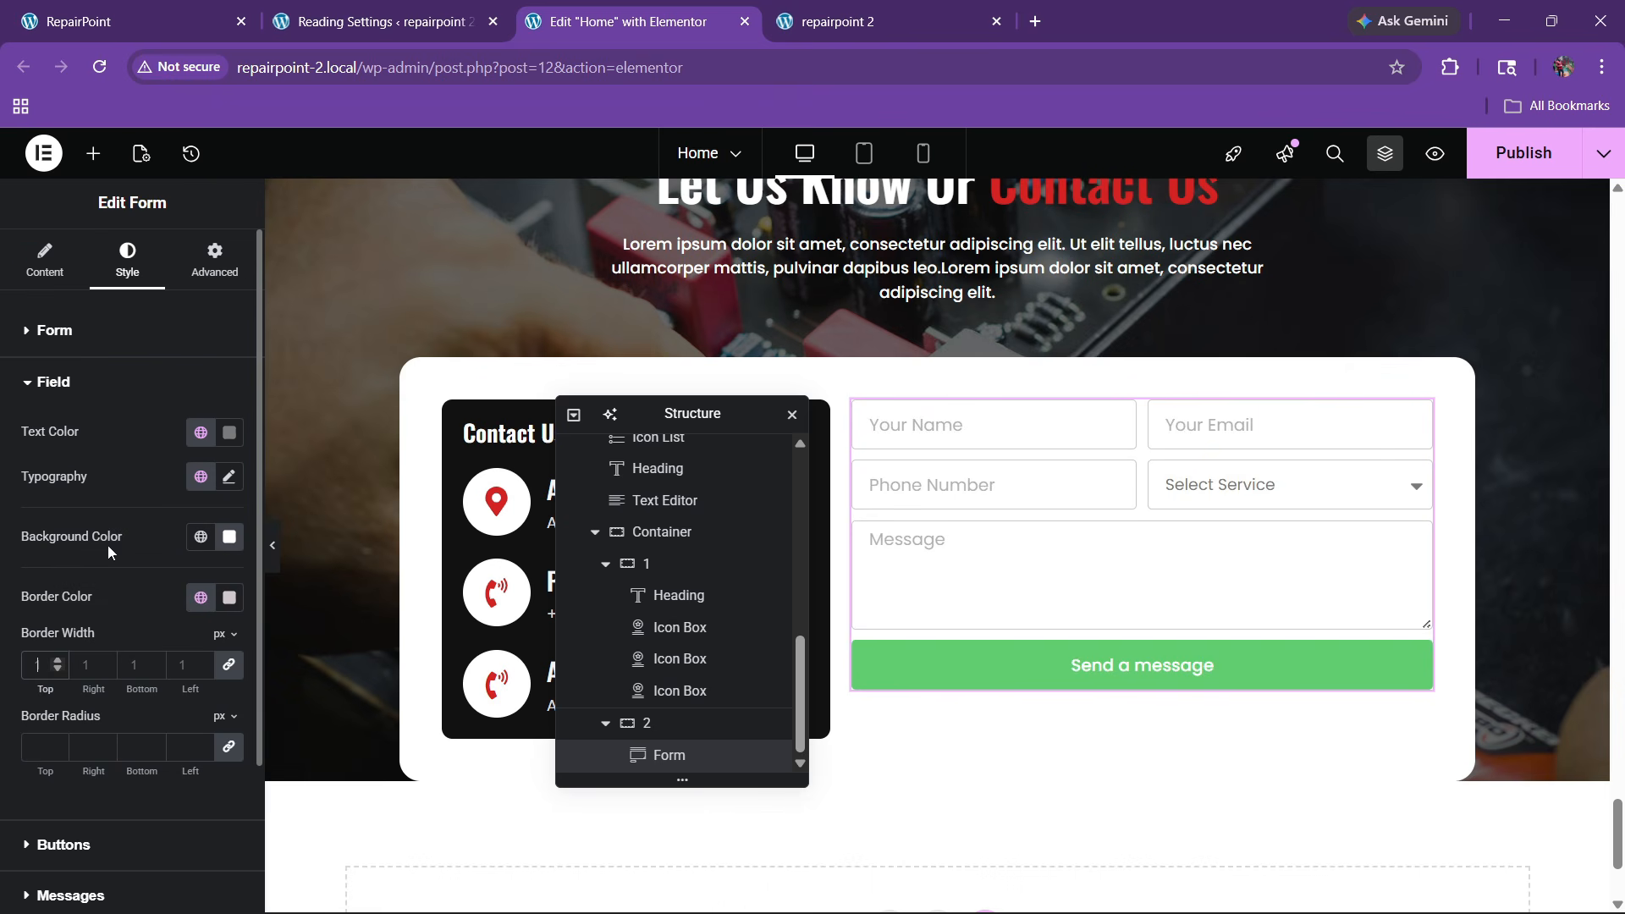
pyautogui.click(229, 432)
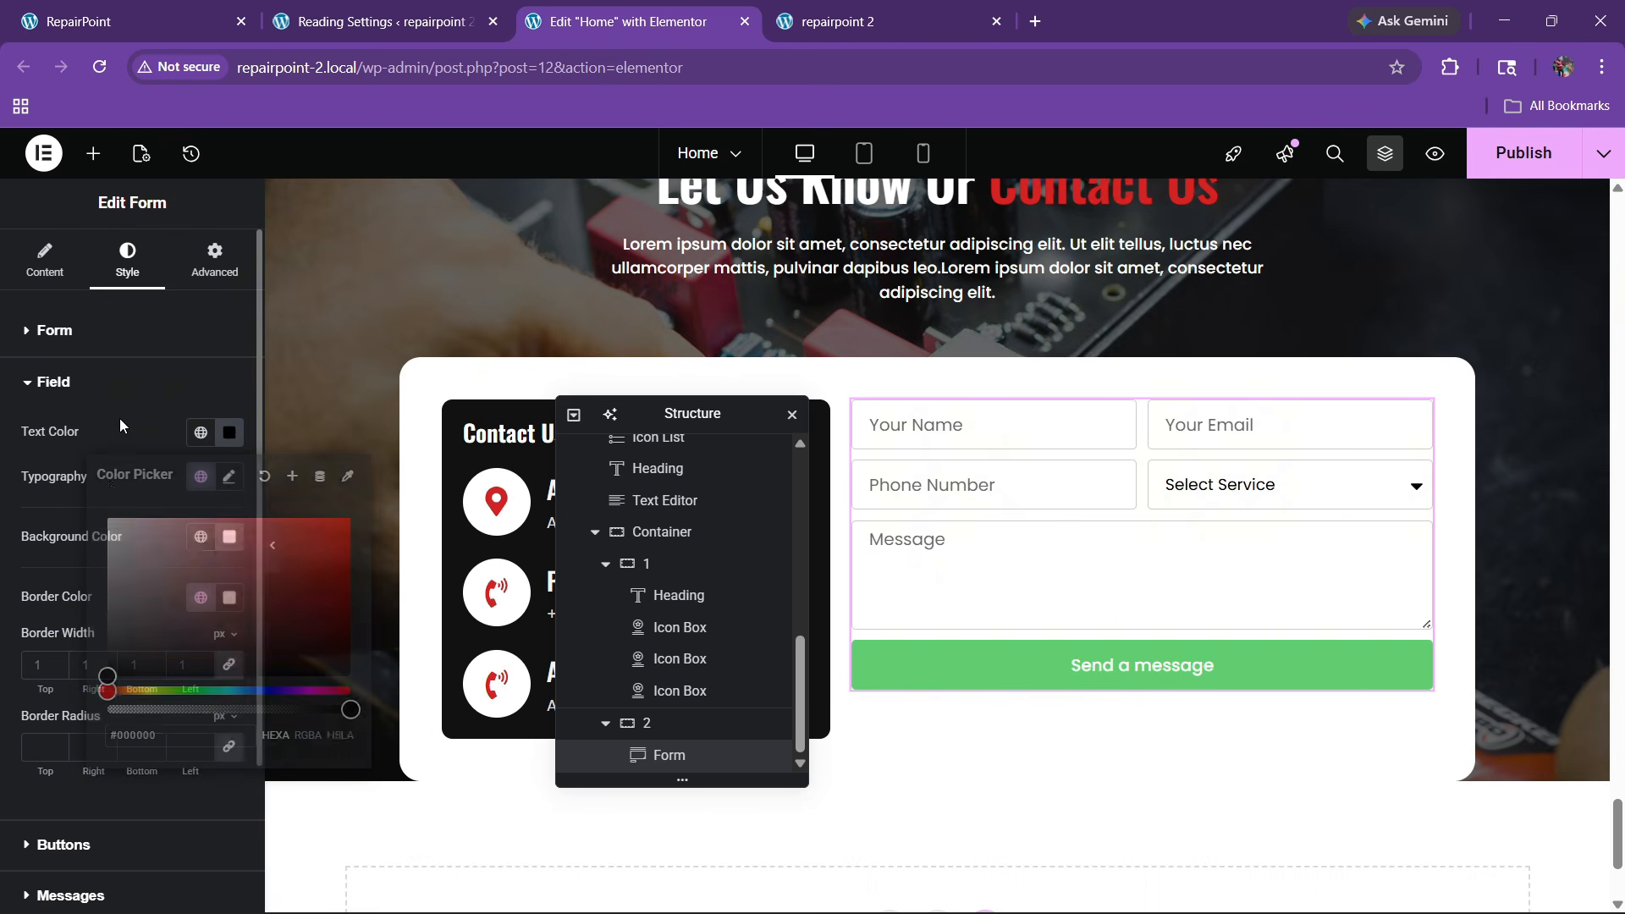
pyautogui.scroll(-3, 118, 643)
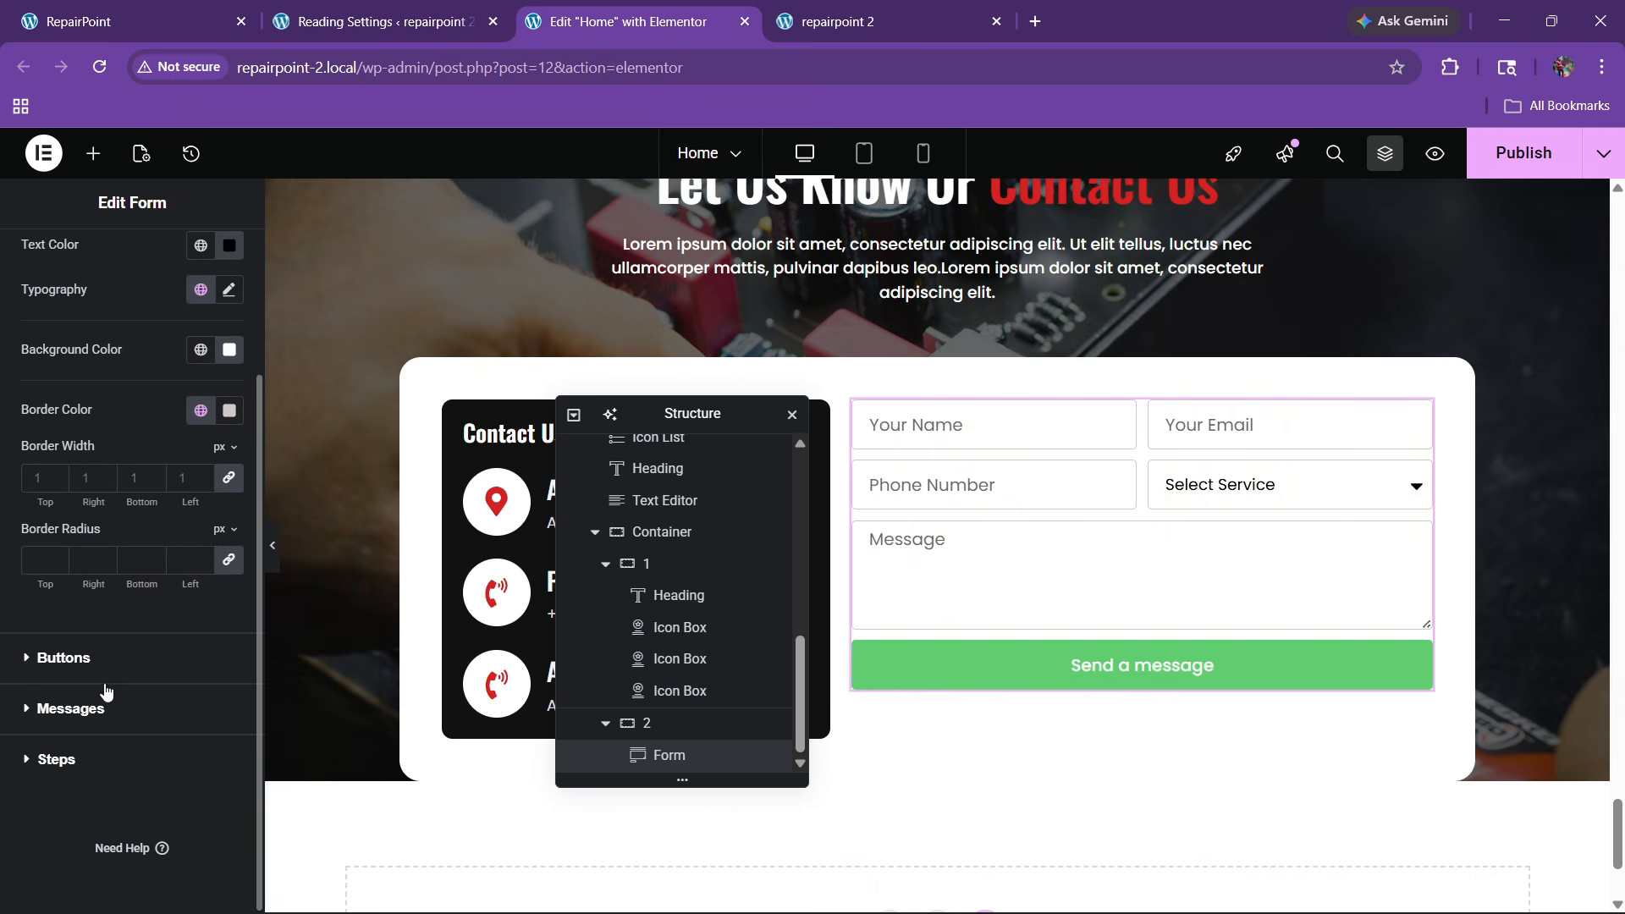
pyautogui.click(110, 661)
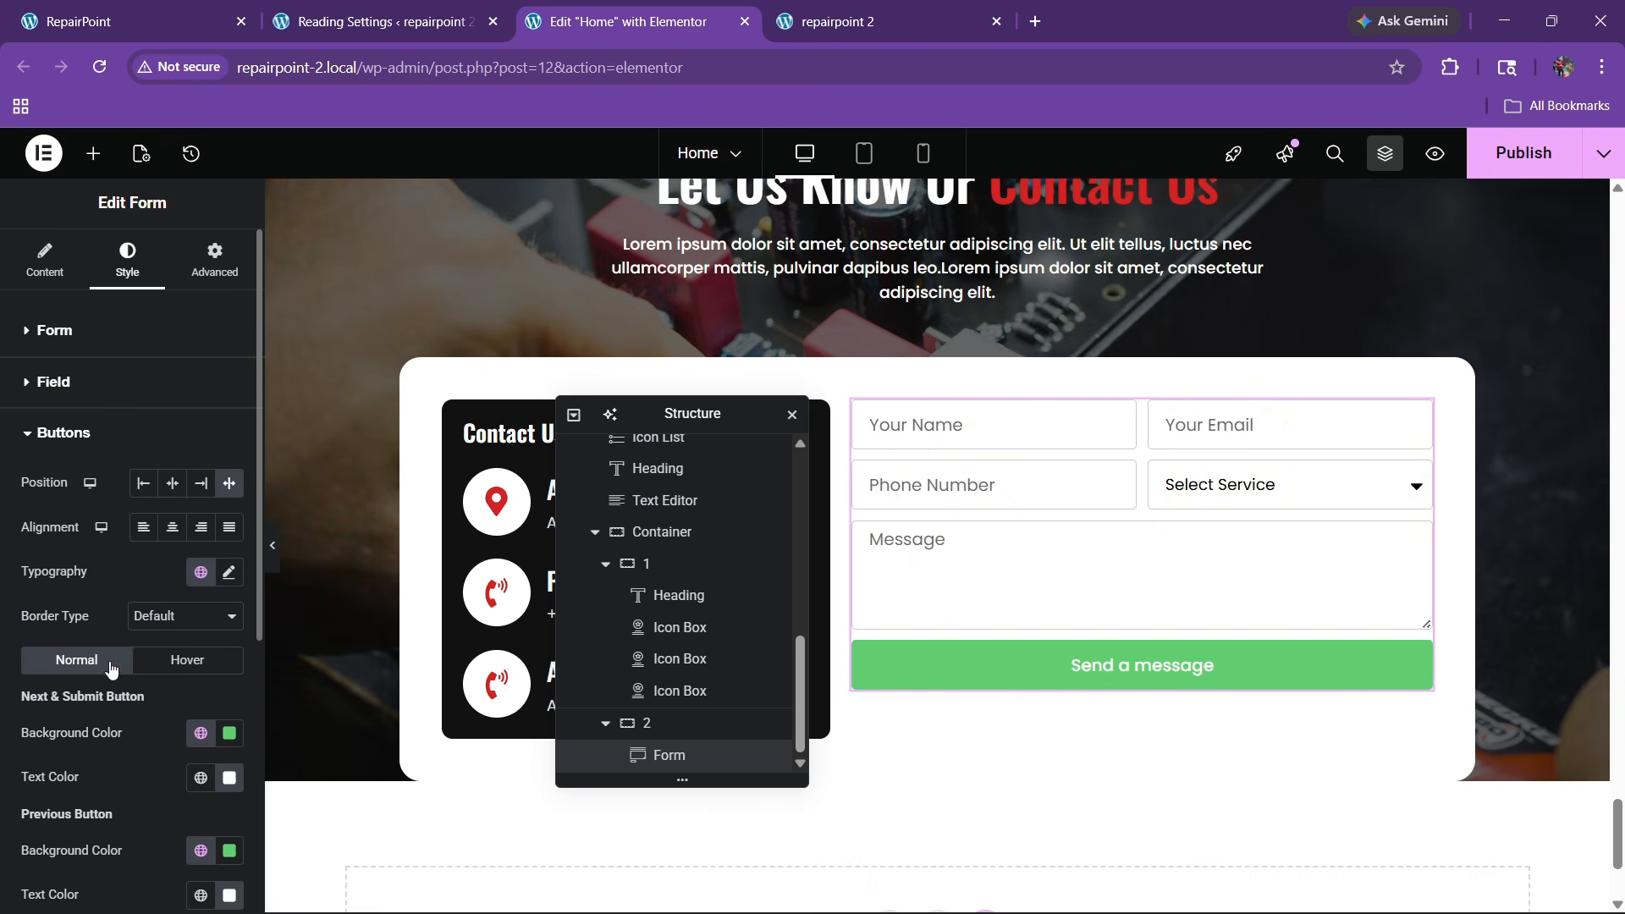
# Shift the submit button left, give it the red saved background colour, and enter 100
pyautogui.click(148, 490)
pyautogui.scroll(-4, 142, 619)
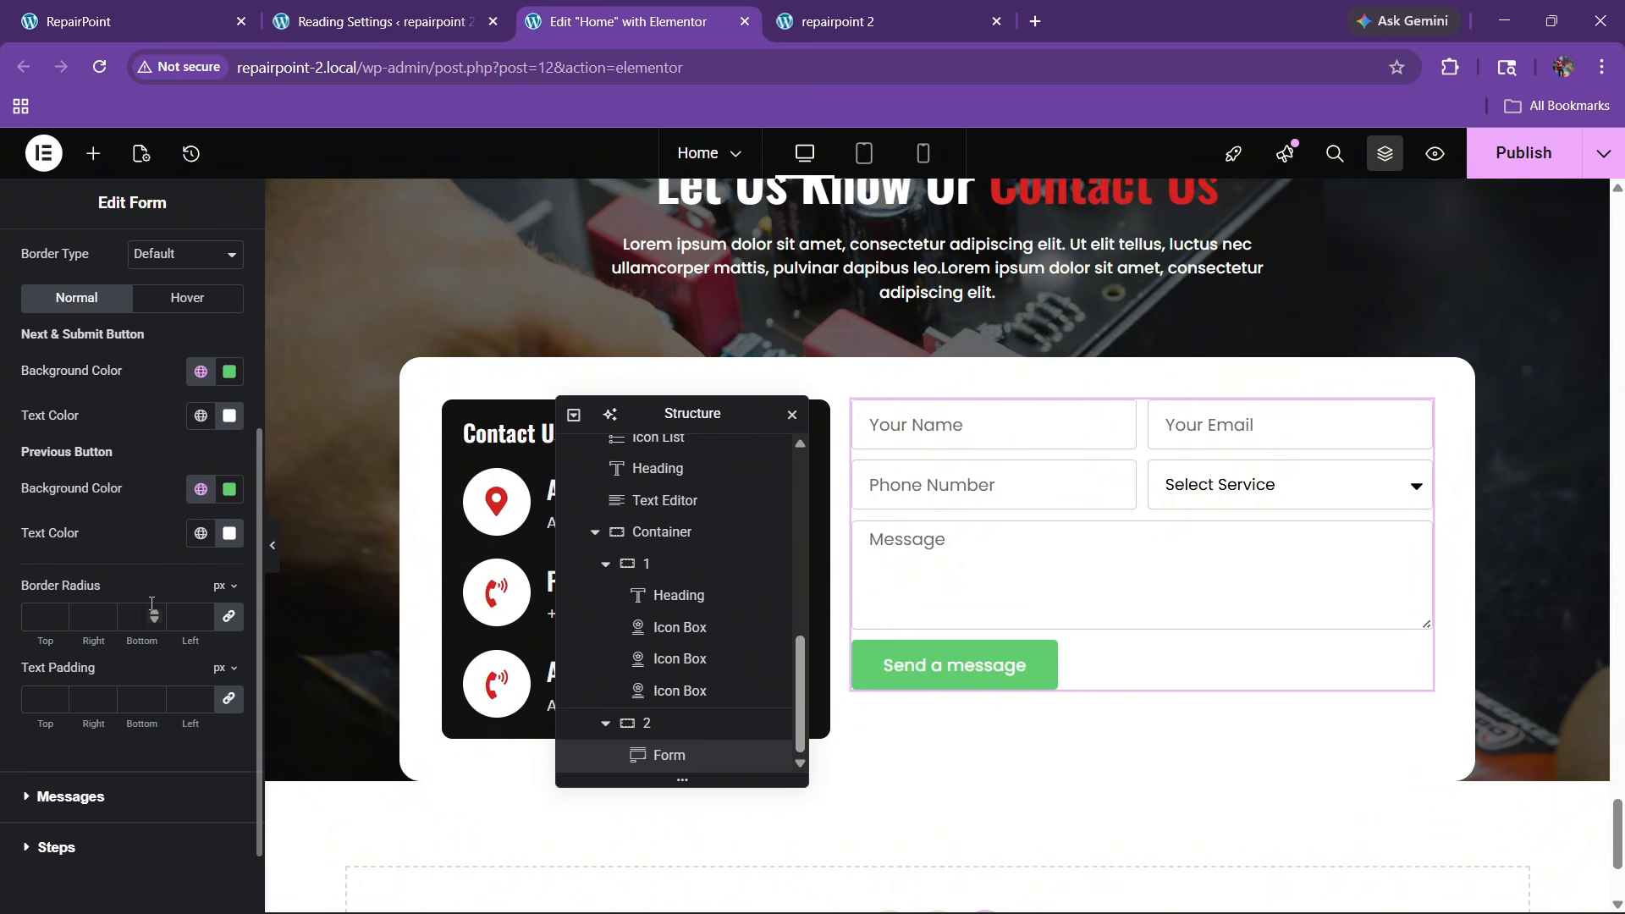
pyautogui.click(200, 370)
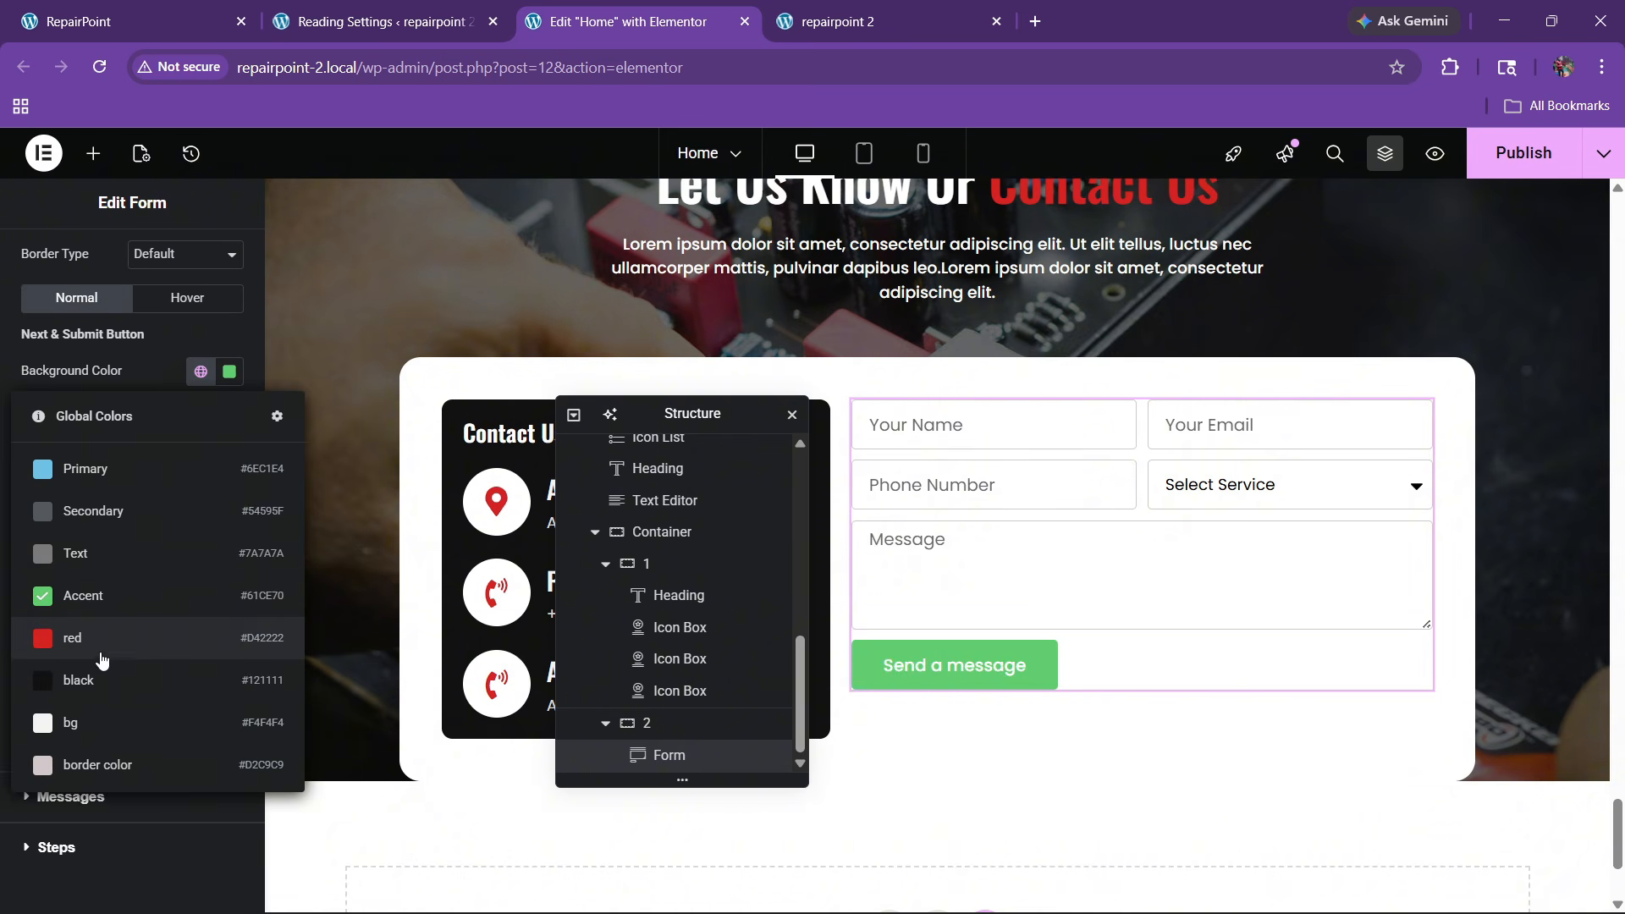
pyautogui.click(101, 659)
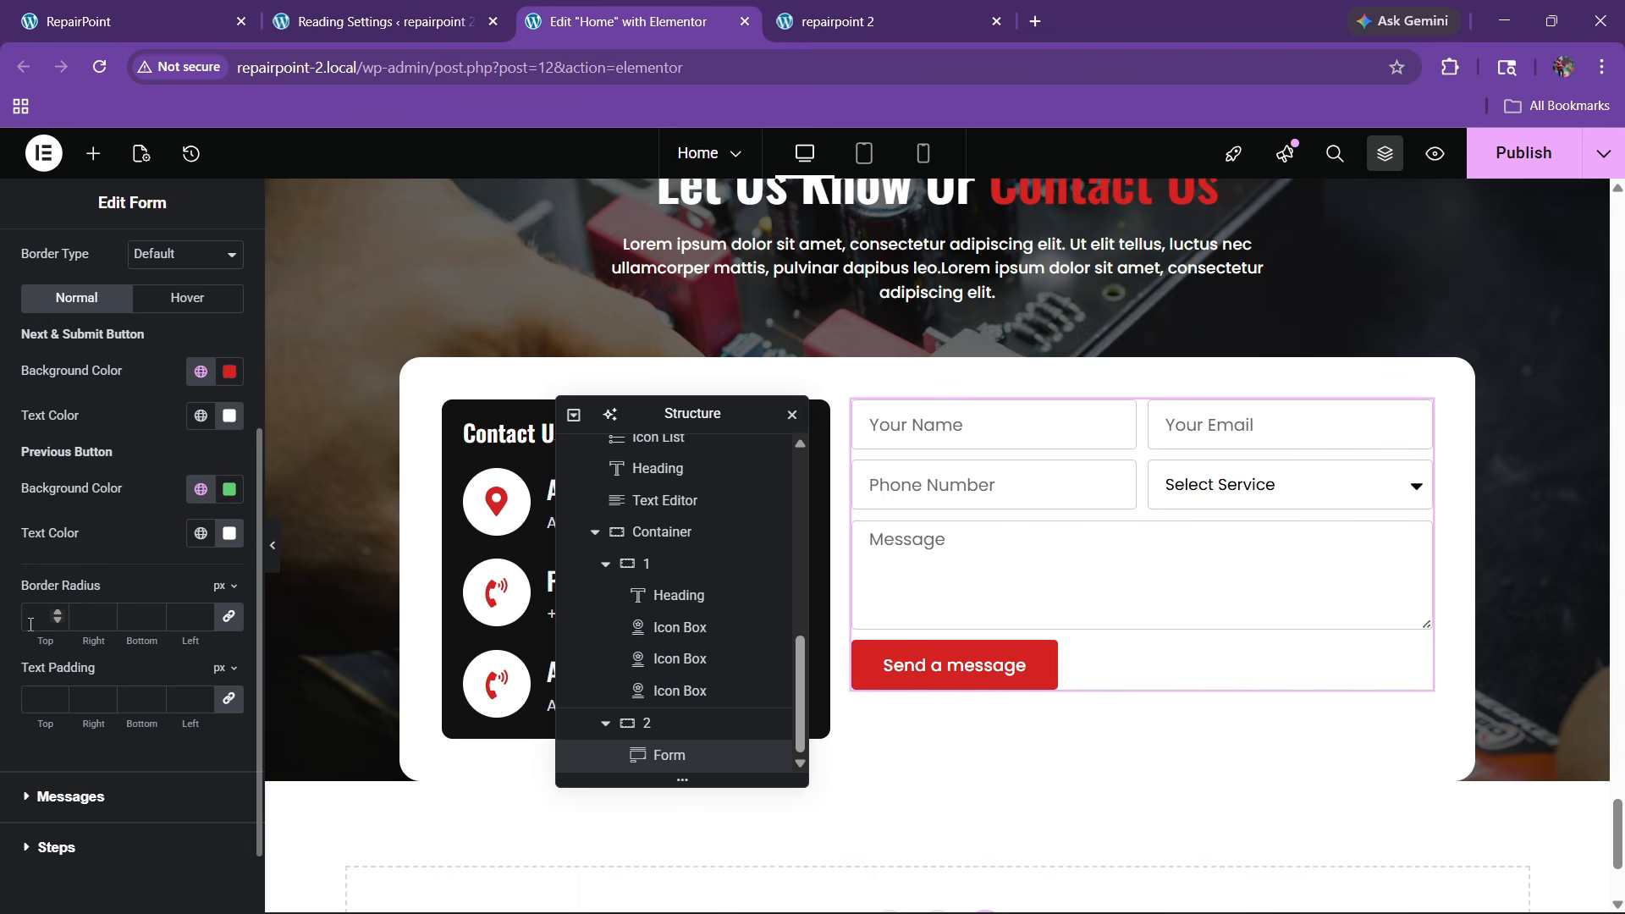
pyautogui.write('100')
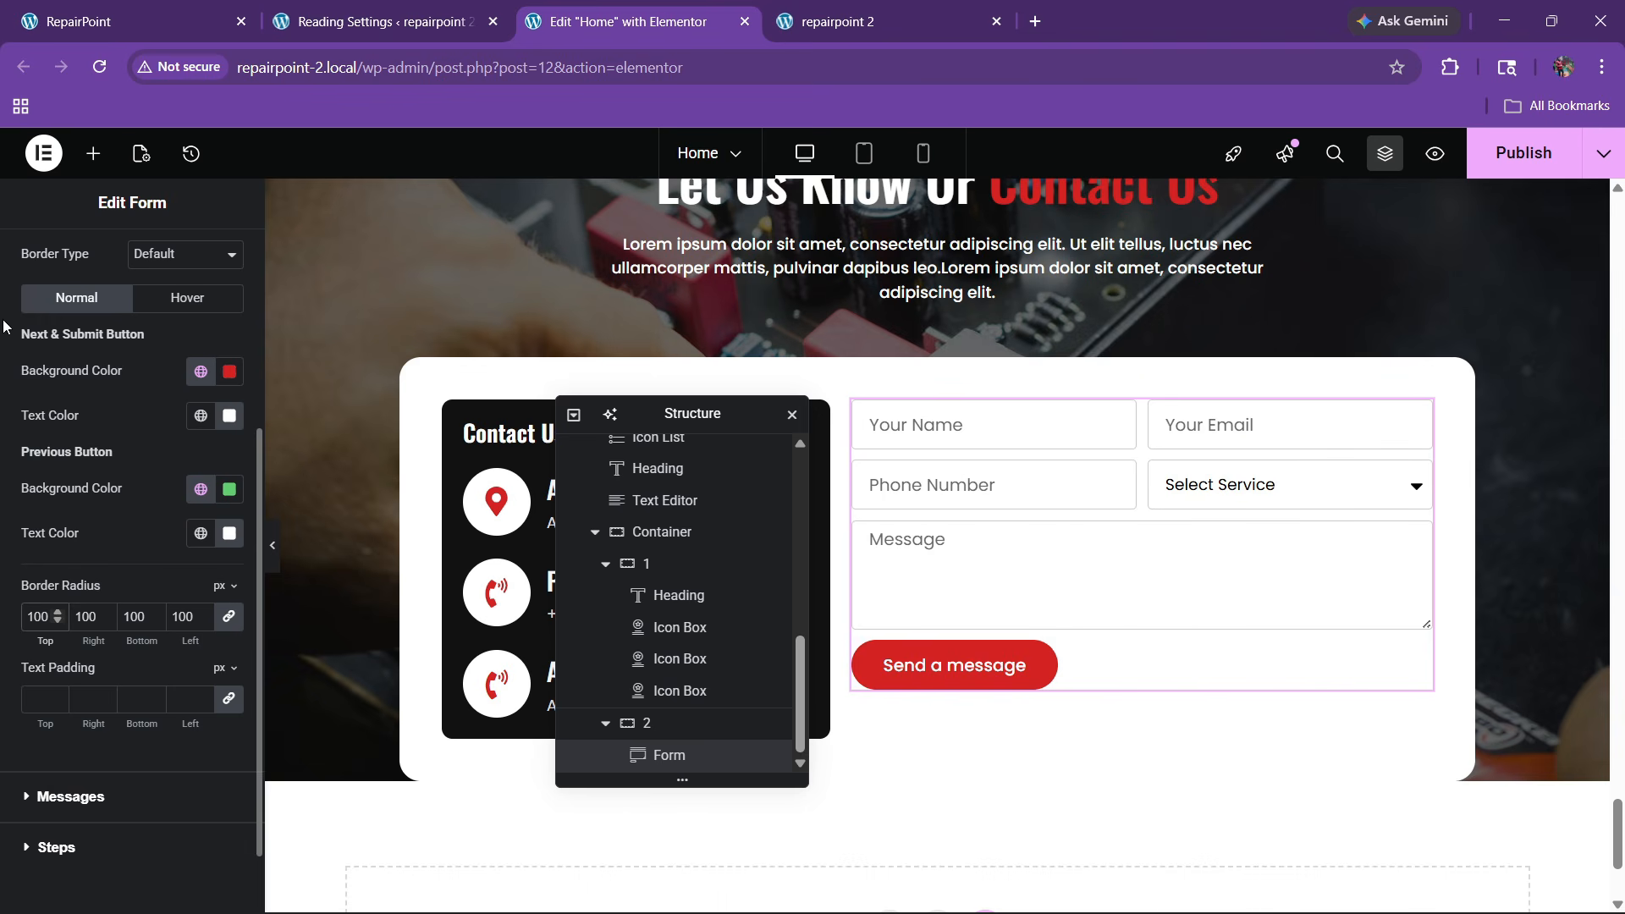
# Add the right-arrow icon from the Icon Library to the submit button, placed after the text
pyautogui.scroll(4, 4, 325)
pyautogui.click(25, 262)
pyautogui.scroll(-1, 135, 574)
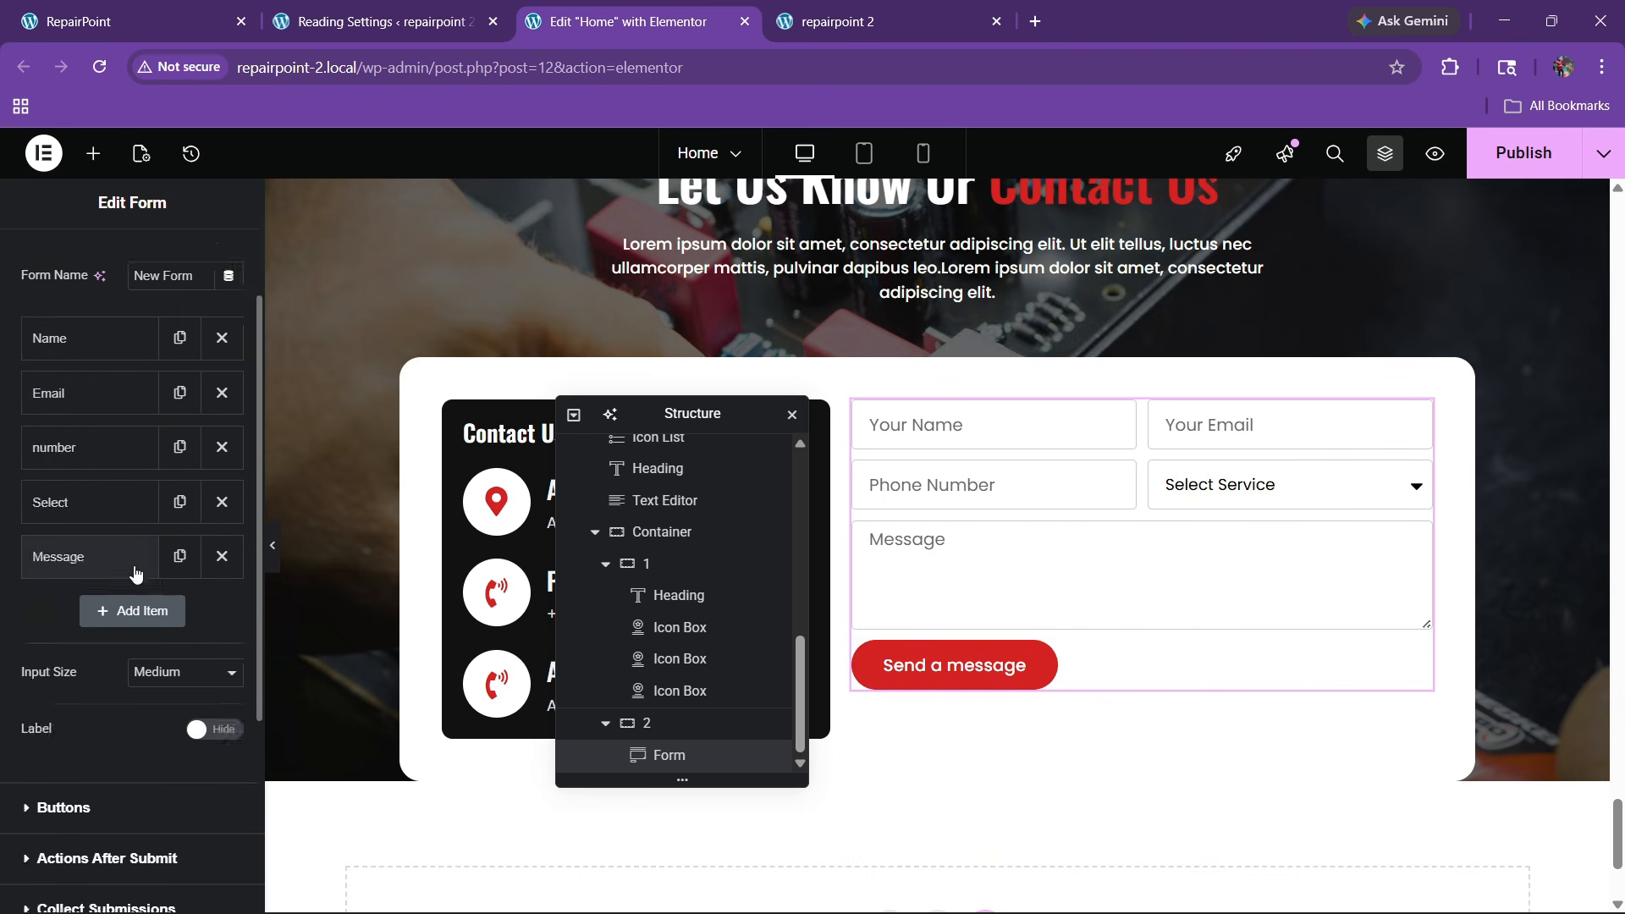
pyautogui.scroll(-4, 110, 662)
pyautogui.click(90, 507)
pyautogui.scroll(-1, 102, 575)
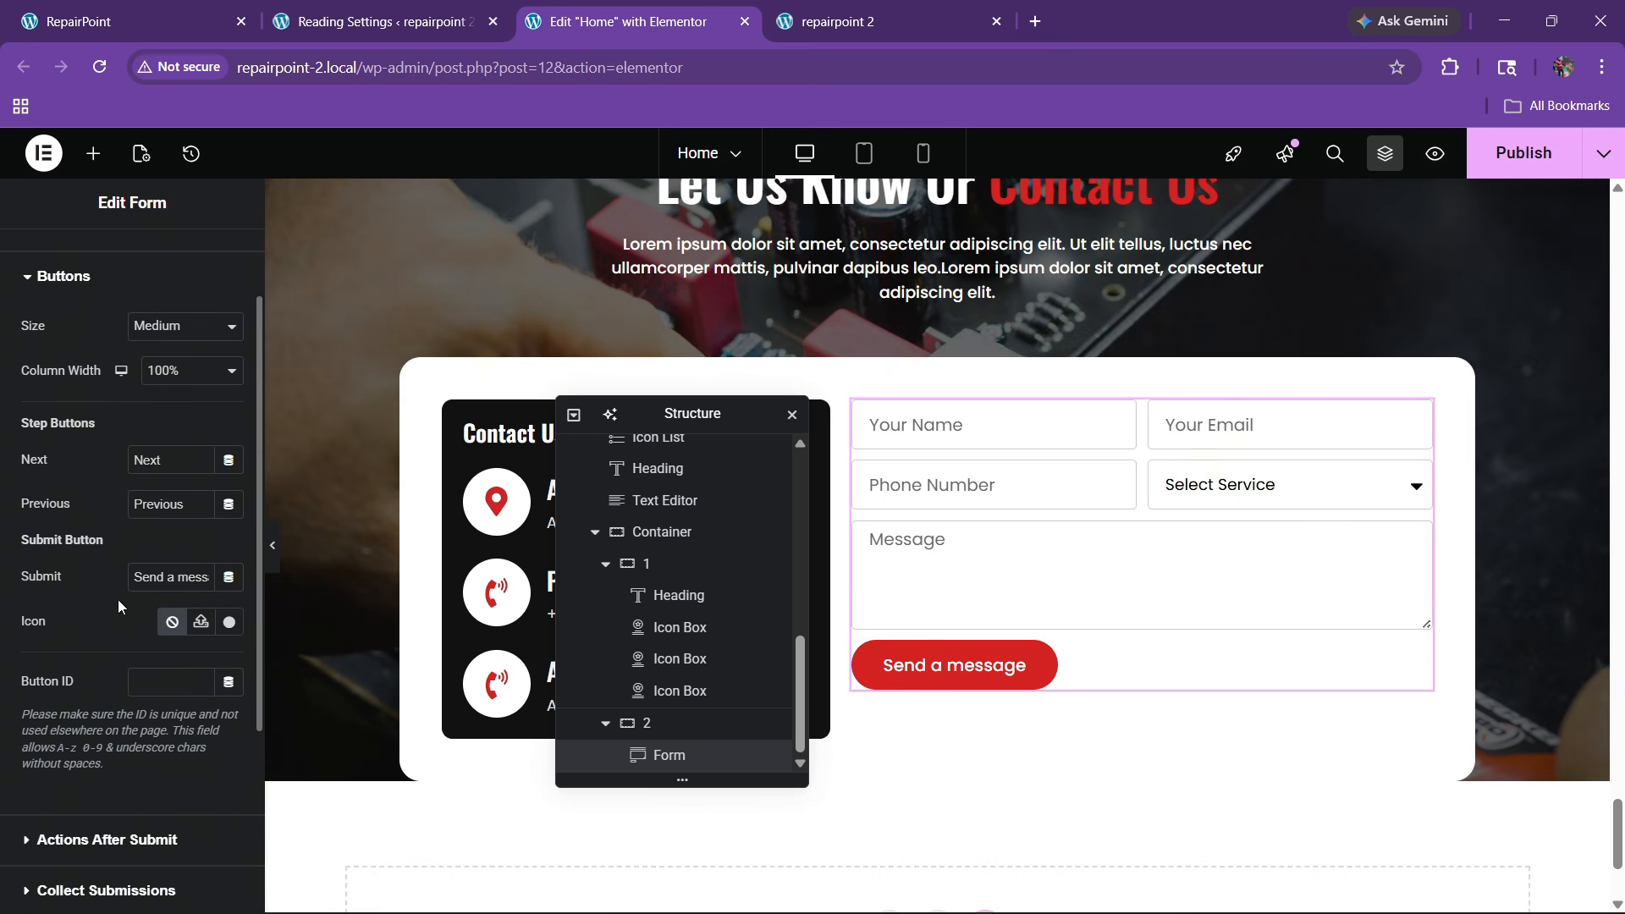
pyautogui.click(228, 621)
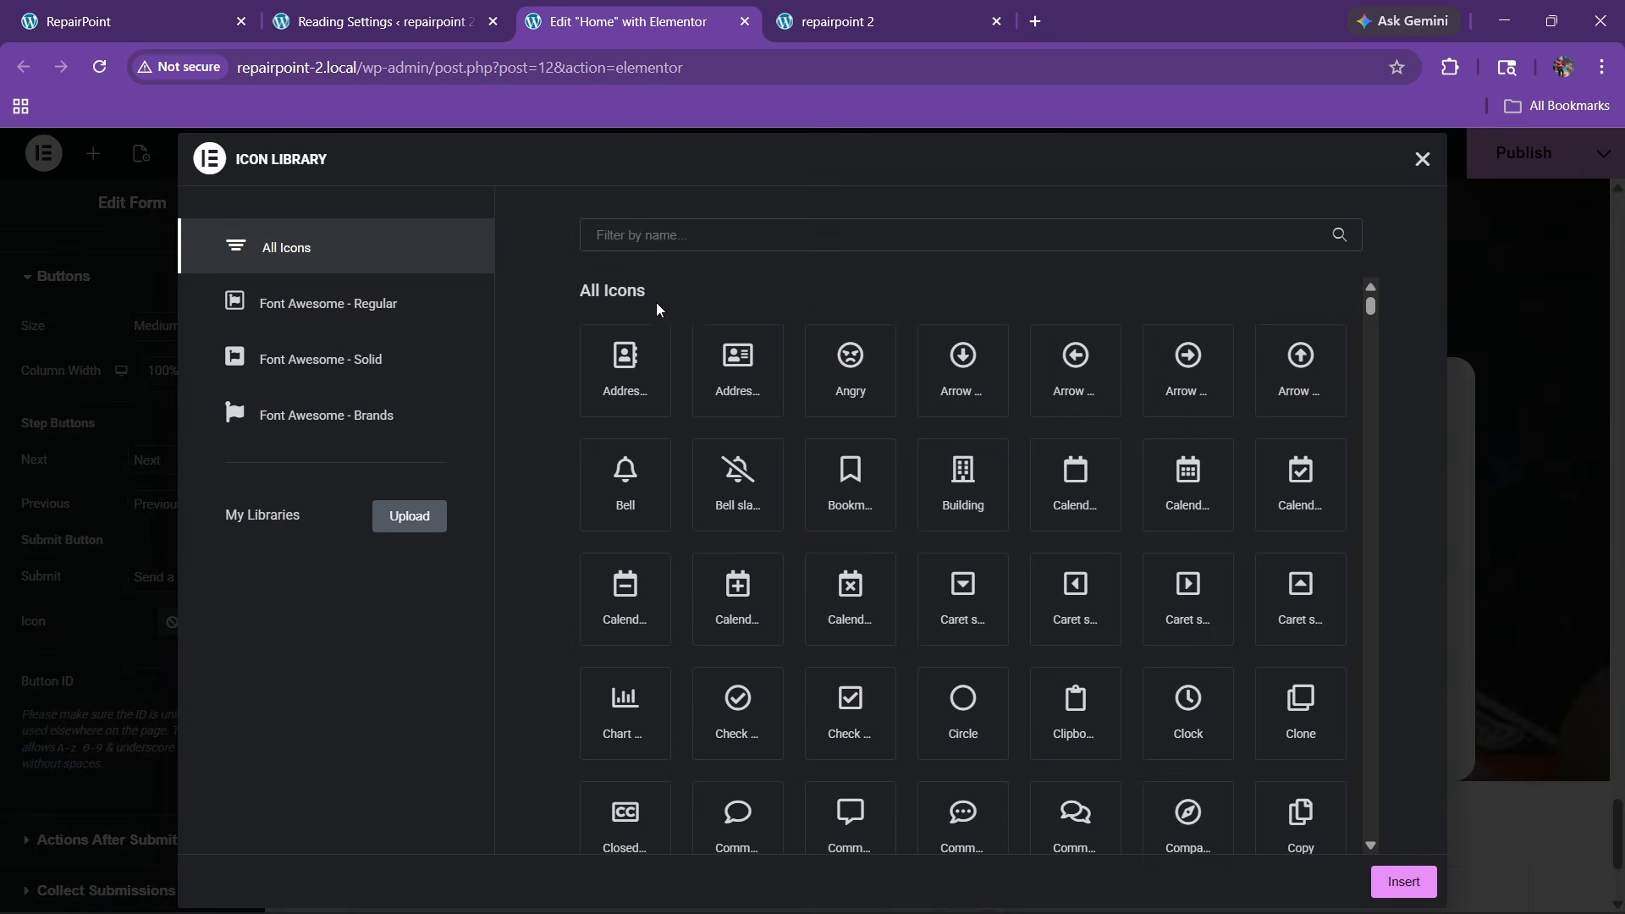
pyautogui.write('ar')
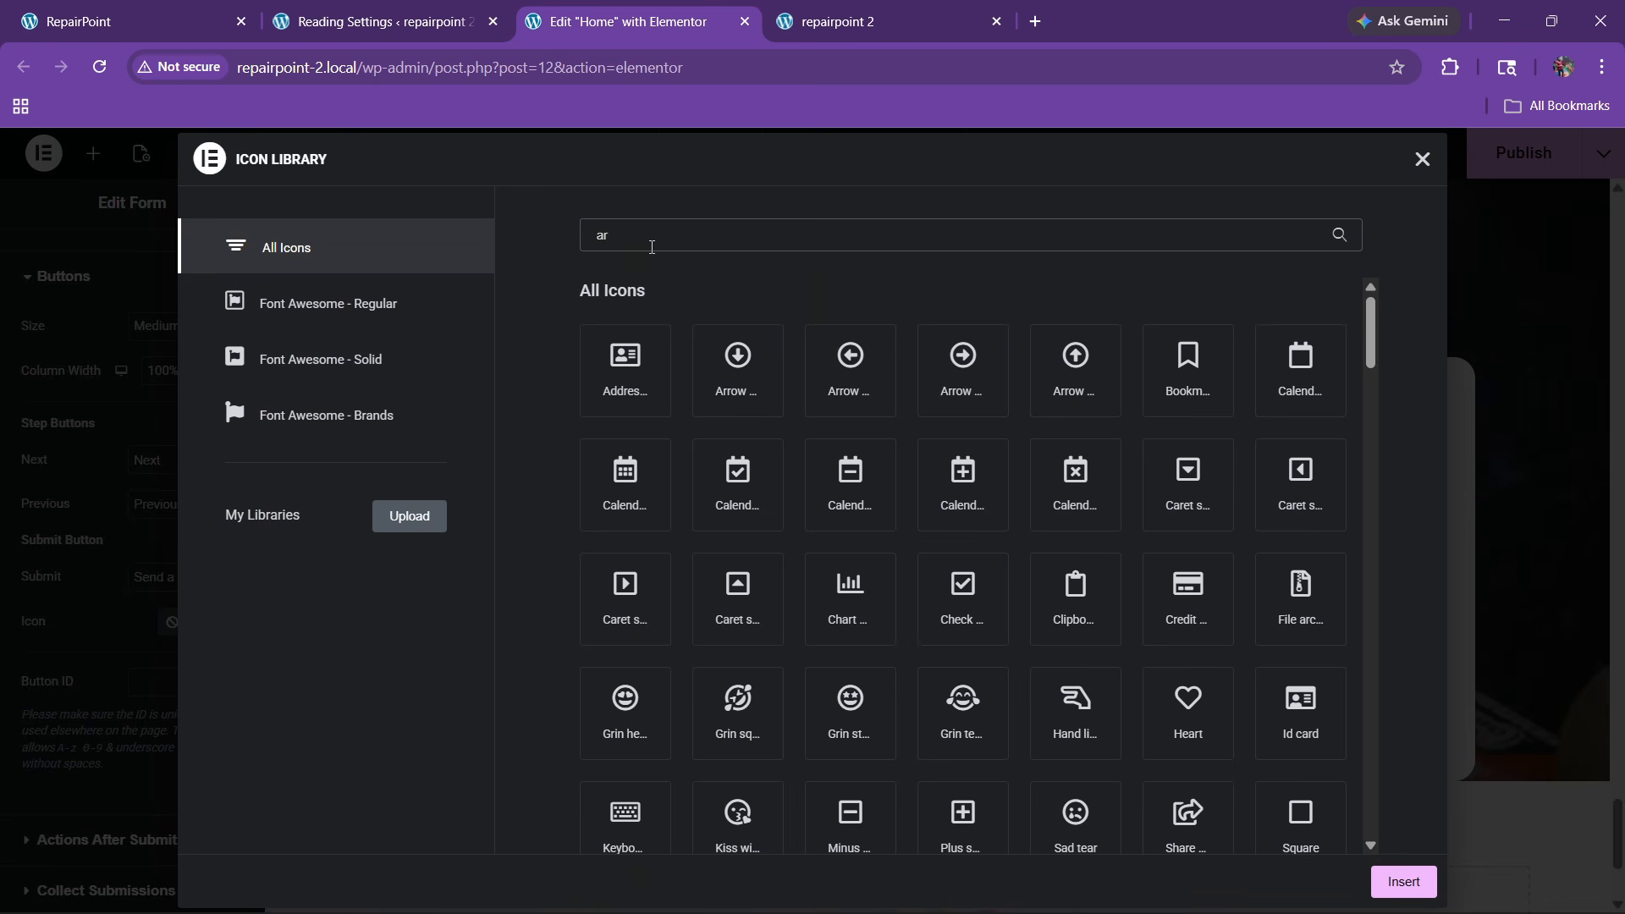
pyautogui.write('row')
pyautogui.click(626, 597)
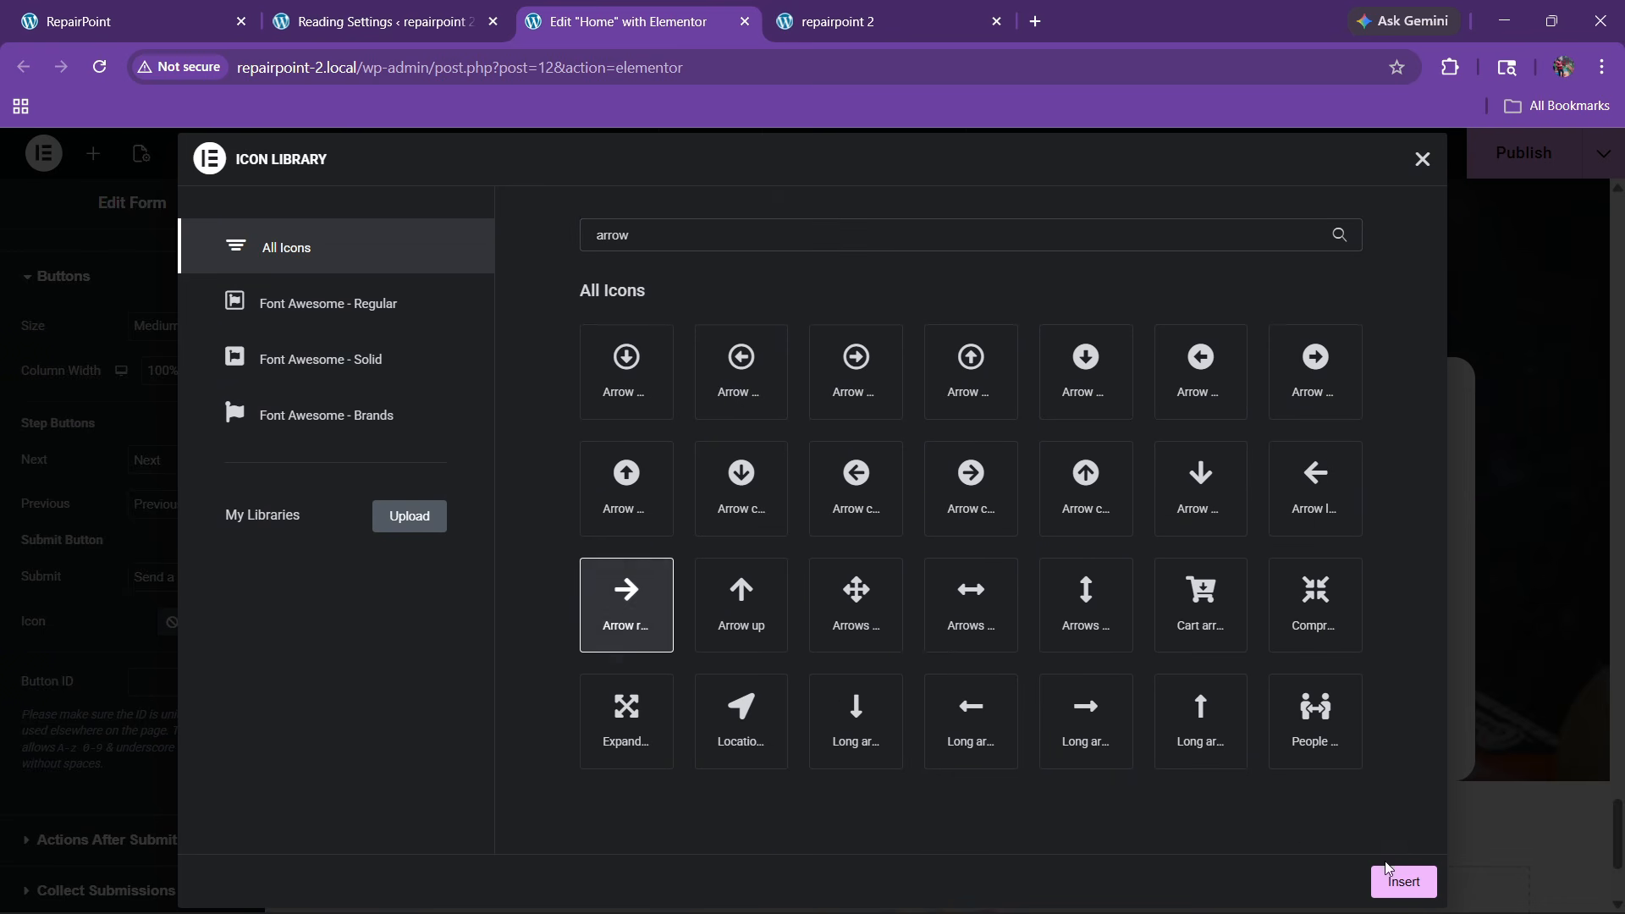
pyautogui.click(1403, 880)
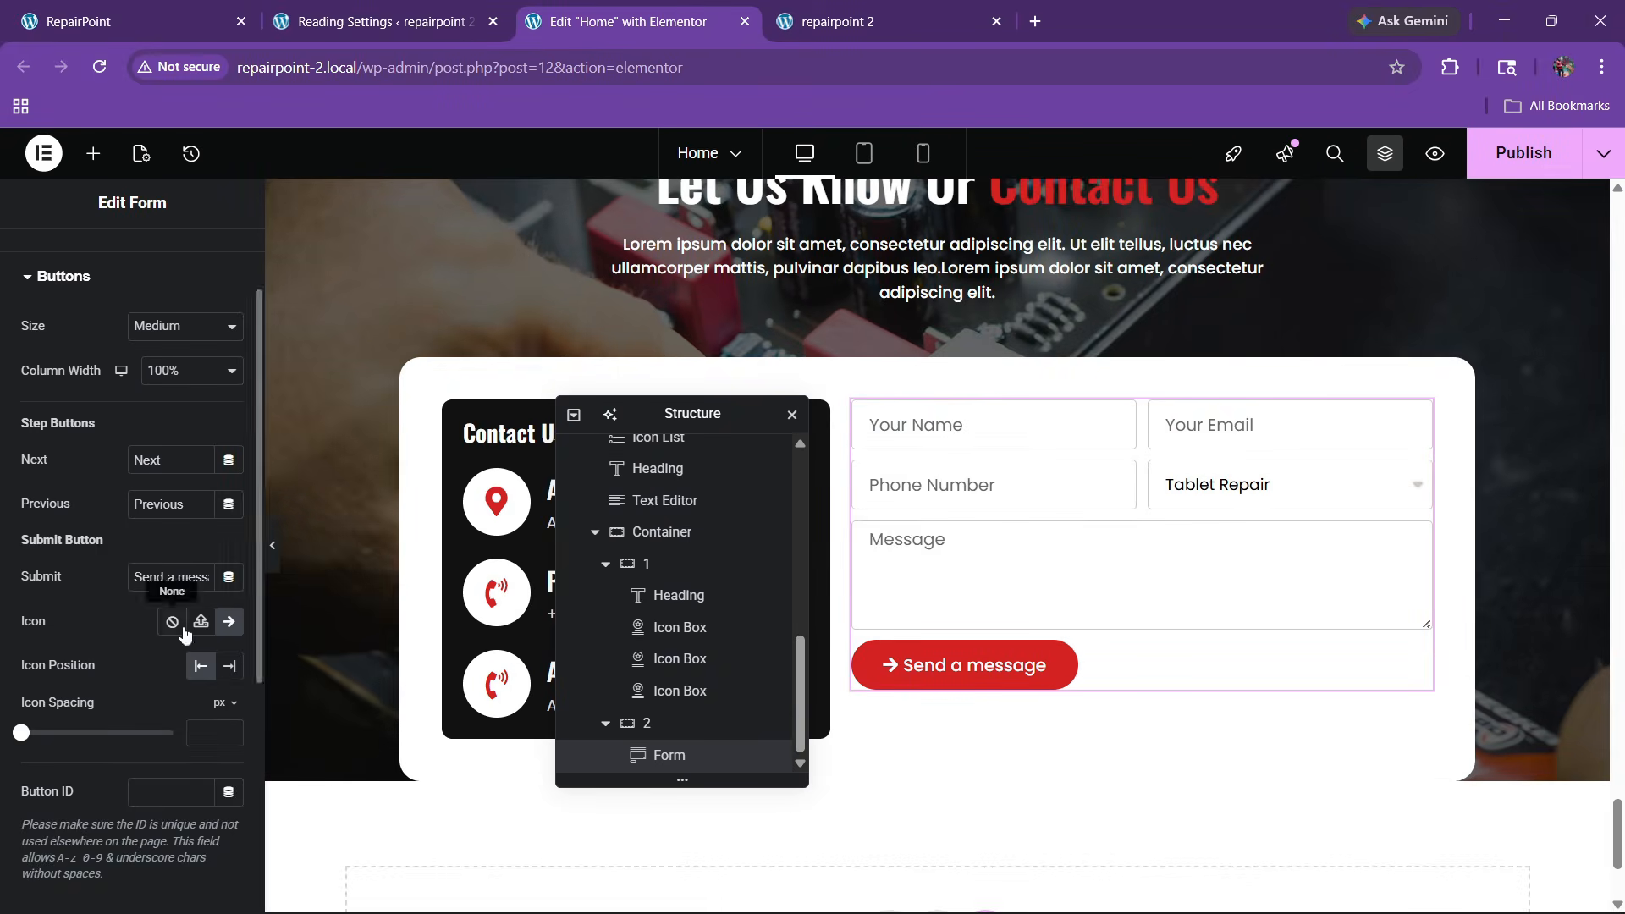
pyautogui.click(229, 665)
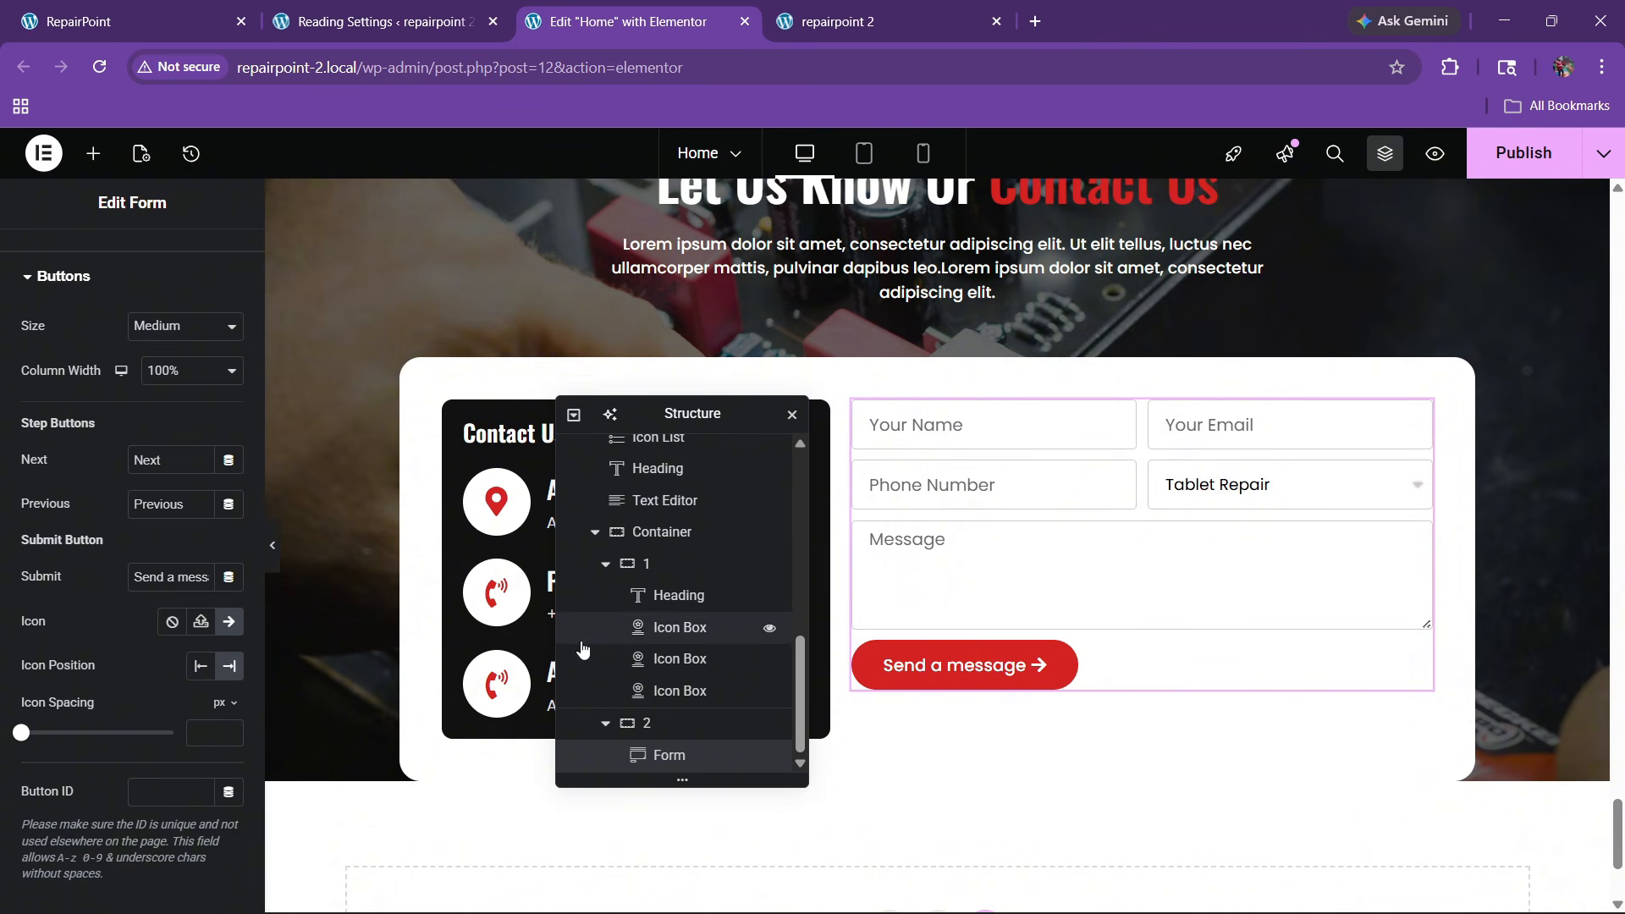
# Set the Message field's Rows to 6
pyautogui.scroll(2, 99, 550)
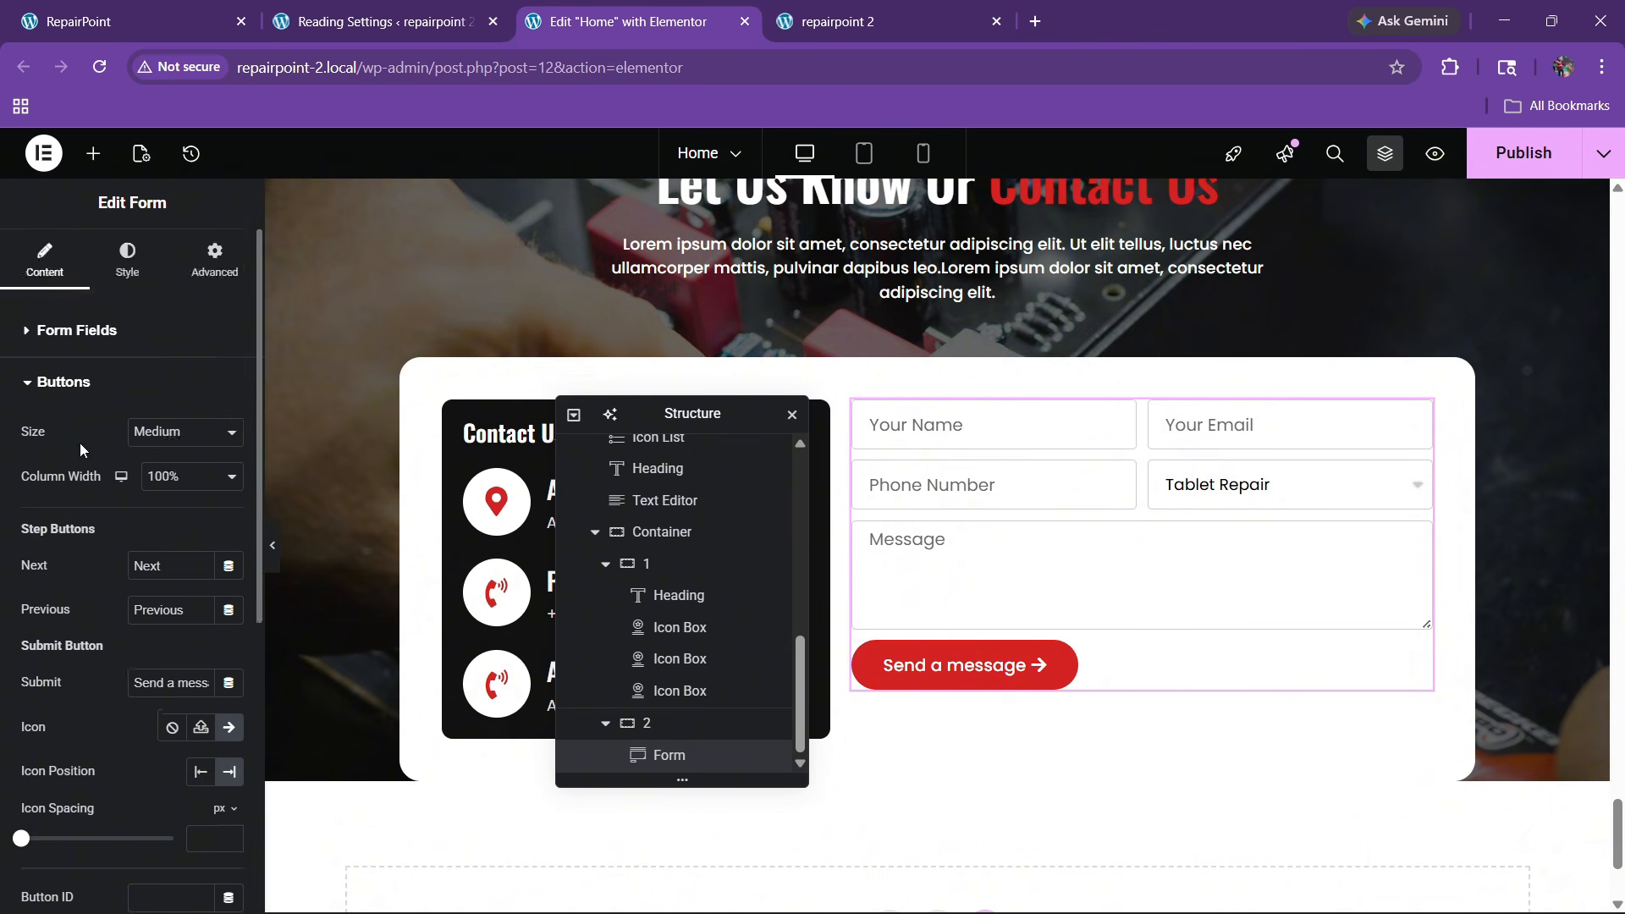
pyautogui.click(51, 332)
pyautogui.scroll(-3, 113, 546)
pyautogui.click(94, 350)
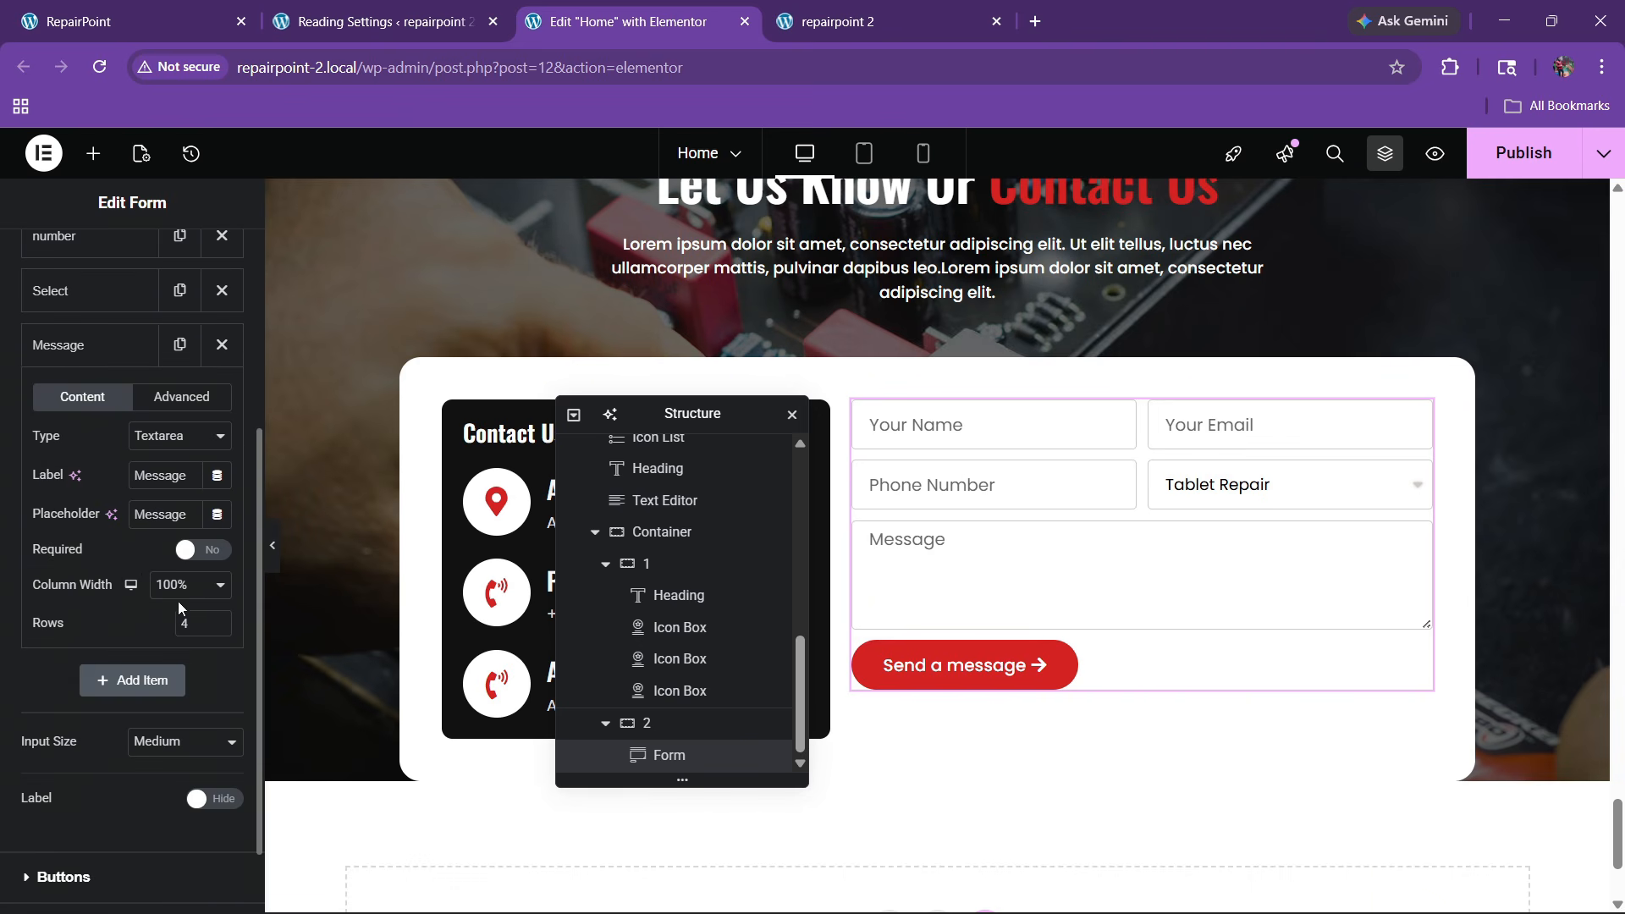
pyautogui.write('5')
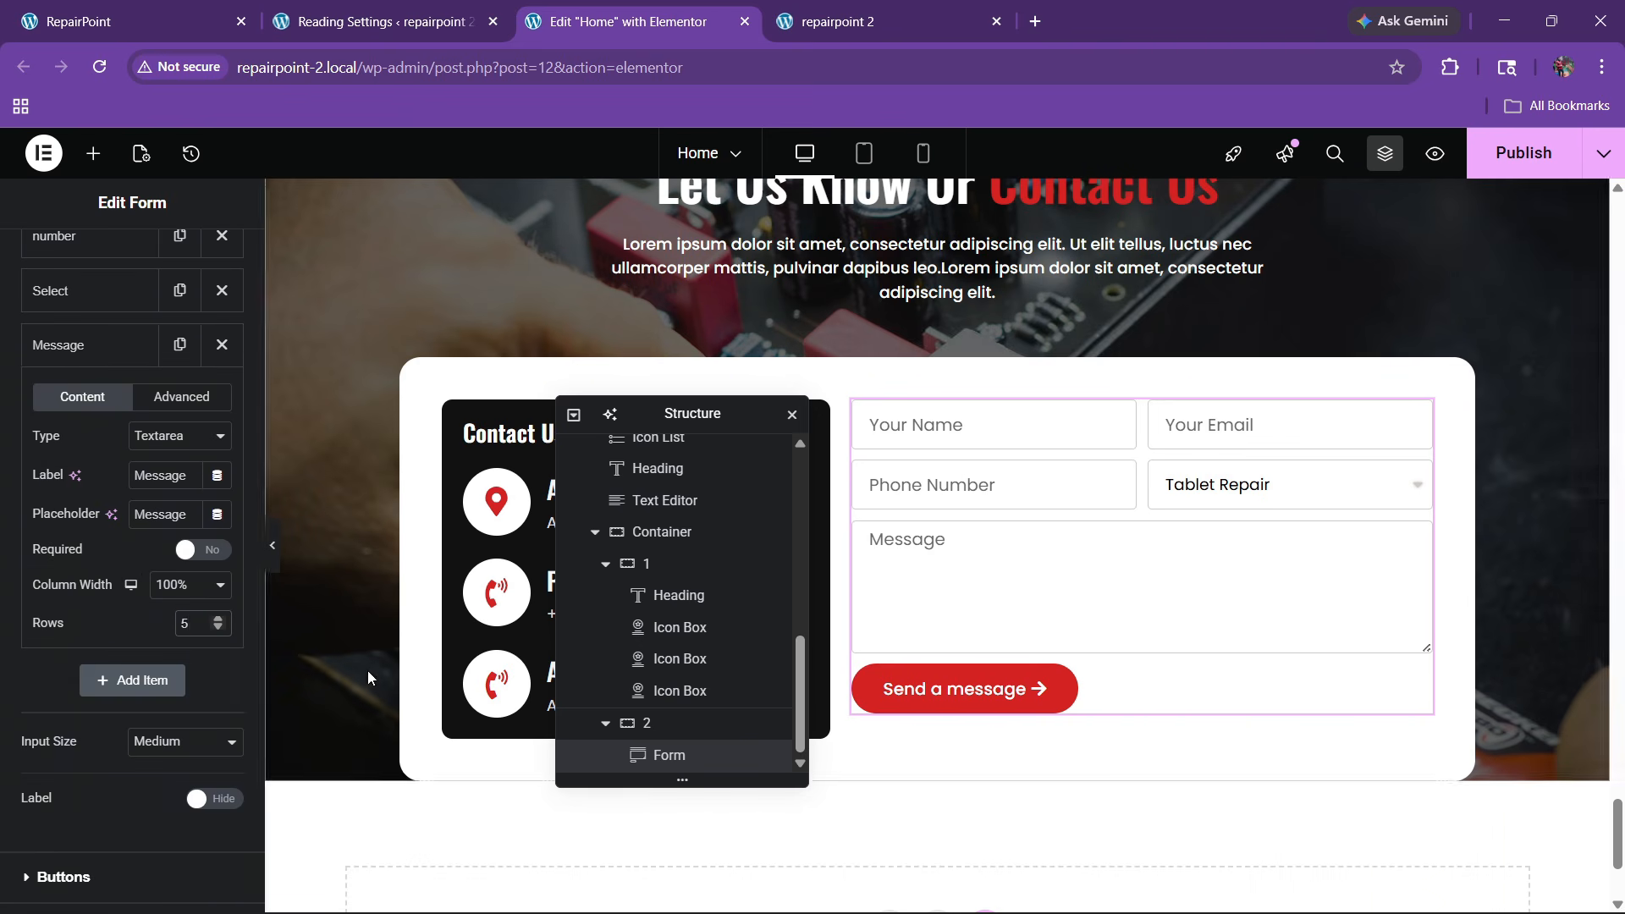
pyautogui.press('BackSpace')
pyautogui.write('6')
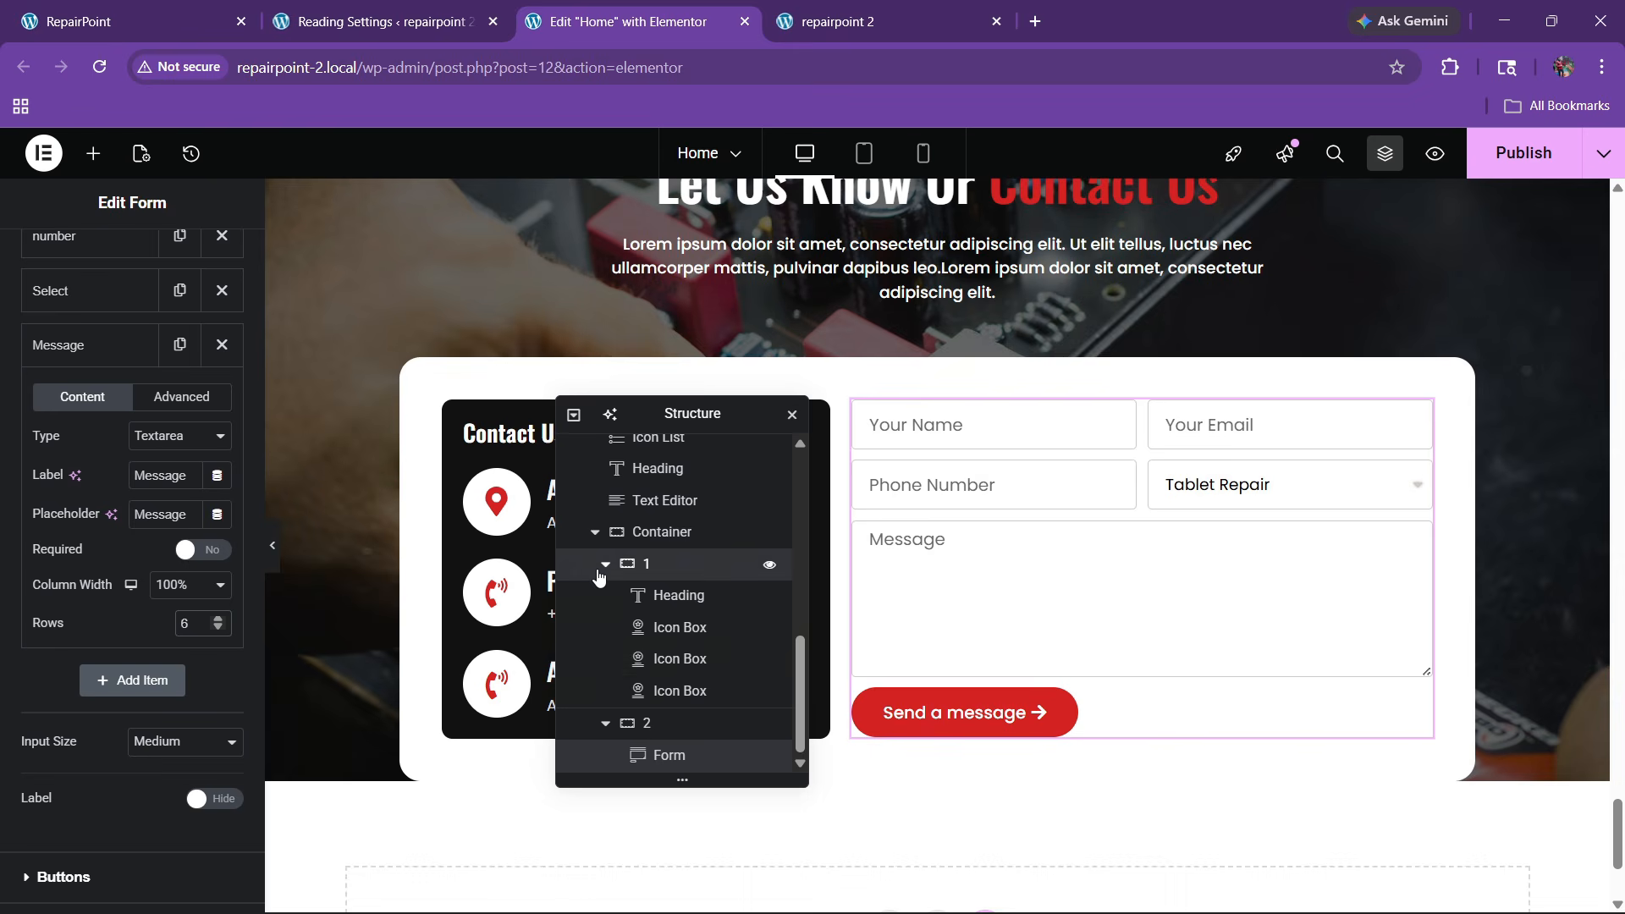
# Set the contact container's gap to 30 px and the form's rows gap to 15 px
pyautogui.click(638, 563)
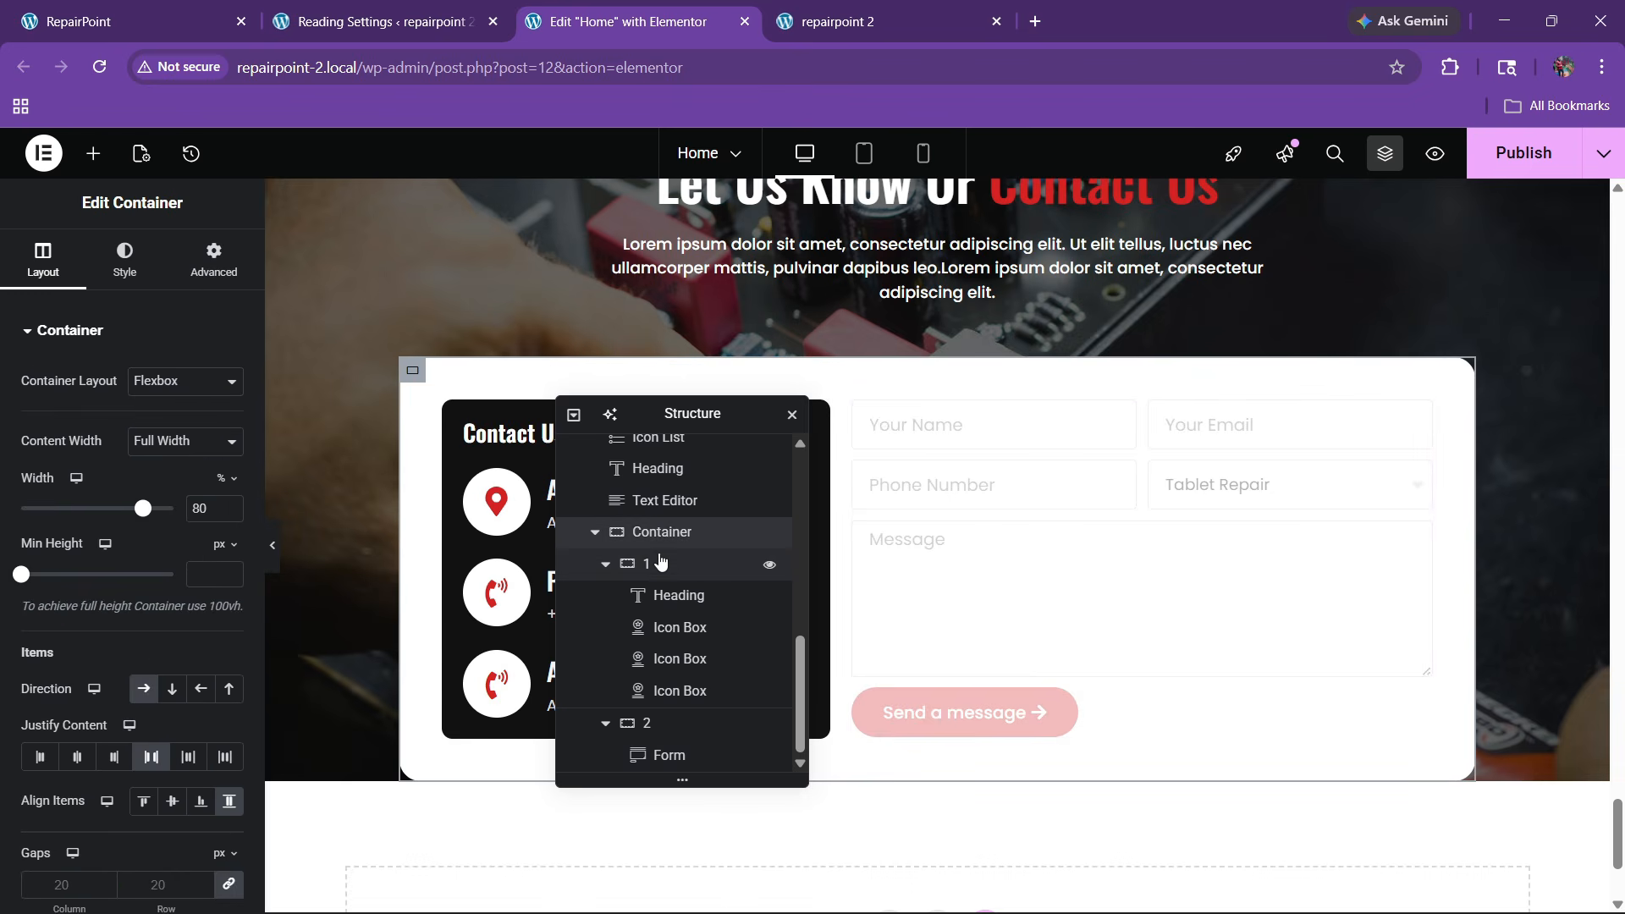
pyautogui.scroll(-3, 69, 445)
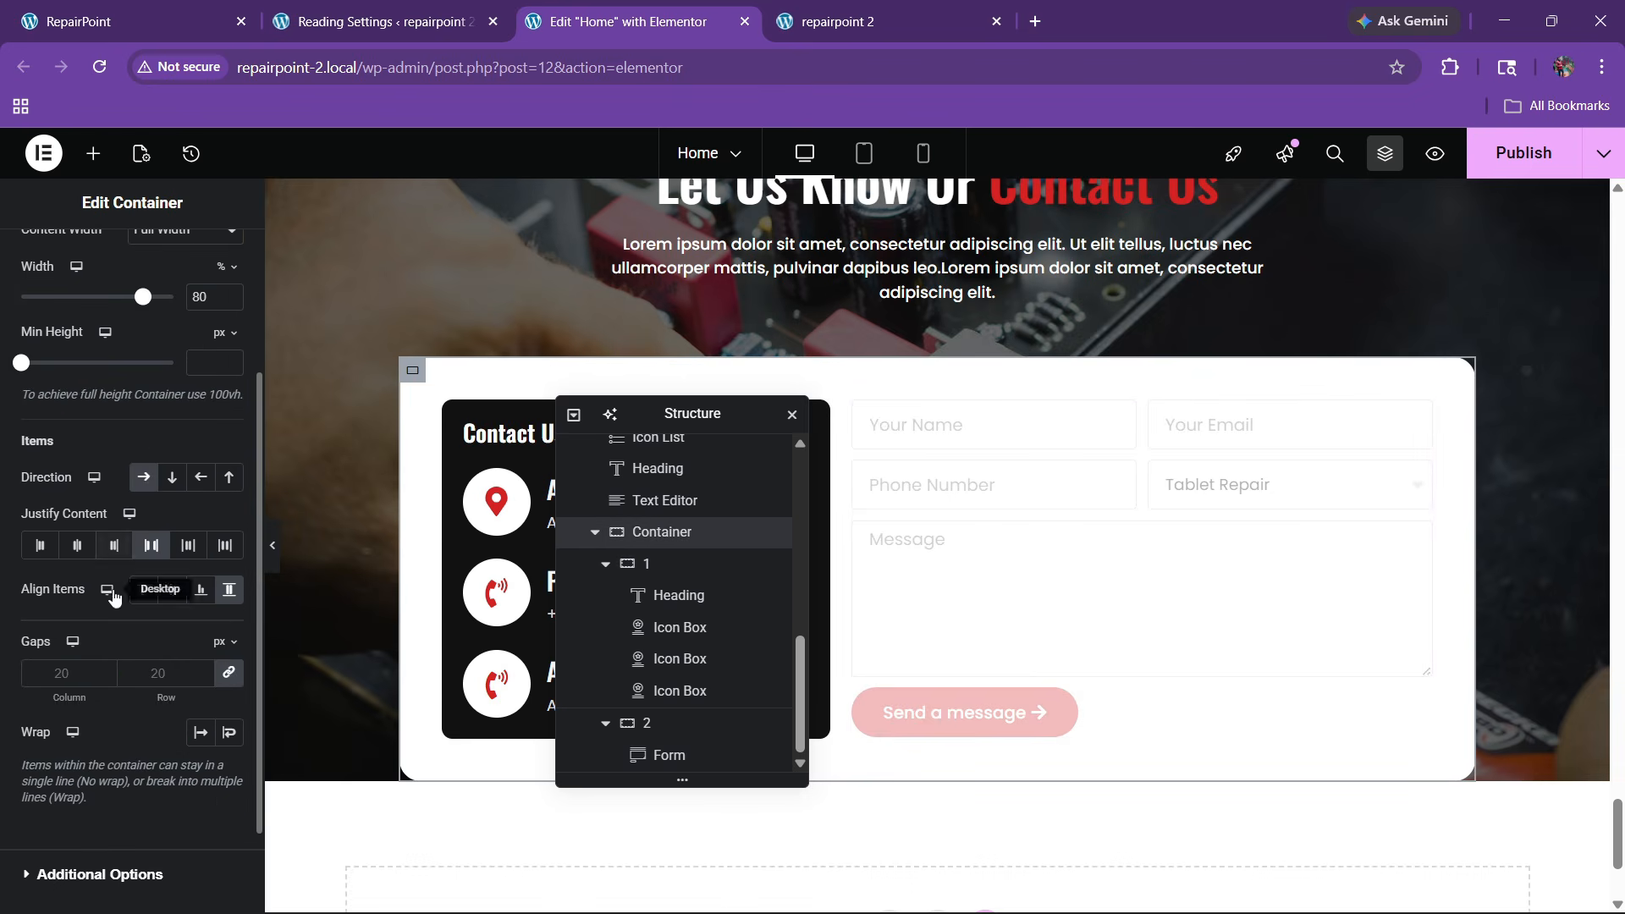
pyautogui.click(170, 662)
pyautogui.write('40')
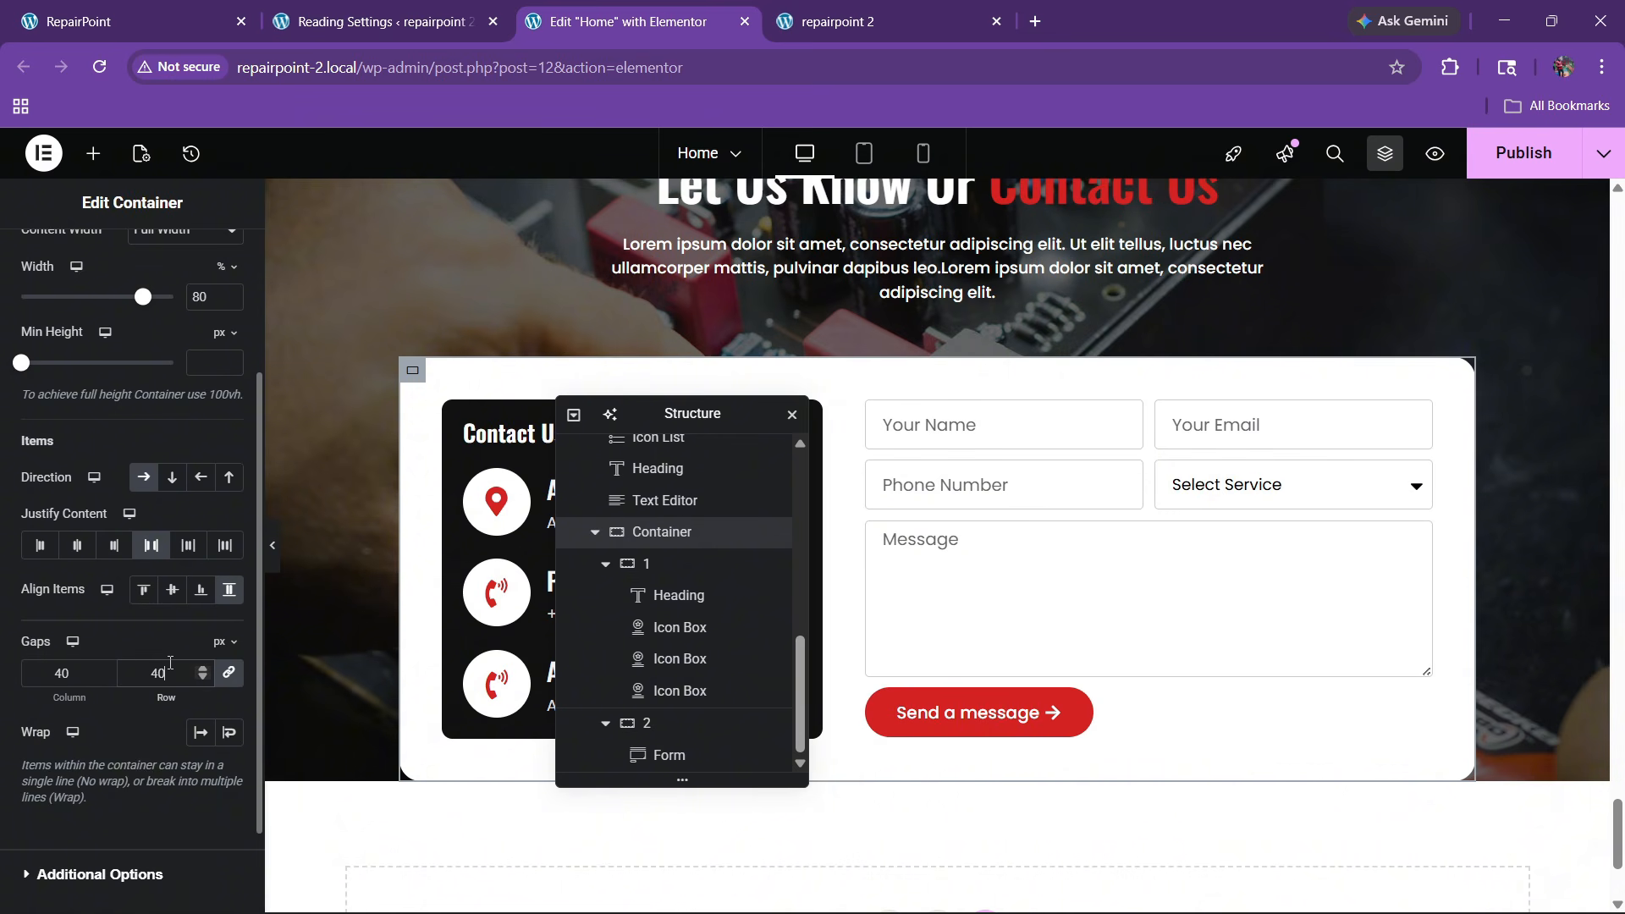
pyautogui.press('BackSpace')
pyautogui.press('BackSpace')
pyautogui.write('30')
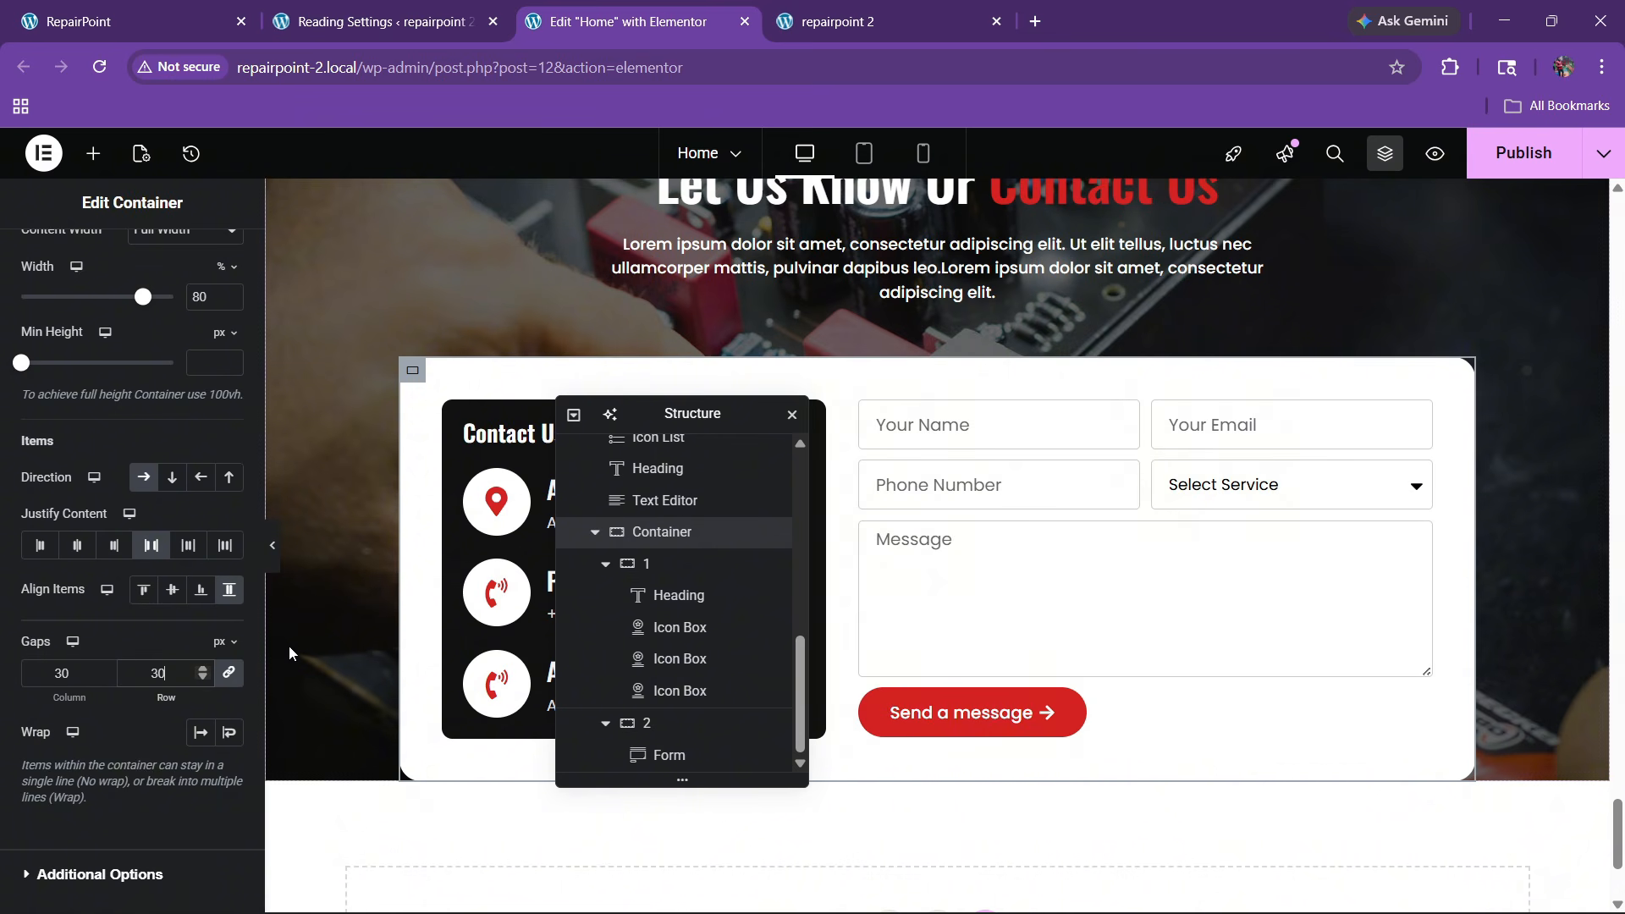
pyautogui.scroll(3, 37, 409)
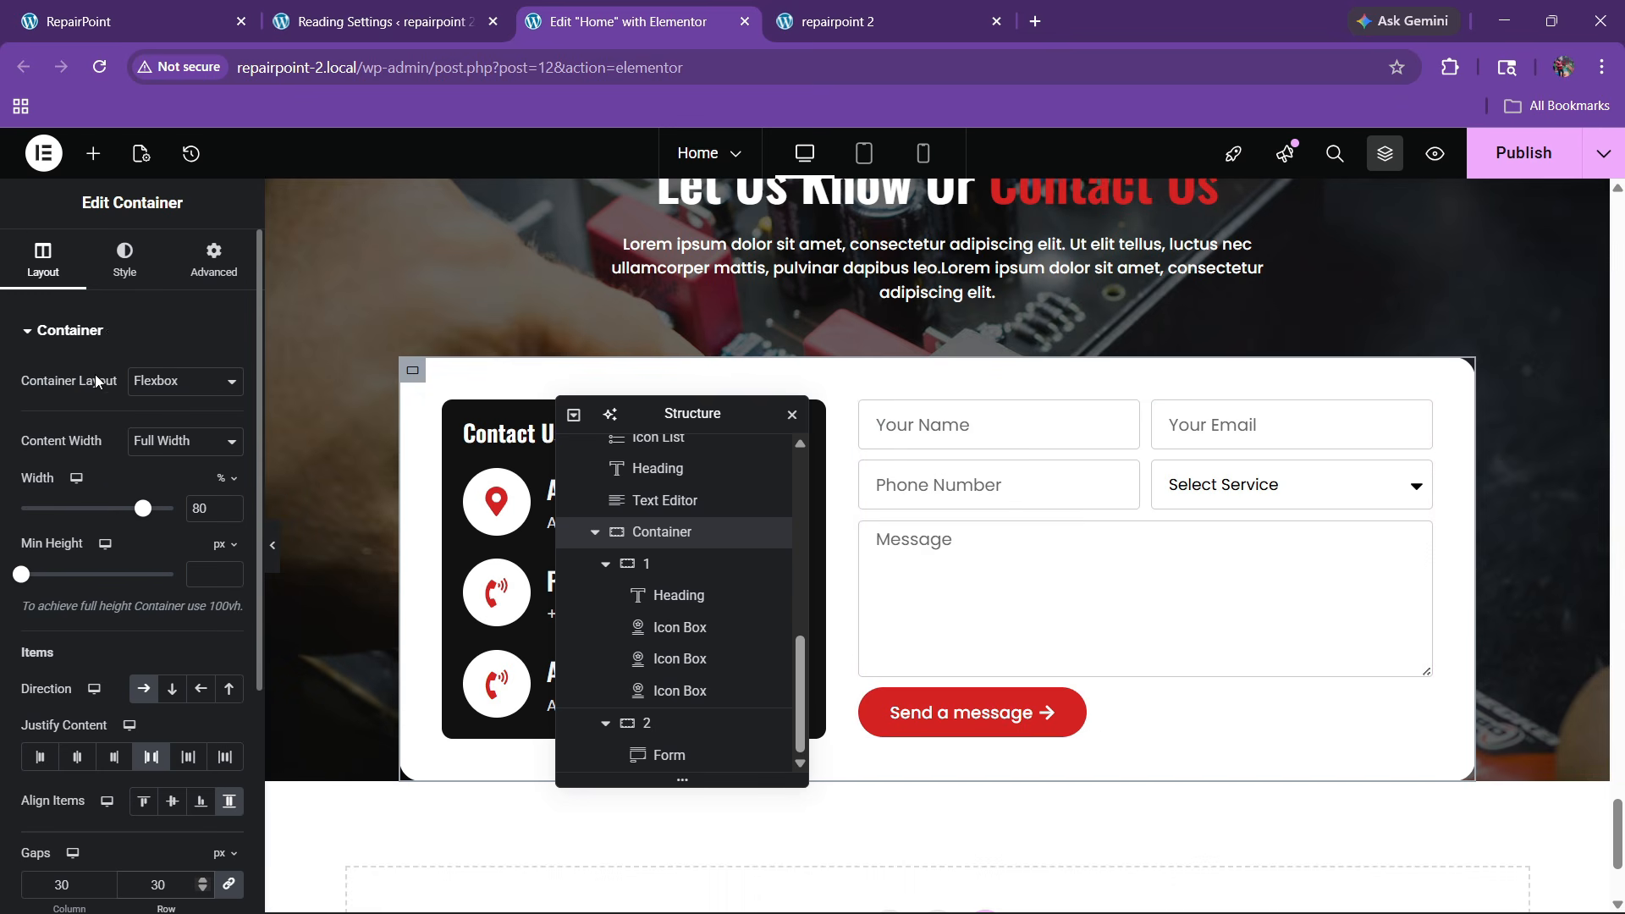
pyautogui.click(125, 258)
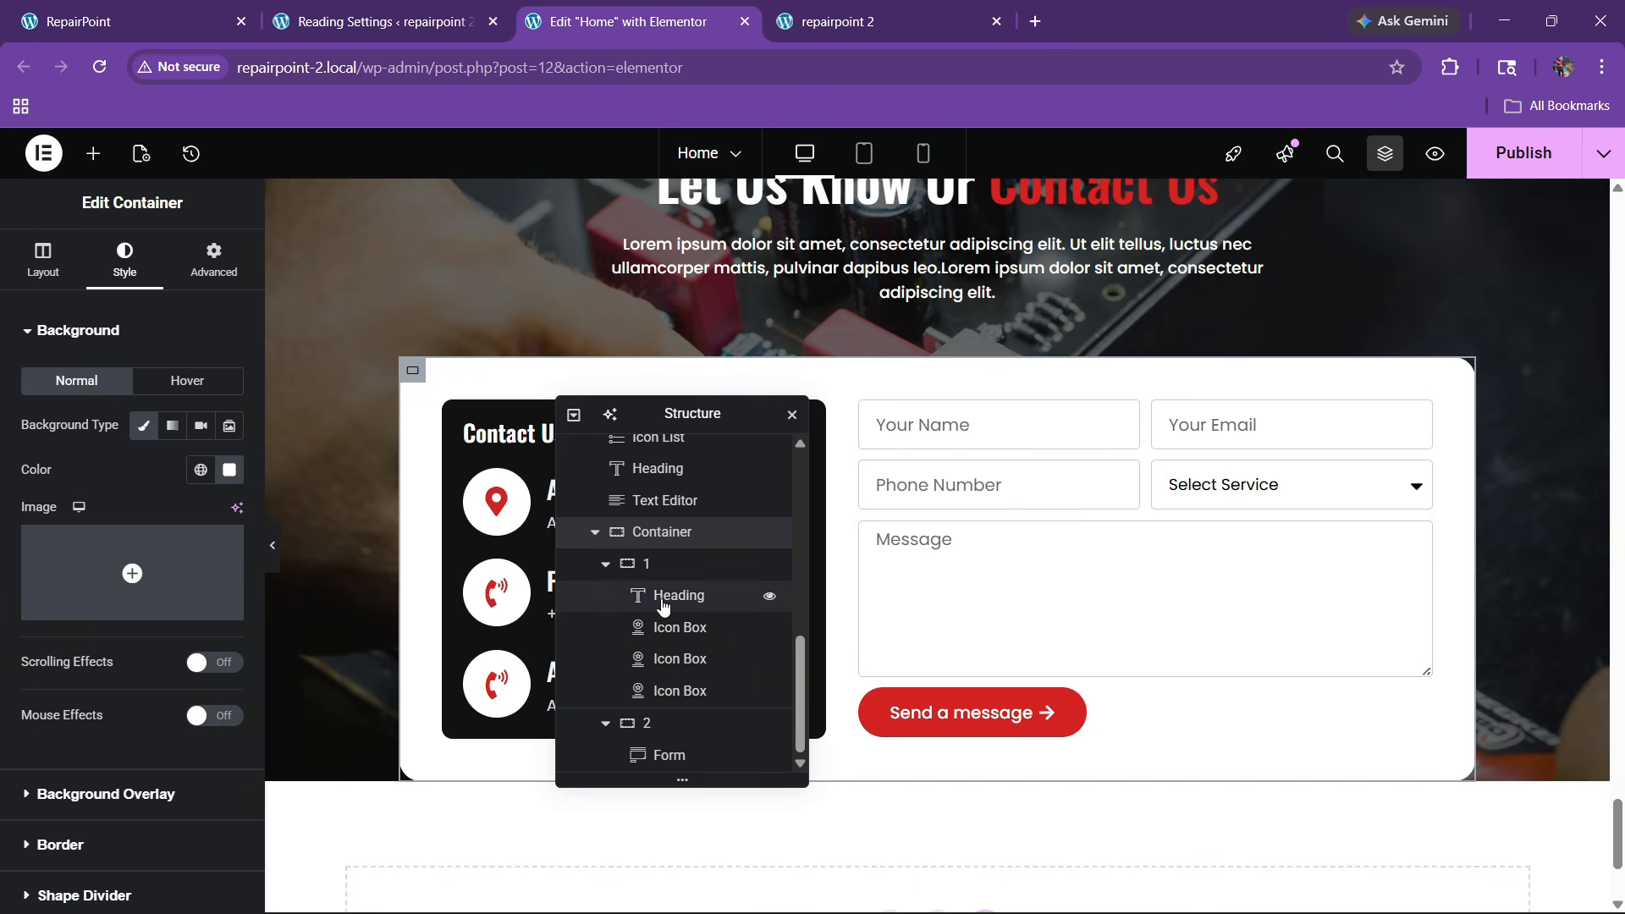
pyautogui.click(668, 754)
pyautogui.click(127, 258)
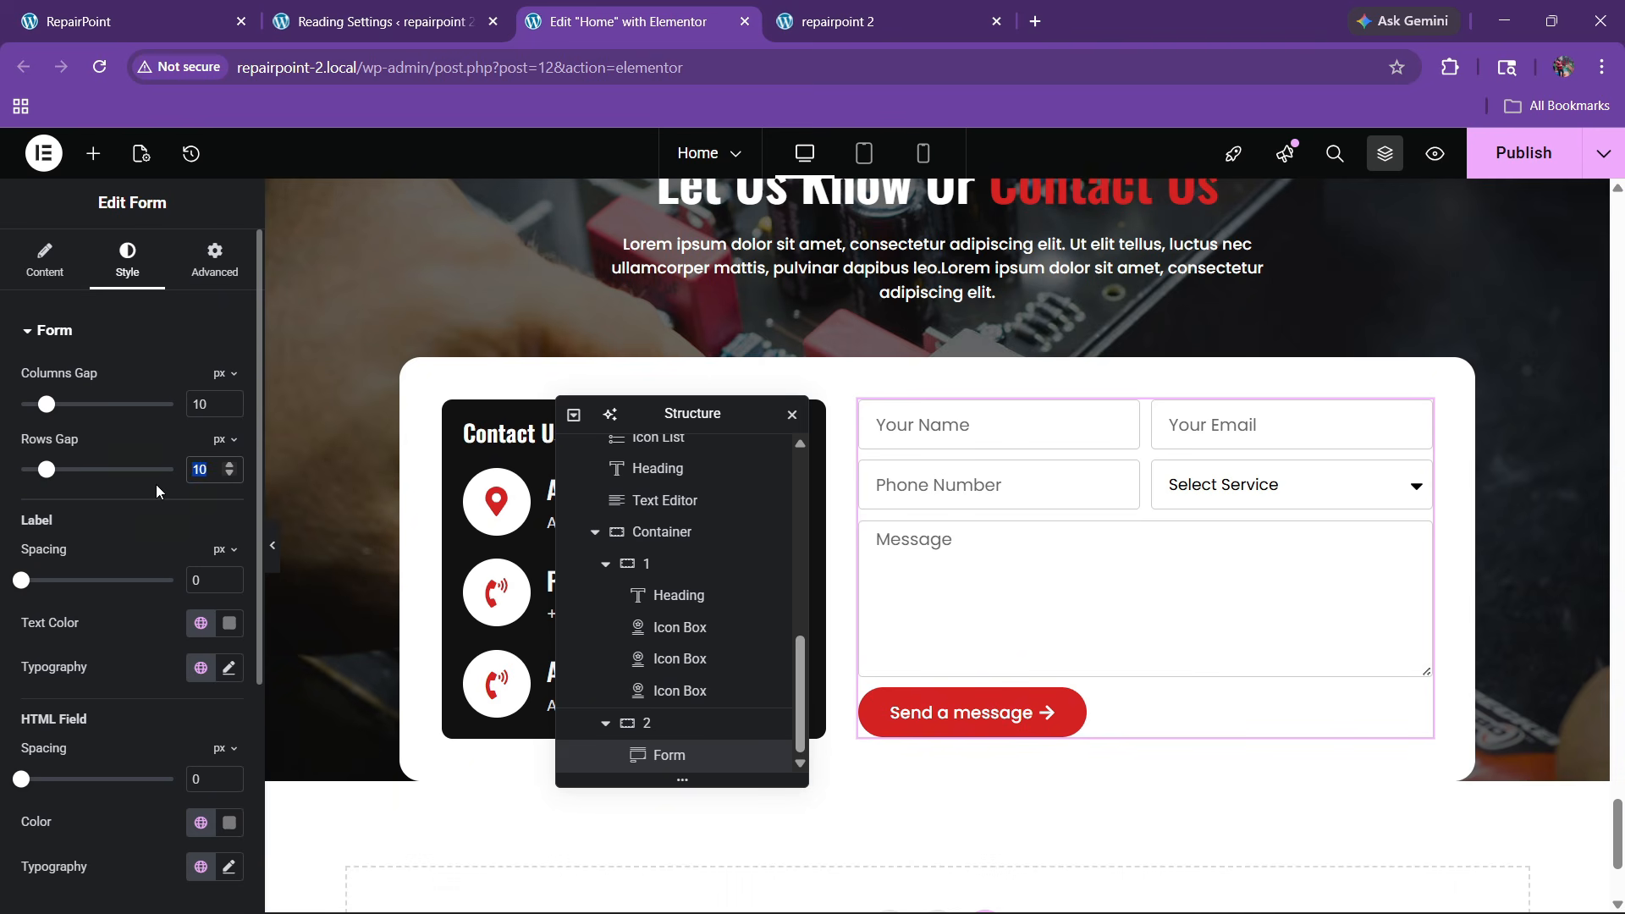
pyautogui.write('15')
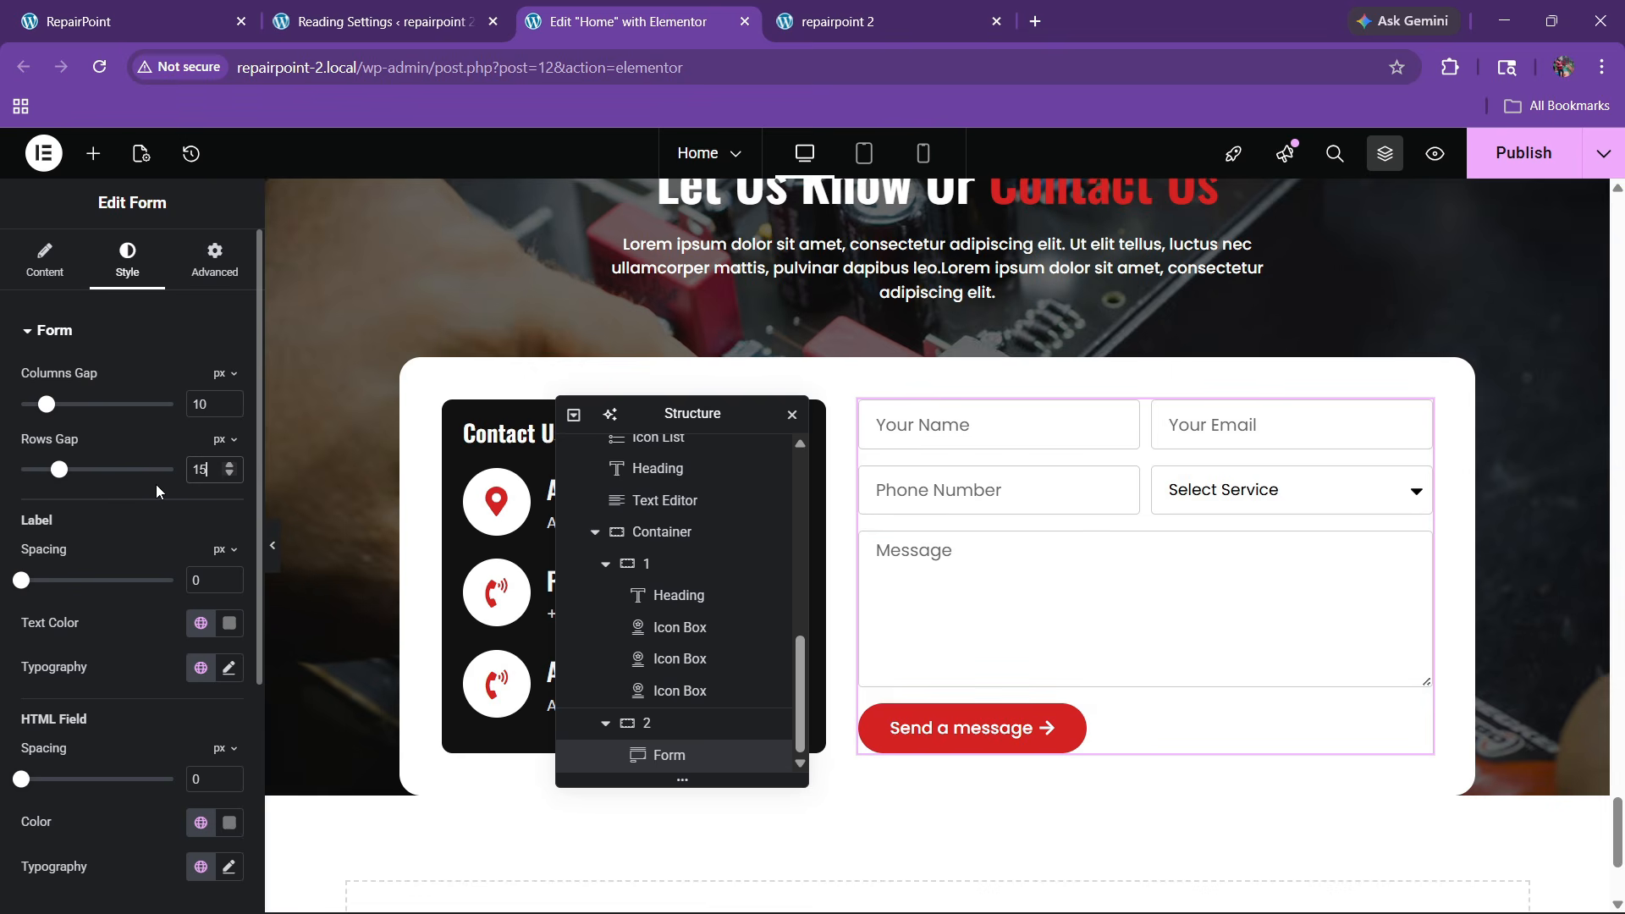
# Give the submit button a dark global hover background with Sink animation, then publish
pyautogui.scroll(-4, 129, 415)
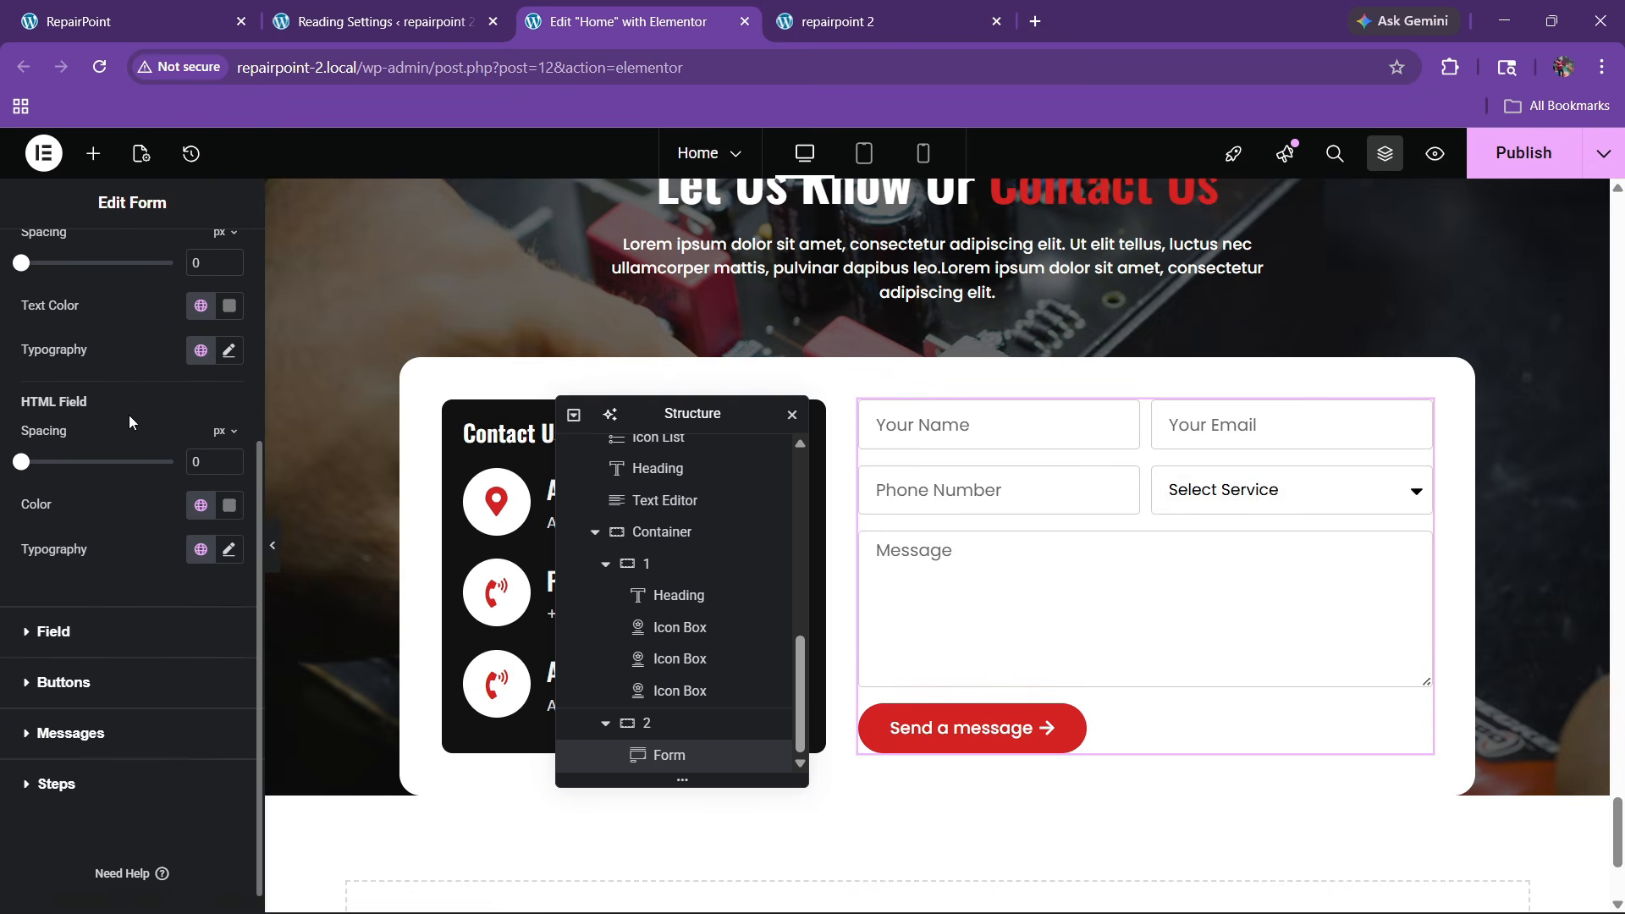
pyautogui.click(87, 670)
pyautogui.click(178, 616)
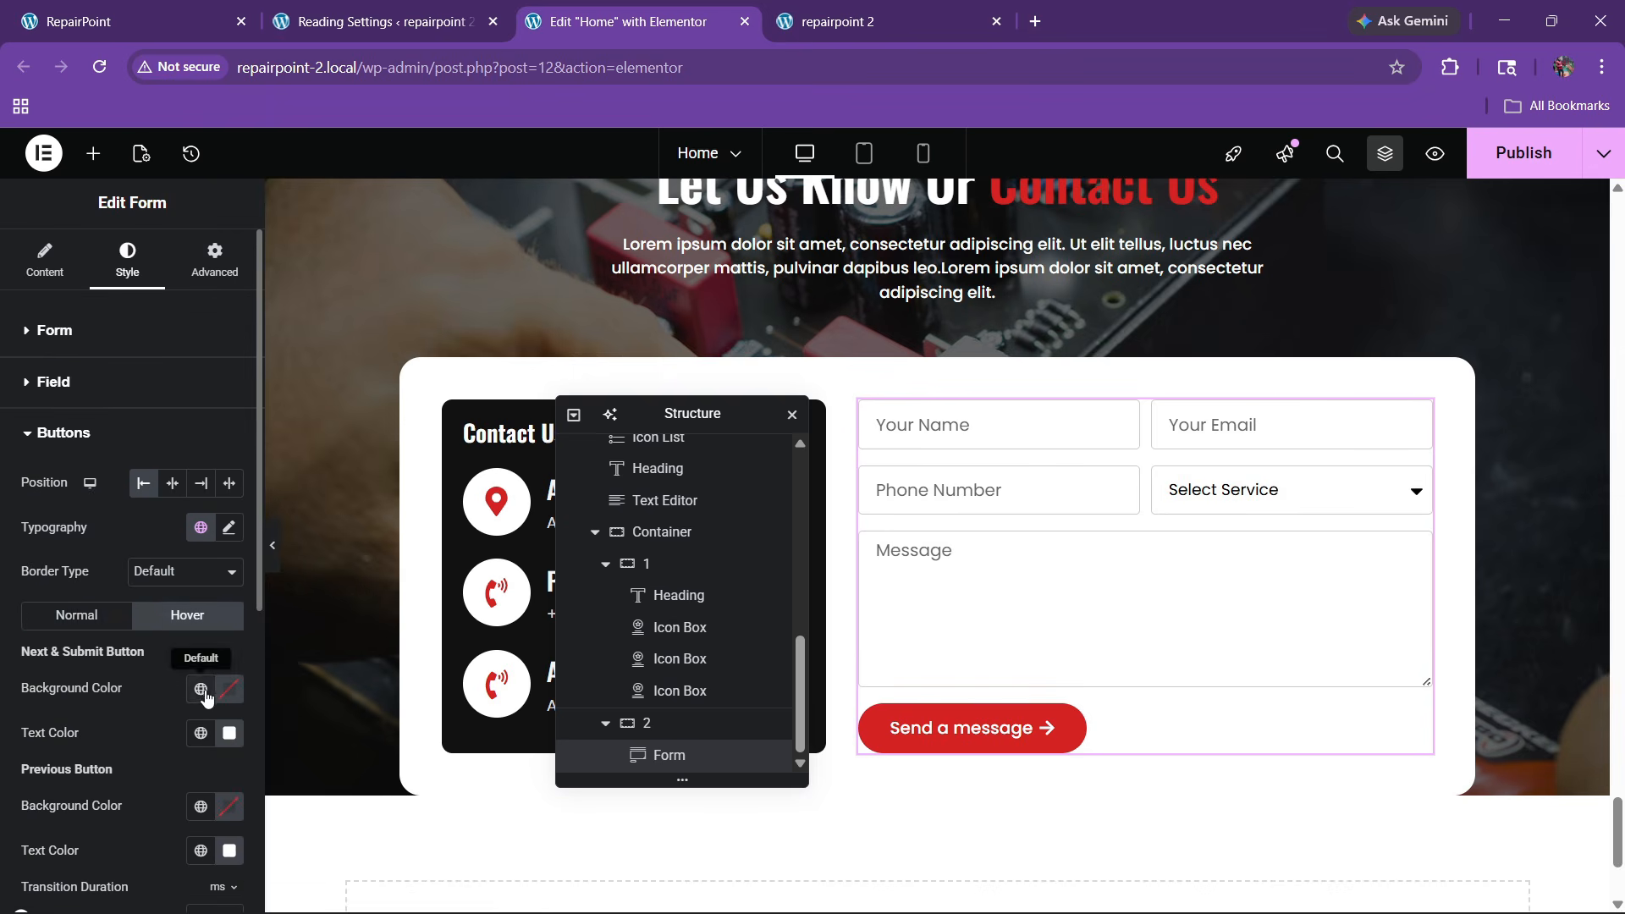
pyautogui.click(201, 688)
pyautogui.click(140, 593)
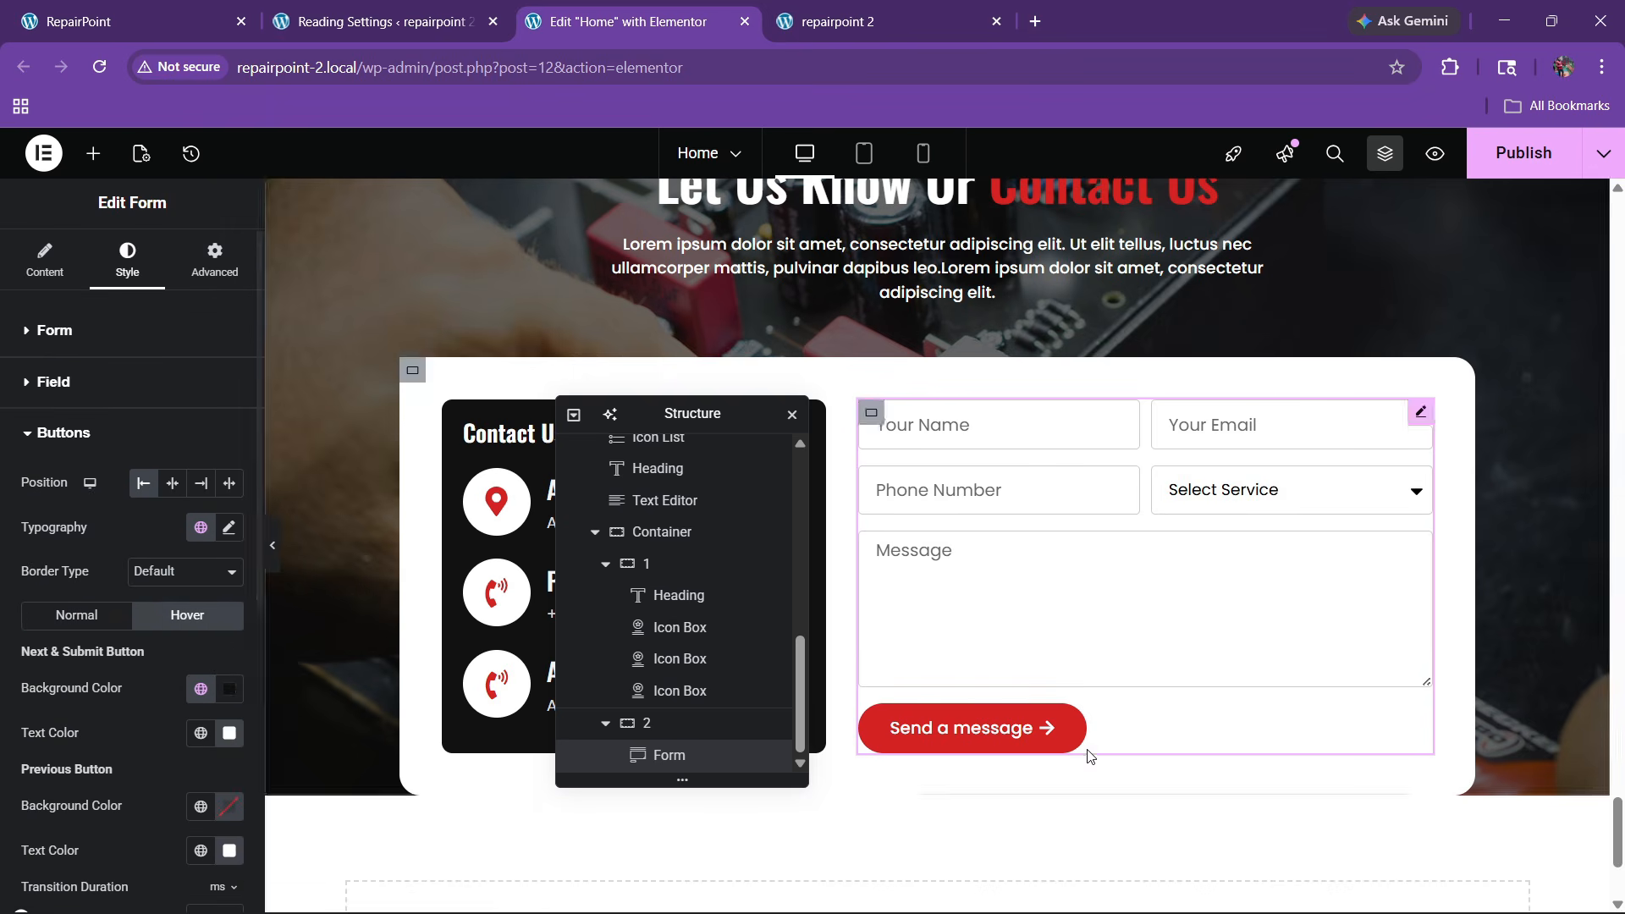
pyautogui.scroll(-4, 84, 648)
pyautogui.click(56, 665)
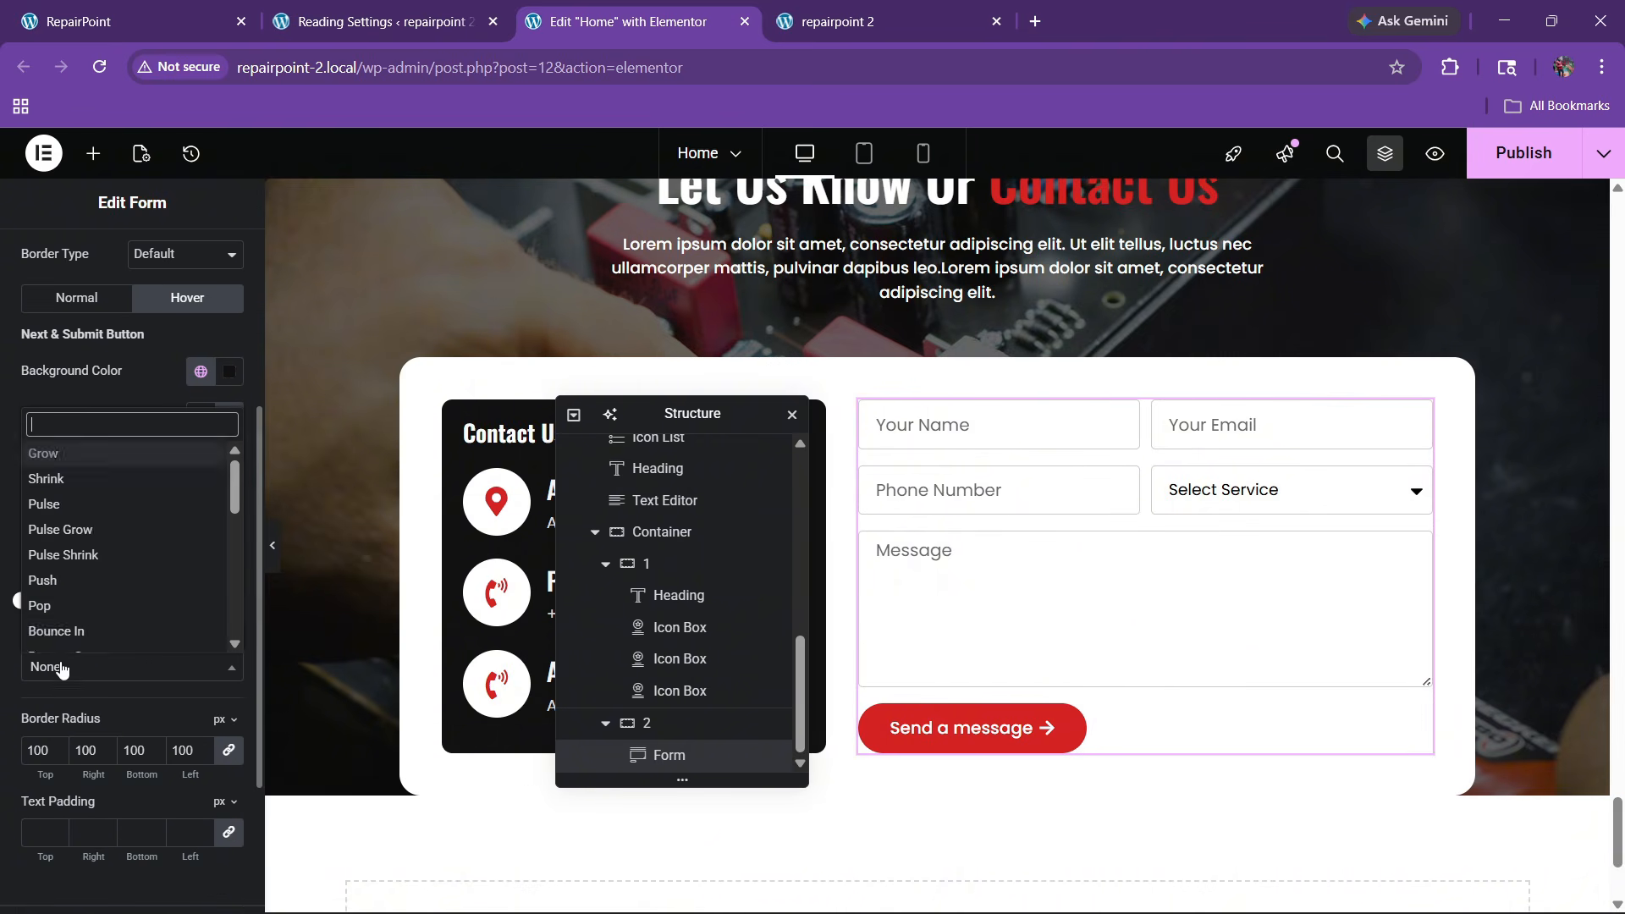
pyautogui.scroll(-3, 68, 584)
pyautogui.click(53, 561)
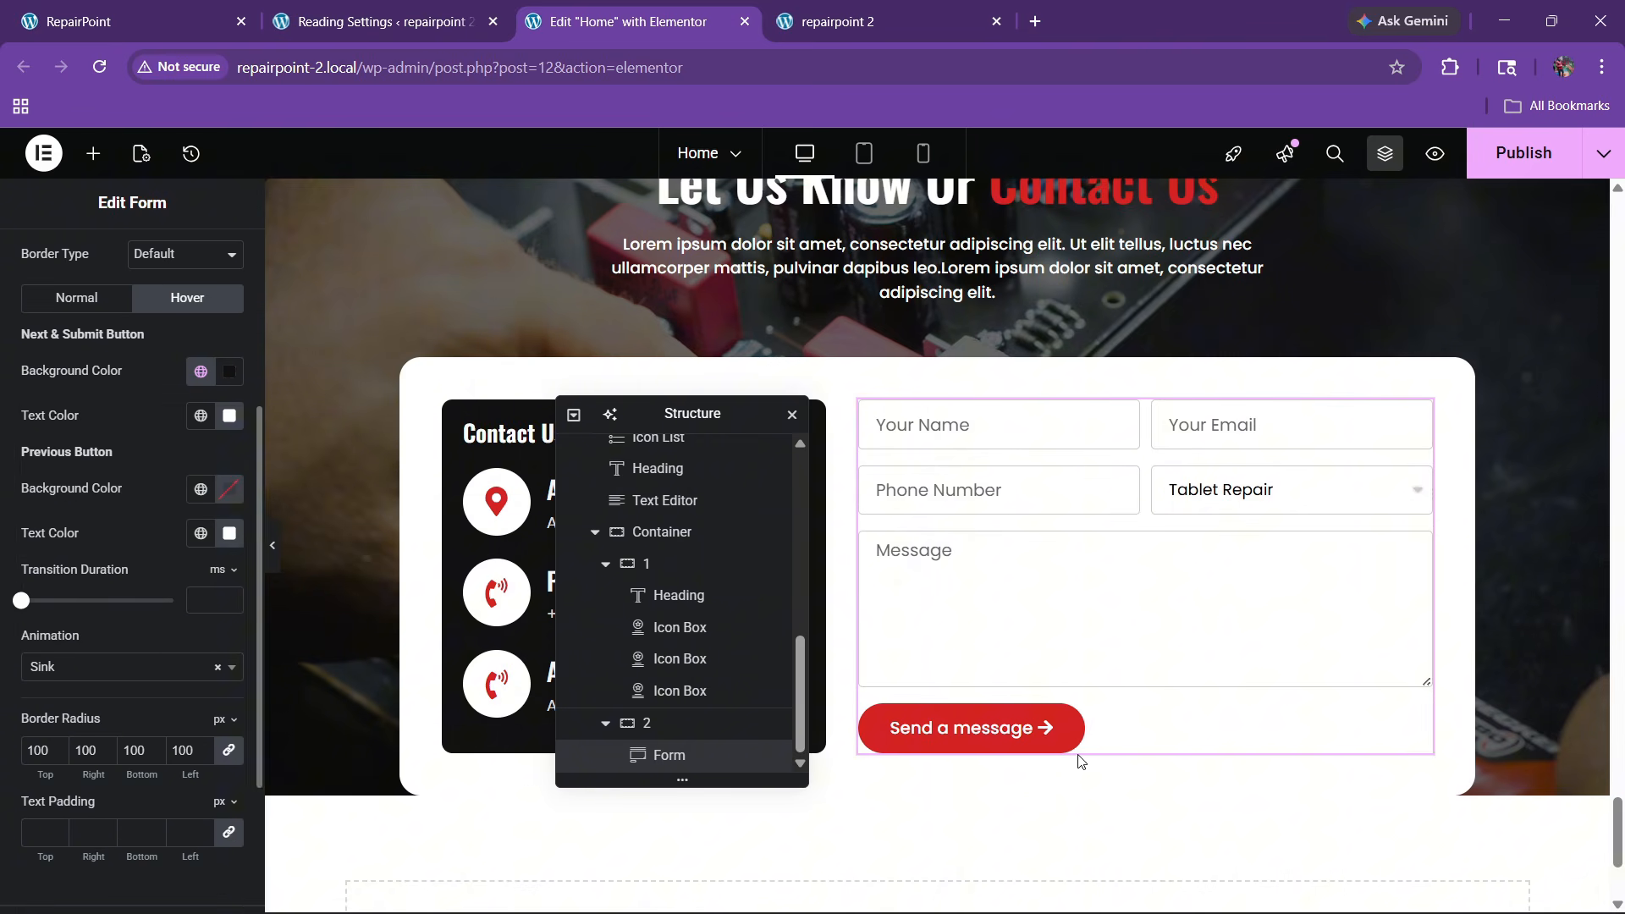
pyautogui.click(1503, 166)
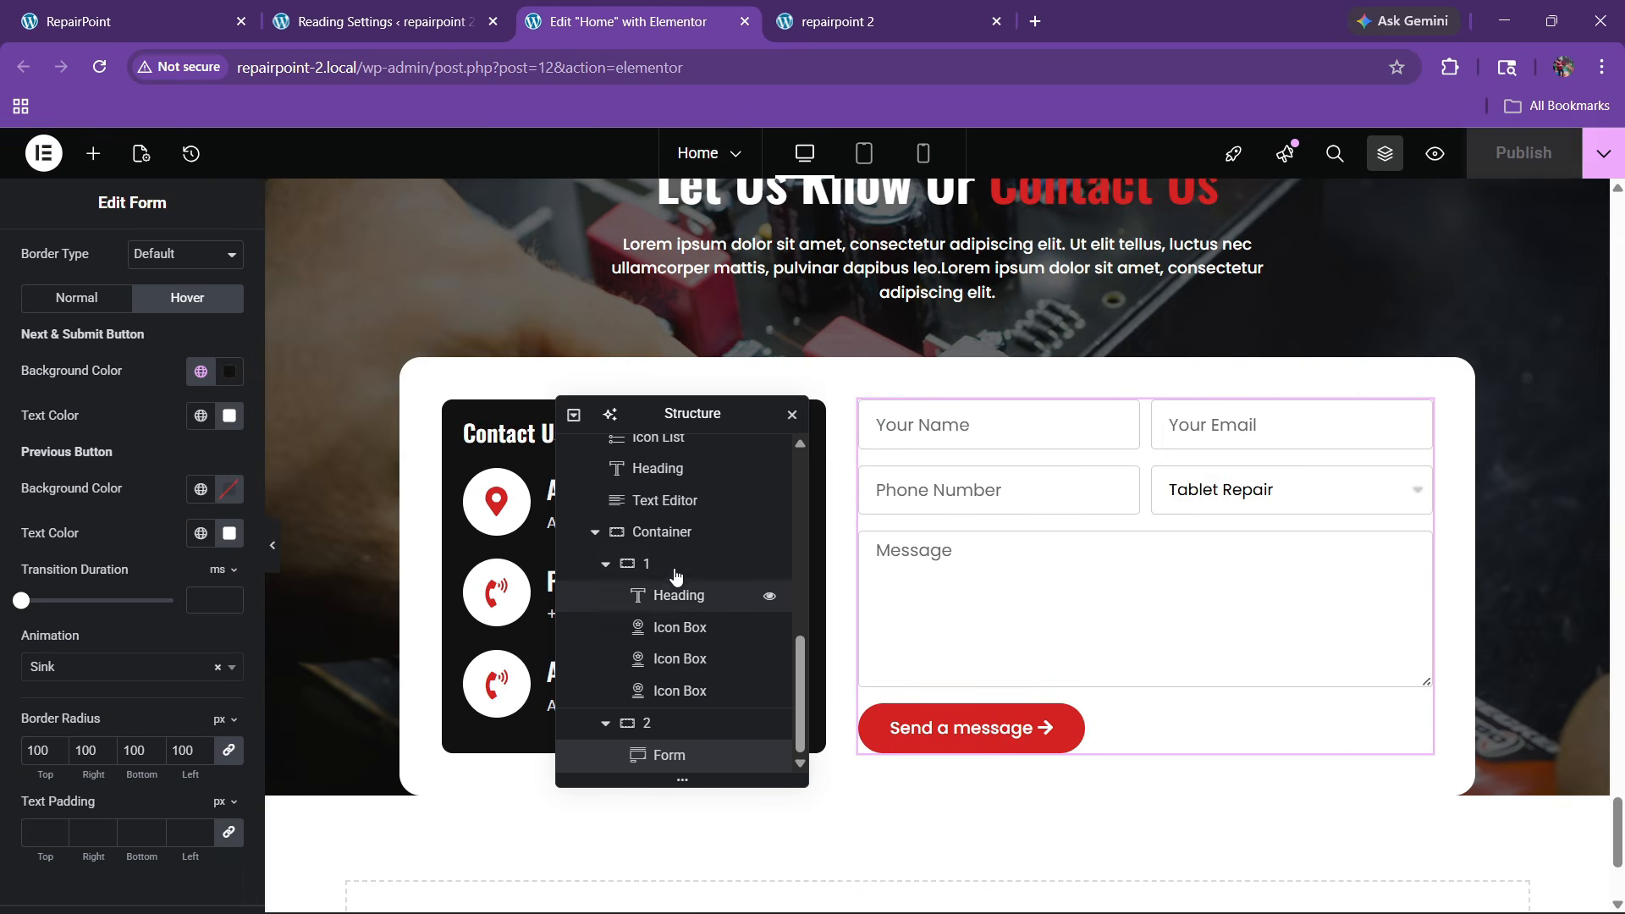
pyautogui.scroll(1, 655, 615)
# Rename the form's container to 'form' and set its bottom margin to -26
pyautogui.scroll(1, 656, 615)
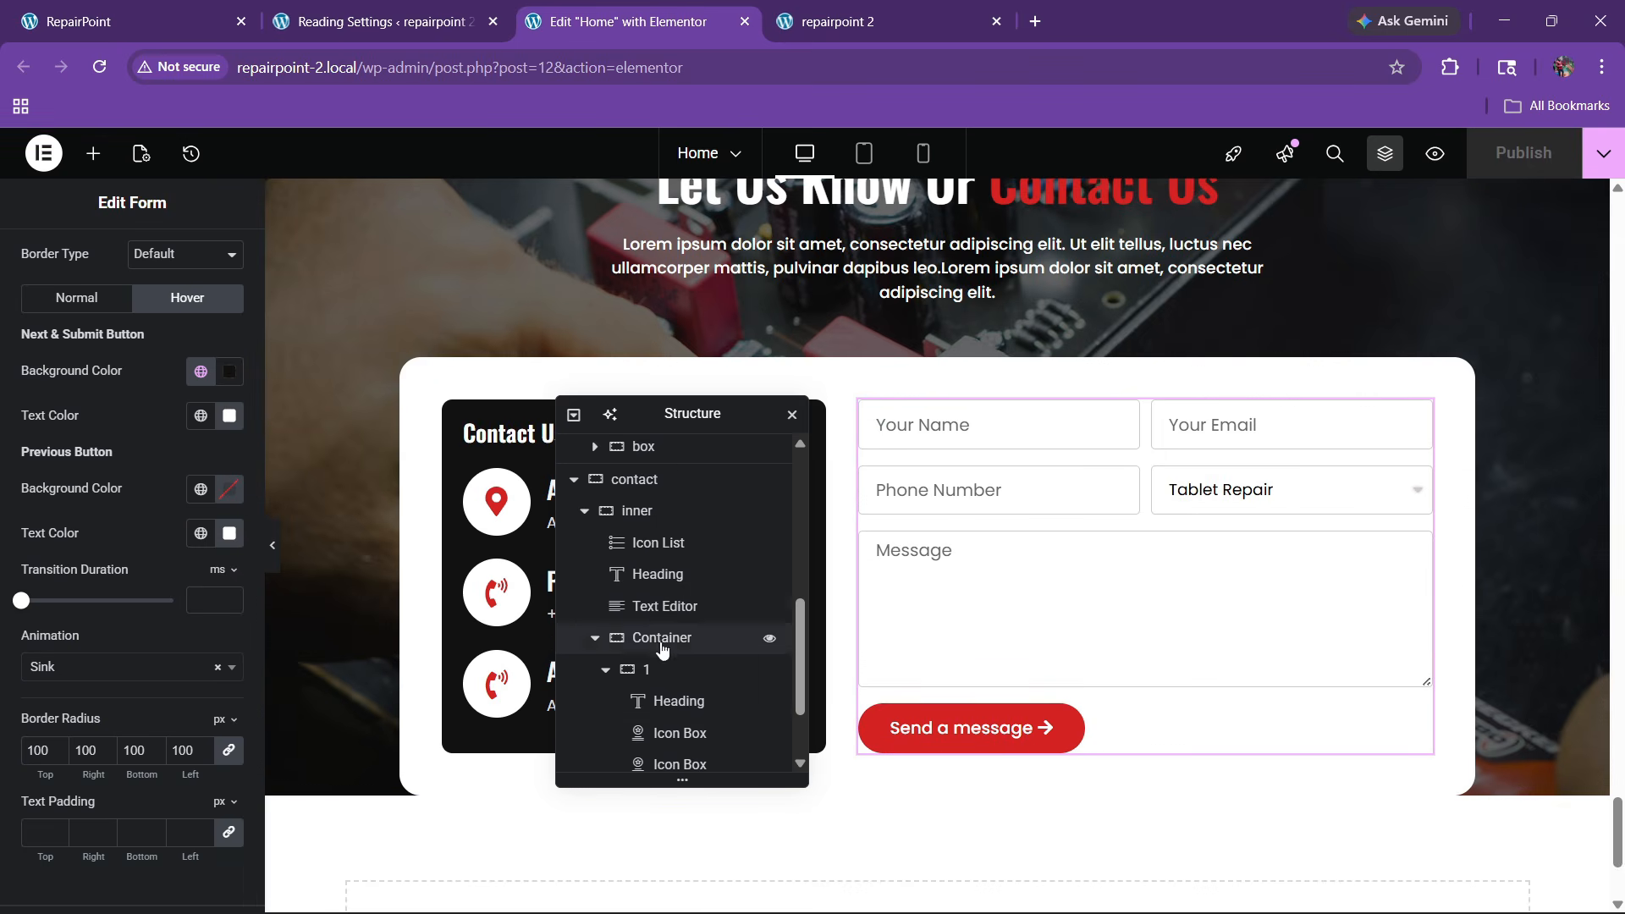
pyautogui.click(662, 640)
pyautogui.doubleClick(663, 643)
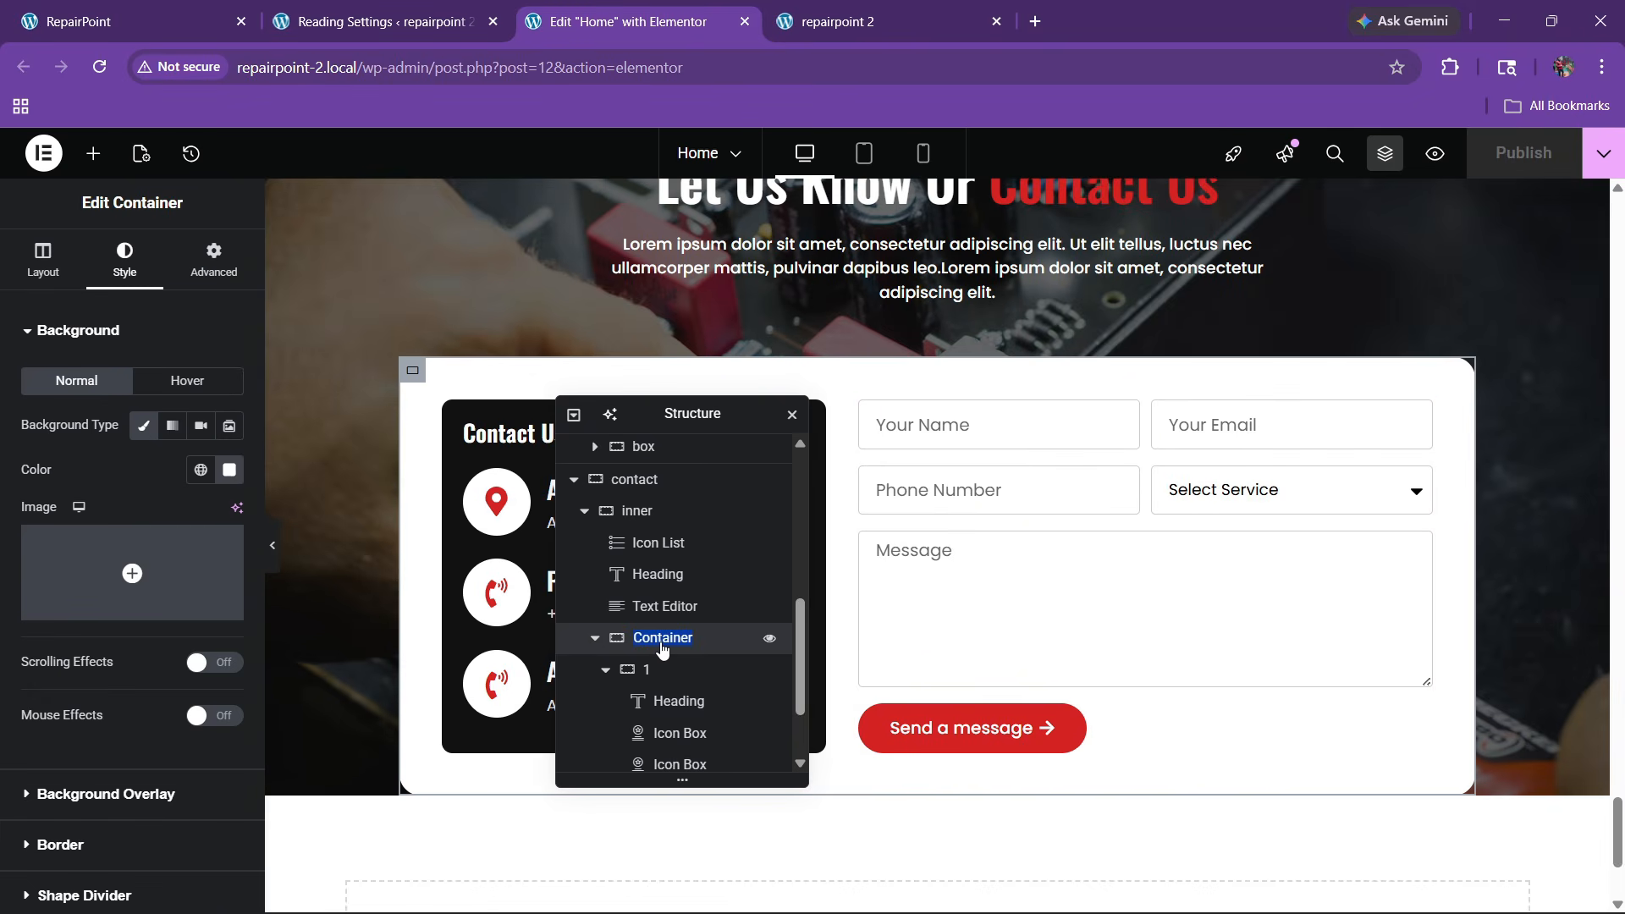
pyautogui.write('form')
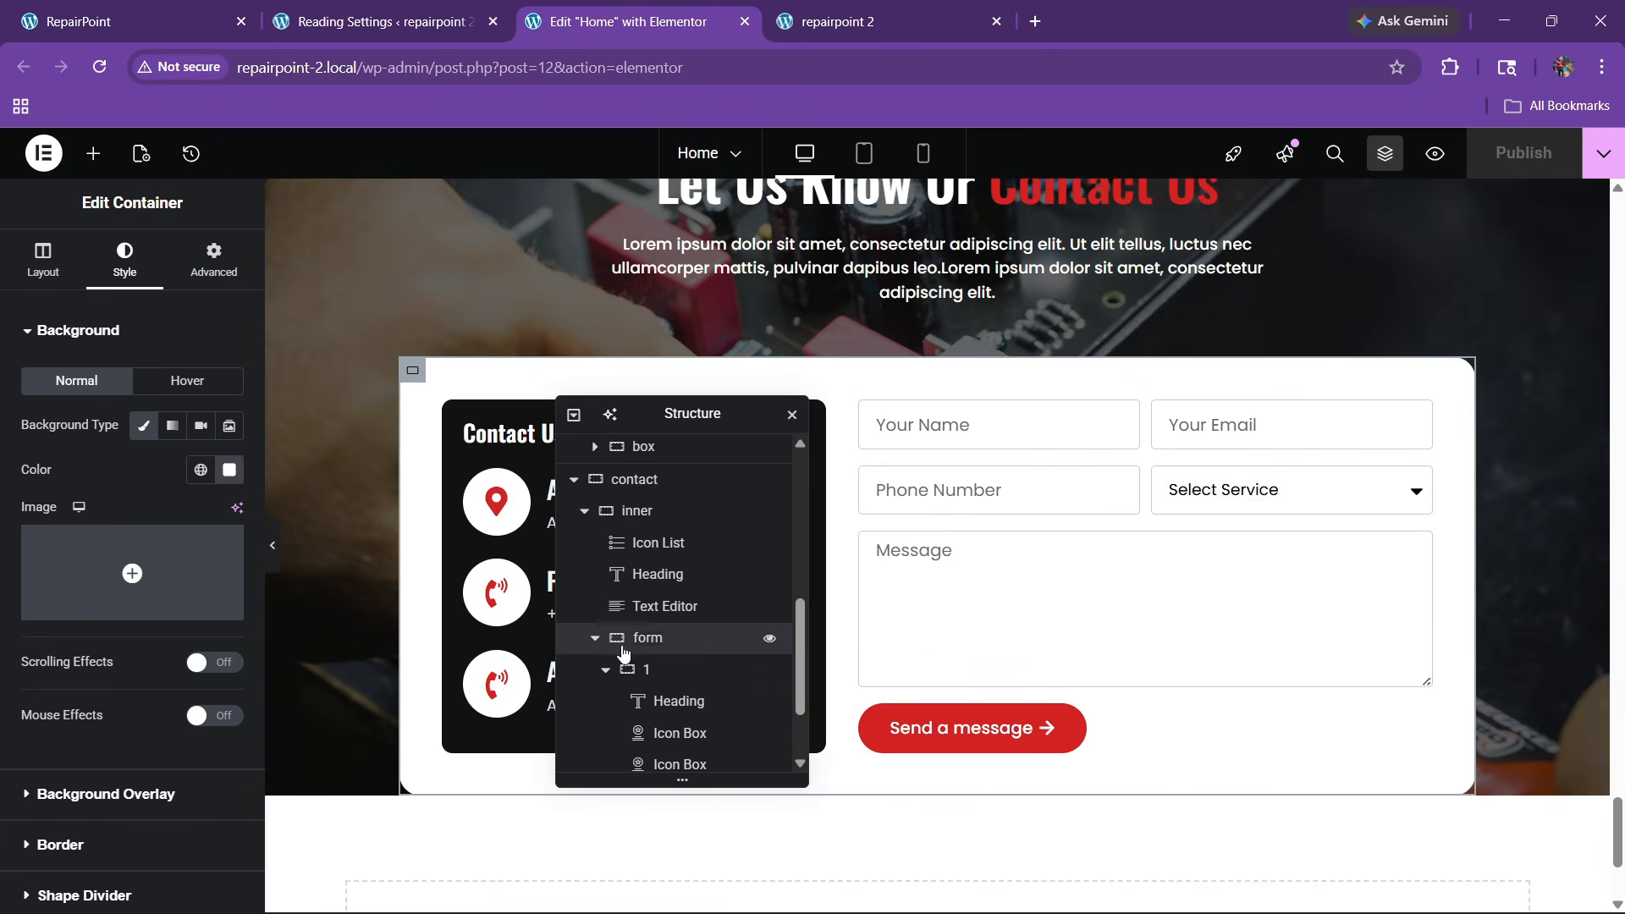
pyautogui.click(215, 264)
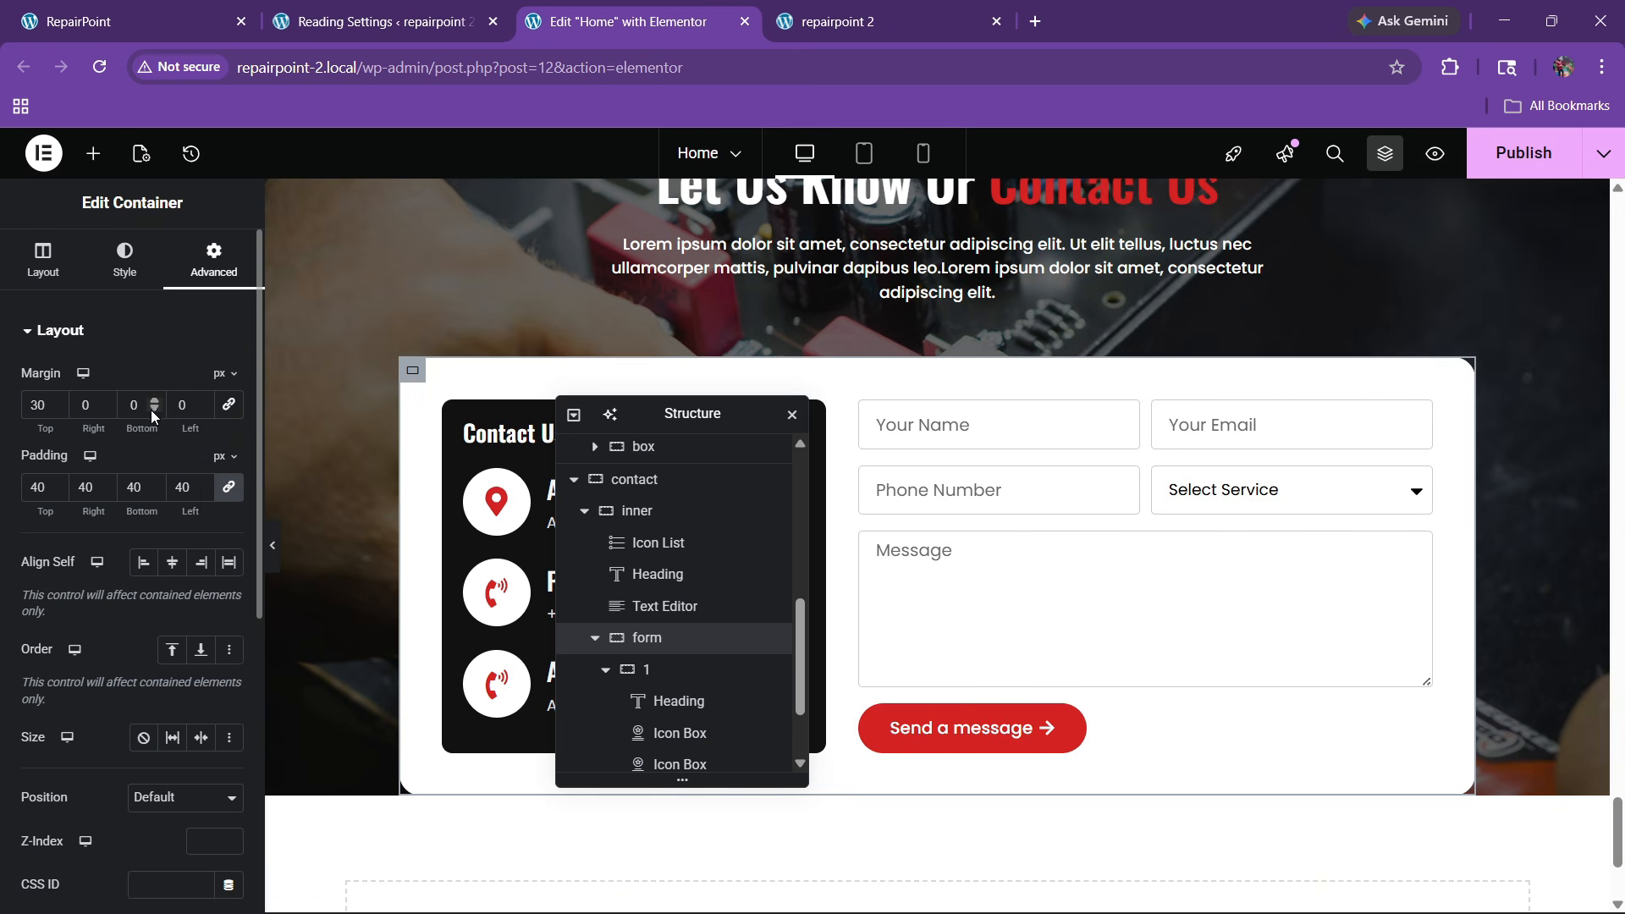
pyautogui.moveTo(152, 409); pyautogui.dragTo(153, 408)
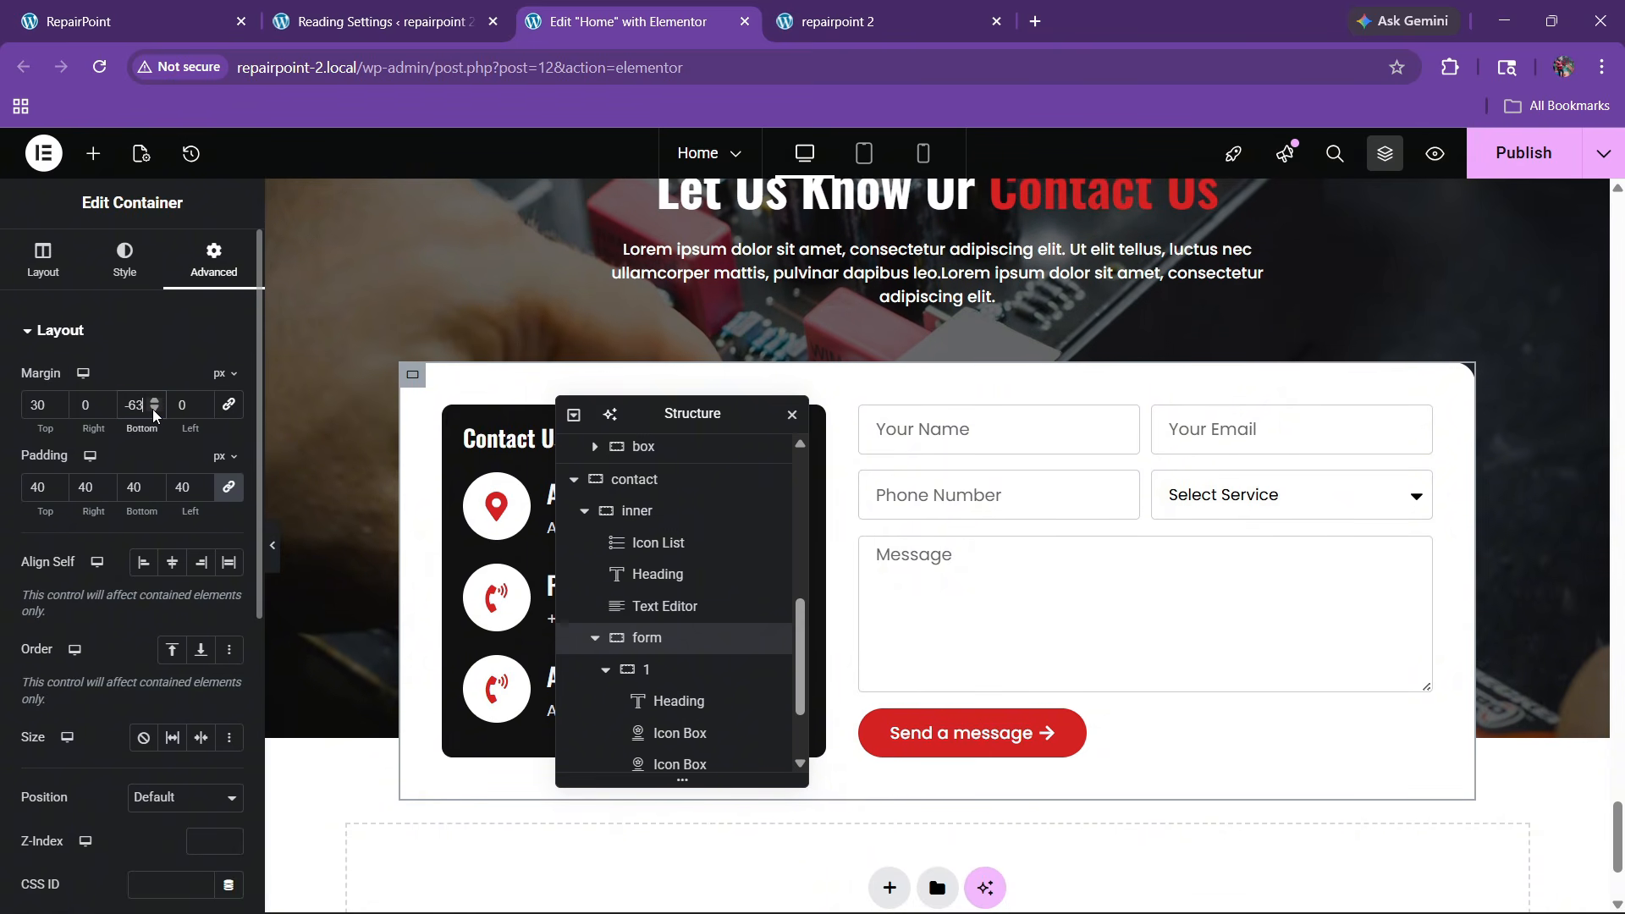
pyautogui.scroll(4, 1139, 545)
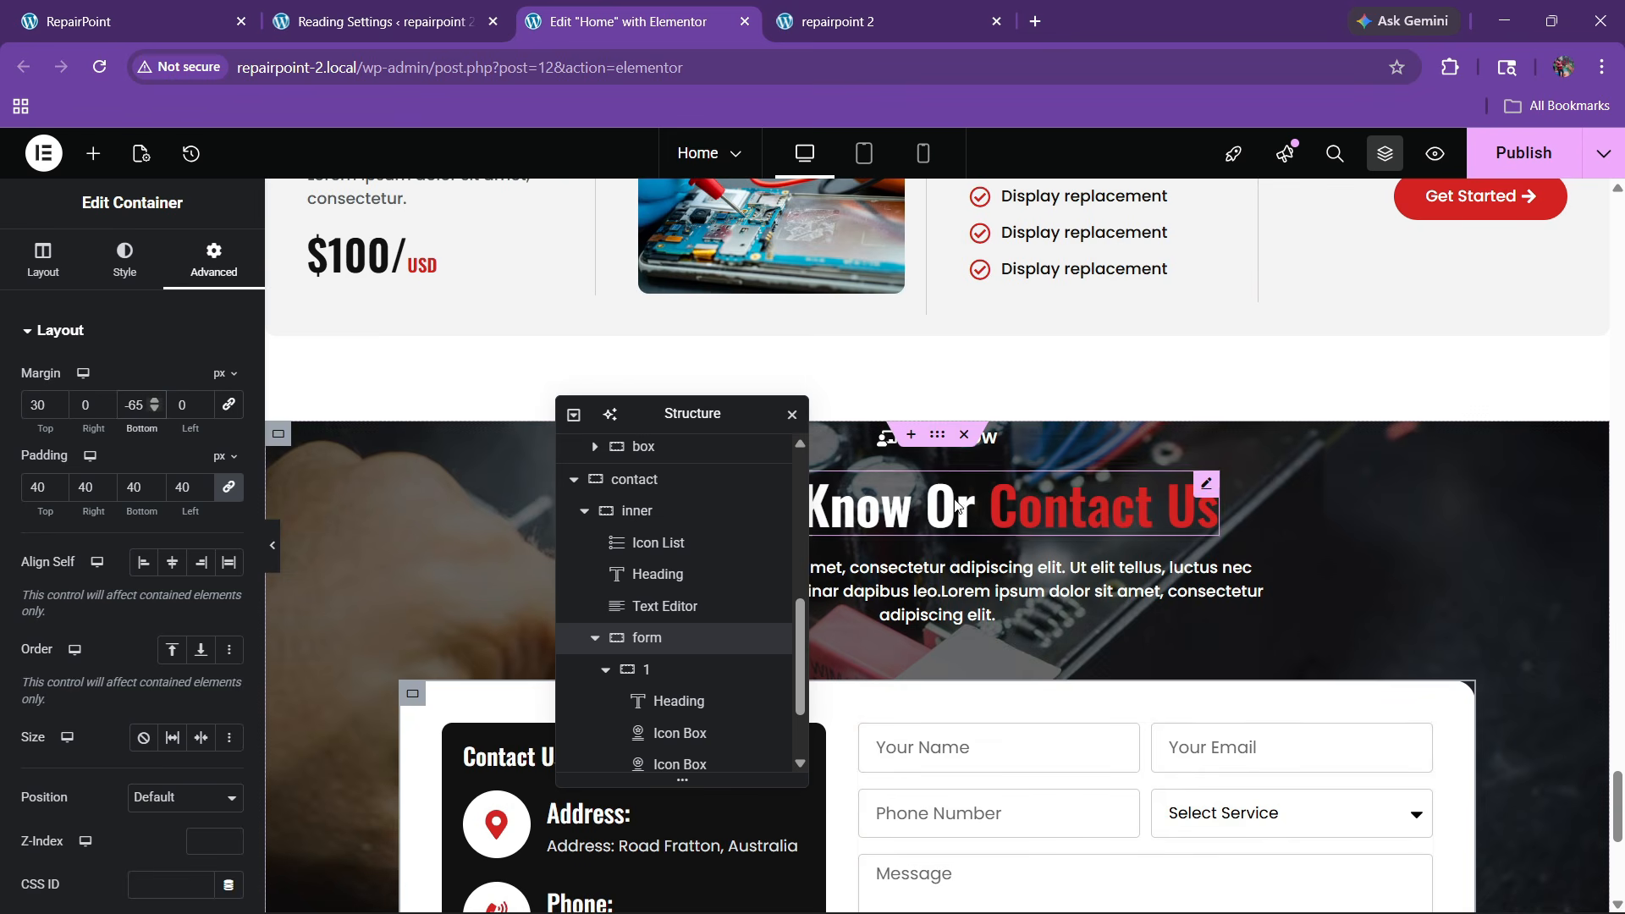
# Unlink the inner contact container's padding and set its top padding to 80 px
pyautogui.click(278, 433)
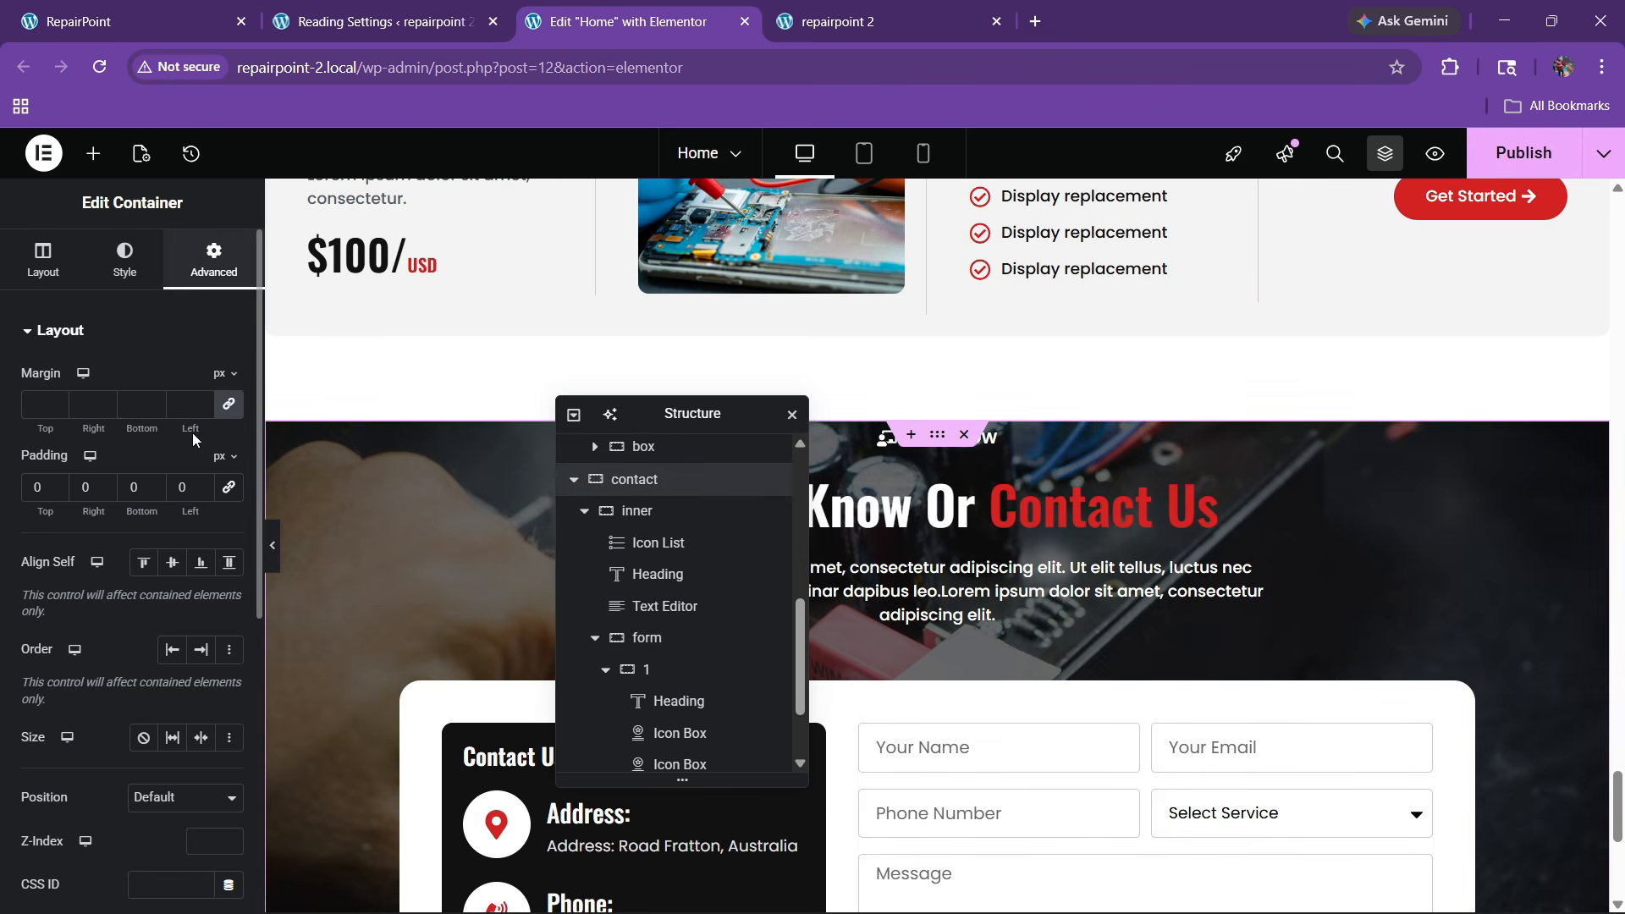
pyautogui.click(637, 511)
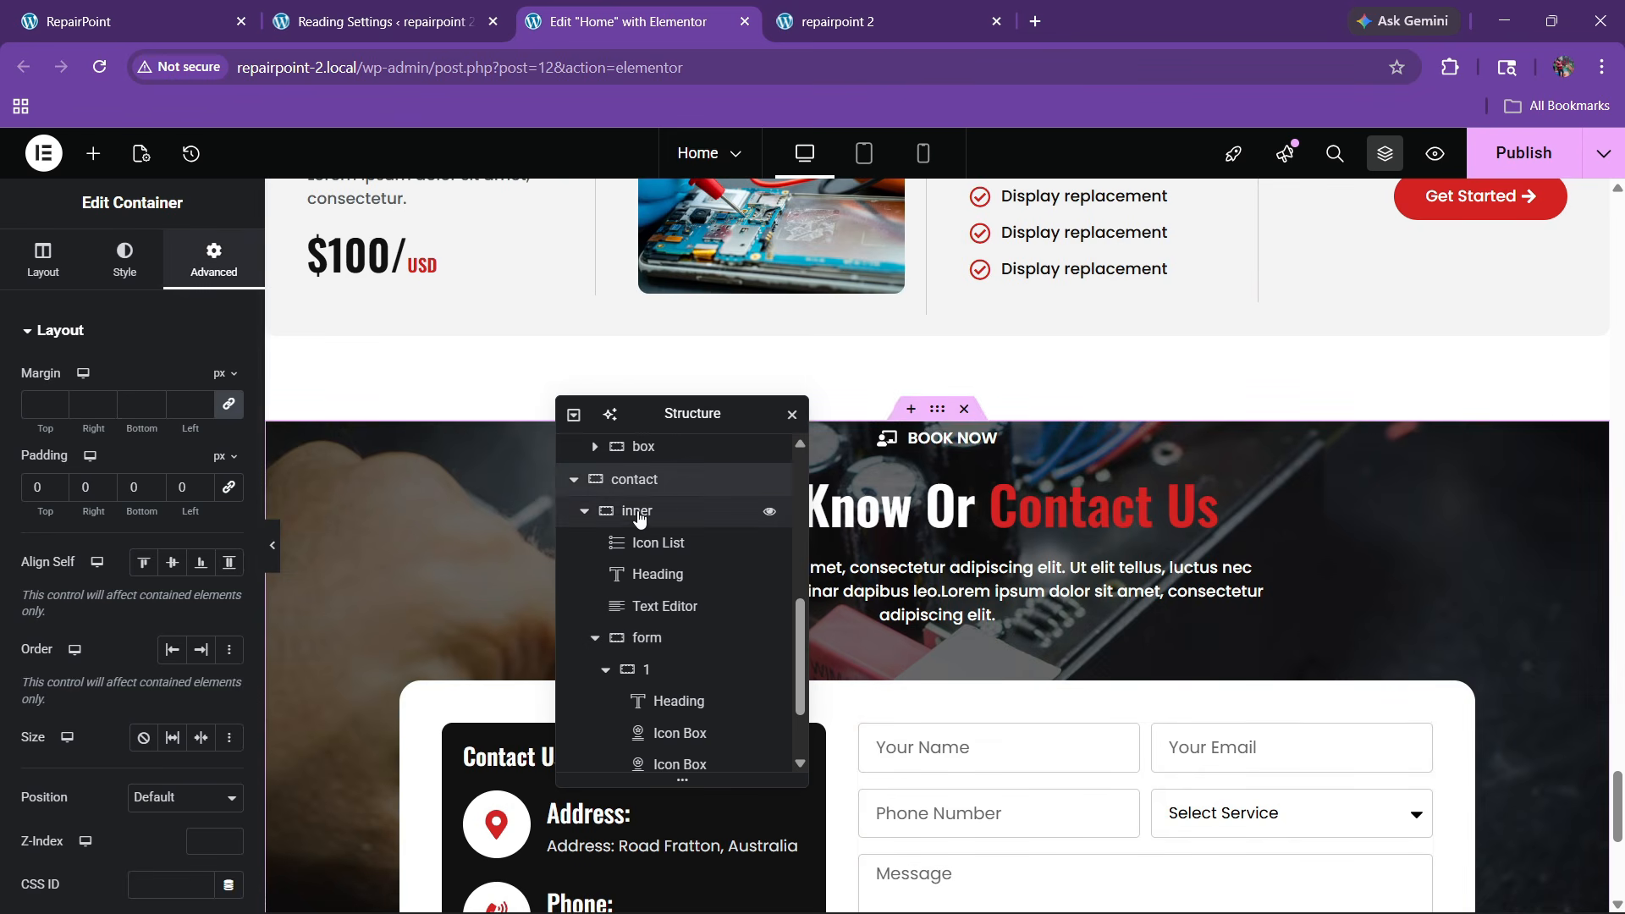
pyautogui.click(636, 484)
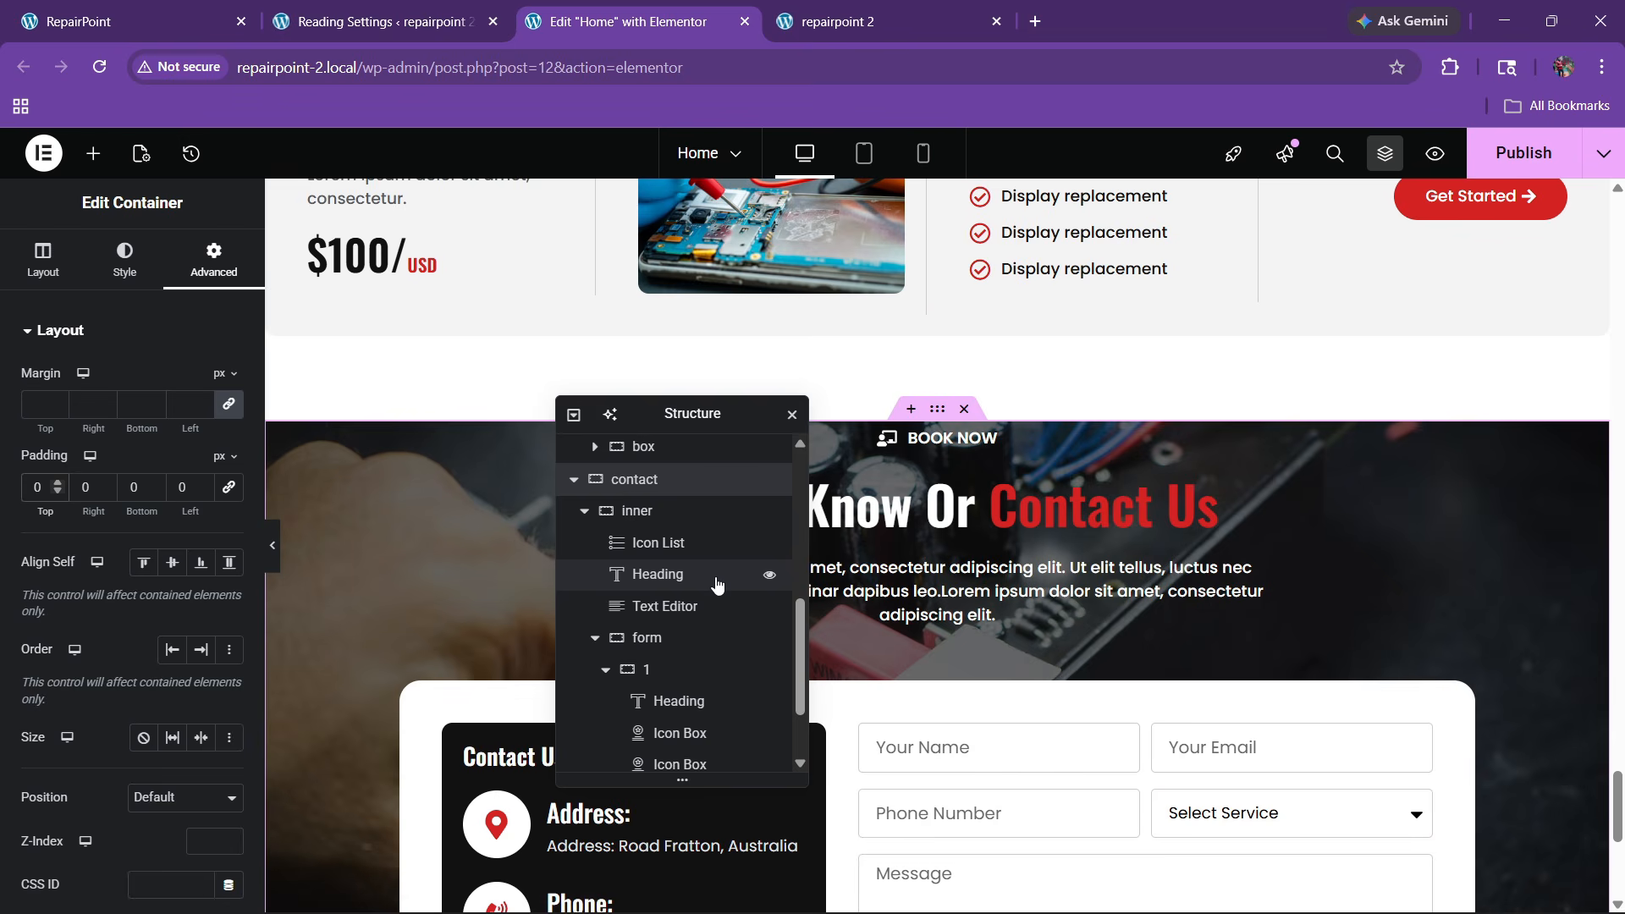
pyautogui.click(689, 512)
pyautogui.click(207, 261)
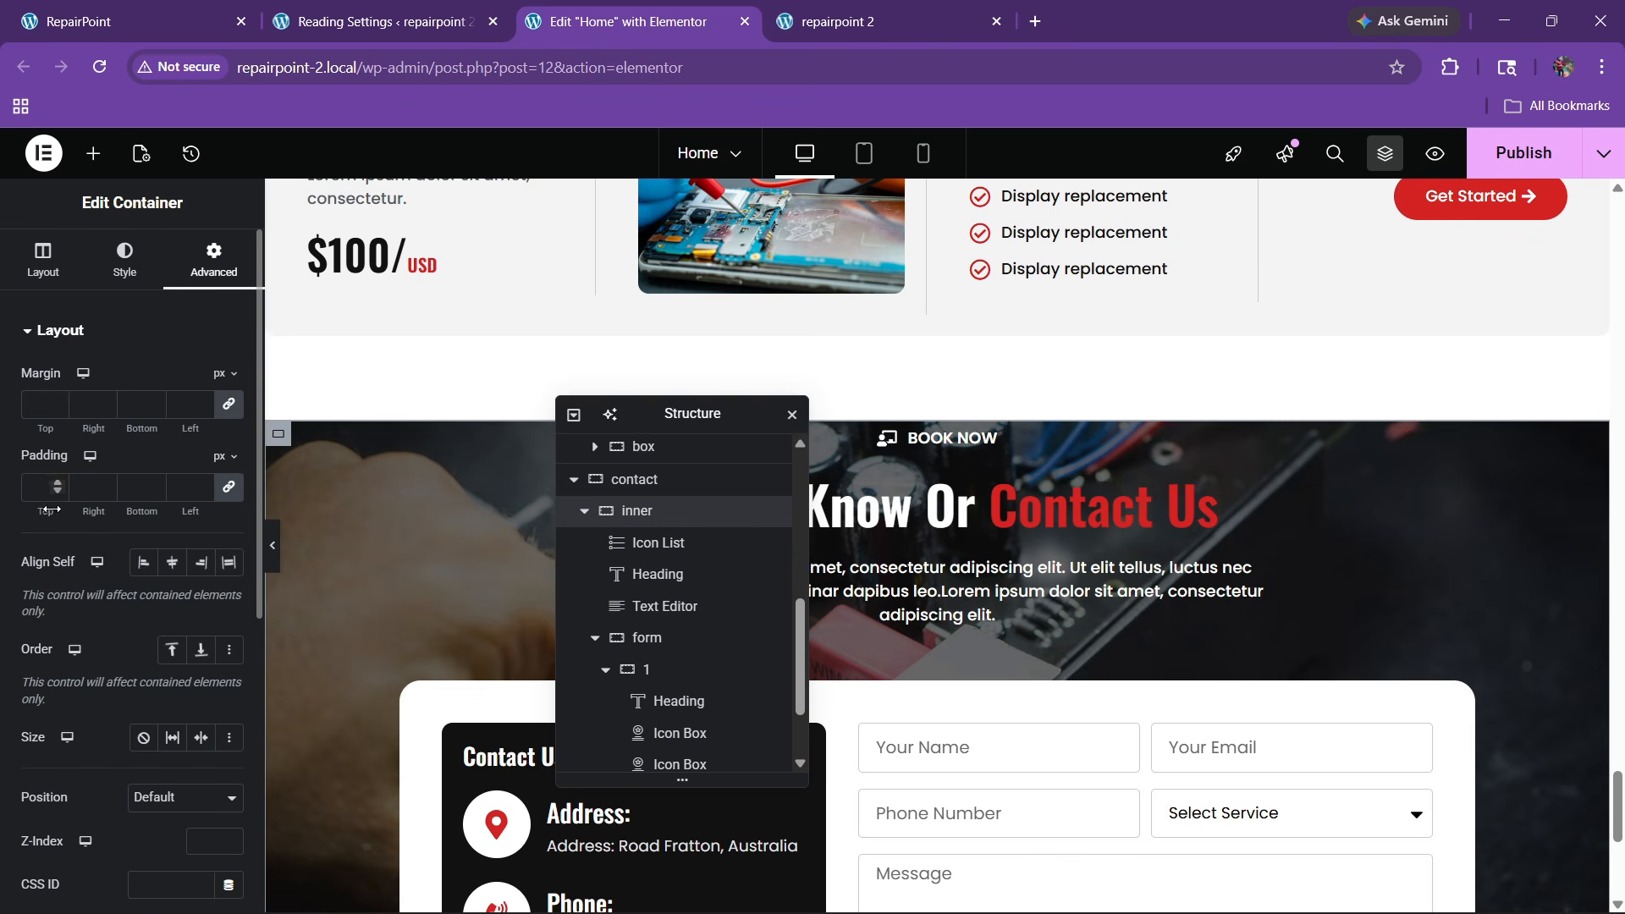
pyautogui.click(228, 487)
pyautogui.write('80')
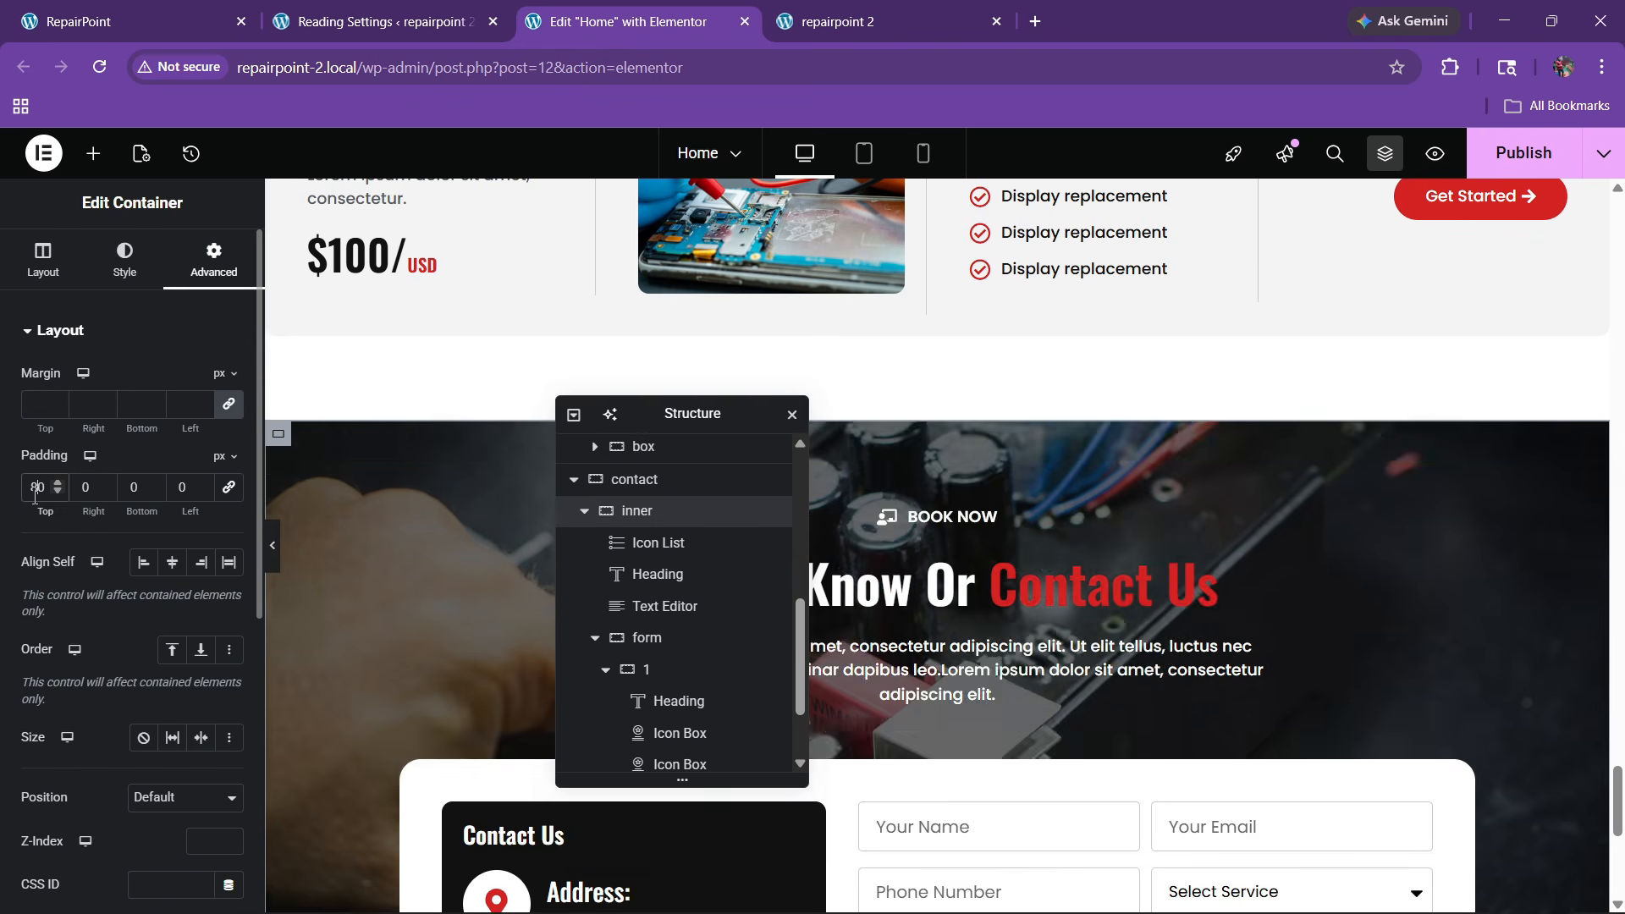
pyautogui.scroll(-6, 1057, 545)
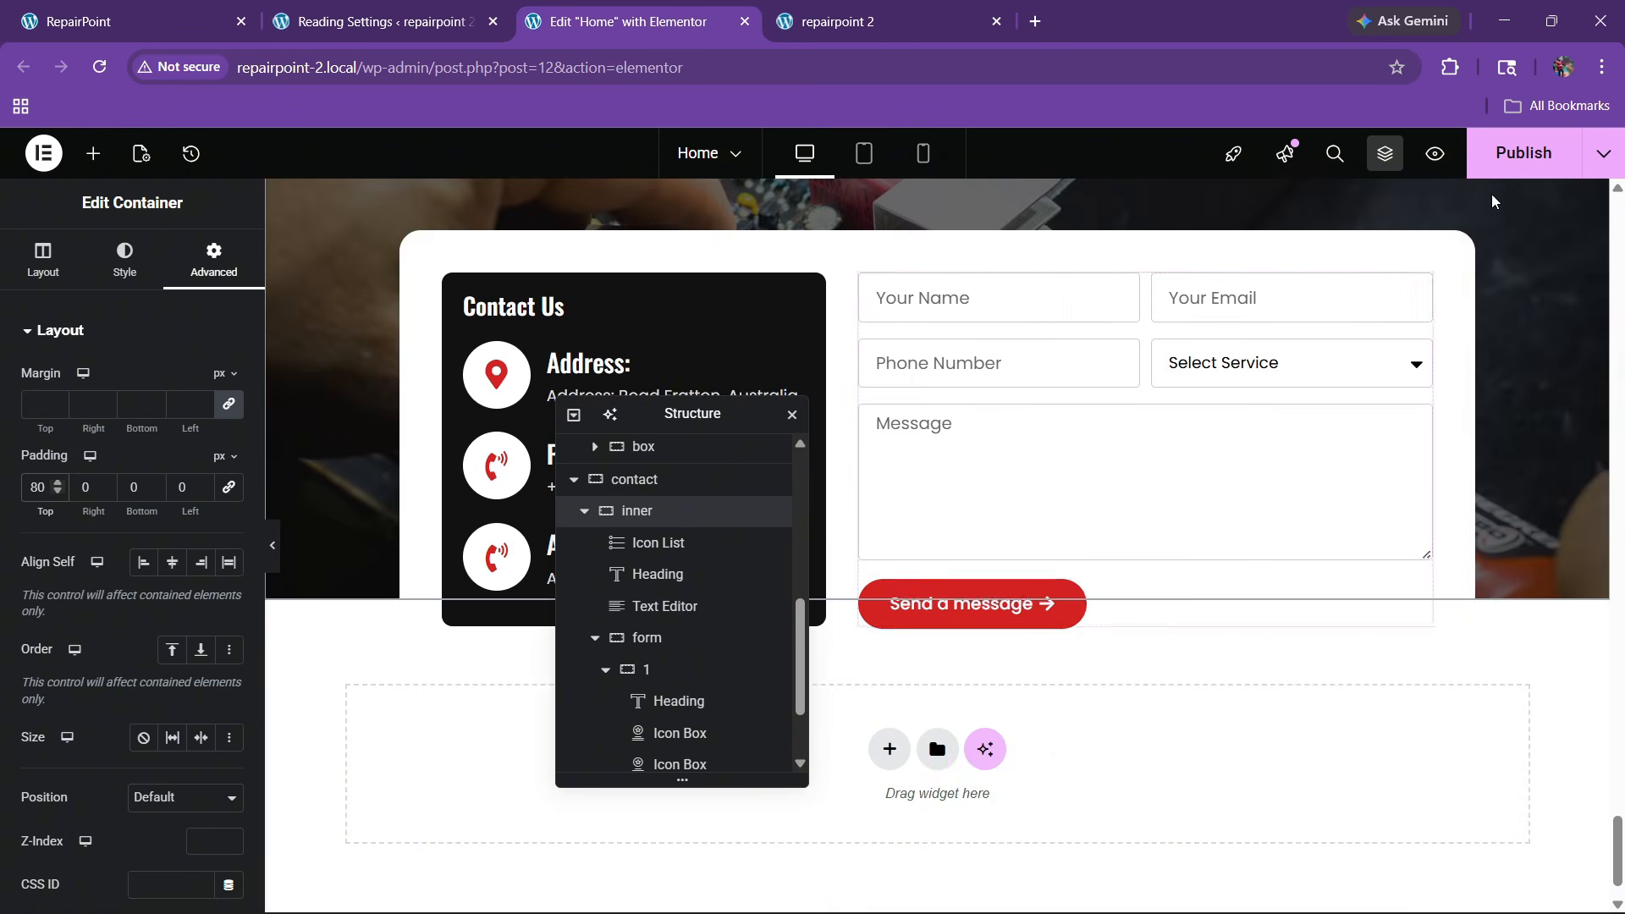
pyautogui.click(127, 21)
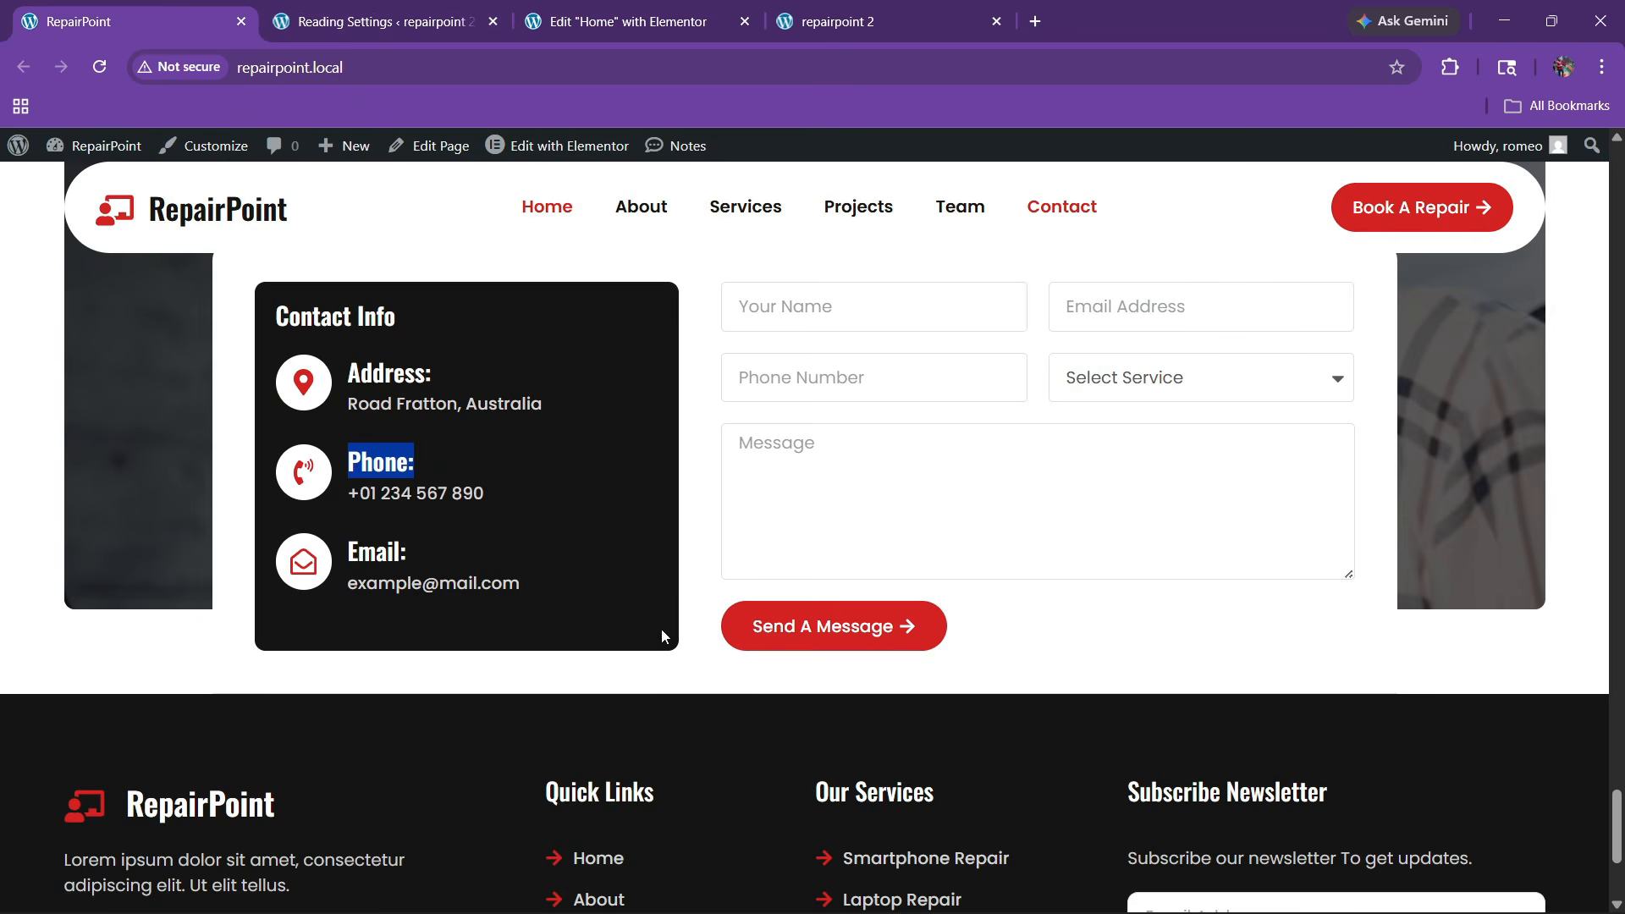
pyautogui.click(620, 26)
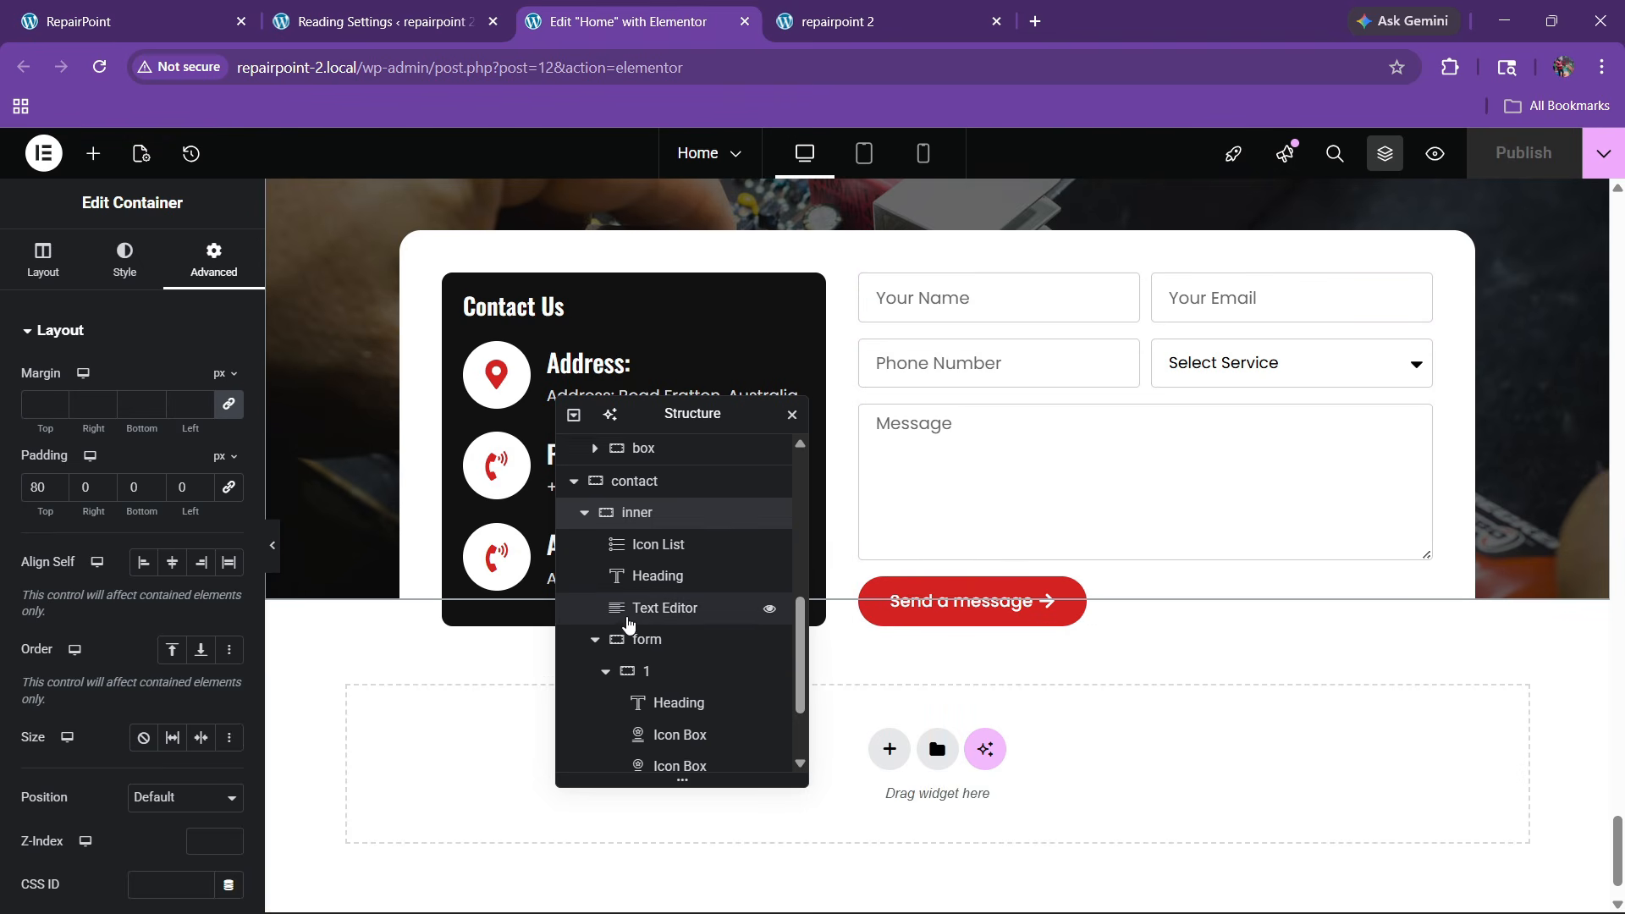
# Select the form container and set its border type to Solid after trying Double
pyautogui.scroll(1, 643, 618)
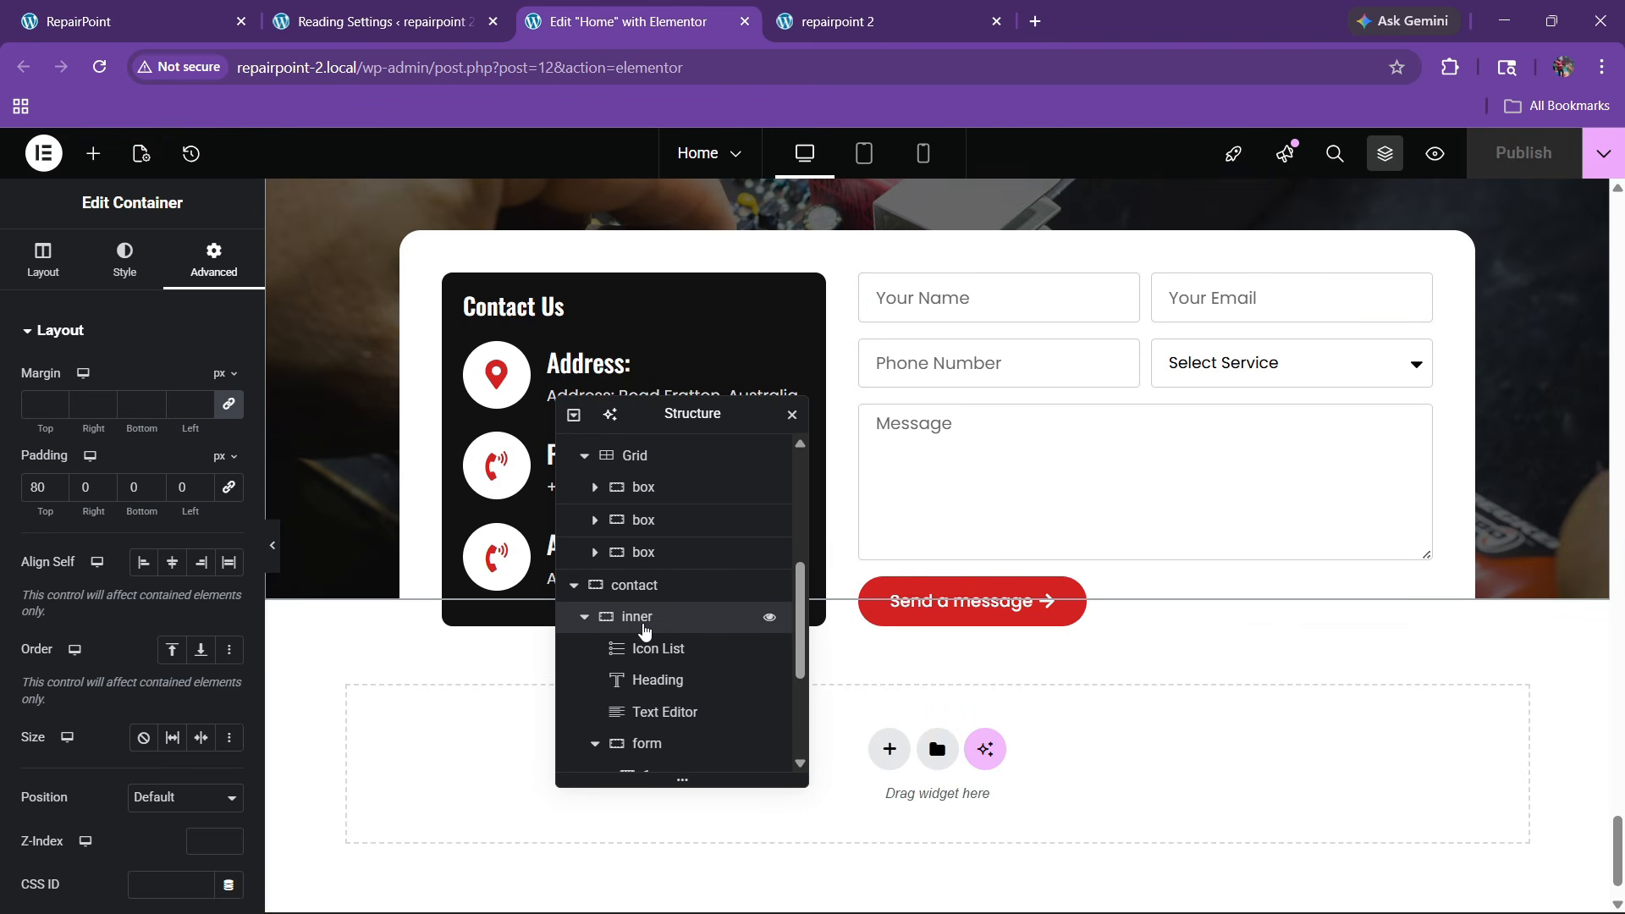
pyautogui.scroll(-2, 645, 628)
pyautogui.click(659, 541)
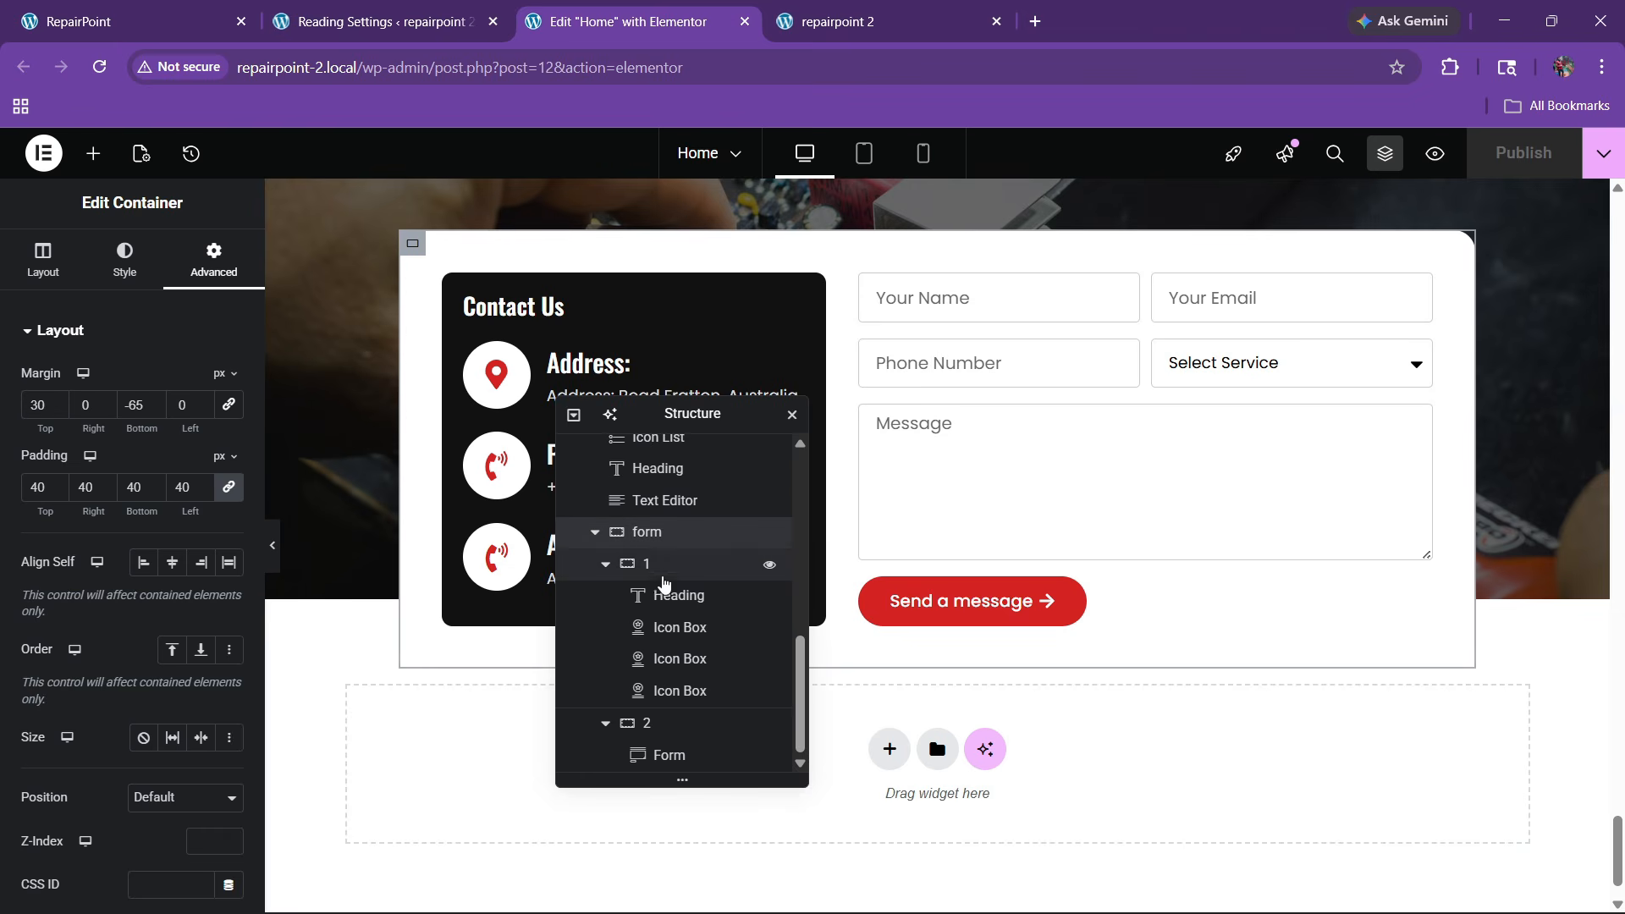
pyautogui.click(125, 258)
pyautogui.scroll(-2, 116, 506)
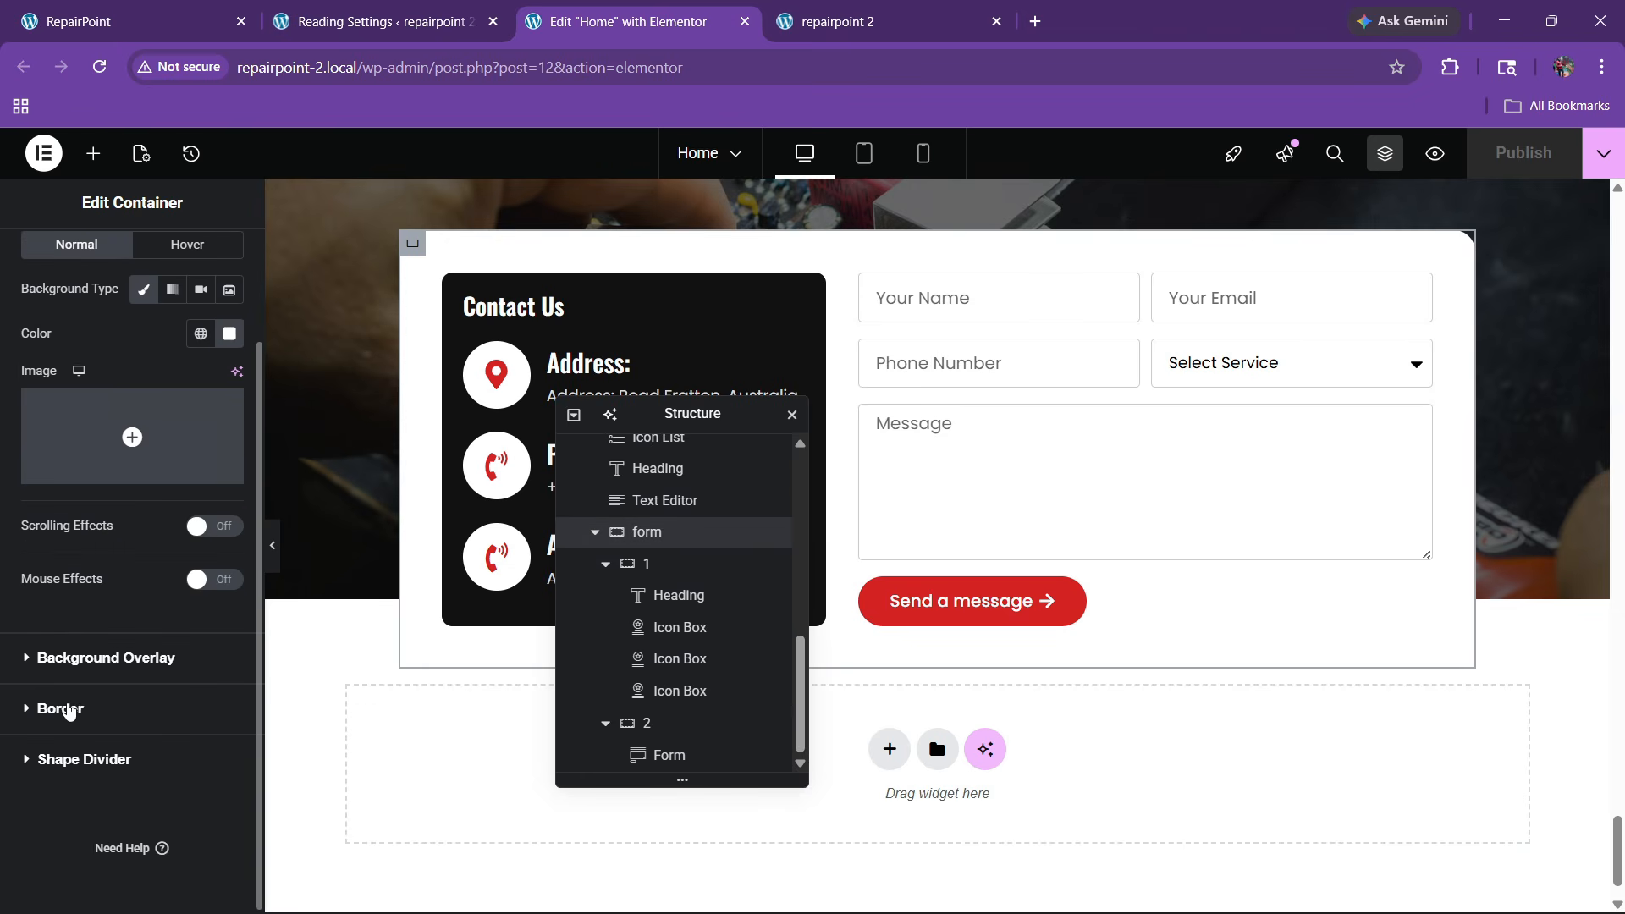
pyautogui.click(69, 711)
pyautogui.click(163, 526)
pyautogui.click(165, 627)
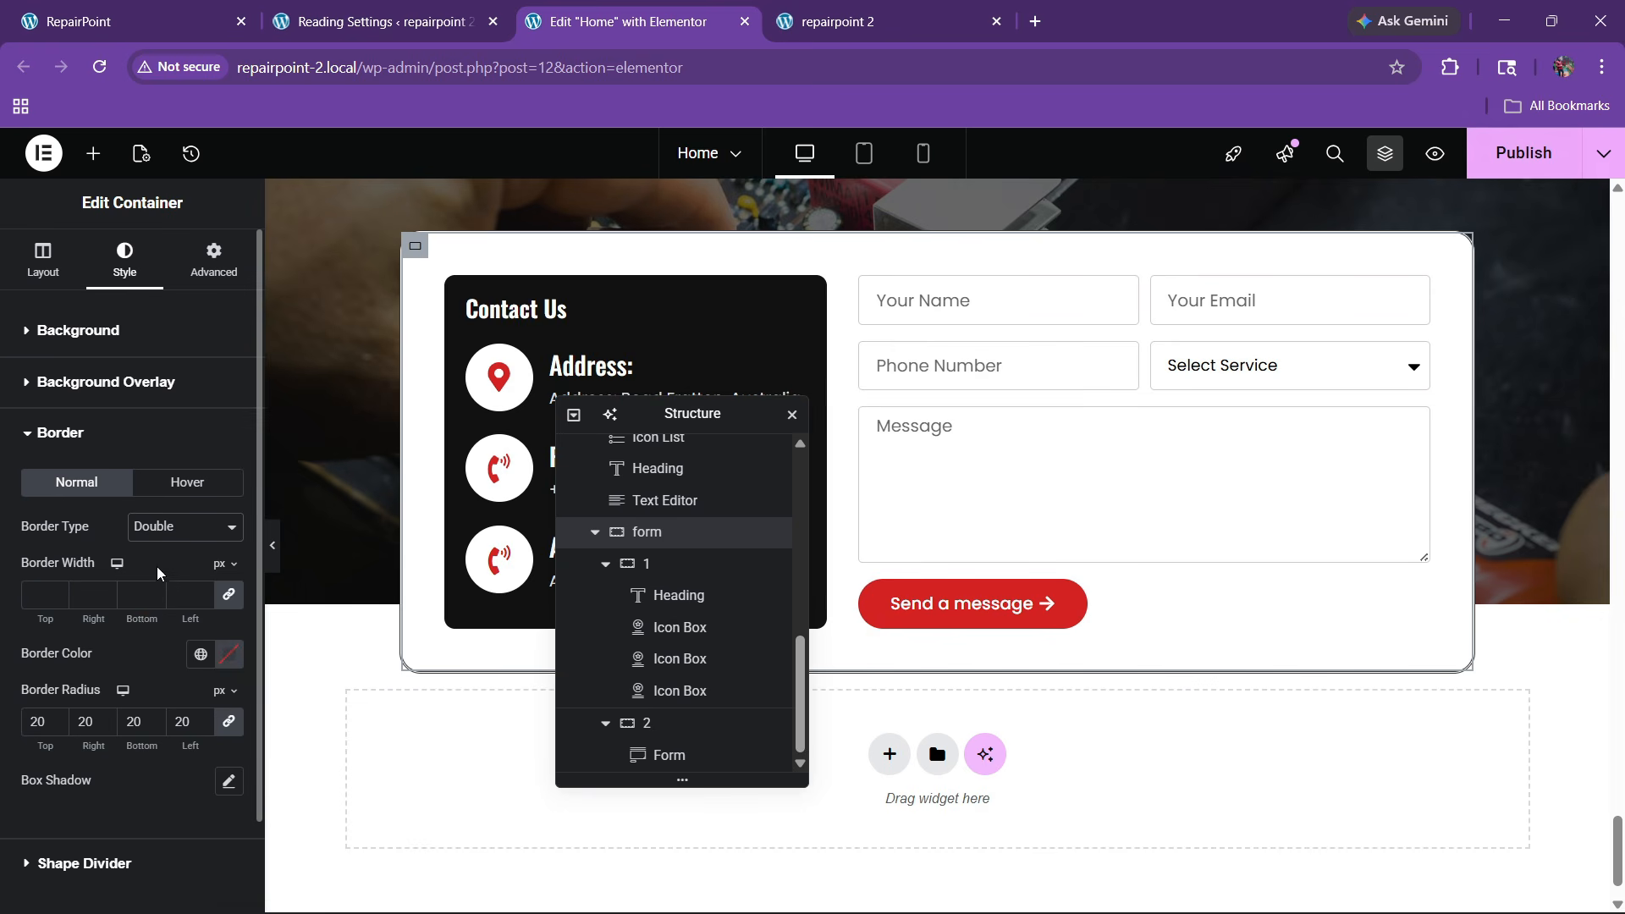
pyautogui.click(163, 527)
pyautogui.click(198, 627)
pyautogui.click(165, 527)
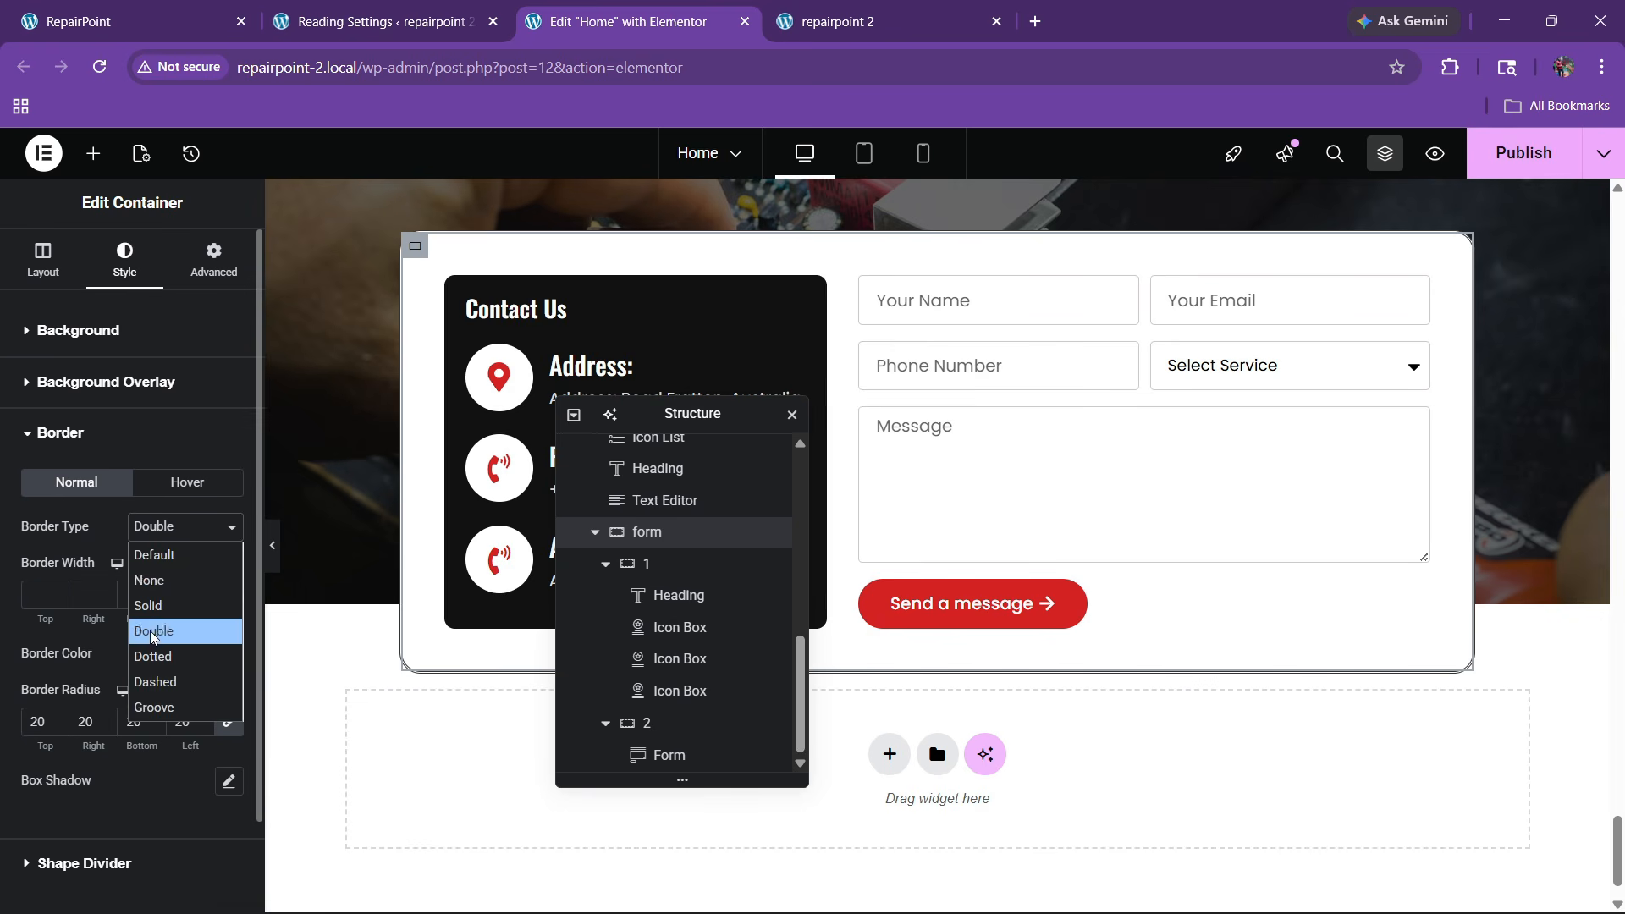
pyautogui.click(166, 598)
# Give the form's bottom border a 1 px width and a global colour, then publish
pyautogui.click(153, 591)
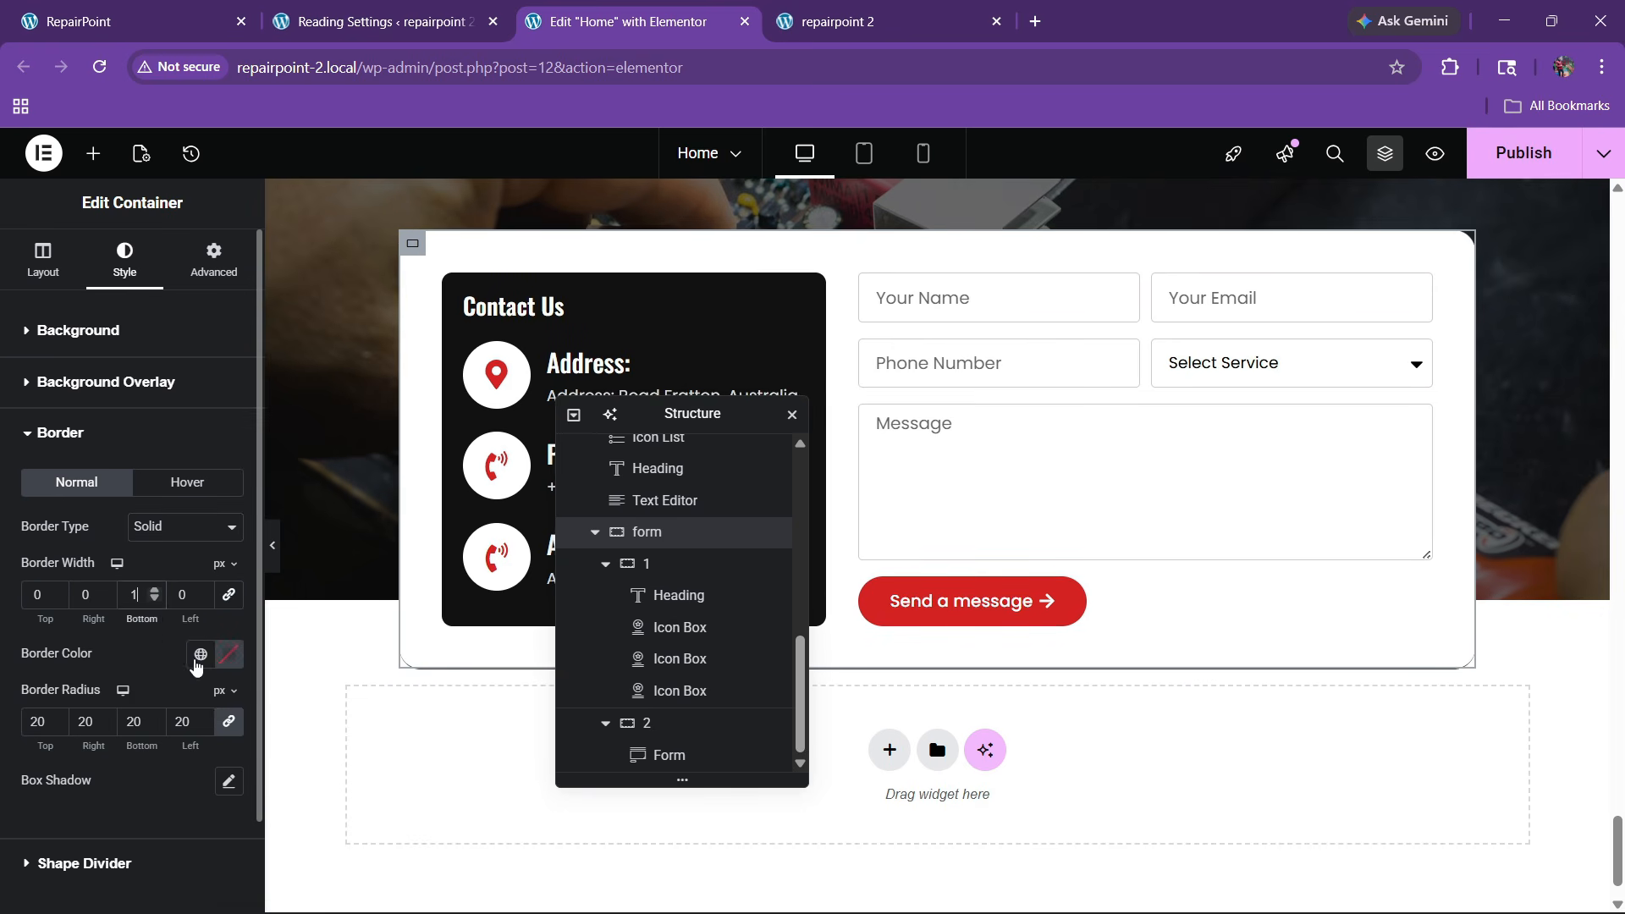
pyautogui.click(200, 653)
pyautogui.click(51, 607)
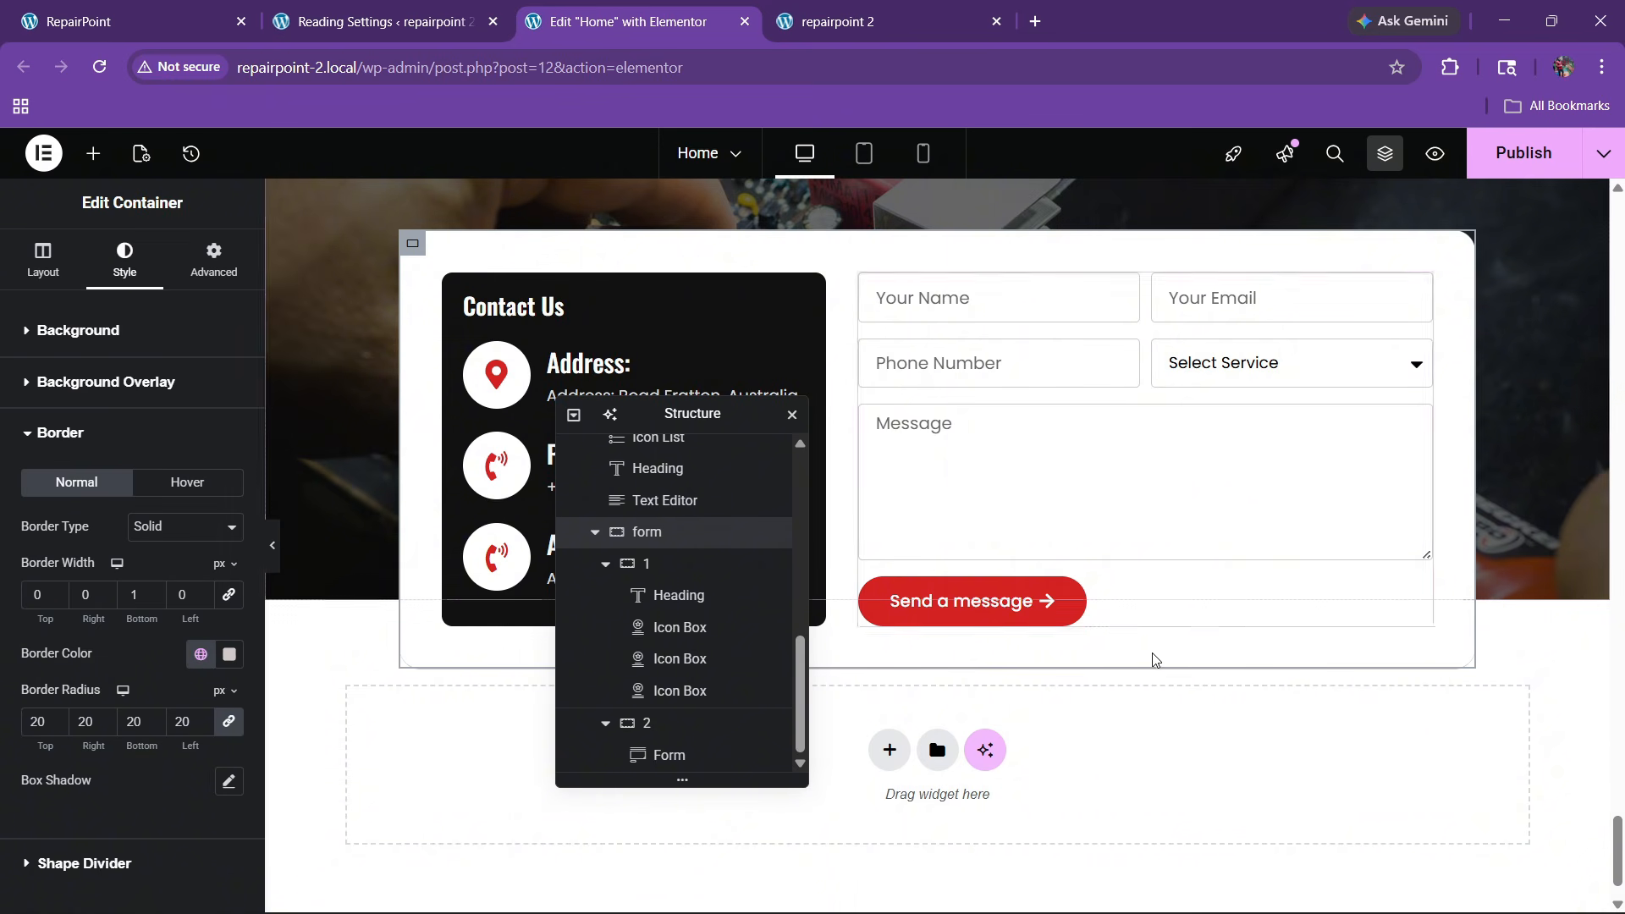
pyautogui.click(1518, 176)
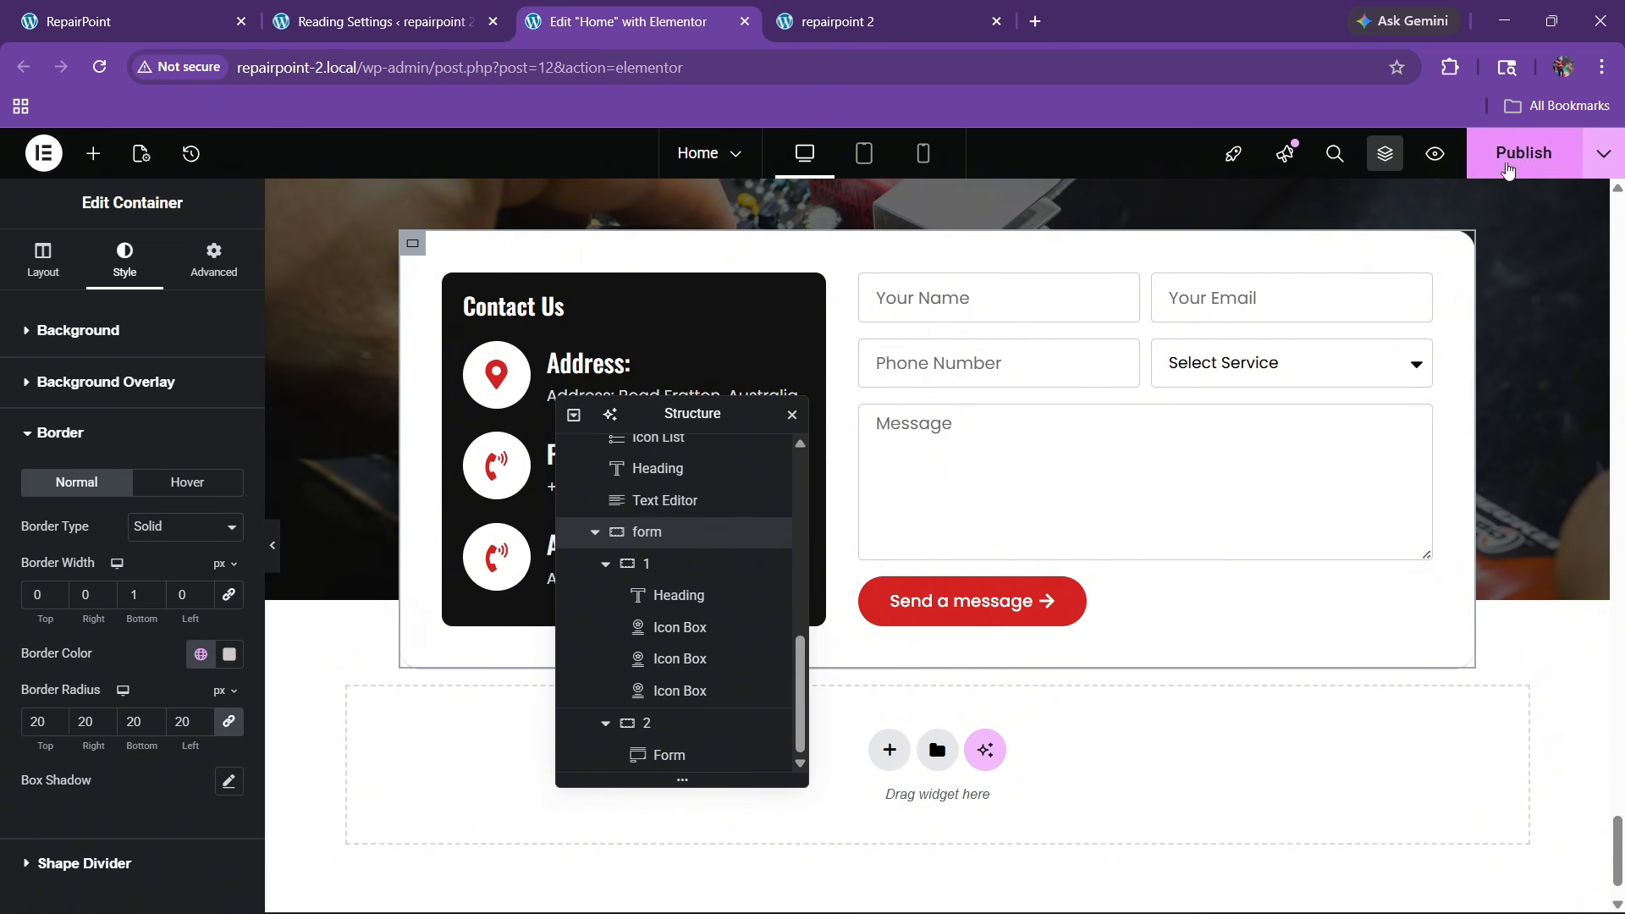
pyautogui.scroll(4, 850, 484)
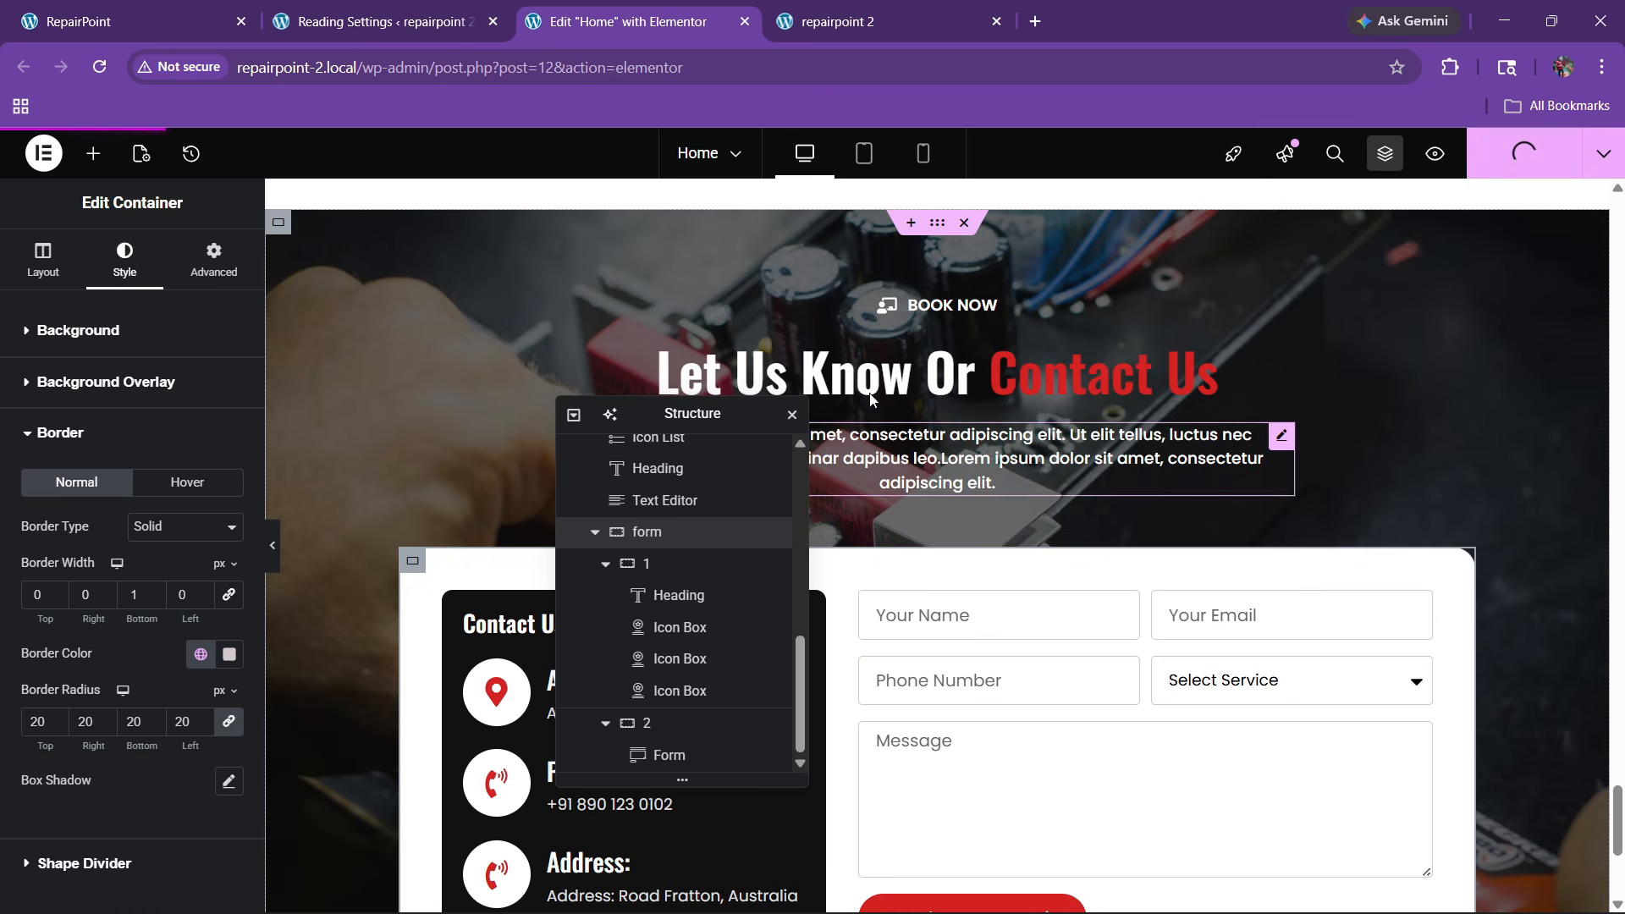
pyautogui.click(846, 21)
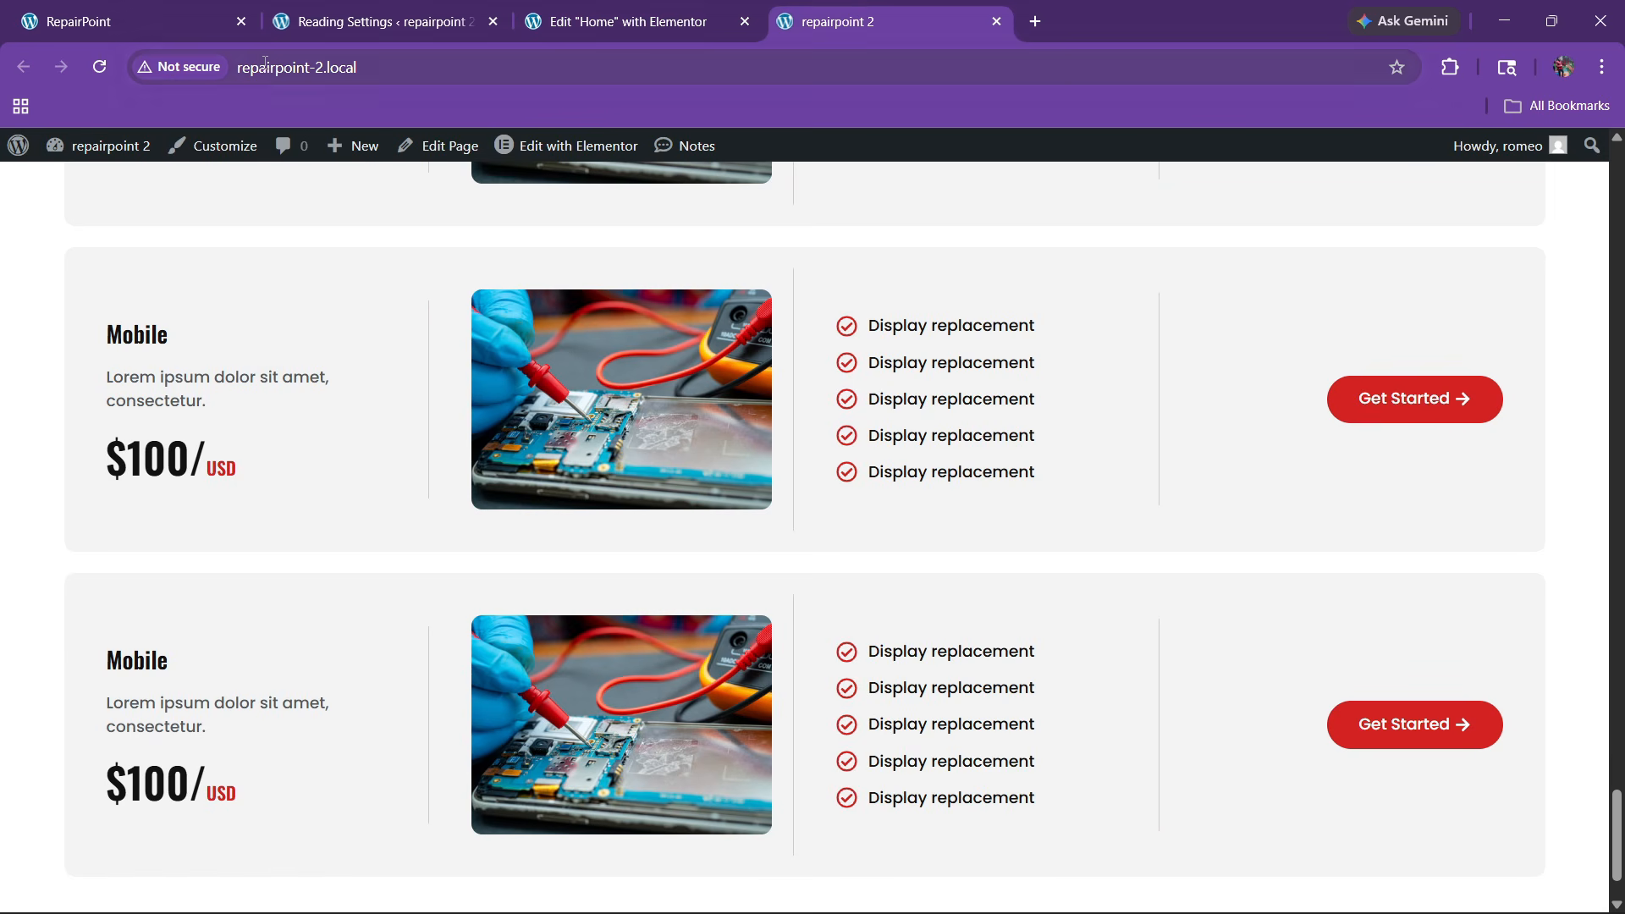
pyautogui.click(93, 71)
pyautogui.scroll(-9, 832, 476)
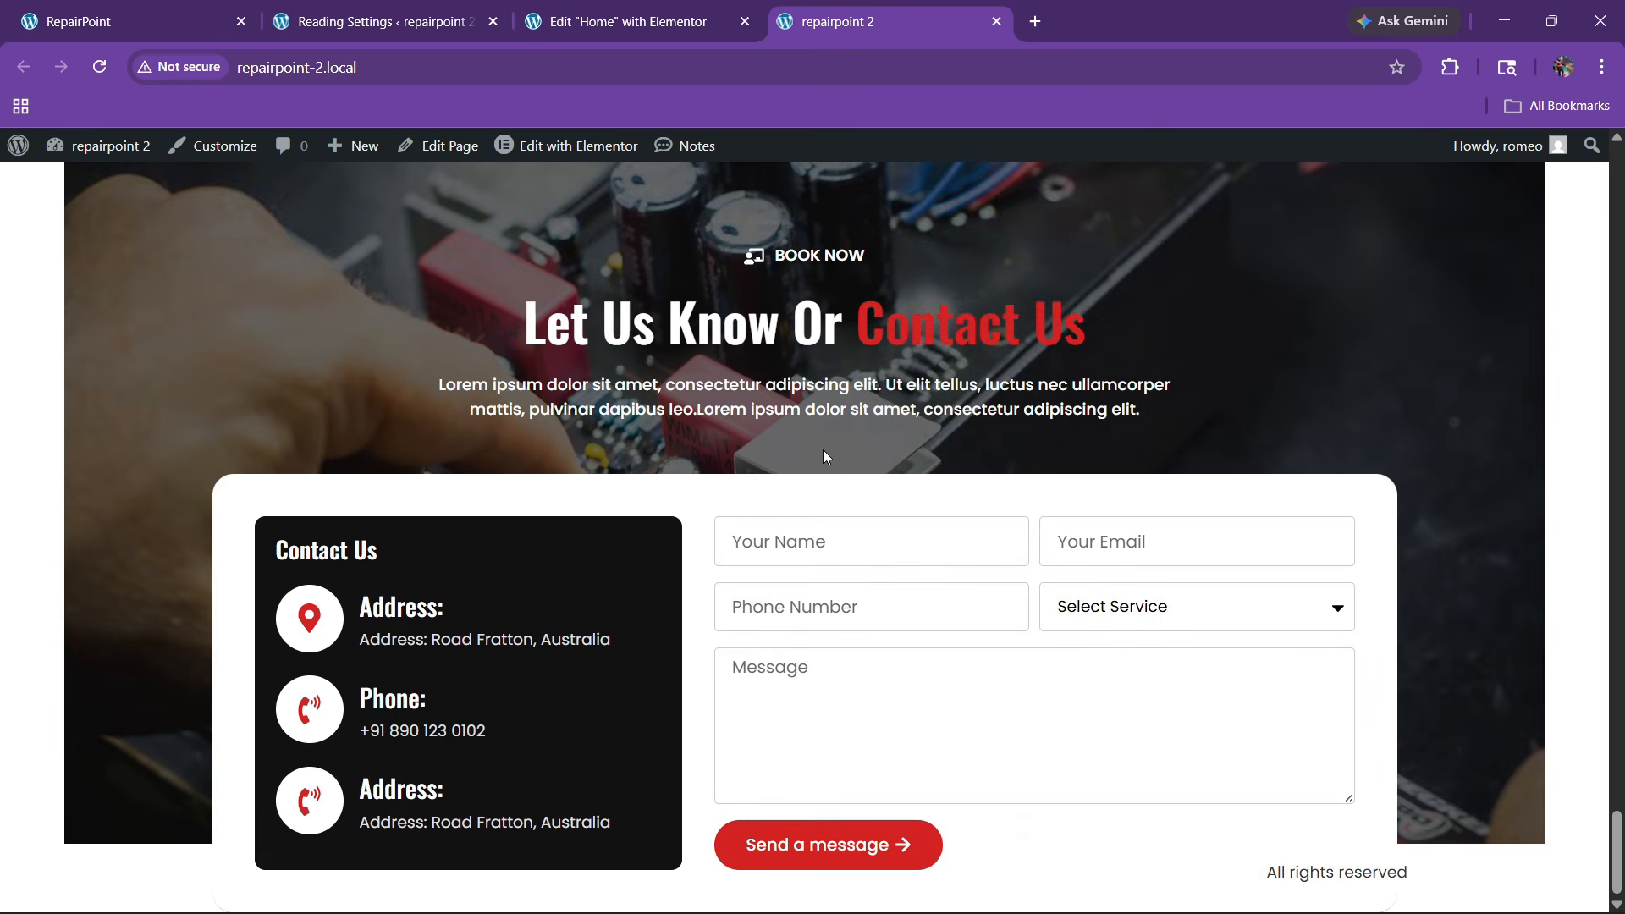
pyautogui.scroll(2, 823, 450)
pyautogui.scroll(-2, 779, 468)
pyautogui.scroll(2, 779, 468)
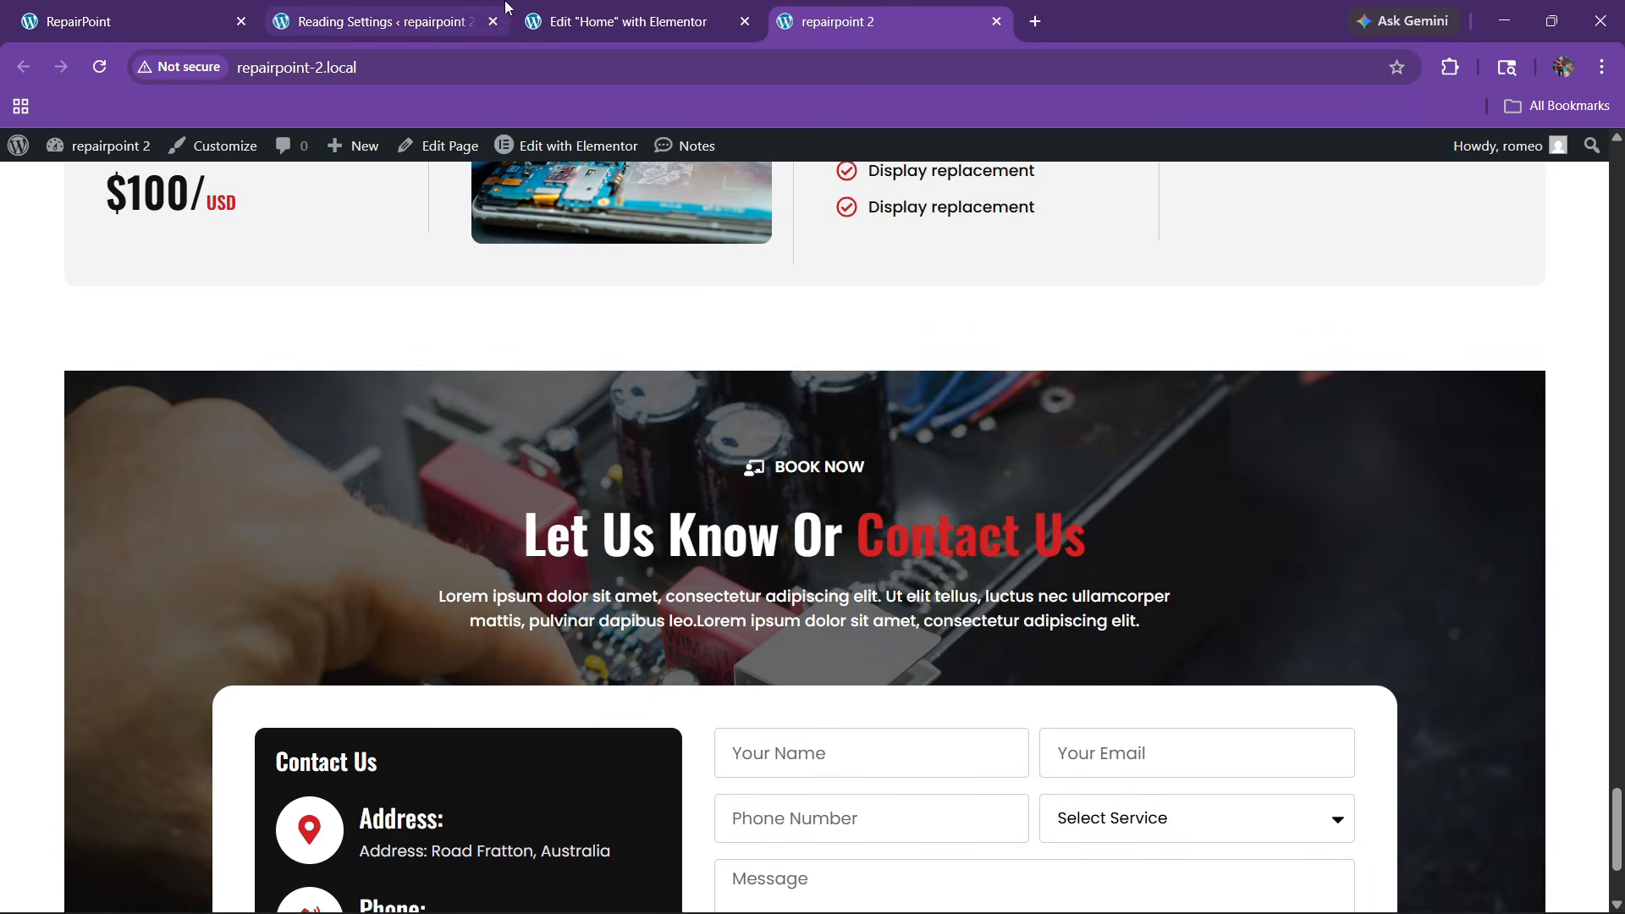
pyautogui.click(627, 21)
pyautogui.scroll(5, 656, 633)
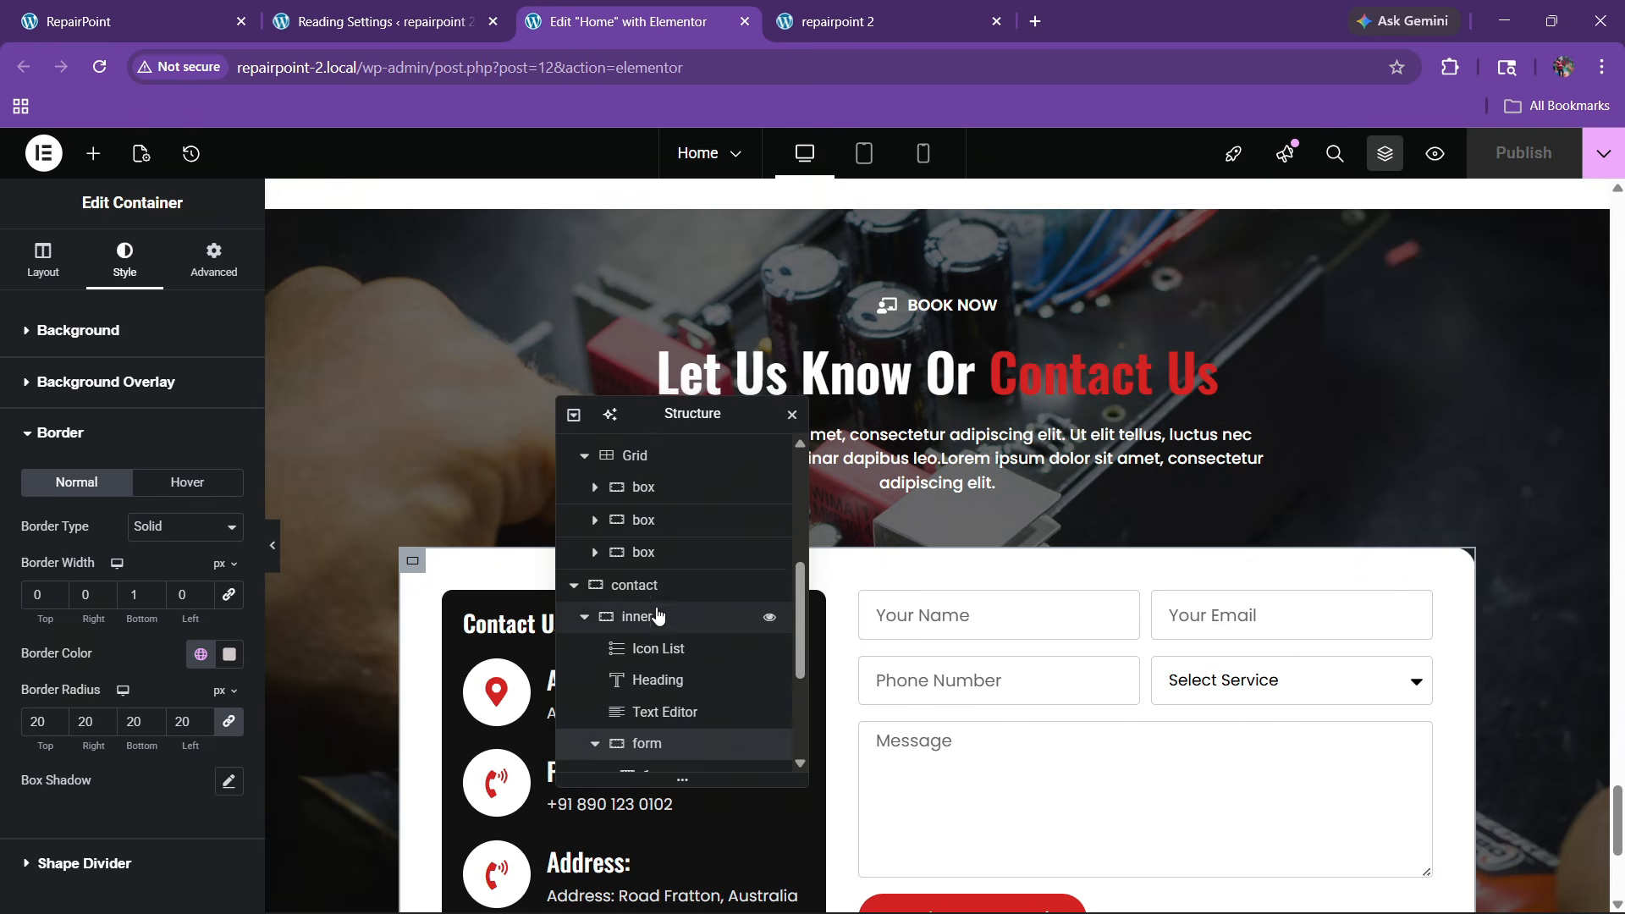
# Give the contact section's inner container a corner radius of 10
pyautogui.click(637, 616)
pyautogui.click(119, 267)
pyautogui.scroll(-10, 136, 677)
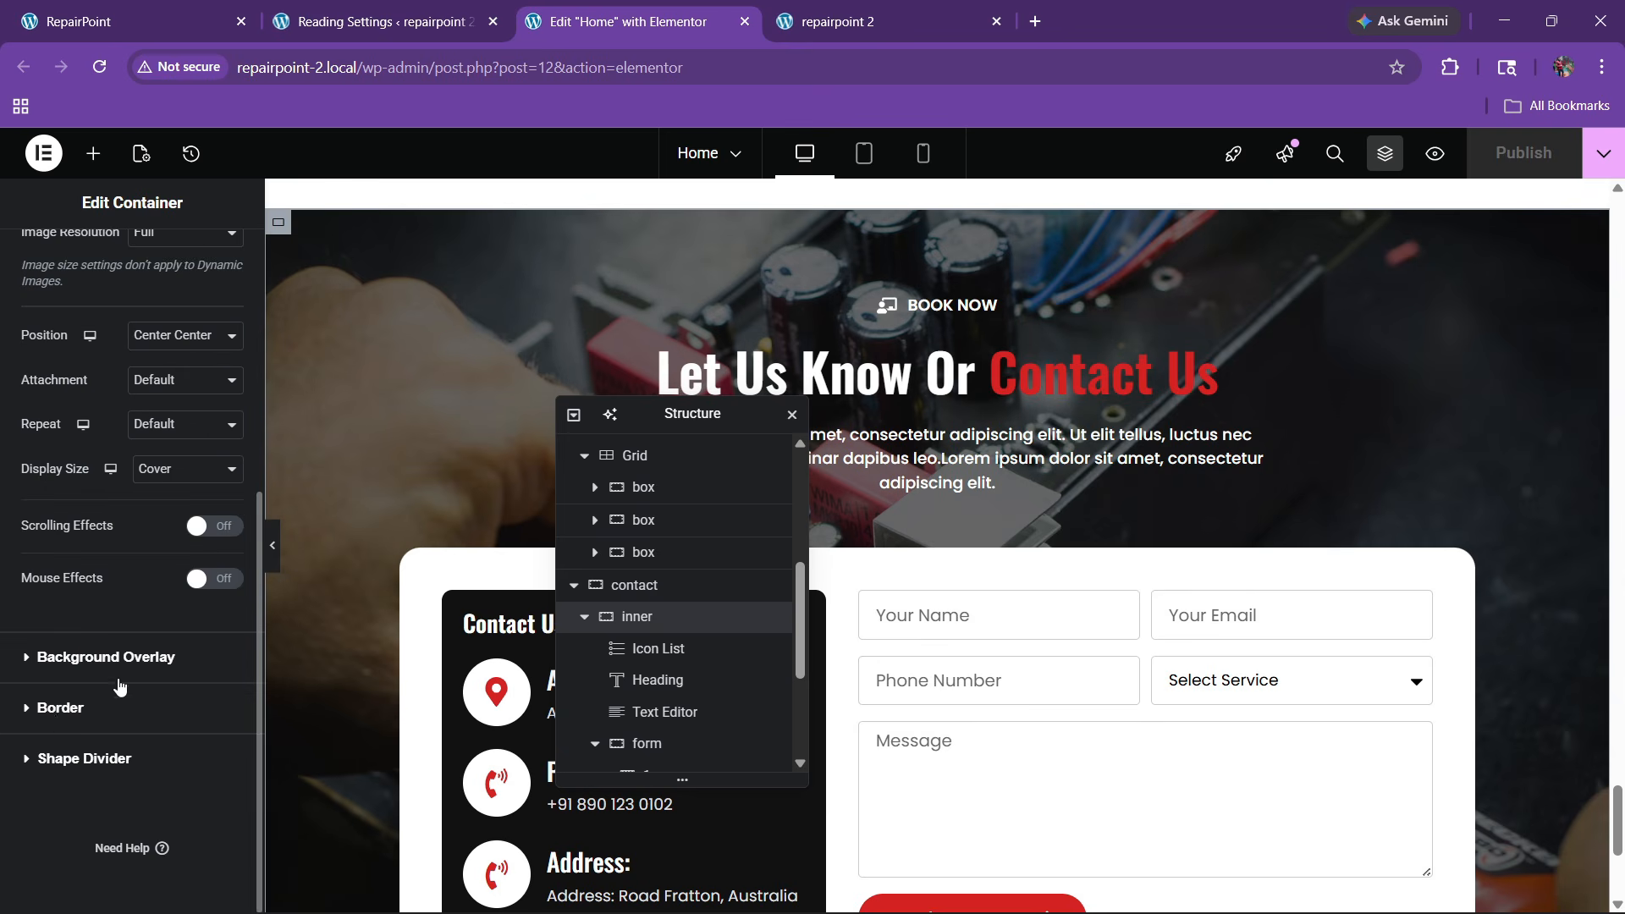
pyautogui.click(55, 717)
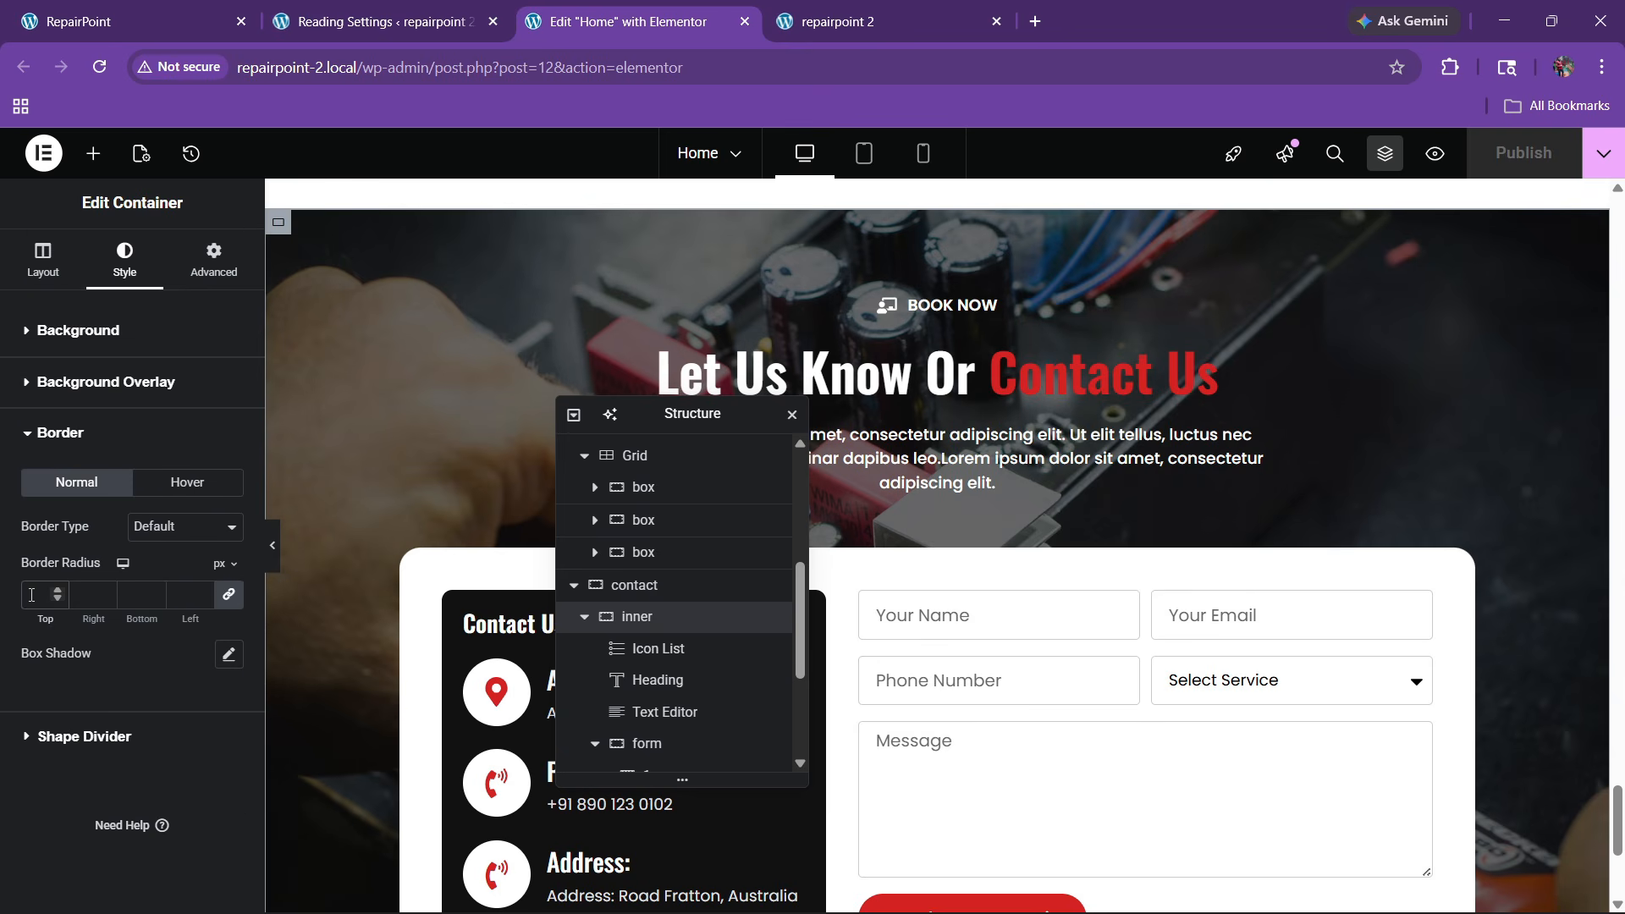
pyautogui.click(32, 595)
pyautogui.write('10')
# Set that inner container's background attachment to Fixed and publish the page
pyautogui.click(51, 353)
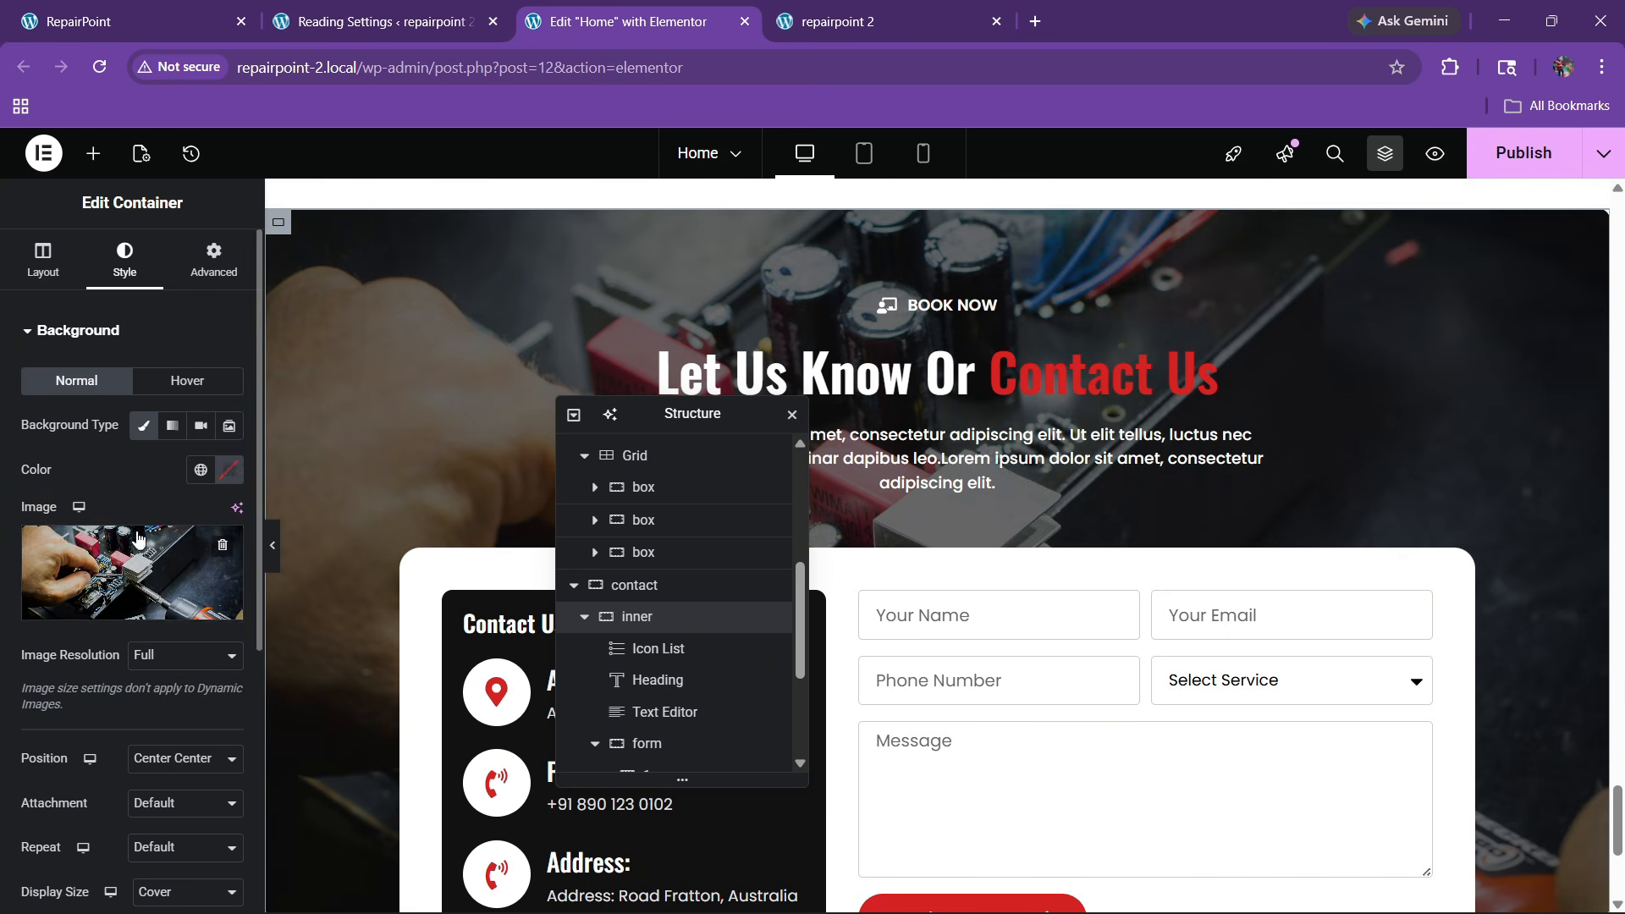
pyautogui.scroll(-3, 146, 555)
pyautogui.click(152, 591)
pyautogui.click(149, 669)
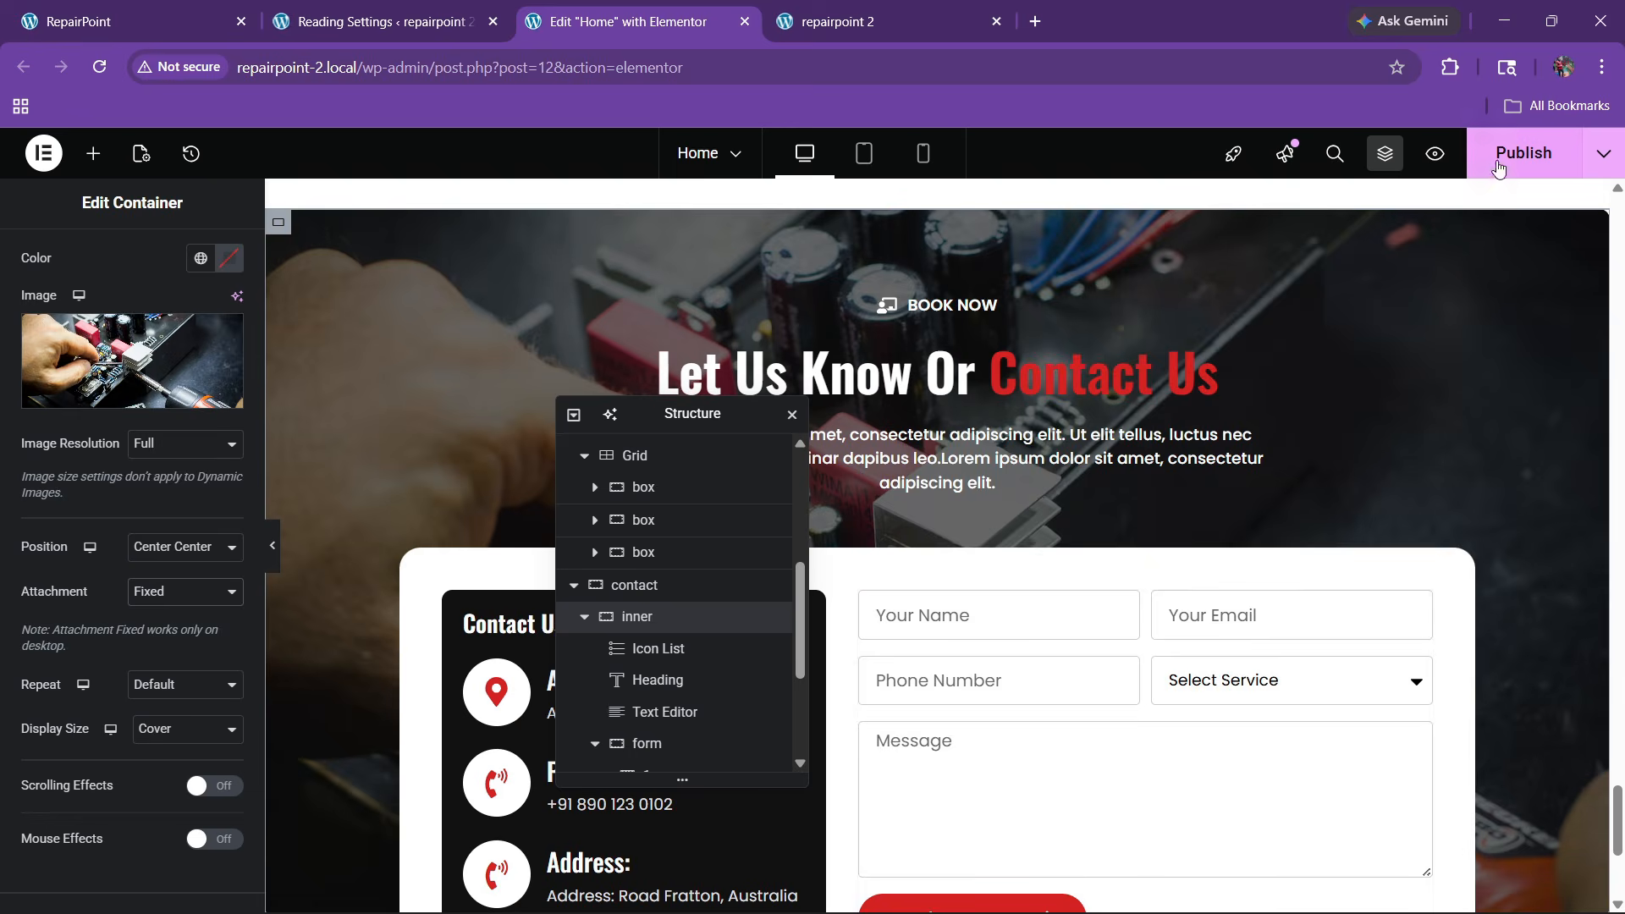
pyautogui.click(1498, 165)
pyautogui.scroll(15, 1024, 499)
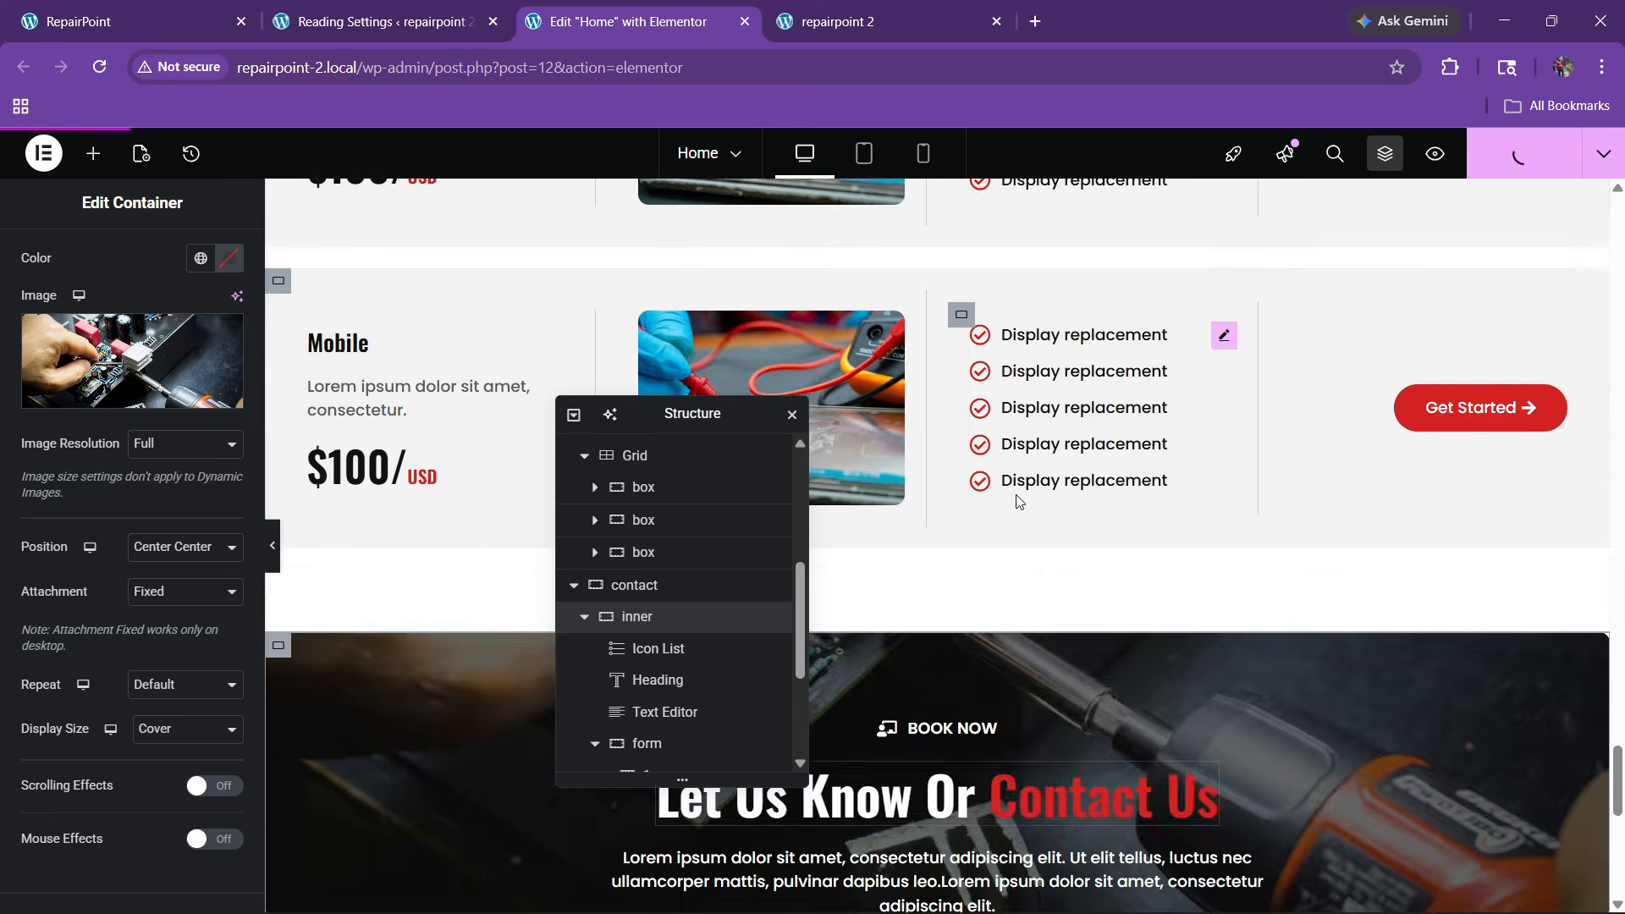
pyautogui.scroll(12, 1043, 512)
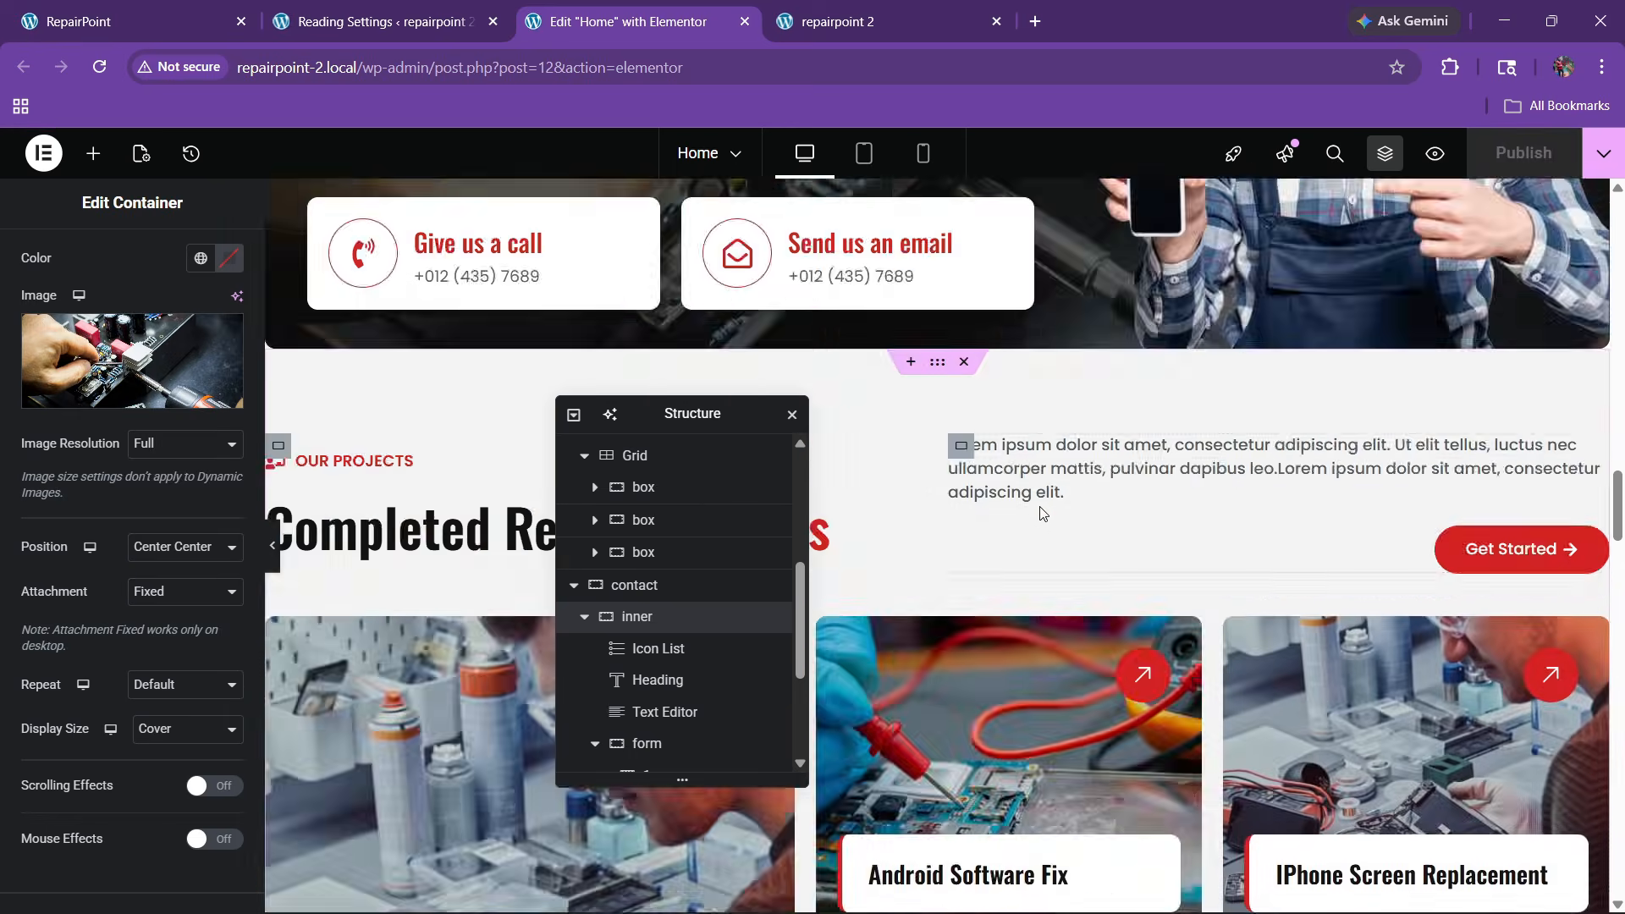
pyautogui.scroll(-4, 992, 490)
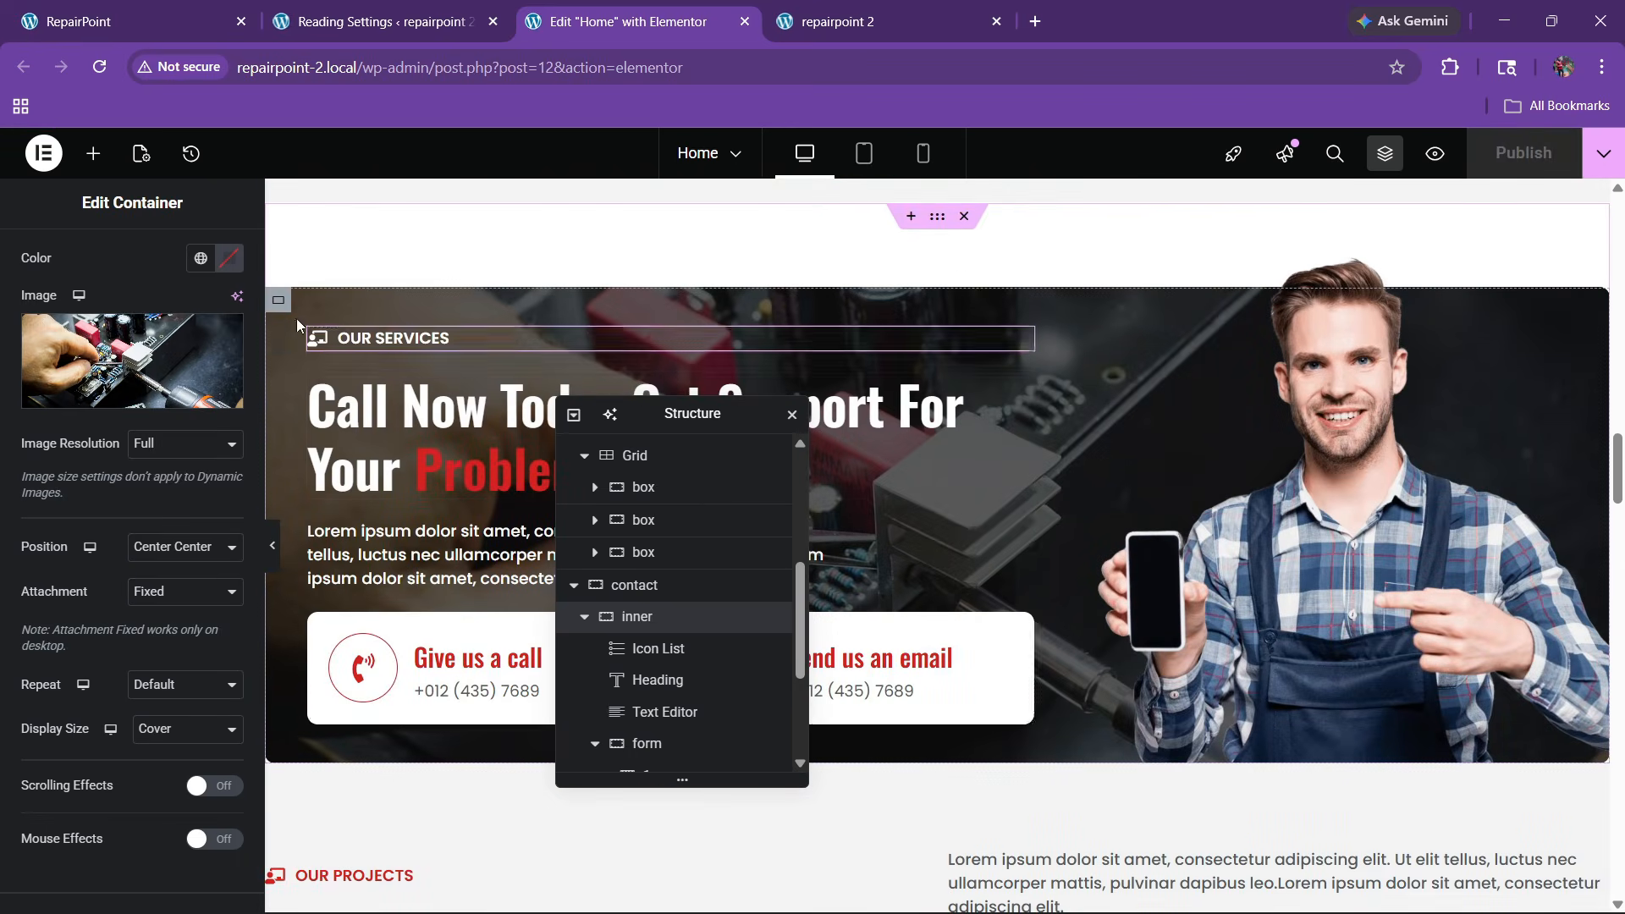
# Set the services section container's background attachment to Fixed
pyautogui.click(280, 301)
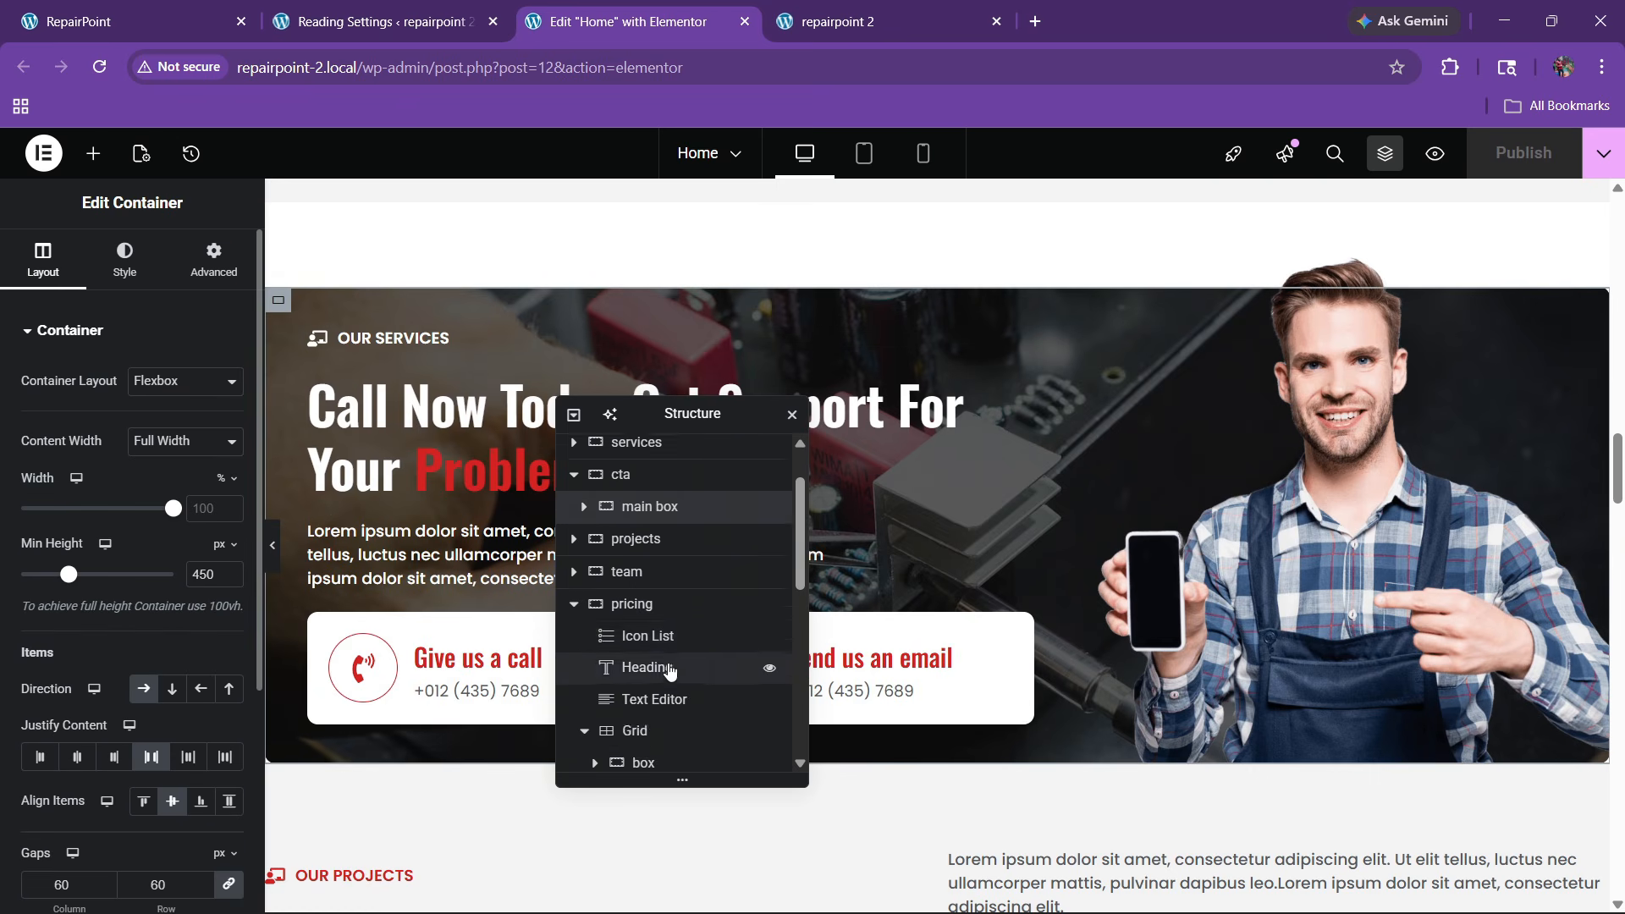
pyautogui.click(125, 258)
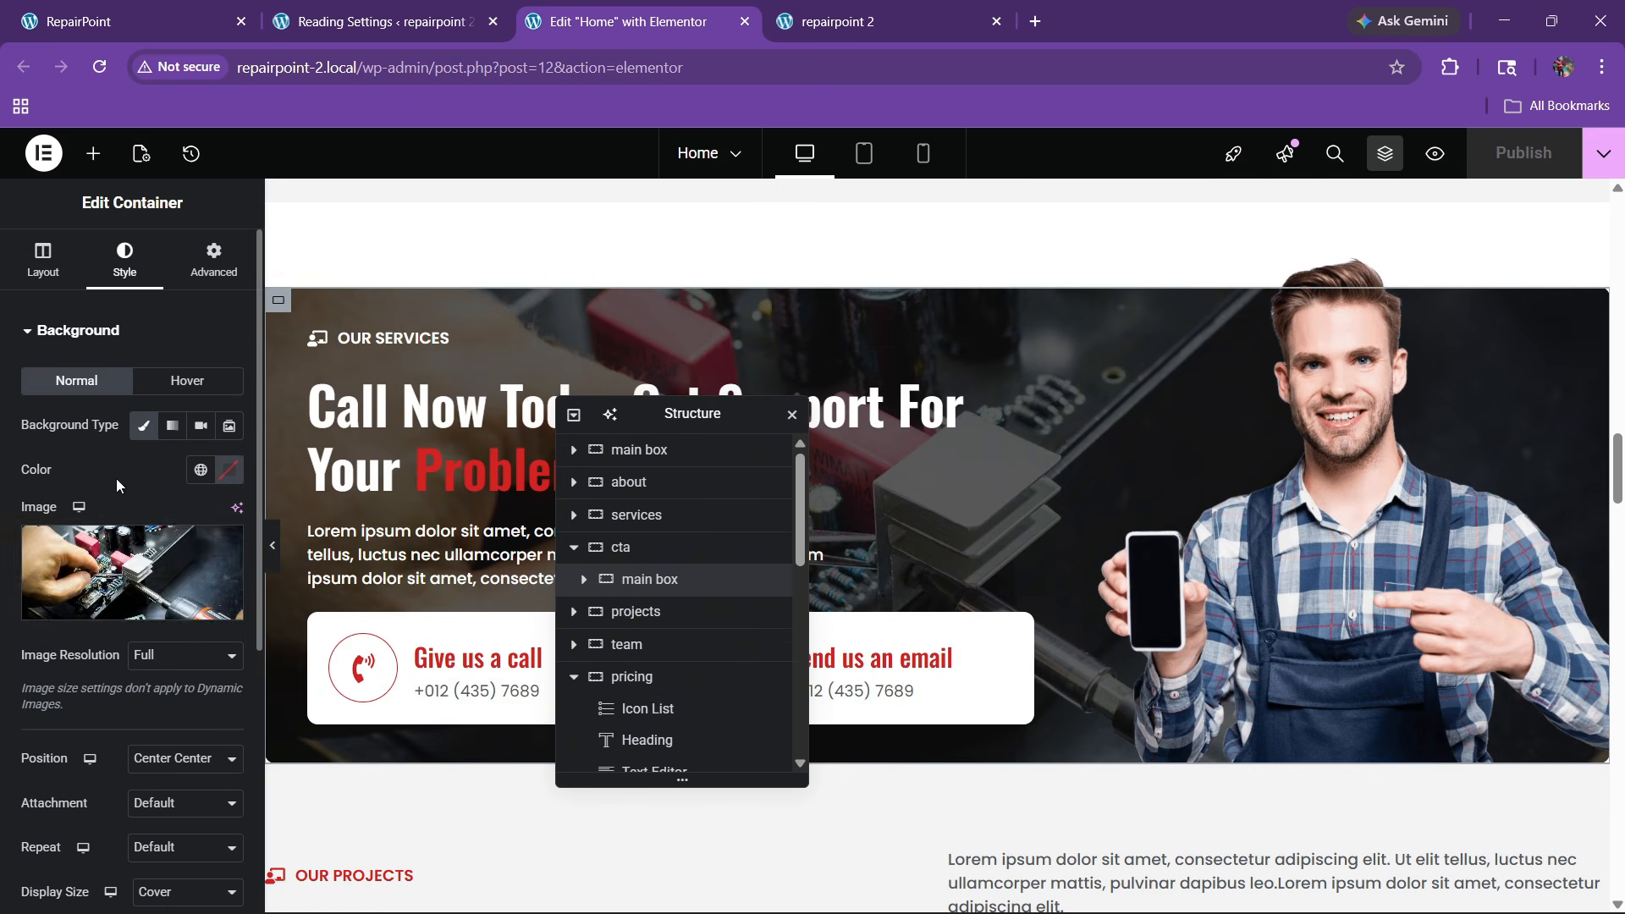
pyautogui.scroll(-5, 127, 423)
pyautogui.click(184, 484)
pyautogui.click(148, 565)
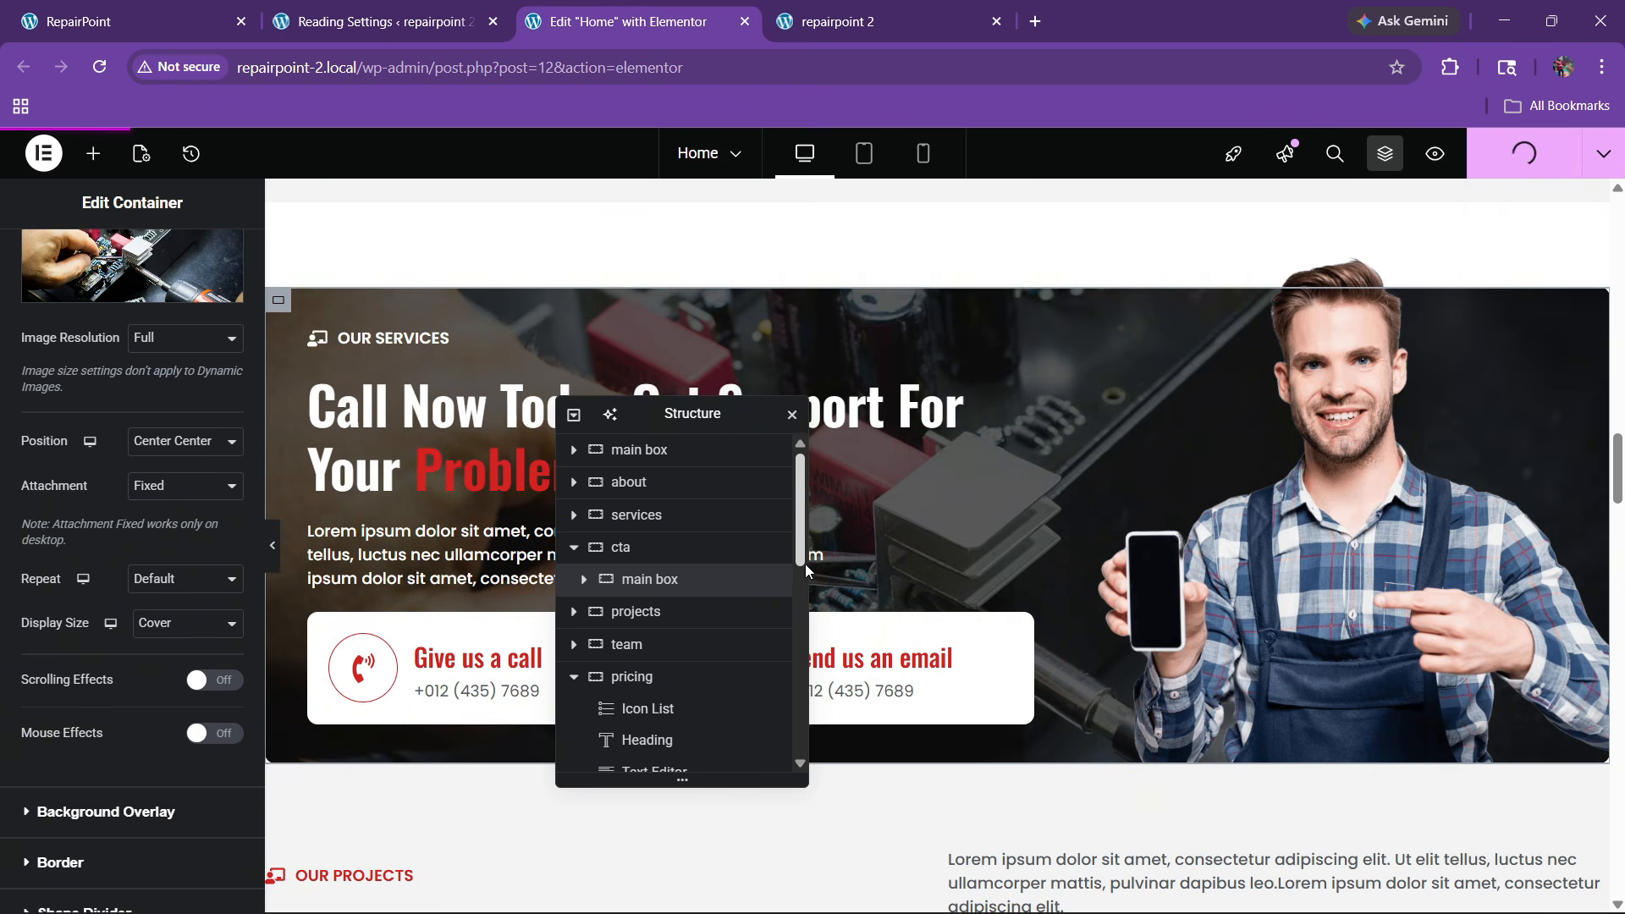
# Reload the repairpoint 2 site to see the fixed background
pyautogui.click(853, 11)
pyautogui.click(101, 68)
pyautogui.moveTo(100, 161)
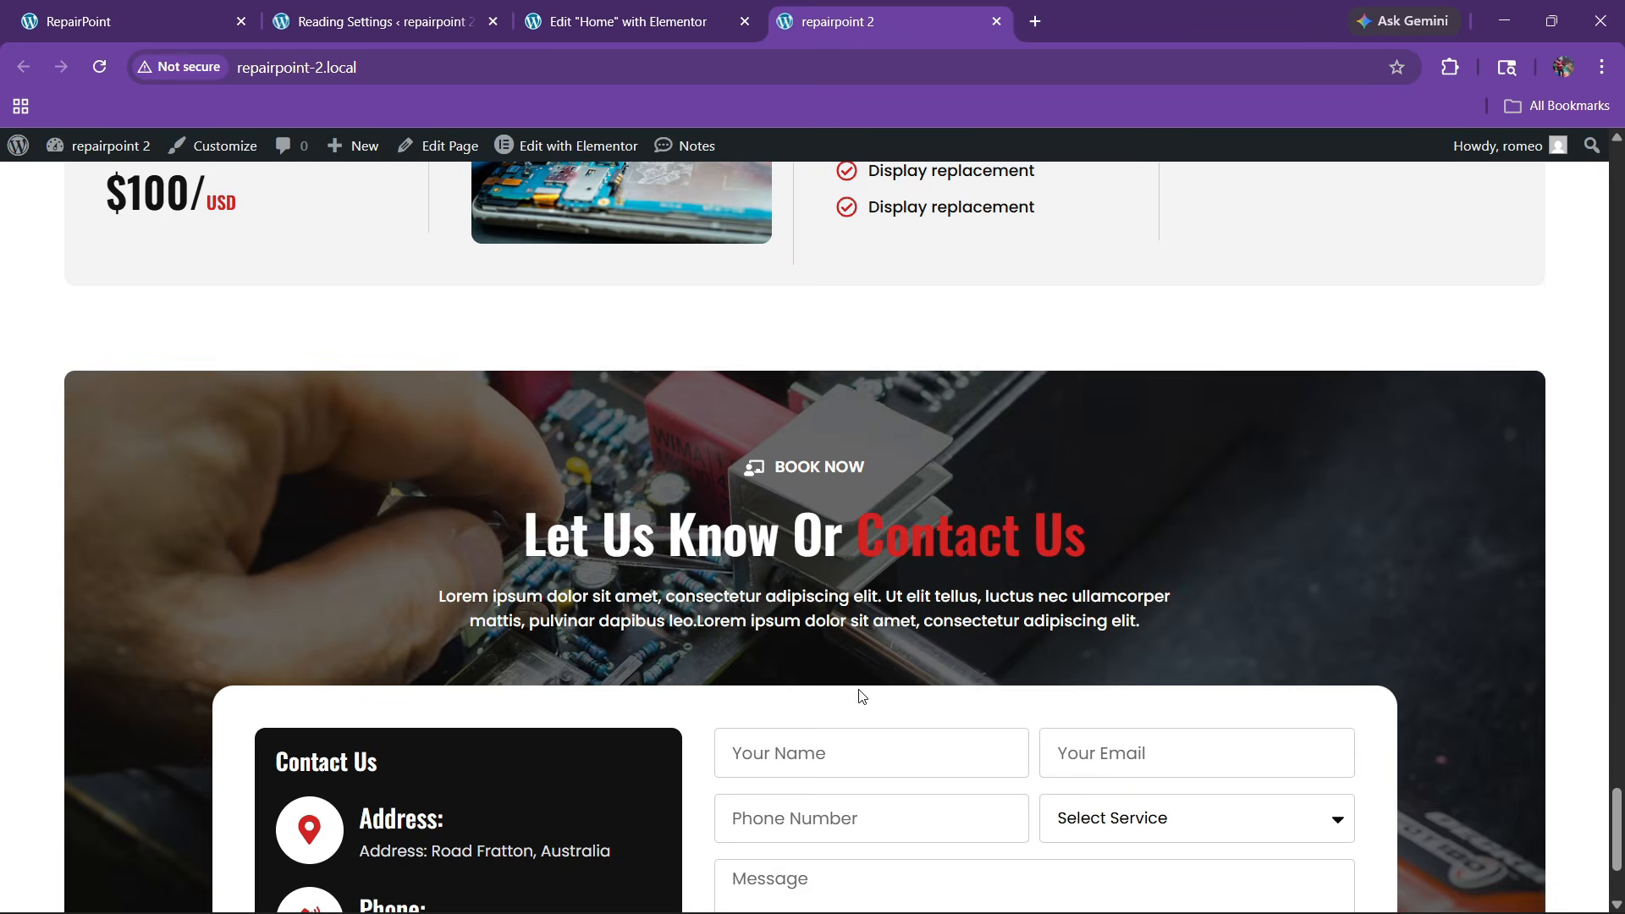
# Scroll through the reloaded repairpoint 2 home page, then view the RepairPoint site's footer
pyautogui.scroll(-2, 783, 584)
pyautogui.scroll(2, 782, 585)
pyautogui.scroll(-2, 782, 585)
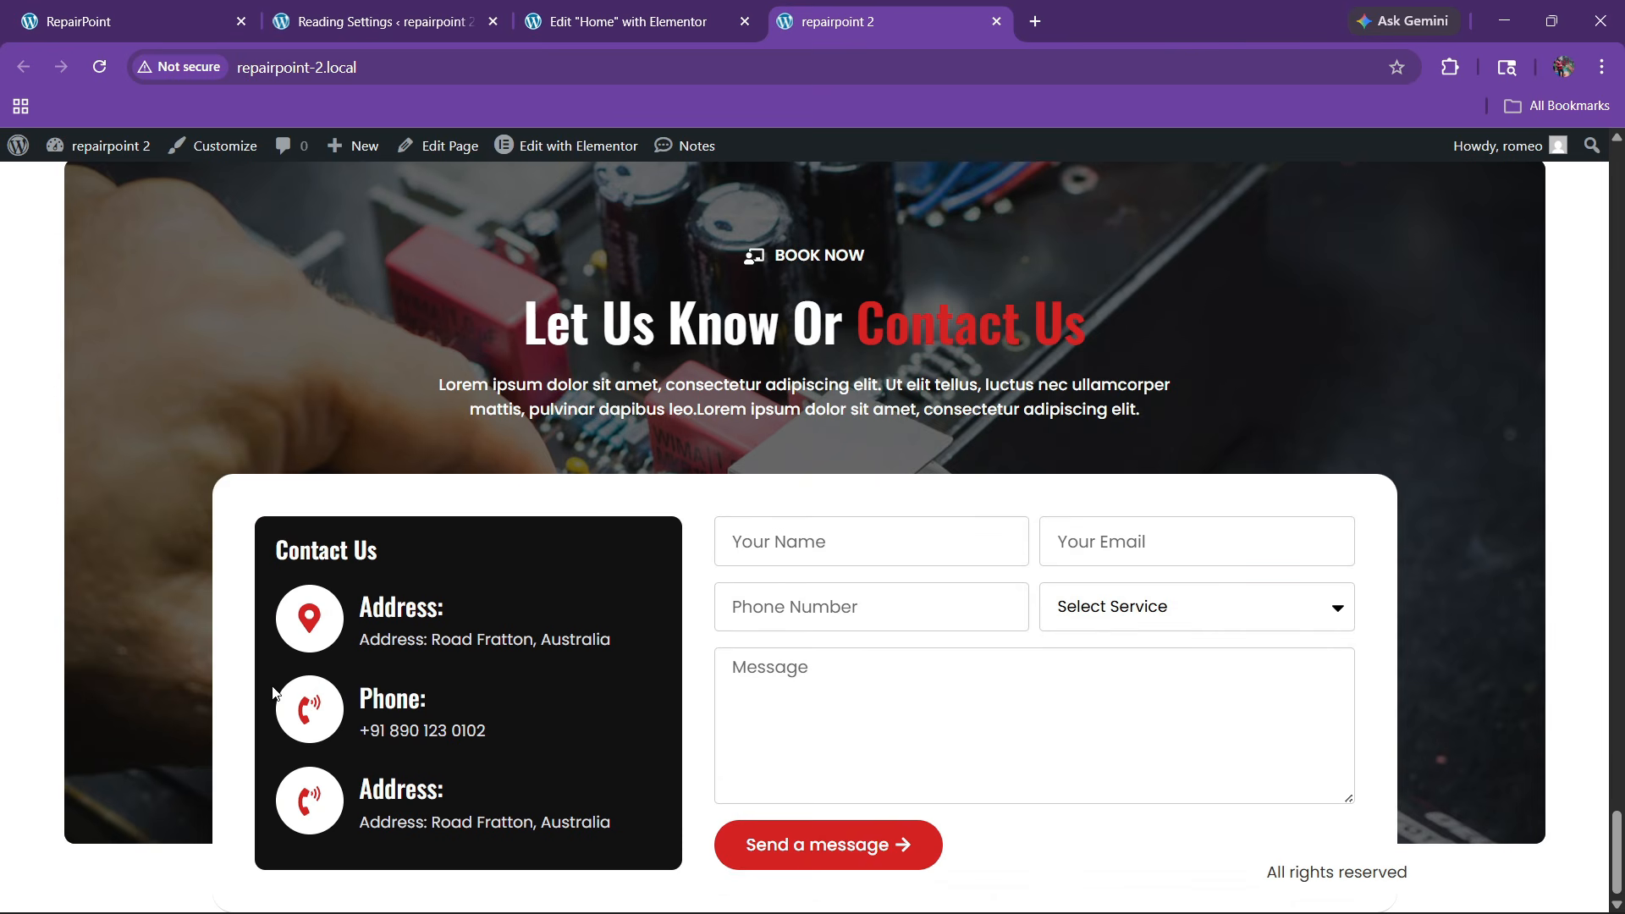
pyautogui.scroll(20, 766, 430)
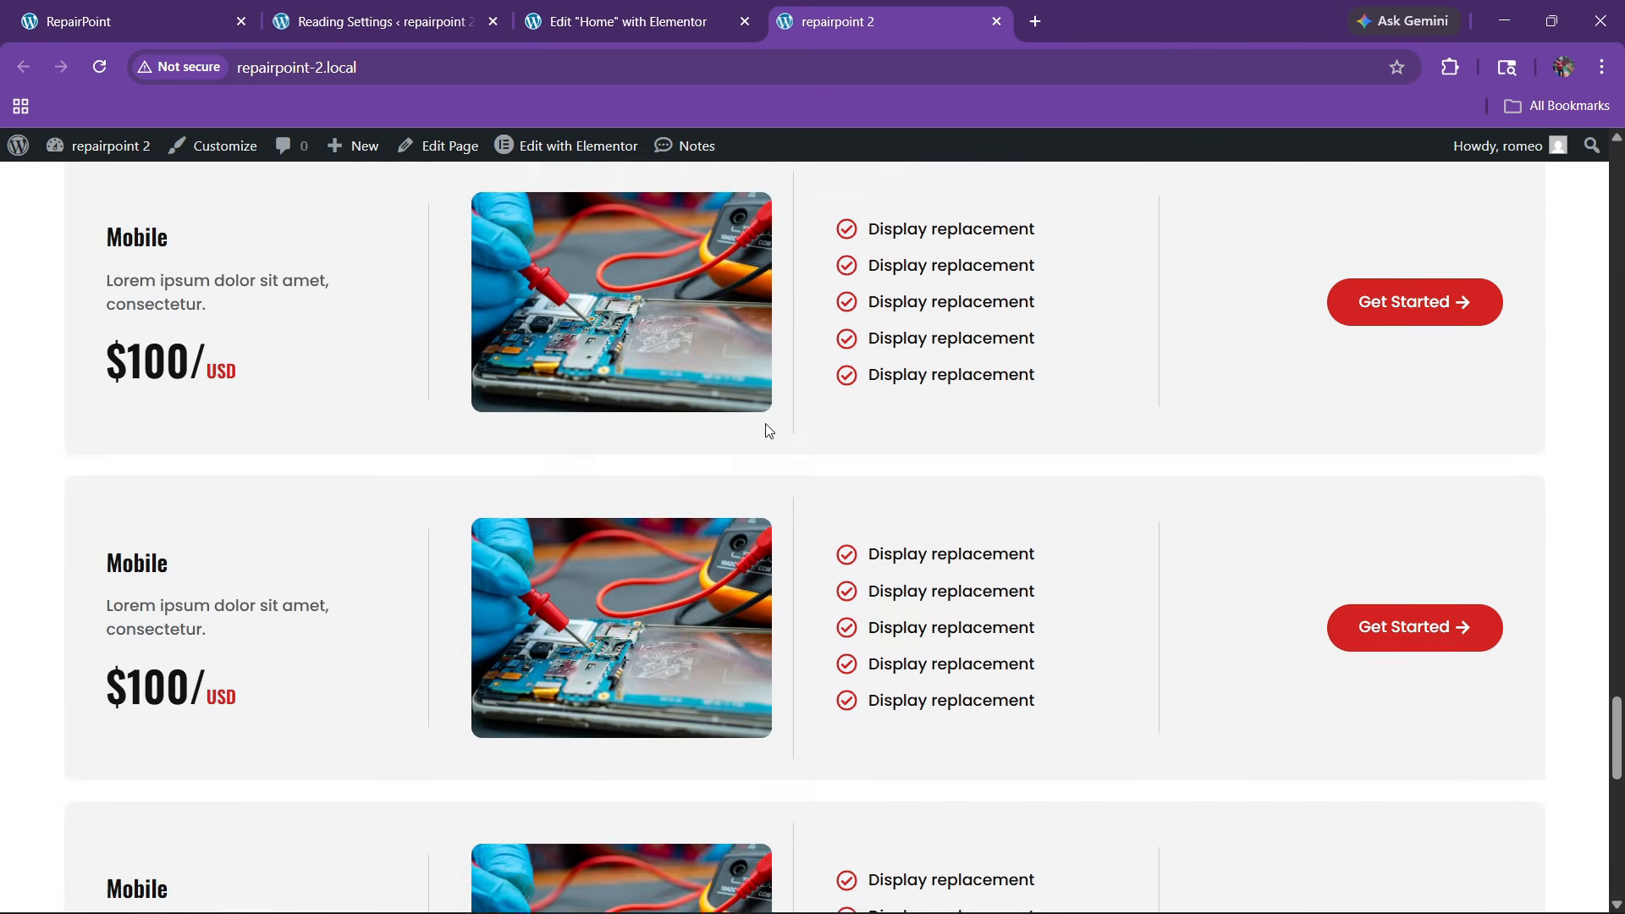
pyautogui.scroll(-7, 765, 430)
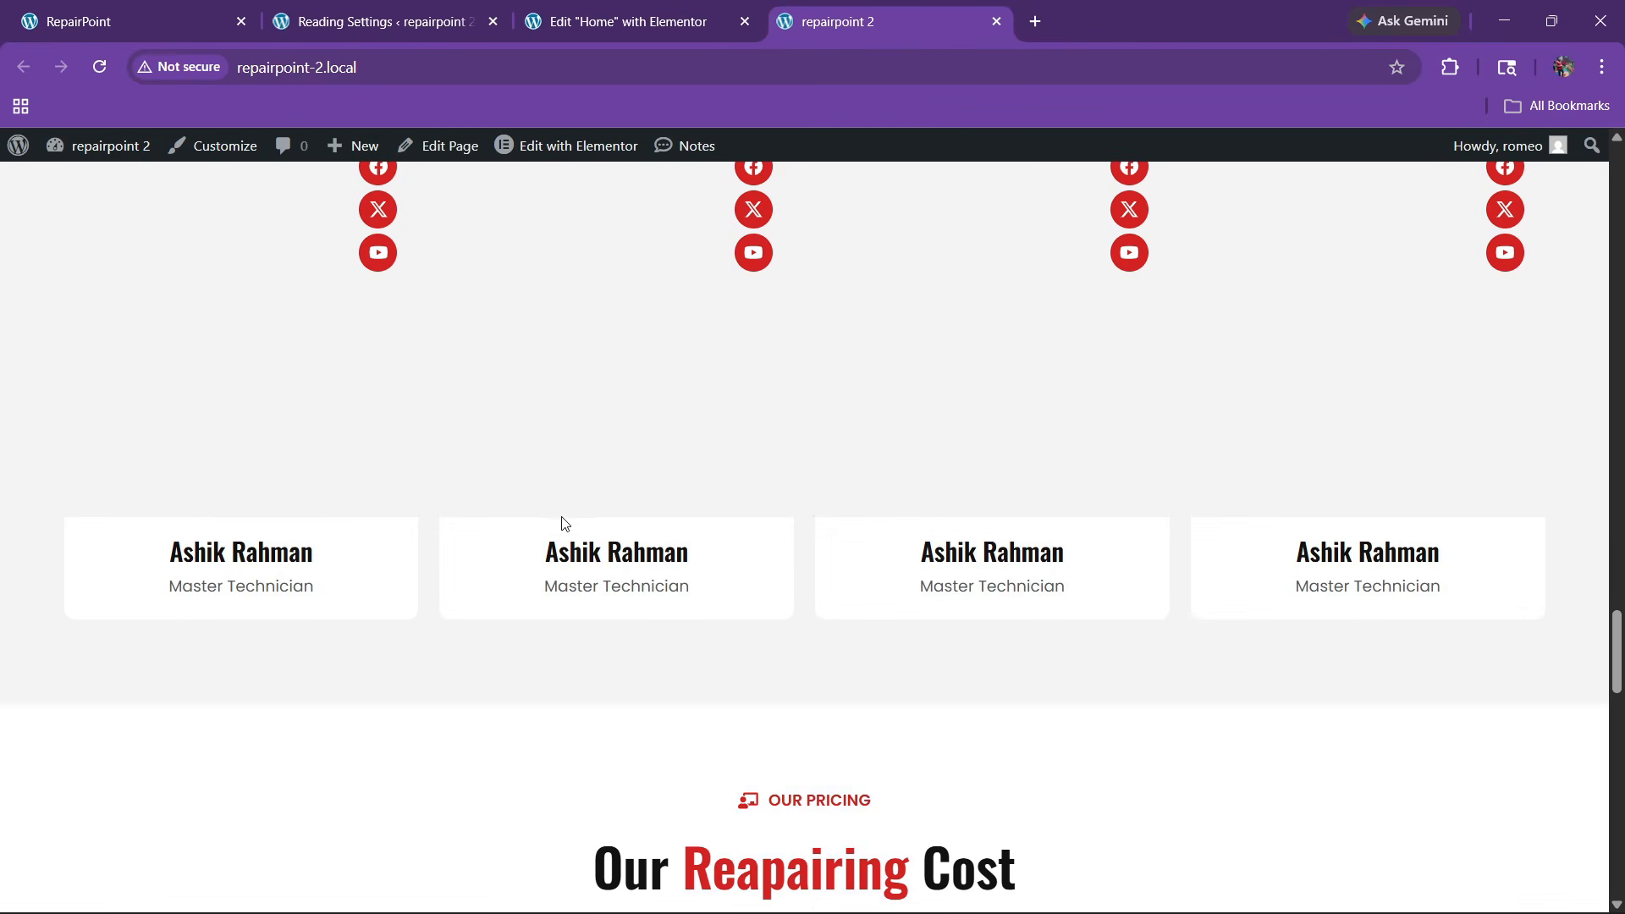
pyautogui.scroll(5, 561, 526)
pyautogui.scroll(20, 469, 552)
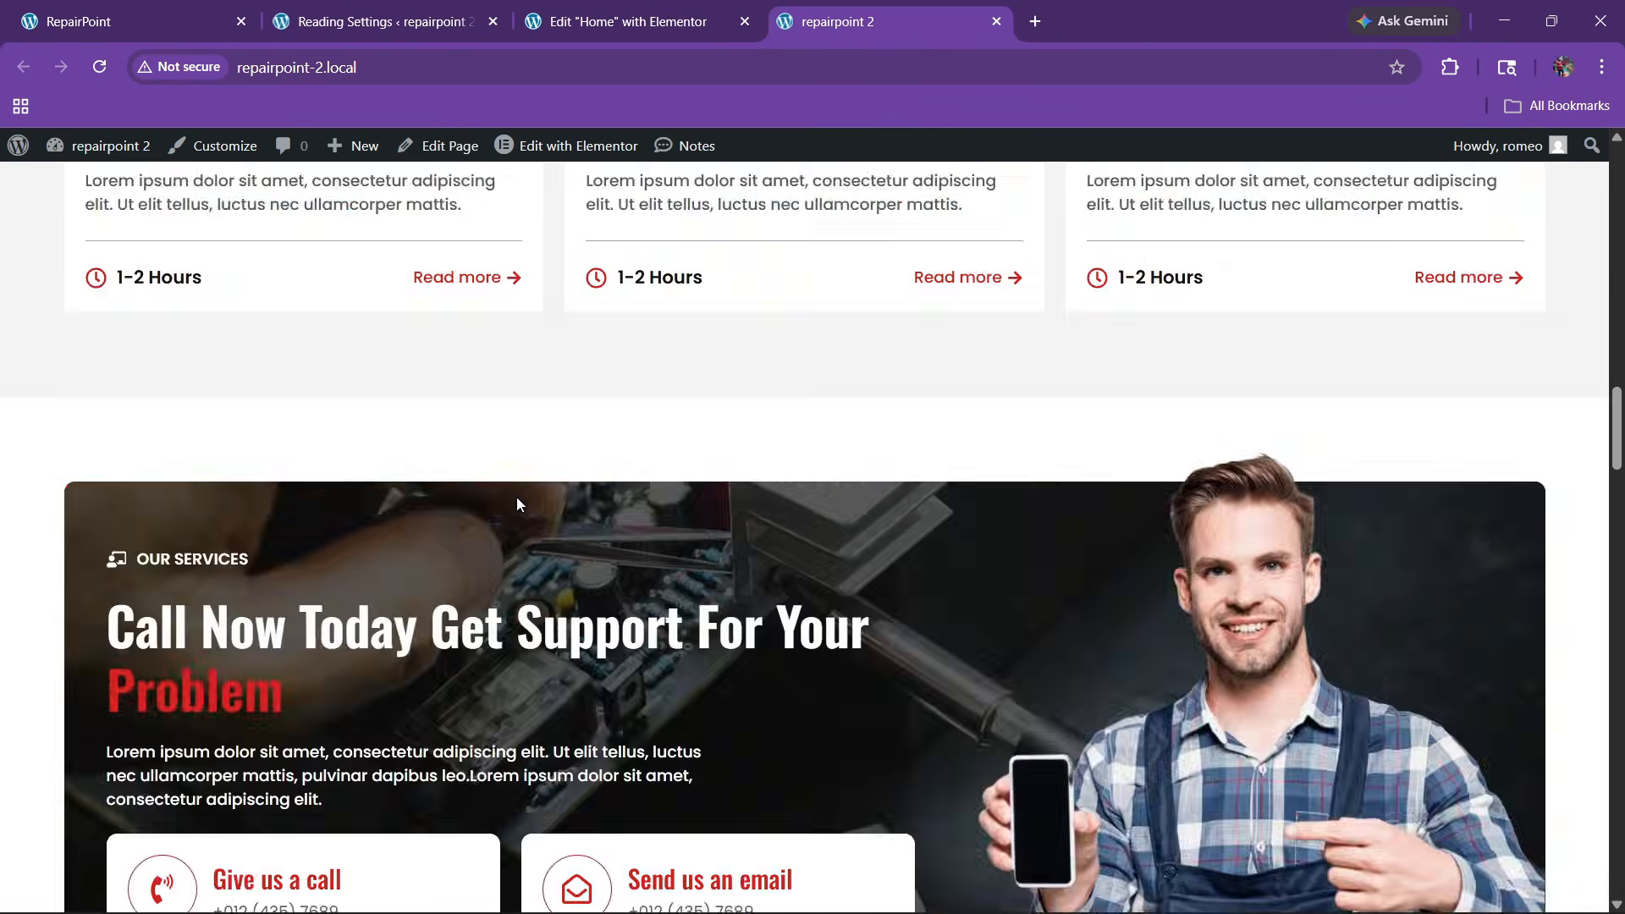
pyautogui.scroll(5, 594, 496)
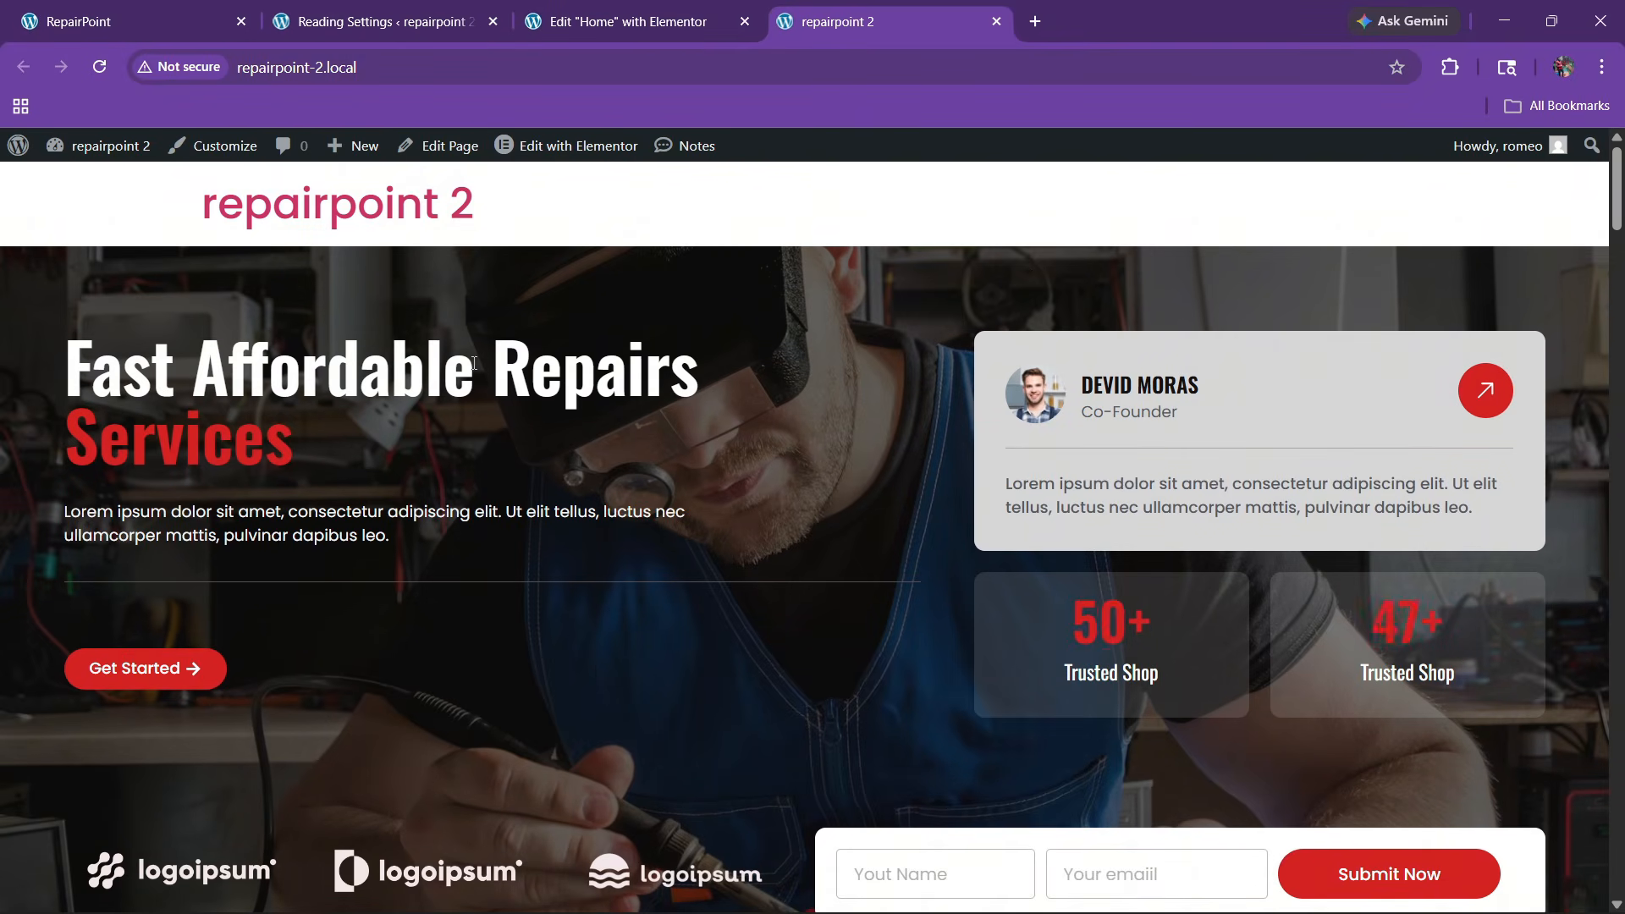
pyautogui.click(127, 21)
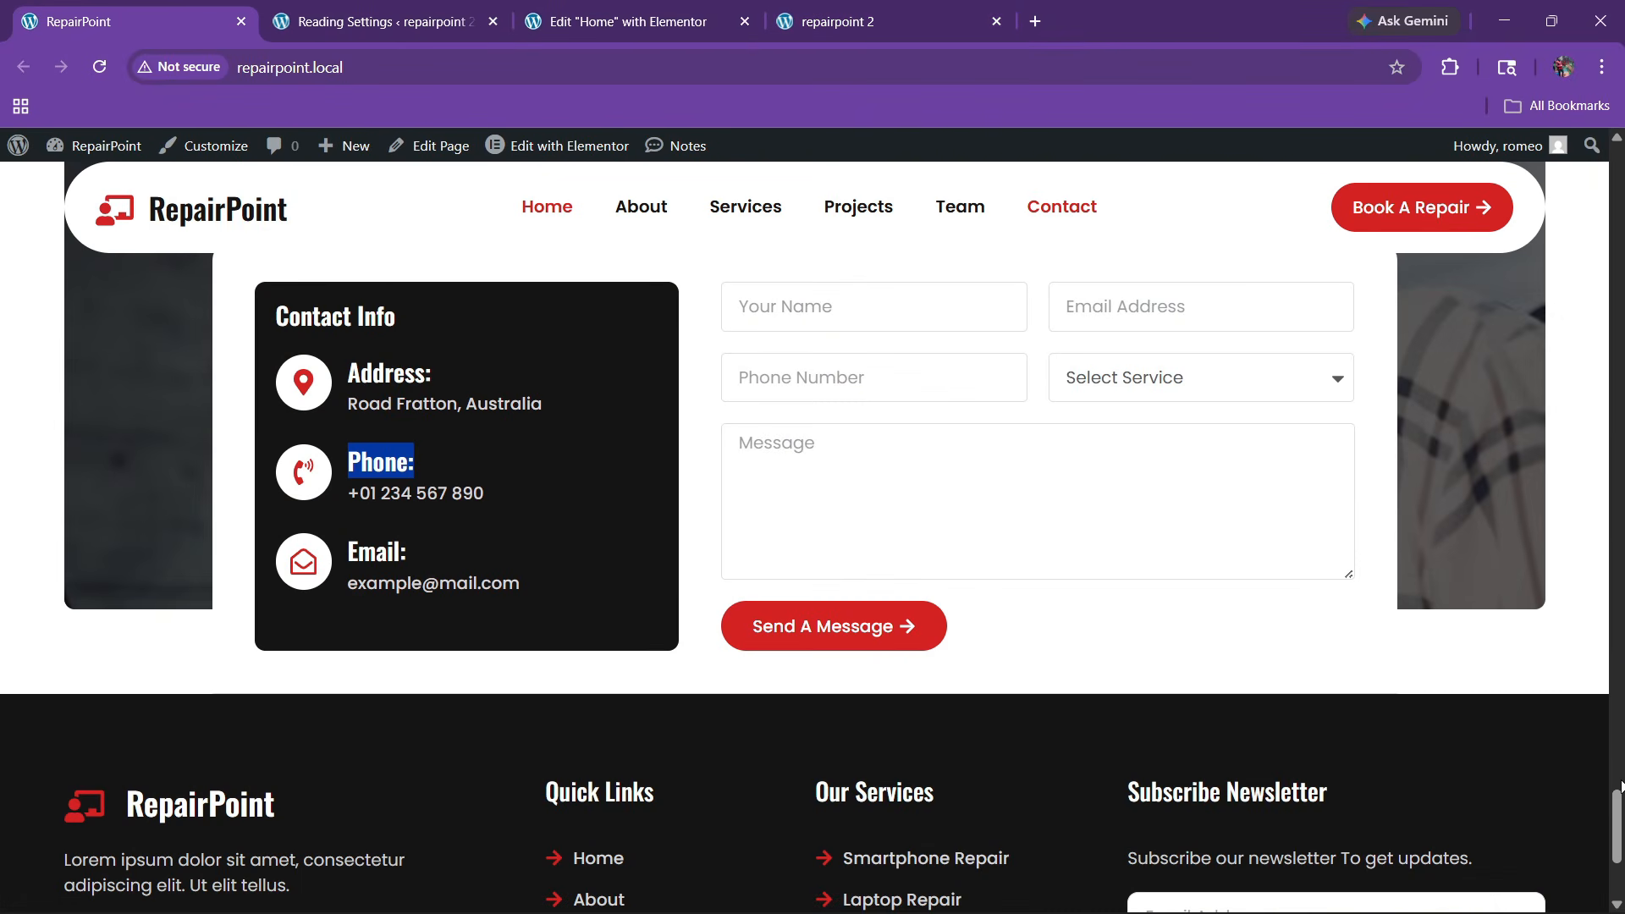
pyautogui.moveTo(1616, 806); pyautogui.dragTo(1618, 890)
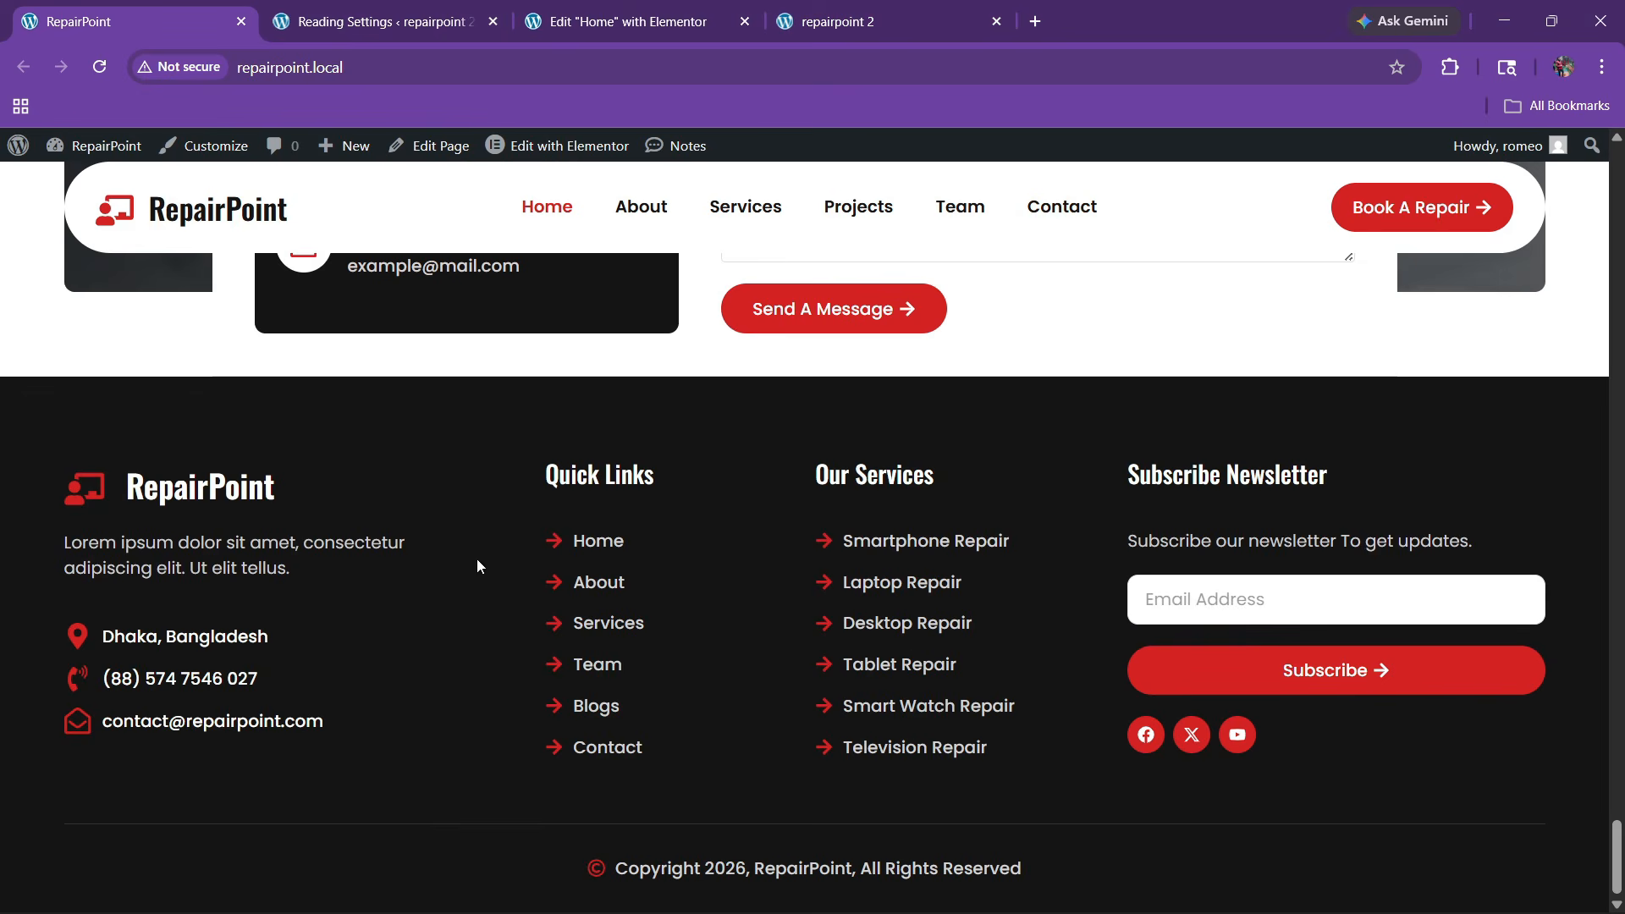
# Open Elementor's Theme Builder in a new tab and start a new Footer template
pyautogui.click(381, 22)
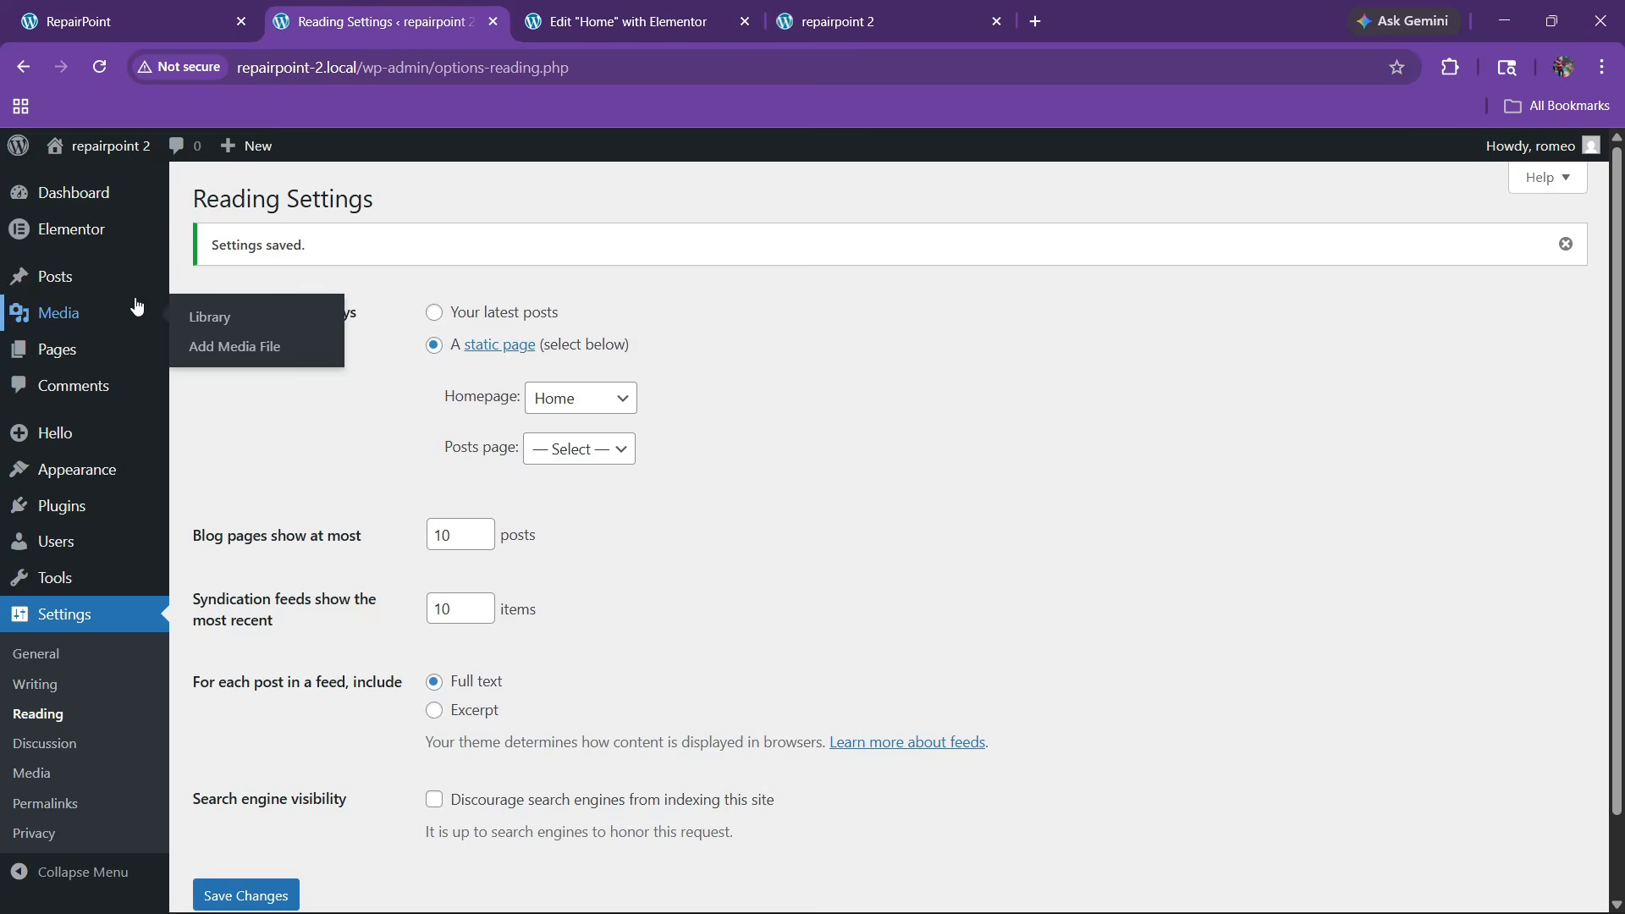
pyautogui.moveTo(74, 233)
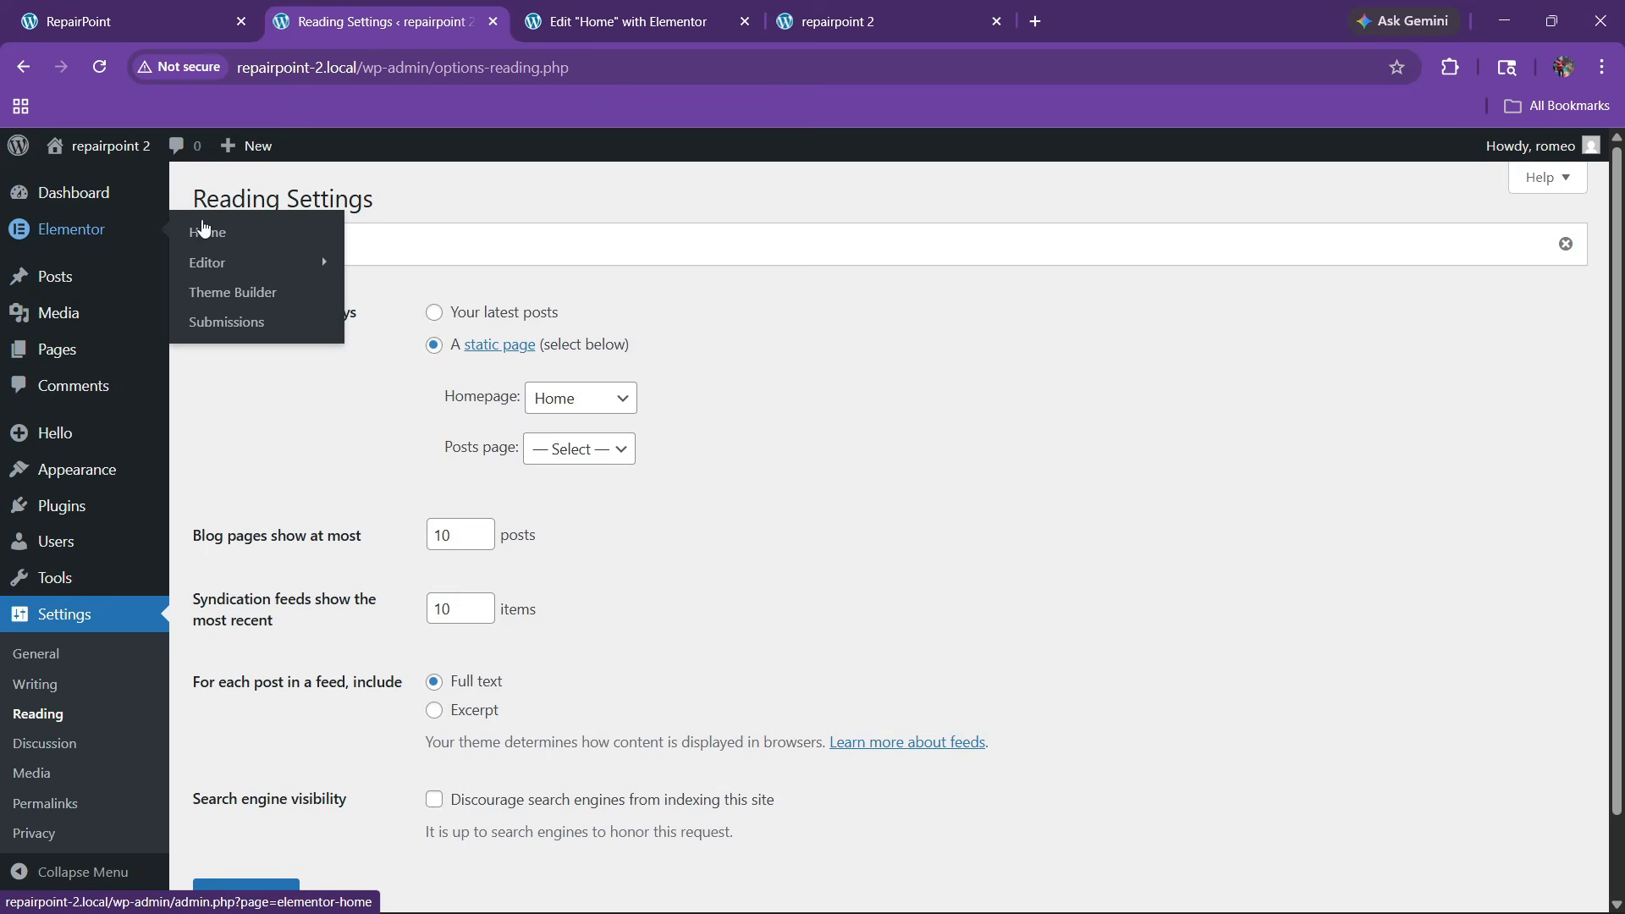
pyautogui.rightClick(216, 295)
pyautogui.click(279, 321)
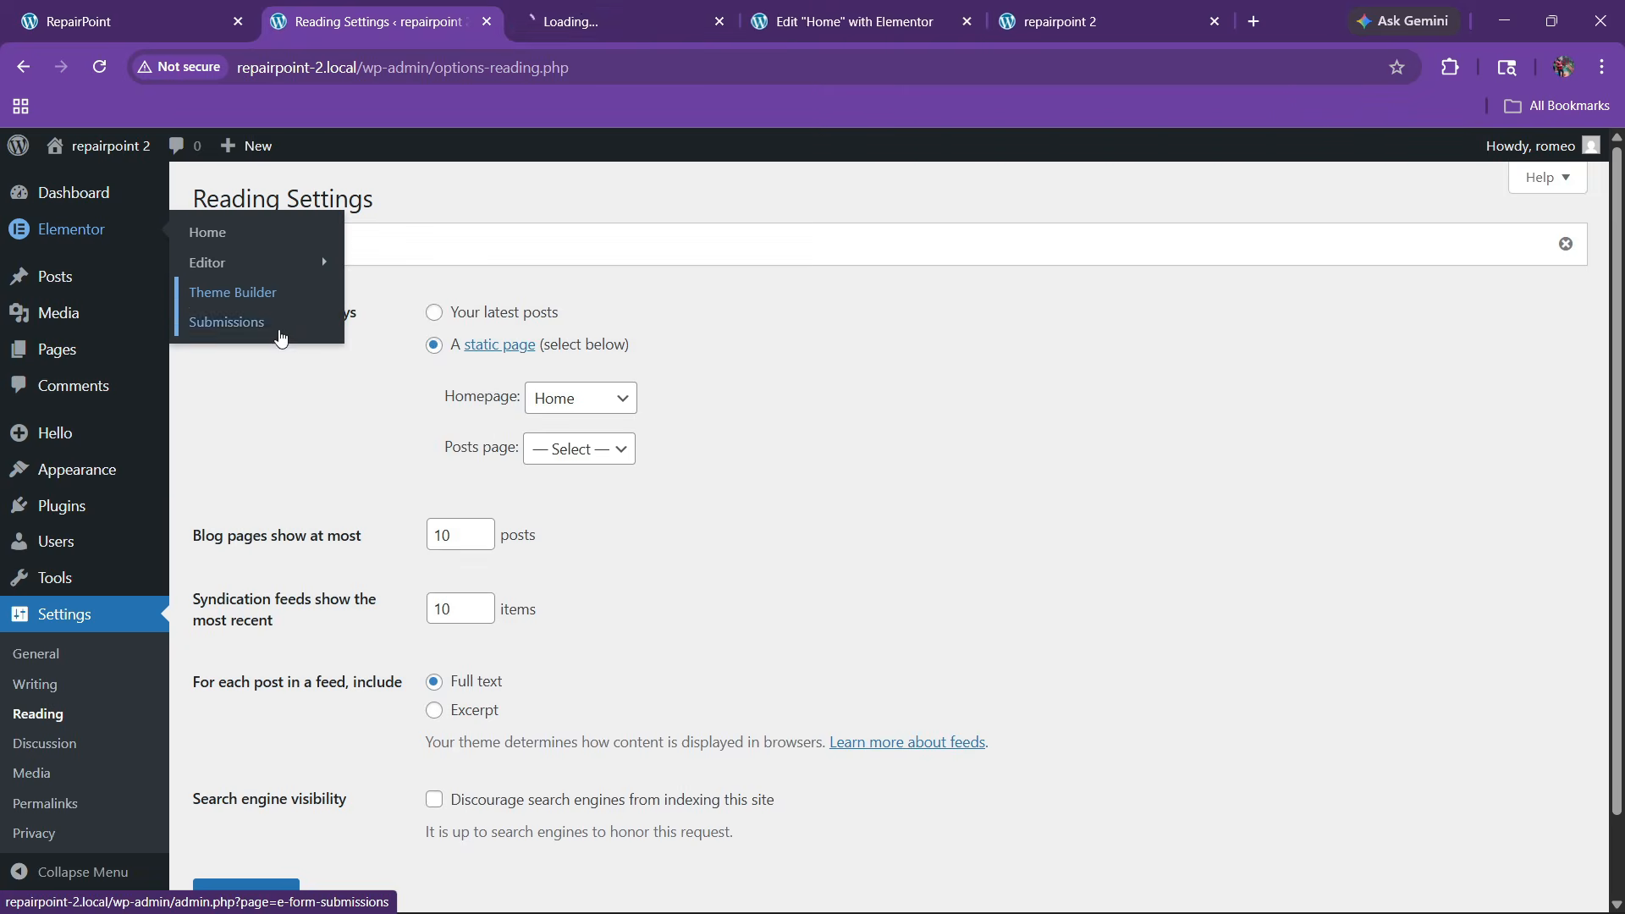
pyautogui.click(570, 9)
pyautogui.click(414, 11)
pyautogui.click(606, 7)
pyautogui.click(102, 12)
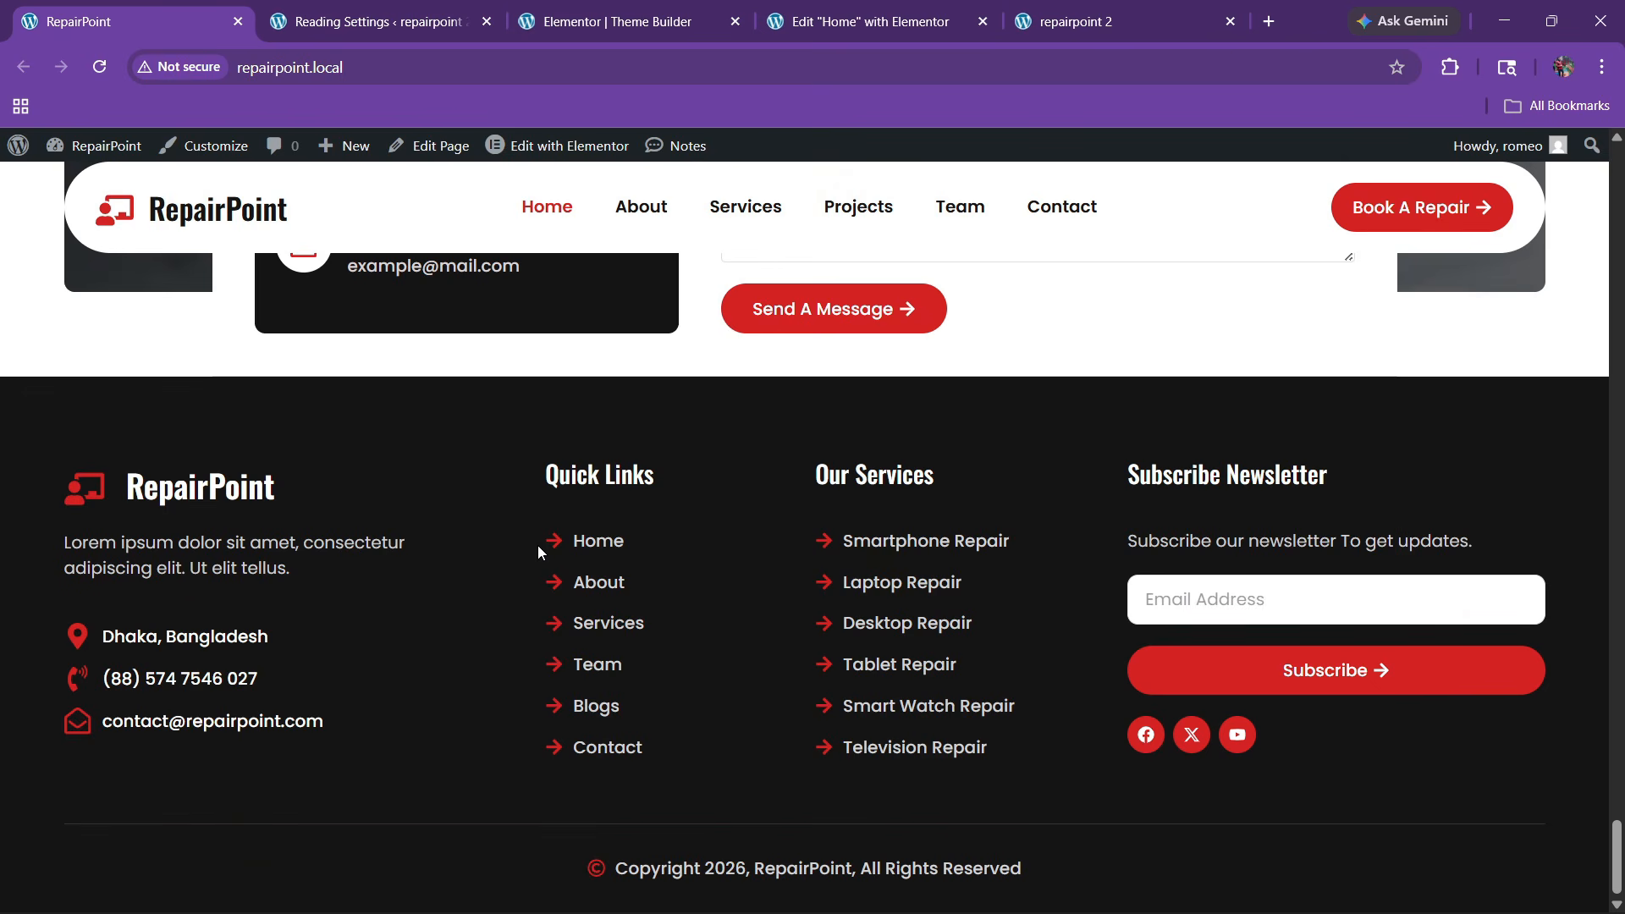
pyautogui.click(643, 22)
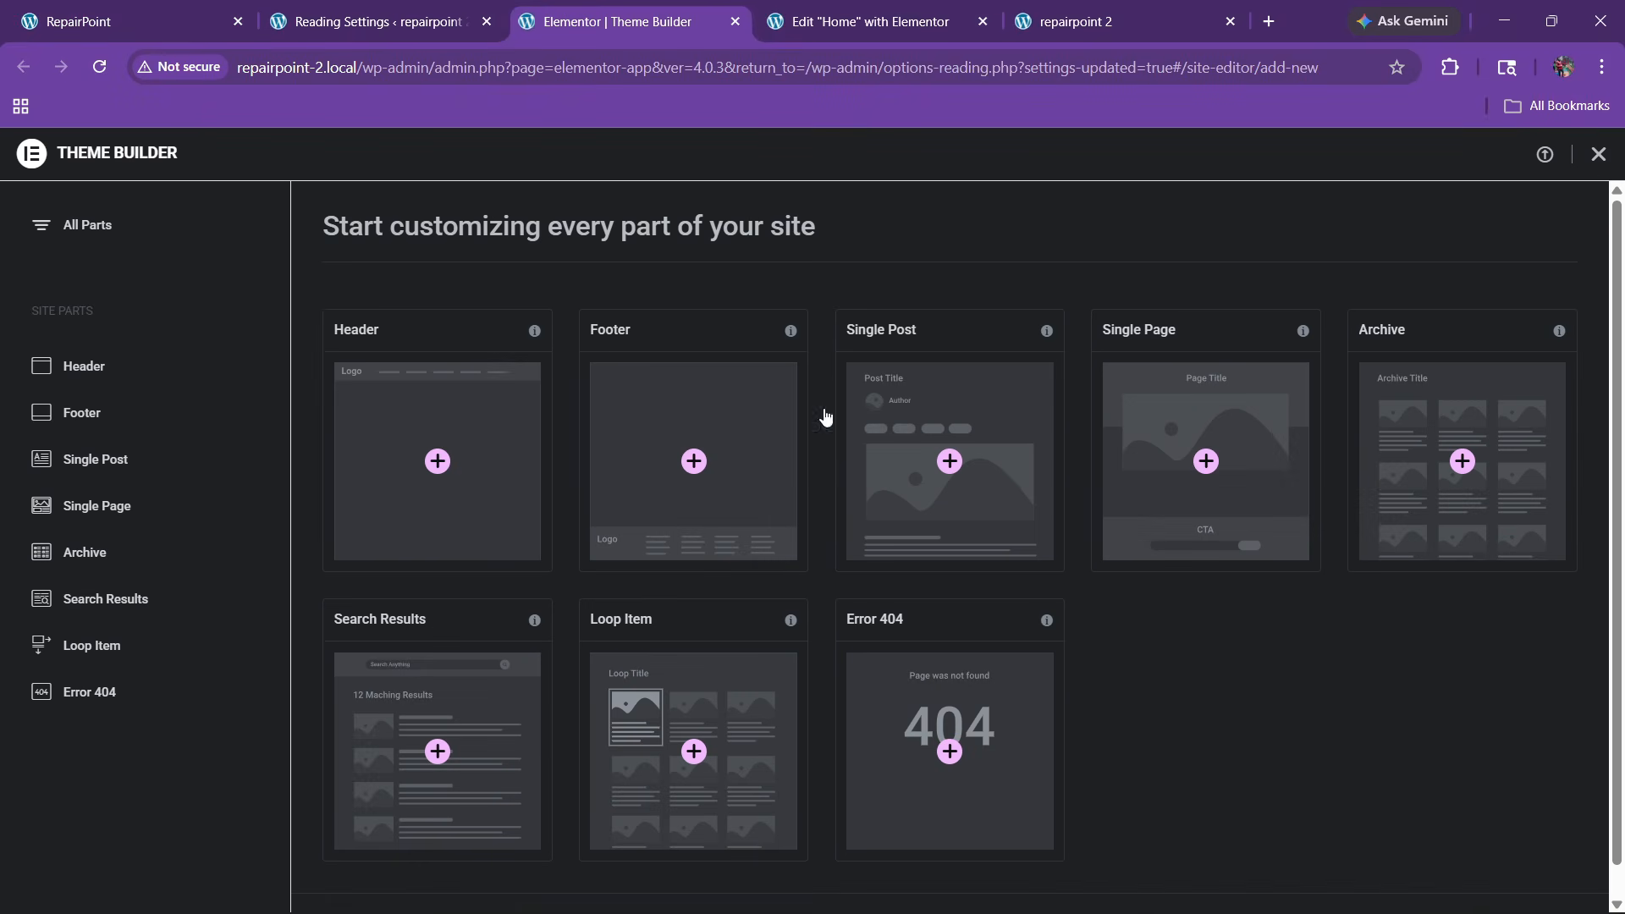
pyautogui.click(694, 461)
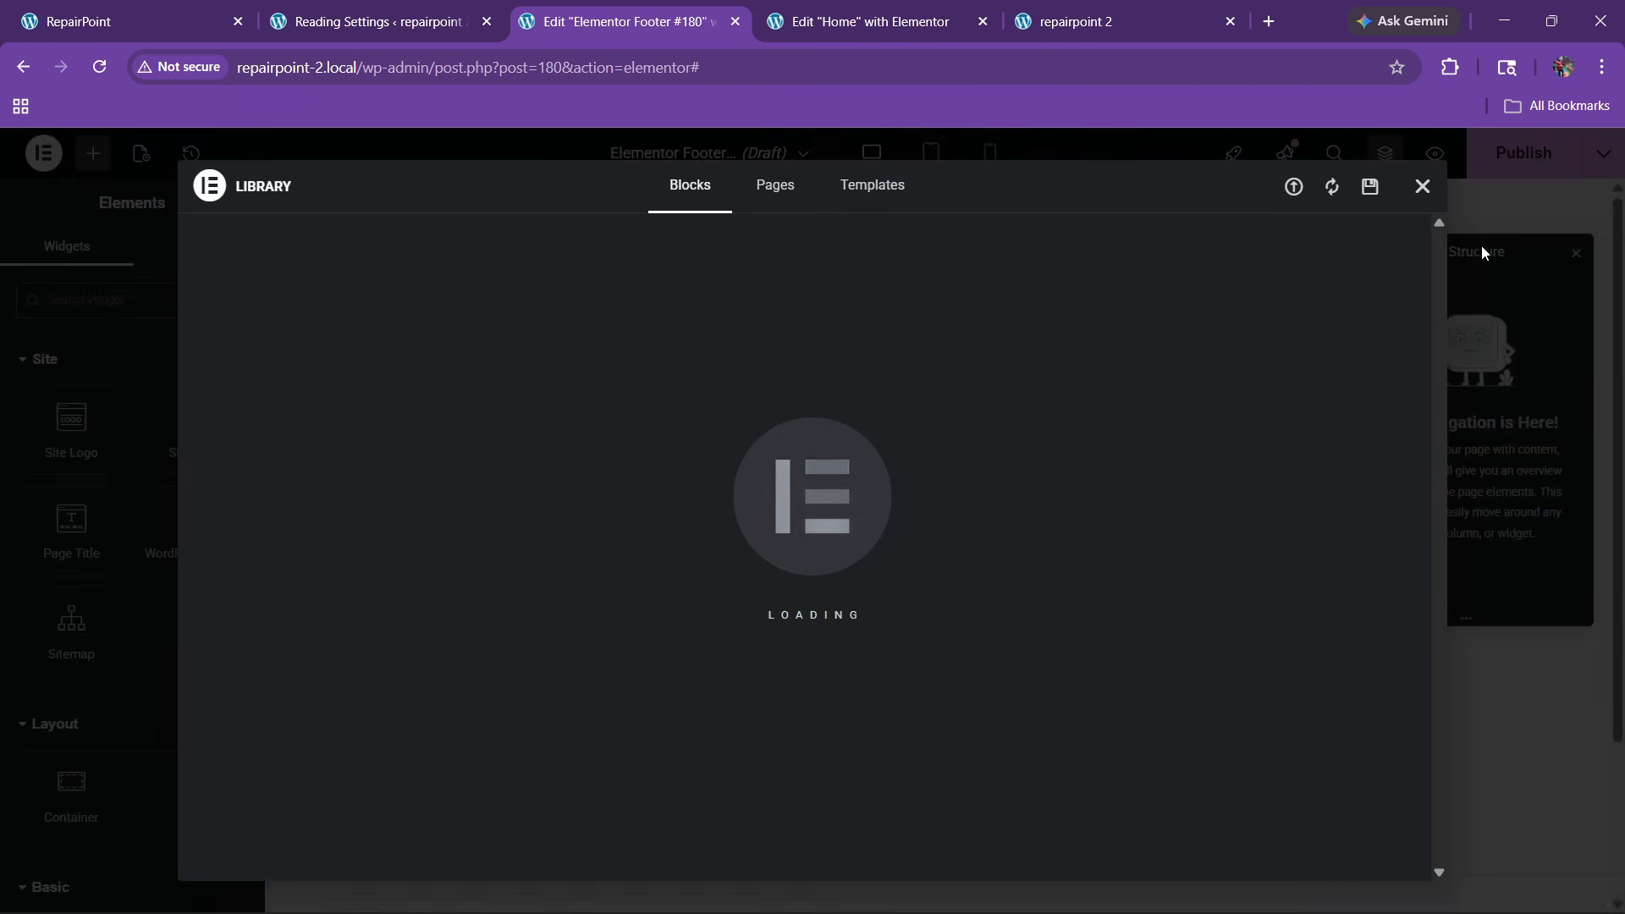
# Close the template library and add a single flexbox container to the footer
pyautogui.click(1423, 186)
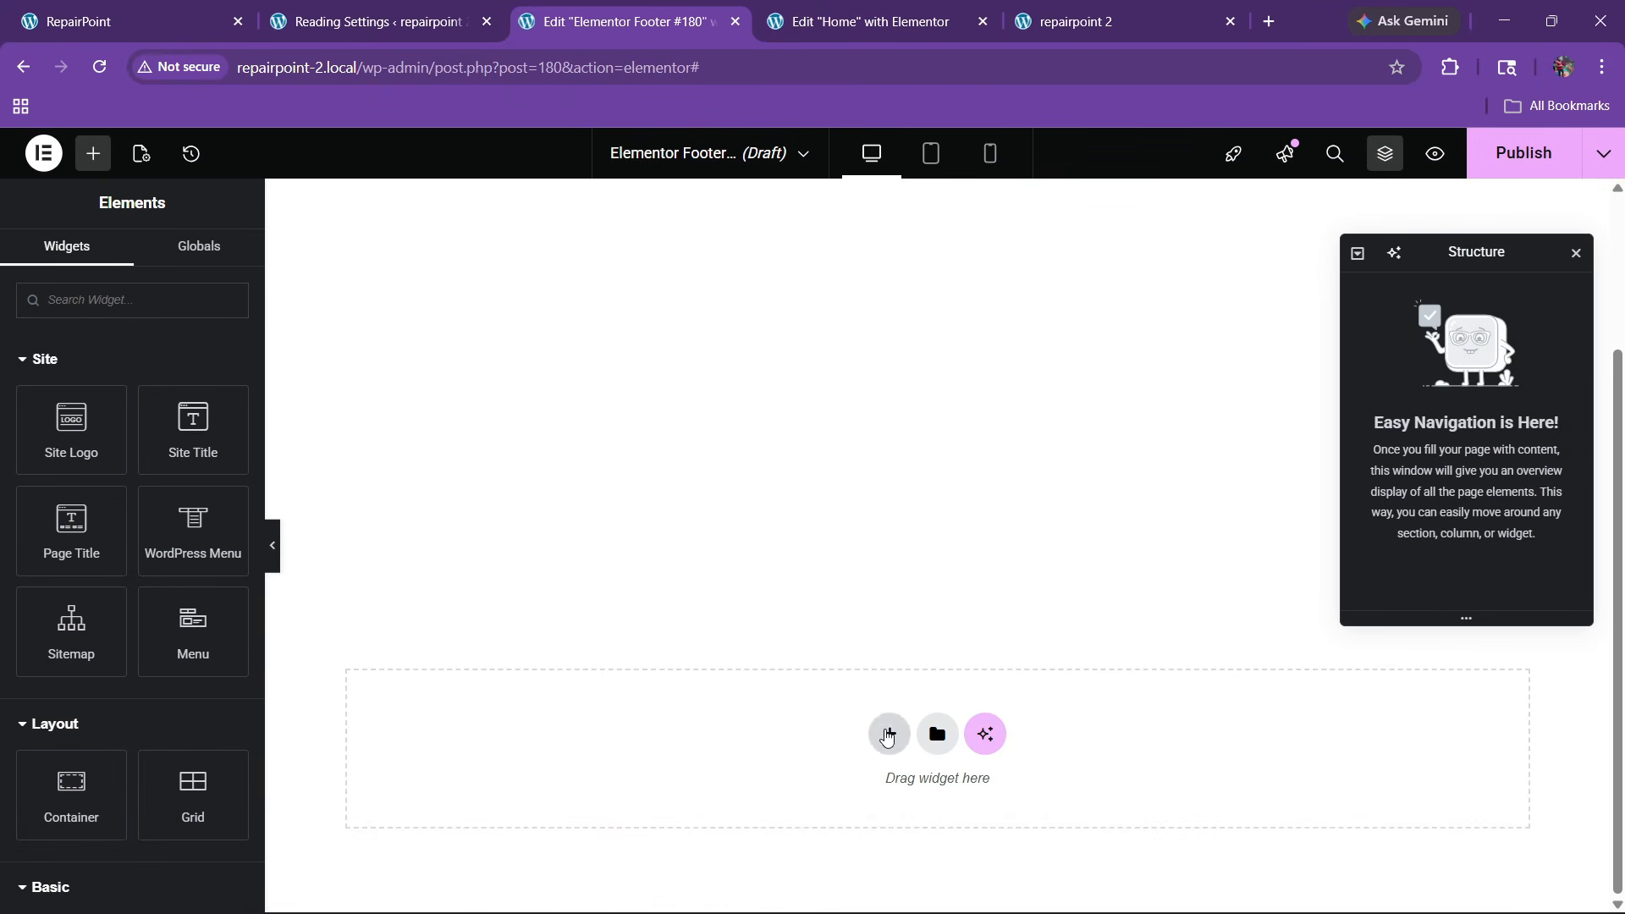
pyautogui.click(886, 734)
pyautogui.click(860, 790)
pyautogui.click(635, 776)
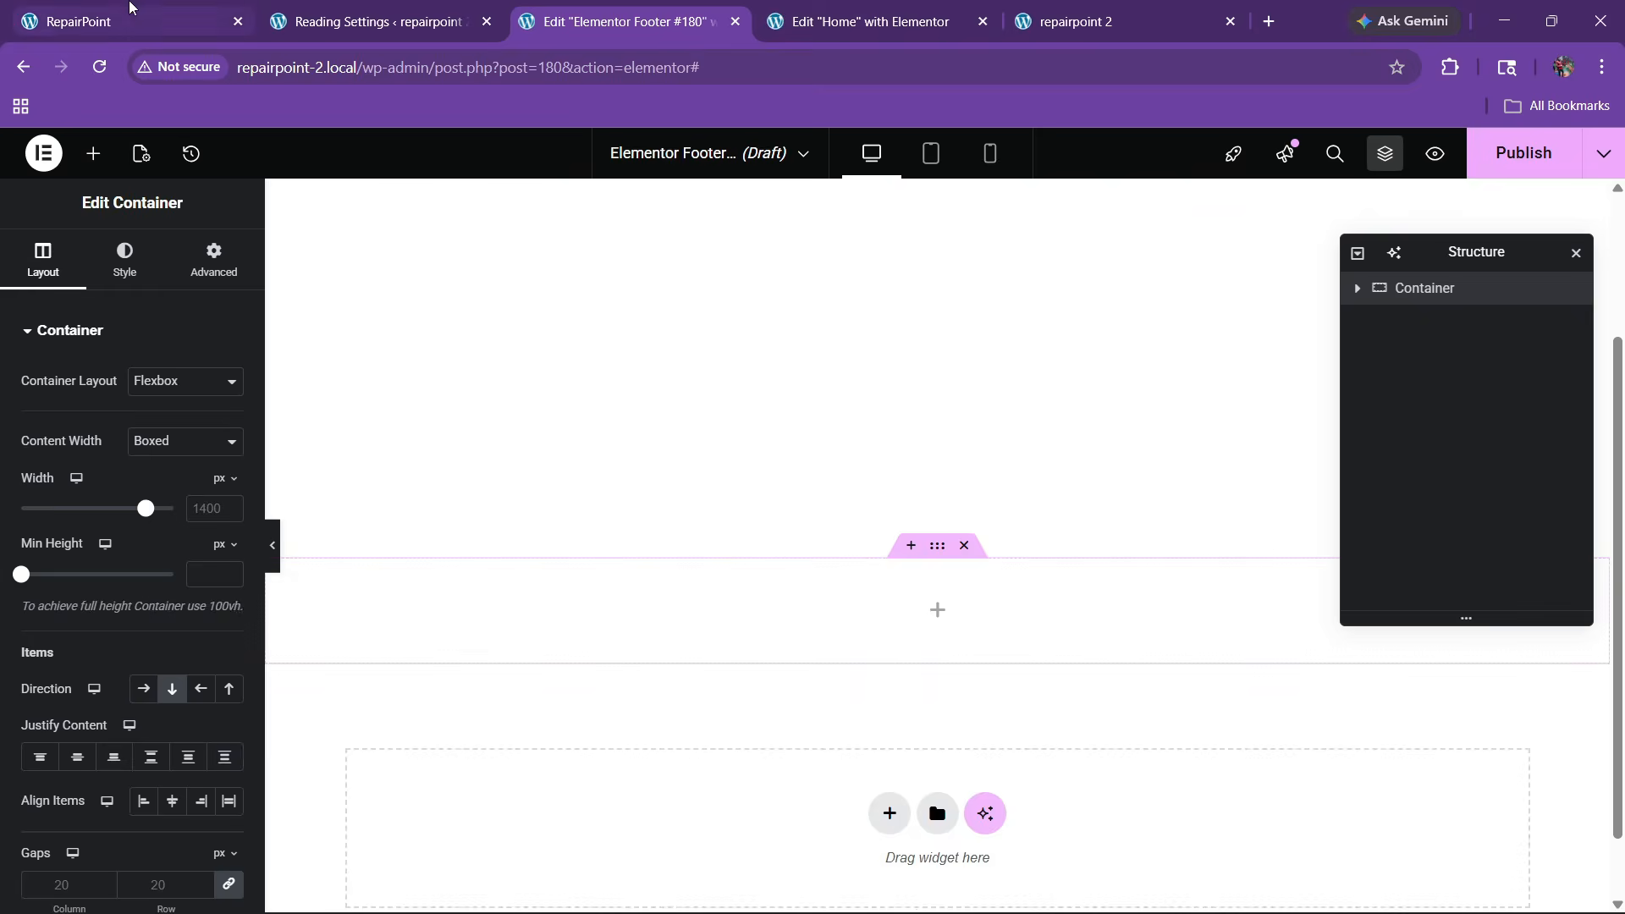
pyautogui.click(130, 10)
pyautogui.click(636, 8)
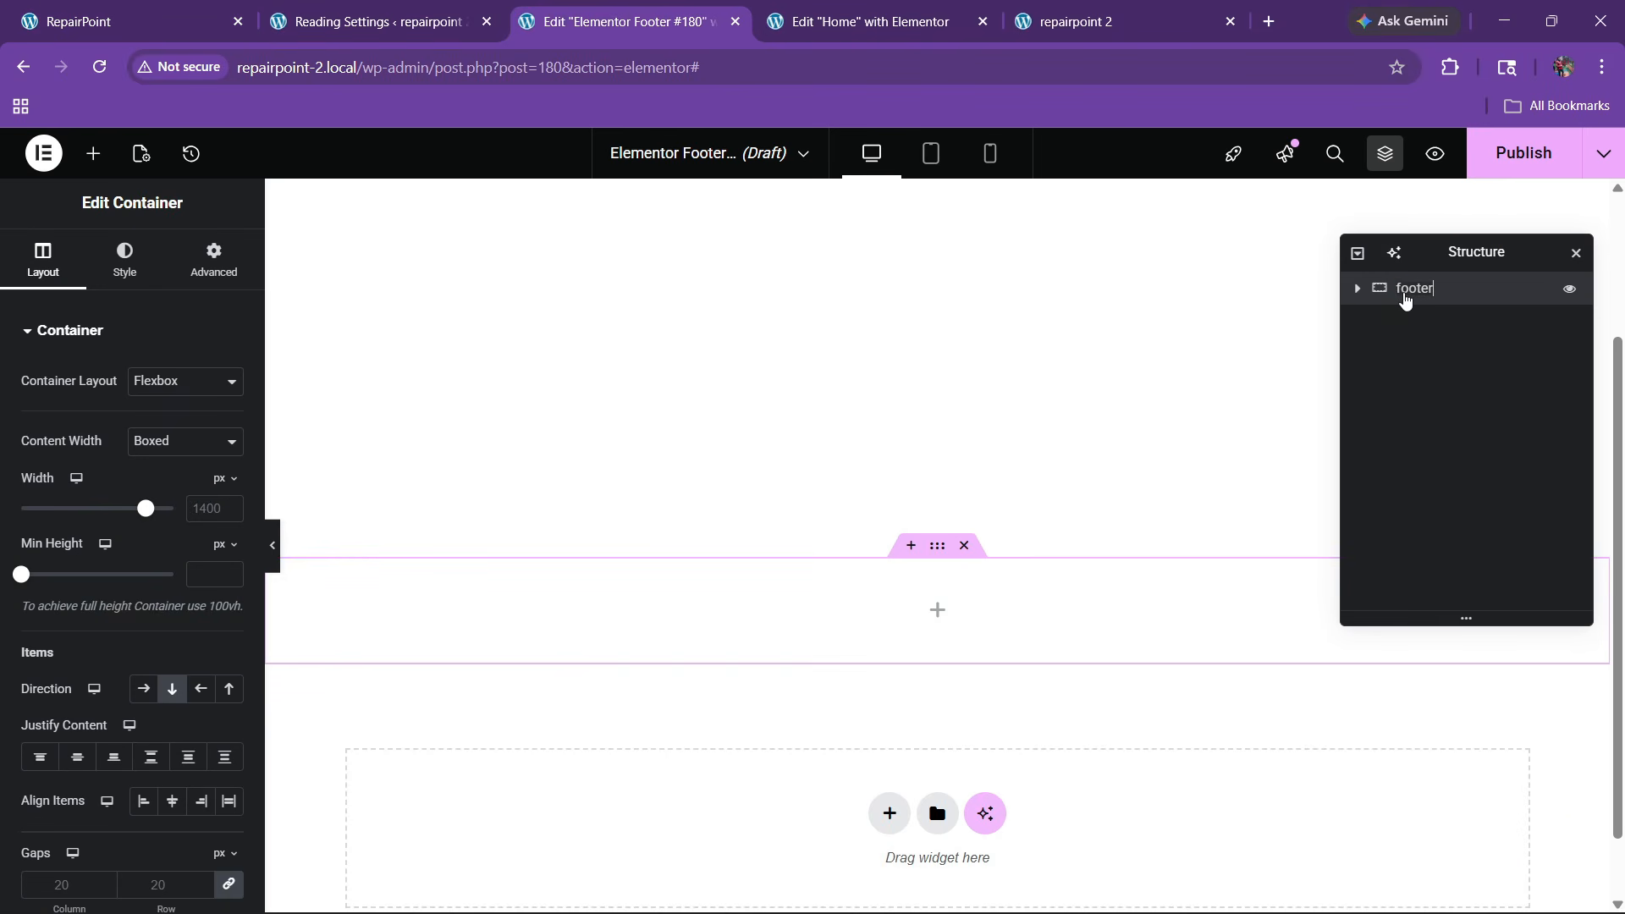
# Centre the container's content and give it 80 px top and bottom padding
pyautogui.click(77, 757)
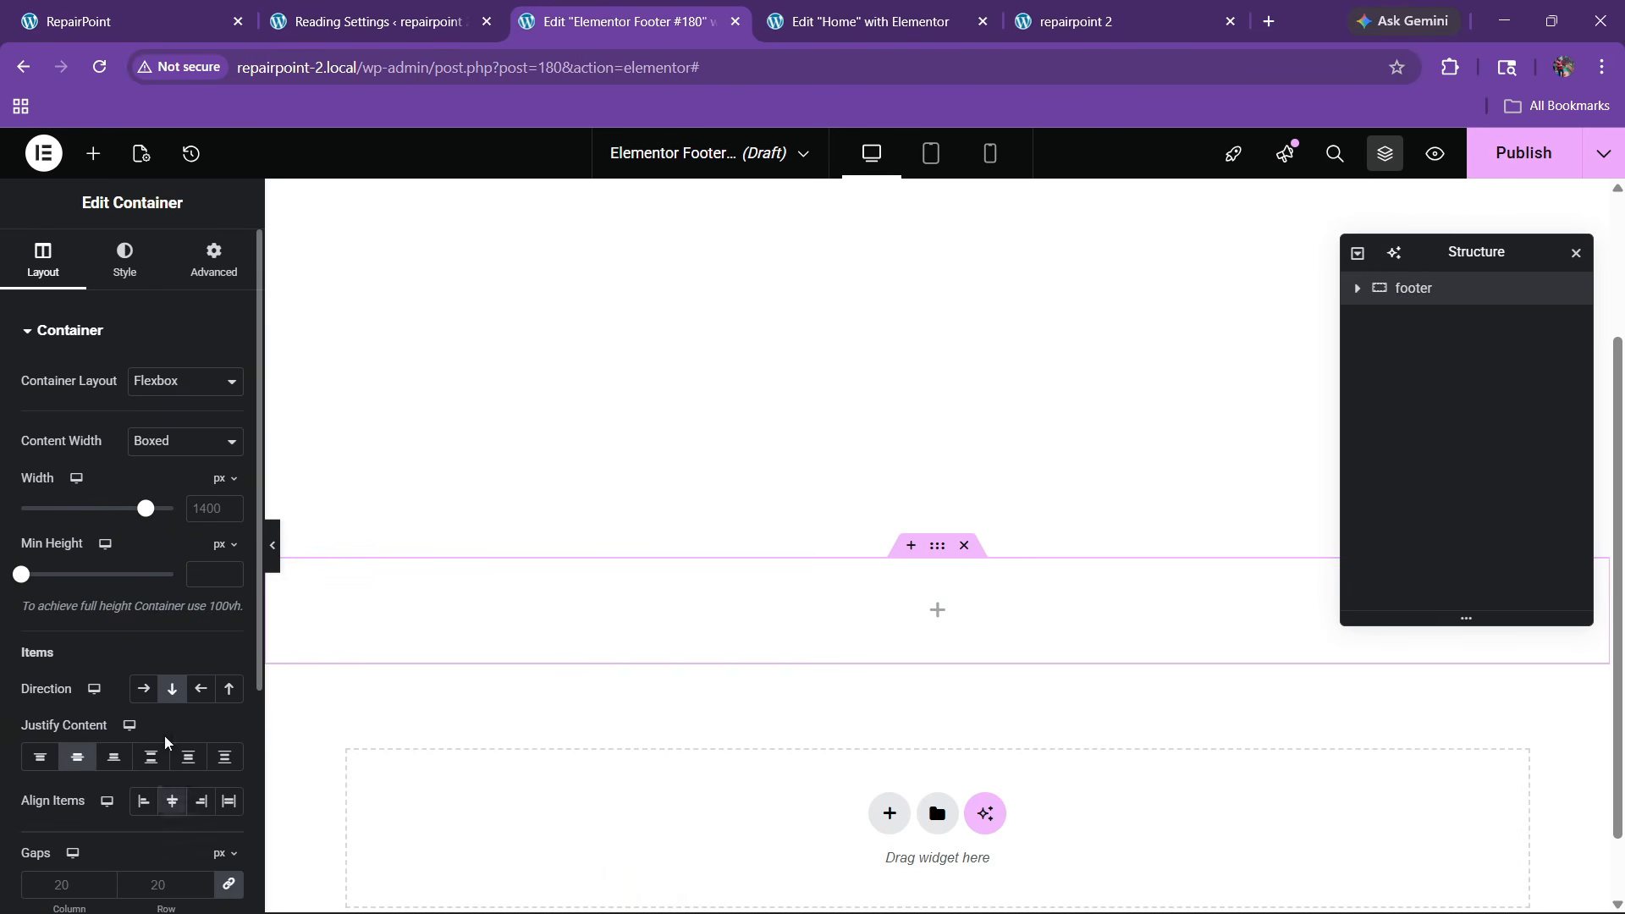
pyautogui.click(236, 288)
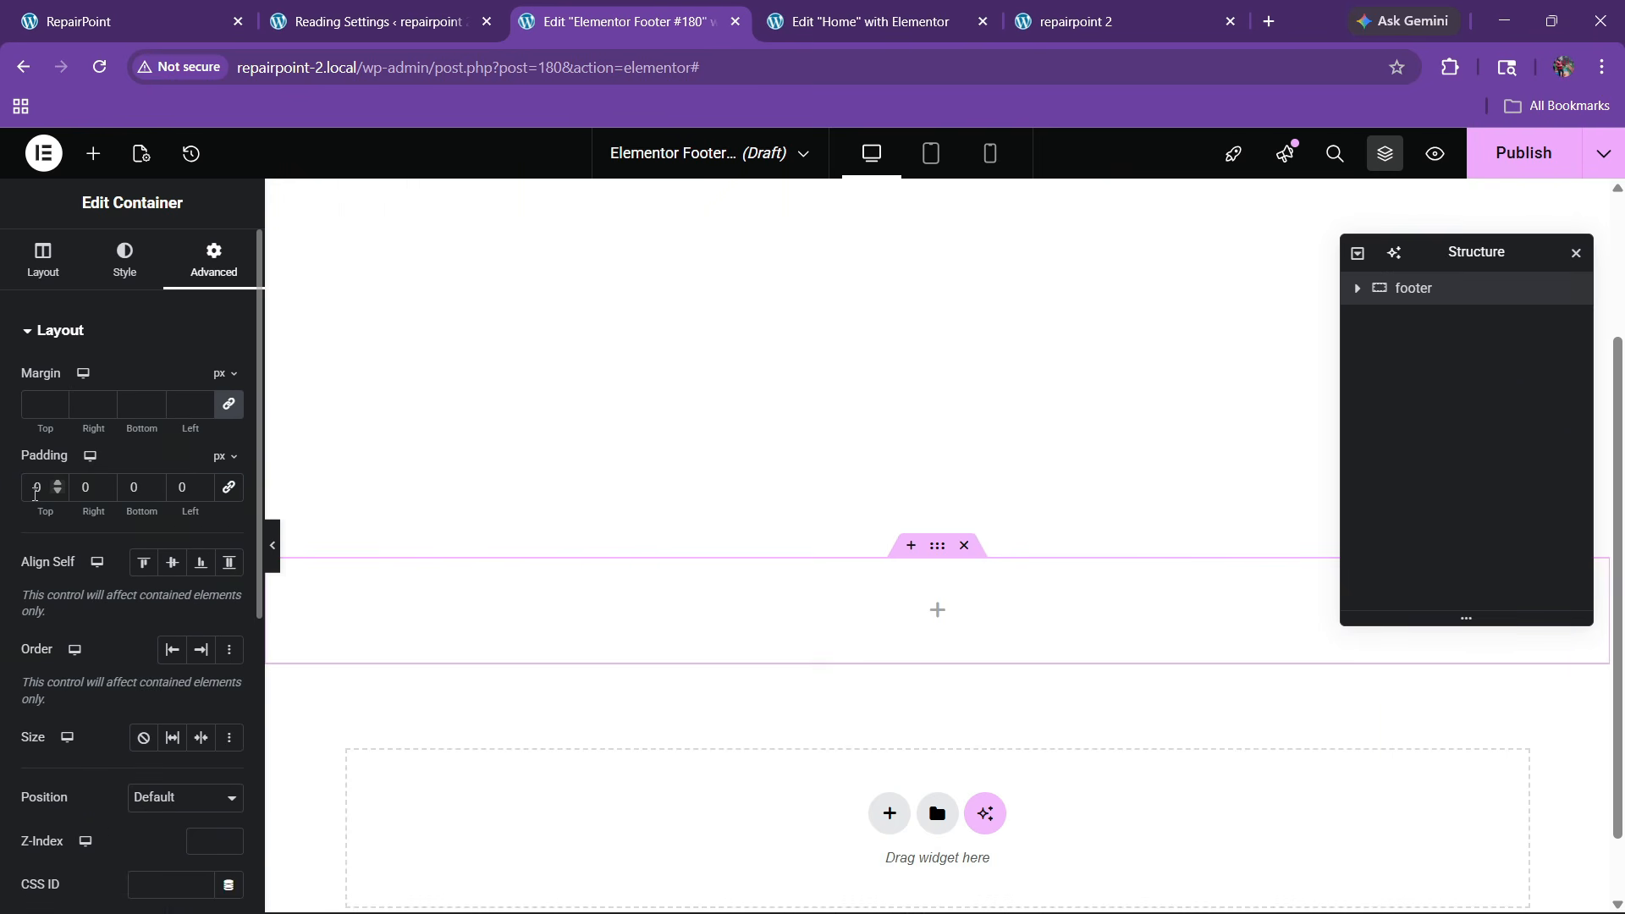
pyautogui.click(34, 488)
pyautogui.write('80')
pyautogui.click(132, 489)
pyautogui.write('80')
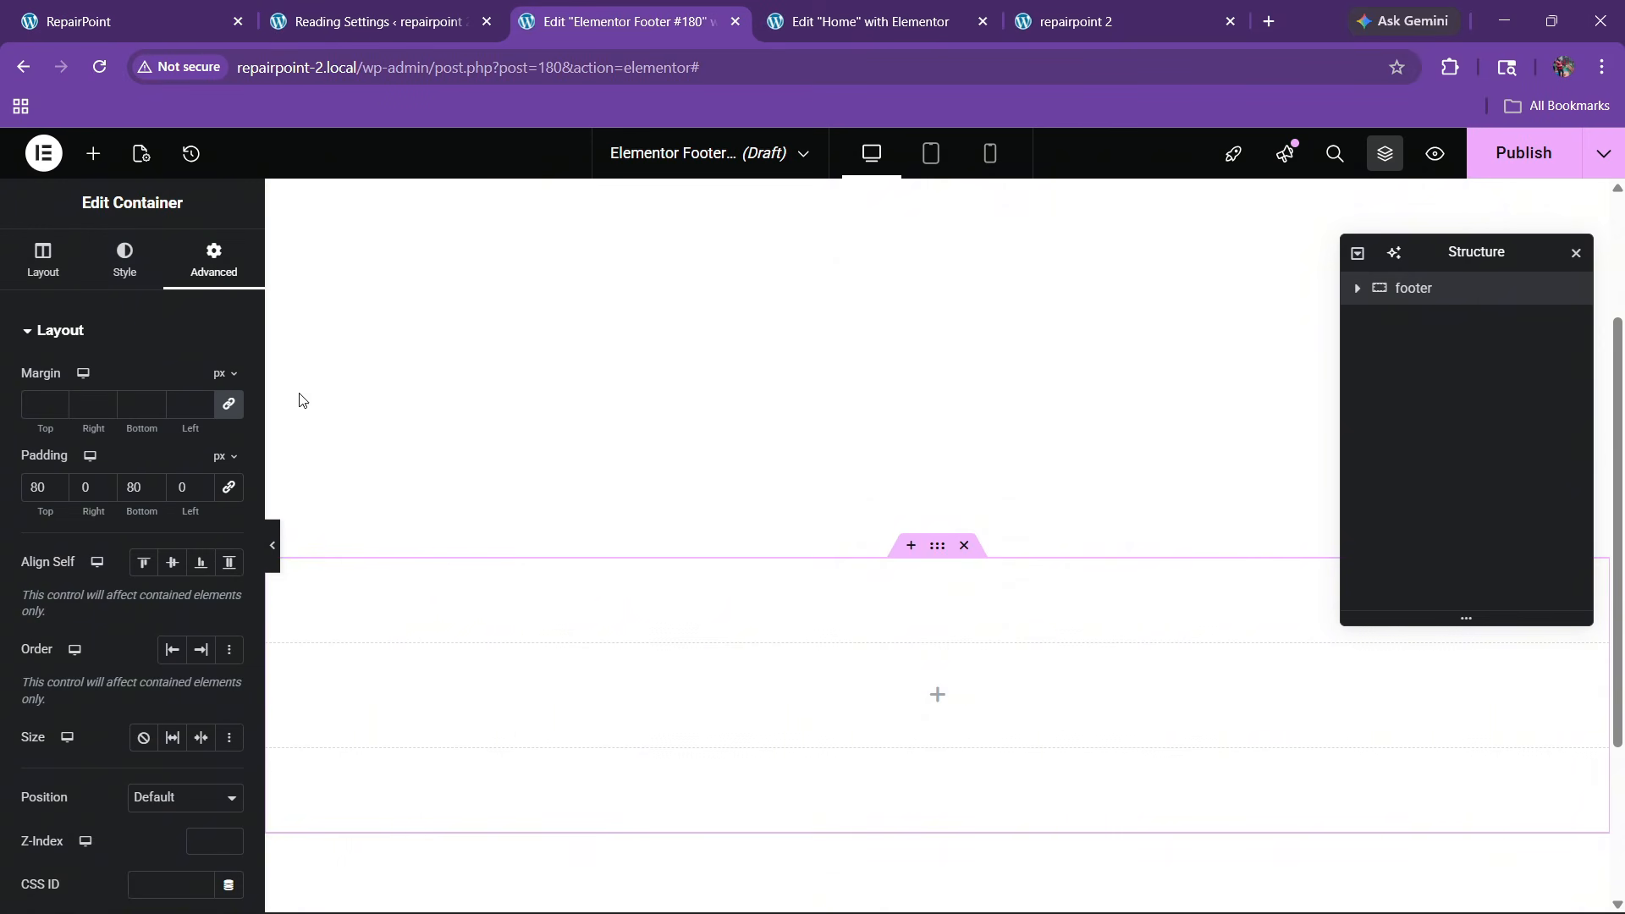
# Give the footer container a solid global black background
pyautogui.click(125, 256)
pyautogui.click(143, 425)
pyautogui.click(201, 470)
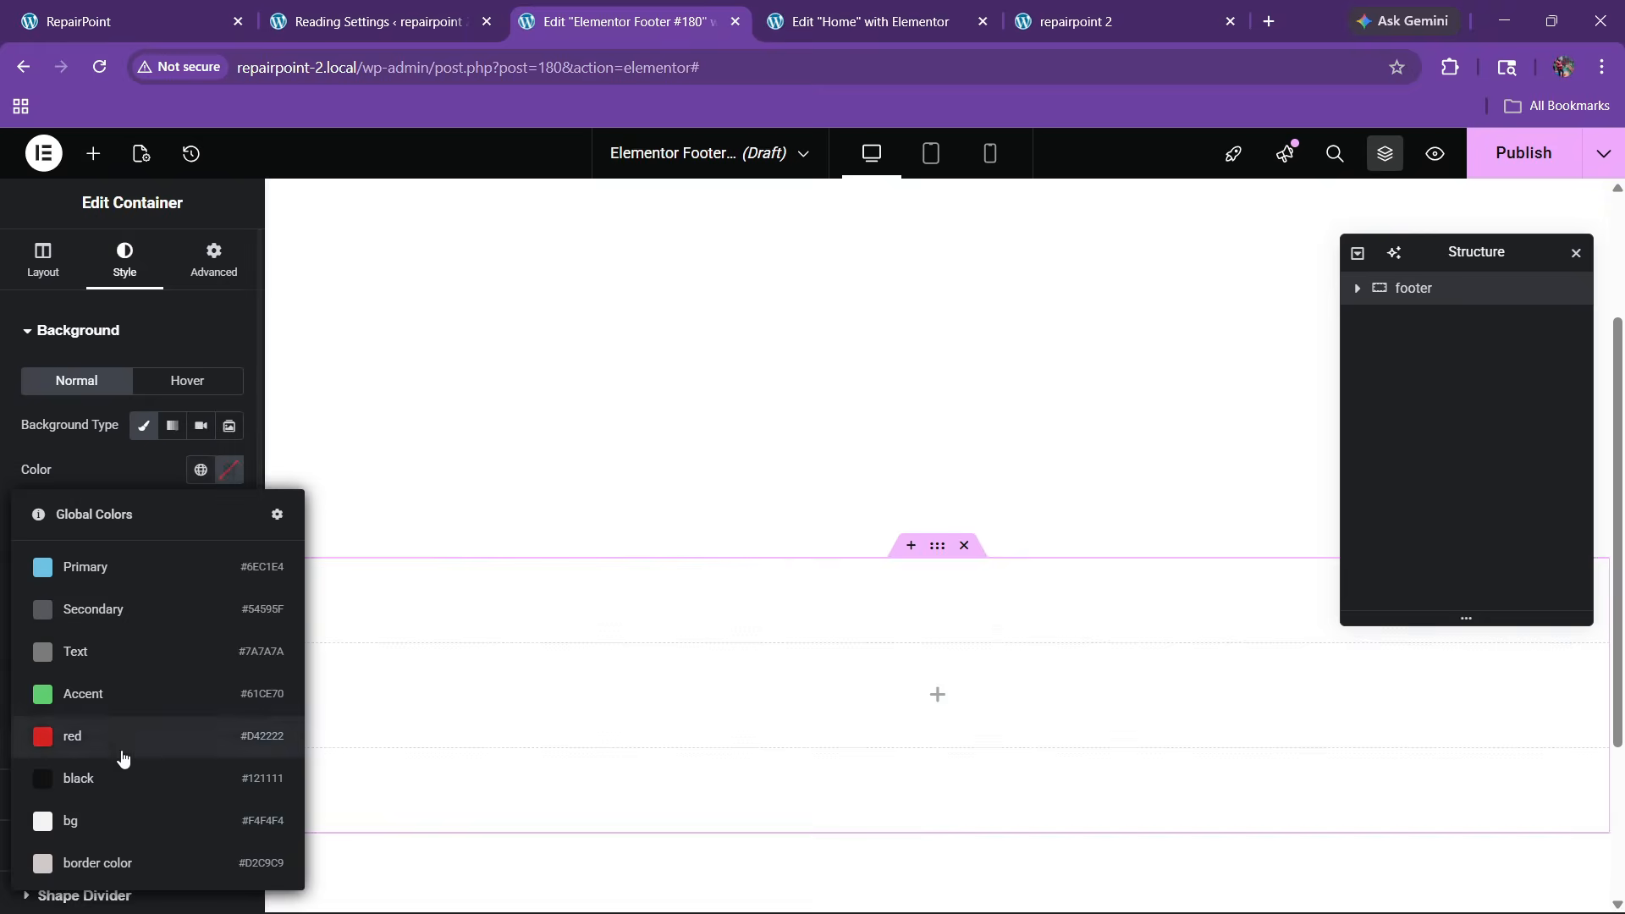
pyautogui.click(126, 778)
# Add an inner container to the footer and rename the template to footer
pyautogui.click(93, 153)
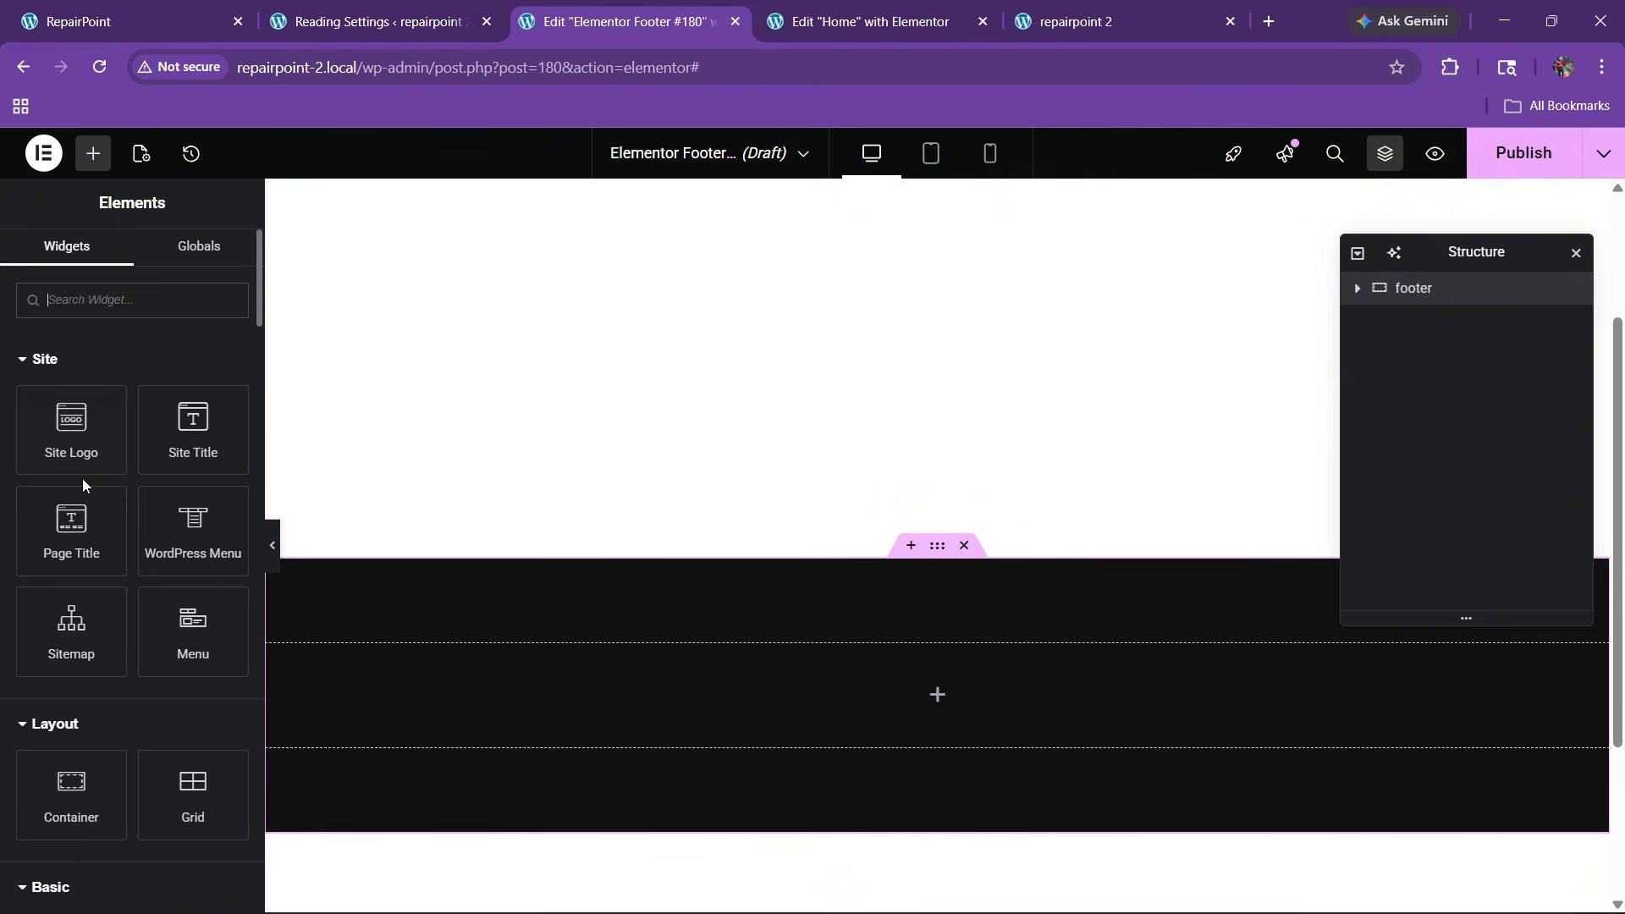
pyautogui.scroll(-3, 83, 479)
pyautogui.moveTo(89, 476); pyautogui.dragTo(787, 710)
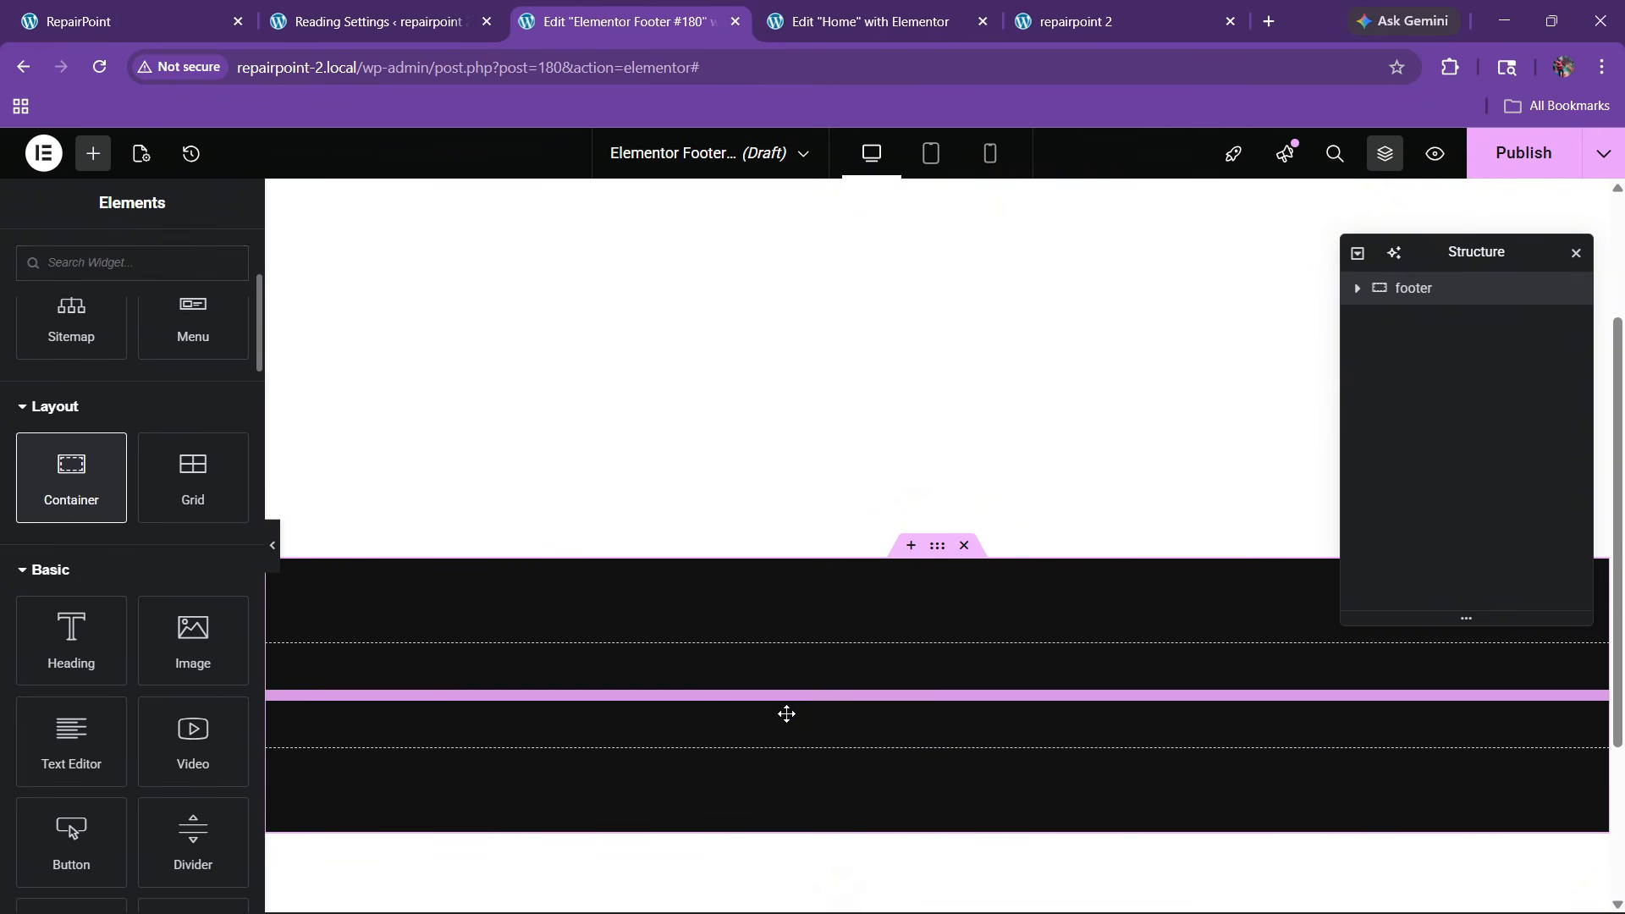
pyautogui.hotkey('ctrl', '1')
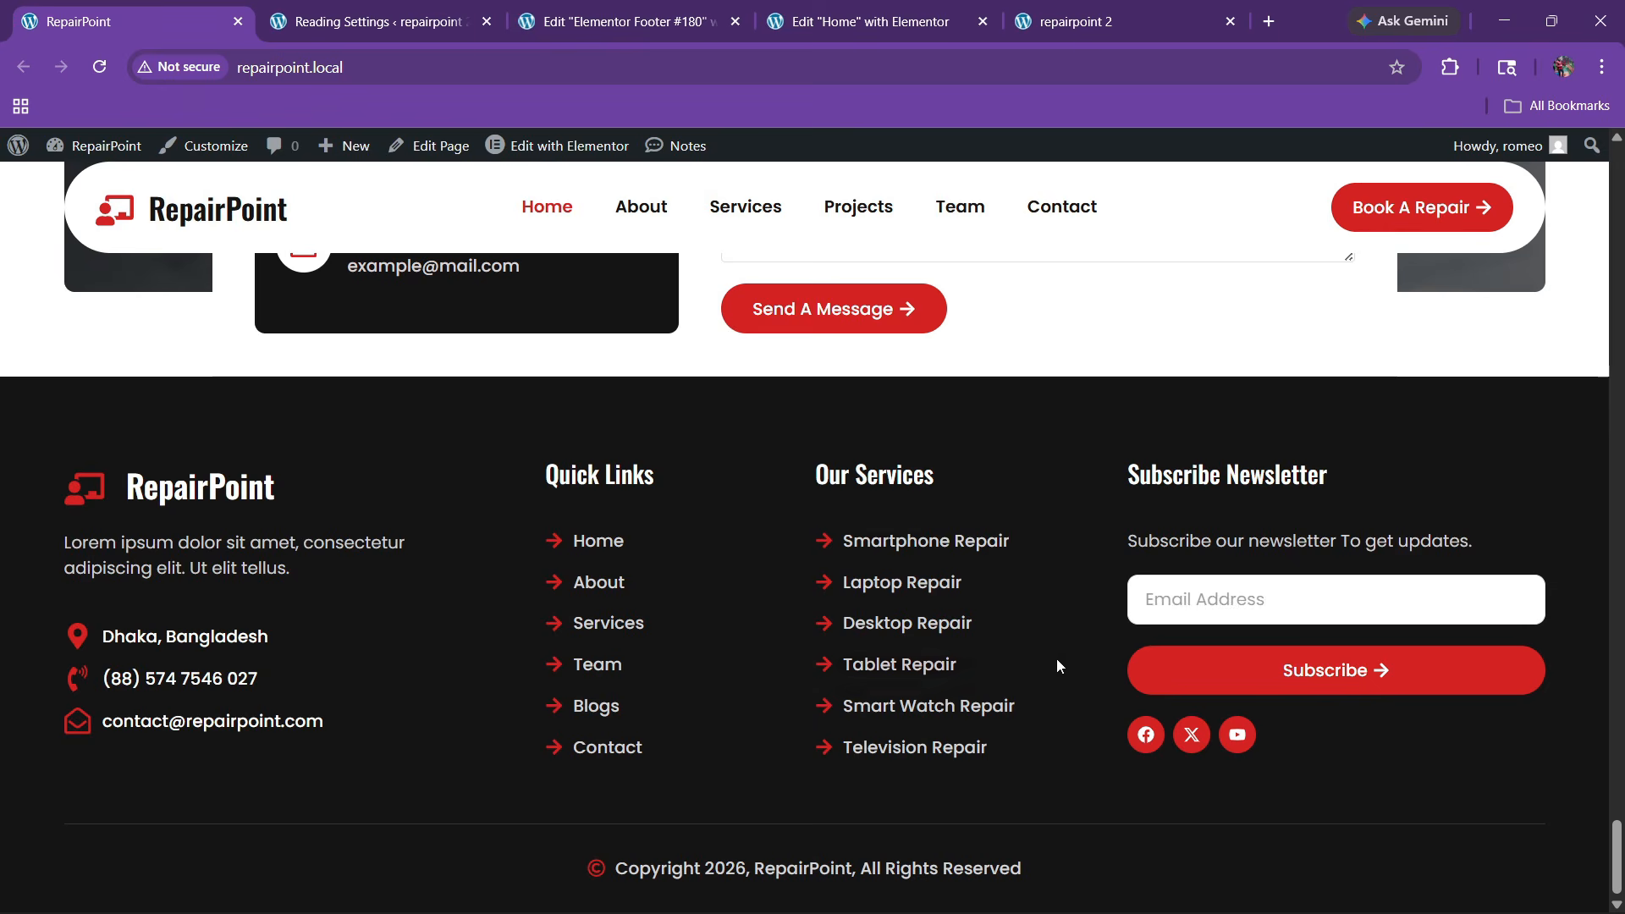
pyautogui.click(744, 10)
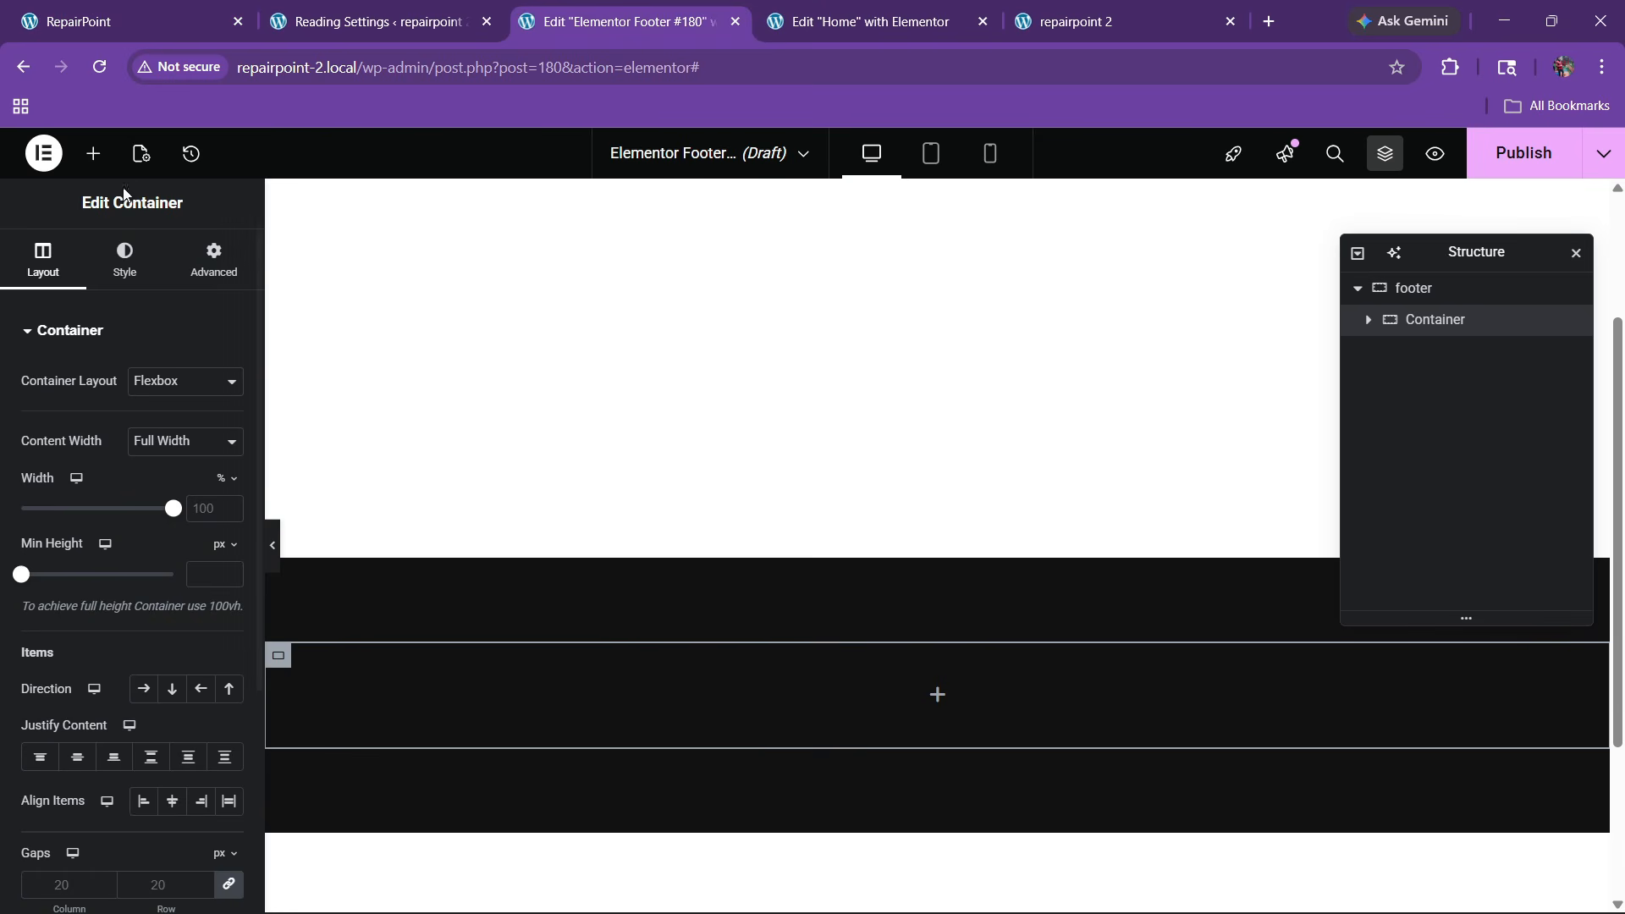
pyautogui.click(141, 153)
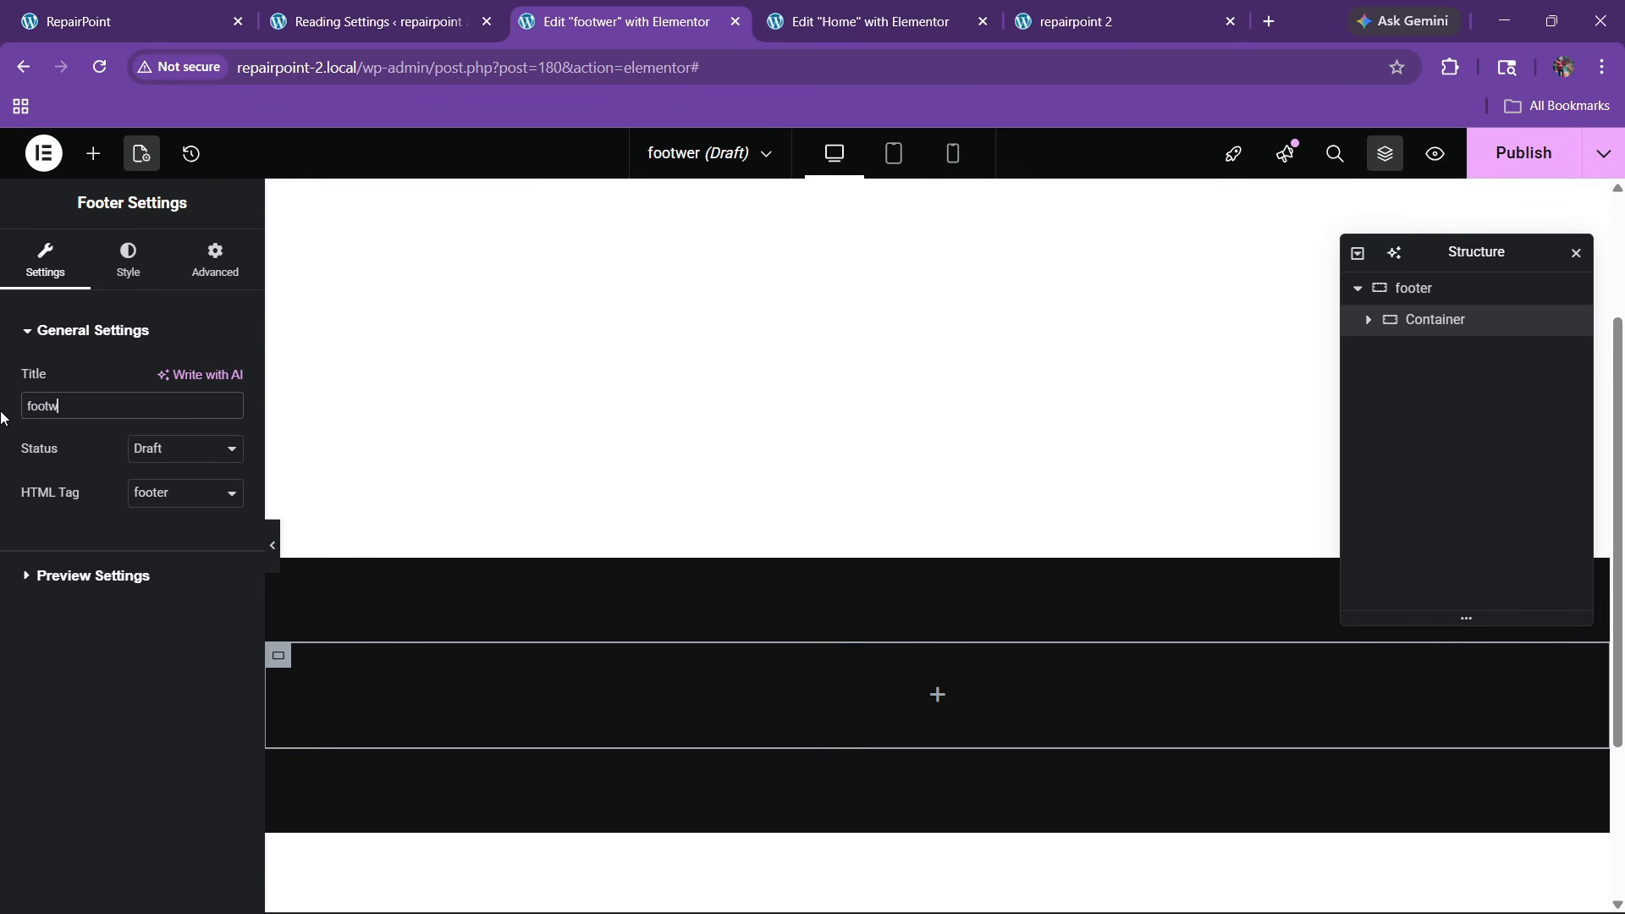
pyautogui.write('=e')
pyautogui.write('er')
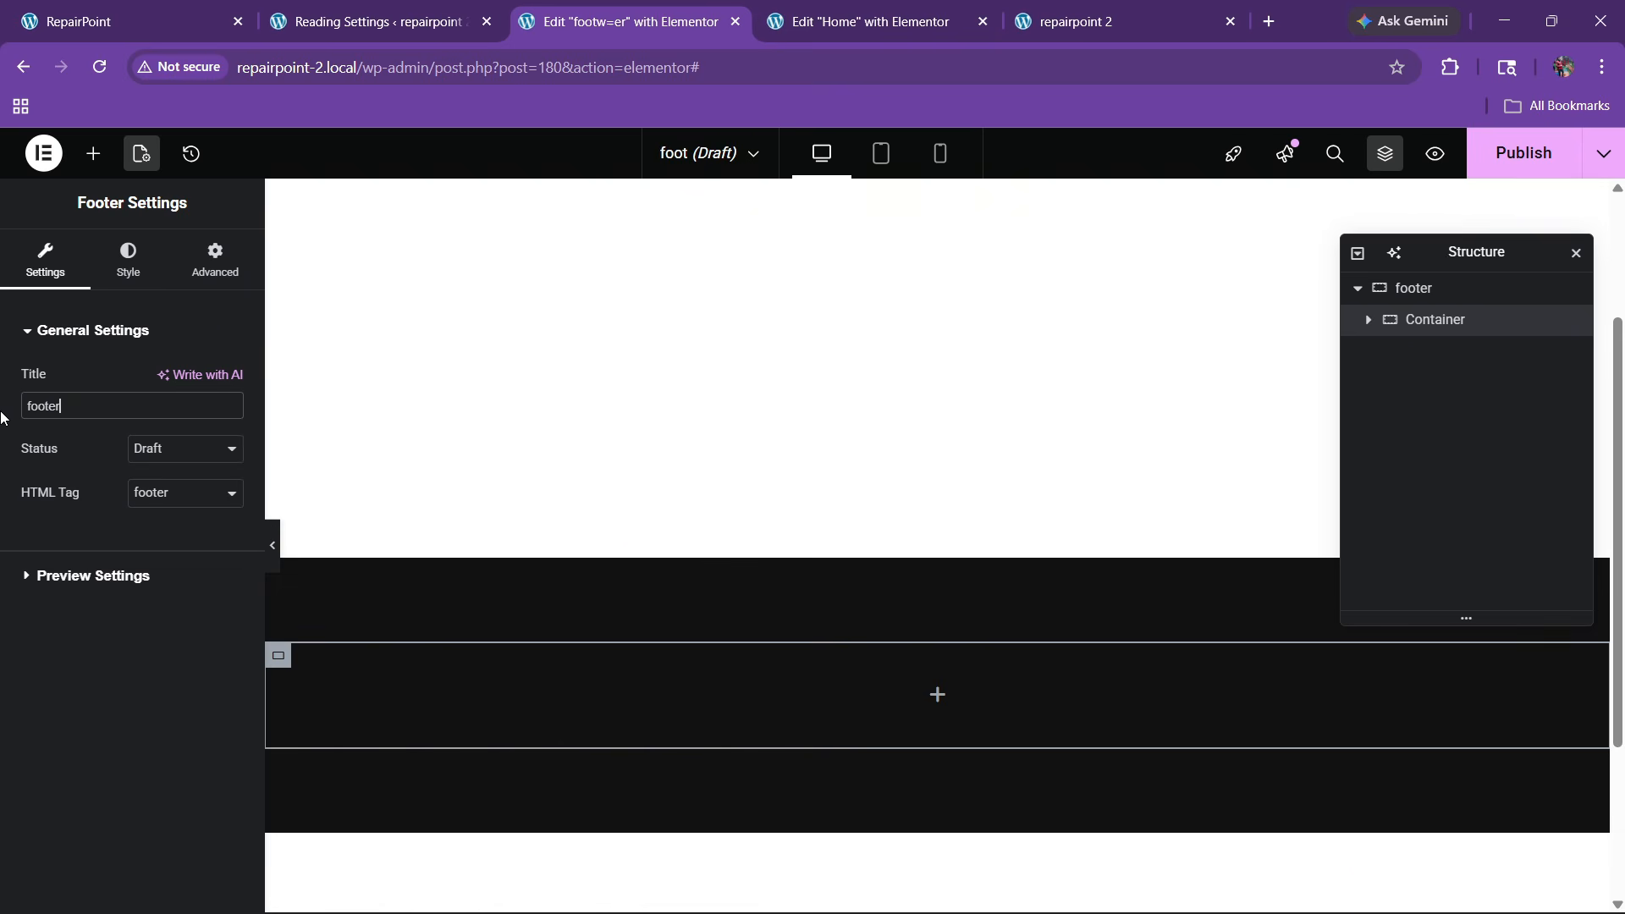
# Rename the container 'top' and duplicate it as a second 'copyright' section
pyautogui.doubleClick(1438, 333)
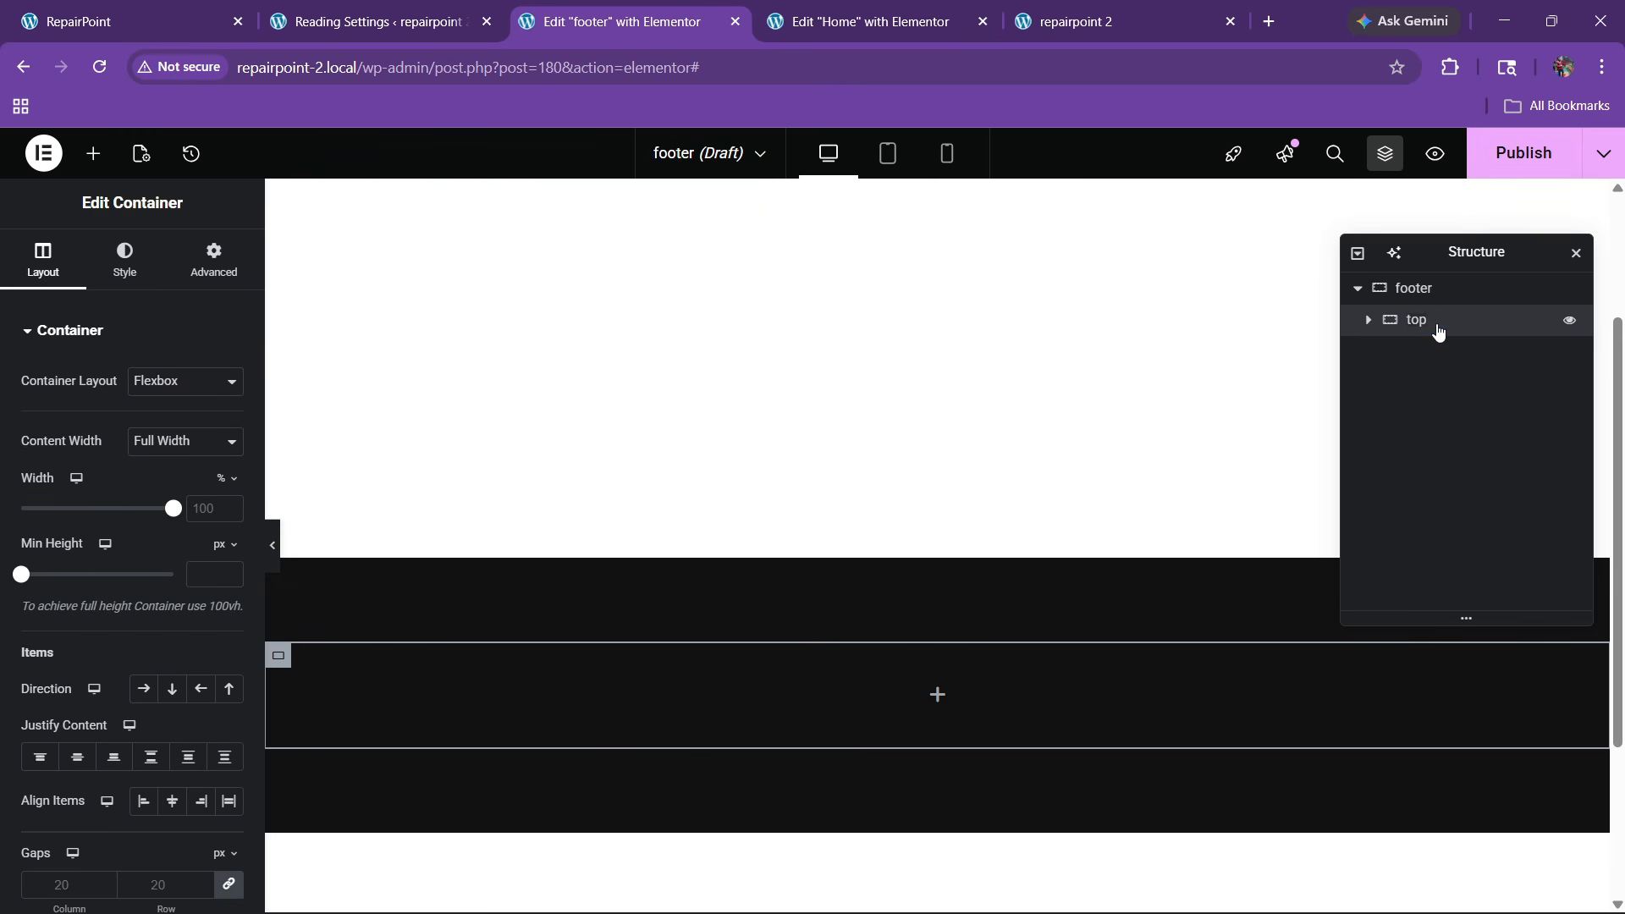
pyautogui.rightClick(1438, 332)
pyautogui.click(1412, 373)
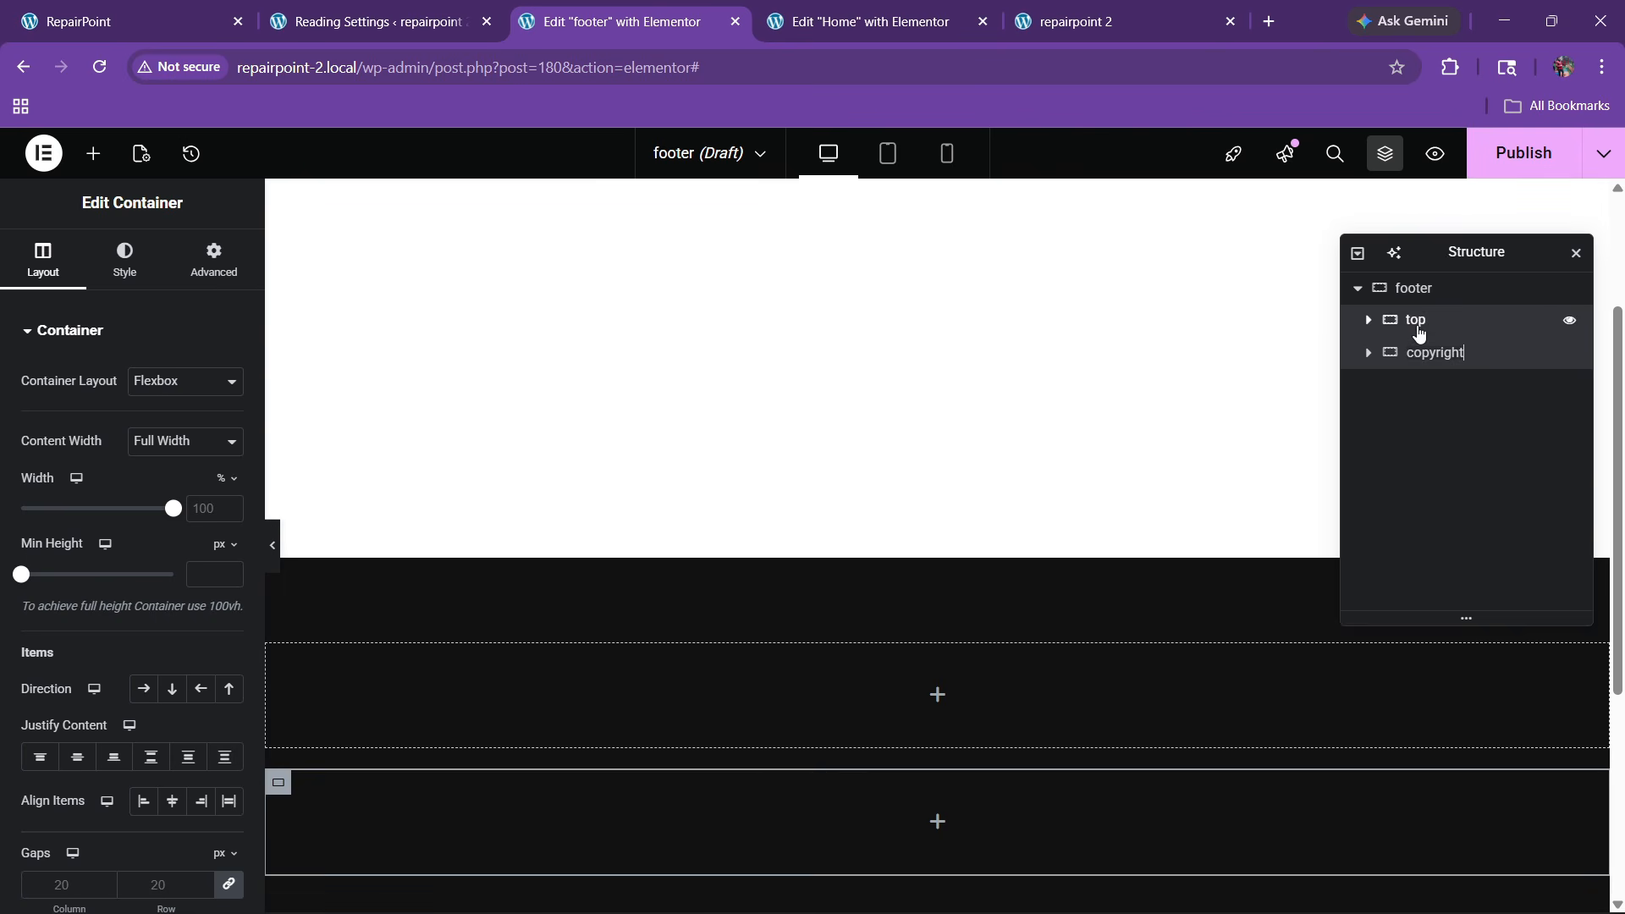
pyautogui.click(1413, 328)
# Add an inner container to the top section and duplicate it into four columns, 1–4
pyautogui.click(93, 153)
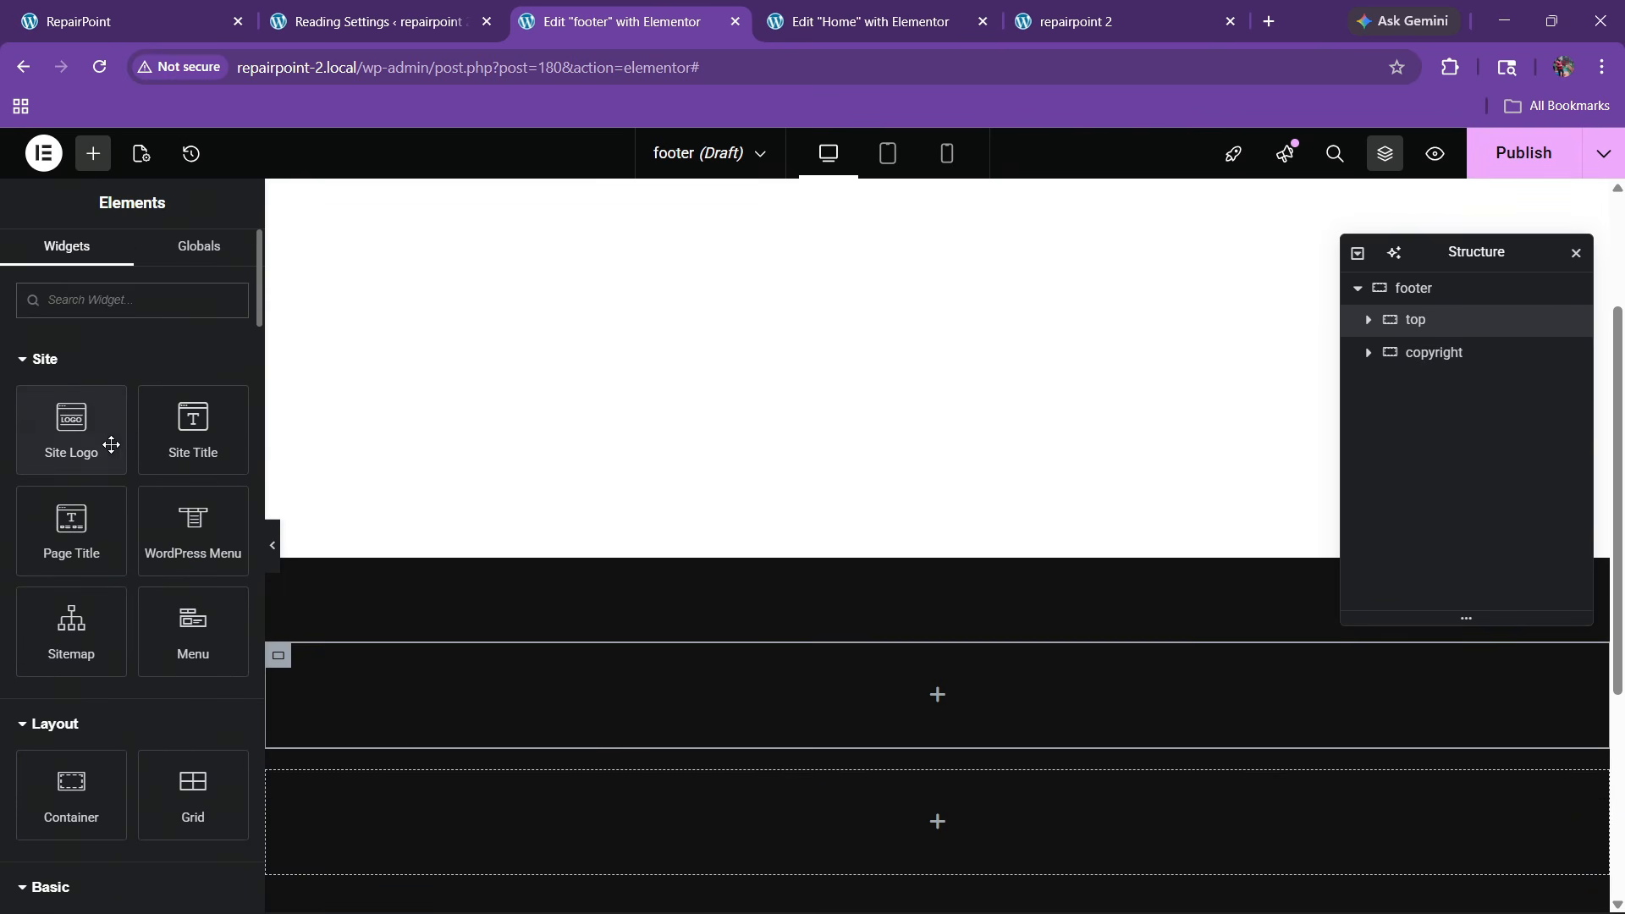
pyautogui.scroll(-3, 108, 442)
pyautogui.moveTo(67, 575); pyautogui.dragTo(575, 698)
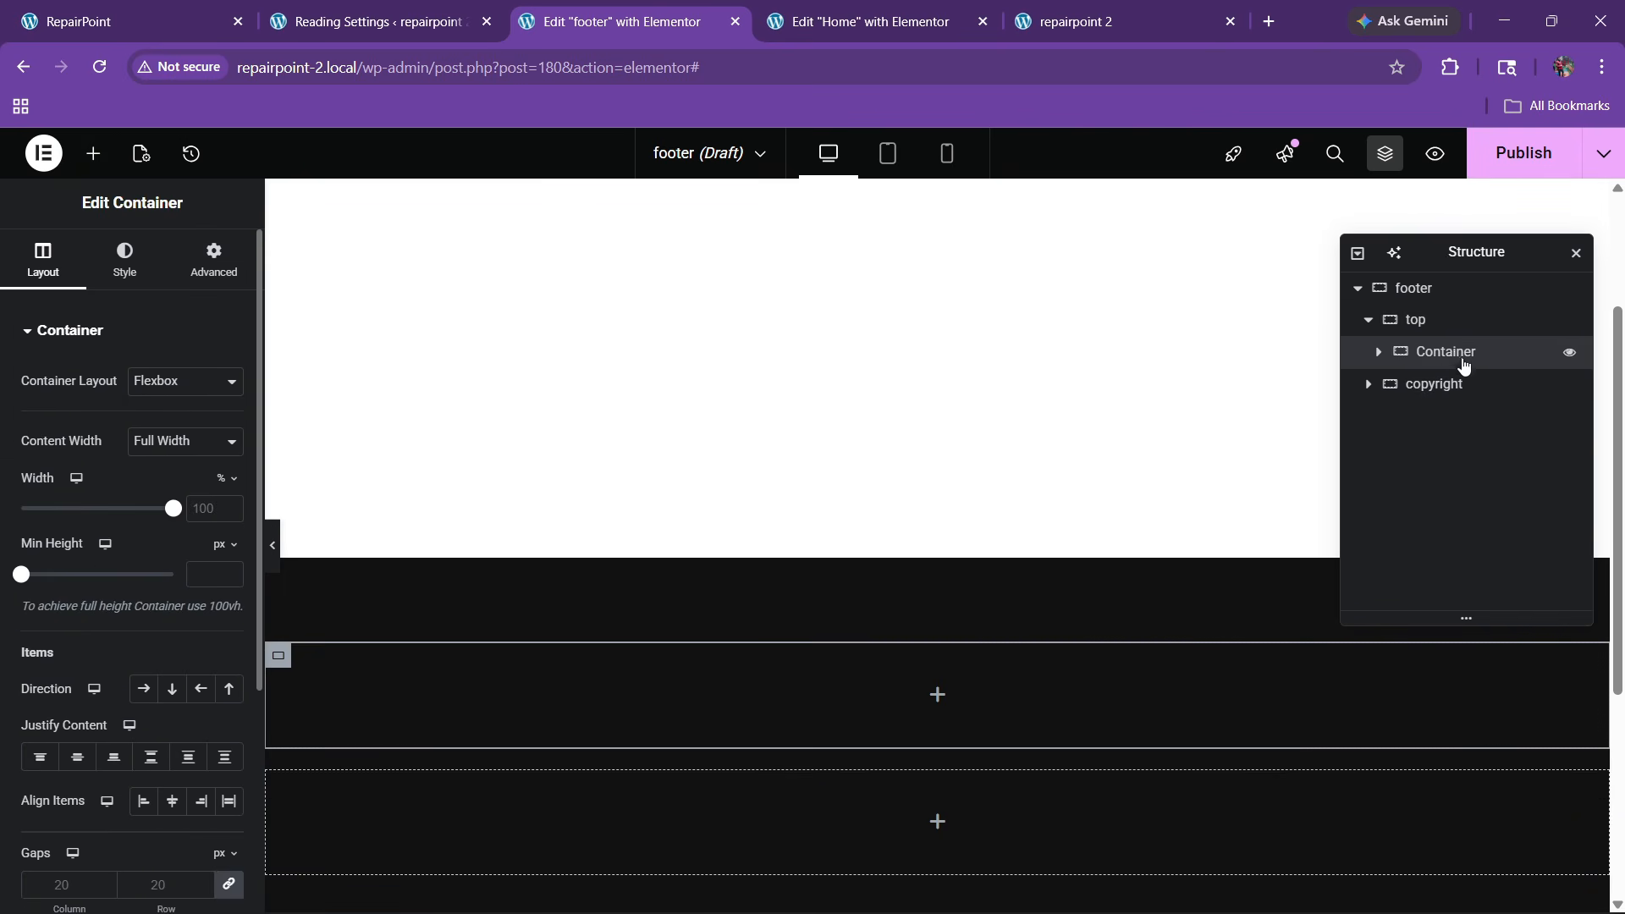
pyautogui.rightClick(1450, 355)
pyautogui.click(1438, 375)
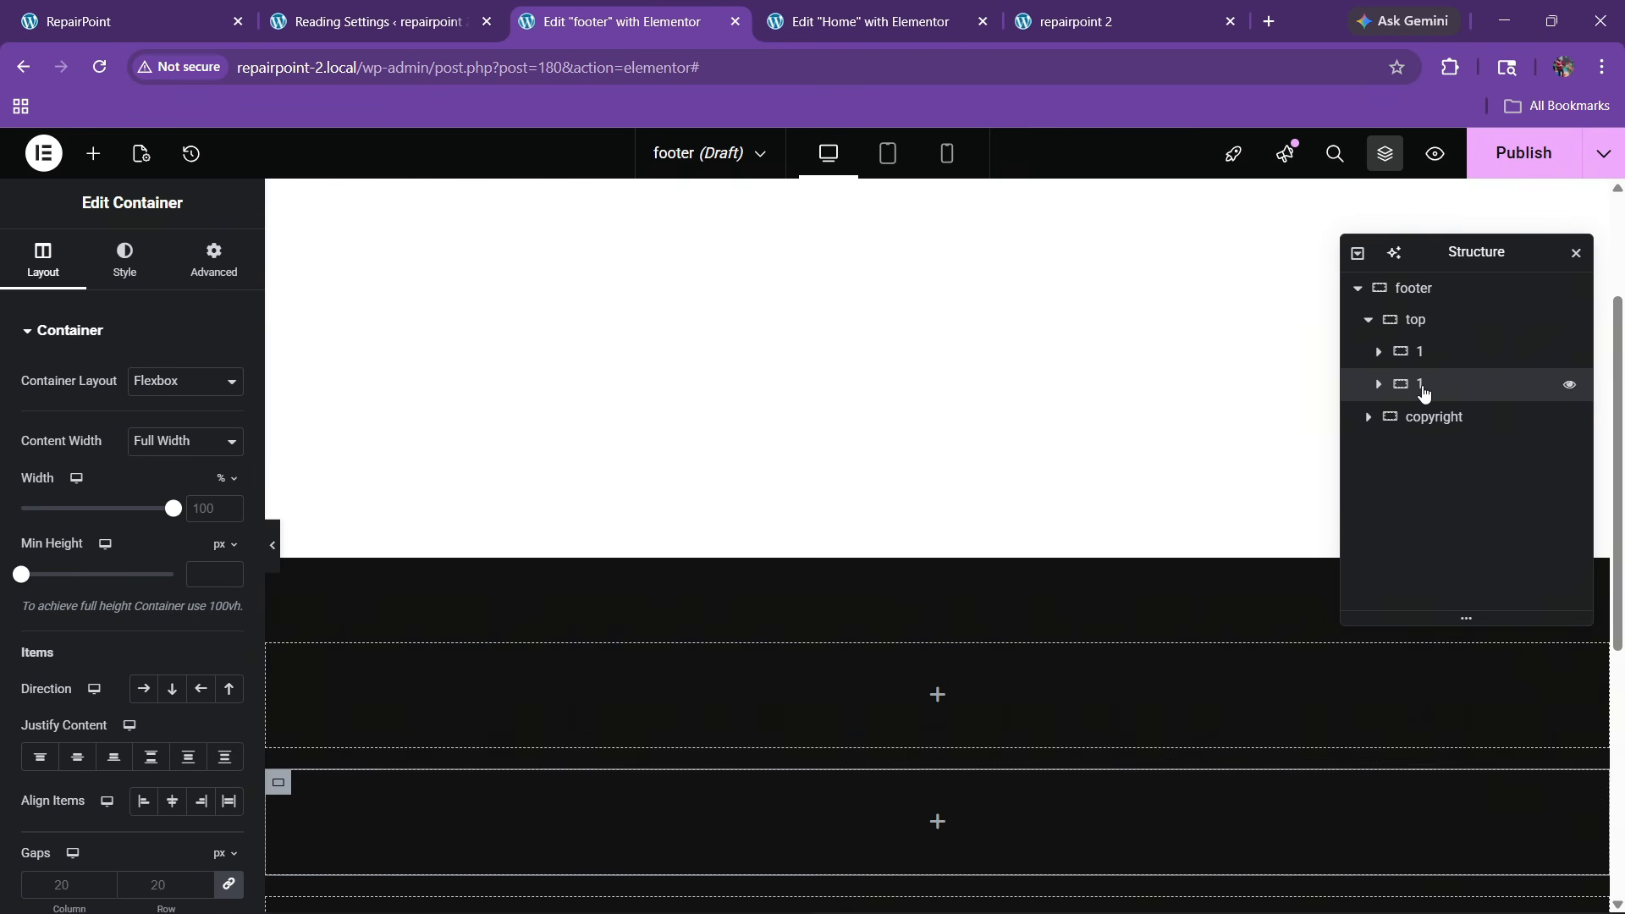
pyautogui.rightClick(1420, 385)
pyautogui.click(1445, 378)
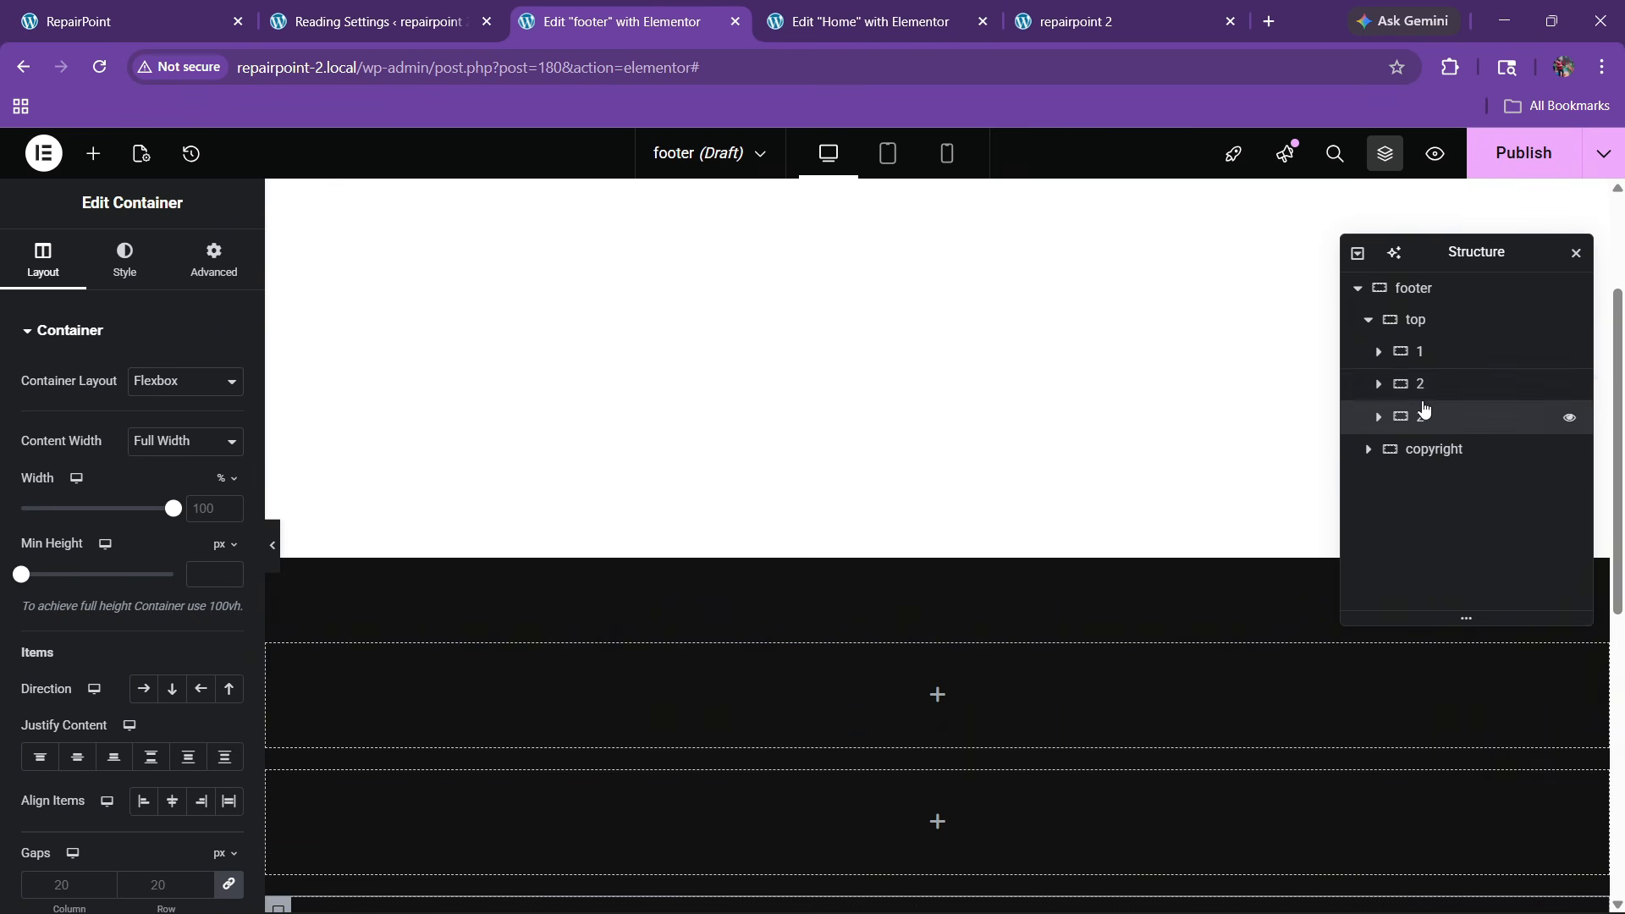
pyautogui.rightClick(1420, 425)
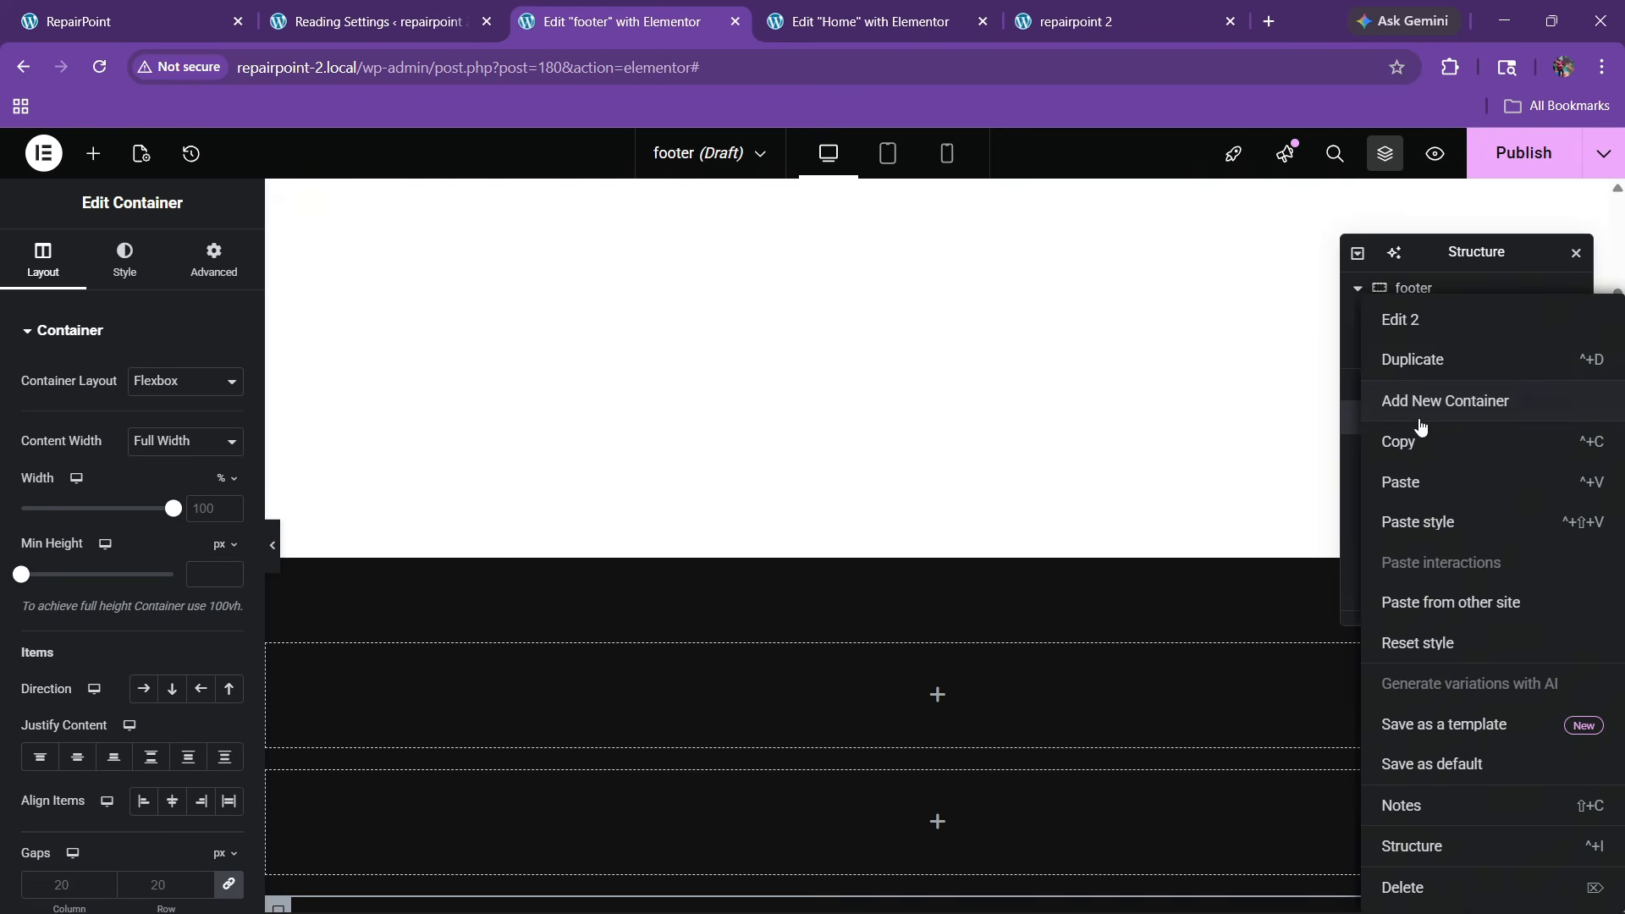
pyautogui.click(1428, 371)
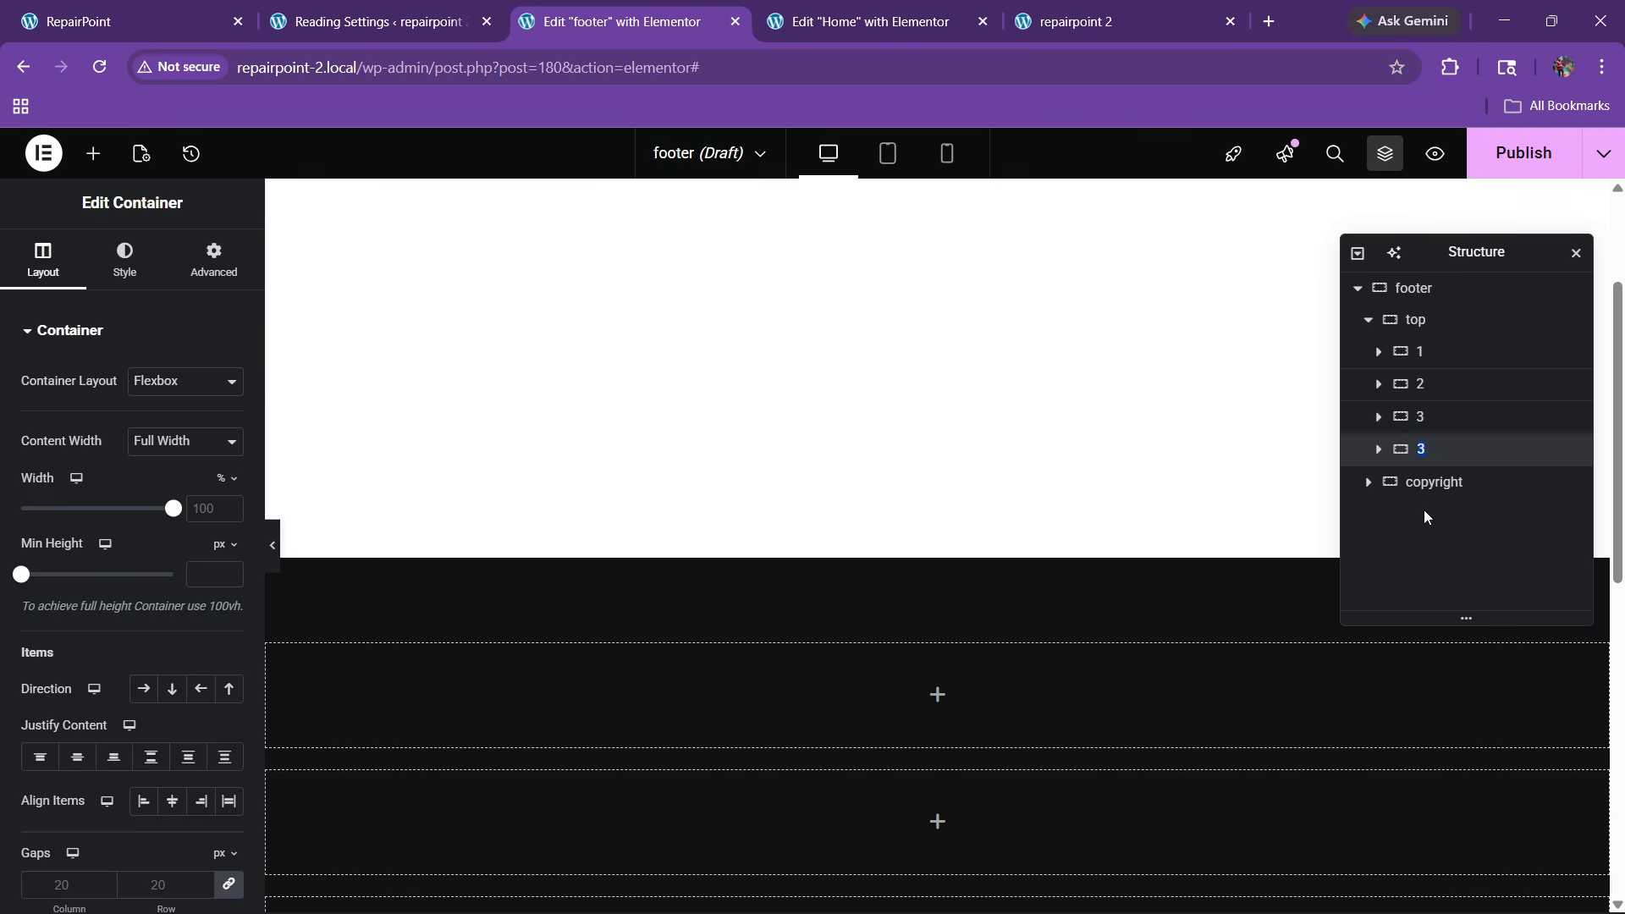
pyautogui.write('4')
pyautogui.click(1436, 319)
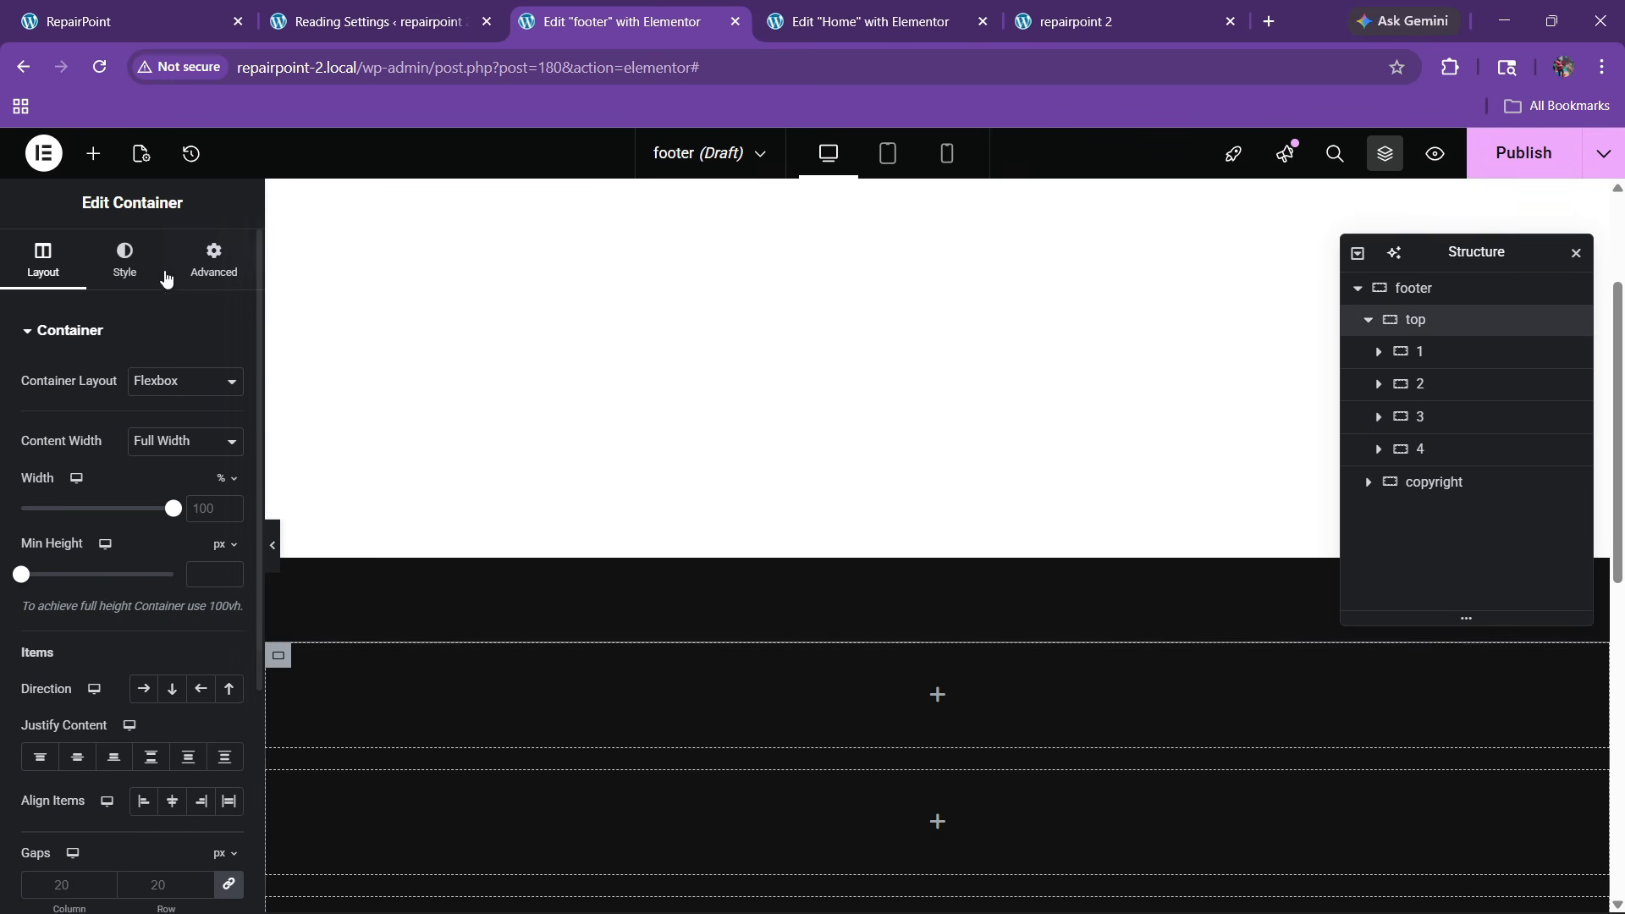
# Lay the four columns out in a row, spaced between and vertically centred
pyautogui.click(143, 689)
pyautogui.click(152, 757)
pyautogui.click(172, 800)
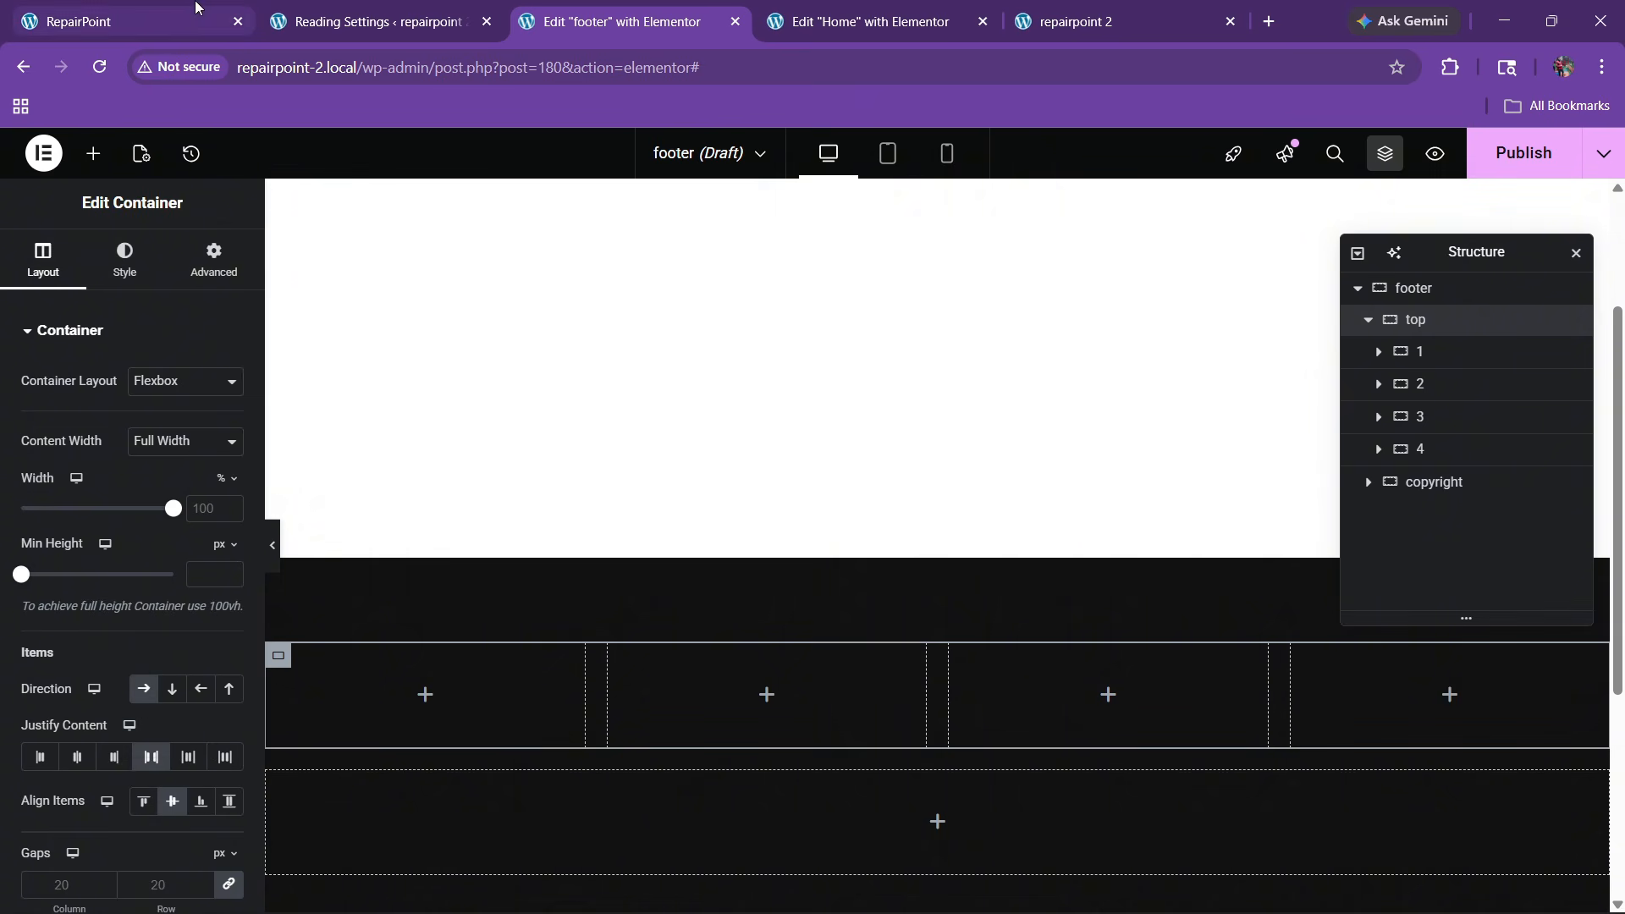
pyautogui.click(127, 21)
pyautogui.click(592, 22)
pyautogui.scroll(-2, 429, 515)
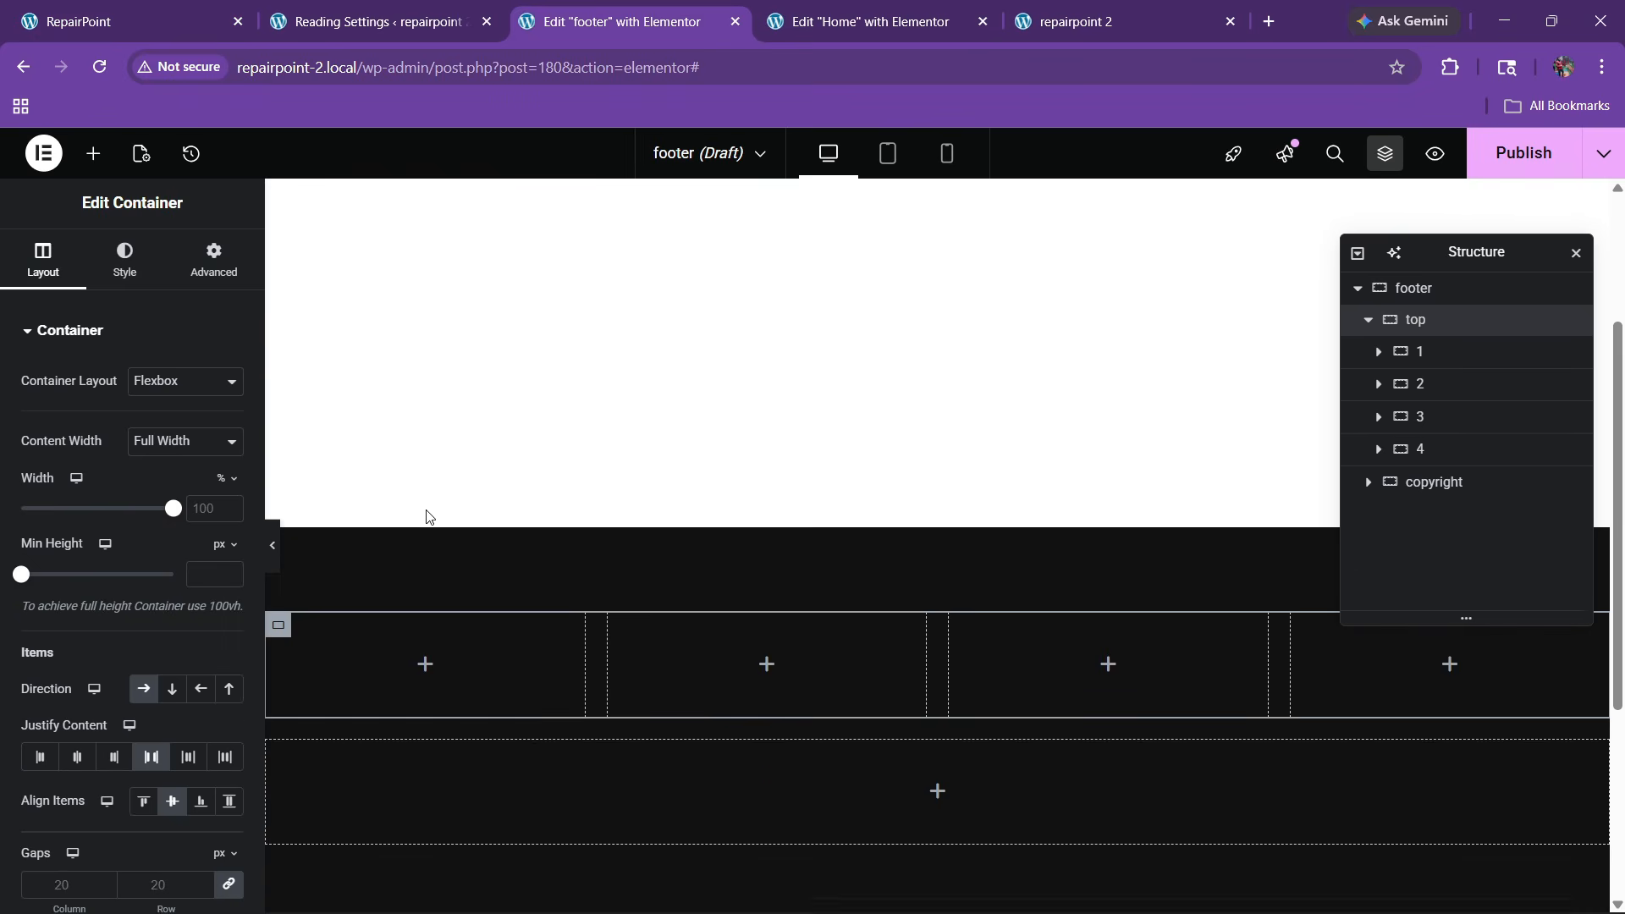
# Place an Icon List in column 1 and remove its extra list items
pyautogui.click(93, 154)
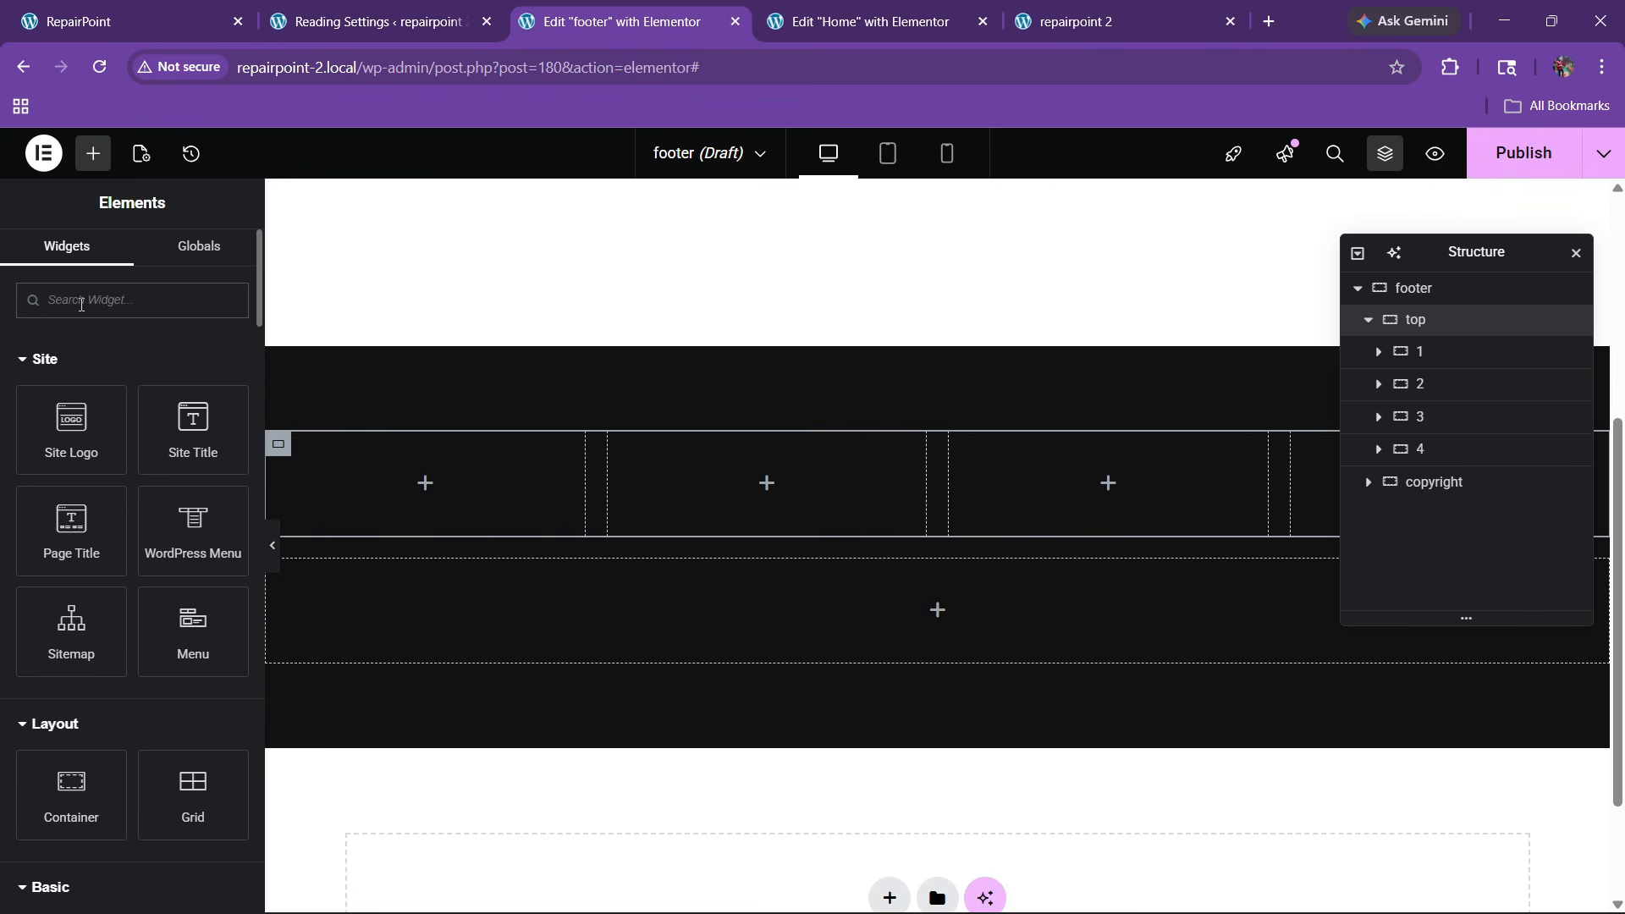
pyautogui.write('list')
pyautogui.moveTo(85, 373); pyautogui.dragTo(332, 479)
pyautogui.click(188, 514)
pyautogui.click(213, 520)
pyautogui.click(213, 521)
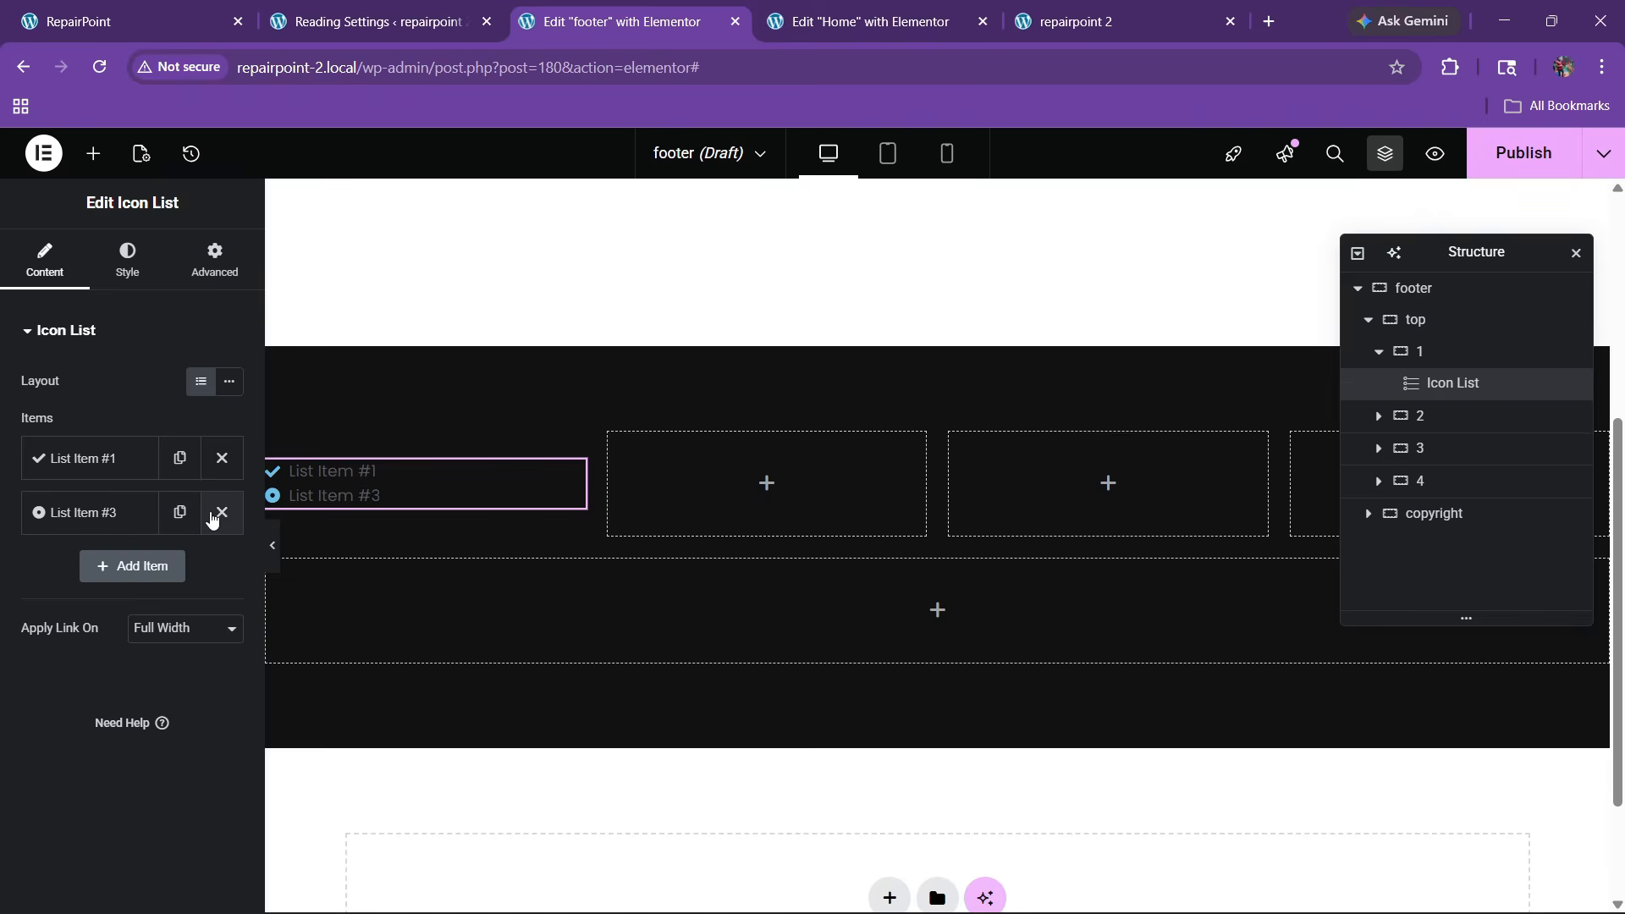
pyautogui.click(213, 520)
# Give the remaining item the chalkboard-teacher icon and the text 'RepairPoint'
pyautogui.click(137, 469)
pyautogui.click(117, 627)
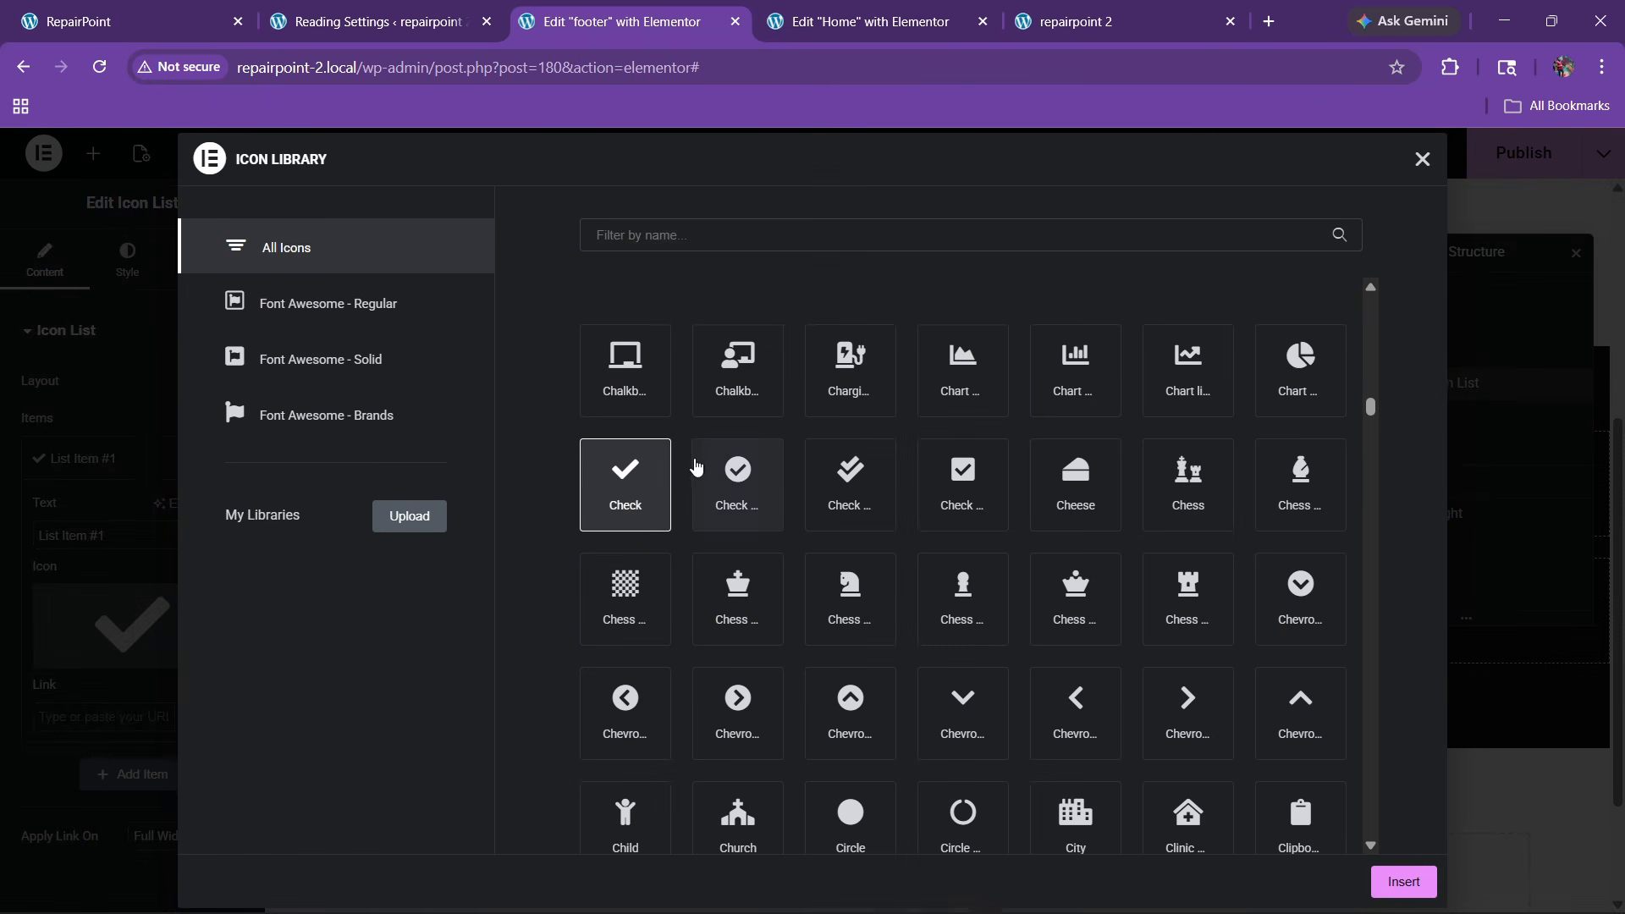
pyautogui.click(733, 372)
pyautogui.click(1400, 882)
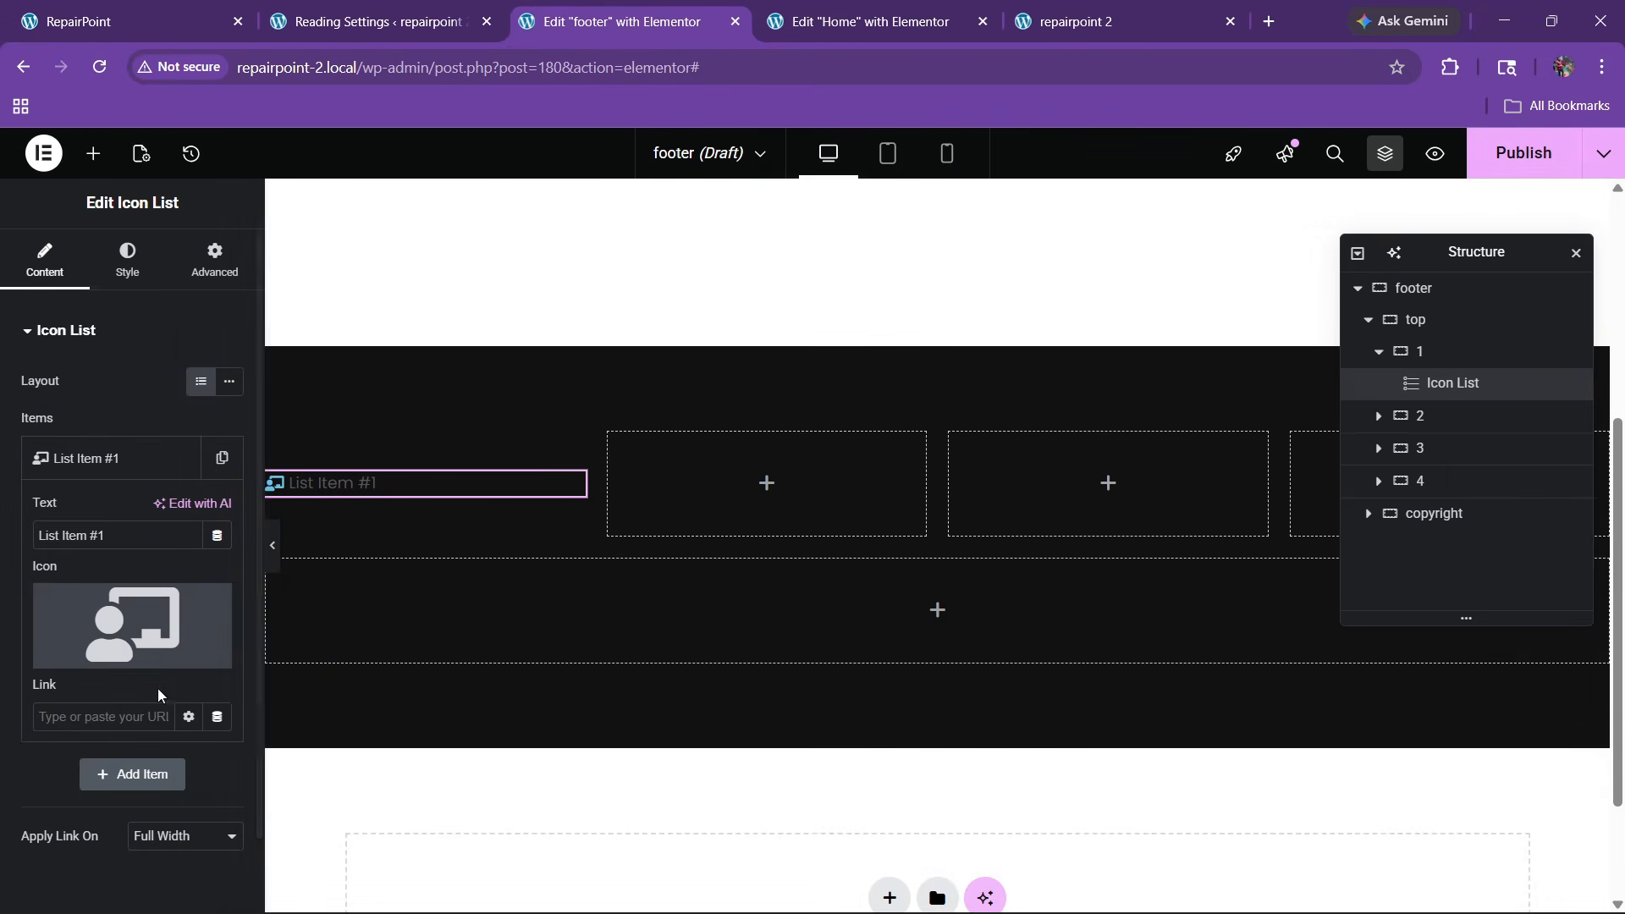
pyautogui.moveTo(122, 537); pyautogui.dragTo(1, 550)
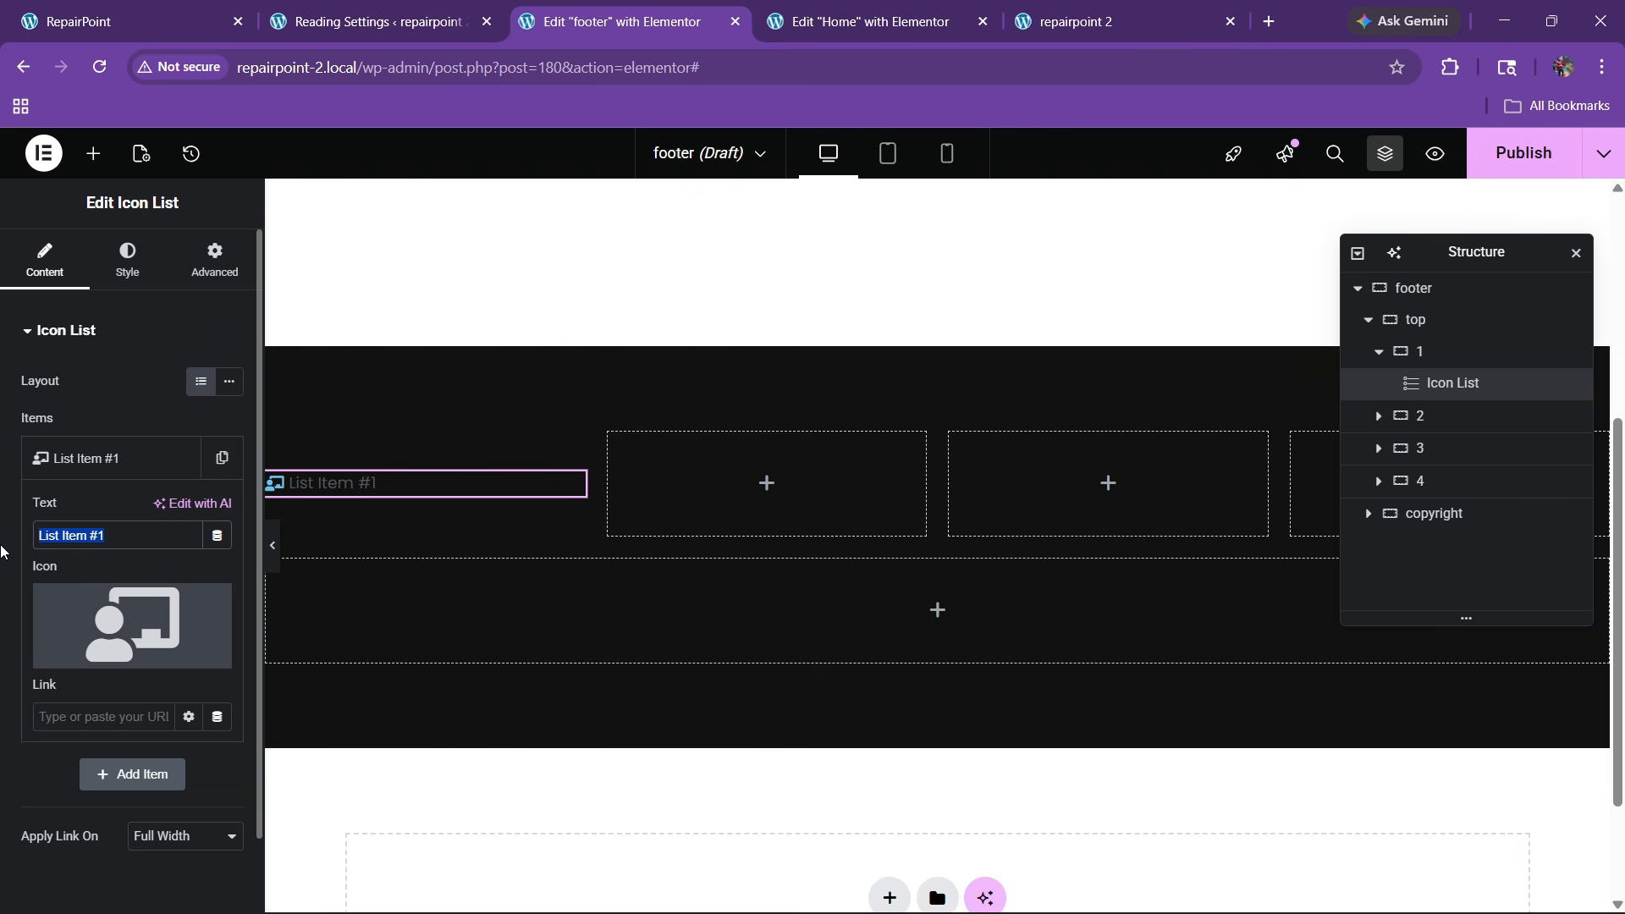
pyautogui.write('RepairPoint')
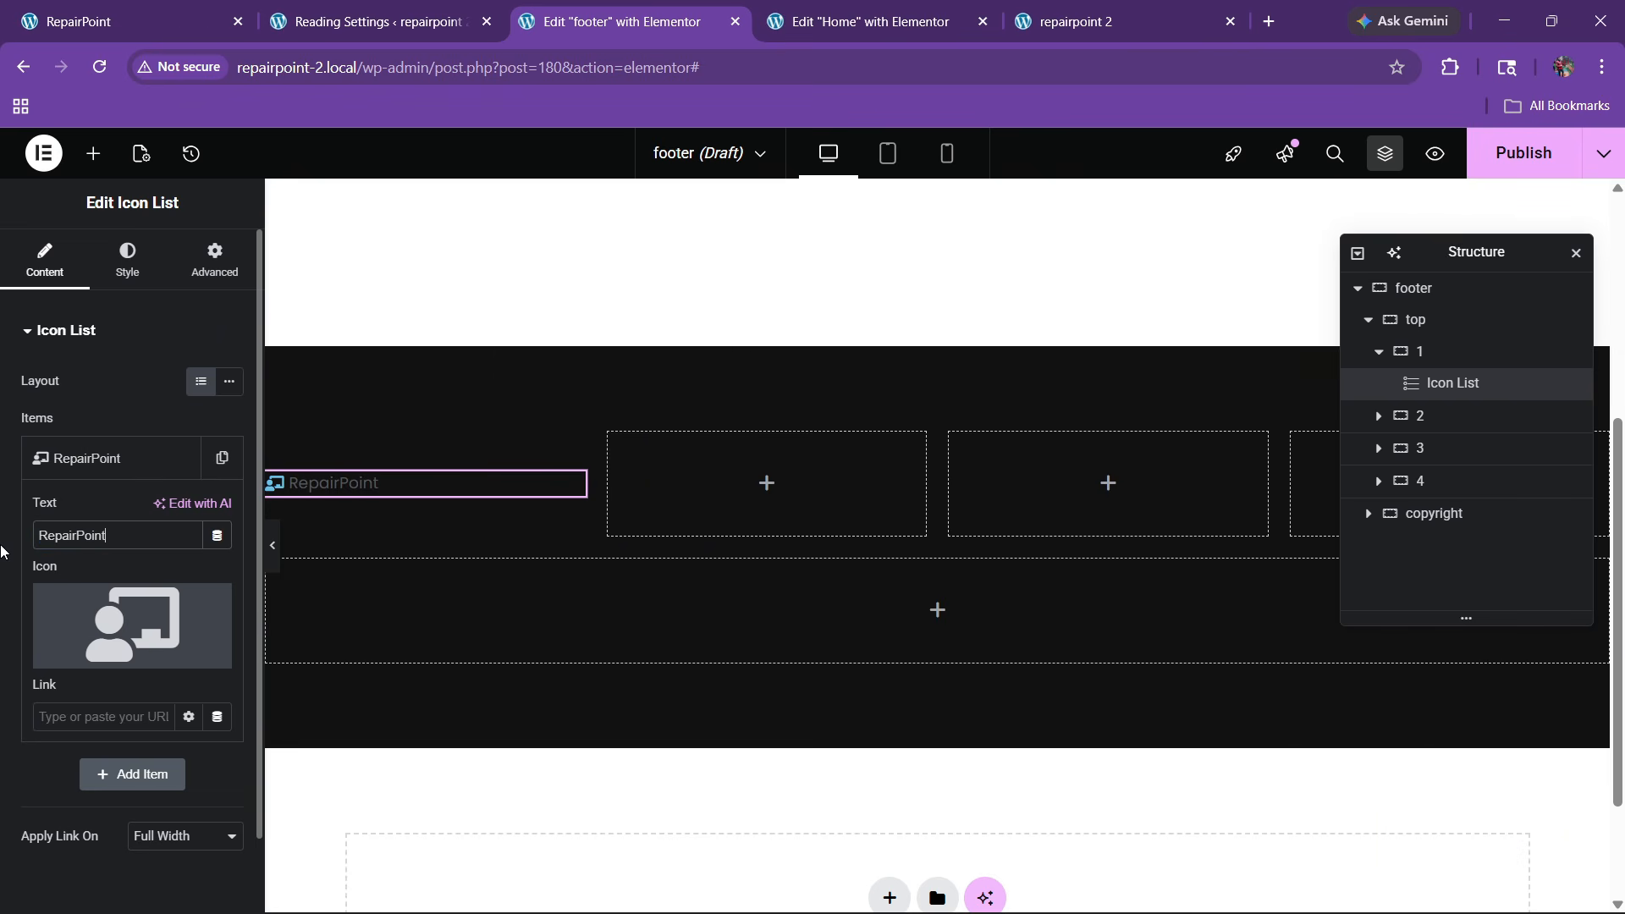
pyautogui.click(93, 458)
# Make the RepairPoint icon the global red colour and enlarge it to 35 px
pyautogui.click(127, 267)
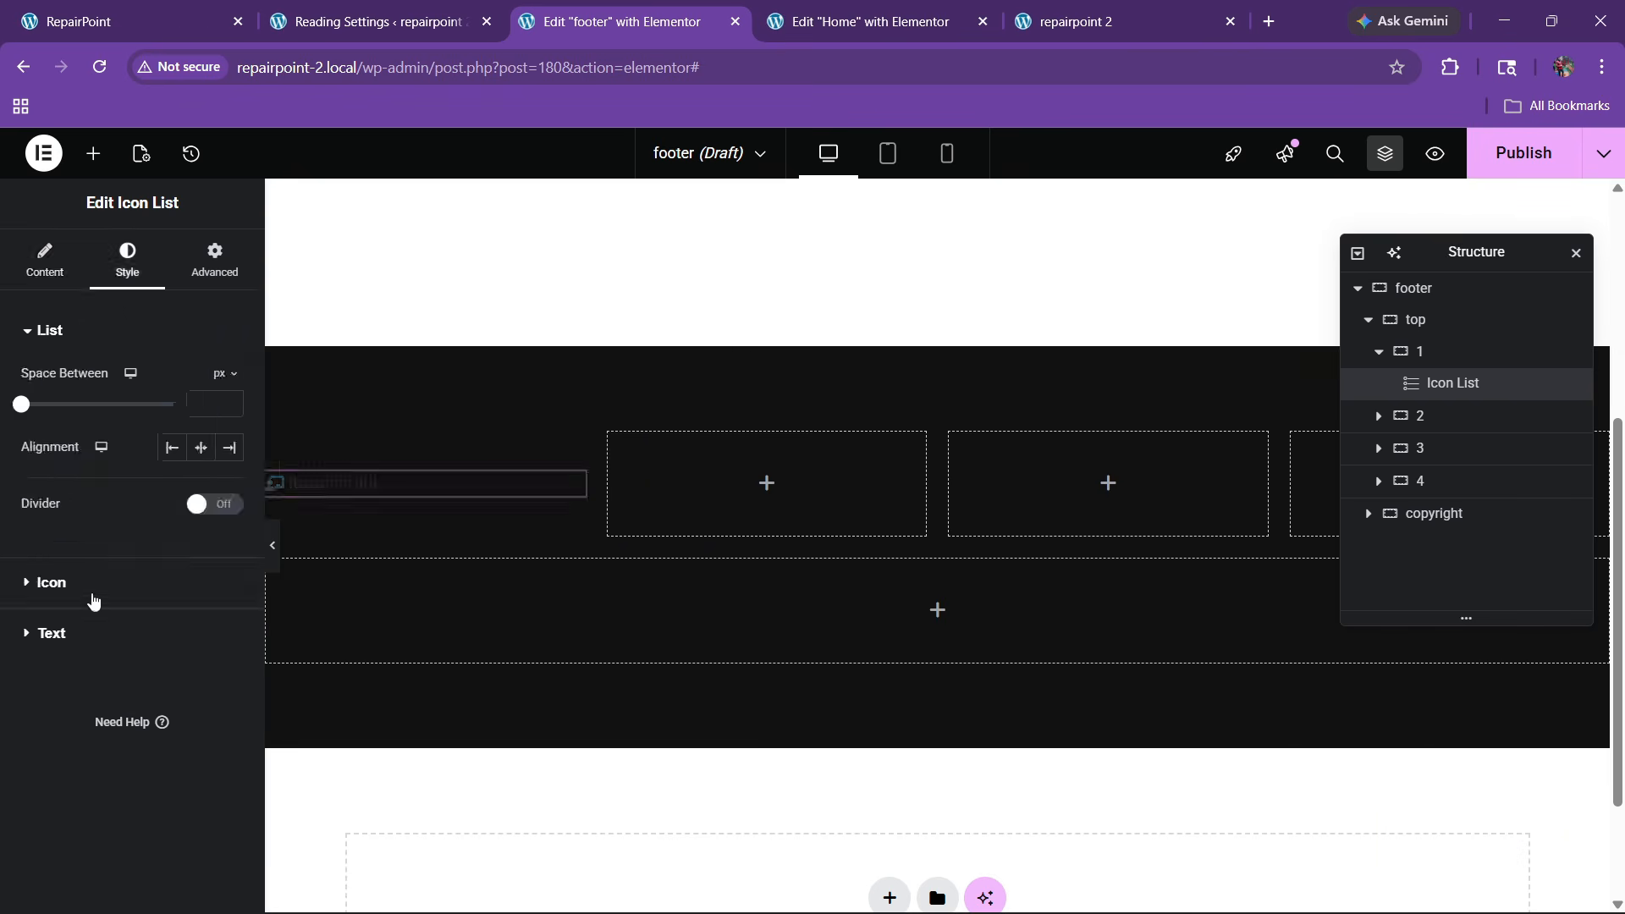
pyautogui.click(111, 582)
pyautogui.click(201, 477)
pyautogui.click(113, 736)
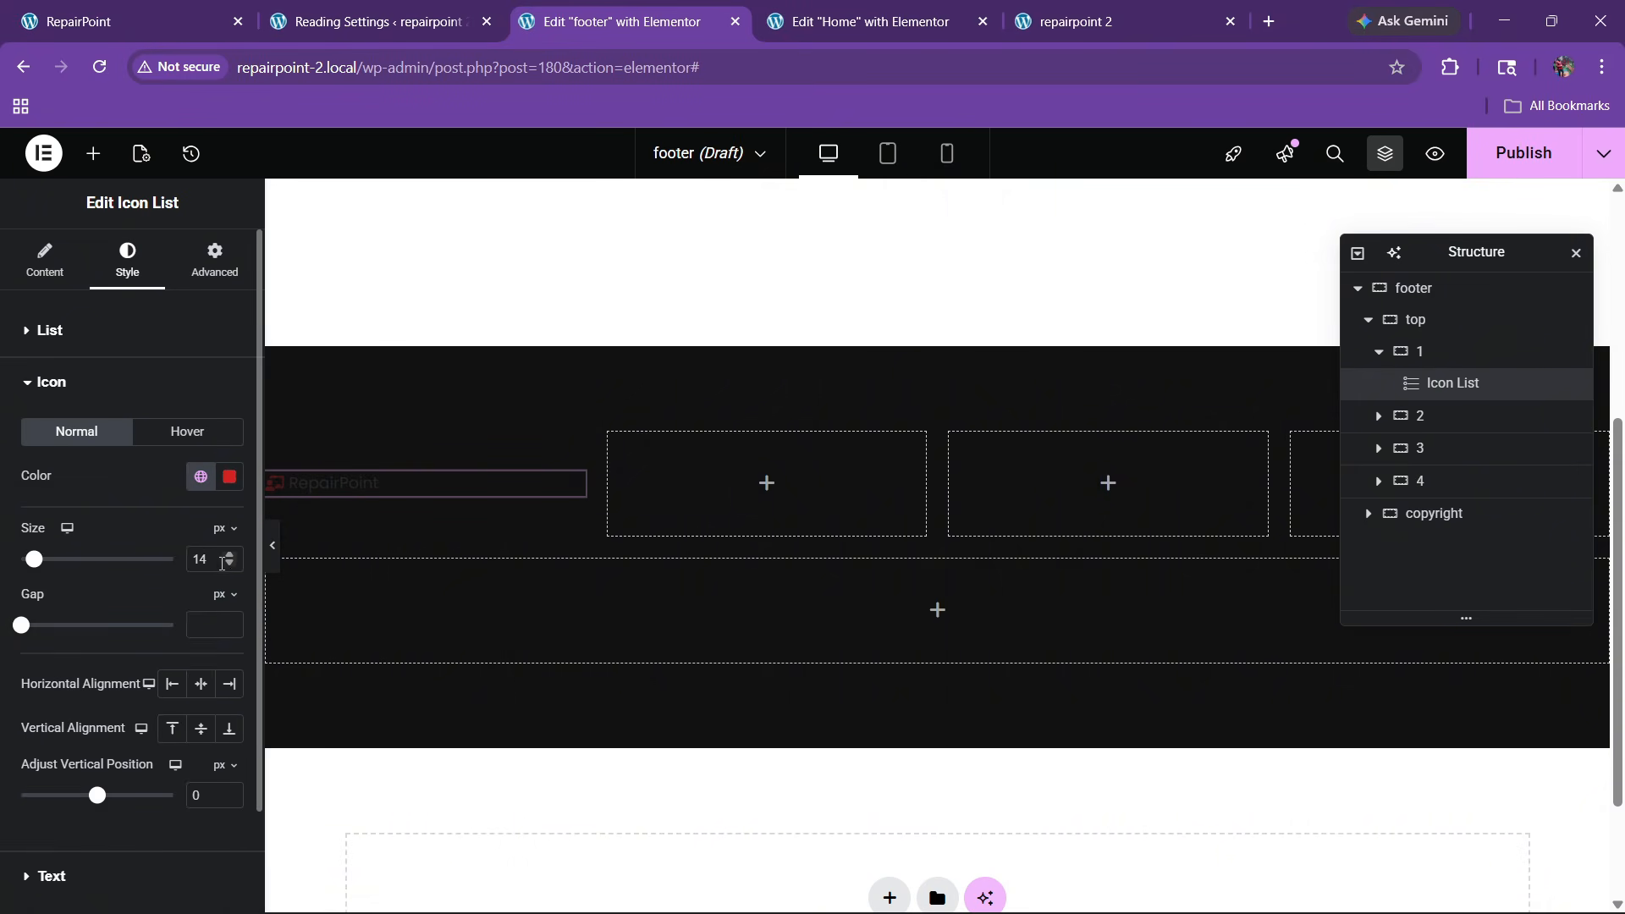
pyautogui.moveTo(229, 557); pyautogui.dragTo(229, 557)
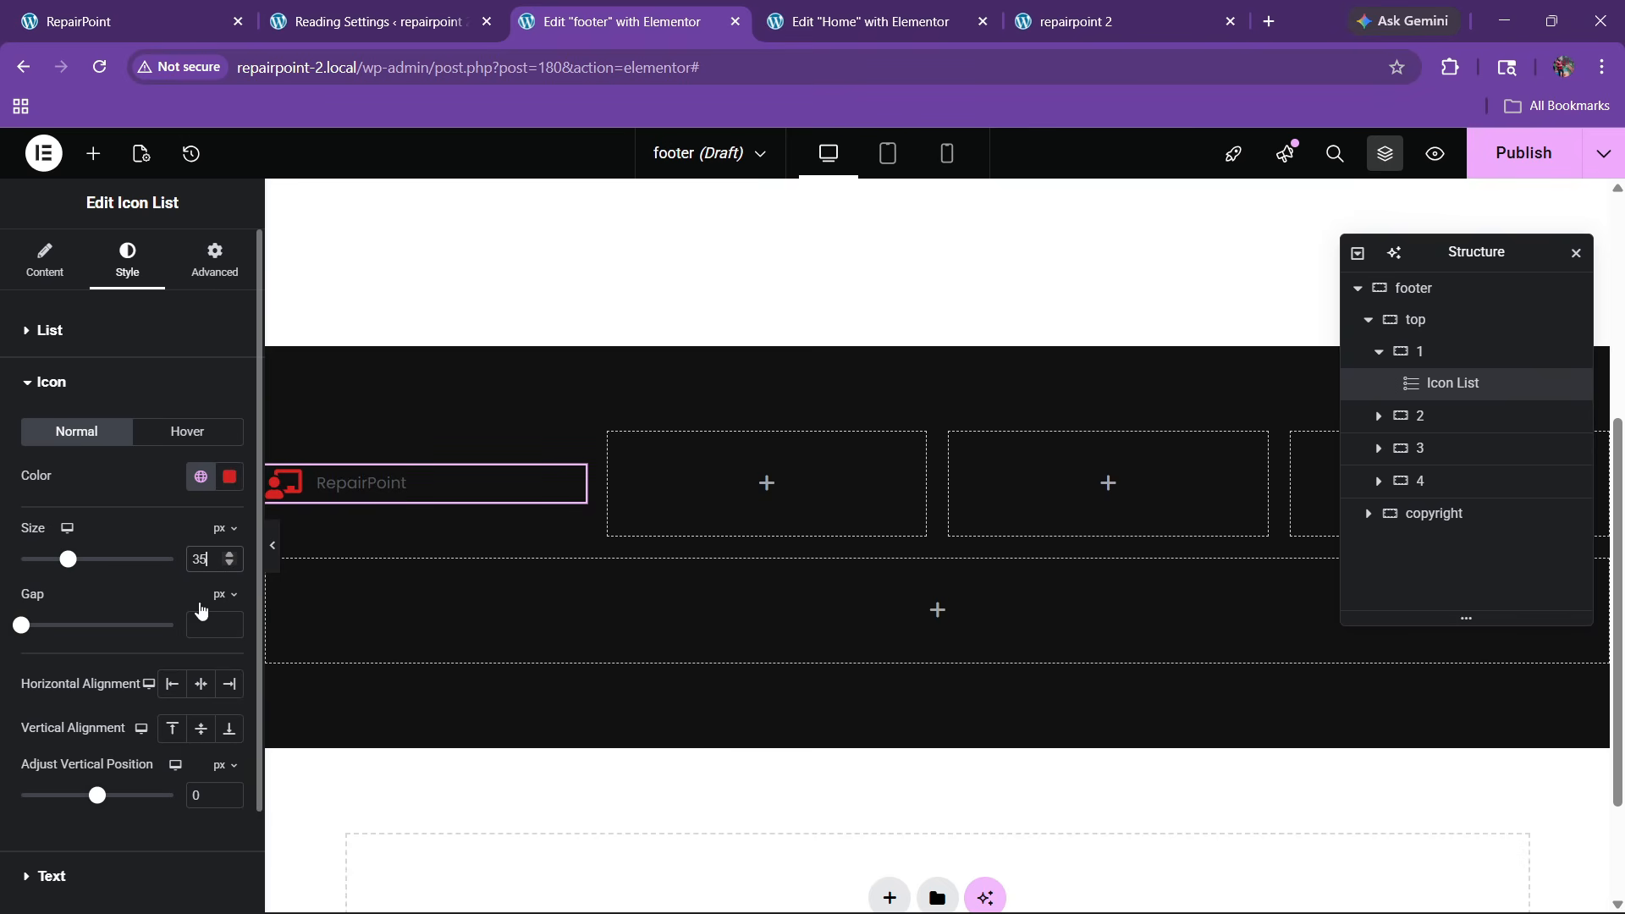
pyautogui.scroll(-2, 93, 787)
# Style the RepairPoint text white with a 25 px font size
pyautogui.click(93, 761)
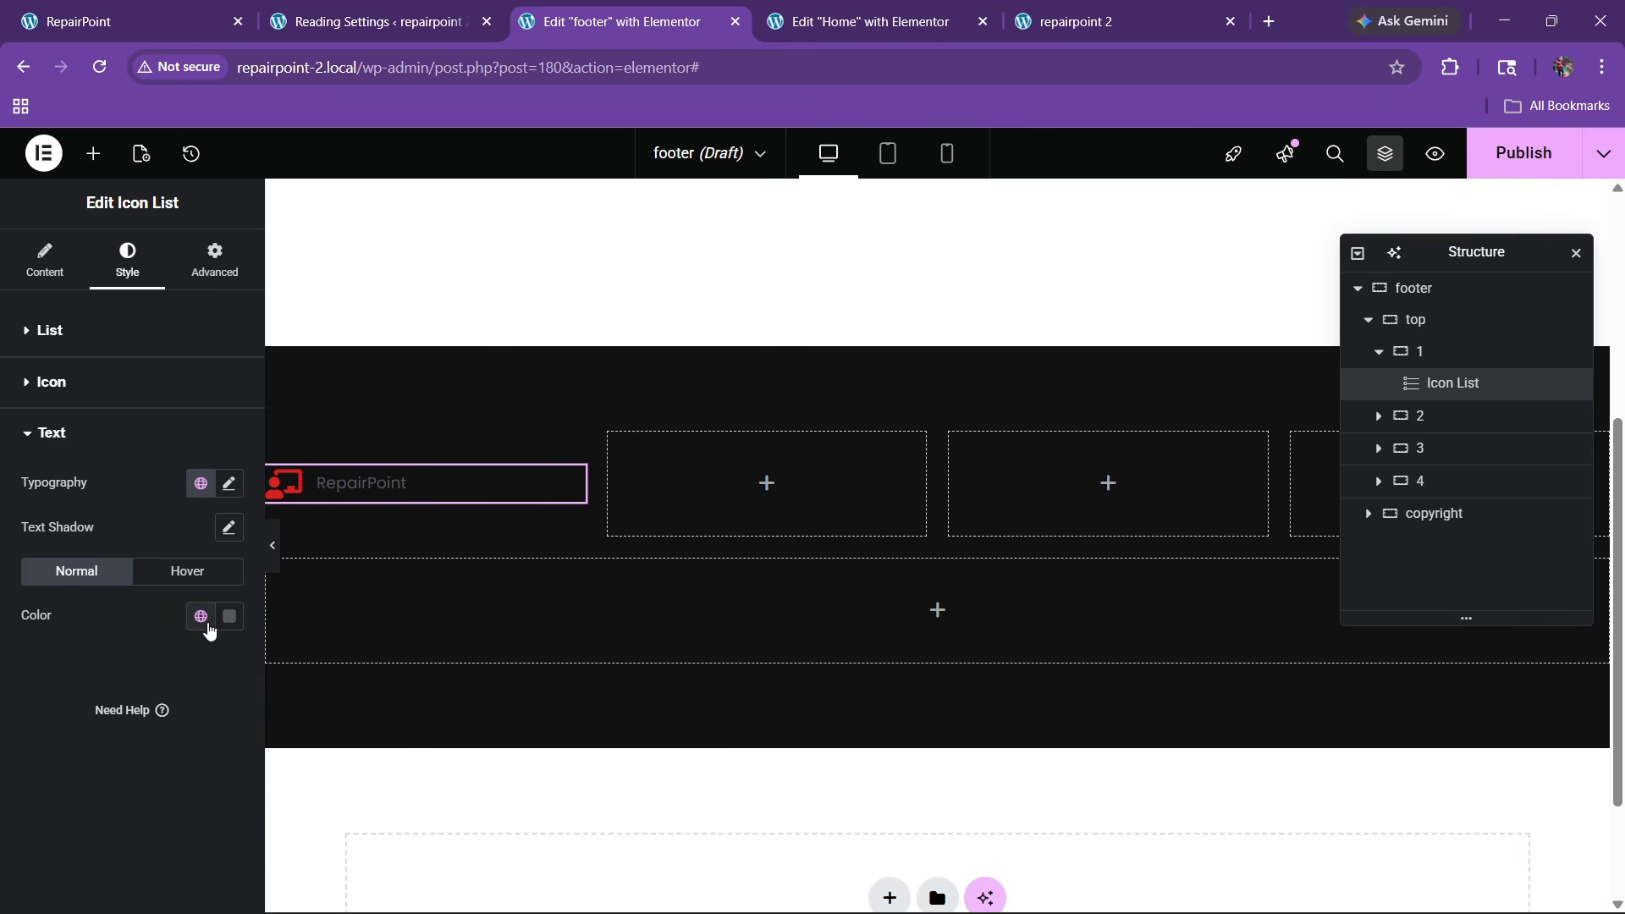
pyautogui.click(230, 616)
pyautogui.click(105, 341)
pyautogui.click(29, 633)
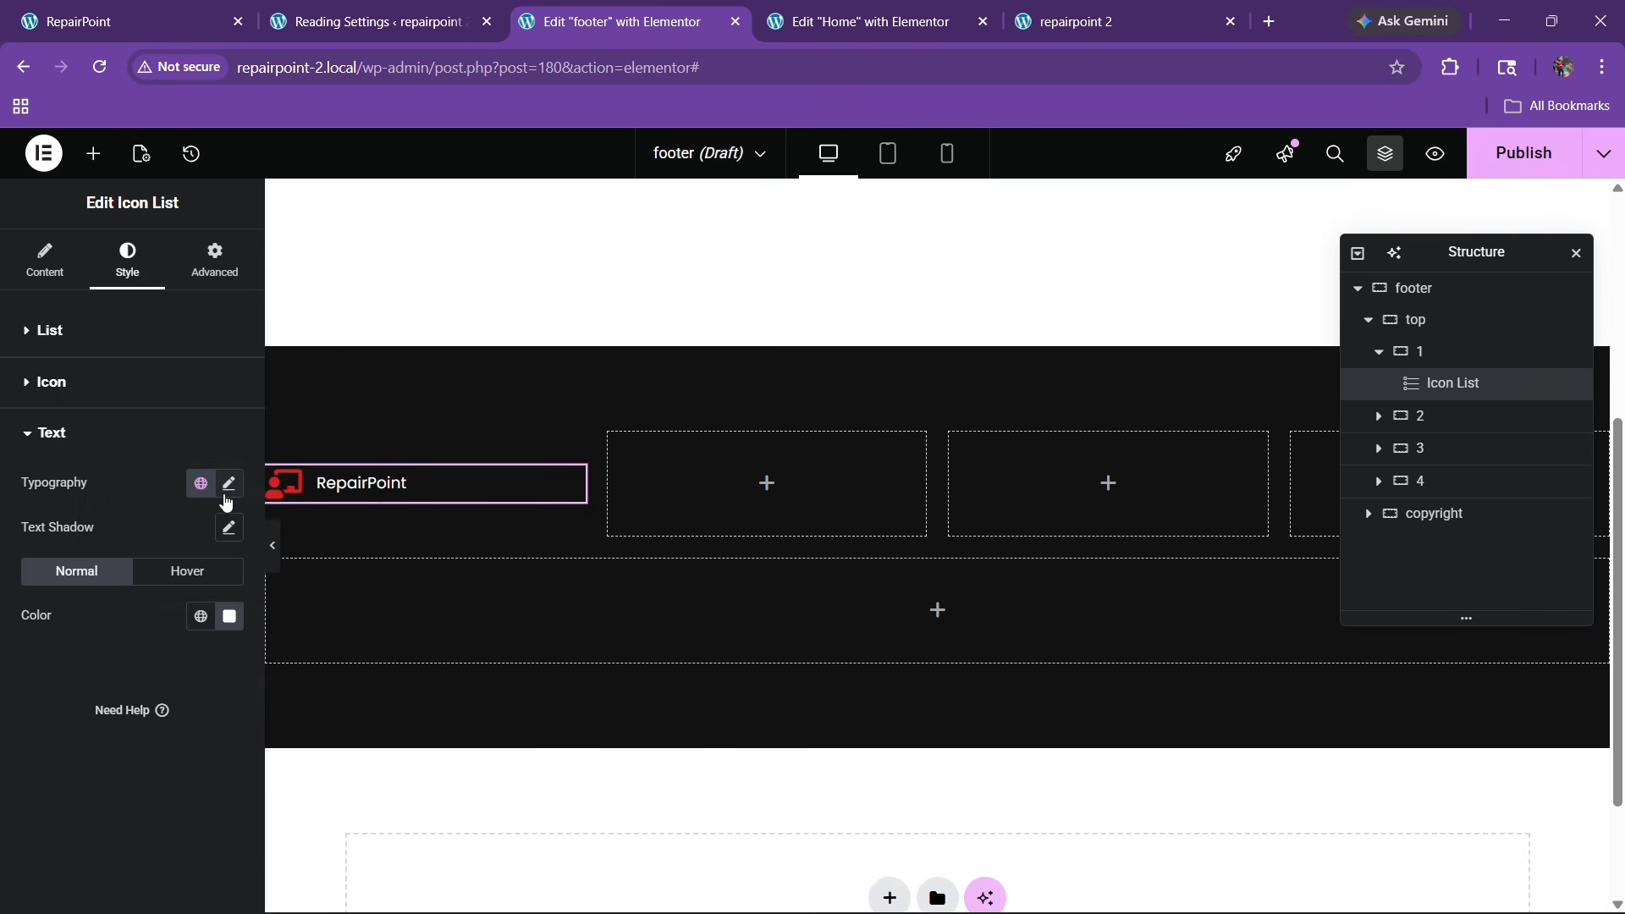
pyautogui.click(228, 485)
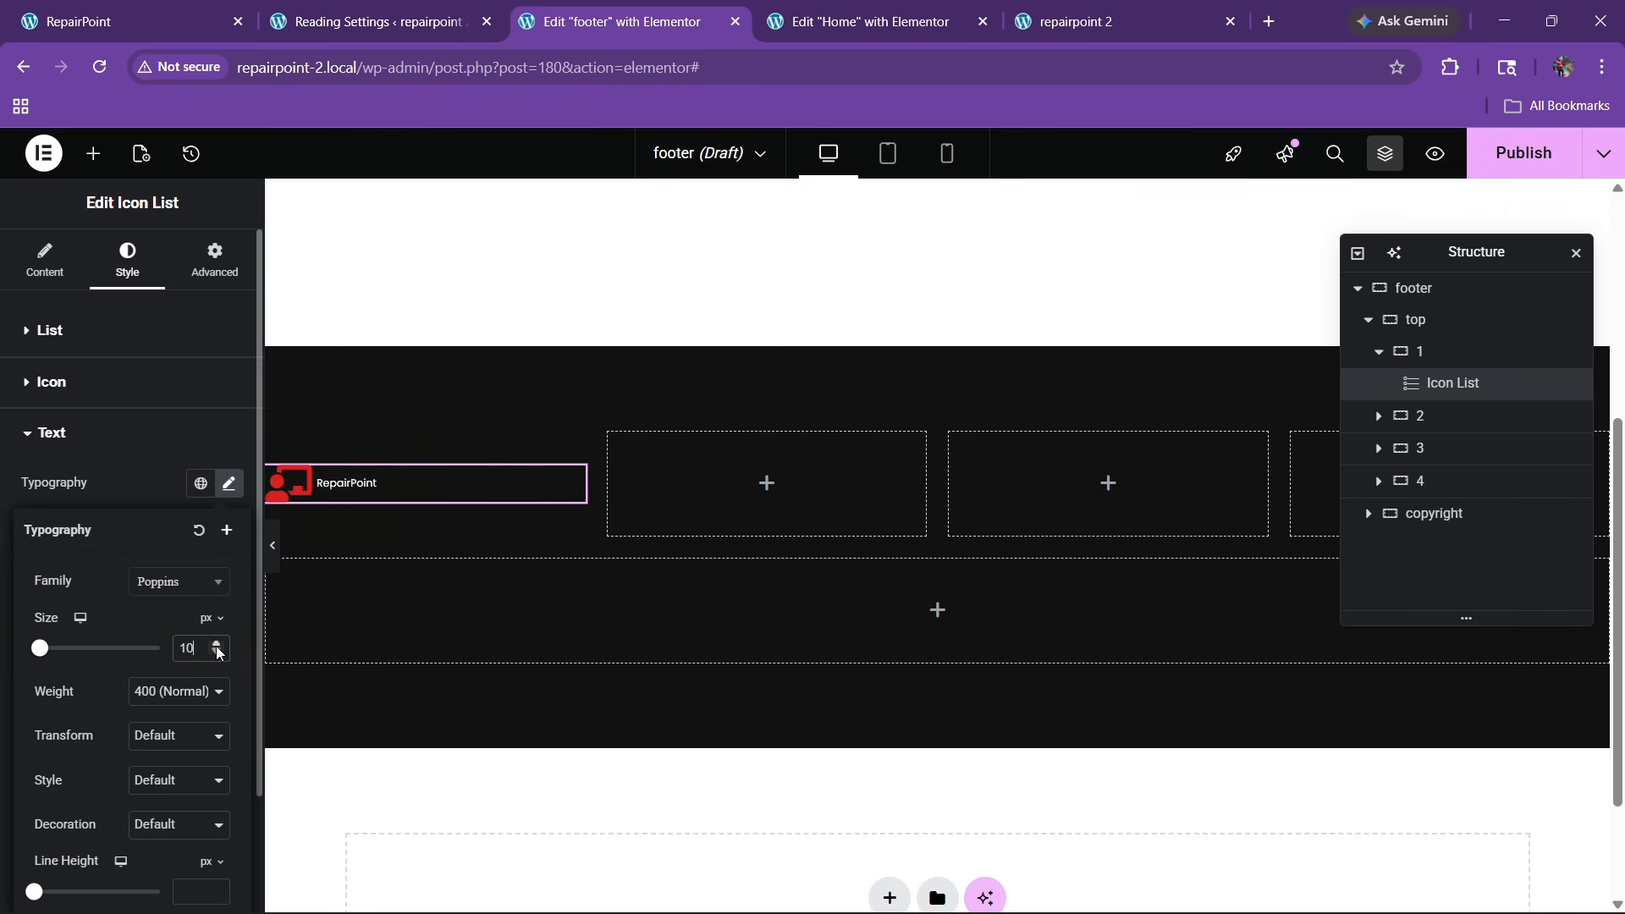
pyautogui.click(217, 646)
pyautogui.click(217, 655)
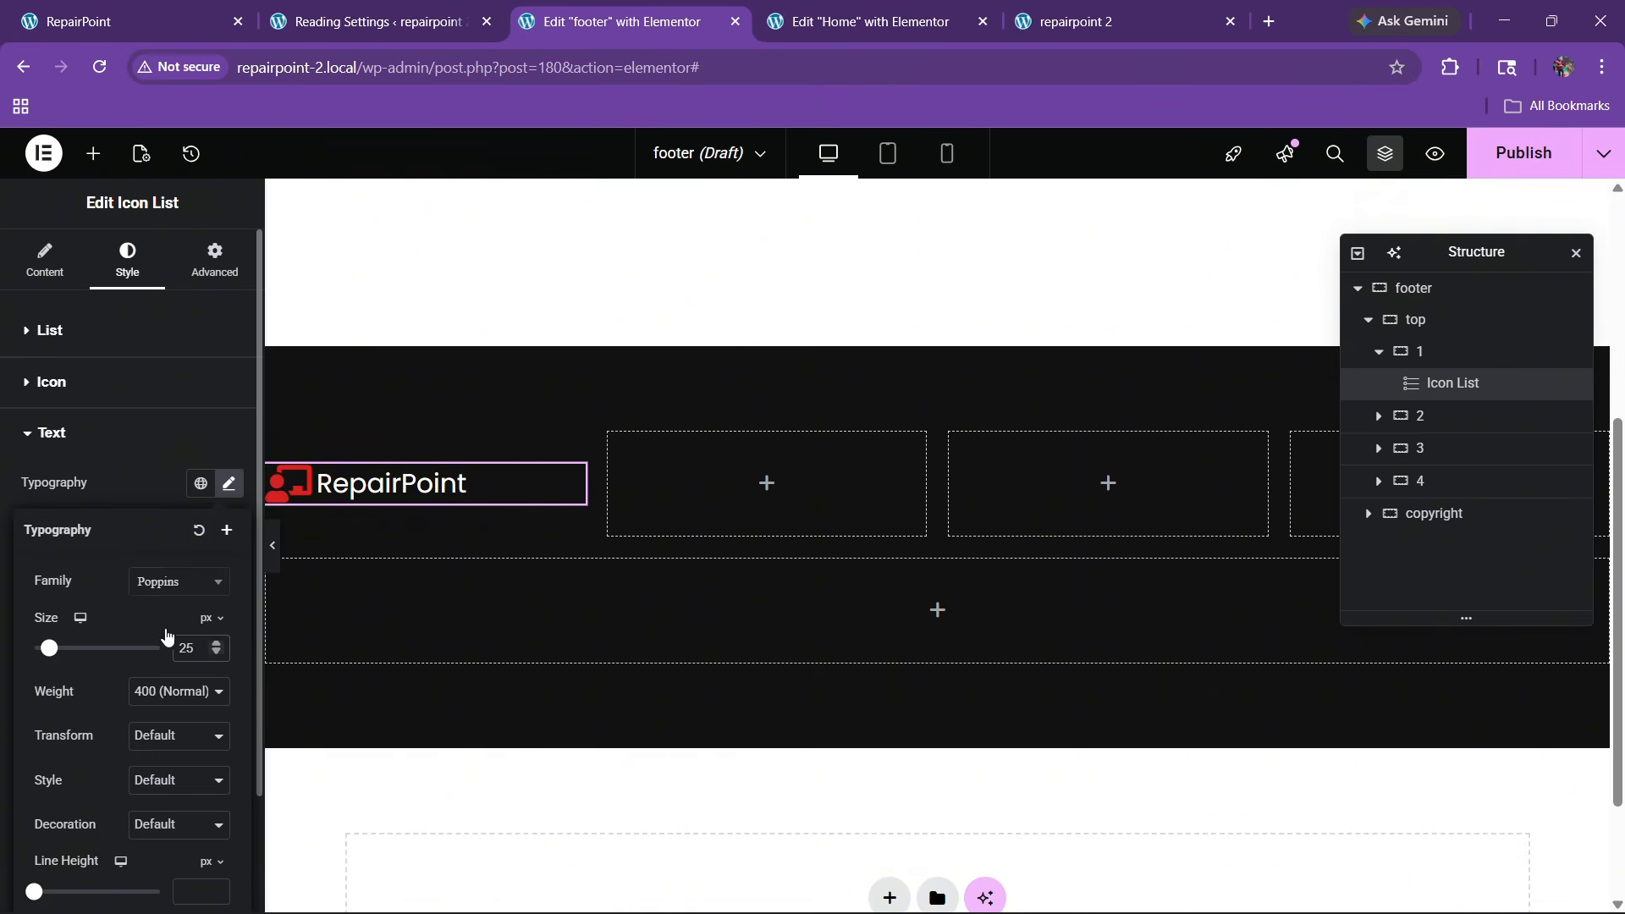
# Set the RepairPoint logo text to the Oswald font at 29 px
pyautogui.click(173, 582)
pyautogui.write('osw')
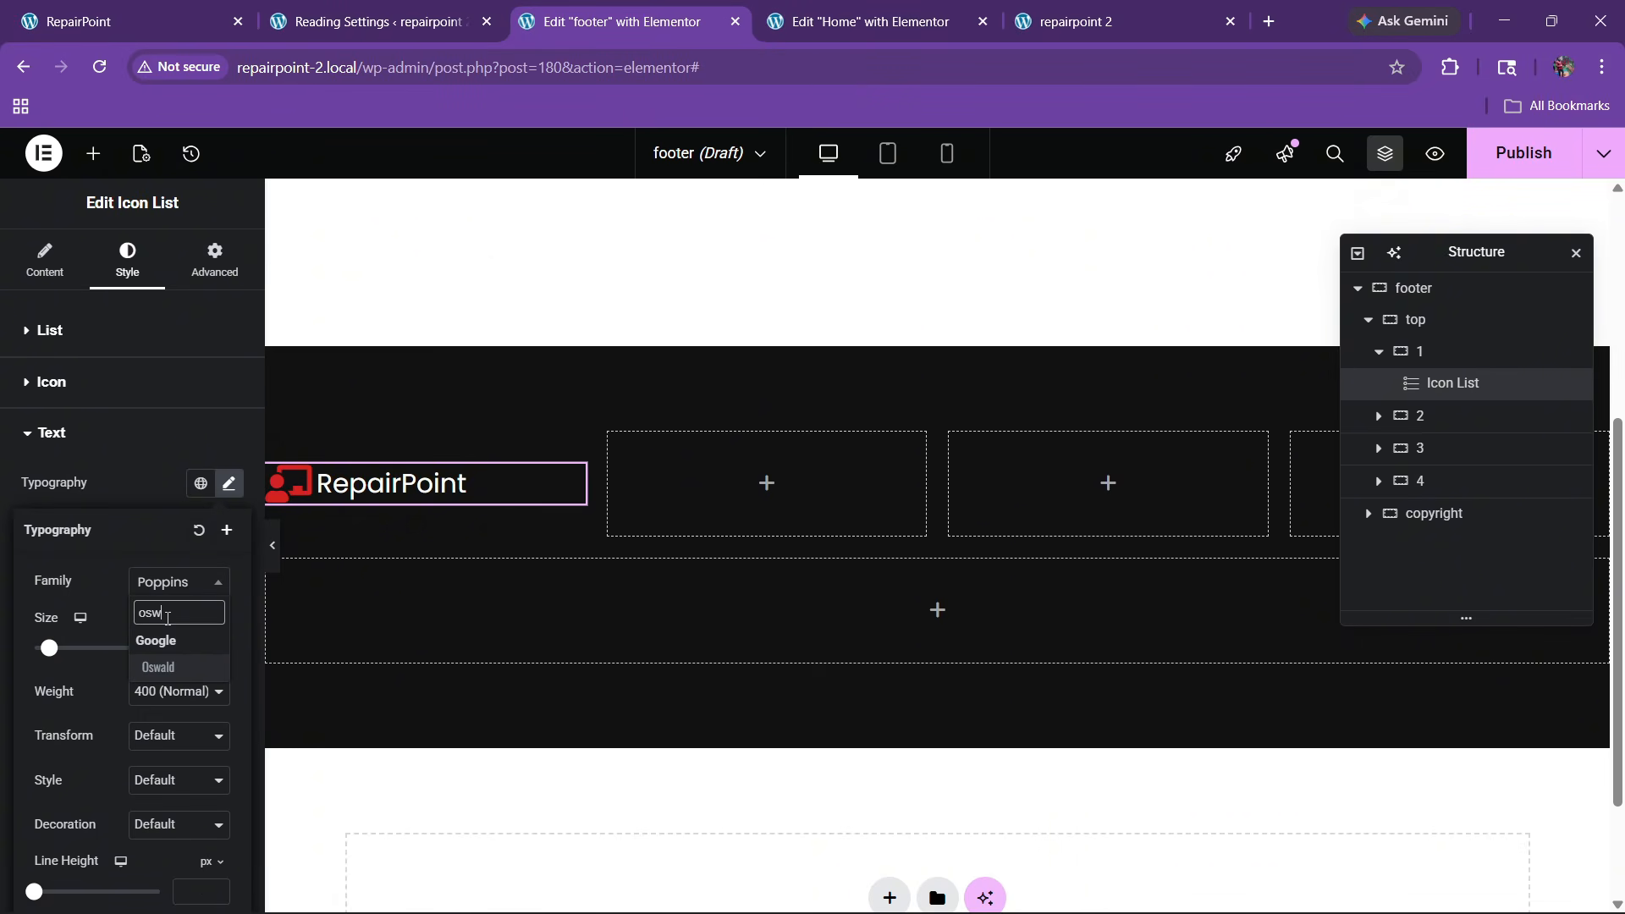
pyautogui.write('ald')
pyautogui.press('Return')
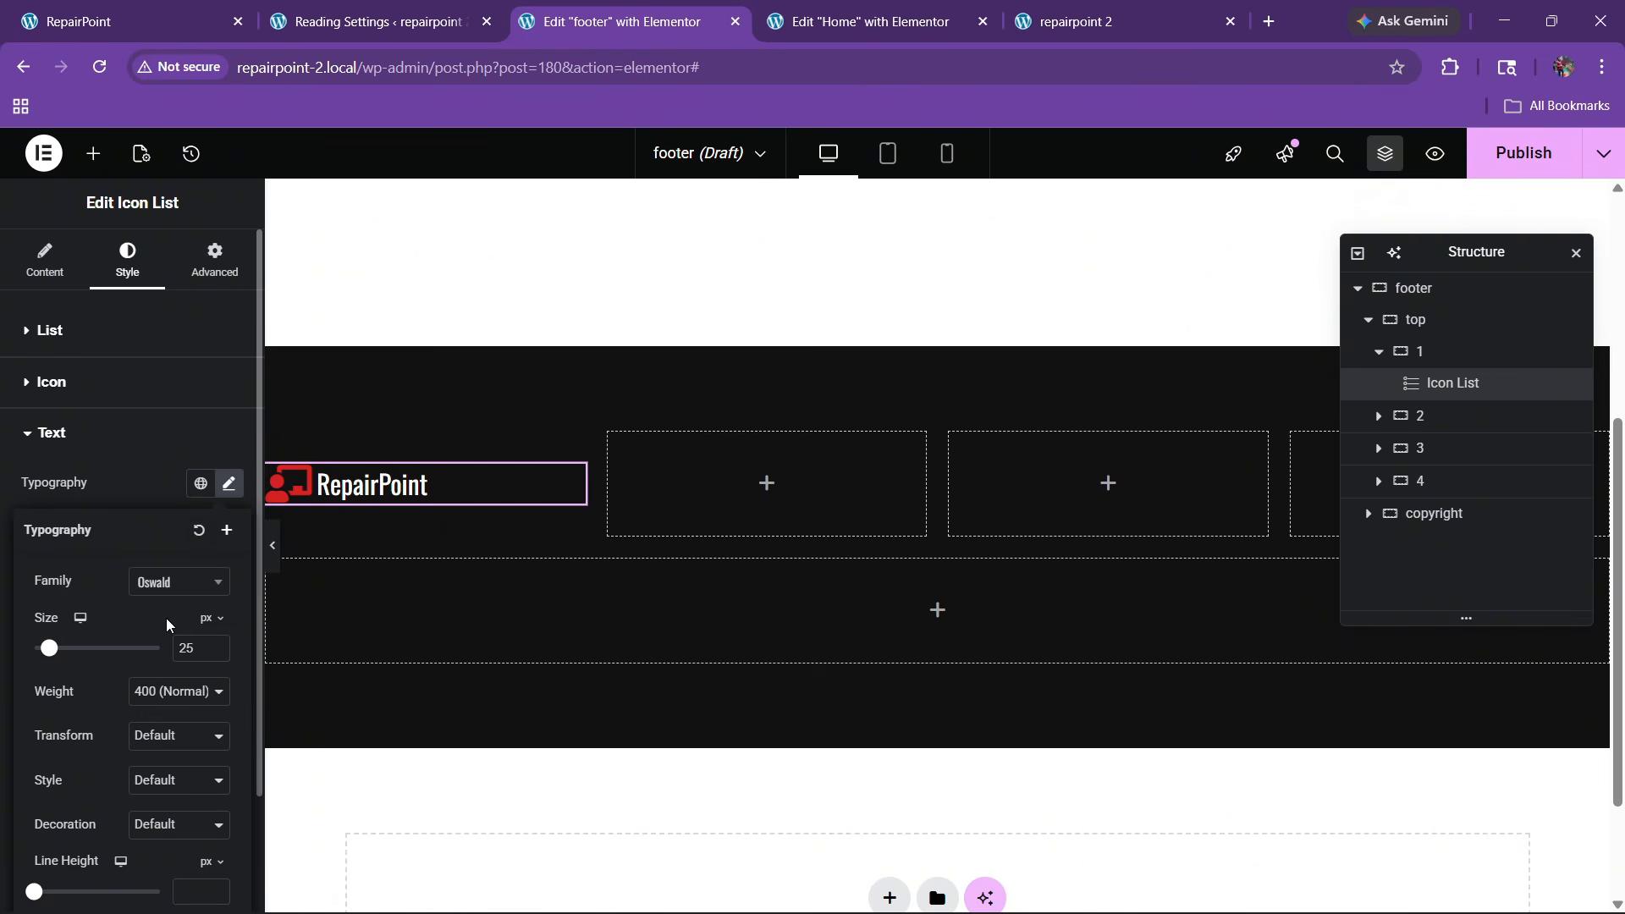
pyautogui.click(217, 644)
pyautogui.click(218, 644)
pyautogui.click(218, 644)
pyautogui.click(218, 644)
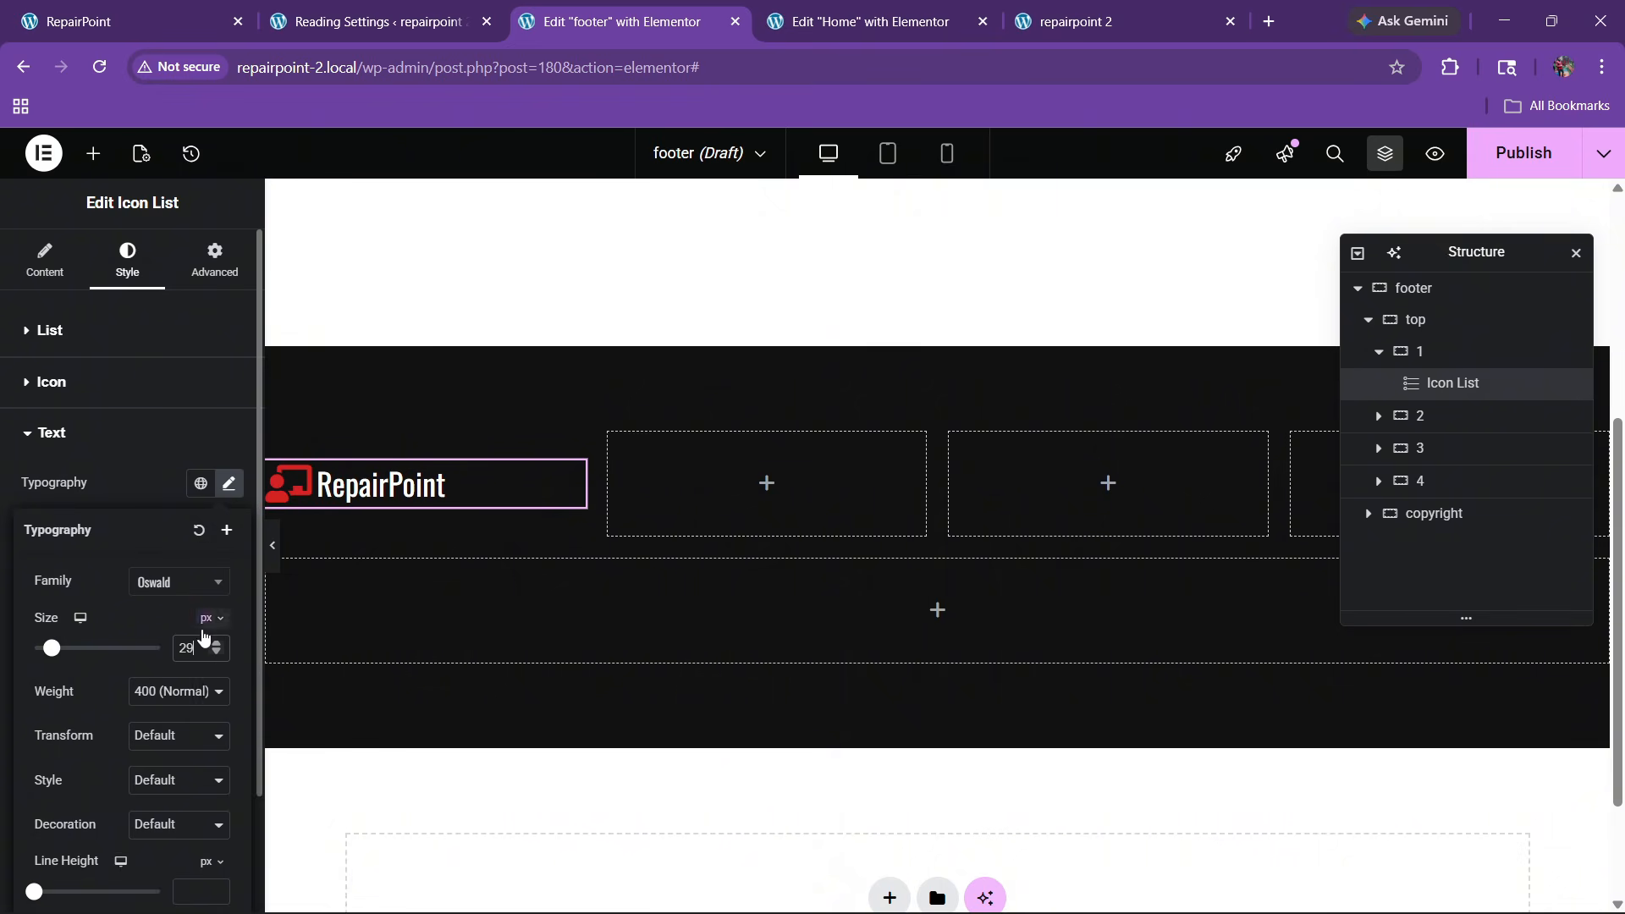
# Give the logo icon a 6 px gap from the text and align it to the bottom
pyautogui.click(87, 332)
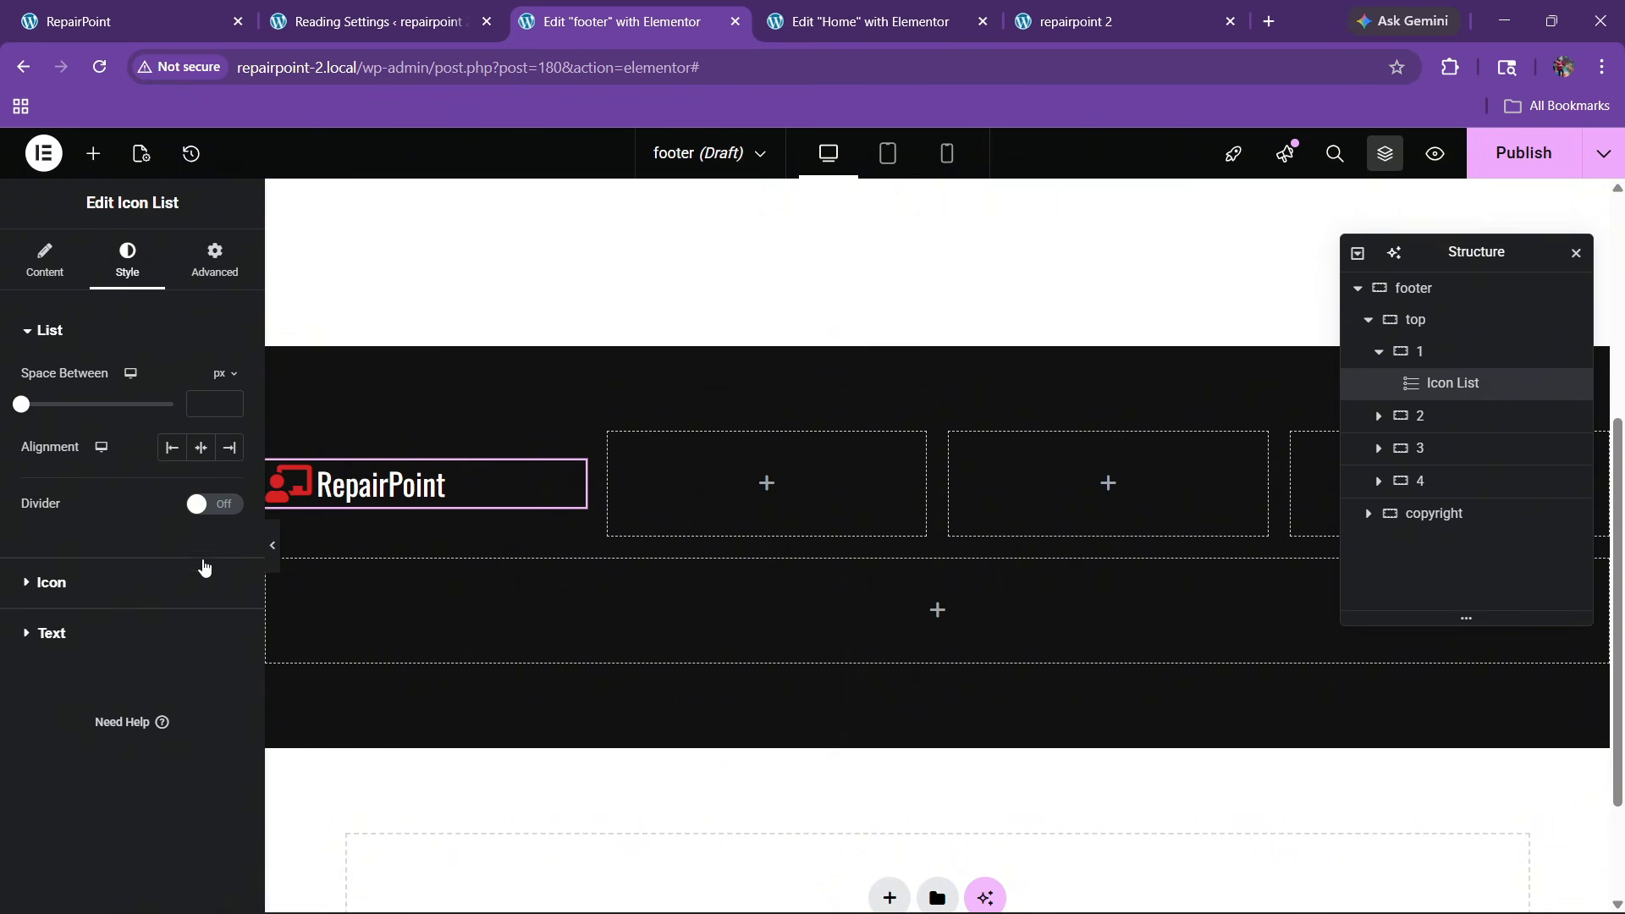
pyautogui.click(125, 583)
pyautogui.click(229, 622)
pyautogui.click(229, 622)
pyautogui.click(229, 622)
pyautogui.click(229, 622)
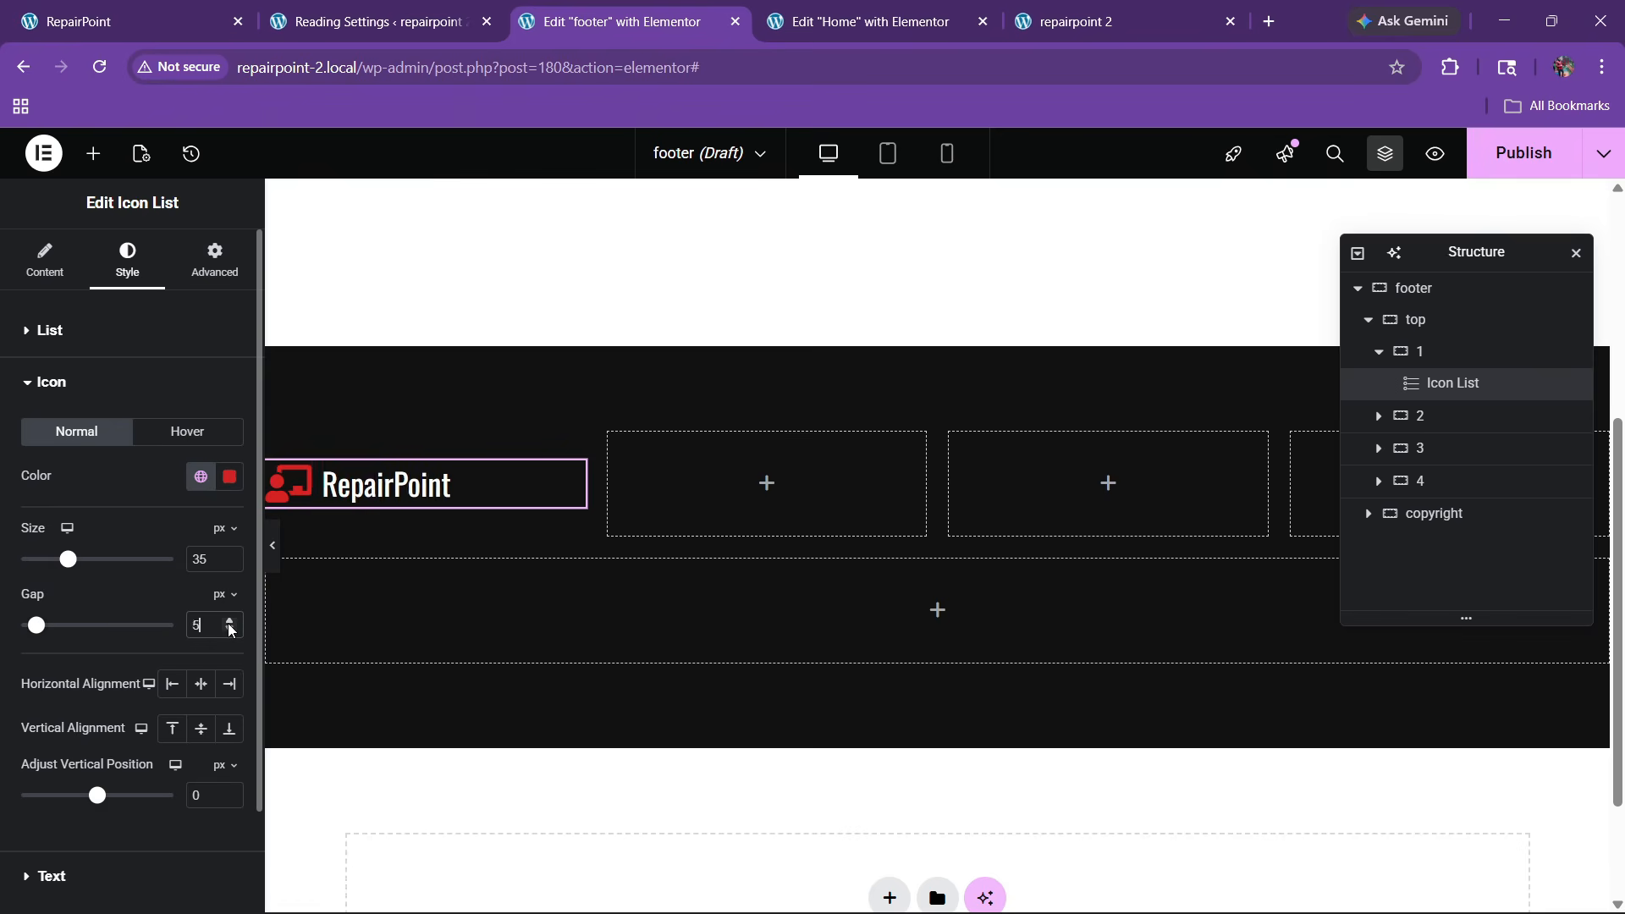
pyautogui.click(230, 622)
pyautogui.click(229, 622)
pyautogui.click(121, 333)
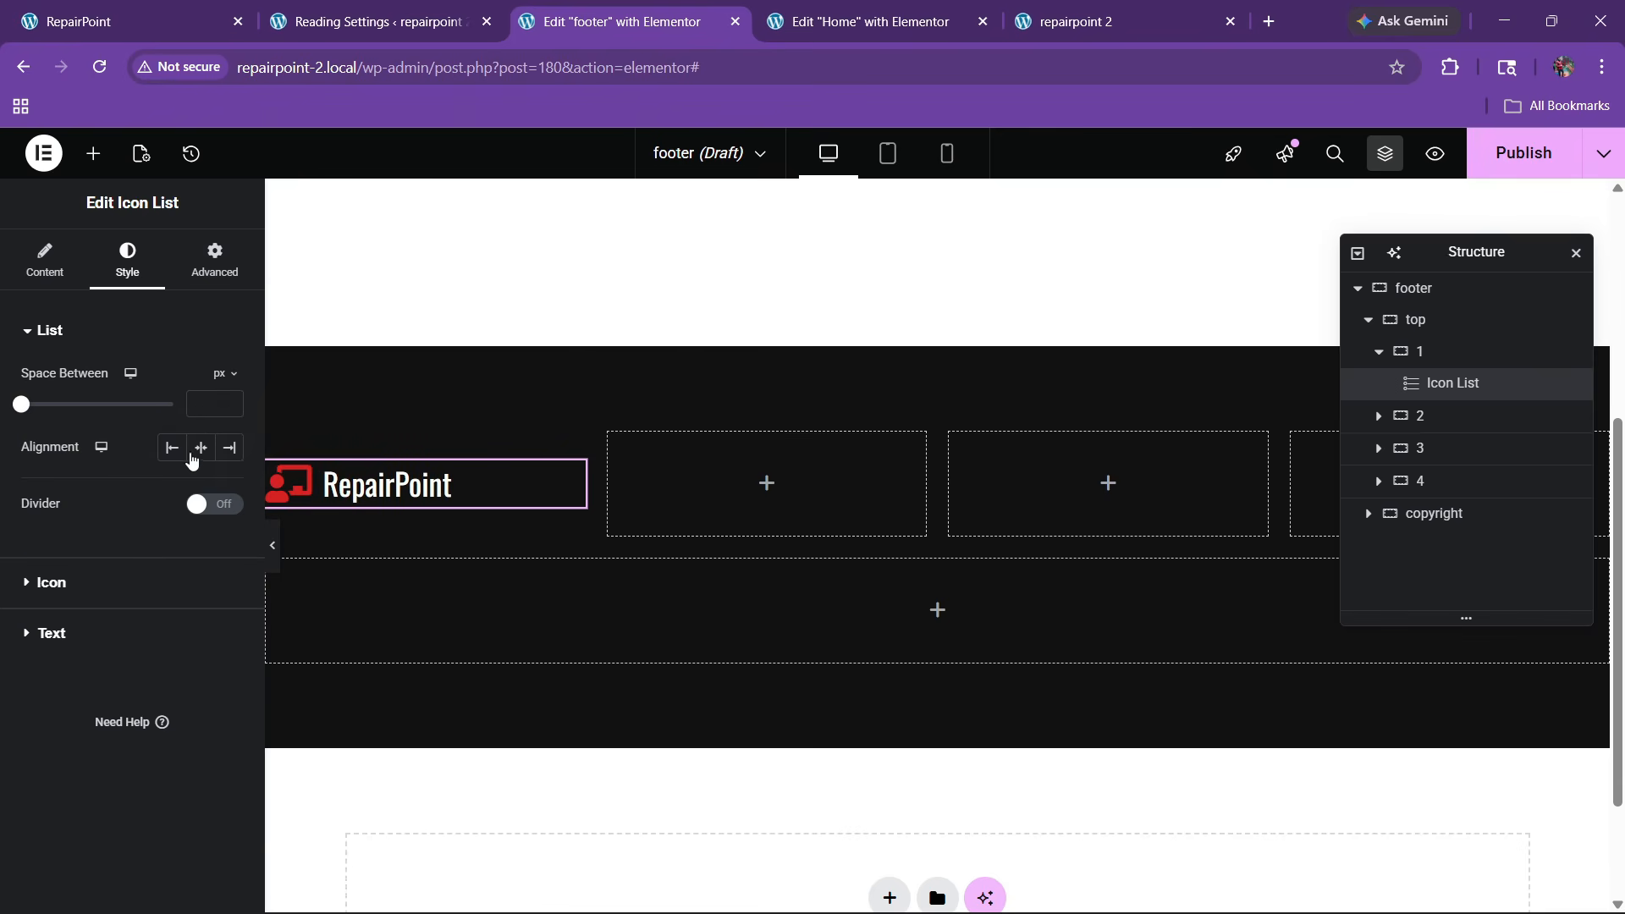
pyautogui.click(132, 581)
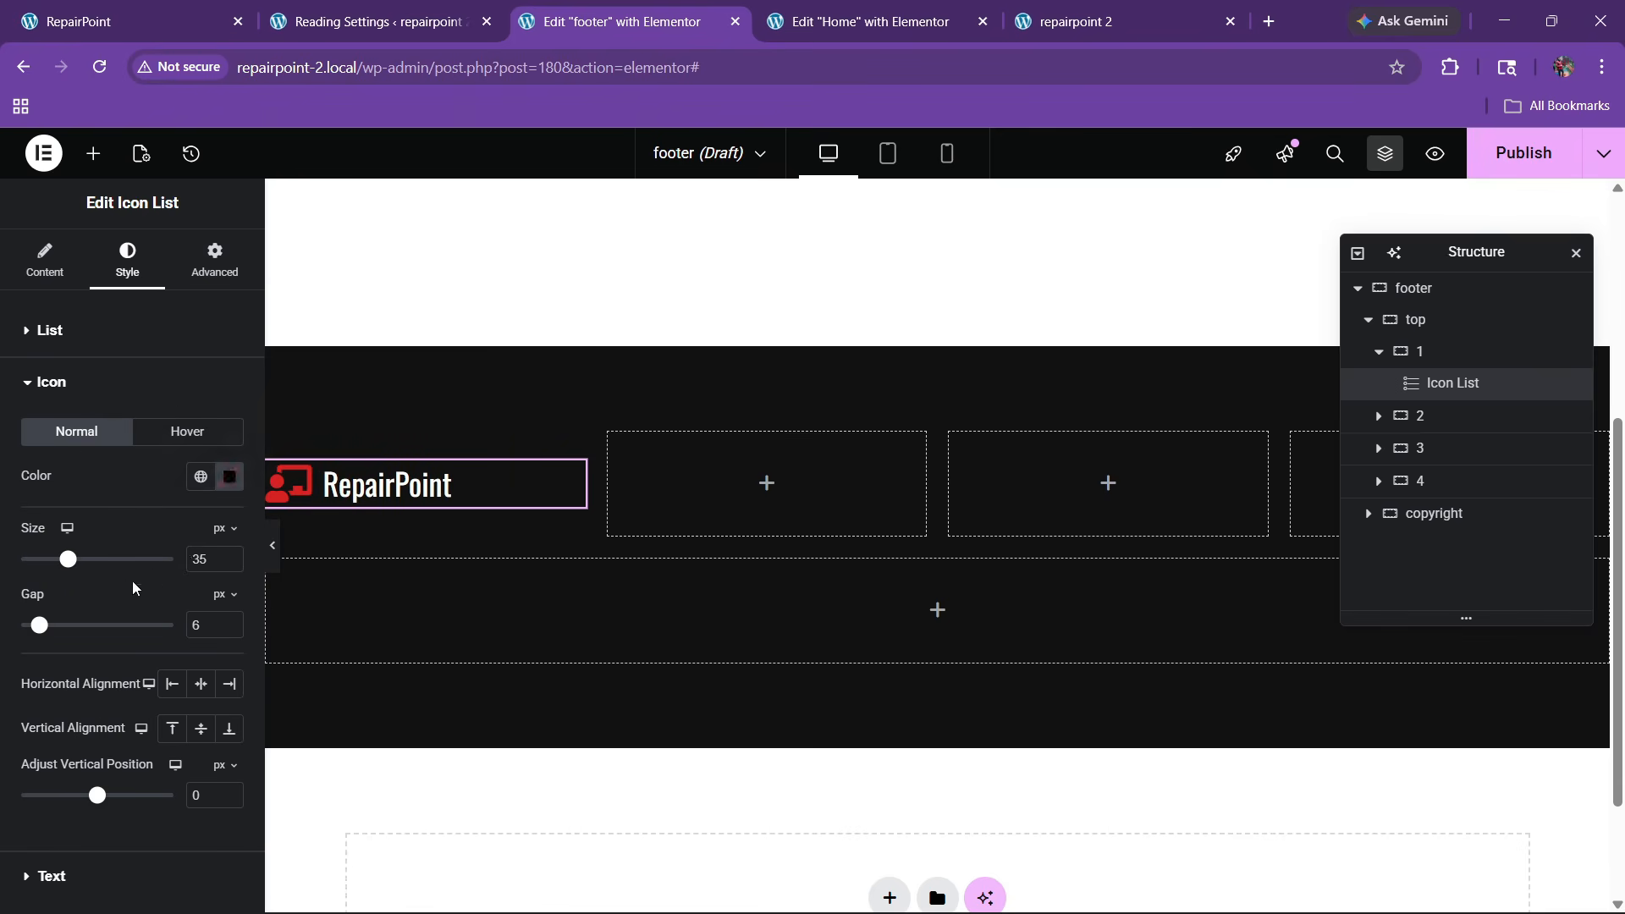
pyautogui.click(230, 729)
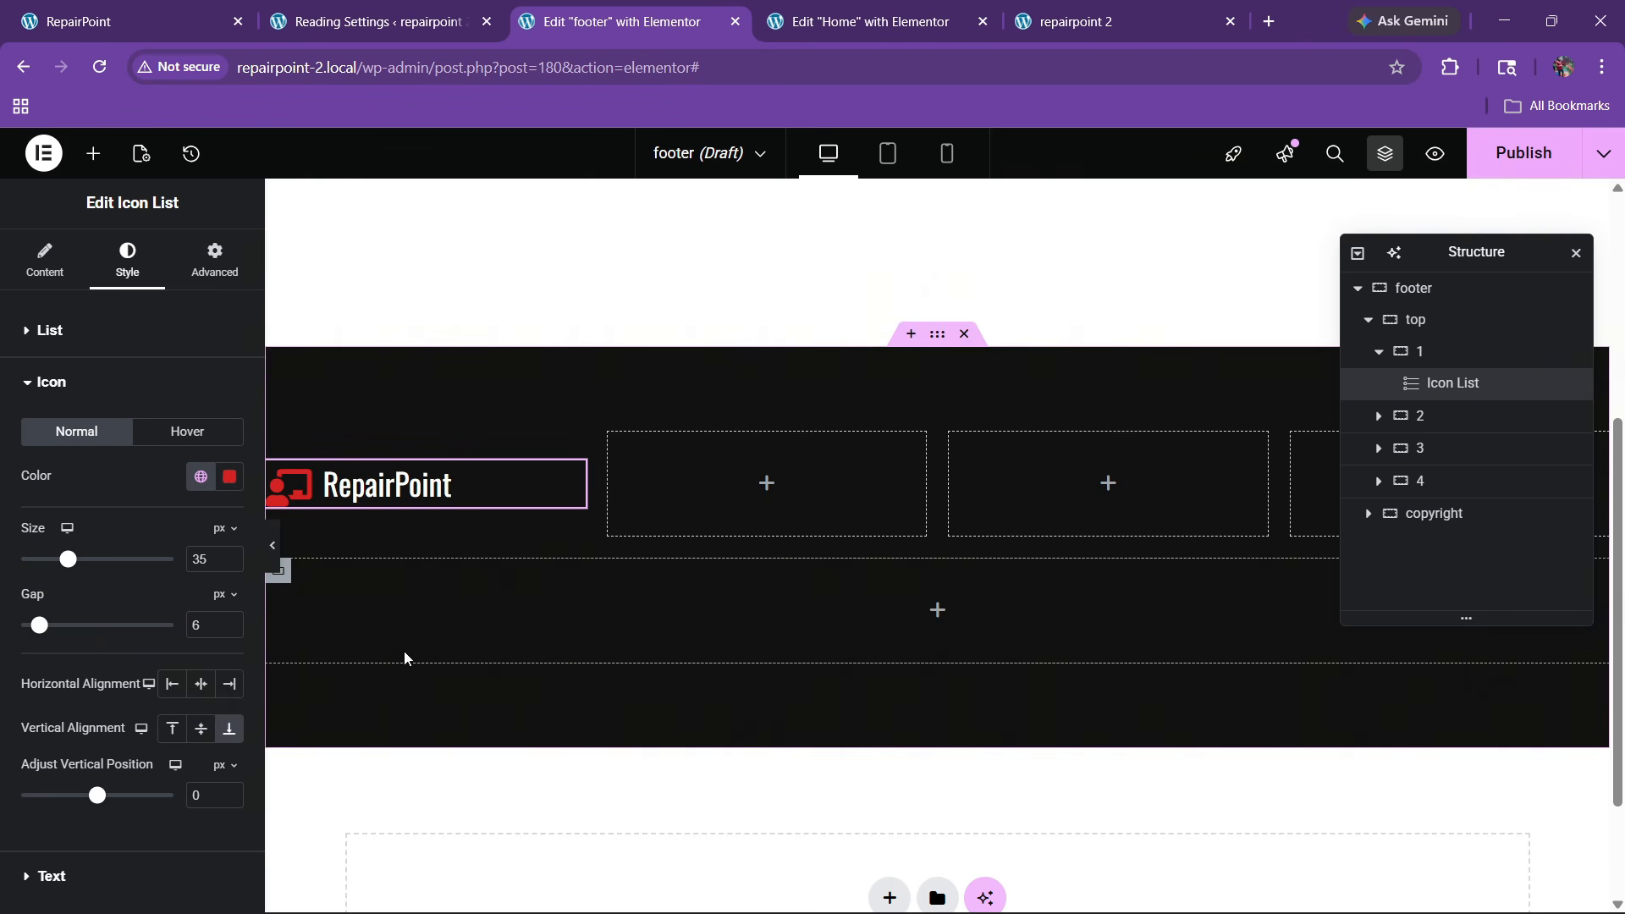
pyautogui.scroll(-2, 75, 525)
# Make the RepairPoint logo text semi-bold (600)
pyautogui.click(51, 758)
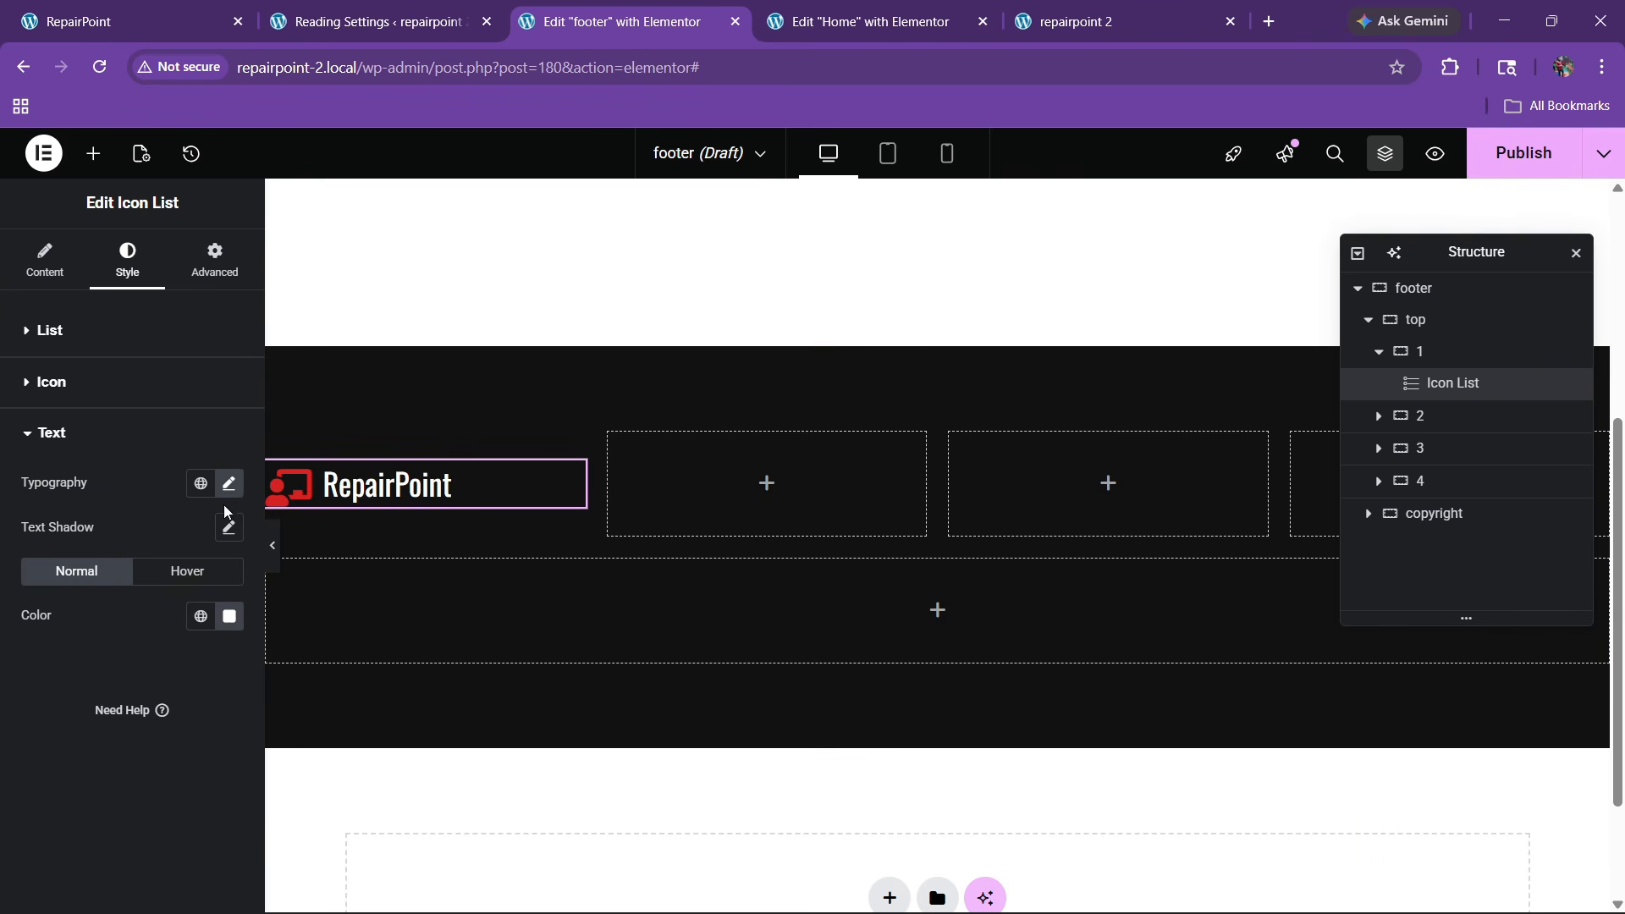
pyautogui.click(230, 482)
pyautogui.click(179, 691)
pyautogui.click(166, 511)
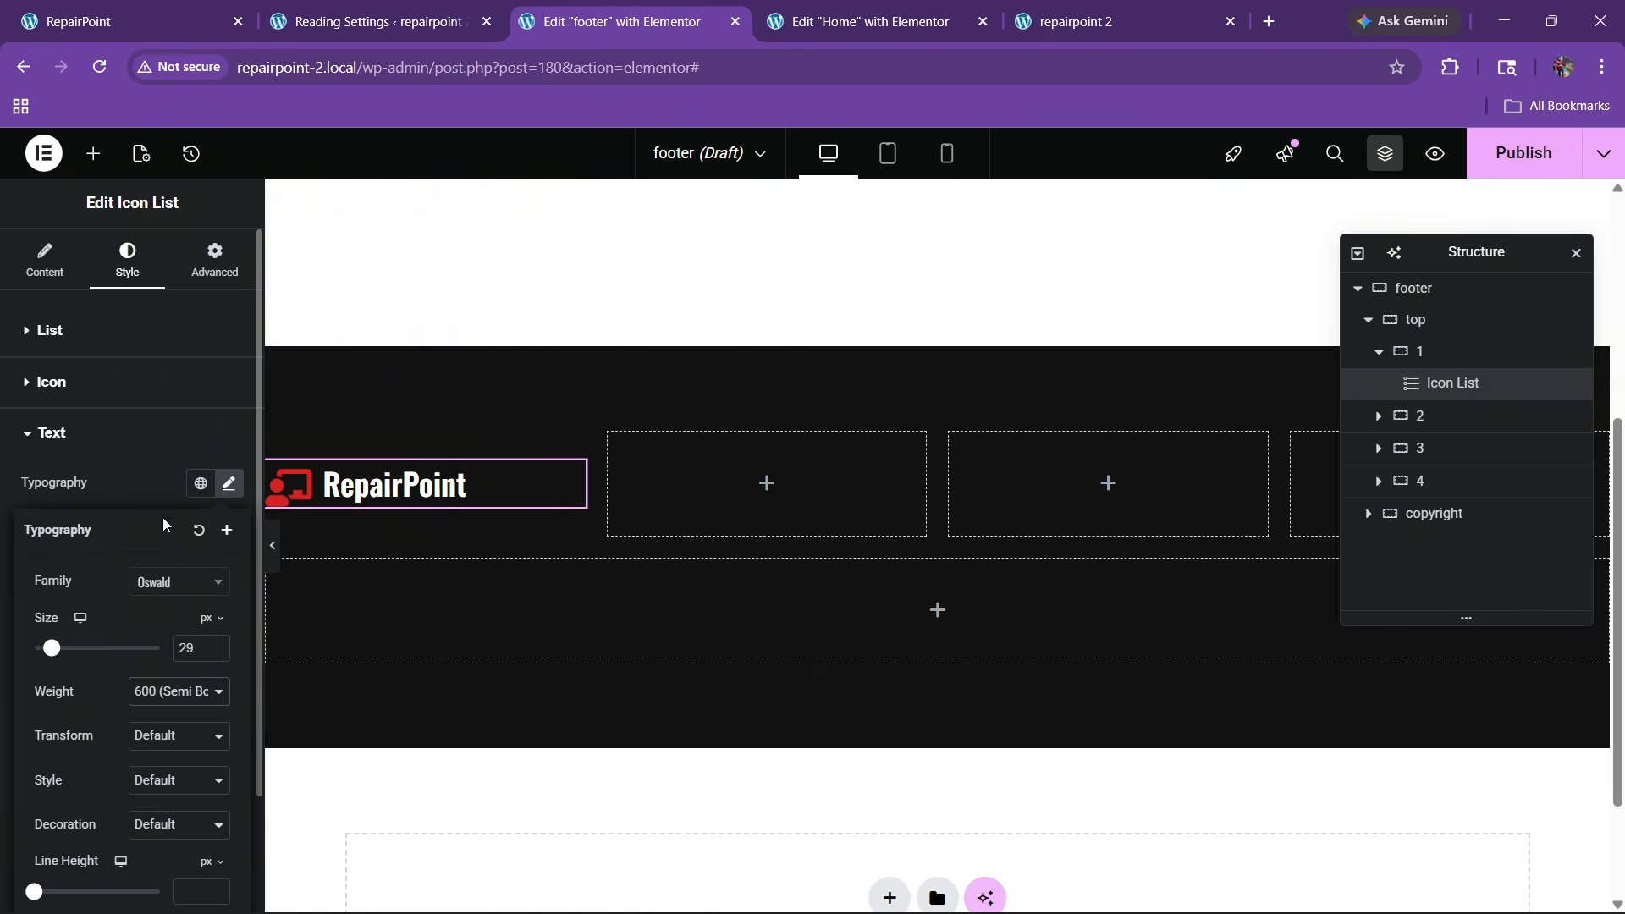
# Compare the styled logo against the live site's footer
pyautogui.click(164, 7)
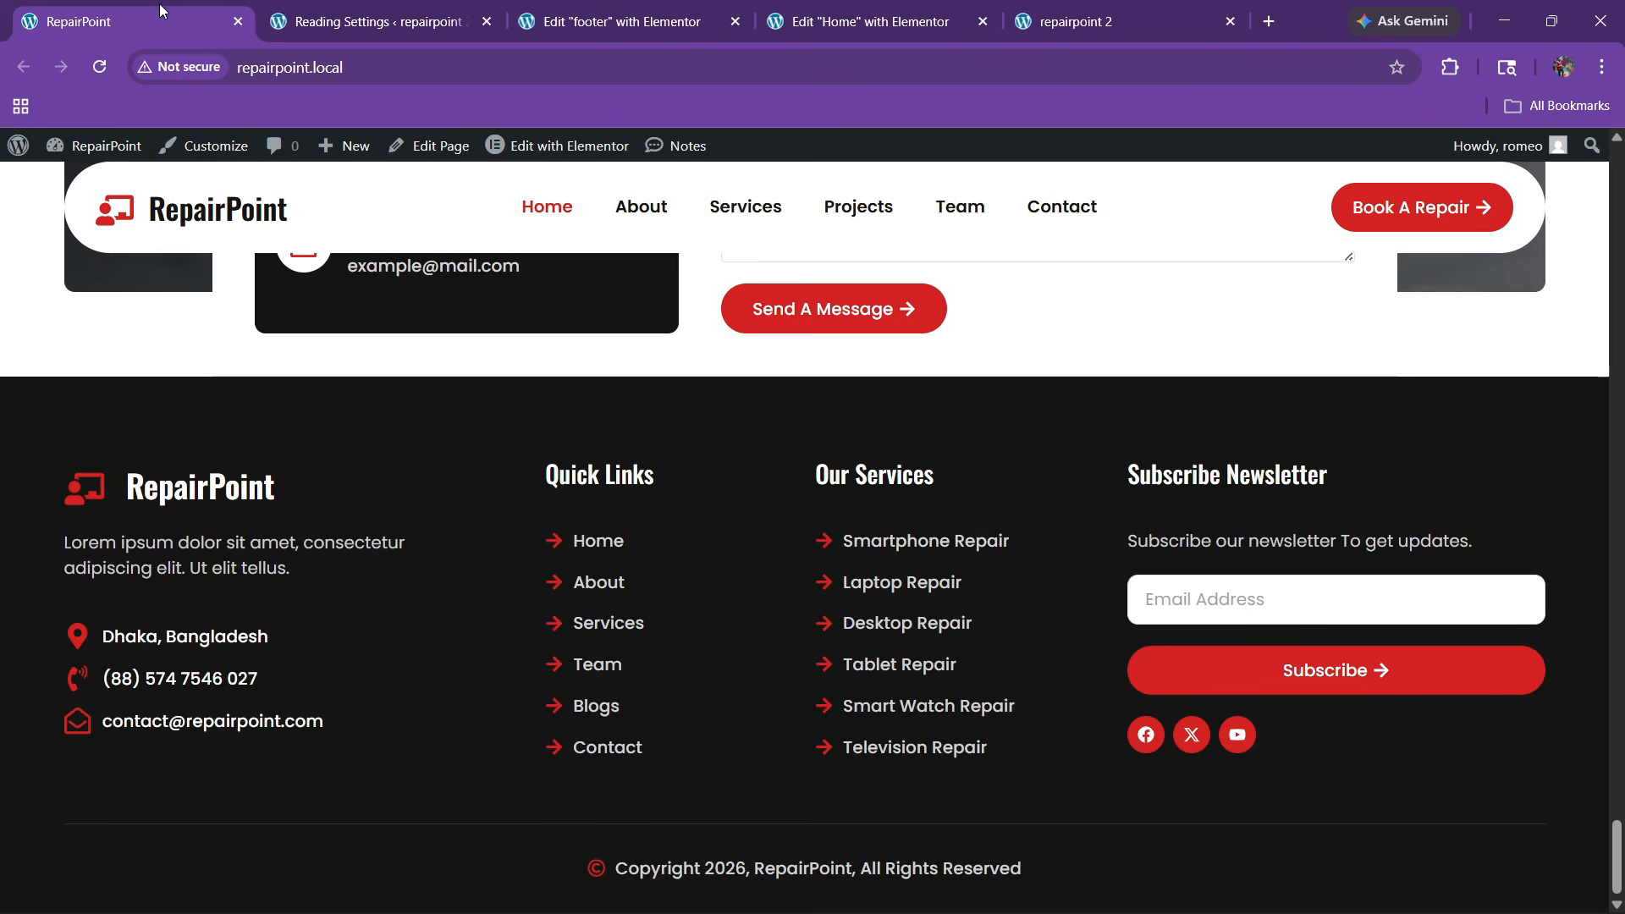
pyautogui.click(591, 32)
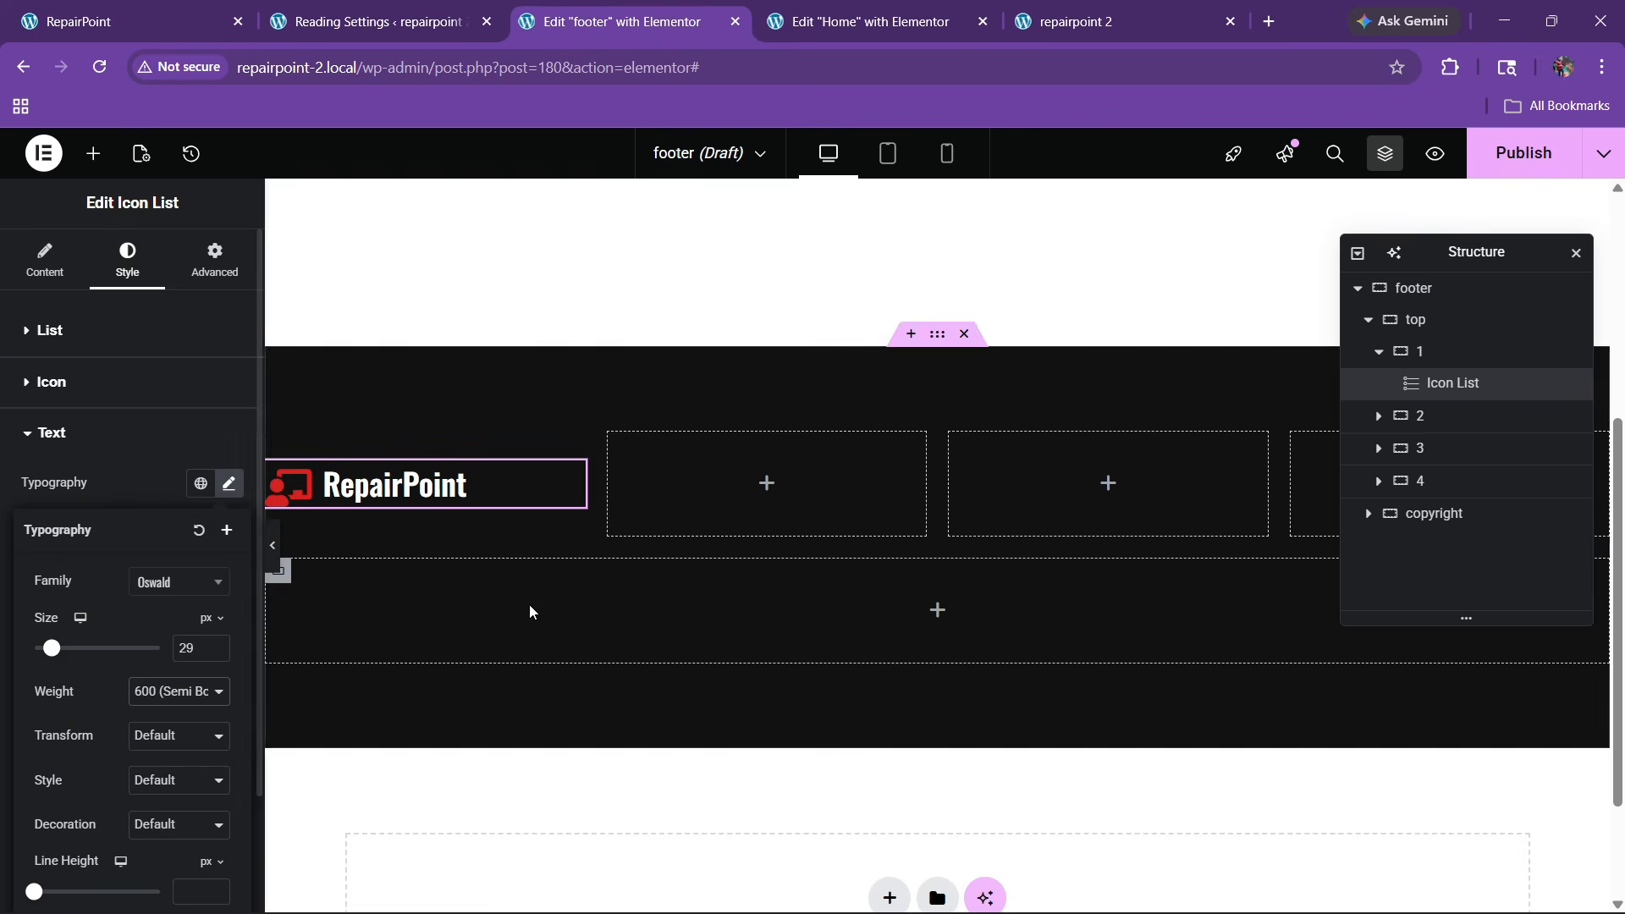
pyautogui.click(86, 10)
pyautogui.click(624, 13)
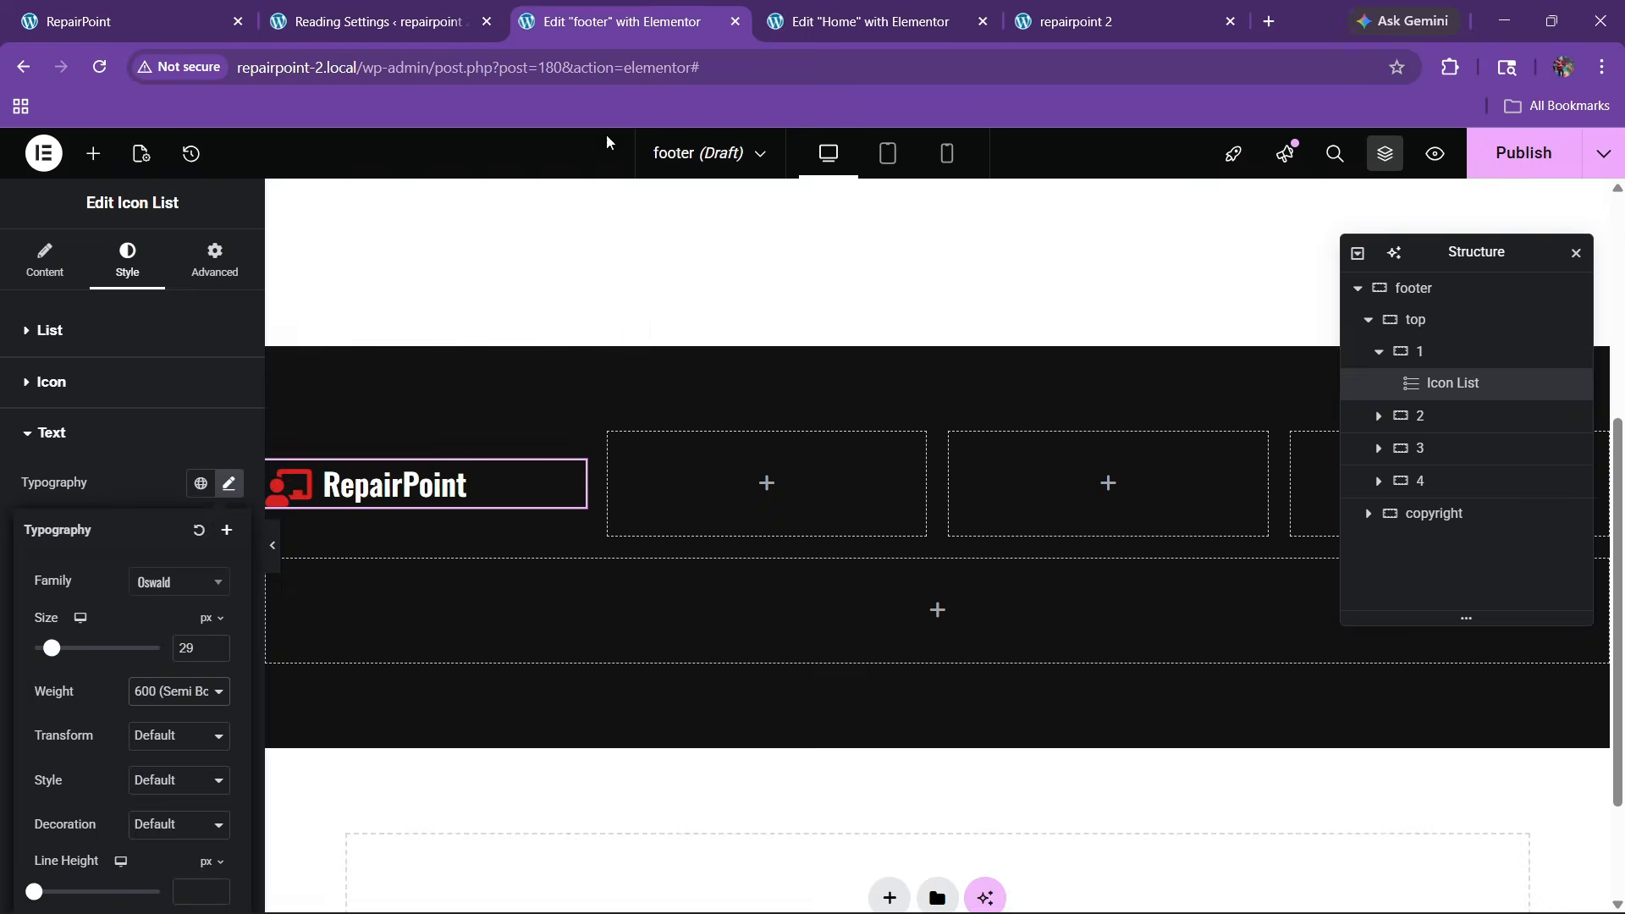
pyautogui.click(93, 153)
# Place a Text Editor under the logo, trimmed to one sentence ending 'adipiscing elit.'
pyautogui.scroll(-3, 87, 662)
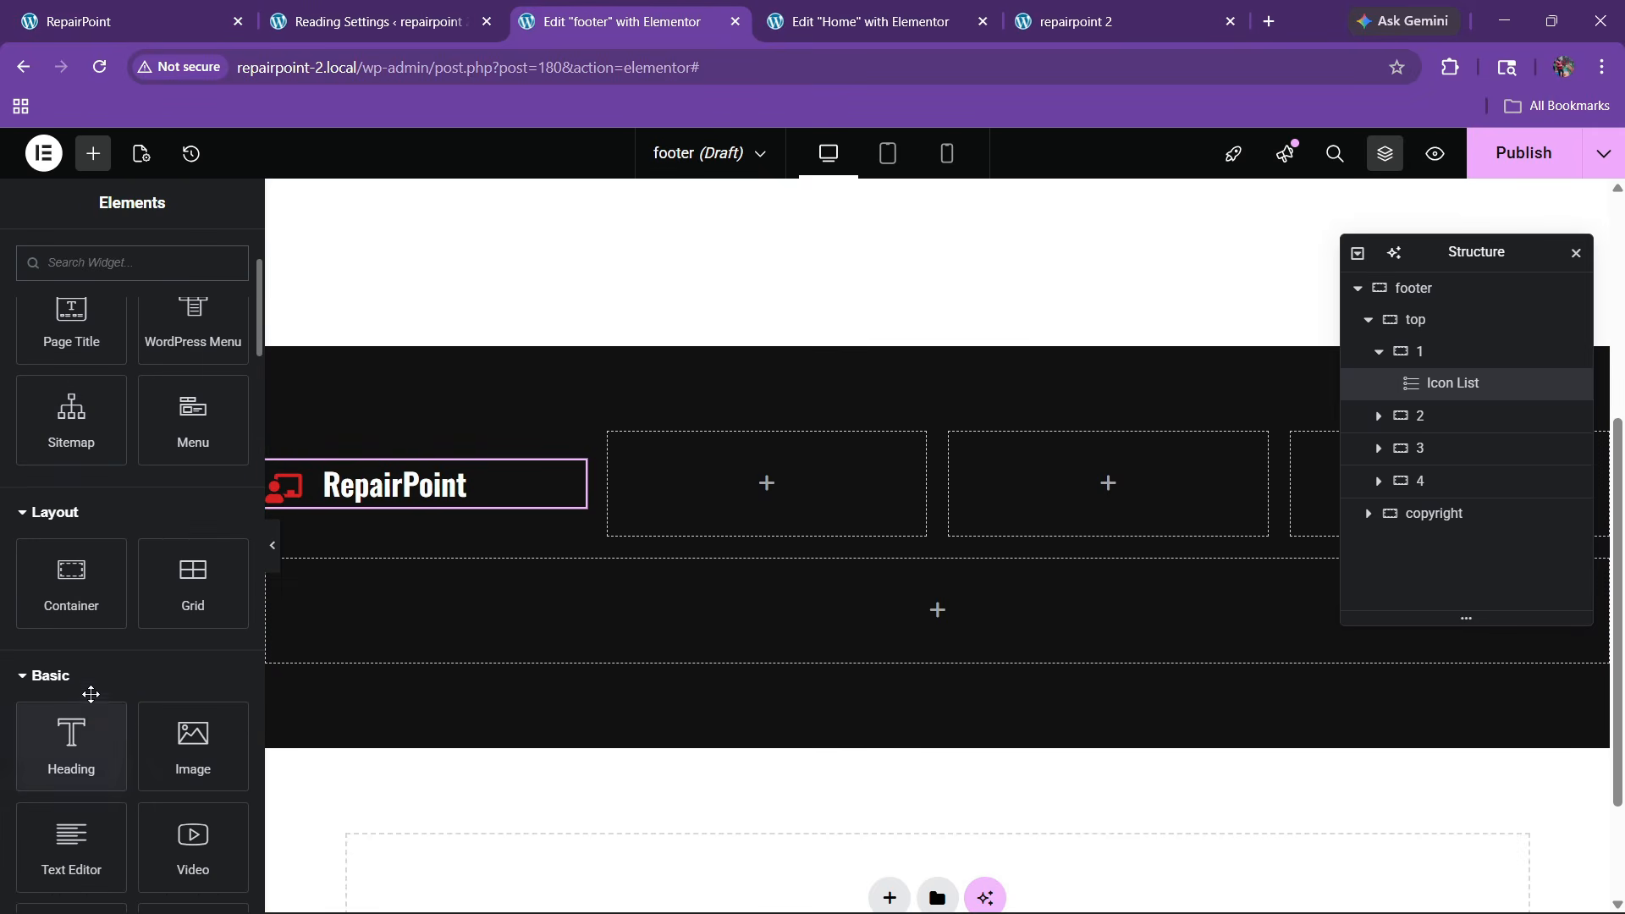
pyautogui.scroll(-3, 96, 718)
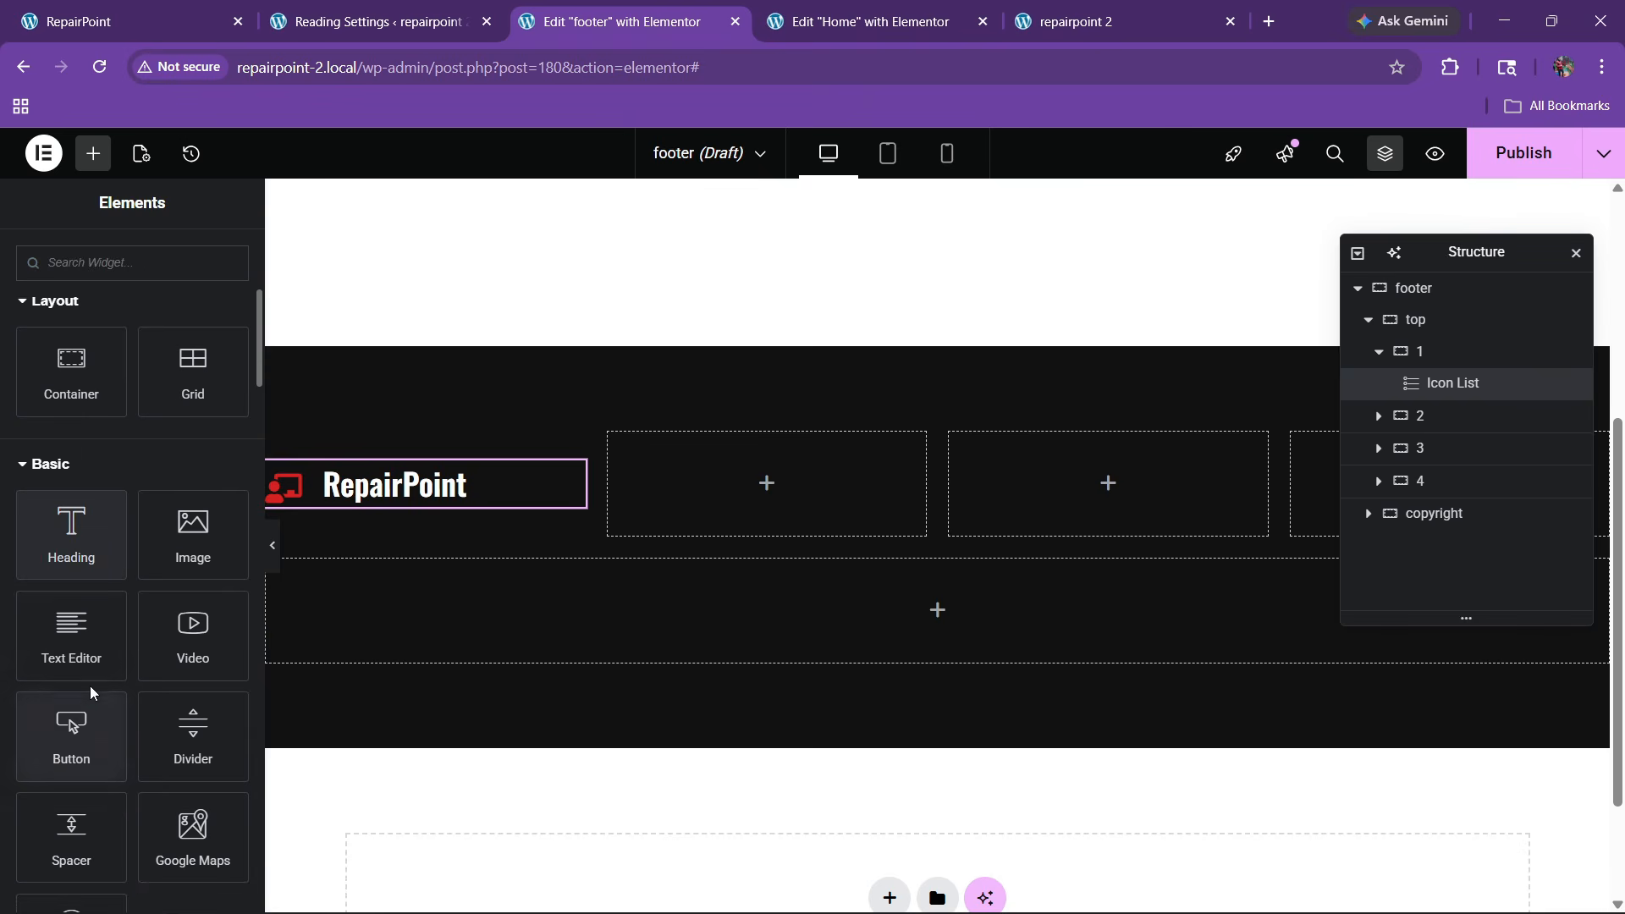
pyautogui.moveTo(90, 681); pyautogui.dragTo(491, 484)
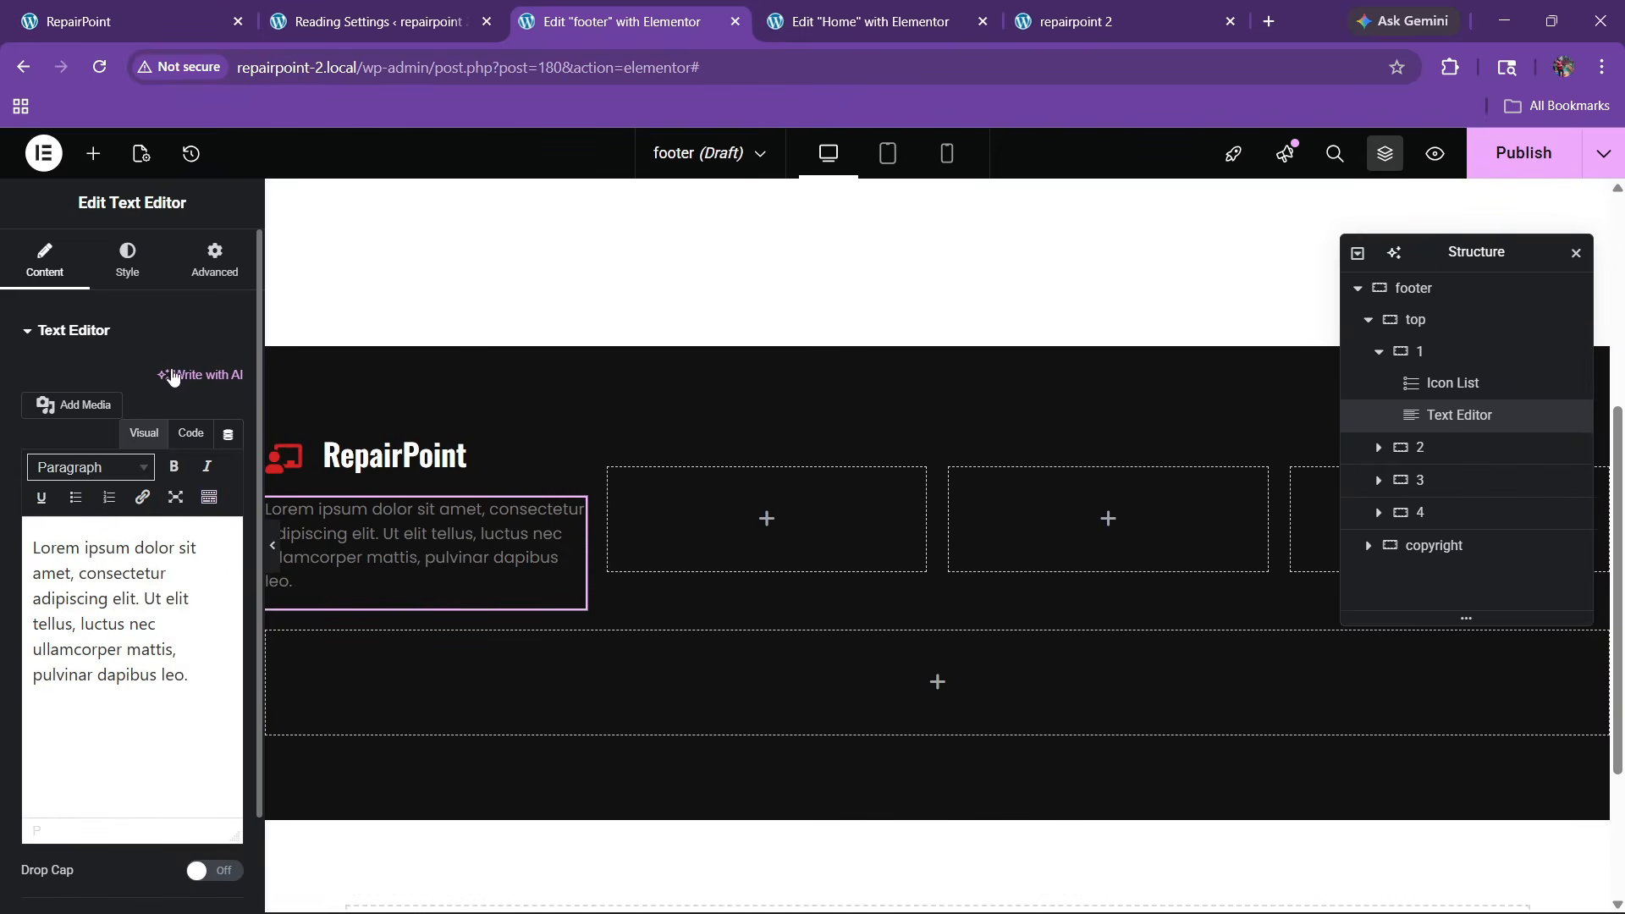
pyautogui.moveTo(145, 603); pyautogui.dragTo(219, 694)
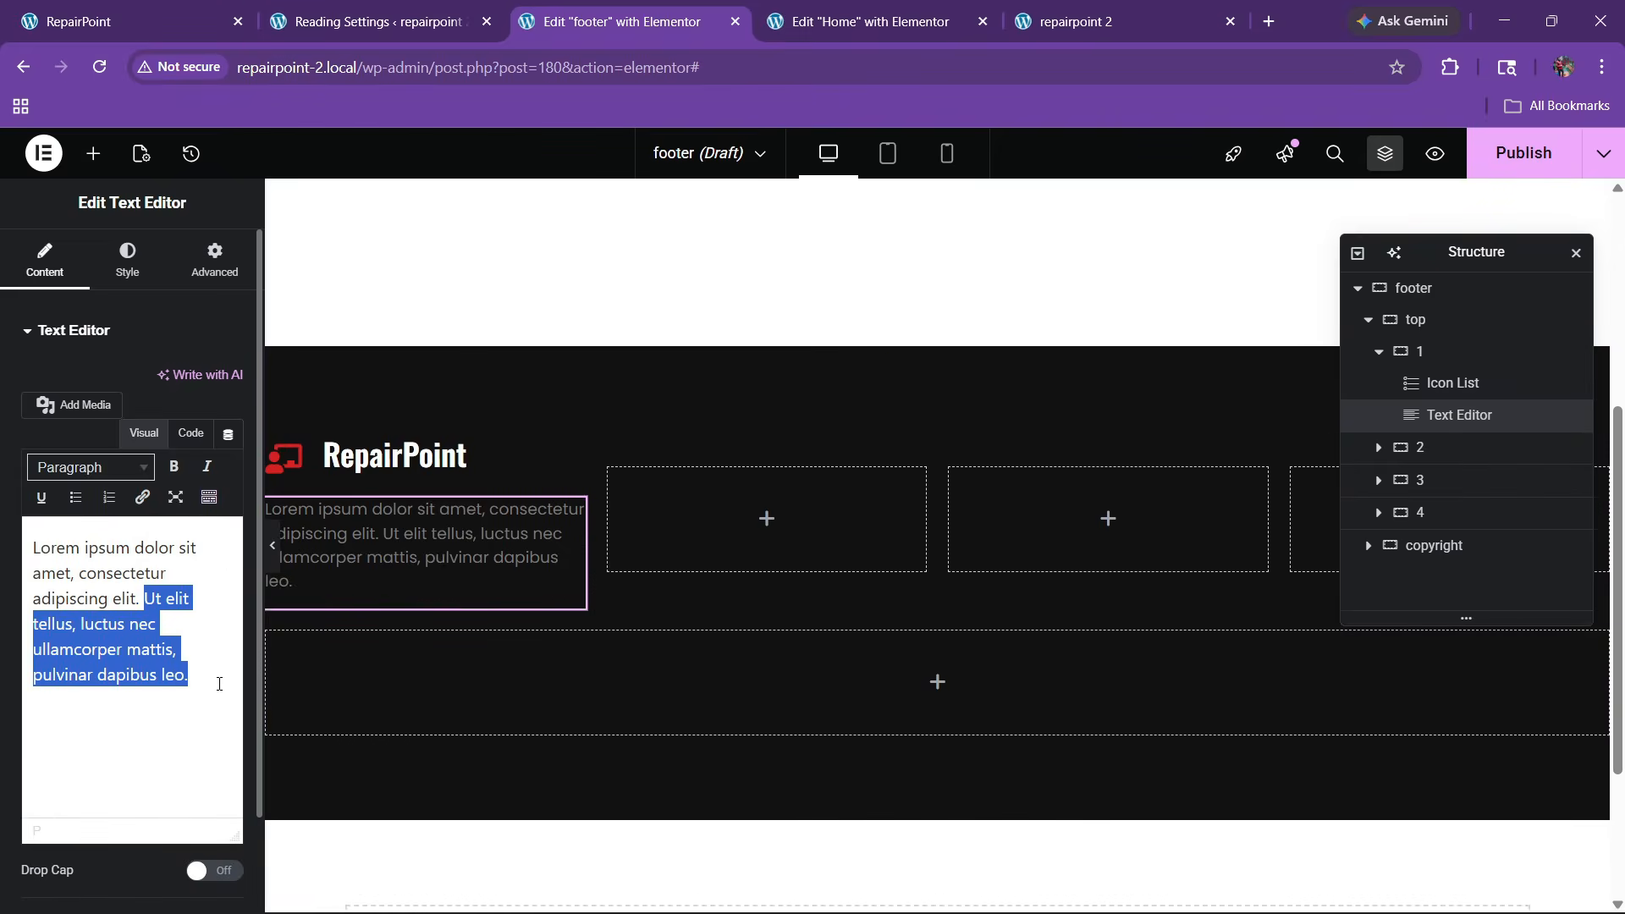
pyautogui.press('BackSpace')
pyautogui.click(191, 433)
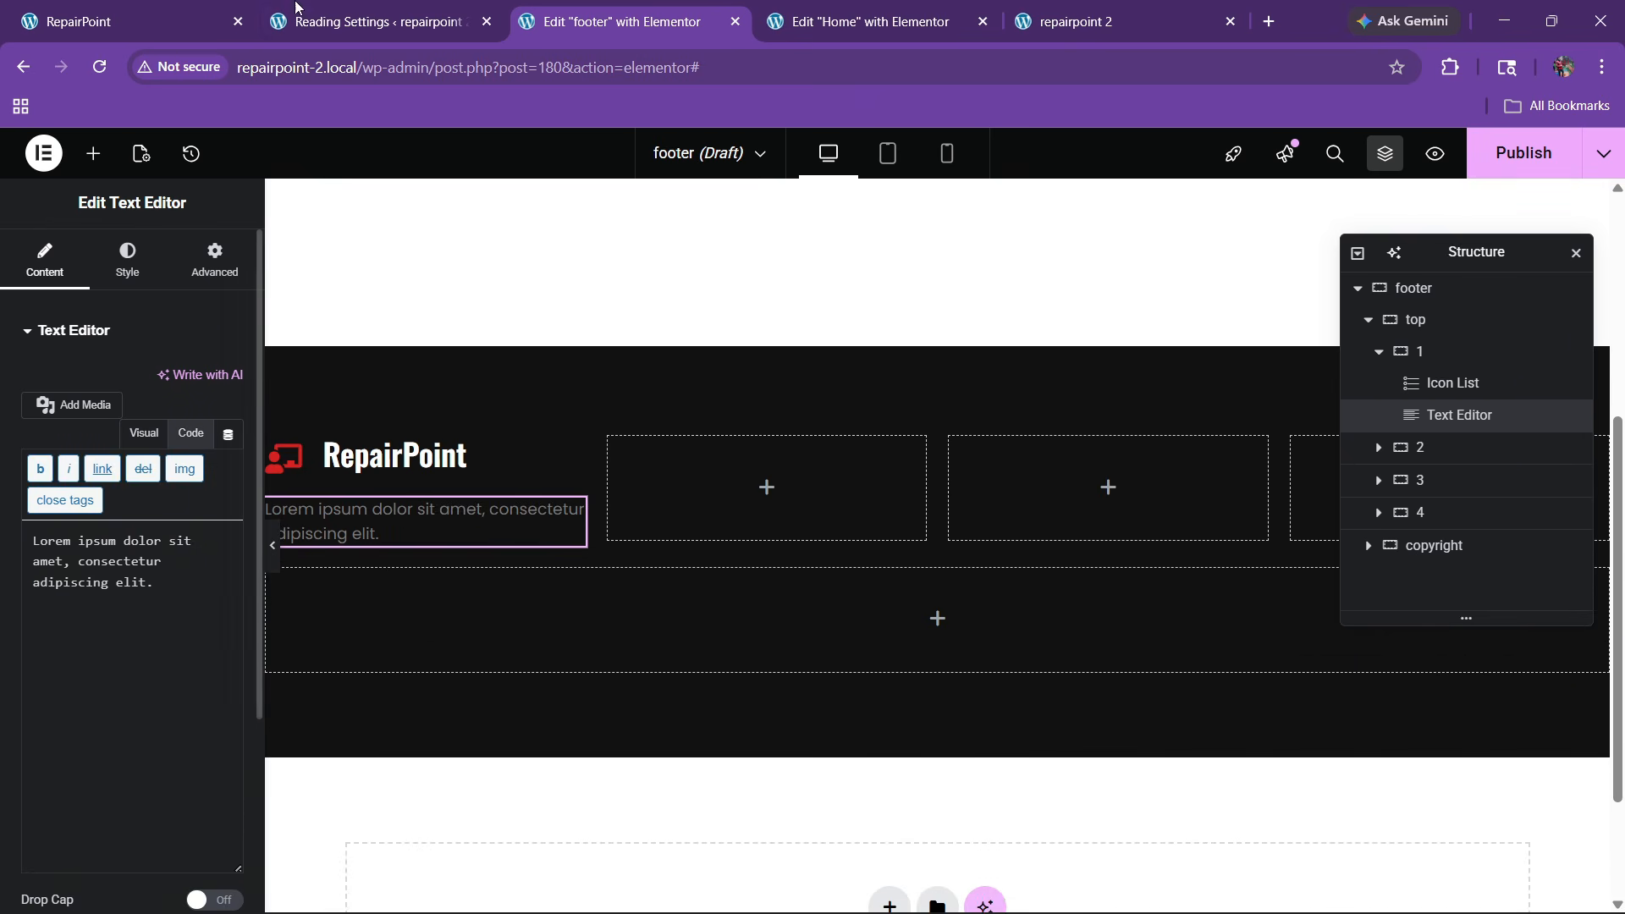
pyautogui.click(188, 7)
pyautogui.click(609, 21)
pyautogui.click(93, 153)
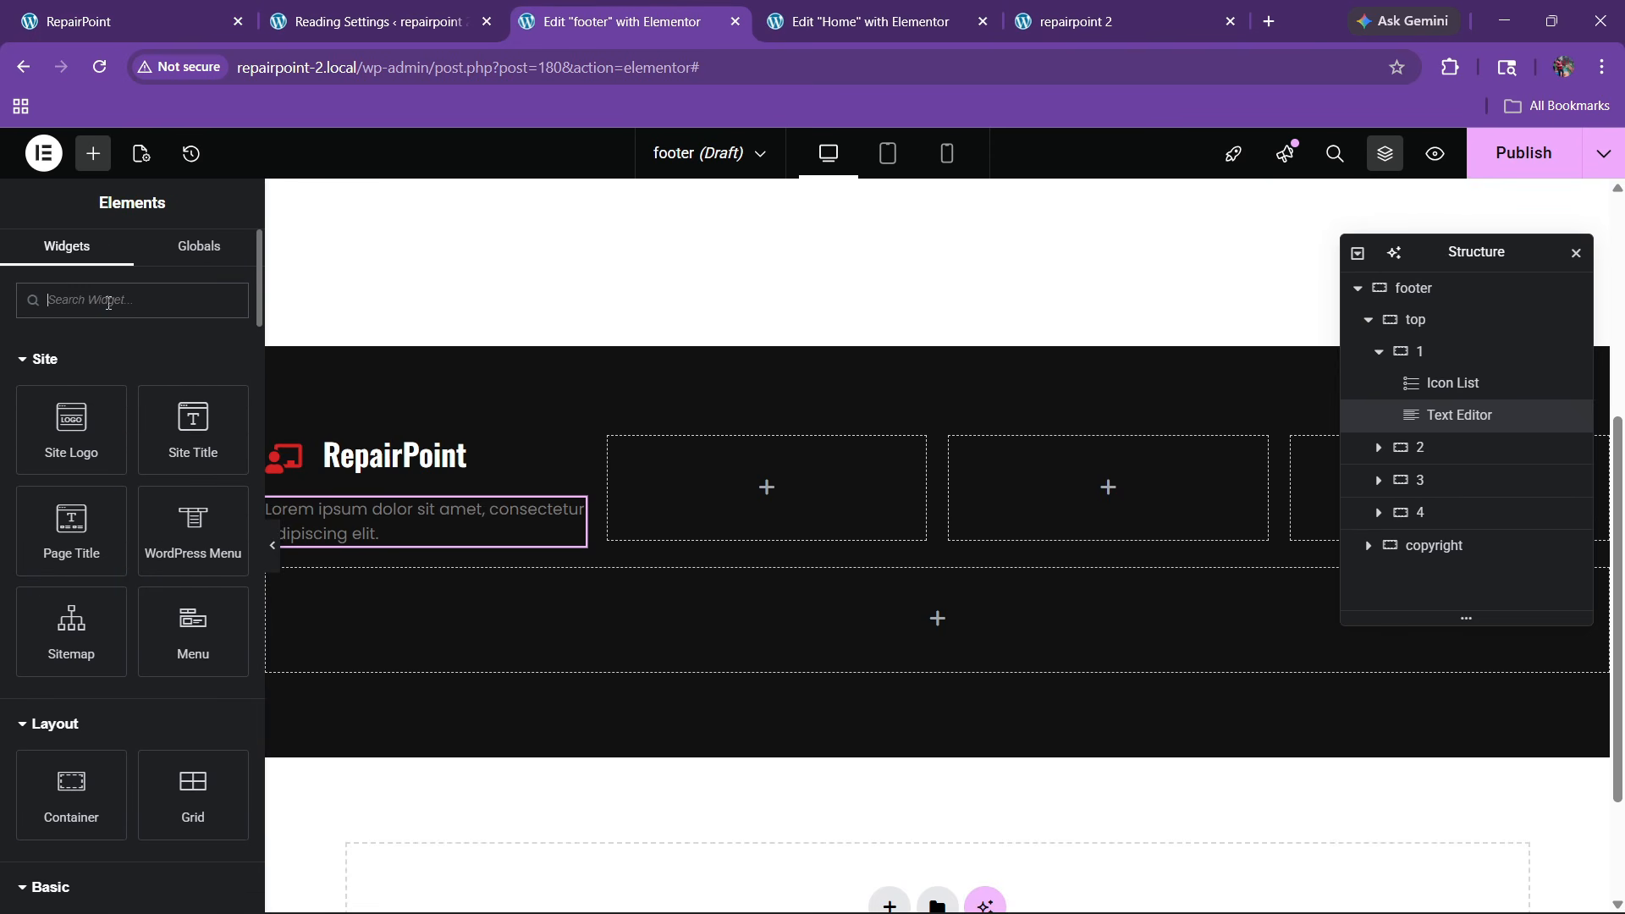
# Add an Icon List under the description with the live site's location and a map-marker icon
pyautogui.write('list')
pyautogui.moveTo(71, 372); pyautogui.dragTo(461, 550)
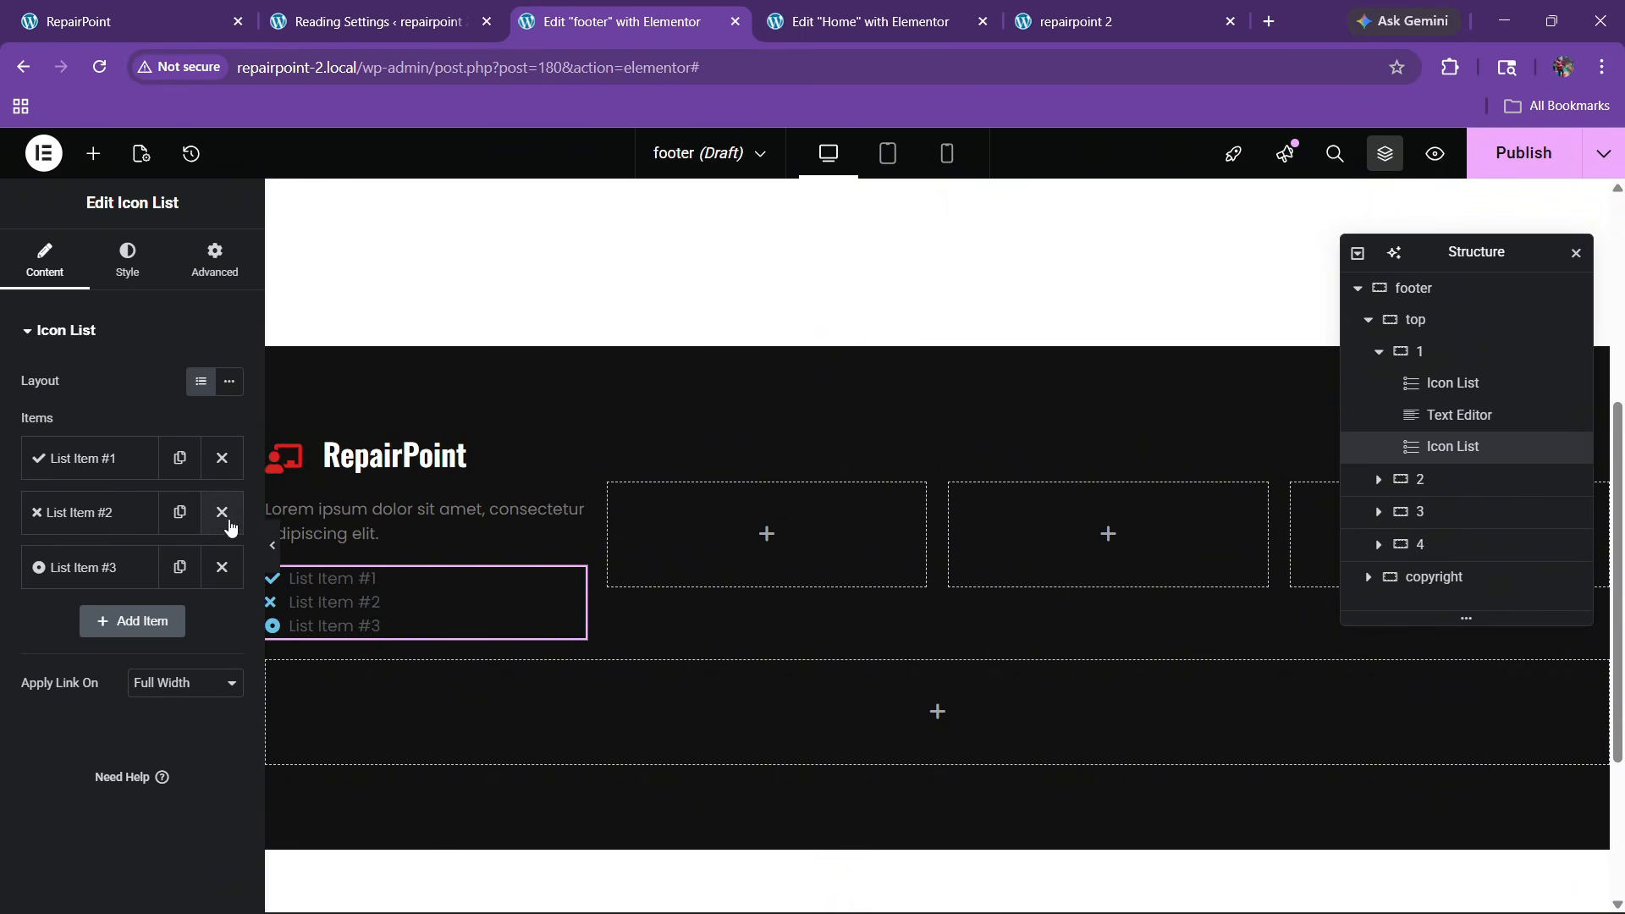
pyautogui.click(96, 12)
pyautogui.moveTo(110, 638); pyautogui.dragTo(327, 641)
pyautogui.hotkey('ctrl', 'c')
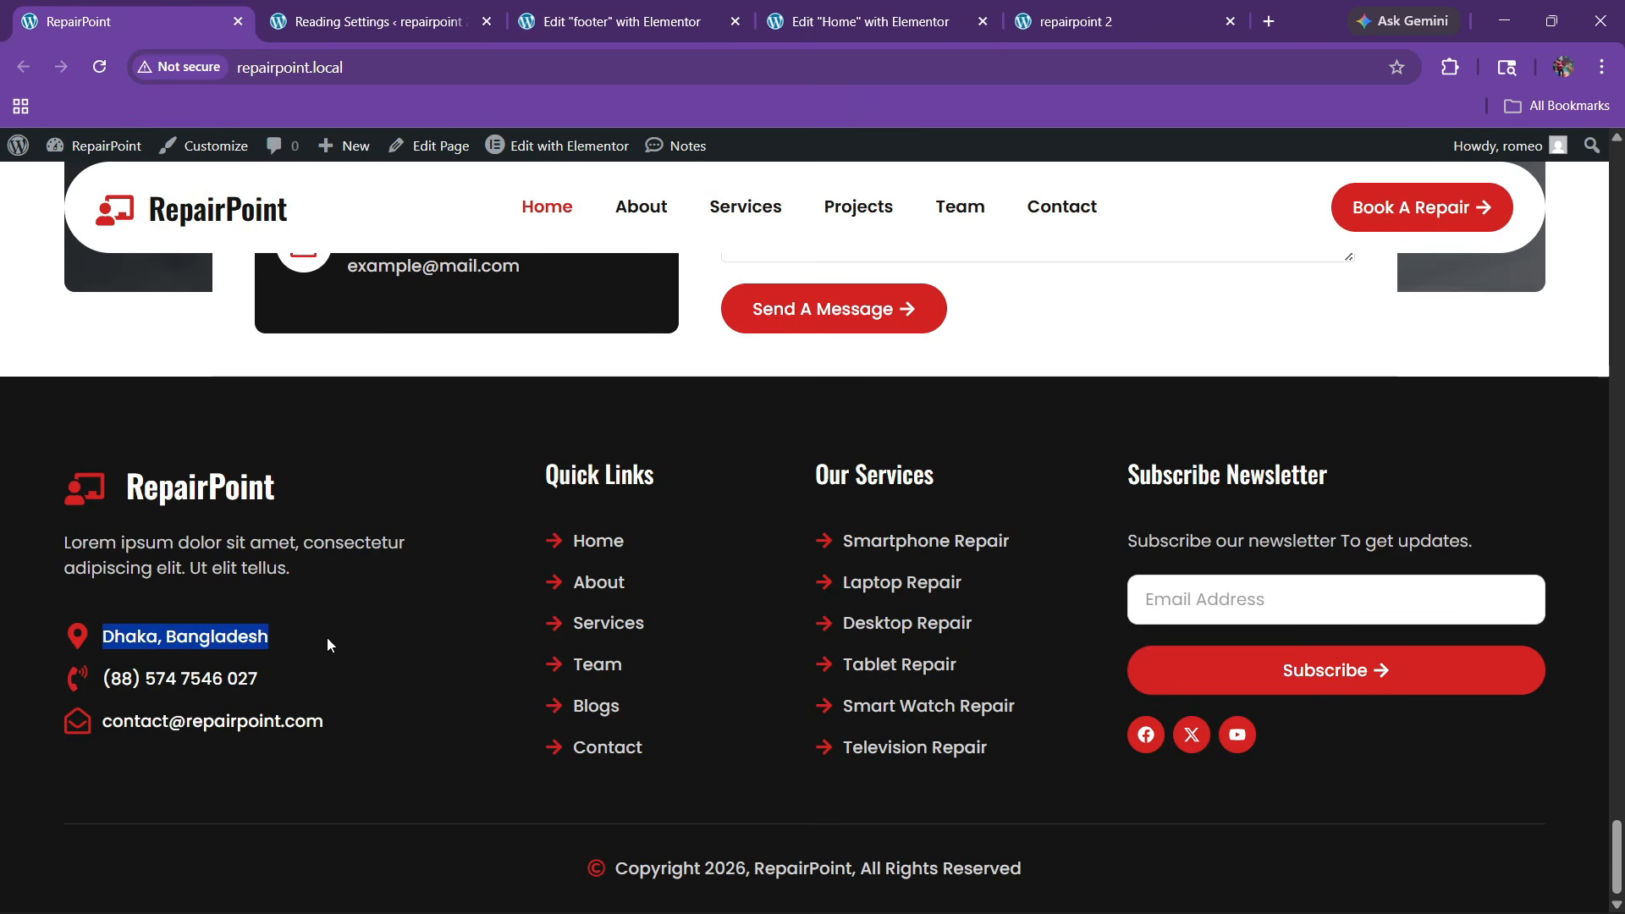
pyautogui.click(622, 21)
pyautogui.click(76, 458)
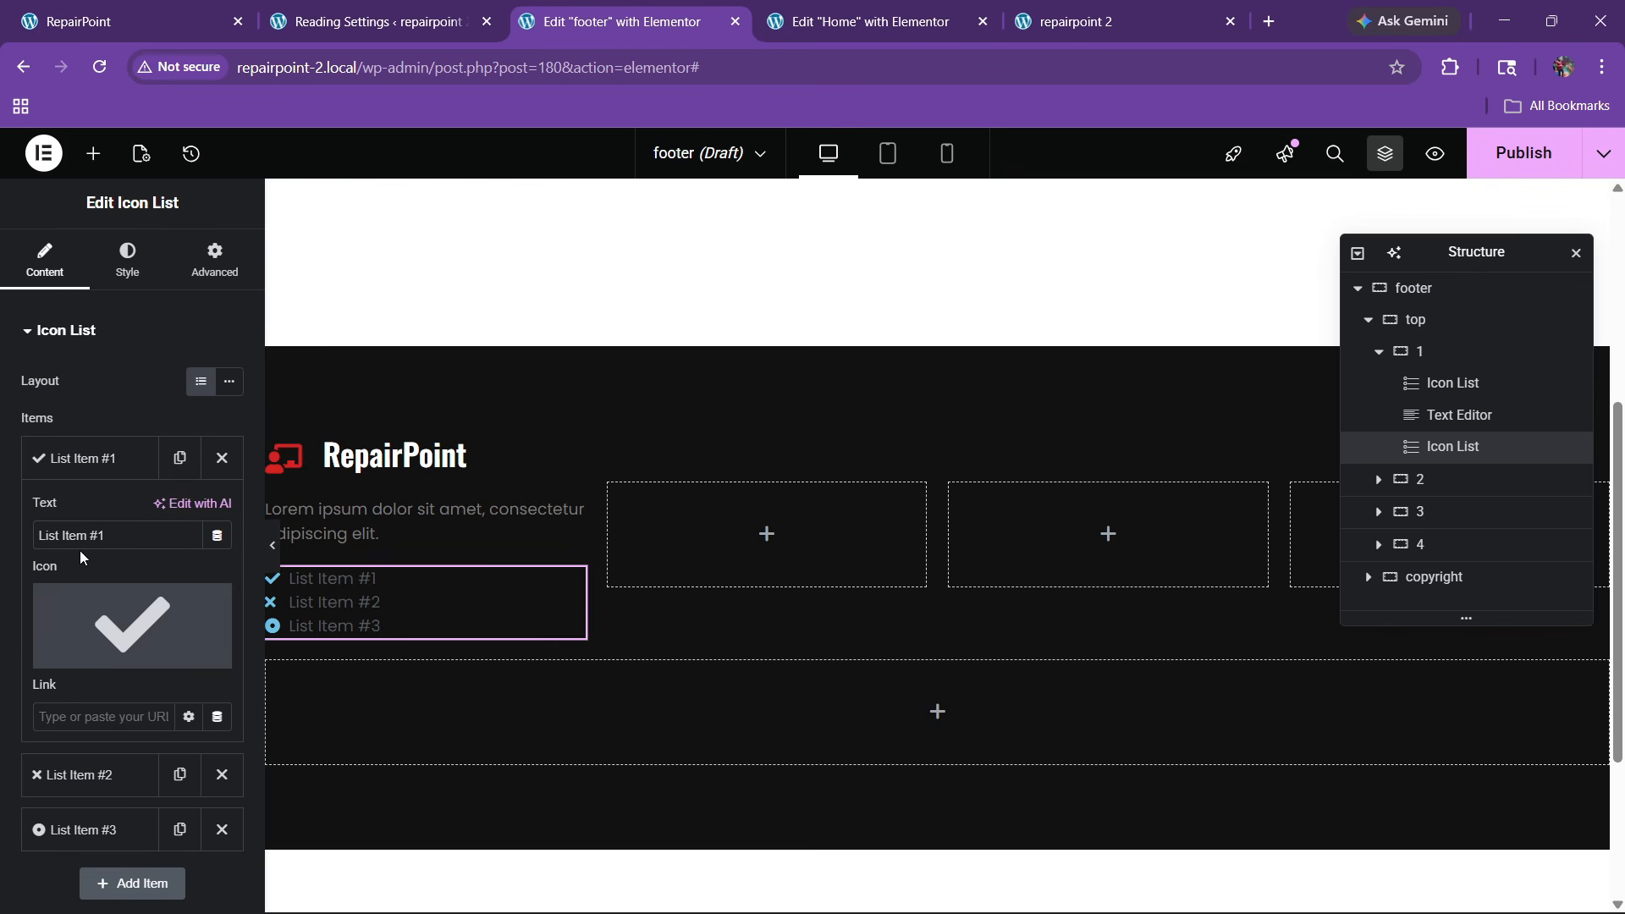
pyautogui.hotkey('ctrl', 'v')
pyautogui.click(82, 653)
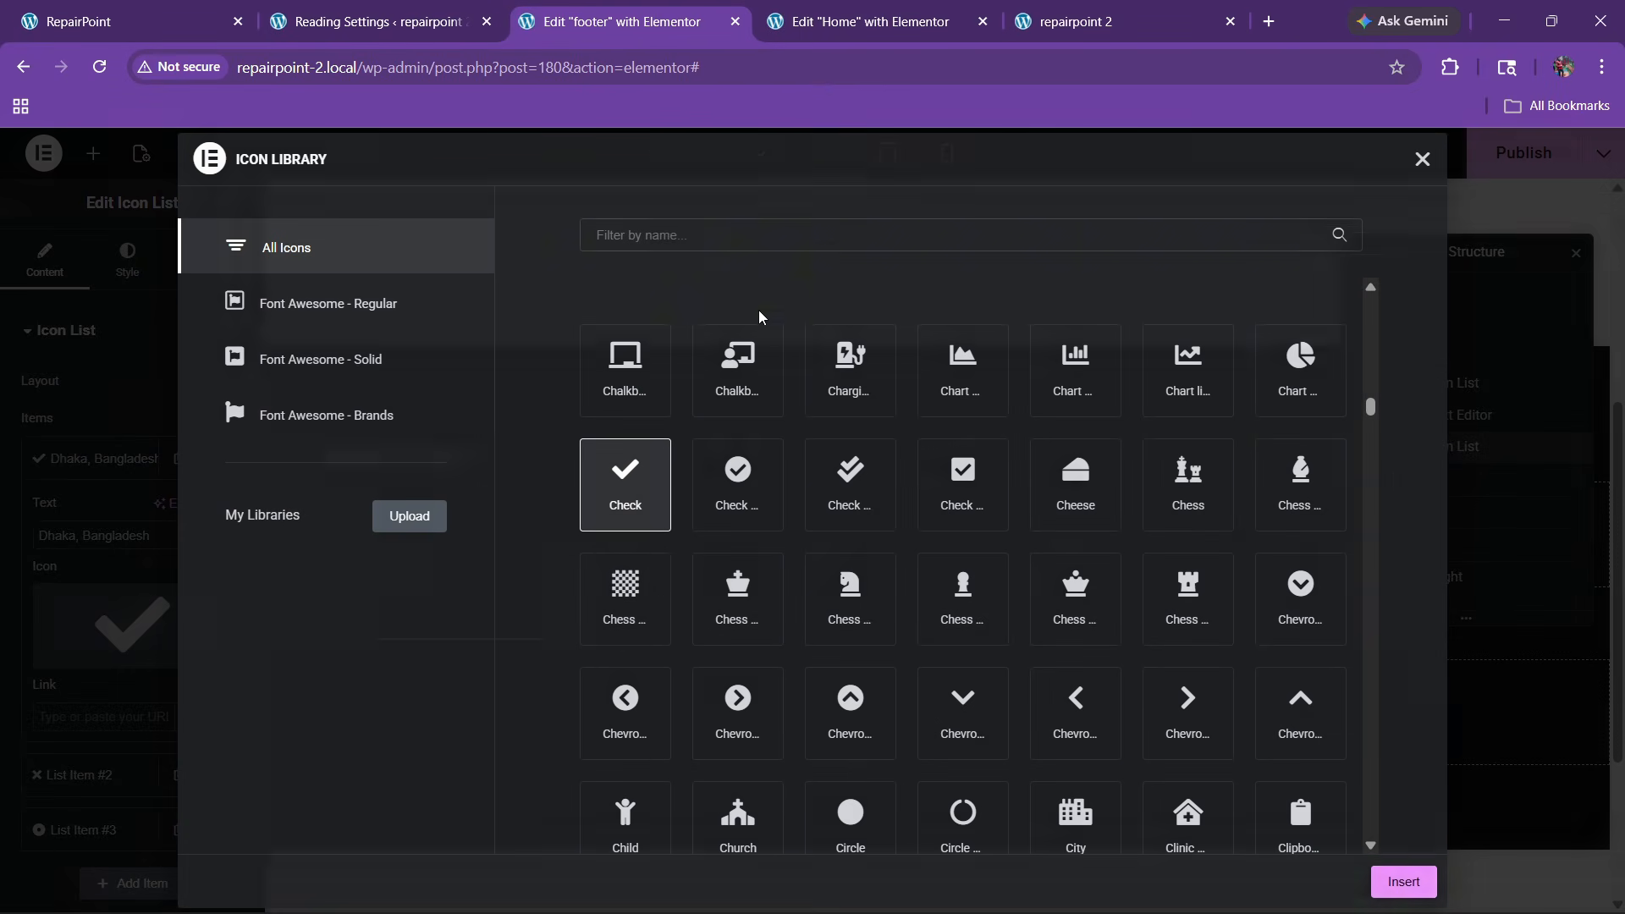
pyautogui.write('map')
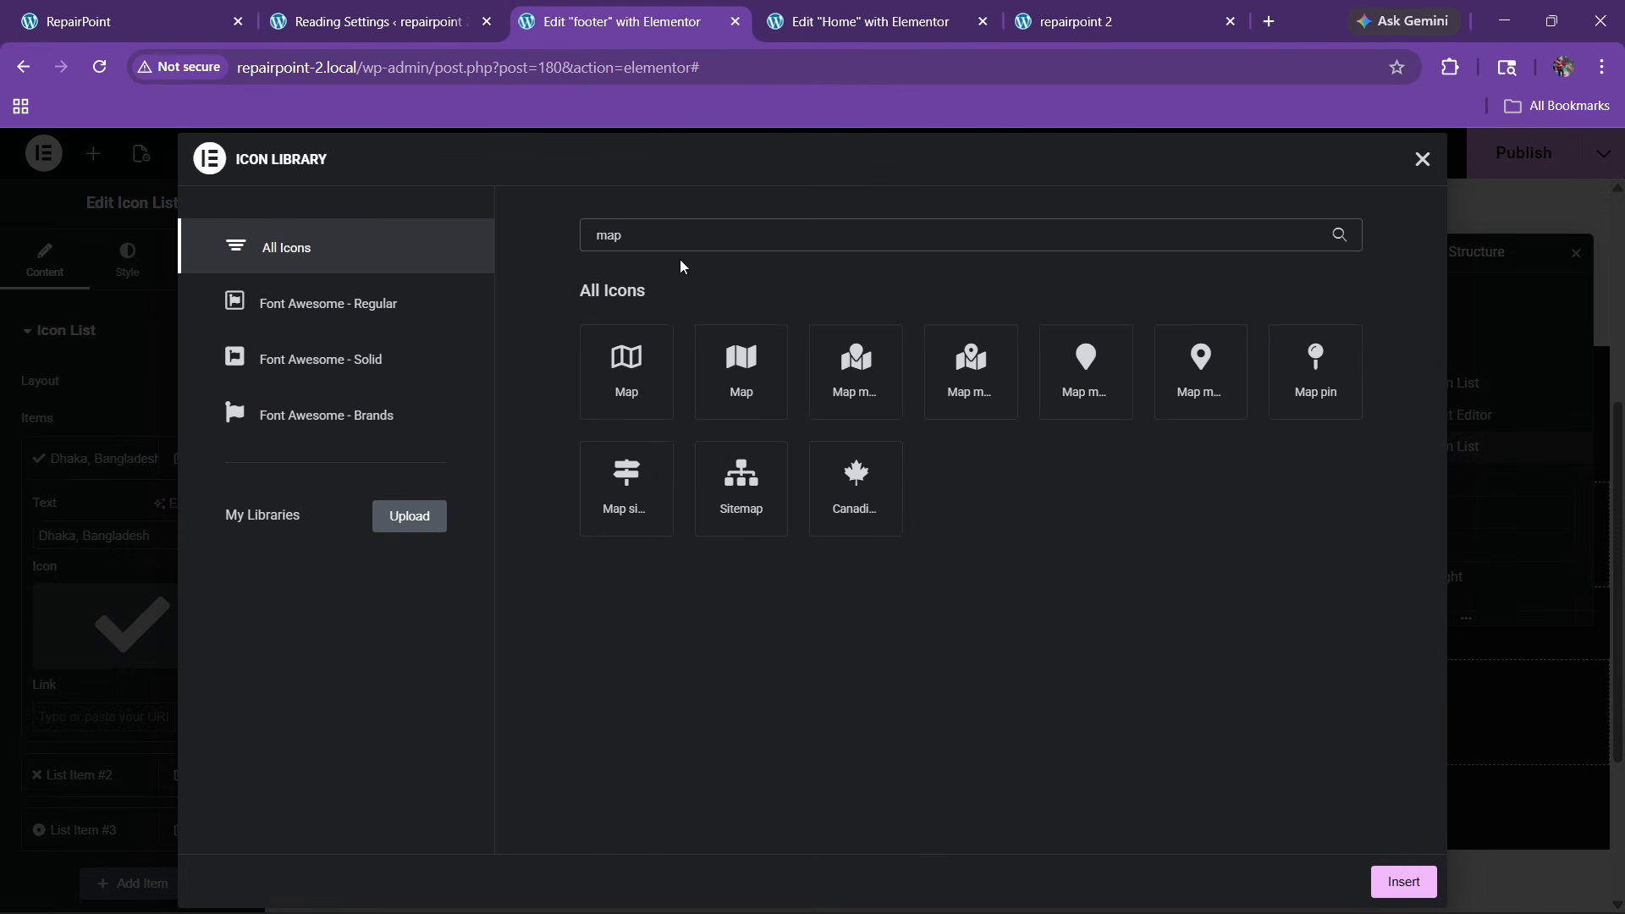
pyautogui.click(1193, 378)
pyautogui.click(1402, 881)
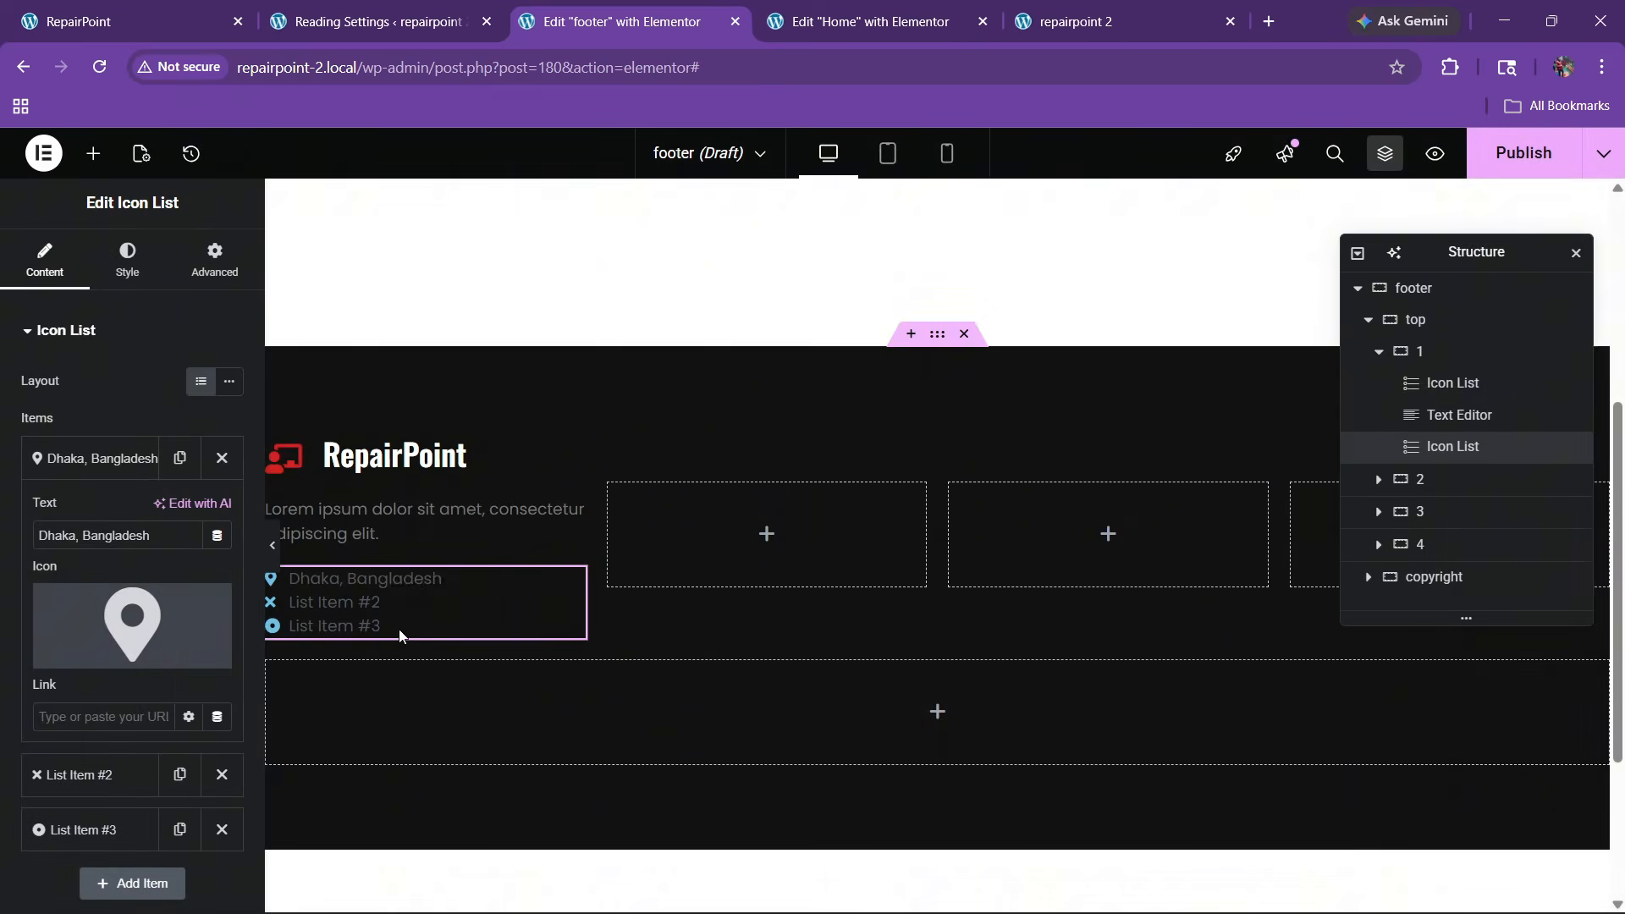
# Remove the two placeholder list items and duplicate the location item twice
pyautogui.click(106, 458)
pyautogui.click(222, 512)
pyautogui.click(222, 512)
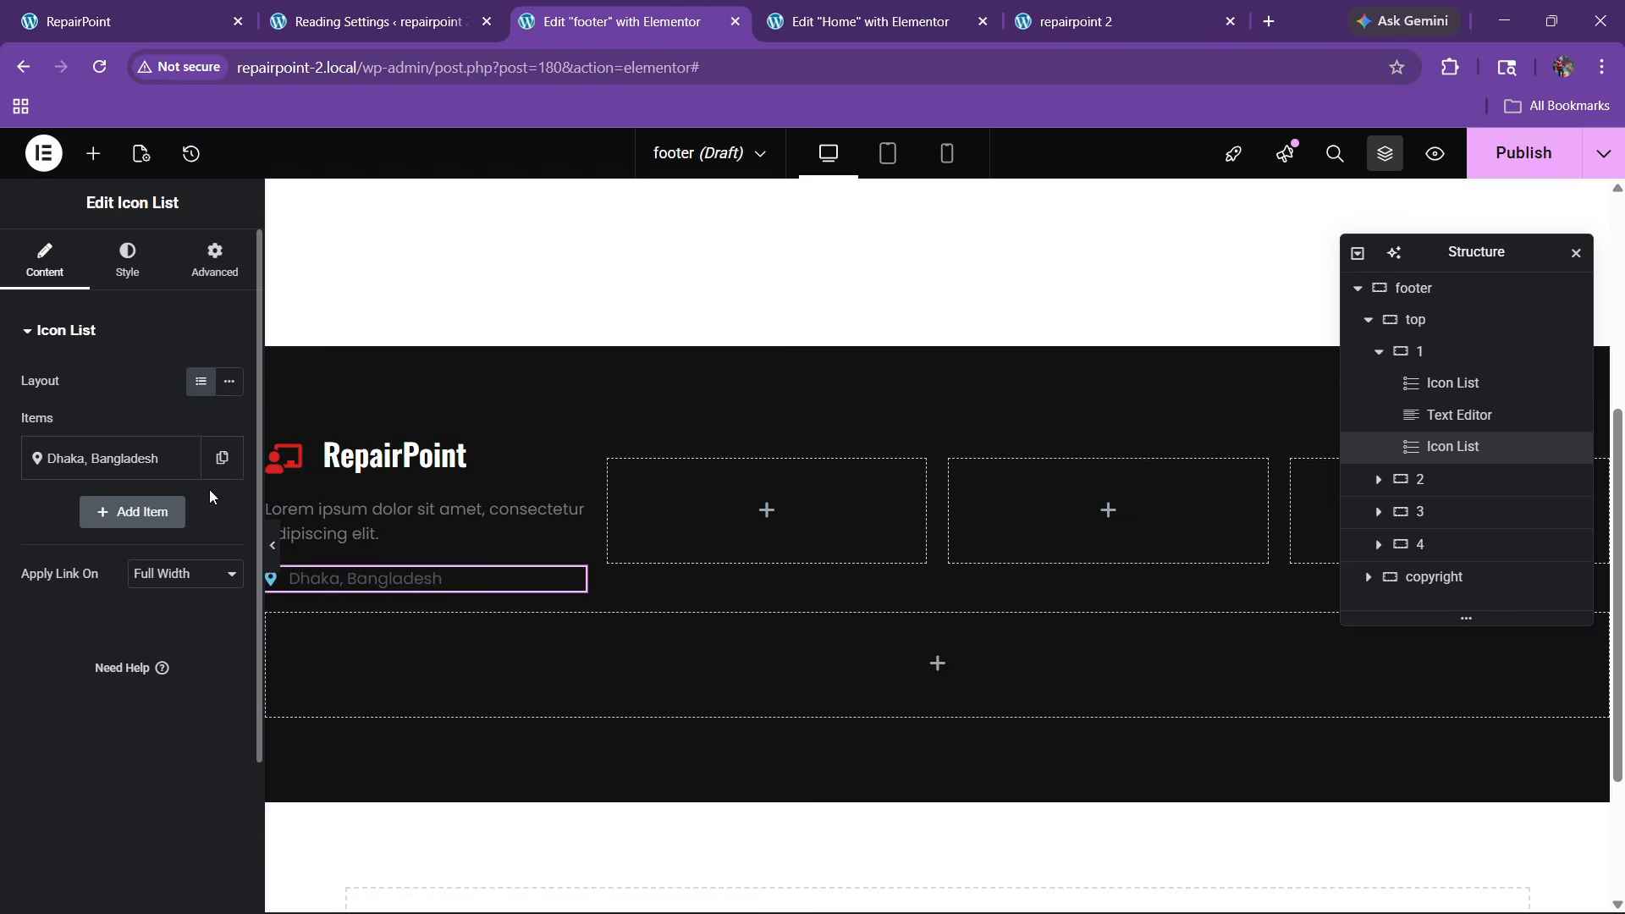
pyautogui.click(180, 512)
pyautogui.click(179, 512)
# Make the second item the live site's phone number with a phone-with-sound-waves icon
pyautogui.click(119, 21)
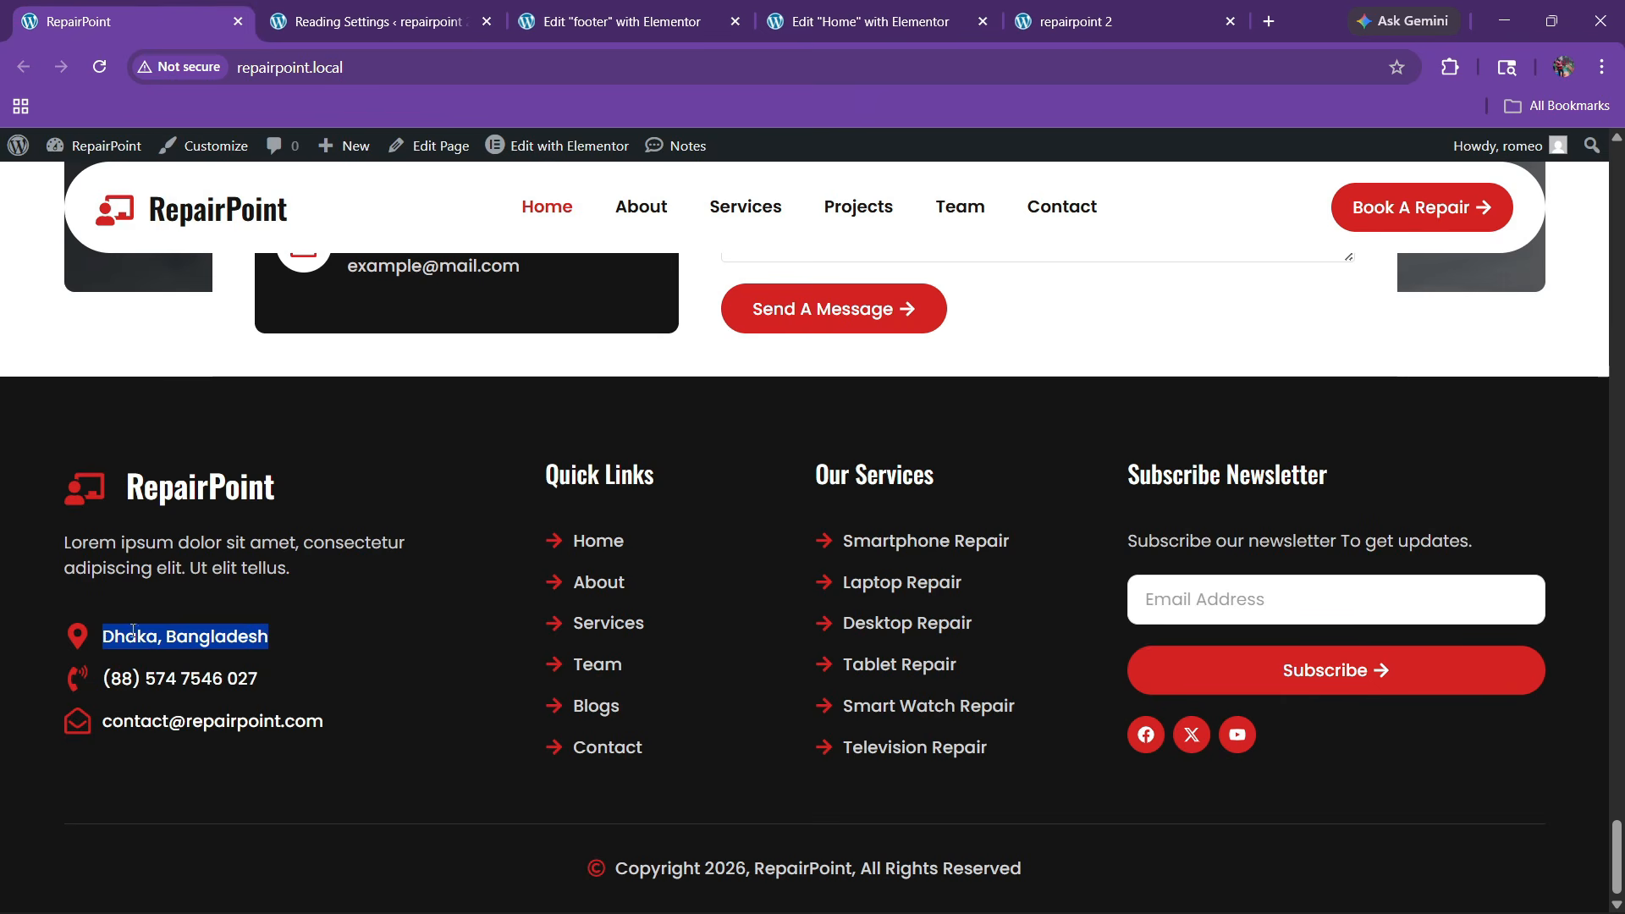
pyautogui.click(135, 631)
pyautogui.moveTo(110, 679); pyautogui.dragTo(347, 692)
pyautogui.hotkey('ctrl', 'c')
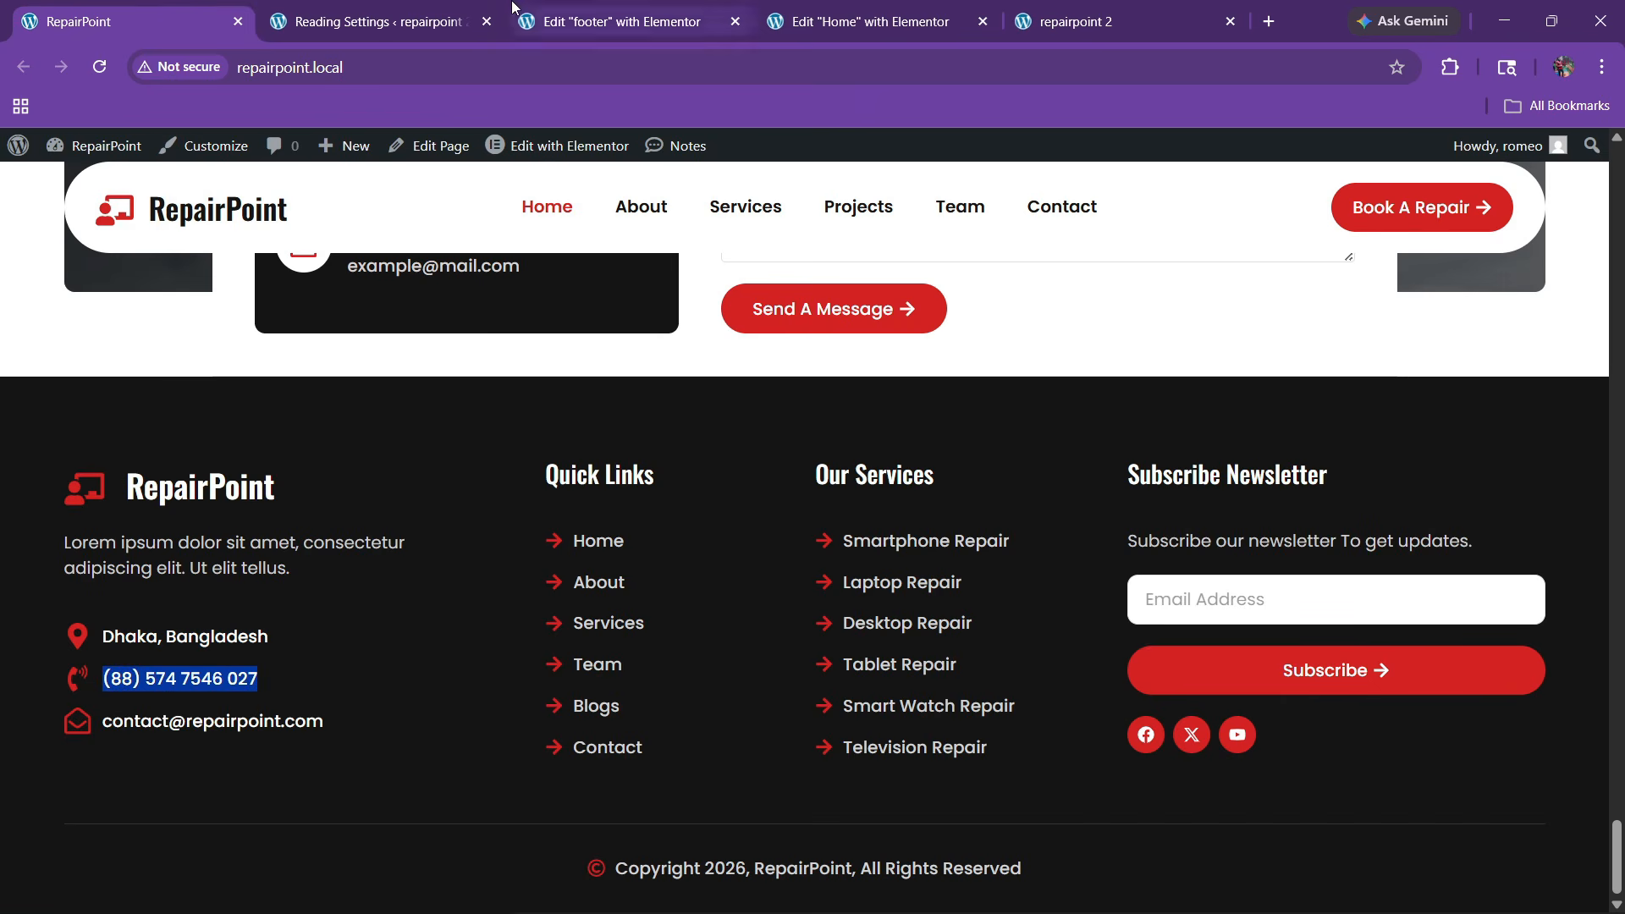
pyautogui.click(622, 21)
pyautogui.click(93, 512)
pyautogui.tripleClick(119, 589)
pyautogui.hotkey('ctrl', 'v')
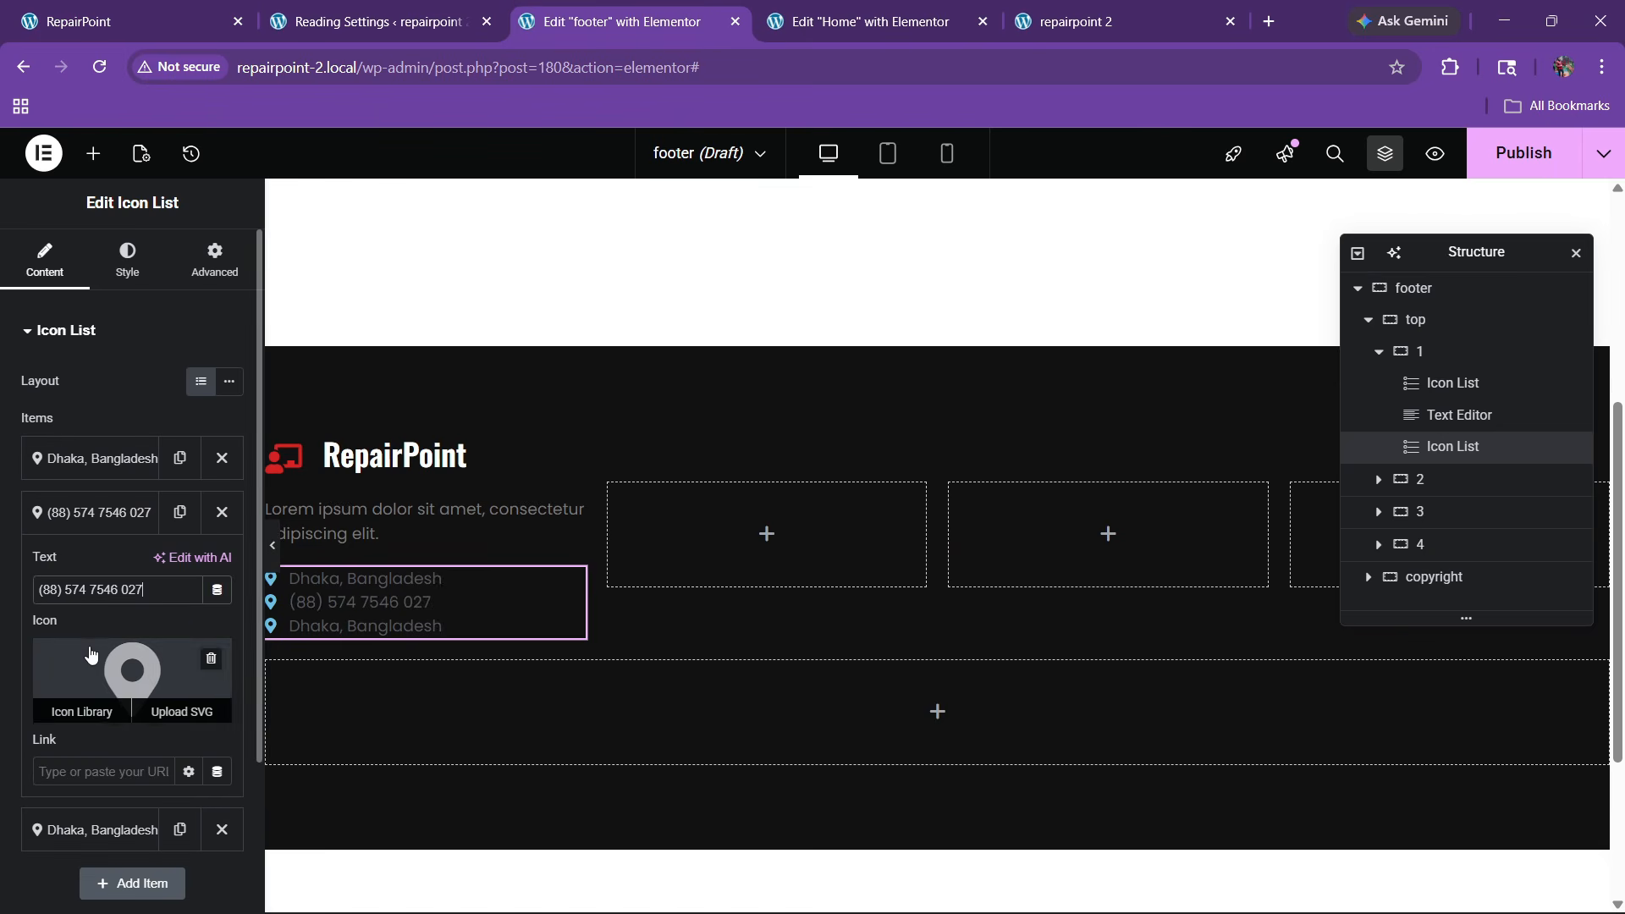
pyautogui.click(132, 677)
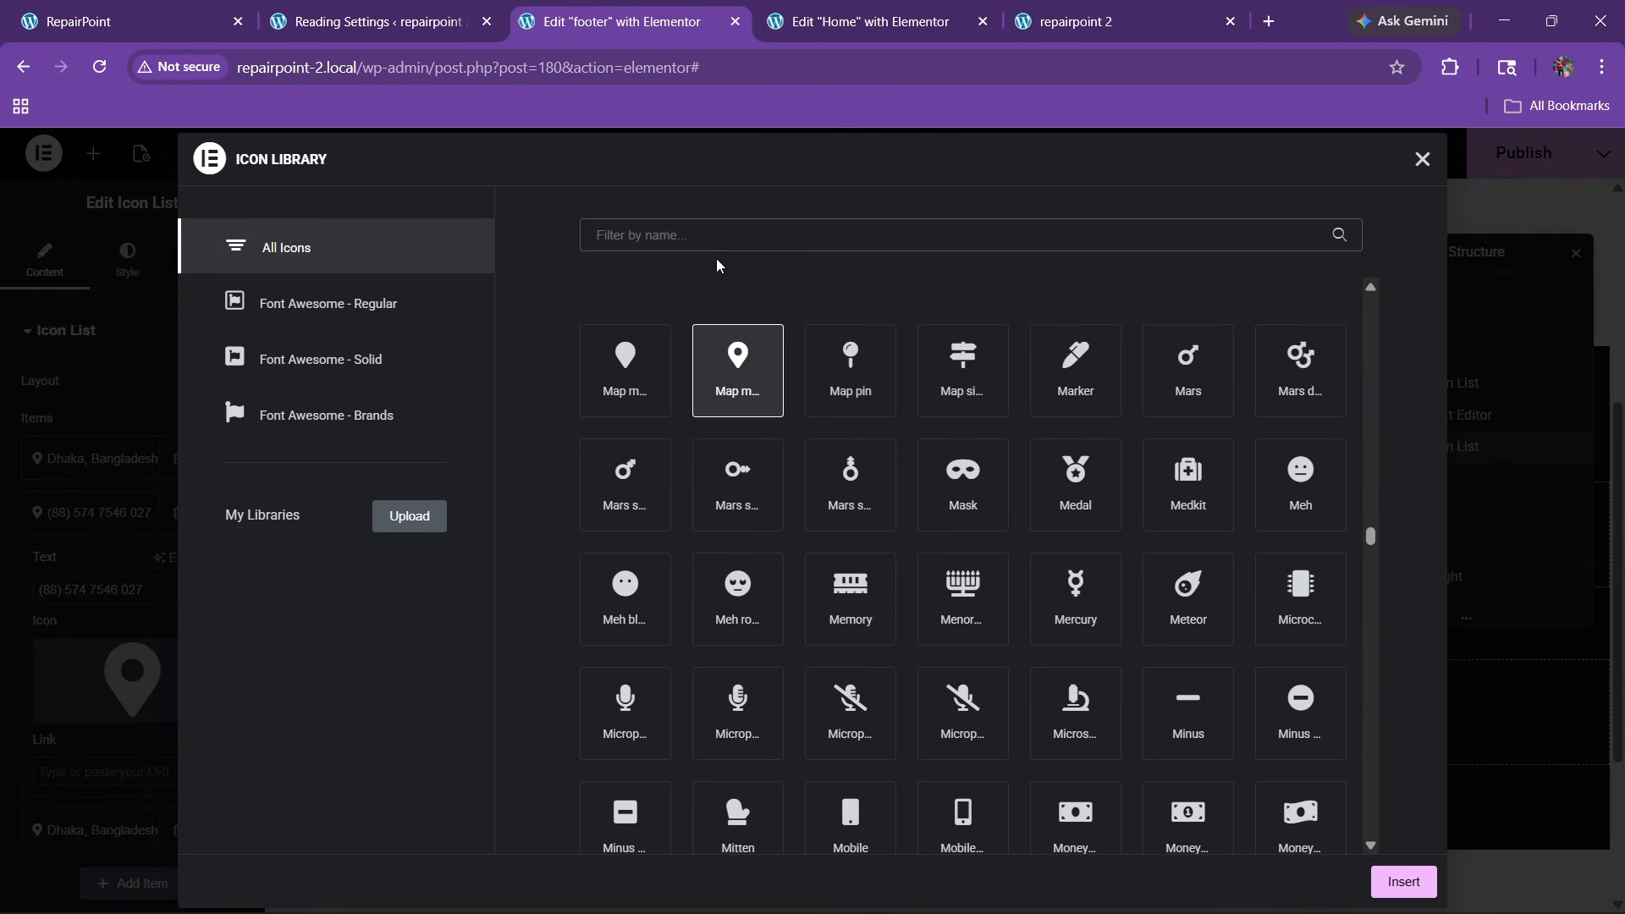
pyautogui.write('phone')
pyautogui.click(1199, 488)
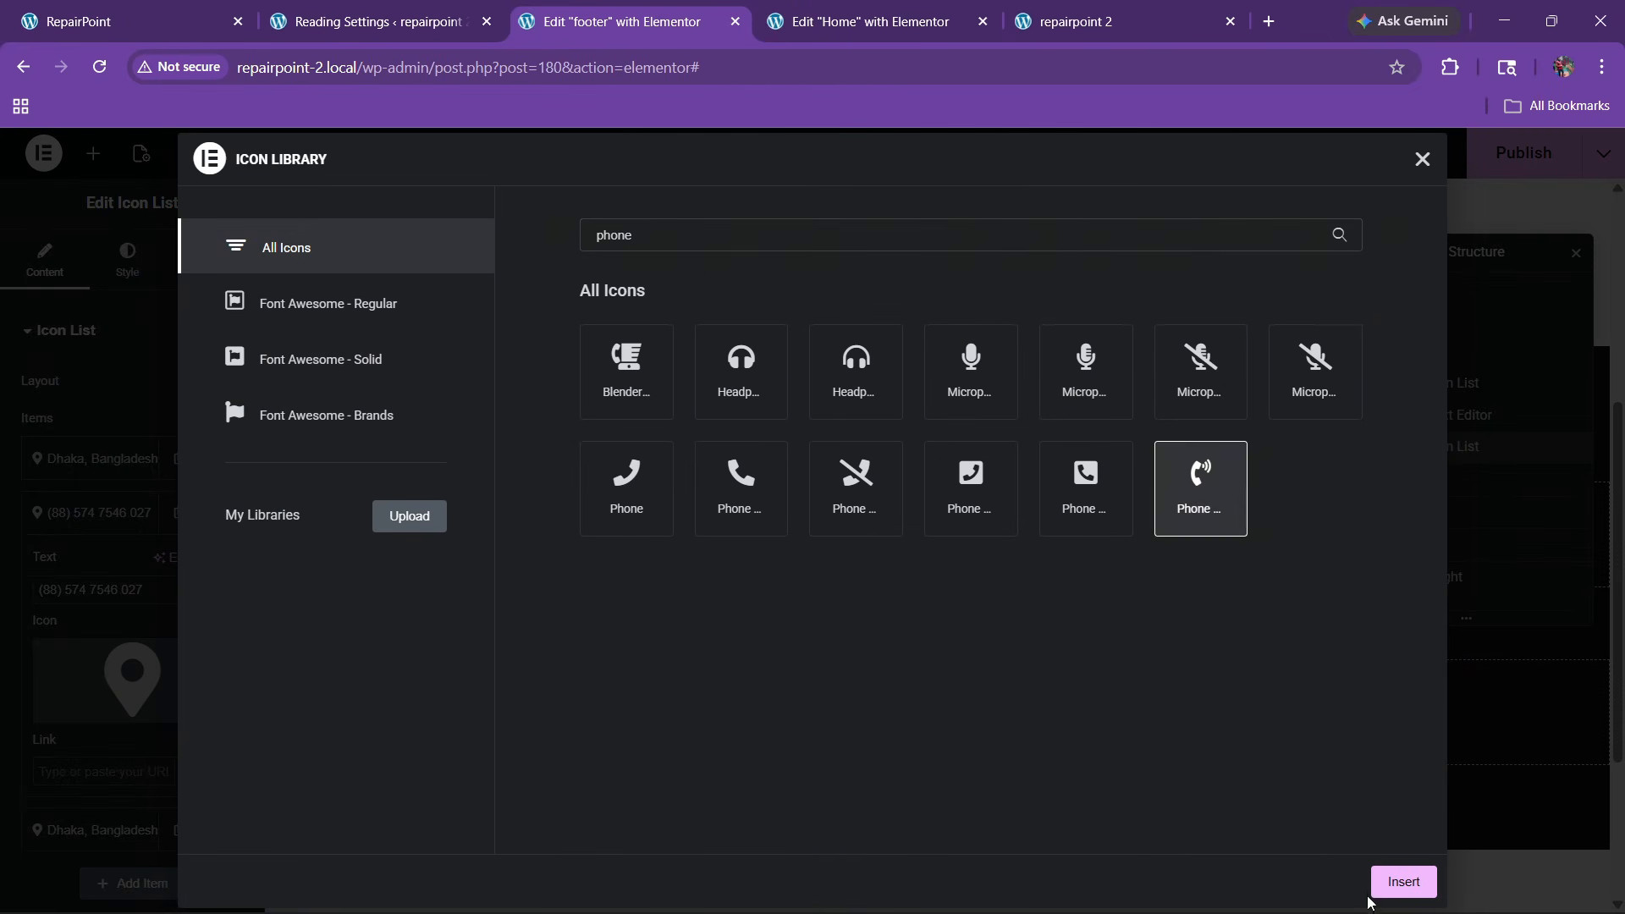
pyautogui.click(1404, 882)
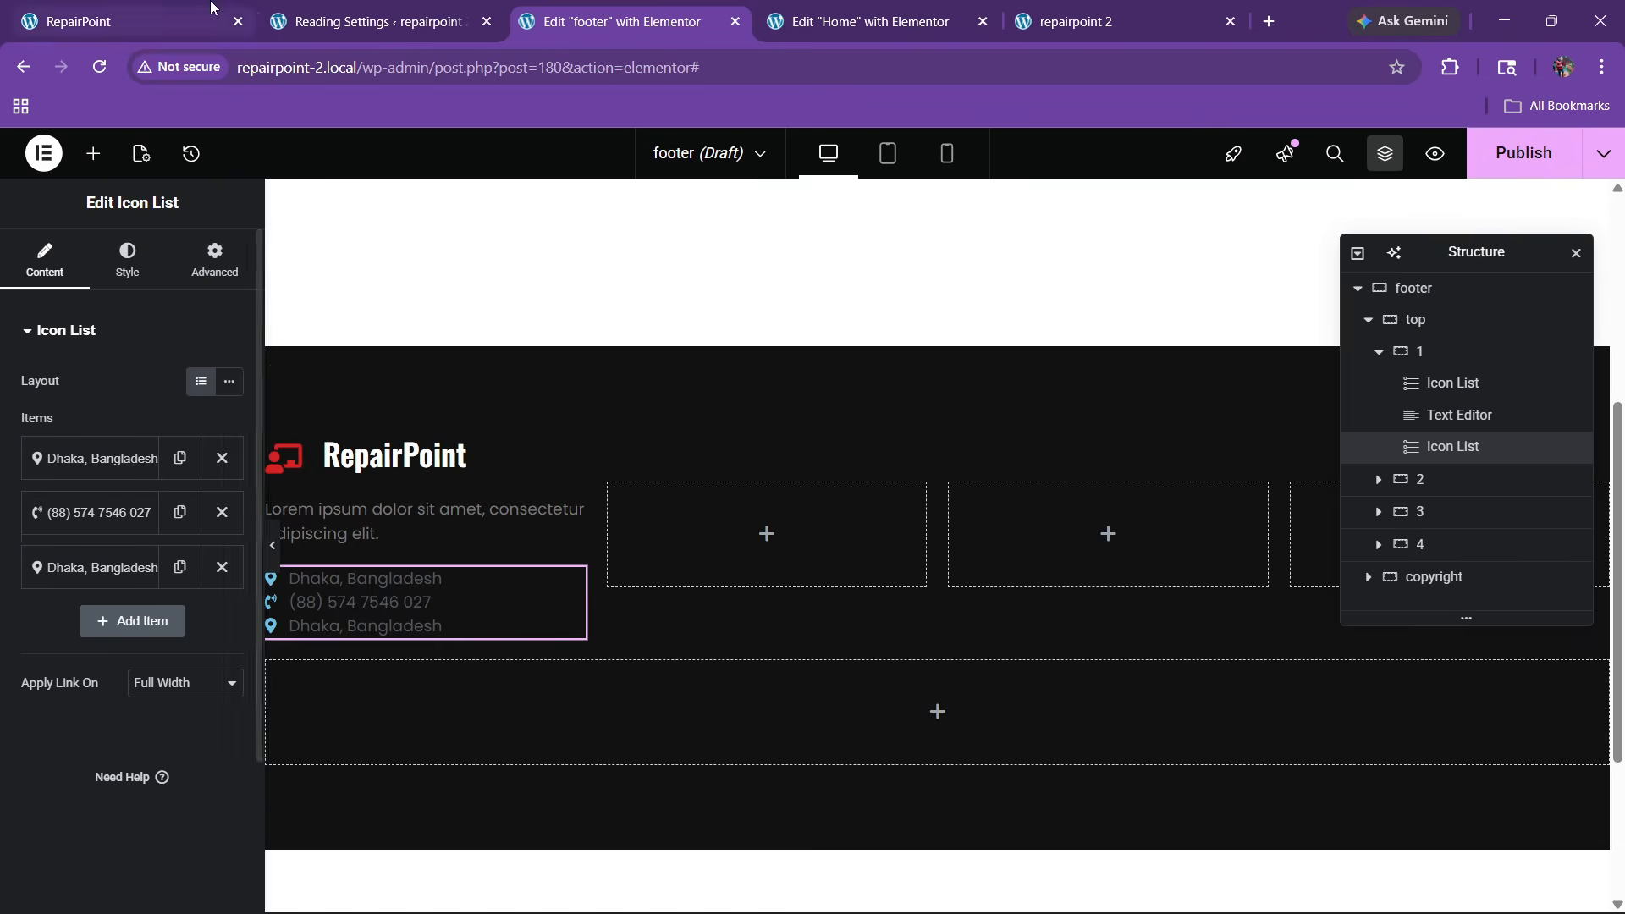
# Replace the third item's text with the contact email copied from the live footer
pyautogui.hotkey('ctrl', '1')
pyautogui.moveTo(103, 730); pyautogui.dragTo(379, 724)
pyautogui.hotkey('ctrl', 'c')
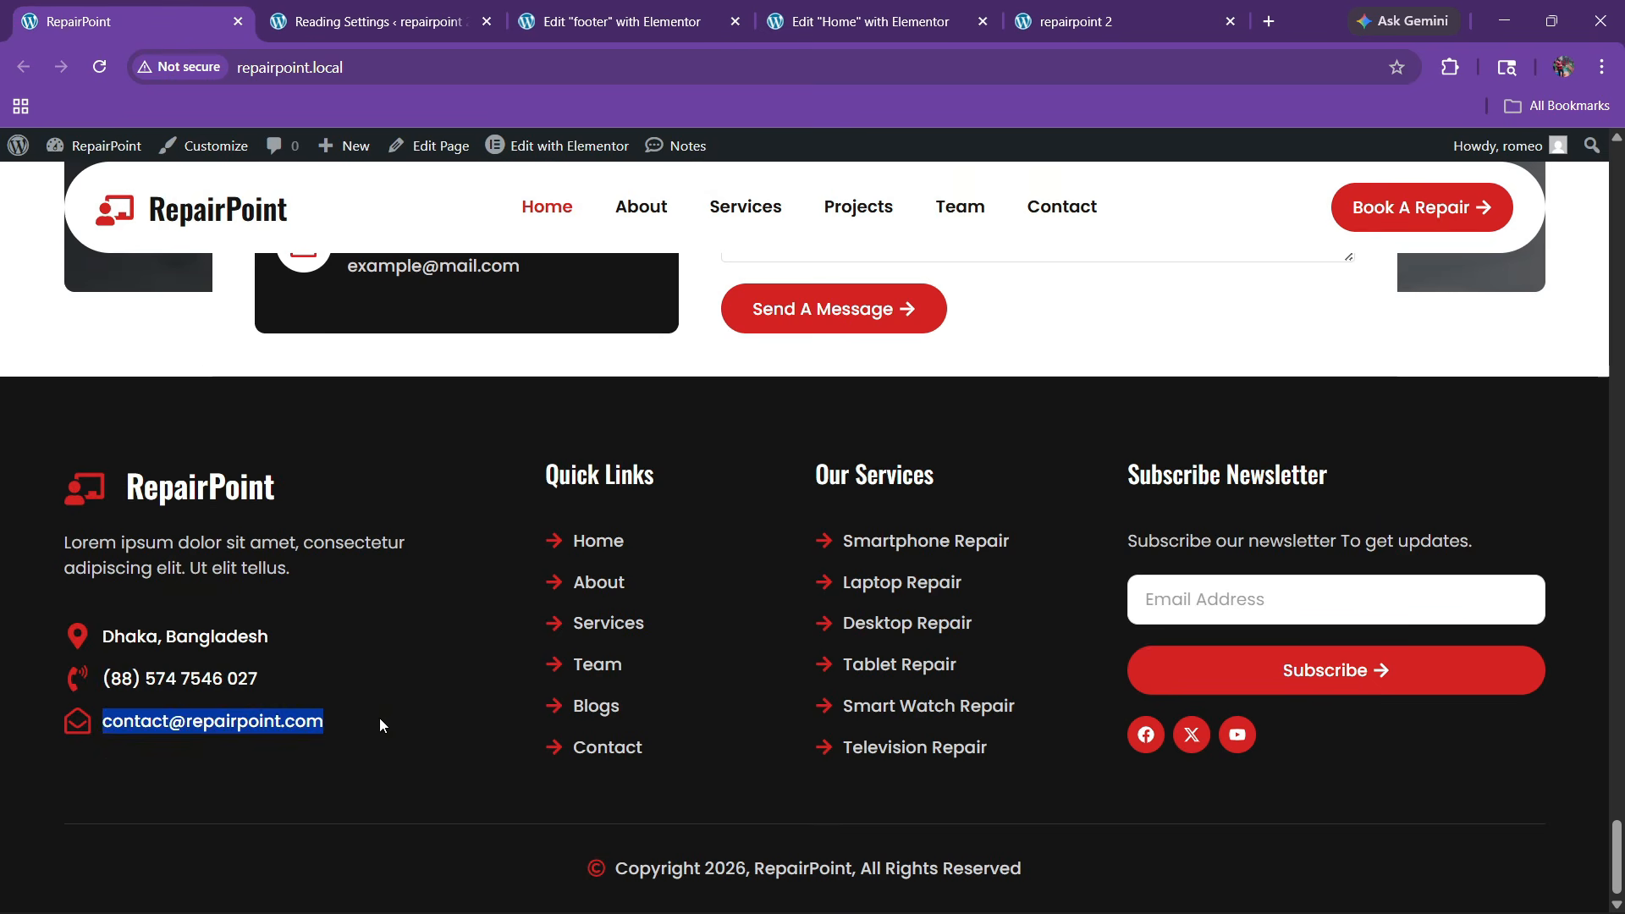
pyautogui.click(631, 9)
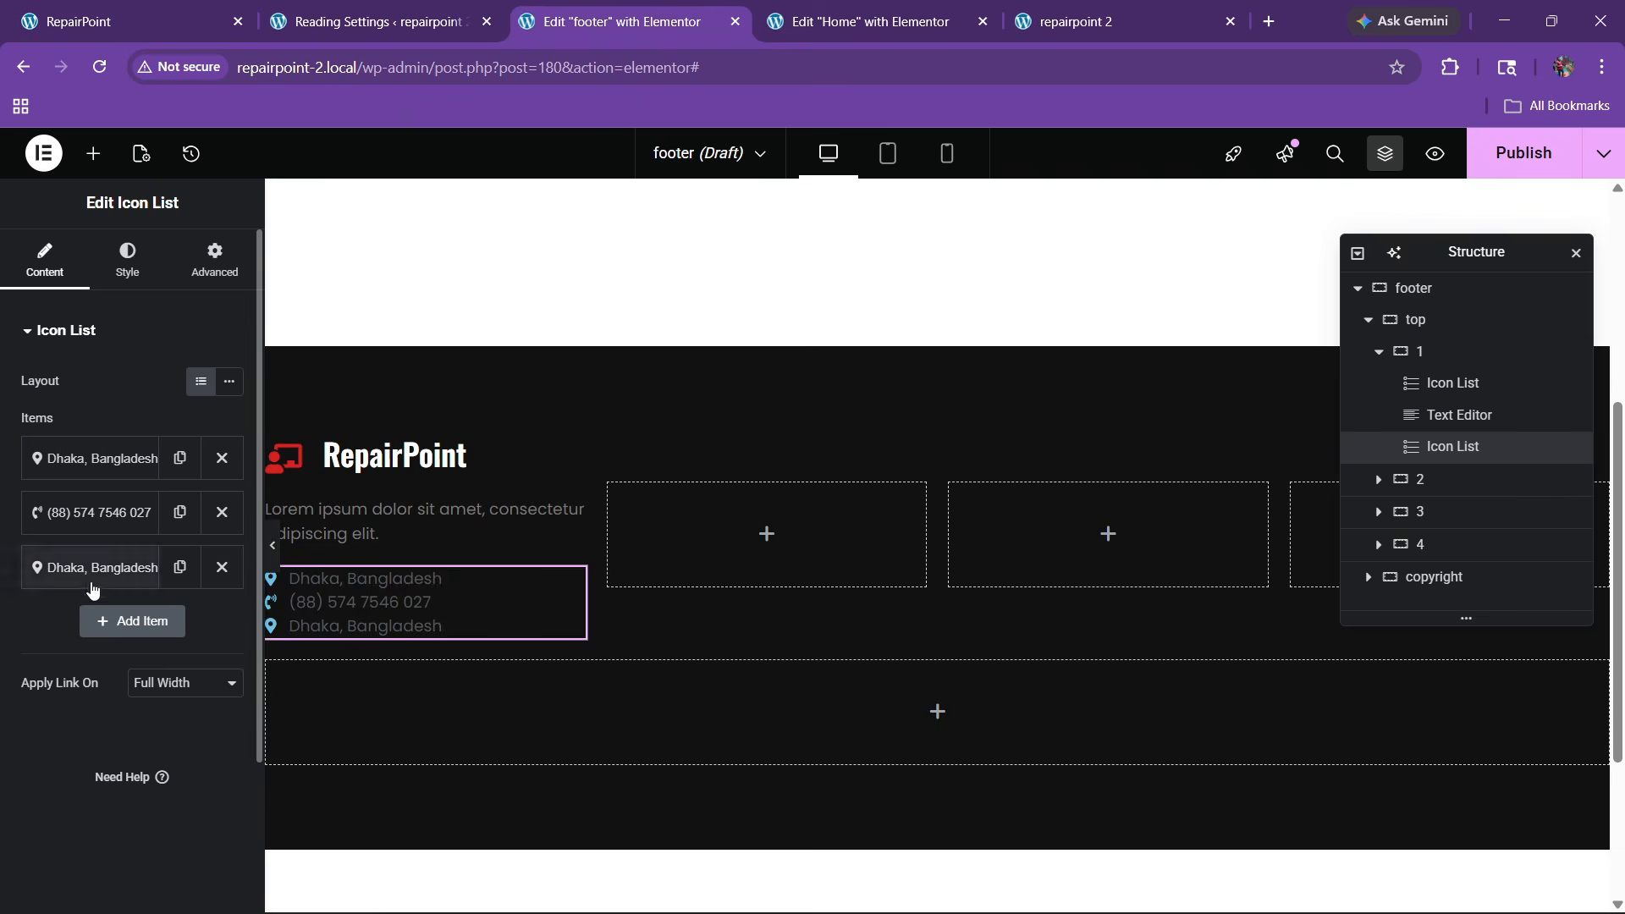
pyautogui.click(93, 571)
pyautogui.tripleClick(88, 641)
pyautogui.hotkey('ctrl', 'v')
# Give the email item the open-envelope icon from the Icon Library
pyautogui.click(93, 762)
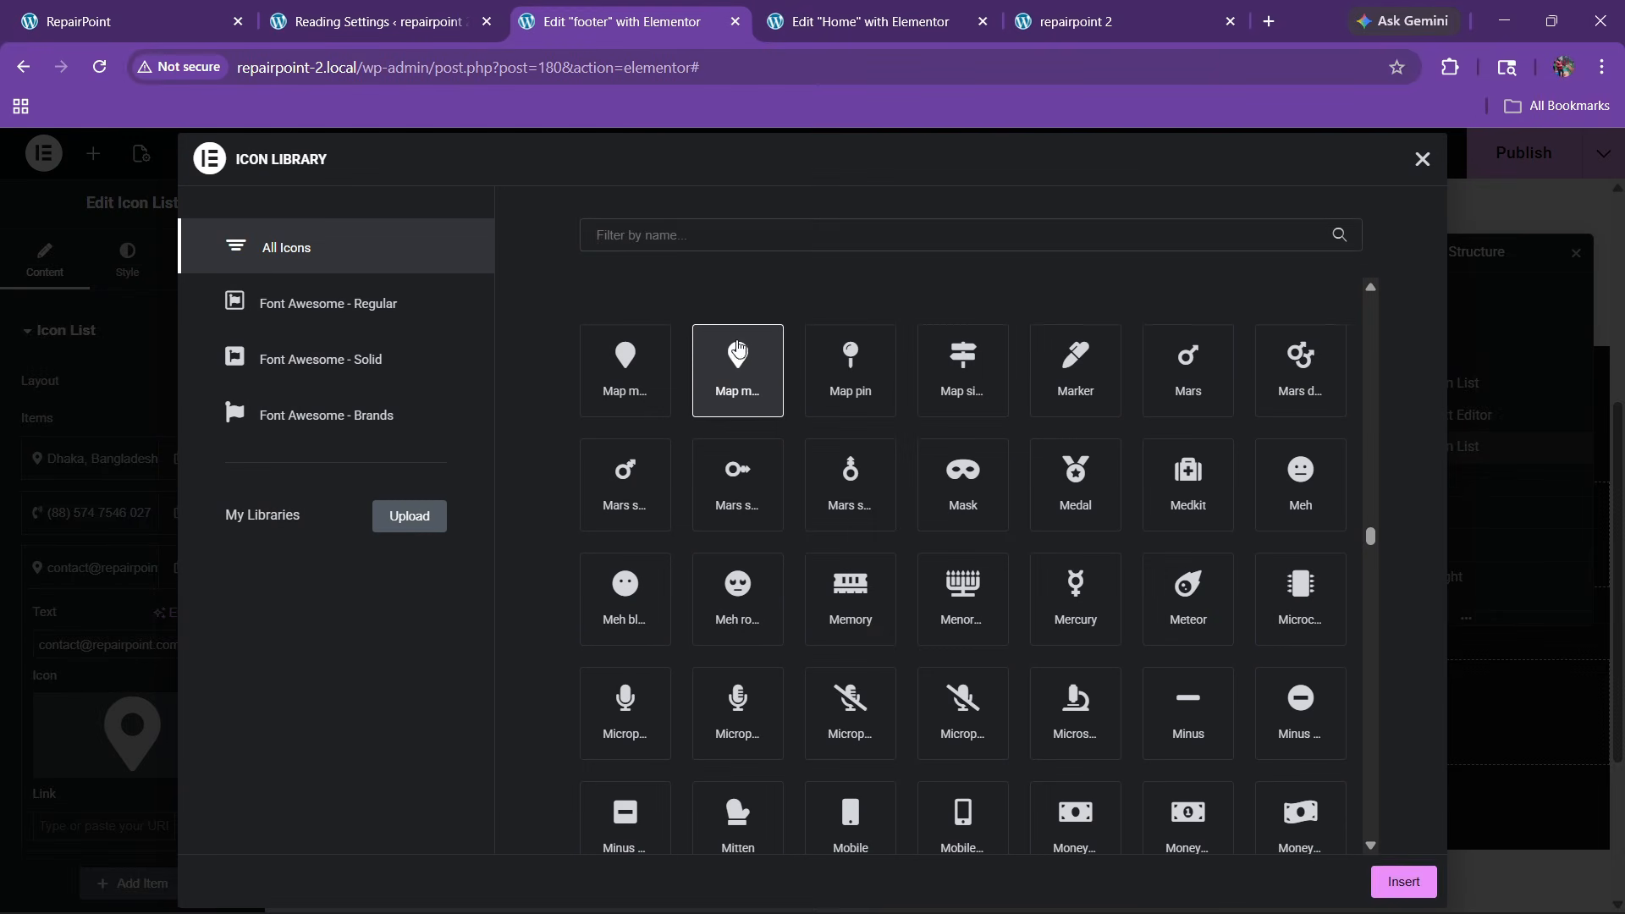
pyautogui.click(662, 235)
pyautogui.write('mailo')
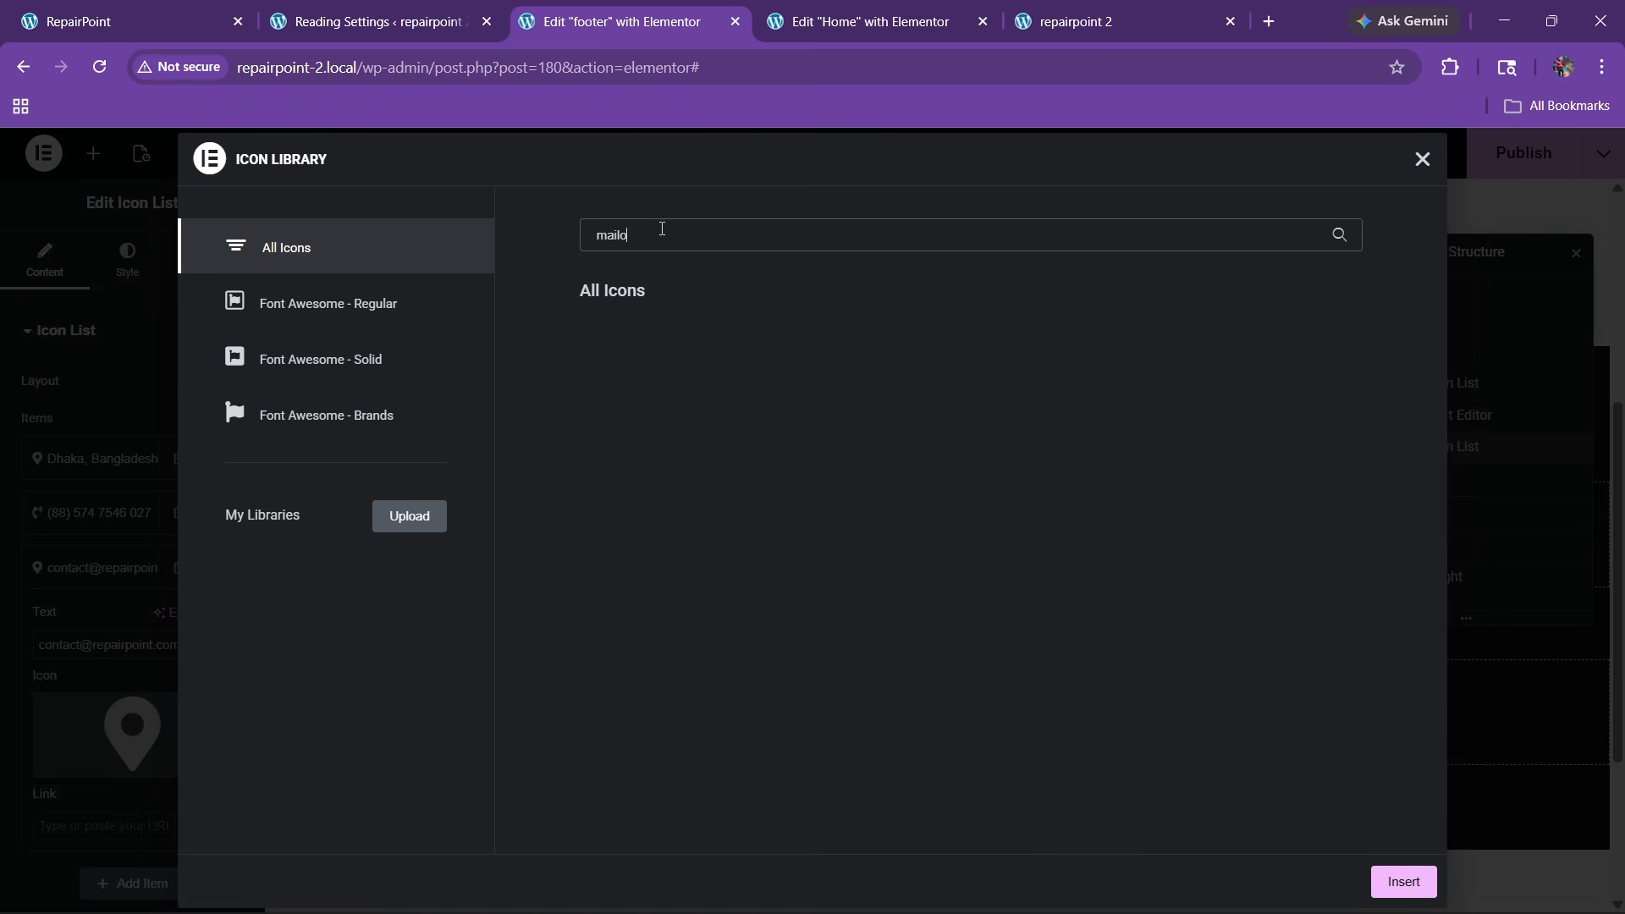
pyautogui.press('BackSpace')
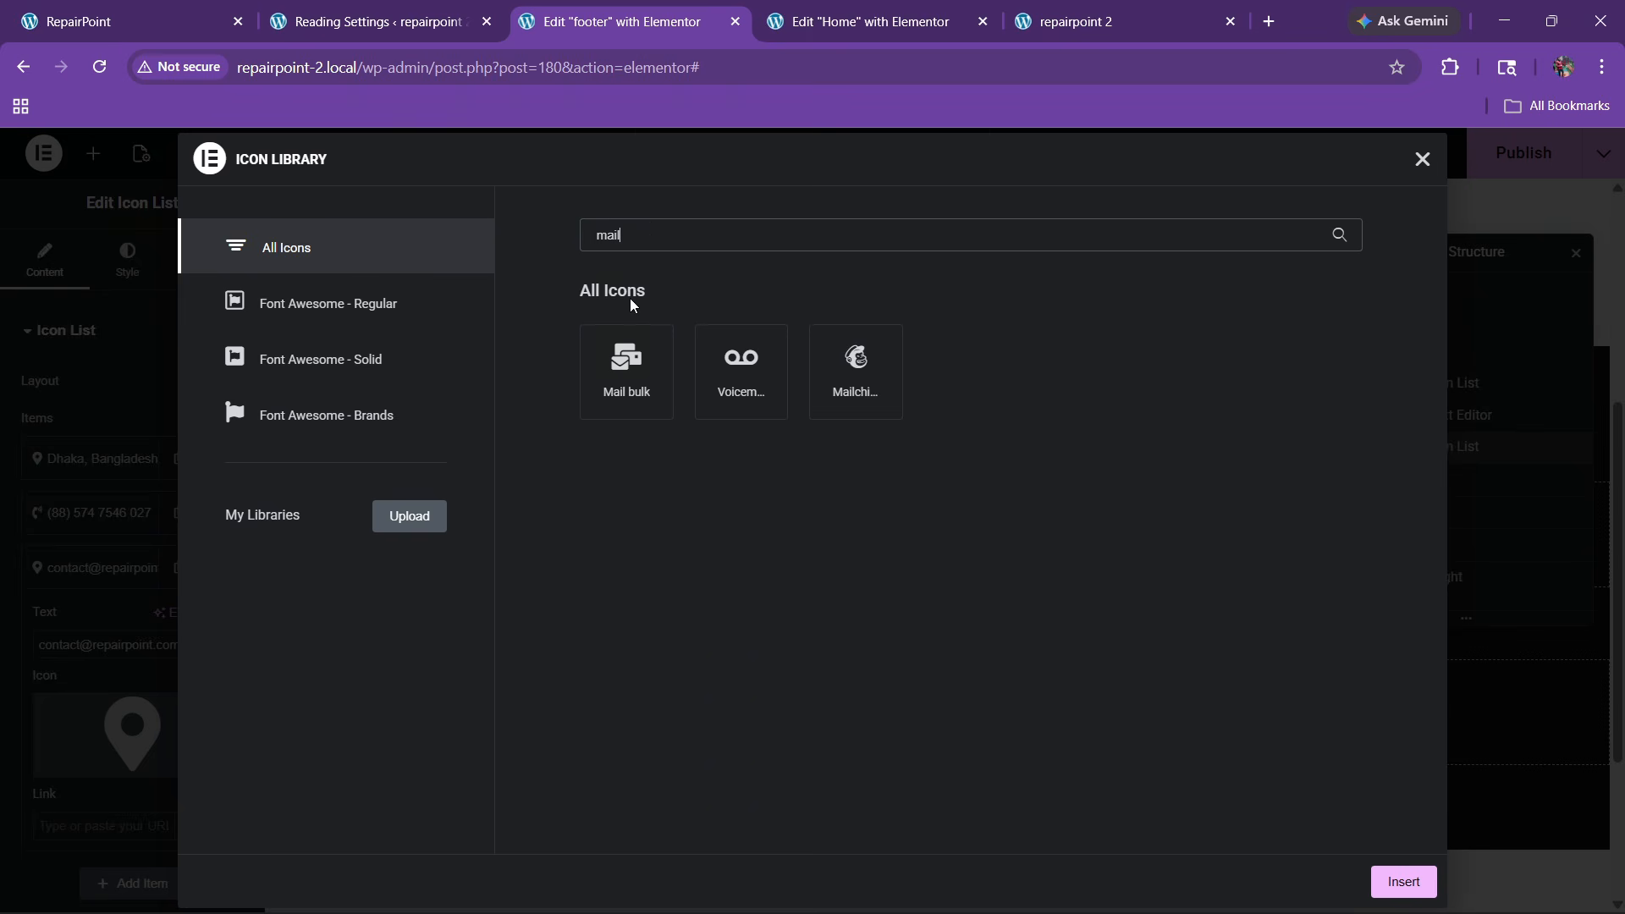
pyautogui.press('BackSpace')
pyautogui.press('BackSpace')
pyautogui.press('BackSpace')
pyautogui.press('BackSpace')
pyautogui.write('envo')
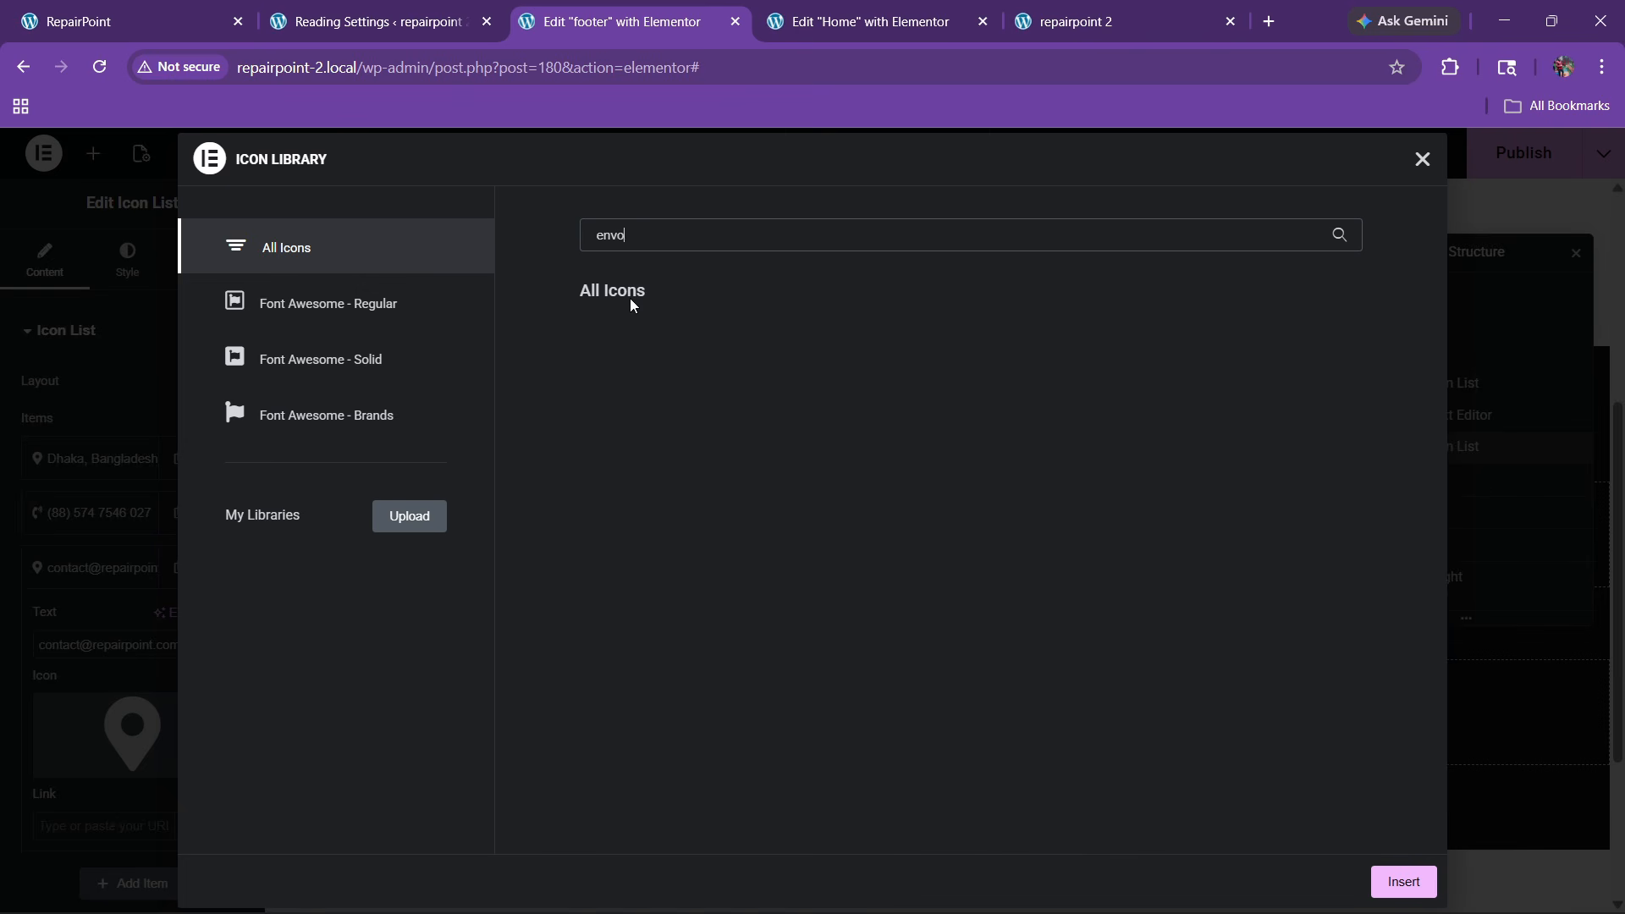
pyautogui.press('BackSpace')
pyautogui.click(759, 372)
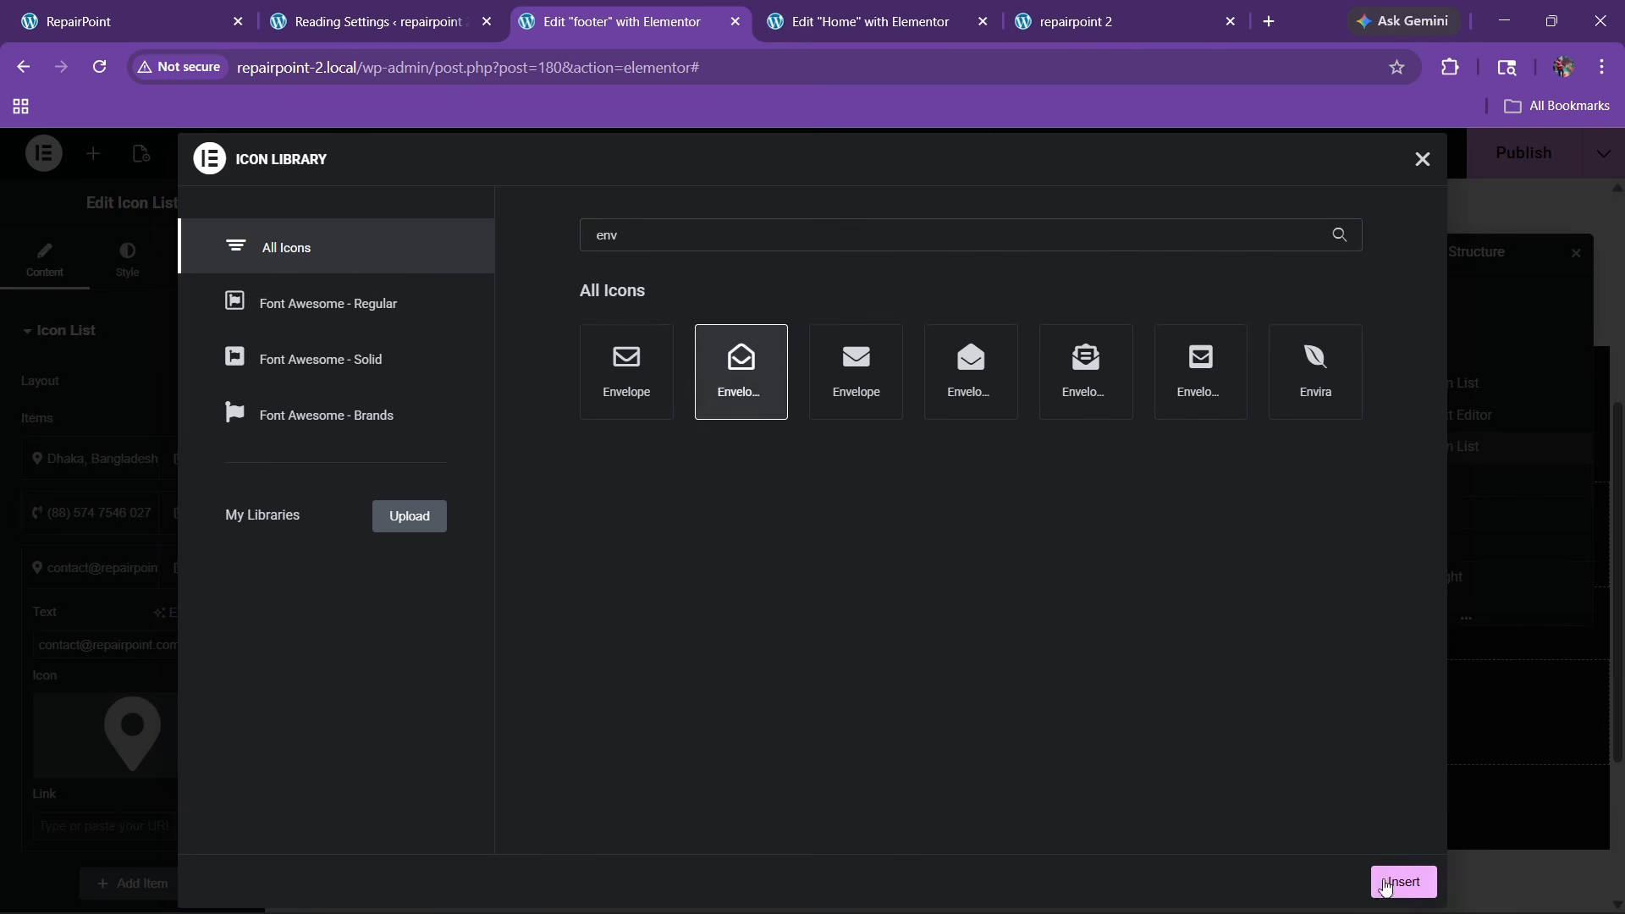
pyautogui.click(1386, 884)
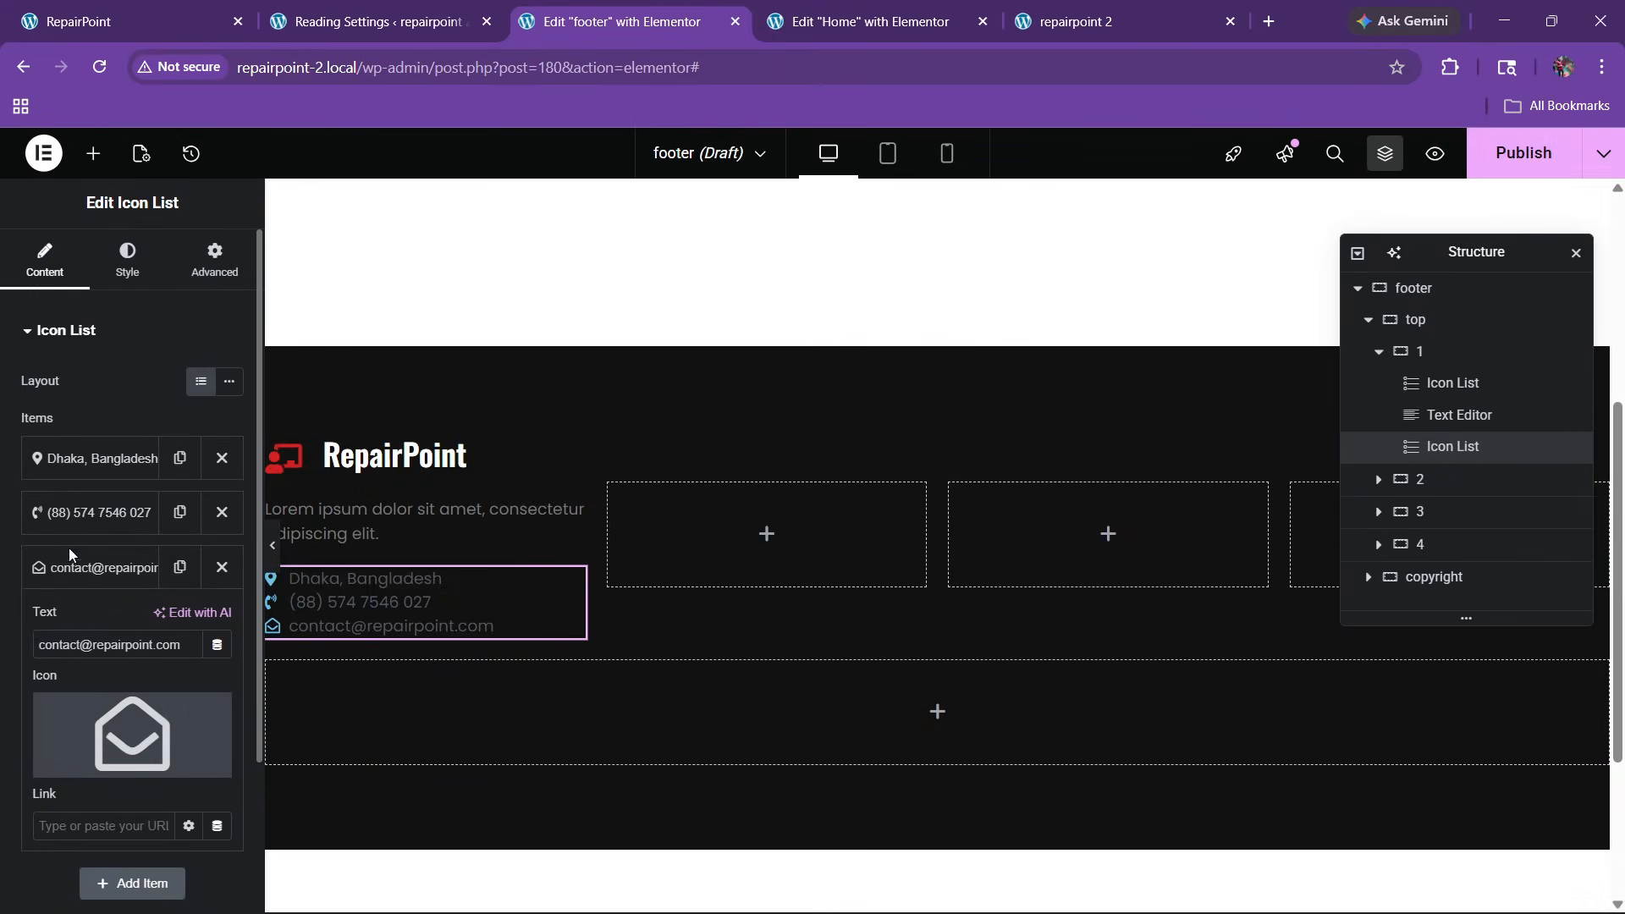
pyautogui.click(80, 515)
pyautogui.click(127, 259)
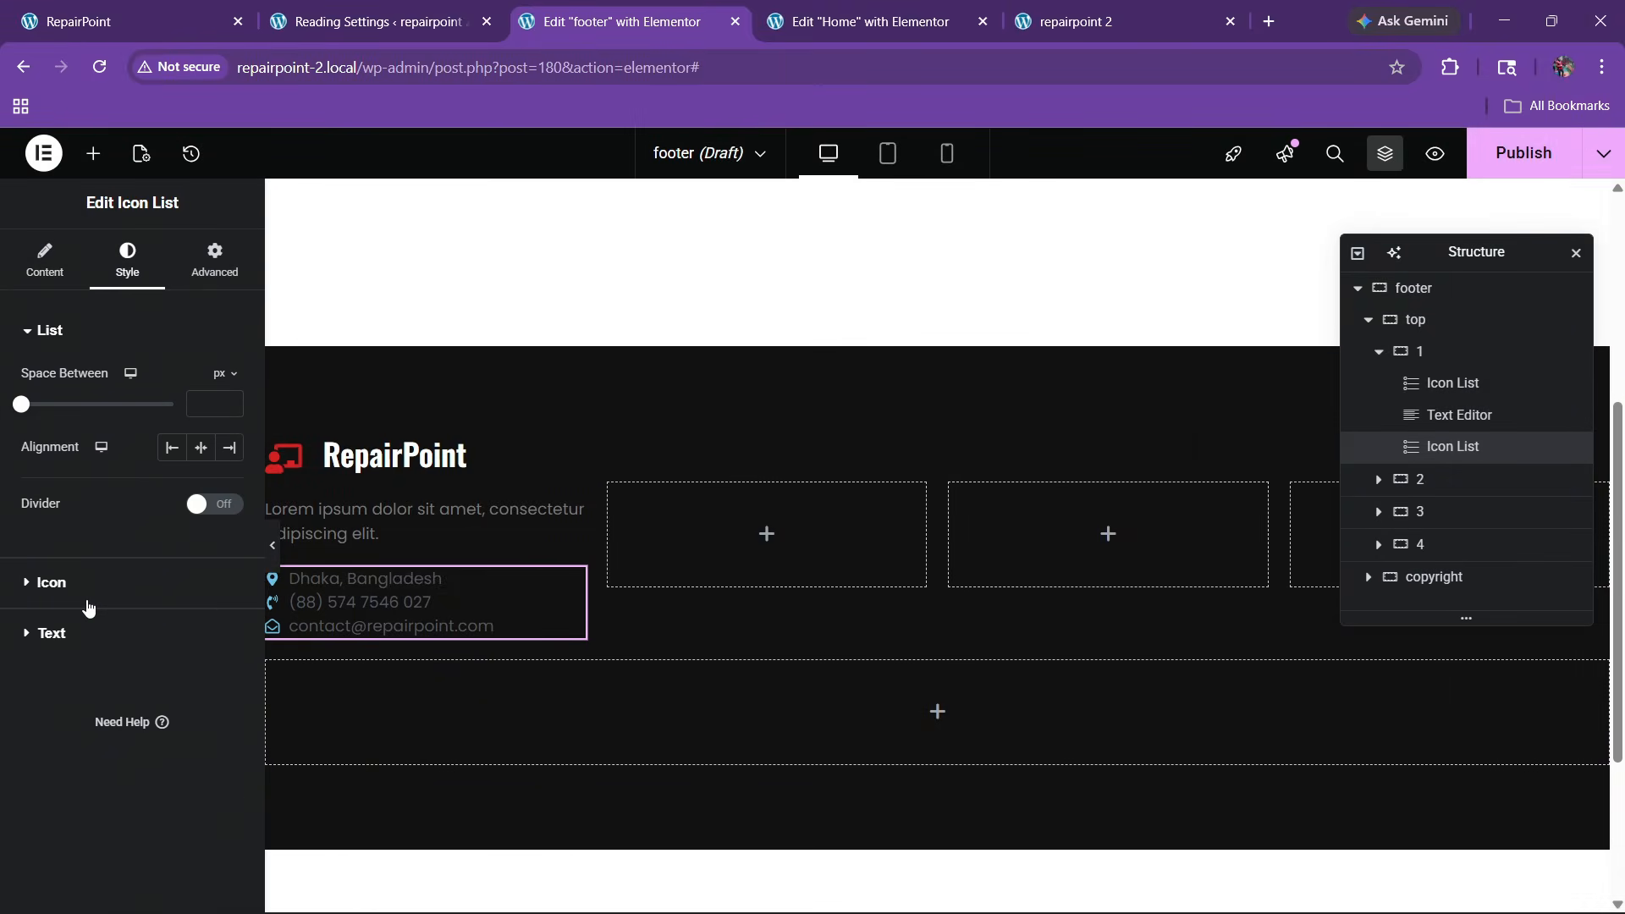
pyautogui.click(89, 606)
# Make the contact list icons the global red at 23 px and add some space between items
pyautogui.click(201, 476)
pyautogui.click(101, 743)
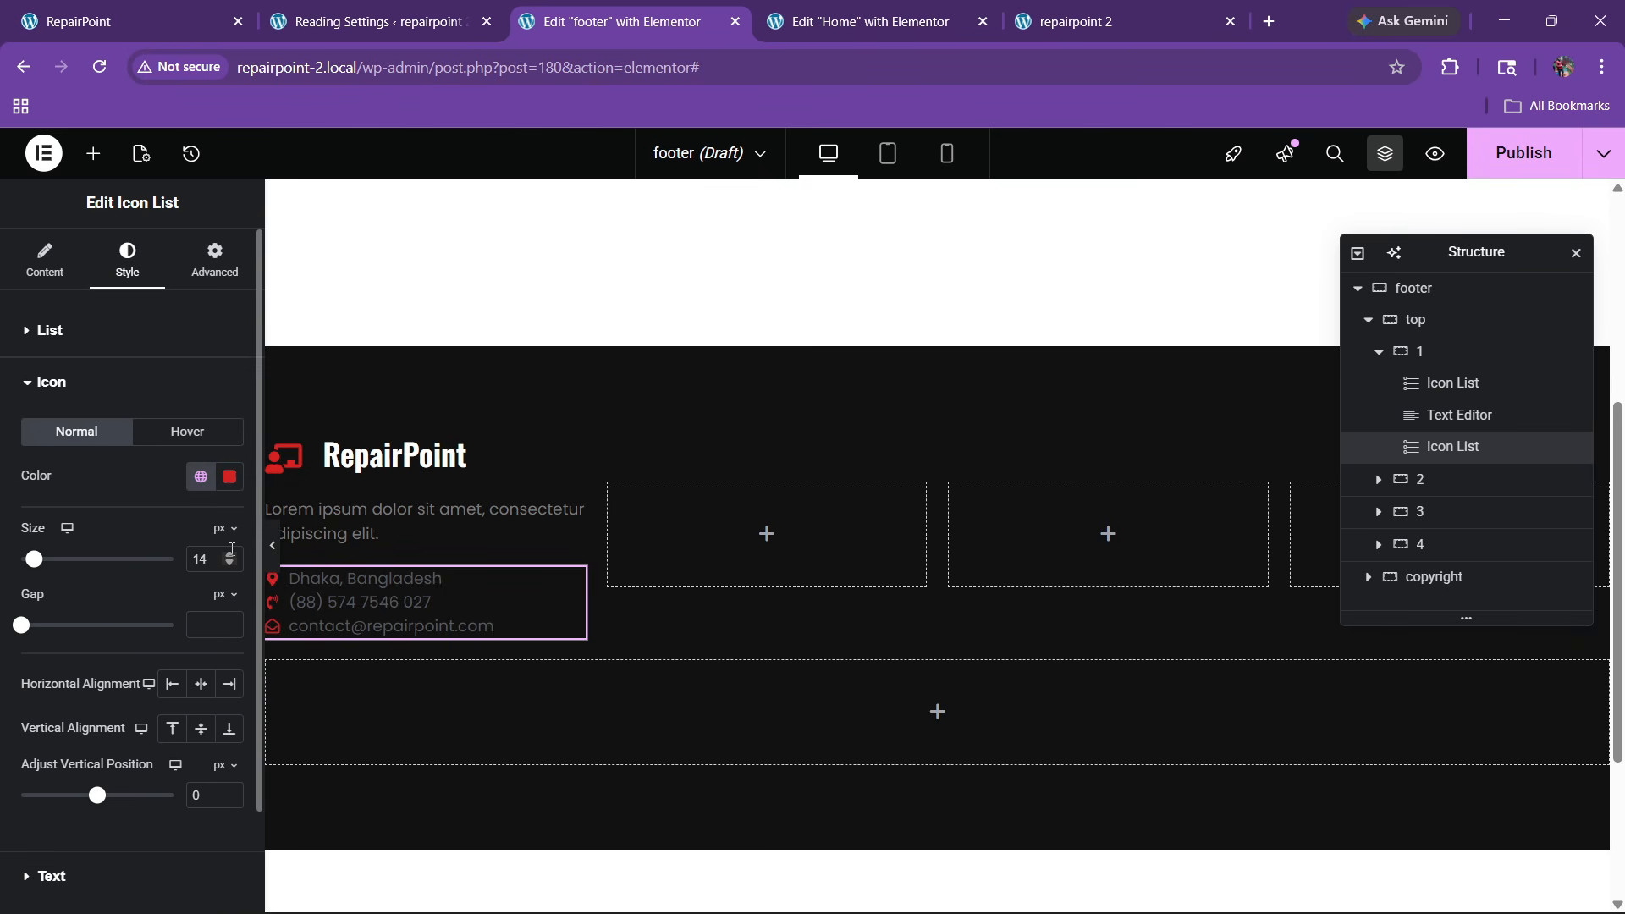
pyautogui.click(229, 555)
pyautogui.click(231, 565)
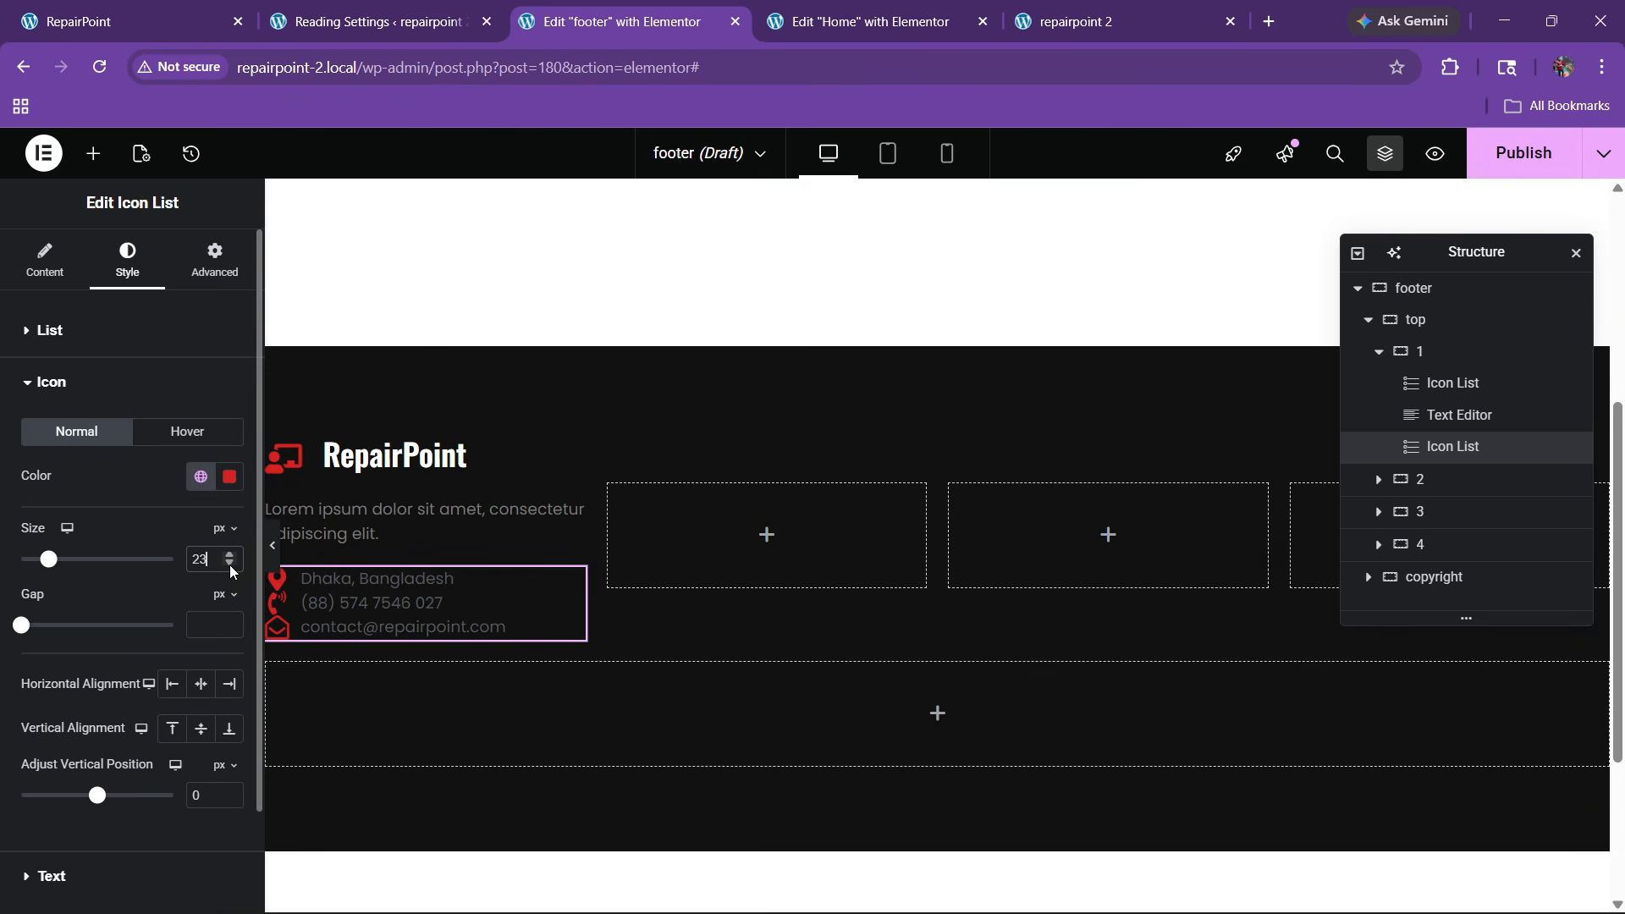
pyautogui.click(72, 332)
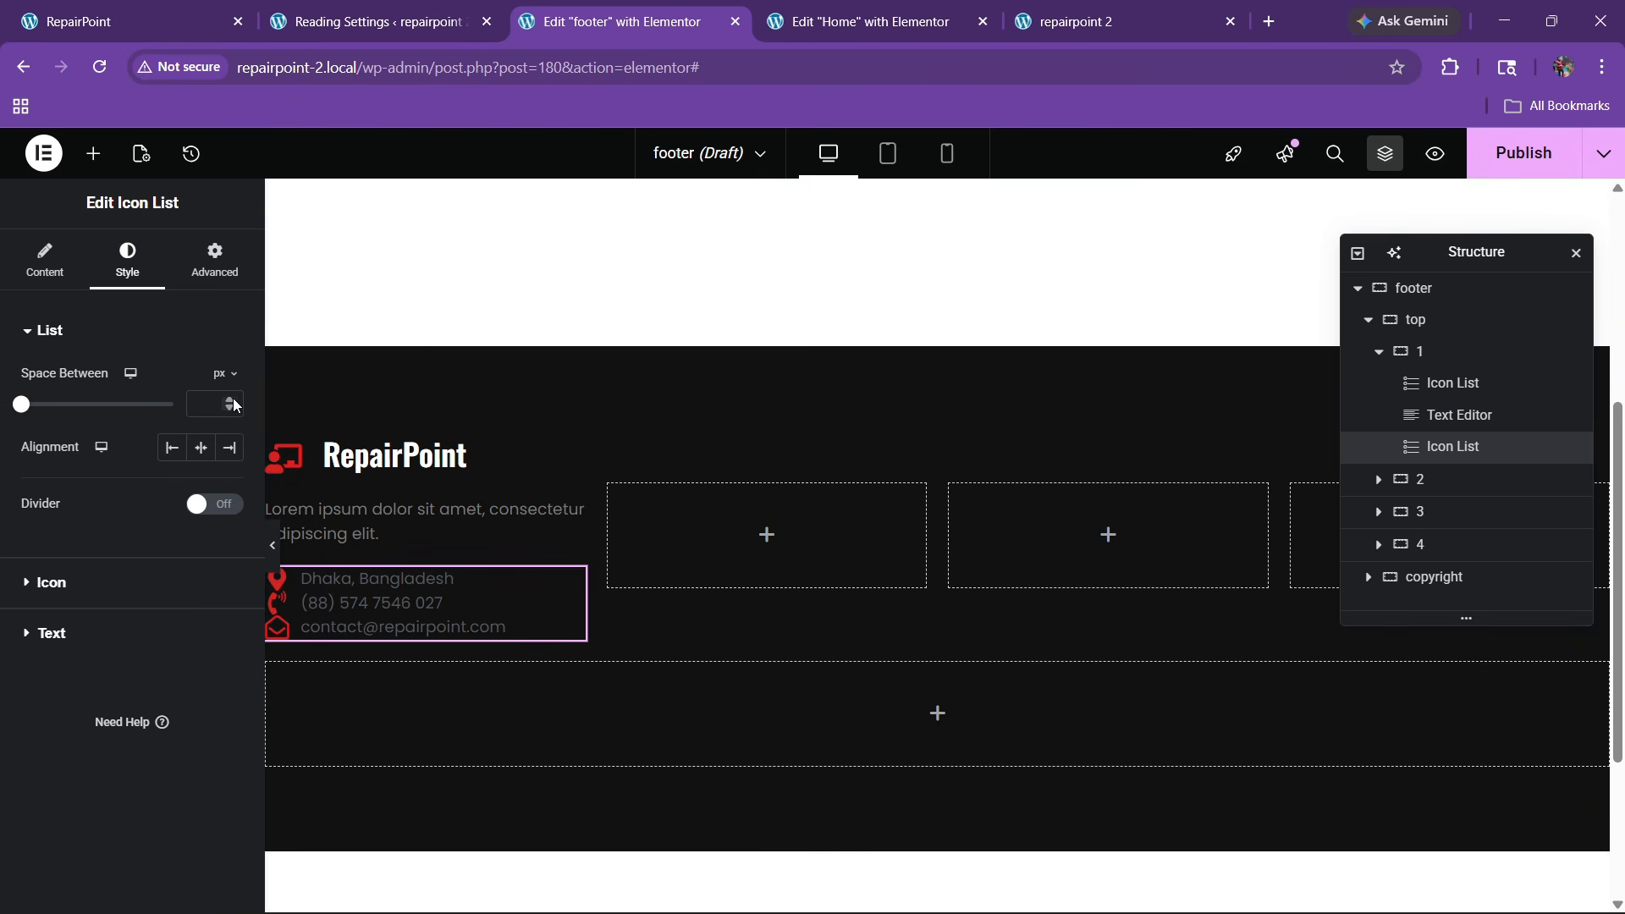
pyautogui.click(230, 401)
# Style the contact list text pure white, semi-bold 600, at 15 px
pyautogui.click(74, 636)
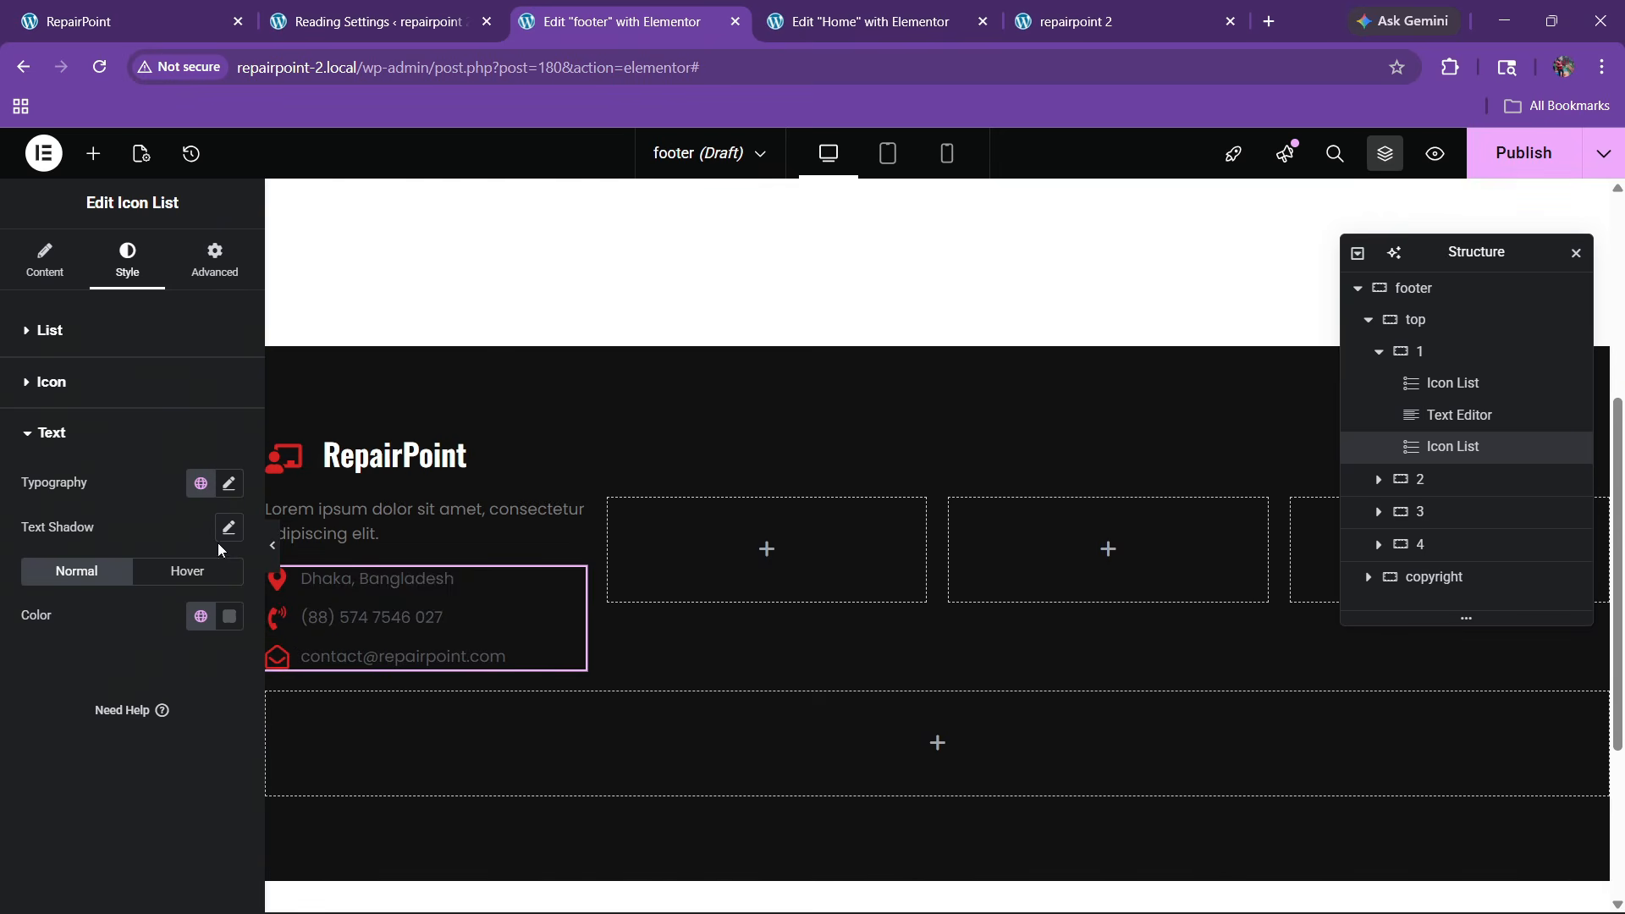
pyautogui.click(230, 616)
pyautogui.moveTo(228, 441); pyautogui.dragTo(102, 382)
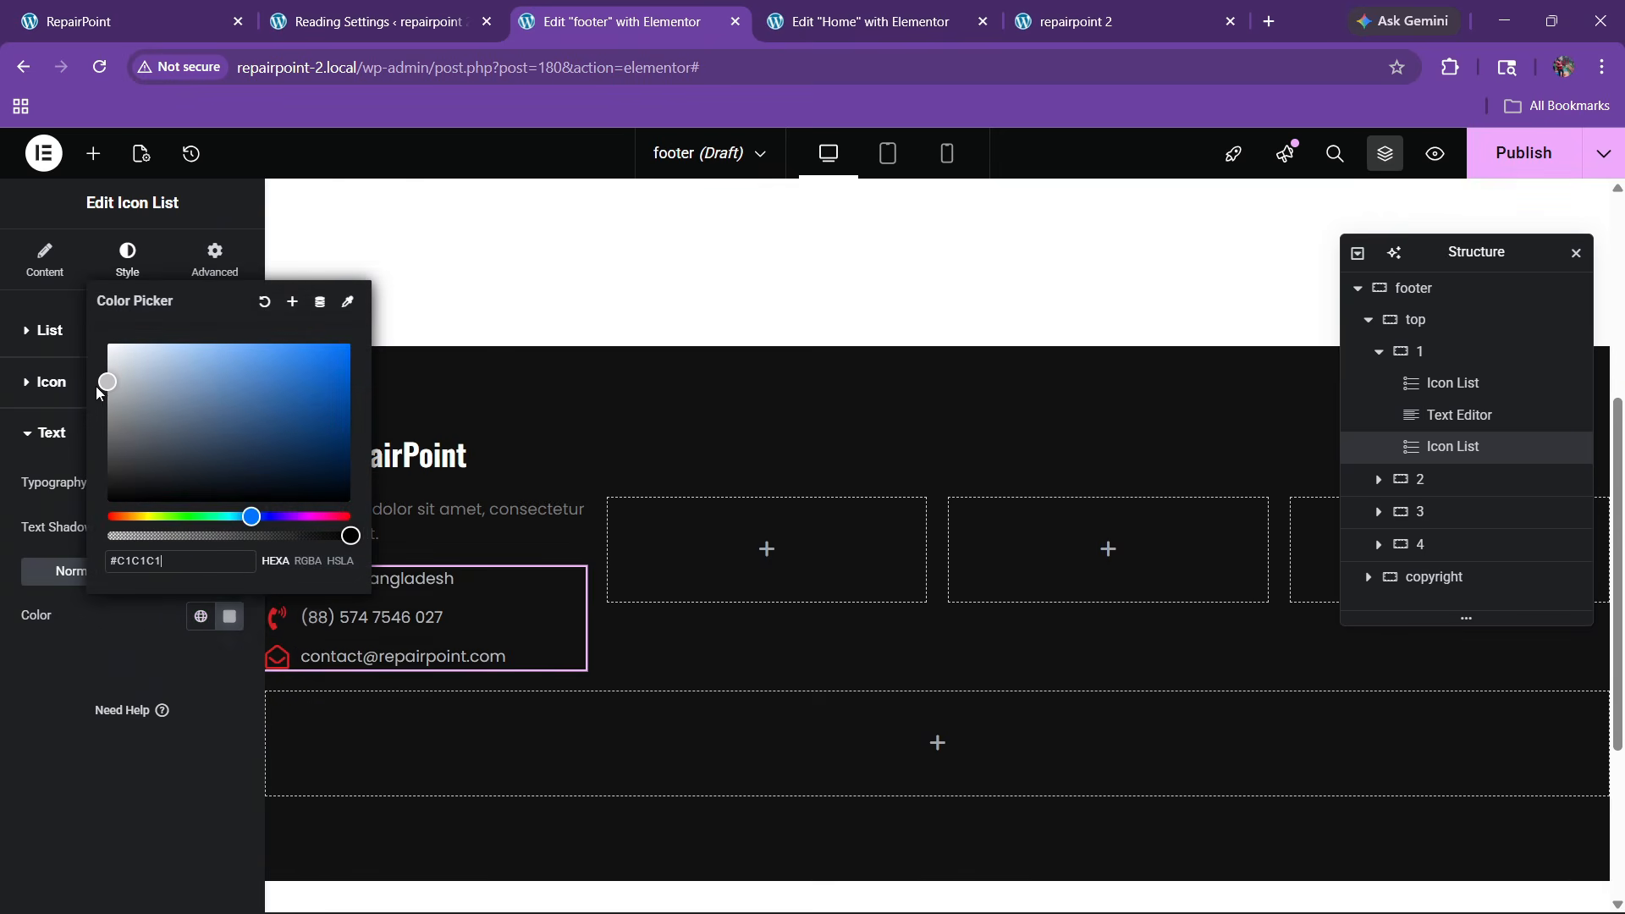
pyautogui.moveTo(189, 417); pyautogui.dragTo(105, 342)
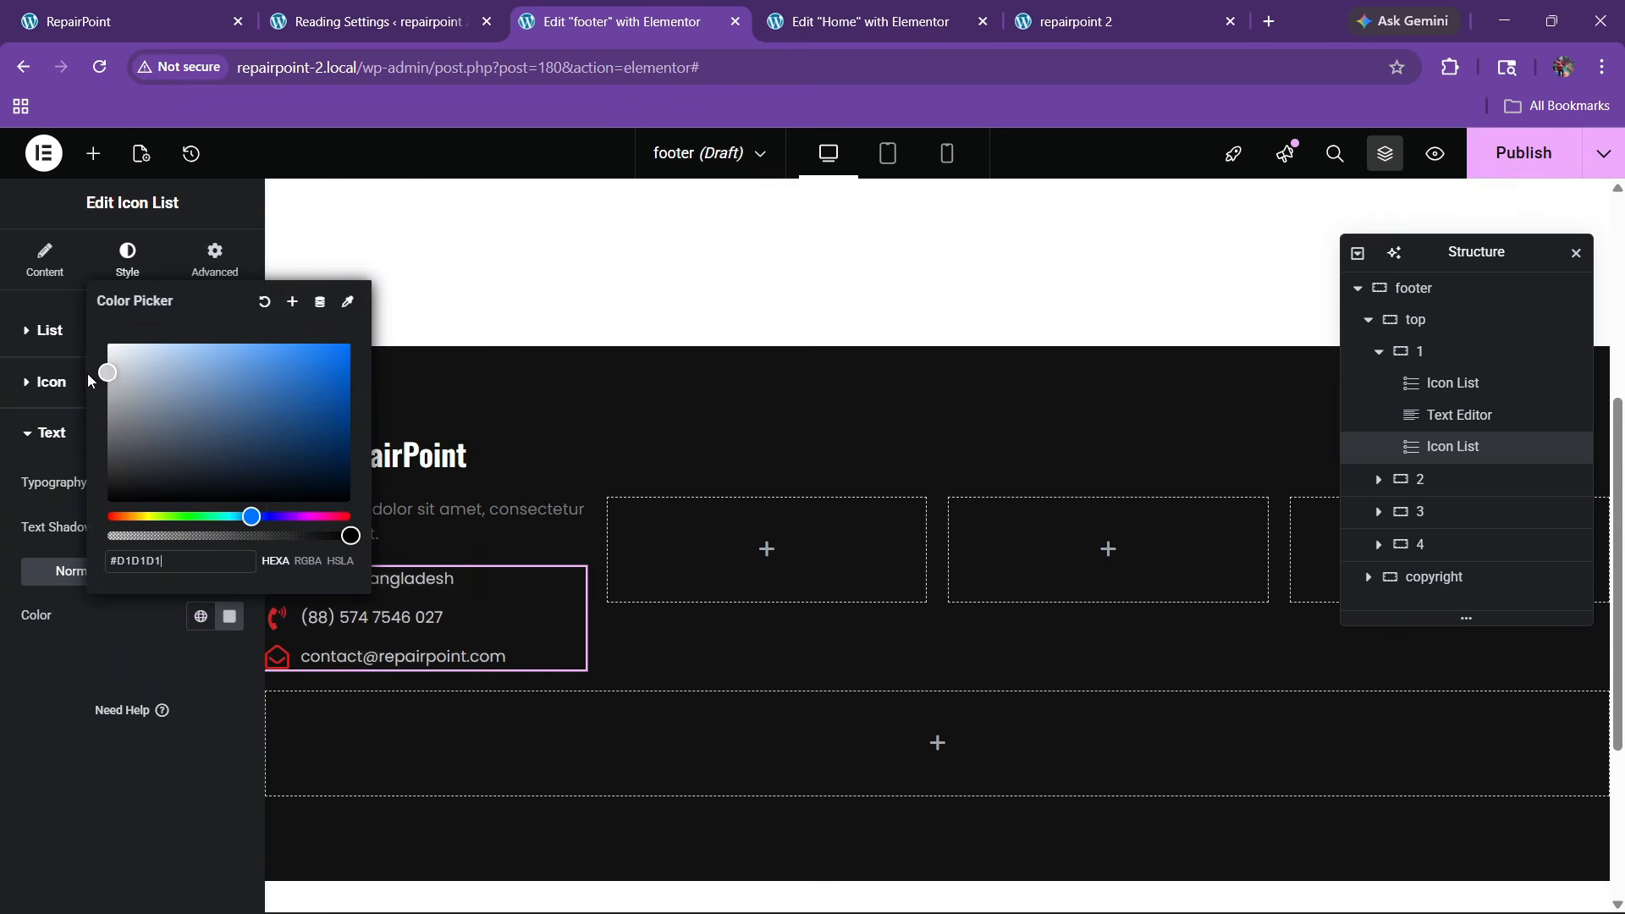
pyautogui.click(64, 704)
pyautogui.click(230, 486)
pyautogui.click(165, 690)
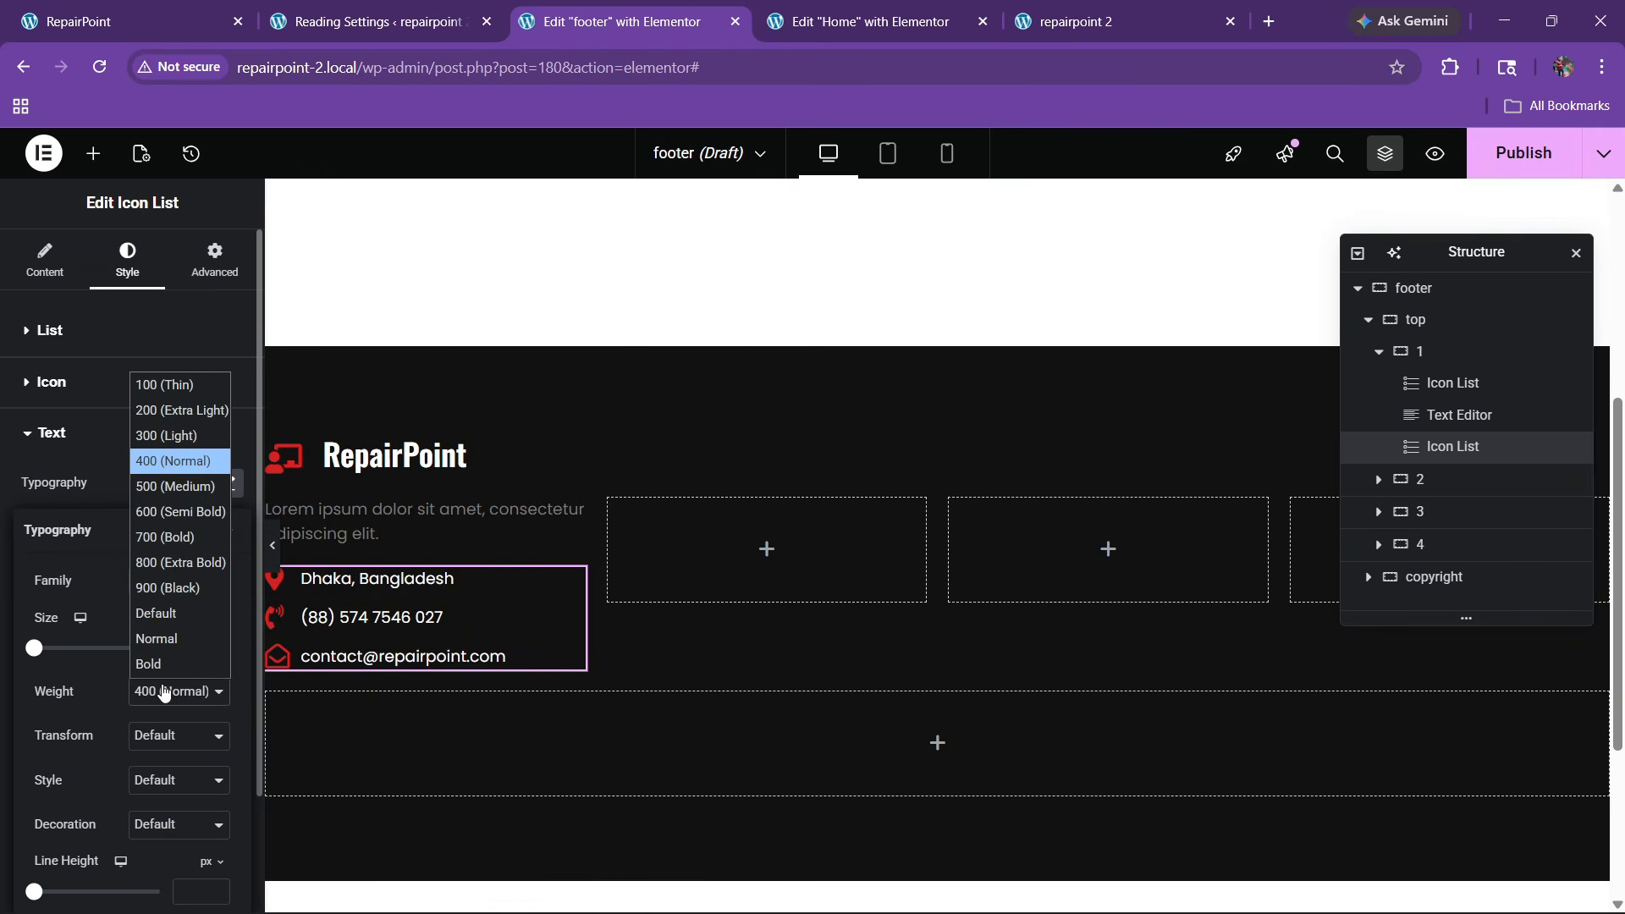
pyautogui.click(163, 511)
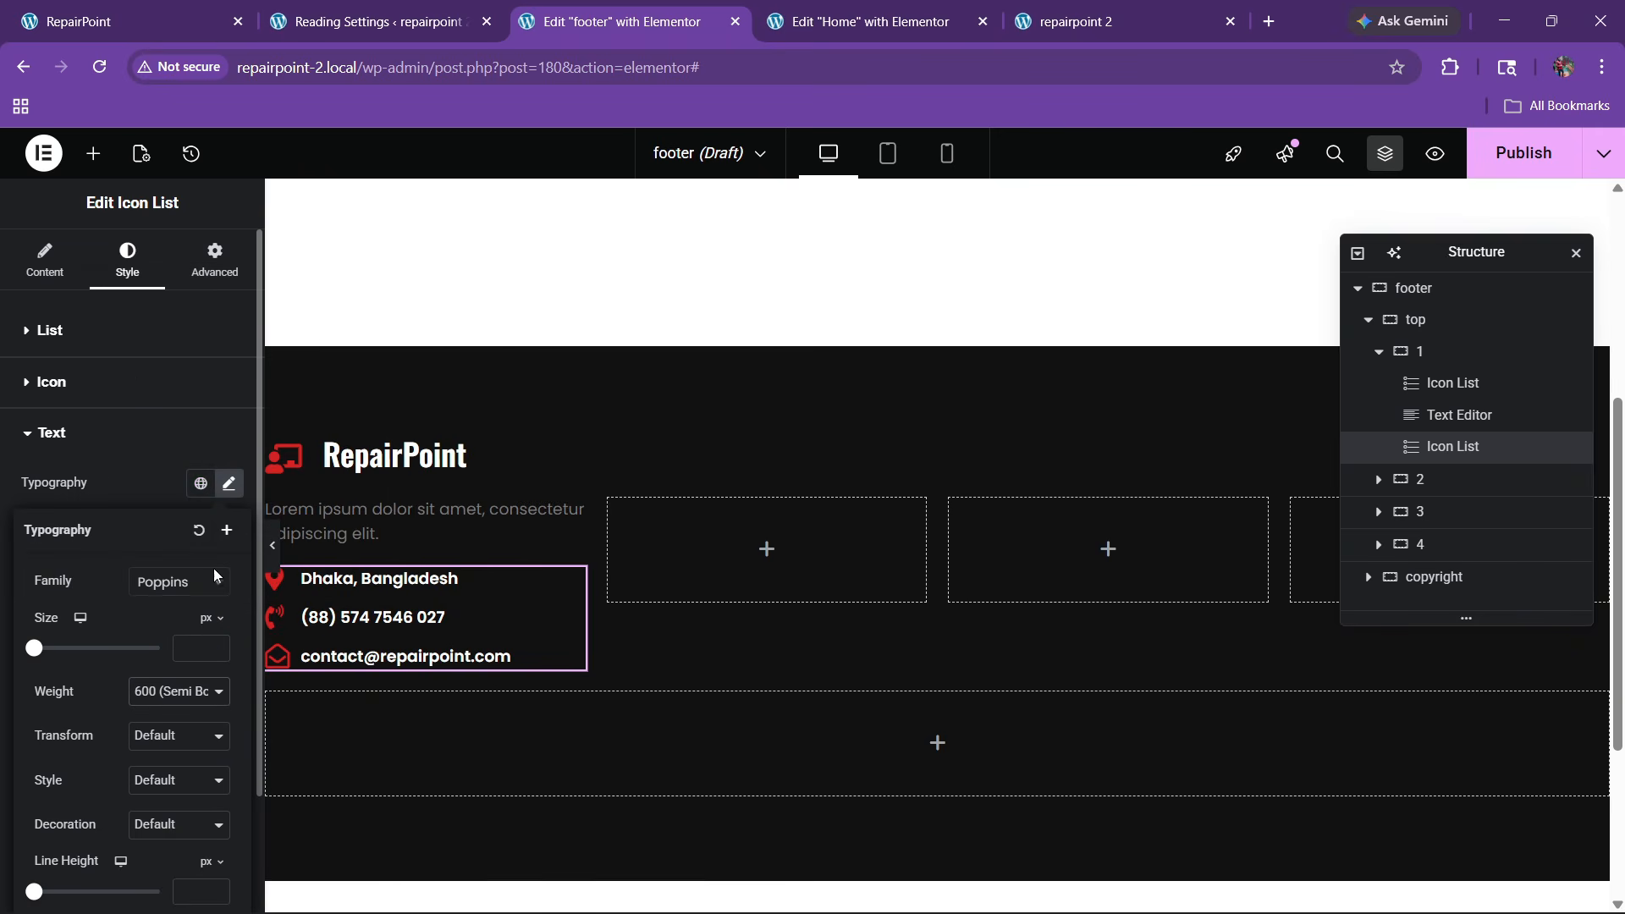
pyautogui.click(218, 644)
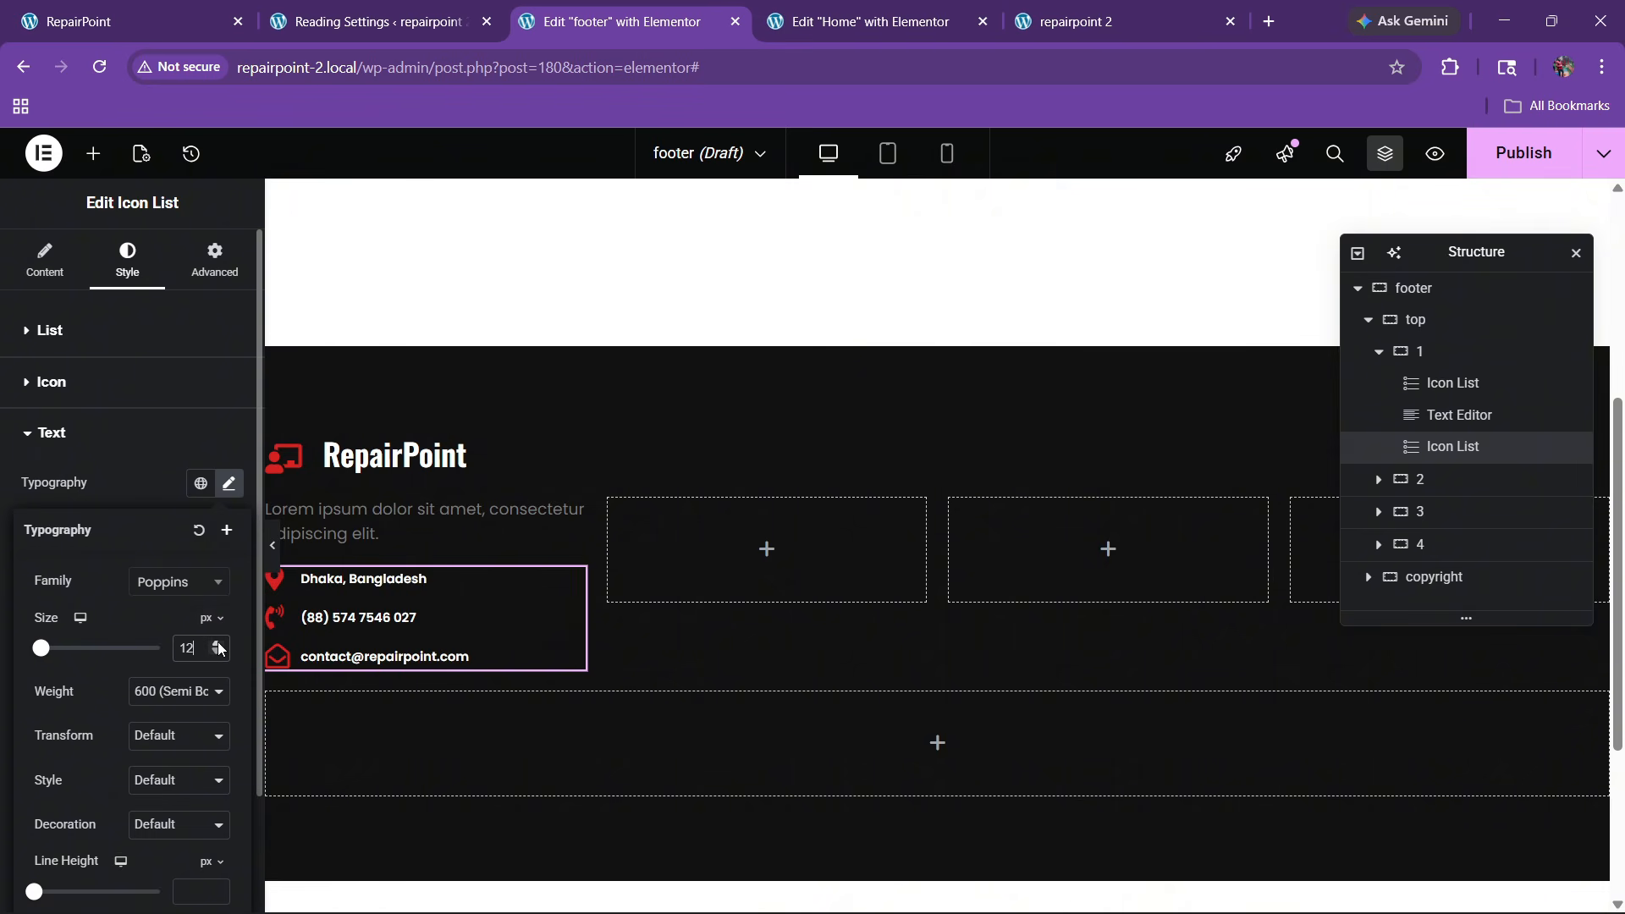
pyautogui.click(217, 644)
pyautogui.click(218, 644)
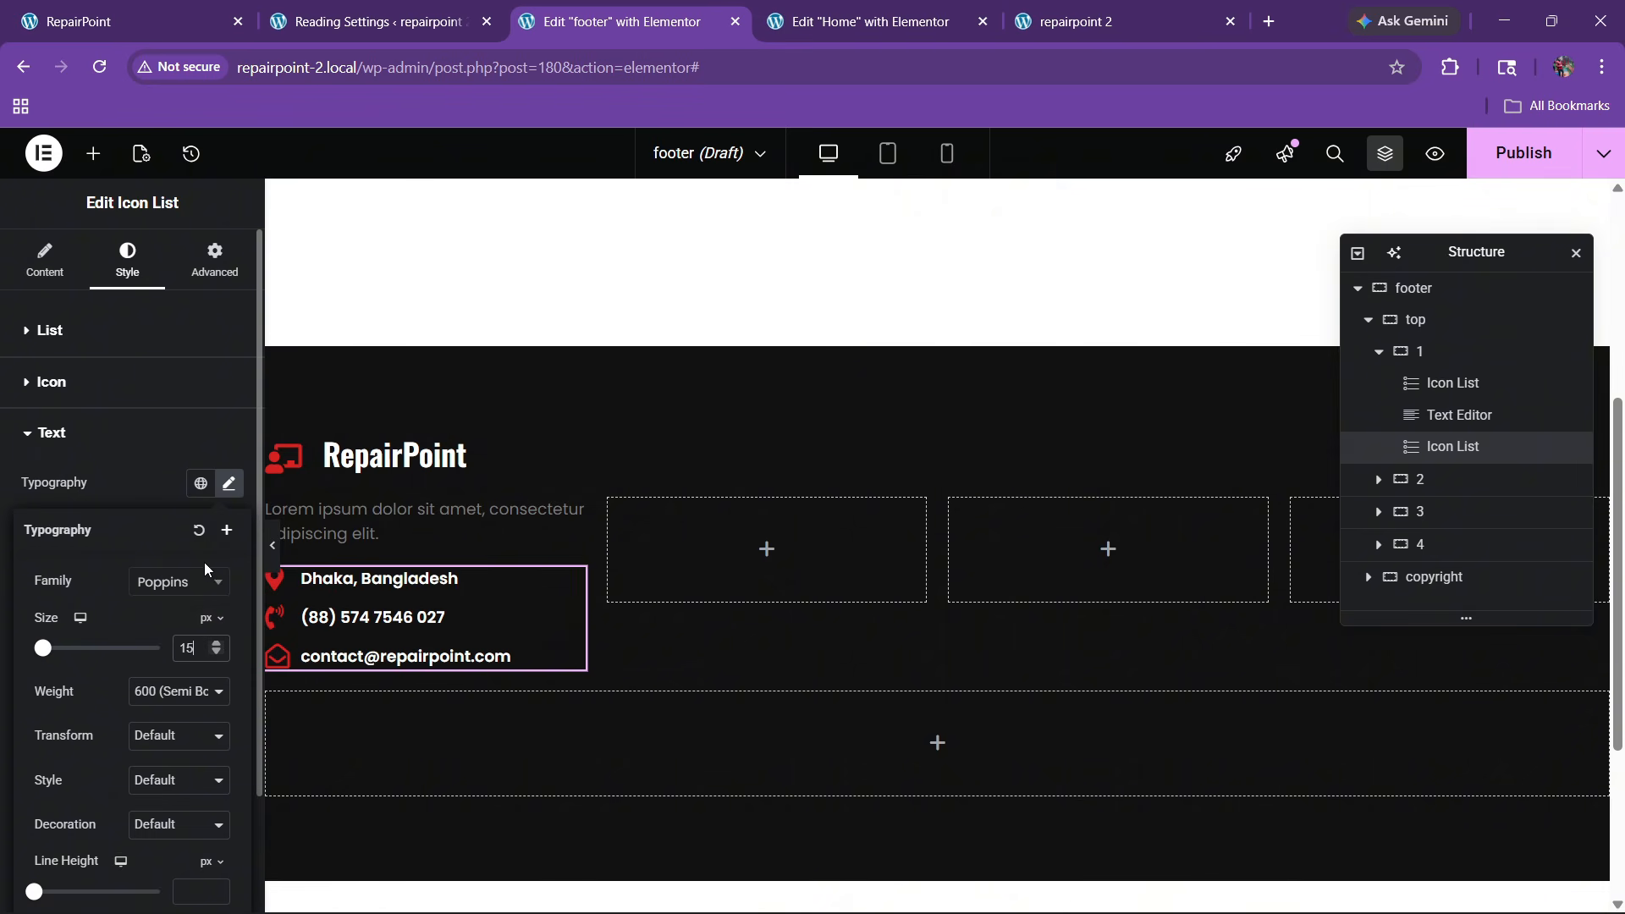
# Set the spacing between contact items to 17 px and compare with the live footer
pyautogui.click(57, 318)
pyautogui.click(230, 403)
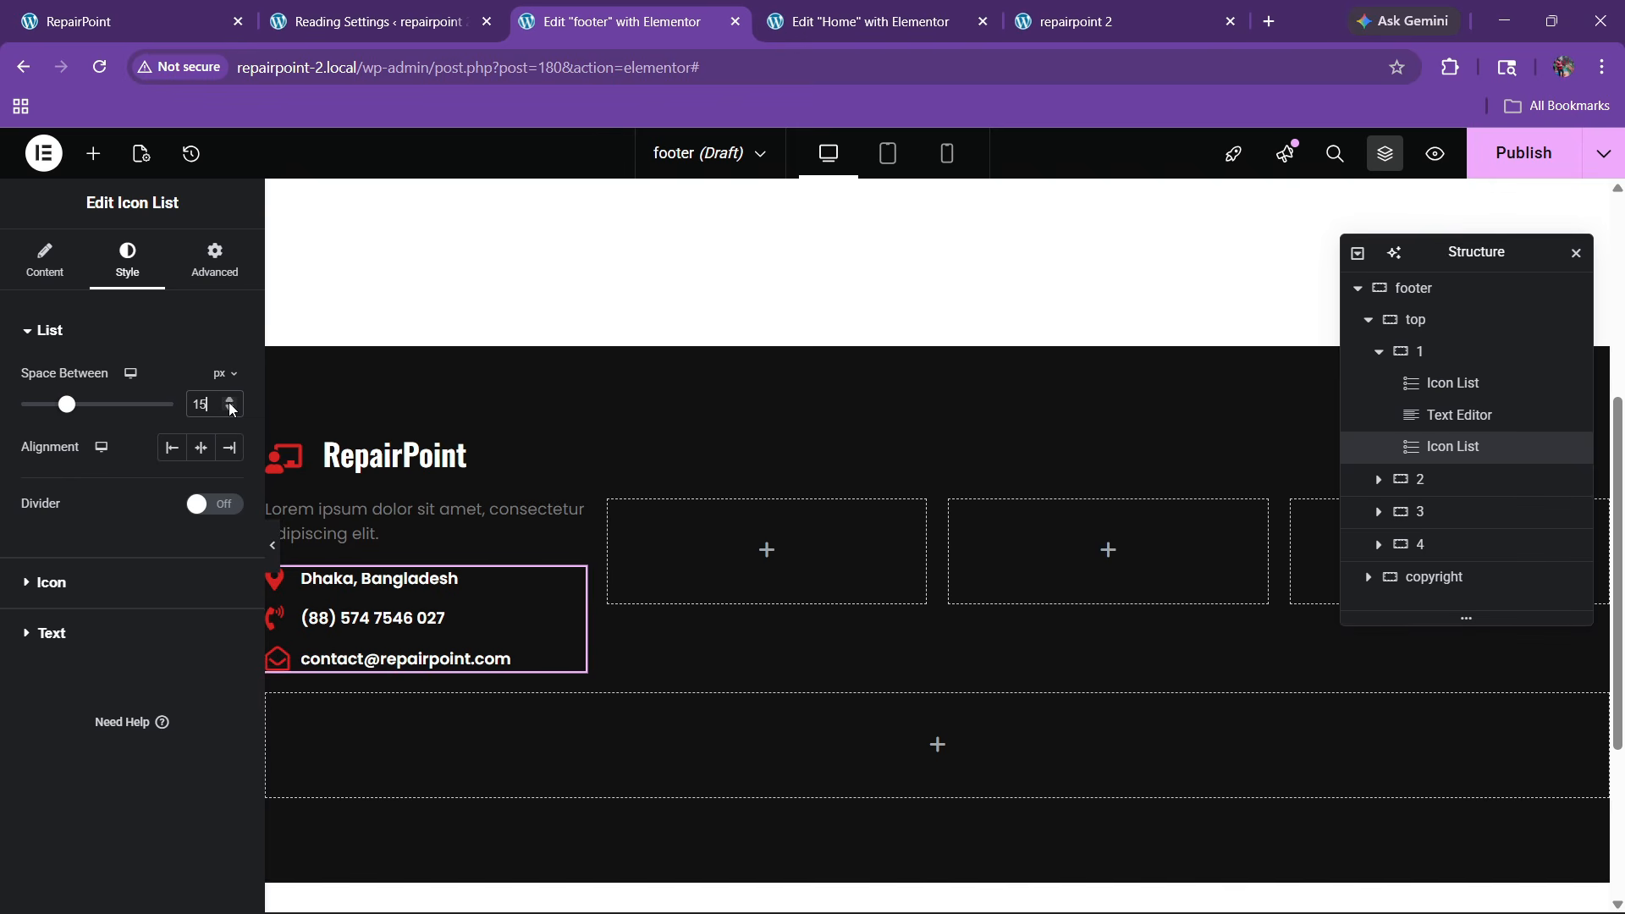
pyautogui.click(230, 402)
pyautogui.click(230, 402)
pyautogui.click(146, 9)
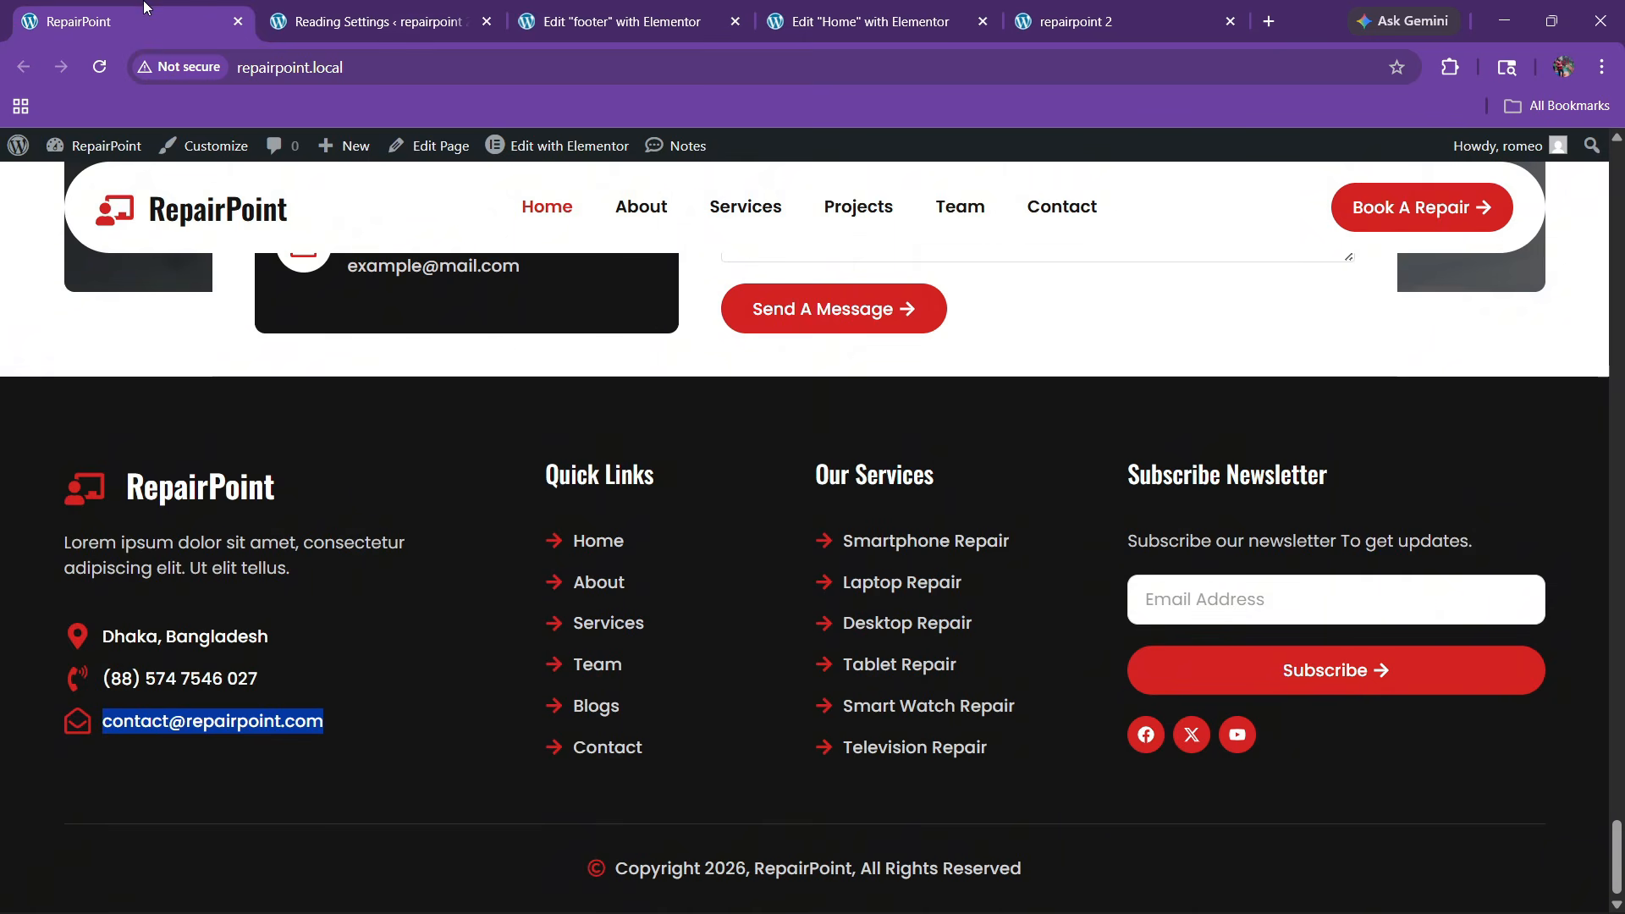
pyautogui.click(624, 10)
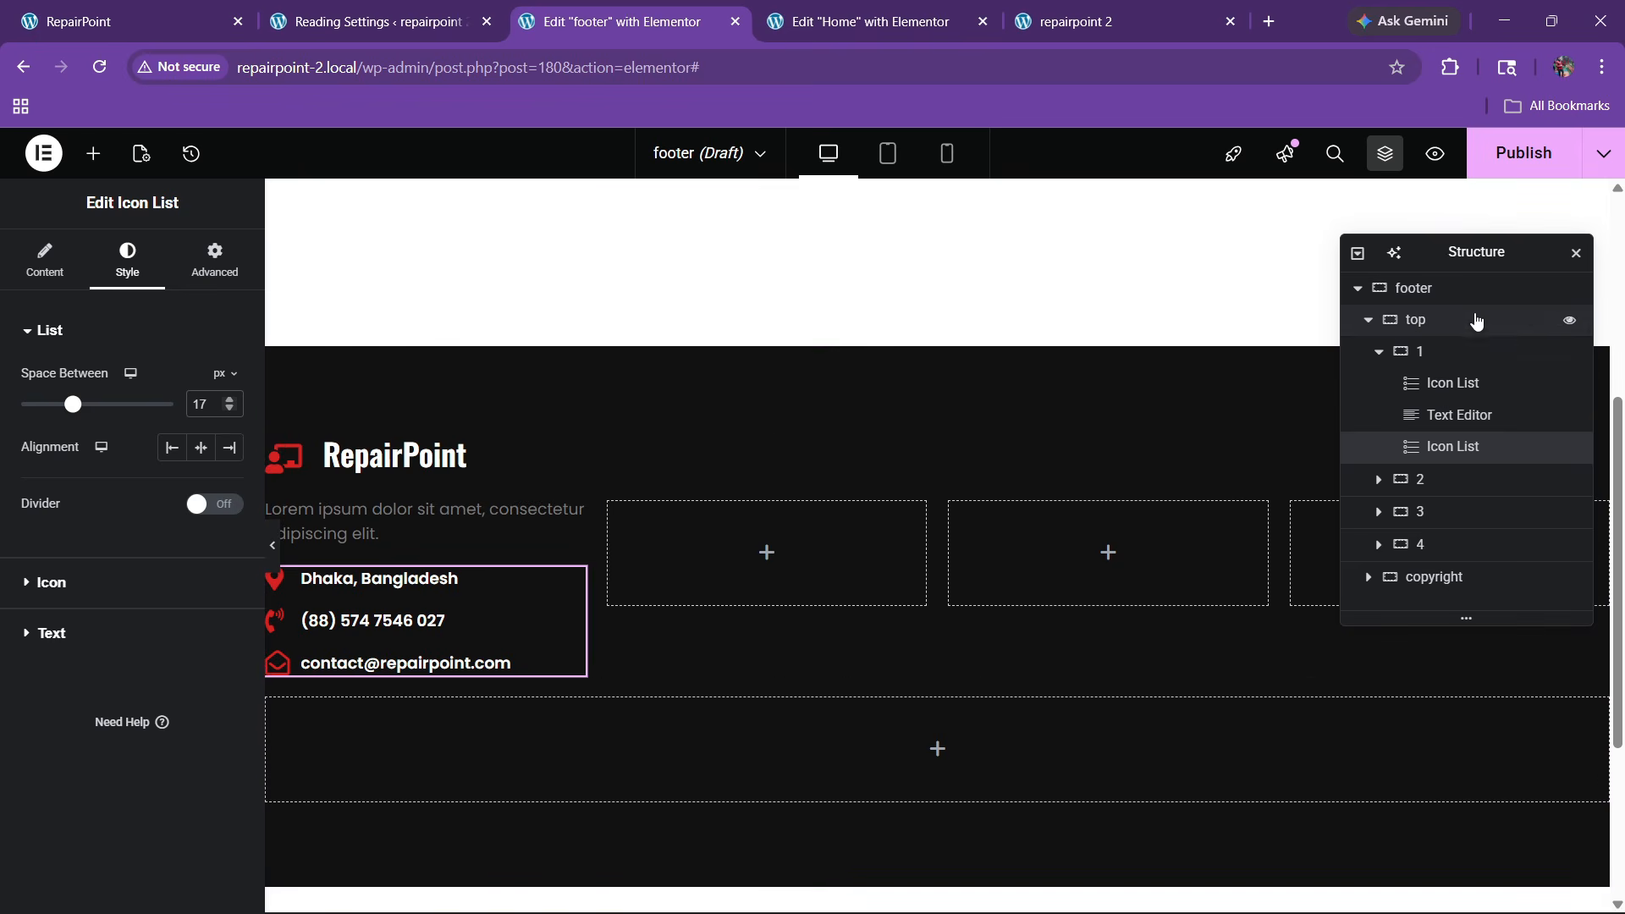
# Enter 40 in the footer top row's settings and align its columns to the top
pyautogui.click(1415, 319)
pyautogui.scroll(-4, 190, 639)
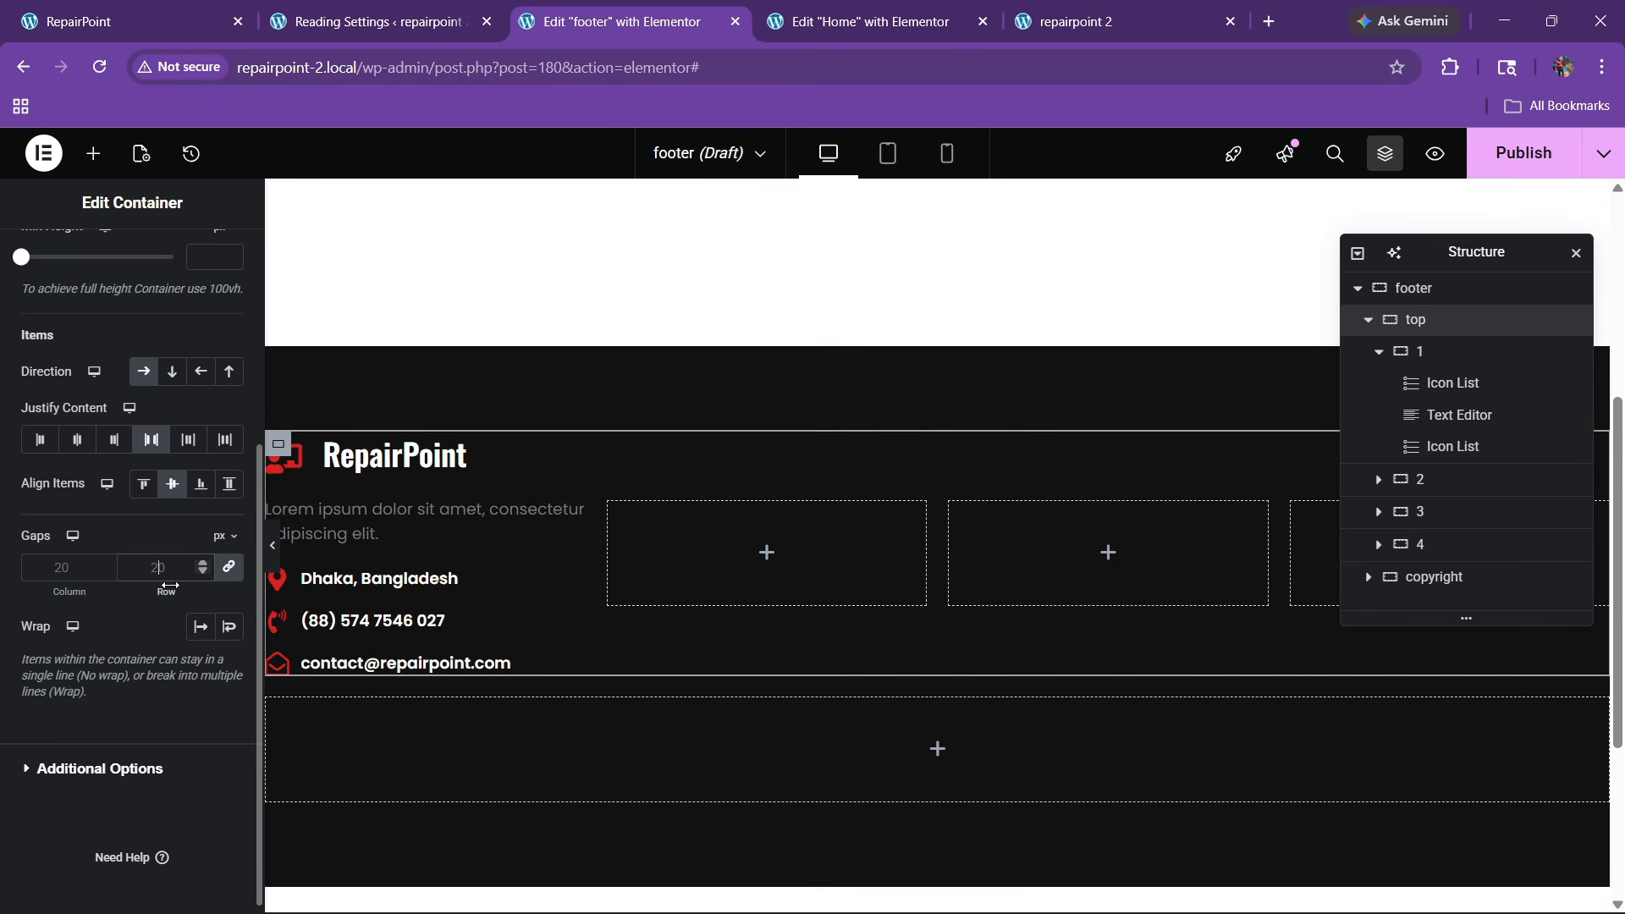
pyautogui.write('40')
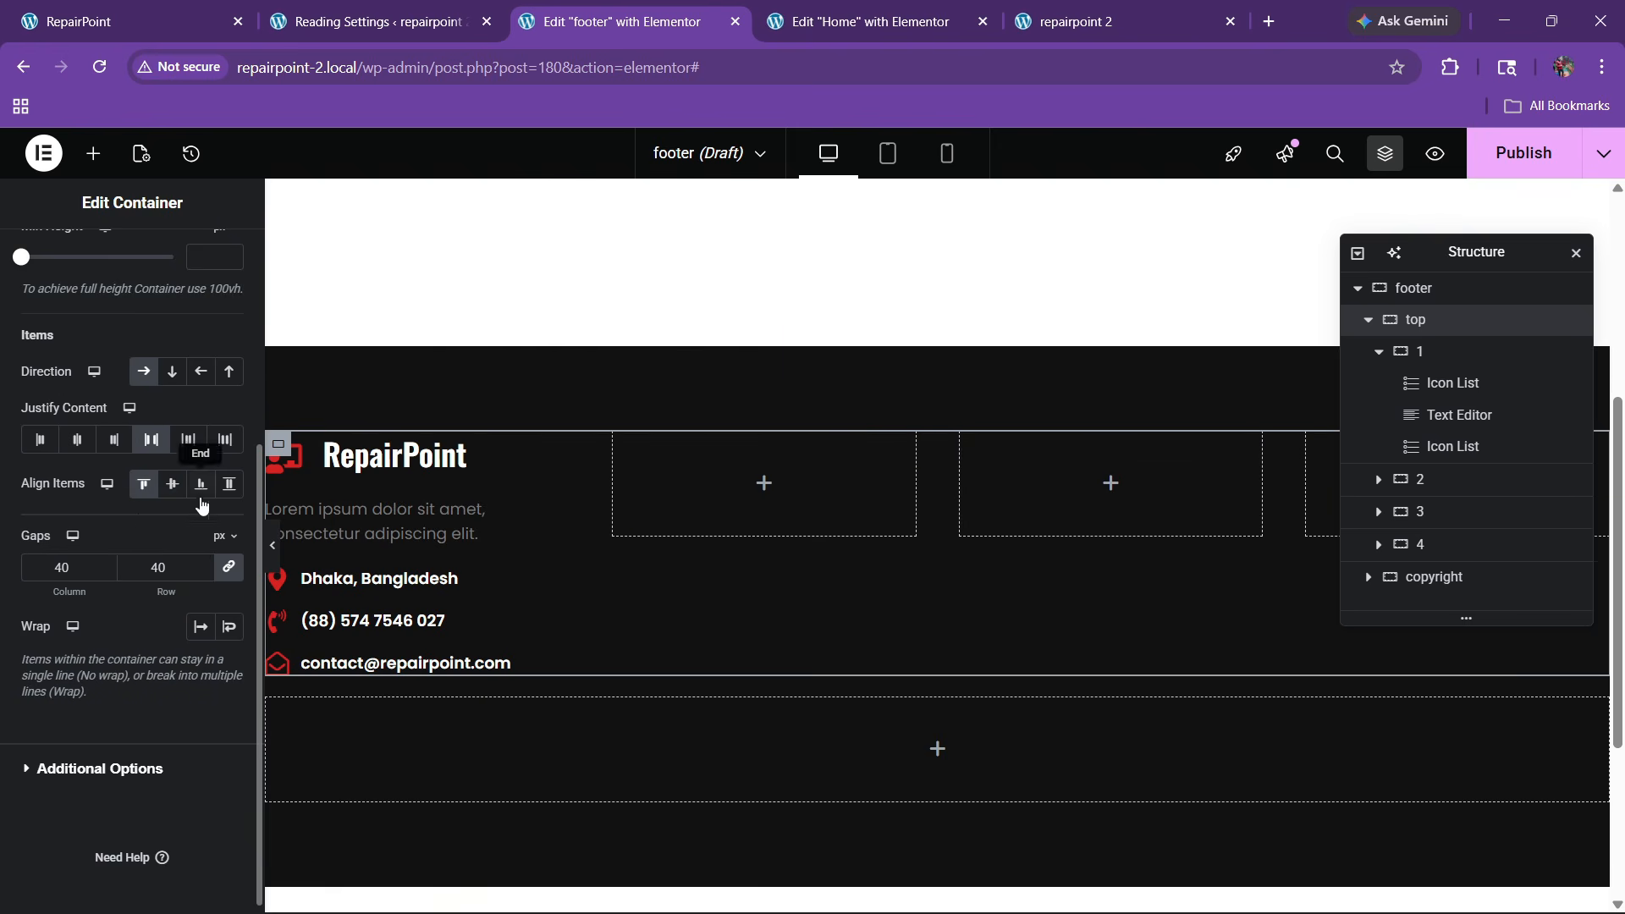
pyautogui.click(143, 483)
pyautogui.scroll(1, 753, 440)
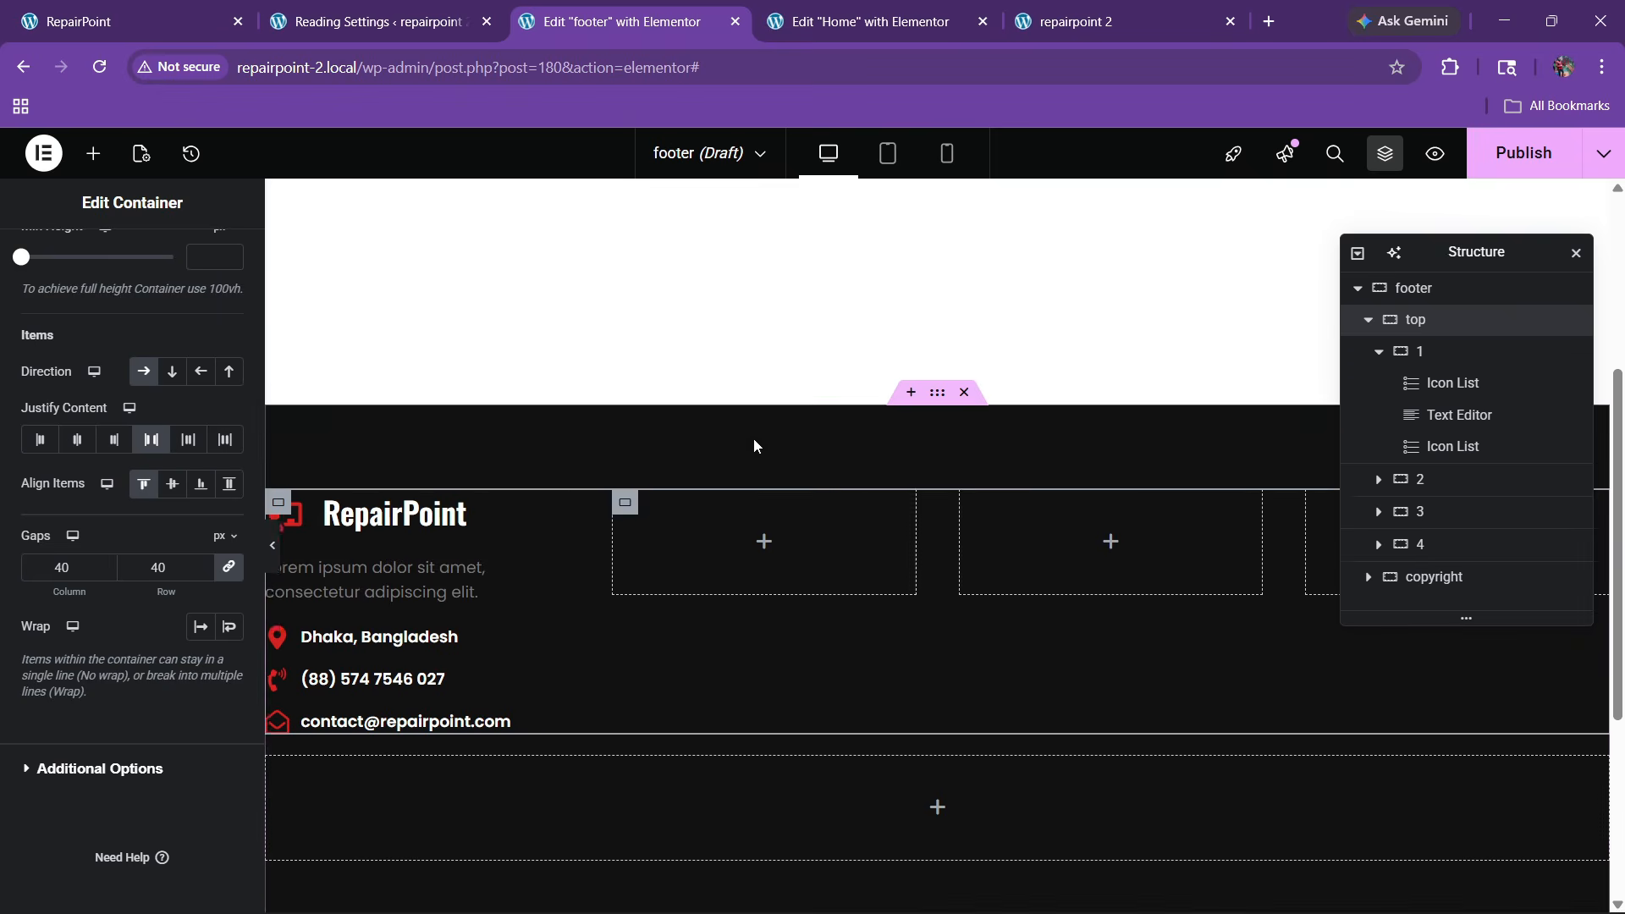
pyautogui.scroll(-2, 751, 446)
pyautogui.scroll(1, 750, 445)
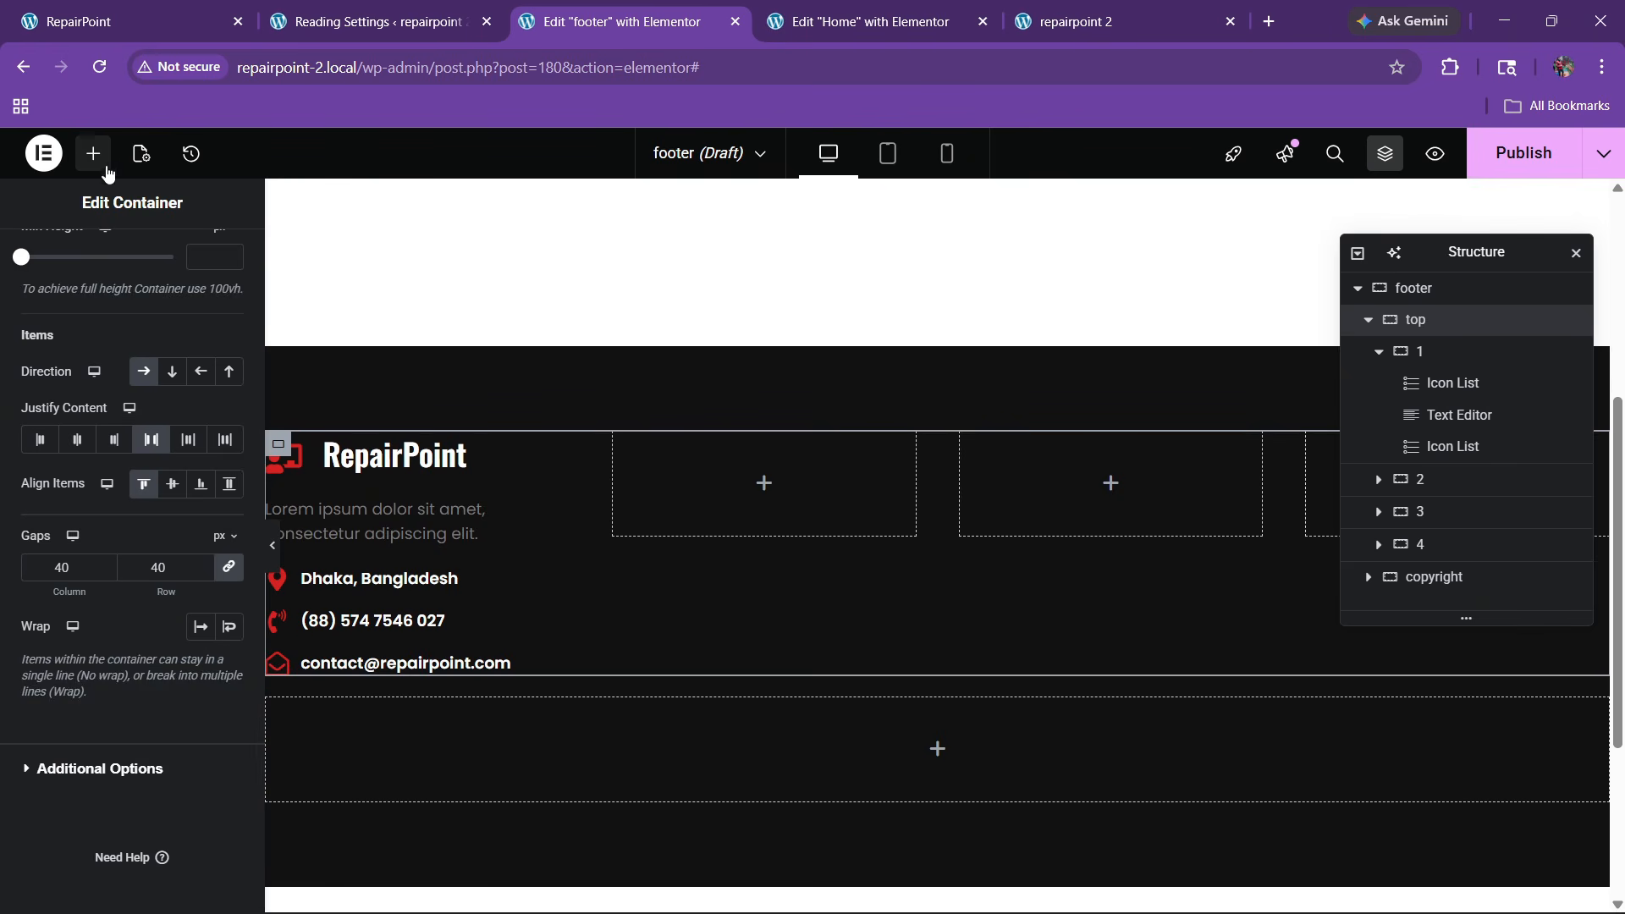
# Add a white 'Quick Links' heading at 21 px to the footer's second column
pyautogui.click(94, 174)
pyautogui.scroll(-3, 105, 754)
pyautogui.moveTo(73, 743); pyautogui.dragTo(813, 491)
pyautogui.click(175, 447)
pyautogui.hotkey('ctrl', 'a')
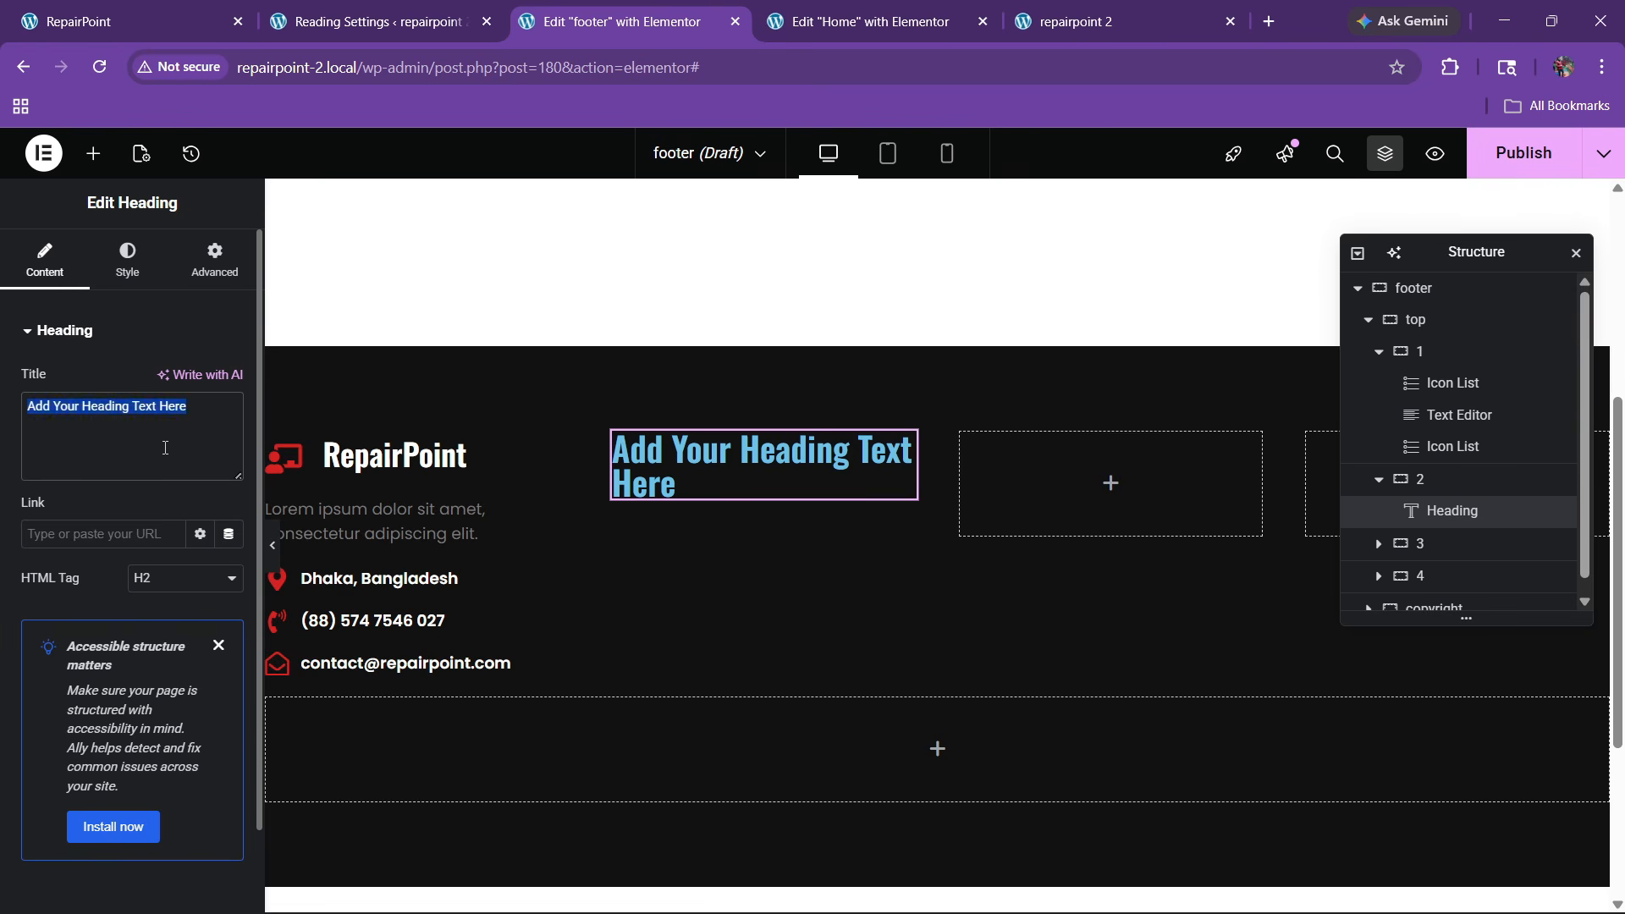
pyautogui.press('BackSpace')
pyautogui.write('Quick Links')
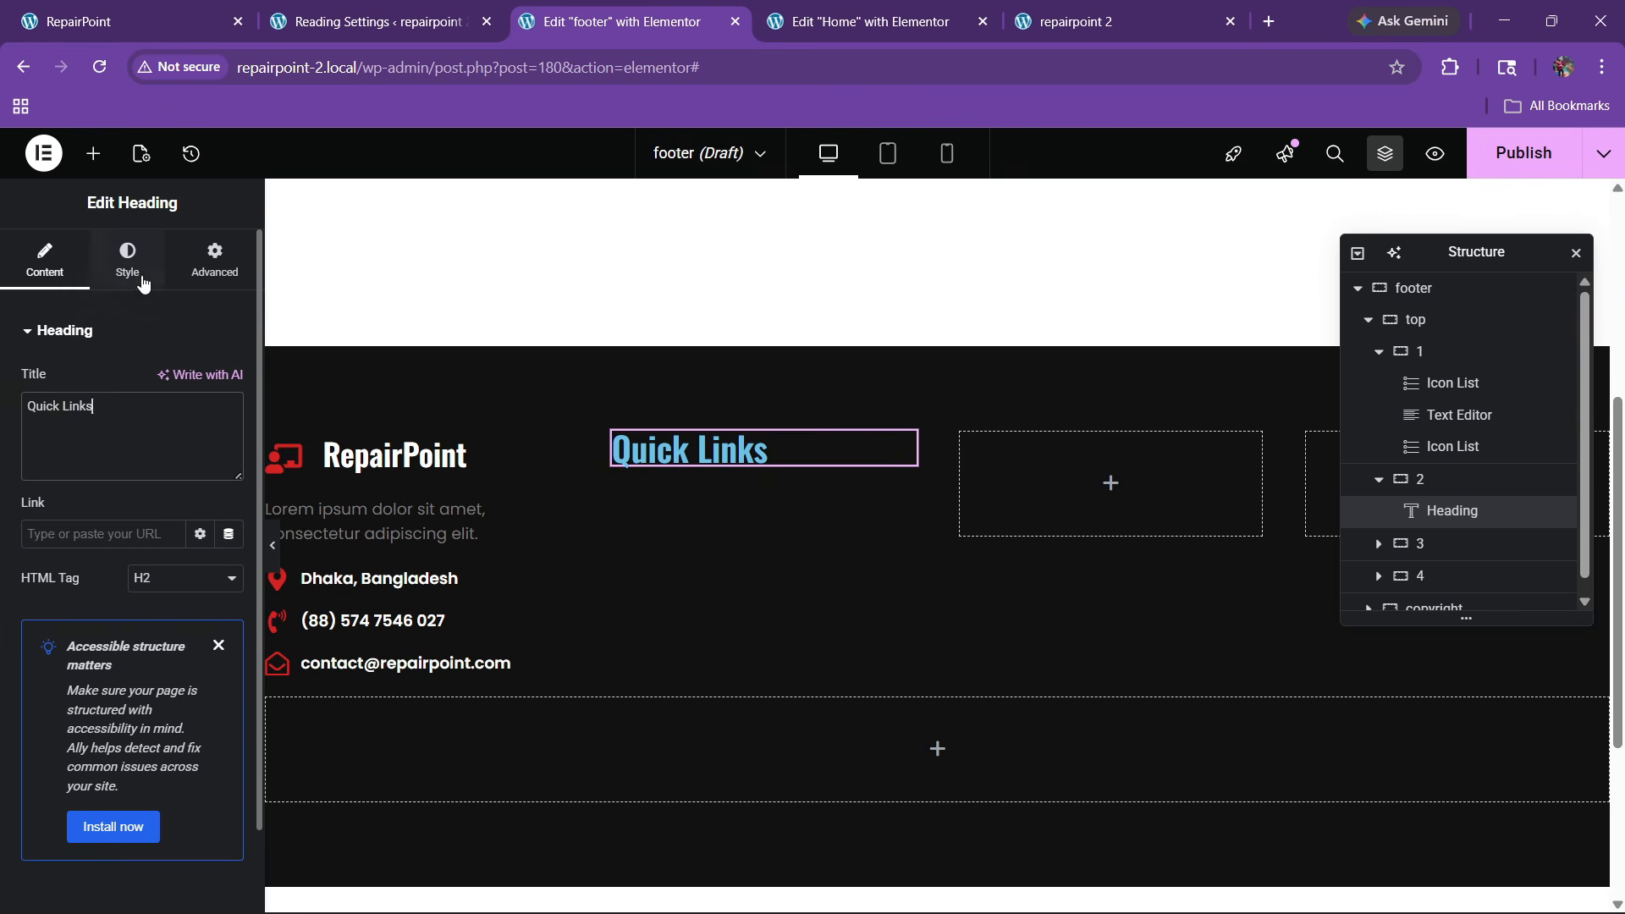
pyautogui.click(128, 262)
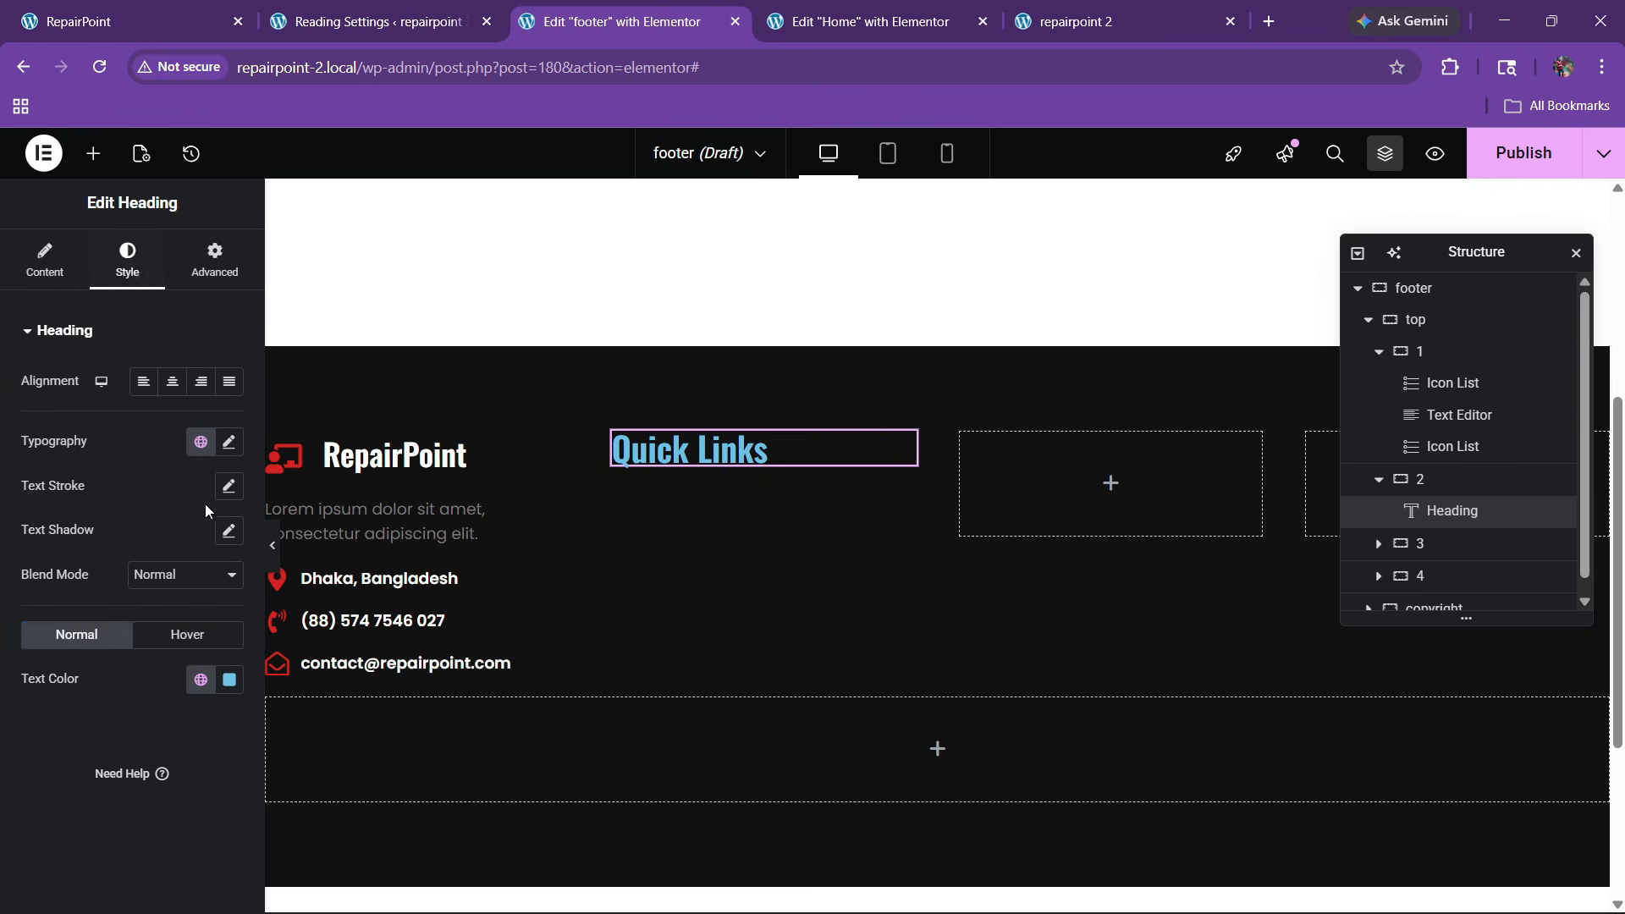
pyautogui.click(229, 679)
pyautogui.click(228, 441)
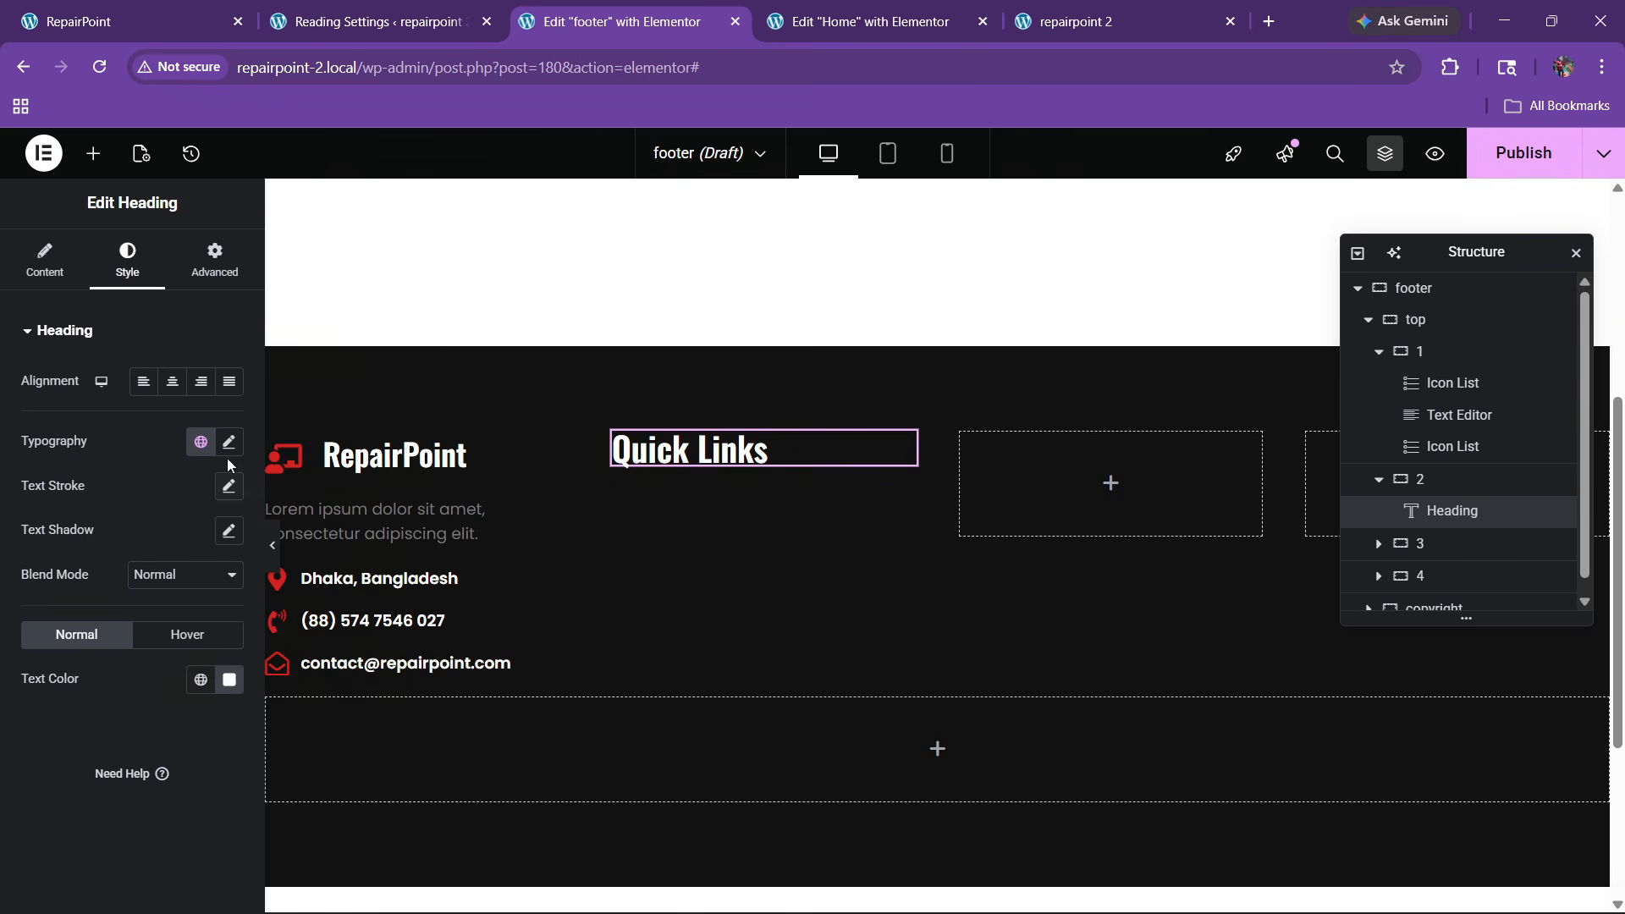
pyautogui.click(228, 440)
pyautogui.moveTo(217, 604); pyautogui.dragTo(216, 604)
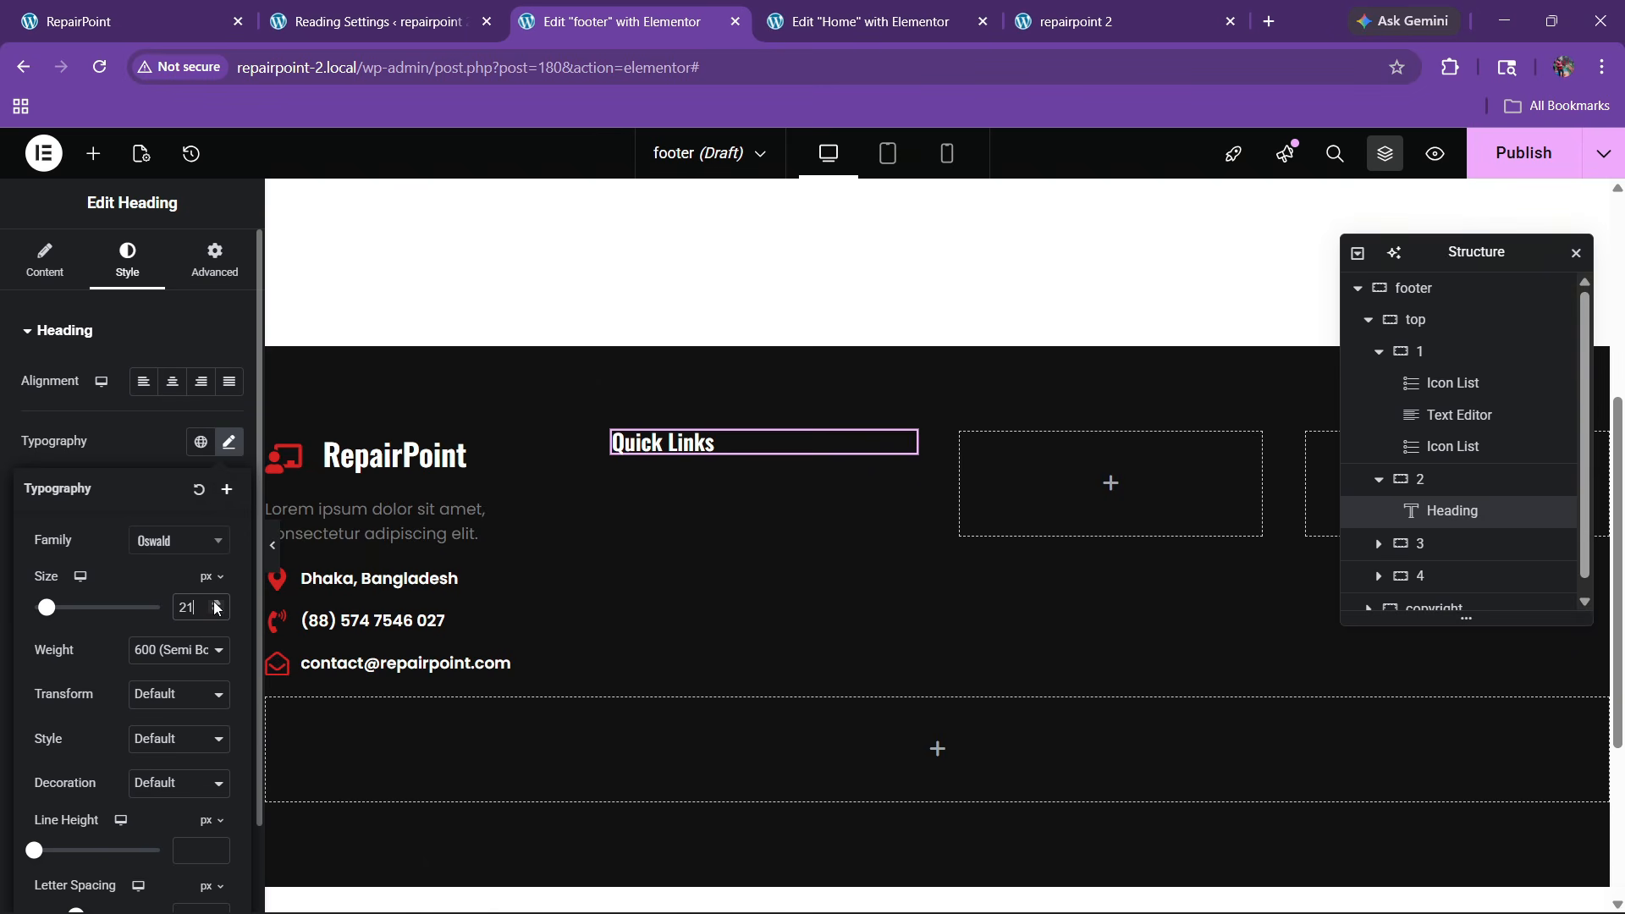
# After checking the live footer, place an Icon List below the Quick Links heading
pyautogui.click(178, 9)
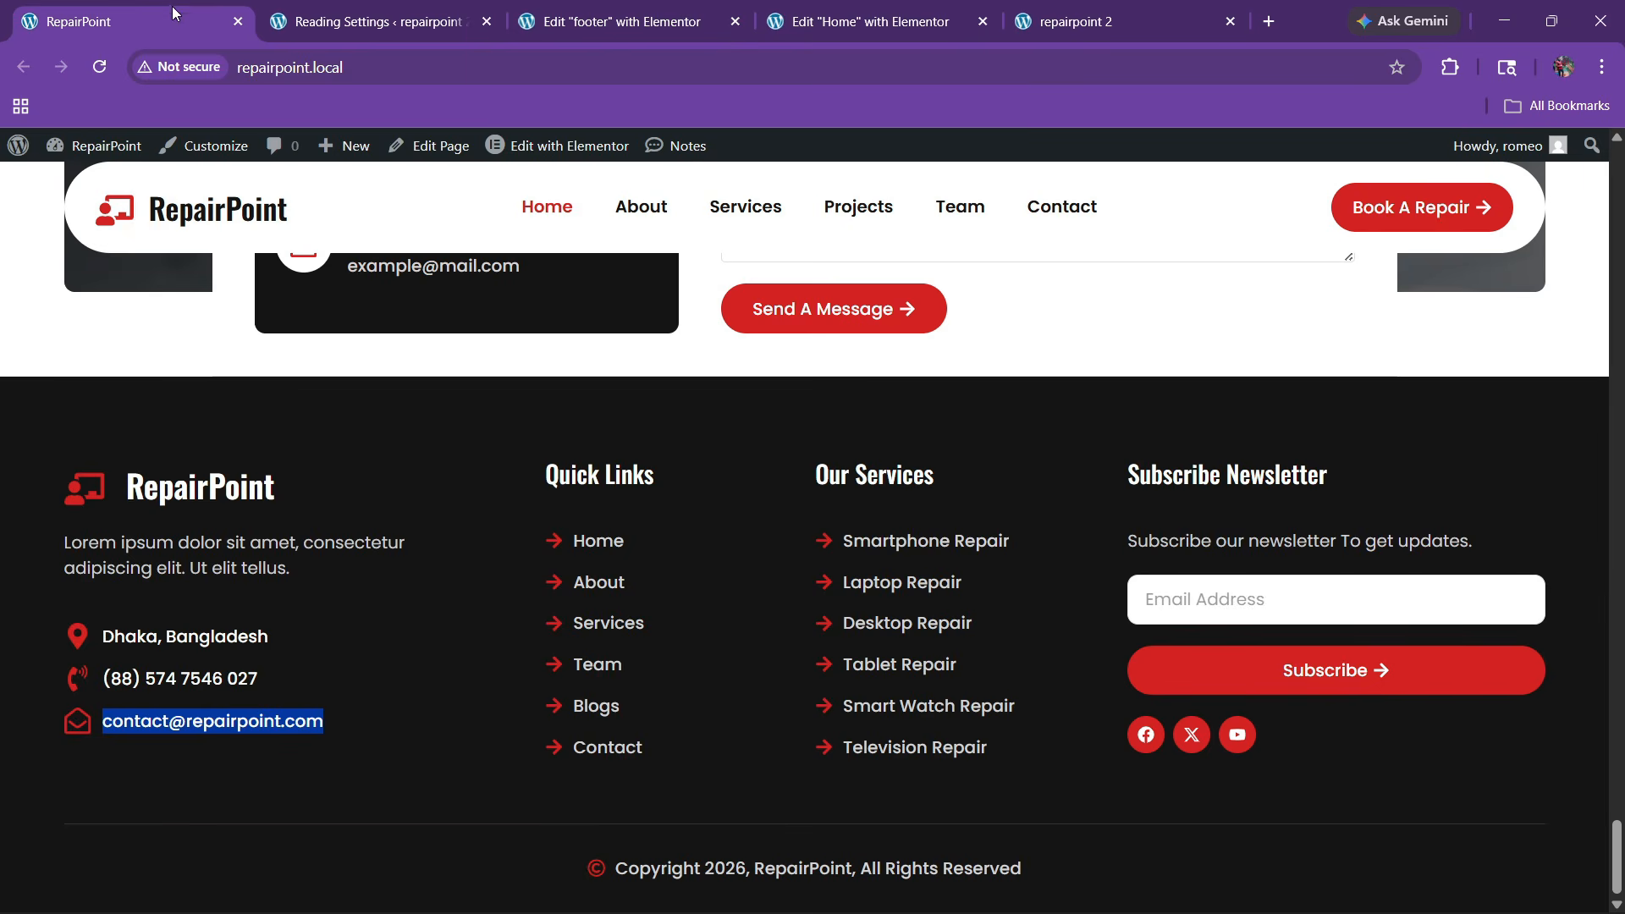
pyautogui.click(672, 10)
pyautogui.click(93, 154)
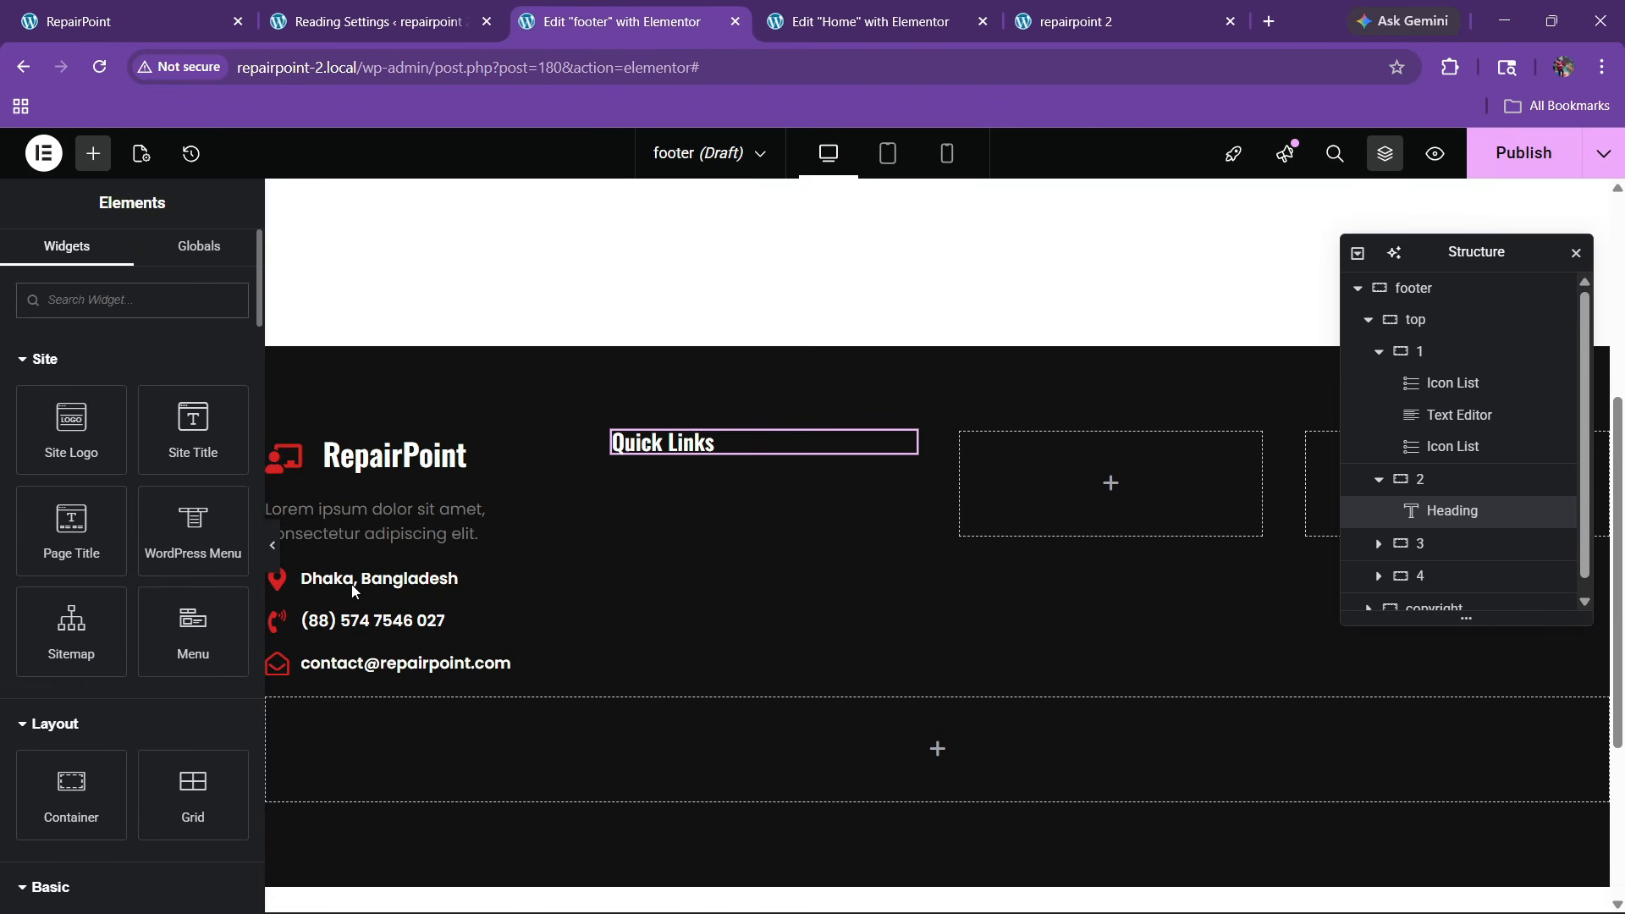
pyautogui.write('list')
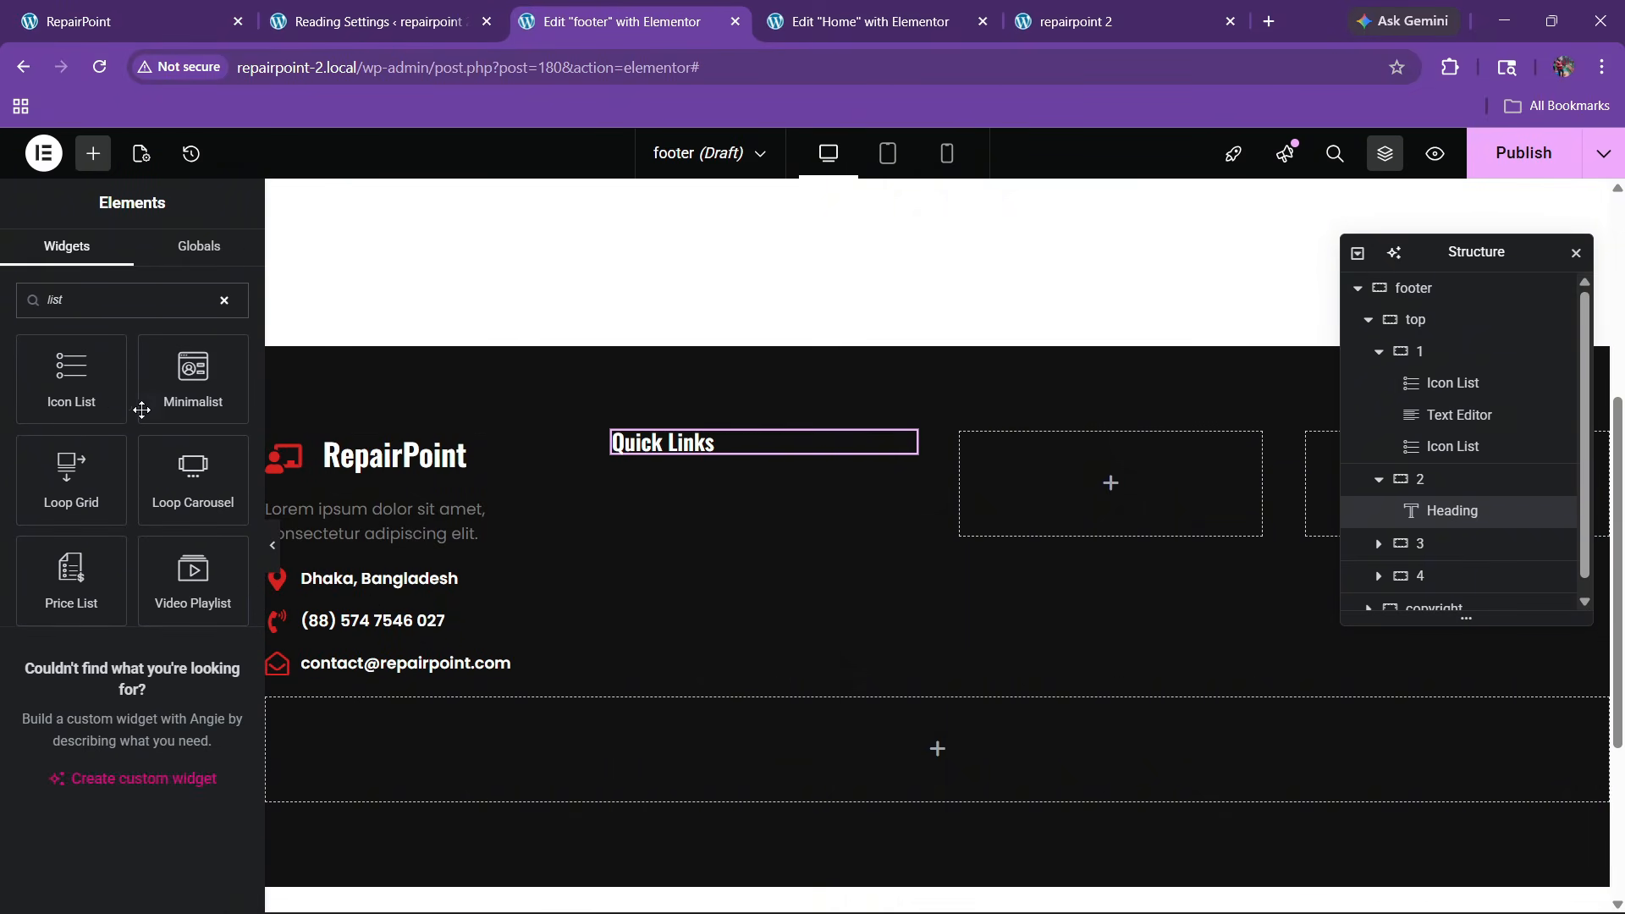
pyautogui.moveTo(71, 377); pyautogui.dragTo(727, 464)
# Give the Quick Links icon list a top margin of 20
pyautogui.click(215, 261)
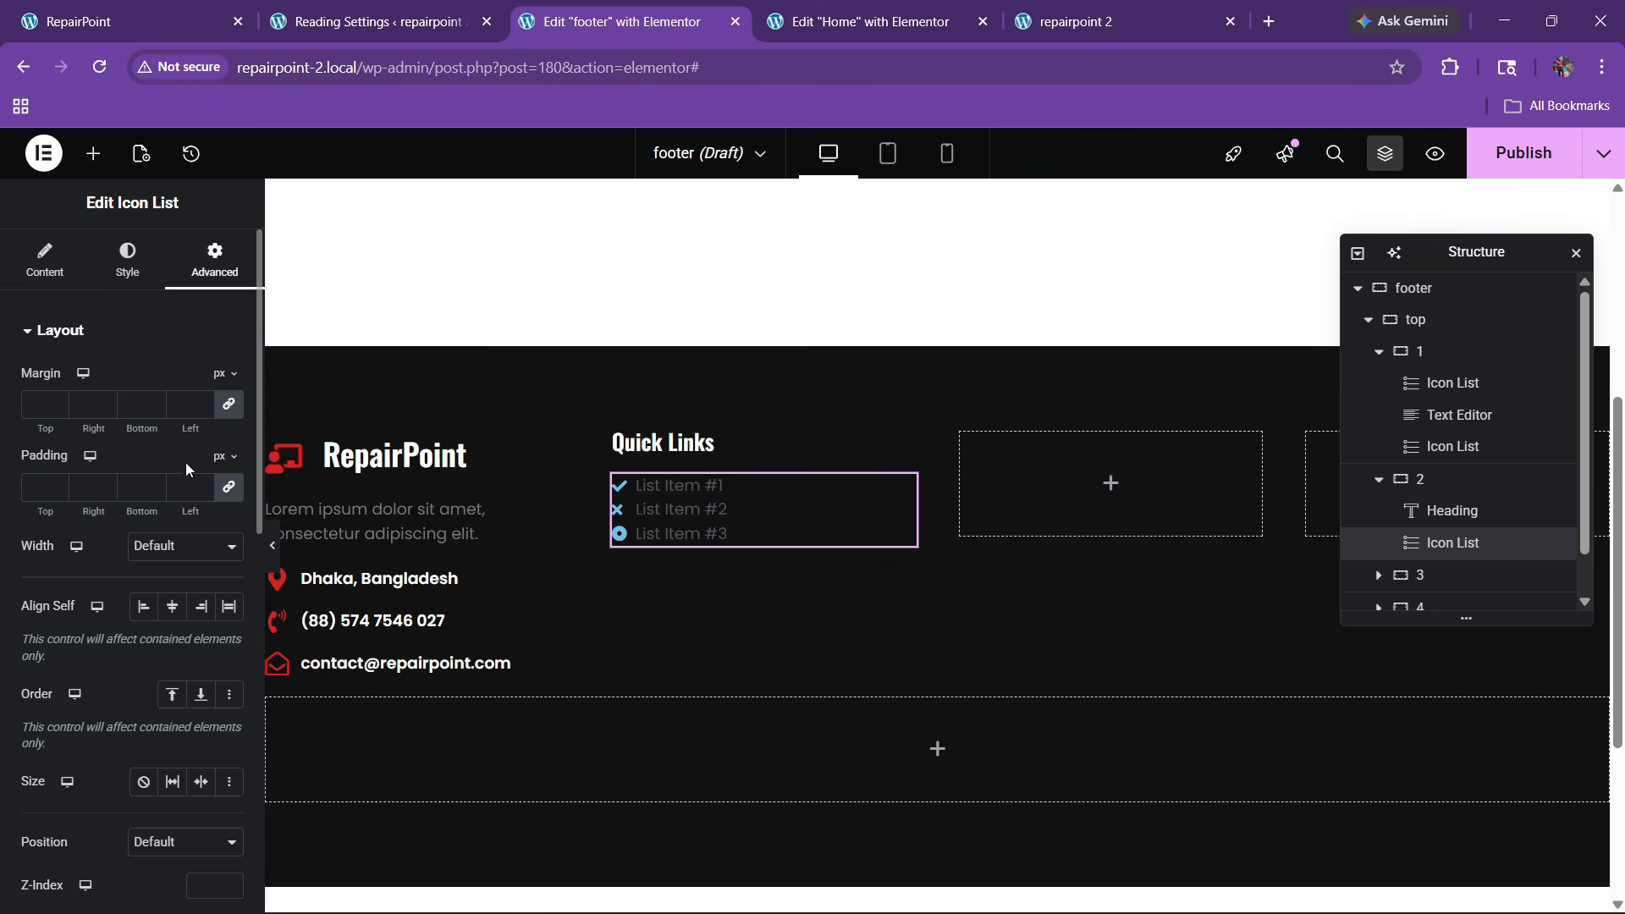
pyautogui.click(228, 408)
pyautogui.write('30')
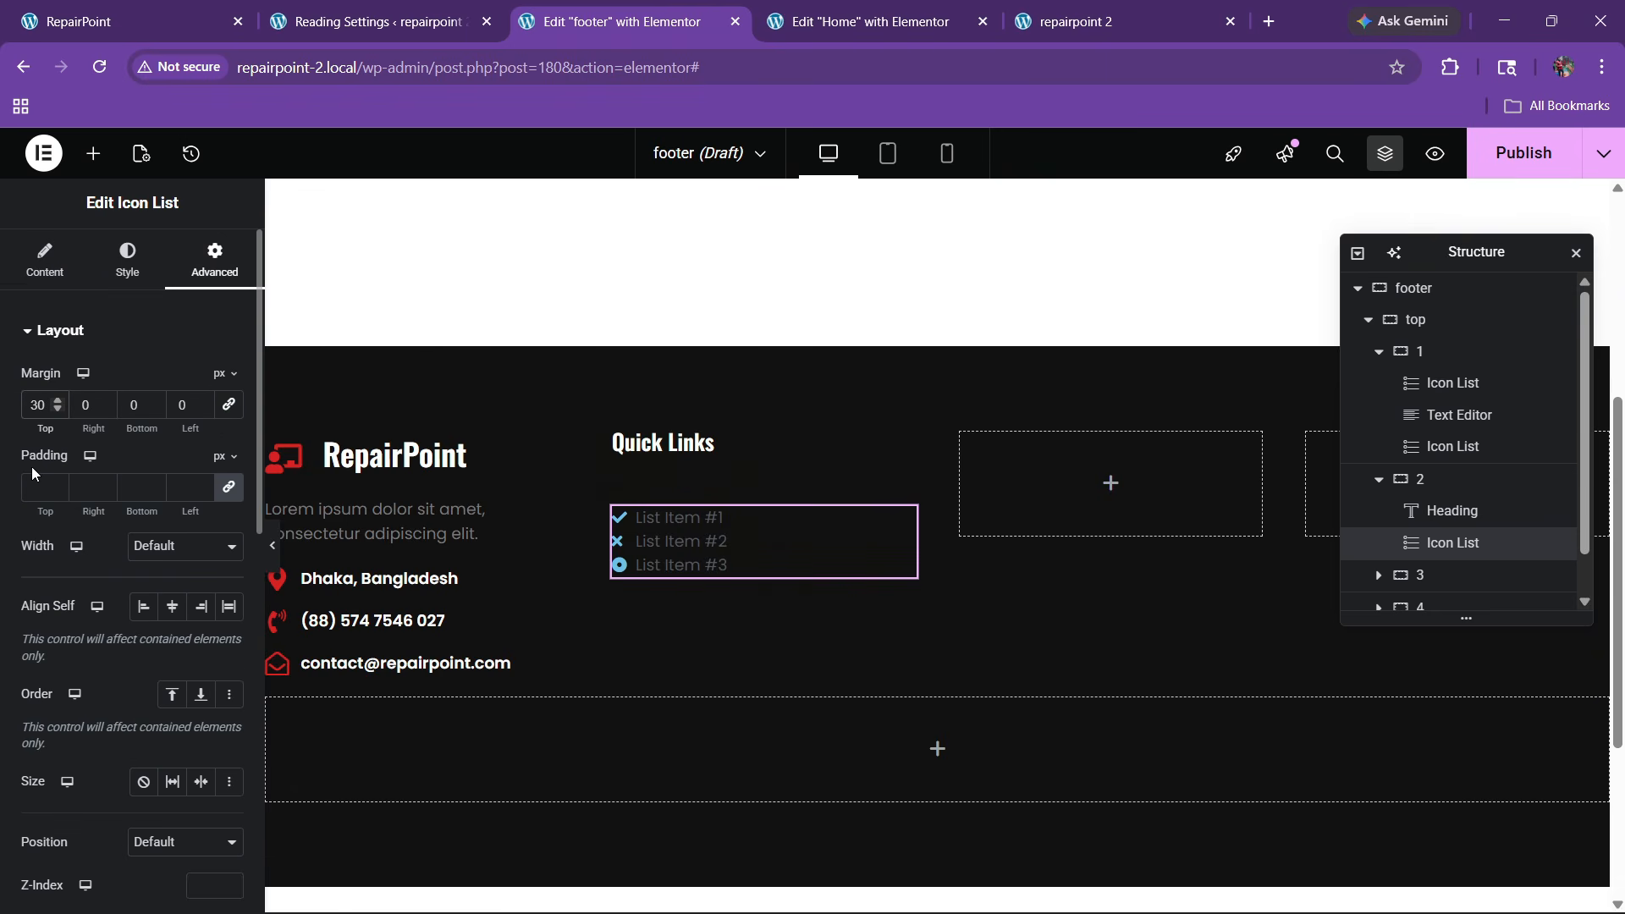
pyautogui.press('BackSpace')
pyautogui.write('2')
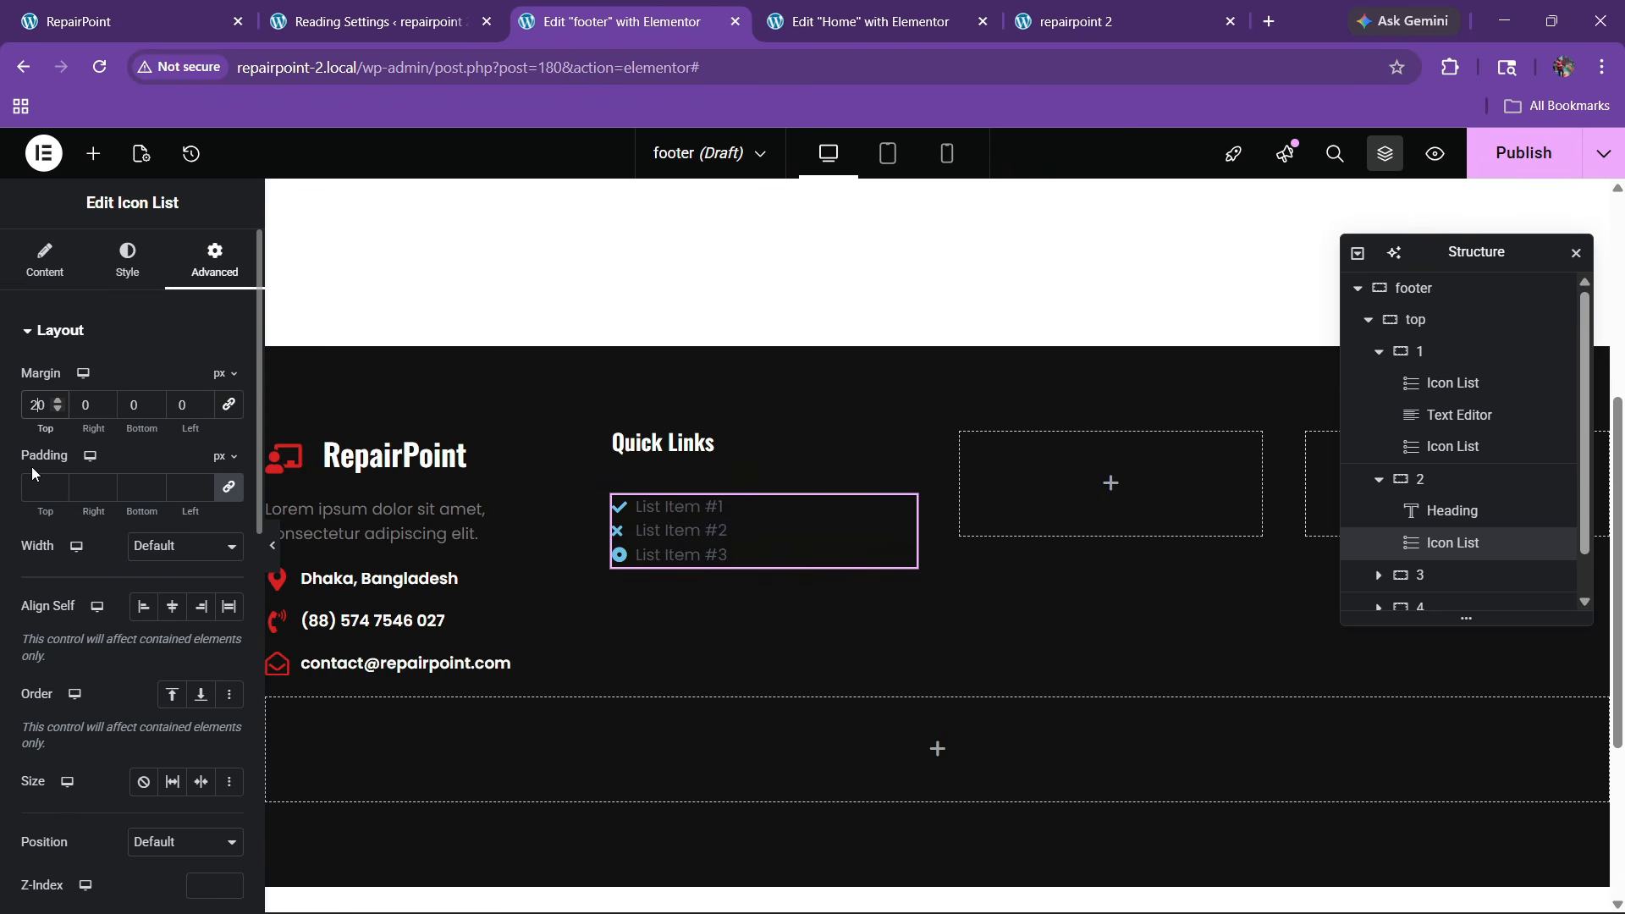
# Delete the extra placeholder items and give the first item a right-arrow icon
pyautogui.click(41, 270)
pyautogui.click(224, 512)
pyautogui.click(224, 512)
pyautogui.click(131, 471)
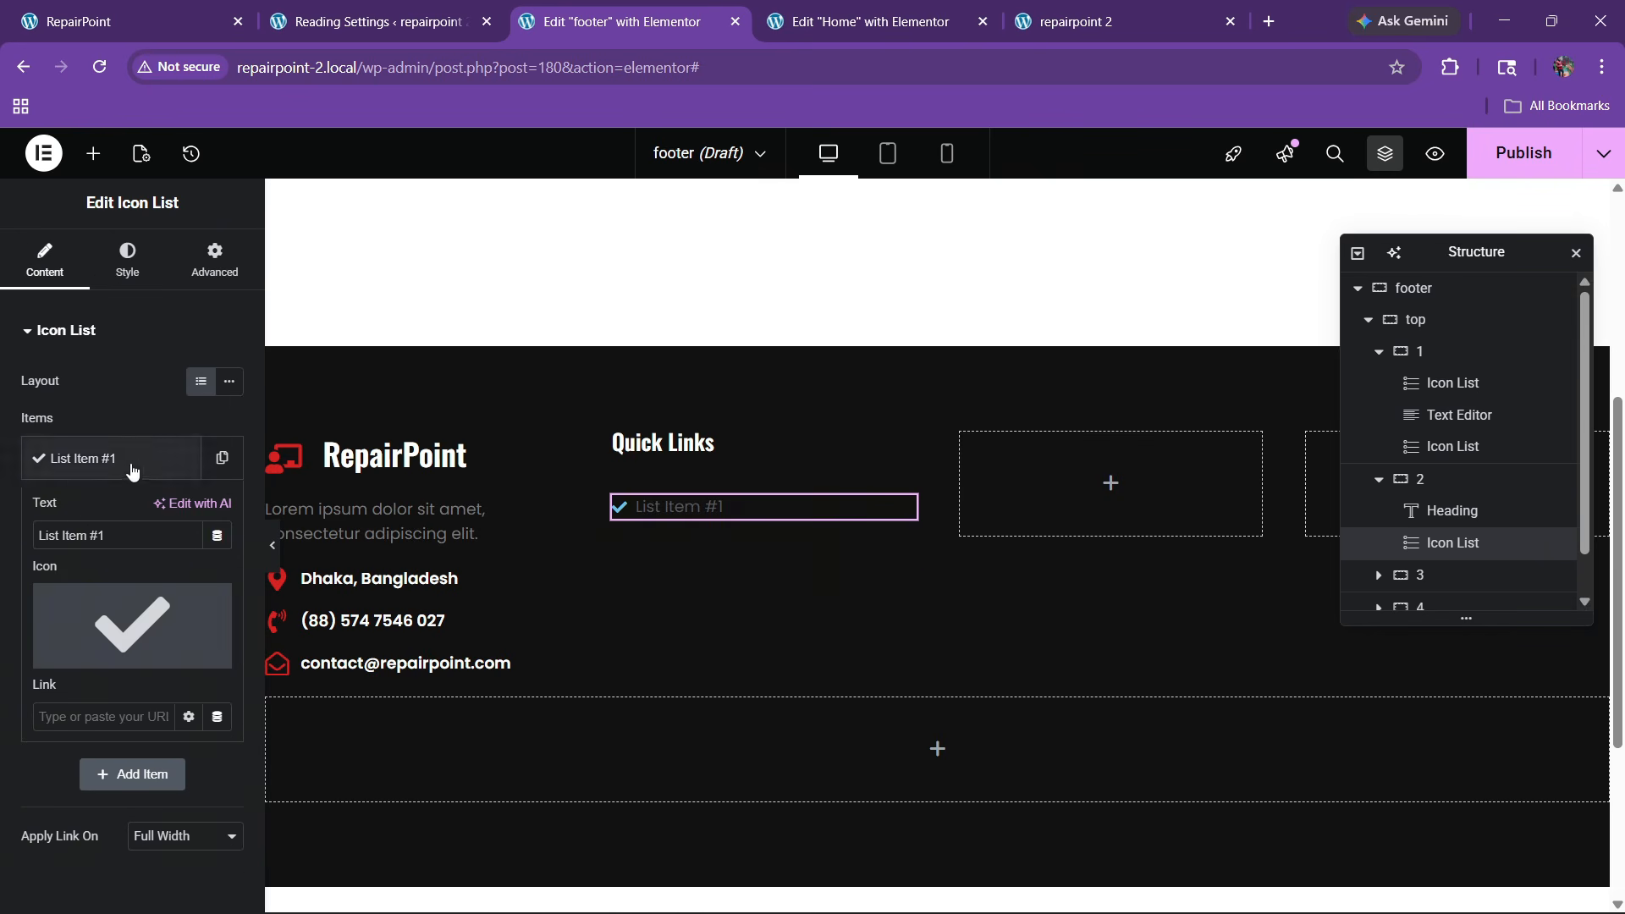
pyautogui.click(152, 622)
pyautogui.click(670, 245)
pyautogui.write('a')
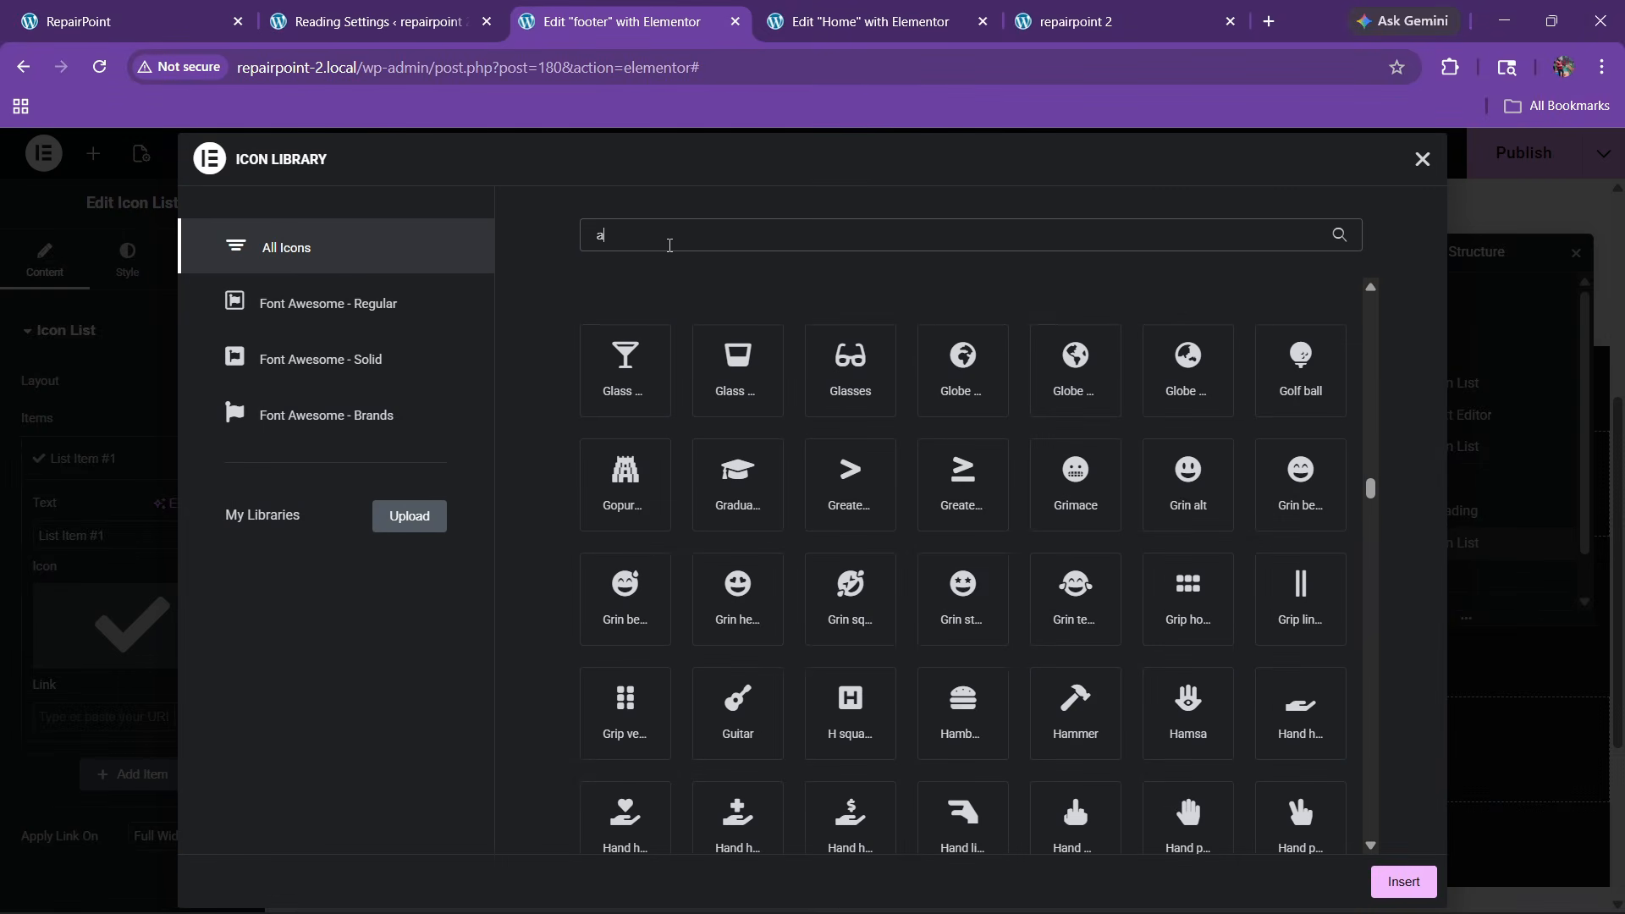
pyautogui.write('rrow')
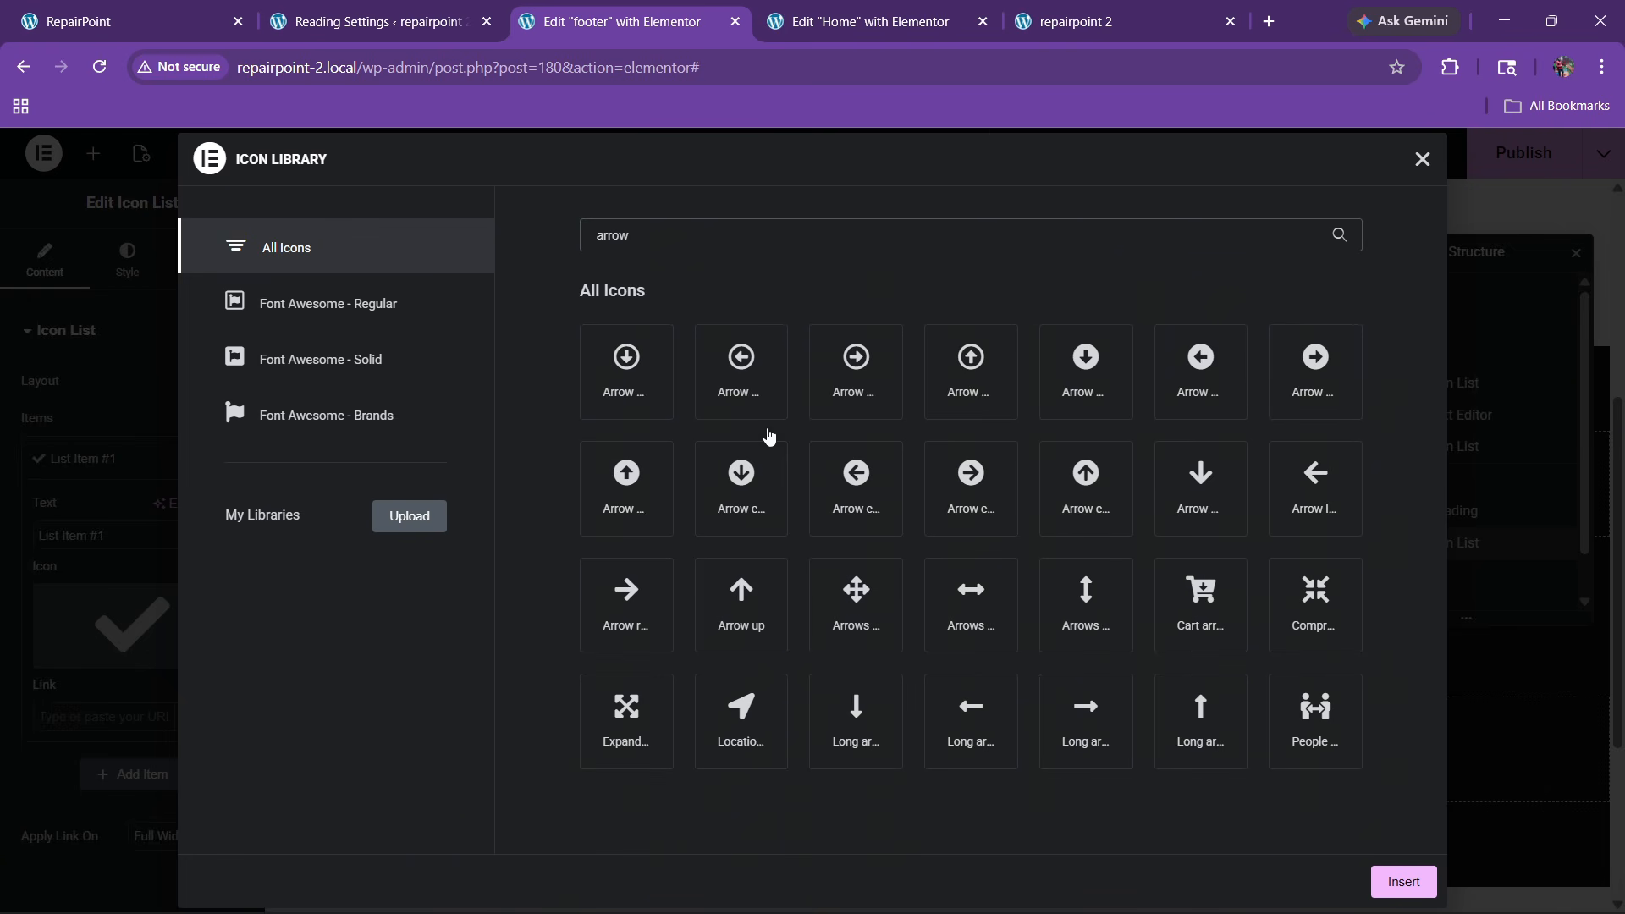
pyautogui.click(615, 624)
pyautogui.click(1402, 882)
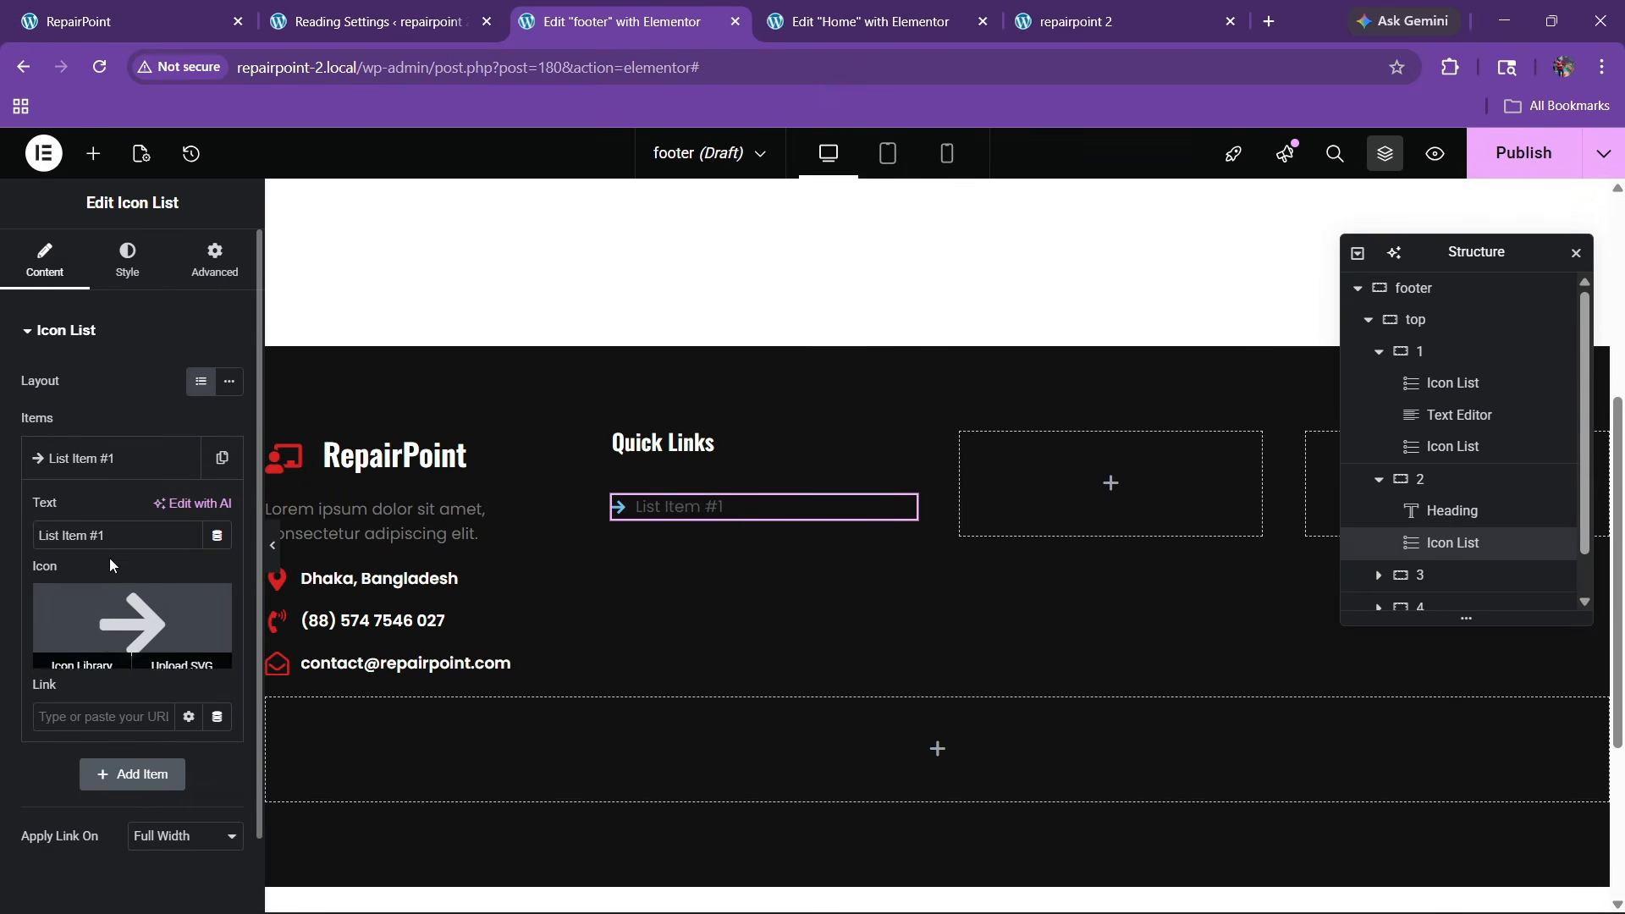
# Rename the first item 'Home' and duplicate it into six list items
pyautogui.moveTo(109, 536); pyautogui.dragTo(3, 556)
pyautogui.write('Home')
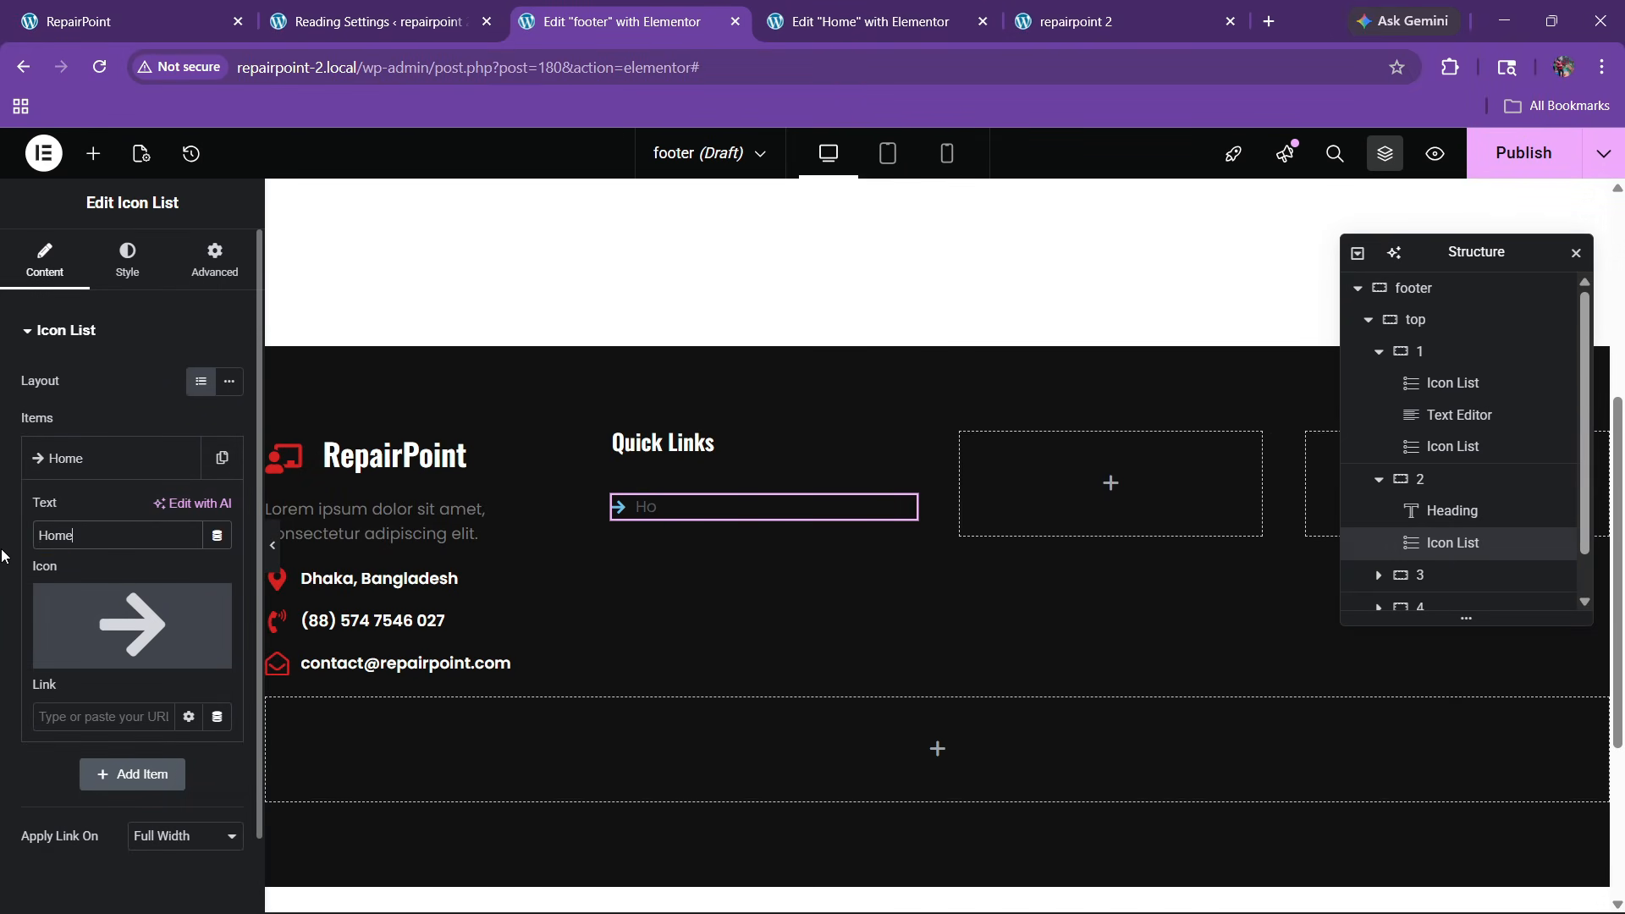
pyautogui.click(123, 464)
pyautogui.click(179, 458)
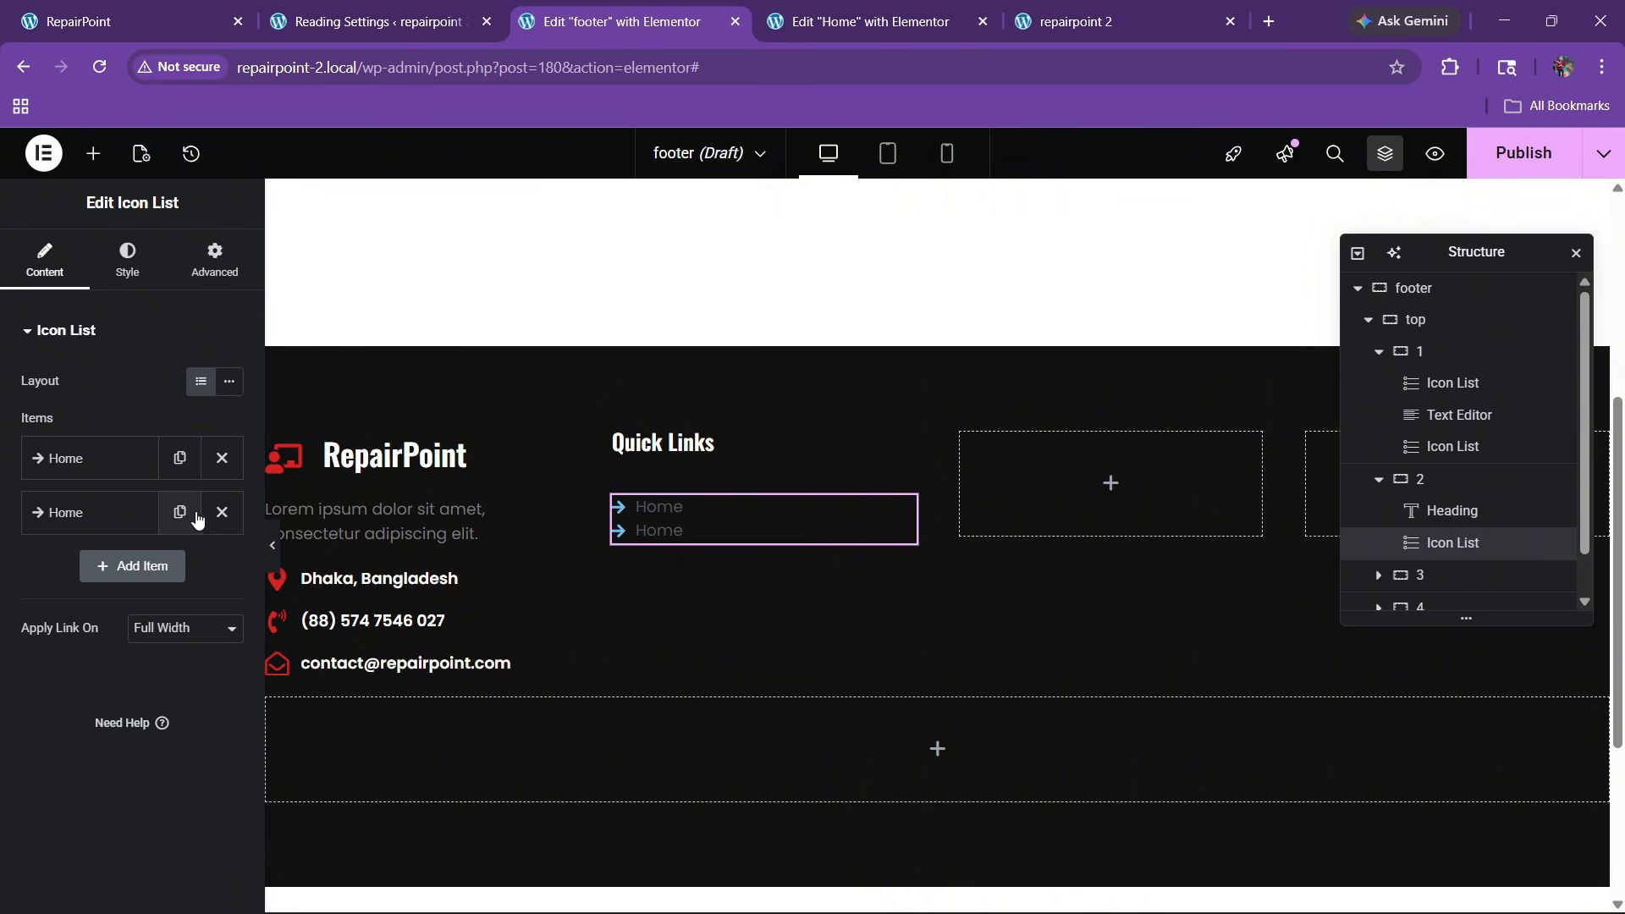
pyautogui.click(179, 512)
pyautogui.click(180, 584)
pyautogui.click(175, 640)
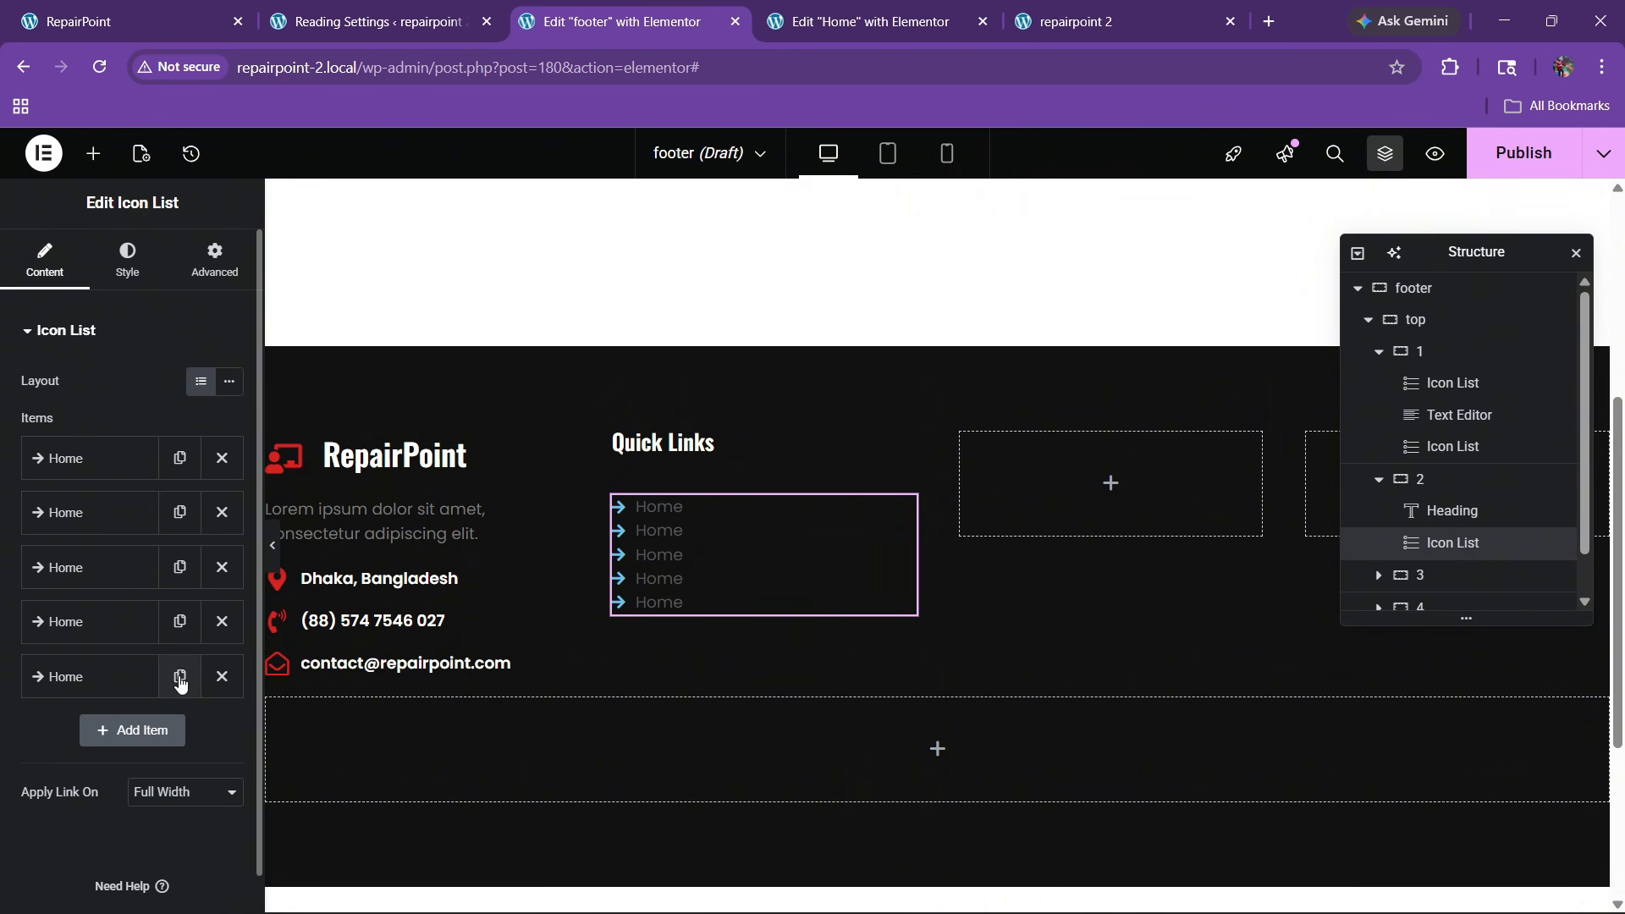
pyautogui.click(179, 676)
# Set the list's arrow icon color to the red global color
pyautogui.click(129, 279)
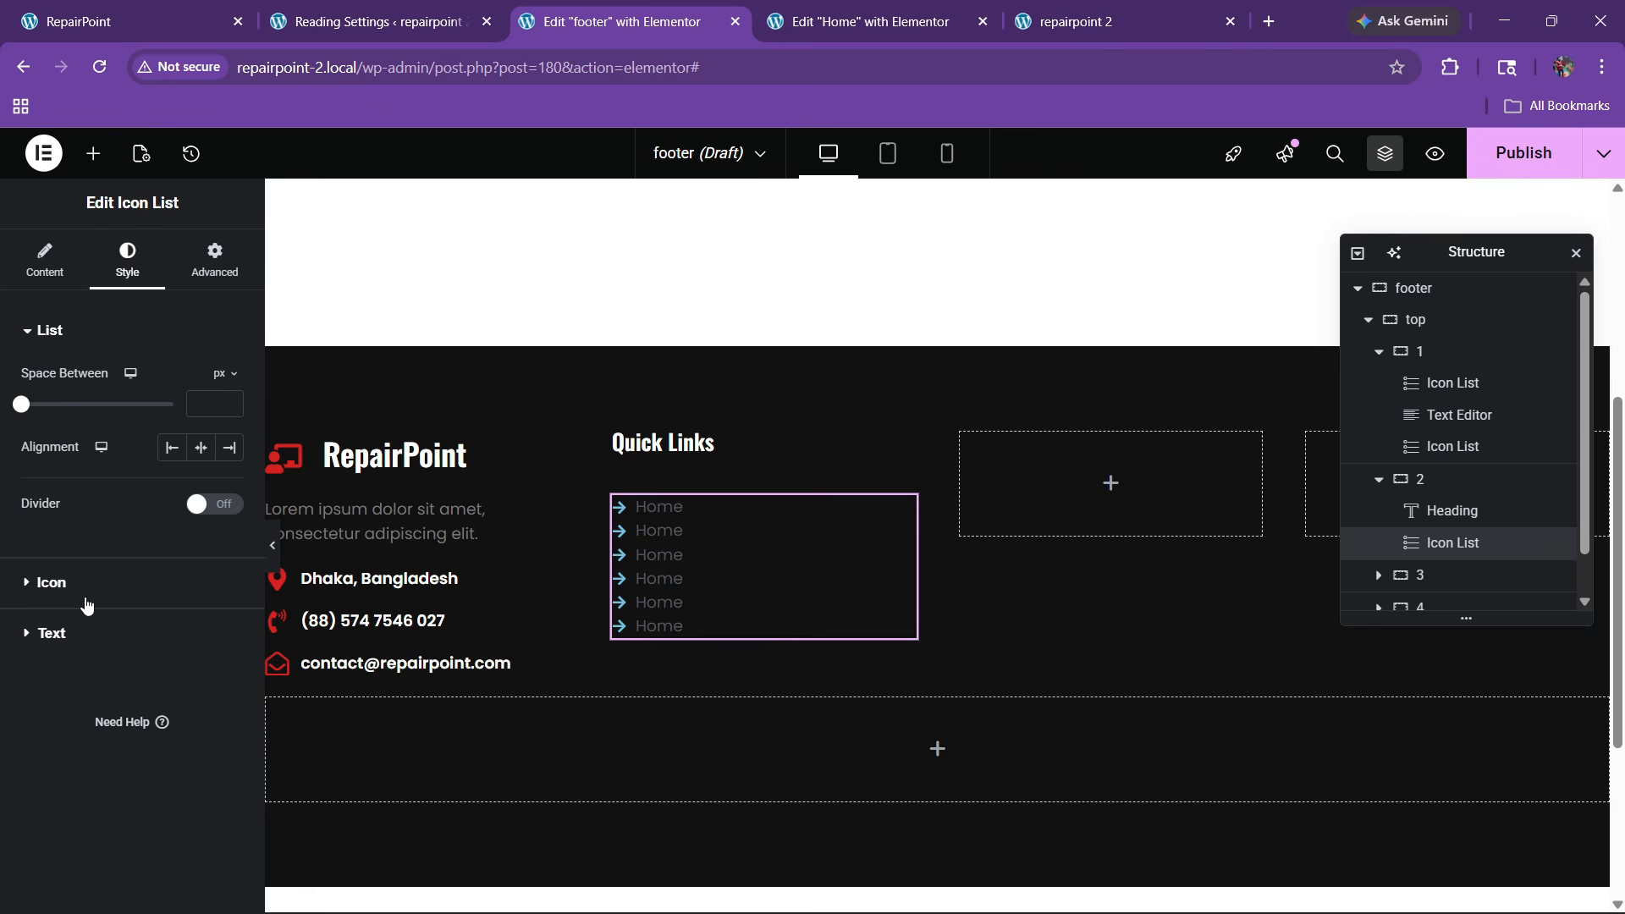
pyautogui.click(47, 572)
pyautogui.click(200, 476)
pyautogui.click(103, 740)
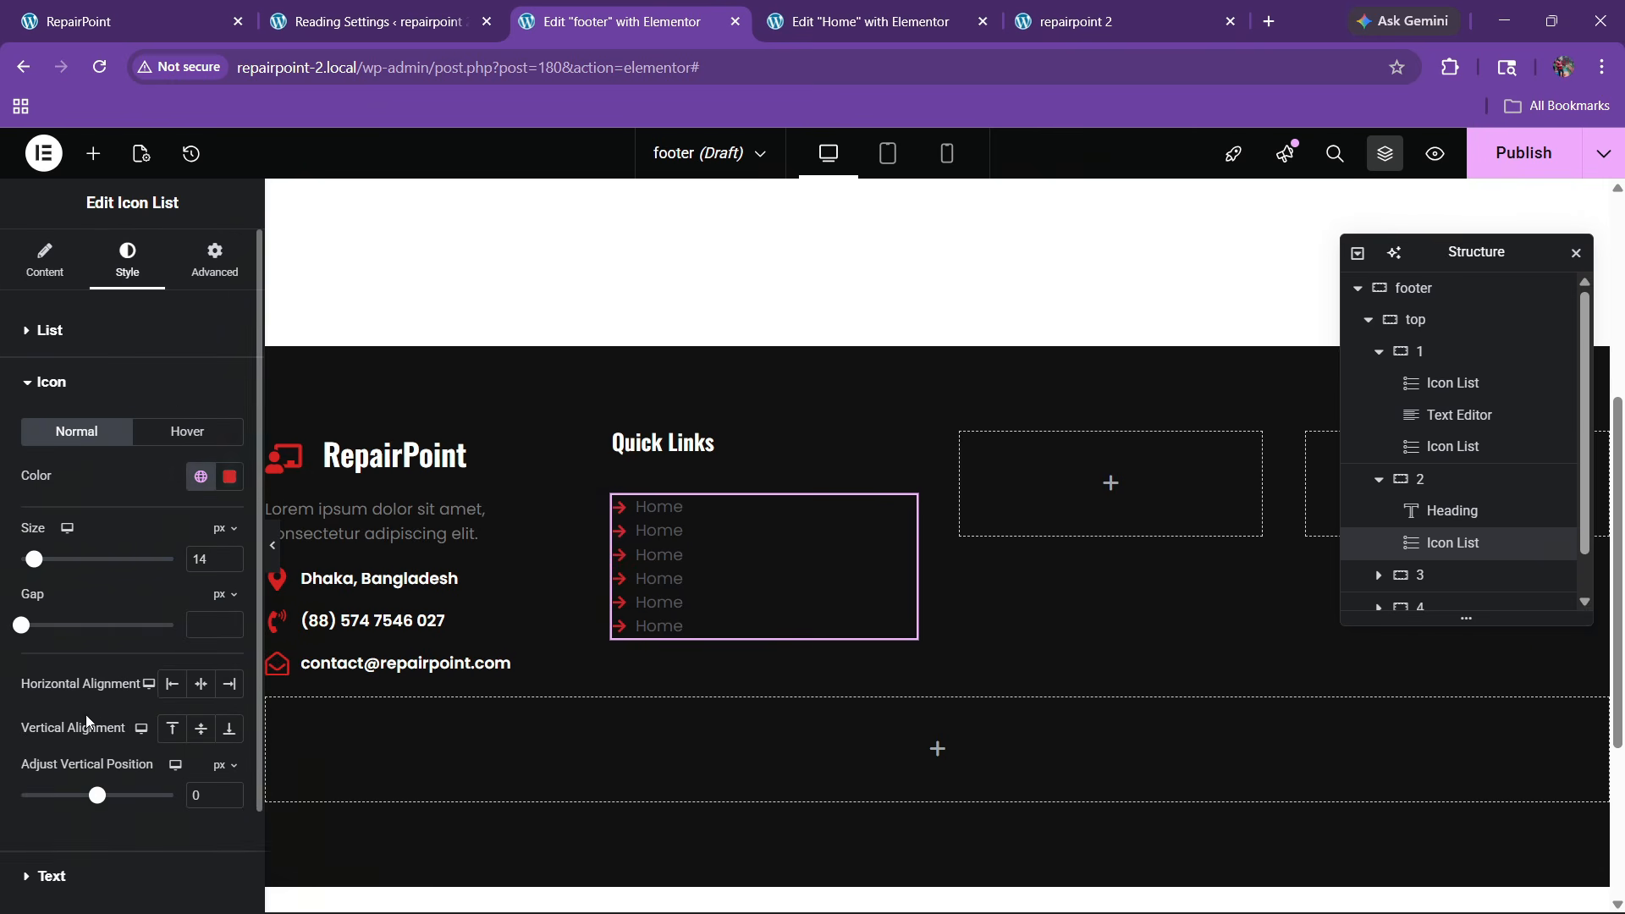
pyautogui.scroll(-2, 226, 552)
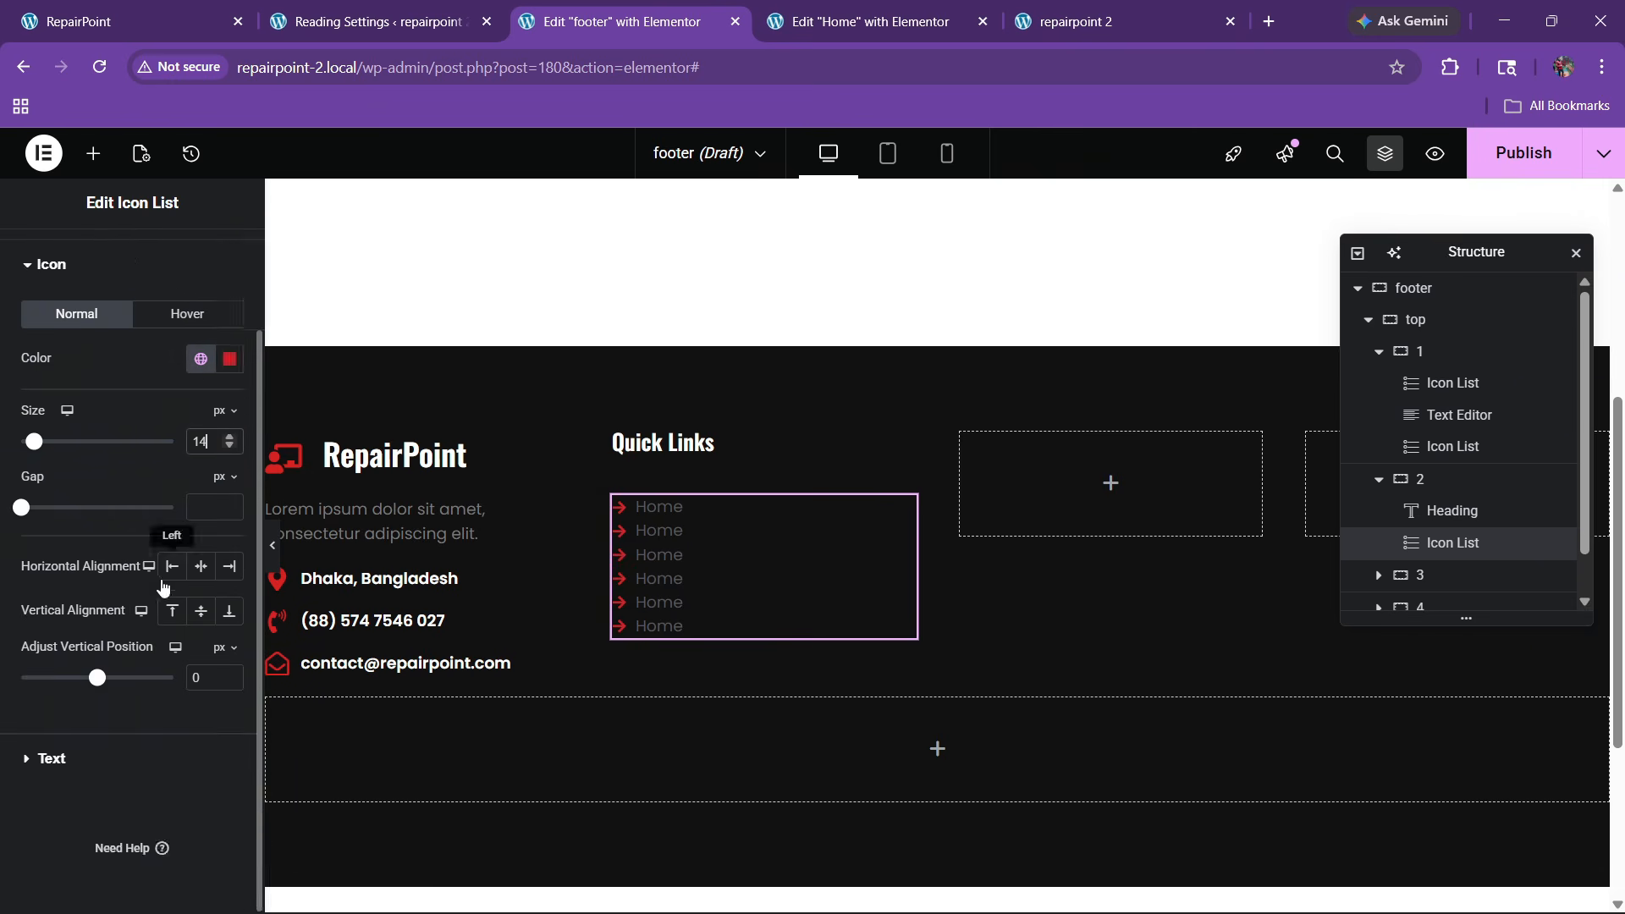
# Set the list text to 16px and a near-white color
pyautogui.click(61, 755)
pyautogui.click(229, 485)
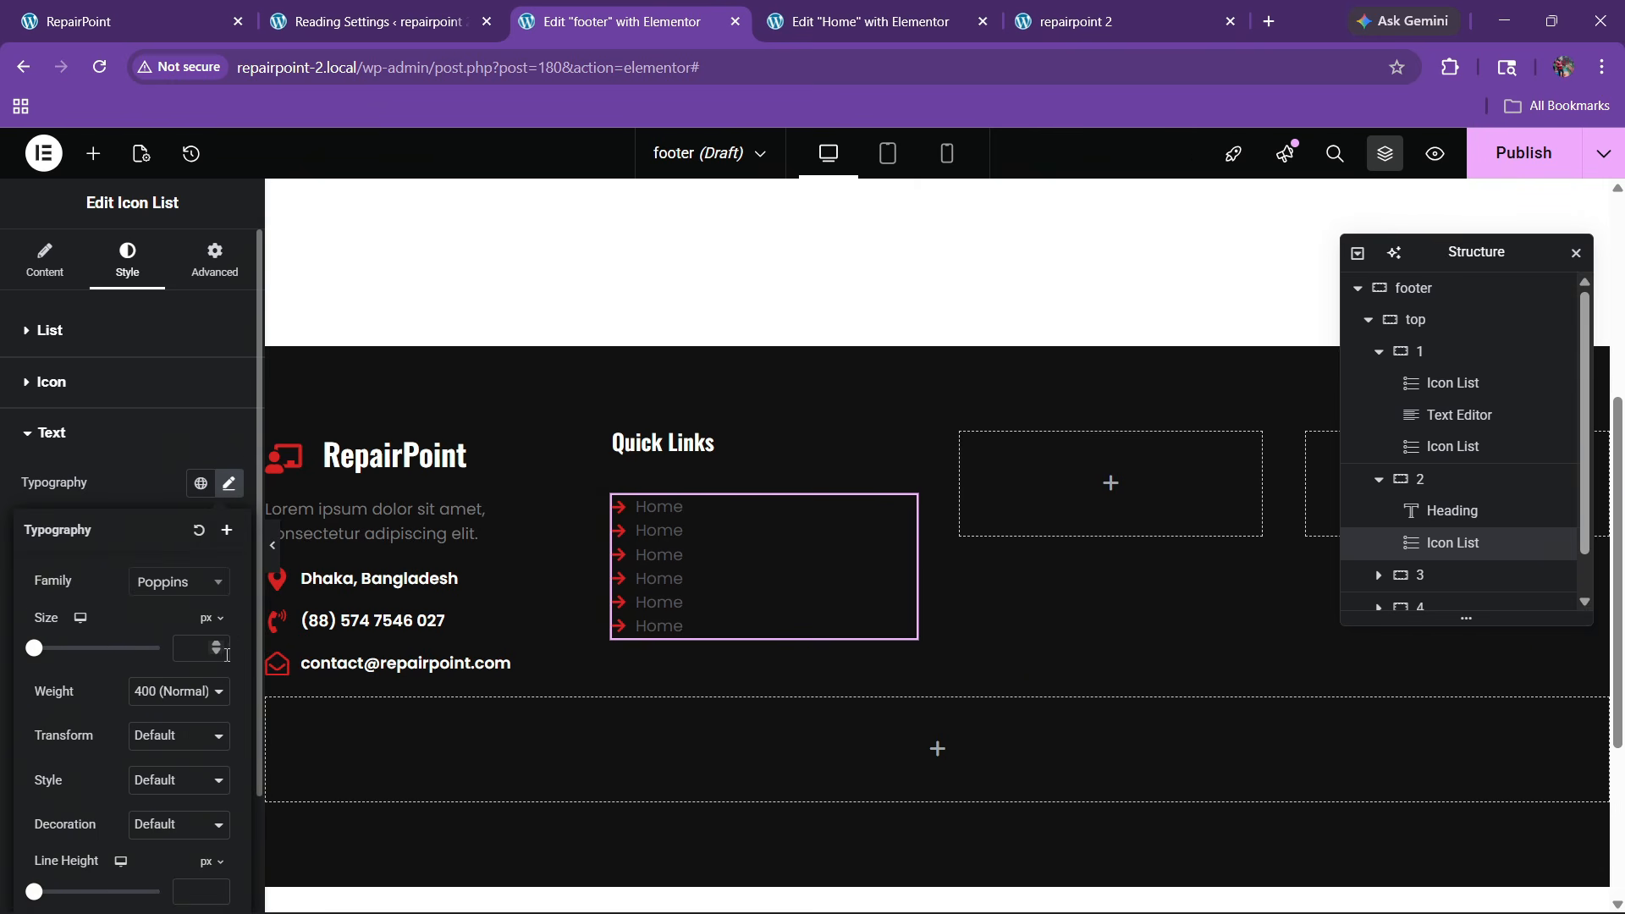
pyautogui.click(219, 646)
pyautogui.click(218, 645)
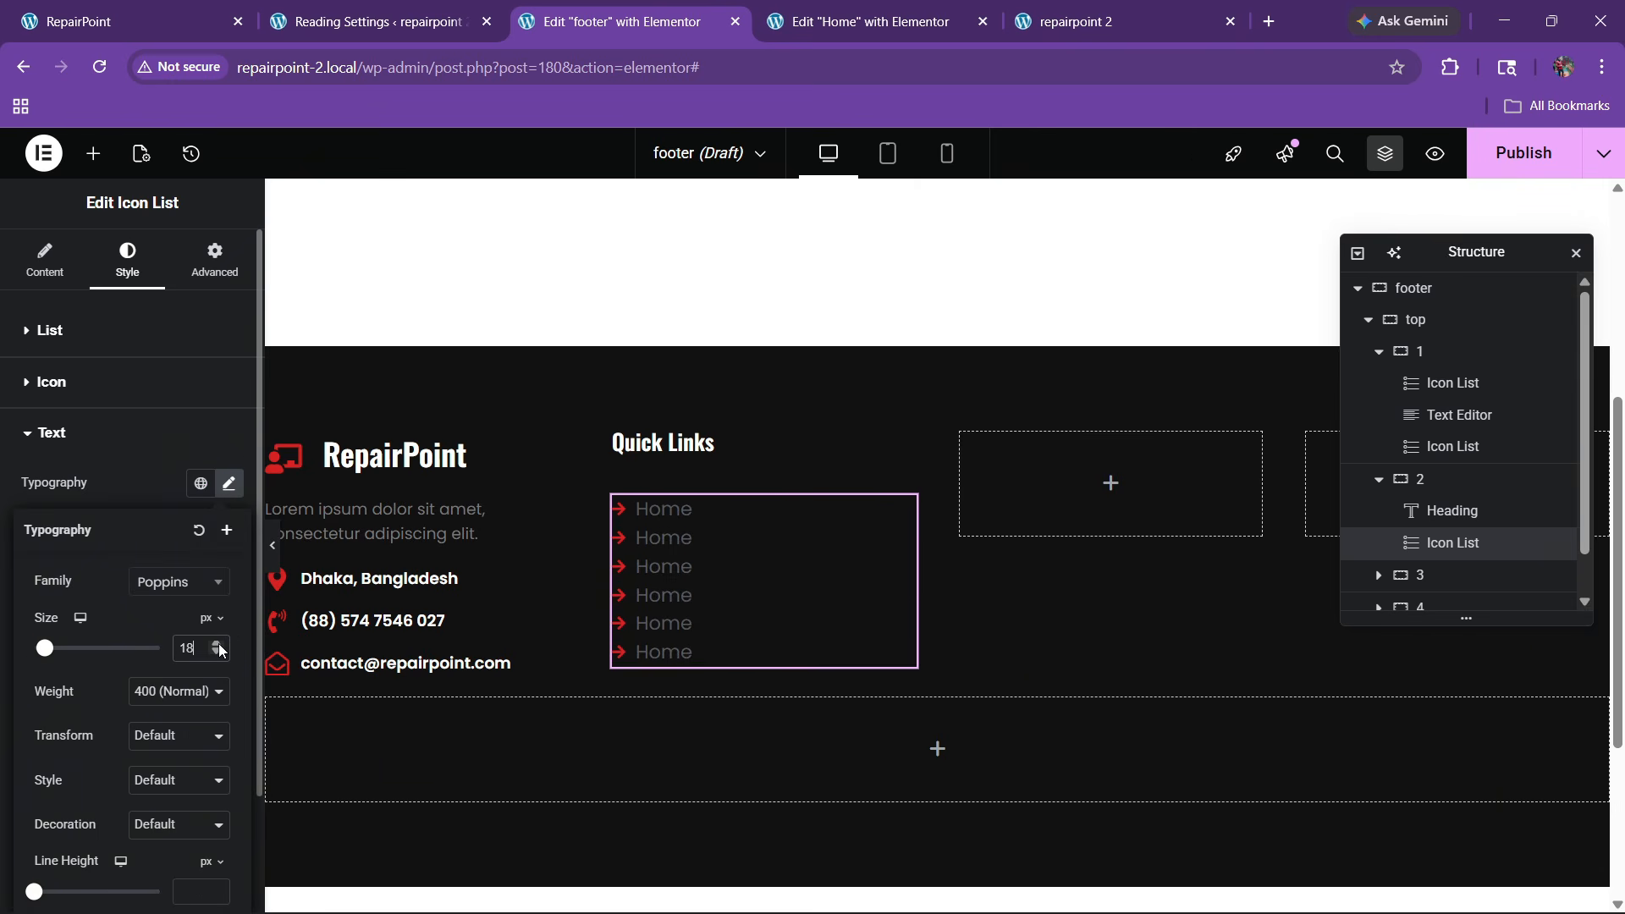
pyautogui.click(218, 653)
pyautogui.click(217, 653)
pyautogui.click(217, 653)
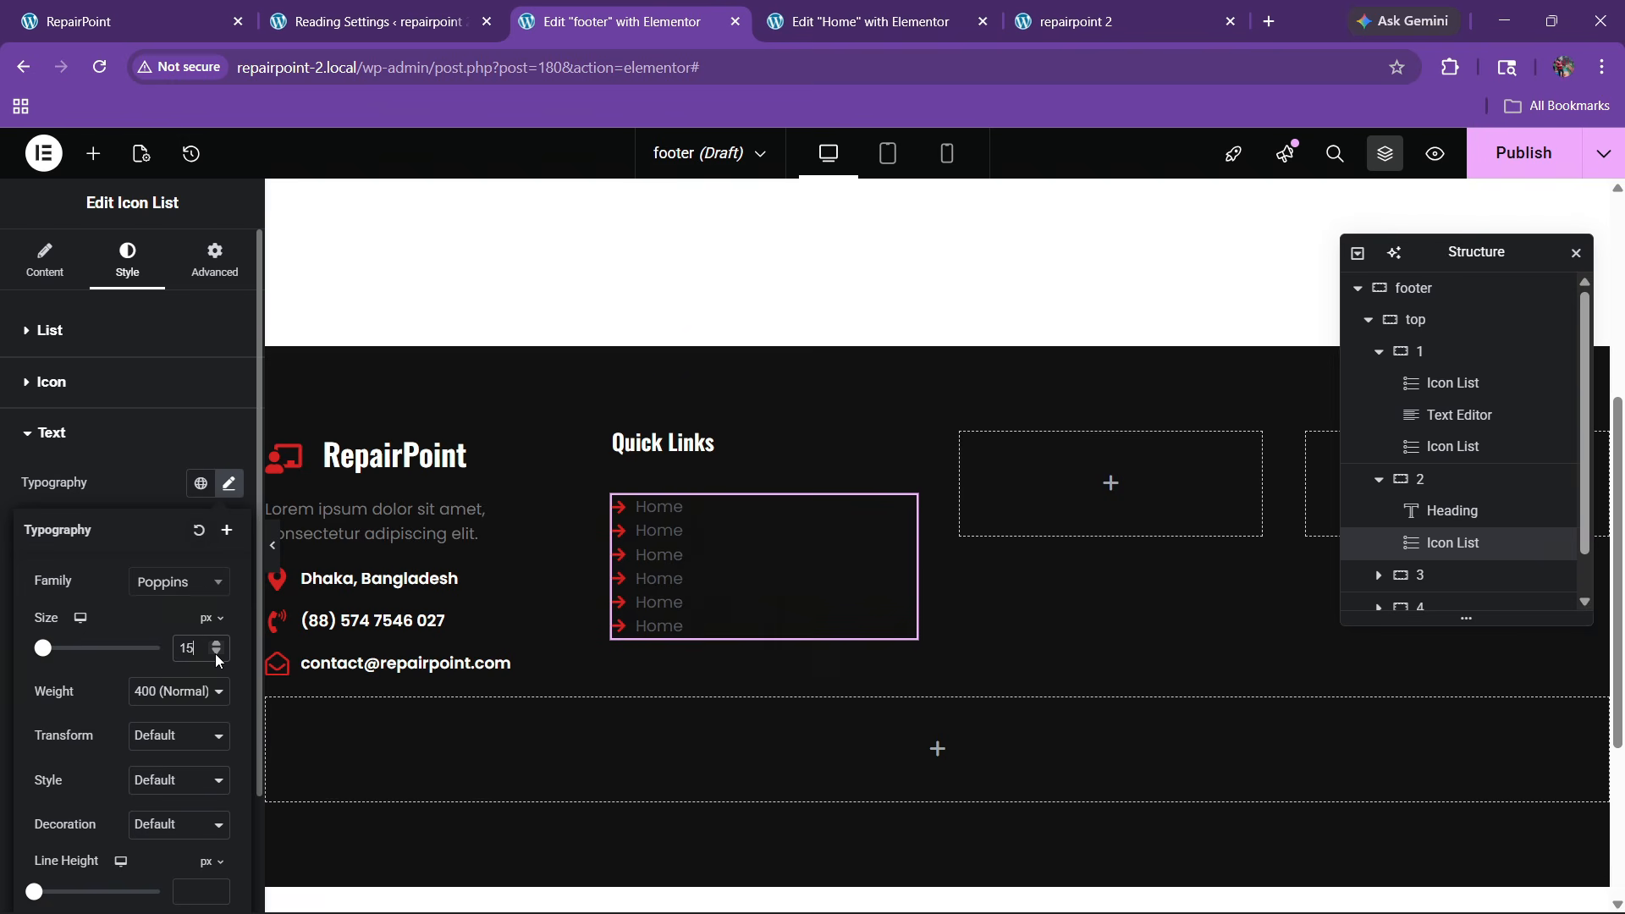
pyautogui.click(218, 646)
pyautogui.click(140, 497)
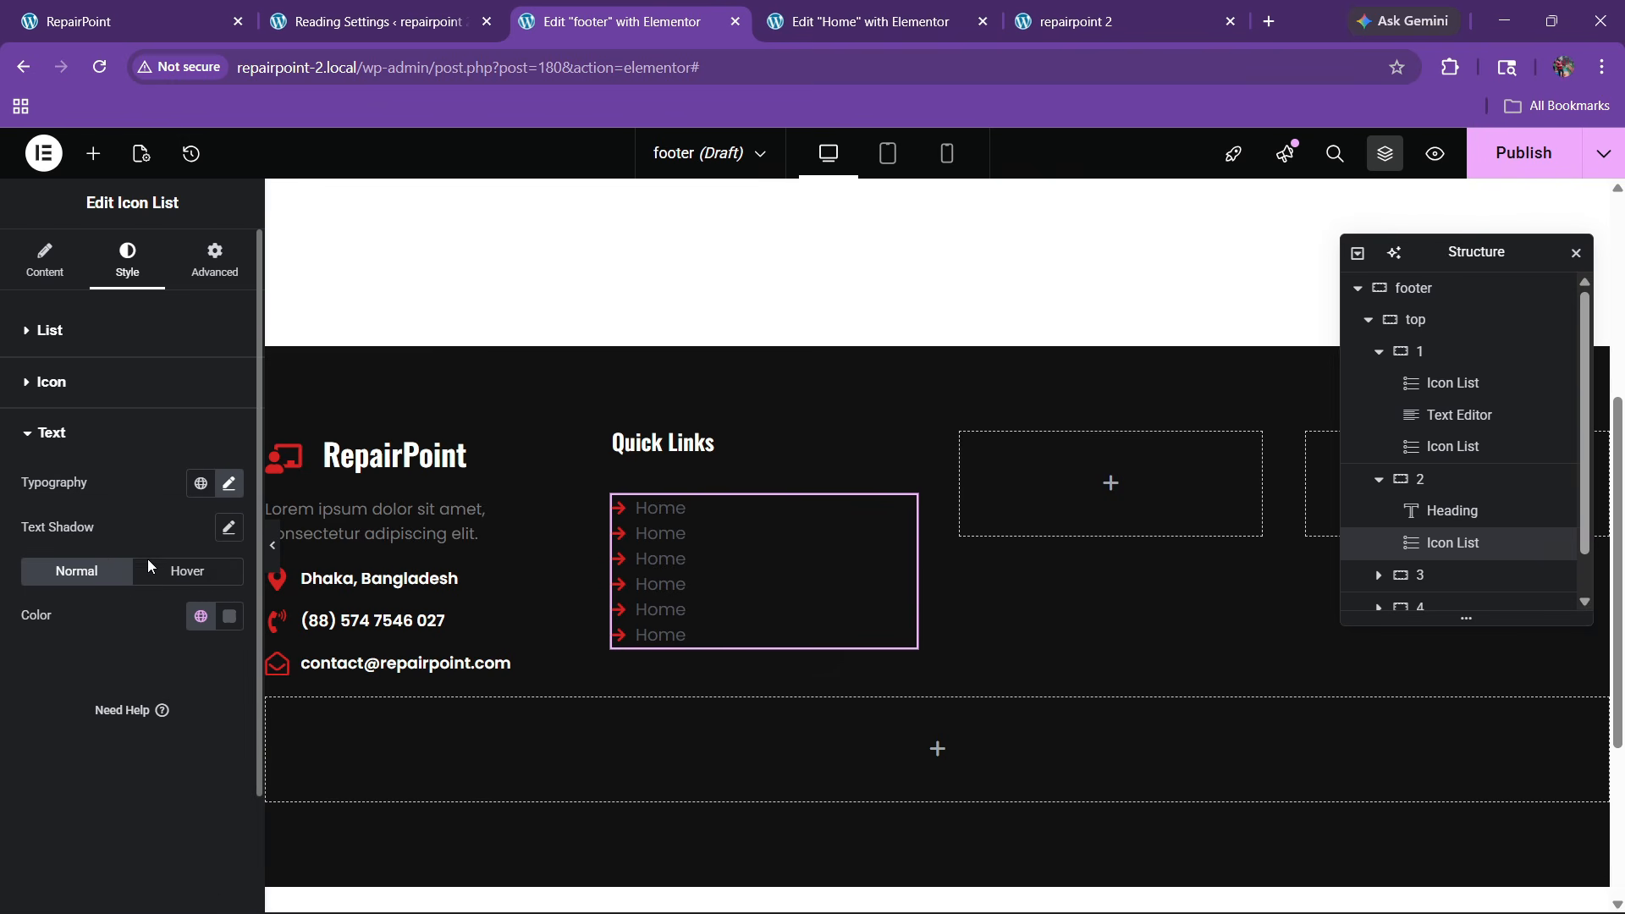
pyautogui.click(237, 630)
pyautogui.moveTo(60, 399); pyautogui.dragTo(28, 359)
pyautogui.click(25, 660)
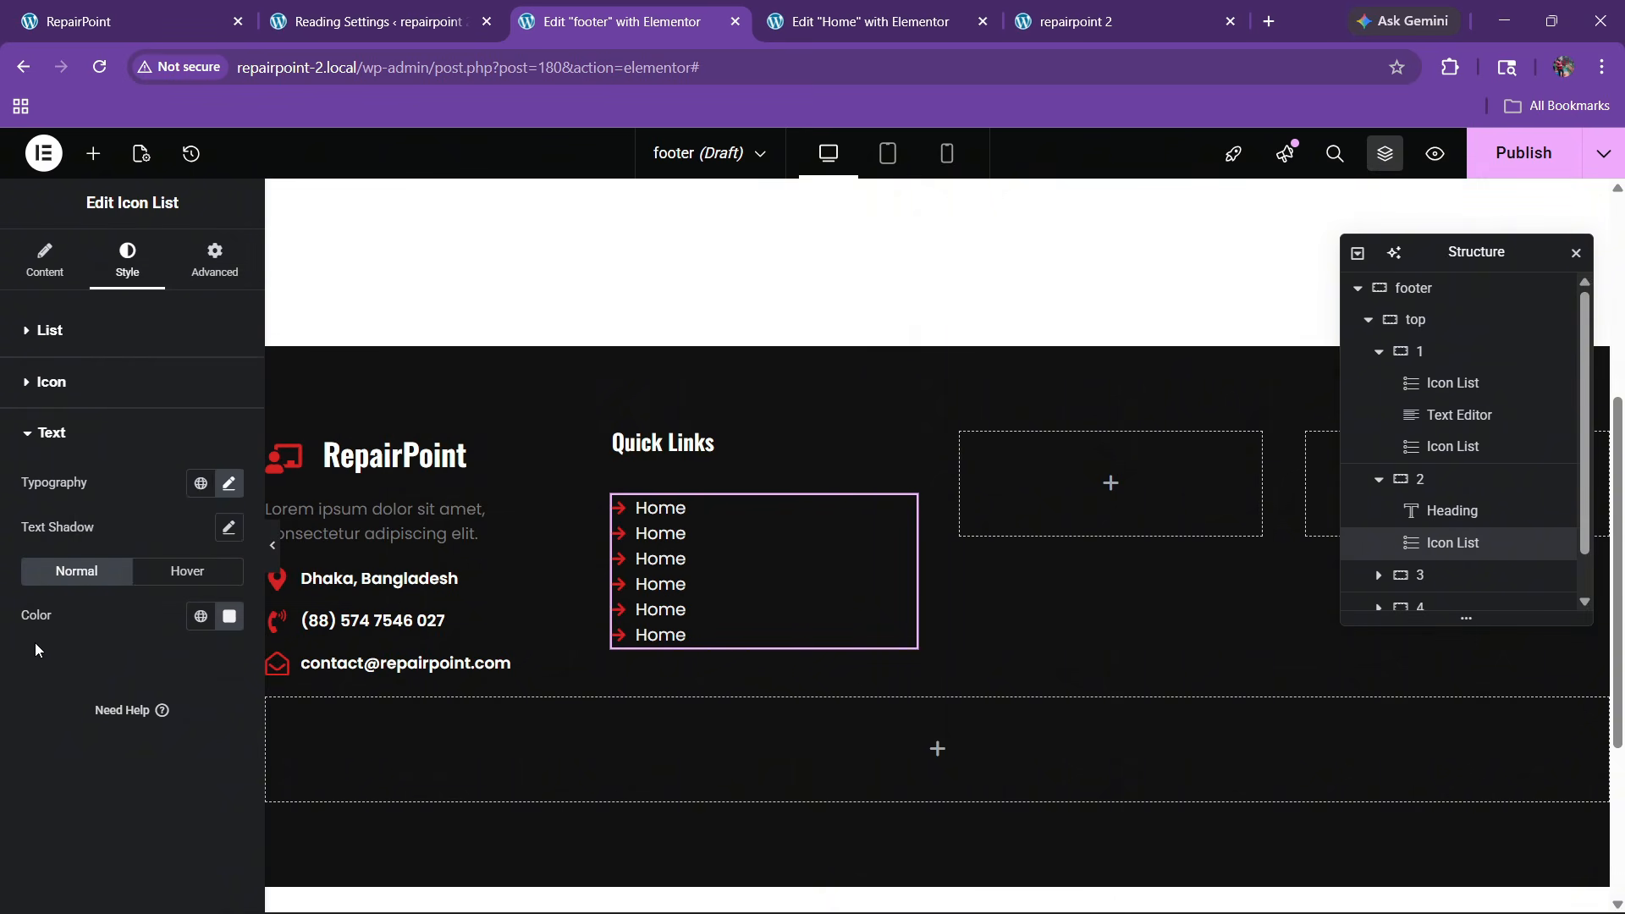
# Widen the spacing between list items to about 10 or more
pyautogui.click(65, 337)
pyautogui.click(230, 401)
pyautogui.click(229, 401)
pyautogui.click(230, 401)
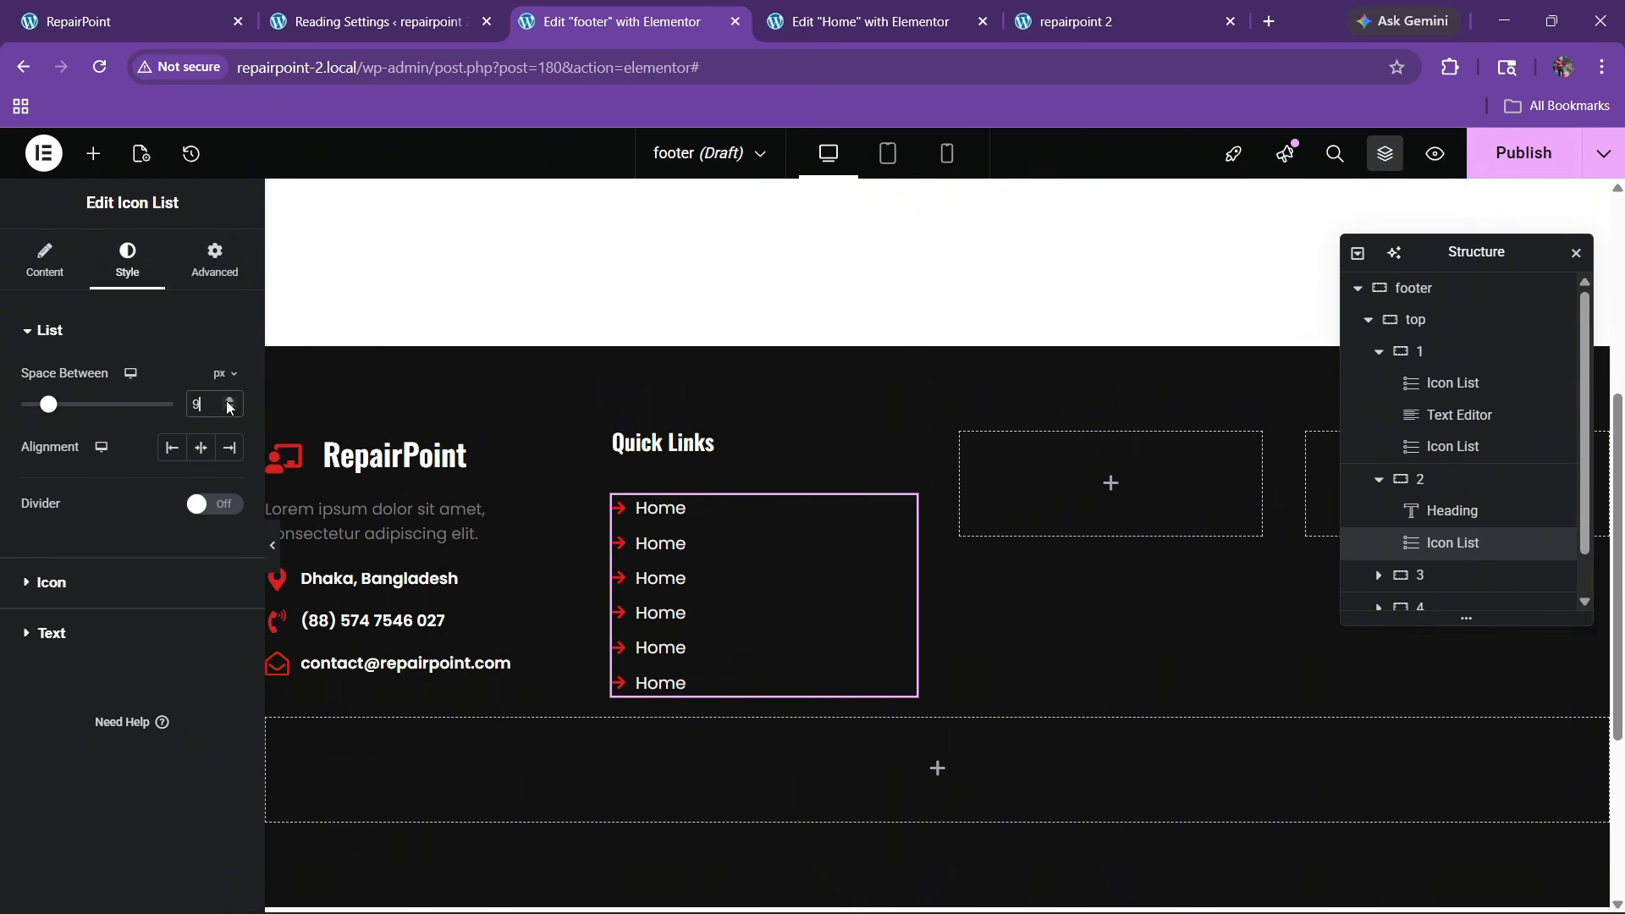
pyautogui.click(229, 401)
pyautogui.click(229, 401)
# Rename the second and third list items to 'About' and 'Services'
pyautogui.click(45, 258)
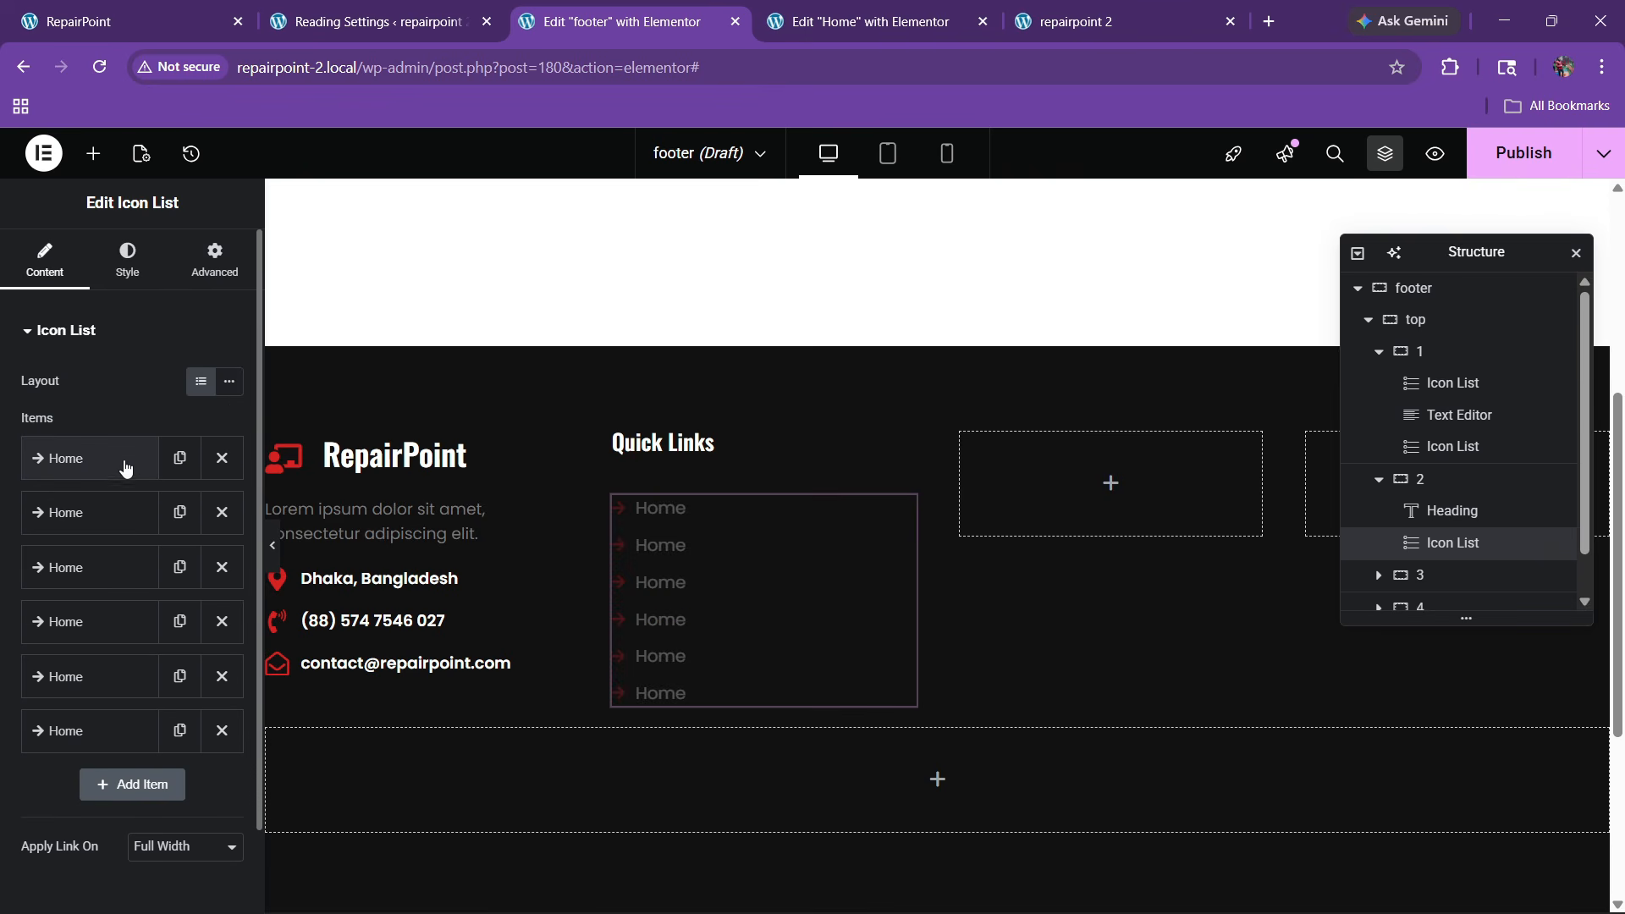
pyautogui.click(93, 531)
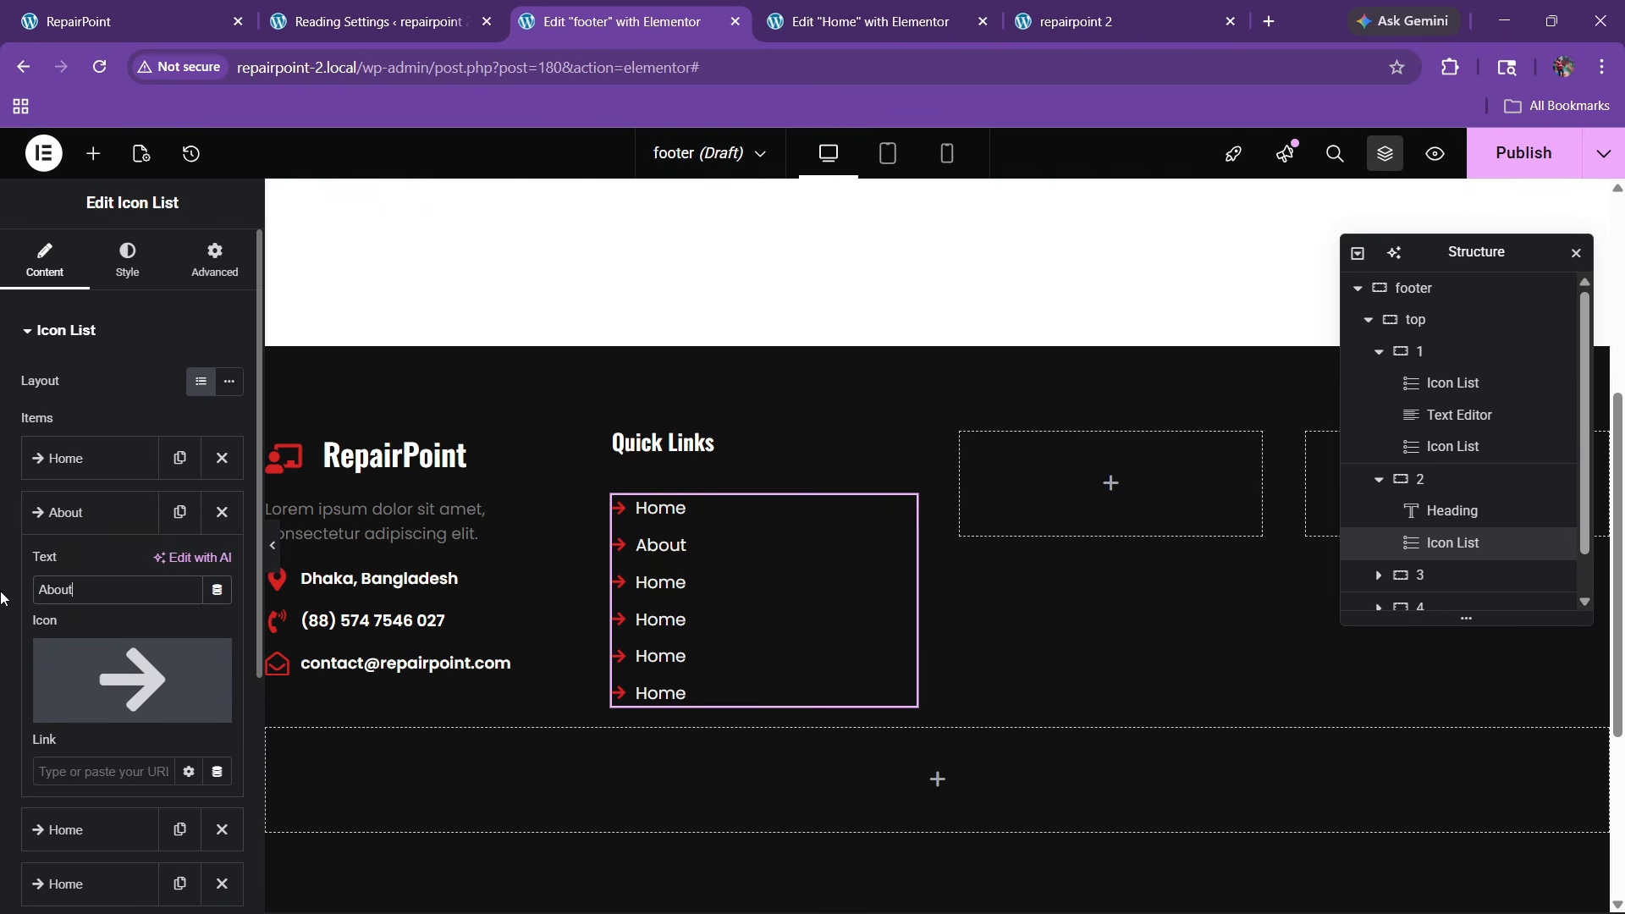
pyautogui.click(98, 520)
pyautogui.click(68, 565)
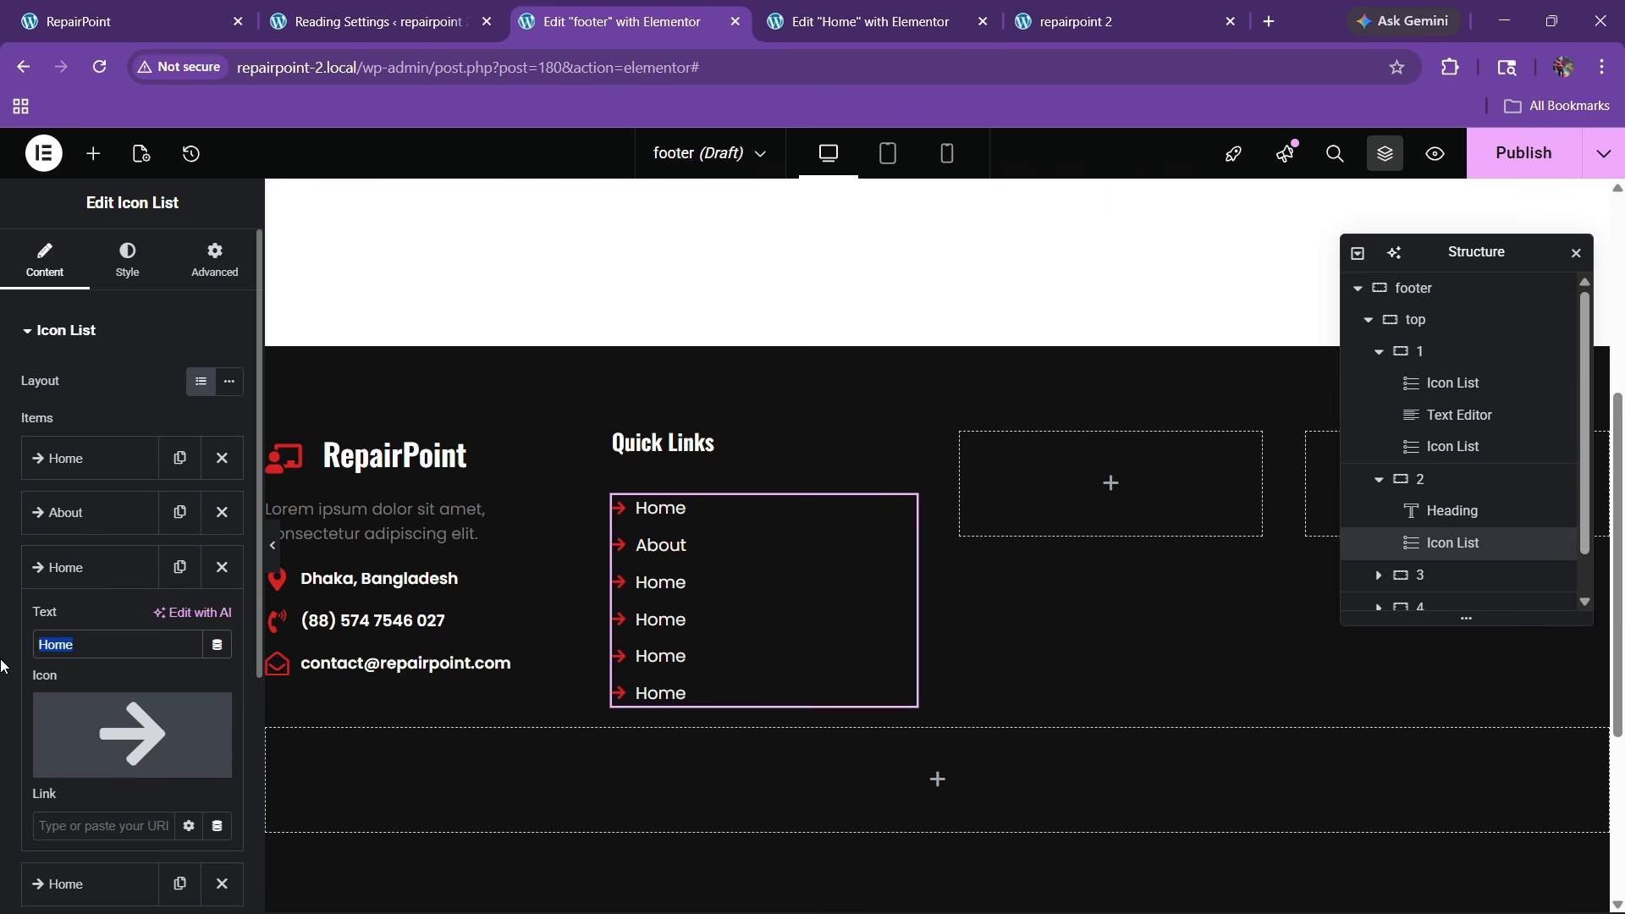
pyautogui.press('BackSpace')
pyautogui.write('Services')
pyautogui.click(59, 567)
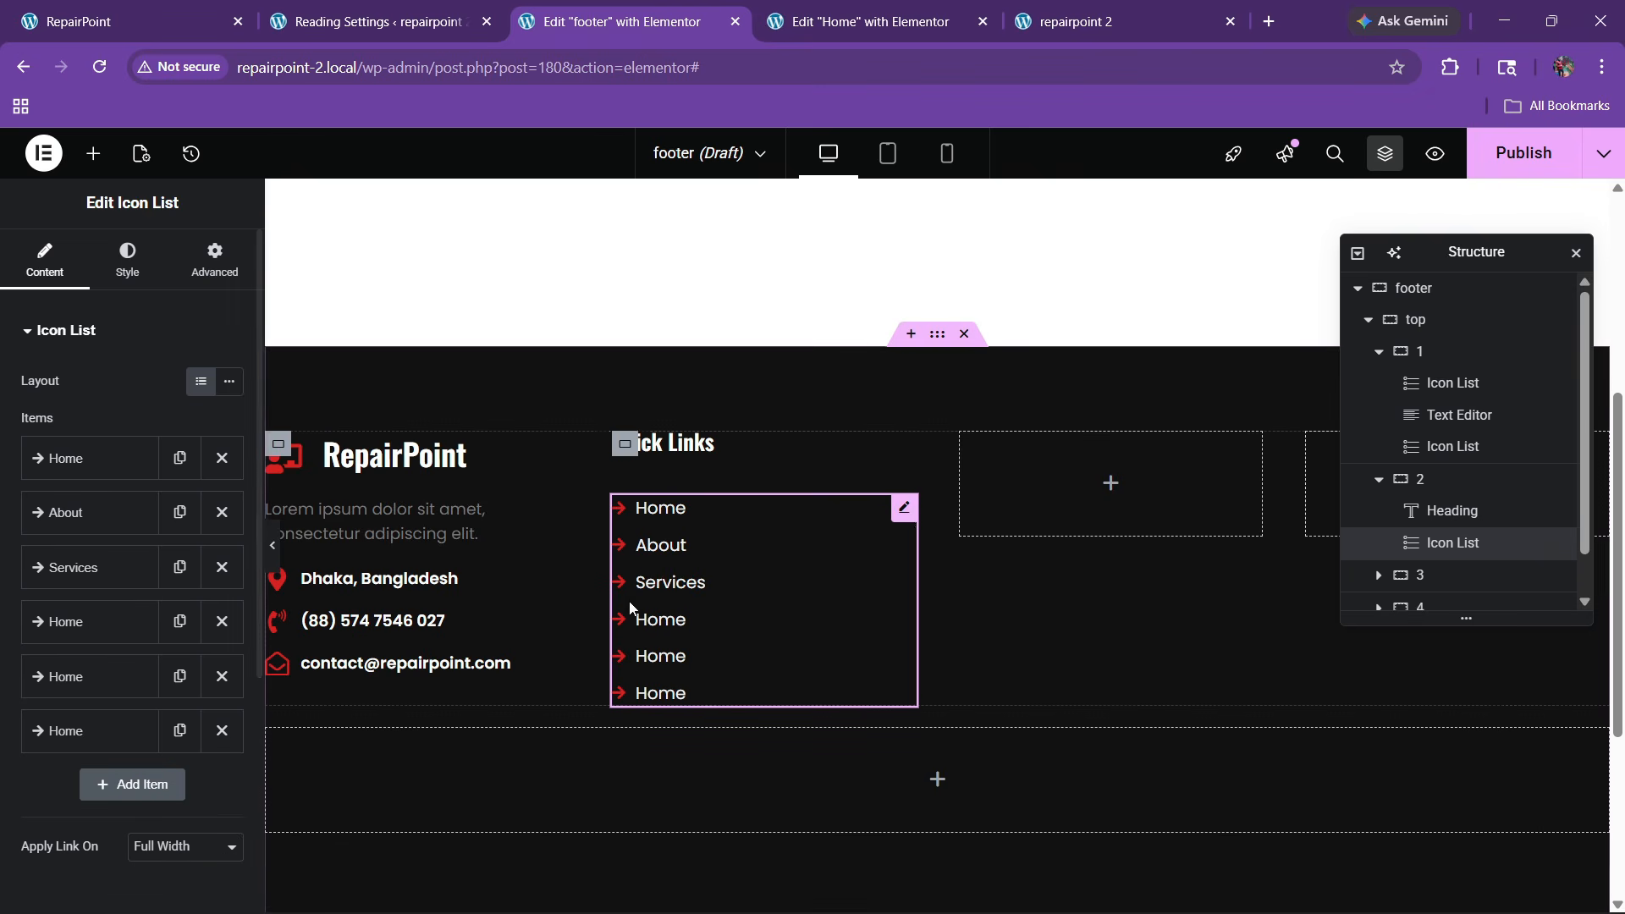
# Enlarge the Quick Links heading to 22px
pyautogui.click(720, 453)
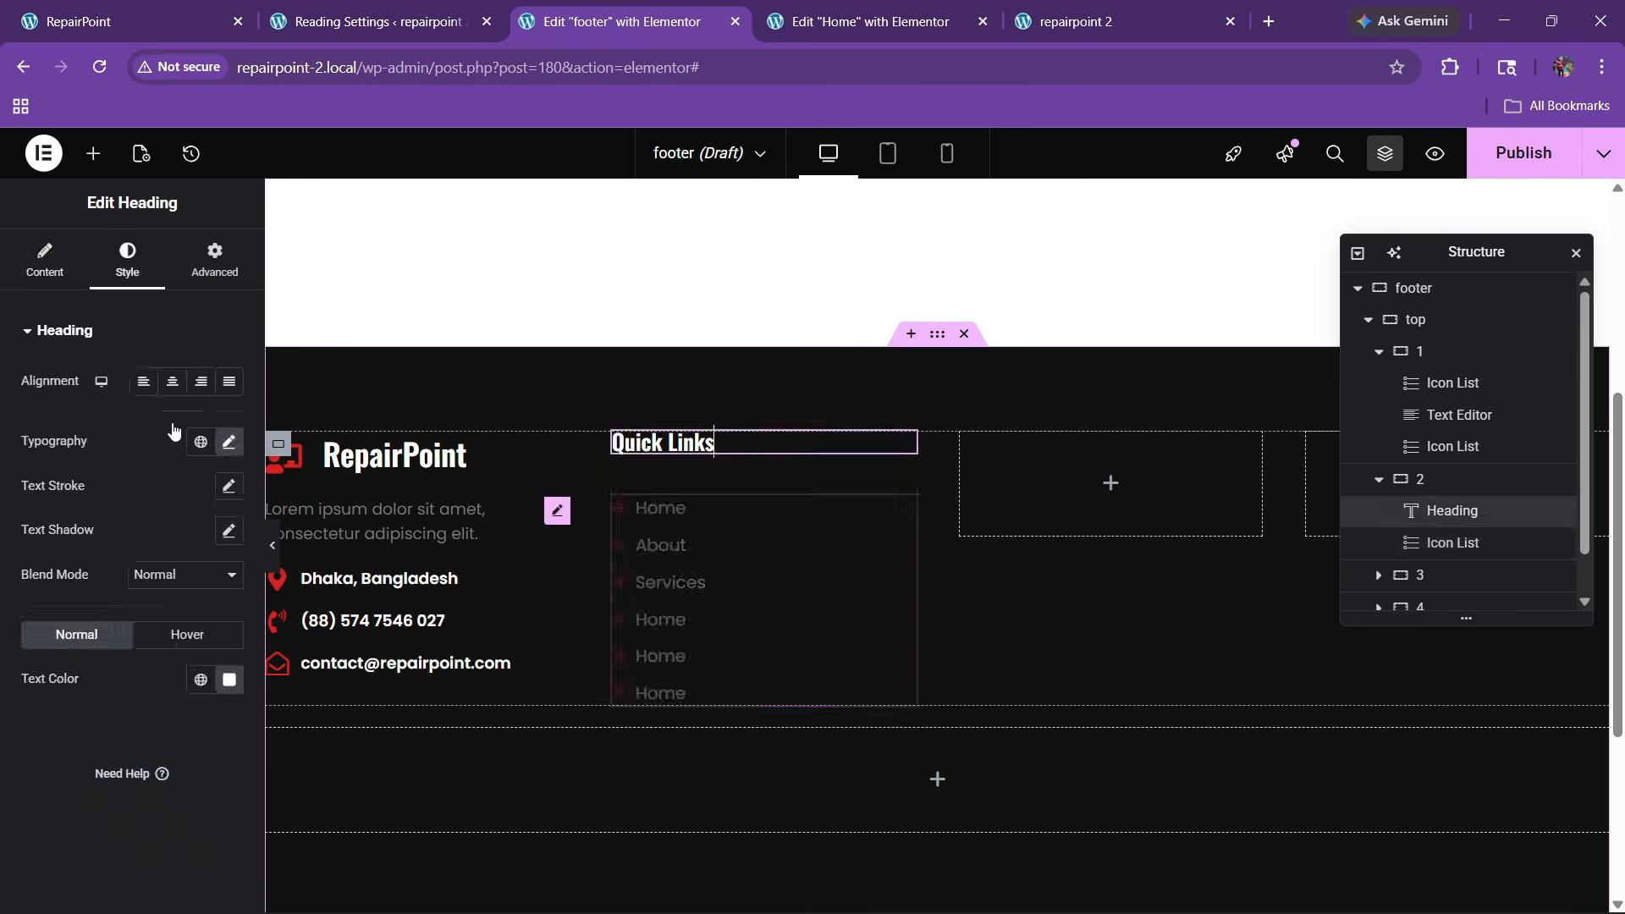
pyautogui.click(228, 441)
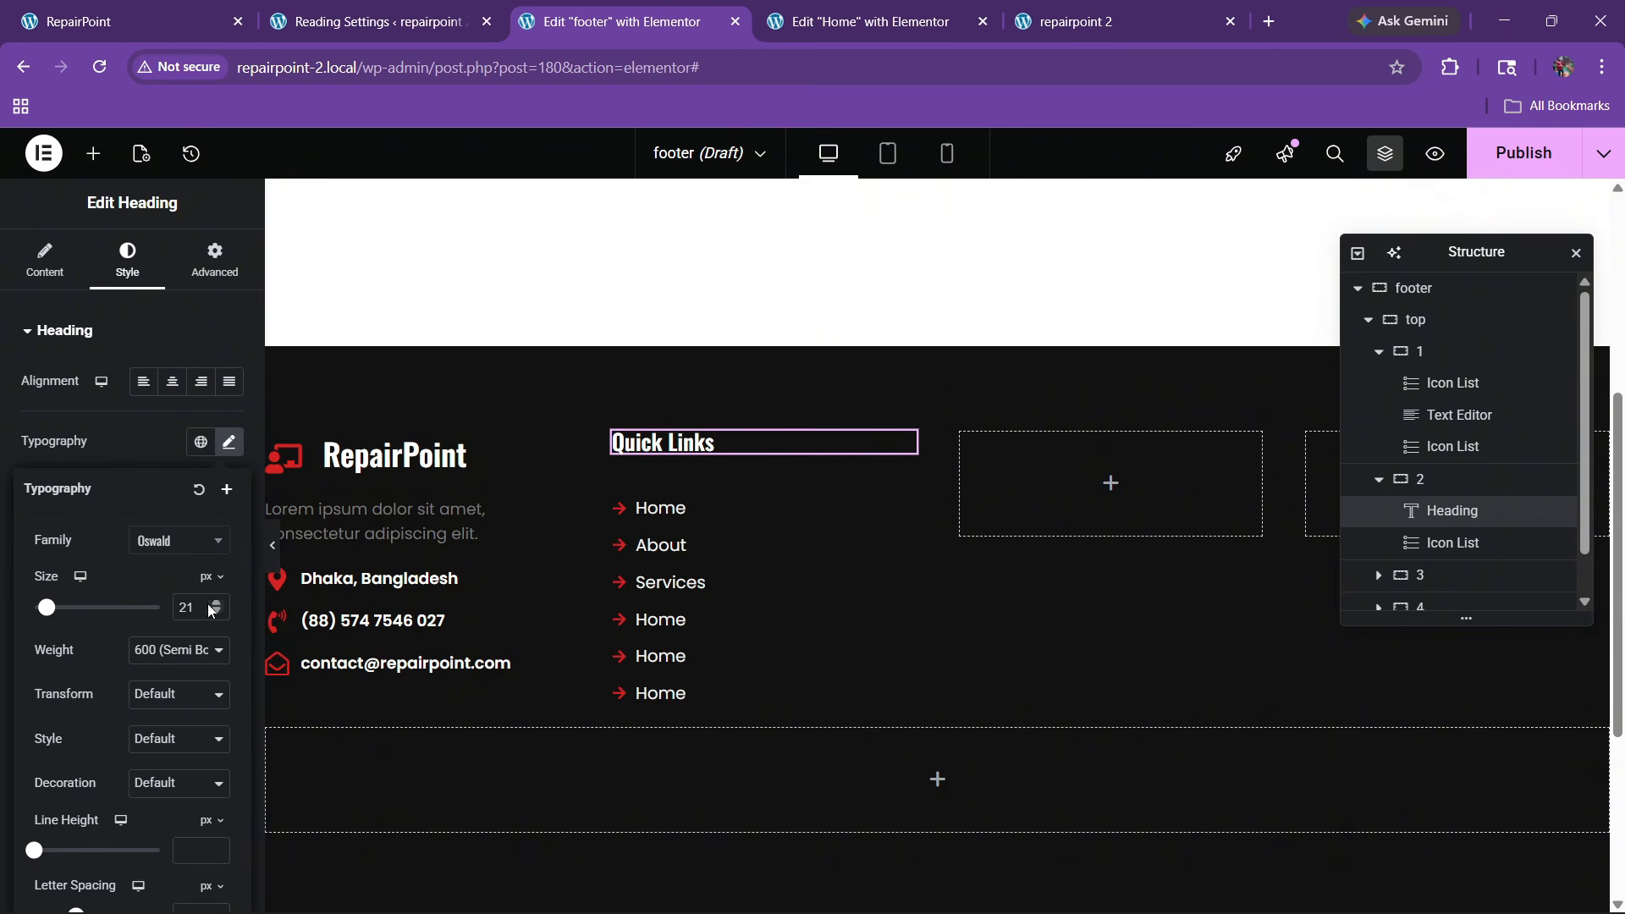
pyautogui.click(215, 604)
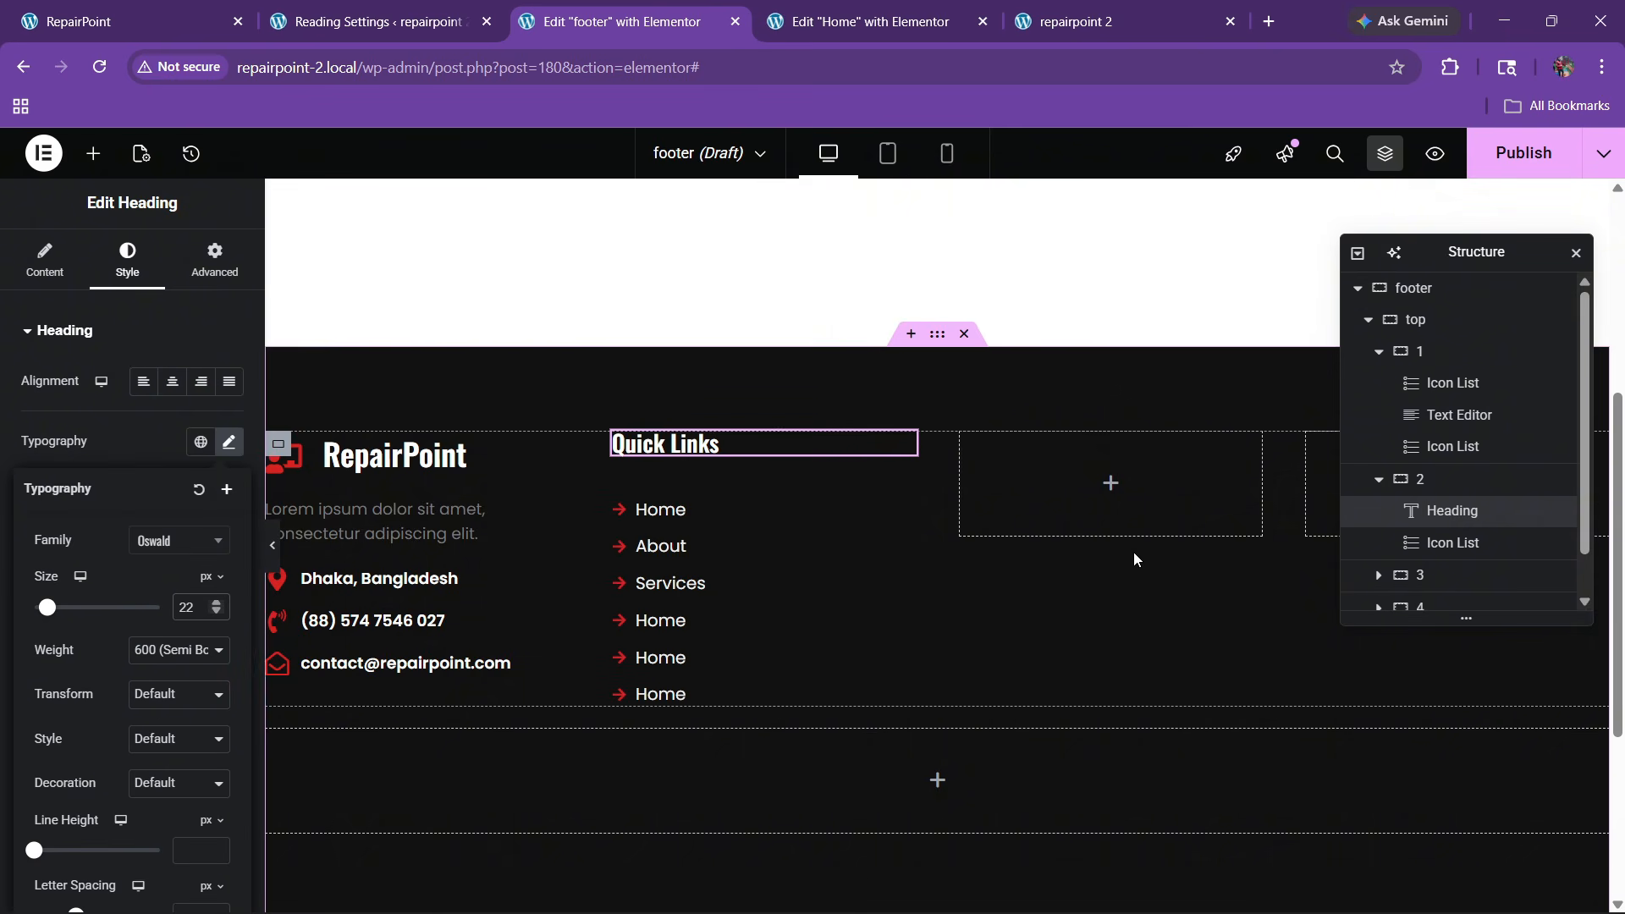
pyautogui.click(1378, 479)
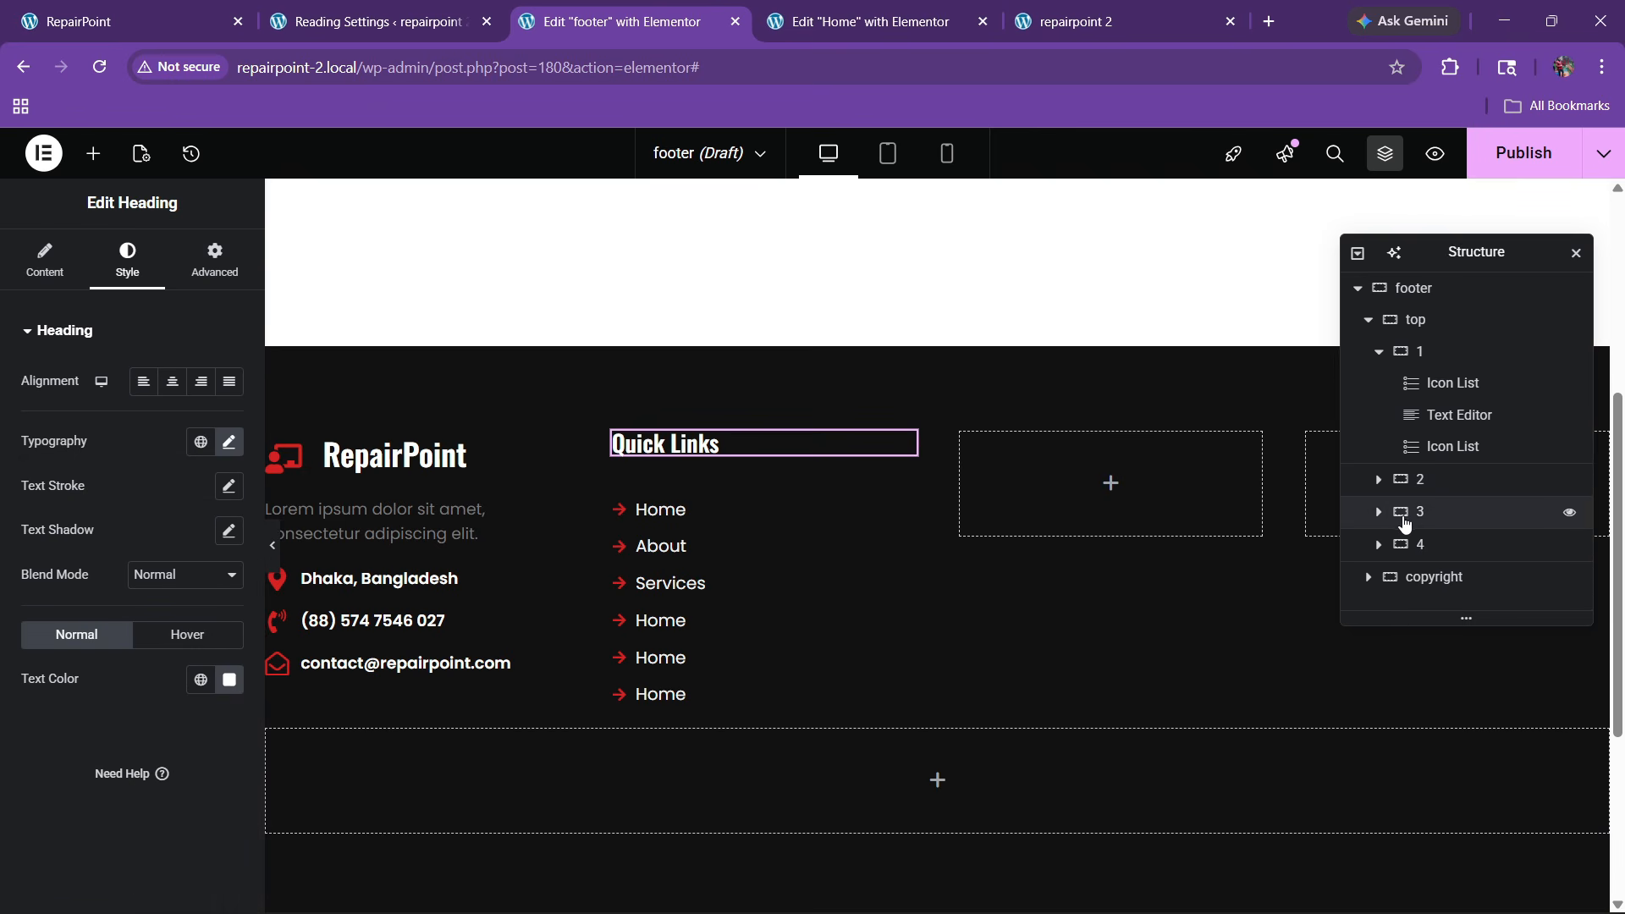
# Delete the empty third and fourth footer columns
pyautogui.click(1405, 512)
pyautogui.rightClick(1400, 516)
pyautogui.click(1409, 887)
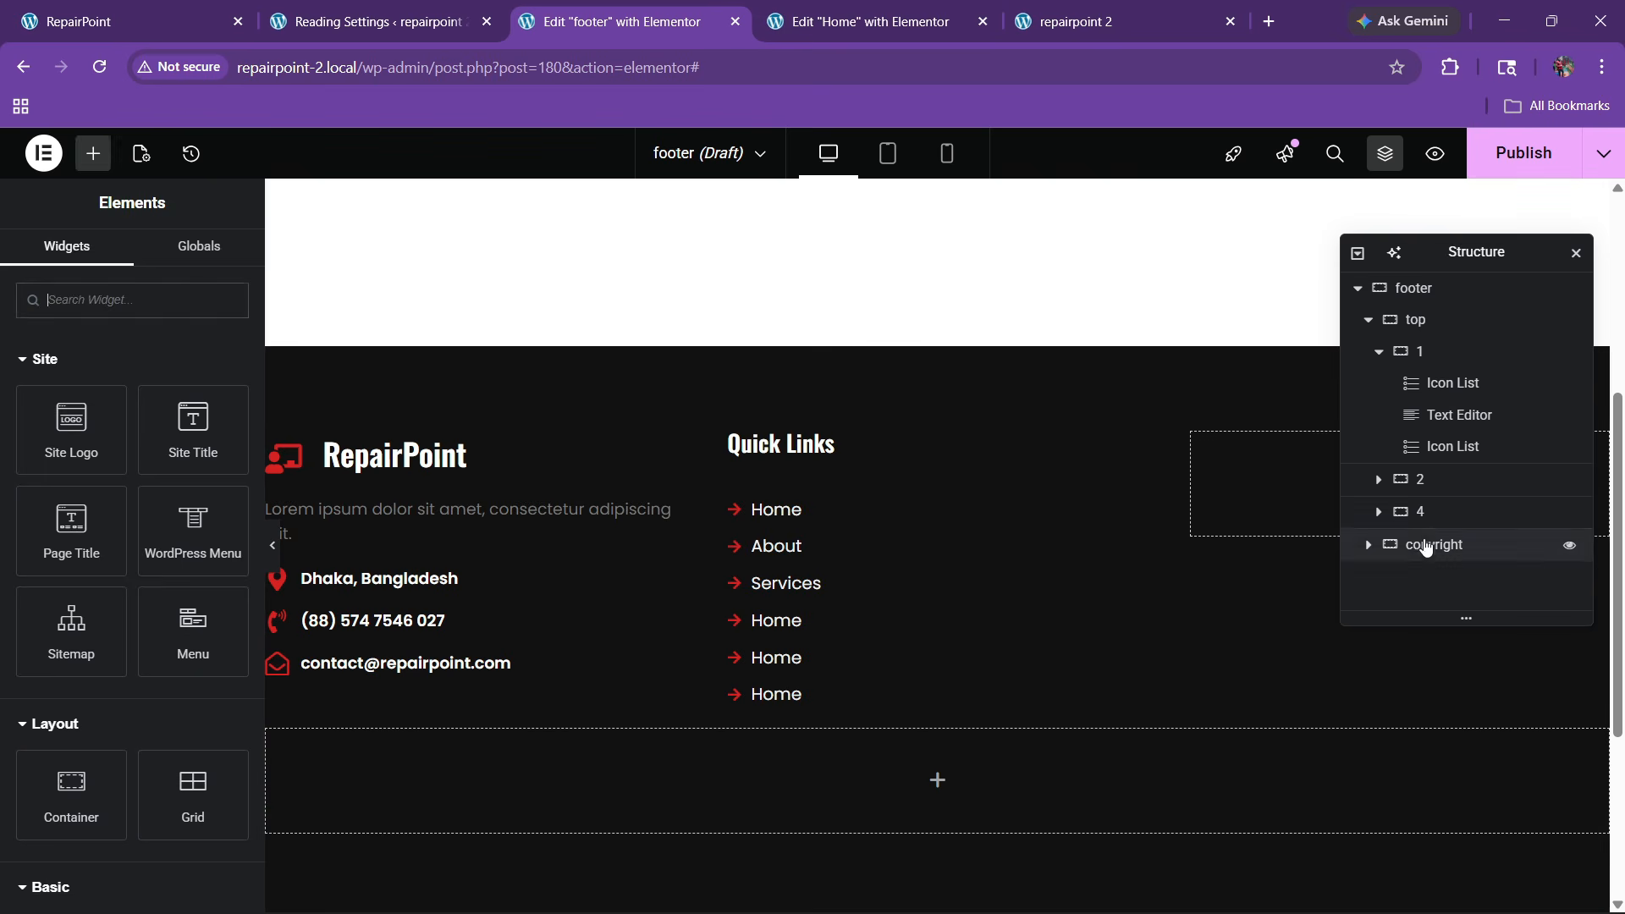
pyautogui.click(1425, 512)
pyautogui.rightClick(1426, 518)
pyautogui.click(1432, 885)
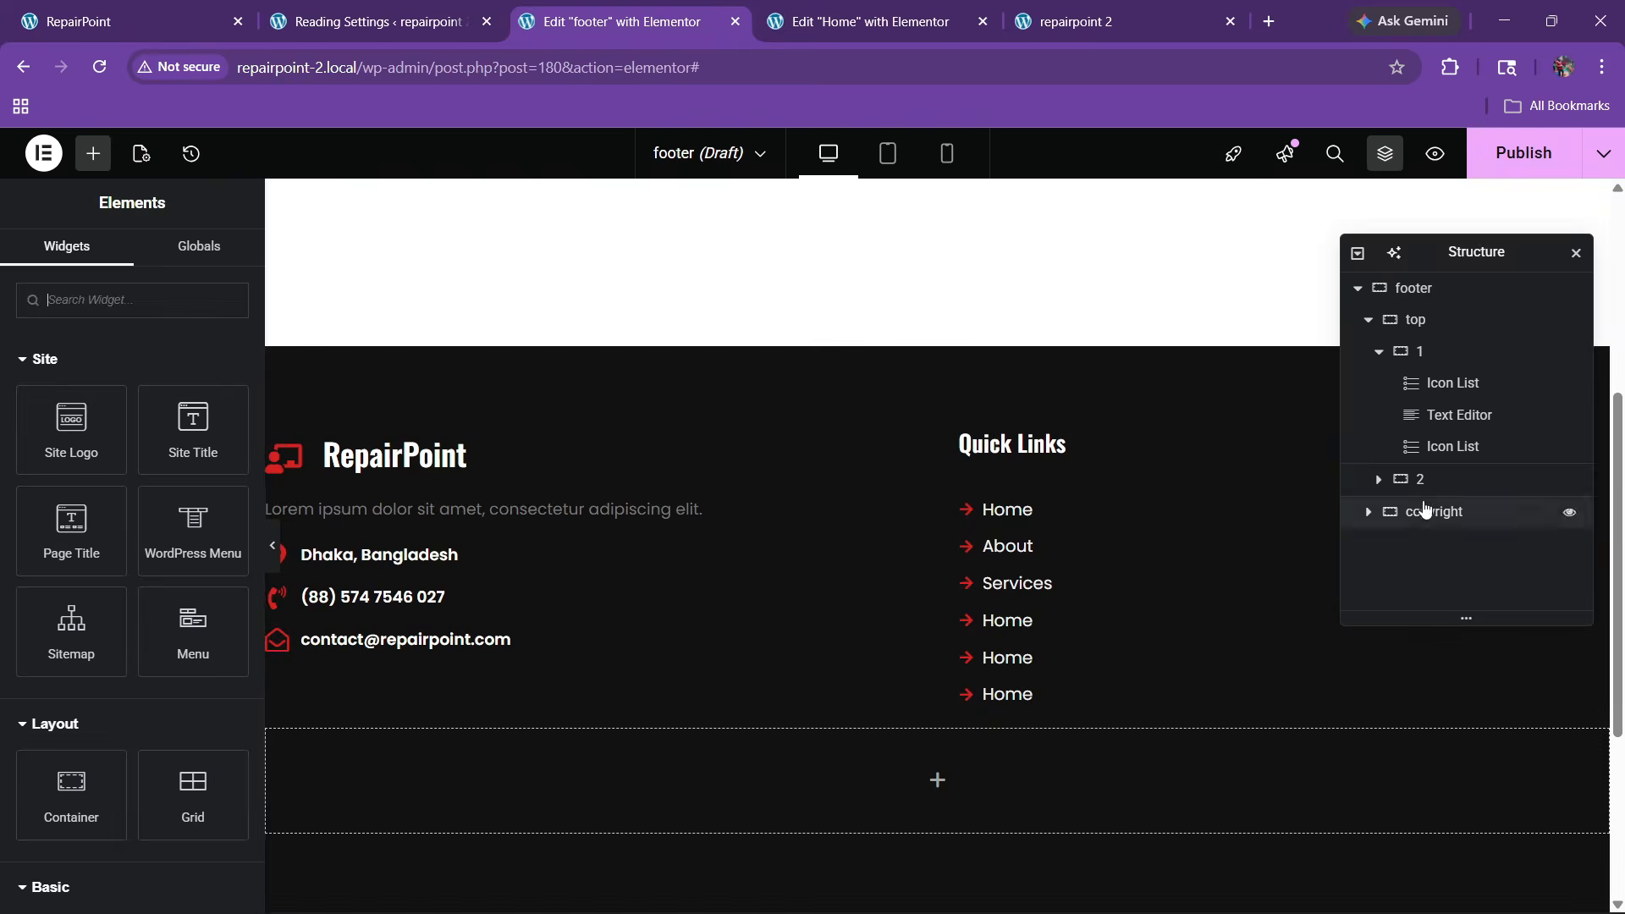
# Duplicate the Quick Links column twice to make four columns
pyautogui.click(1422, 481)
pyautogui.rightClick(1418, 477)
pyautogui.click(1414, 362)
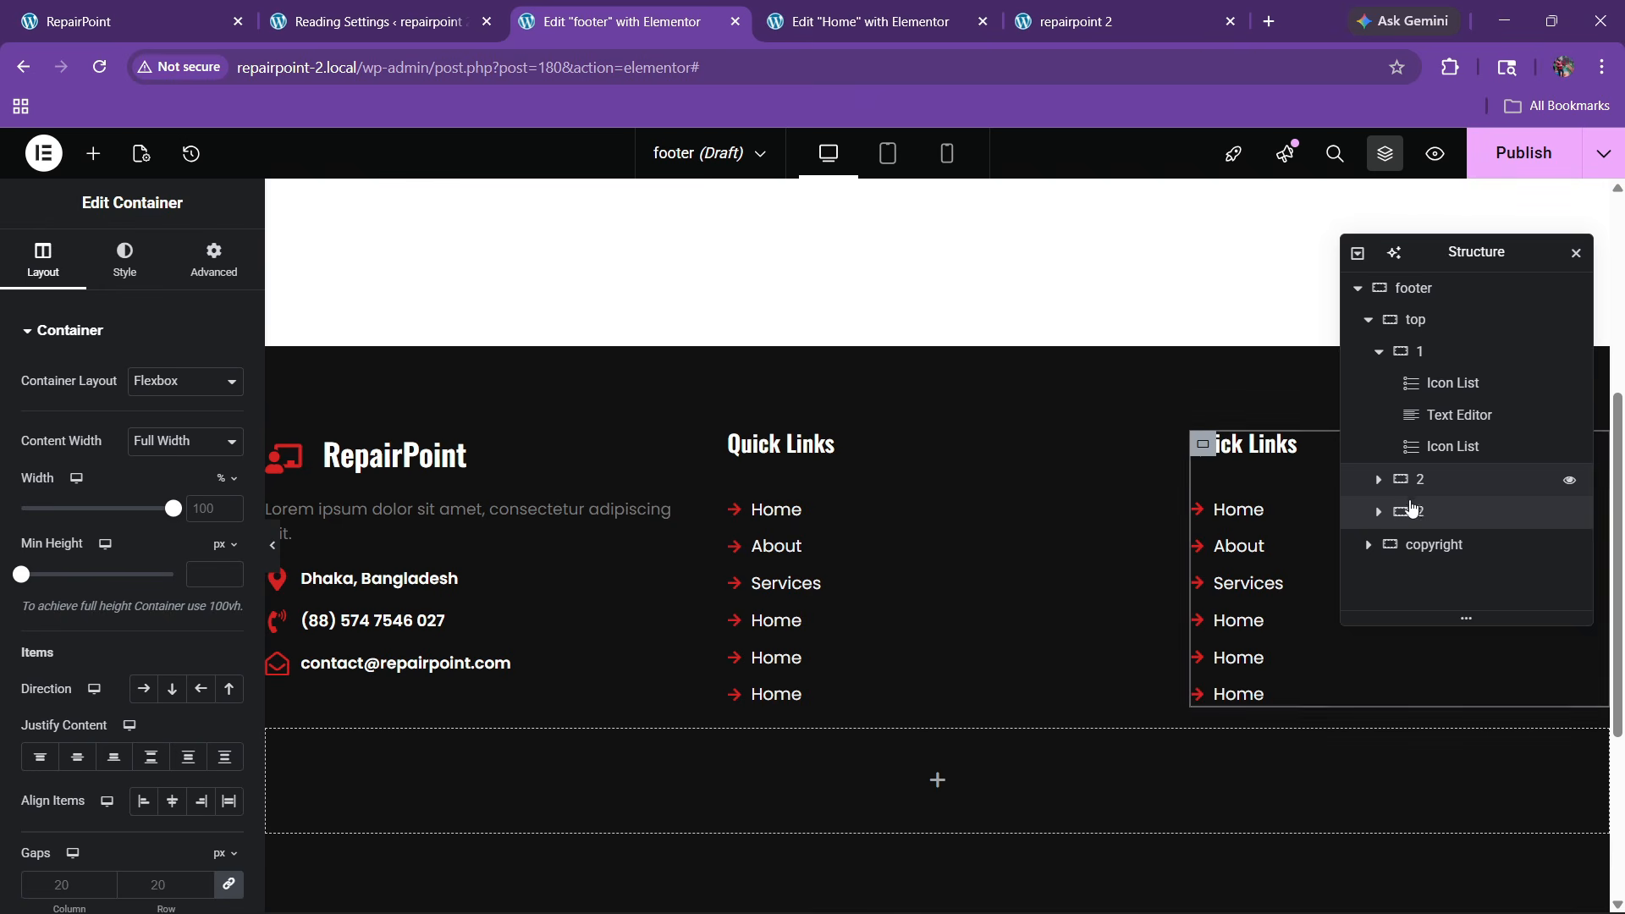
pyautogui.rightClick(1431, 513)
pyautogui.click(1432, 377)
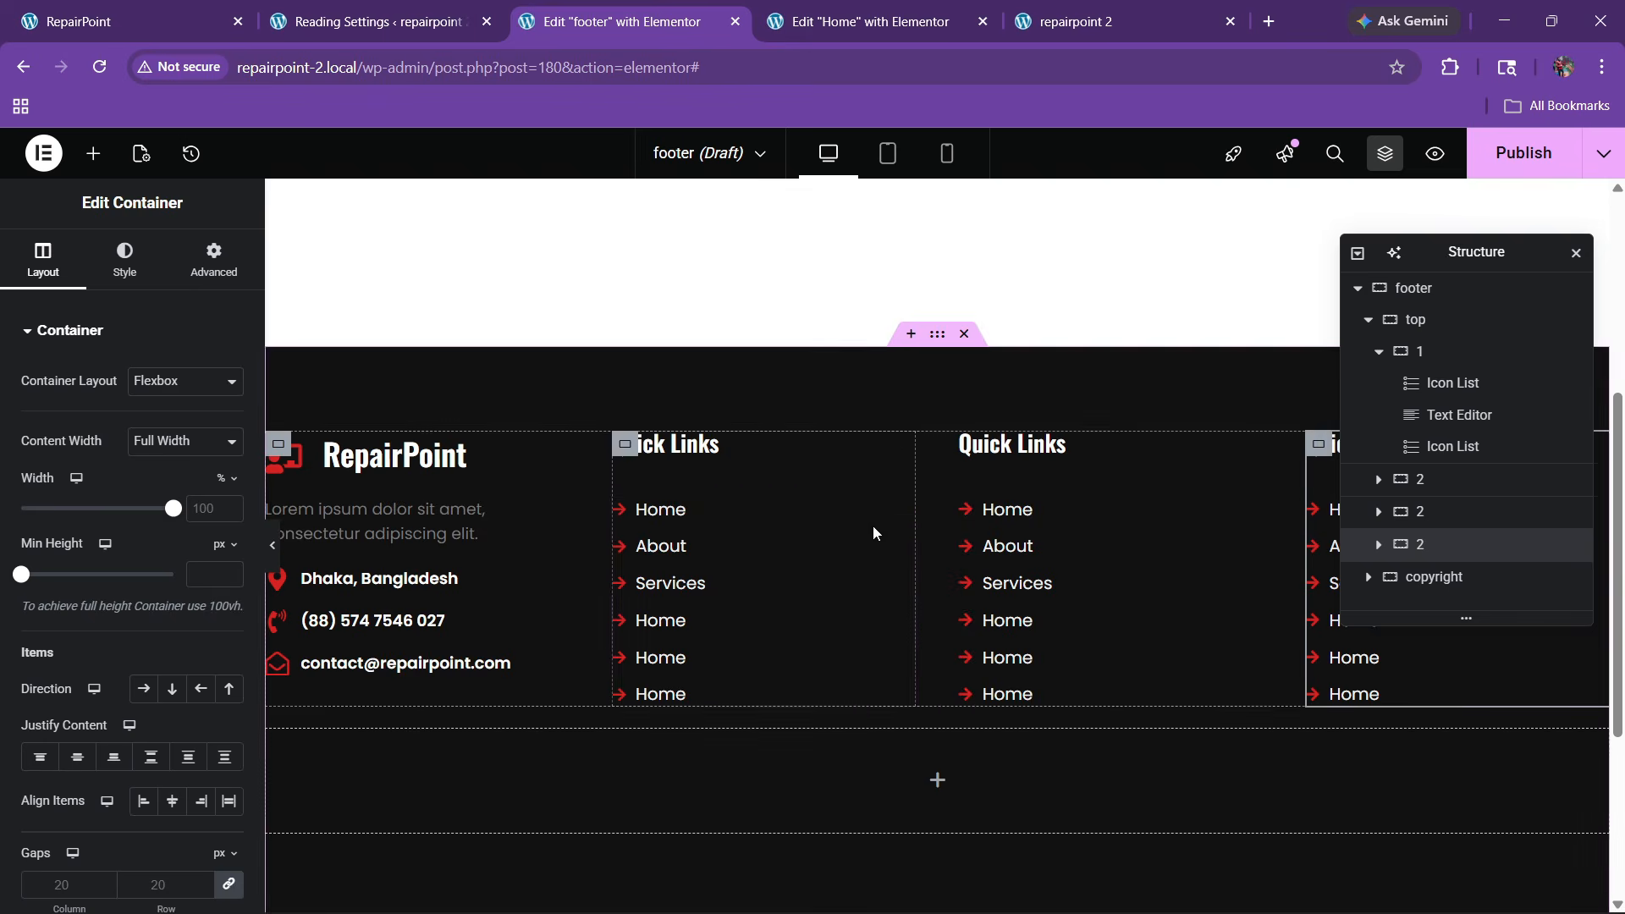
# Widen the brand column to about 30% and narrow the link columns
pyautogui.click(237, 11)
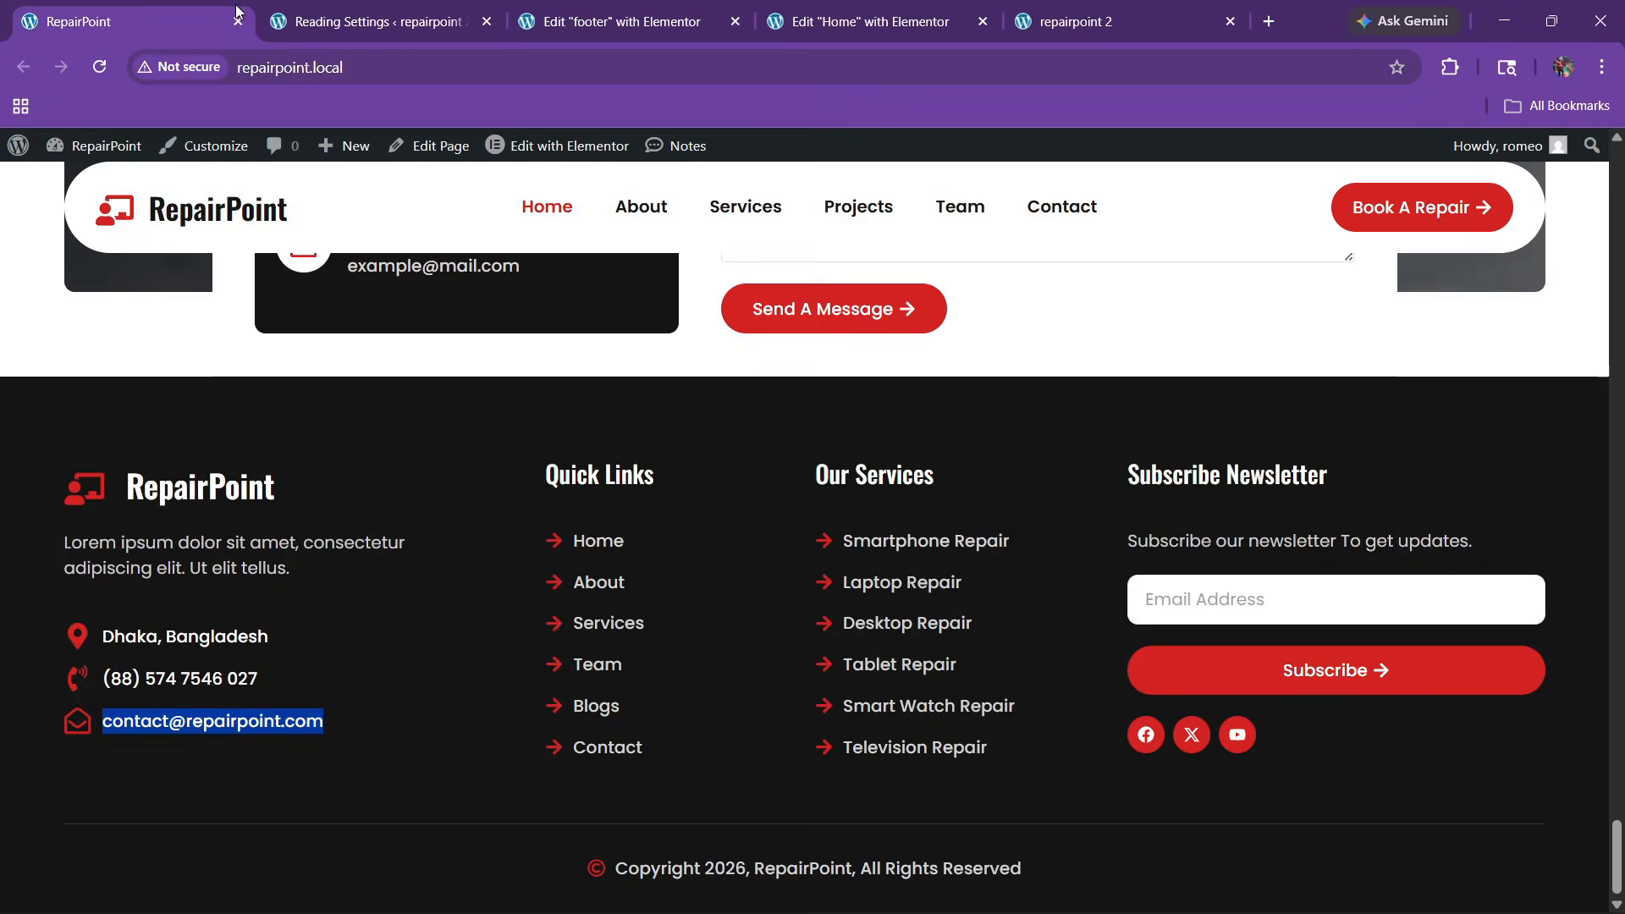
pyautogui.click(602, 12)
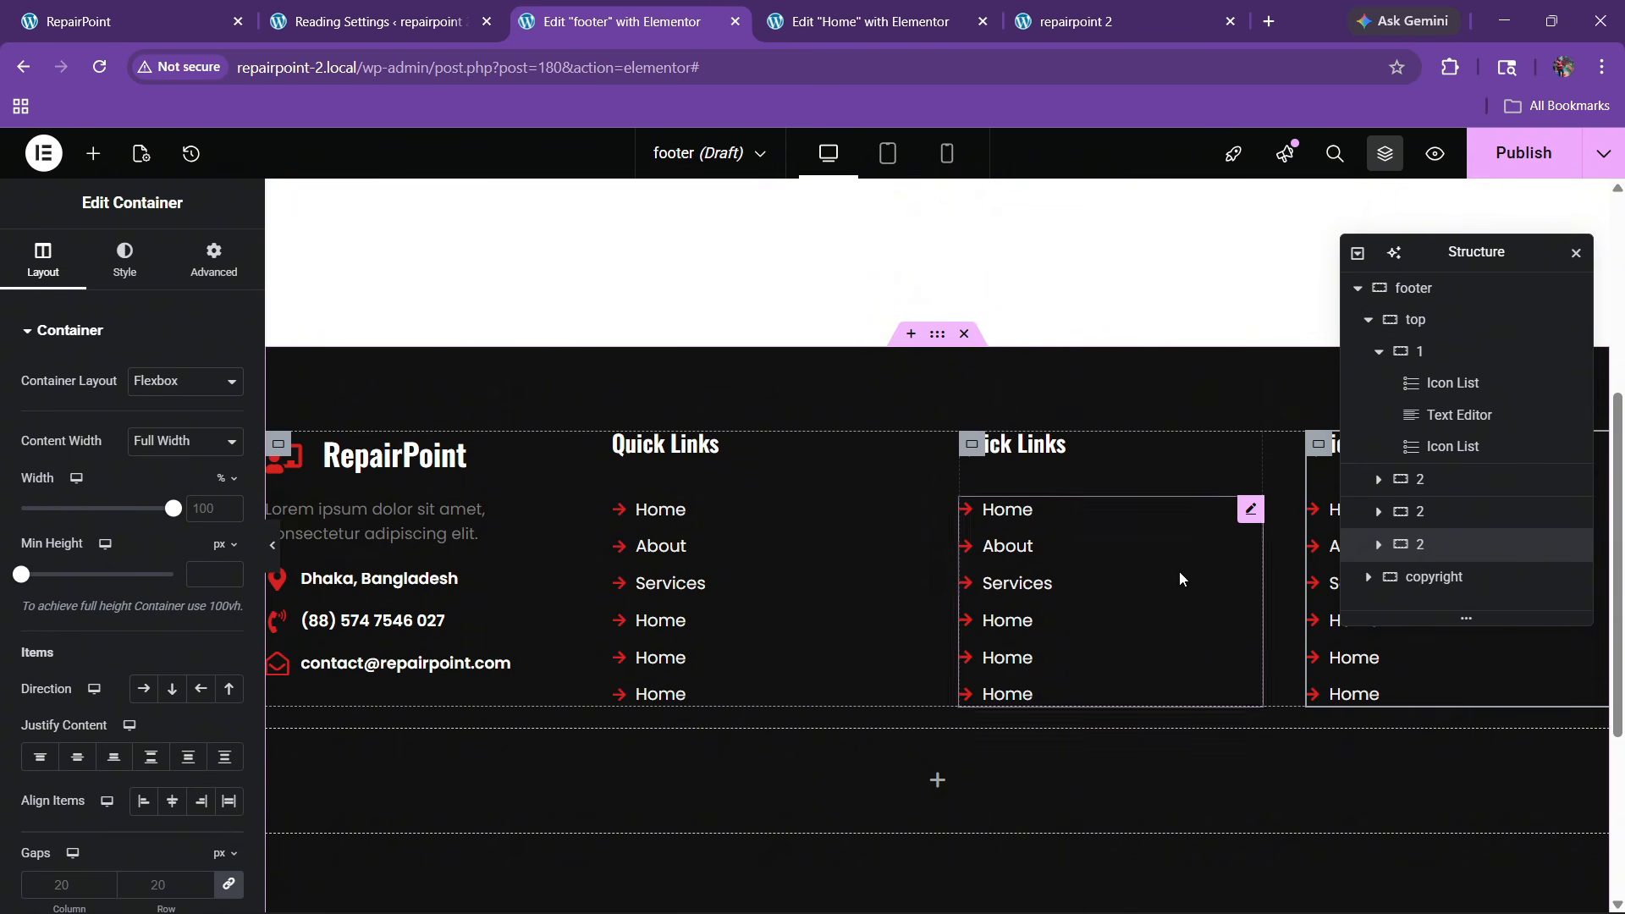
pyautogui.moveTo(568, 582); pyautogui.dragTo(693, 588)
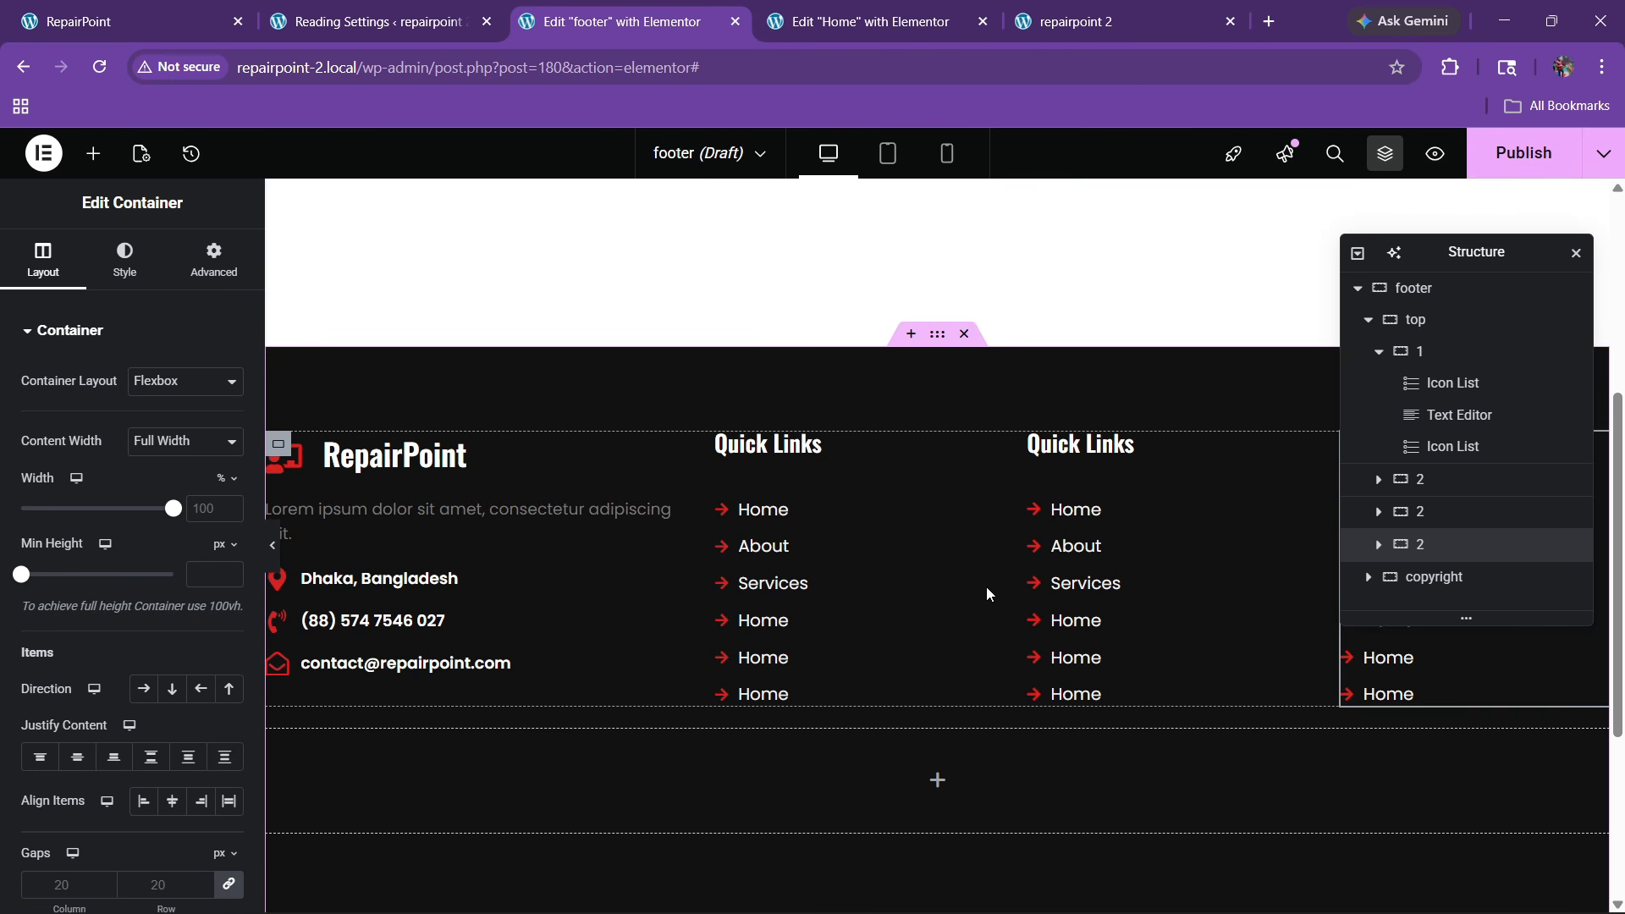
pyautogui.moveTo(978, 589); pyautogui.dragTo(914, 598)
pyautogui.moveTo(1261, 607); pyautogui.dragTo(1155, 618)
pyautogui.moveTo(1460, 258); pyautogui.dragTo(752, 334)
# Select the 'Subscribe Newsletter' heading text on the live site footer
pyautogui.click(188, 7)
pyautogui.moveTo(1107, 476); pyautogui.dragTo(1391, 480)
pyautogui.click(1150, 481)
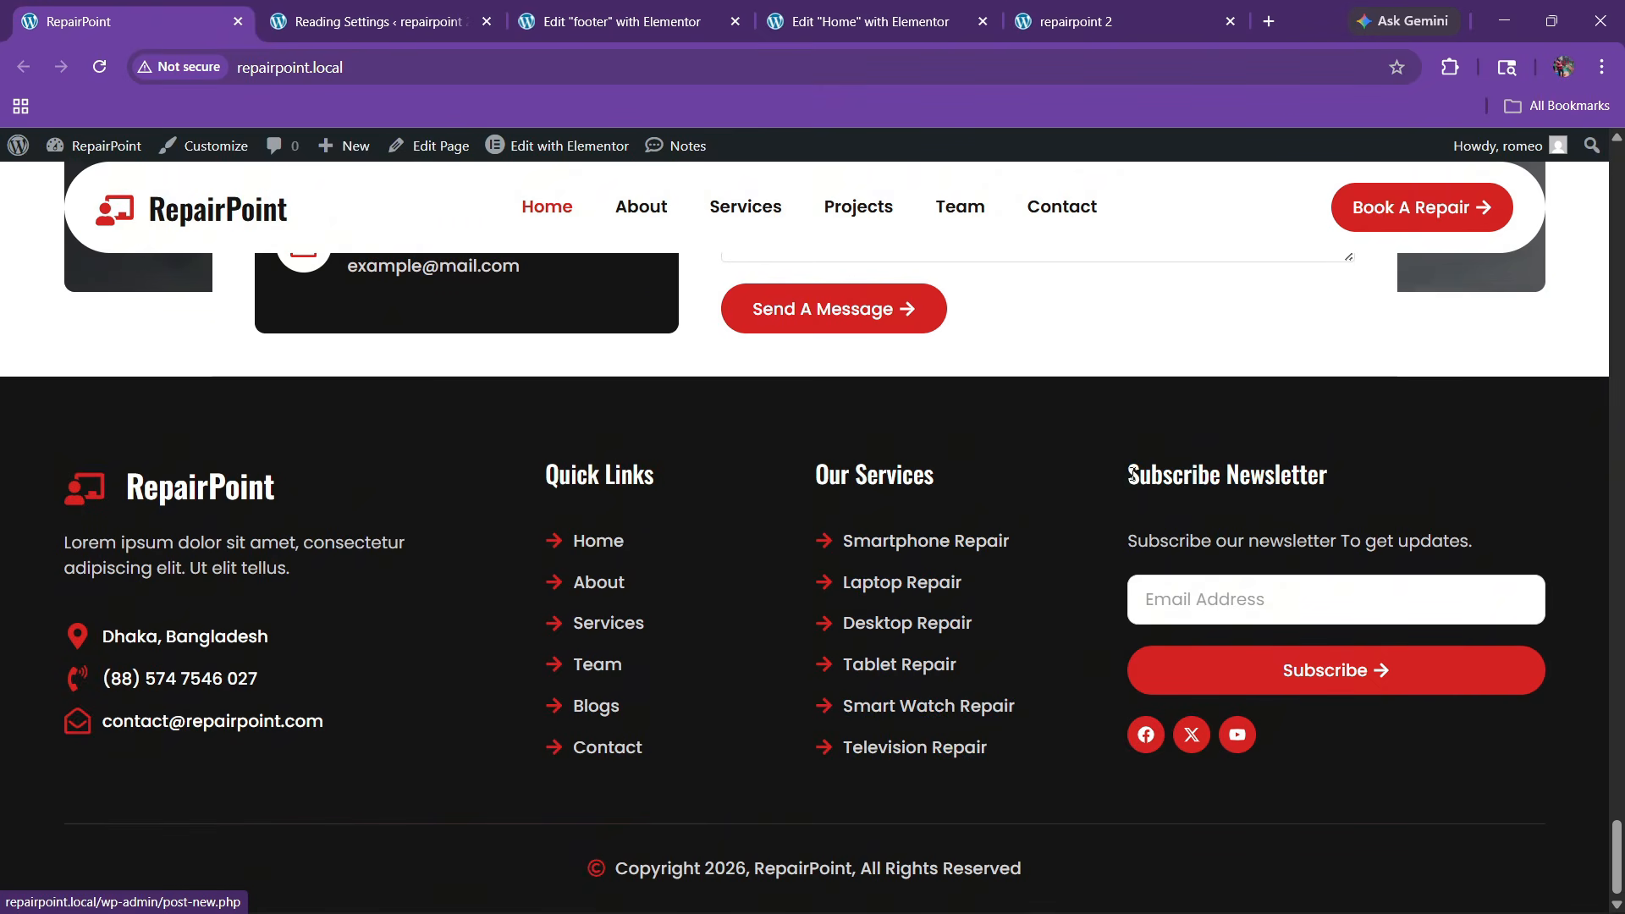
pyautogui.moveTo(1132, 474); pyautogui.dragTo(1286, 465)
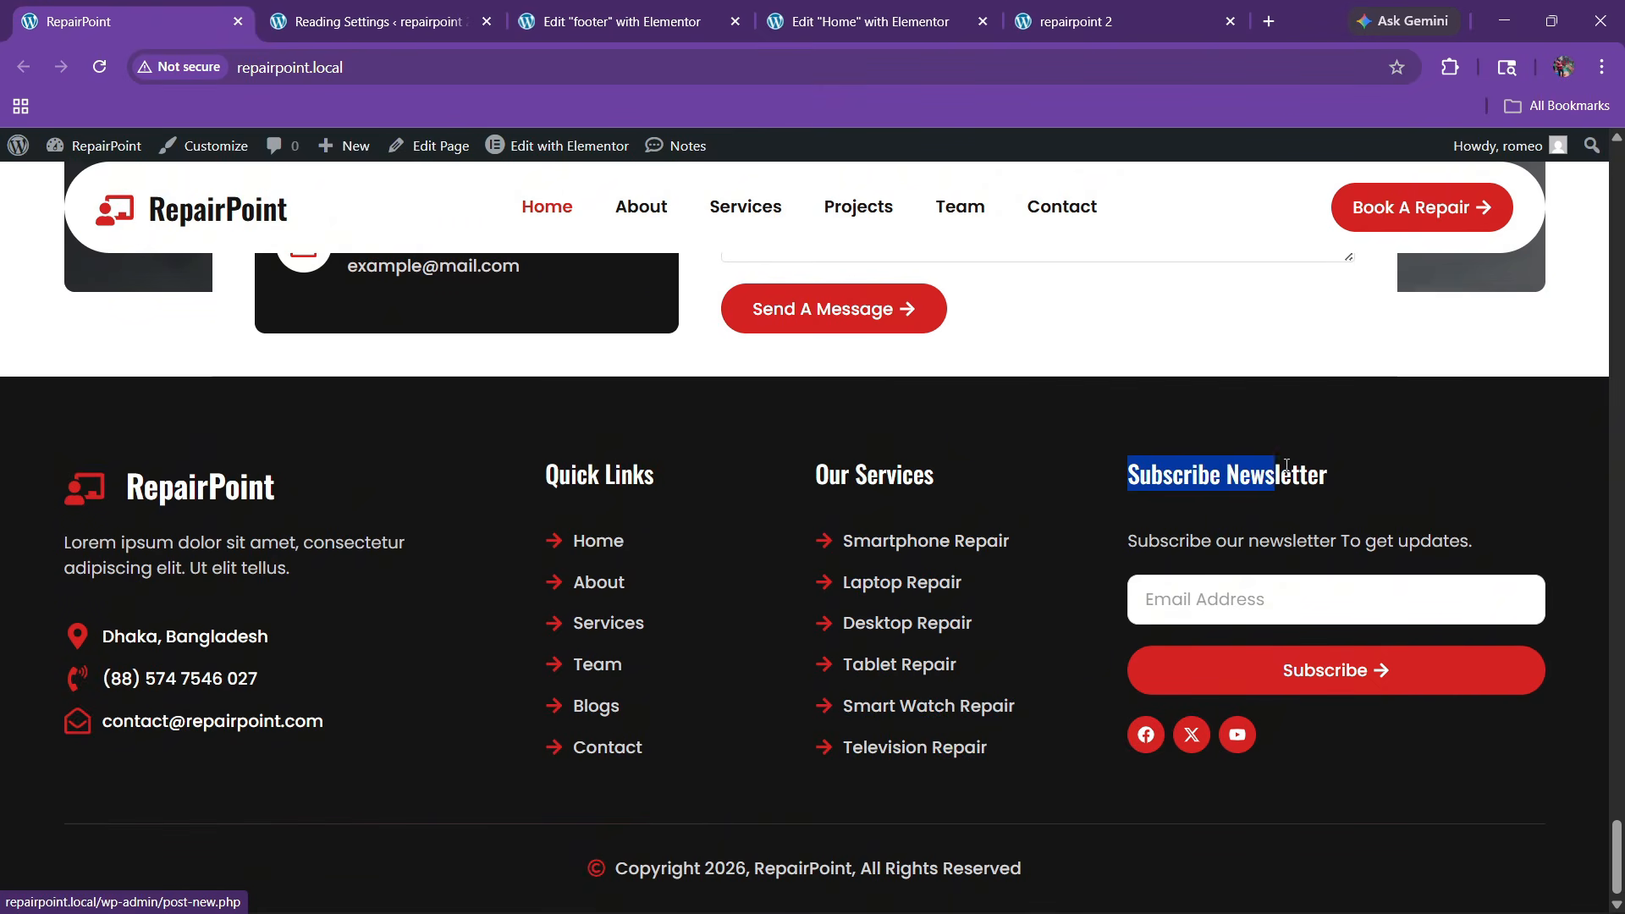
pyautogui.click(743, 7)
# Retitle the fourth column's heading 'subscribe newsletter' and delete its link list
pyautogui.click(1282, 447)
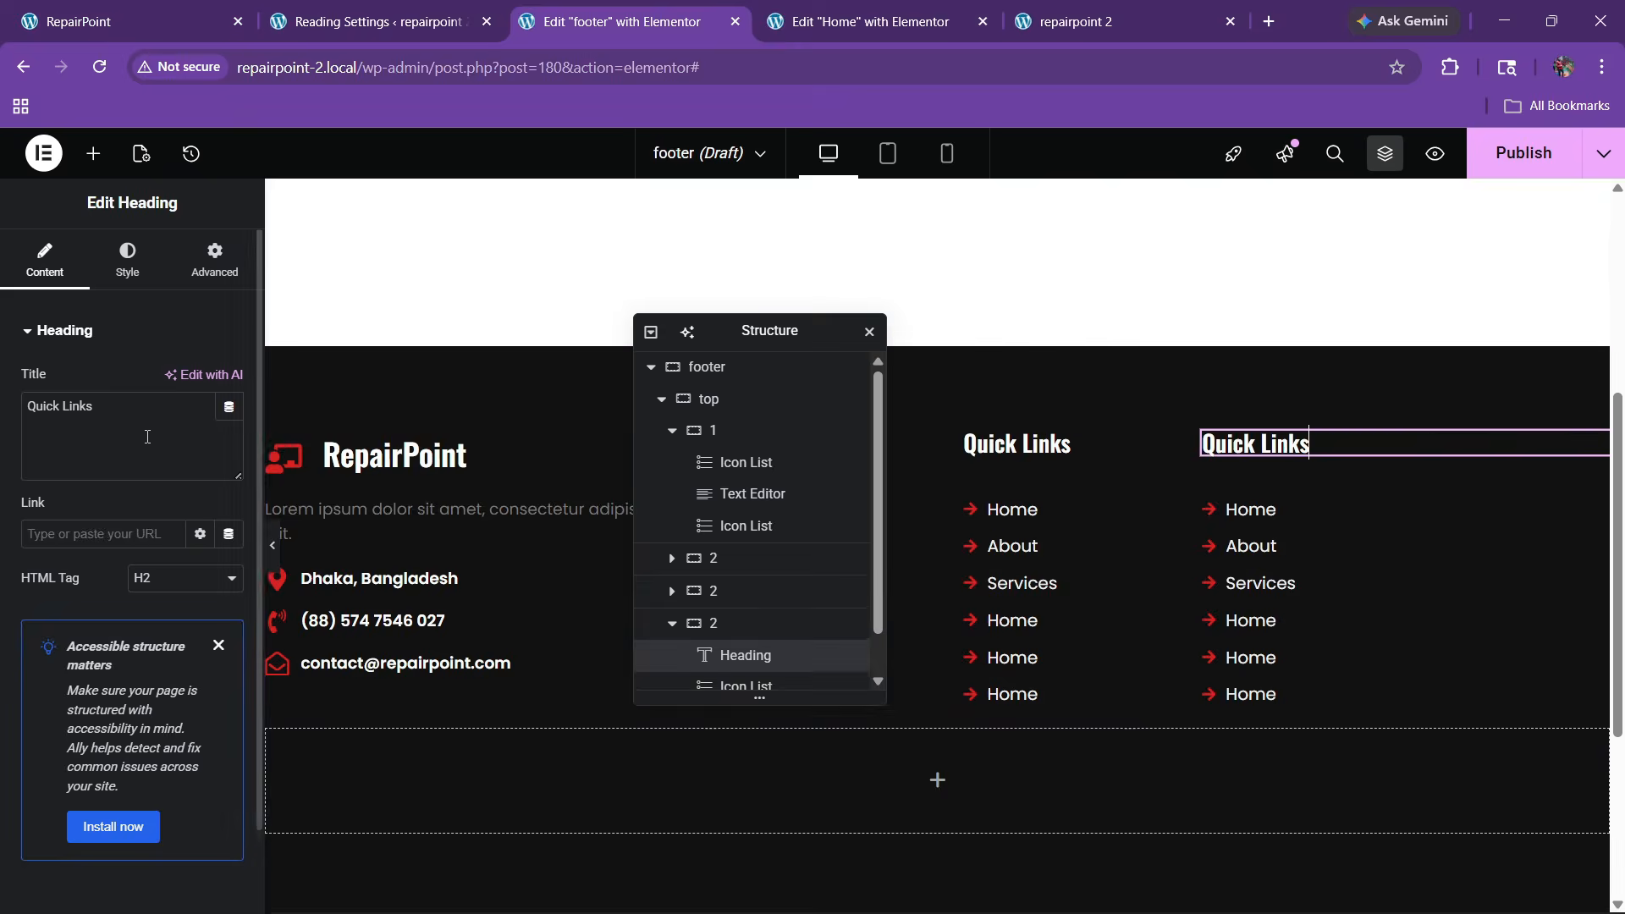
pyautogui.hotkey('ctrl', 'a')
pyautogui.write('subscribe newsletter')
pyautogui.moveTo(708, 342); pyautogui.dragTo(697, 374)
pyautogui.rightClick(1282, 535)
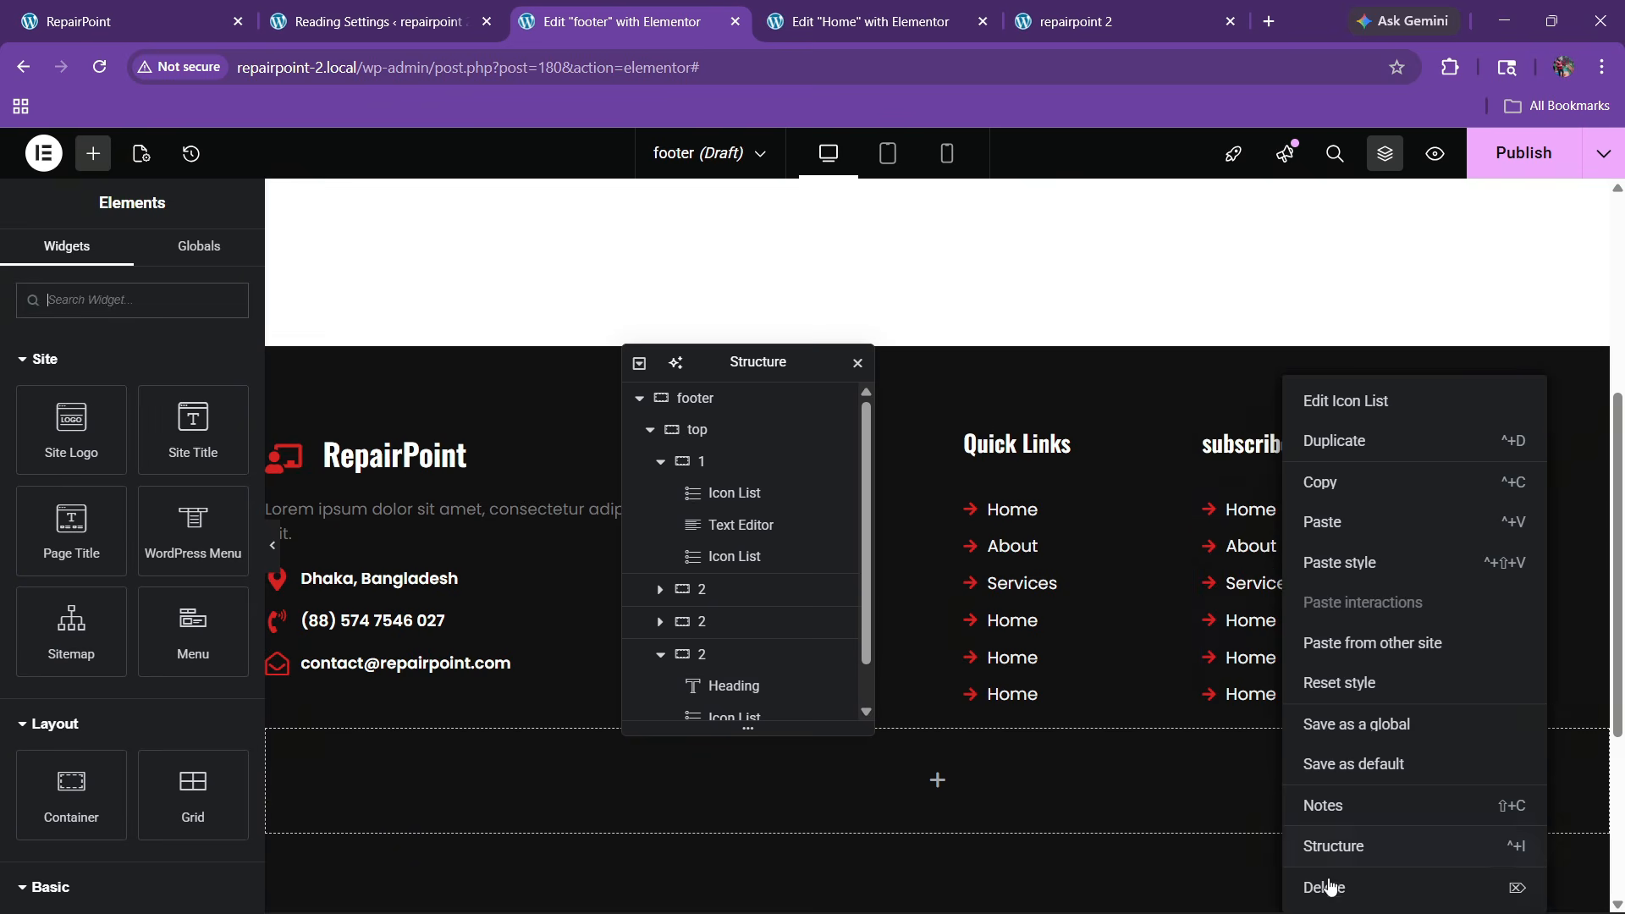
pyautogui.click(1330, 886)
pyautogui.click(117, 9)
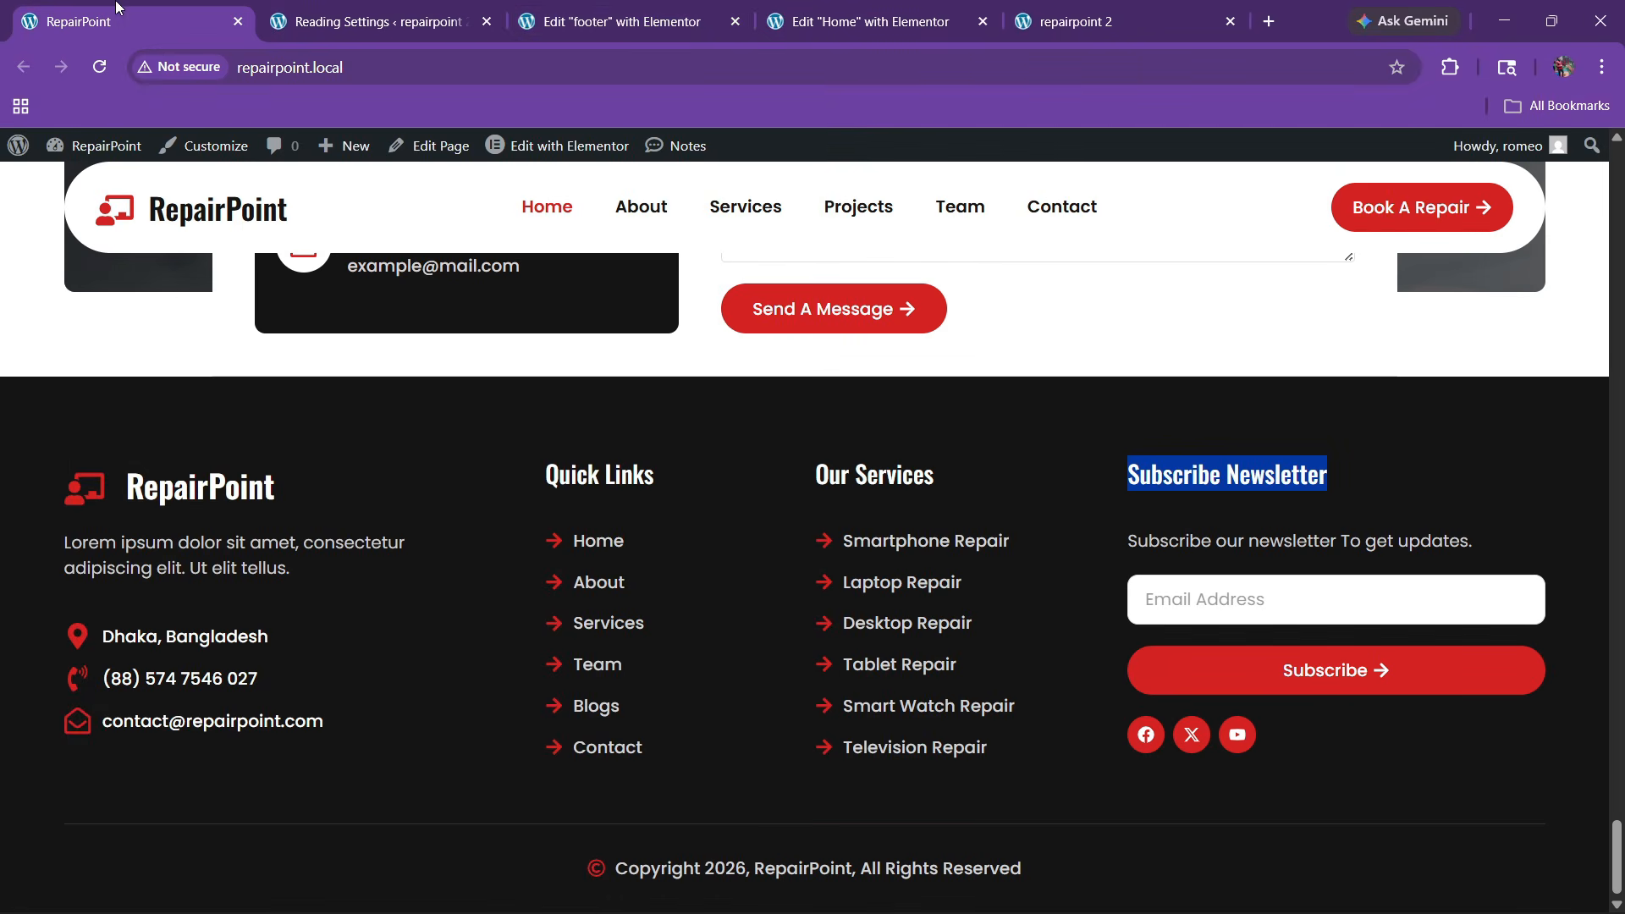
pyautogui.click(613, 8)
# Copy the brand column's paragraph and paste it under the newsletter heading
pyautogui.rightClick(481, 507)
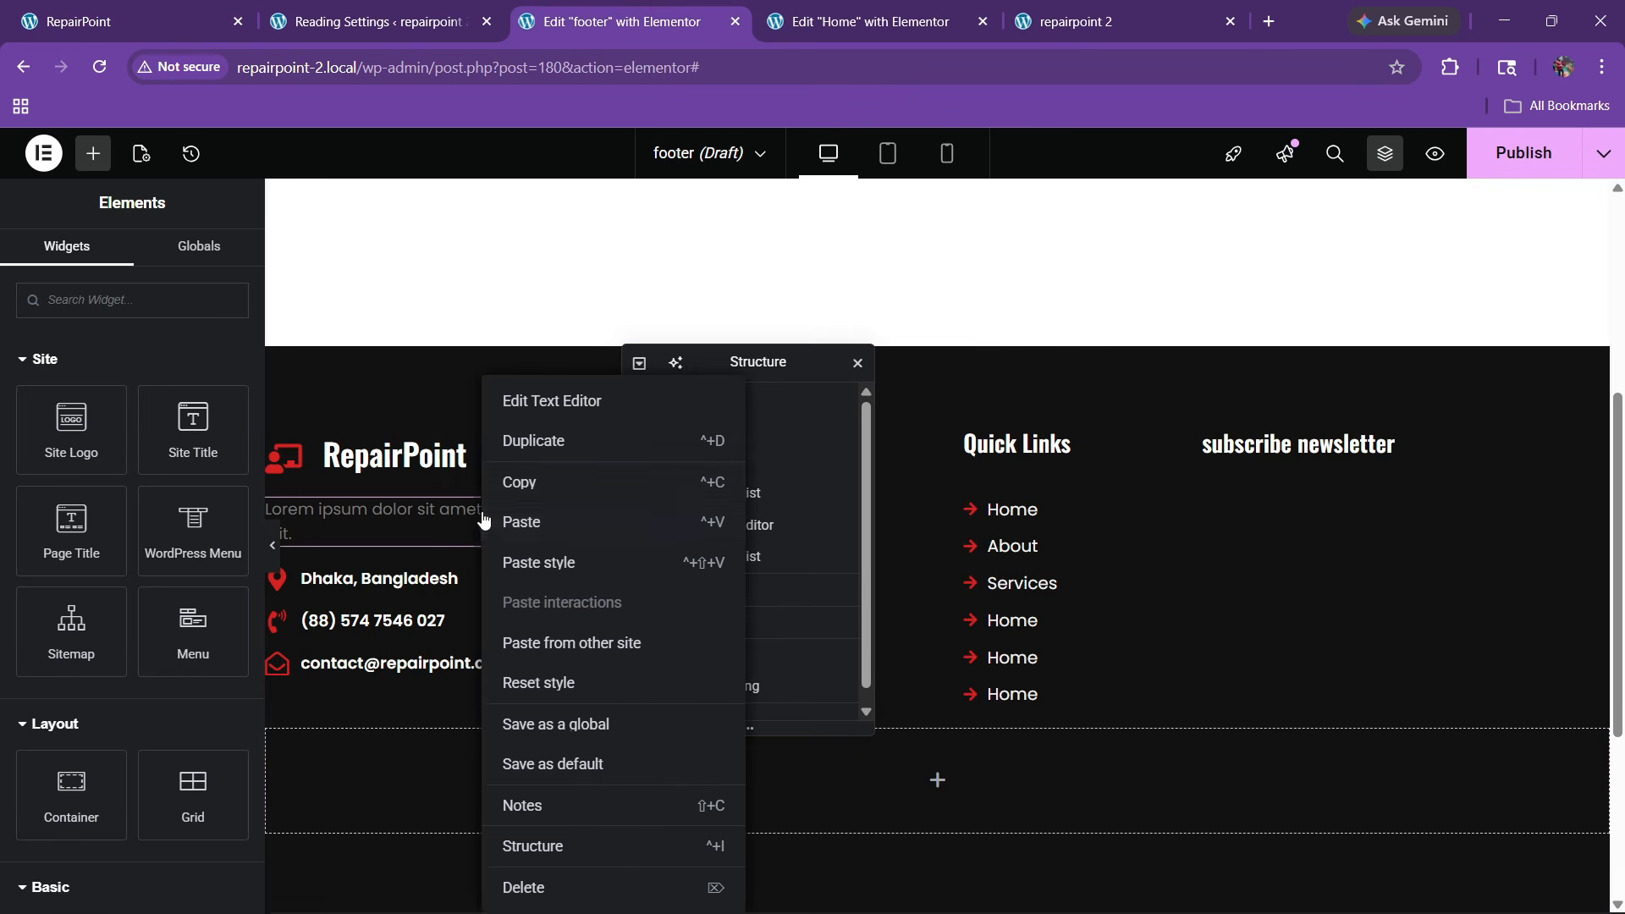
pyautogui.click(523, 488)
pyautogui.rightClick(1287, 459)
pyautogui.click(1317, 521)
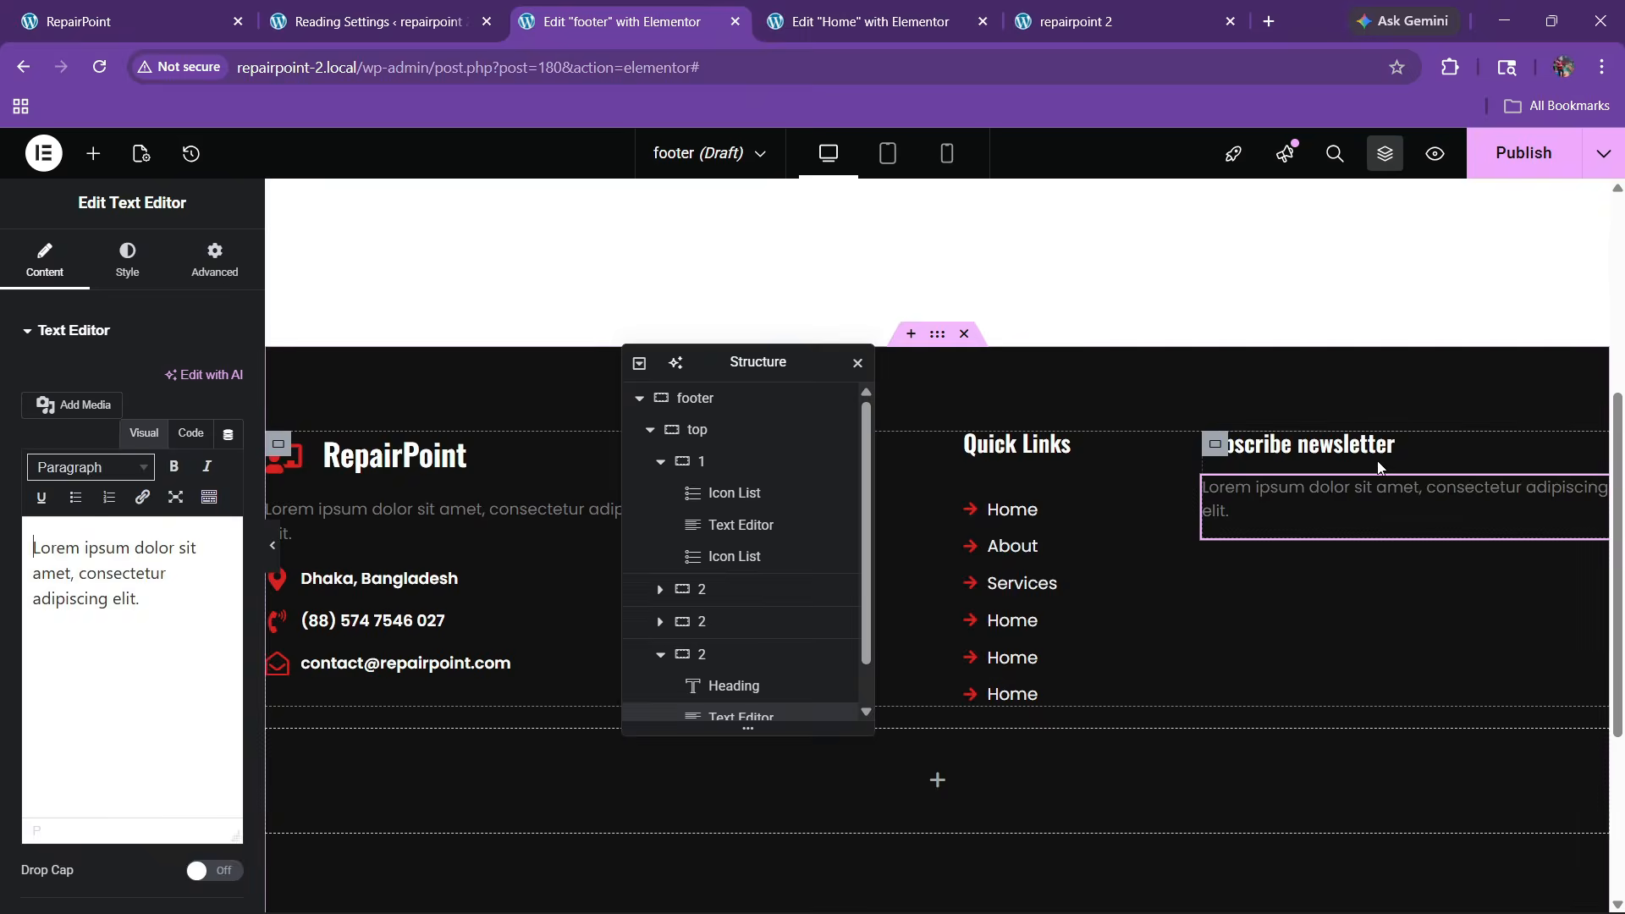
# Set the newsletter heading's text transform to Capitalize
pyautogui.click(1294, 444)
pyautogui.click(127, 258)
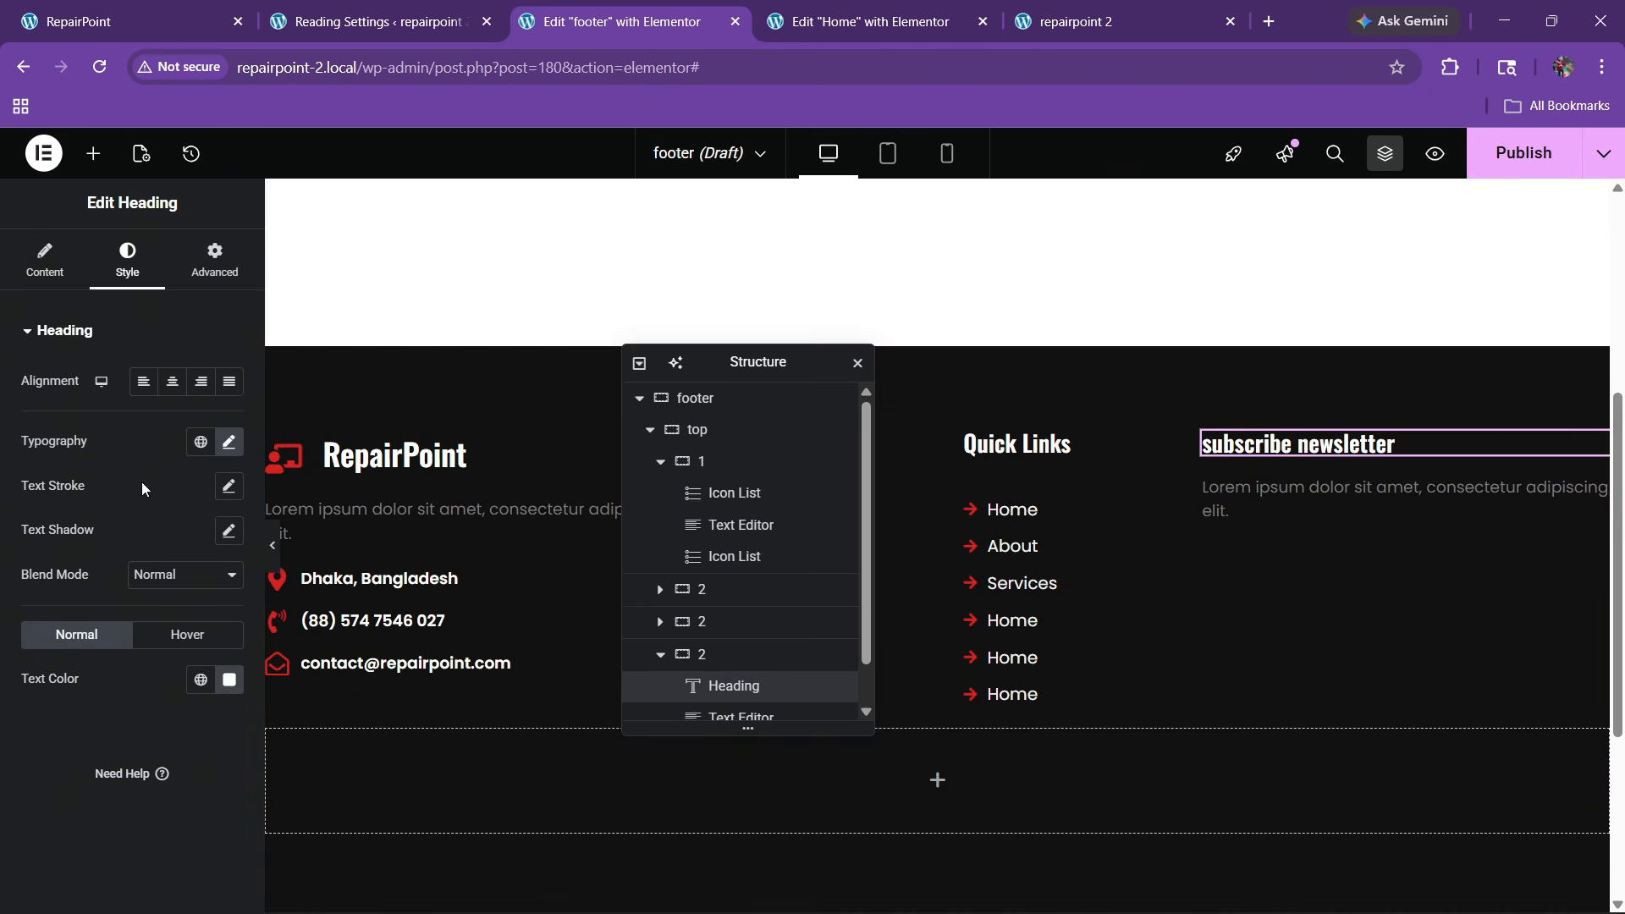
pyautogui.click(227, 442)
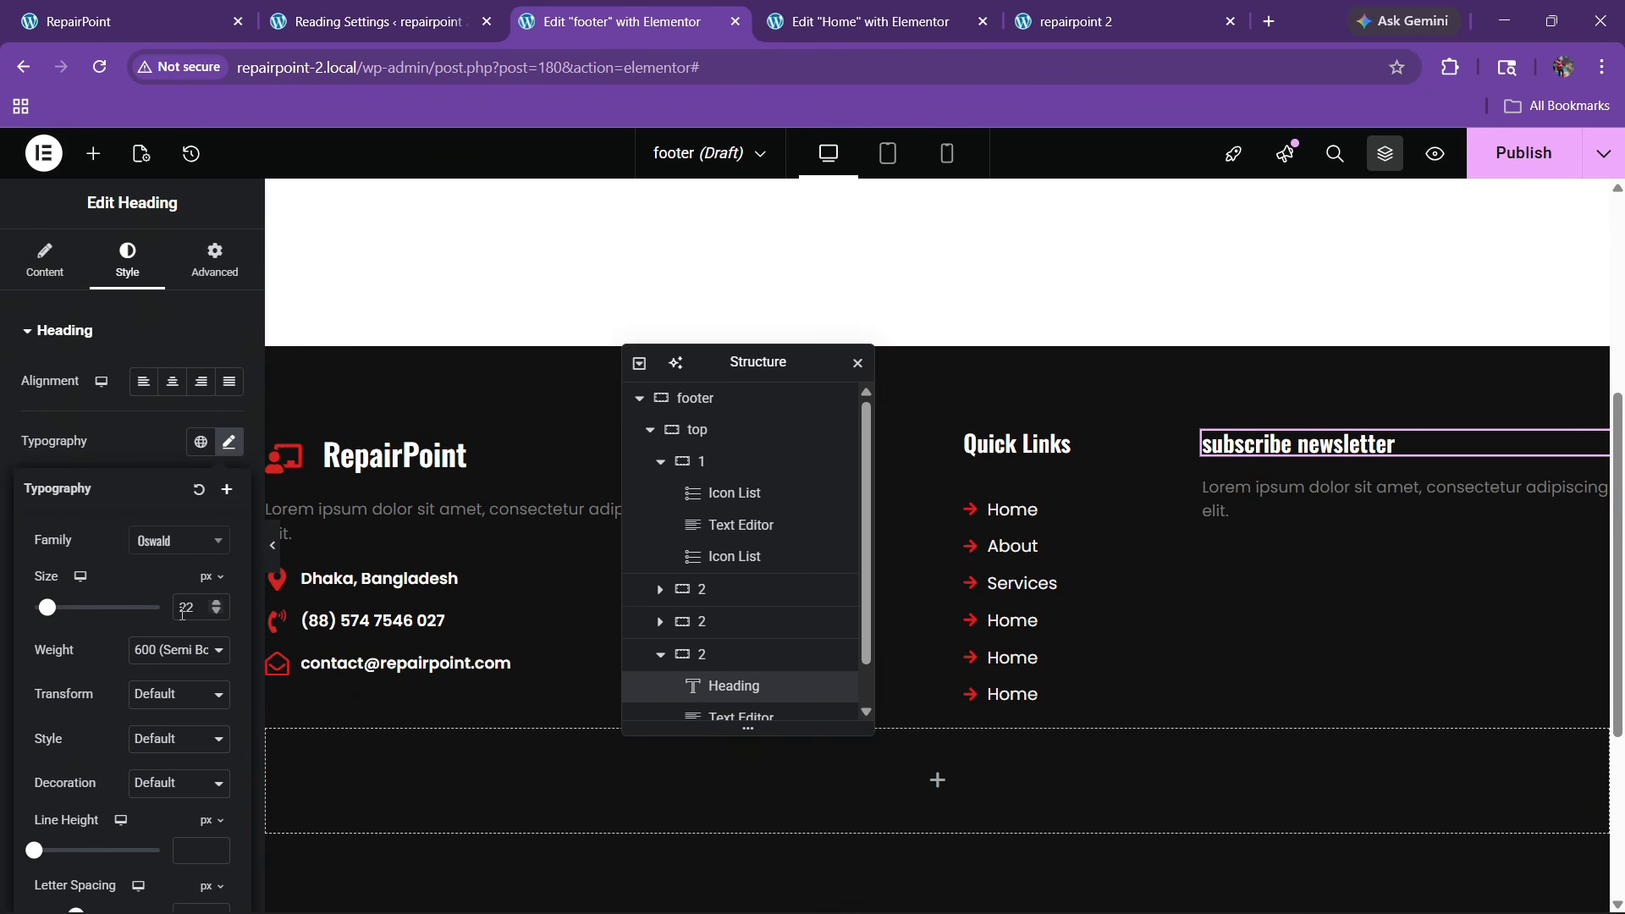
pyautogui.click(167, 702)
pyautogui.click(170, 798)
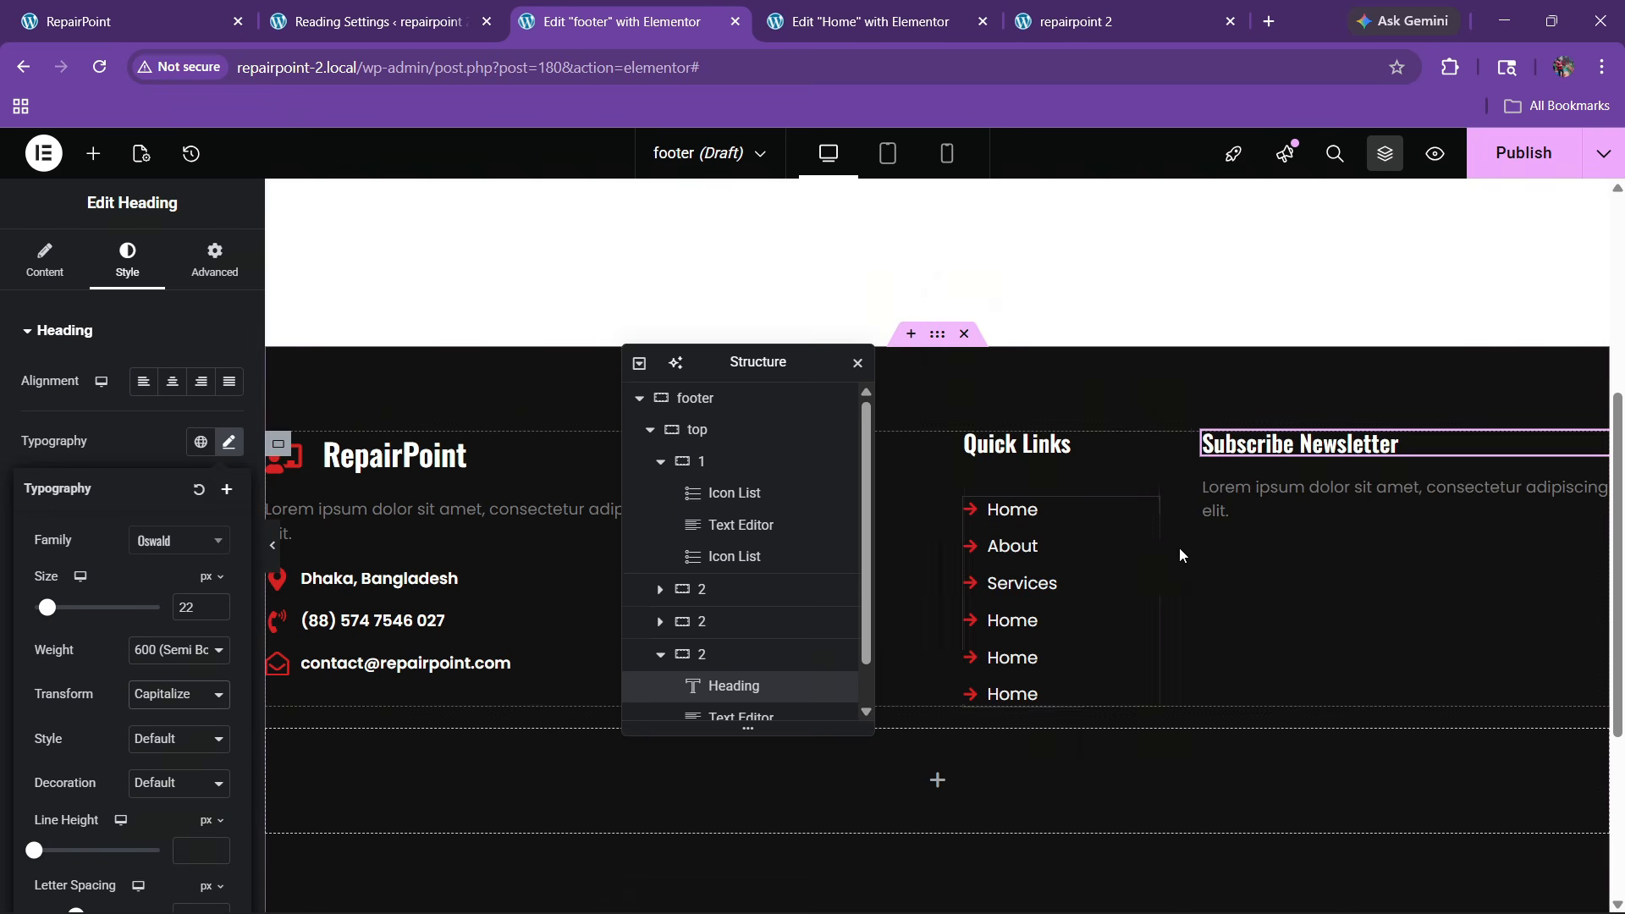
# Lighten the newsletter paragraph's text color to #E7E7E7
pyautogui.click(1269, 503)
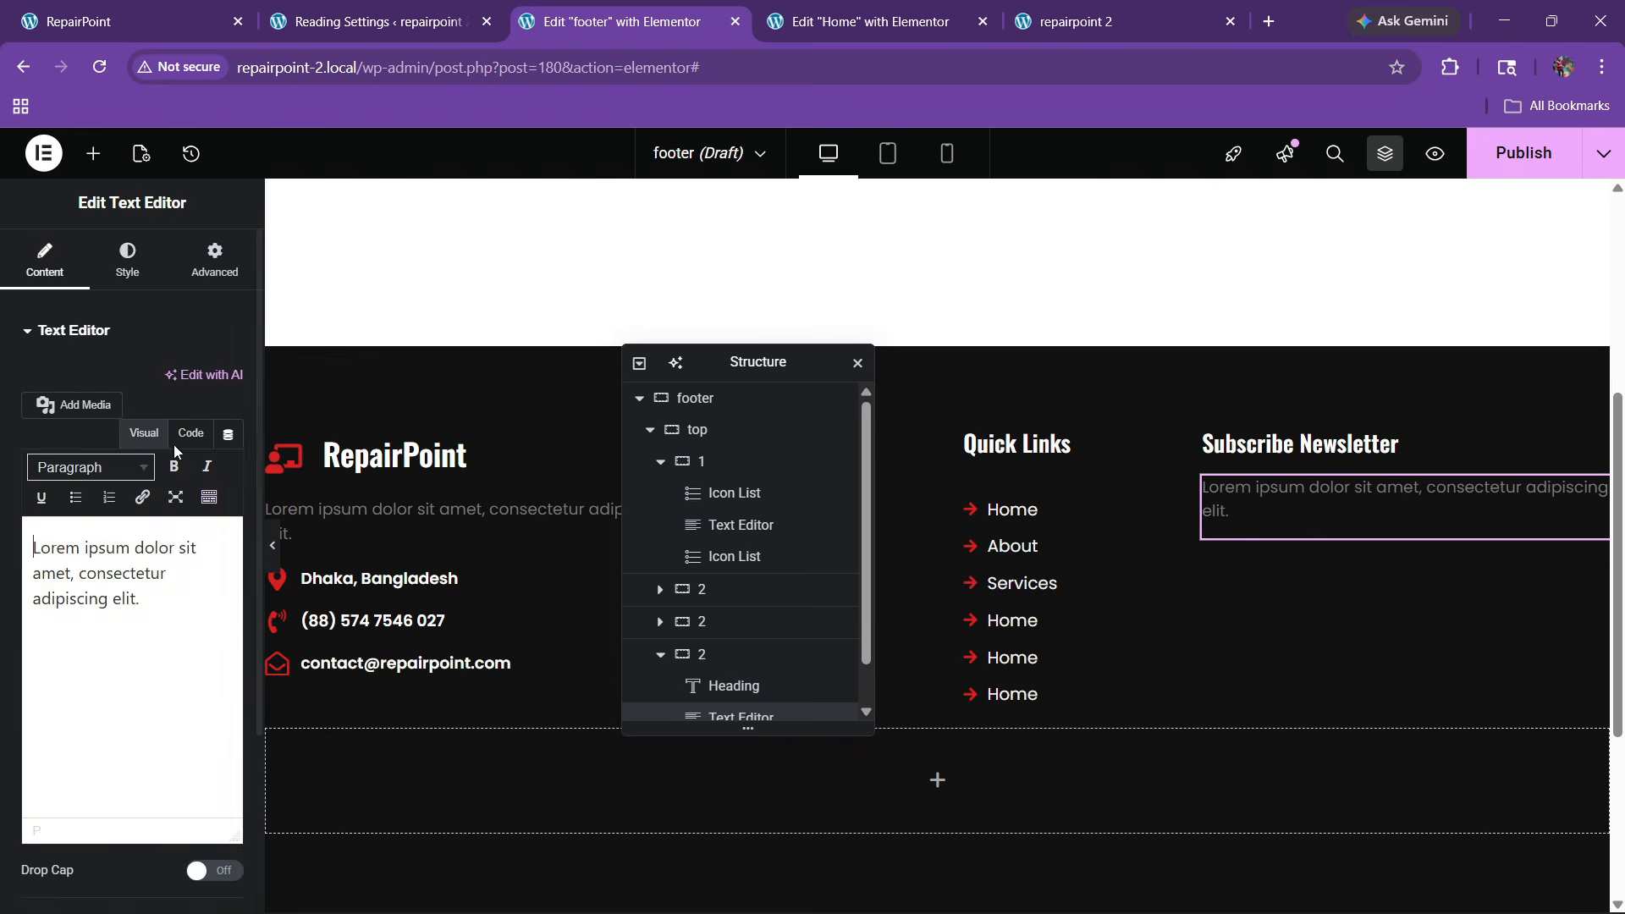
pyautogui.click(135, 279)
pyautogui.click(229, 656)
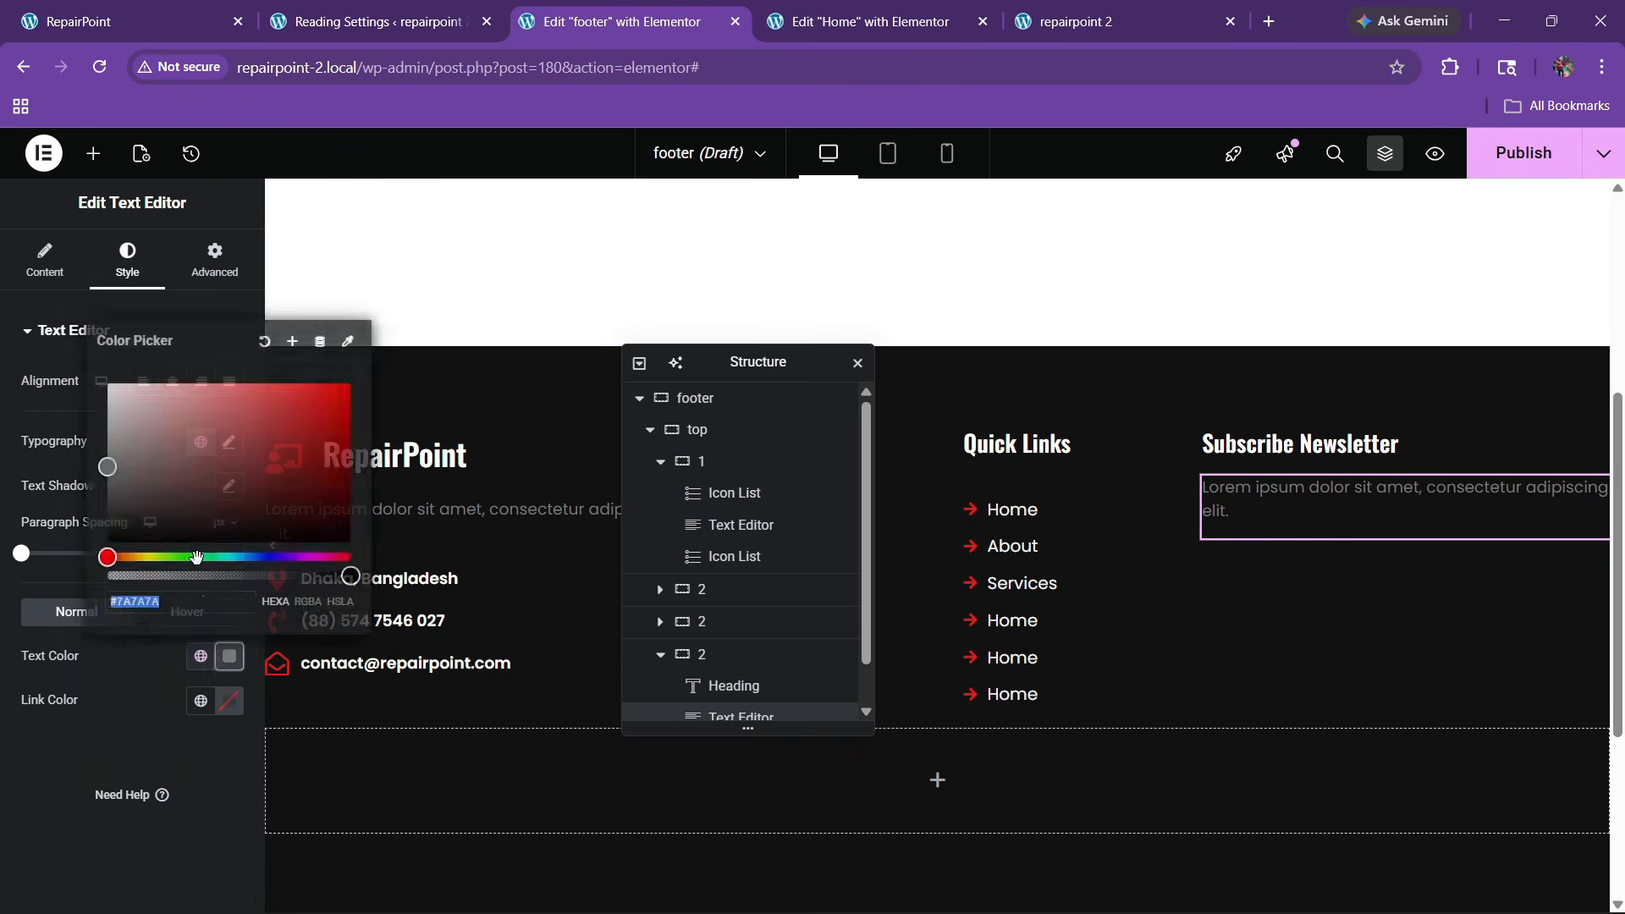
pyautogui.moveTo(108, 464); pyautogui.dragTo(38, 399)
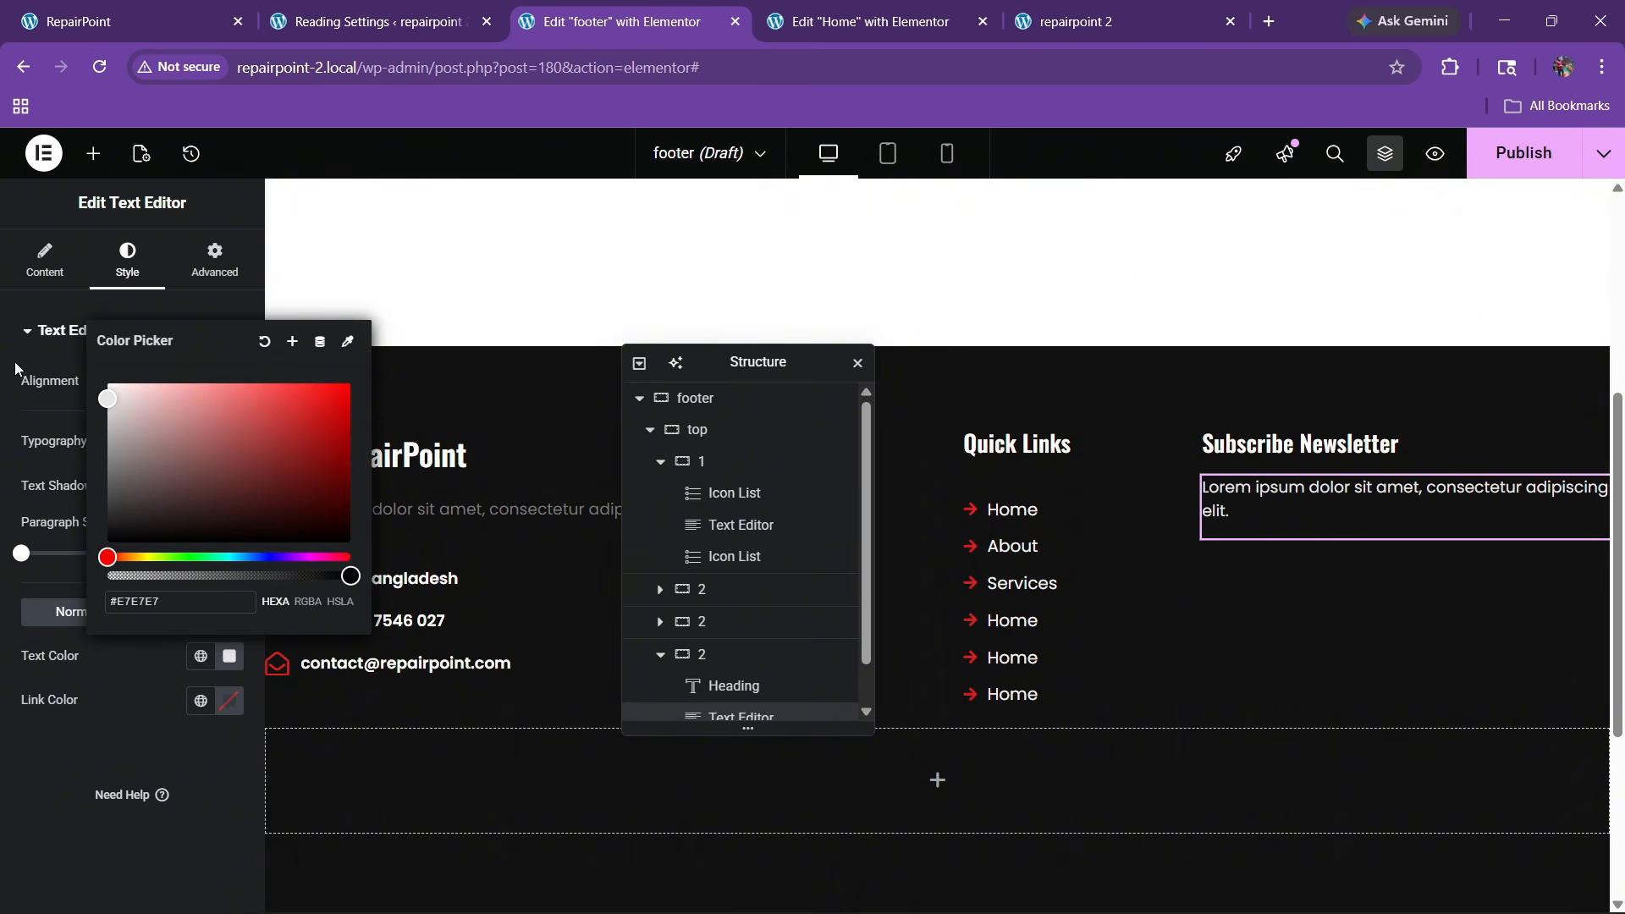
pyautogui.click(24, 294)
# Inspect the paragraph's HTML, then give it a 20px top margin
pyautogui.click(45, 258)
pyautogui.click(190, 433)
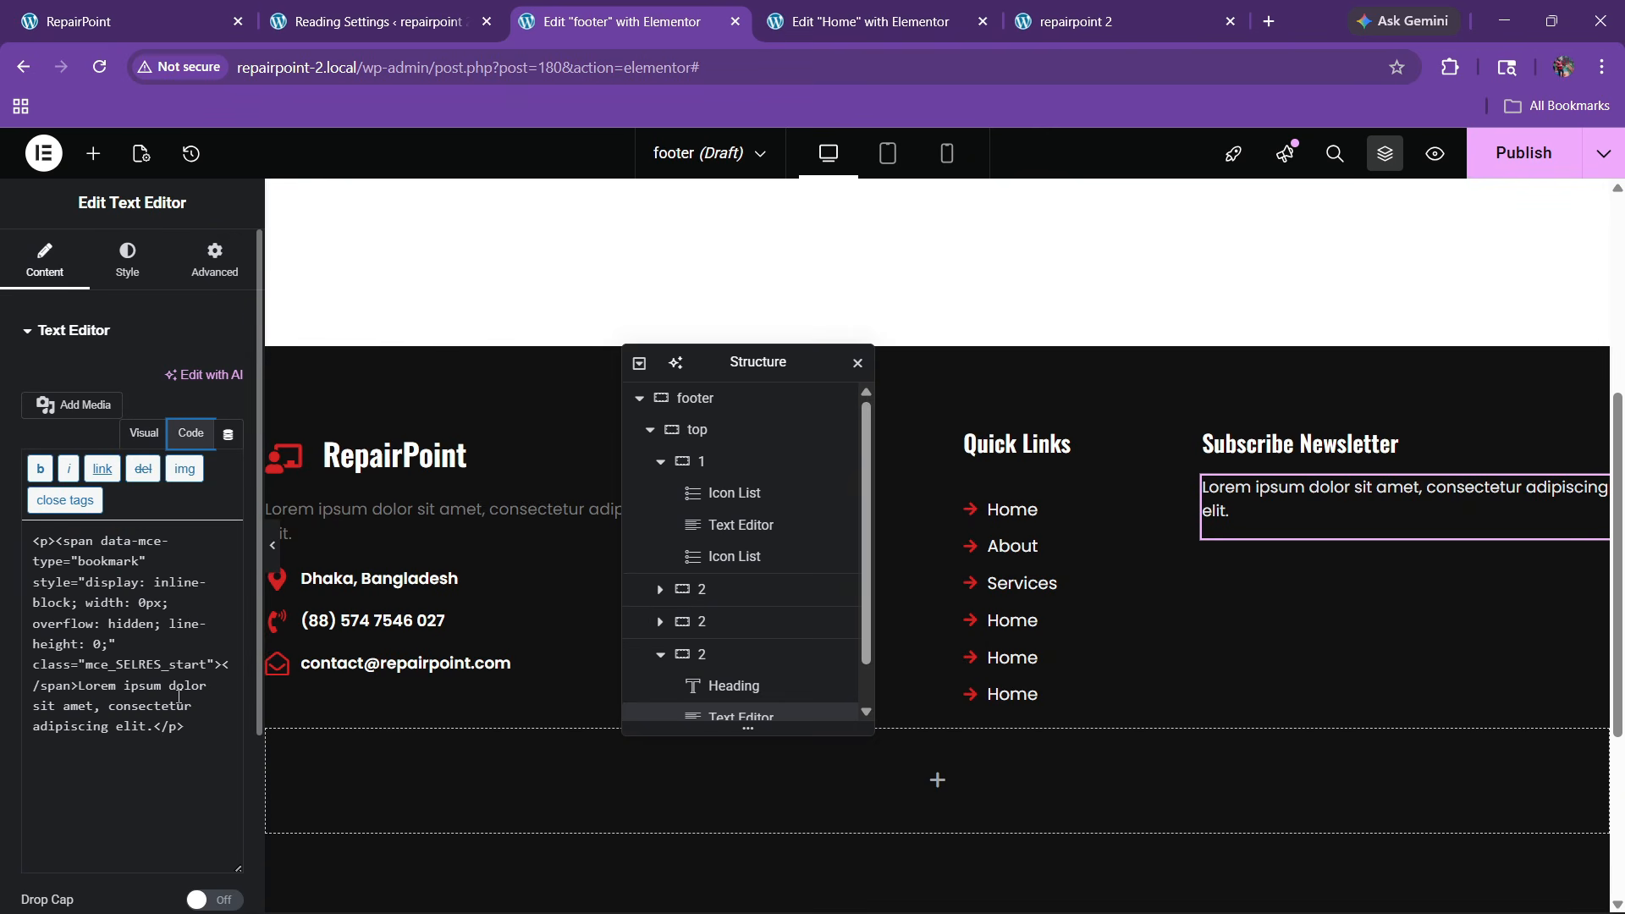
pyautogui.click(144, 434)
pyautogui.click(190, 433)
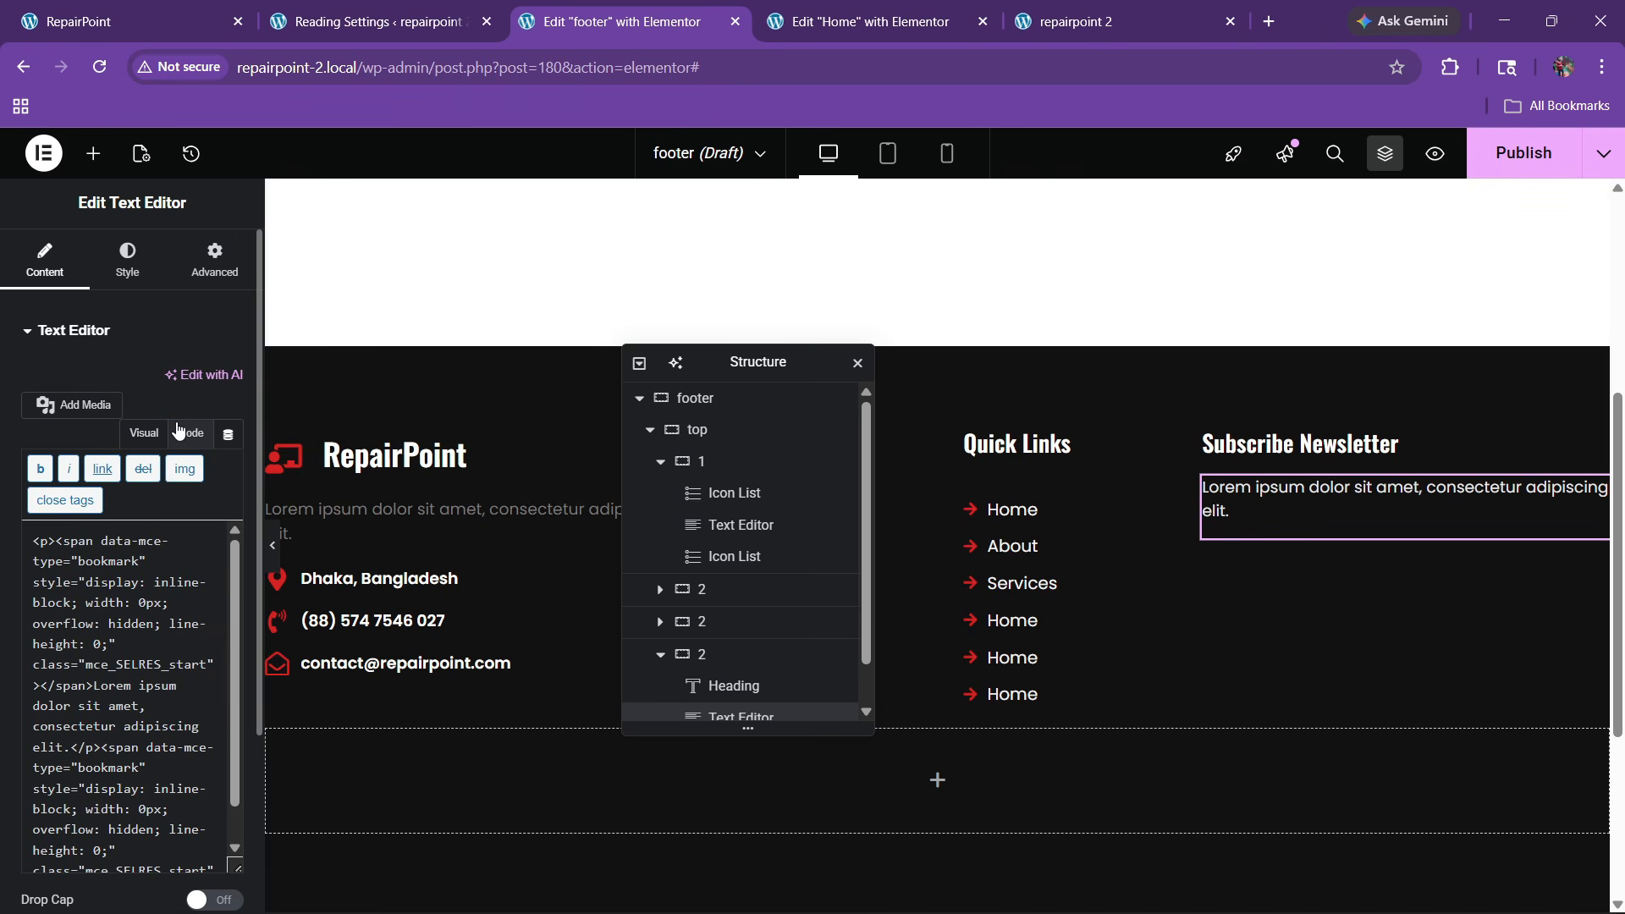
pyautogui.click(144, 433)
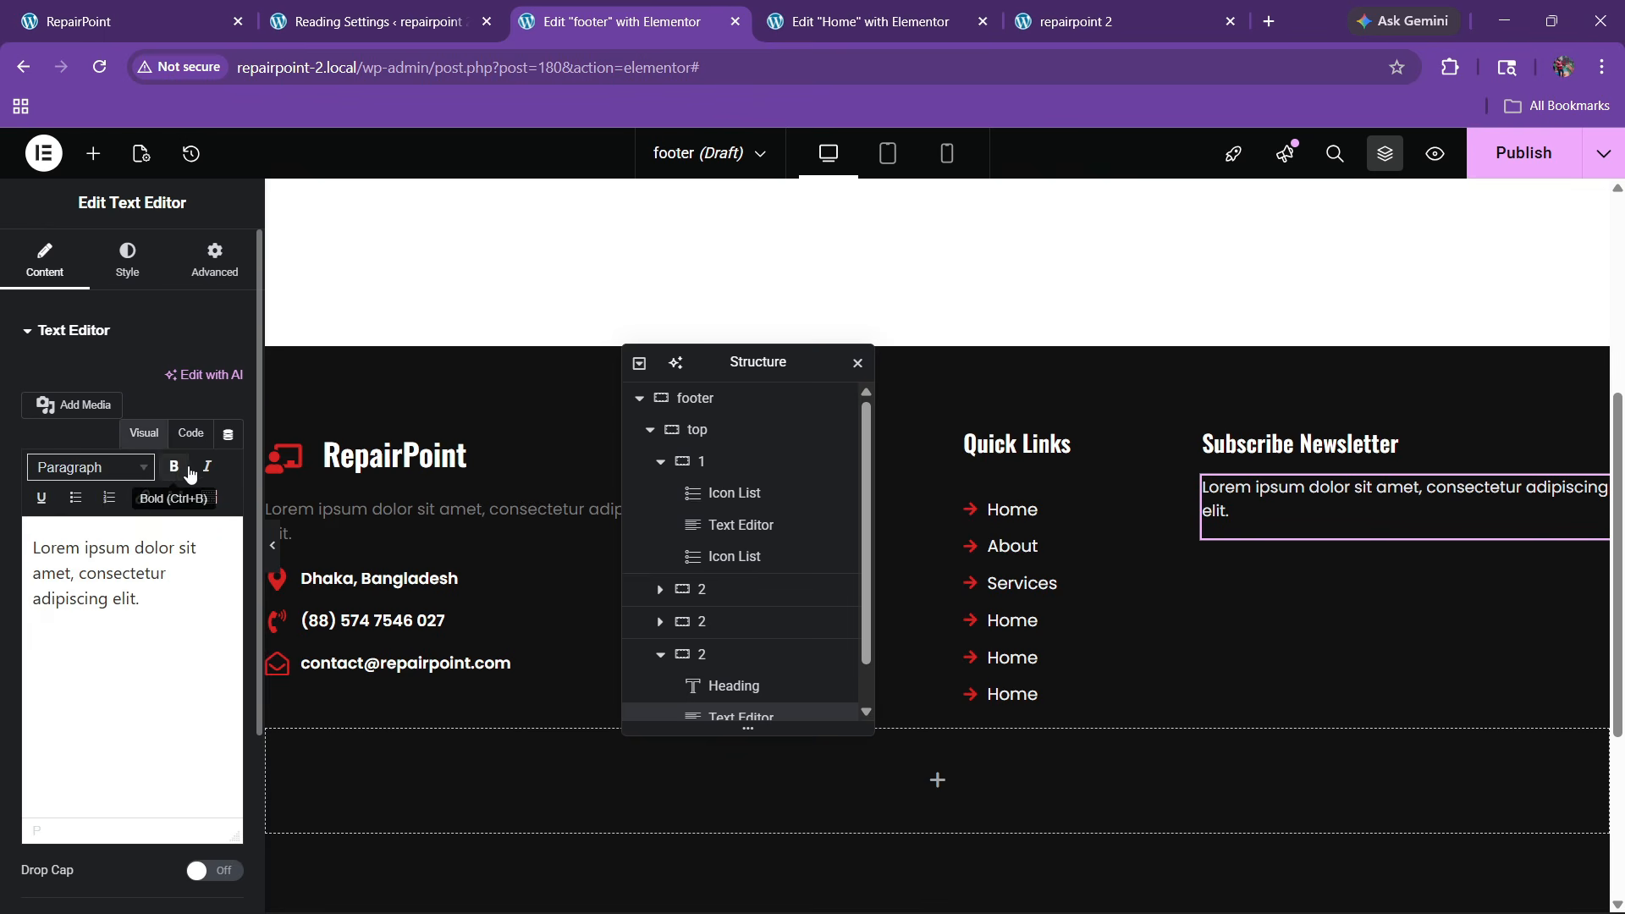
pyautogui.click(191, 433)
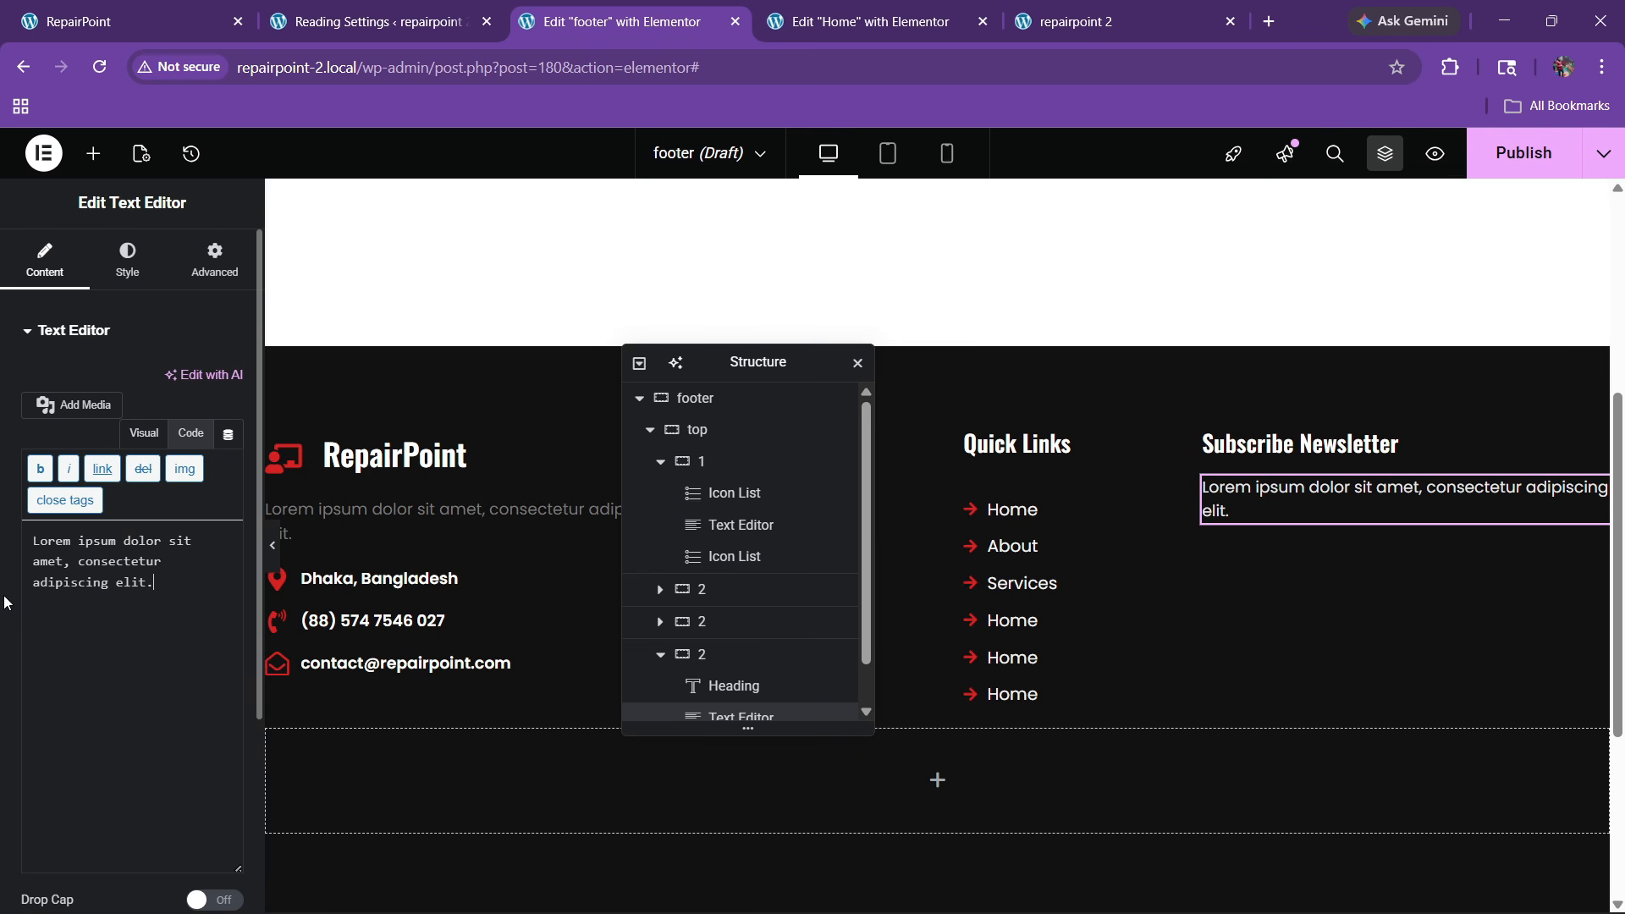
pyautogui.click(215, 262)
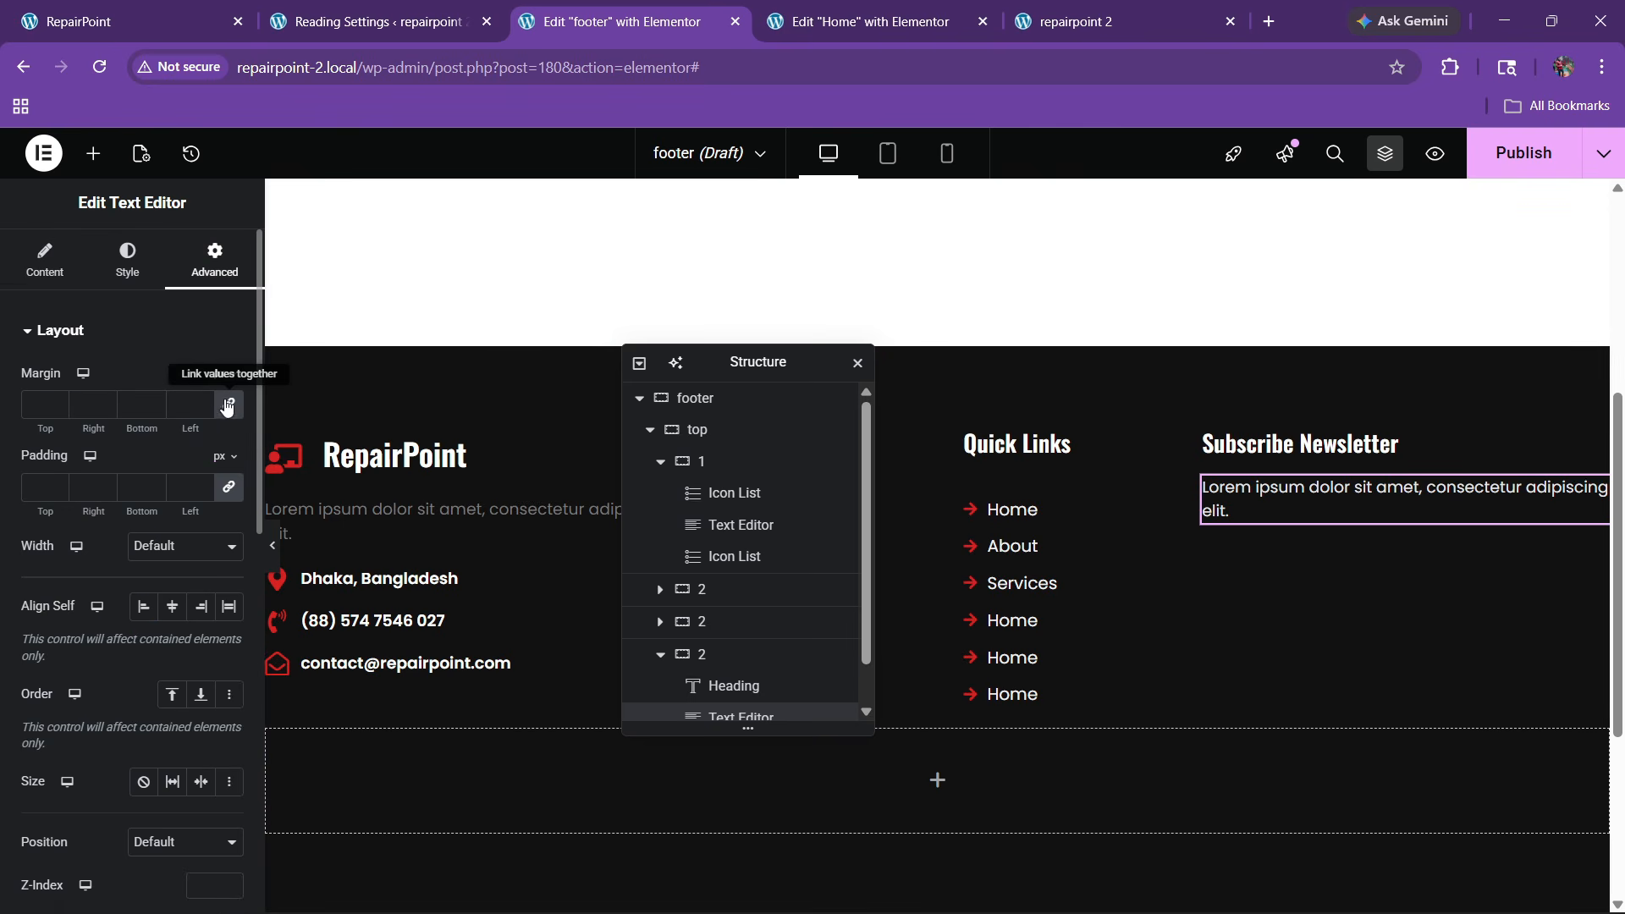
pyautogui.click(44, 403)
pyautogui.write('0')
pyautogui.write('2')
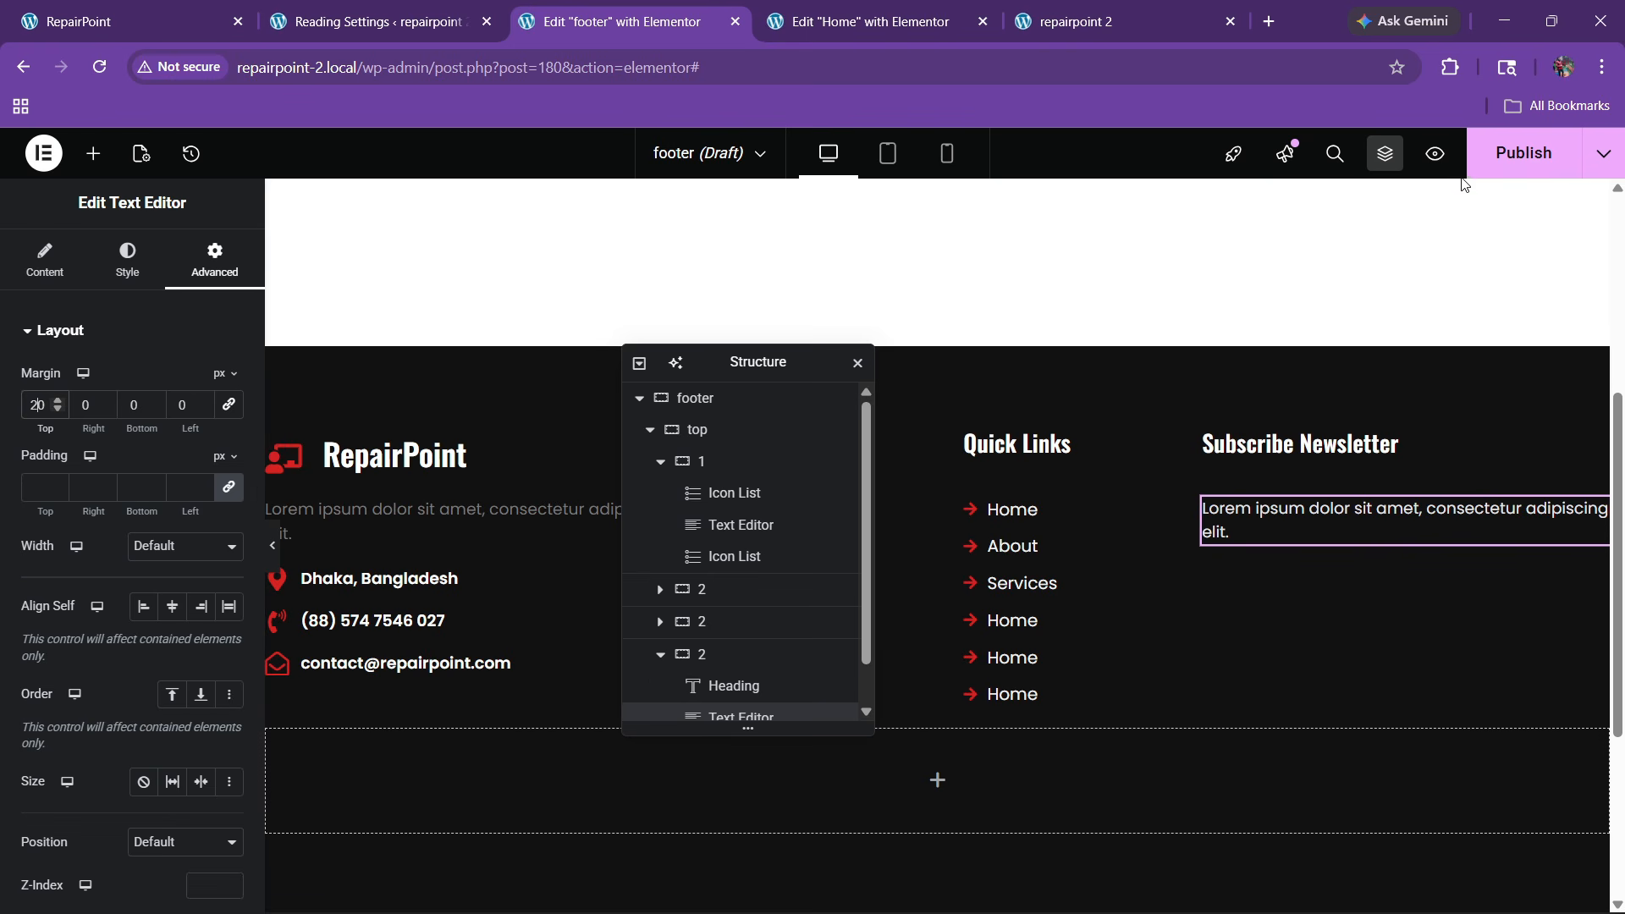
# Publish the footer with an Entire Site display condition and check it live
pyautogui.click(1489, 156)
pyautogui.click(808, 630)
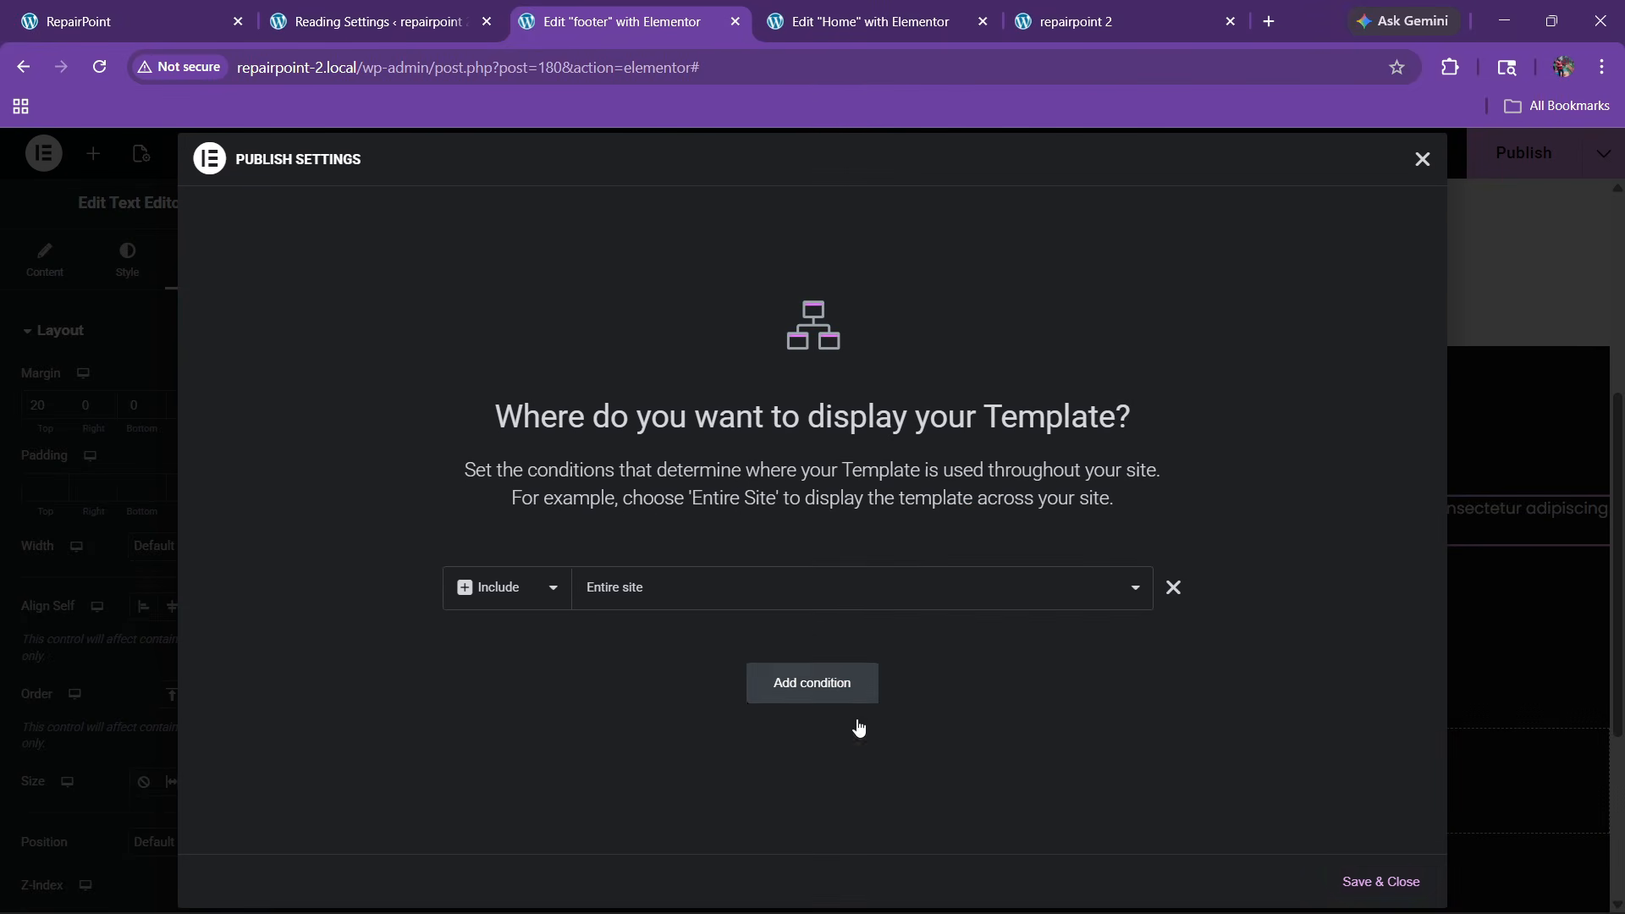
pyautogui.click(1356, 889)
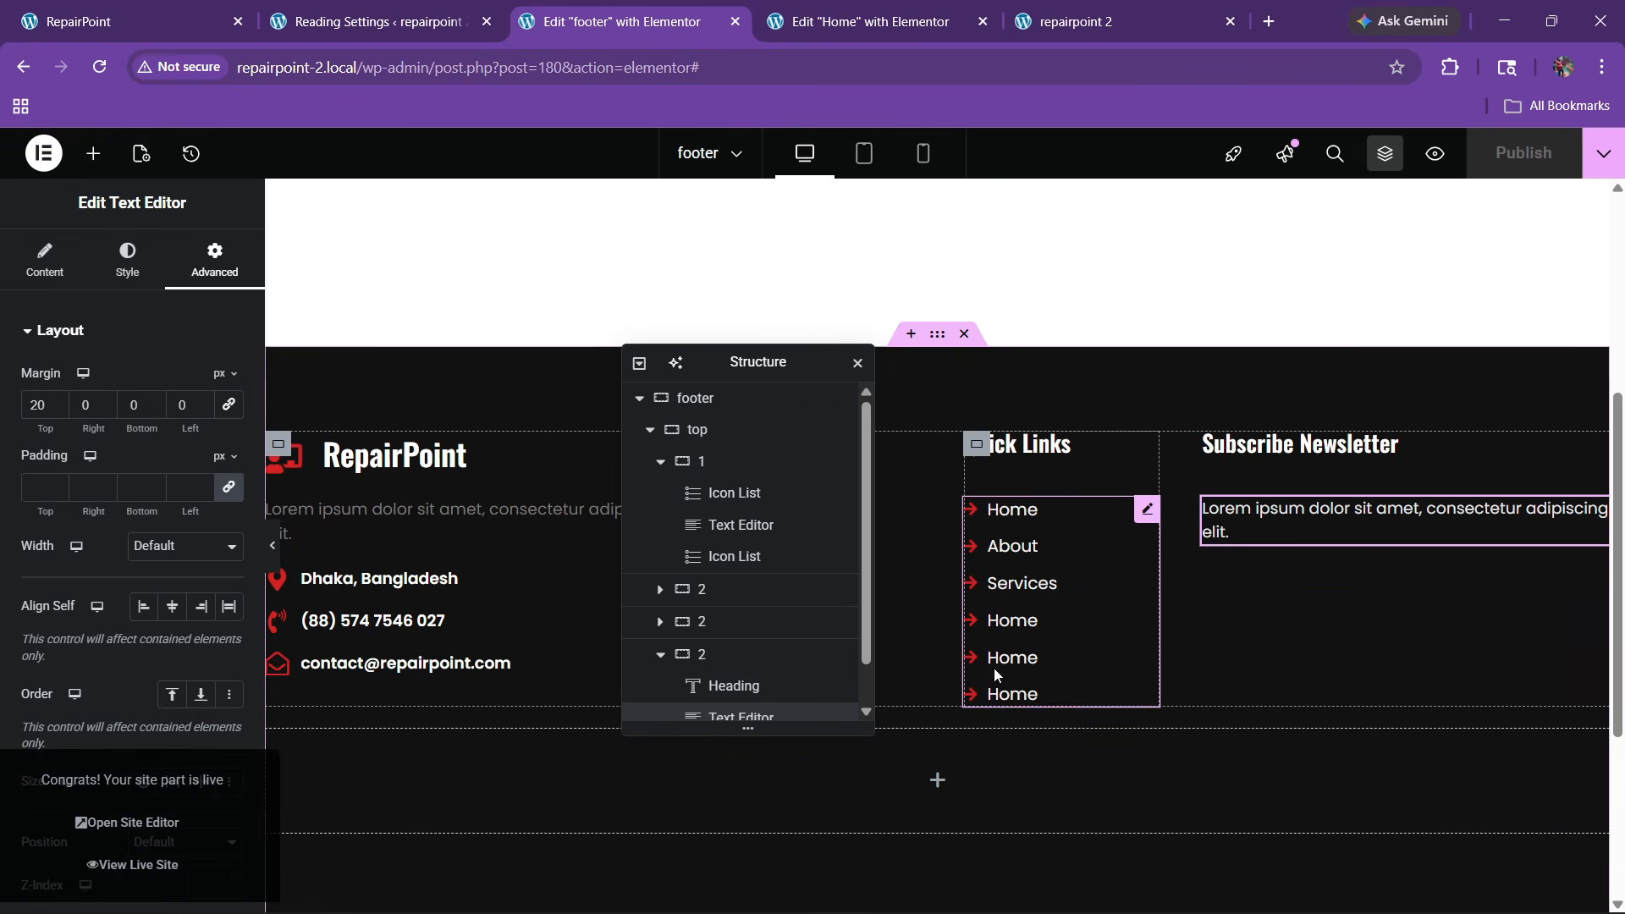
pyautogui.click(216, 8)
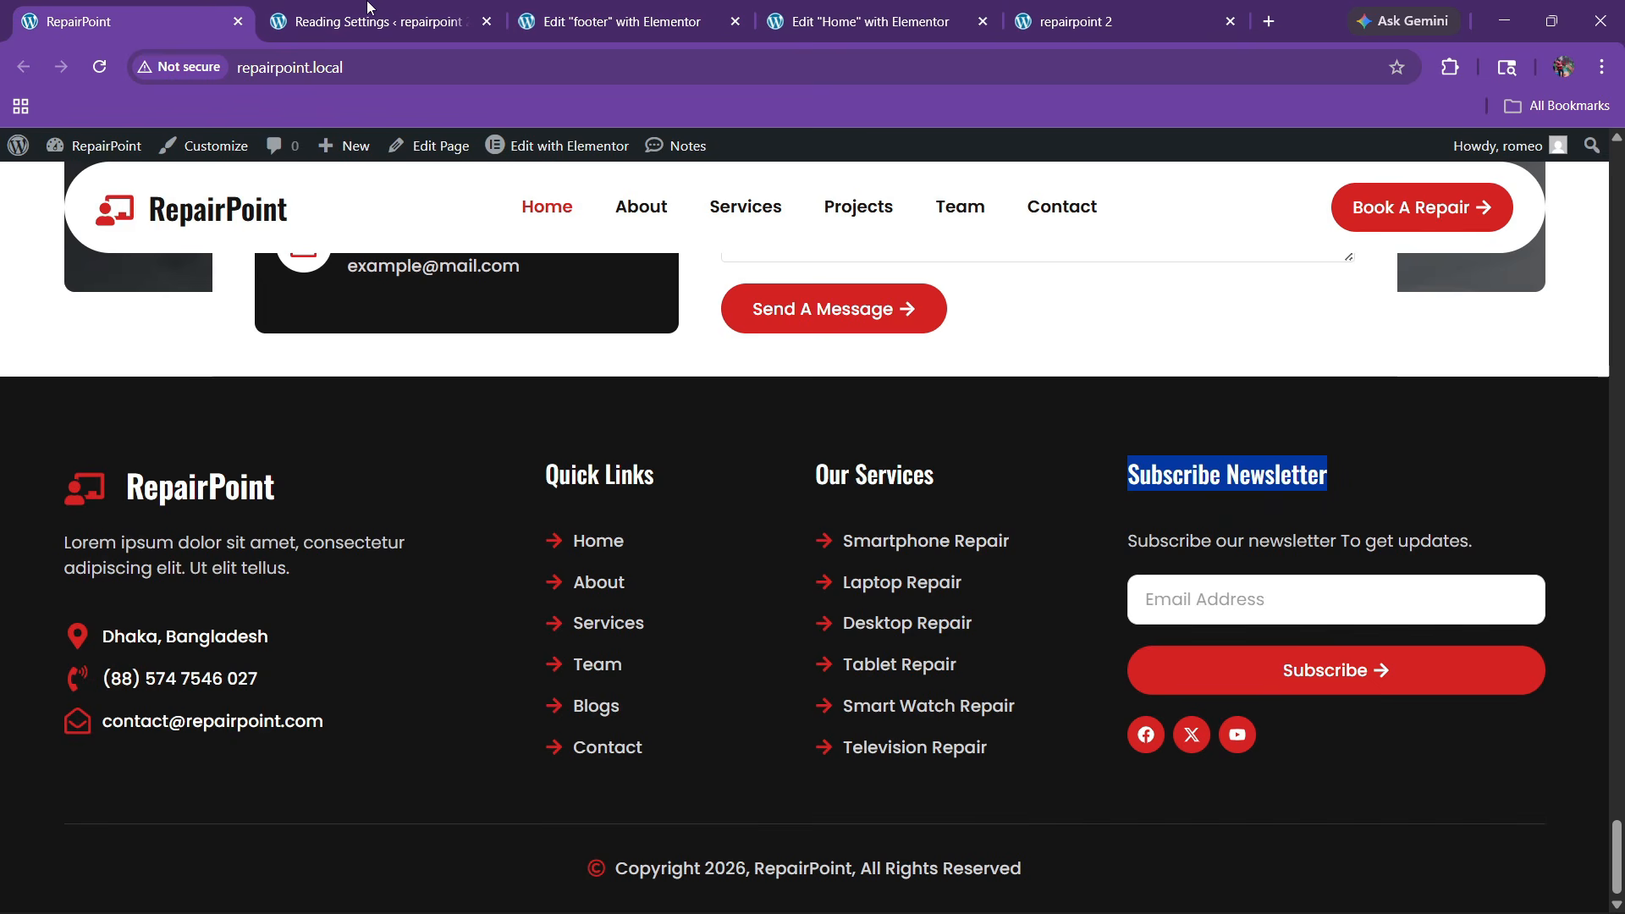
pyautogui.click(631, 12)
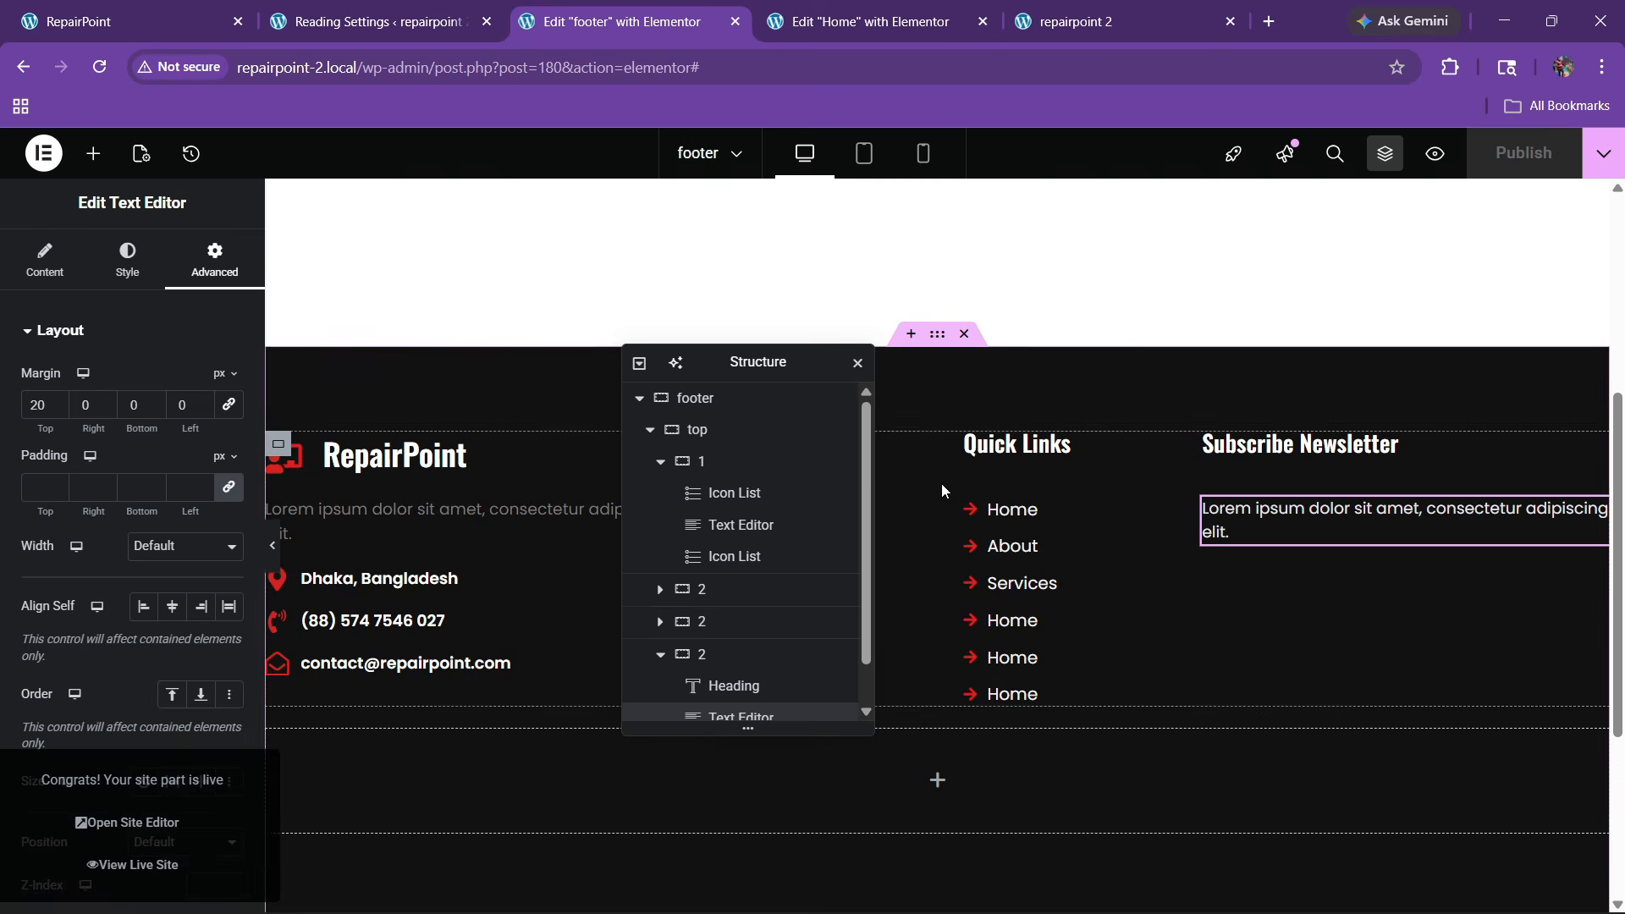
# Copy the Home page contact form and paste it below the footer's newsletter text
pyautogui.click(829, 19)
pyautogui.scroll(6, 1193, 470)
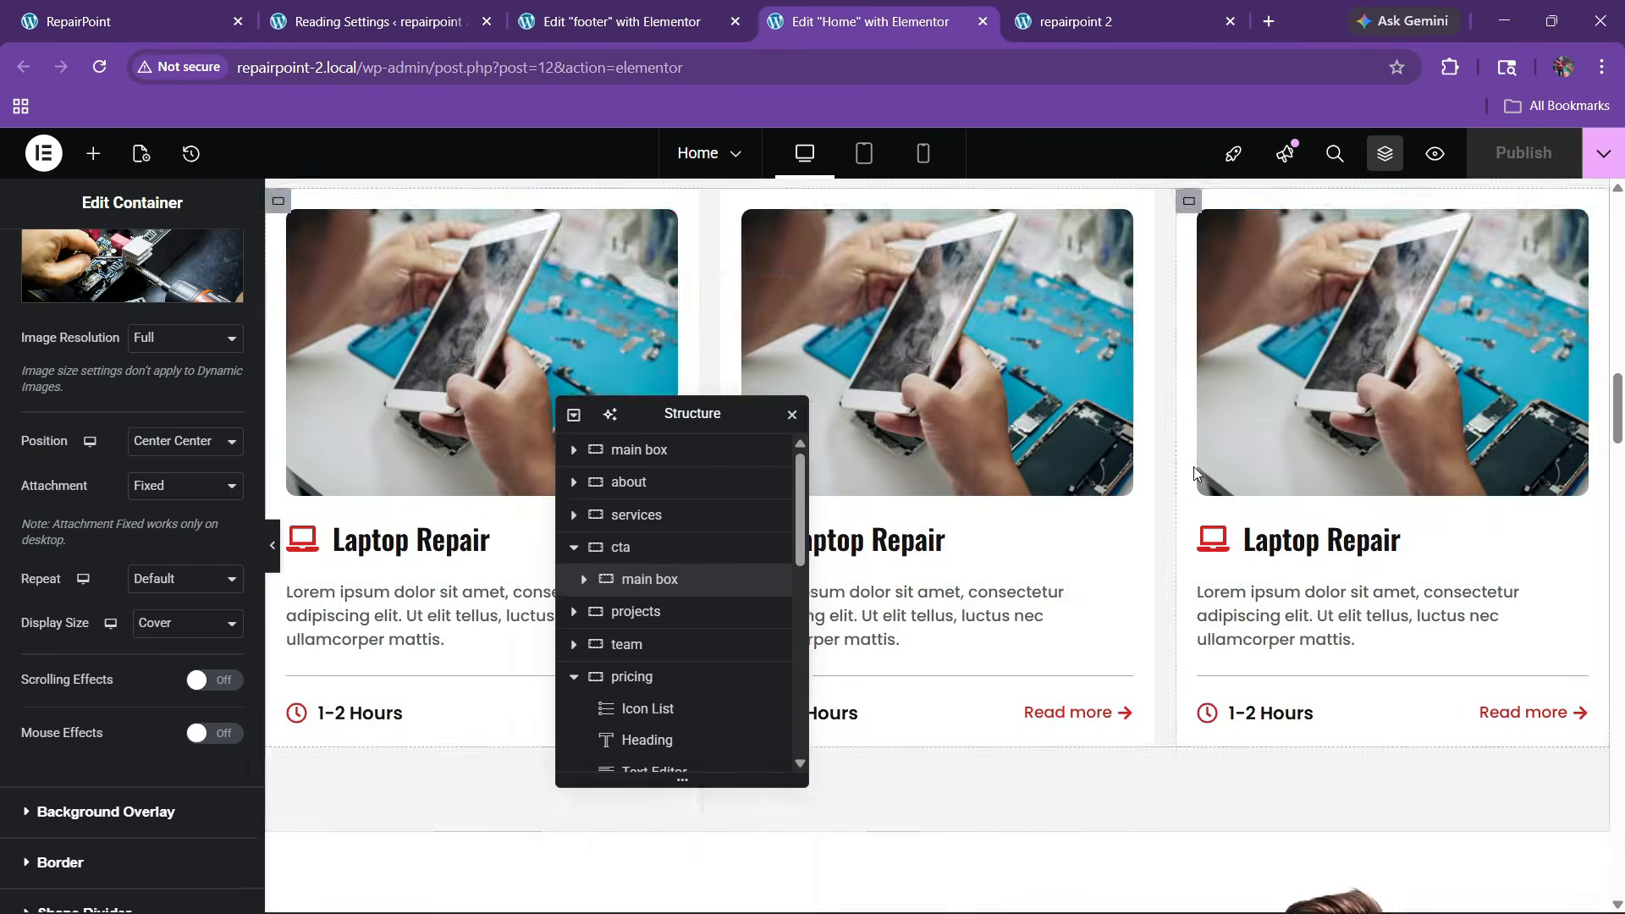
pyautogui.scroll(-15, 1193, 470)
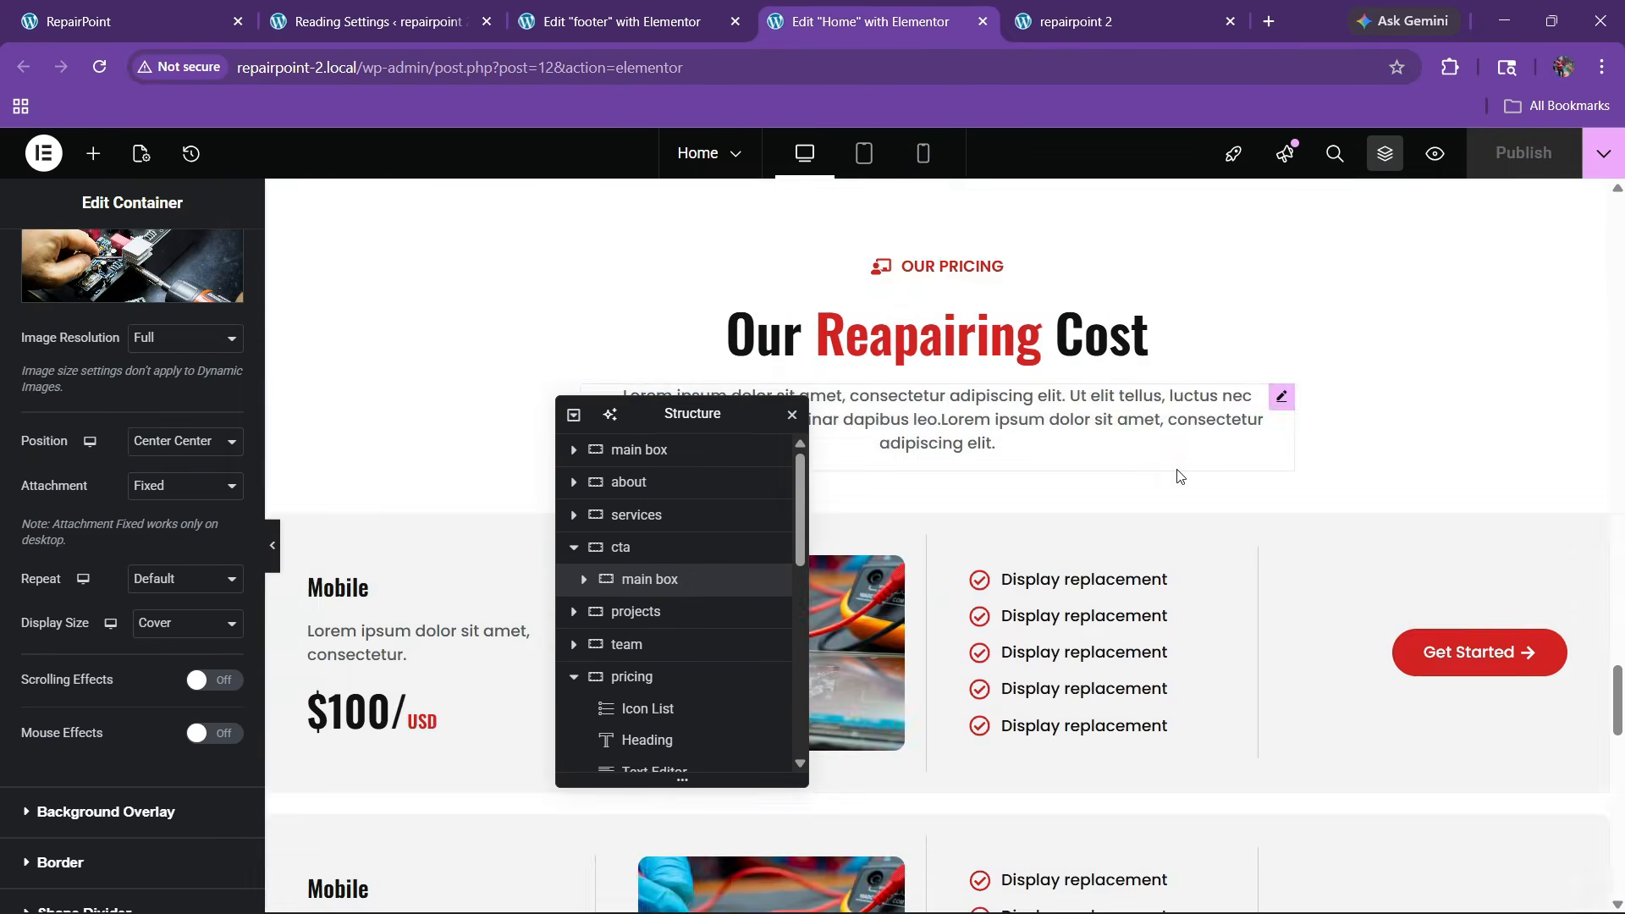
pyautogui.scroll(-15, 1179, 476)
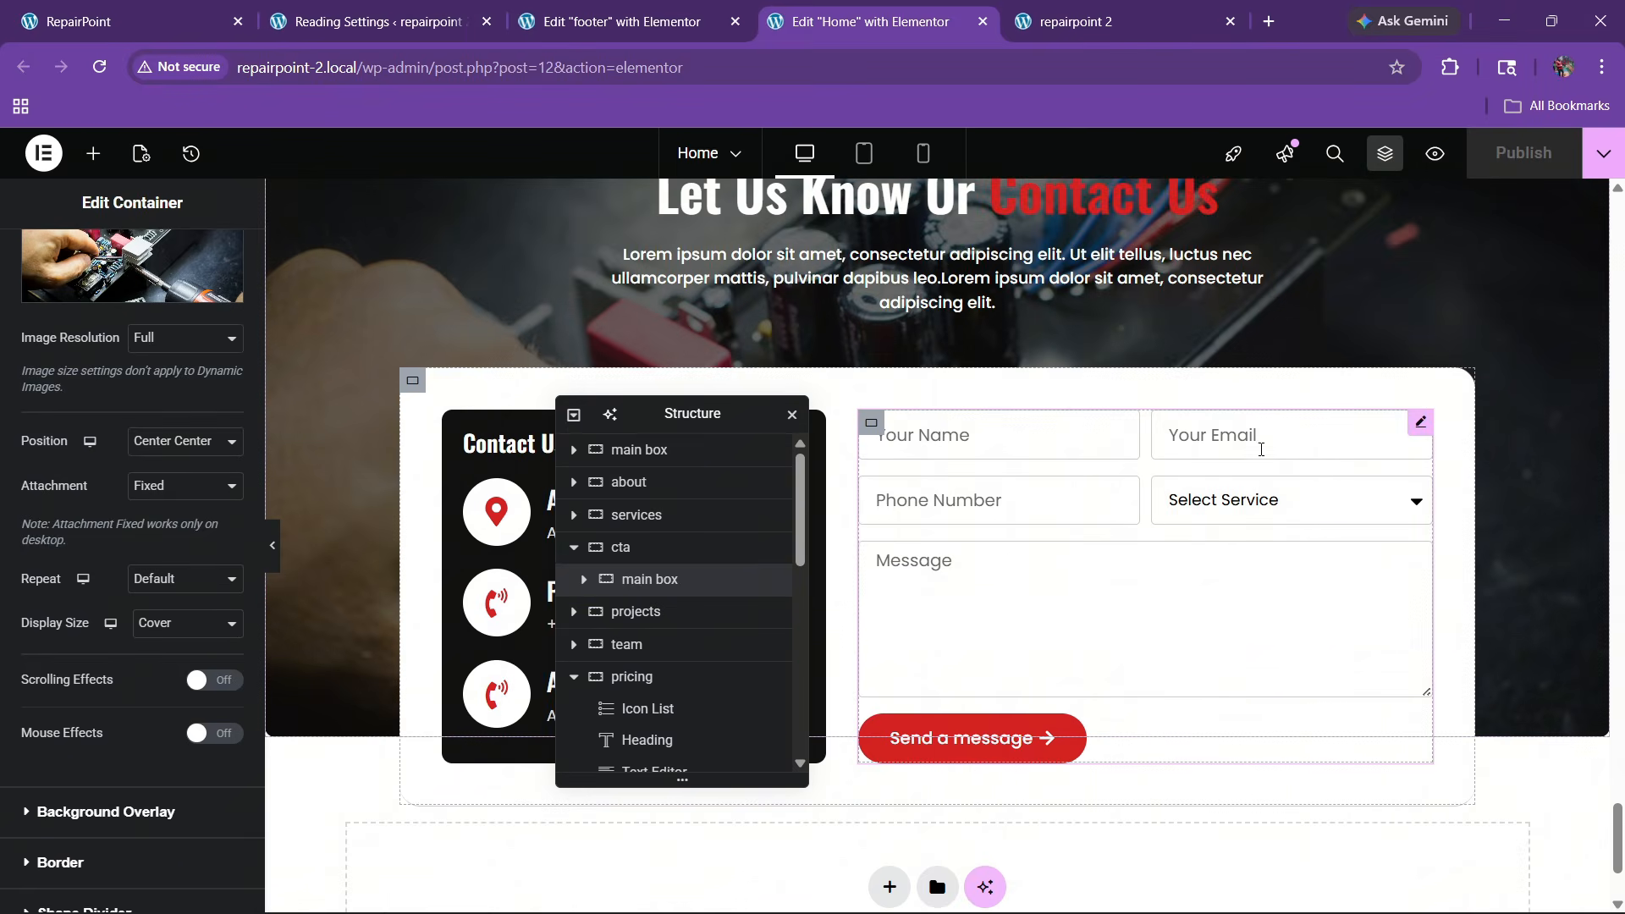
pyautogui.rightClick(1413, 429)
pyautogui.press('Escape')
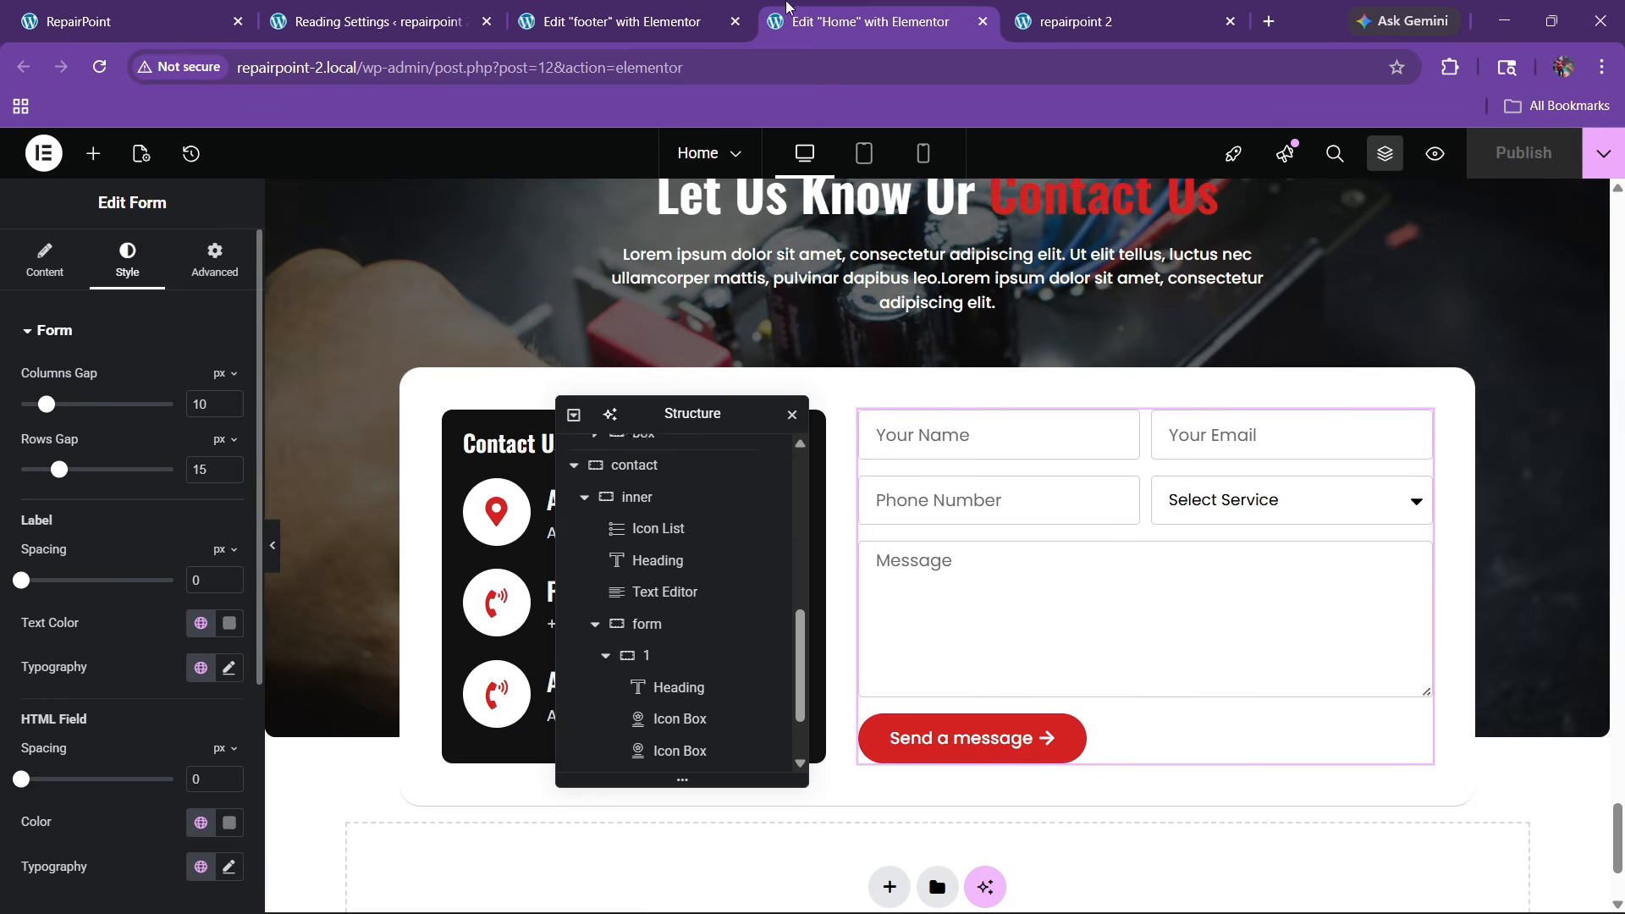
pyautogui.click(610, 21)
pyautogui.rightClick(1285, 533)
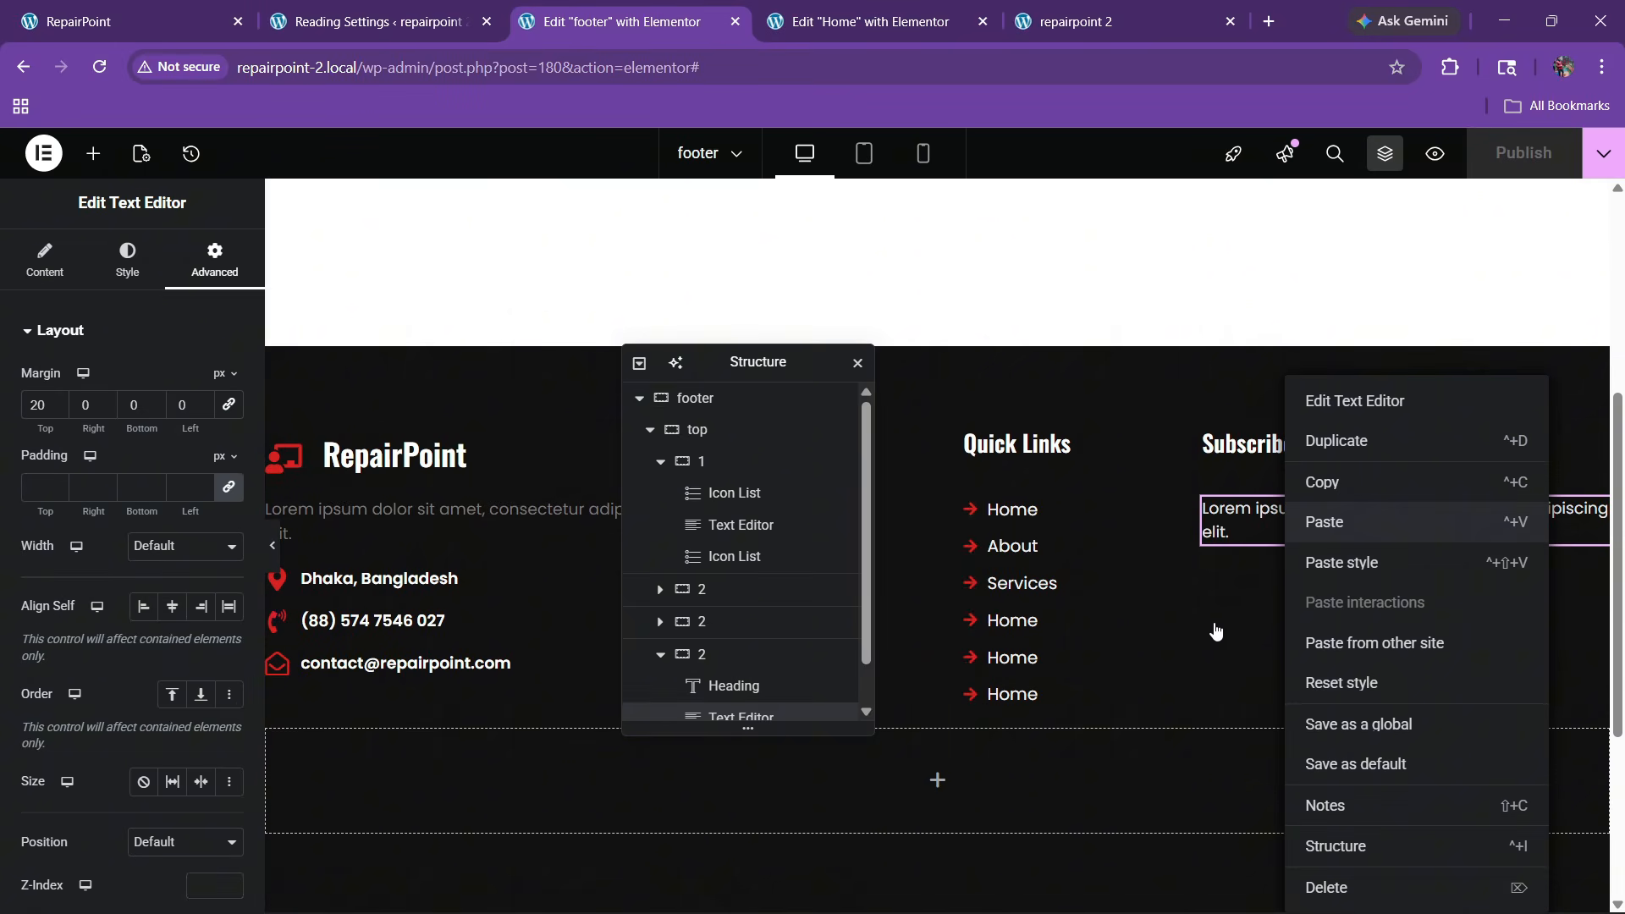
pyautogui.click(1337, 522)
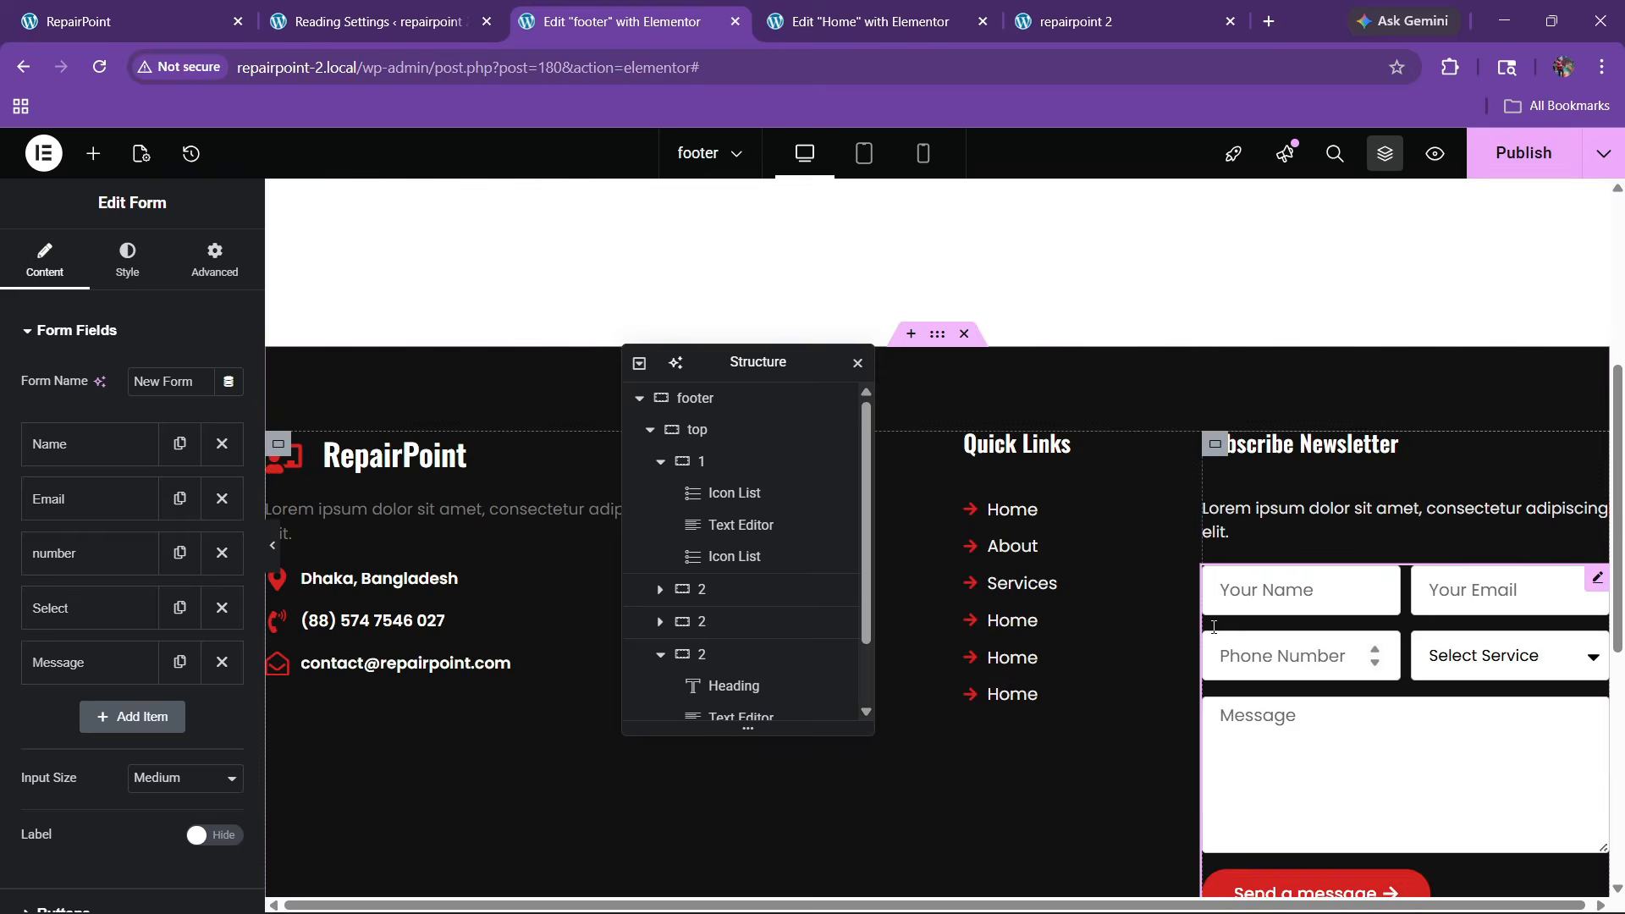
# Strip the pasted form to a single full-width Email field, removing Name, number, Select and Message
pyautogui.click(222, 443)
pyautogui.click(222, 498)
pyautogui.click(222, 498)
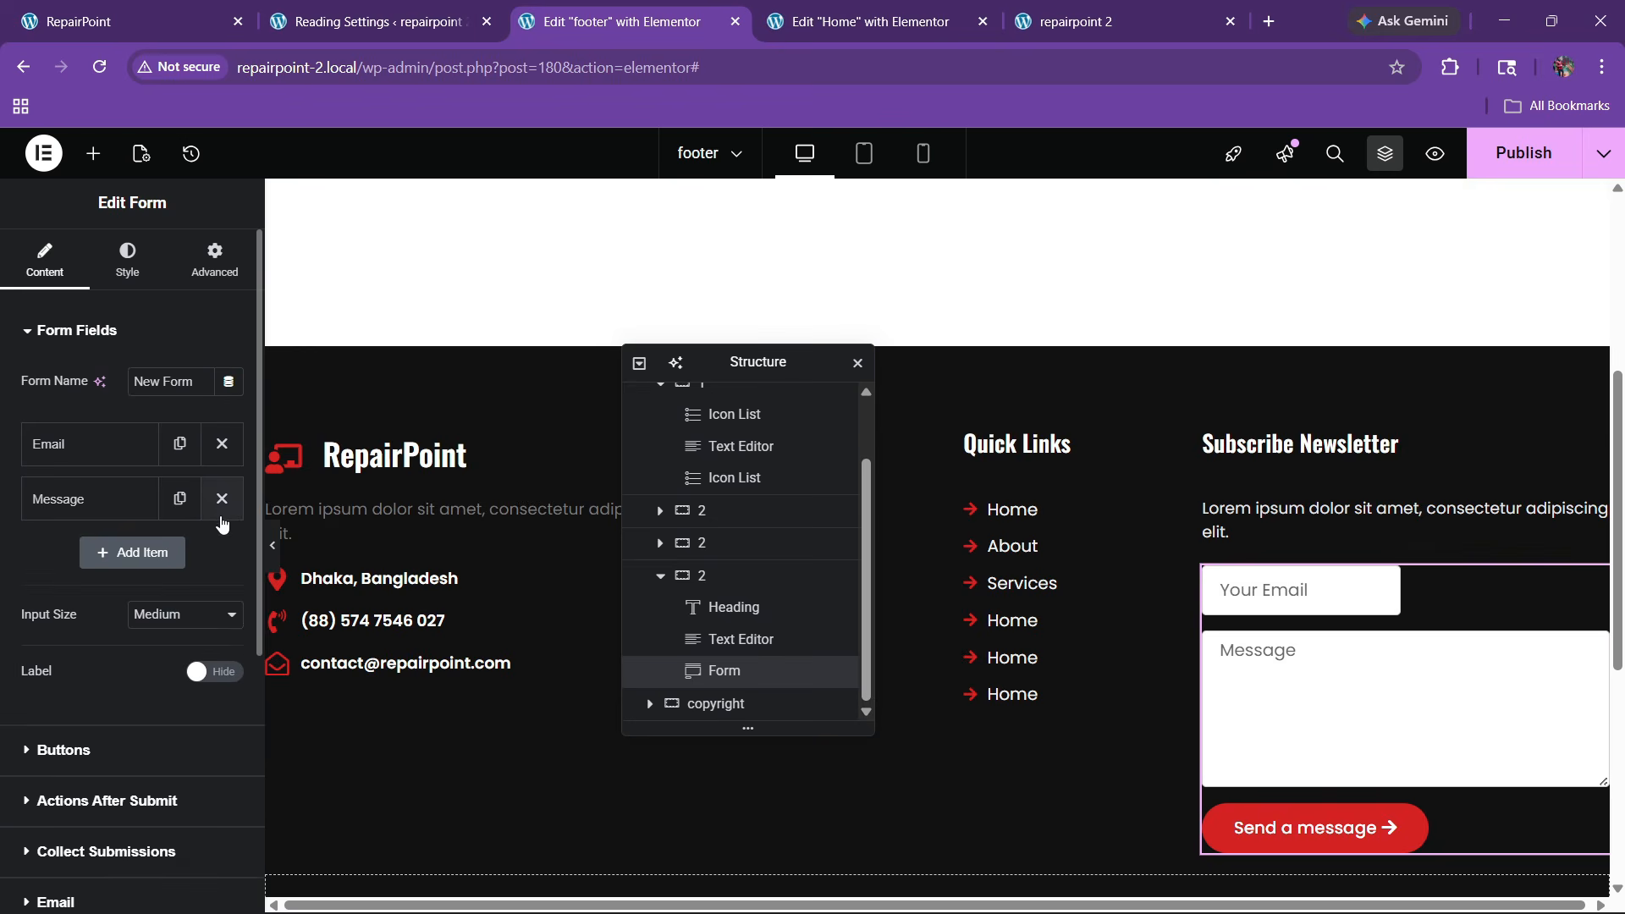
pyautogui.click(89, 443)
pyautogui.click(182, 684)
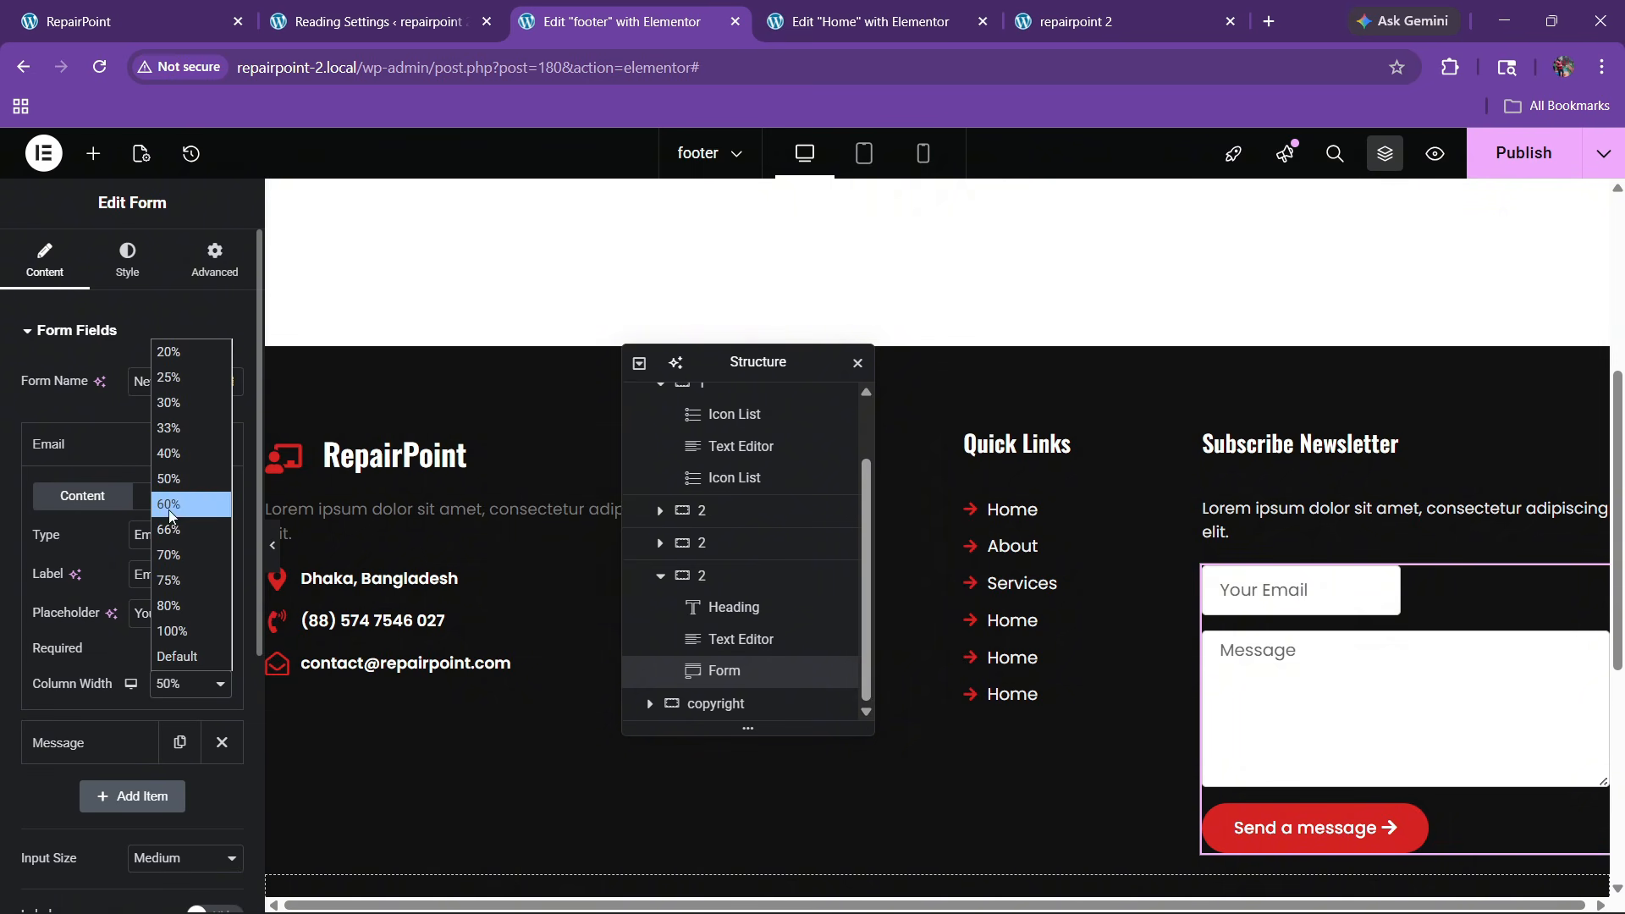
pyautogui.click(180, 657)
pyautogui.click(98, 451)
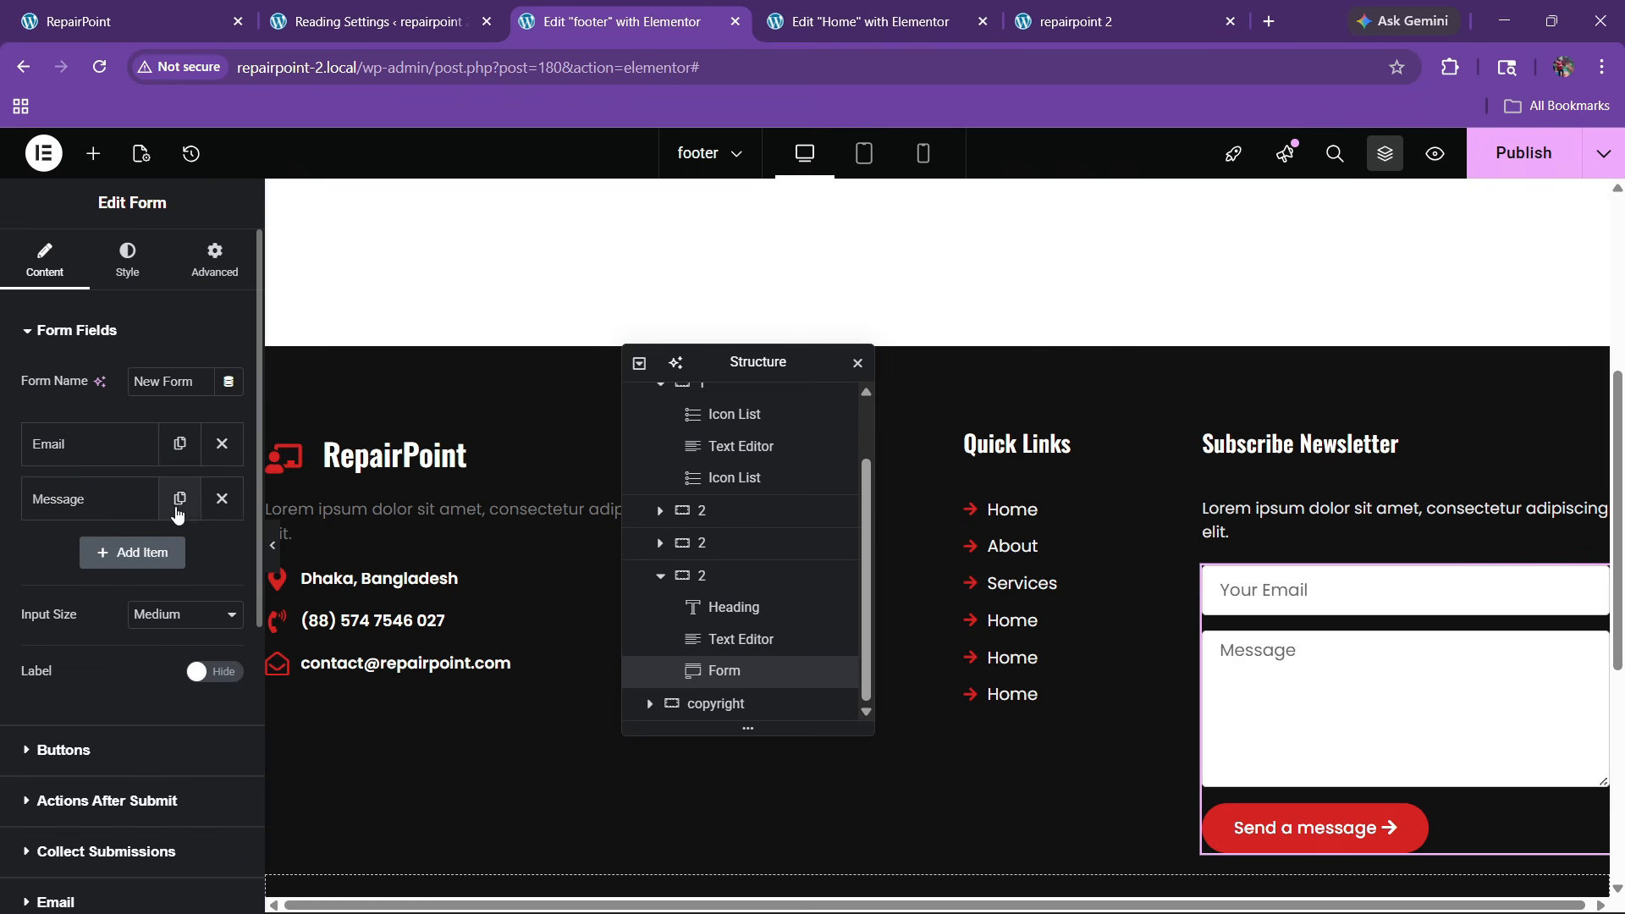
pyautogui.click(218, 501)
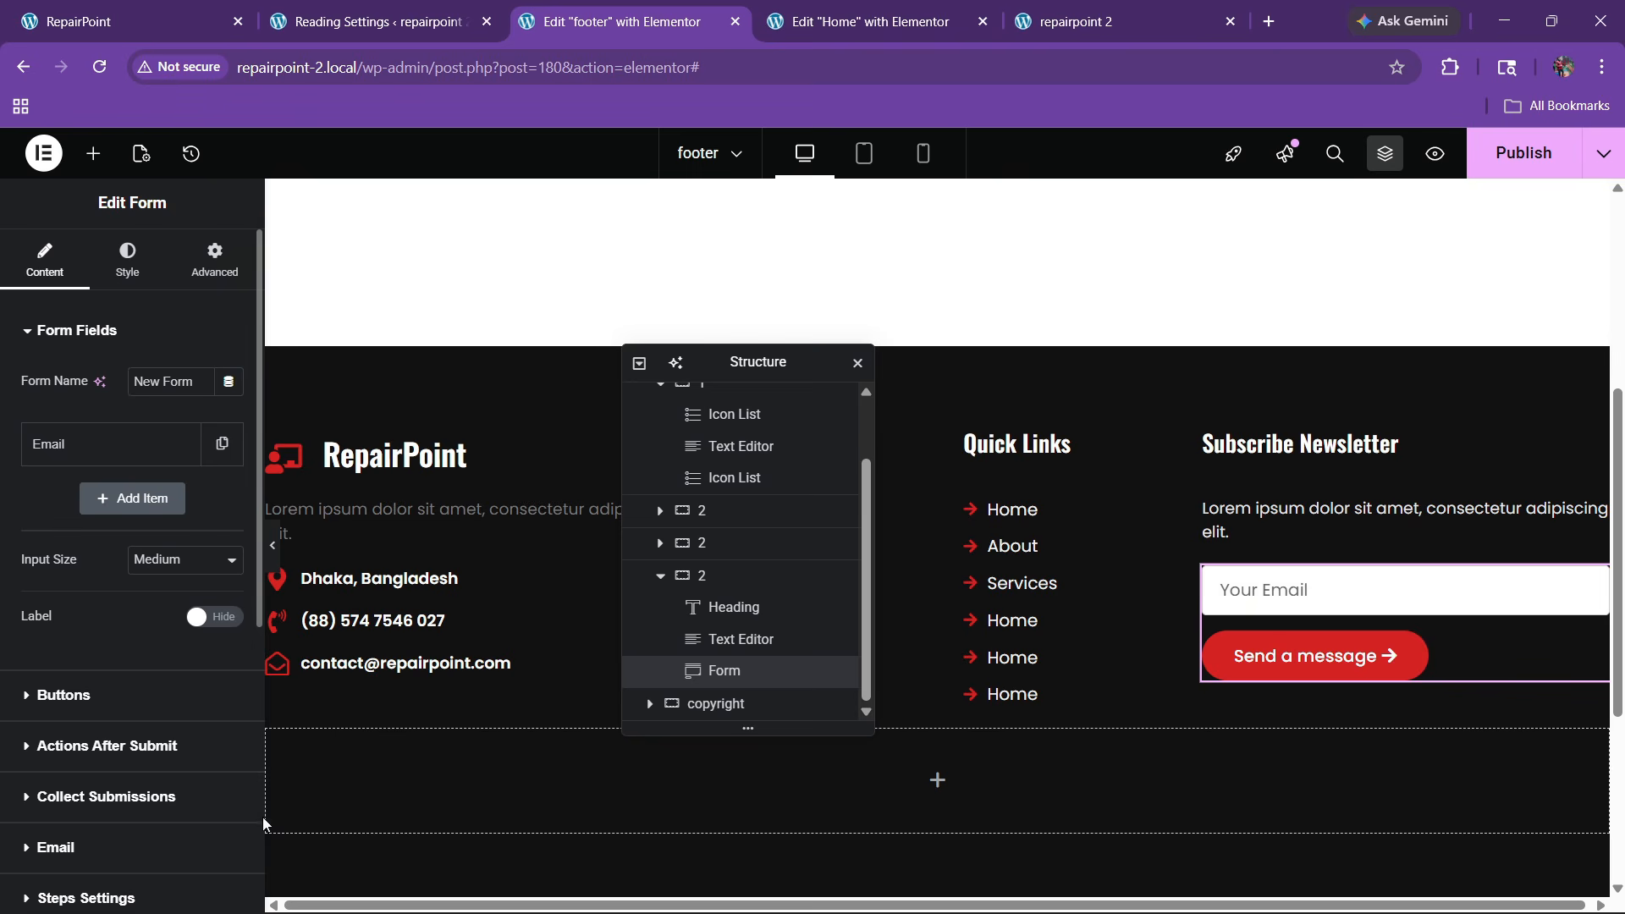
pyautogui.click(199, 8)
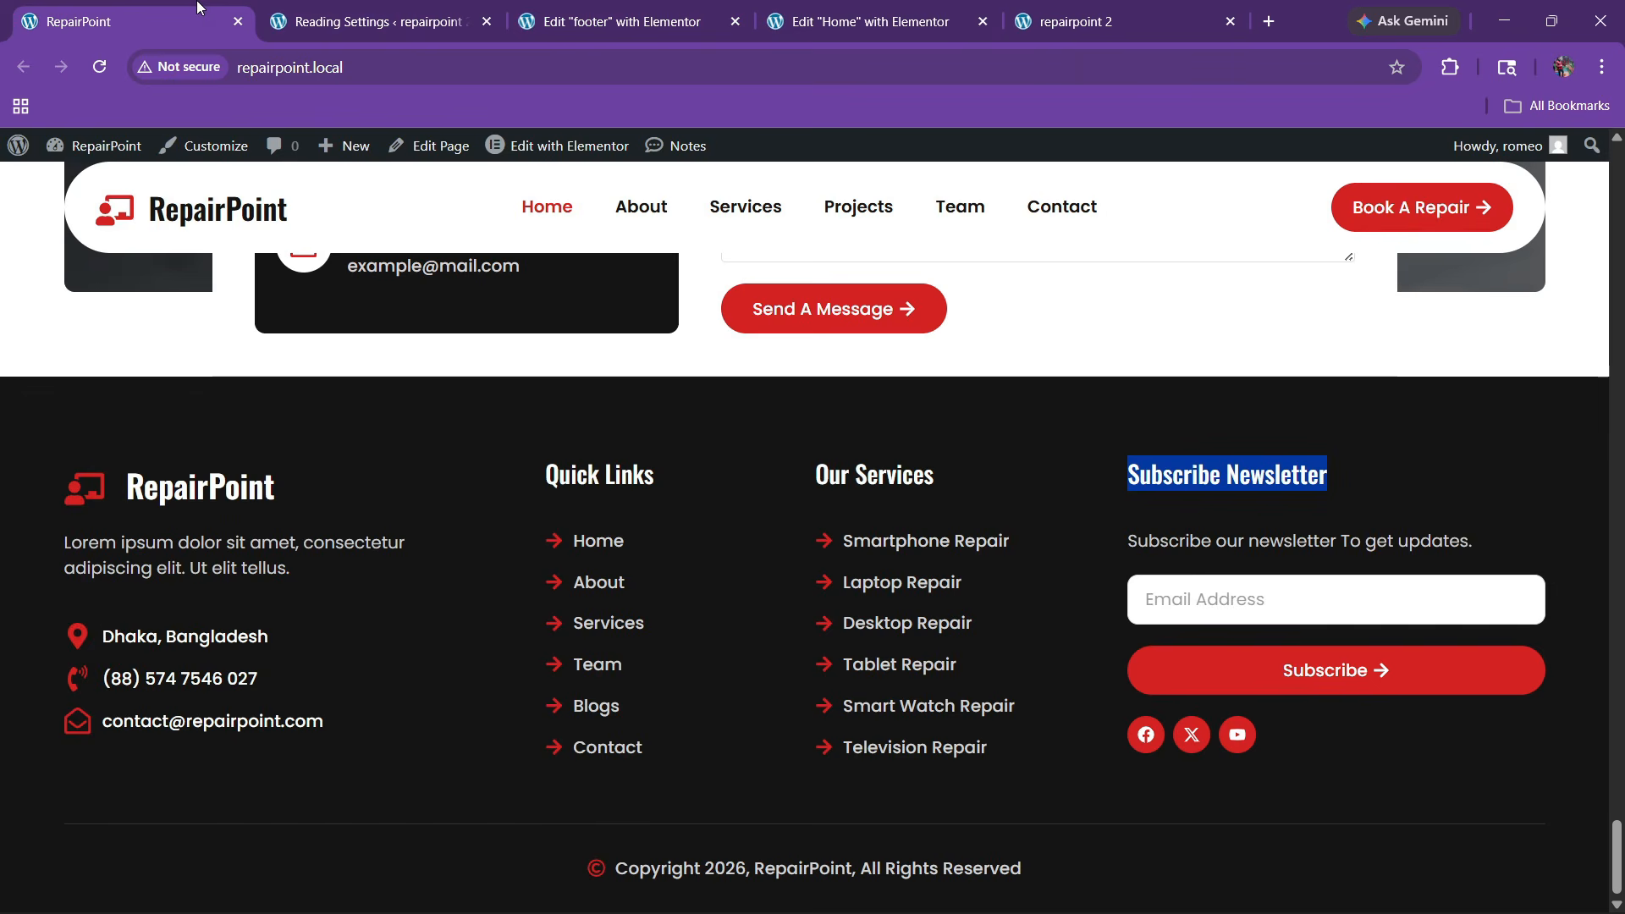
pyautogui.click(579, 9)
pyautogui.click(110, 447)
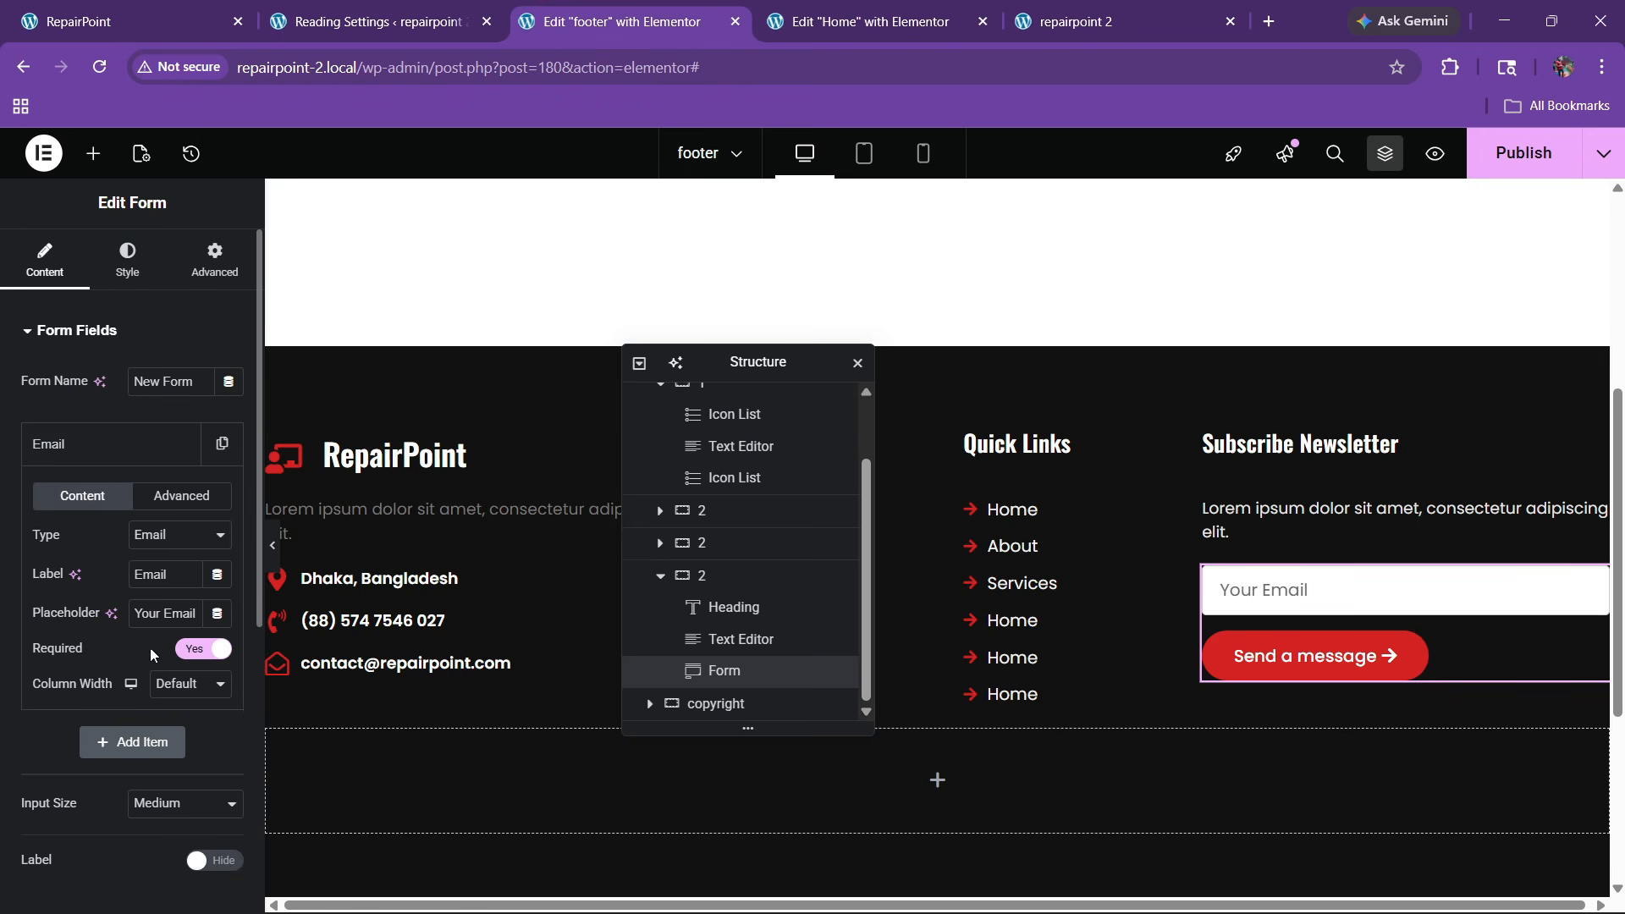
pyautogui.click(110, 455)
# Stretch the form's send button across the full form width
pyautogui.click(98, 677)
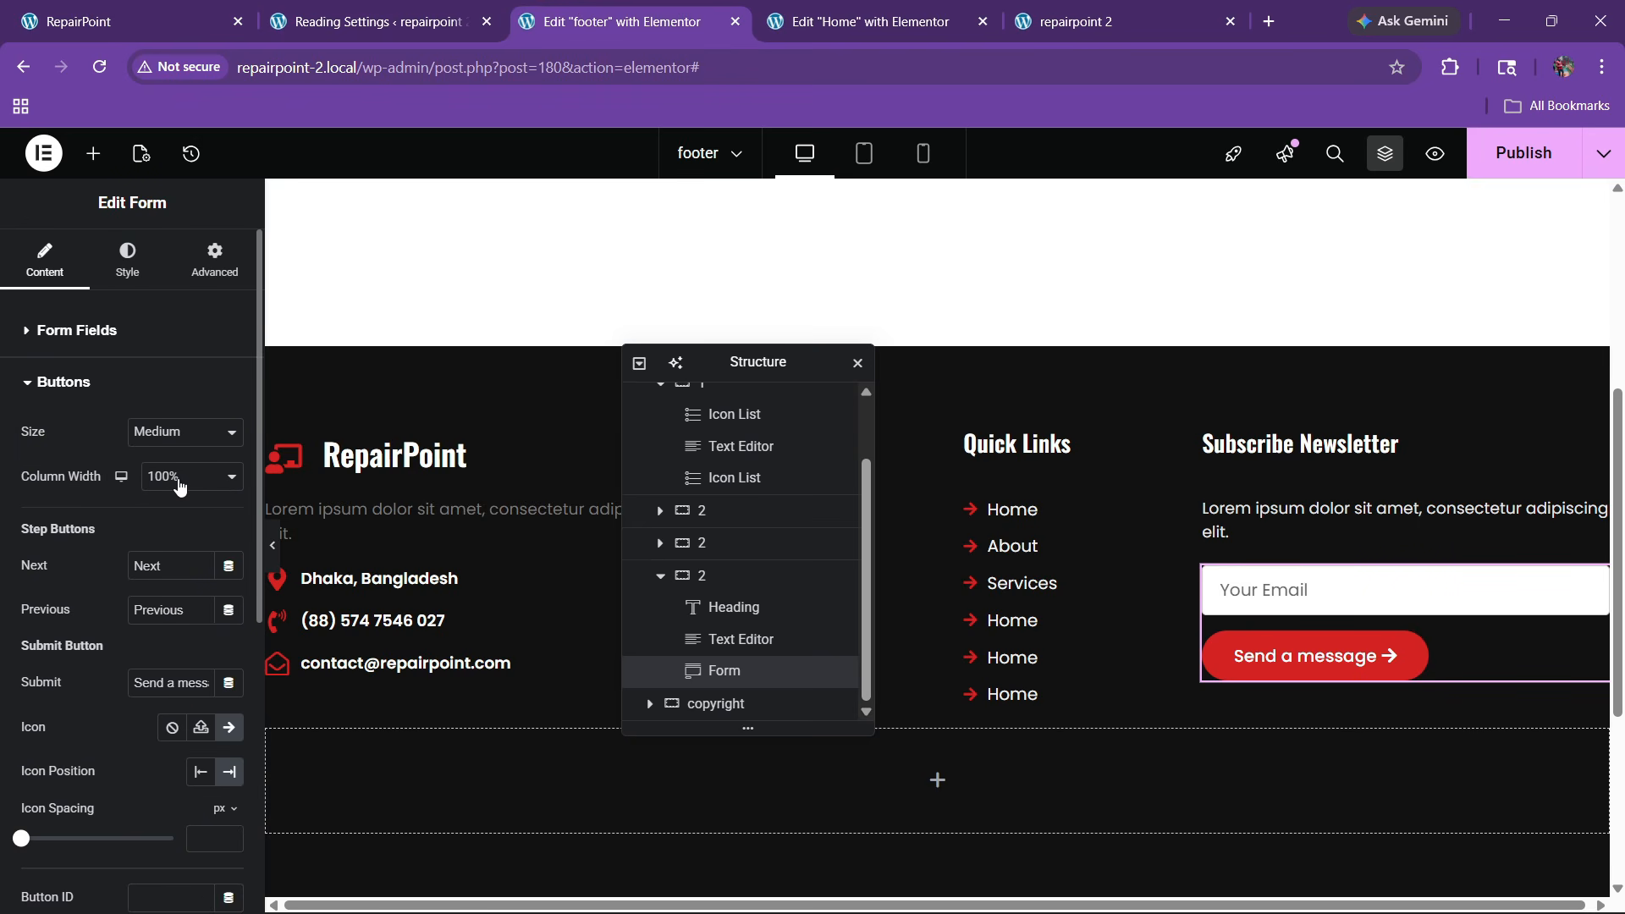
pyautogui.click(129, 271)
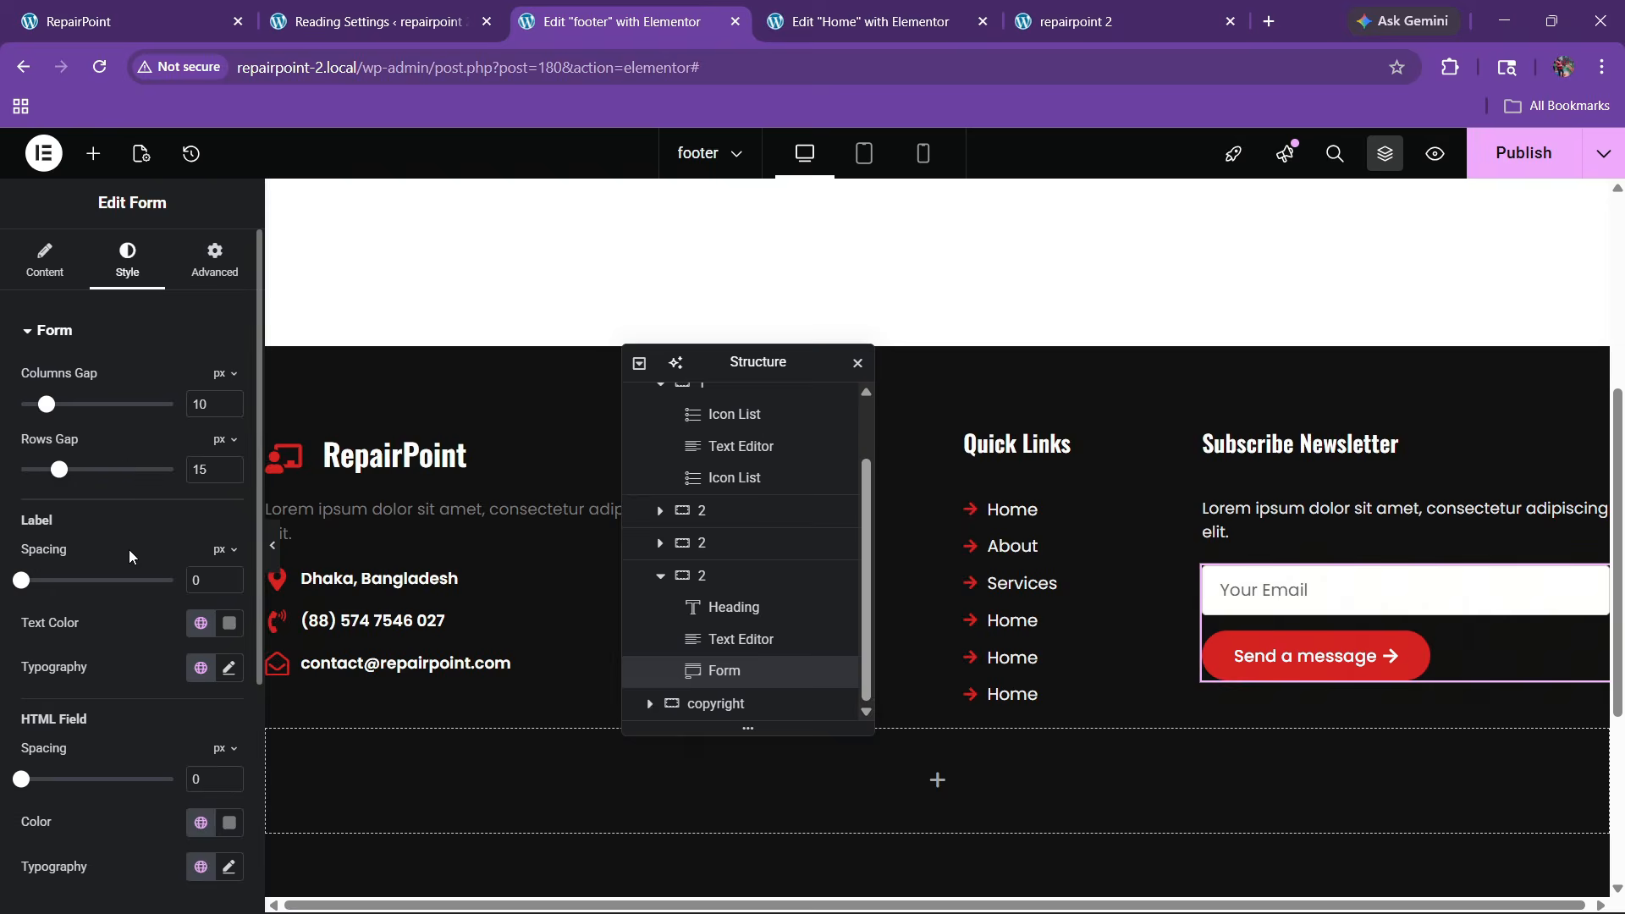
pyautogui.scroll(-5, 128, 550)
pyautogui.click(106, 602)
pyautogui.scroll(-3, 127, 558)
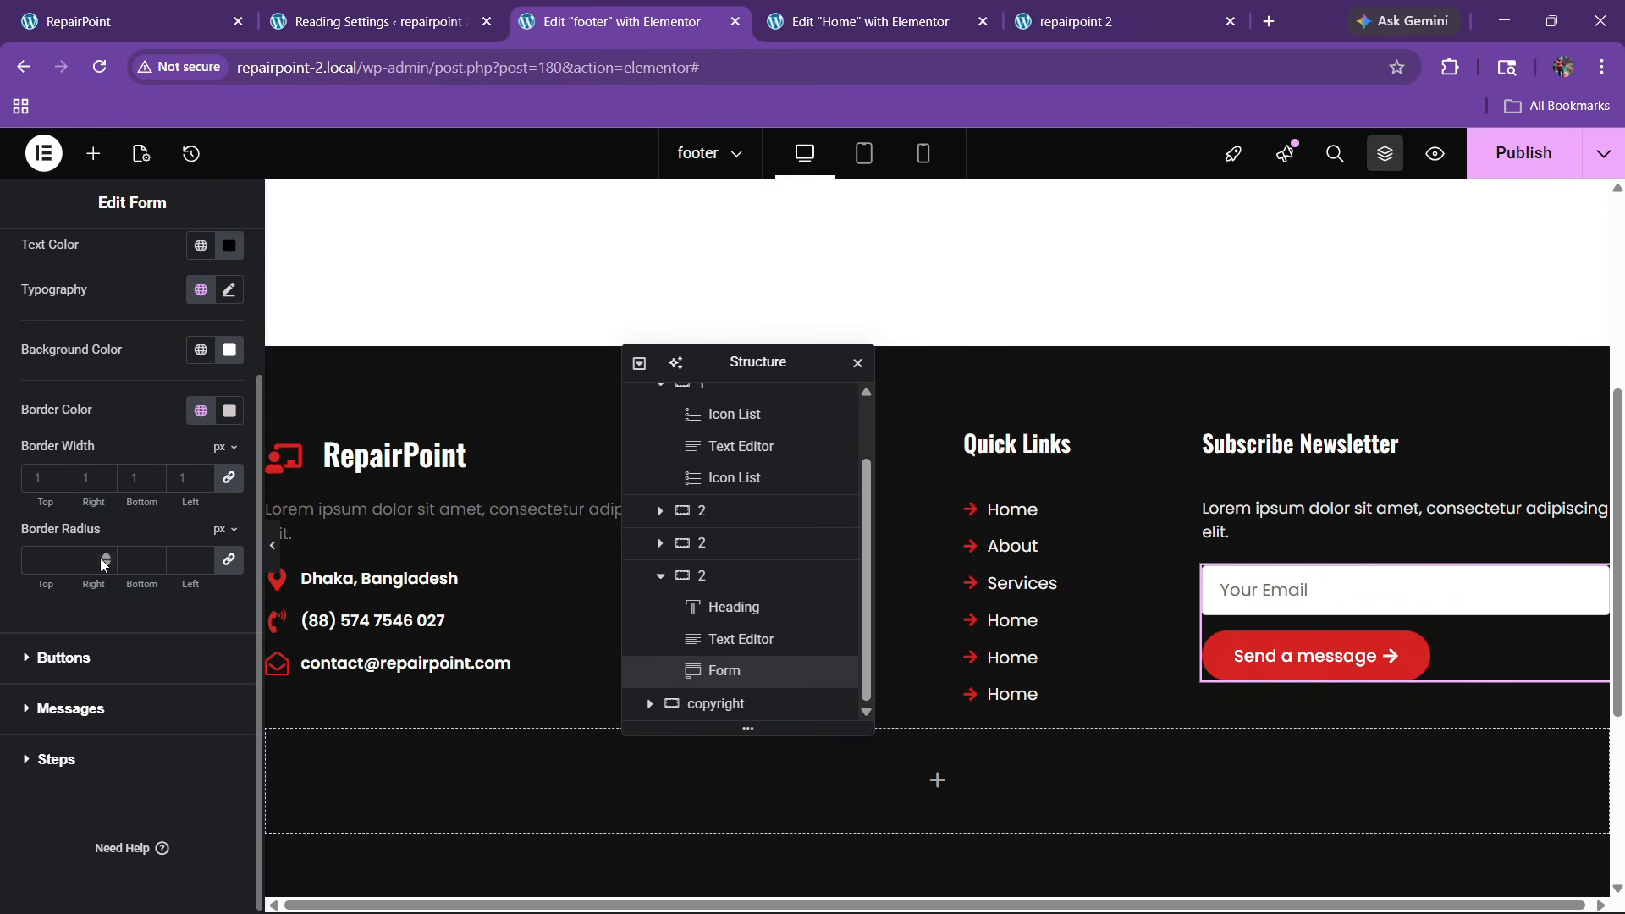
pyautogui.click(75, 666)
pyautogui.click(227, 482)
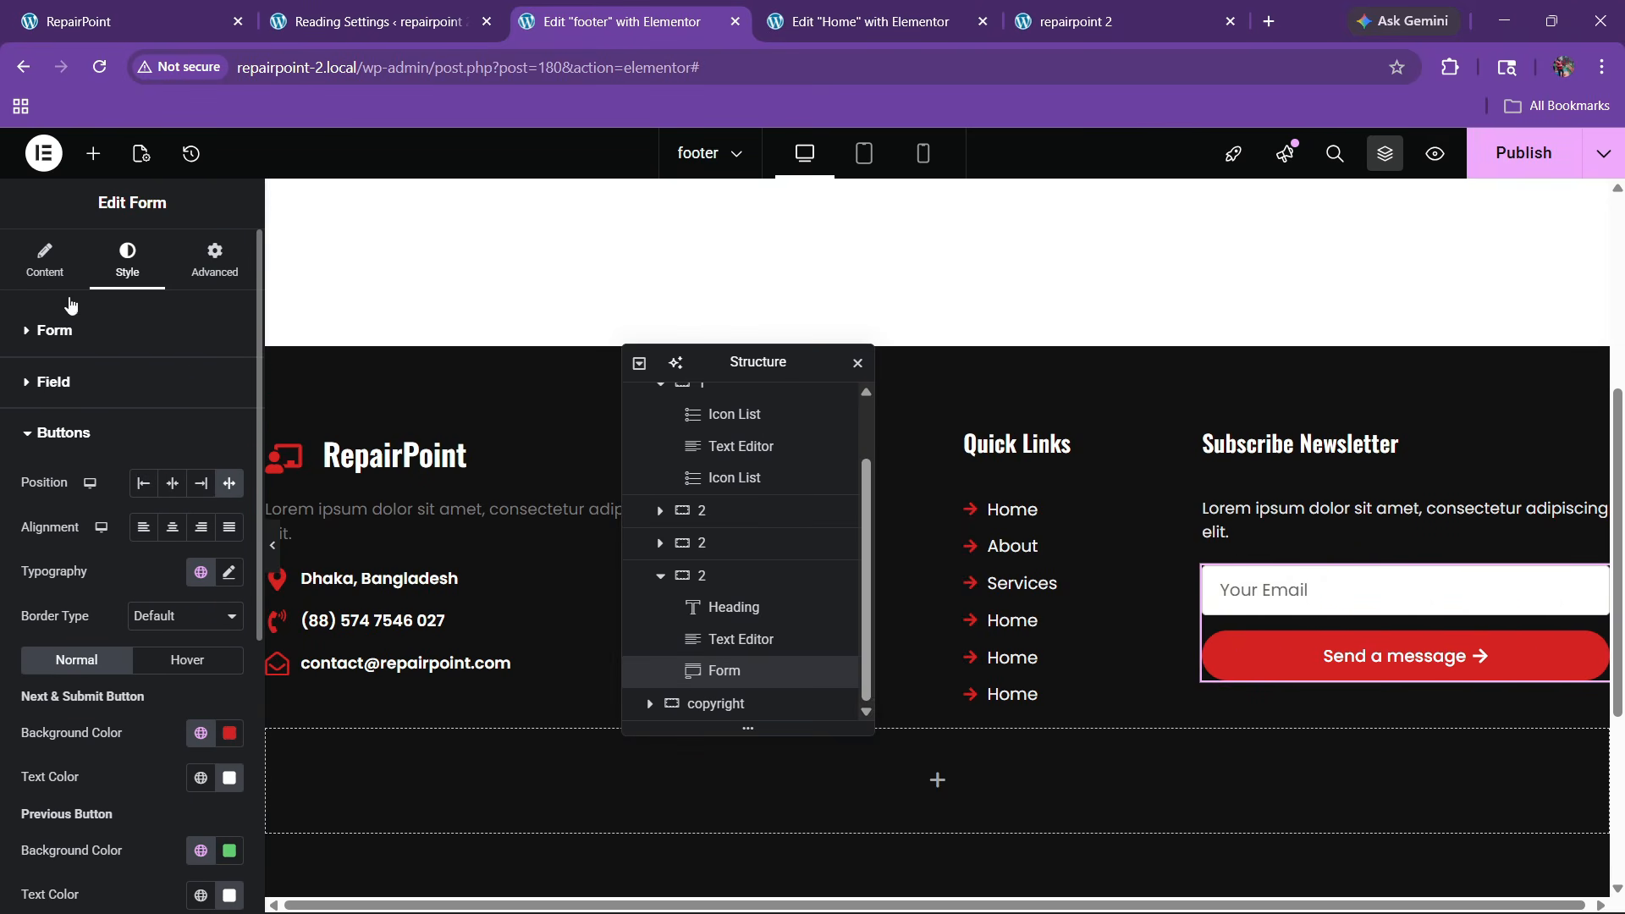
# Change the form's submit button text to 'Subscribe'
pyautogui.click(48, 264)
pyautogui.scroll(-2, 76, 592)
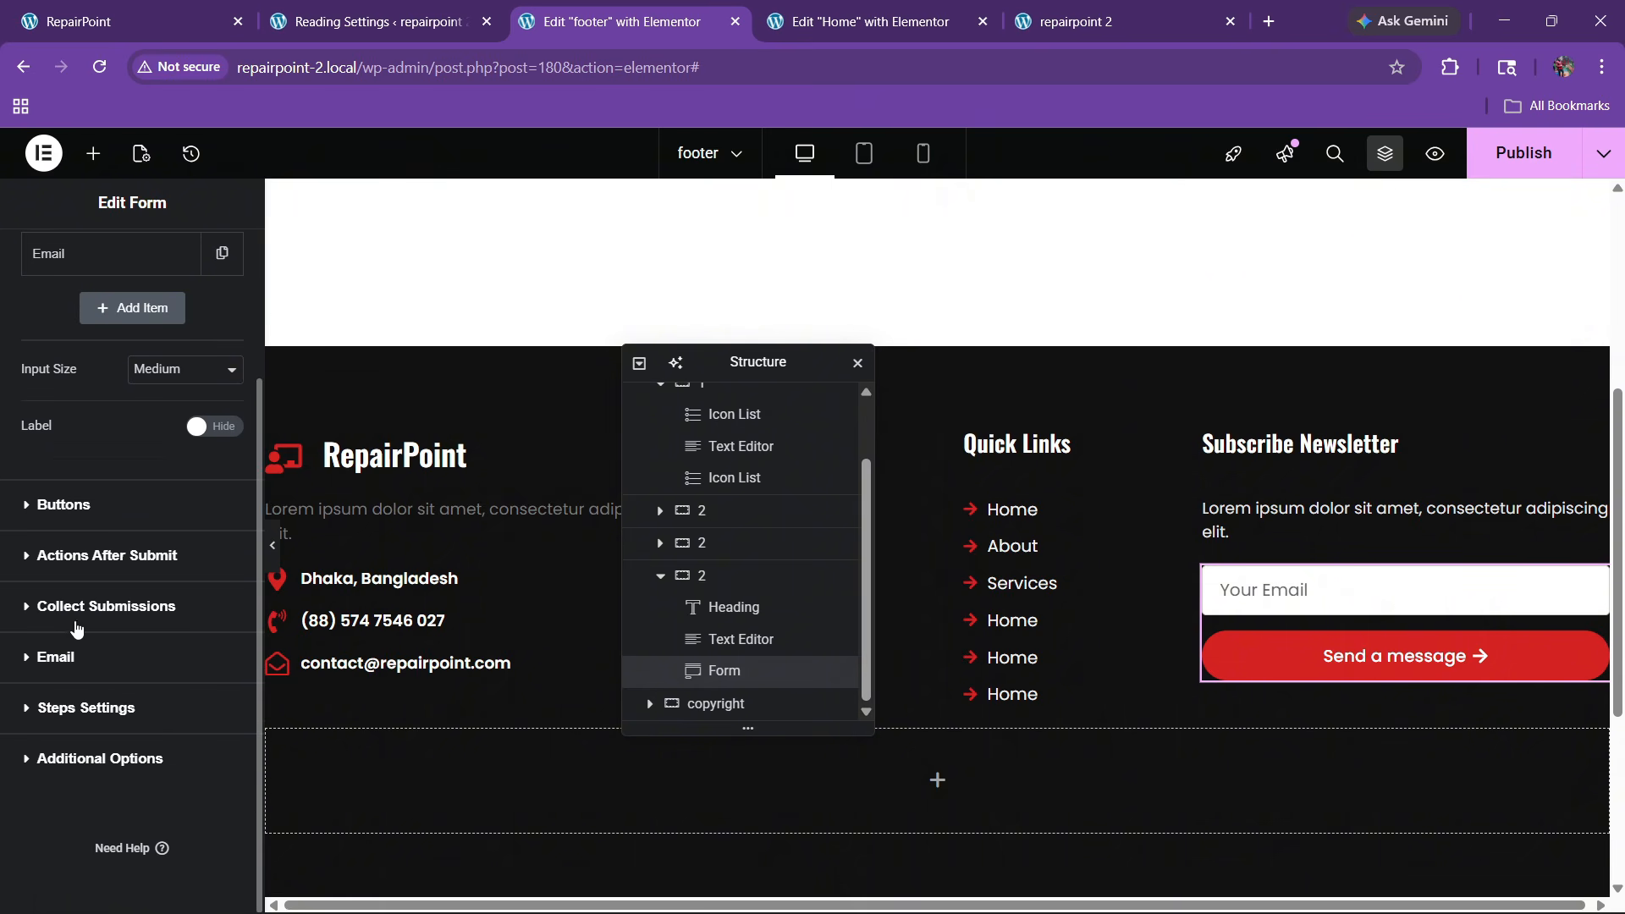
pyautogui.click(81, 505)
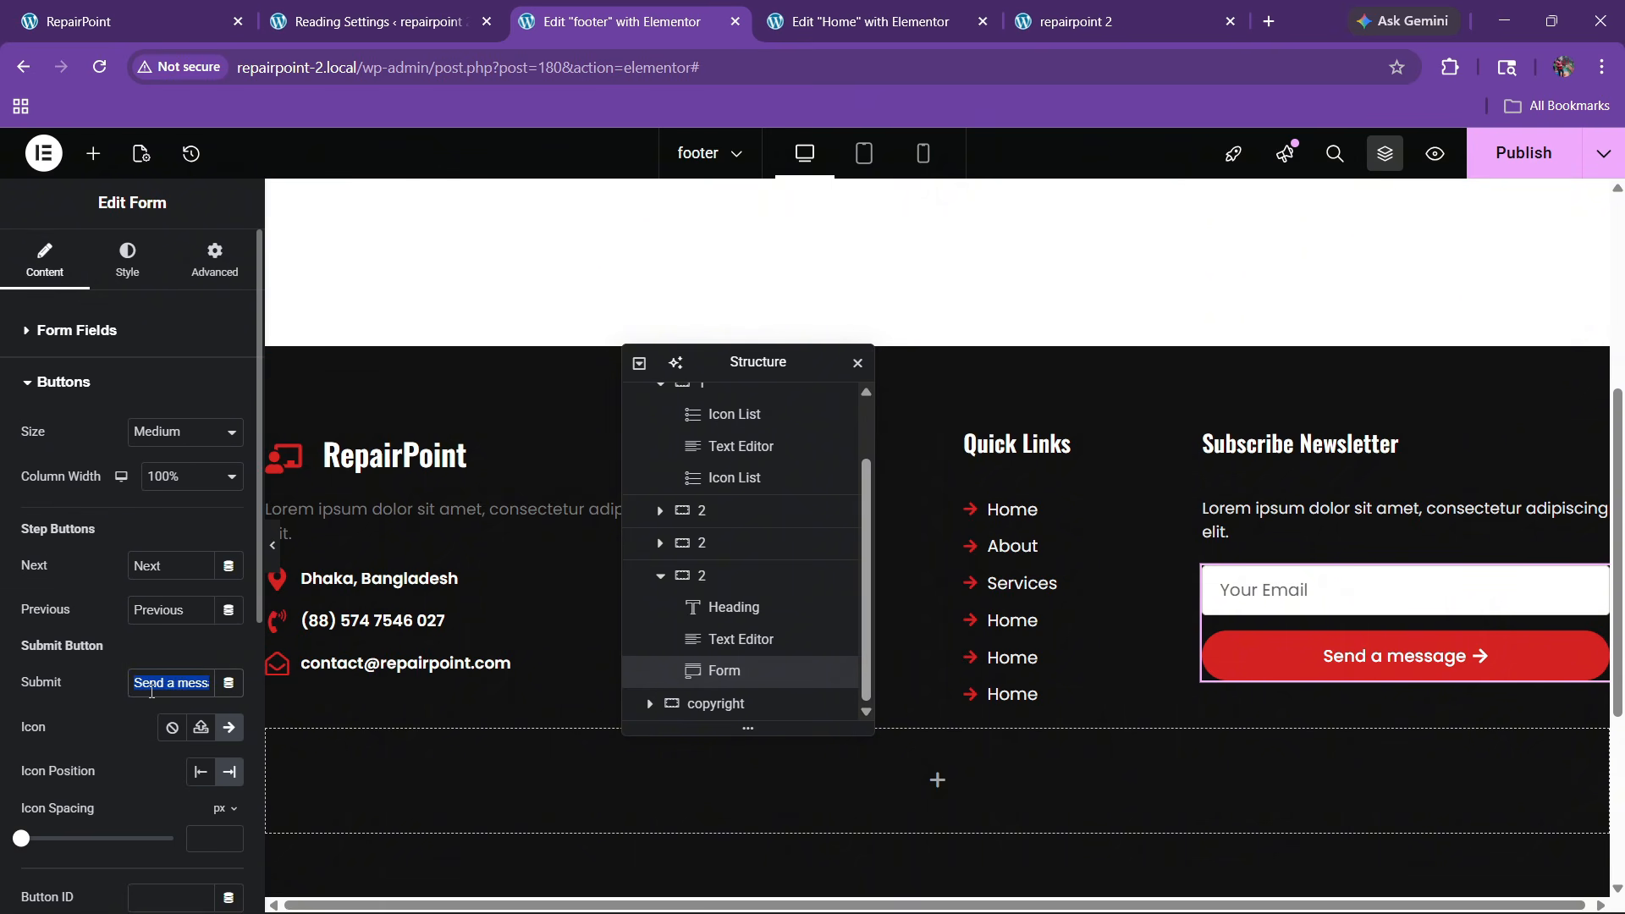
pyautogui.press('BackSpace')
pyautogui.write('Subscribe')
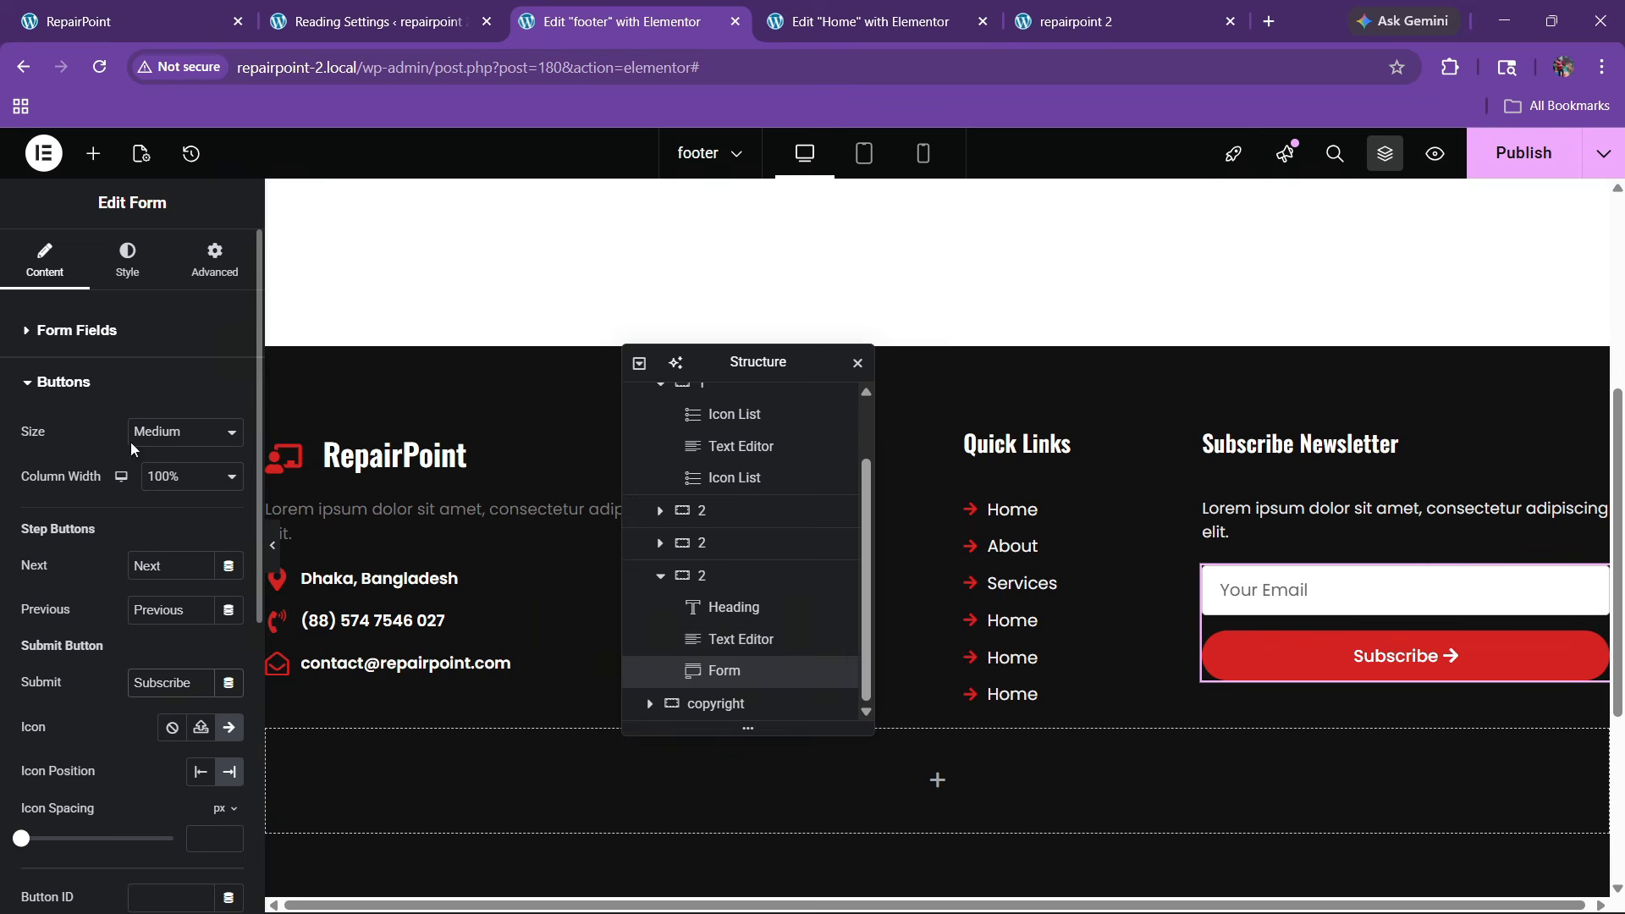
# Review the form's field and button styling and publish the footer
pyautogui.click(120, 270)
pyautogui.scroll(-4, 102, 479)
pyautogui.click(60, 630)
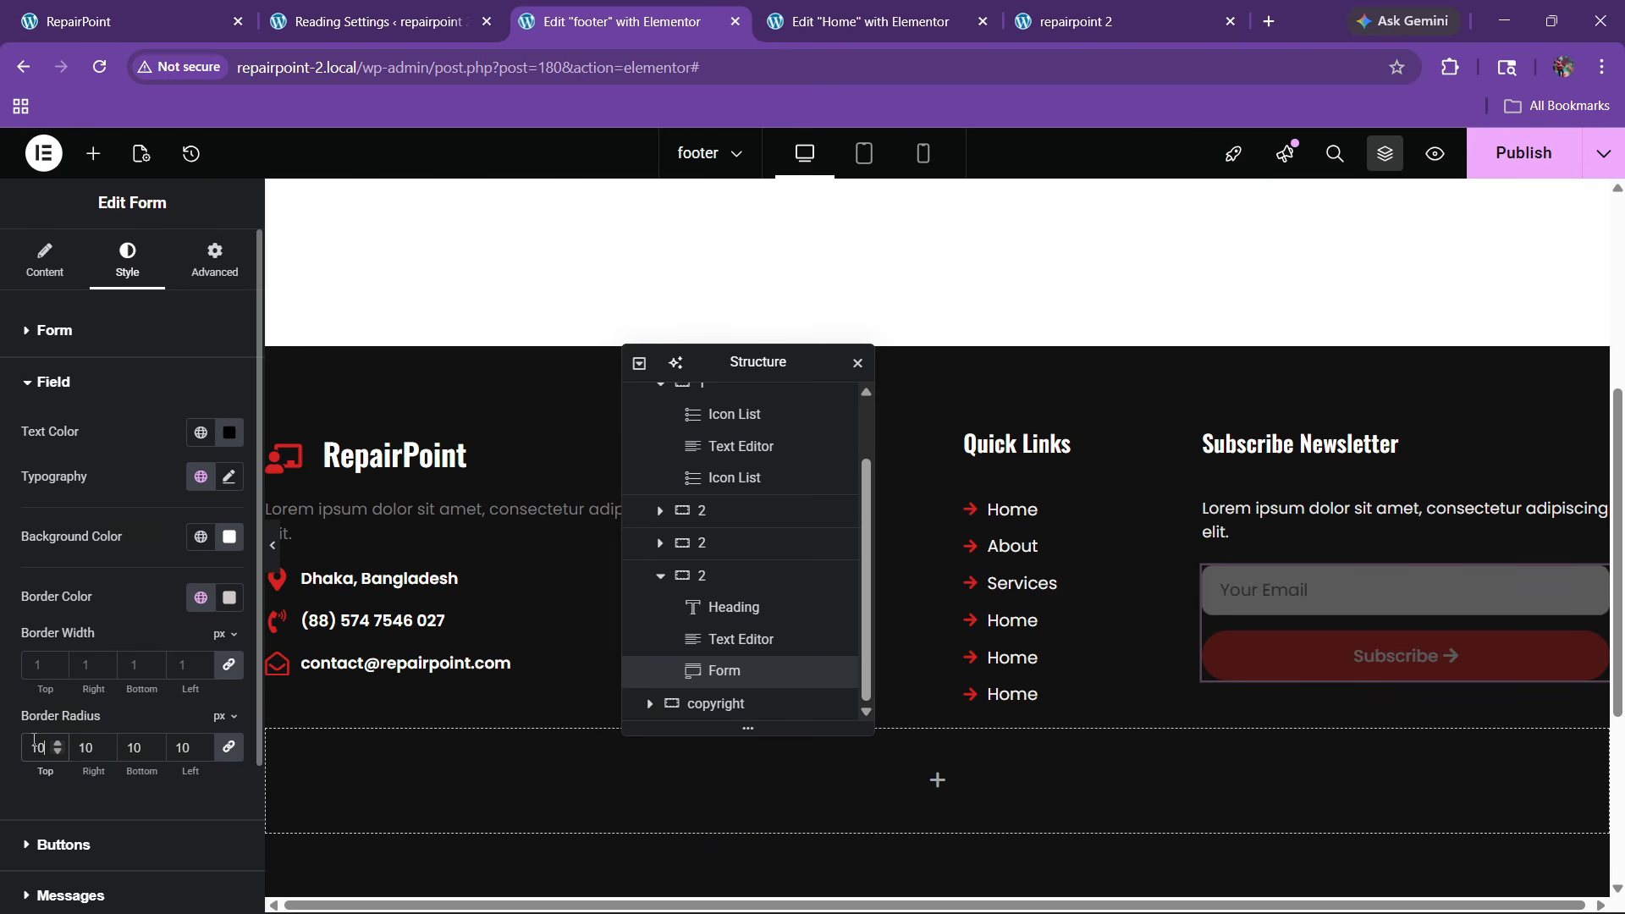
pyautogui.scroll(-2, 1095, 480)
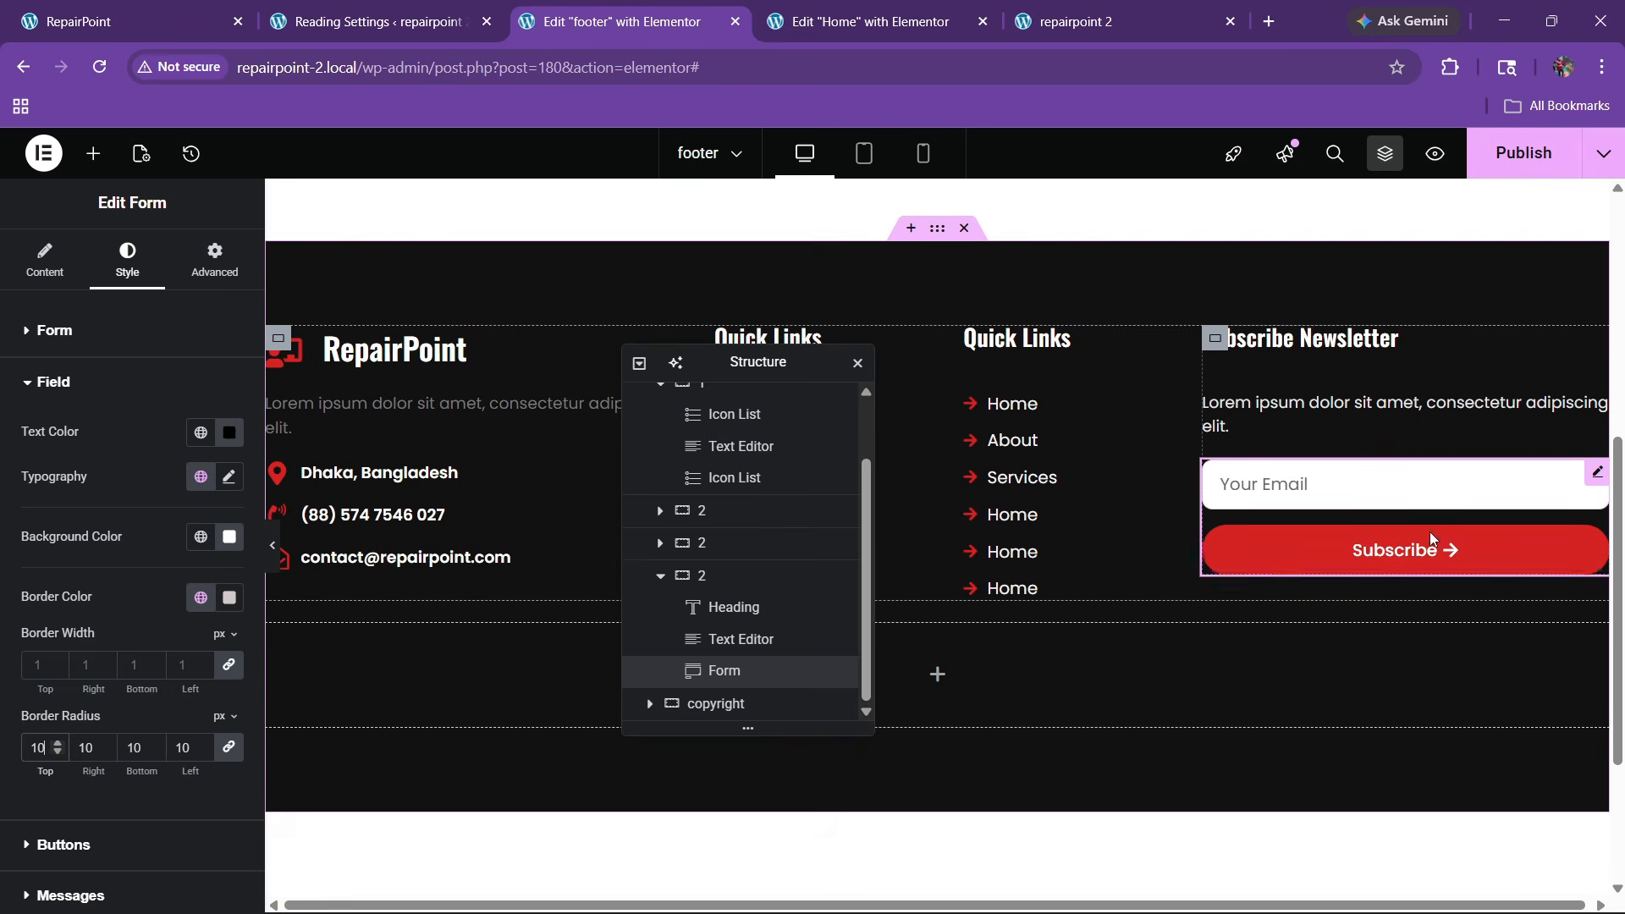
pyautogui.click(1536, 151)
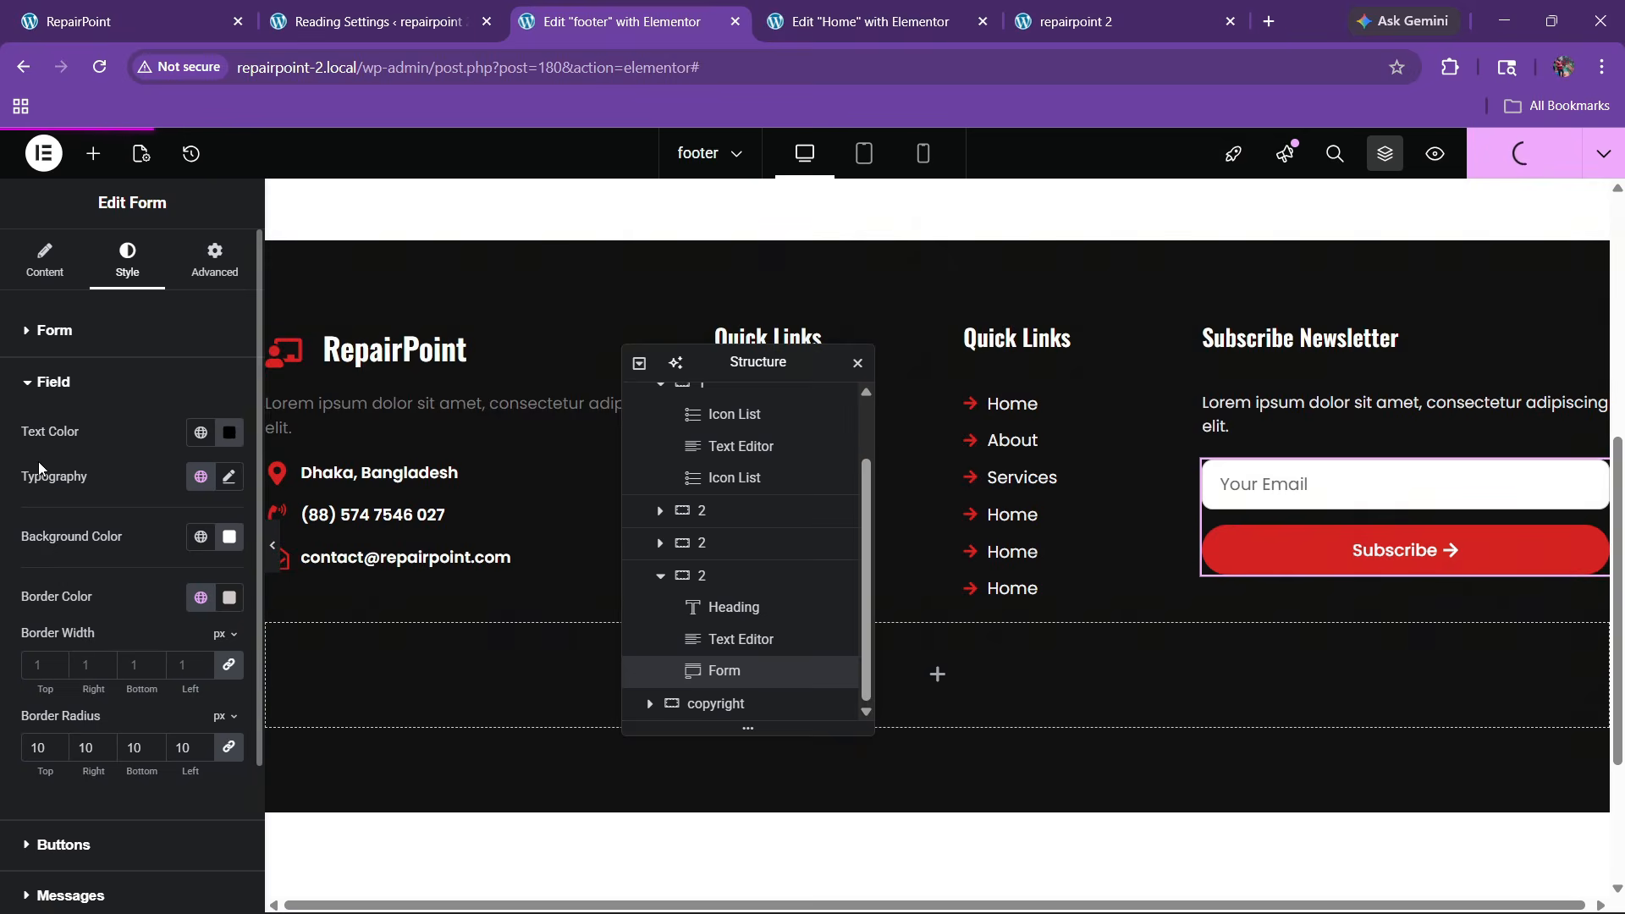
pyautogui.click(73, 384)
pyautogui.click(72, 384)
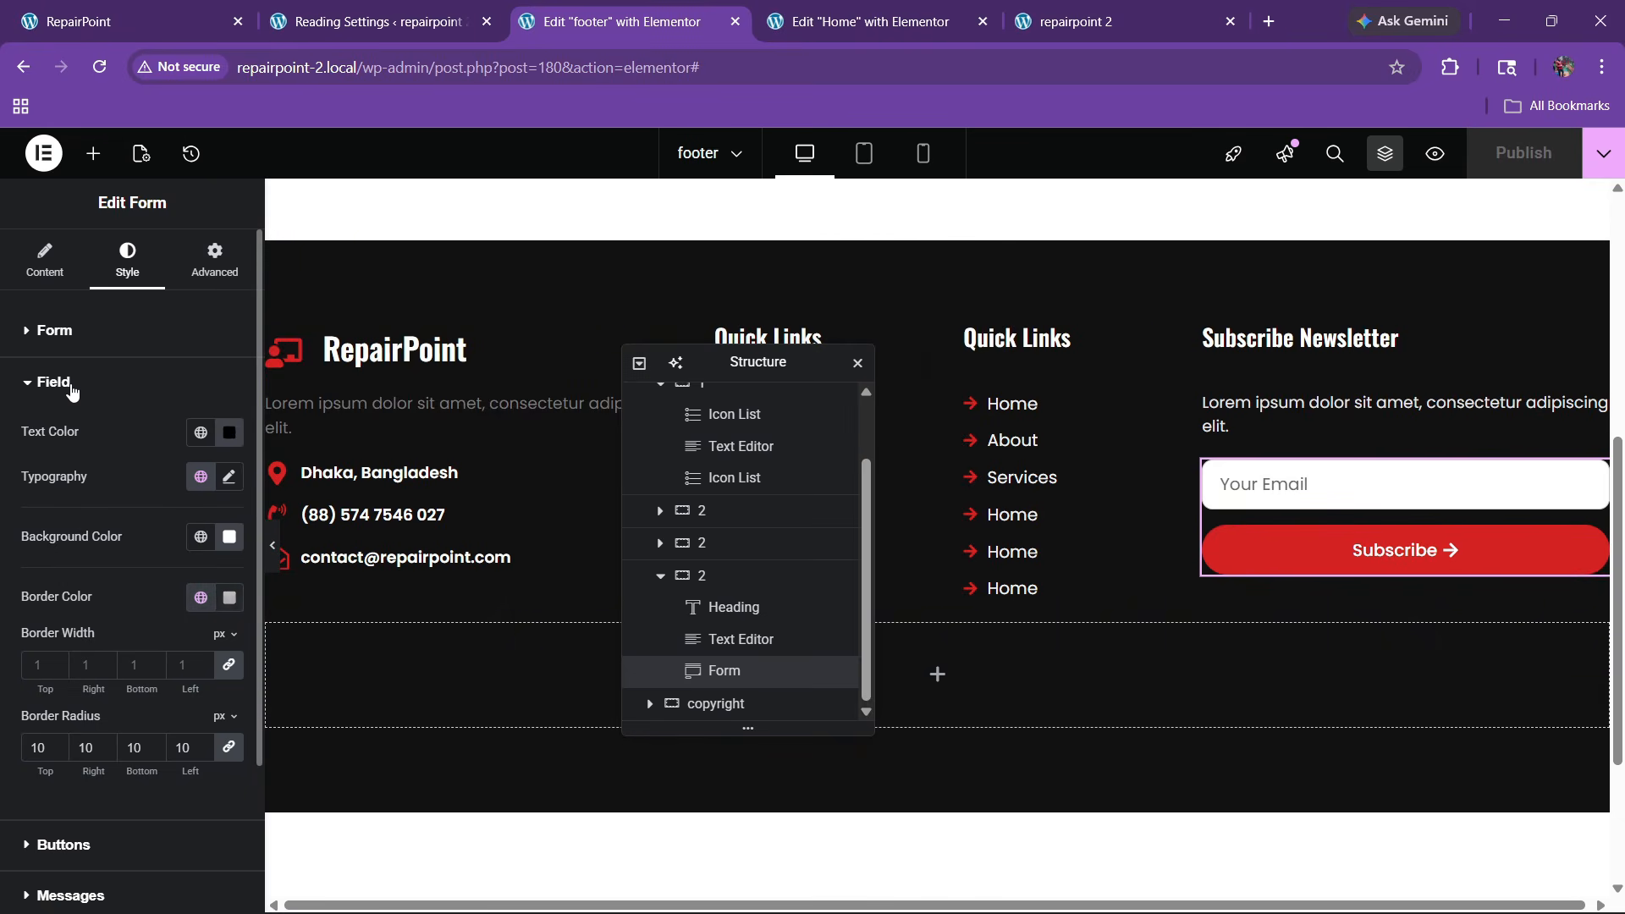
pyautogui.scroll(-2, 116, 577)
pyautogui.scroll(2, 88, 583)
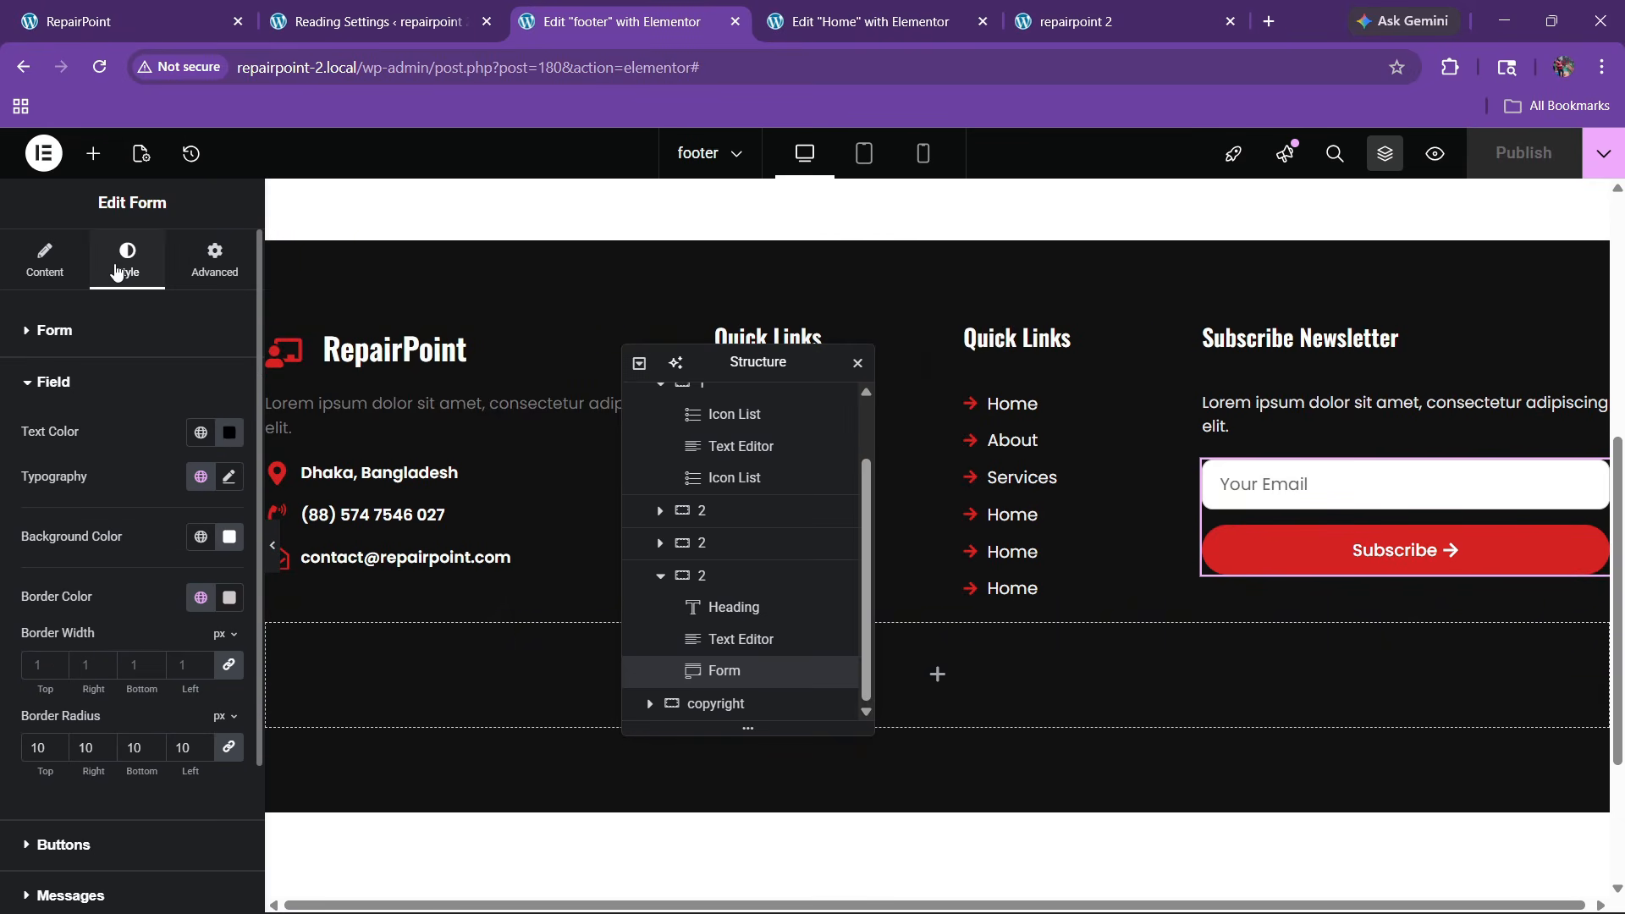
pyautogui.scroll(-2, 68, 455)
pyautogui.click(82, 657)
pyautogui.scroll(-3, 87, 647)
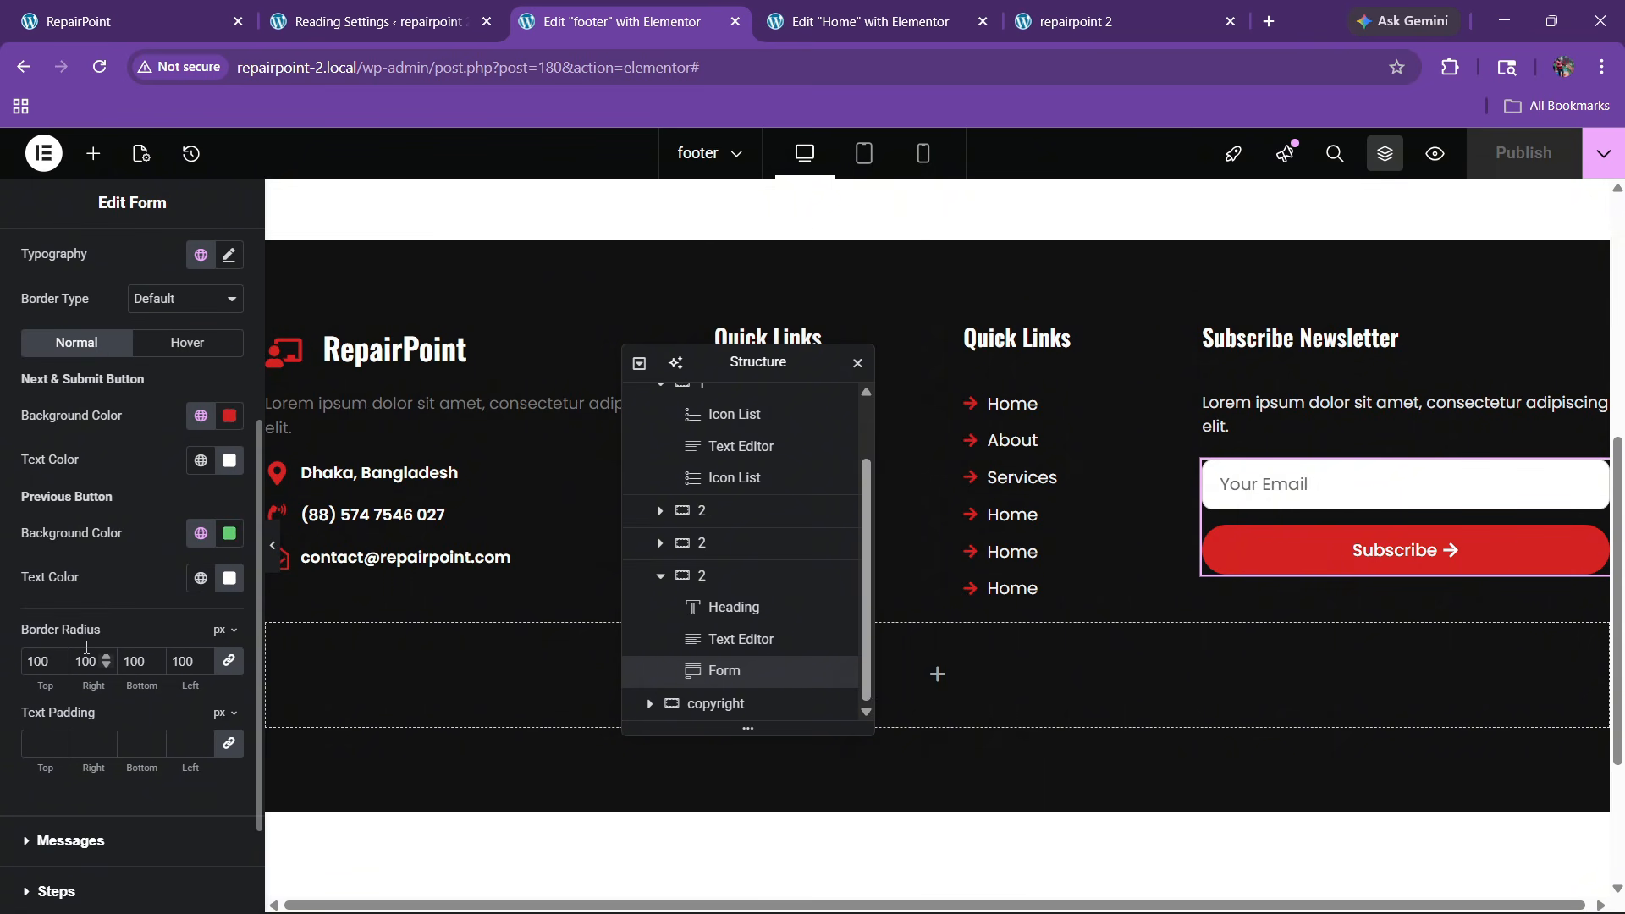
# Give the Subscribe button a white hover background and black hover text, then publish
pyautogui.click(190, 349)
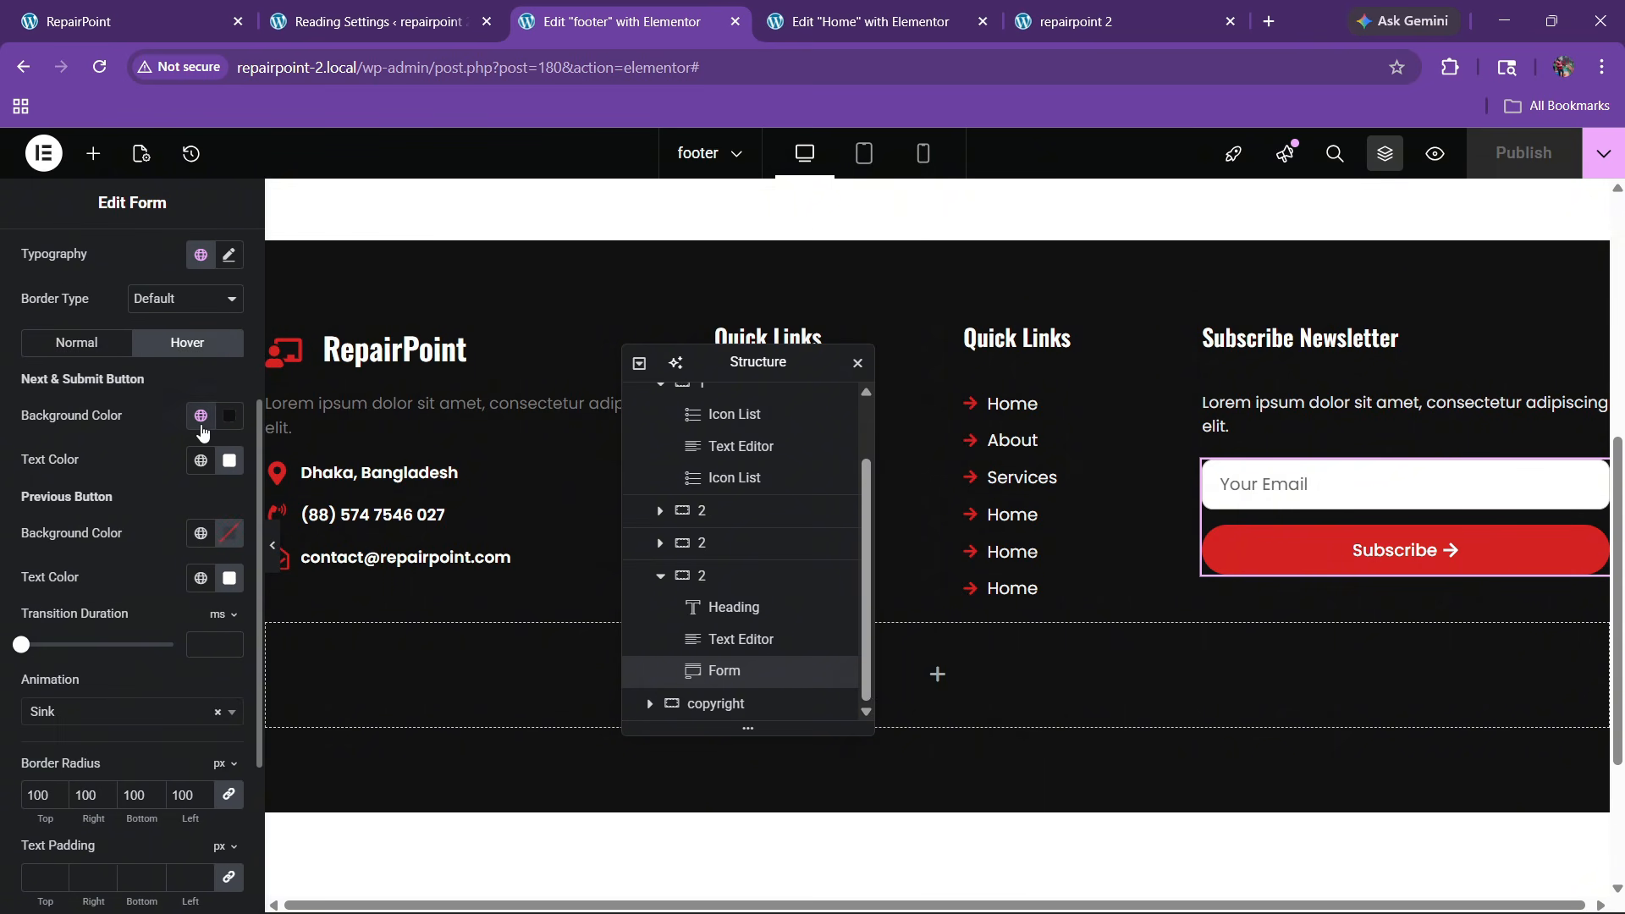
pyautogui.click(233, 424)
pyautogui.moveTo(181, 562); pyautogui.dragTo(65, 488)
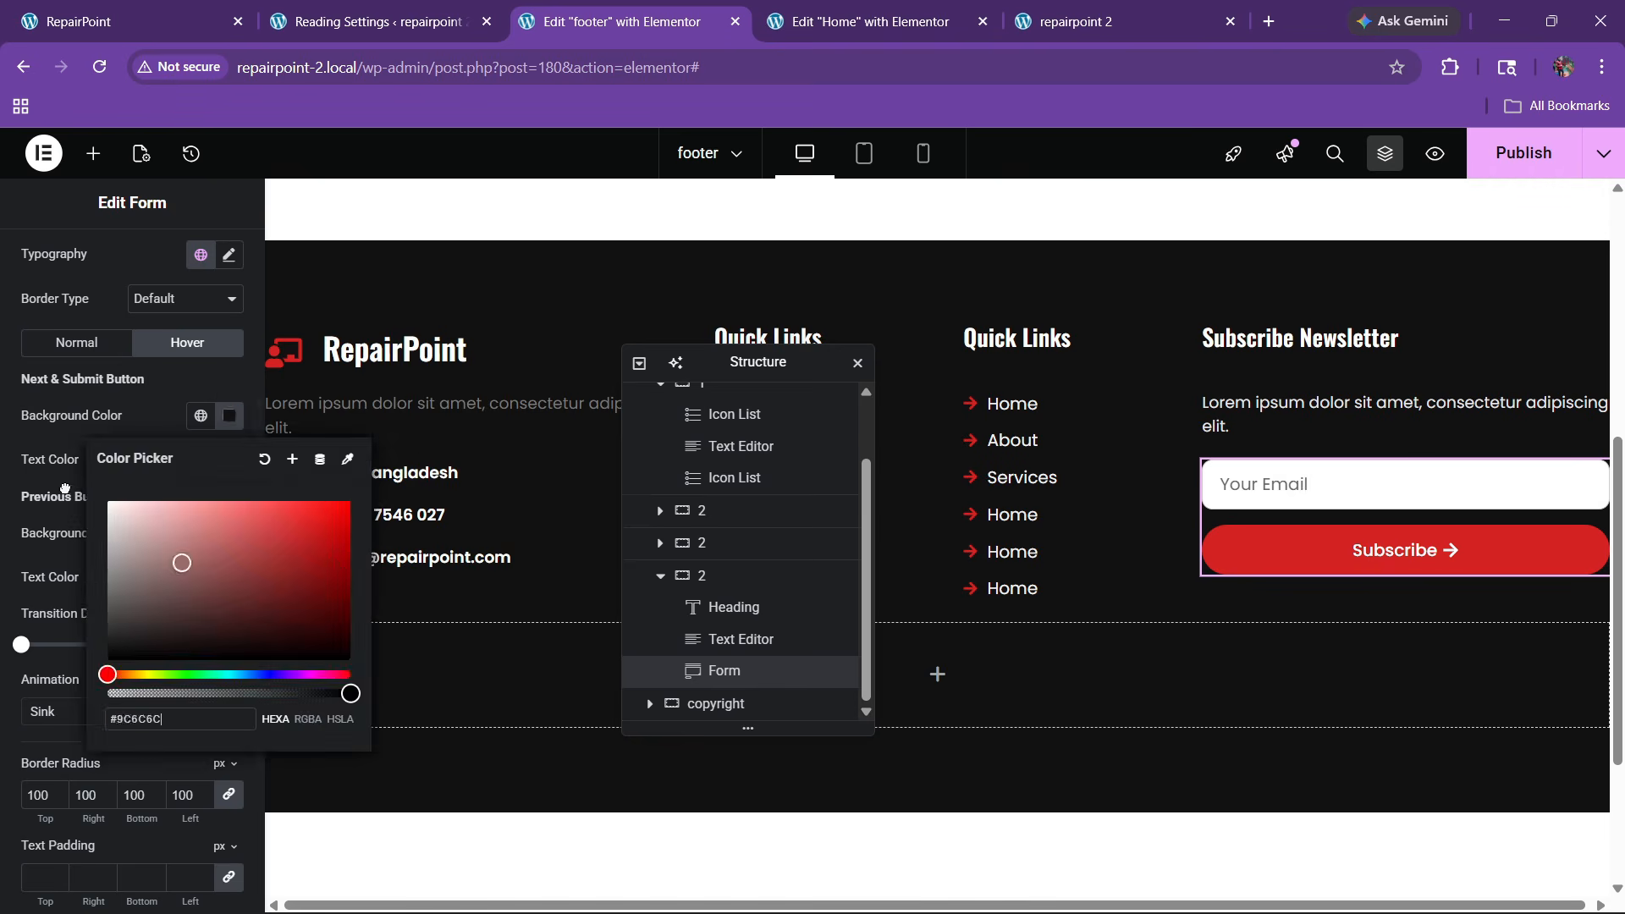
pyautogui.click(136, 407)
pyautogui.click(203, 468)
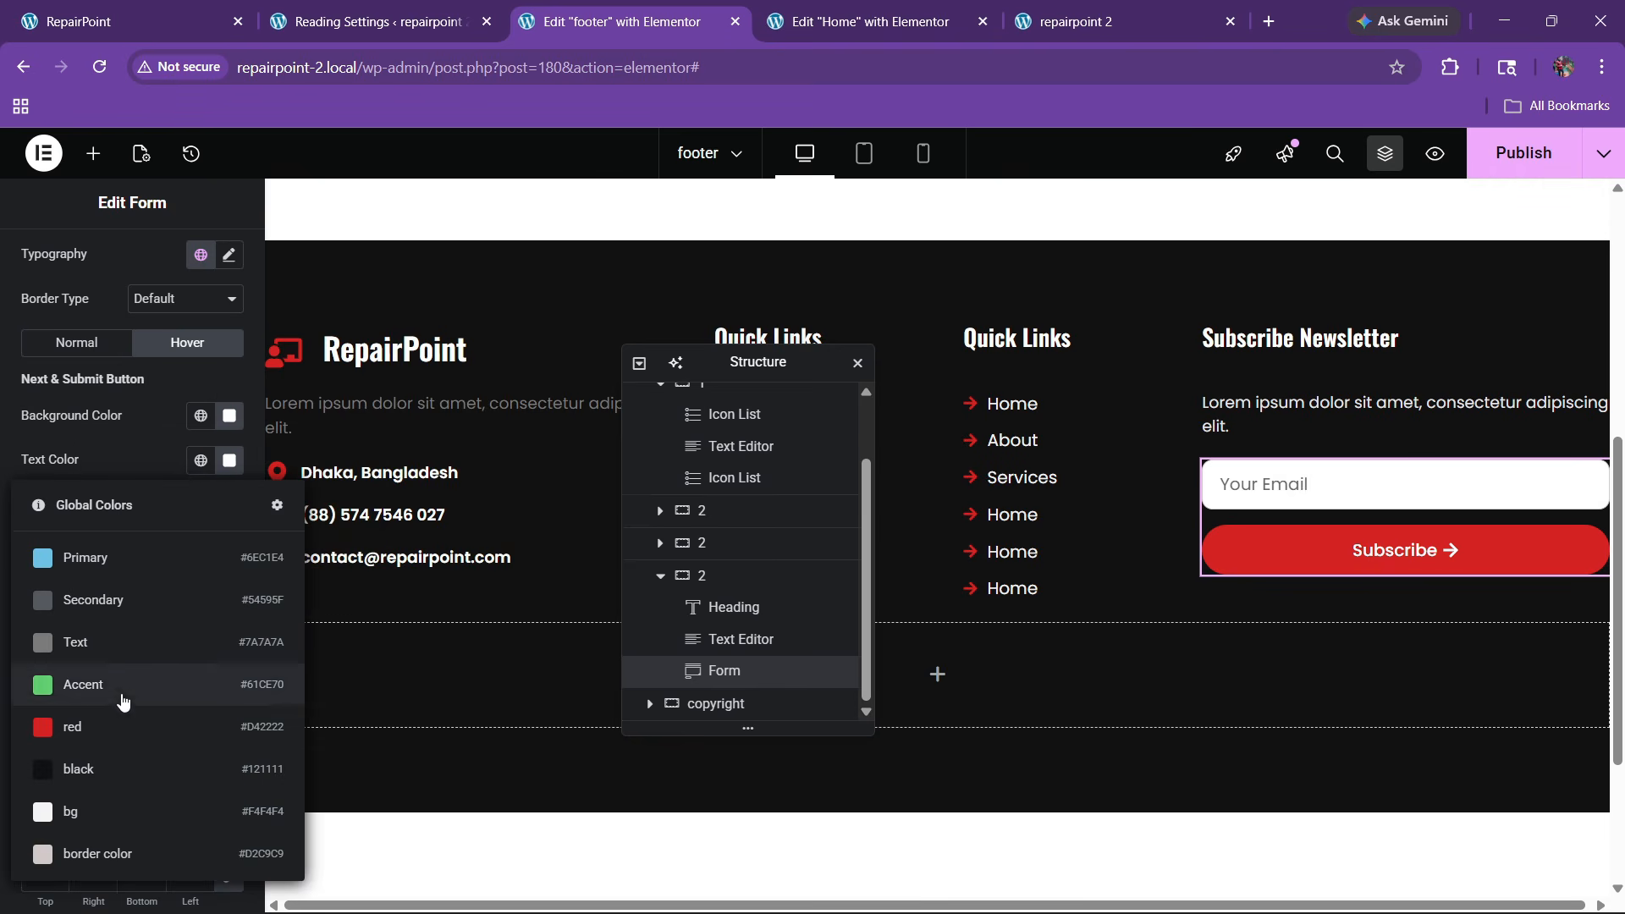
pyautogui.click(98, 770)
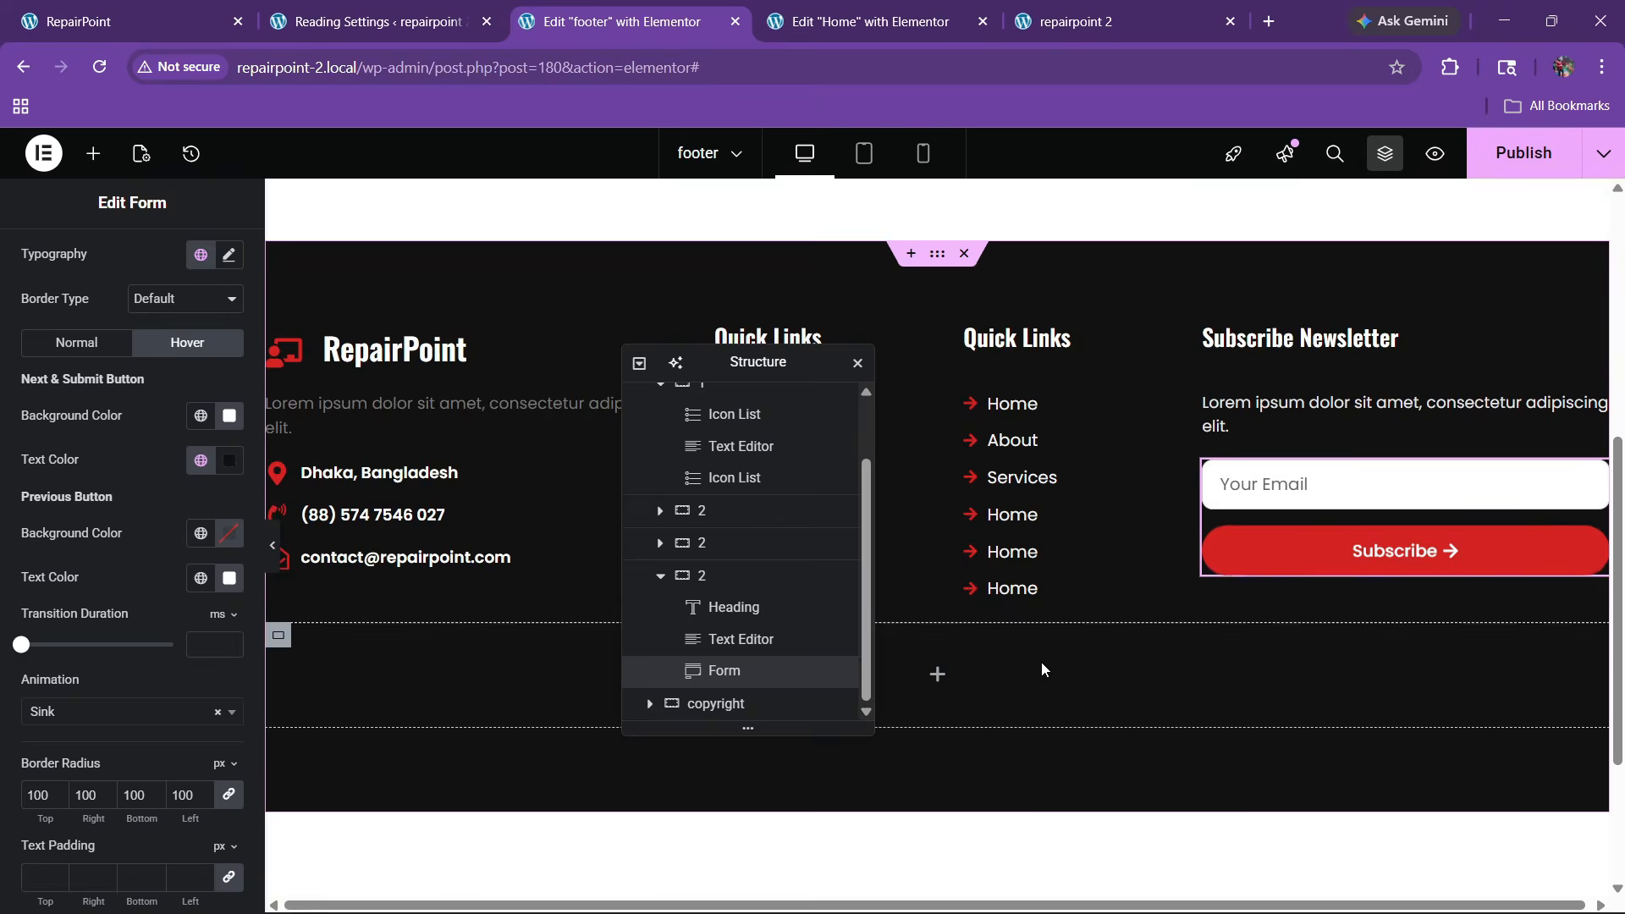
pyautogui.click(1521, 153)
# Copy a team card's social icons from the Home page and paste them below the footer form
pyautogui.click(245, 17)
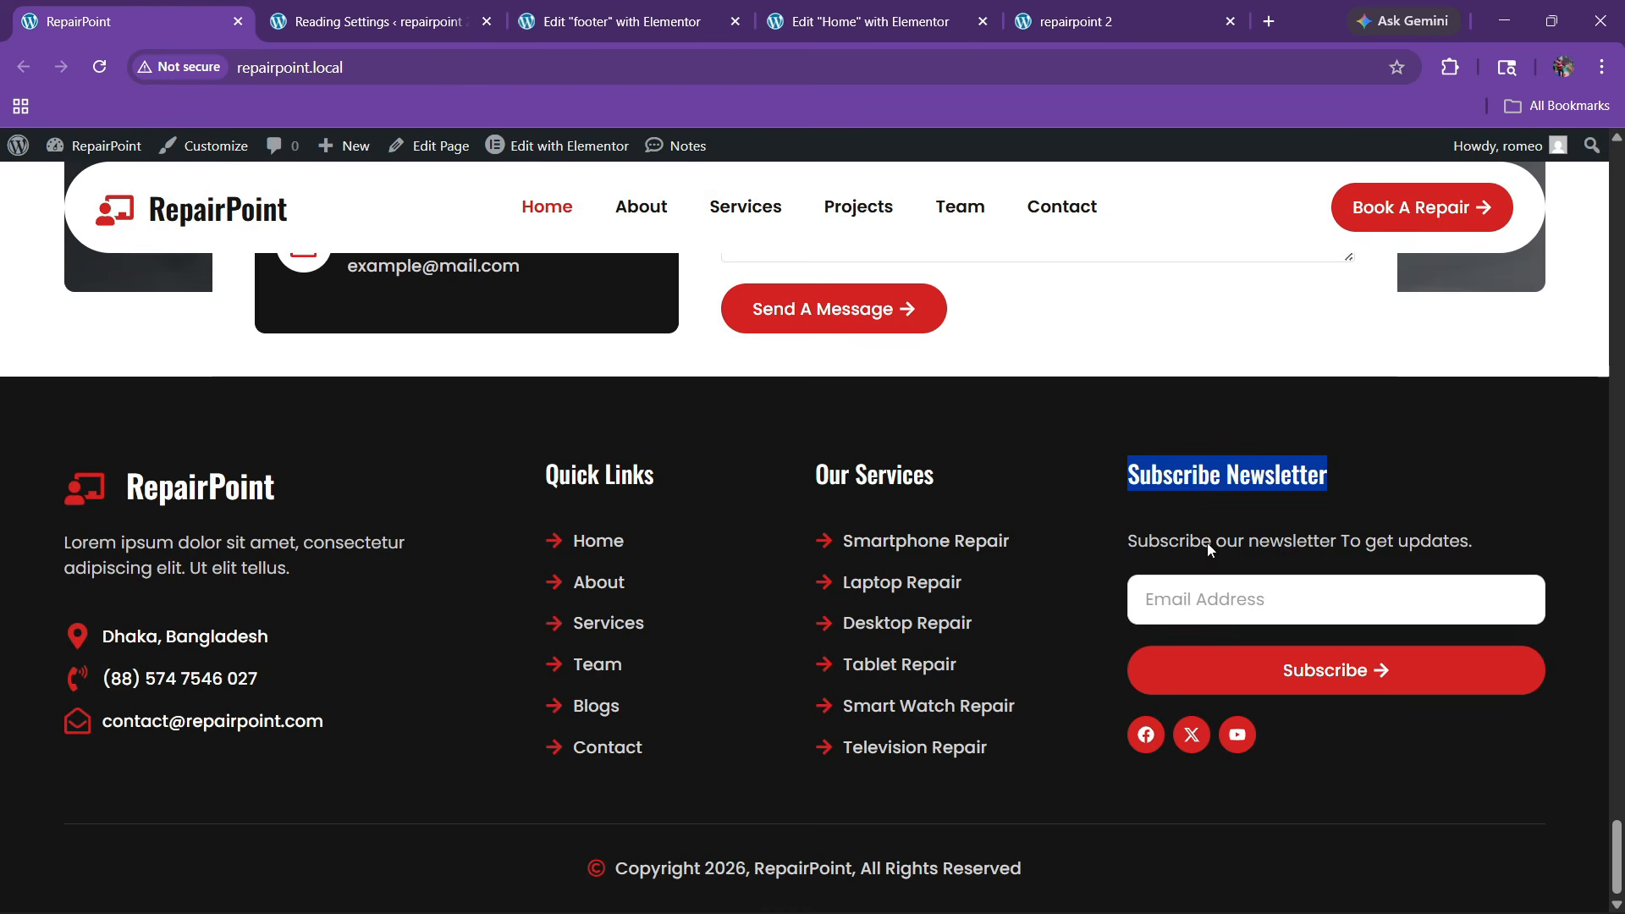
pyautogui.click(896, 7)
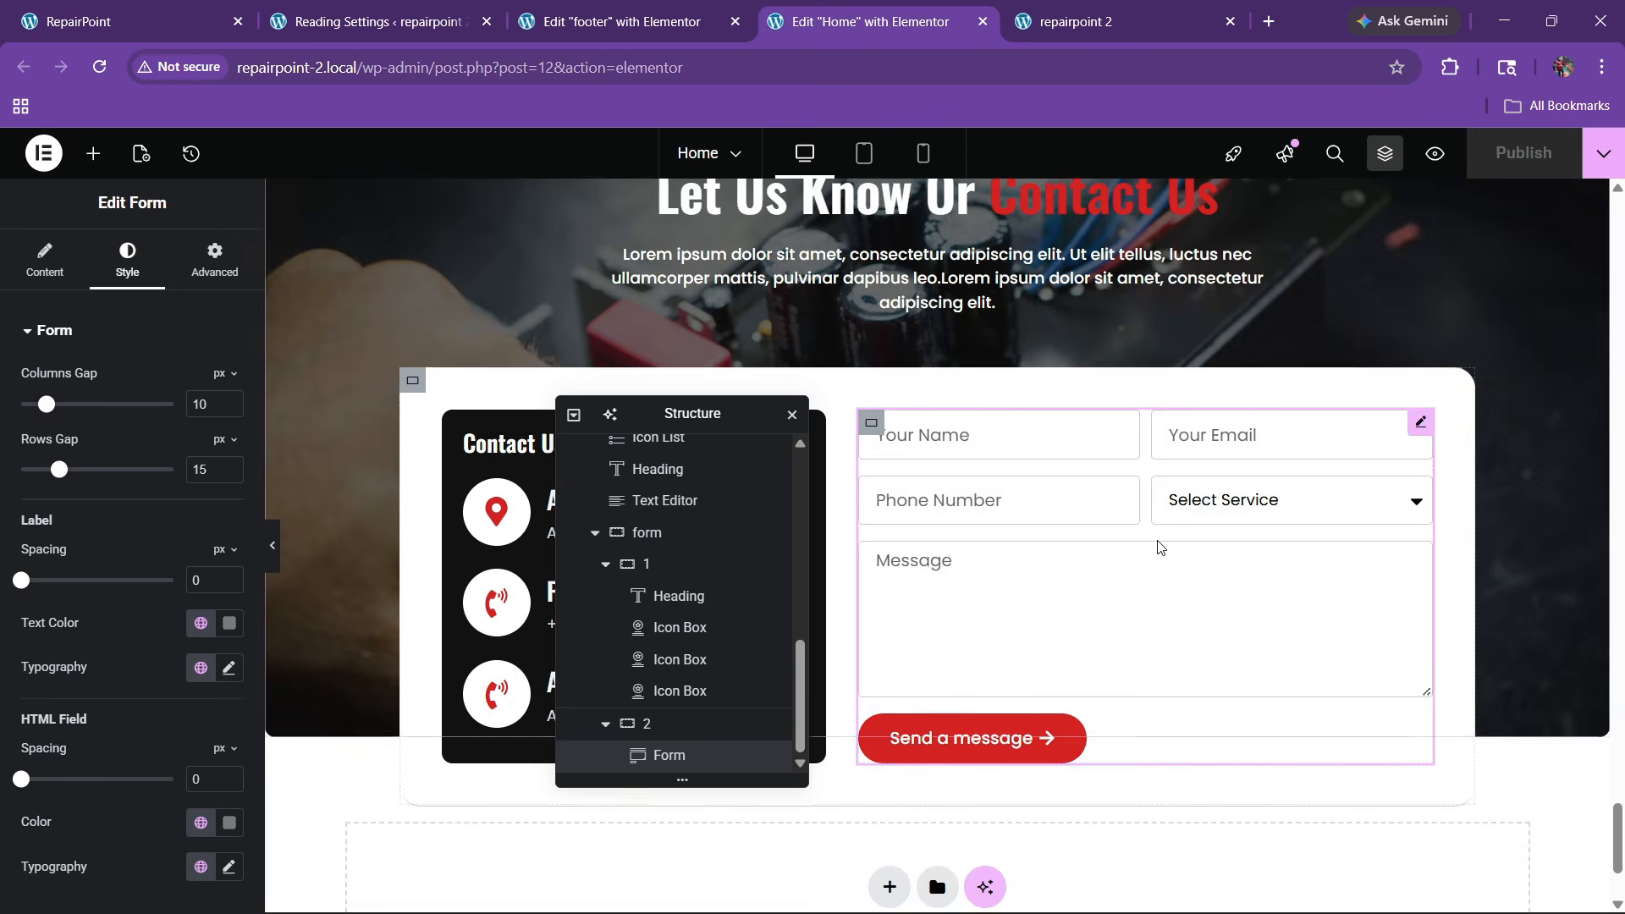
pyautogui.scroll(15, 1162, 544)
pyautogui.scroll(7, 1163, 542)
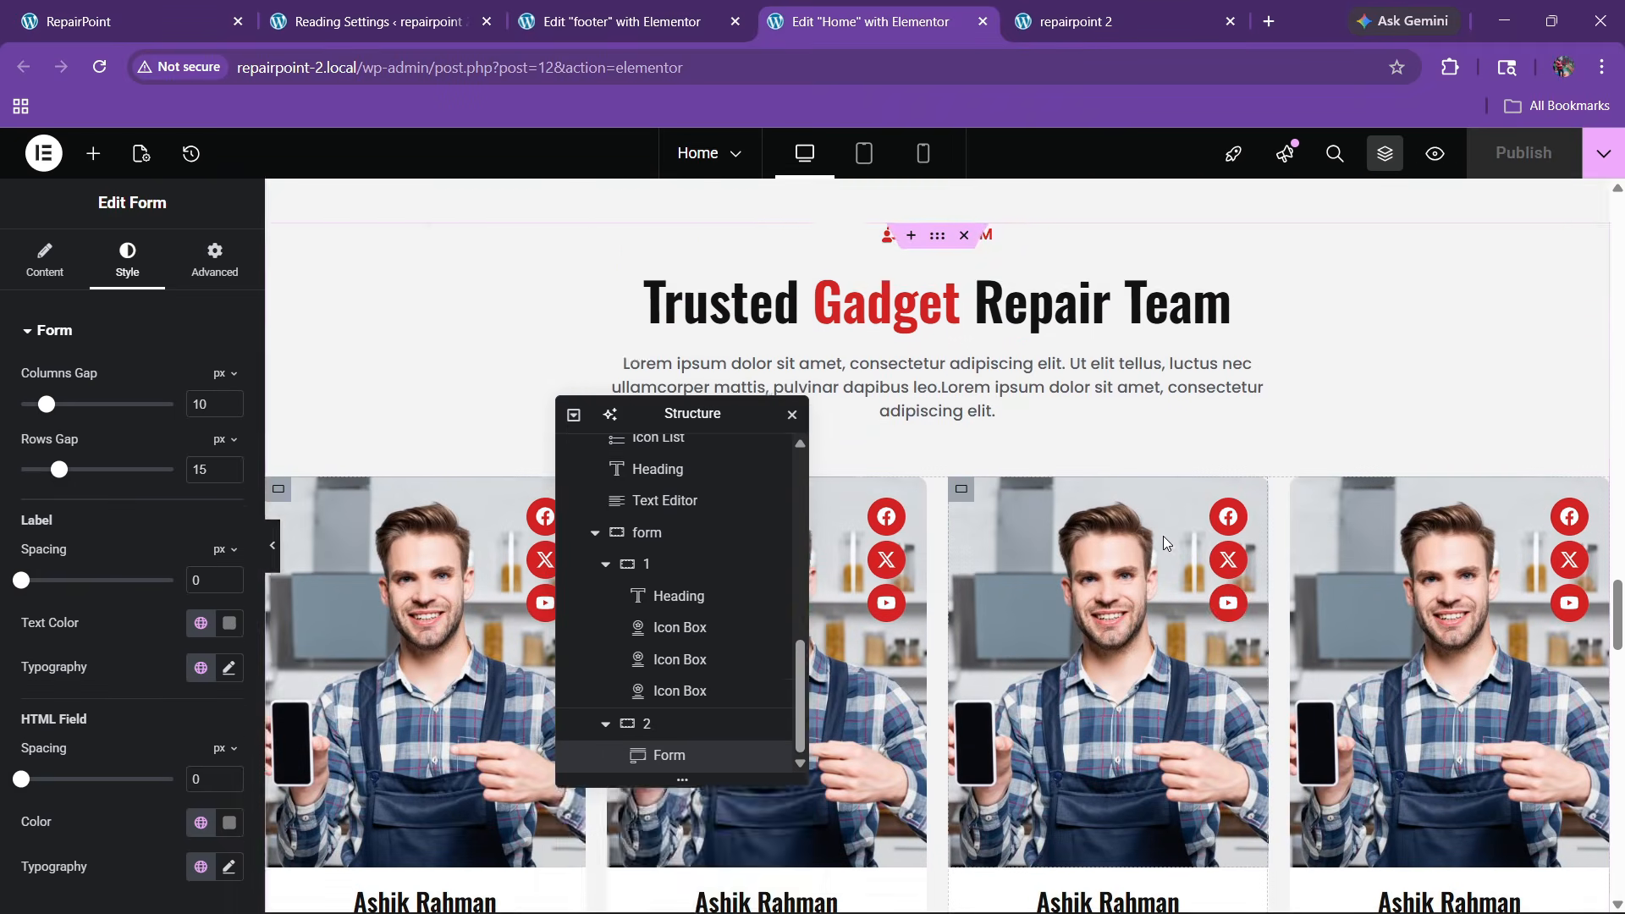
pyautogui.rightClick(1234, 418)
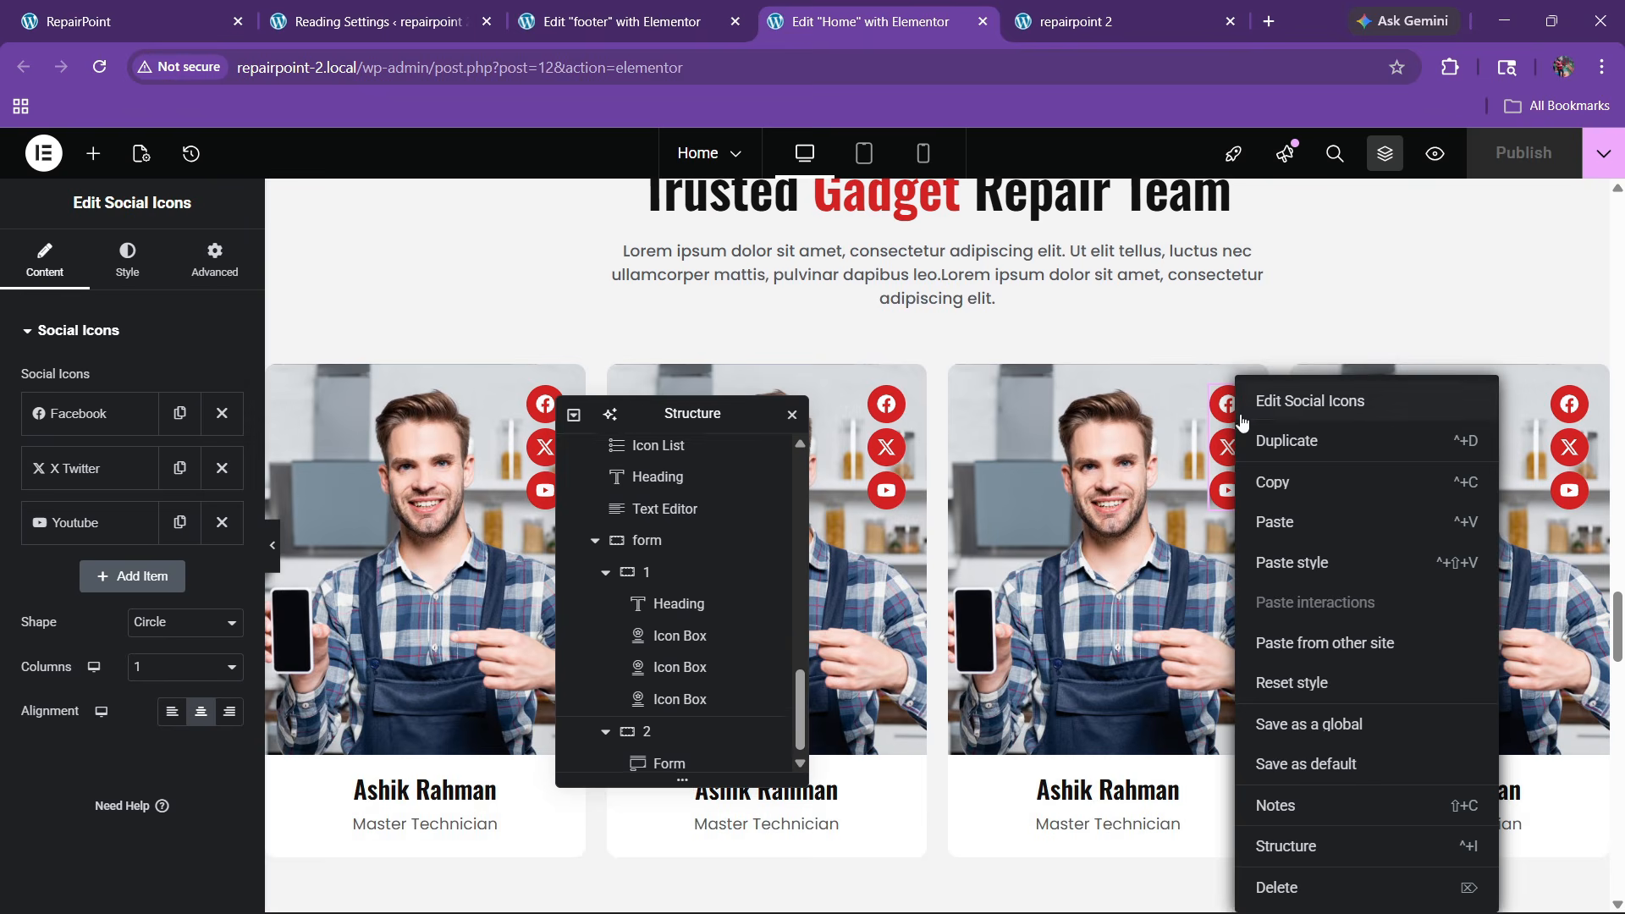
pyautogui.click(622, 21)
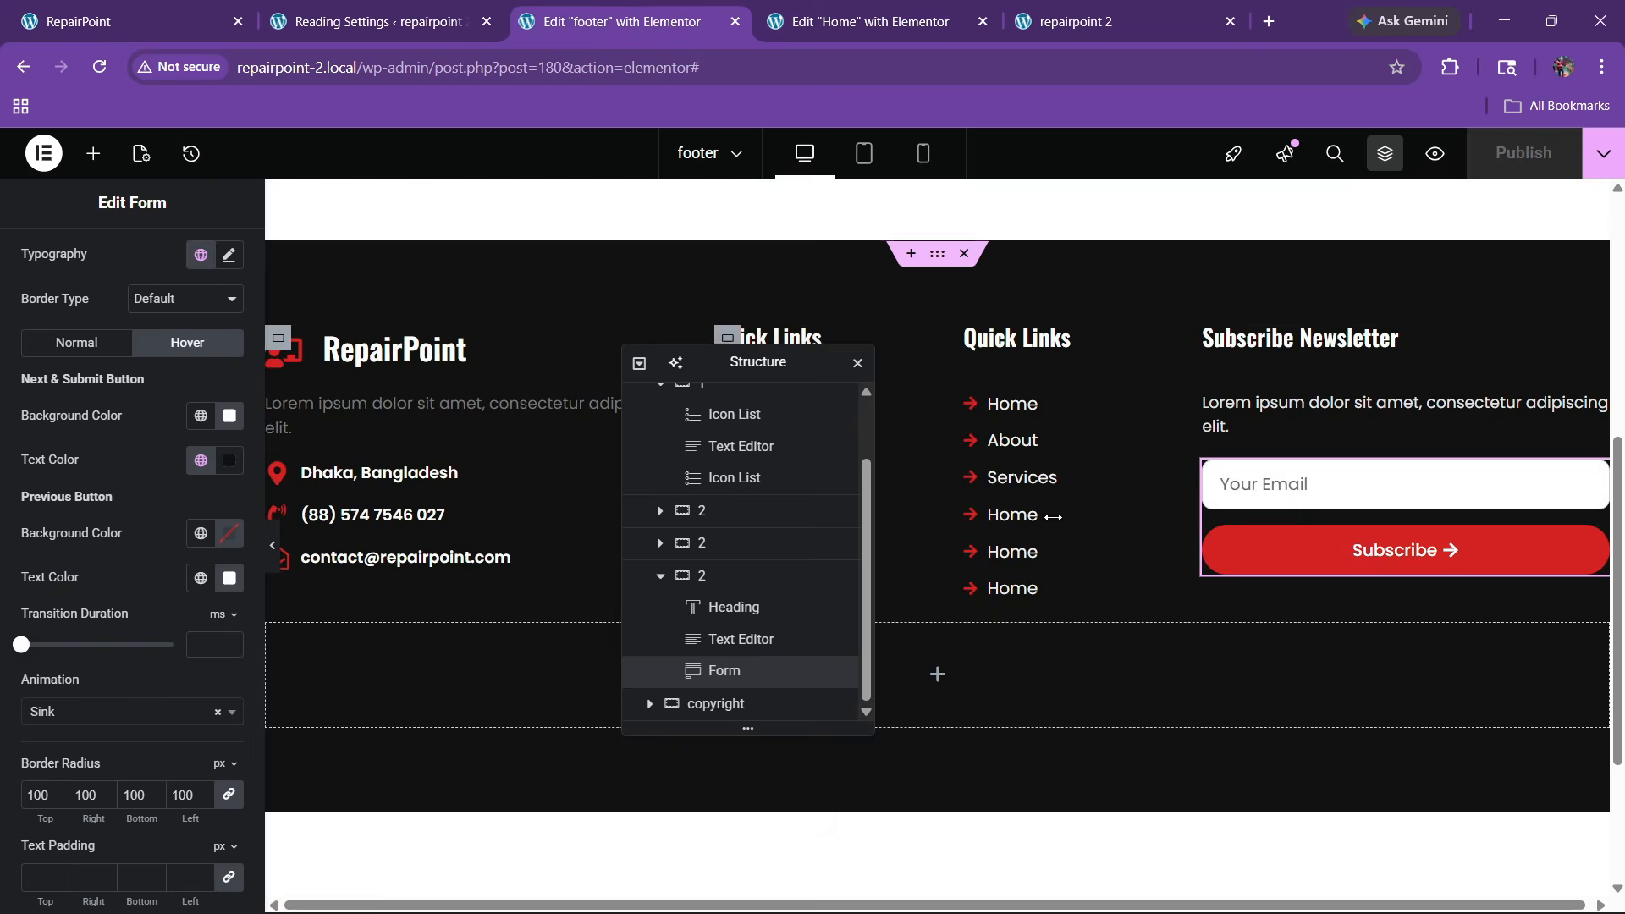
pyautogui.rightClick(1280, 561)
pyautogui.click(1328, 518)
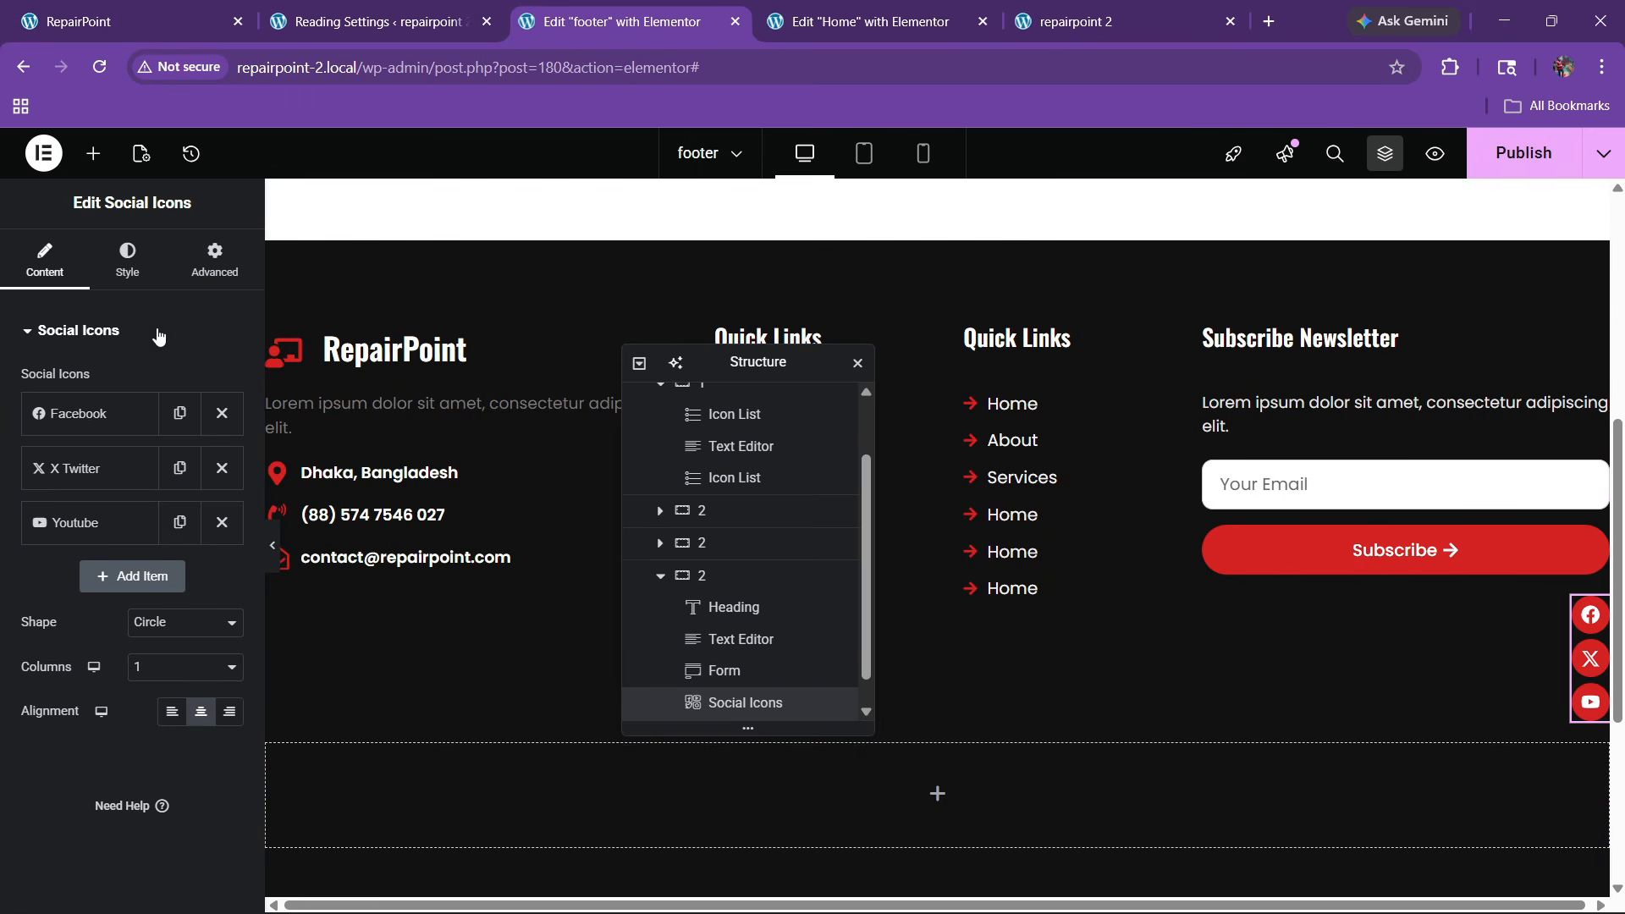
# Set the social icons' columns to Auto and Align Self to Start, then publish
pyautogui.click(127, 264)
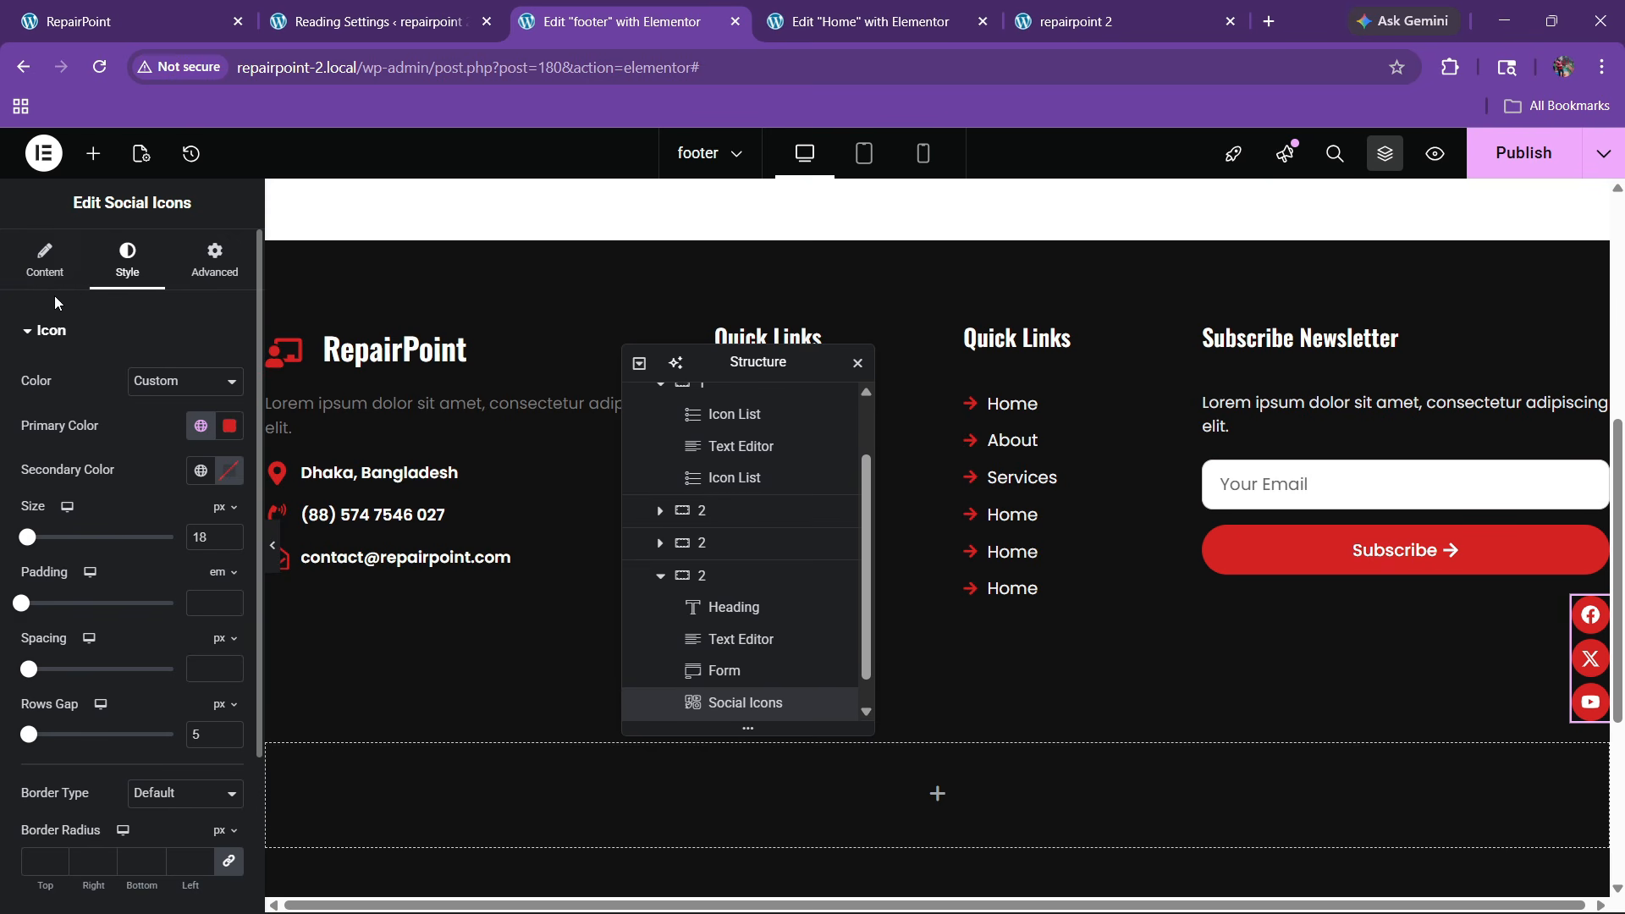
pyautogui.click(45, 262)
pyautogui.click(140, 667)
pyautogui.click(150, 699)
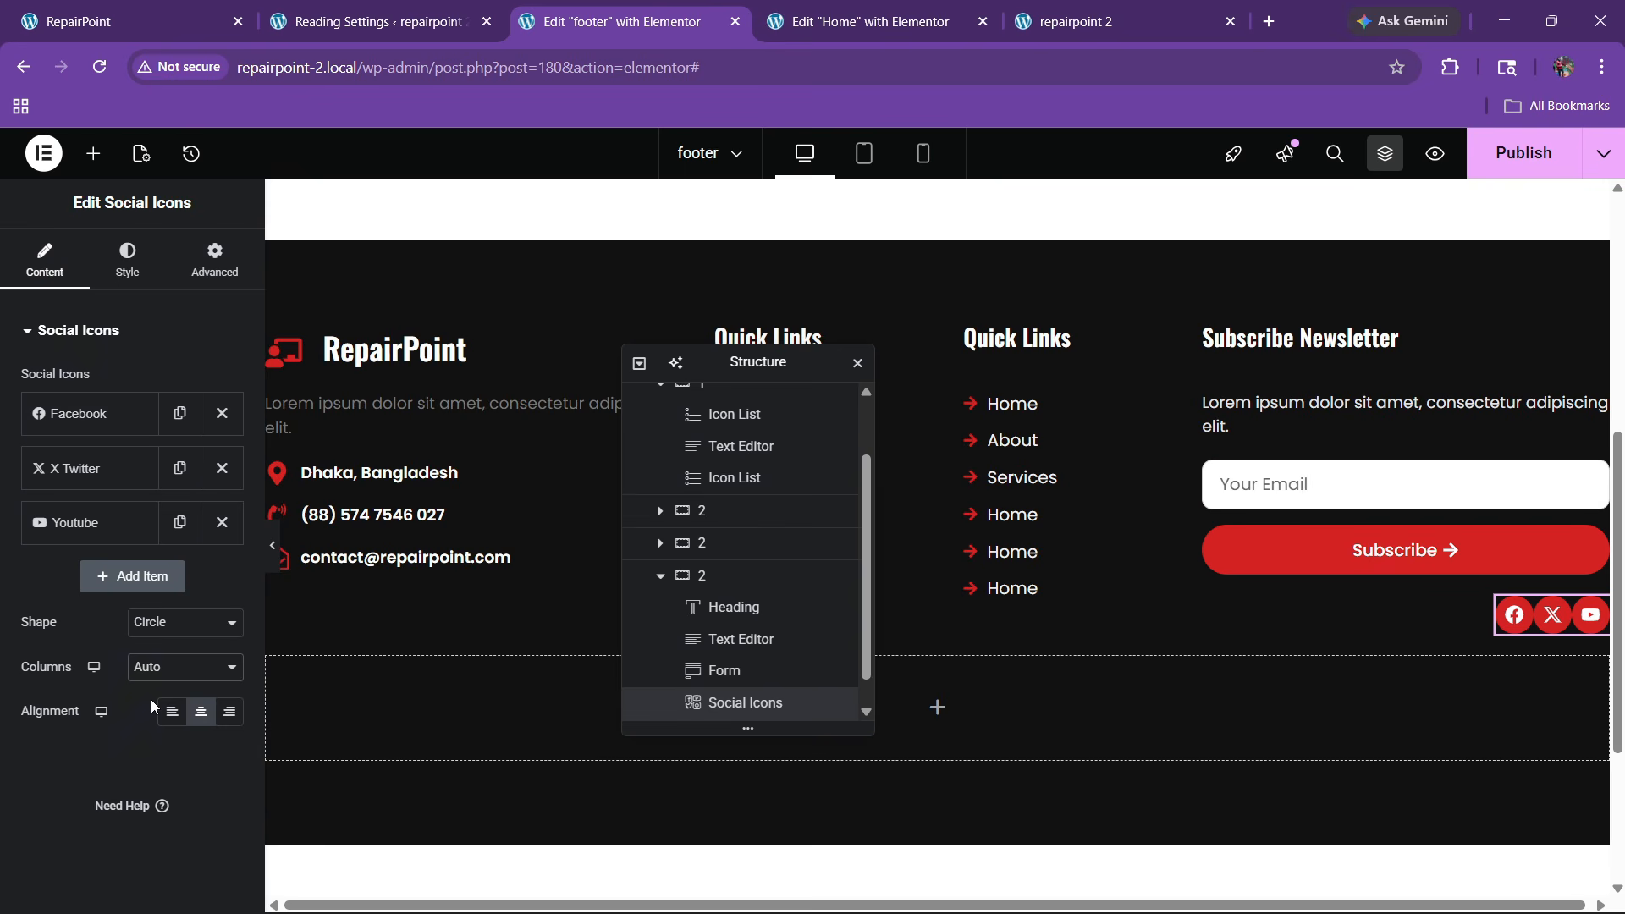
pyautogui.click(109, 256)
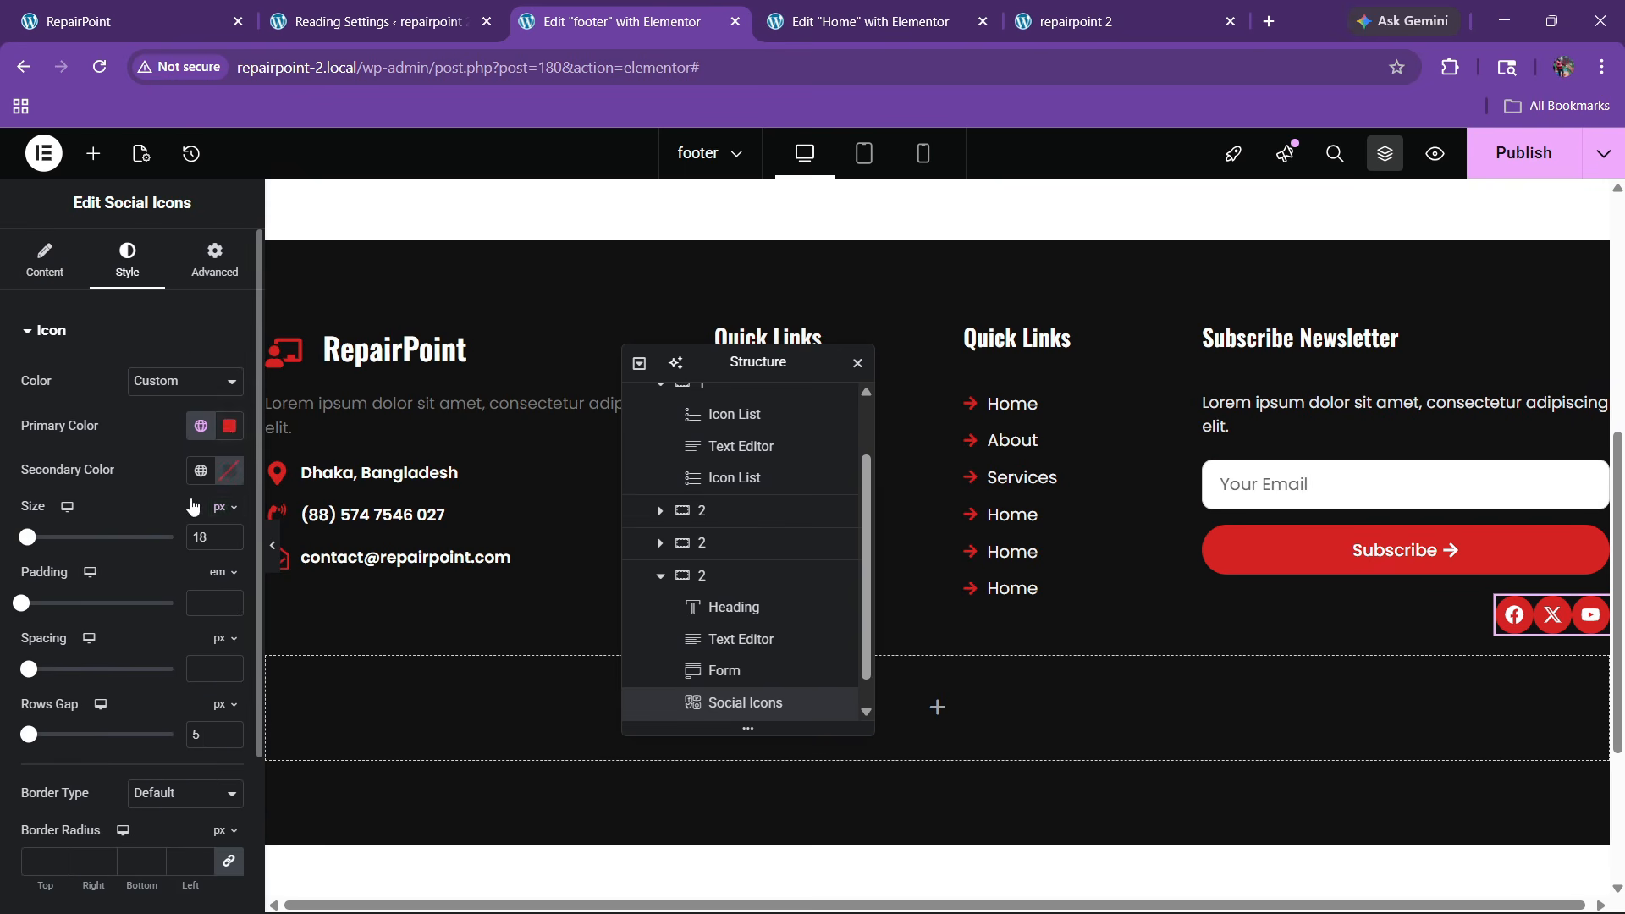
pyautogui.scroll(-2, 121, 620)
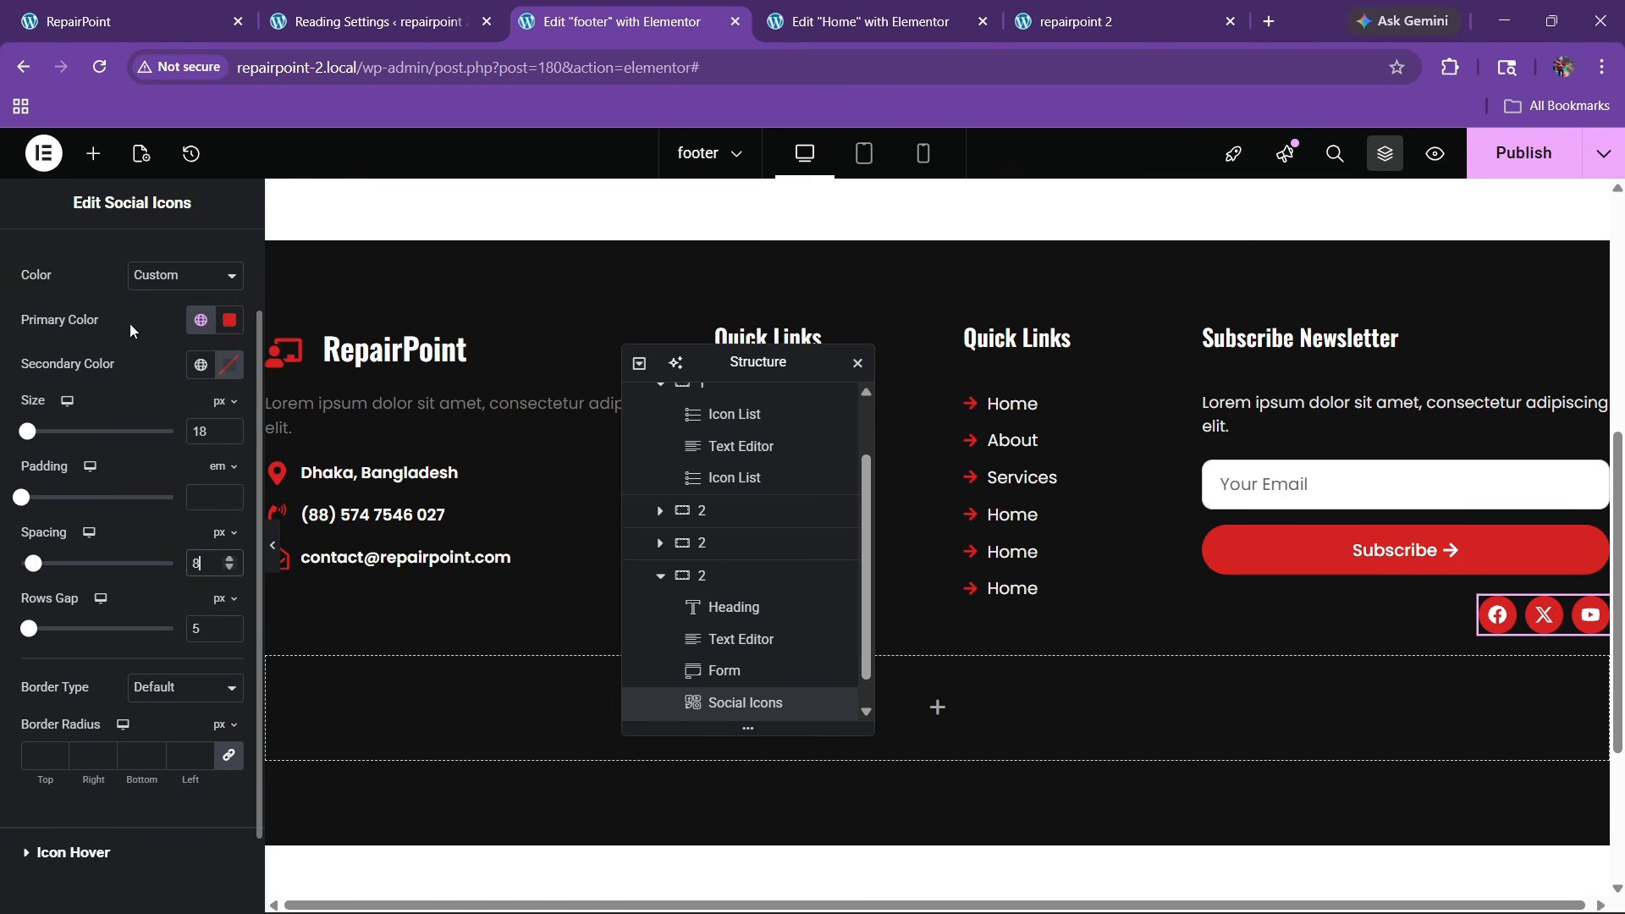
pyautogui.scroll(5, 130, 323)
pyautogui.click(214, 258)
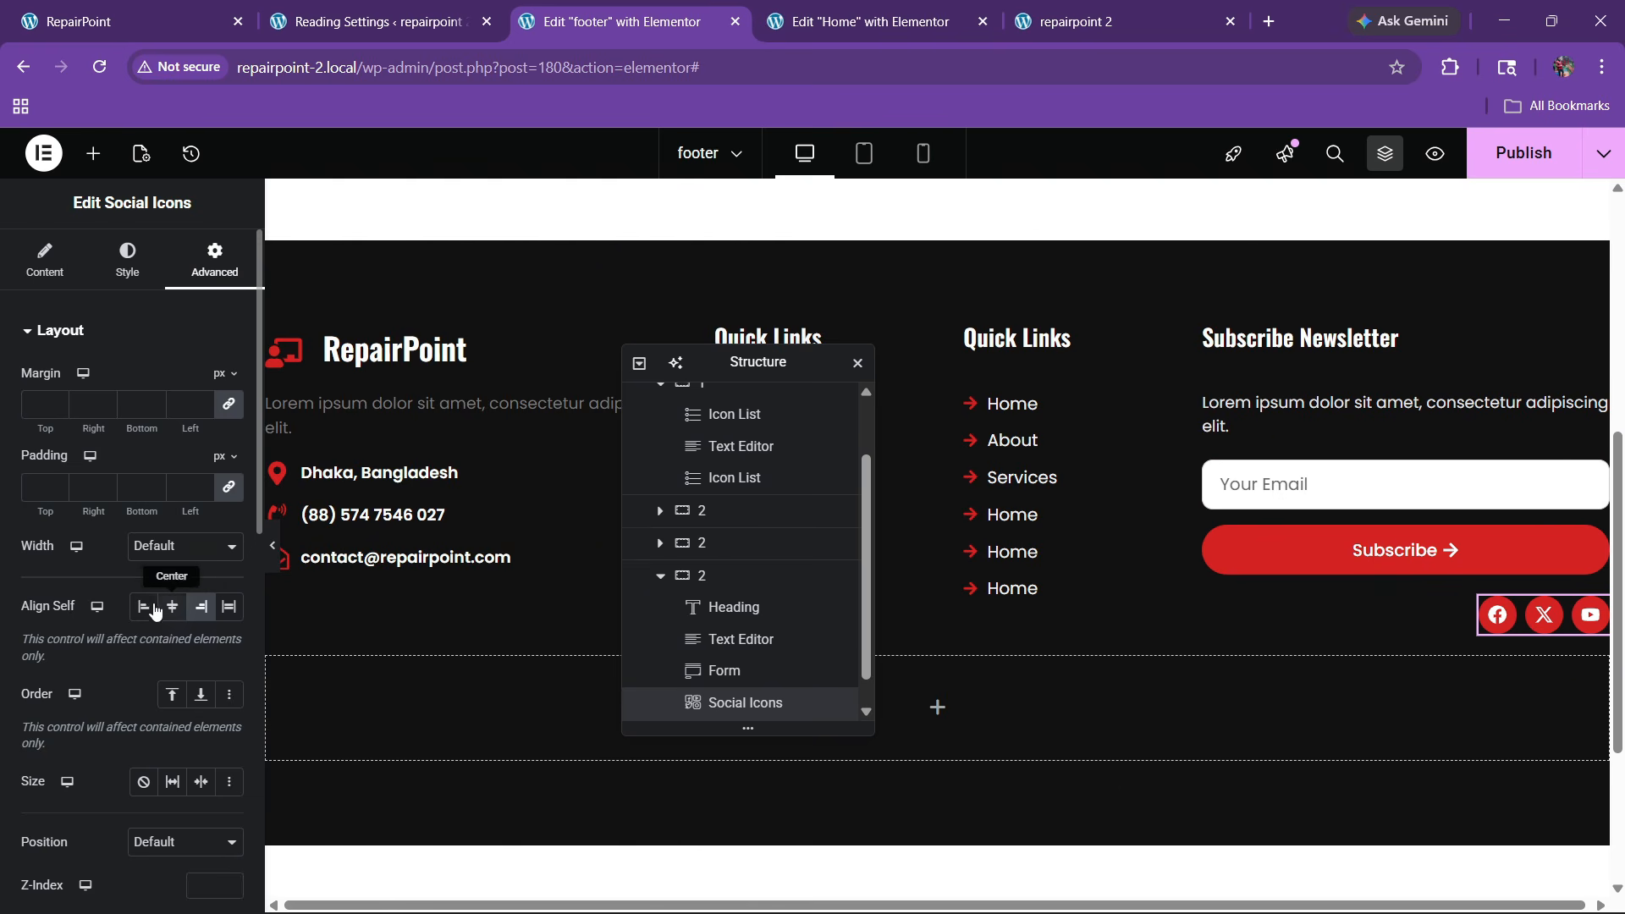
pyautogui.click(151, 607)
pyautogui.scroll(-3, 147, 632)
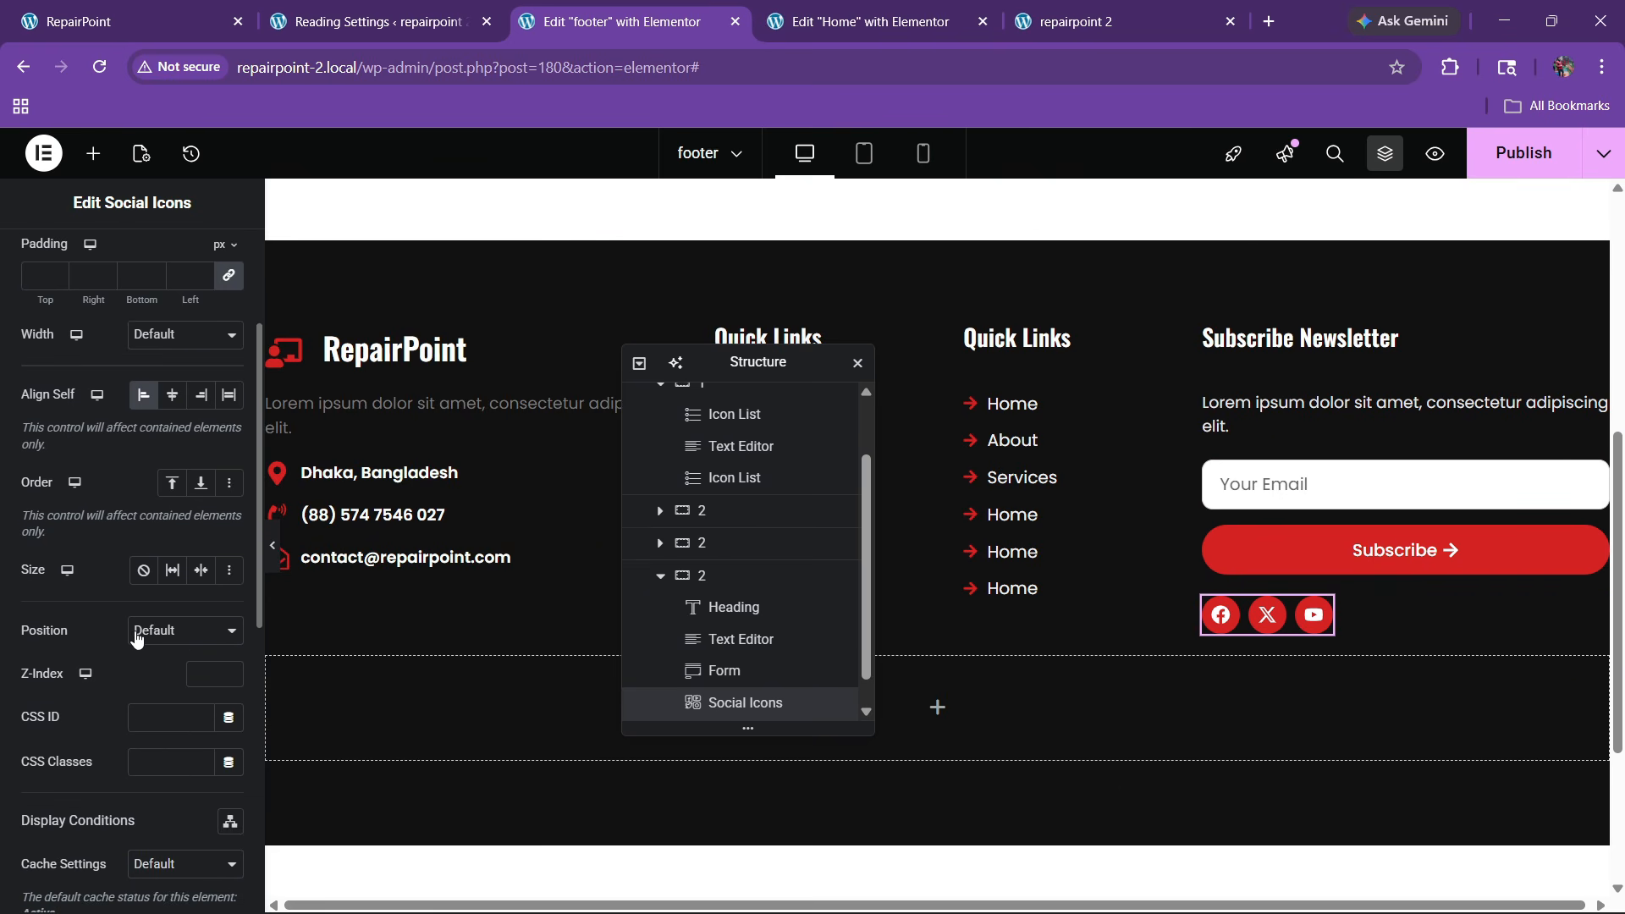
pyautogui.scroll(-4, 137, 639)
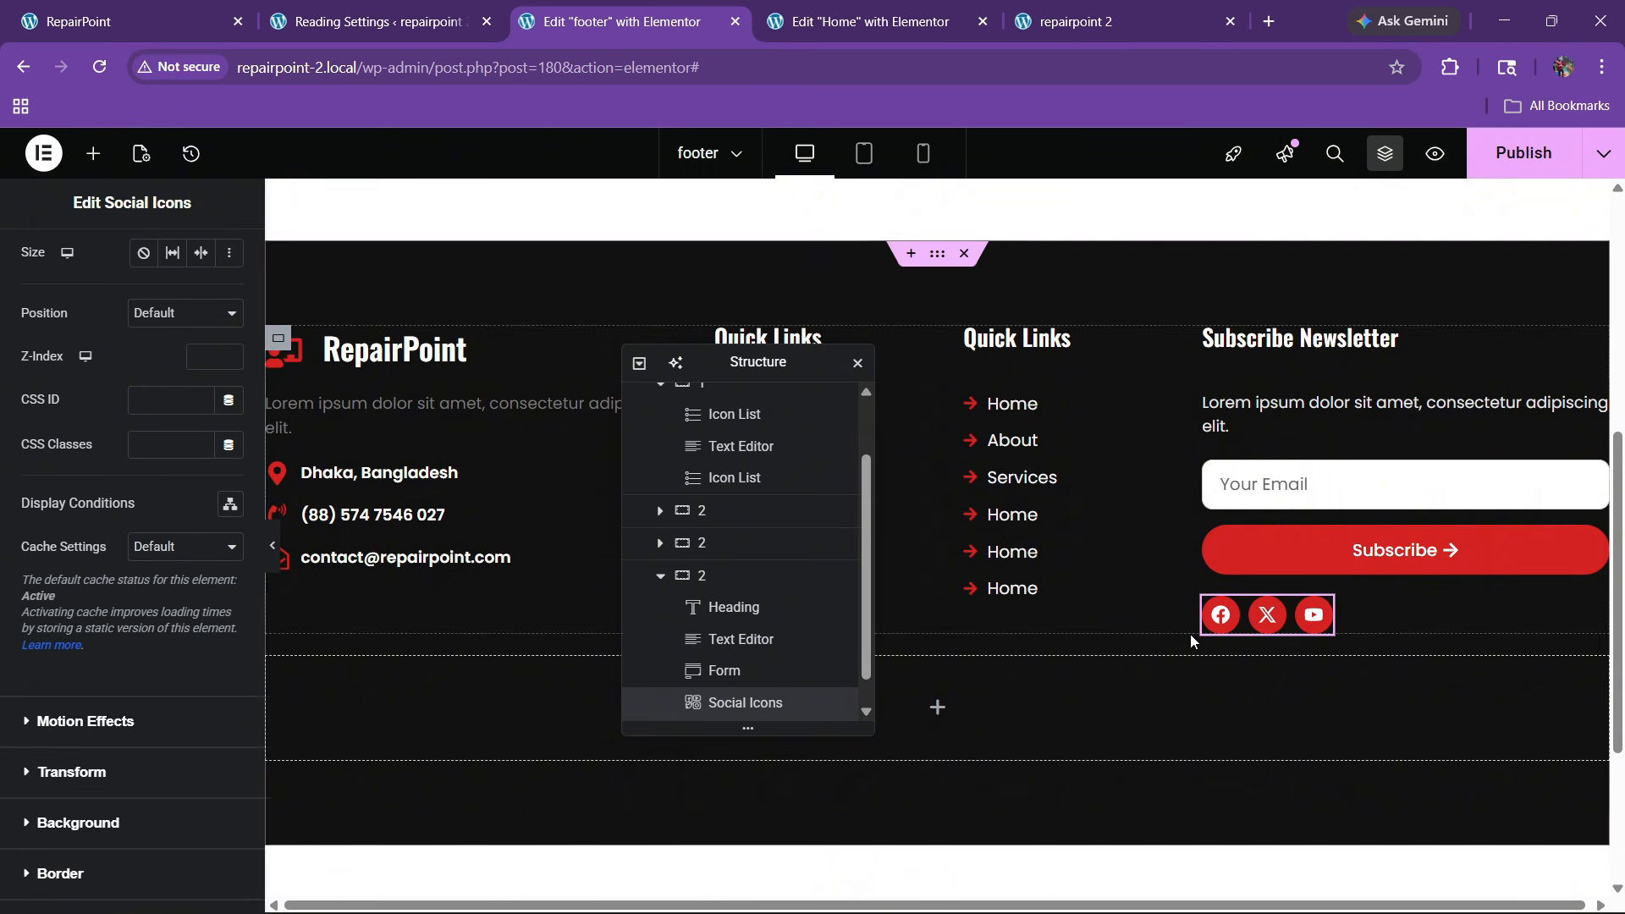
pyautogui.click(1523, 152)
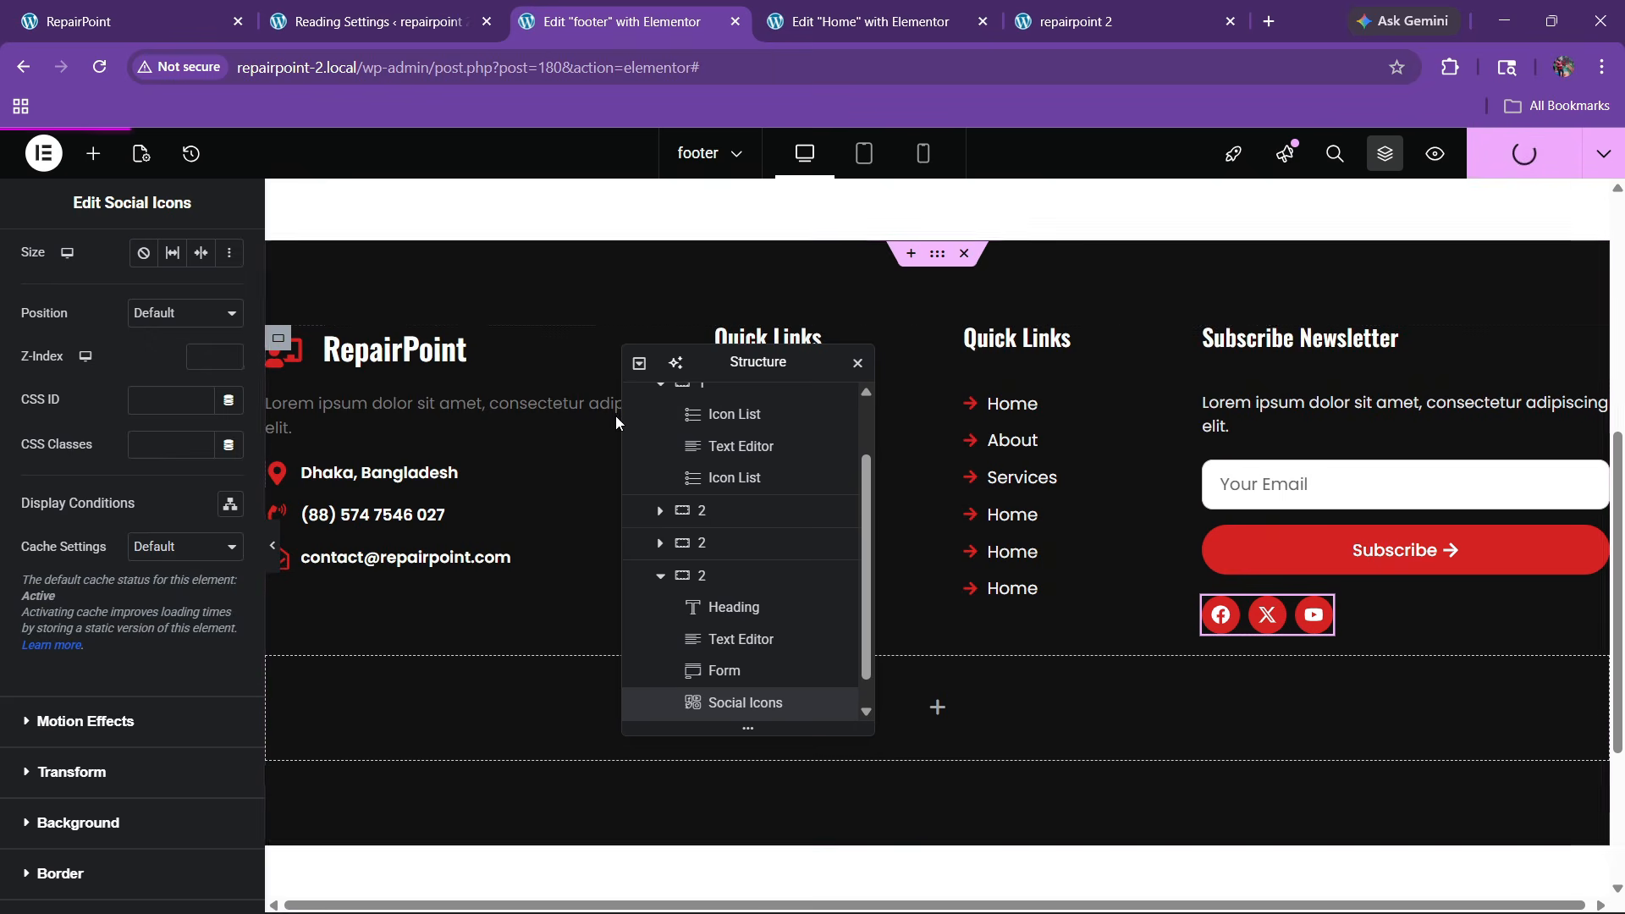
# Copy the newsletter paragraph widget for reuse on the left-column paragraph
pyautogui.rightClick(1388, 406)
pyautogui.click(1395, 480)
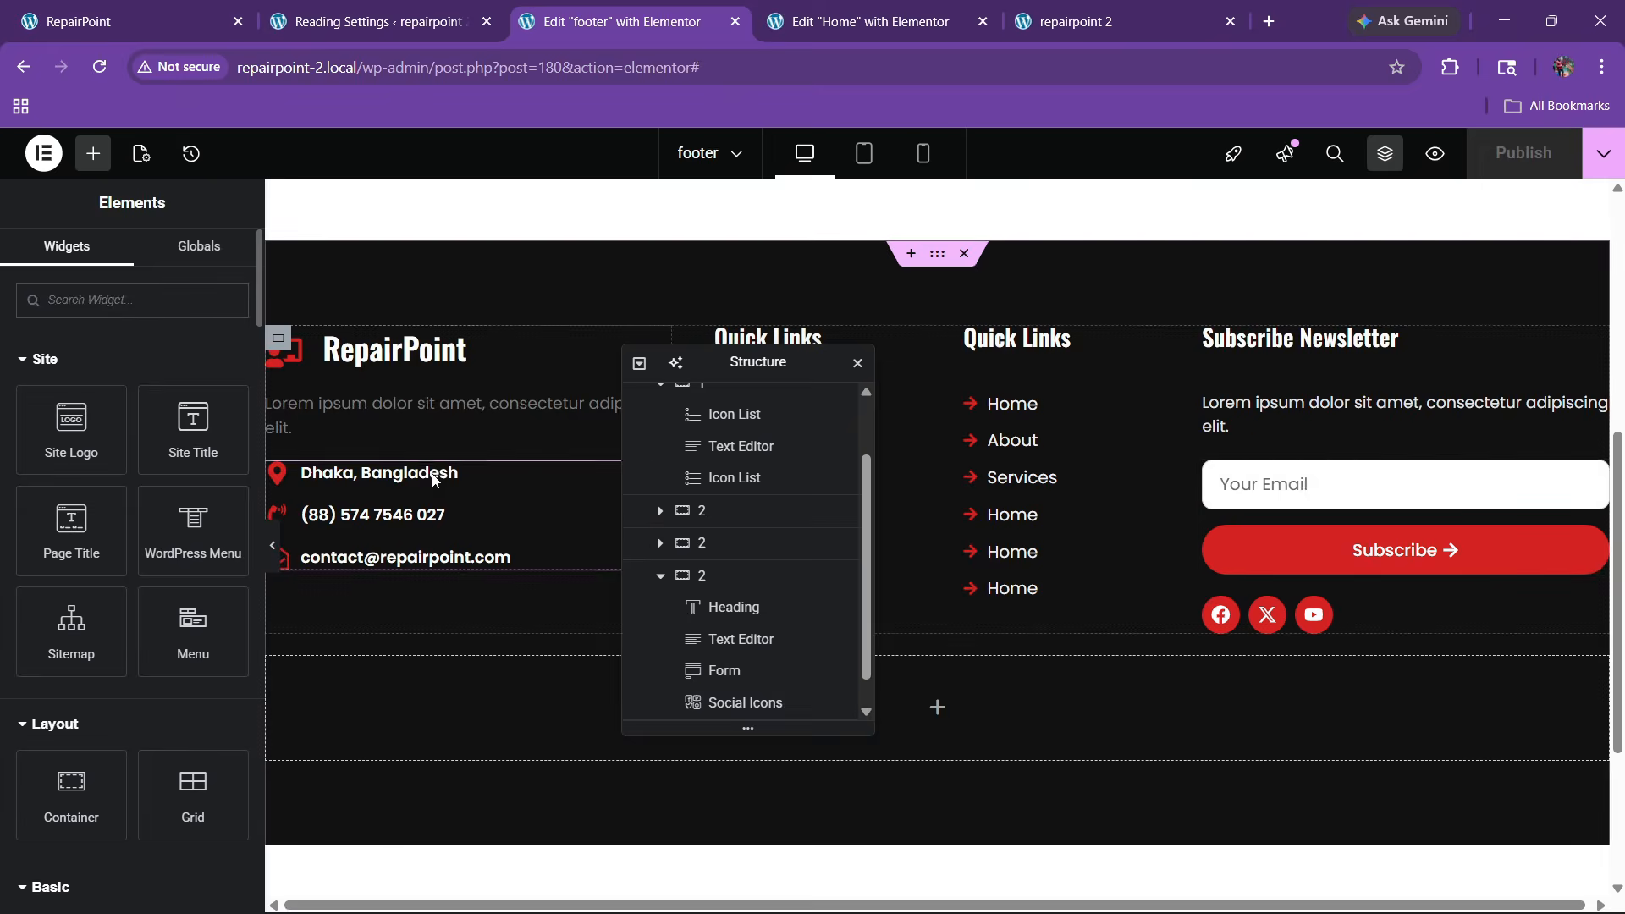
pyautogui.rightClick(428, 398)
# Paste the newsletter paragraph's settings onto the left-column paragraph, clear its top margin, and publish
pyautogui.click(497, 531)
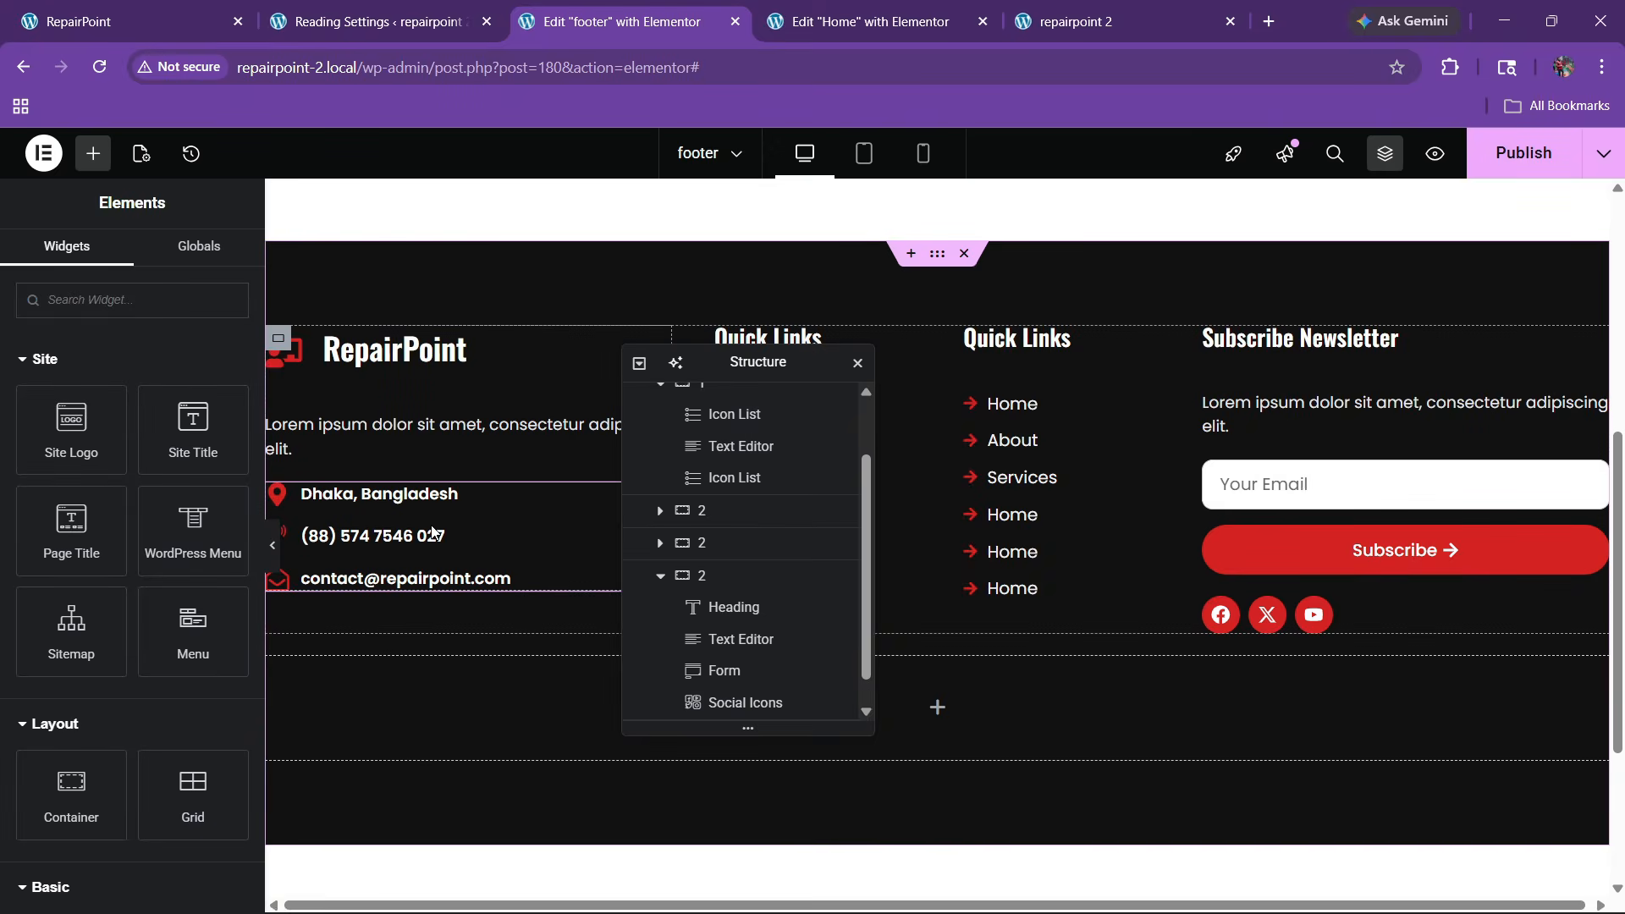
pyautogui.moveTo(763, 353); pyautogui.dragTo(434, 404)
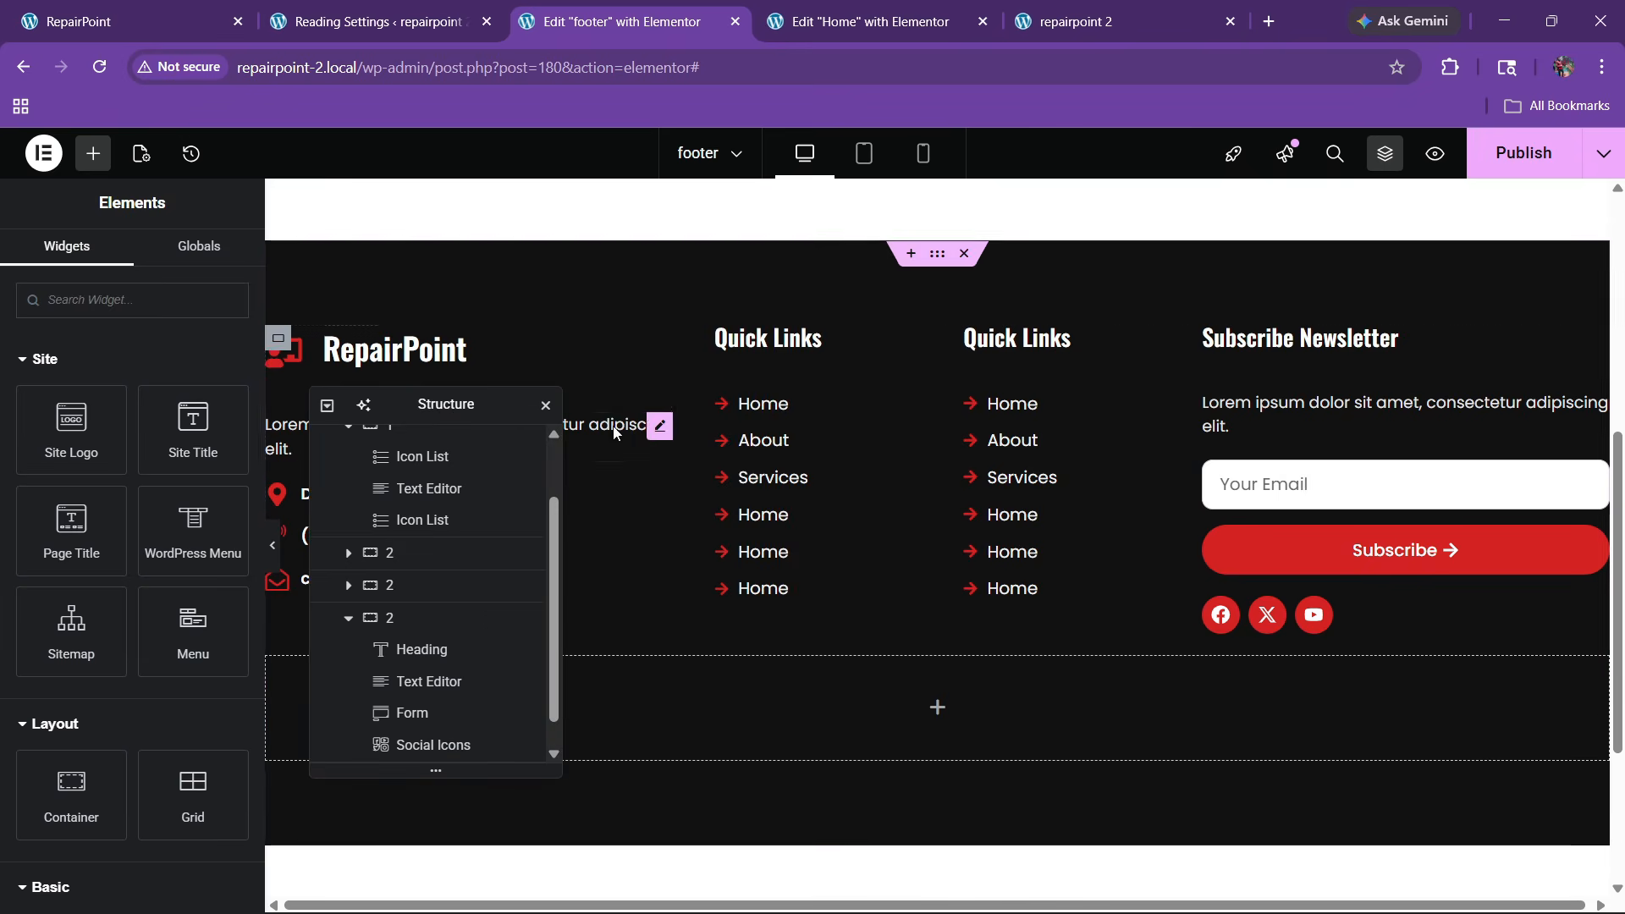
pyautogui.click(660, 424)
pyautogui.click(215, 261)
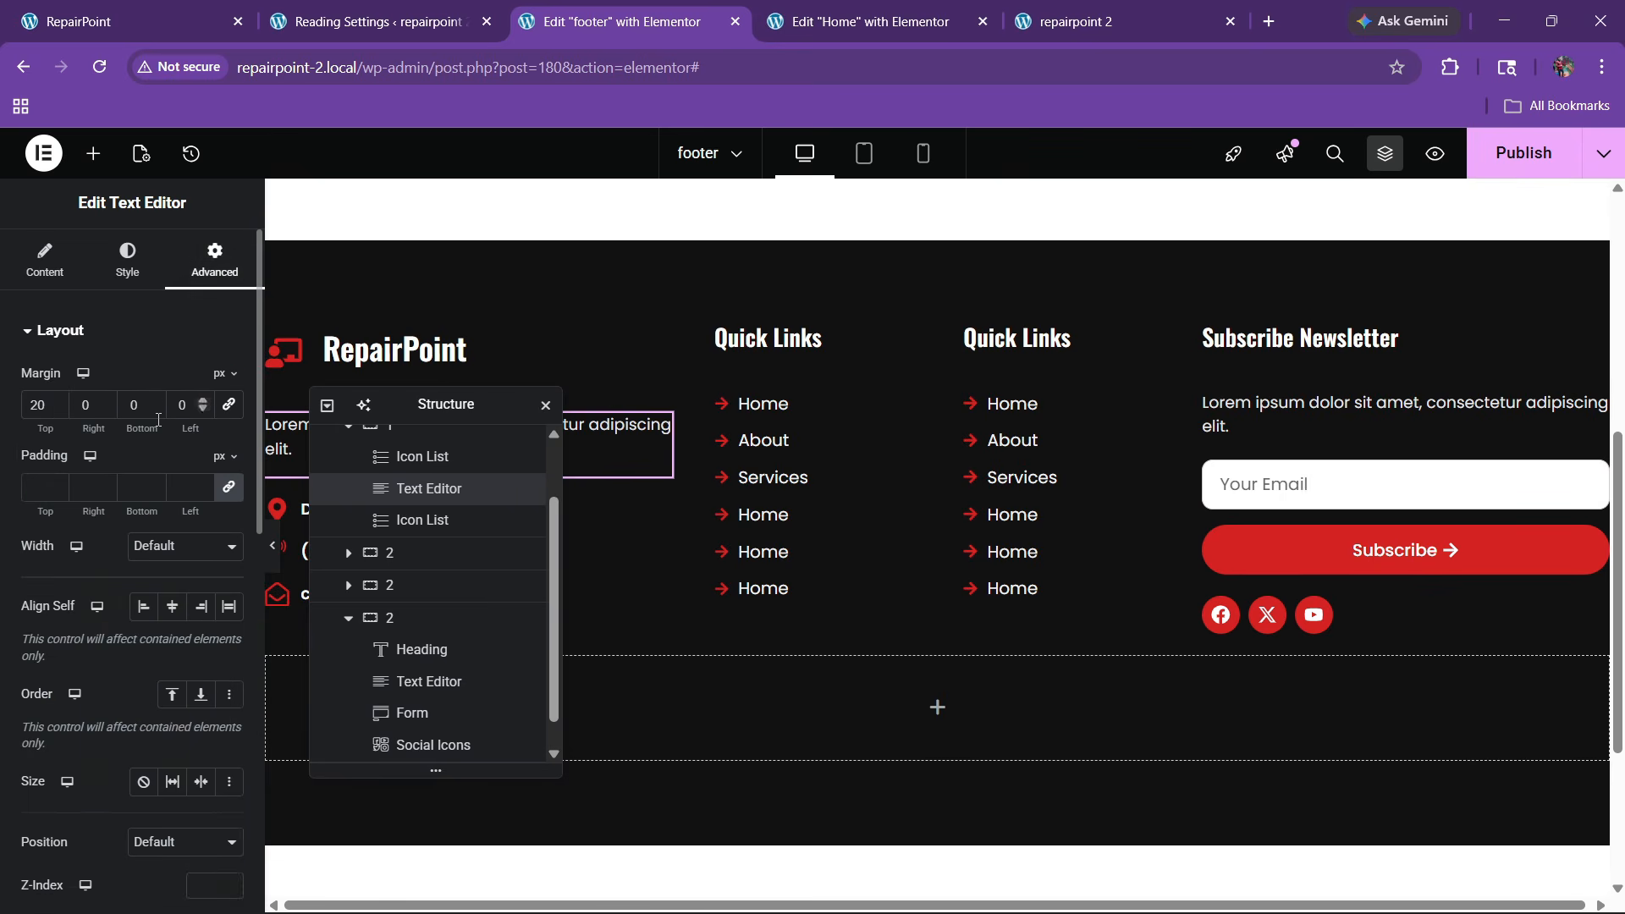
pyautogui.press('BackSpace')
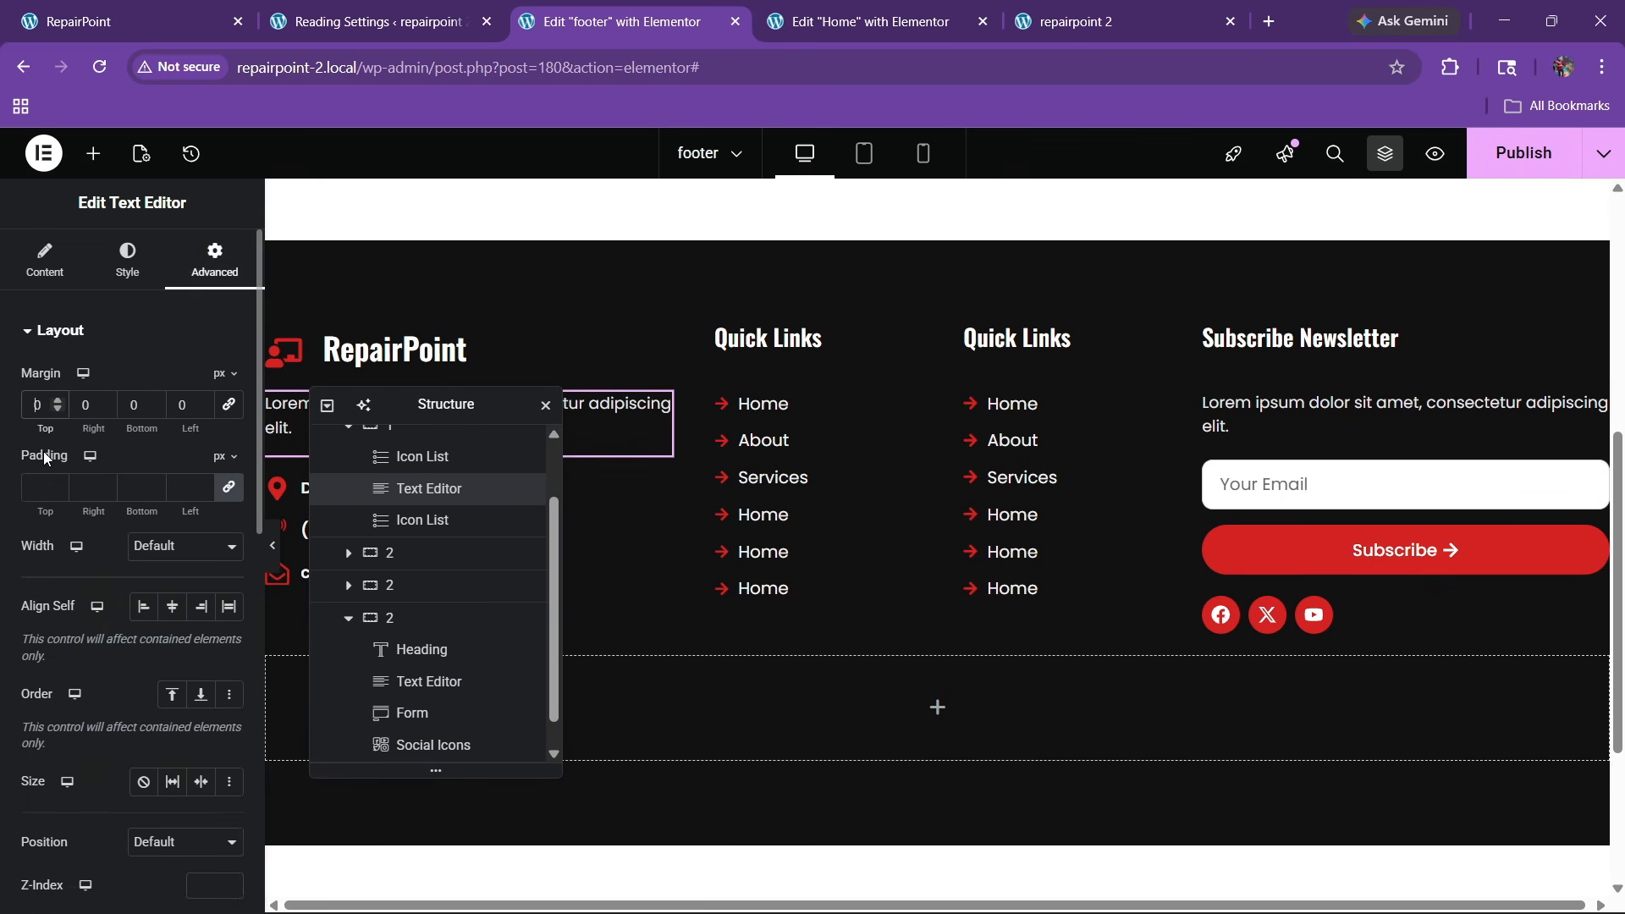
pyautogui.click(45, 260)
pyautogui.click(191, 433)
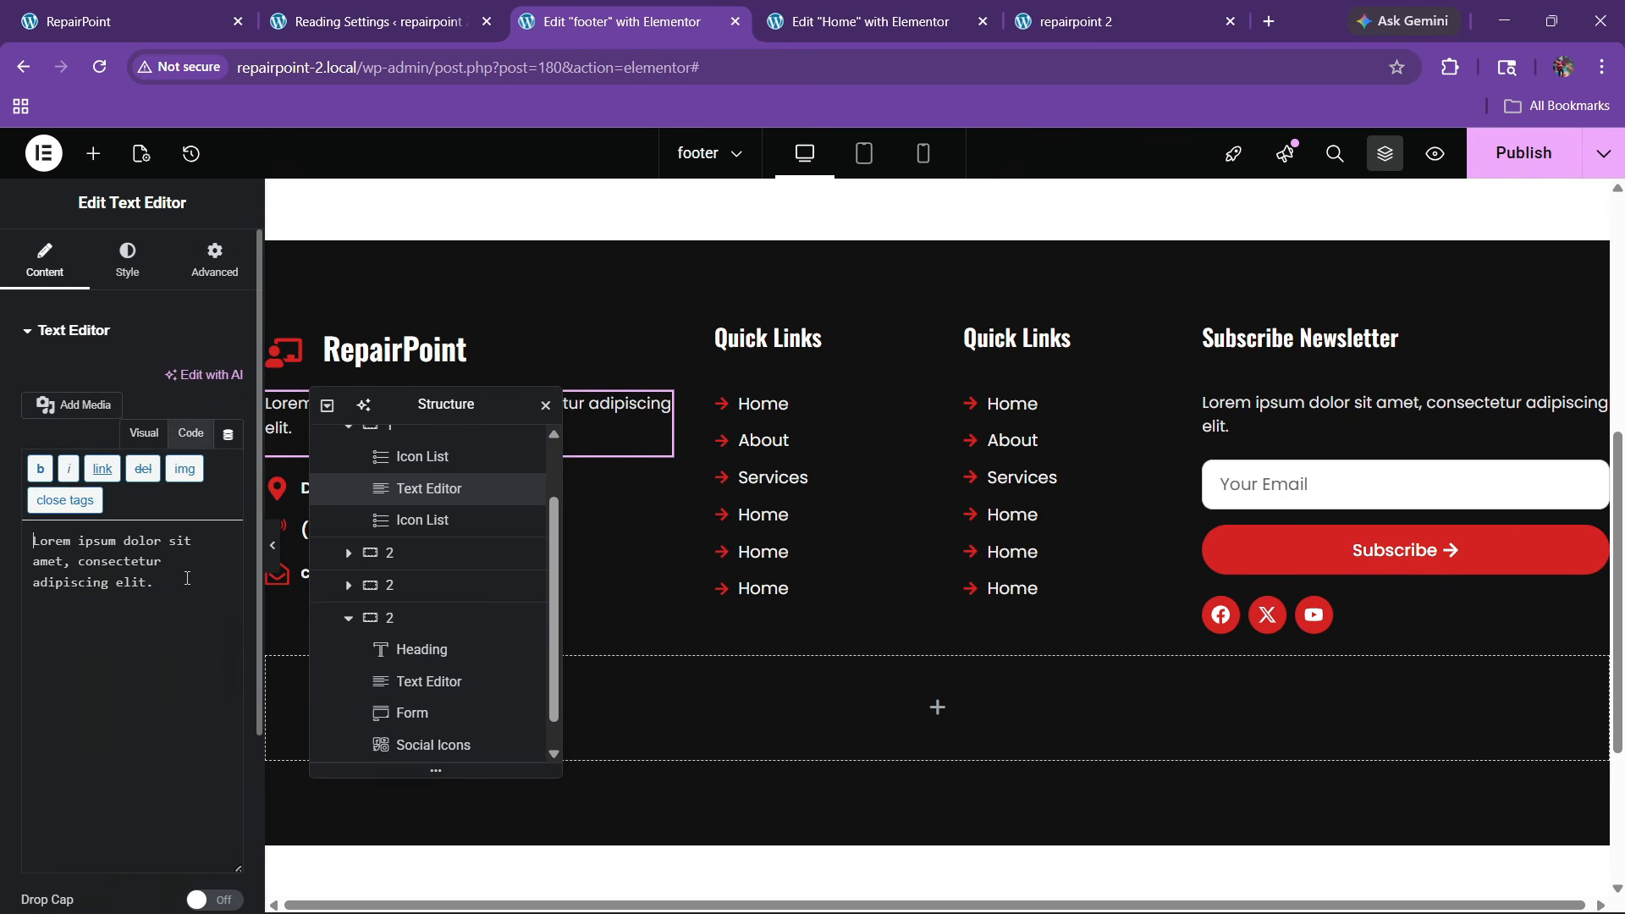
pyautogui.click(1572, 164)
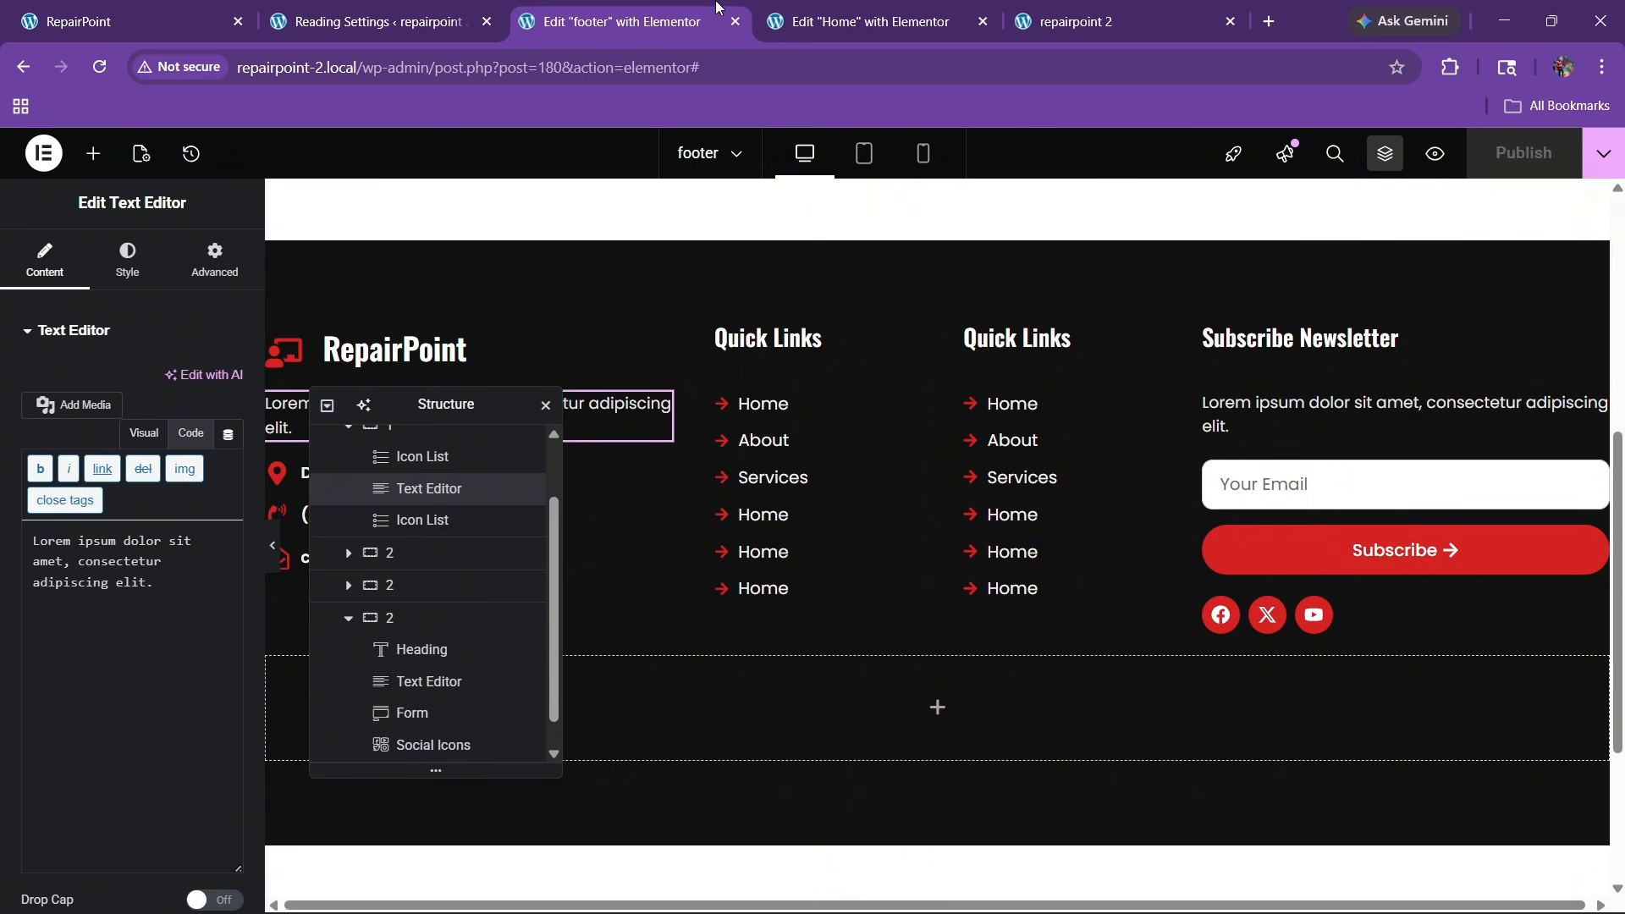
# Replace the left-column paragraph text with the original RepairPoint footer's intro paragraph
pyautogui.click(1002, 9)
pyautogui.click(99, 67)
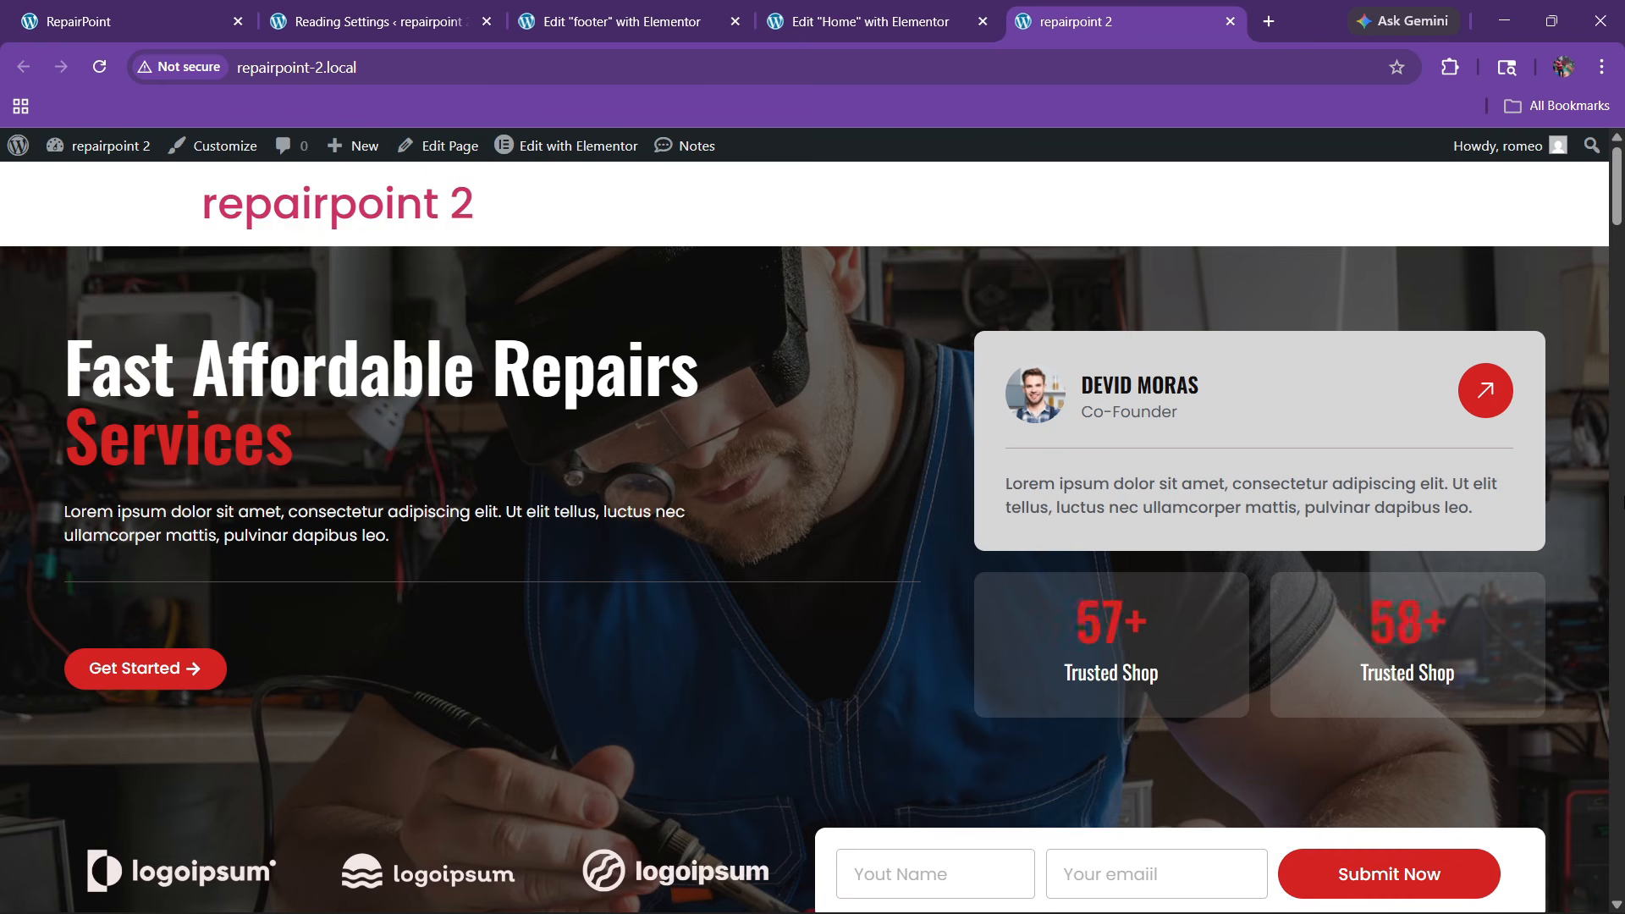
pyautogui.moveTo(1616, 217); pyautogui.dragTo(1537, 892)
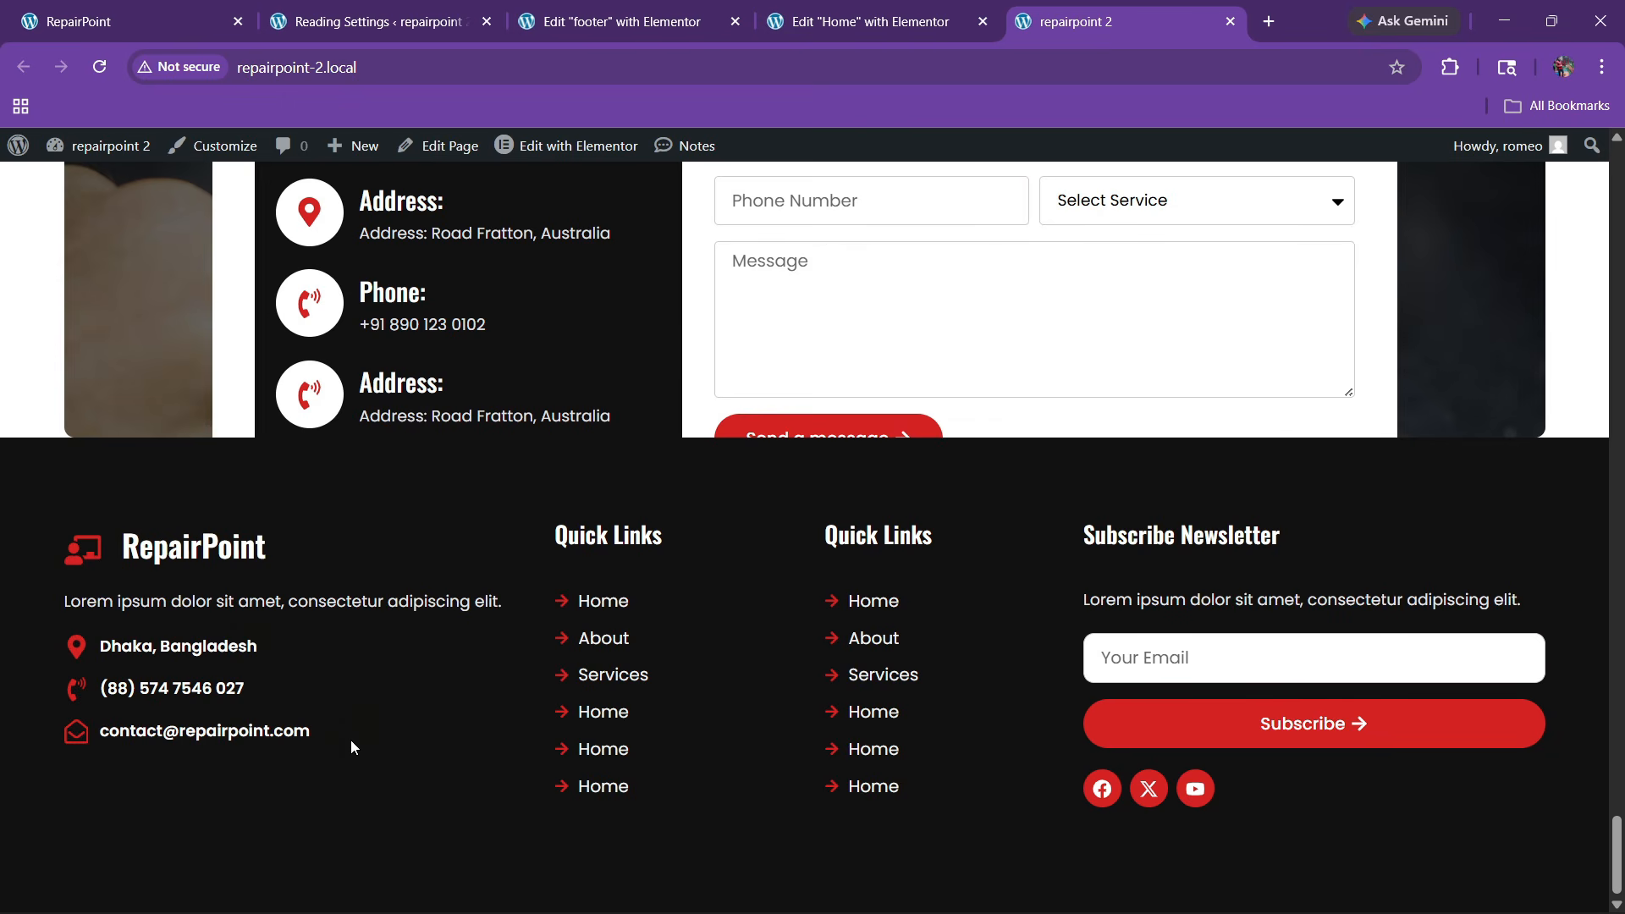
pyautogui.hotkey('ctrl', '1')
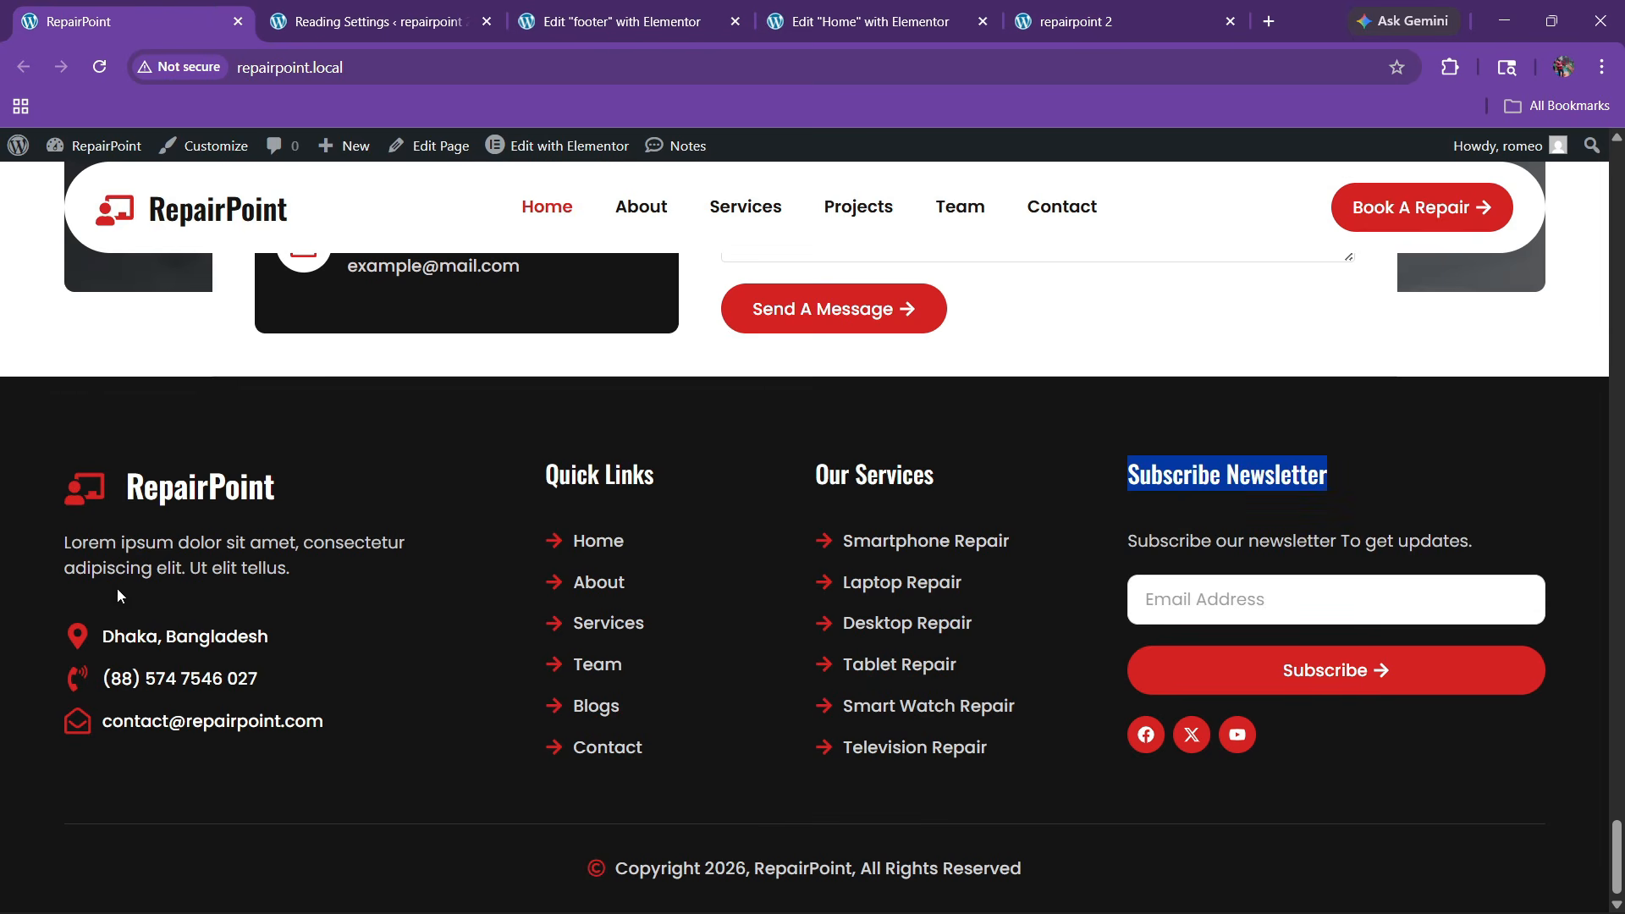
pyautogui.moveTo(53, 537); pyautogui.dragTo(383, 578)
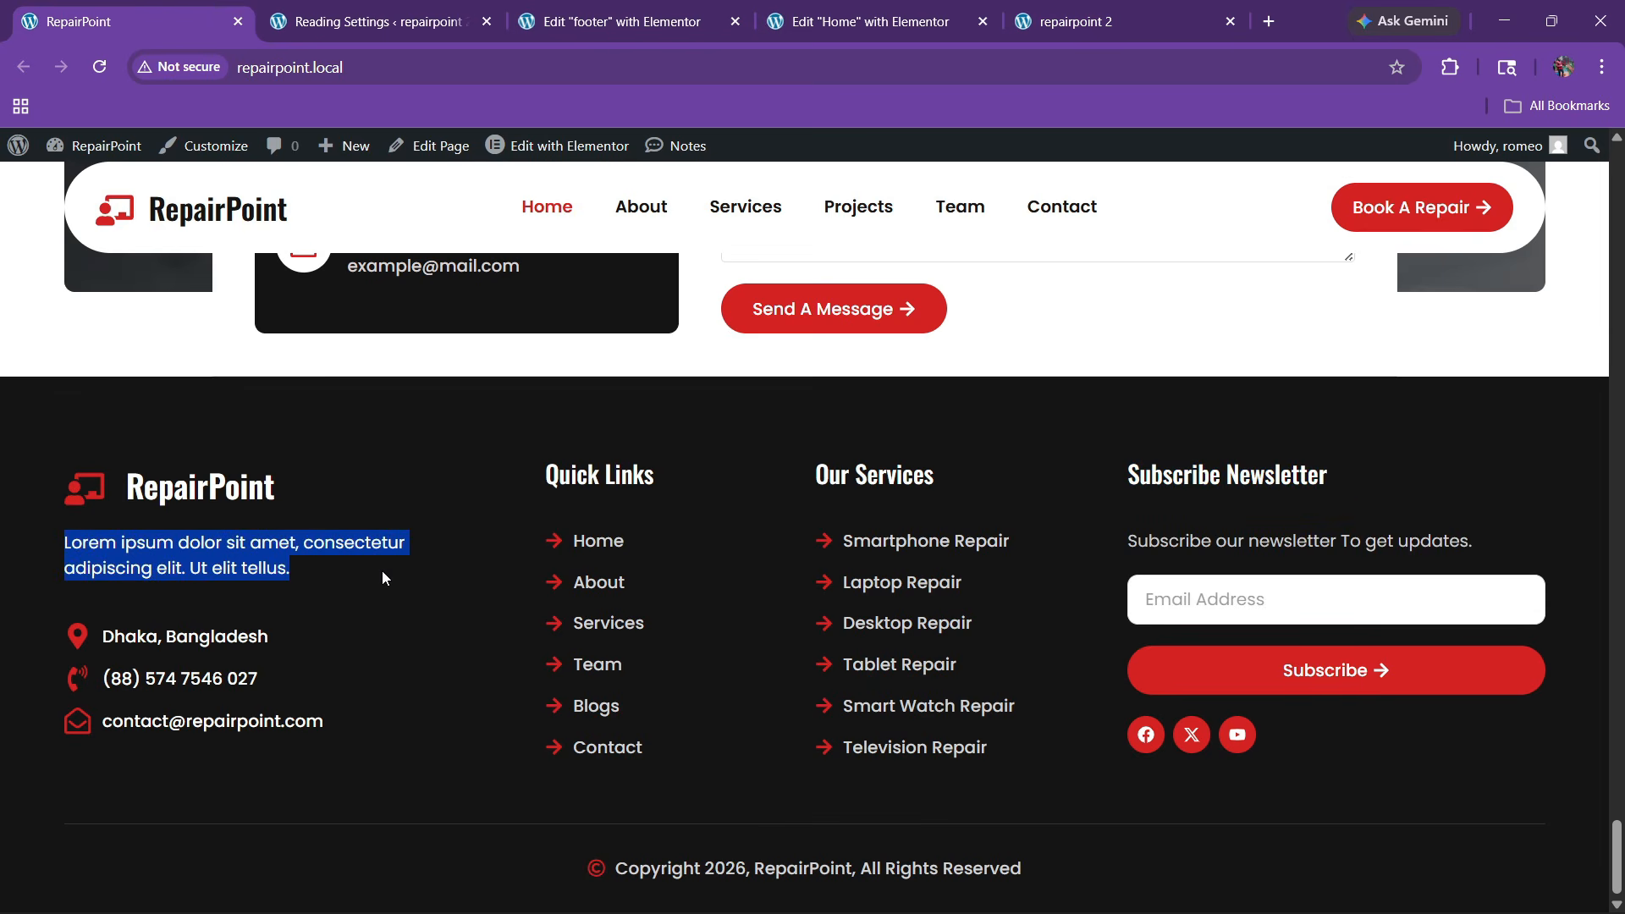
pyautogui.click(616, 34)
pyautogui.moveTo(427, 399); pyautogui.dragTo(1100, 383)
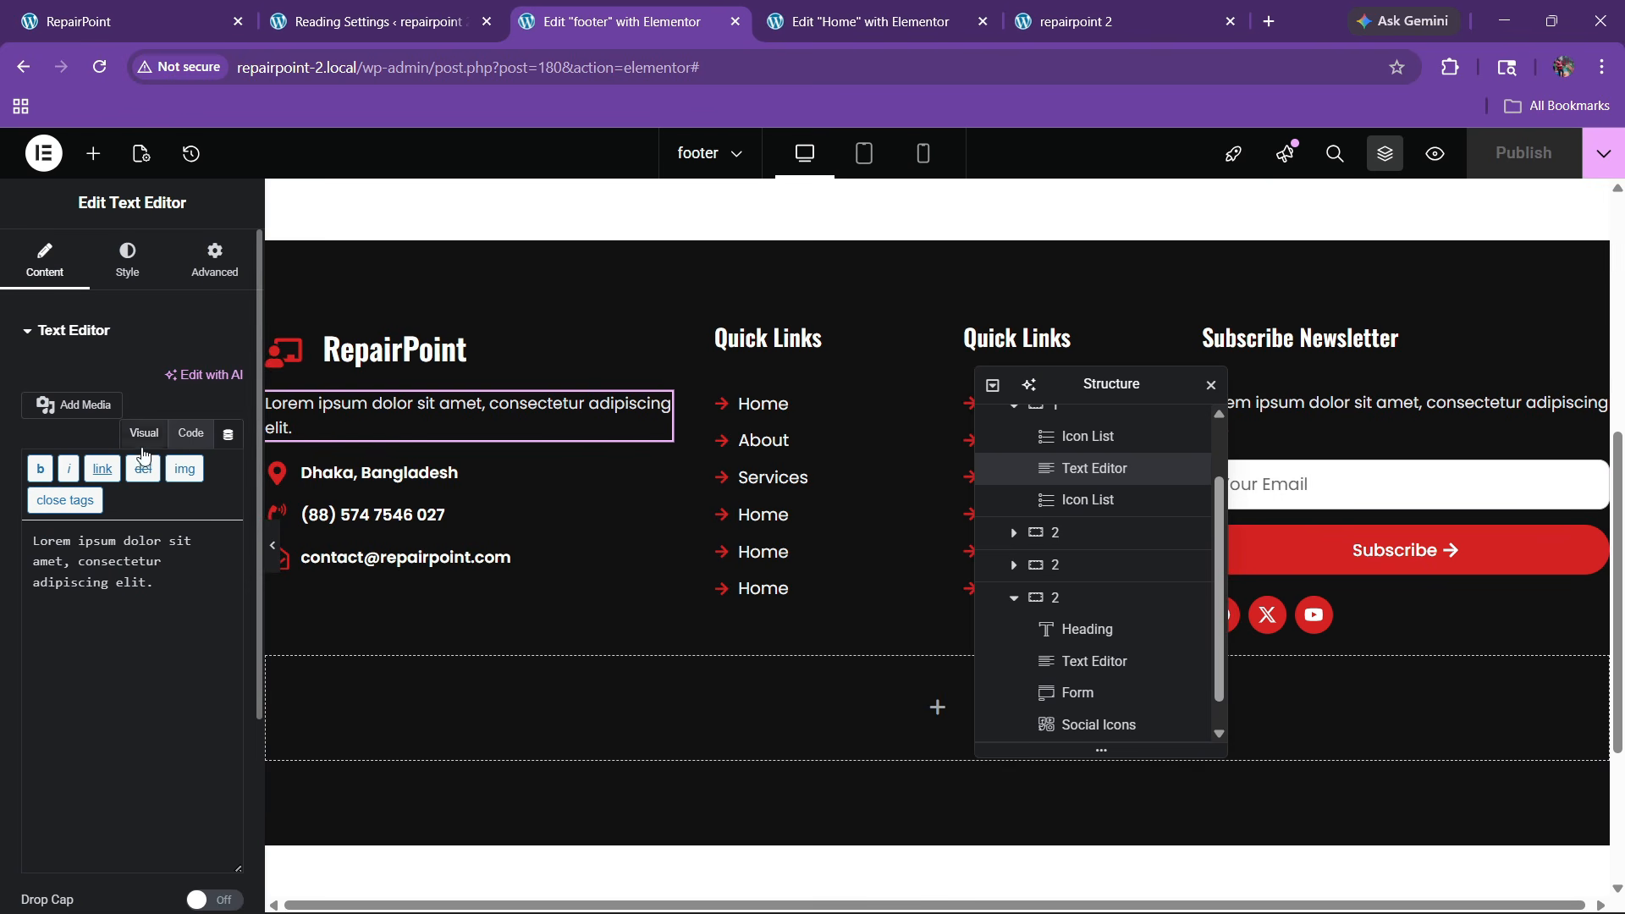
pyautogui.hotkey('ctrl', 'a')
pyautogui.hotkey('ctrl', 'v')
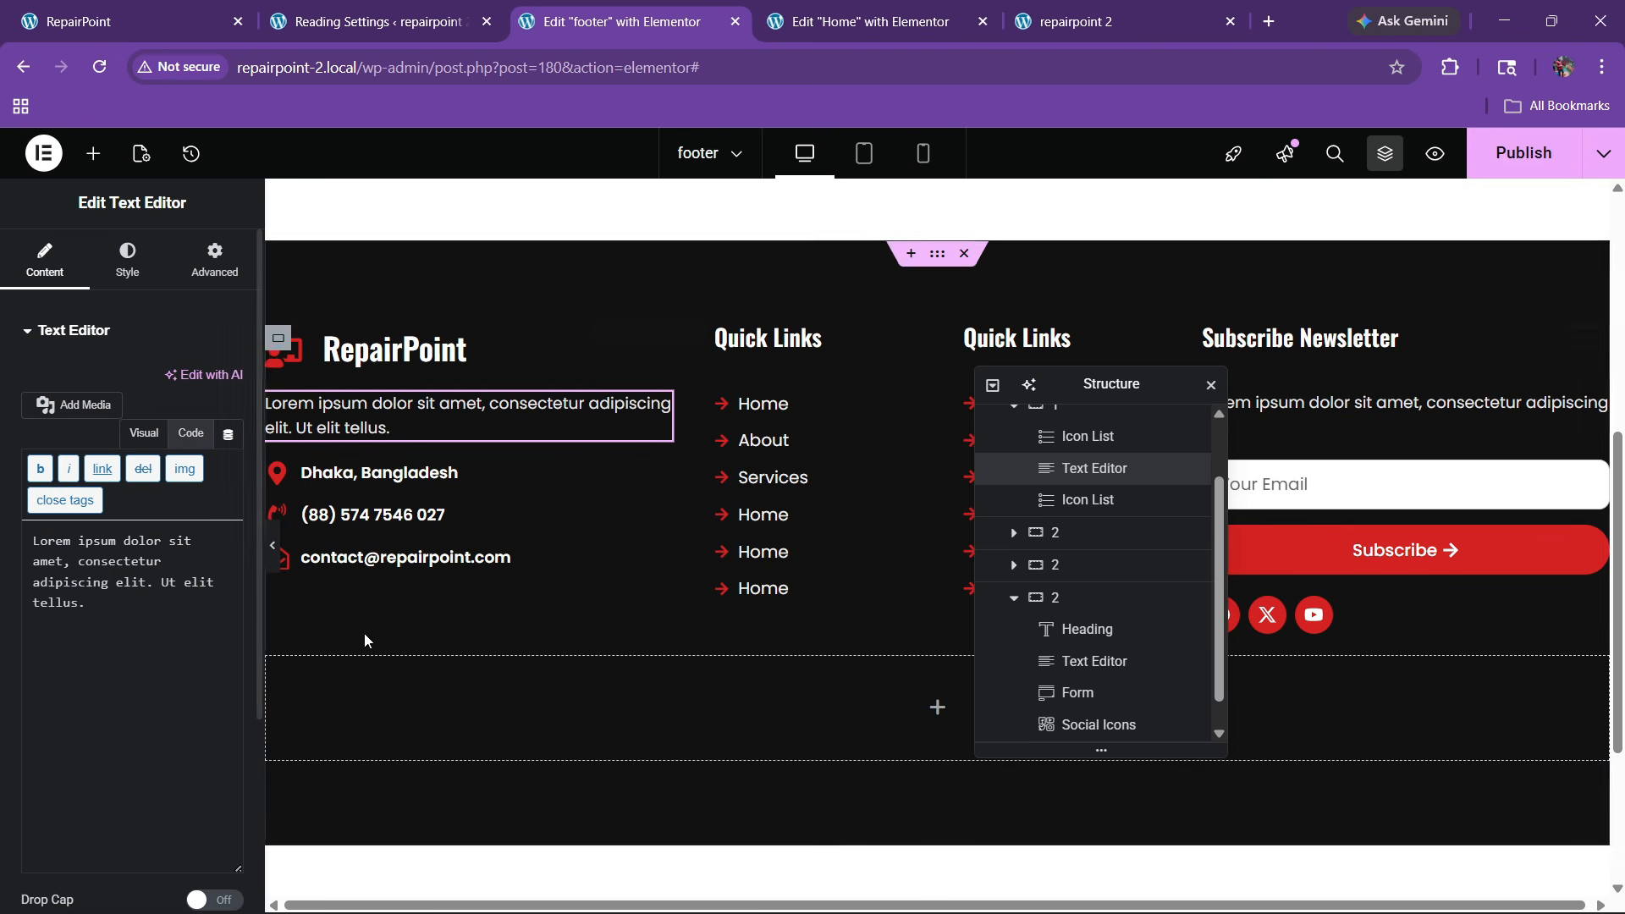
# Give the contact details list a 30 px top margin and save
pyautogui.click(659, 472)
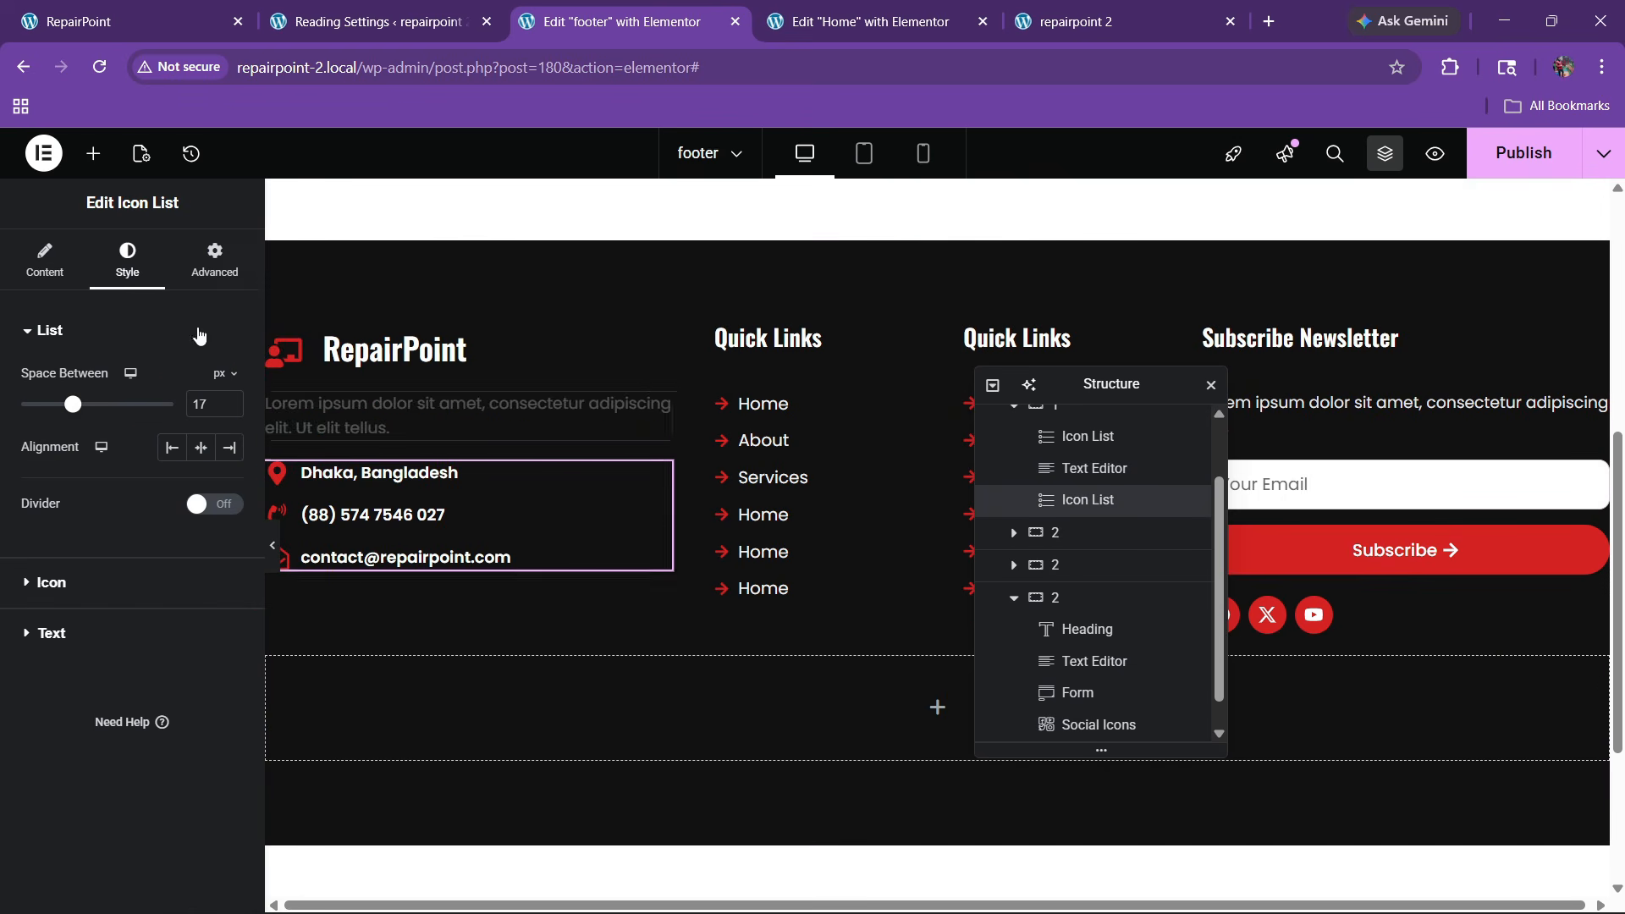
pyautogui.click(215, 261)
pyautogui.click(26, 411)
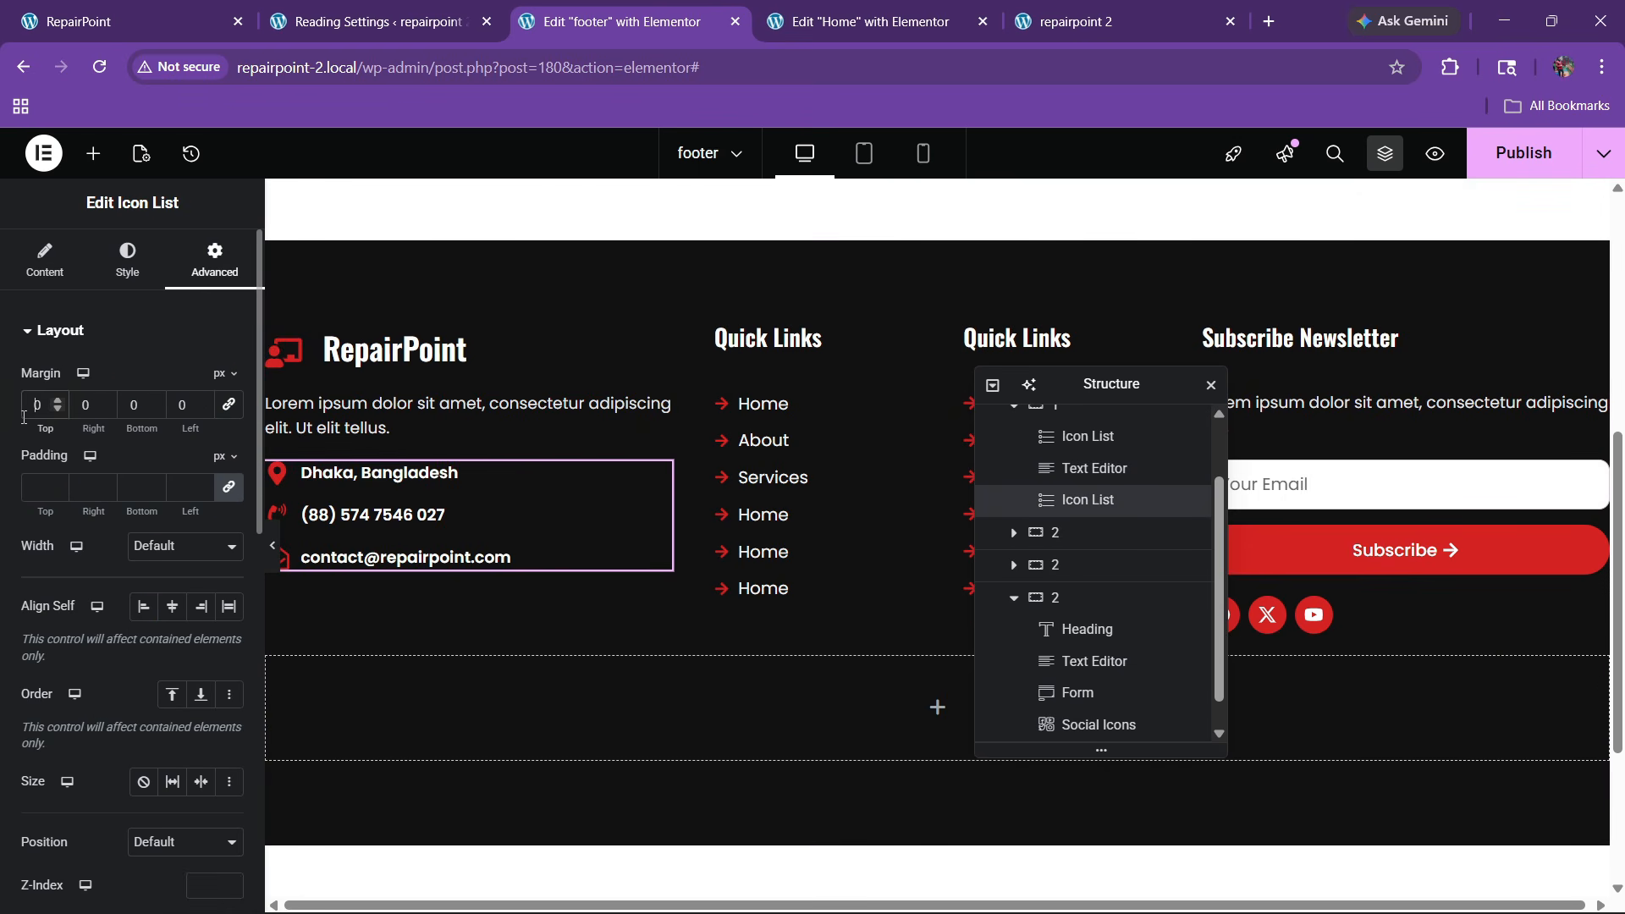
pyautogui.write('30')
pyautogui.hotkey('ctrl', 's')
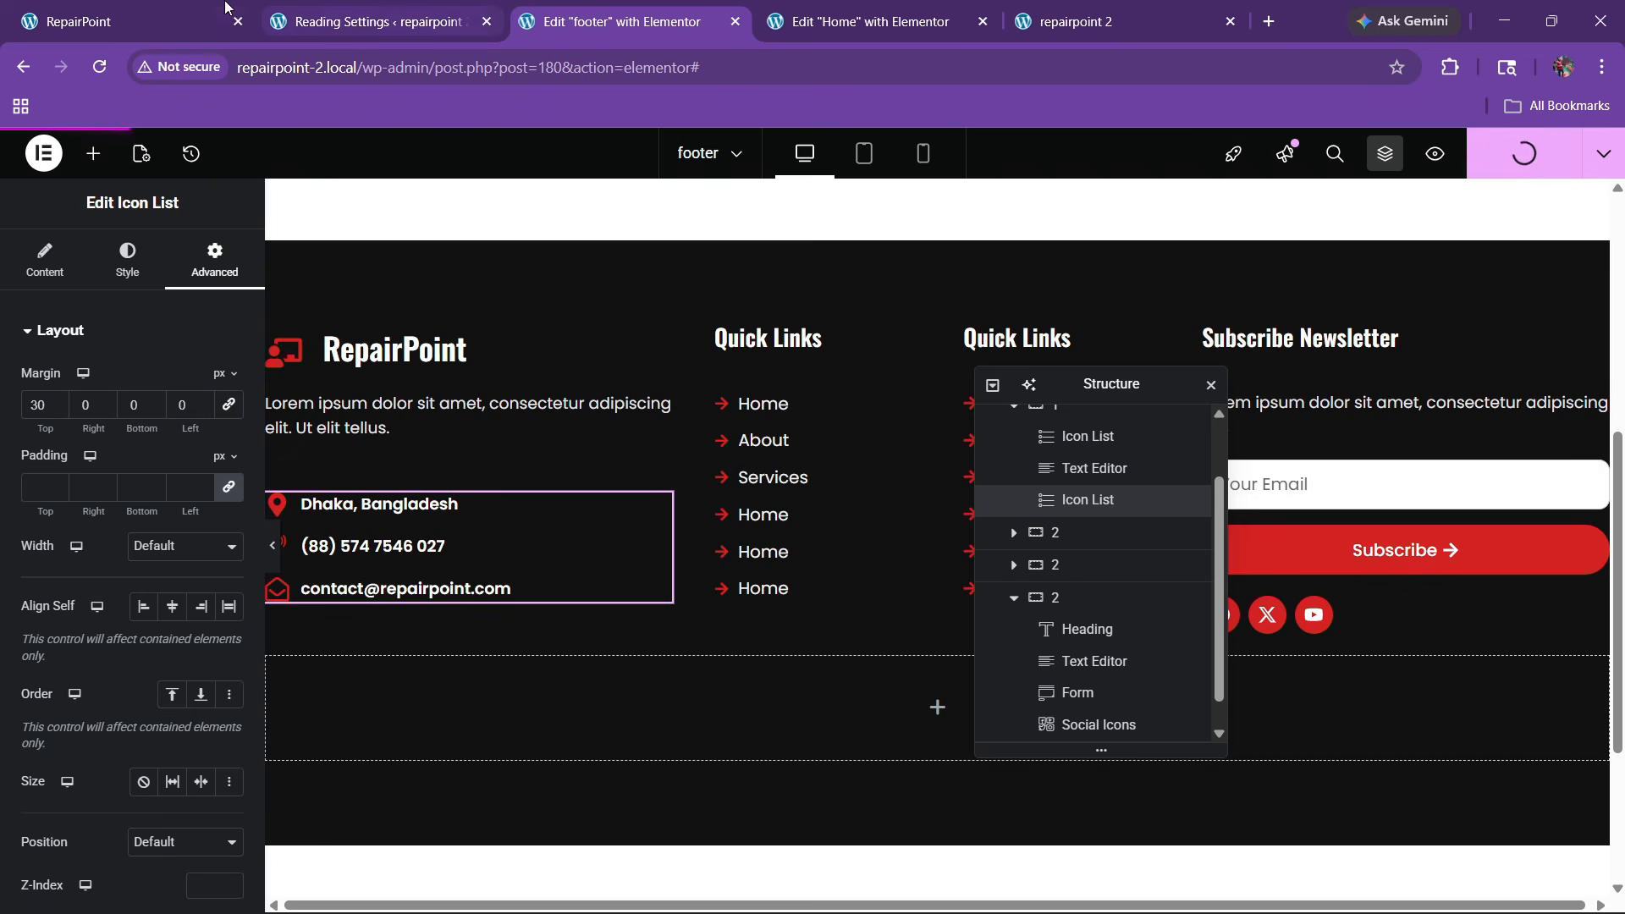
# Copy the copyright line from the original RepairPoint site's footer
pyautogui.click(224, 6)
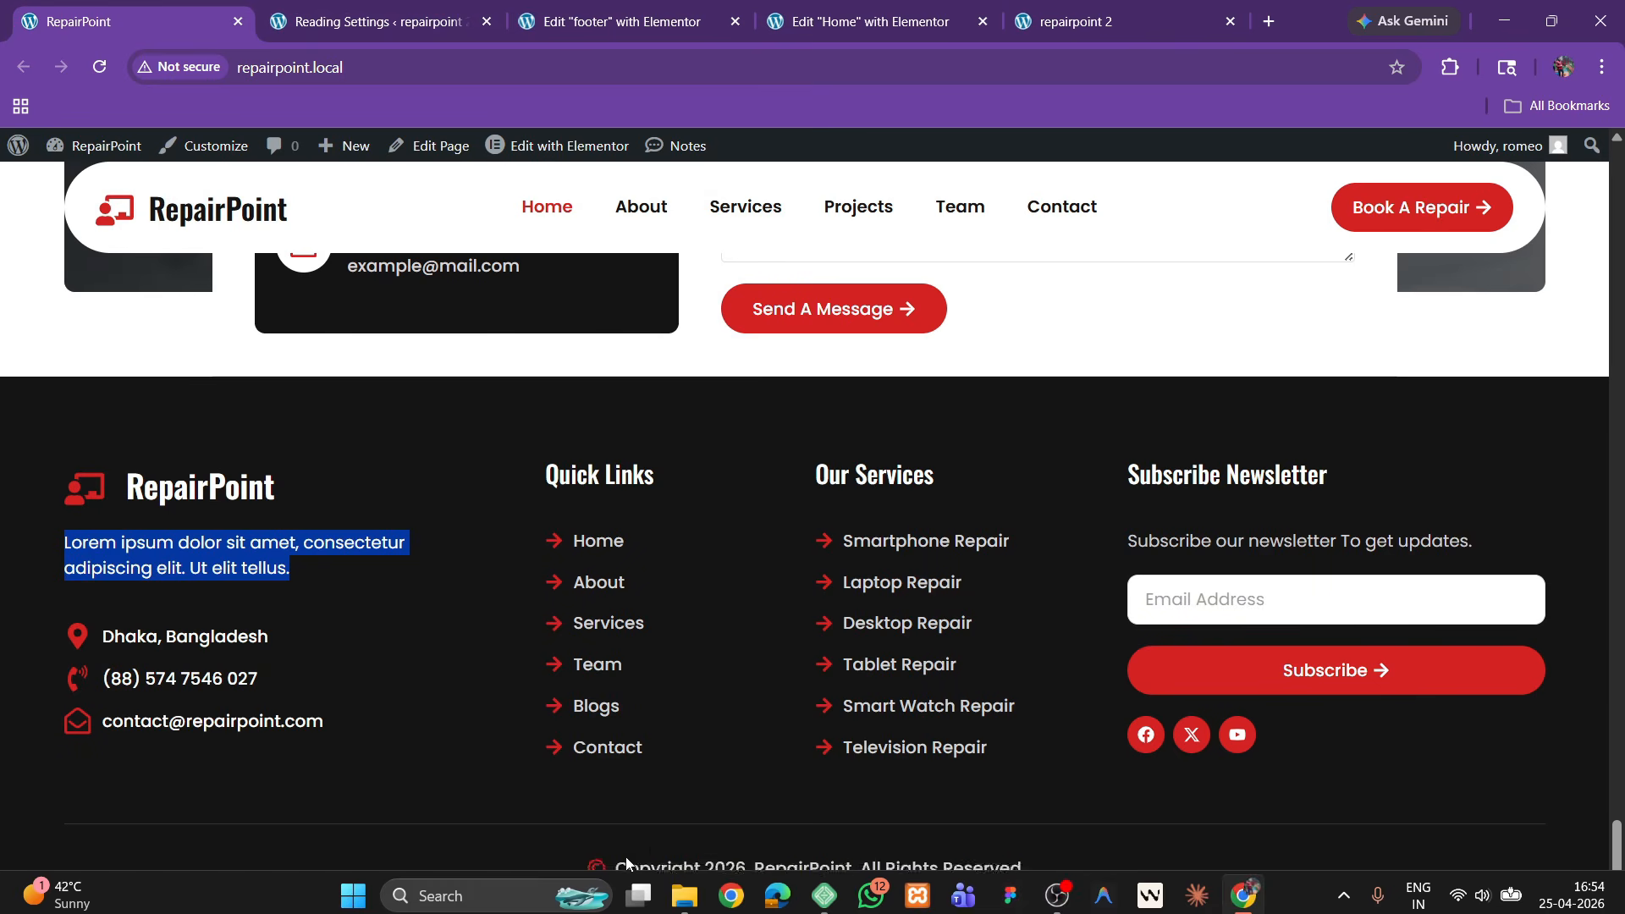
pyautogui.moveTo(617, 865); pyautogui.dragTo(1053, 857)
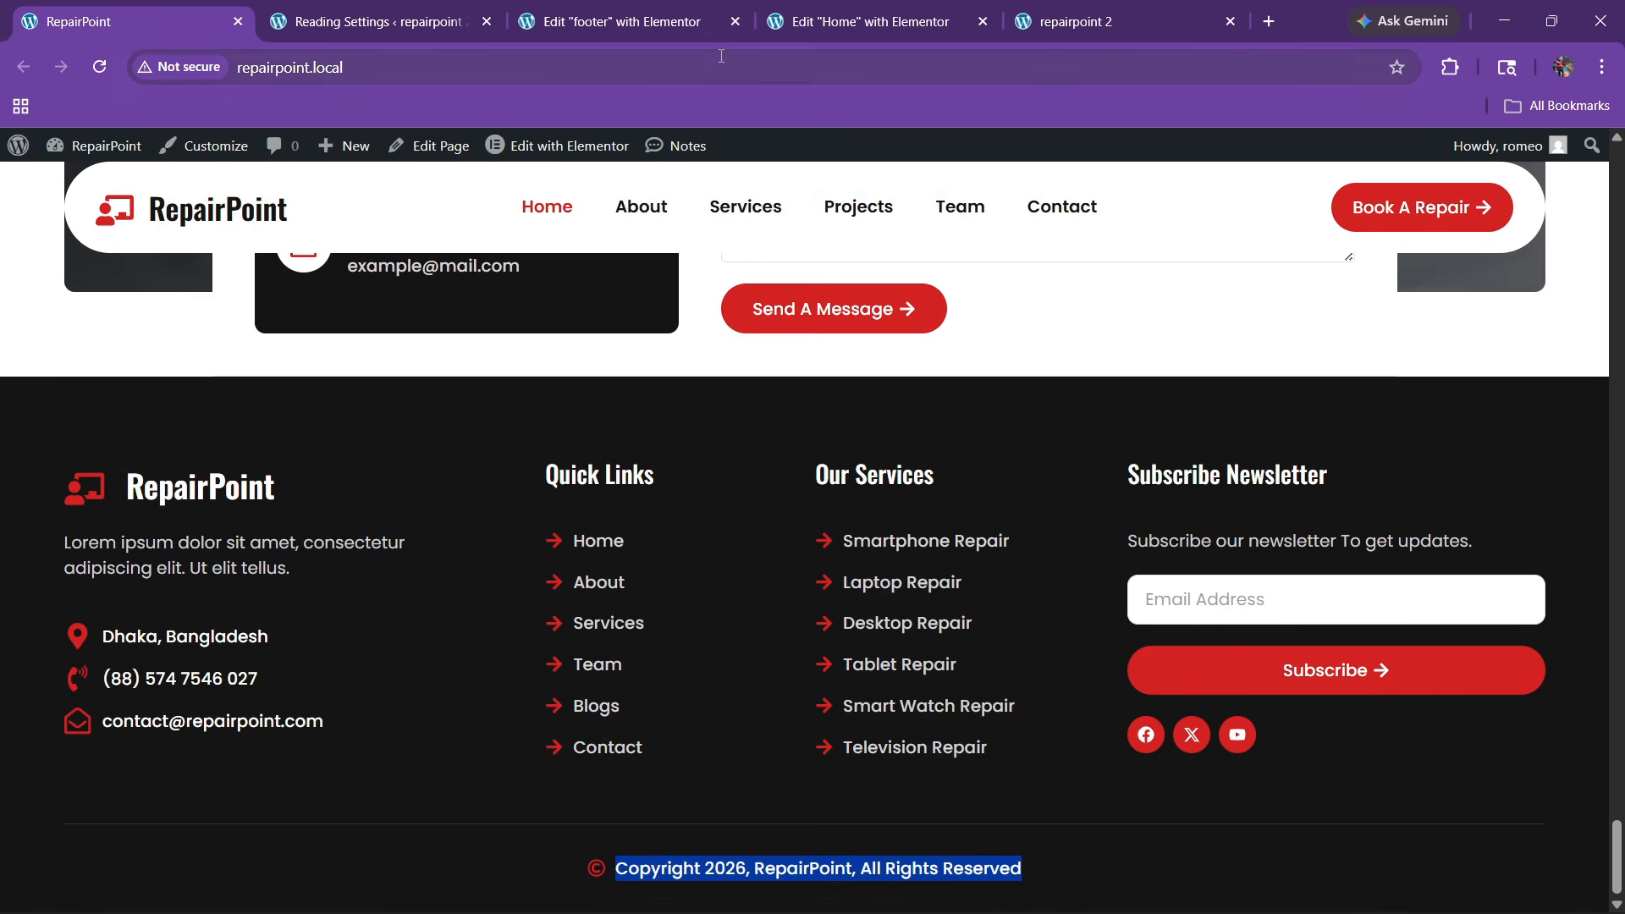
pyautogui.click(715, 21)
pyautogui.scroll(-3, 877, 636)
pyautogui.scroll(3, 698, 469)
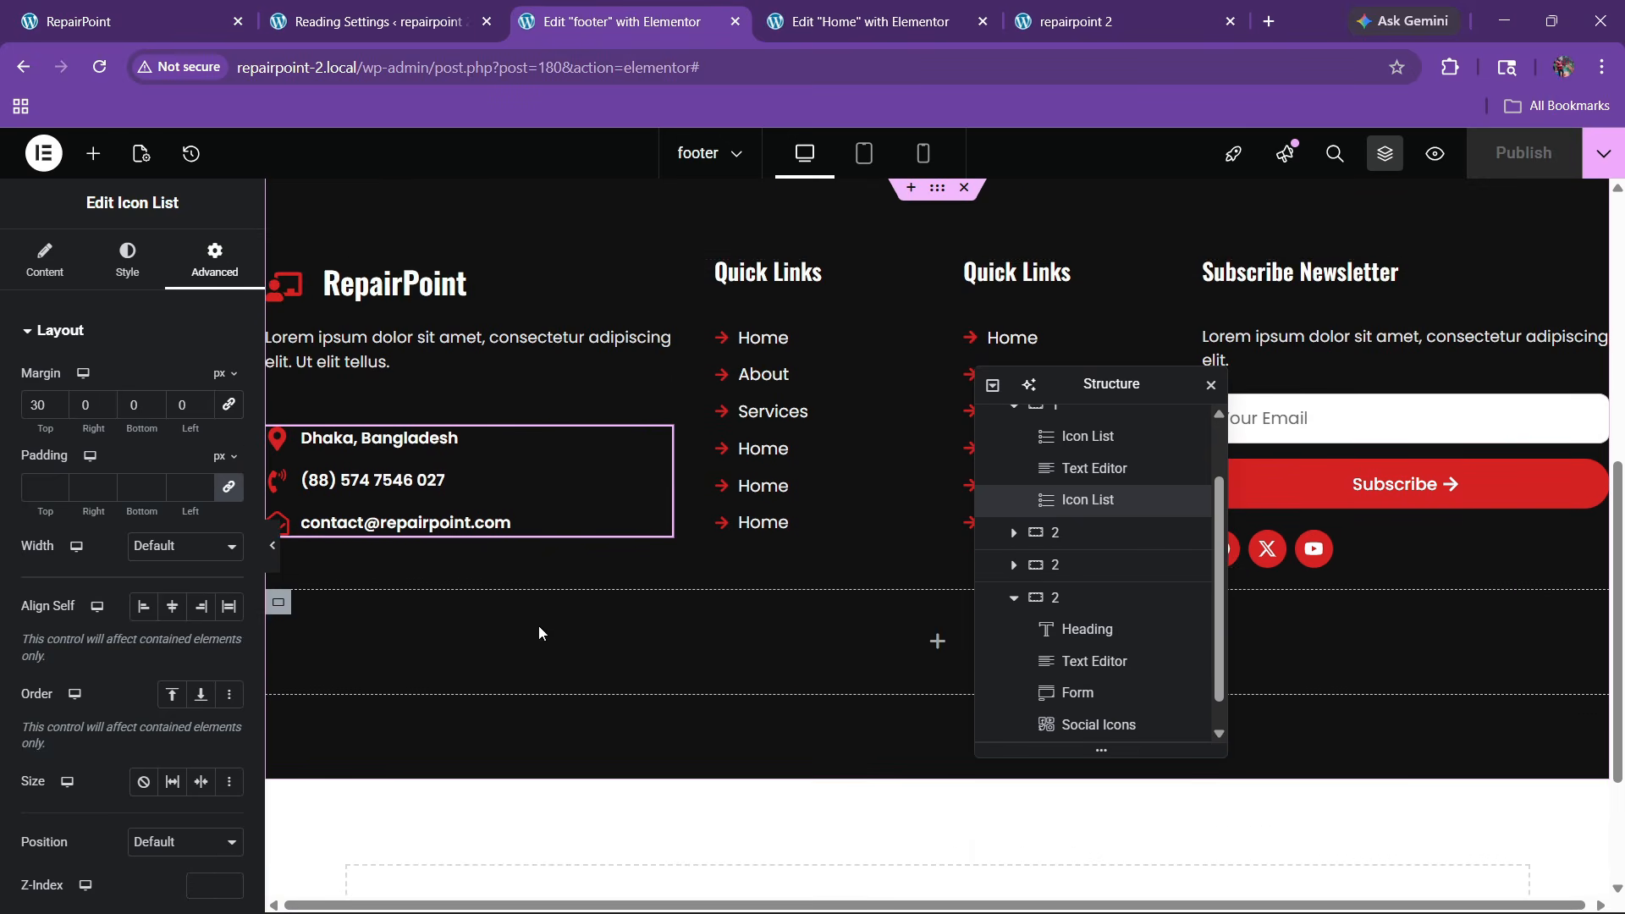
# Paste a copy of the contact list into the copyright container and delete its phone and email items
pyautogui.rightClick(464, 481)
pyautogui.click(504, 481)
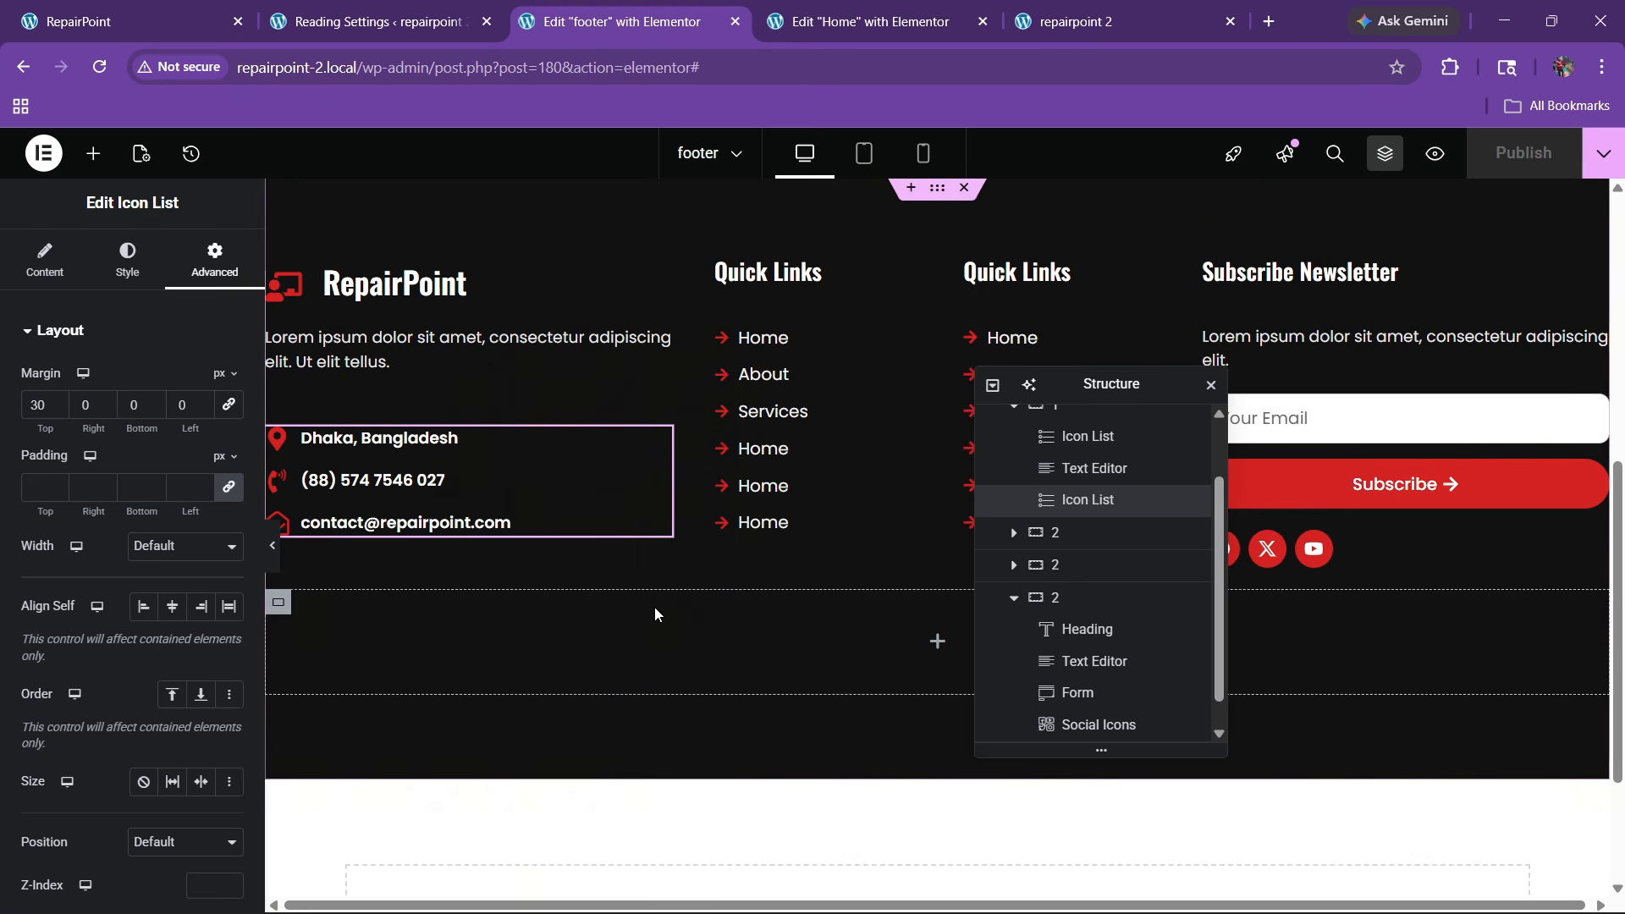
pyautogui.rightClick(654, 607)
pyautogui.click(724, 481)
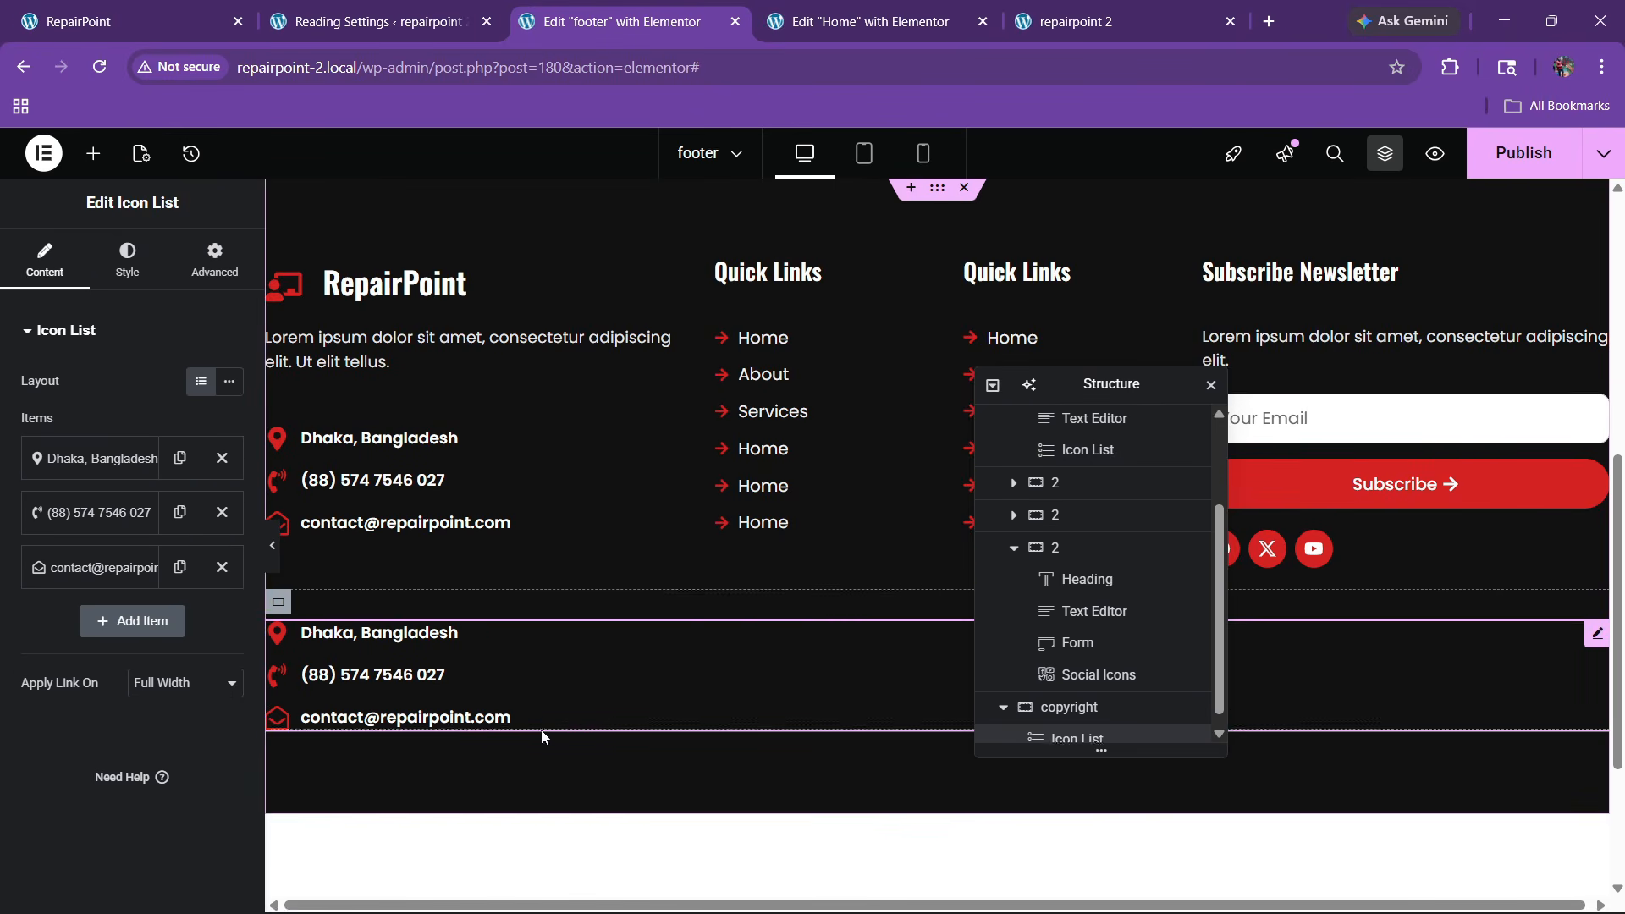
pyautogui.click(222, 512)
pyautogui.click(222, 511)
# Replace the remaining item's text with 'Copyright 2026, RepairPoint, All Rights Reserved'
pyautogui.click(127, 458)
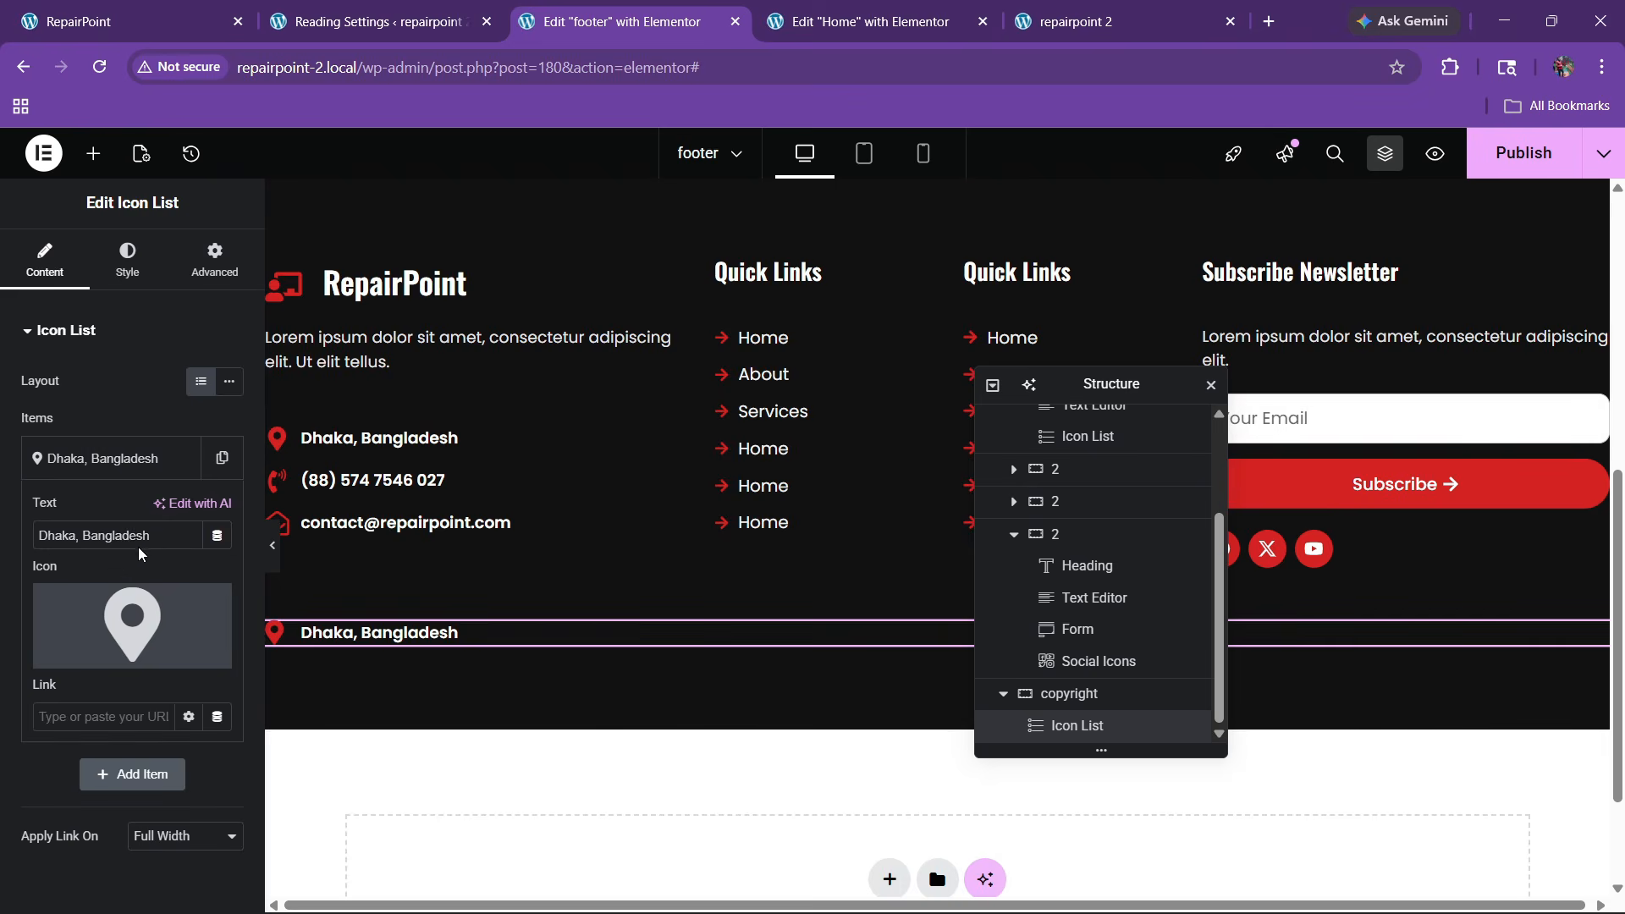
pyautogui.moveTo(157, 535); pyautogui.dragTo(2, 550)
pyautogui.write('Copyright 2026, RepairPo')
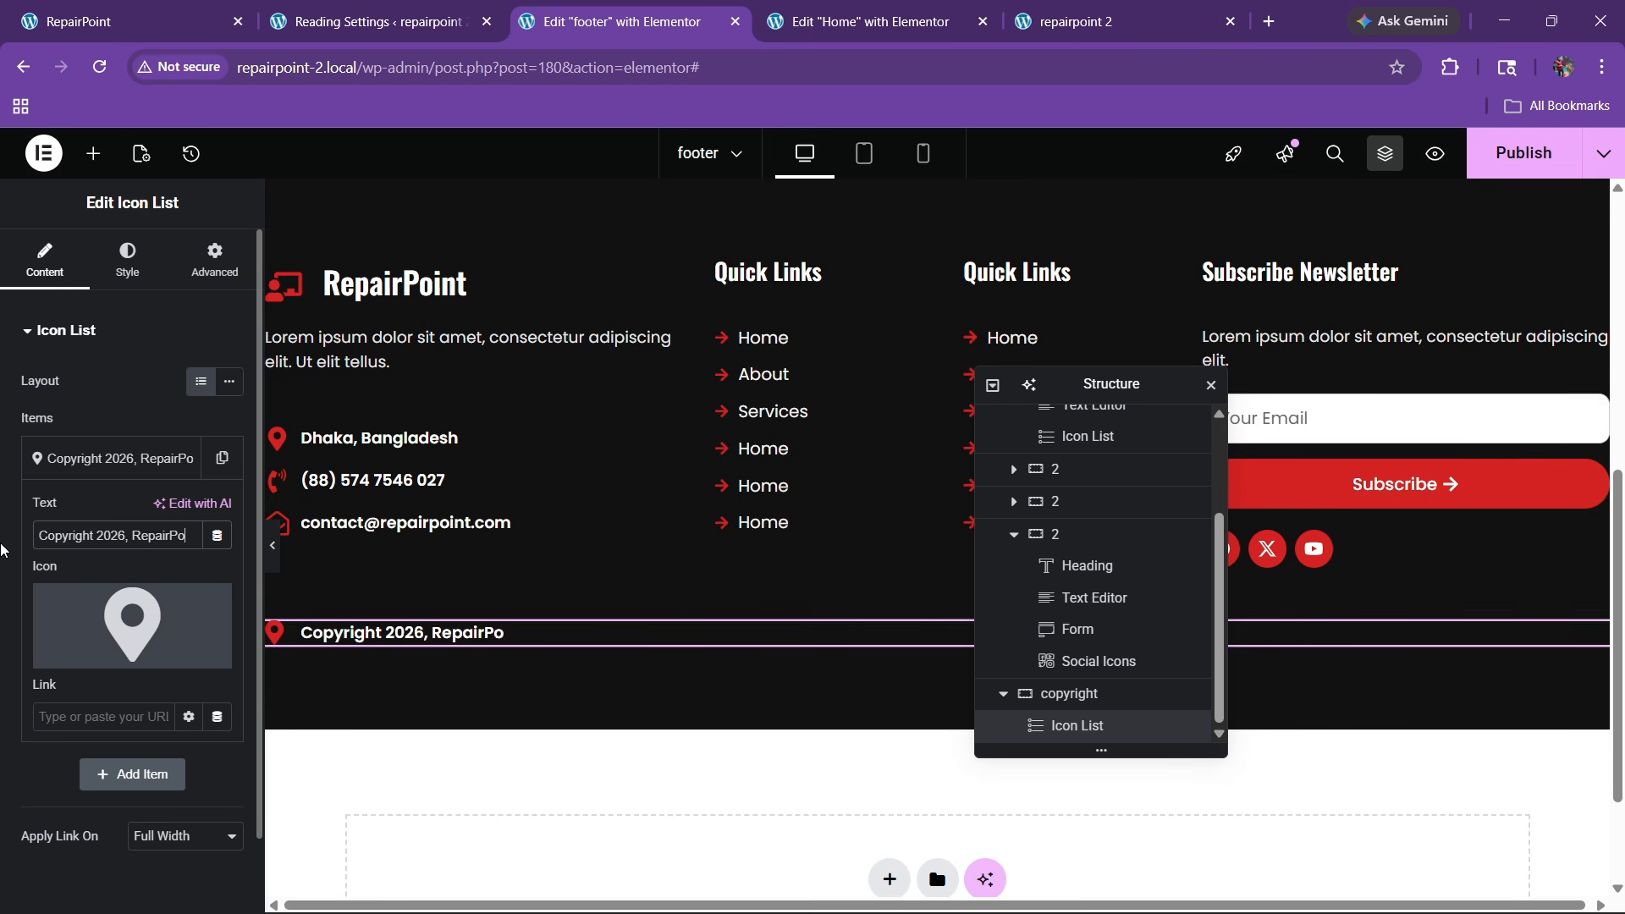
pyautogui.write('int, All')
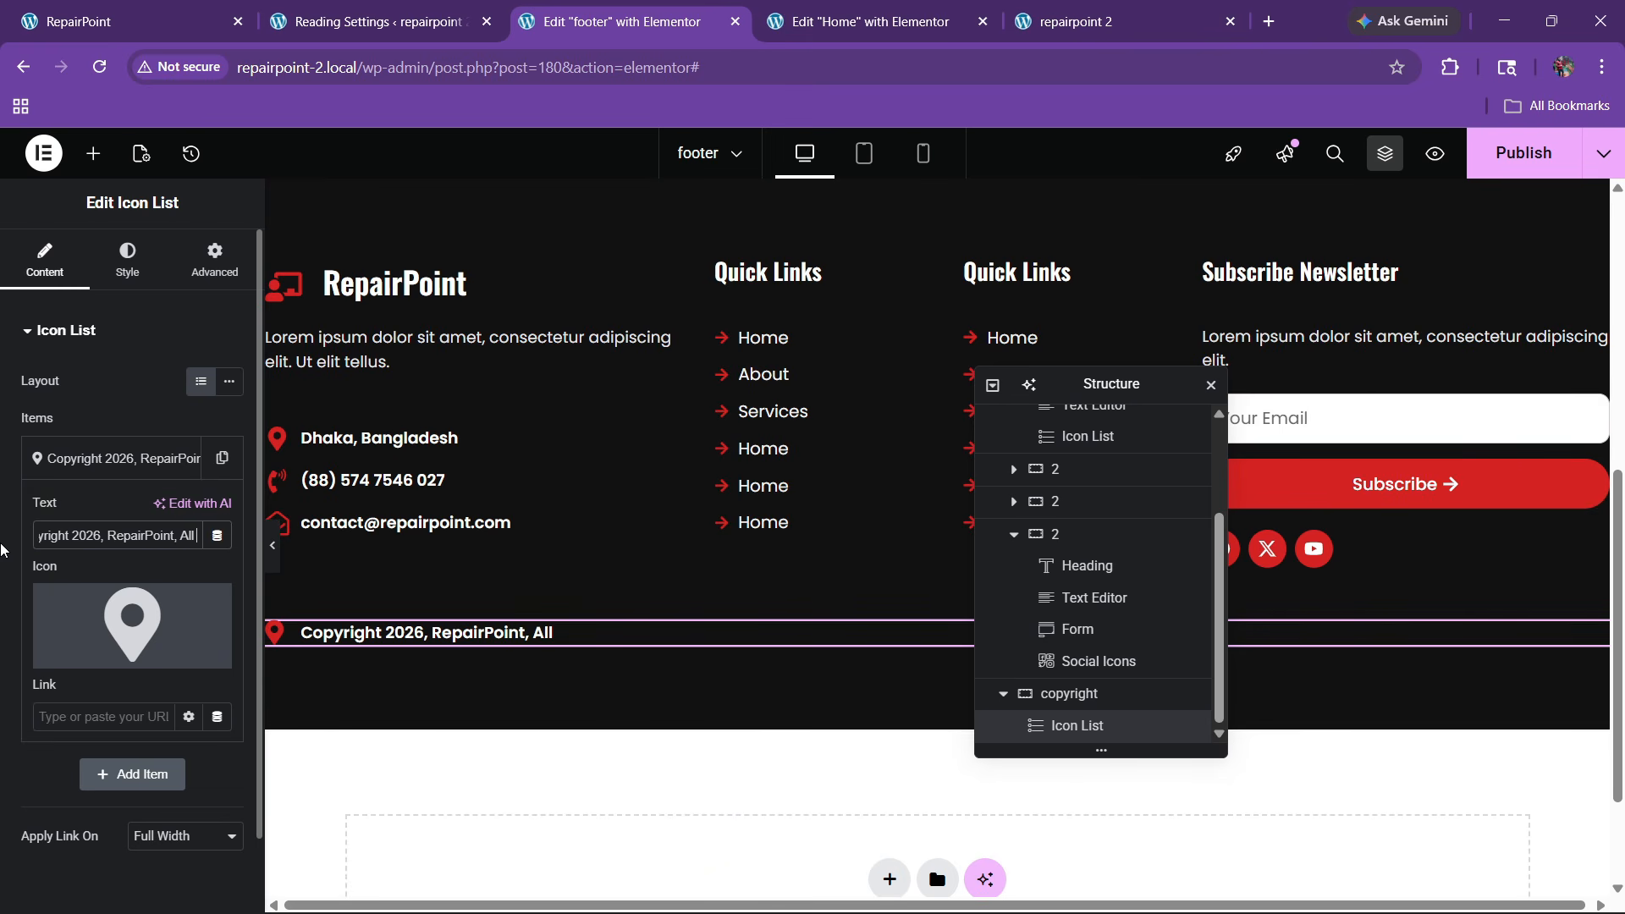
pyautogui.write(' rights')
pyautogui.press('BackSpace')
pyautogui.press('BackSpace')
pyautogui.press('BackSpace')
pyautogui.press('BackSpace')
pyautogui.write('Ri')
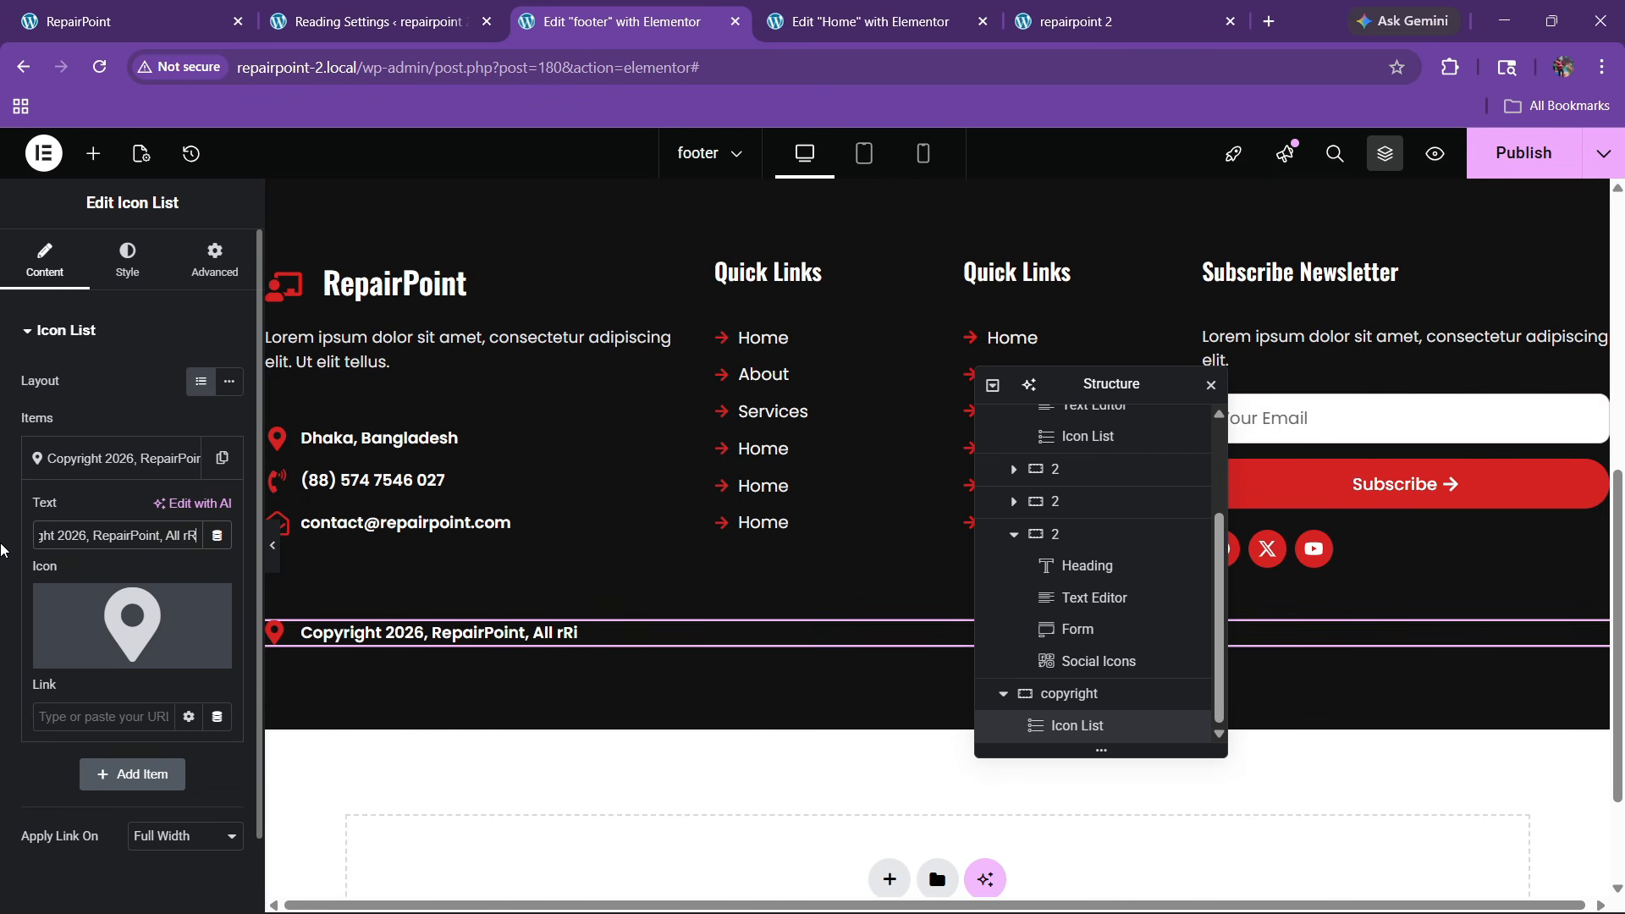
pyautogui.press('BackSpace')
pyautogui.press('BackSpace')
pyautogui.press('BackSpace')
pyautogui.write('Rights Reserved')
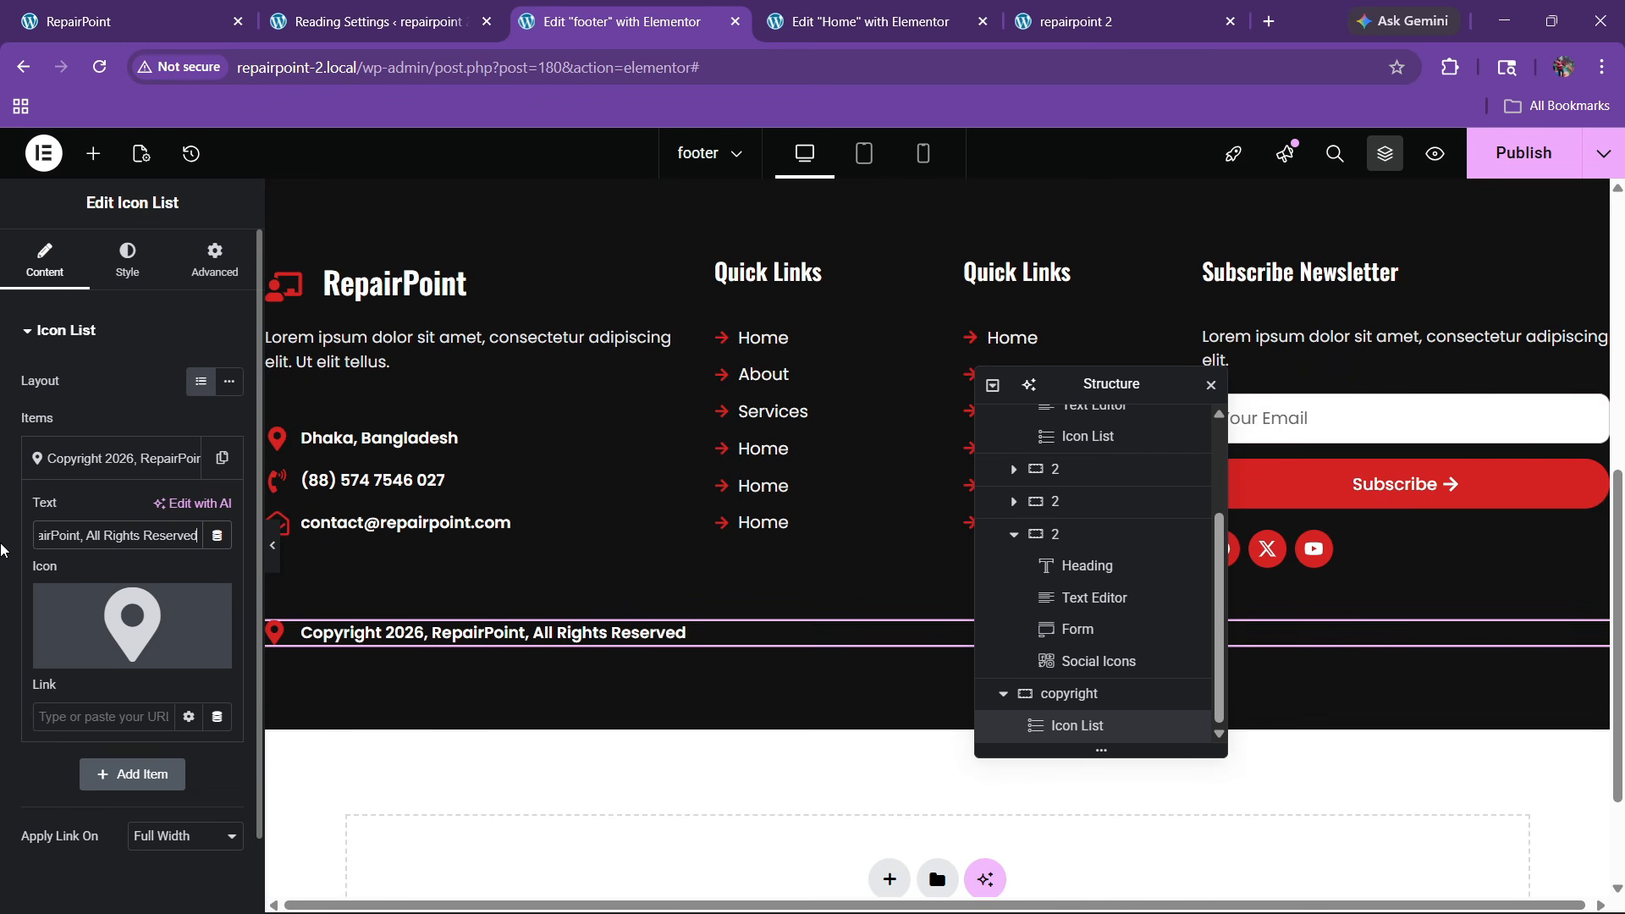
# Set the copyright list's typography weight to 500 (Medium)
pyautogui.click(127, 258)
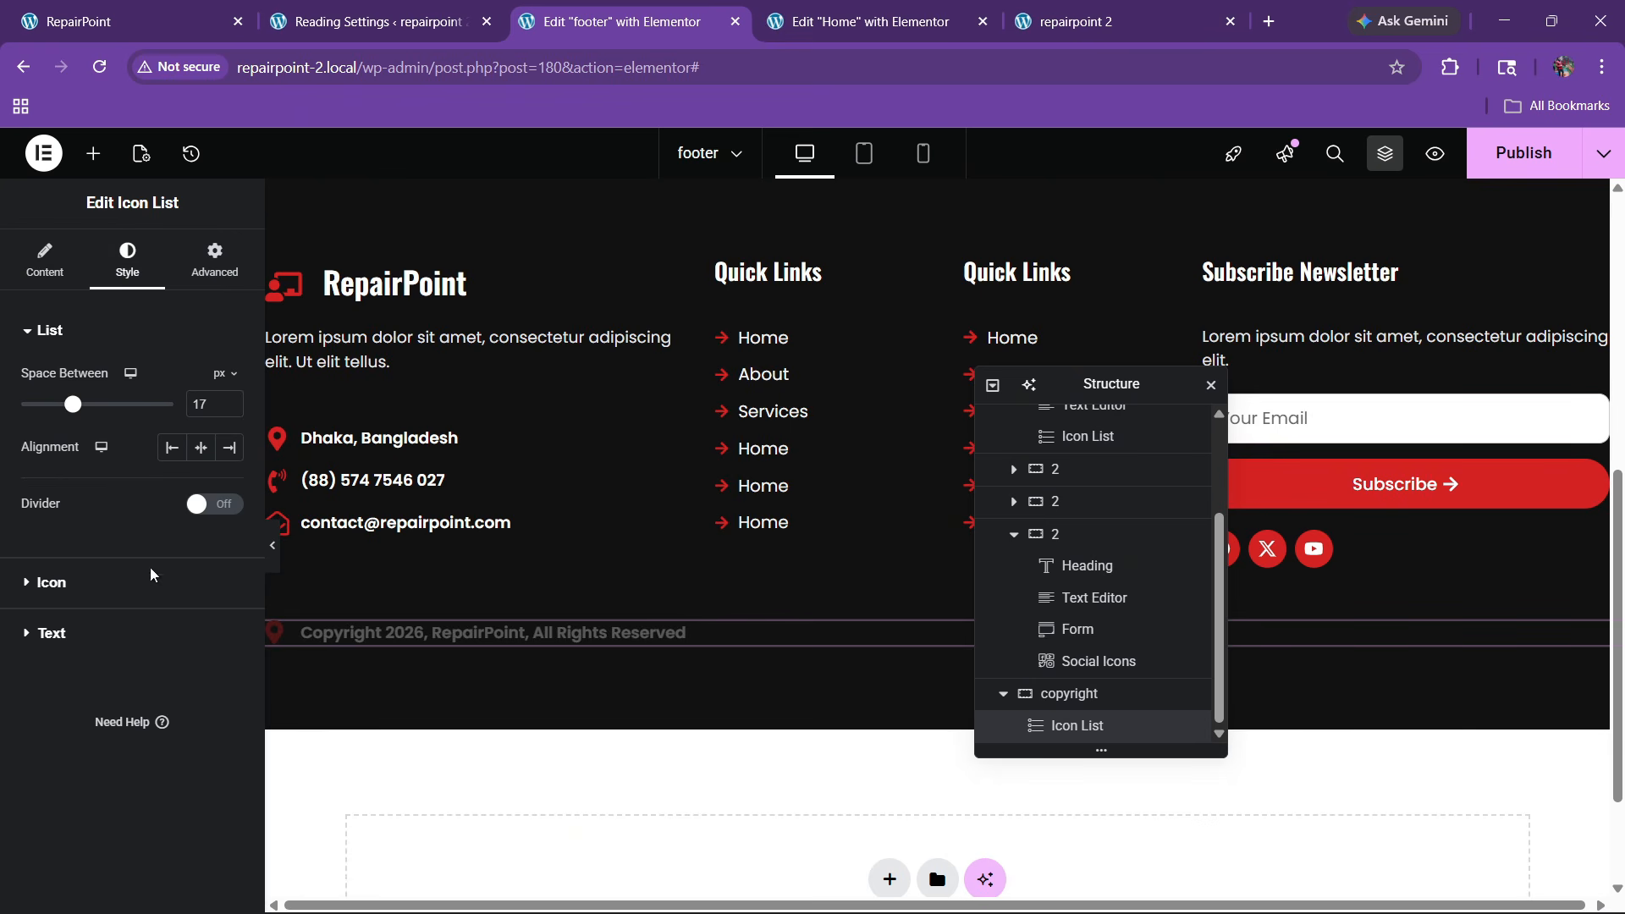
pyautogui.click(93, 645)
pyautogui.click(229, 482)
pyautogui.click(179, 692)
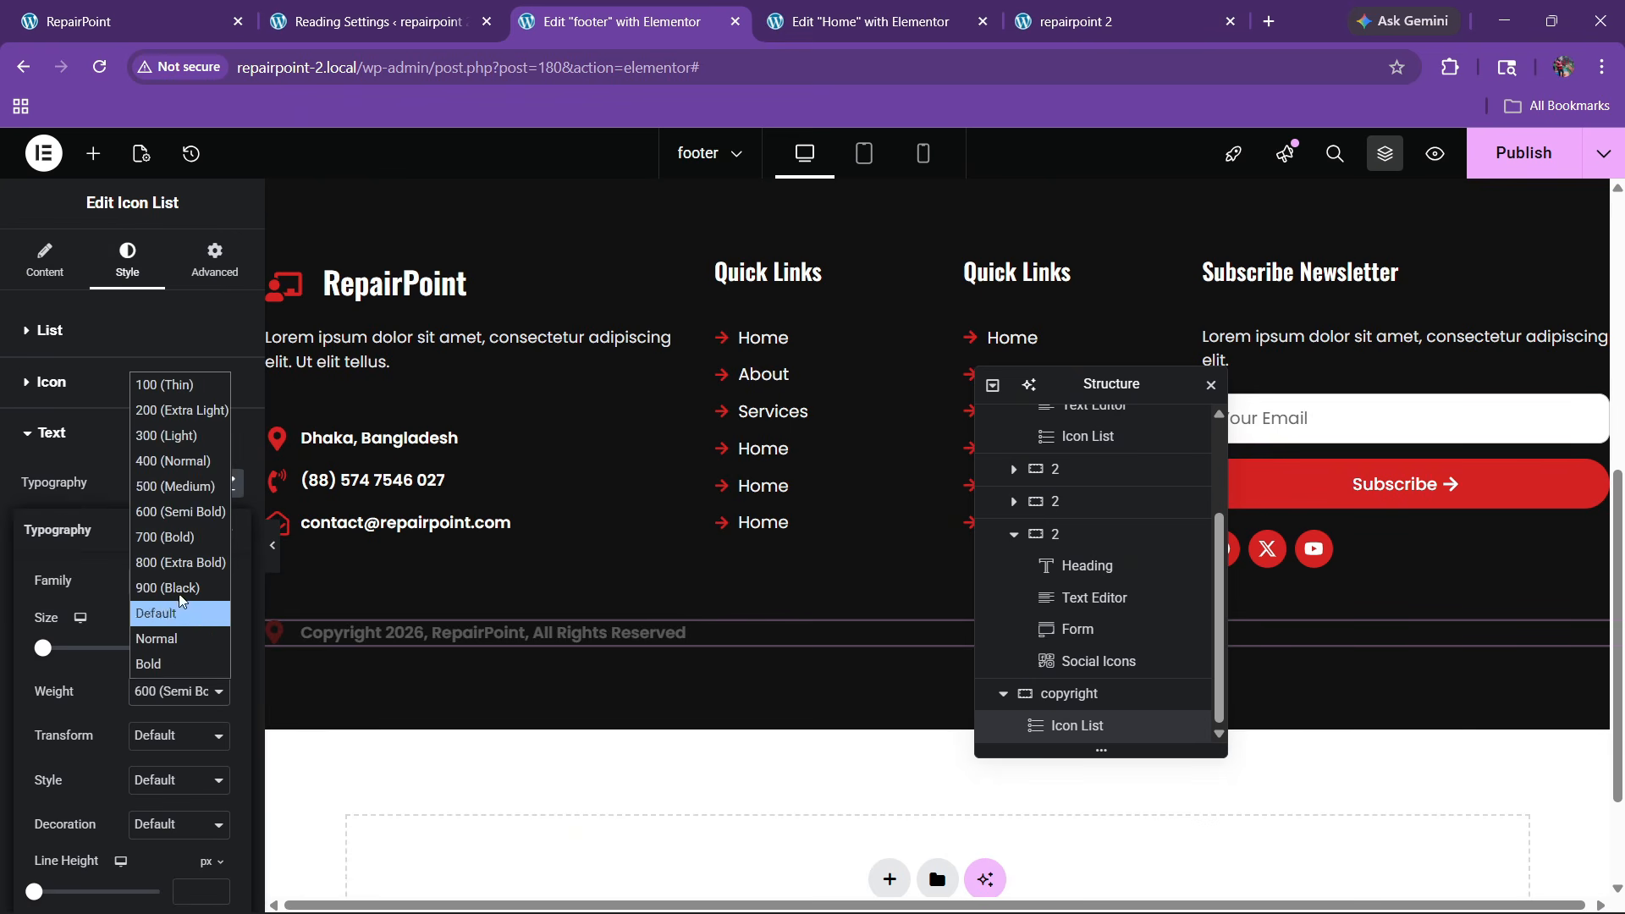
pyautogui.click(179, 486)
# Set the copyright container to column direction with its content centred
pyautogui.click(1067, 693)
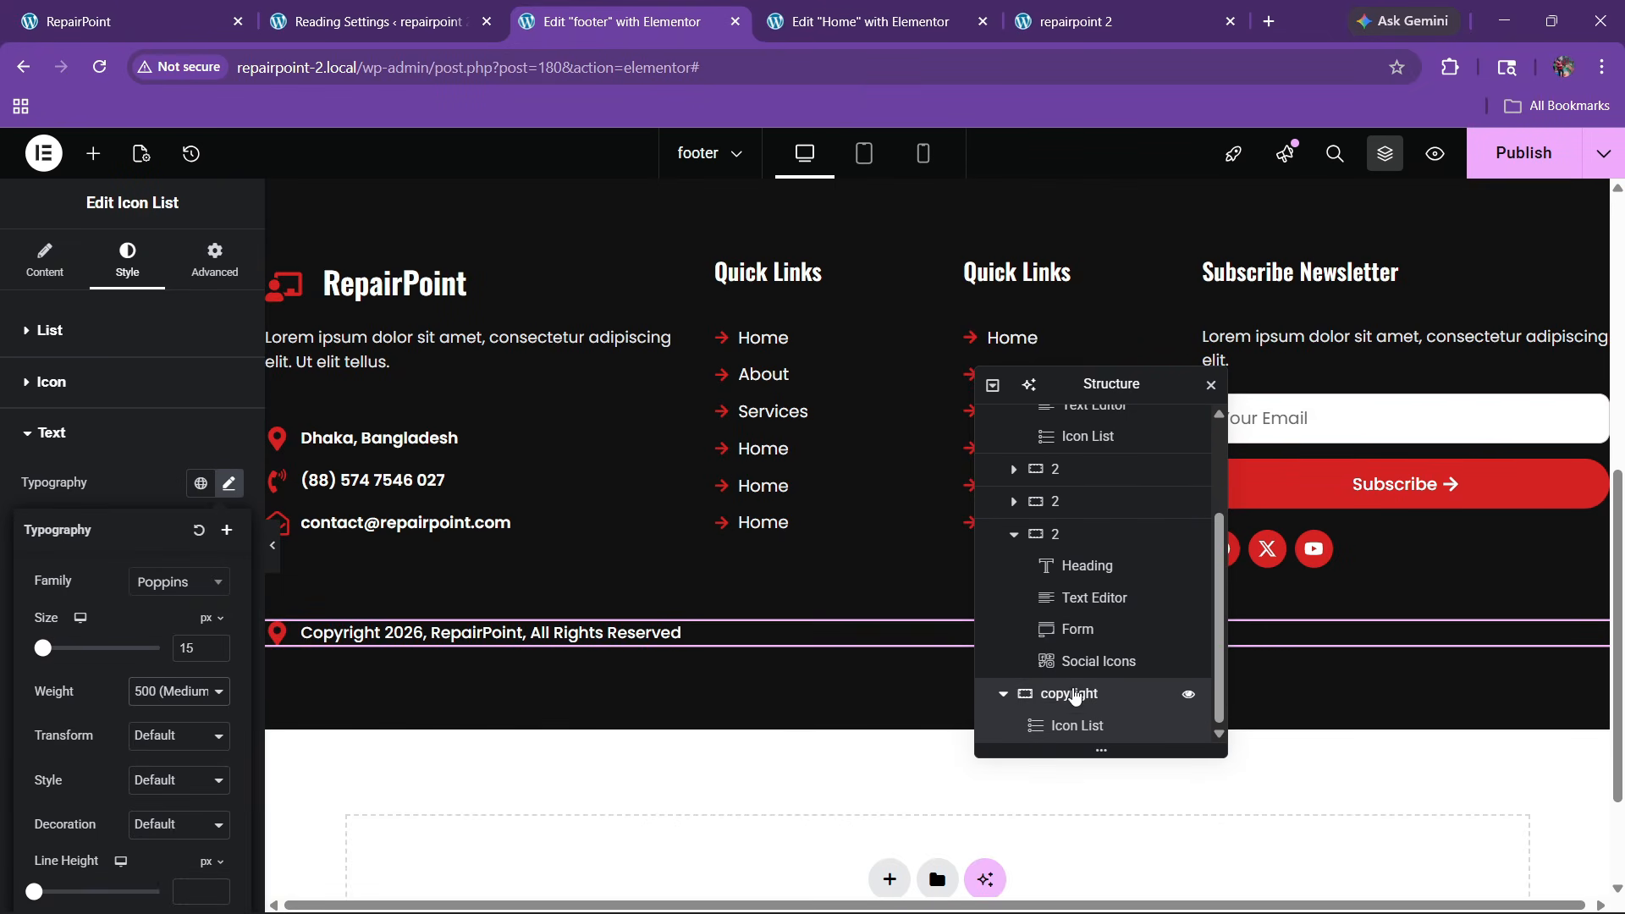
pyautogui.click(171, 693)
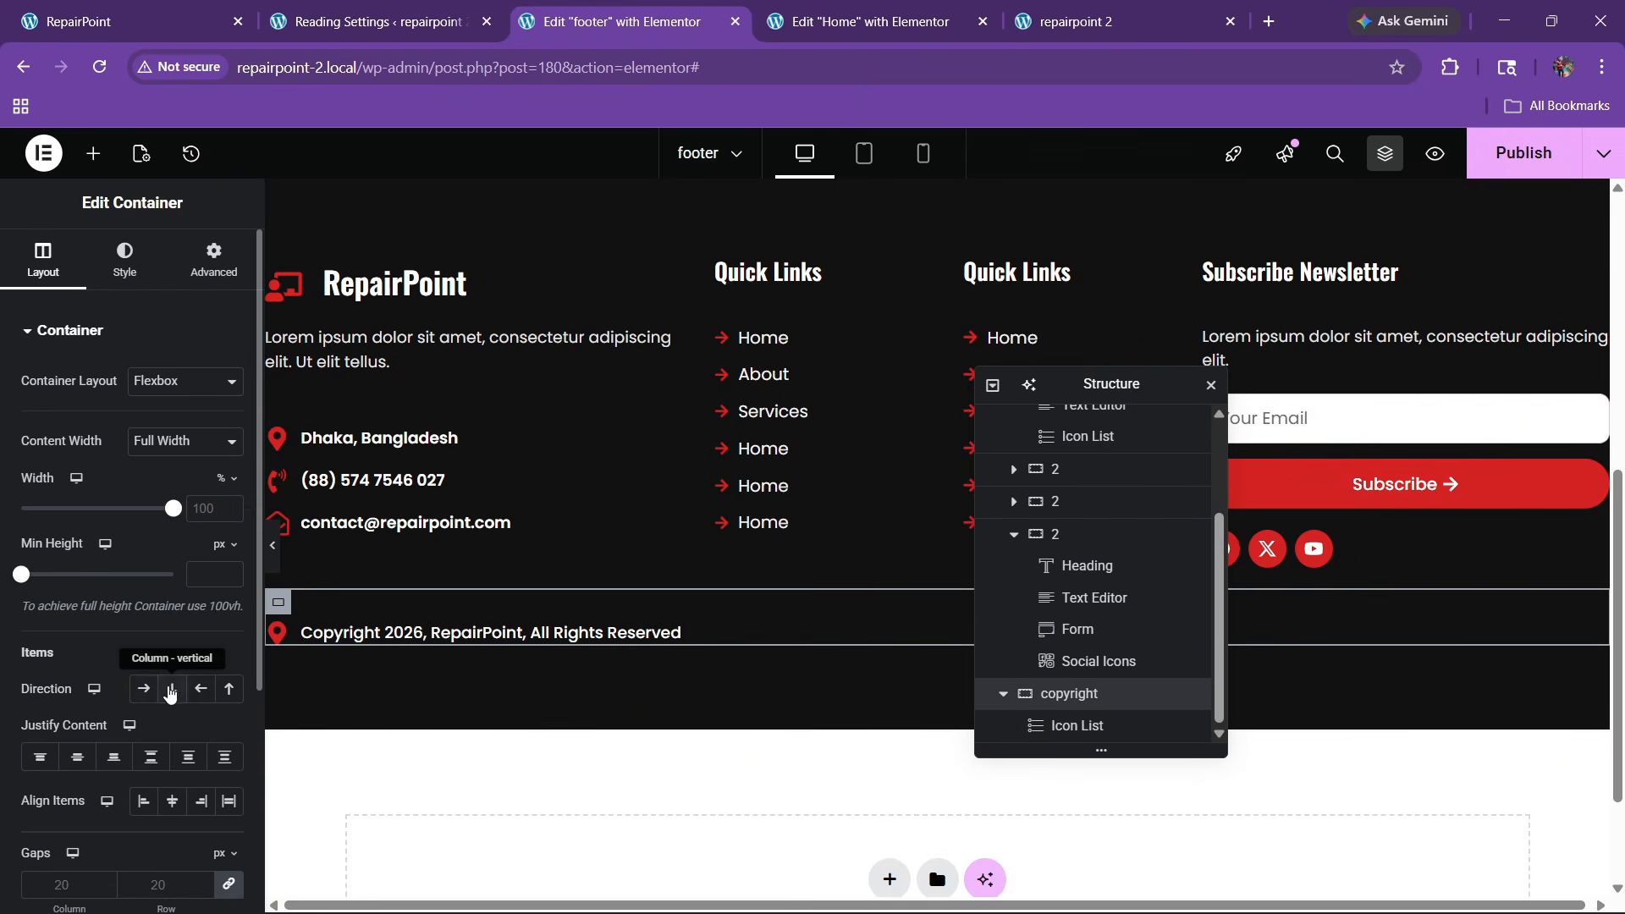
pyautogui.click(77, 756)
pyautogui.click(172, 800)
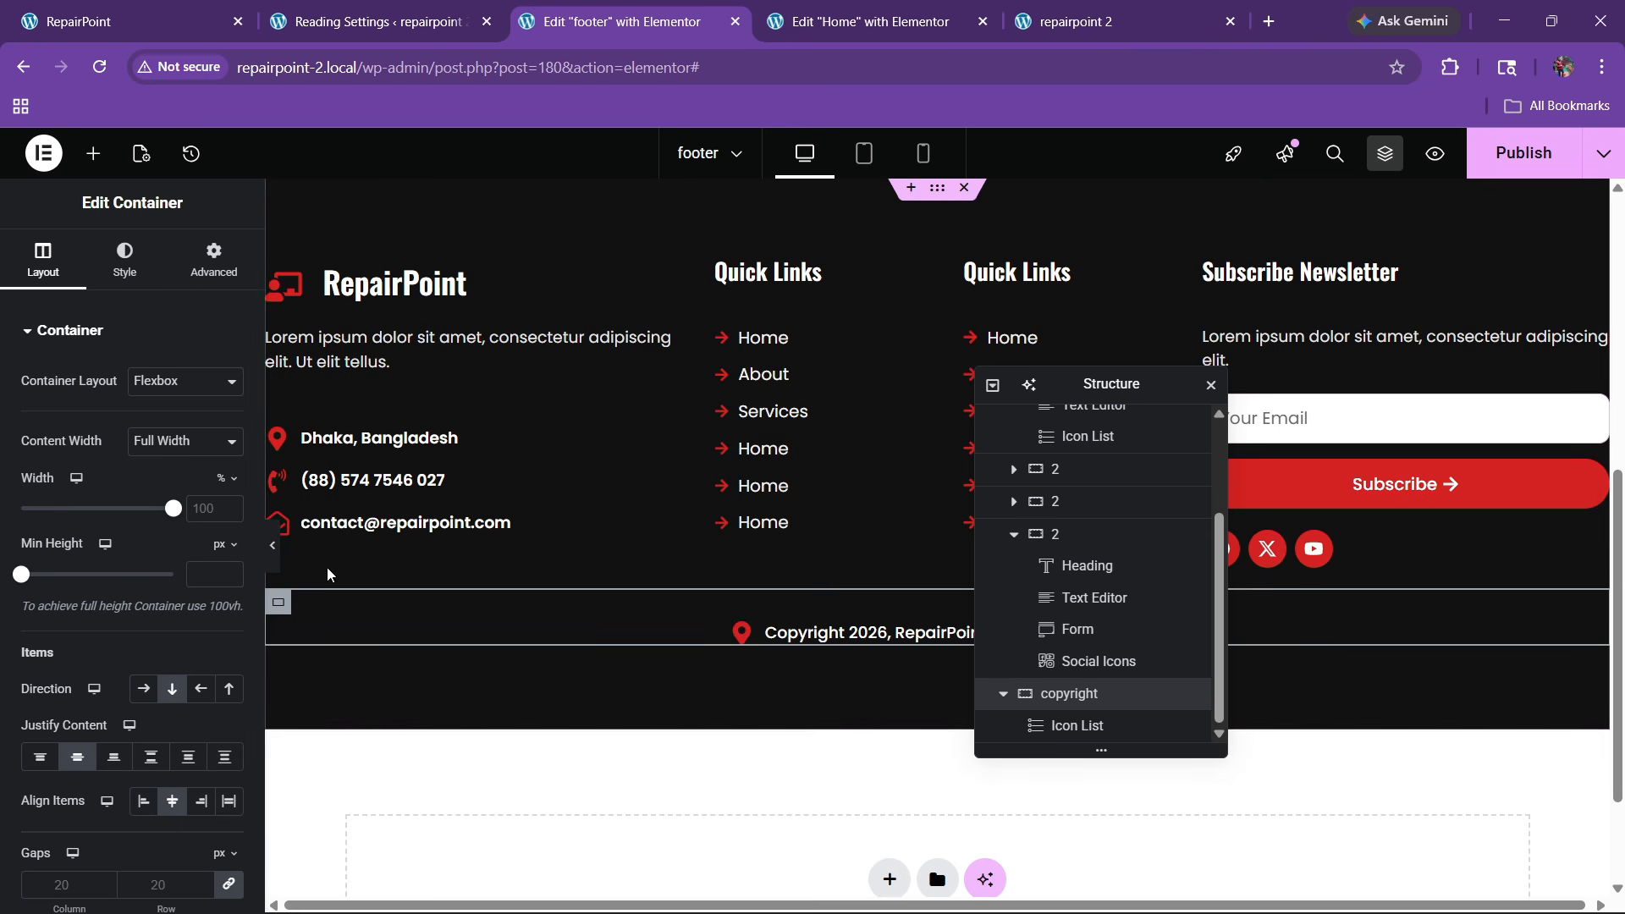
# Clear the copyright list's top margin and give the container 30 px padding
pyautogui.click(1077, 725)
pyautogui.click(214, 258)
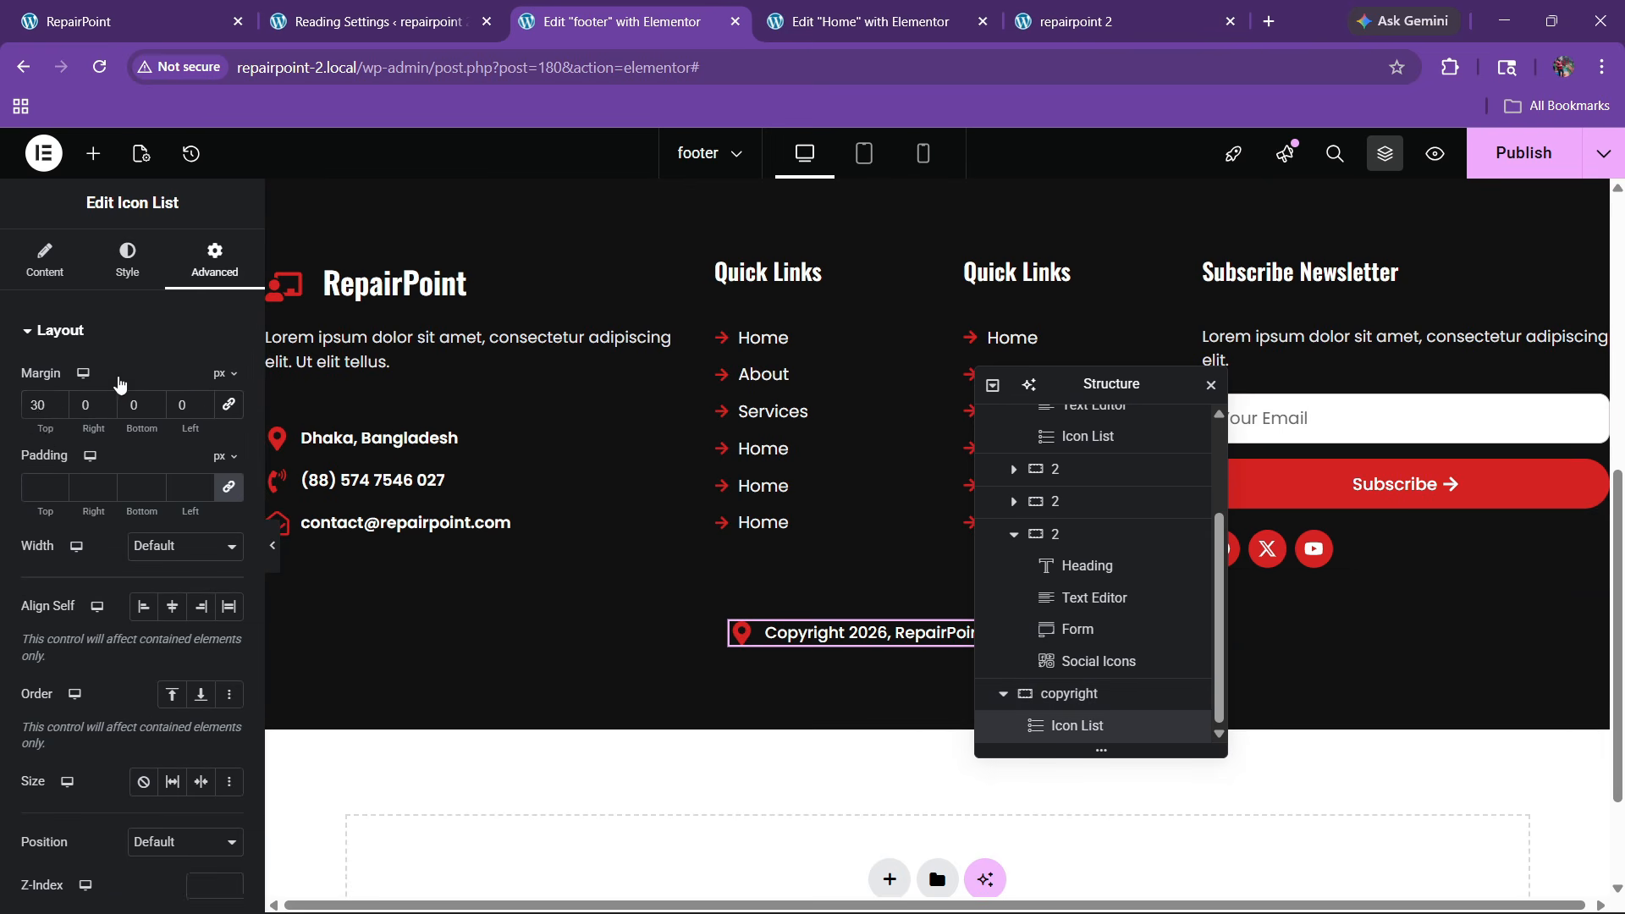
pyautogui.press('BackSpace')
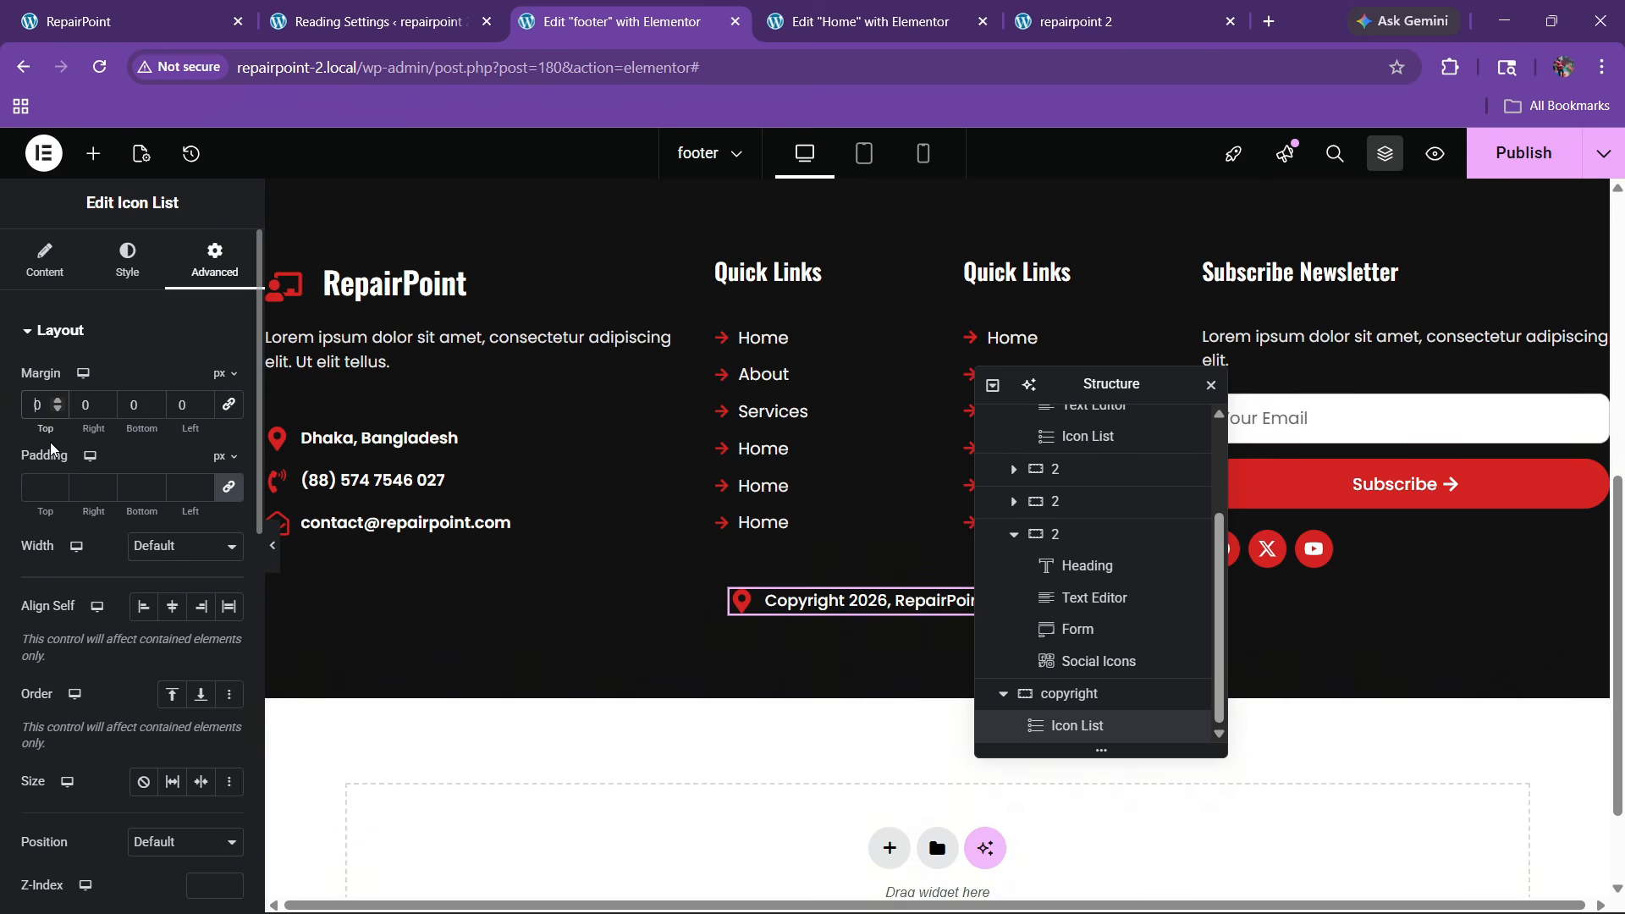
pyautogui.click(1068, 693)
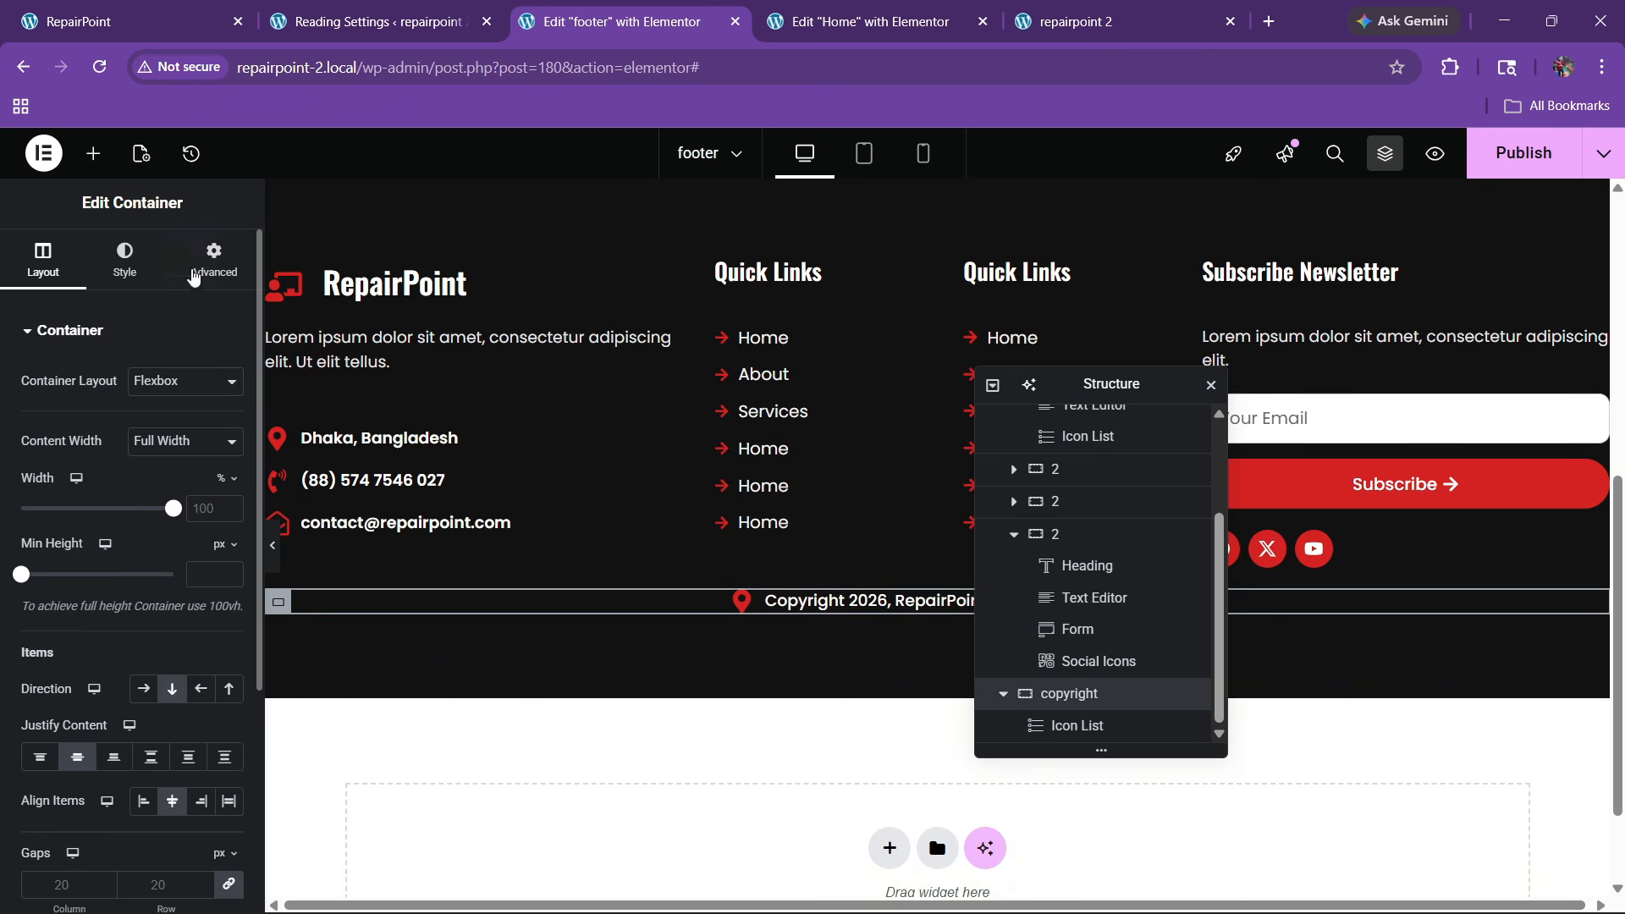
pyautogui.click(194, 277)
pyautogui.write('30')
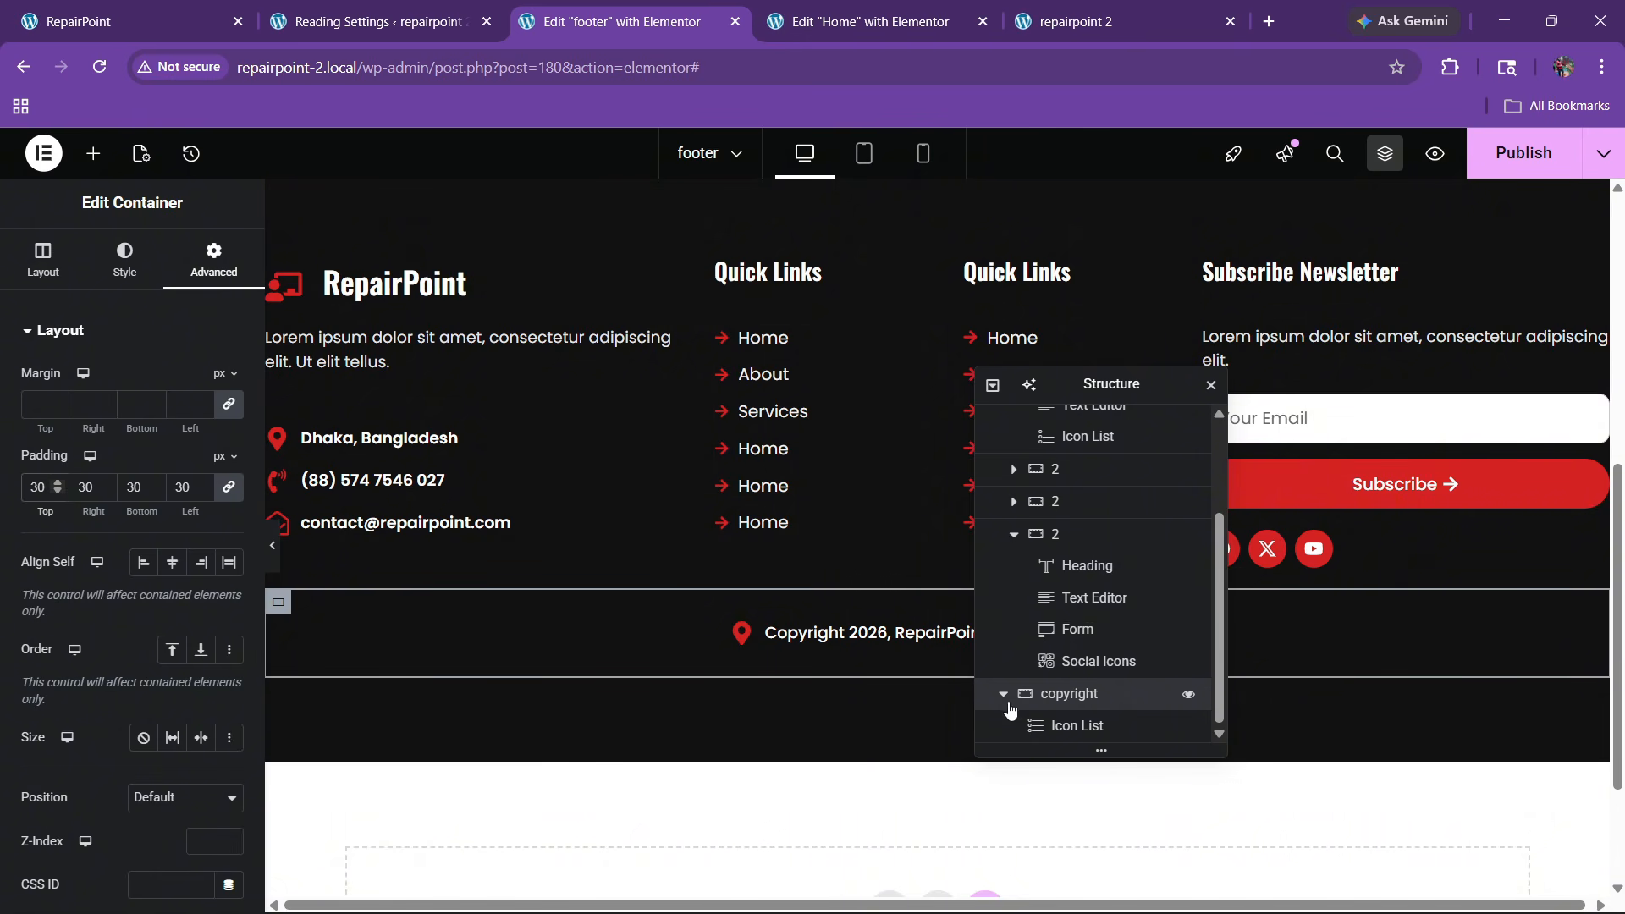
# Select the whole footer container and set its column and row gaps to 50px
pyautogui.scroll(5, 1011, 550)
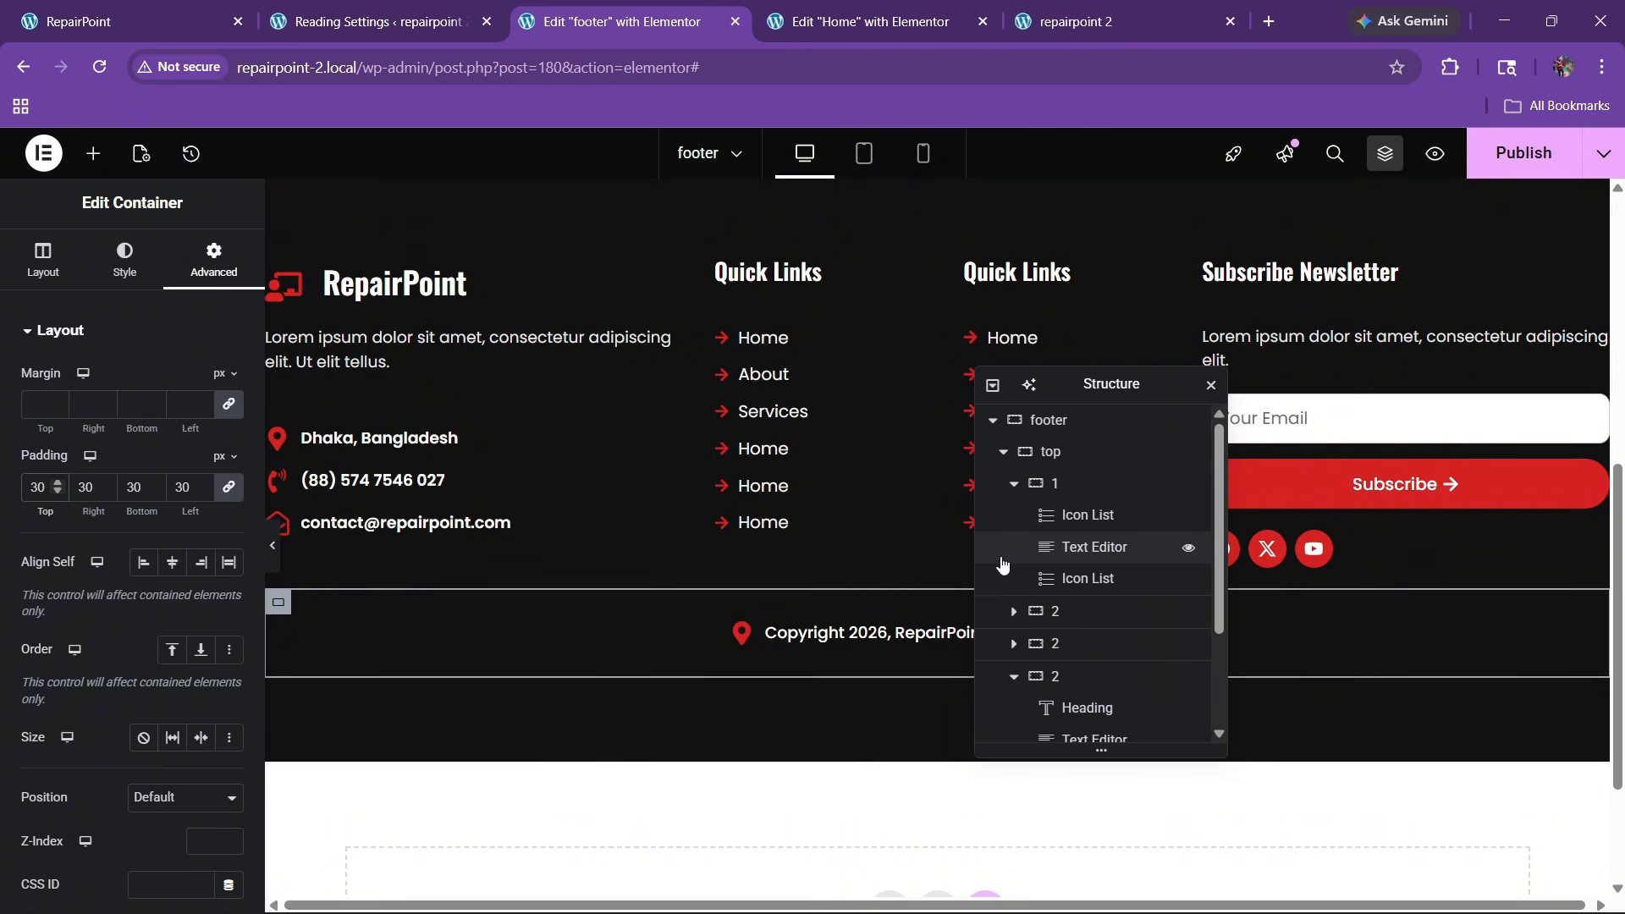
pyautogui.click(1002, 451)
pyautogui.click(1054, 423)
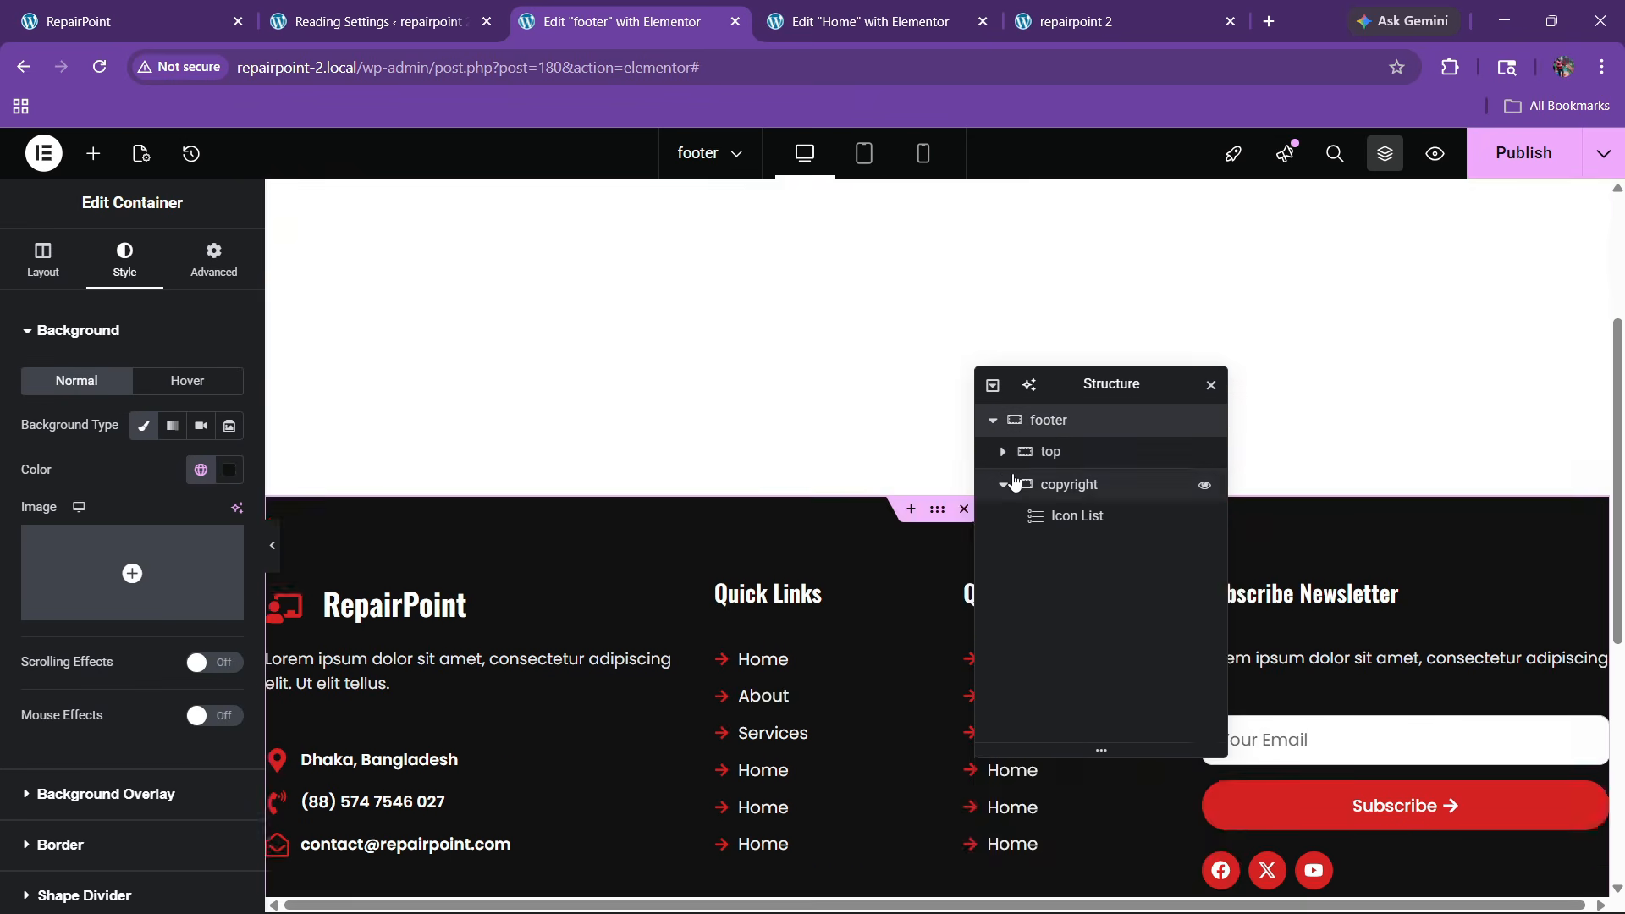
pyautogui.click(1002, 484)
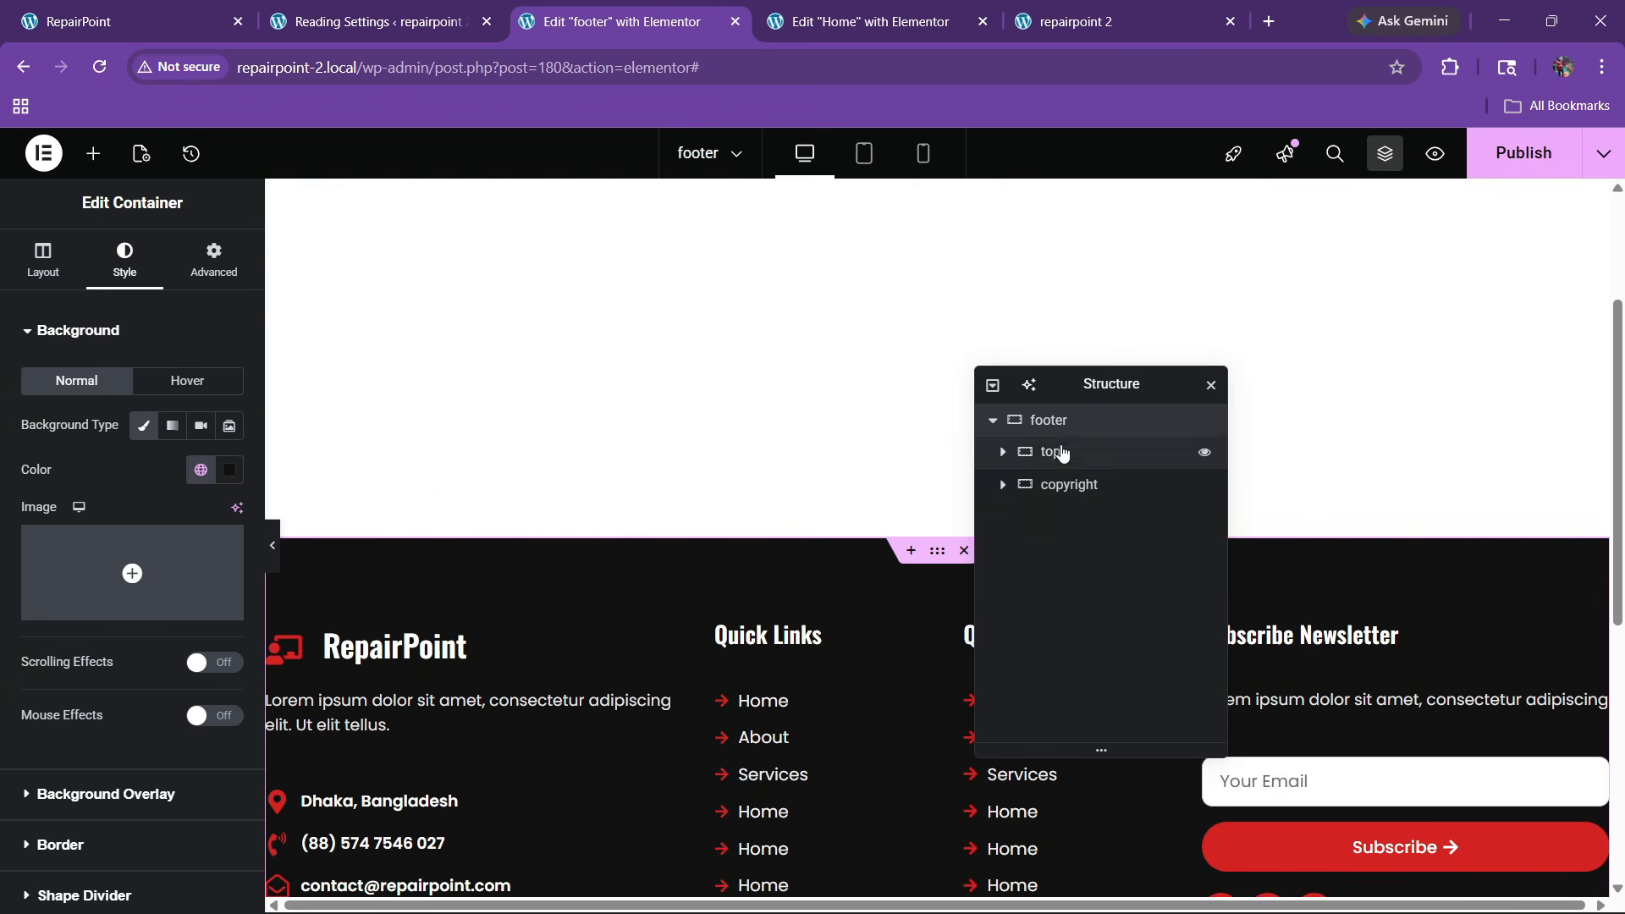
pyautogui.click(43, 258)
pyautogui.scroll(-4, 121, 591)
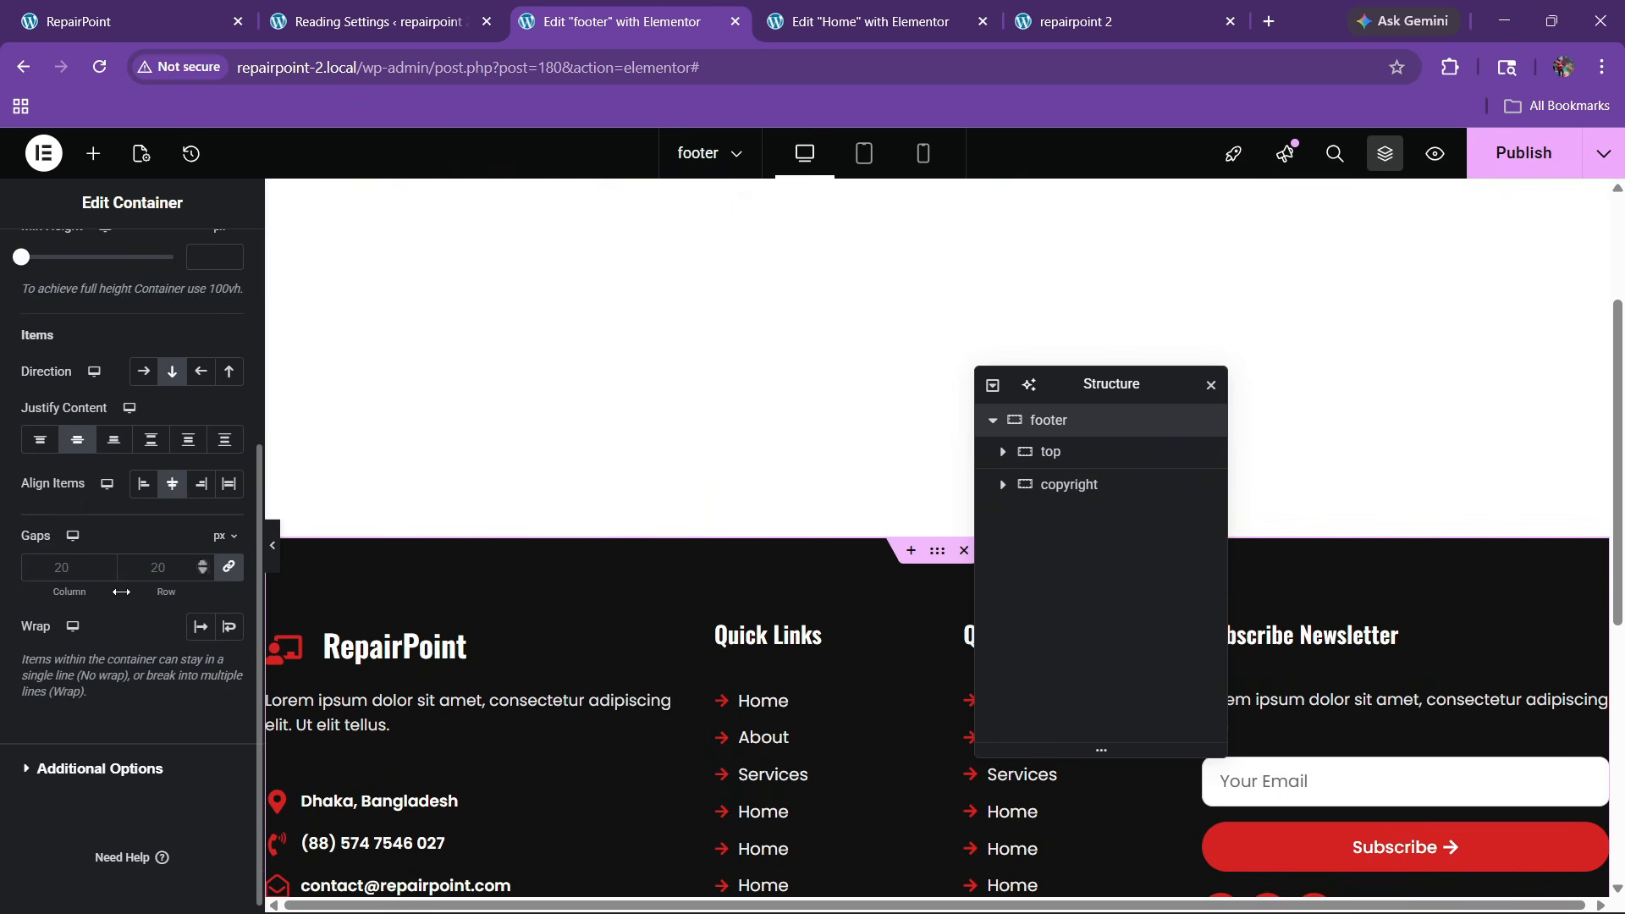
pyautogui.write('50')
# Set the footer's bottom padding to 0 and publish the footer template
pyautogui.scroll(-5, 728, 529)
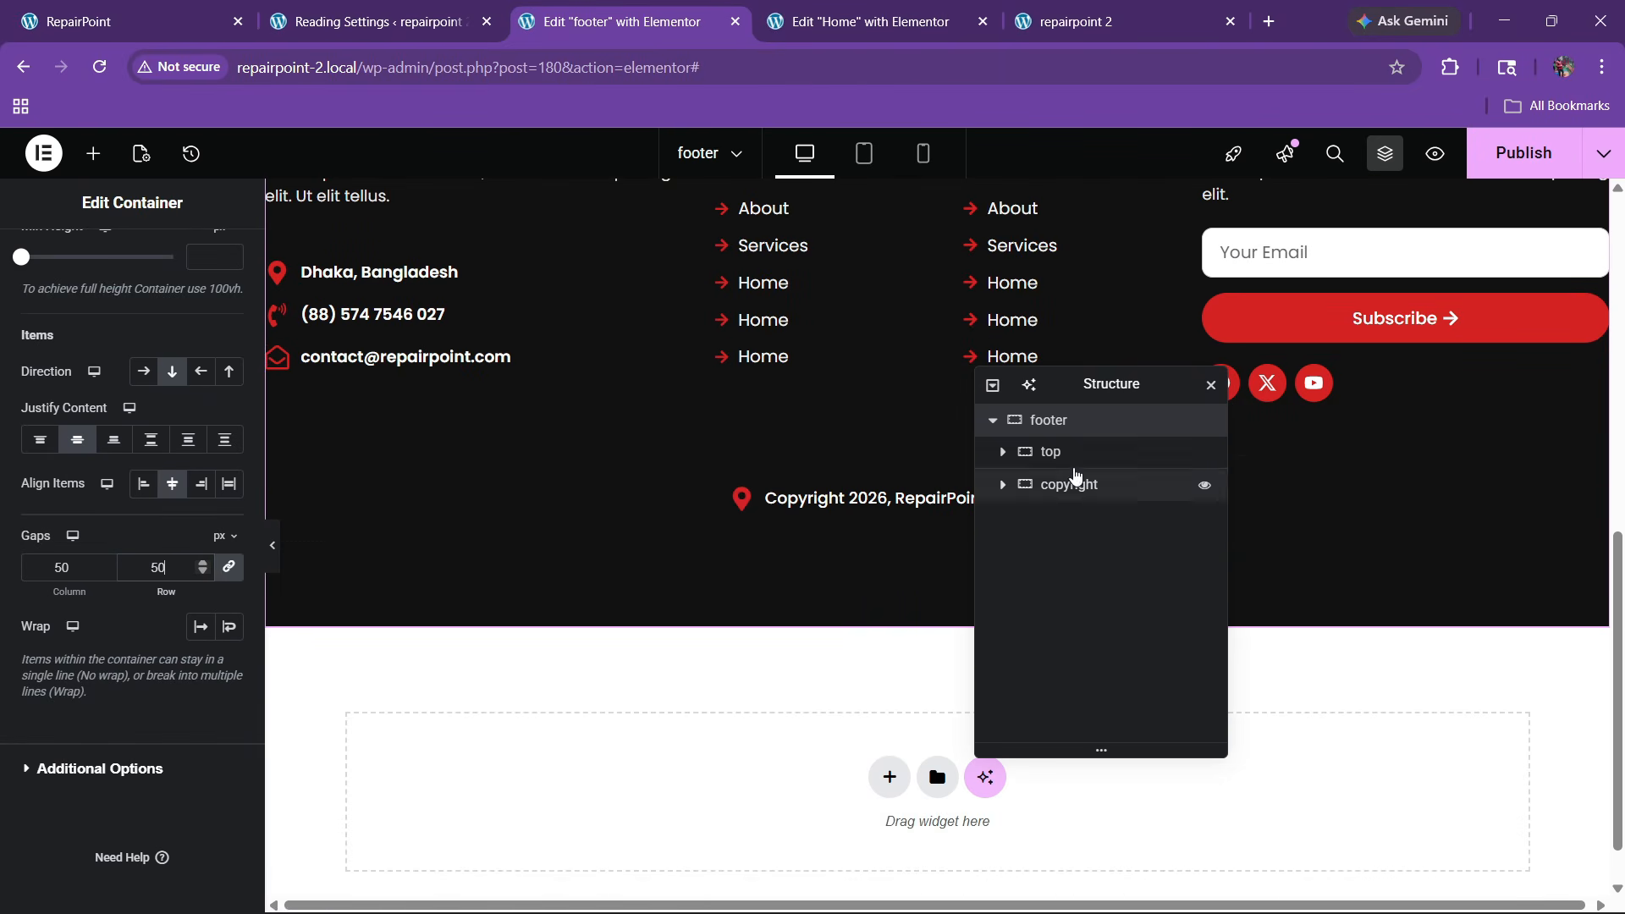
pyautogui.scroll(4, 157, 413)
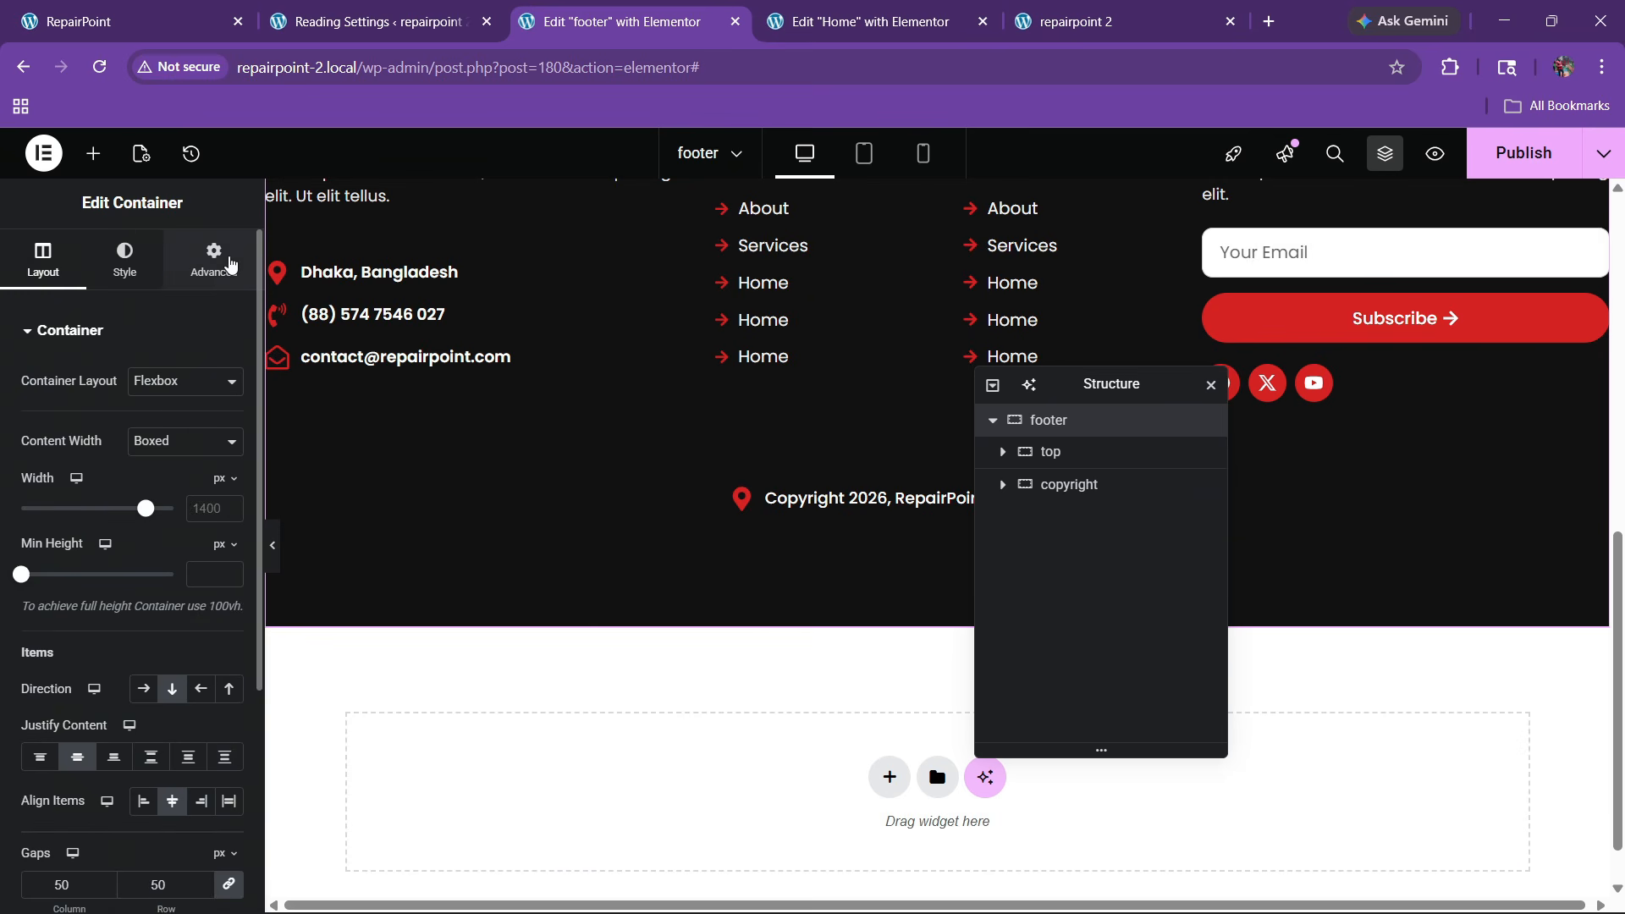
pyautogui.click(214, 259)
pyautogui.press('BackSpace')
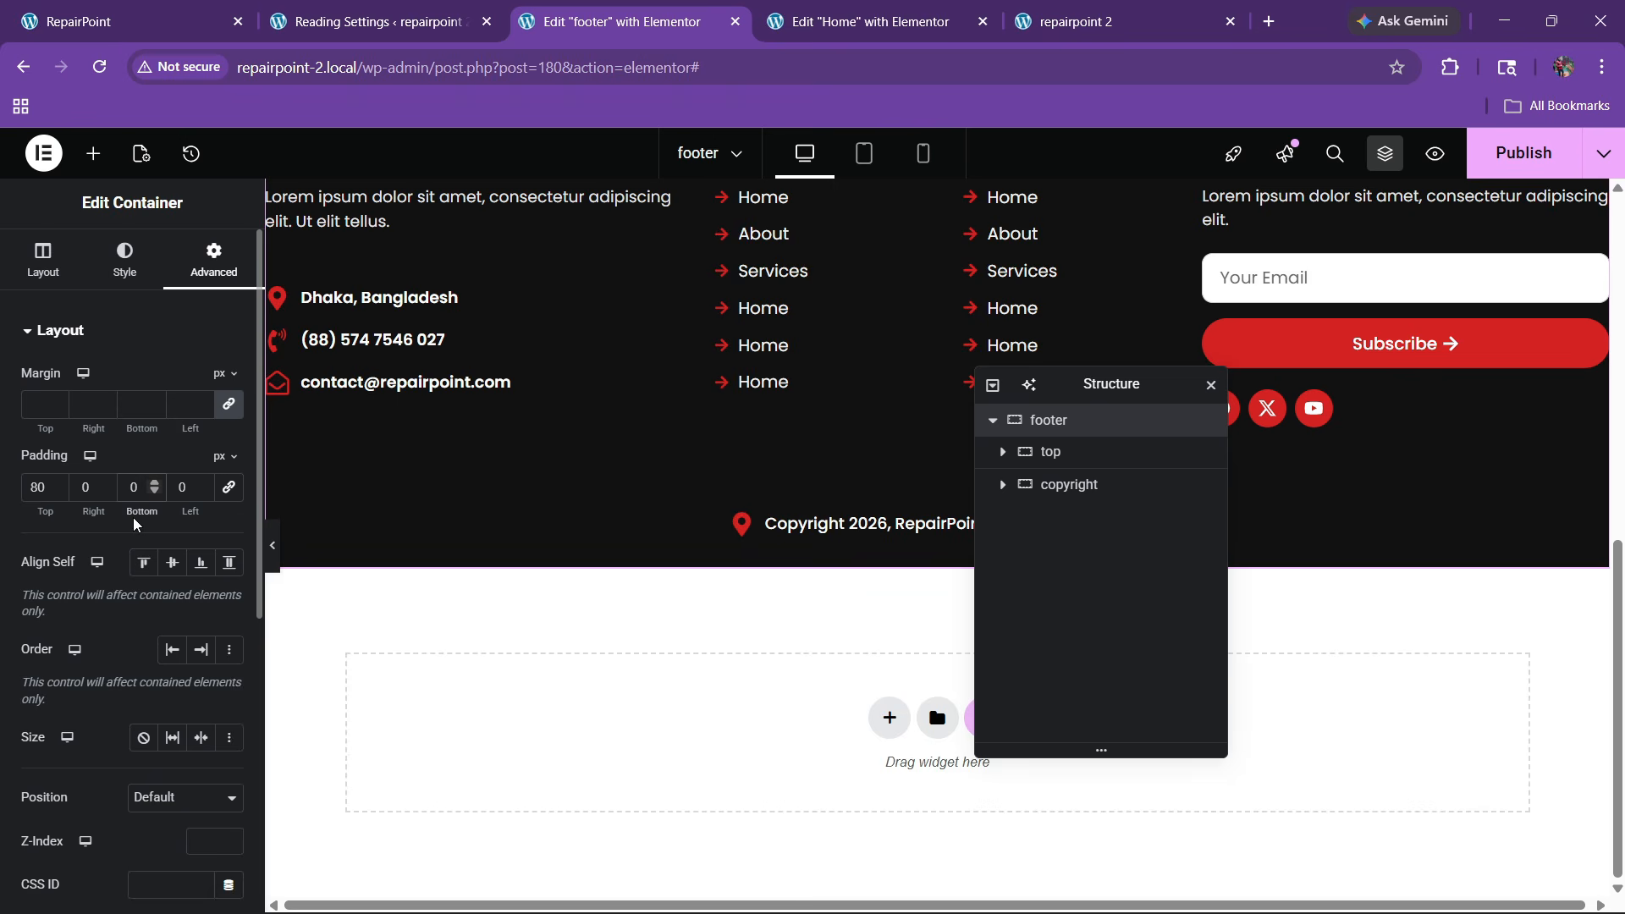
pyautogui.click(1523, 153)
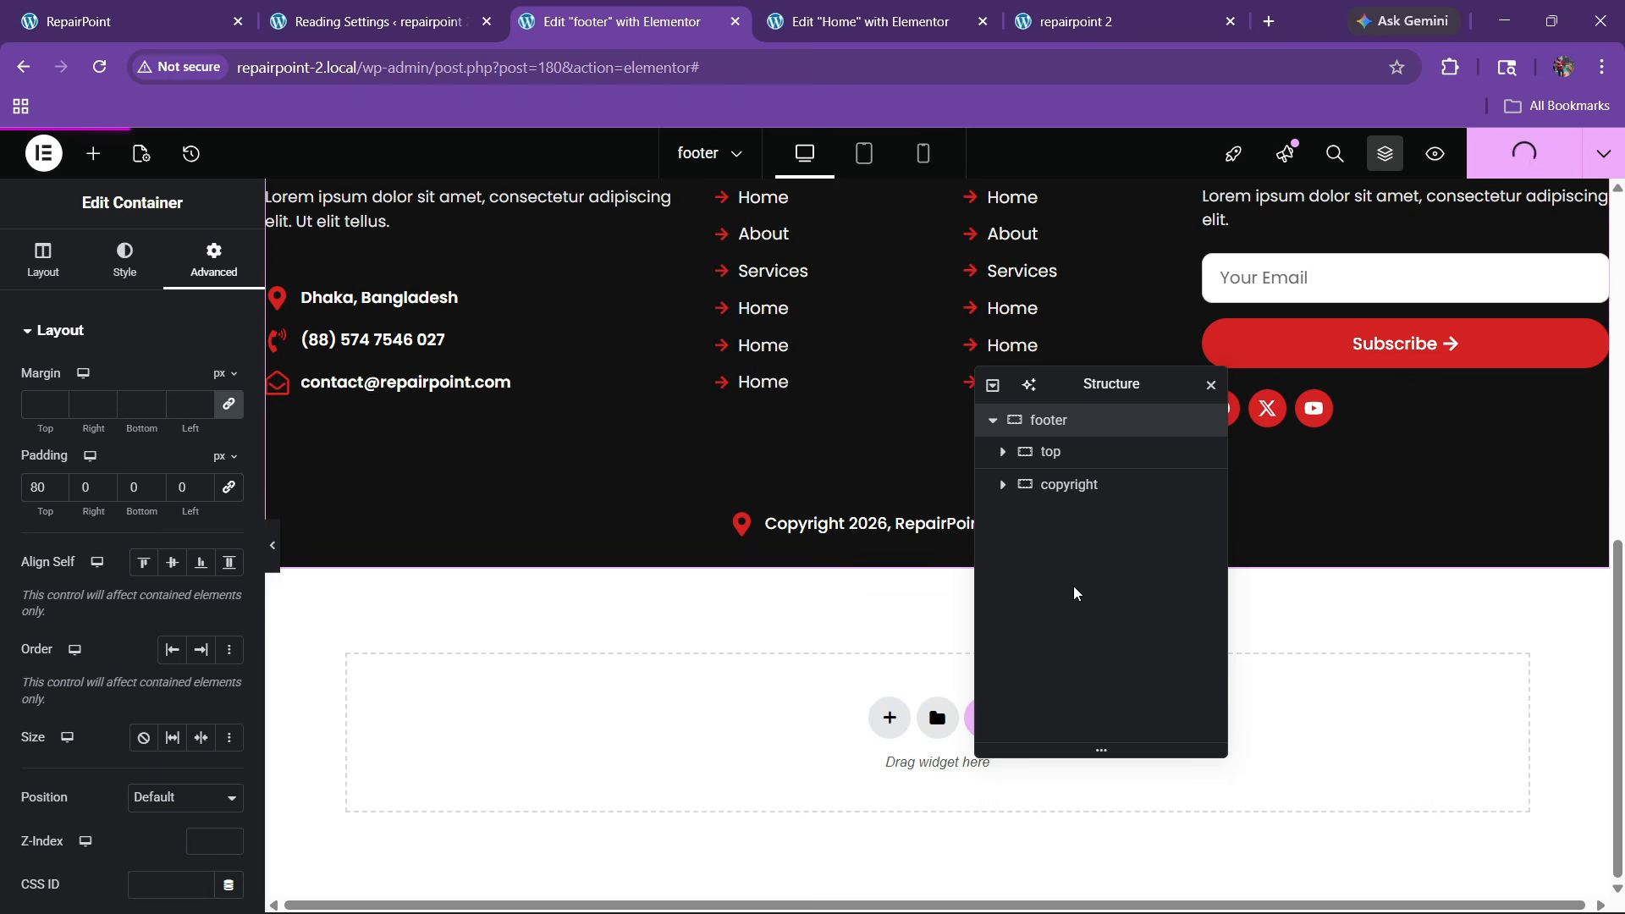
# Give the copyright container a solid border with a 1px top width
pyautogui.click(1065, 486)
pyautogui.click(124, 258)
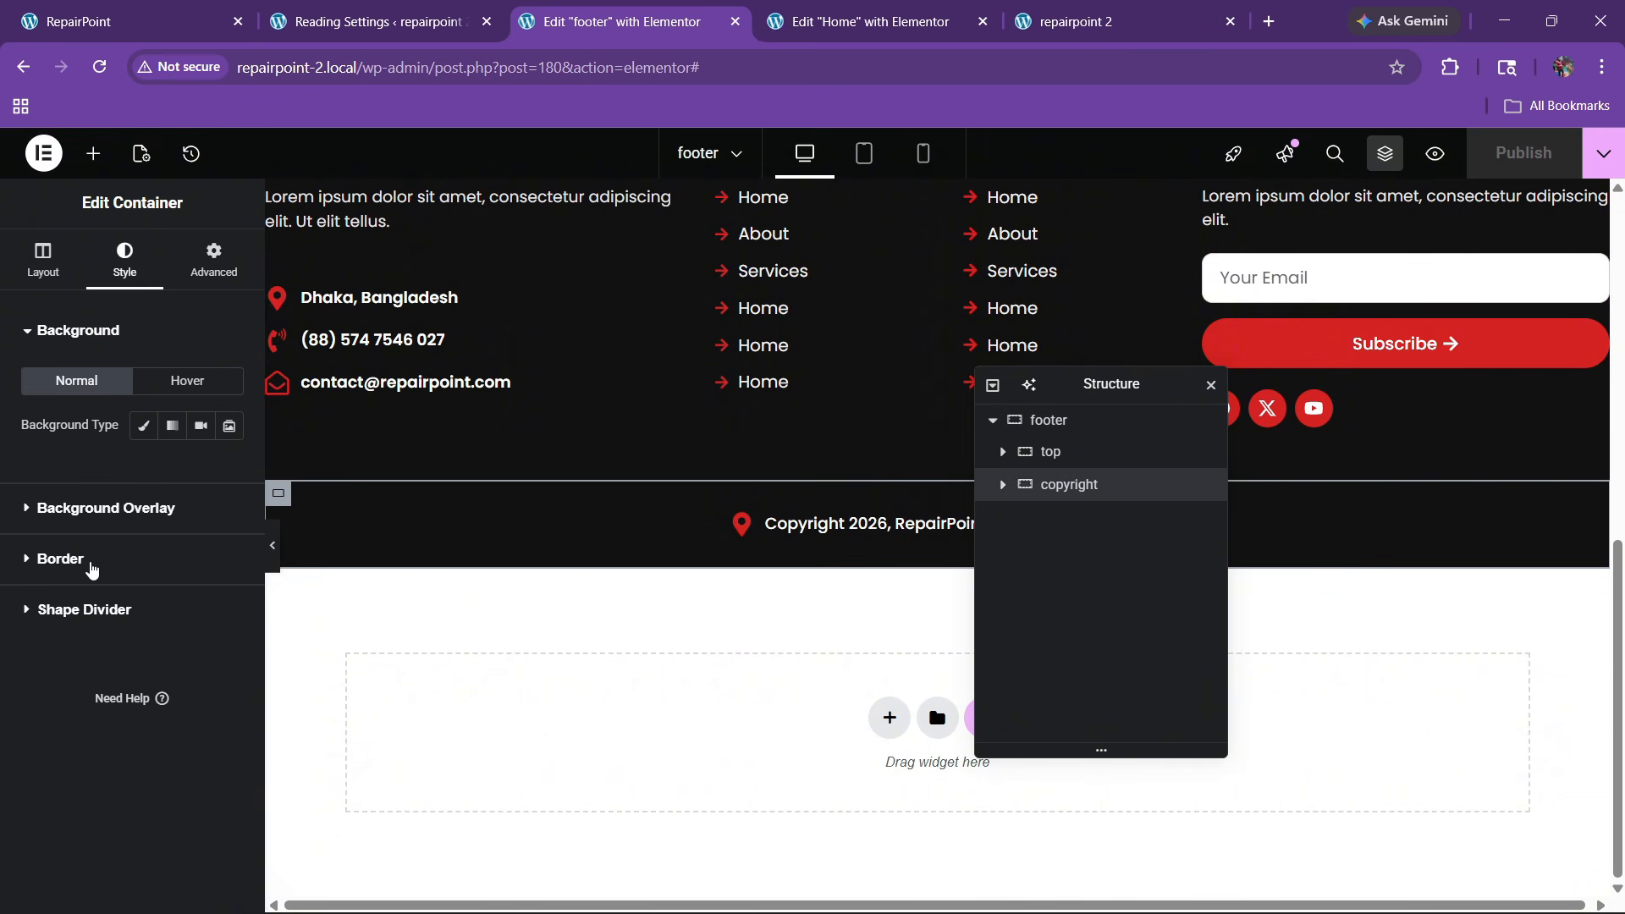
pyautogui.click(88, 562)
pyautogui.click(182, 527)
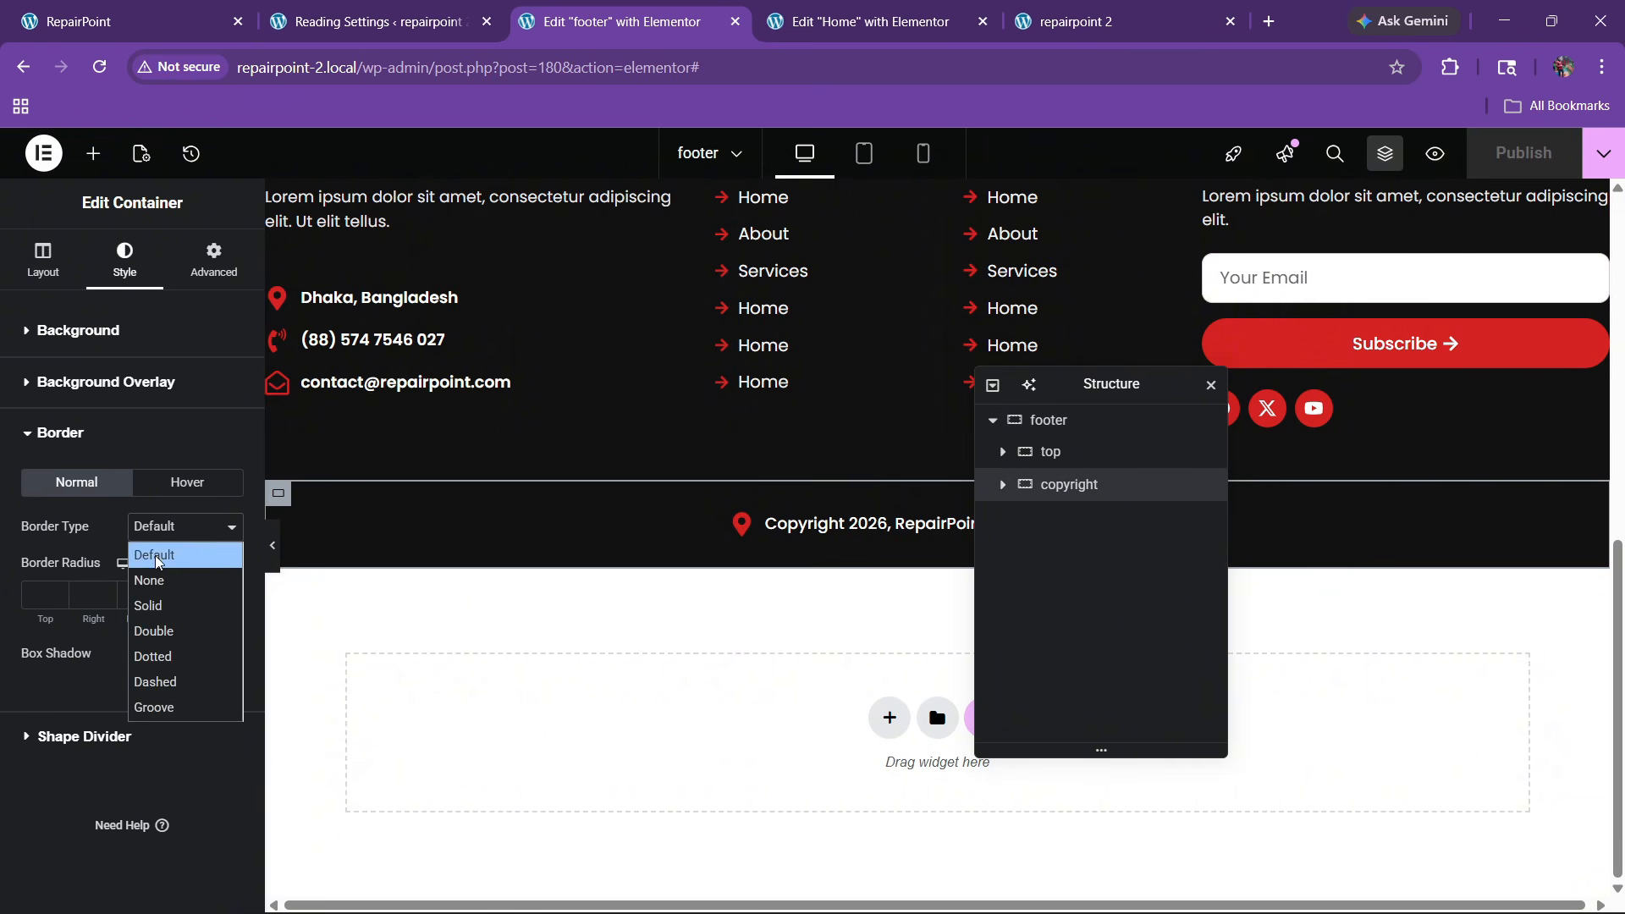
pyautogui.click(163, 606)
pyautogui.click(44, 595)
pyautogui.write('1')
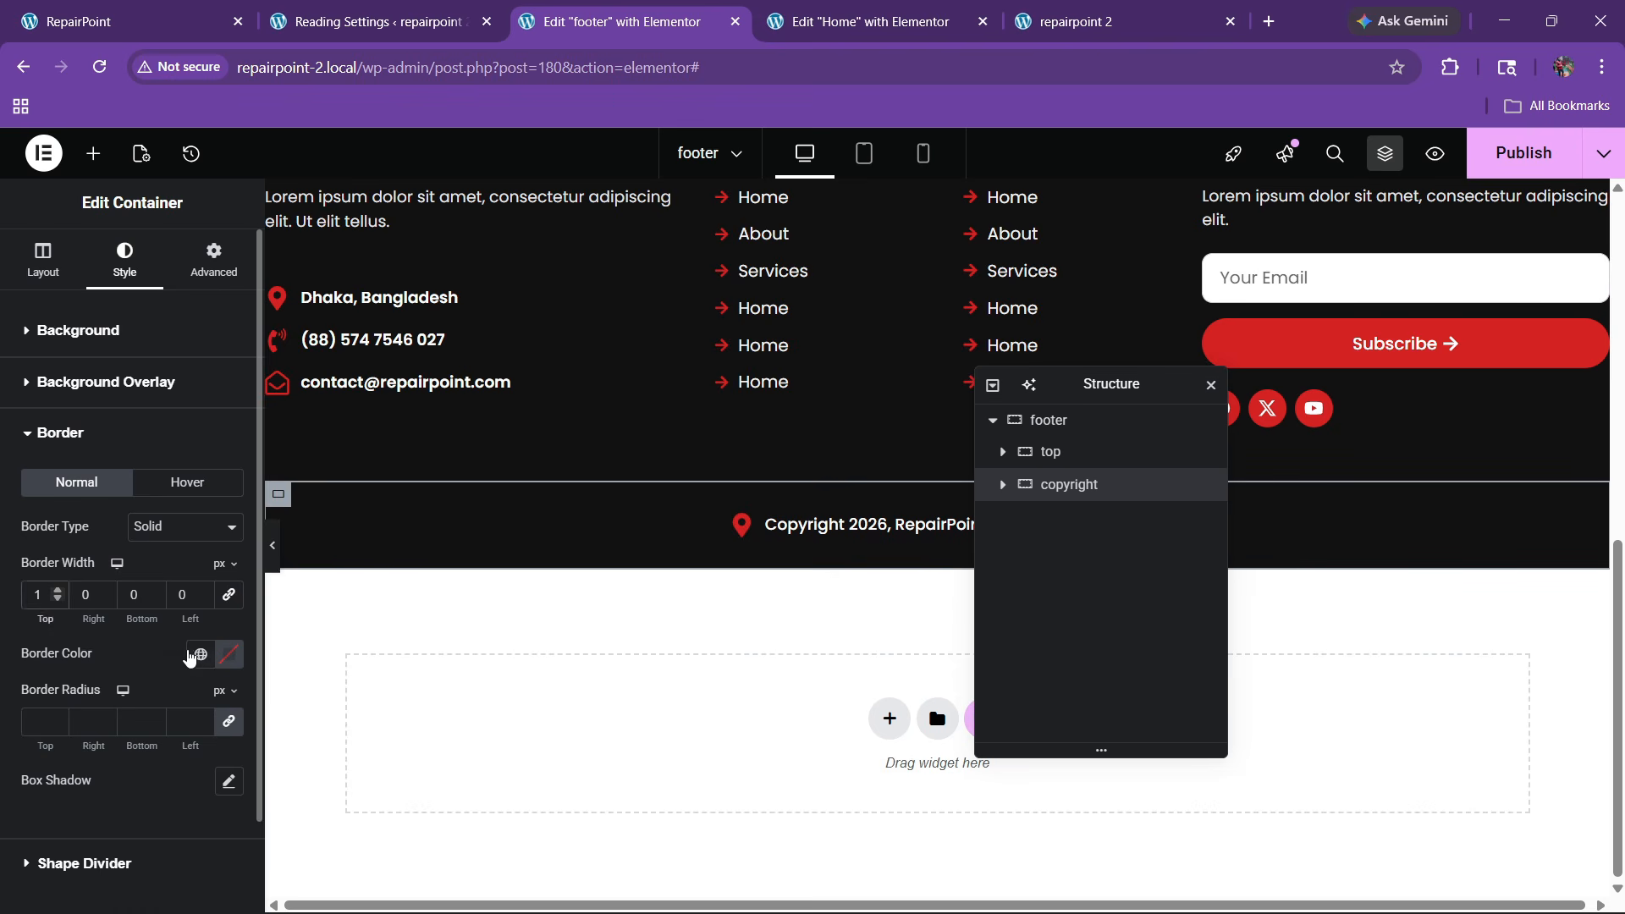
# Set the divider's border colour to dark #4E4444, previewing the footer with the panel hidden
pyautogui.click(199, 655)
pyautogui.click(230, 657)
pyautogui.click(160, 511)
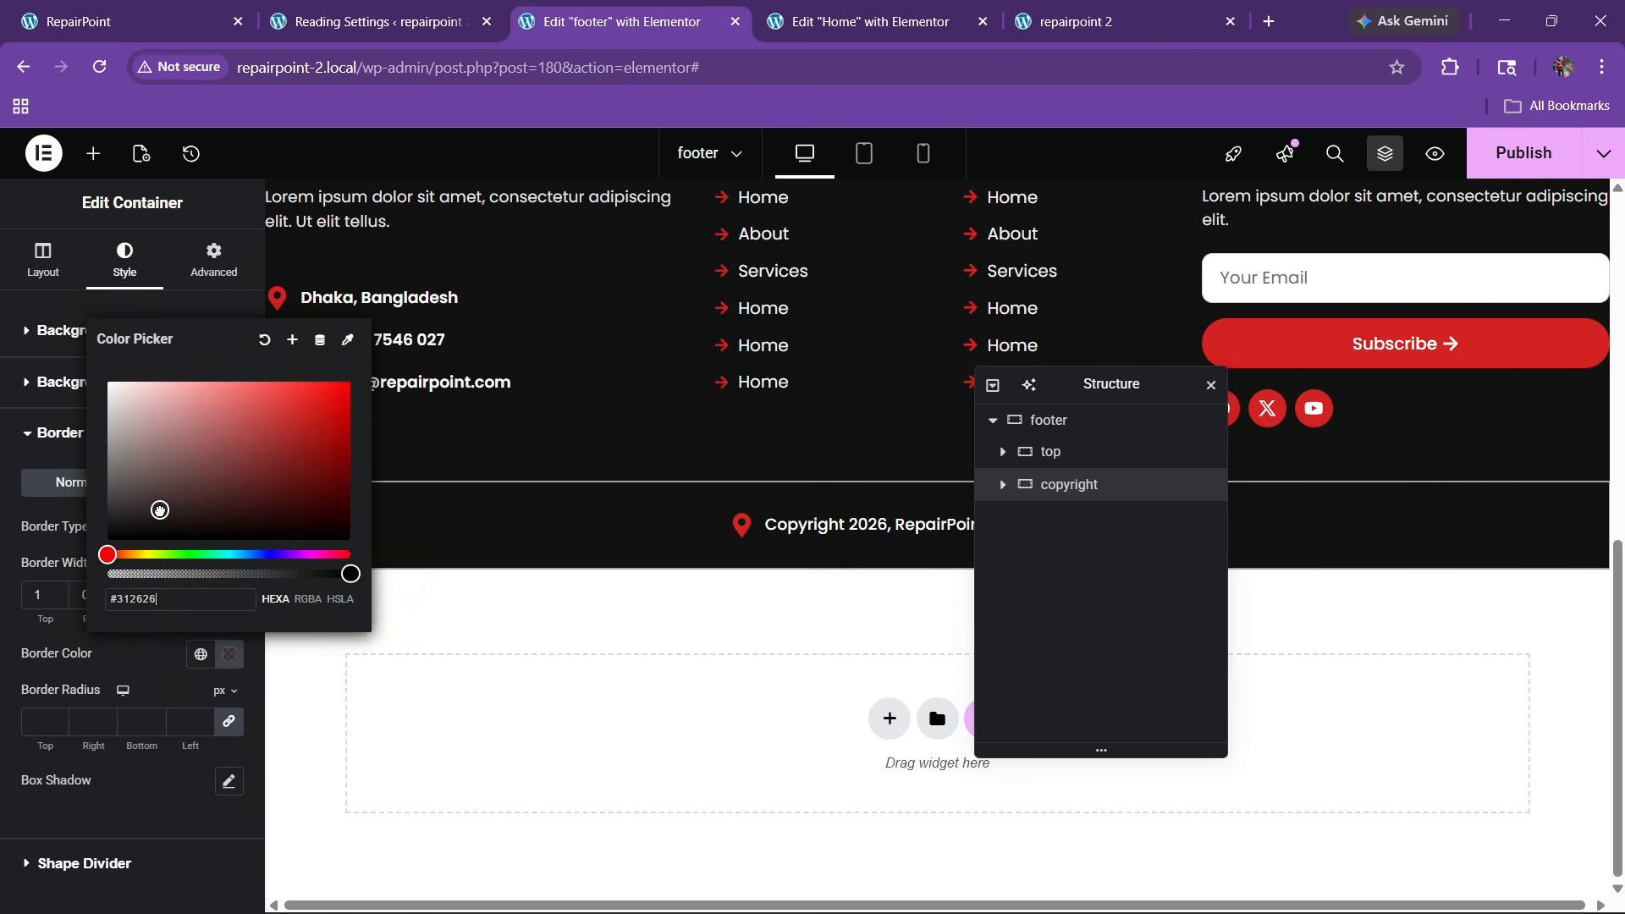
pyautogui.click(136, 663)
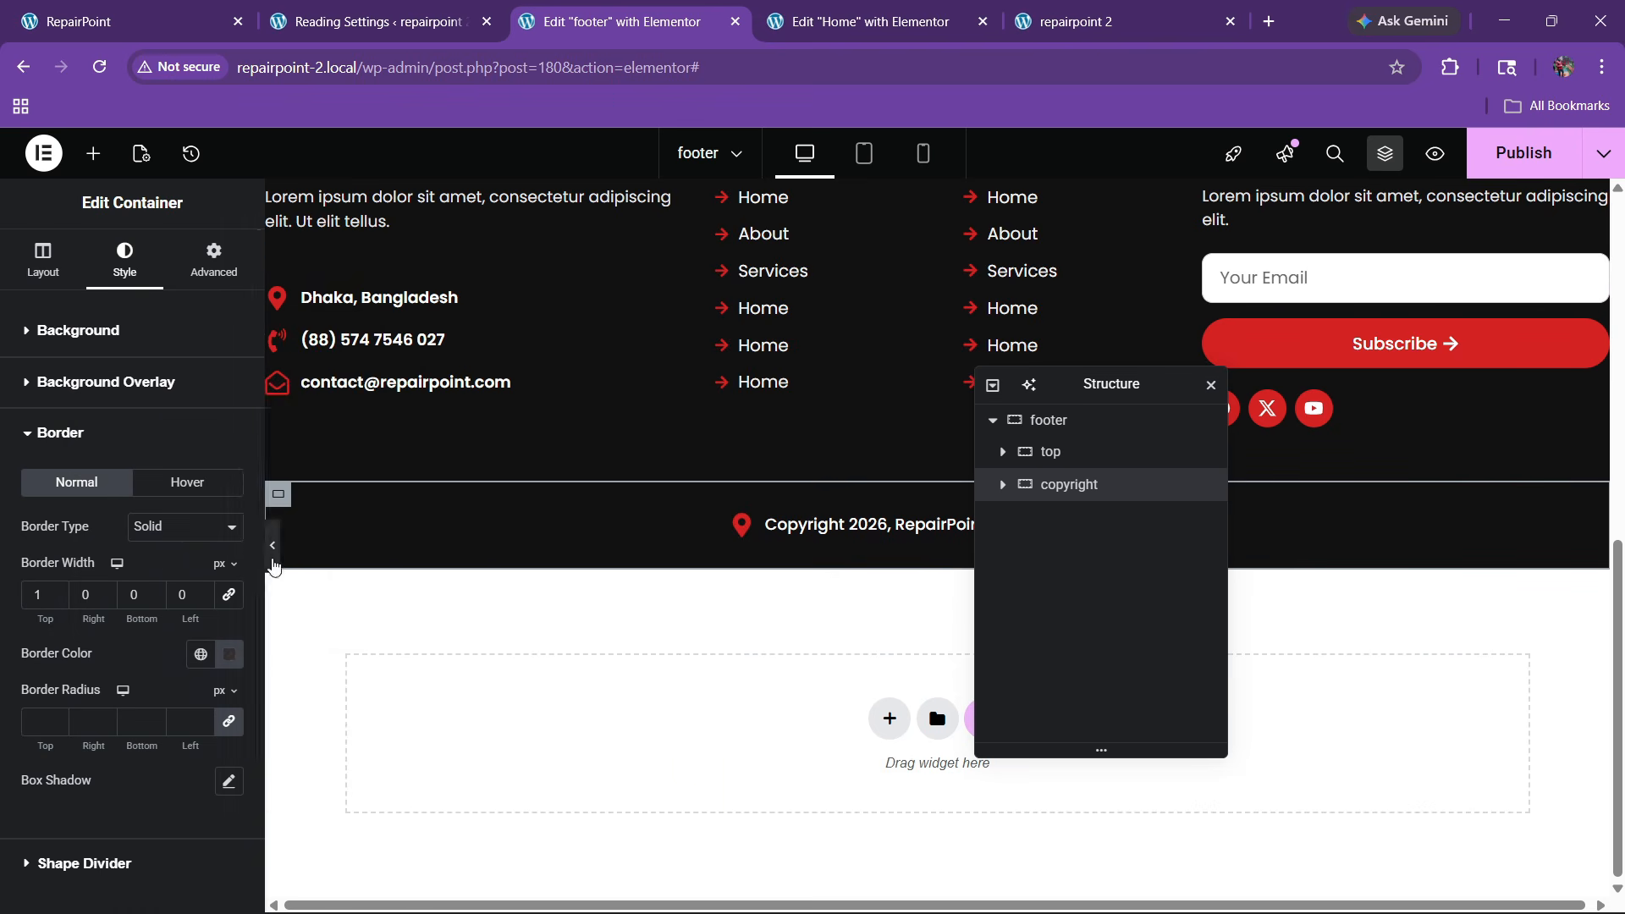
pyautogui.click(273, 548)
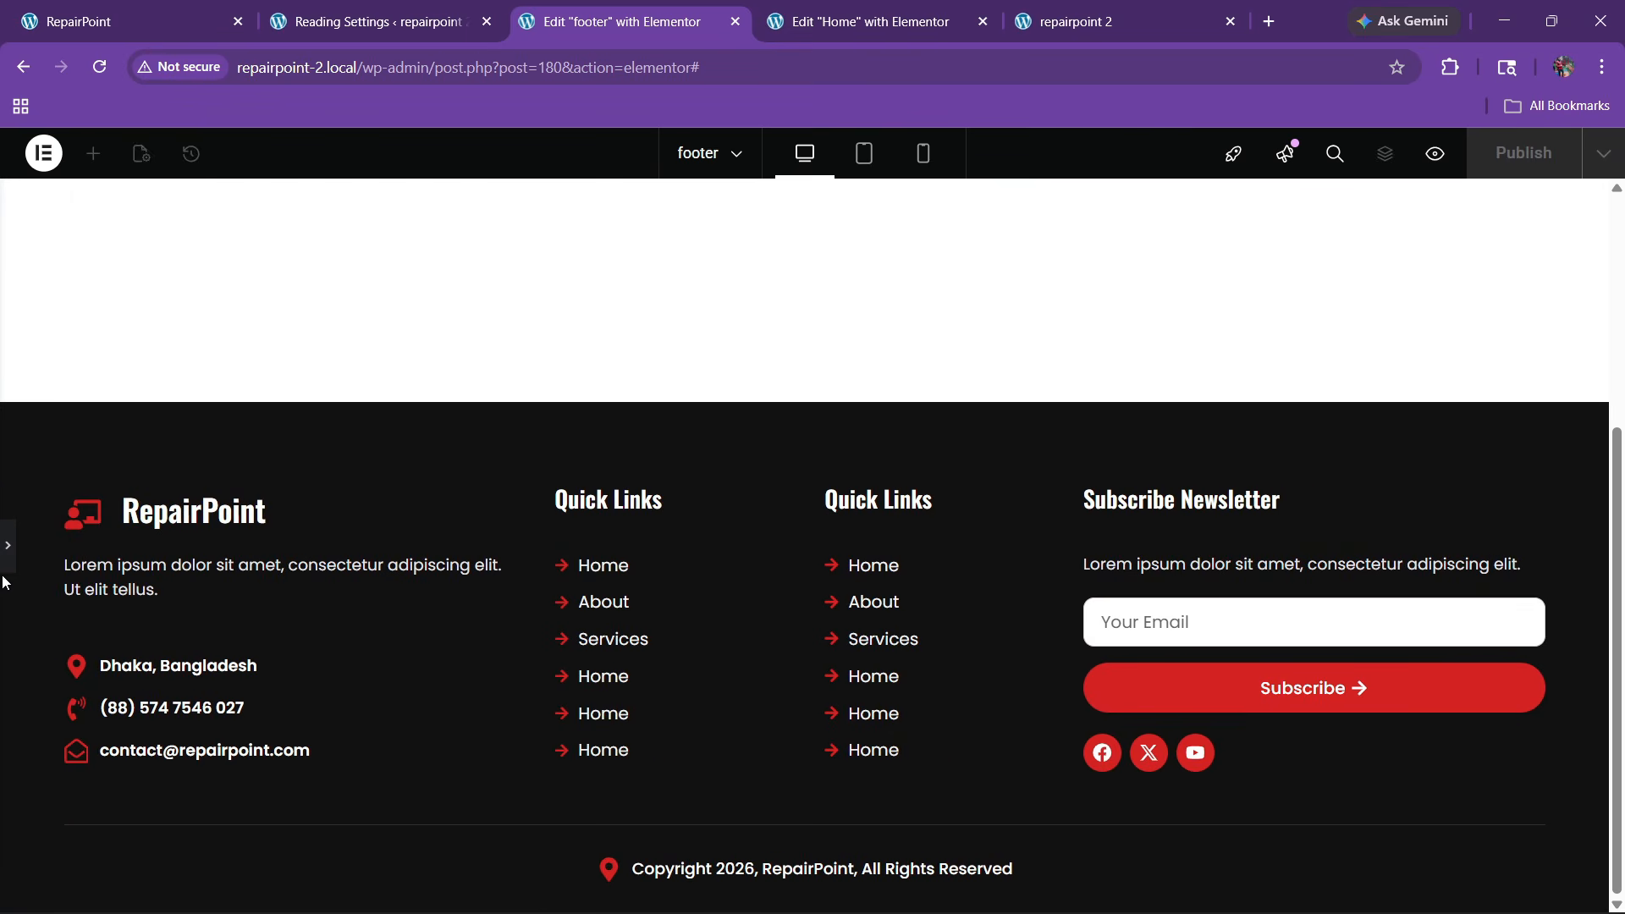
pyautogui.click(10, 552)
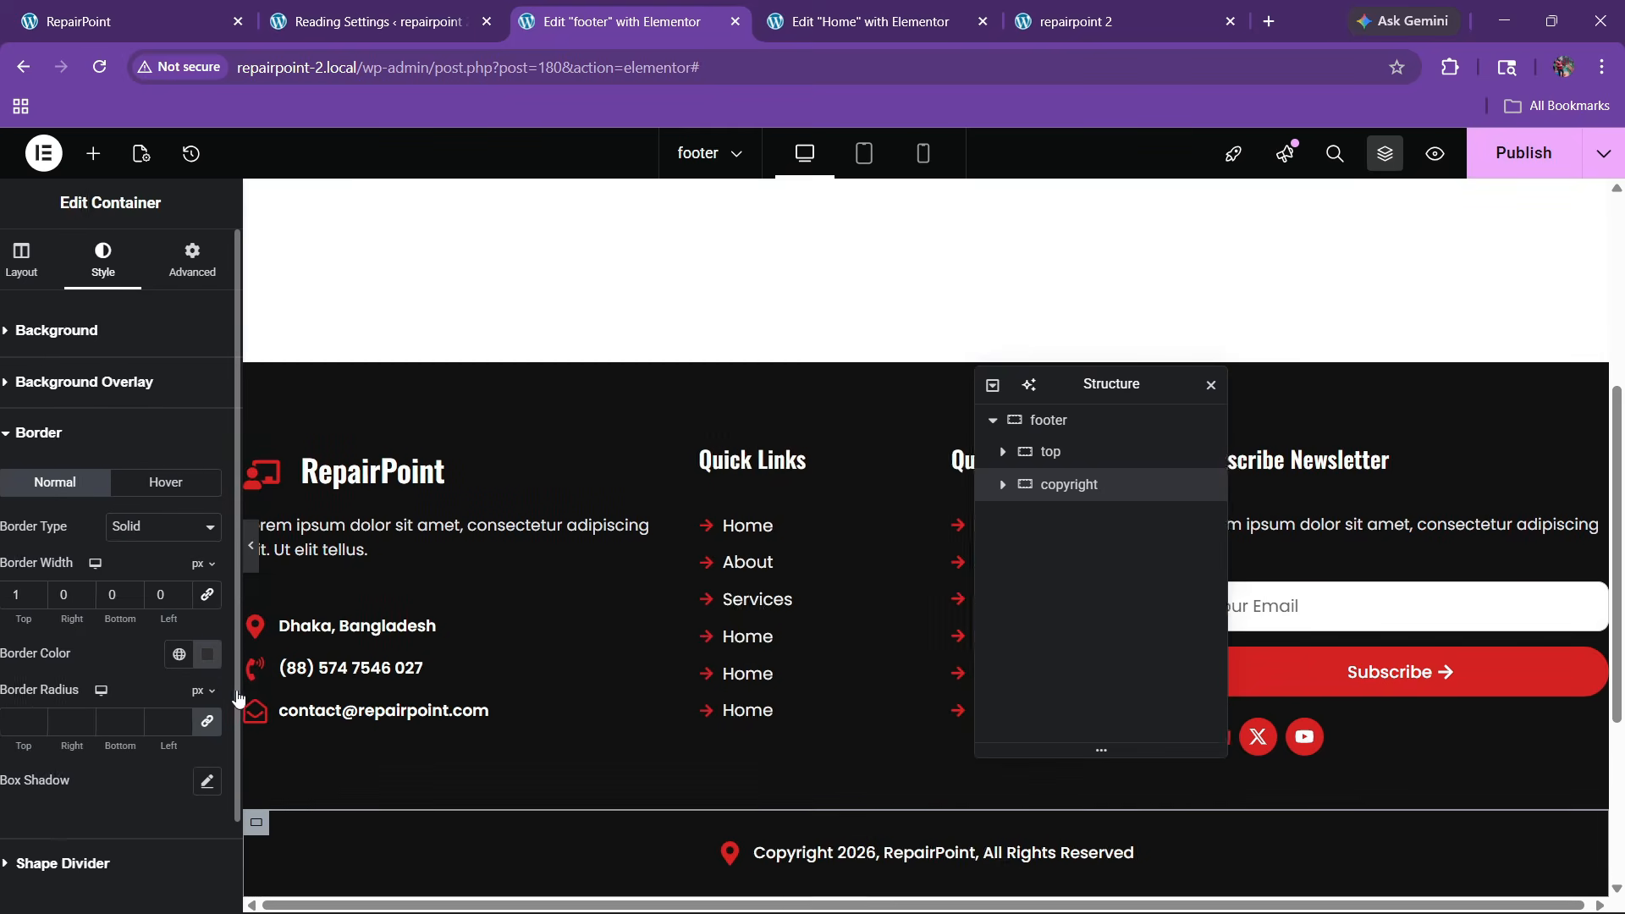
pyautogui.click(229, 654)
pyautogui.click(163, 509)
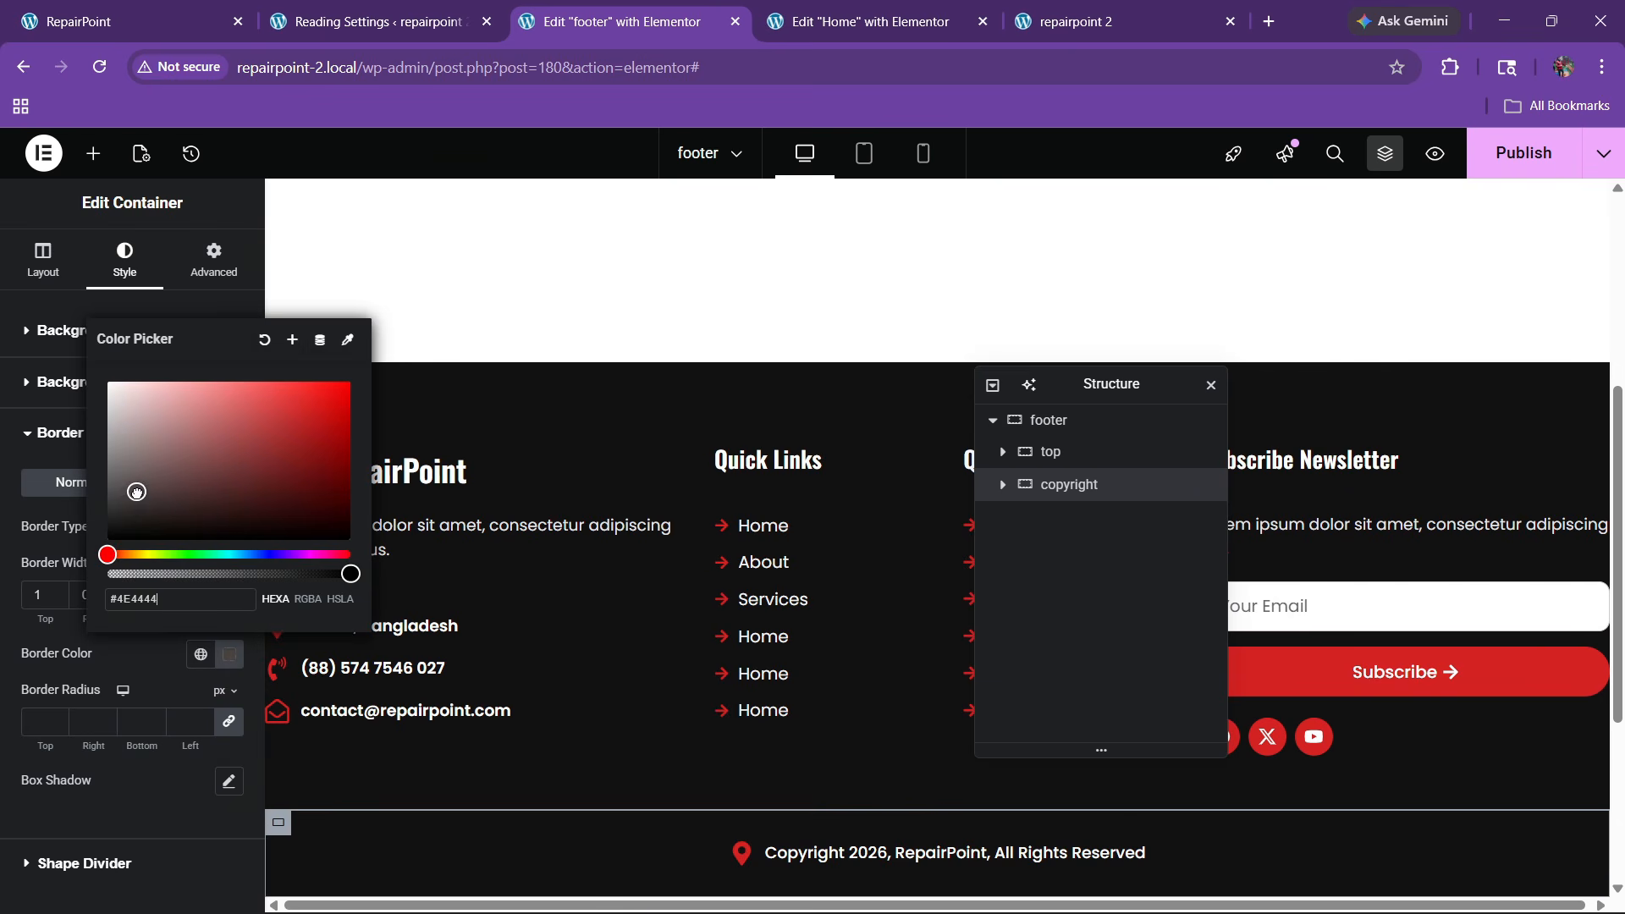
pyautogui.click(151, 661)
pyautogui.click(273, 548)
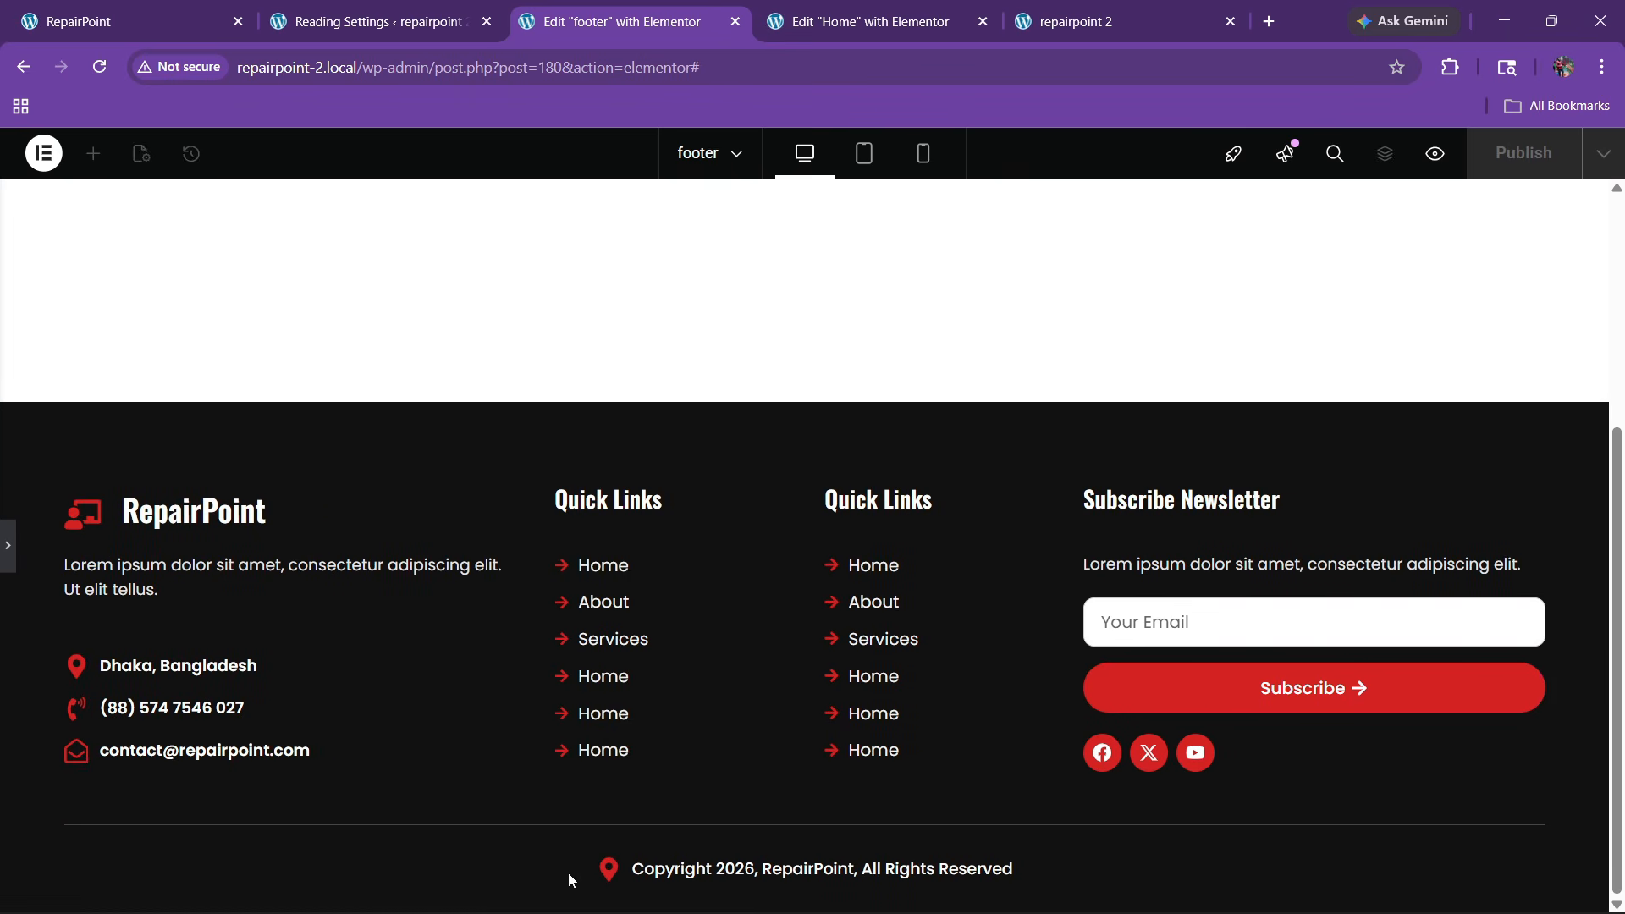
pyautogui.click(9, 546)
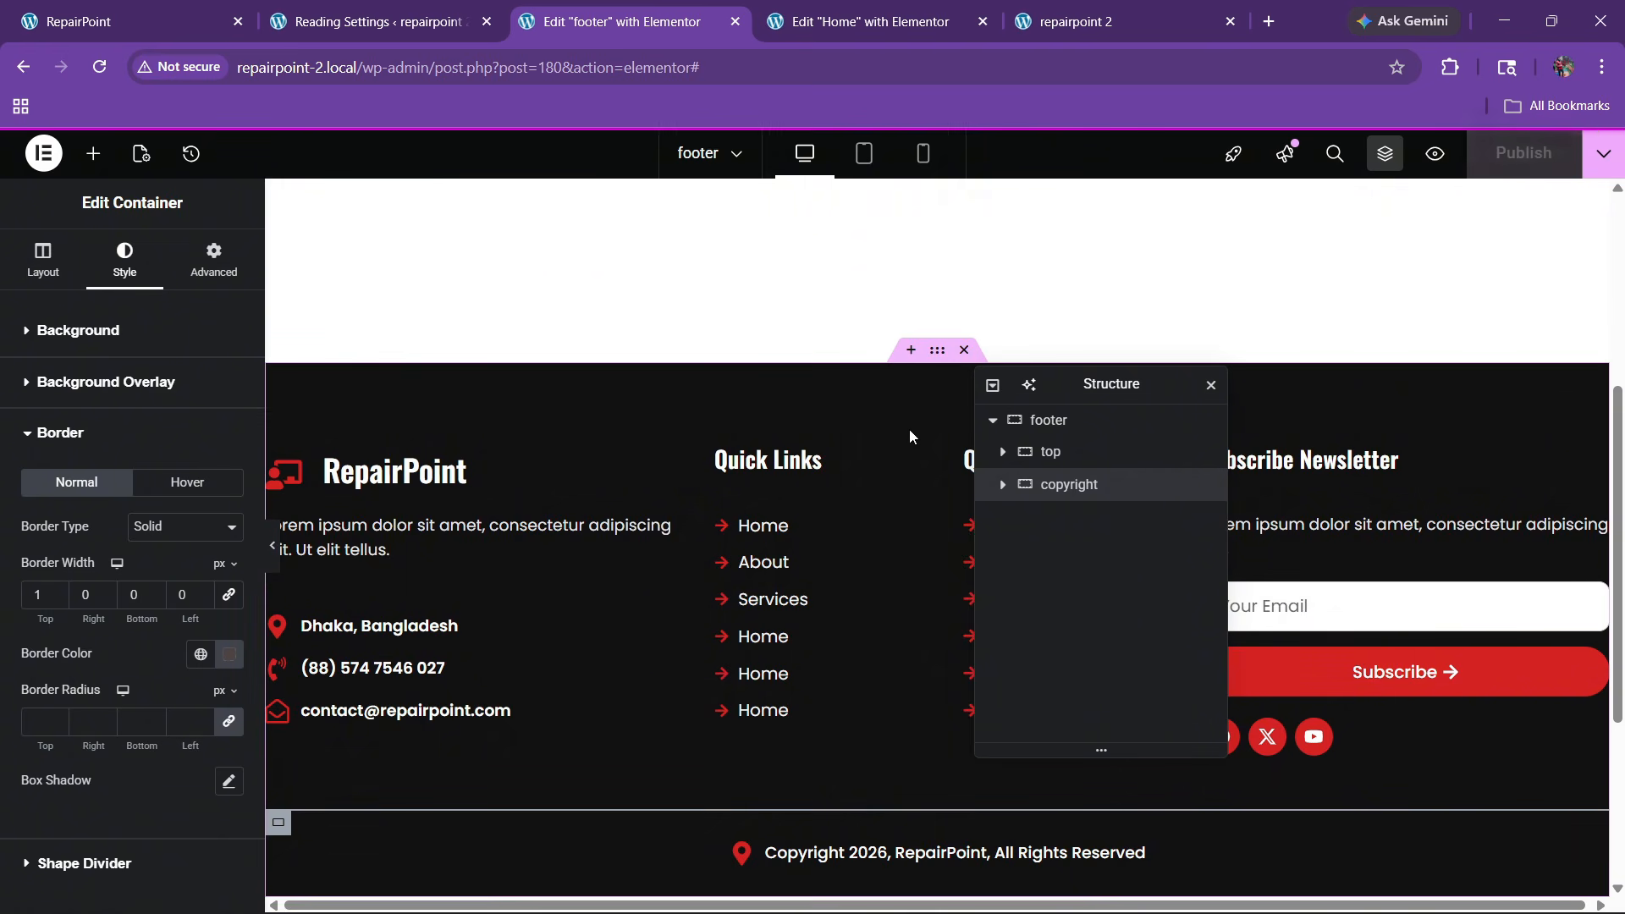
# Check the footer on the live site, then return to the footer editor
pyautogui.click(1010, 9)
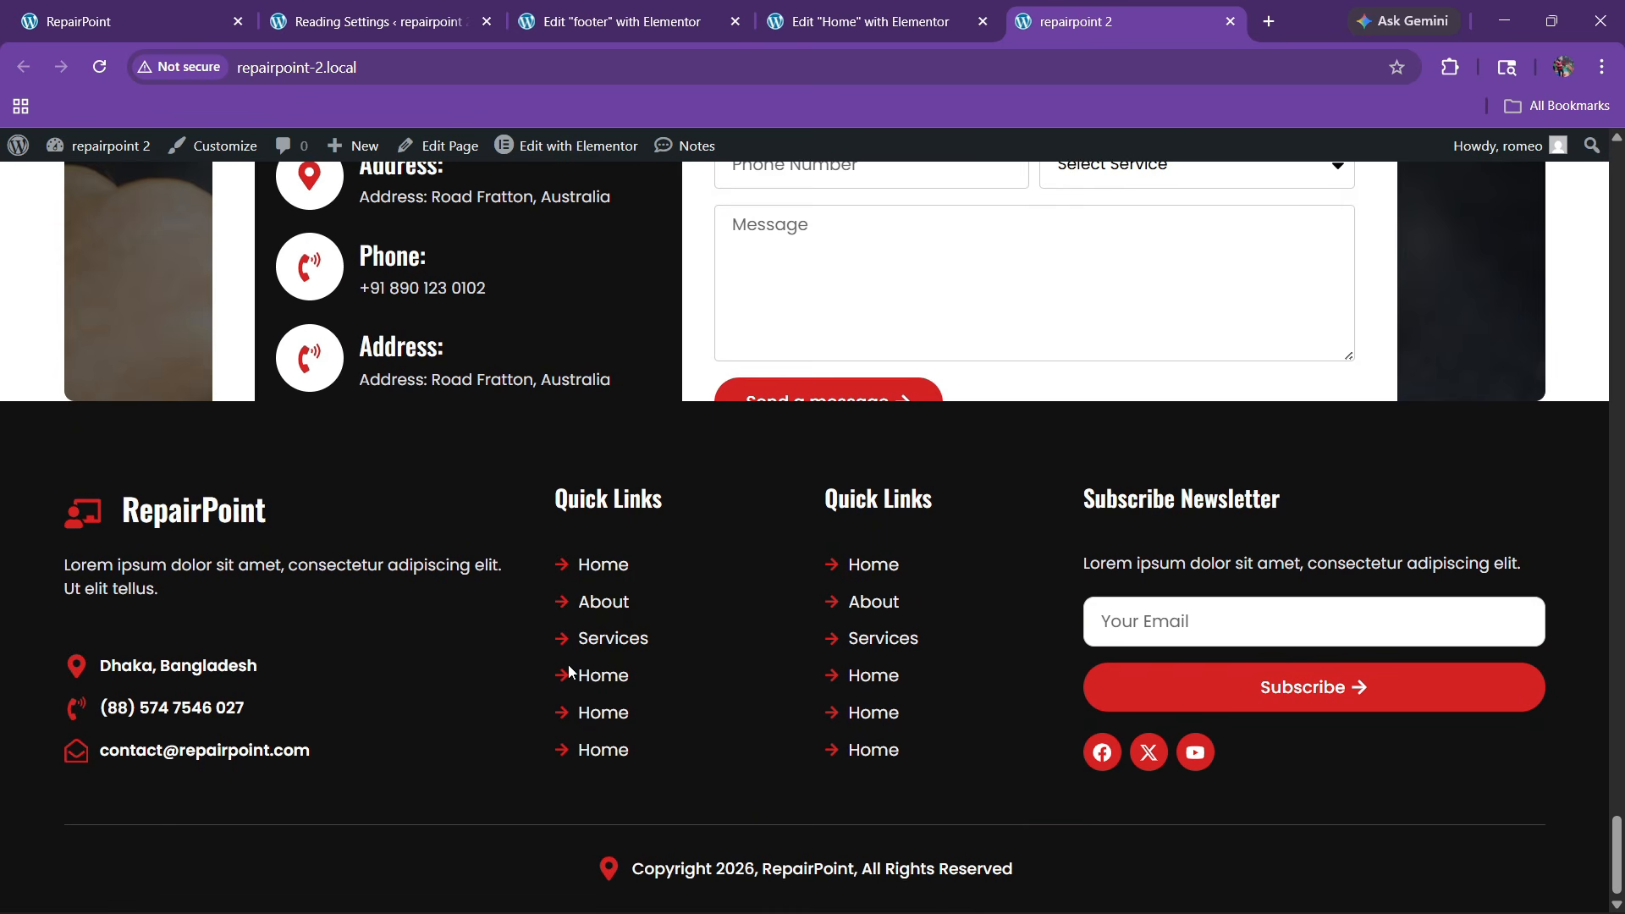
pyautogui.click(827, 12)
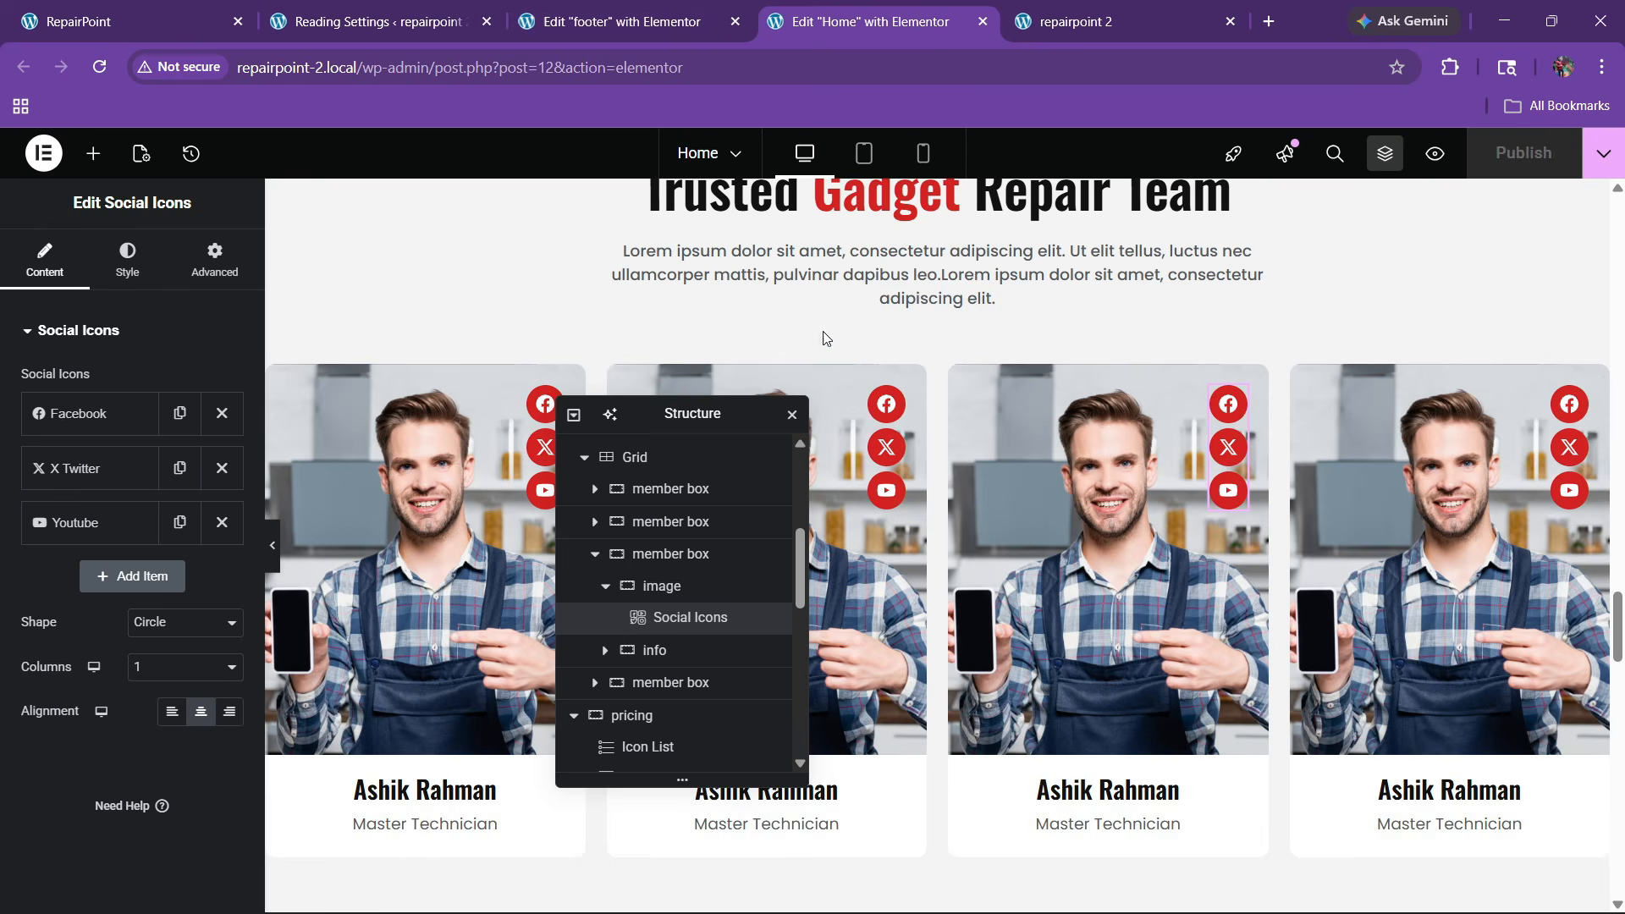
pyautogui.click(607, 8)
# Set the first Quick Links list's text hover colour to red
pyautogui.click(906, 526)
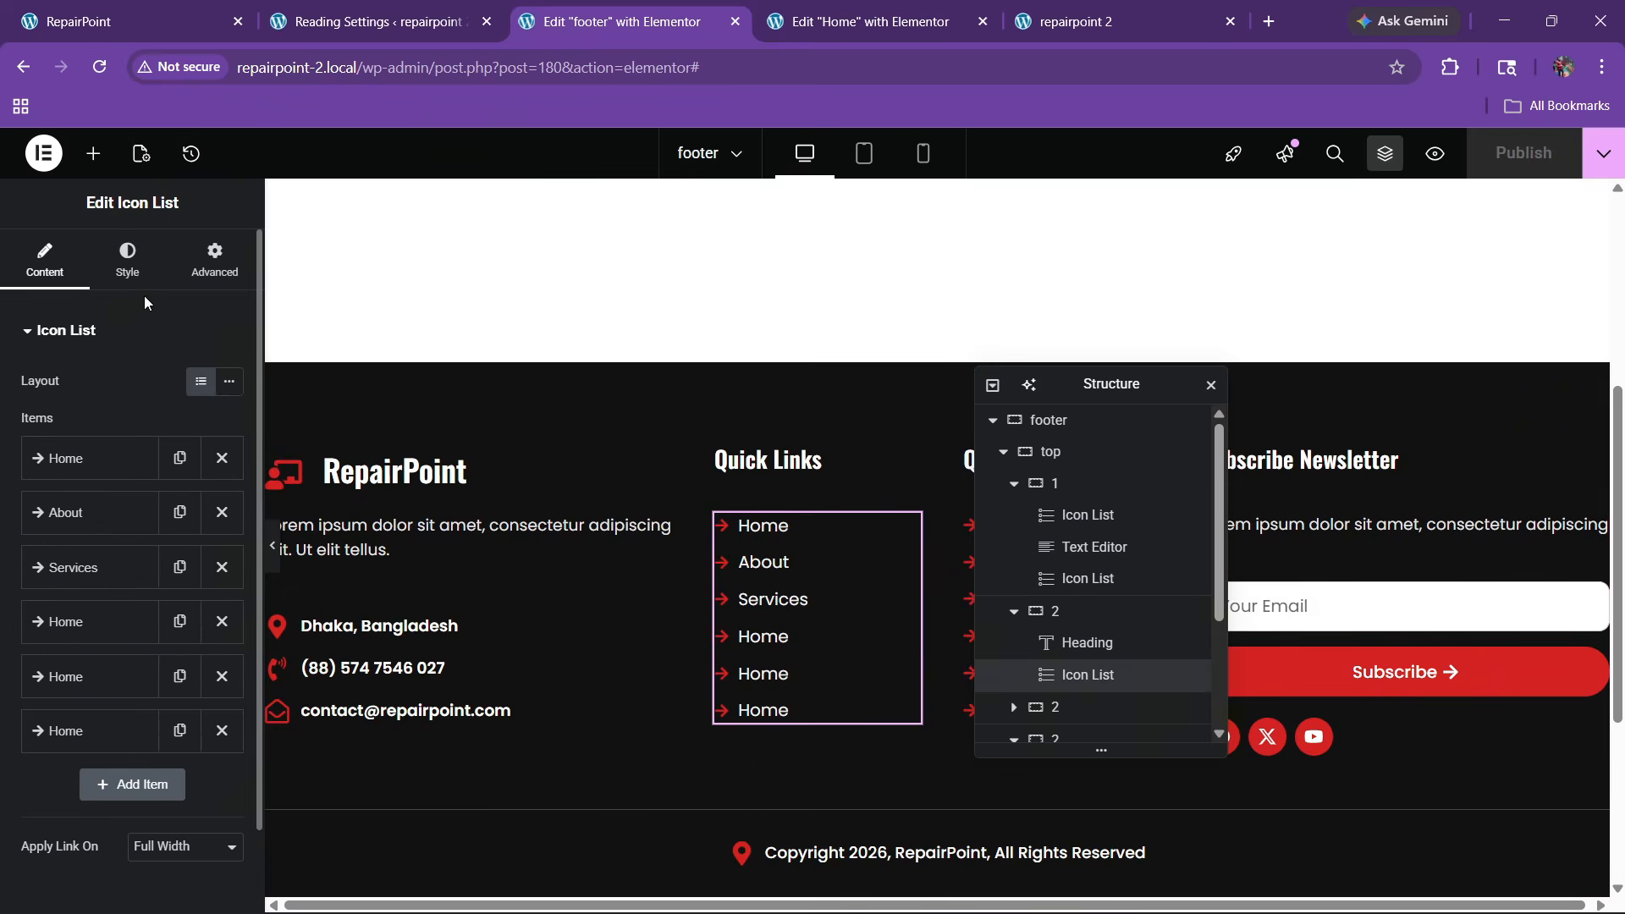
pyautogui.click(127, 258)
pyautogui.click(130, 626)
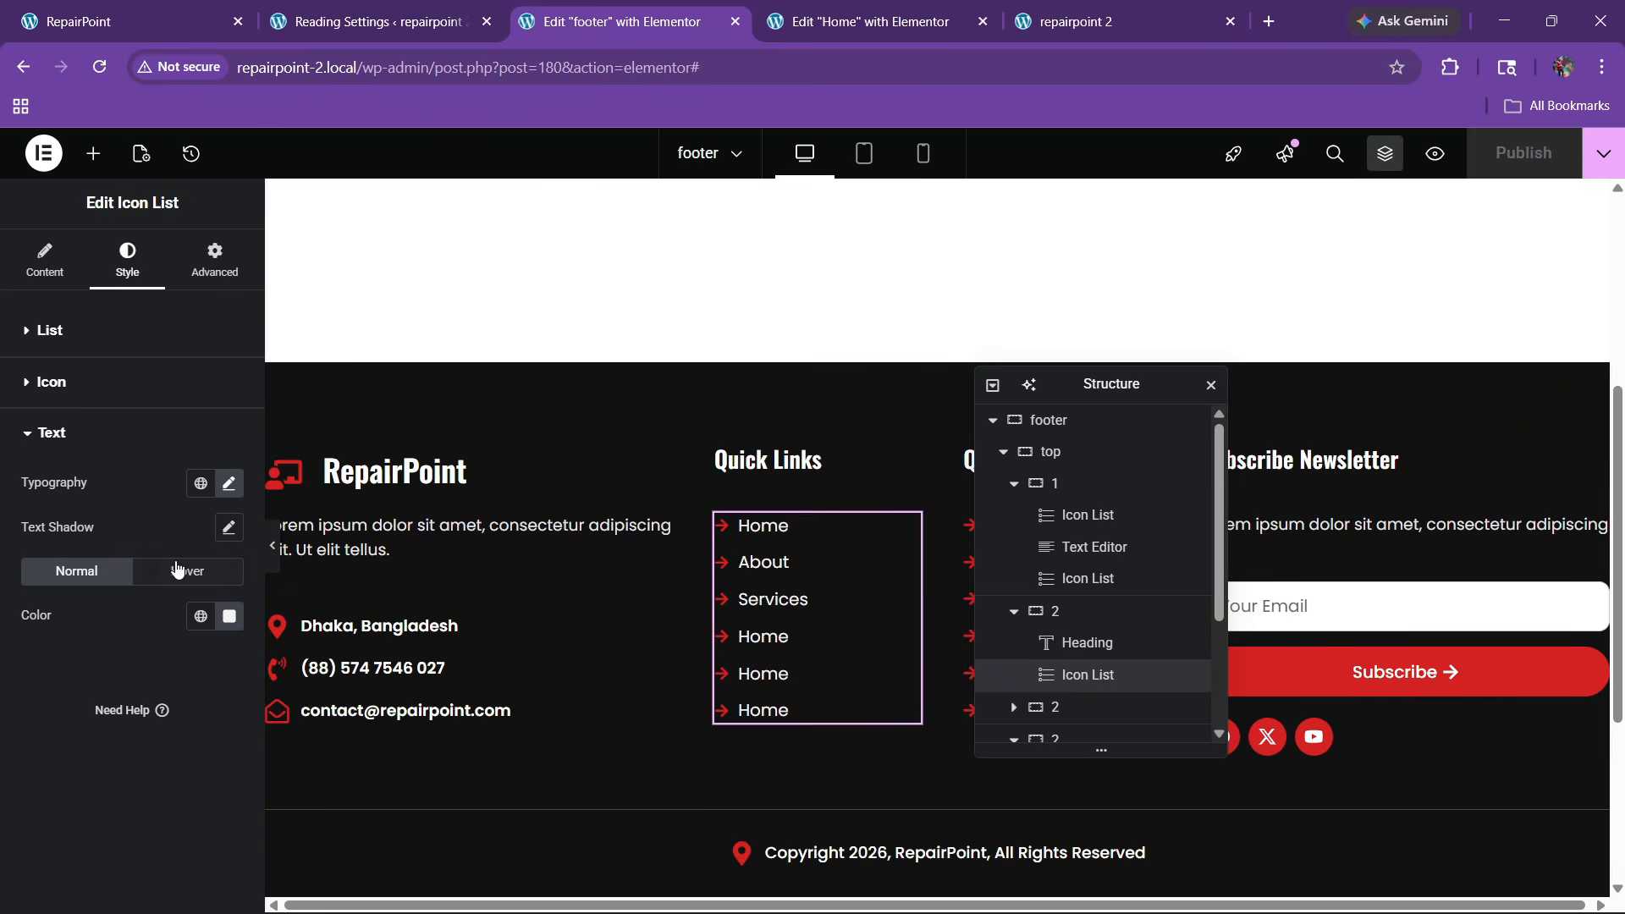
pyautogui.click(187, 570)
pyautogui.click(201, 615)
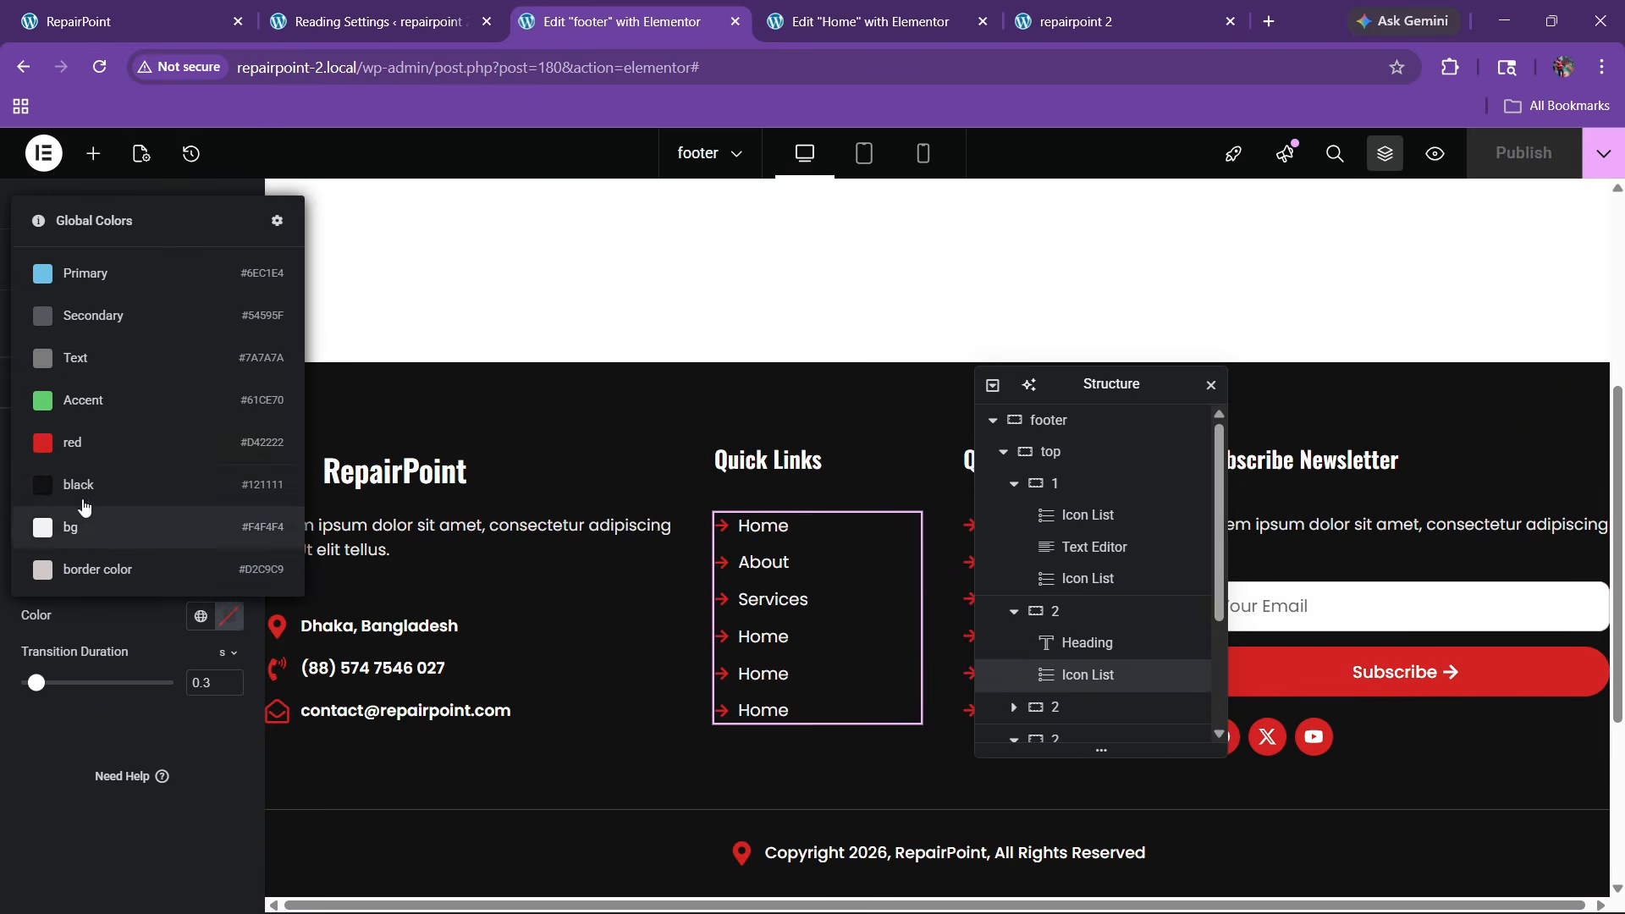
# Paste the first list's style onto the second Quick Links list and publish the footer
pyautogui.rightClick(830, 587)
pyautogui.click(893, 491)
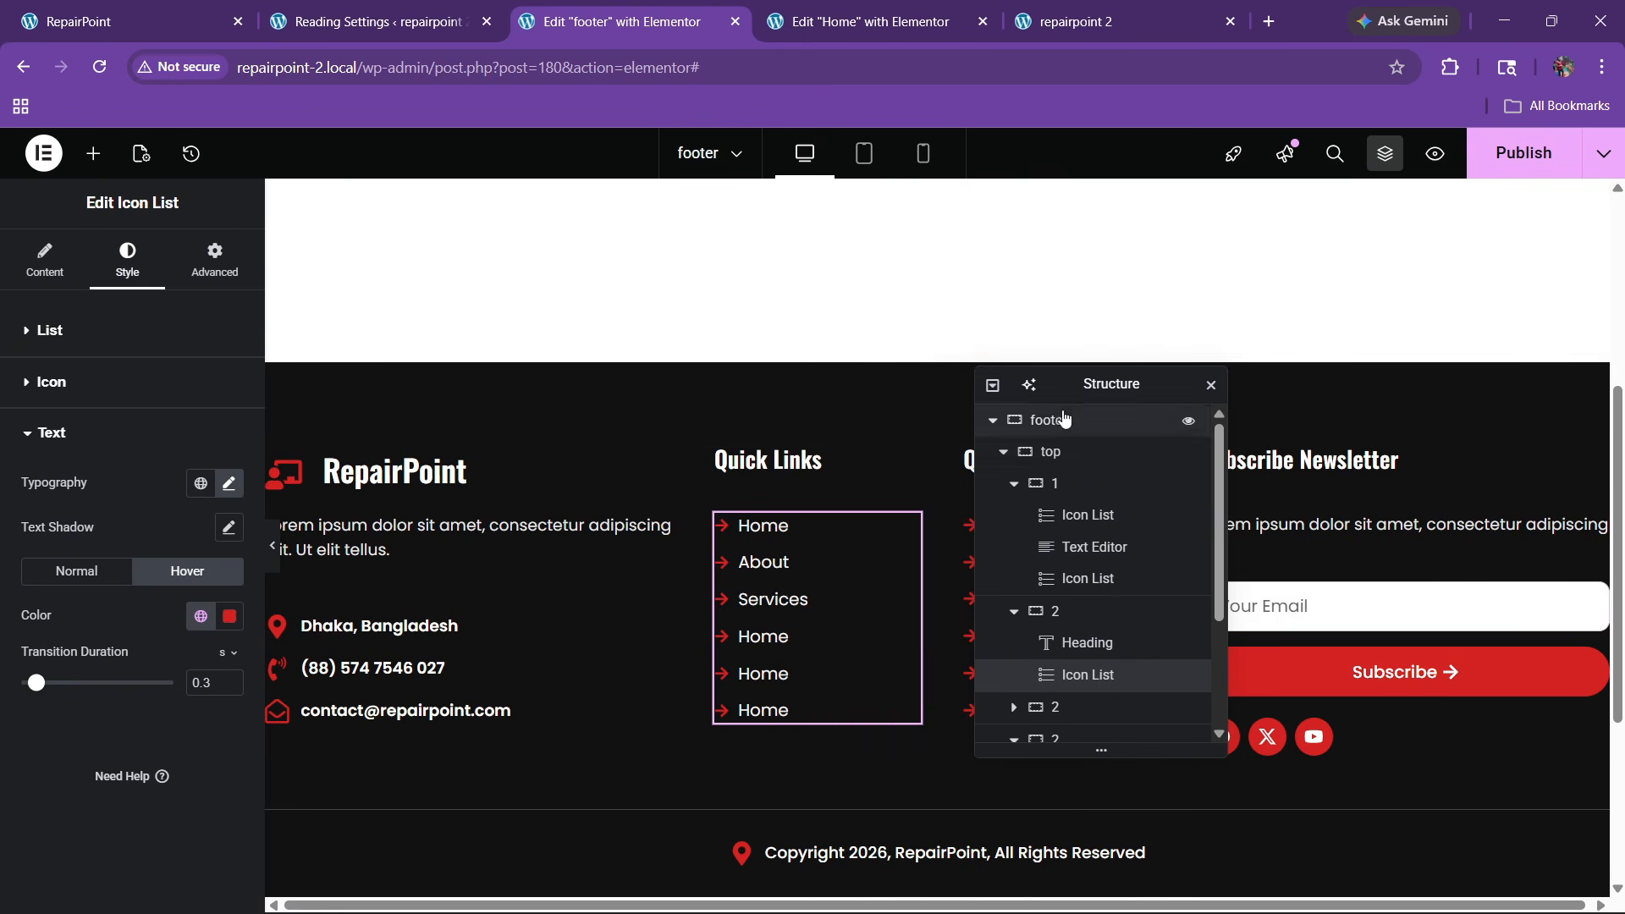
pyautogui.moveTo(1081, 394); pyautogui.dragTo(711, 479)
pyautogui.rightClick(1024, 633)
pyautogui.click(1076, 582)
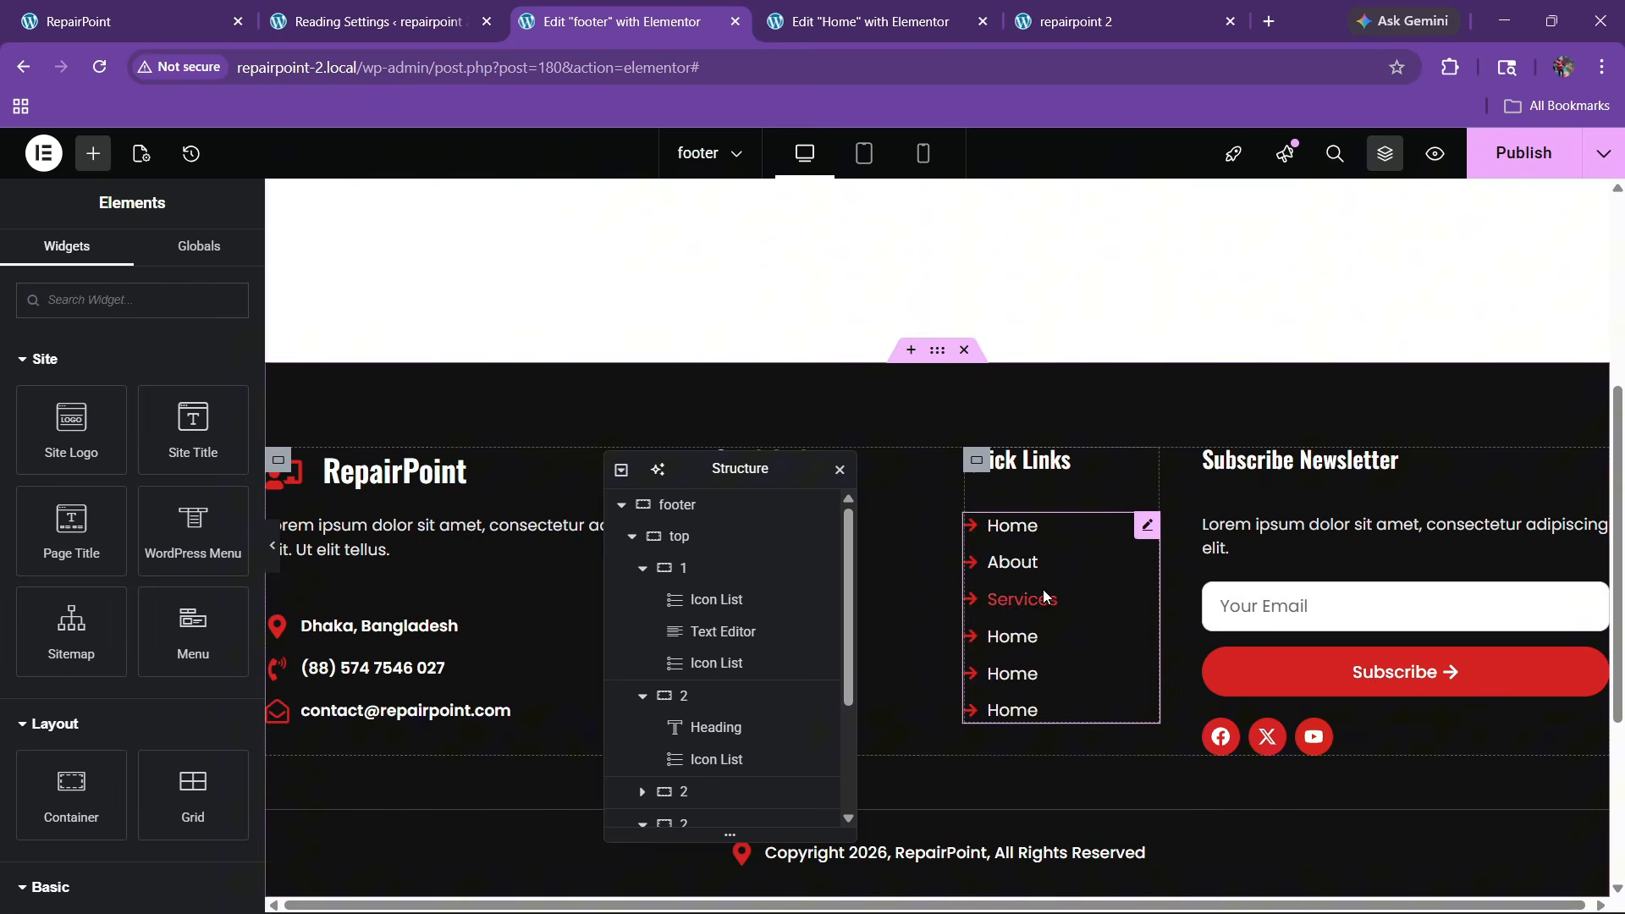
pyautogui.click(1515, 162)
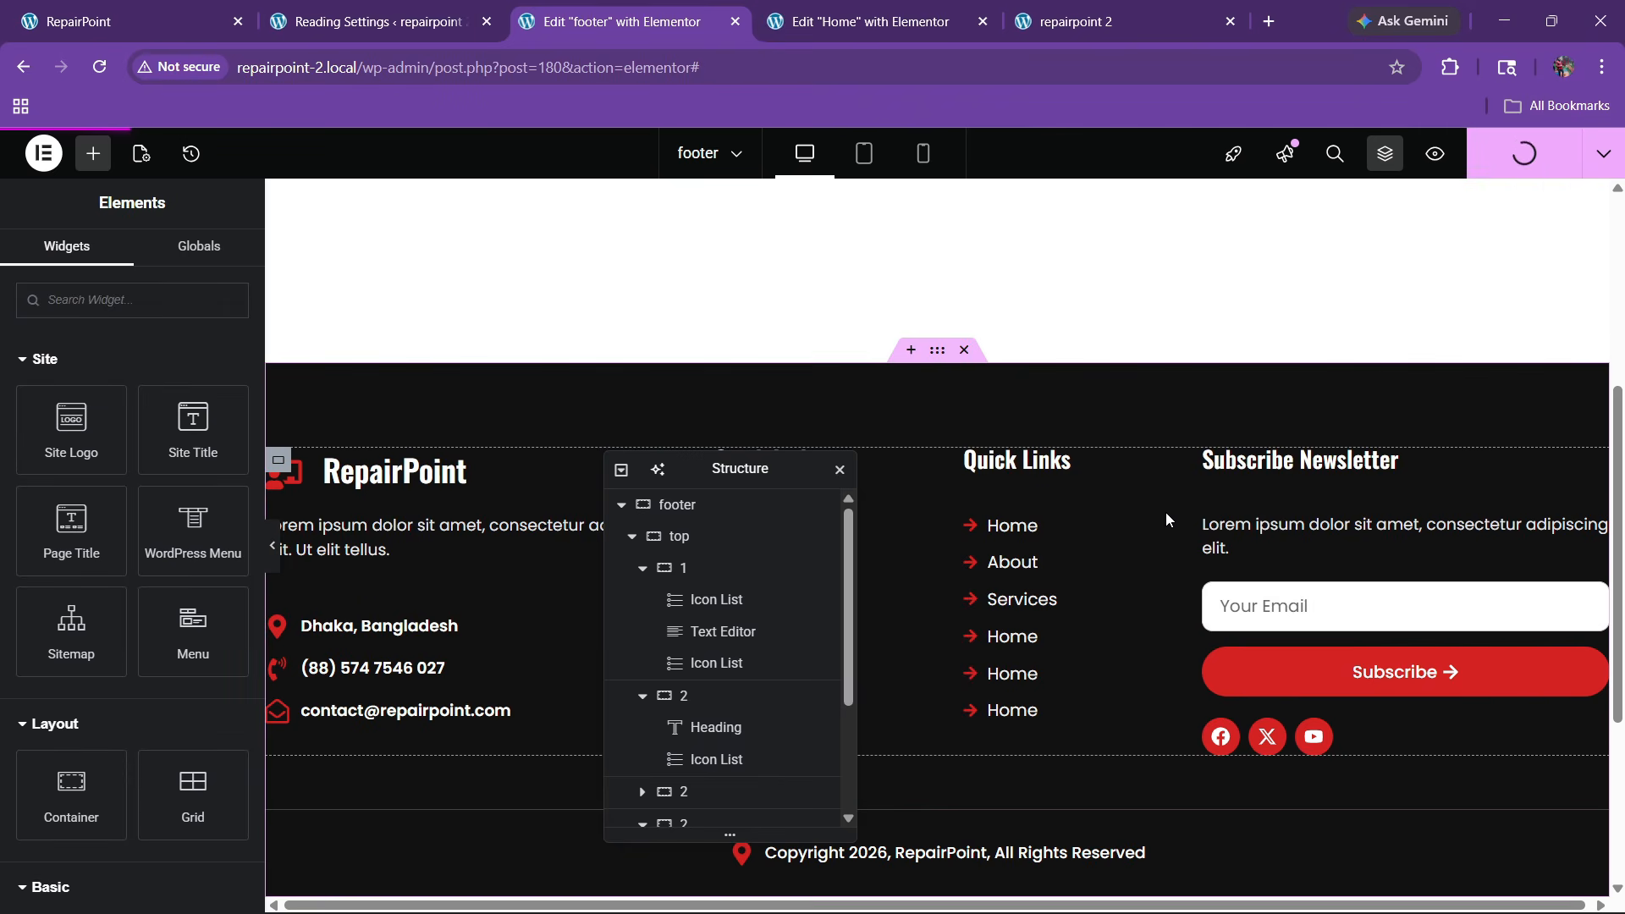
# Compare the published footer on the live site with the original RepairPoint site
pyautogui.click(1100, 21)
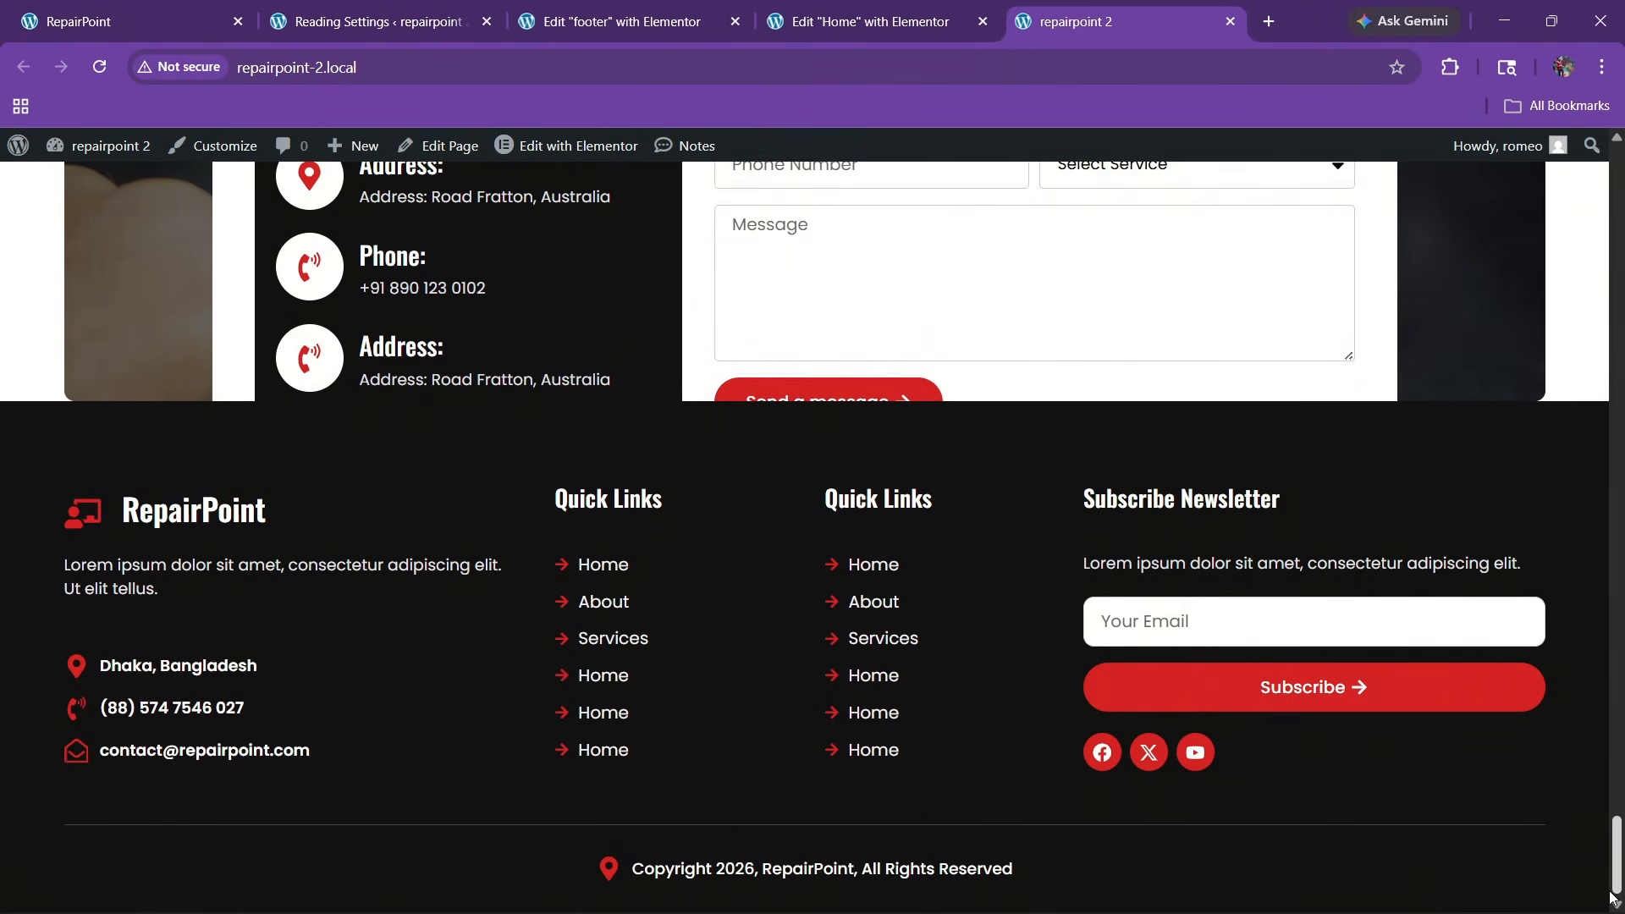
pyautogui.moveTo(1620, 838); pyautogui.dragTo(1618, 161)
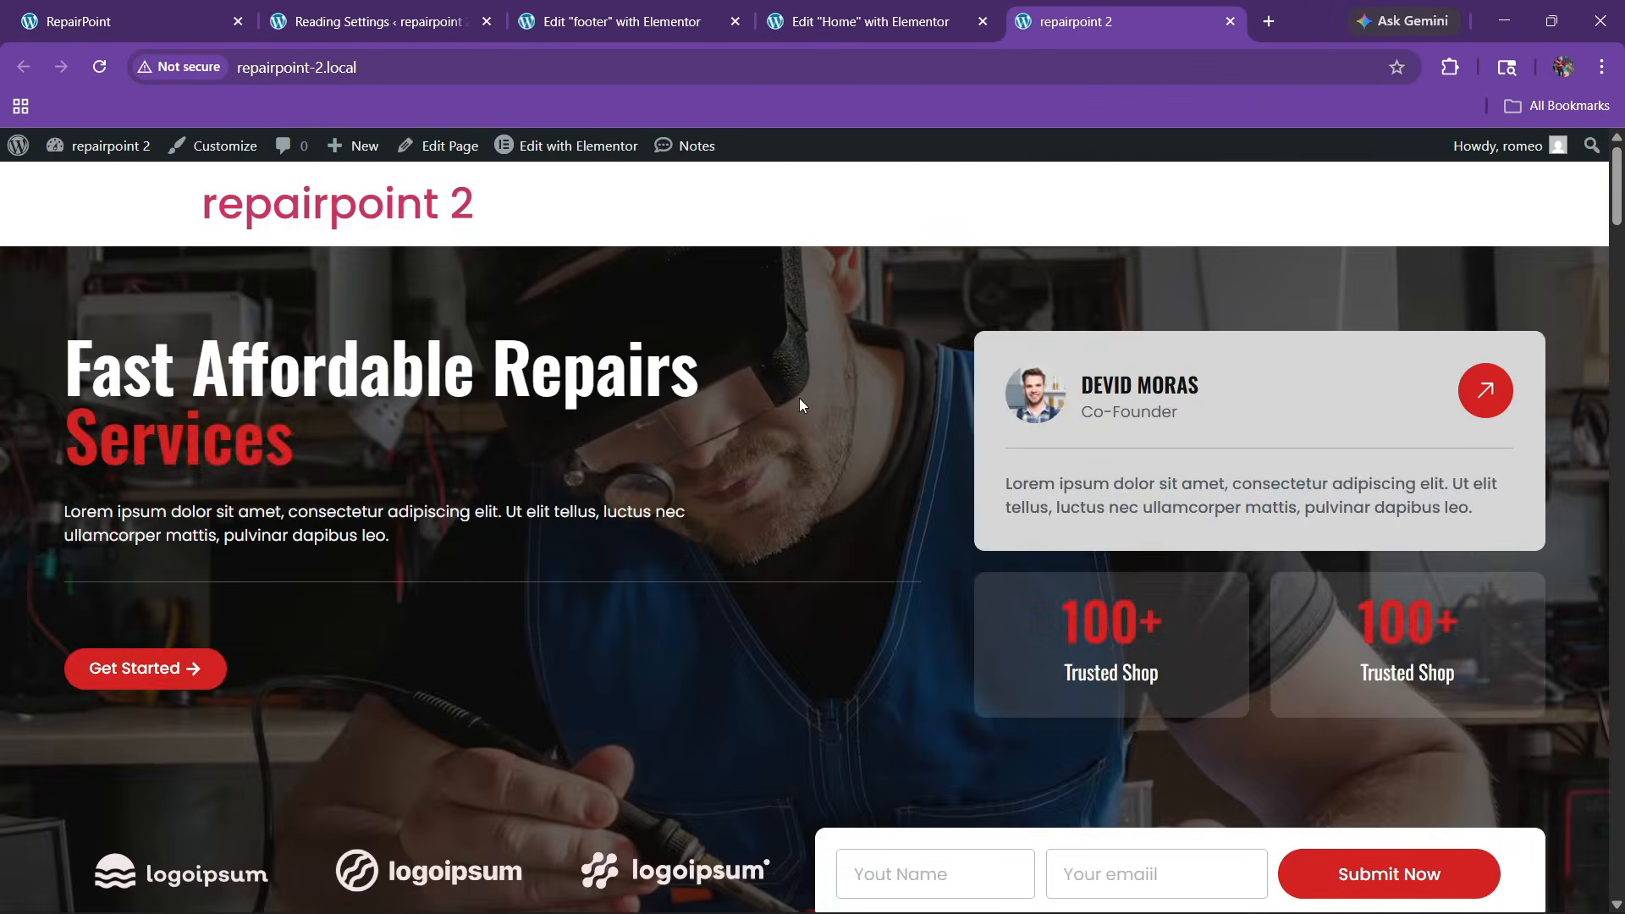
pyautogui.click(159, 7)
pyautogui.scroll(1, 705, 538)
pyautogui.scroll(3, 702, 538)
pyautogui.click(602, 10)
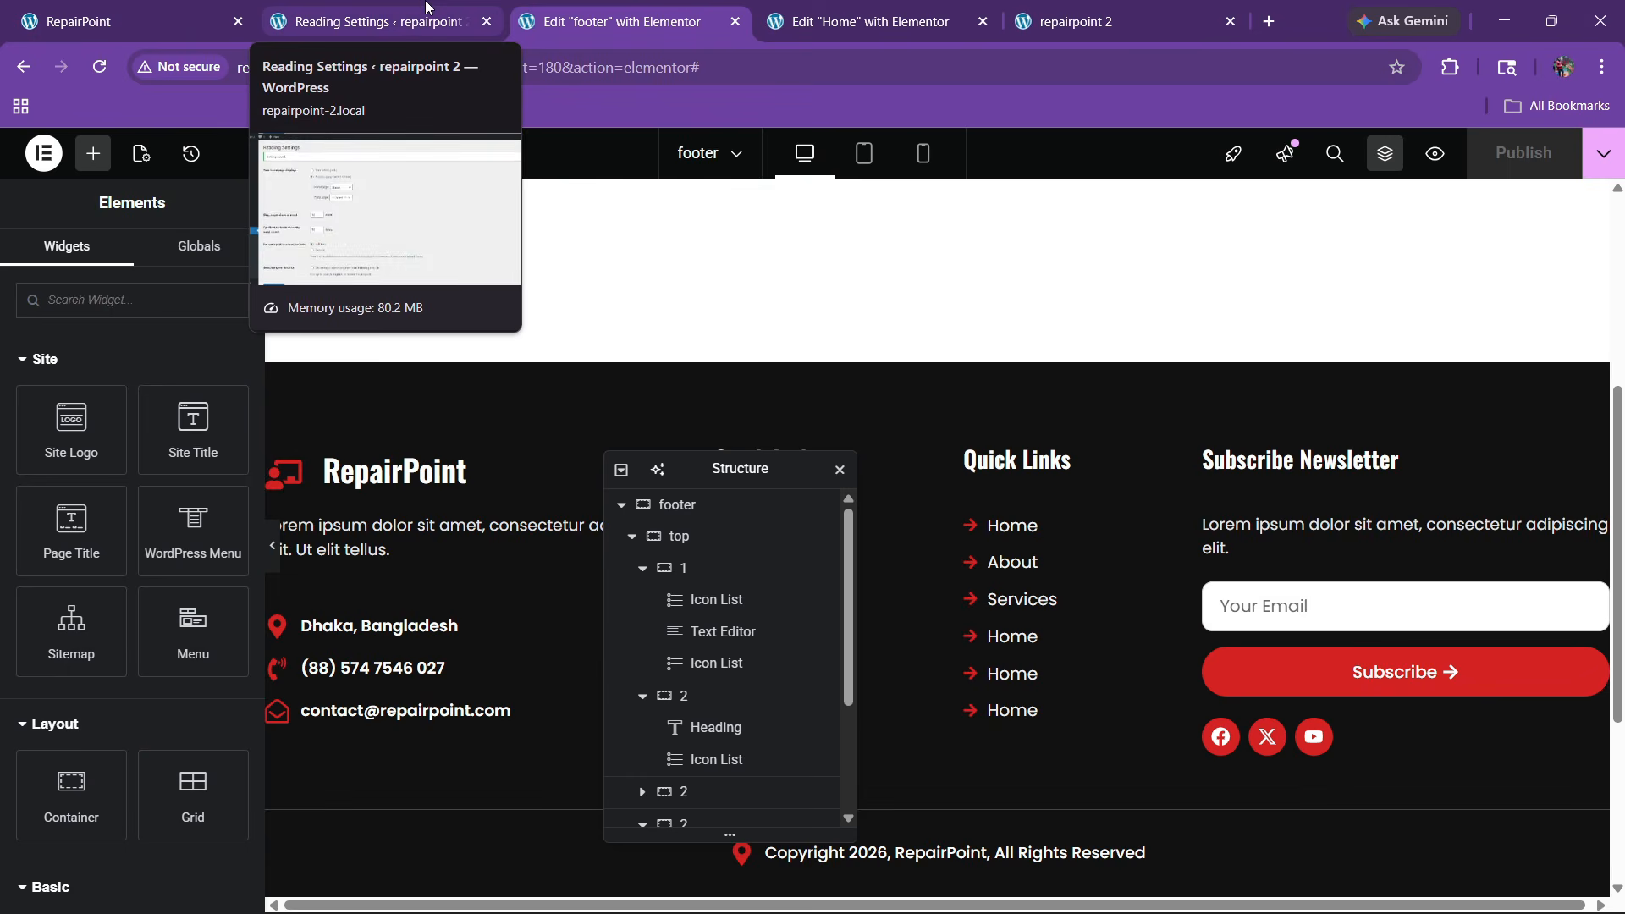
pyautogui.click(188, 12)
# Open the Theme Builder in a new tab and review the site's header templates
pyautogui.click(379, 21)
pyautogui.moveTo(76, 229)
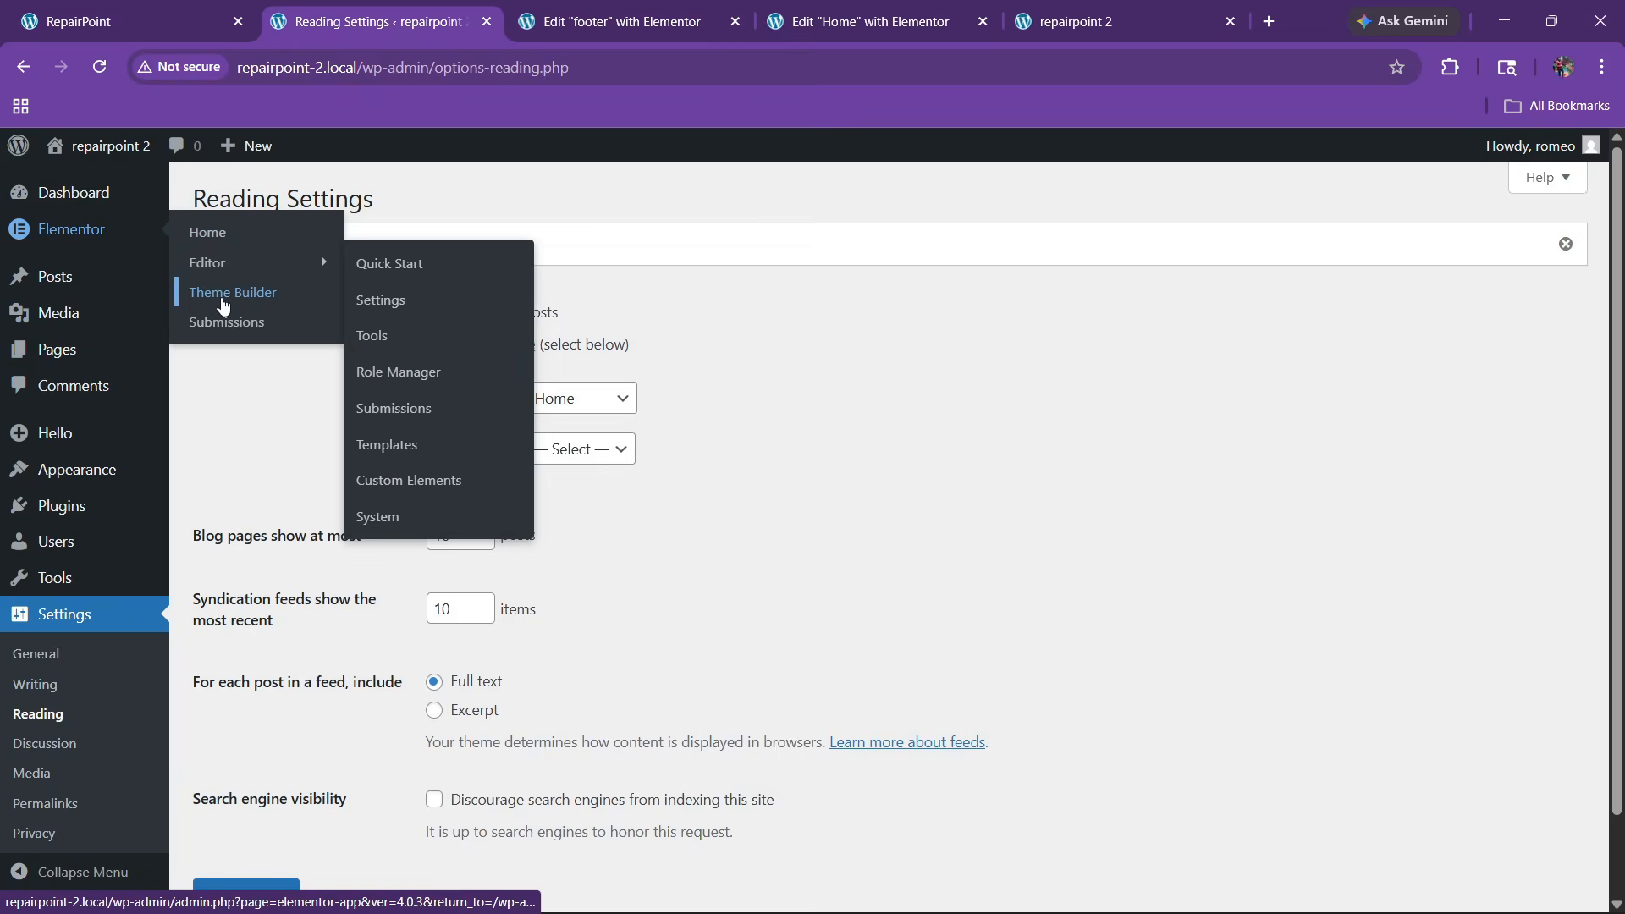
pyautogui.rightClick(223, 299)
pyautogui.click(296, 327)
pyautogui.click(552, 11)
pyautogui.click(707, 7)
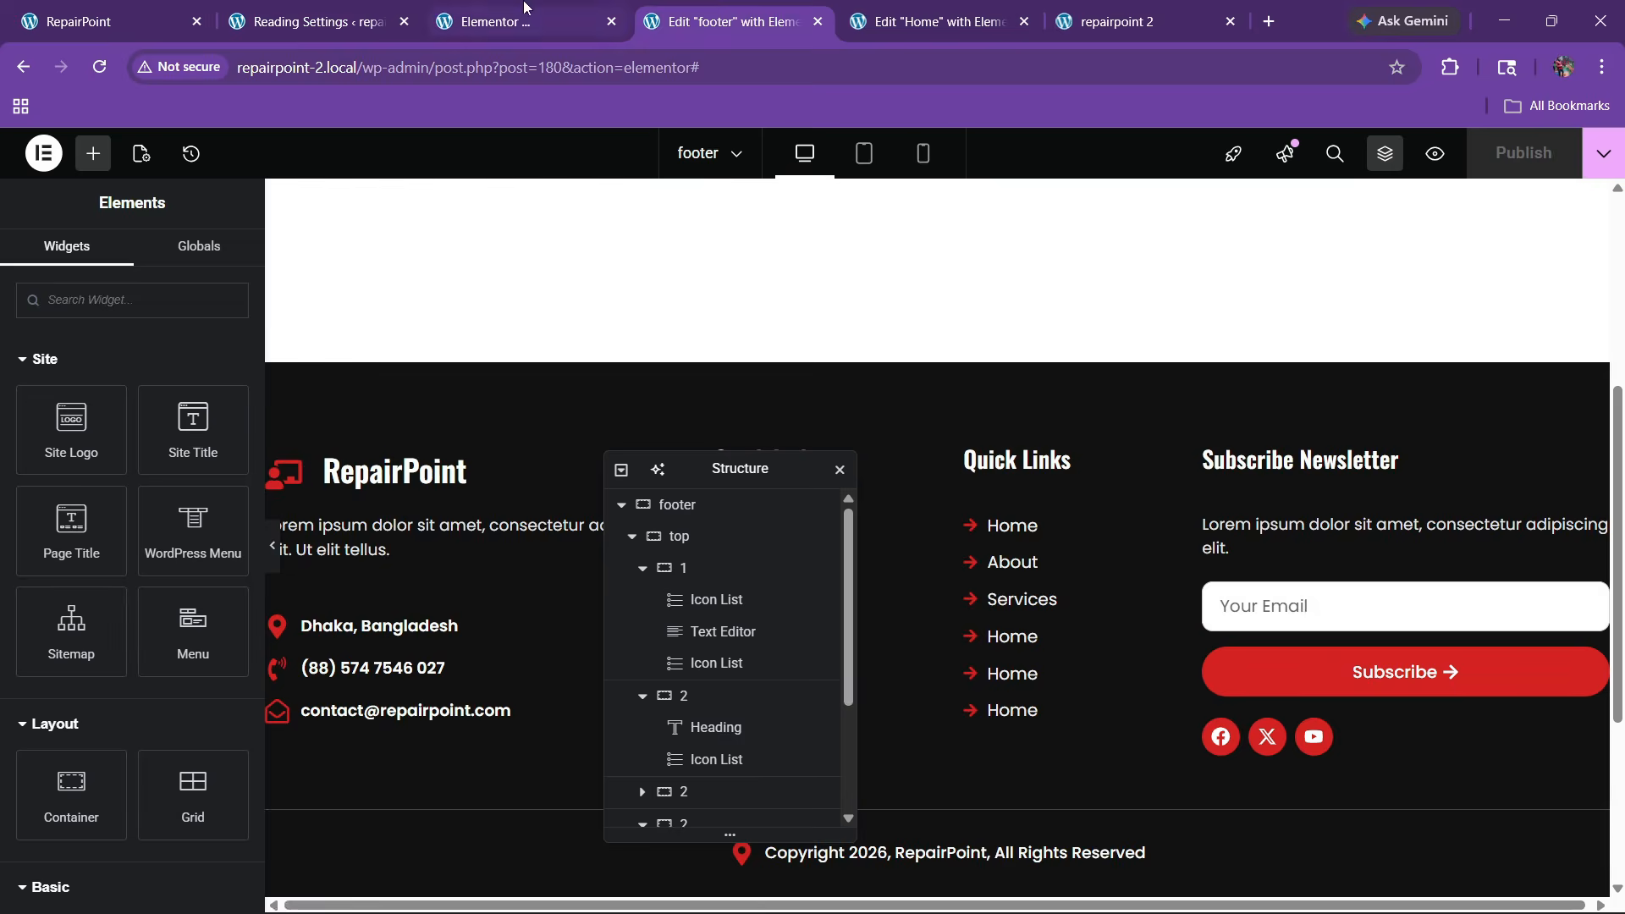
pyautogui.click(533, 21)
pyautogui.click(160, 374)
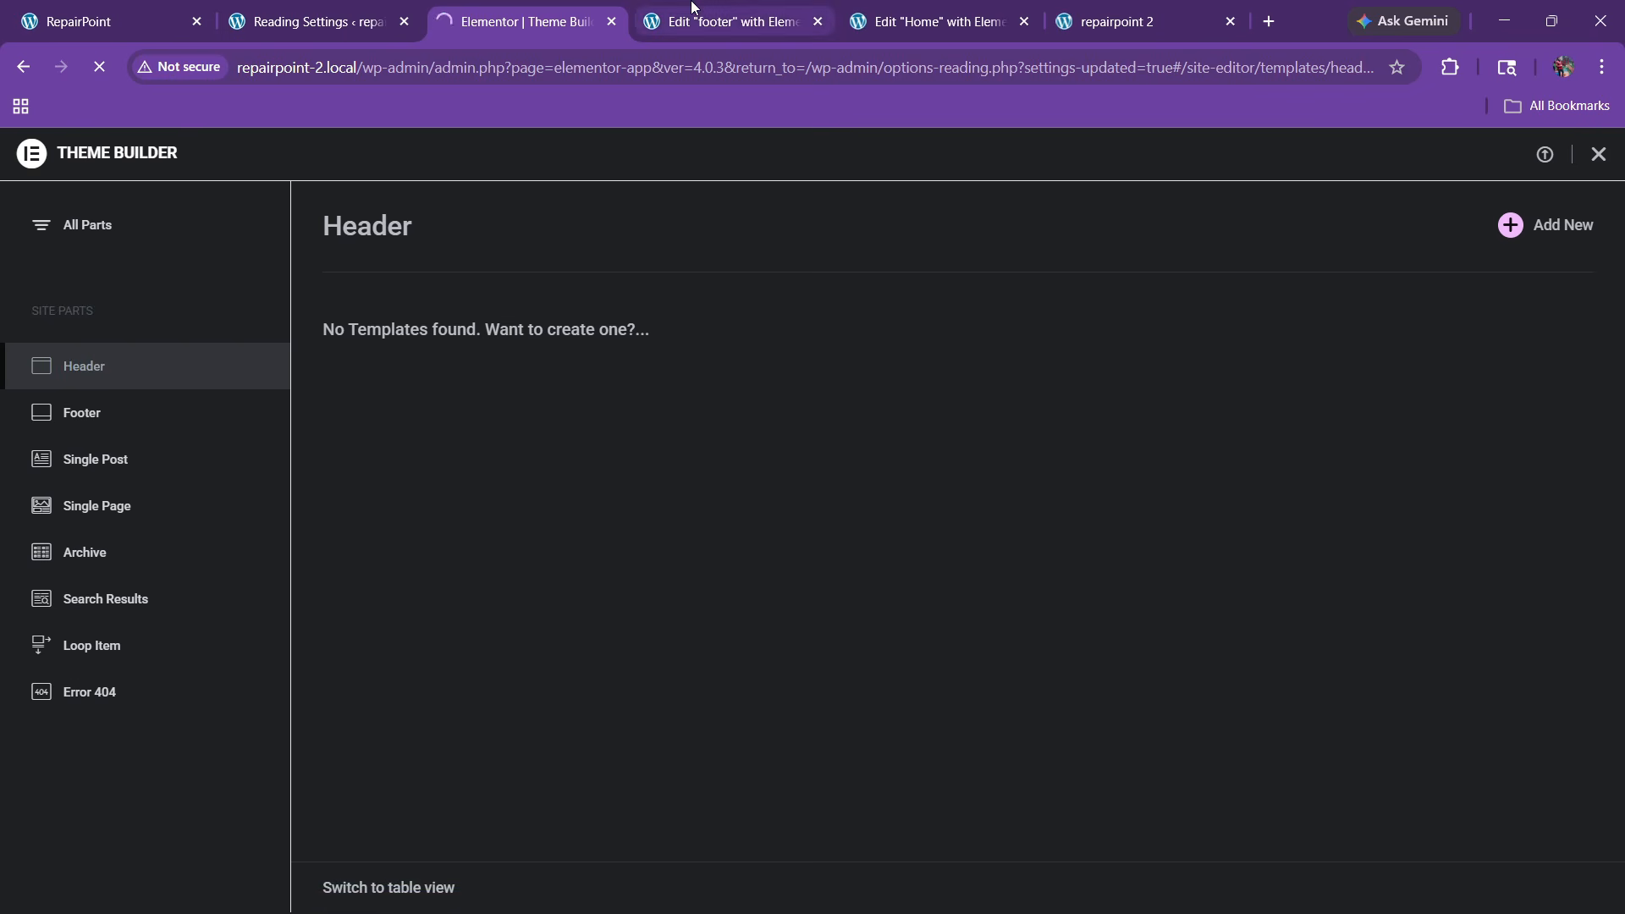
pyautogui.click(719, 9)
# In Mobile view, set the footer container's padding to 60/20/0/20
pyautogui.click(923, 155)
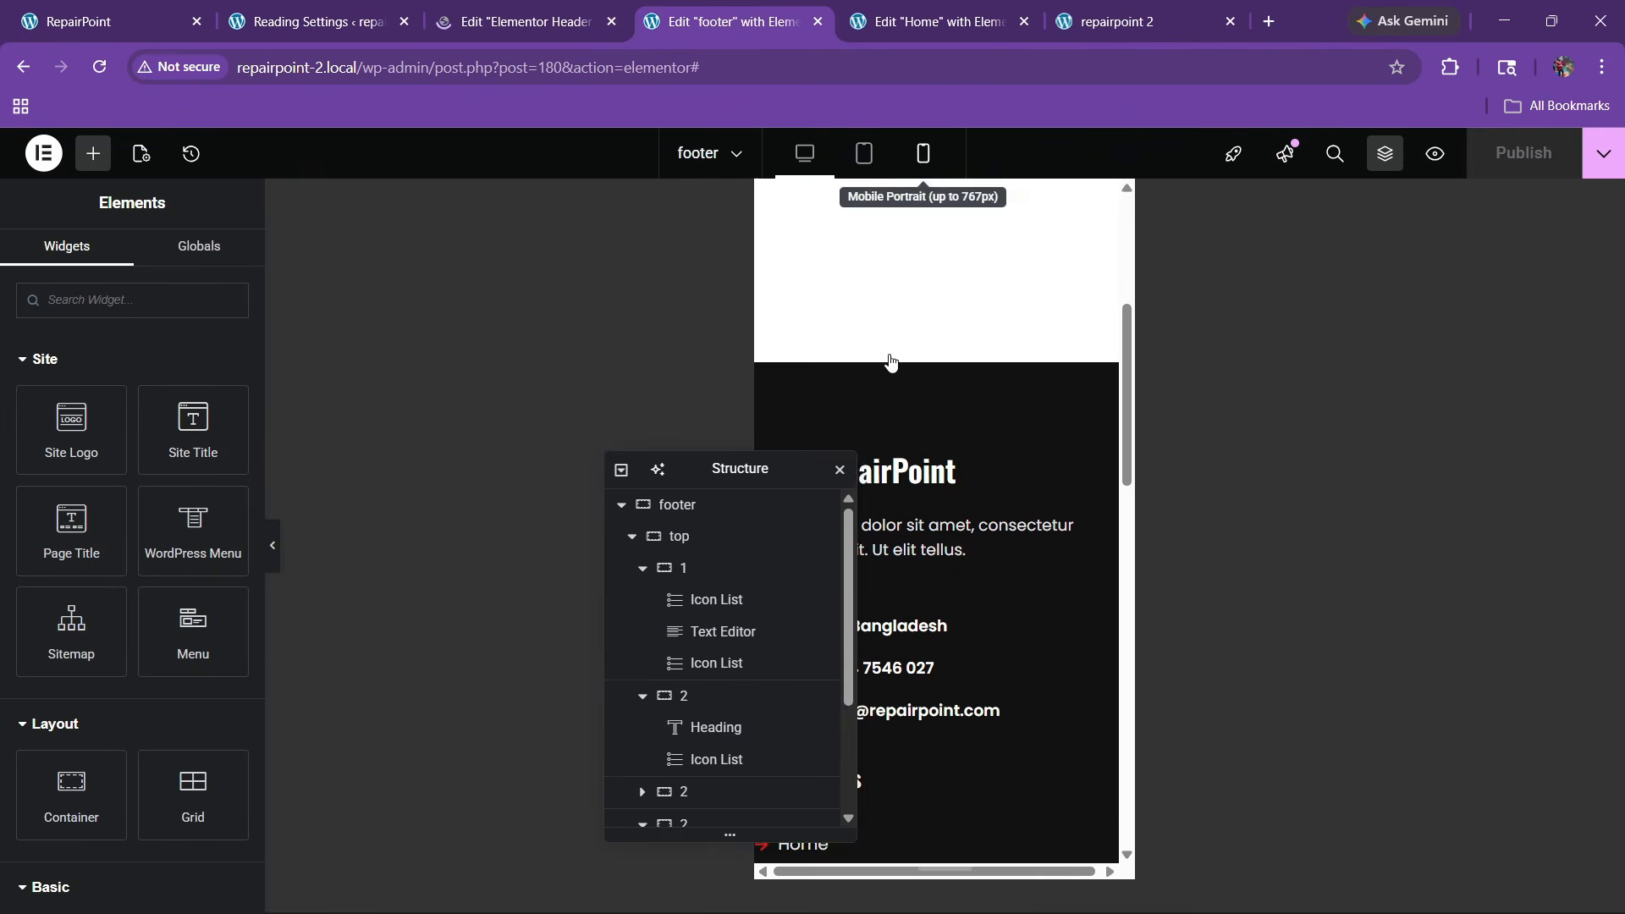
pyautogui.moveTo(745, 476); pyautogui.dragTo(607, 478)
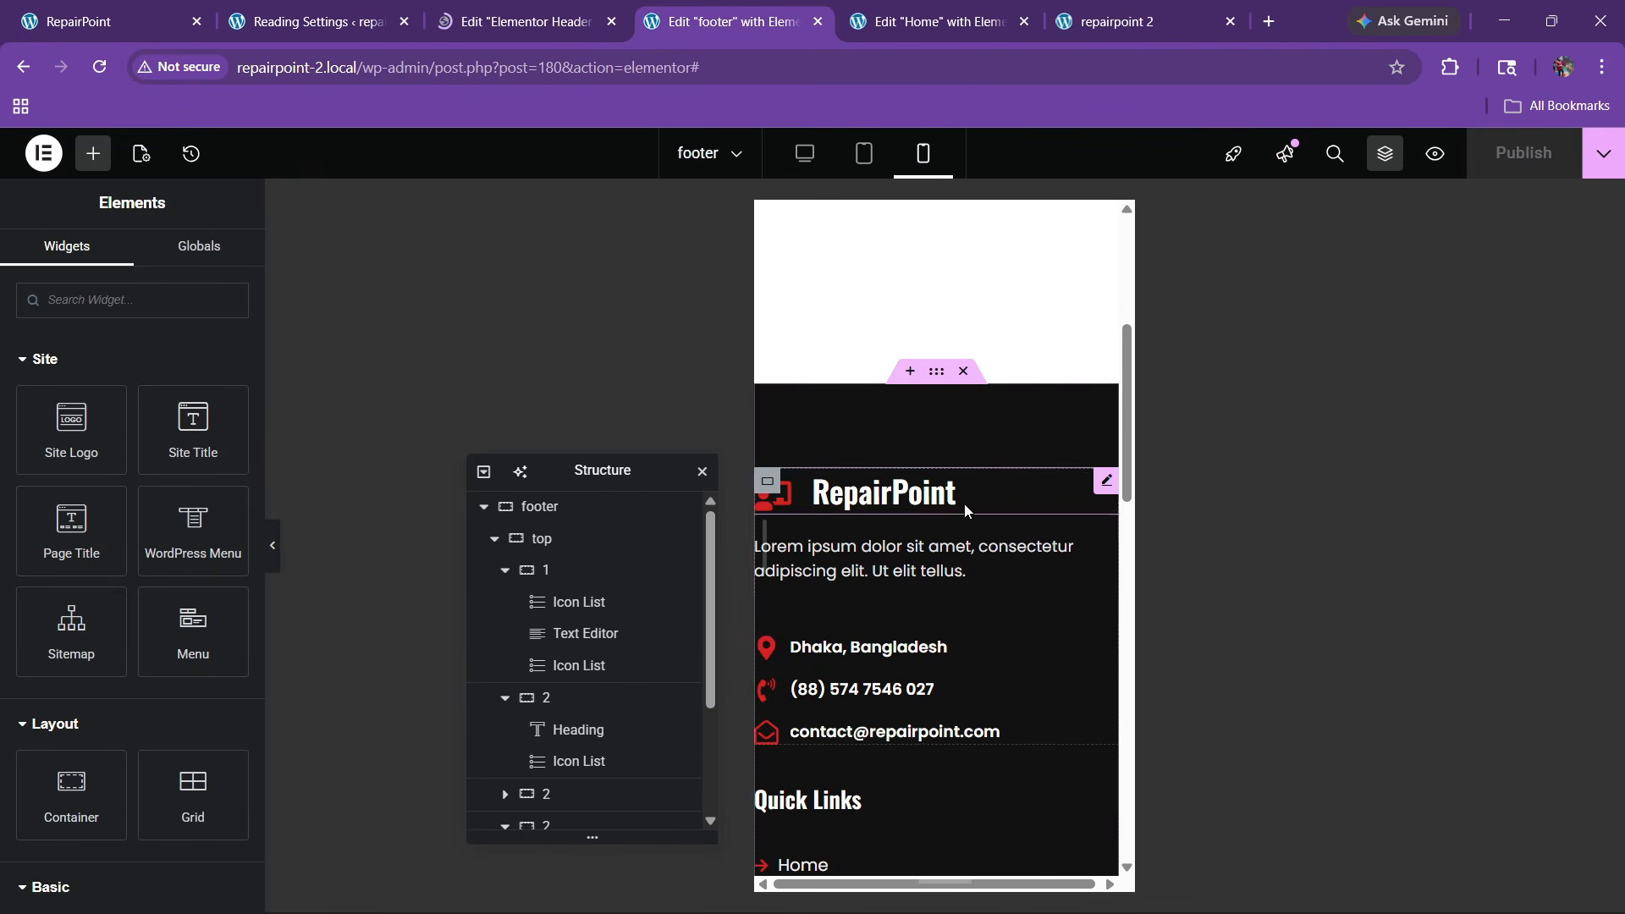
pyautogui.click(936, 373)
pyautogui.click(228, 487)
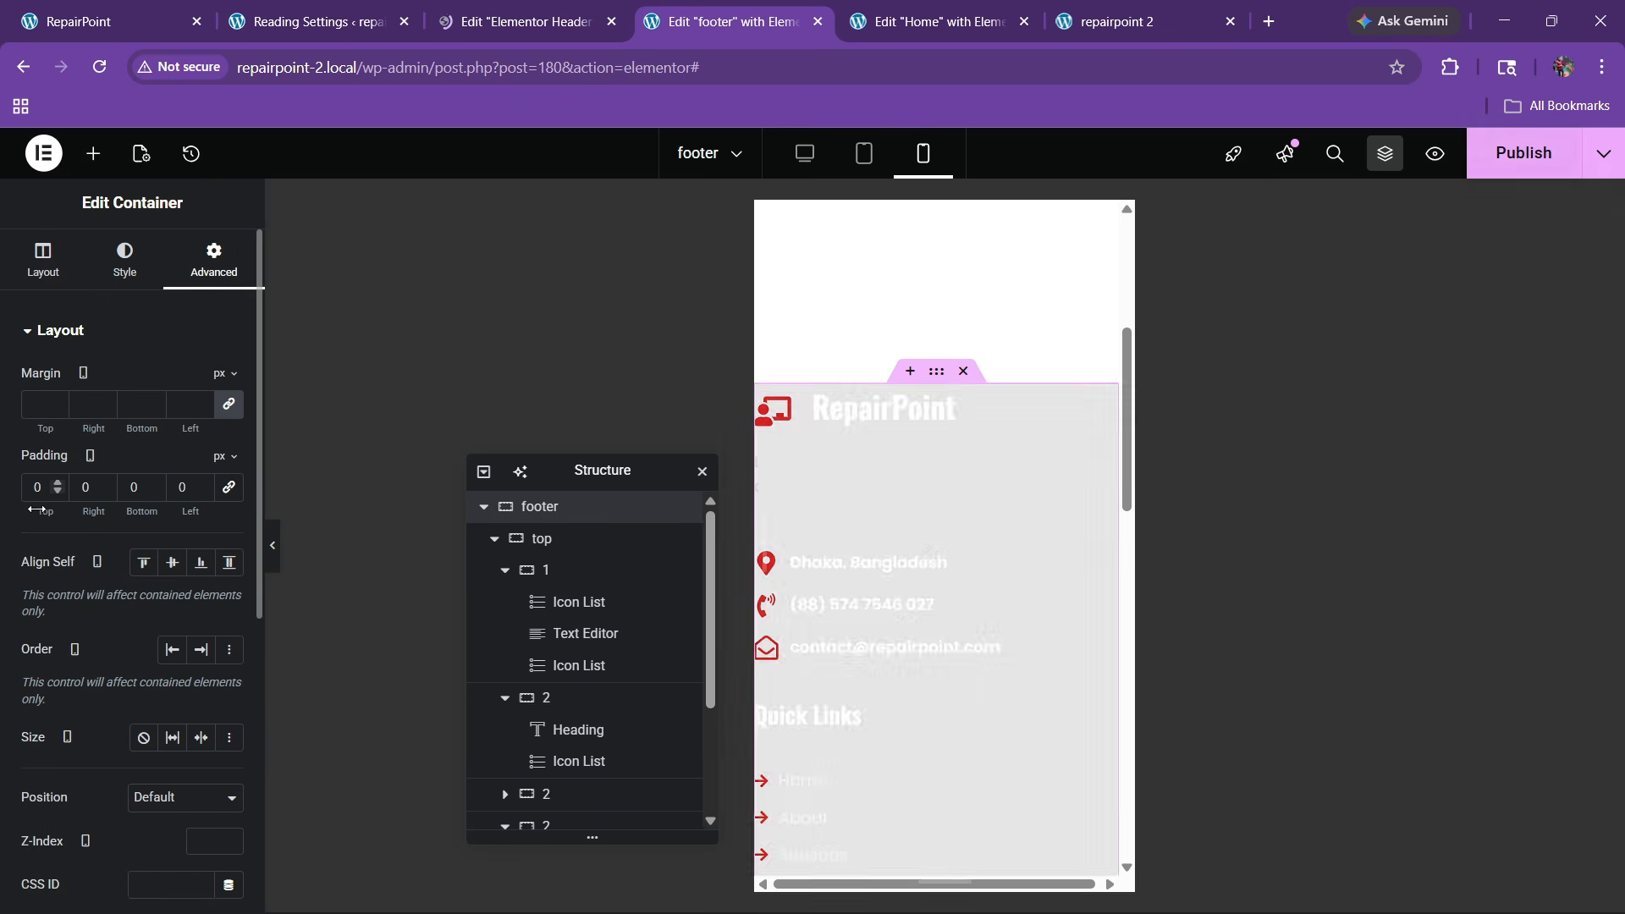
pyautogui.write('6')
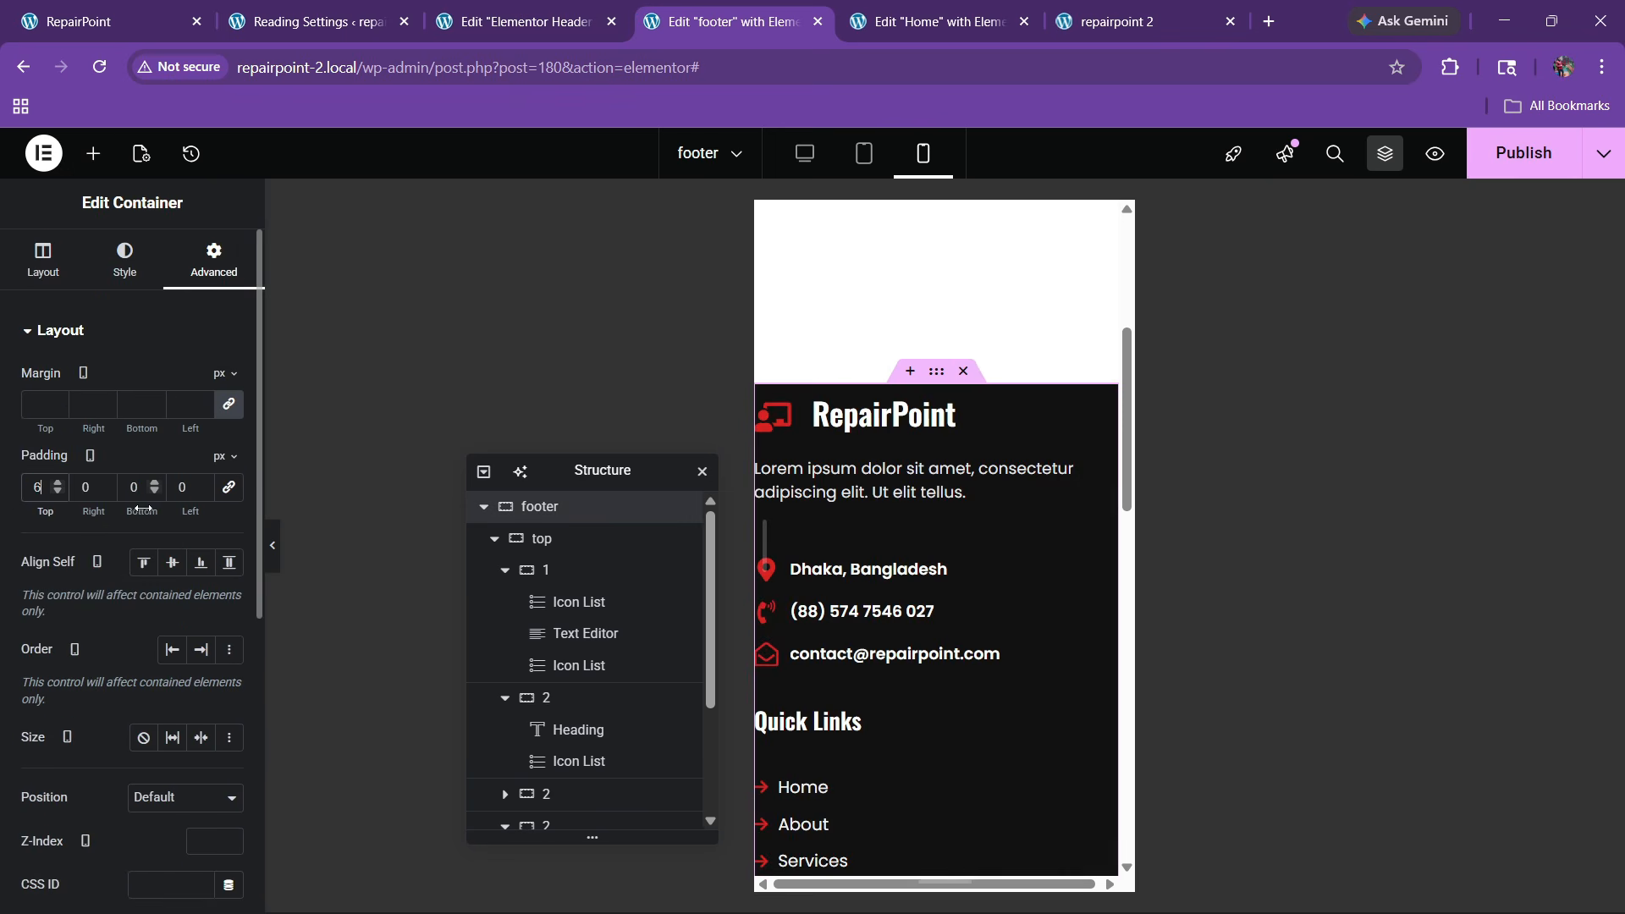
pyautogui.write('0')
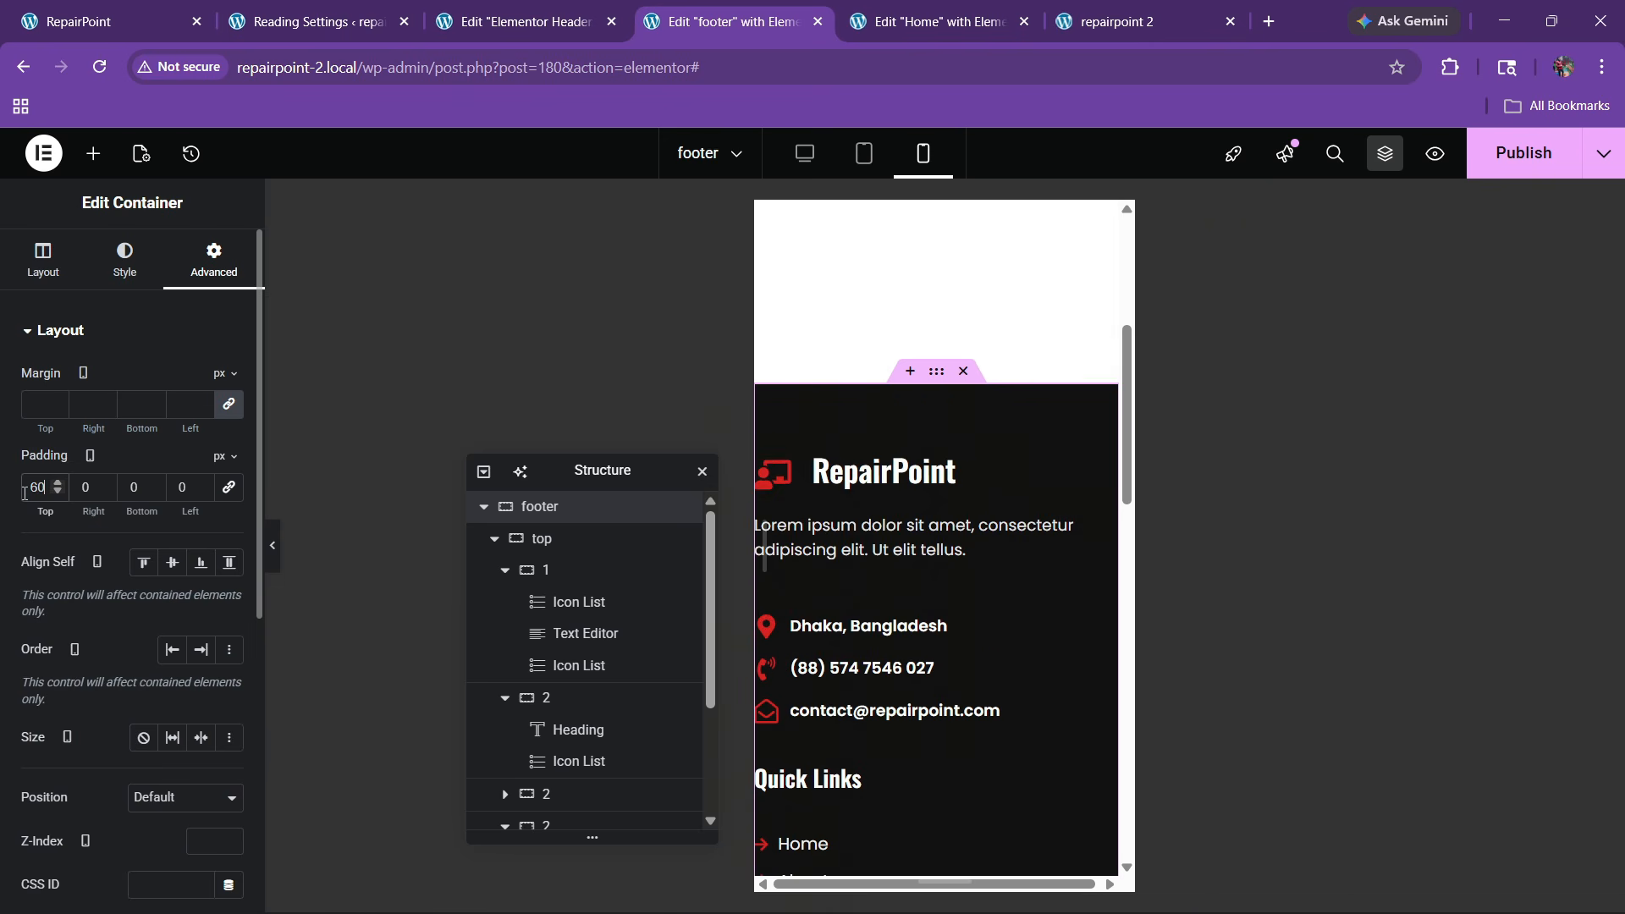
pyautogui.write('20')
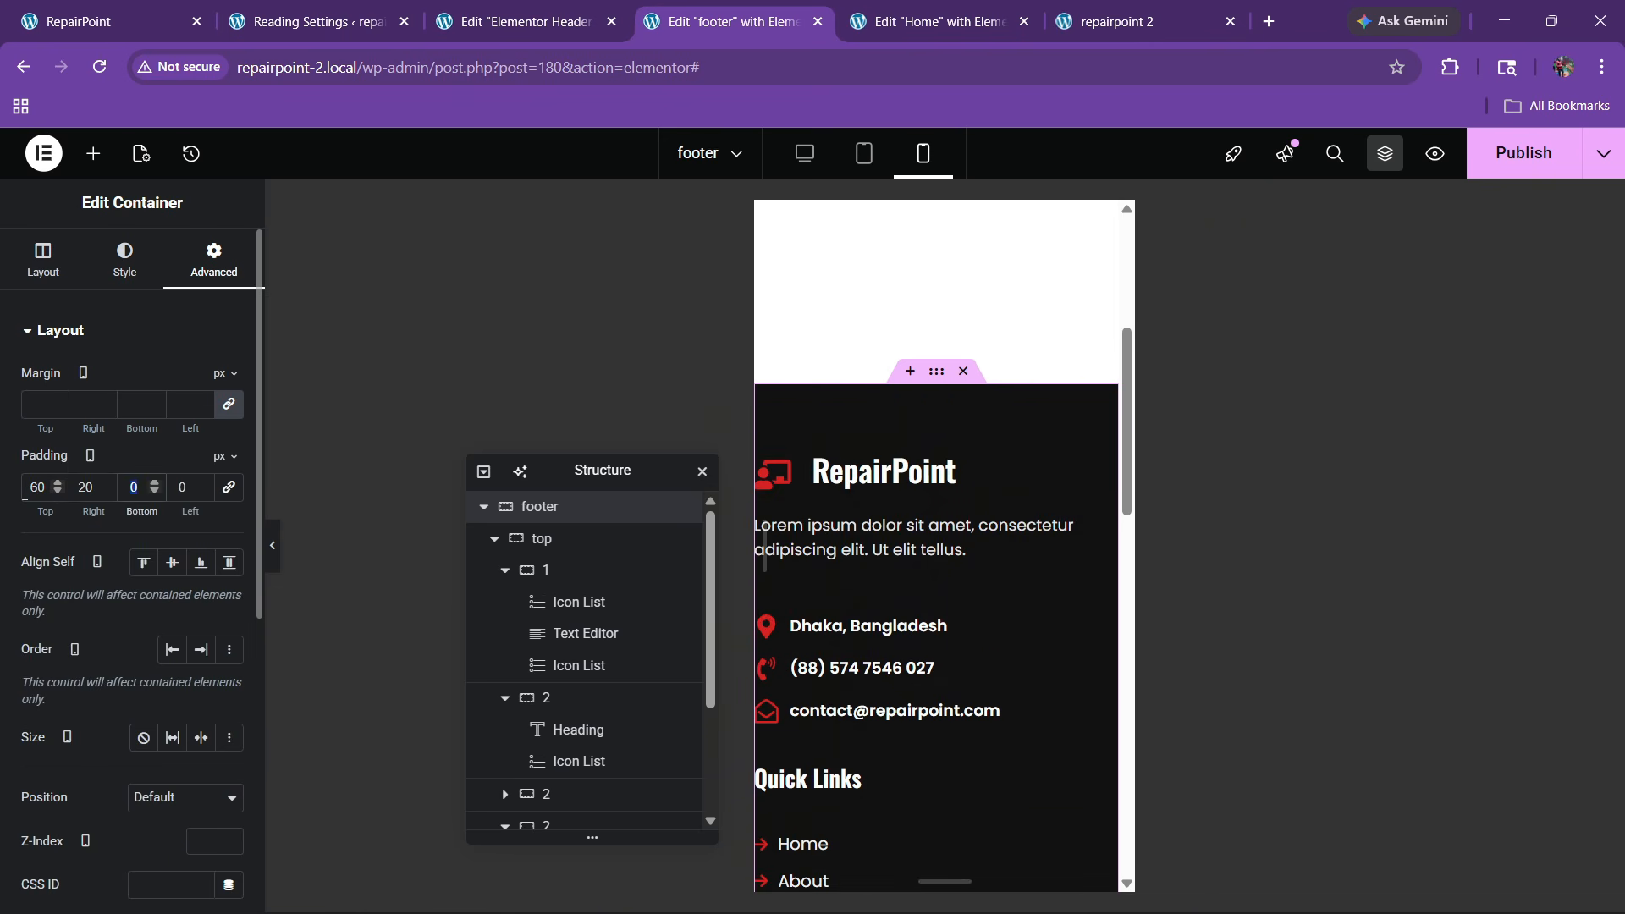
pyautogui.write('20')
pyautogui.scroll(-10, 927, 579)
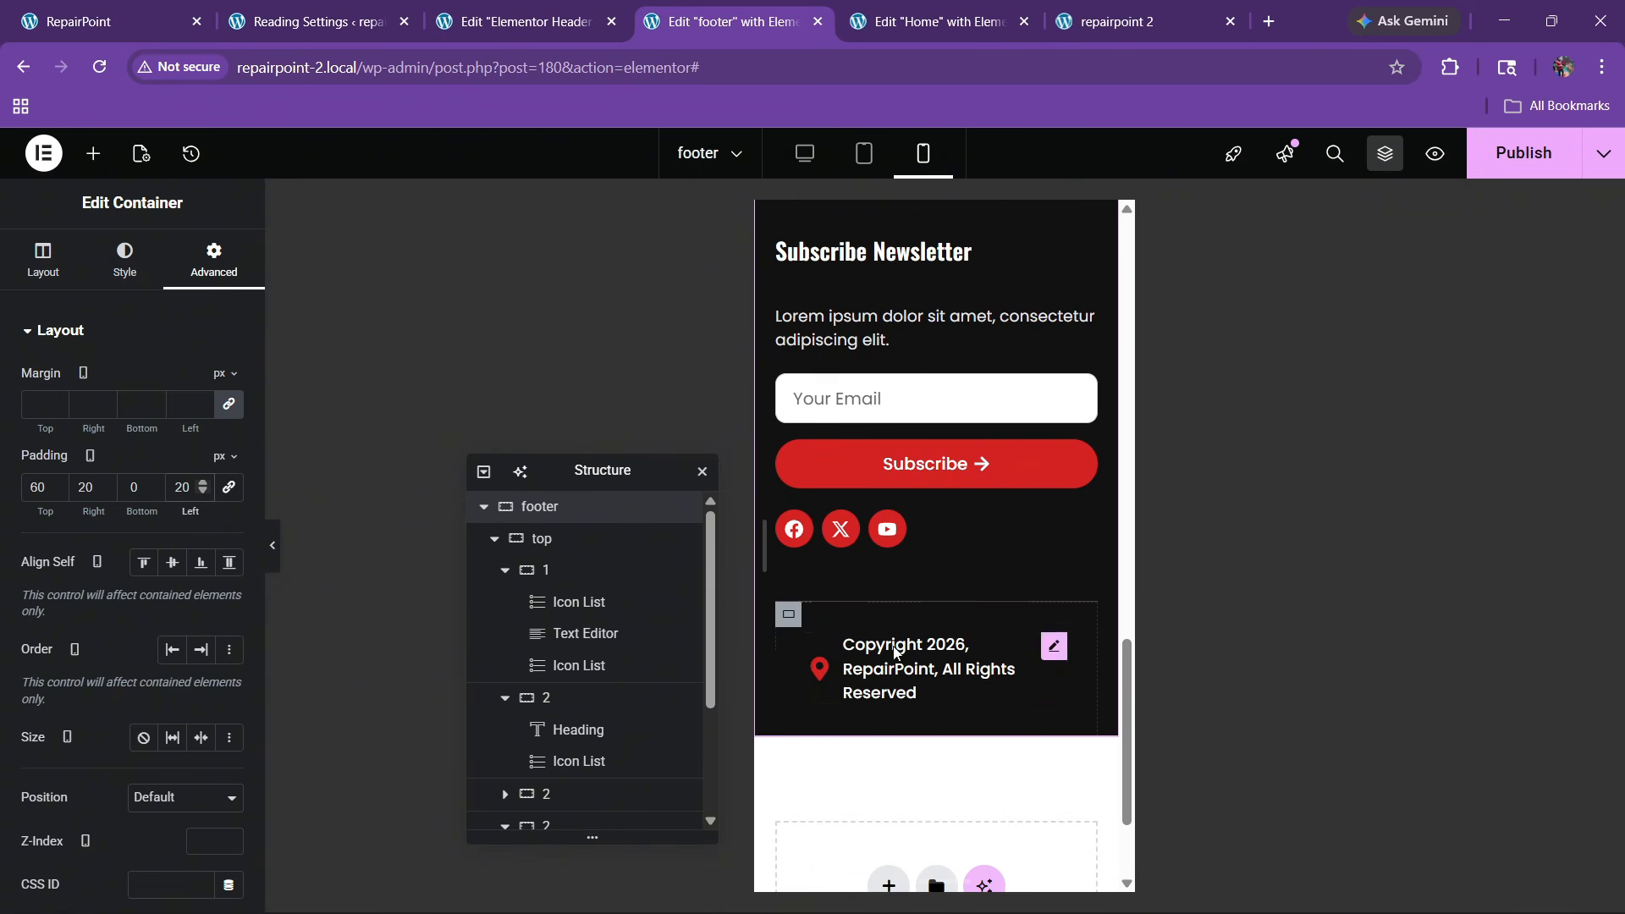
# Give the copyright bar 20px top and bottom padding with 0 side padding
pyautogui.click(789, 614)
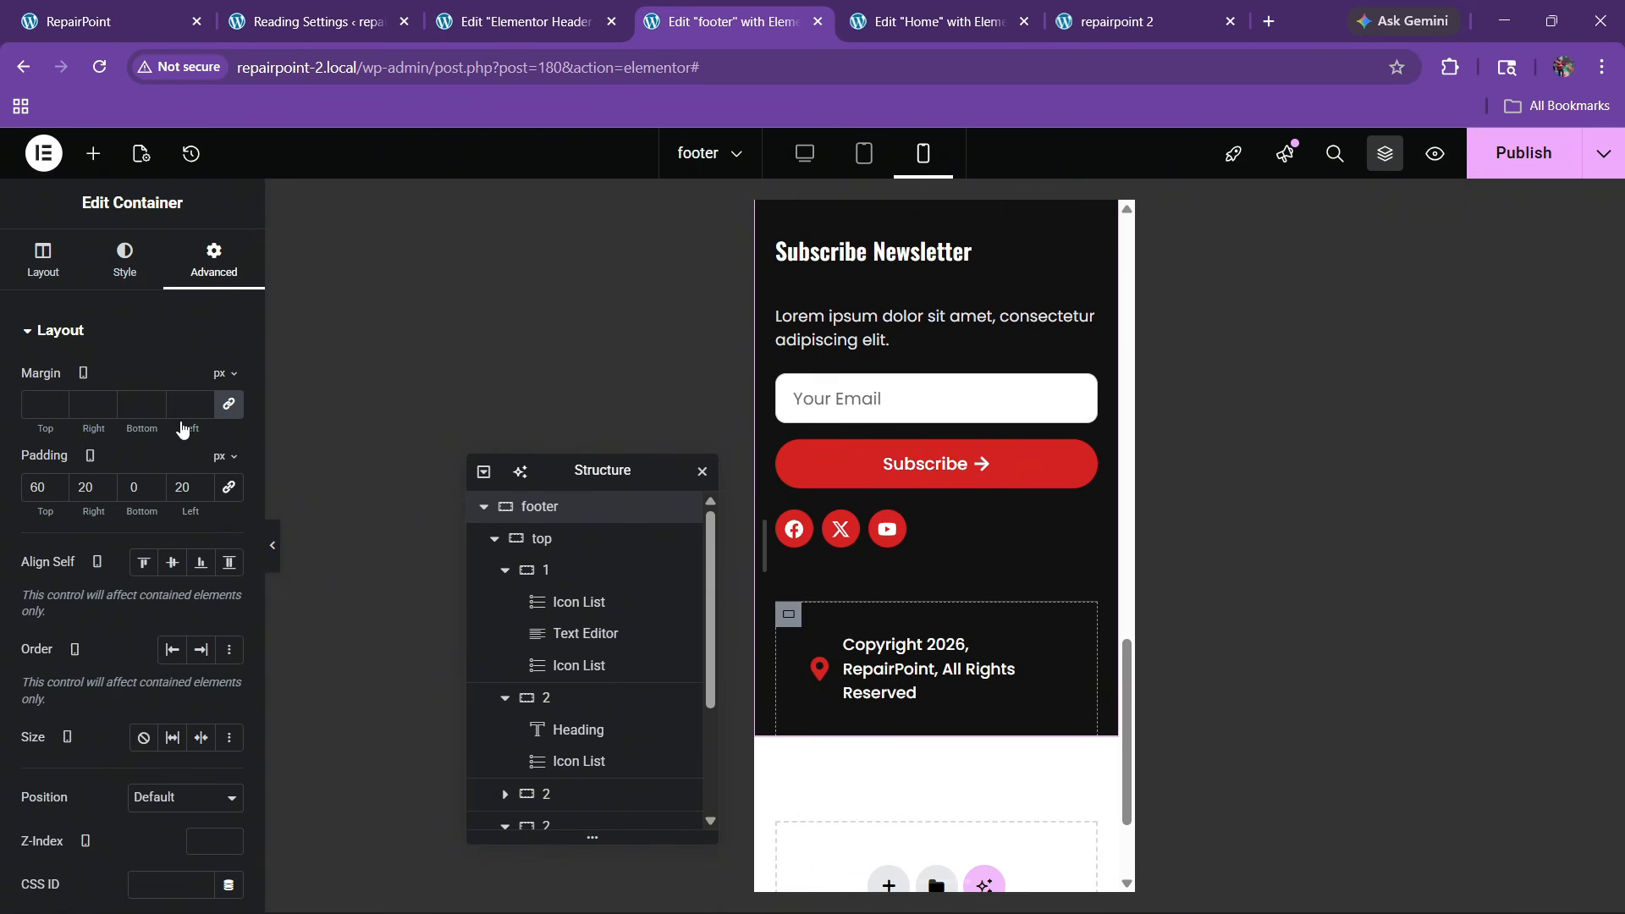
pyautogui.click(33, 497)
pyautogui.write('0')
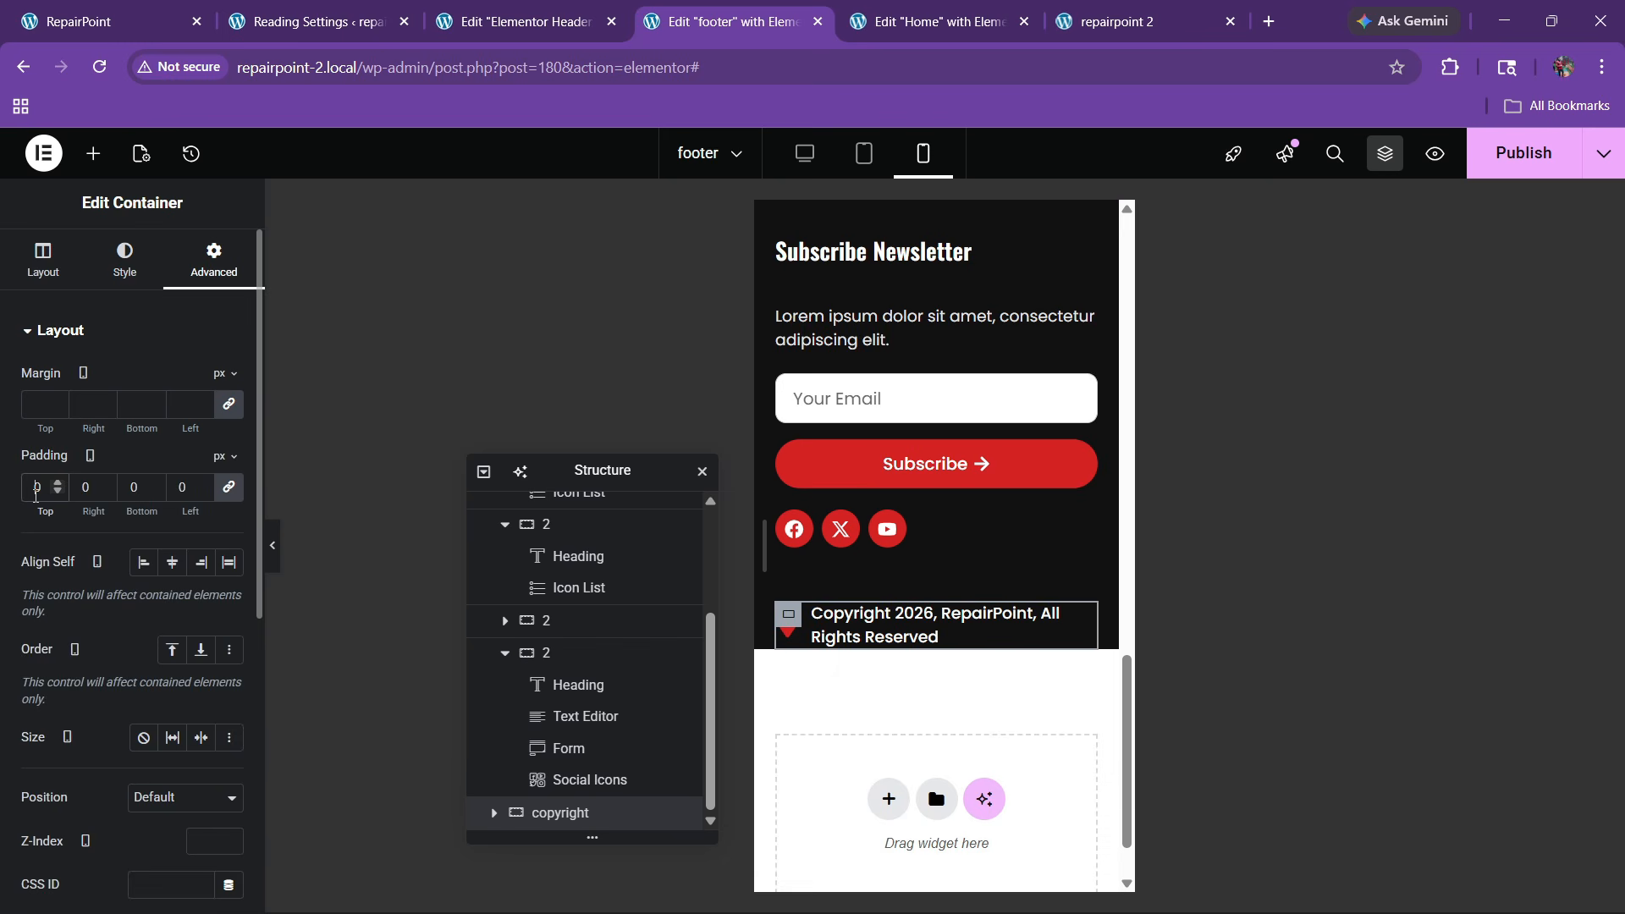
pyautogui.write('2')
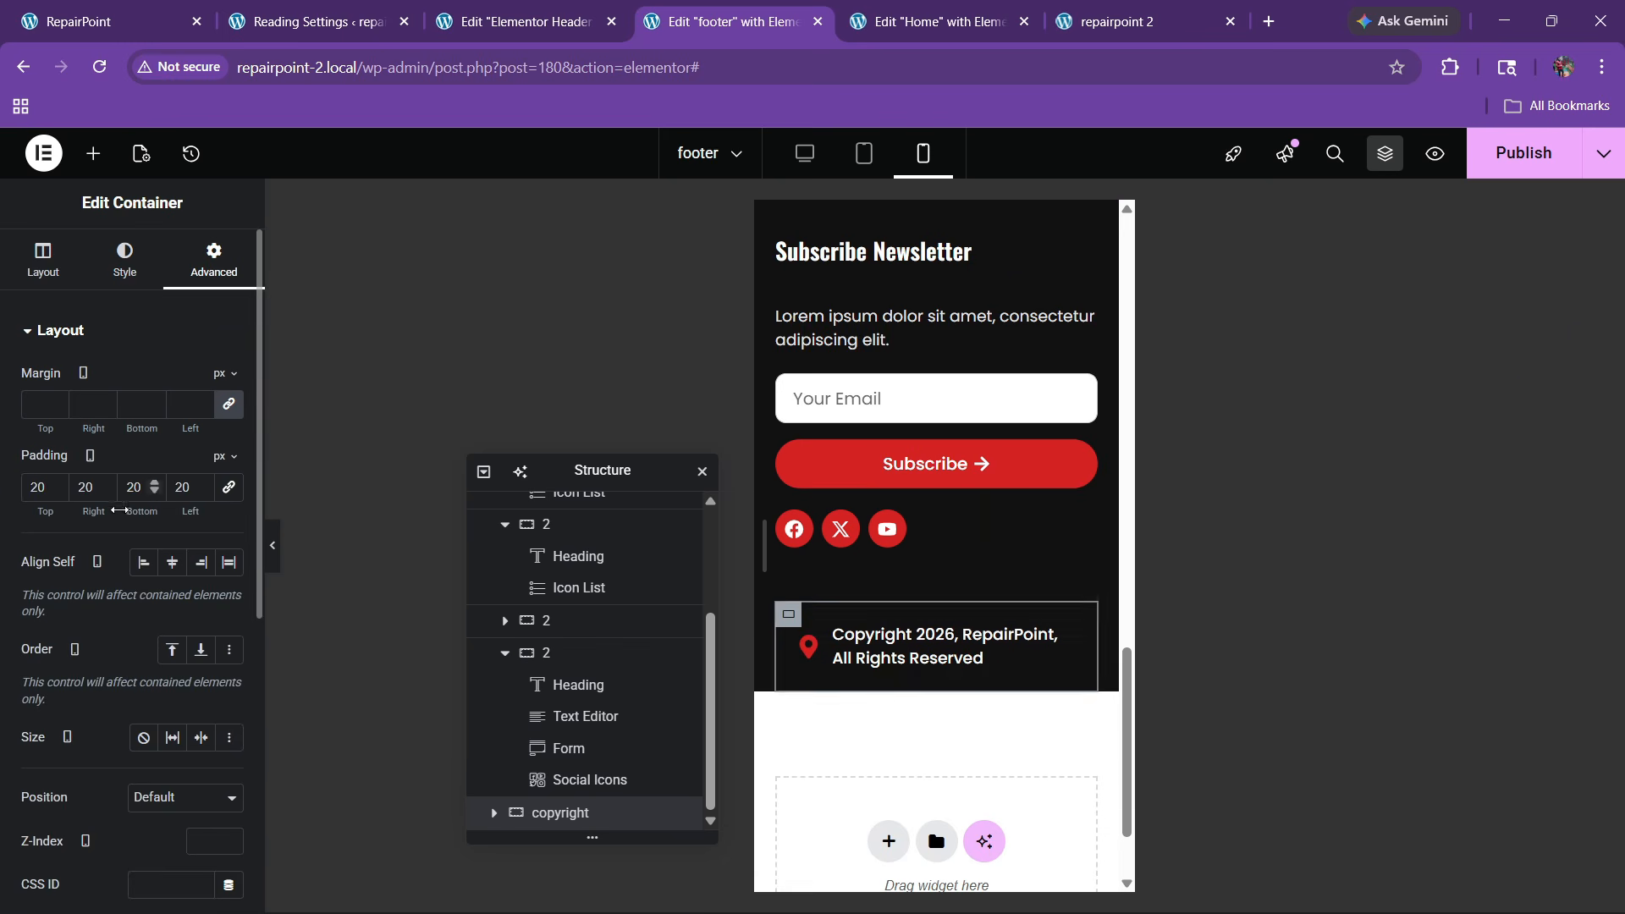
pyautogui.press('BackSpace')
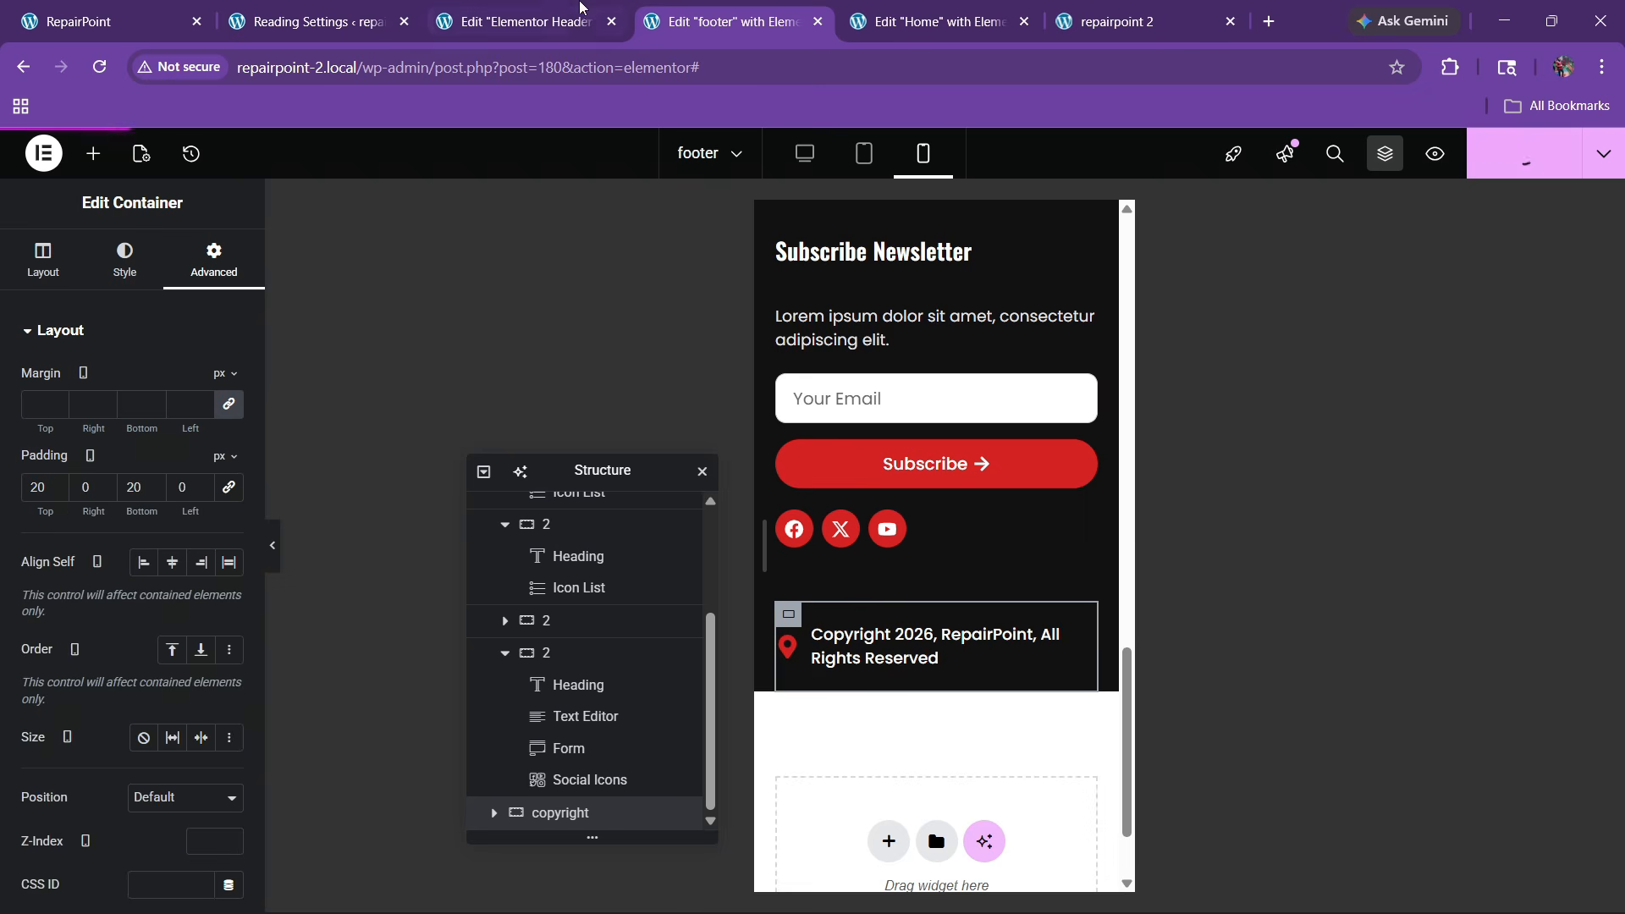
pyautogui.hotkey('ctrl', 'shift', 'Tab')
# Dismiss the template library and check the original site's header for reference
pyautogui.click(1422, 186)
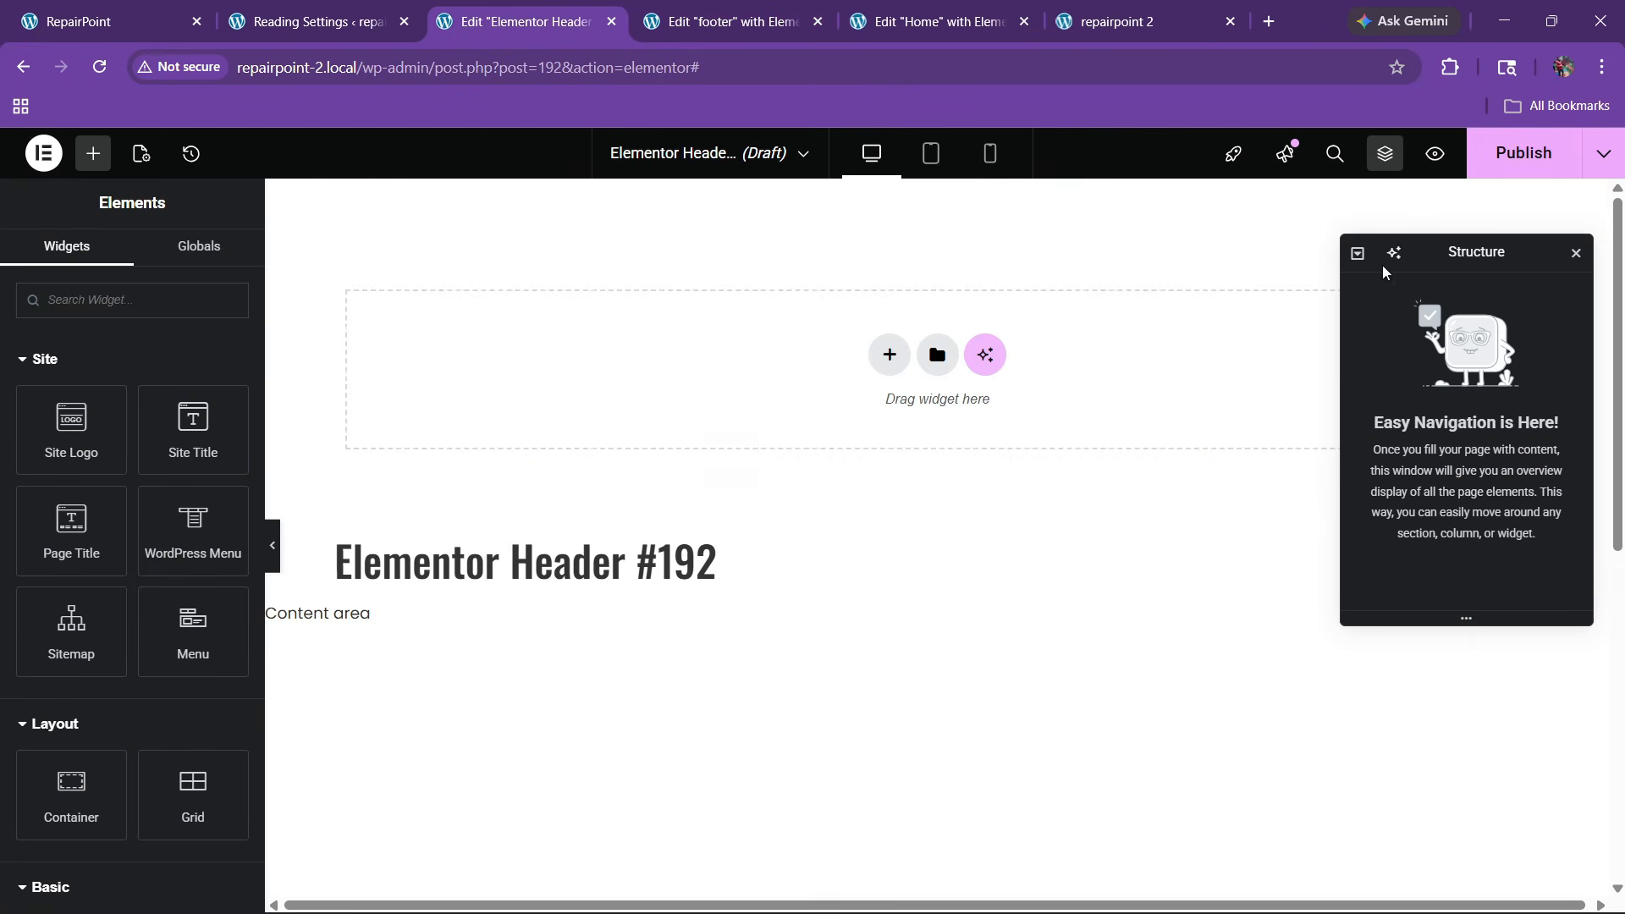
pyautogui.scroll(-3, 730, 449)
pyautogui.scroll(2, 772, 450)
pyautogui.moveTo(5, 3); pyautogui.dragTo(2, 1)
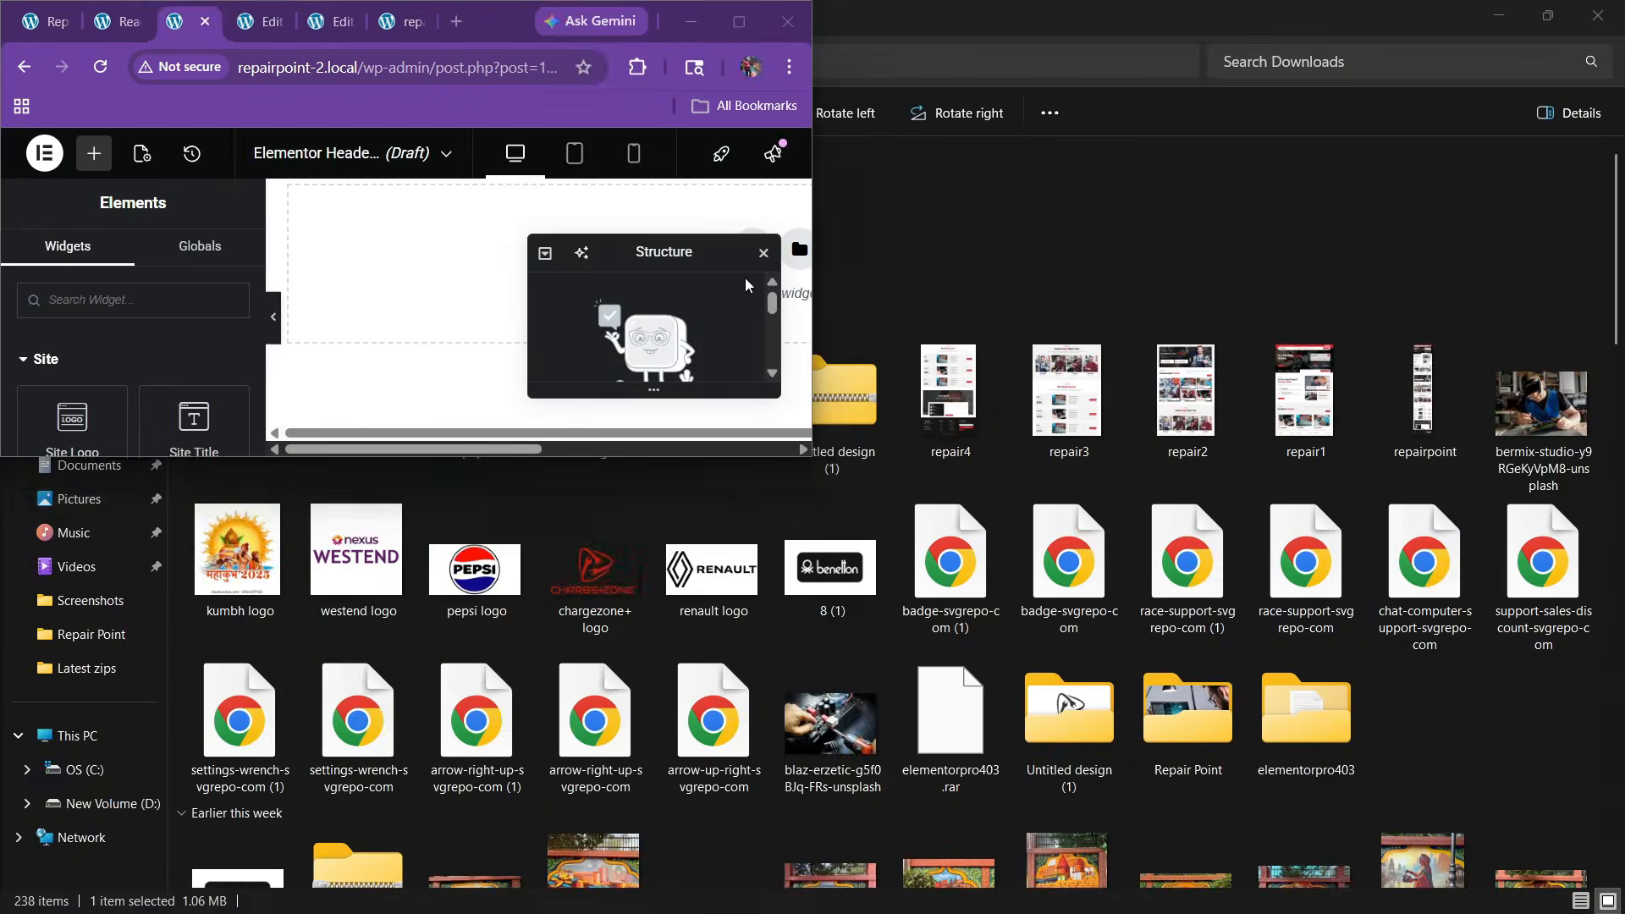
pyautogui.click(738, 21)
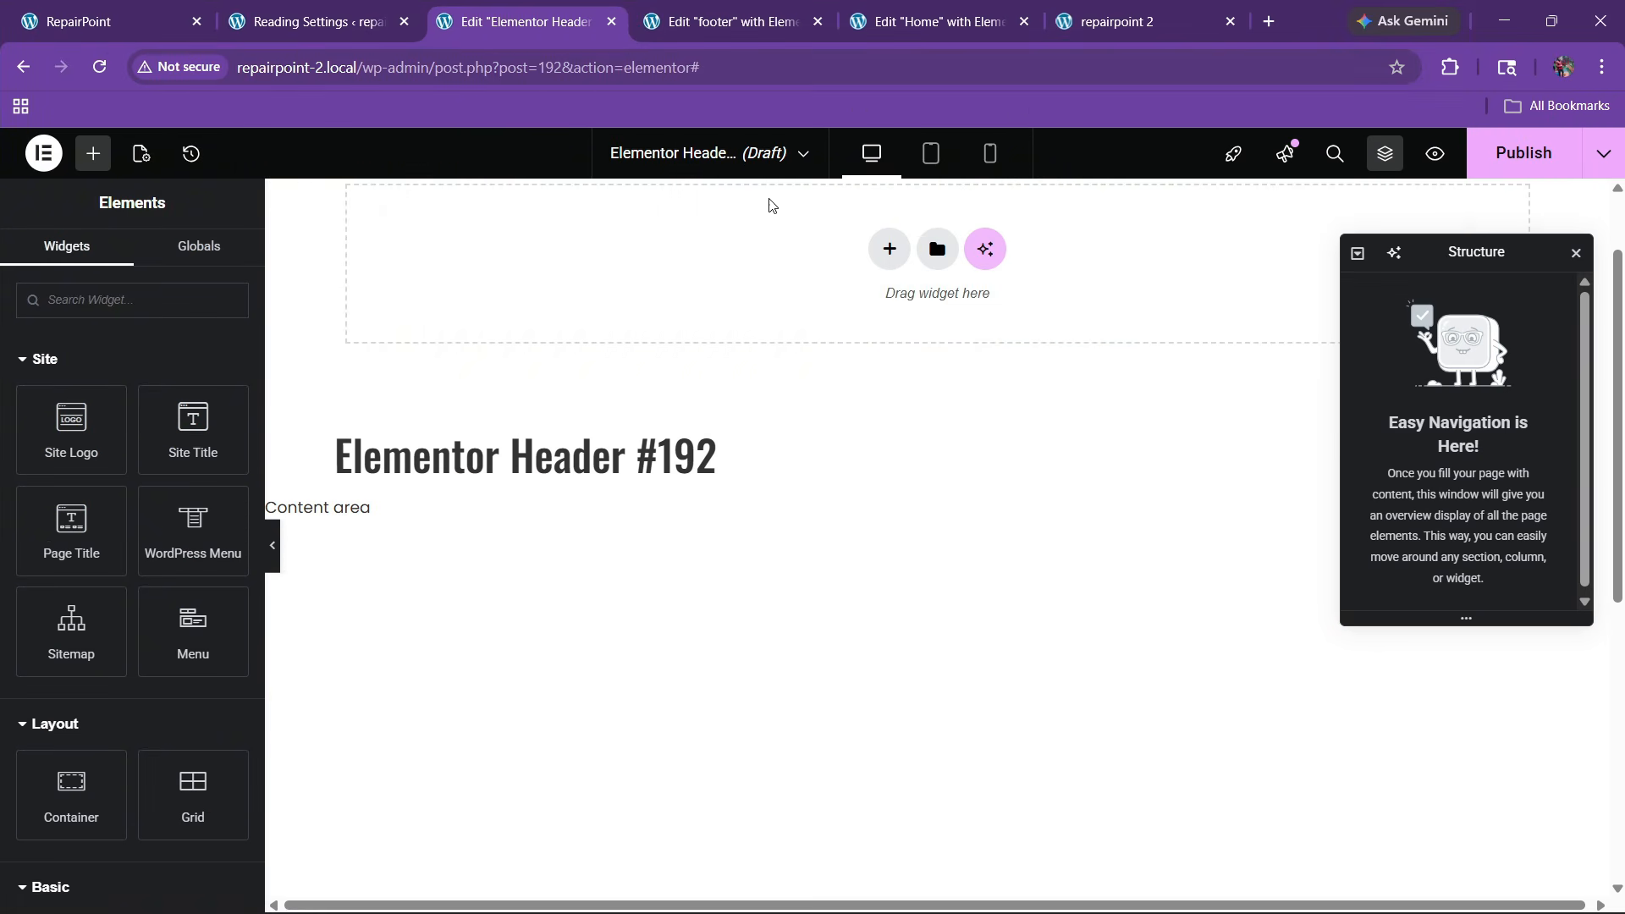
pyautogui.click(190, 6)
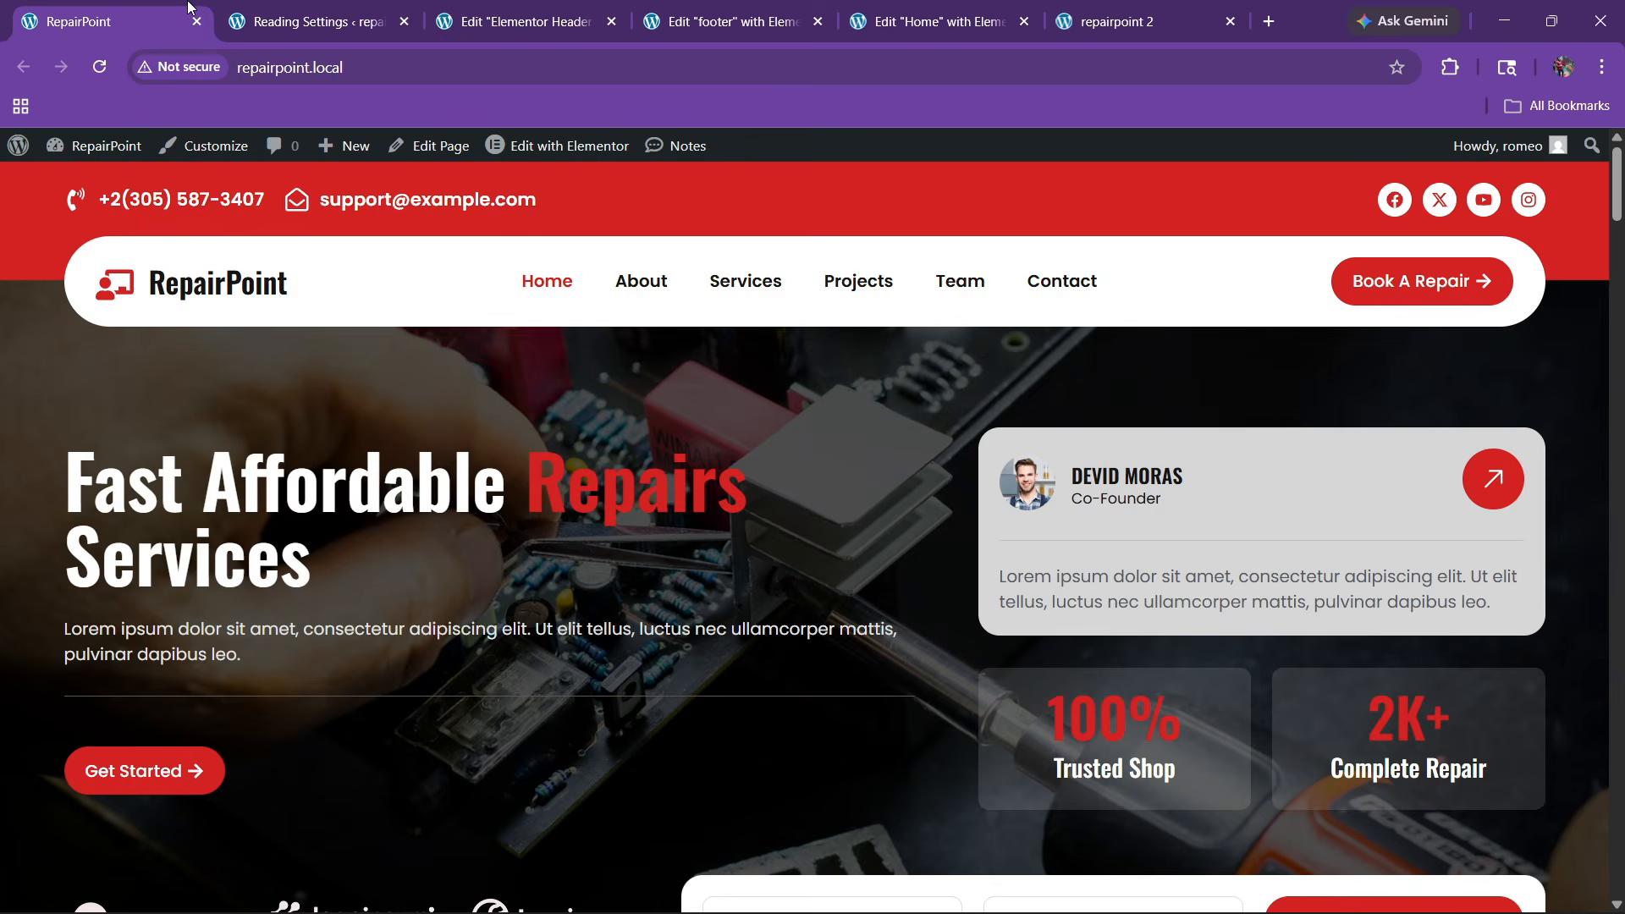
pyautogui.click(573, 8)
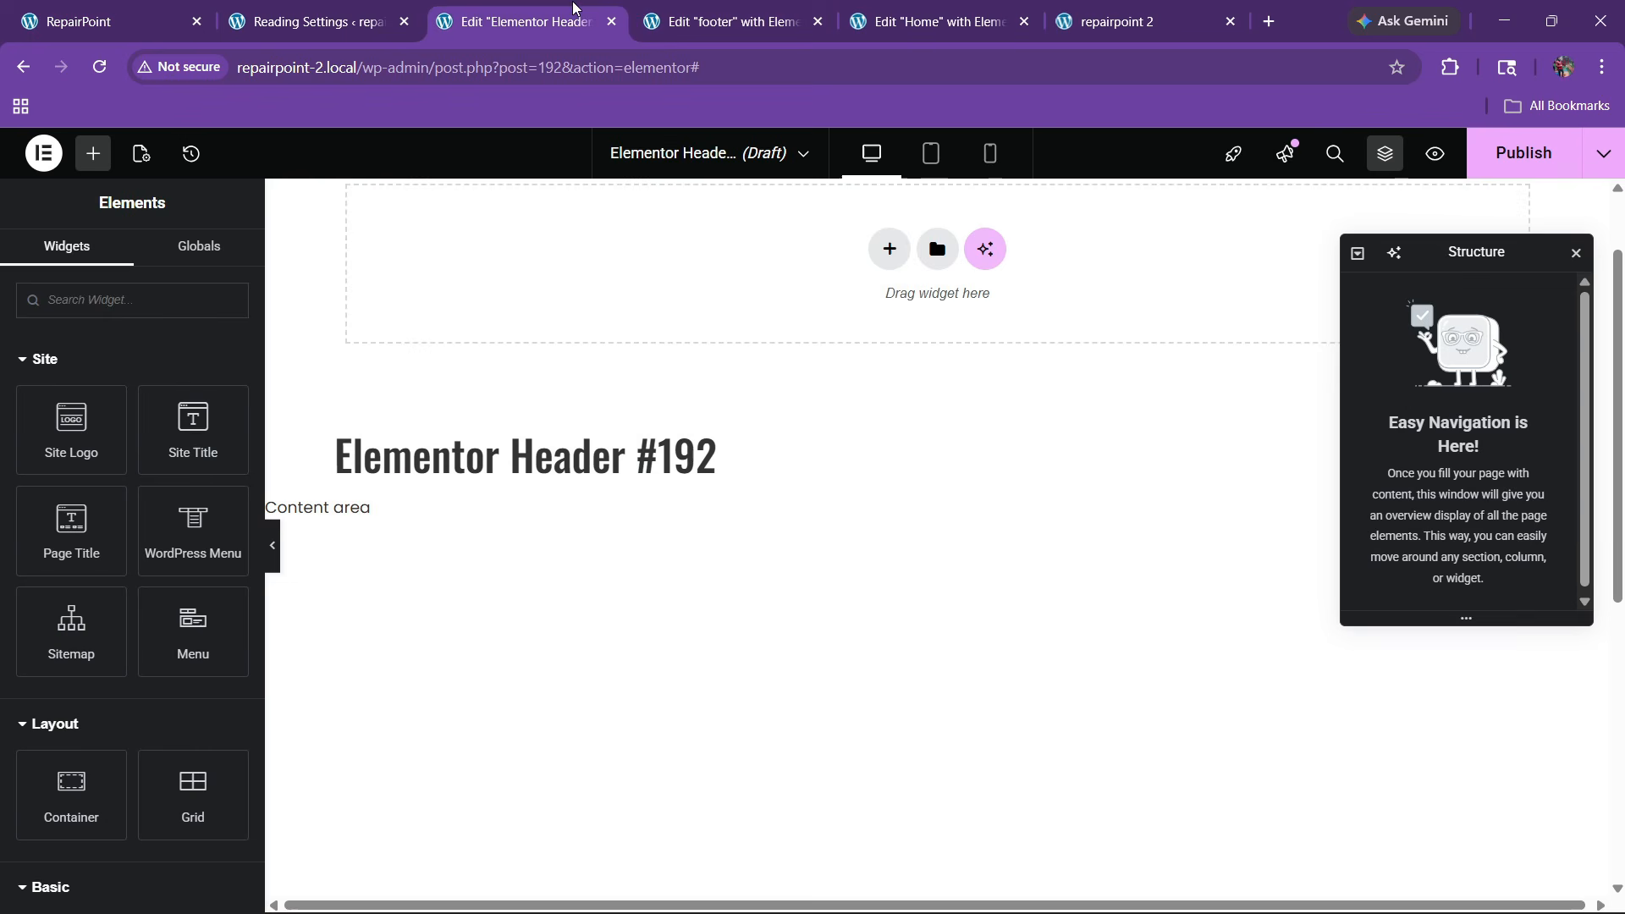
# Insert a Flexbox container as the header template's first block
pyautogui.click(888, 251)
pyautogui.click(874, 347)
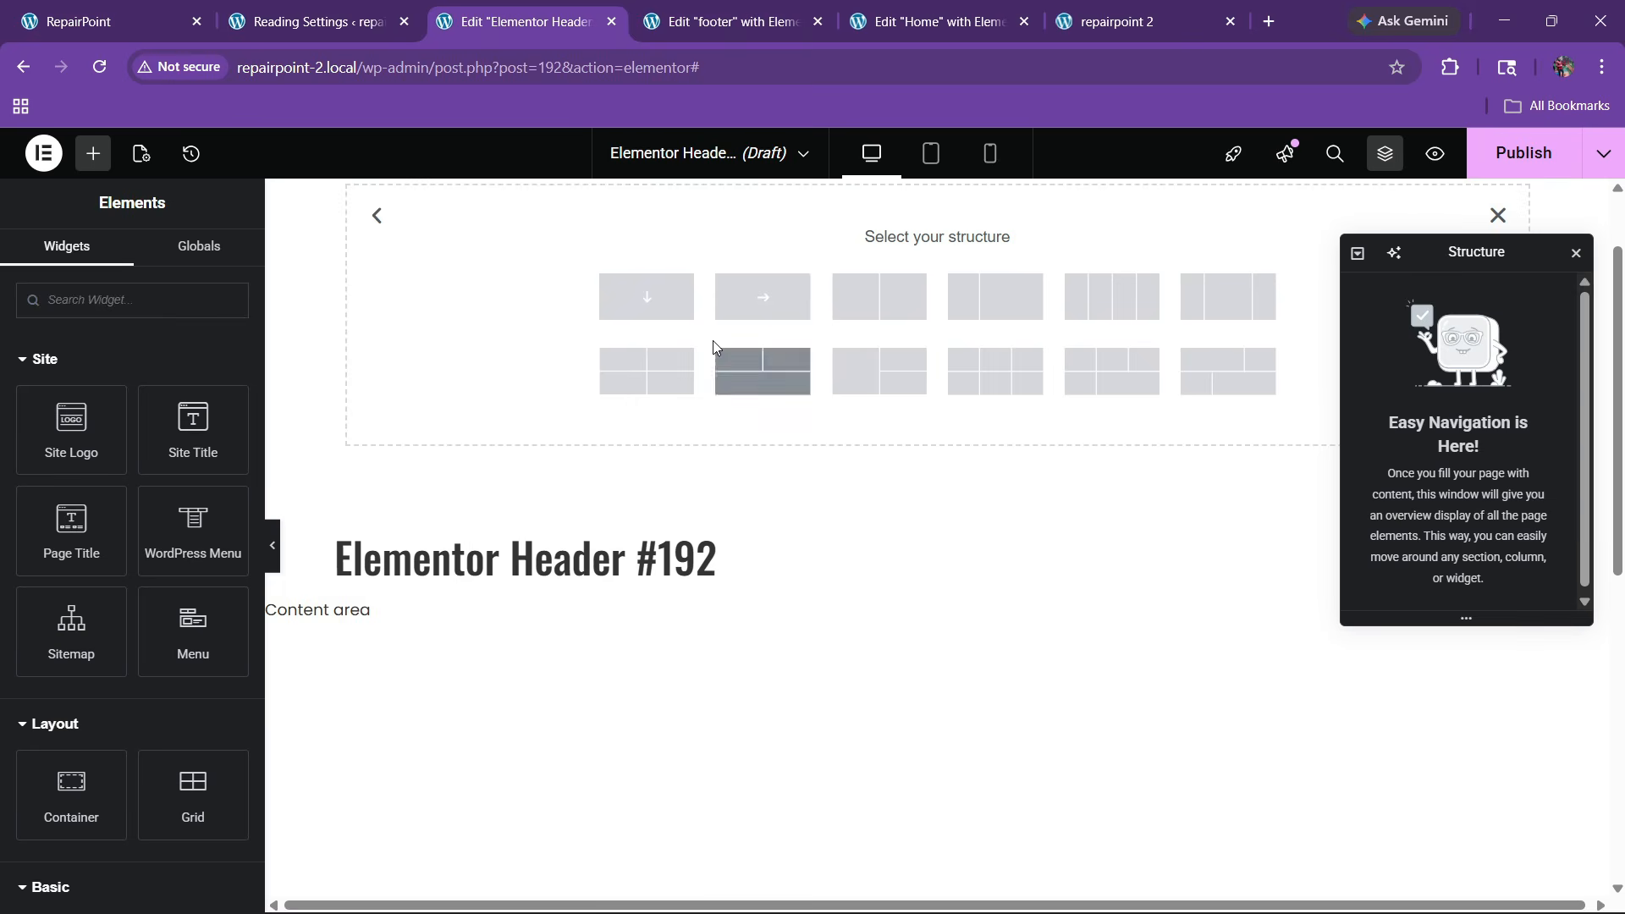
pyautogui.click(897, 382)
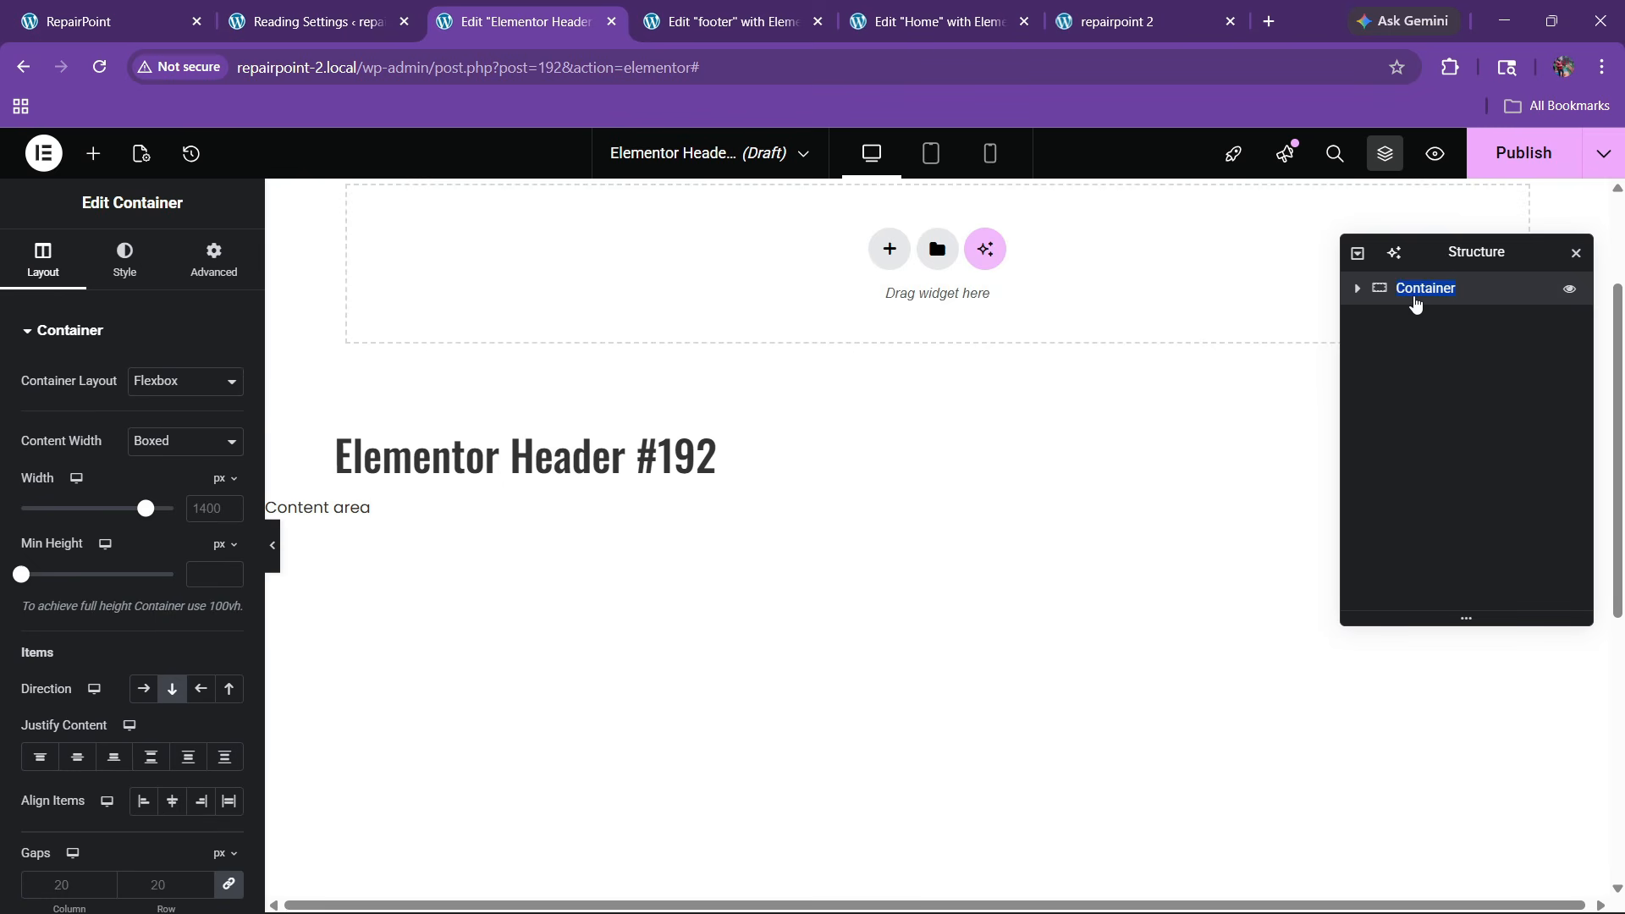
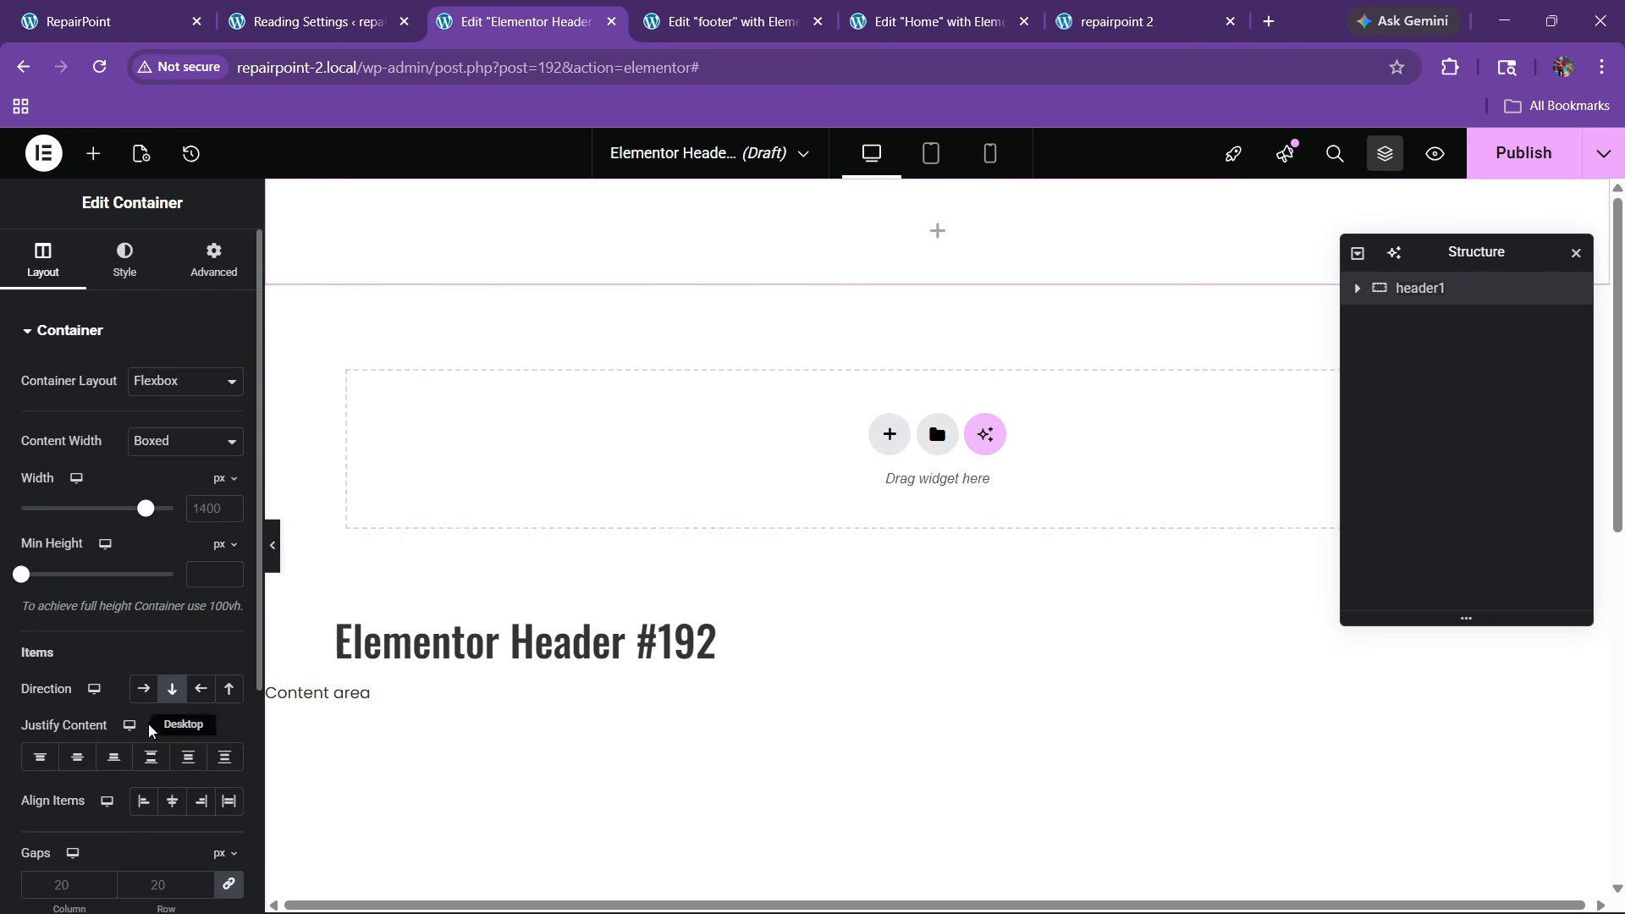
# Lay the container out as a Space Between row with the global red background
pyautogui.click(144, 688)
pyautogui.click(150, 756)
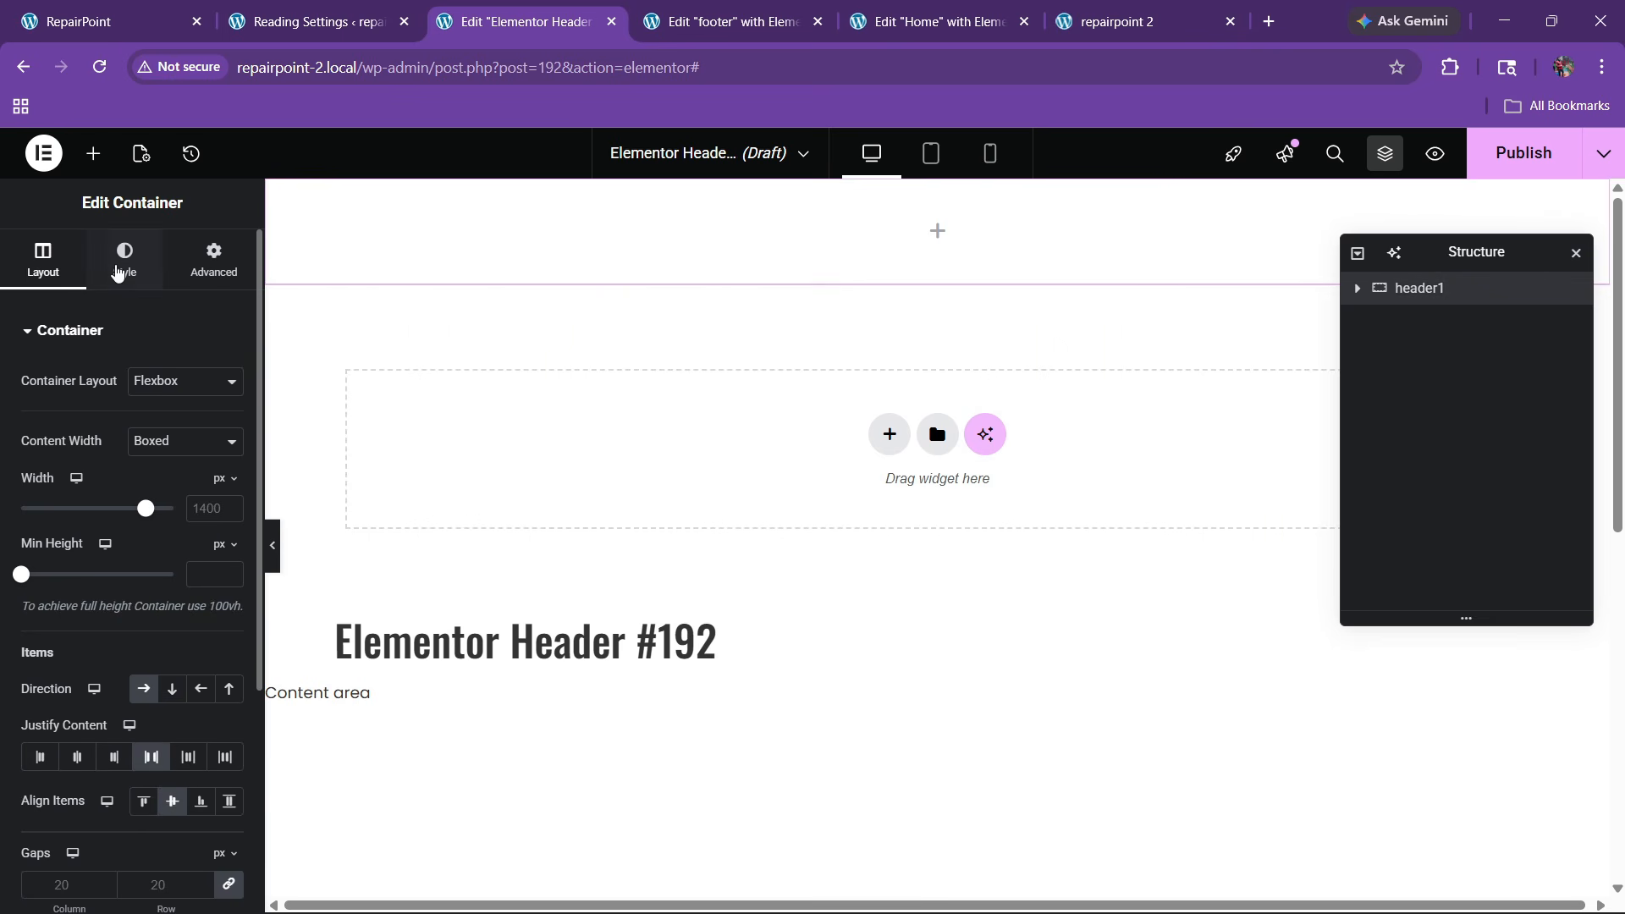
pyautogui.click(119, 269)
pyautogui.click(144, 426)
pyautogui.click(197, 474)
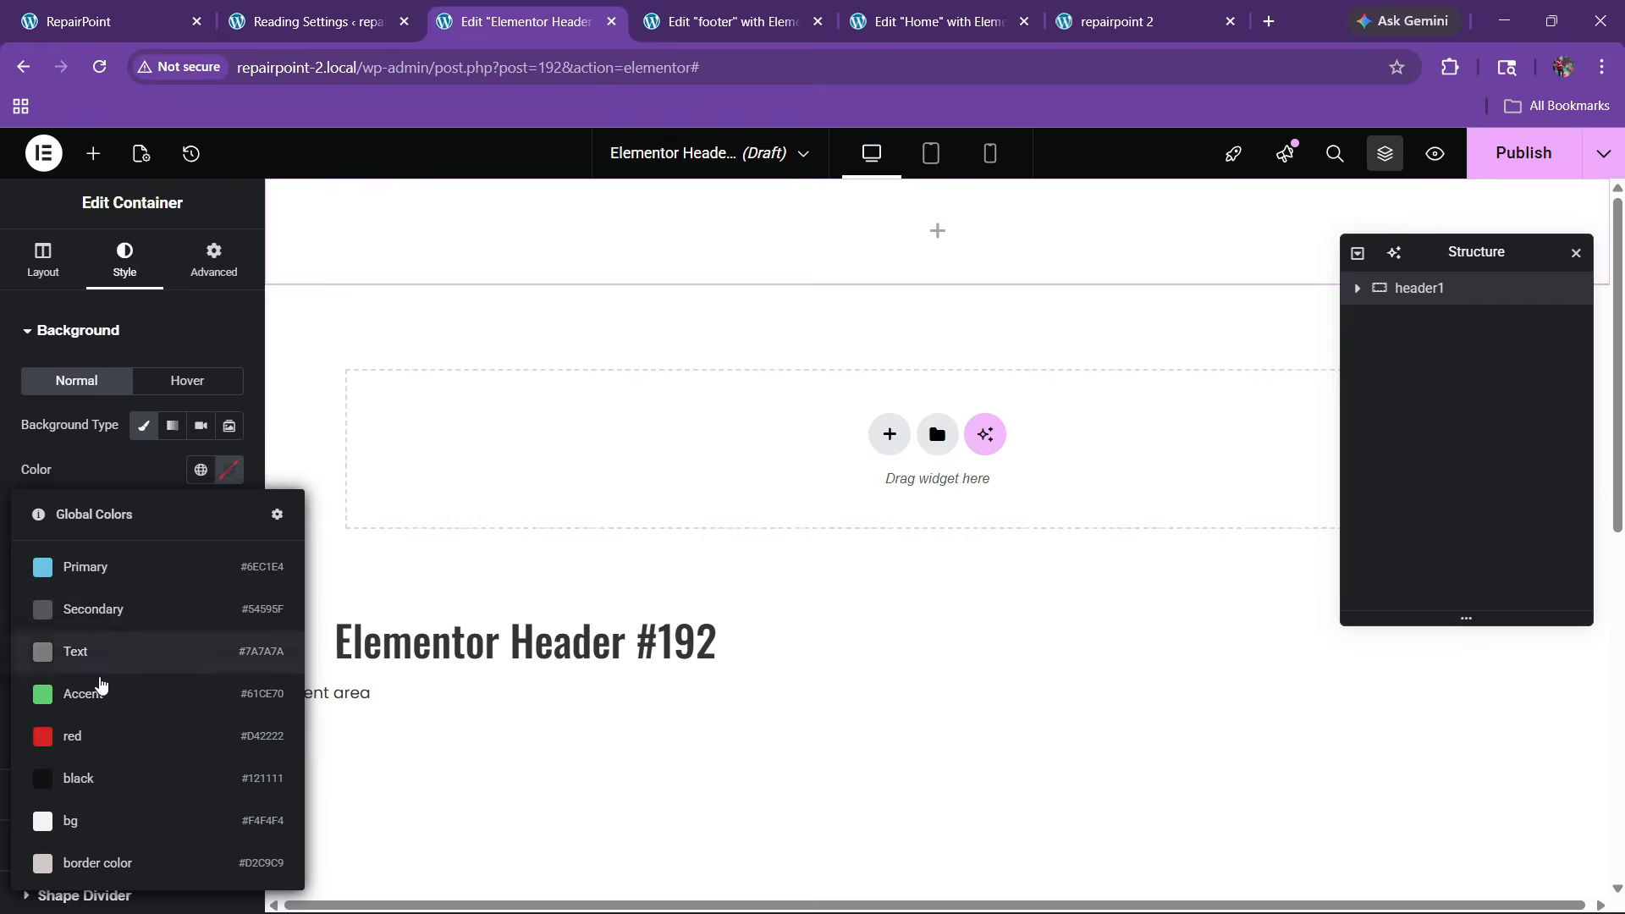
pyautogui.click(102, 733)
# Check the live site's header, then retitle the template to 'header'
pyautogui.click(110, 21)
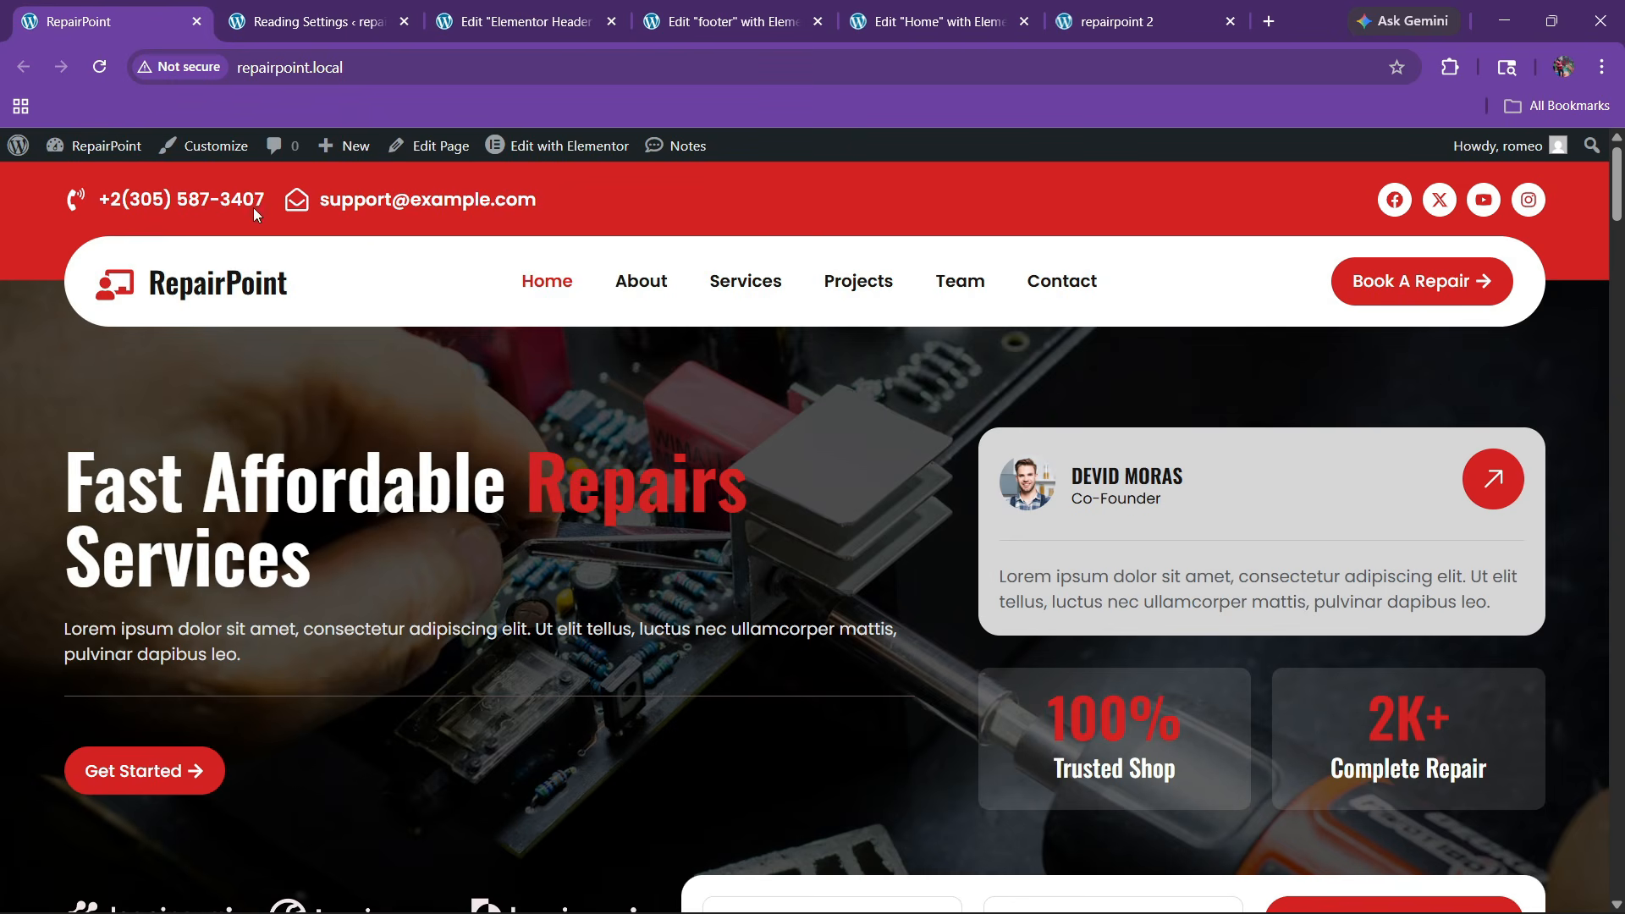
pyautogui.click(521, 21)
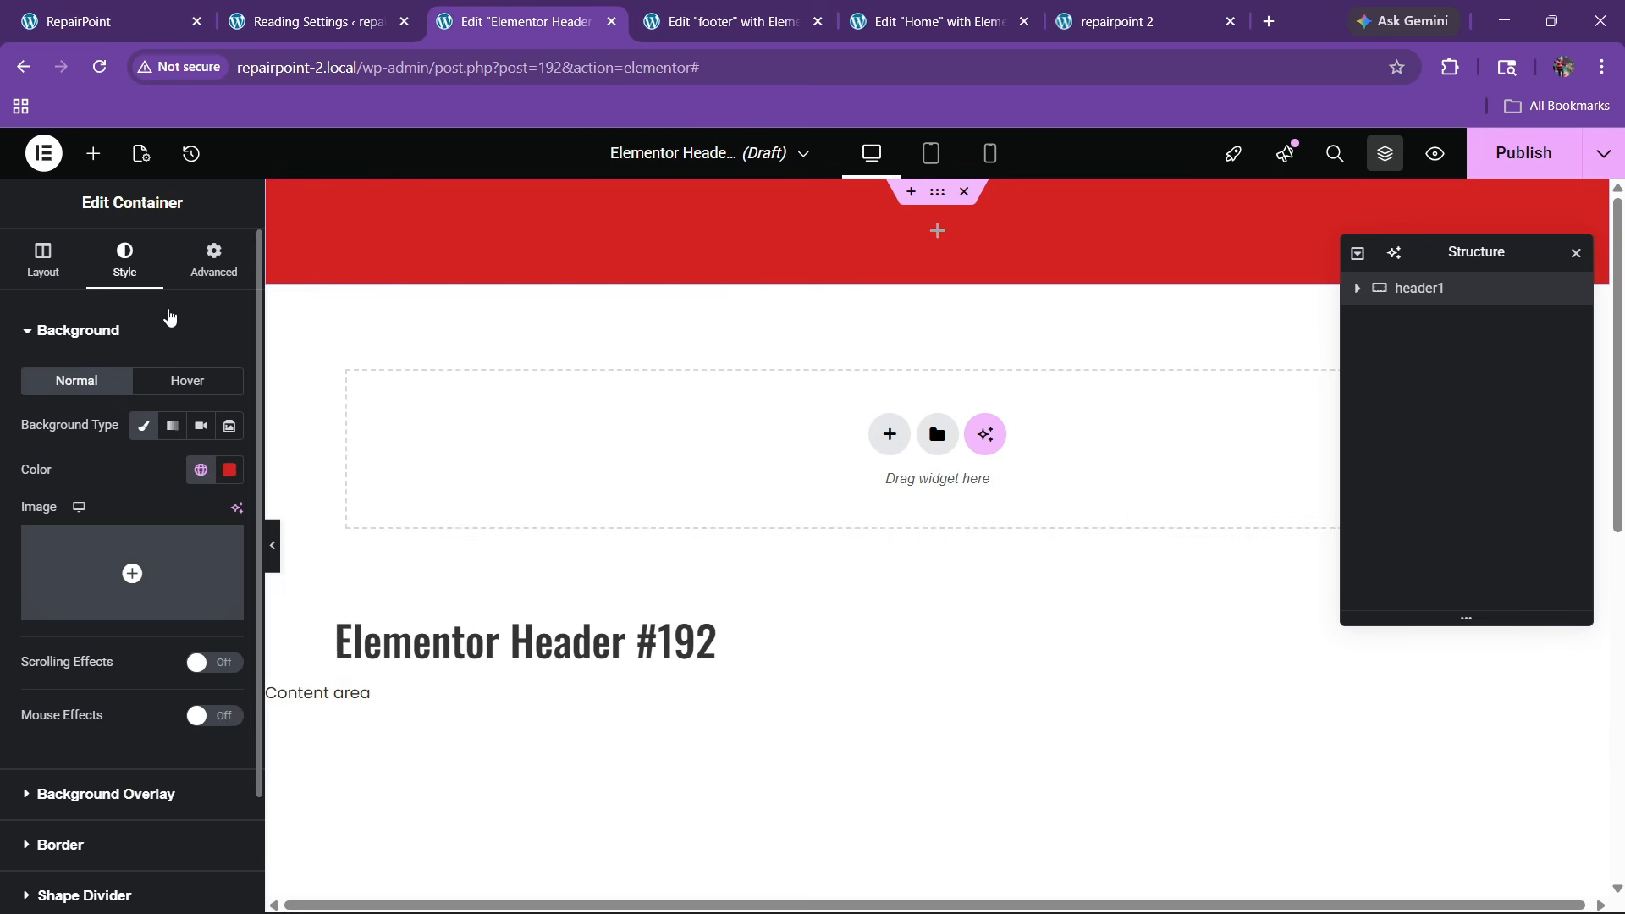
pyautogui.click(140, 154)
pyautogui.moveTo(181, 415); pyautogui.dragTo(3, 407)
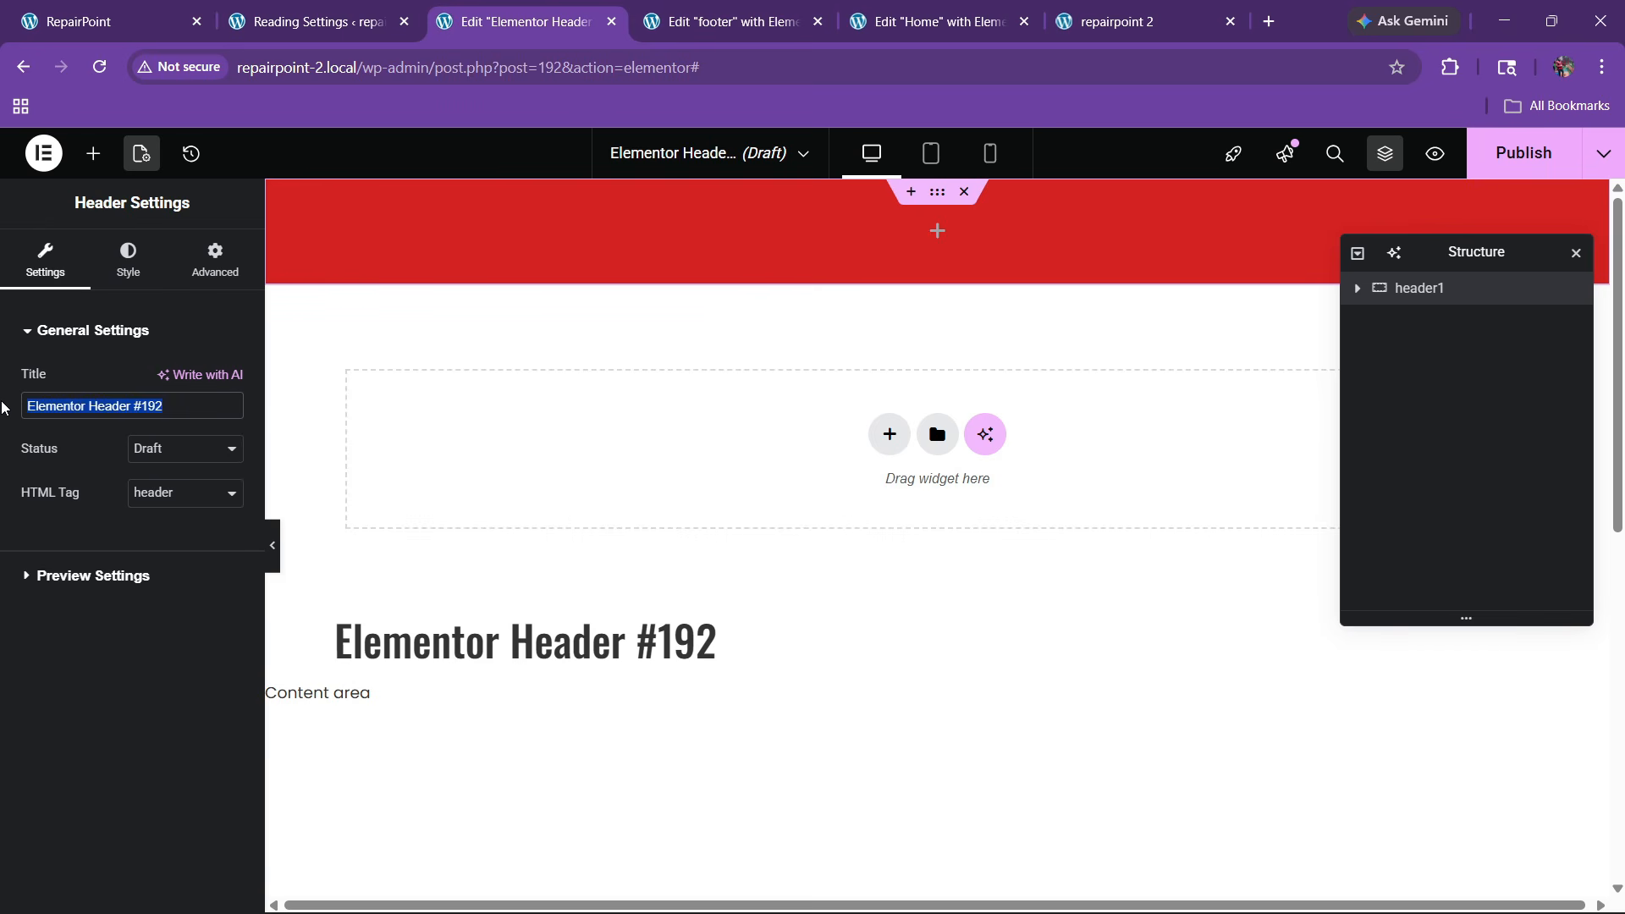
pyautogui.write('header')
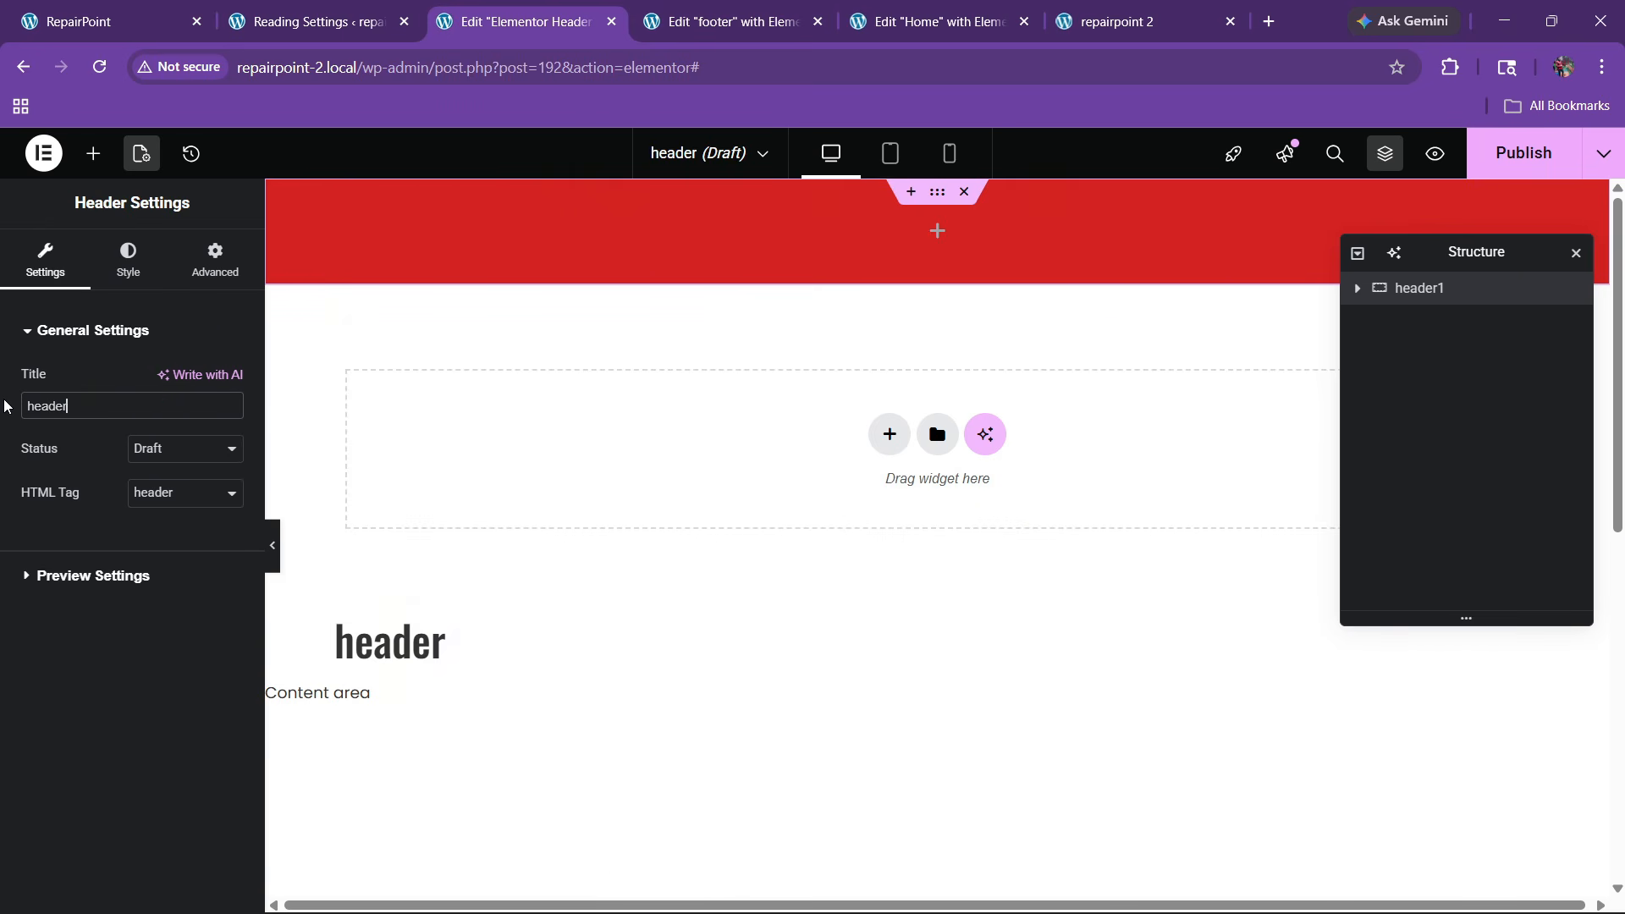
# Add an Icon List to the red header, delete its third item, and make it inline
pyautogui.click(93, 153)
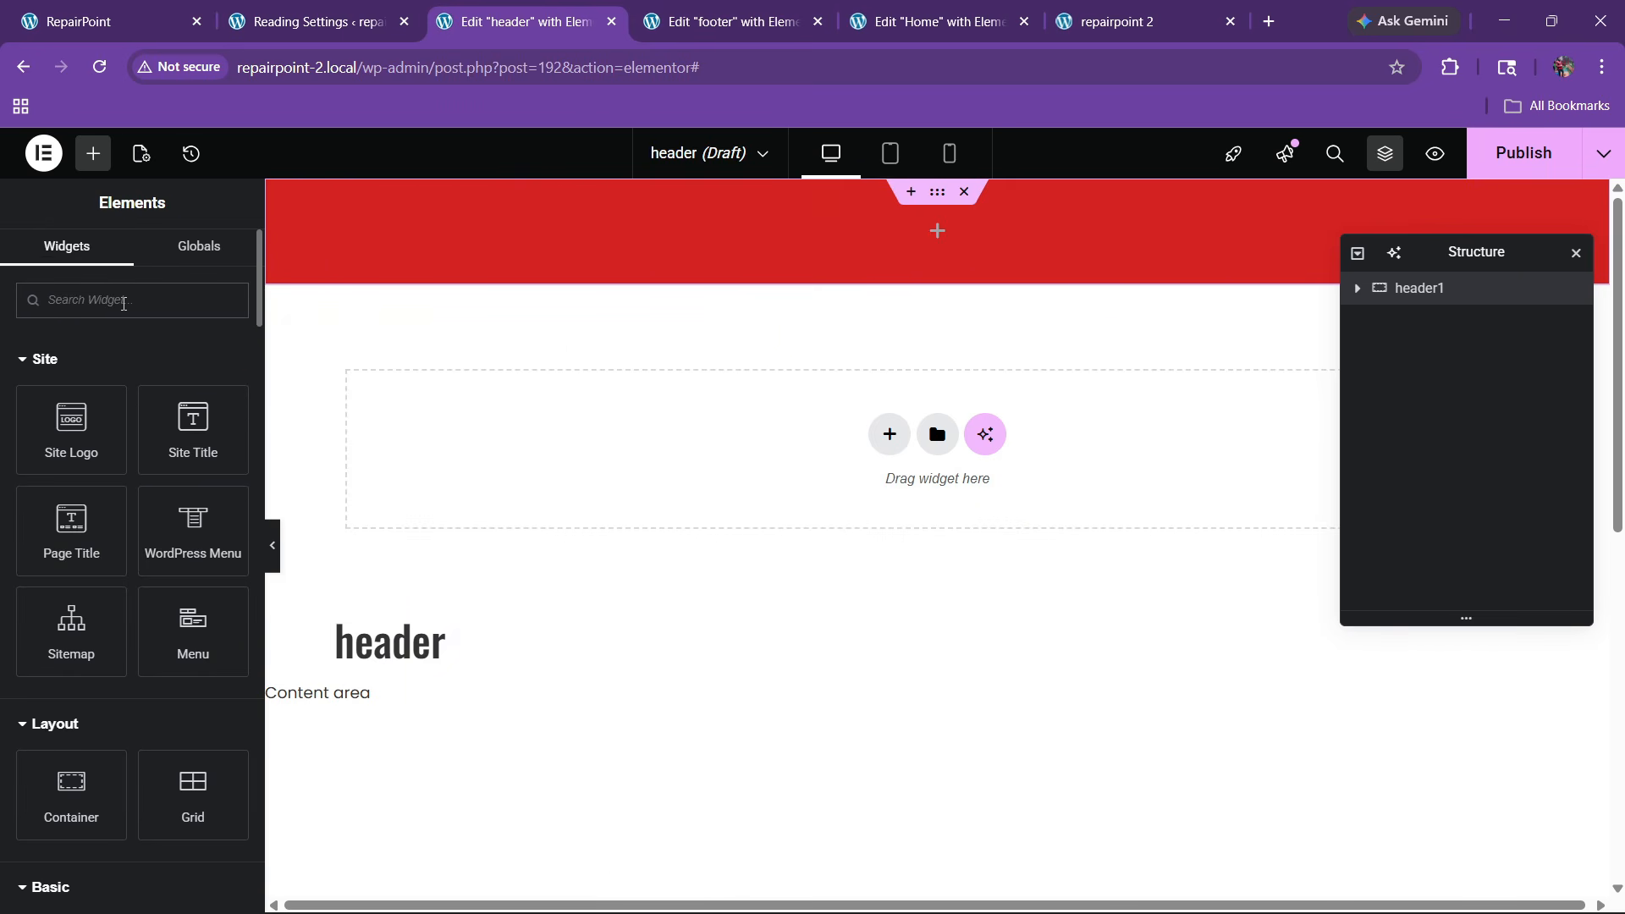
pyautogui.write('list')
pyautogui.moveTo(71, 374); pyautogui.dragTo(598, 225)
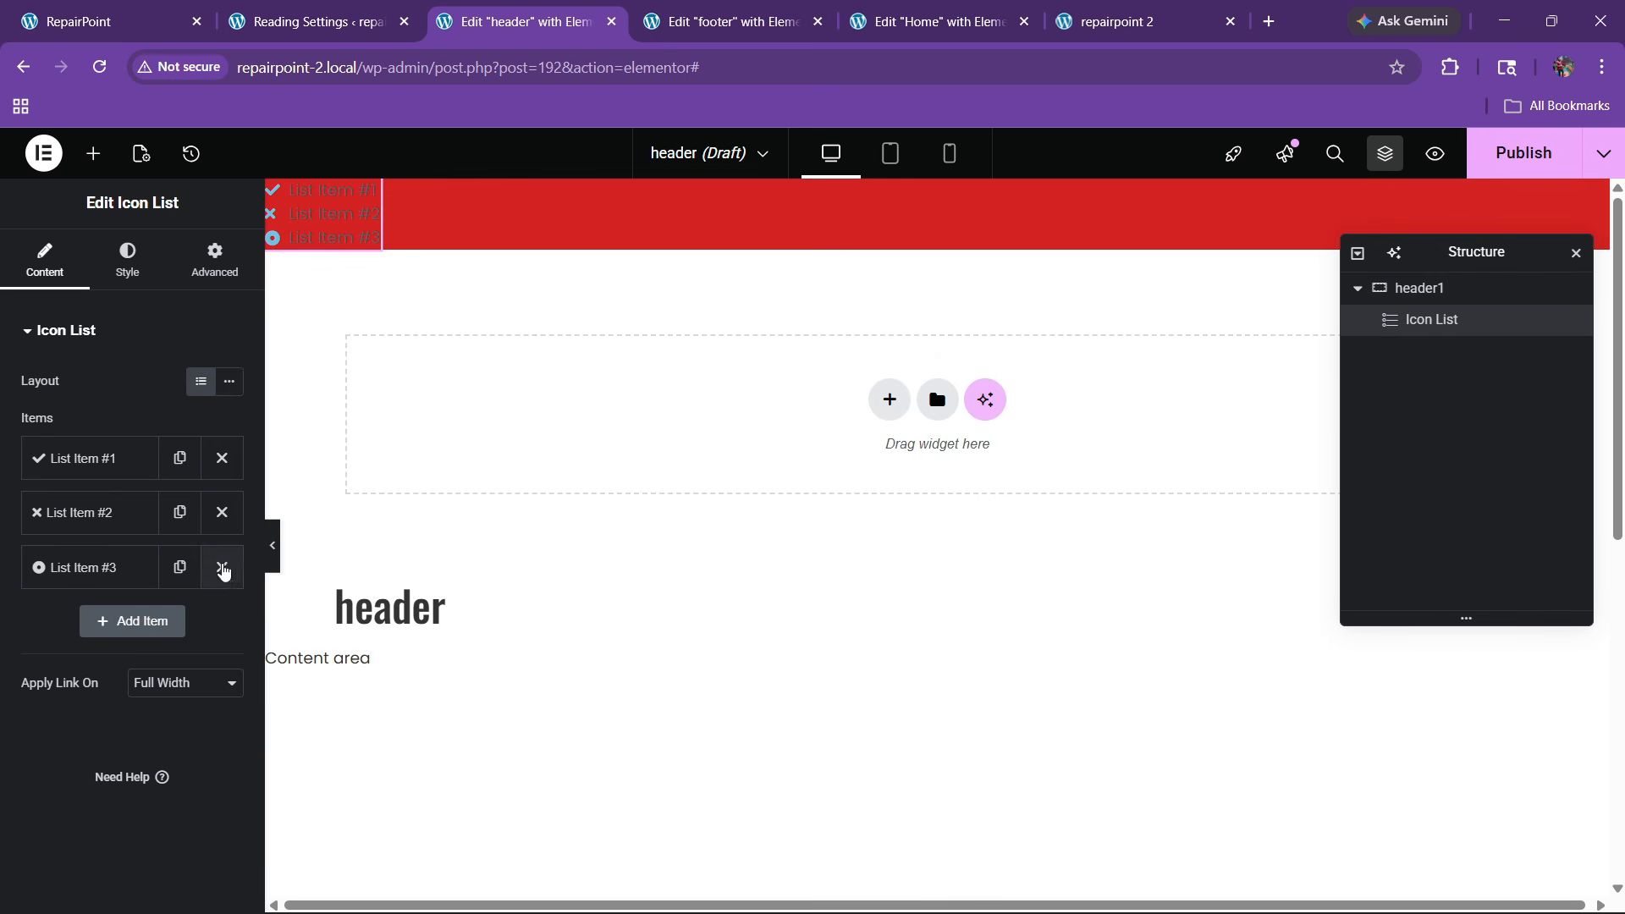
pyautogui.click(221, 567)
pyautogui.click(228, 381)
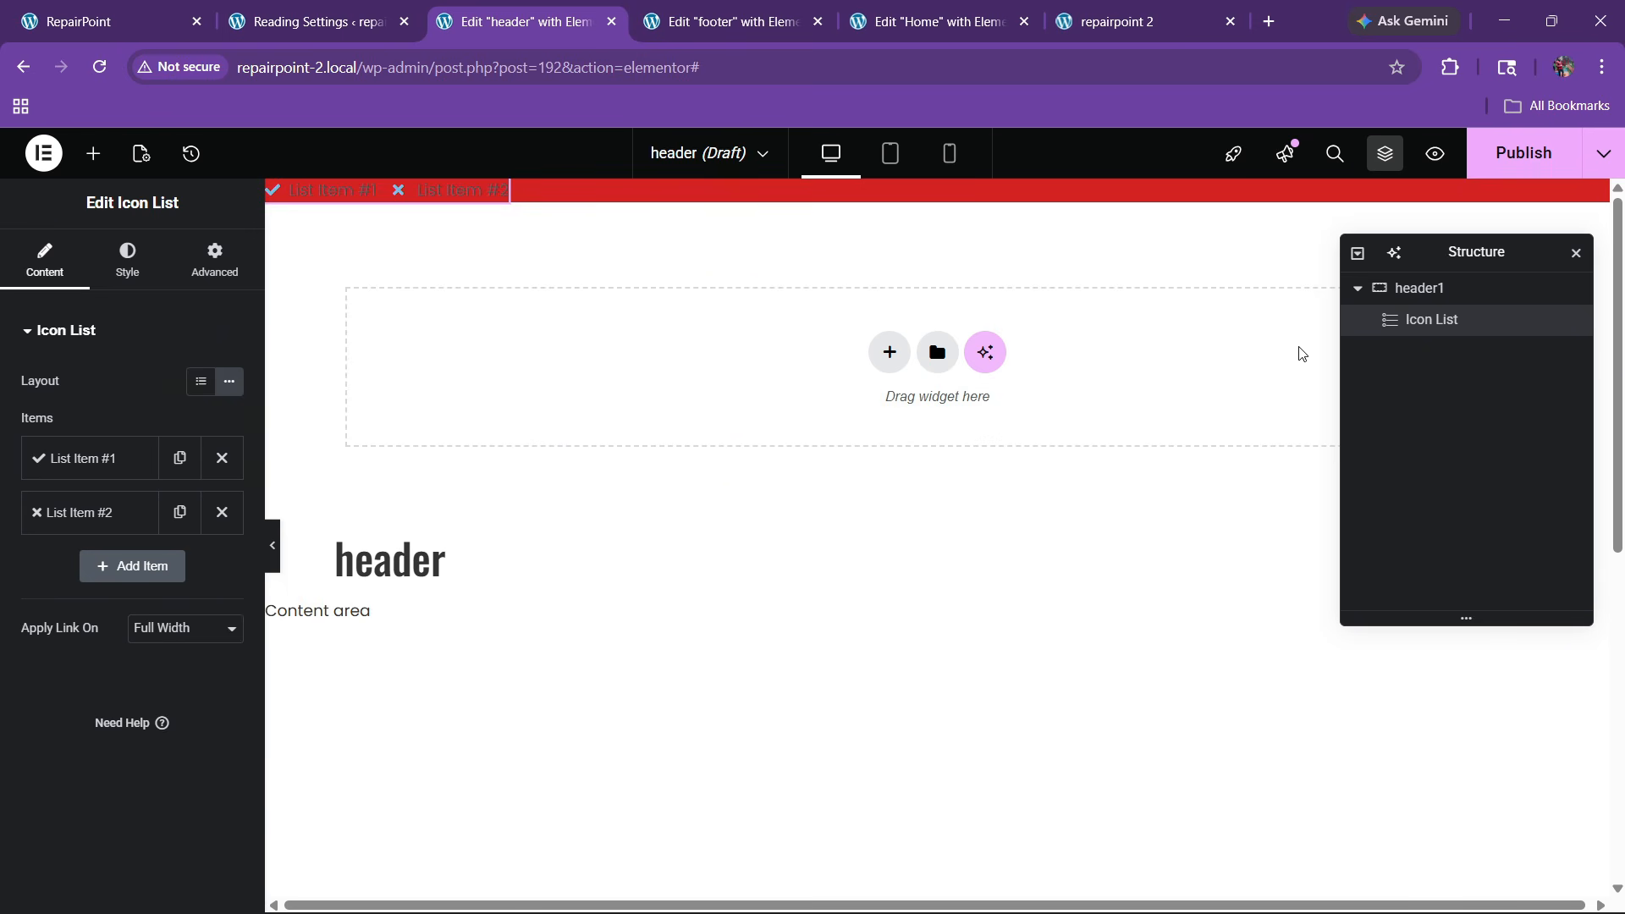
# Give the header1 container 20px top padding with unlinked sides
pyautogui.click(1418, 292)
pyautogui.click(212, 269)
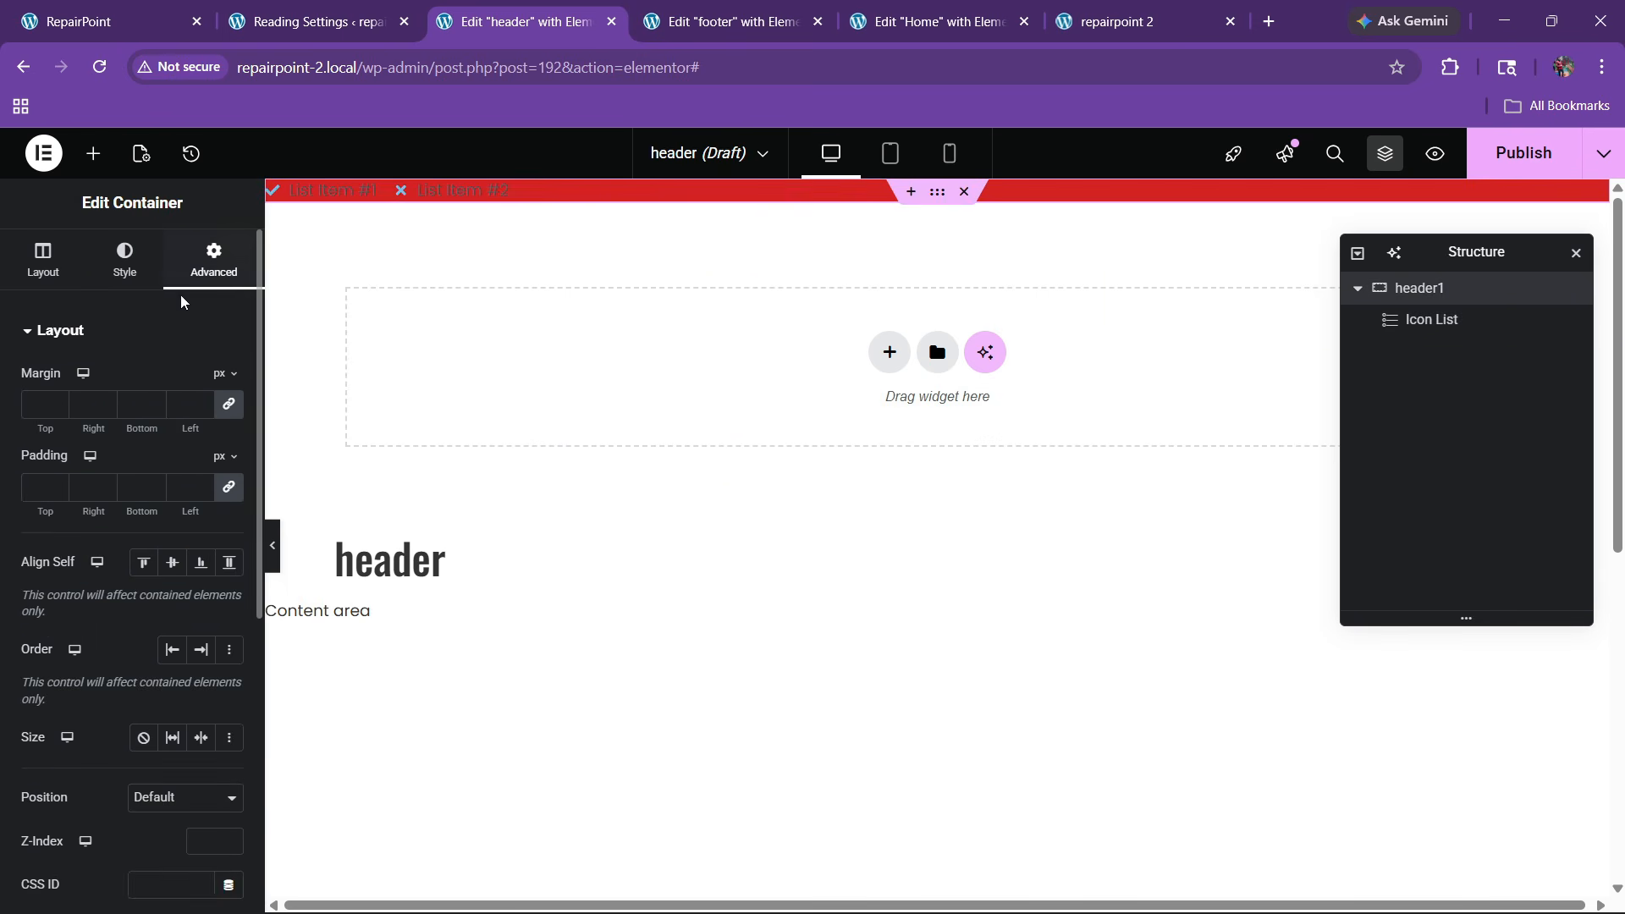
pyautogui.click(93, 19)
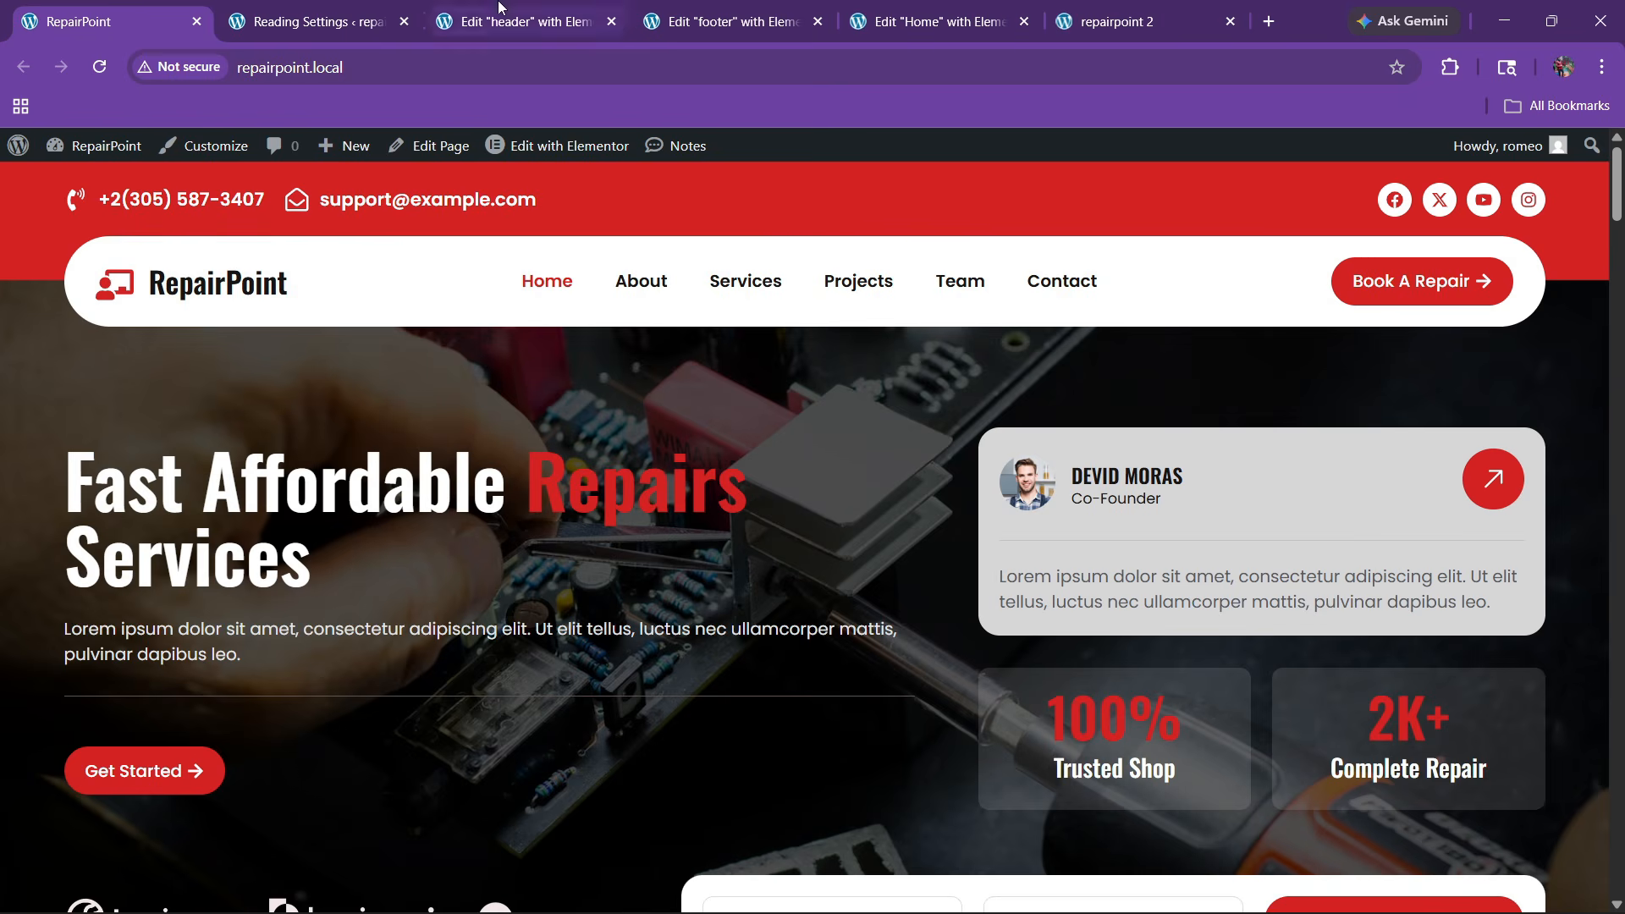
pyautogui.click(518, 22)
pyautogui.click(221, 498)
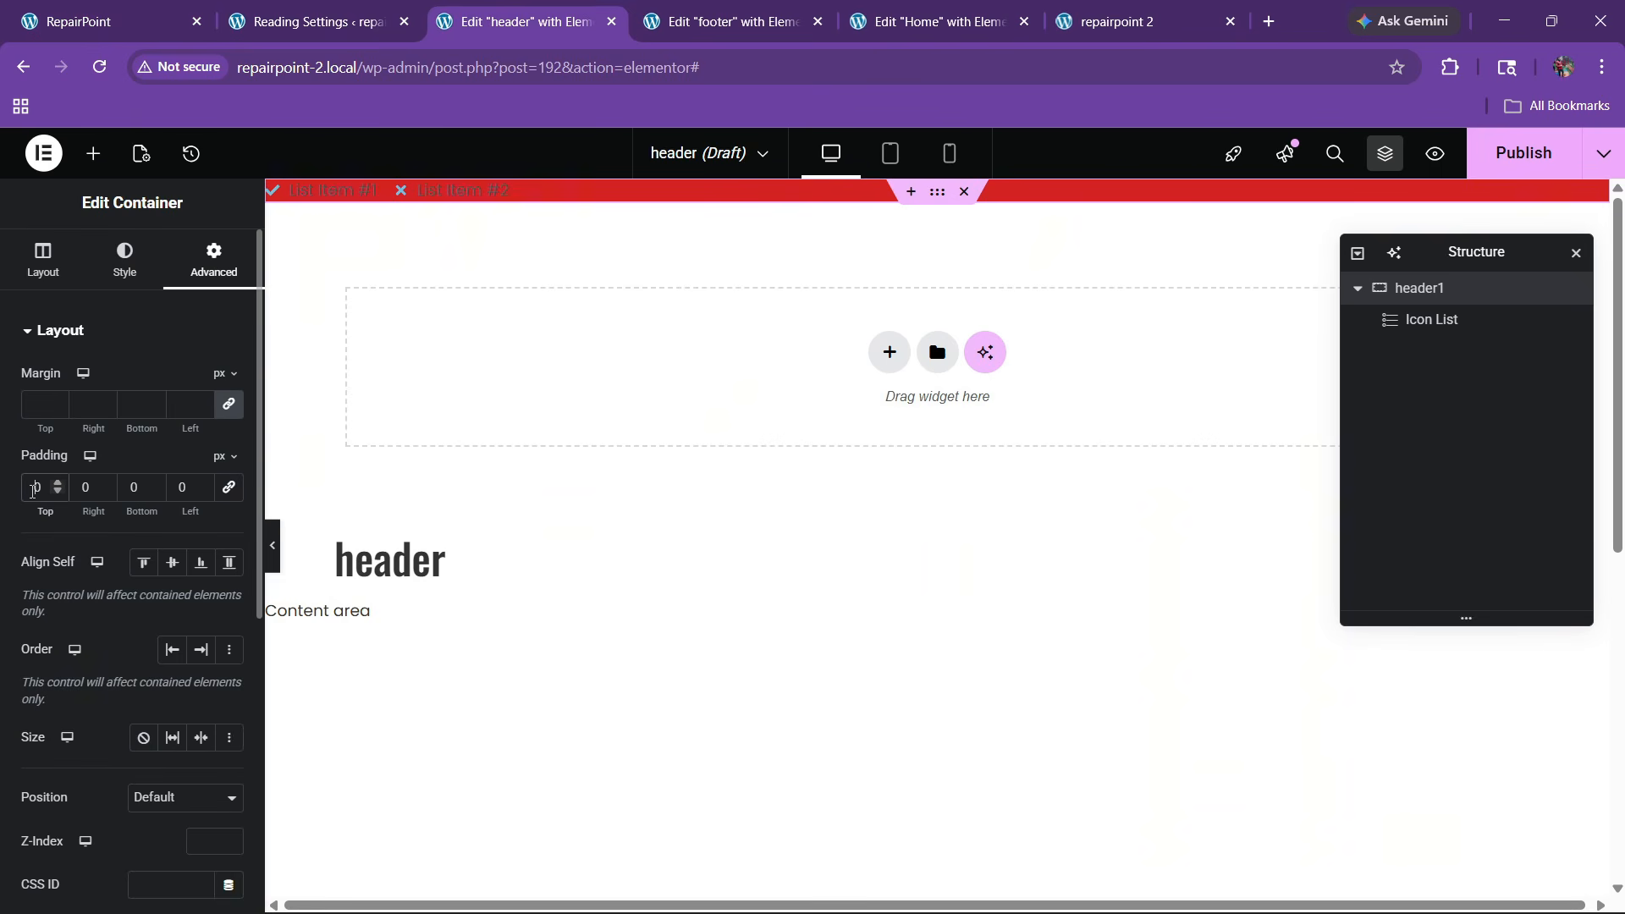
pyautogui.write('2')
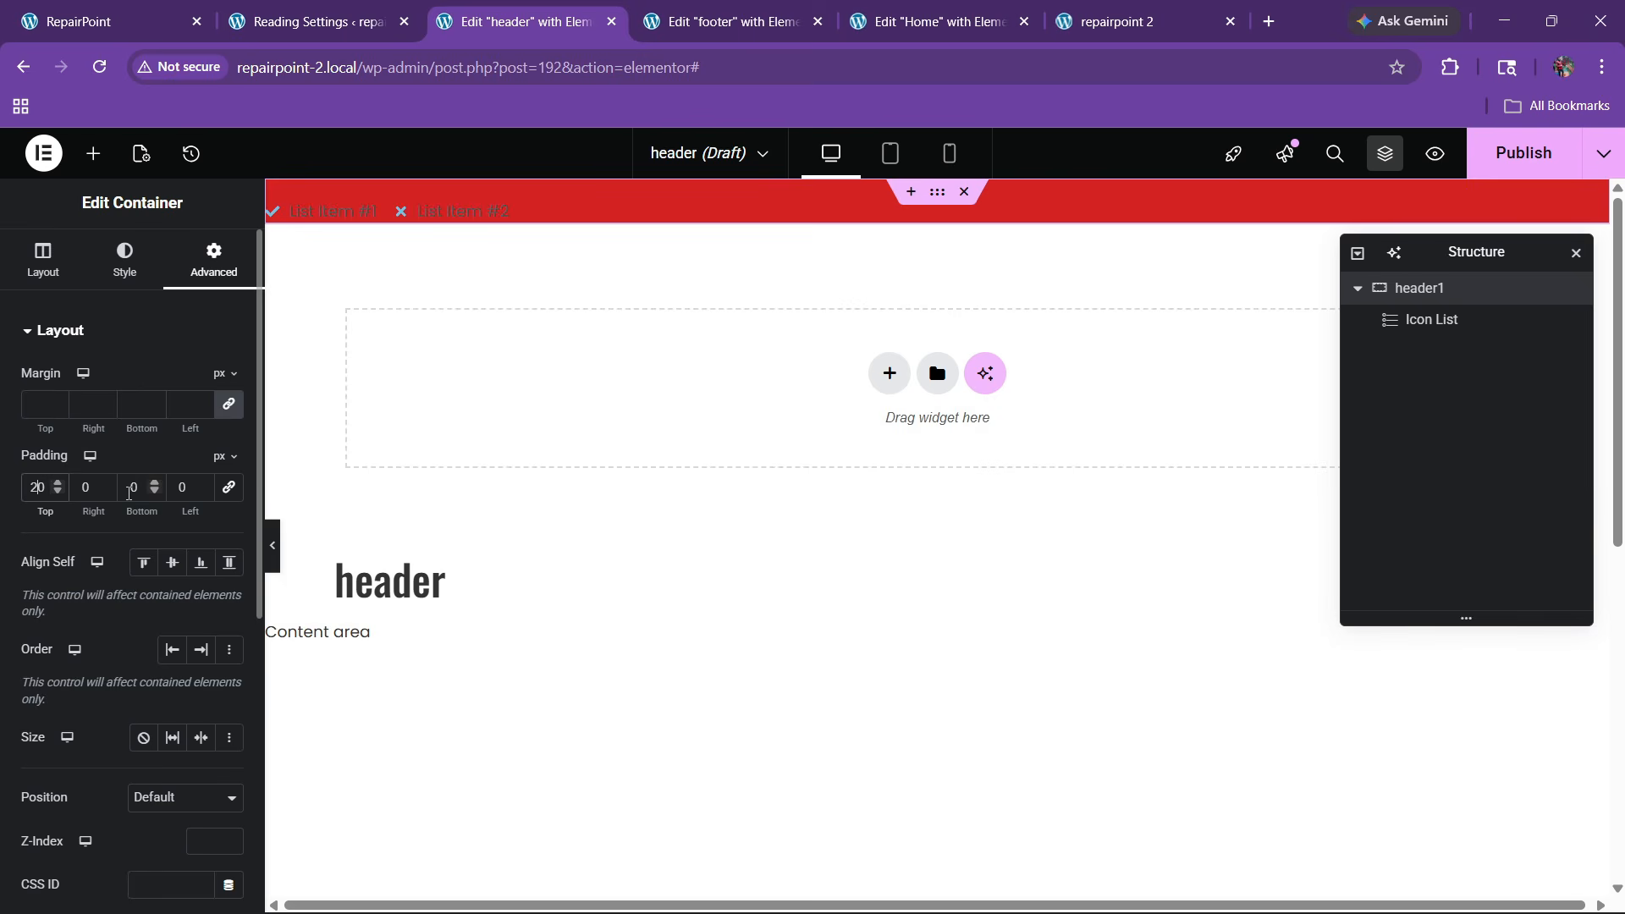
# Copy the phone number from the live site's top bar
pyautogui.click(161, 21)
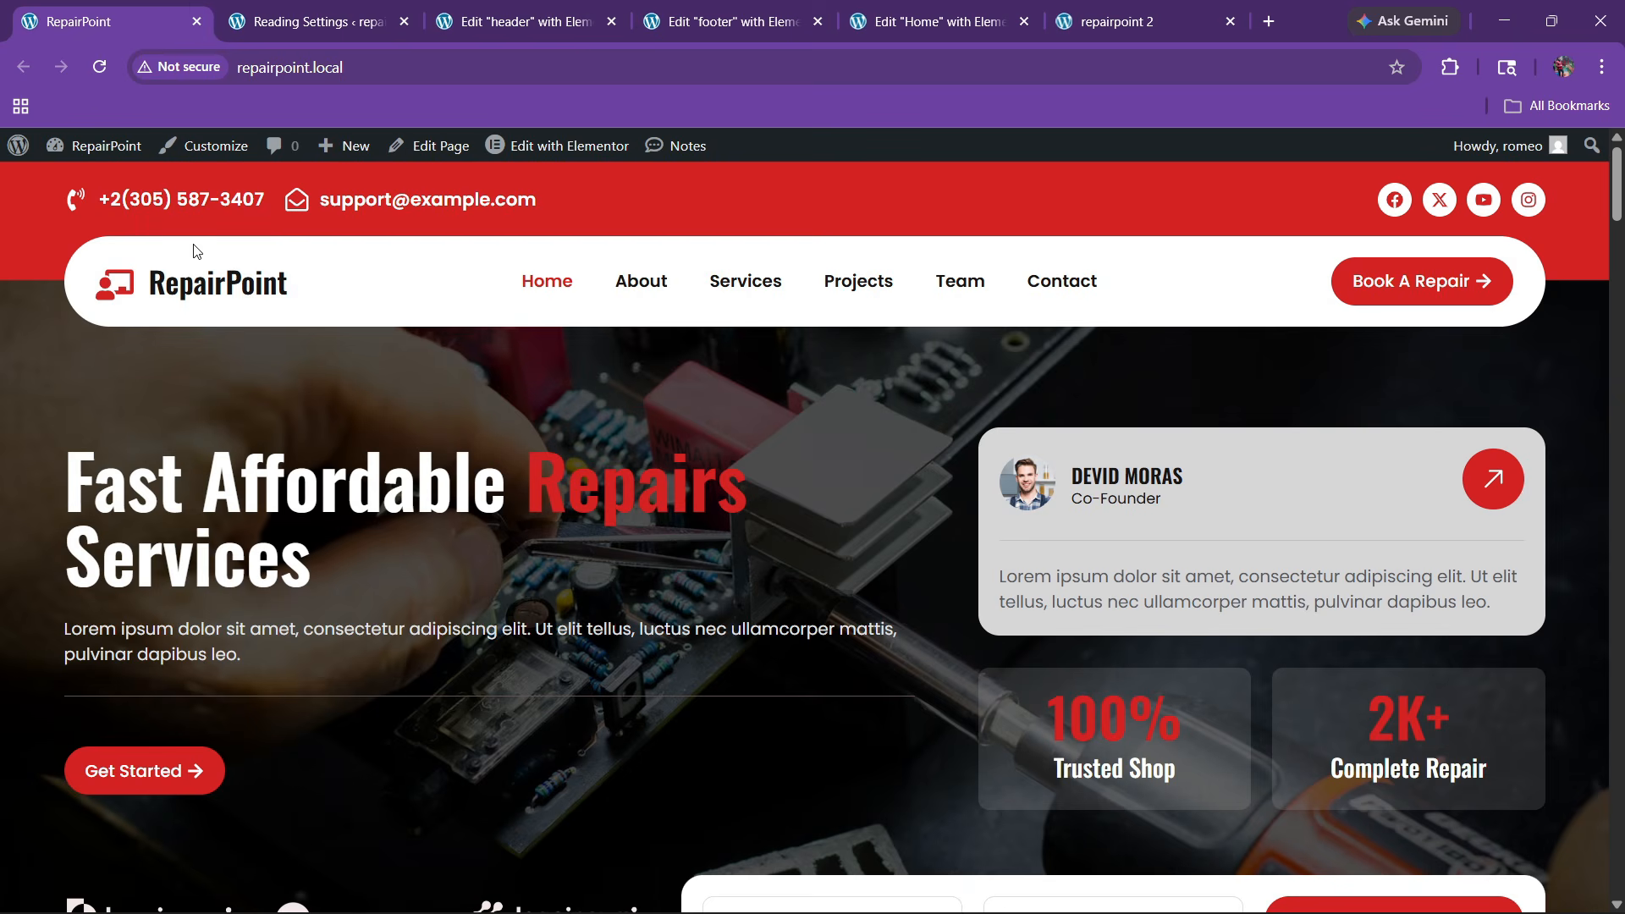
pyautogui.moveTo(110, 210); pyautogui.dragTo(266, 202)
pyautogui.hotkey('ctrl', 'c')
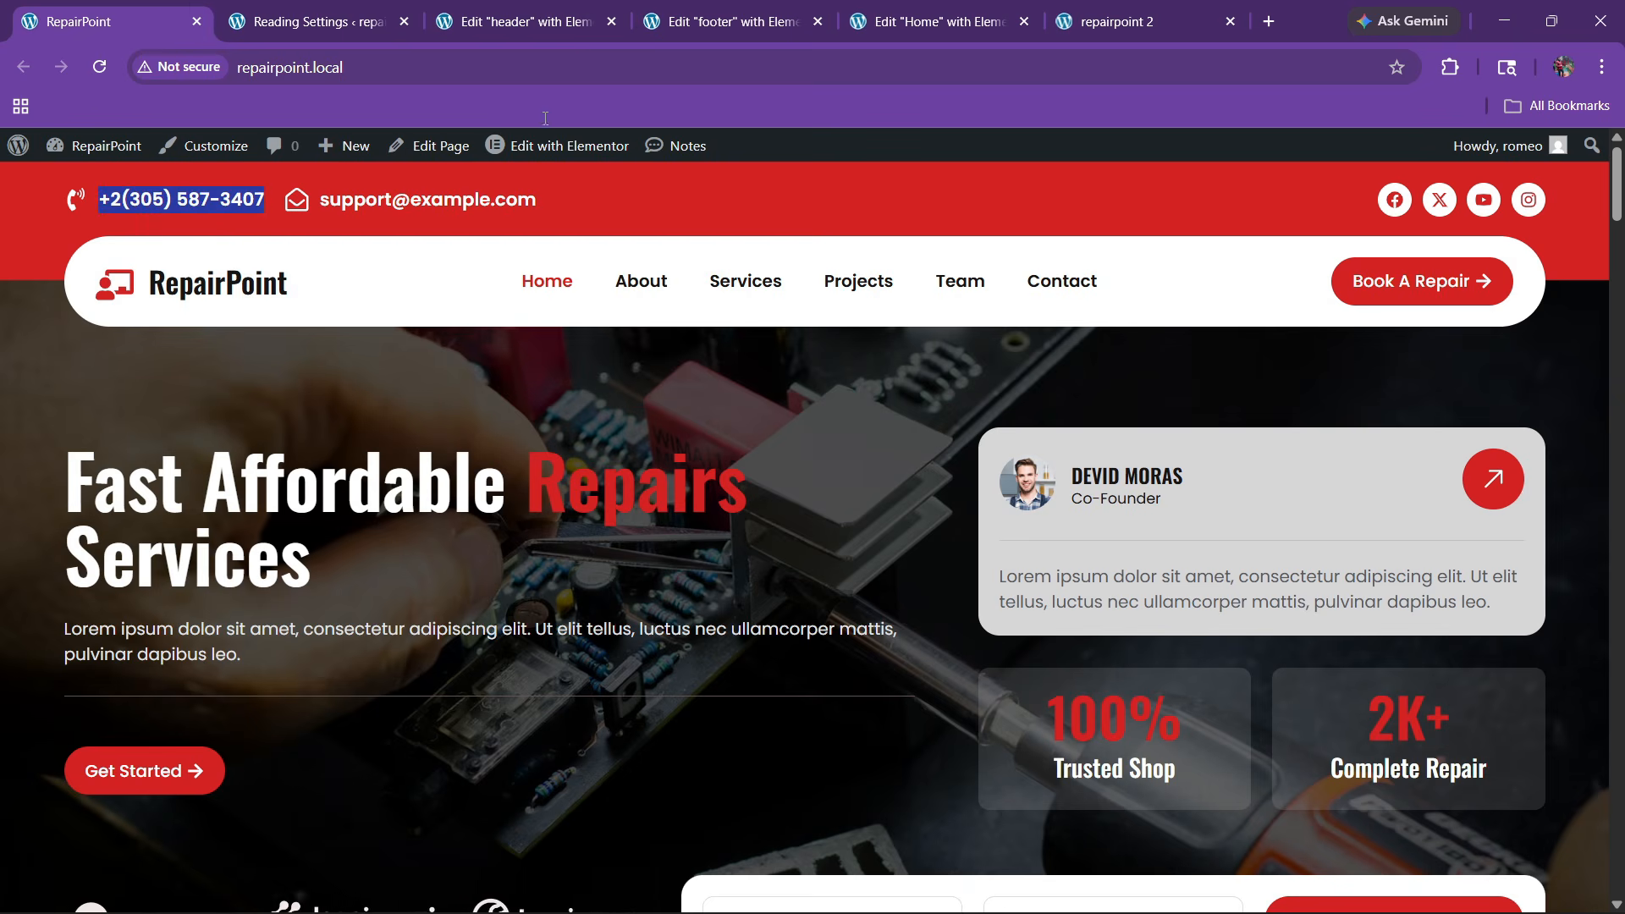
pyautogui.click(516, 21)
# Paste the phone number into the first list item and give it a ringing phone icon
pyautogui.click(52, 250)
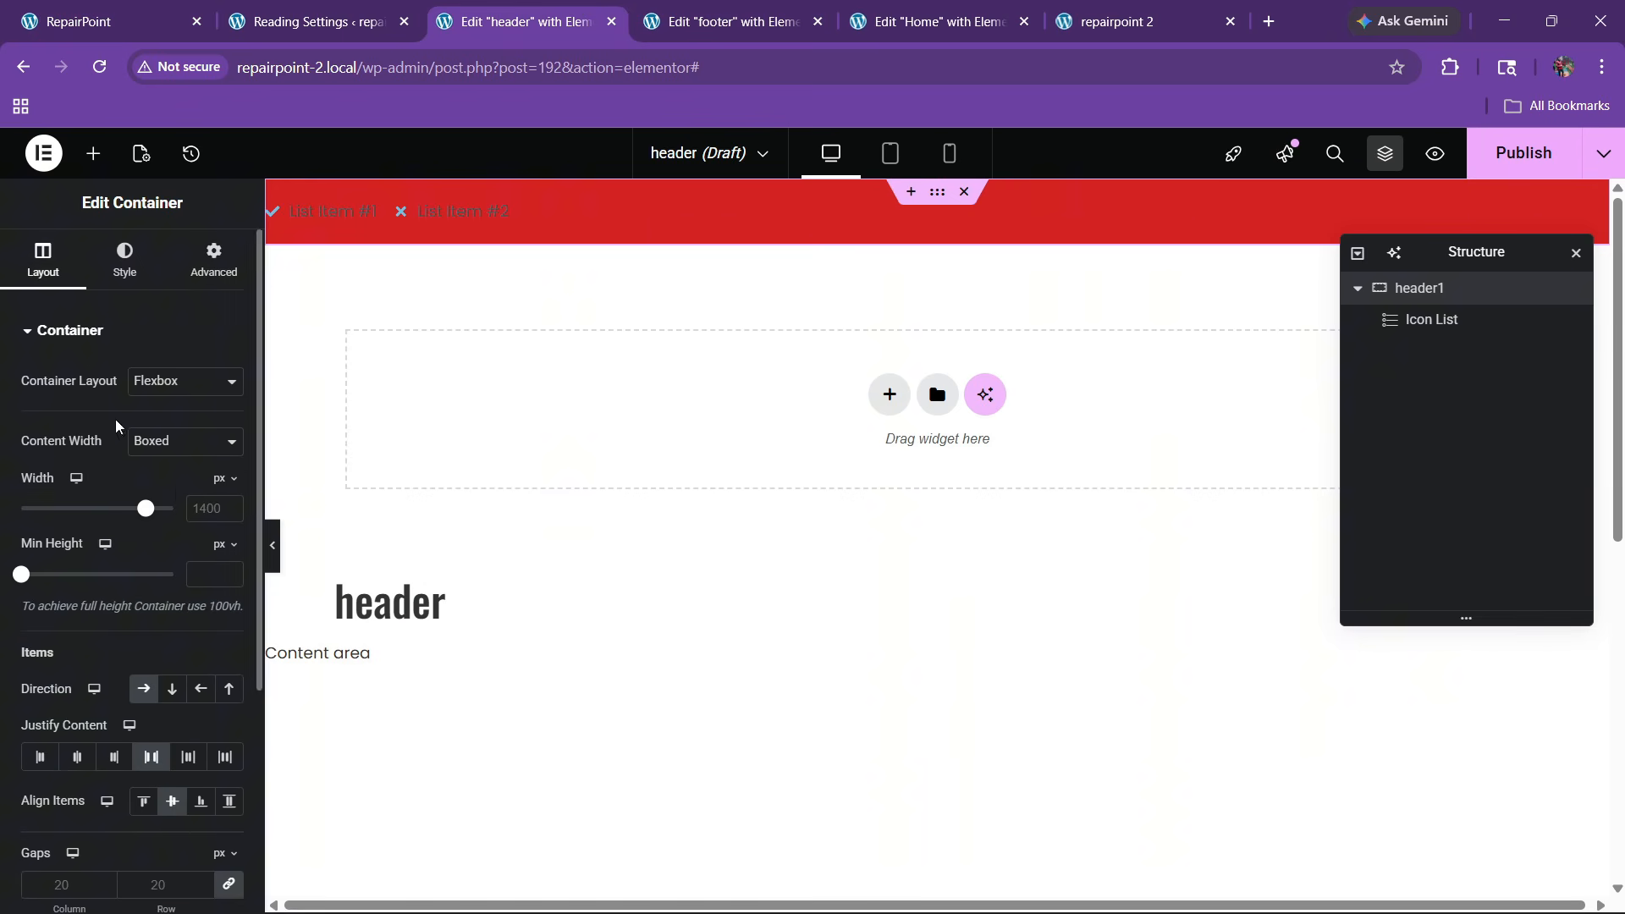
pyautogui.click(443, 218)
pyautogui.click(88, 458)
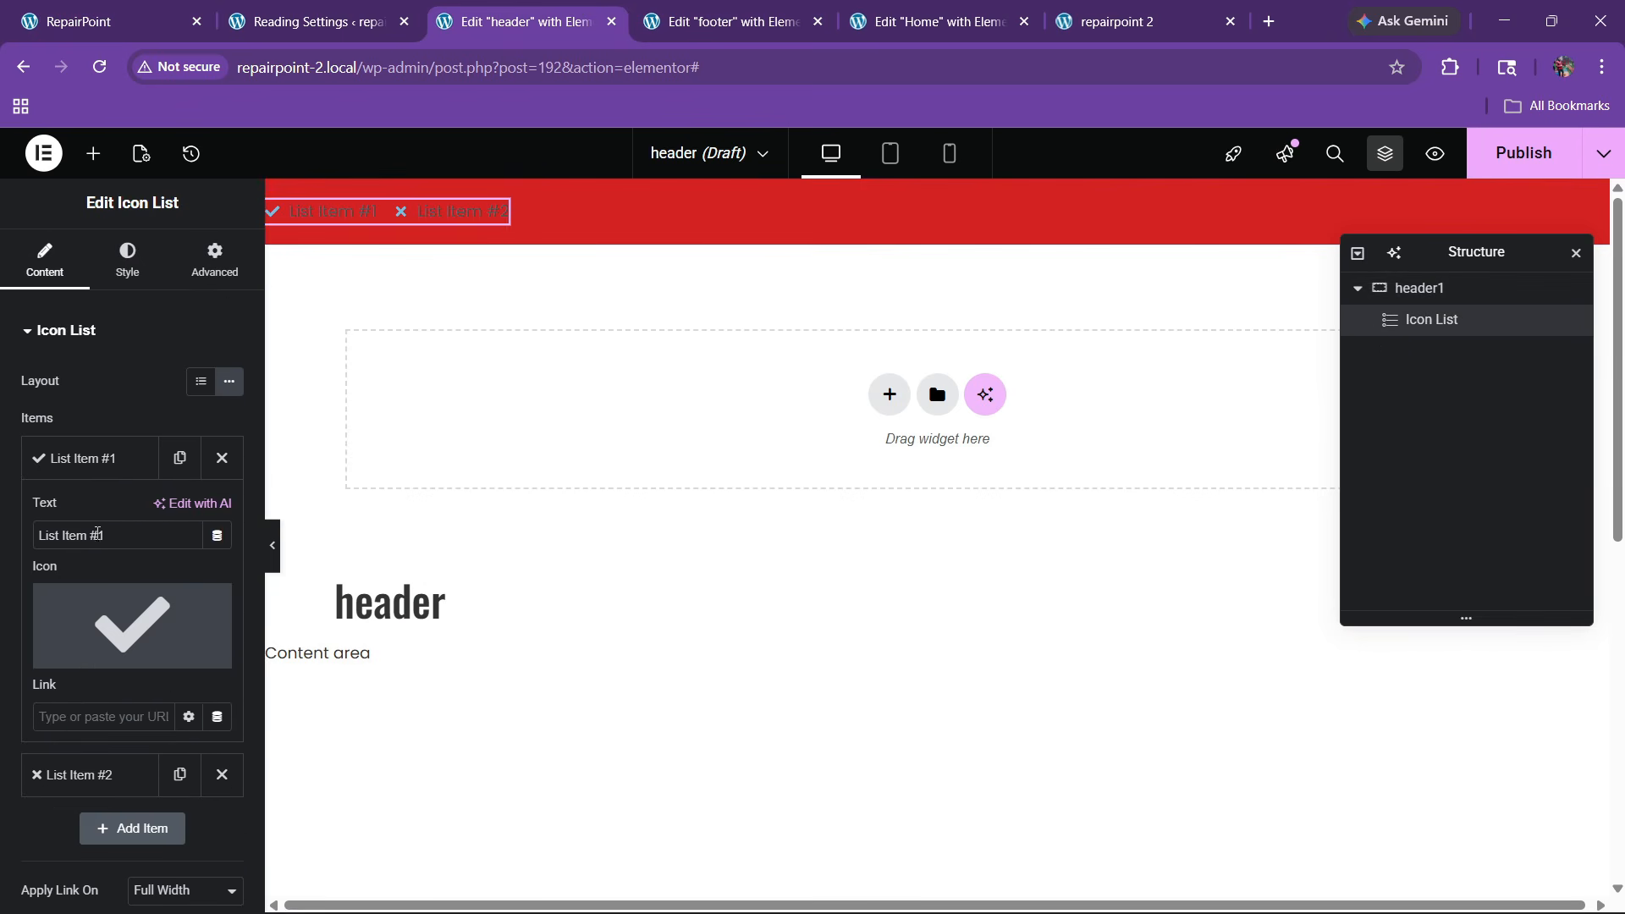
pyautogui.hotkey('ctrl', 'v')
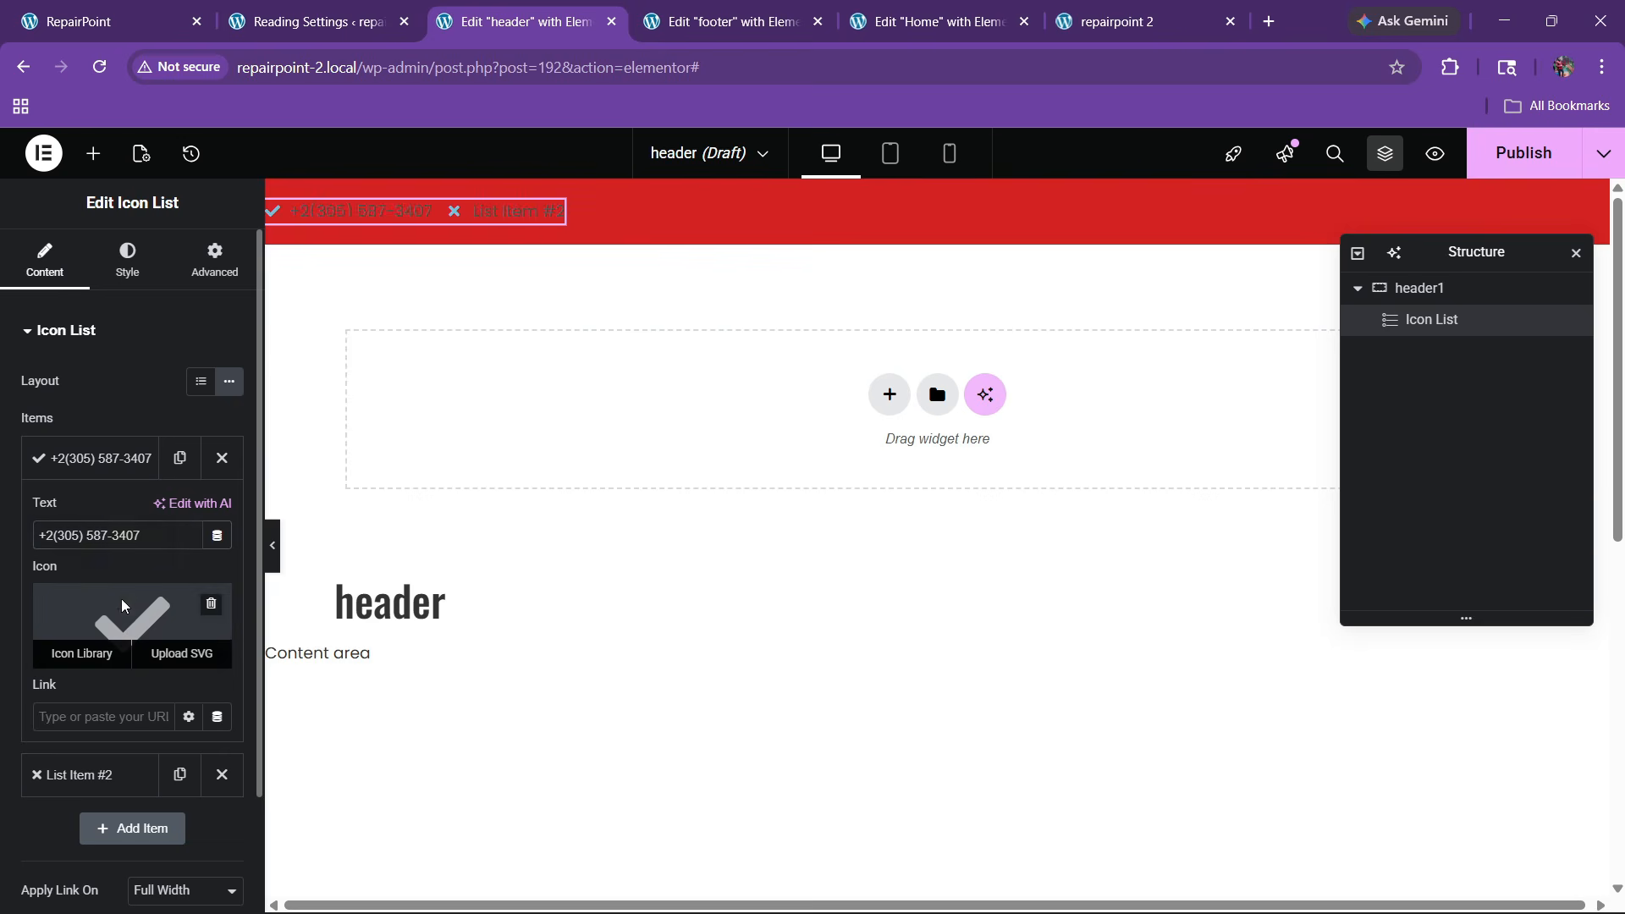
pyautogui.click(85, 652)
pyautogui.write('phone')
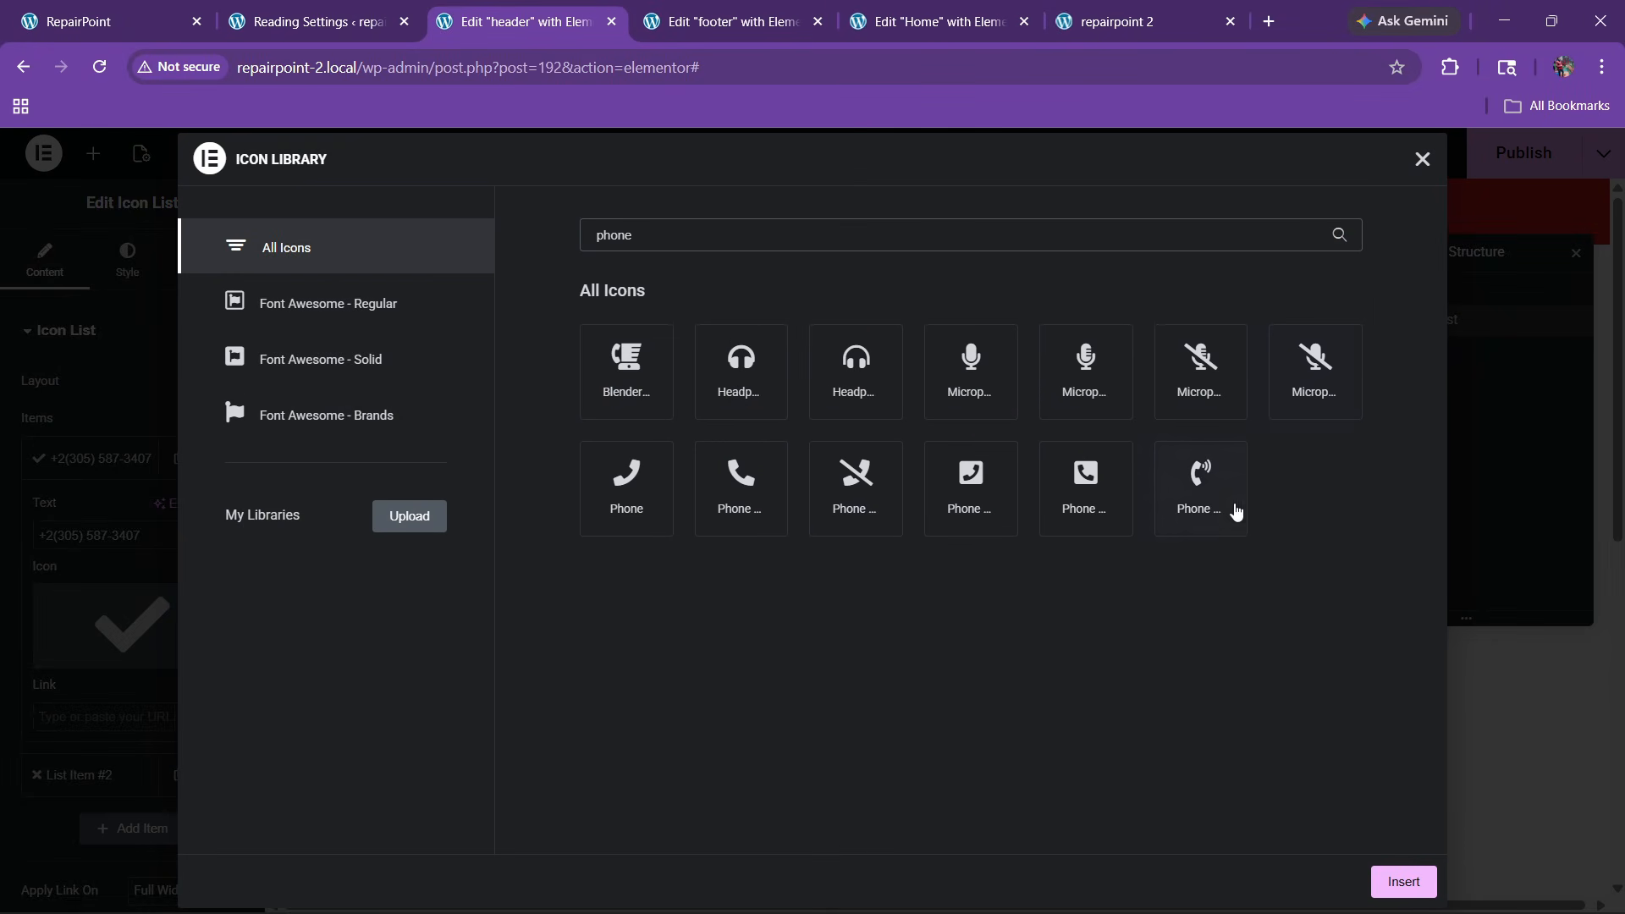
pyautogui.click(1236, 507)
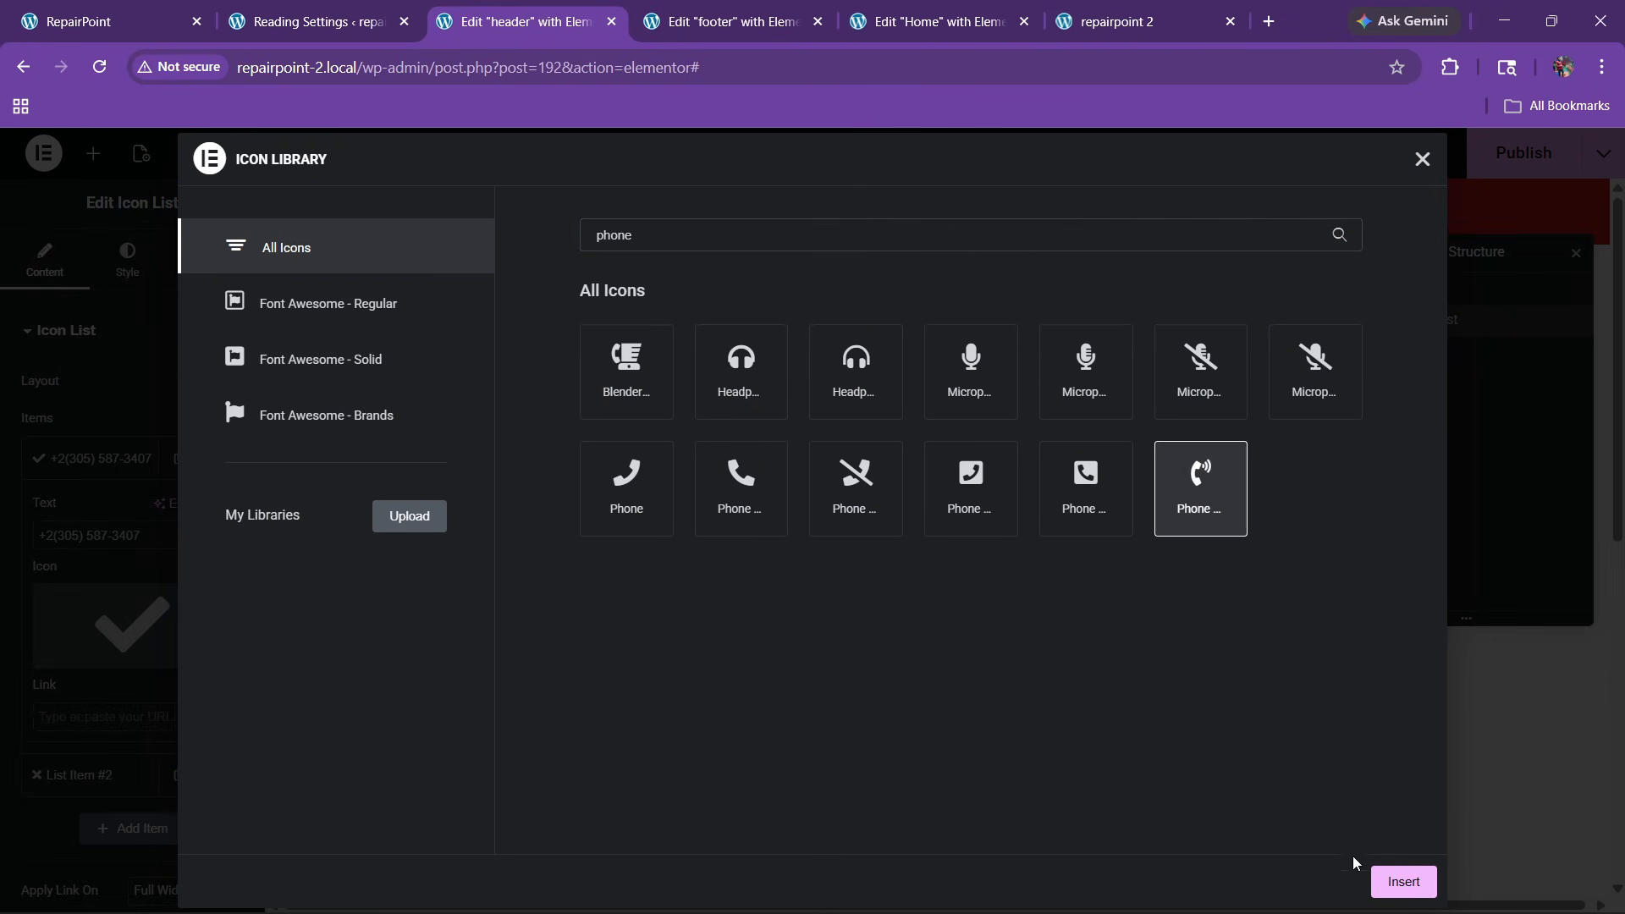
pyautogui.click(1402, 880)
pyautogui.click(88, 464)
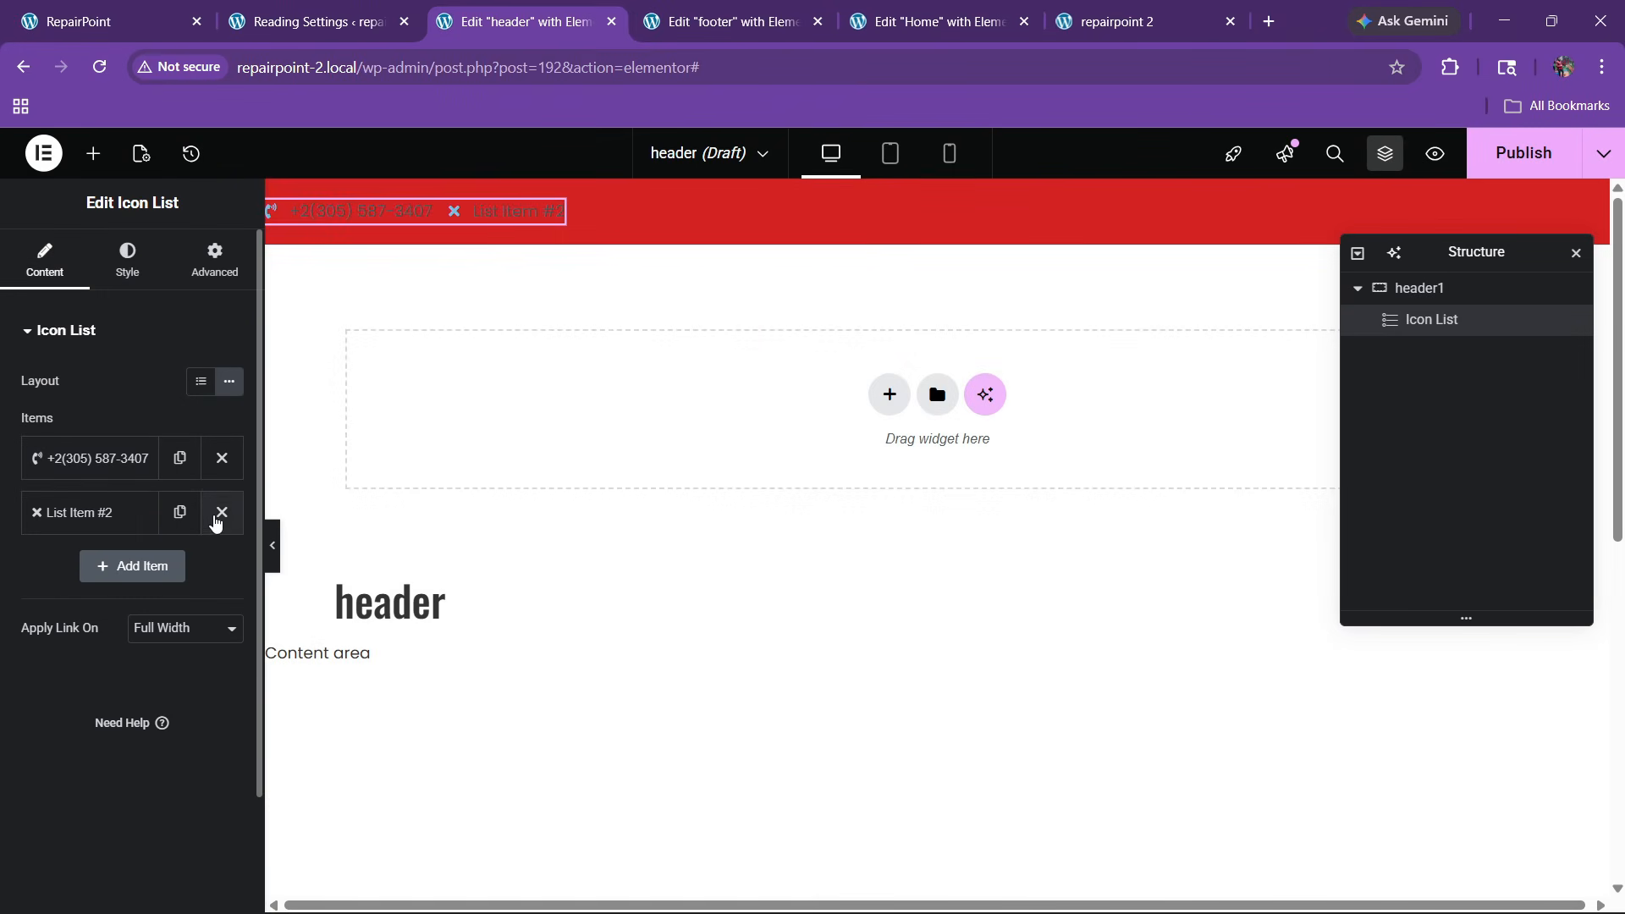
# Replace the second item with a duplicate of the phone item using an open envelope icon
pyautogui.click(221, 511)
pyautogui.click(180, 458)
pyautogui.click(93, 513)
pyautogui.click(118, 669)
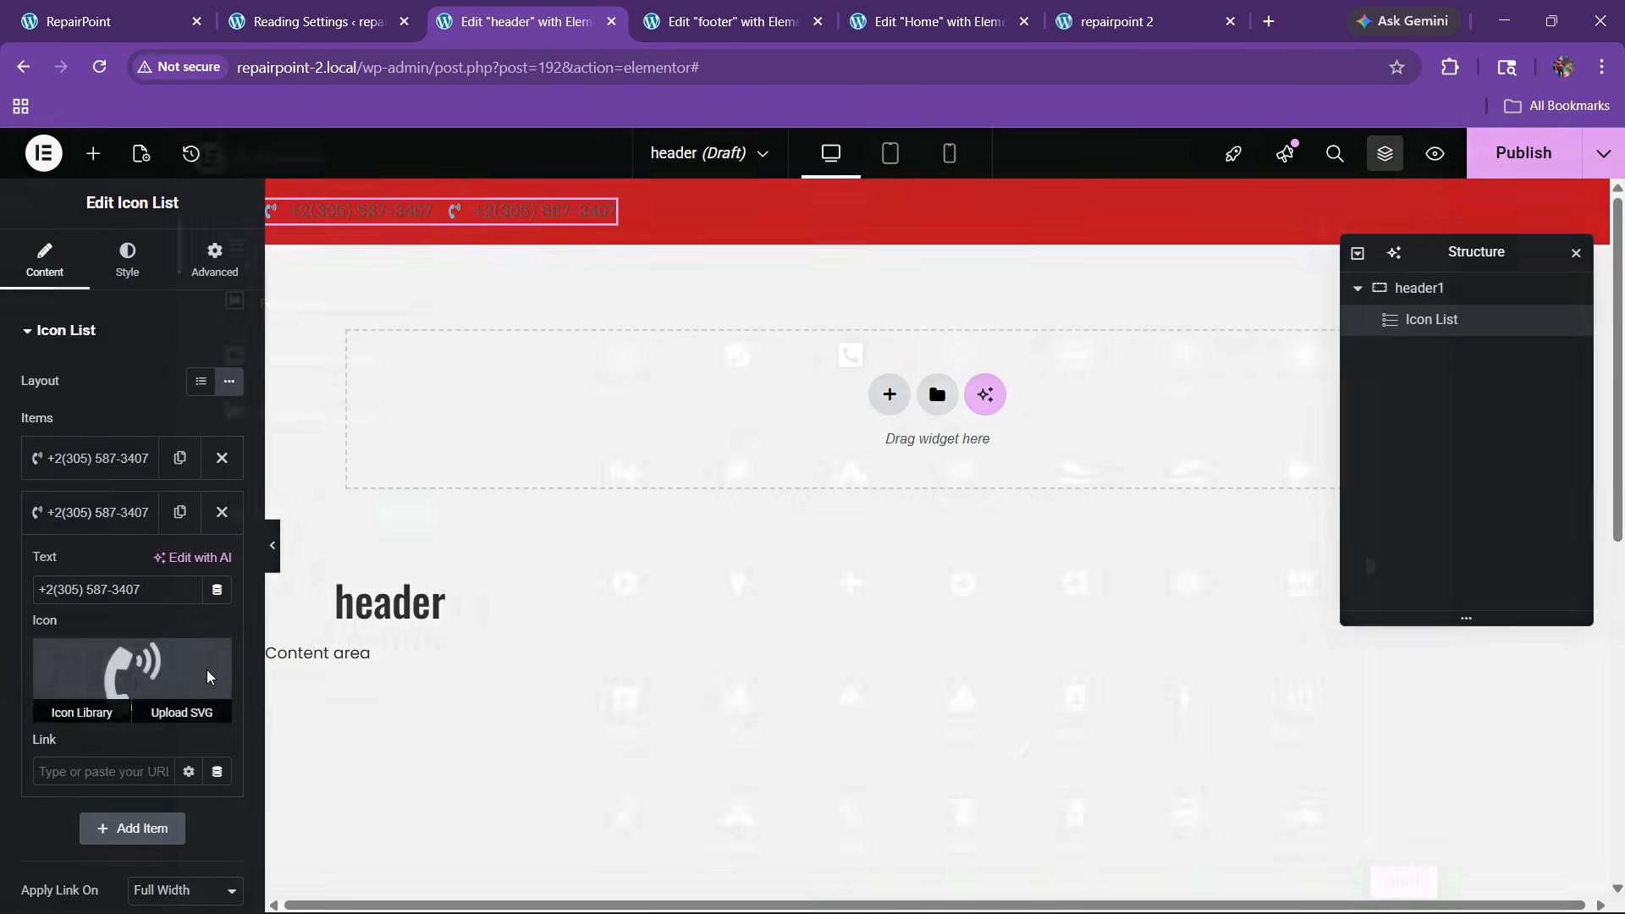
pyautogui.click(705, 243)
pyautogui.write('mail')
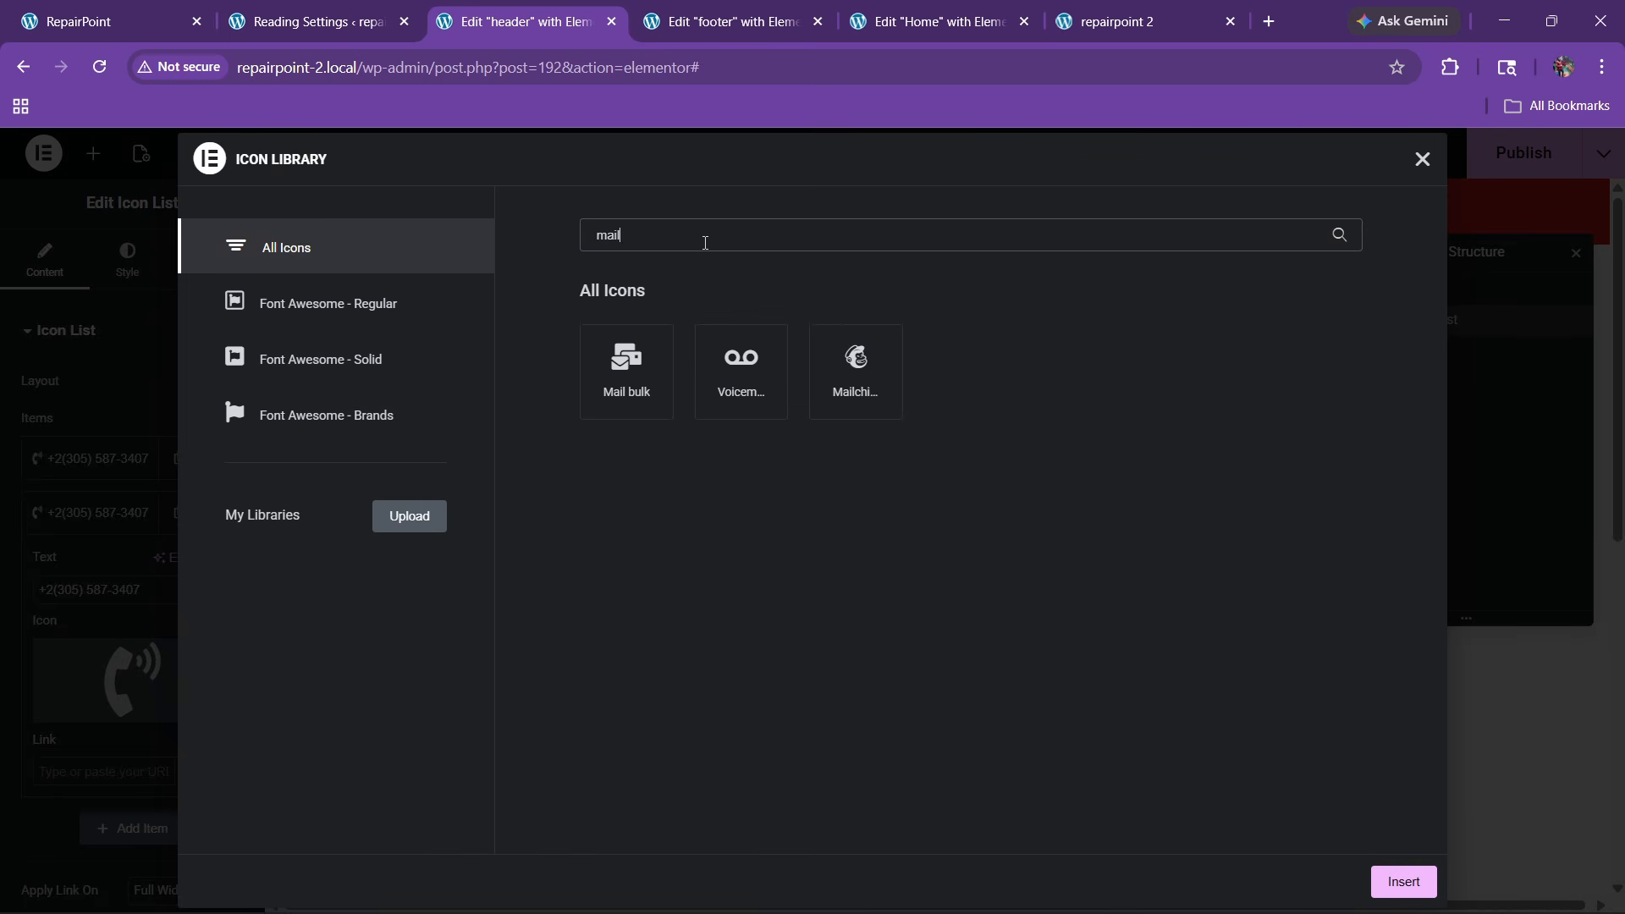
pyautogui.press('BackSpace')
pyautogui.press('BackSpace')
pyautogui.press('BackSpace')
pyautogui.press('BackSpace')
pyautogui.write('envo')
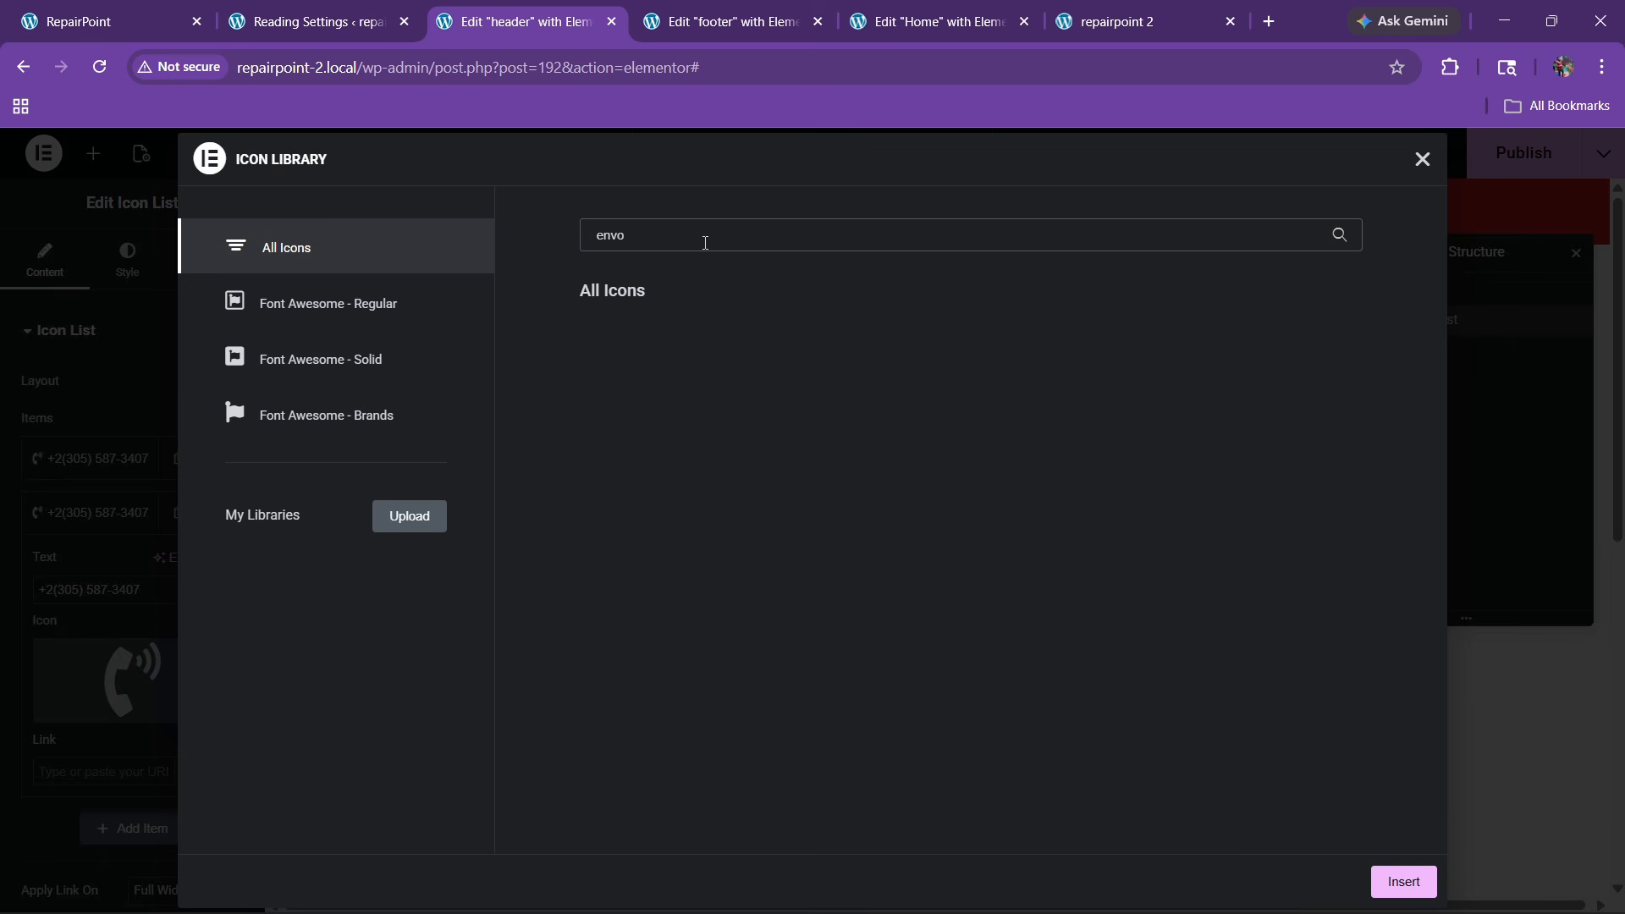
pyautogui.press('BackSpace')
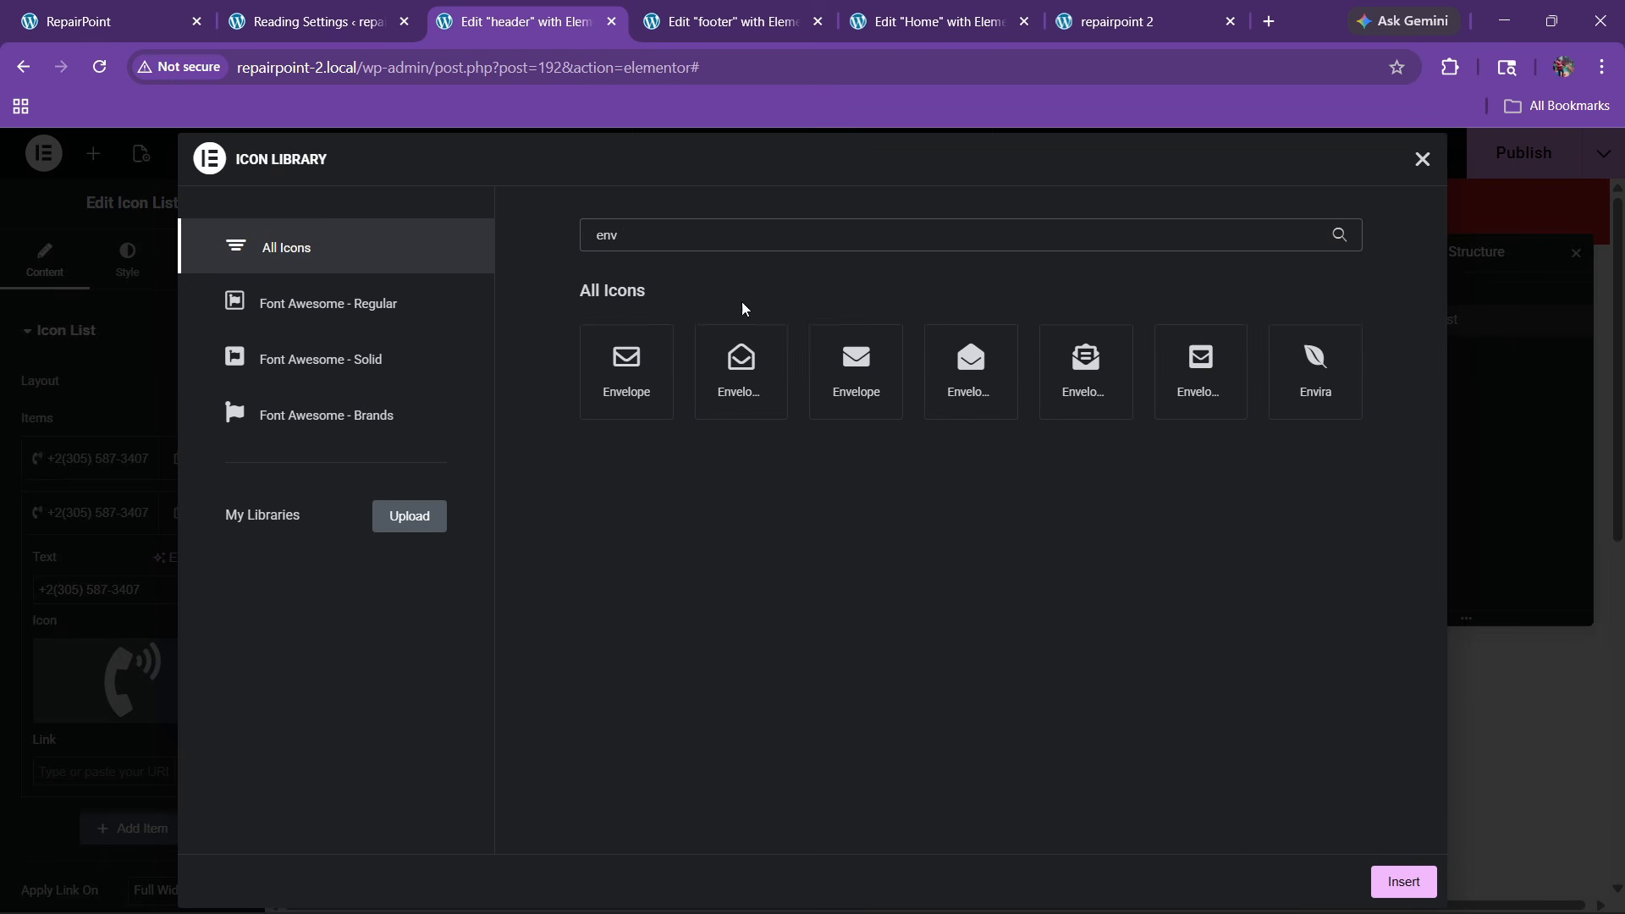
pyautogui.click(742, 368)
pyautogui.click(1403, 882)
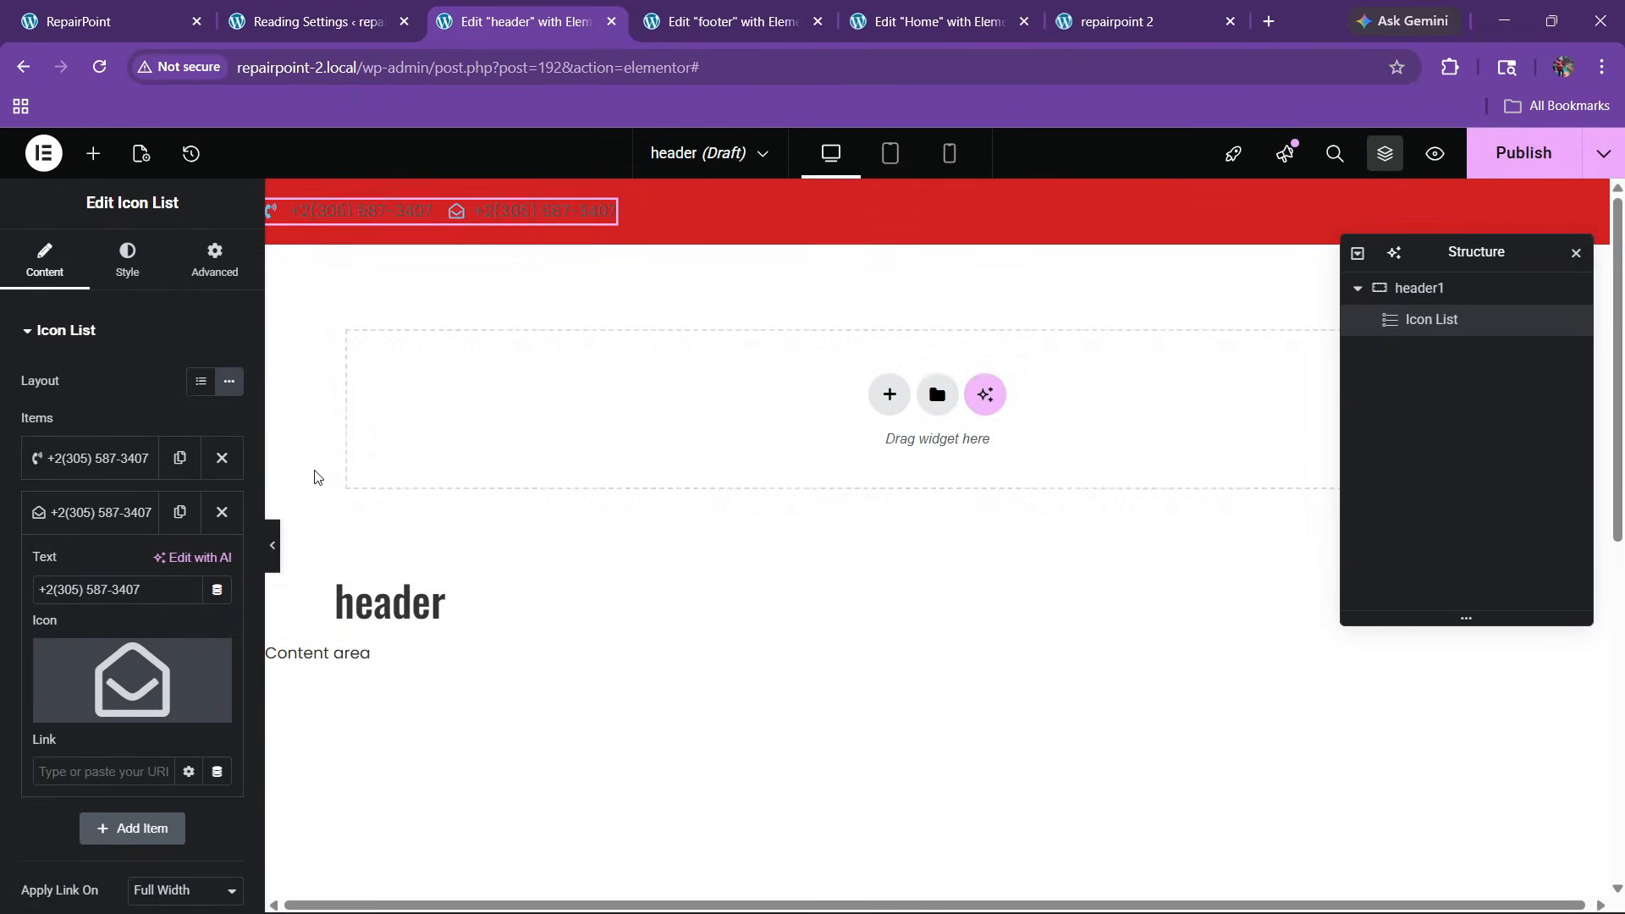
# Replace the copied phone text with the contact e-mail address
pyautogui.click(93, 522)
pyautogui.click(92, 524)
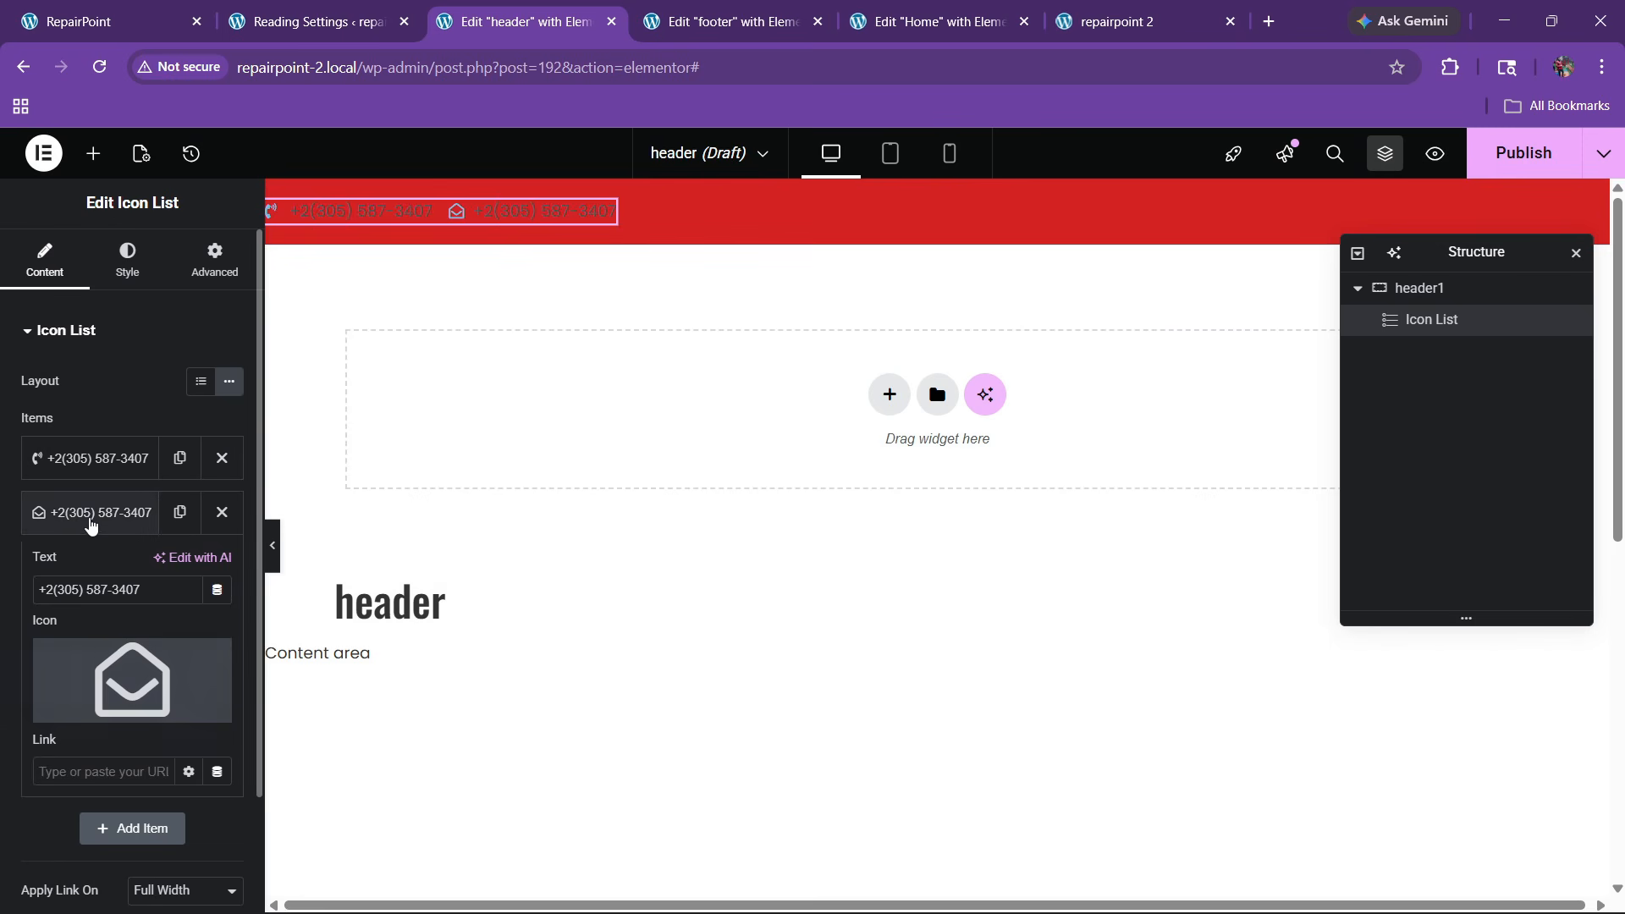
pyautogui.moveTo(148, 591); pyautogui.dragTo(0, 560)
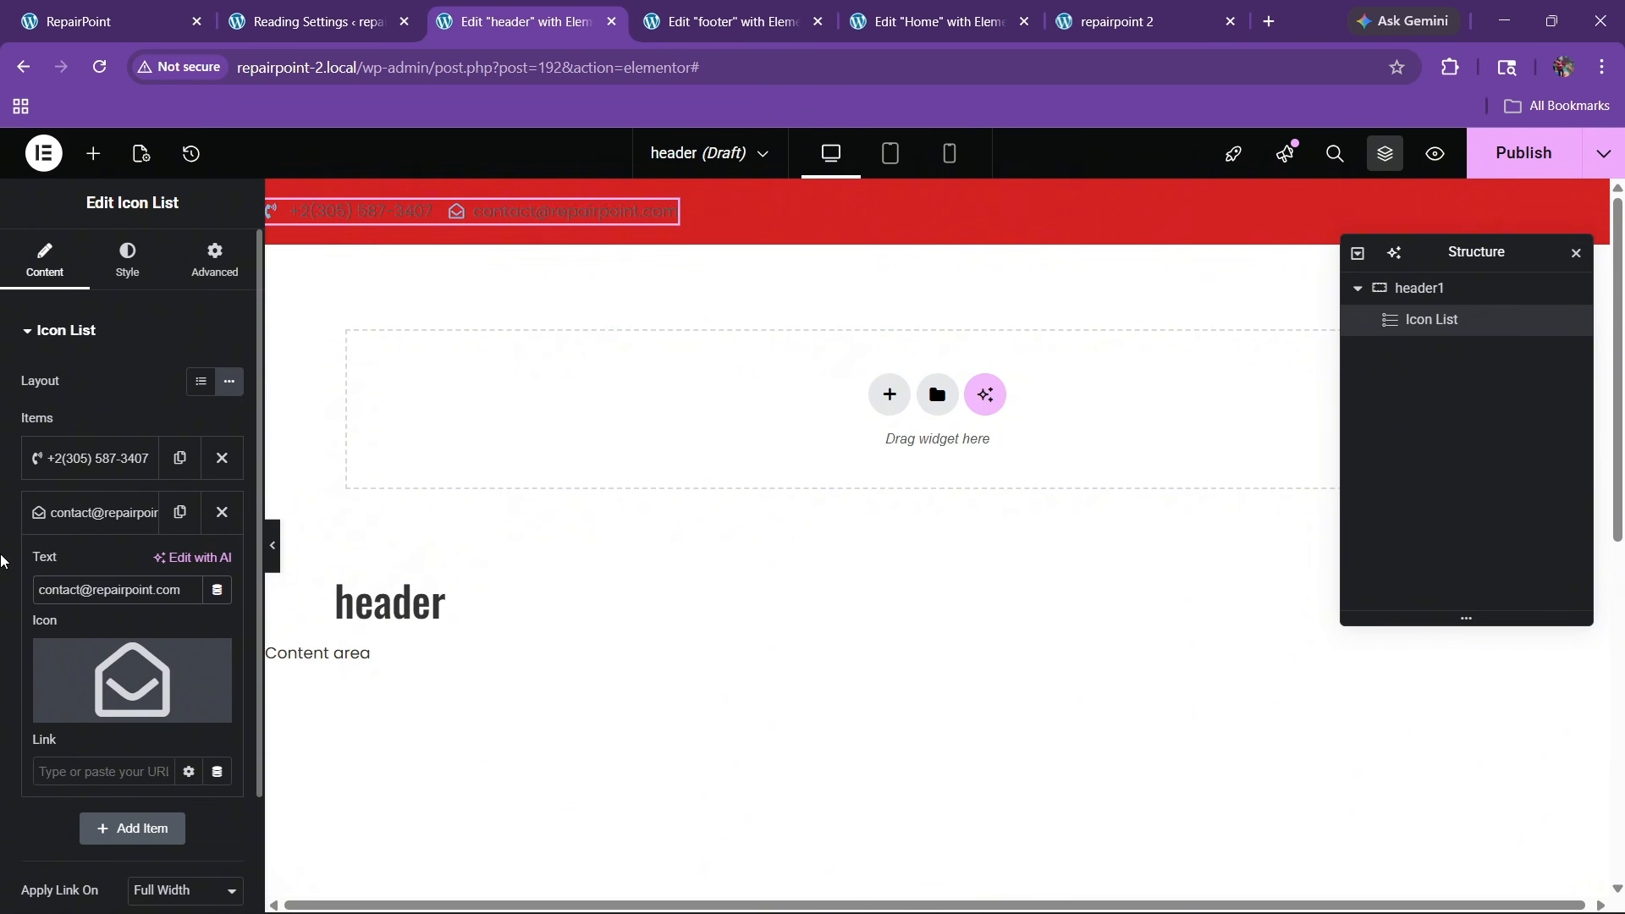
# Make the list icons white and set their size to 20px
pyautogui.click(63, 508)
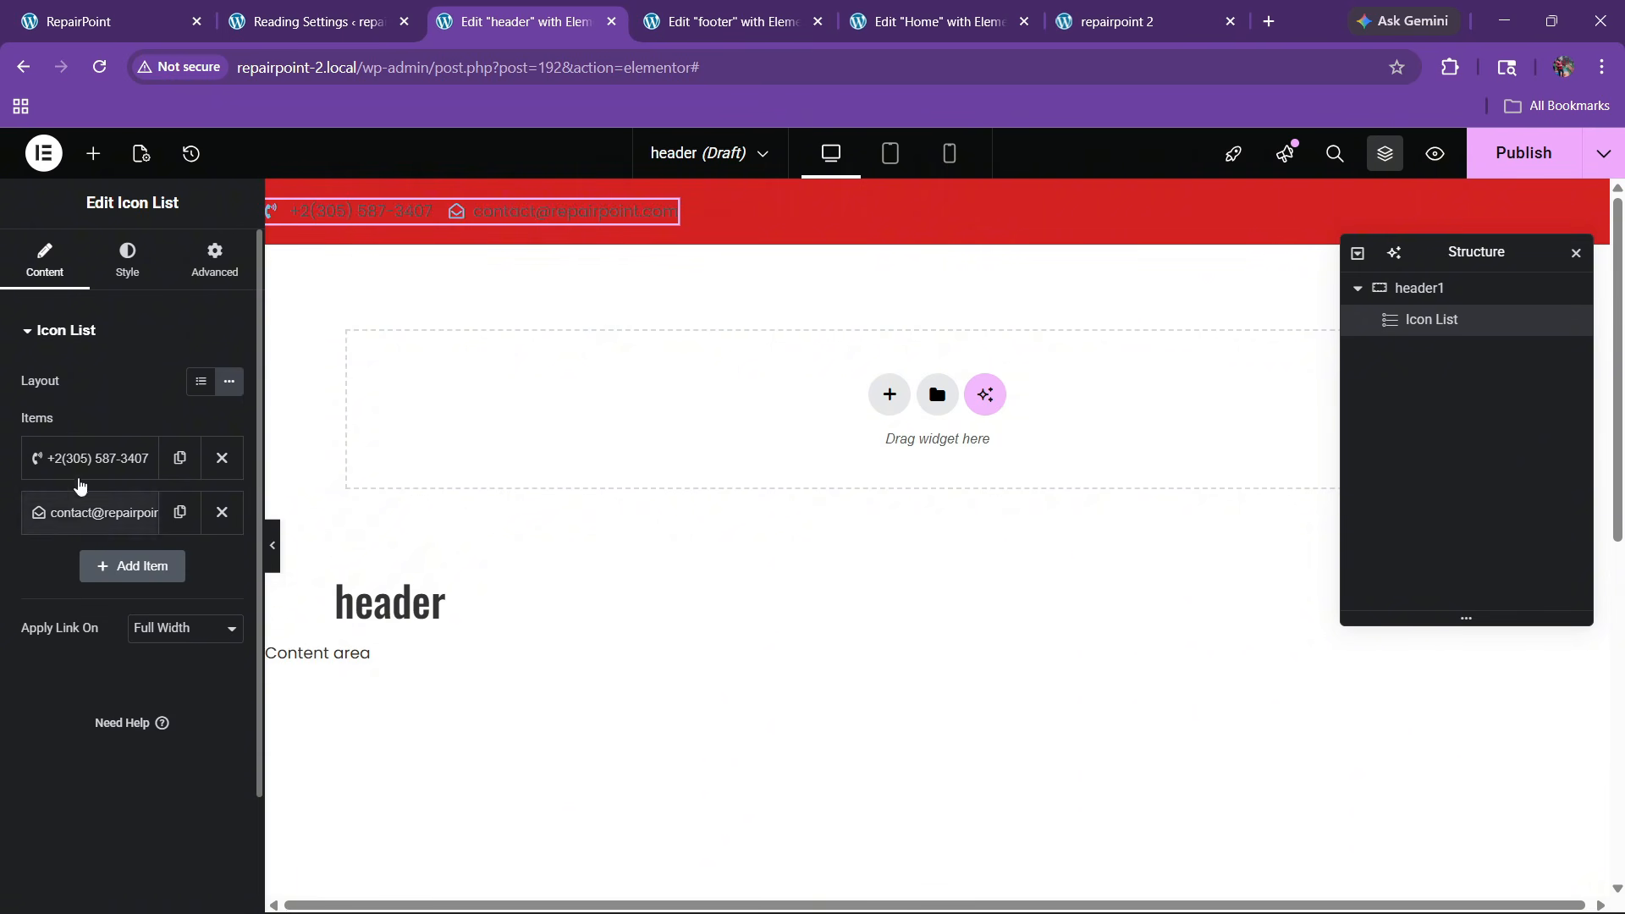
pyautogui.click(127, 258)
pyautogui.click(91, 582)
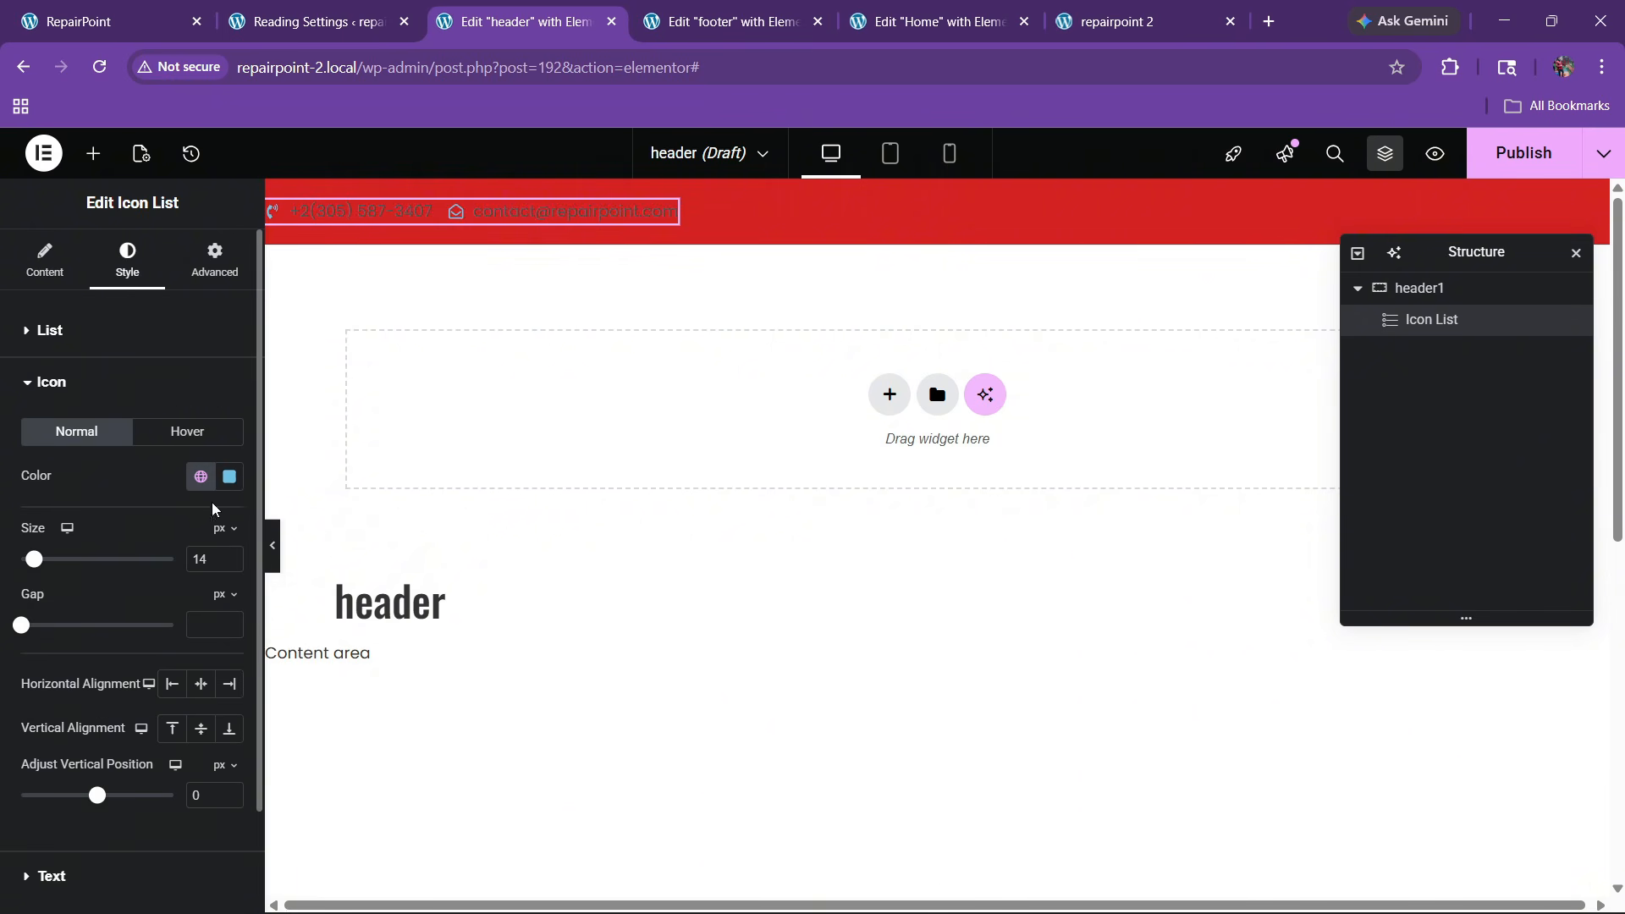
pyautogui.click(230, 476)
pyautogui.click(100, 484)
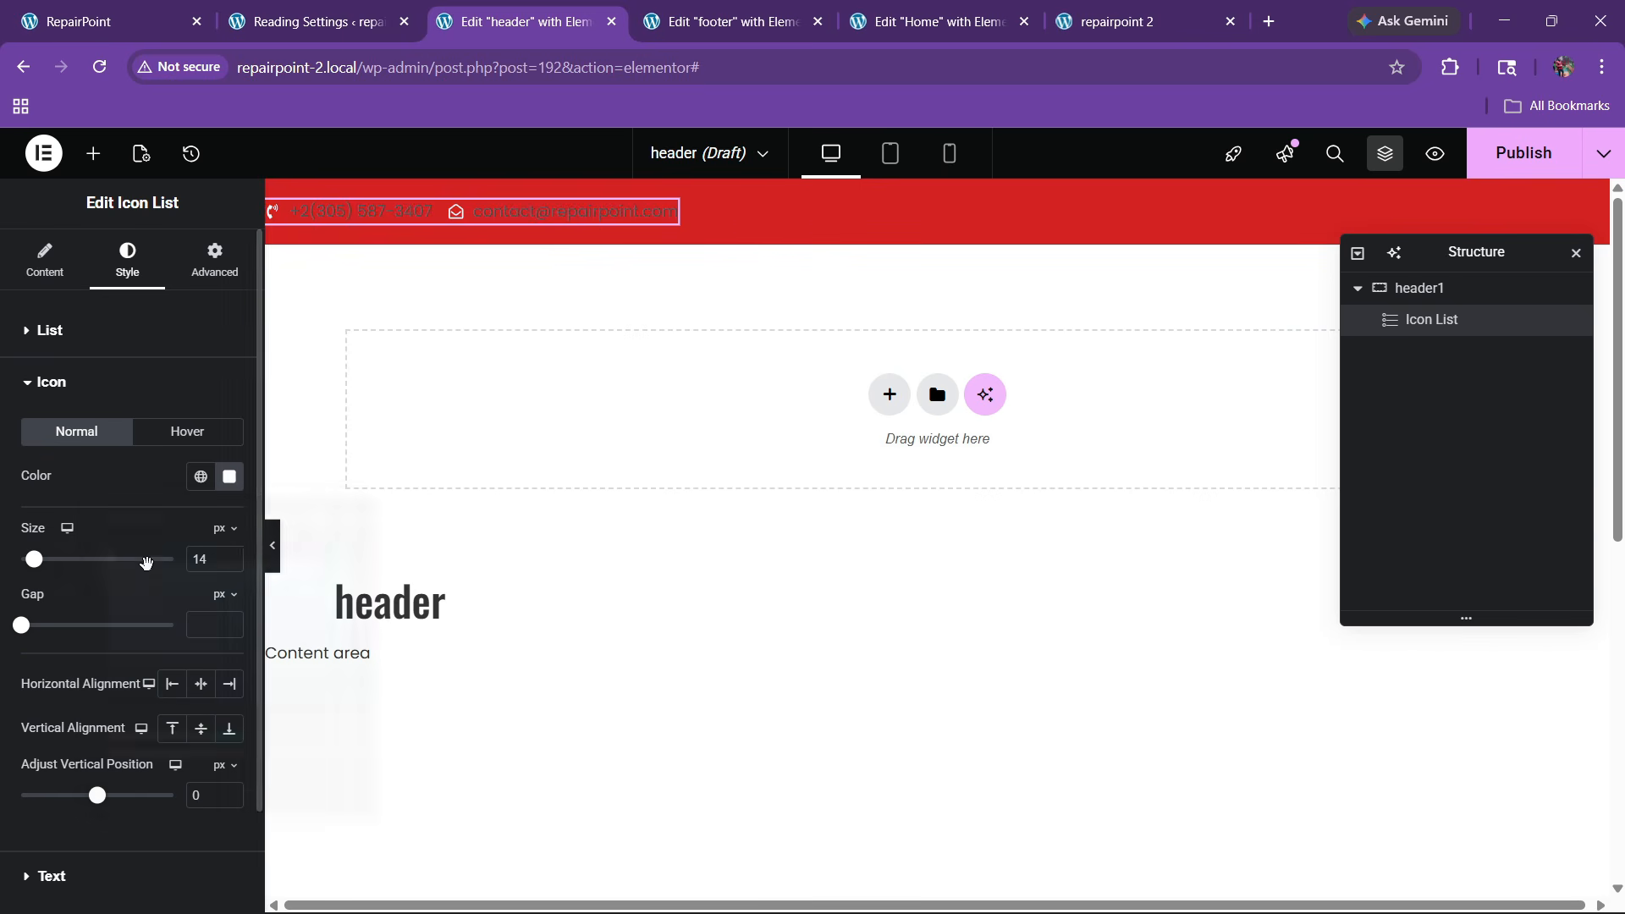
pyautogui.click(227, 555)
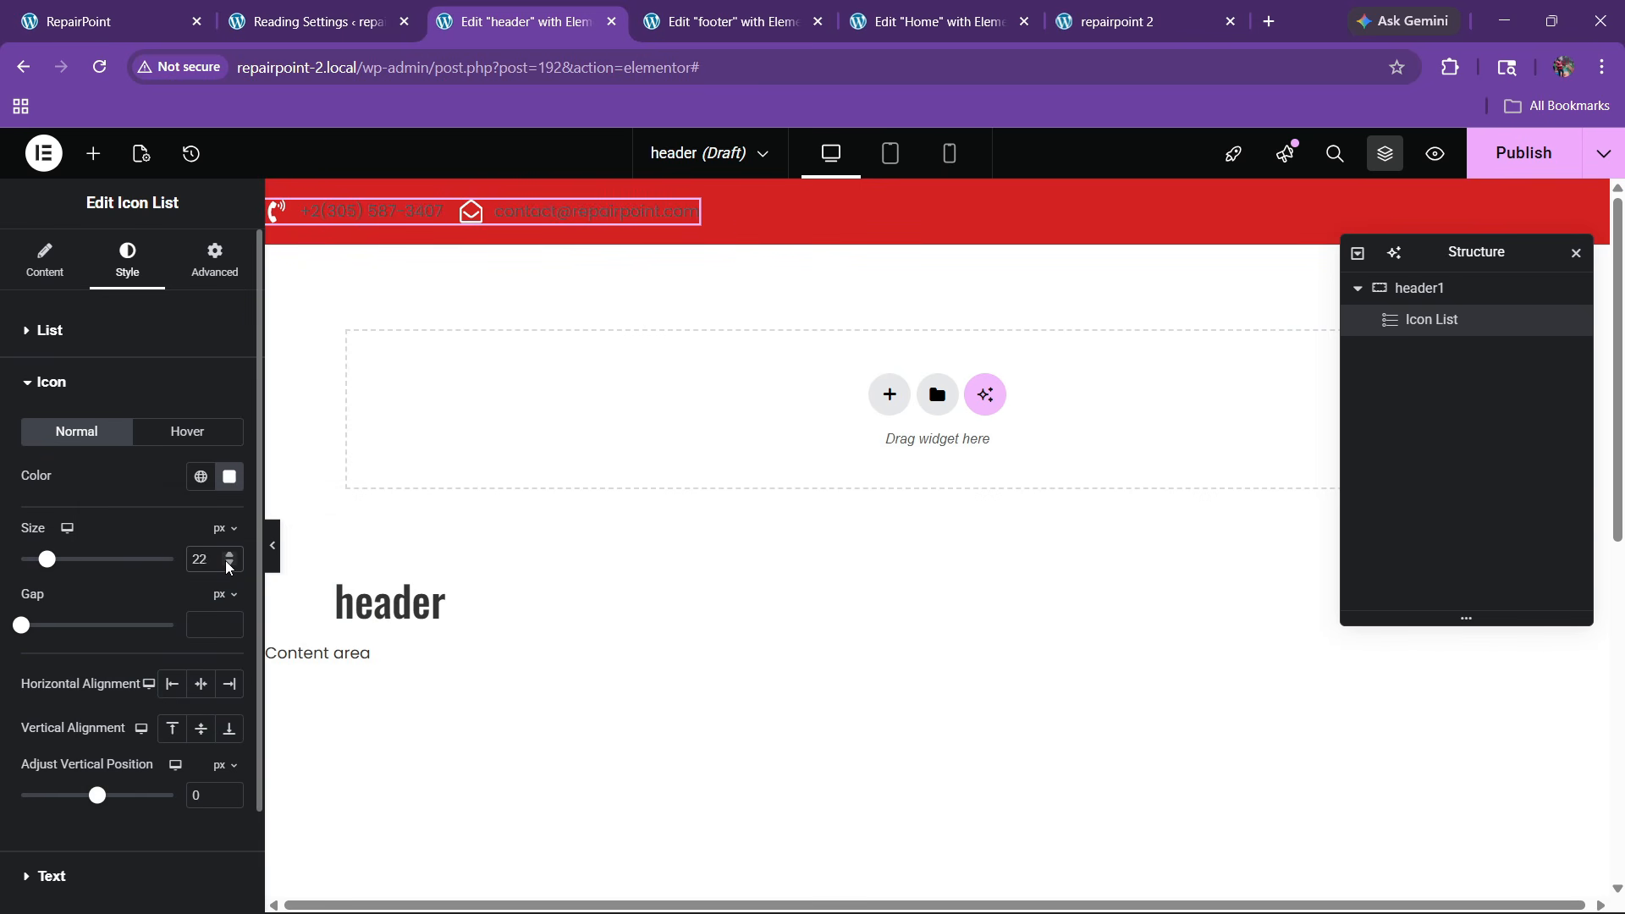
pyautogui.click(227, 563)
pyautogui.click(227, 563)
pyautogui.scroll(-2, 145, 615)
# Make the contact text white with 600 (Semi Bold) weight
pyautogui.click(66, 751)
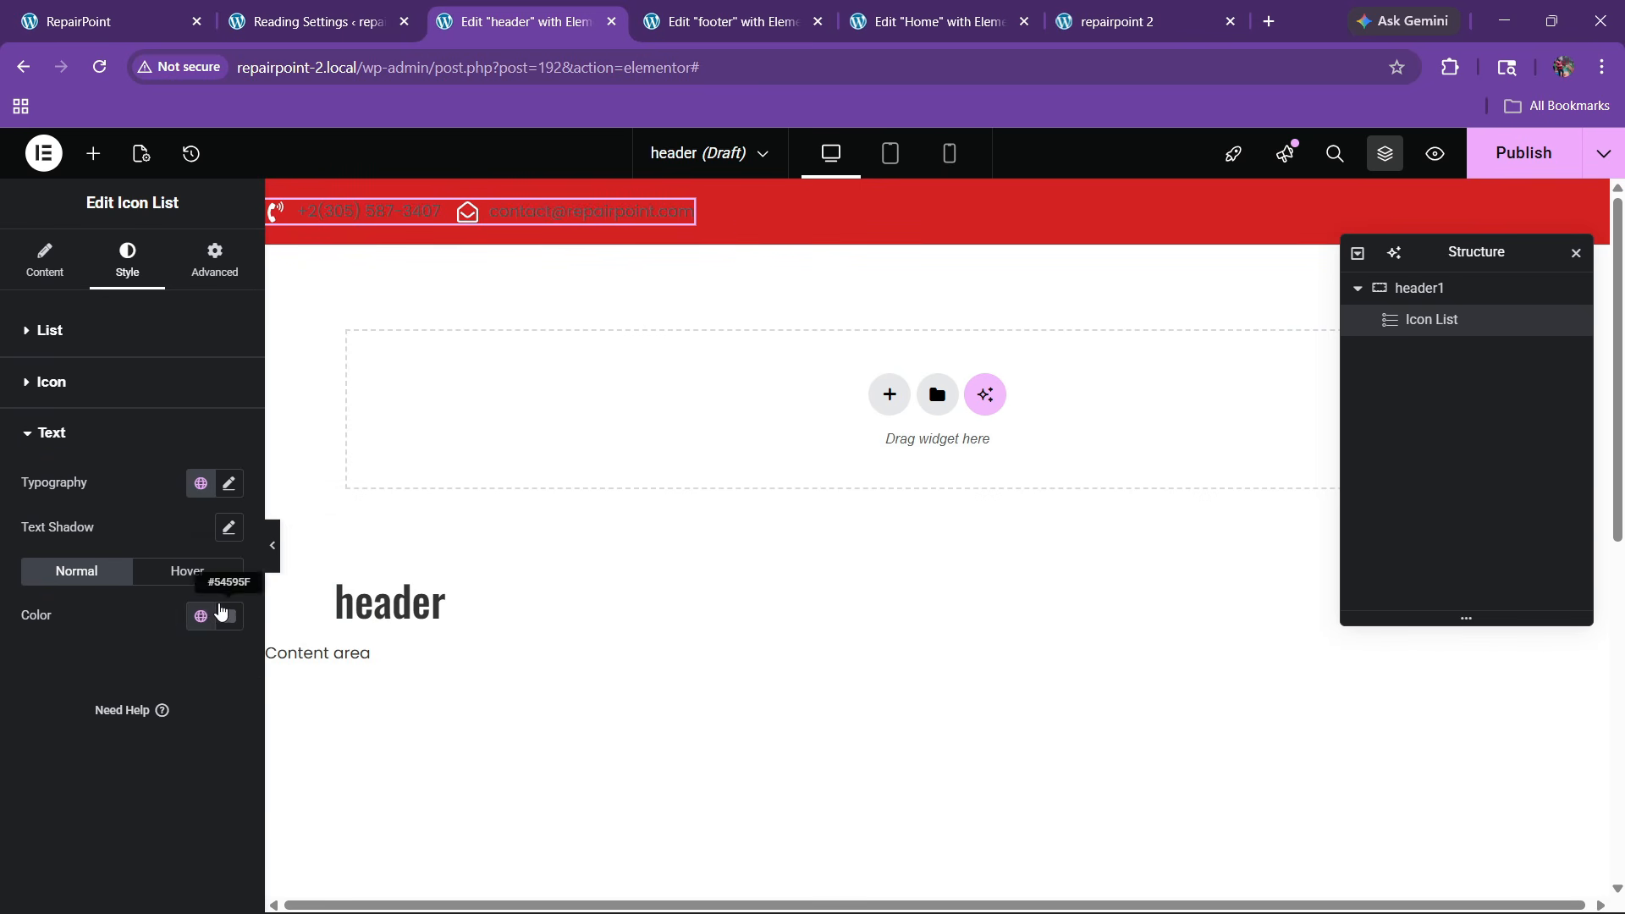
pyautogui.click(222, 612)
pyautogui.click(110, 338)
pyautogui.click(118, 618)
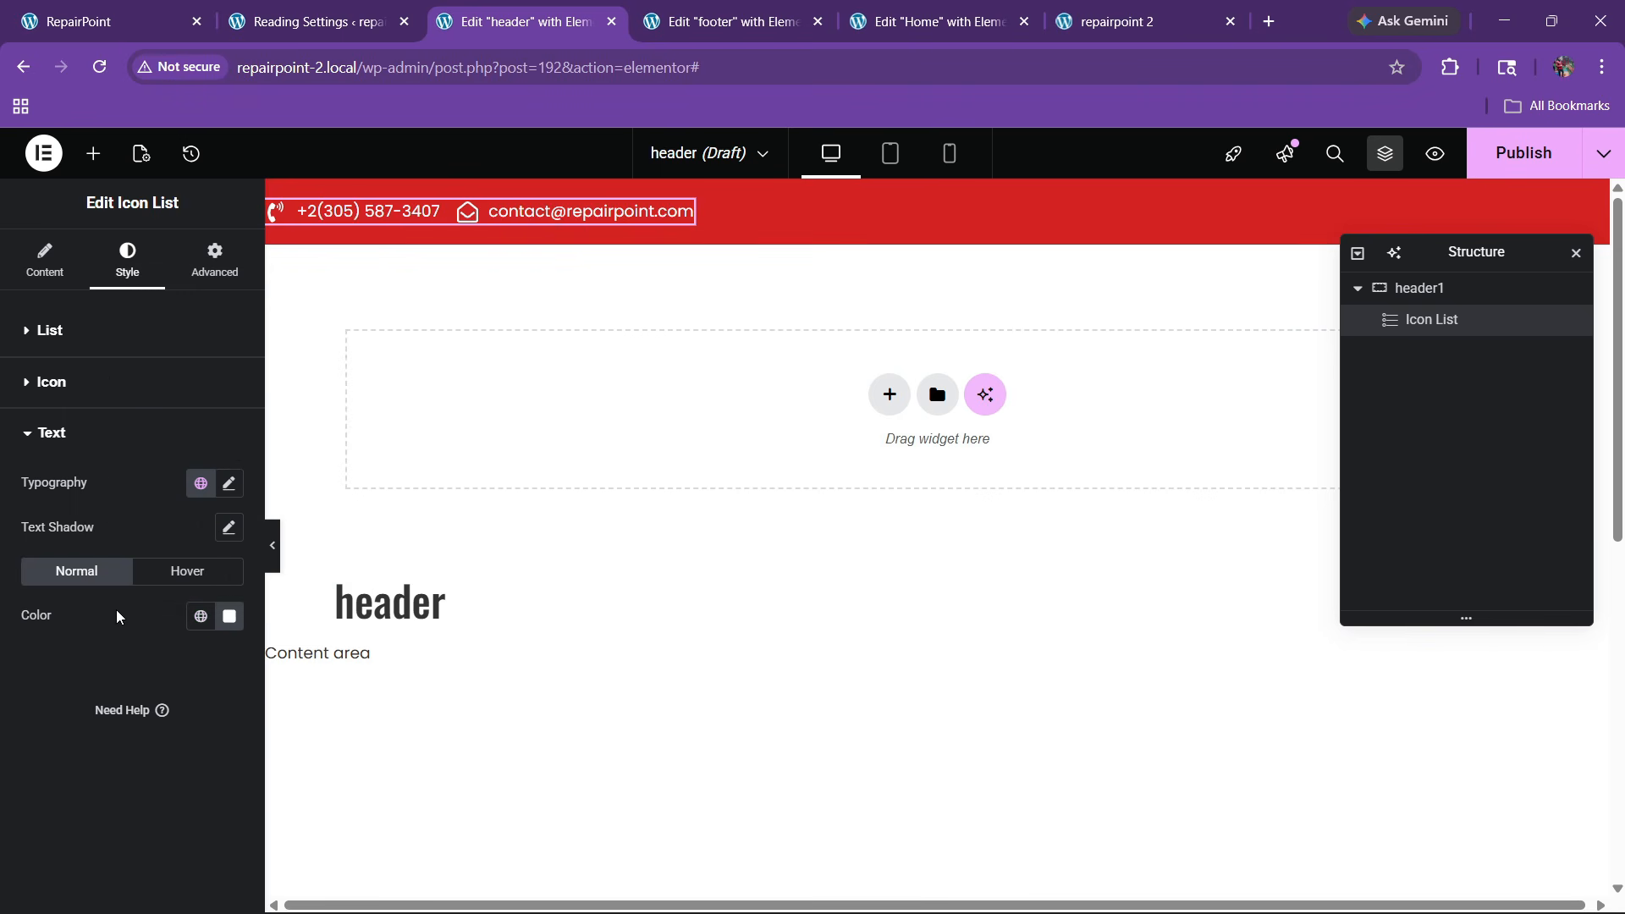
pyautogui.click(228, 484)
pyautogui.click(162, 691)
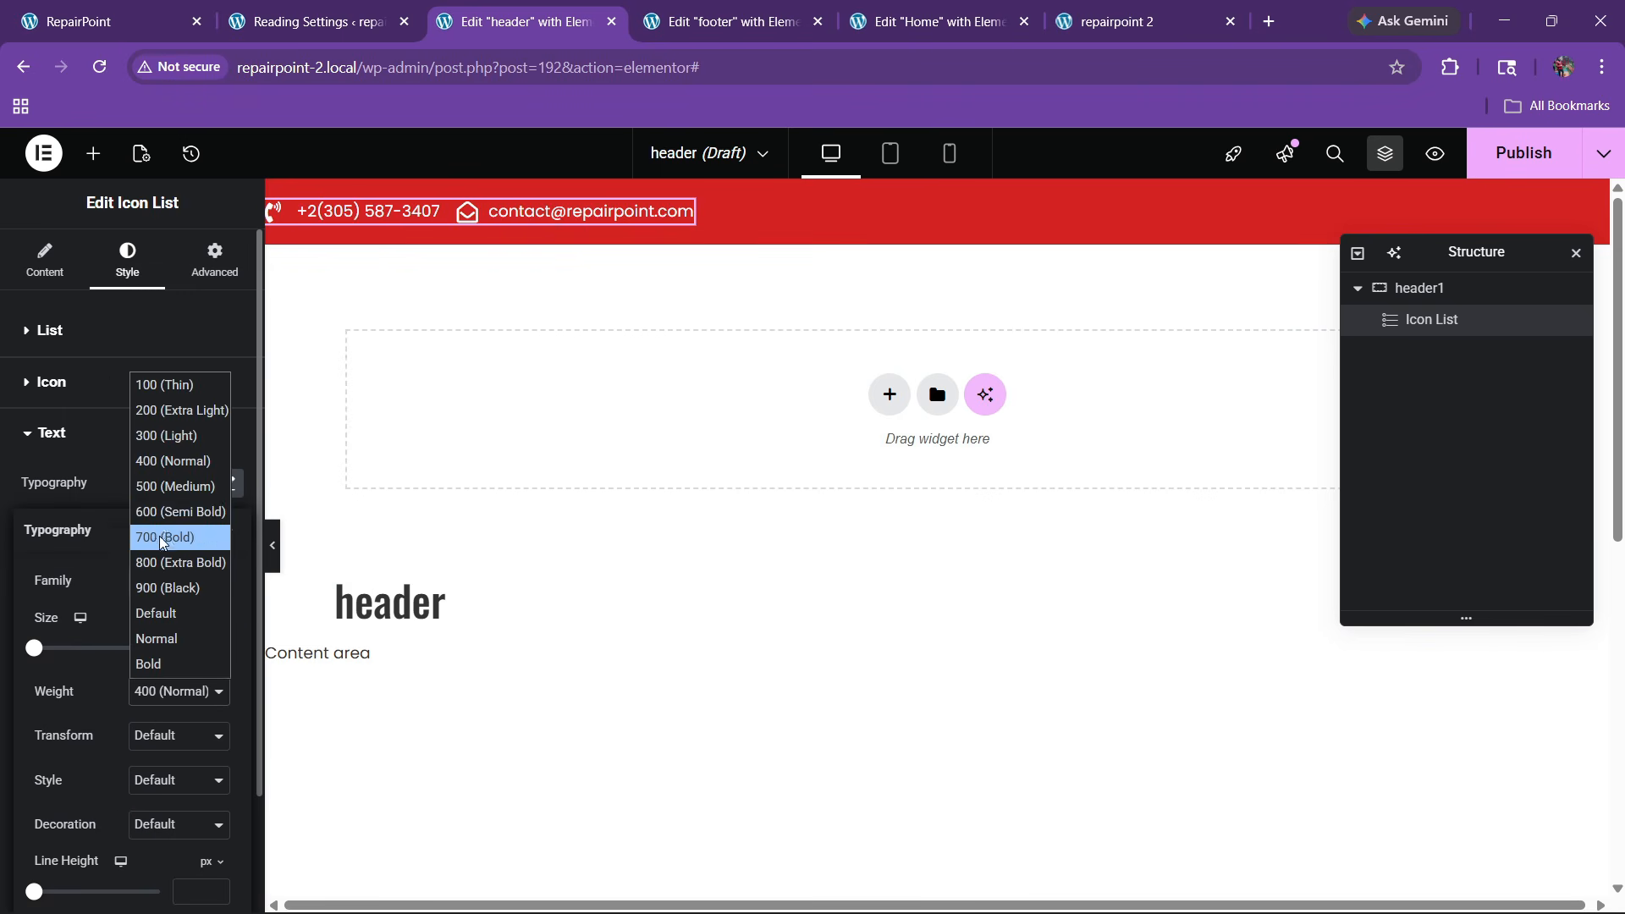
pyautogui.click(150, 516)
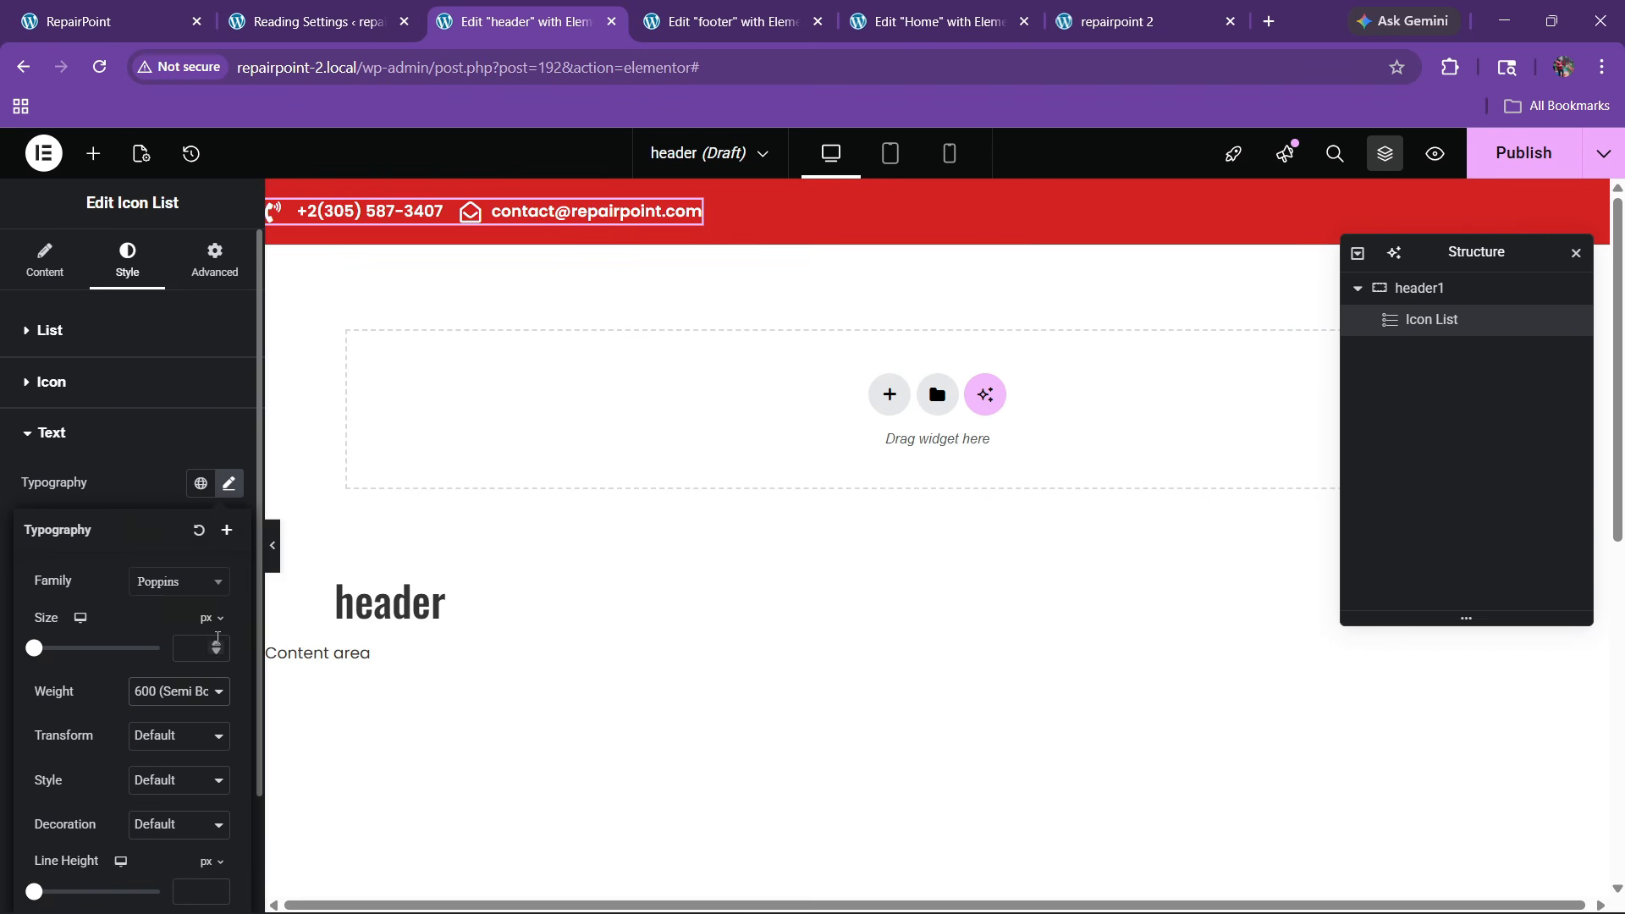
pyautogui.moveTo(217, 648); pyautogui.dragTo(217, 648)
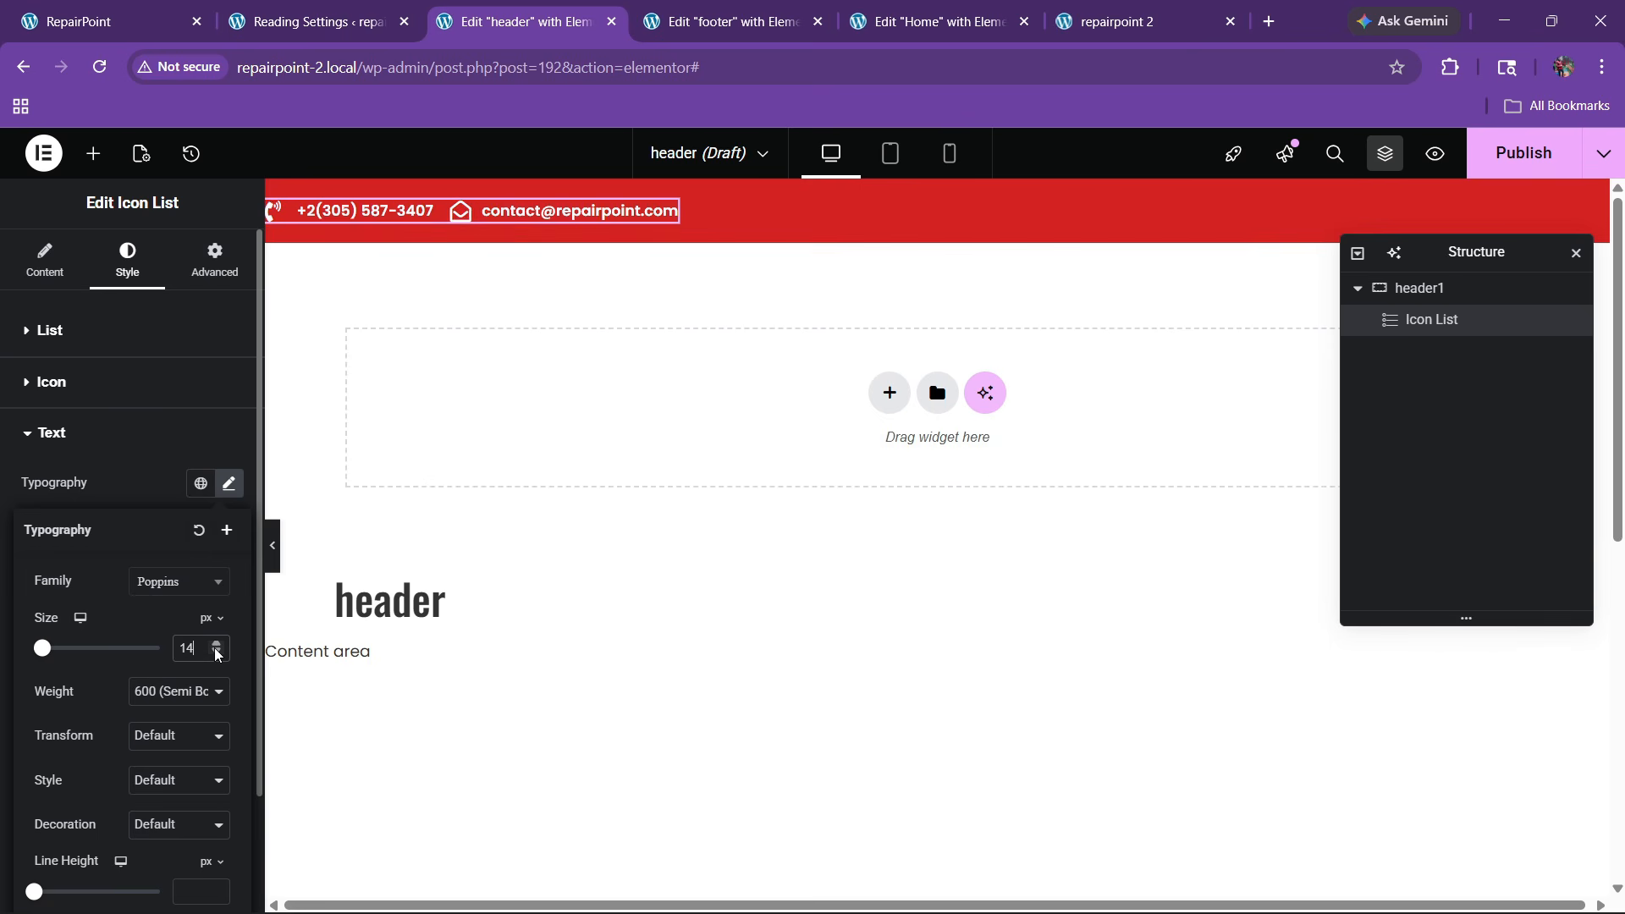
# Set the space between the phone and e-mail items to 25
pyautogui.click(86, 343)
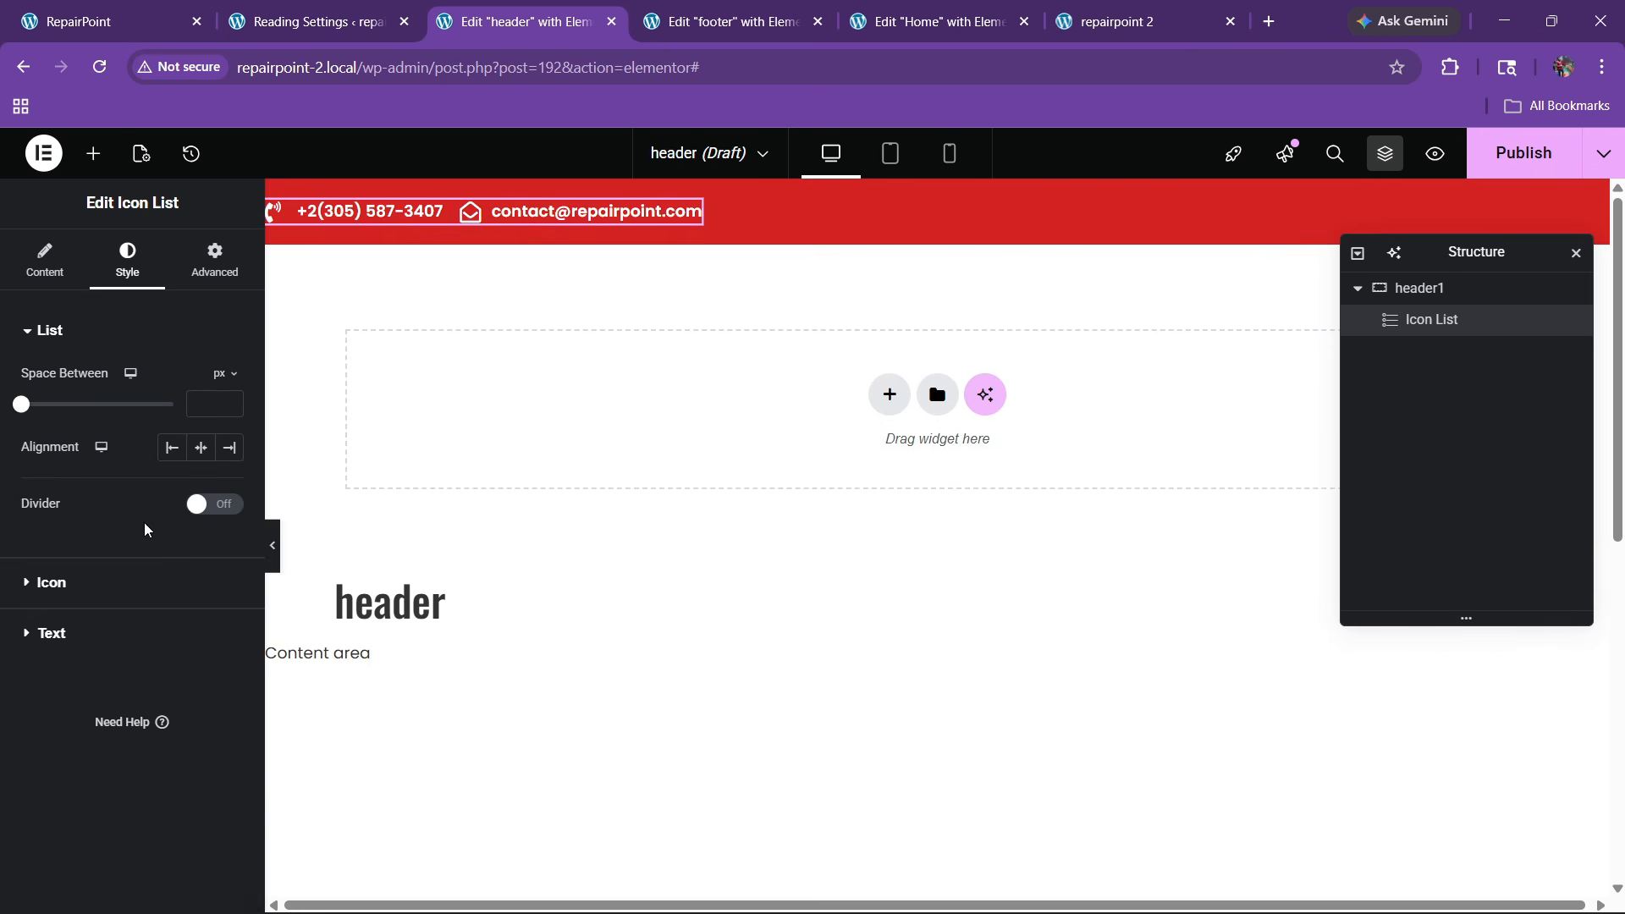
pyautogui.click(87, 584)
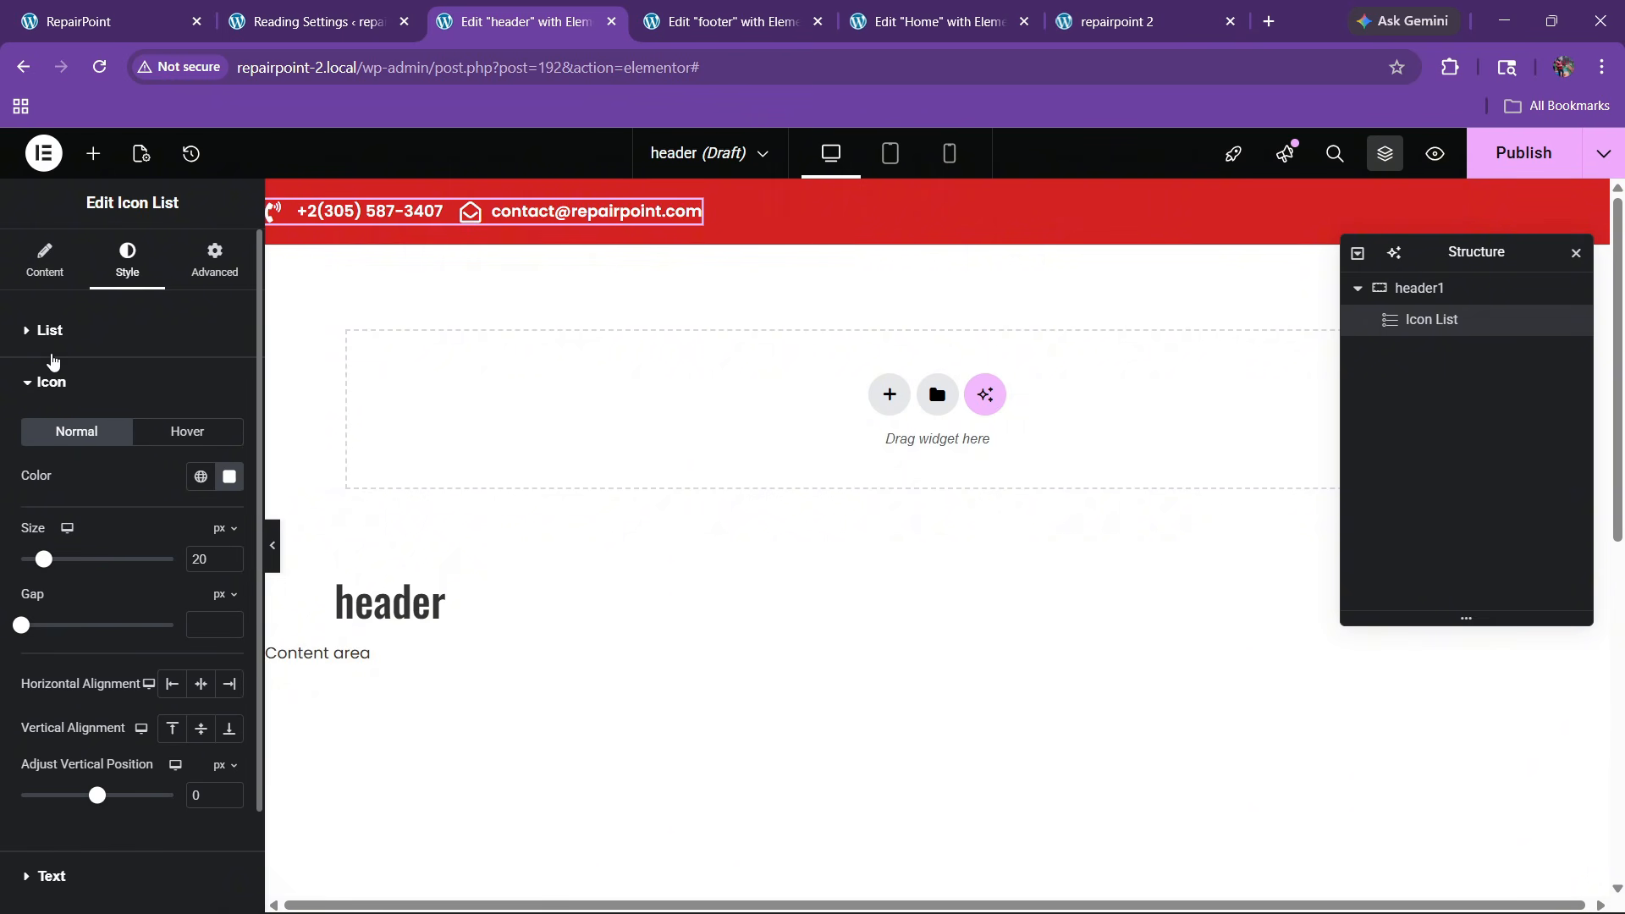
pyautogui.click(53, 335)
pyautogui.click(228, 401)
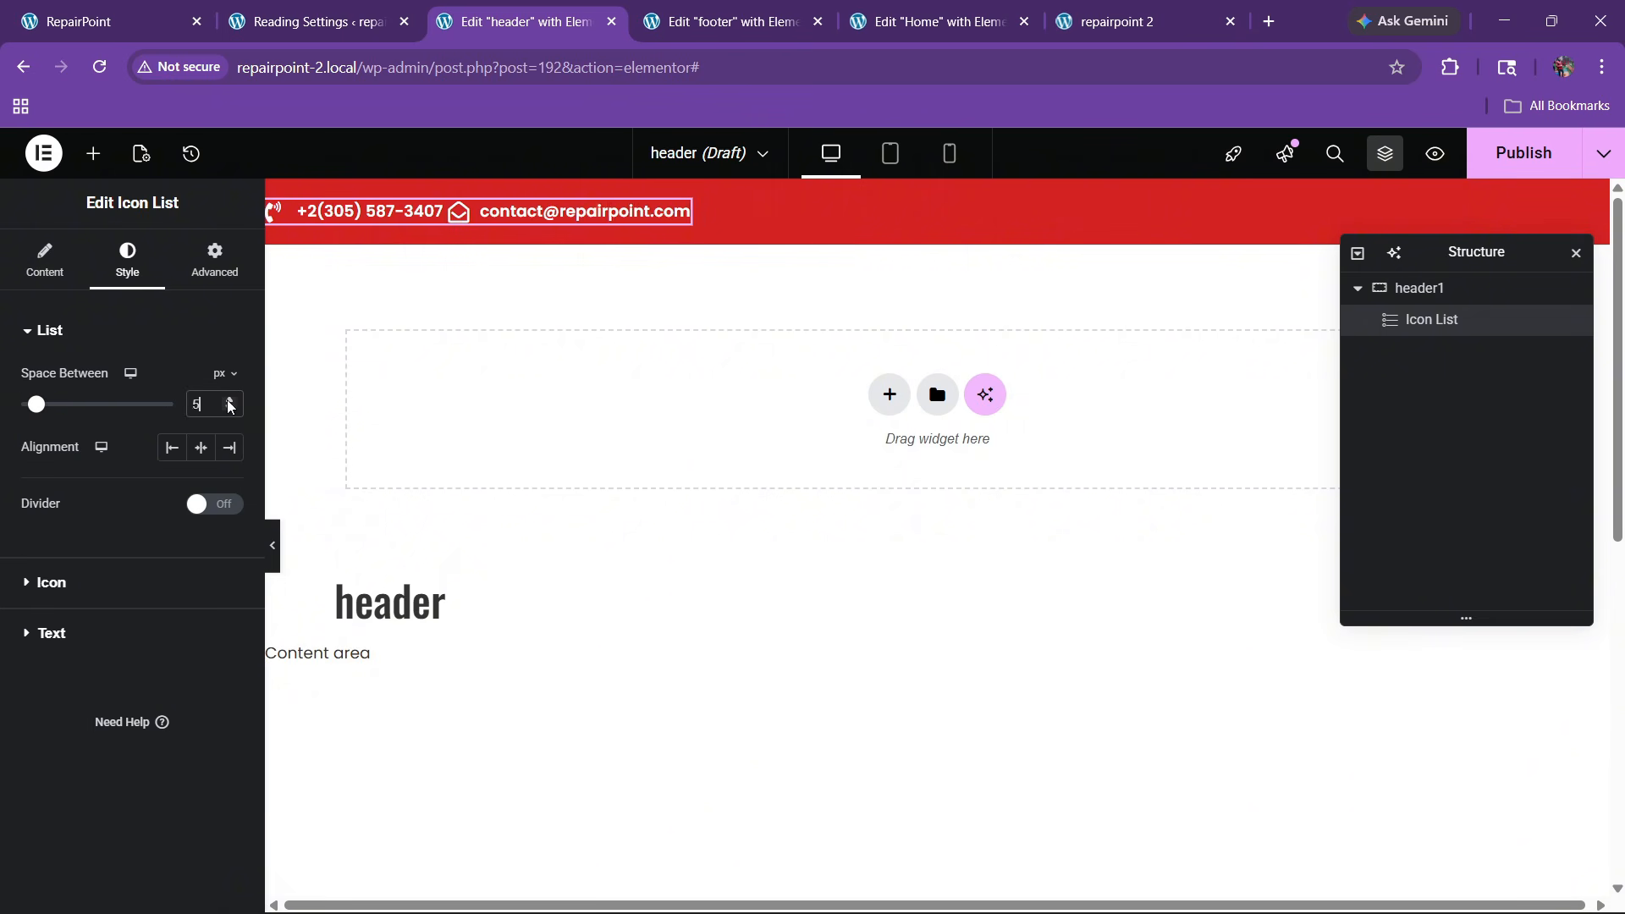
pyautogui.click(228, 401)
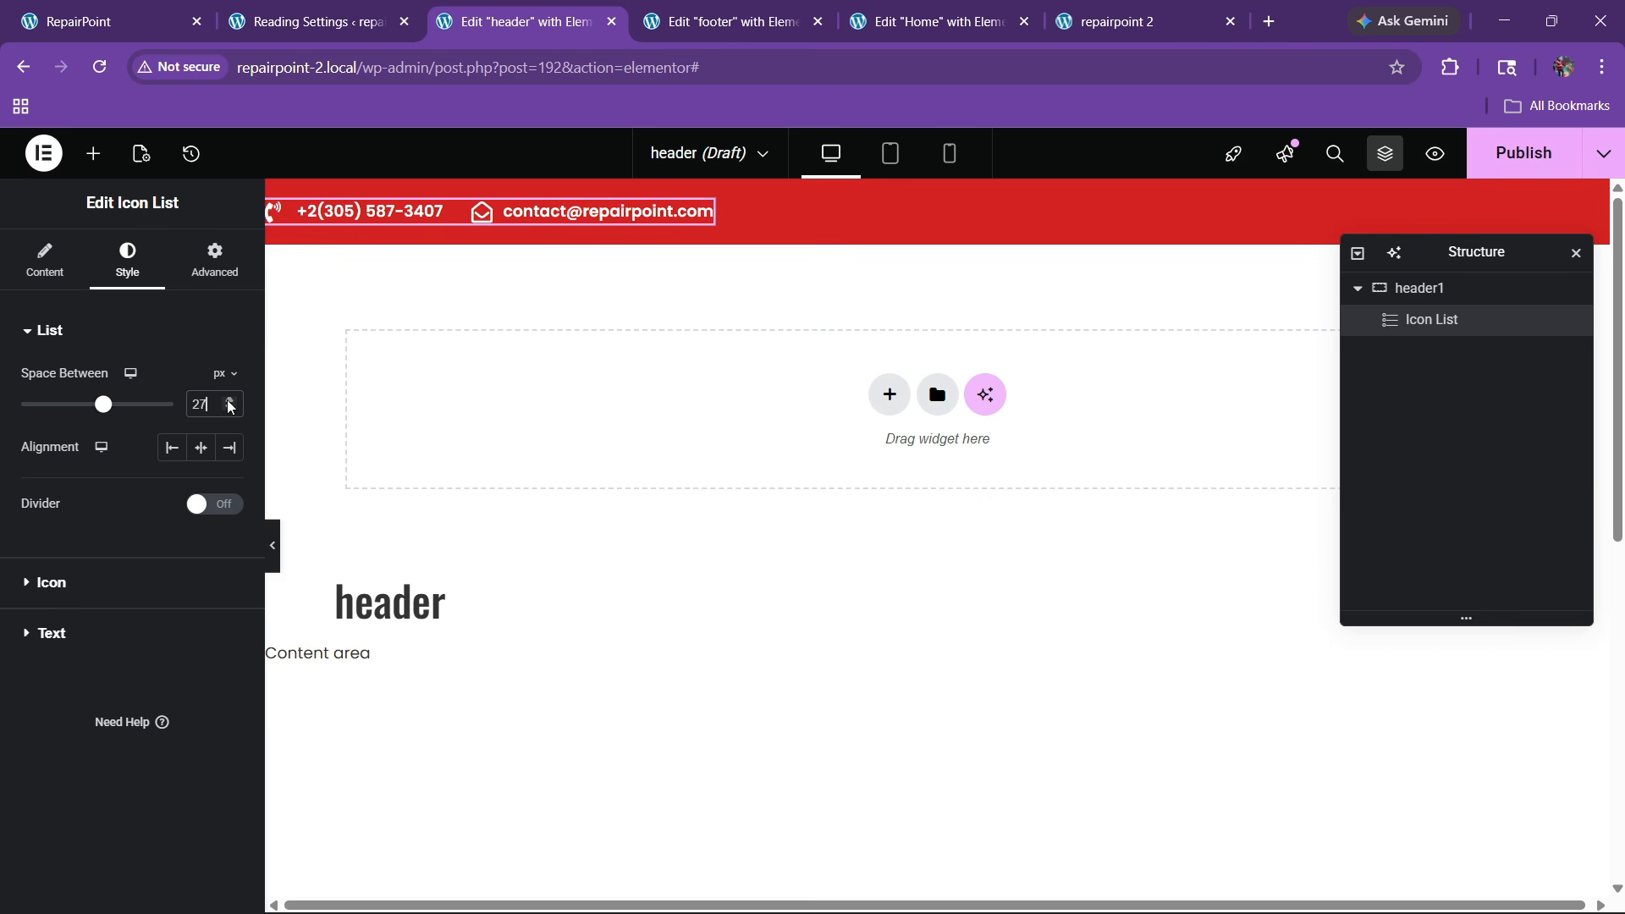
pyautogui.click(228, 402)
pyautogui.click(228, 411)
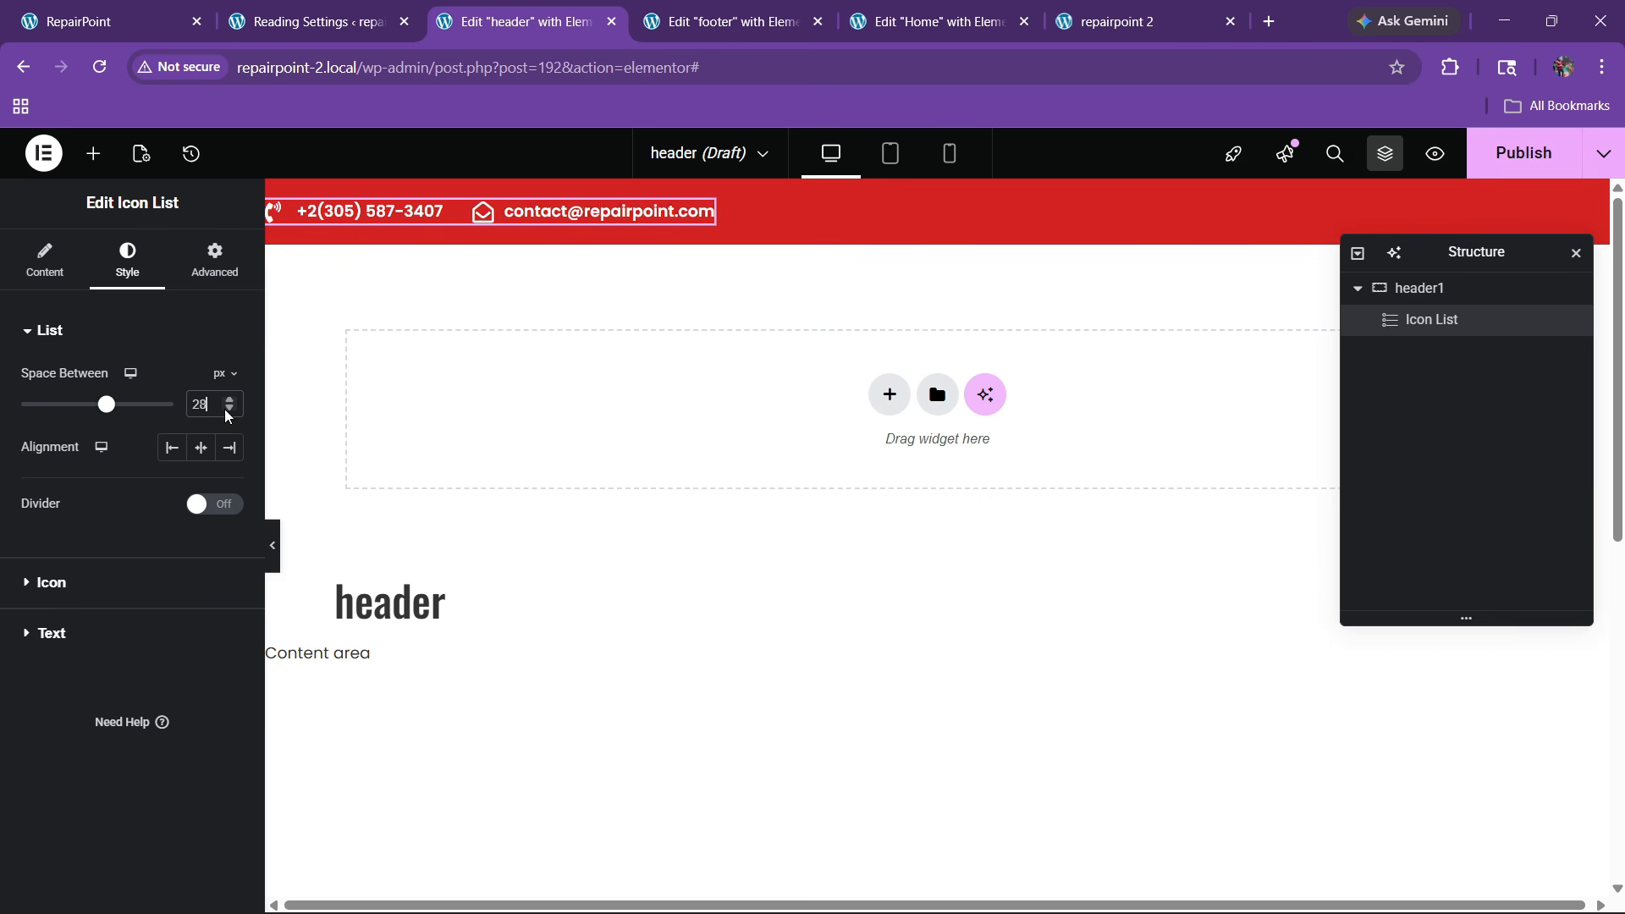
pyautogui.click(229, 411)
pyautogui.click(229, 410)
# Check the live front page, then bring up the footer's social icons options
pyautogui.click(178, 9)
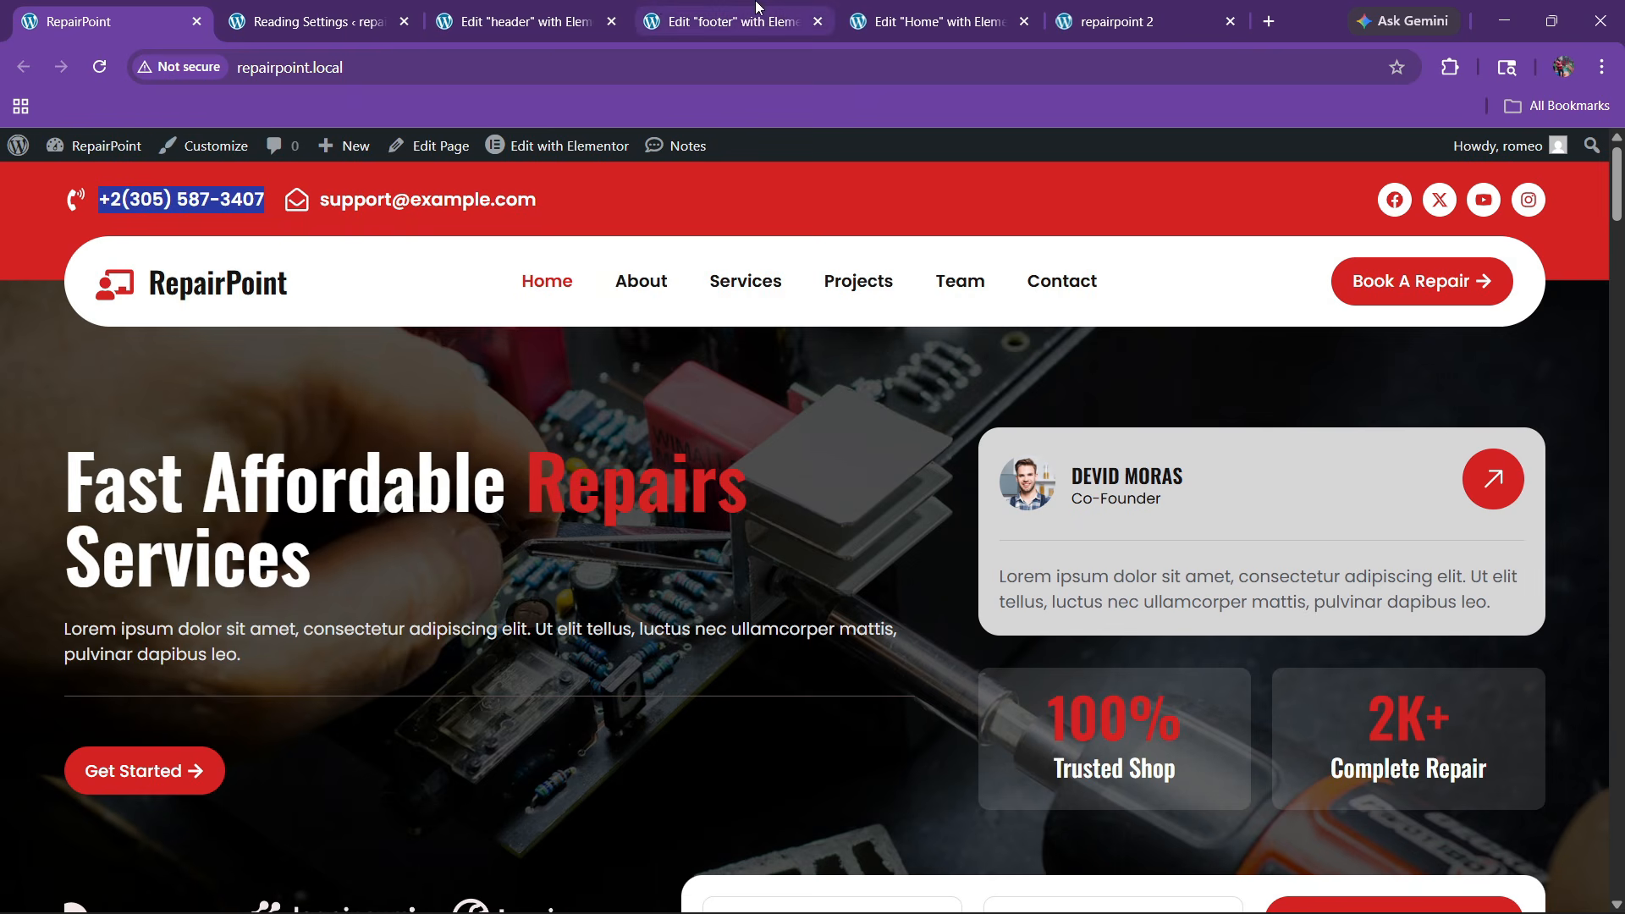
pyautogui.click(851, 10)
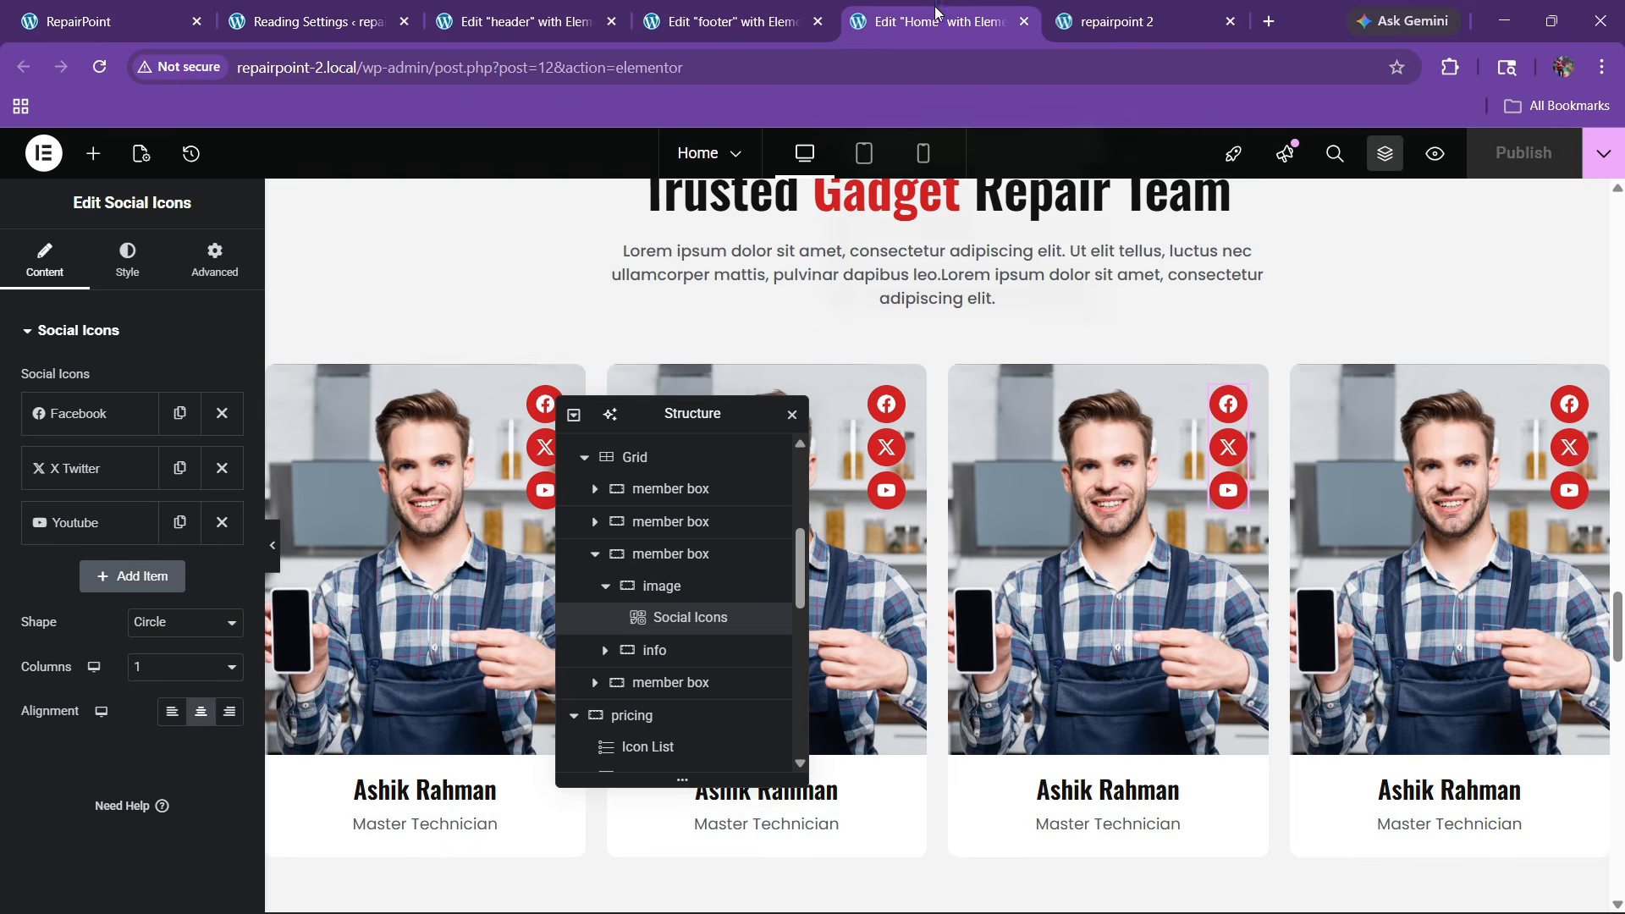
pyautogui.click(774, 9)
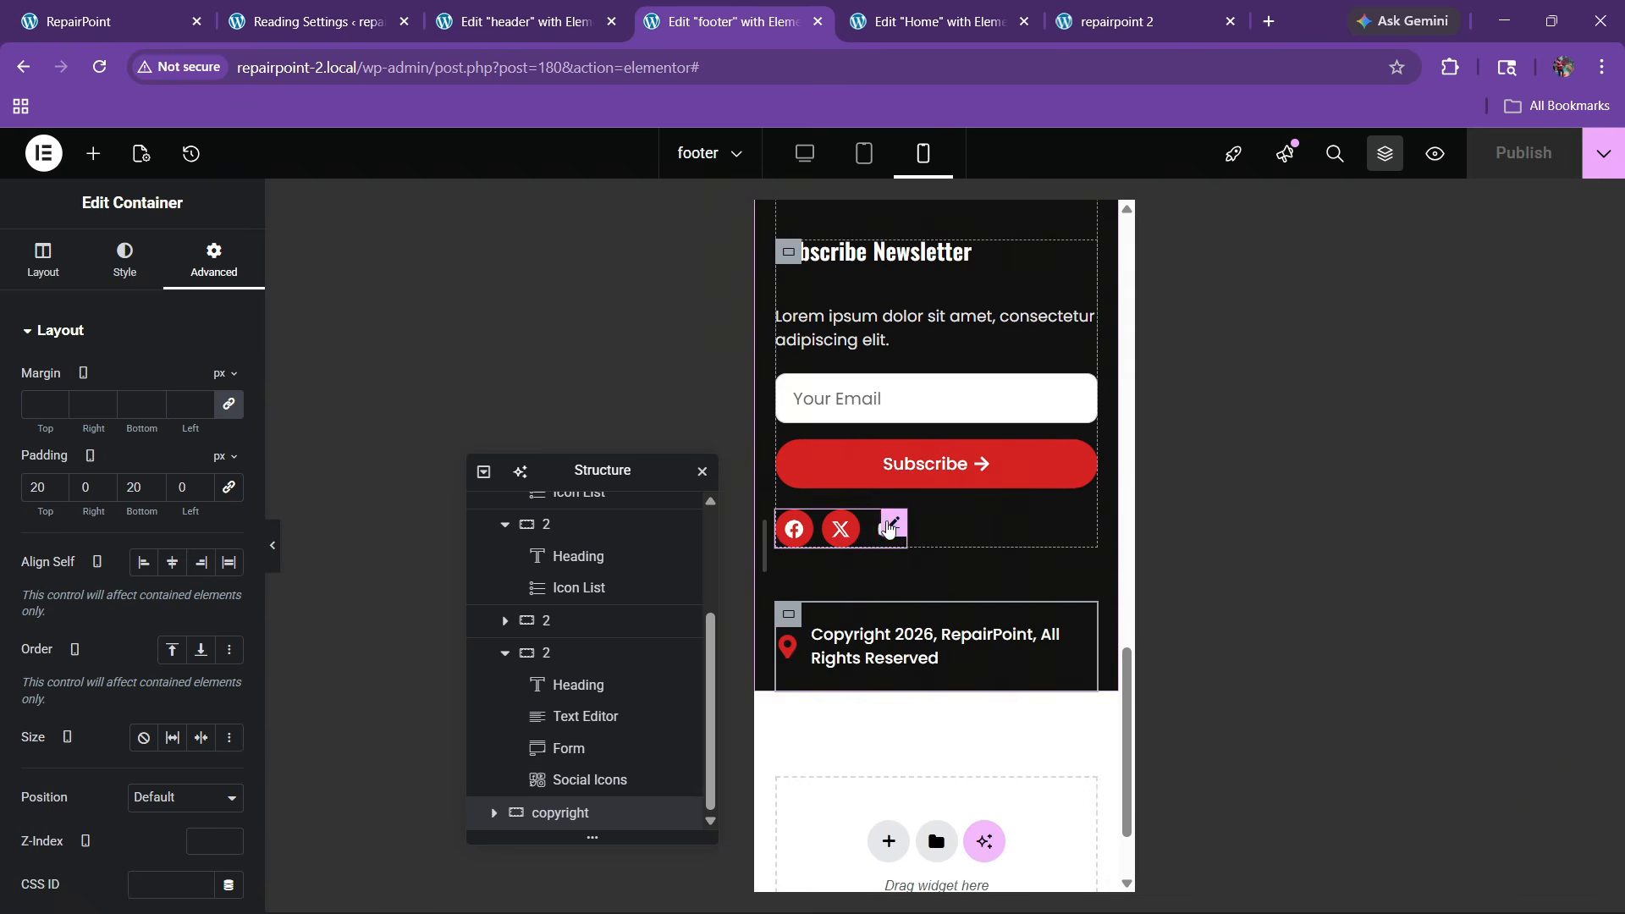
pyautogui.rightClick(886, 529)
# Copy the footer's Social Icons widget and paste it into the header
pyautogui.click(927, 481)
pyautogui.click(518, 21)
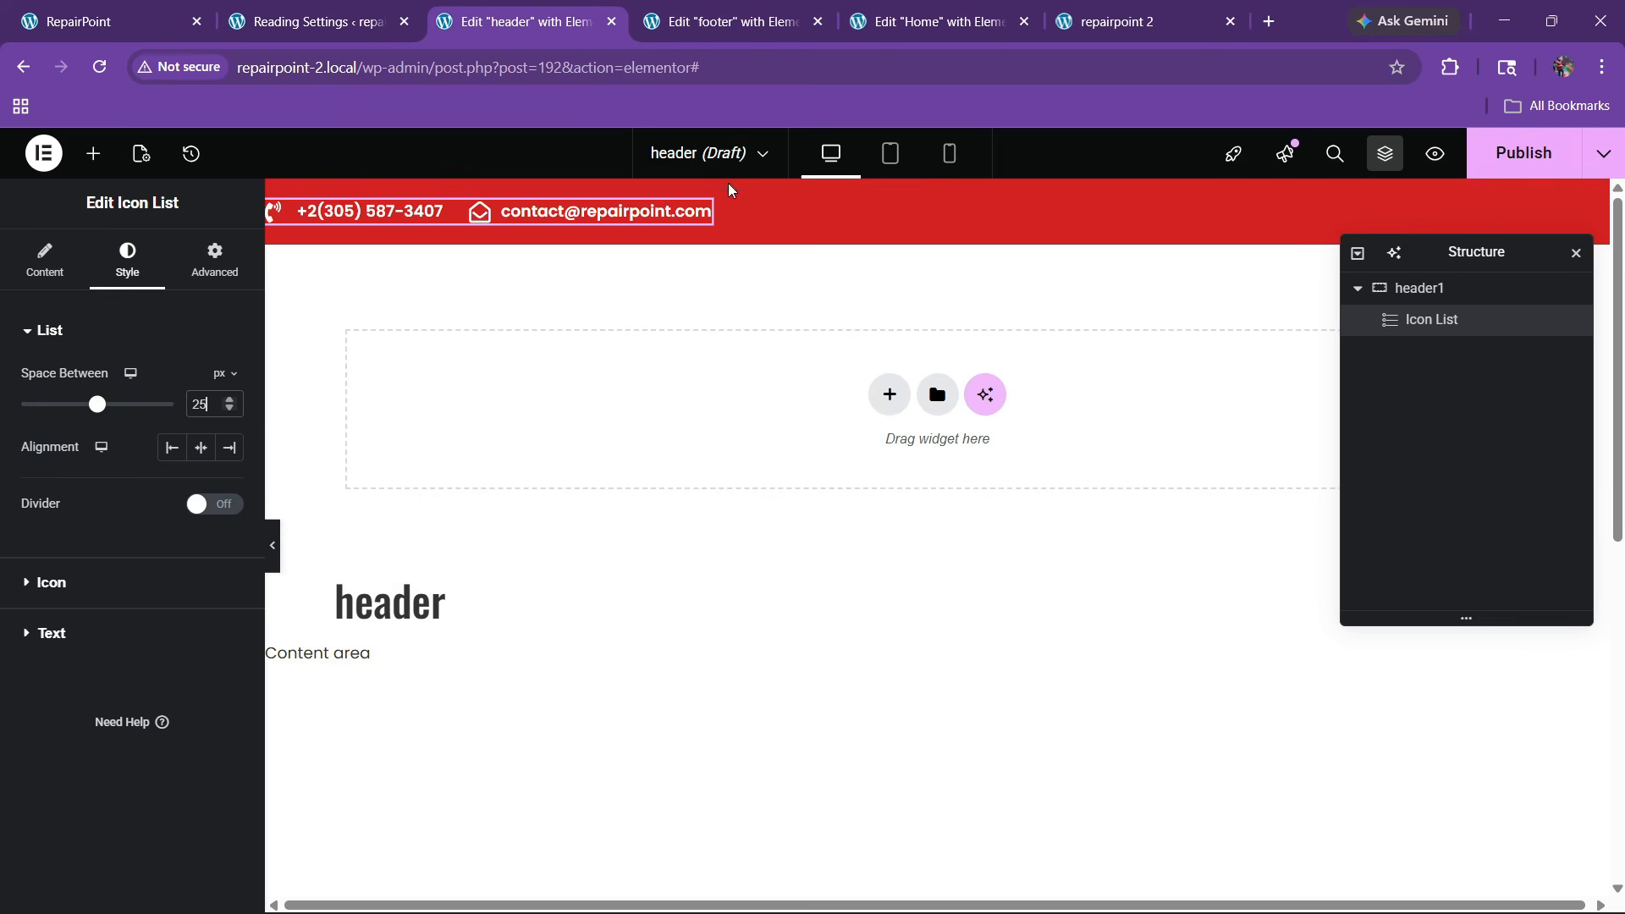
pyautogui.rightClick(665, 229)
pyautogui.click(717, 366)
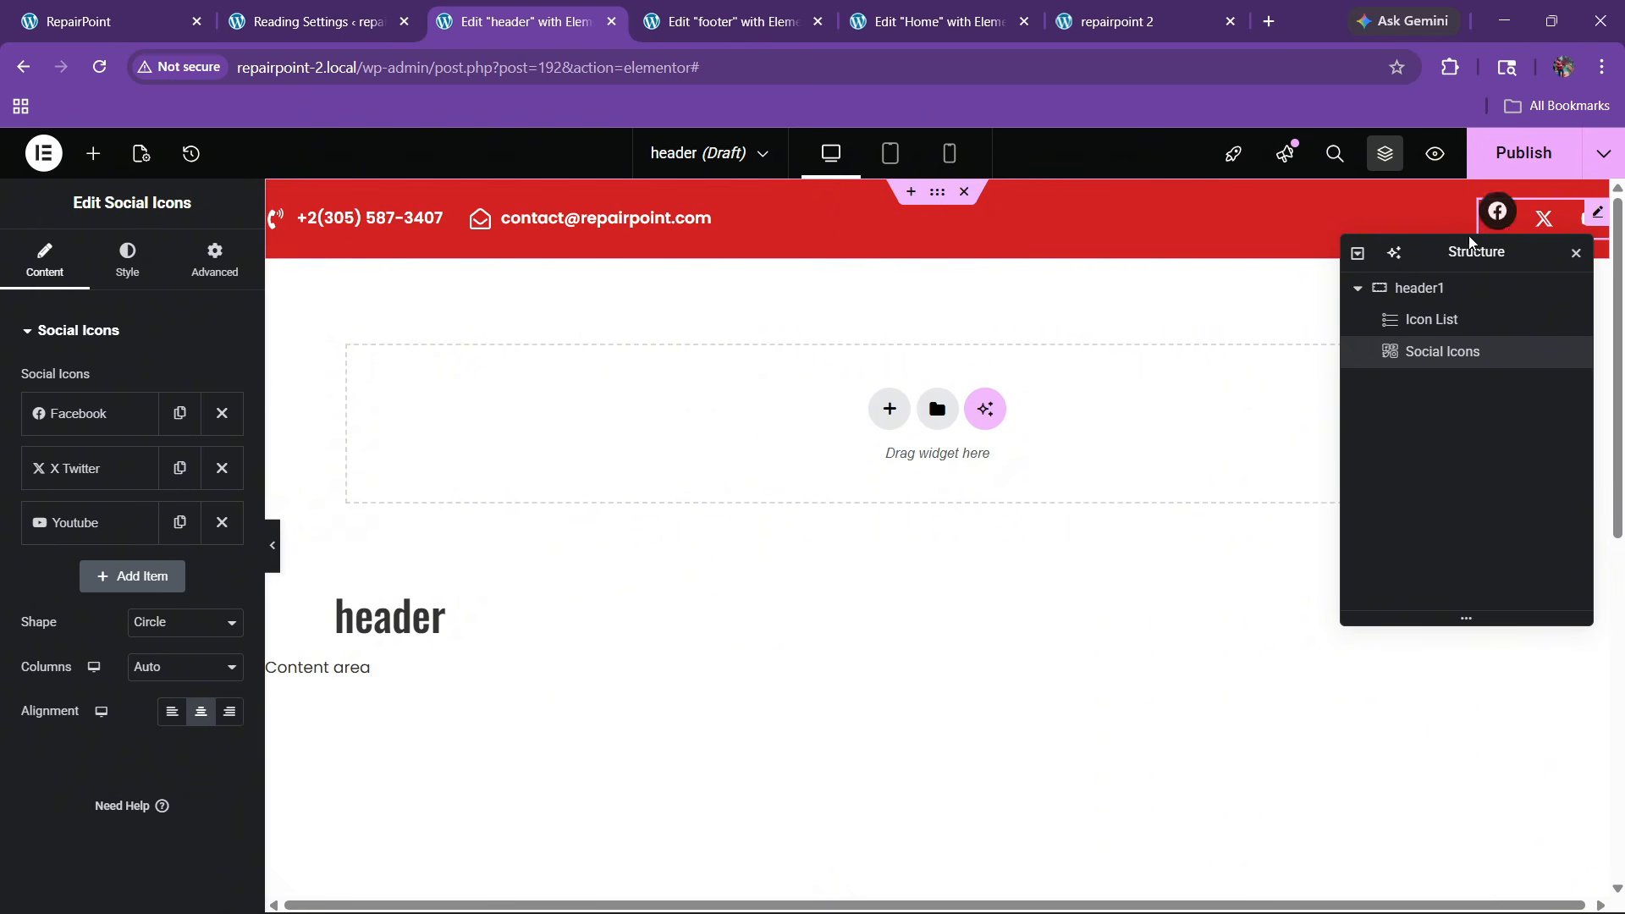
# Style the social icons with white primary and global Red secondary colours
pyautogui.click(138, 246)
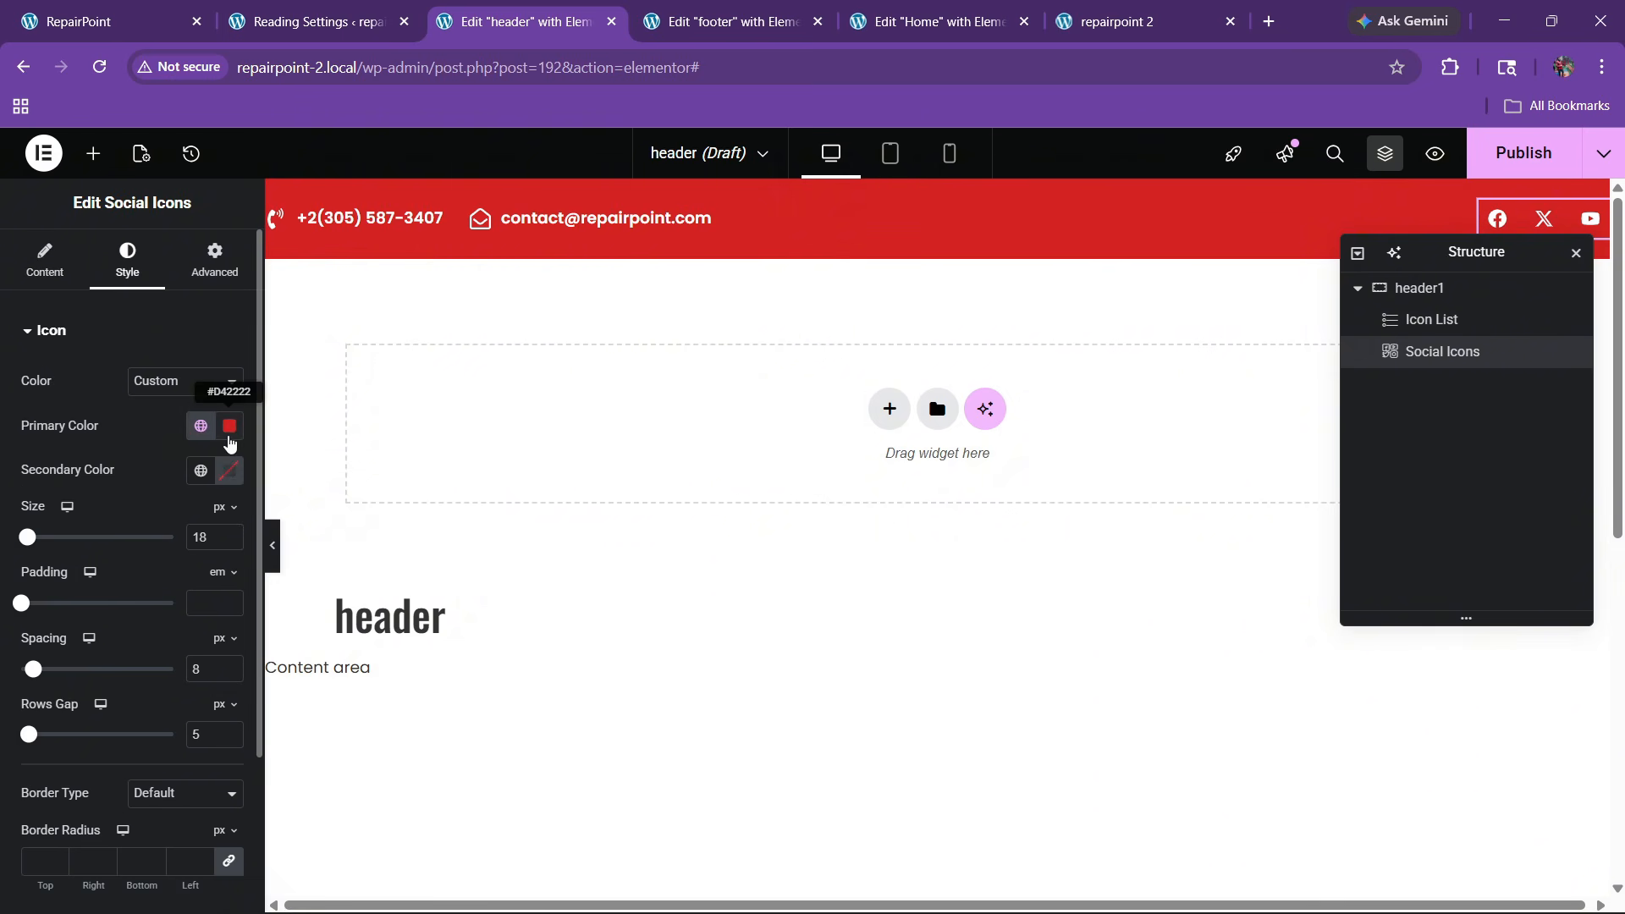
pyautogui.click(230, 425)
pyautogui.moveTo(204, 579); pyautogui.dragTo(103, 501)
pyautogui.click(130, 428)
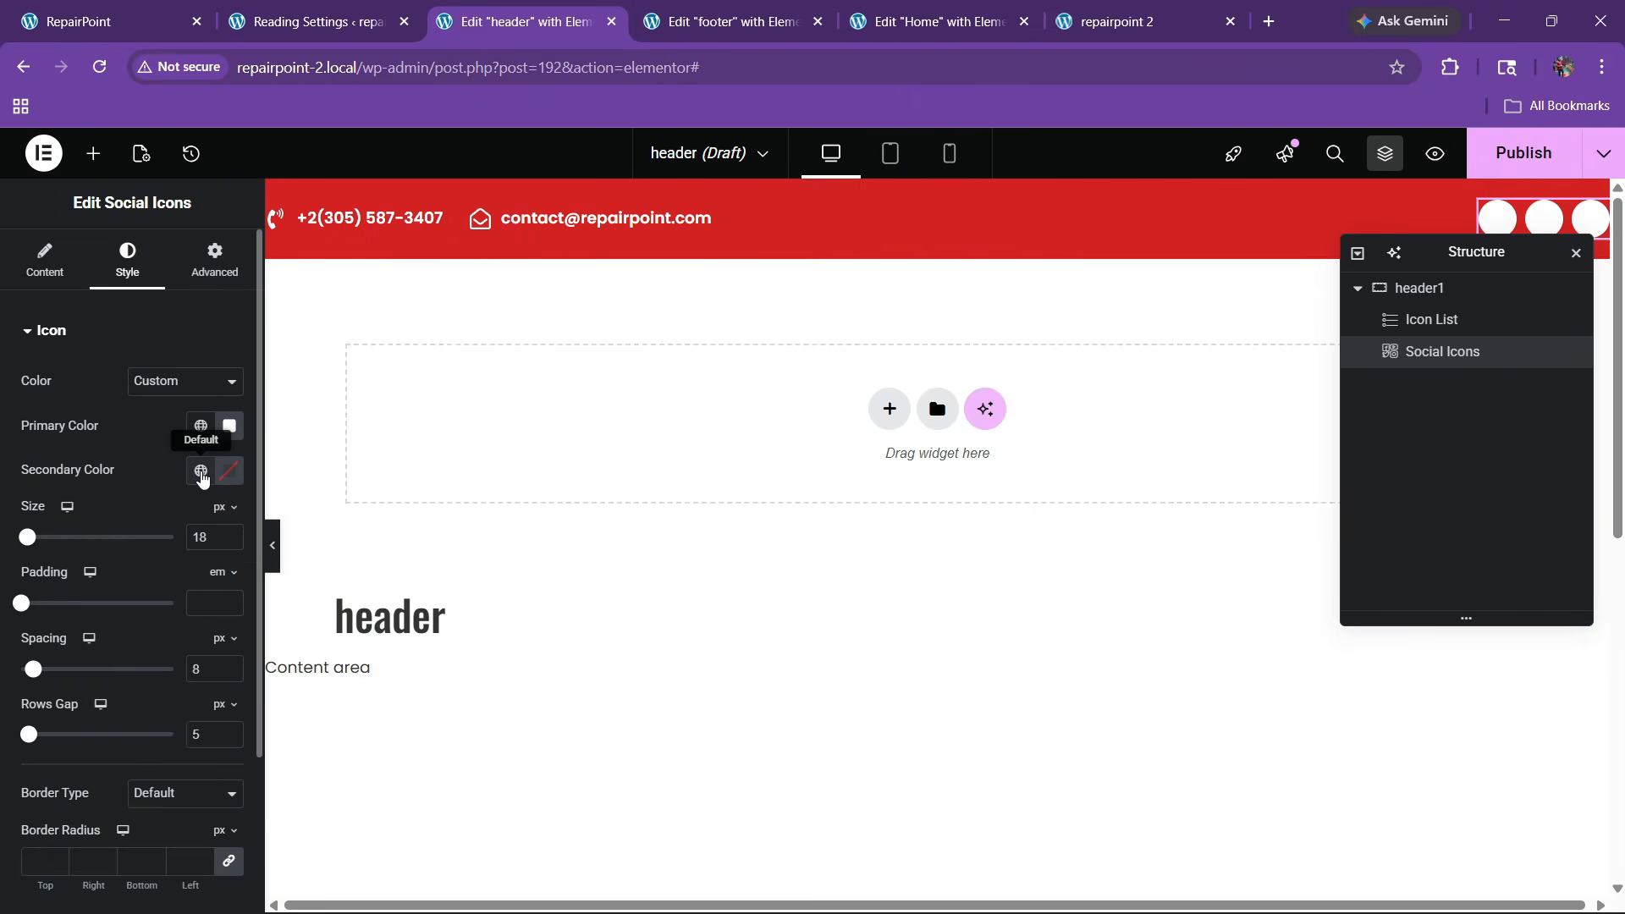
pyautogui.click(201, 472)
pyautogui.click(99, 735)
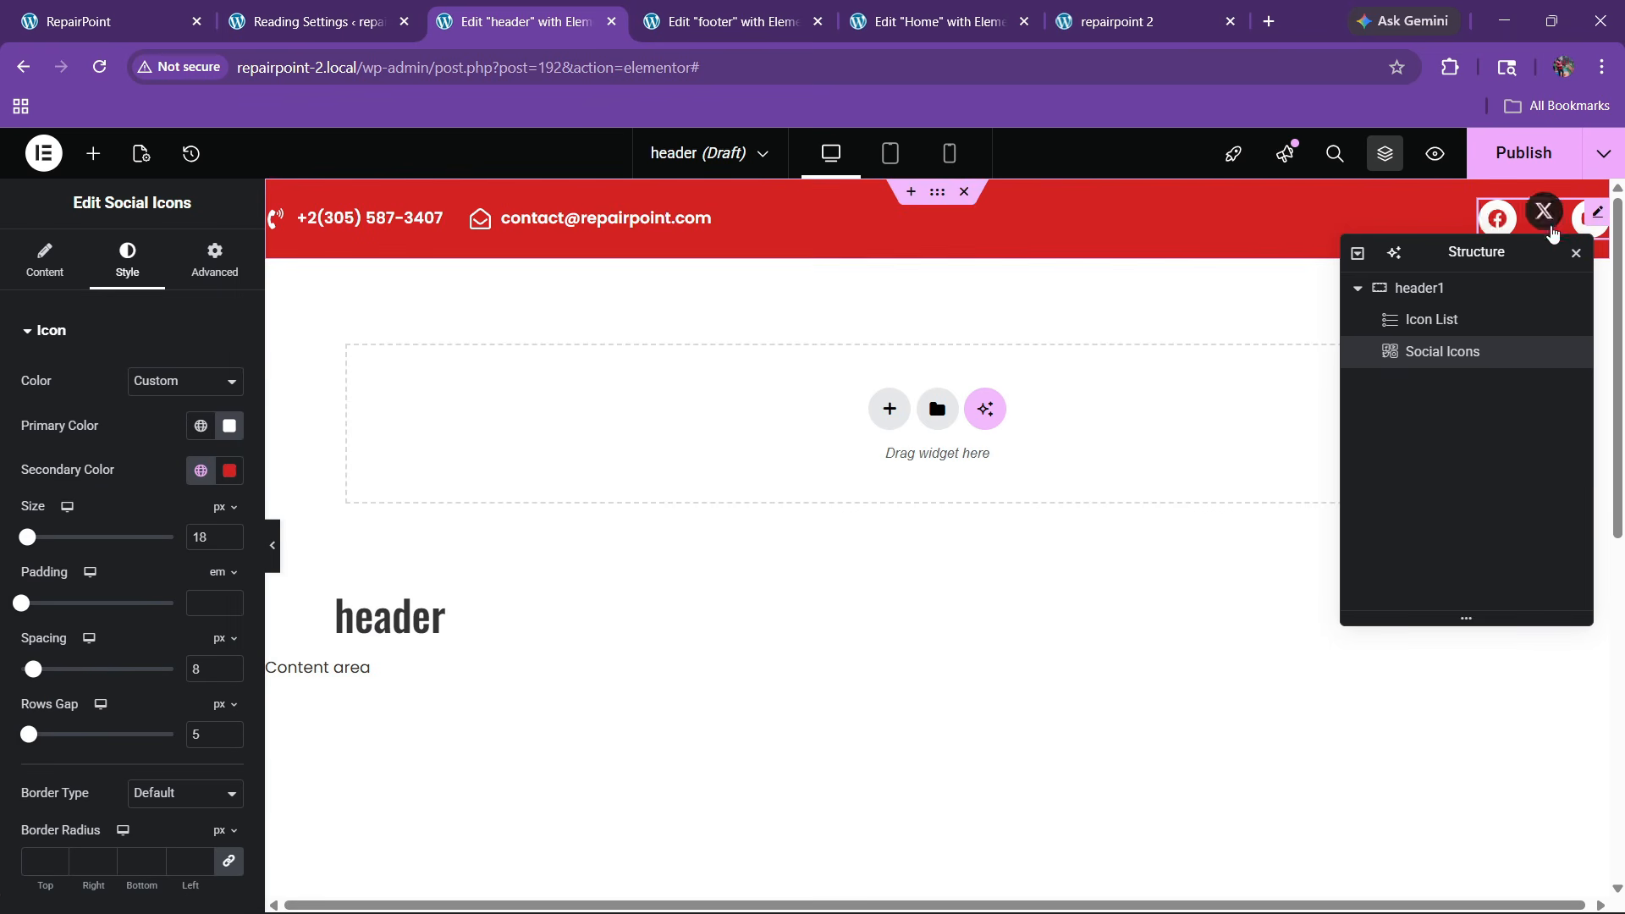
# Duplicate the YouTube item and change its icon to Instagram
pyautogui.click(47, 266)
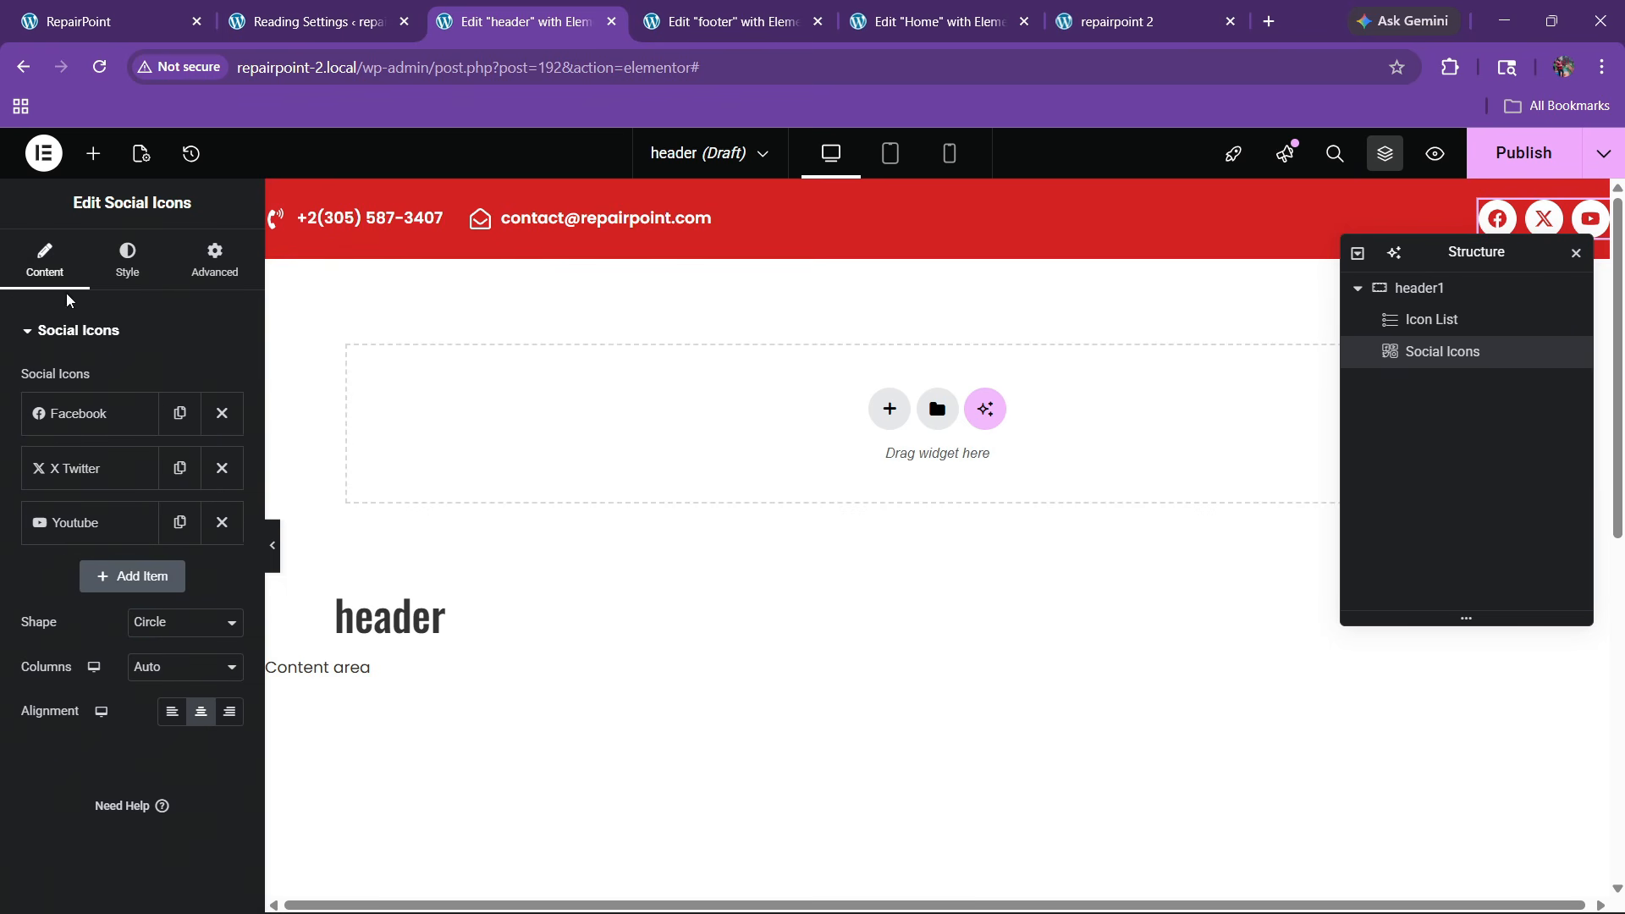
pyautogui.click(179, 521)
pyautogui.click(116, 584)
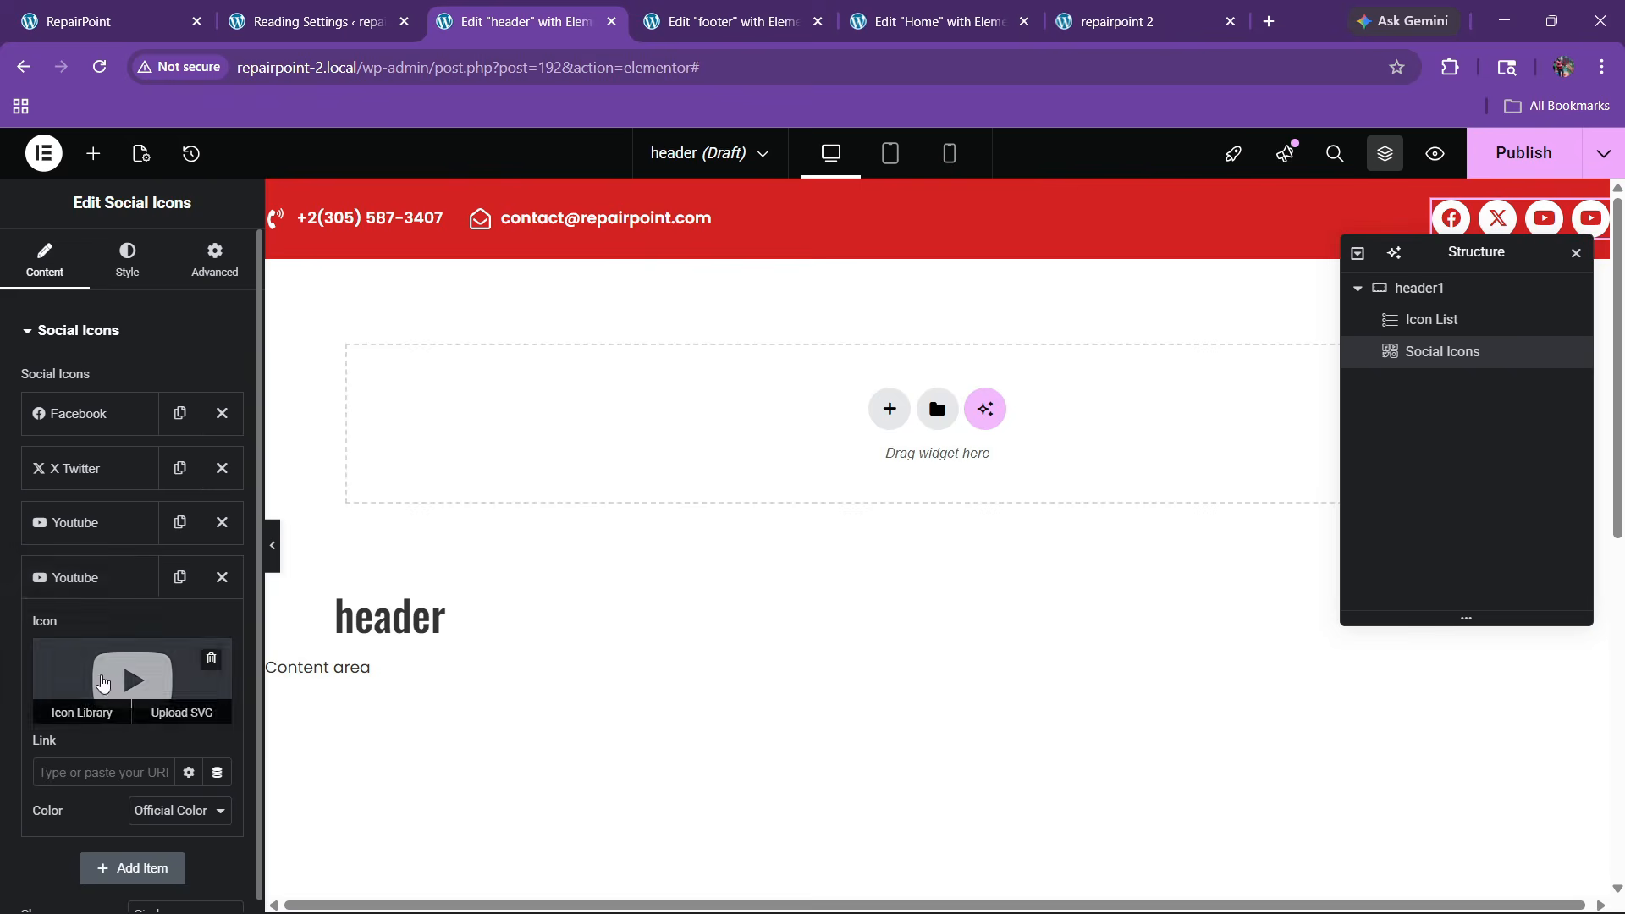
pyautogui.click(132, 679)
pyautogui.click(668, 243)
pyautogui.write('insta')
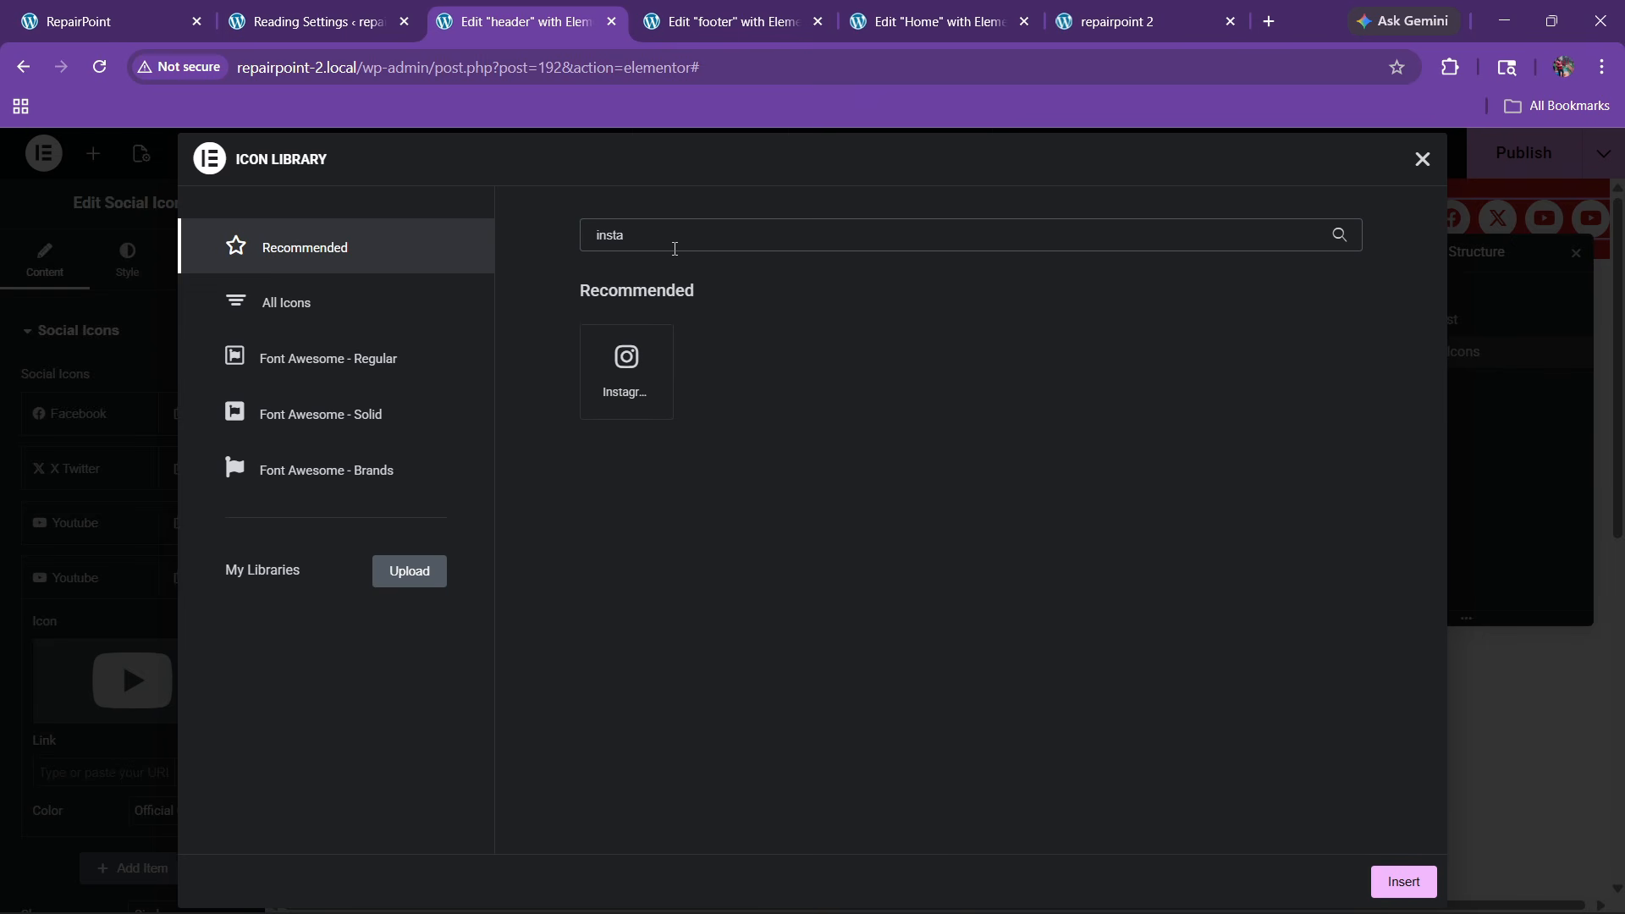
pyautogui.click(626, 370)
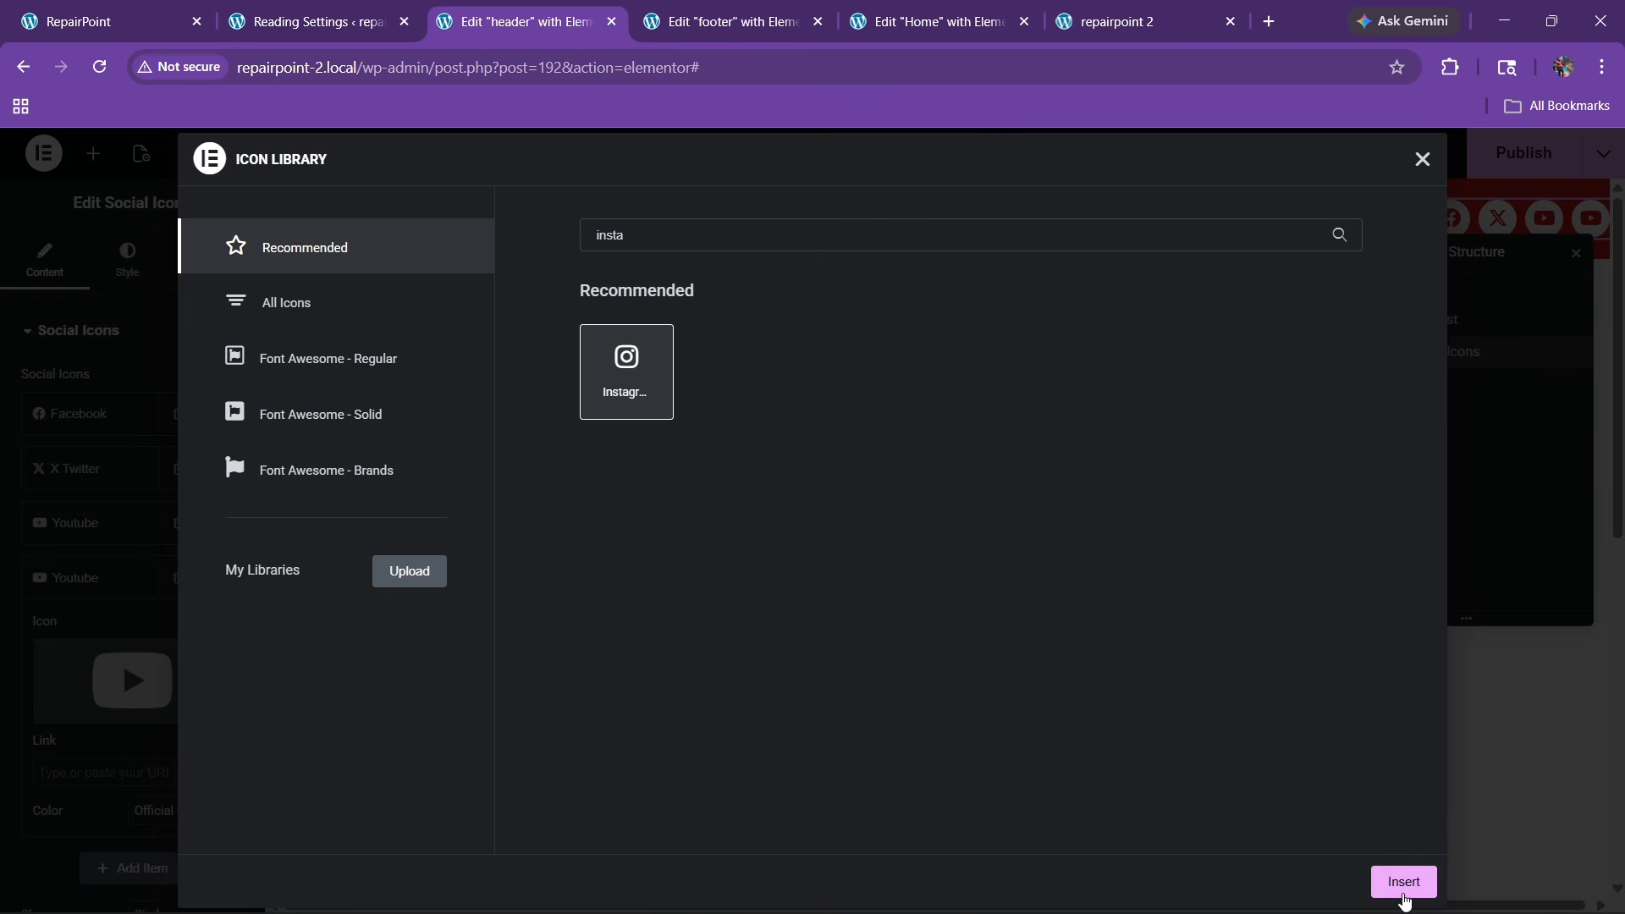
pyautogui.click(1403, 880)
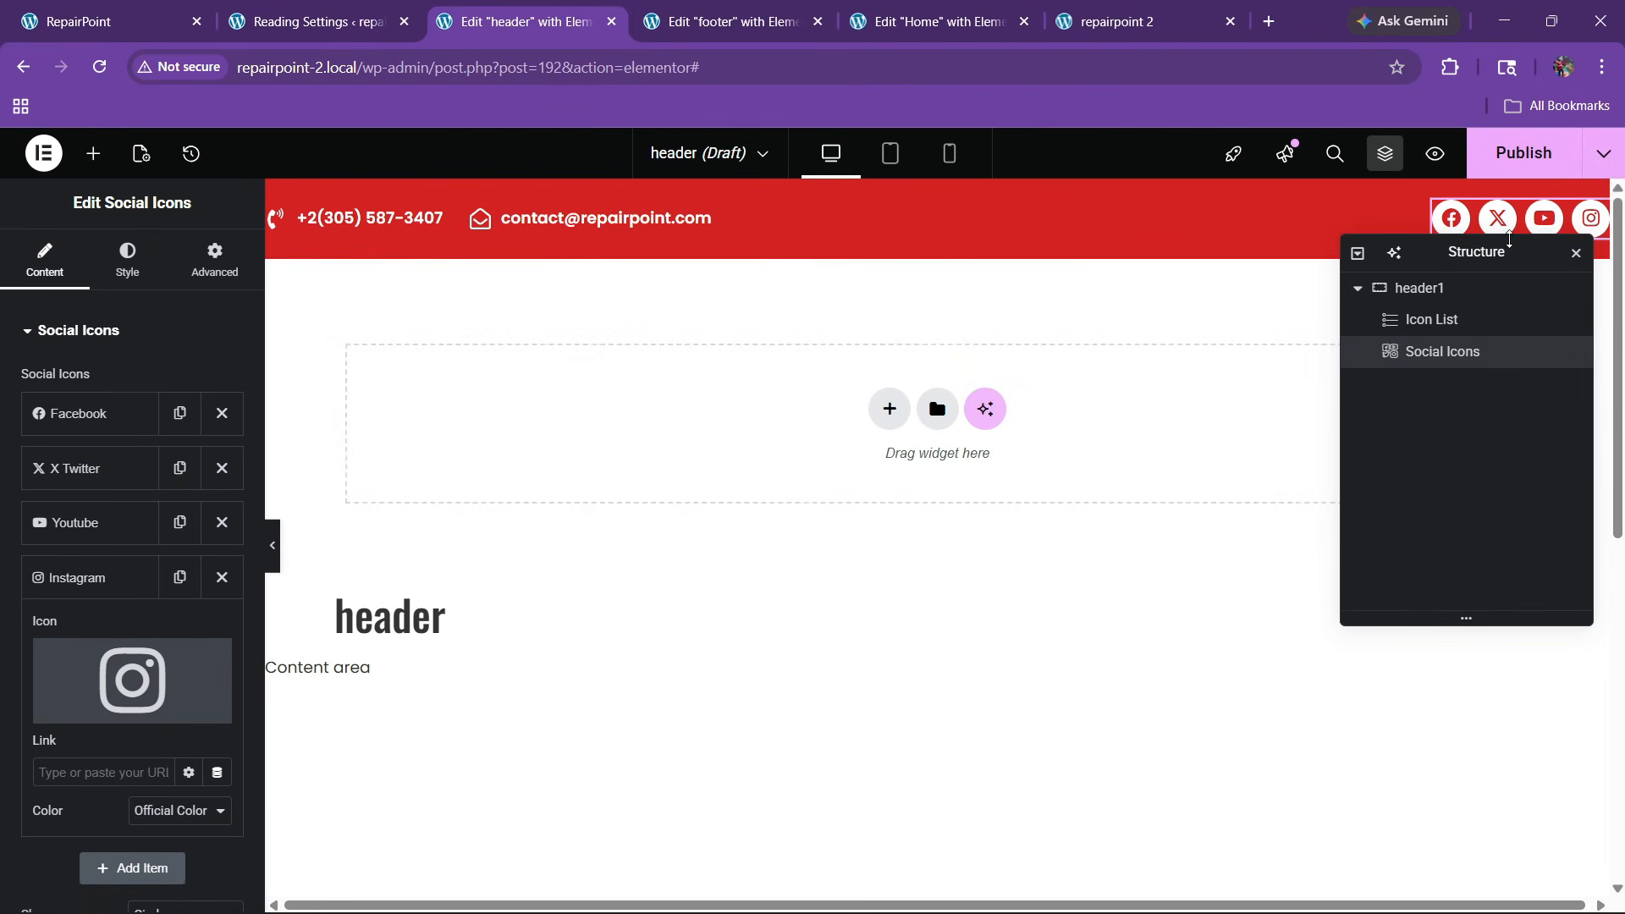
# Preview the header with its new social icons on the live site
pyautogui.moveTo(1482, 254); pyautogui.dragTo(1240, 277)
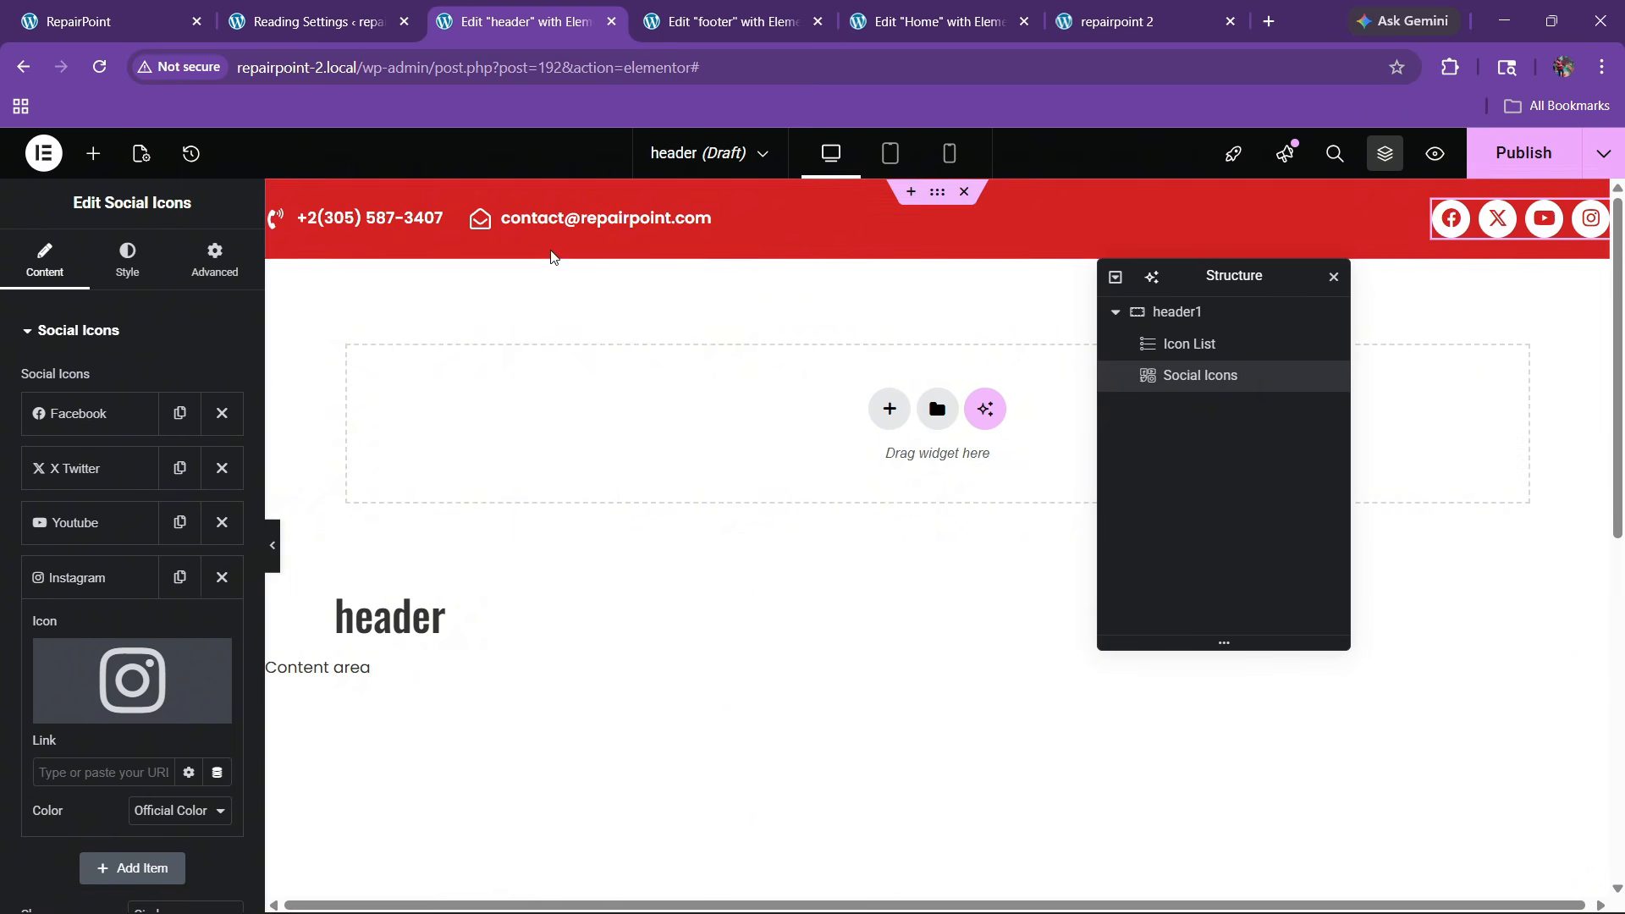
pyautogui.hotkey('ctrl', '1')
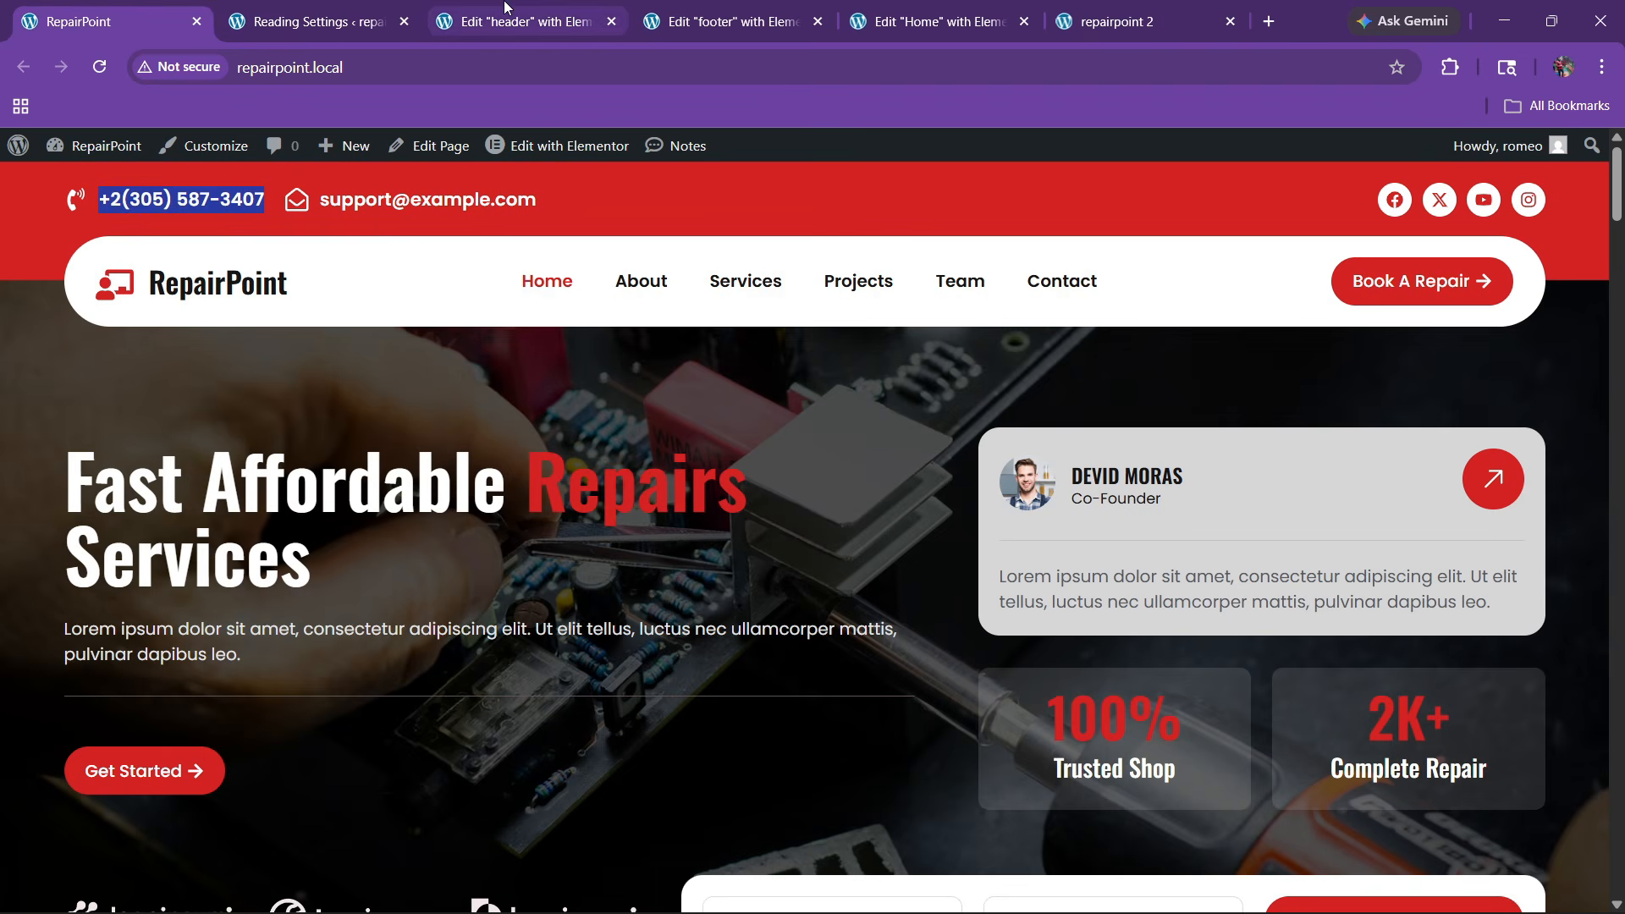
pyautogui.click(521, 21)
# Add a flexbox menu section below the top bar with a nested container inside
pyautogui.click(889, 410)
pyautogui.click(889, 442)
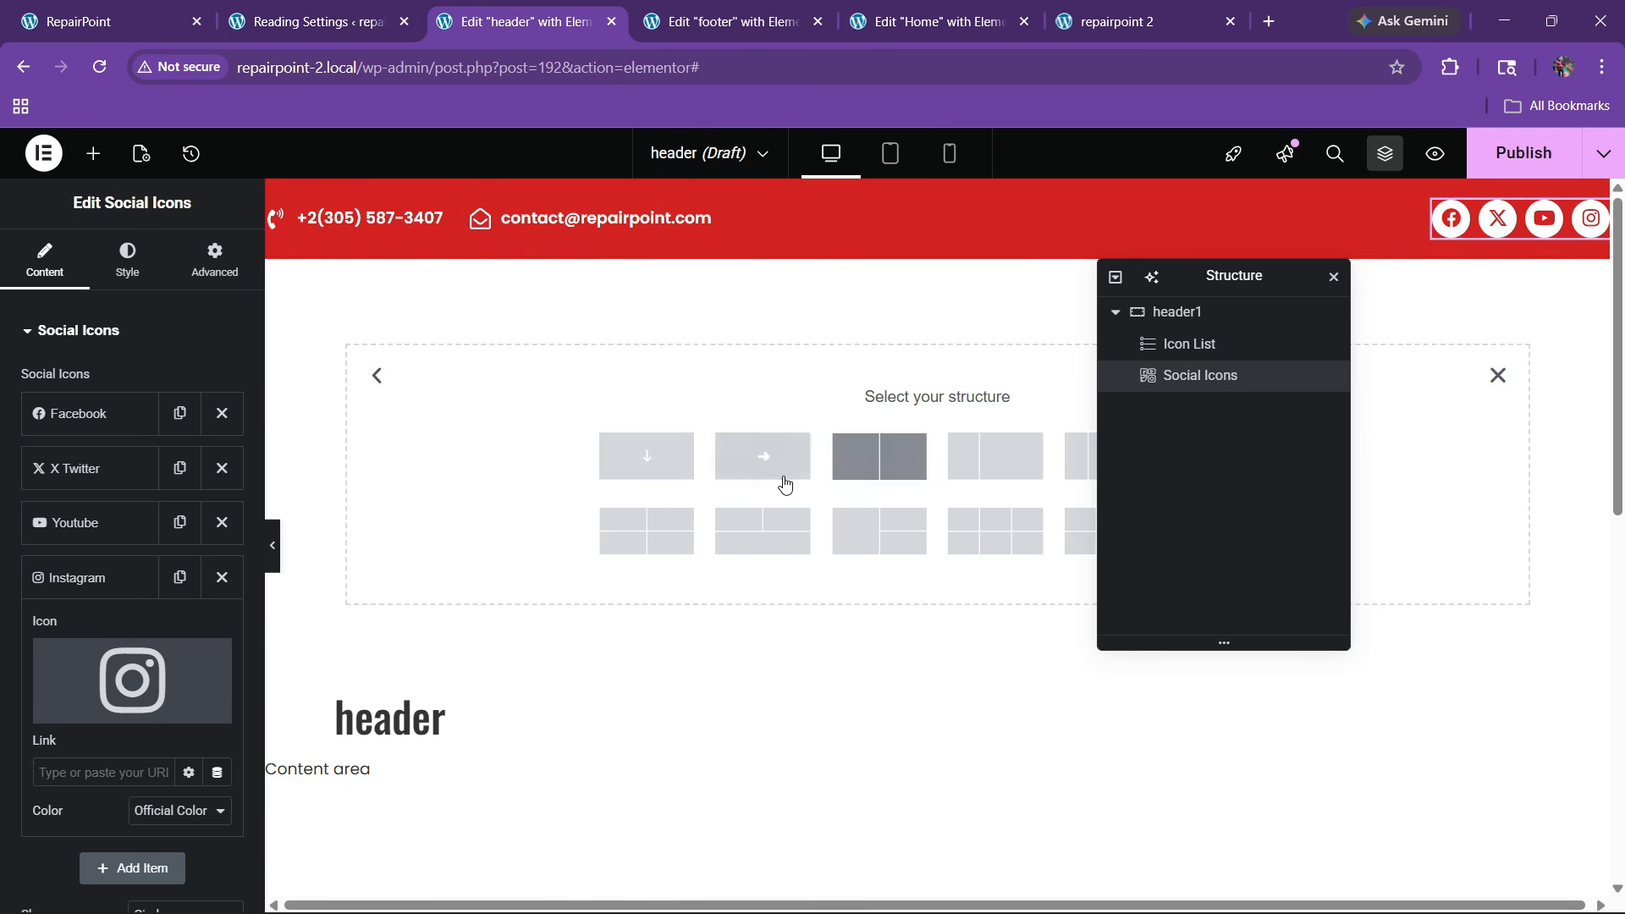
pyautogui.click(689, 472)
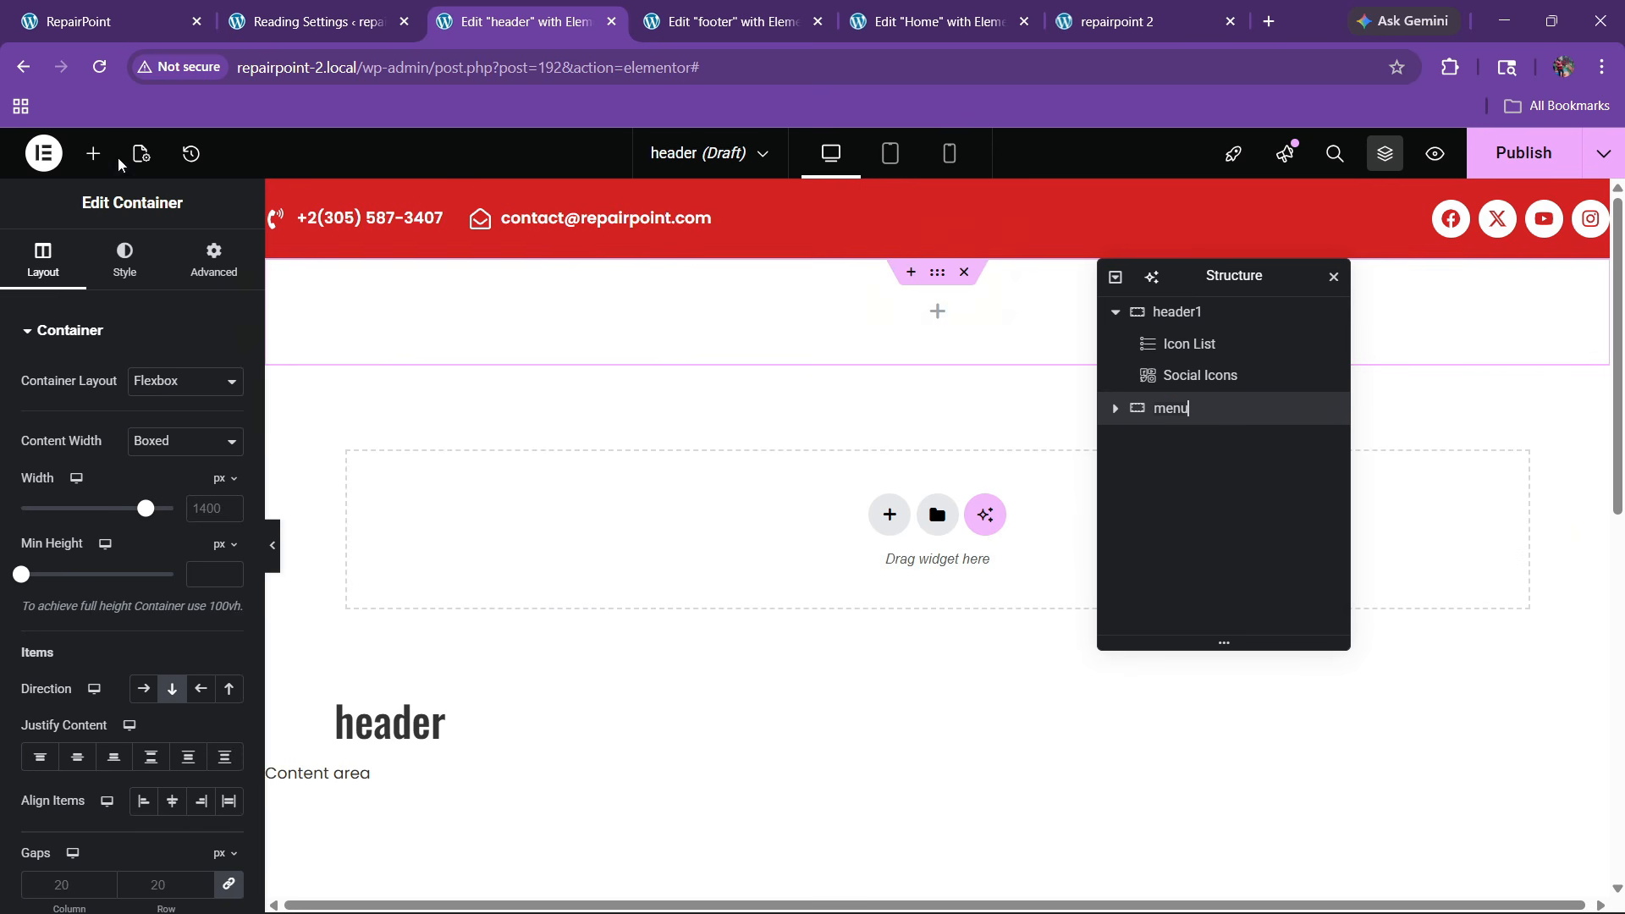
pyautogui.click(93, 153)
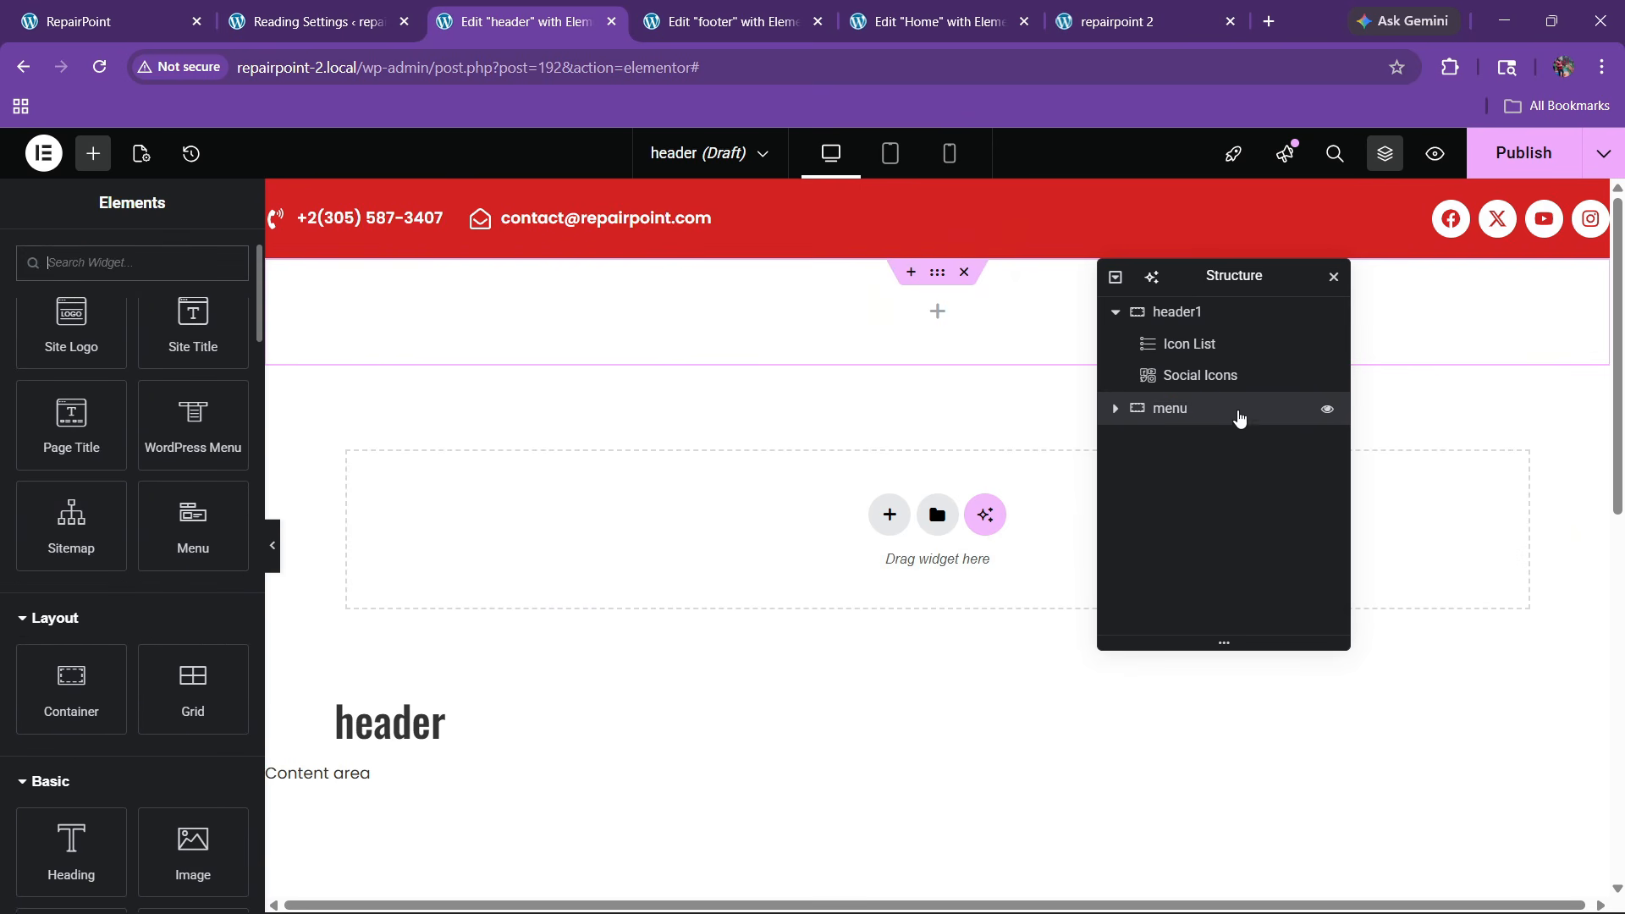
pyautogui.click(1175, 413)
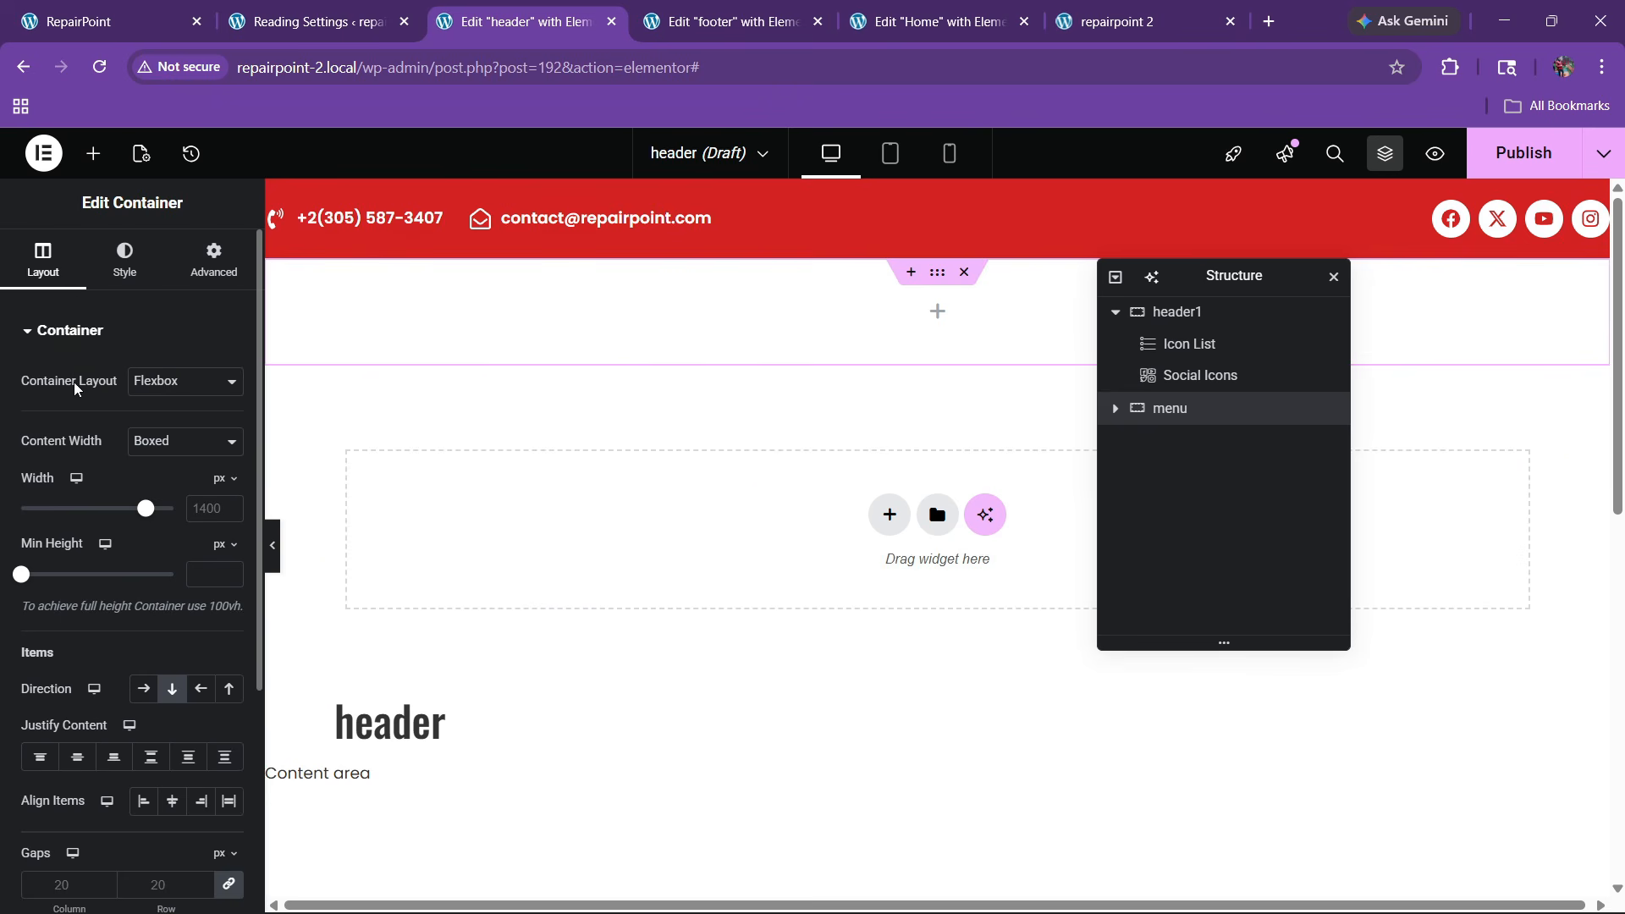
pyautogui.click(93, 154)
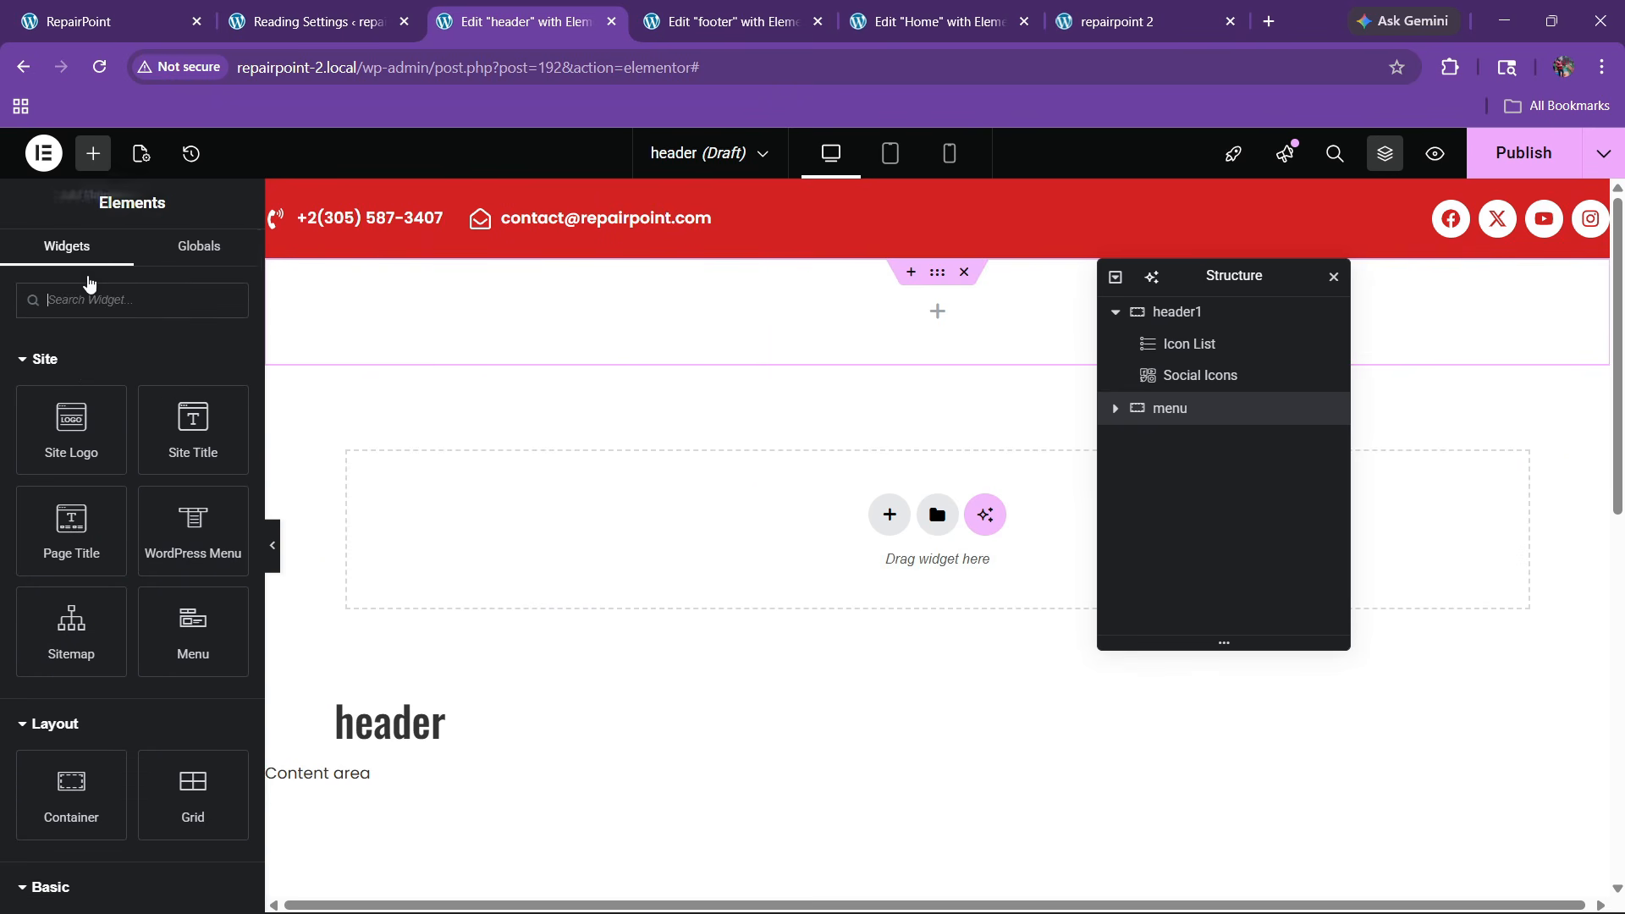
pyautogui.scroll(-3, 77, 596)
pyautogui.moveTo(77, 596); pyautogui.dragTo(783, 332)
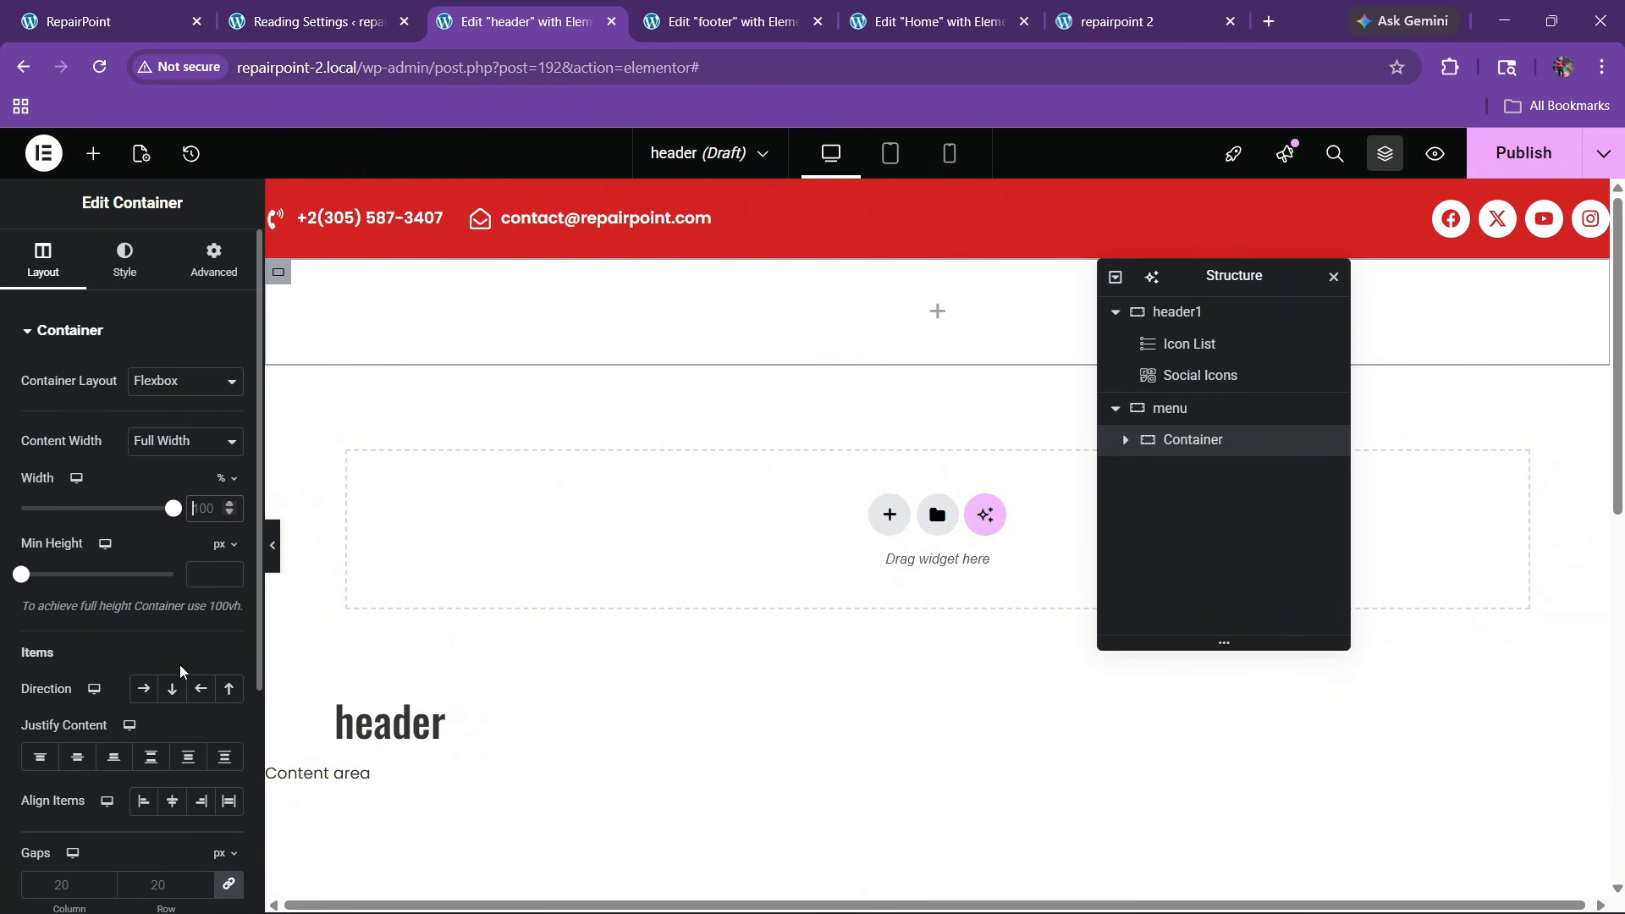
# Give the inner container a solid white background and 100px rounded corners
pyautogui.click(112, 269)
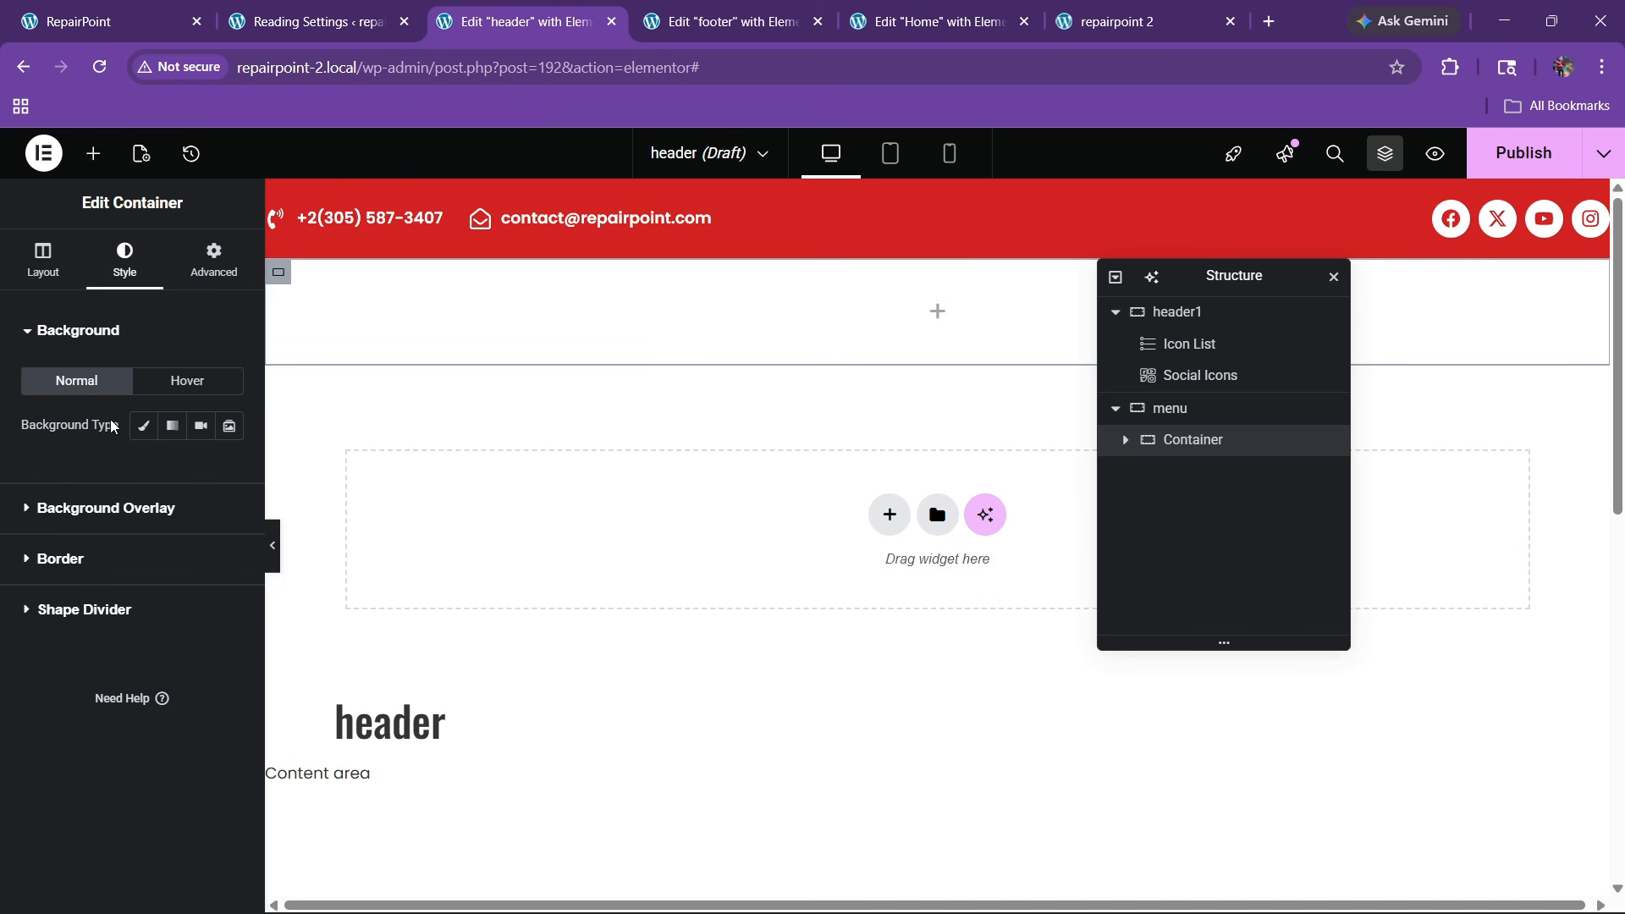
pyautogui.click(221, 470)
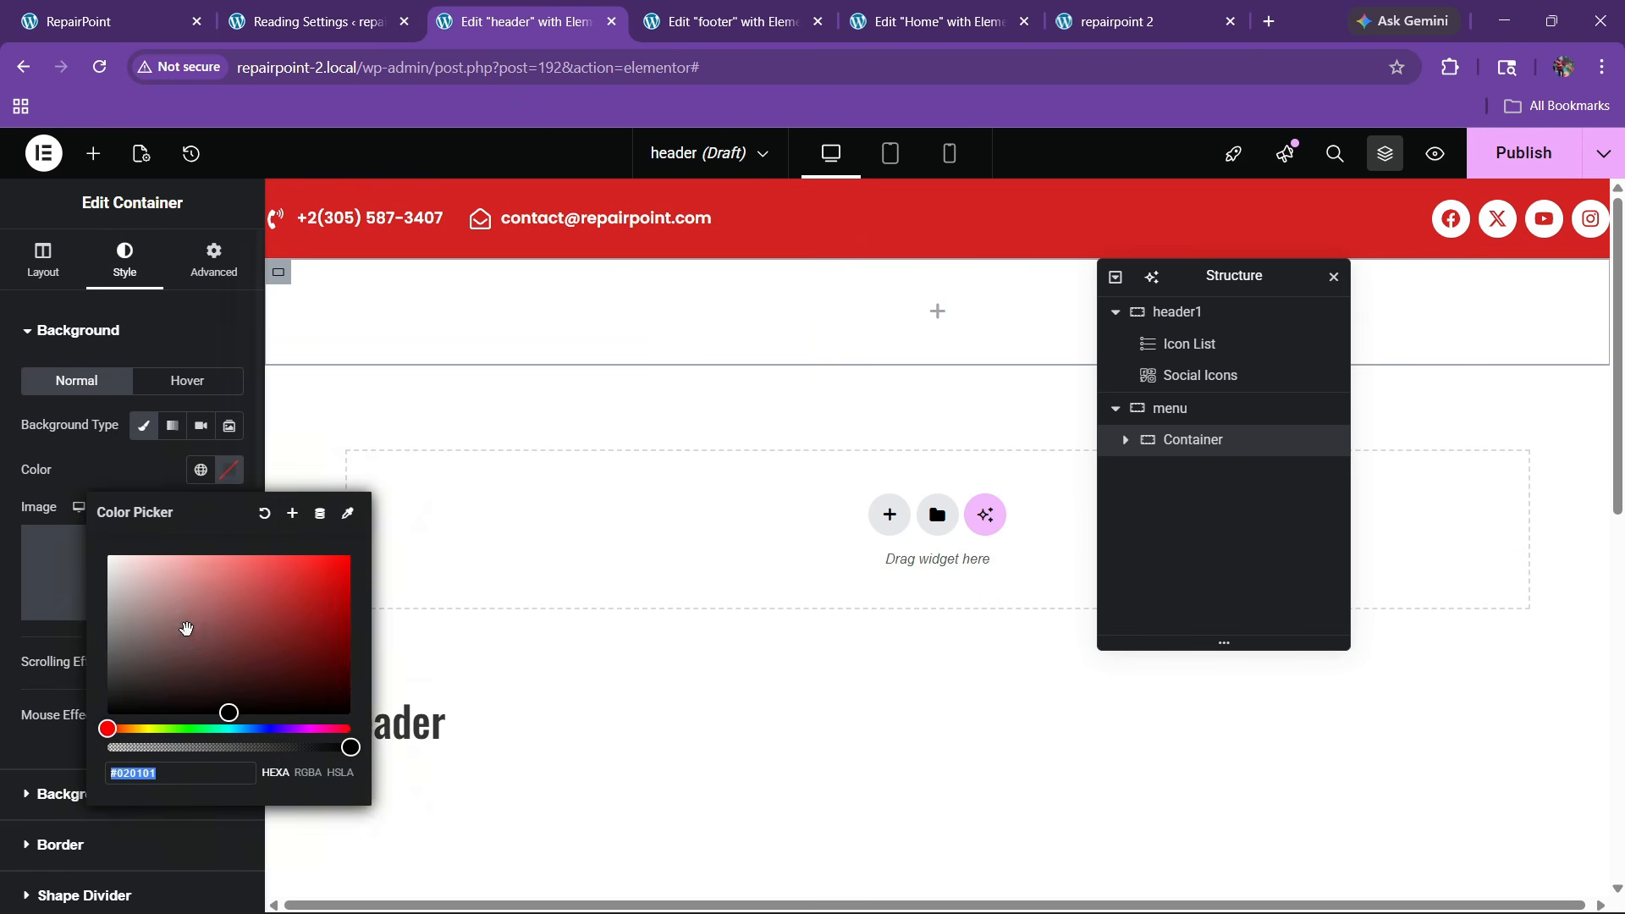
pyautogui.click(110, 554)
pyautogui.click(94, 475)
pyautogui.scroll(-2, 127, 508)
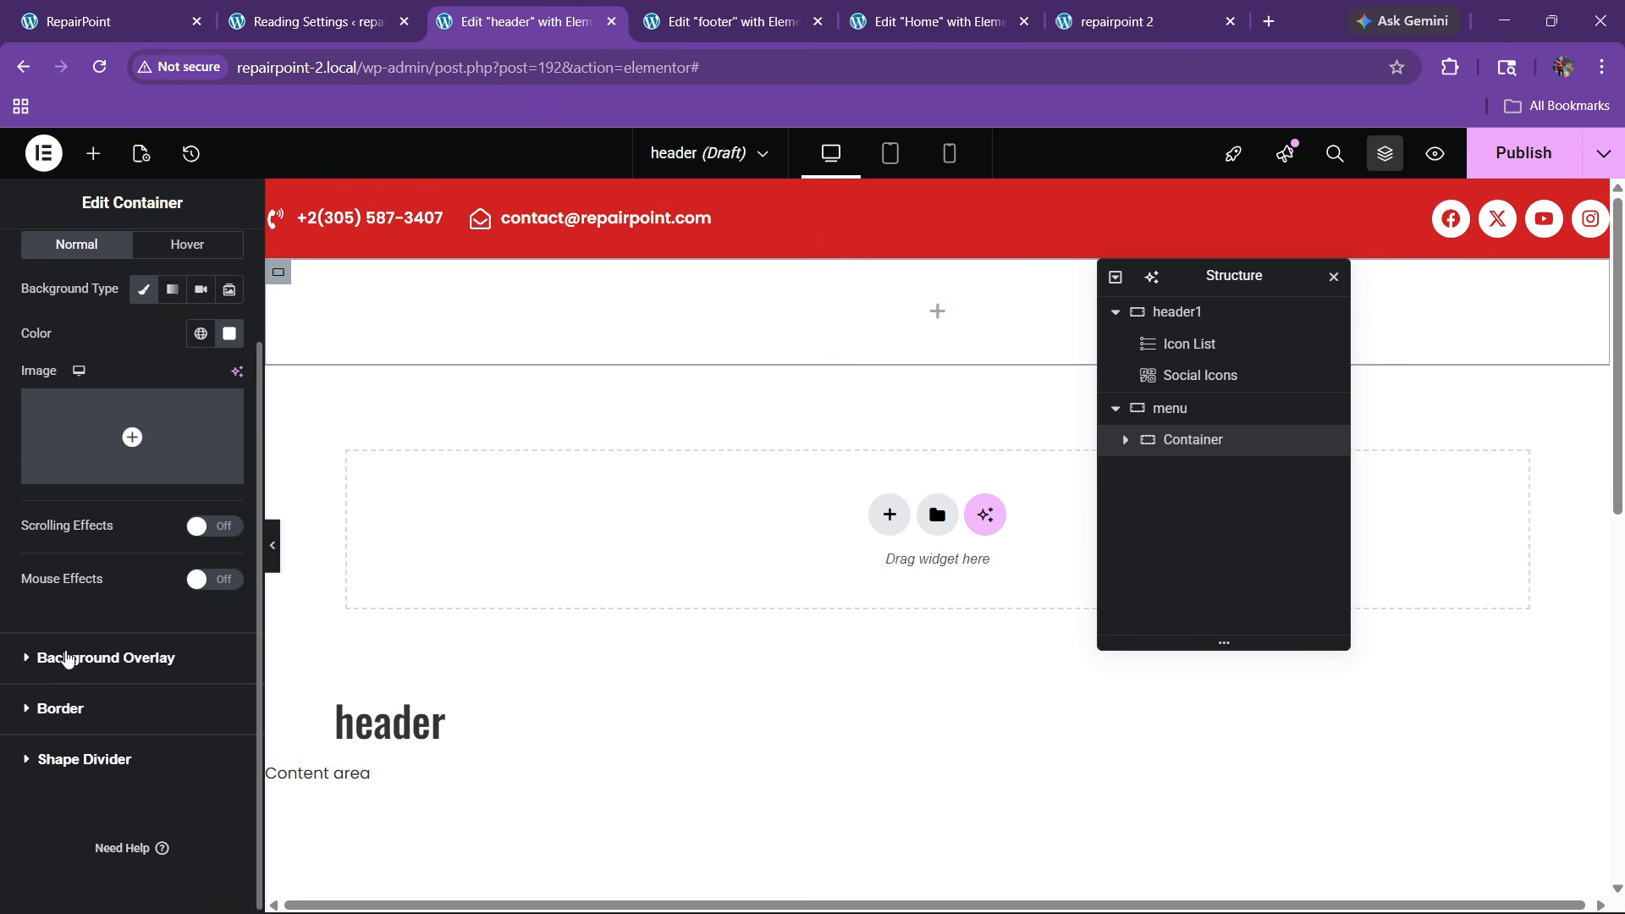
pyautogui.click(61, 710)
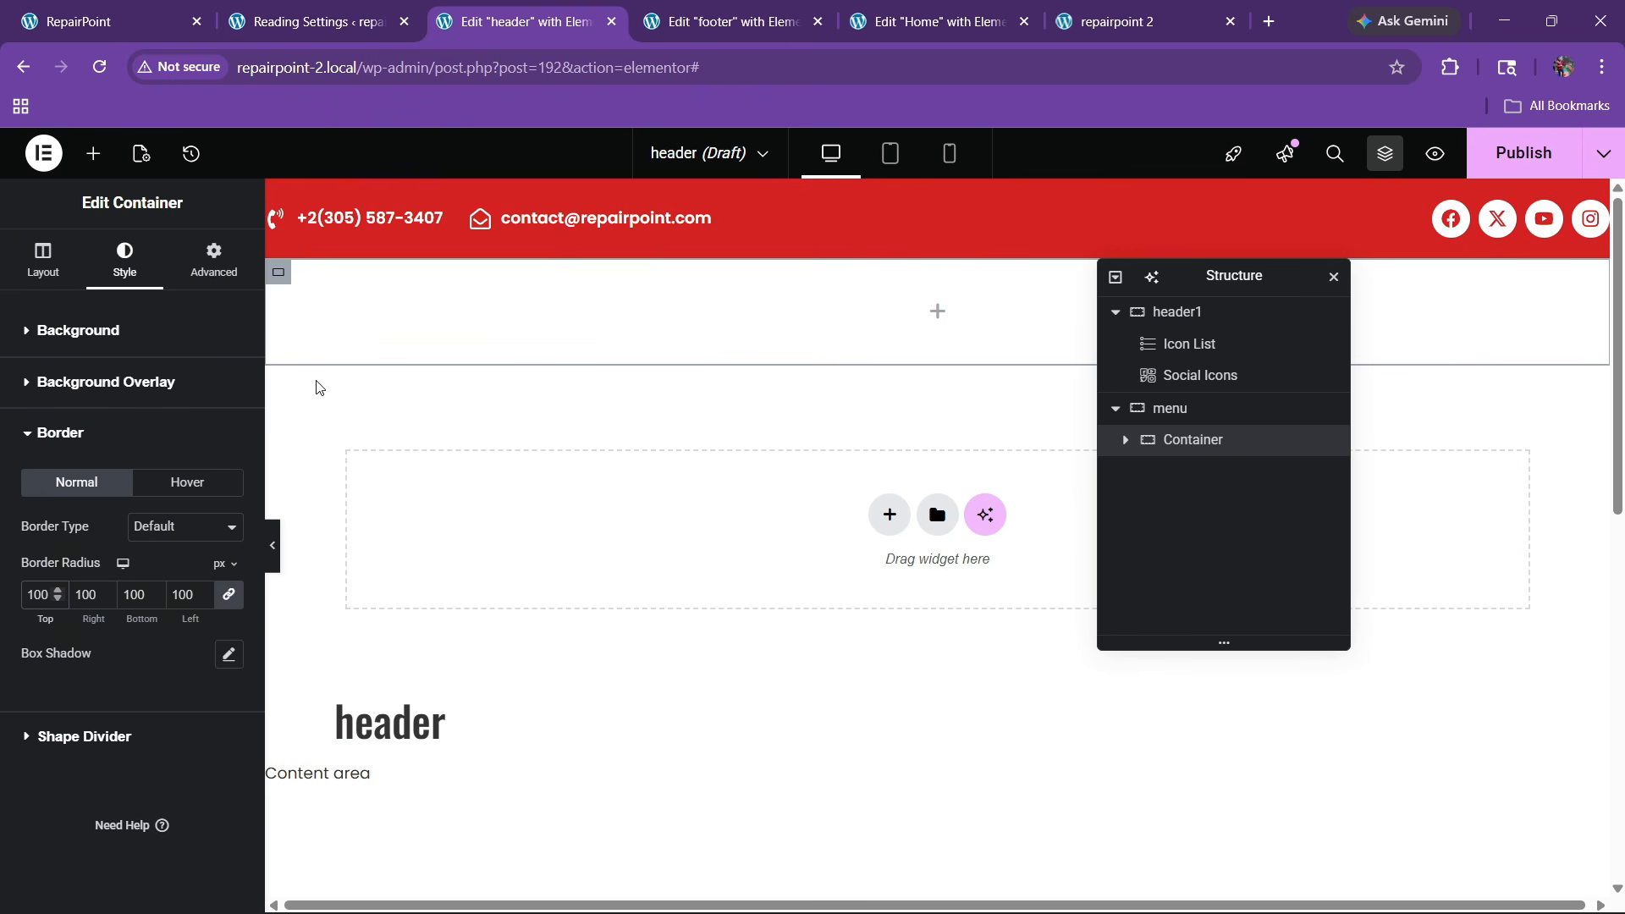
# Set the container's padding to 20 on all sides, then go to the footer editor
pyautogui.click(208, 264)
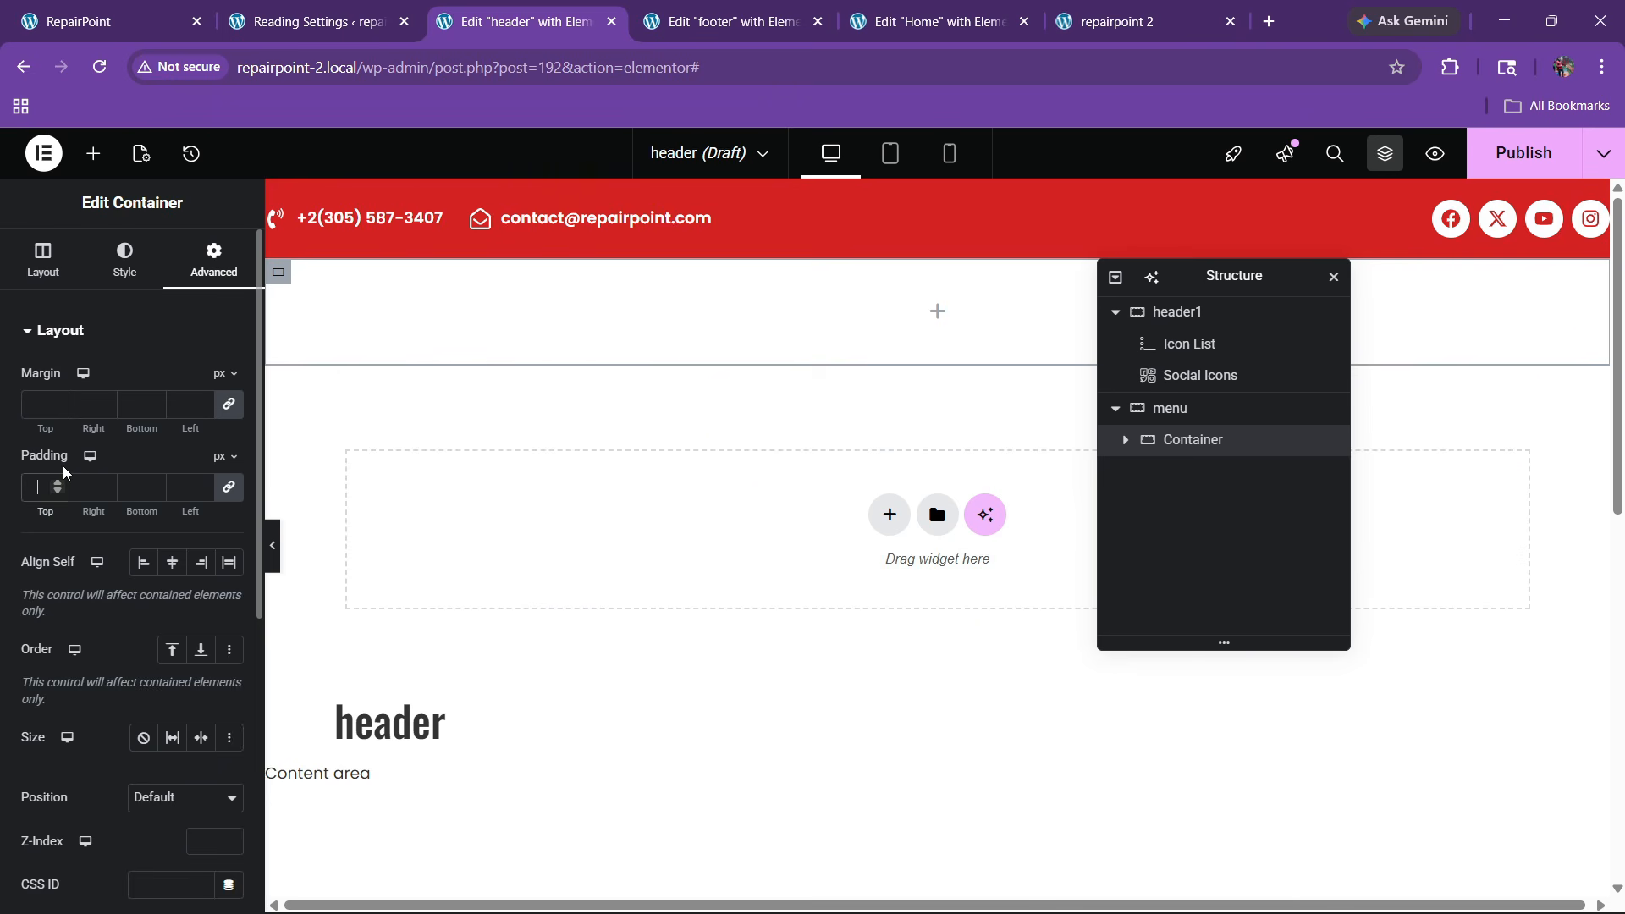
pyautogui.write('10')
pyautogui.press('BackSpace')
pyautogui.press('BackSpace')
pyautogui.write('20')
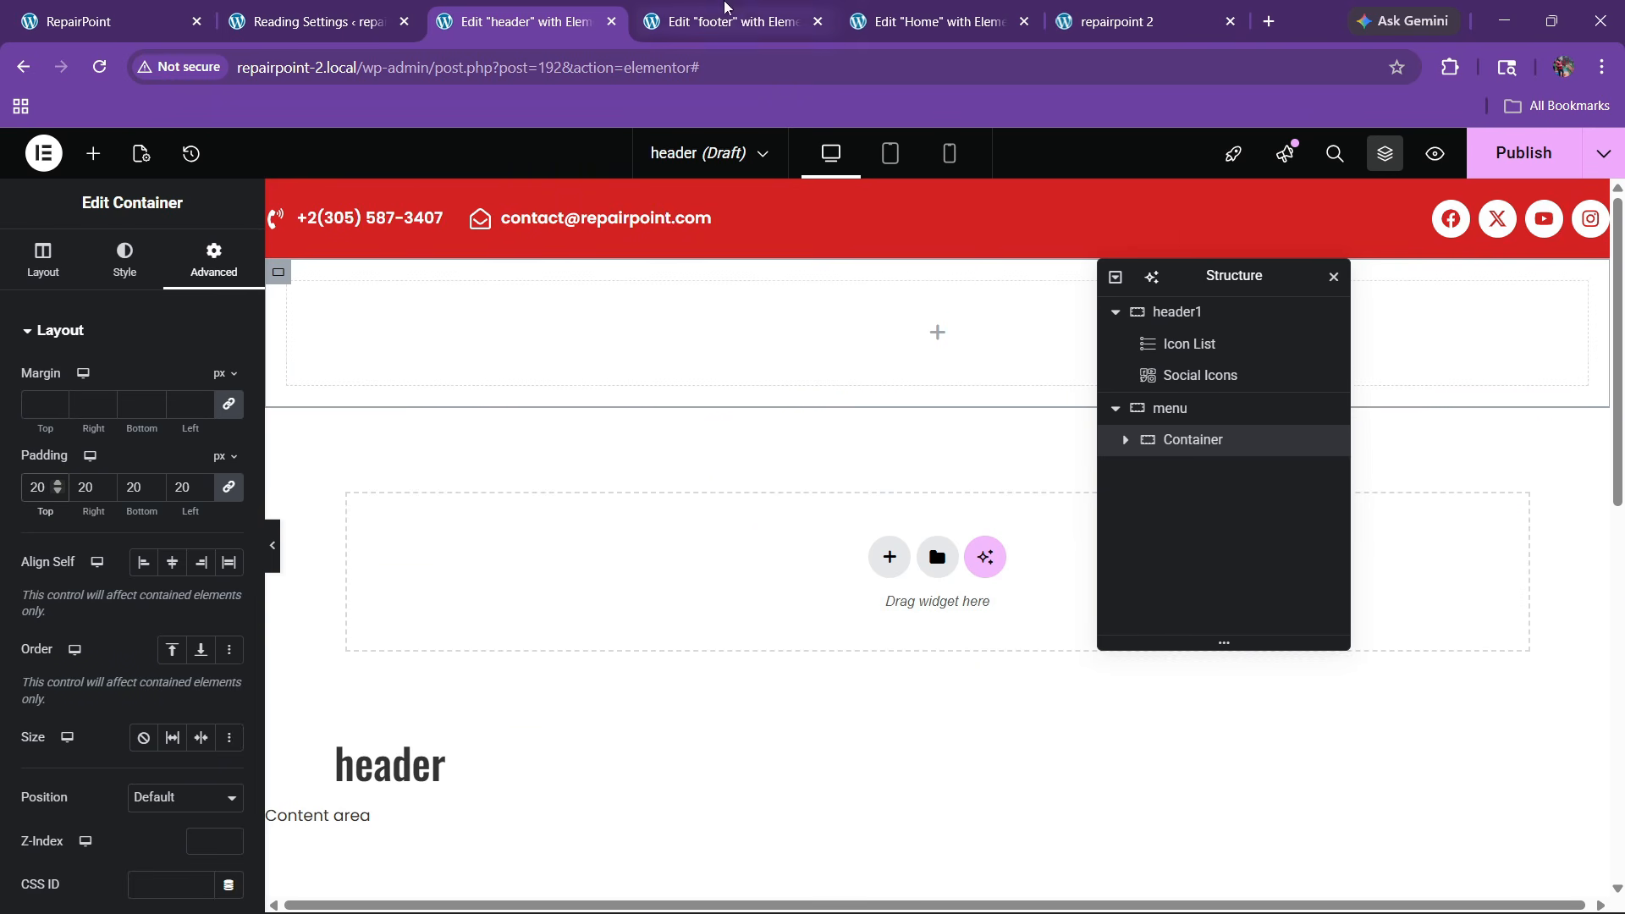
pyautogui.click(728, 13)
pyautogui.scroll(5, 887, 415)
# Copy the RepairPoint logo list from the footer and paste it into the header's empty container
pyautogui.scroll(4, 889, 420)
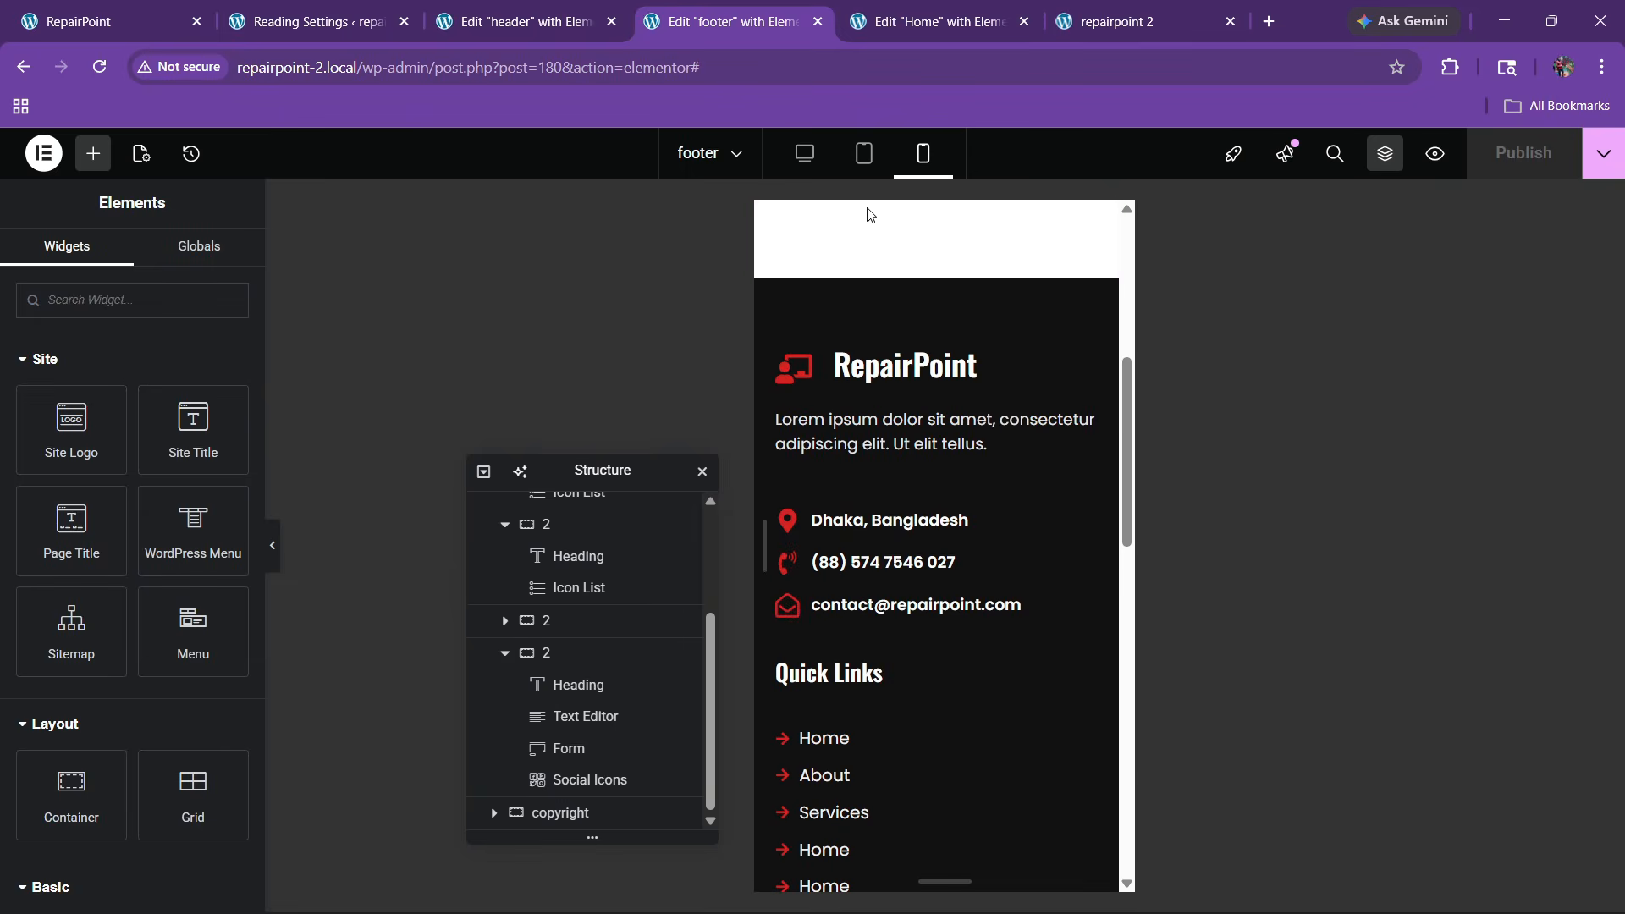
pyautogui.click(805, 153)
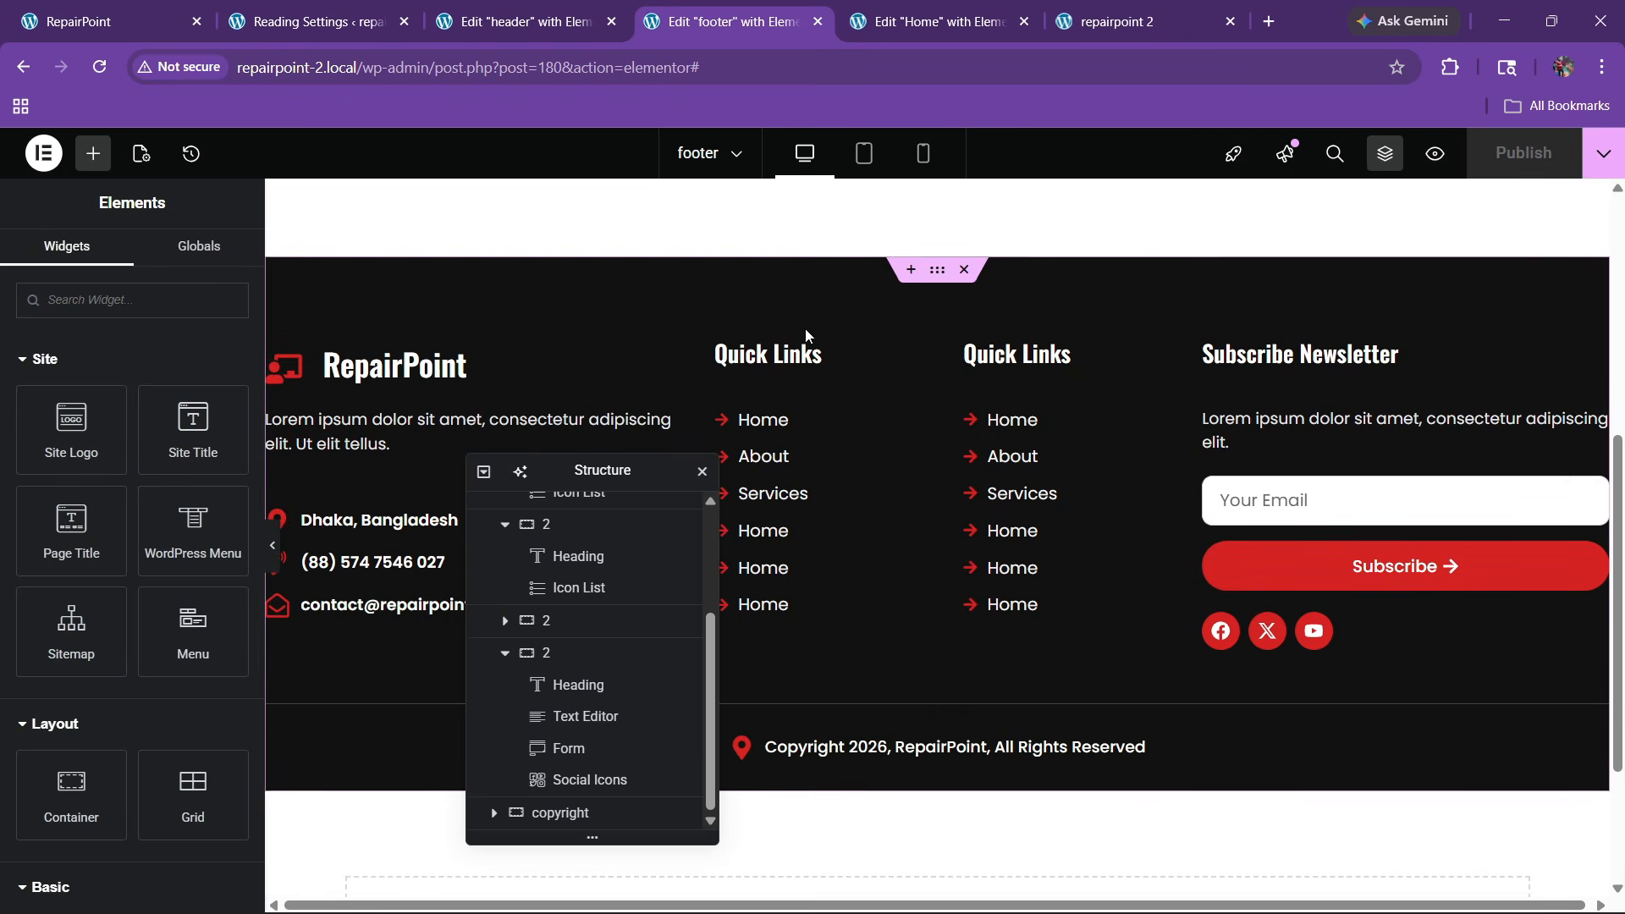
pyautogui.rightClick(431, 362)
pyautogui.click(493, 467)
pyautogui.click(517, 21)
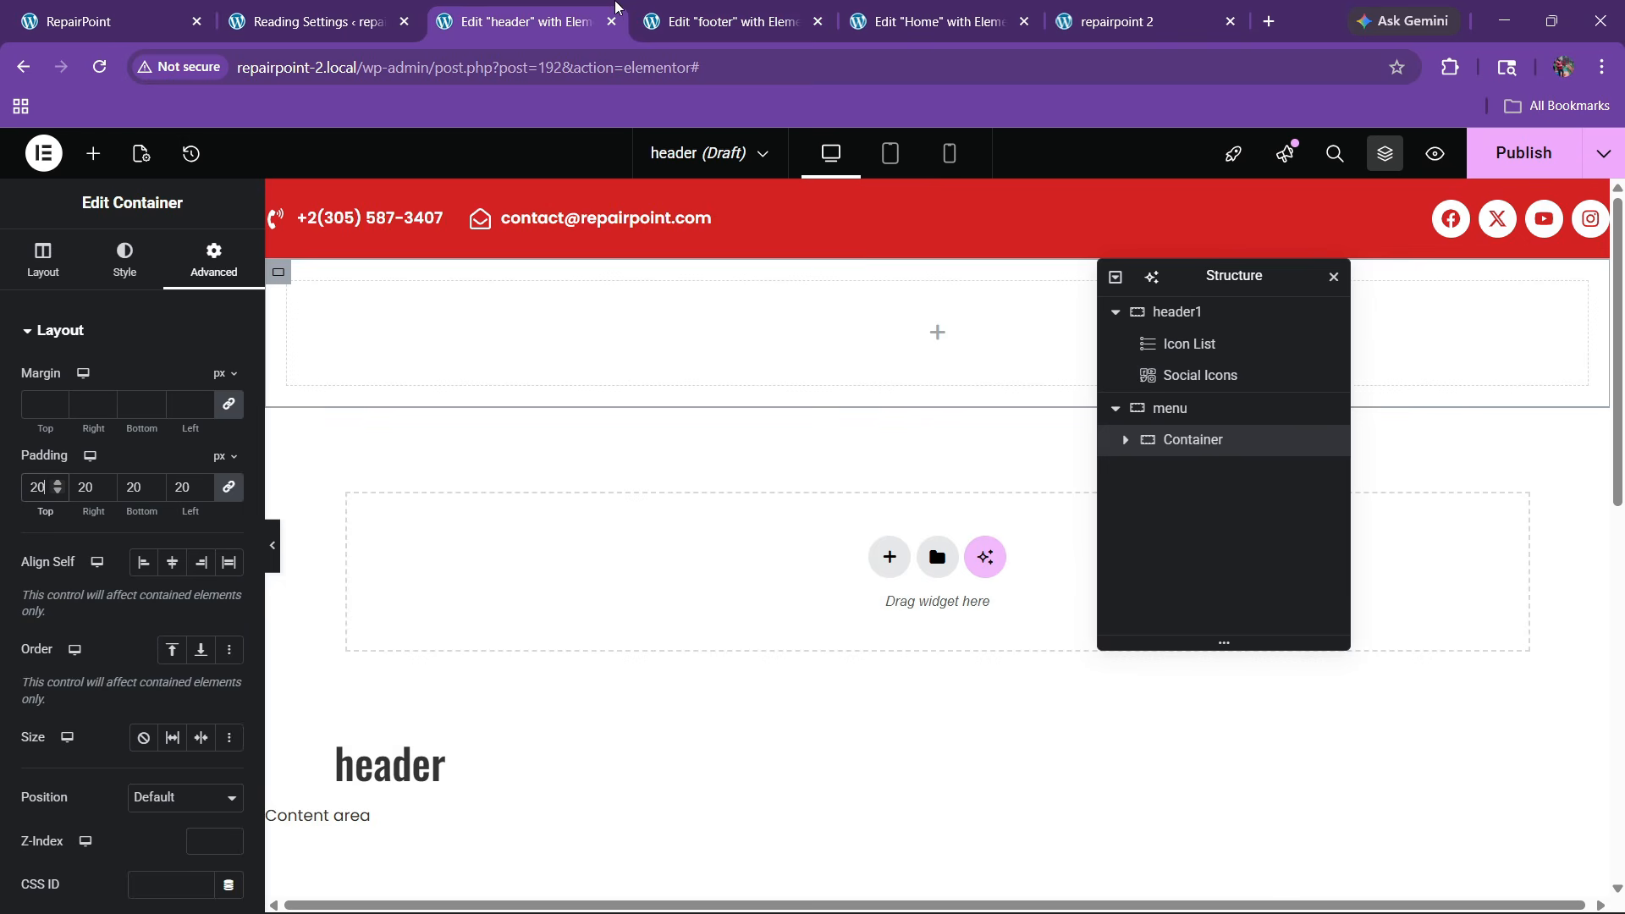
pyautogui.rightClick(488, 342)
pyautogui.click(544, 472)
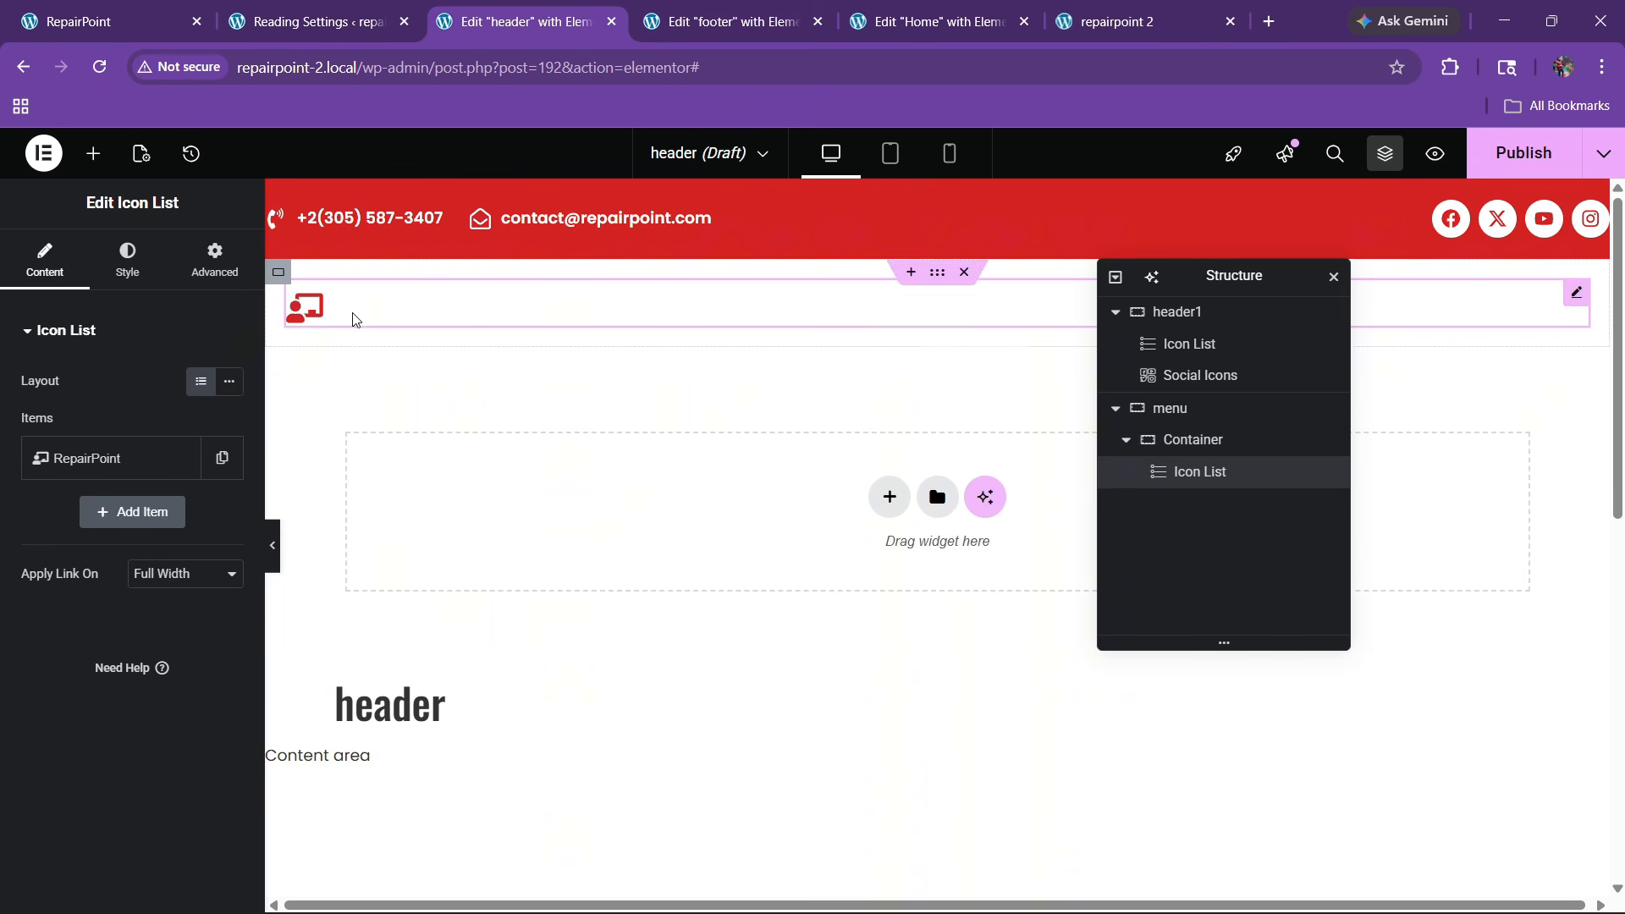
# Make the RepairPoint logo text the dark global colour
pyautogui.click(127, 260)
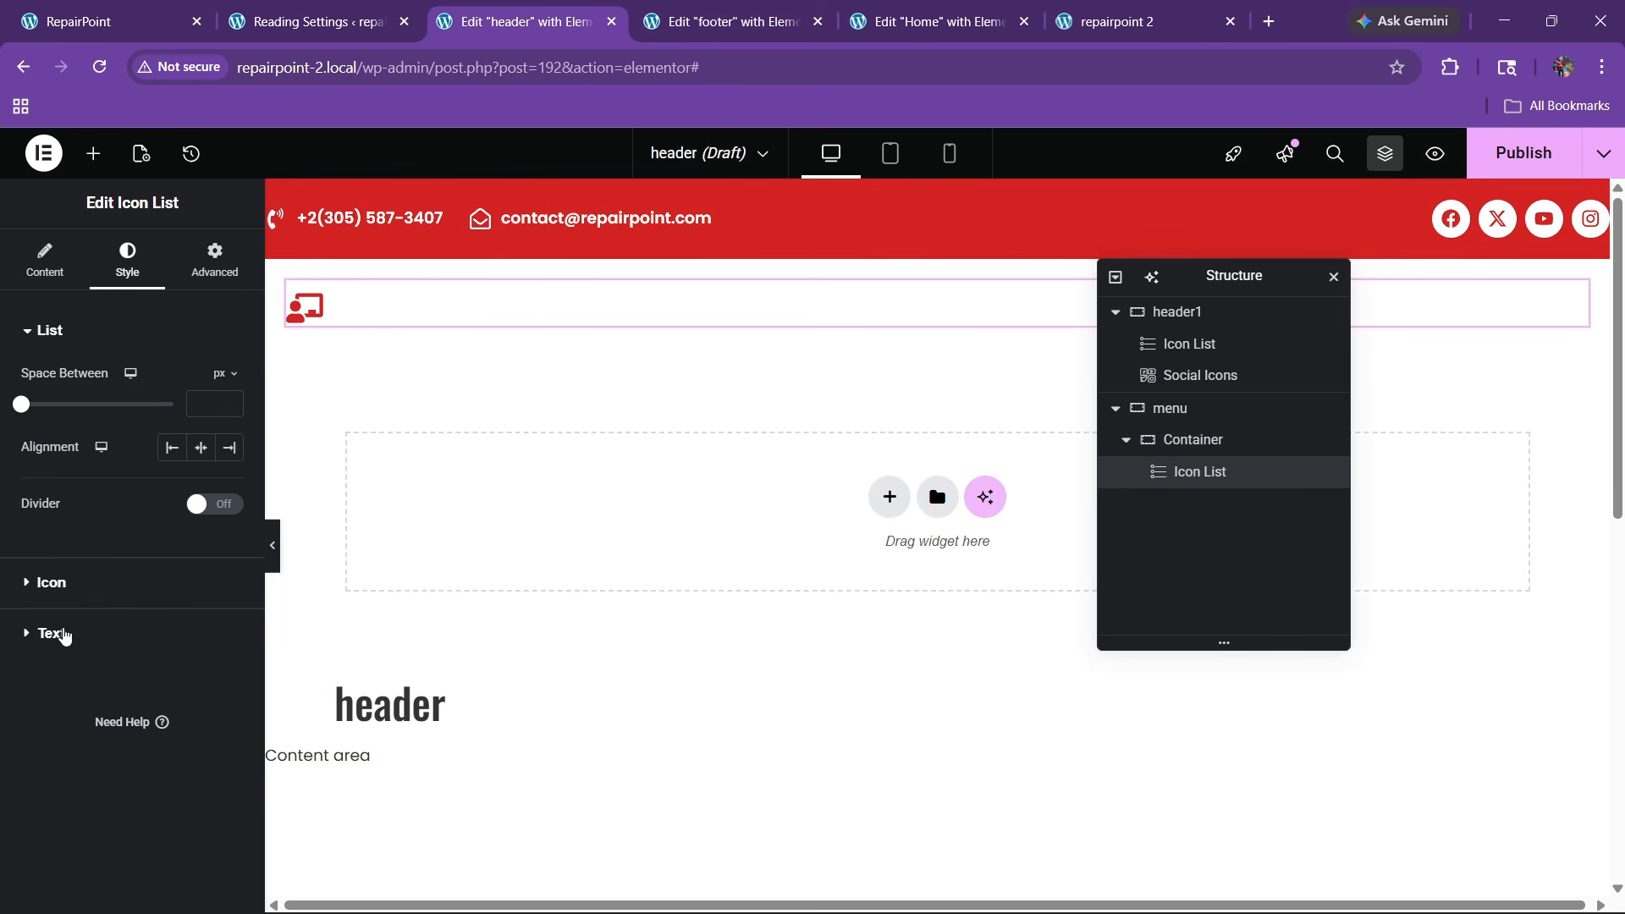
pyautogui.click(64, 636)
pyautogui.click(201, 616)
pyautogui.click(51, 483)
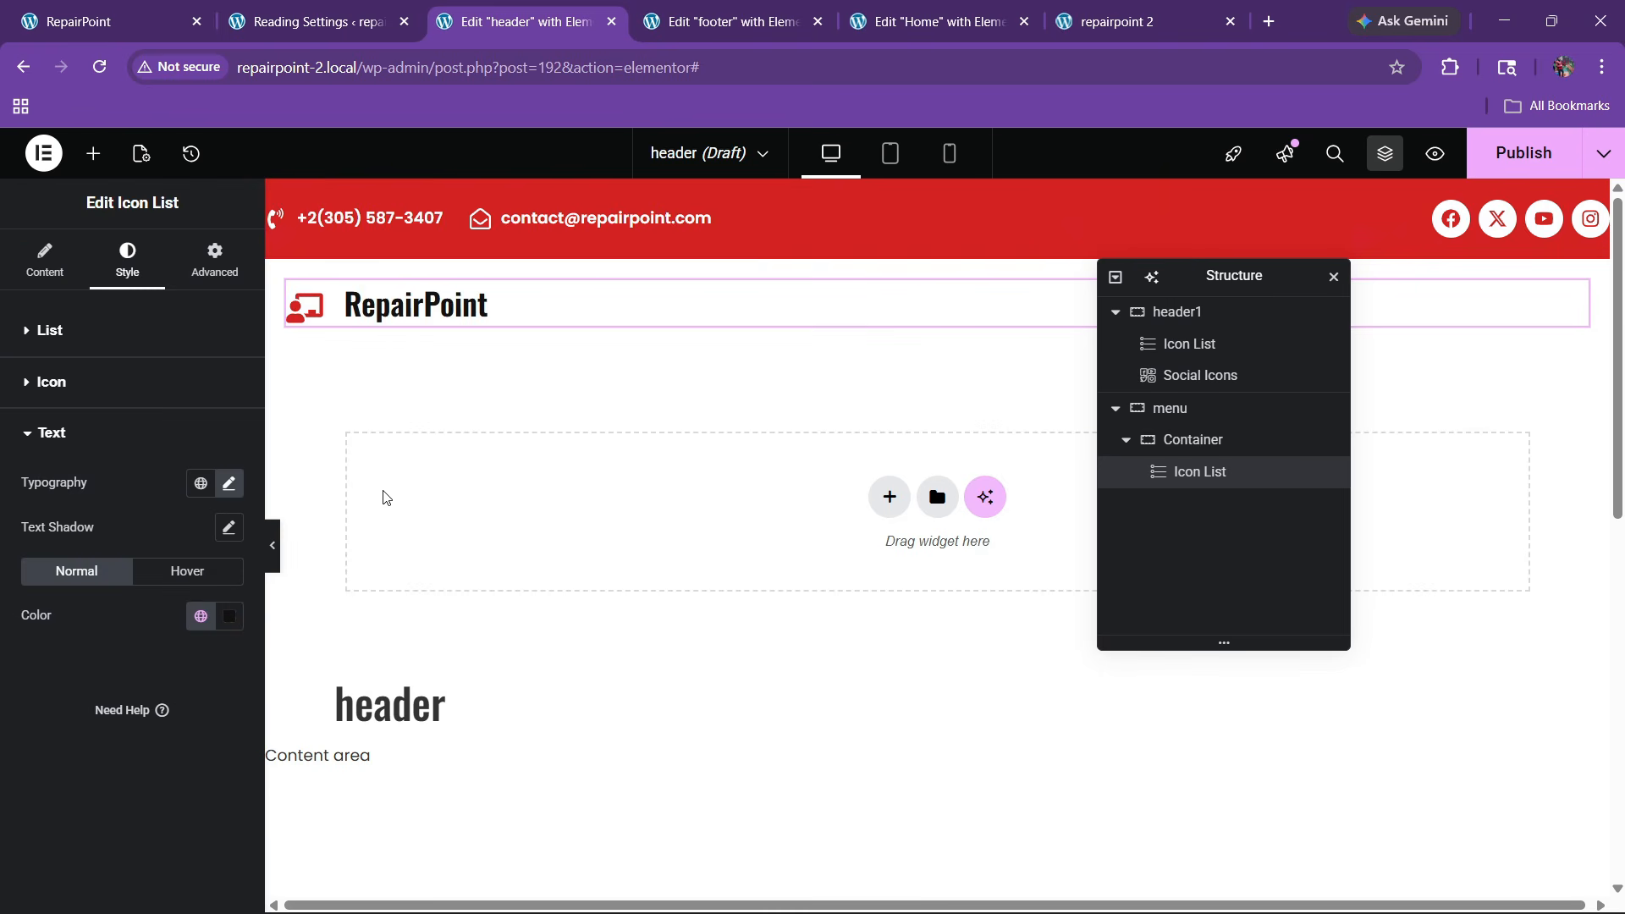
pyautogui.click(173, 7)
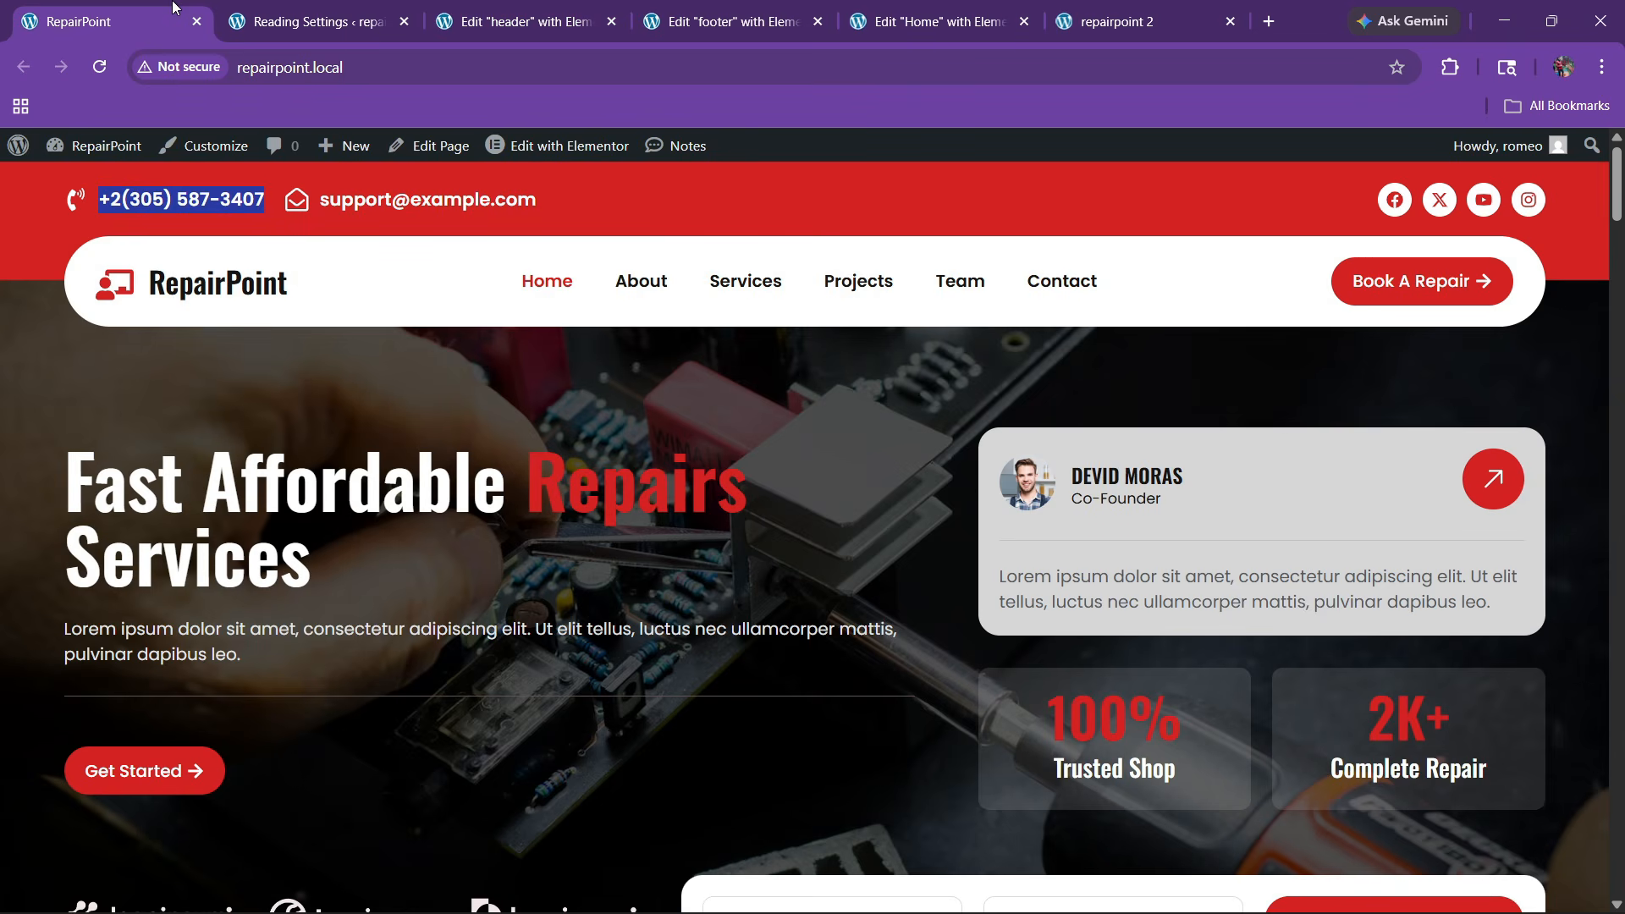
pyautogui.click(592, 10)
# Copy the Home page's Get Started button into the header container
pyautogui.click(939, 19)
pyautogui.scroll(10, 931, 491)
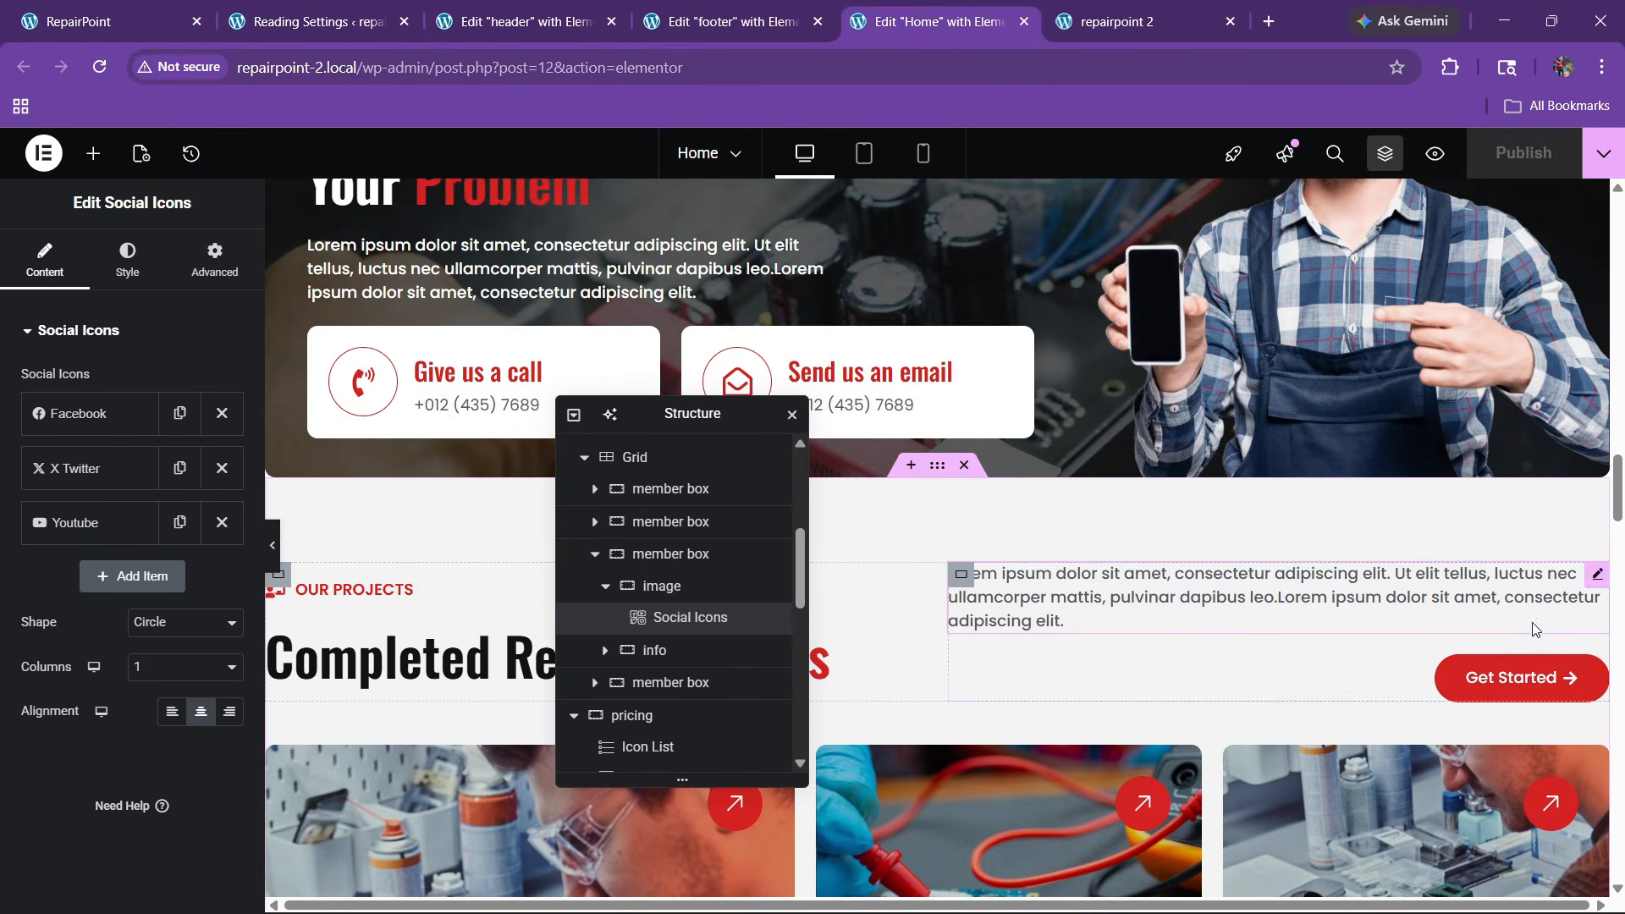
pyautogui.rightClick(1497, 677)
pyautogui.click(1417, 488)
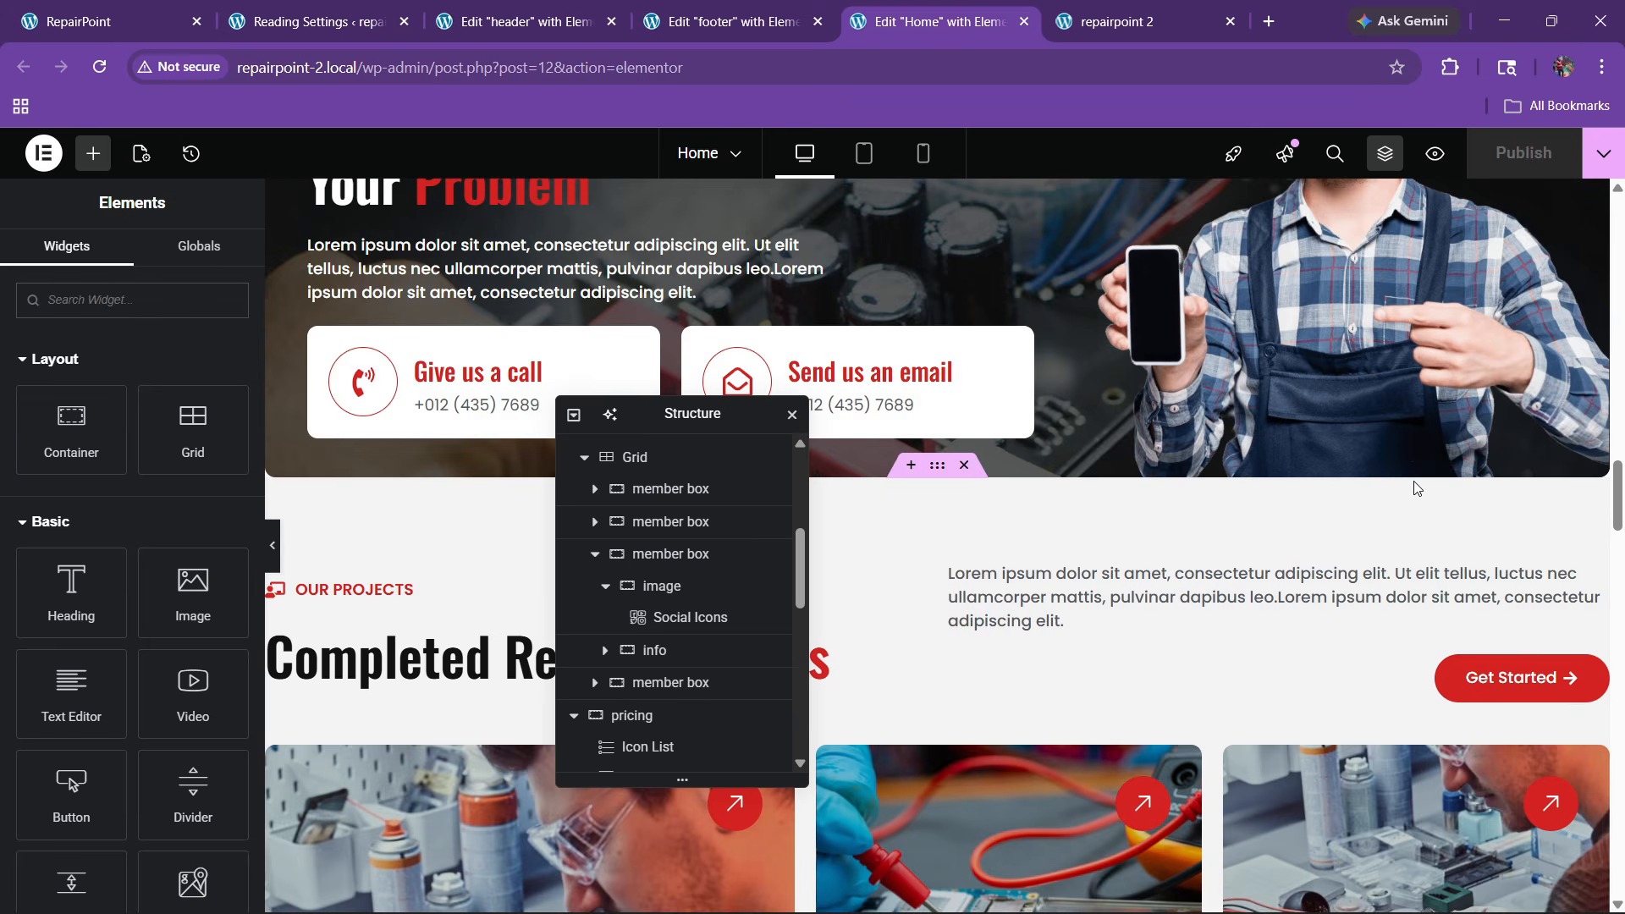
pyautogui.click(593, 12)
pyautogui.rightClick(477, 303)
pyautogui.click(554, 441)
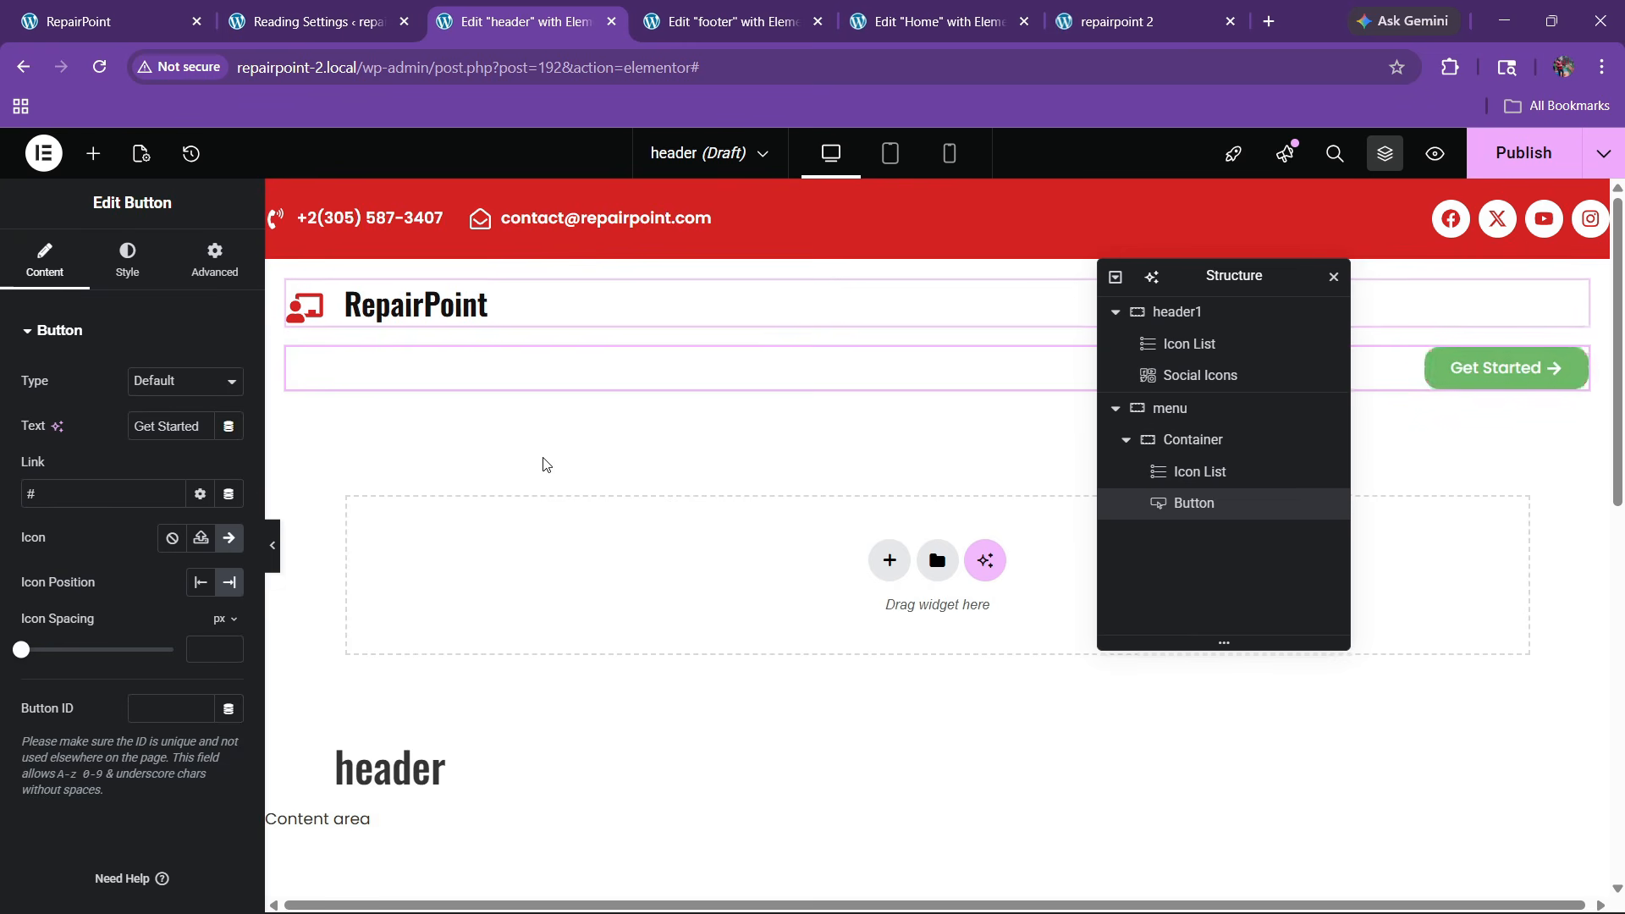
# Set the container to Row, Space Between, Align Center, and publish the header site-wide
pyautogui.click(1198, 453)
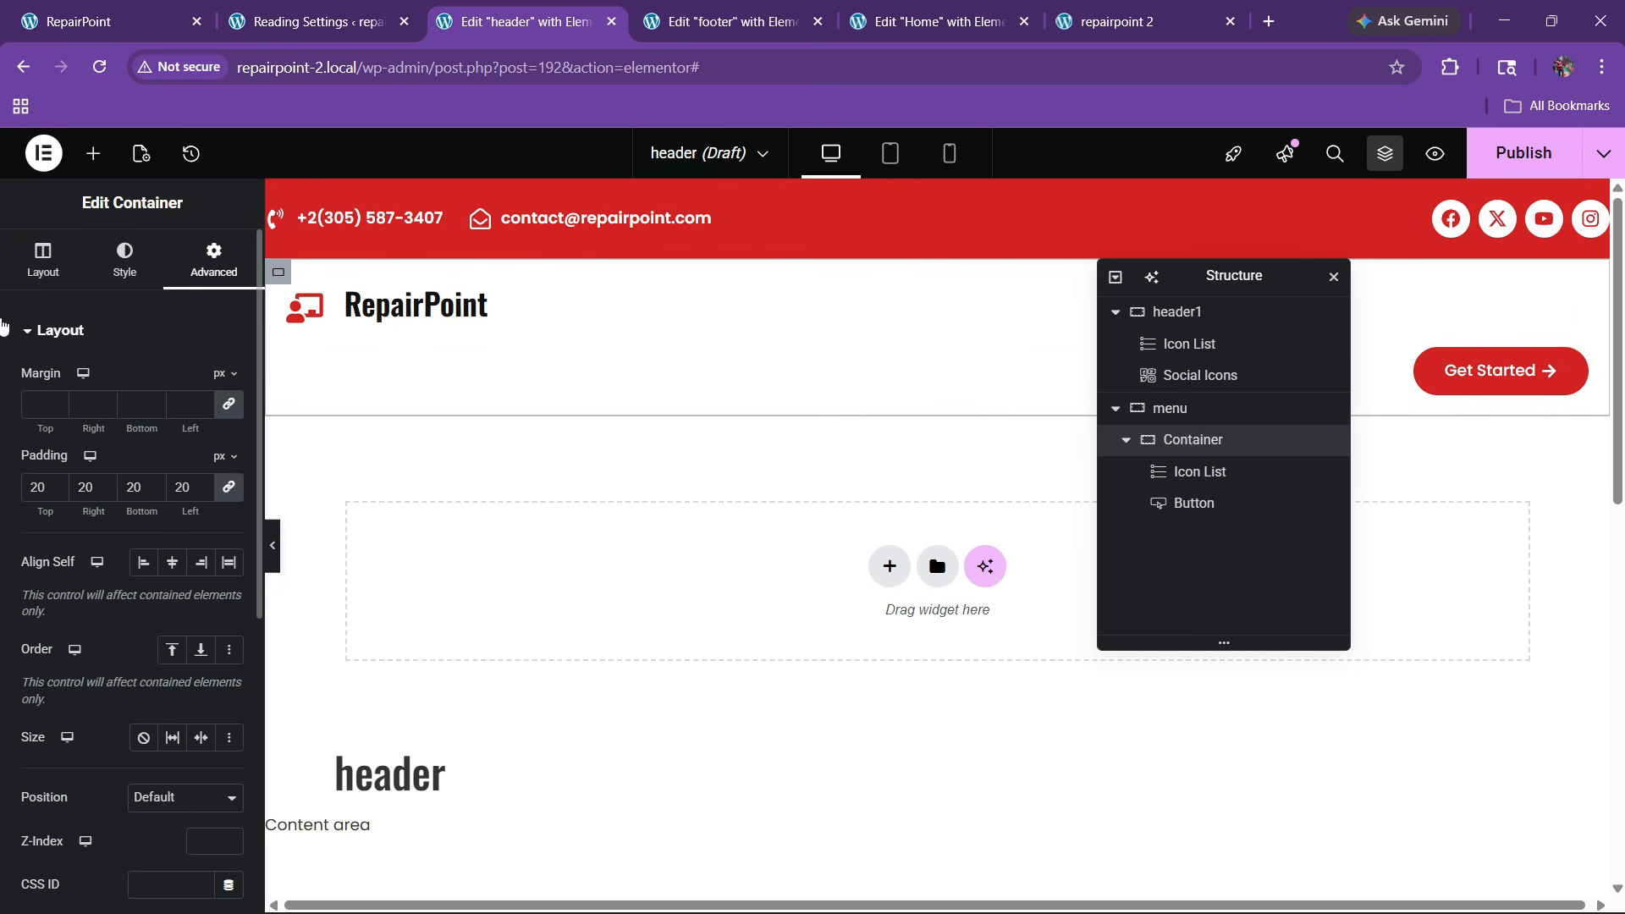
pyautogui.click(43, 258)
pyautogui.click(144, 688)
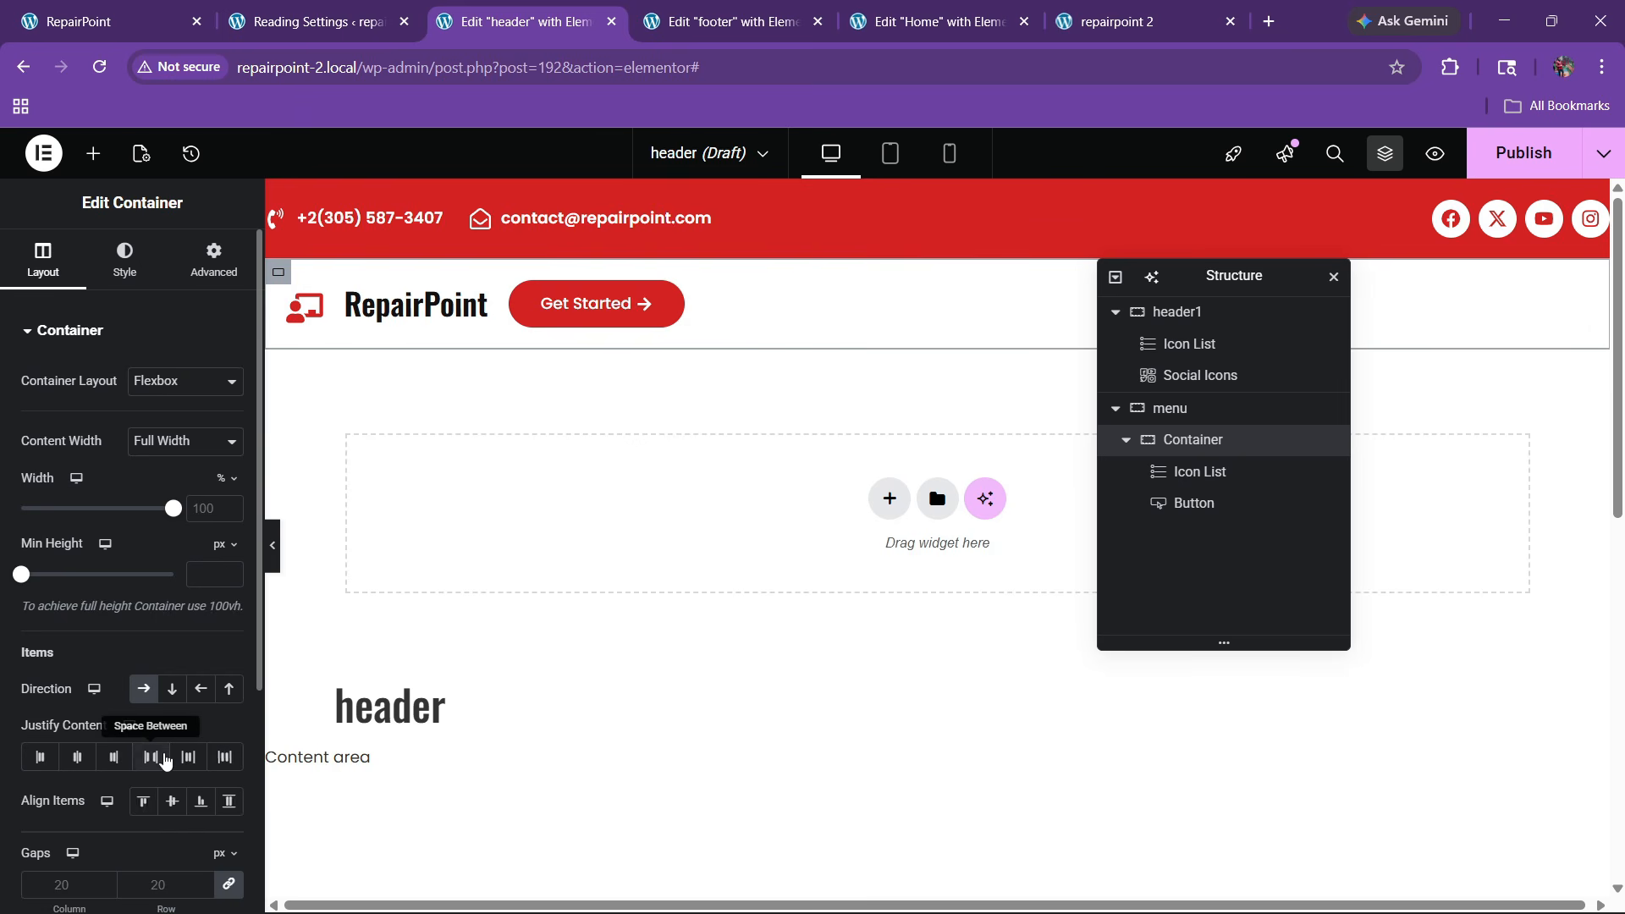
pyautogui.click(151, 757)
pyautogui.click(171, 800)
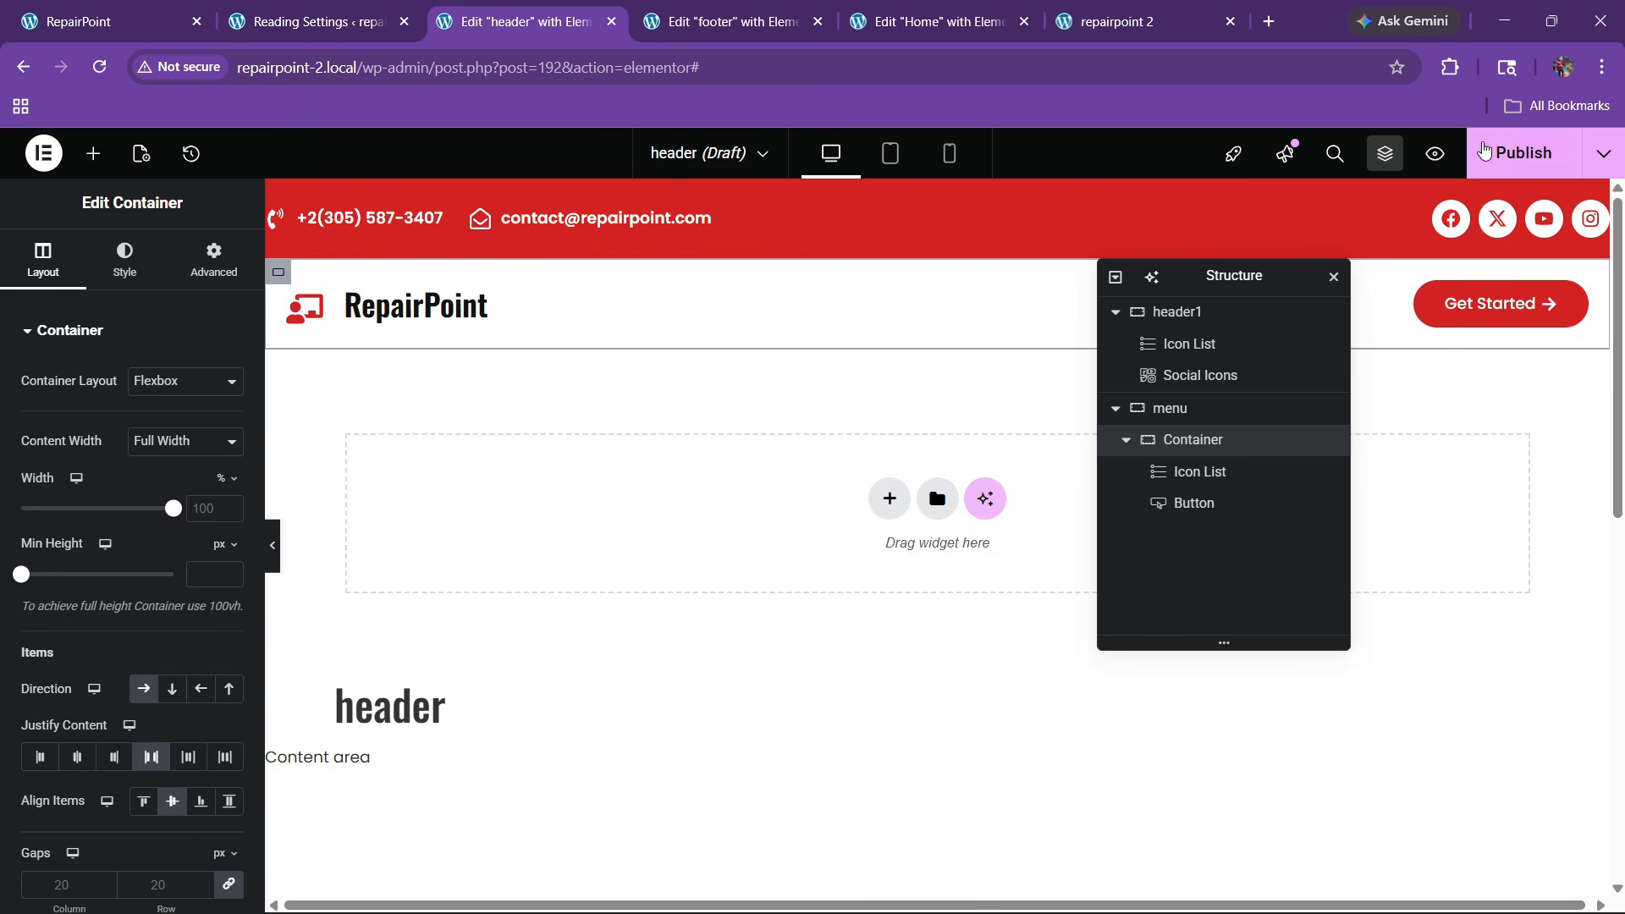
pyautogui.click(1483, 150)
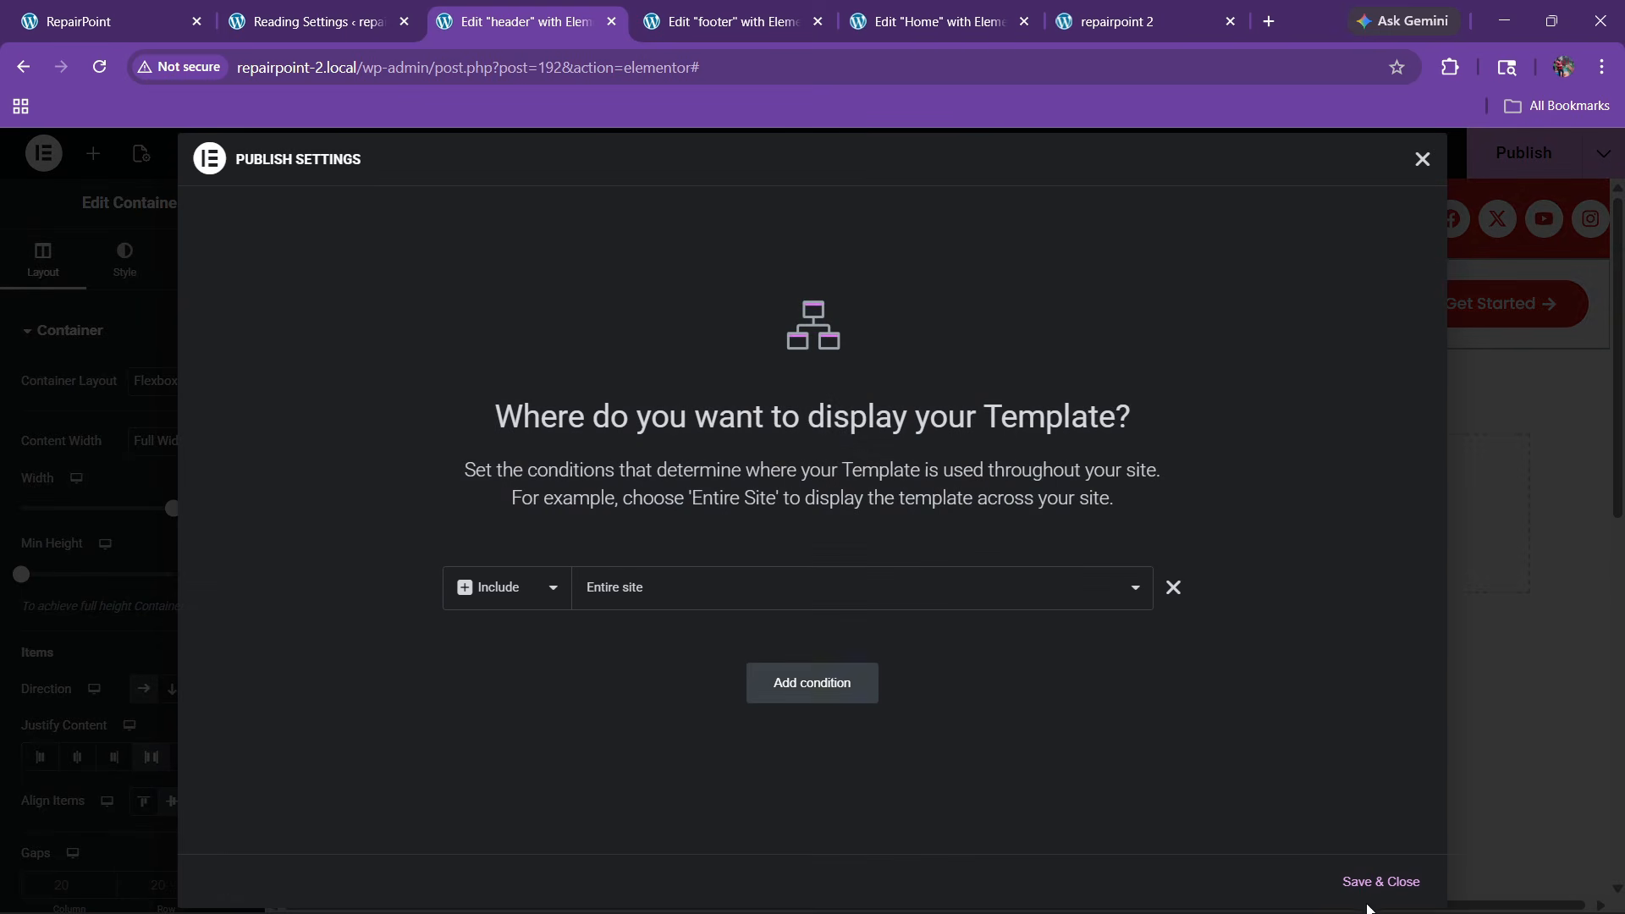
pyautogui.click(1366, 881)
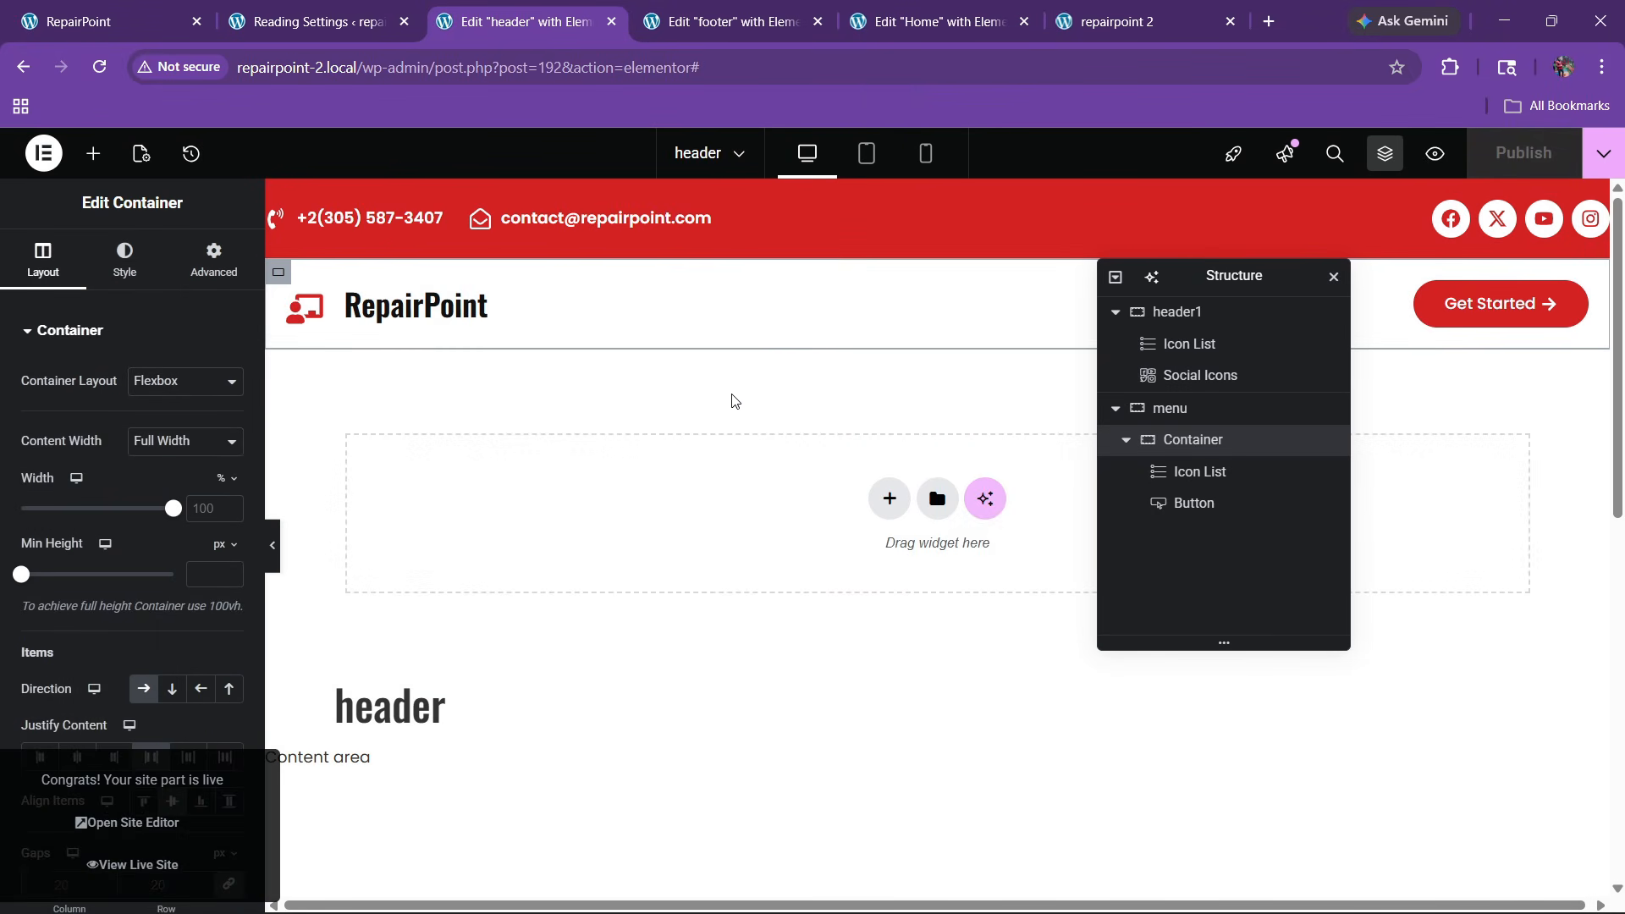
# Create a new menu named 'final menu' assigned to the Header location
pyautogui.click(298, 10)
pyautogui.click(122, 8)
pyautogui.click(313, 20)
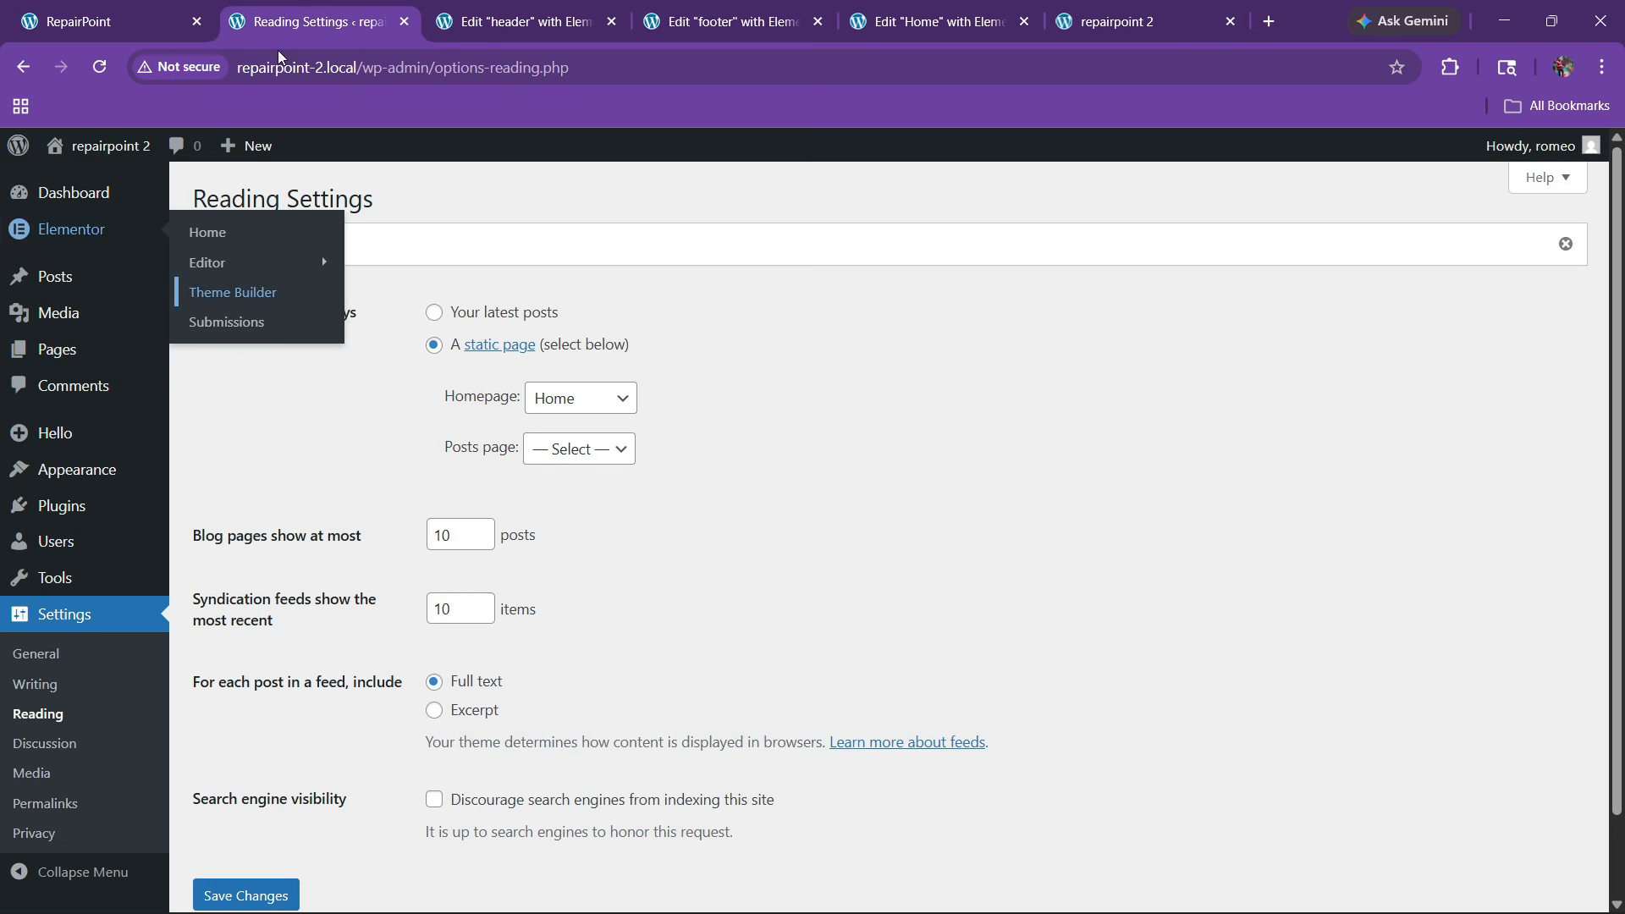
pyautogui.moveTo(76, 470)
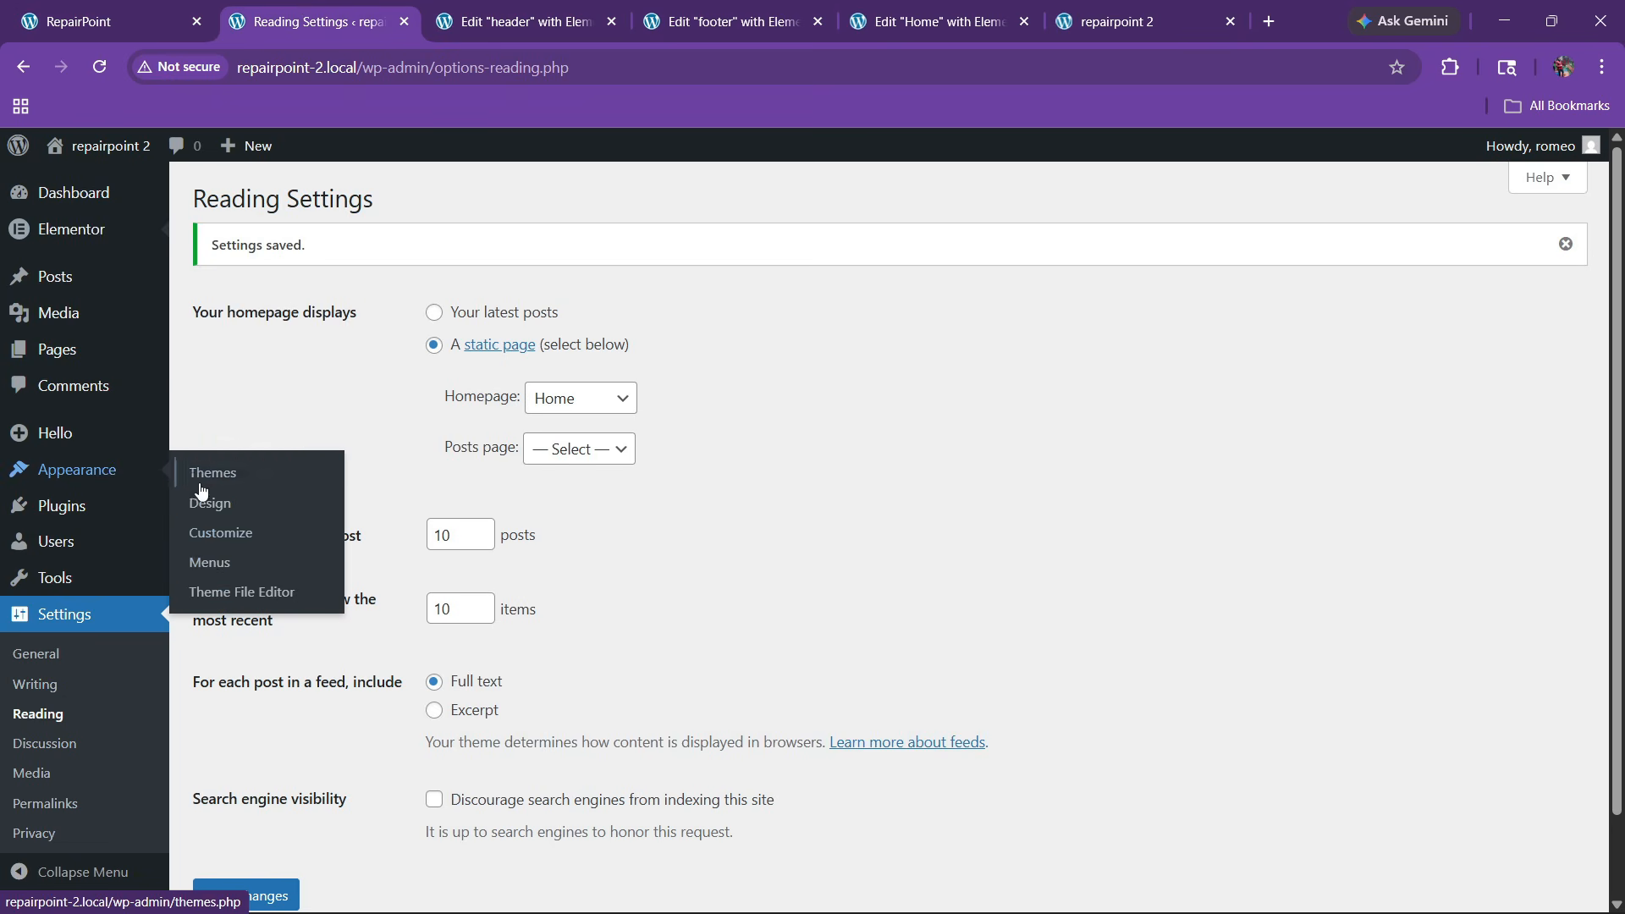
pyautogui.click(210, 561)
pyautogui.click(177, 8)
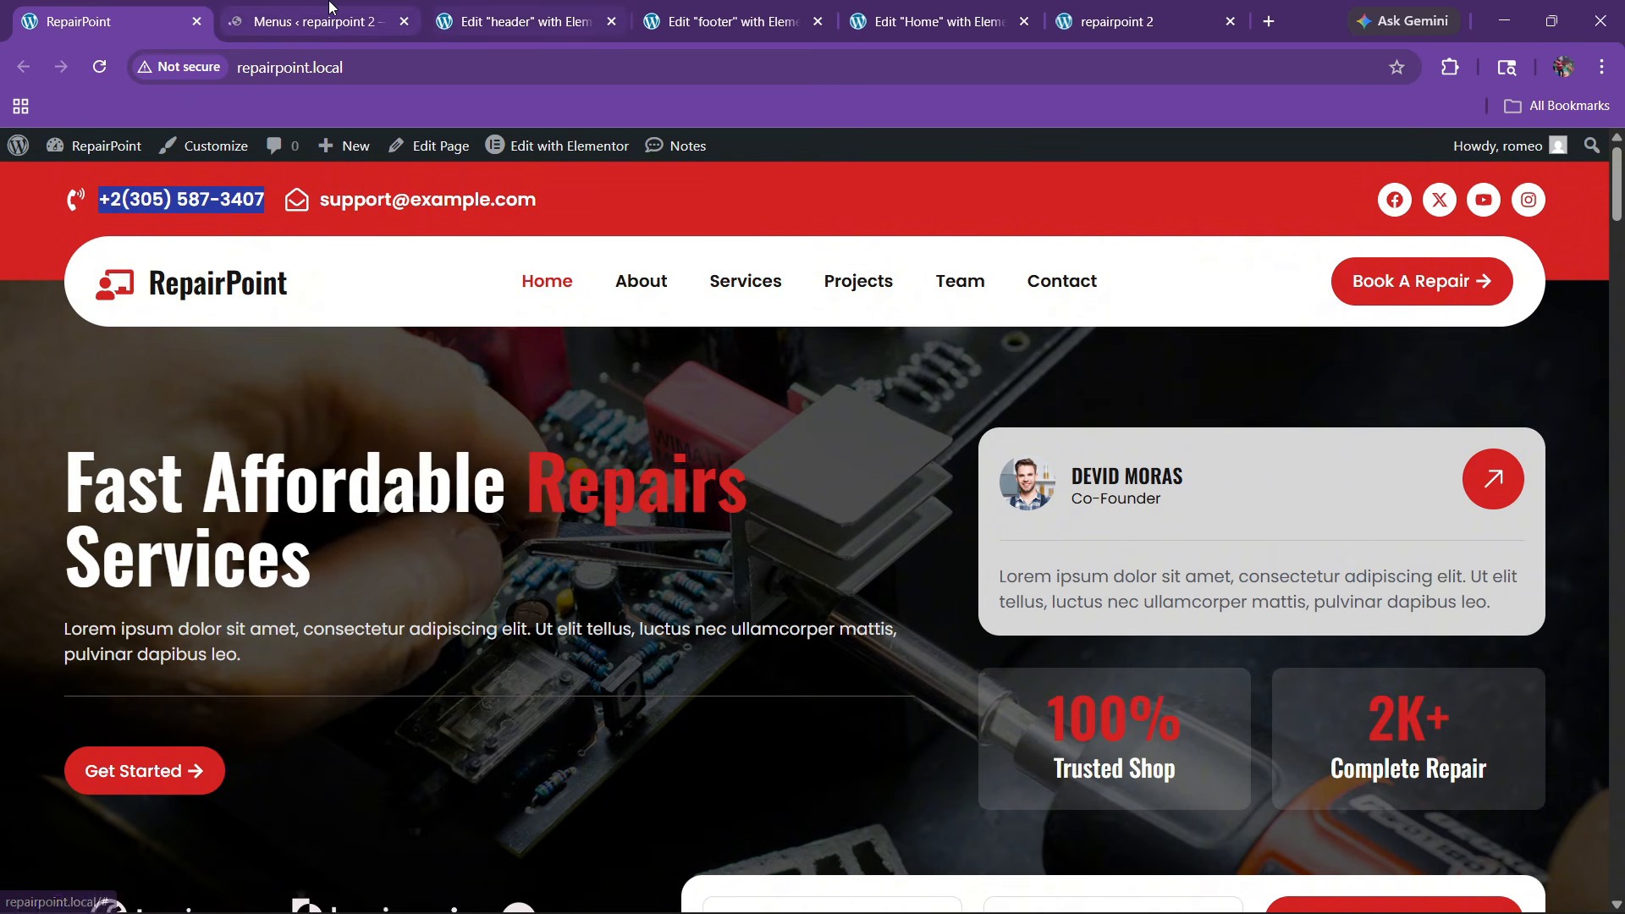
pyautogui.hotkey('ctrl', 'Tab')
pyautogui.click(643, 437)
pyautogui.click(744, 480)
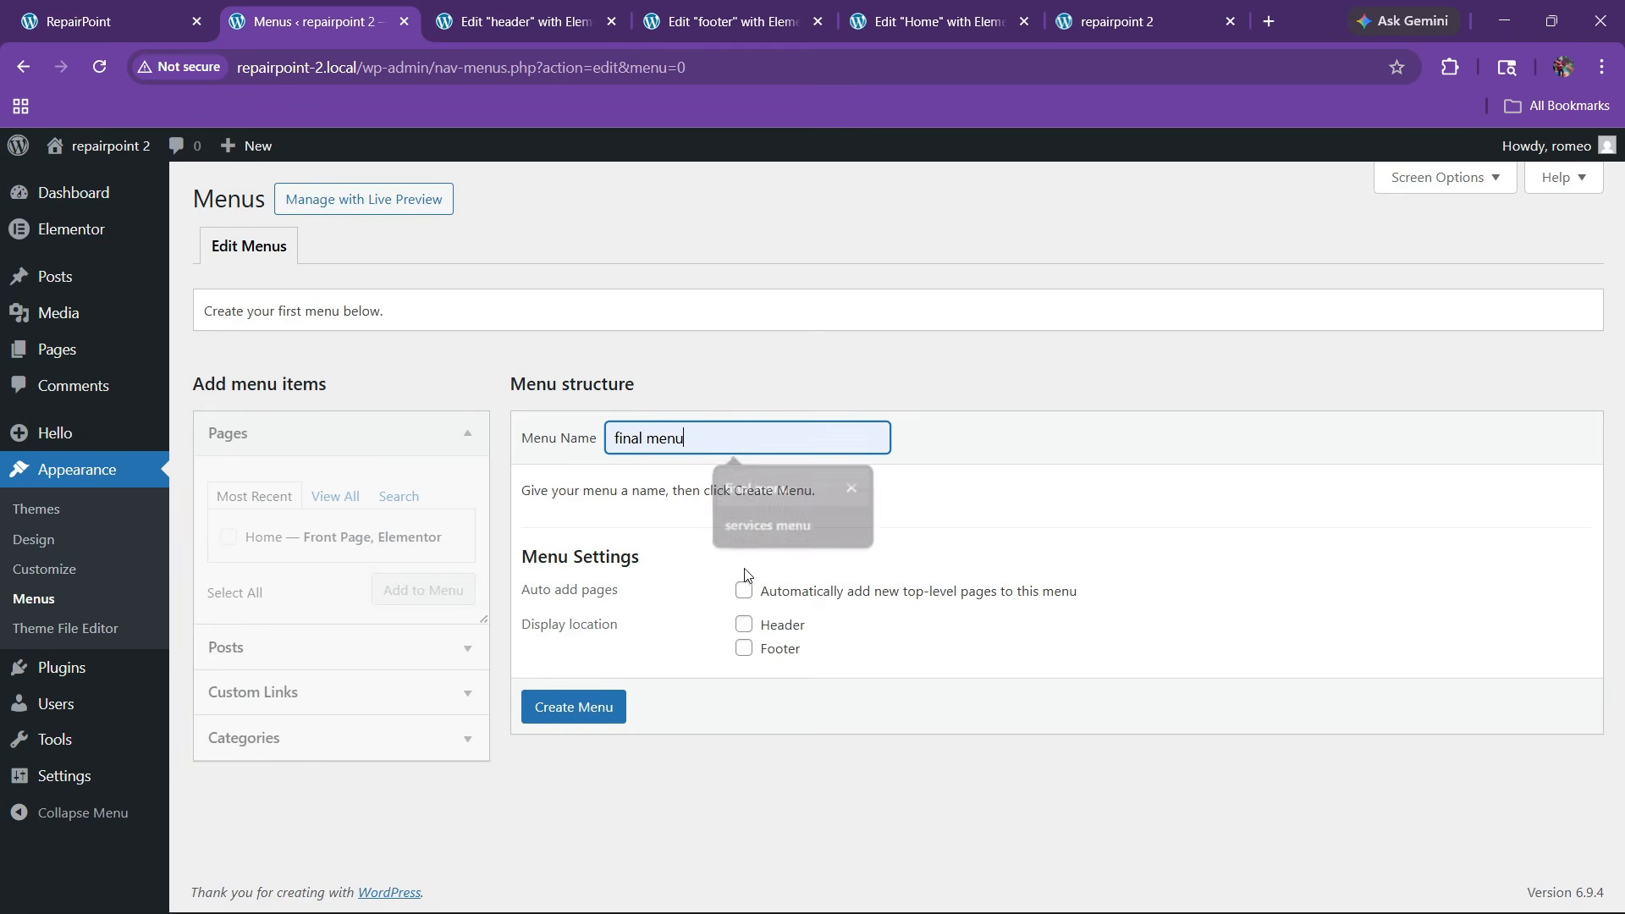
pyautogui.click(744, 624)
pyautogui.click(614, 711)
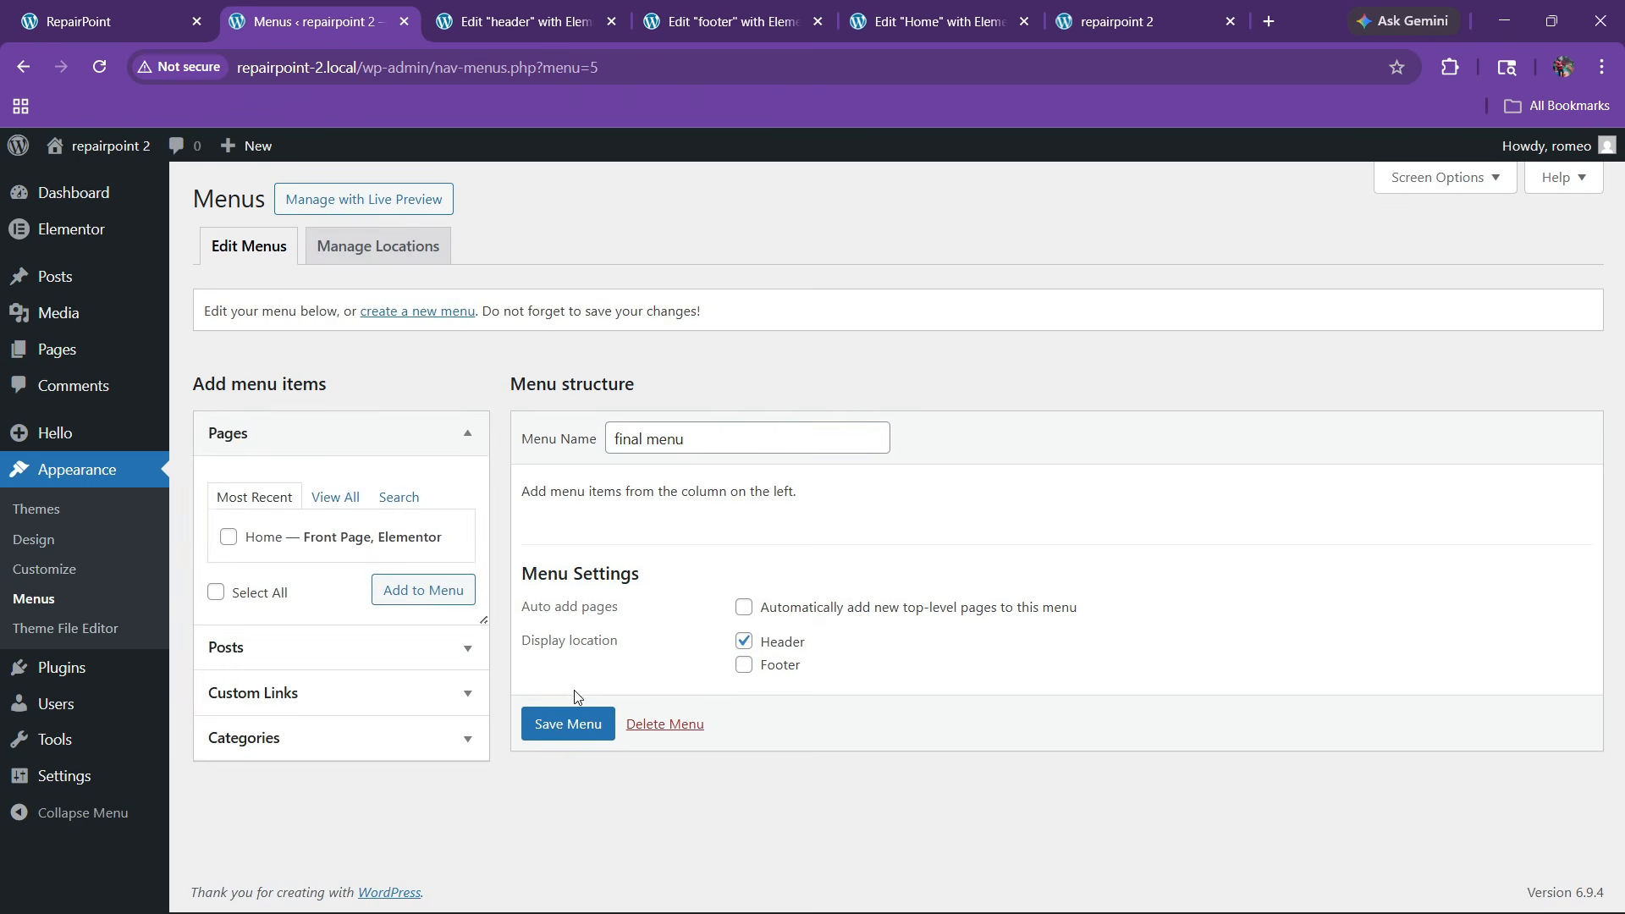
# Add the Home page and an About custom link (#about) to the menu
pyautogui.click(229, 537)
pyautogui.click(422, 590)
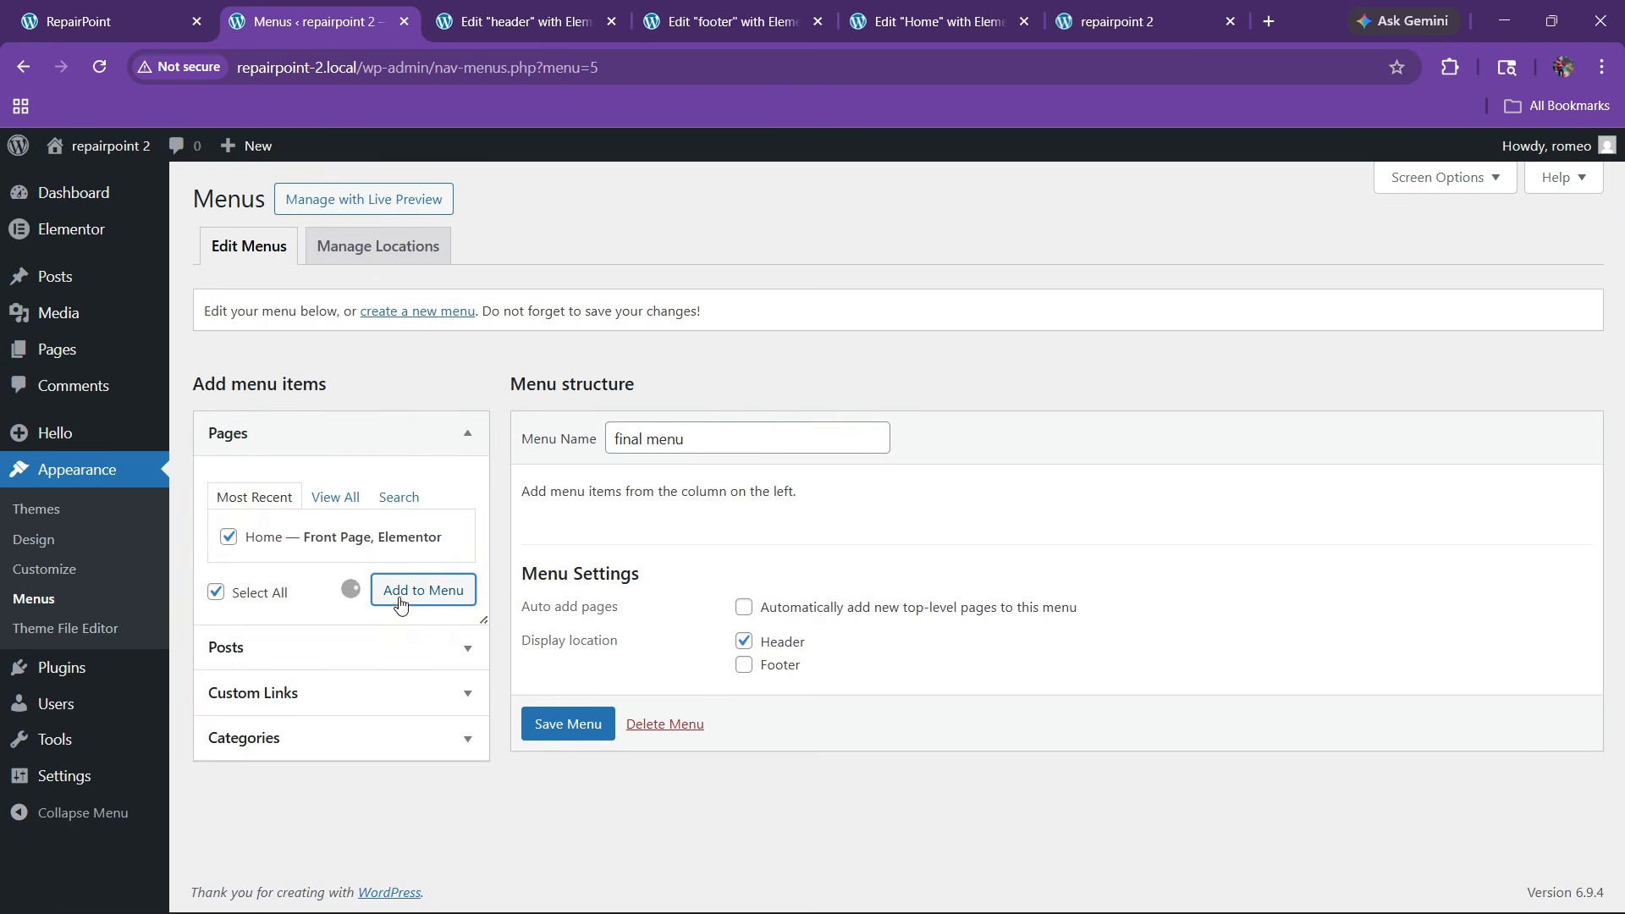
pyautogui.click(310, 694)
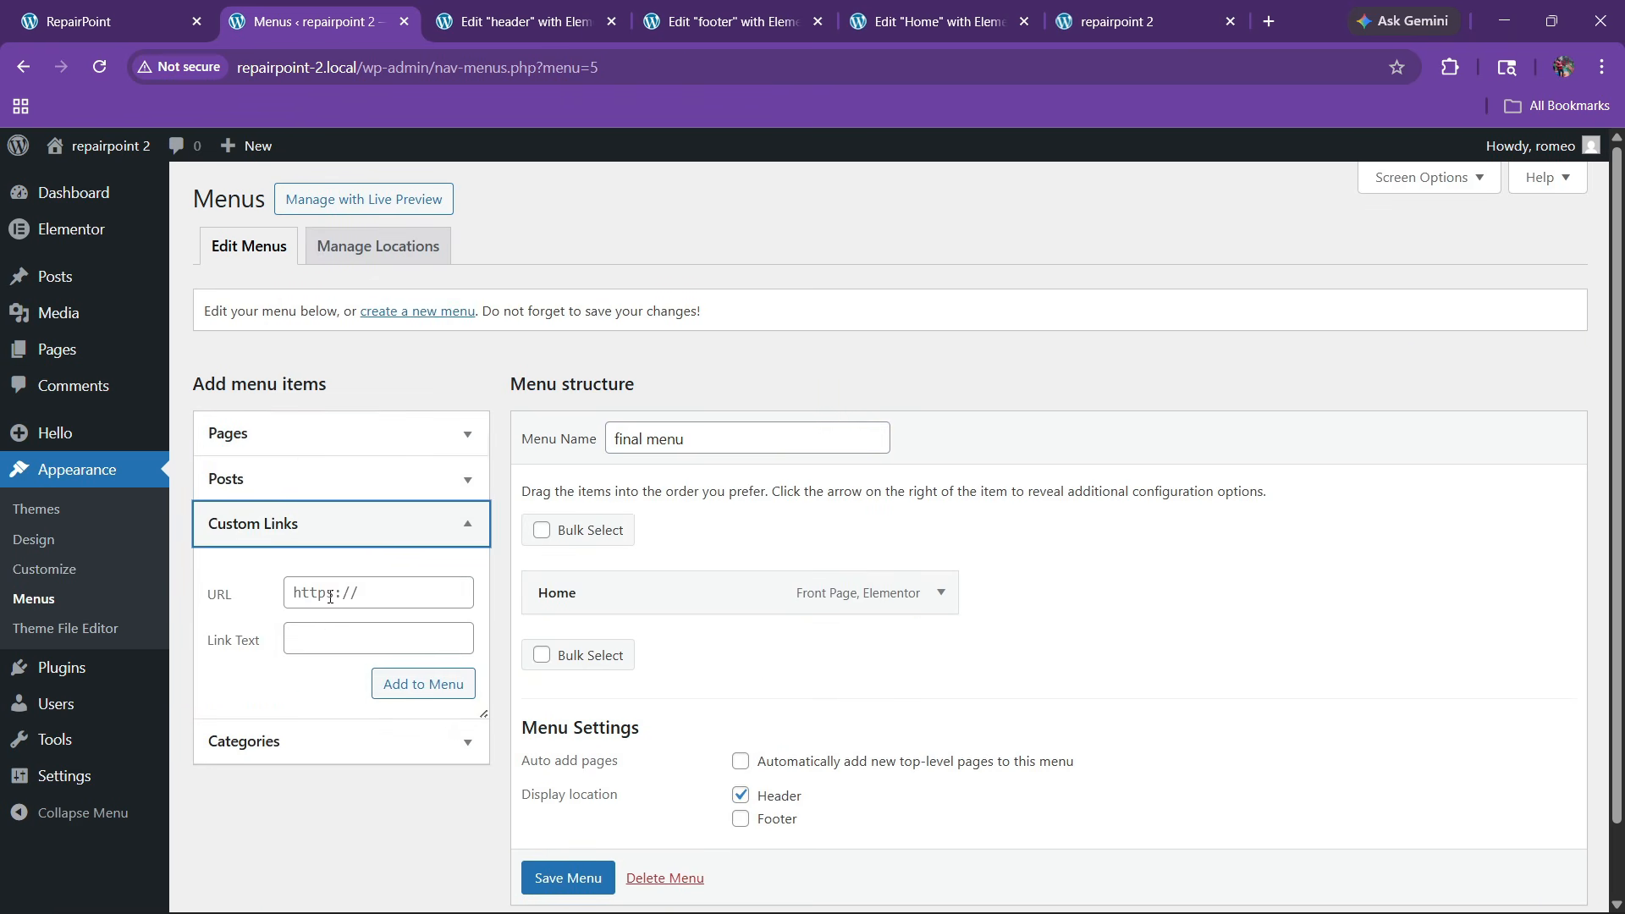
pyautogui.click(333, 595)
pyautogui.write('#about')
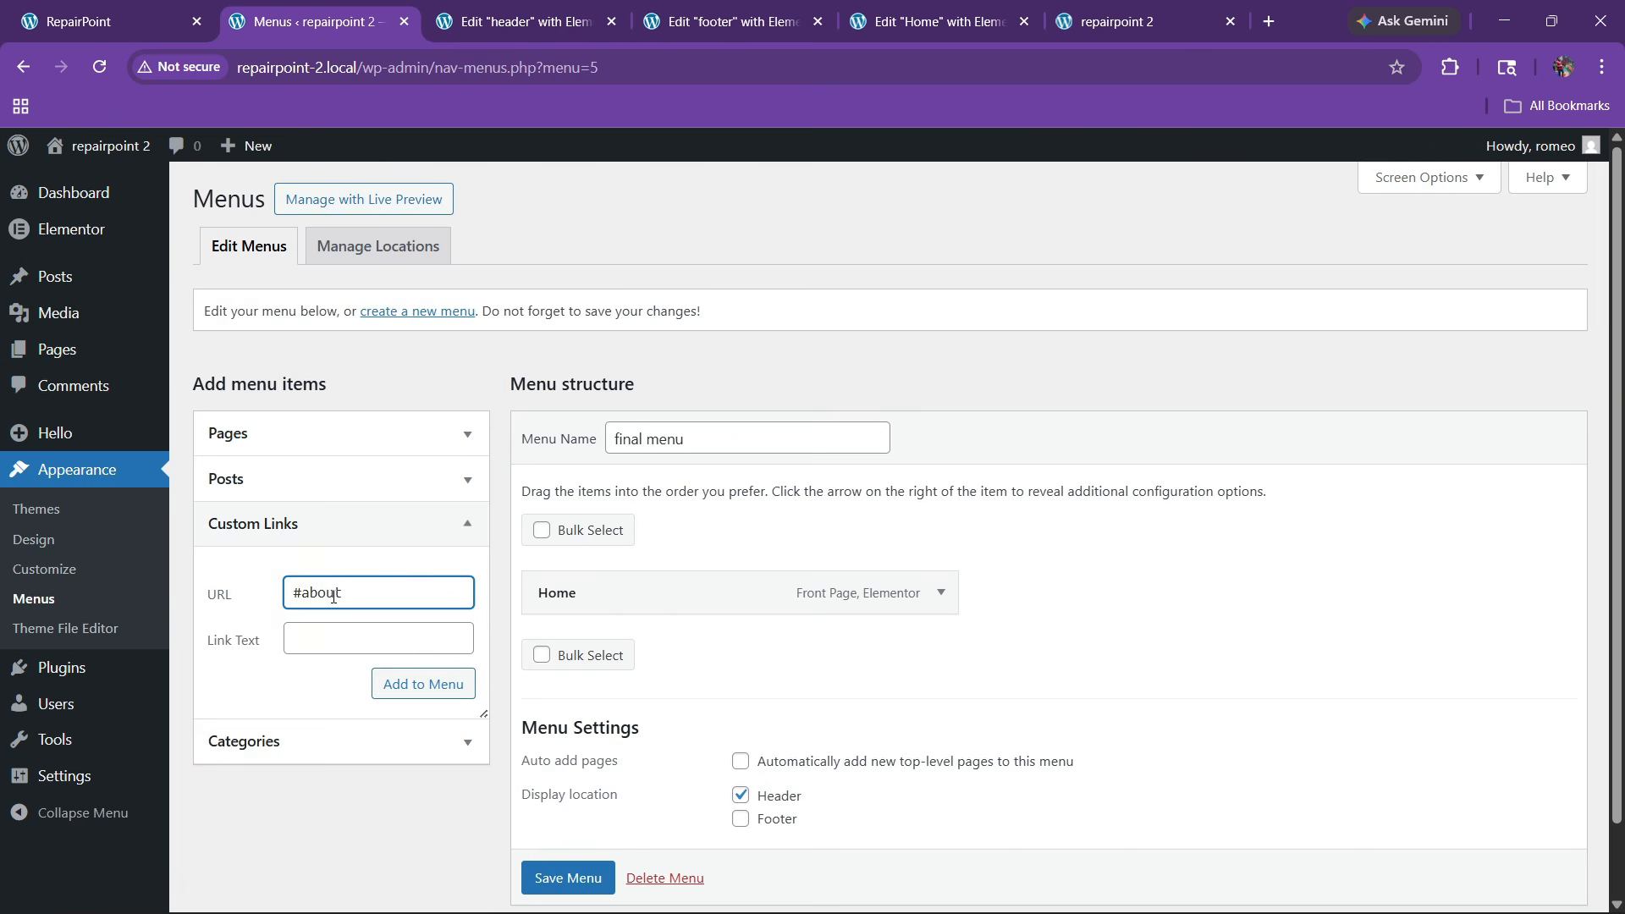
pyautogui.click(328, 629)
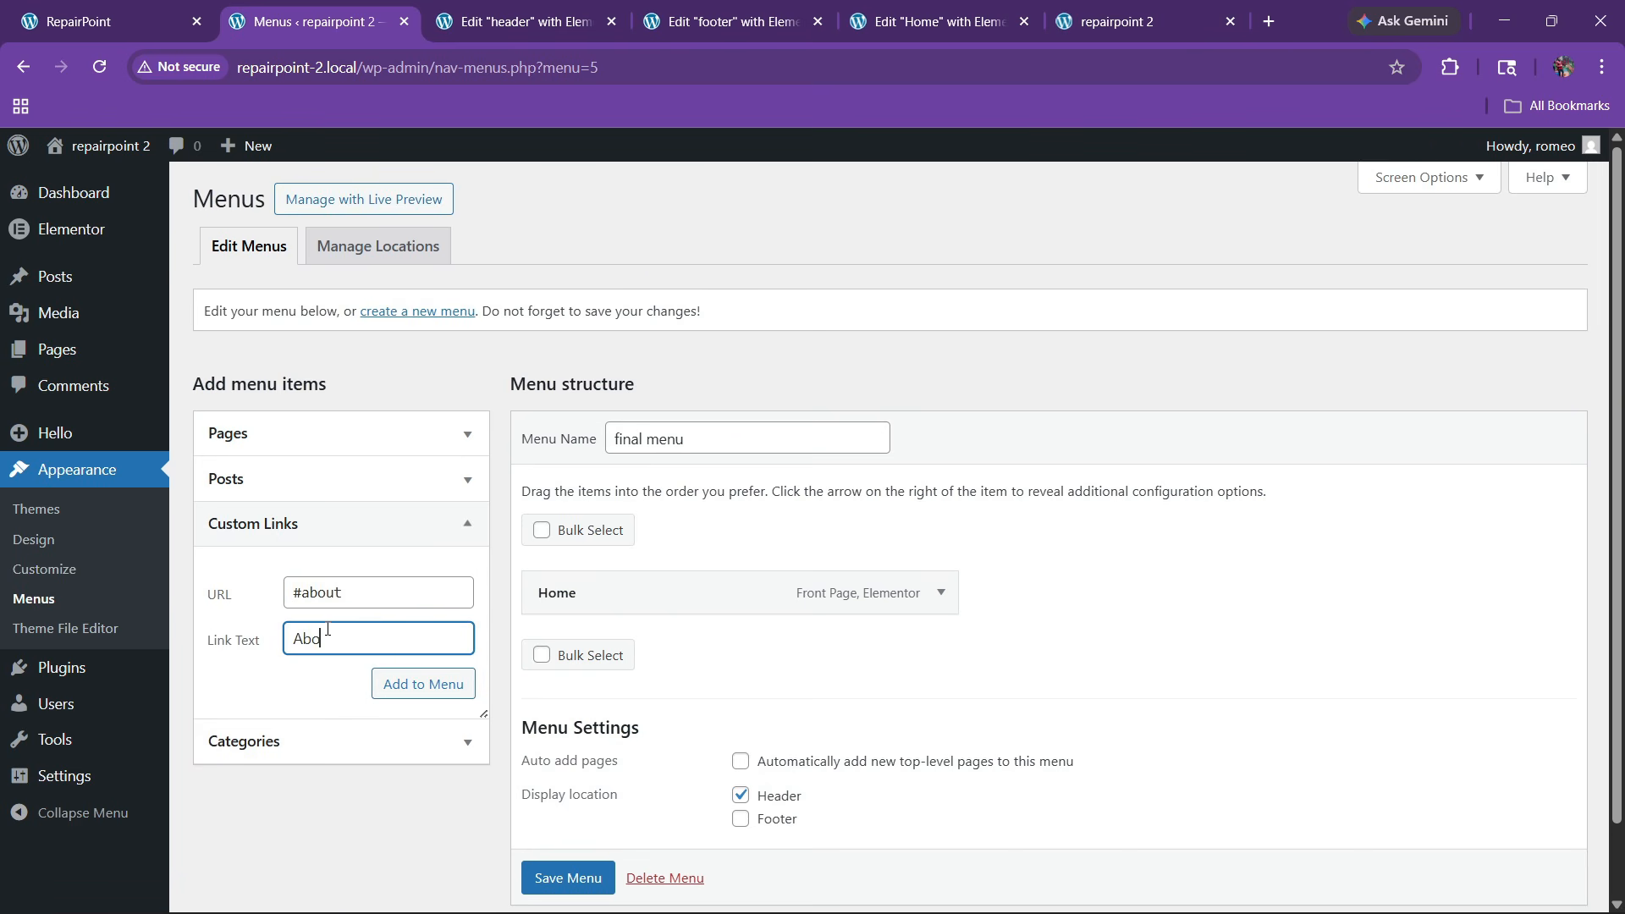
pyautogui.click(423, 683)
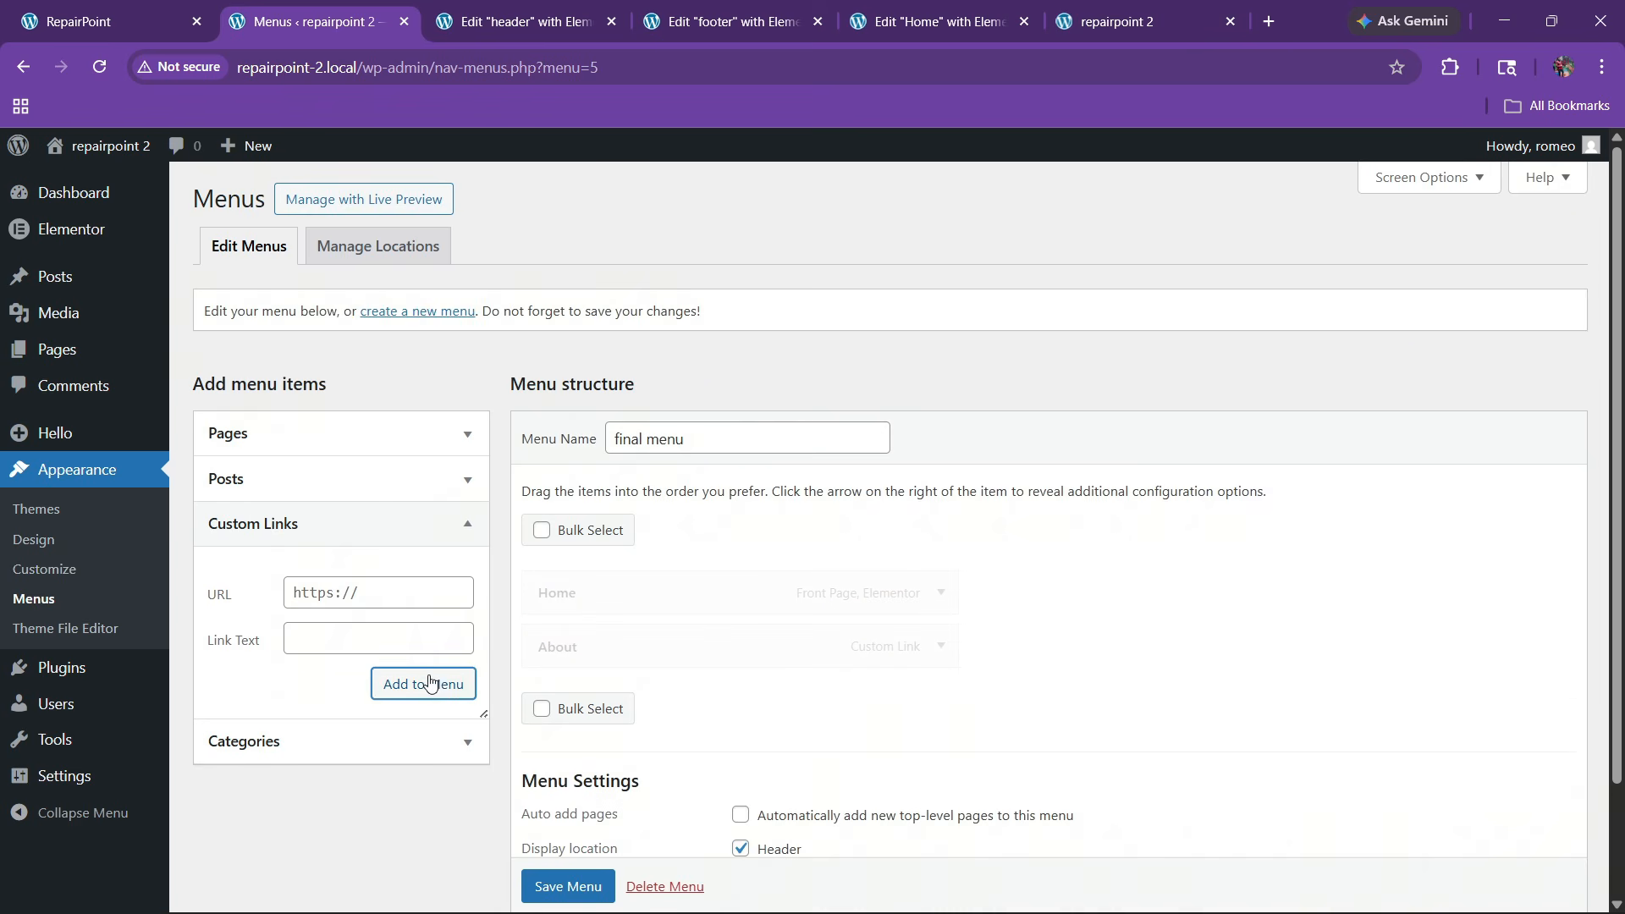
# Add a Services custom link pointing to #services
pyautogui.click(347, 586)
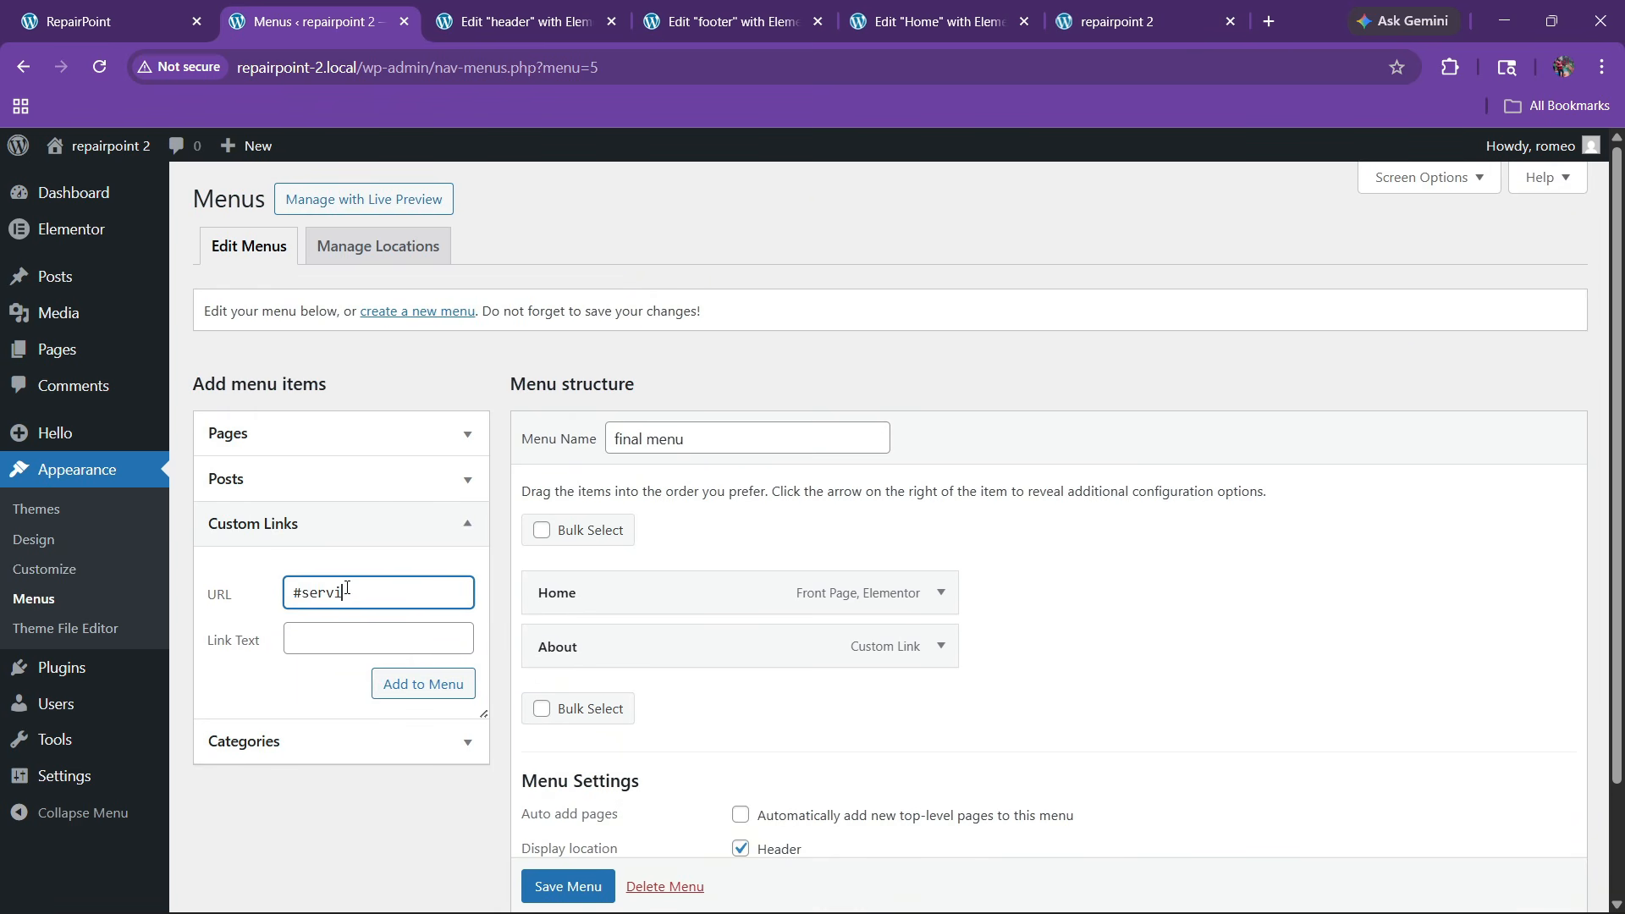
pyautogui.write('#services')
pyautogui.press('Tab')
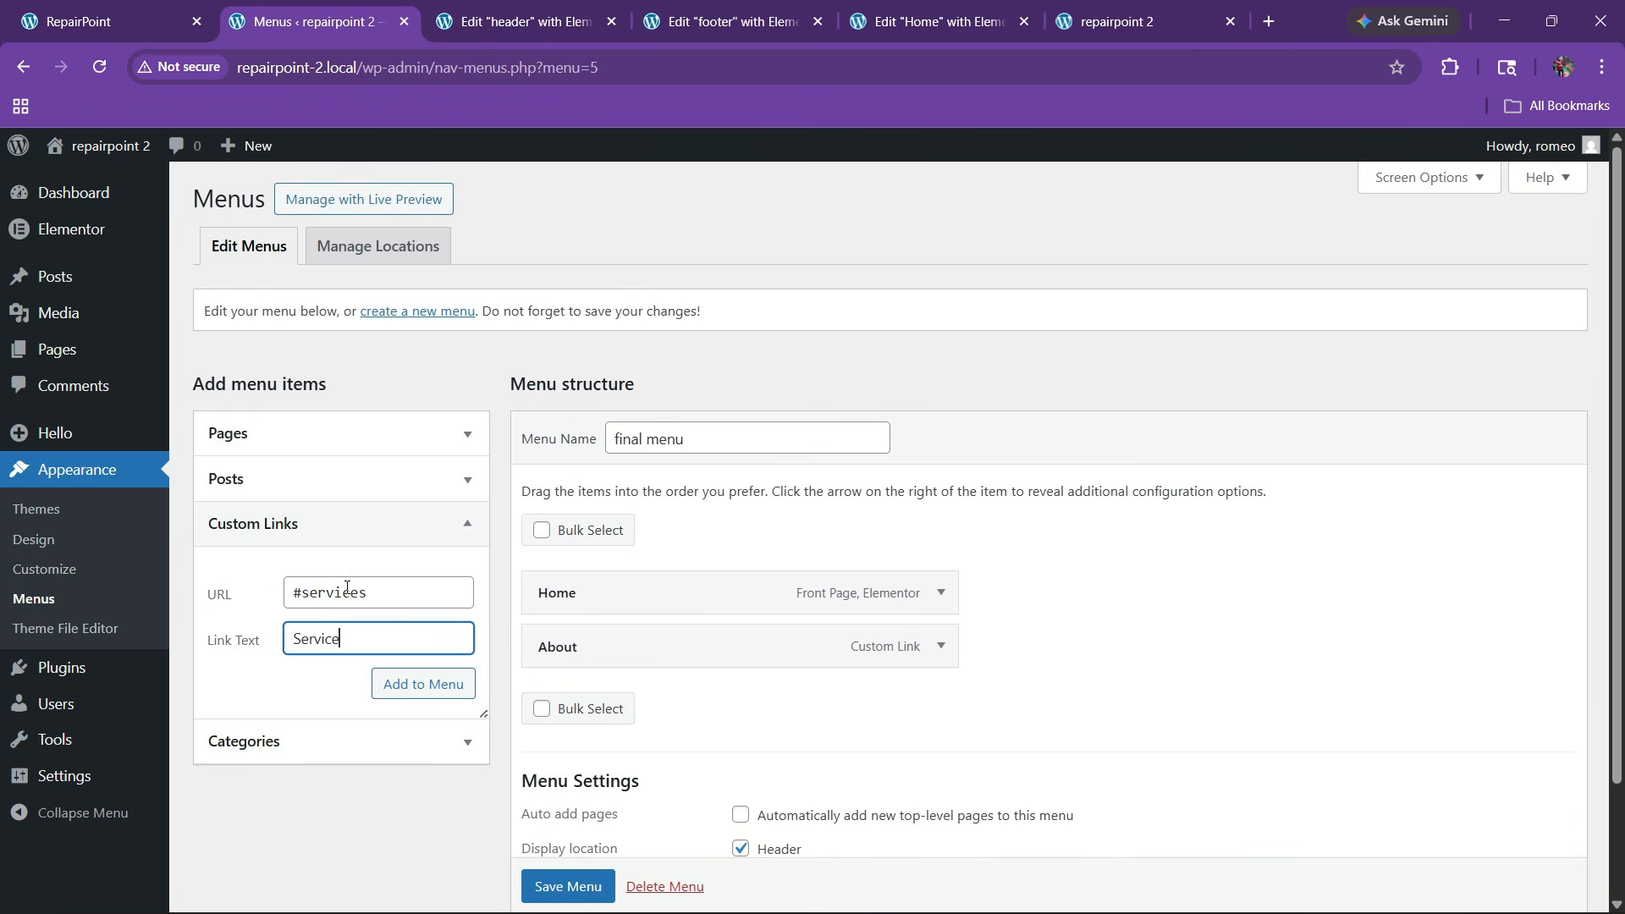
pyautogui.click(399, 682)
pyautogui.click(116, 12)
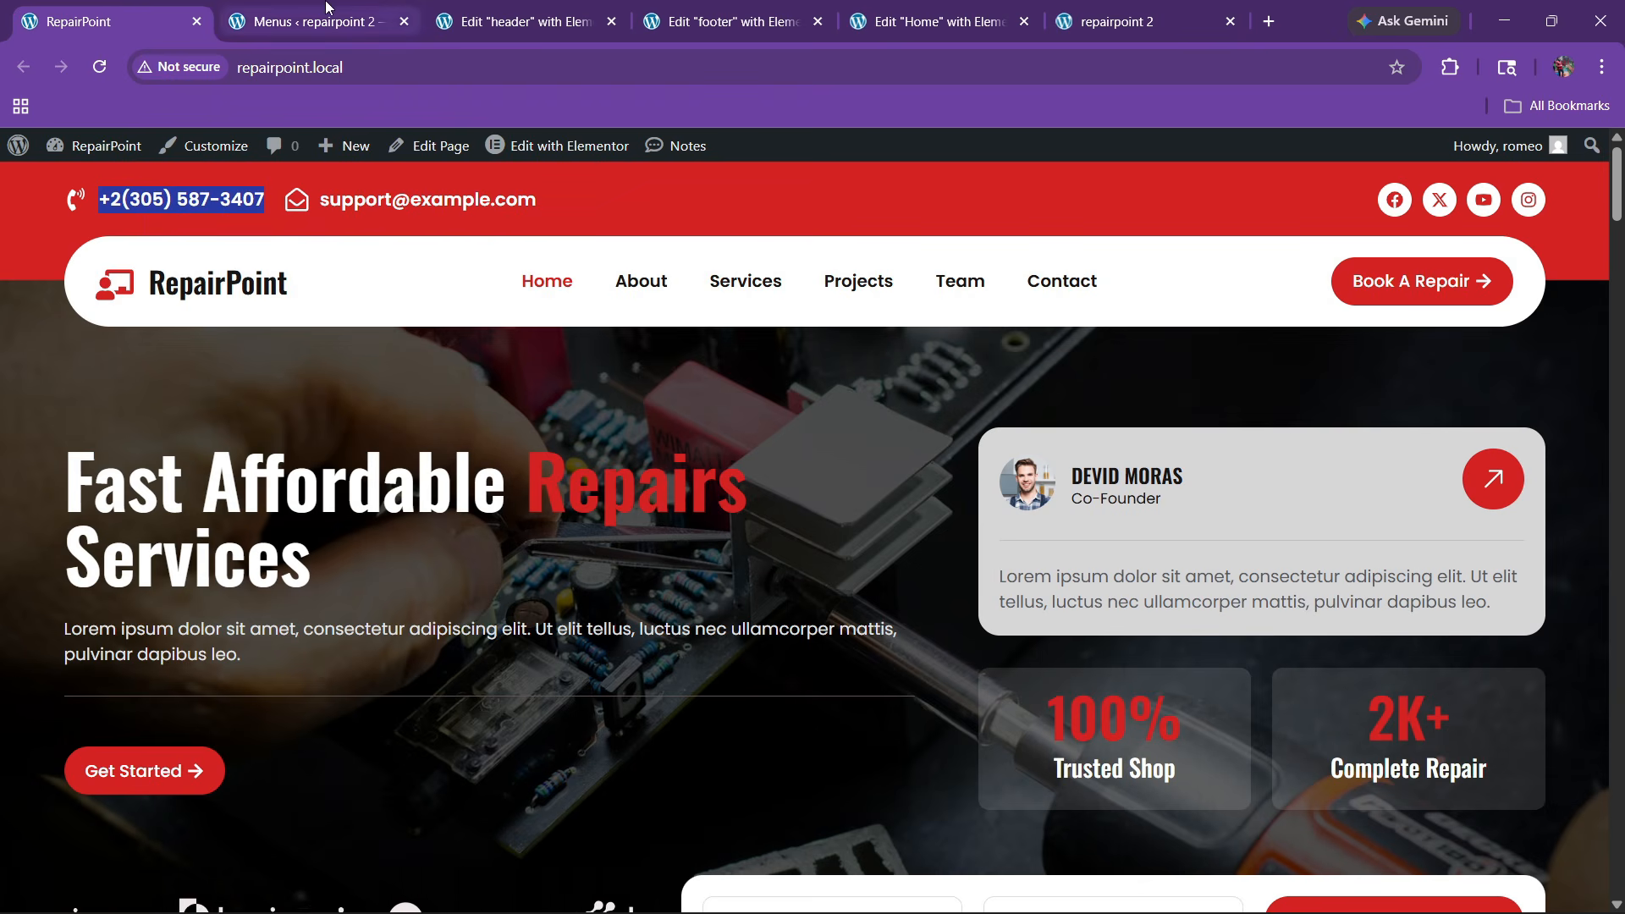
pyautogui.click(309, 21)
# Add Project (#project) and Team (#team) custom links
pyautogui.click(322, 590)
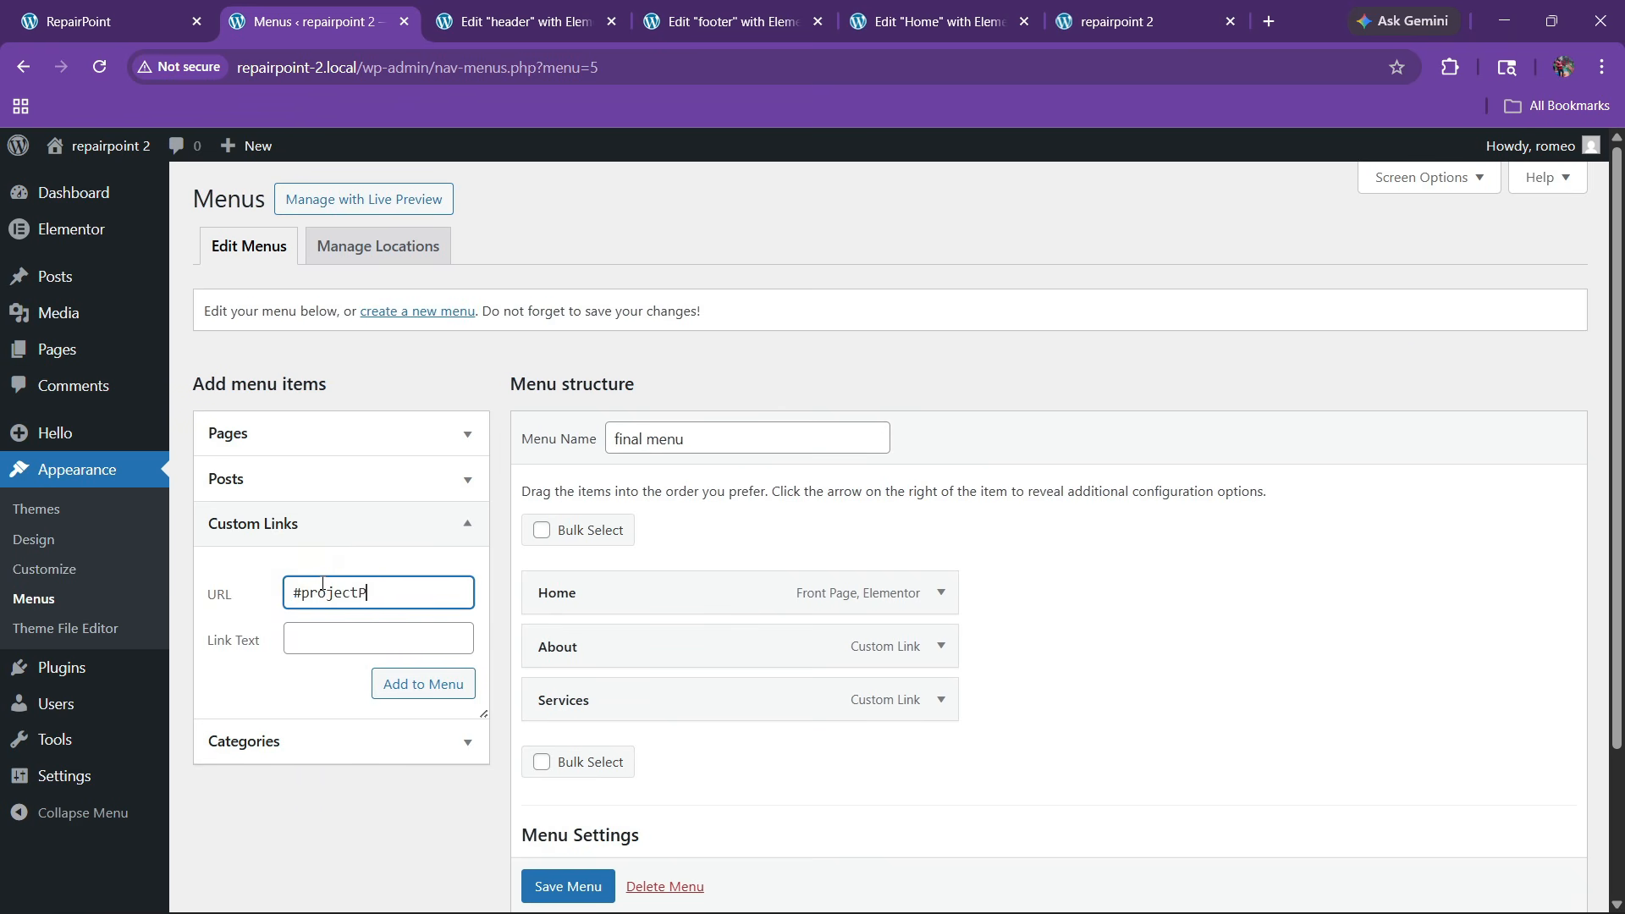
pyautogui.press('Tab')
pyautogui.write('p')
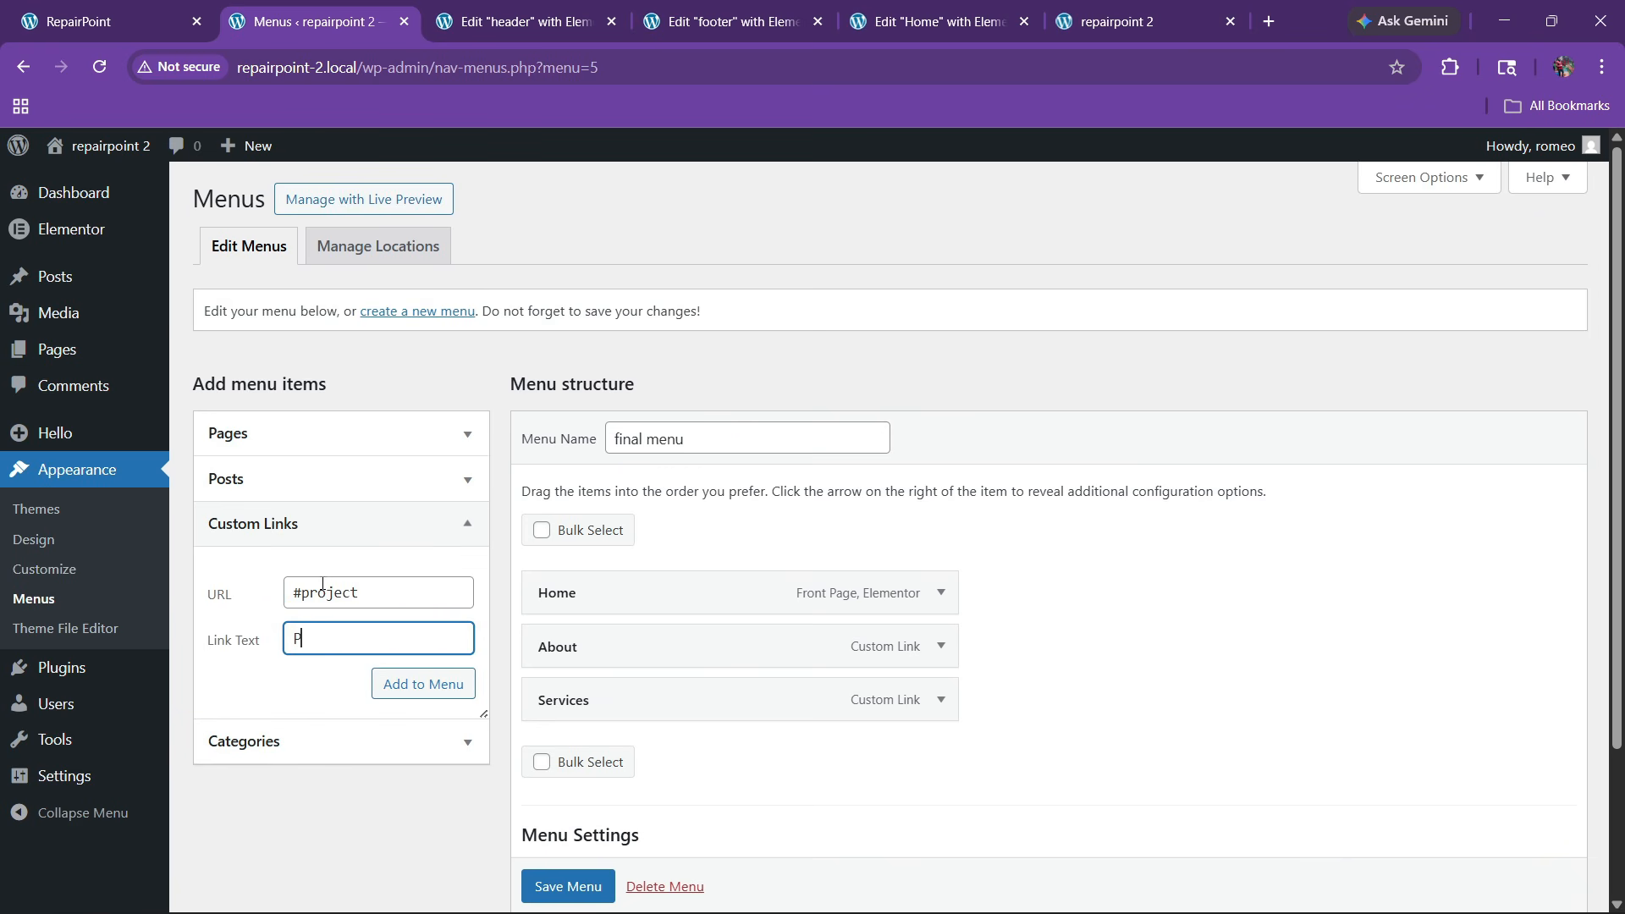
pyautogui.click(385, 675)
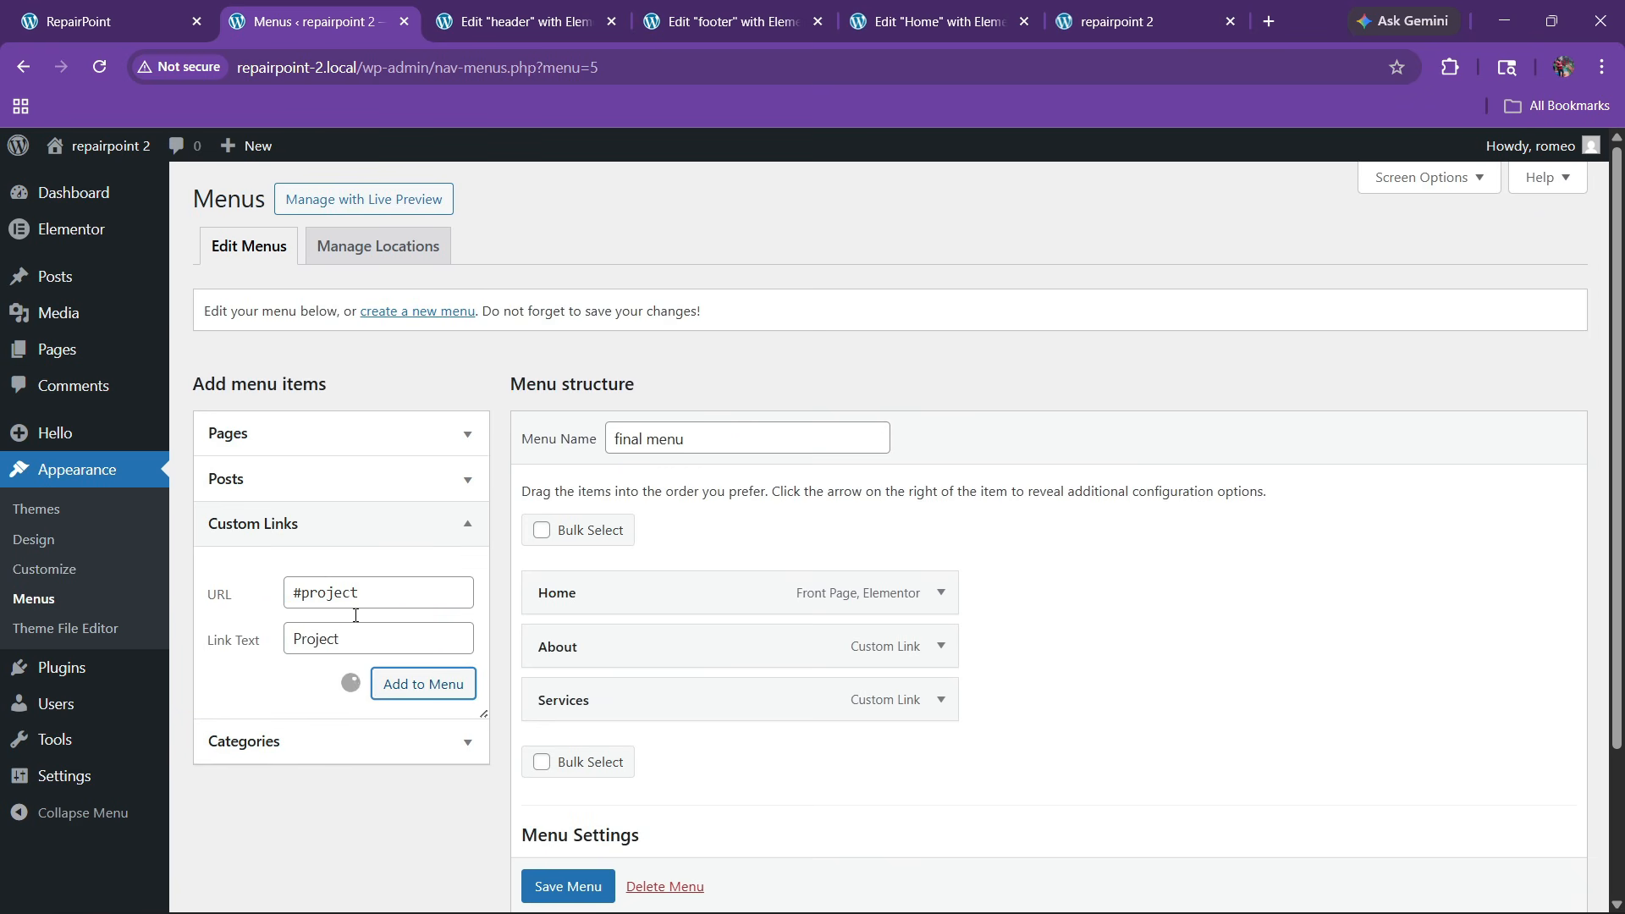
pyautogui.click(330, 595)
pyautogui.write('#tea')
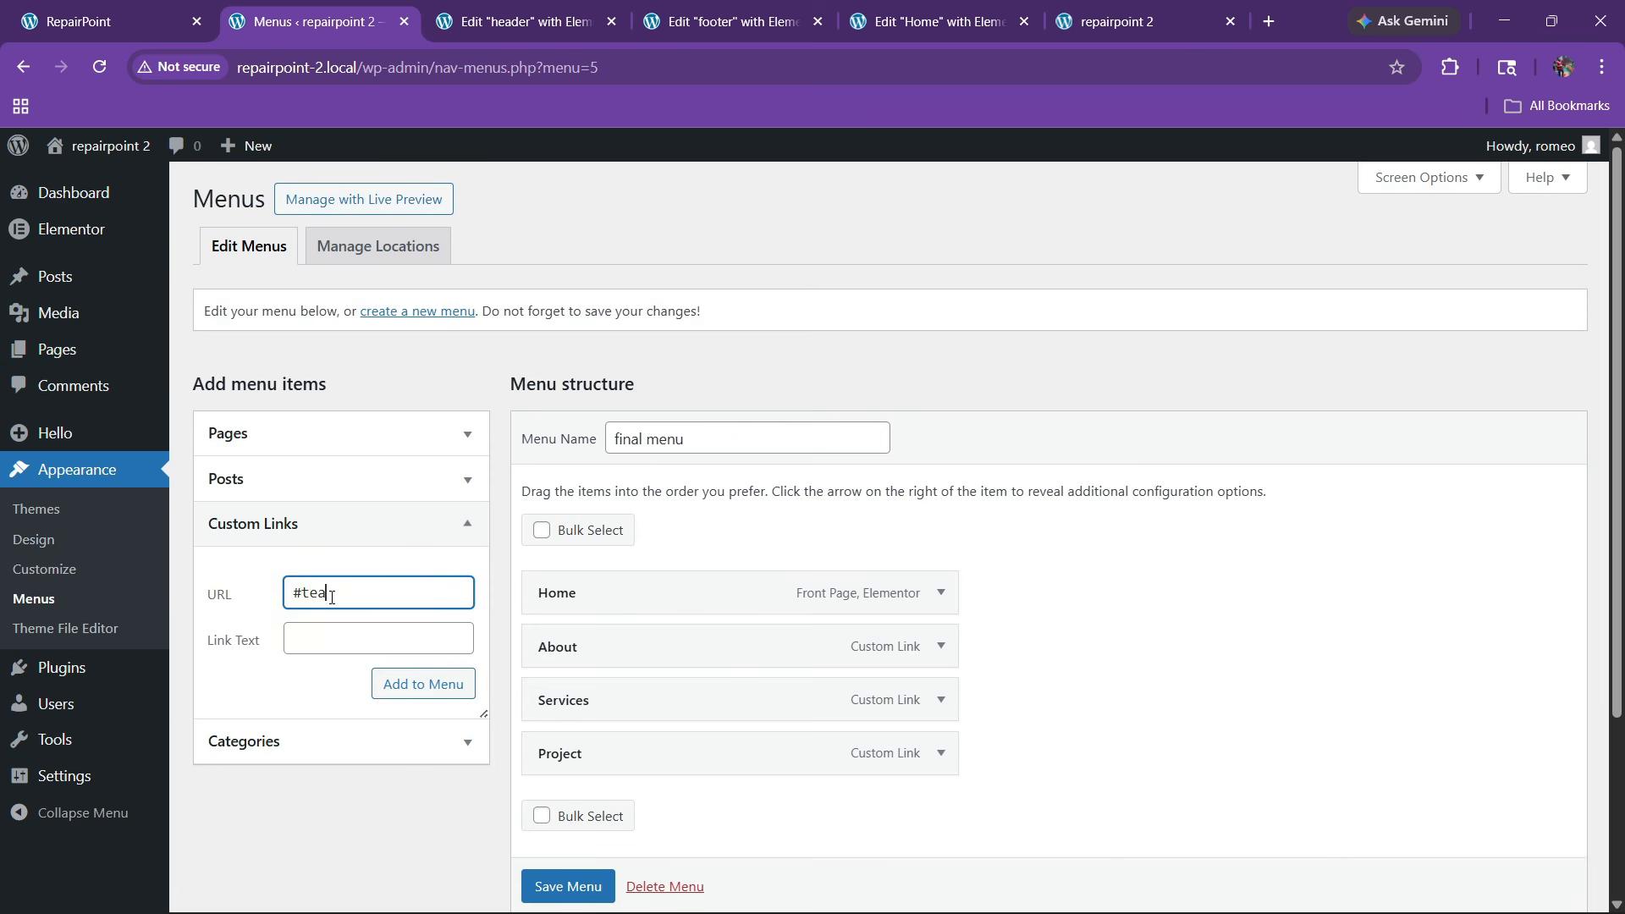
pyautogui.write('m')
pyautogui.press('Tab')
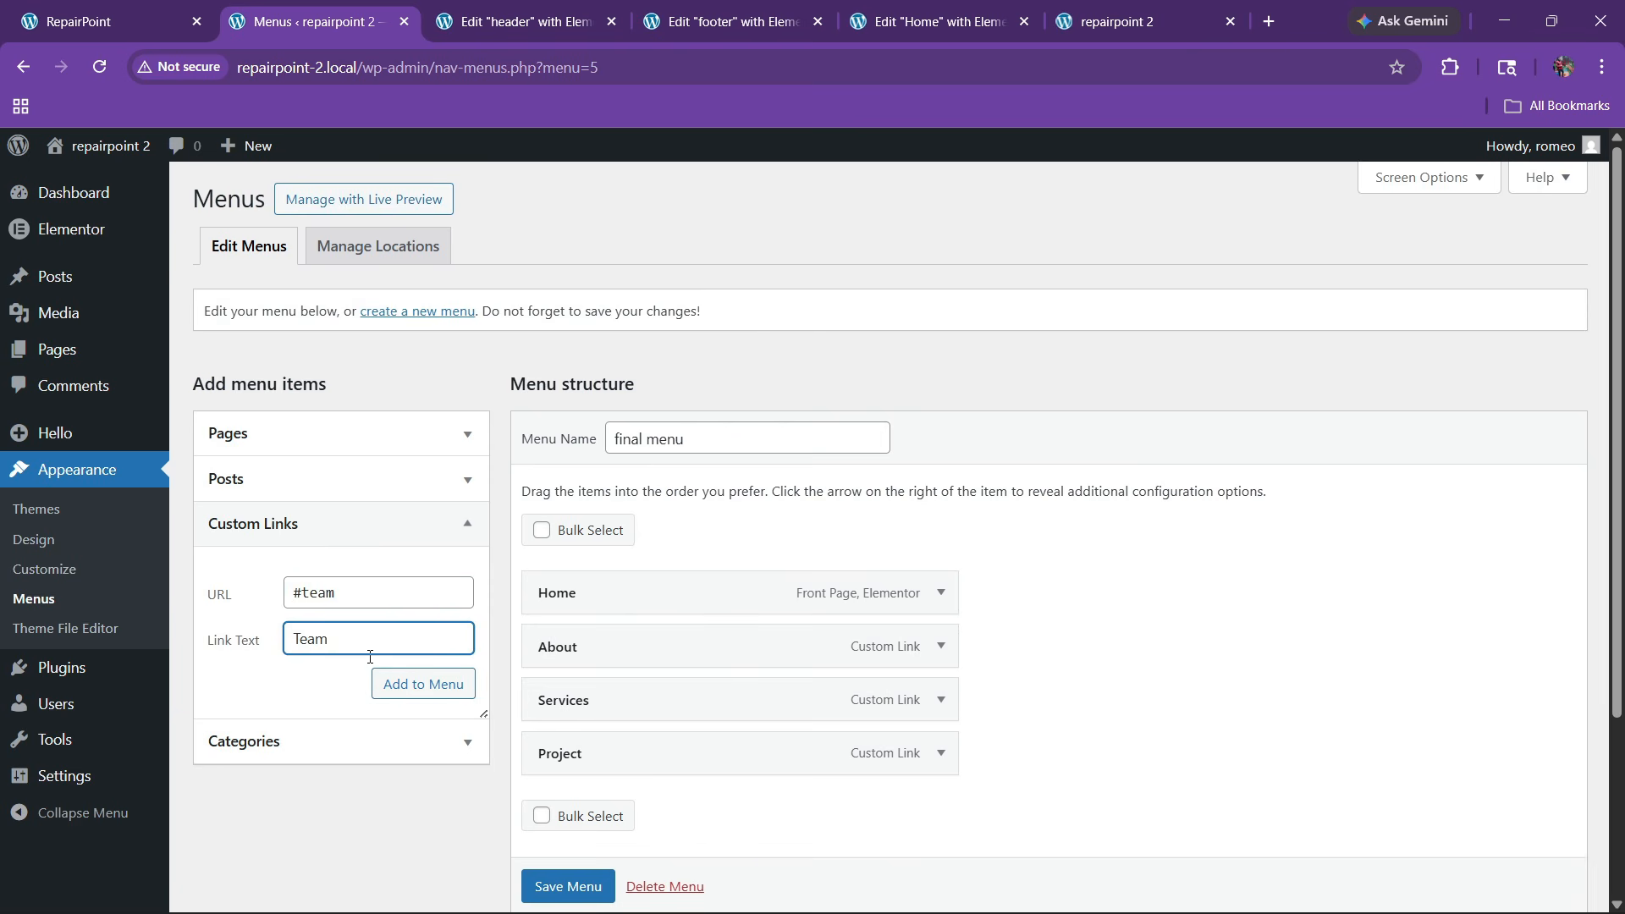
pyautogui.click(387, 682)
# Add a Contact custom link (#contact) and save the menu
pyautogui.click(329, 597)
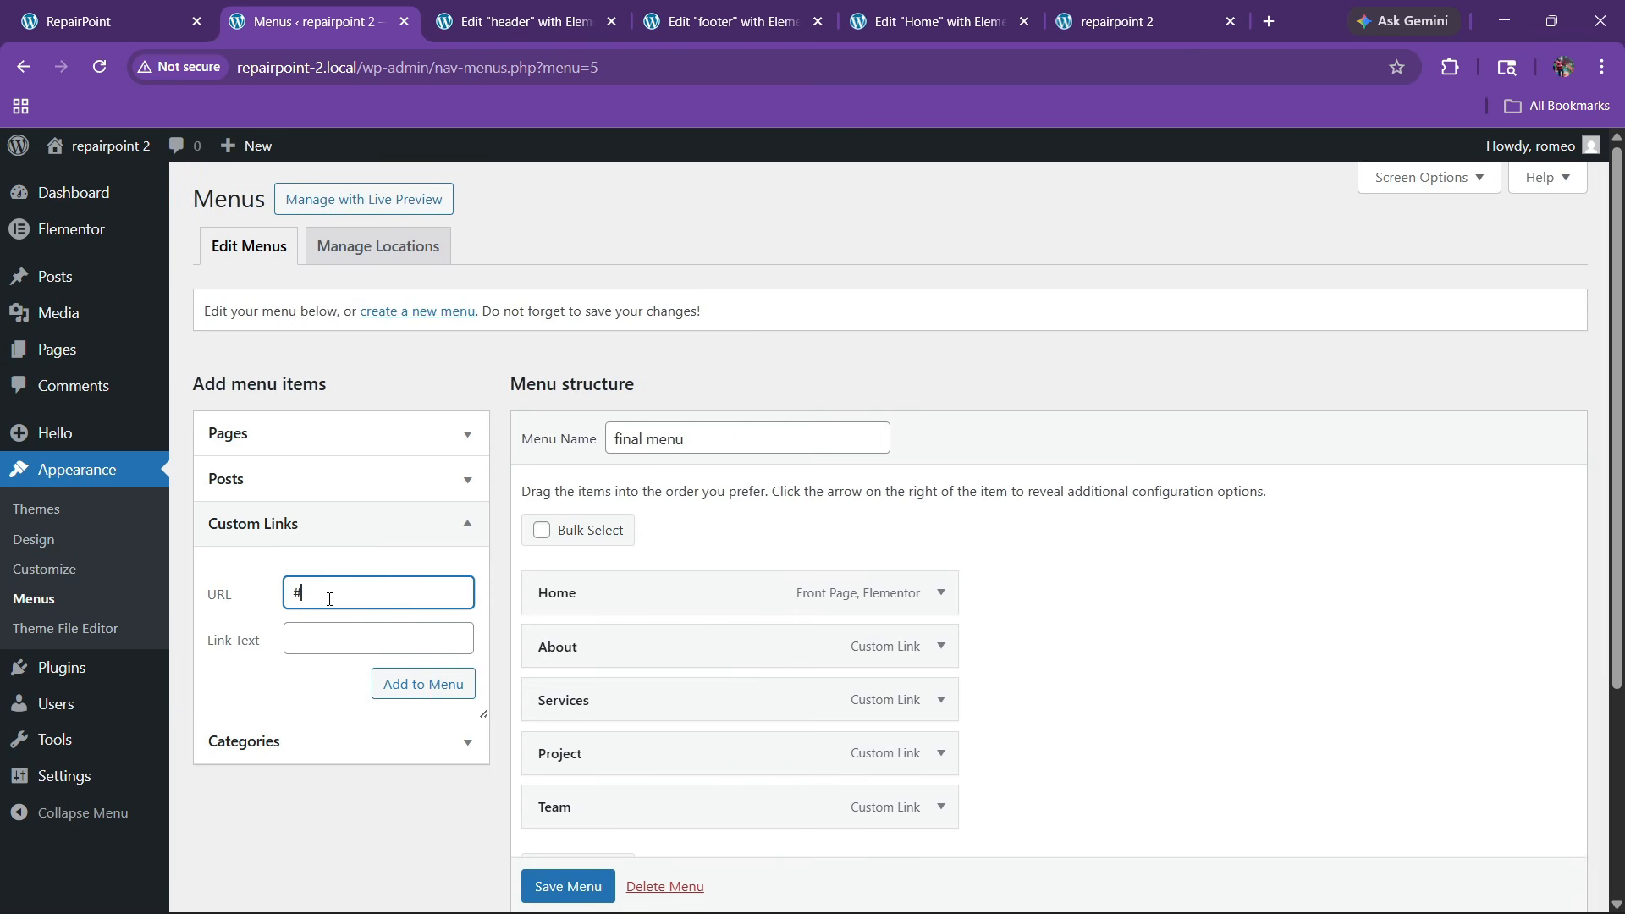
pyautogui.press('Tab')
pyautogui.write('C')
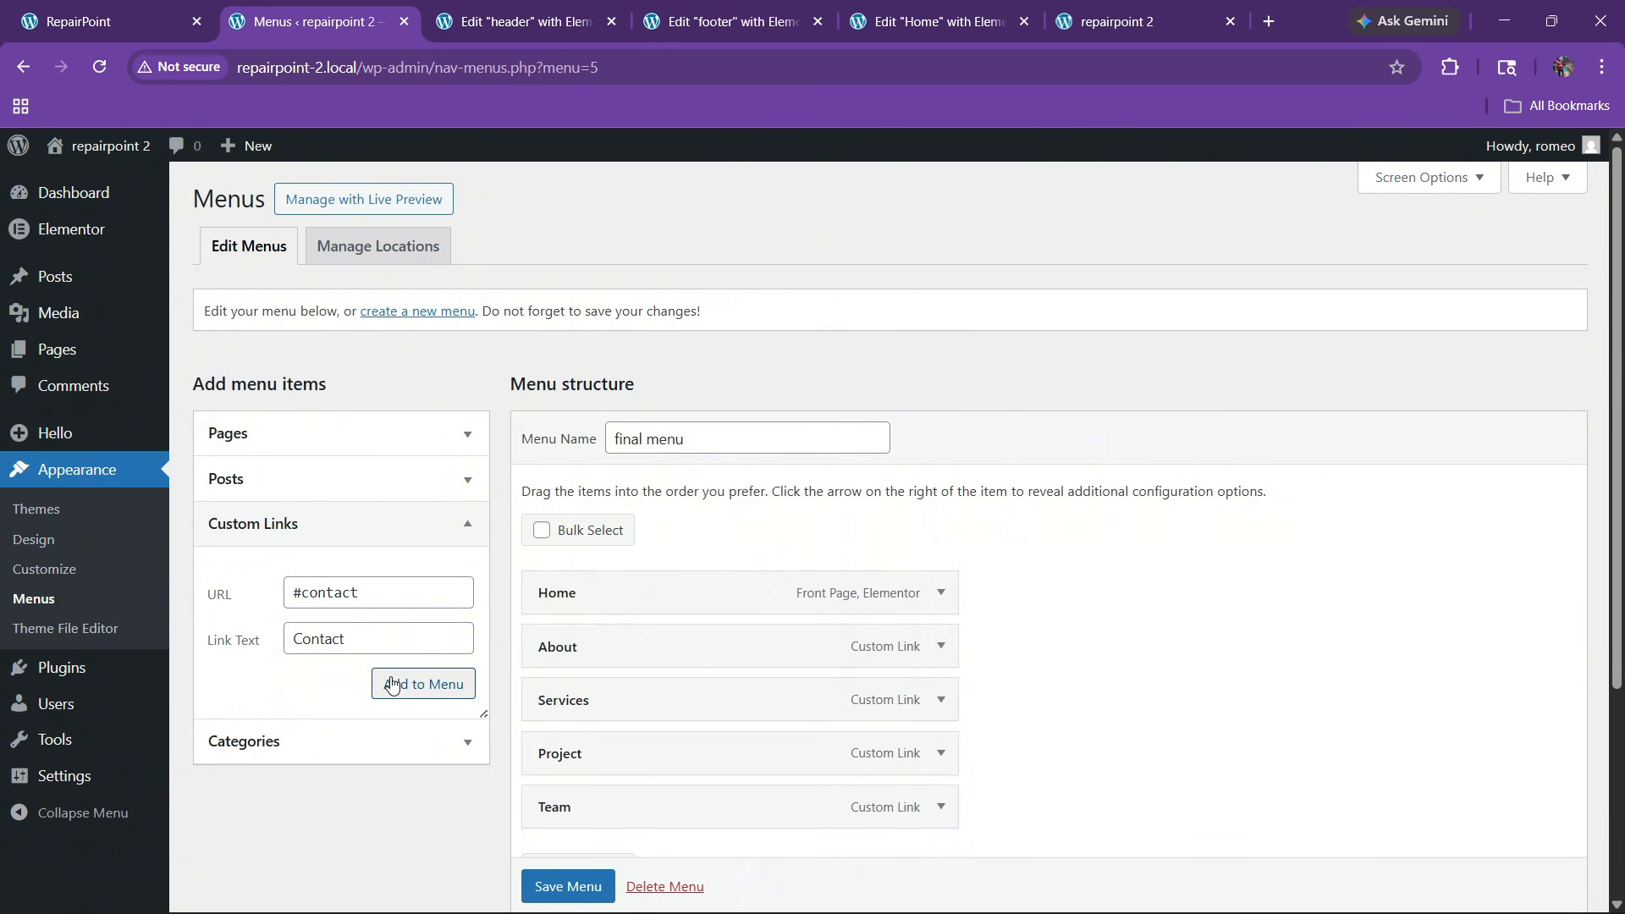
pyautogui.click(408, 692)
pyautogui.scroll(-3, 1027, 595)
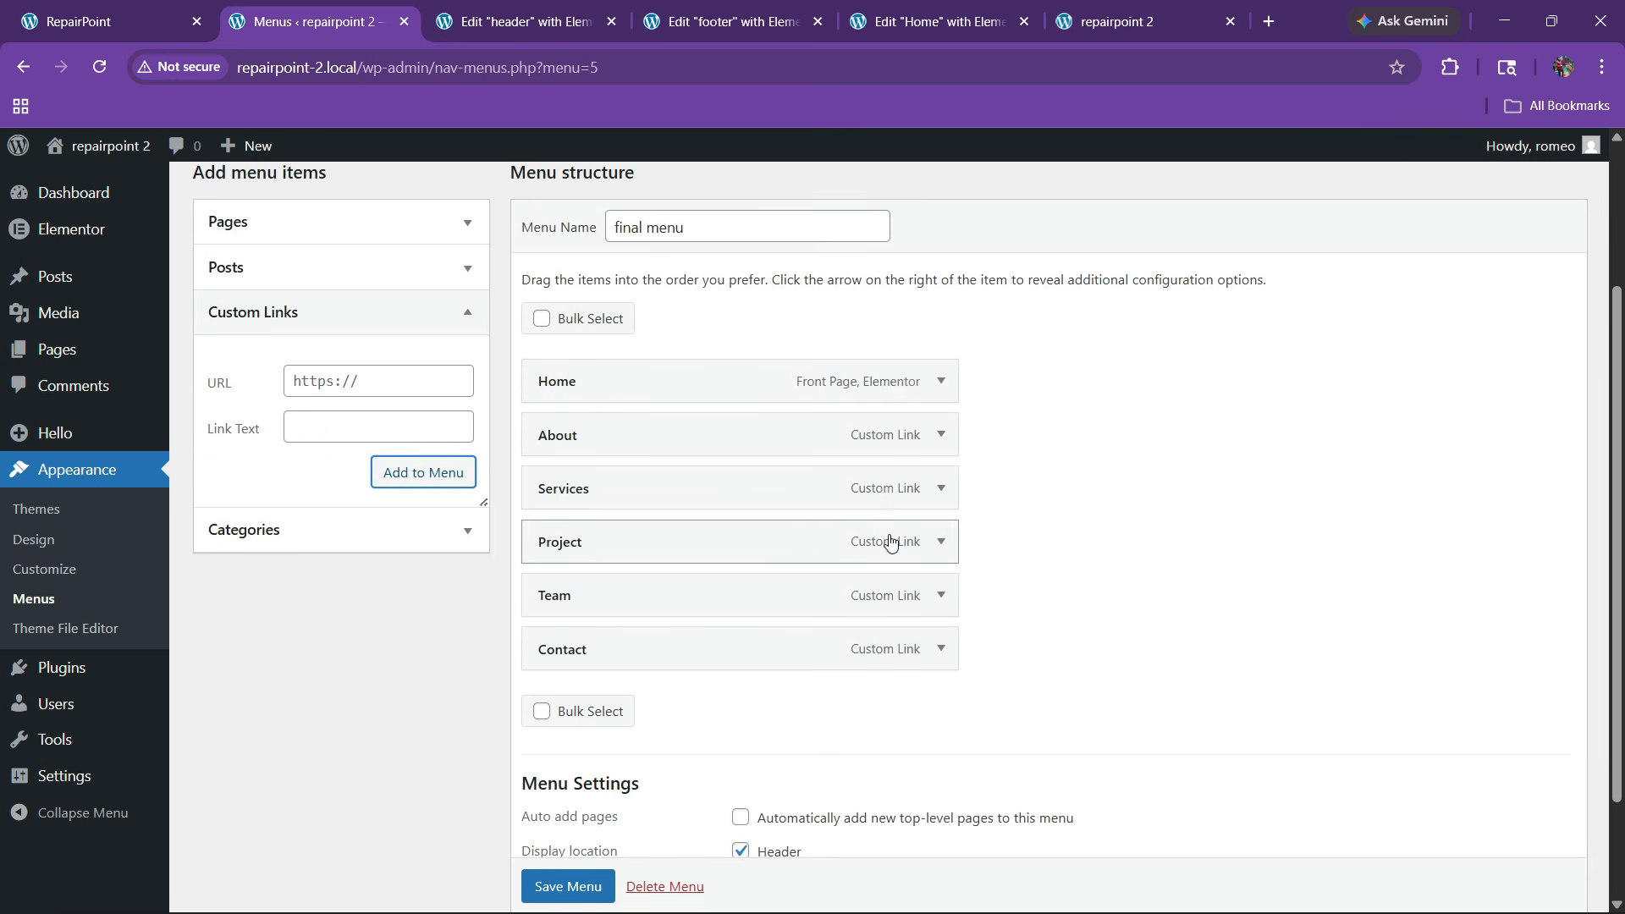
pyautogui.click(575, 886)
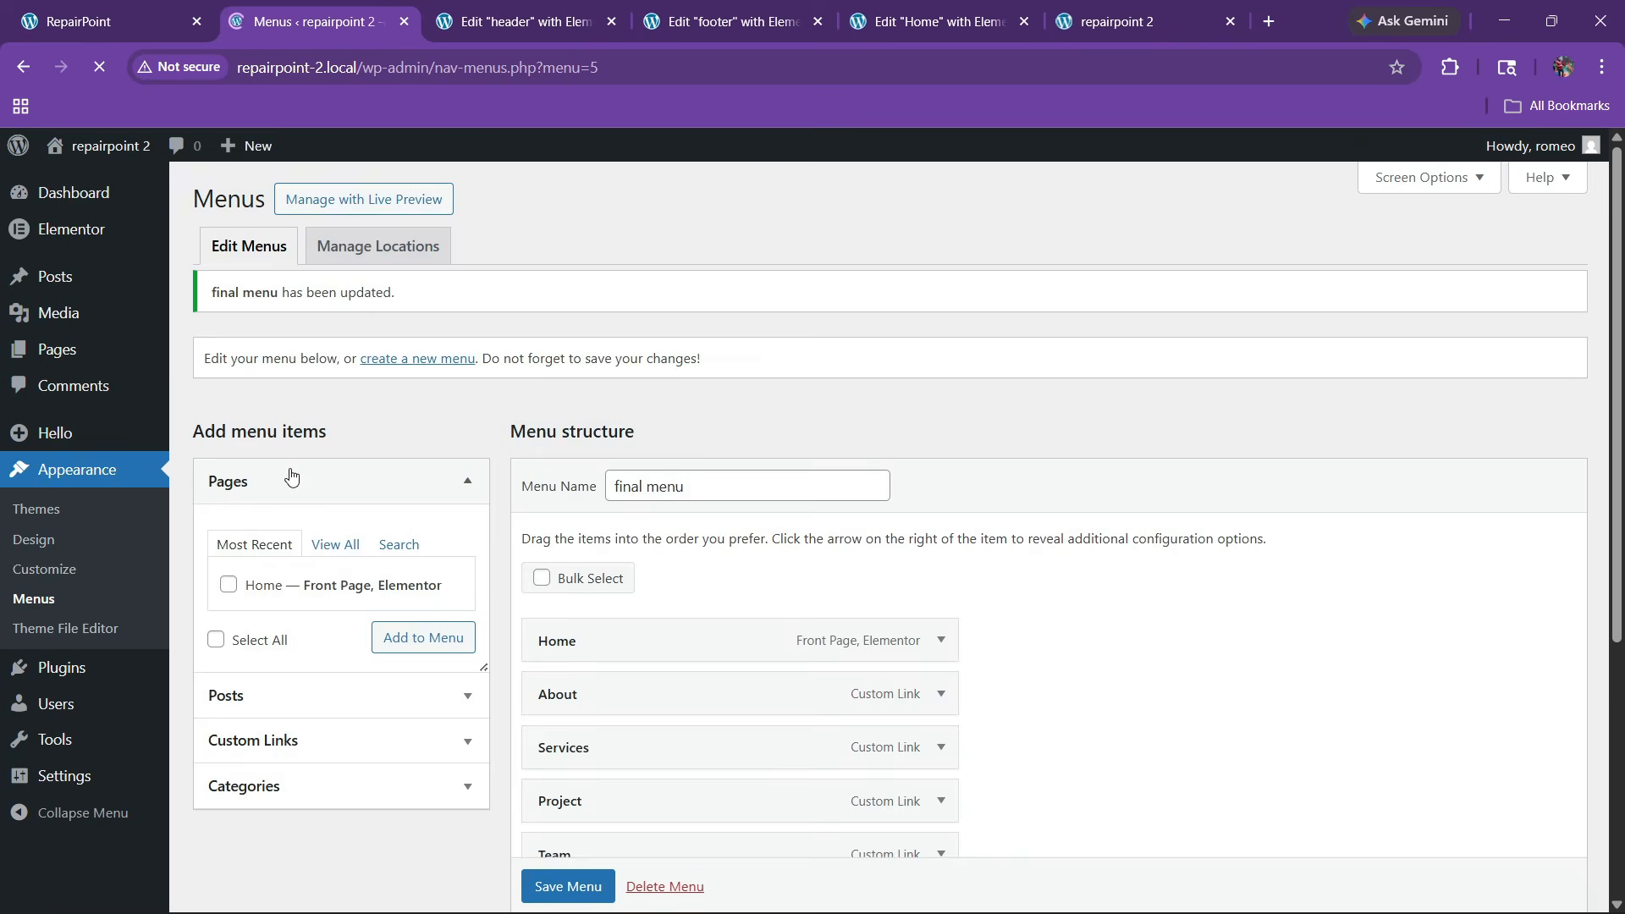
# Place a WordPress Menu widget between logo and button, with Text hover pointer and no animation
pyautogui.hotkey('ctrl', 'Tab')
pyautogui.click(93, 153)
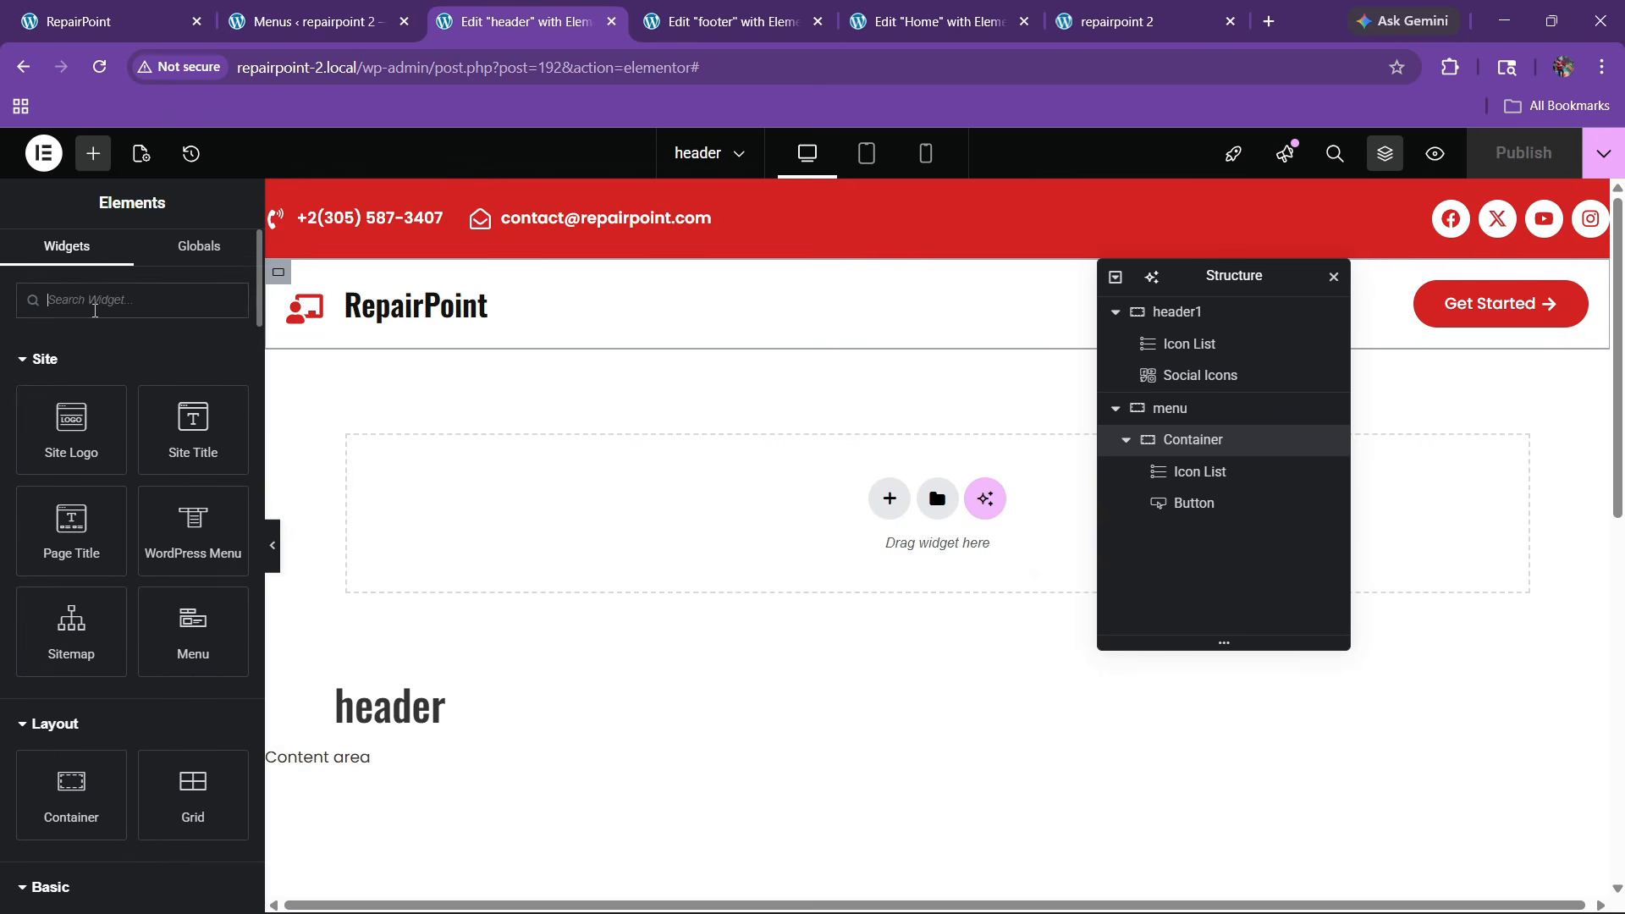
pyautogui.moveTo(184, 550); pyautogui.dragTo(454, 319)
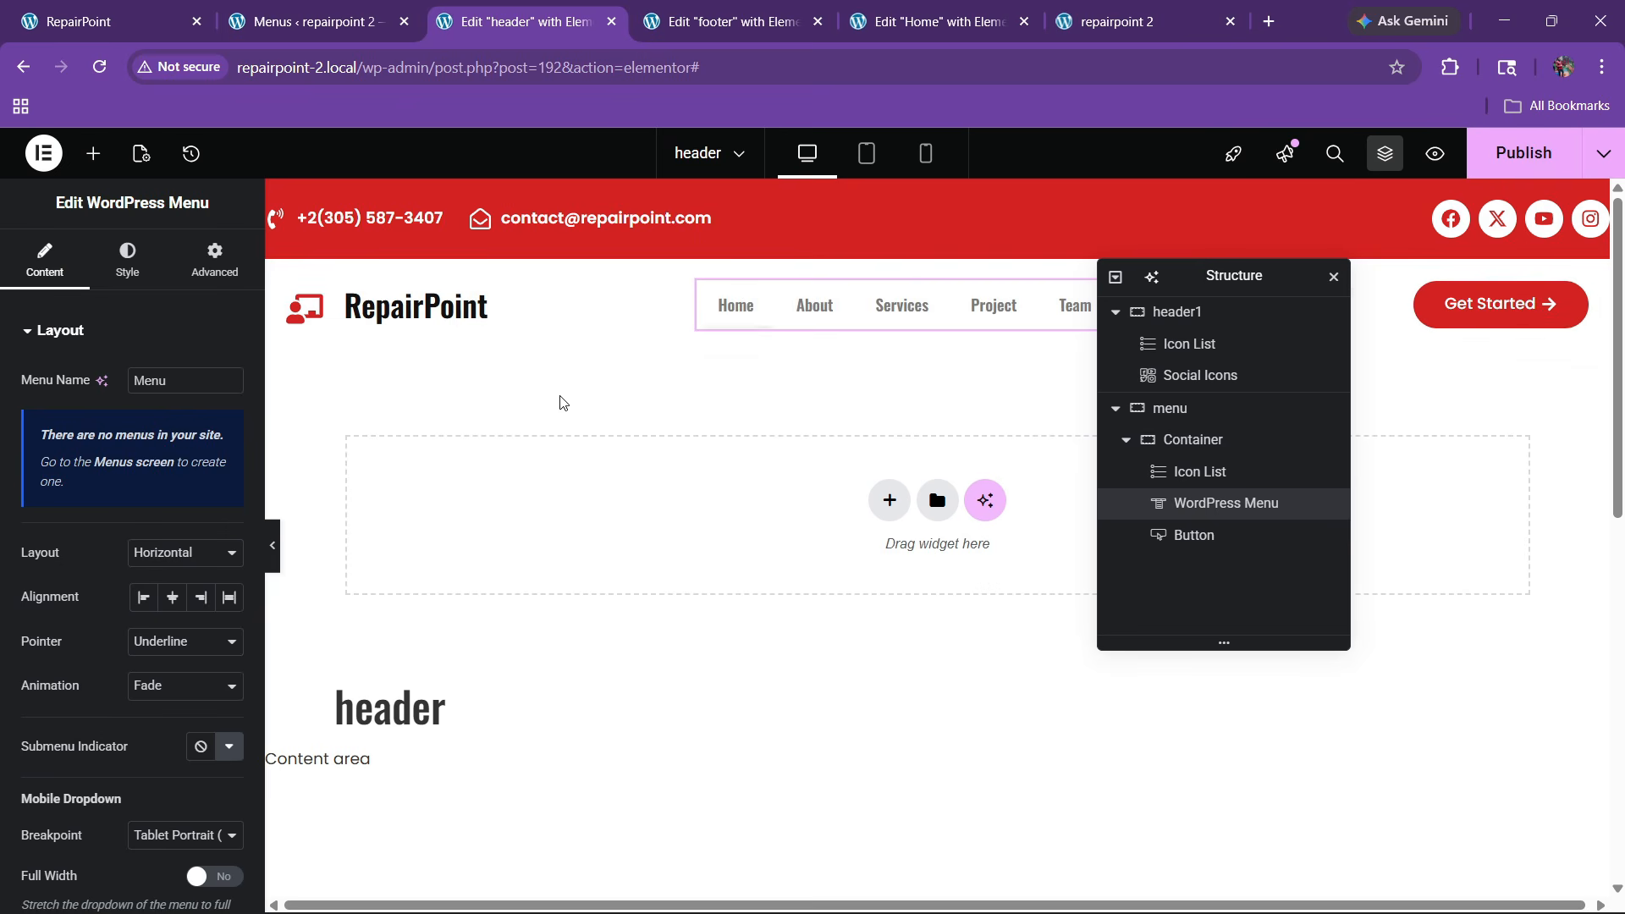
pyautogui.click(161, 641)
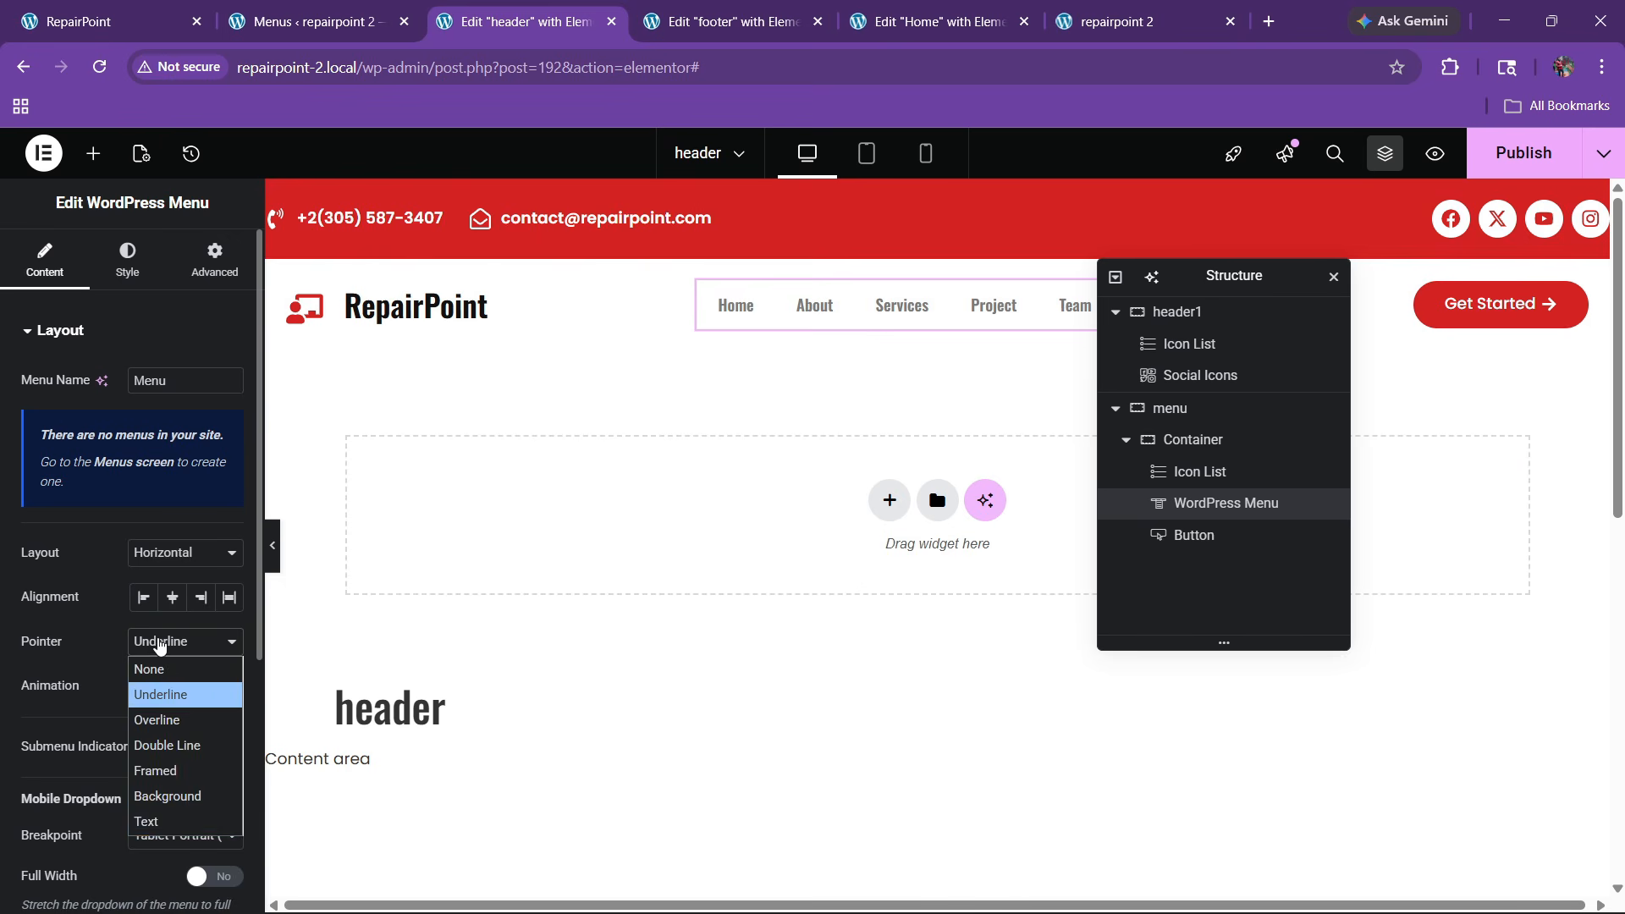
pyautogui.click(165, 822)
pyautogui.click(161, 684)
pyautogui.click(160, 870)
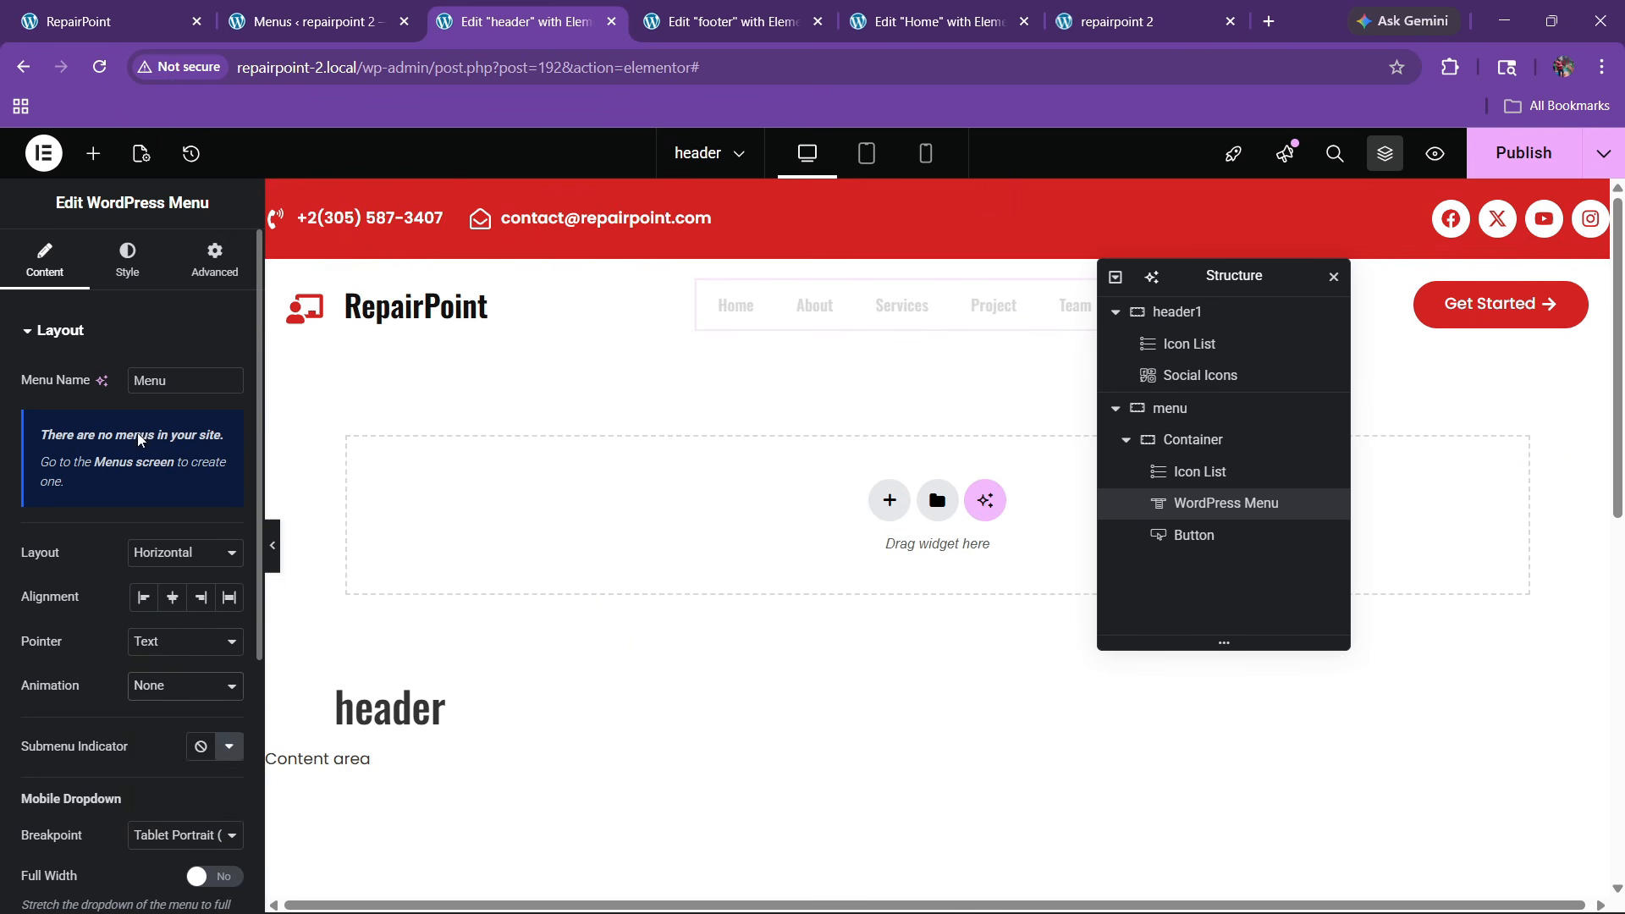
# Set the menu font to Poppins and the text to the black global colour
pyautogui.click(128, 271)
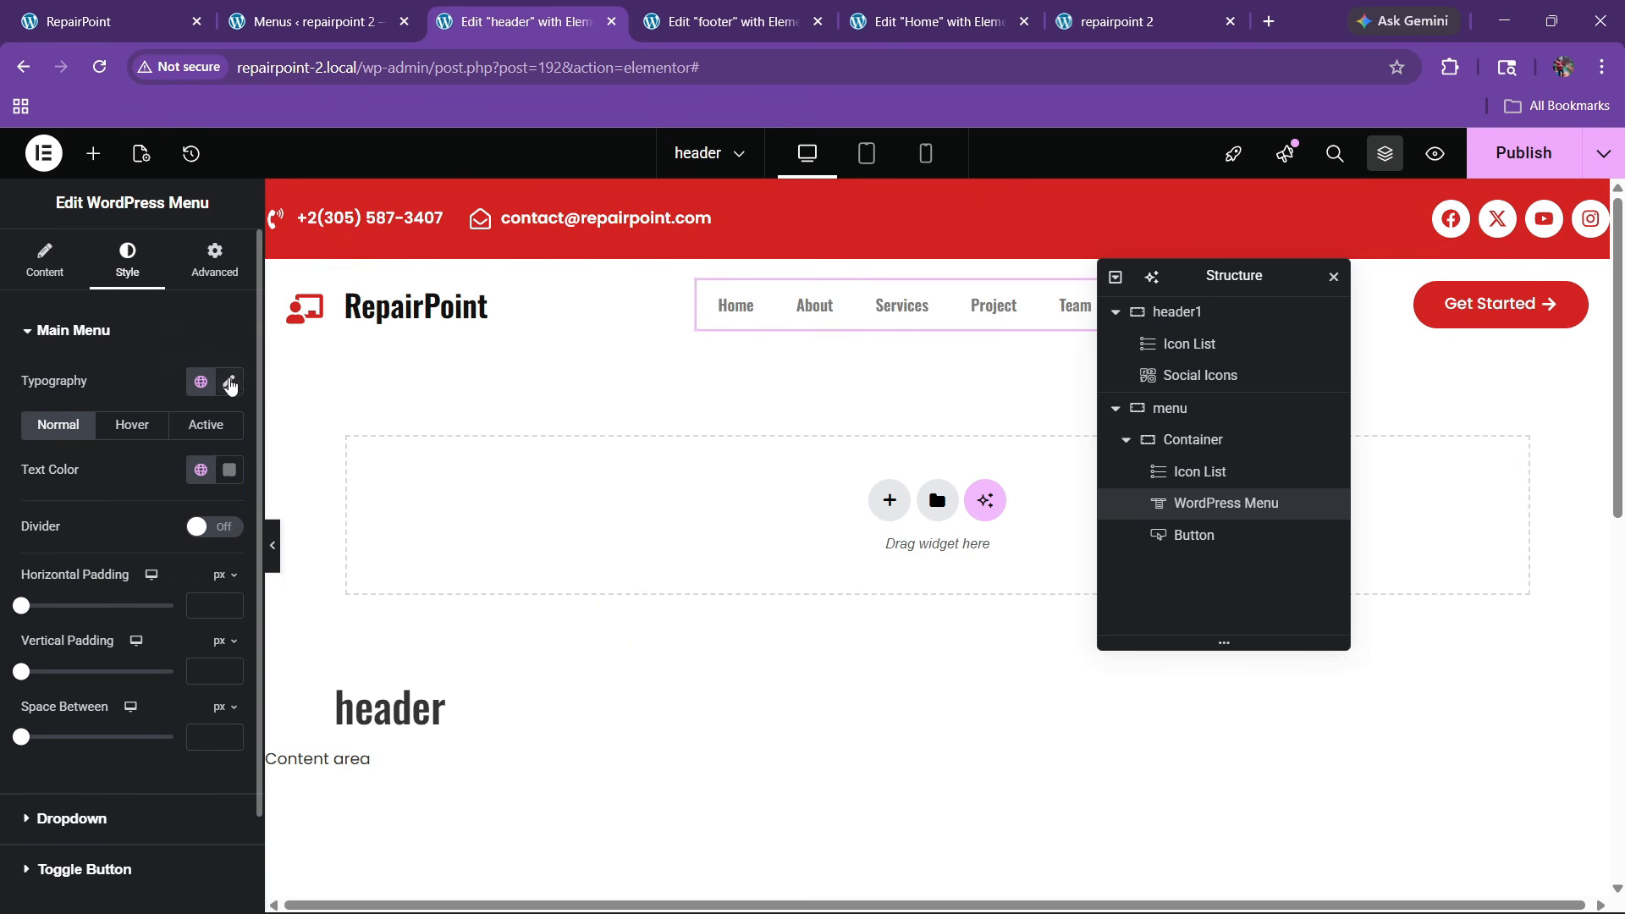
pyautogui.click(230, 383)
pyautogui.click(170, 489)
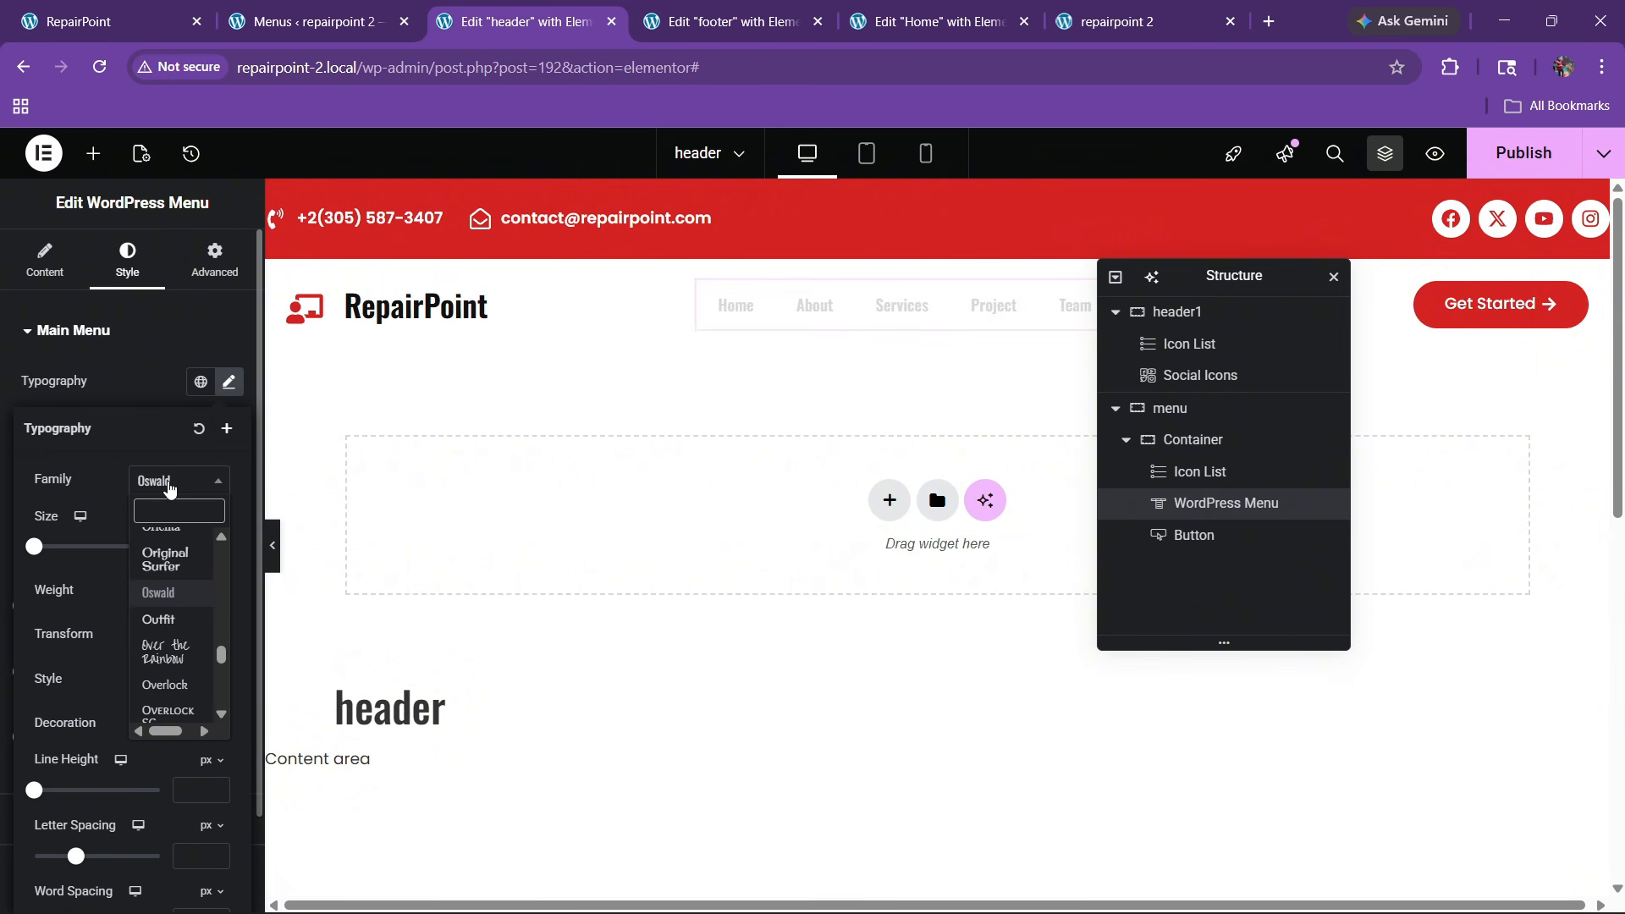
pyautogui.write('poppins')
pyautogui.press('Return')
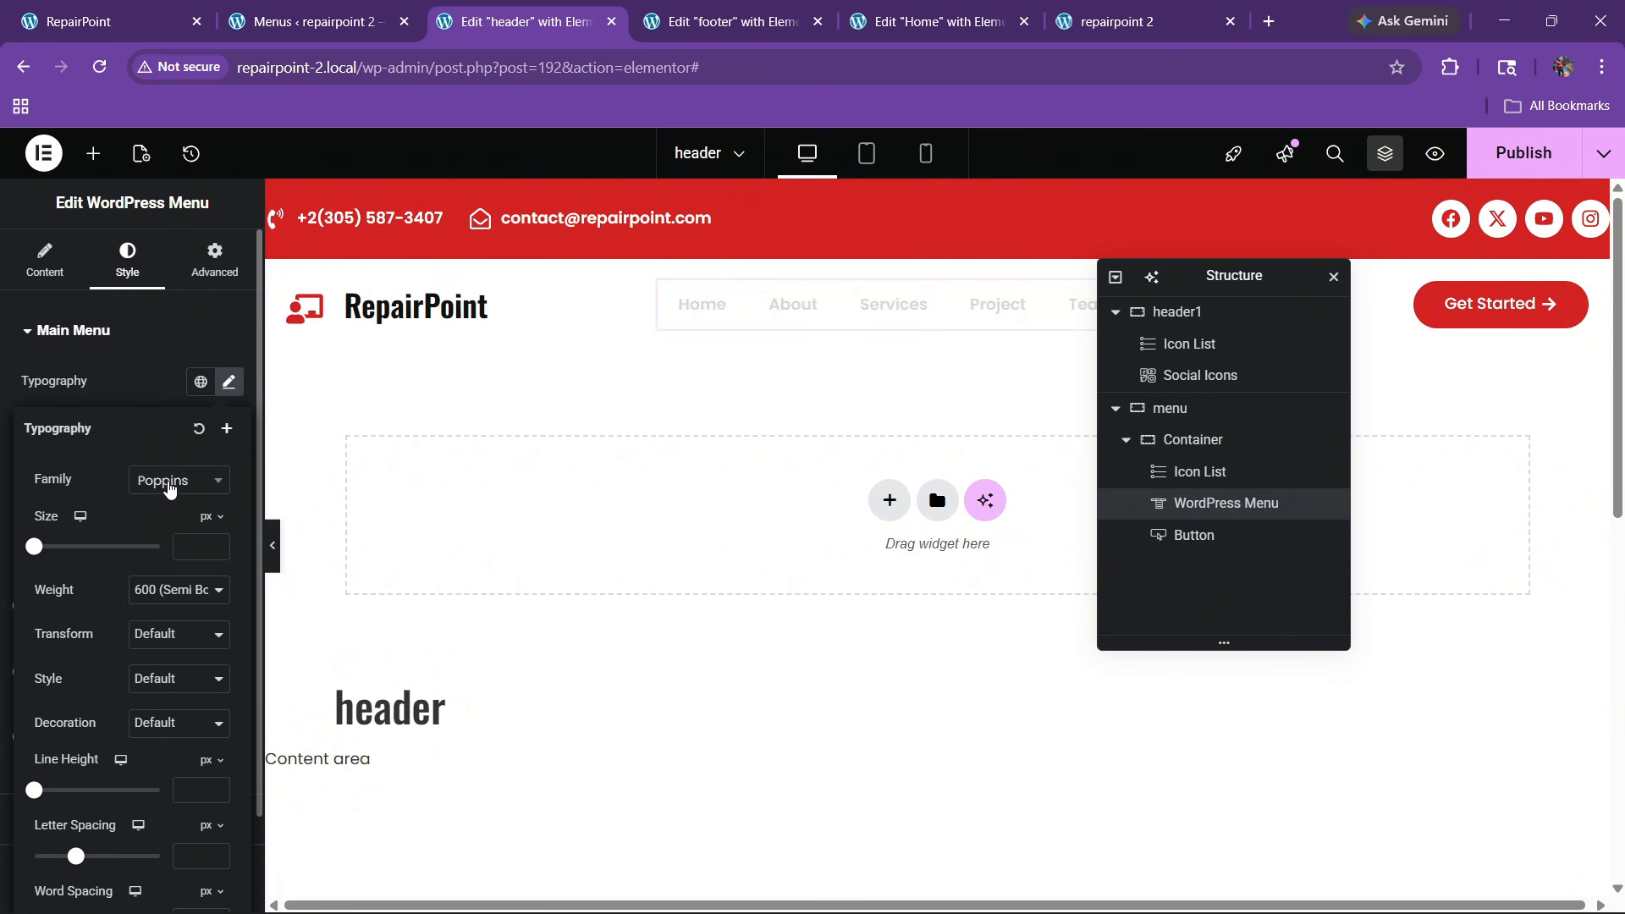
pyautogui.click(119, 389)
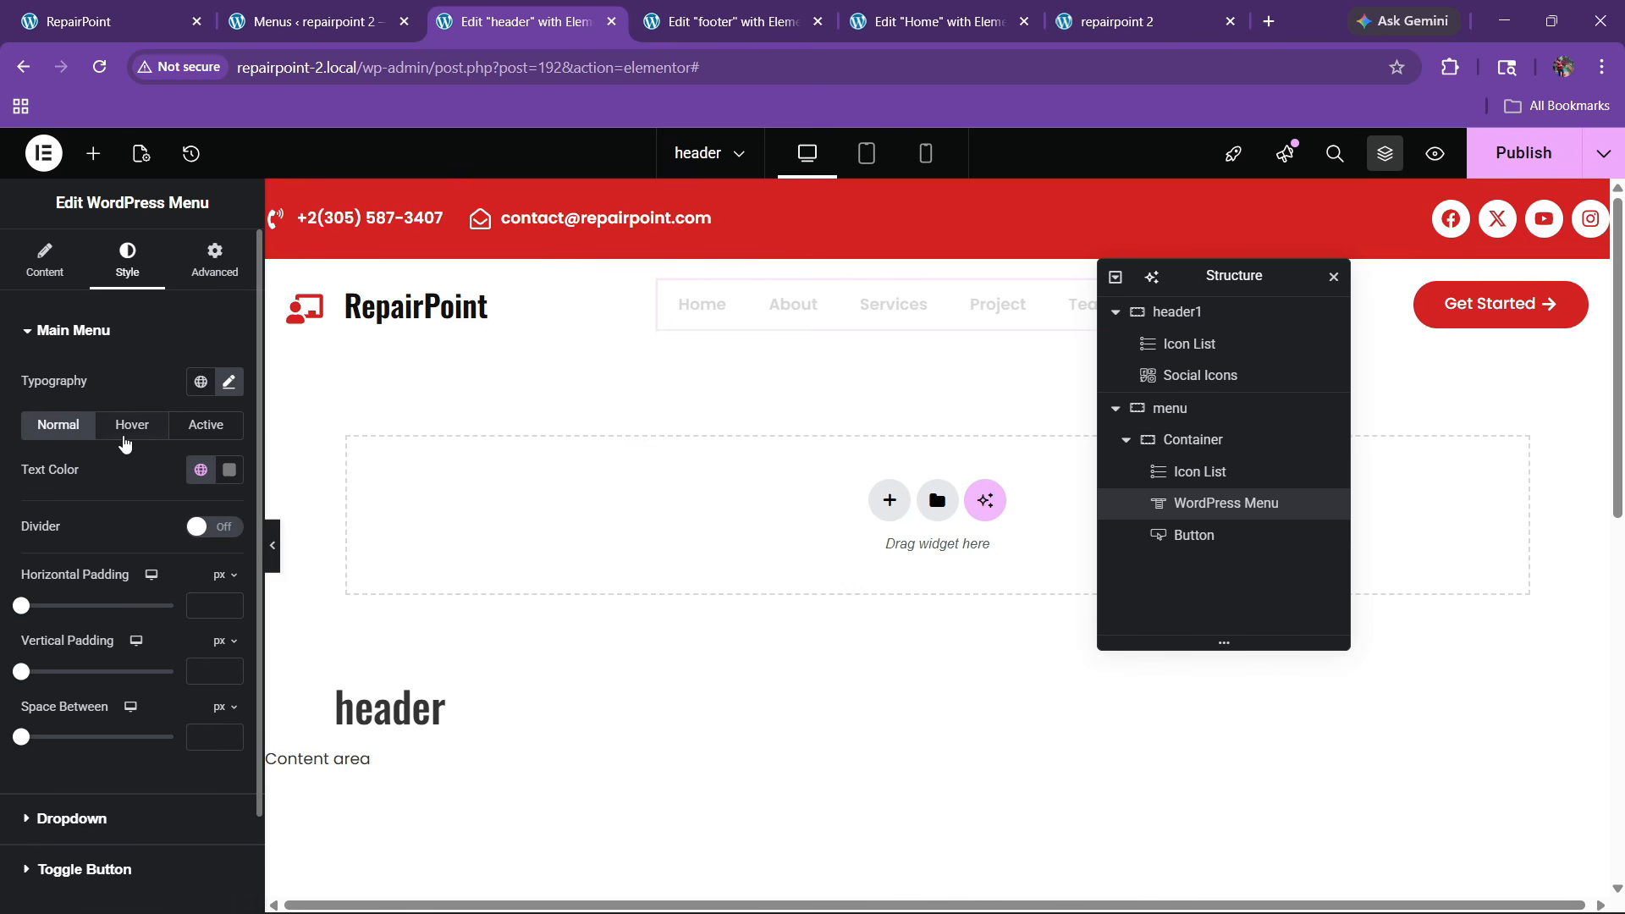
pyautogui.click(203, 471)
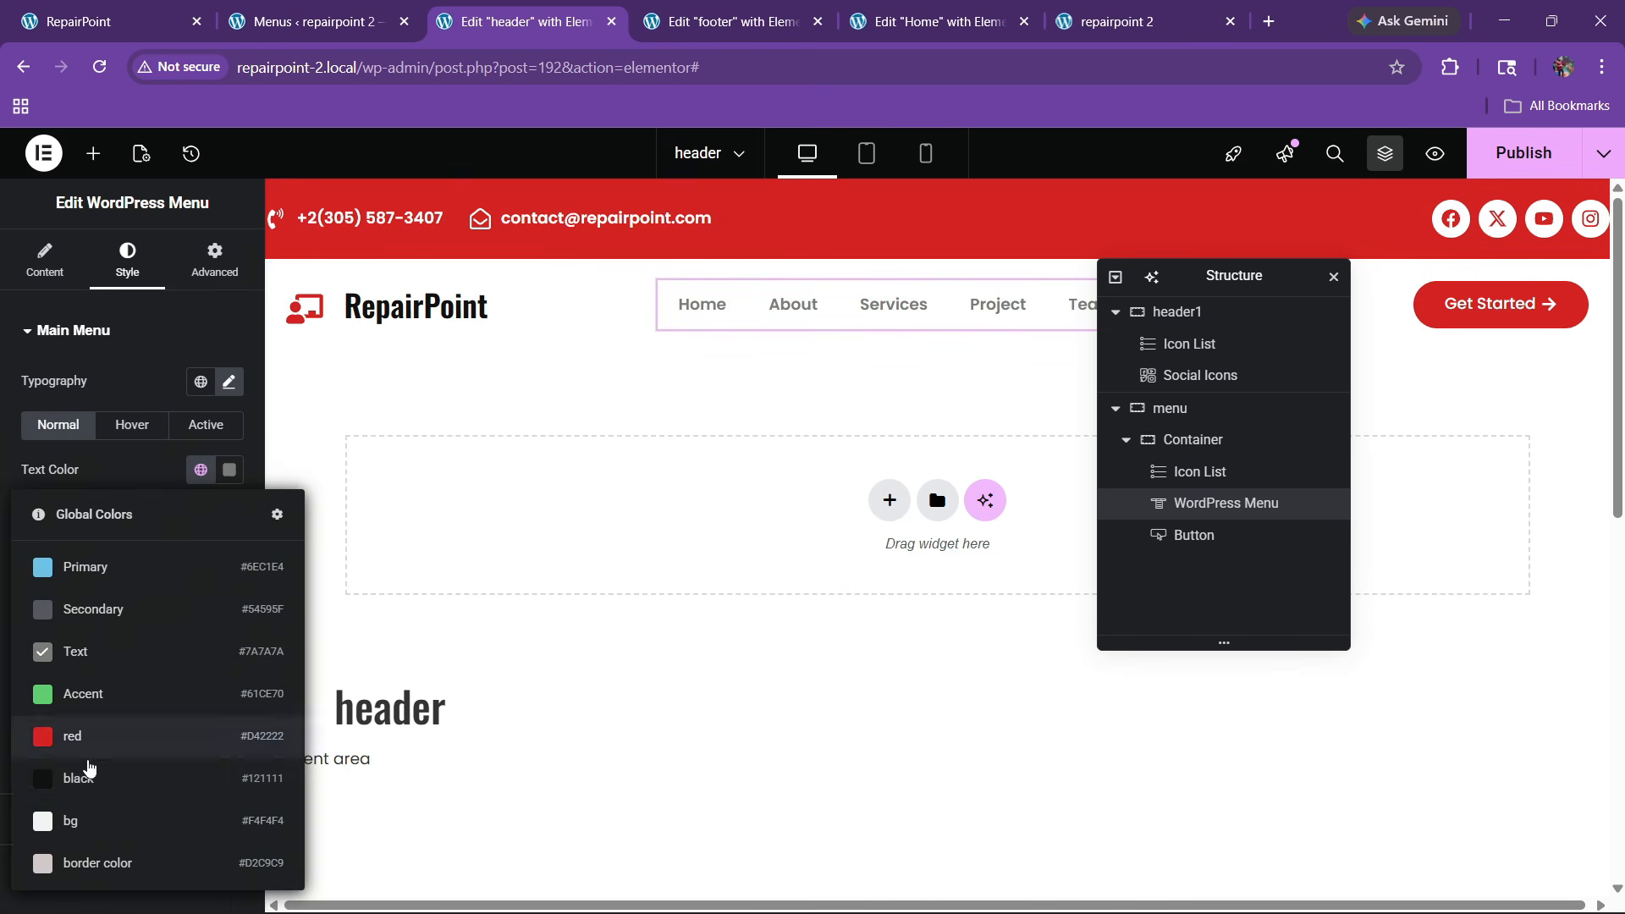
pyautogui.click(86, 771)
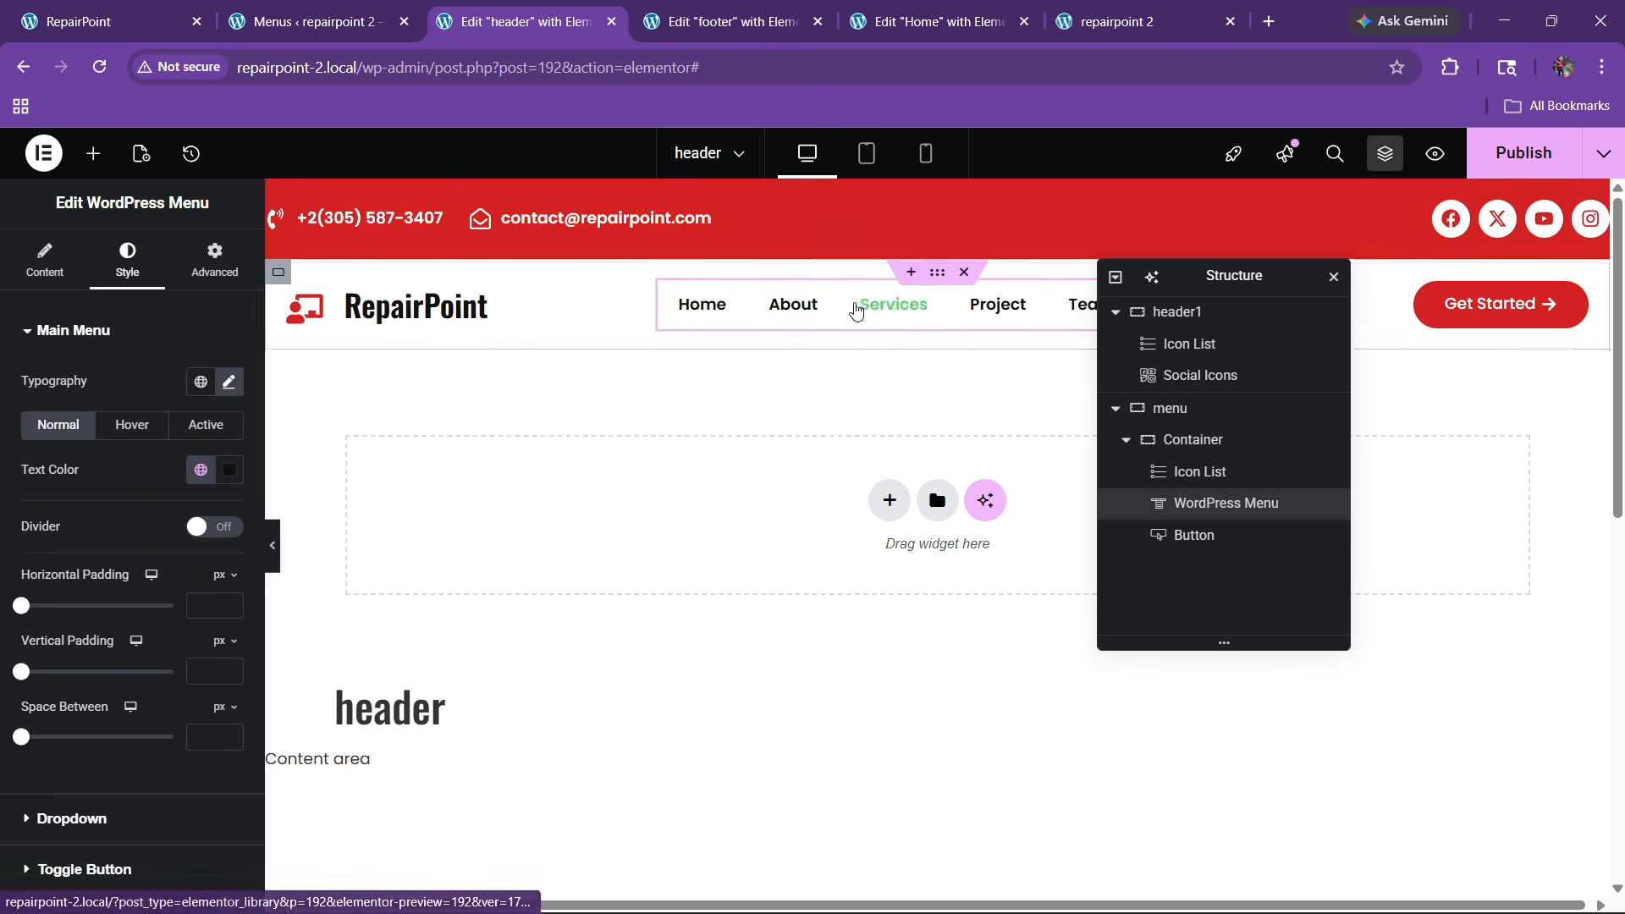
# Set the menu font size to 15 px
pyautogui.click(235, 391)
pyautogui.click(217, 551)
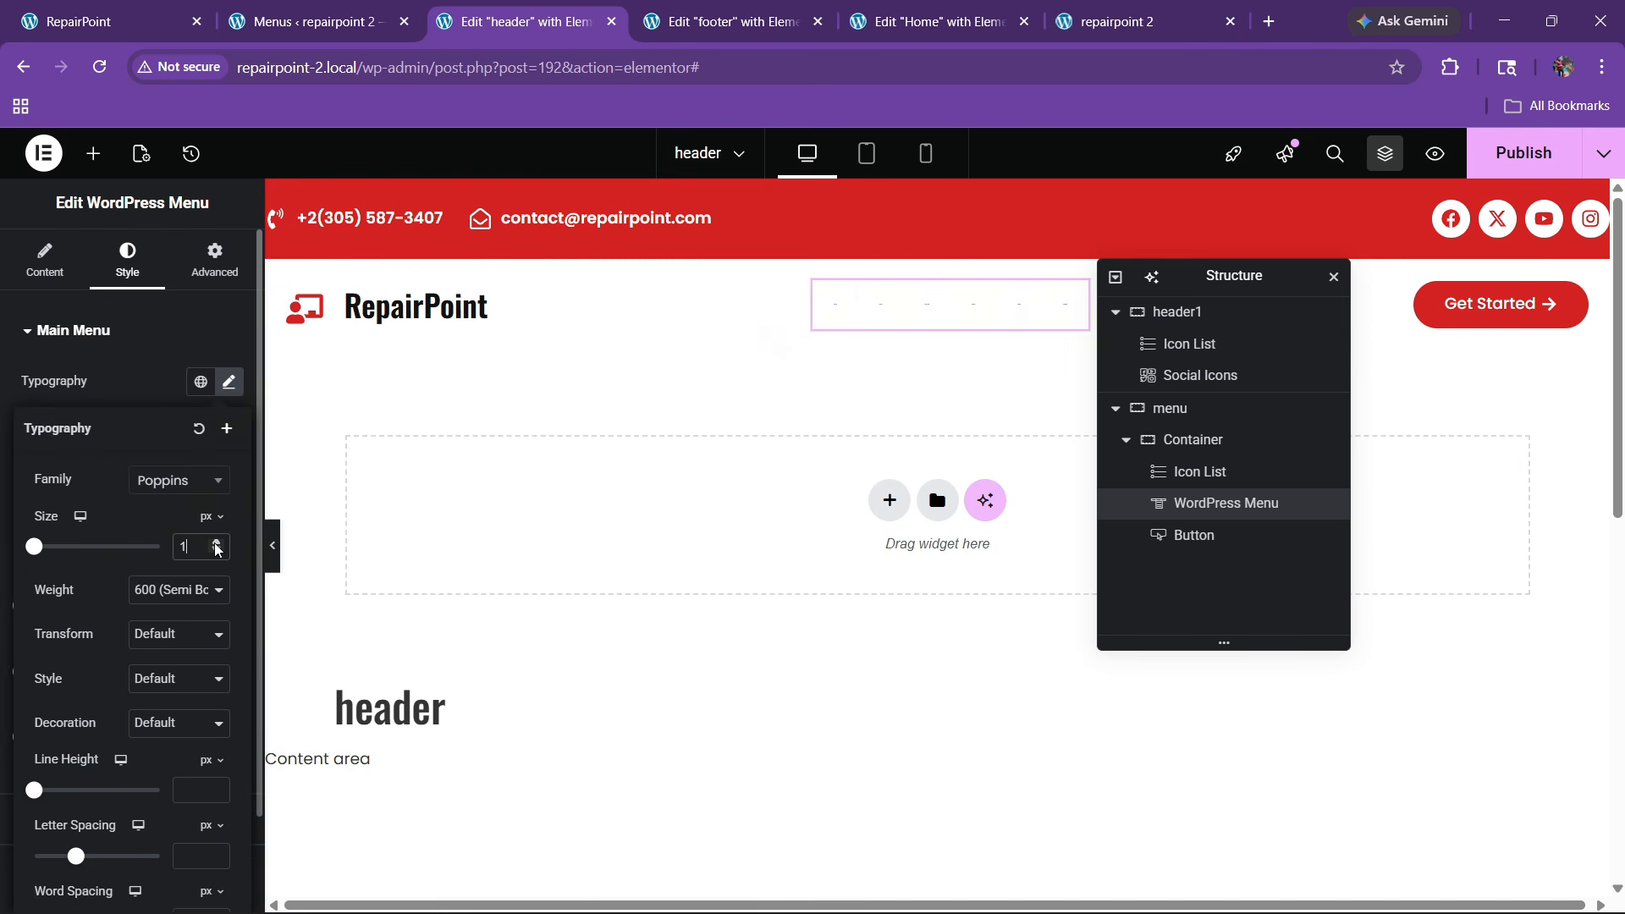
pyautogui.click(216, 551)
pyautogui.click(216, 551)
pyautogui.click(217, 551)
pyautogui.click(216, 543)
pyautogui.click(215, 543)
pyautogui.click(215, 543)
pyautogui.click(216, 543)
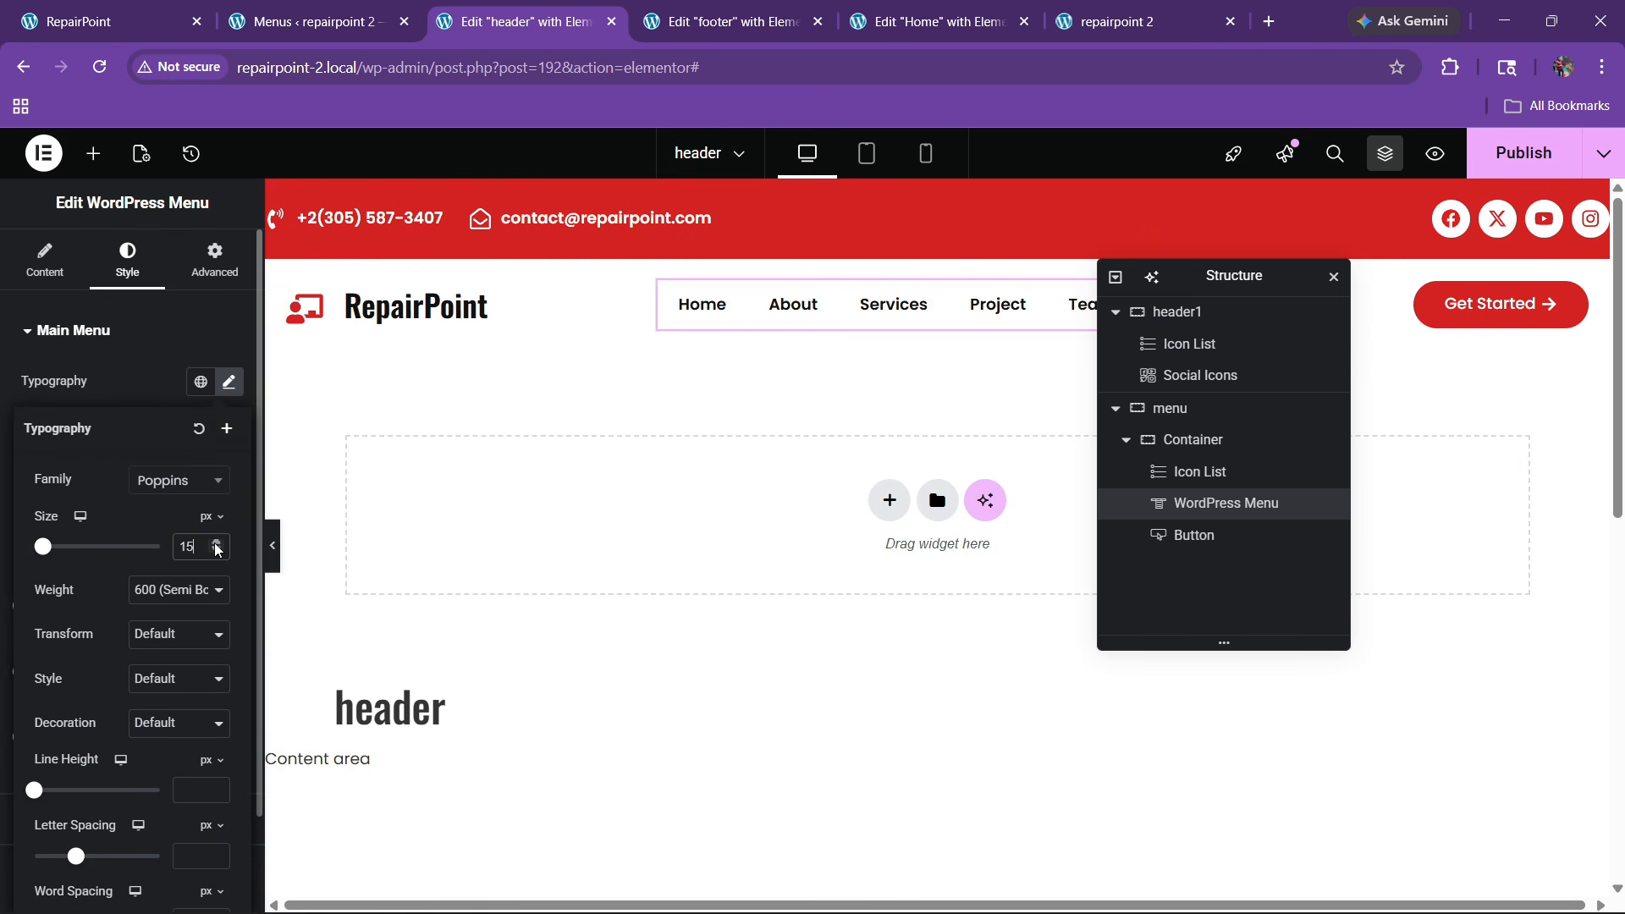
pyautogui.click(119, 405)
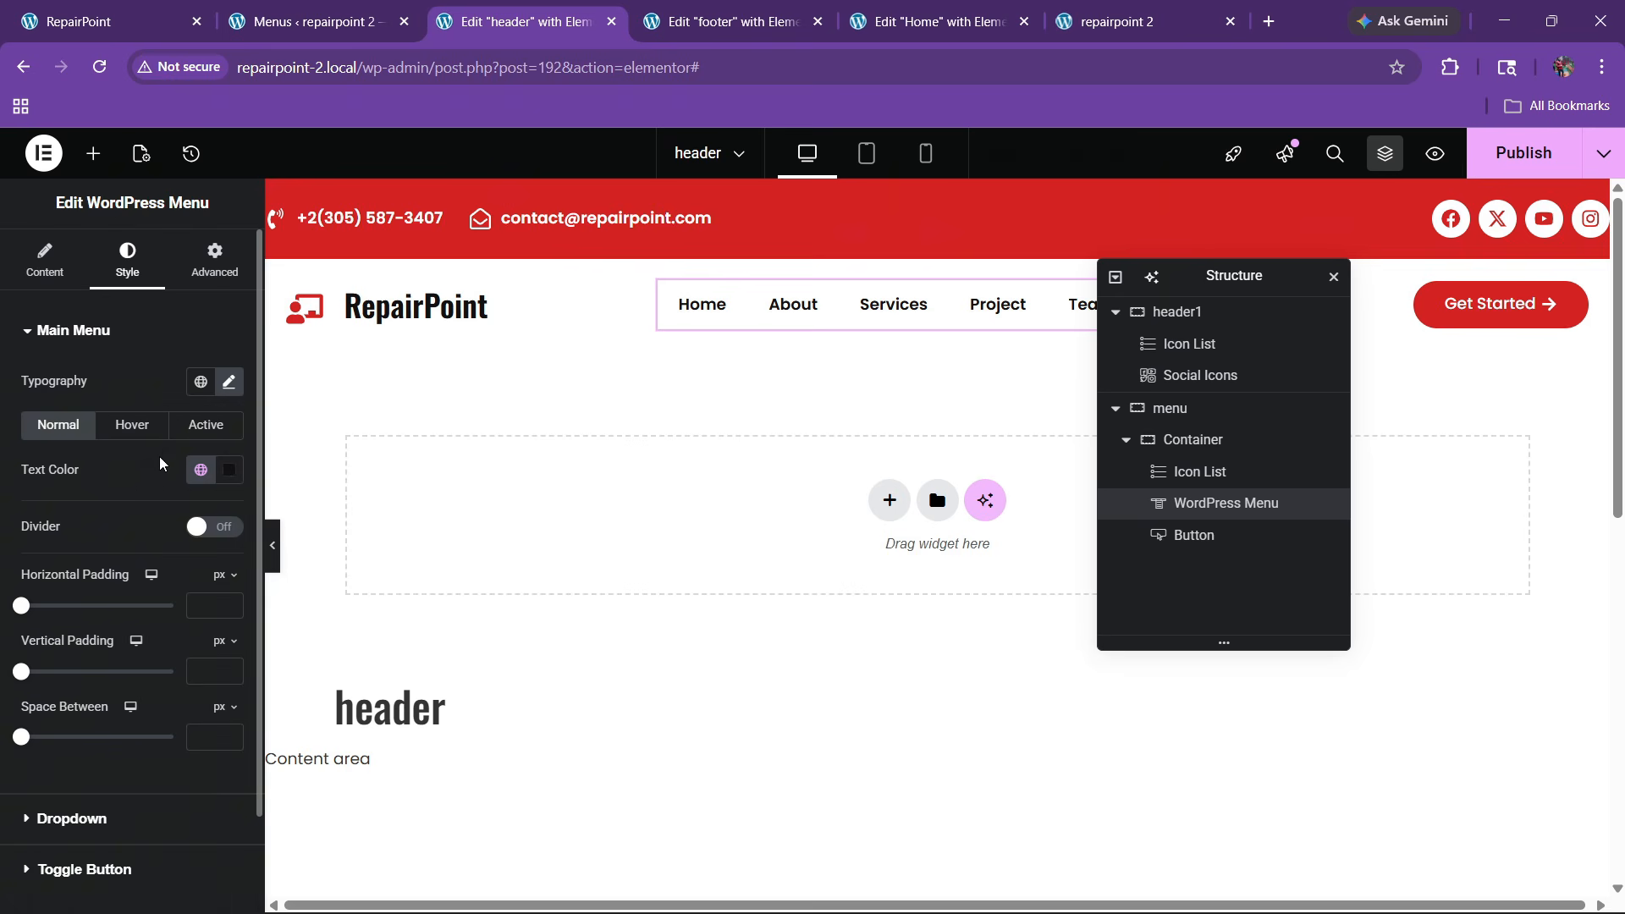
# Make hovered menu links red, adjust the active colour, and settle the text at 15 px
pyautogui.click(134, 425)
pyautogui.click(201, 470)
pyautogui.click(101, 733)
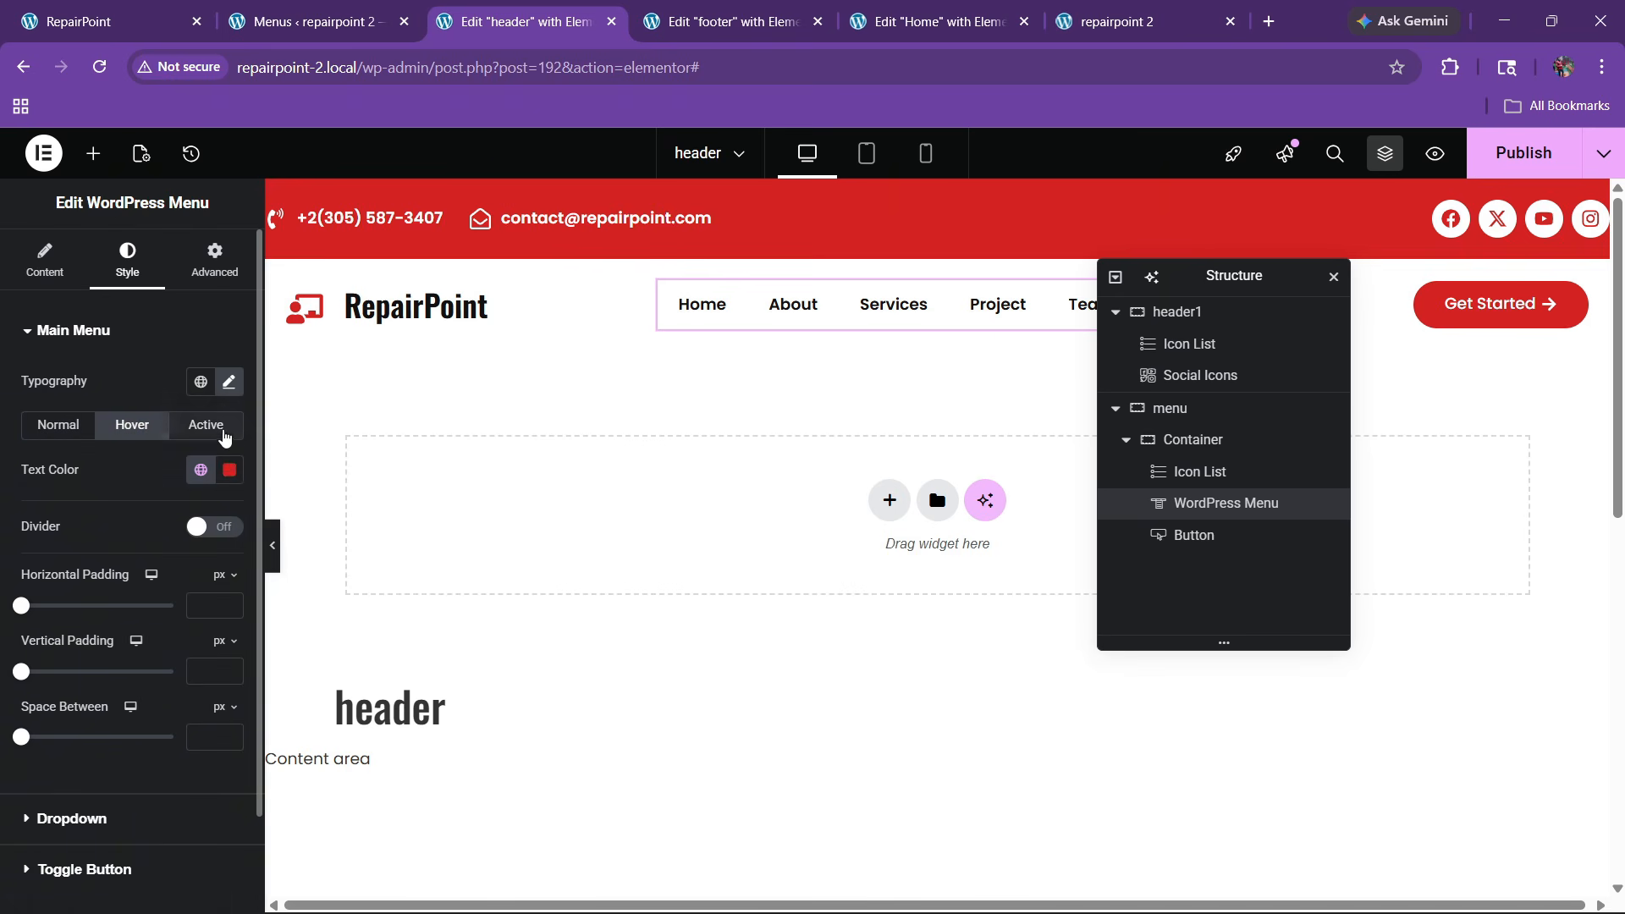
pyautogui.click(221, 435)
pyautogui.click(200, 470)
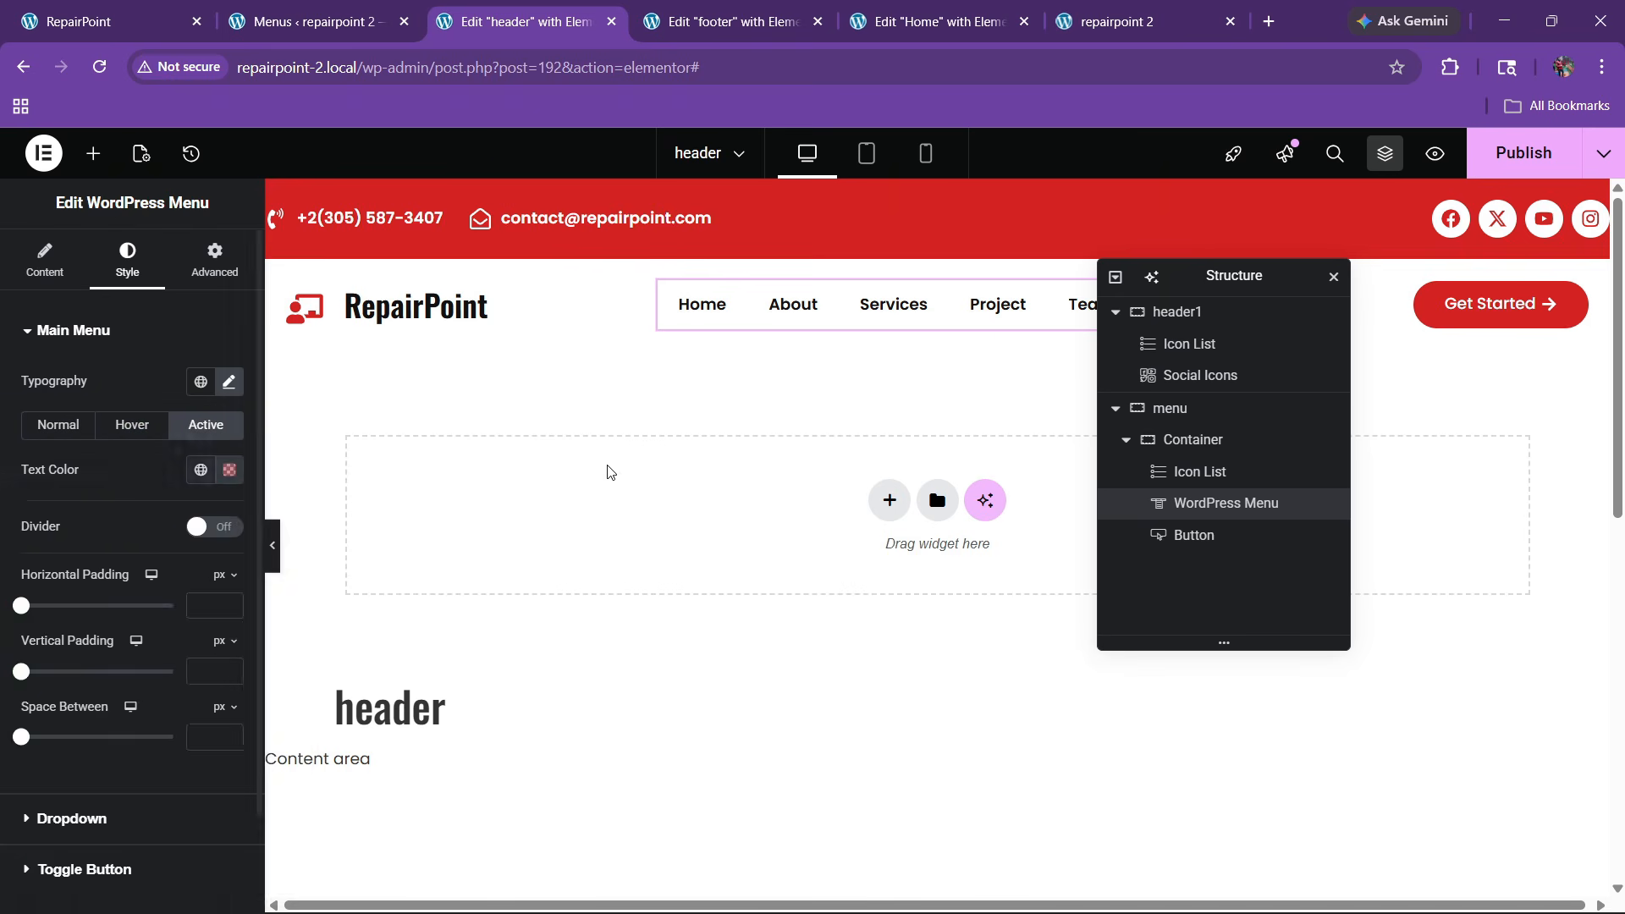
pyautogui.click(62, 432)
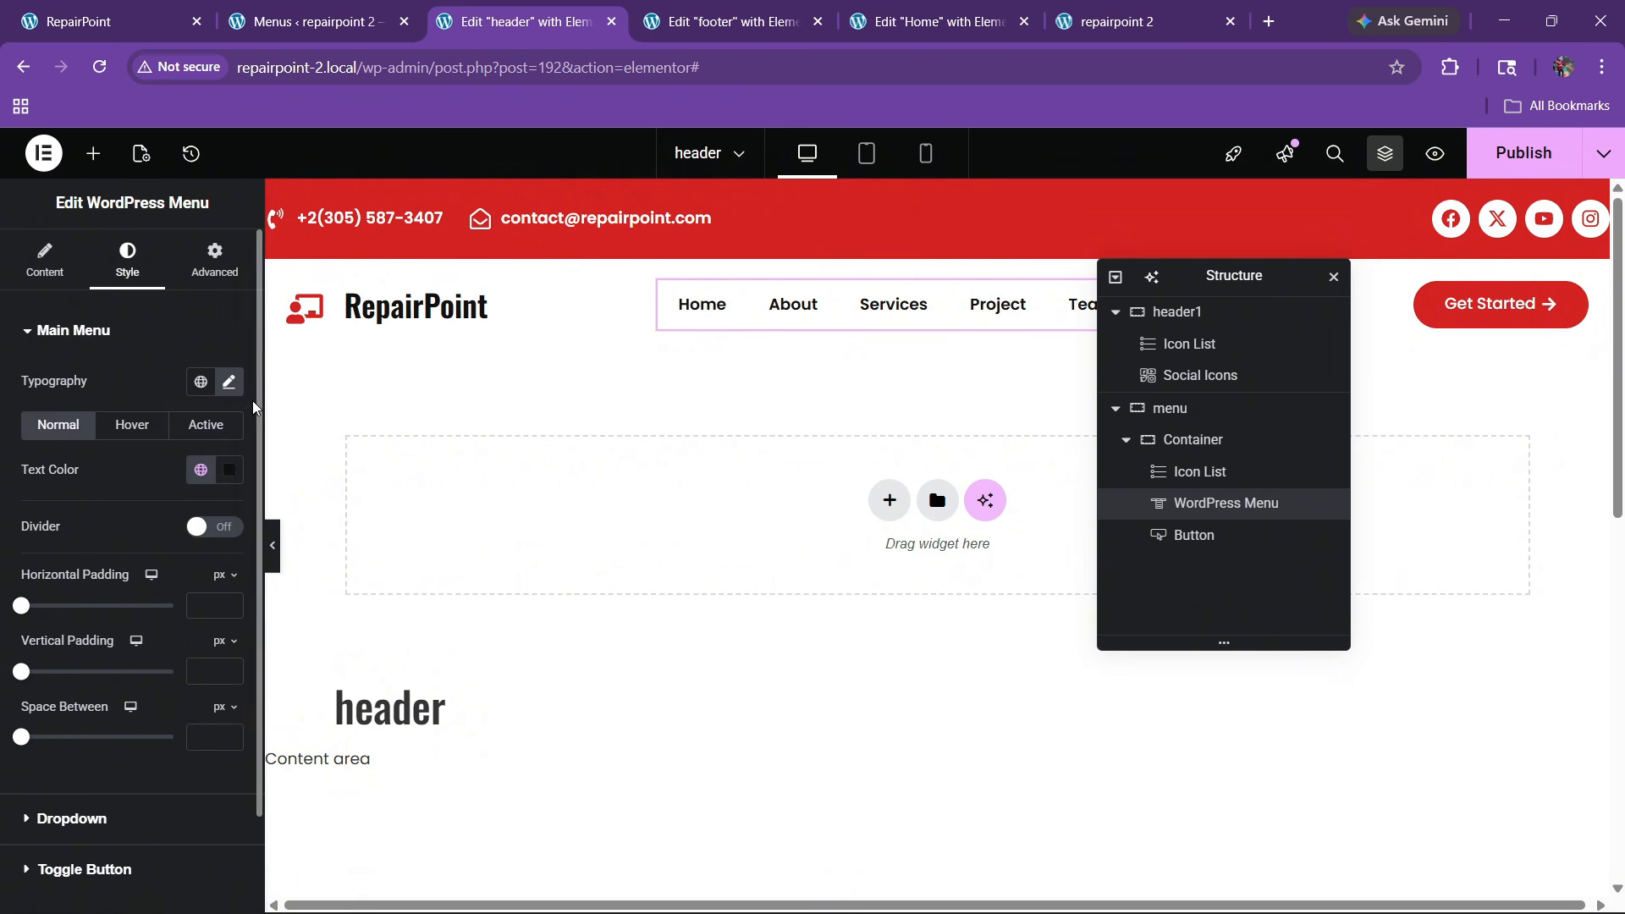
pyautogui.click(229, 382)
pyautogui.click(214, 543)
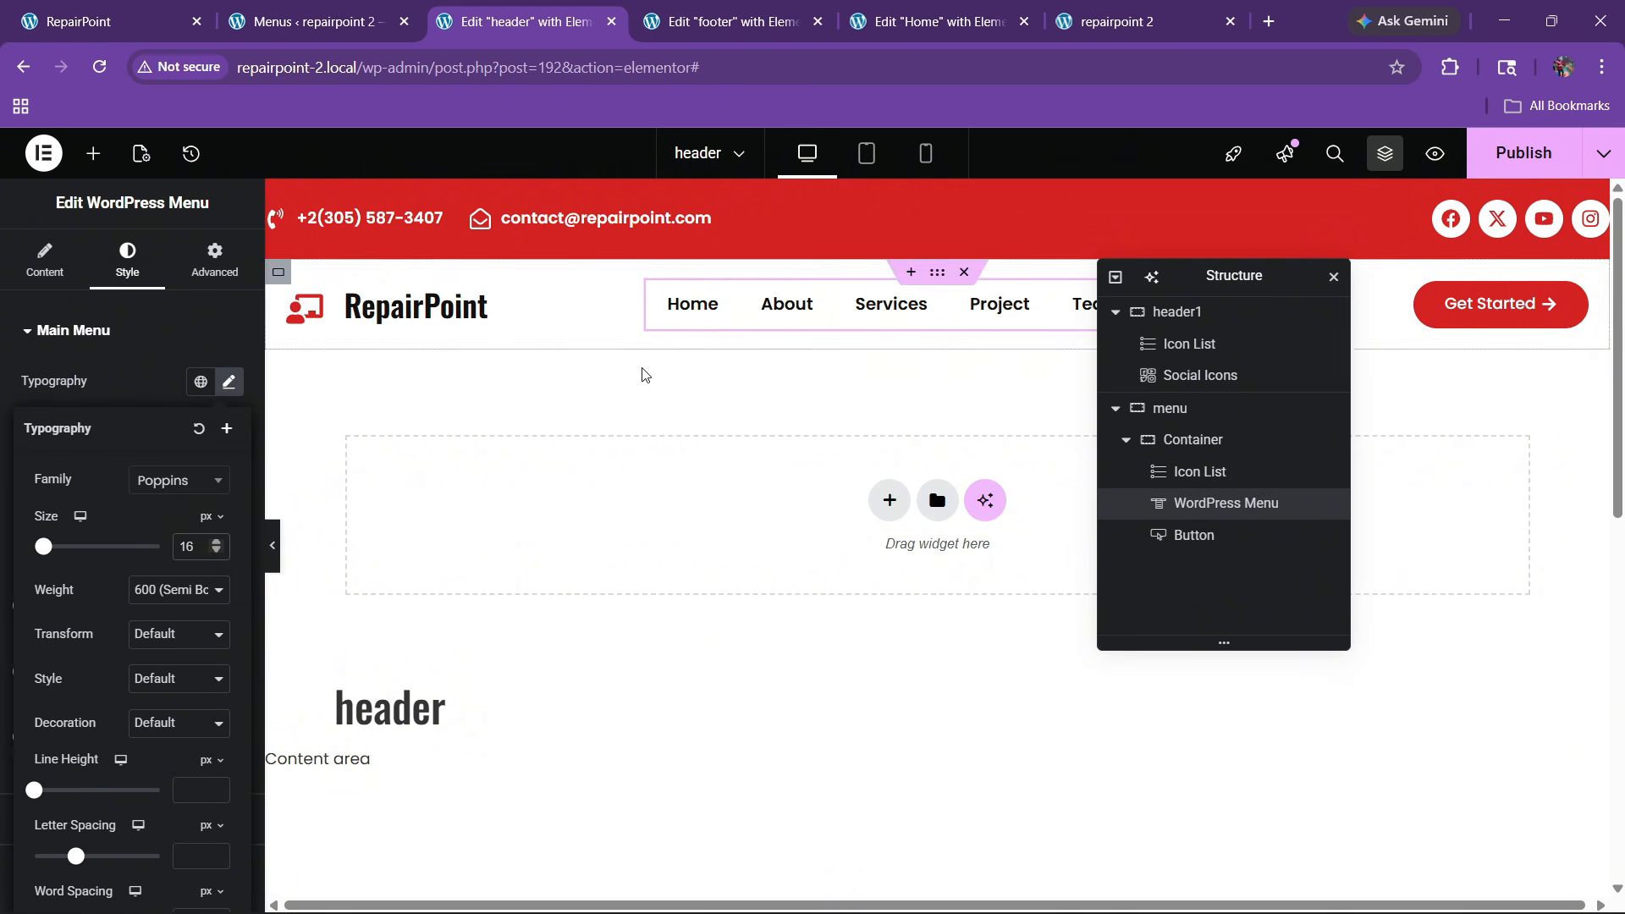
pyautogui.click(214, 554)
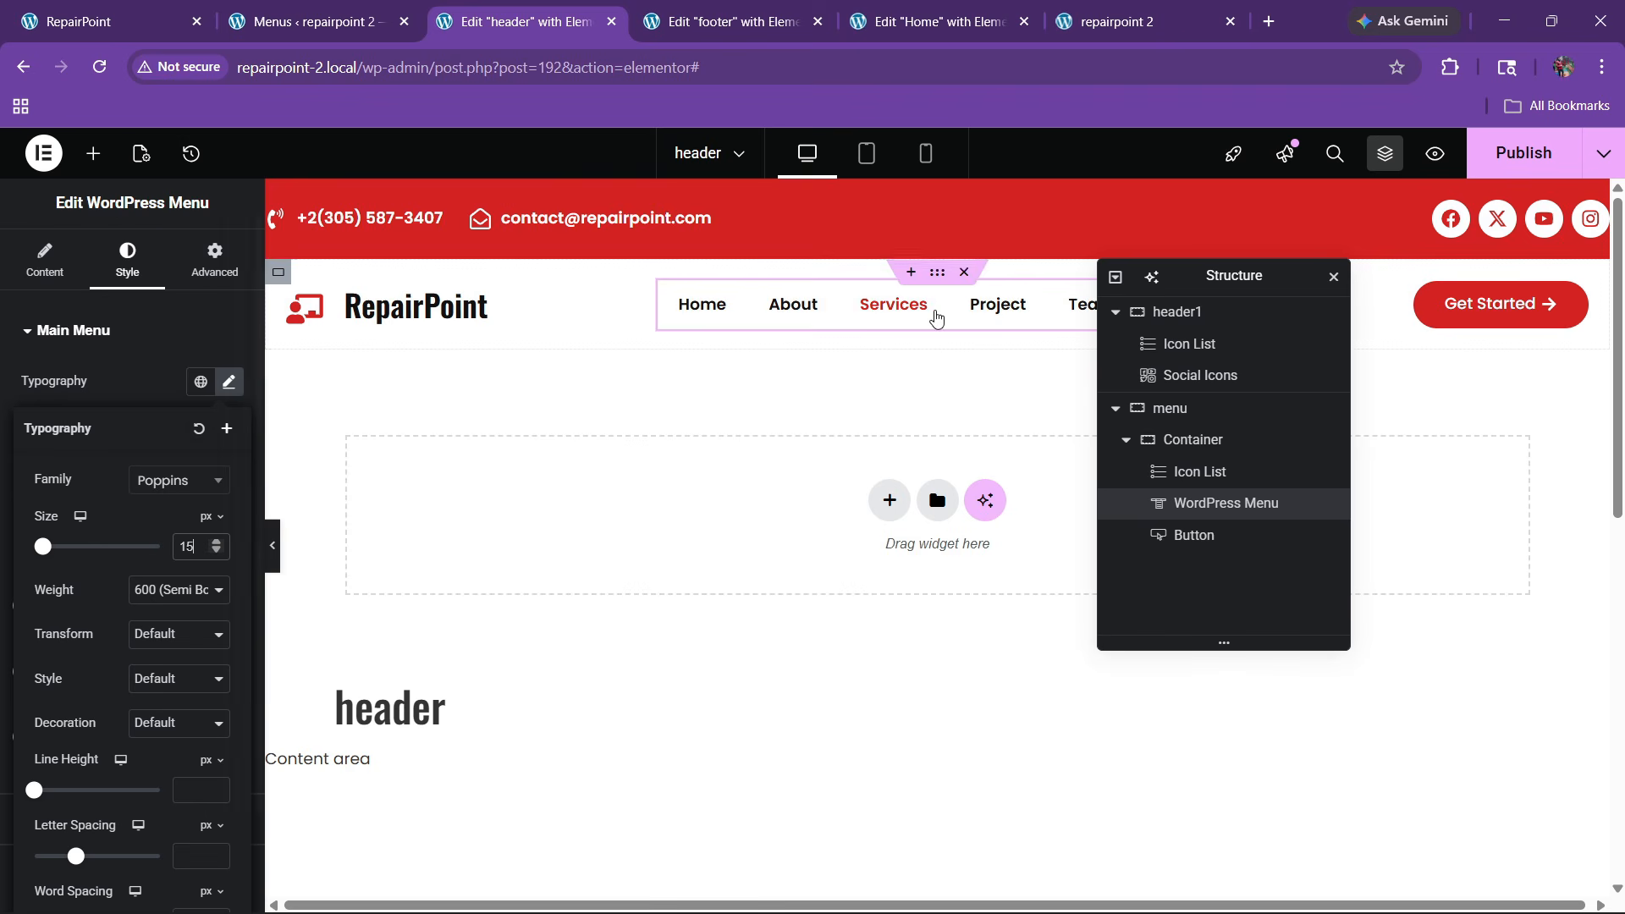
# Set the menu-row container's Motion Effects Sticky option to Top
pyautogui.scroll(-4, 603, 434)
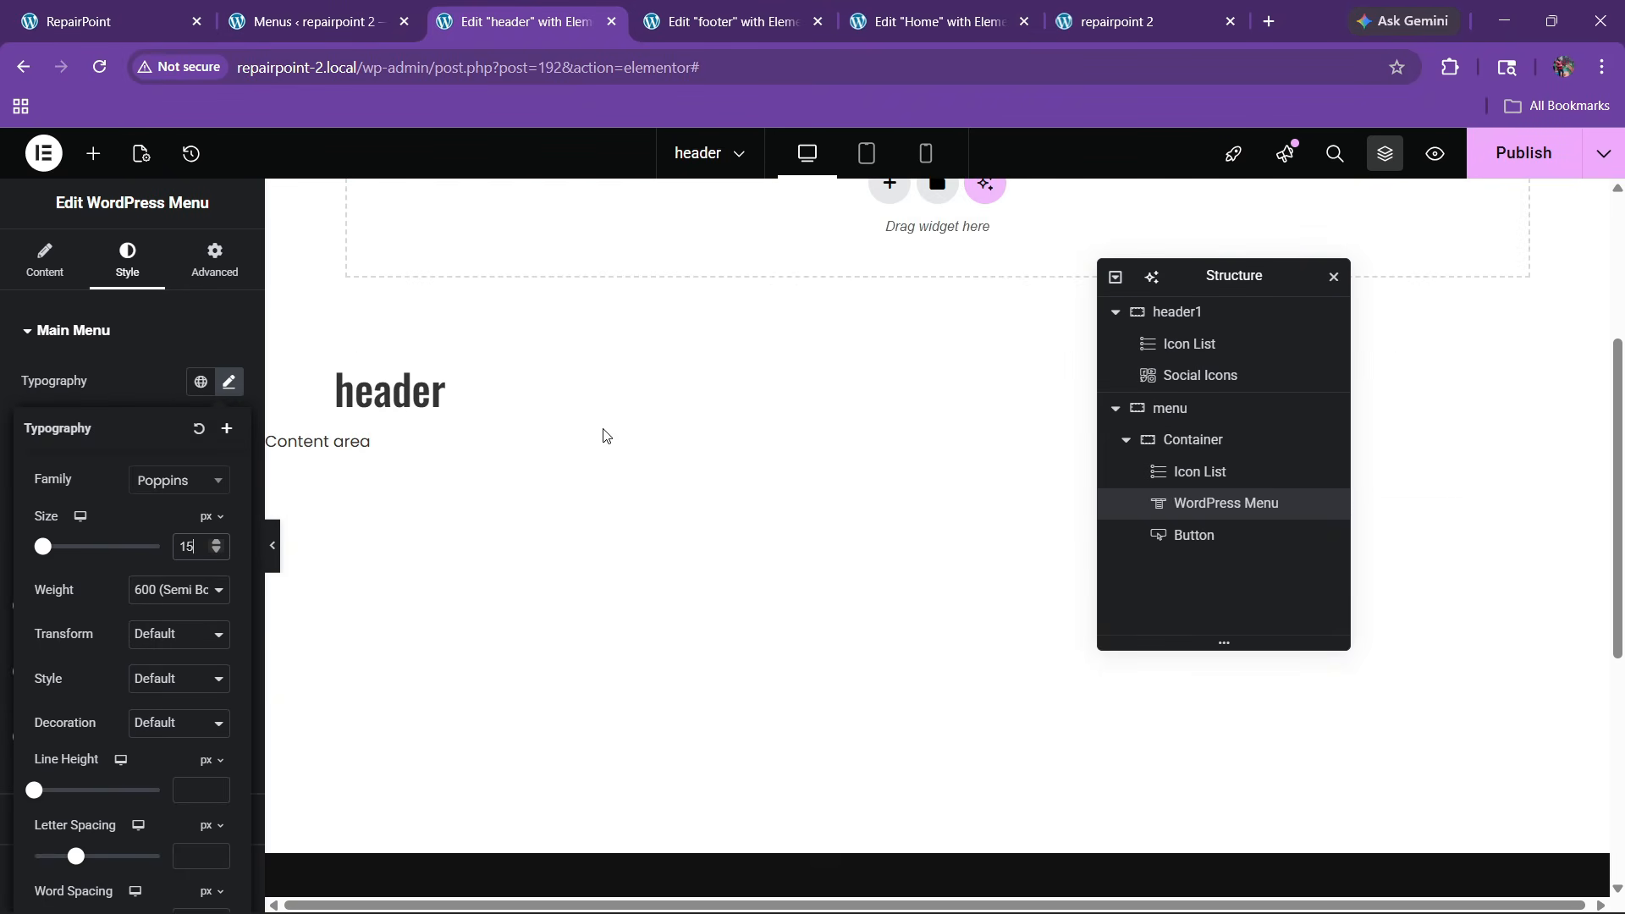
pyautogui.scroll(4, 601, 435)
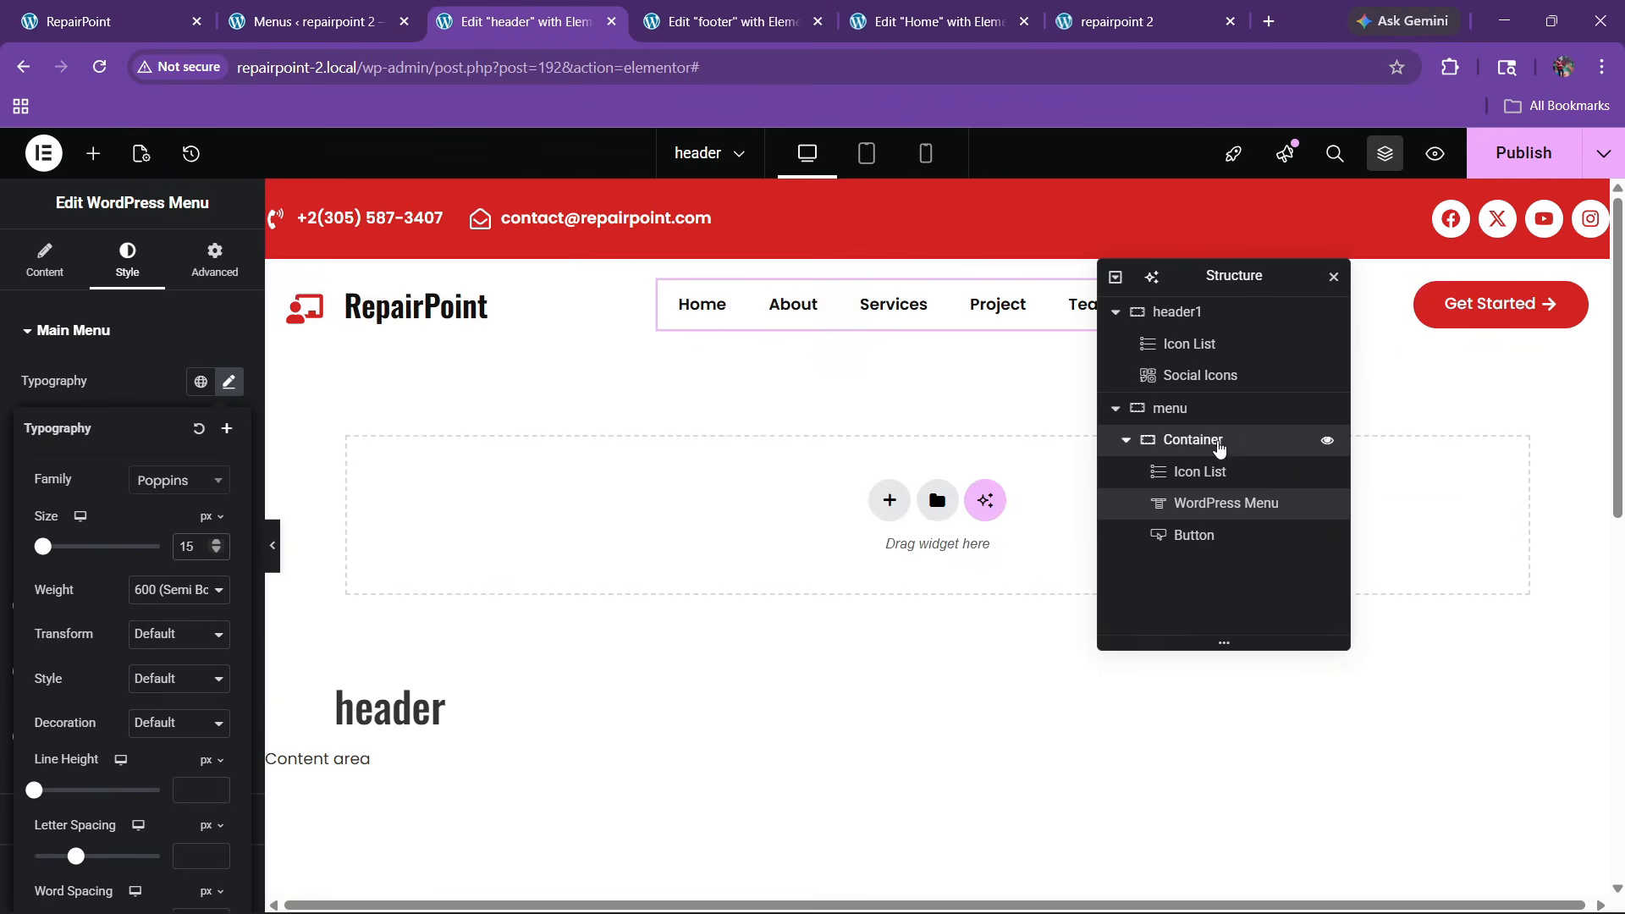
pyautogui.click(1234, 442)
pyautogui.click(214, 256)
pyautogui.scroll(-5, 102, 447)
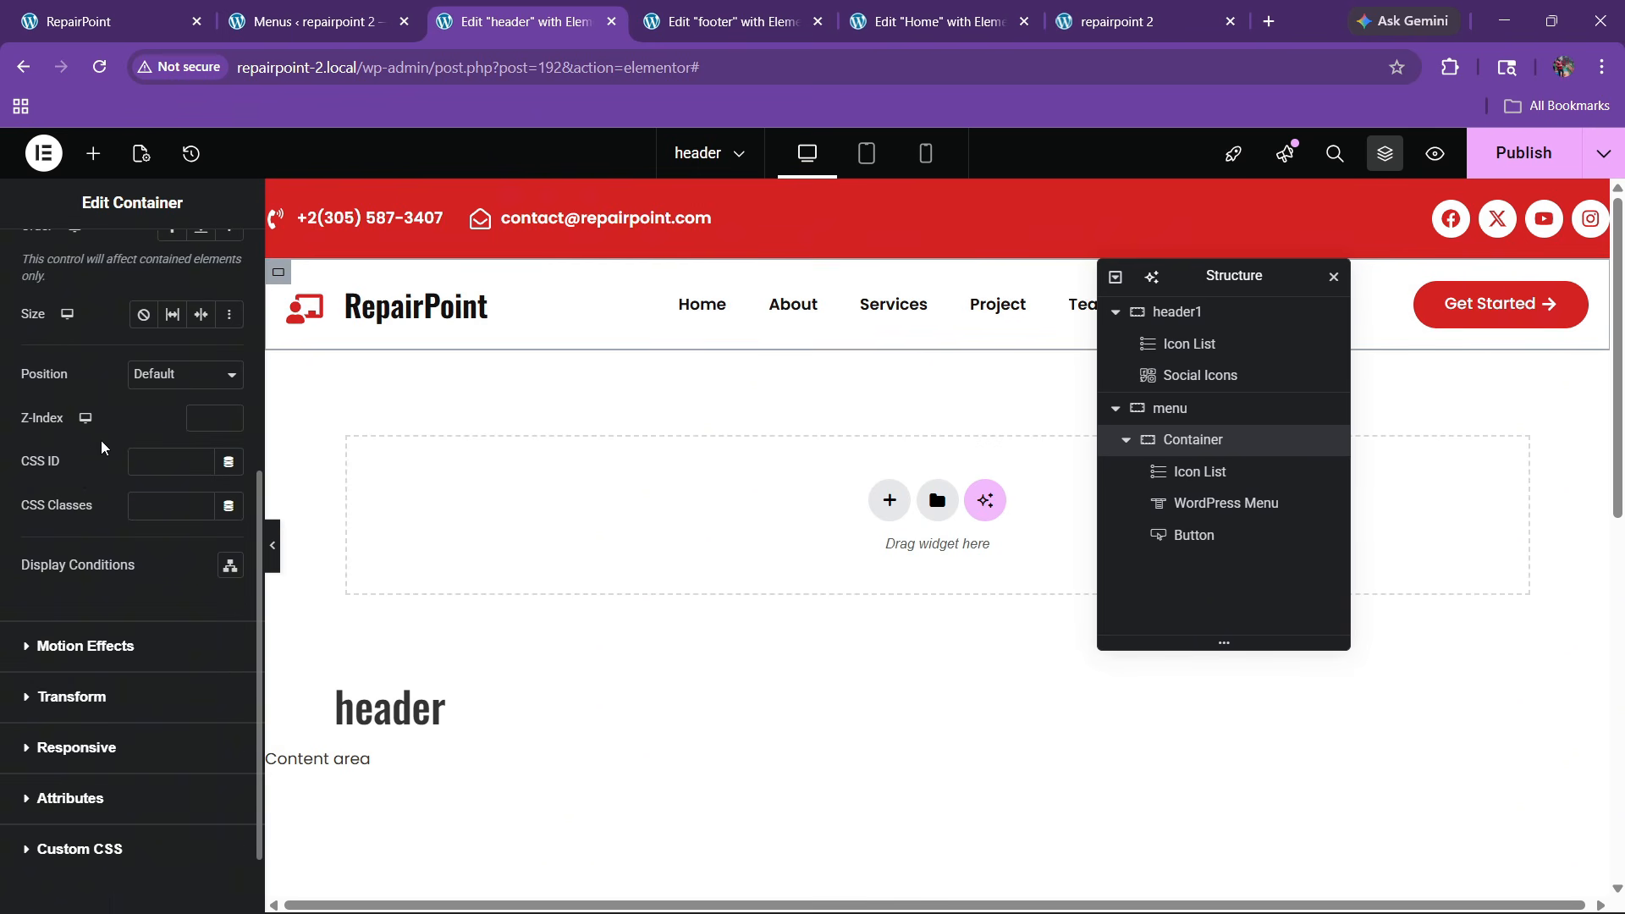
pyautogui.scroll(-1, 50, 642)
pyautogui.click(62, 574)
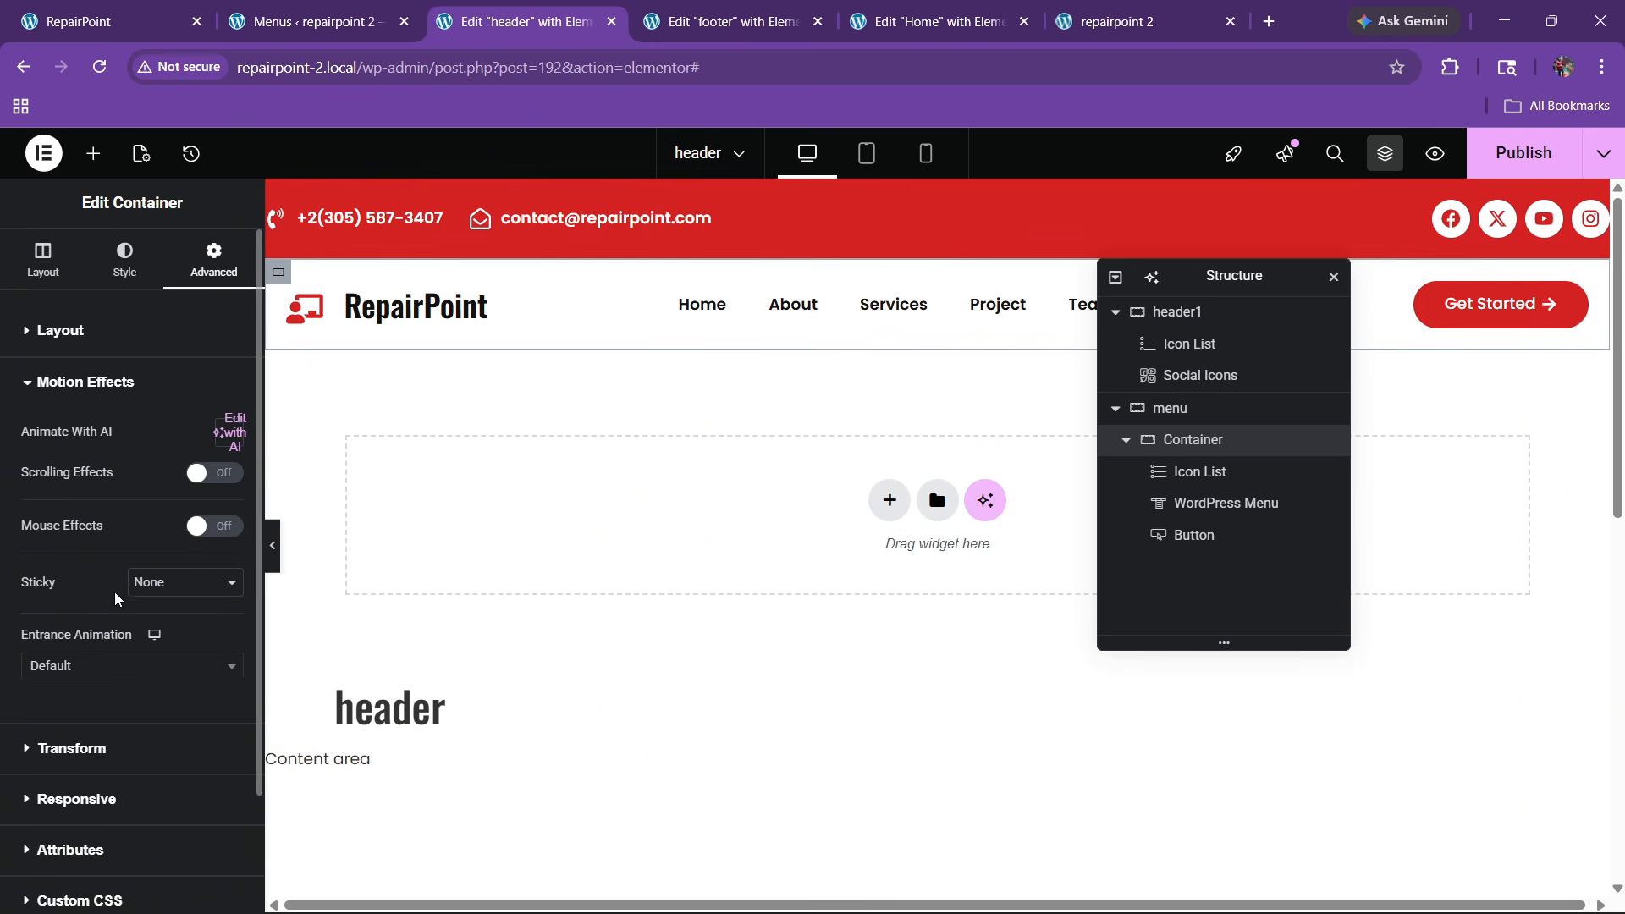
pyautogui.click(184, 581)
pyautogui.click(152, 636)
pyautogui.scroll(-4, 701, 571)
pyautogui.scroll(2, 702, 571)
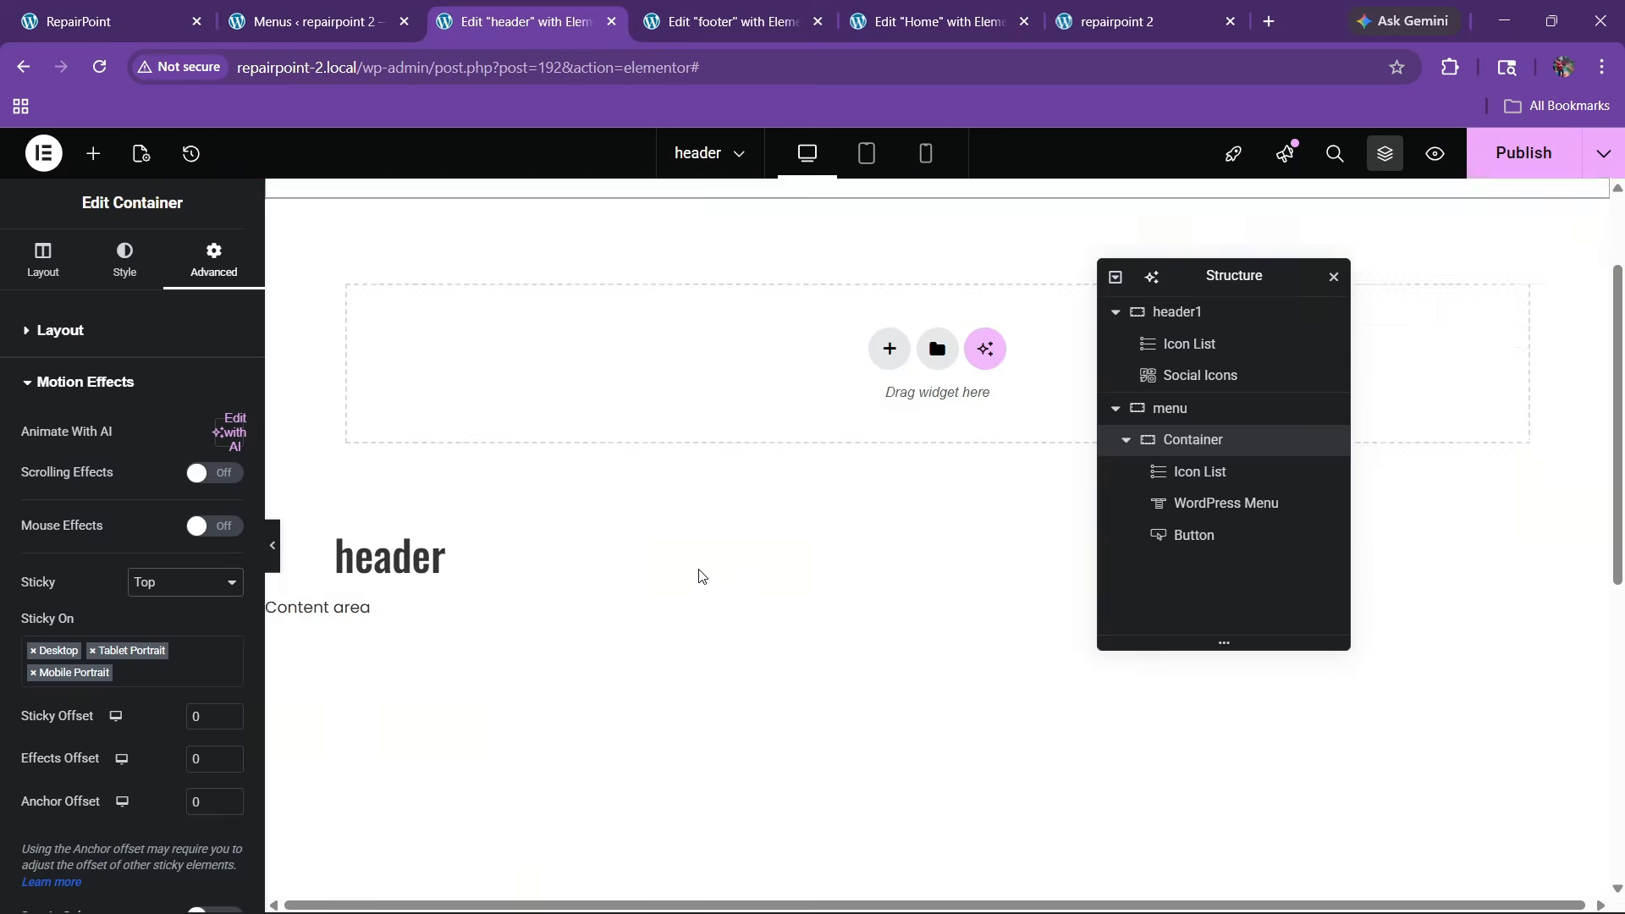
pyautogui.scroll(-6, 702, 571)
# Publish the sticky header and check it while scrolling the live homepage
pyautogui.click(1514, 156)
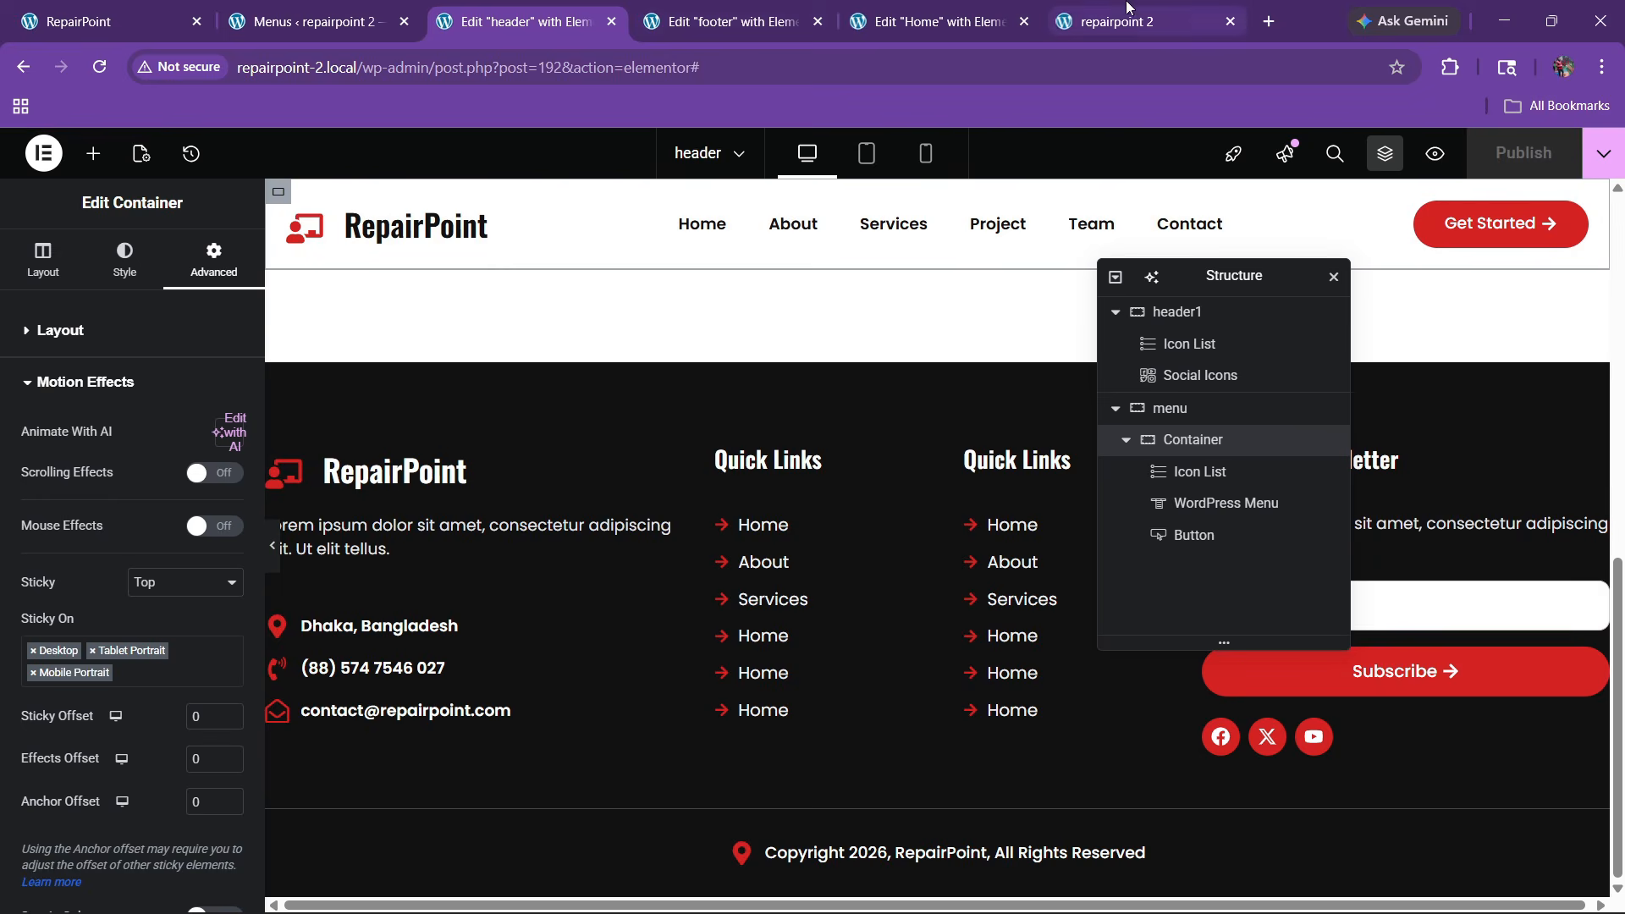
pyautogui.click(1130, 12)
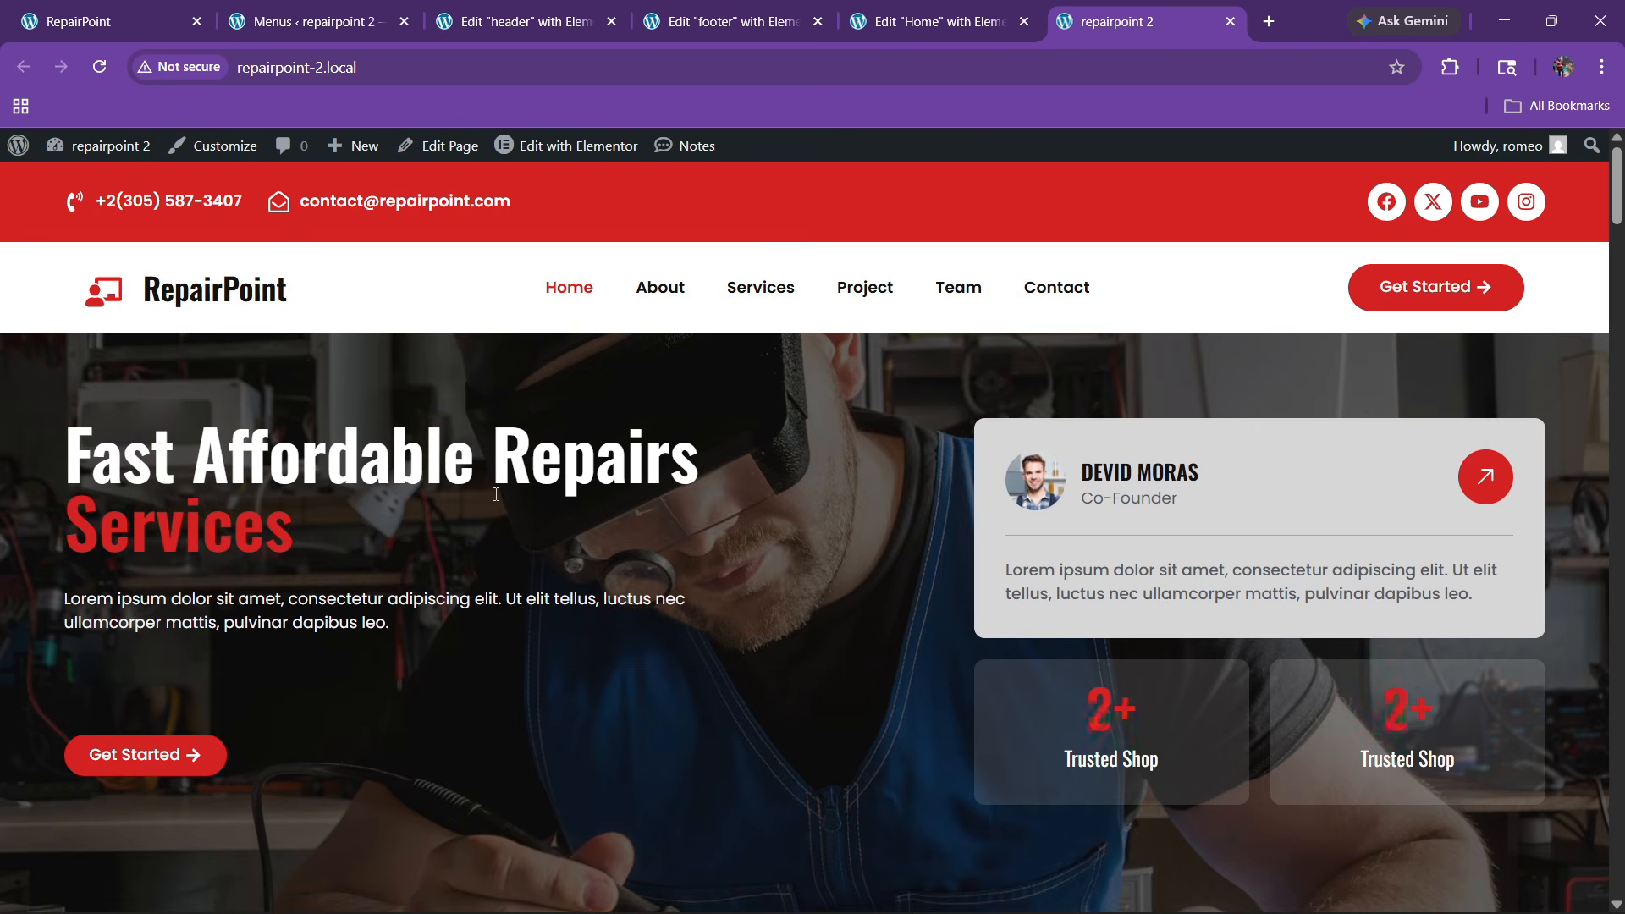
pyautogui.scroll(-3, 477, 523)
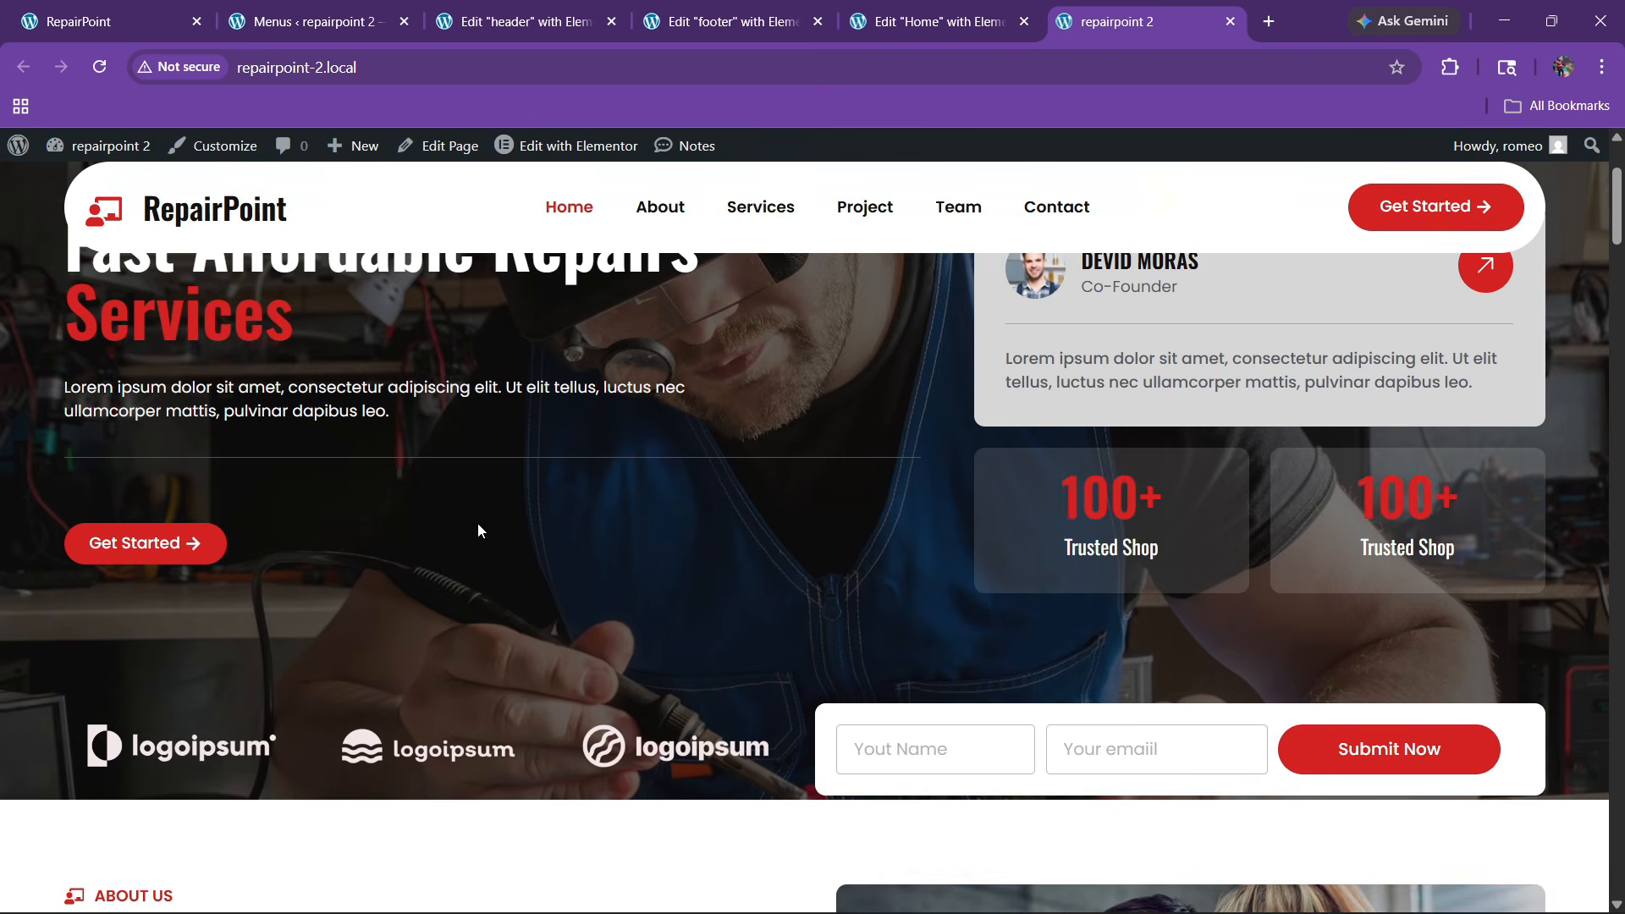
pyautogui.scroll(3, 477, 523)
pyautogui.scroll(-3, 477, 523)
pyautogui.scroll(3, 477, 523)
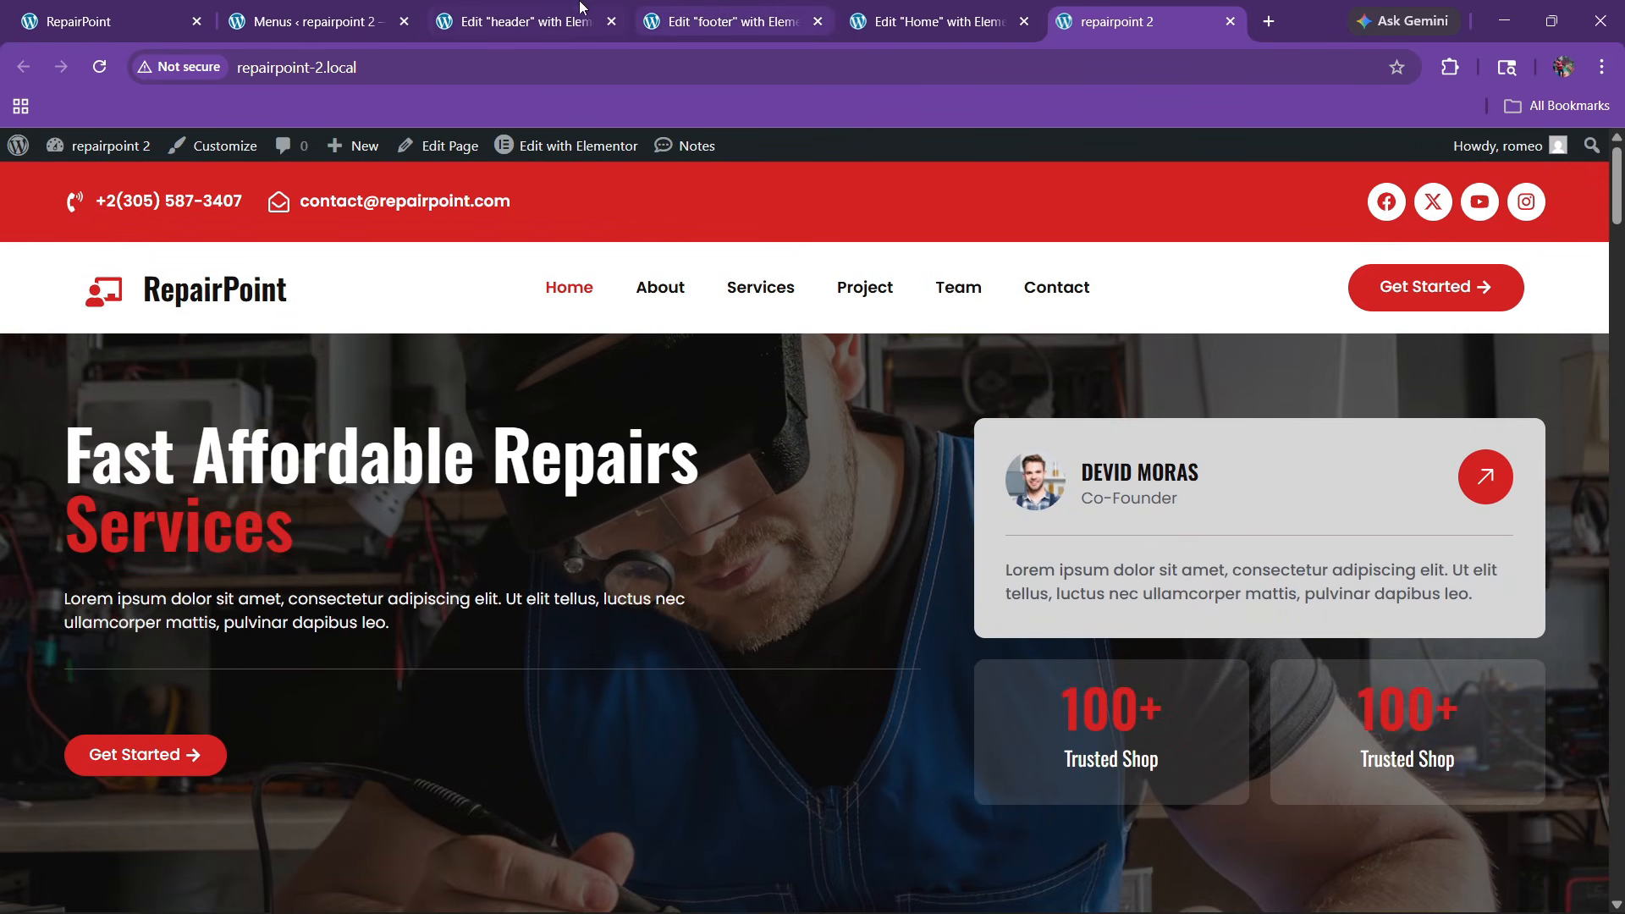
pyautogui.click(541, 21)
# Switch the header1 contact-bar container's margin unit to em
pyautogui.scroll(5, 853, 409)
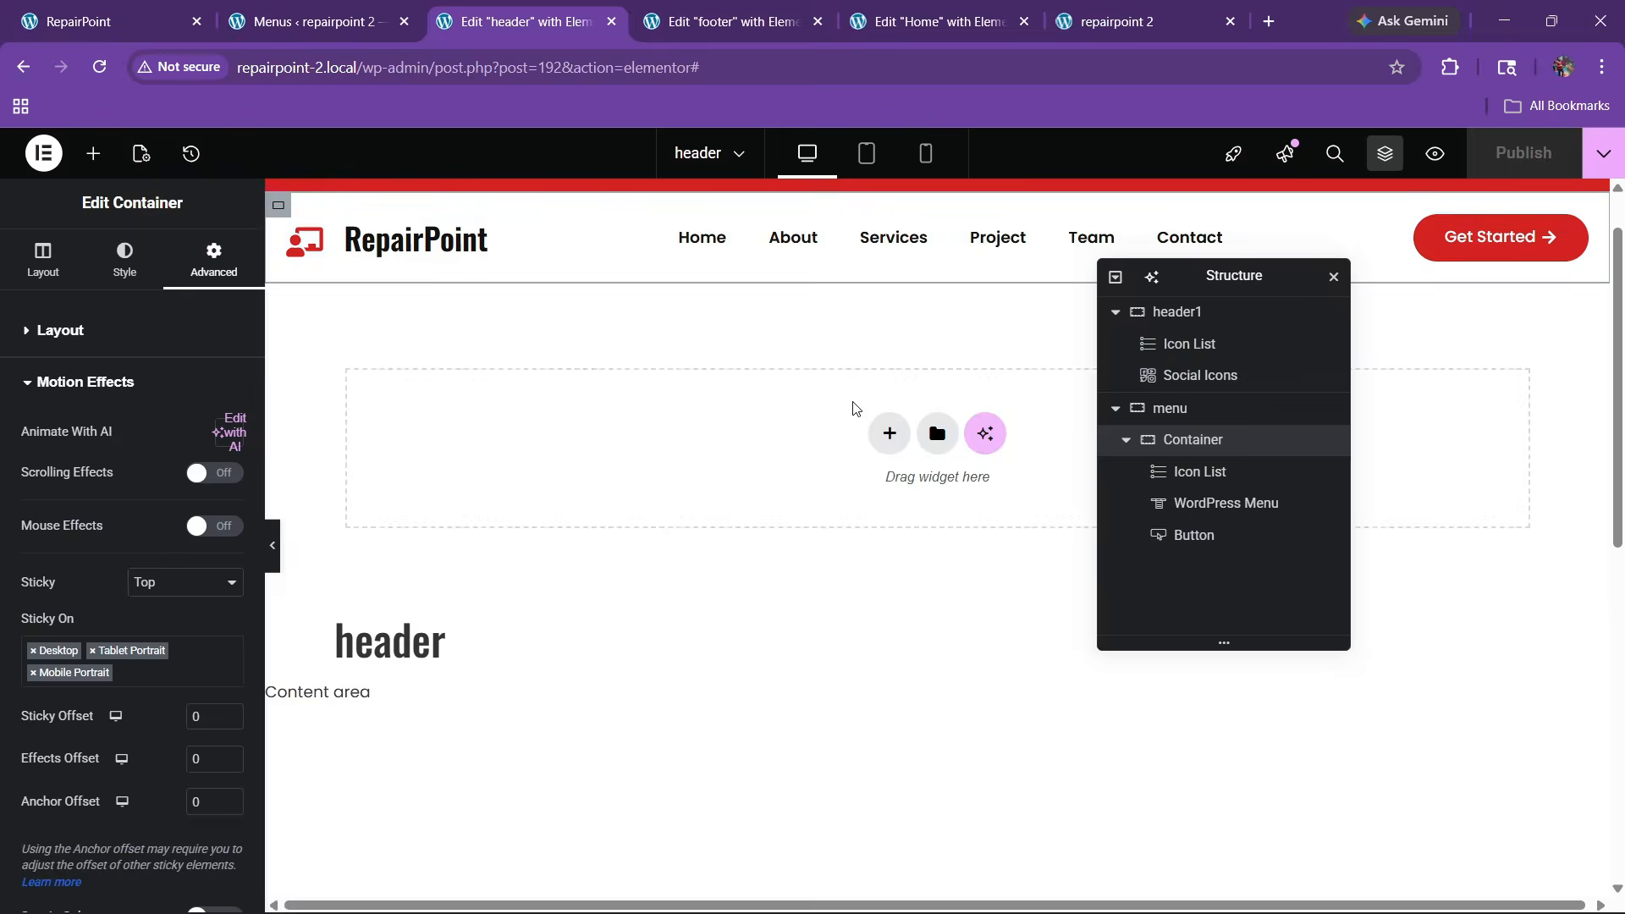
pyautogui.scroll(1, 853, 409)
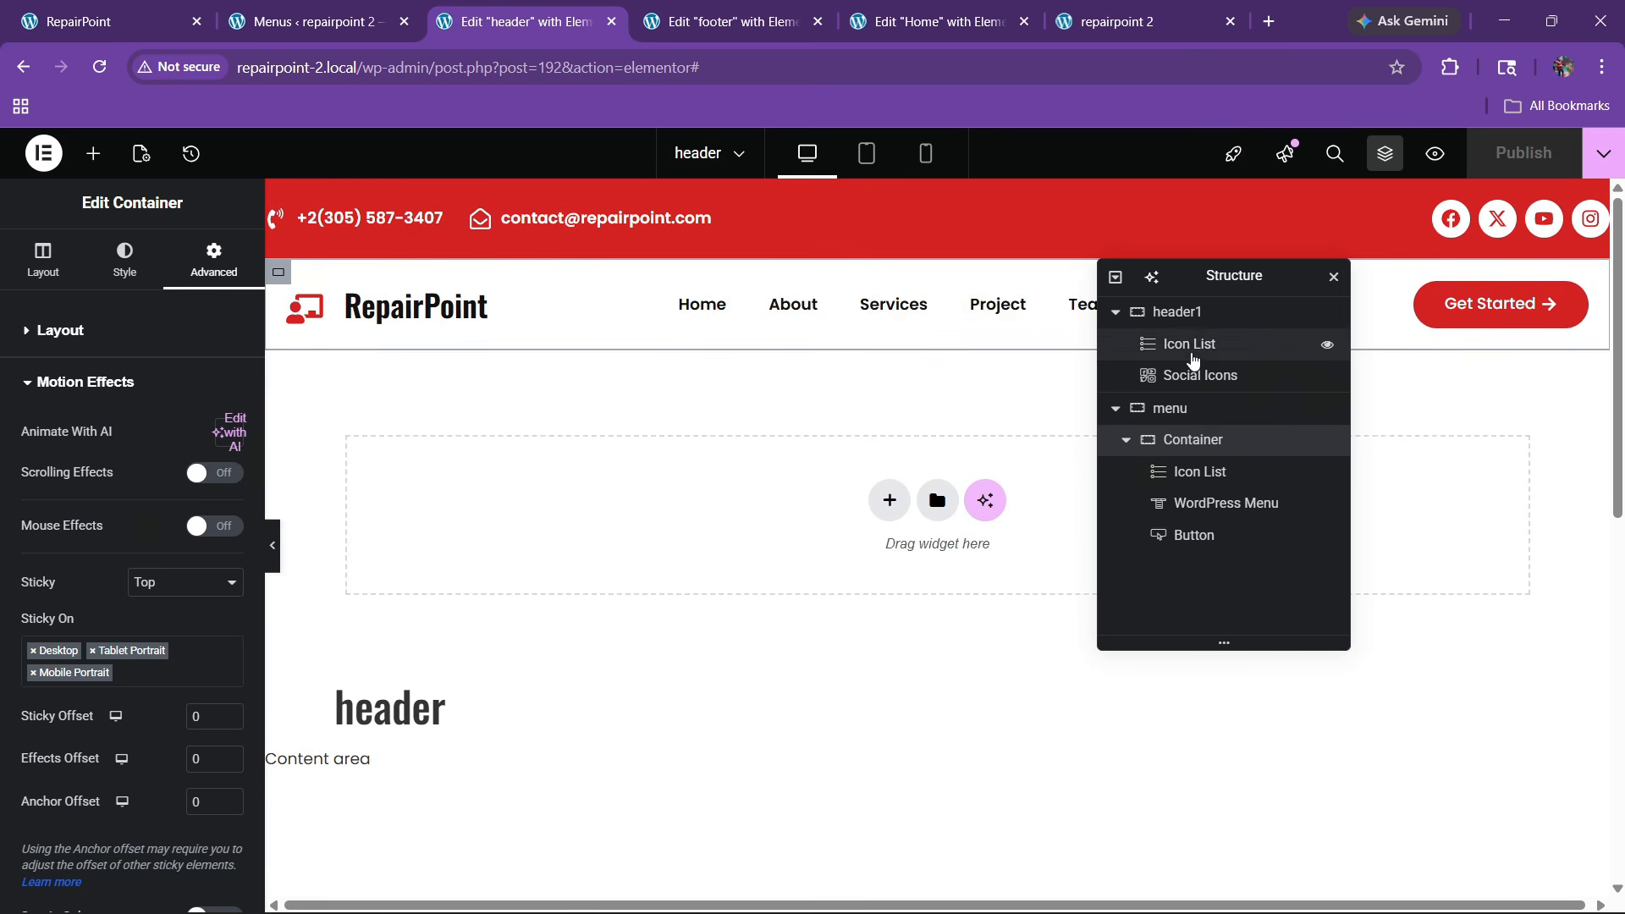
pyautogui.click(1176, 314)
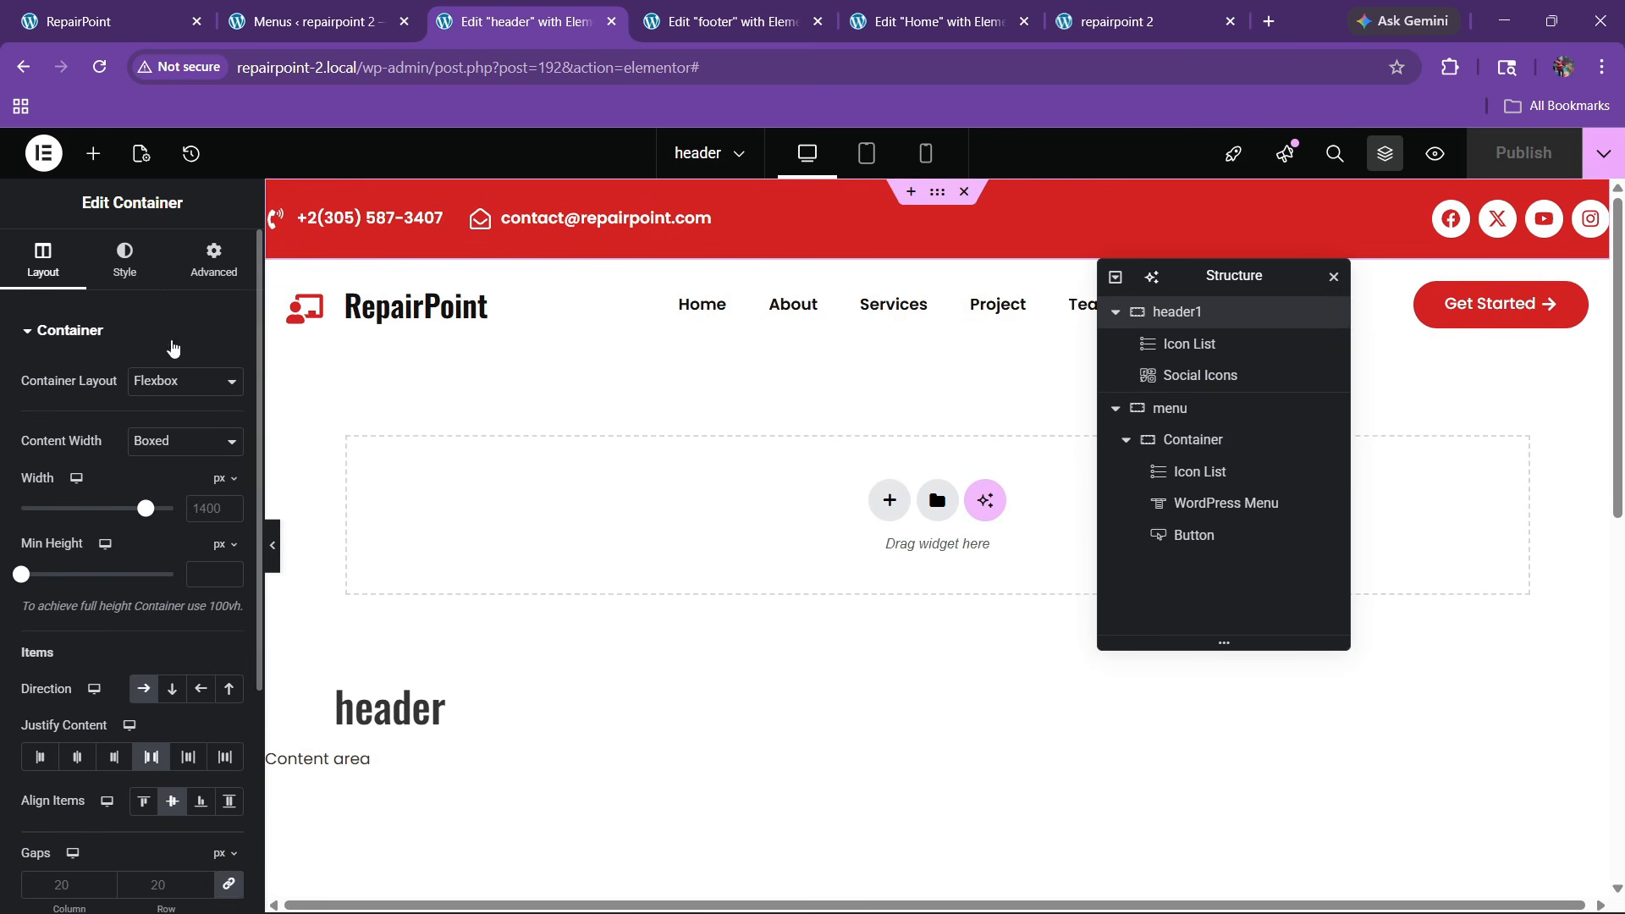
pyautogui.click(205, 267)
pyautogui.click(221, 374)
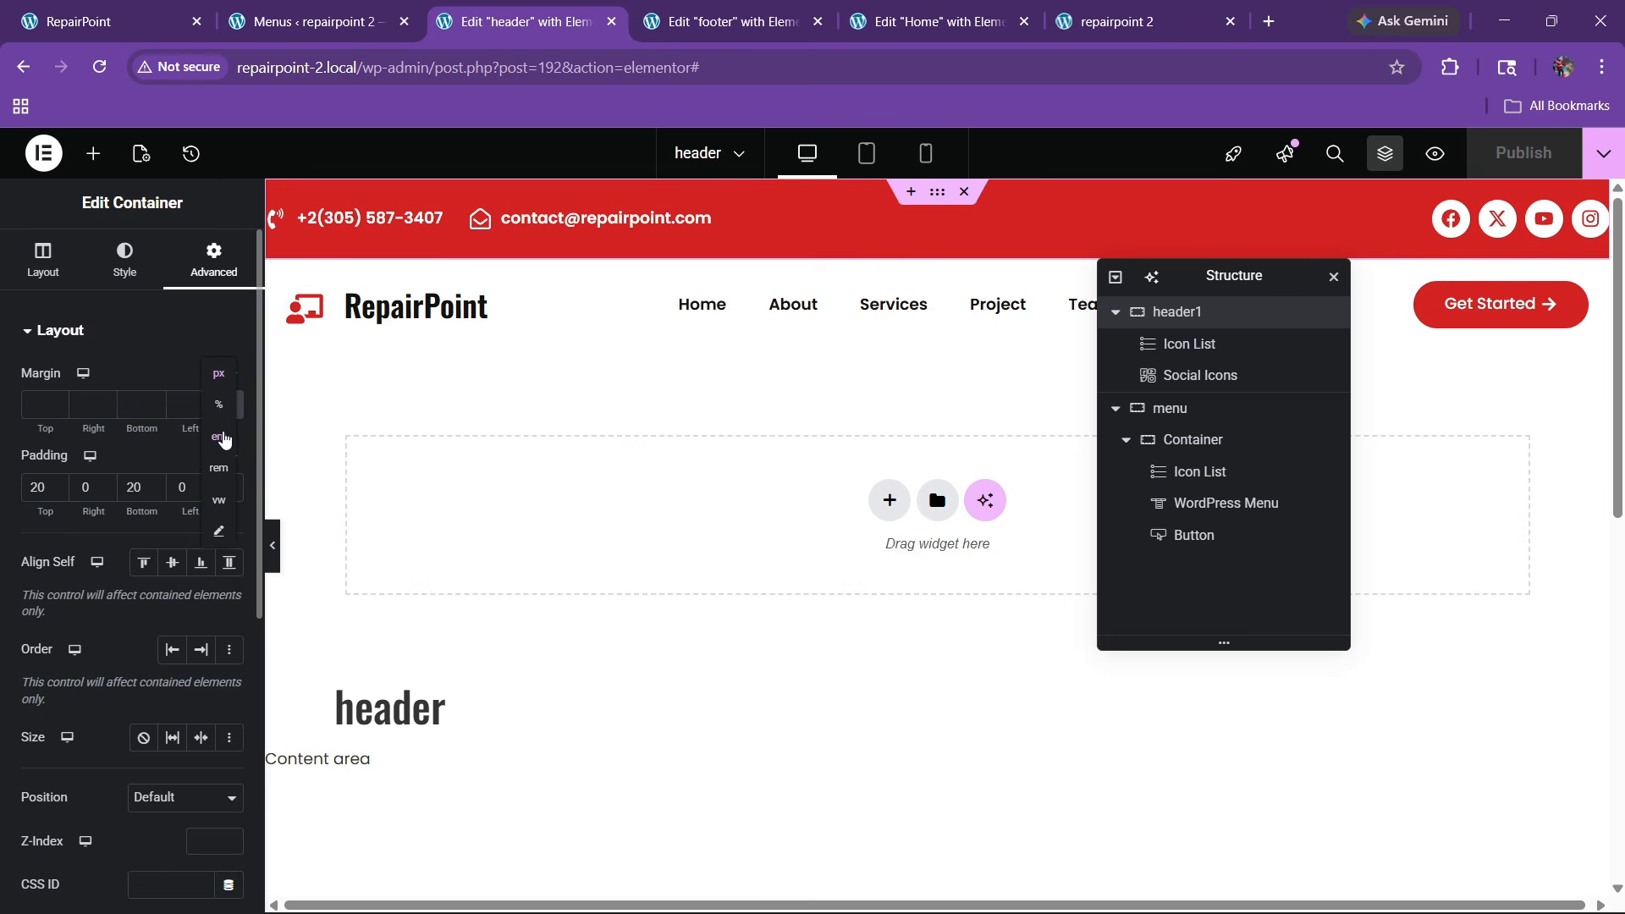
pyautogui.click(221, 437)
# Undo the trial negative margin on header1 and set the menu container's margin unit to em
pyautogui.click(154, 410)
pyautogui.click(154, 410)
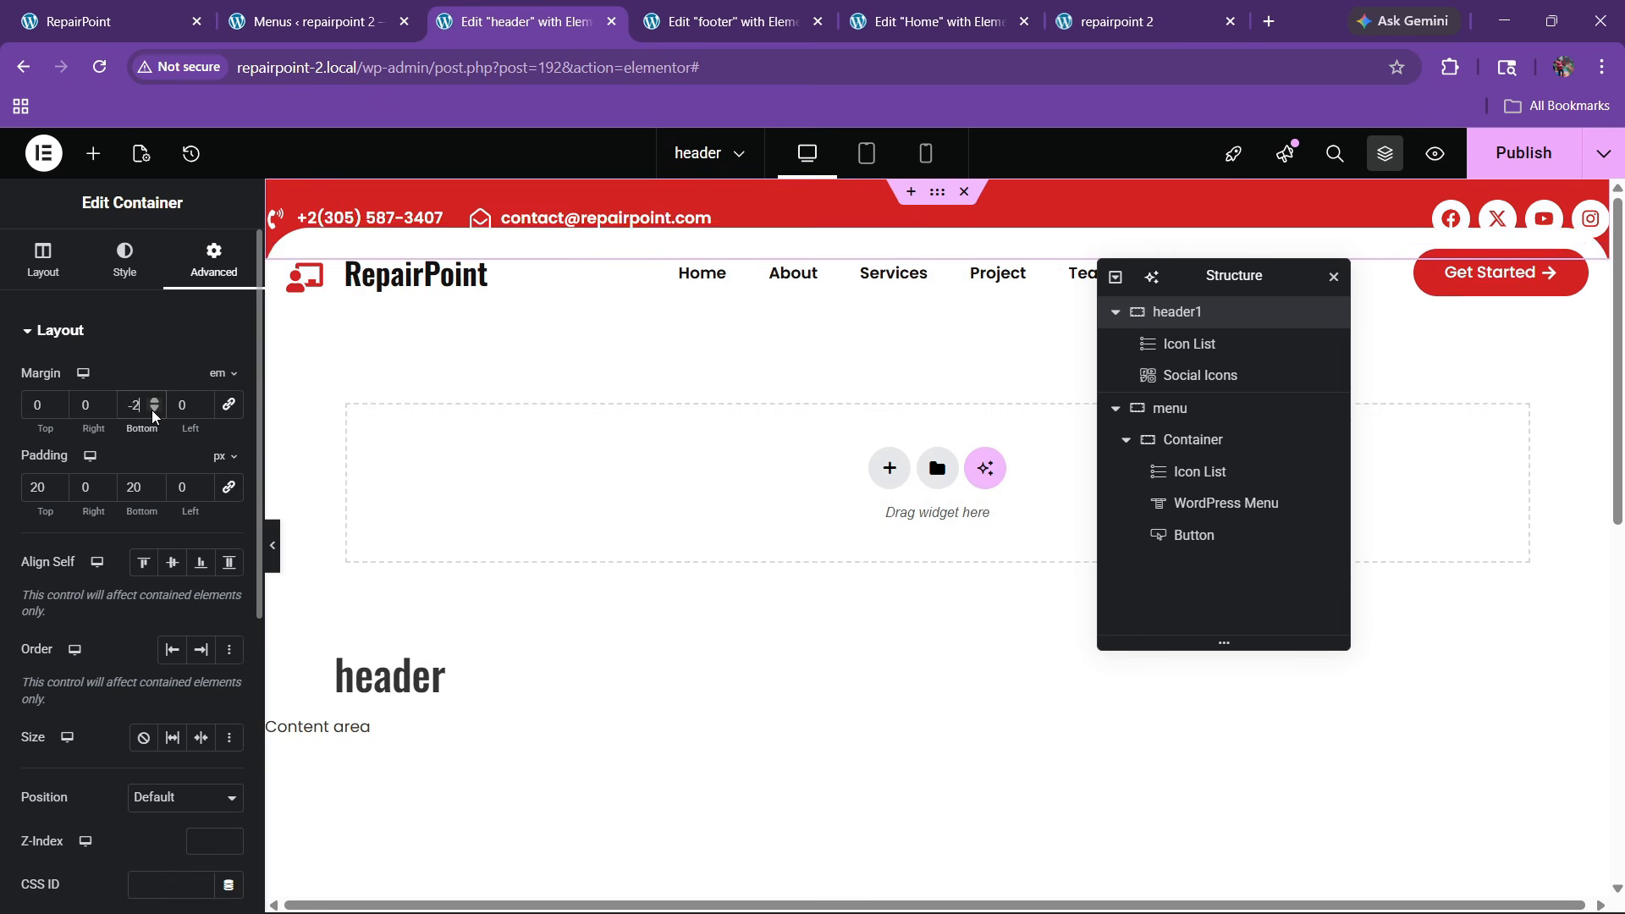
pyautogui.click(154, 411)
pyautogui.hotkey('ctrl', 'z')
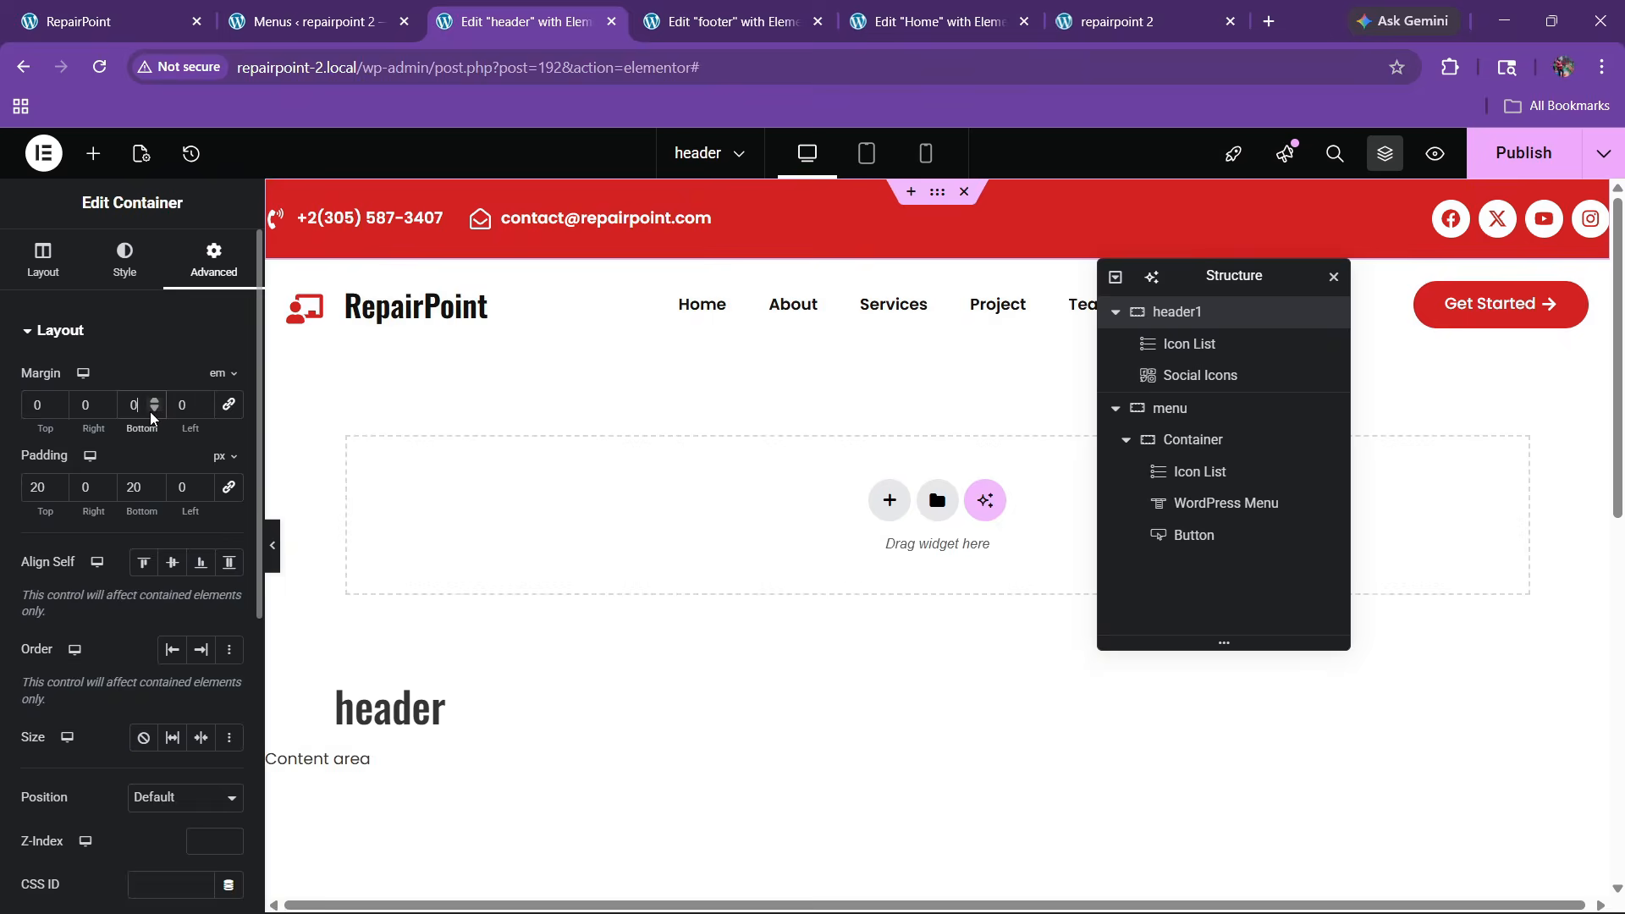
pyautogui.click(1221, 411)
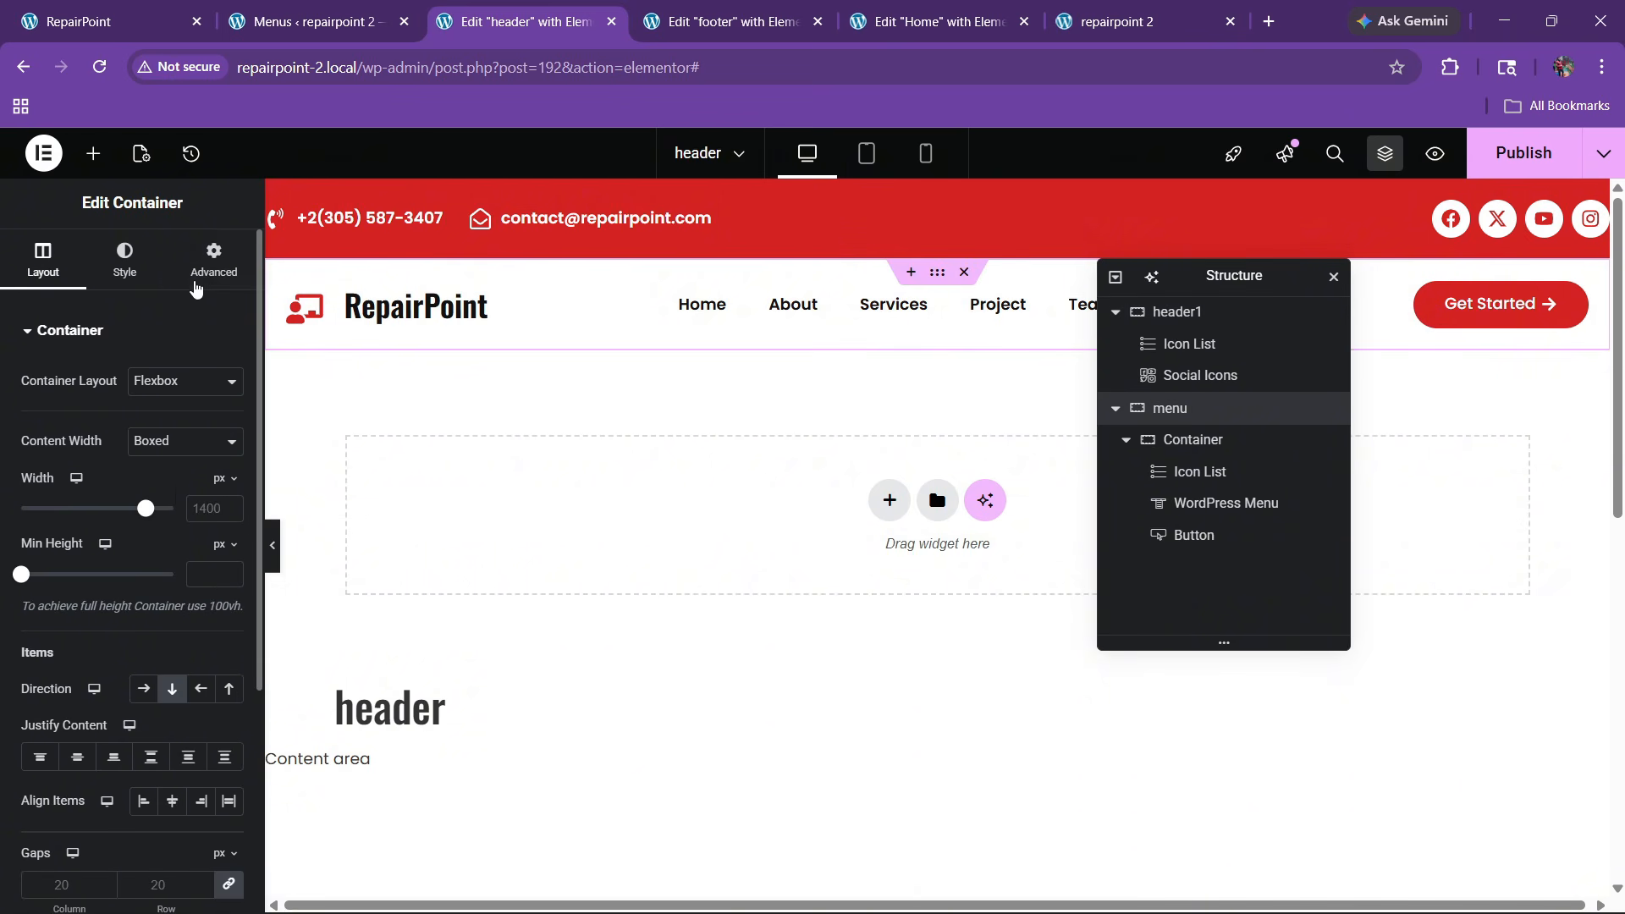
pyautogui.click(212, 261)
pyautogui.click(221, 373)
pyautogui.click(221, 430)
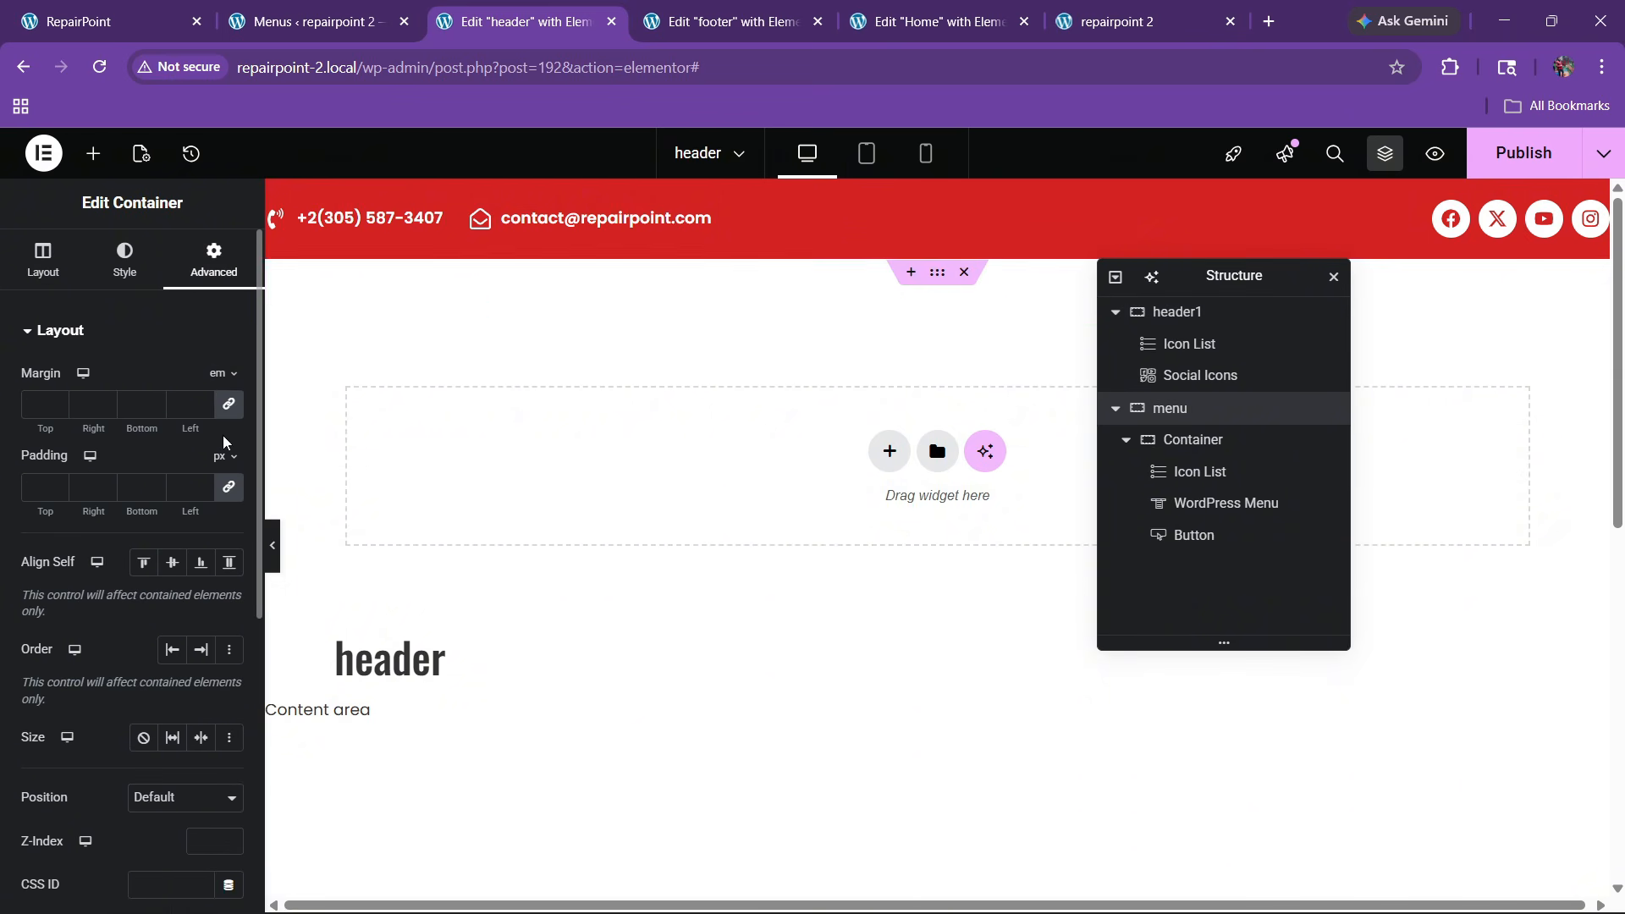
# Give the menu container a -10 em bottom margin, publish, and view the live homepage
pyautogui.doubleClick(153, 411)
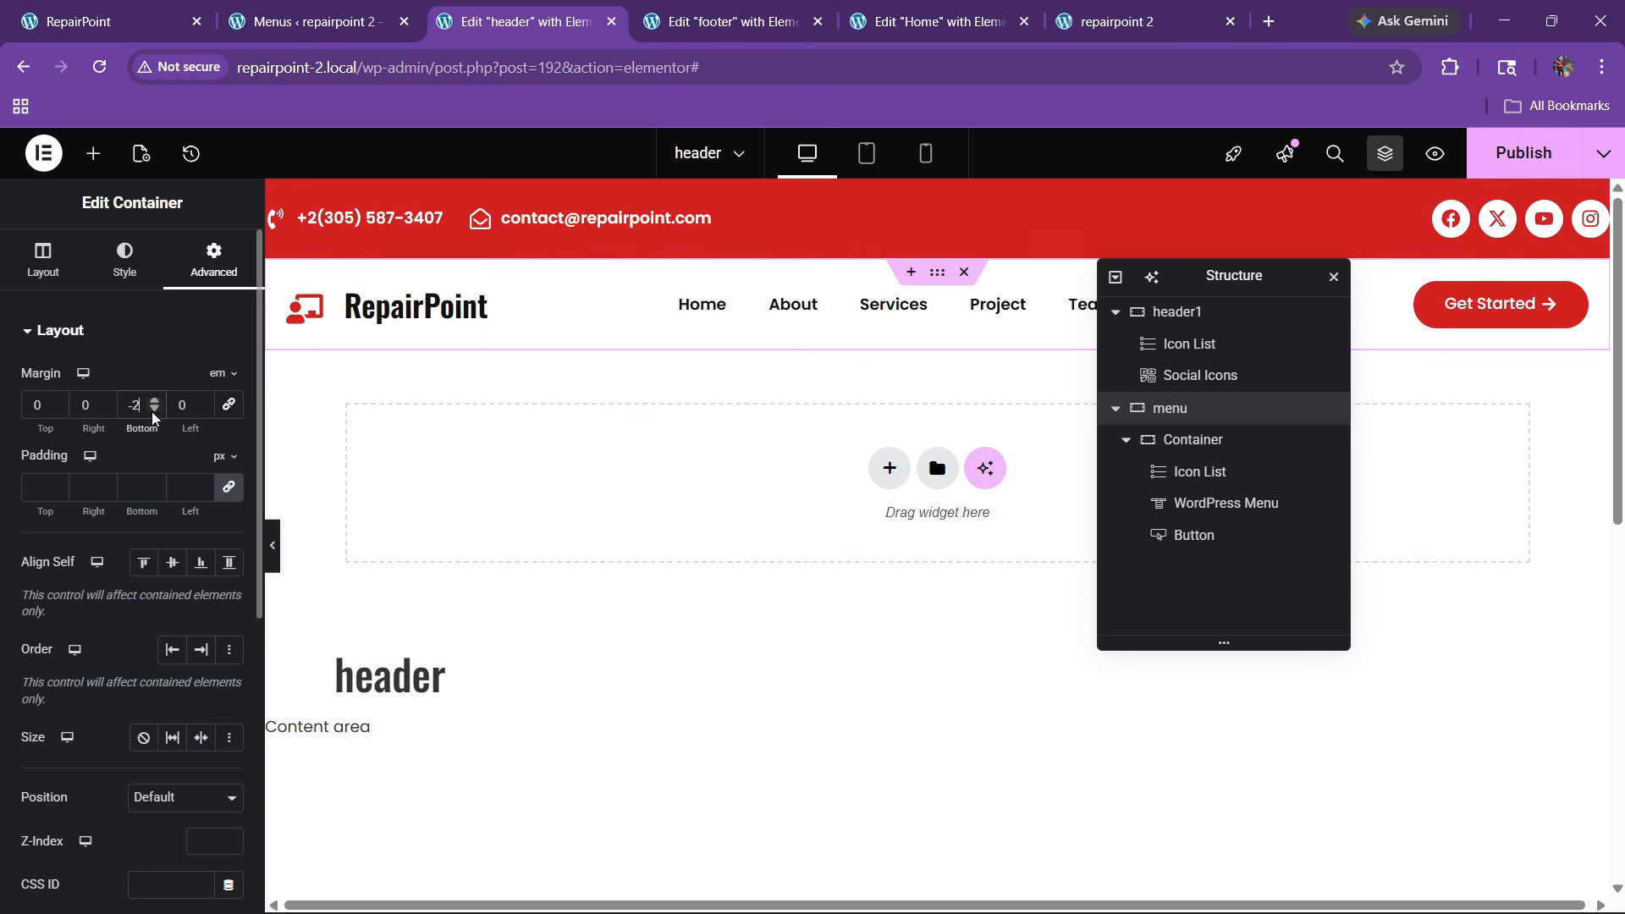
pyautogui.tripleClick(153, 411)
pyautogui.tripleClick(153, 410)
pyautogui.click(153, 410)
pyautogui.doubleClick(153, 411)
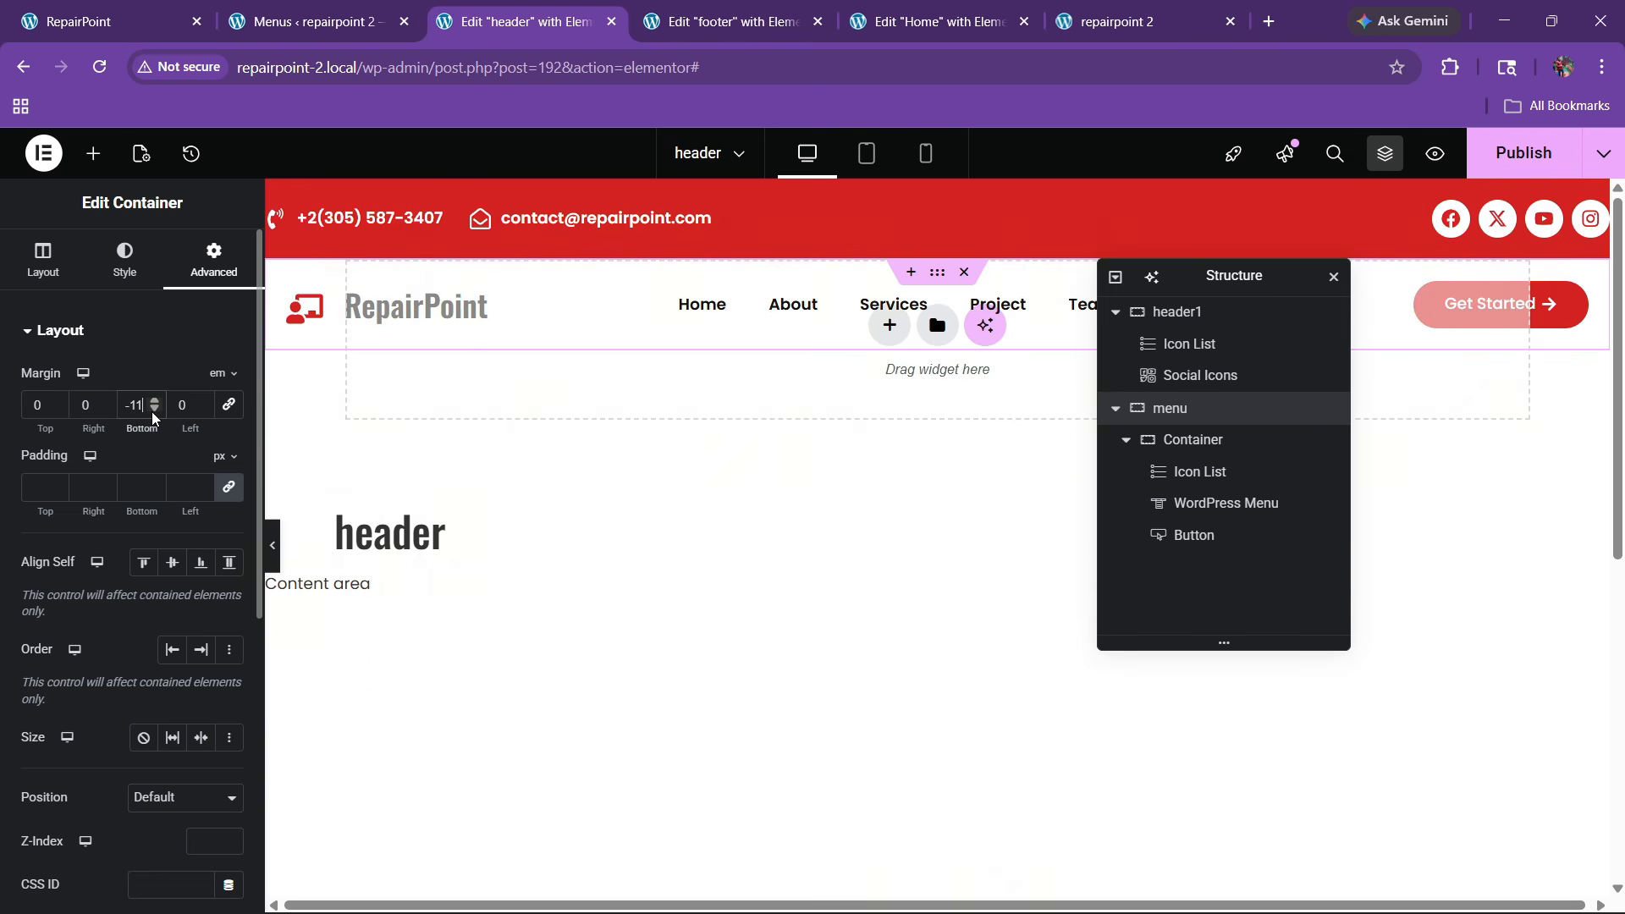
pyautogui.click(154, 399)
pyautogui.click(1523, 152)
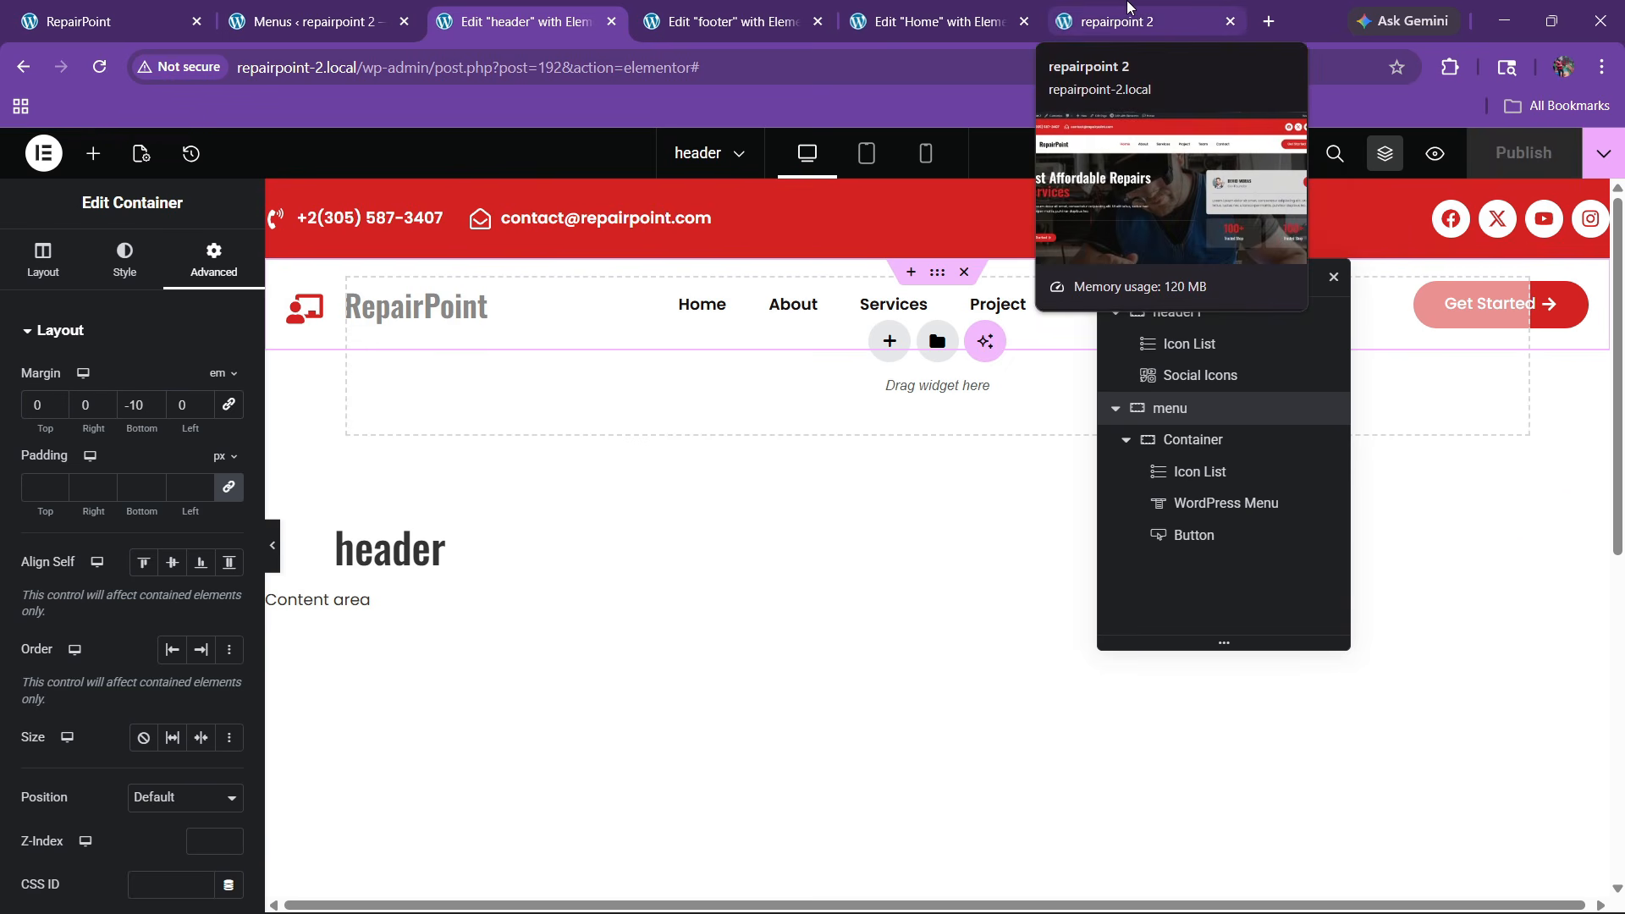
pyautogui.click(1128, 7)
# Reload the live homepage, then give header1 an Advanced Z-Index of 10
pyautogui.click(99, 66)
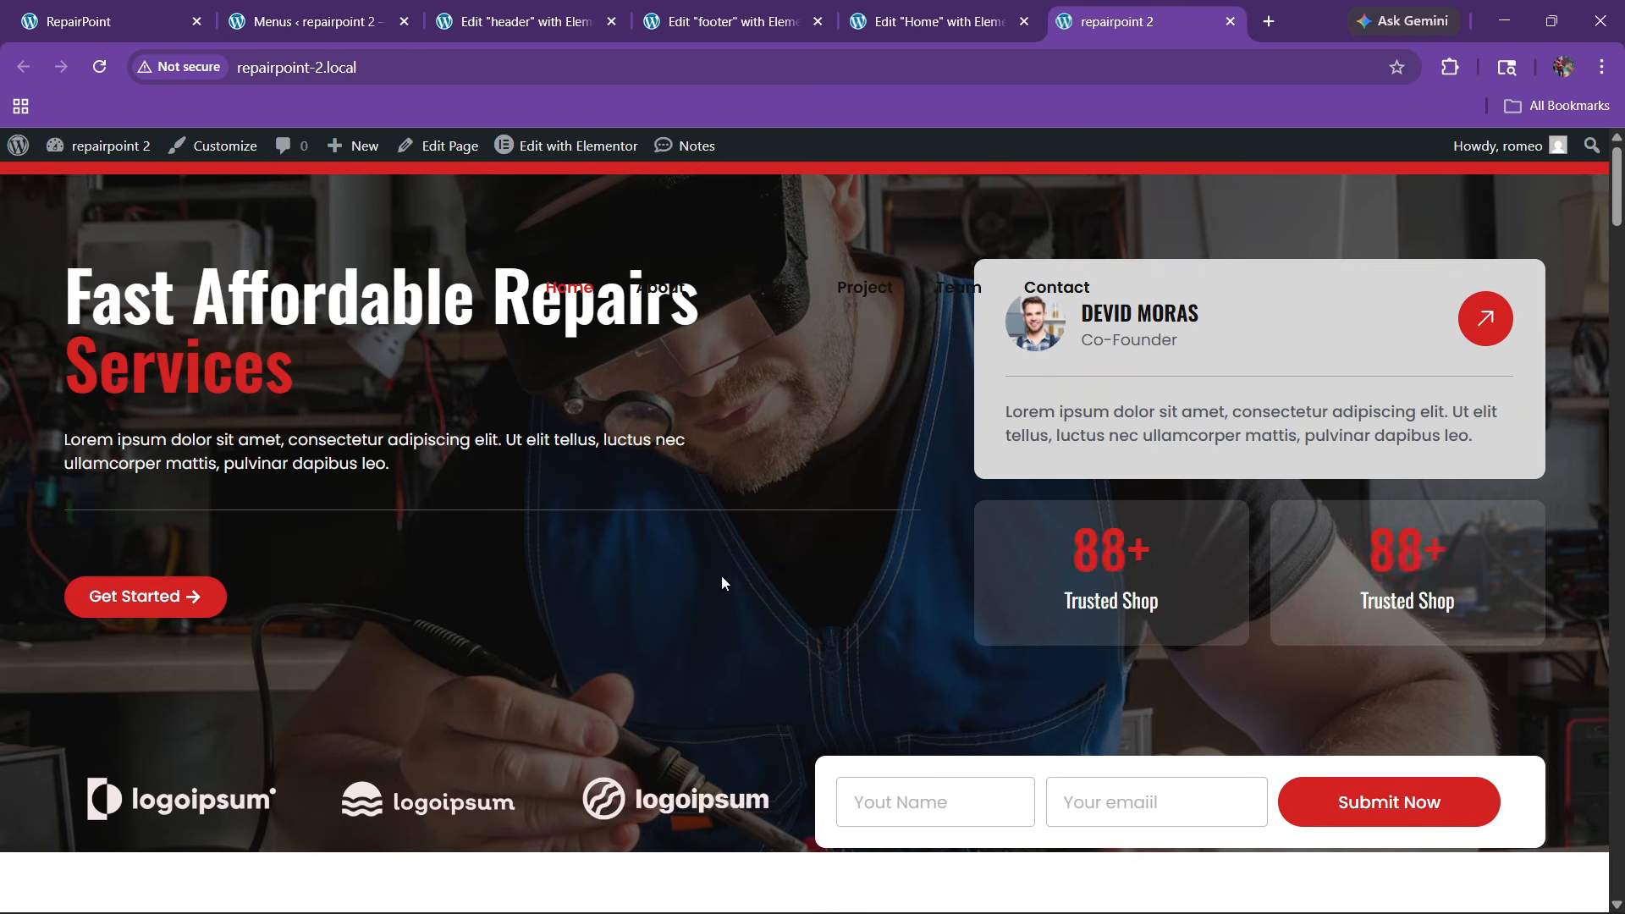
pyautogui.hotkey('ctrl', 'shift', 'Tab')
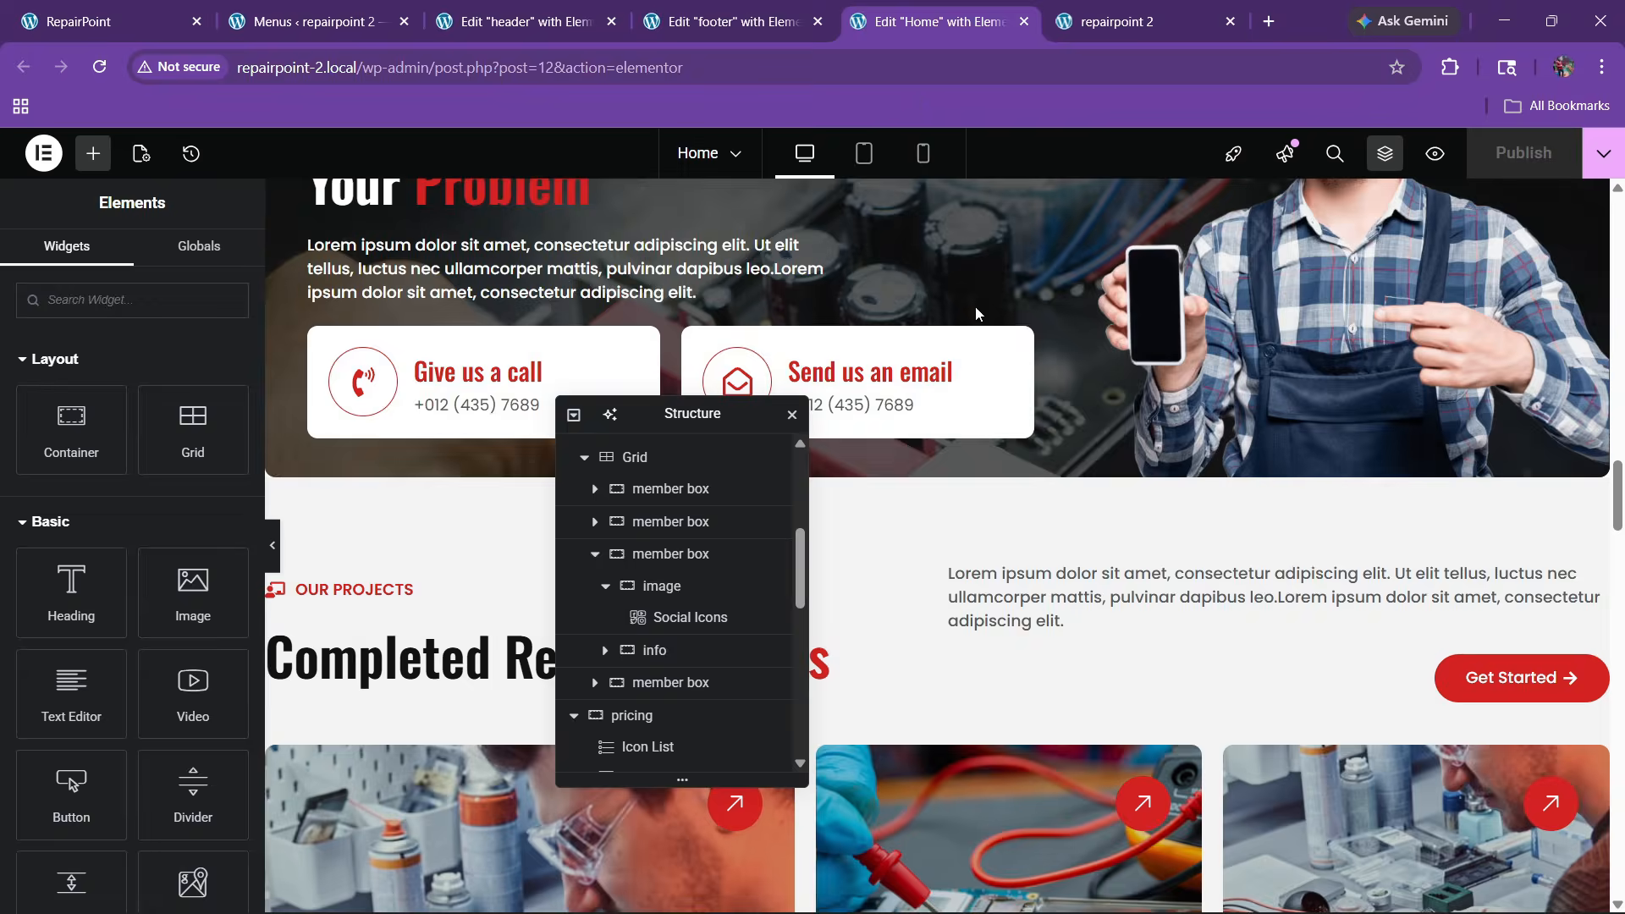
pyautogui.hotkey('ctrl', 'shift', 'Tab')
pyautogui.hotkey('ctrl', 'shift', 'Tab')
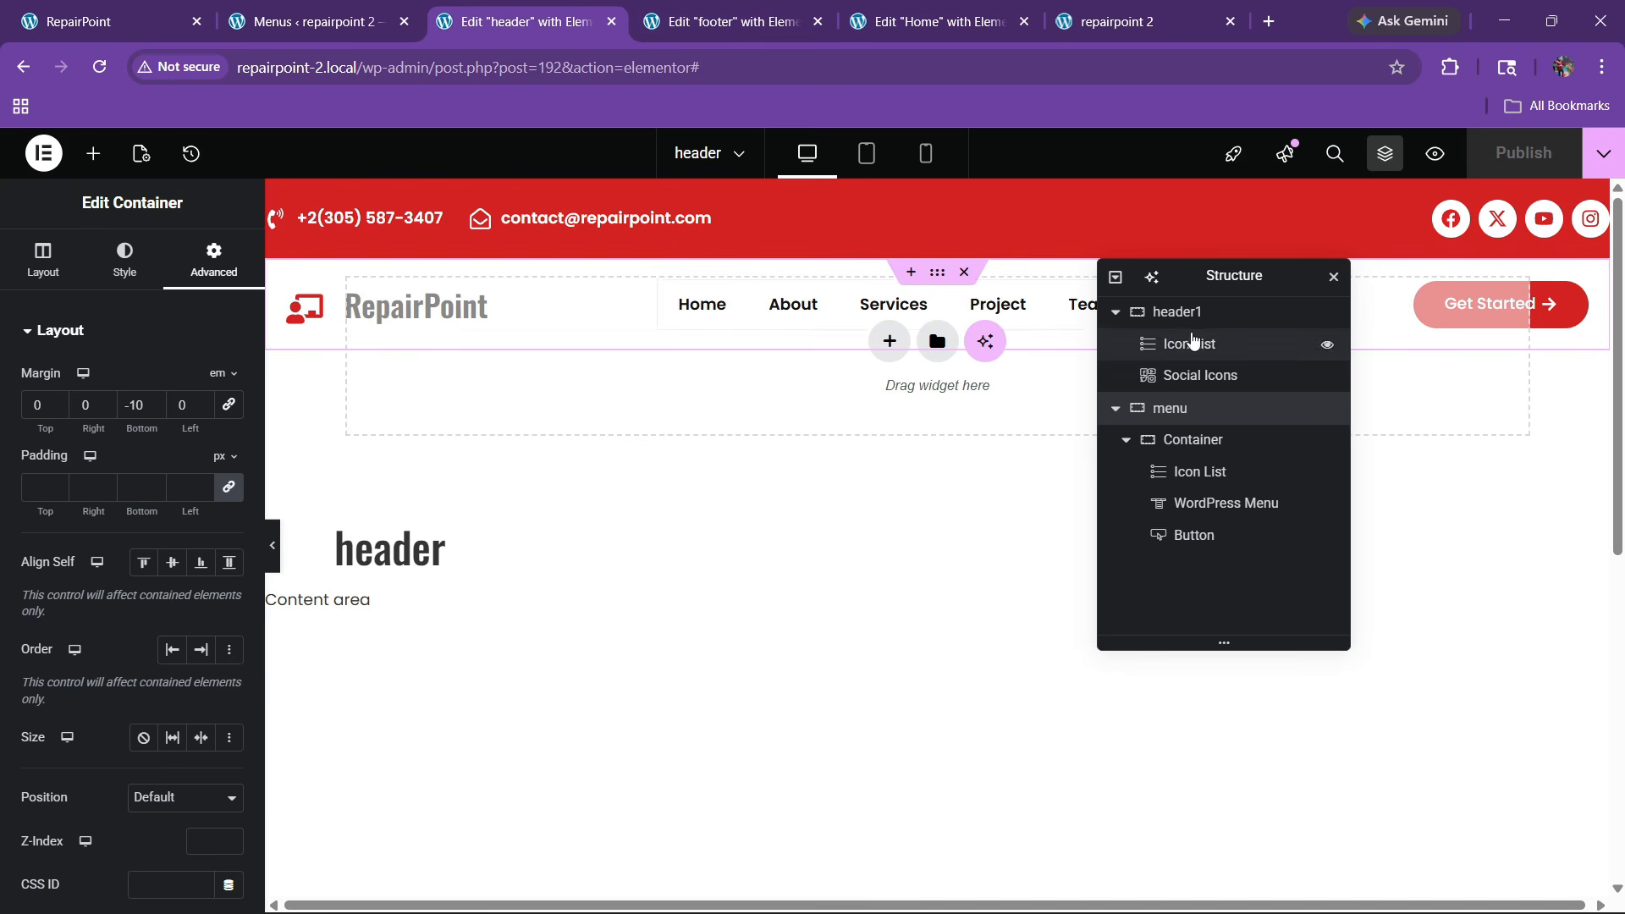
pyautogui.scroll(-5, 118, 592)
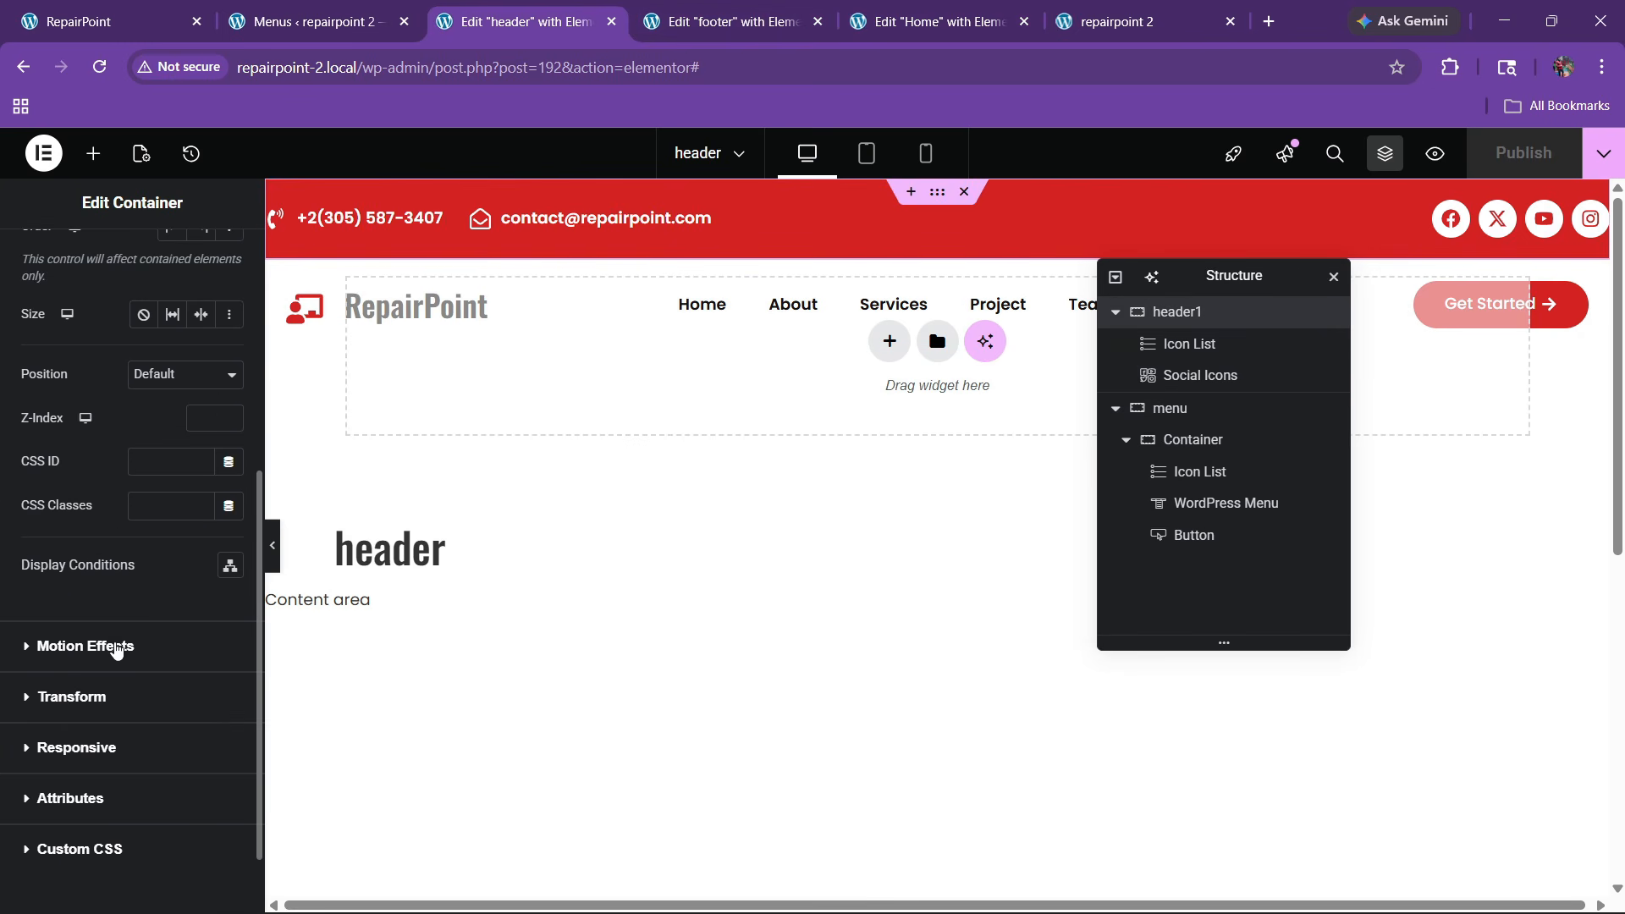
pyautogui.click(196, 419)
pyautogui.write('10')
# Give the menu container a Z-Index of 99 and publish the header
pyautogui.click(1170, 410)
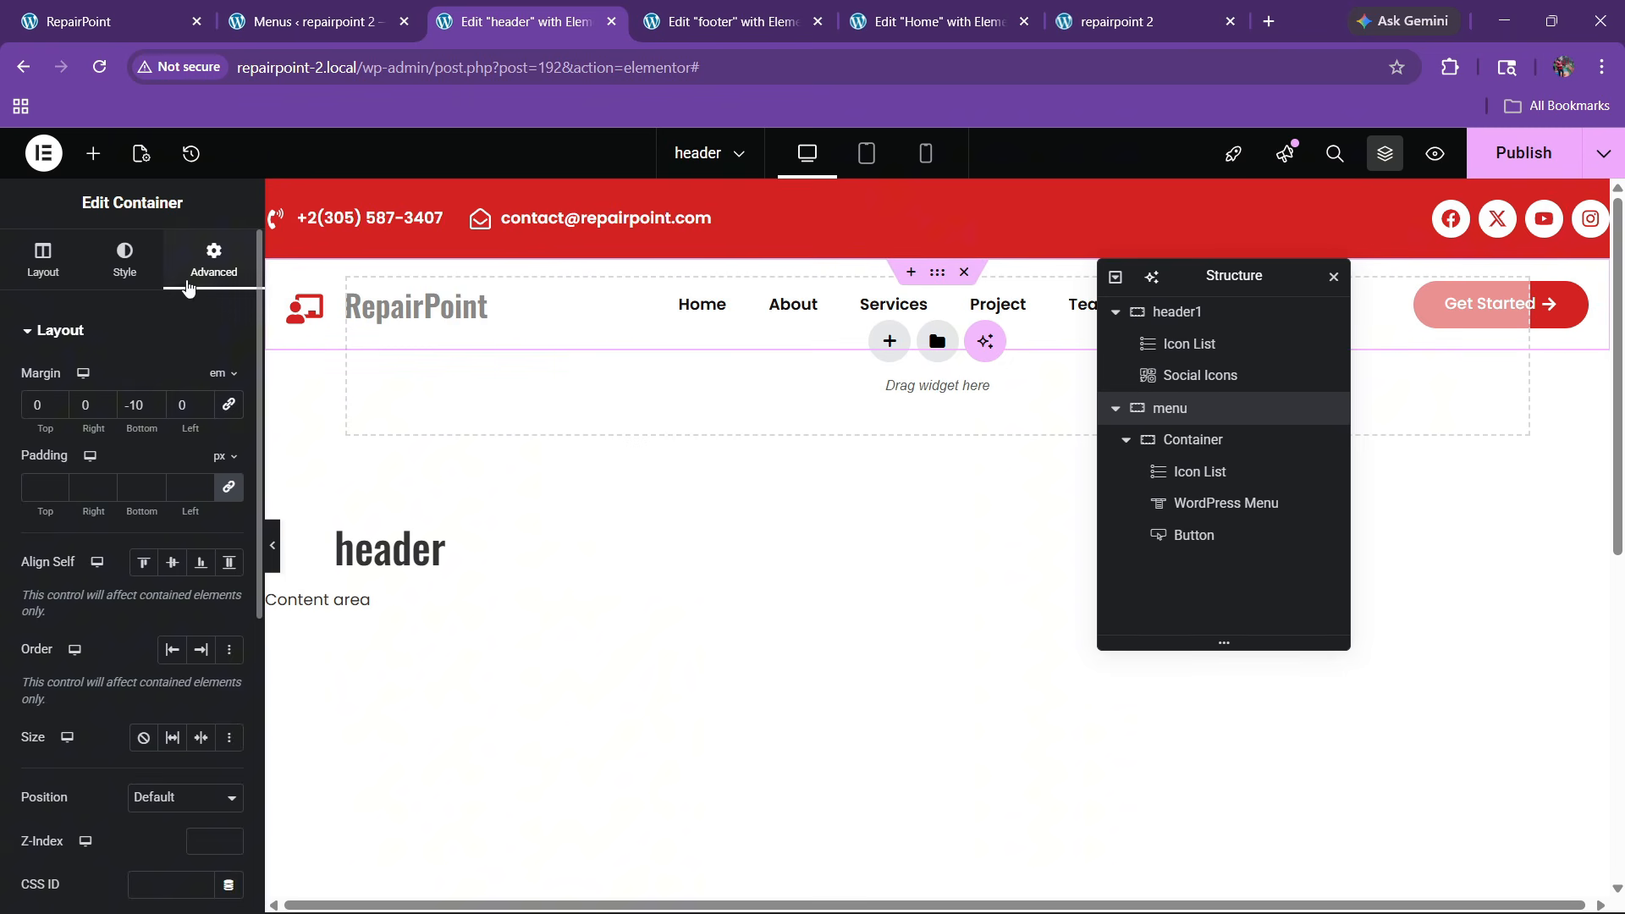
pyautogui.scroll(-4, 156, 511)
pyautogui.click(192, 525)
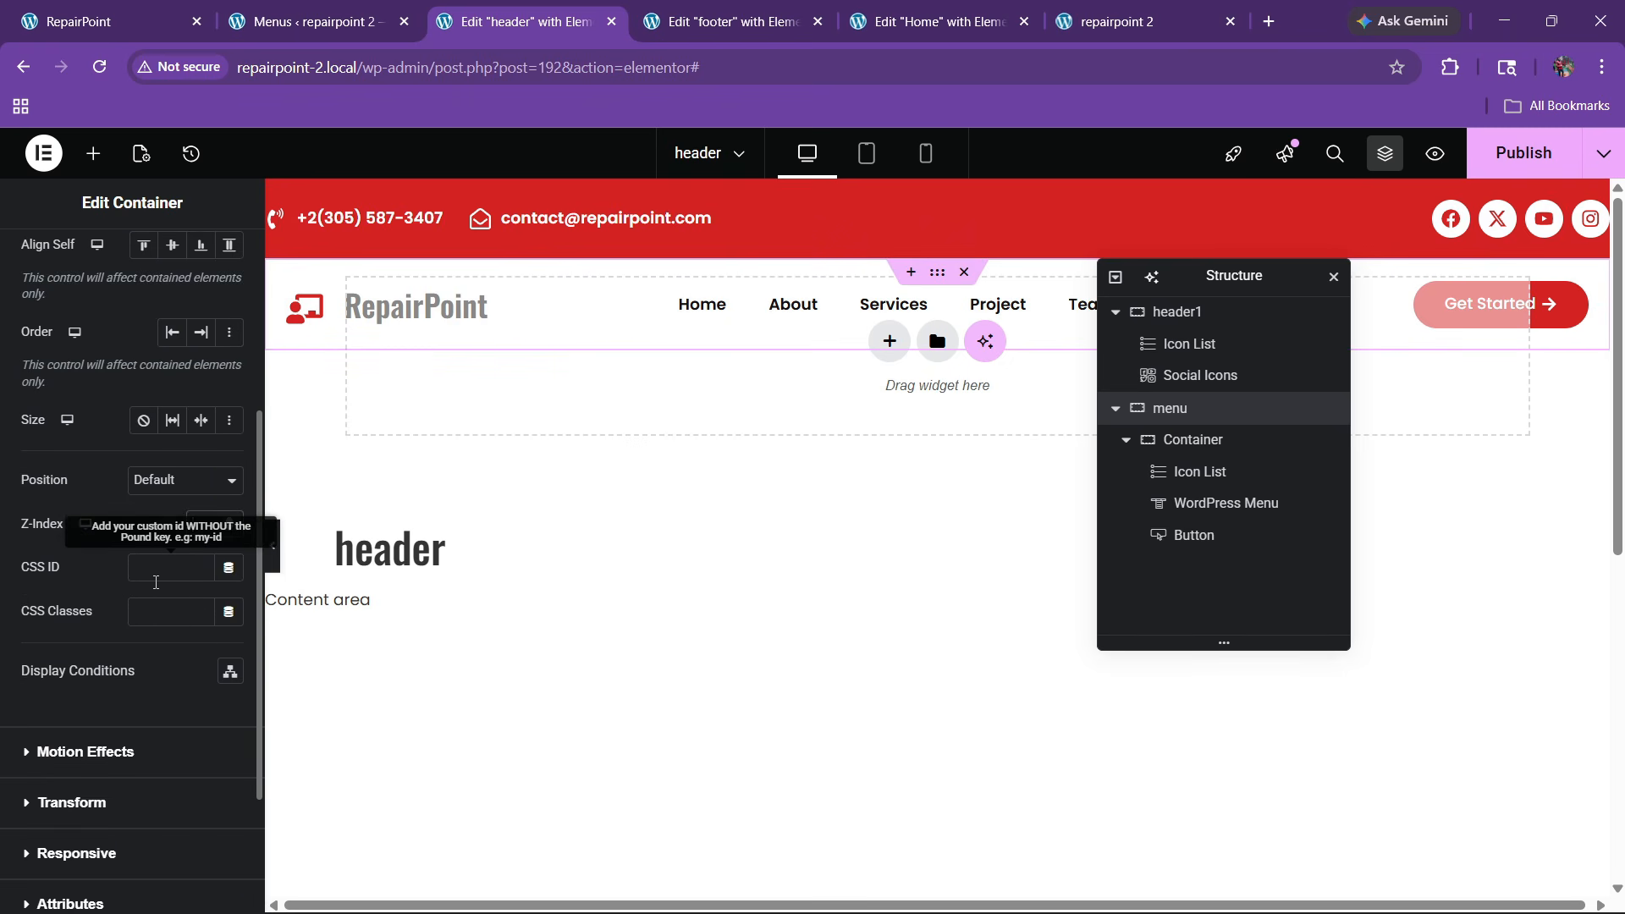
pyautogui.write('99')
pyautogui.click(1545, 155)
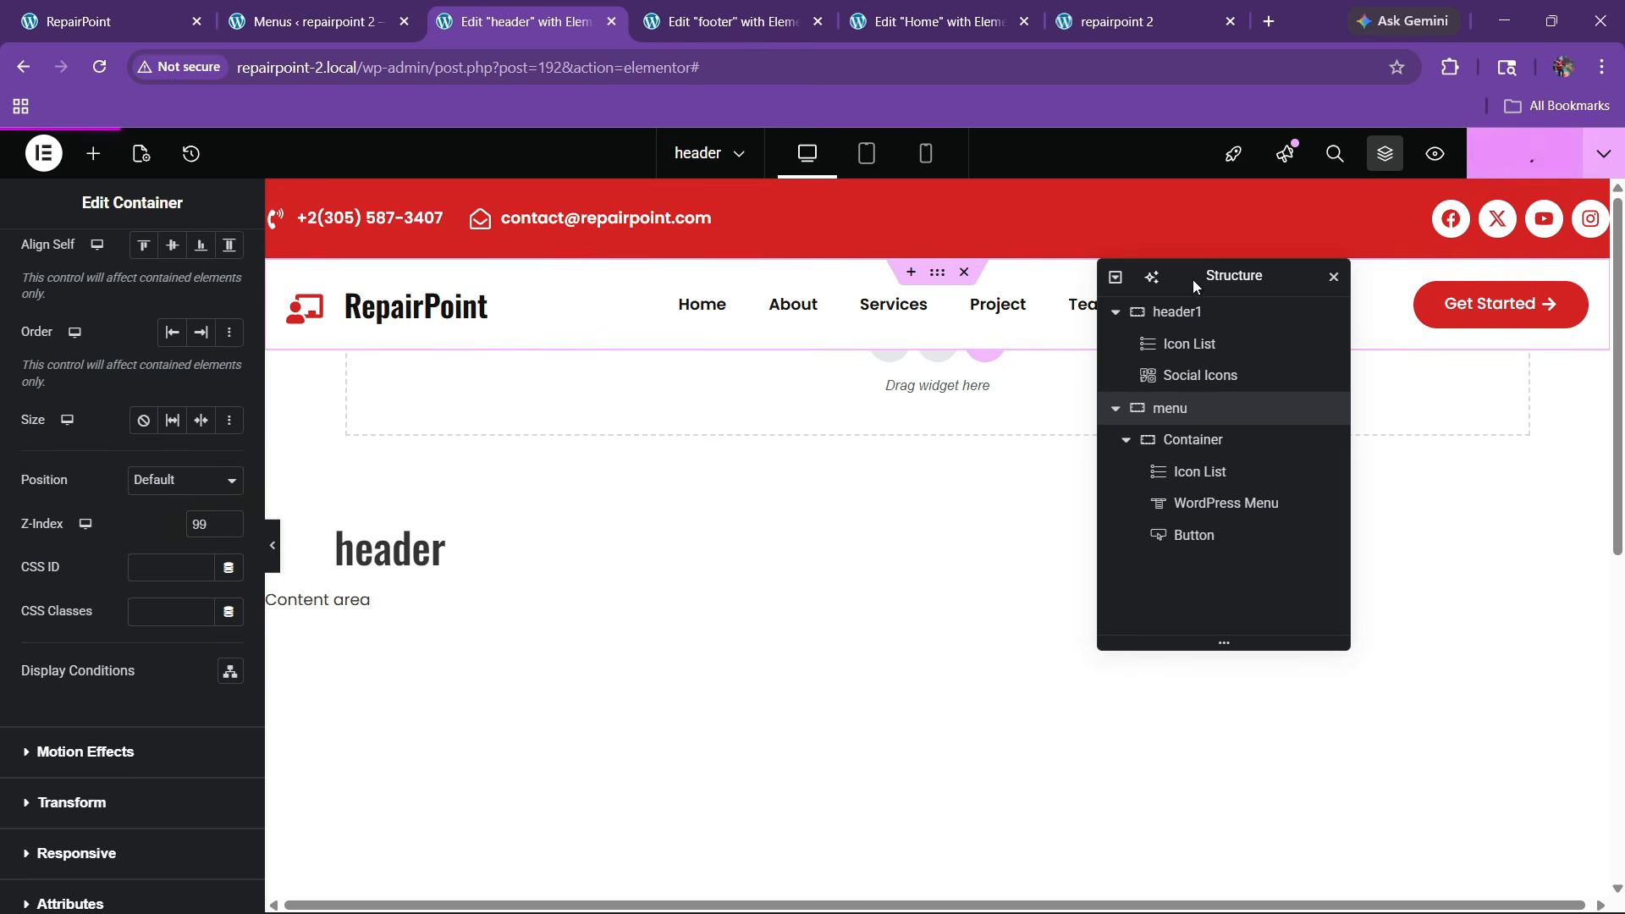
# Reload the live homepage and confirm the white menu bar stays above the hero while scrolling
pyautogui.click(1119, 11)
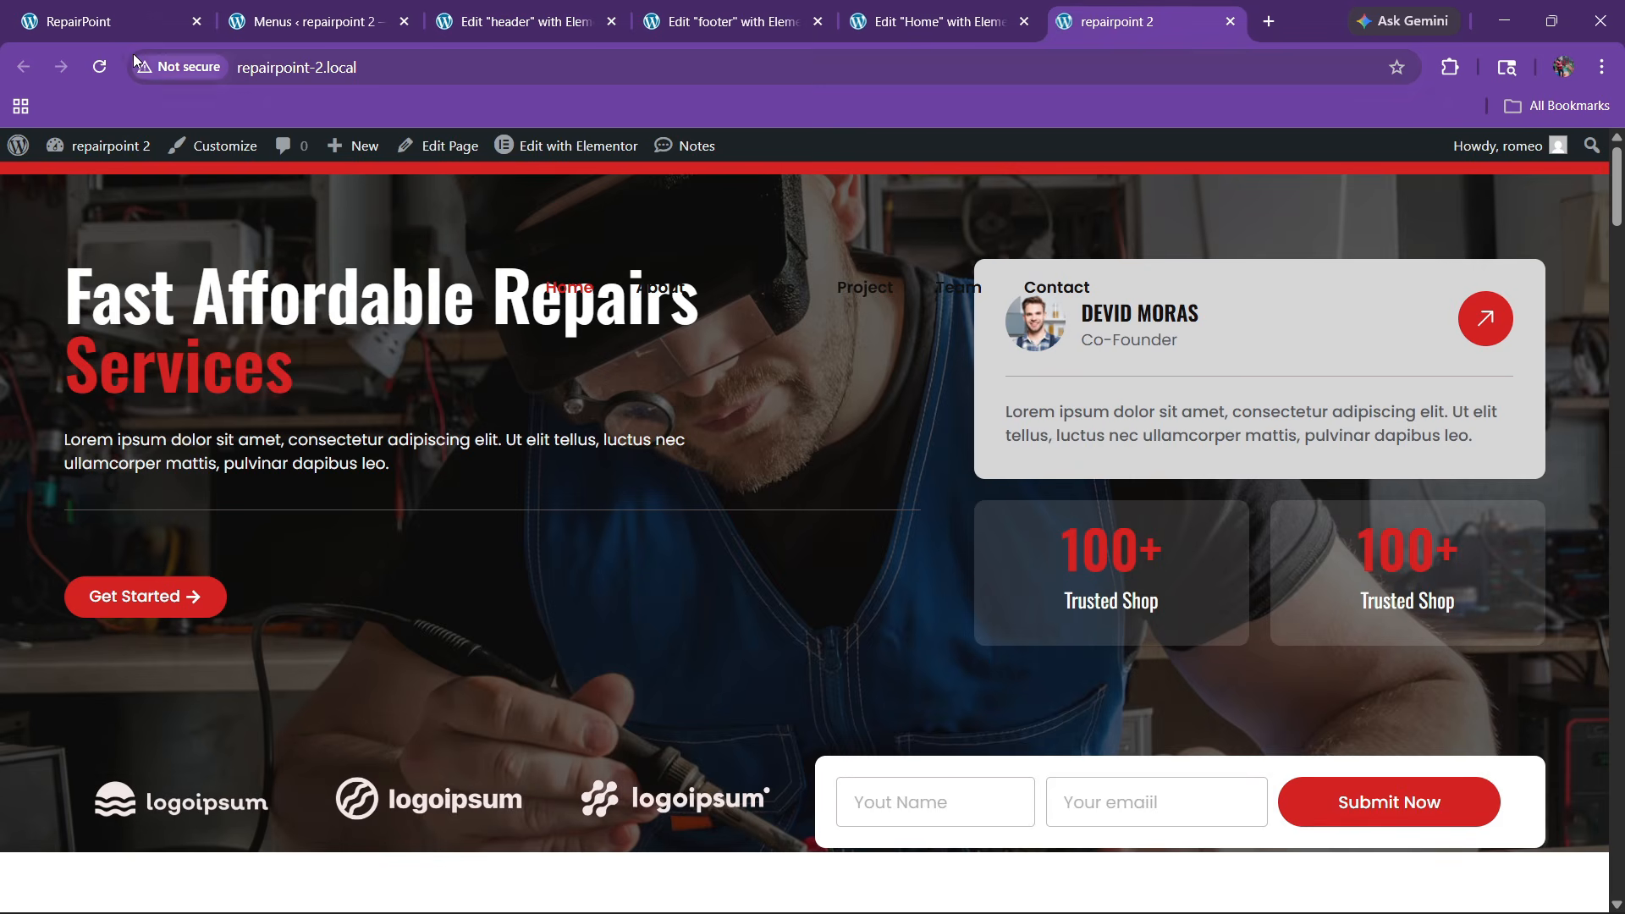
pyautogui.click(100, 66)
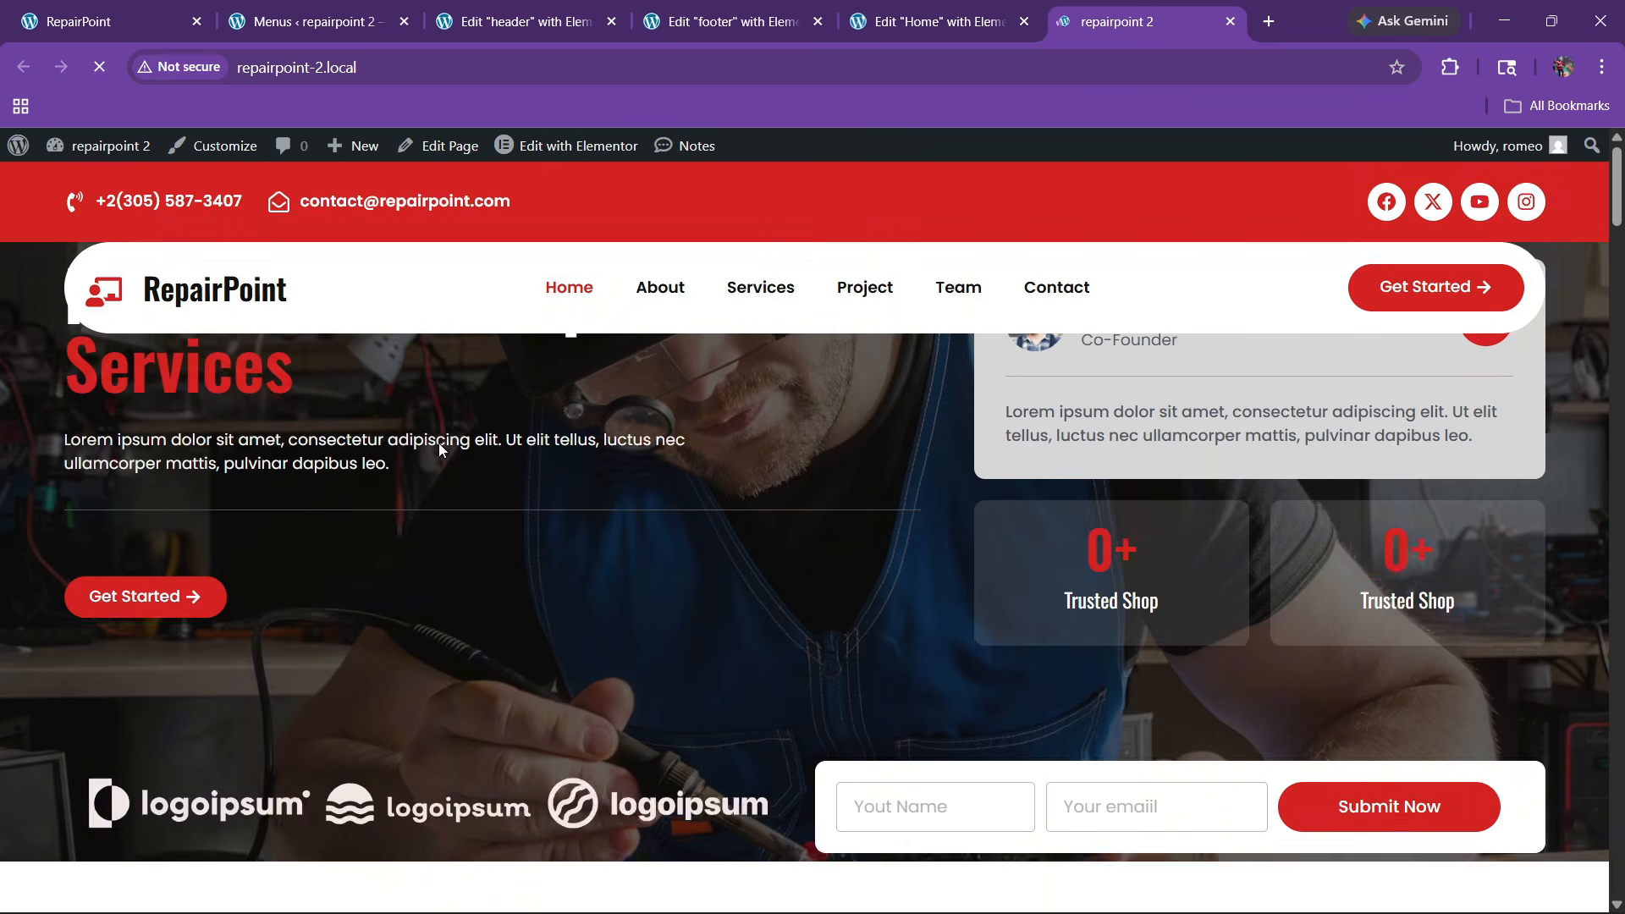
pyautogui.scroll(-4, 501, 475)
pyautogui.scroll(4, 501, 475)
pyautogui.scroll(-3, 499, 474)
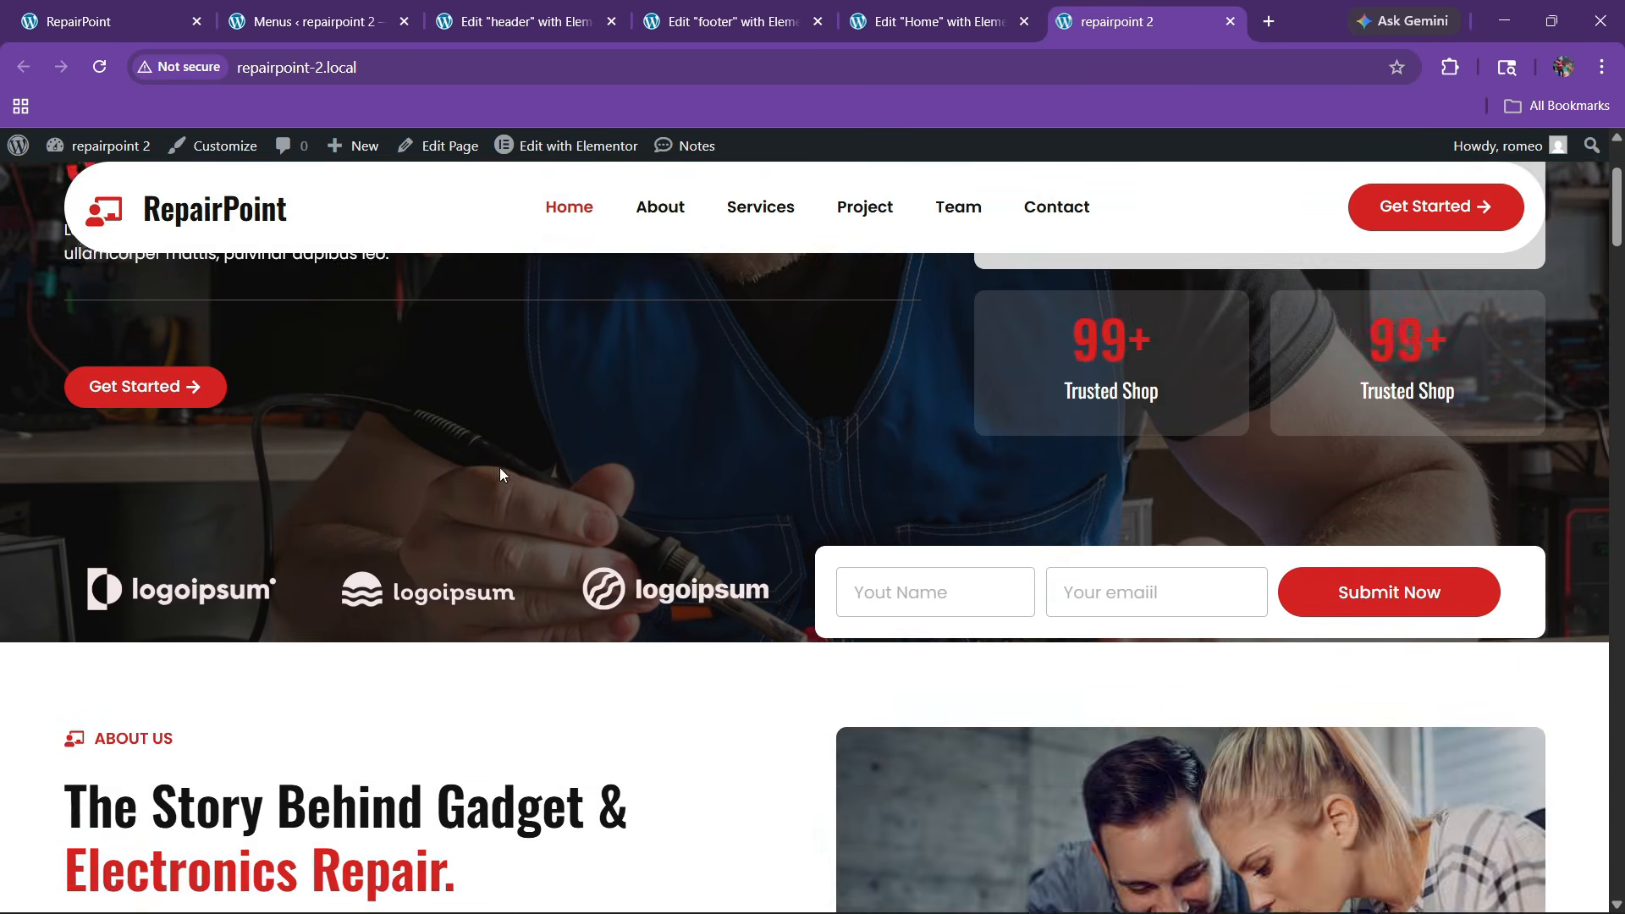
pyautogui.scroll(3, 500, 474)
pyautogui.scroll(-2, 499, 474)
pyautogui.scroll(-4, 499, 474)
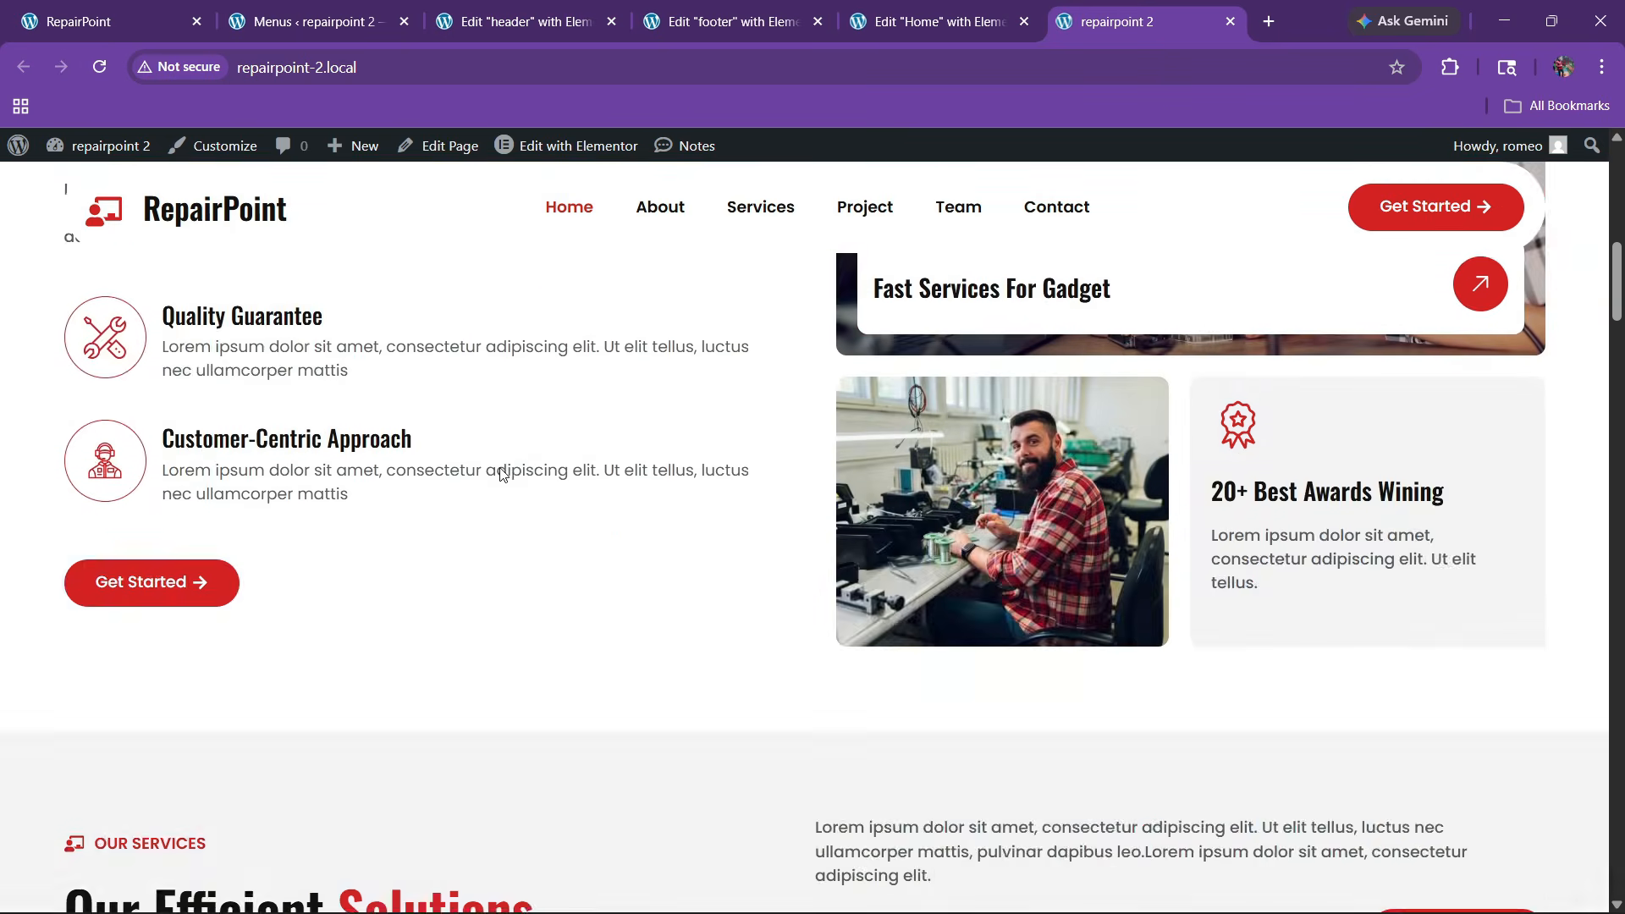
pyautogui.scroll(5, 499, 474)
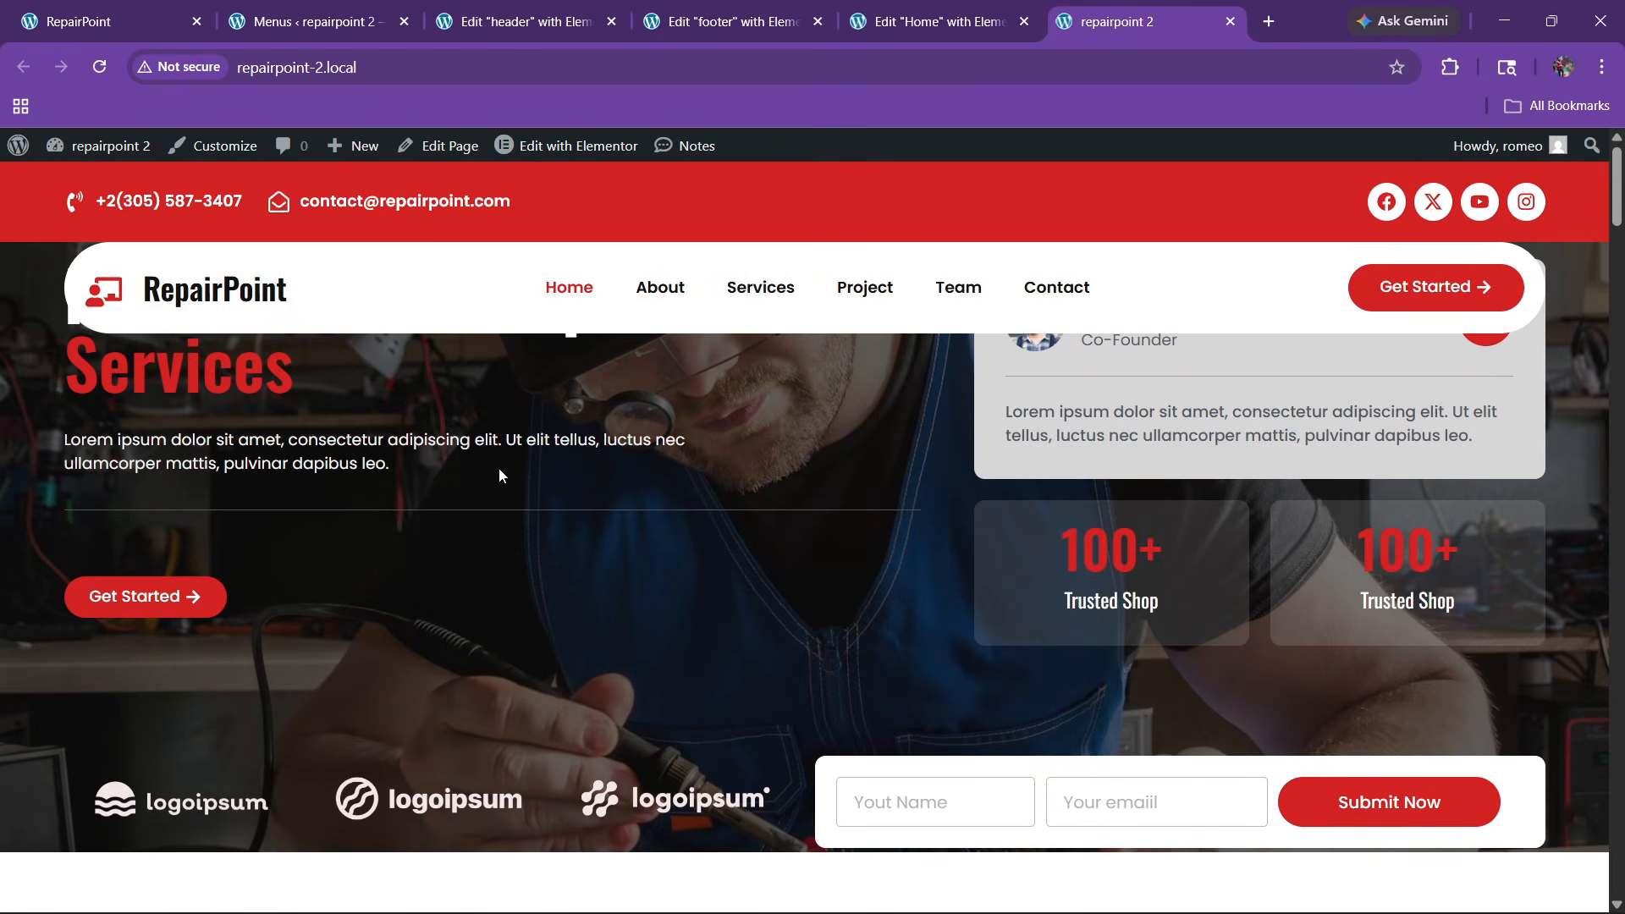
pyautogui.click(520, 21)
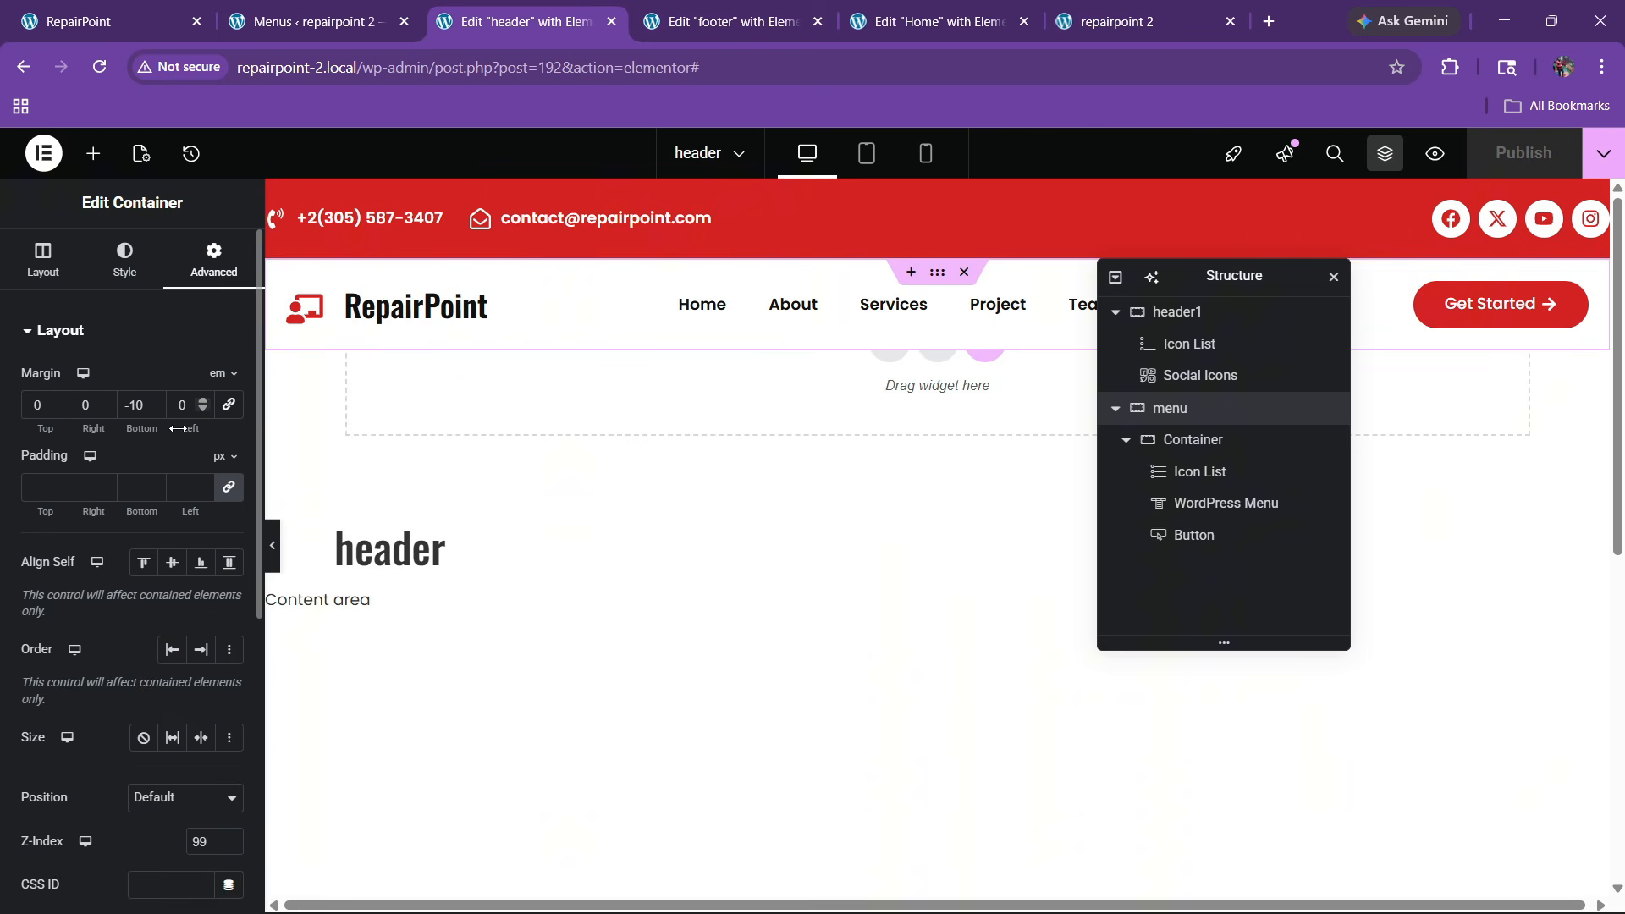
# Try a -7 bottom margin on the menu bar and compare the live header with the original RepairPoint site
pyautogui.click(152, 400)
pyautogui.click(151, 400)
pyautogui.click(152, 400)
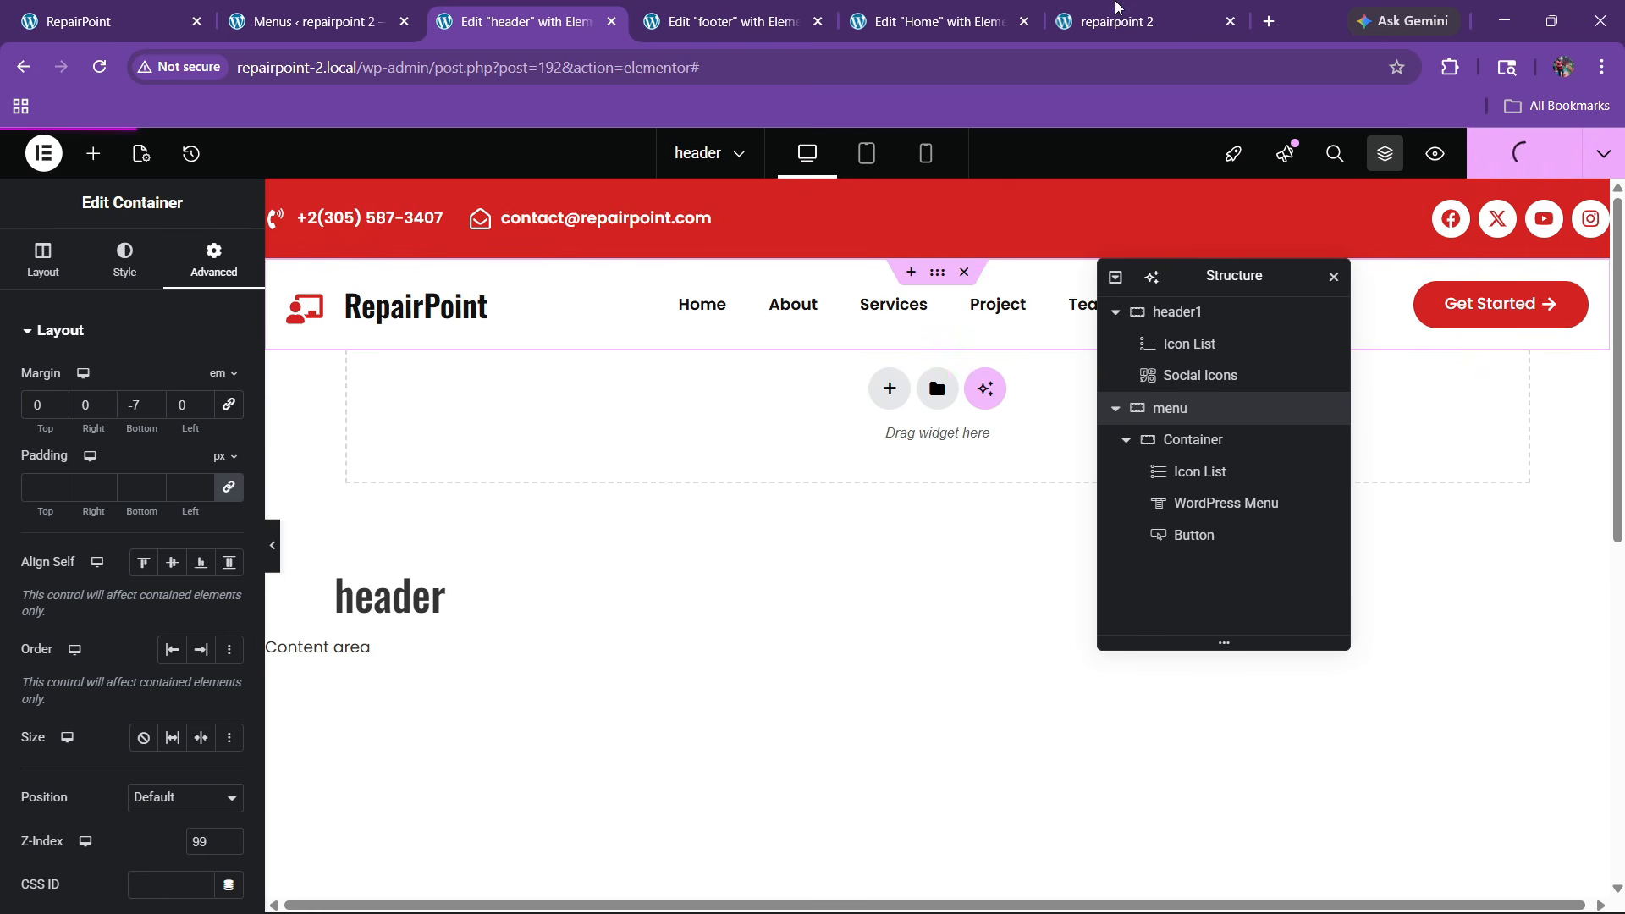
pyautogui.click(1134, 10)
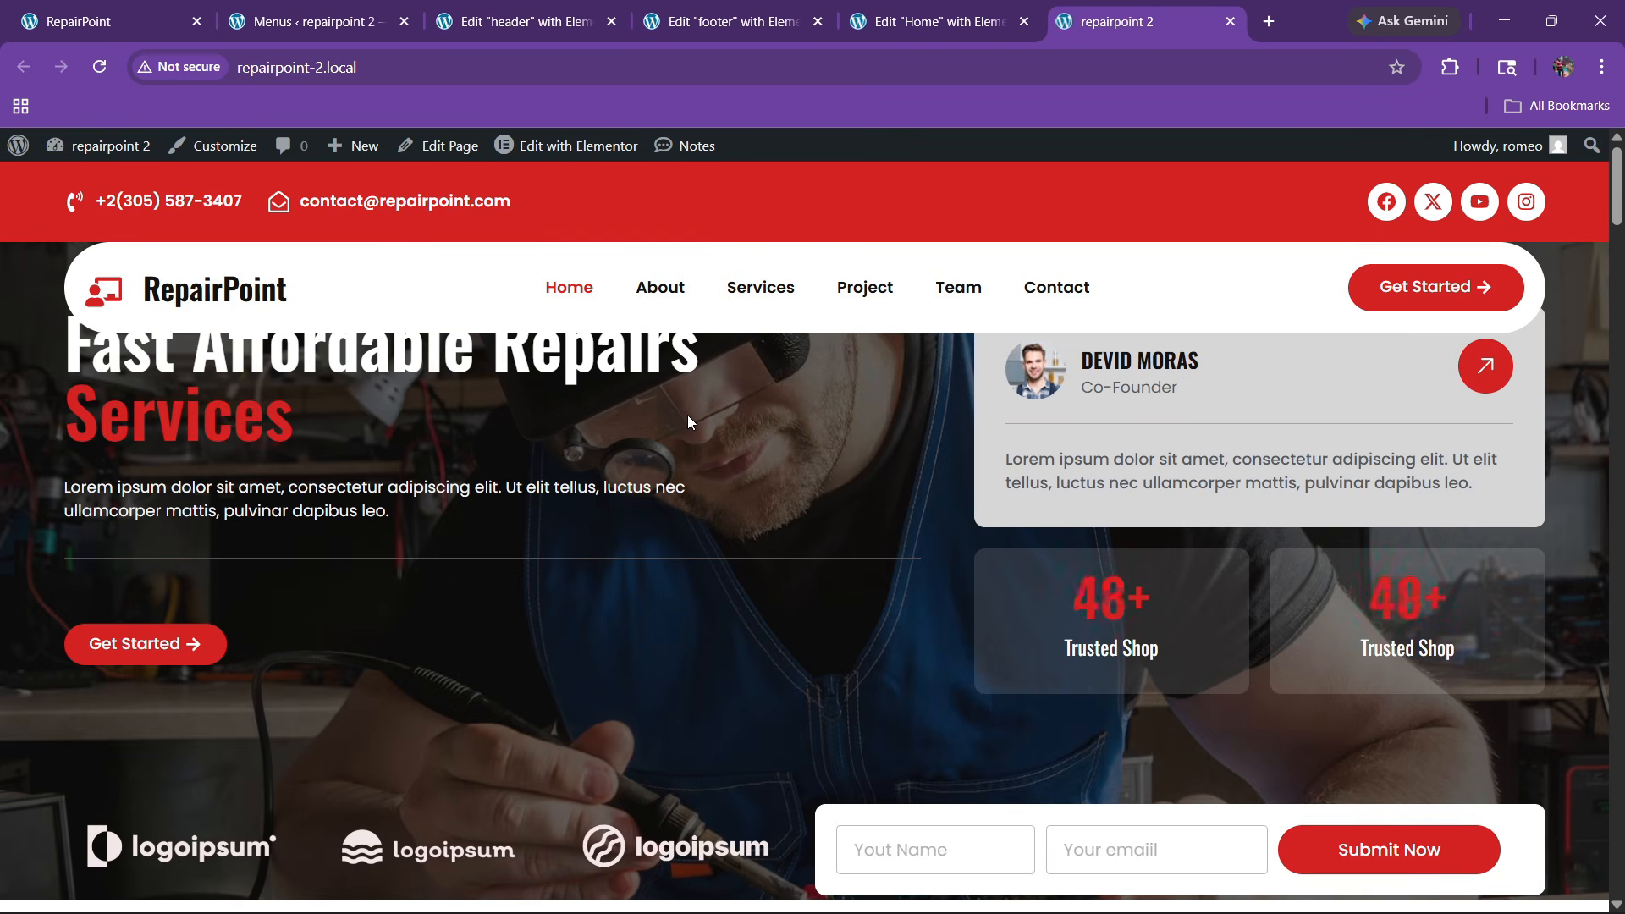
pyautogui.scroll(-2, 687, 411)
pyautogui.scroll(2, 687, 411)
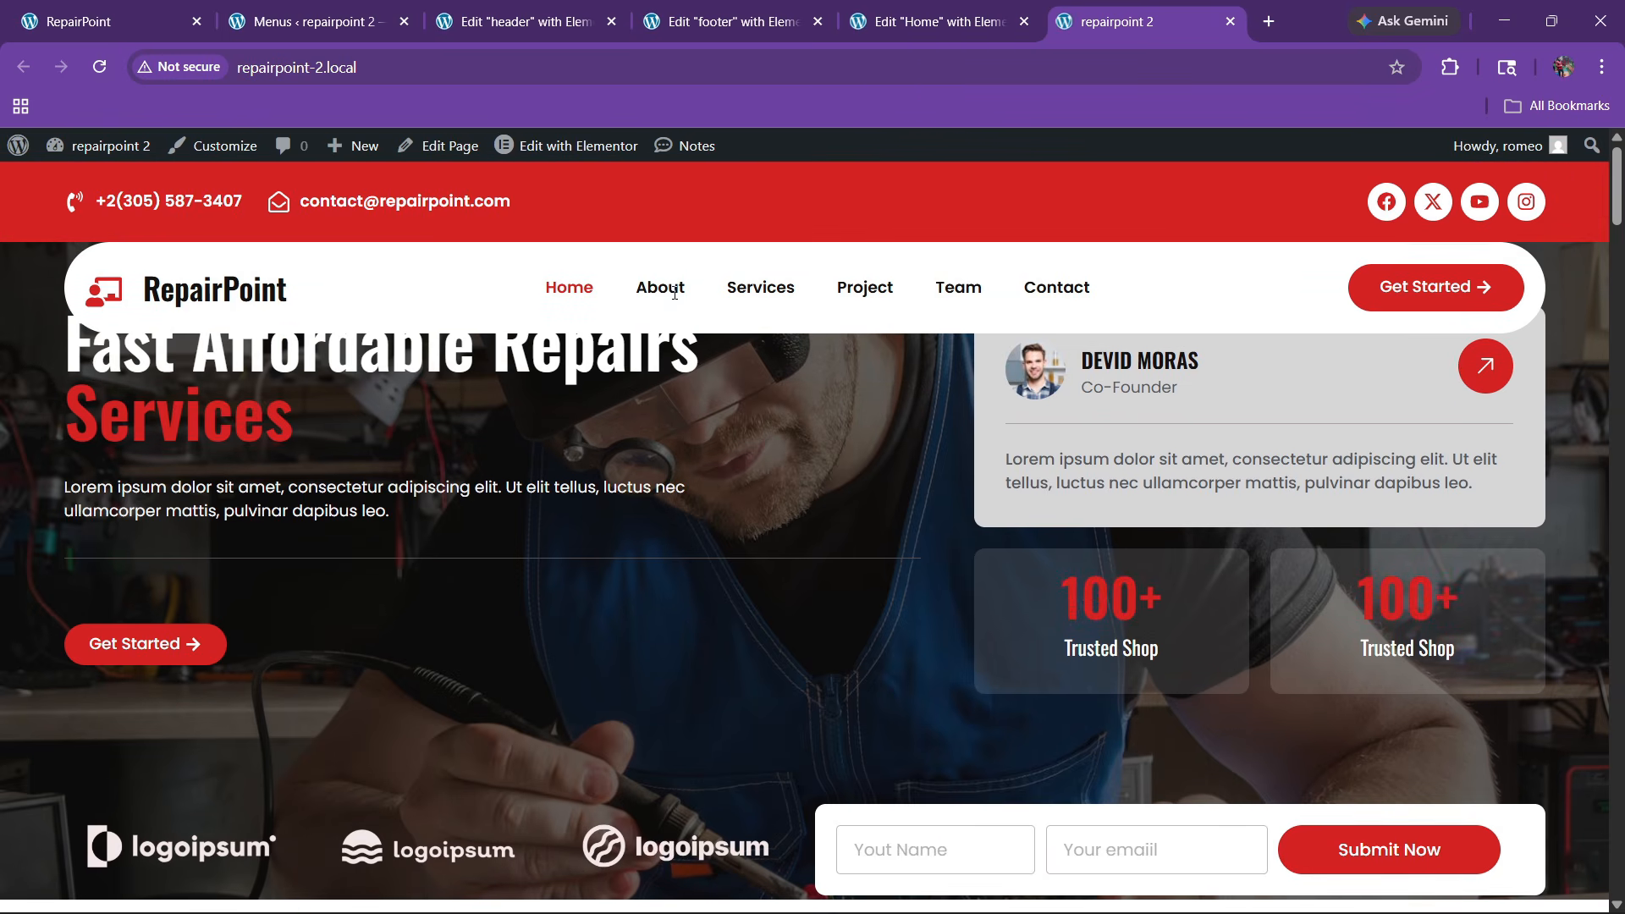
pyautogui.click(517, 19)
pyautogui.click(188, 9)
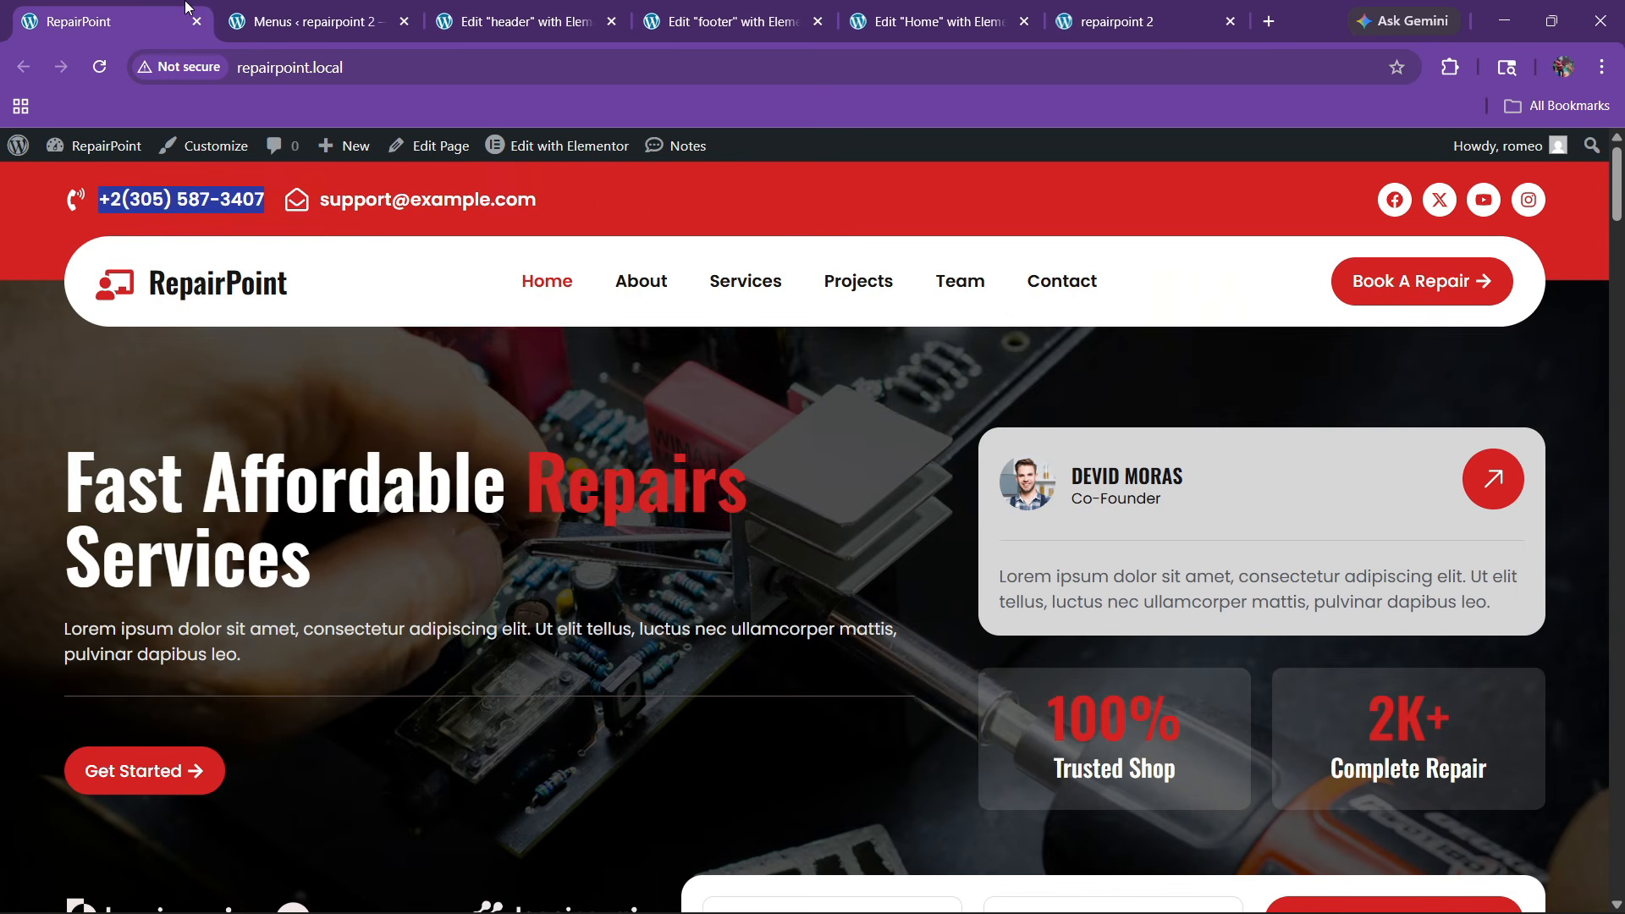
pyautogui.click(775, 7)
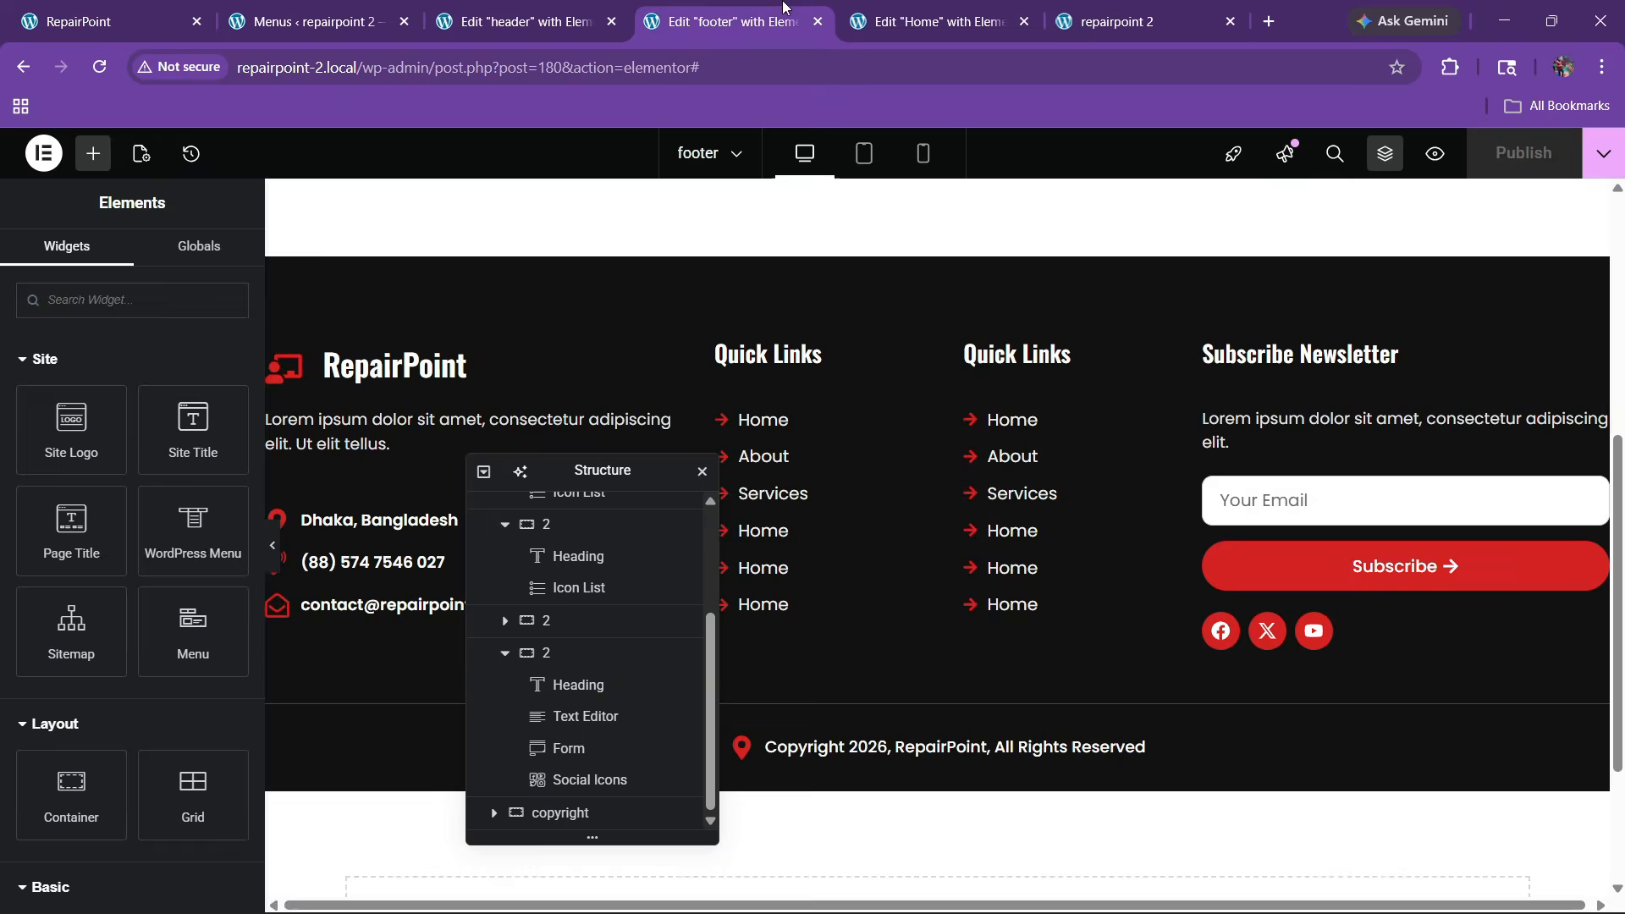
pyautogui.click(391, 7)
pyautogui.click(485, 7)
# Set the red top bar's bottom padding to 60 and the menu bar's top margin to -3 em, then save
pyautogui.click(1177, 311)
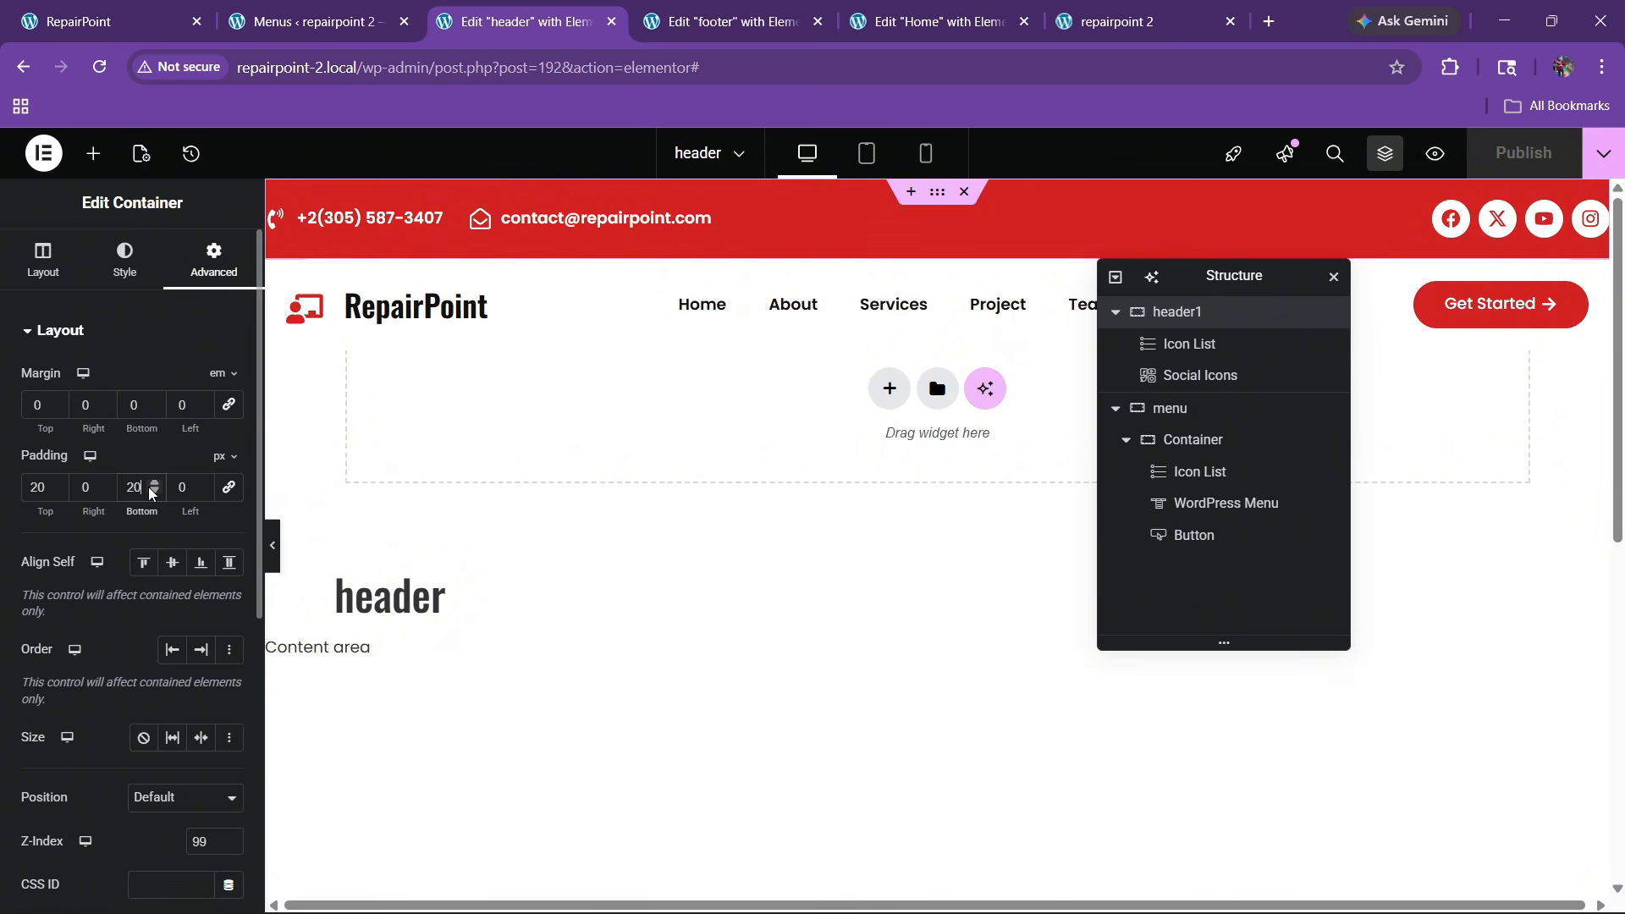
pyautogui.press('BackSpace')
pyautogui.write('6')
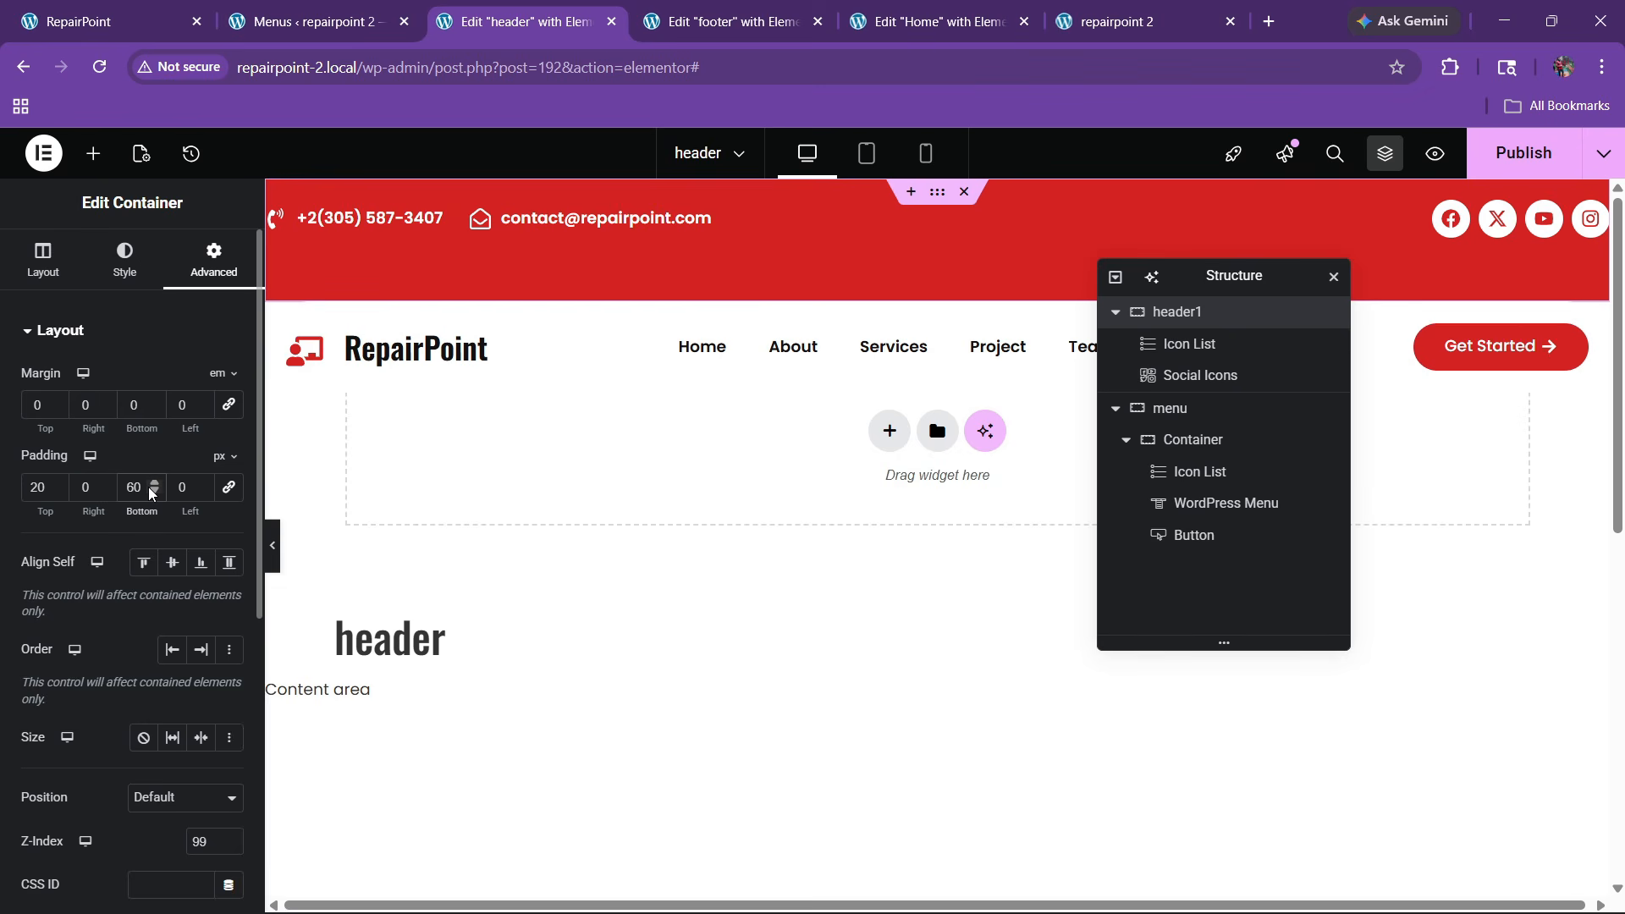
pyautogui.click(1222, 409)
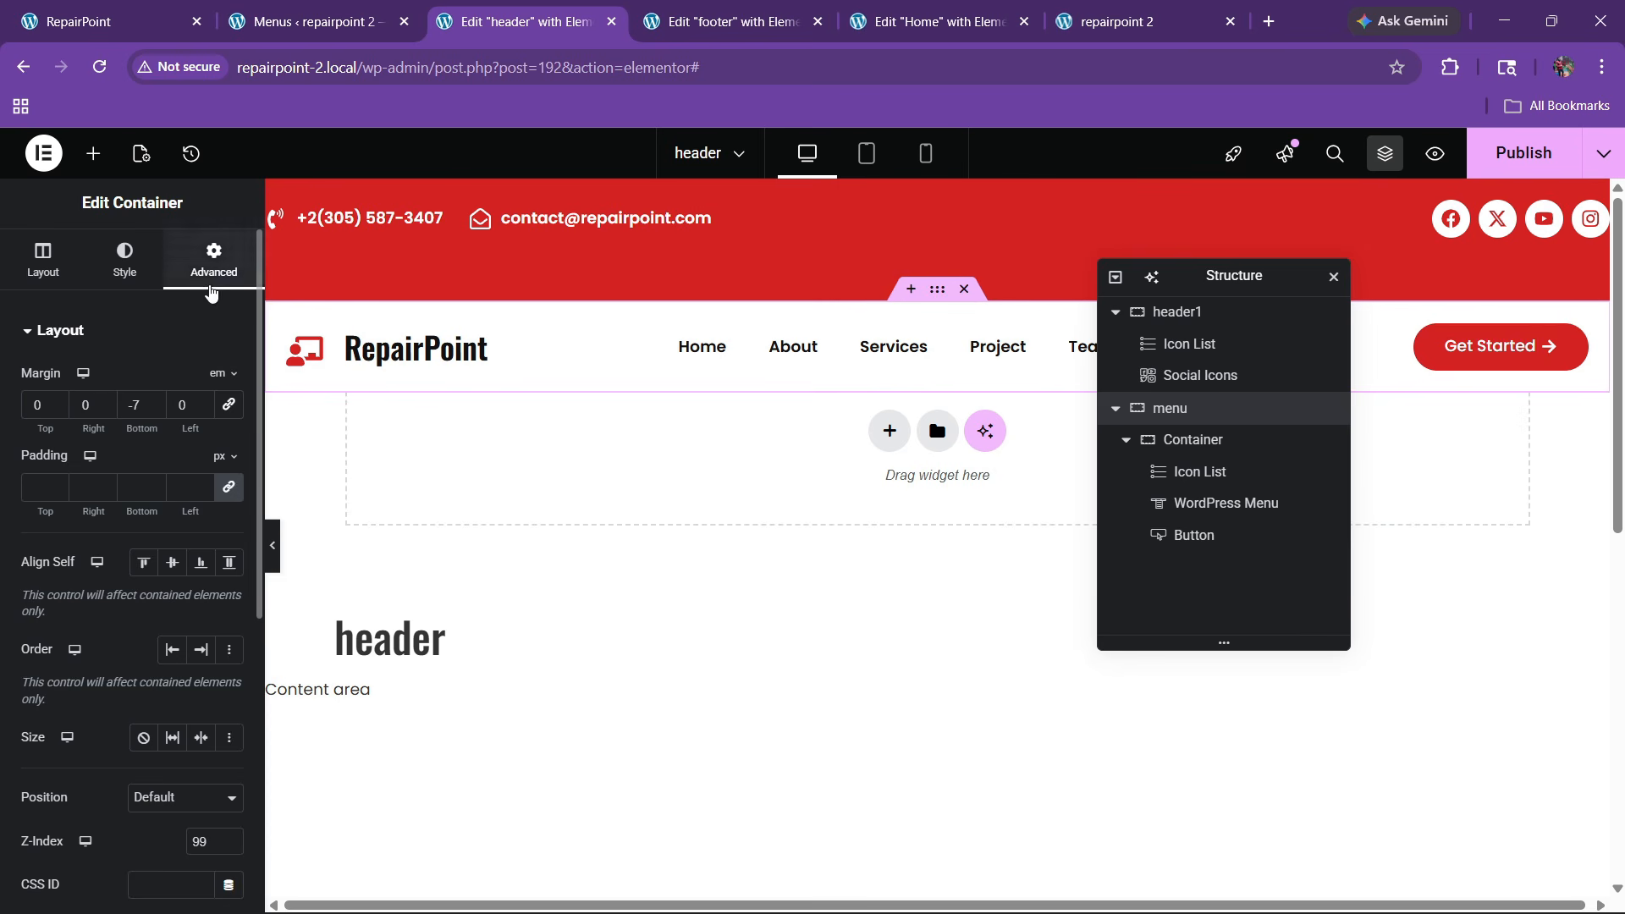
pyautogui.click(58, 410)
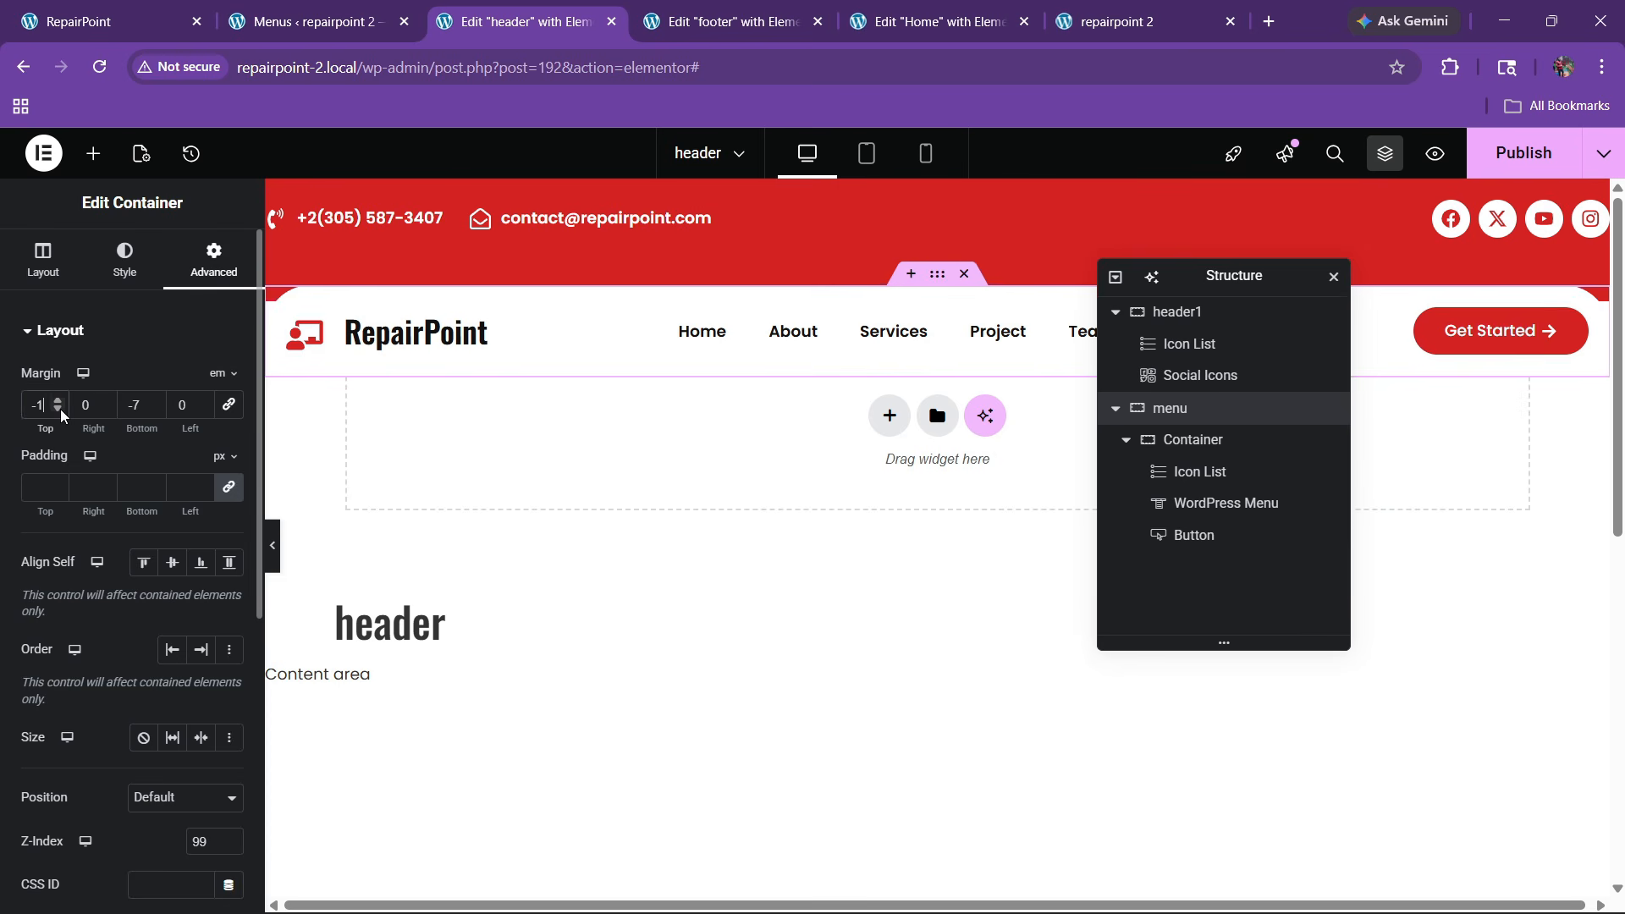
pyautogui.click(57, 409)
pyautogui.click(58, 410)
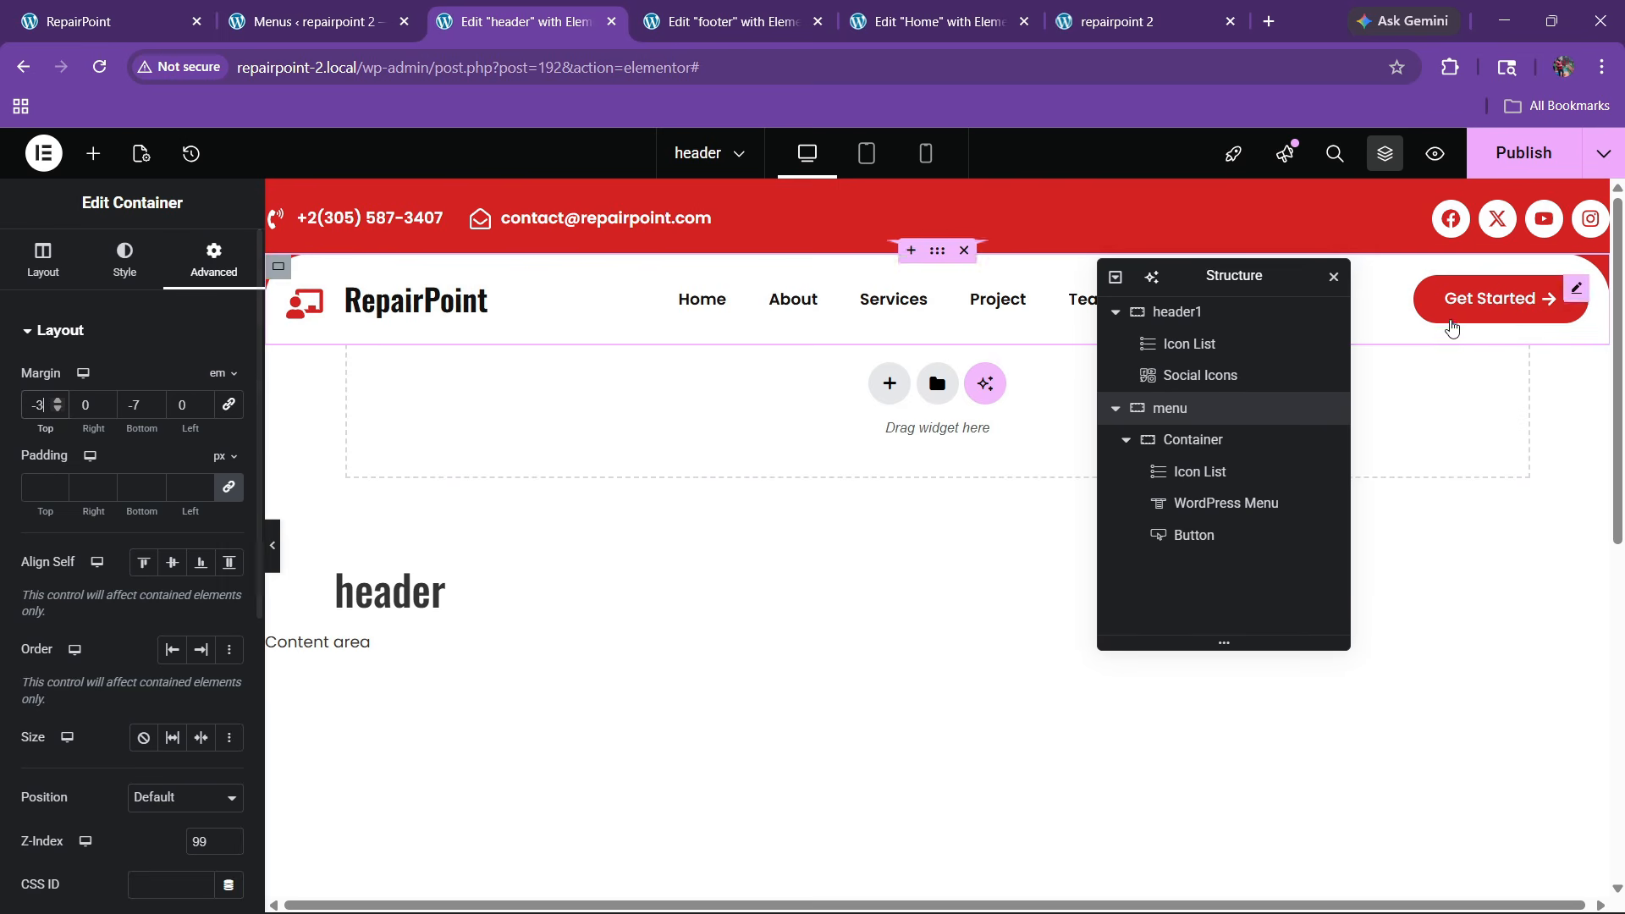
pyautogui.hotkey('ctrl', 's')
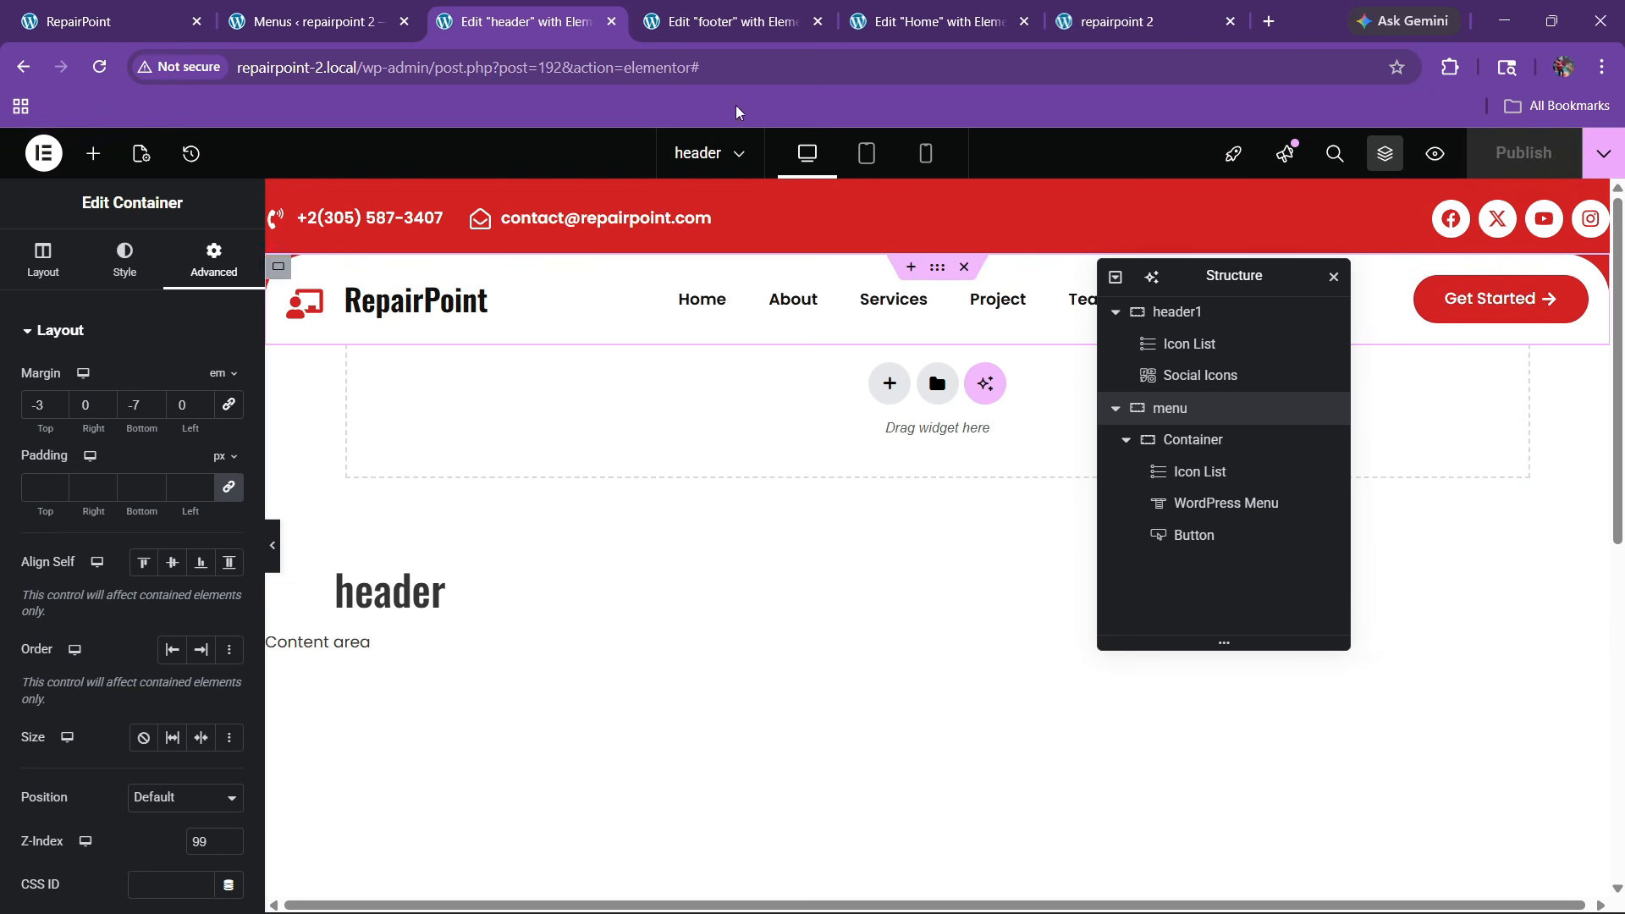
# Check the reloaded live page, then set the menu bar's bottom margin to -5 em and publish
pyautogui.click(1125, 24)
pyautogui.click(99, 66)
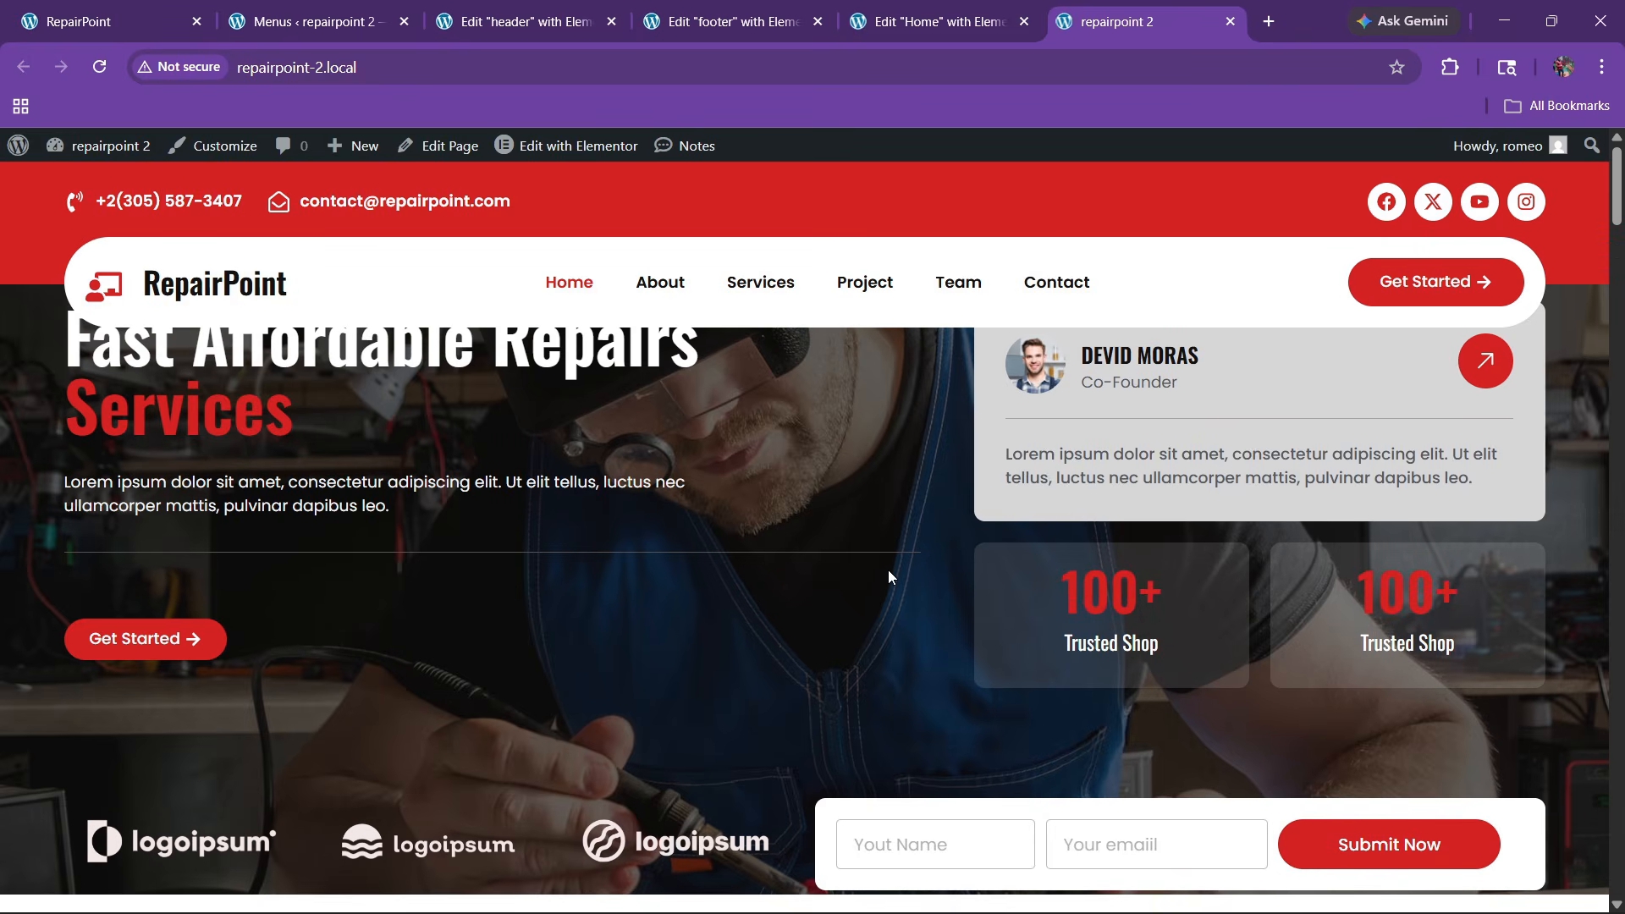
pyautogui.click(747, 8)
pyautogui.click(550, 12)
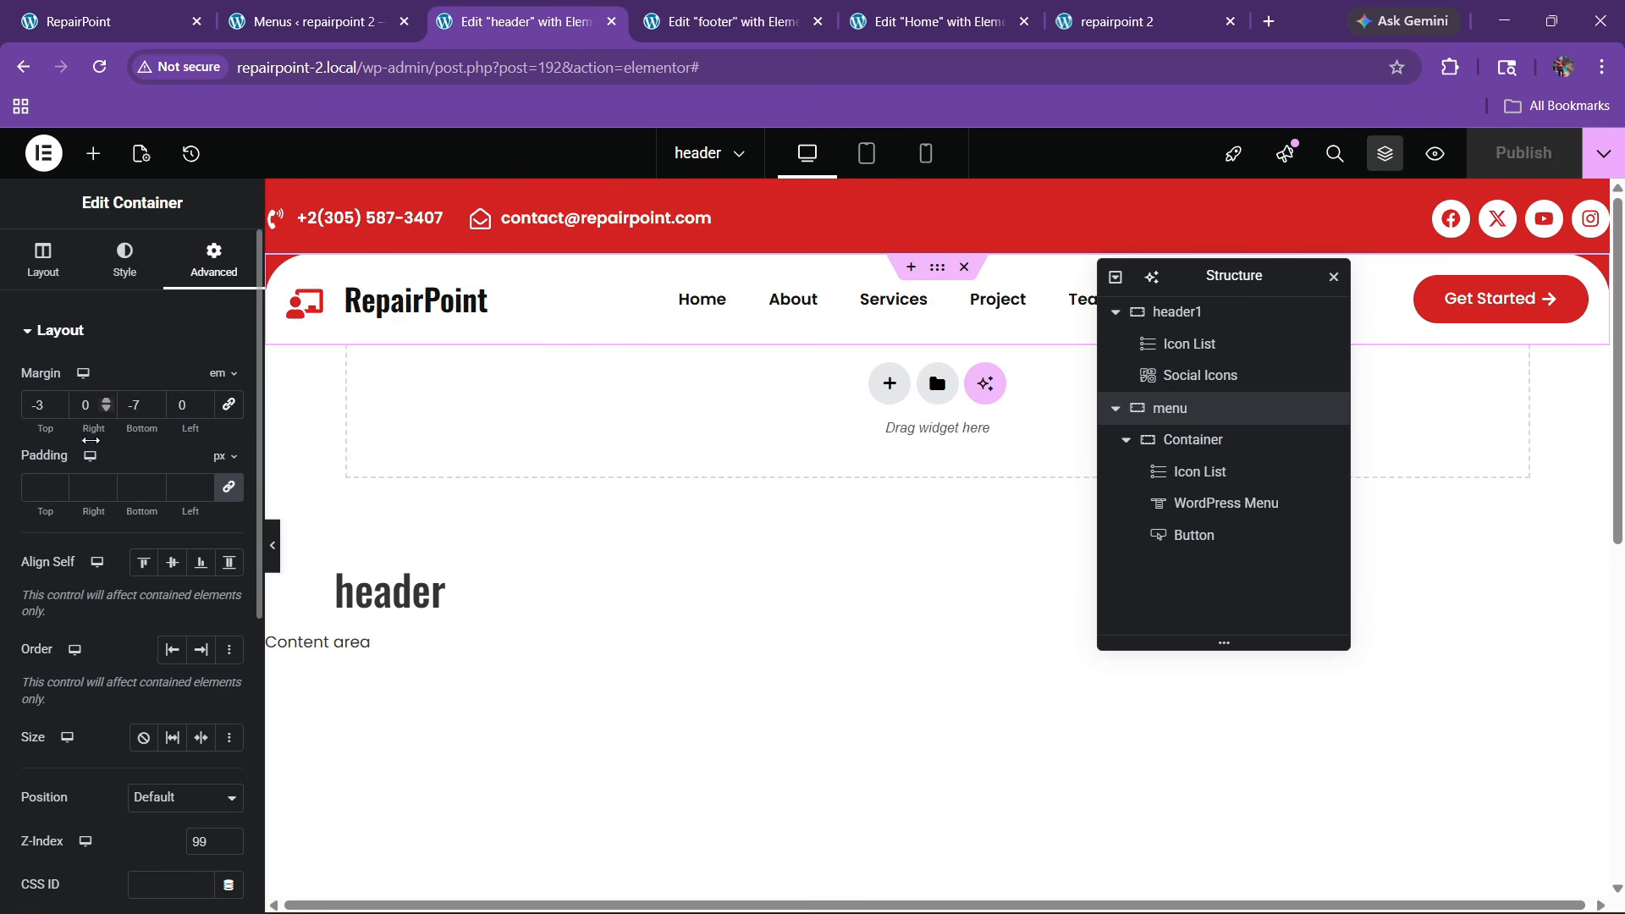
pyautogui.press('BackSpace')
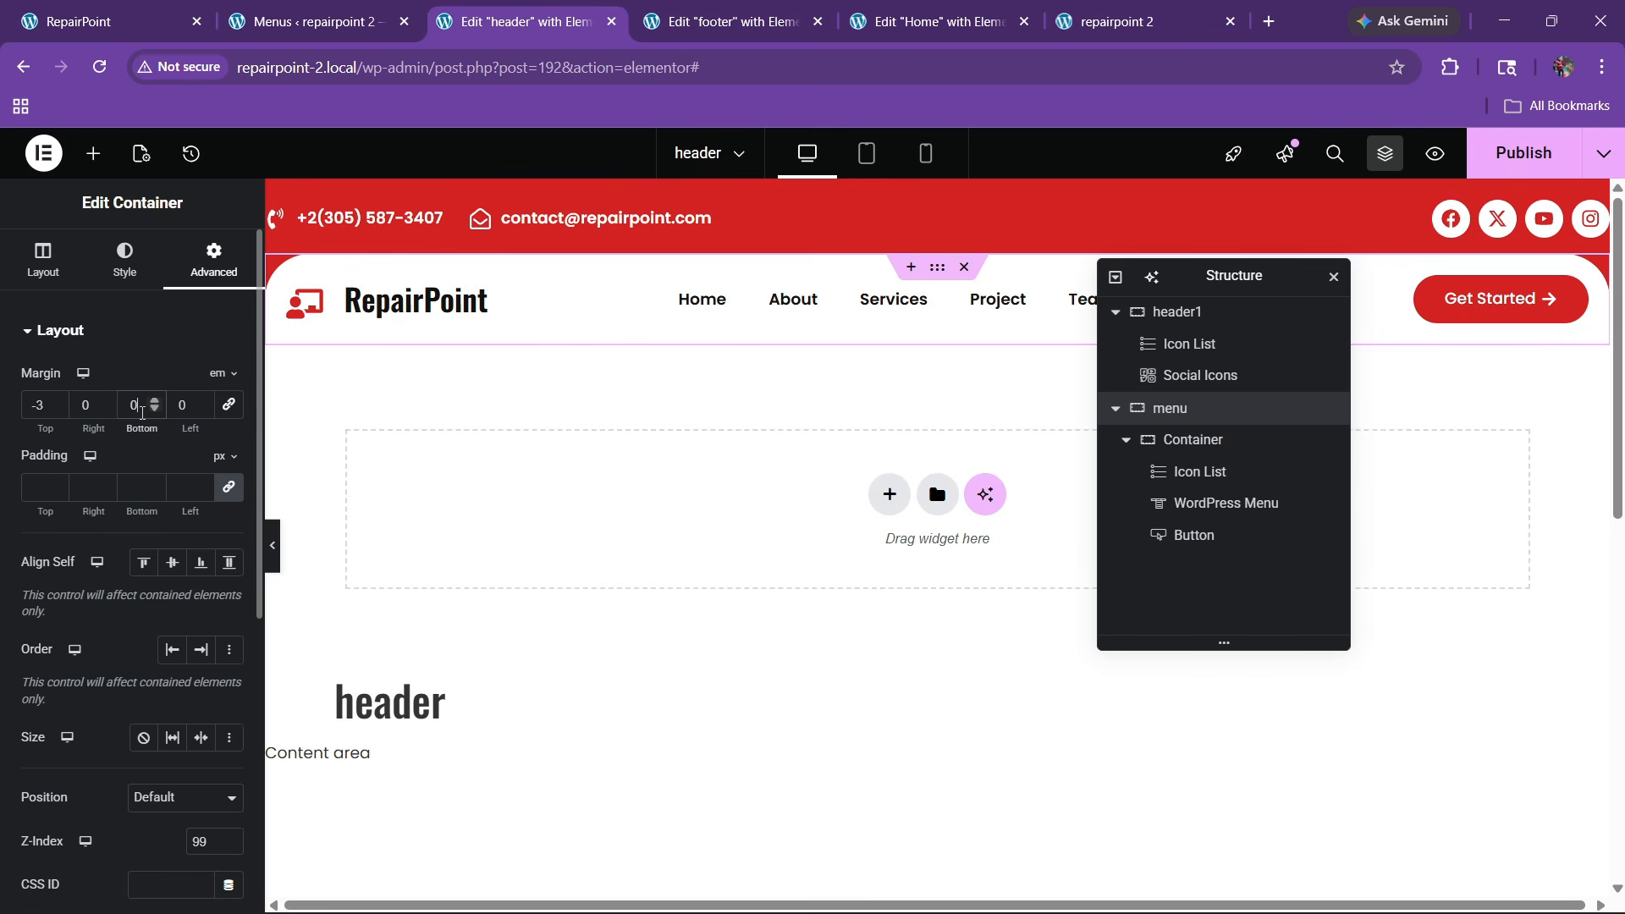
pyautogui.click(155, 409)
pyautogui.click(154, 409)
pyautogui.click(155, 410)
pyautogui.click(155, 409)
pyautogui.click(155, 409)
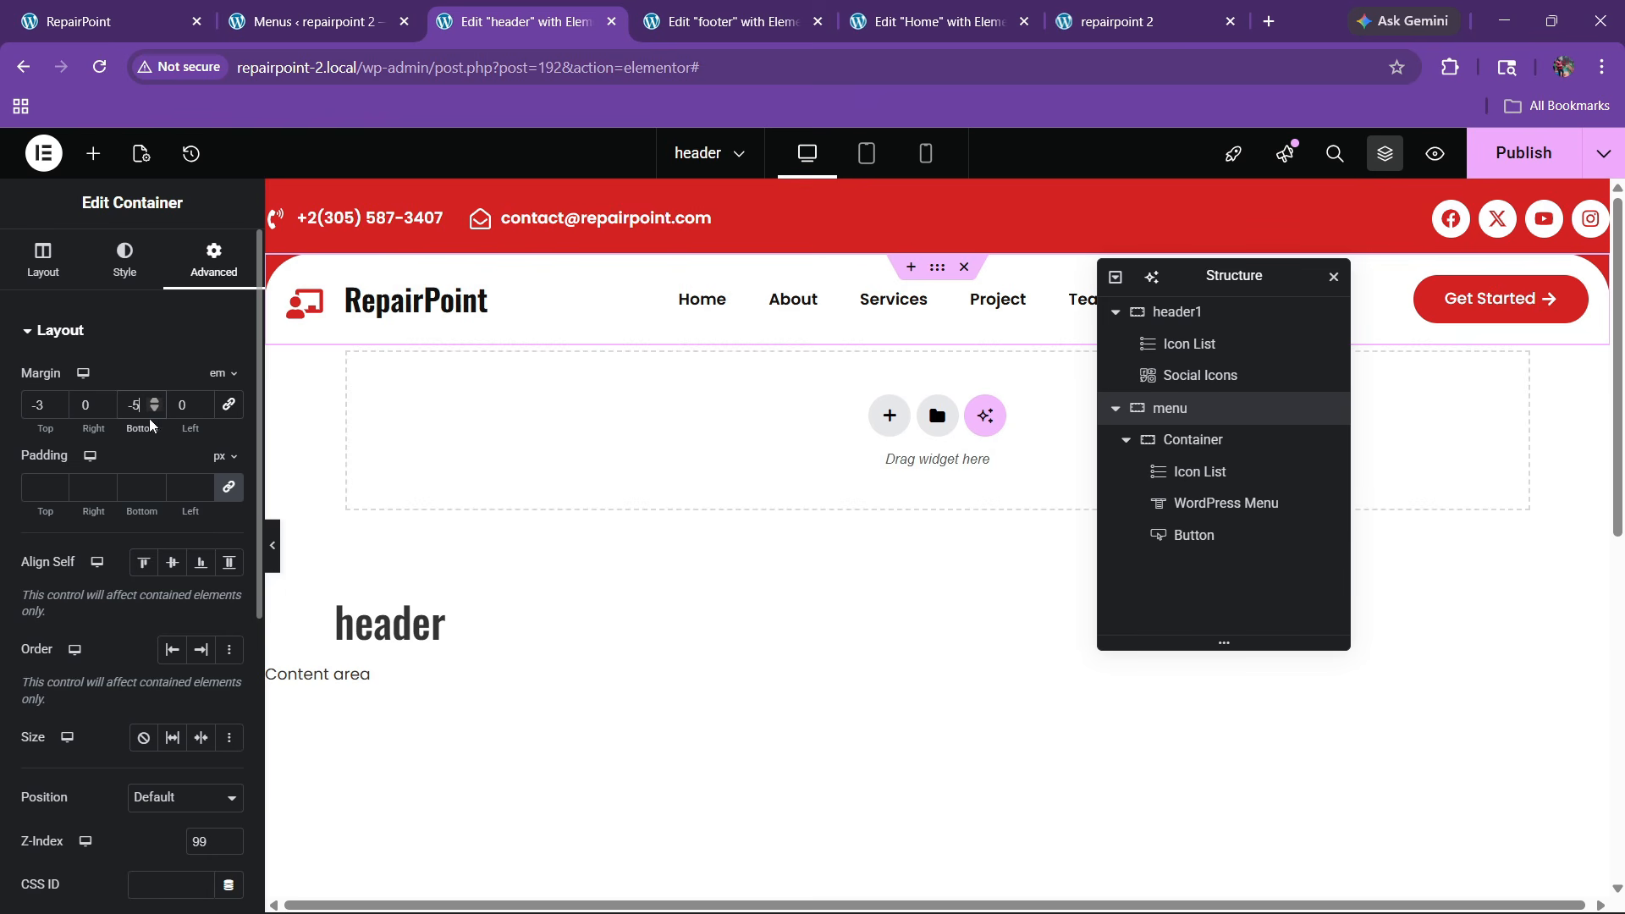
pyautogui.click(1523, 152)
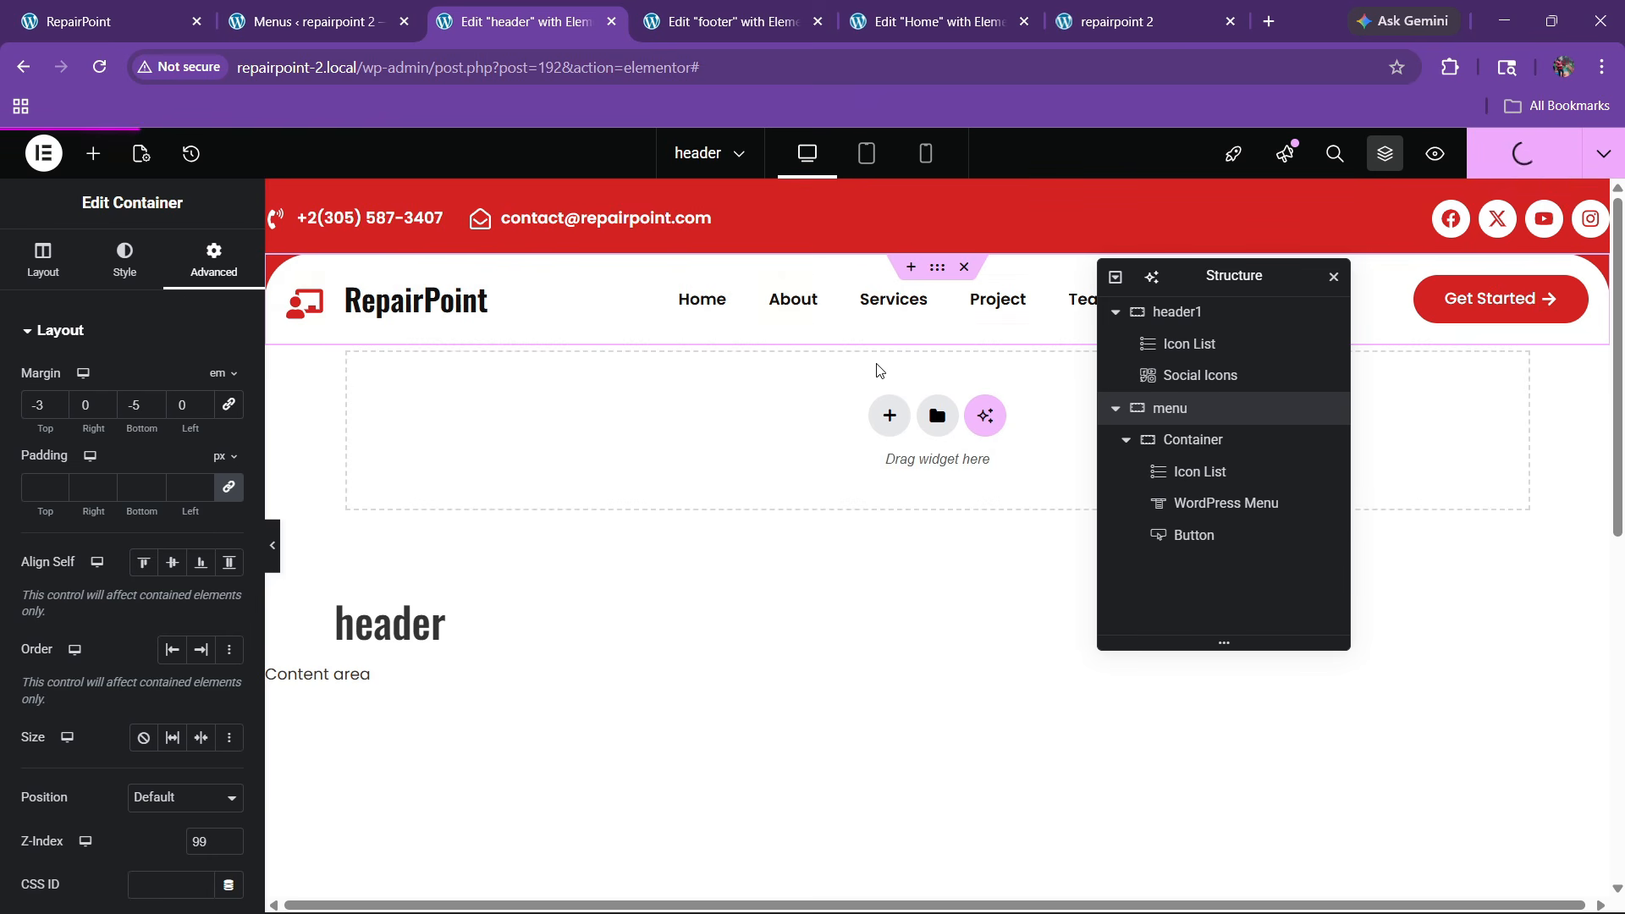
pyautogui.click(931, 21)
pyautogui.scroll(5, 655, 516)
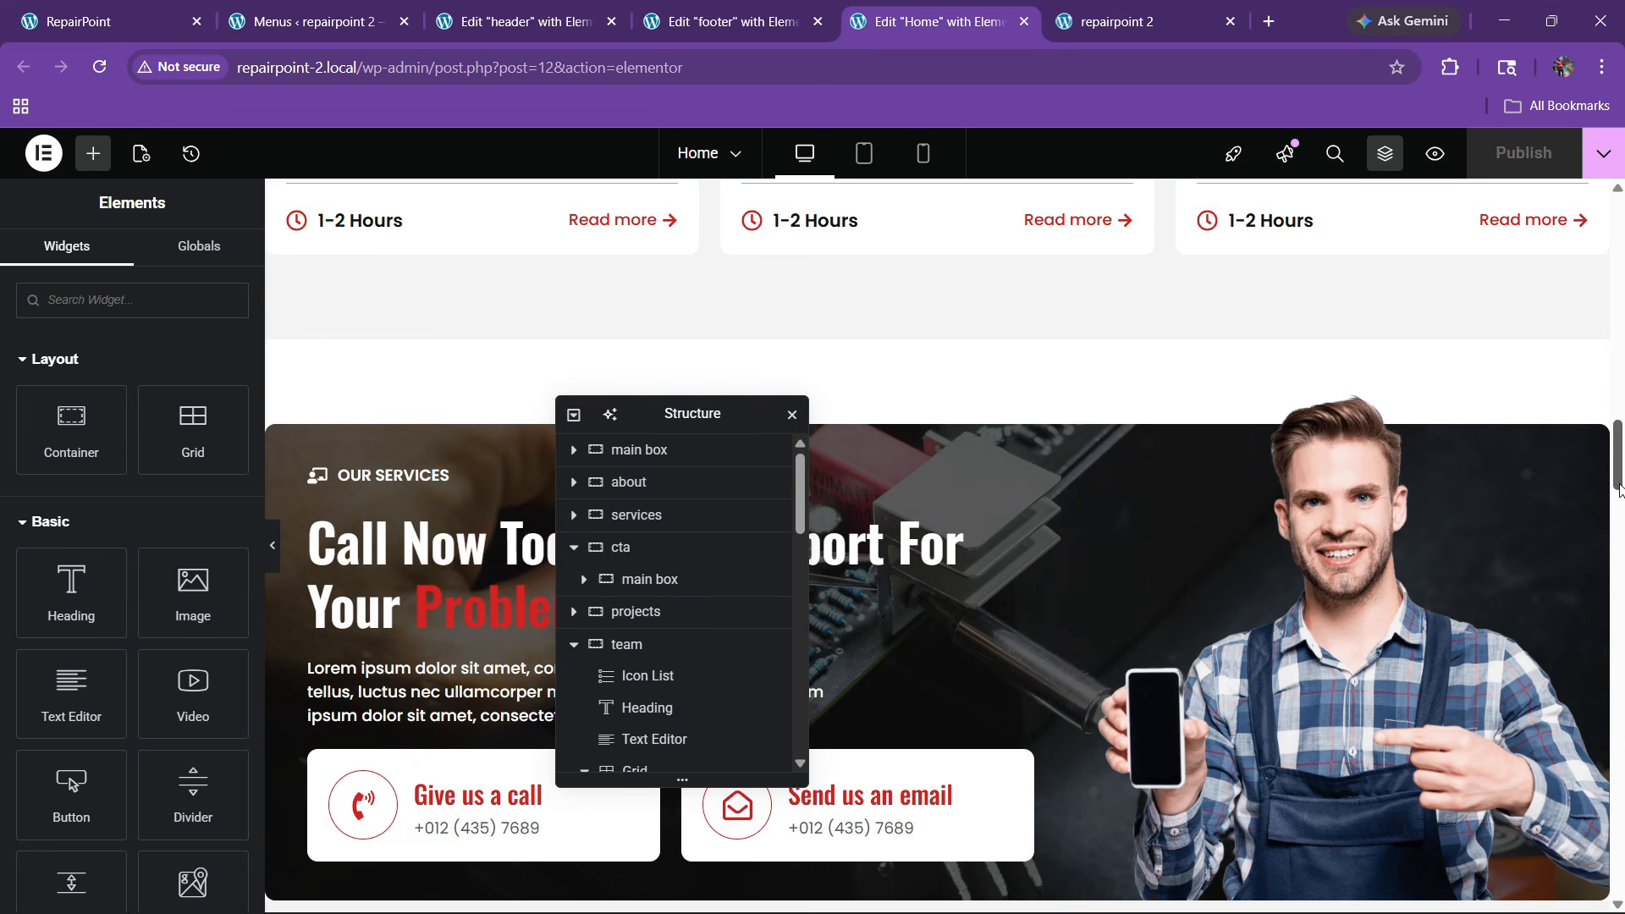
# Raise the hero container's top padding to 160 and save the Home page
pyautogui.moveTo(1618, 484); pyautogui.dragTo(1612, 252)
pyautogui.click(936, 277)
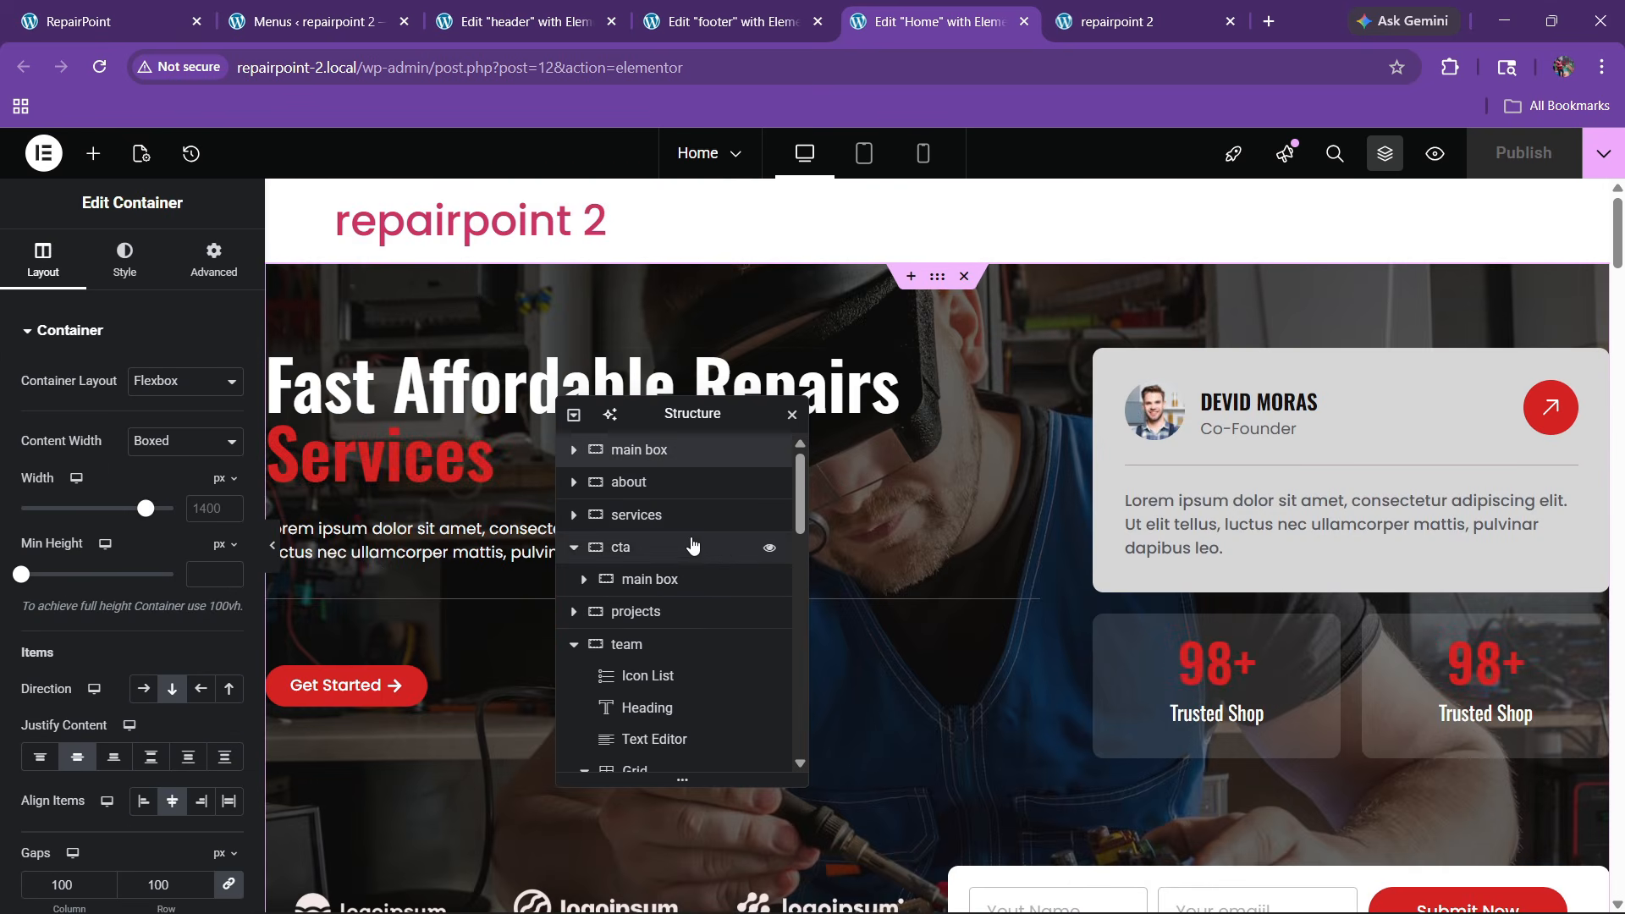
pyautogui.click(213, 258)
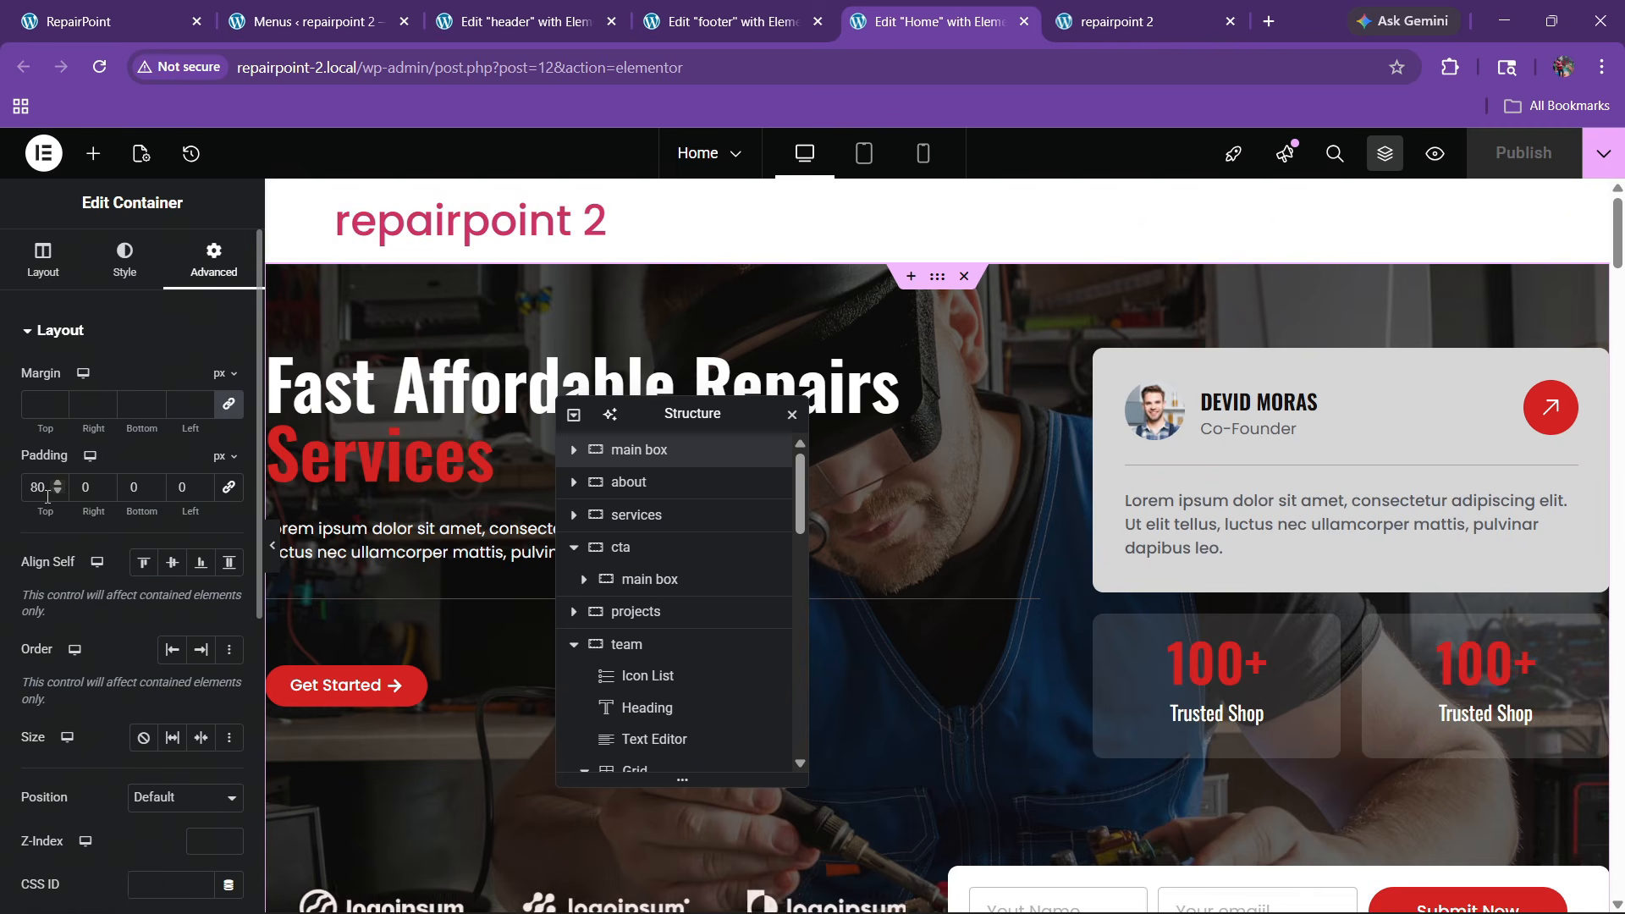
pyautogui.moveTo(47, 497); pyautogui.dragTo(11, 503)
pyautogui.write('160')
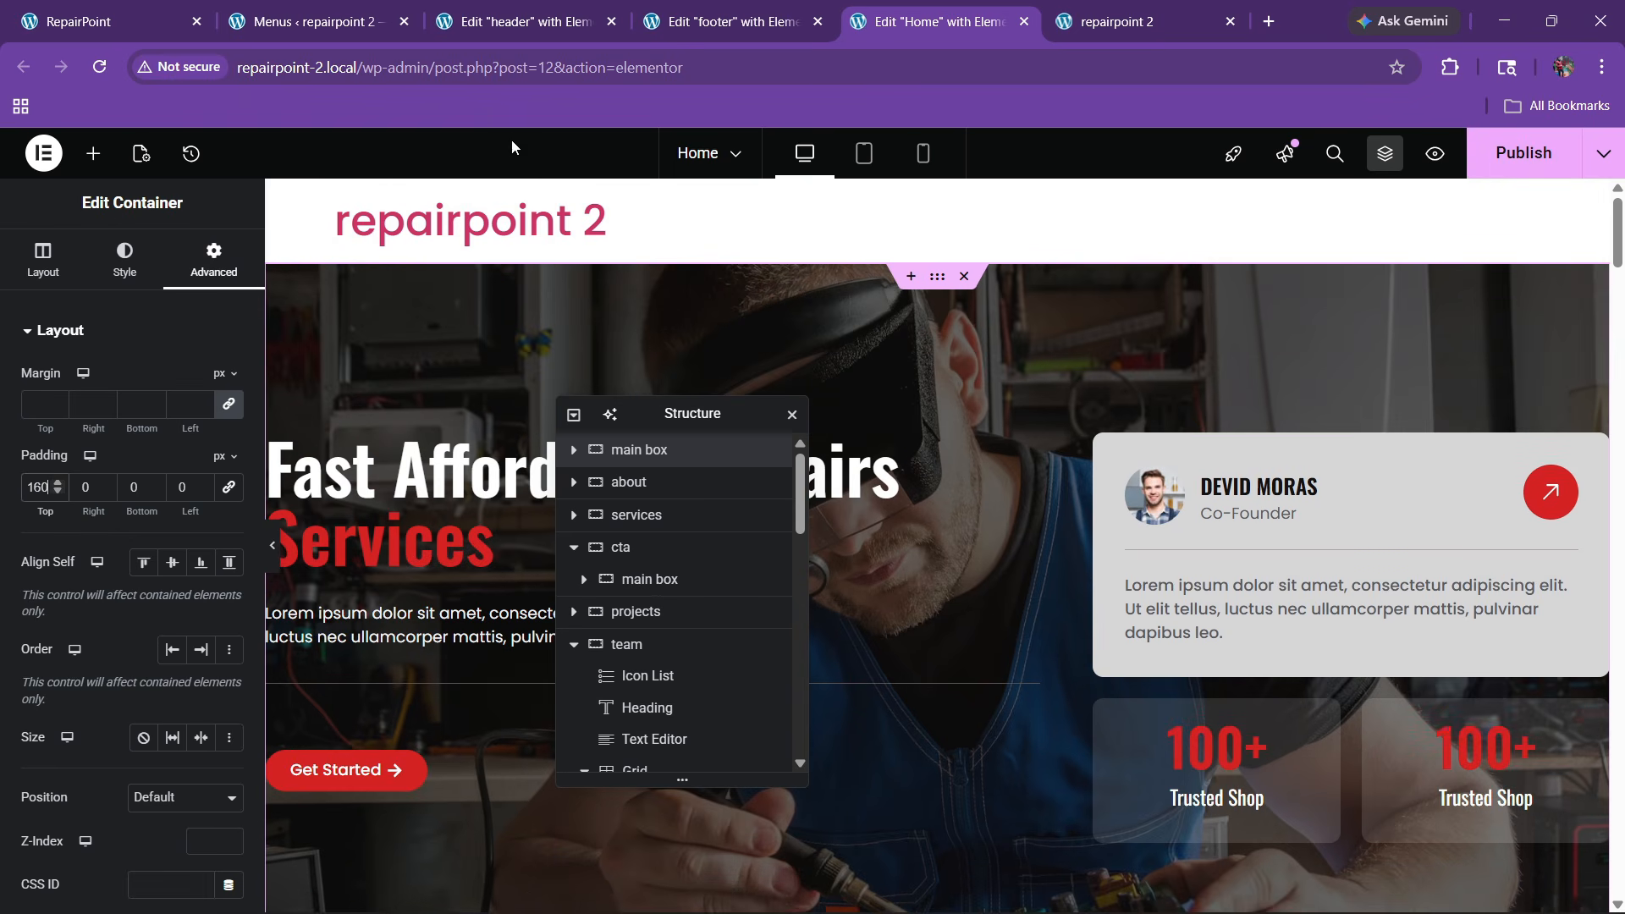
pyautogui.hotkey('ctrl', 's')
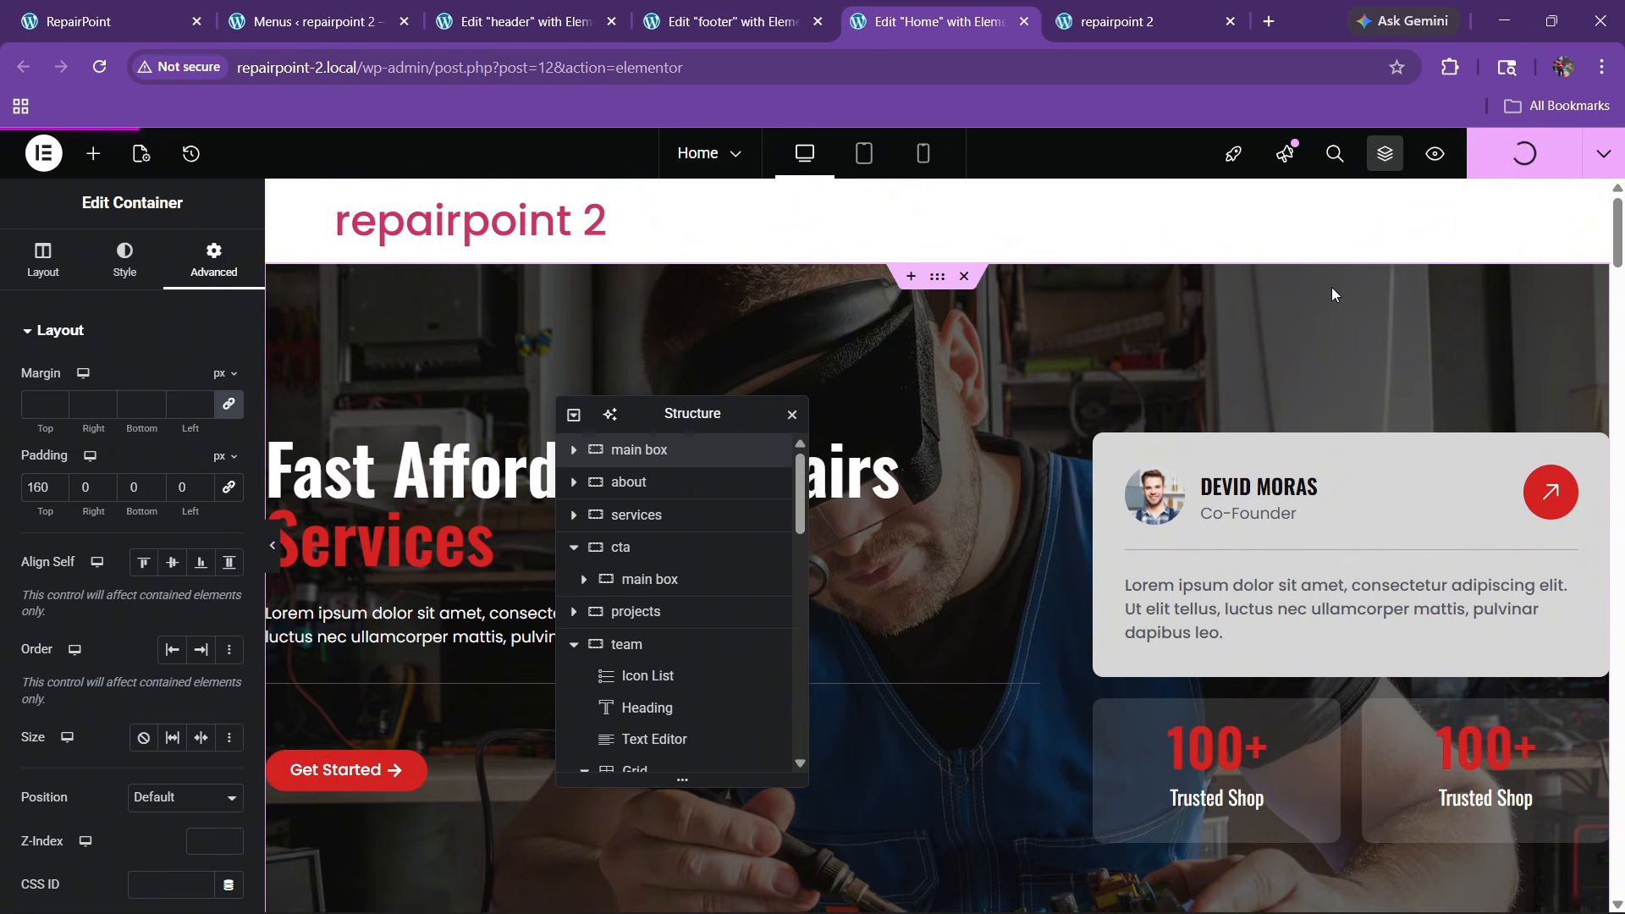
# On the live homepage, test the About, Services, Project, Team and Contact menu links
pyautogui.click(1157, 10)
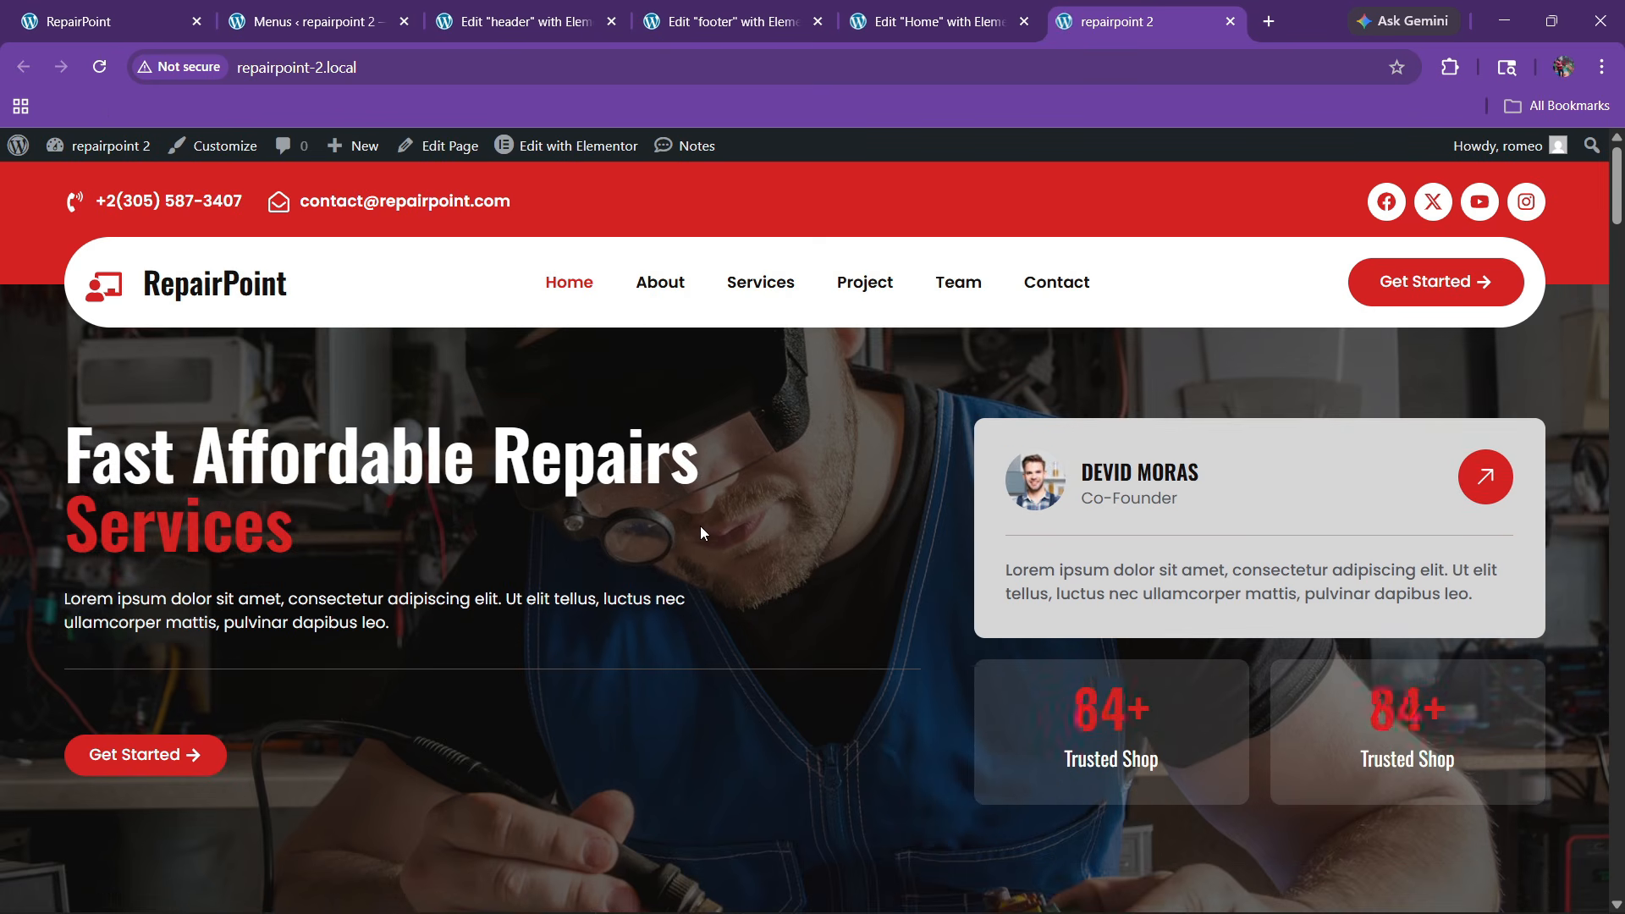
pyautogui.scroll(-15, 701, 539)
pyautogui.scroll(-5, 692, 546)
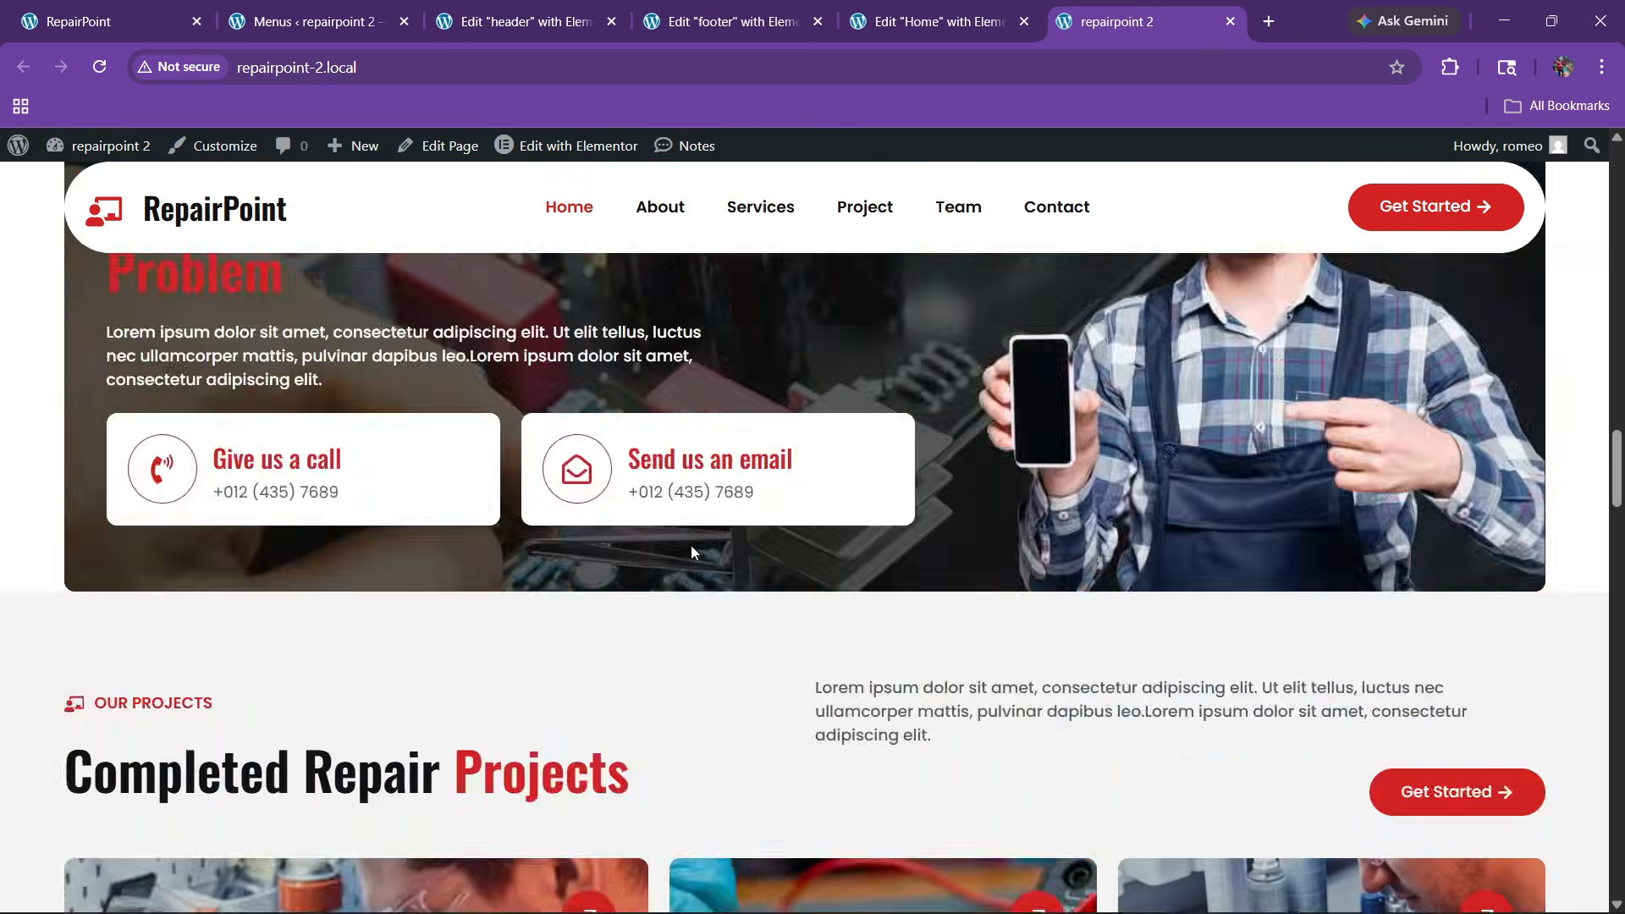
pyautogui.scroll(5, 687, 543)
pyautogui.scroll(15, 661, 530)
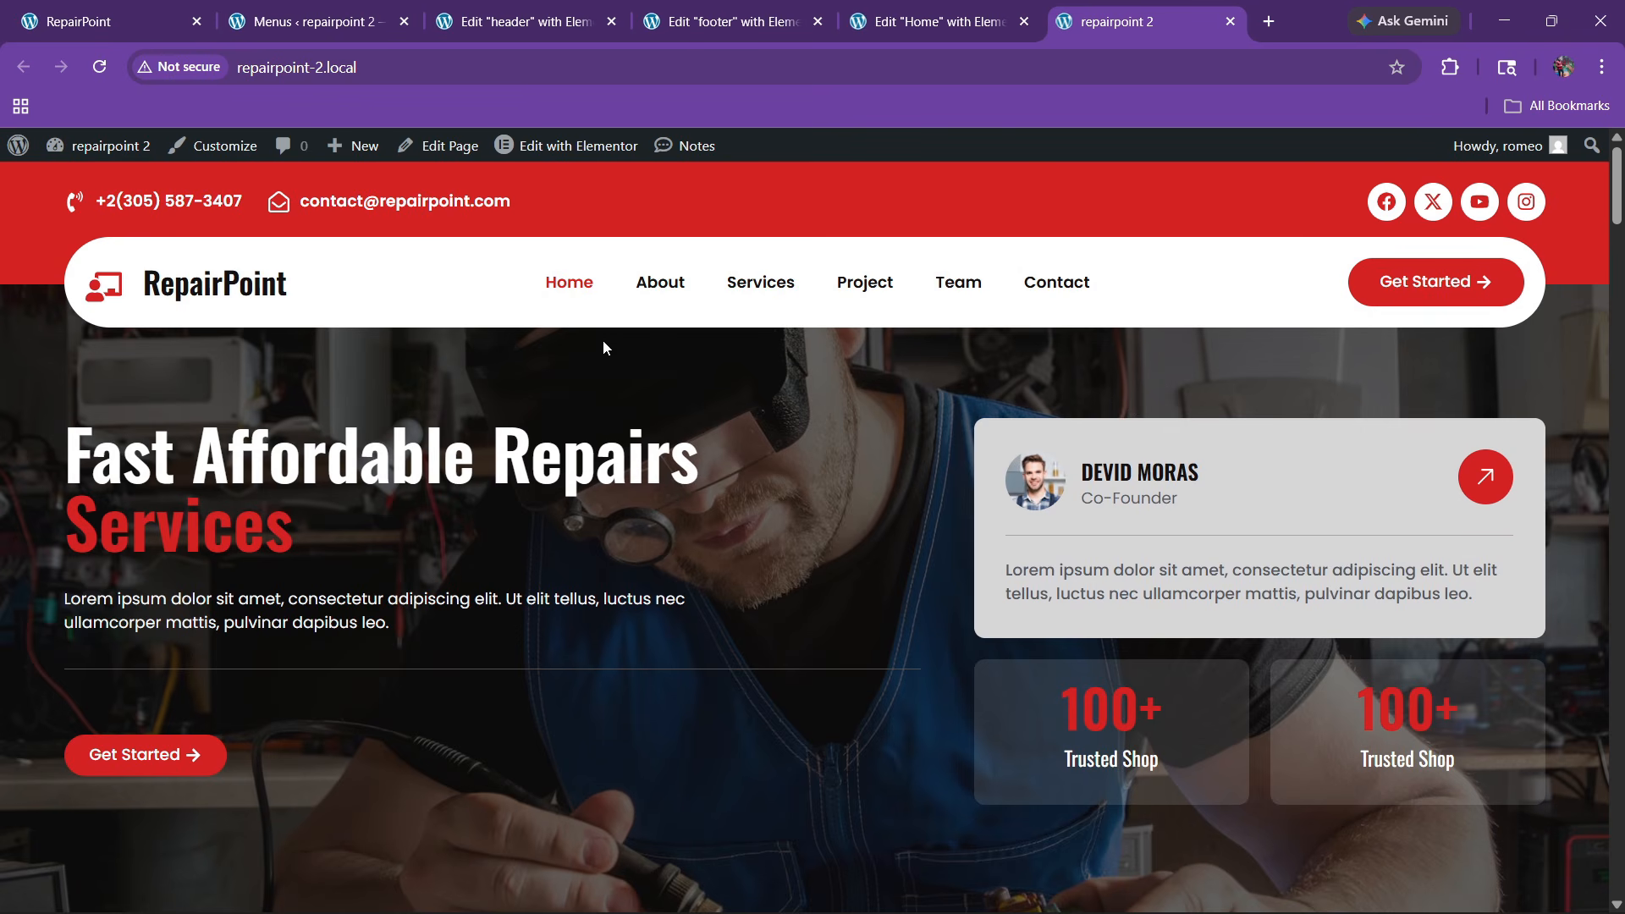
pyautogui.click(671, 277)
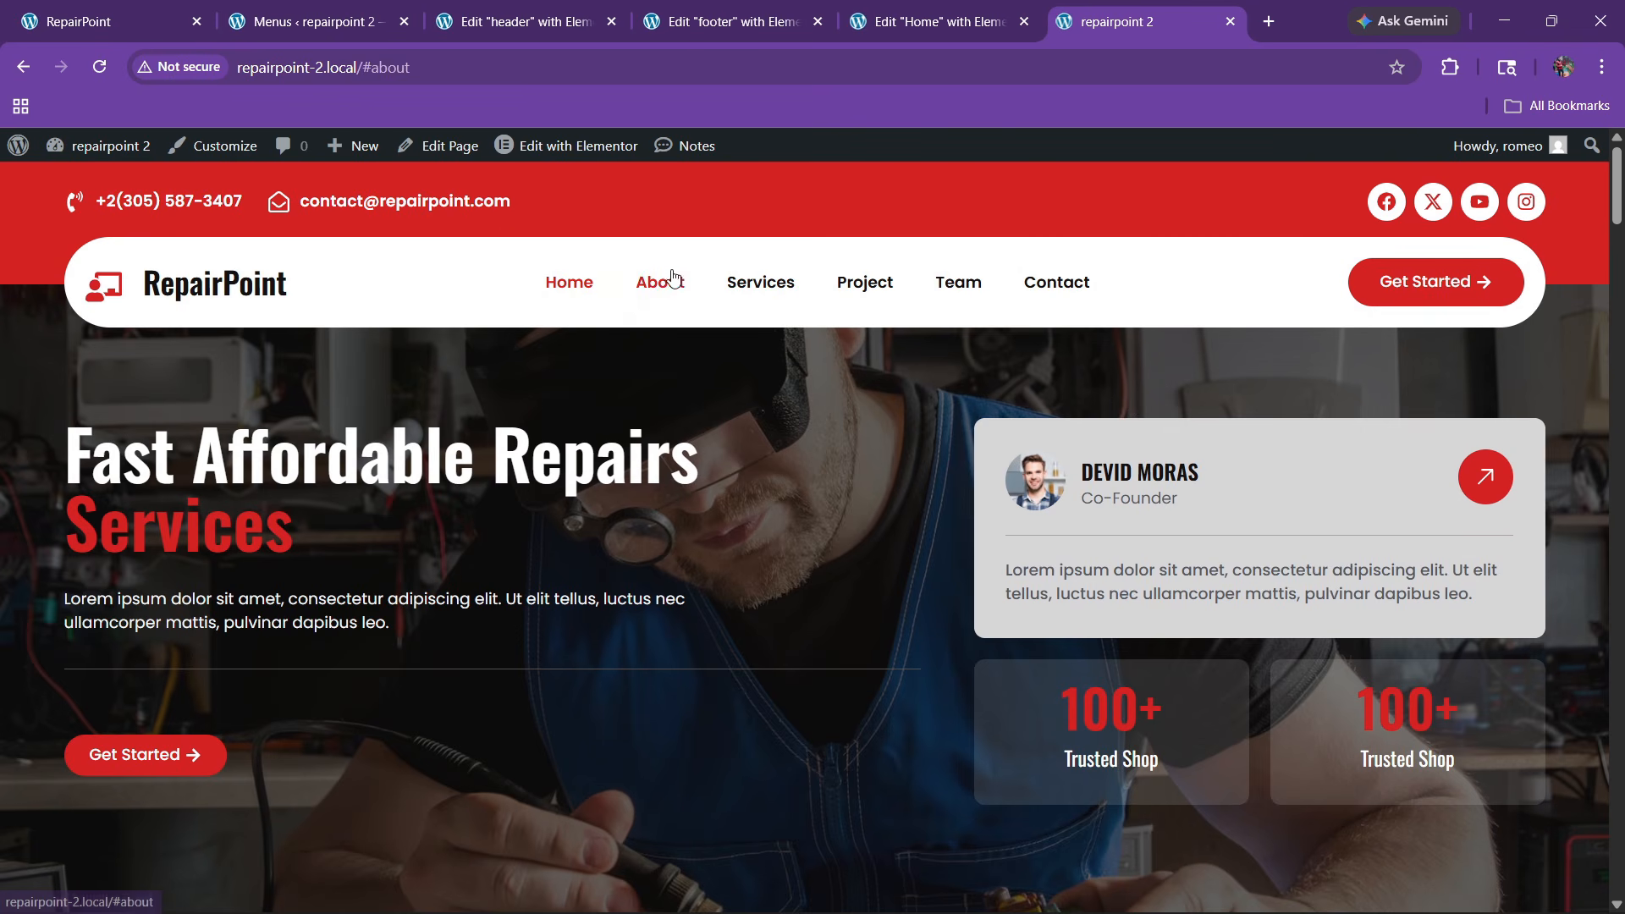
pyautogui.click(765, 282)
pyautogui.click(862, 284)
pyautogui.click(967, 283)
pyautogui.click(1052, 284)
pyautogui.scroll(-9, 737, 529)
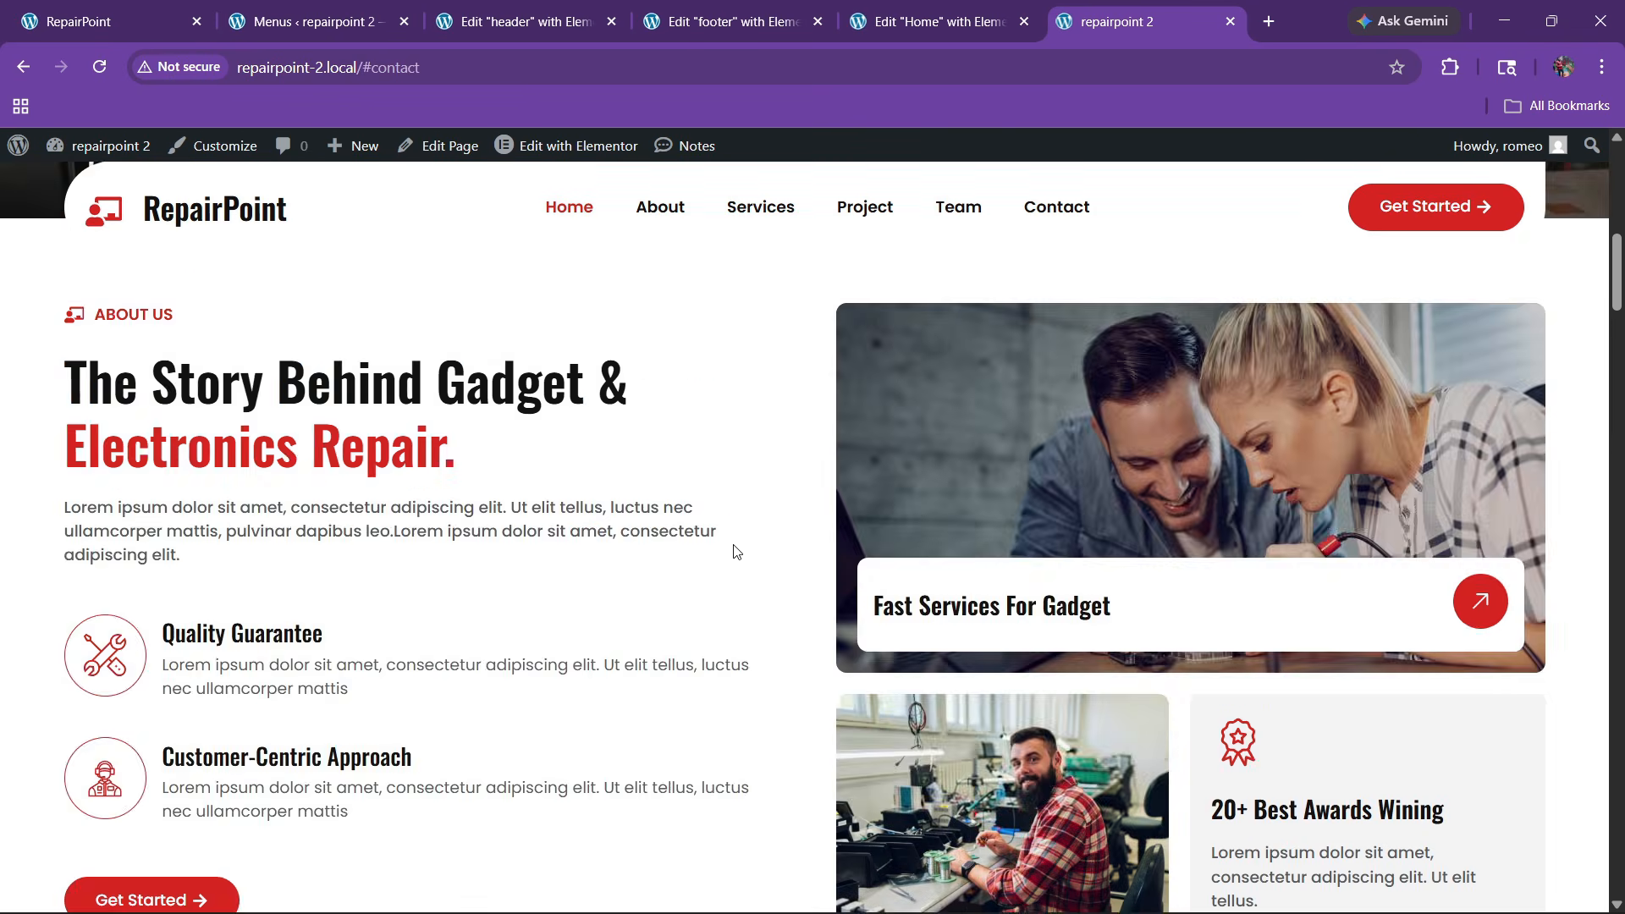
# Give the about section's container the CSS ID 'about'
pyautogui.click(993, 5)
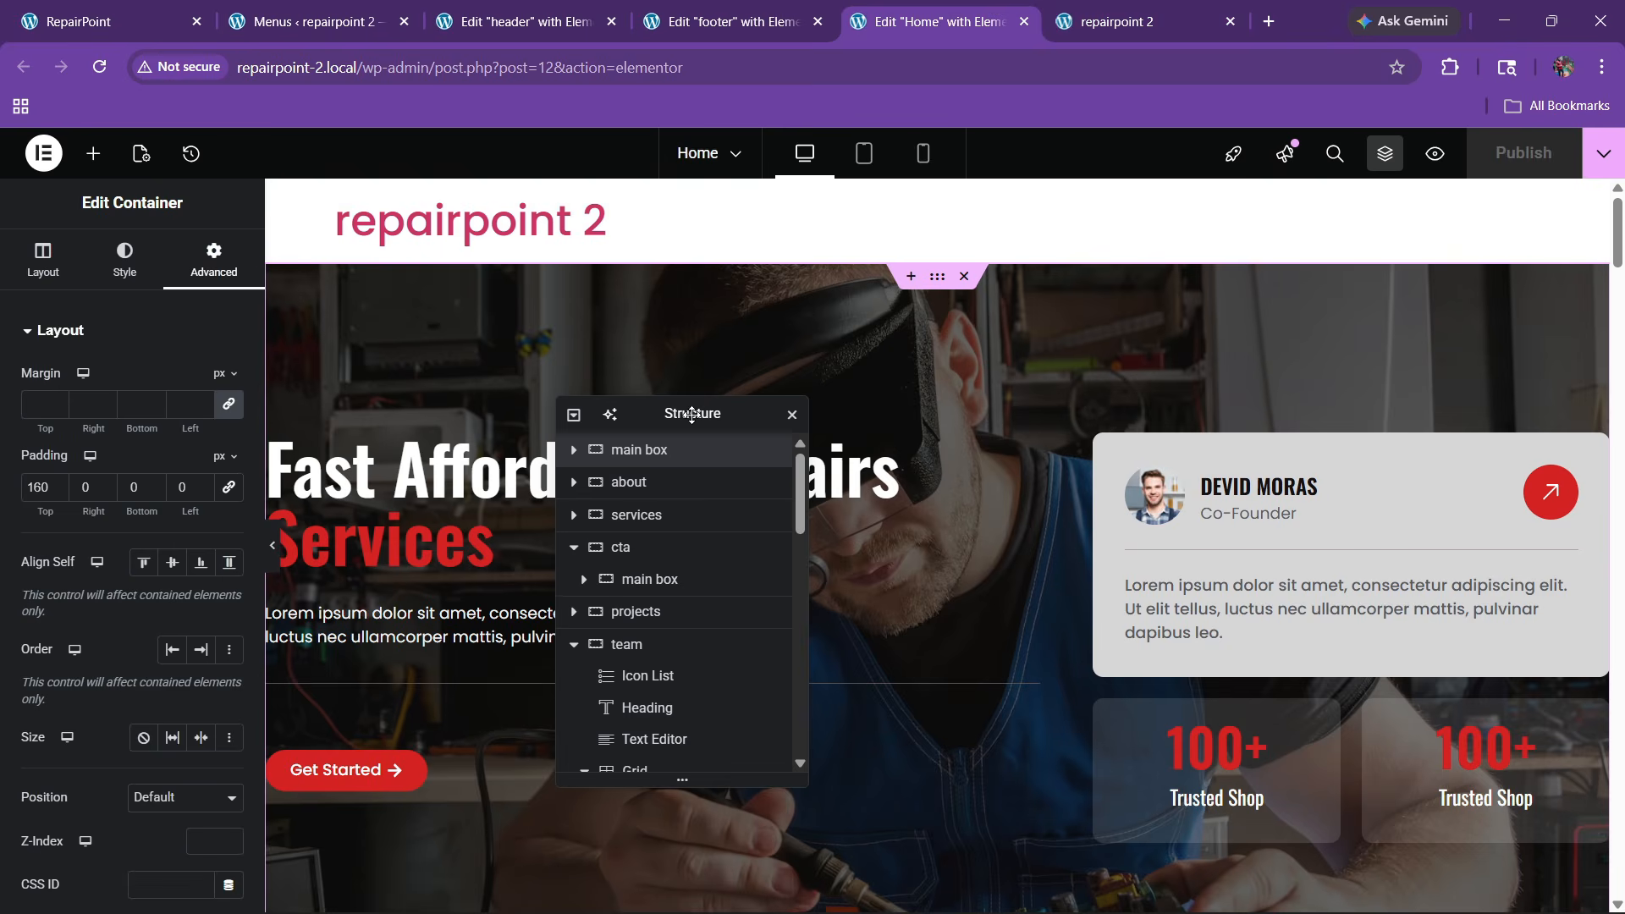
pyautogui.scroll(-10, 912, 516)
pyautogui.click(938, 311)
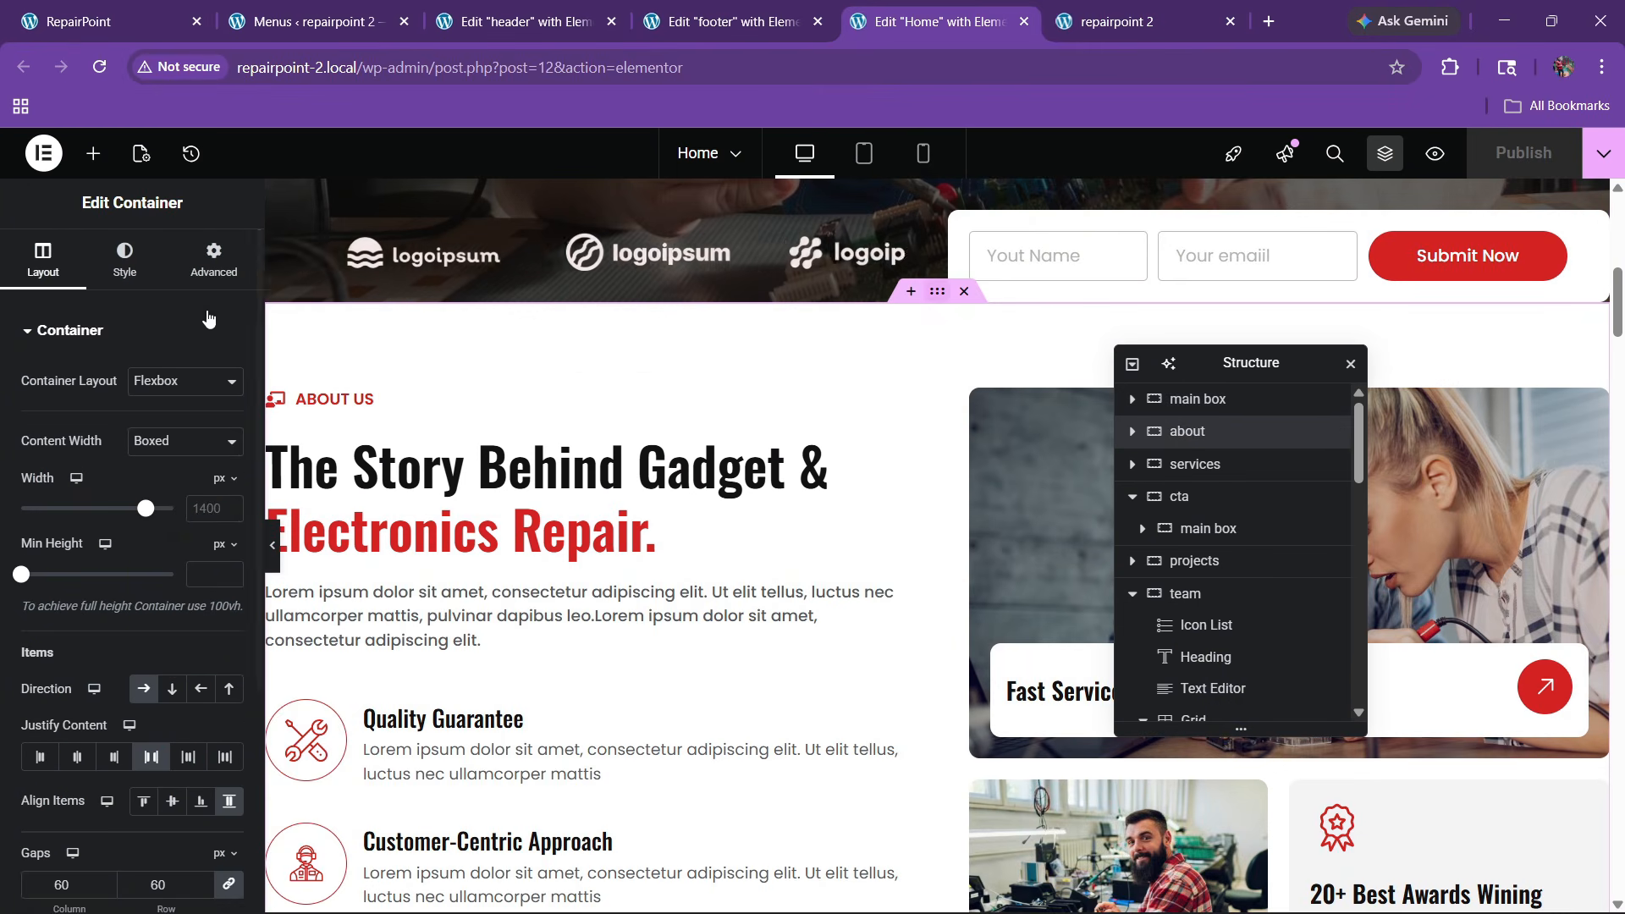
pyautogui.click(215, 258)
pyautogui.scroll(-5, 74, 661)
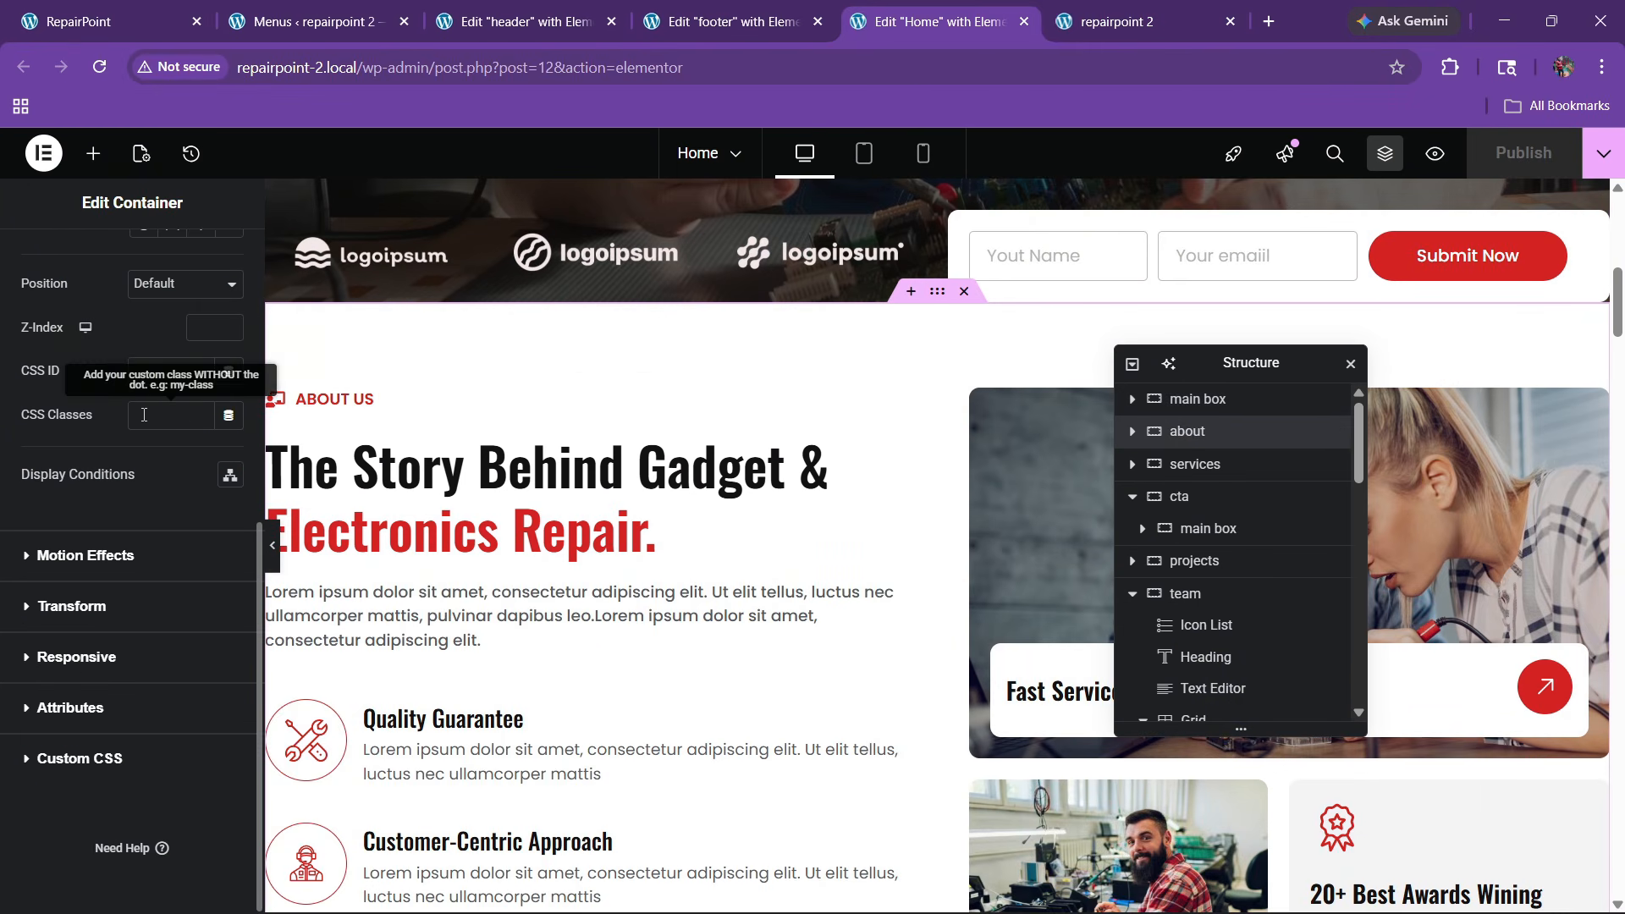
pyautogui.click(154, 380)
pyautogui.write('about')
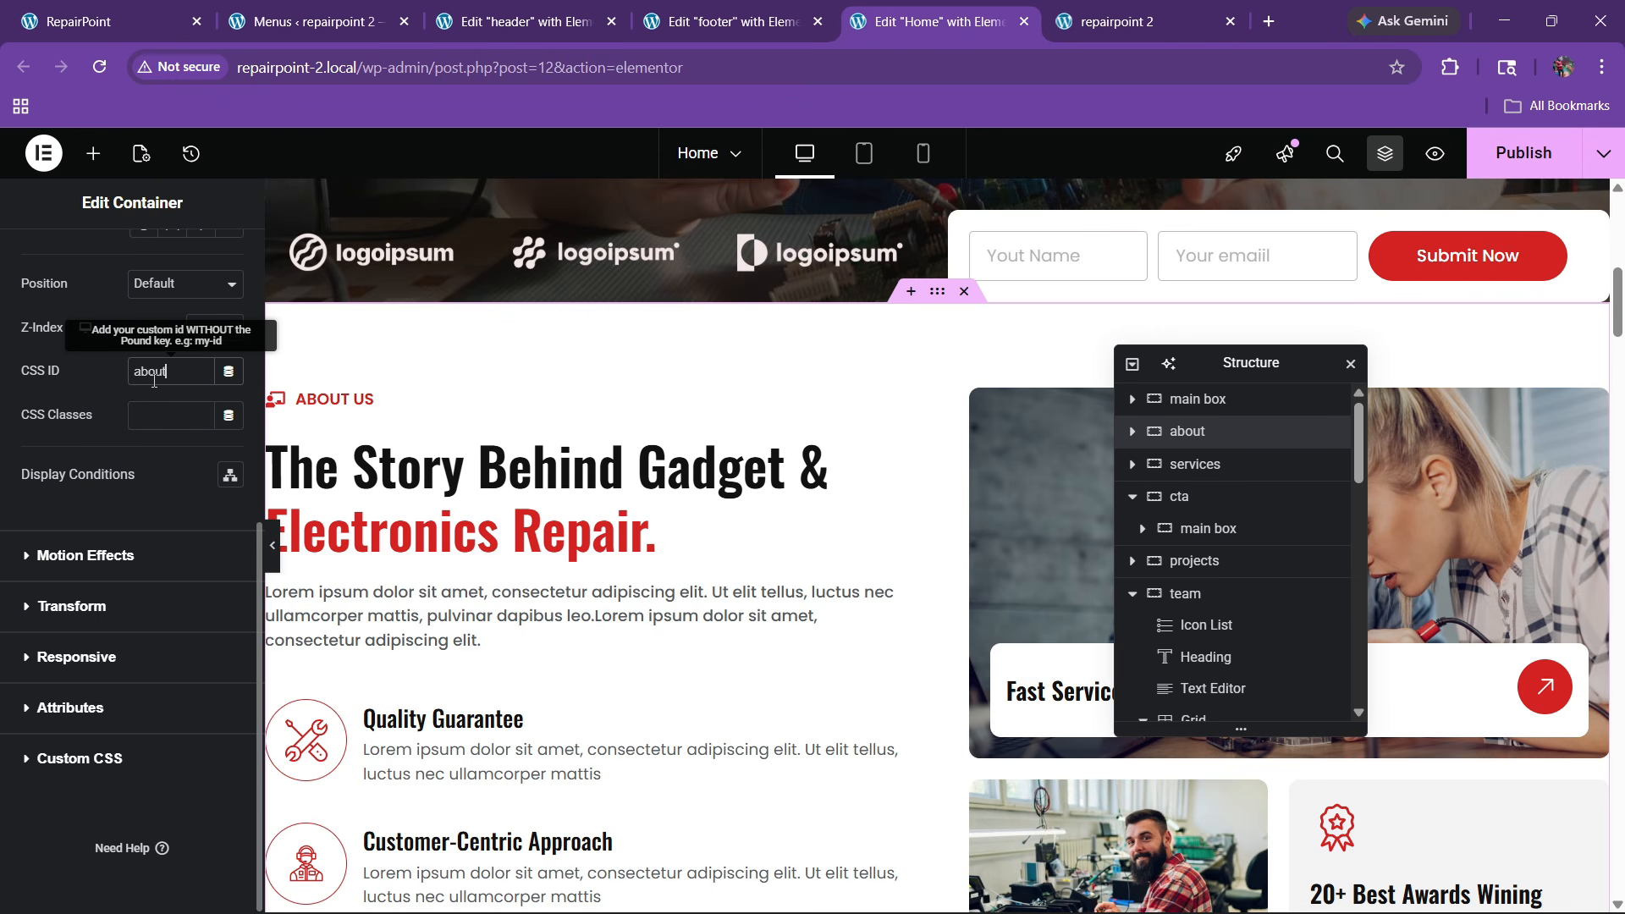
pyautogui.scroll(-10, 571, 506)
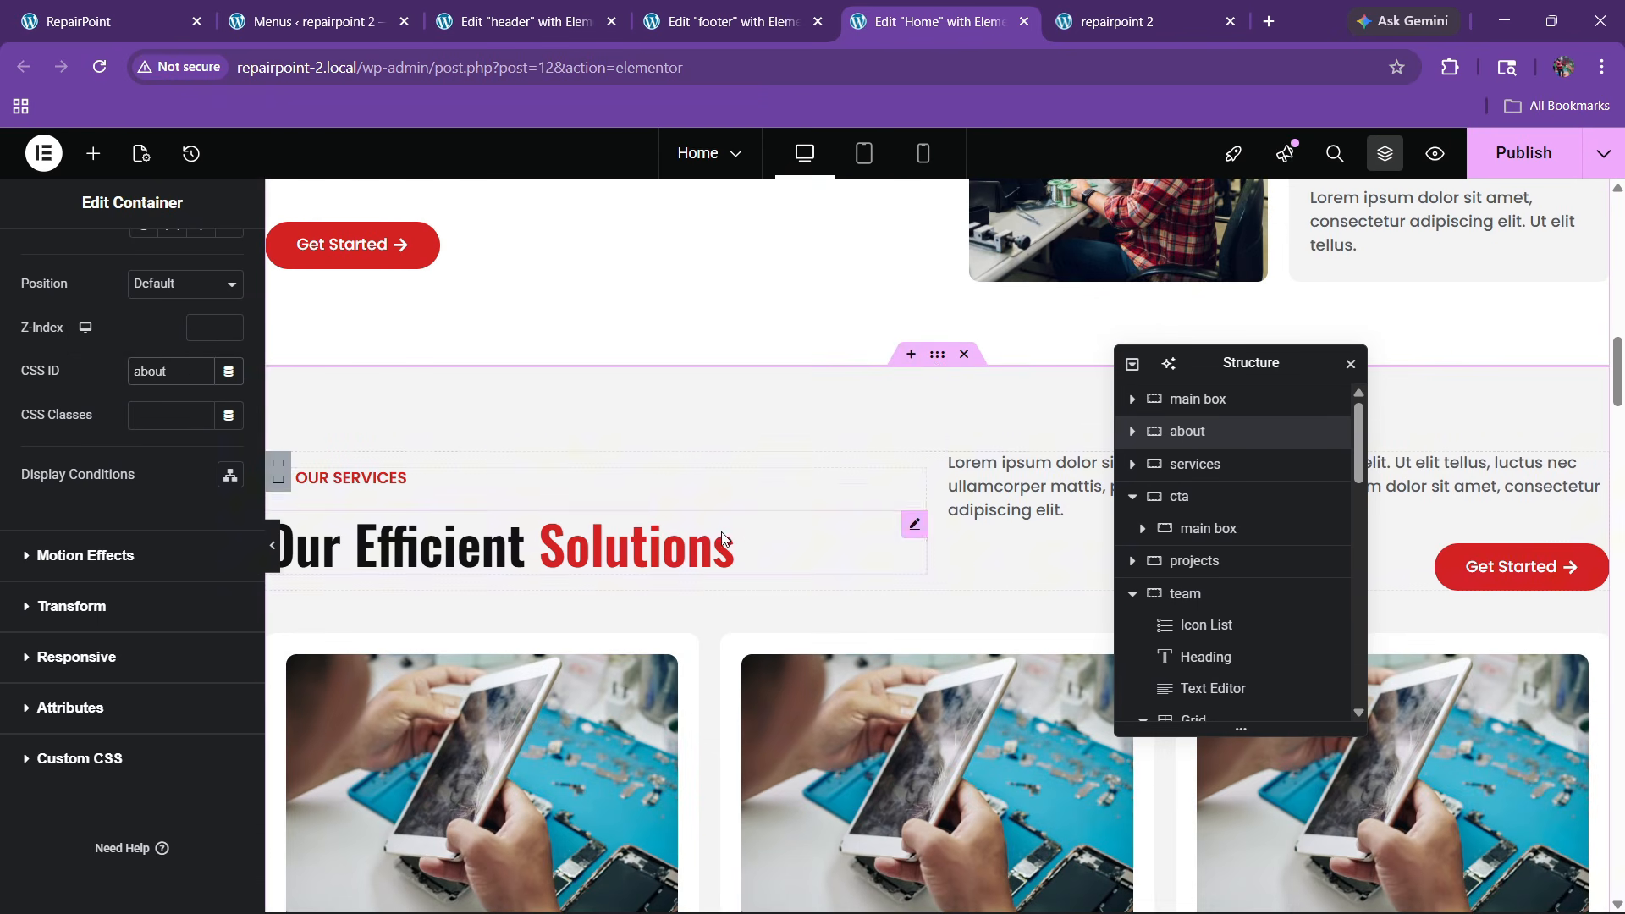
# Enter the CSS IDs 'services' and 'projects' for the services and projects section containers
pyautogui.click(935, 355)
pyautogui.click(218, 245)
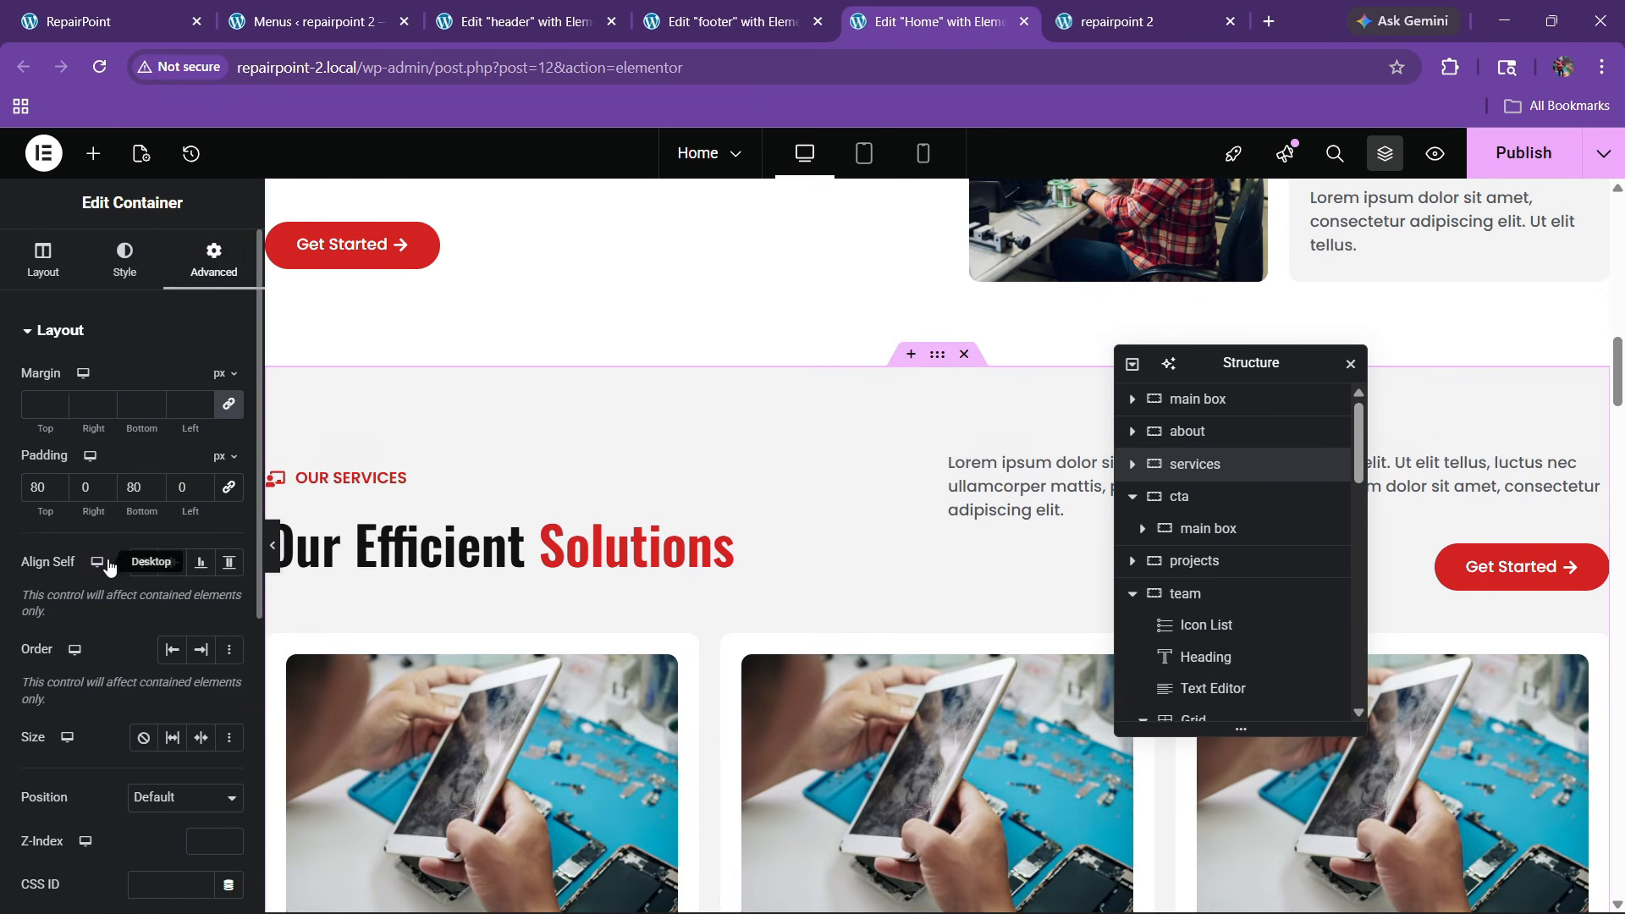
pyautogui.scroll(-3, 108, 569)
pyautogui.click(173, 567)
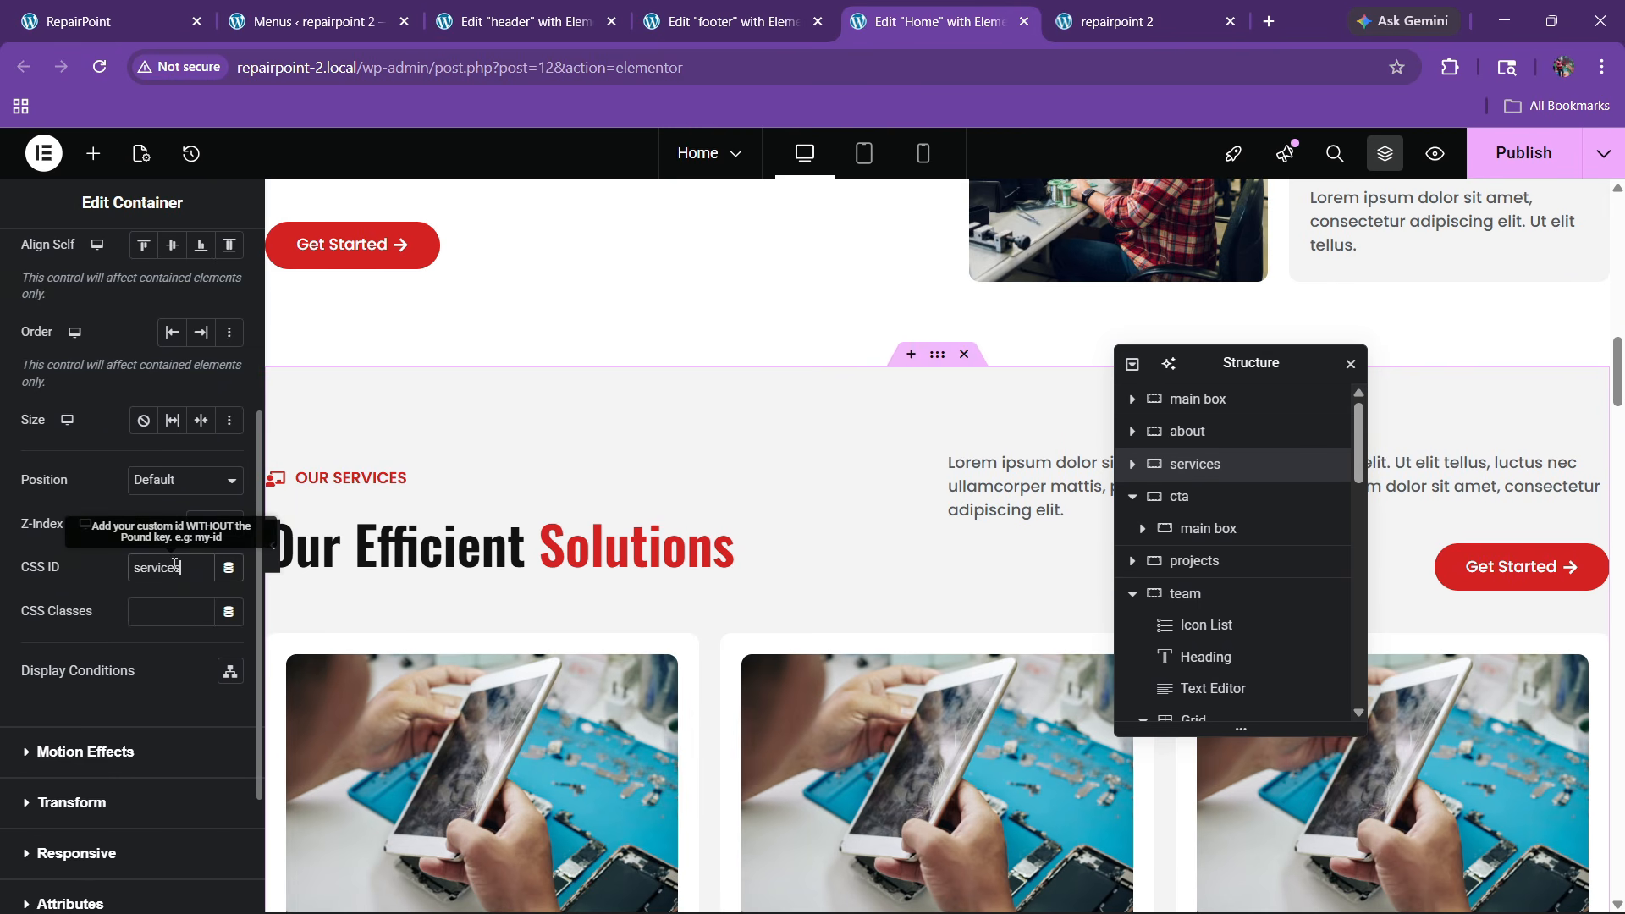
pyautogui.scroll(-10, 662, 489)
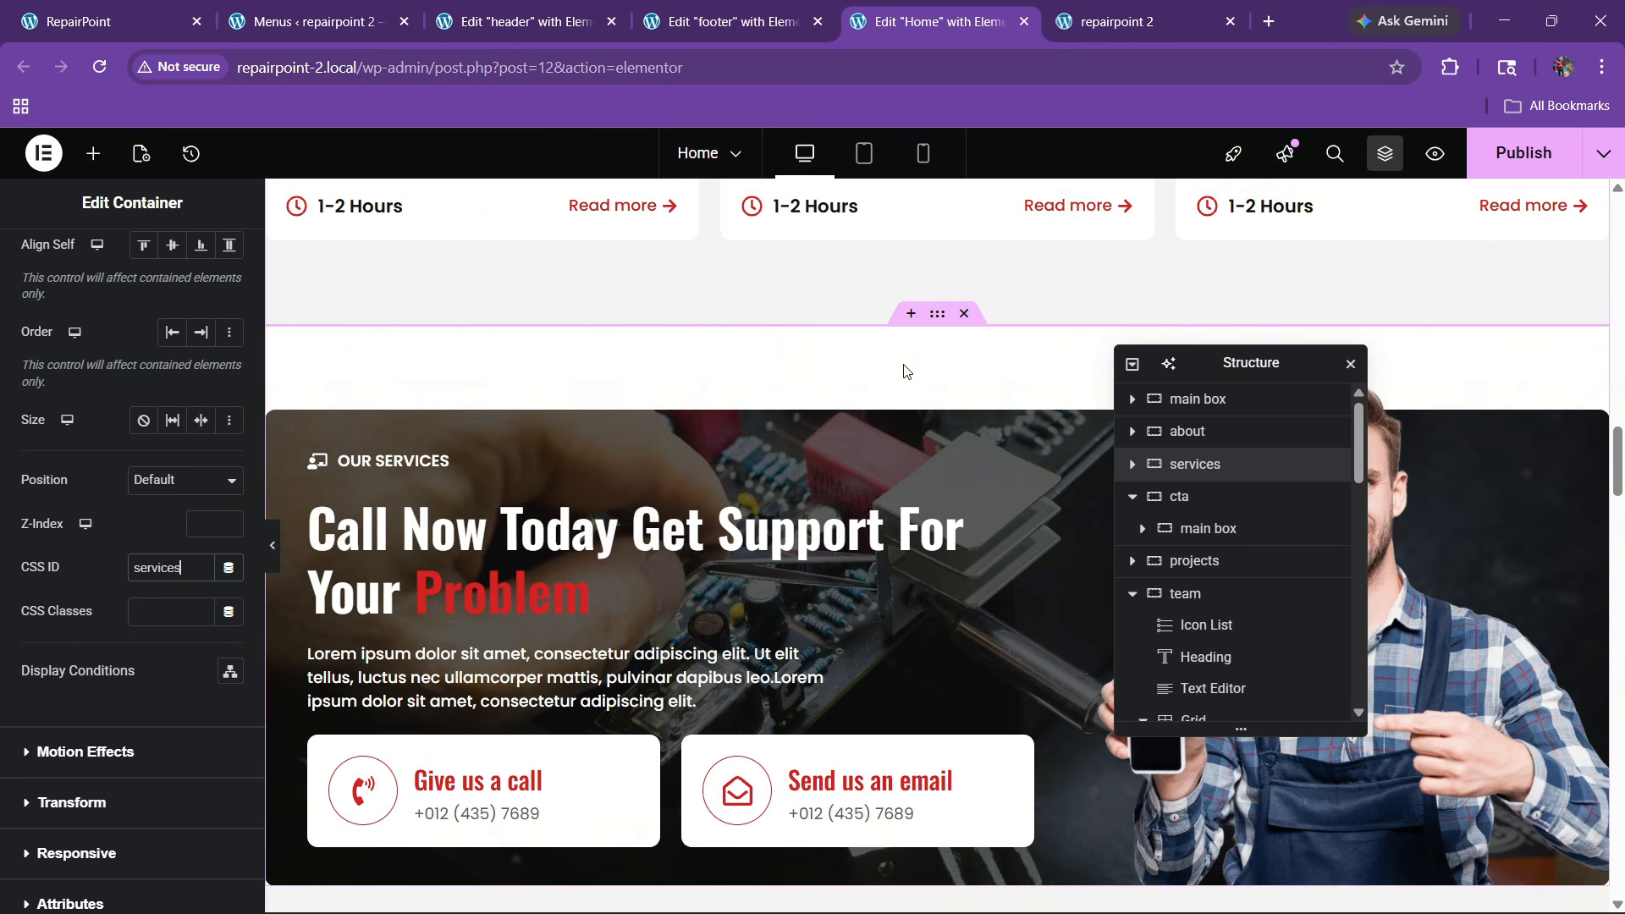
pyautogui.scroll(-7, 886, 451)
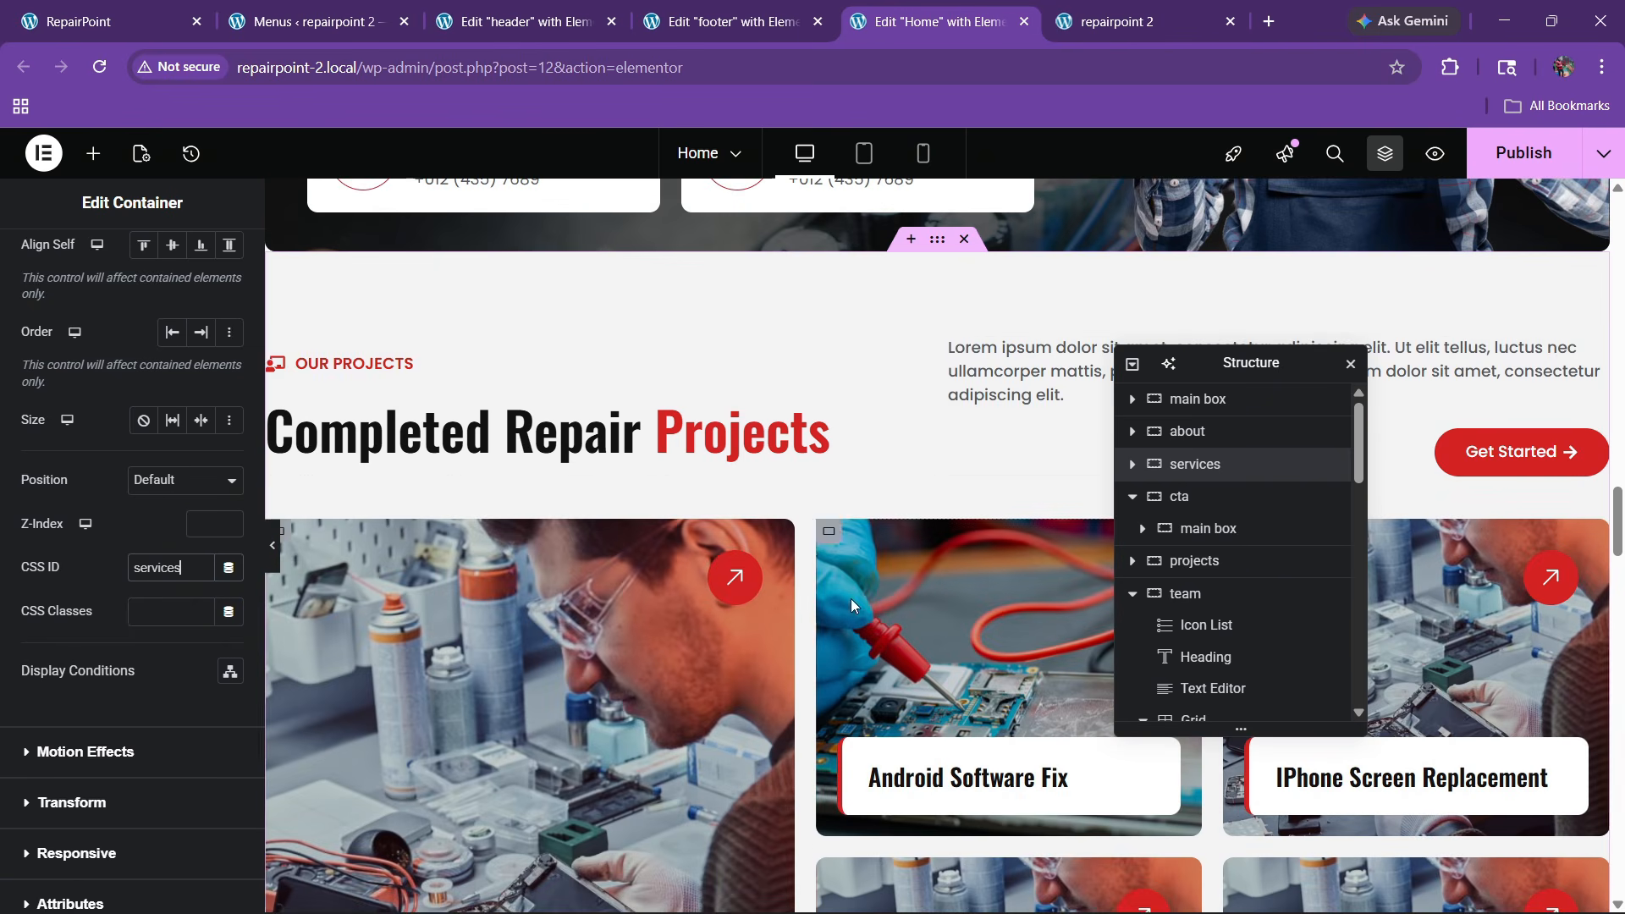
pyautogui.click(937, 242)
pyautogui.click(222, 256)
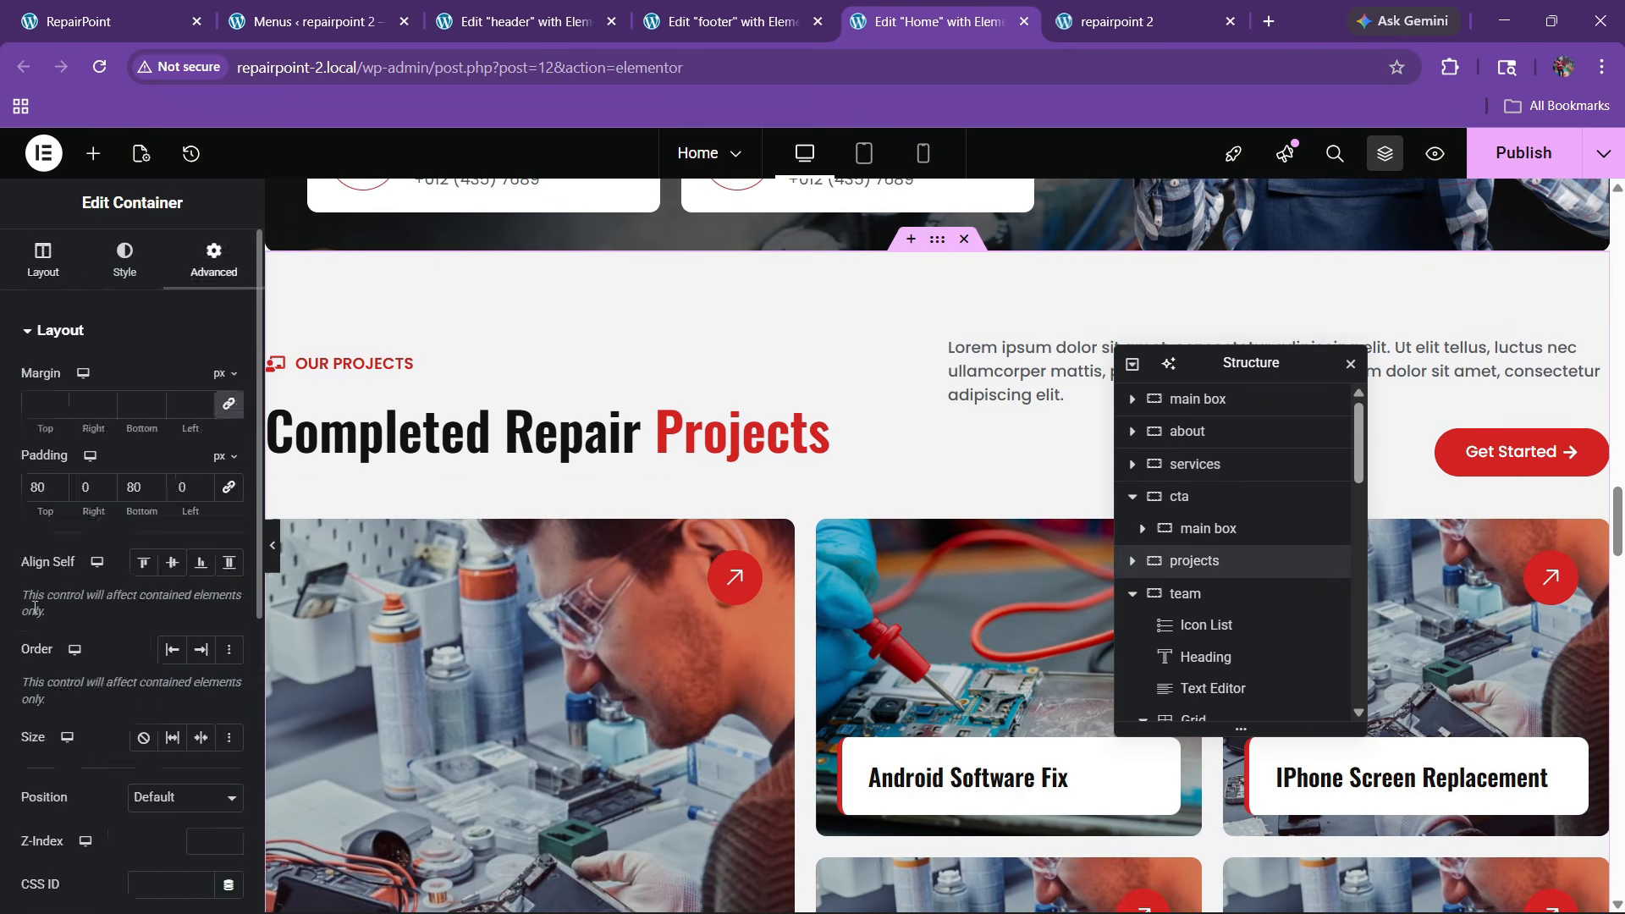
pyautogui.scroll(-3, 55, 615)
pyautogui.click(157, 560)
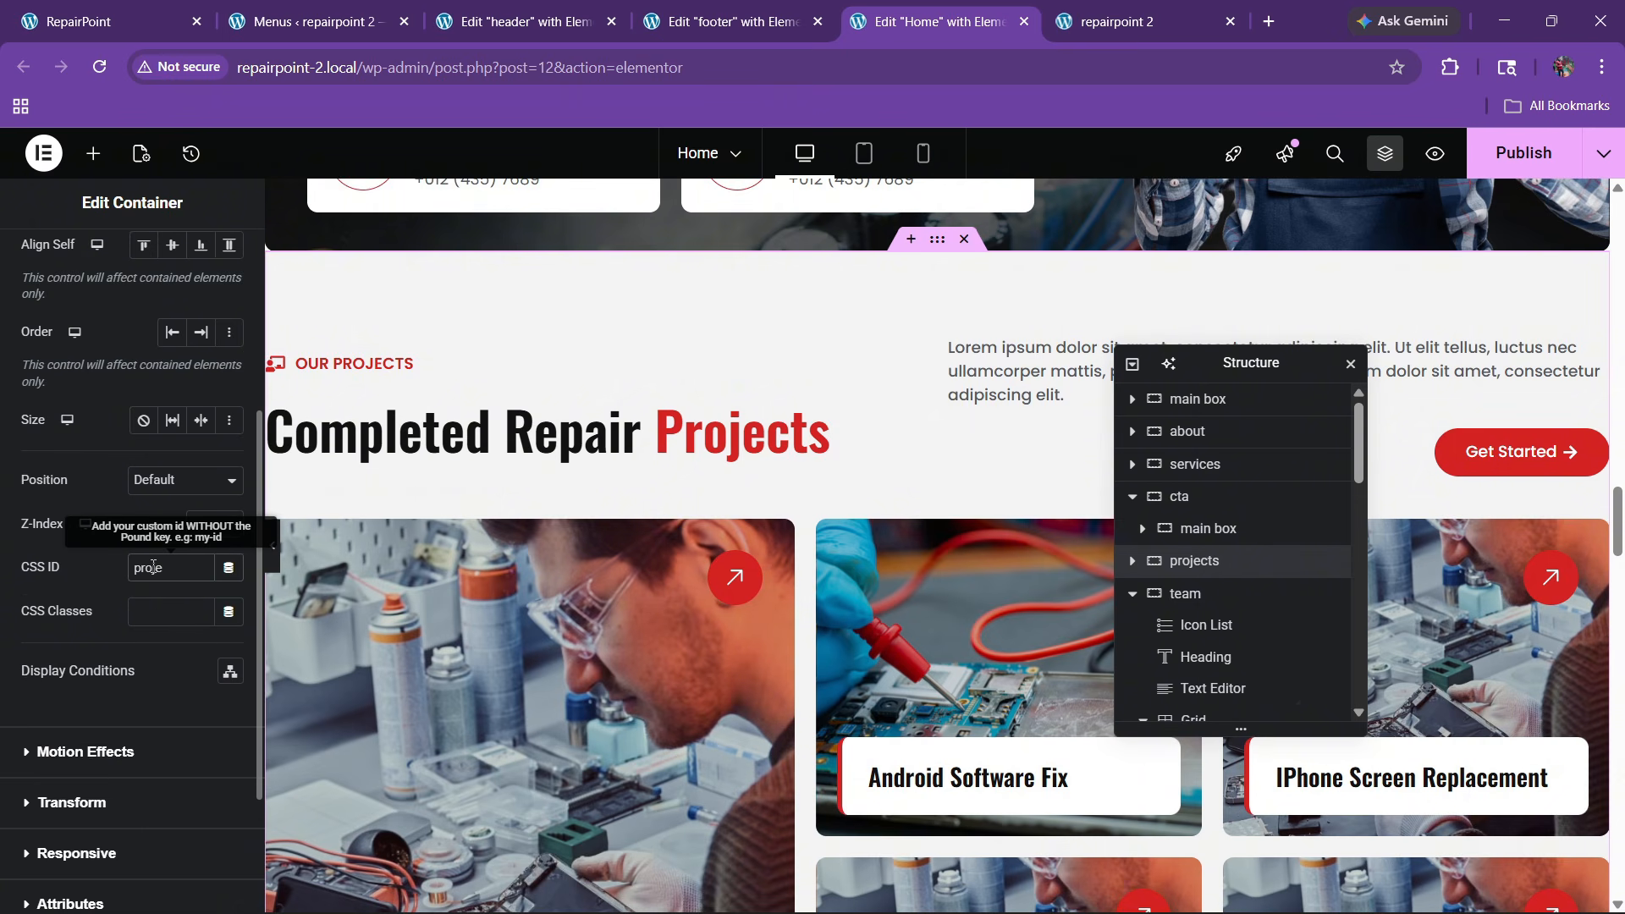
pyautogui.scroll(-10, 930, 315)
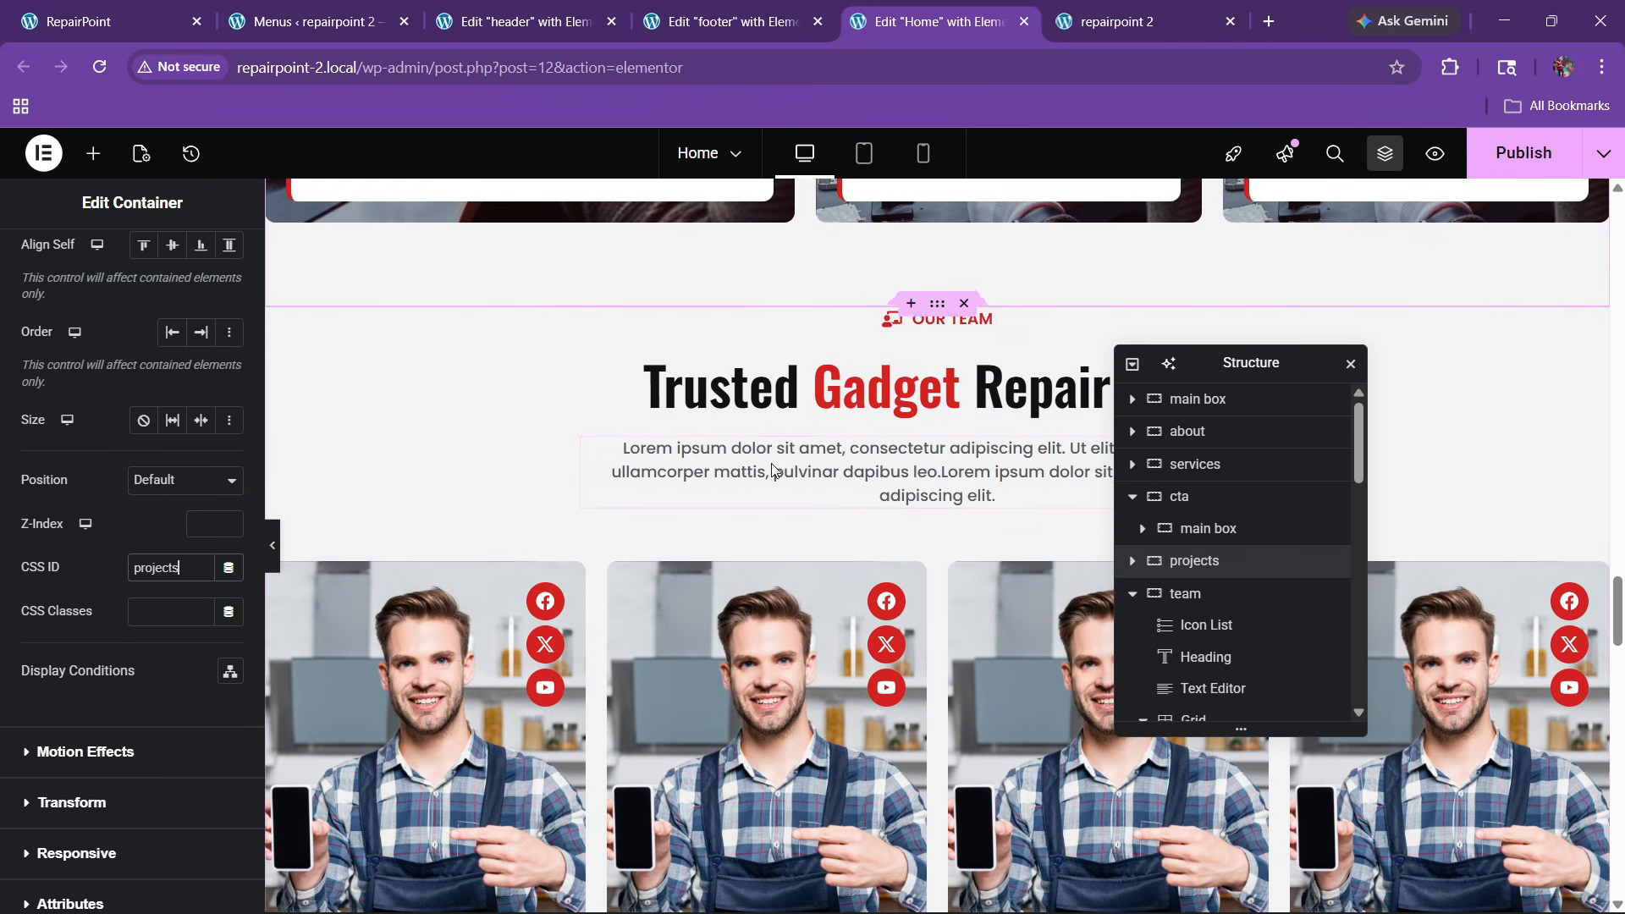
# Give the team and contact sections the CSS IDs 'team' and 'contact', then publish the Home page
pyautogui.click(937, 295)
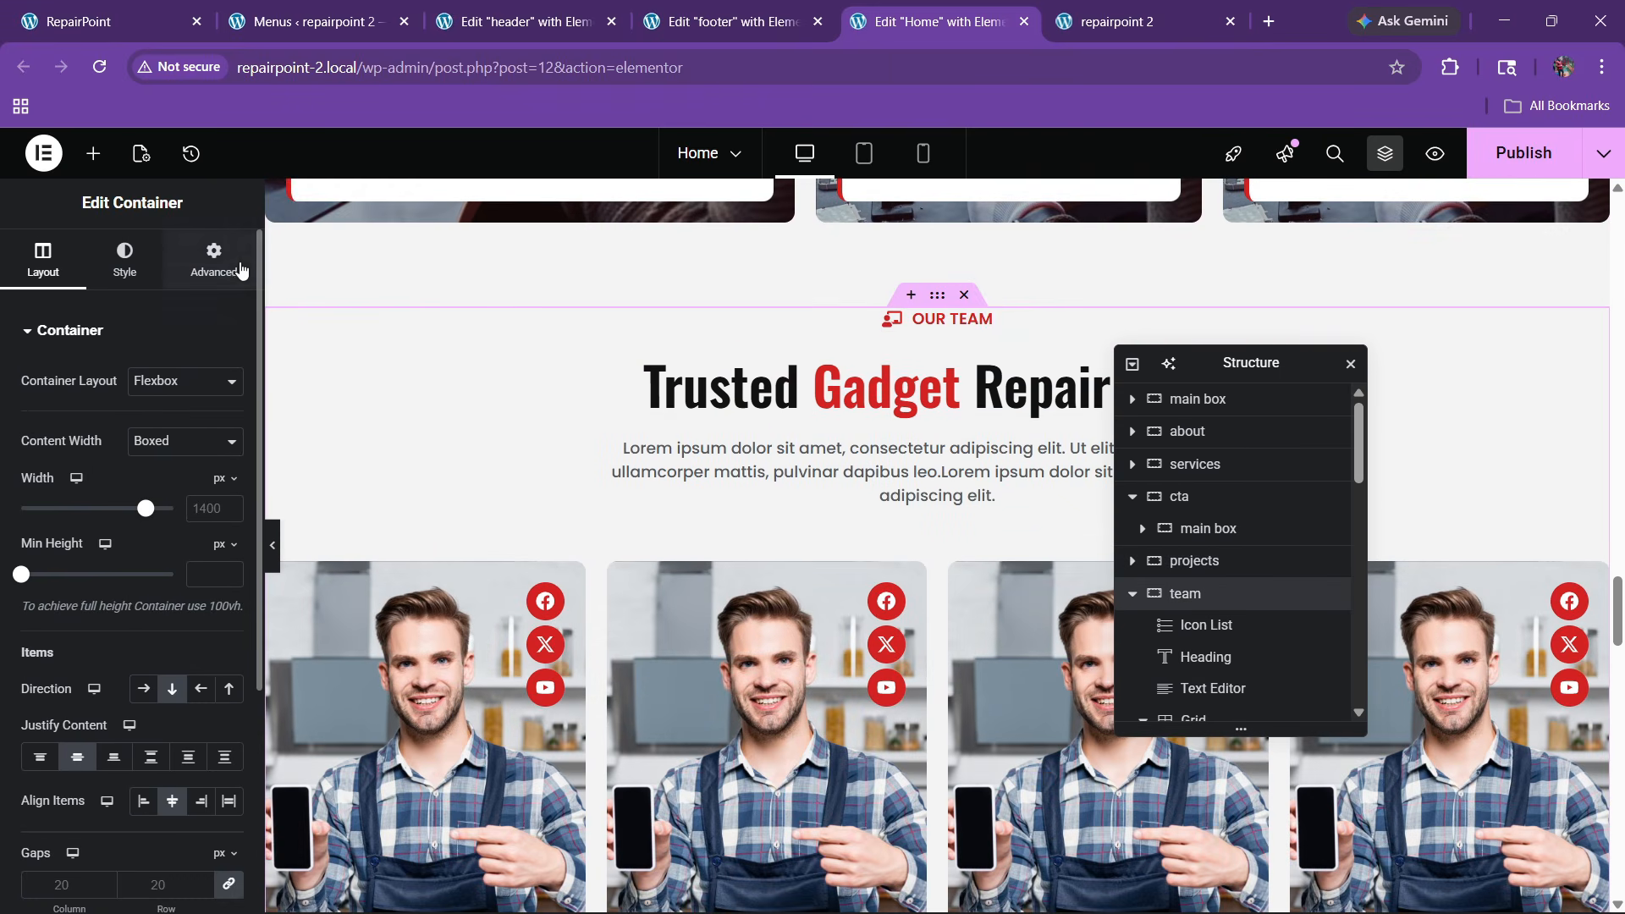
pyautogui.click(222, 256)
pyautogui.scroll(-4, 138, 606)
pyautogui.click(159, 569)
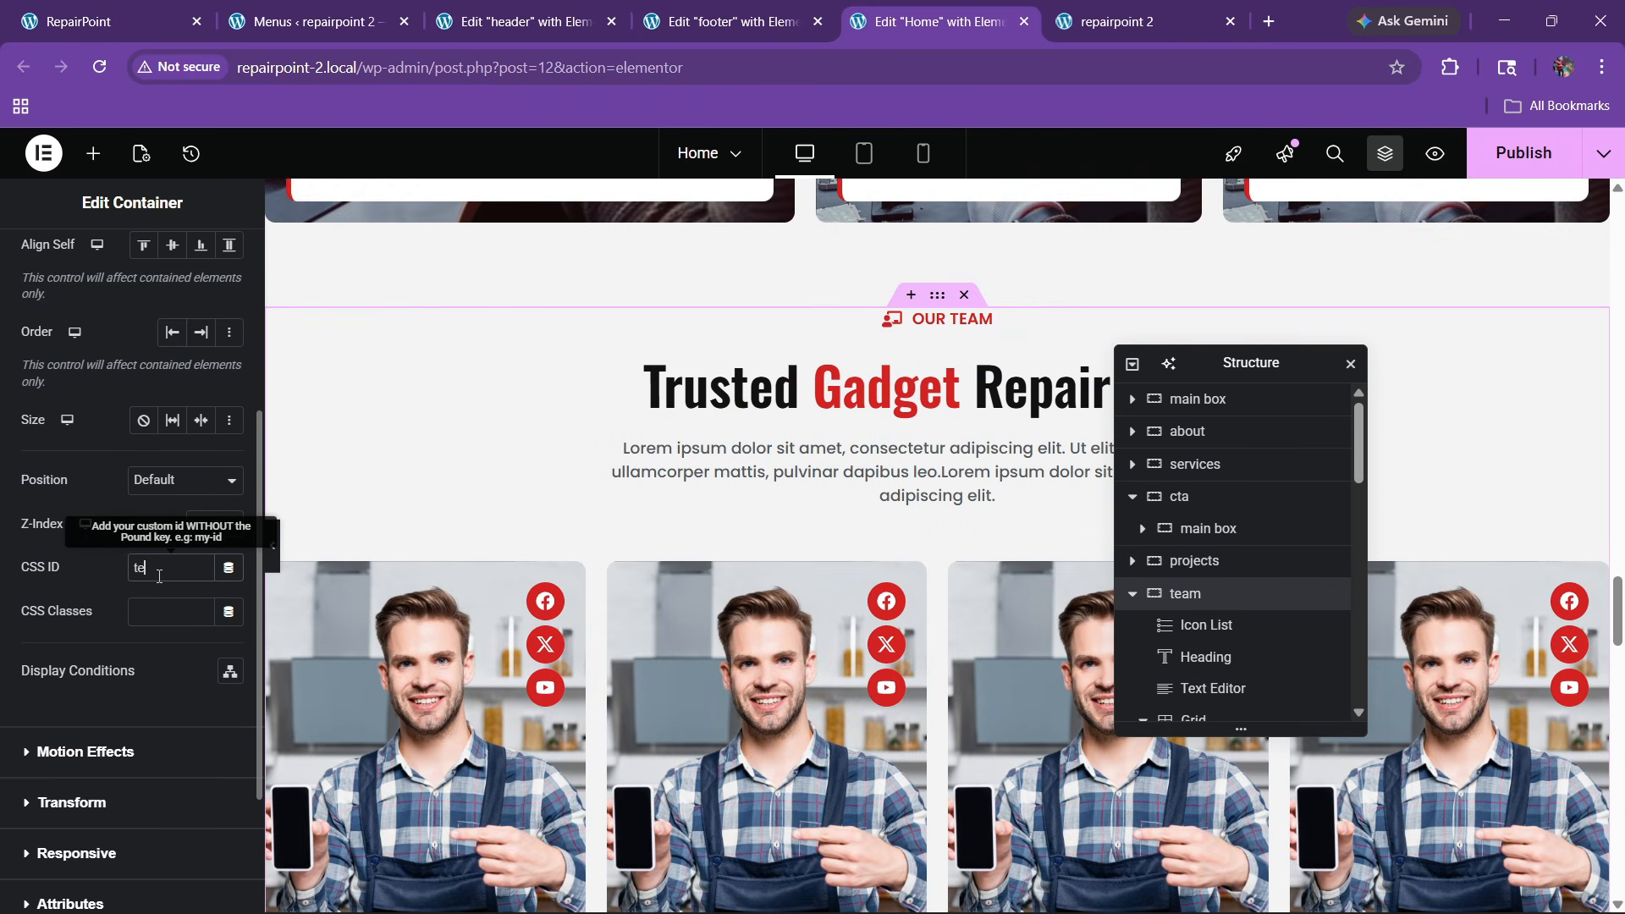
pyautogui.scroll(-10, 319, 682)
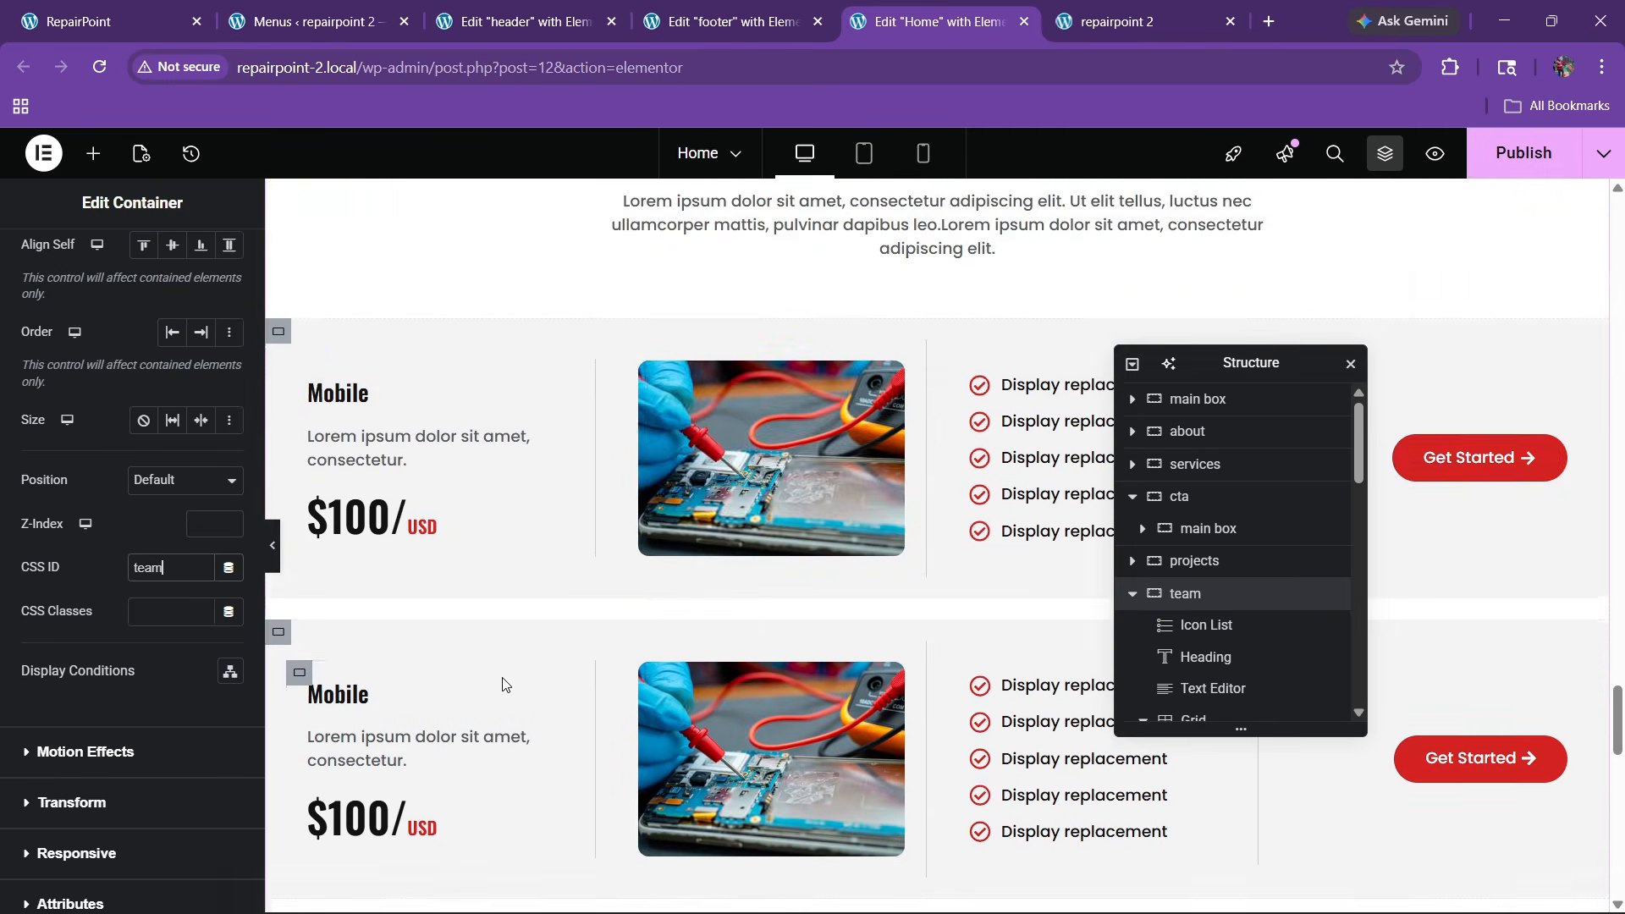
pyautogui.scroll(3, 501, 682)
pyautogui.scroll(-10, 984, 448)
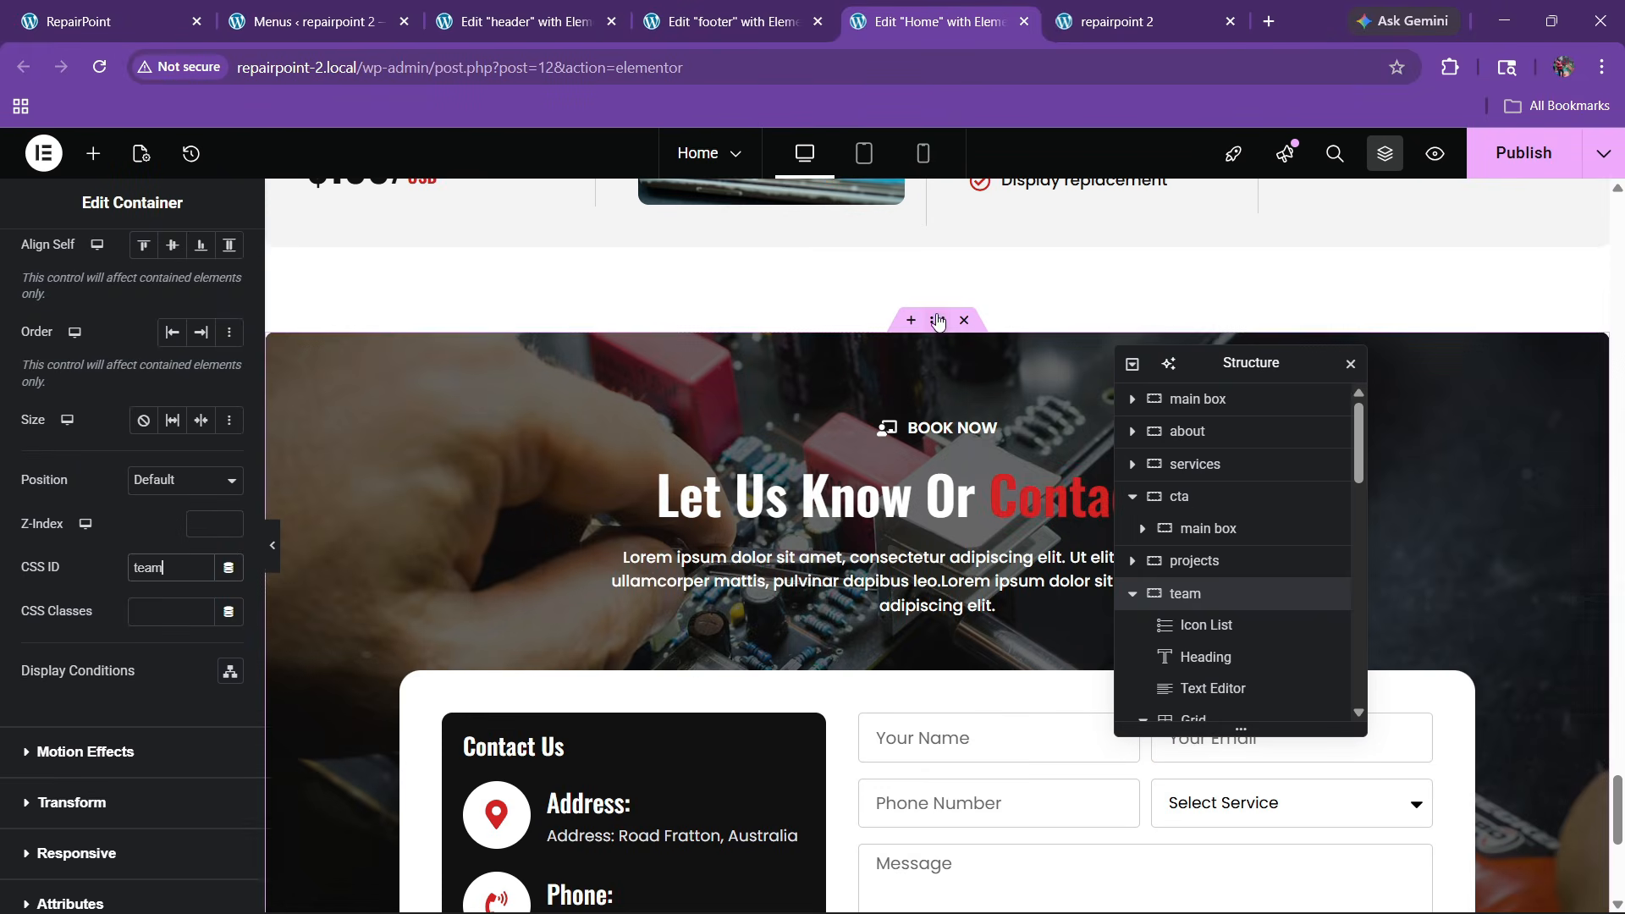
pyautogui.click(938, 320)
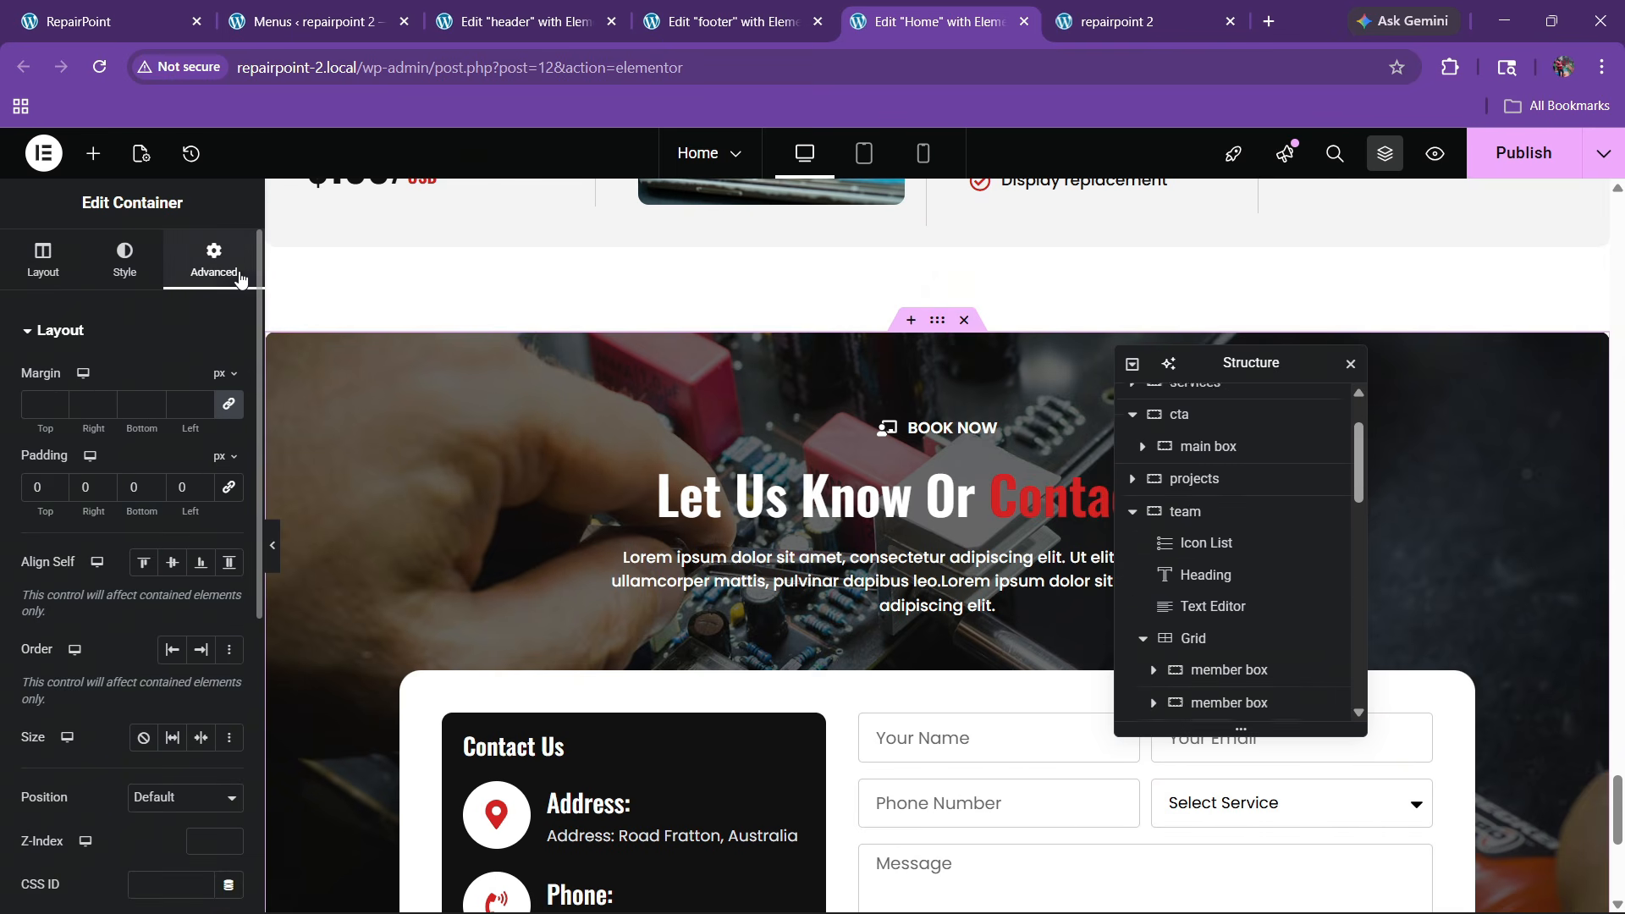
pyautogui.scroll(-3, 105, 567)
pyautogui.click(143, 664)
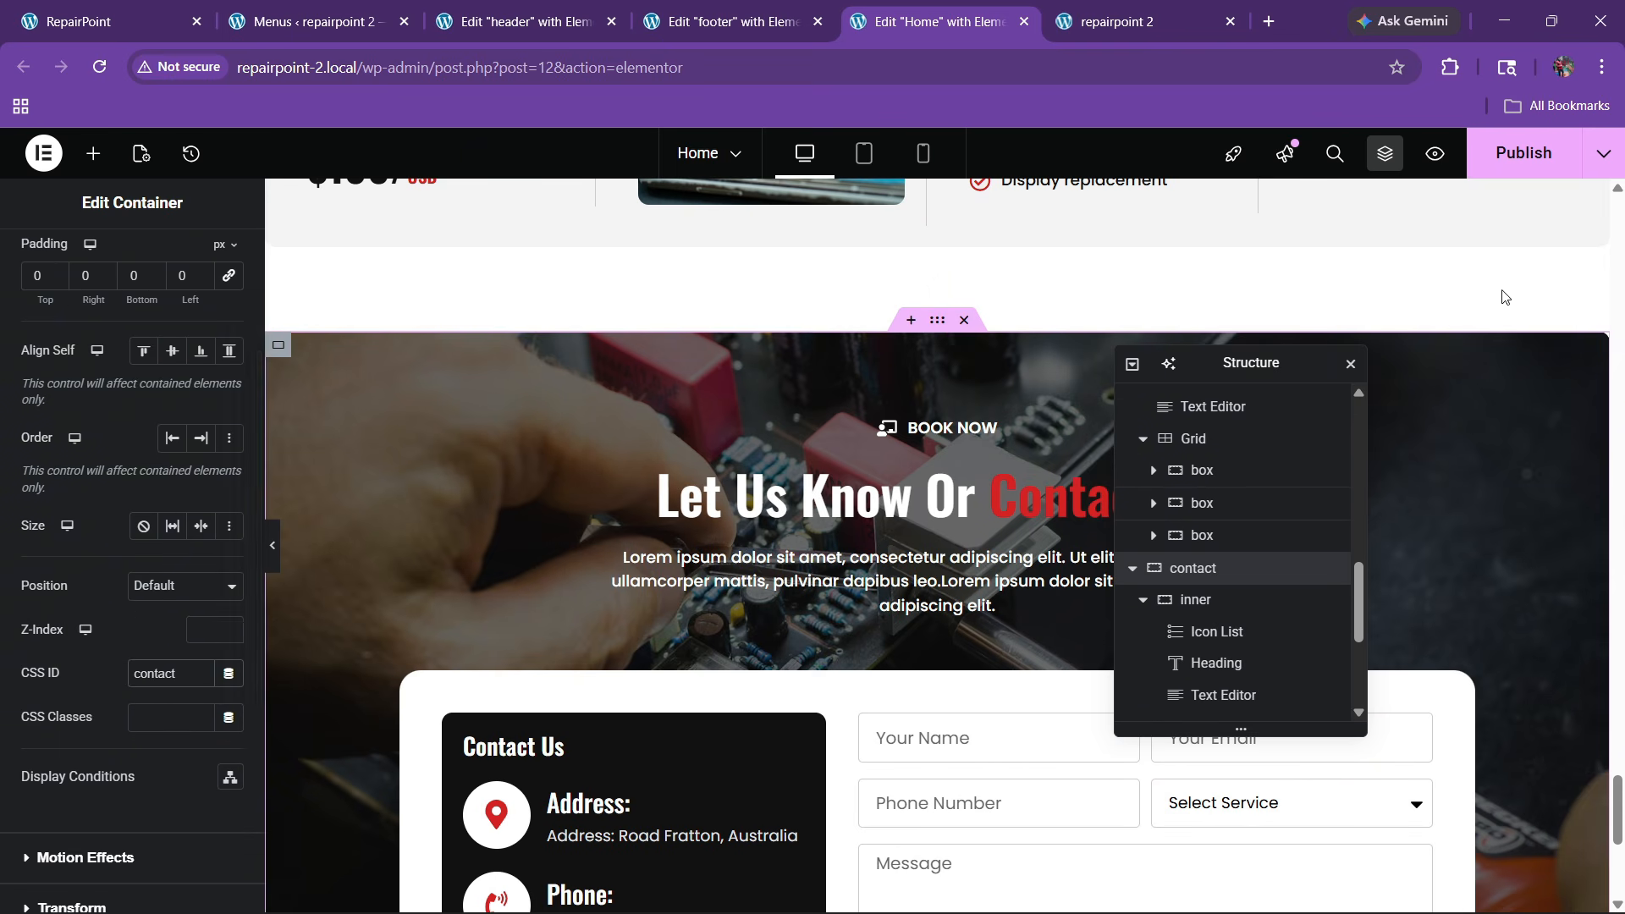
pyautogui.click(1502, 157)
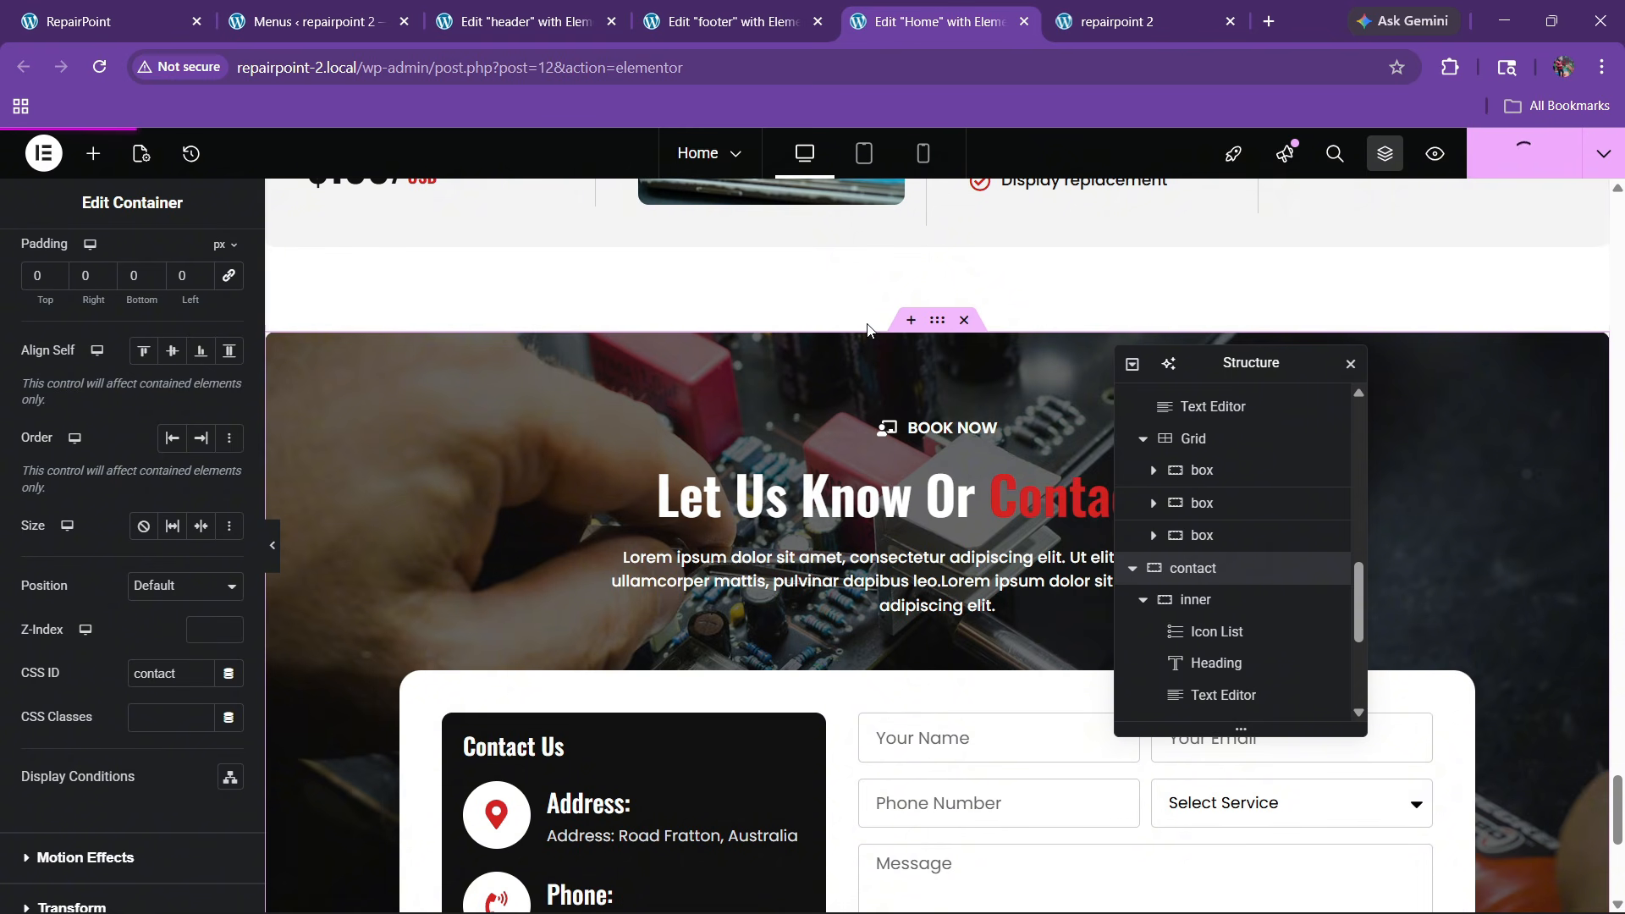
# On the live site, follow the About, Services, Project, Team and Contact links to their sections
pyautogui.click(1136, 11)
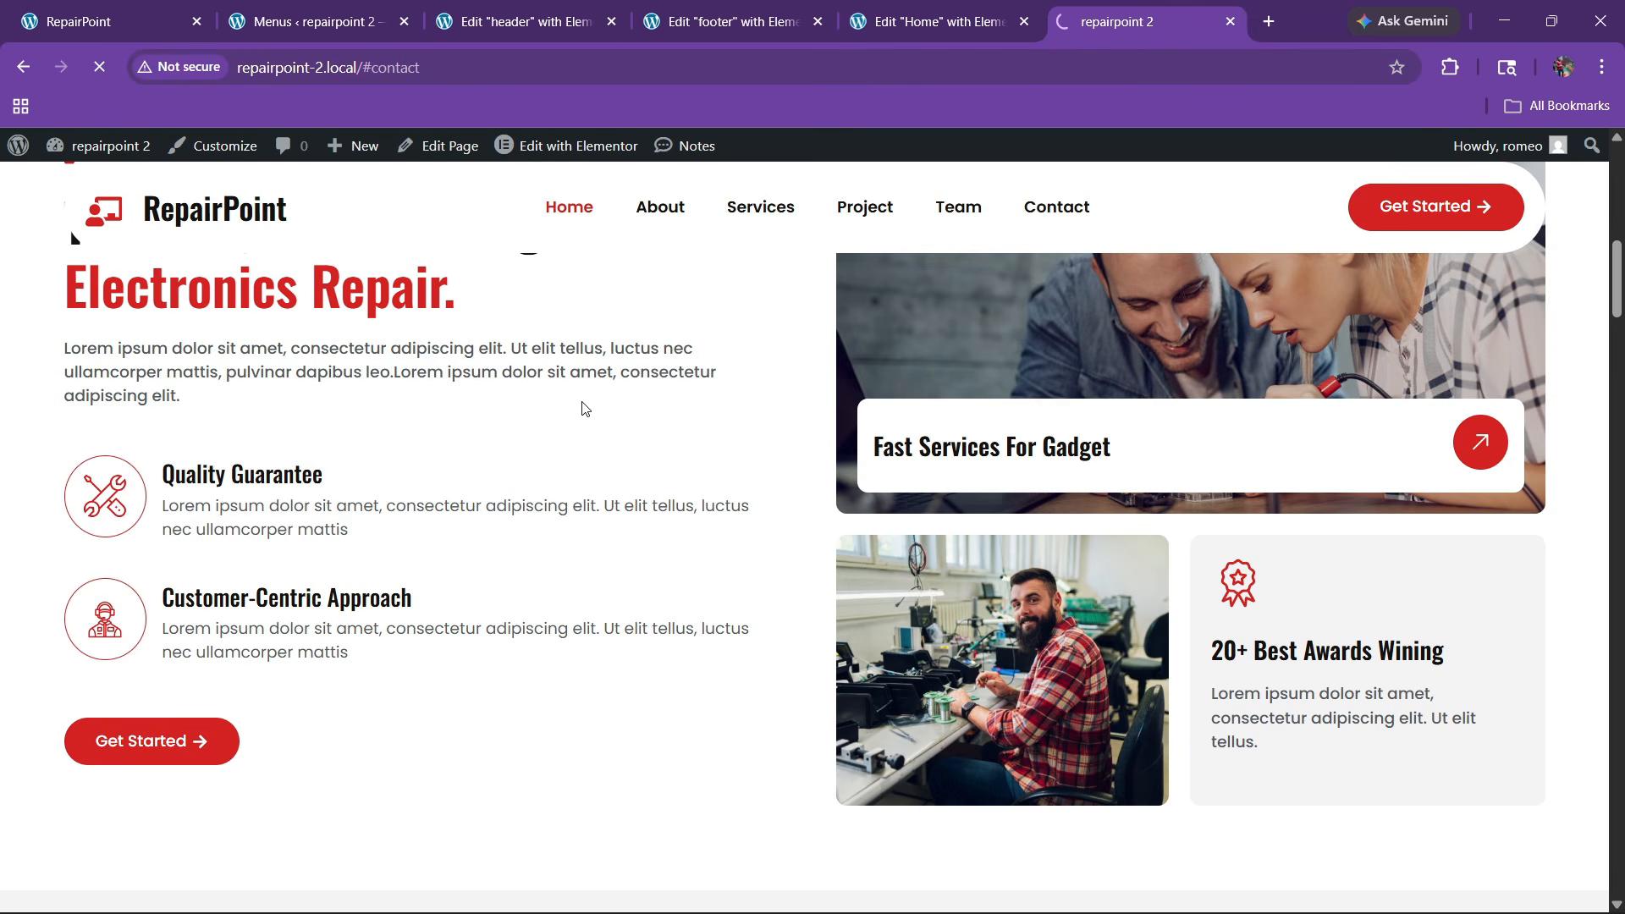
pyautogui.scroll(-4, 772, 487)
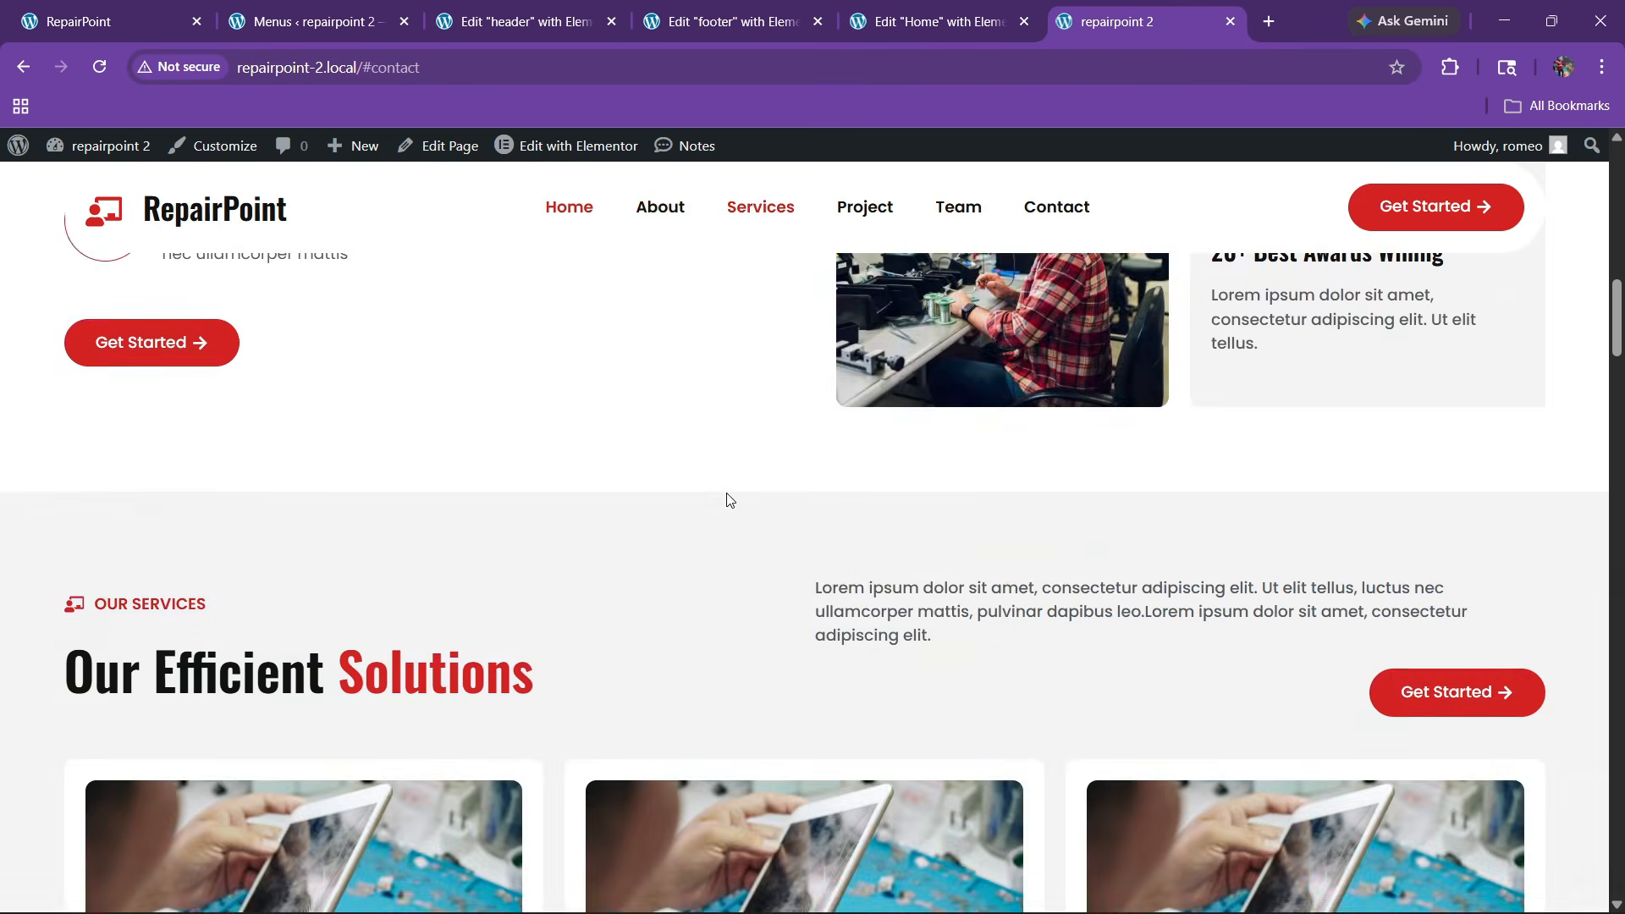
pyautogui.scroll(7, 725, 500)
pyautogui.click(662, 220)
pyautogui.click(737, 214)
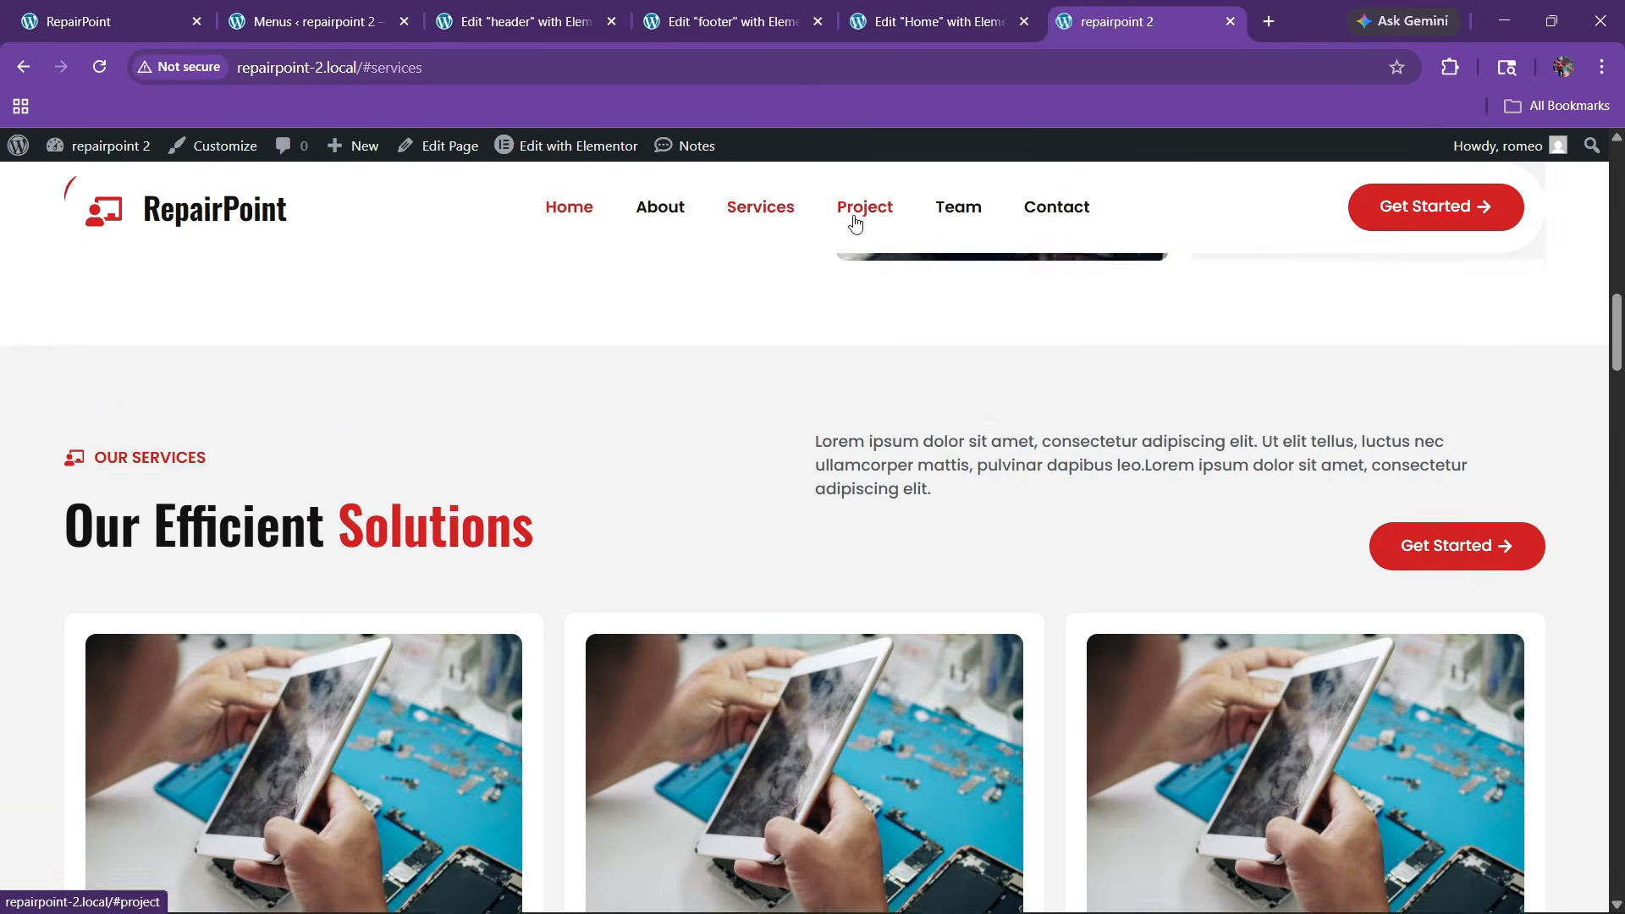
pyautogui.click(854, 213)
pyautogui.click(955, 210)
pyautogui.click(1053, 211)
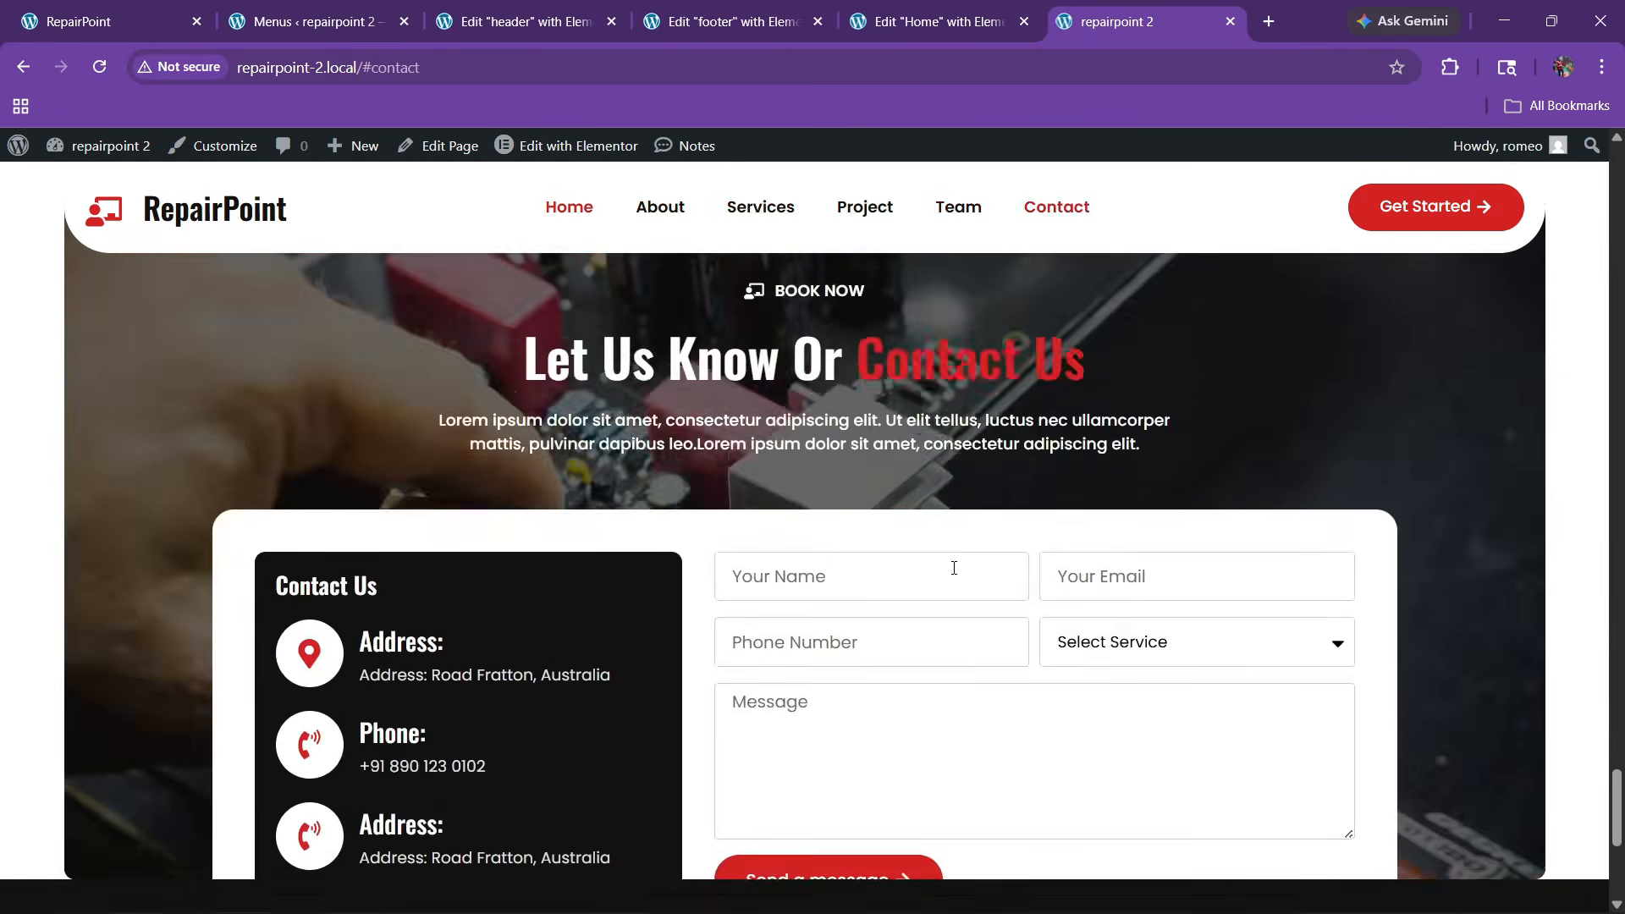
# Scroll around the Contact section to confirm the header stays pinned at the top
pyautogui.scroll(-5, 899, 613)
pyautogui.scroll(3, 879, 659)
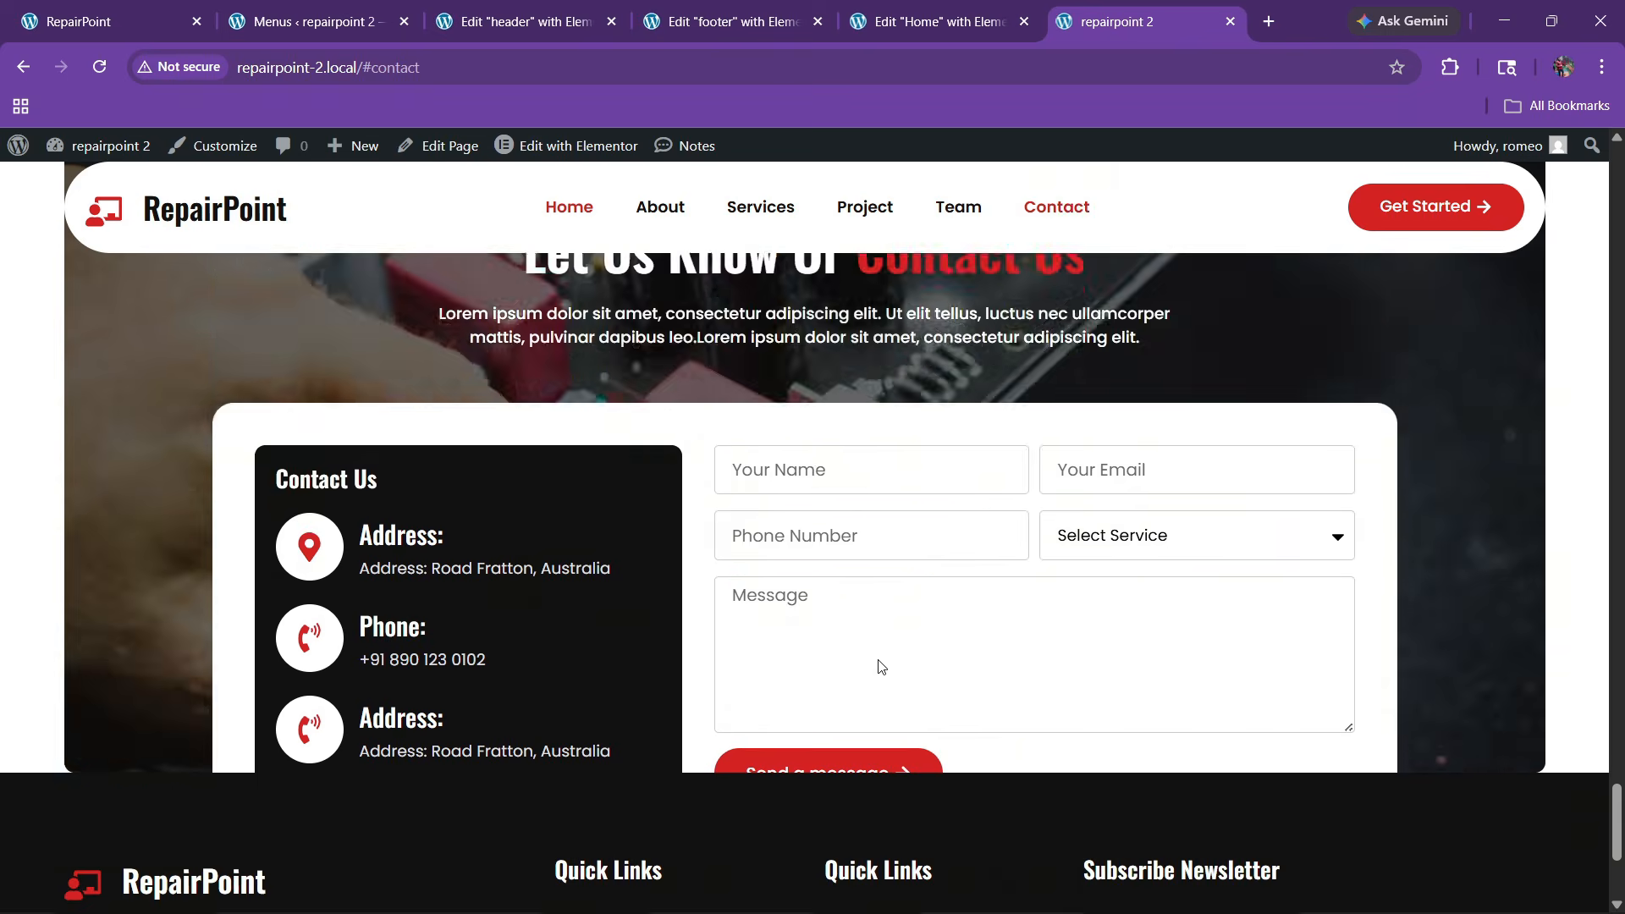
pyautogui.scroll(-4, 849, 668)
pyautogui.scroll(4, 795, 663)
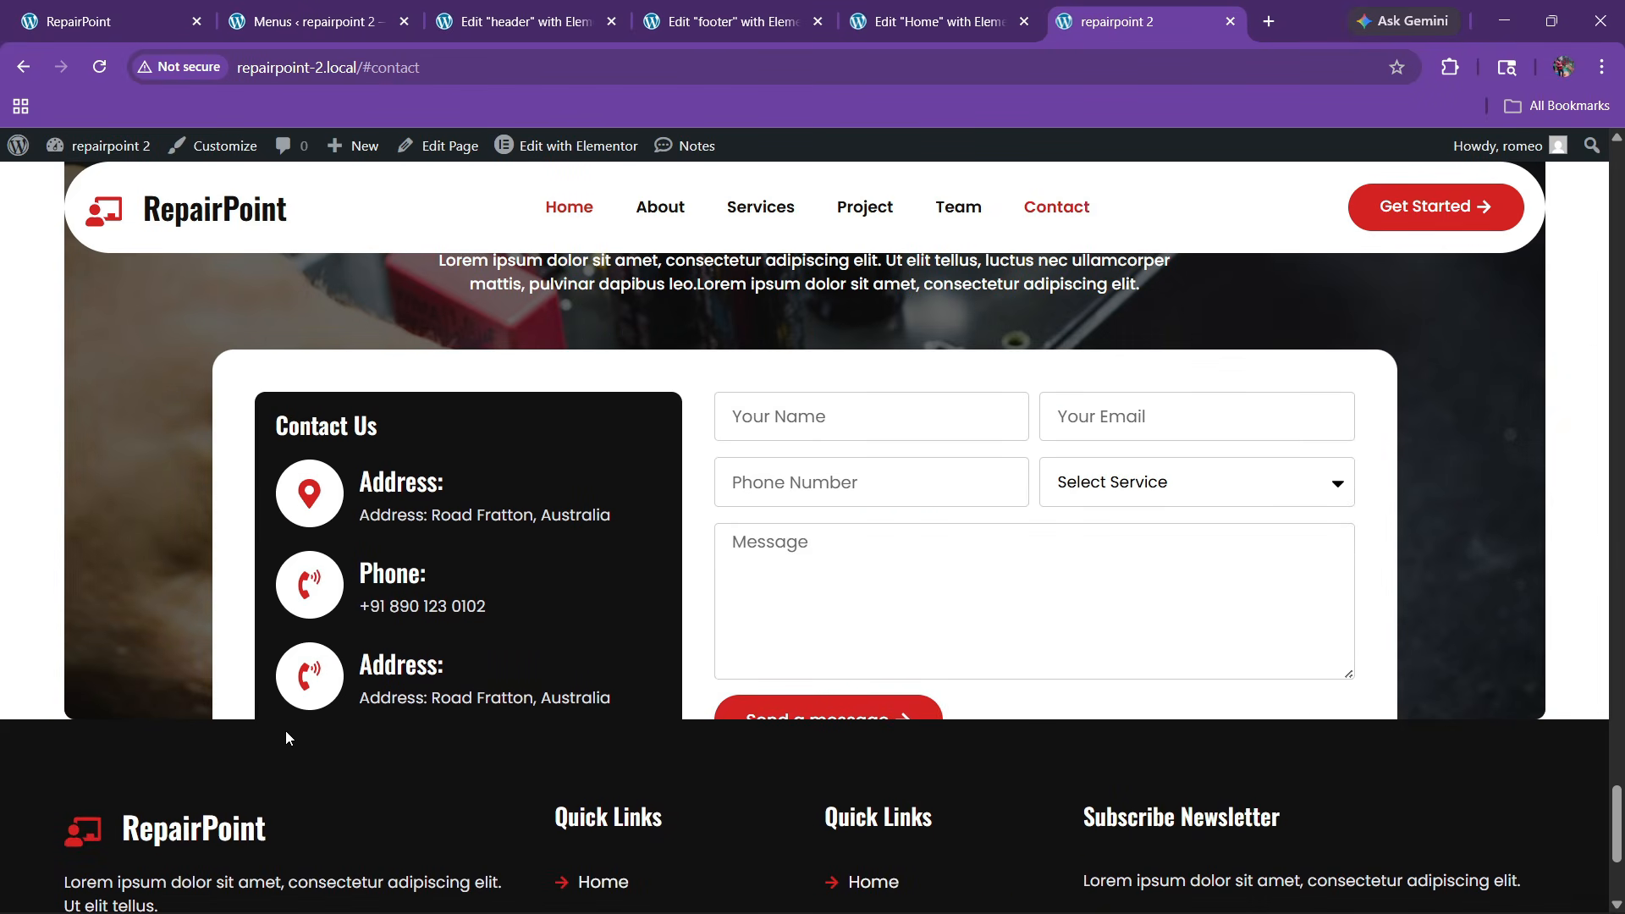
pyautogui.scroll(-4, 271, 732)
pyautogui.scroll(6, 663, 591)
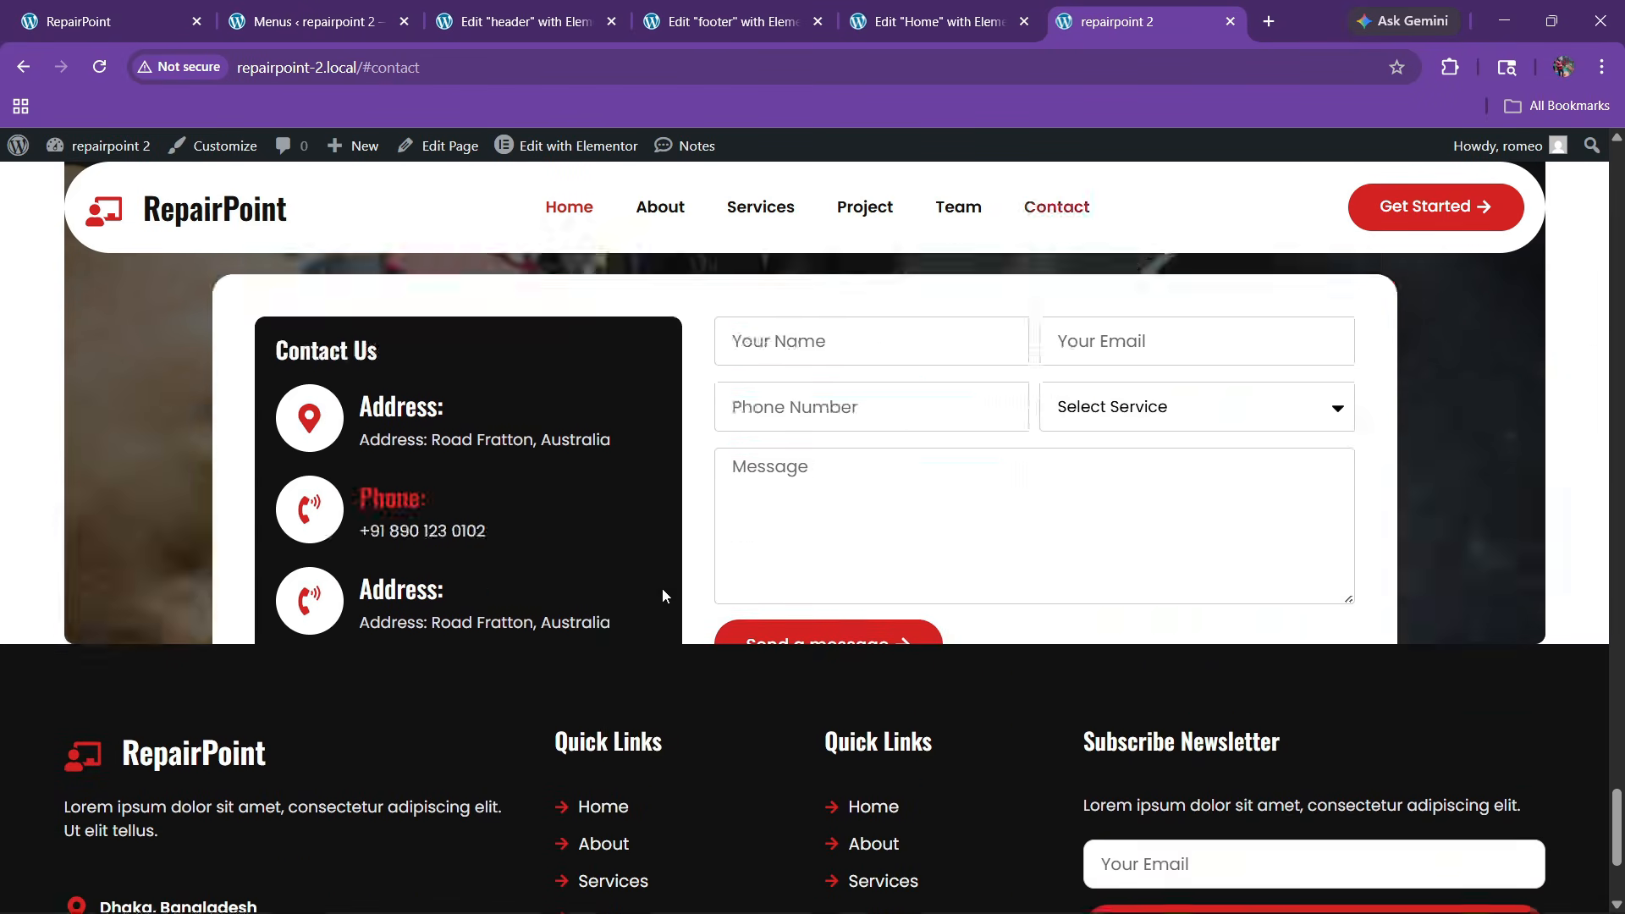
pyautogui.scroll(-6, 704, 602)
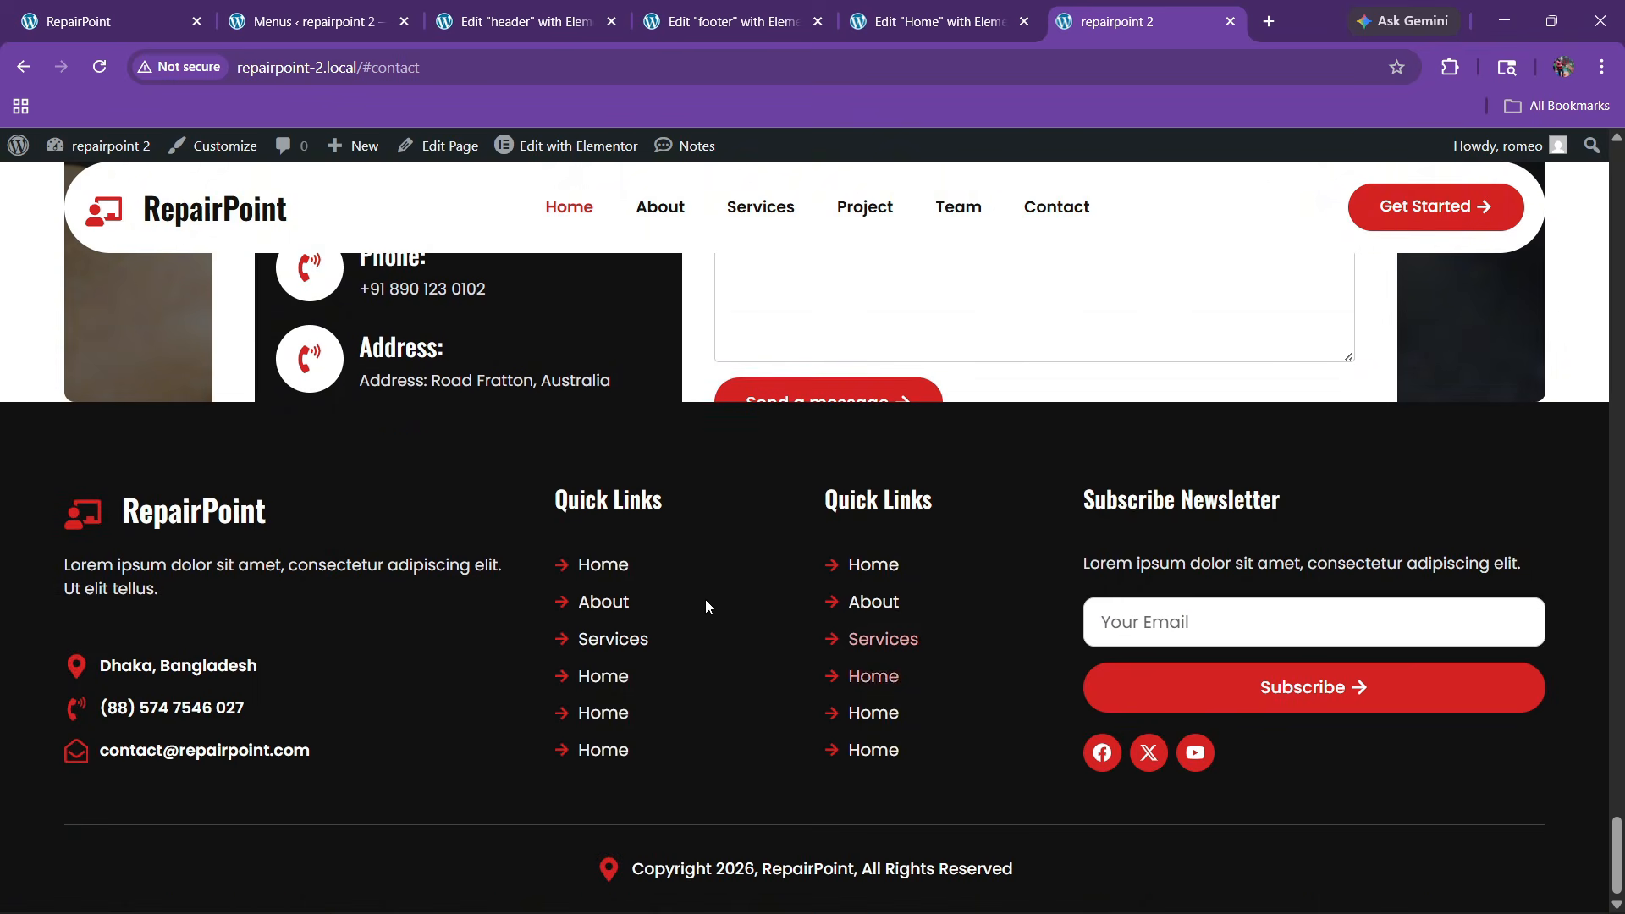
pyautogui.scroll(4, 700, 603)
# Give the contact section's inner container an unlinked bottom margin of 50 px
pyautogui.click(927, 21)
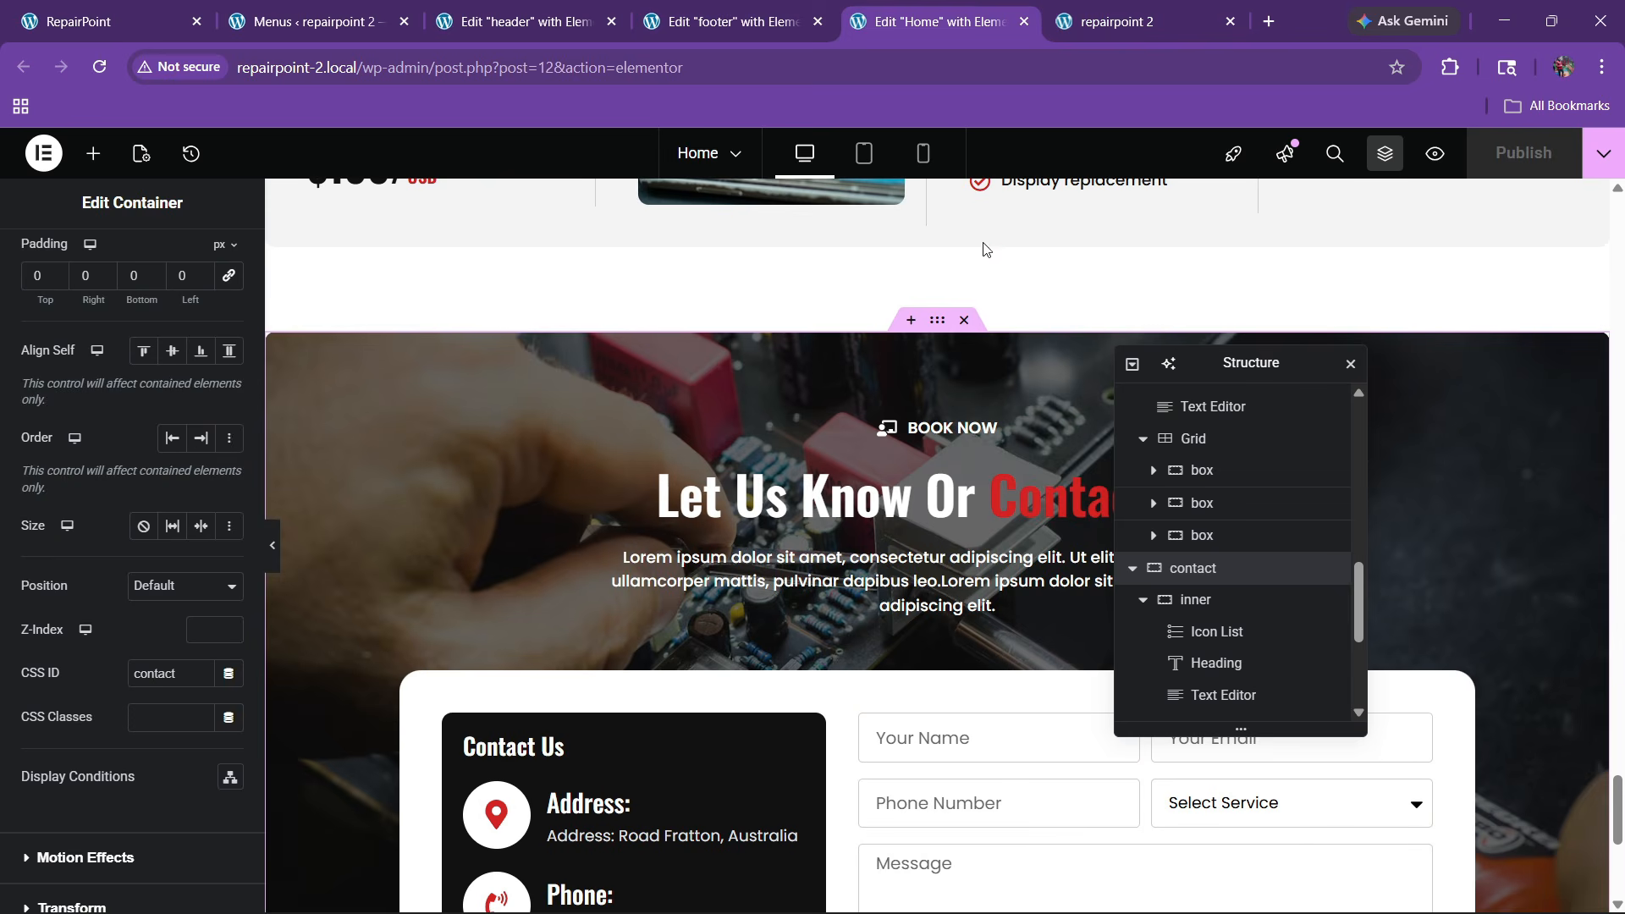
pyautogui.scroll(-1, 849, 554)
pyautogui.scroll(-5, 849, 554)
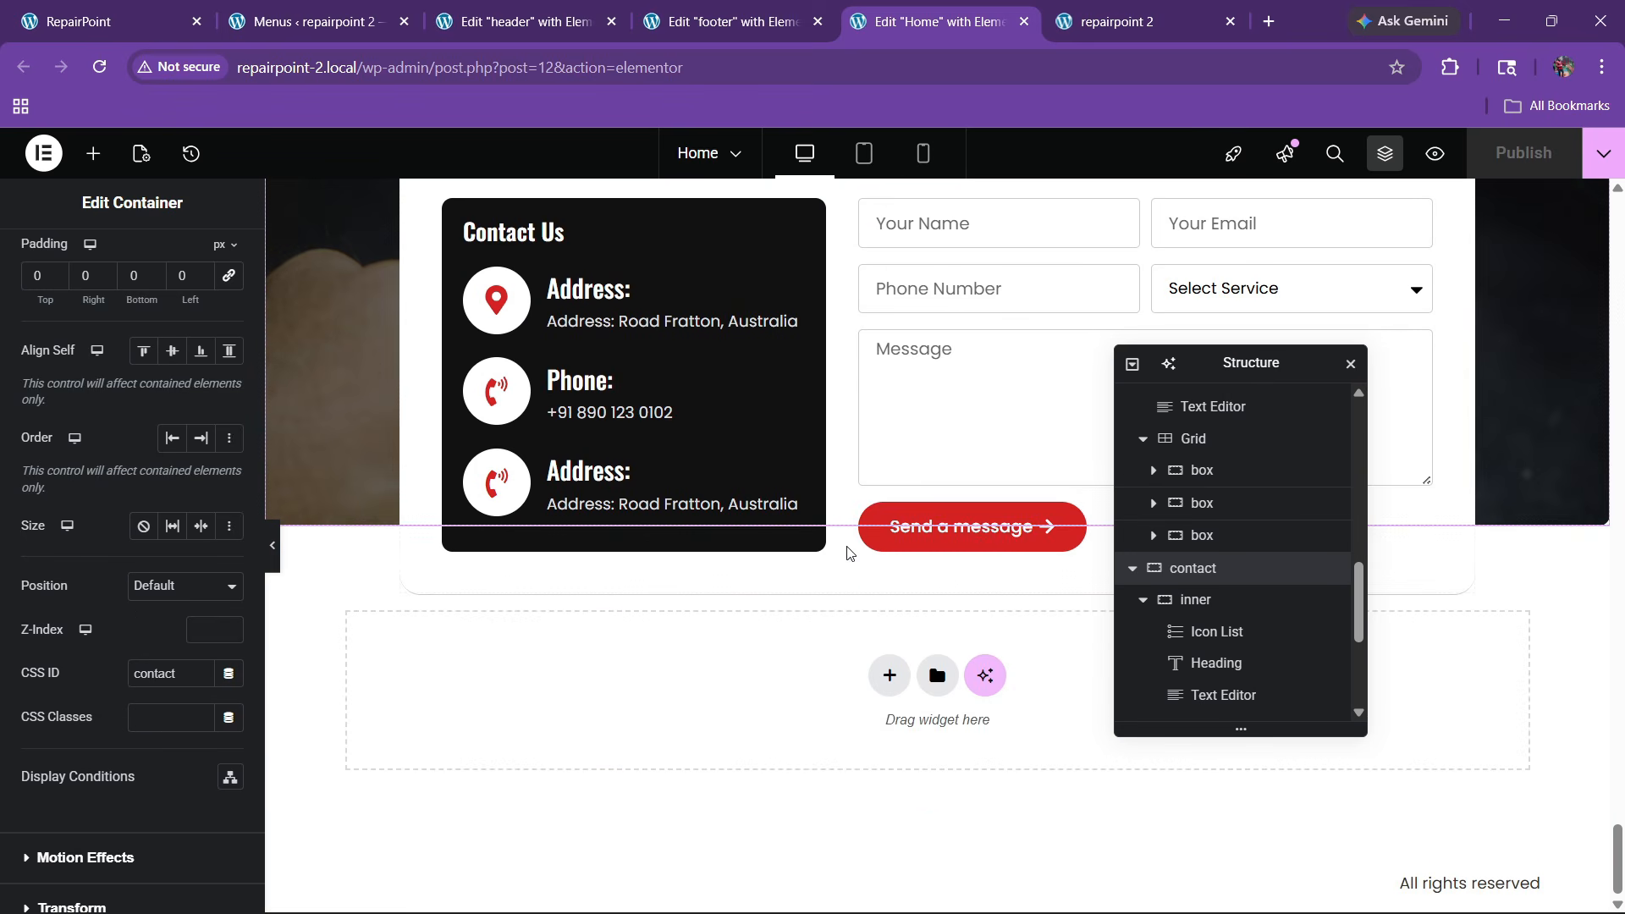
pyautogui.scroll(2, 849, 610)
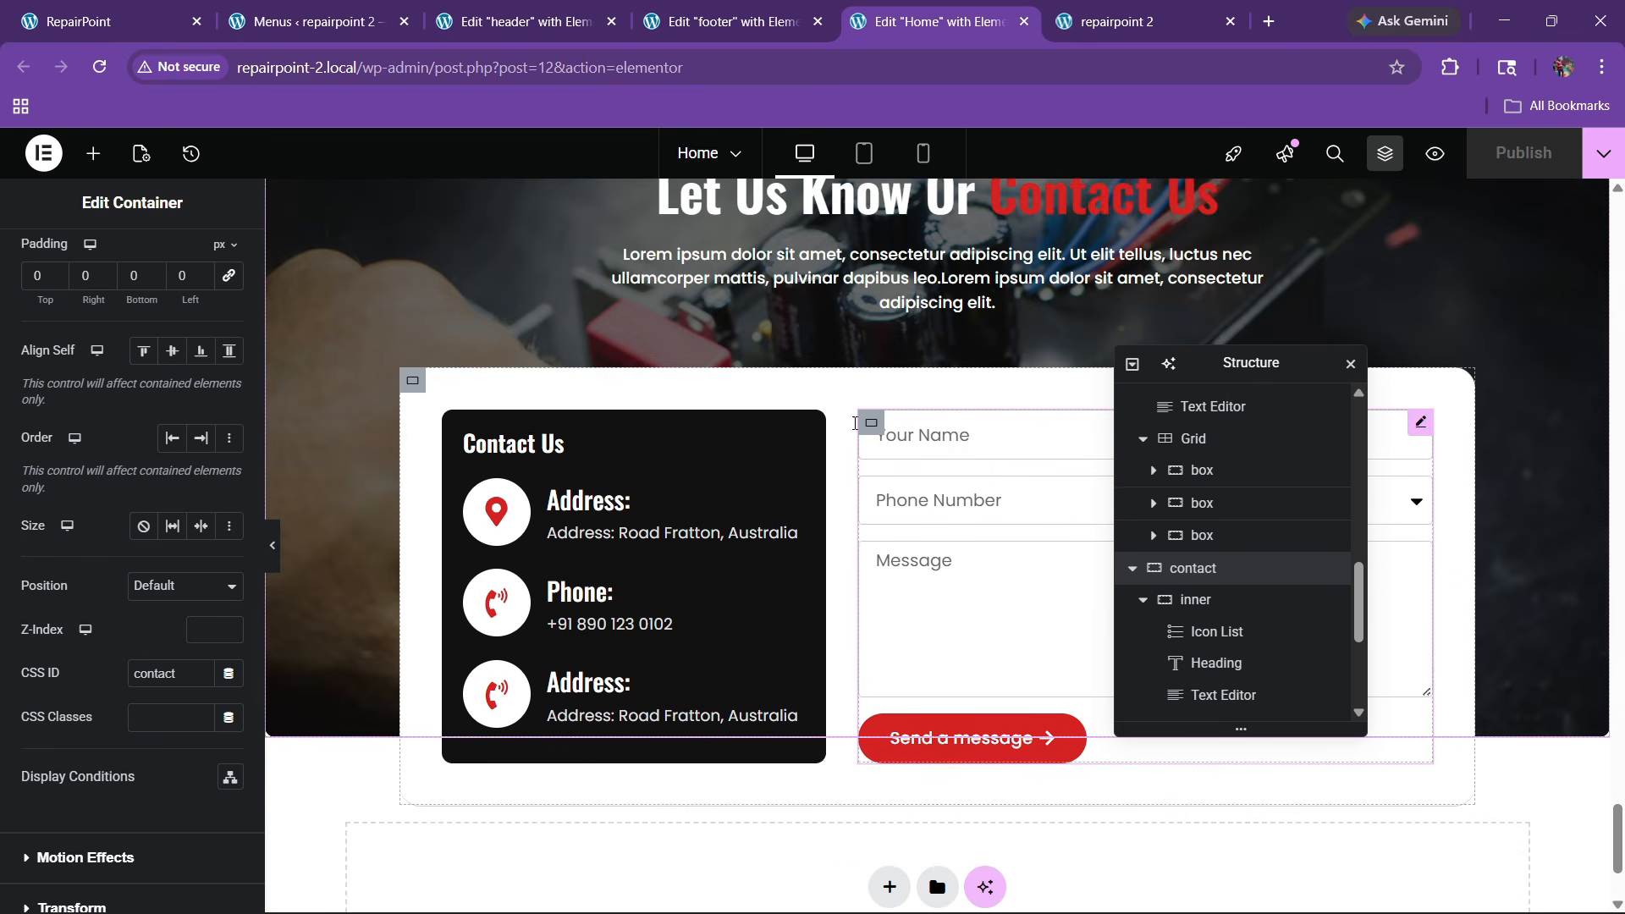
pyautogui.click(1204, 607)
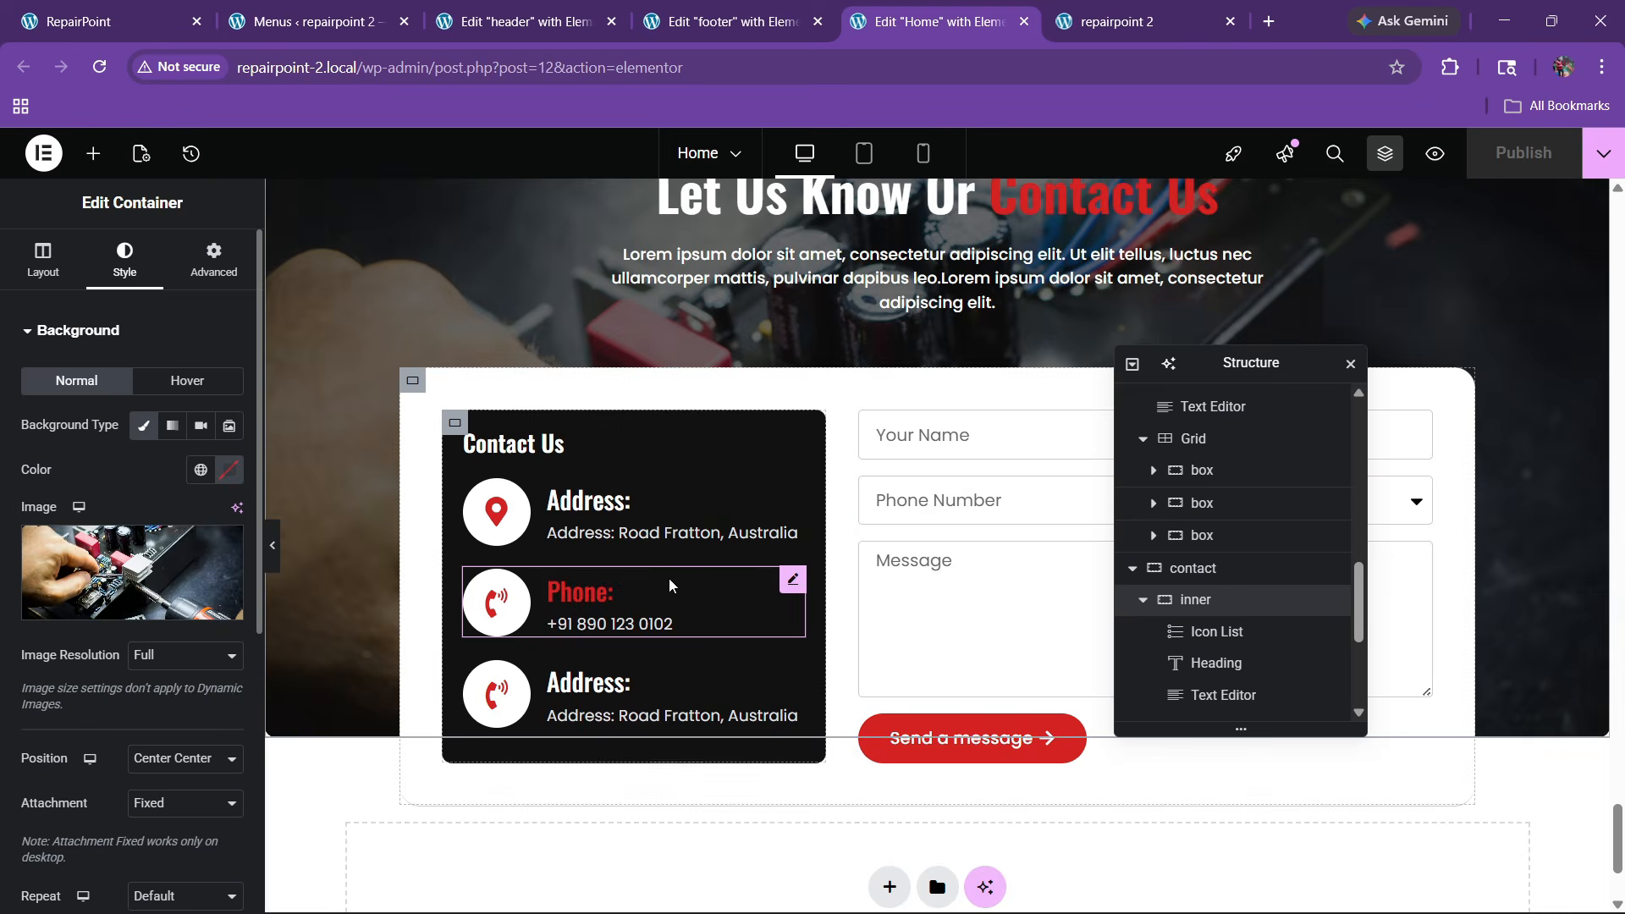
pyautogui.scroll(5, 669, 577)
pyautogui.scroll(-6, 698, 596)
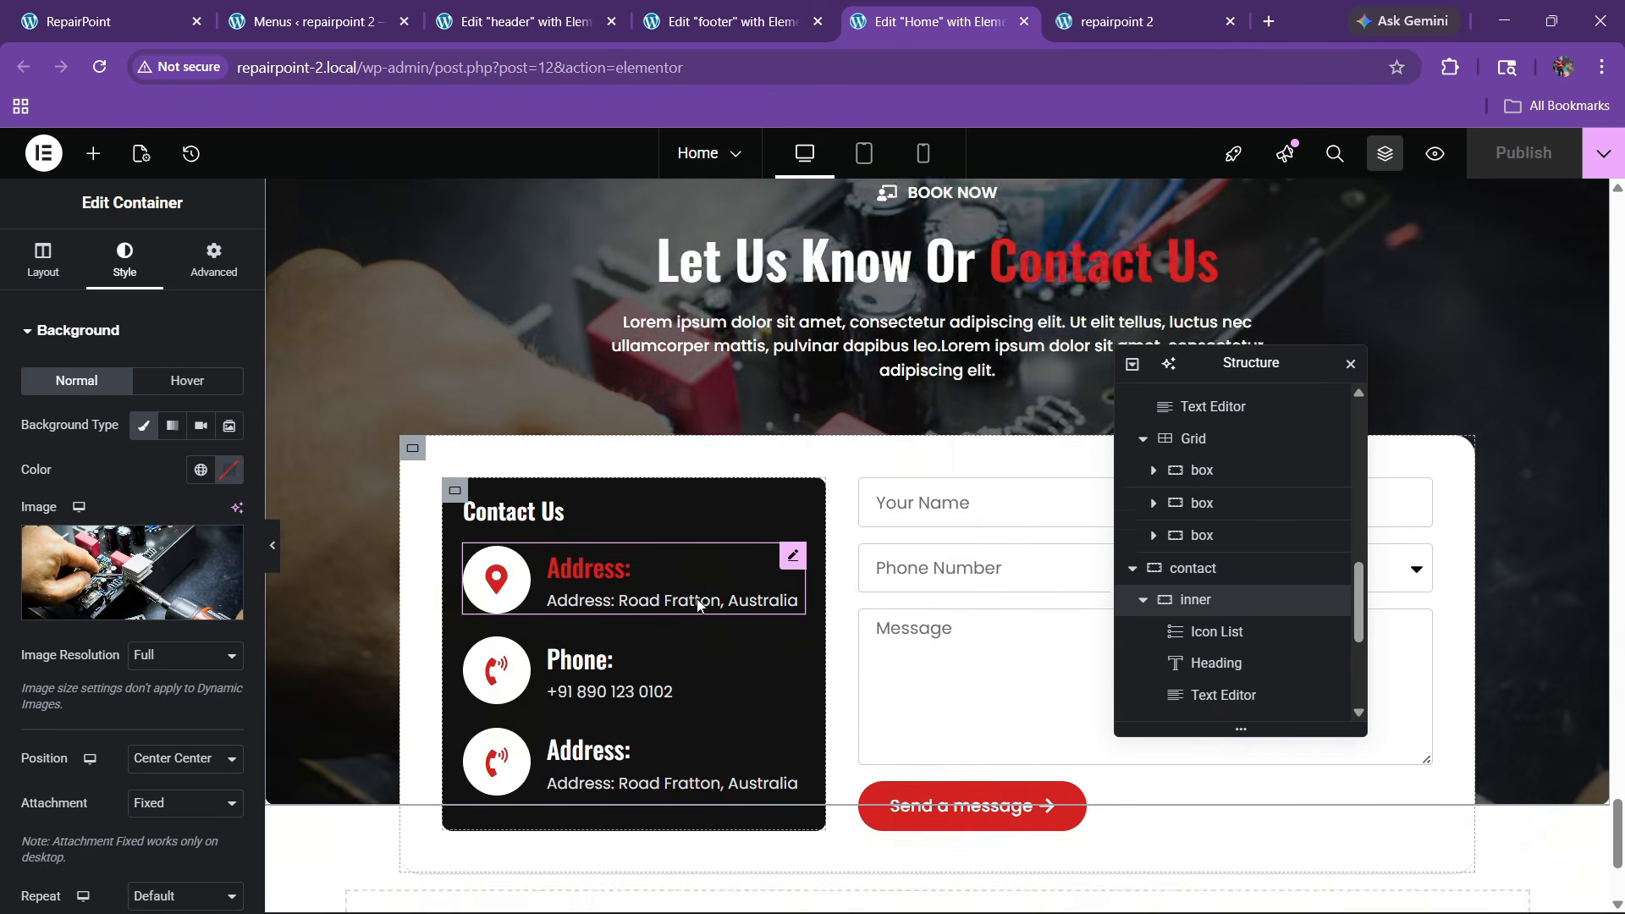
pyautogui.click(210, 282)
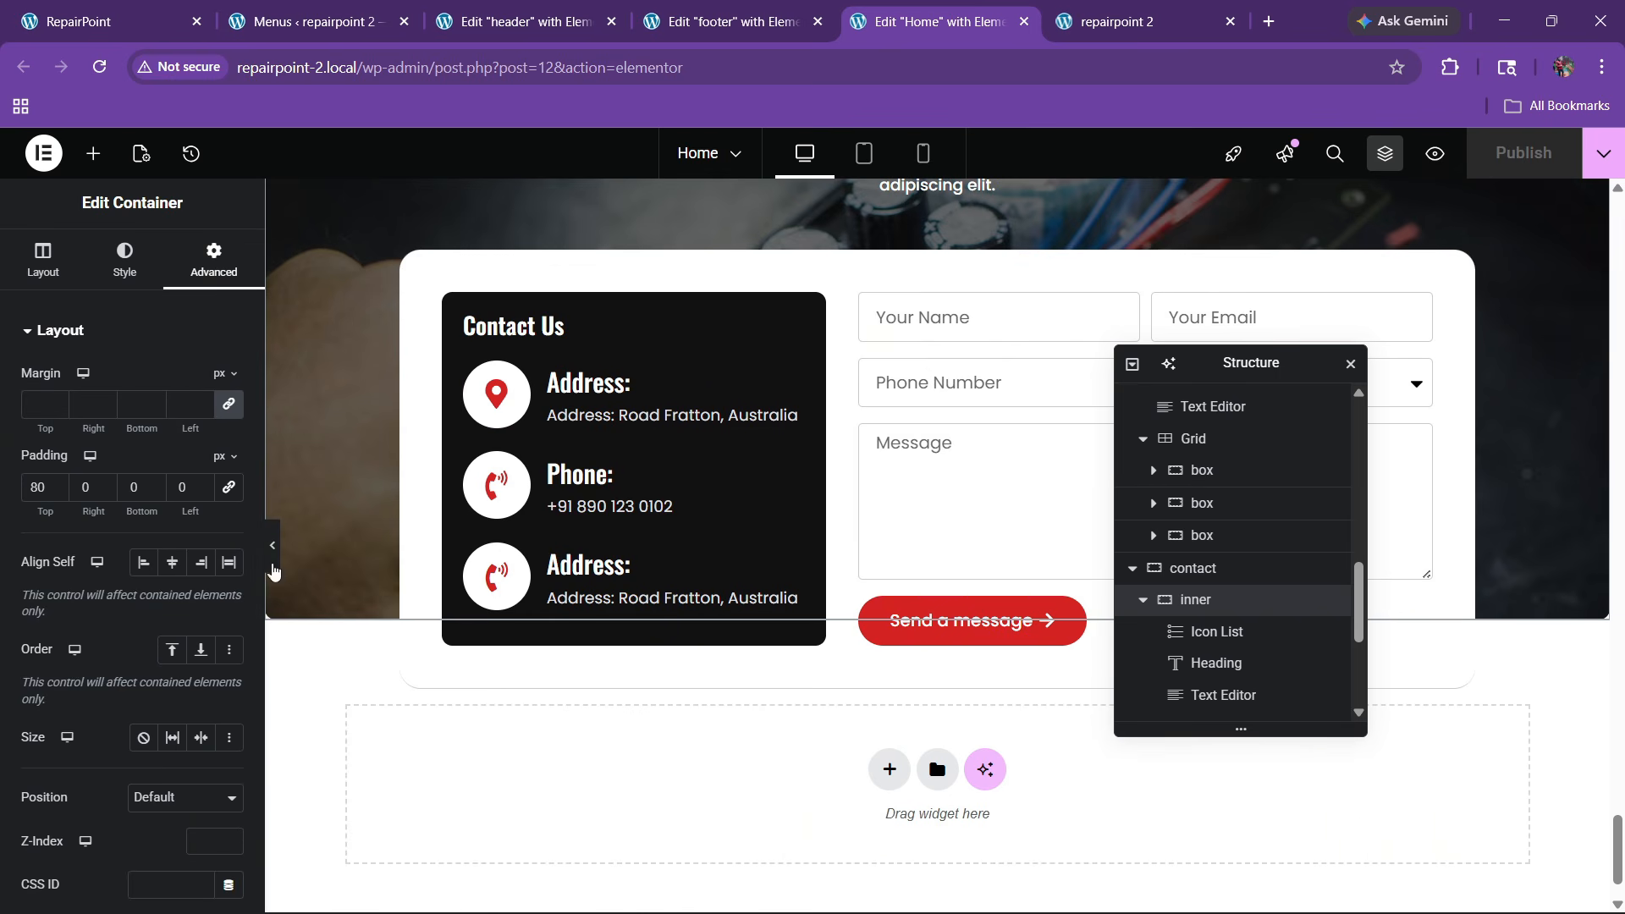
pyautogui.scroll(1, 764, 707)
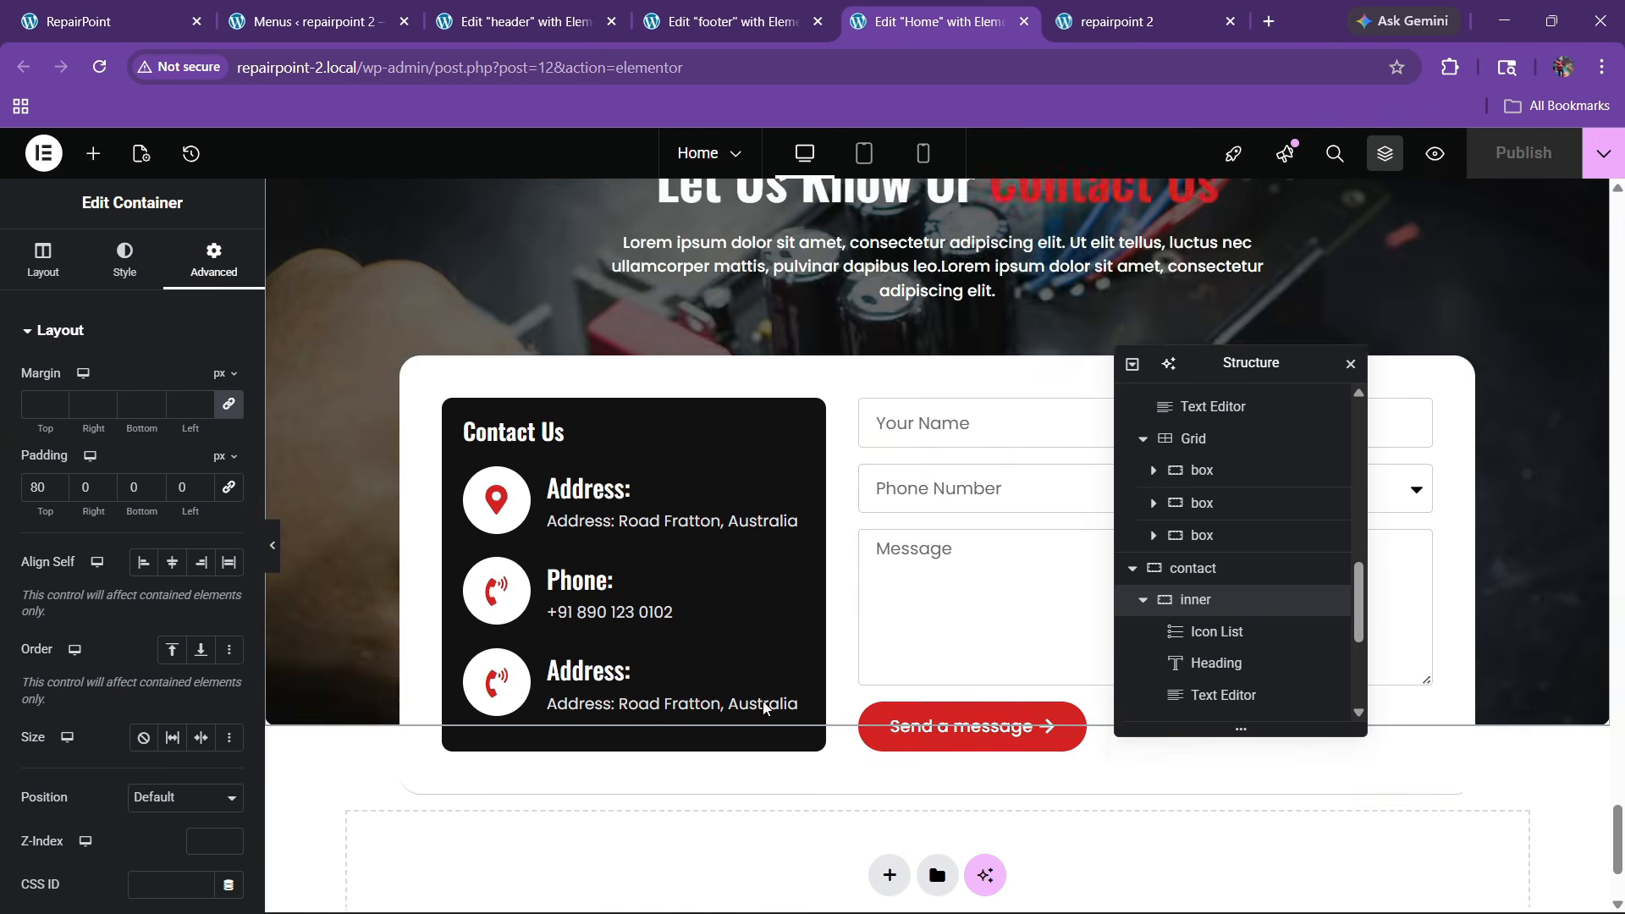
pyautogui.scroll(-1, 753, 723)
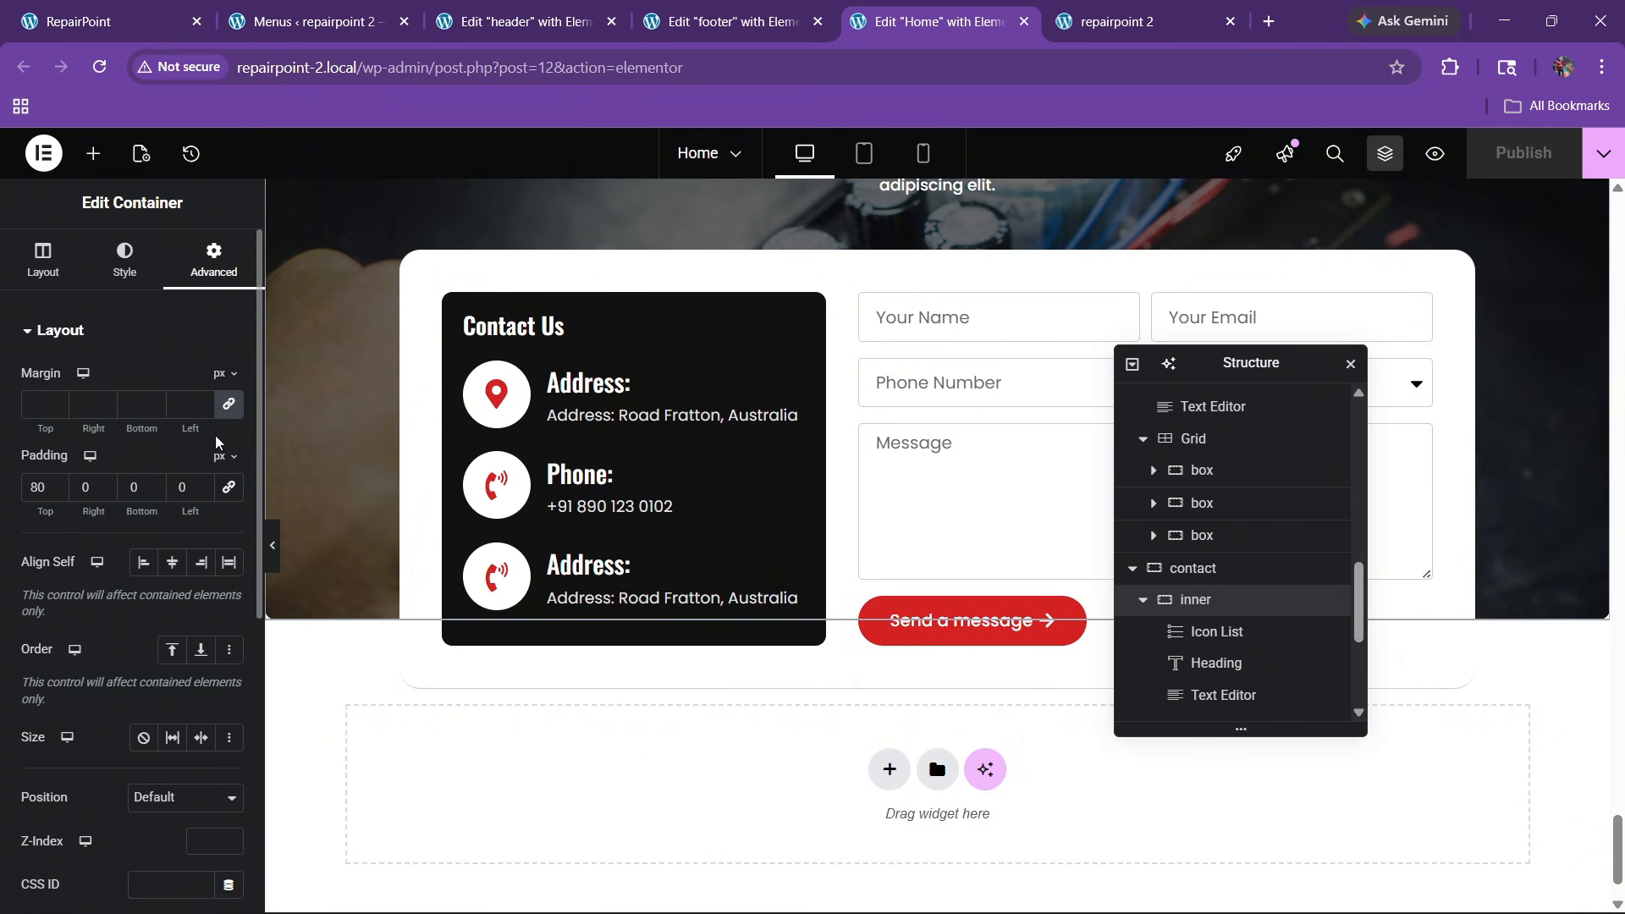
pyautogui.click(229, 406)
pyautogui.click(124, 409)
pyautogui.write('50')
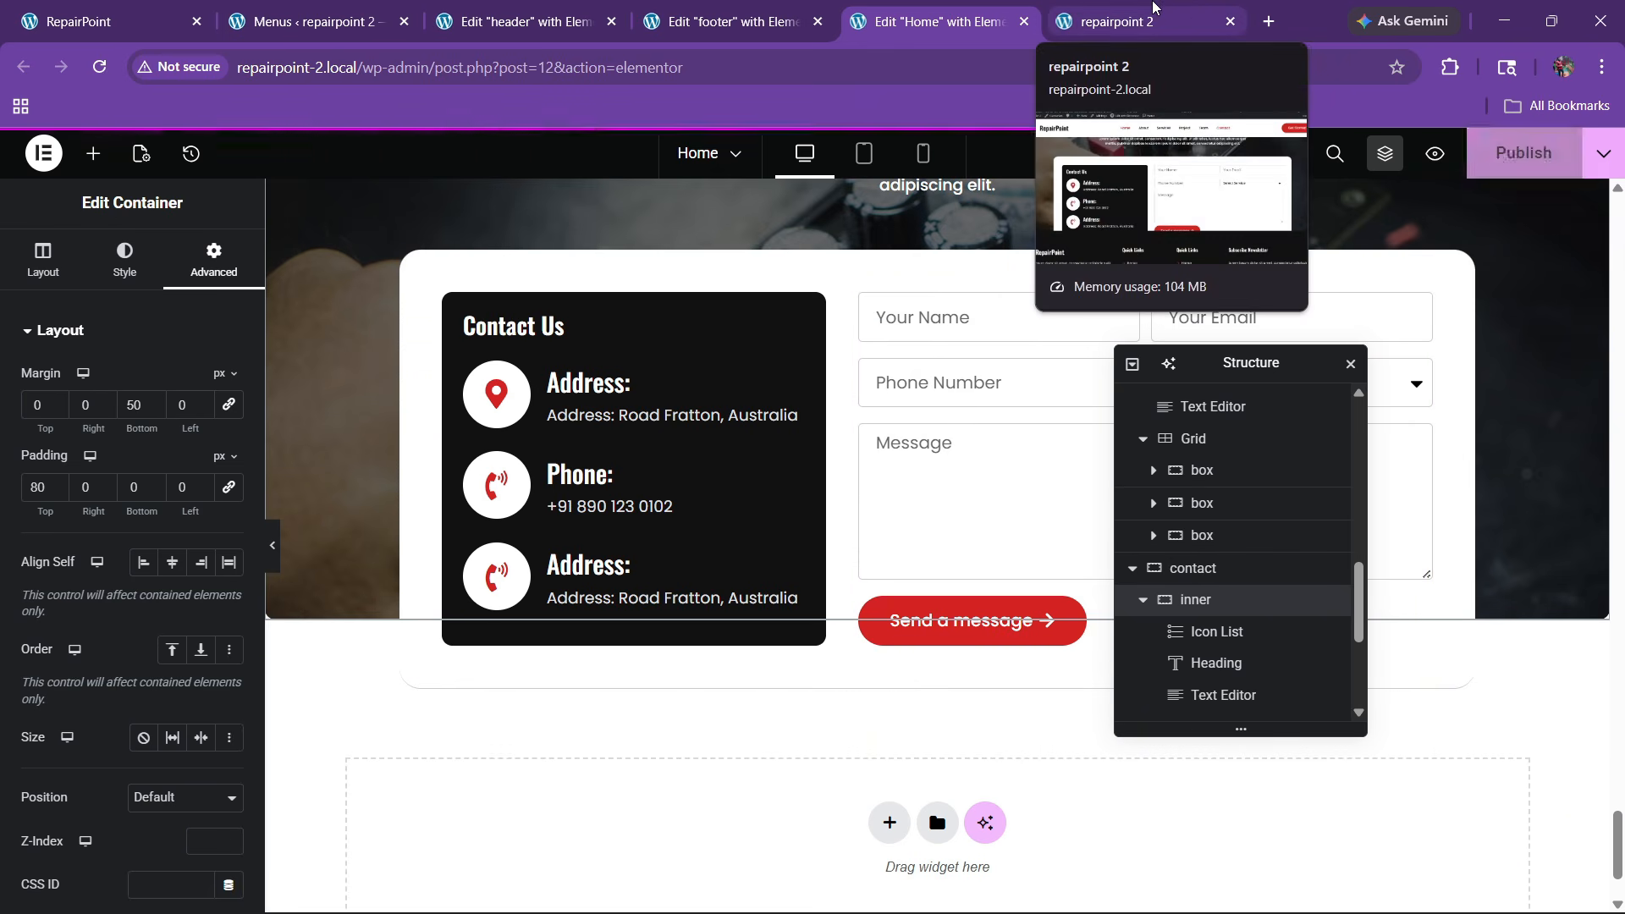
# Preview the spacing on the live site, then change the bottom margin to 100 px
pyautogui.click(1146, 12)
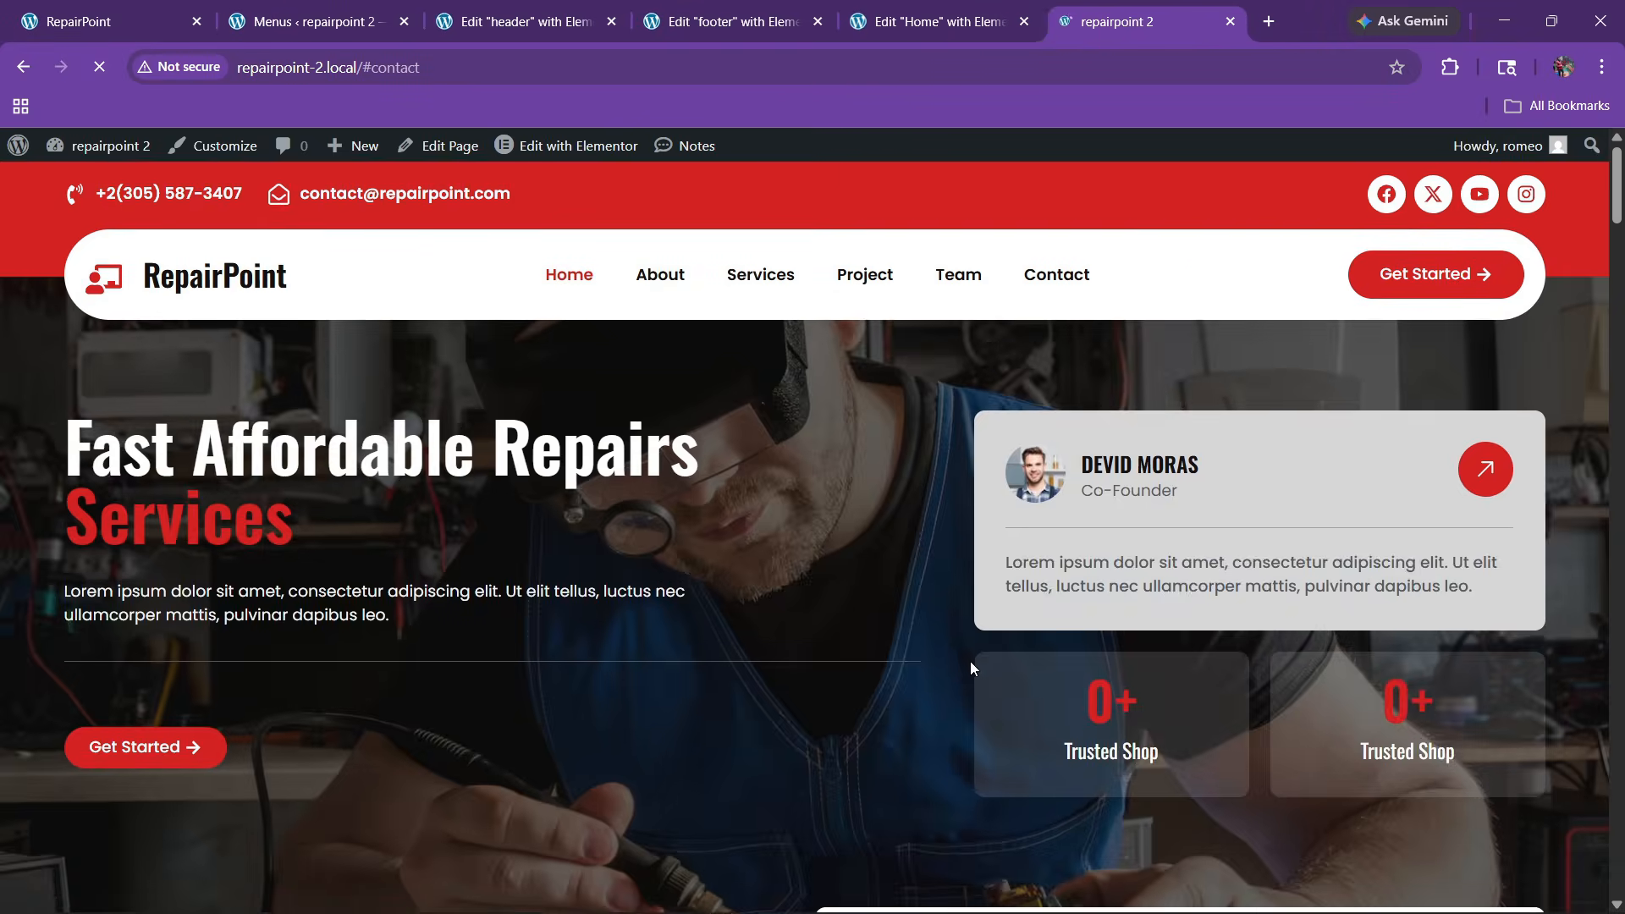
pyautogui.scroll(-5, 969, 662)
pyautogui.moveTo(1609, 235); pyautogui.dragTo(1624, 843)
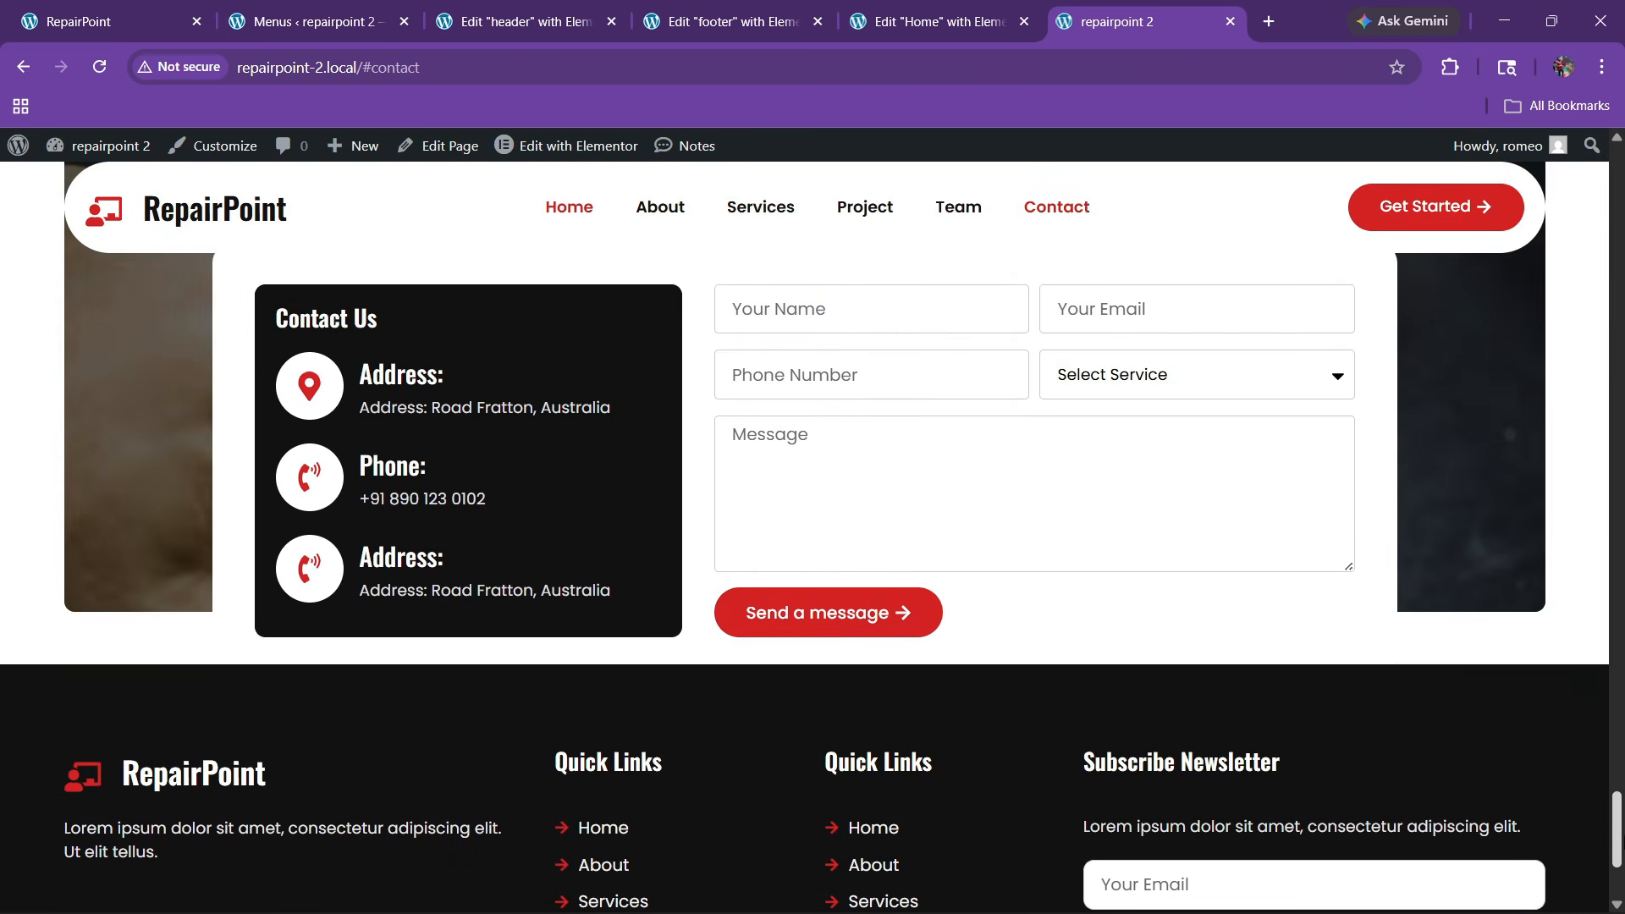
pyautogui.click(956, 7)
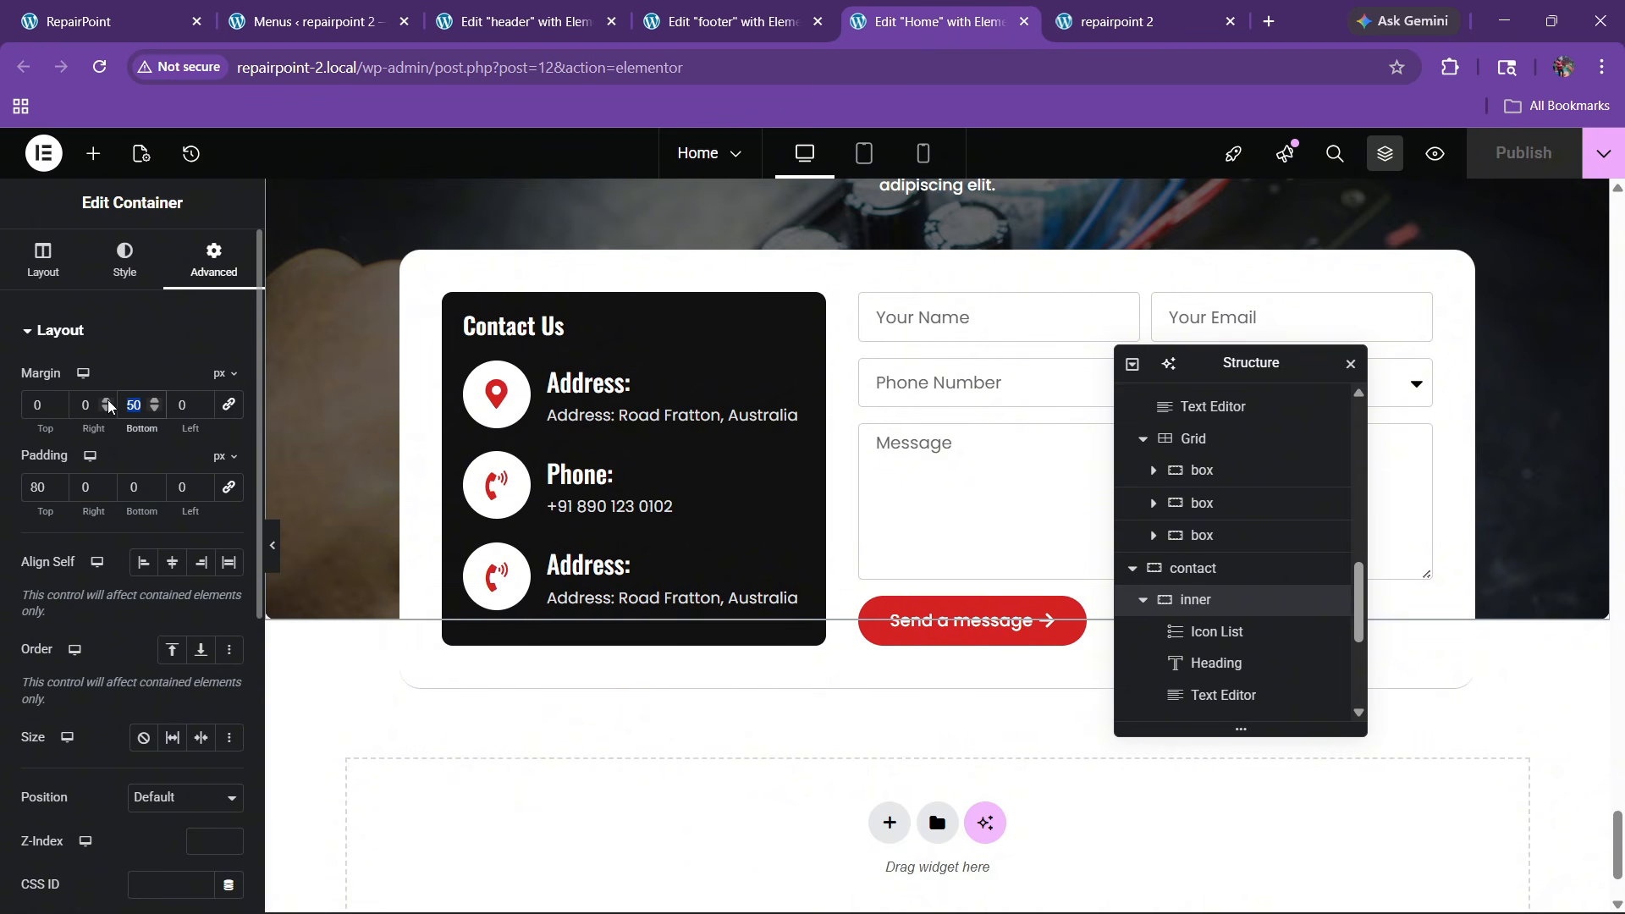
pyautogui.write('100')
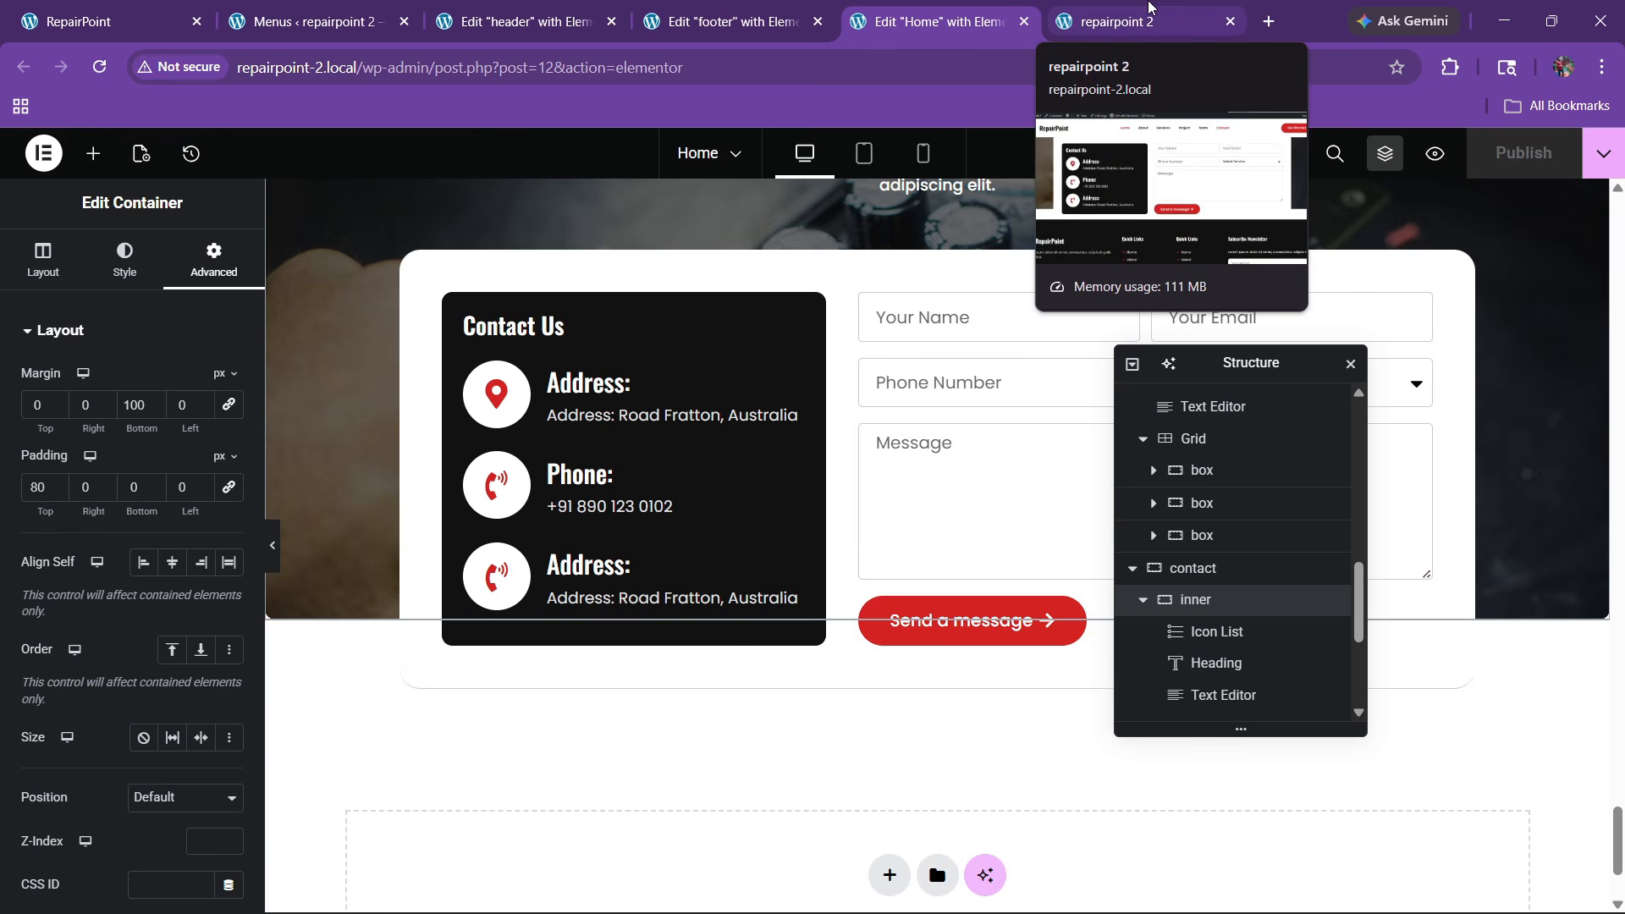
# Reload the live home page, scroll from hero to footer and back, then return to the header editor
pyautogui.click(1148, 7)
pyautogui.click(99, 67)
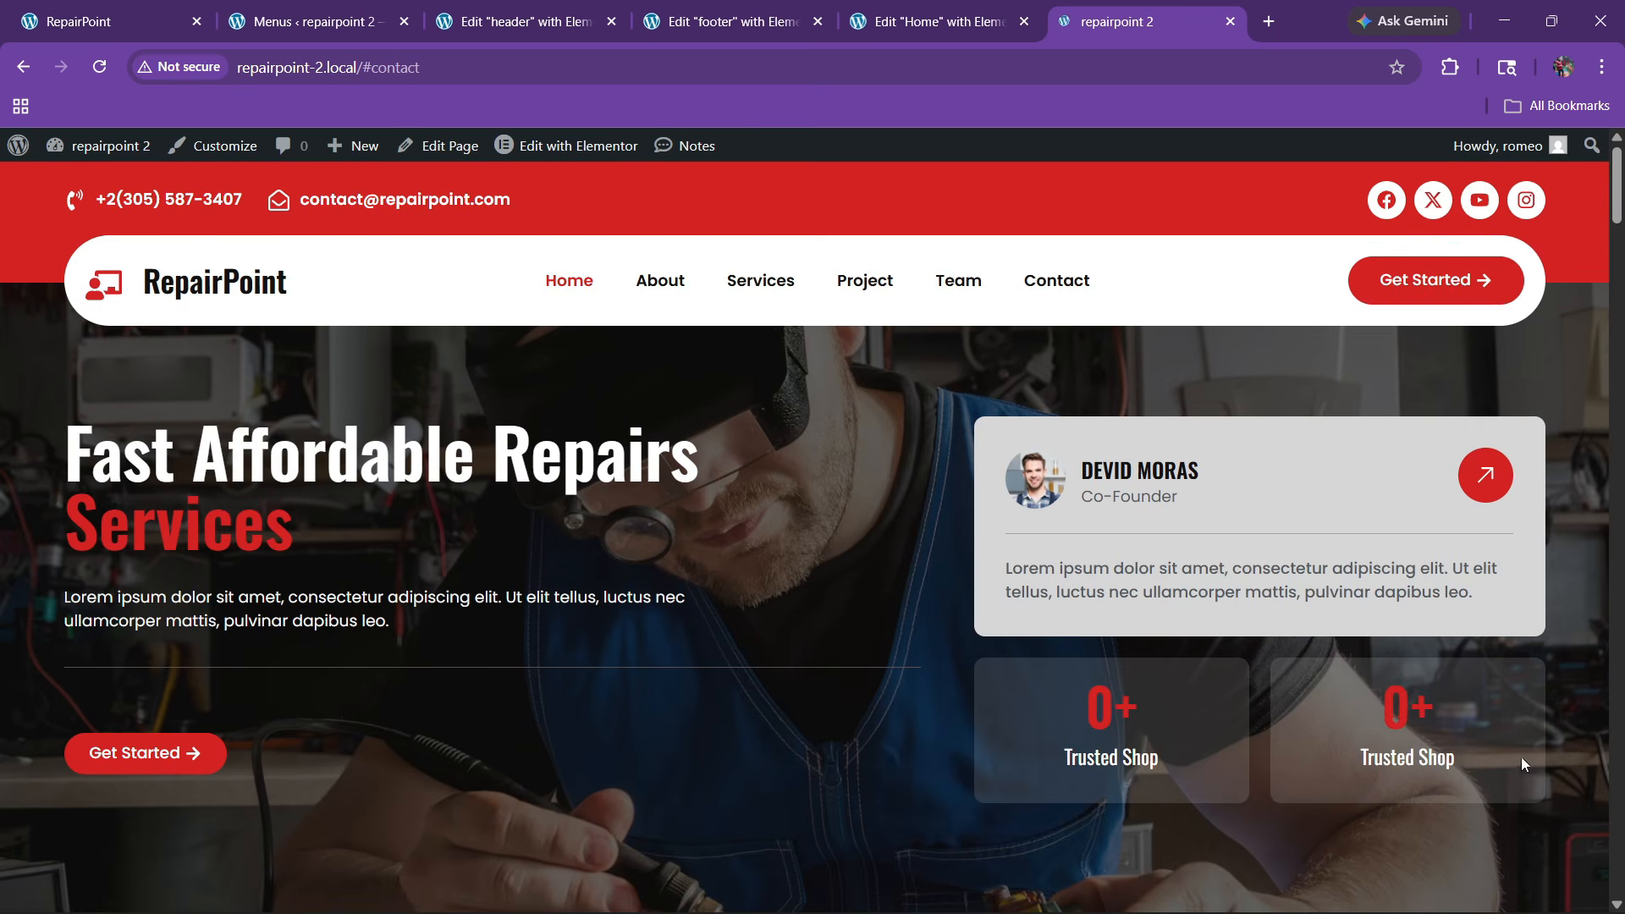
pyautogui.scroll(3, 1612, 275)
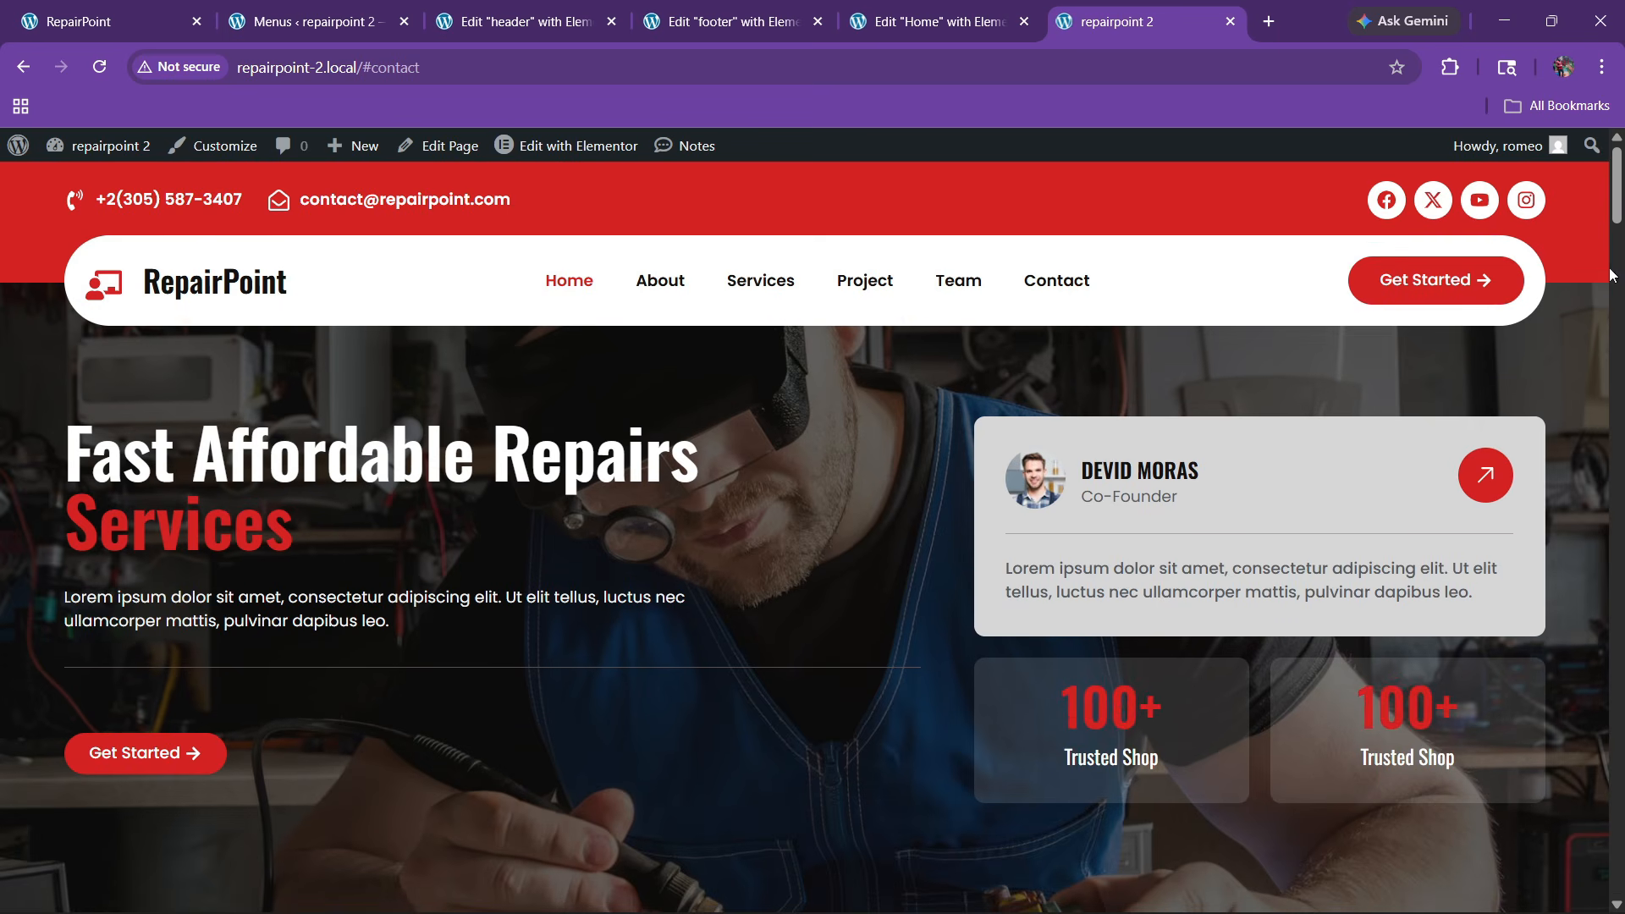
pyautogui.moveTo(1618, 219); pyautogui.dragTo(1566, 910)
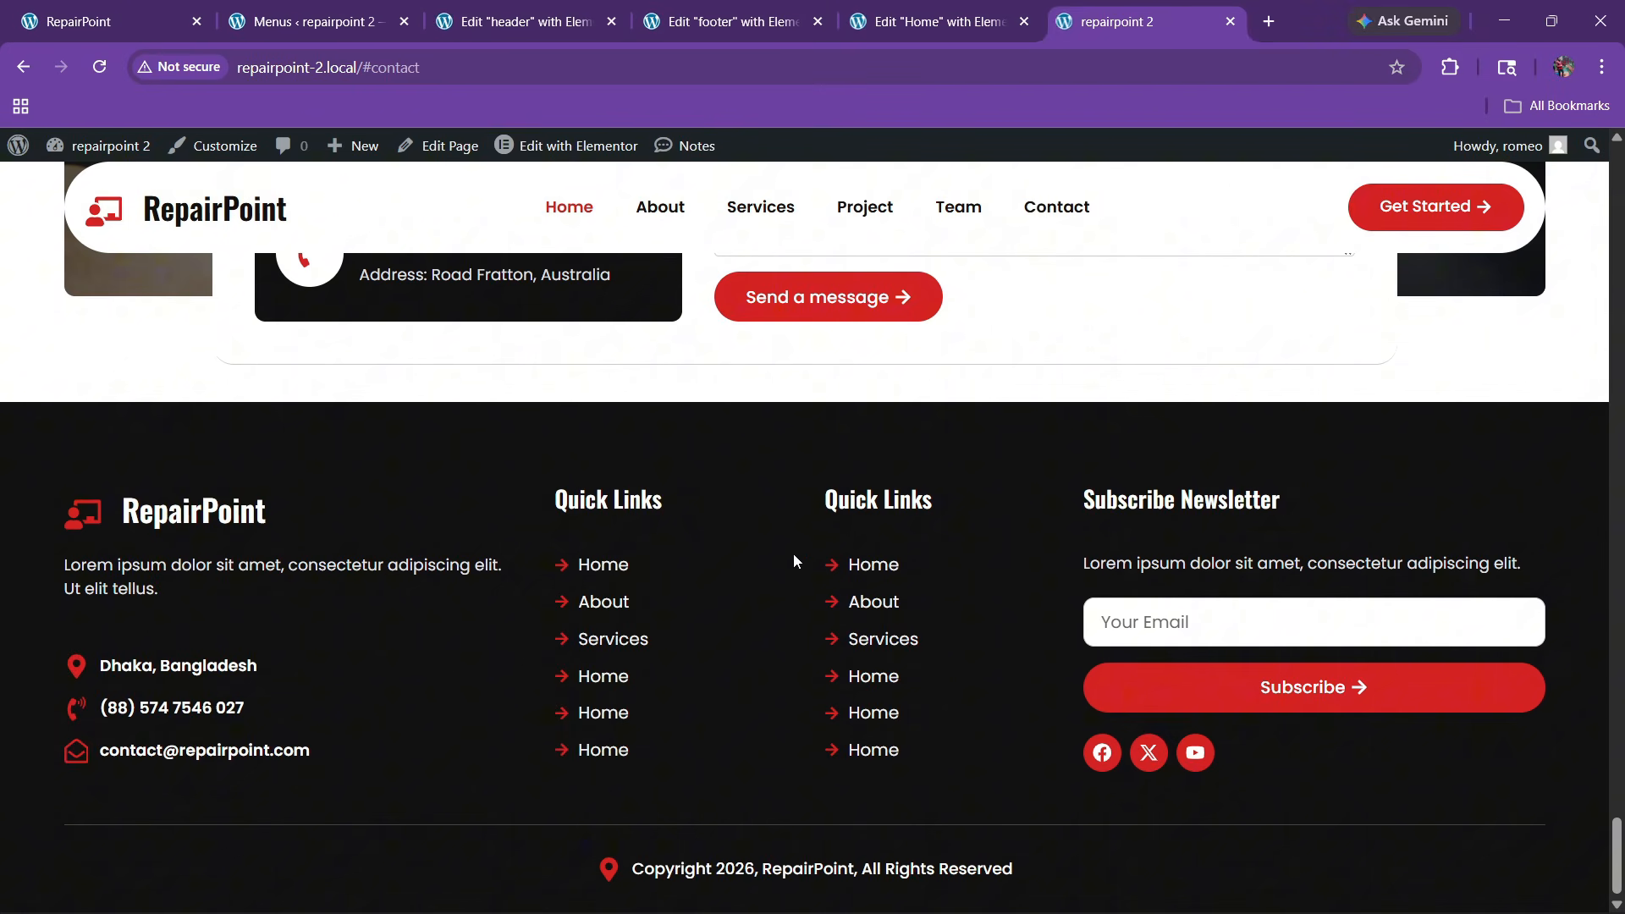
pyautogui.scroll(3, 794, 560)
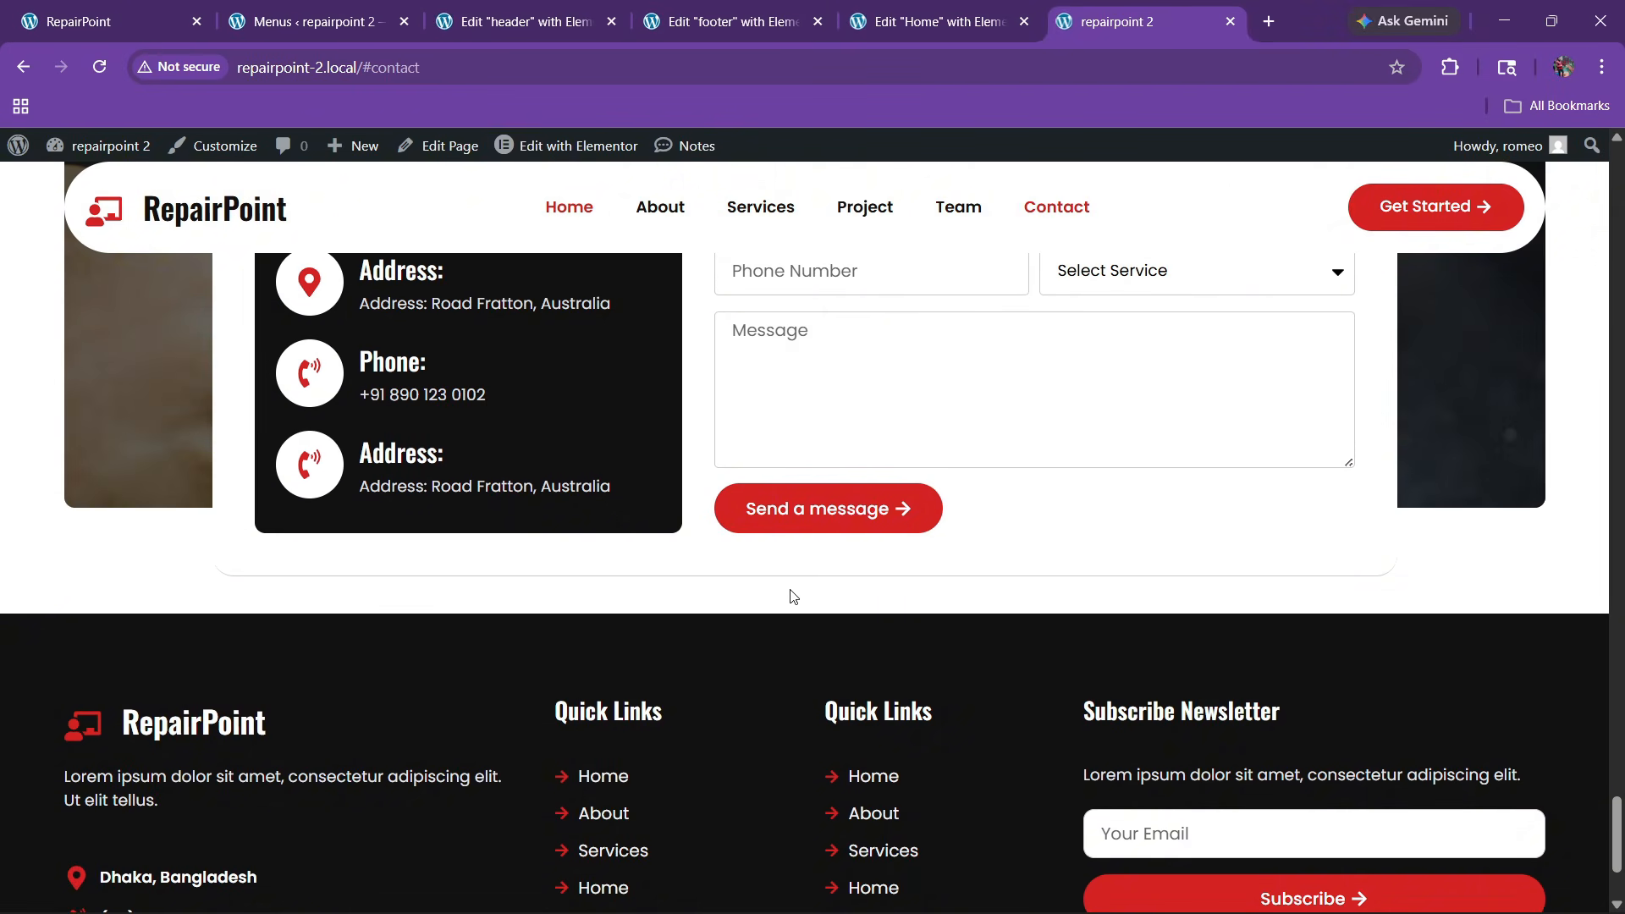
pyautogui.scroll(-3, 794, 597)
pyautogui.scroll(20, 775, 581)
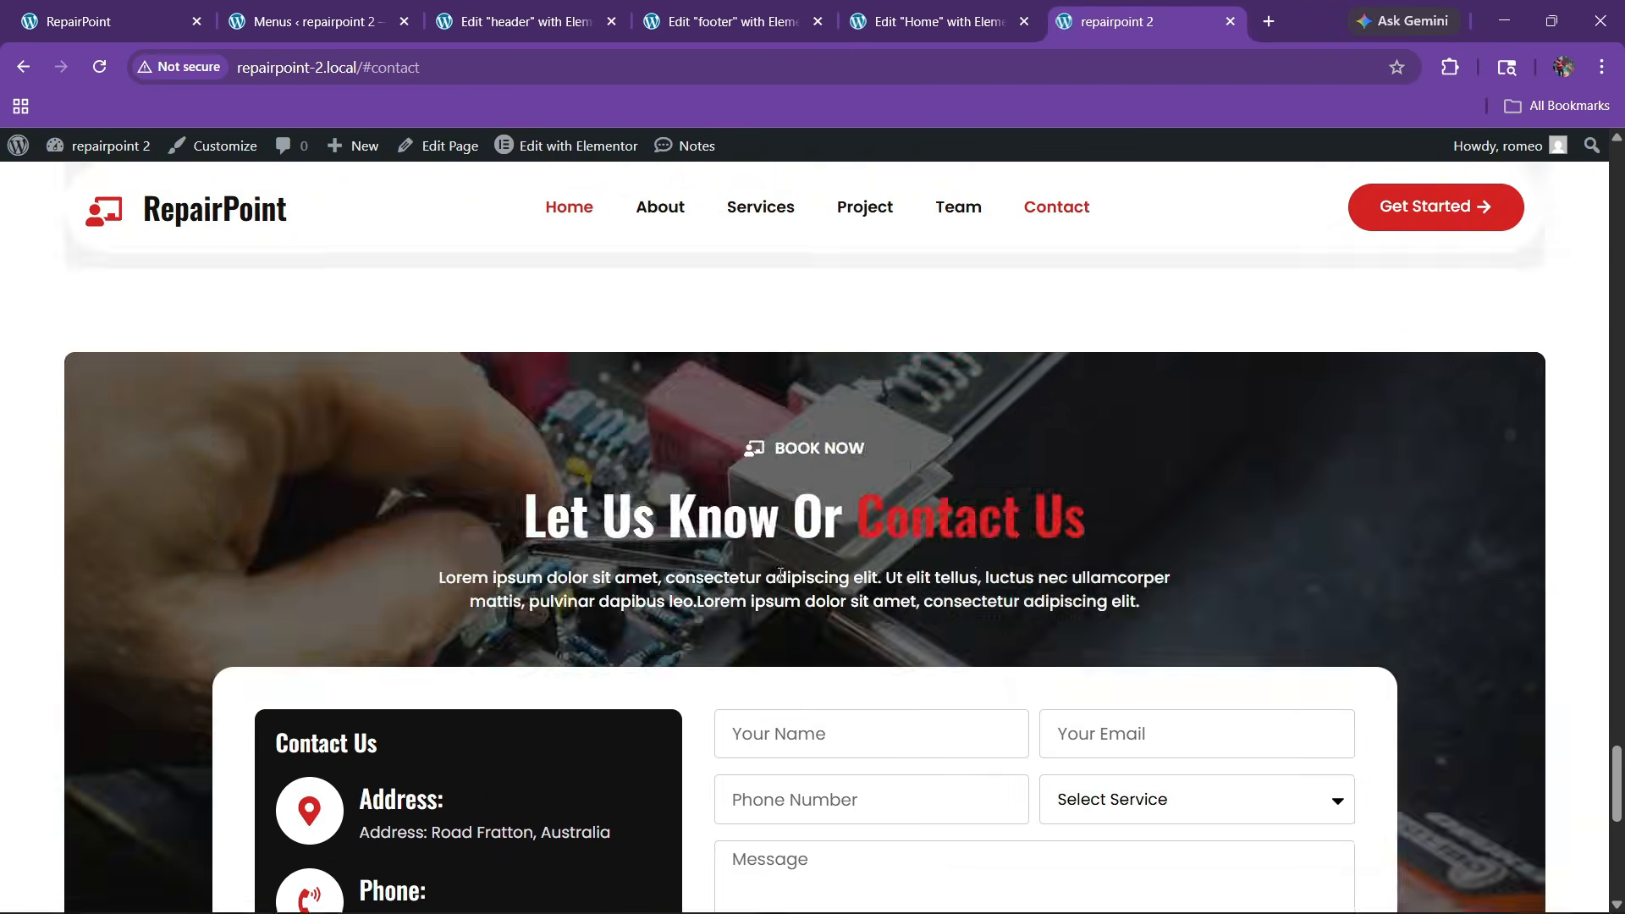
pyautogui.scroll(20, 775, 505)
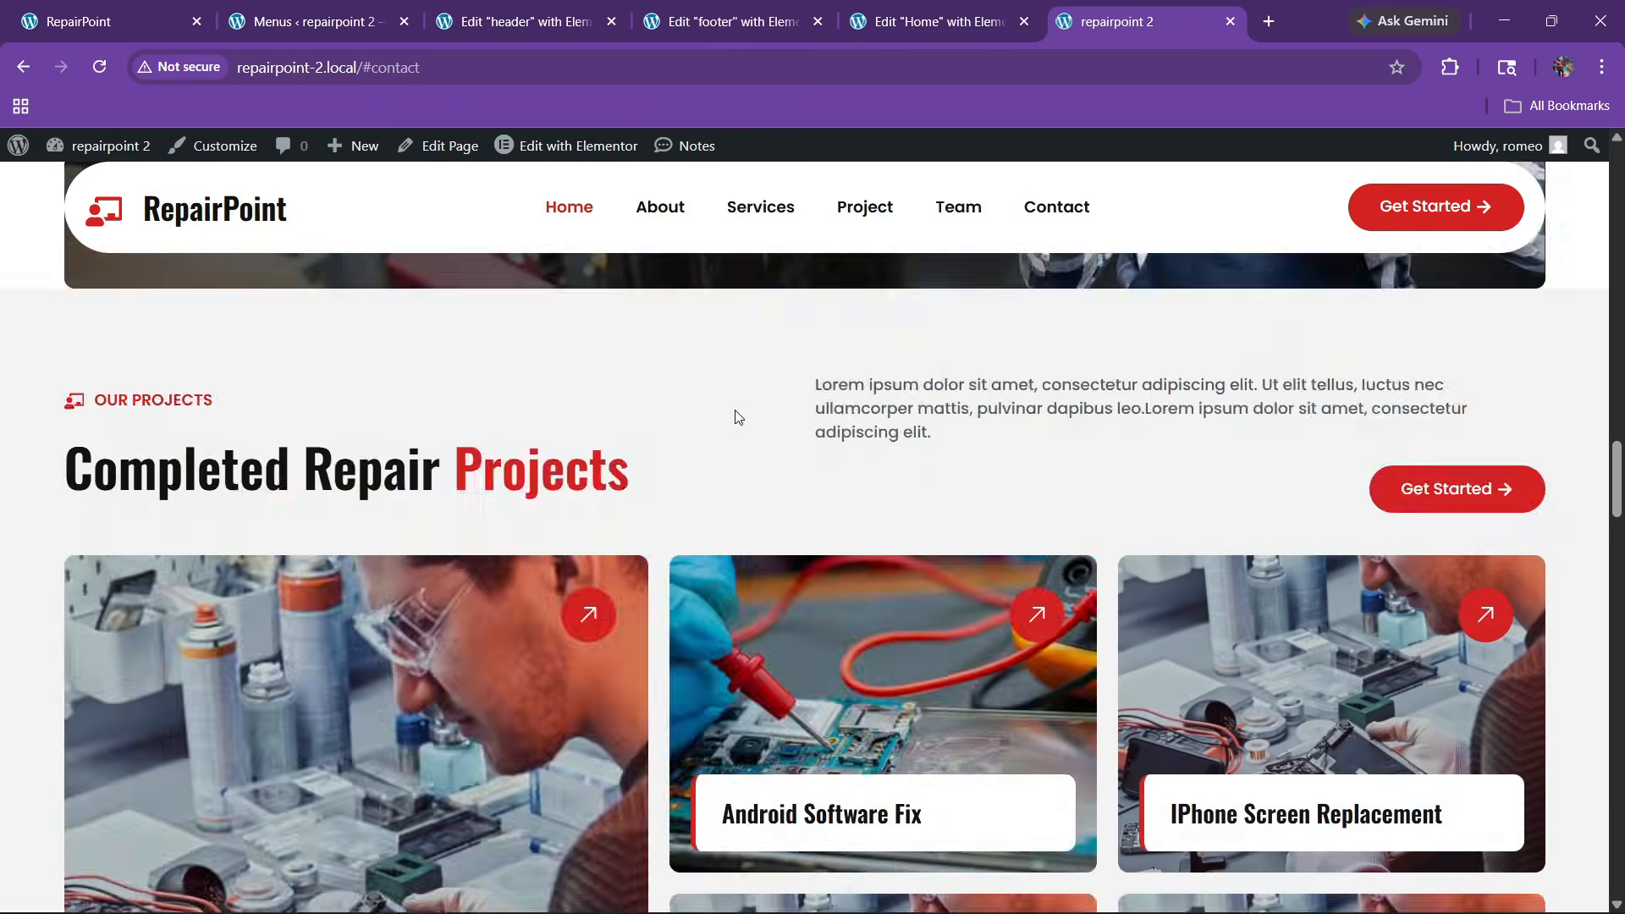
pyautogui.scroll(12, 736, 411)
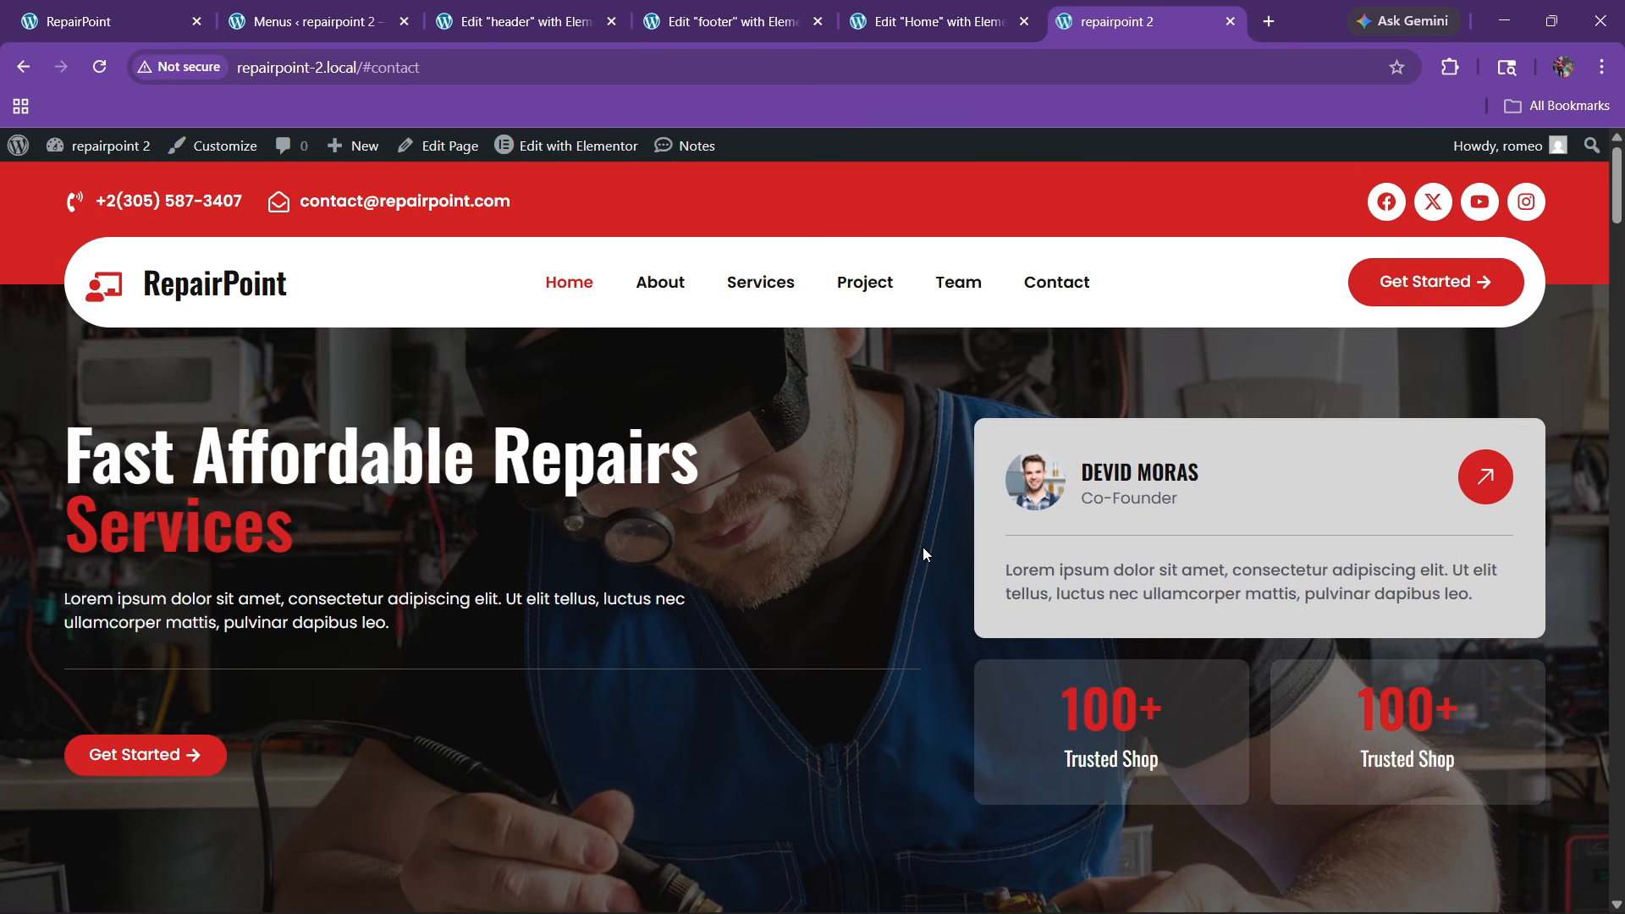
pyautogui.click(734, 12)
pyautogui.click(567, 9)
# In mobile preview, hide the header1 red top bar on tablet and mobile portrait
pyautogui.click(925, 154)
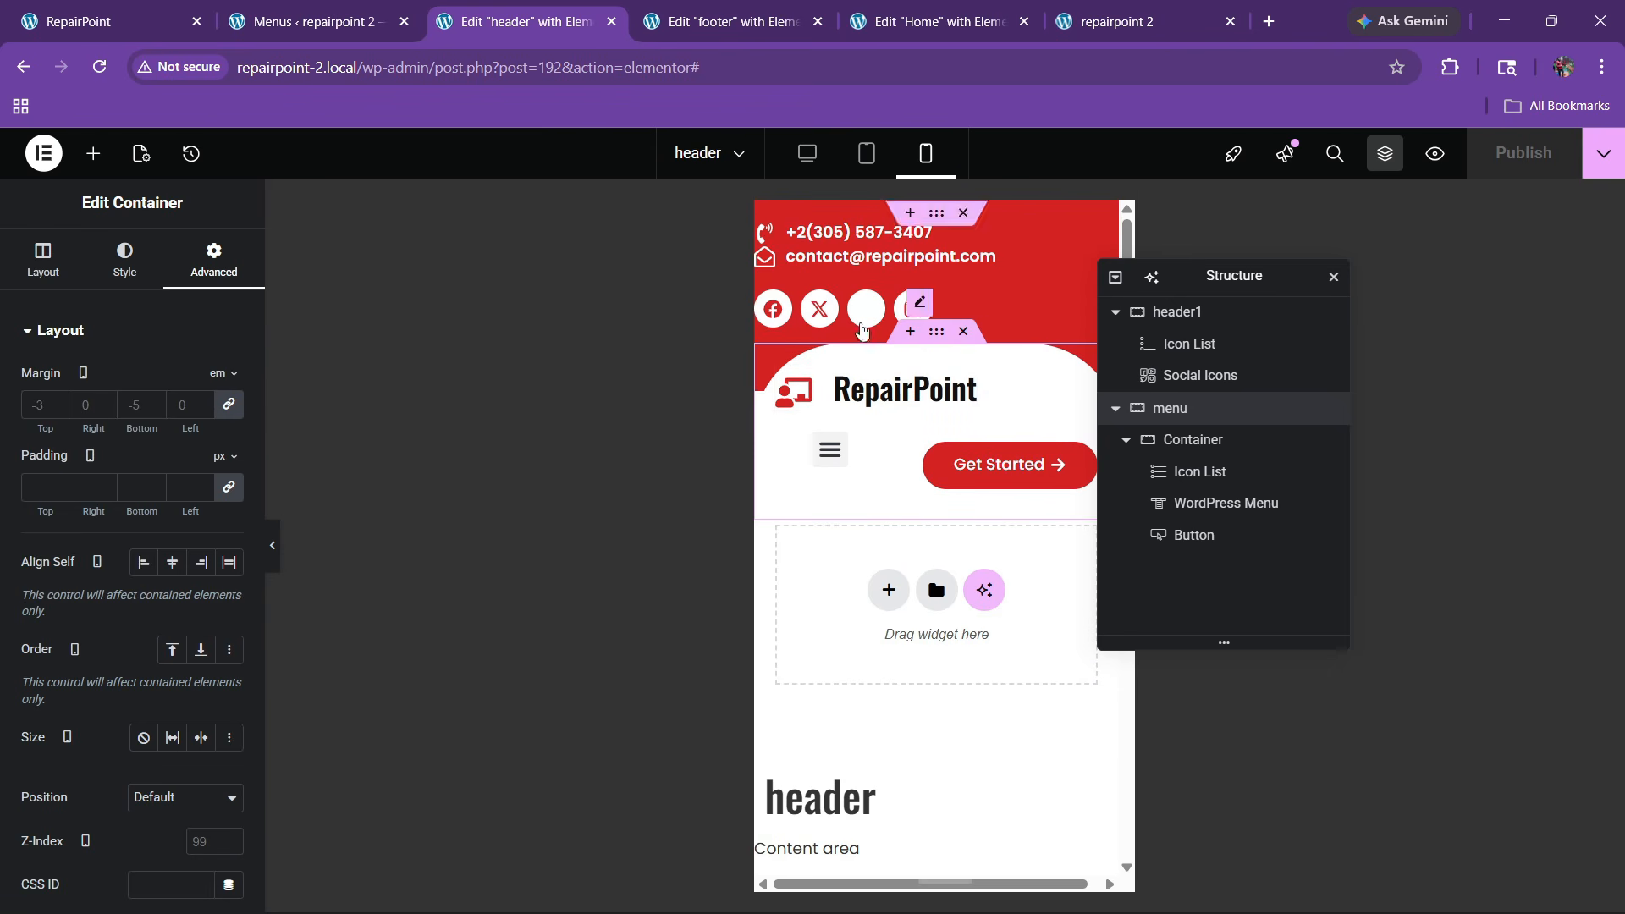
pyautogui.moveTo(1224, 285); pyautogui.dragTo(569, 346)
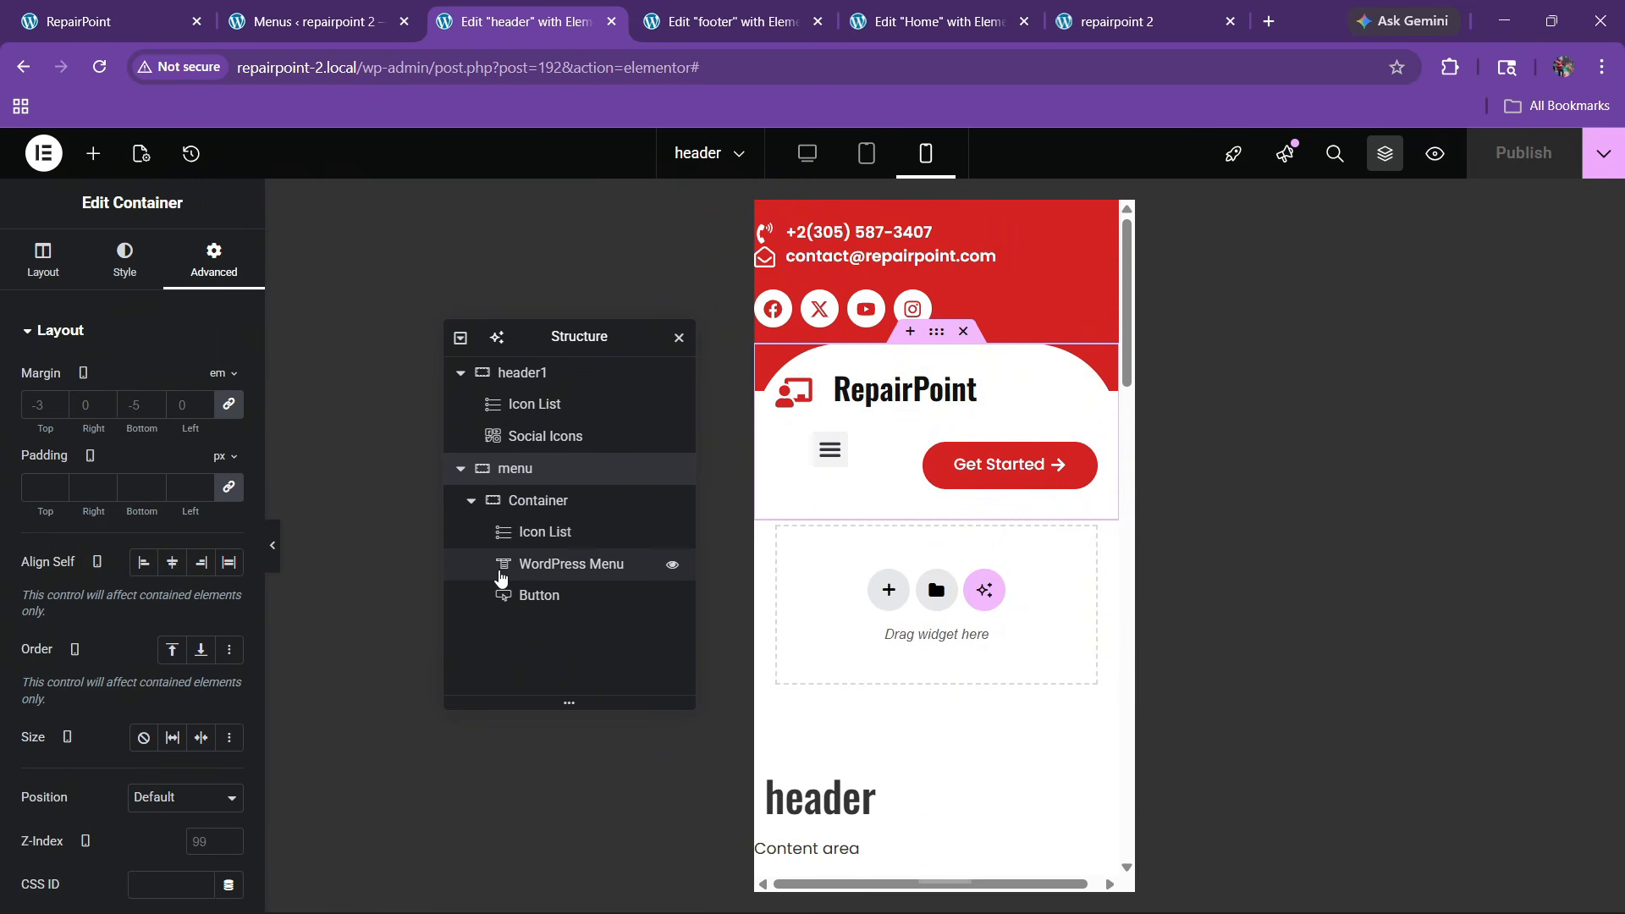
pyautogui.click(526, 375)
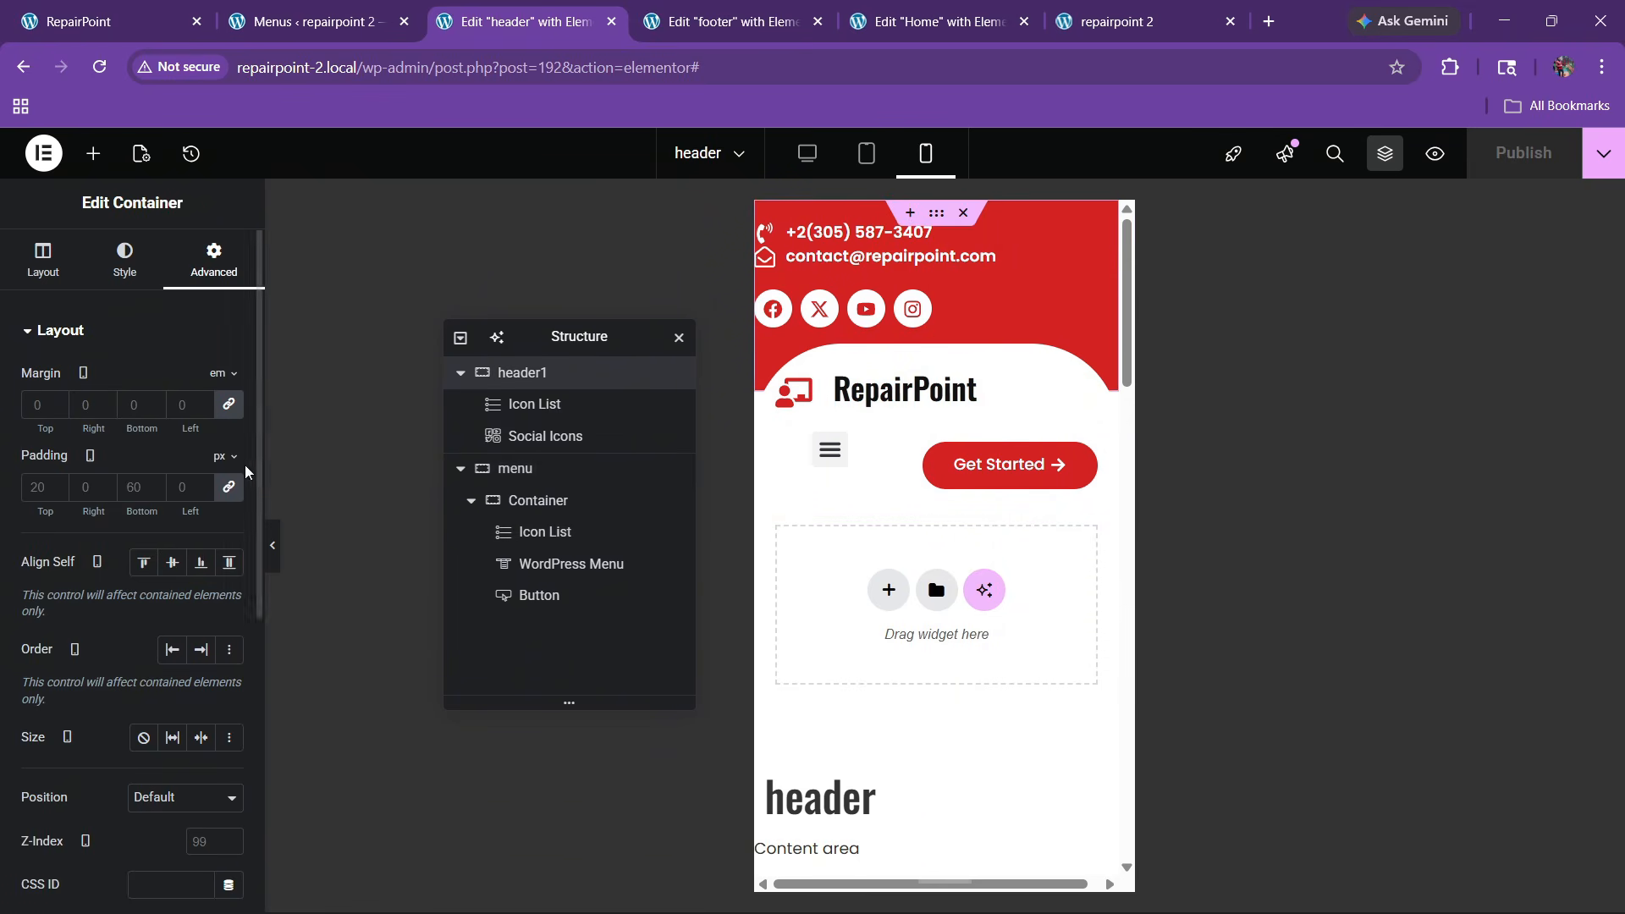
pyautogui.scroll(-6, 101, 586)
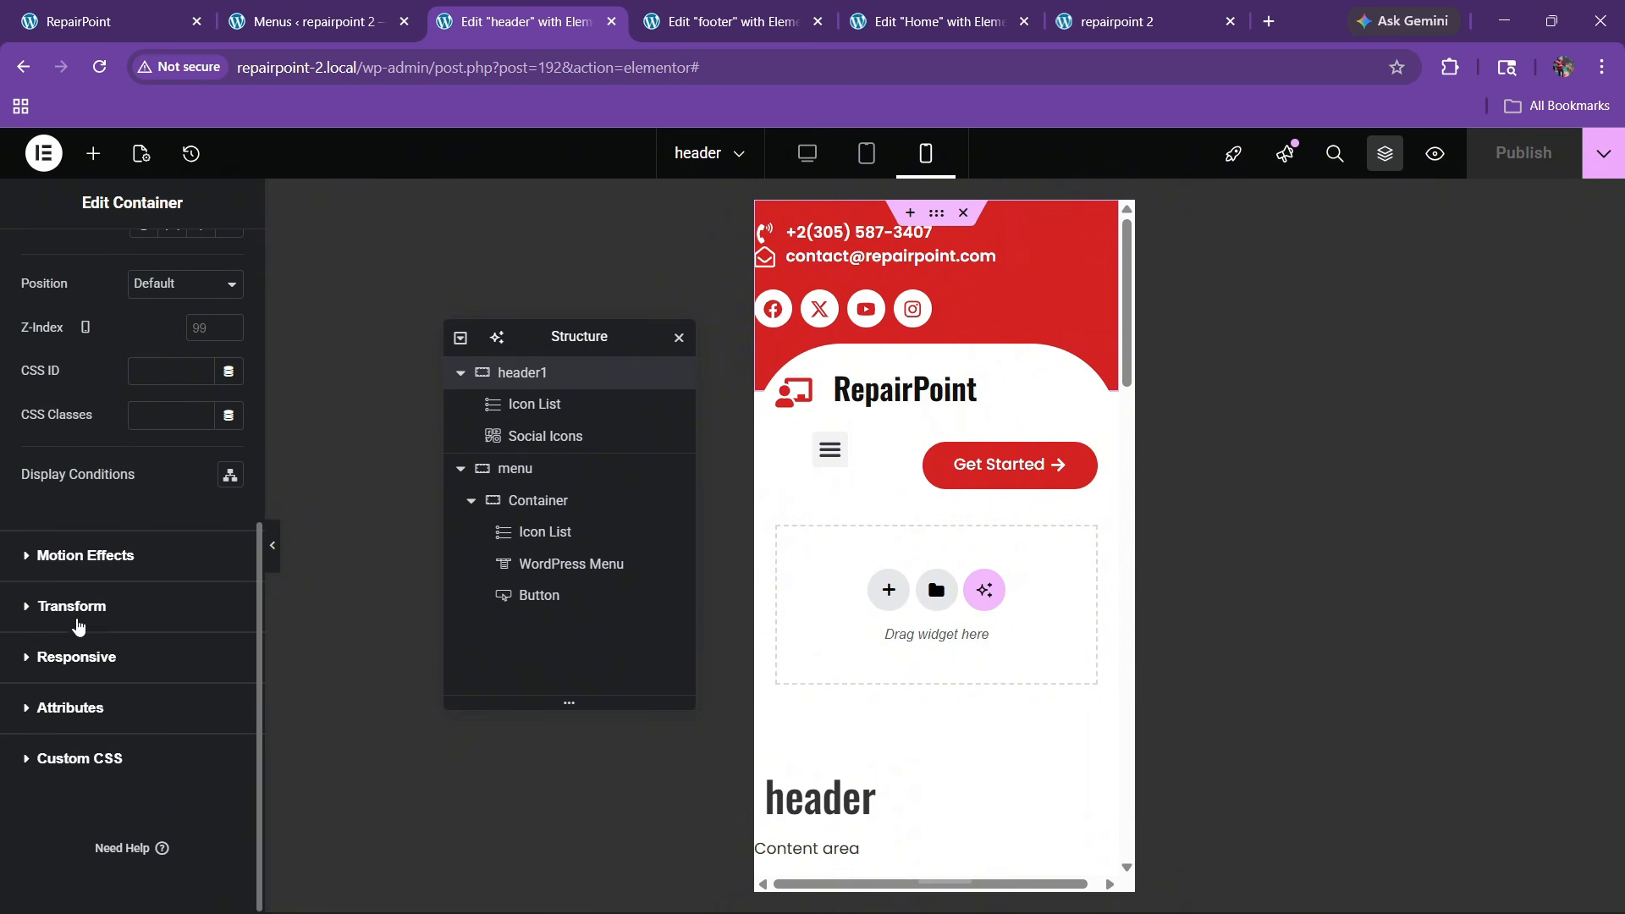
pyautogui.click(76, 657)
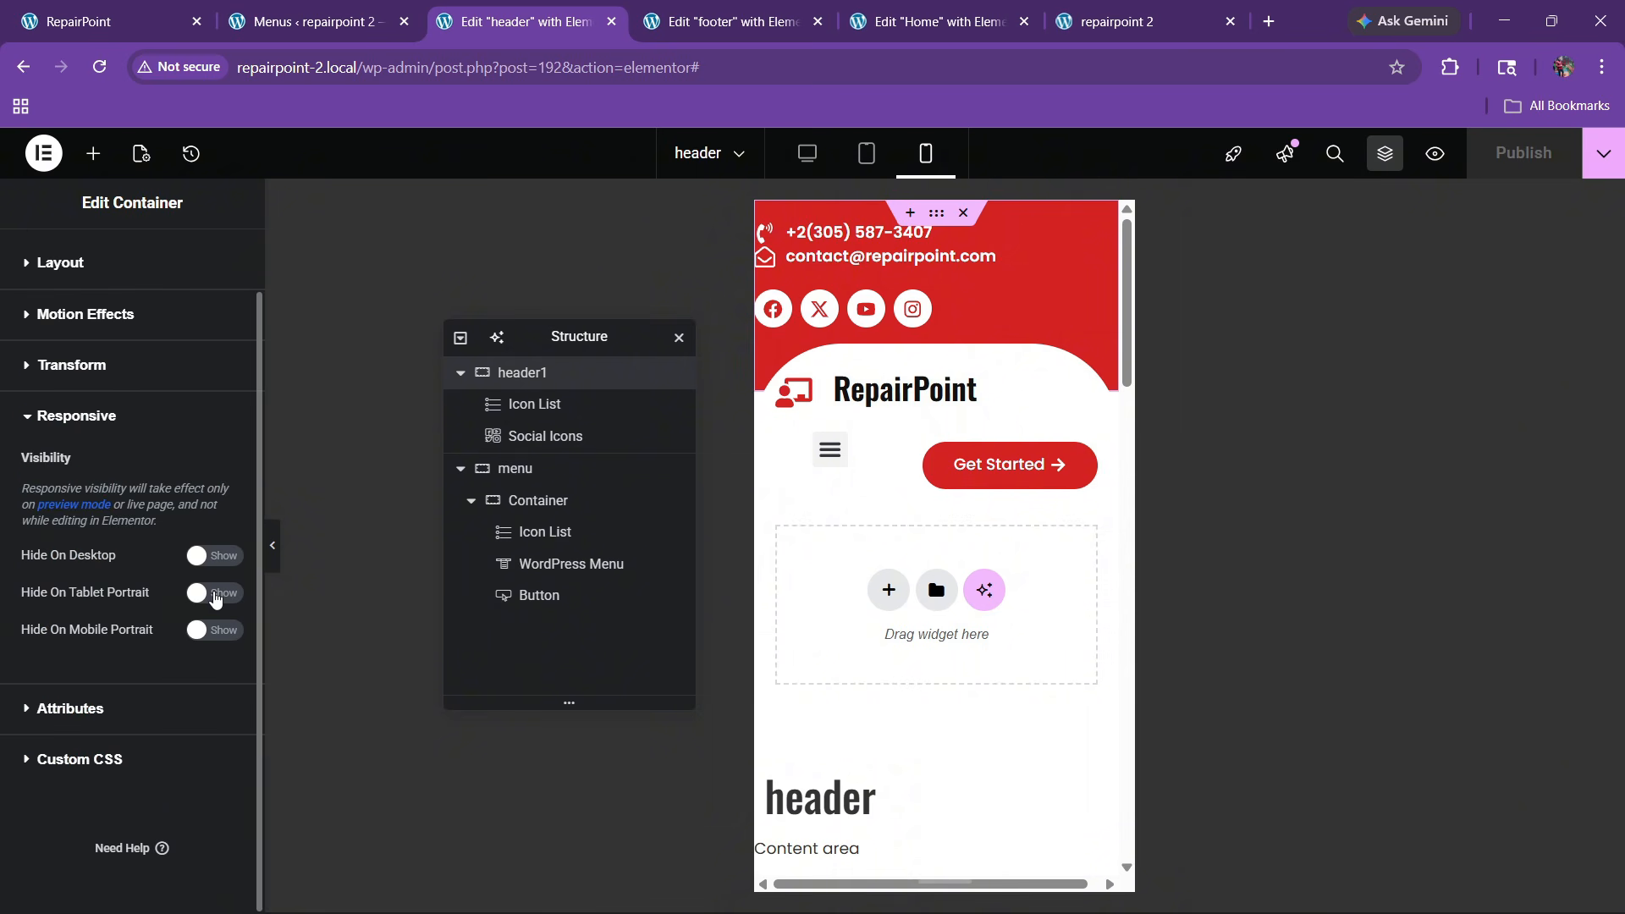
pyautogui.click(215, 593)
pyautogui.click(214, 630)
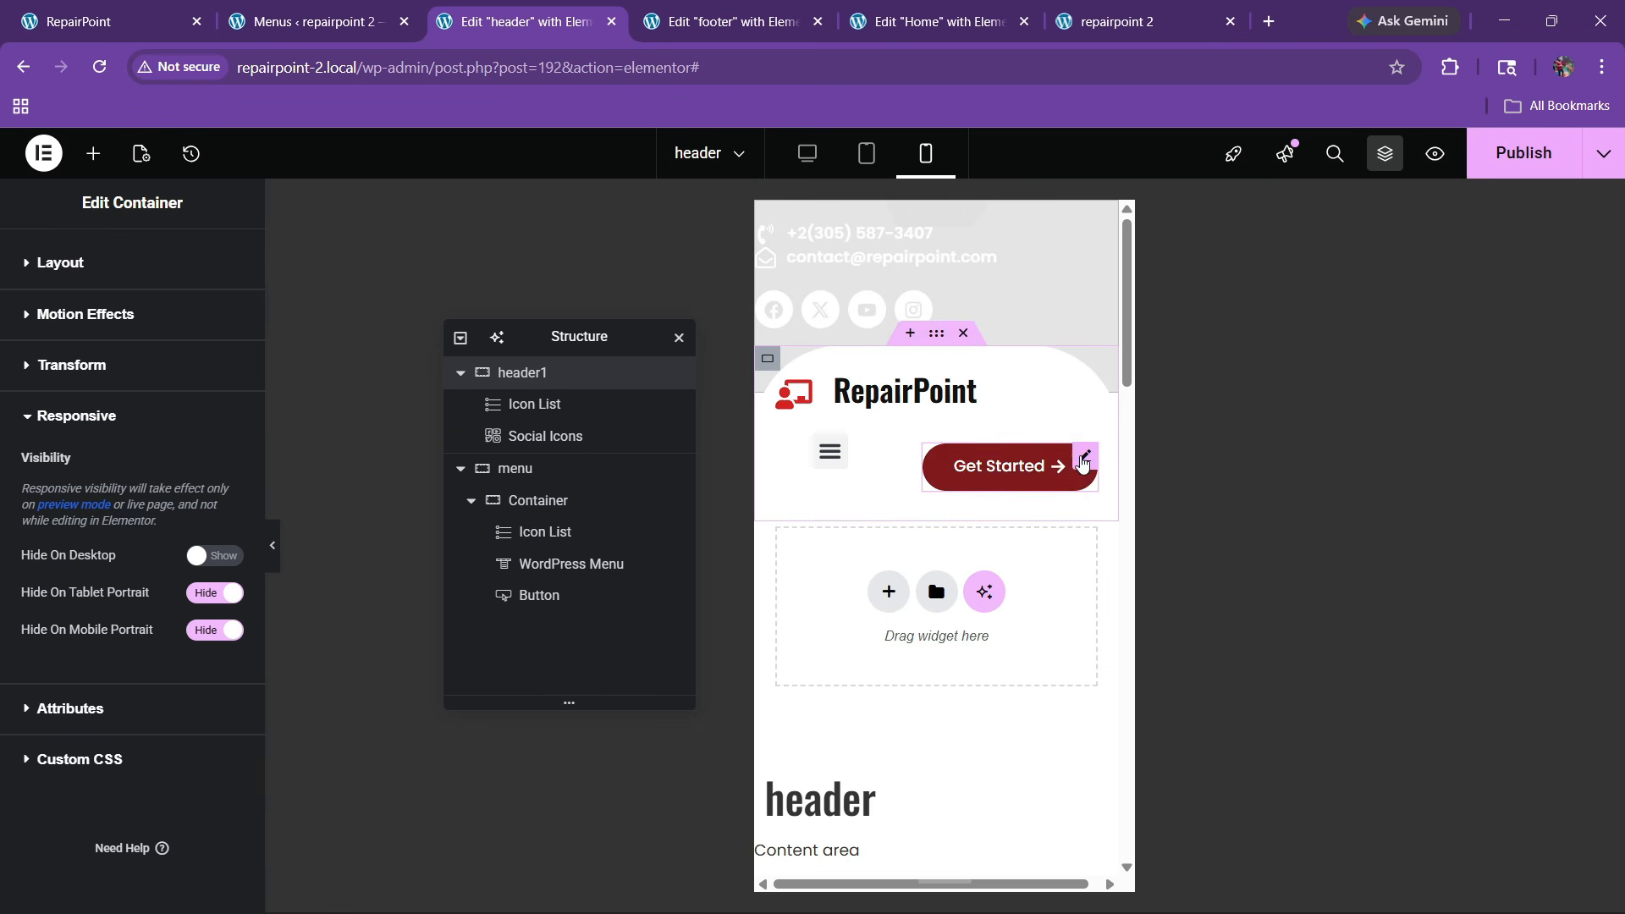
# Hide the Get Started button on tablet and mobile portrait
pyautogui.click(996, 464)
pyautogui.click(172, 266)
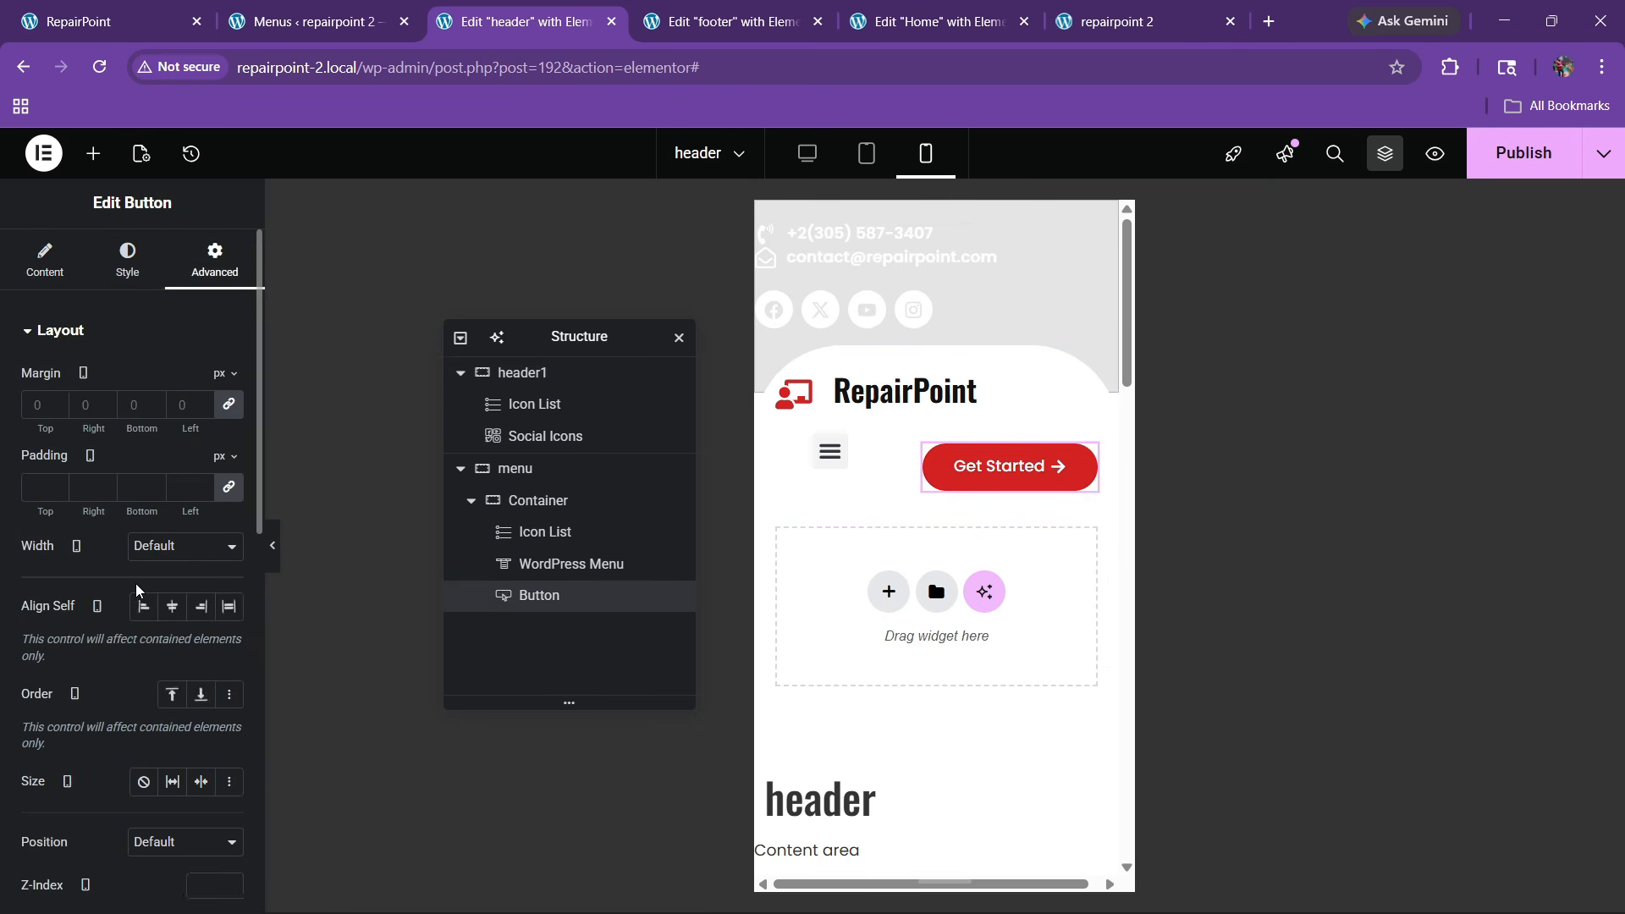
pyautogui.scroll(-6, 119, 592)
pyautogui.click(108, 658)
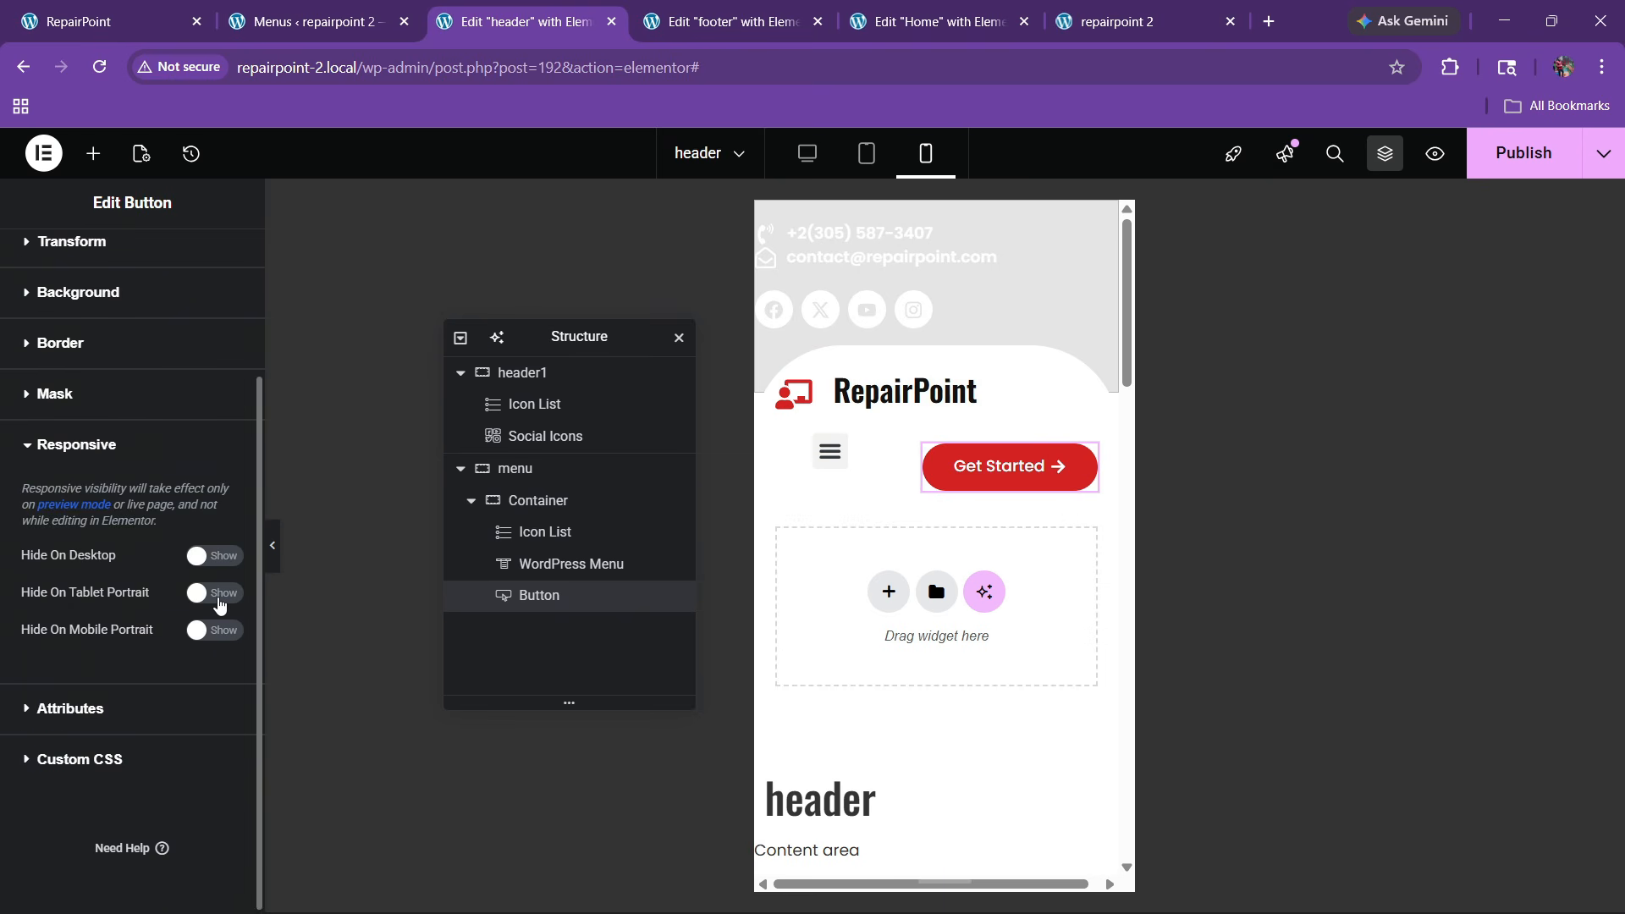
pyautogui.click(222, 636)
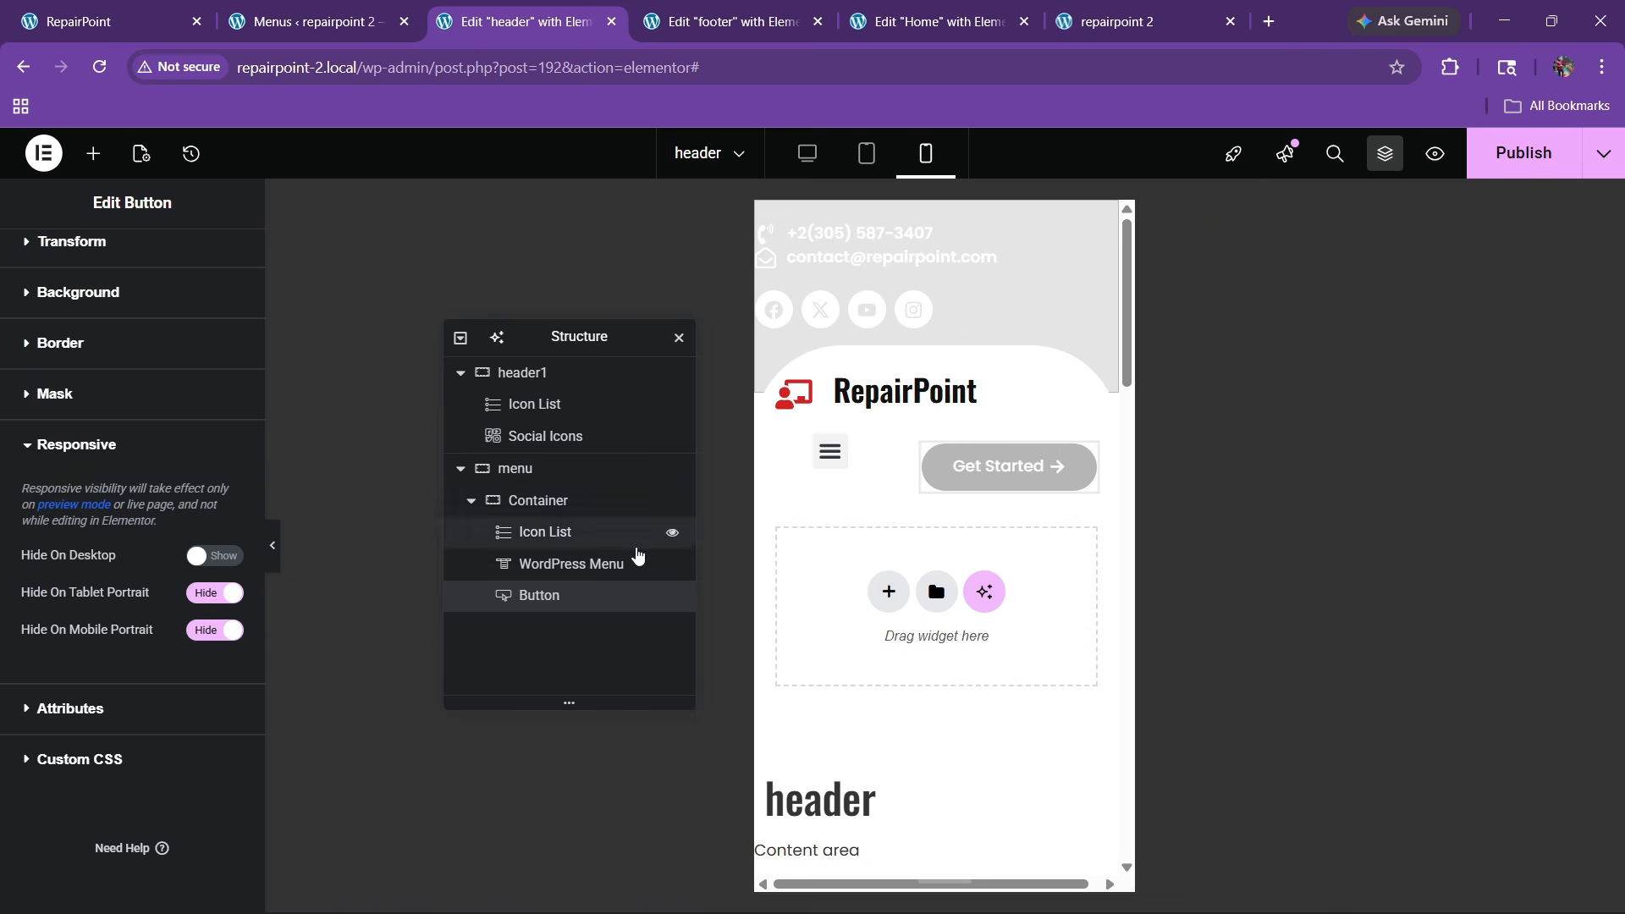
# Set the RepairPoint logo icon list's icon size to 30
pyautogui.click(966, 383)
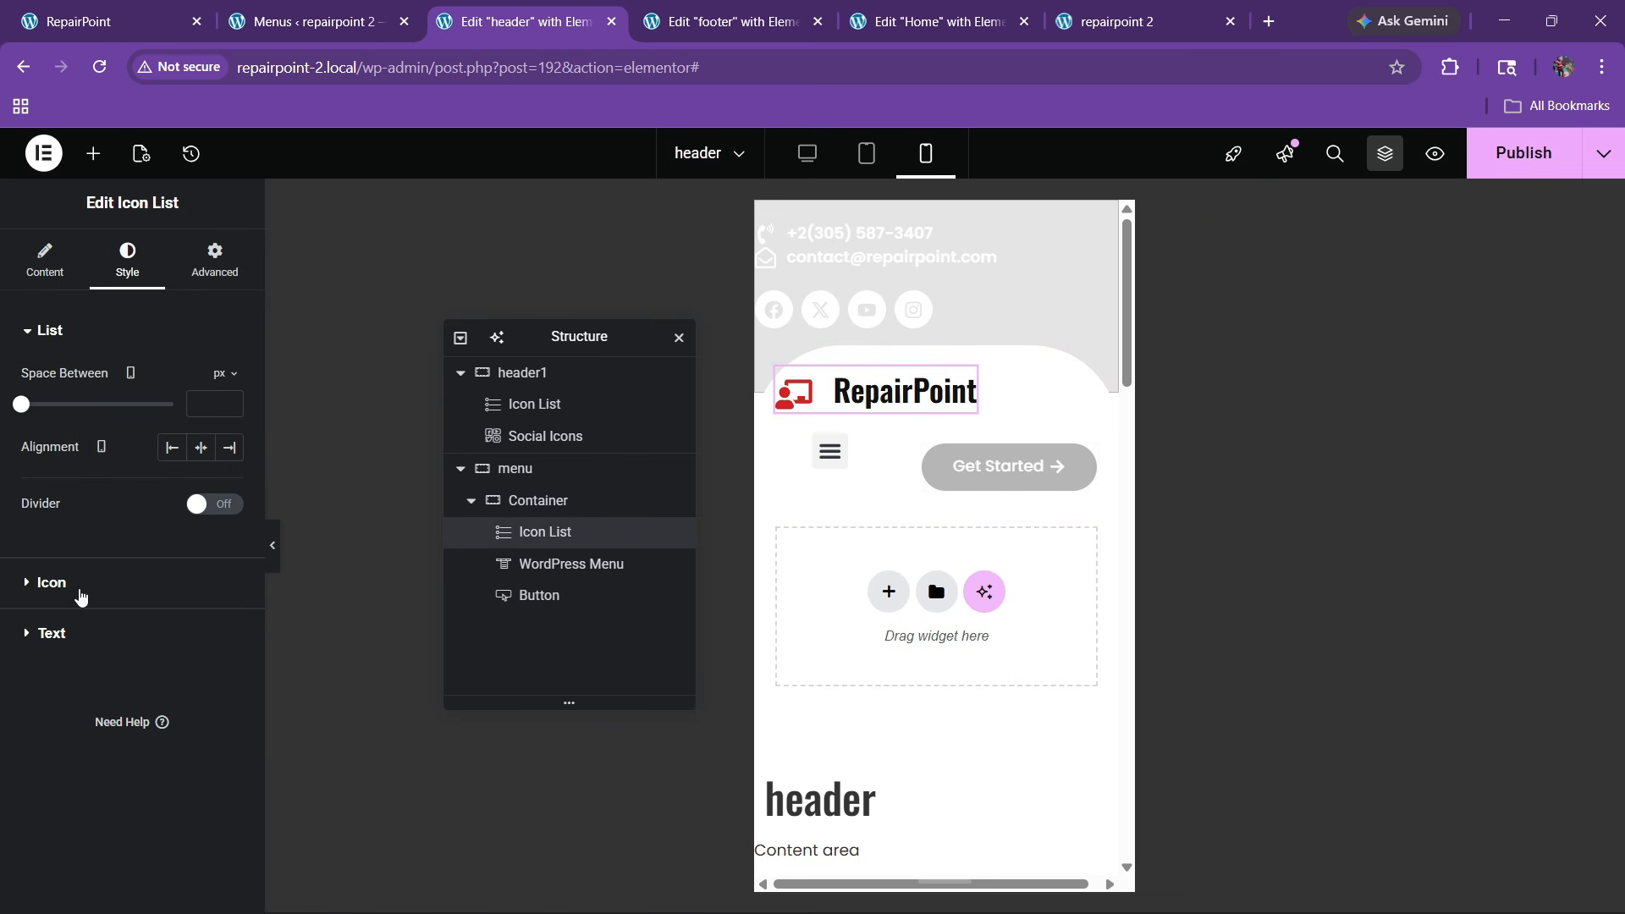
pyautogui.click(81, 597)
pyautogui.click(211, 558)
pyautogui.write('30')
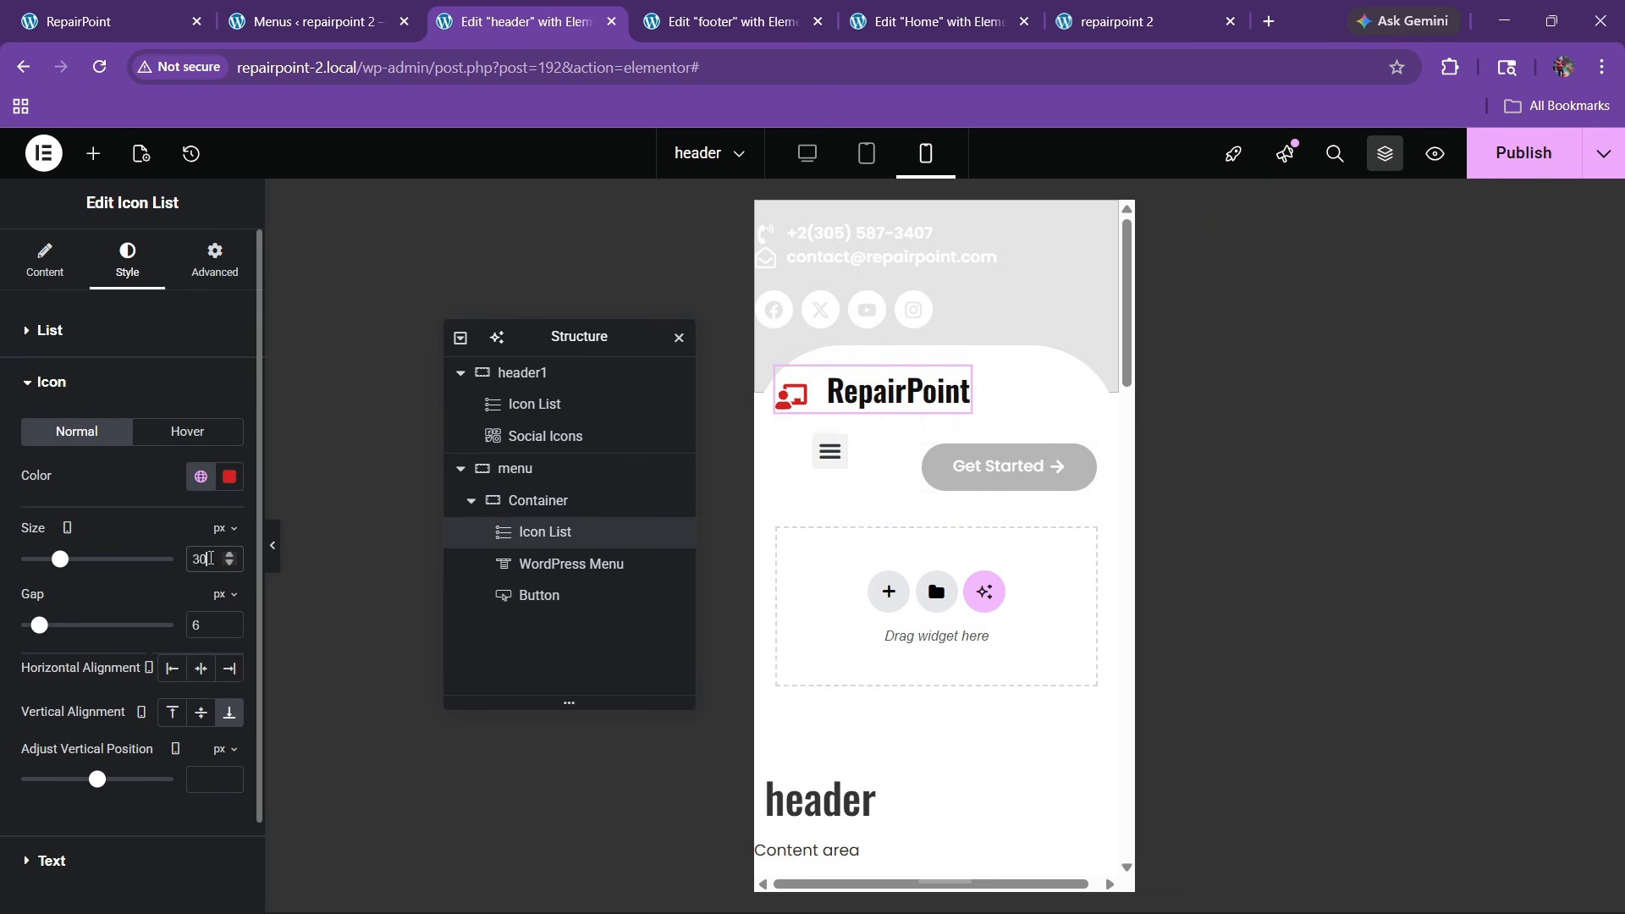
pyautogui.scroll(-2, 148, 648)
# Set the logo text typography size to 23 px
pyautogui.click(129, 745)
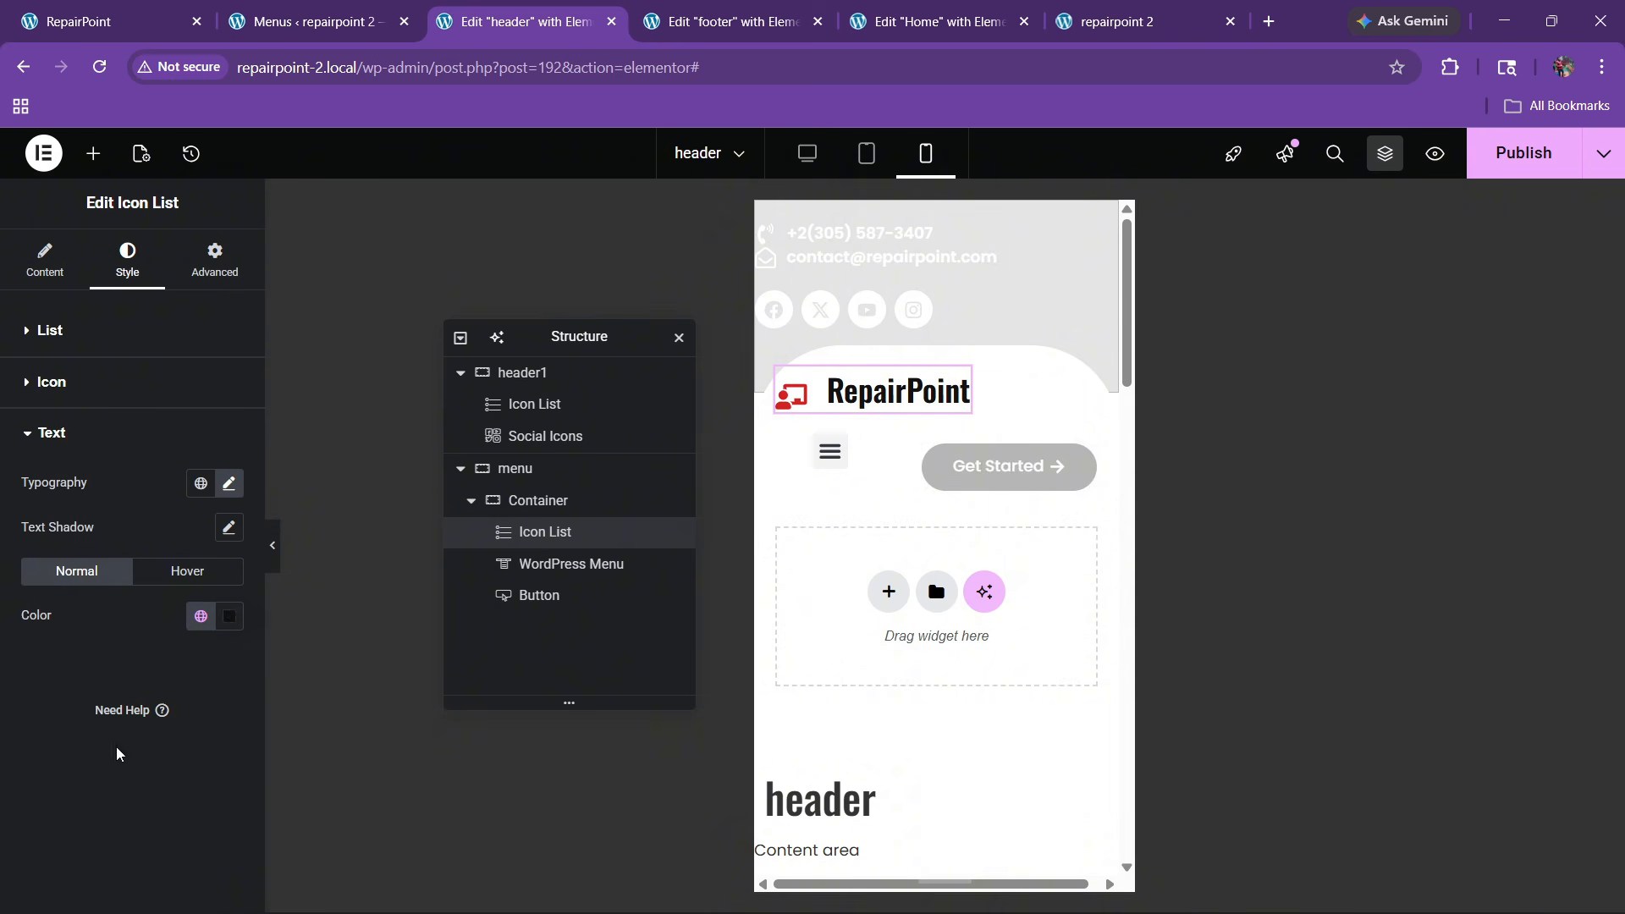
pyautogui.click(229, 486)
pyautogui.click(196, 648)
pyautogui.write('3')
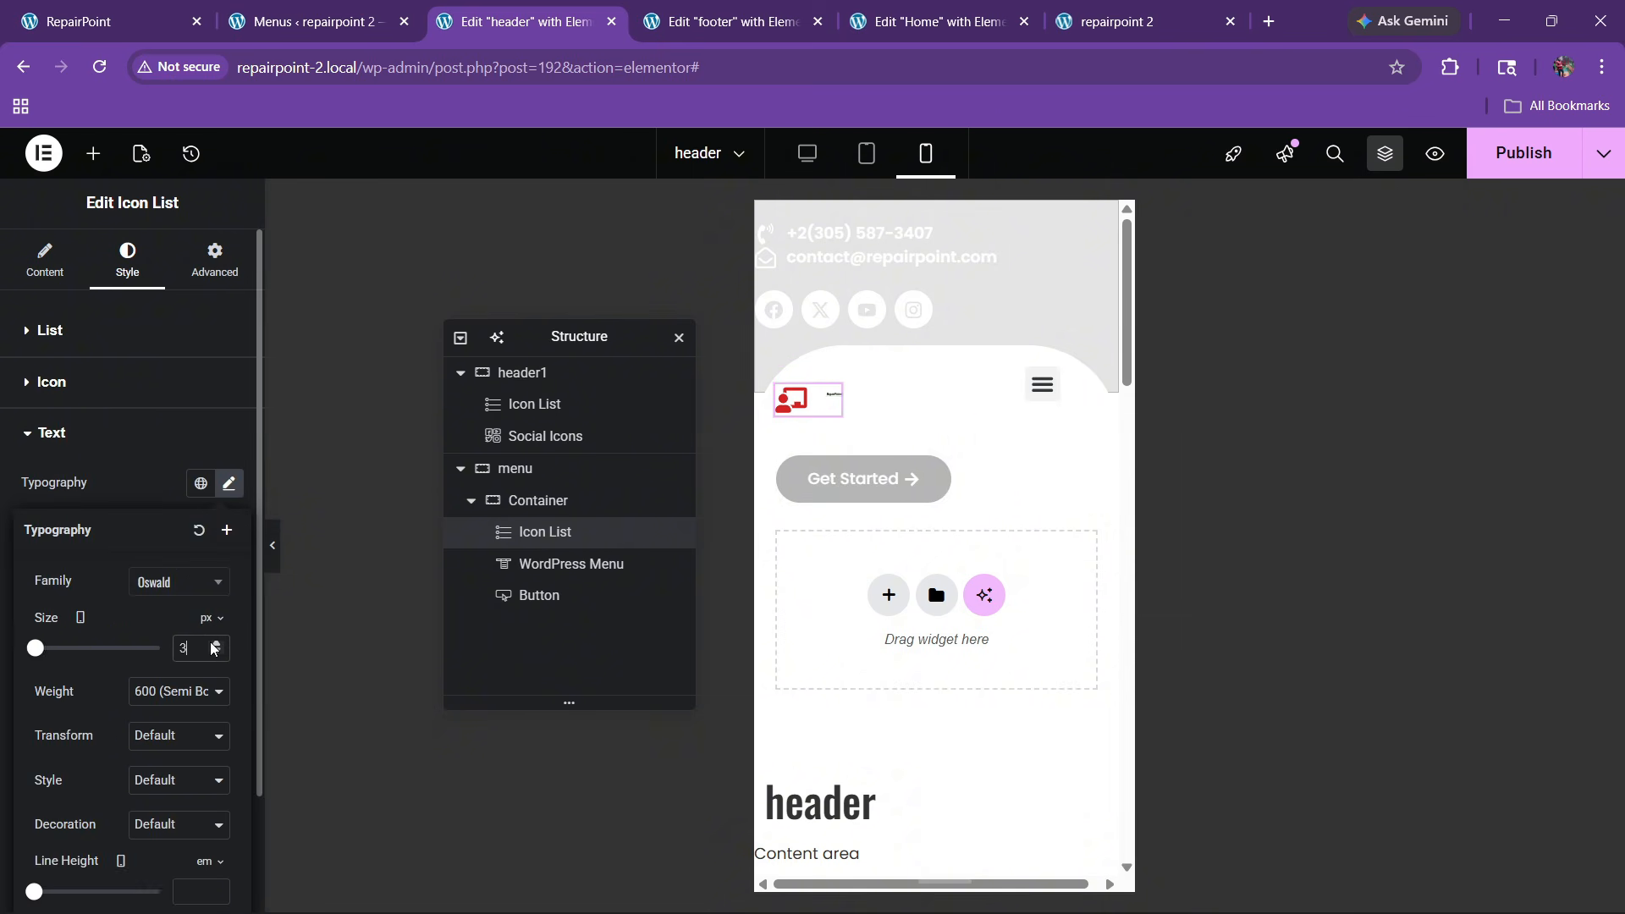
pyautogui.click(214, 643)
pyautogui.click(213, 644)
pyautogui.click(213, 644)
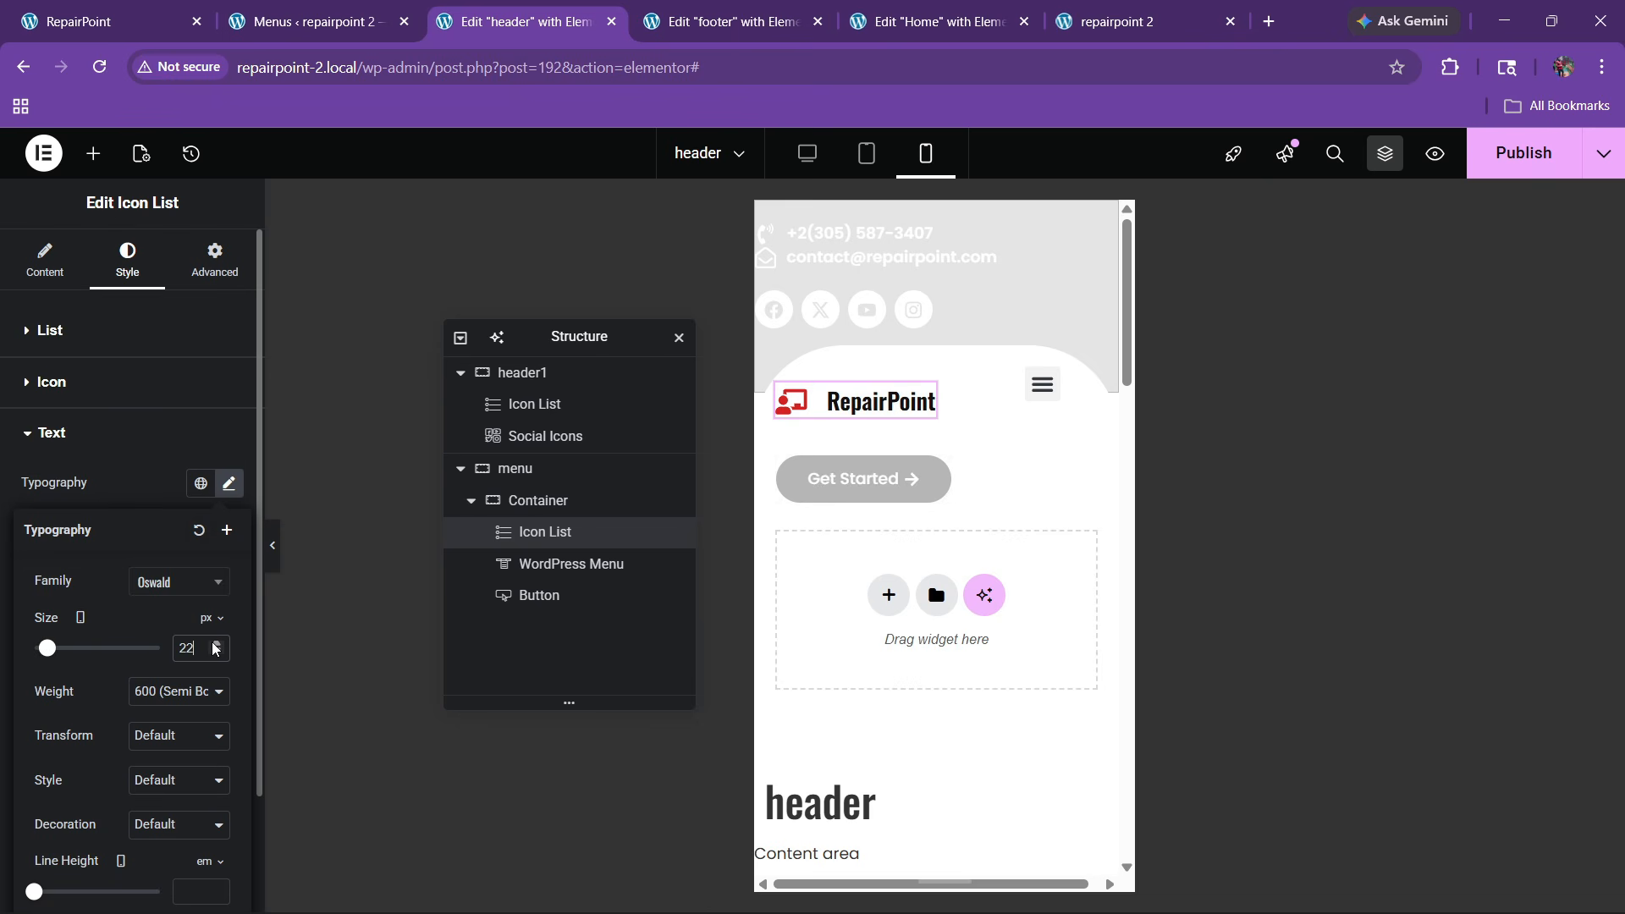
pyautogui.click(215, 645)
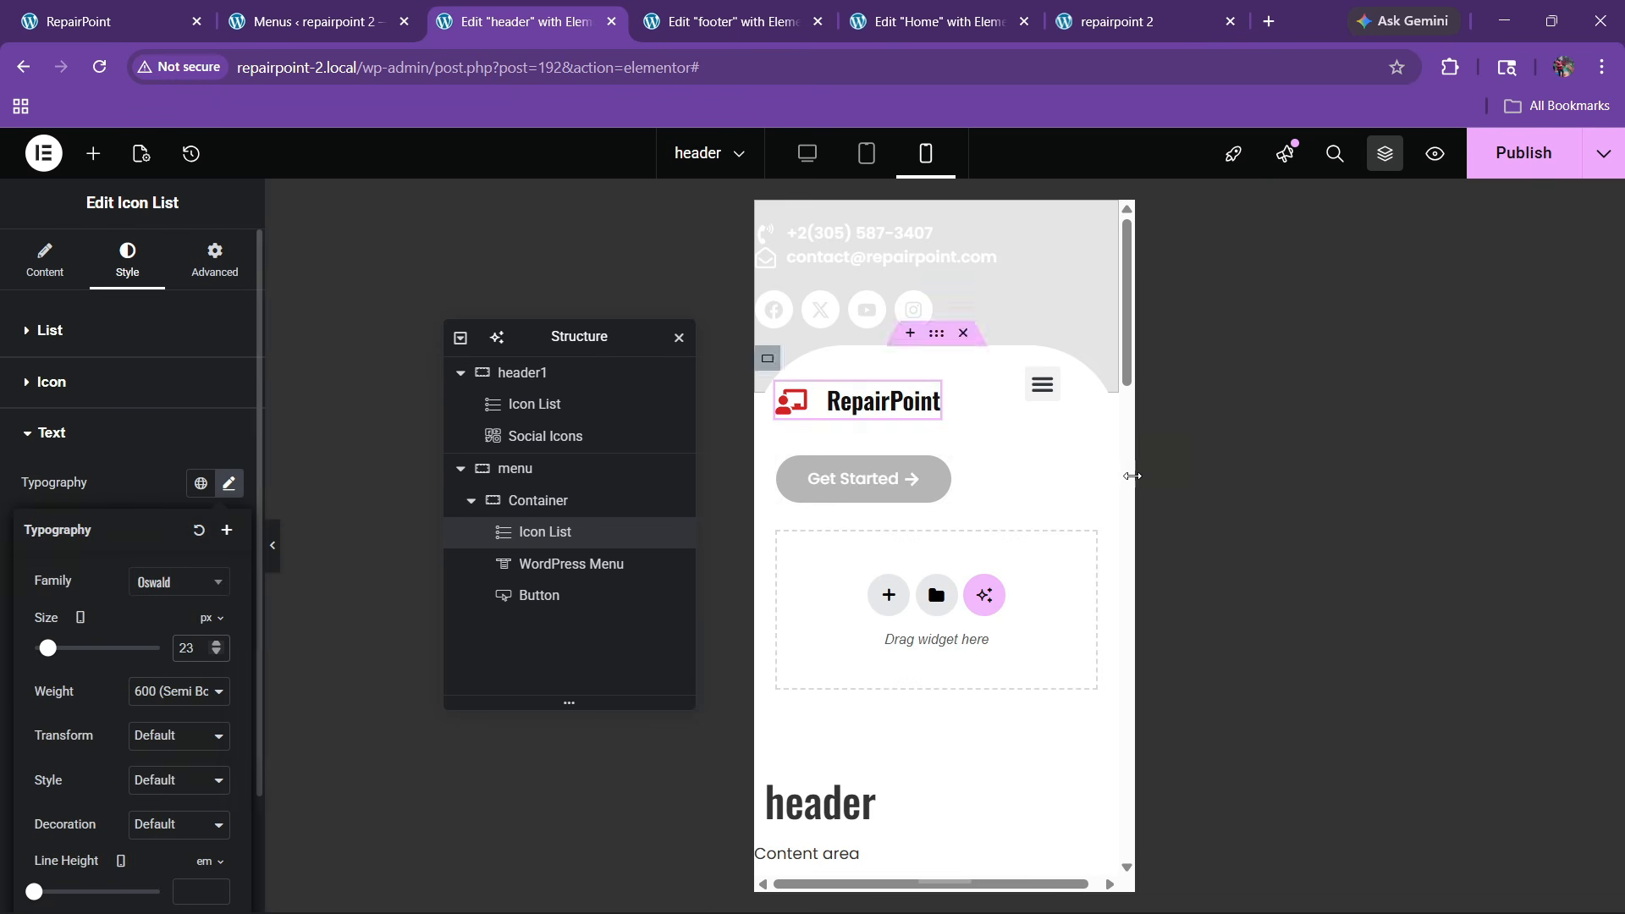
pyautogui.click(1082, 383)
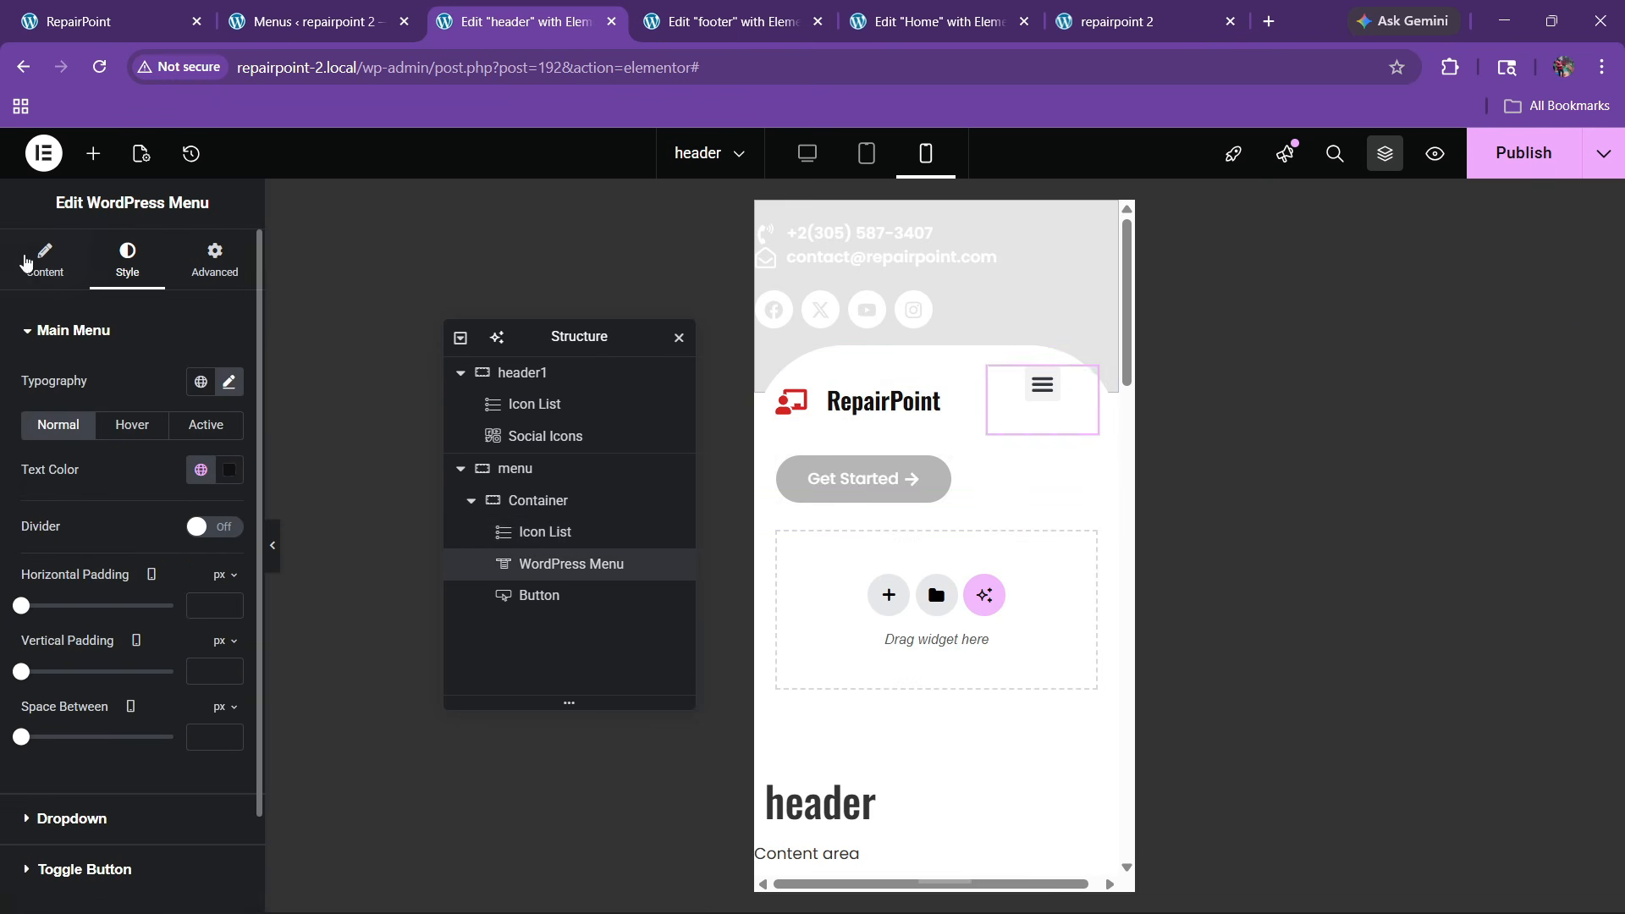
# Make the mobile dropdown menu full width with centred text
pyautogui.click(25, 263)
pyautogui.scroll(-4, 82, 572)
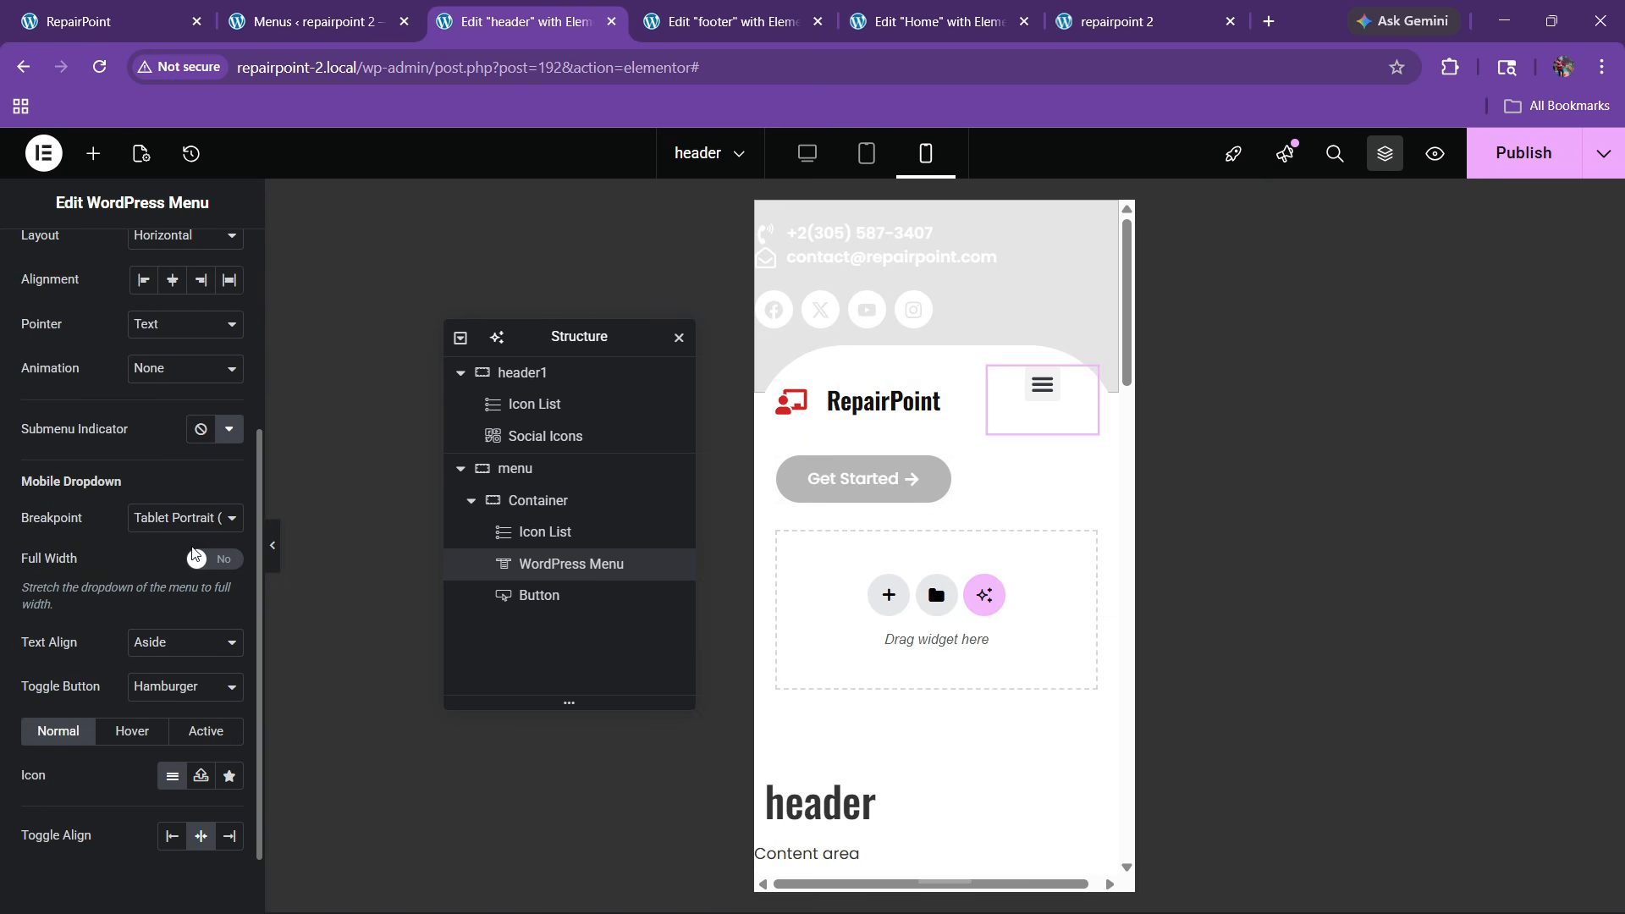
pyautogui.click(197, 558)
pyautogui.click(161, 643)
pyautogui.click(153, 682)
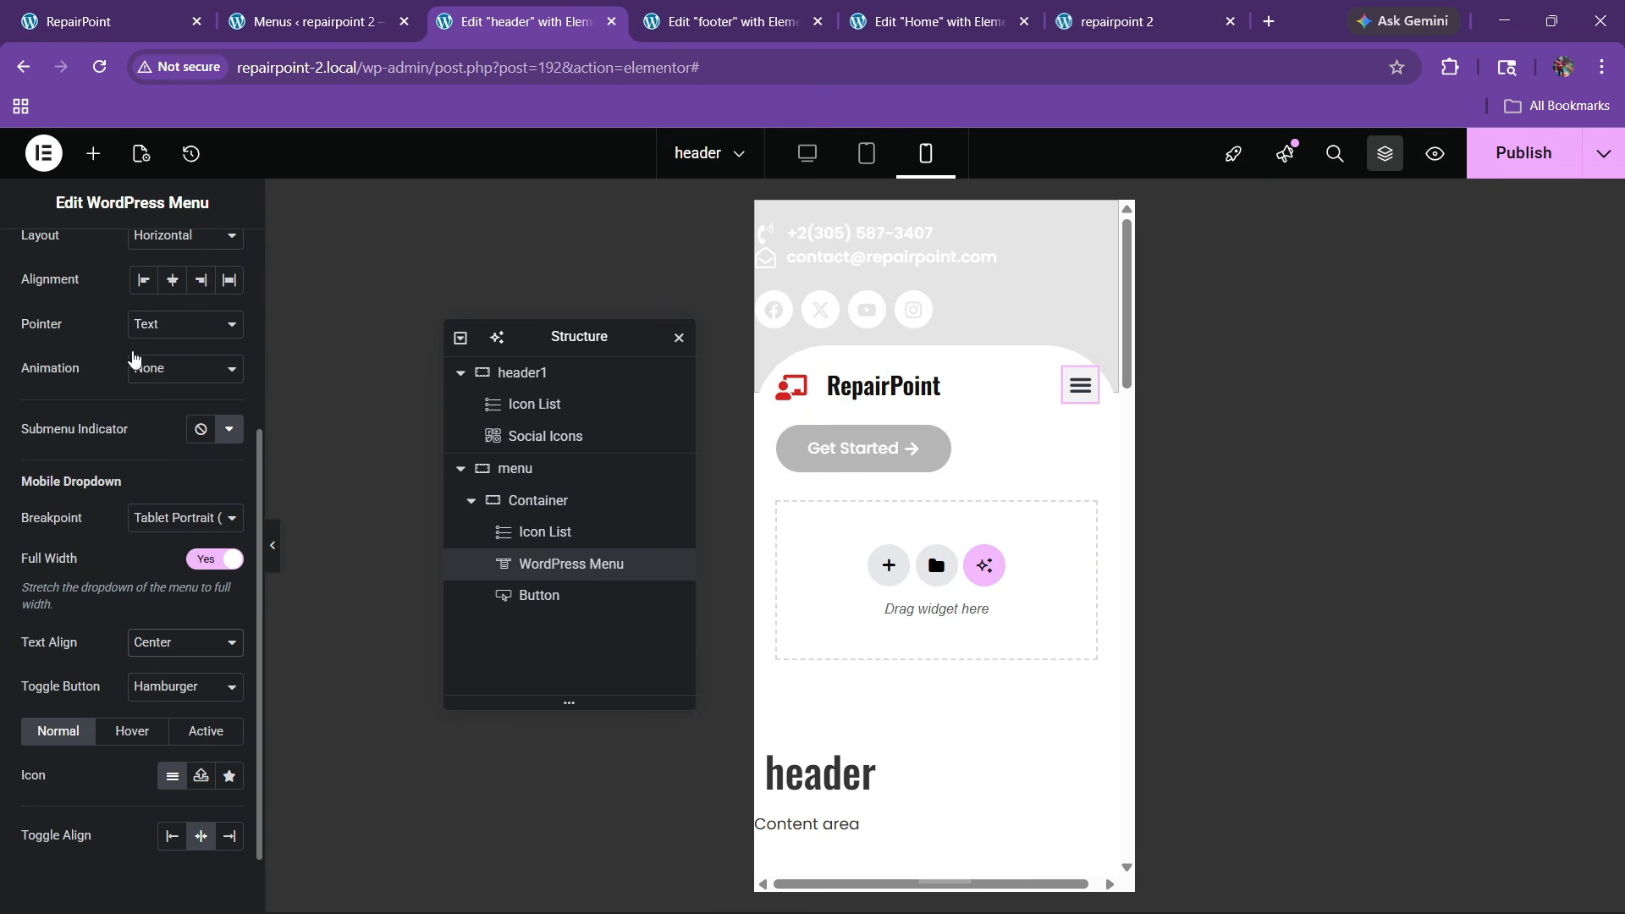
pyautogui.scroll(4, 132, 357)
# Style the normal hamburger toggle with a black background and white icon
pyautogui.click(131, 258)
pyautogui.scroll(-2, 93, 626)
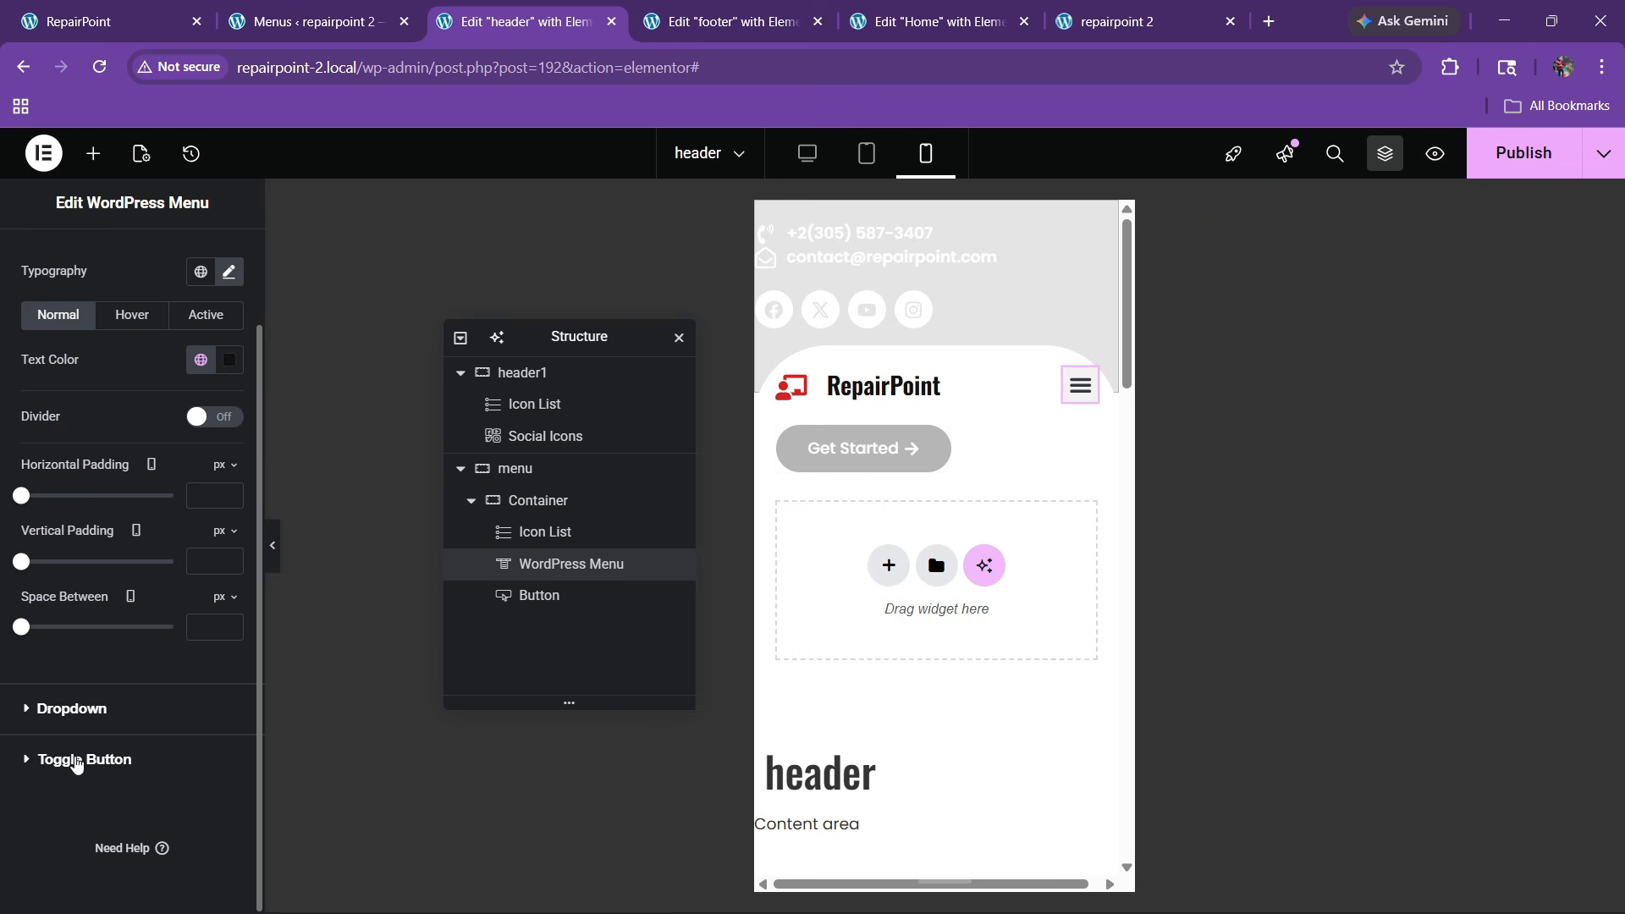
pyautogui.click(76, 760)
pyautogui.click(200, 571)
pyautogui.click(118, 398)
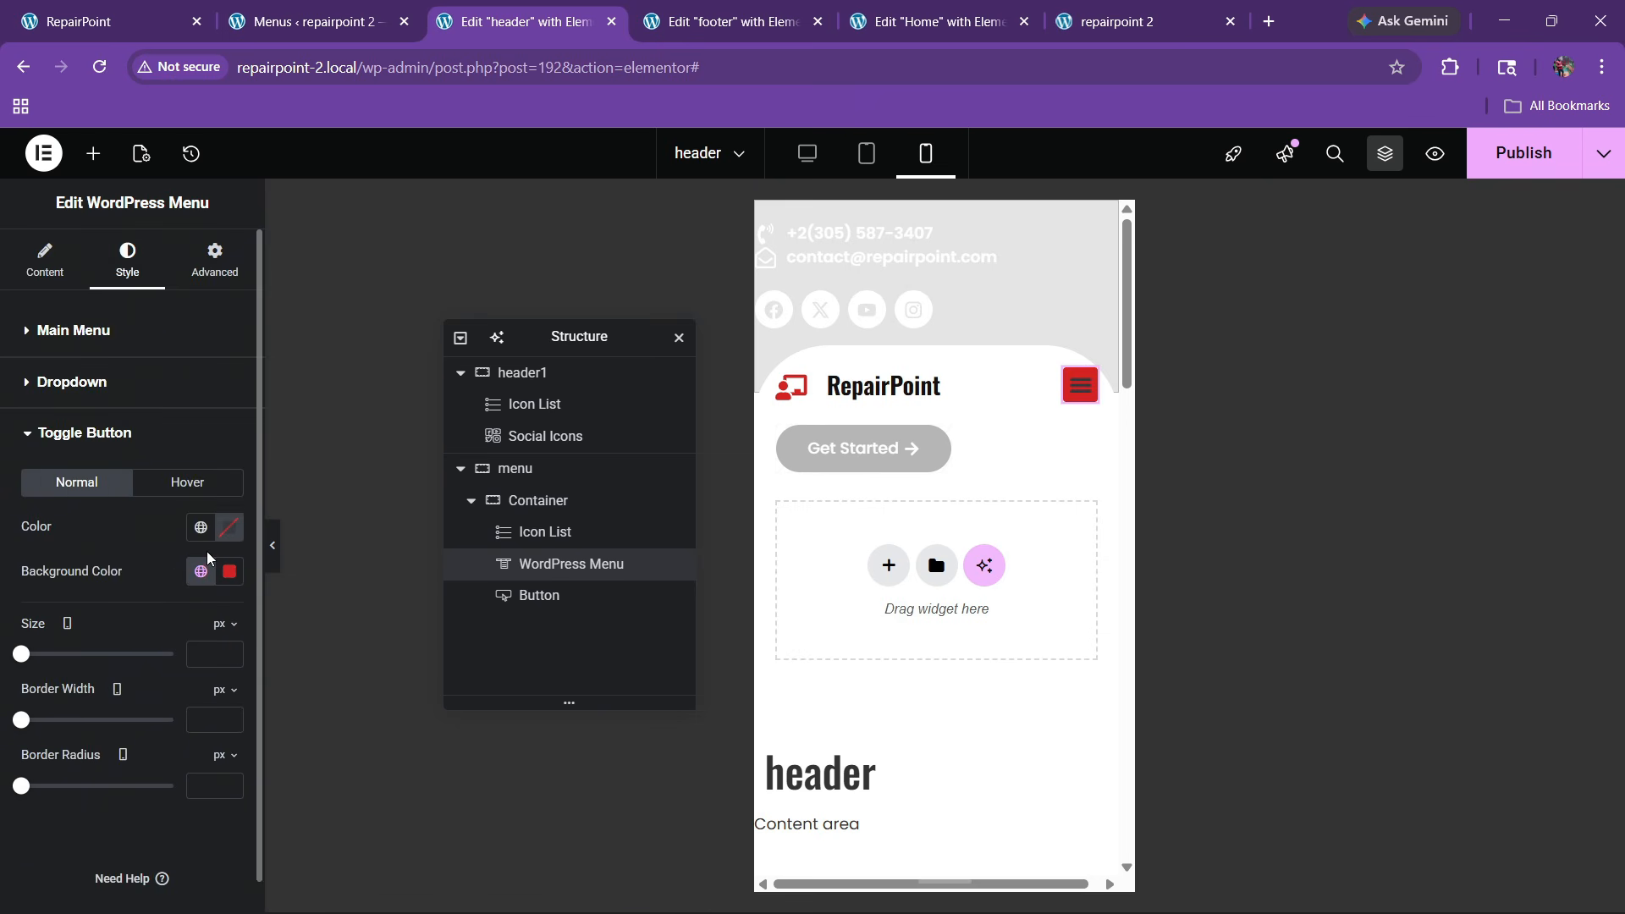
pyautogui.click(203, 576)
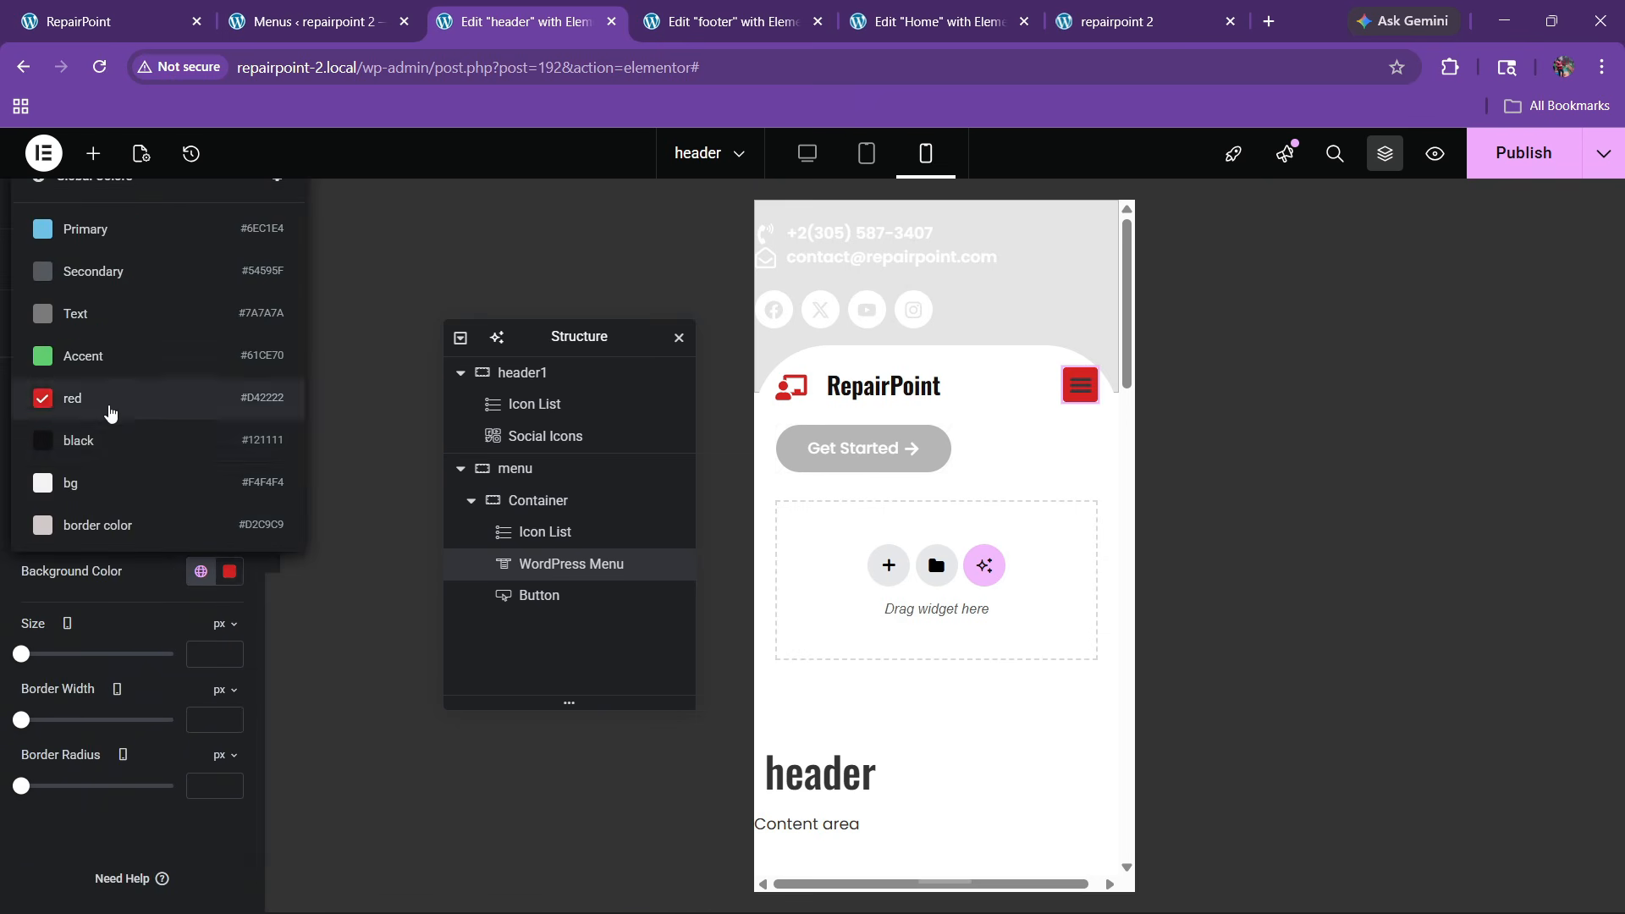
pyautogui.click(117, 435)
pyautogui.click(229, 527)
pyautogui.click(66, 543)
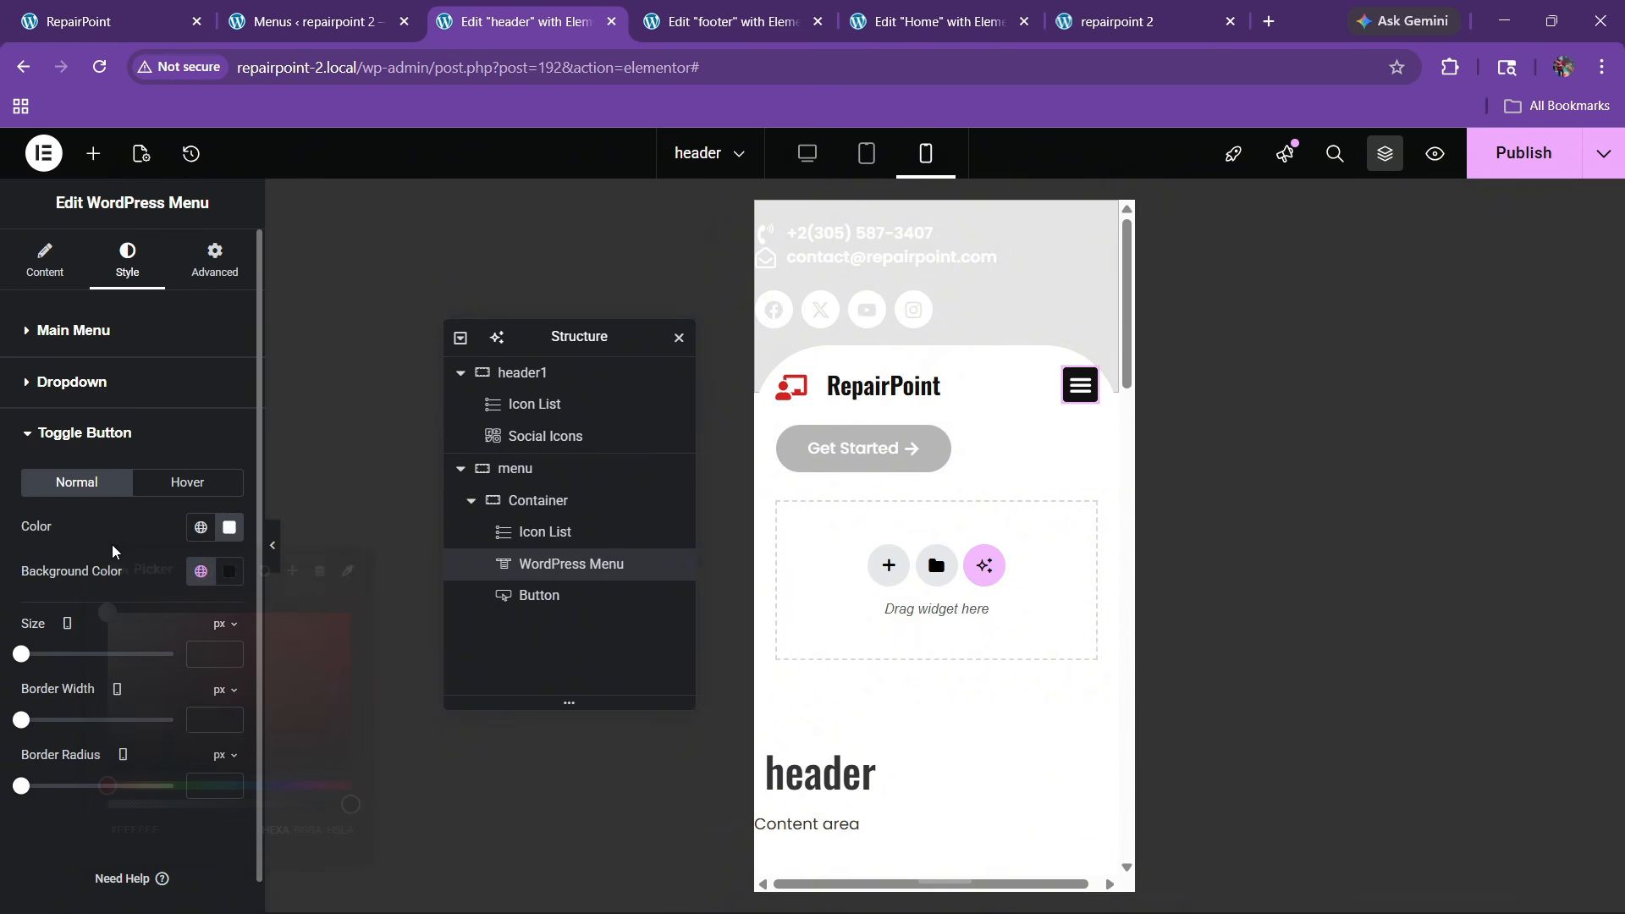
# Give the toggle a red hover background with a white icon, and preview the opened menu
pyautogui.click(173, 486)
pyautogui.click(200, 571)
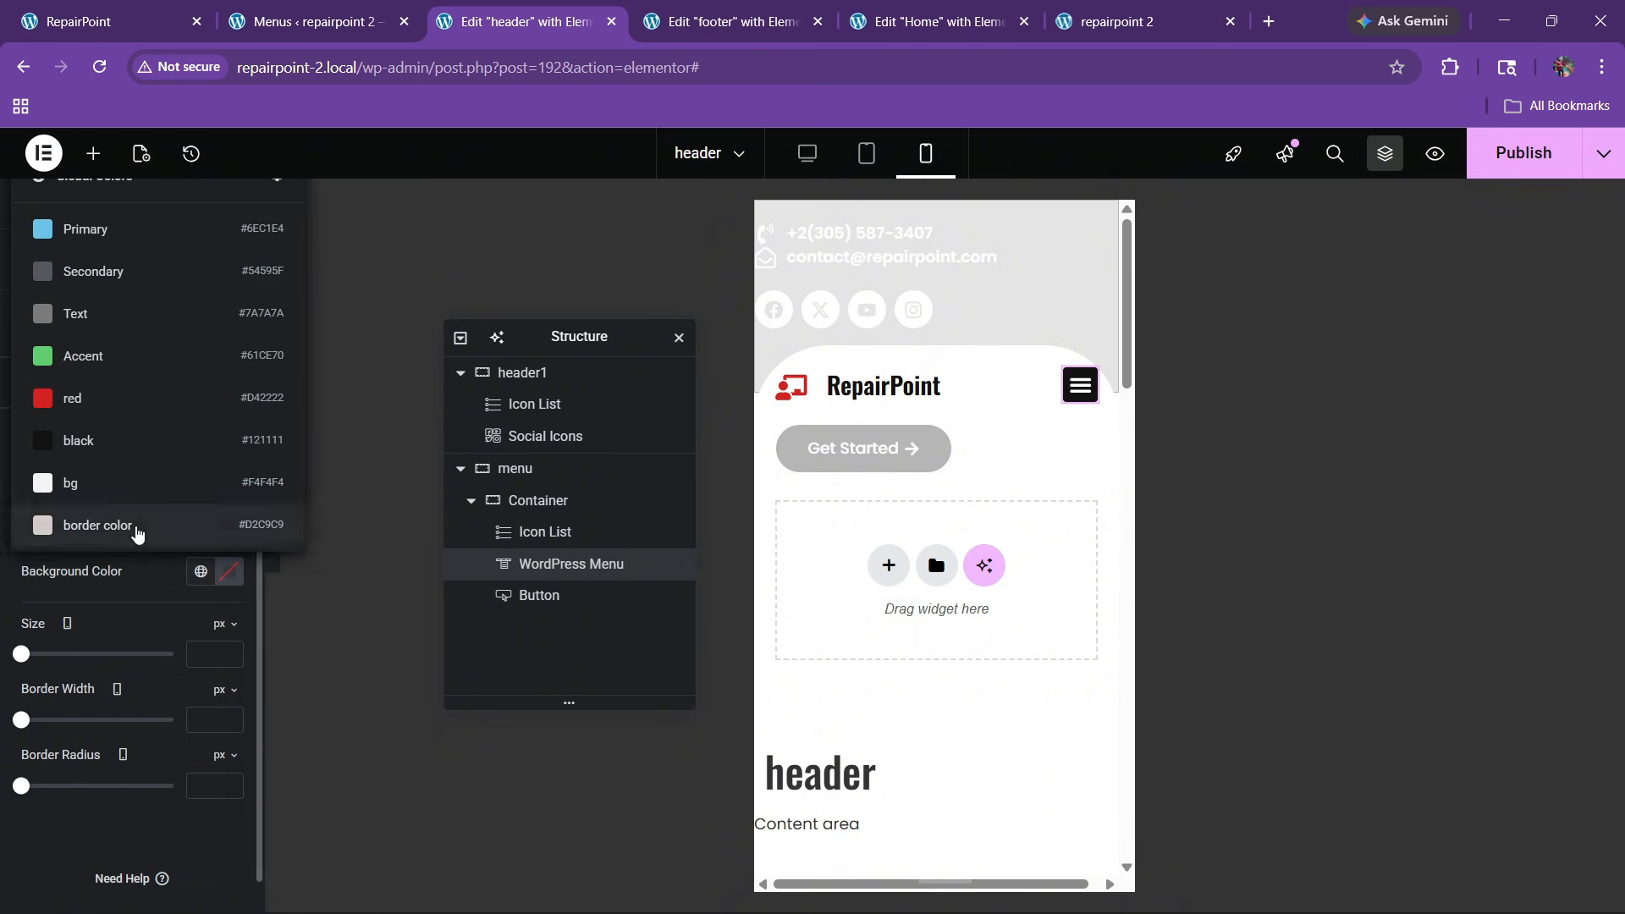
pyautogui.click(118, 395)
pyautogui.click(229, 529)
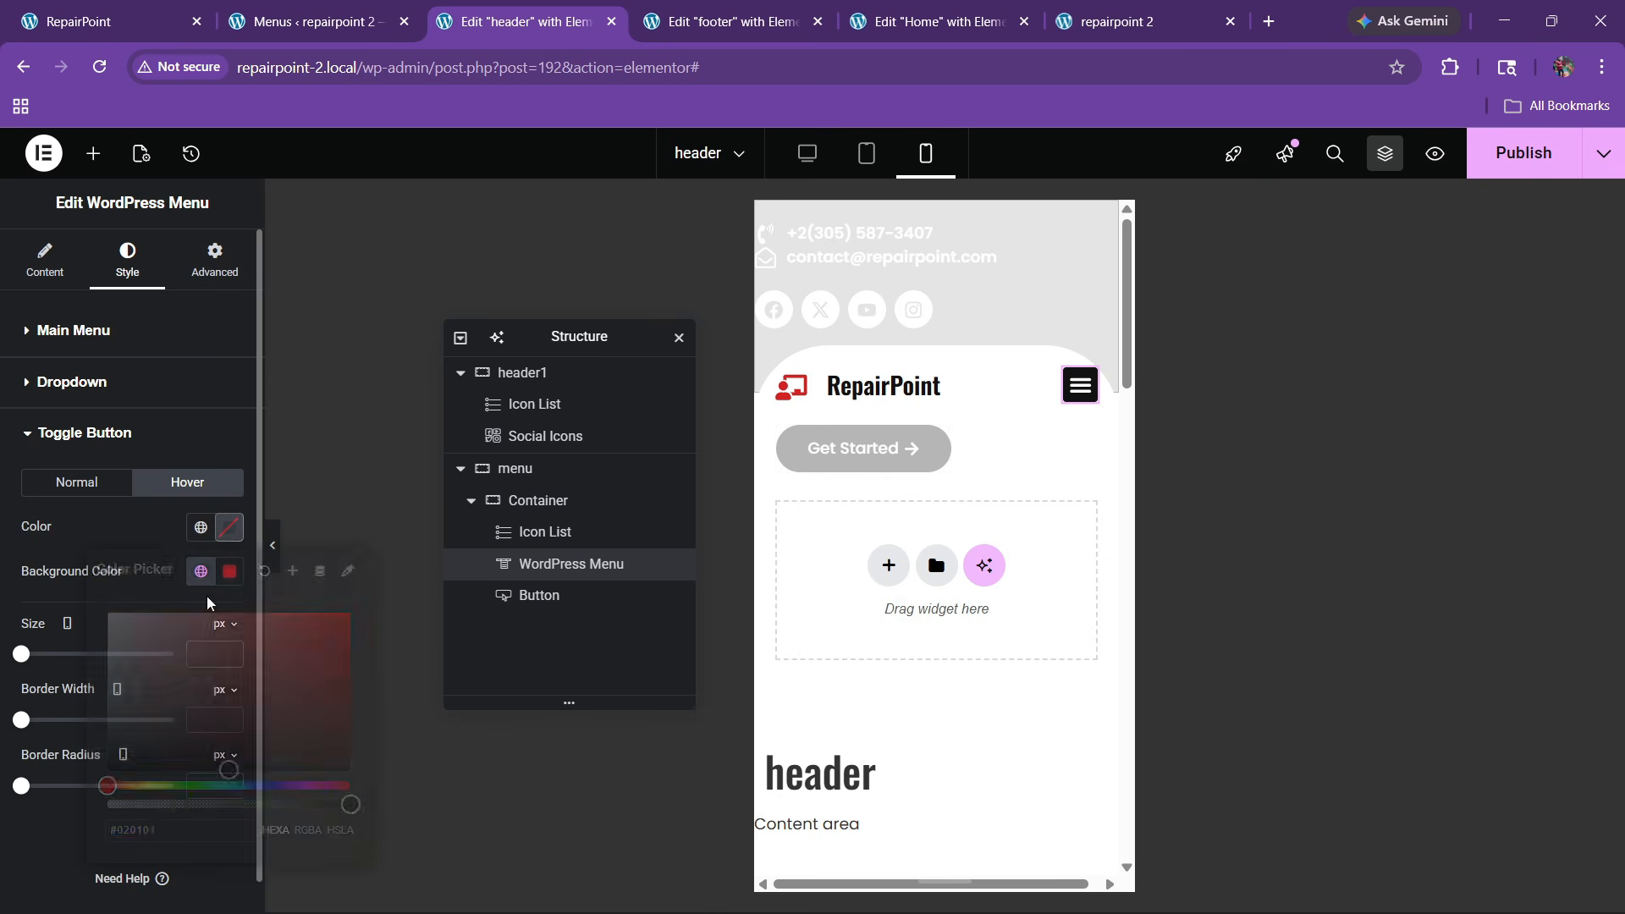
pyautogui.moveTo(160, 635); pyautogui.dragTo(52, 551)
pyautogui.click(83, 544)
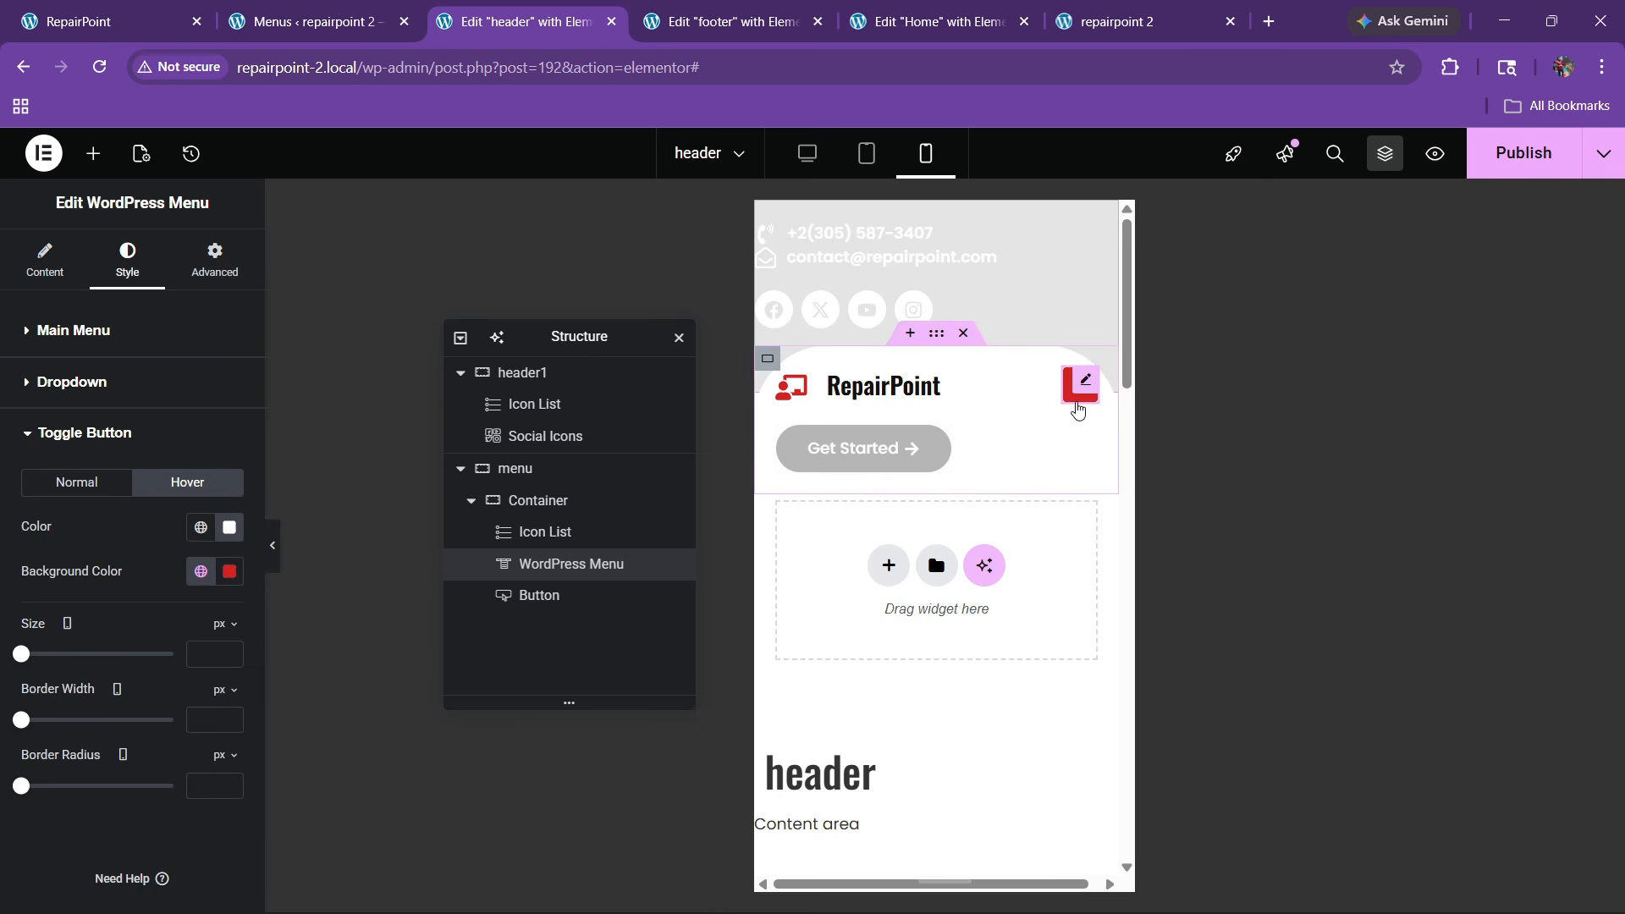
pyautogui.click(1076, 404)
# Keep the dropdown typography weight at 500 (Medium) and open the dropdown in the preview
pyautogui.click(94, 381)
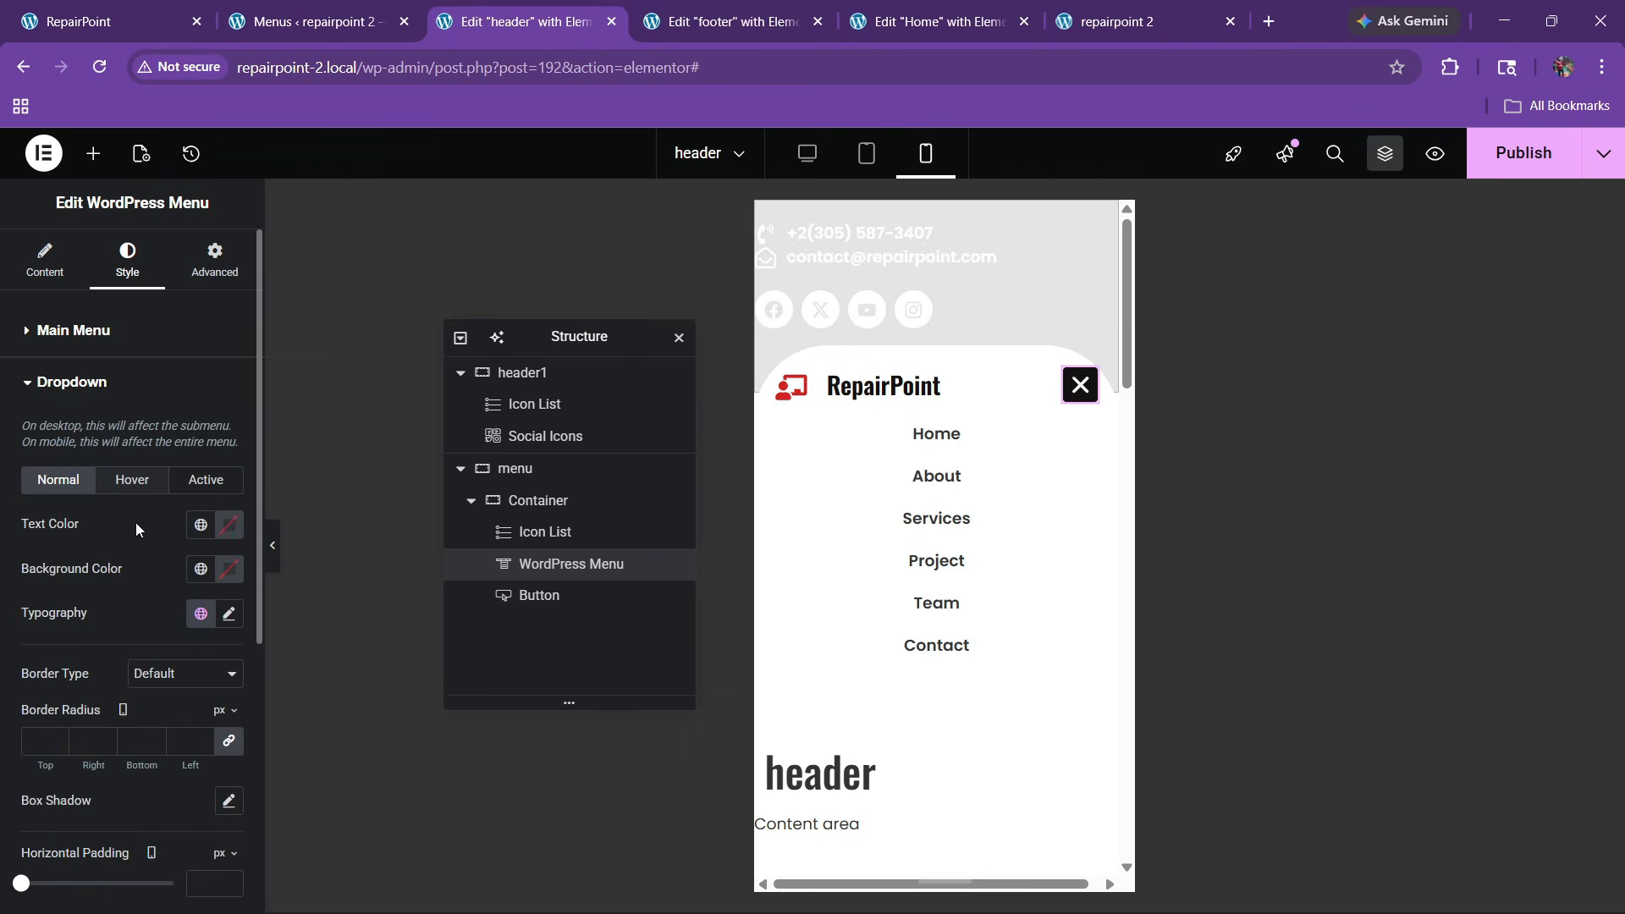
pyautogui.scroll(-3, 216, 489)
pyautogui.click(228, 402)
pyautogui.click(203, 626)
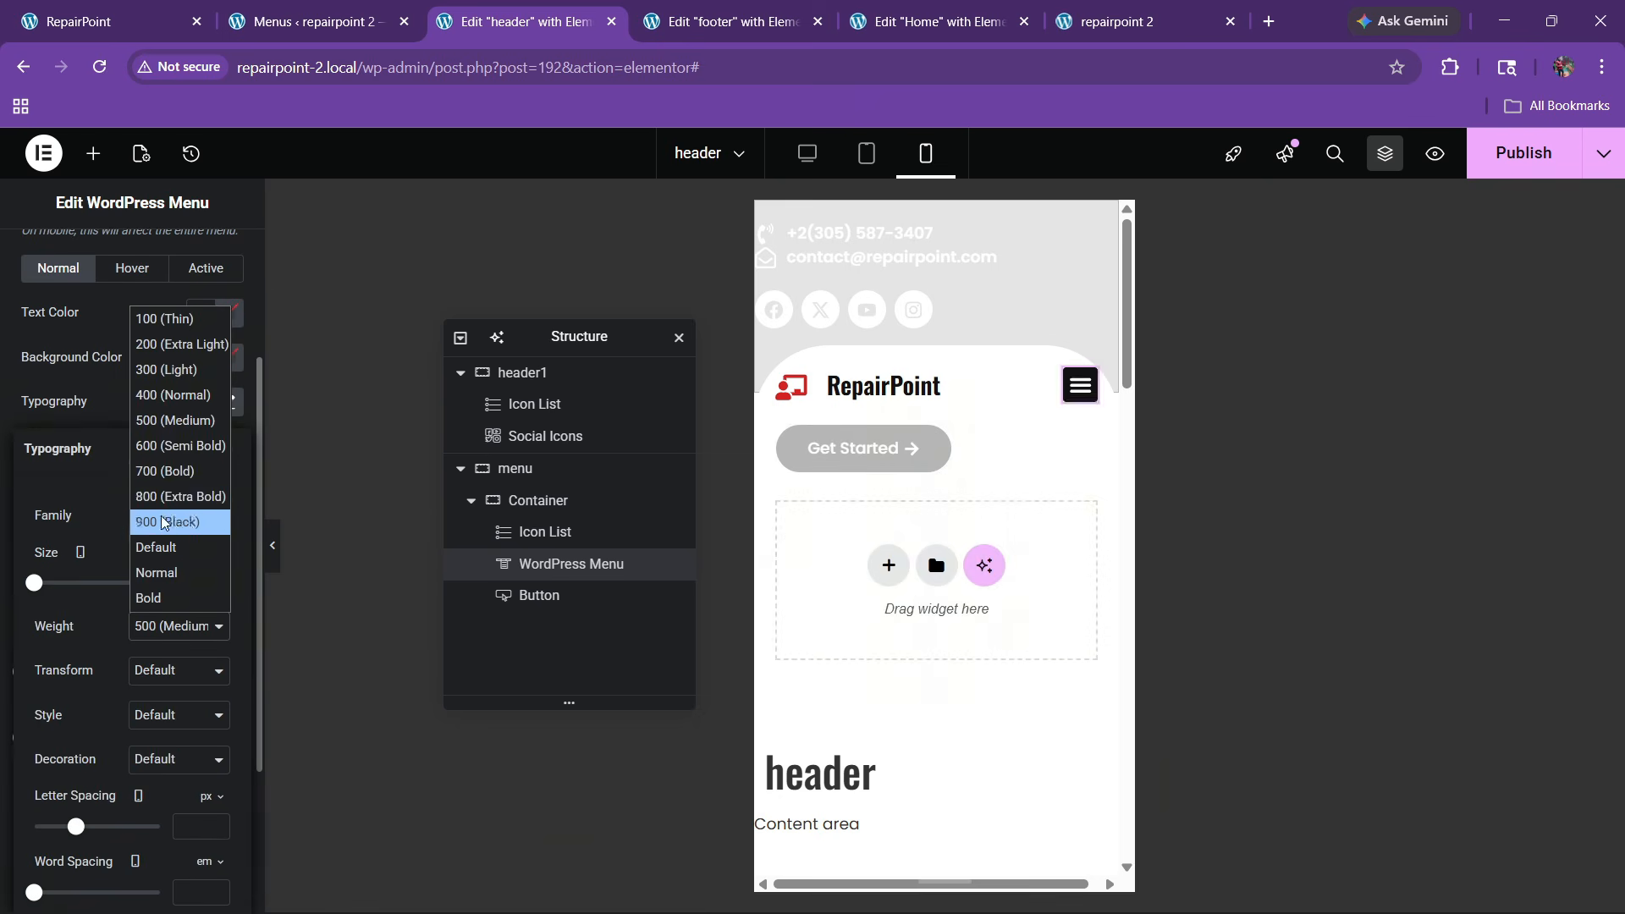
pyautogui.click(164, 420)
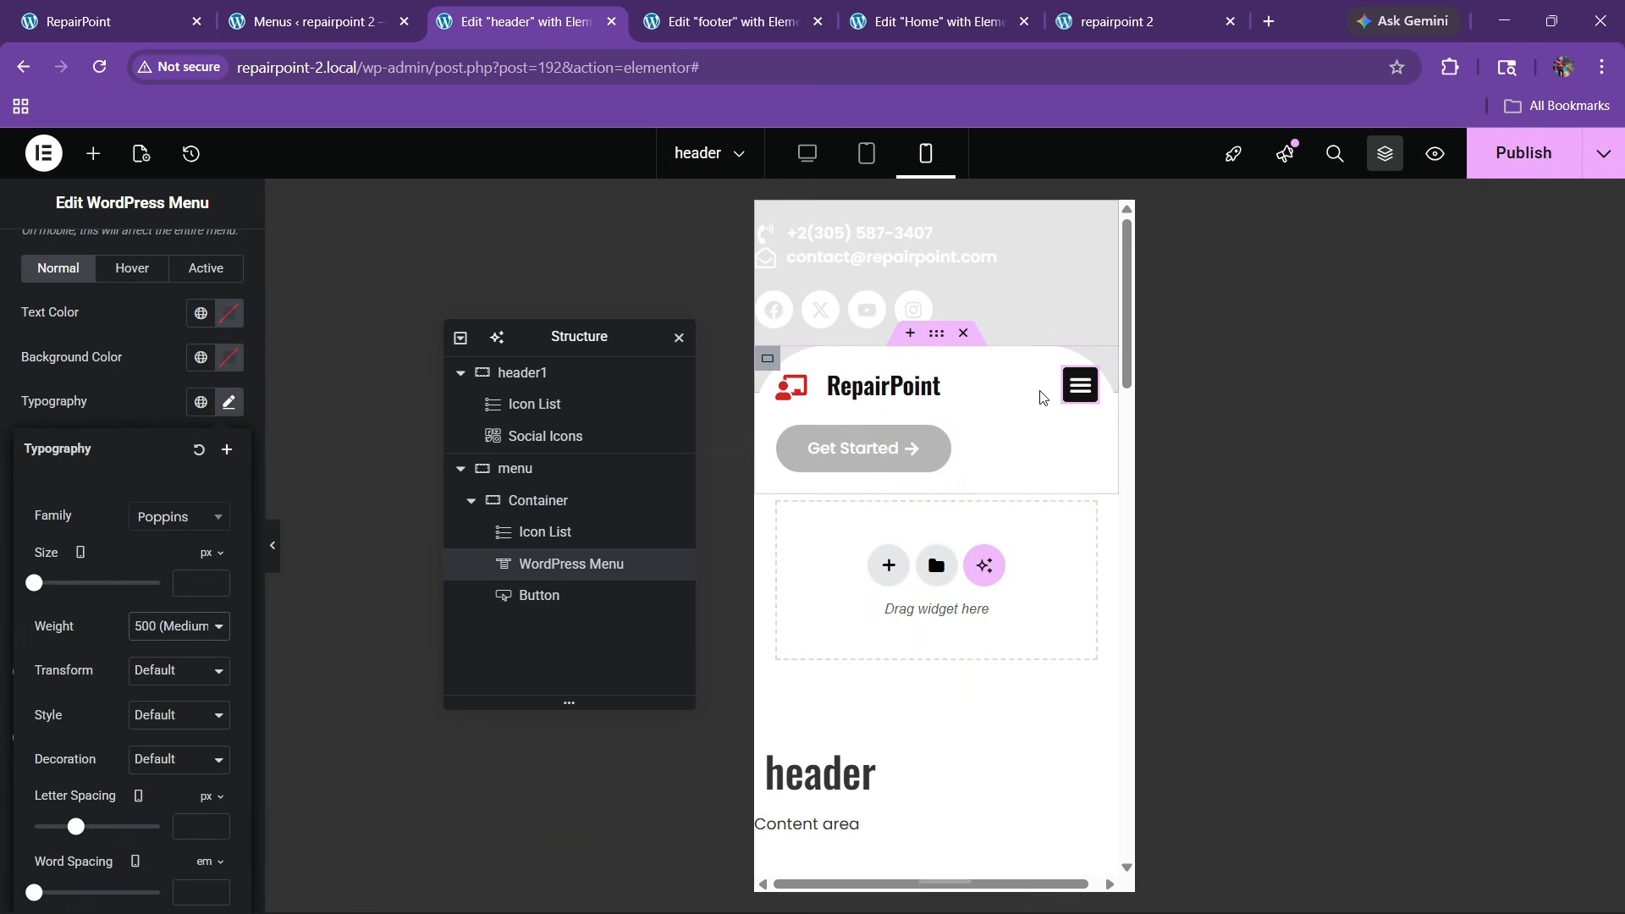
pyautogui.click(1054, 439)
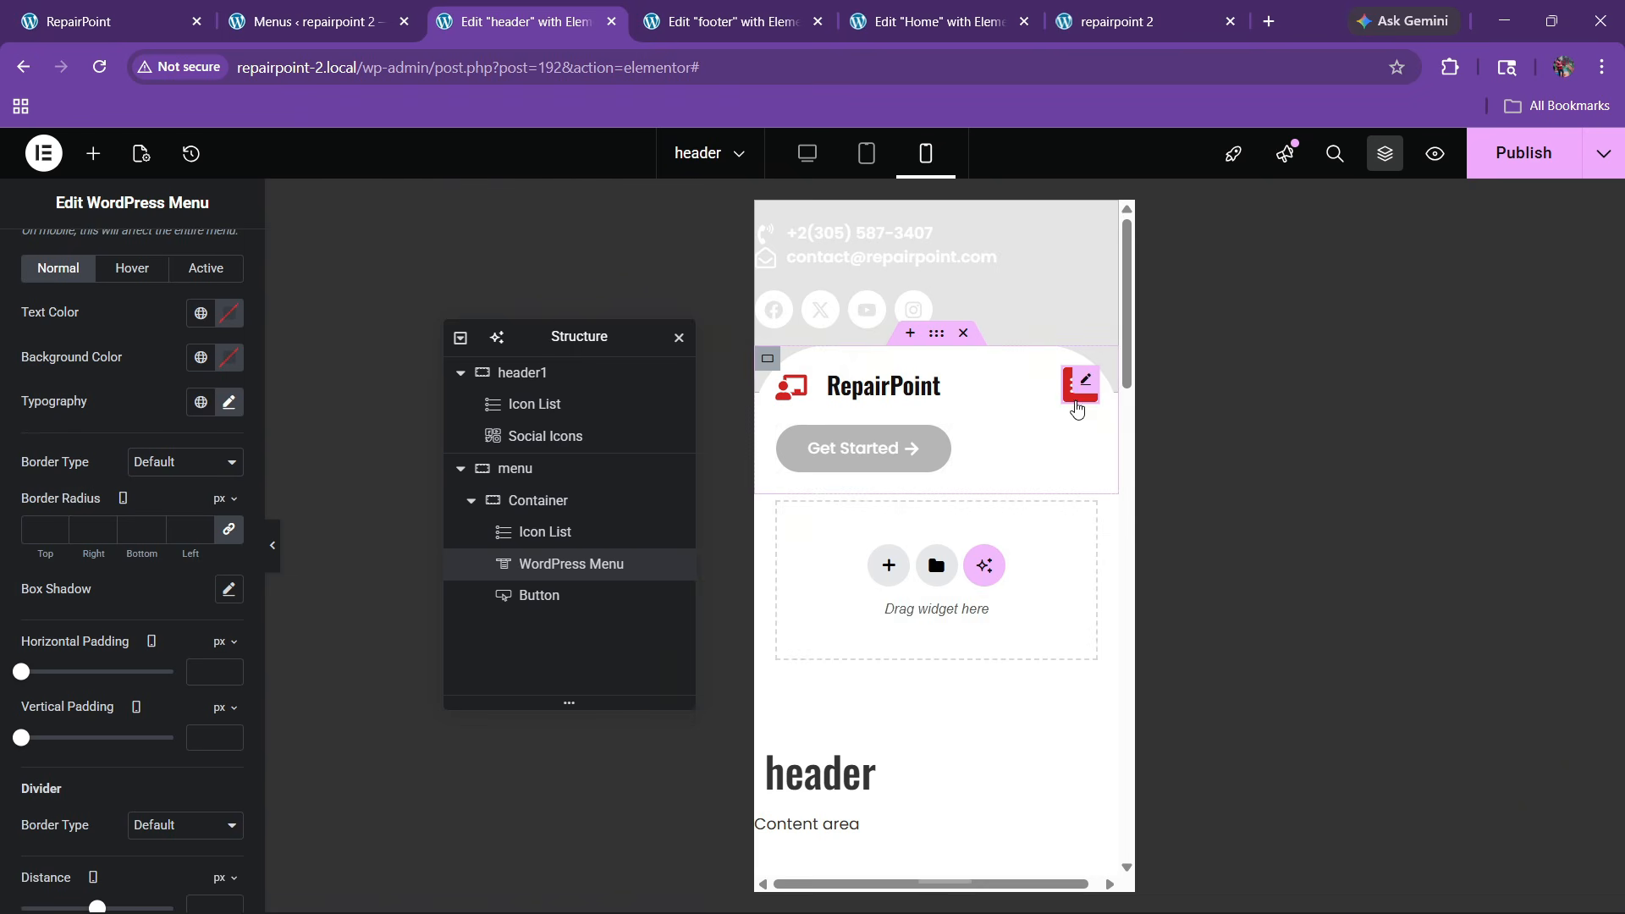
pyautogui.click(1077, 410)
pyautogui.scroll(1, 114, 542)
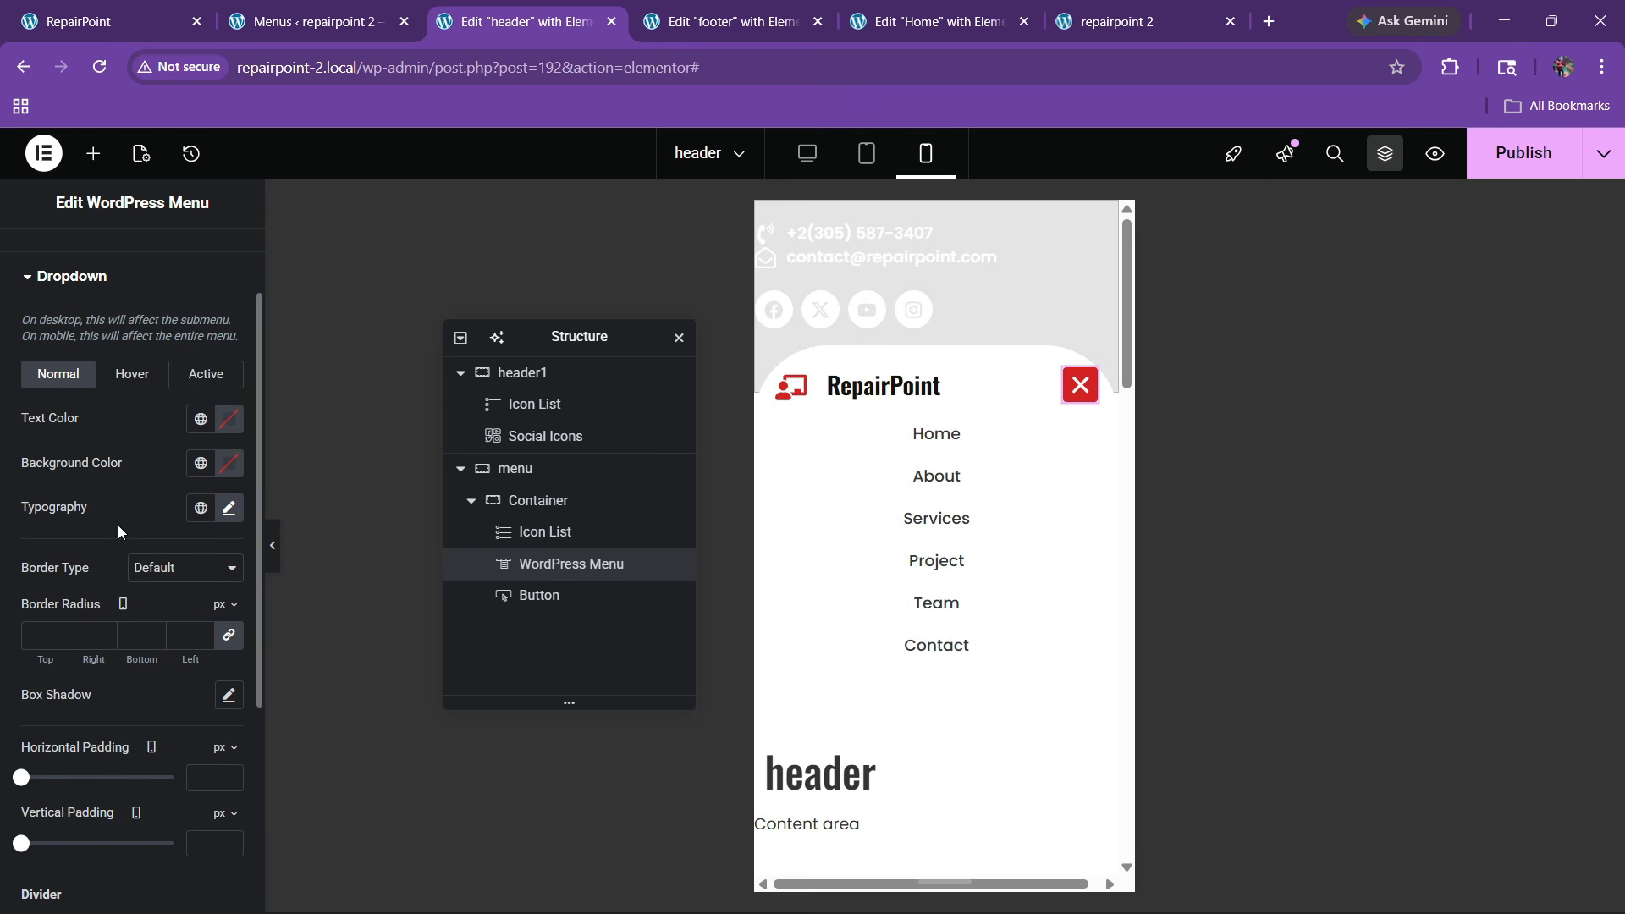
# Give hovered dropdown items a red background with white text
pyautogui.click(146, 382)
pyautogui.click(200, 463)
pyautogui.click(76, 729)
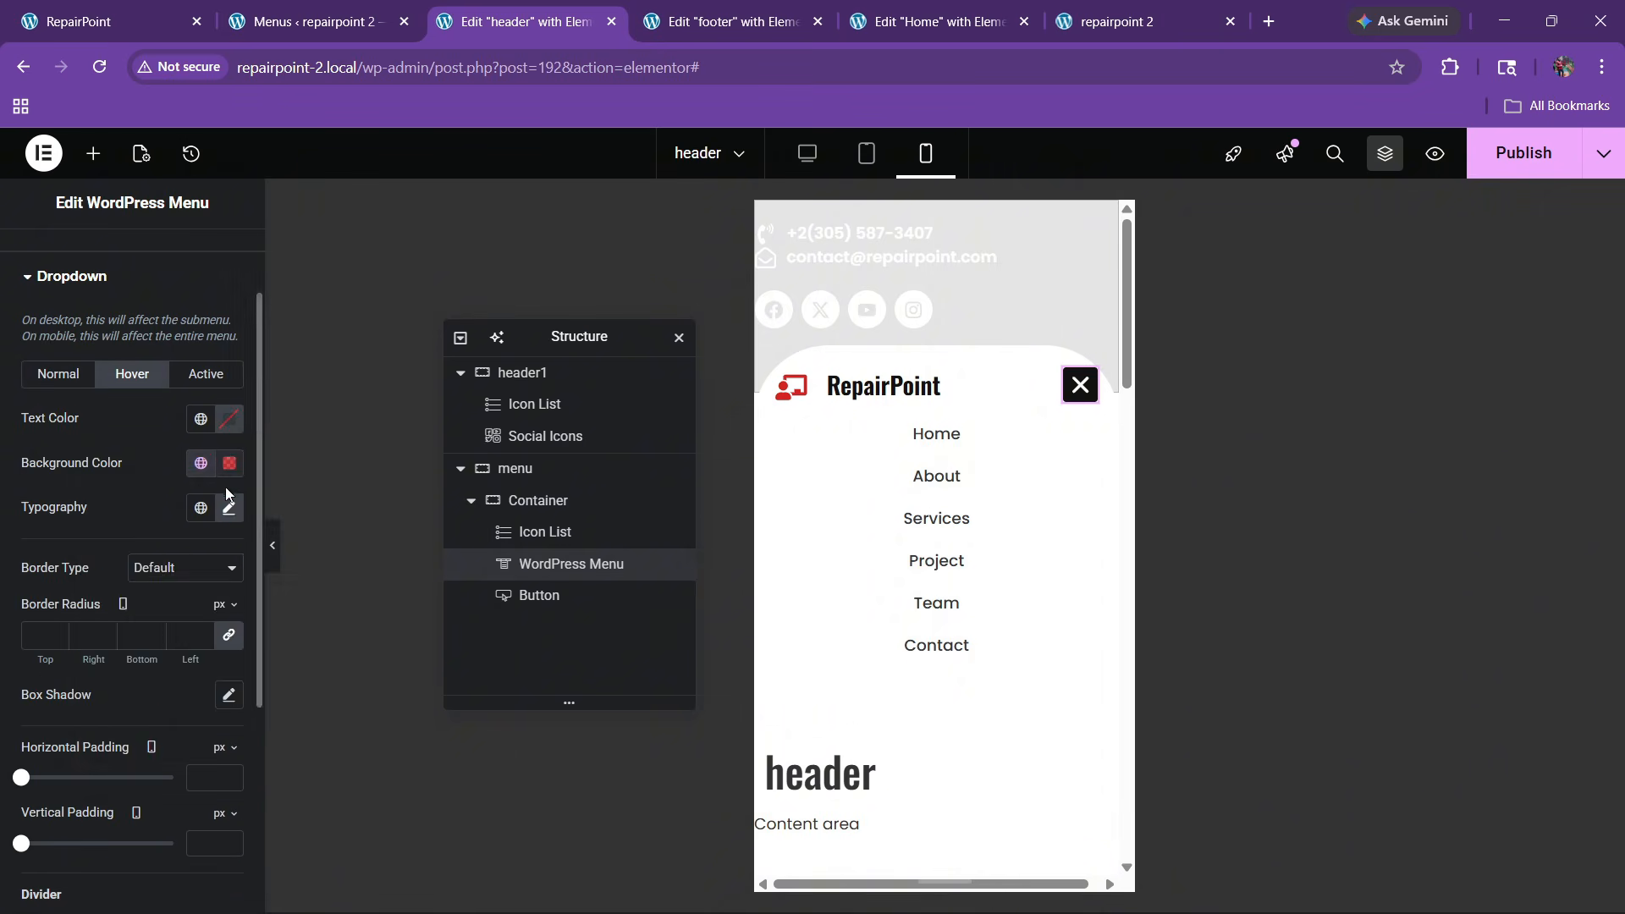
pyautogui.click(230, 423)
pyautogui.moveTo(132, 526); pyautogui.dragTo(37, 439)
pyautogui.click(164, 407)
# Give the active dropdown item a red background with white text
pyautogui.click(203, 378)
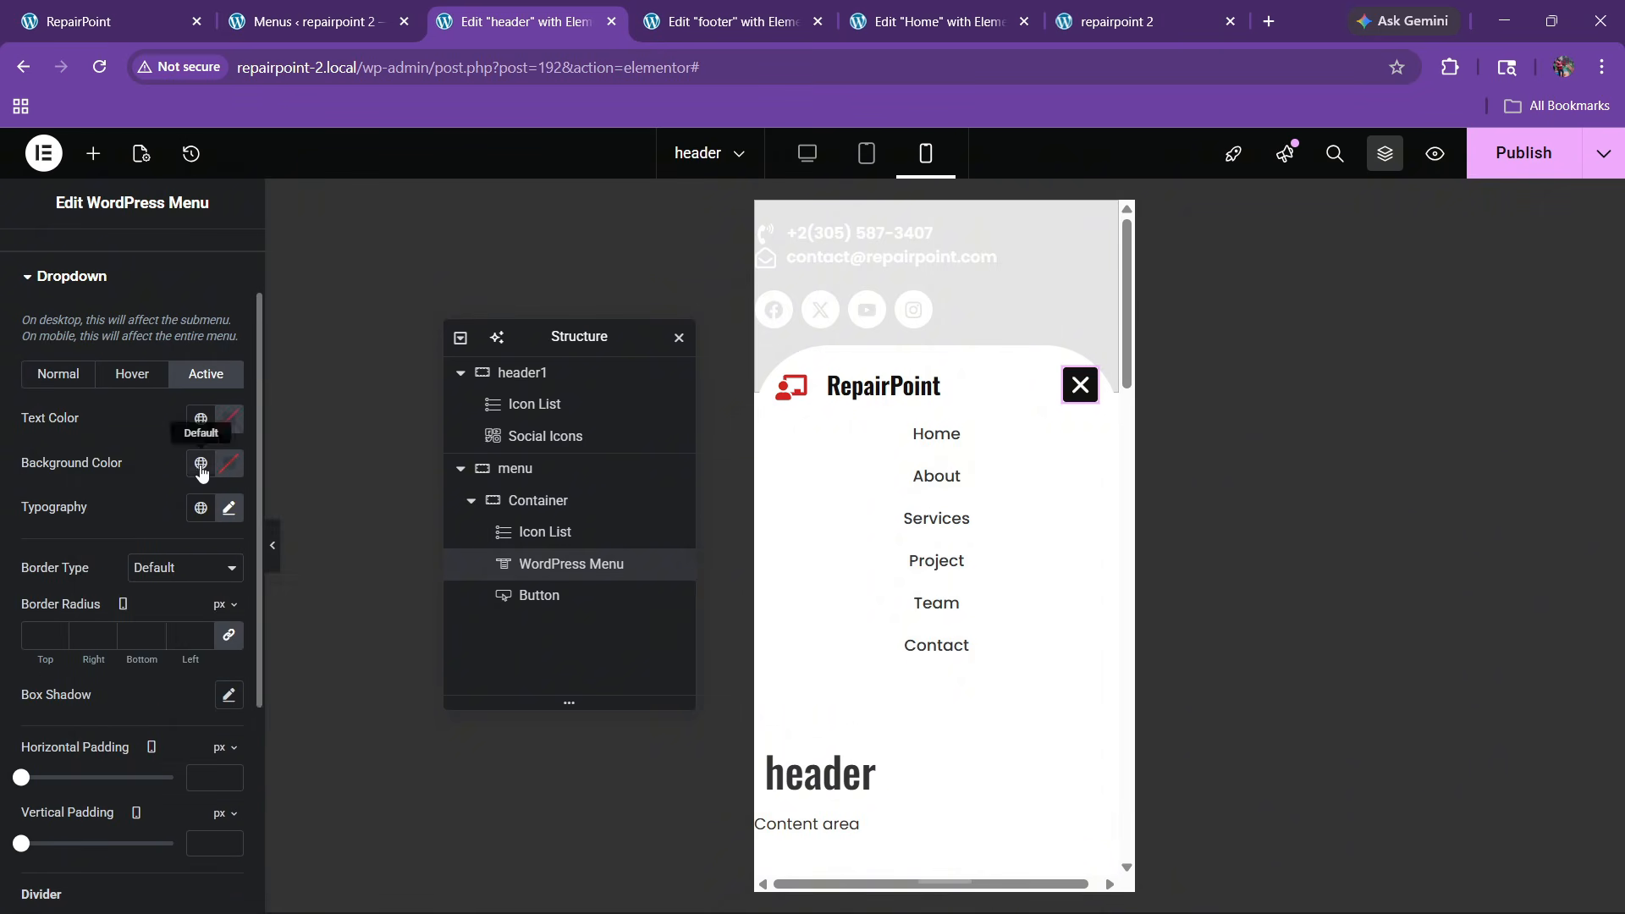
pyautogui.click(200, 463)
pyautogui.click(102, 729)
pyautogui.click(229, 418)
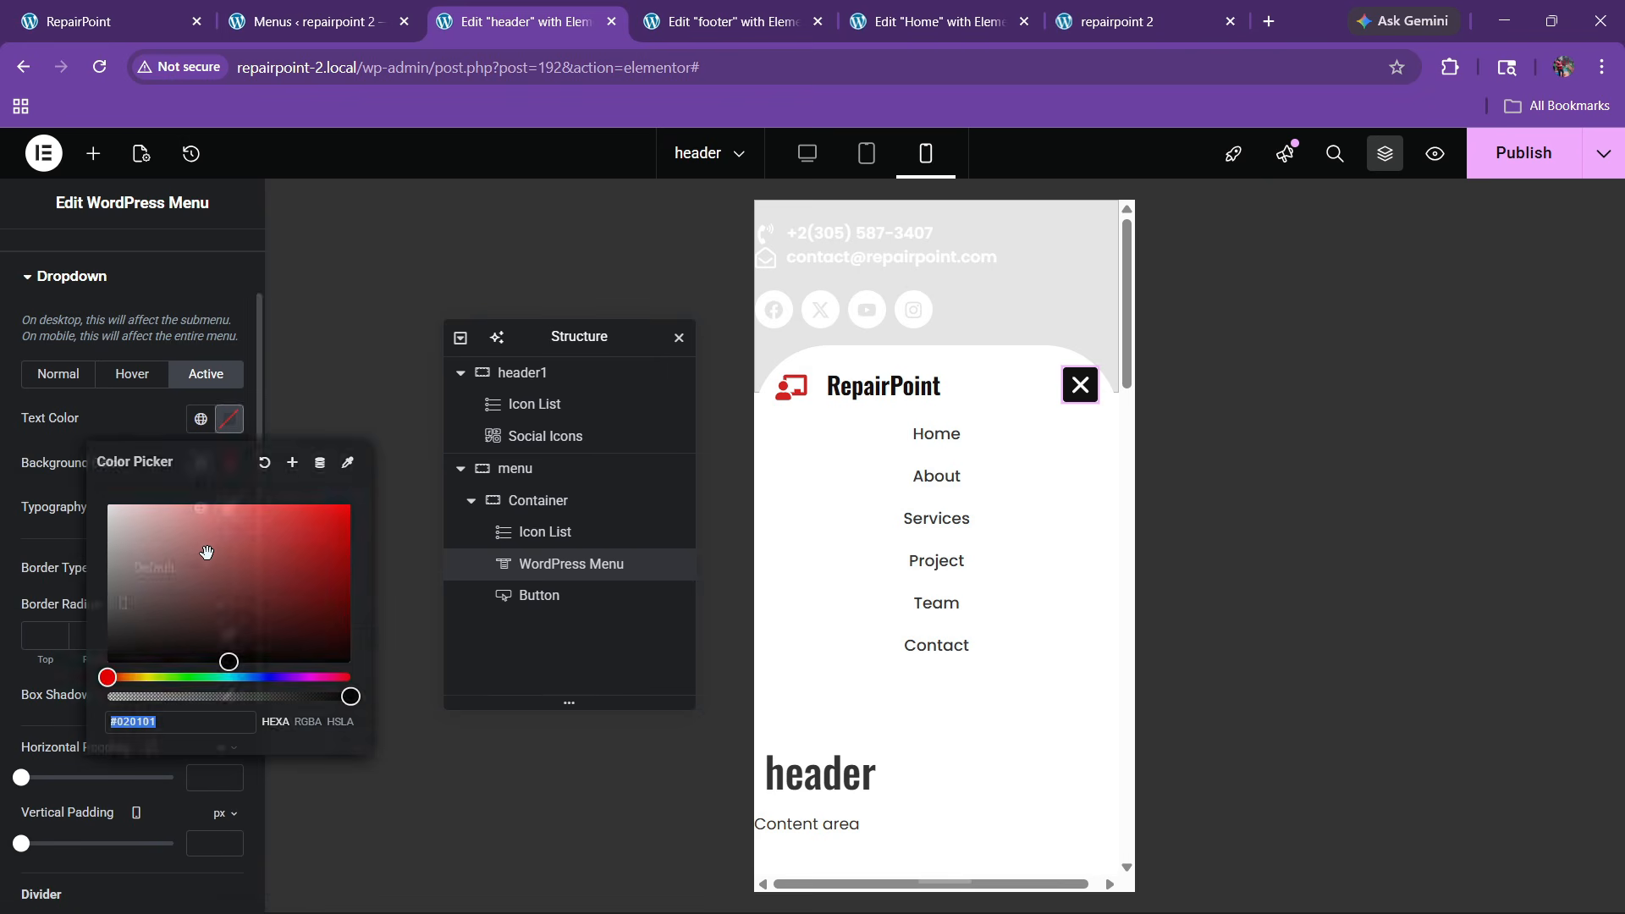
pyautogui.moveTo(142, 532); pyautogui.dragTo(36, 422)
pyautogui.click(144, 413)
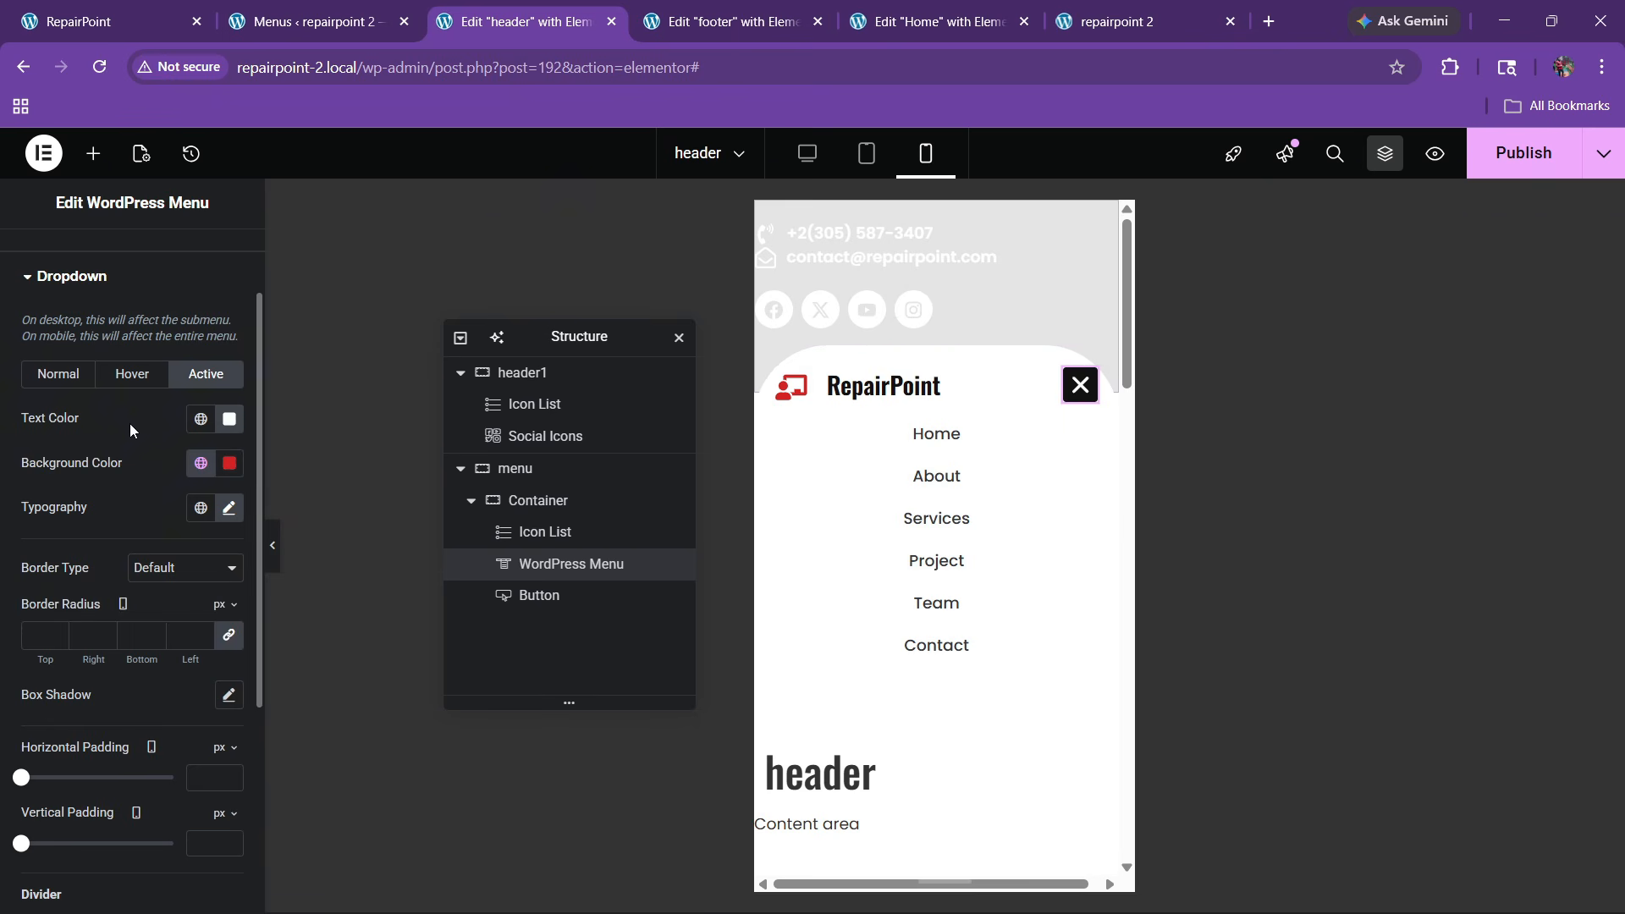
# Set the normal dropdown text size to 14 px and publish the header
pyautogui.click(58, 374)
pyautogui.click(229, 508)
pyautogui.write('15')
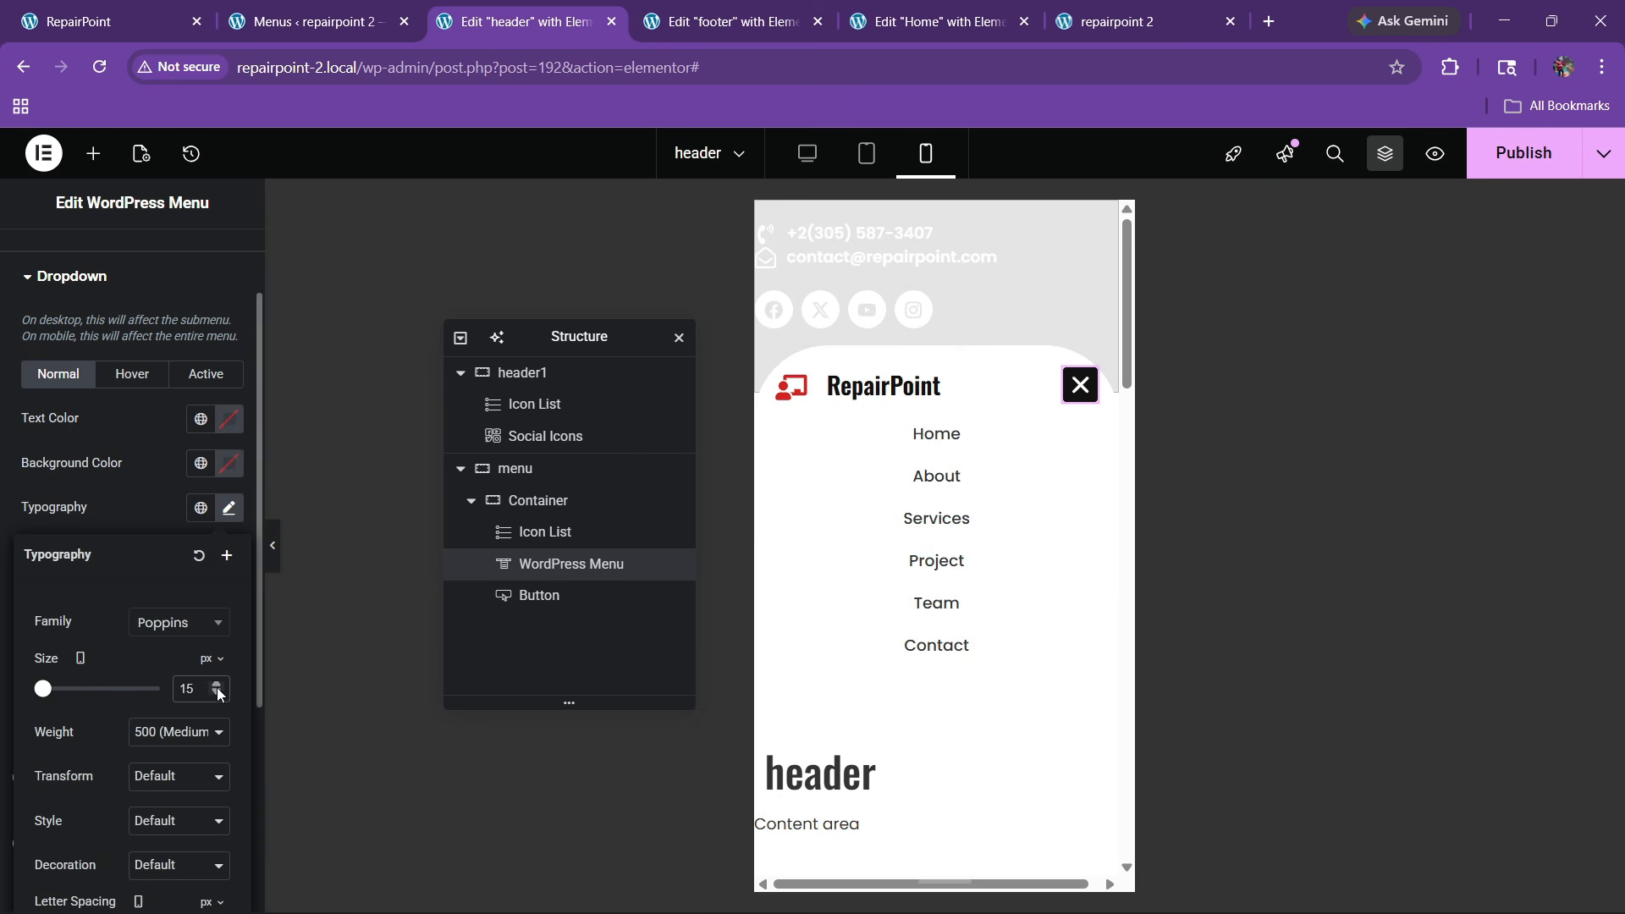
pyautogui.click(217, 693)
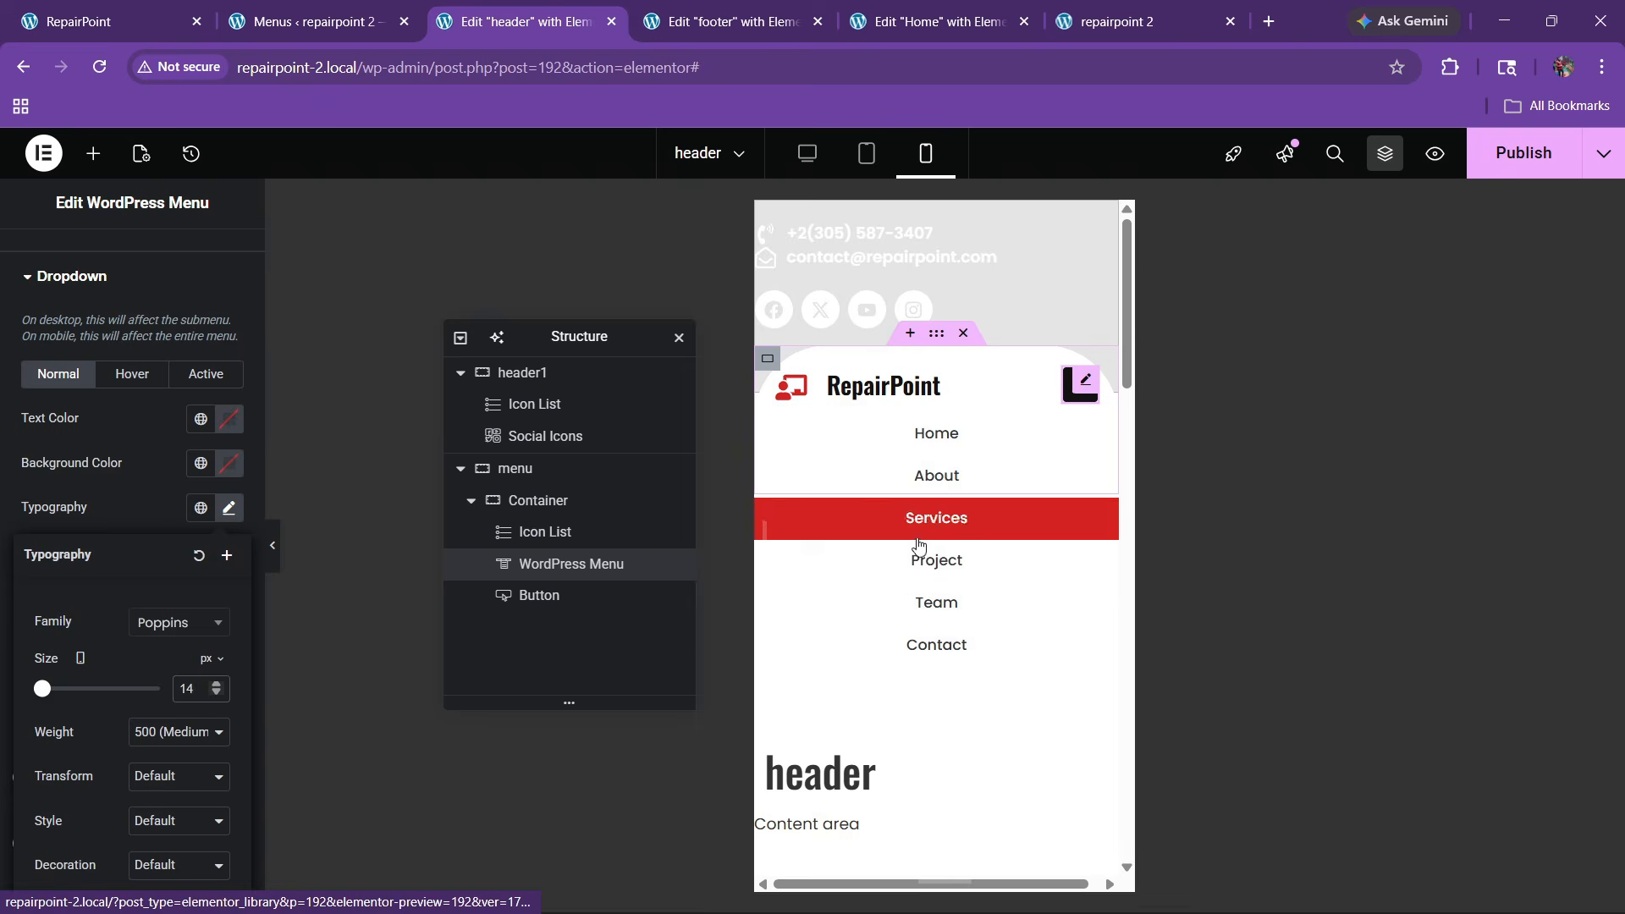
pyautogui.click(1523, 152)
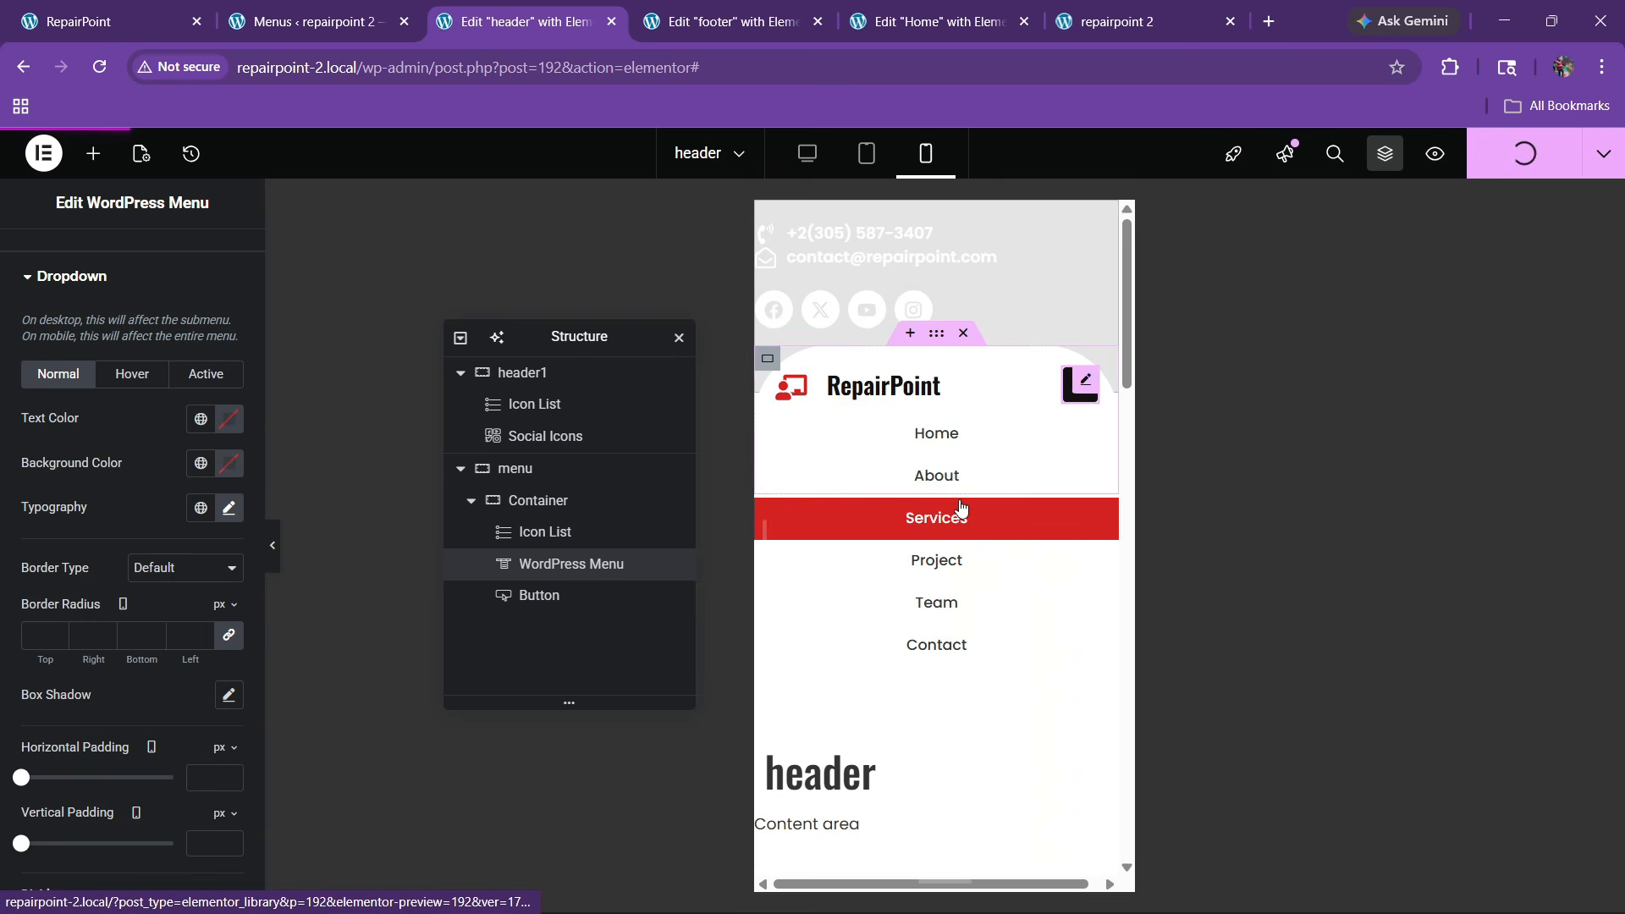
# Reload the live homepage tab, then reload the Edit Home editor tab
pyautogui.click(1117, 21)
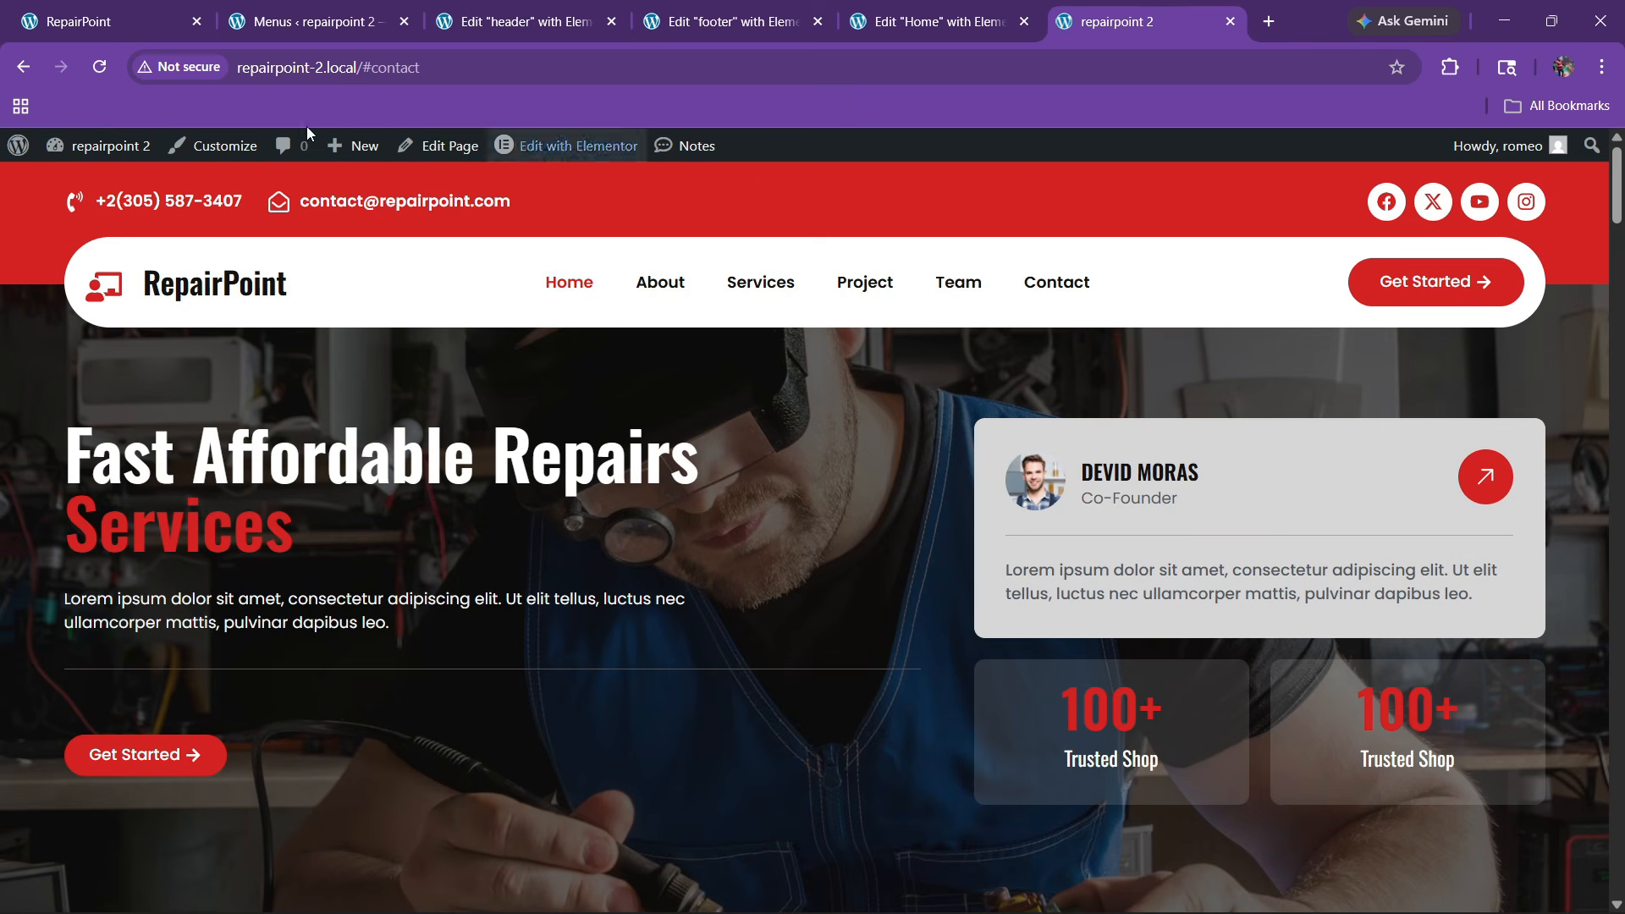
pyautogui.click(99, 67)
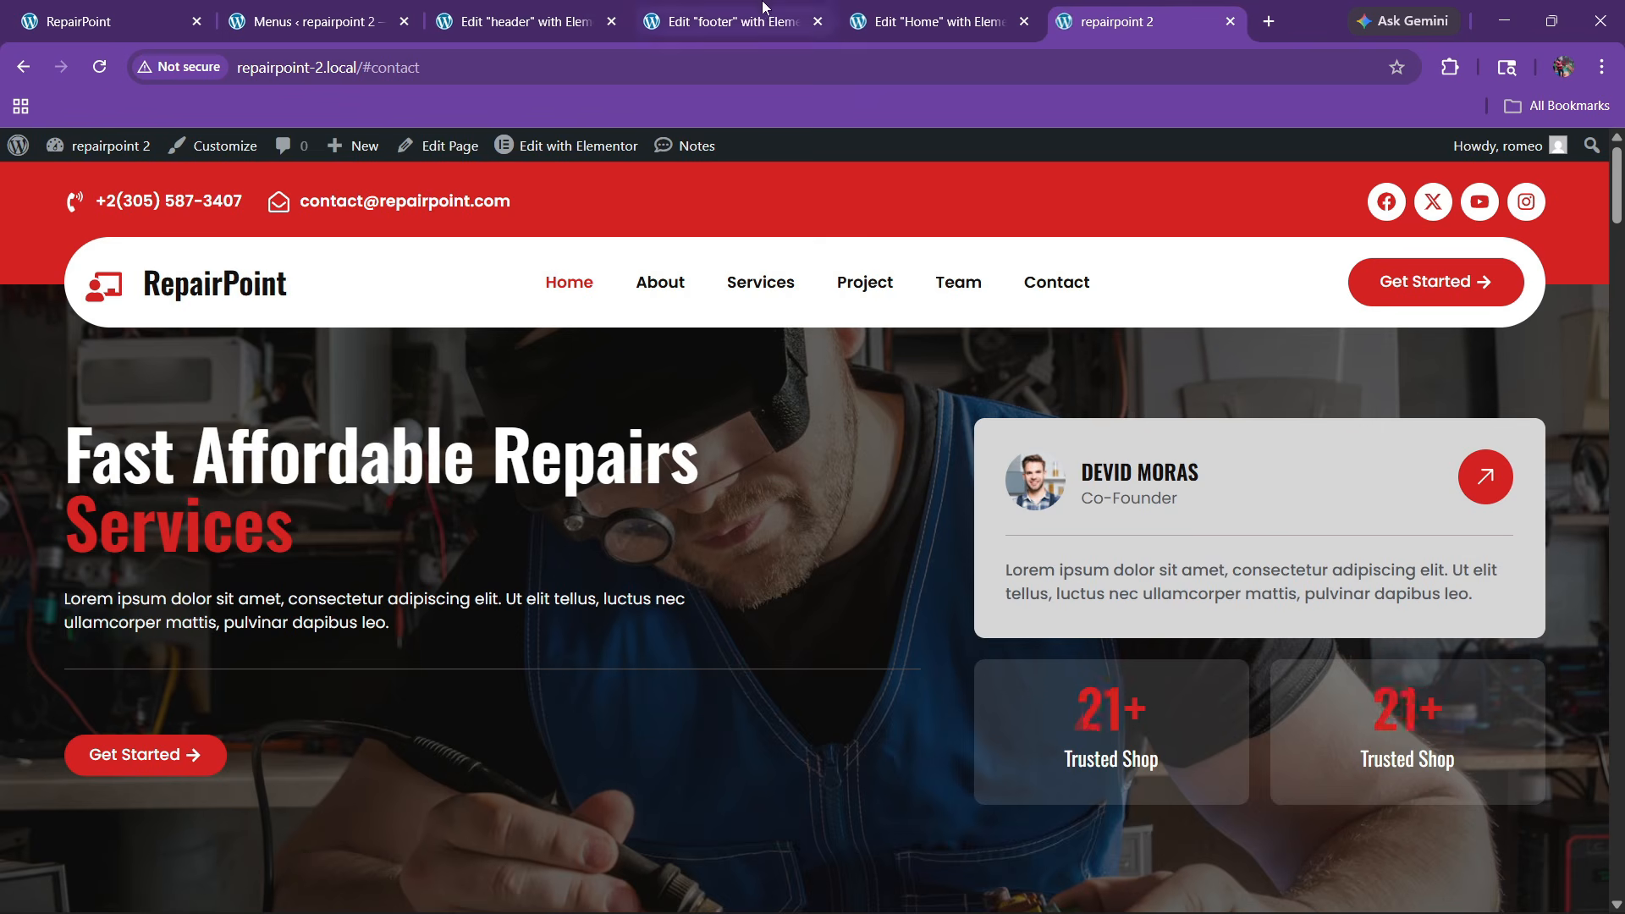
pyautogui.click(939, 21)
pyautogui.click(98, 68)
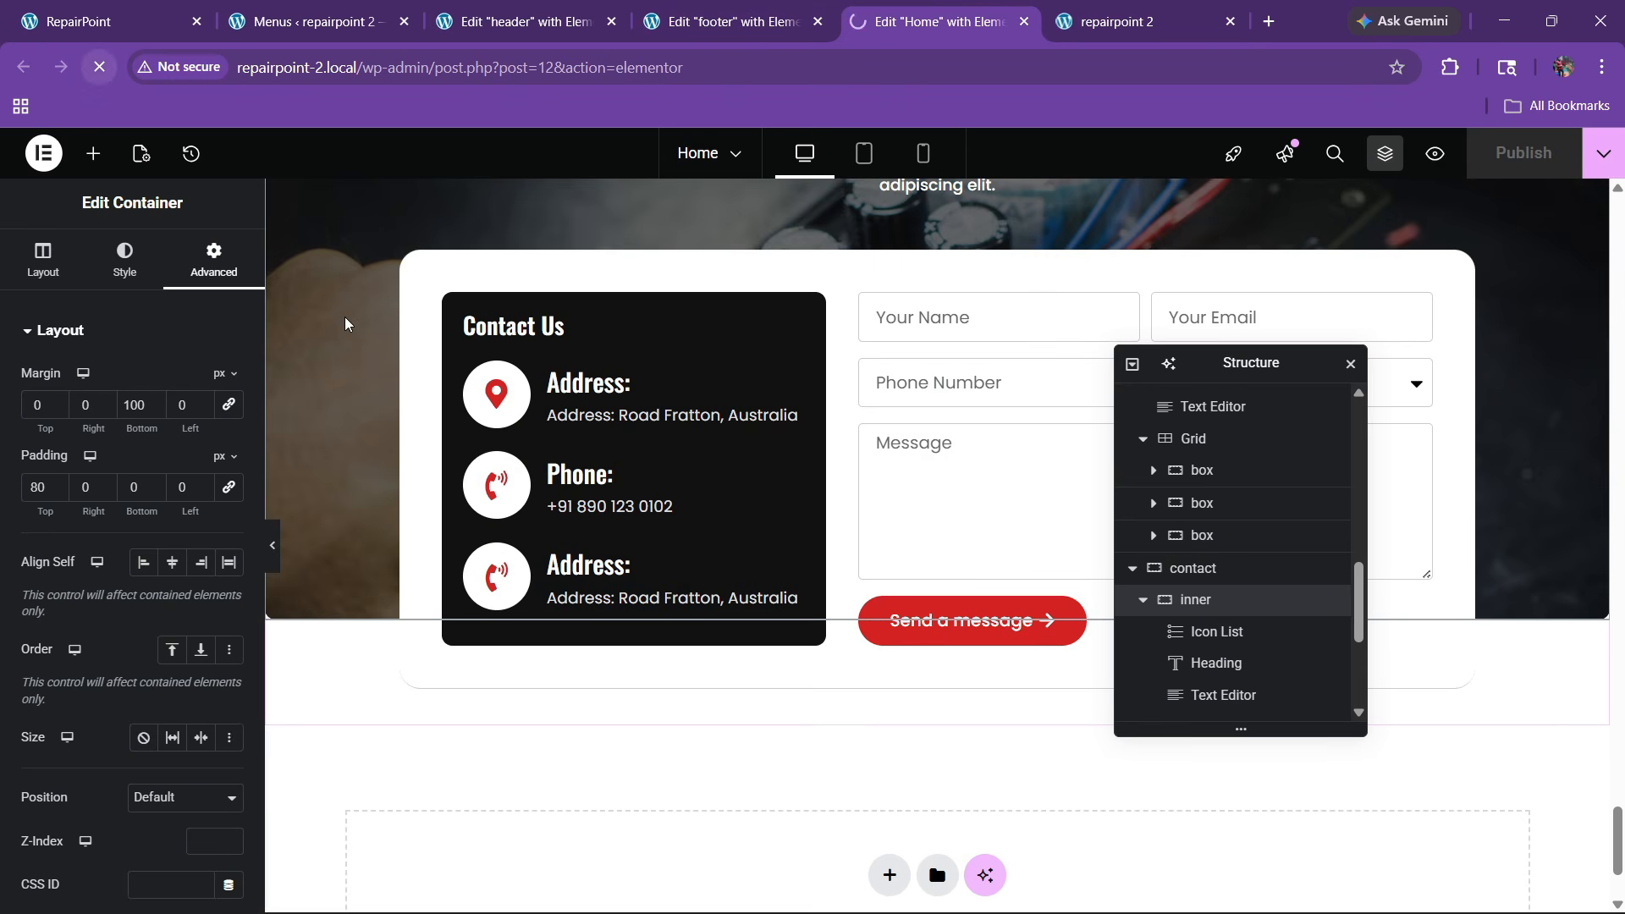
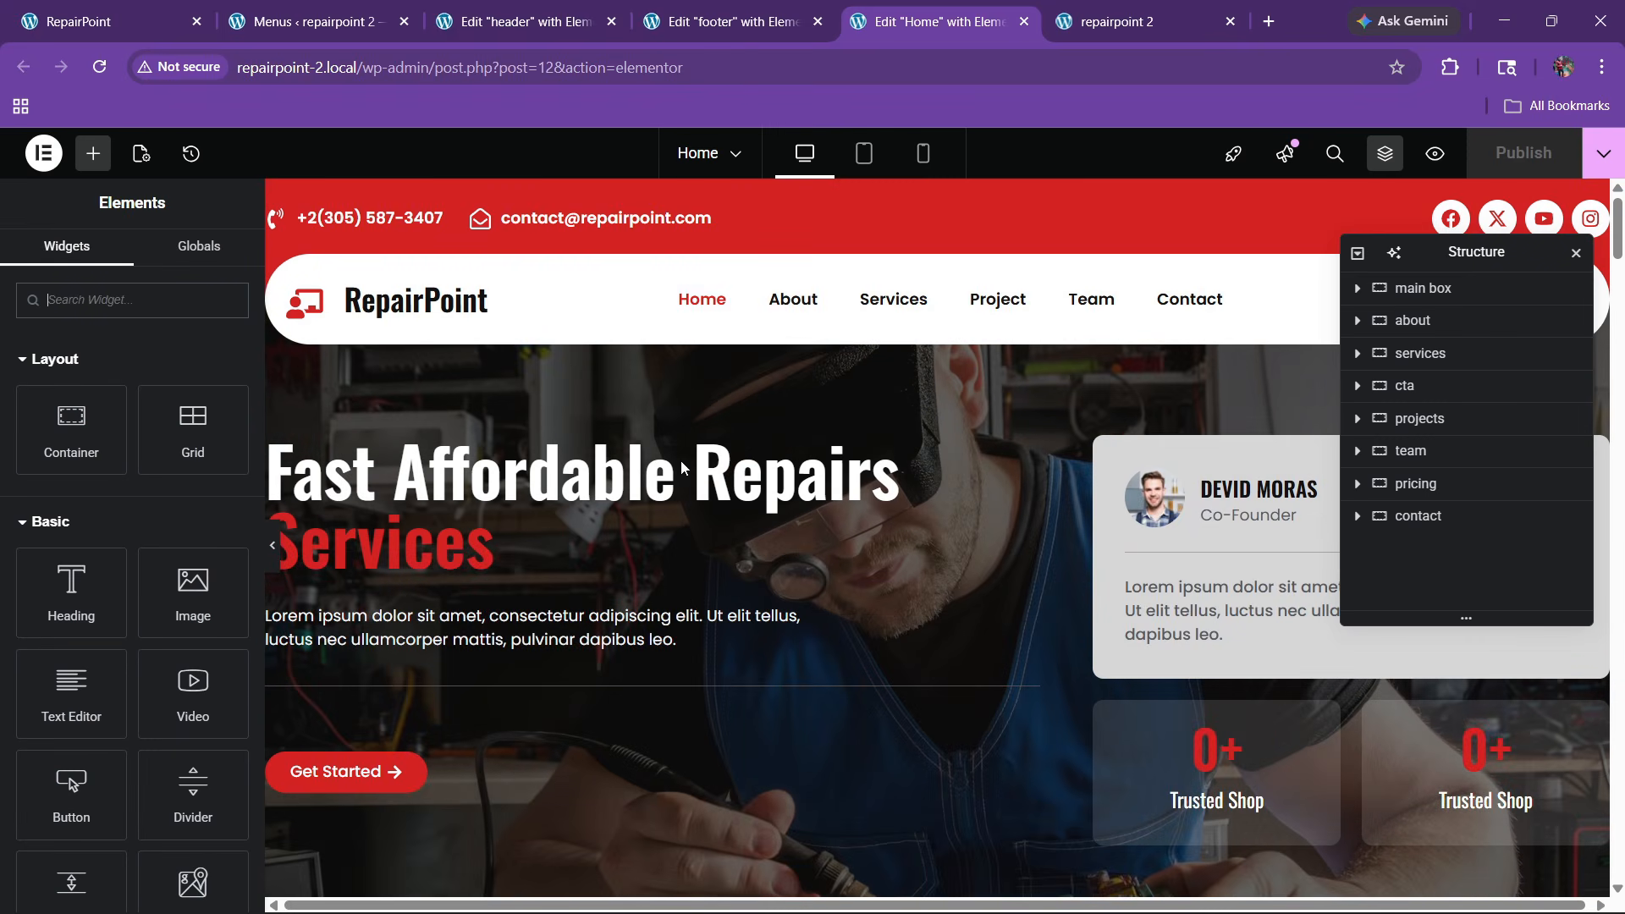
# Scroll the canvas from the hero through About to the Our Efficient Solutions services heading
pyautogui.scroll(-5, 761, 491)
pyautogui.scroll(4, 769, 511)
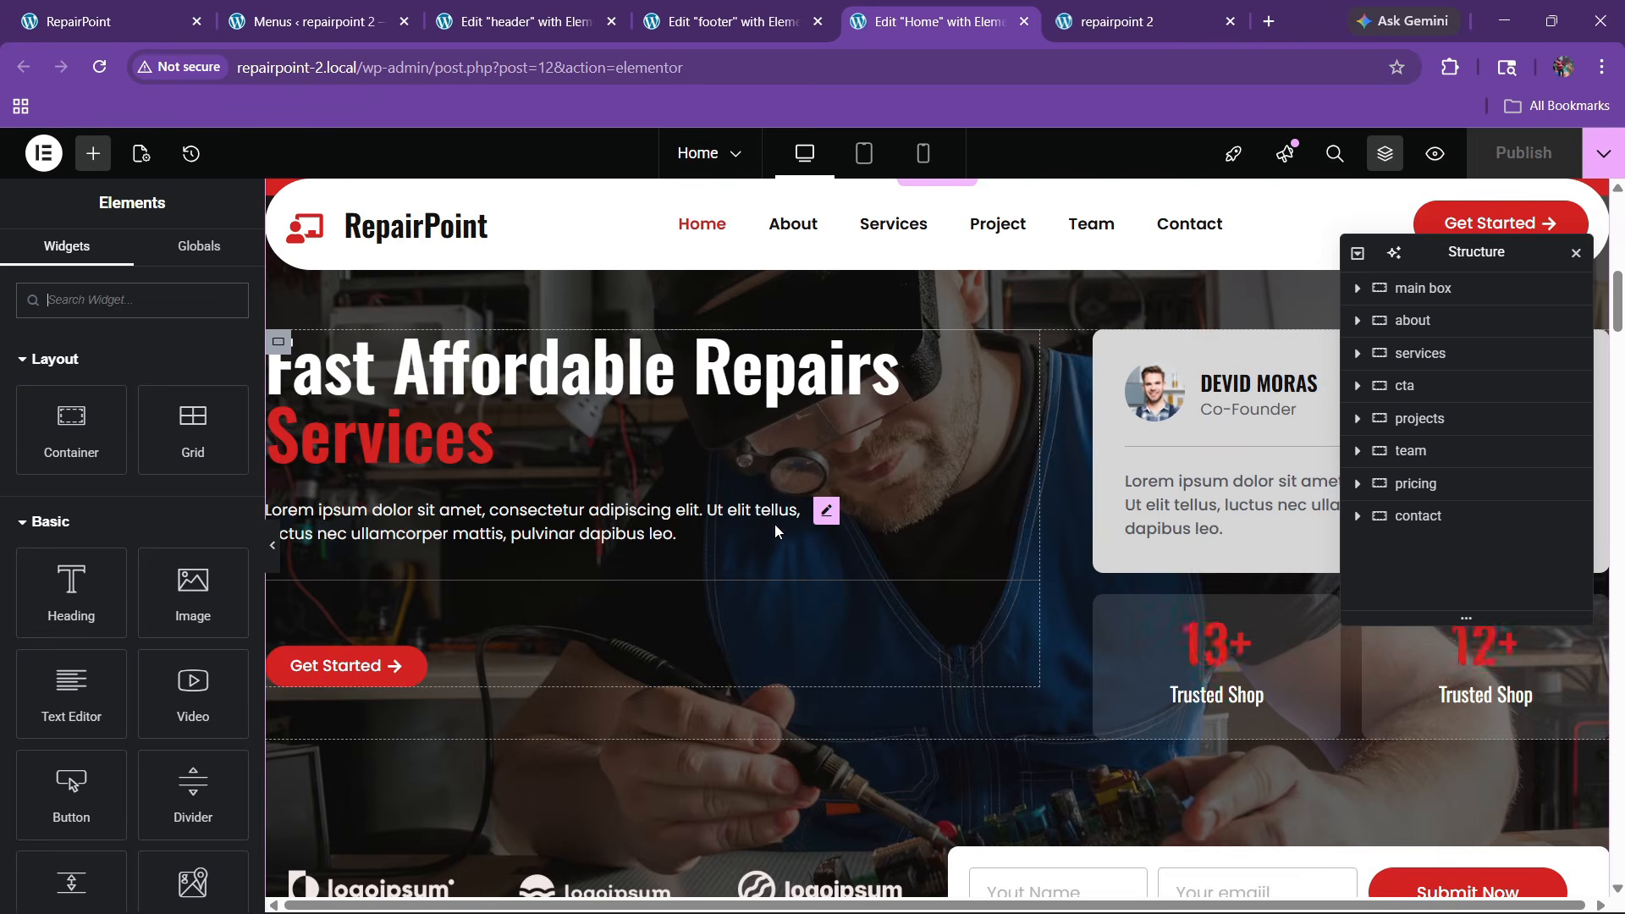
pyautogui.scroll(-10, 774, 529)
pyautogui.scroll(2, 711, 550)
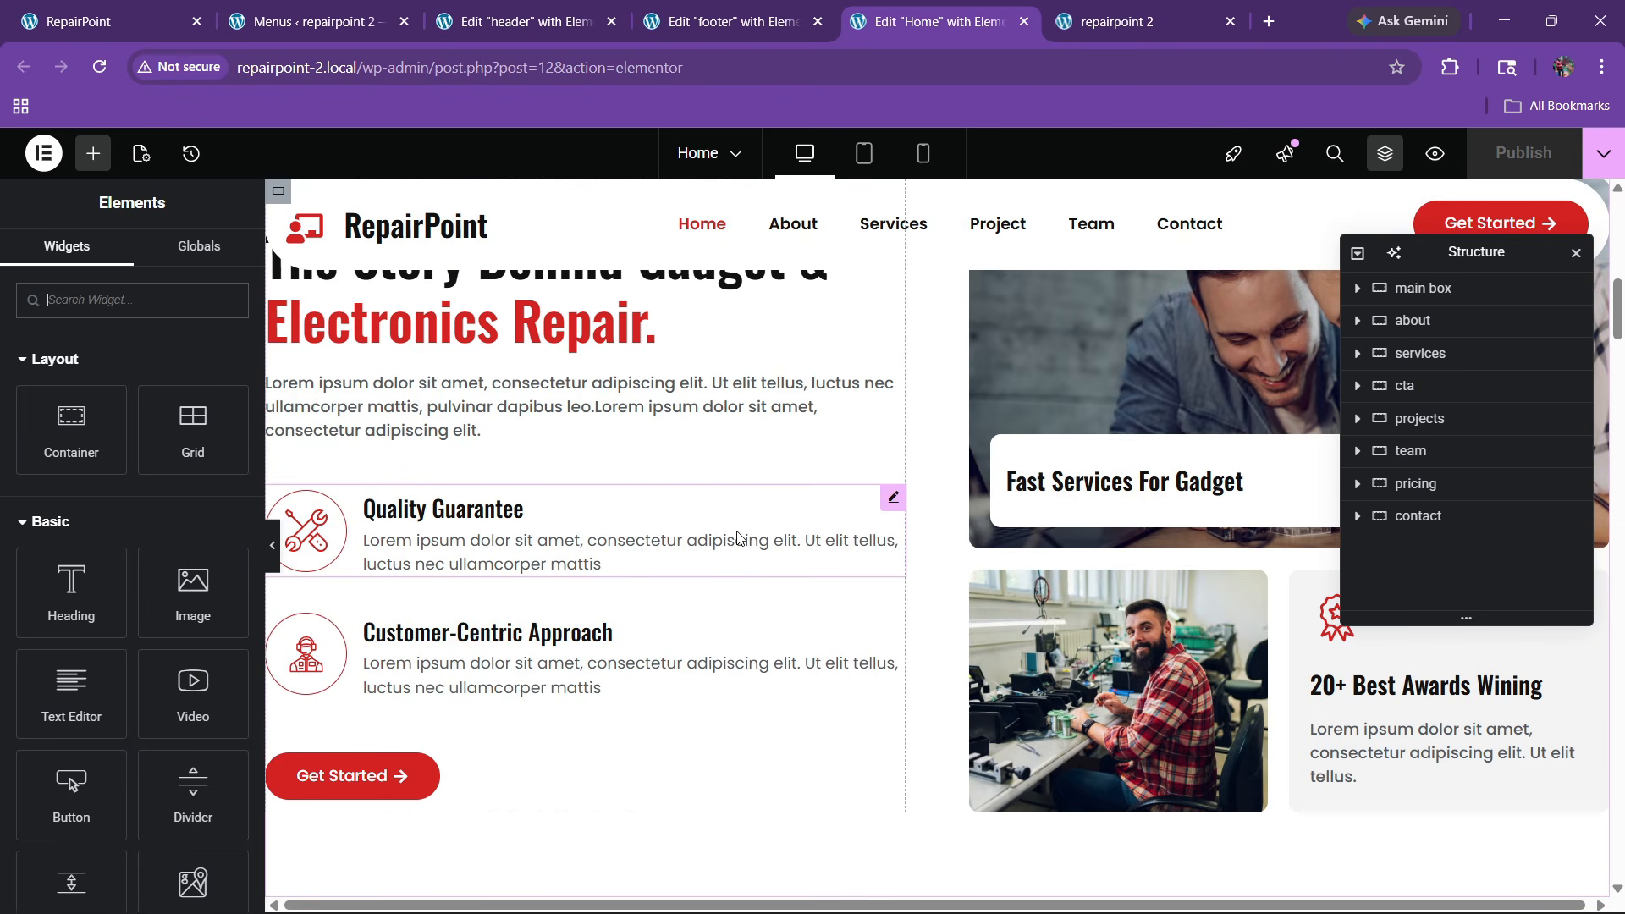
pyautogui.scroll(1, 737, 537)
pyautogui.scroll(-10, 738, 539)
pyautogui.scroll(3, 738, 541)
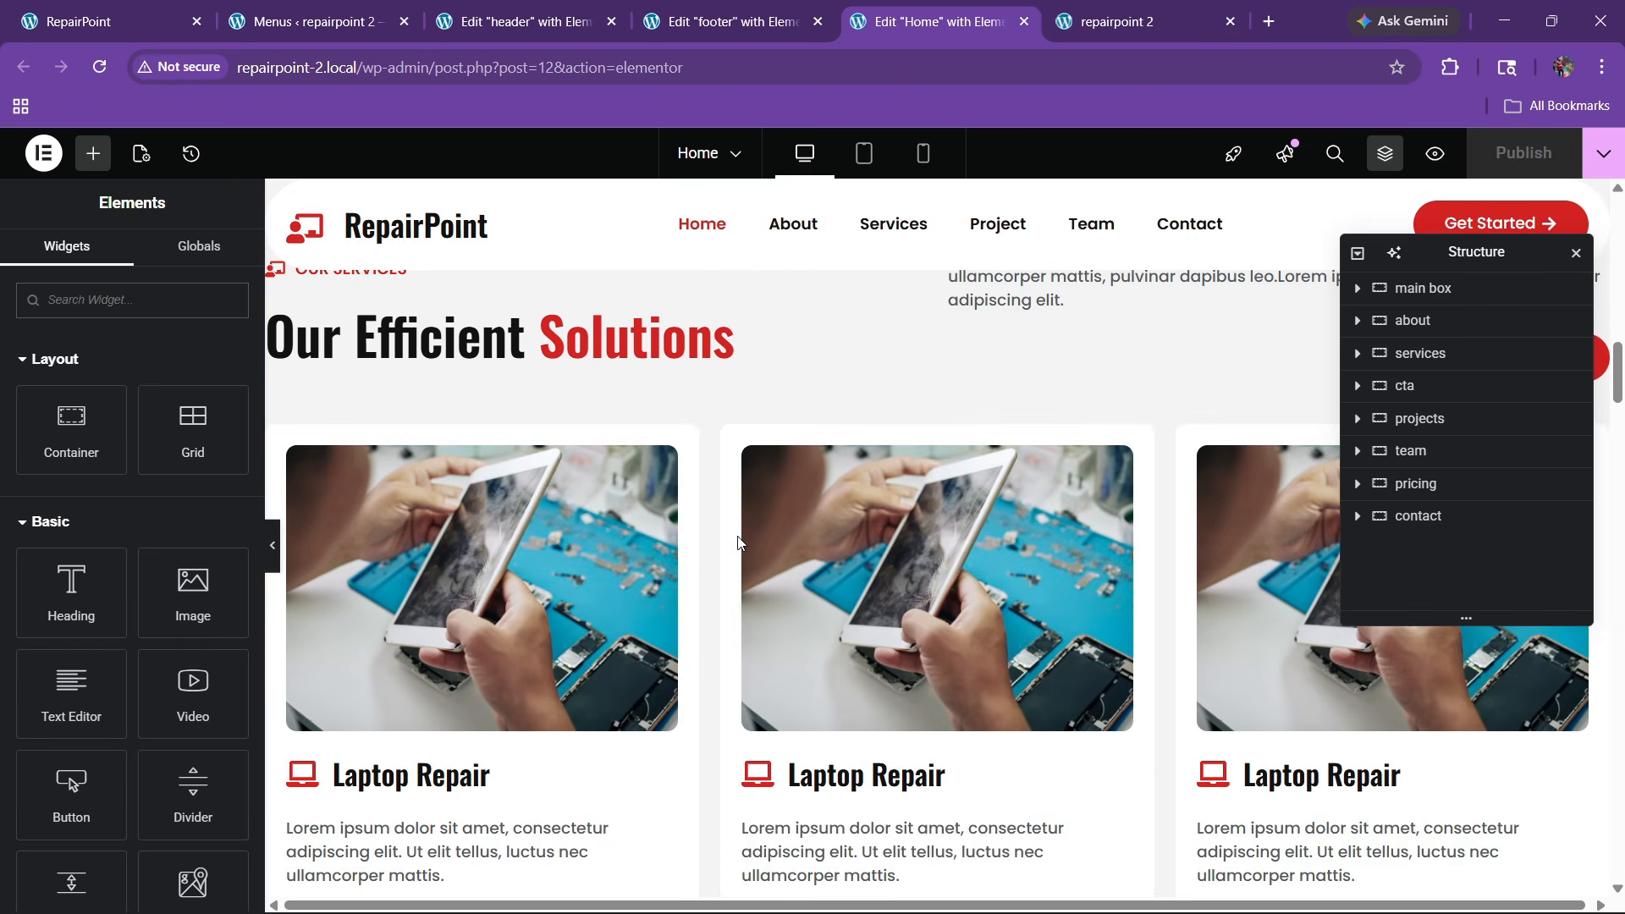
pyautogui.scroll(1, 701, 503)
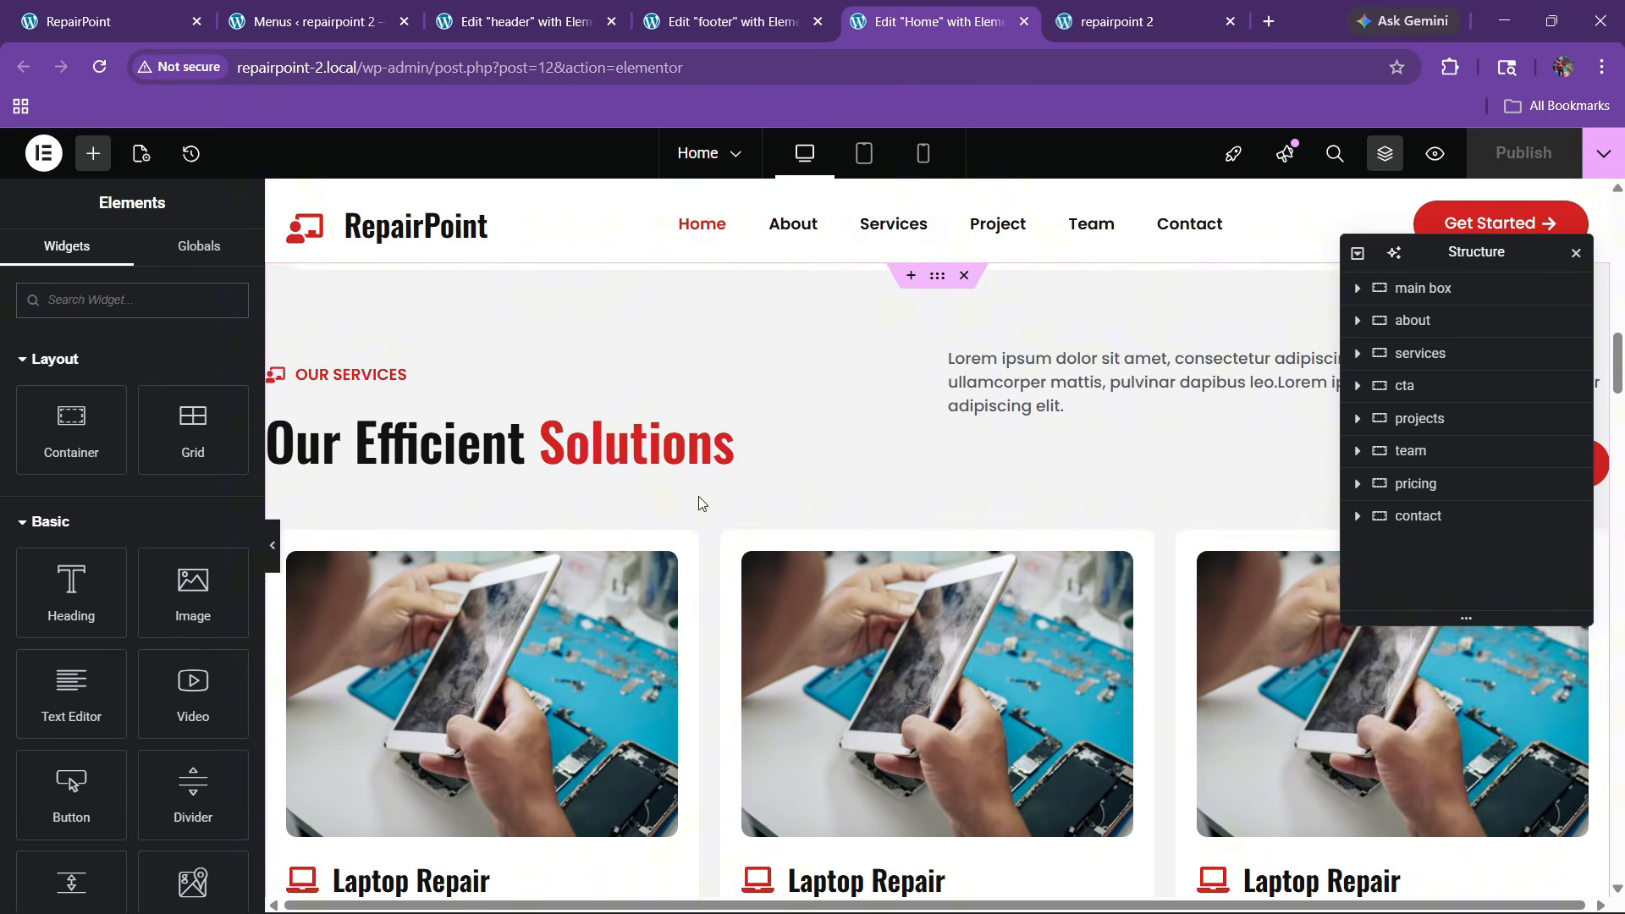
pyautogui.scroll(-1, 701, 510)
pyautogui.scroll(1, 574, 402)
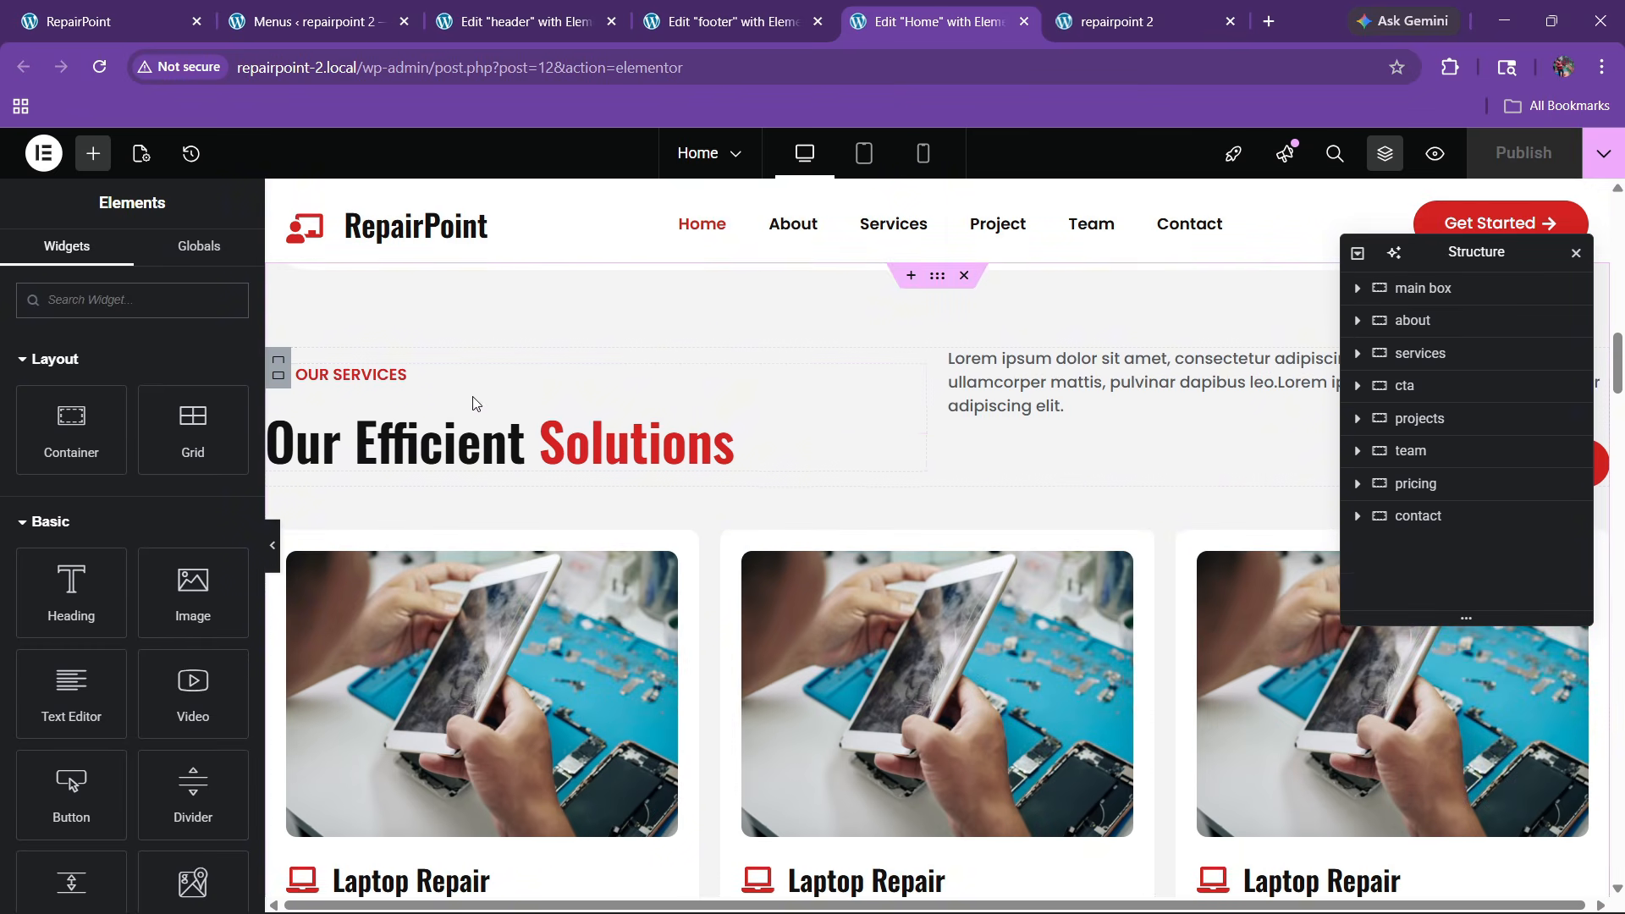
# Select the Our Services heading container and look through its Motion Effects and Transform settings
pyautogui.click(279, 375)
pyautogui.click(214, 258)
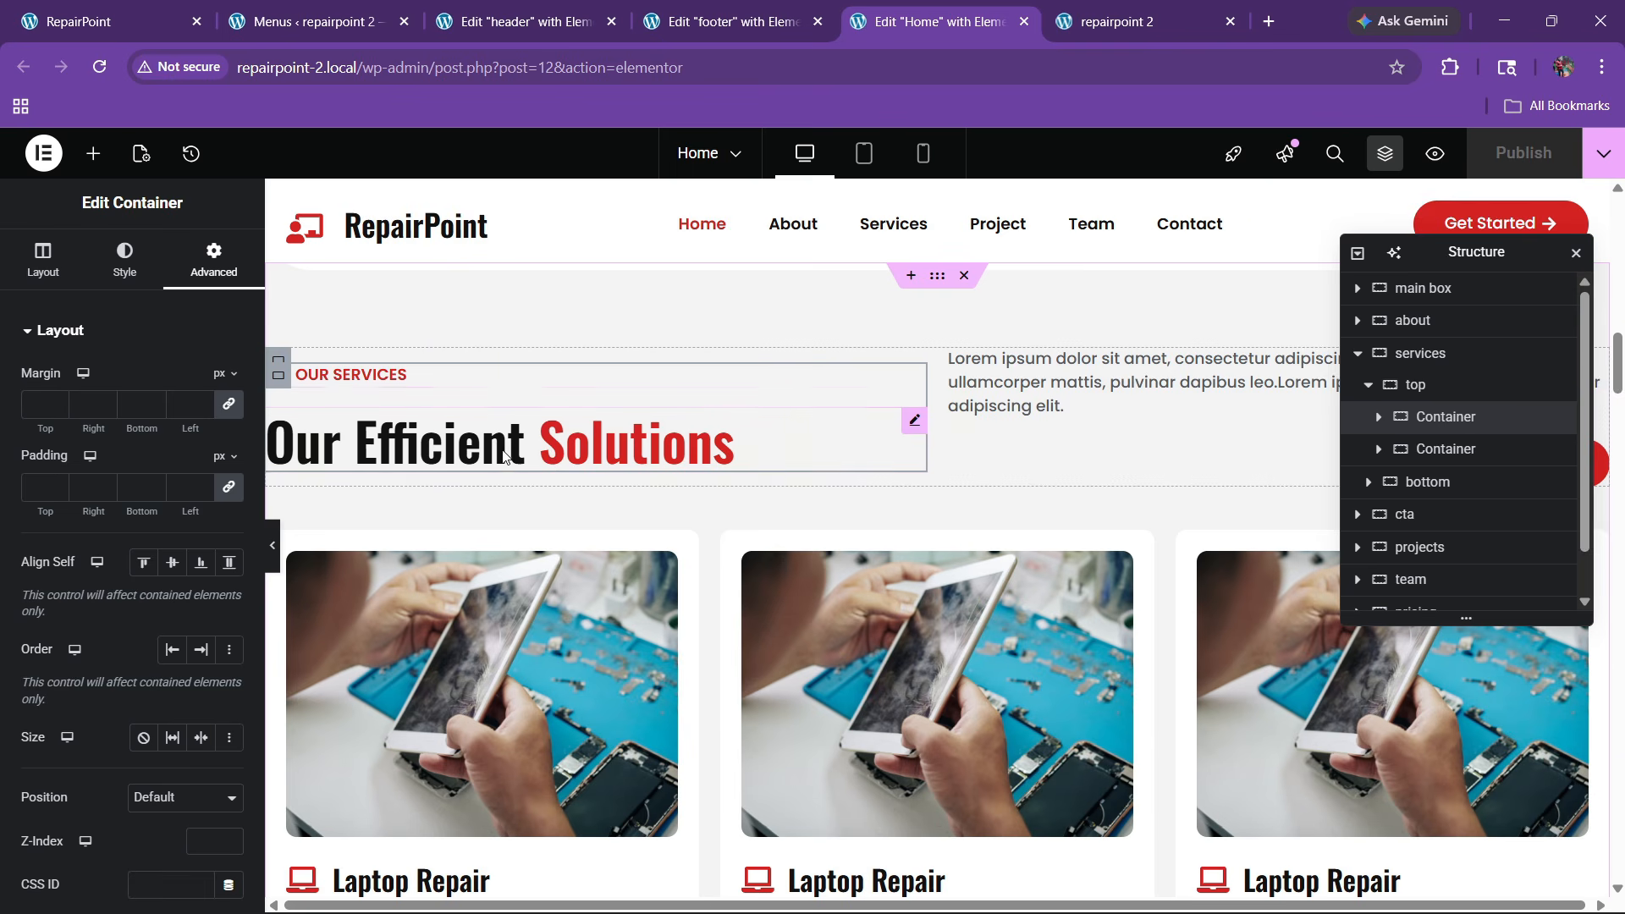
pyautogui.scroll(-4, 208, 500)
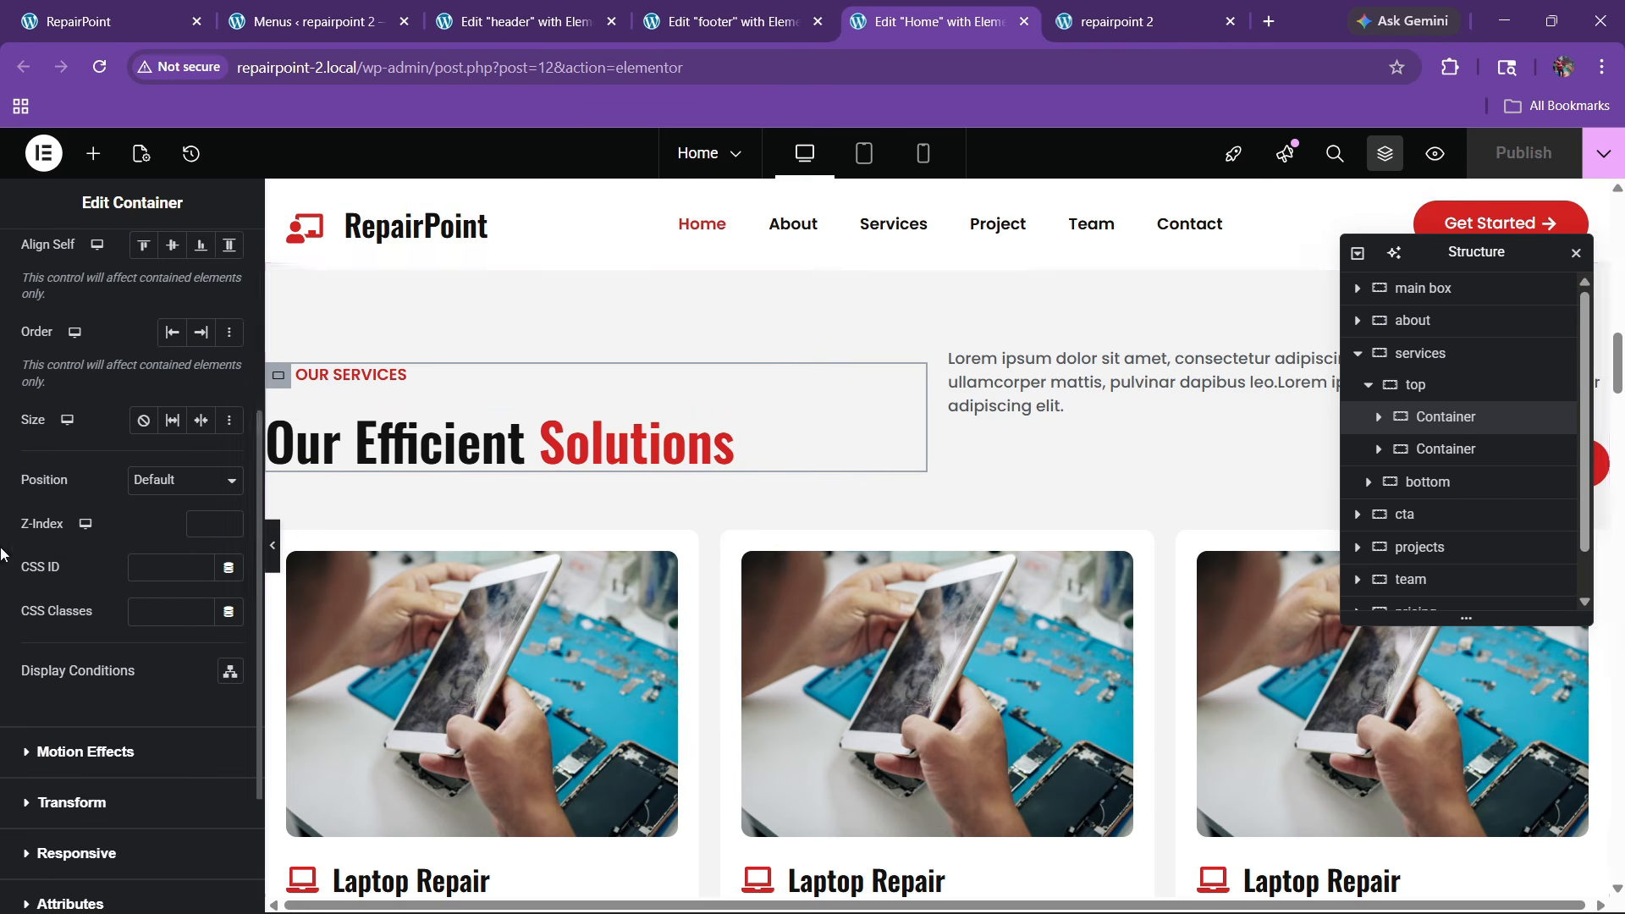
pyautogui.scroll(-2, 94, 578)
pyautogui.click(100, 558)
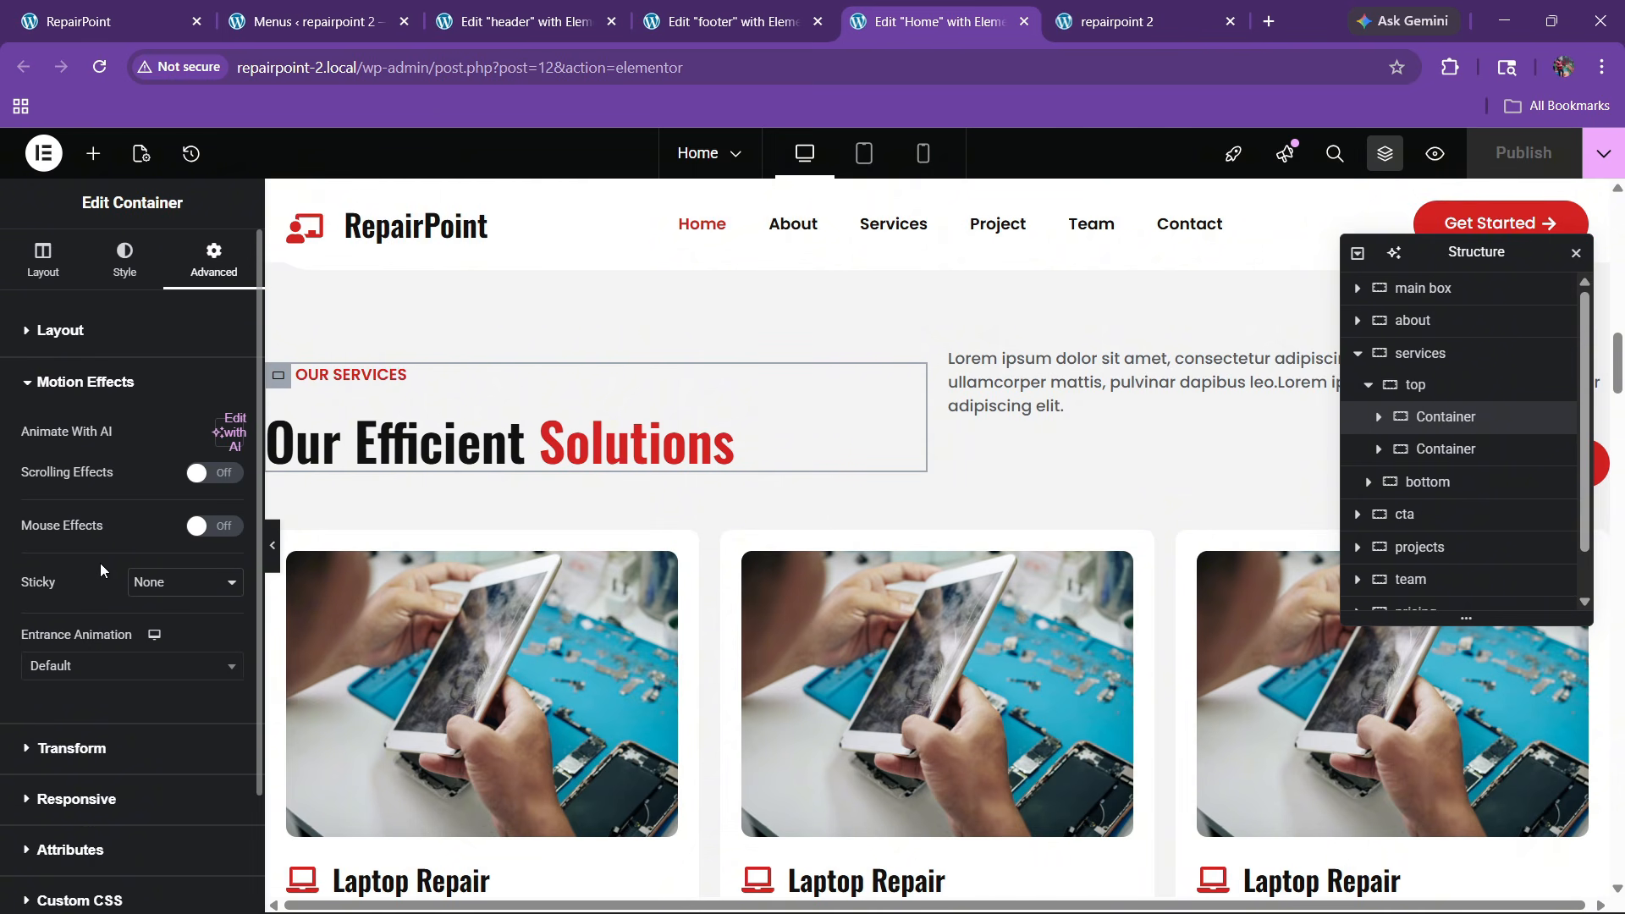
pyautogui.click(87, 668)
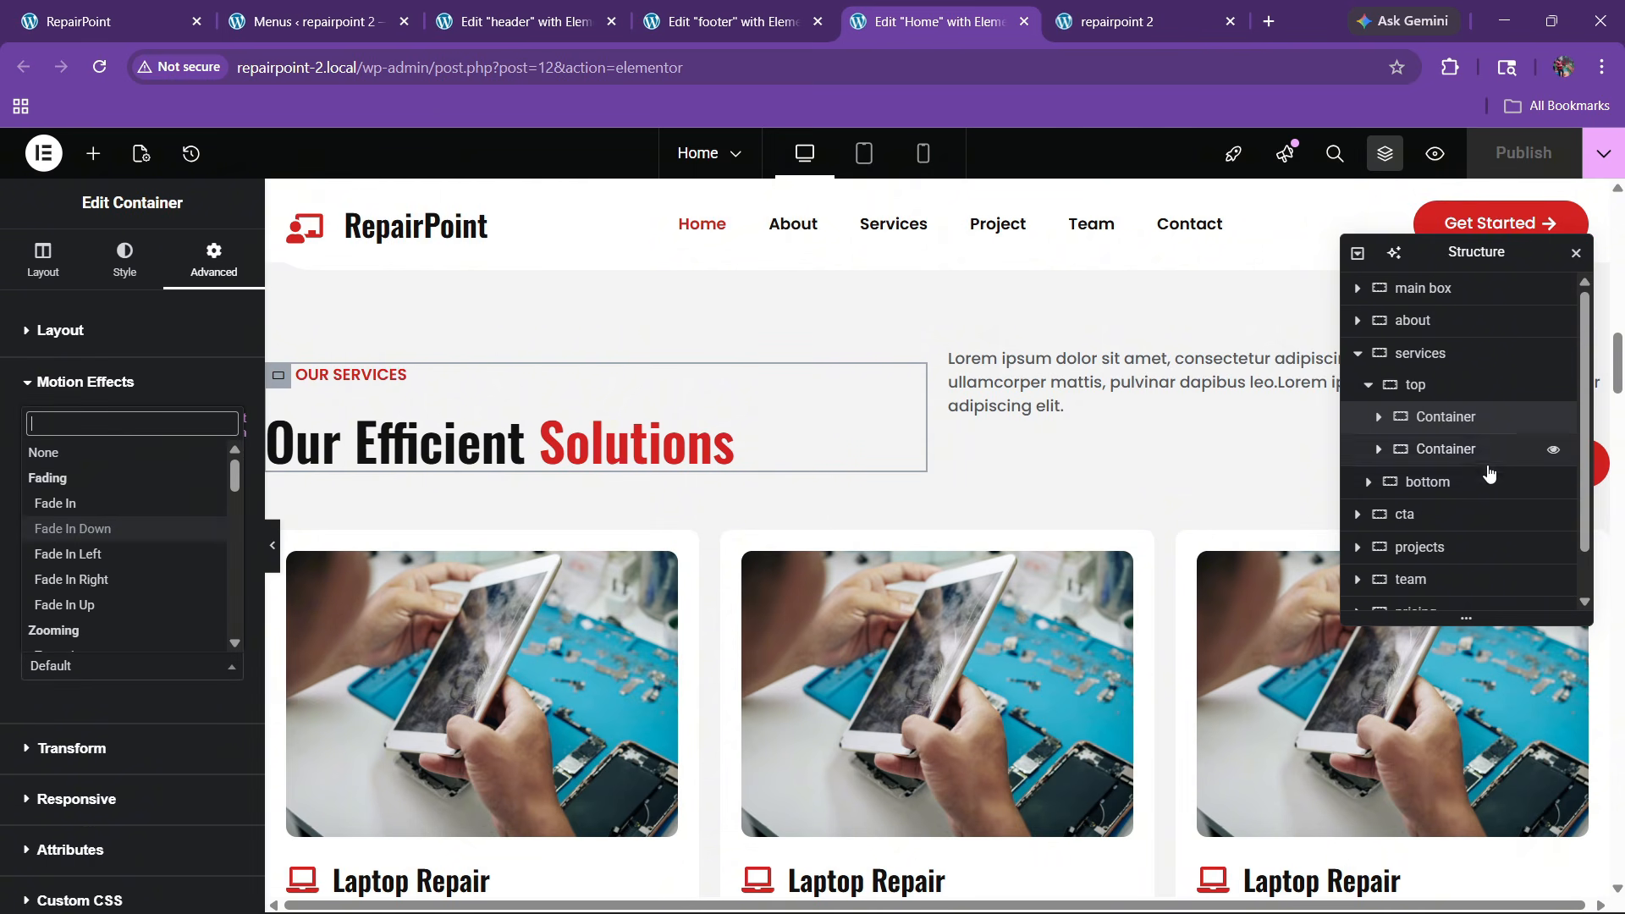
pyautogui.click(1438, 430)
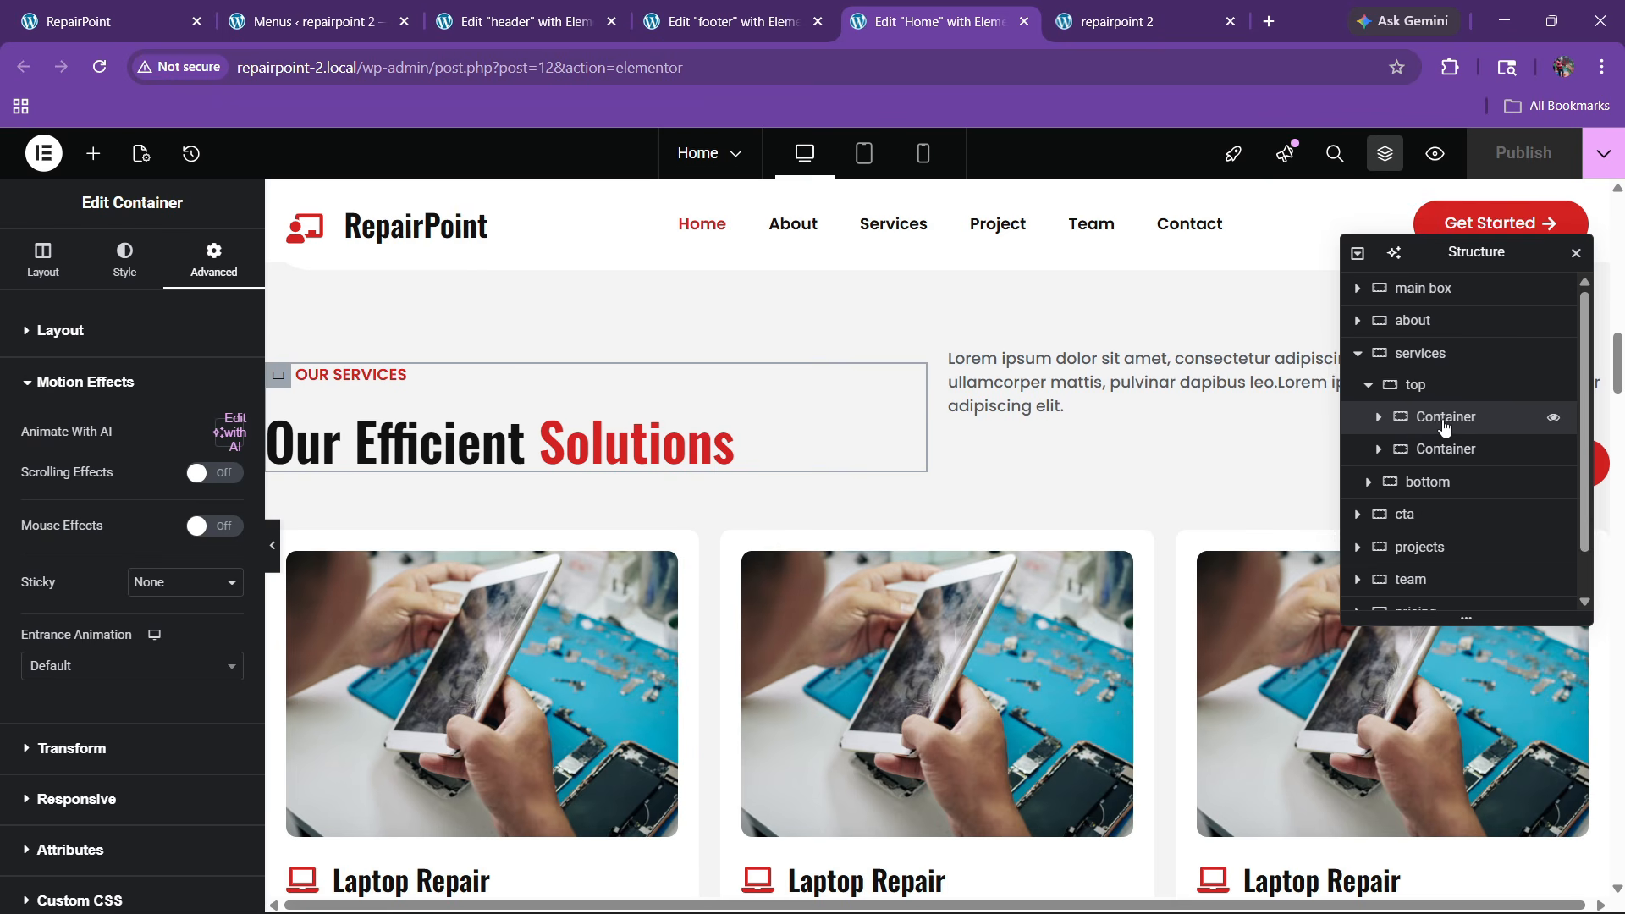
pyautogui.scroll(-2, 62, 507)
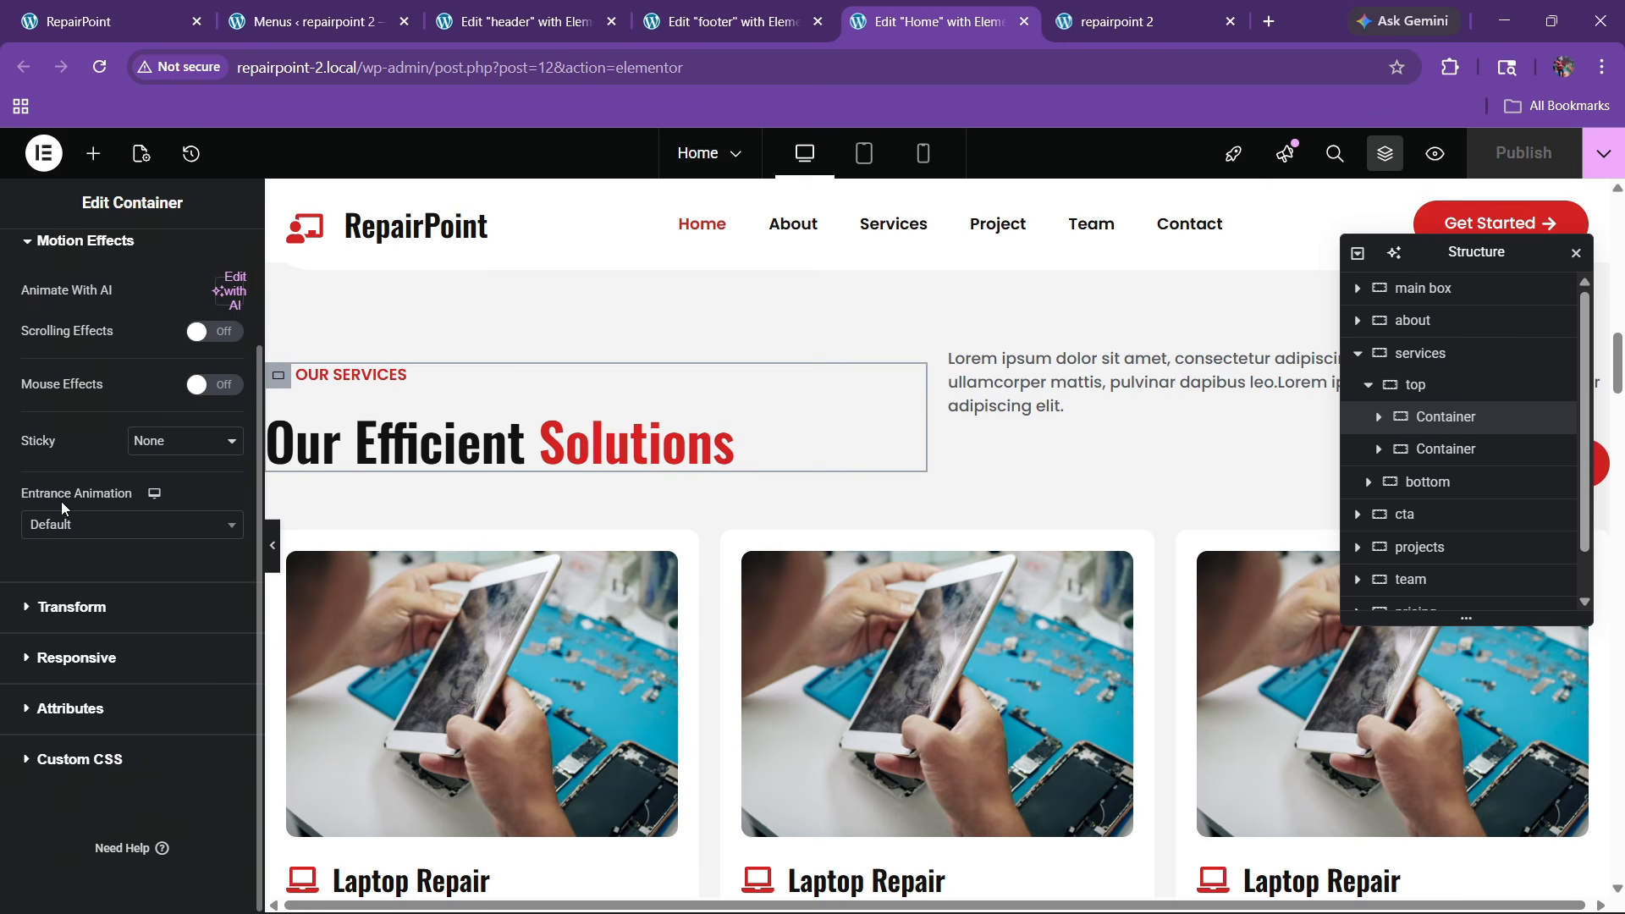
pyautogui.click(72, 607)
pyautogui.click(65, 436)
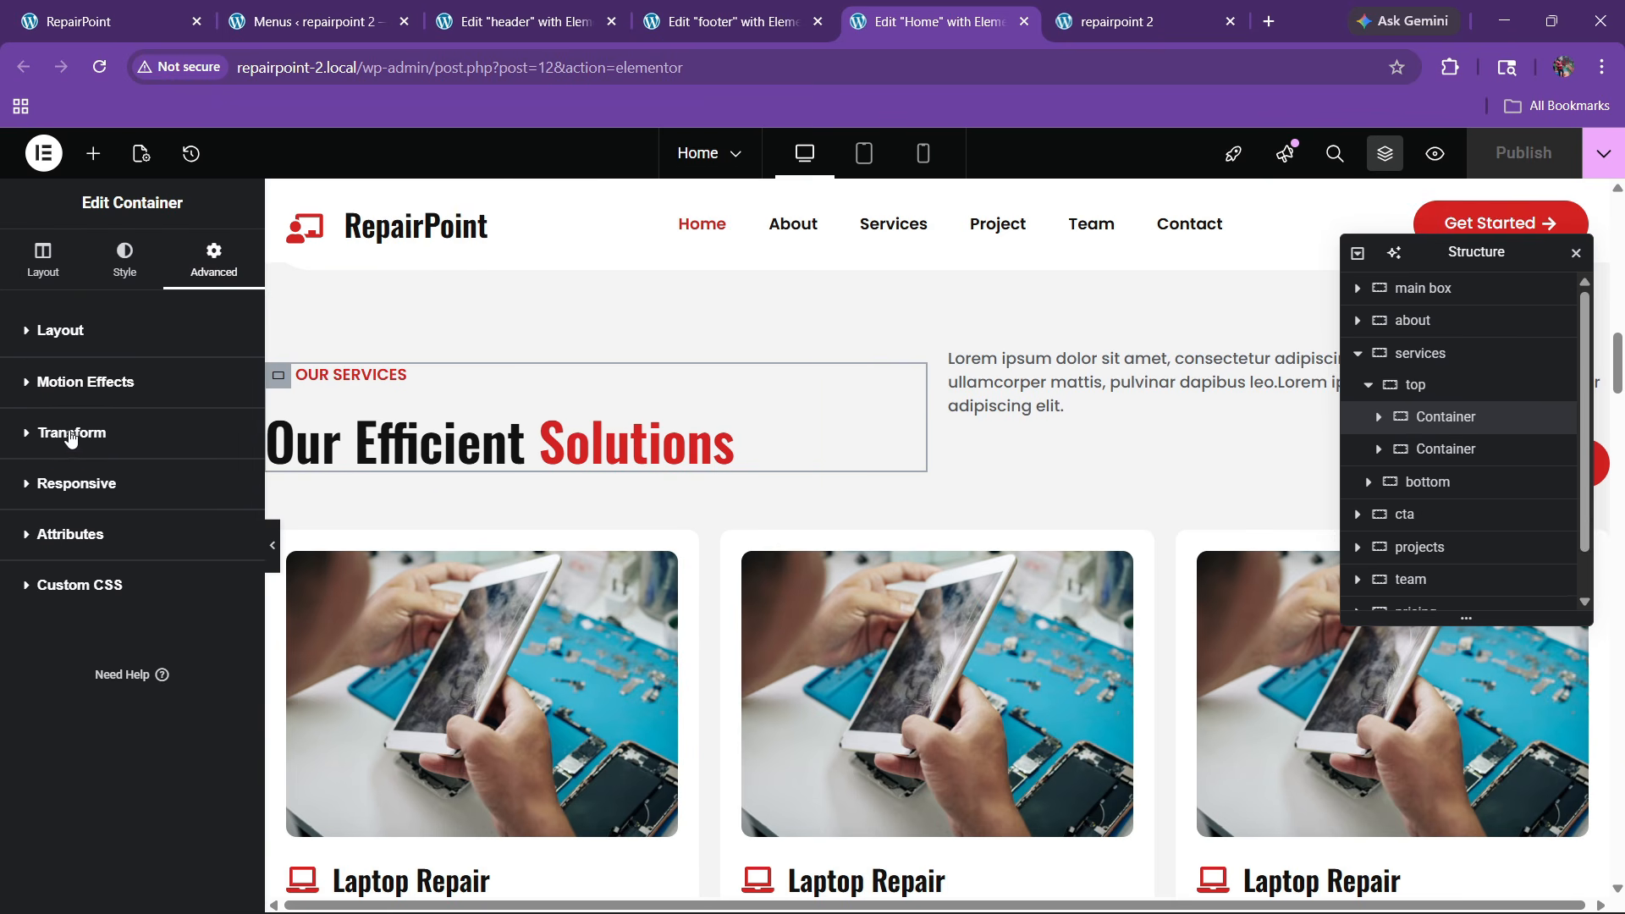
pyautogui.click(65, 432)
pyautogui.click(68, 381)
# Give the heading container a Fast Zoom In entrance animation with a 50 ms delay
pyautogui.click(73, 664)
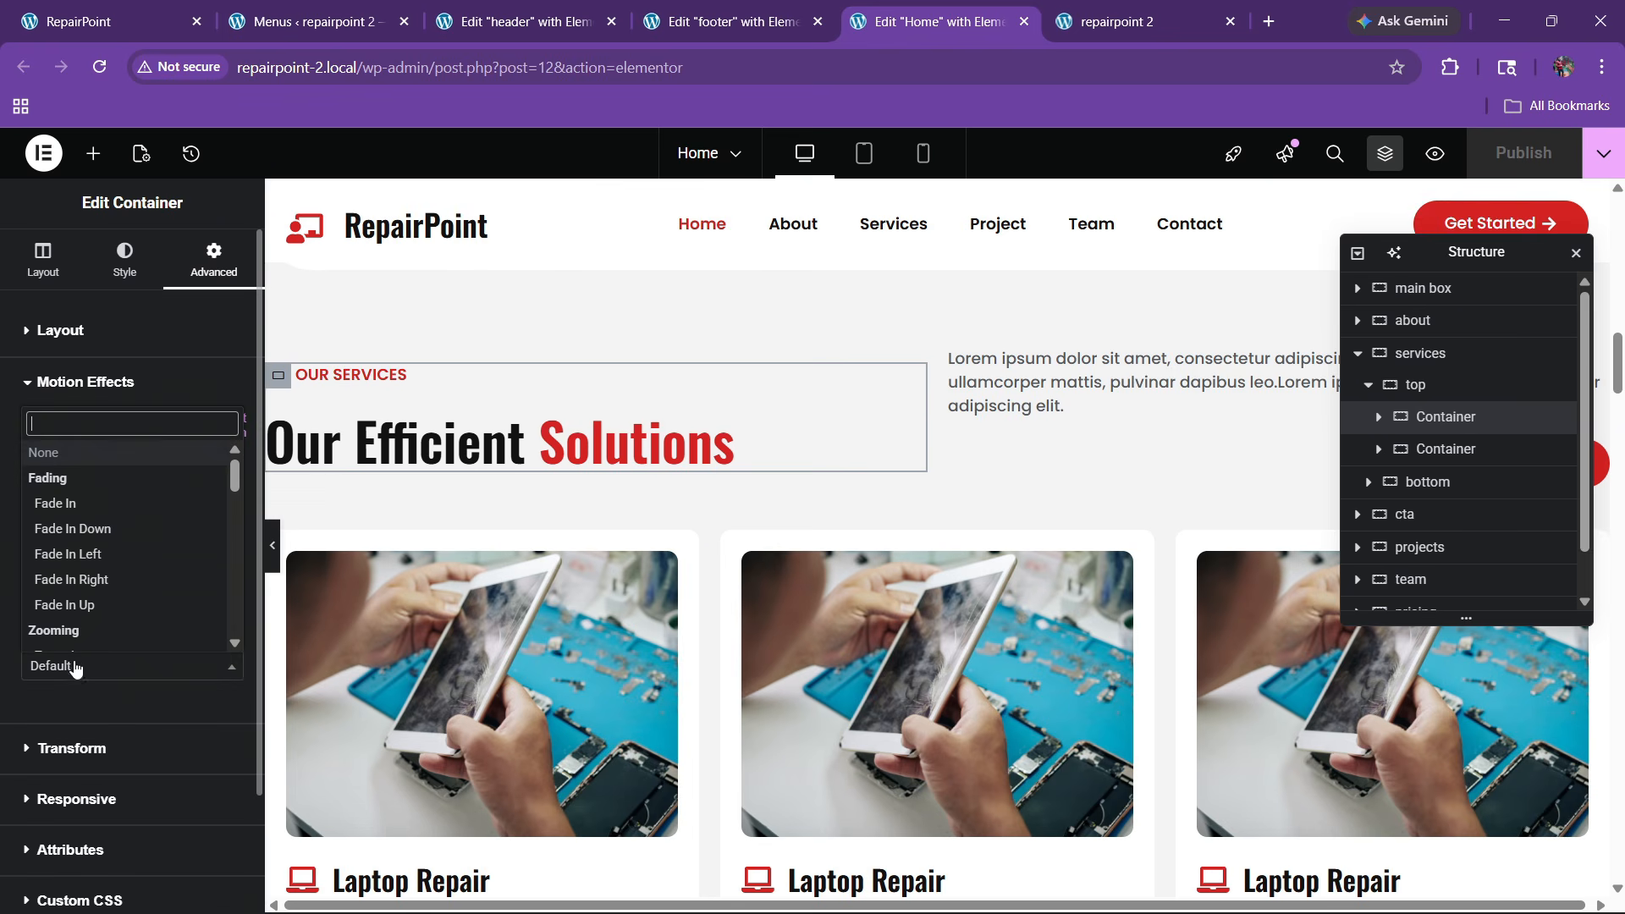
pyautogui.scroll(-2, 93, 534)
pyautogui.scroll(2, 93, 534)
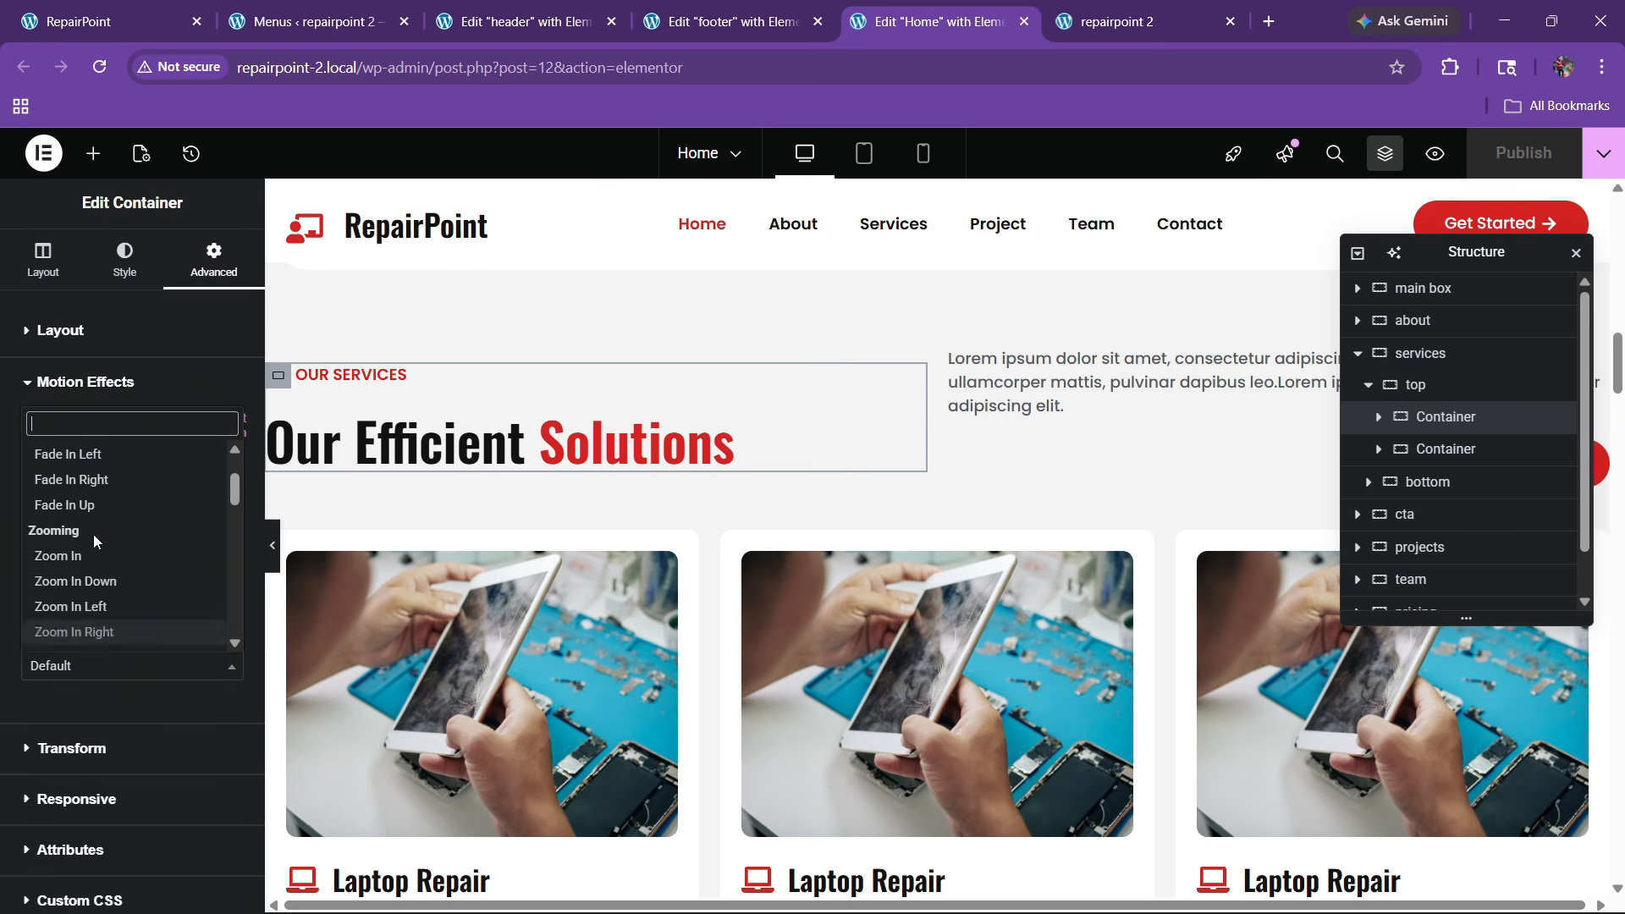
pyautogui.write('zoom')
pyautogui.click(105, 533)
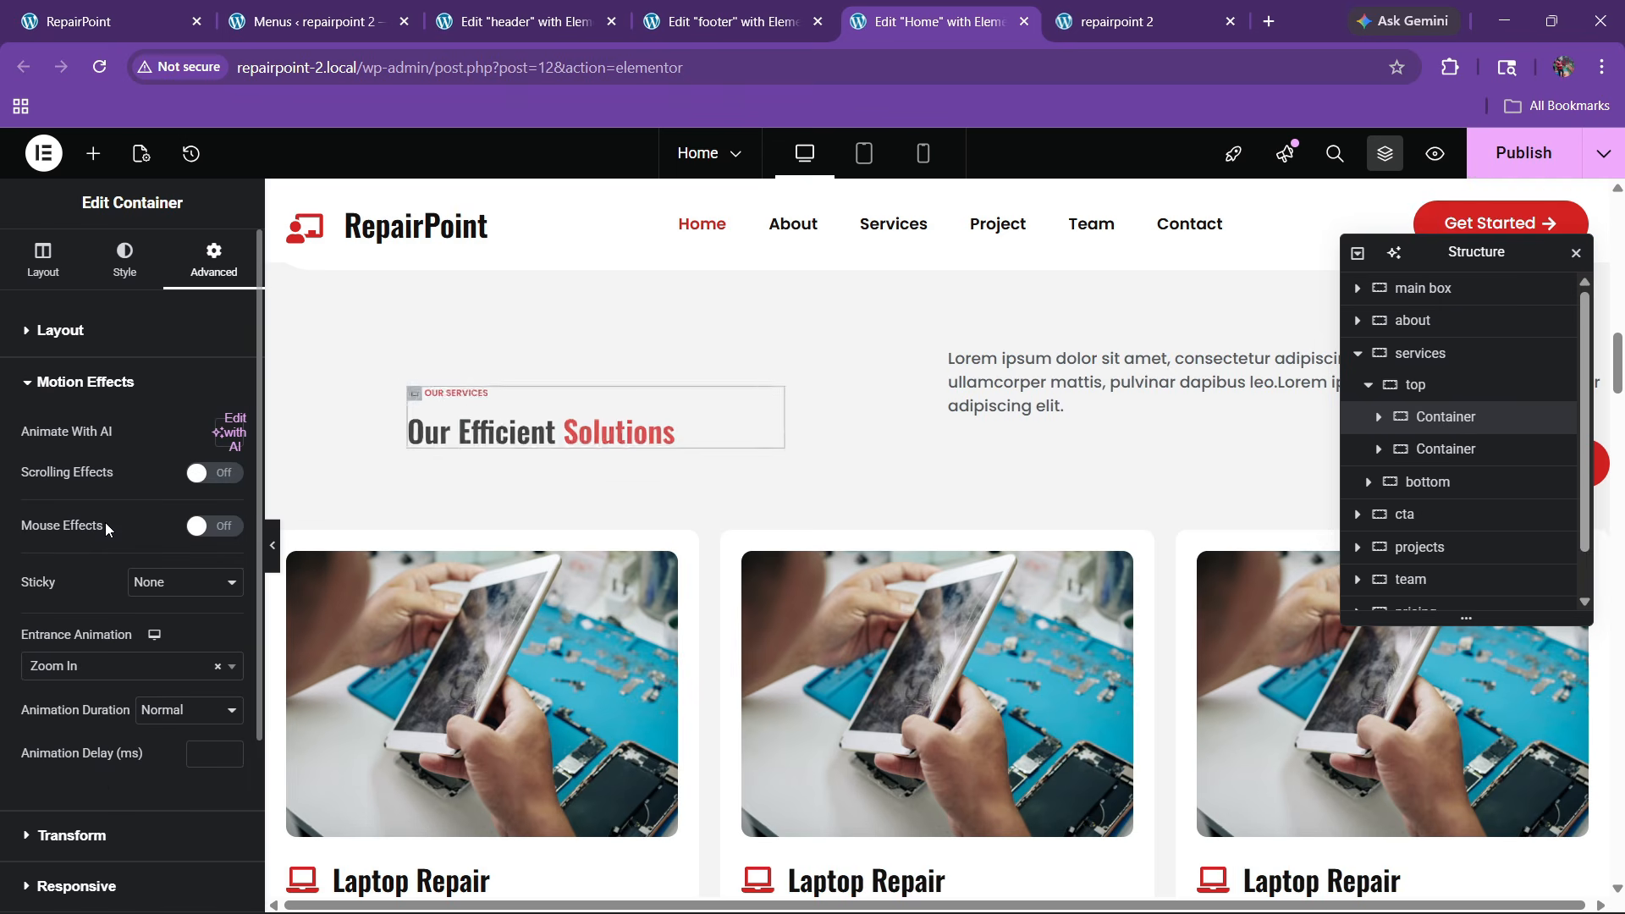
pyautogui.click(163, 718)
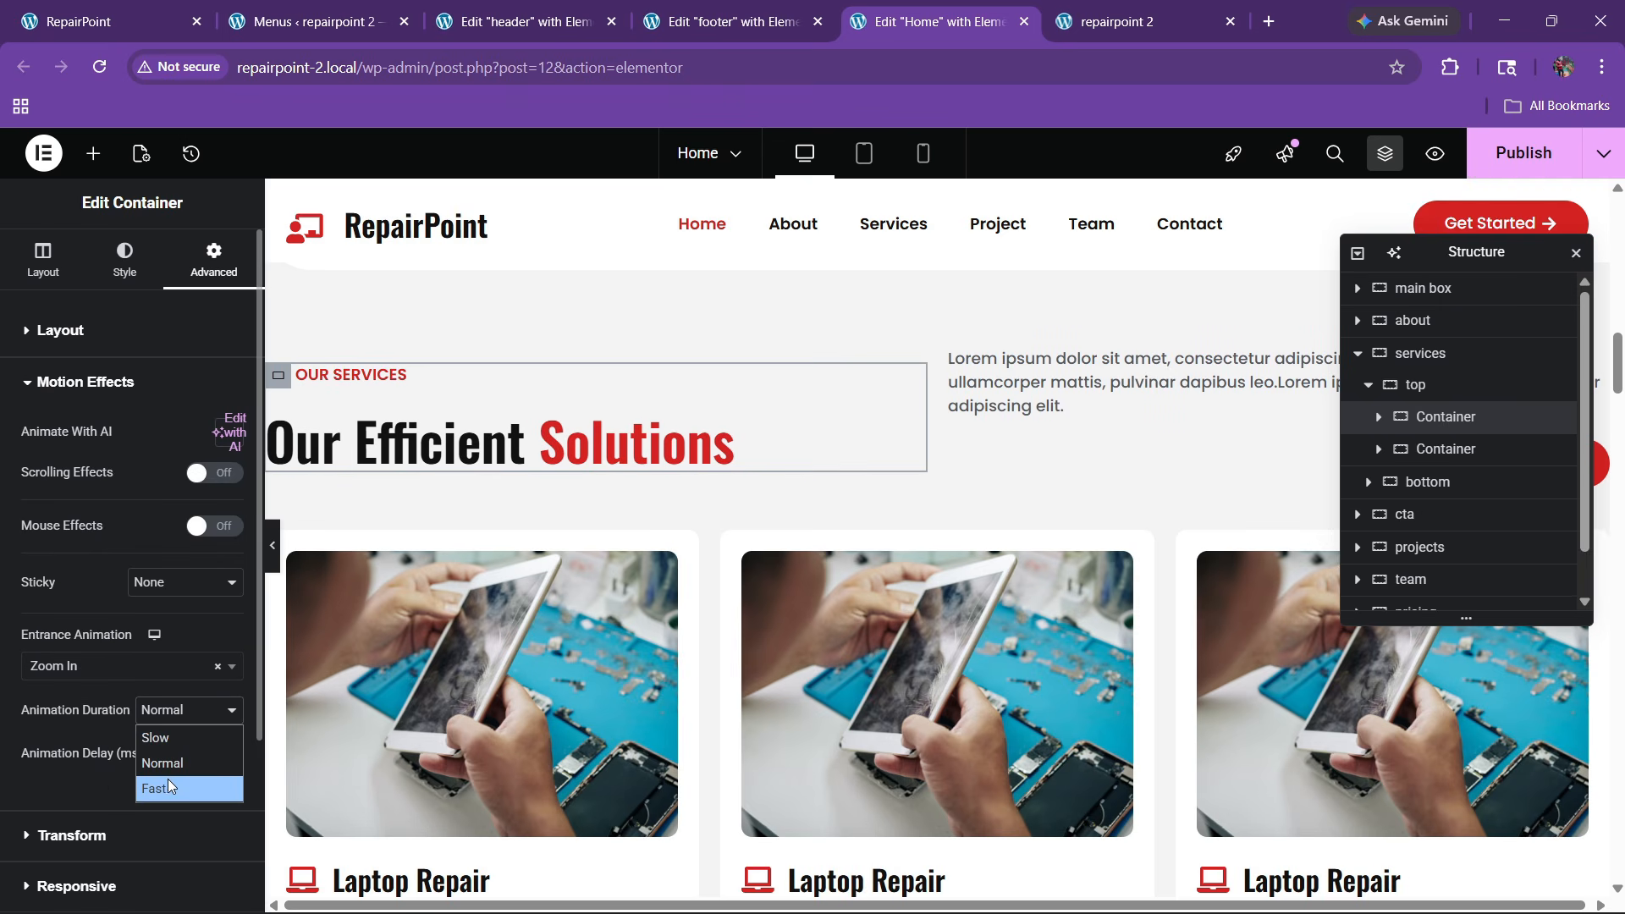
pyautogui.click(168, 778)
pyautogui.click(209, 763)
pyautogui.write('50')
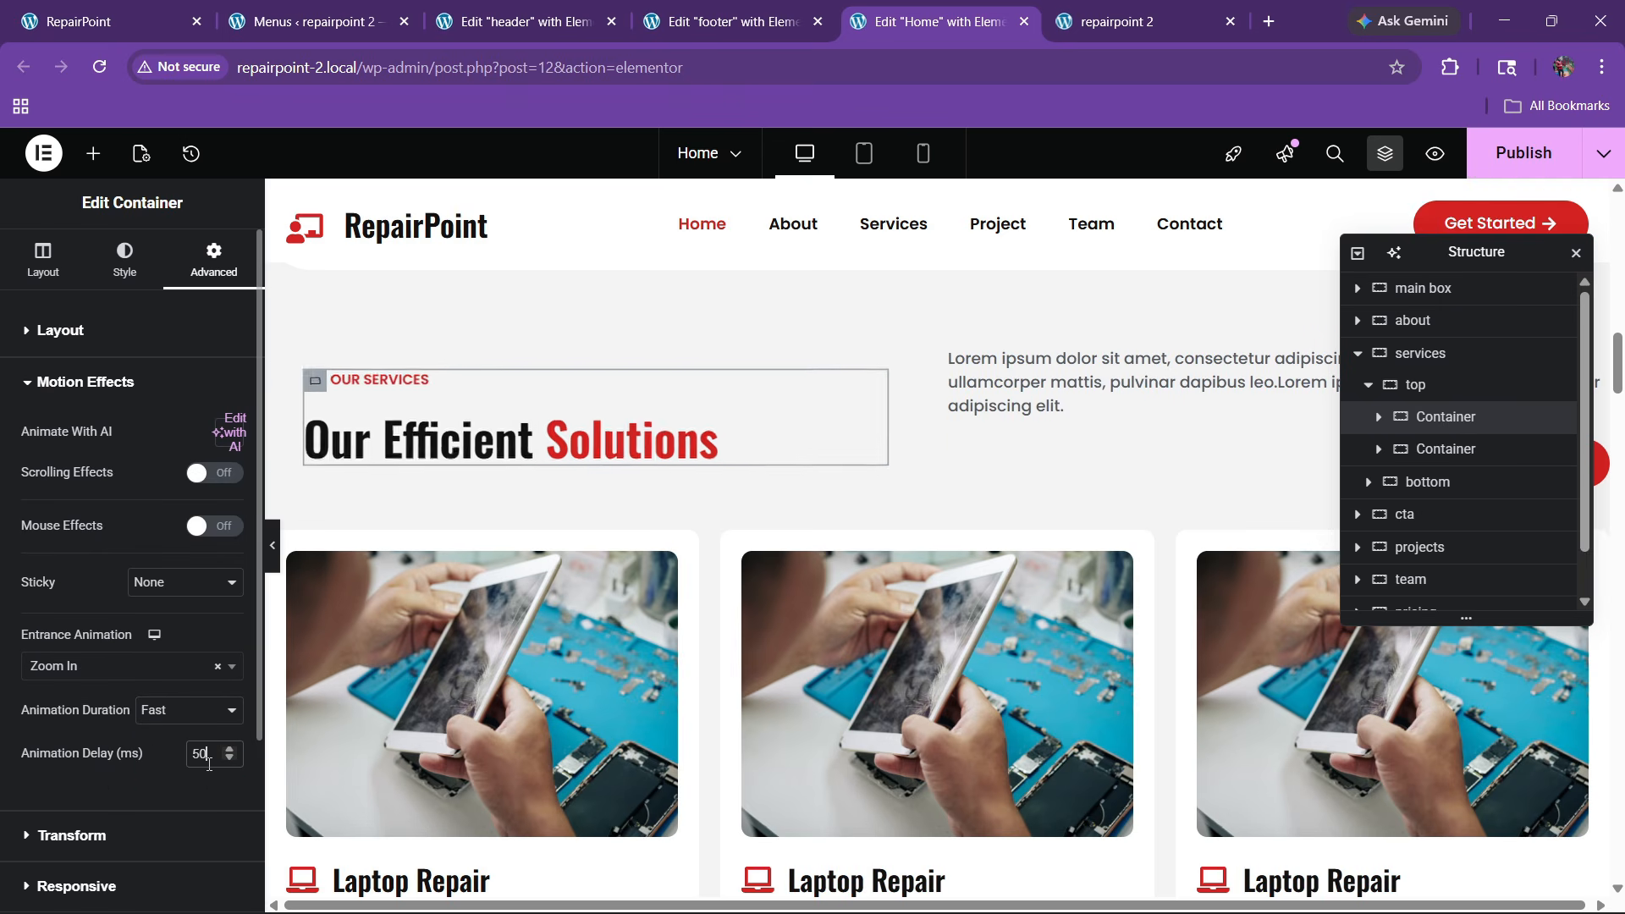
# Give the services intro text container a Fast Zoom In entrance with a 100 ms delay
pyautogui.click(1436, 465)
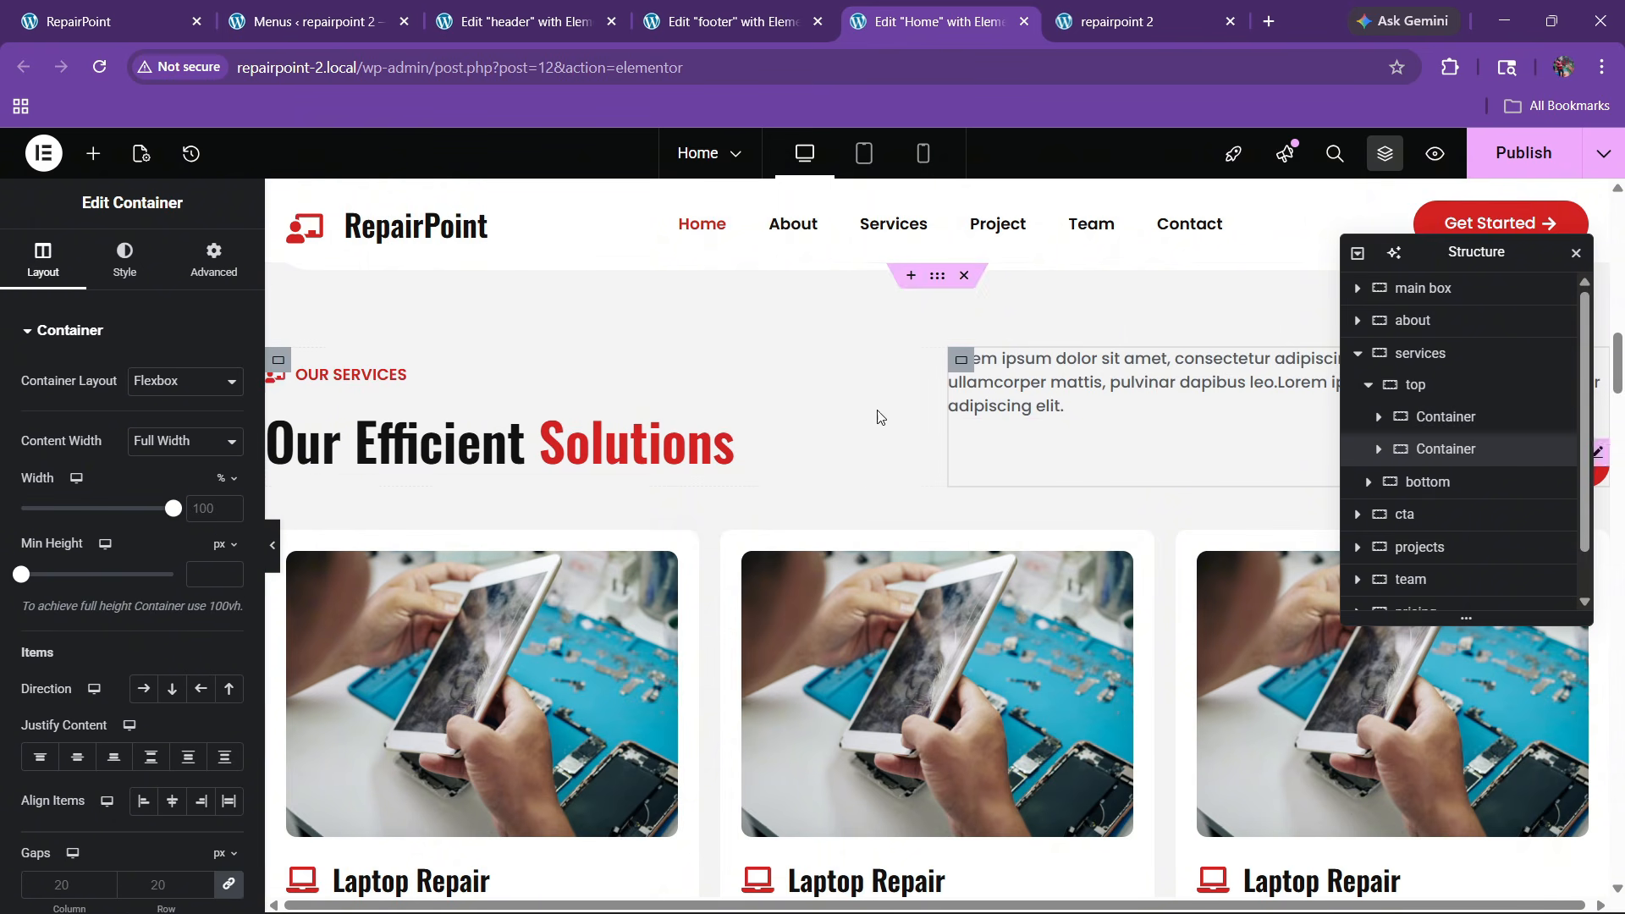
pyautogui.click(216, 260)
pyautogui.scroll(-5, 136, 484)
pyautogui.scroll(-2, 134, 490)
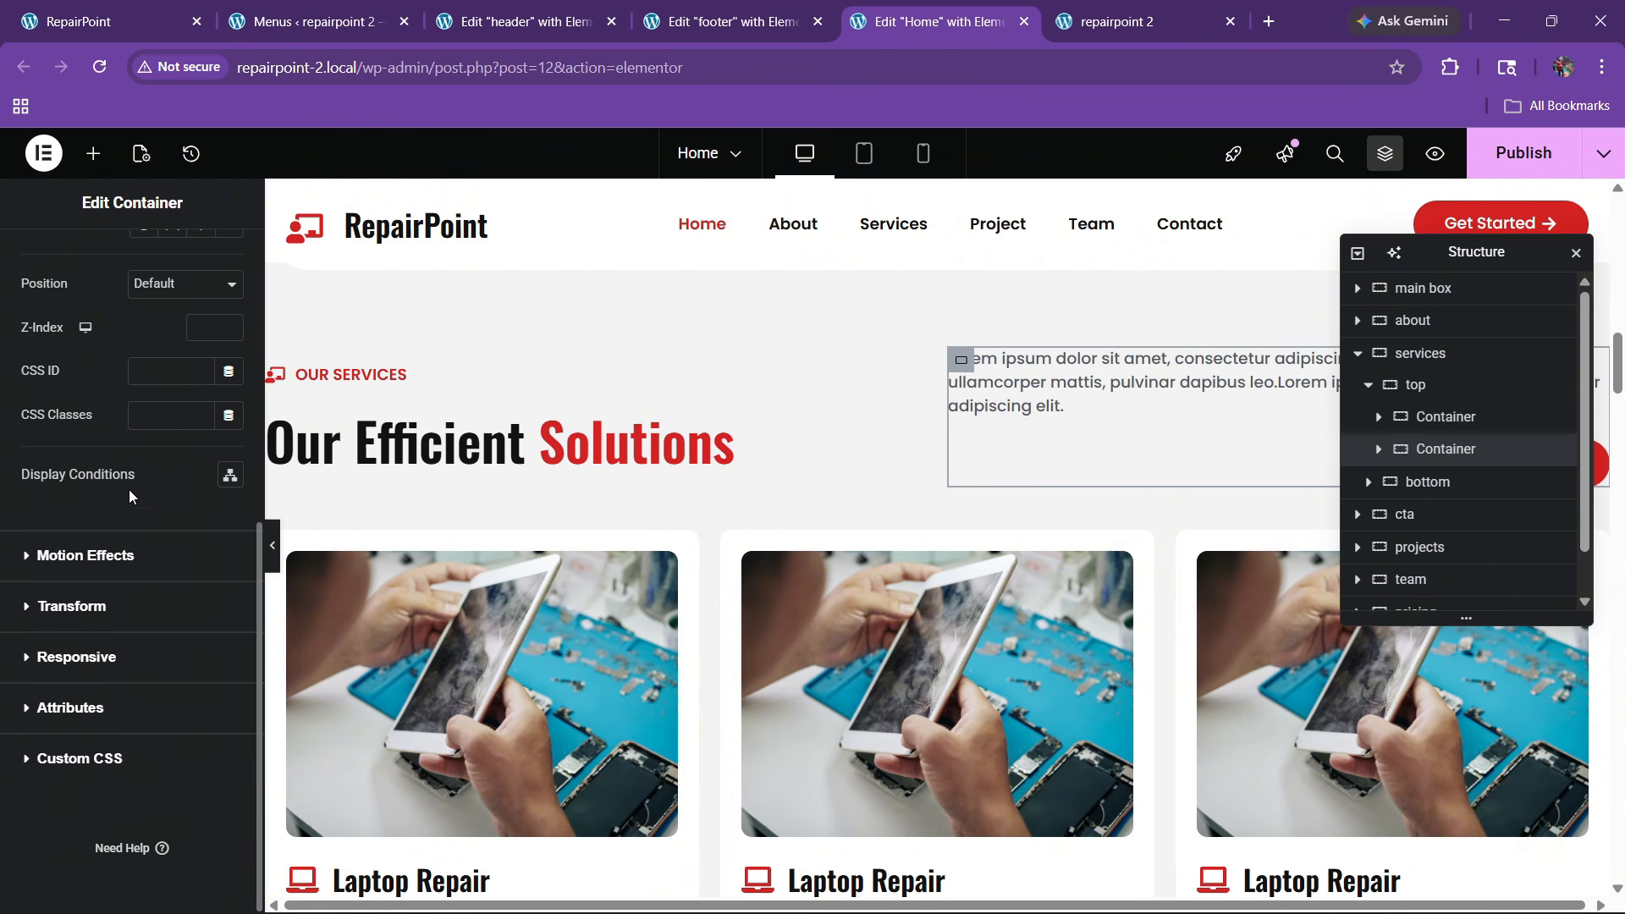
pyautogui.click(95, 560)
pyautogui.click(57, 666)
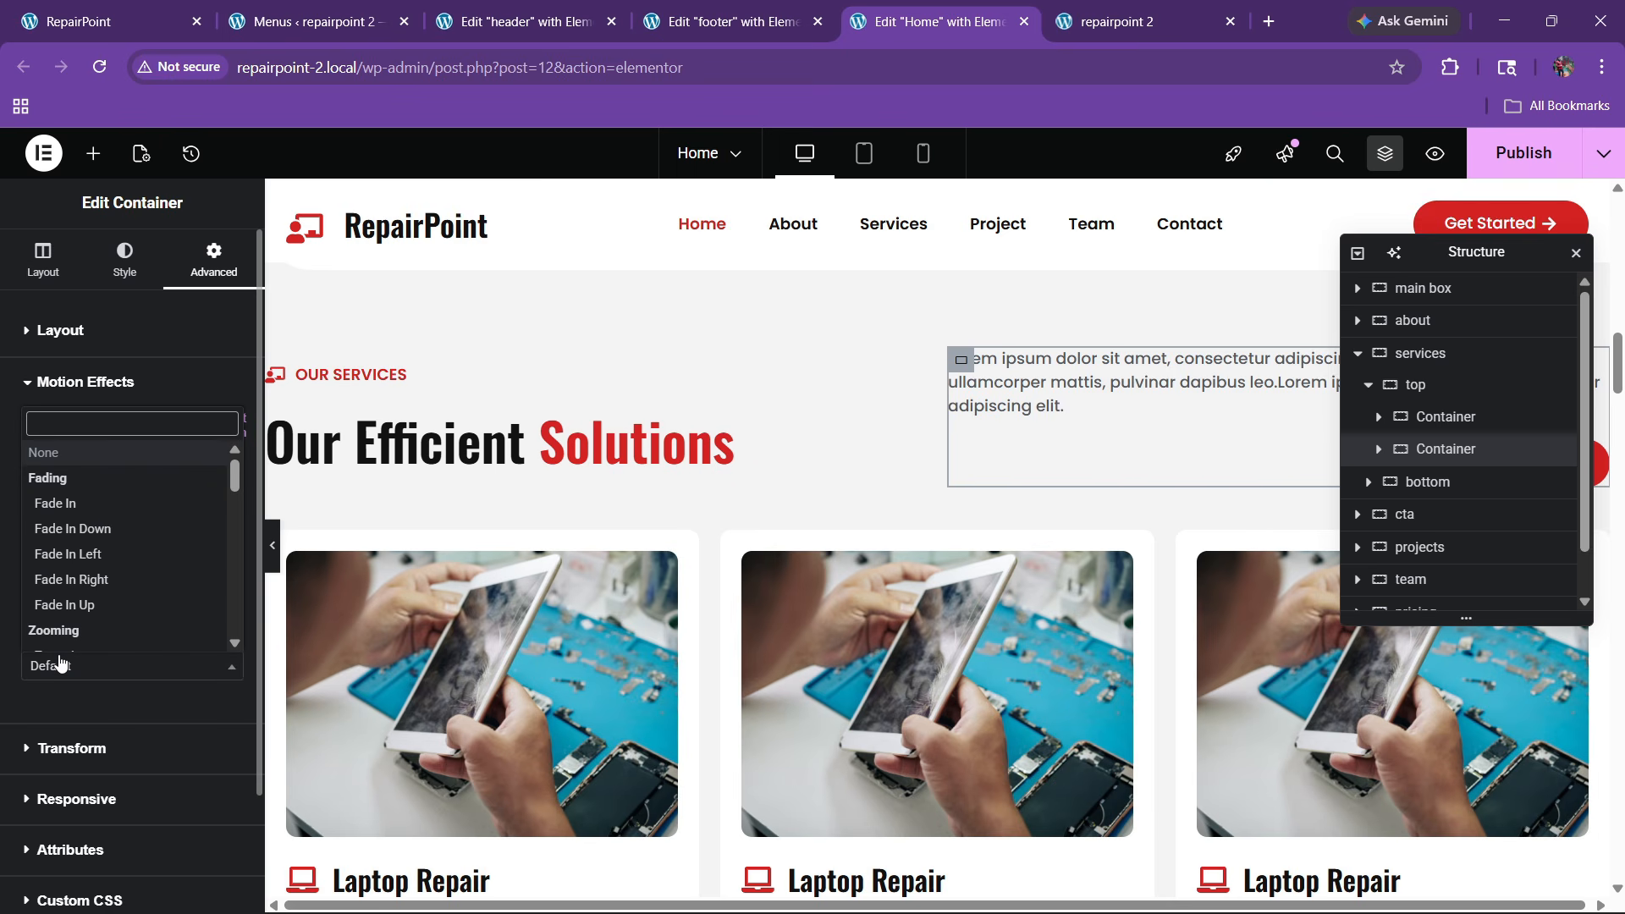
pyautogui.write('zoom')
pyautogui.press('Return')
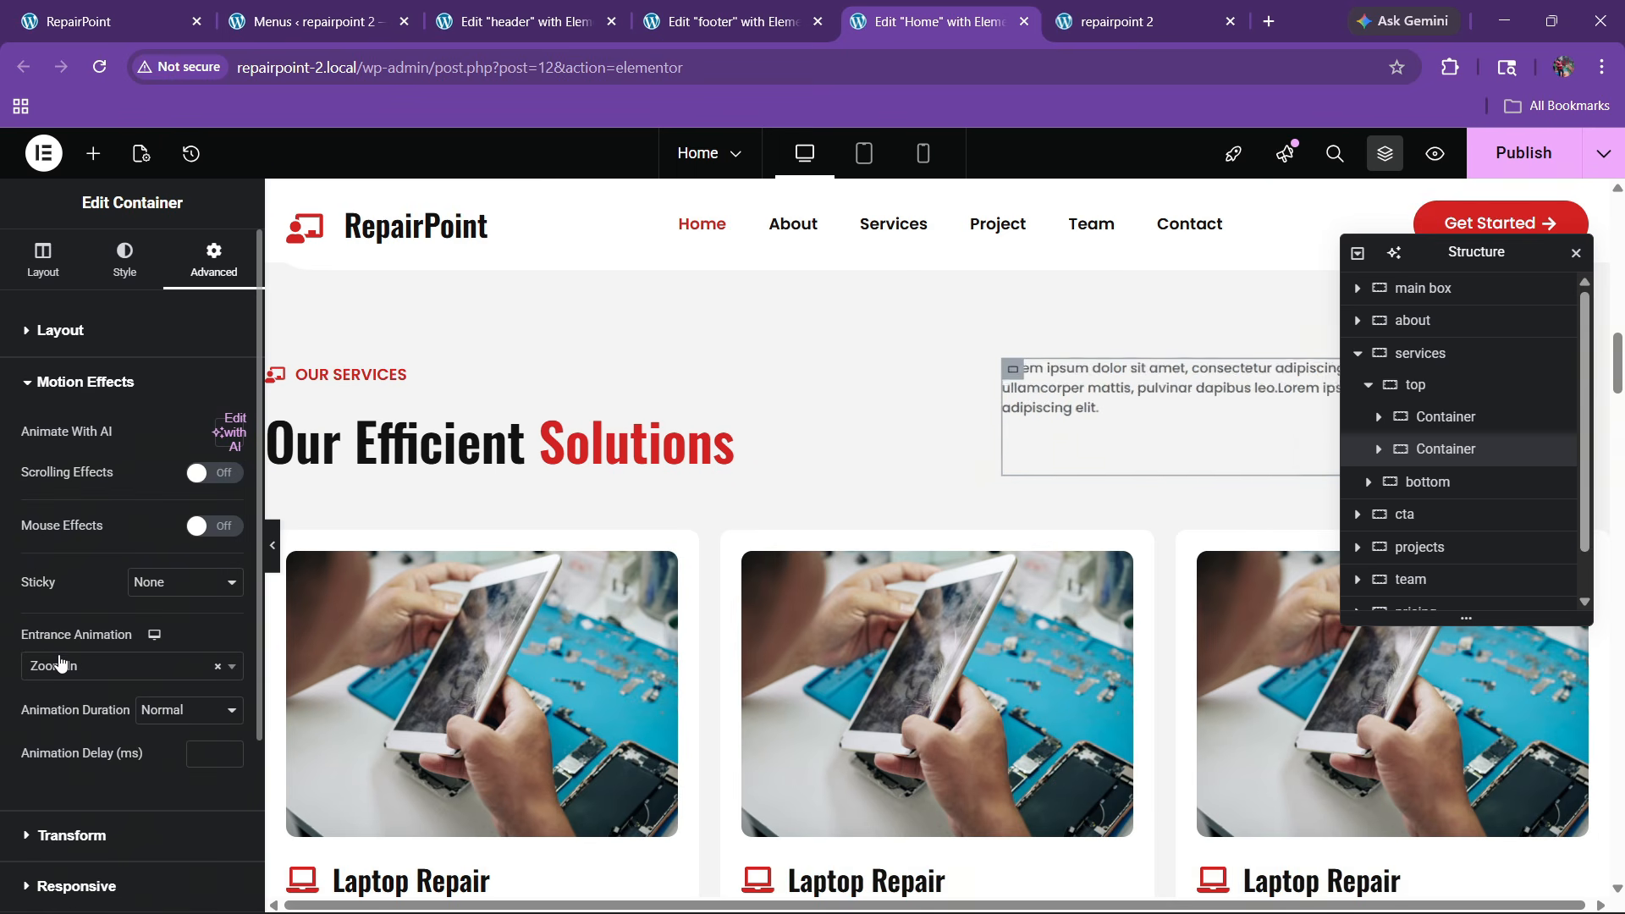
pyautogui.click(174, 715)
pyautogui.click(156, 785)
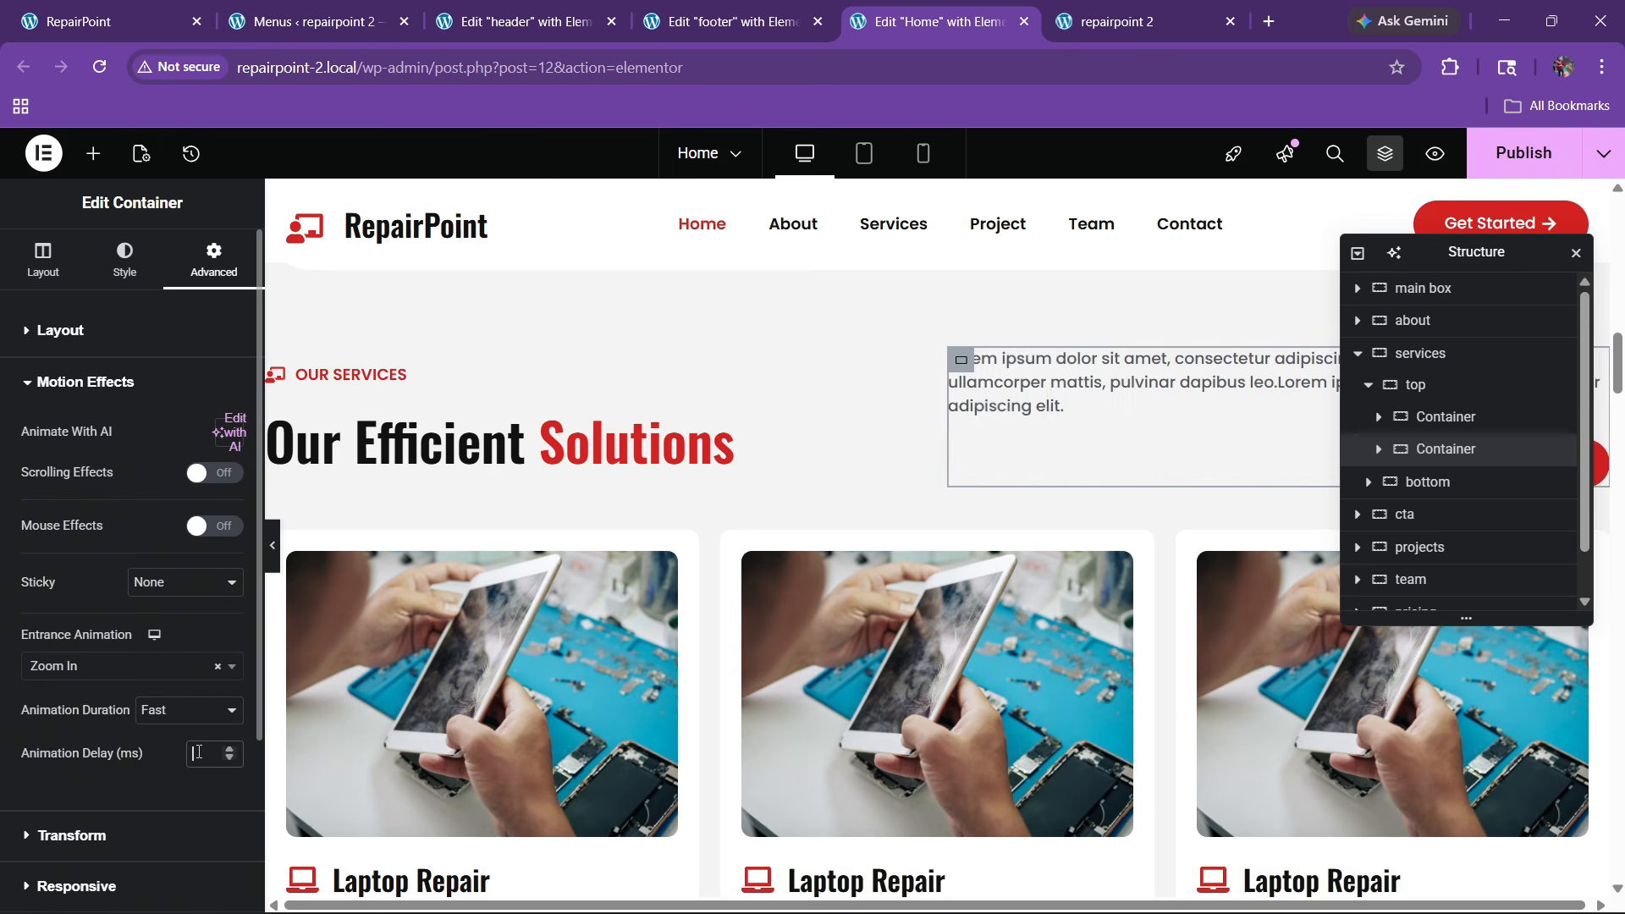
pyautogui.click(199, 752)
pyautogui.scroll(-2, 1014, 403)
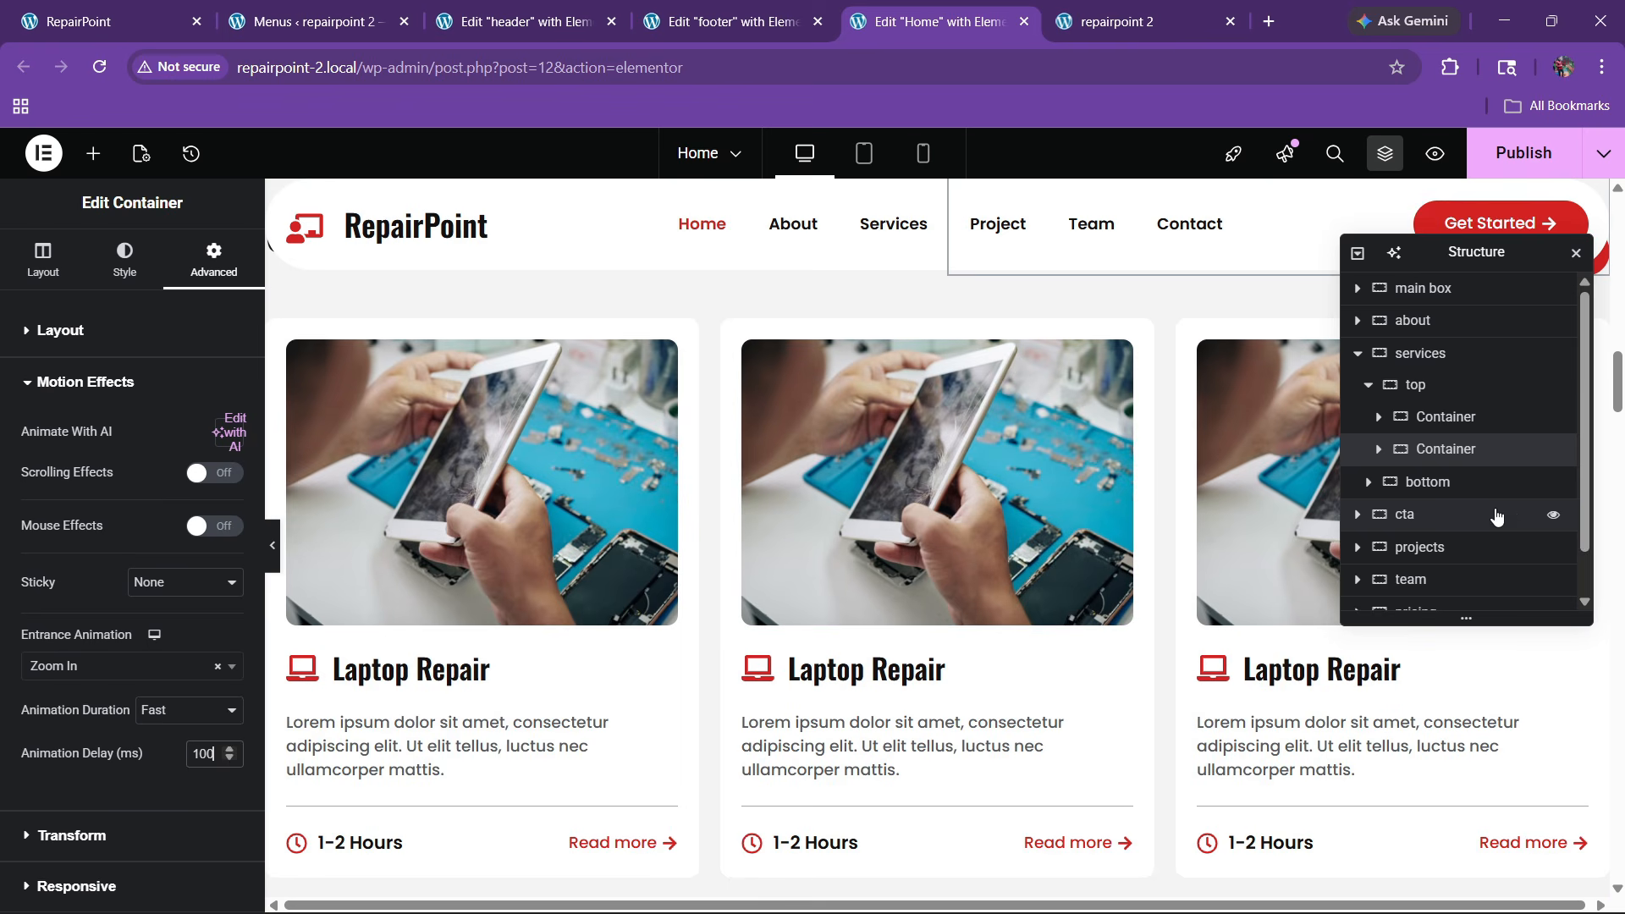
# Give the first Laptop Repair card a Fast Slide In Up entrance with a 150 ms delay
pyautogui.click(1368, 483)
pyautogui.click(1405, 515)
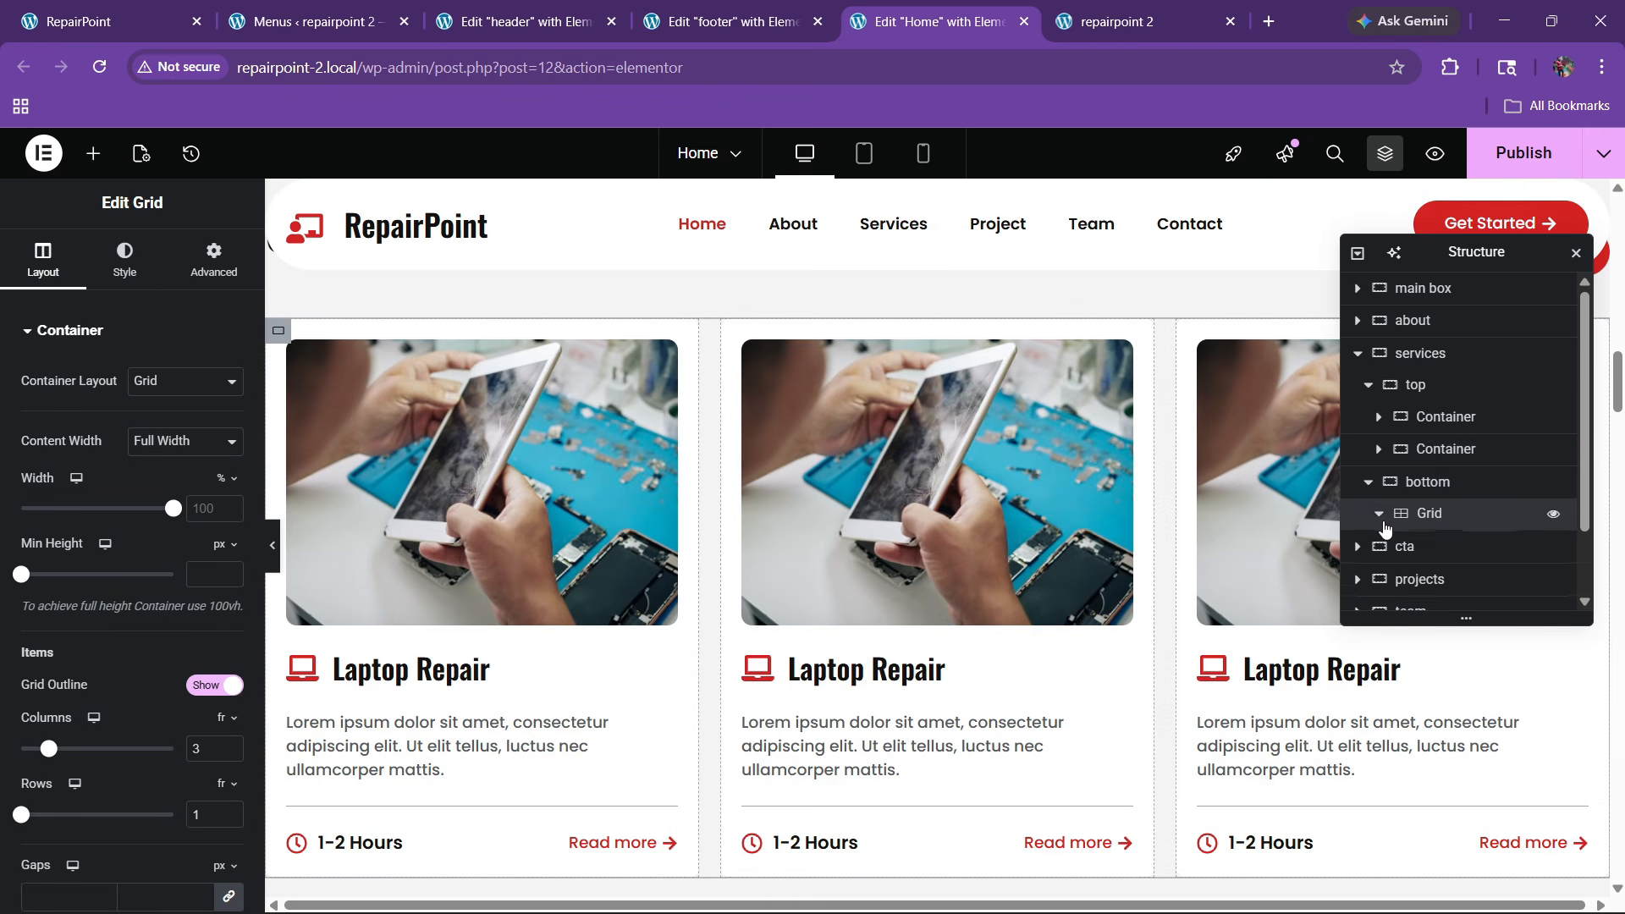
pyautogui.click(1463, 557)
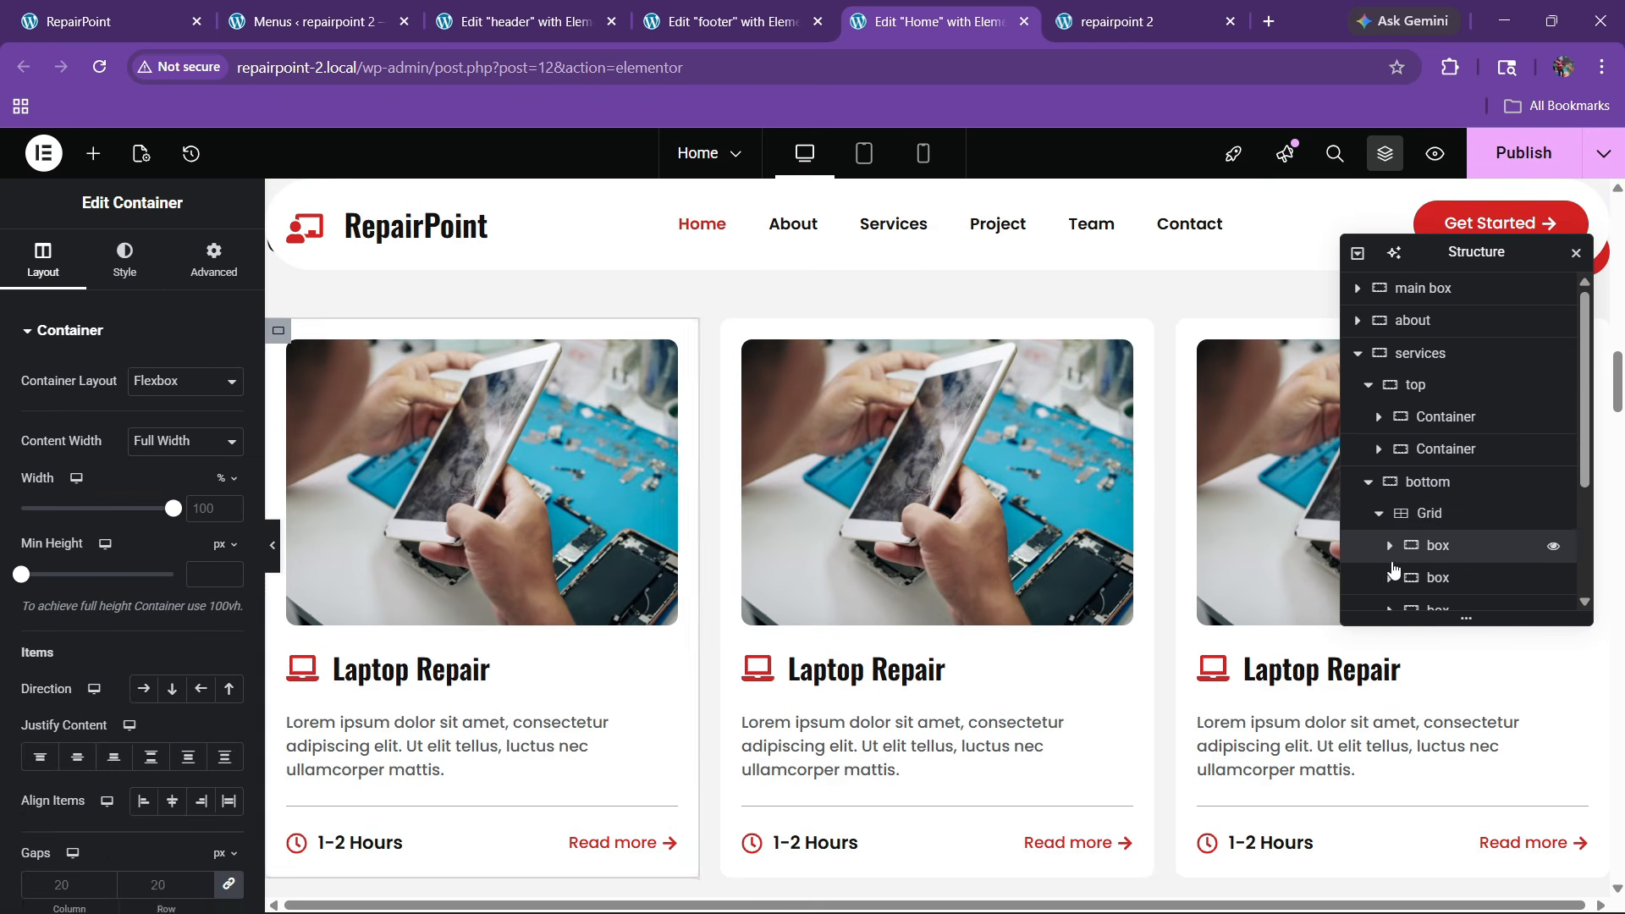
pyautogui.click(196, 279)
pyautogui.scroll(-10, 144, 427)
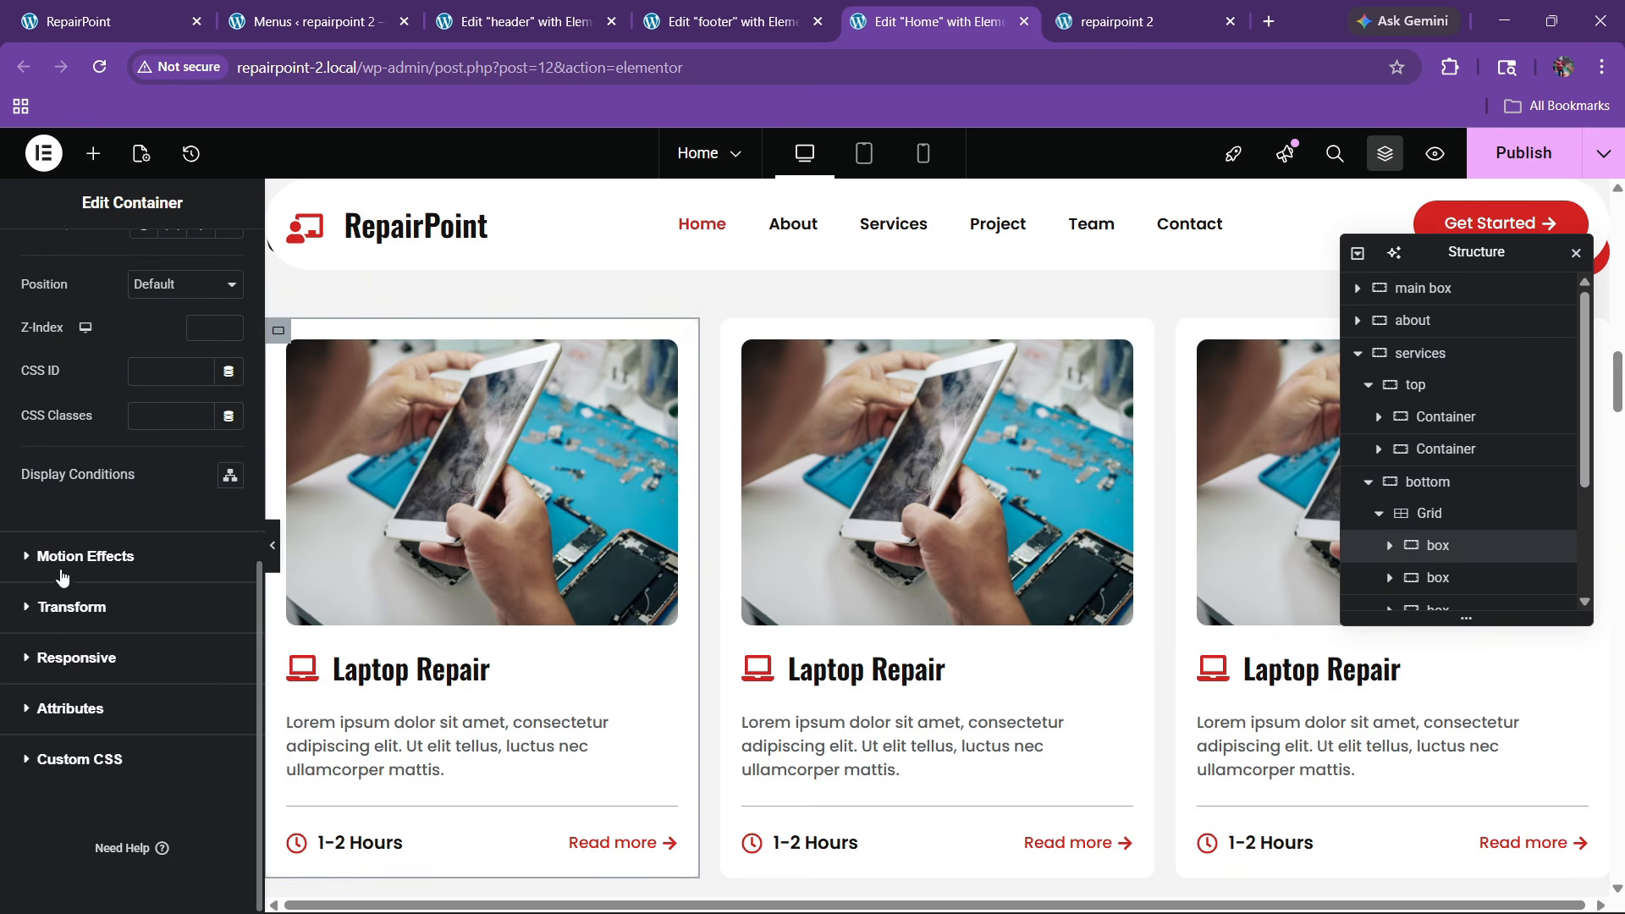
pyautogui.click(61, 555)
pyautogui.click(57, 658)
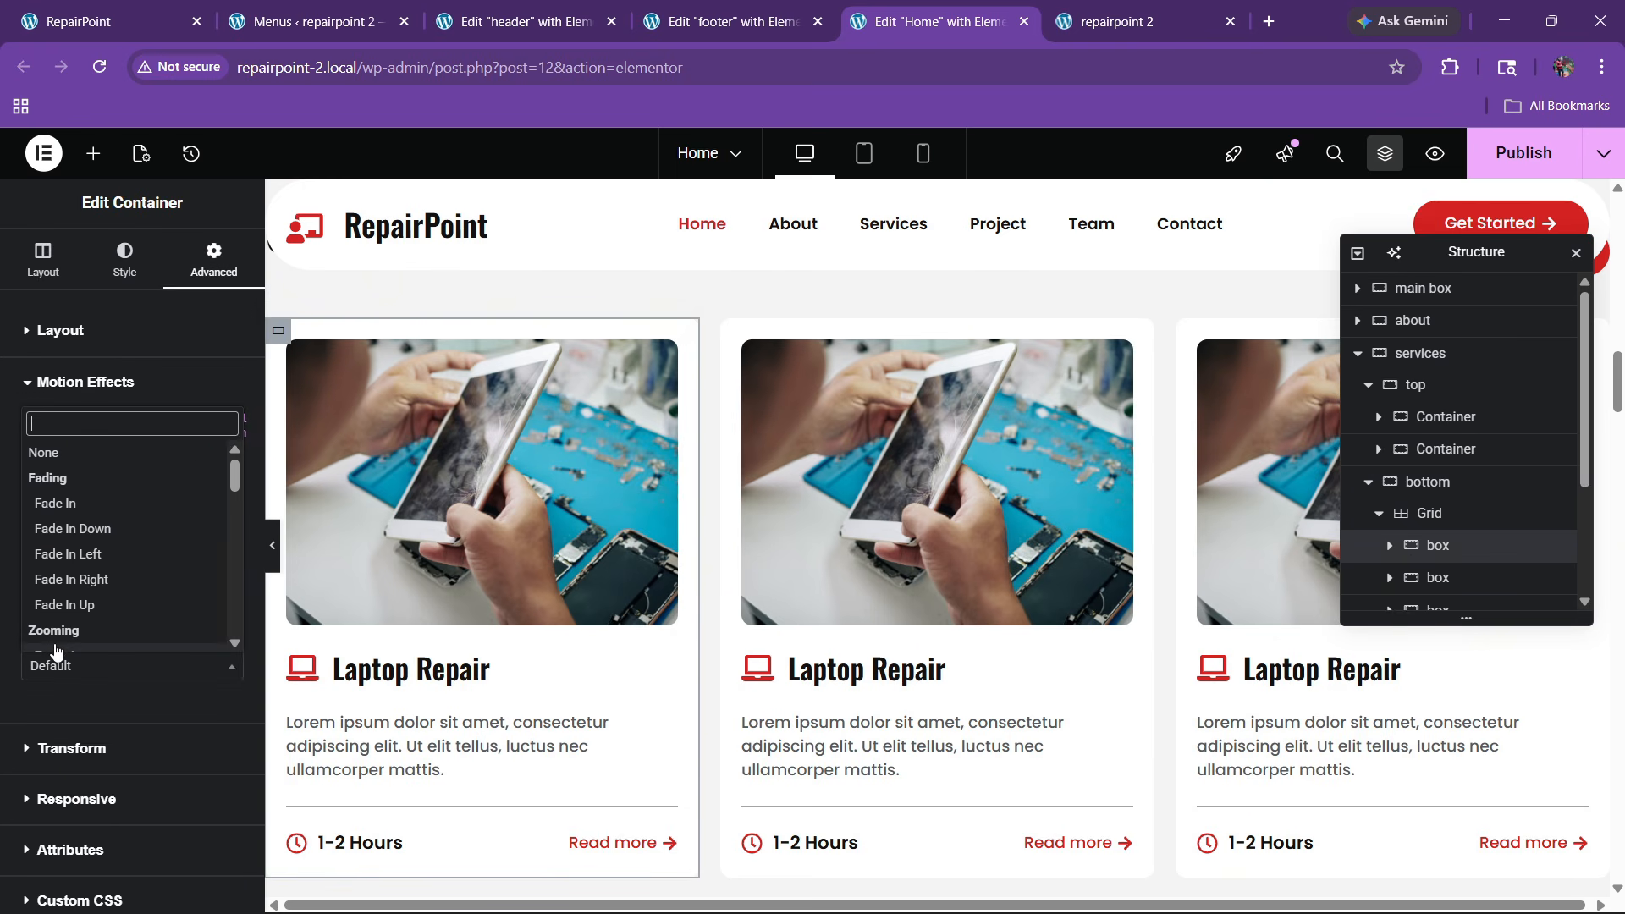
pyautogui.write('slide')
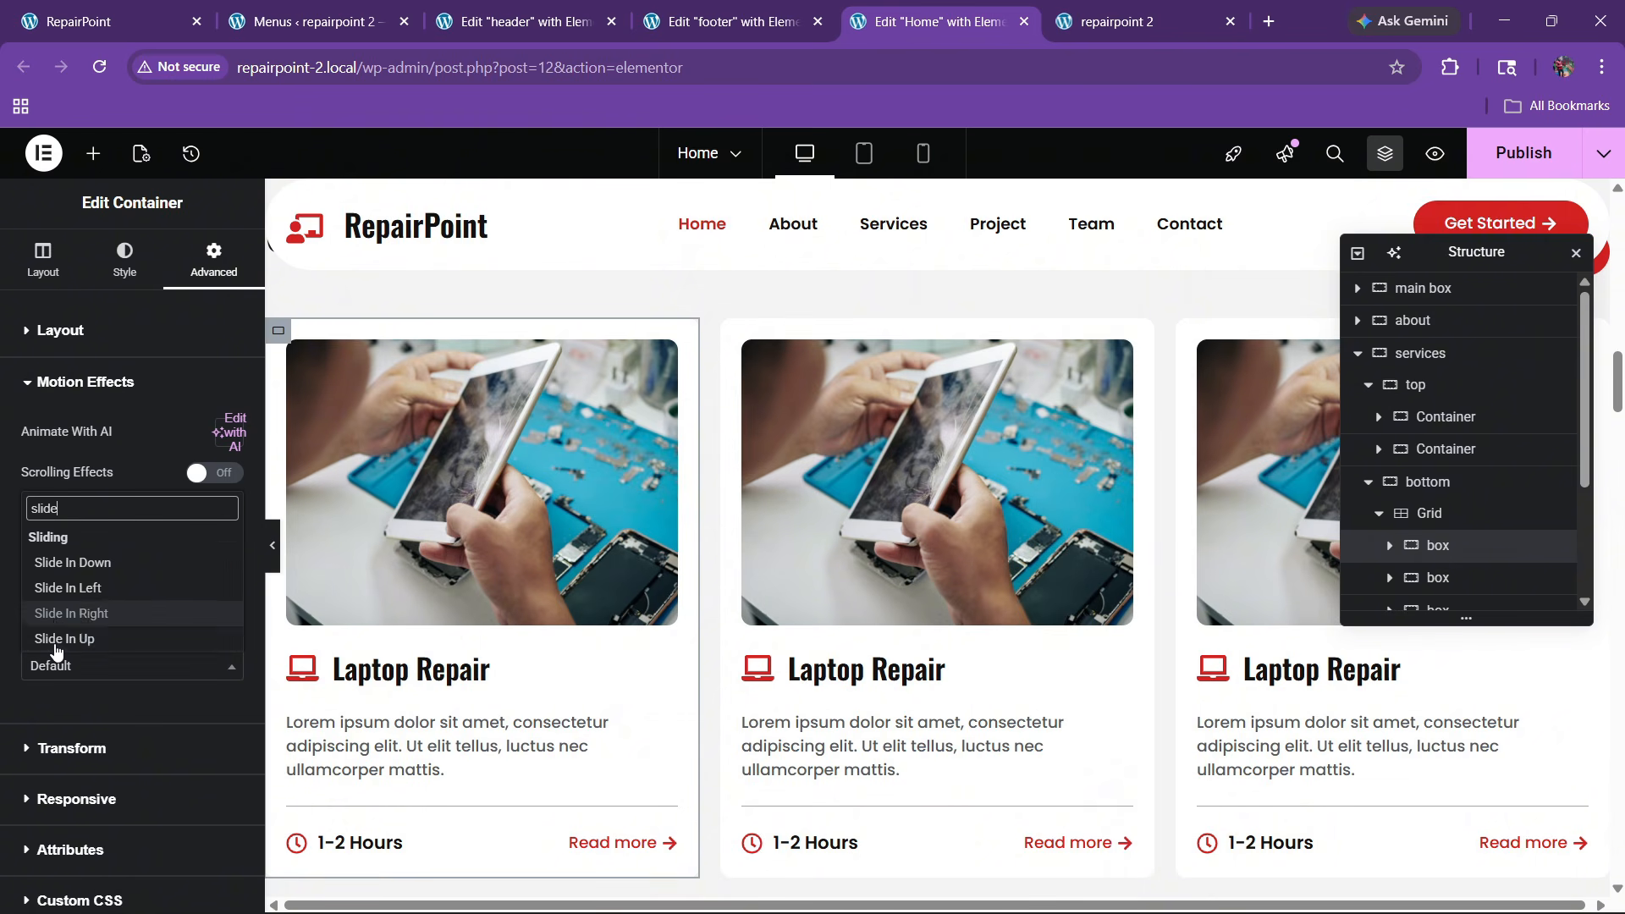
pyautogui.click(55, 640)
pyautogui.click(153, 709)
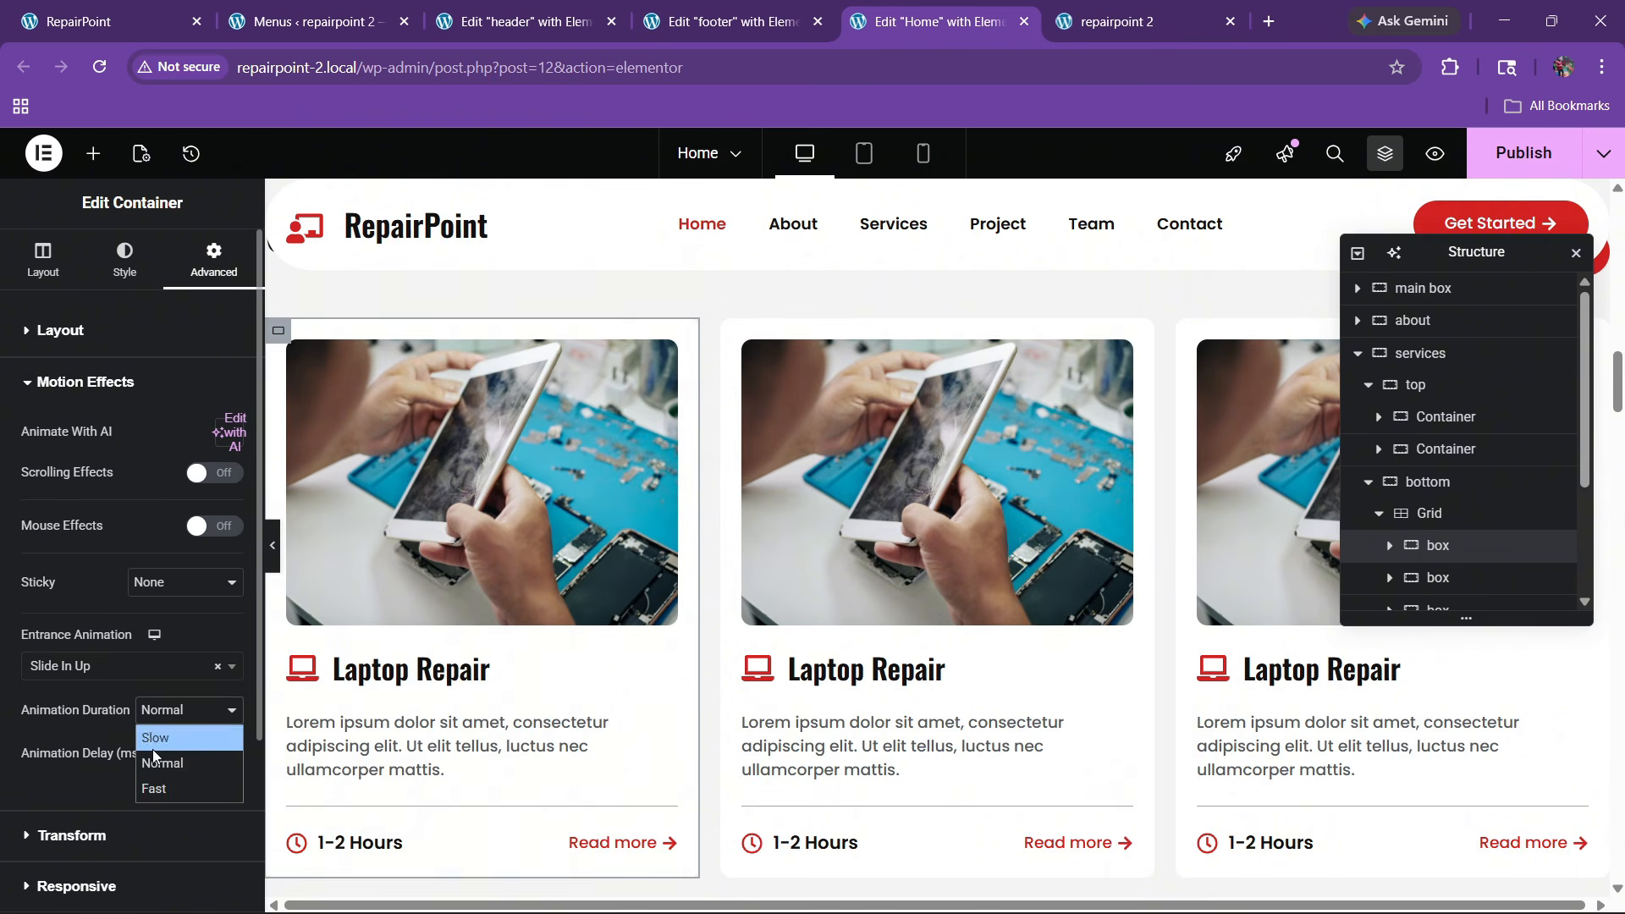
pyautogui.click(189, 781)
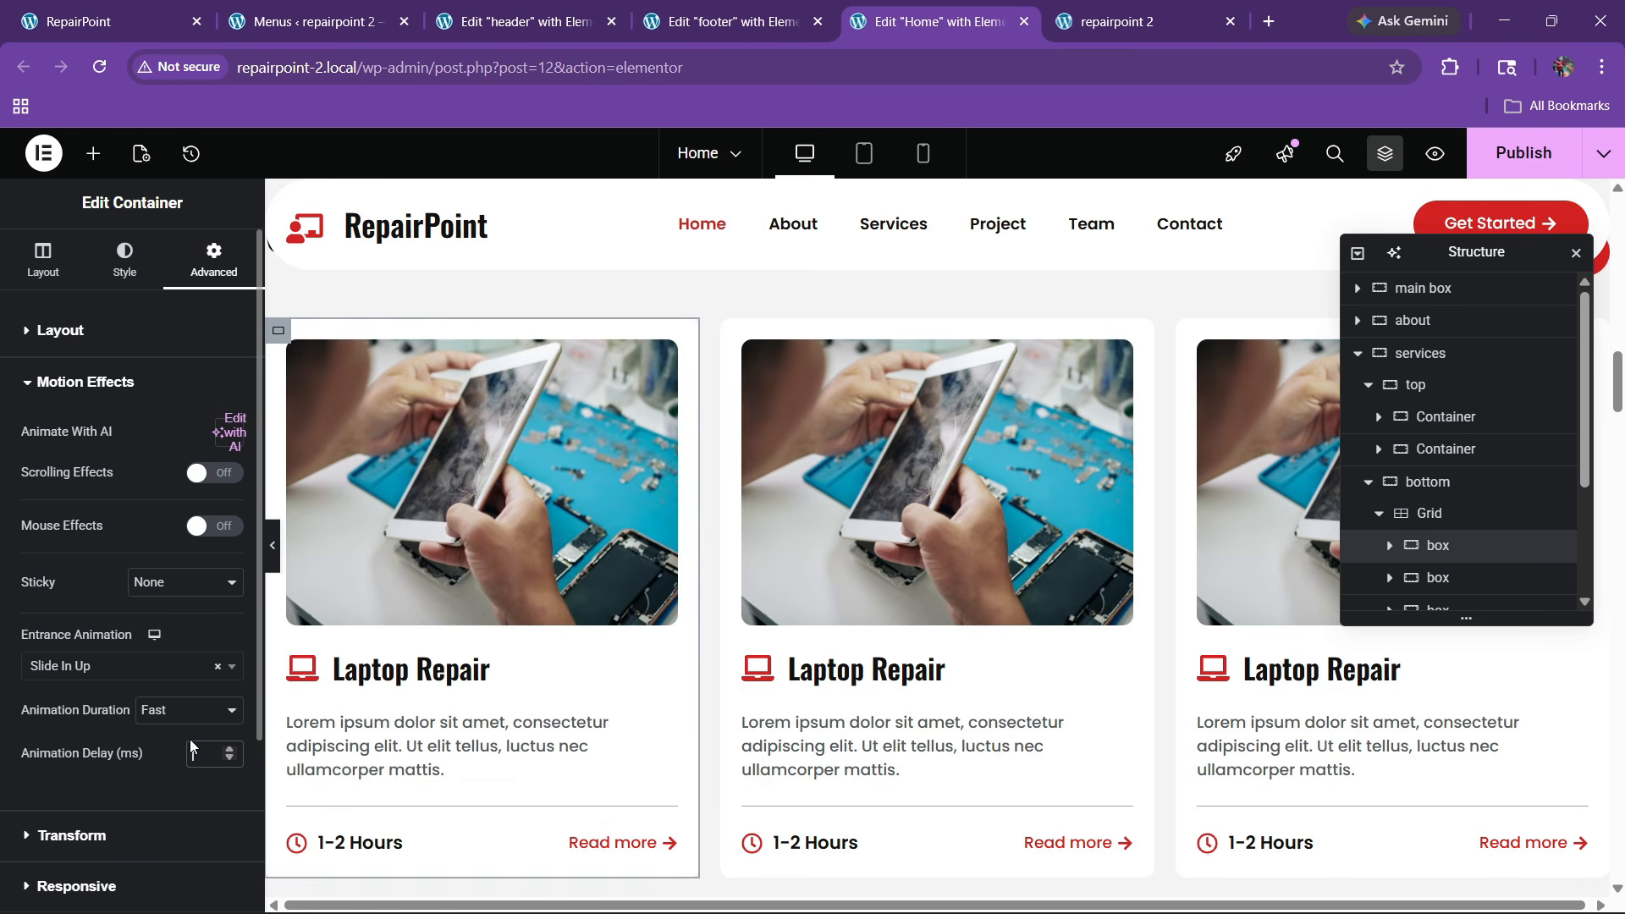
pyautogui.write('150')
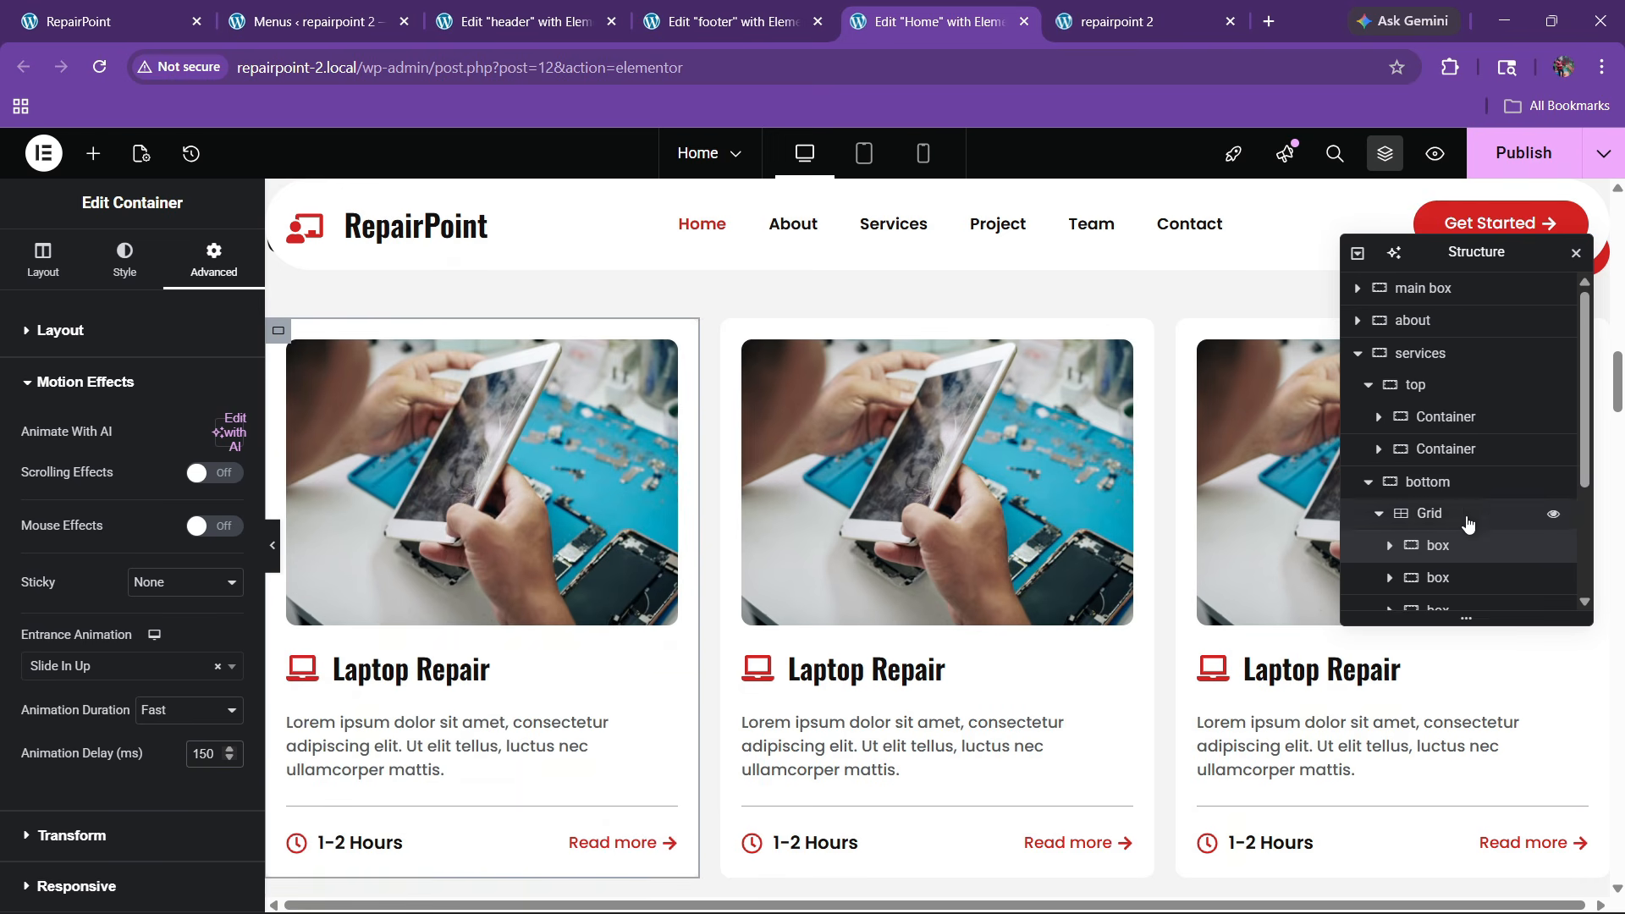
pyautogui.scroll(-1, 1455, 507)
# Give the second service card a Fast Slide In Up entrance with a 200 ms delay
pyautogui.click(1438, 471)
pyautogui.click(213, 254)
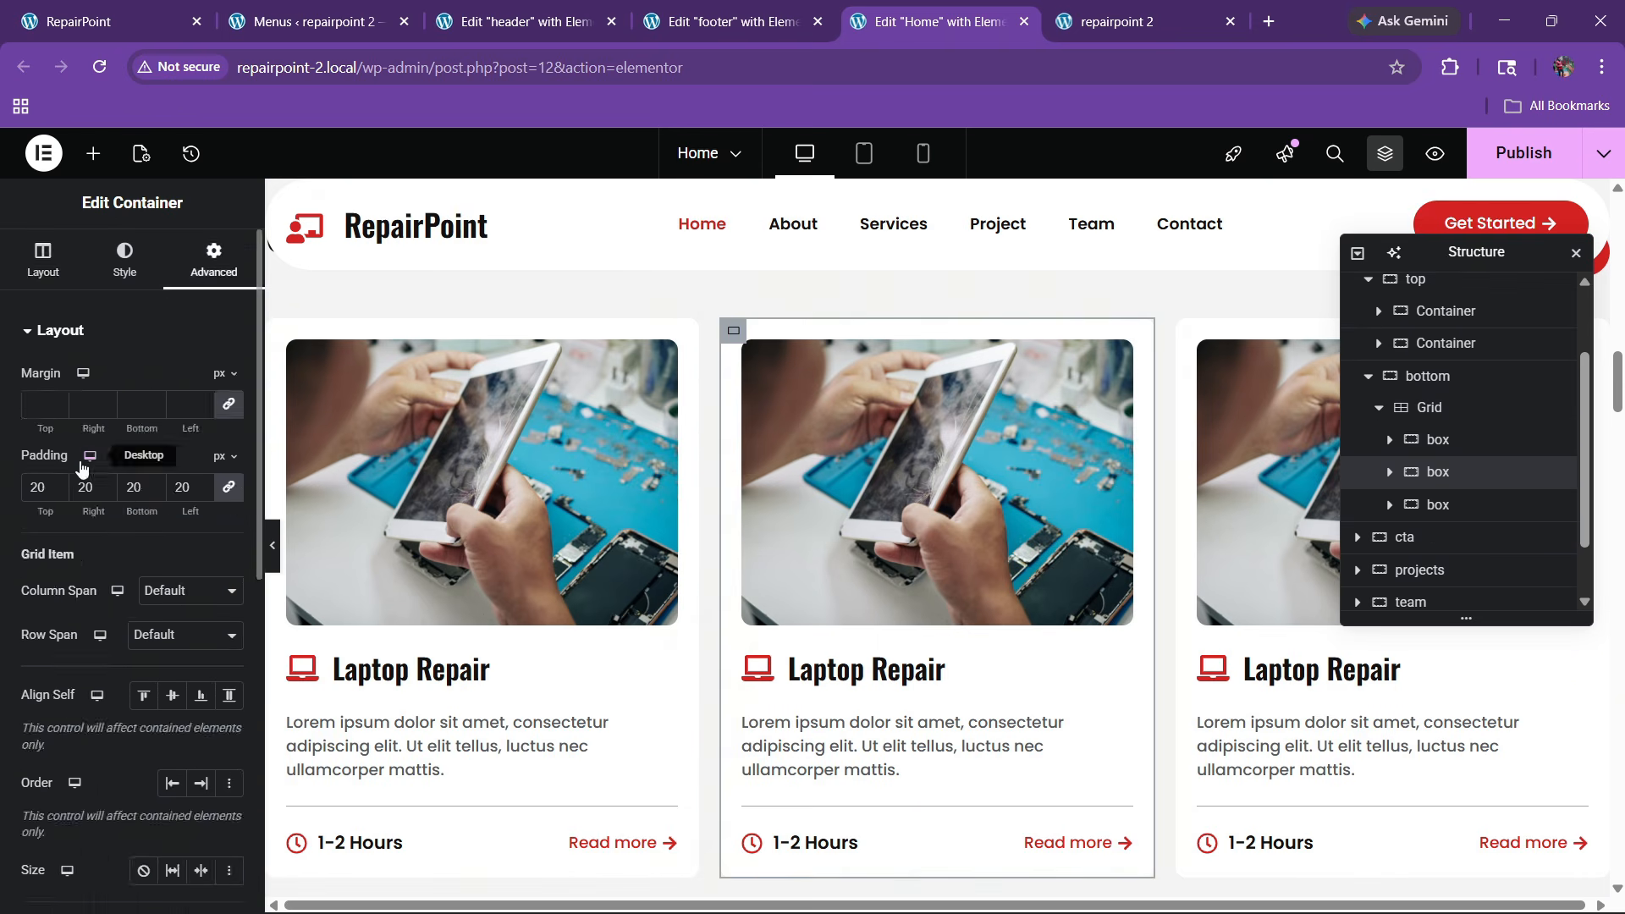
pyautogui.scroll(-6, 95, 453)
pyautogui.click(59, 665)
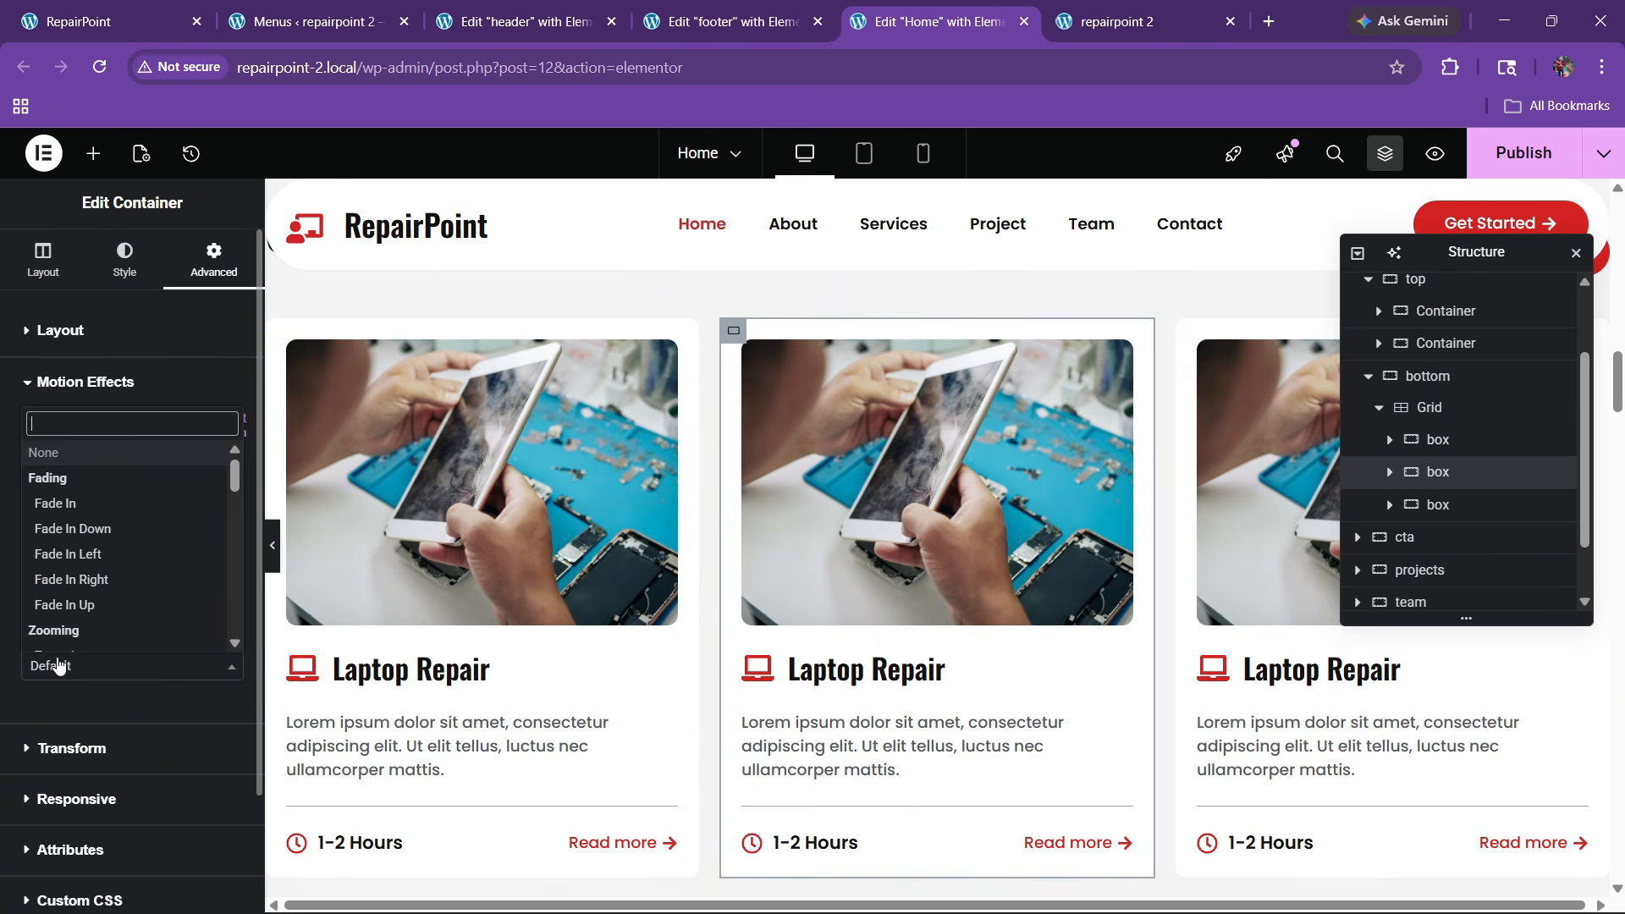
pyautogui.write('slide')
pyautogui.press('Down')
pyautogui.press('Down')
pyautogui.press('Down')
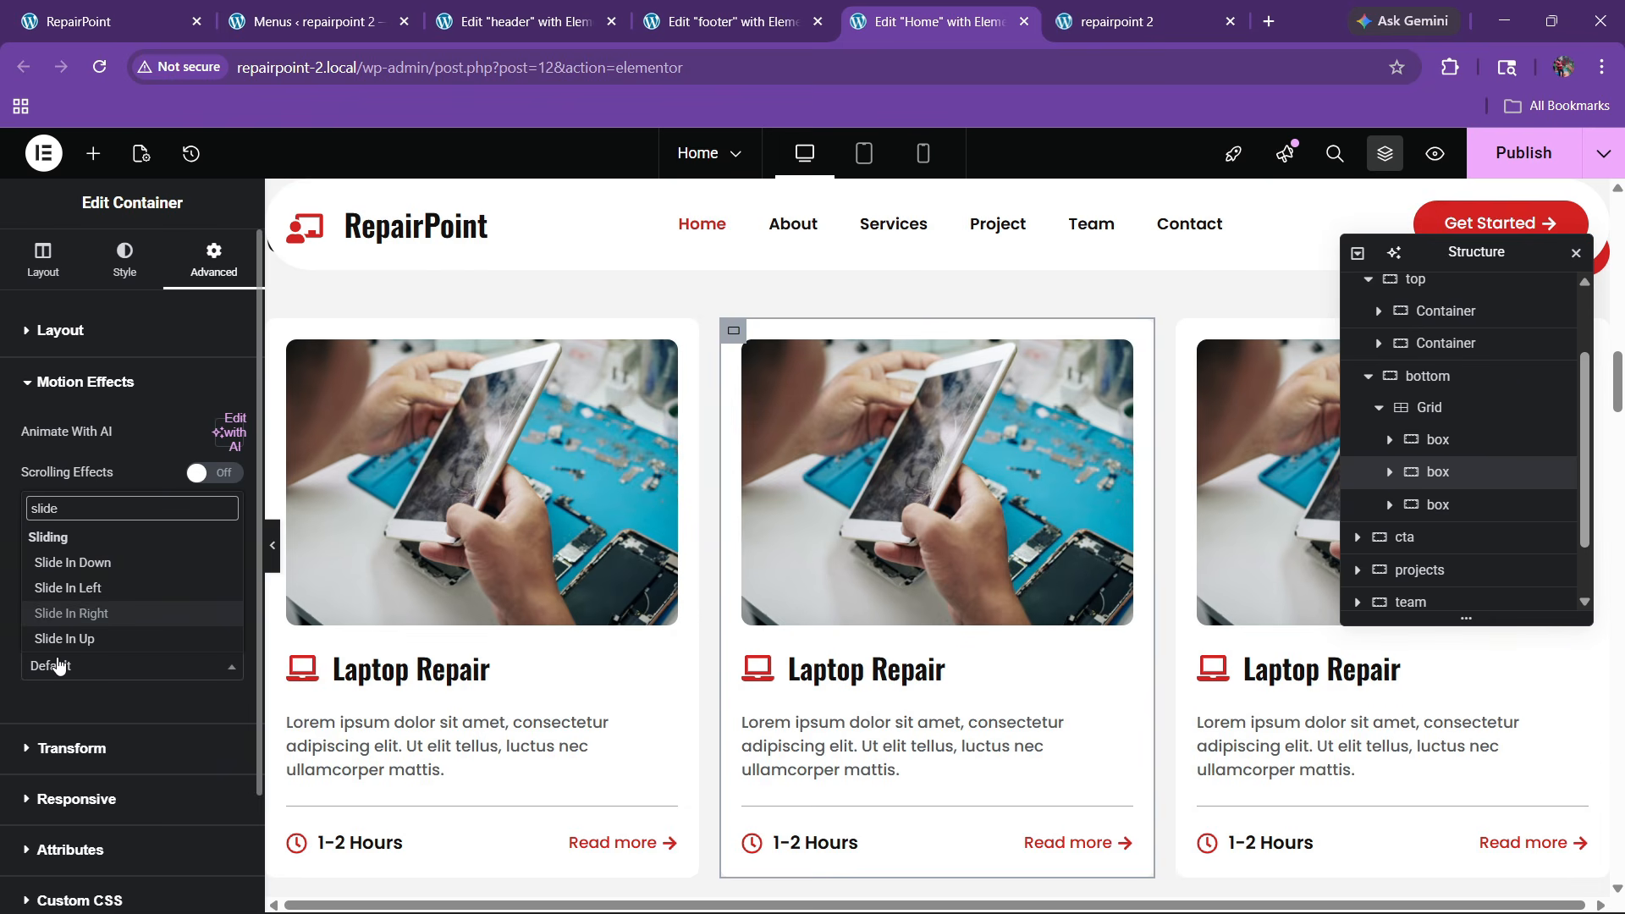
pyautogui.press('Return')
pyautogui.click(188, 709)
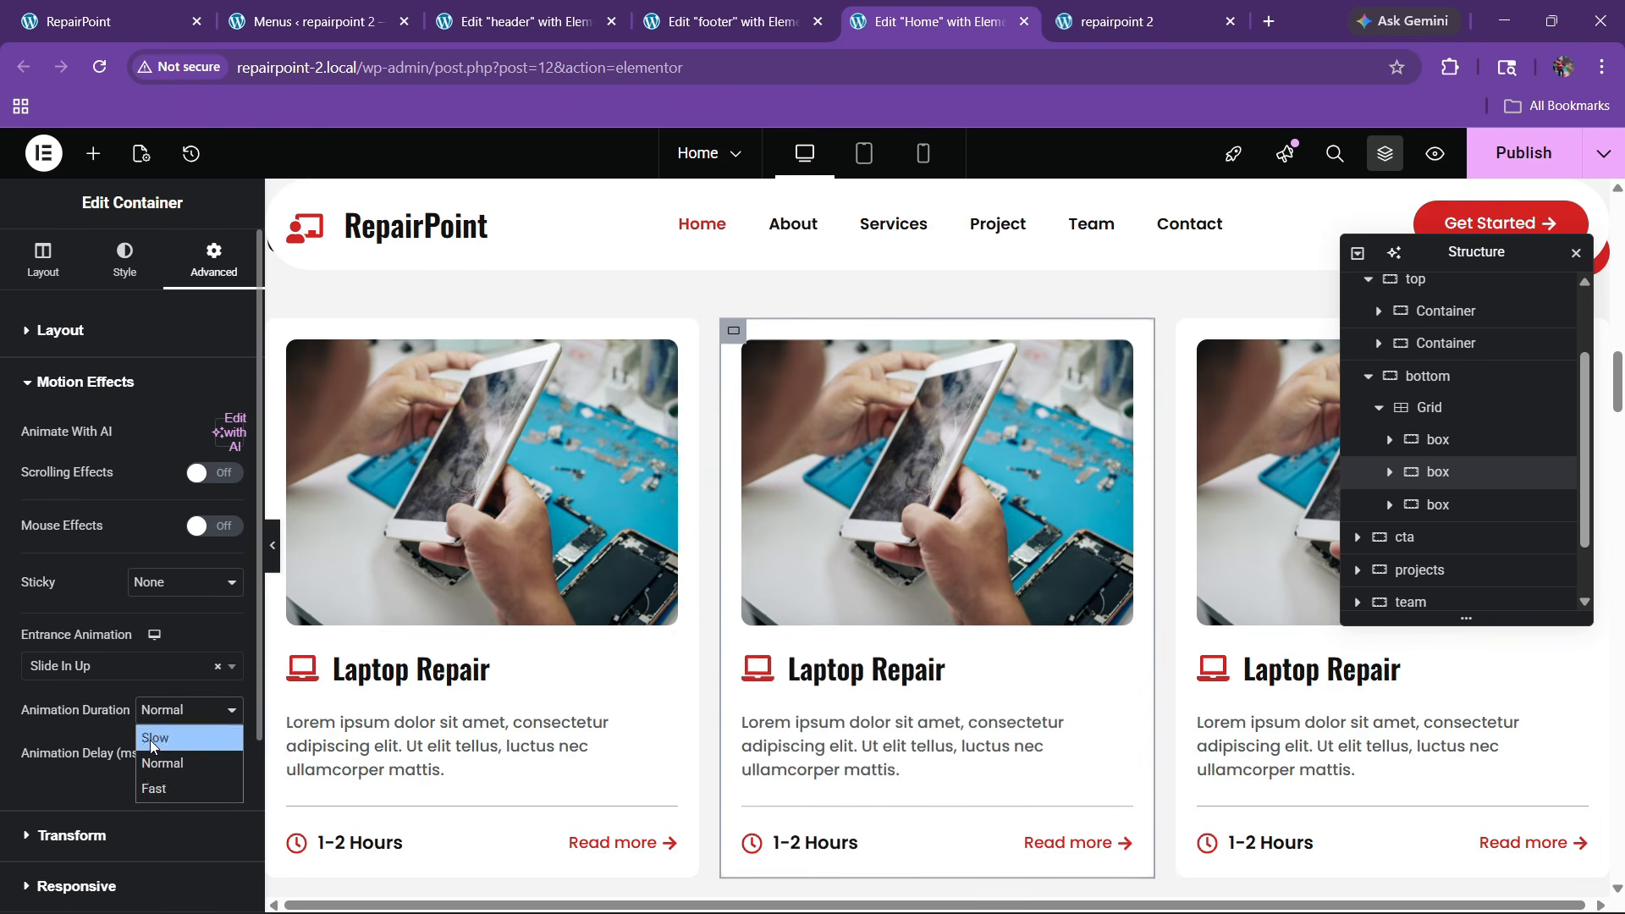
pyautogui.click(160, 774)
pyautogui.click(195, 761)
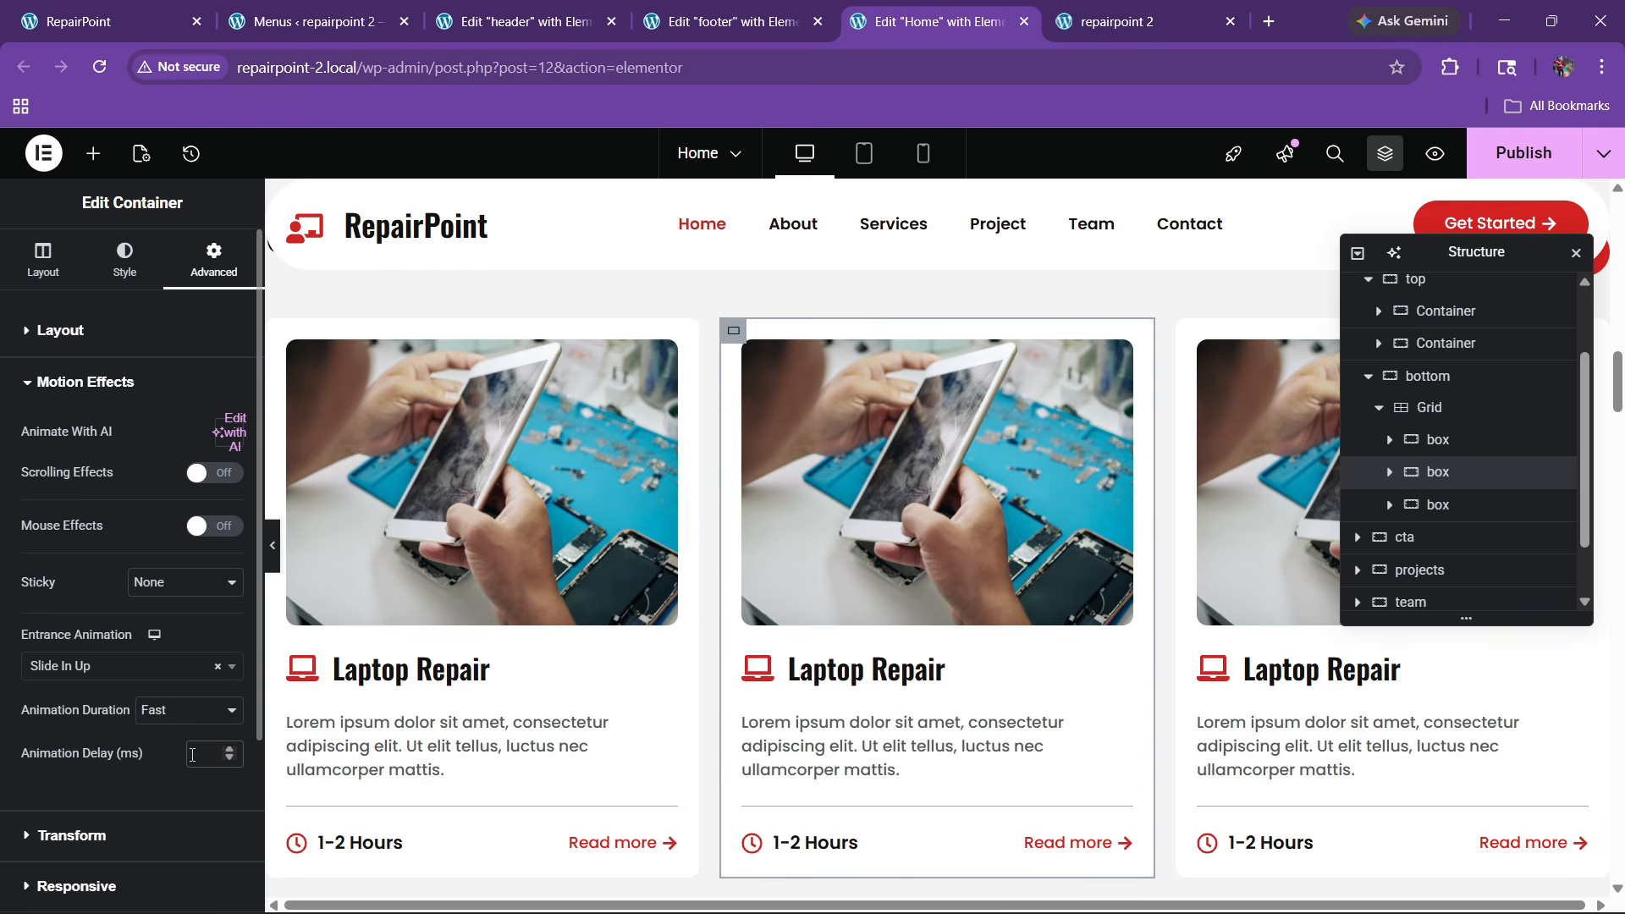
pyautogui.write('200')
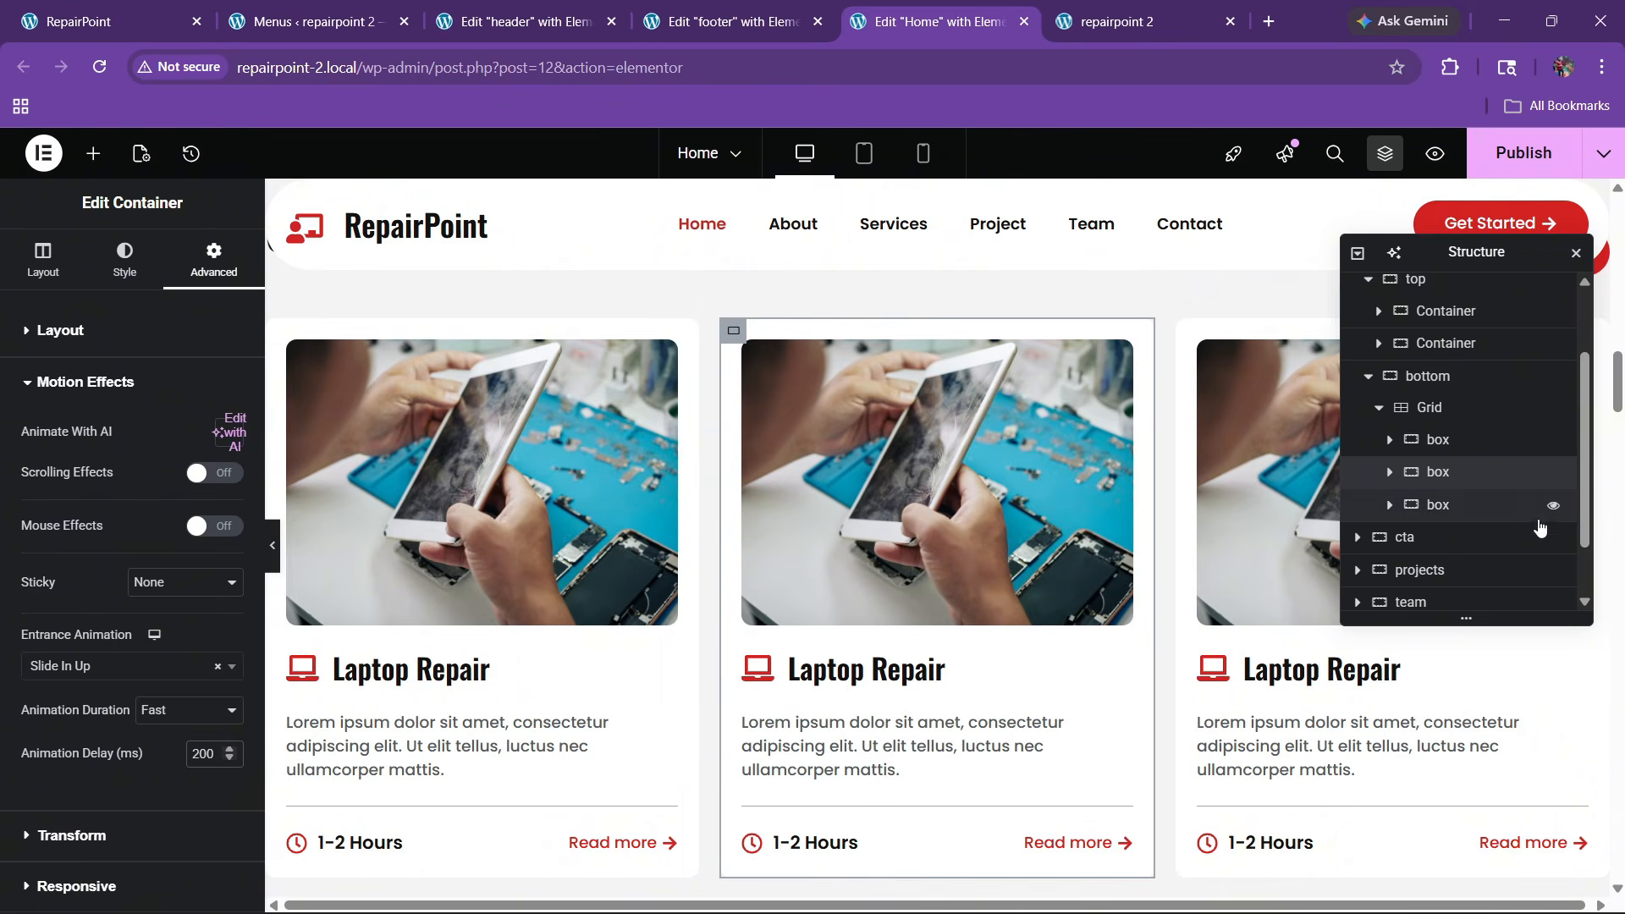
# Give the third service card a Fast Slide In Up entrance with a 250 ms delay
pyautogui.click(1437, 504)
pyautogui.click(213, 258)
pyautogui.scroll(-5, 93, 503)
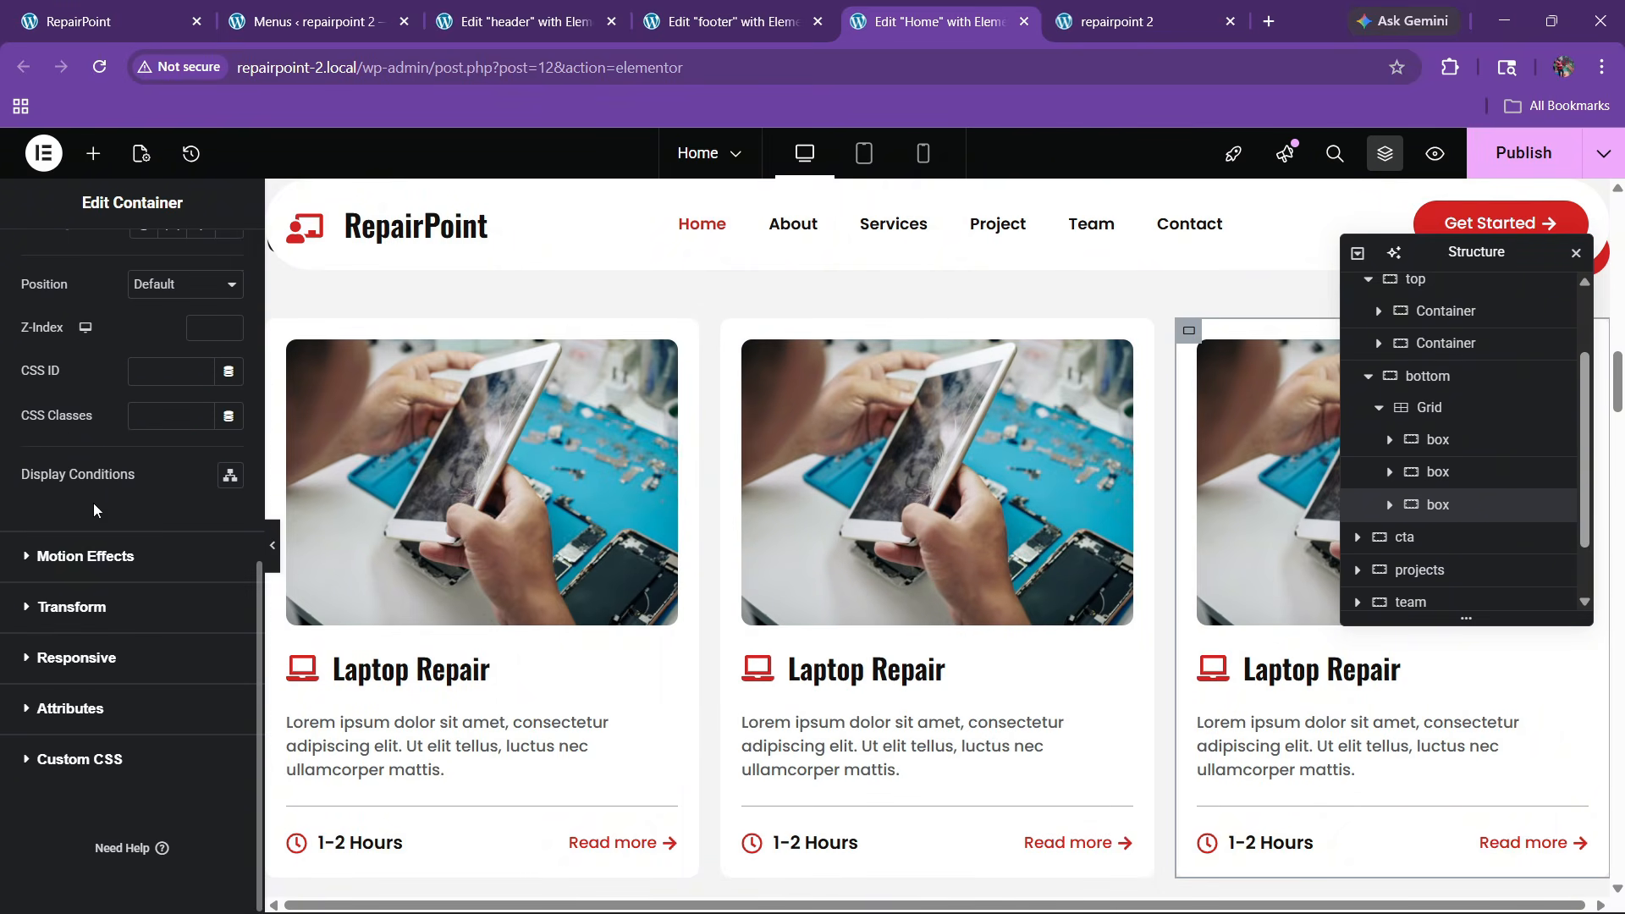
pyautogui.click(84, 556)
pyautogui.click(59, 666)
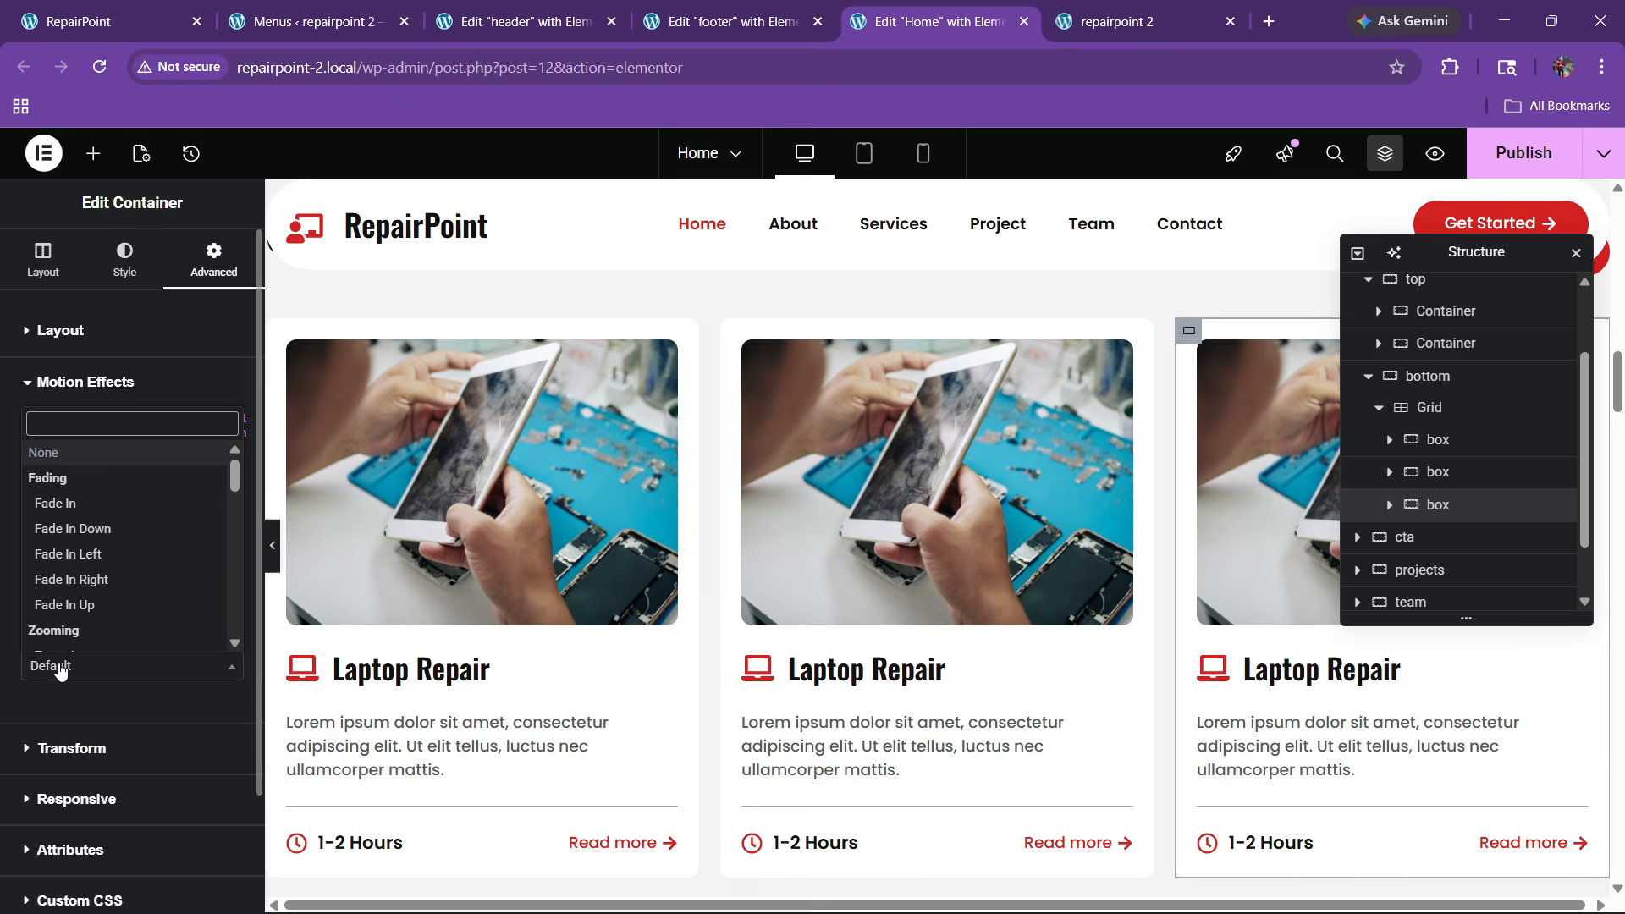
pyautogui.write('slid')
pyautogui.press('Down')
pyautogui.press('Down')
pyautogui.press('Down')
pyautogui.press('Return')
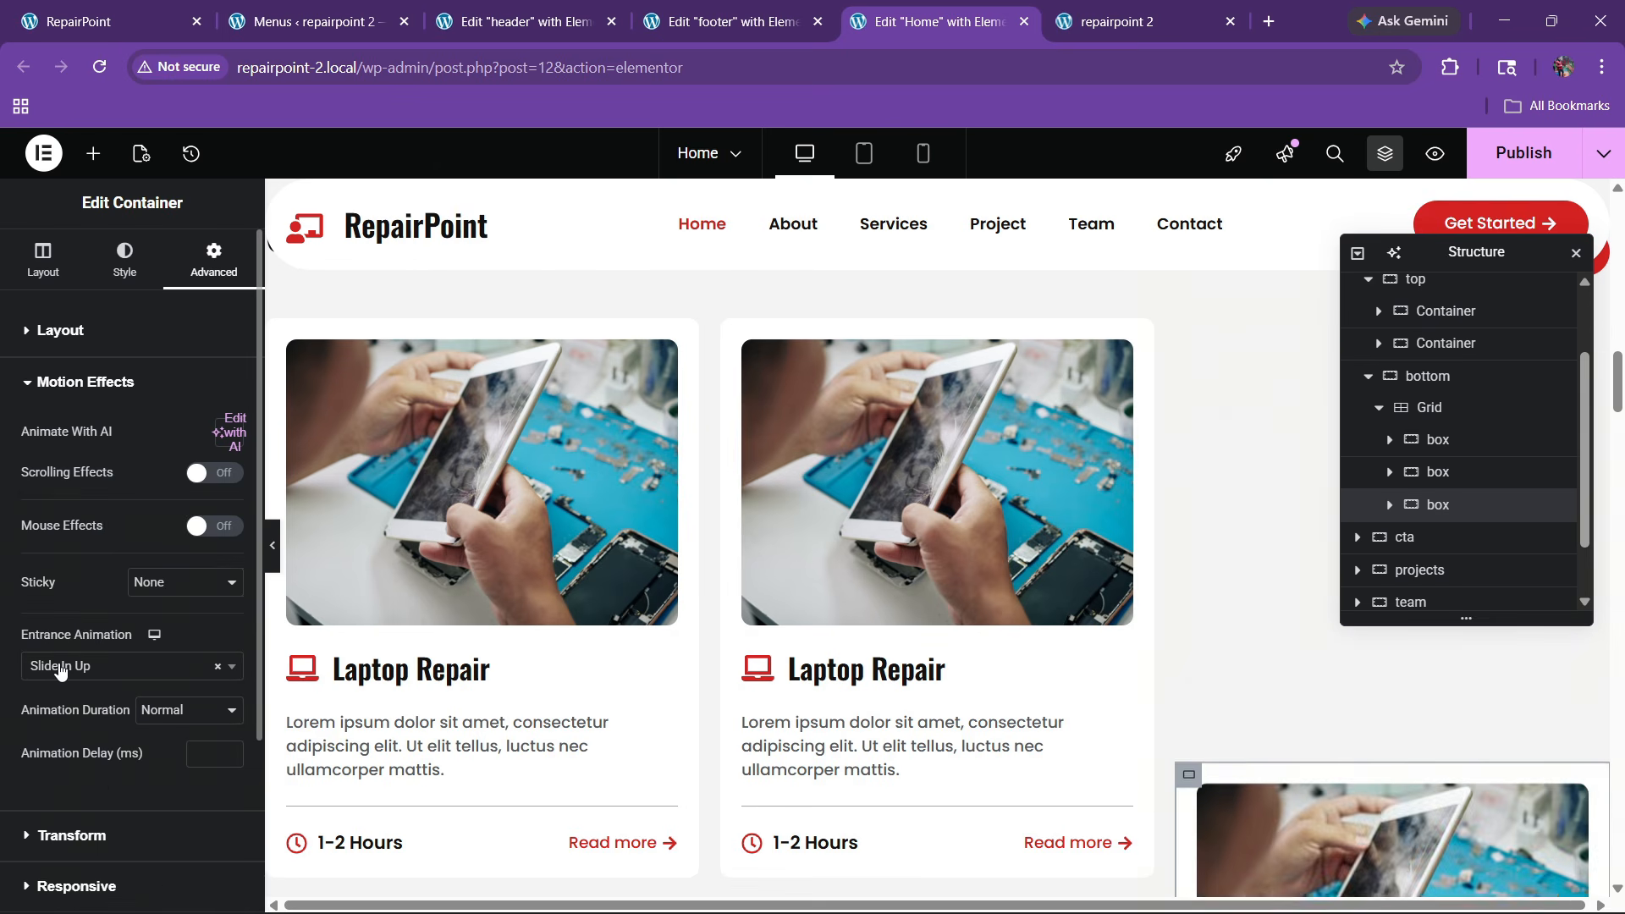
pyautogui.click(188, 710)
pyautogui.click(222, 790)
pyautogui.click(211, 752)
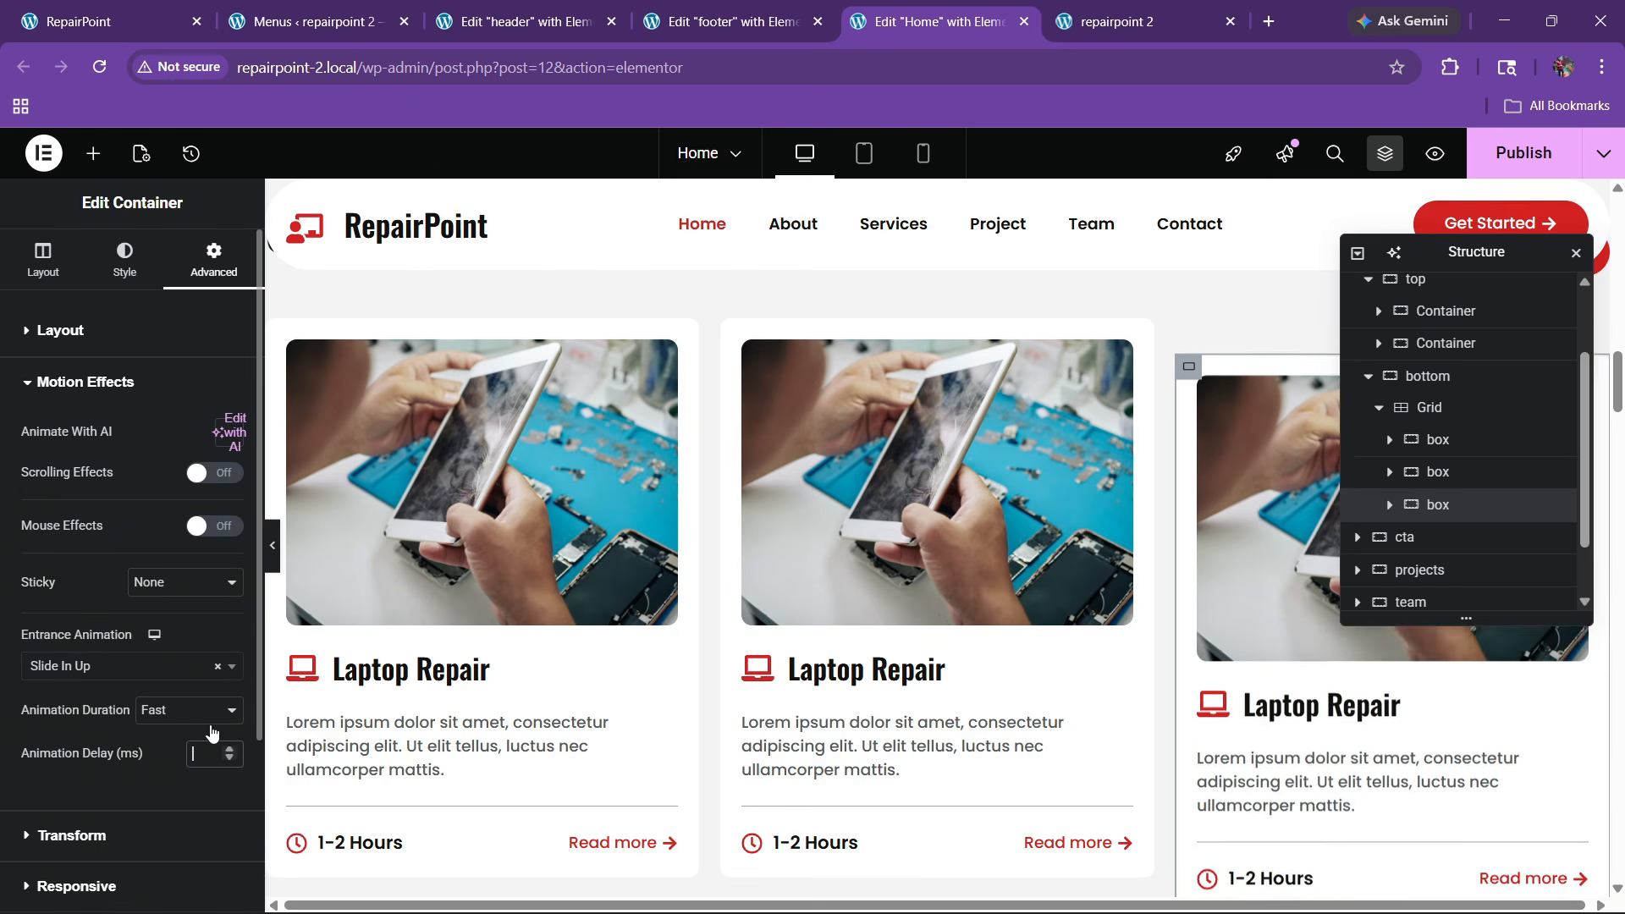
pyautogui.write('250')
# Check the services section on the canvas and switch to the live site's tab
pyautogui.scroll(1, 806, 565)
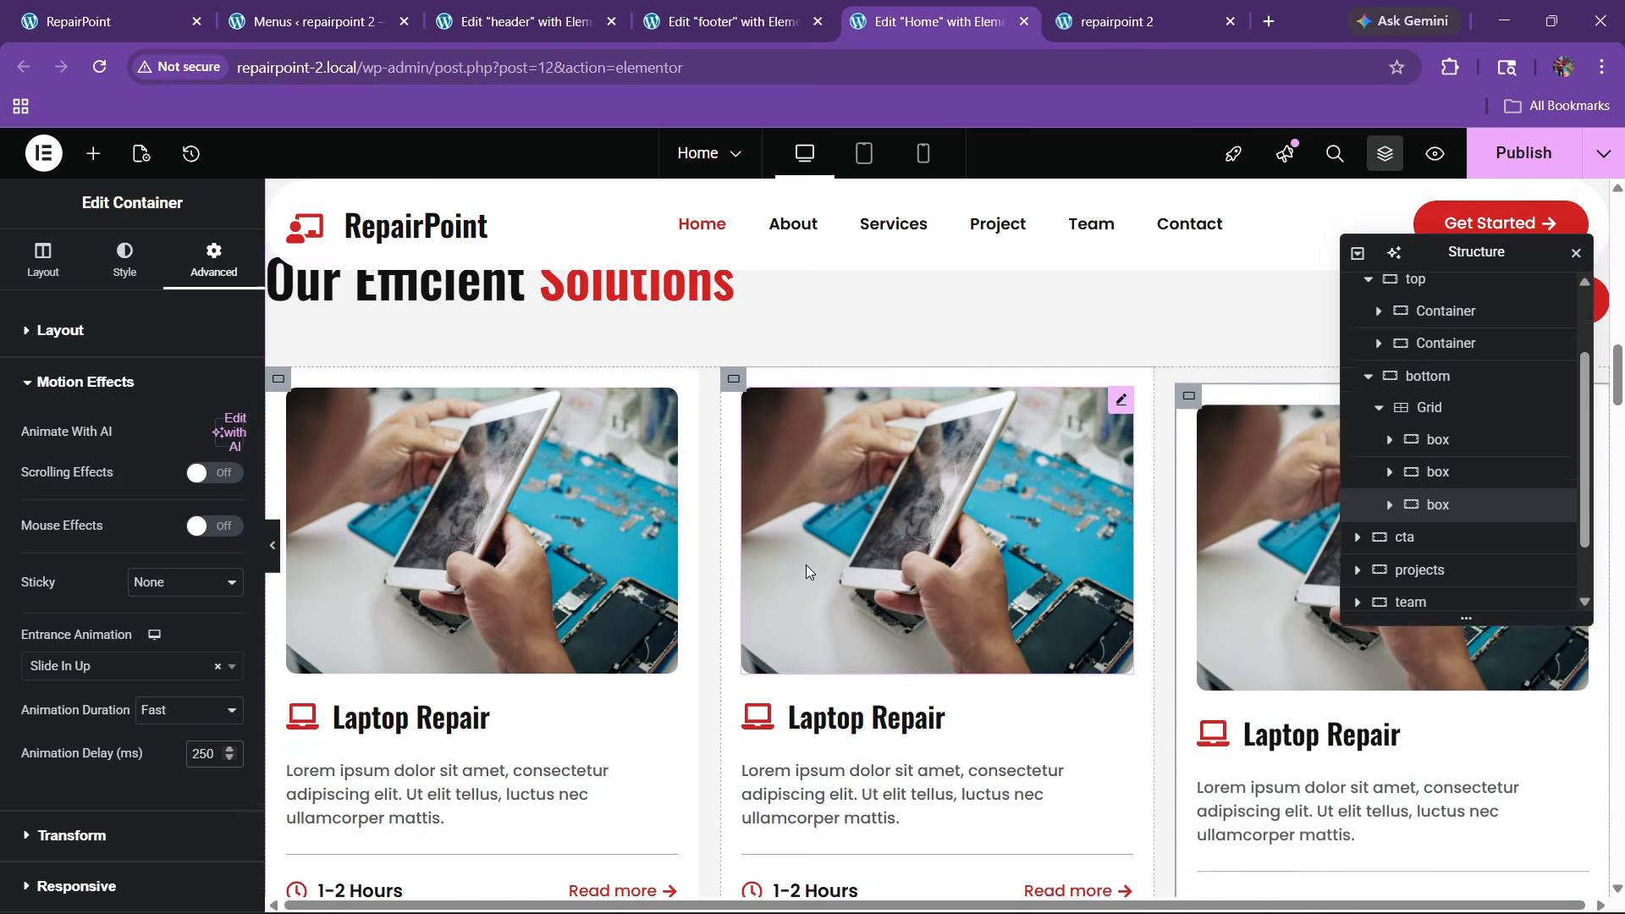
pyautogui.scroll(3, 805, 565)
pyautogui.scroll(-4, 900, 454)
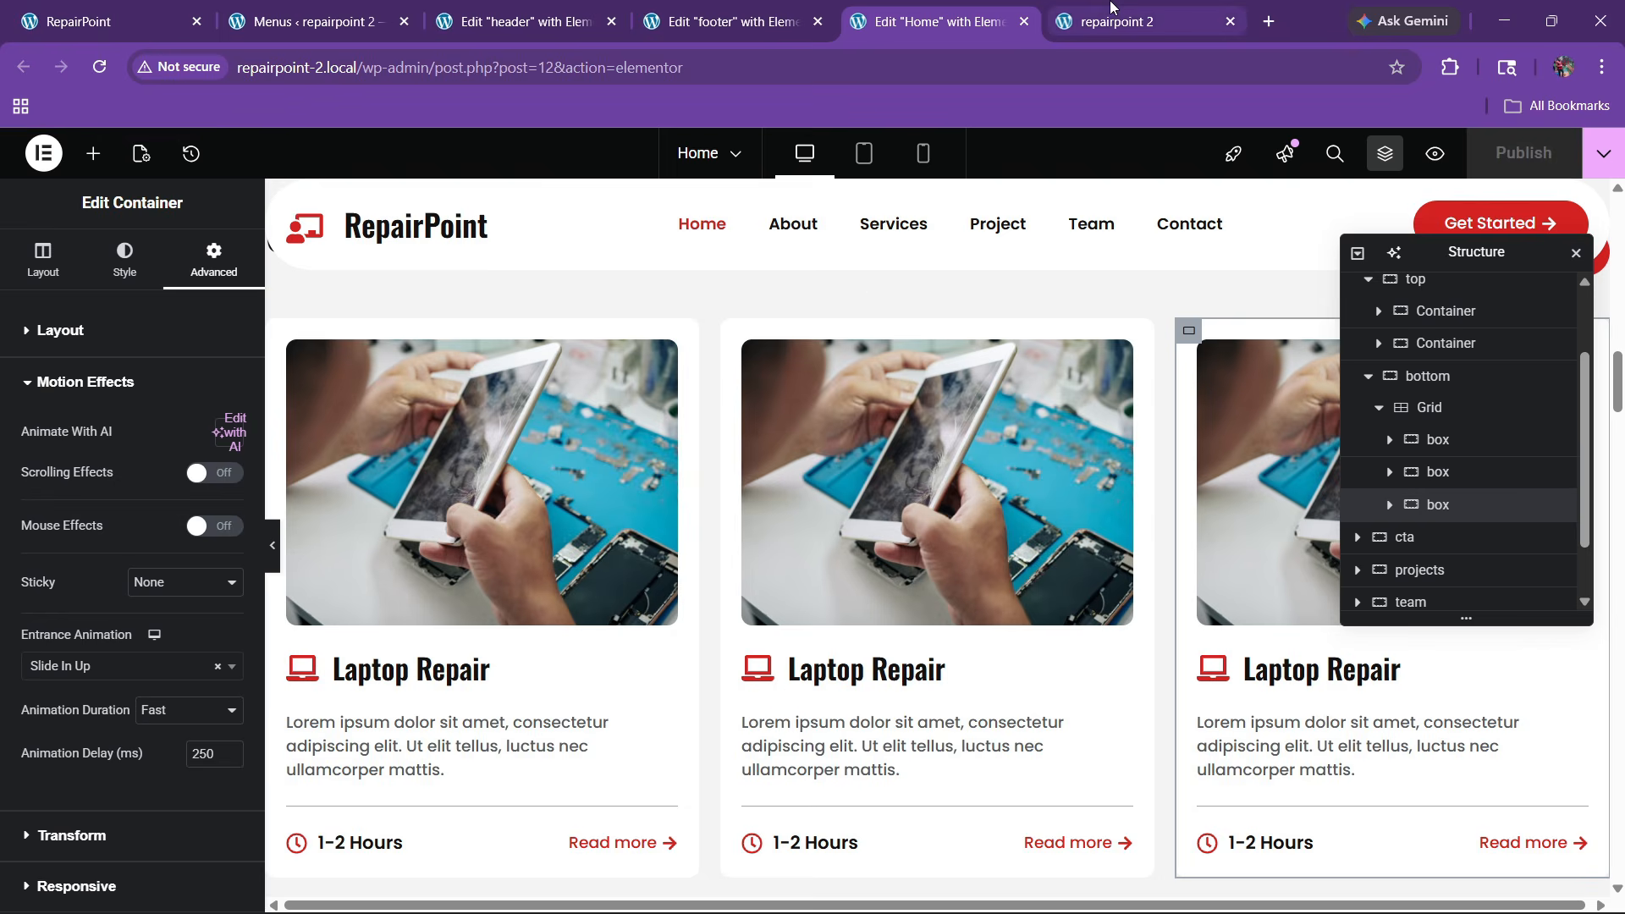
pyautogui.hotkey('ctrl', 'Tab')
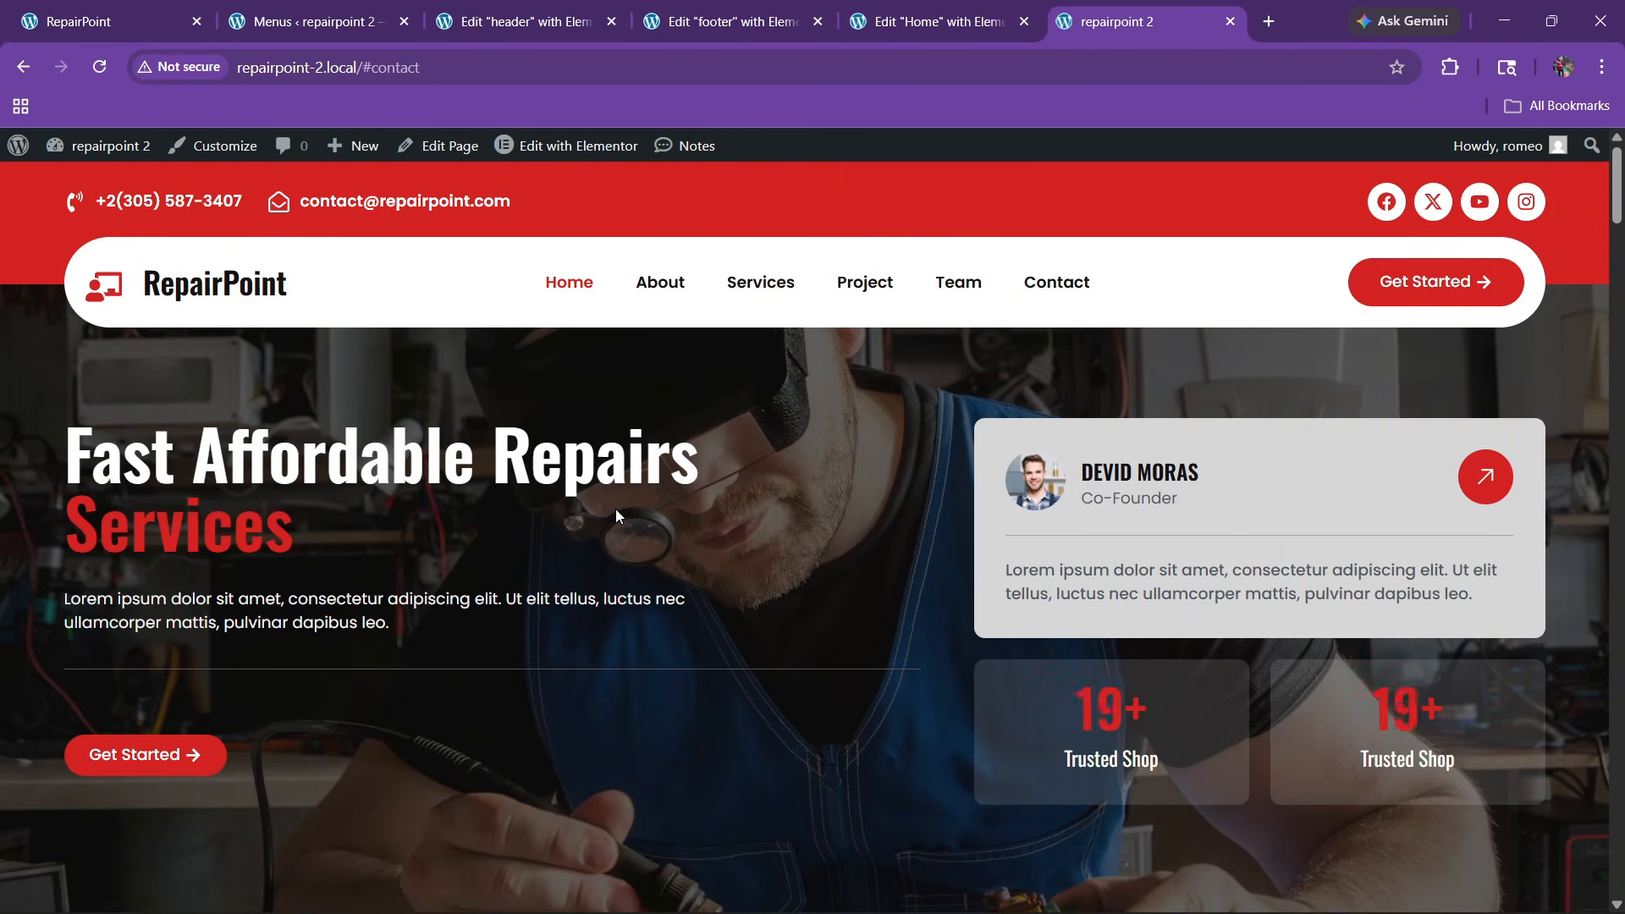
# View the service cards on the live page, then return to the editor in mobile preview
pyautogui.scroll(-13, 621, 510)
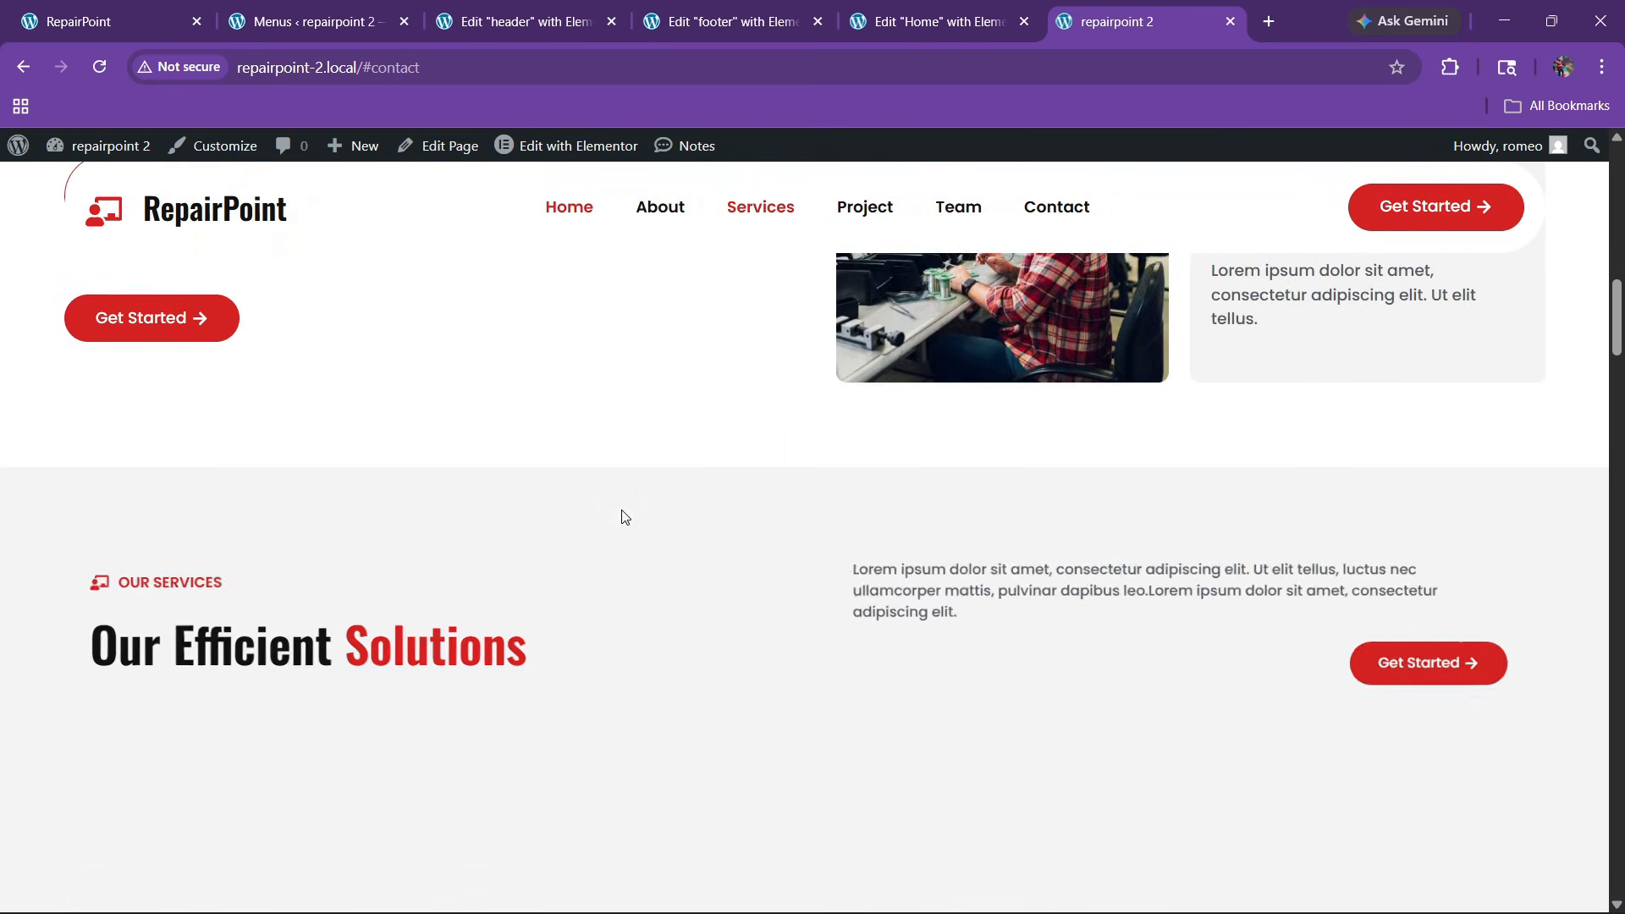
pyautogui.scroll(-6, 624, 517)
pyautogui.scroll(2, 623, 517)
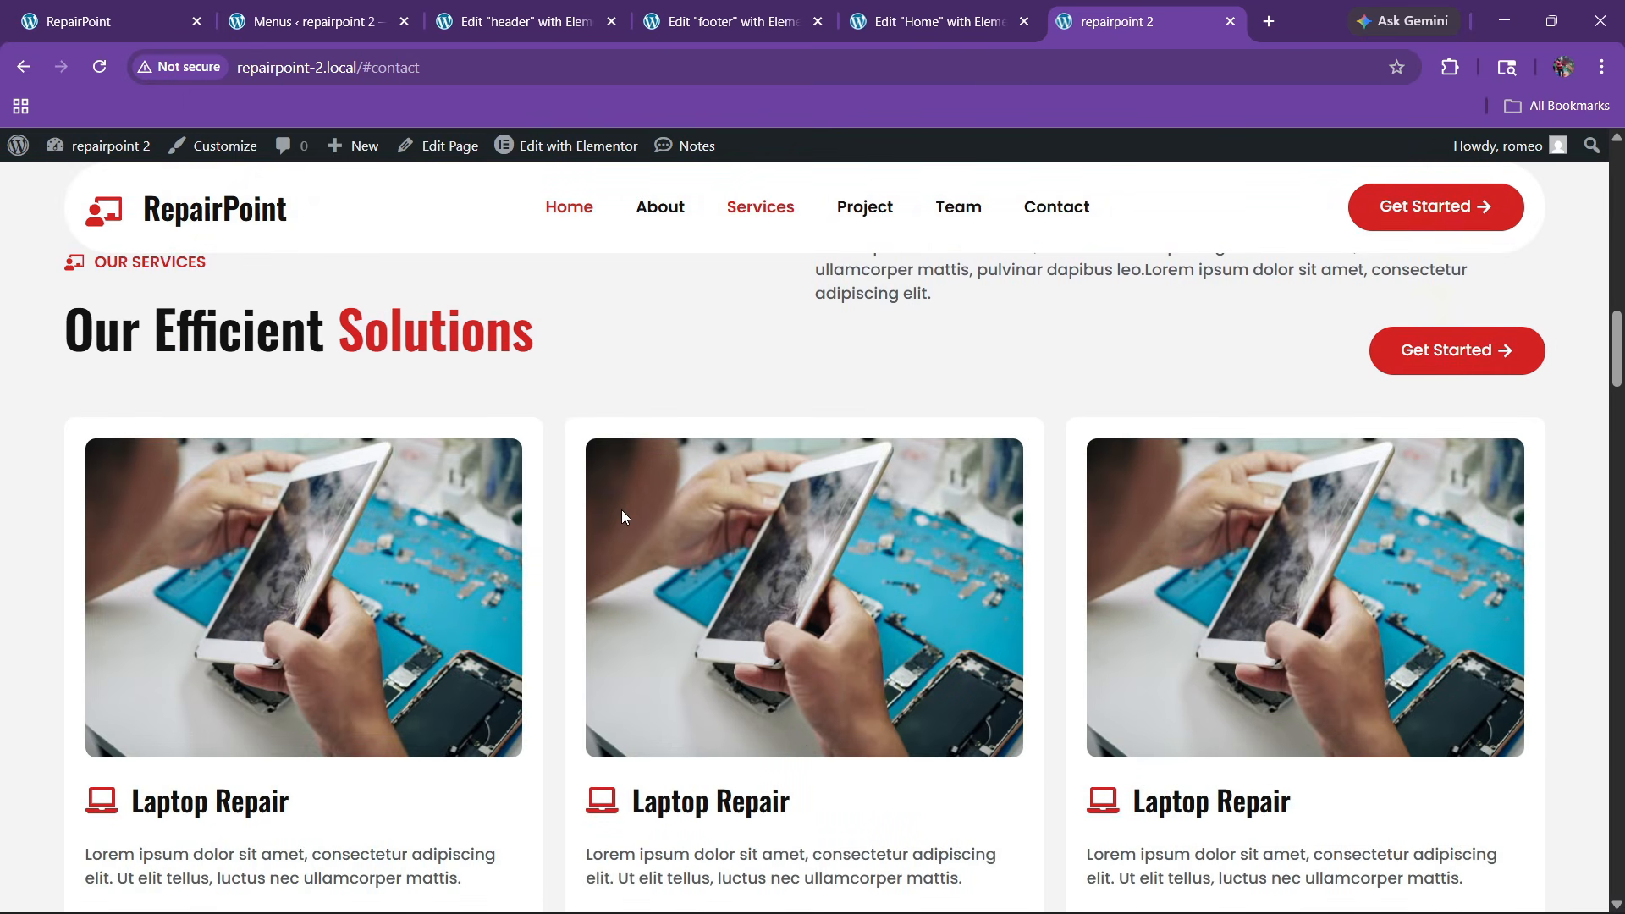
pyautogui.click(999, 9)
pyautogui.scroll(10, 787, 507)
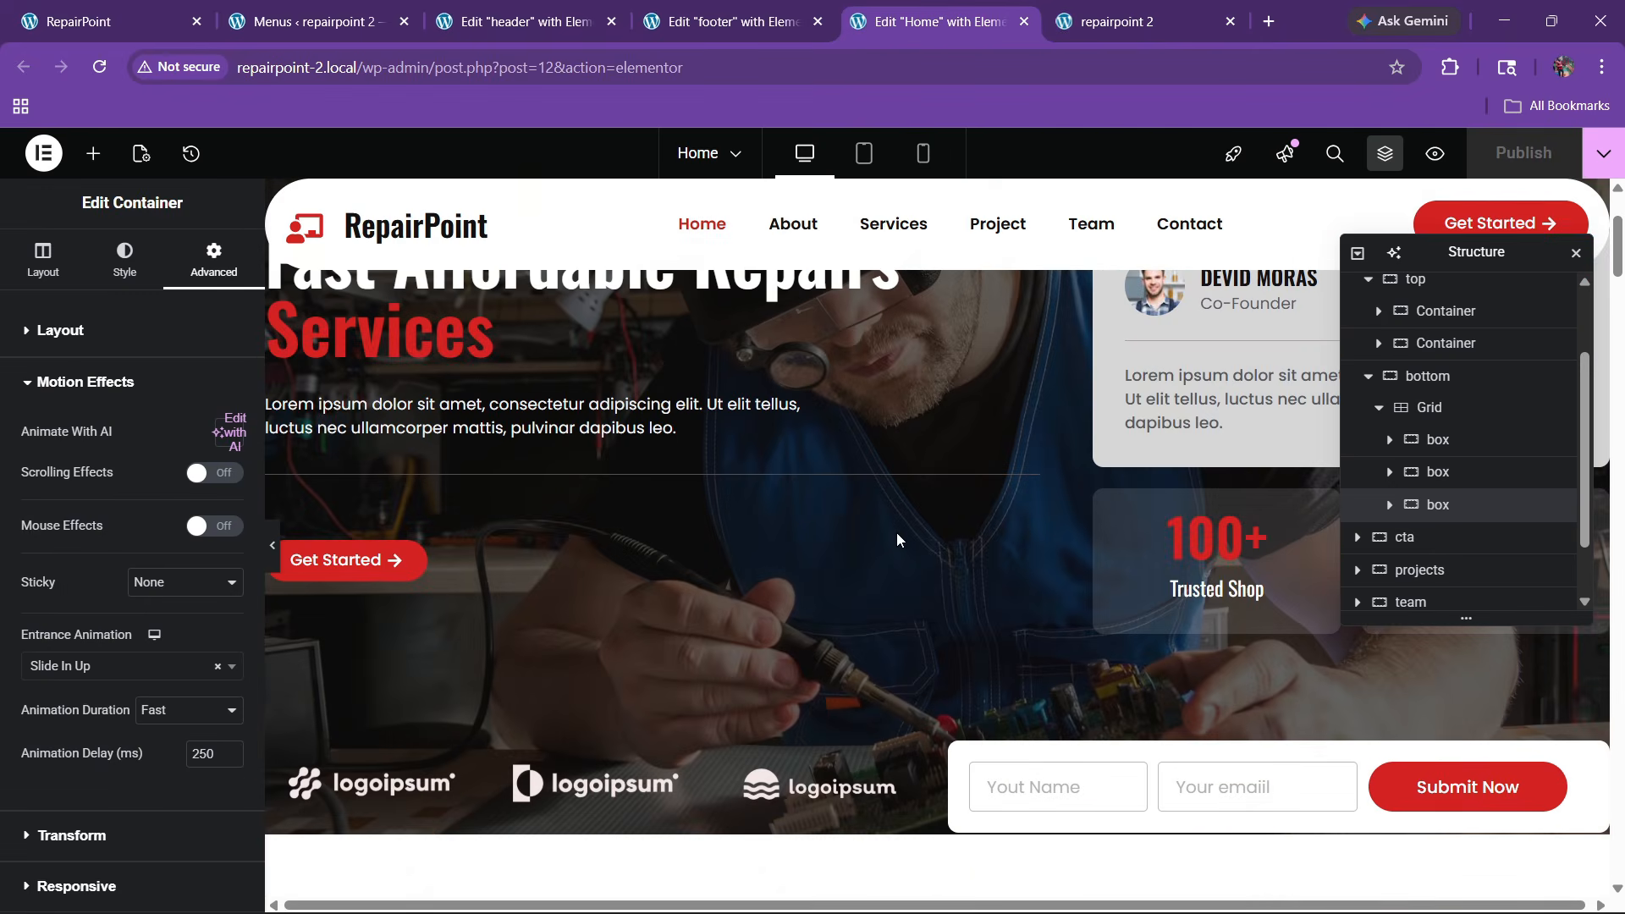
pyautogui.click(923, 153)
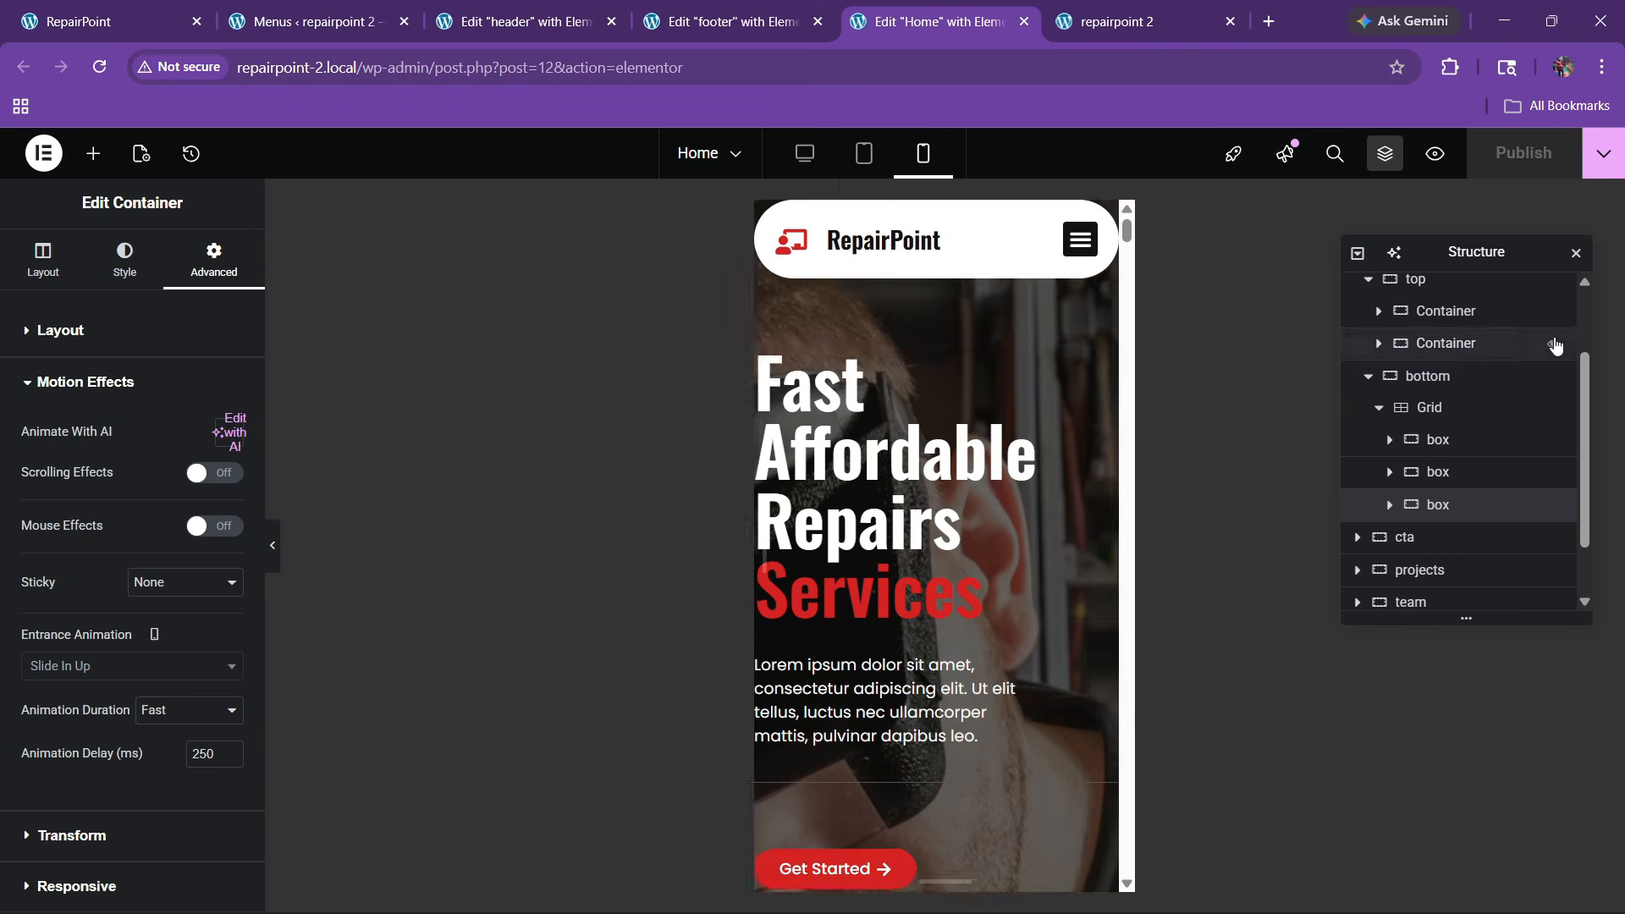
# Set the mobile hero container padding to 120 top and 20 on the sides
pyautogui.scroll(2, 1555, 345)
pyautogui.click(1422, 353)
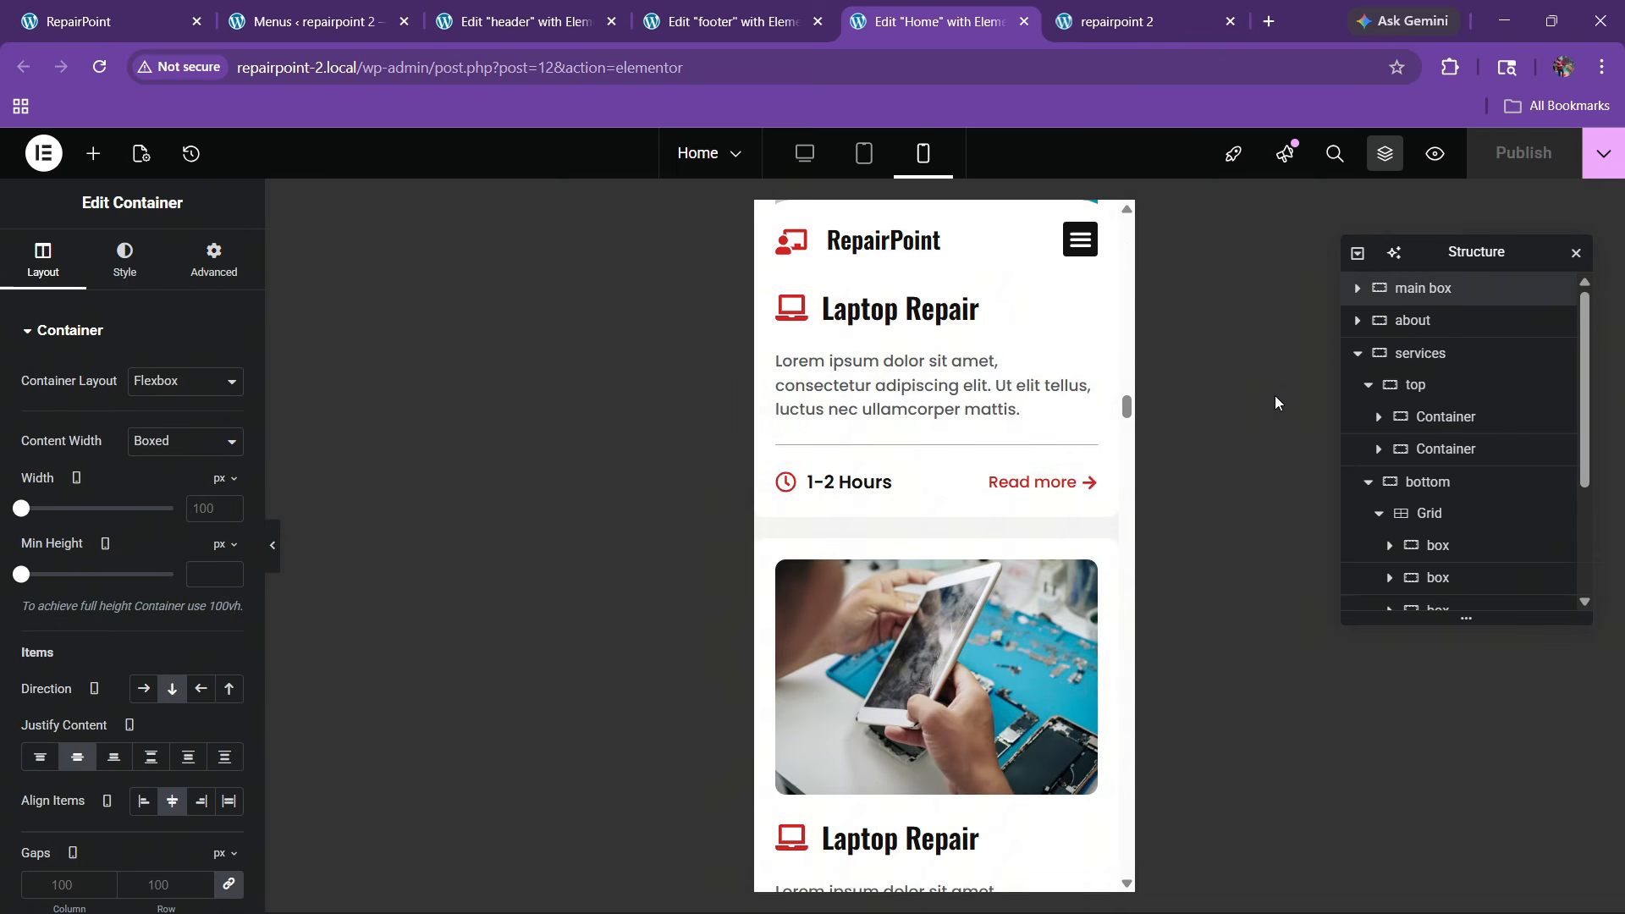
pyautogui.scroll(15, 957, 508)
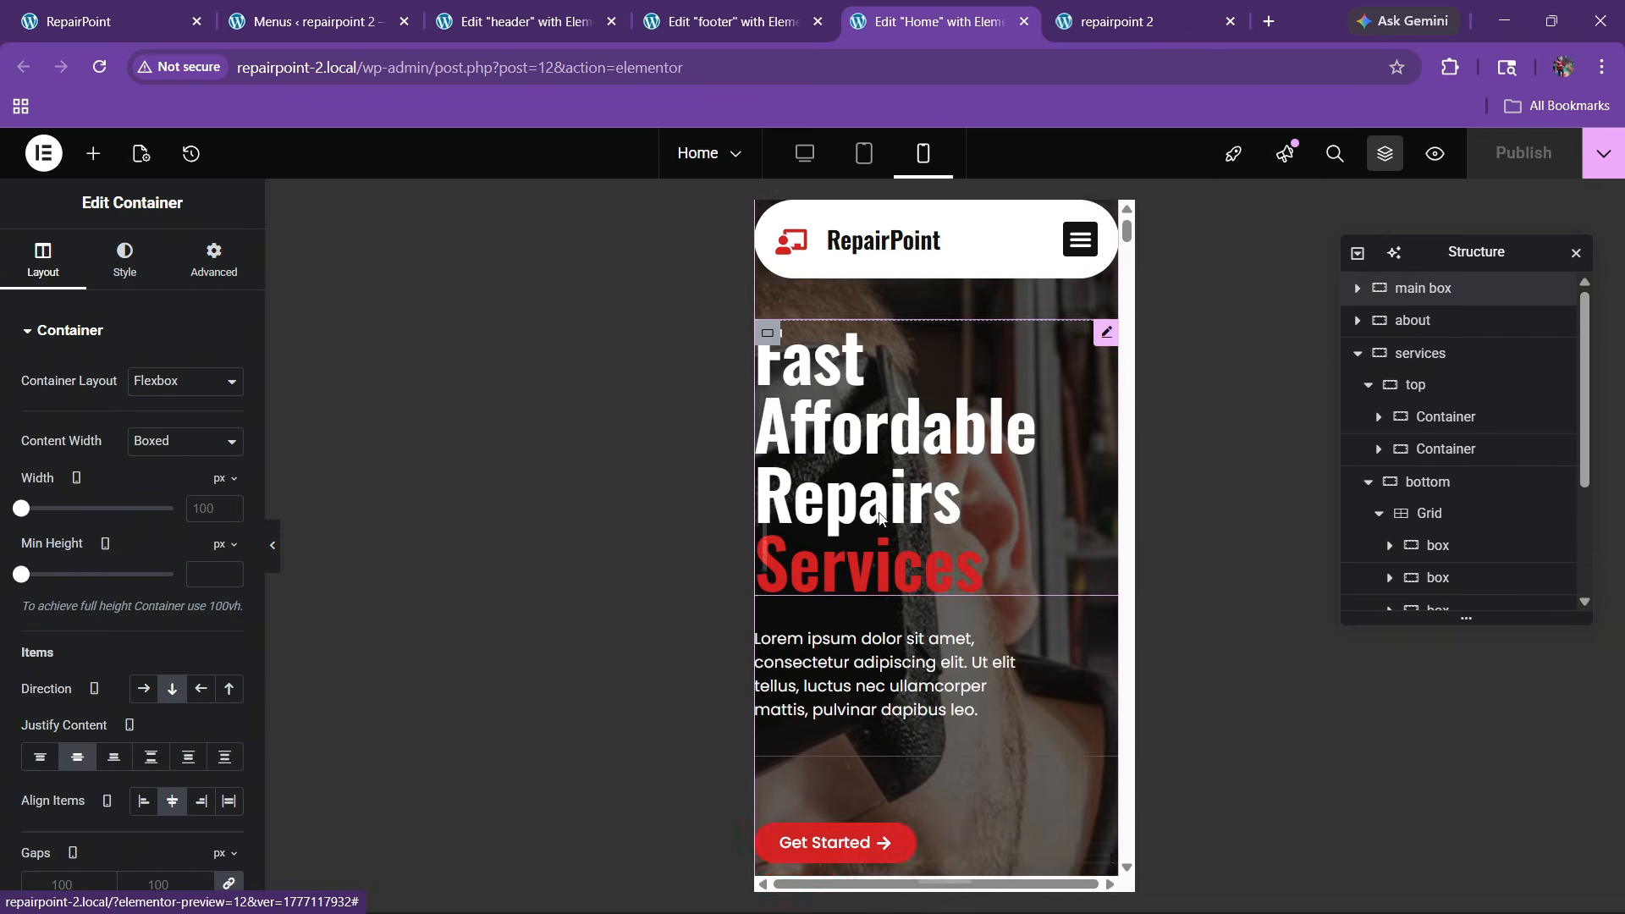
pyautogui.click(214, 259)
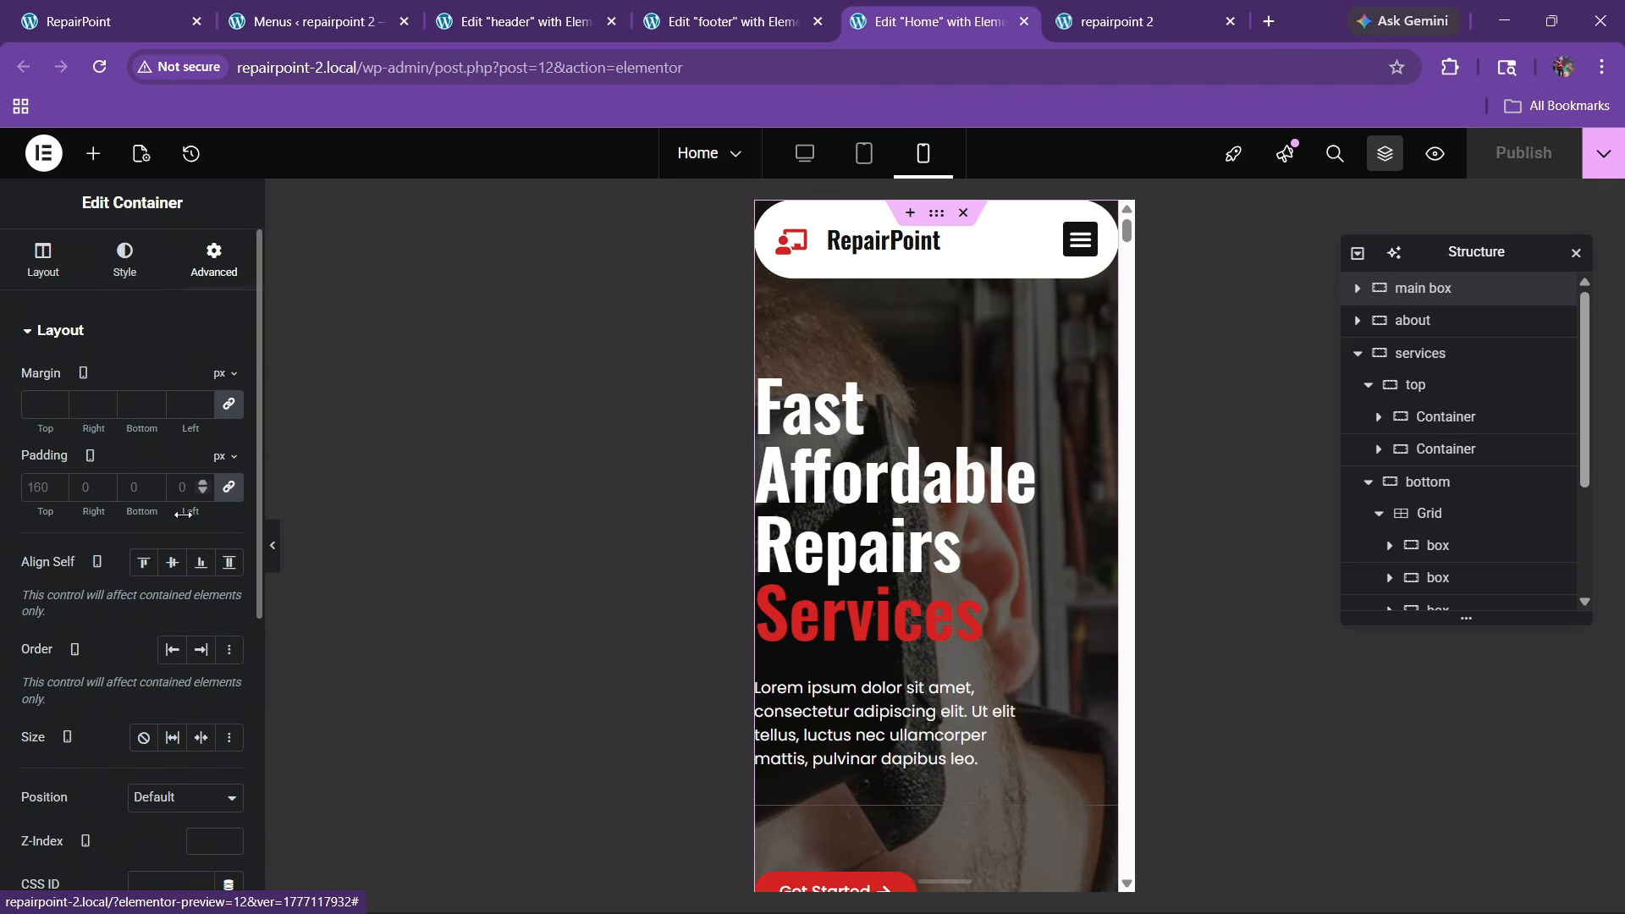
pyautogui.click(230, 488)
pyautogui.write('120')
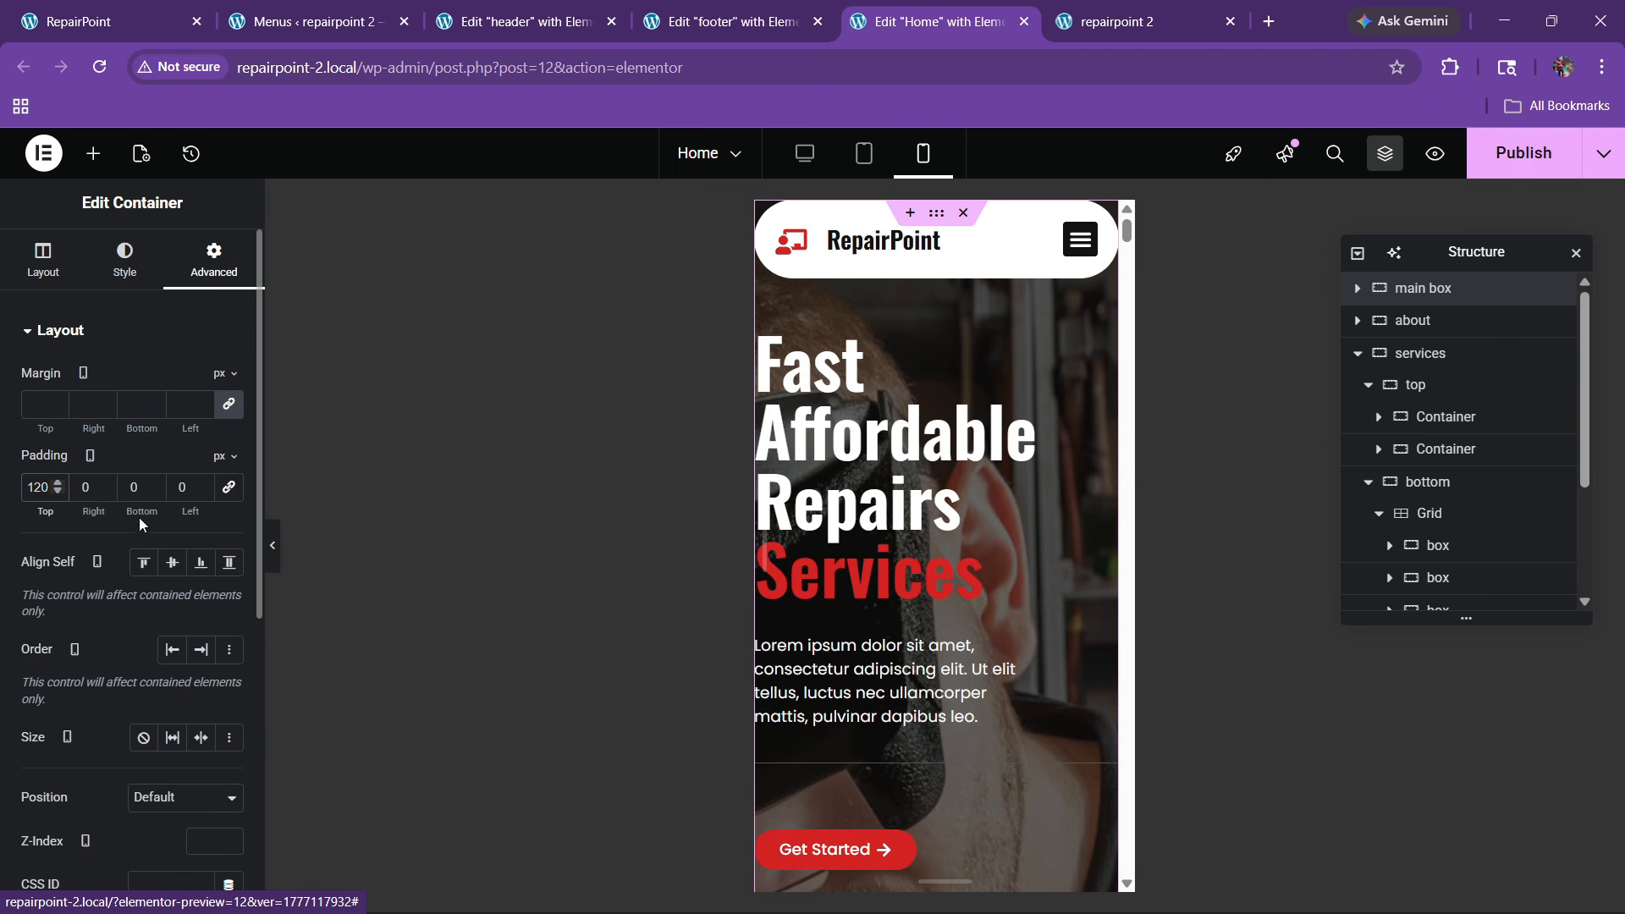
pyautogui.write('2')
pyautogui.click(176, 490)
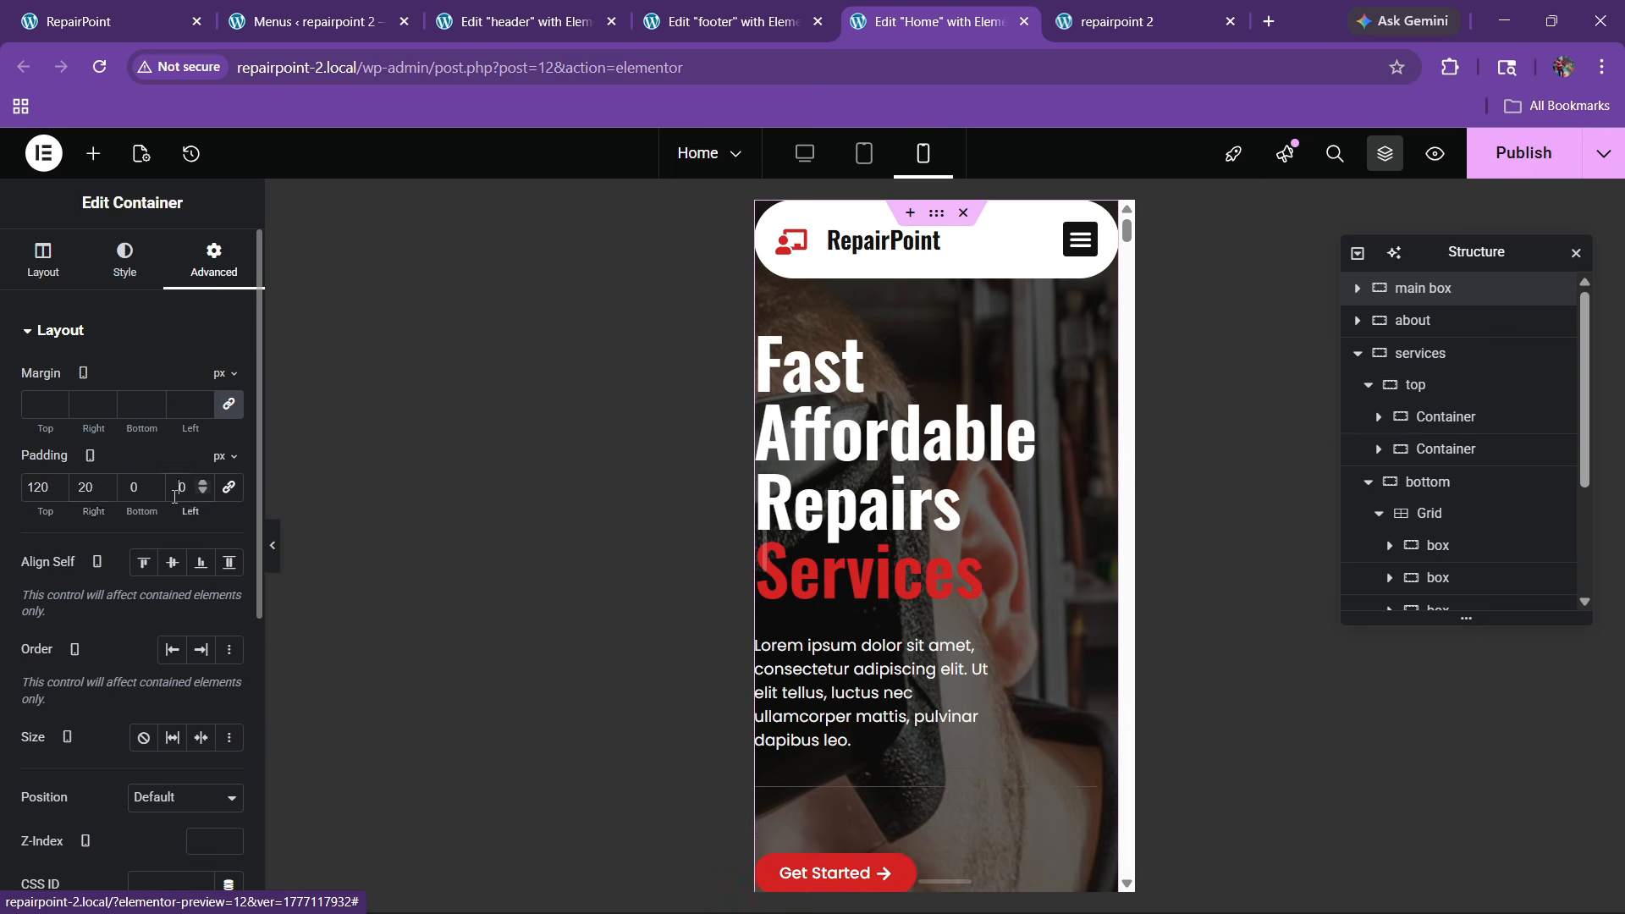
pyautogui.write('2')
# Set the hero heading to 45 px and make the paragraph below it Full Width
pyautogui.click(1091, 348)
pyautogui.click(127, 258)
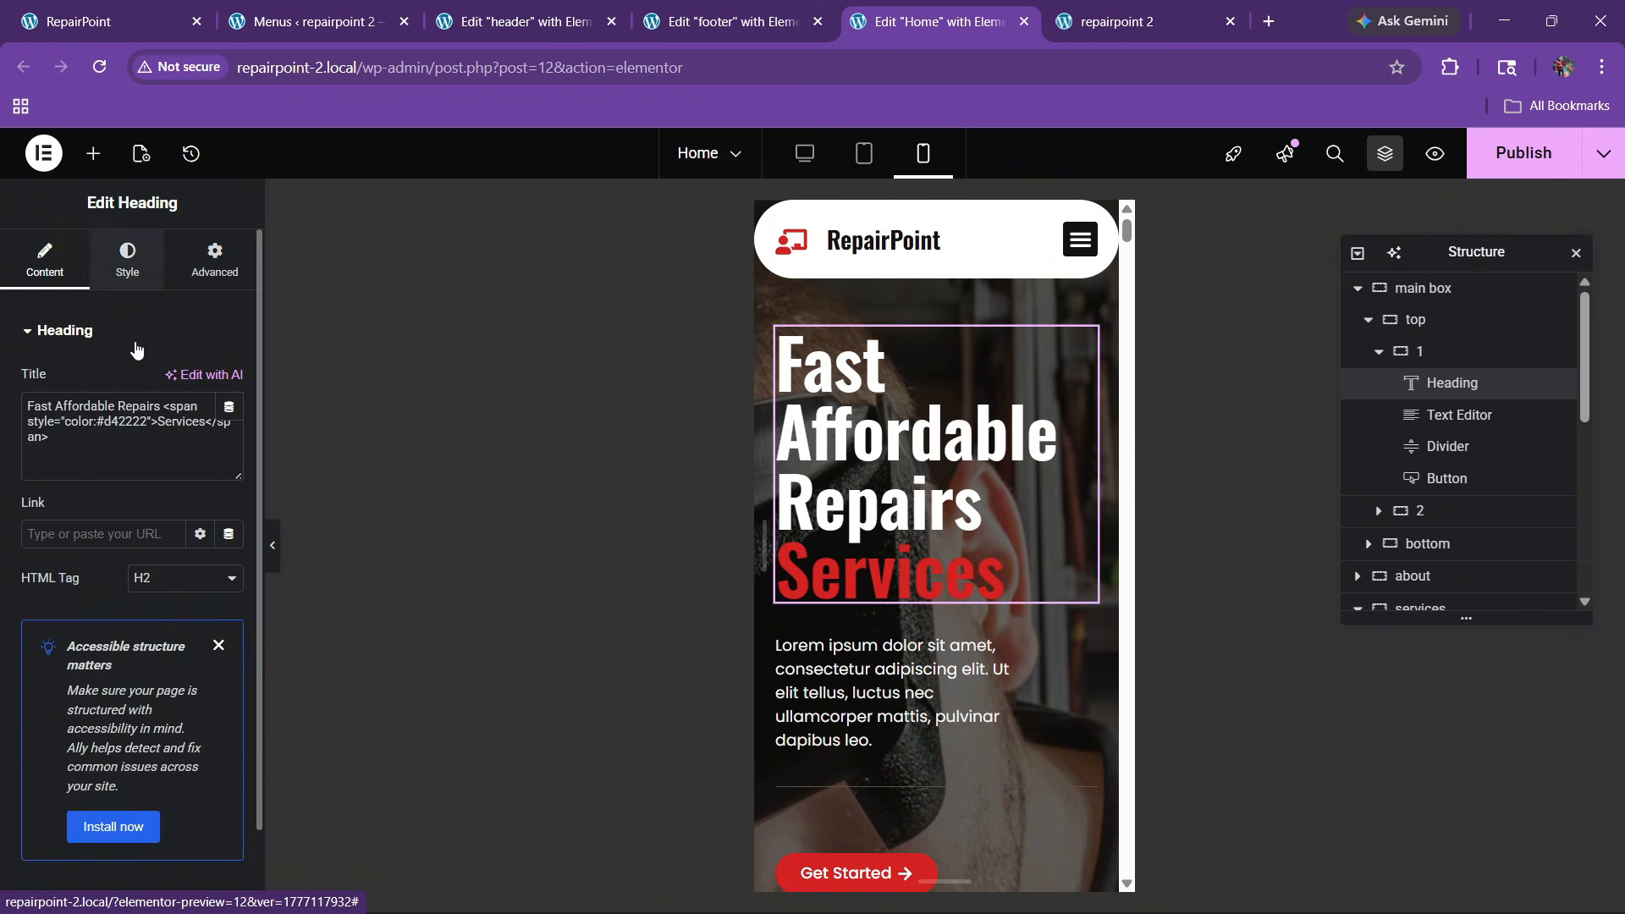
pyautogui.click(228, 441)
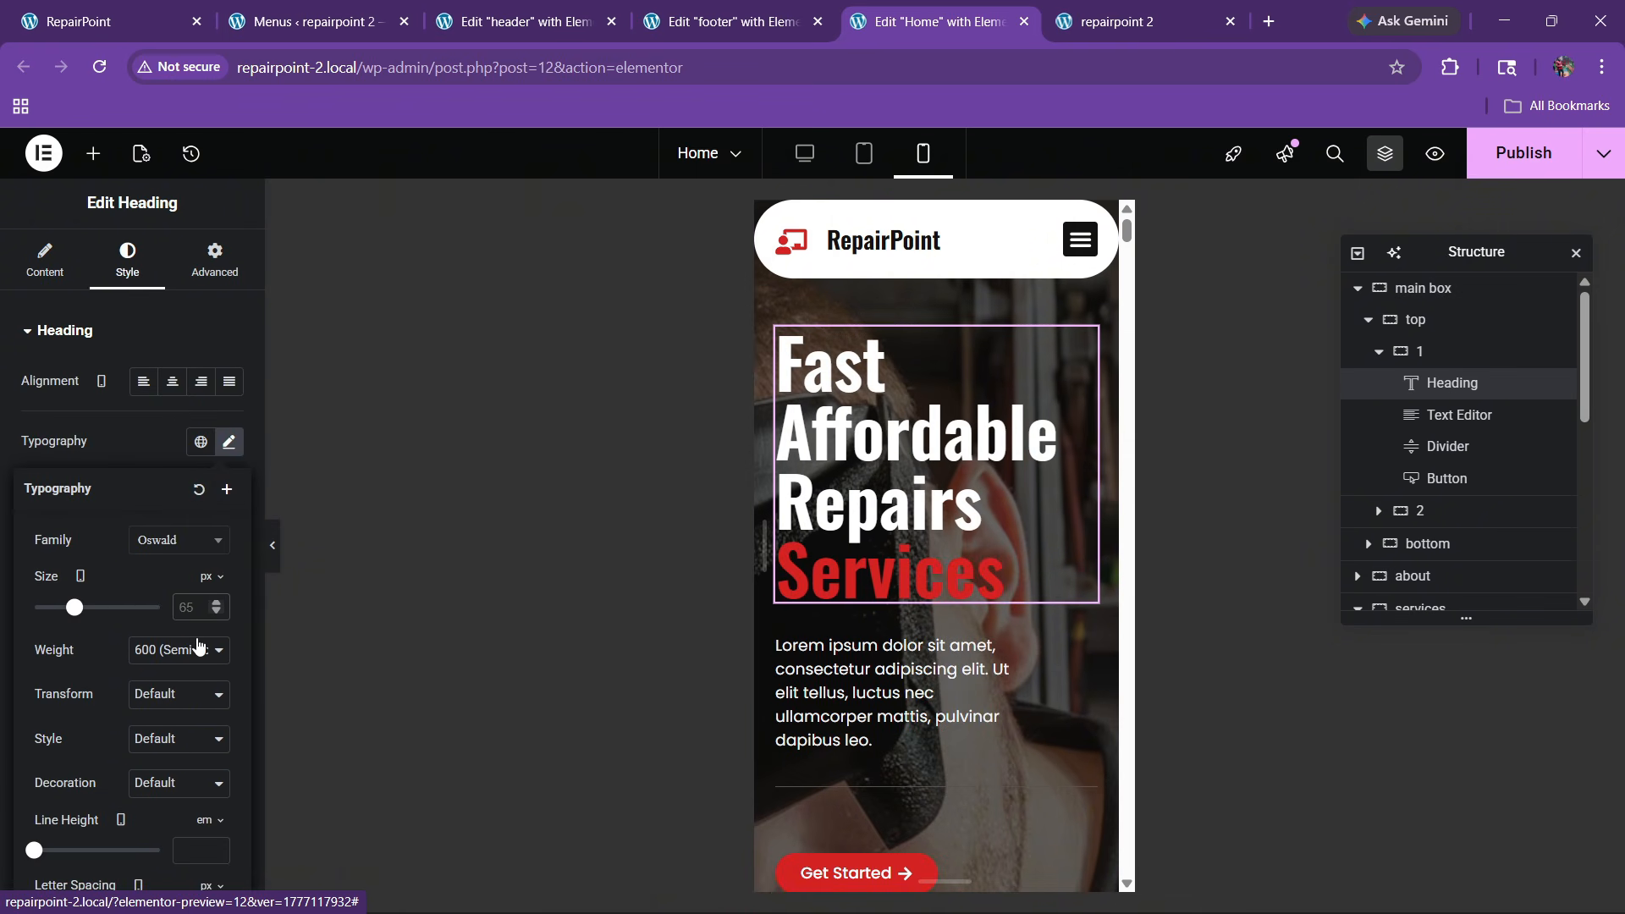
pyautogui.write('45')
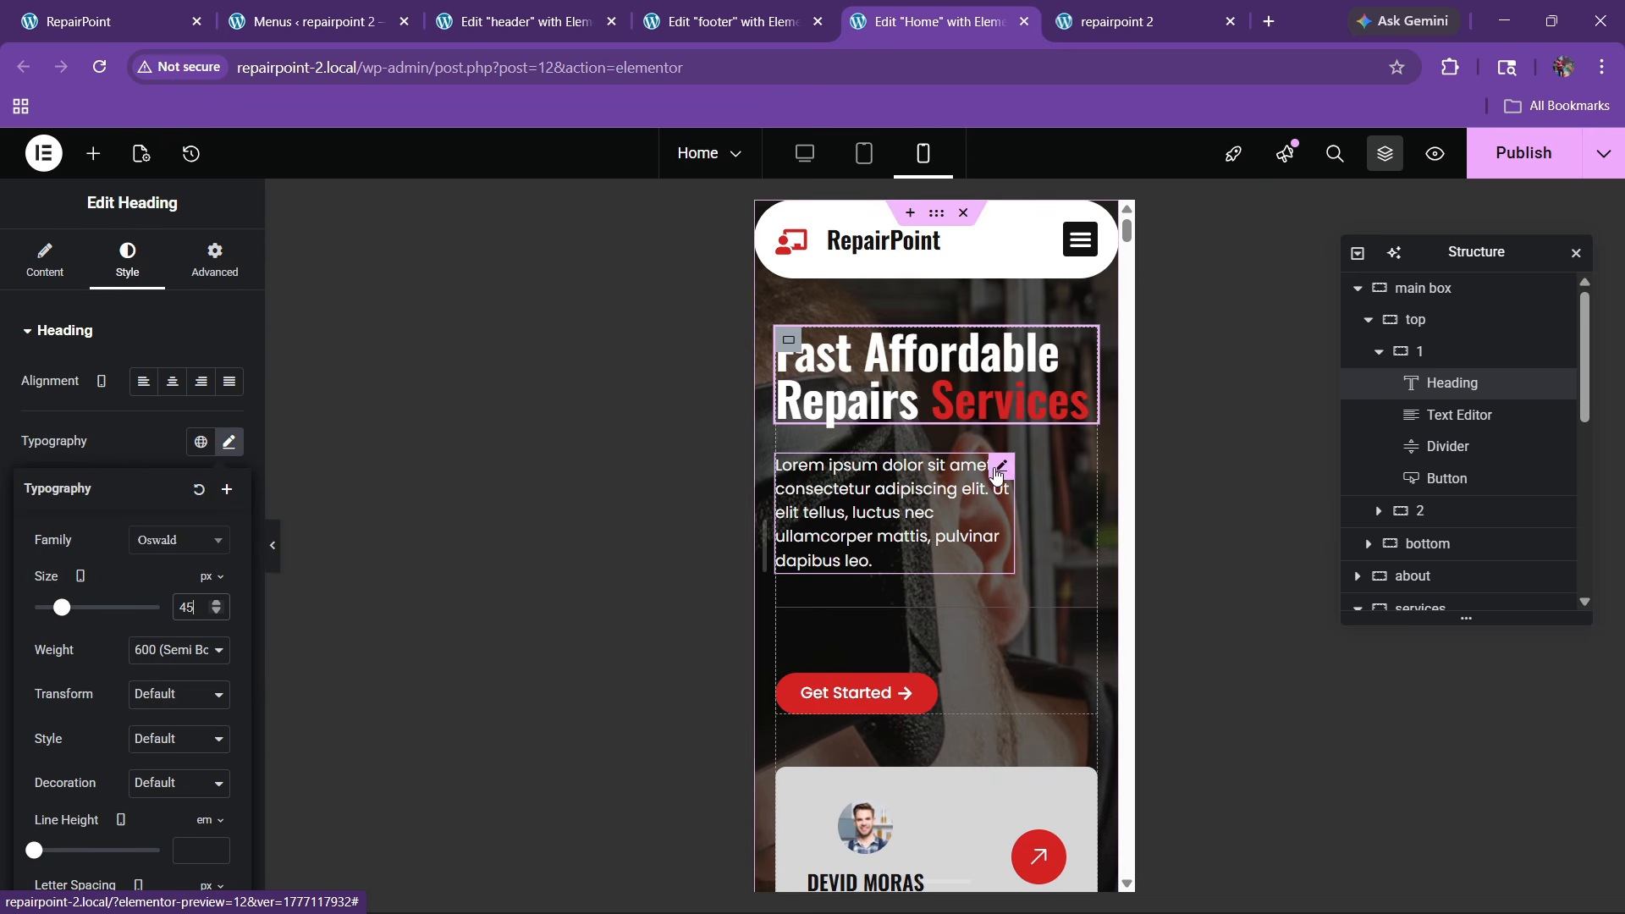
pyautogui.click(997, 470)
pyautogui.click(215, 258)
pyautogui.click(154, 548)
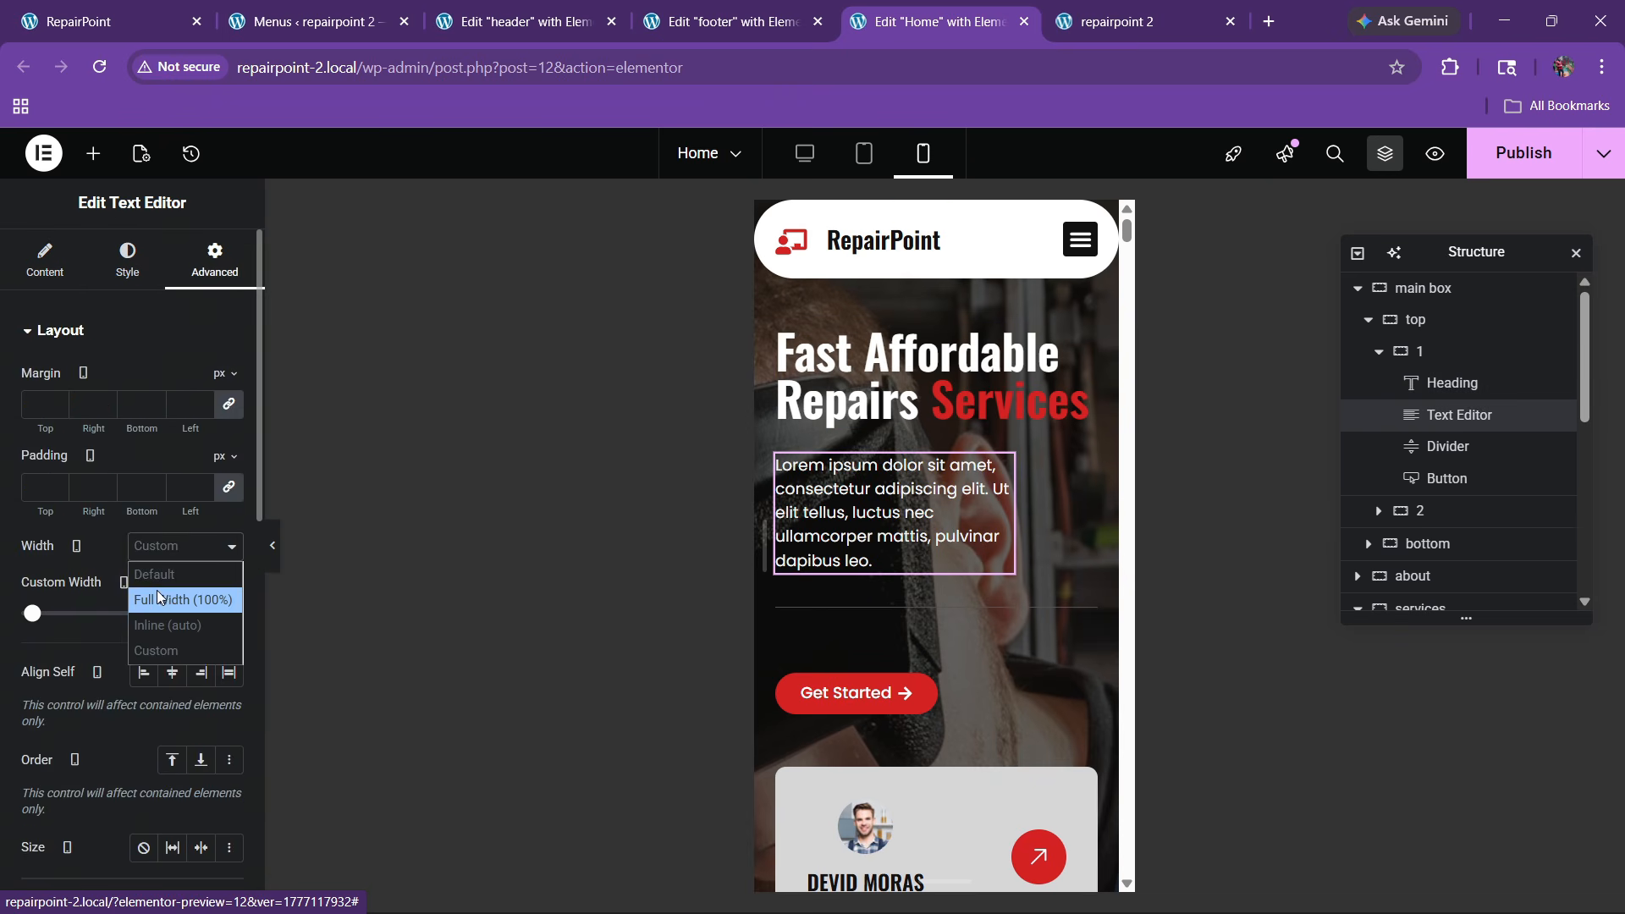
pyautogui.click(160, 598)
# Set the logo carousel to show 2 slides at once on mobile
pyautogui.scroll(-5, 814, 486)
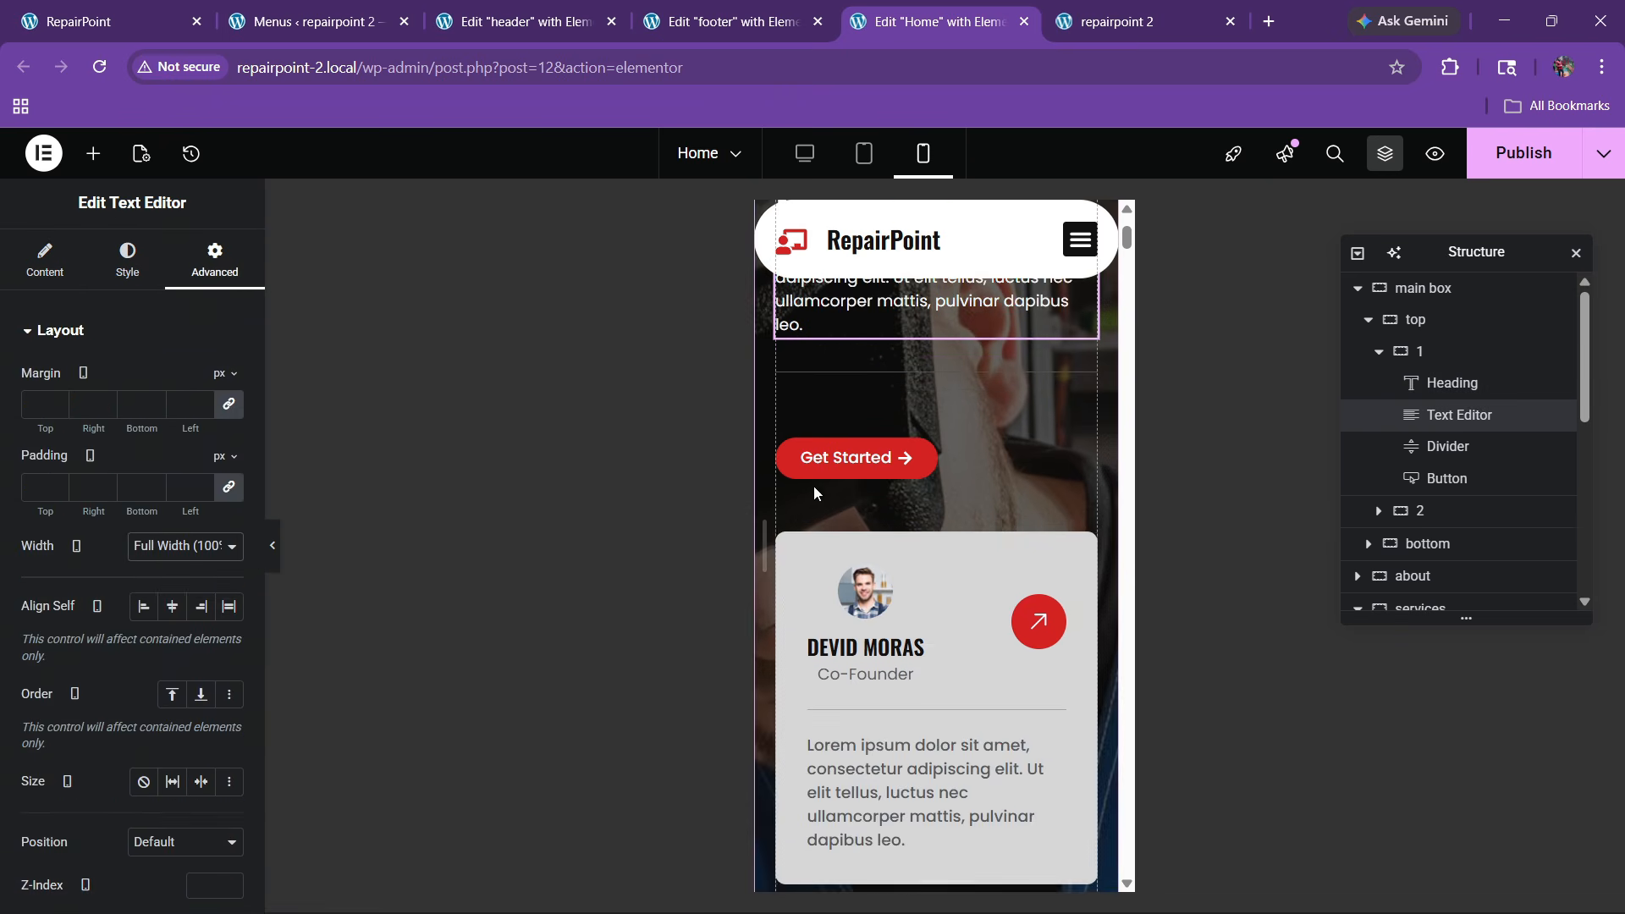
pyautogui.scroll(-10, 968, 529)
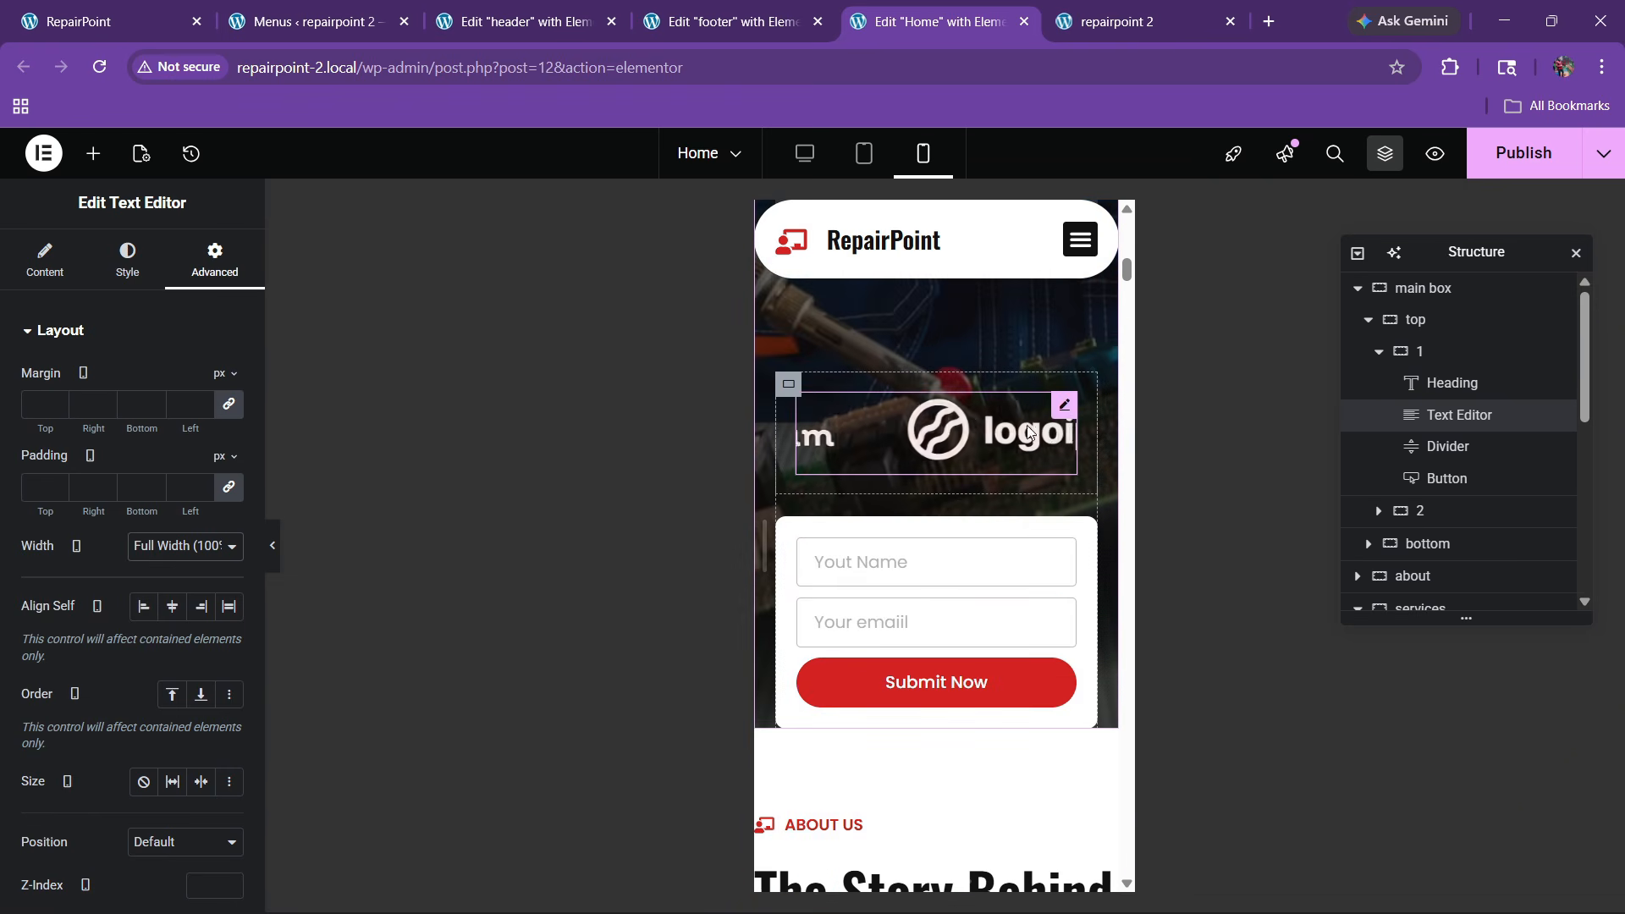
pyautogui.click(1040, 434)
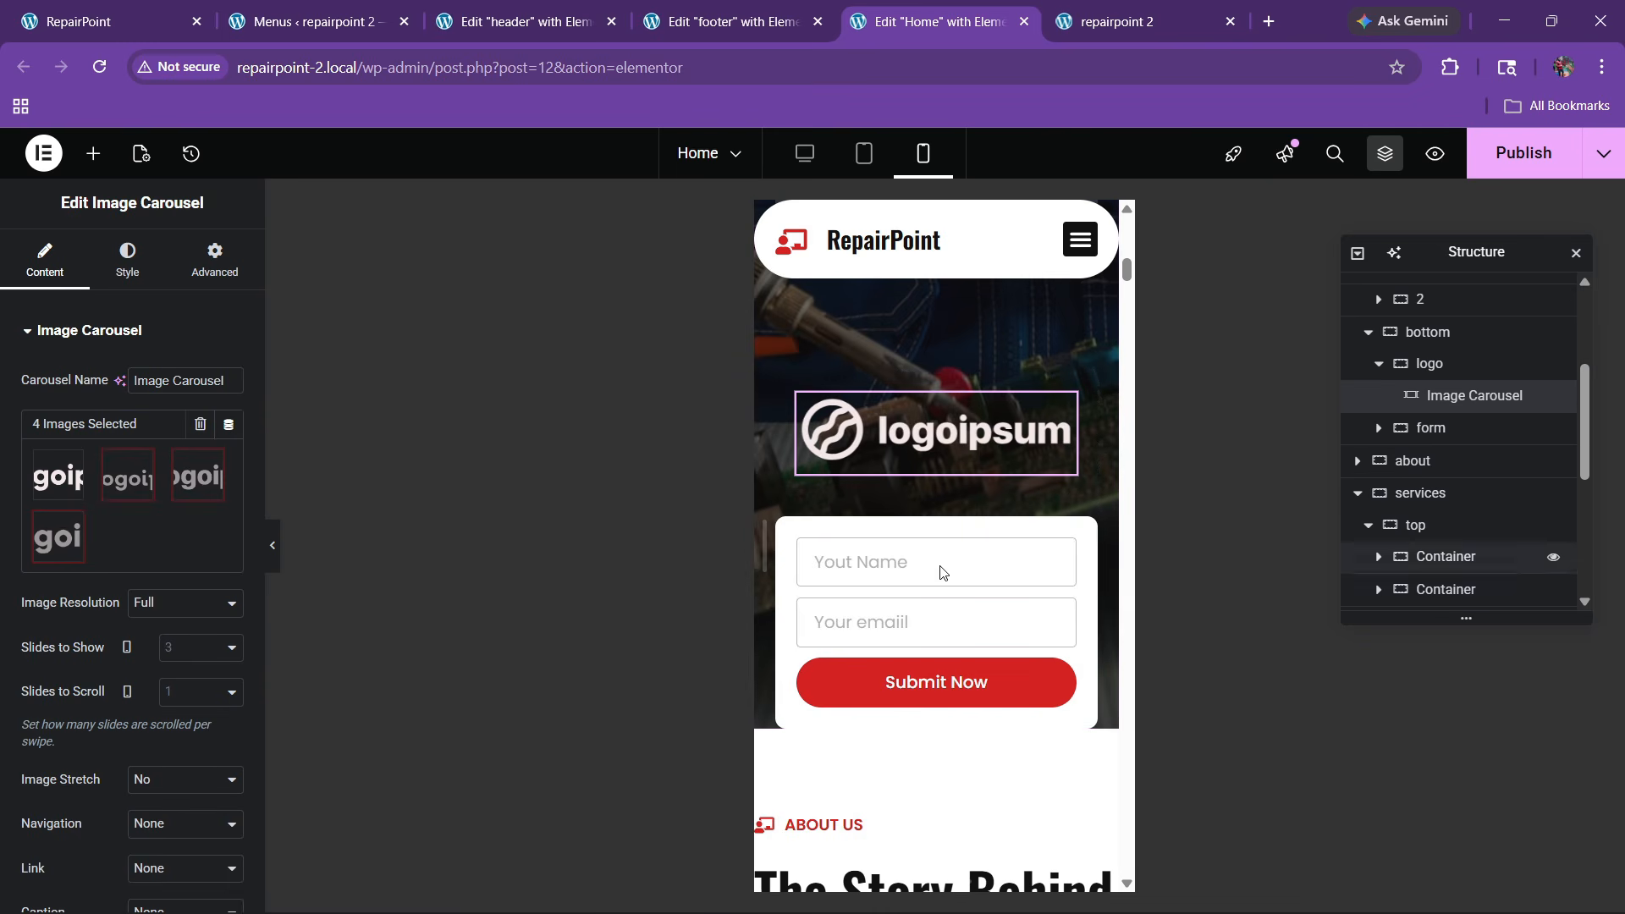
pyautogui.scroll(-3, 85, 558)
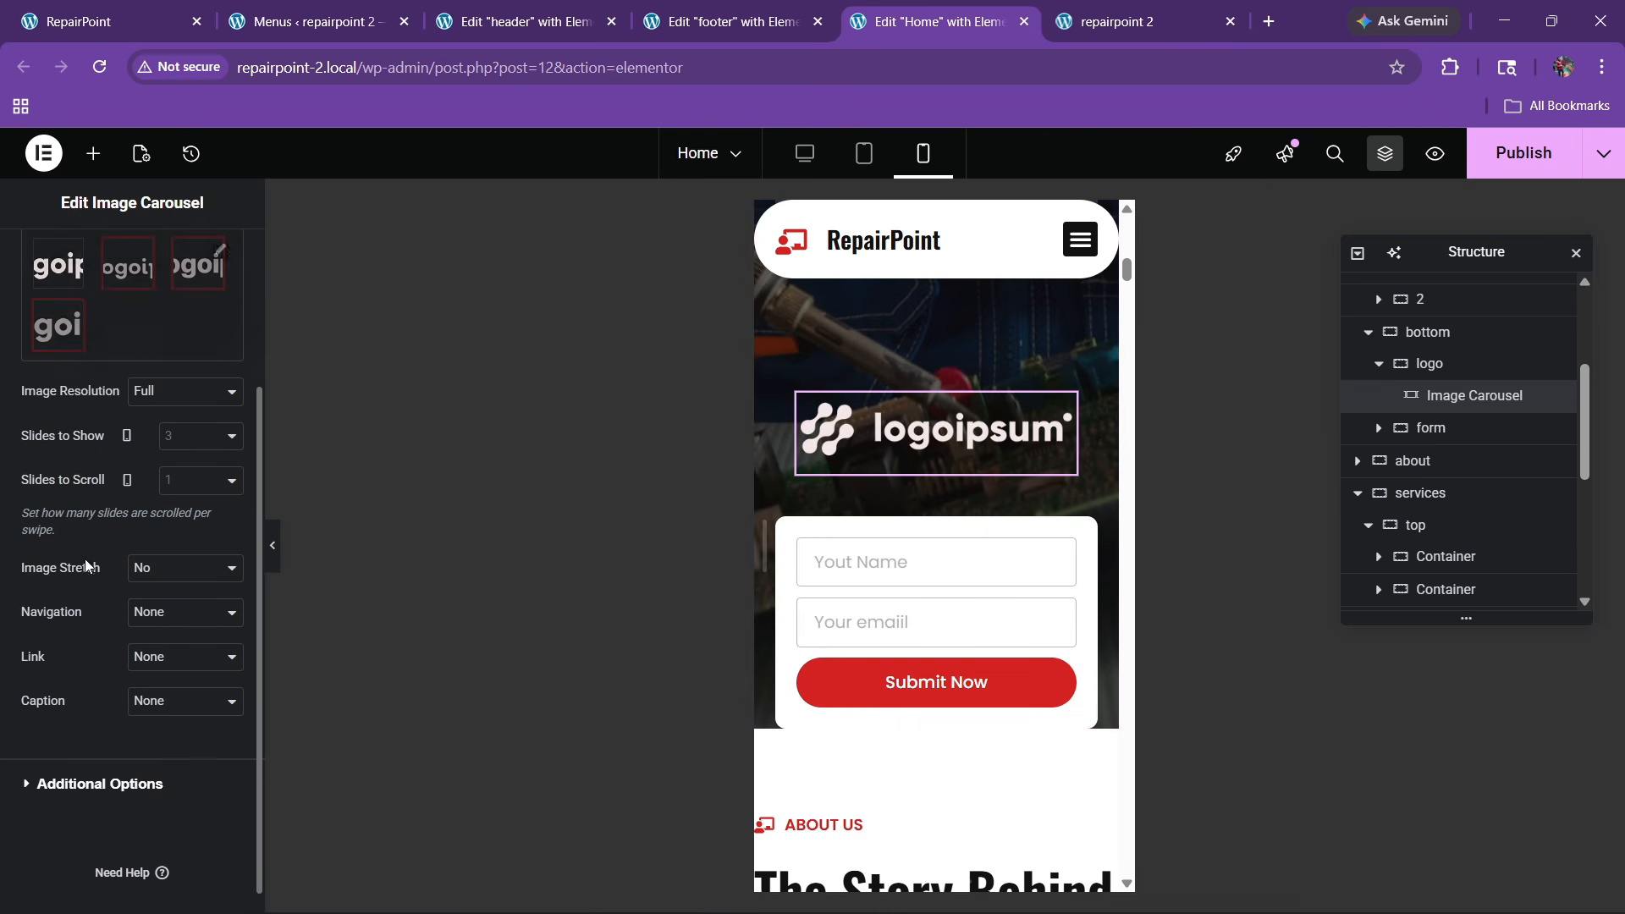
pyautogui.click(191, 442)
pyautogui.click(182, 492)
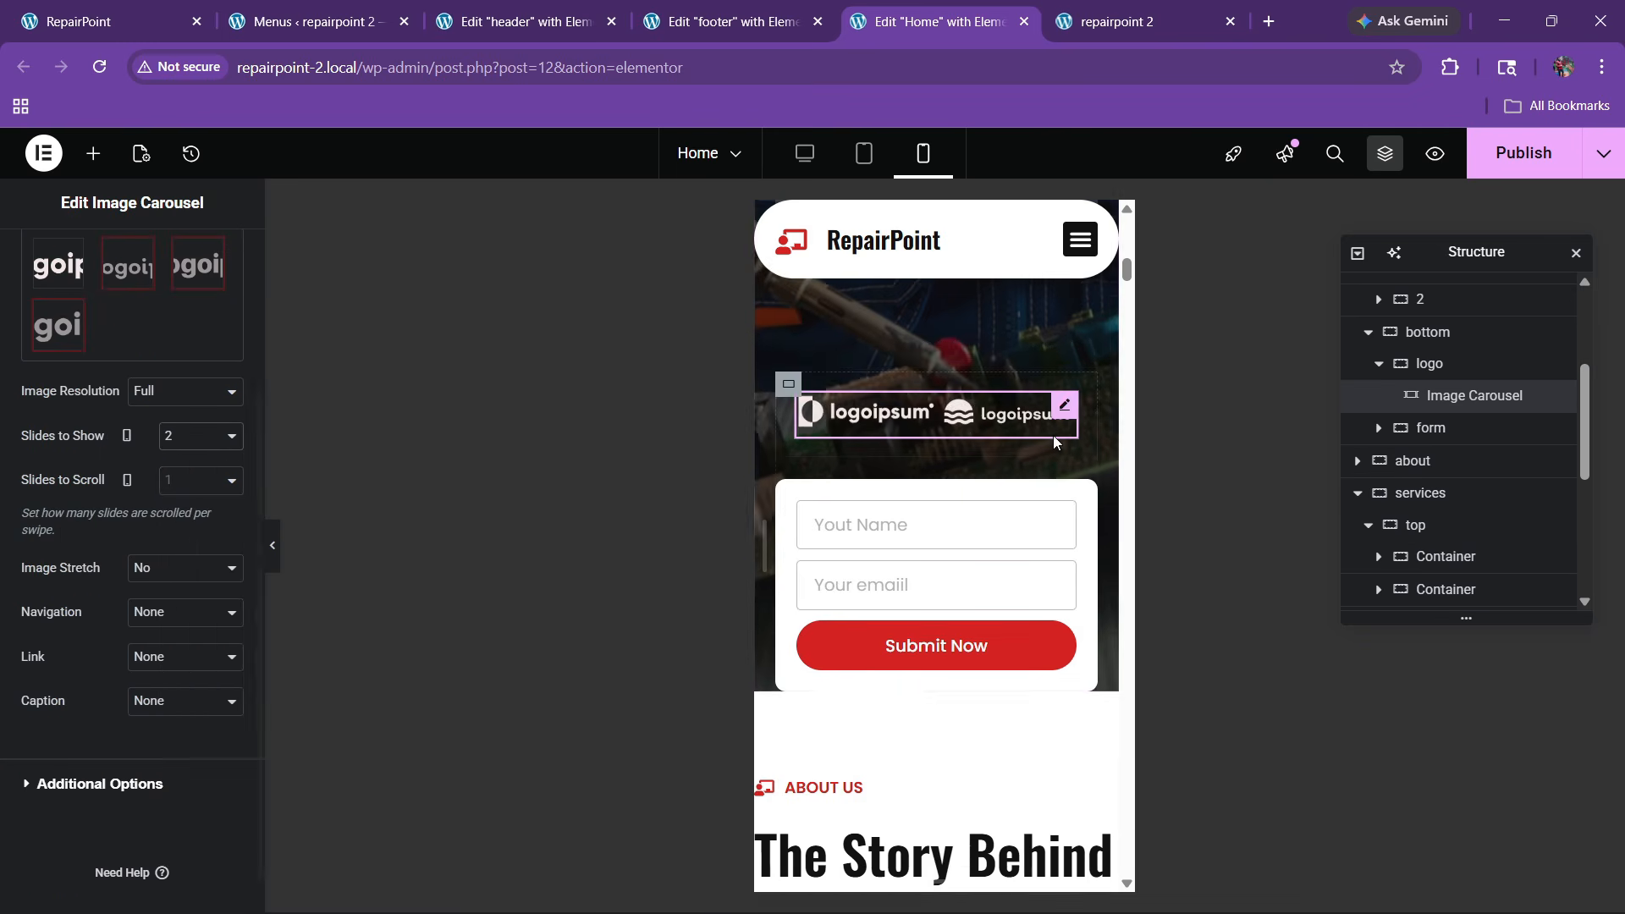
# Set the logo container's mobile padding to 0
pyautogui.click(803, 448)
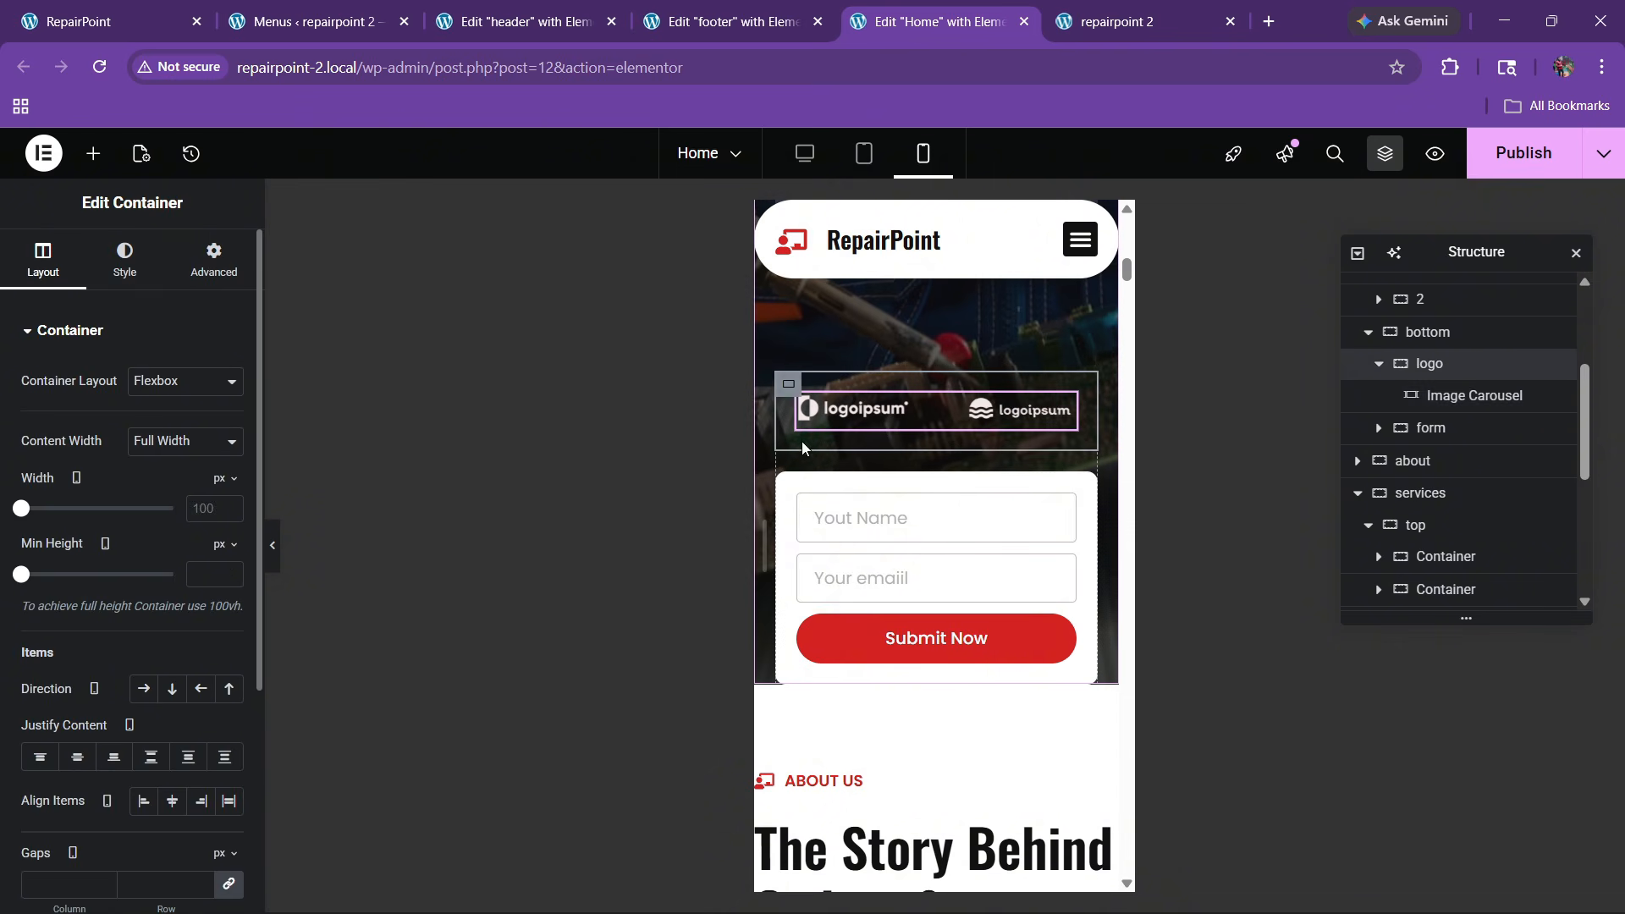
pyautogui.click(212, 261)
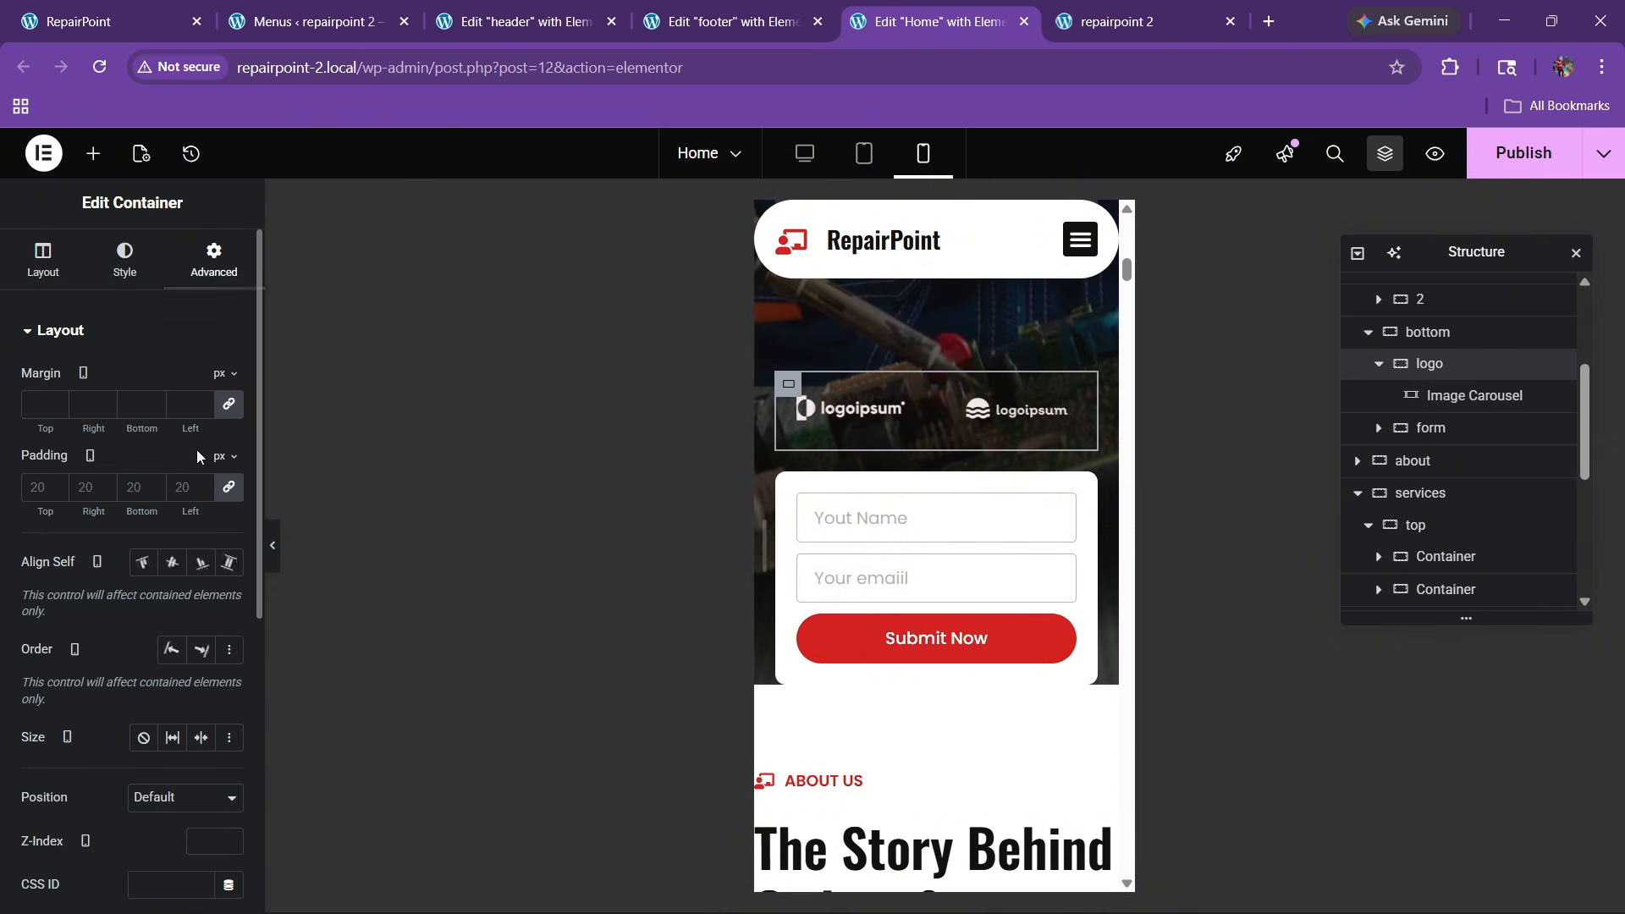
pyautogui.click(37, 488)
pyautogui.write('0')
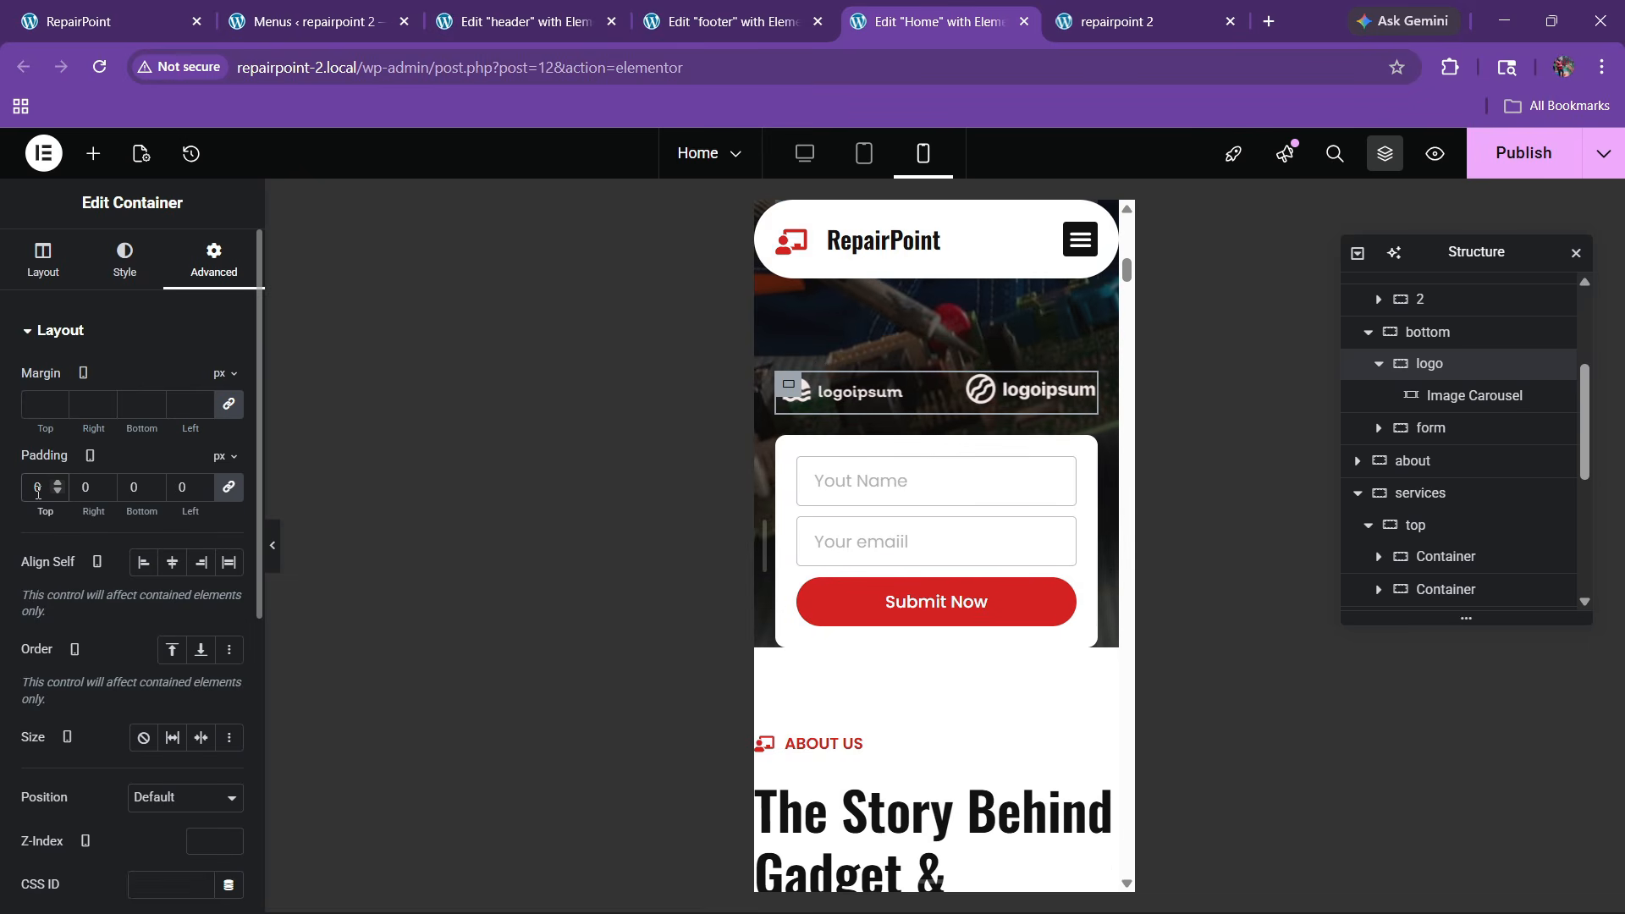
pyautogui.scroll(-4, 938, 562)
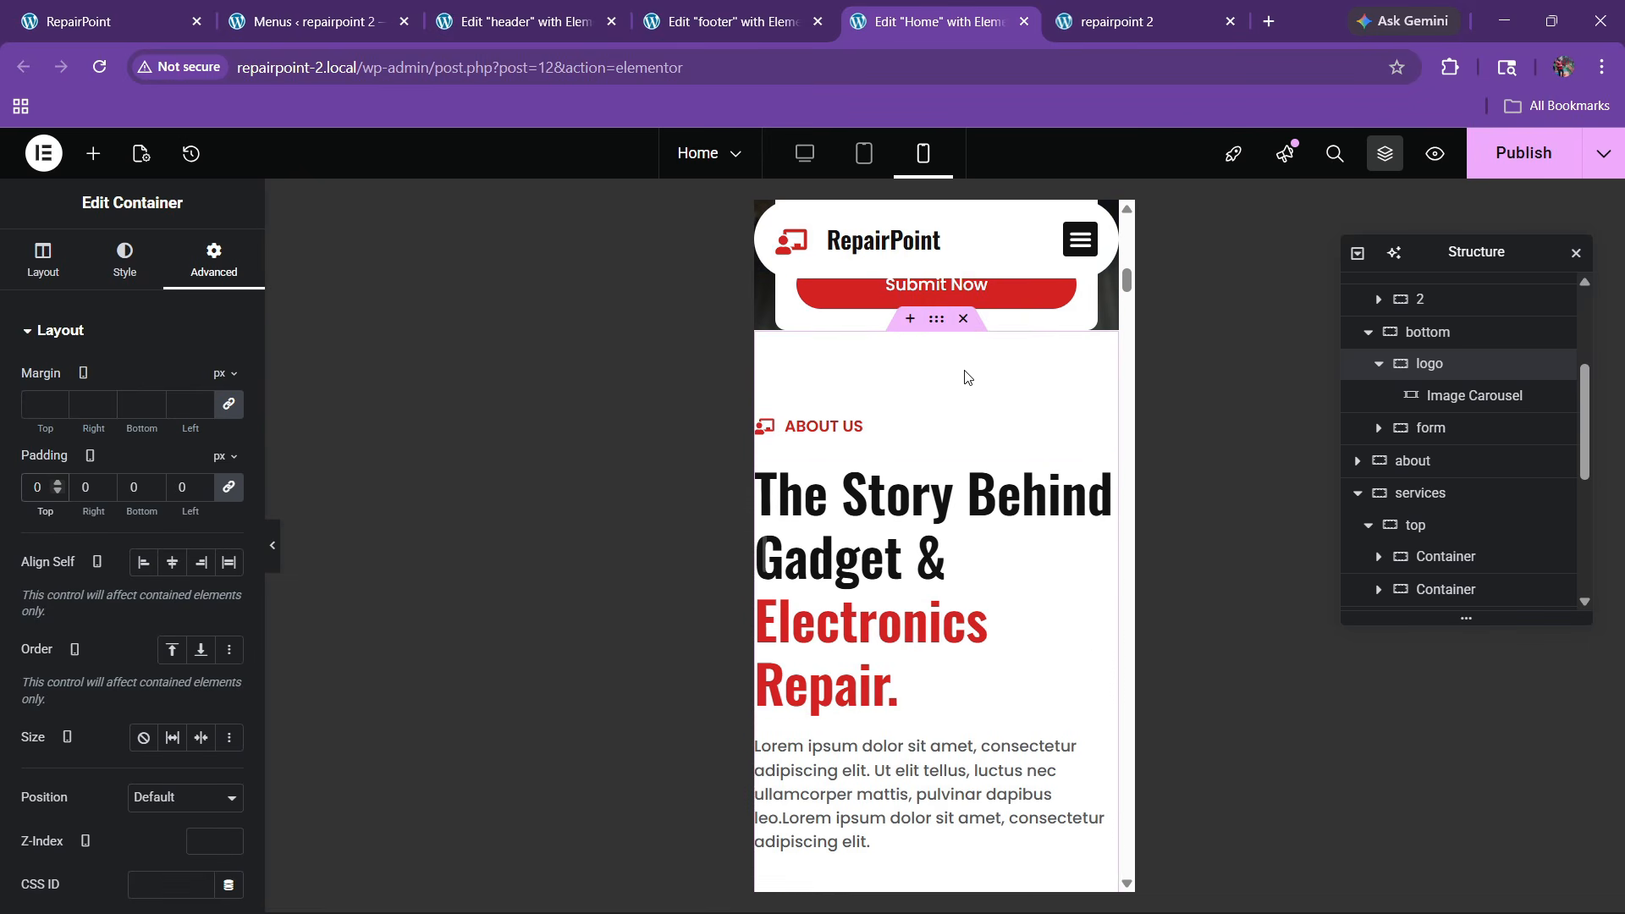
# Unlink the About section's mobile padding and set it to 60/20/60/20
pyautogui.click(933, 341)
pyautogui.click(214, 258)
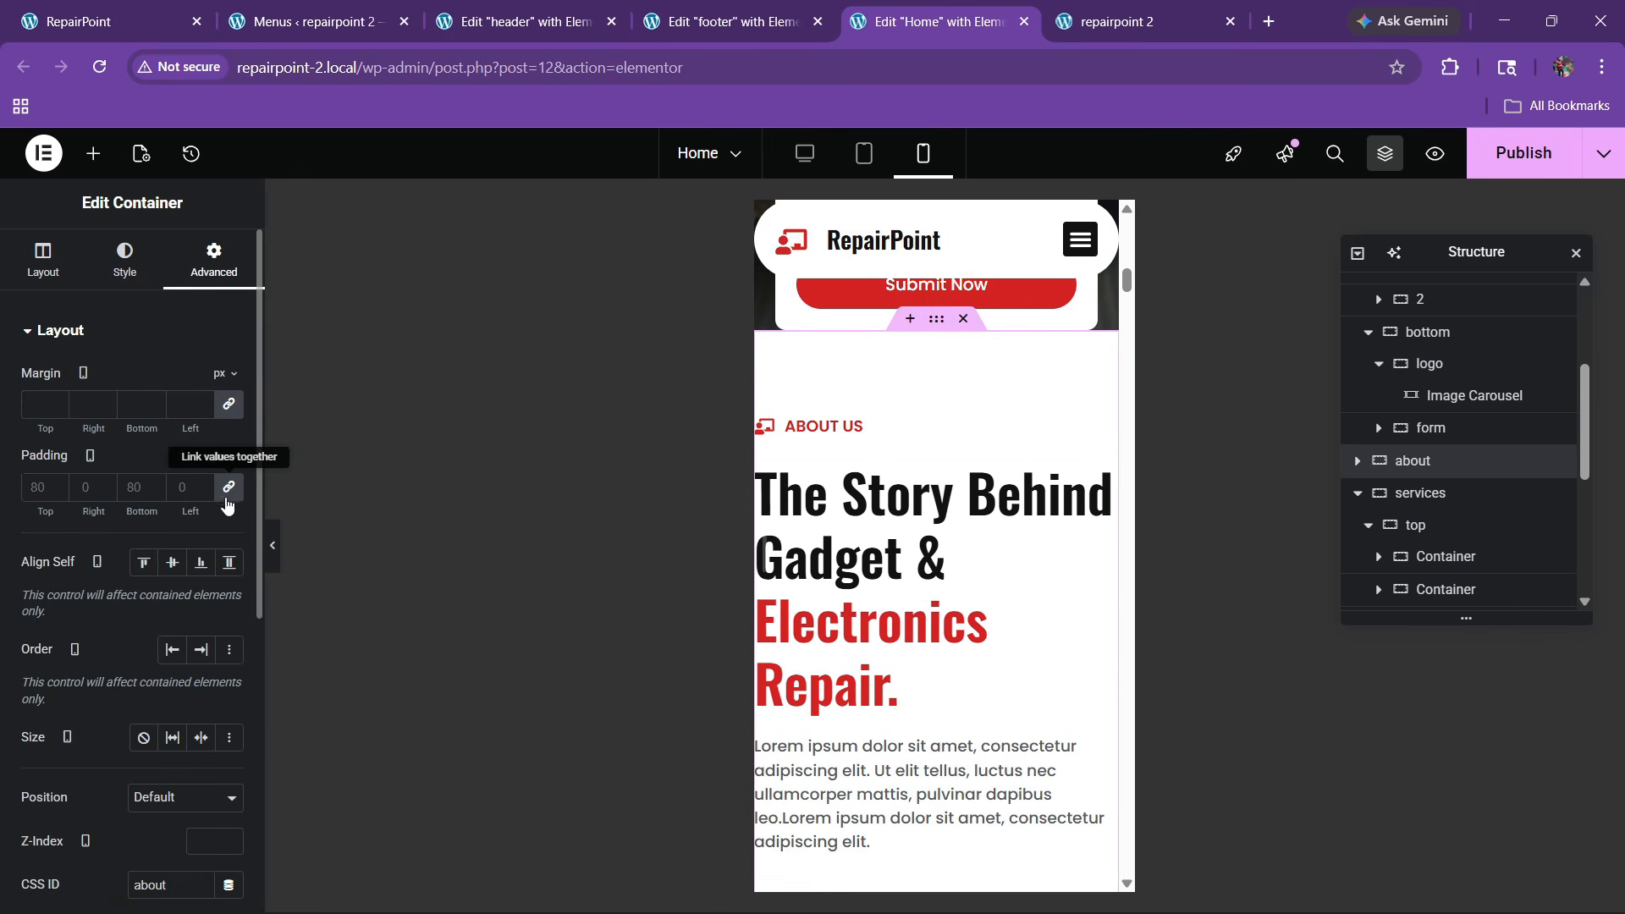
pyautogui.click(229, 487)
pyautogui.write('60')
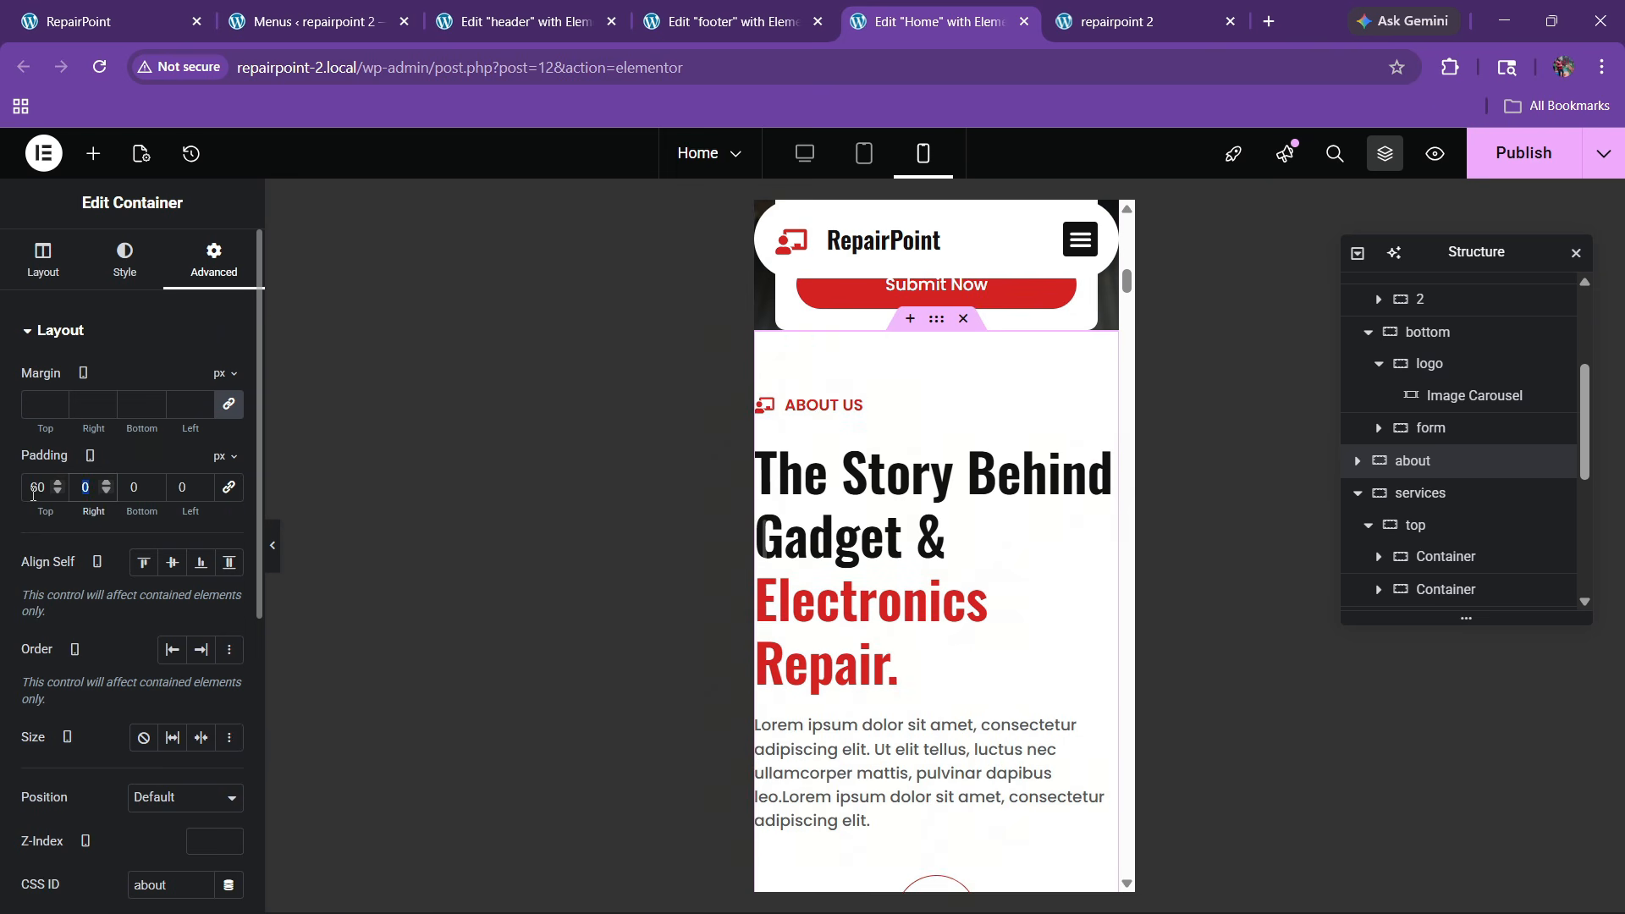
pyautogui.press('Tab')
pyautogui.write('2060')
pyautogui.press('Tab')
pyautogui.write('20')
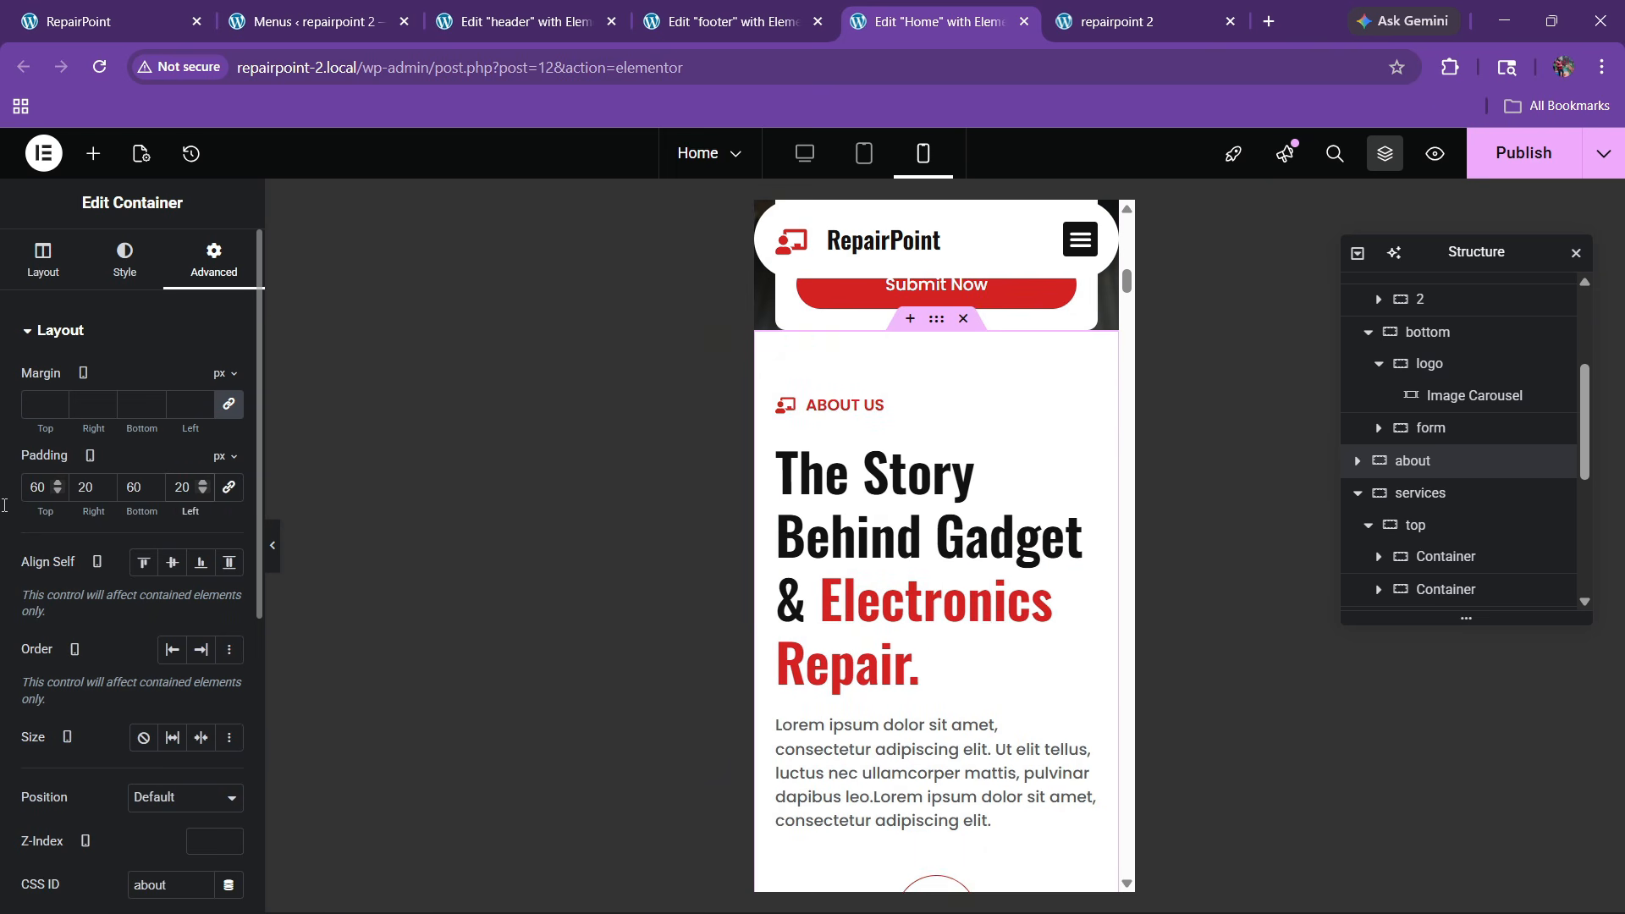
# Set the About heading's mobile typography size to 30 px
pyautogui.click(1083, 453)
pyautogui.click(127, 258)
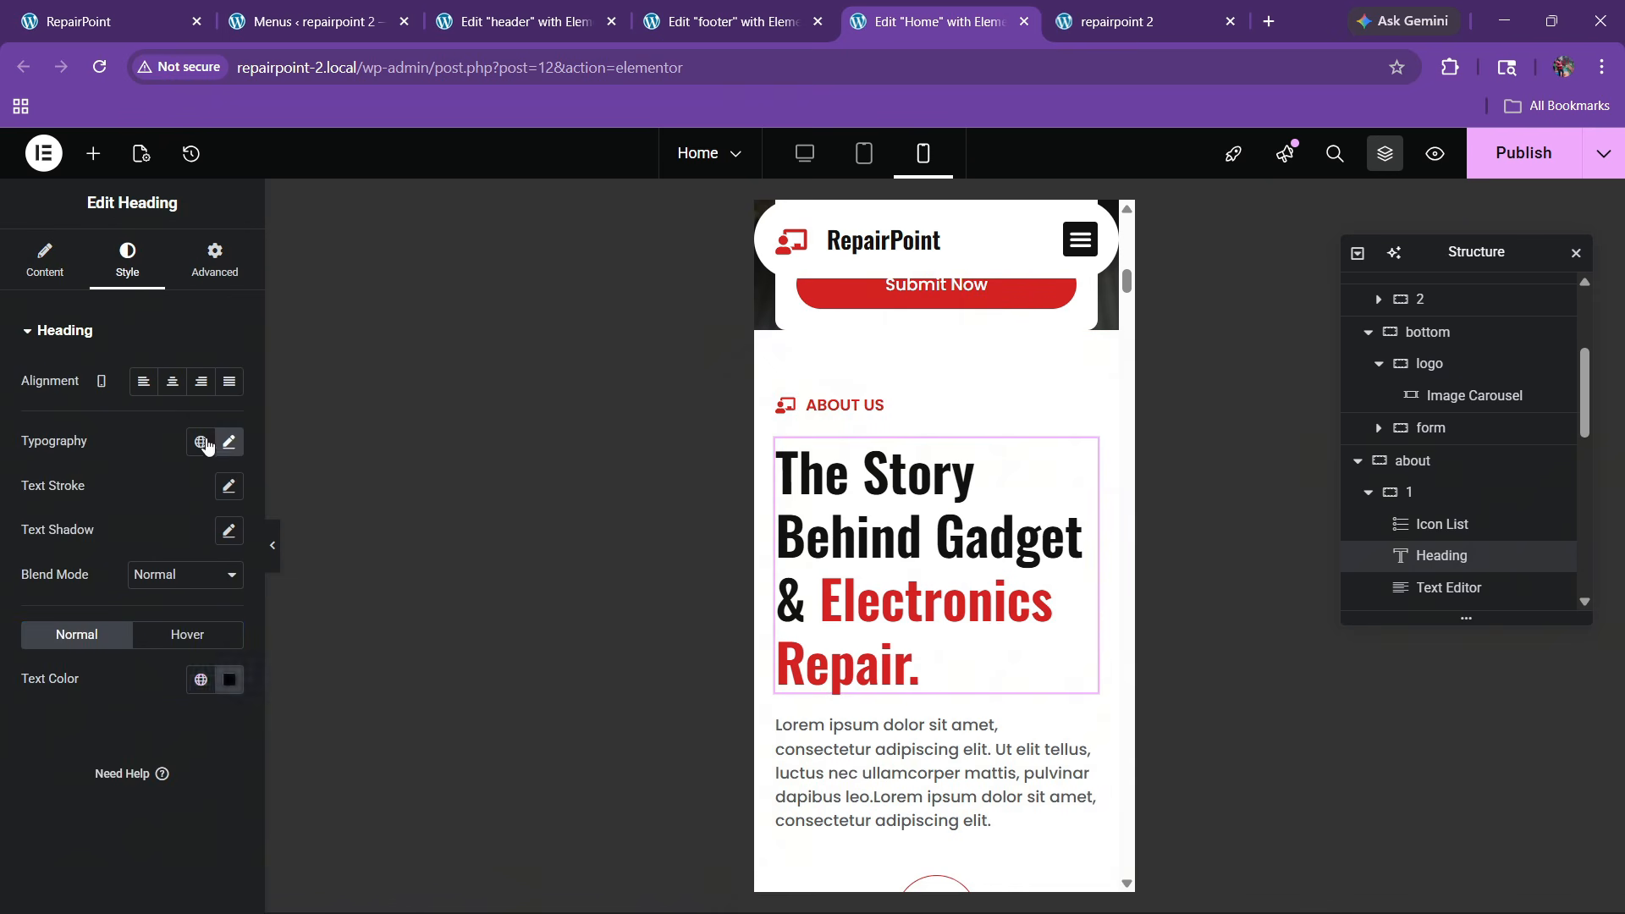
pyautogui.click(229, 441)
pyautogui.write('35')
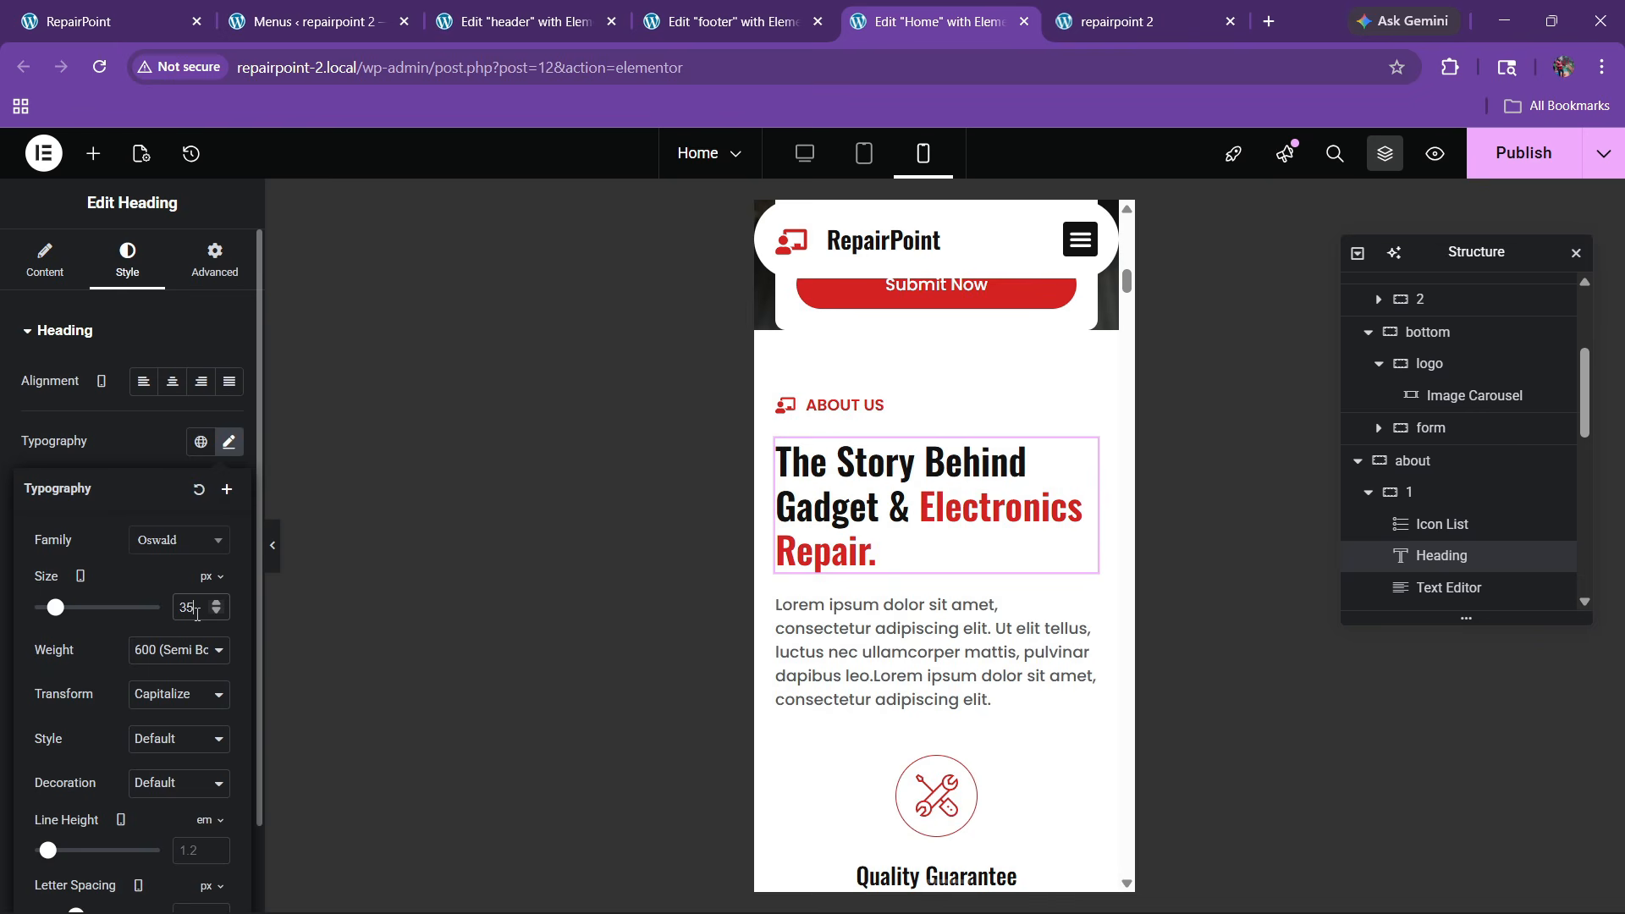
pyautogui.press('BackSpace')
pyautogui.write('0')
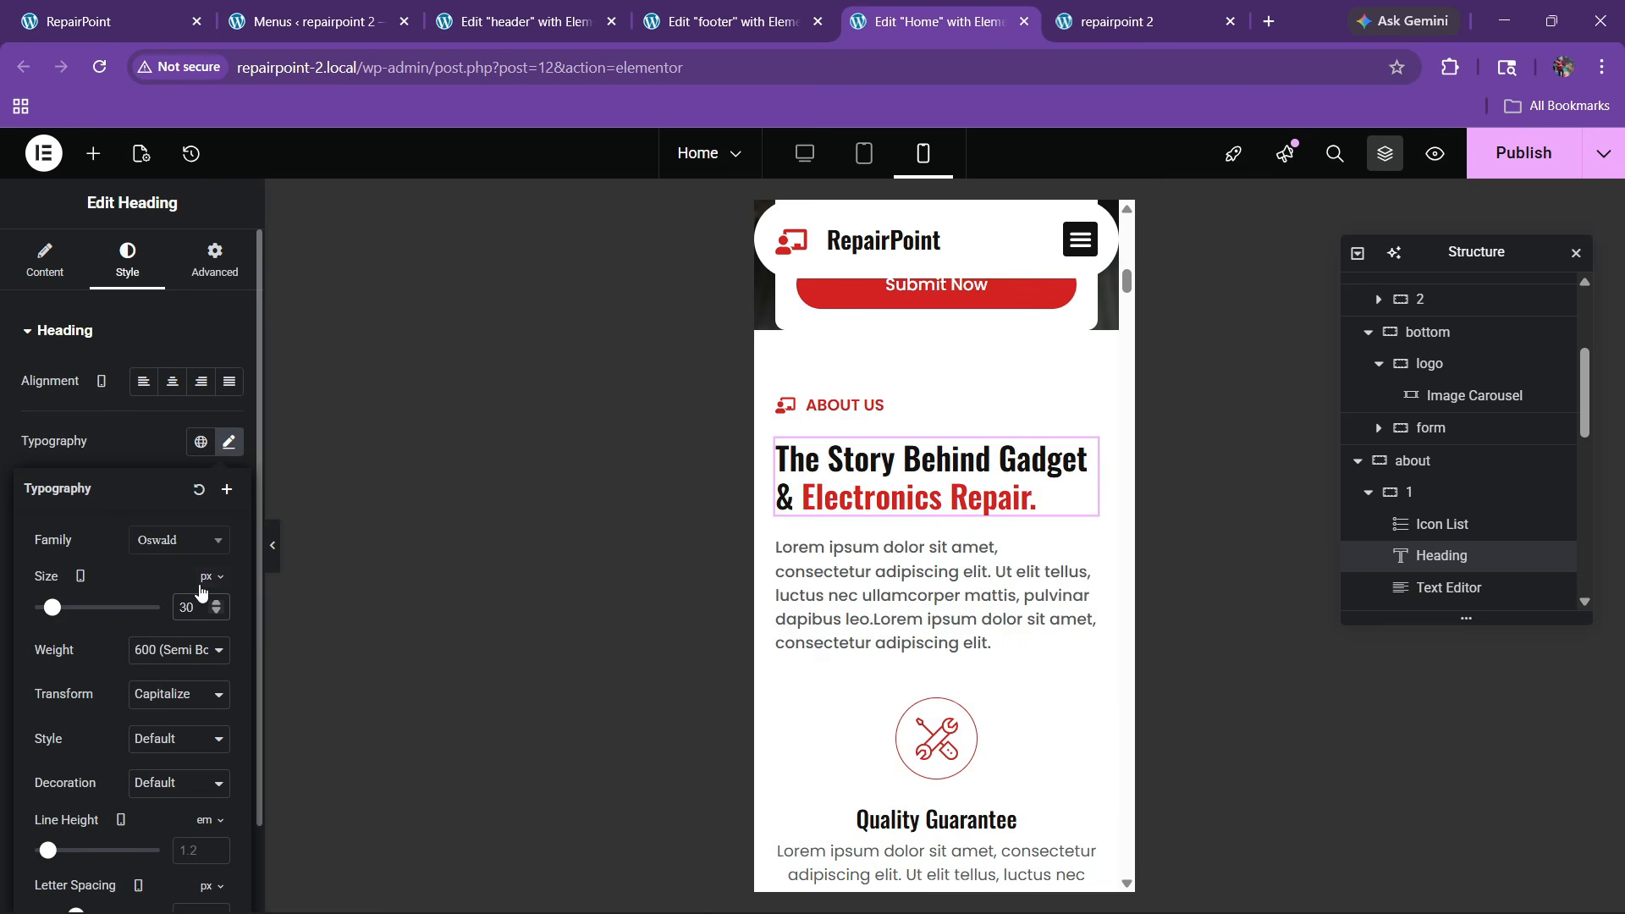
pyautogui.scroll(-8, 918, 563)
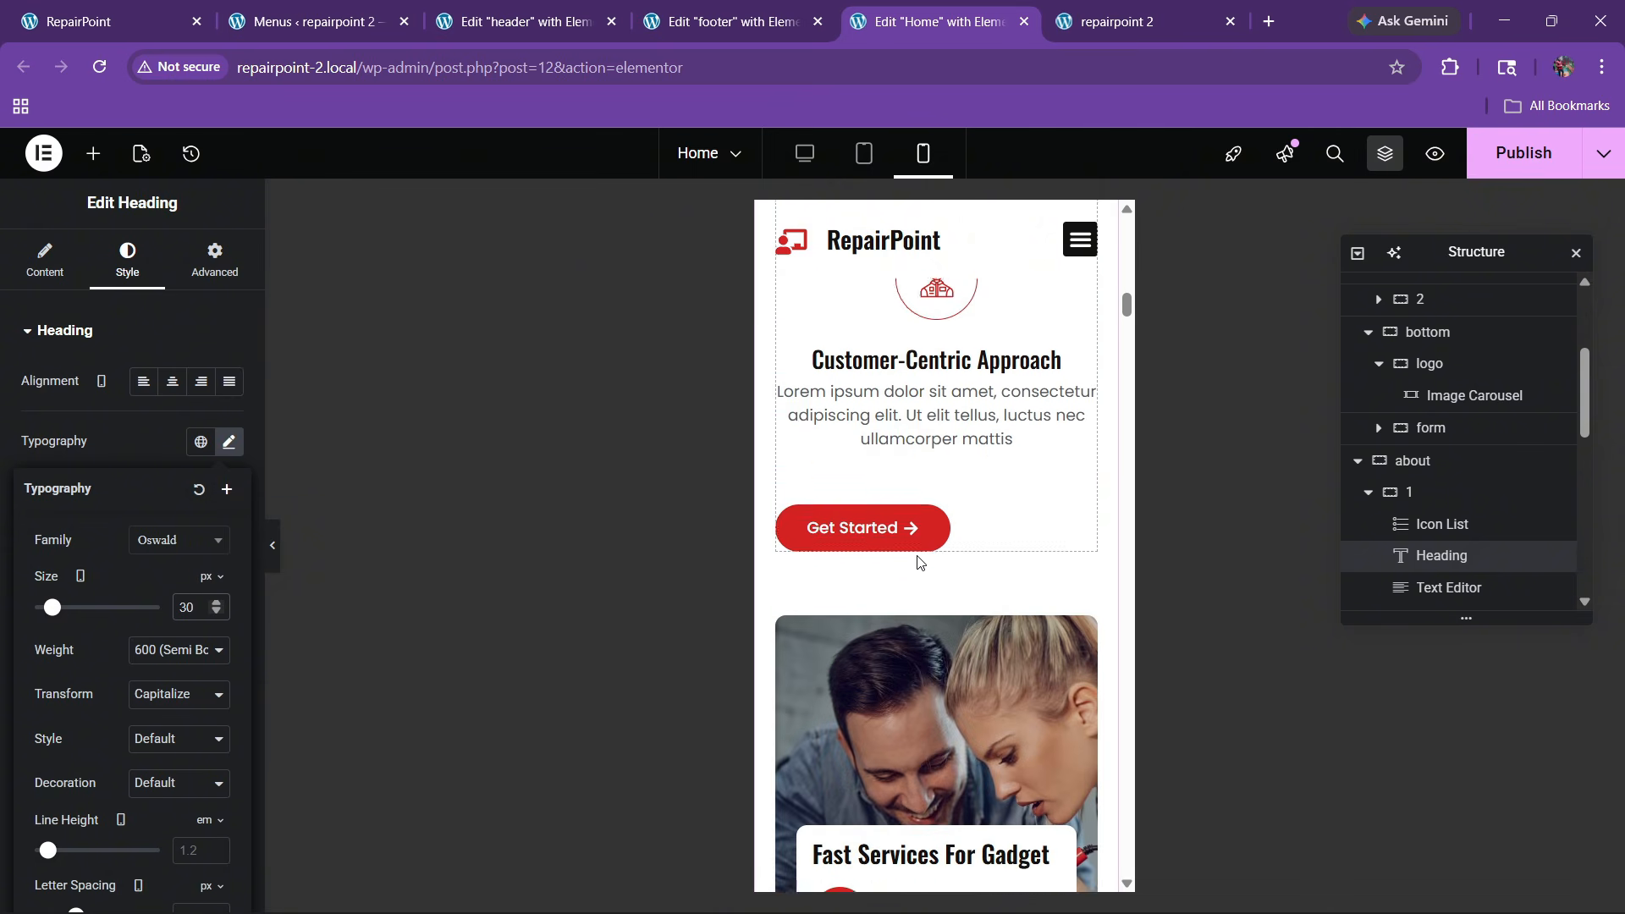
# Center the Get Started button and unlink the Services section's padding values
pyautogui.click(923, 495)
pyautogui.click(127, 258)
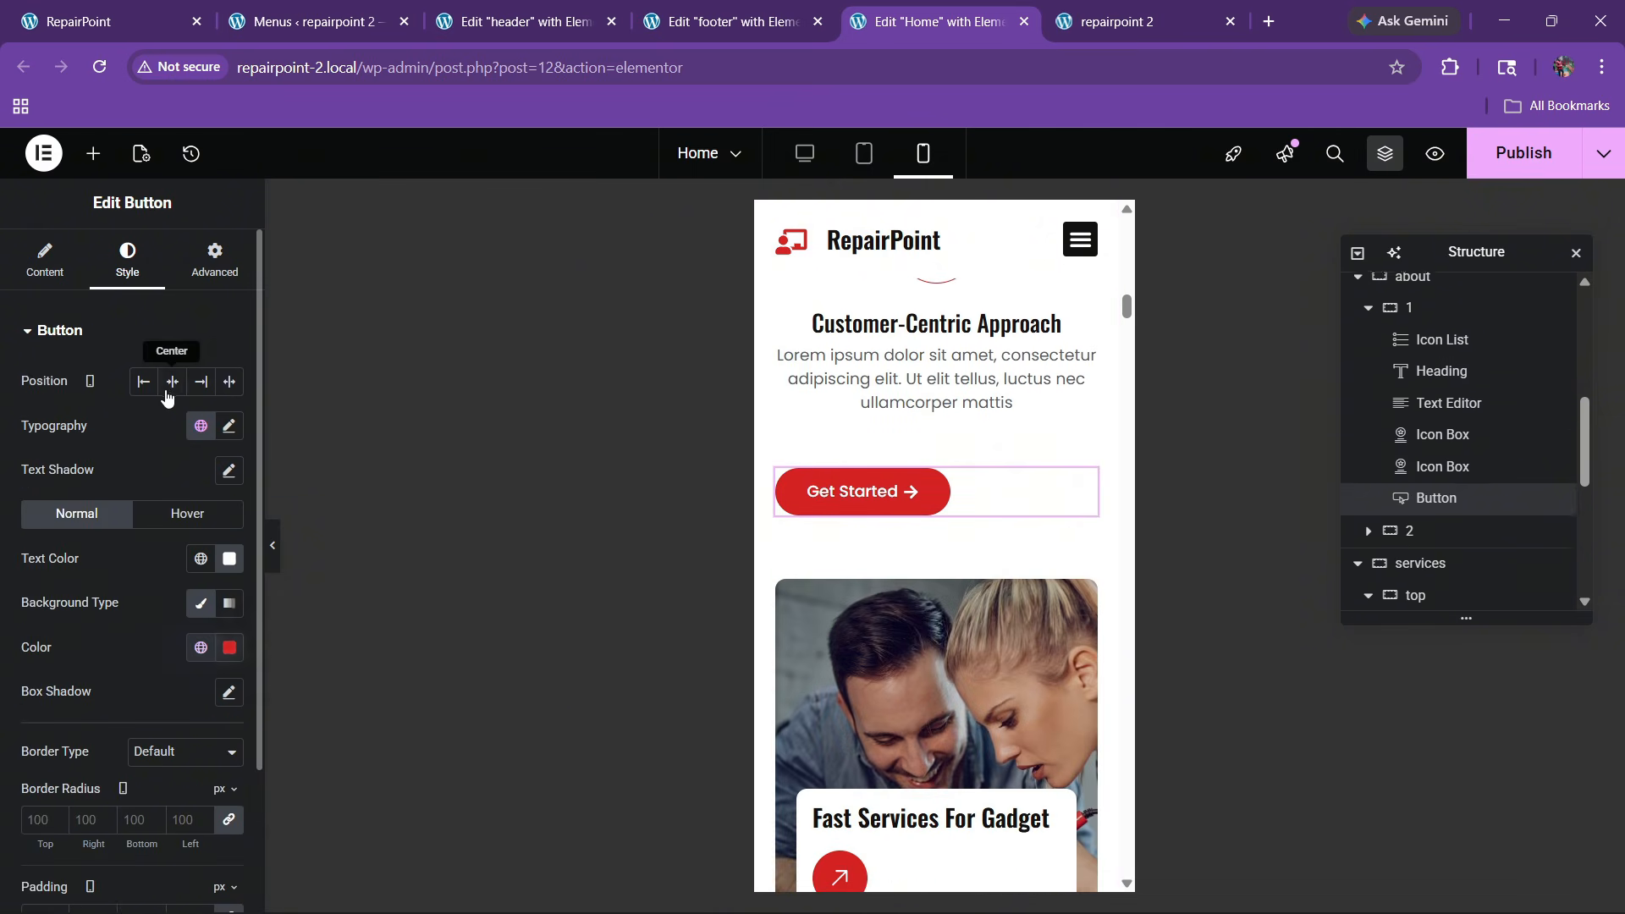
pyautogui.click(168, 388)
pyautogui.scroll(-7, 912, 541)
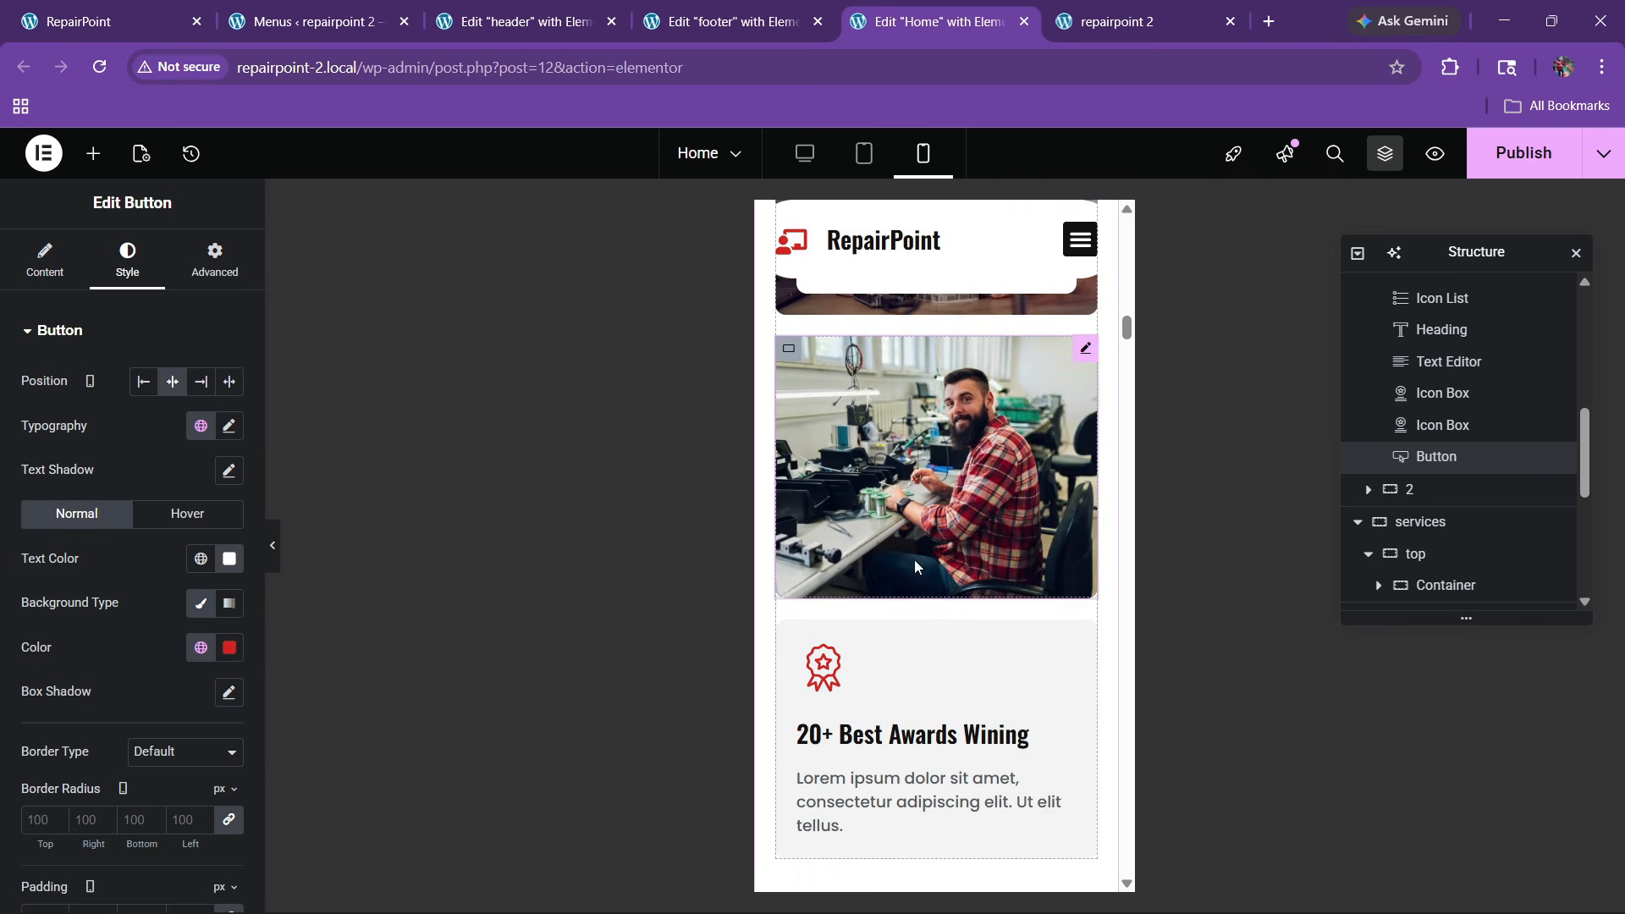
pyautogui.scroll(-6, 915, 565)
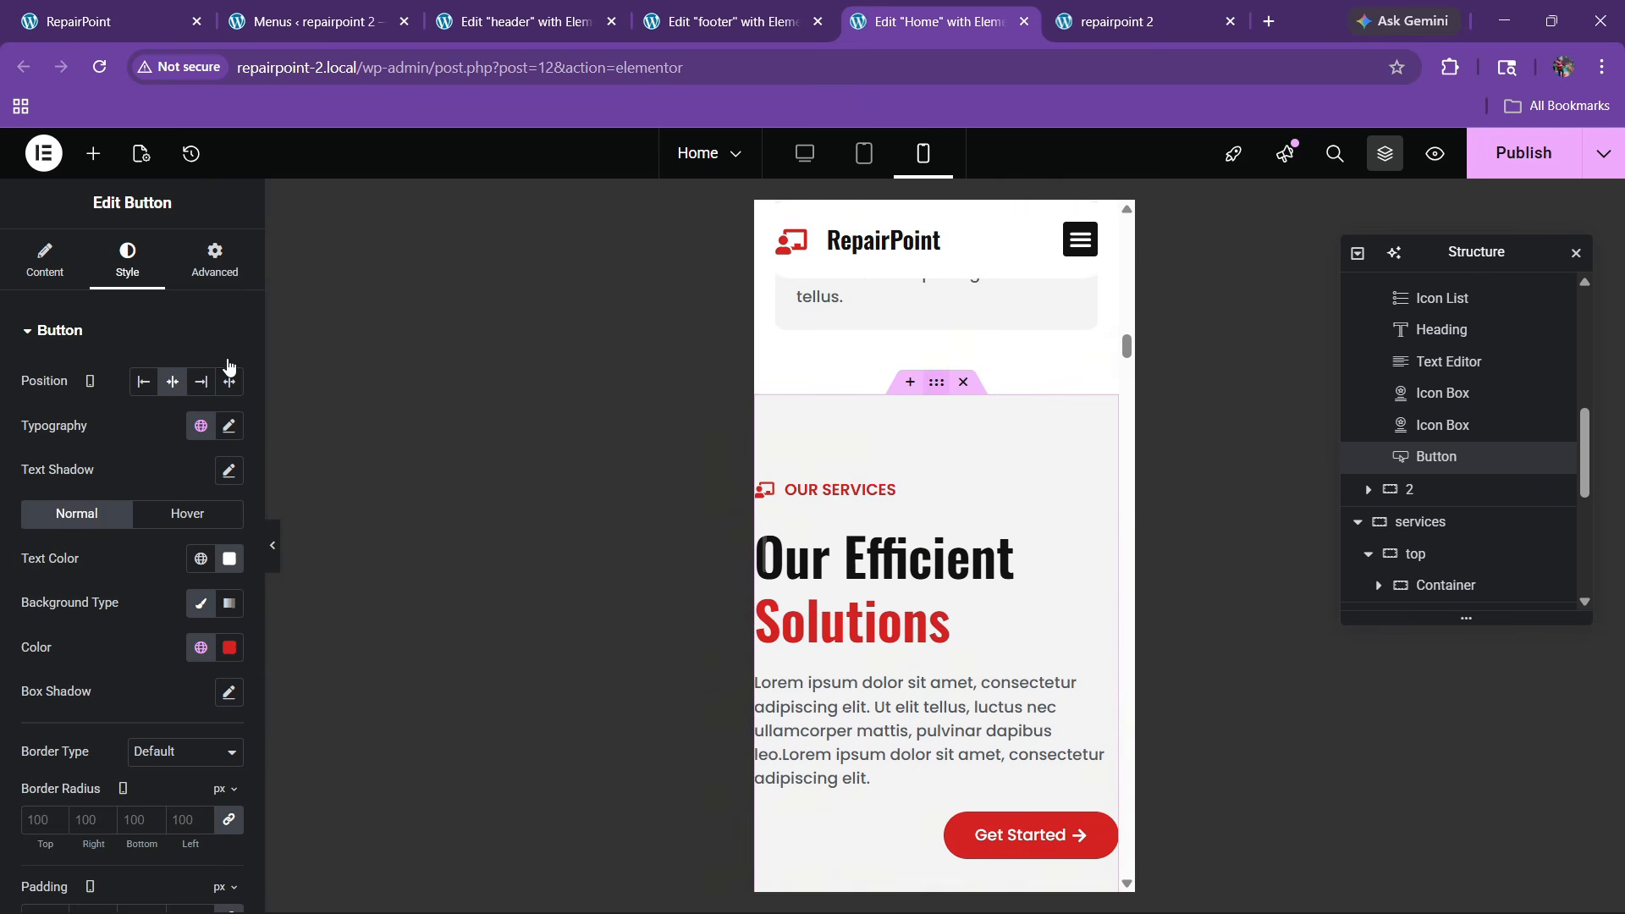
pyautogui.click(214, 260)
pyautogui.click(229, 487)
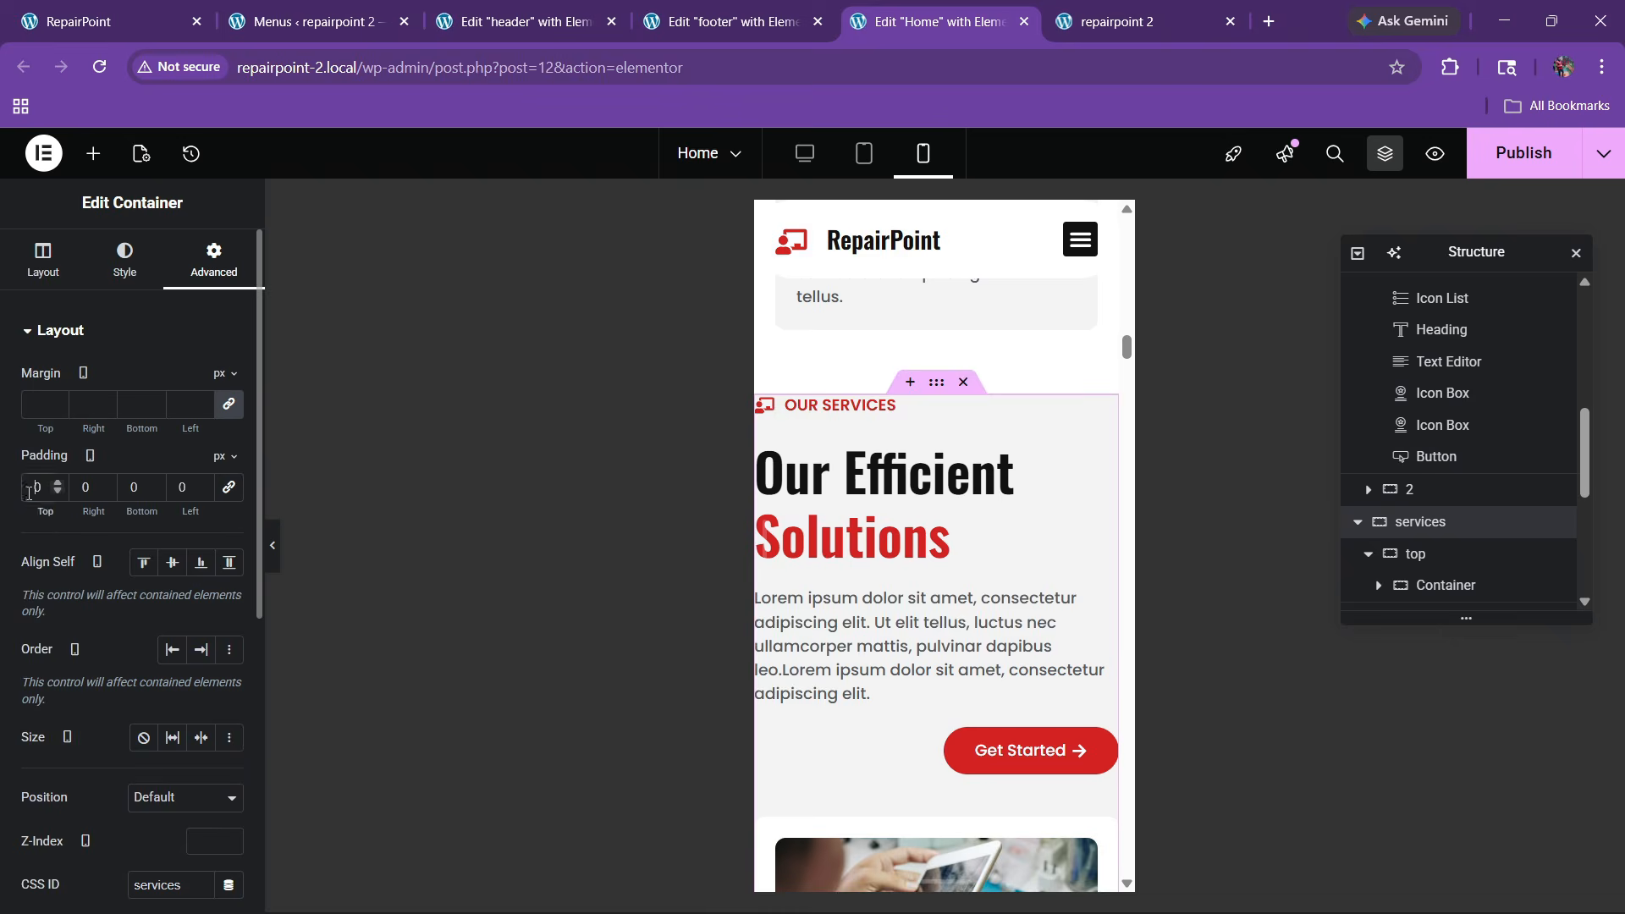
# Set the Services section's mobile padding to 60/20/60/20
pyautogui.write('60')
pyautogui.press('Tab')
pyautogui.write('206')
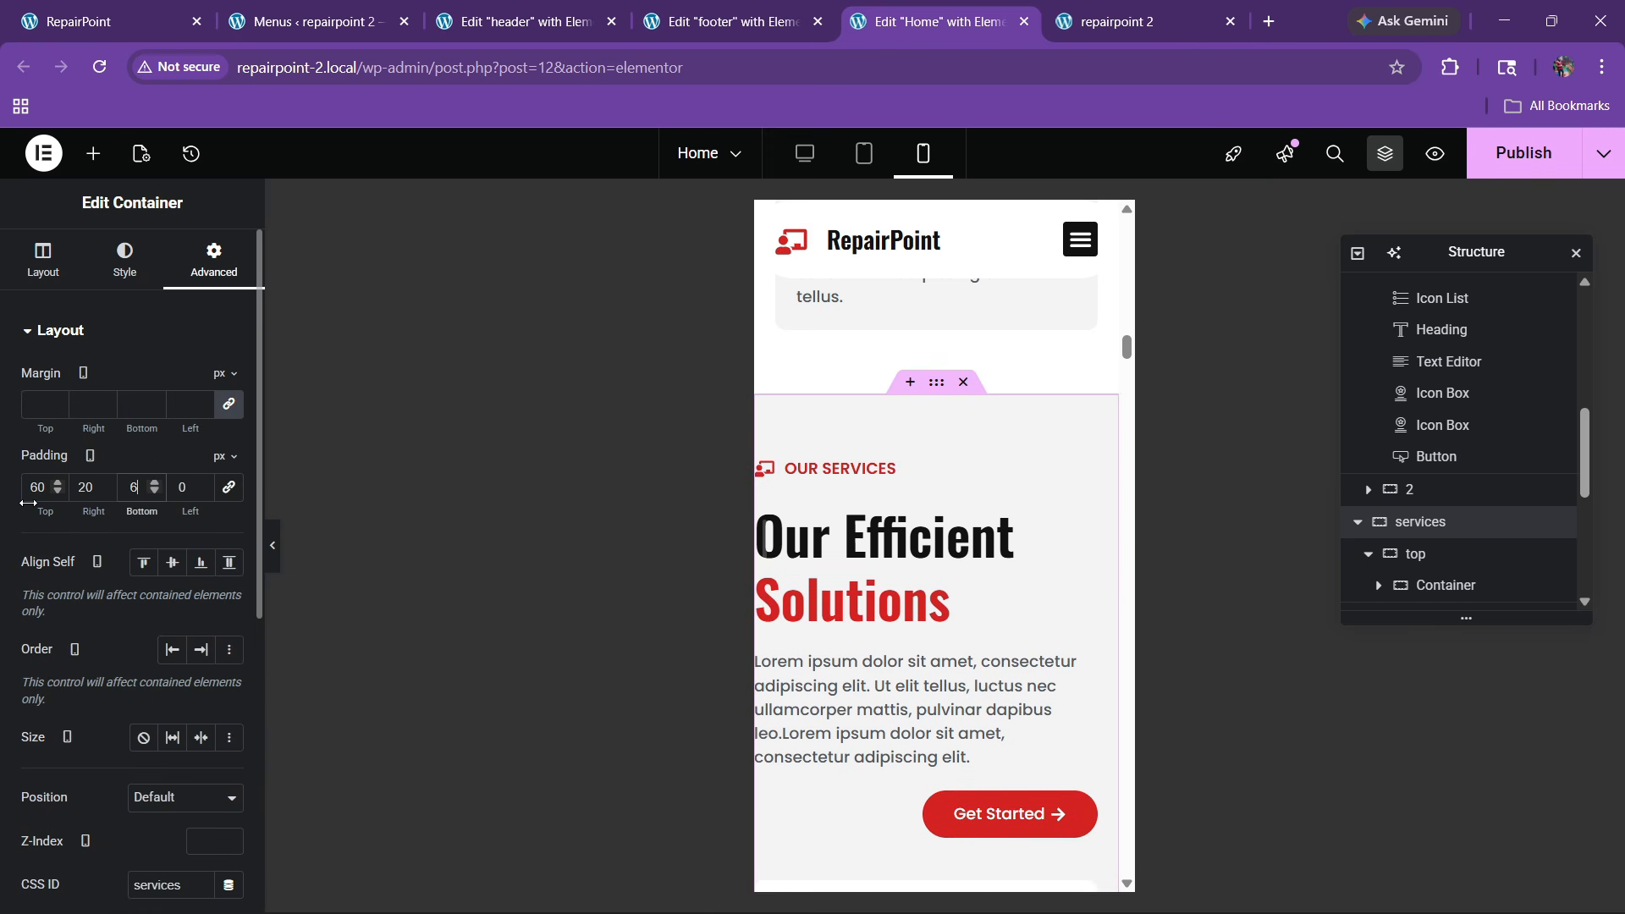
pyautogui.write('0')
pyautogui.press('Tab')
pyautogui.write('20')
# Left-align the Services section's Get Started button
pyautogui.scroll(-3, 962, 609)
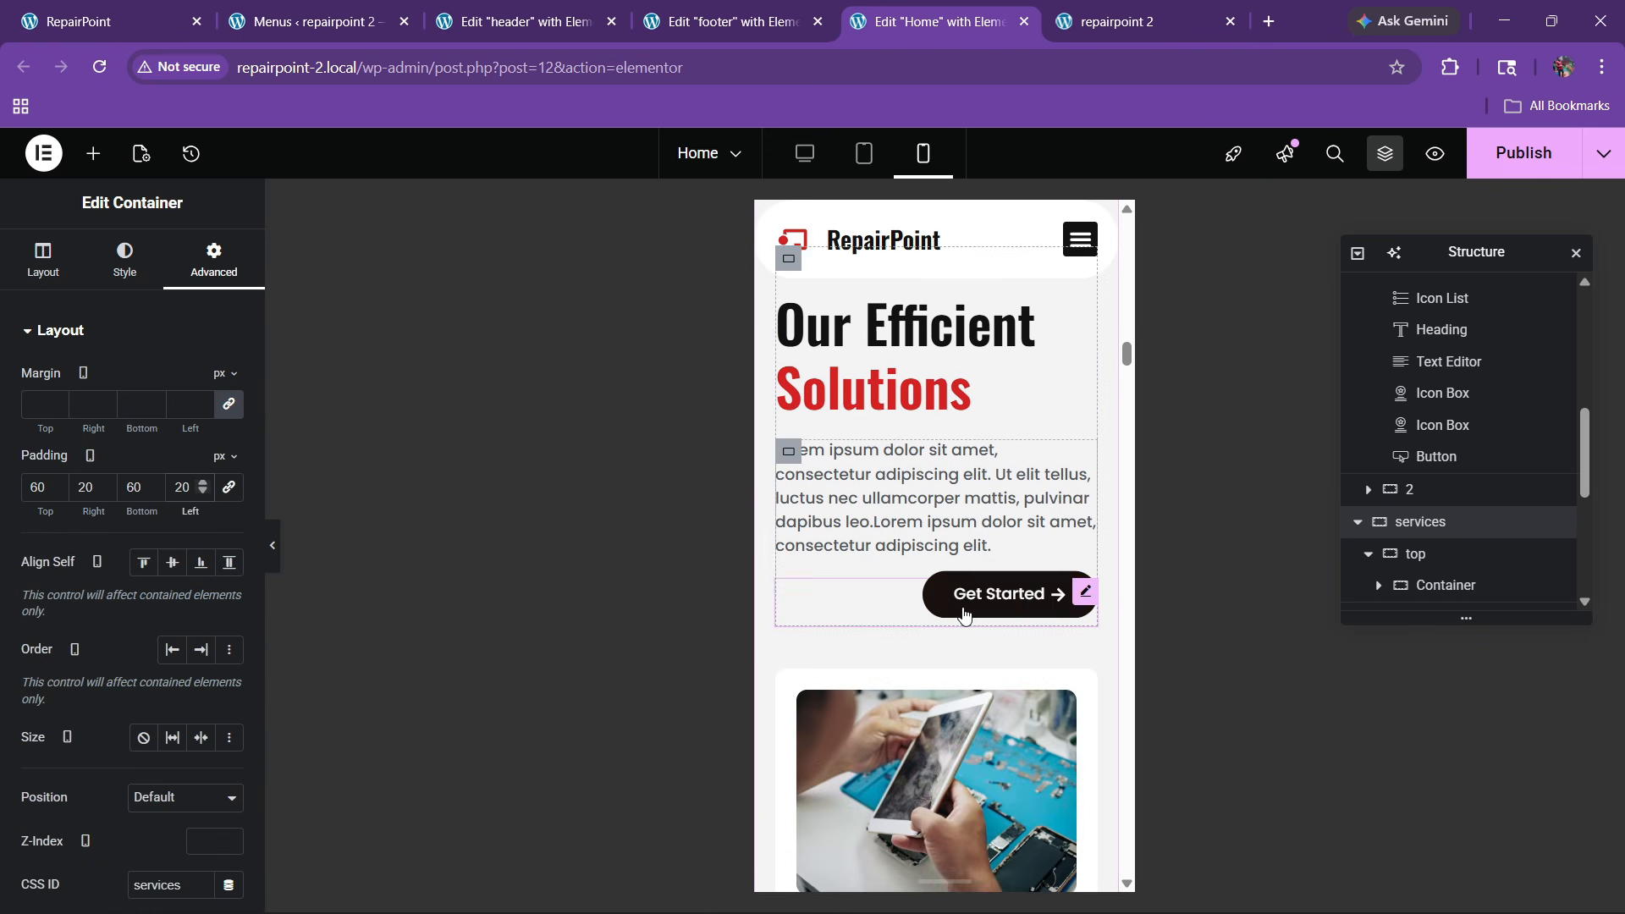
pyautogui.click(964, 602)
pyautogui.click(127, 258)
pyautogui.click(143, 381)
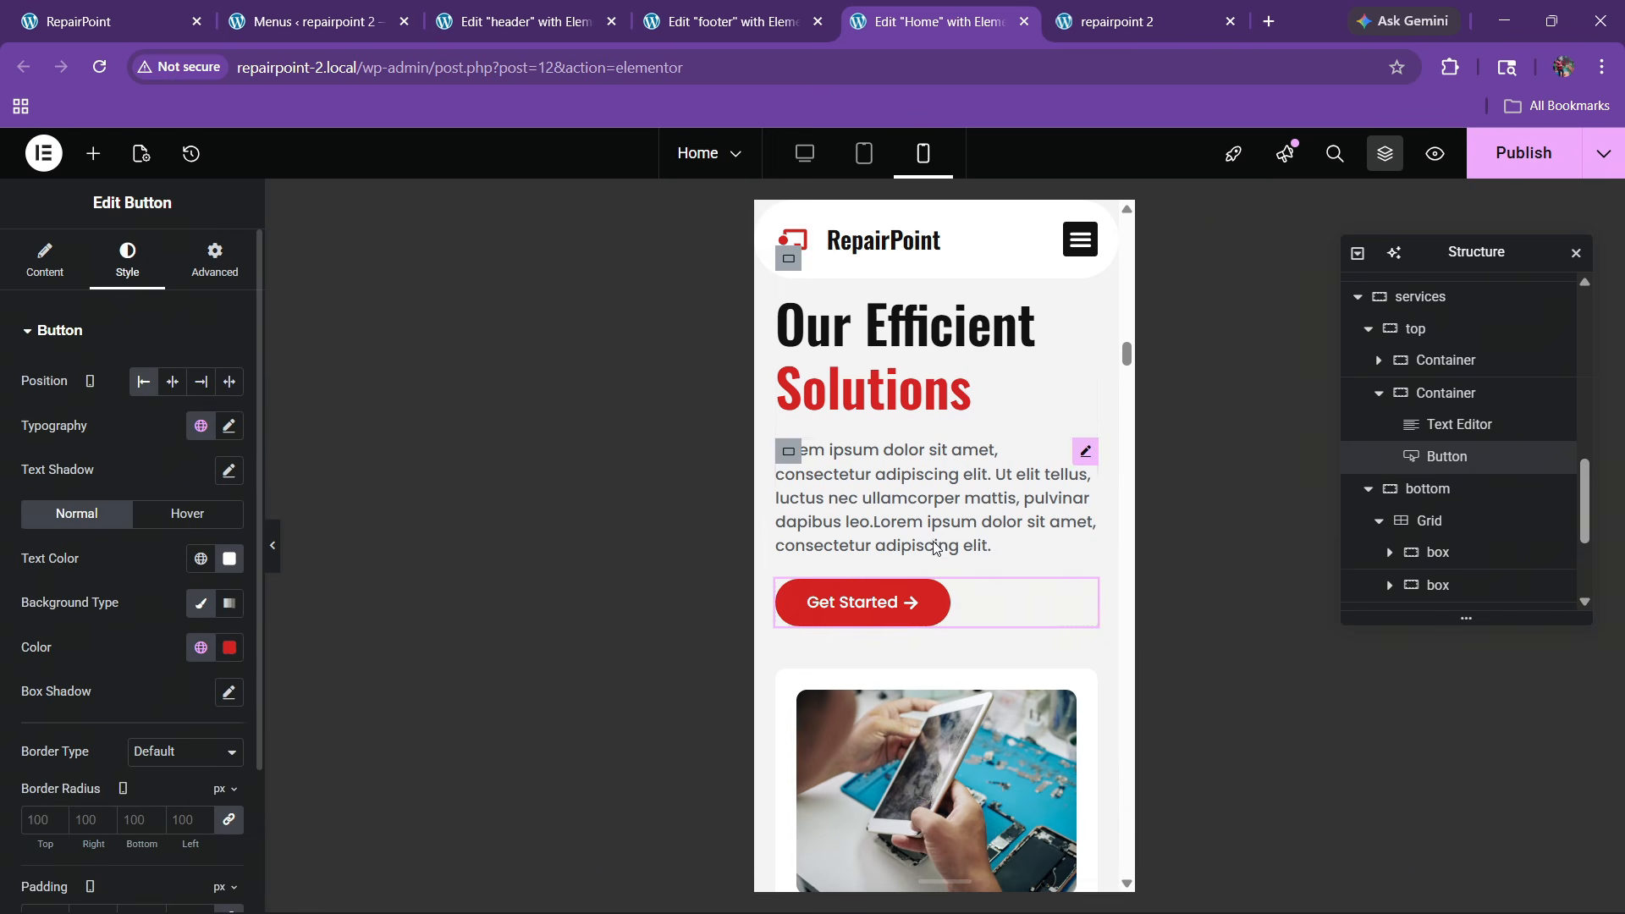
# Set the Our Efficient Solutions heading's font size to 30px
pyautogui.click(980, 341)
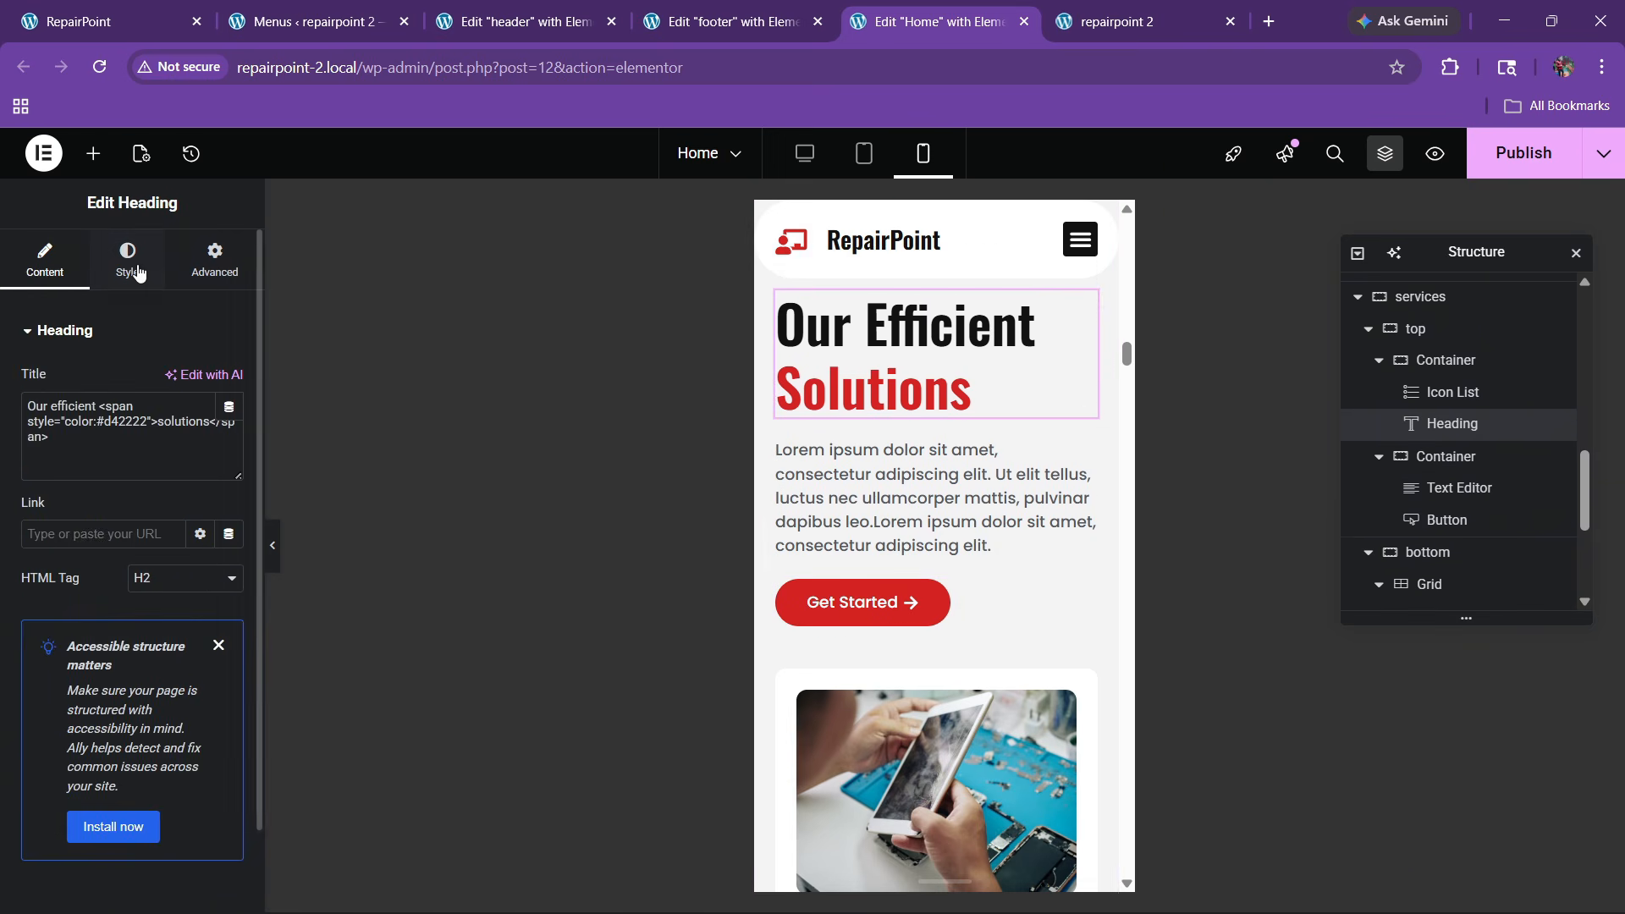
pyautogui.click(127, 258)
pyautogui.click(229, 440)
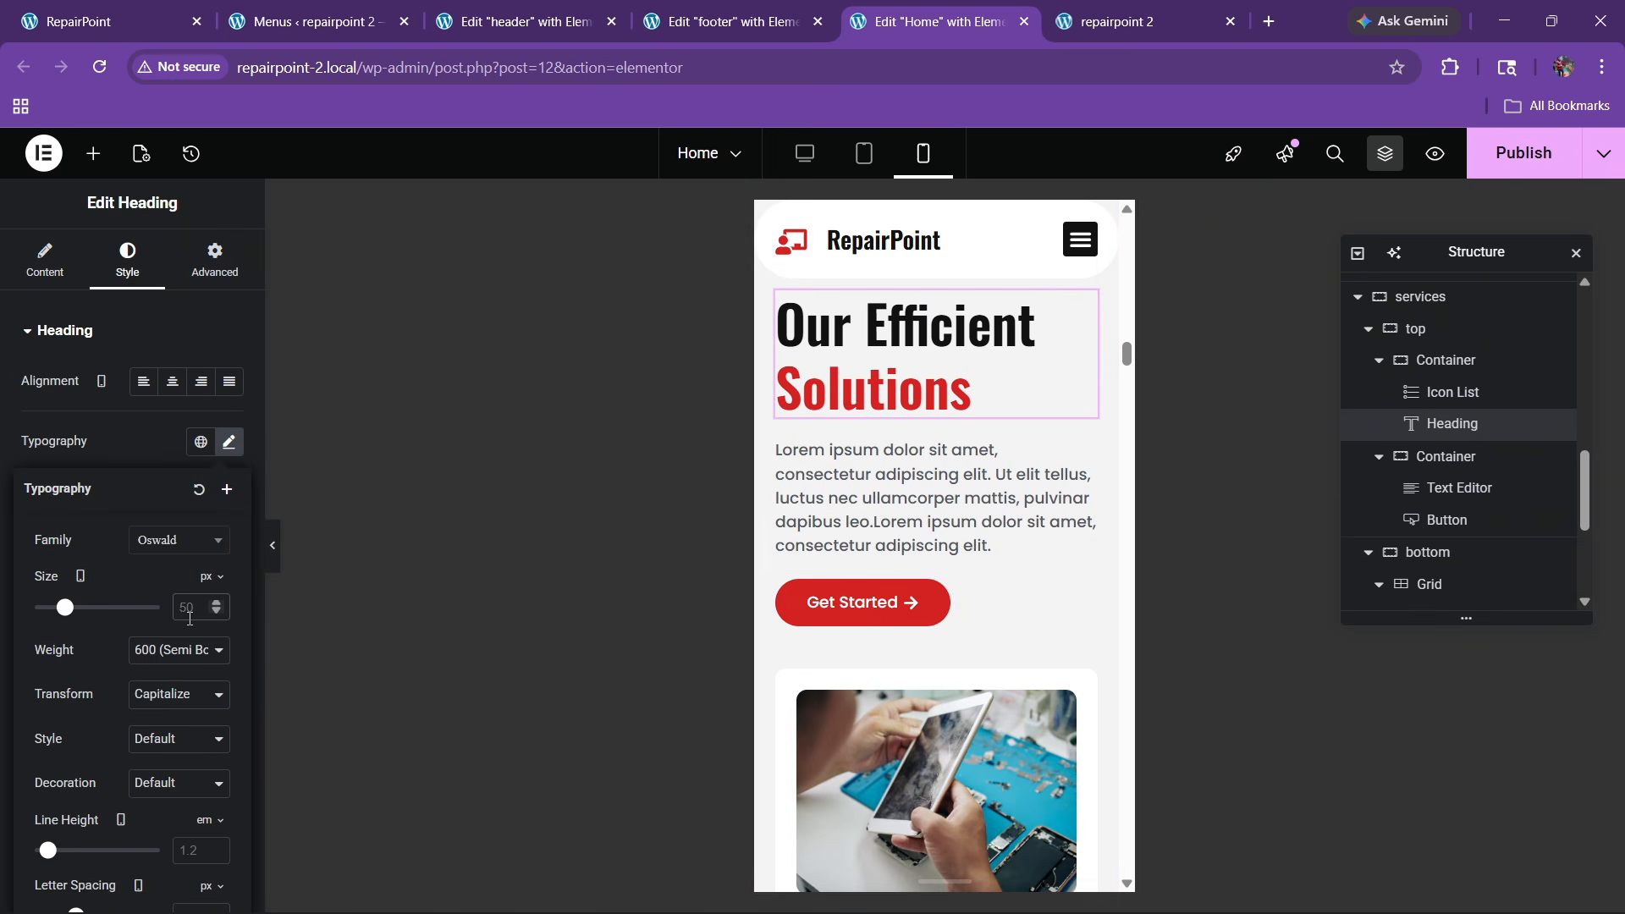
pyautogui.click(189, 618)
pyautogui.write('30')
pyautogui.scroll(2, 881, 491)
pyautogui.scroll(-10, 931, 508)
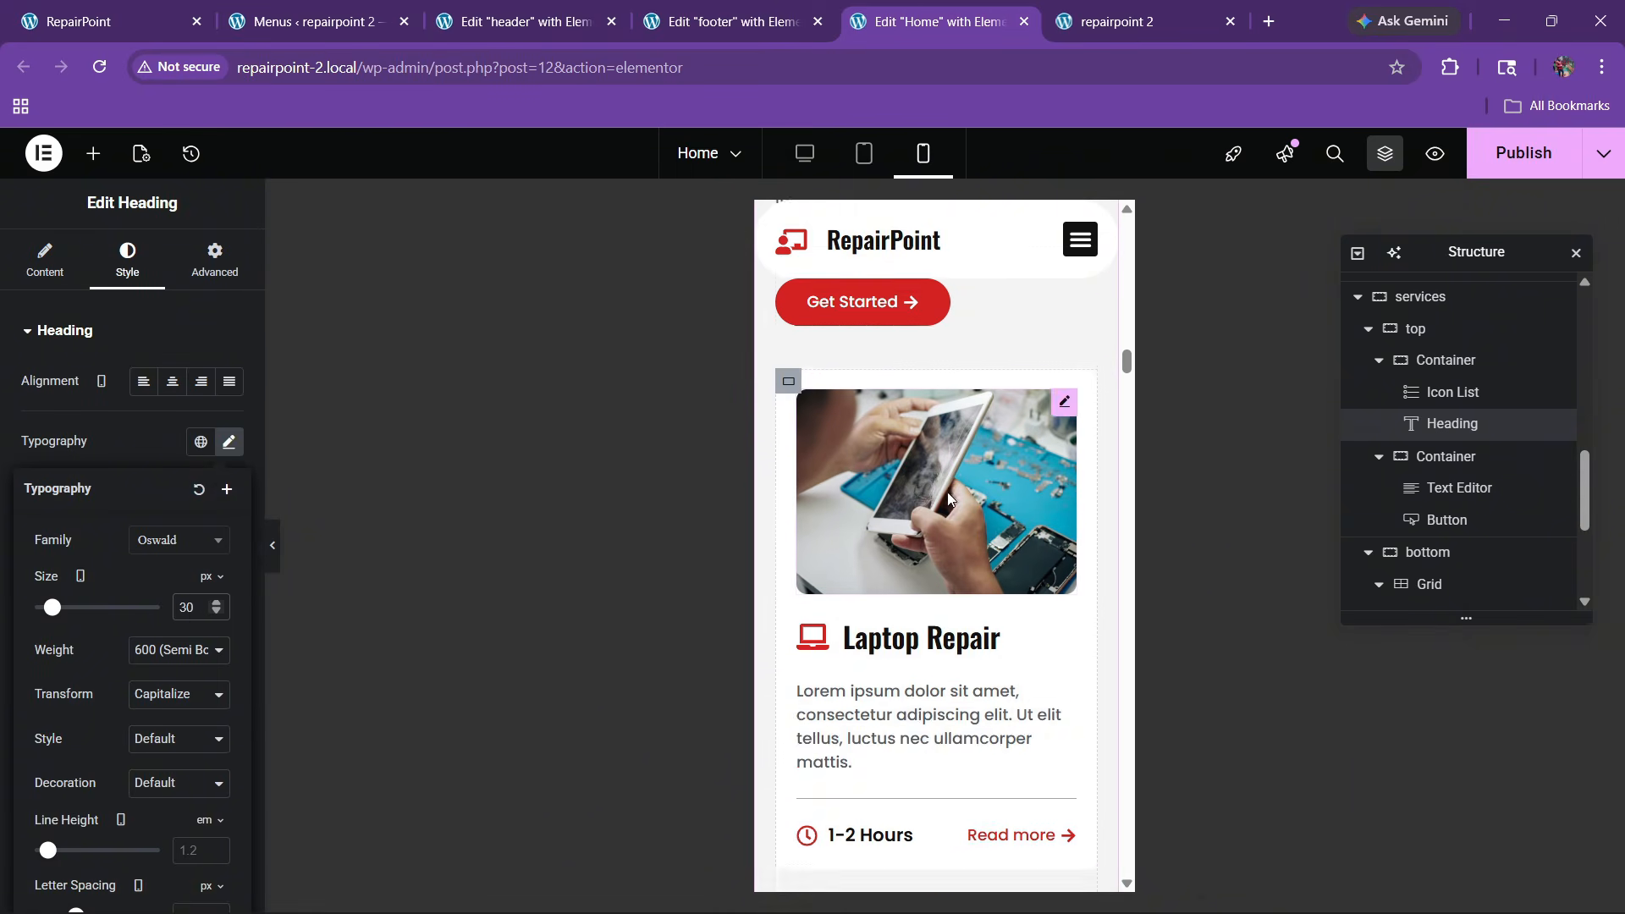
pyautogui.scroll(-12, 941, 506)
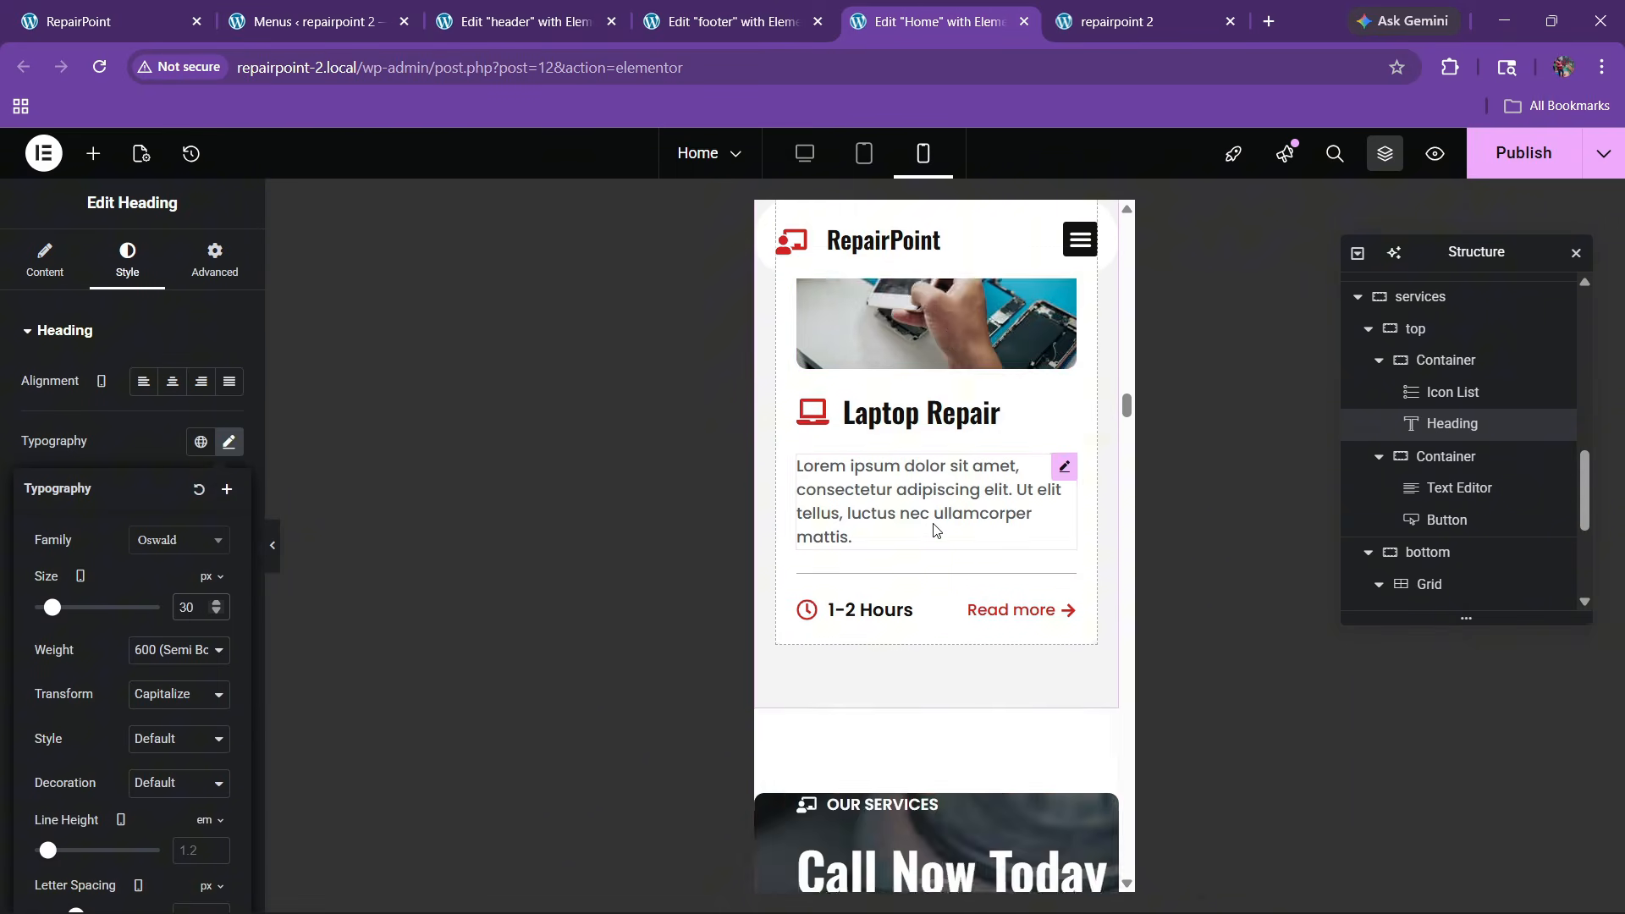
pyautogui.scroll(3, 926, 523)
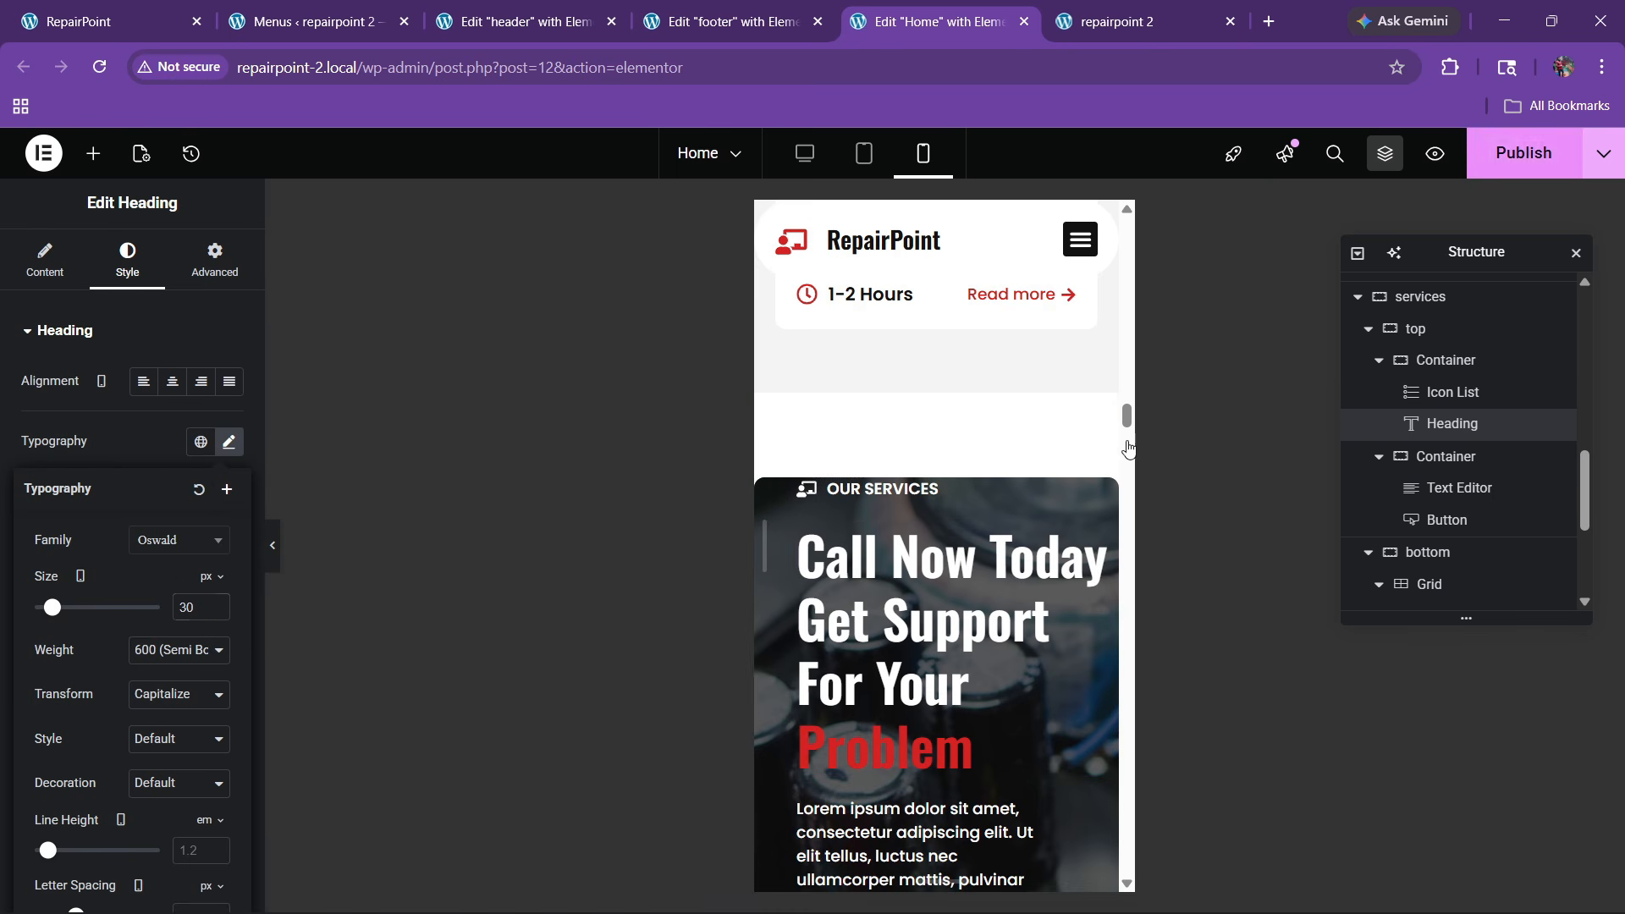
# Save the page, then bring up the call-to-action section's spacing settings
pyautogui.click(1523, 153)
pyautogui.click(940, 388)
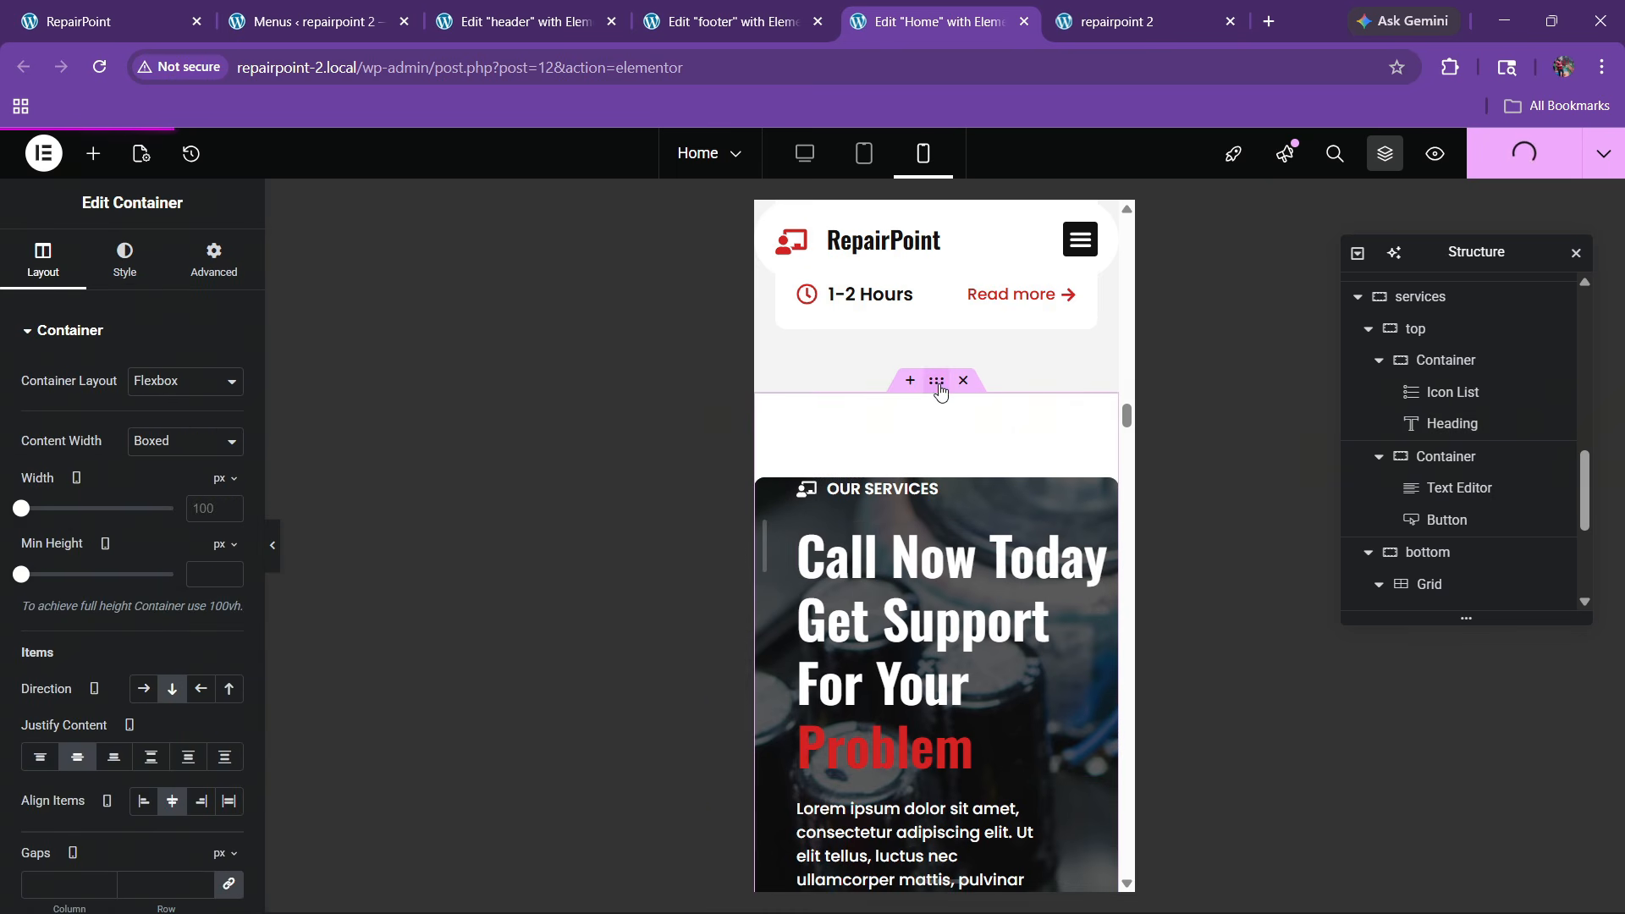
pyautogui.click(214, 256)
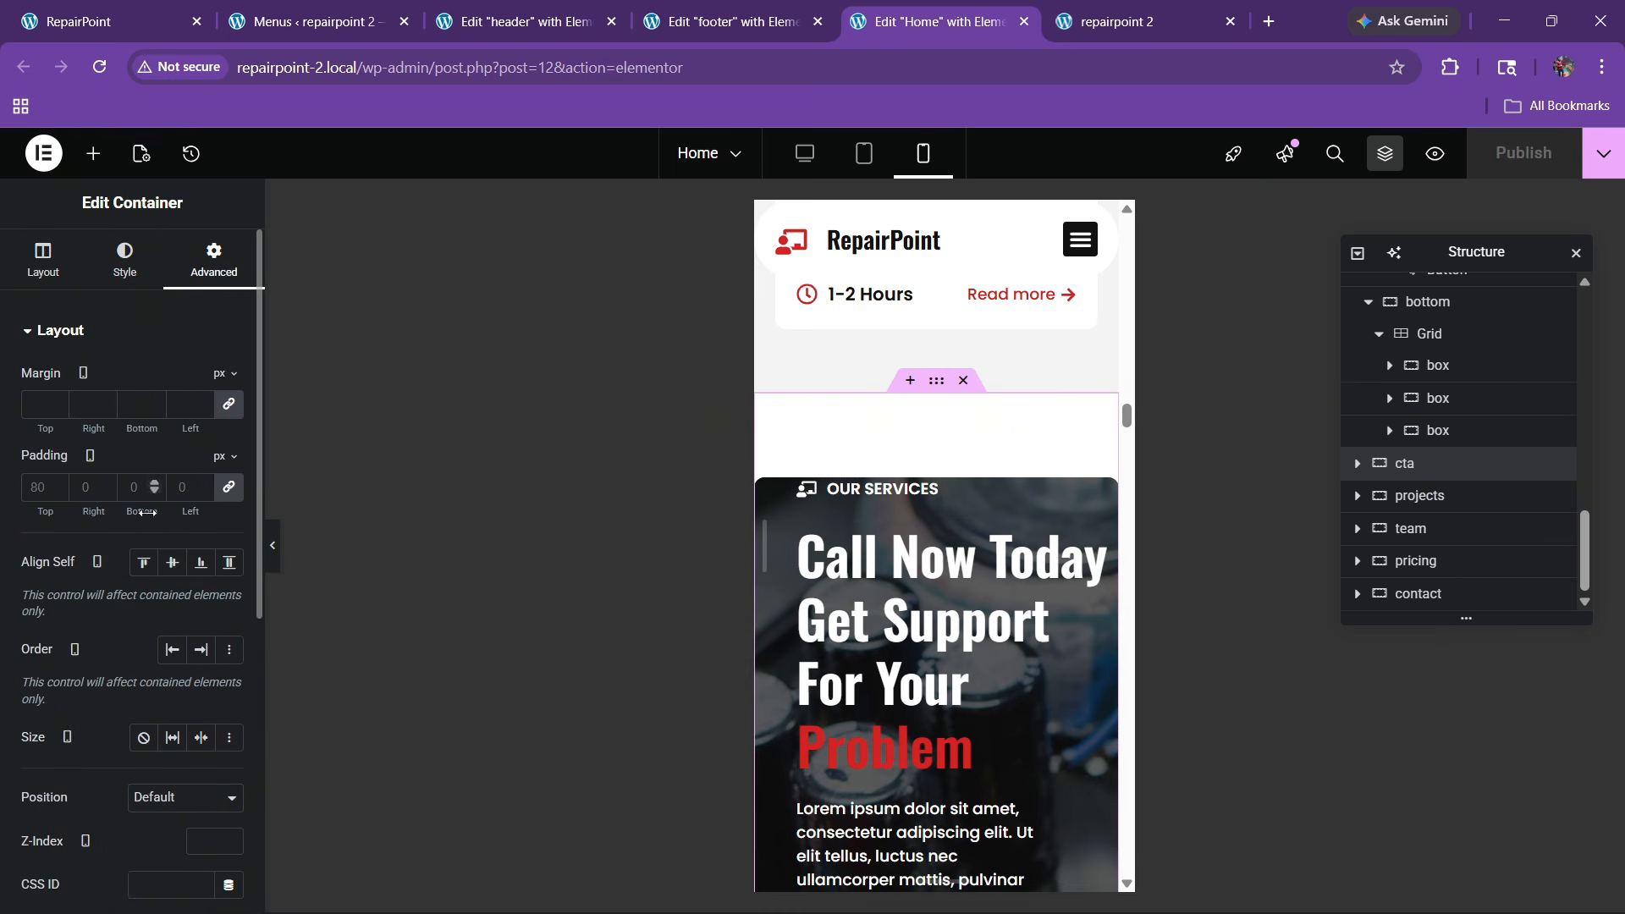
# Unlink the call-to-action section's padding and set 60 top and 20 right
pyautogui.click(216, 499)
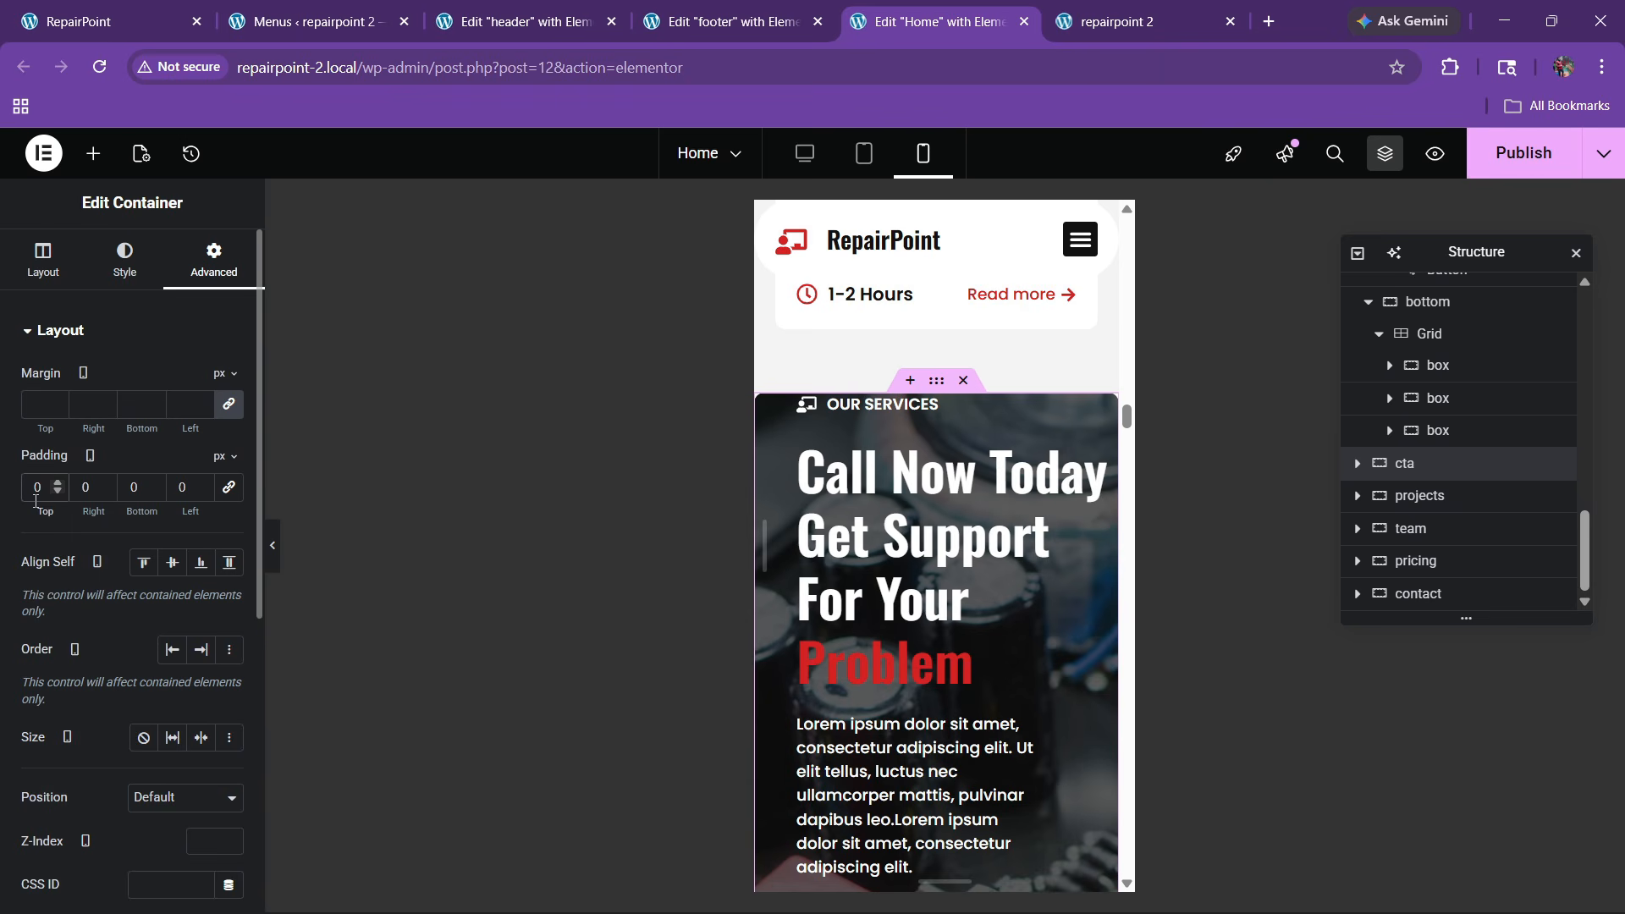
pyautogui.write('60')
pyautogui.press('Tab')
pyautogui.write('20')
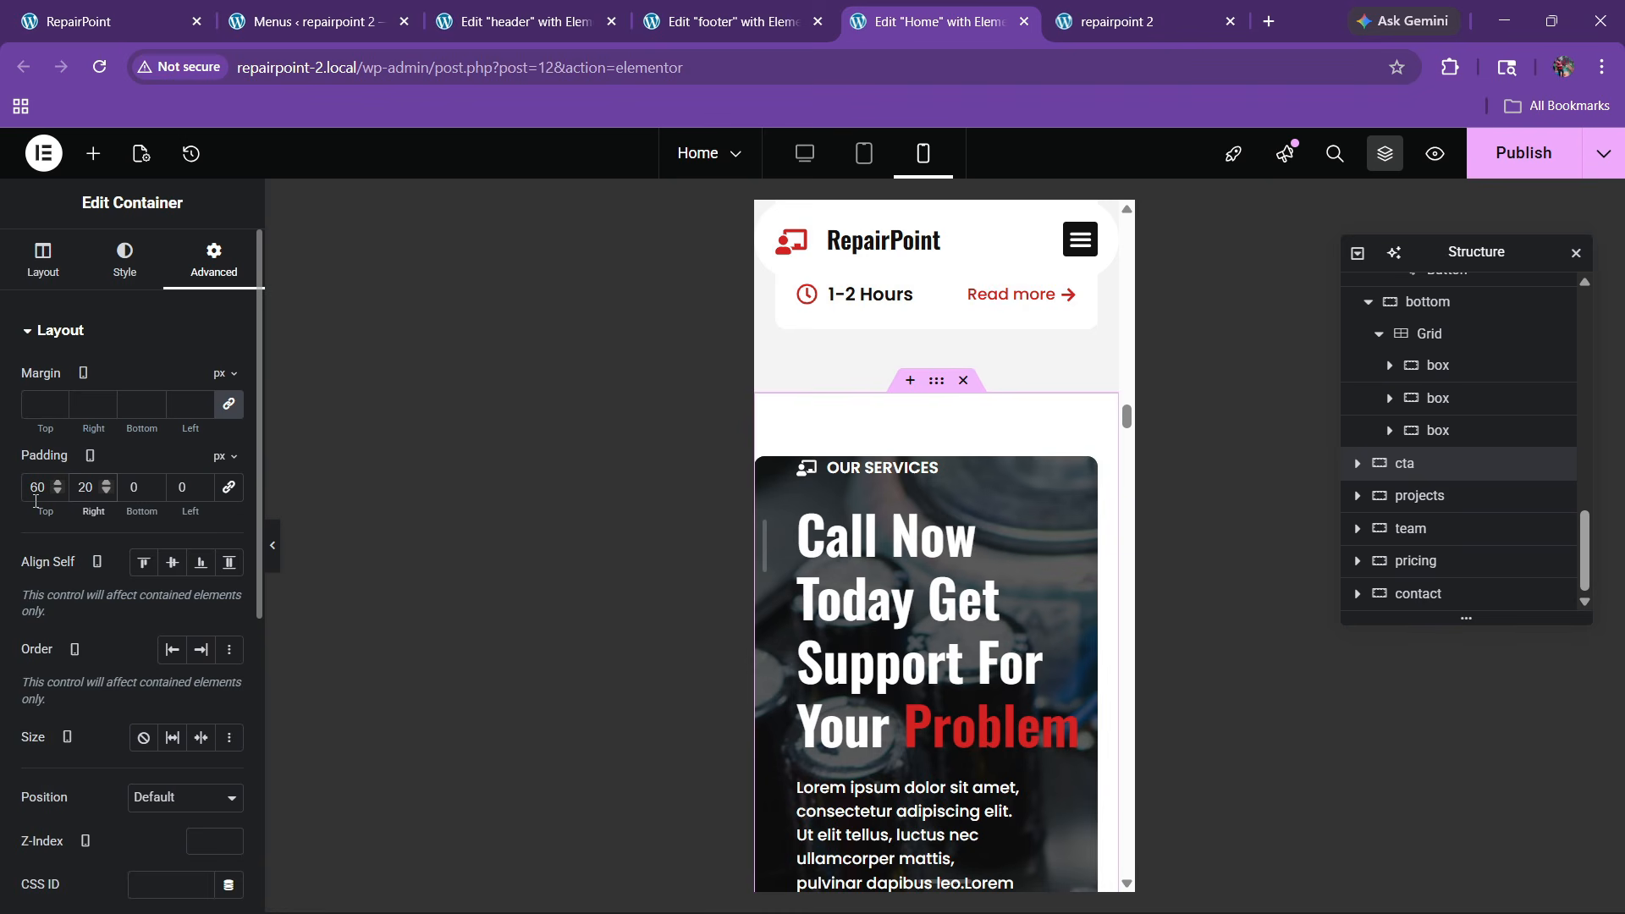
pyautogui.press('BackSpace')
pyautogui.press('BackSpace')
pyautogui.write('0')
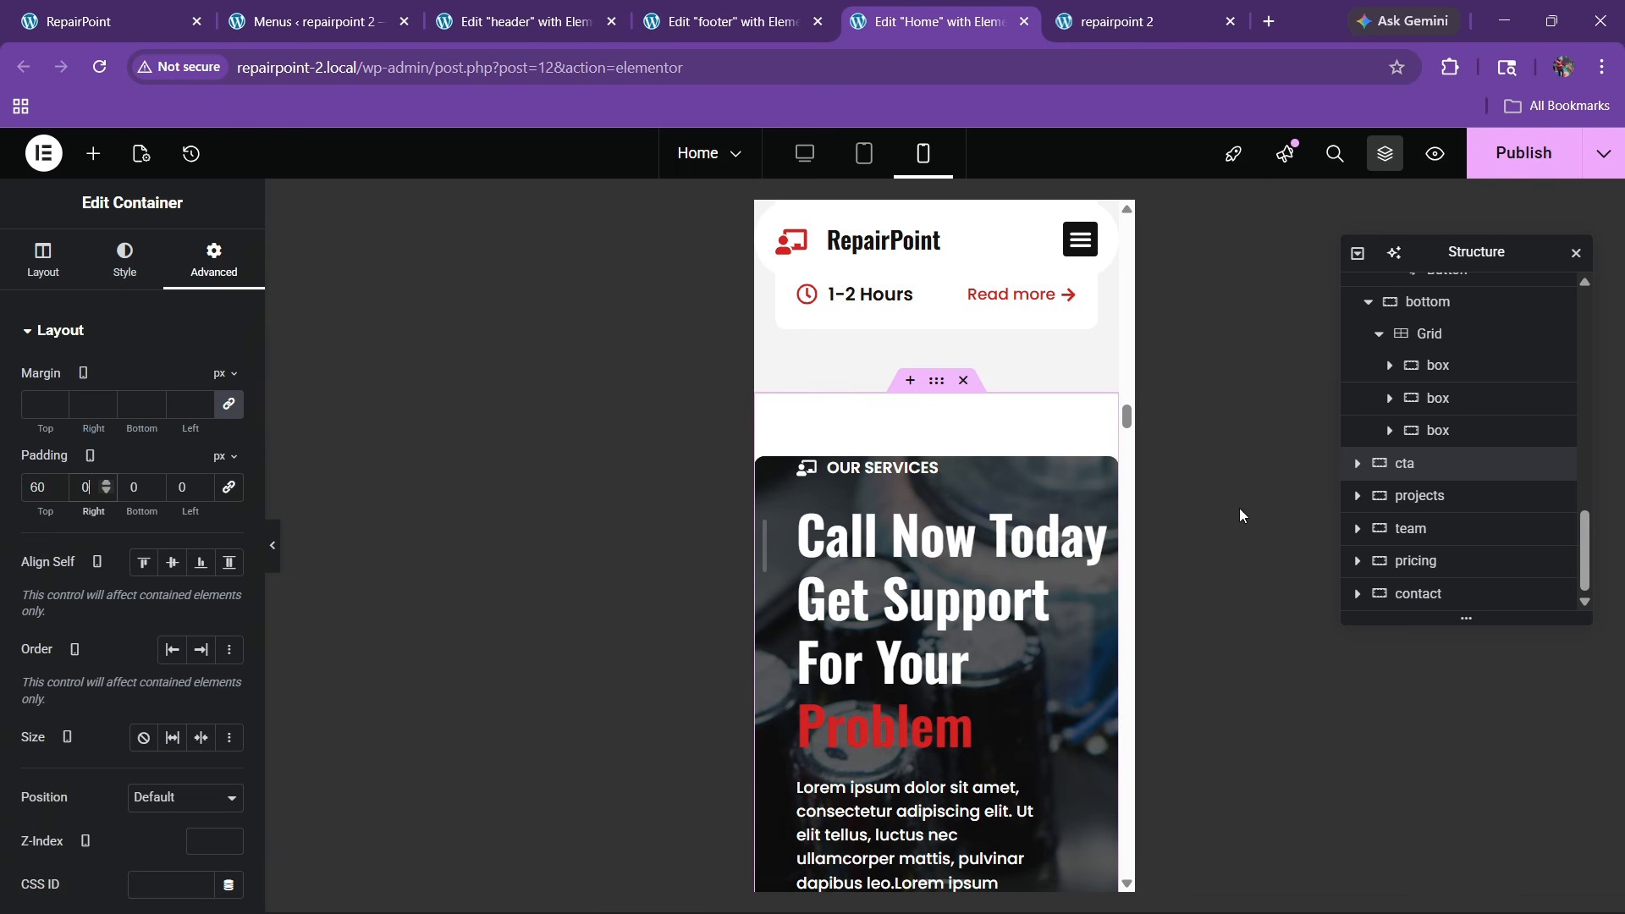
pyautogui.scroll(-1, 1095, 507)
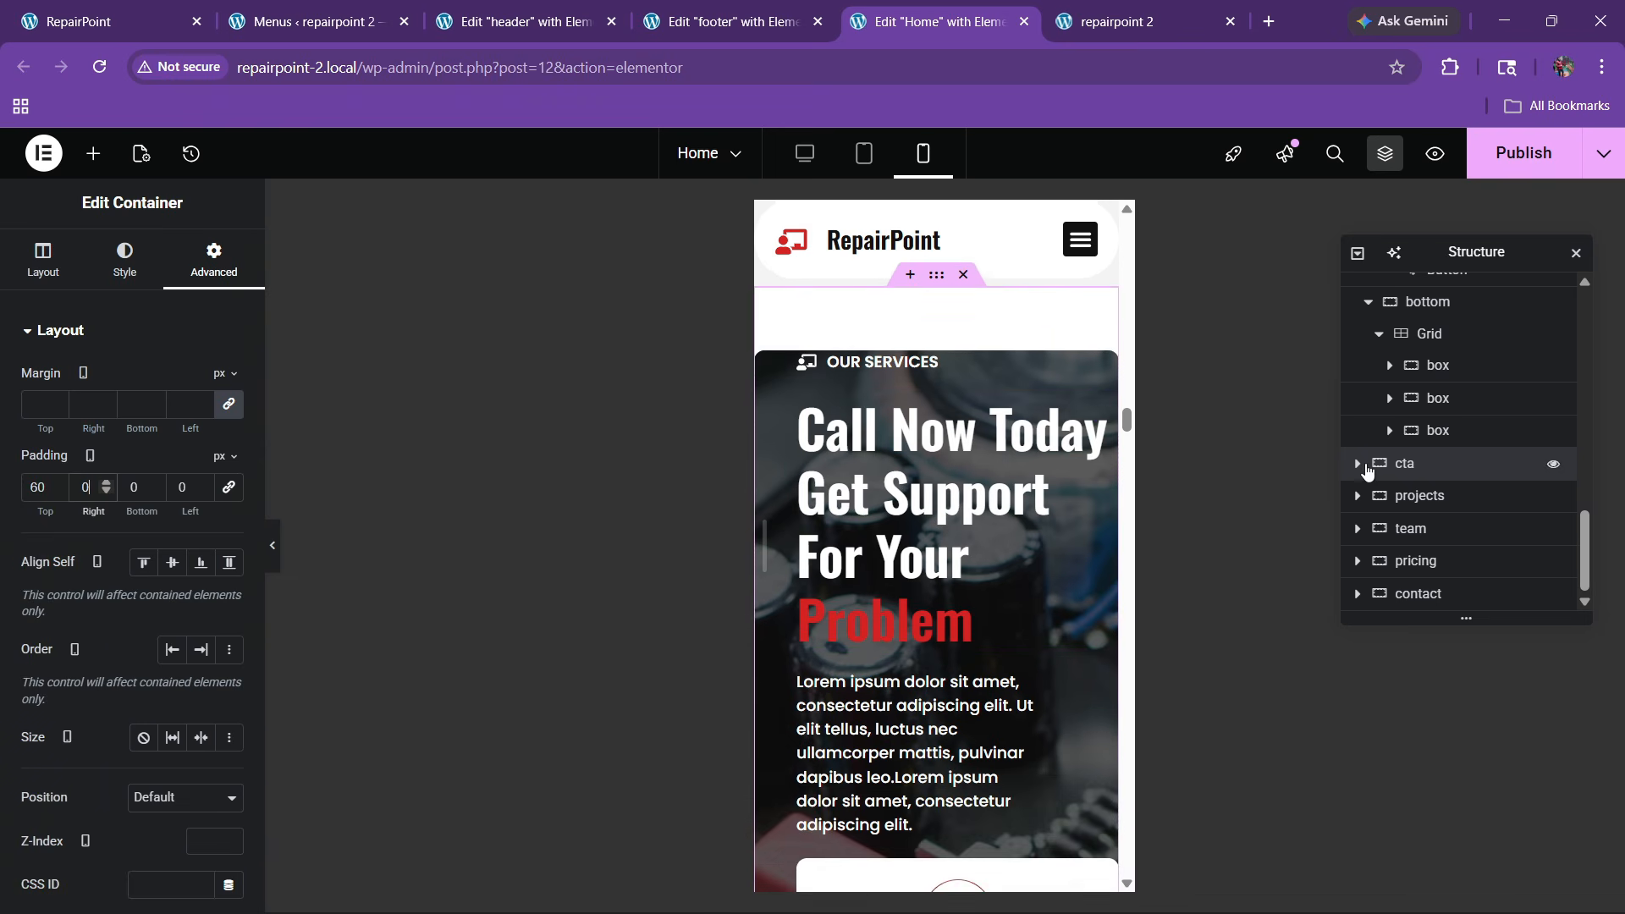
# Give the call-to-action's main box container 20px padding
pyautogui.click(1409, 496)
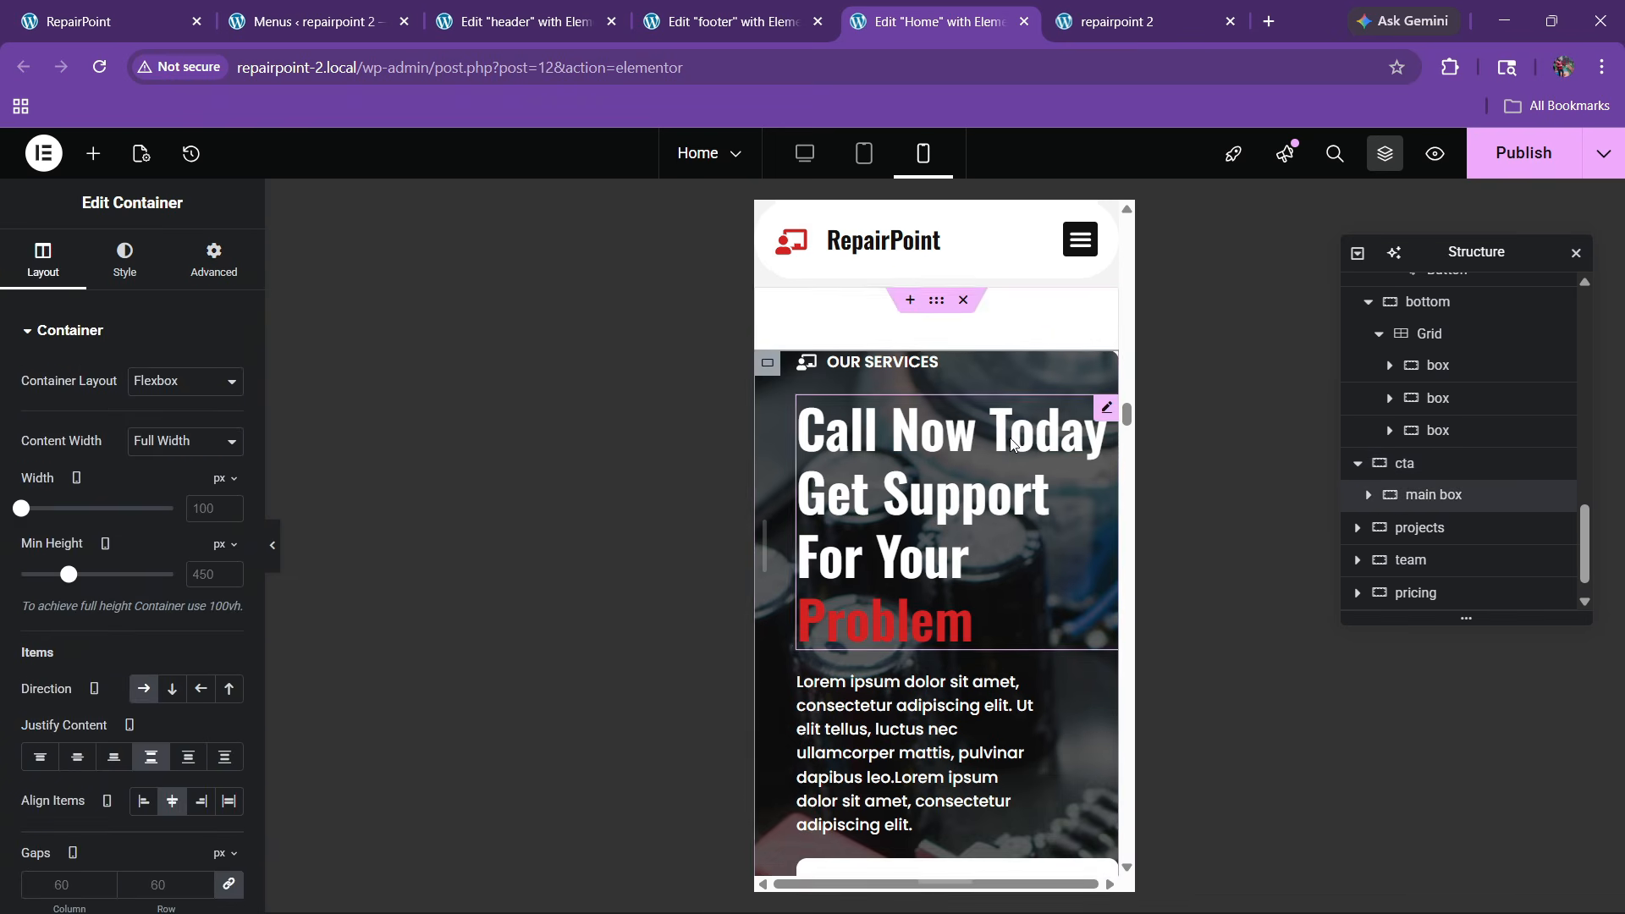
pyautogui.click(214, 258)
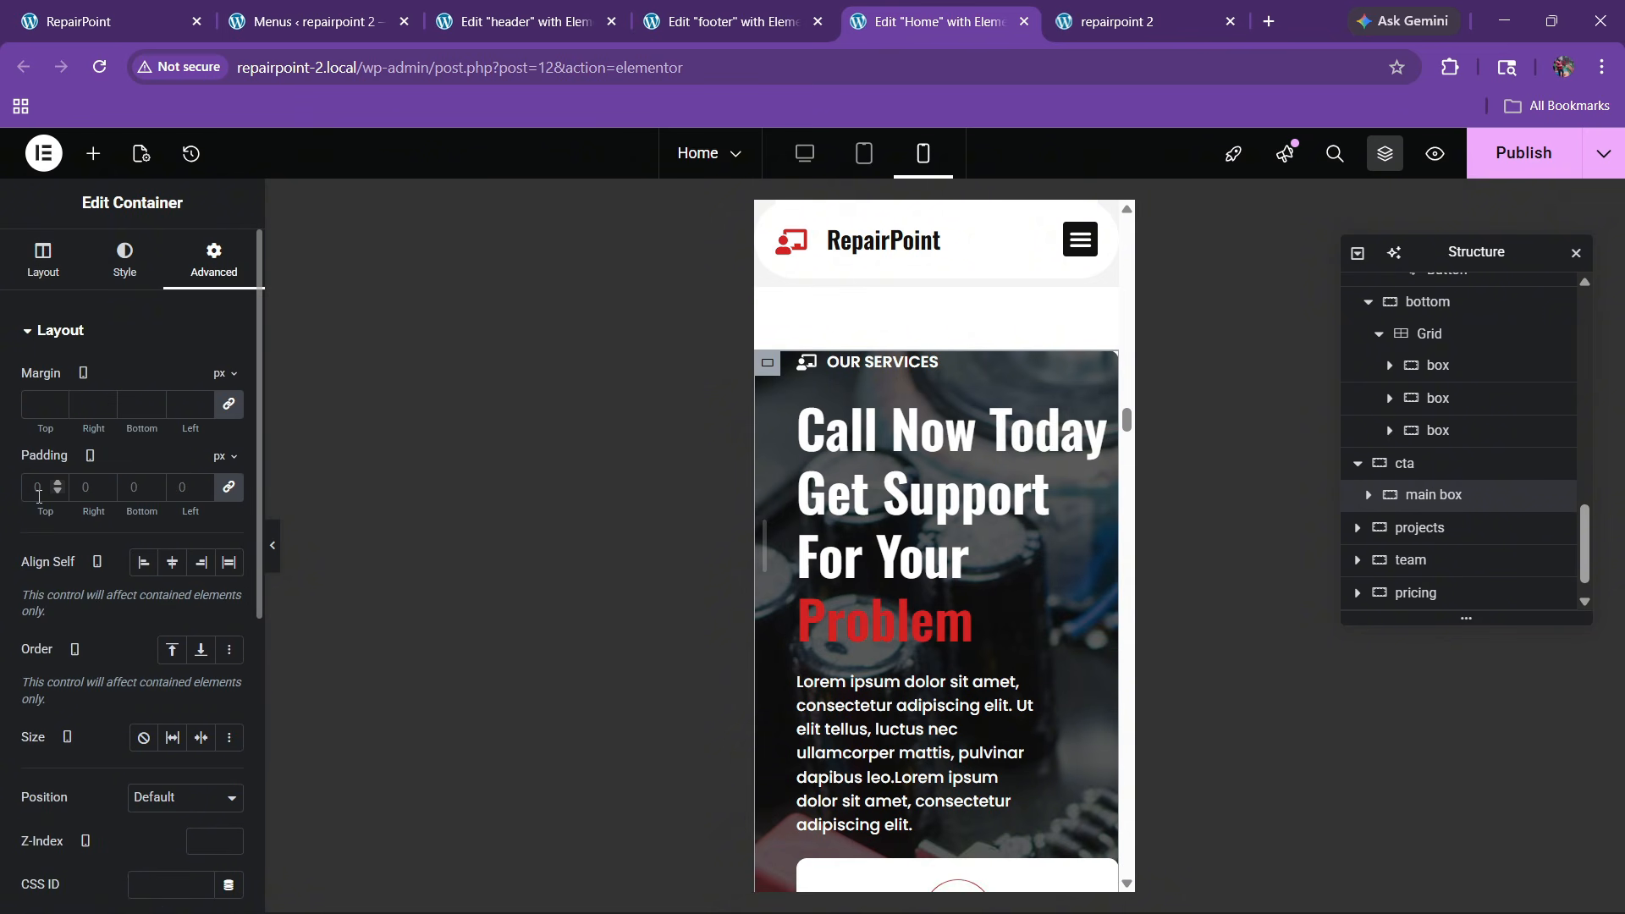
pyautogui.click(1368, 496)
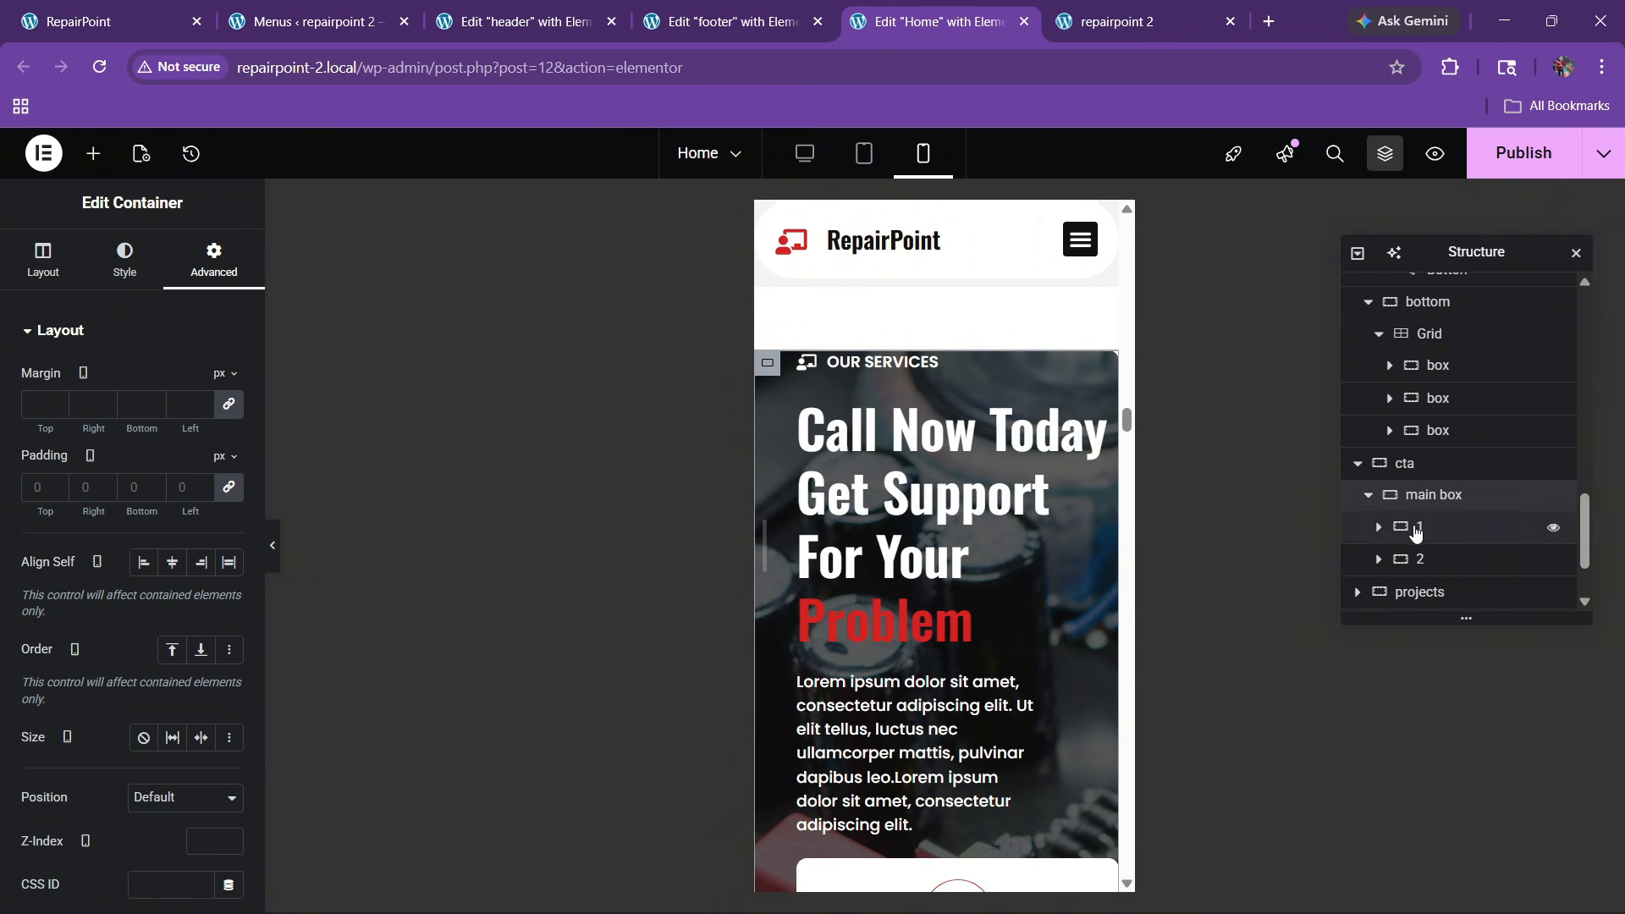
pyautogui.click(1408, 526)
pyautogui.click(214, 258)
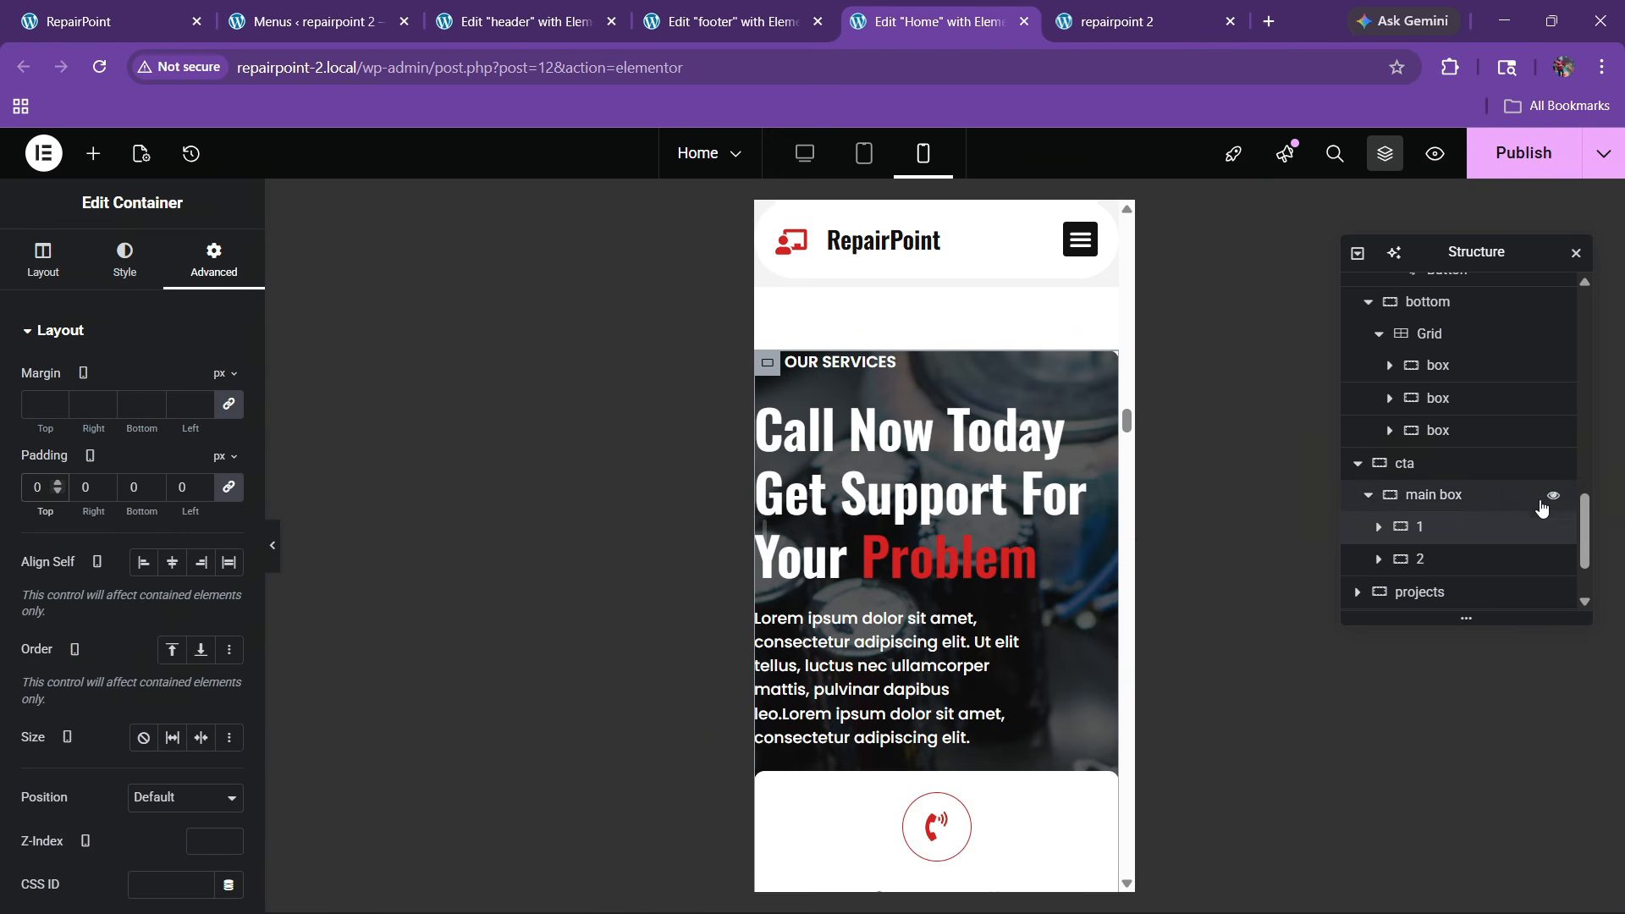
pyautogui.click(1436, 500)
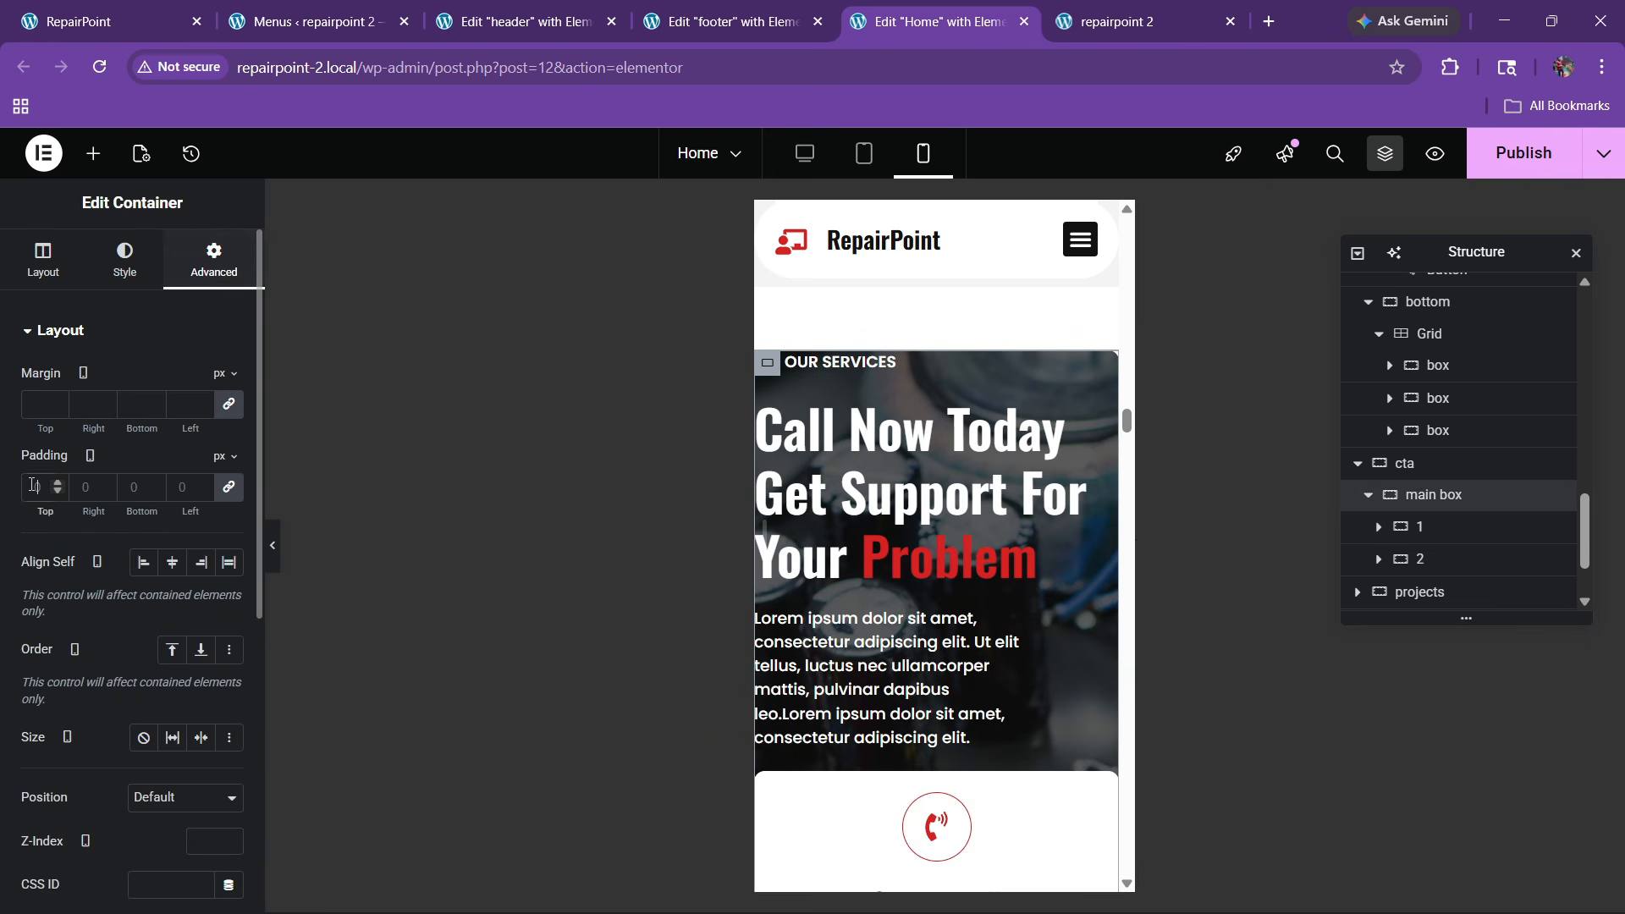
pyautogui.write('20')
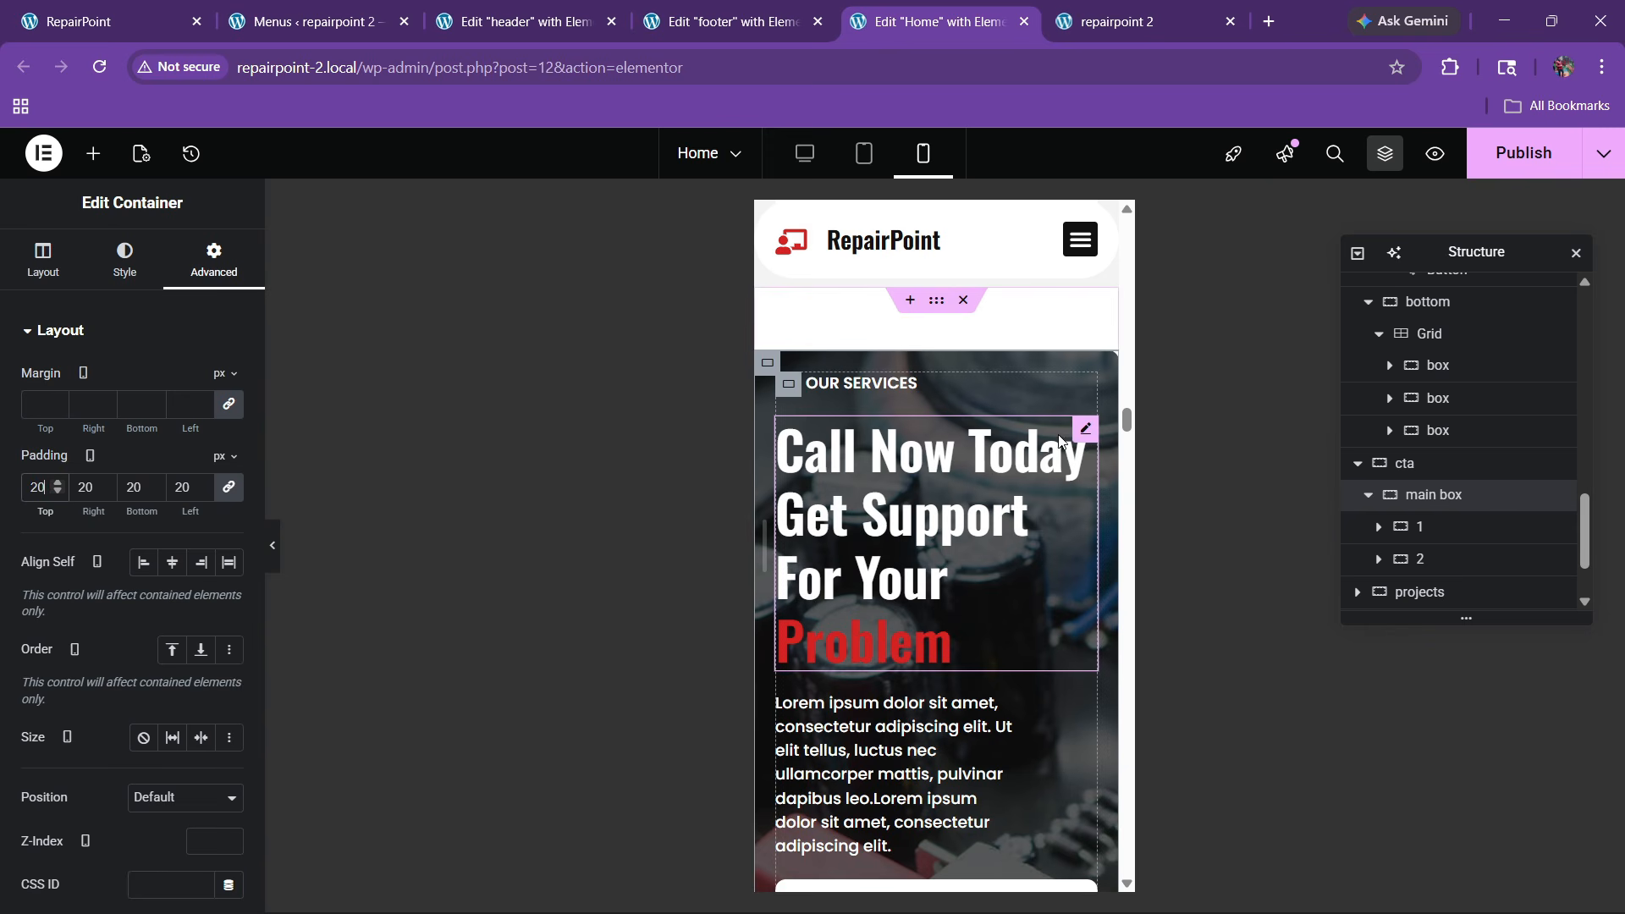
# Set the call-to-action heading's font size to 30px
pyautogui.click(127, 258)
pyautogui.click(228, 441)
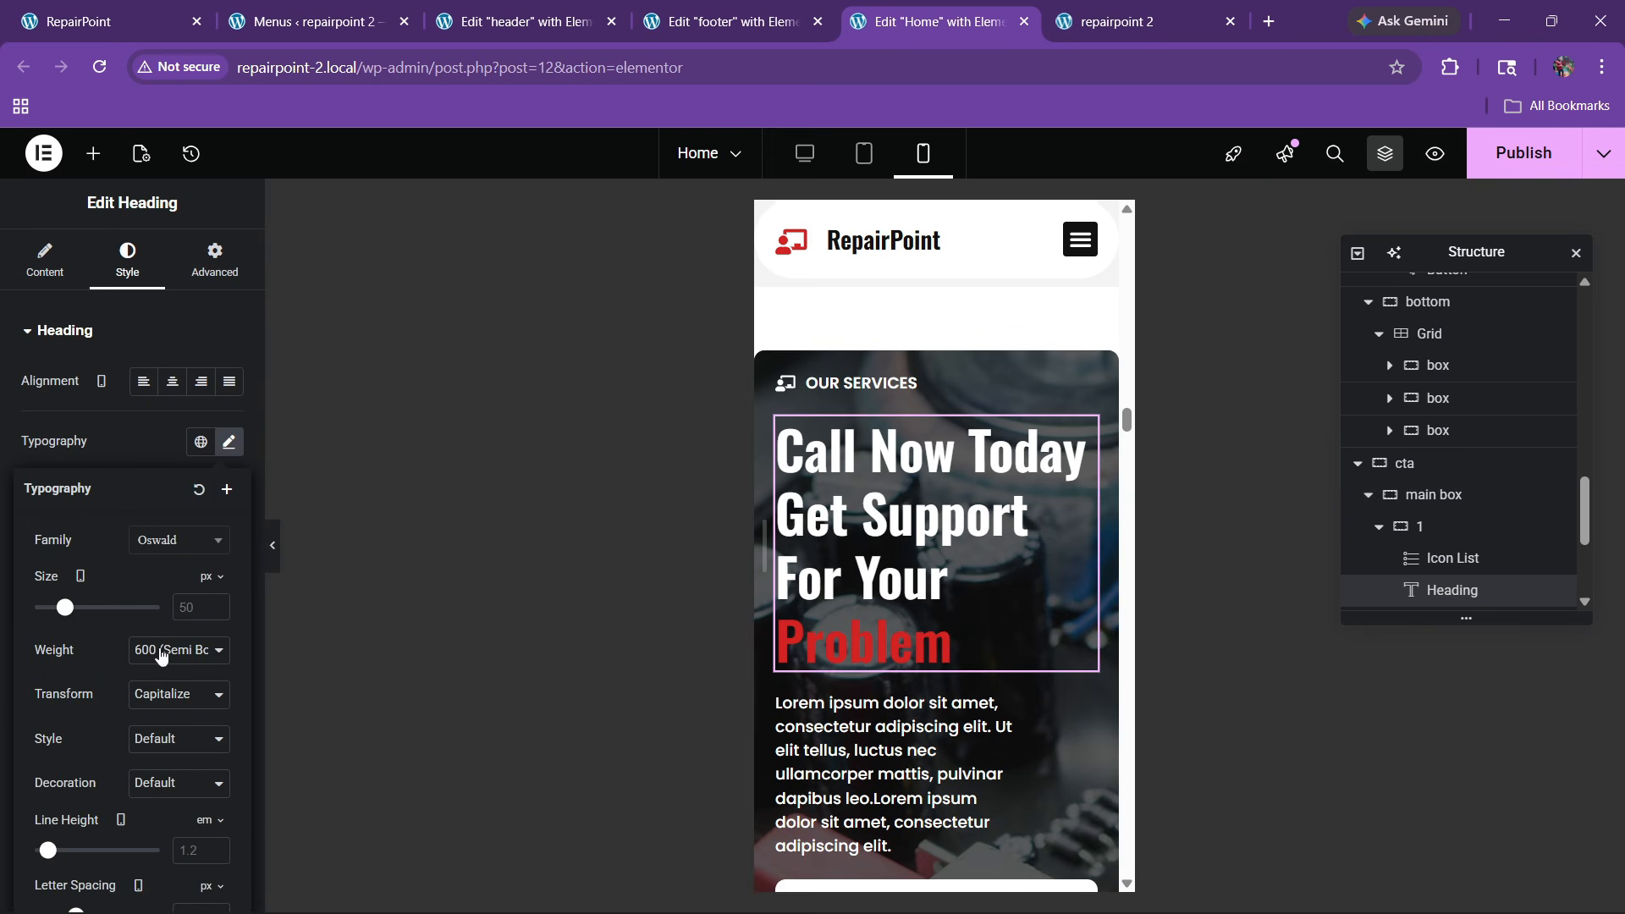
pyautogui.write('30')
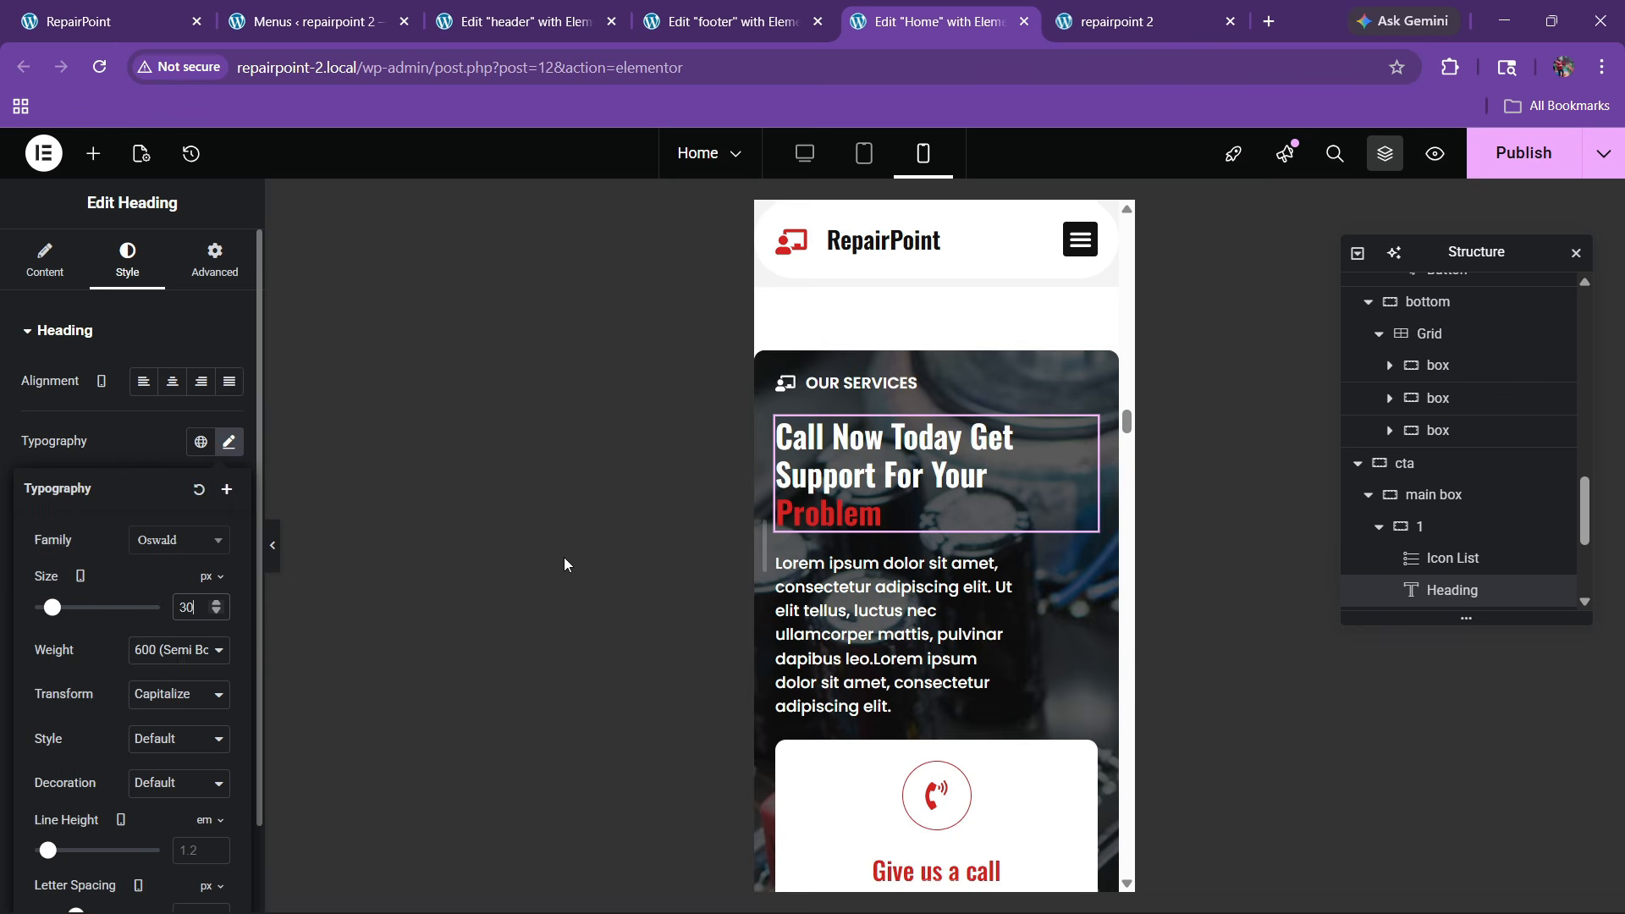
# Make the call-to-action description text span full width (100%)
pyautogui.click(1011, 566)
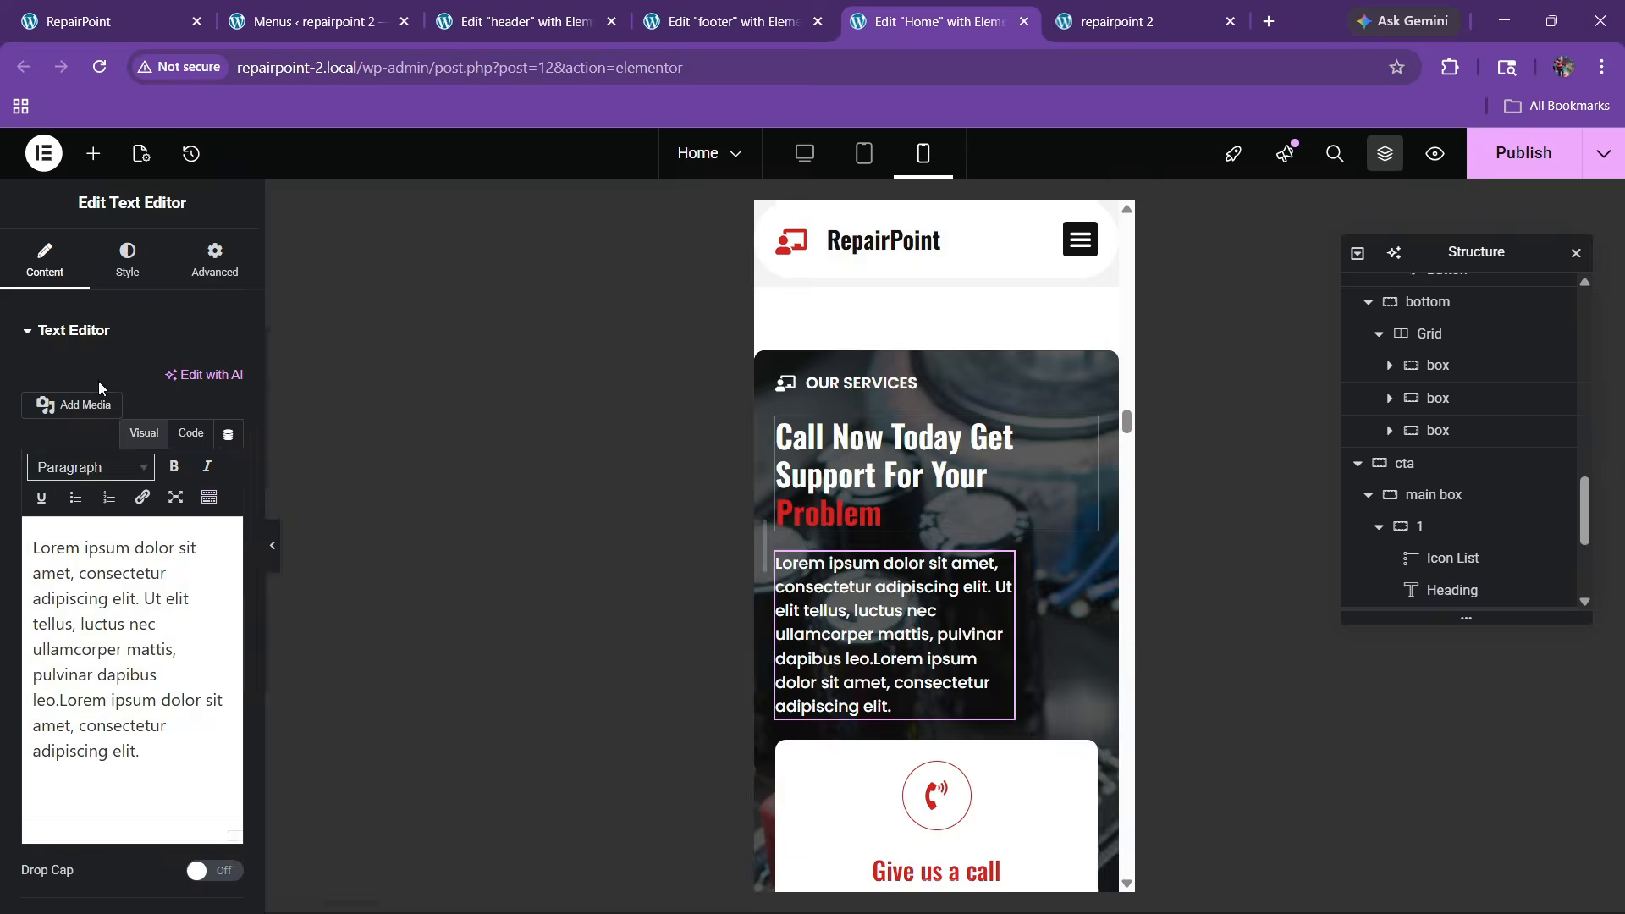
pyautogui.click(215, 258)
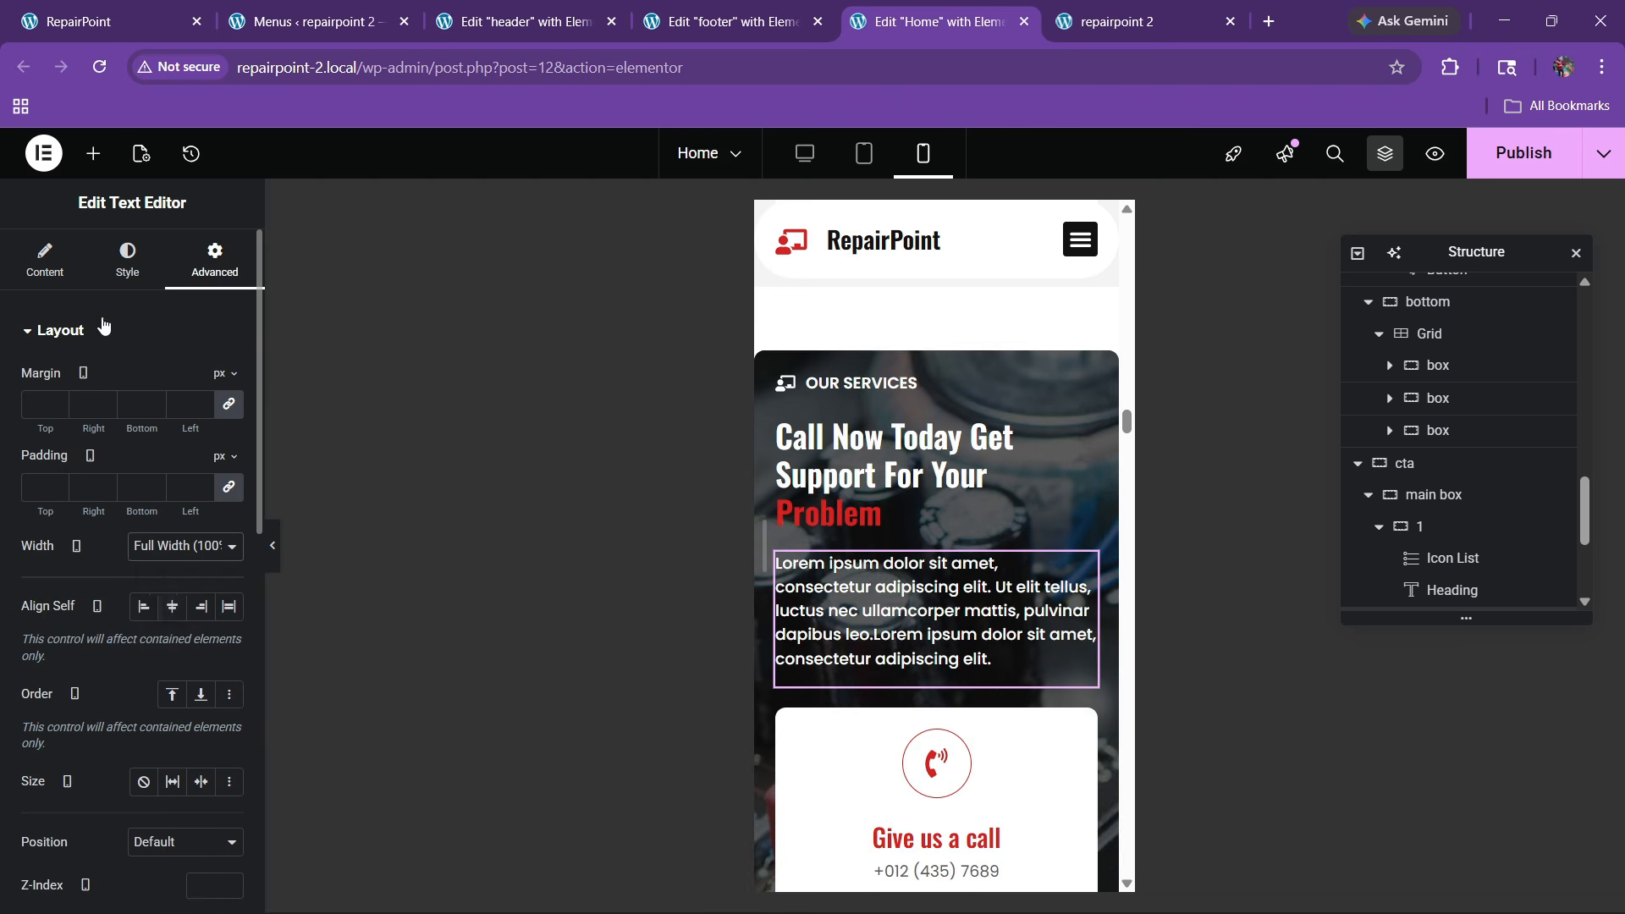
pyautogui.click(44, 258)
pyautogui.click(190, 433)
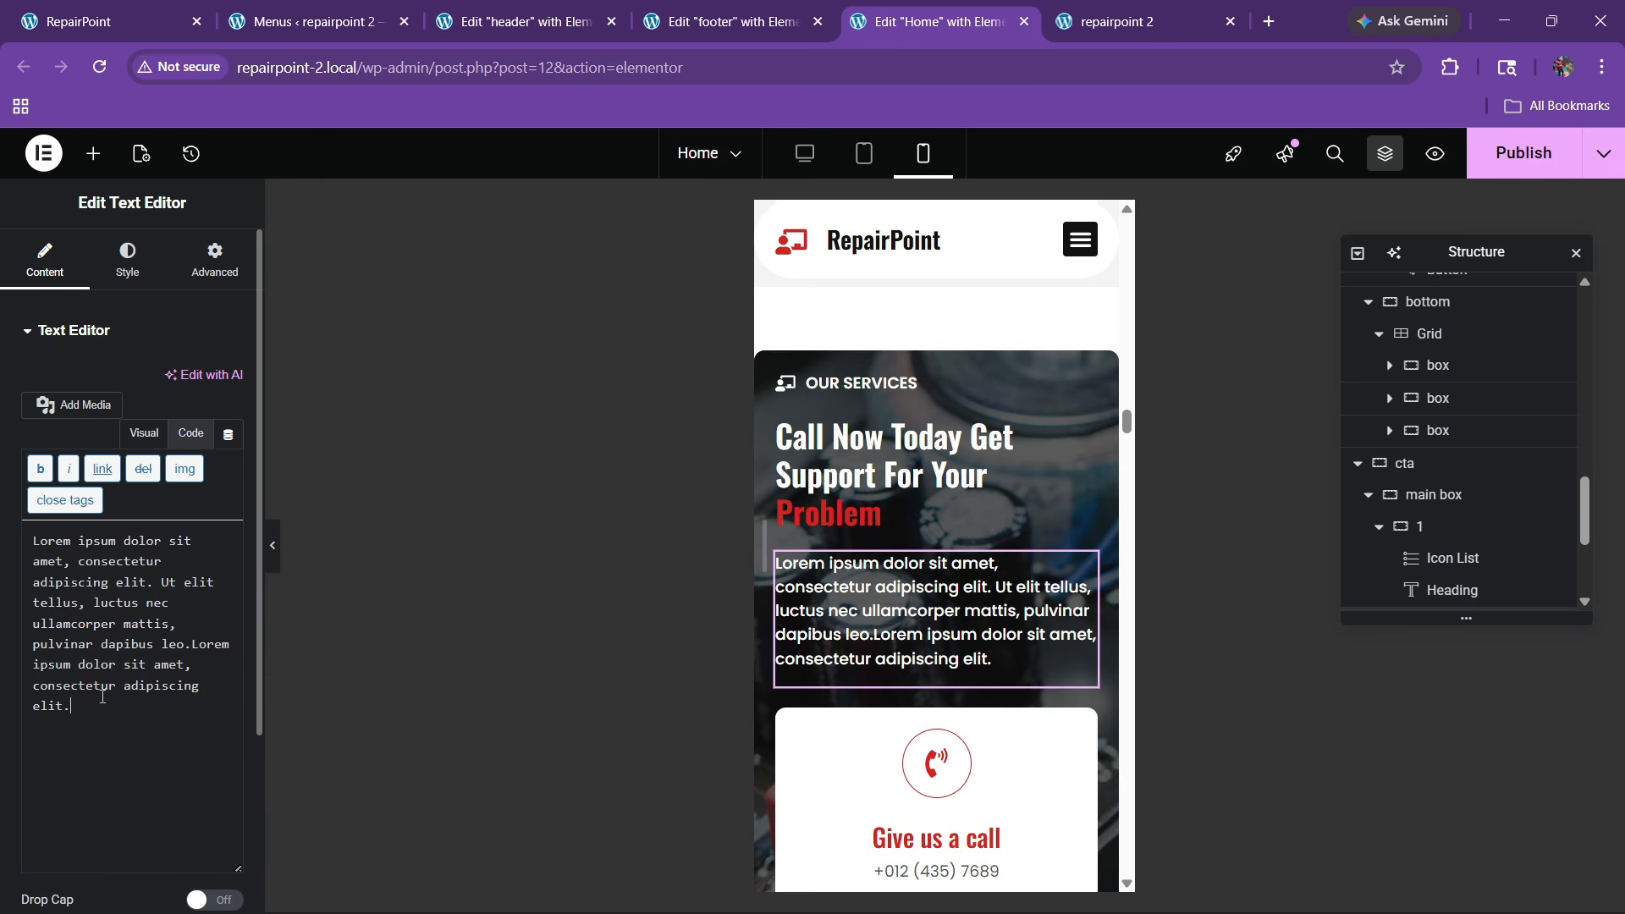
pyautogui.scroll(-4, 903, 457)
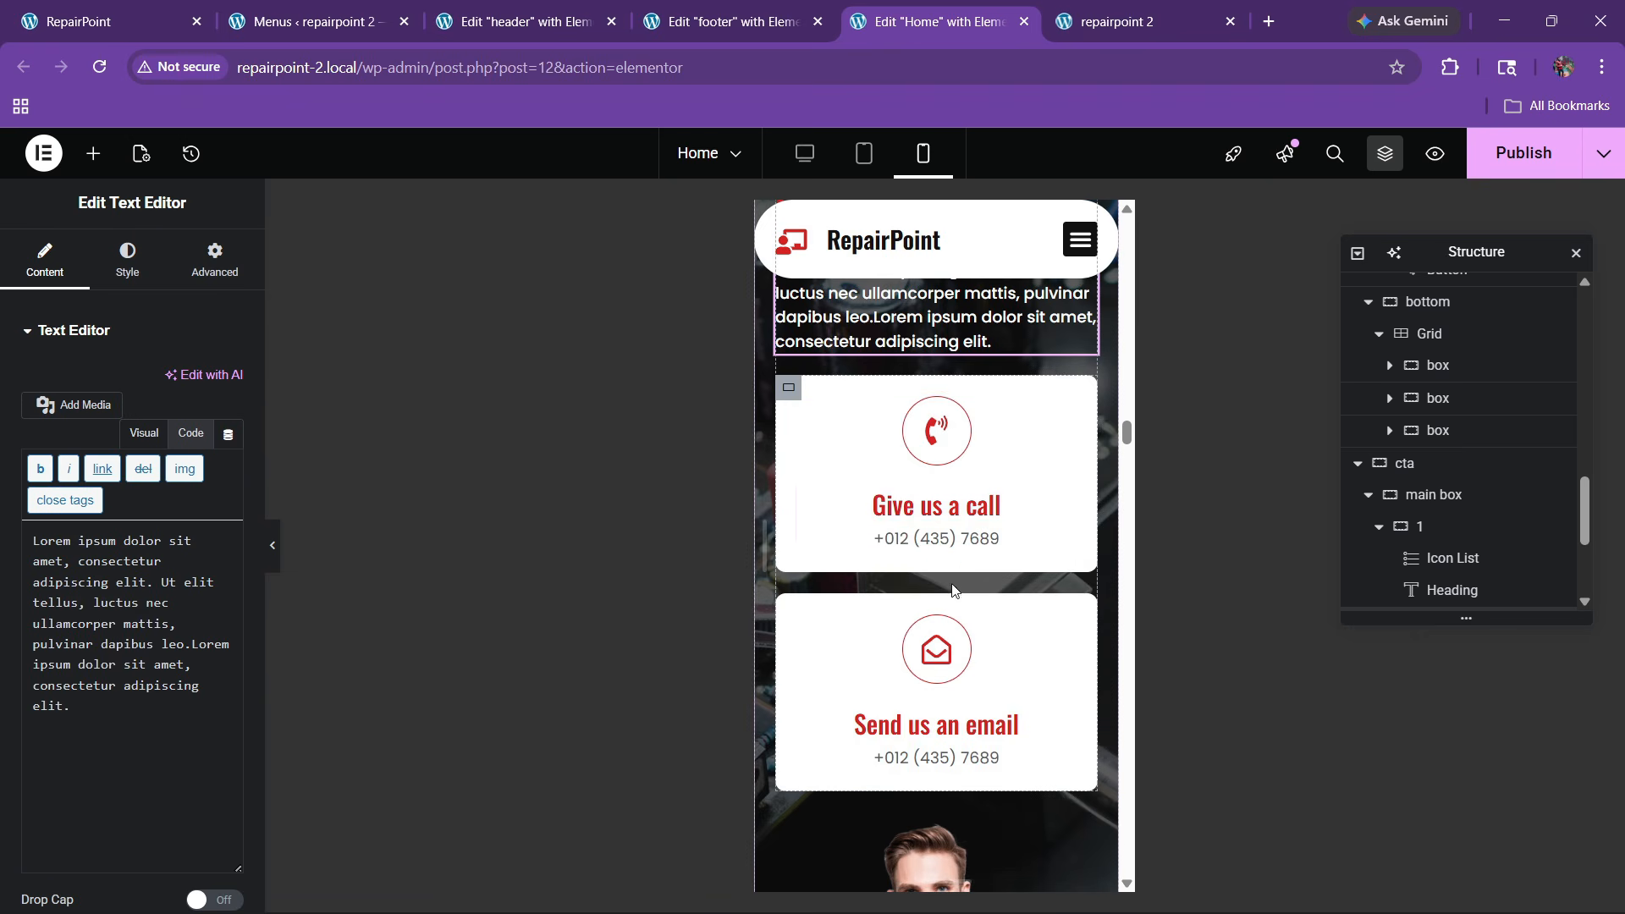
pyautogui.scroll(-8, 922, 508)
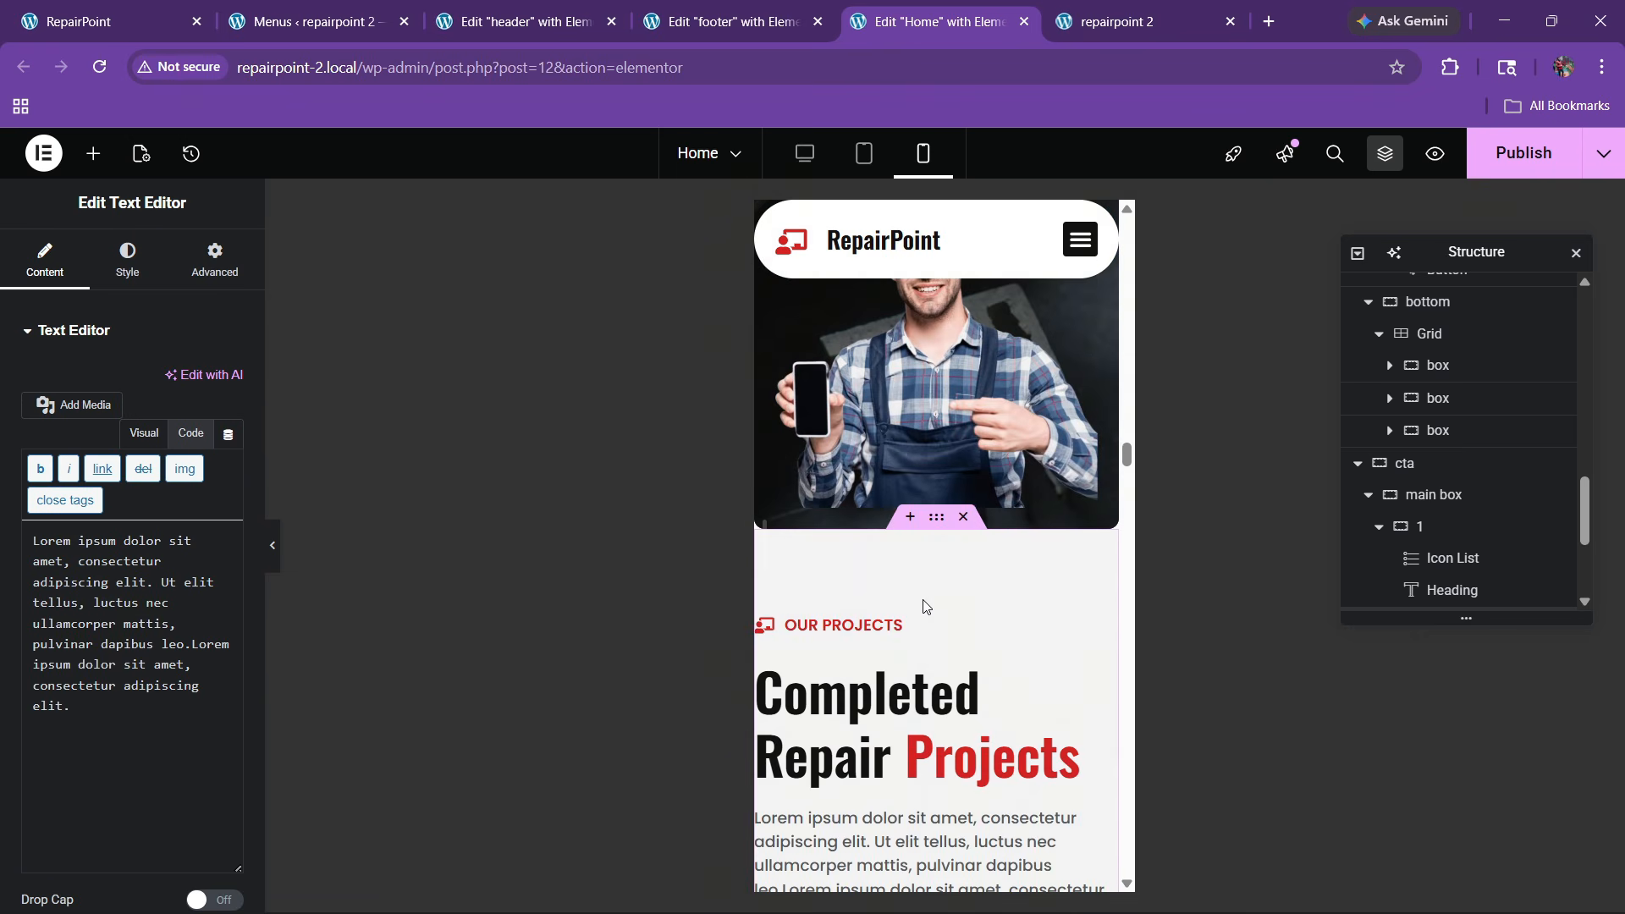
pyautogui.scroll(-3, 922, 606)
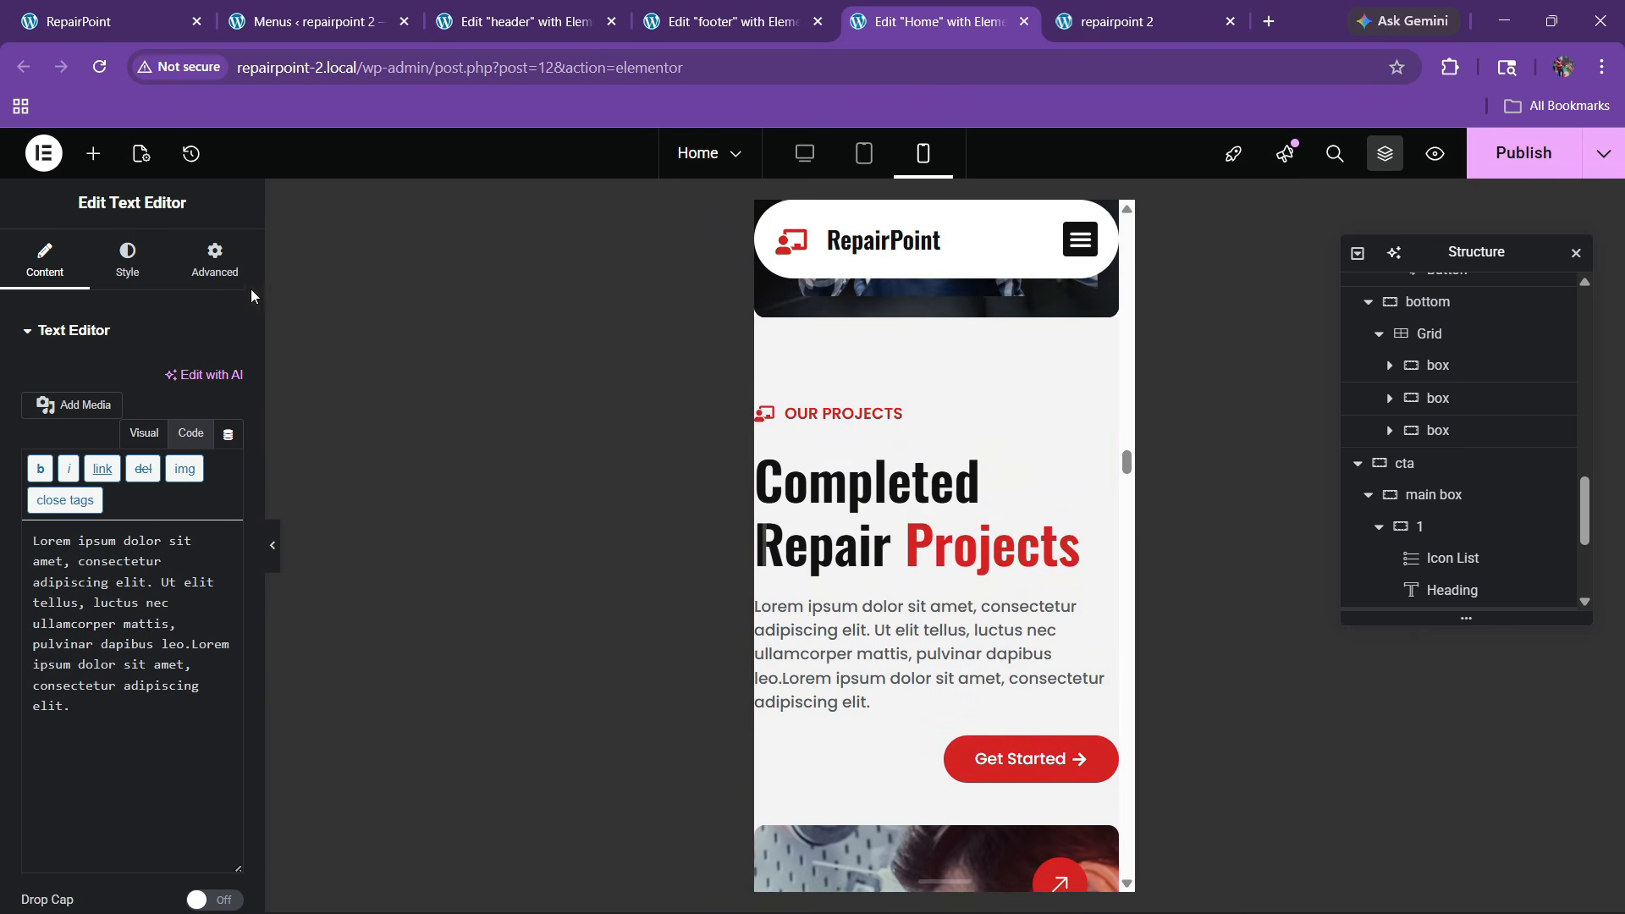
pyautogui.click(203, 264)
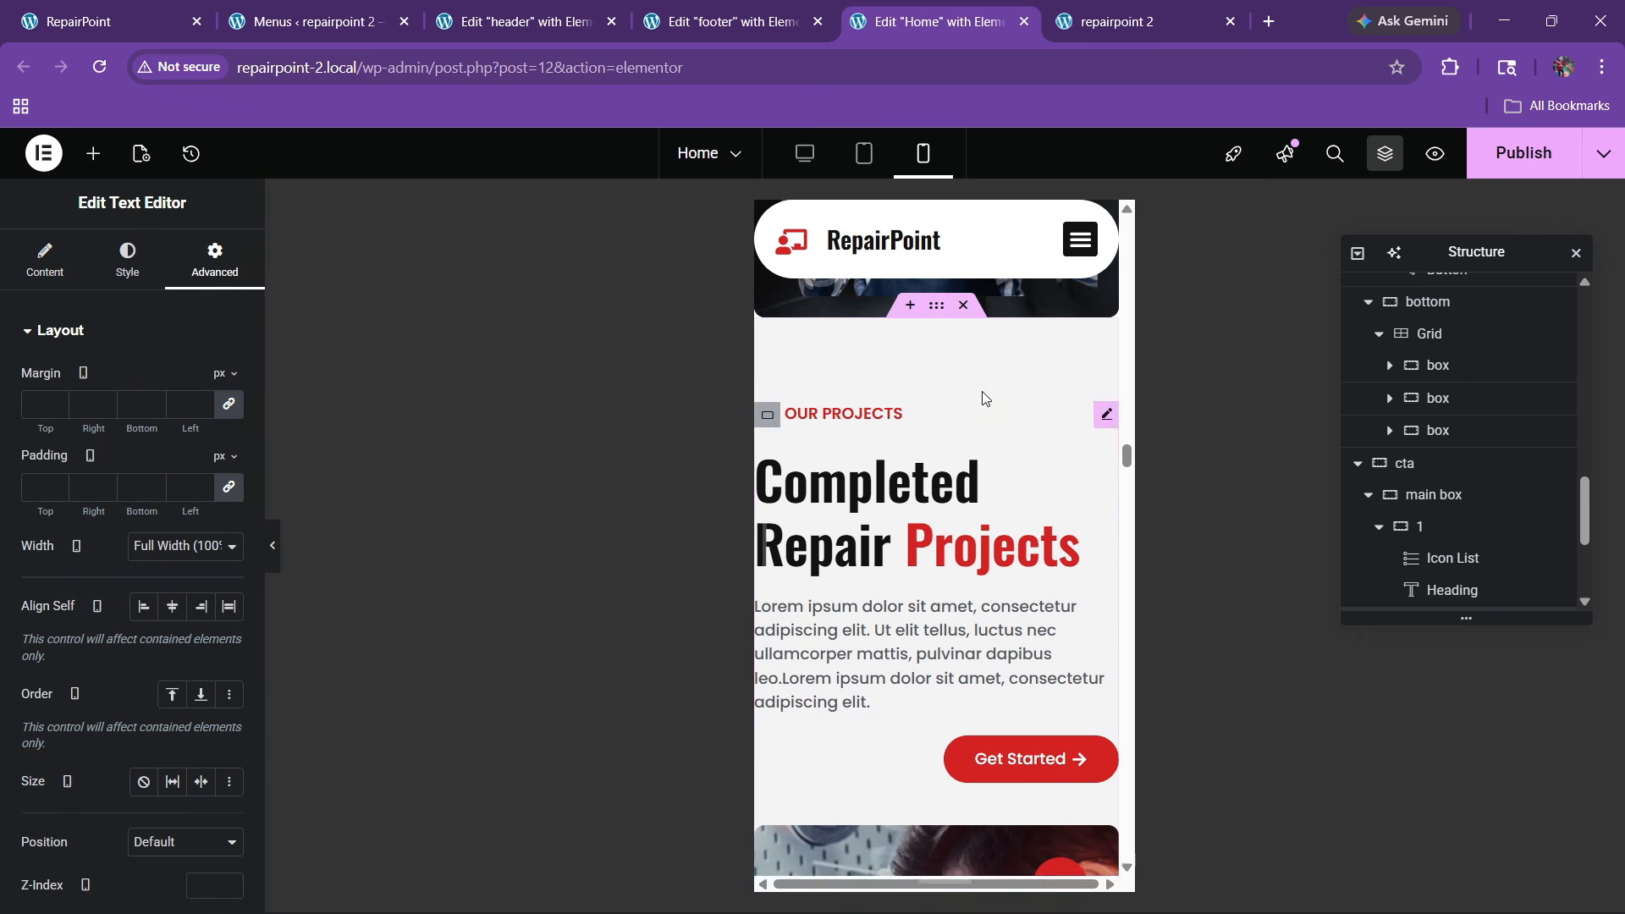
# Unlink the projects section's padding and set it to 60/20 values
pyautogui.click(936, 307)
pyautogui.click(213, 263)
pyautogui.click(227, 489)
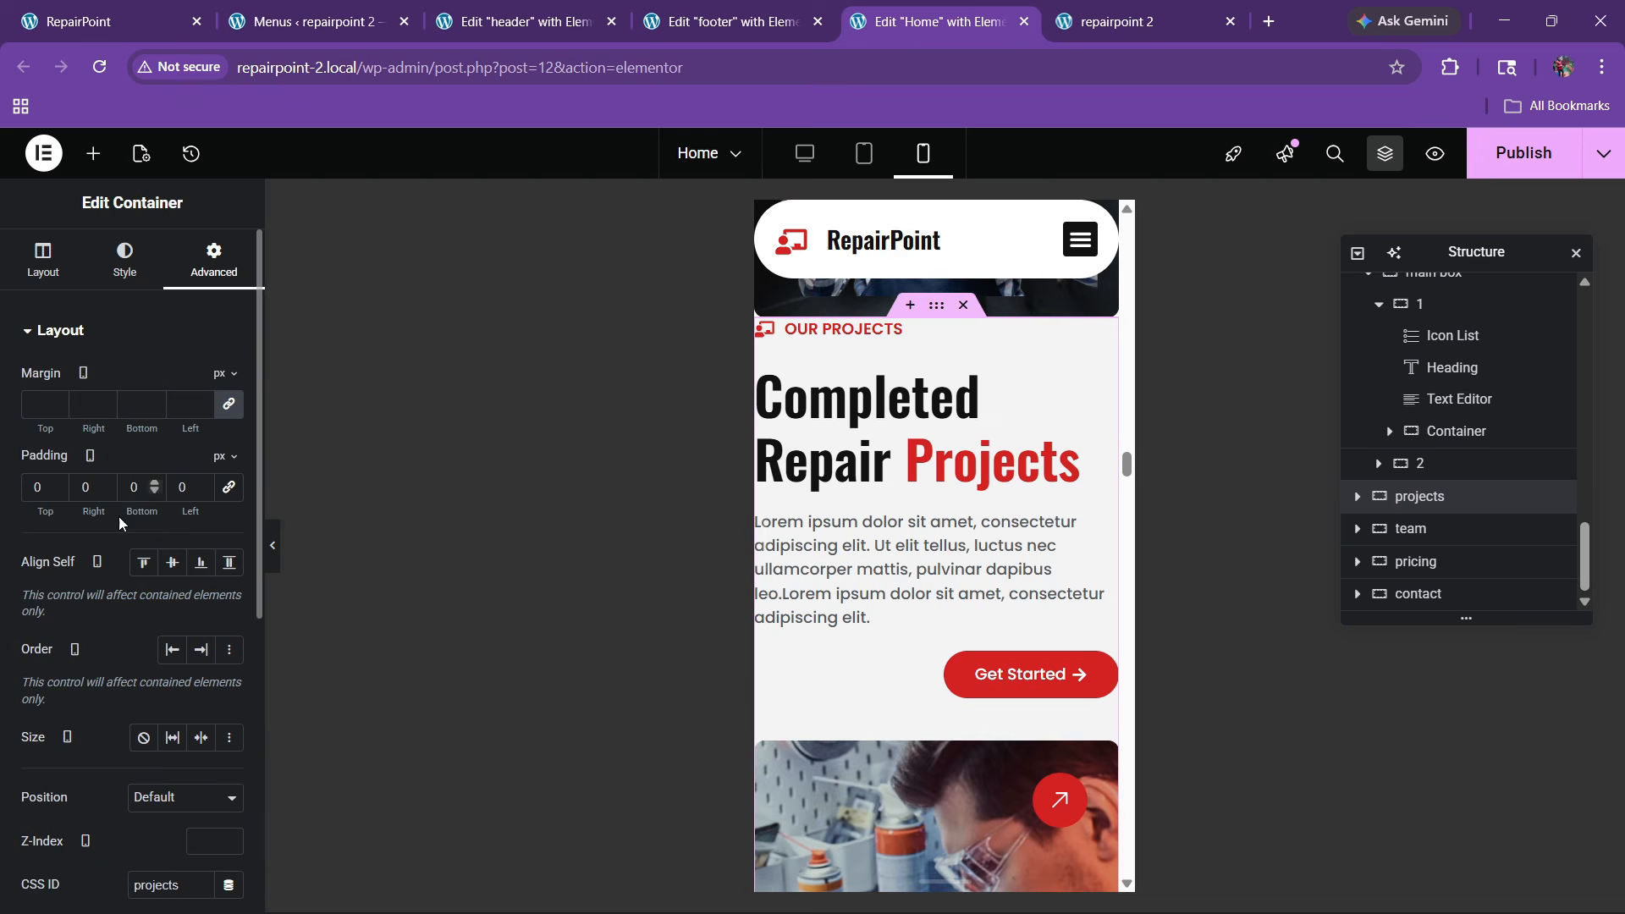
pyautogui.write('60')
pyautogui.press('Tab')
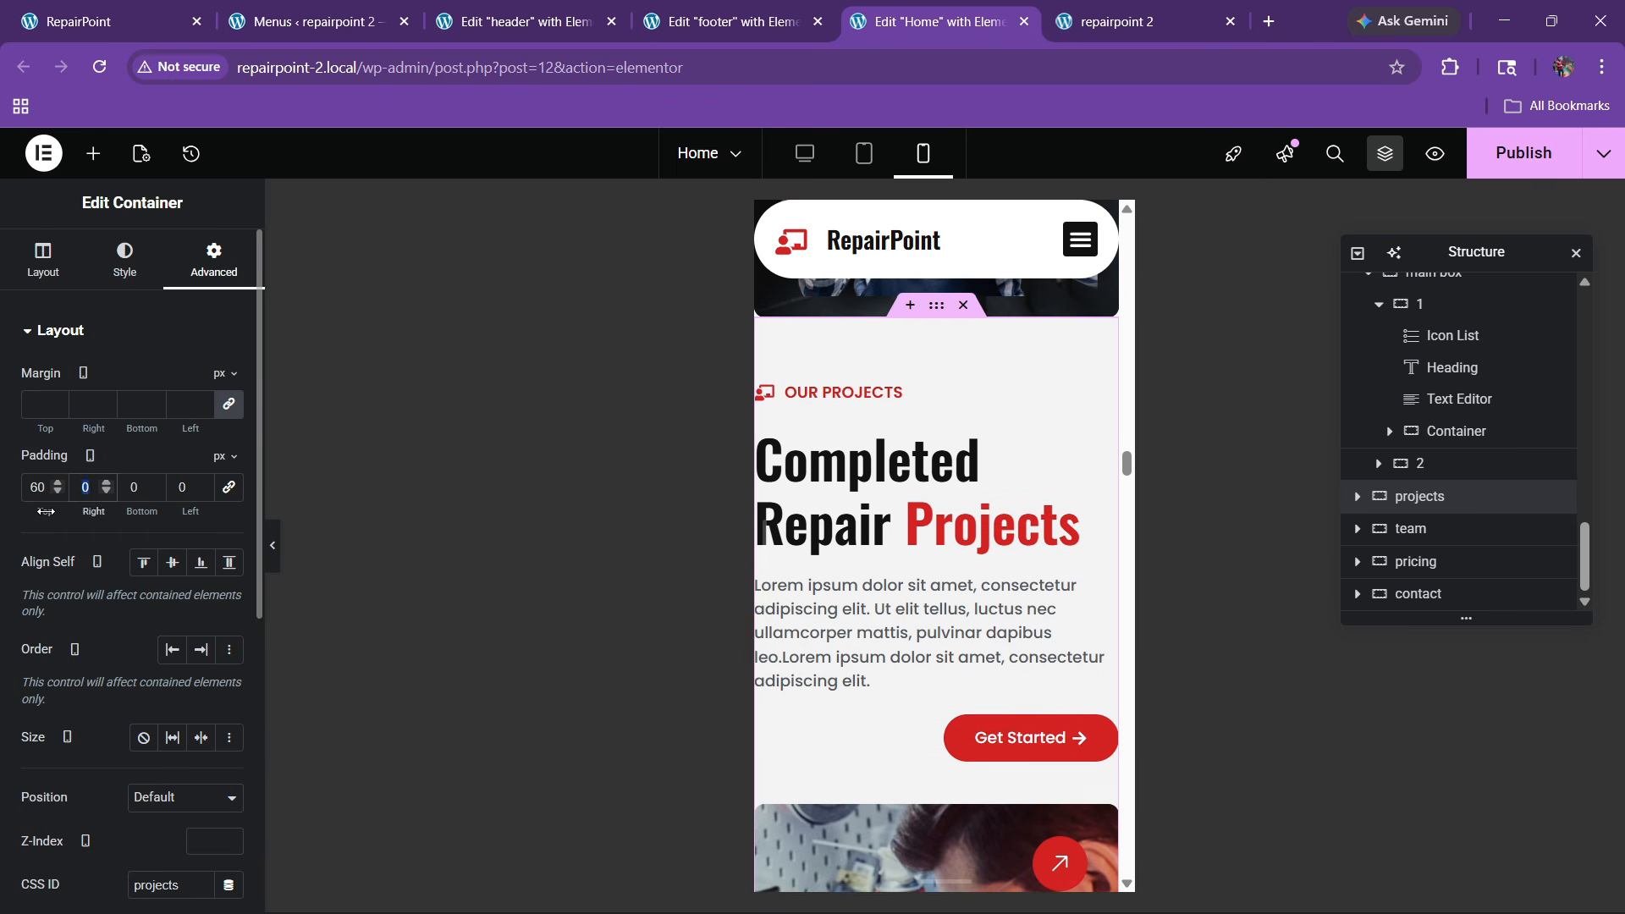
pyautogui.write('20')
pyautogui.press('Tab')
pyautogui.write('20')
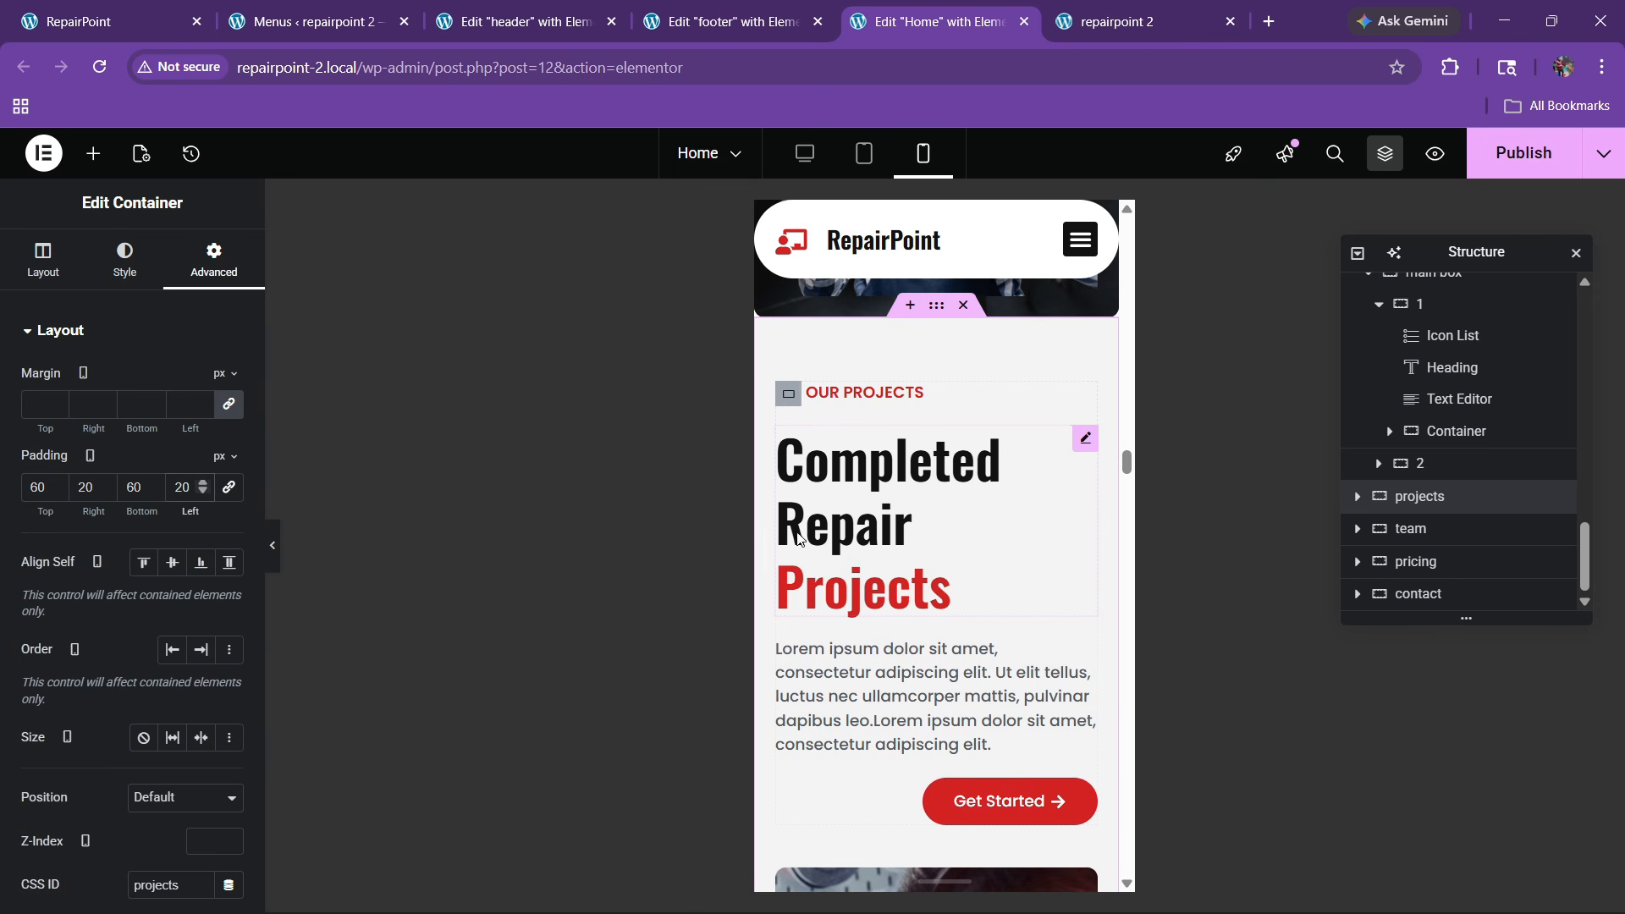
# Set the Completed Repair Projects heading's font size to 30px
pyautogui.click(1072, 453)
pyautogui.click(127, 258)
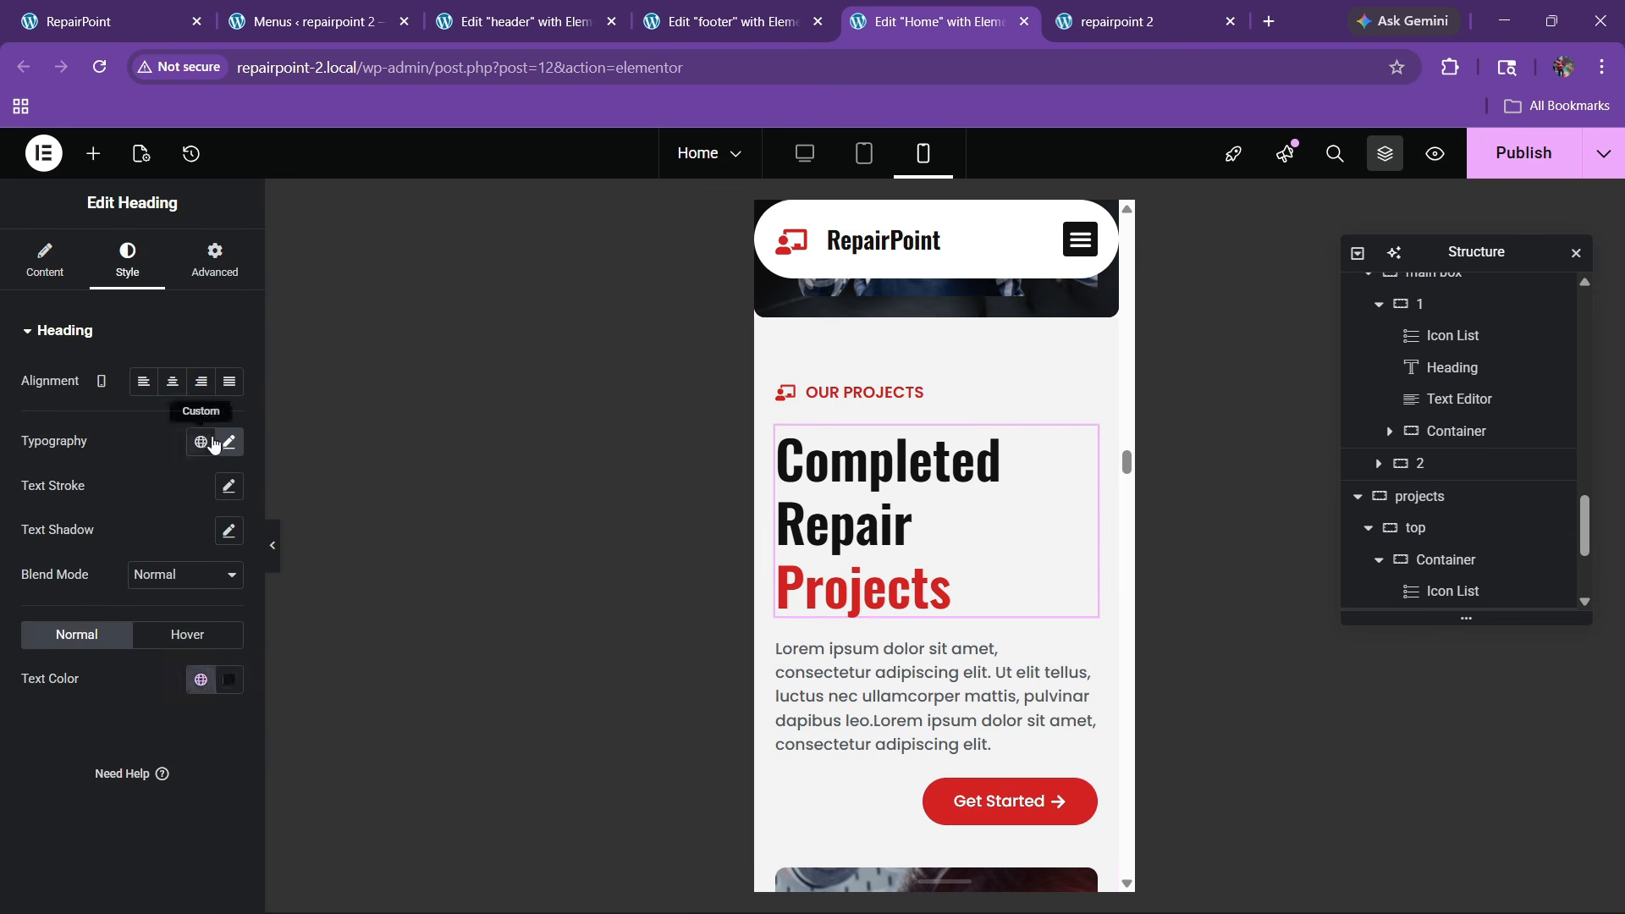
pyautogui.click(228, 441)
pyautogui.write('30')
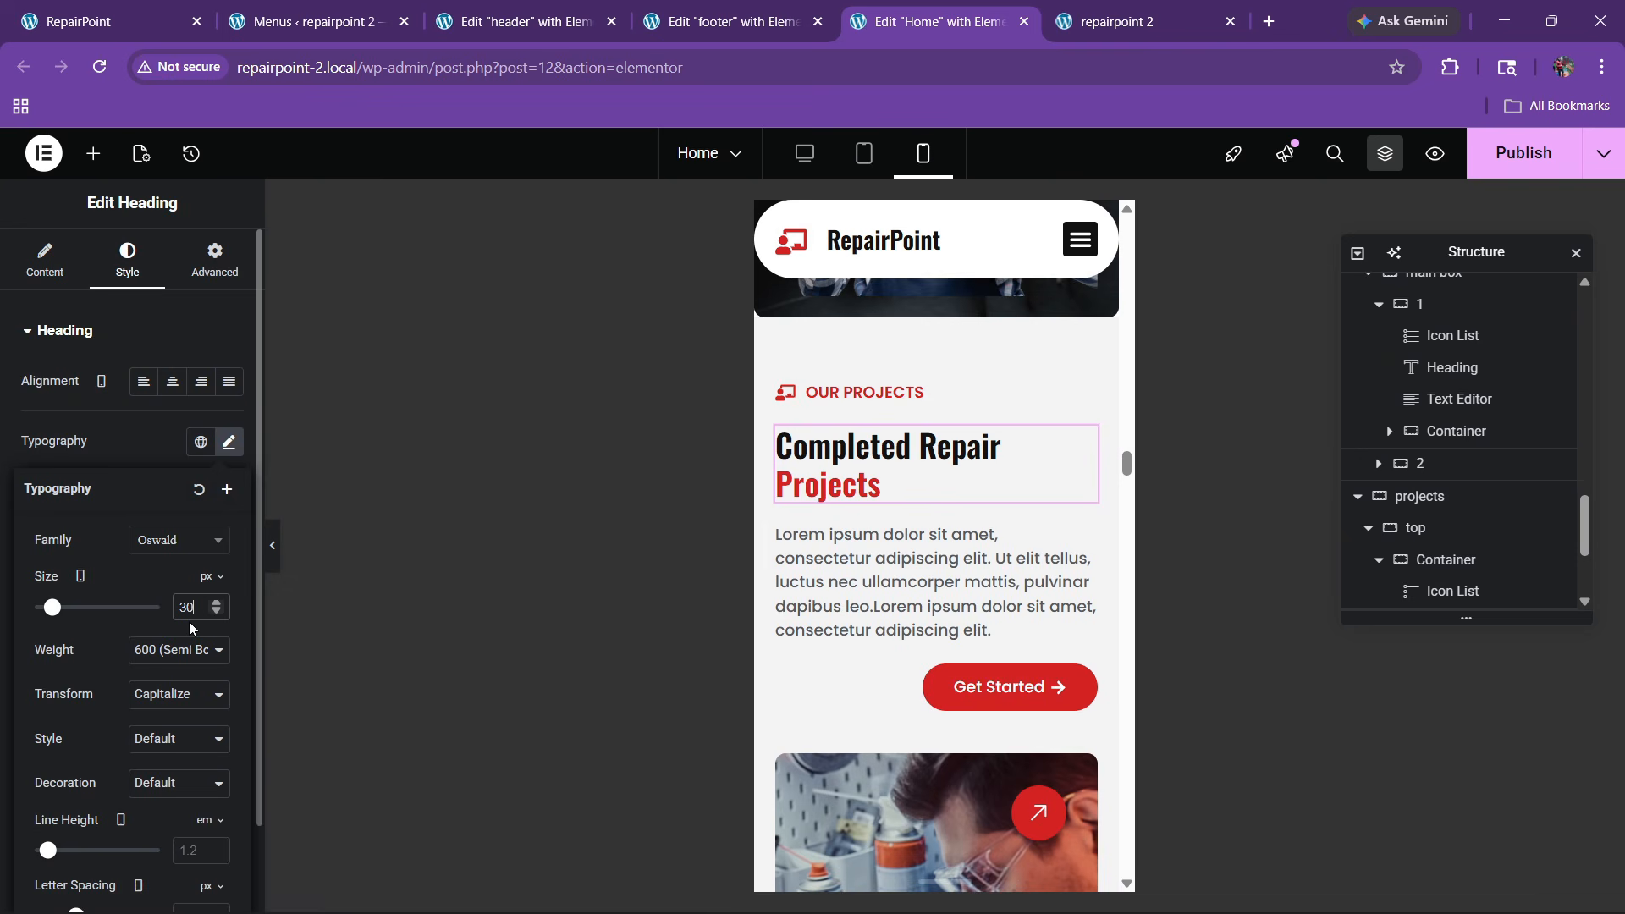
# Left-align the projects section's Get Started button
pyautogui.click(939, 683)
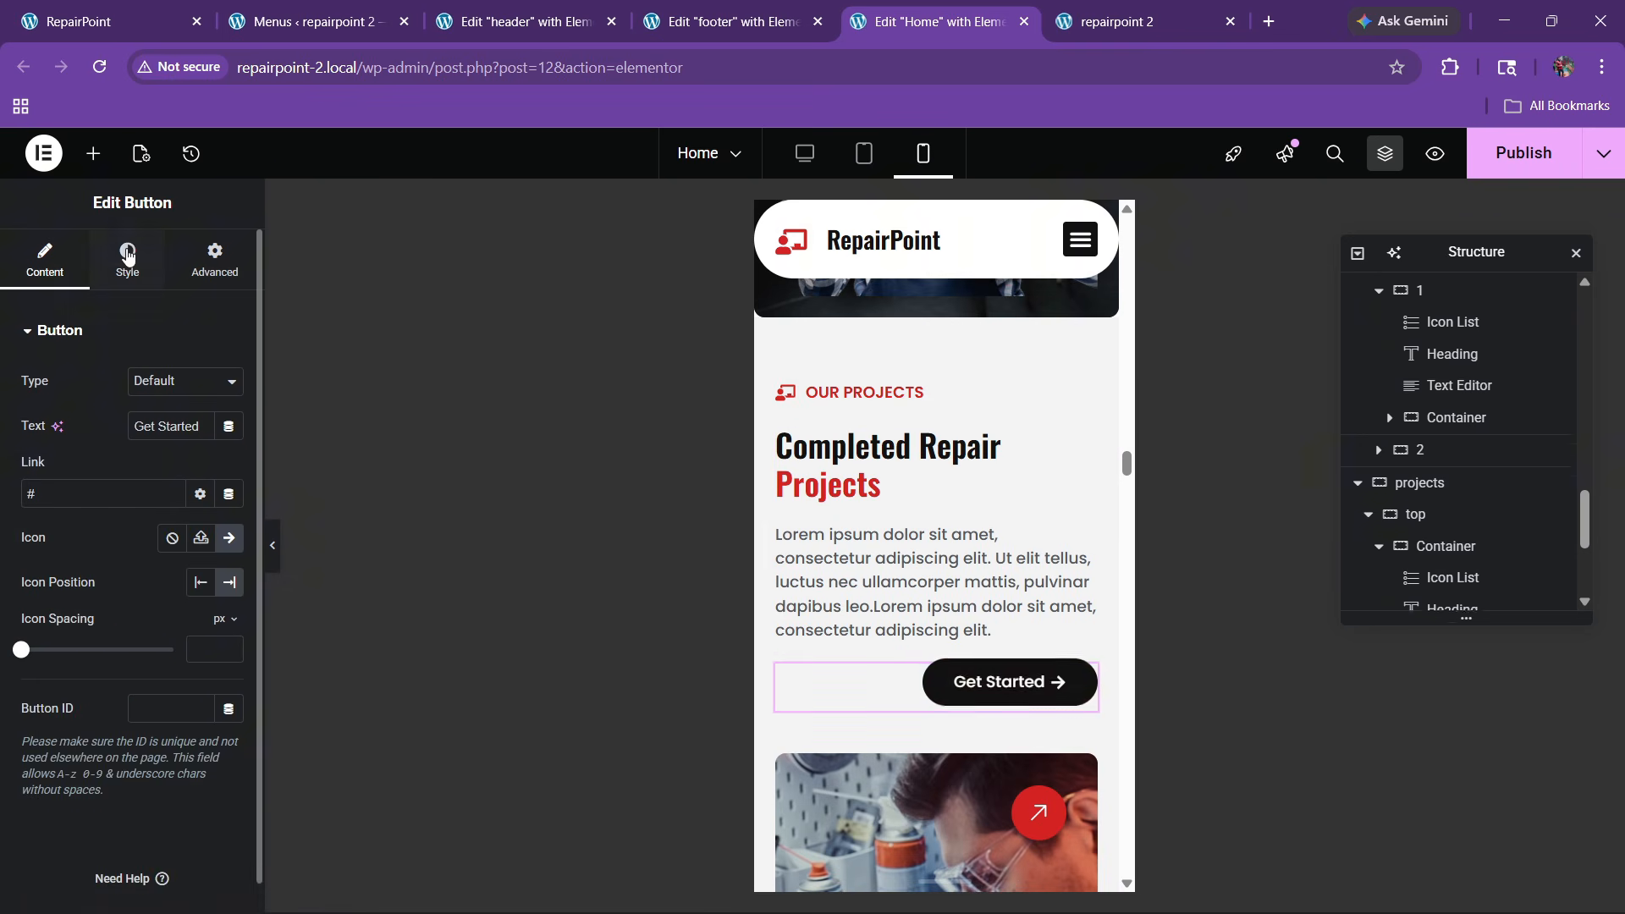
pyautogui.click(127, 258)
pyautogui.click(143, 381)
pyautogui.scroll(-8, 935, 616)
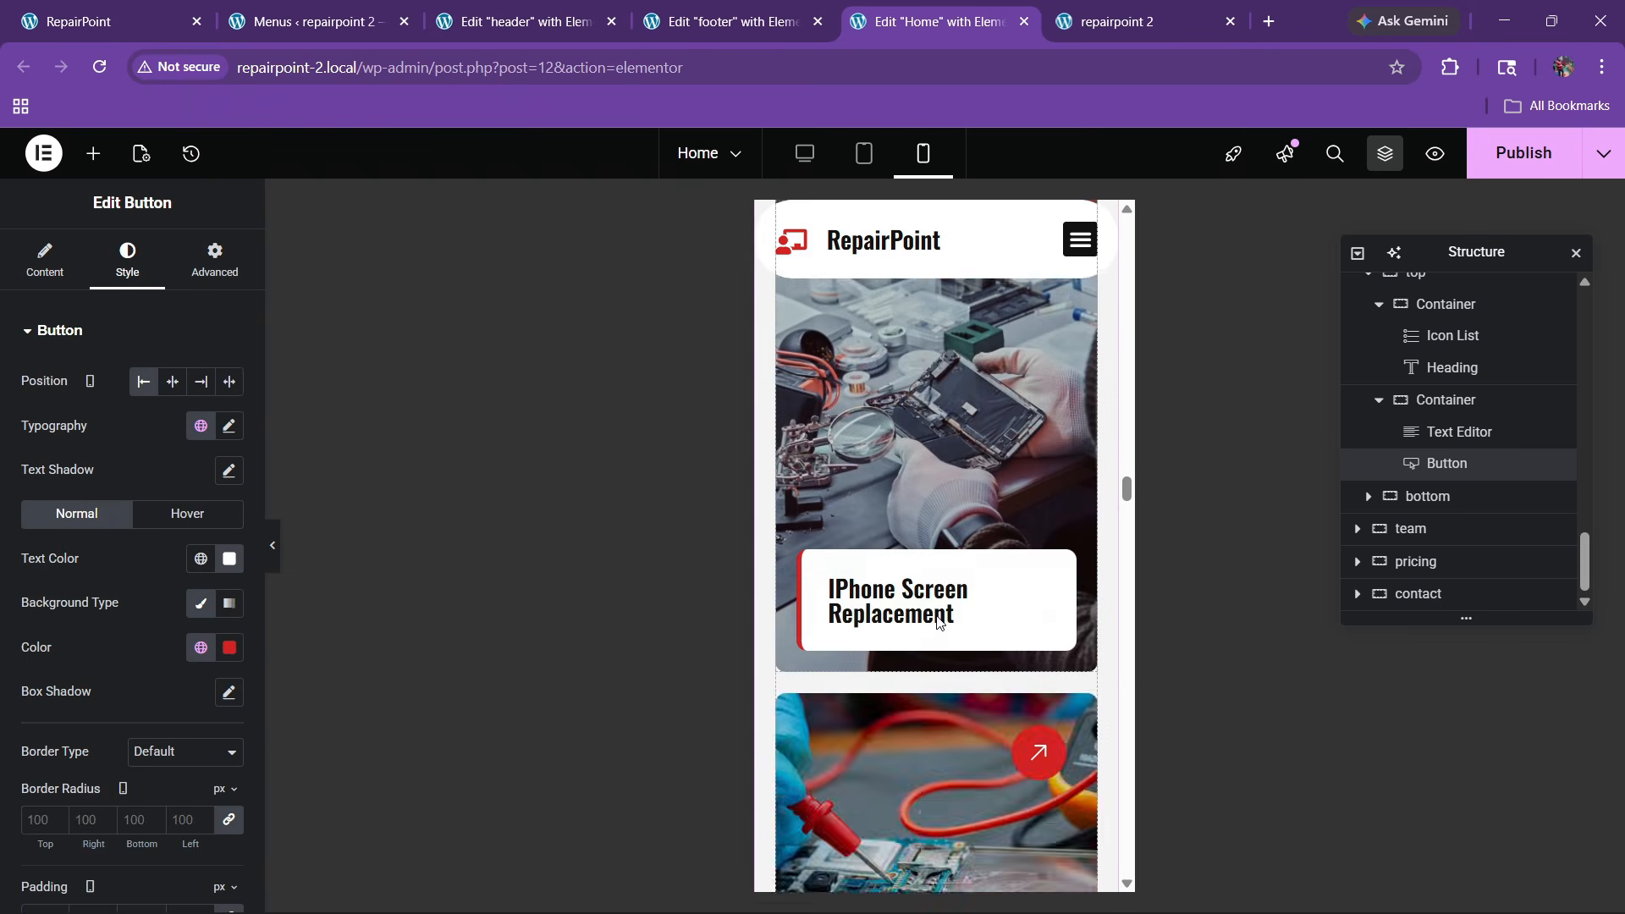
pyautogui.scroll(3, 835, 479)
# Give the project image card container a 400px minimum height
pyautogui.click(794, 357)
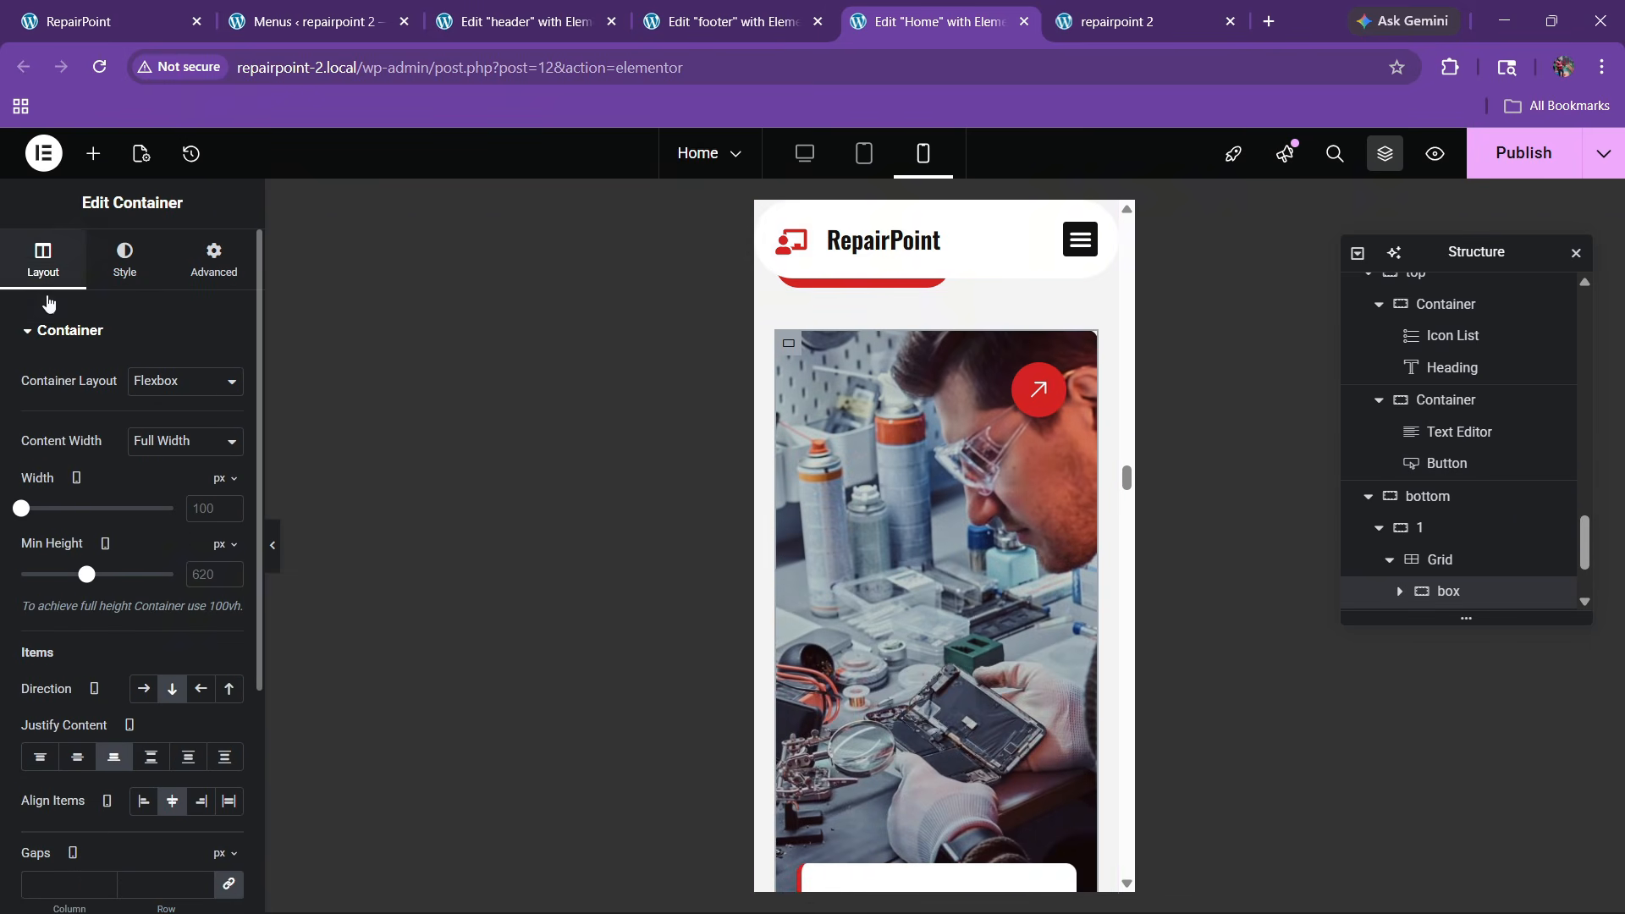
pyautogui.write('400')
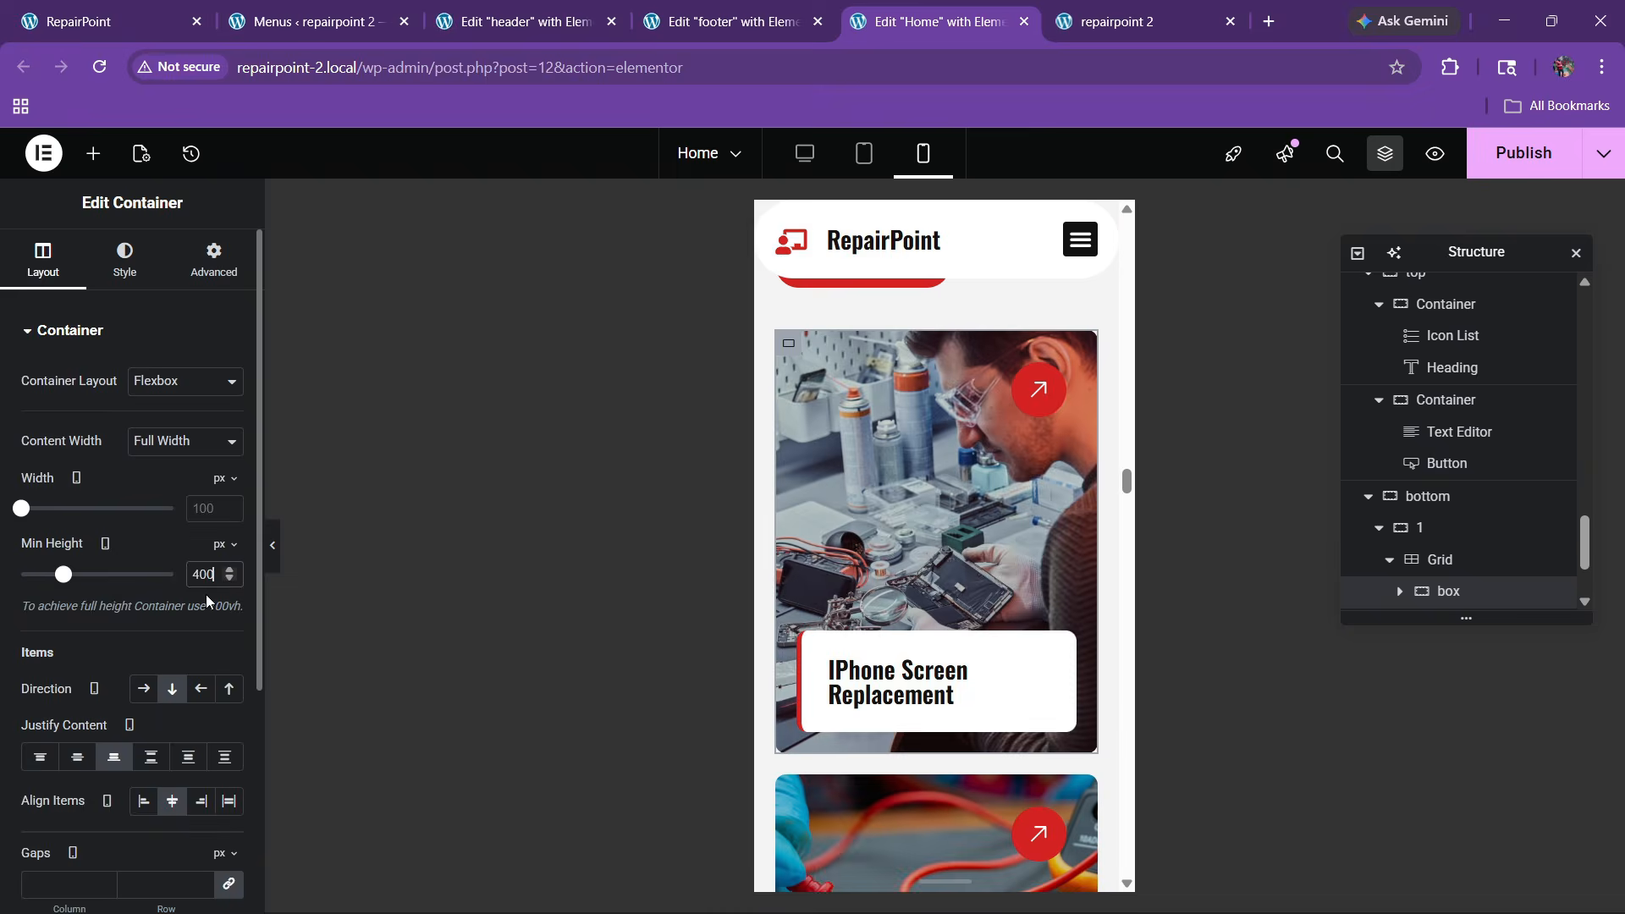
pyautogui.scroll(-4, 934, 565)
pyautogui.scroll(-5, 934, 565)
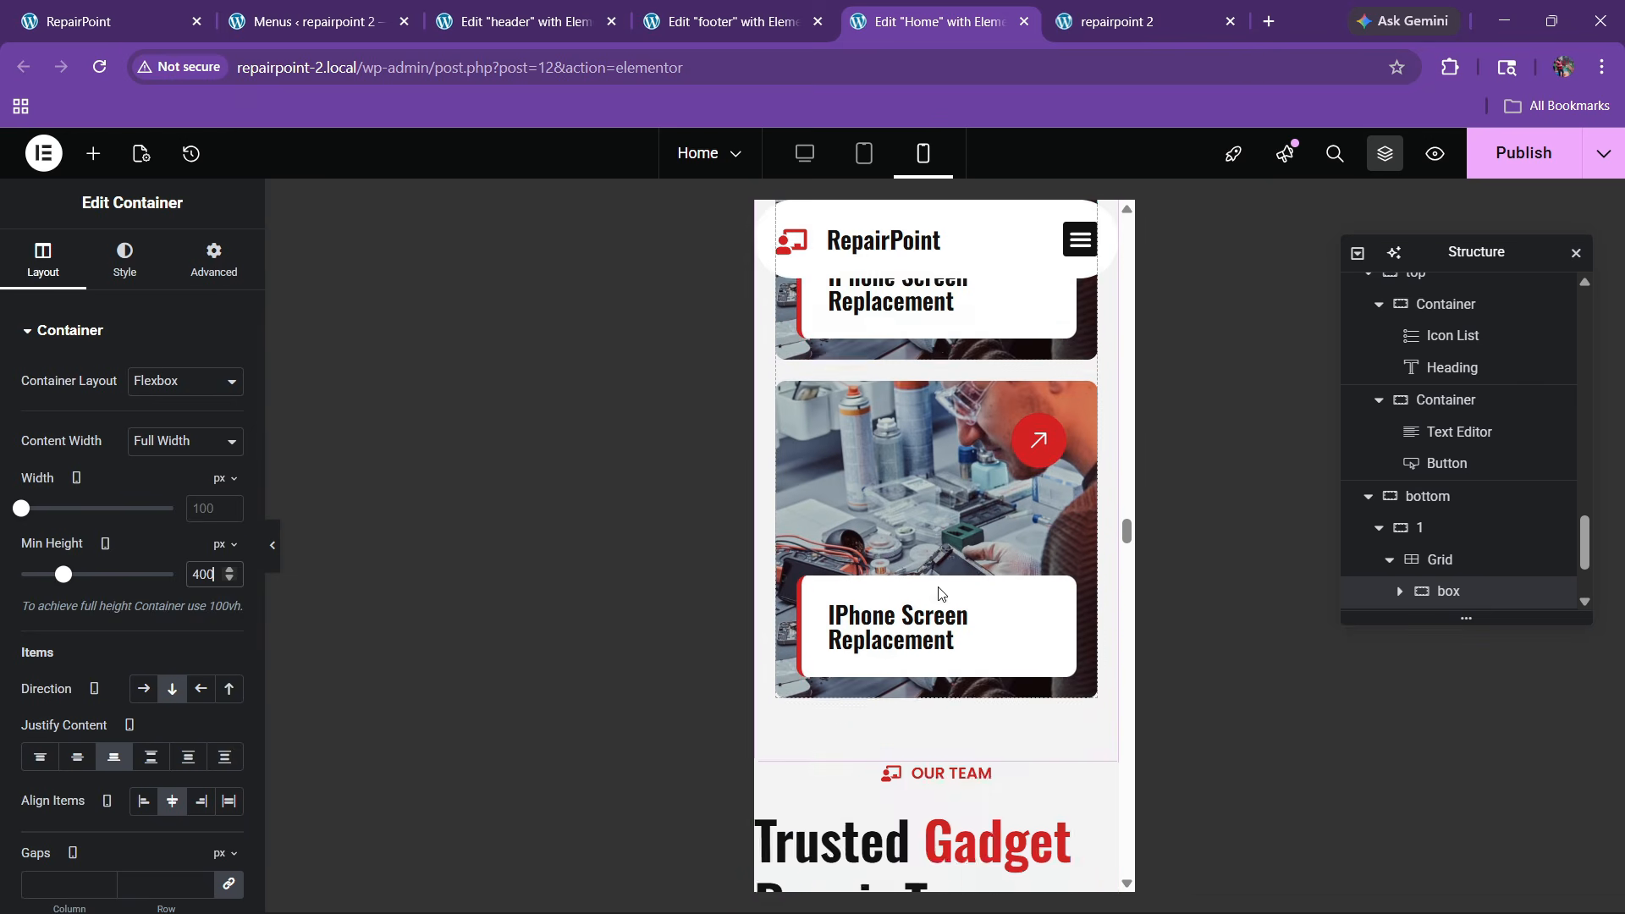
# Unlink the team section's padding and enter 22
pyautogui.click(936, 466)
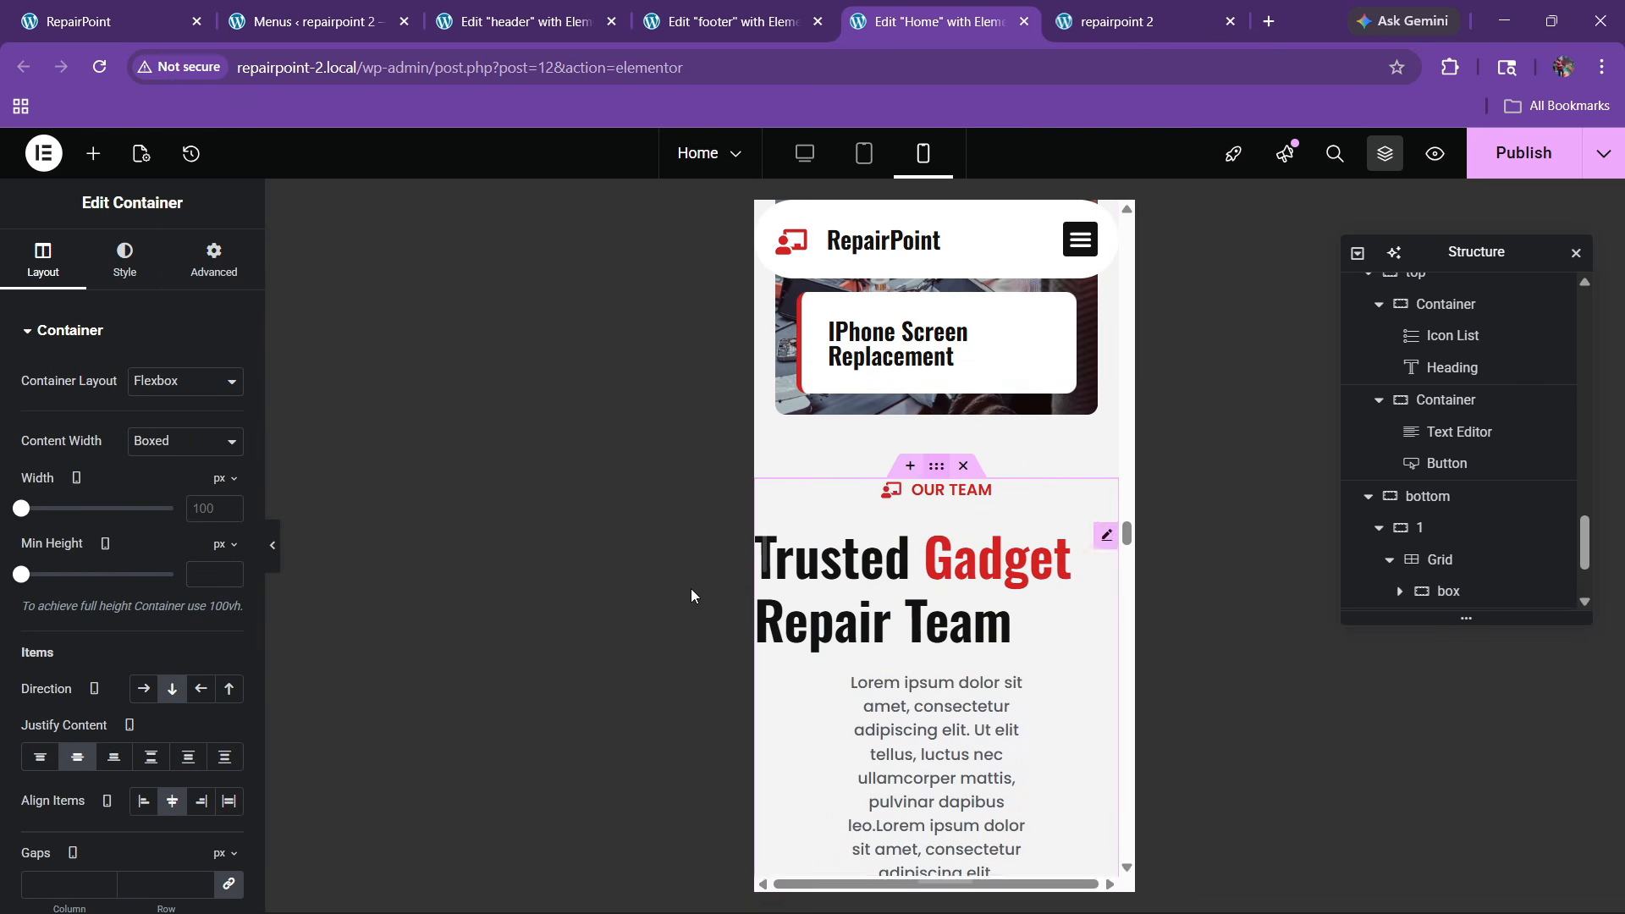
pyautogui.click(213, 258)
pyautogui.click(237, 497)
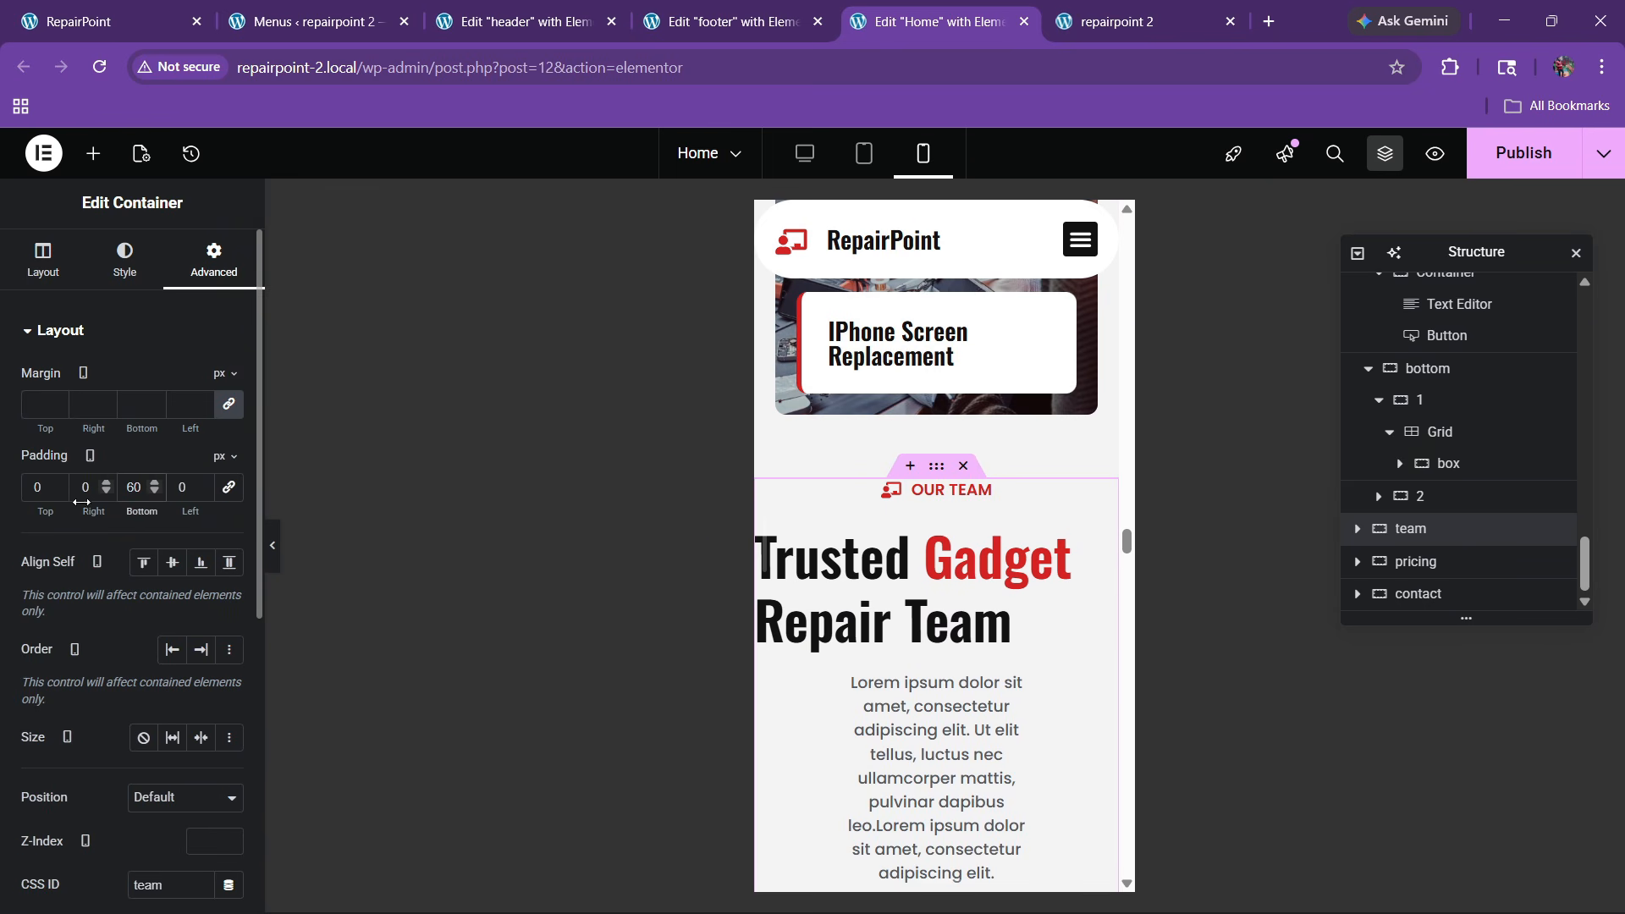
pyautogui.write('2')
pyautogui.write('2')
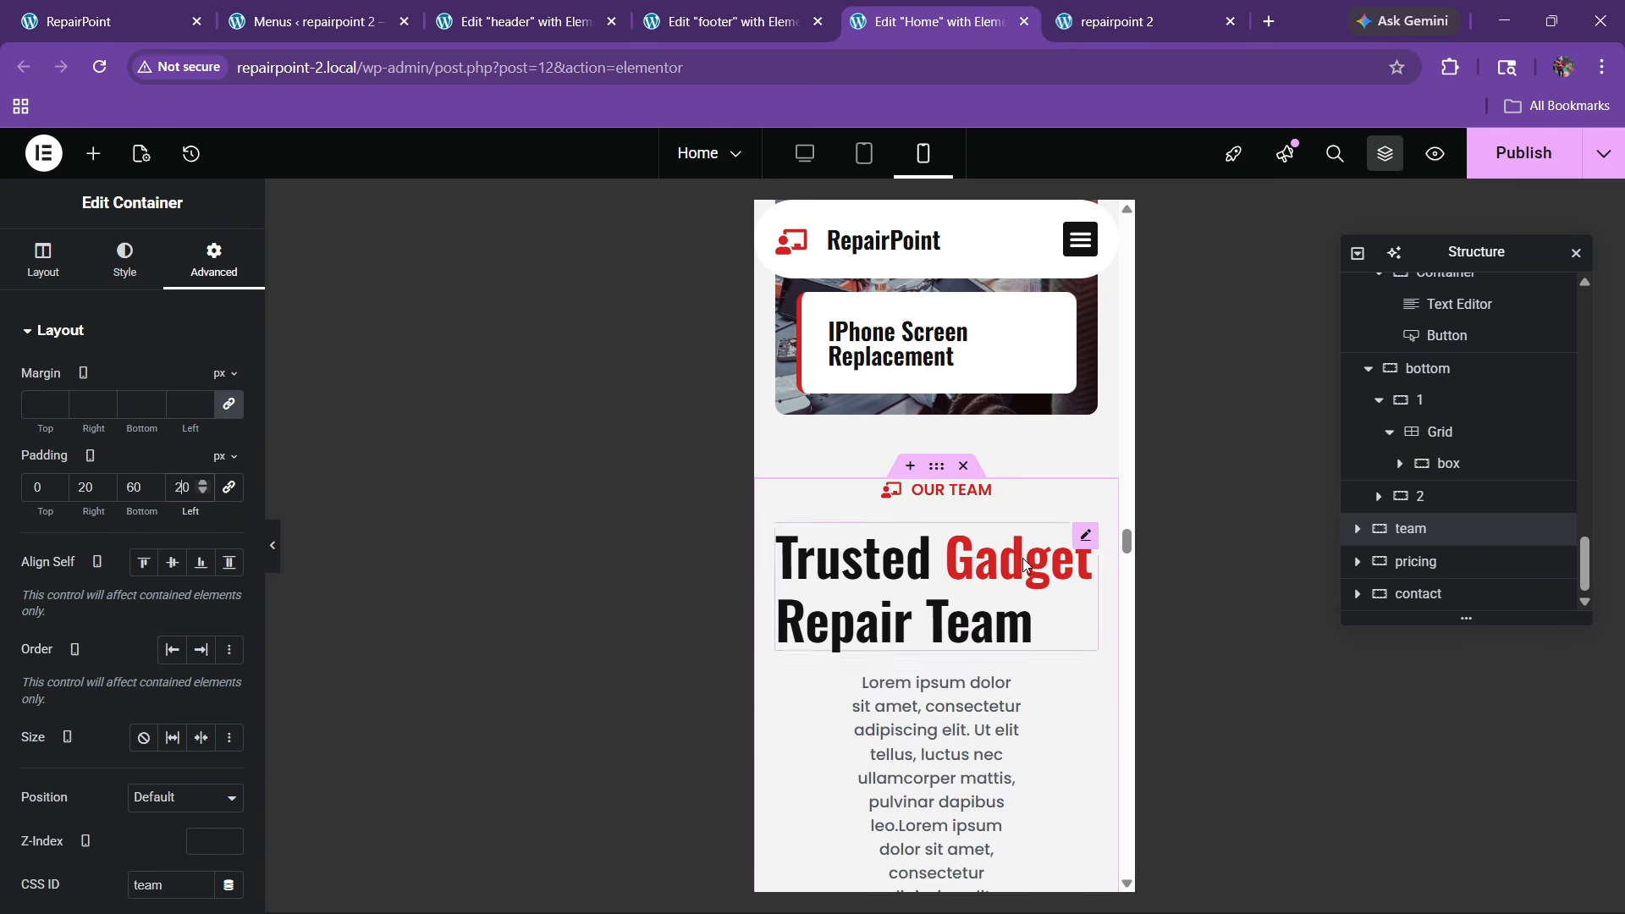
# Center the Trusted Gadget Repair Team heading and set it to 30px
pyautogui.click(1086, 548)
pyautogui.click(190, 264)
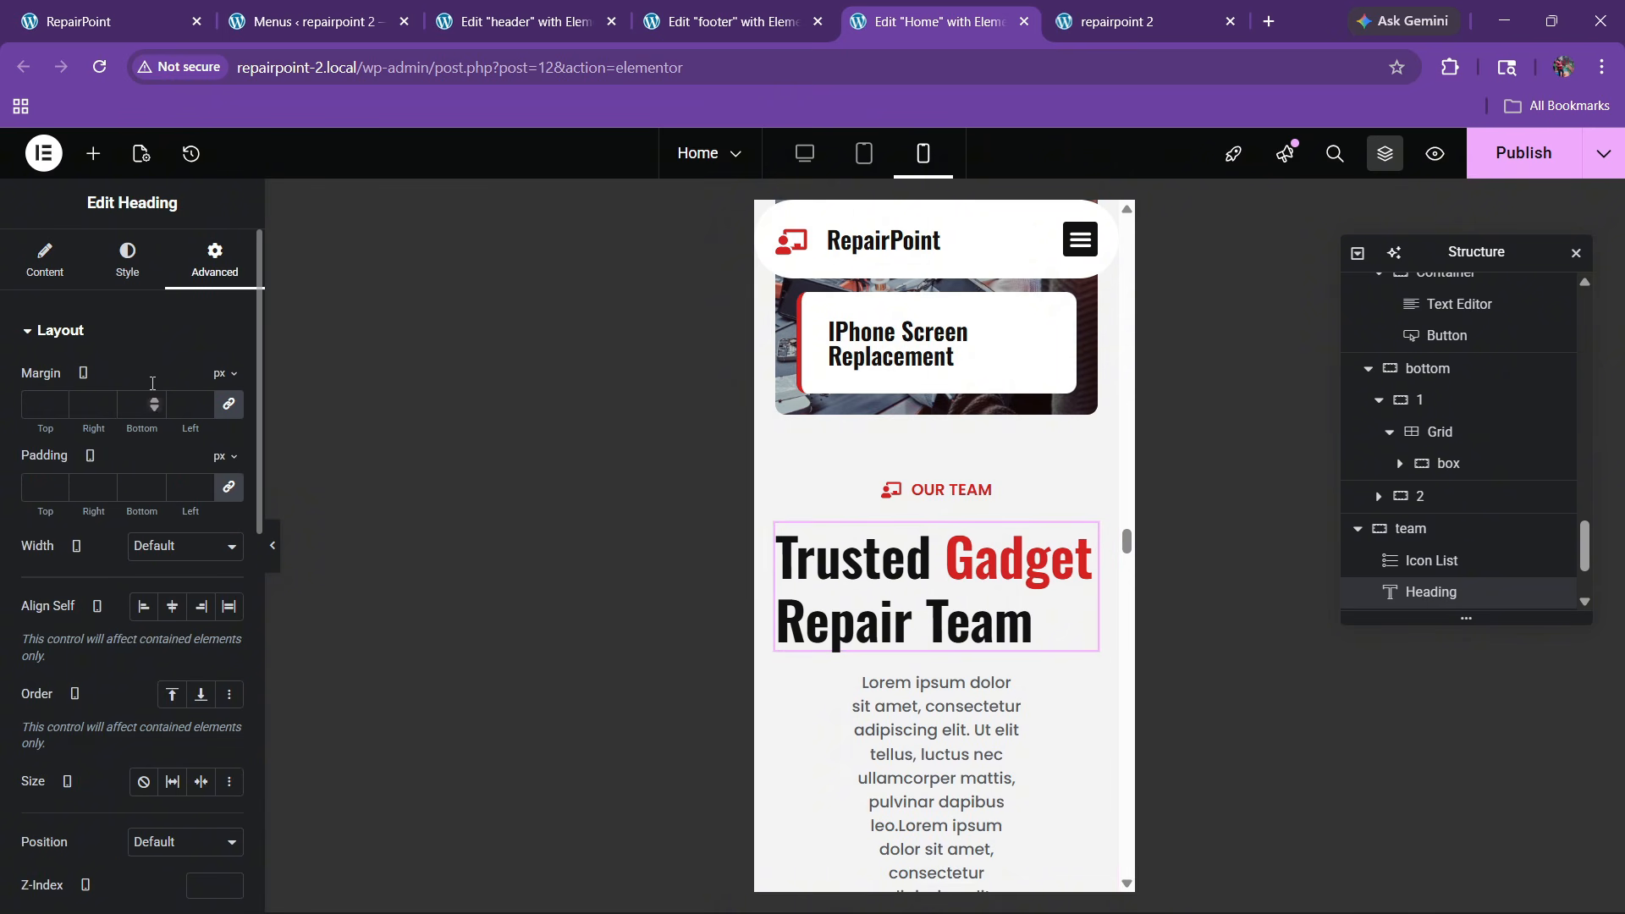
pyautogui.click(126, 260)
pyautogui.click(172, 381)
pyautogui.click(228, 441)
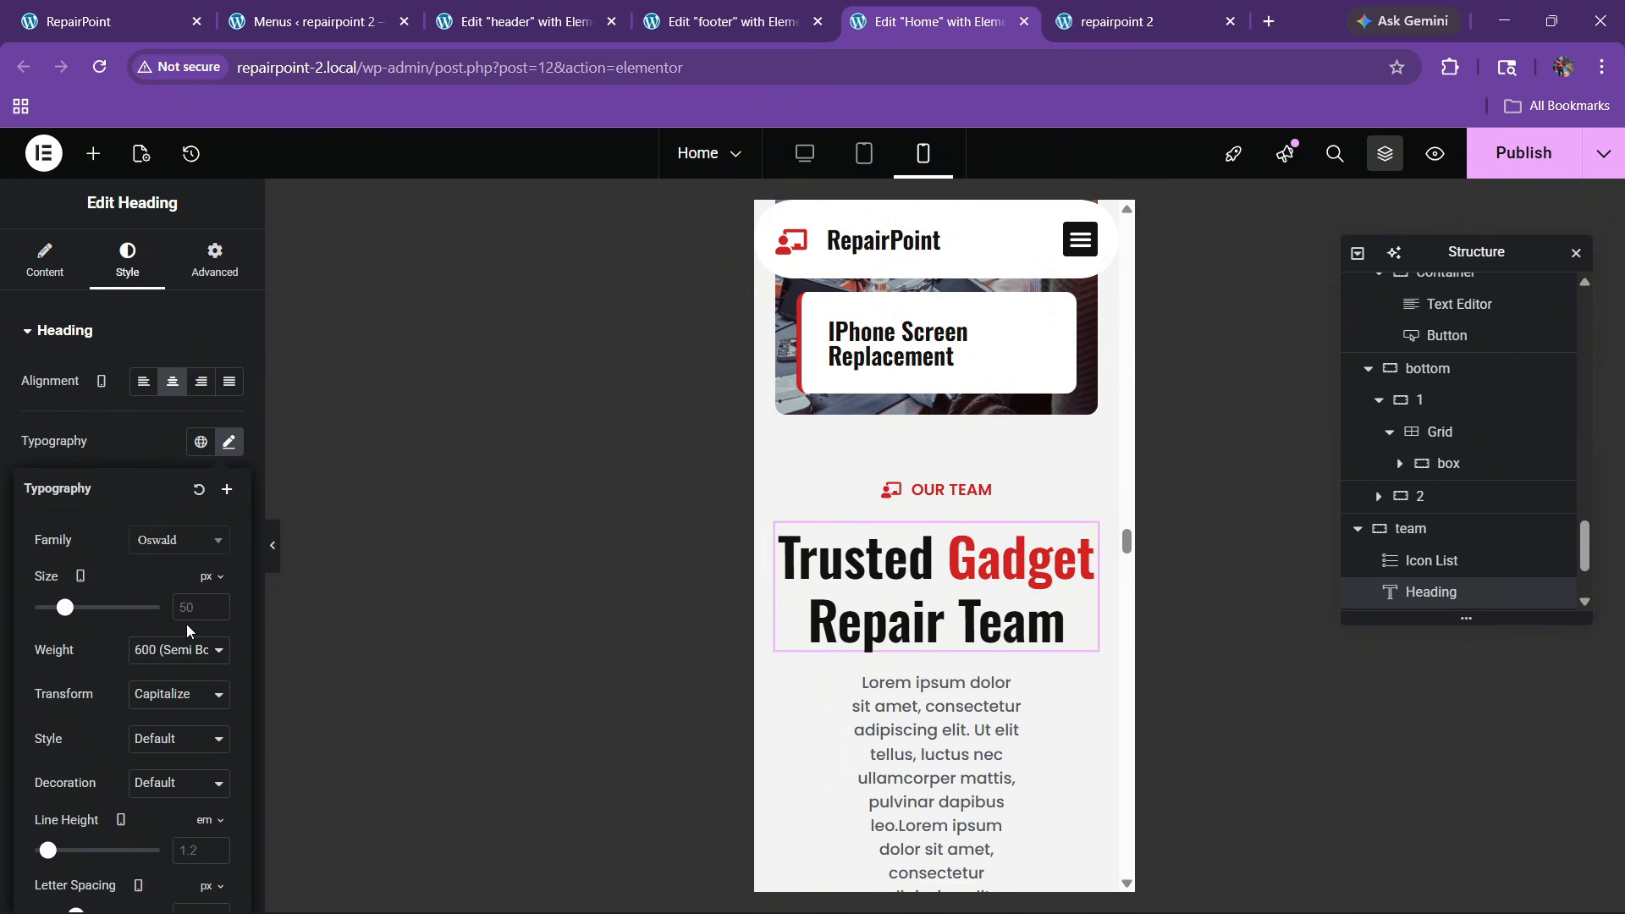
pyautogui.write('30')
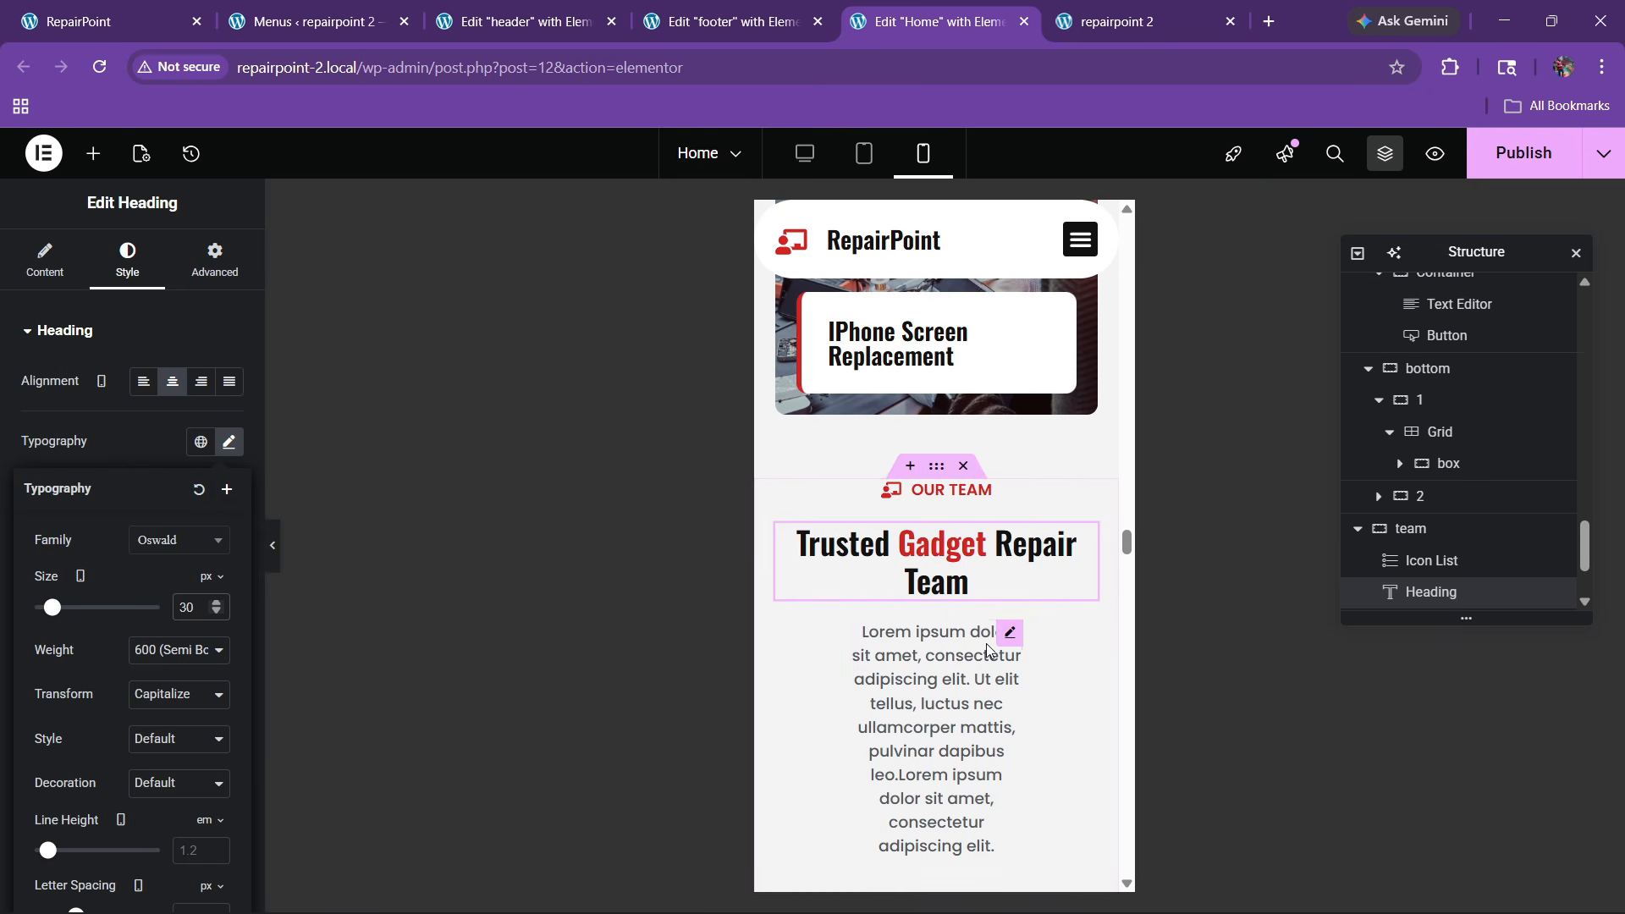
# Make the team description full width and publish the page
pyautogui.click(1010, 636)
pyautogui.click(213, 259)
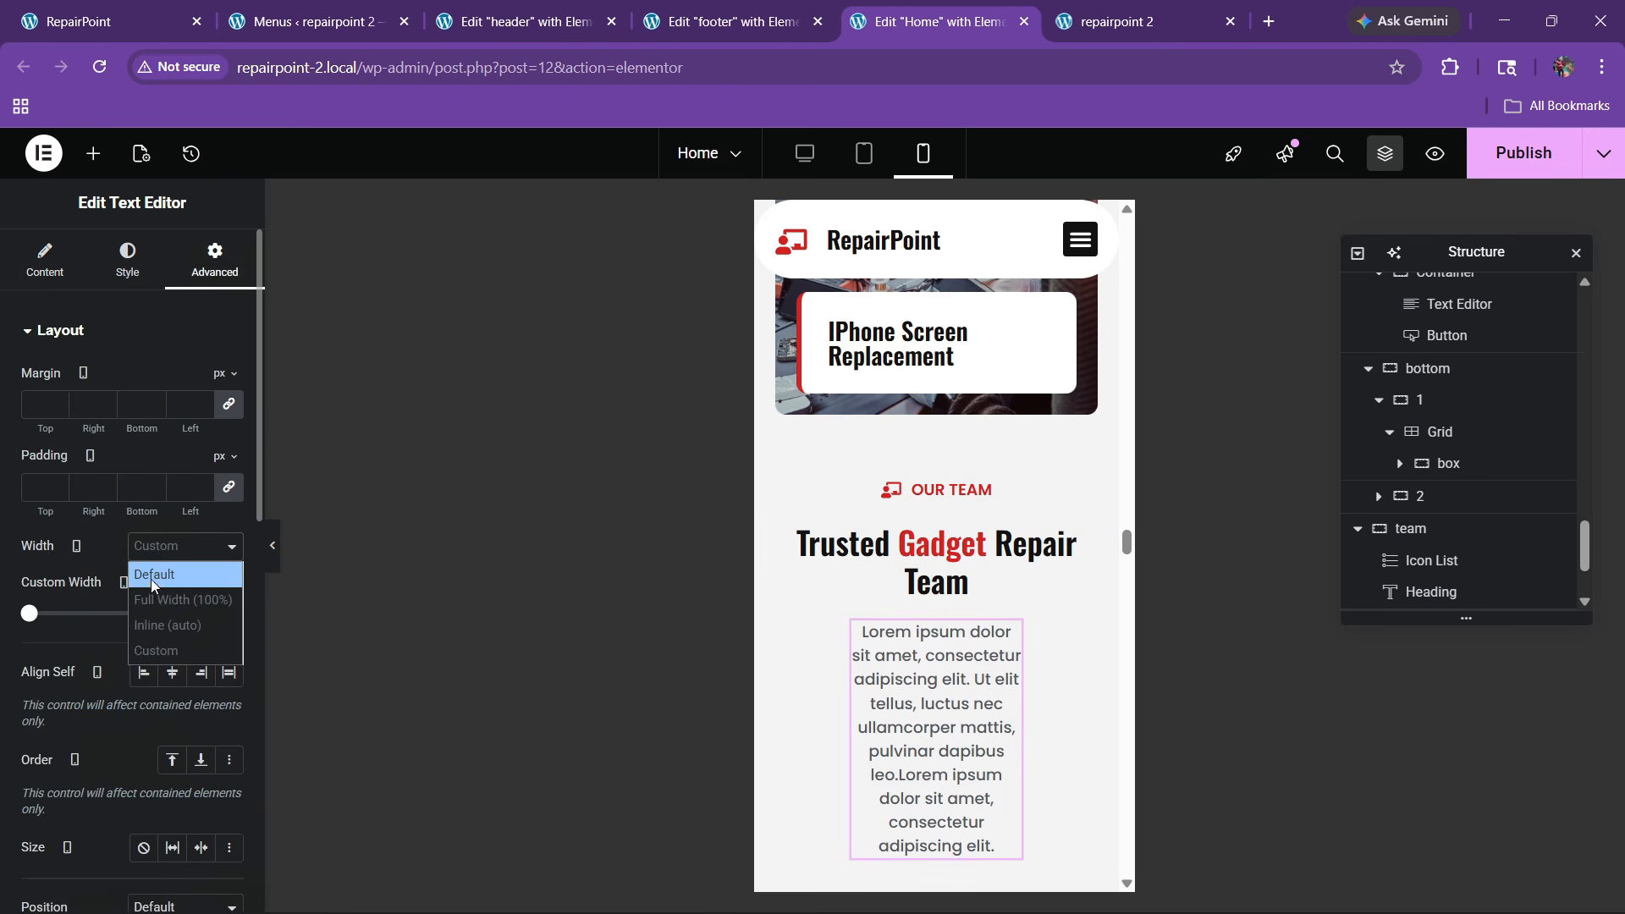
pyautogui.click(152, 599)
pyautogui.scroll(-7, 941, 561)
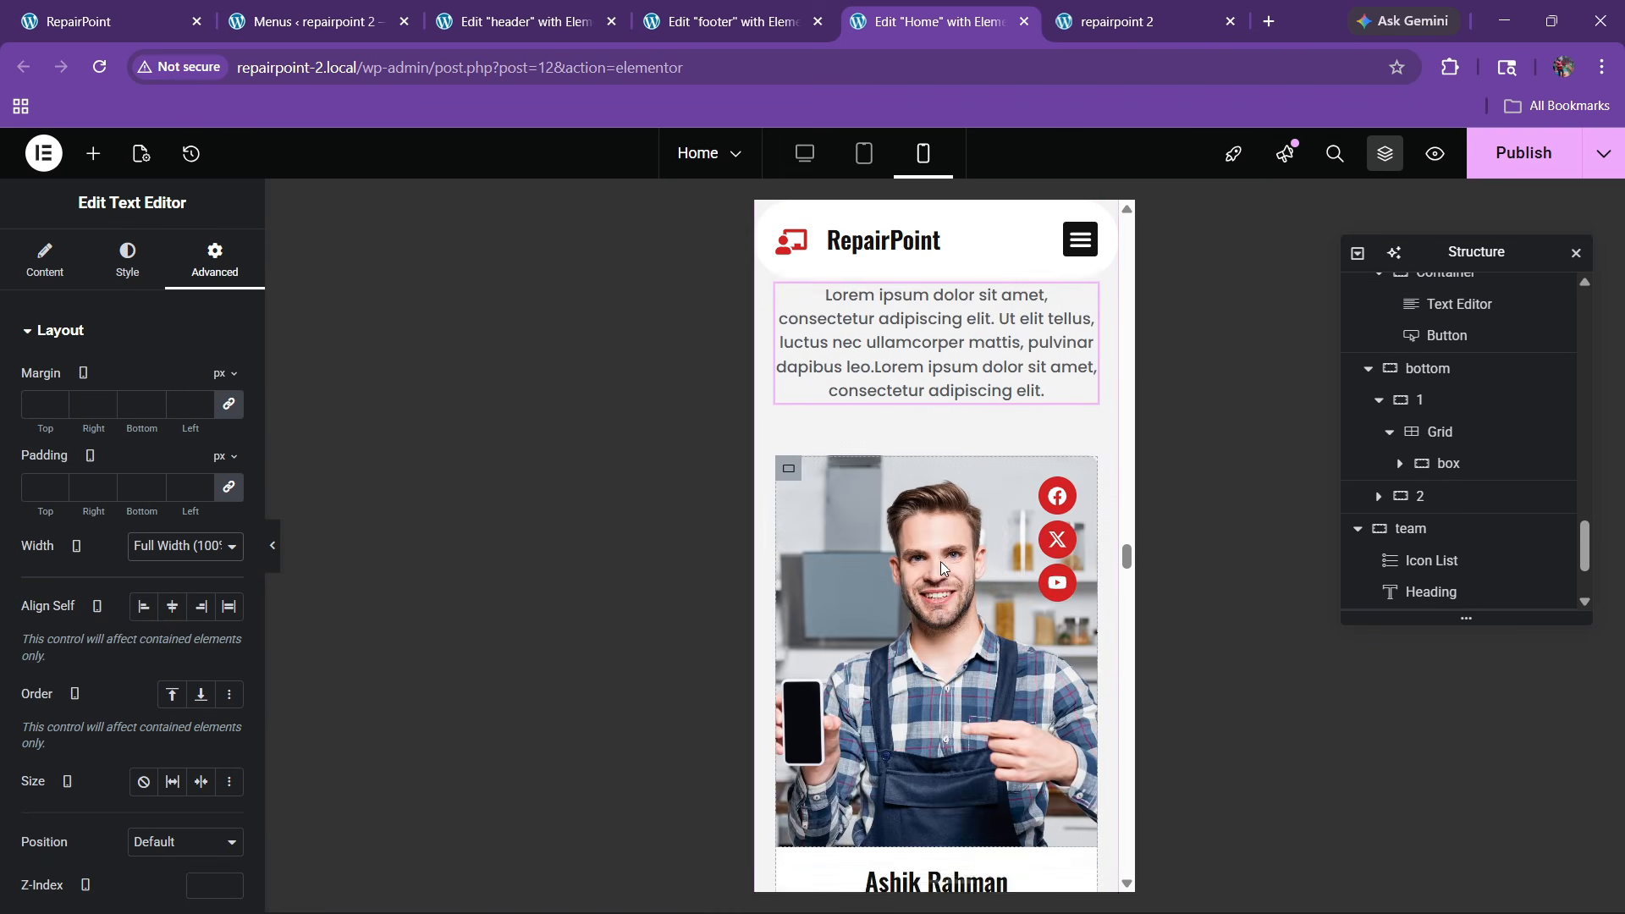
pyautogui.scroll(-11, 941, 576)
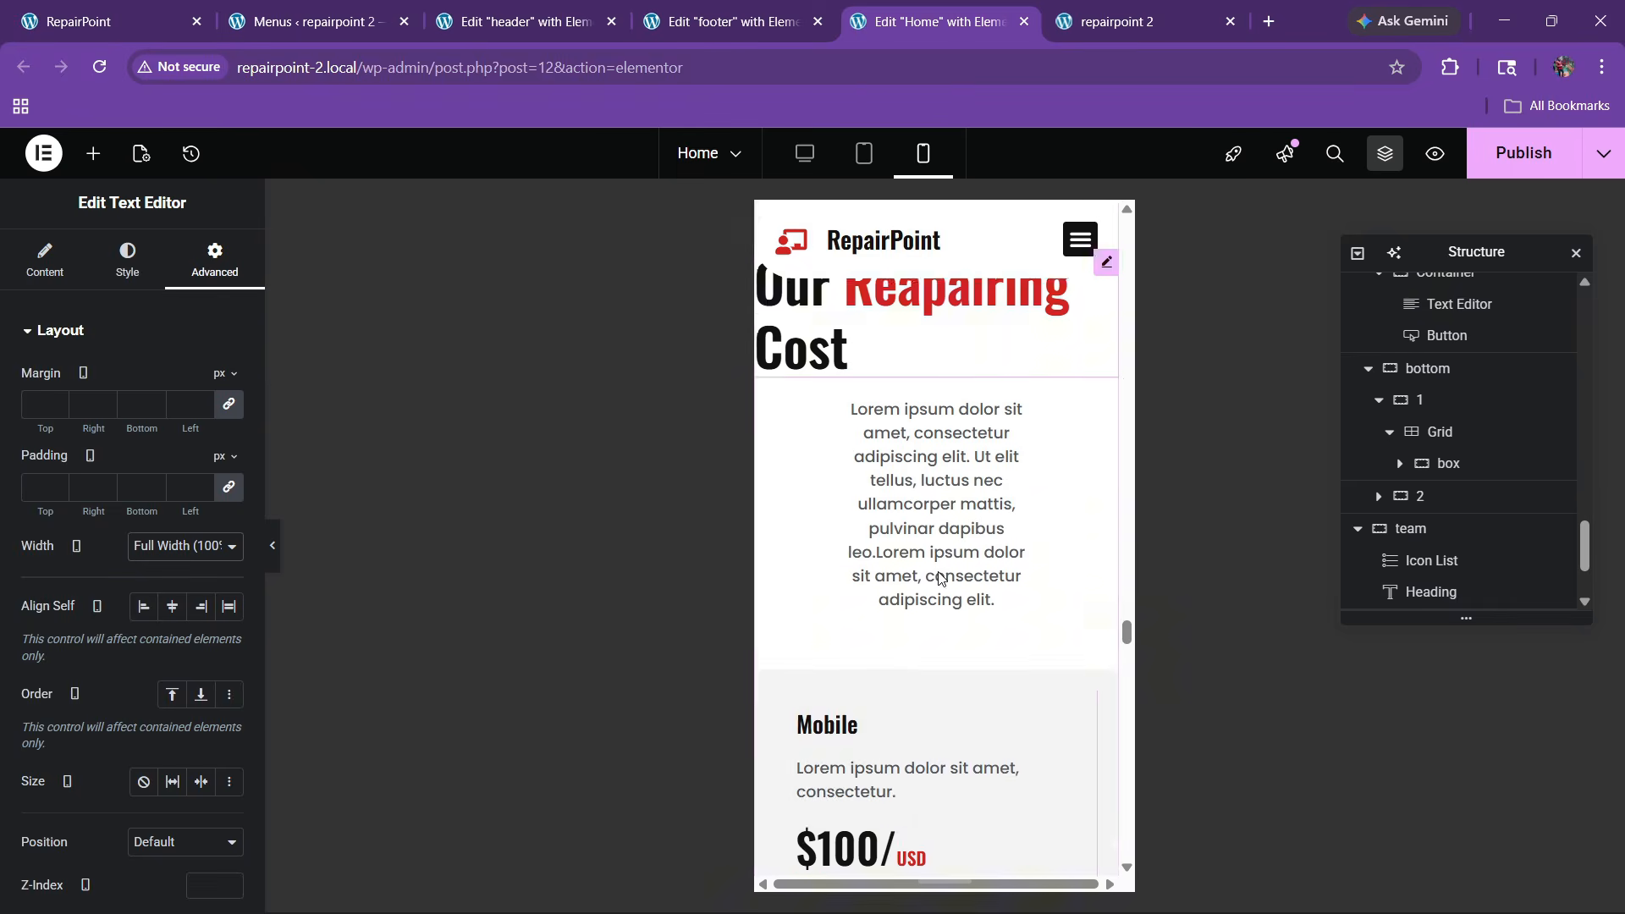
pyautogui.scroll(2, 941, 578)
pyautogui.click(1511, 159)
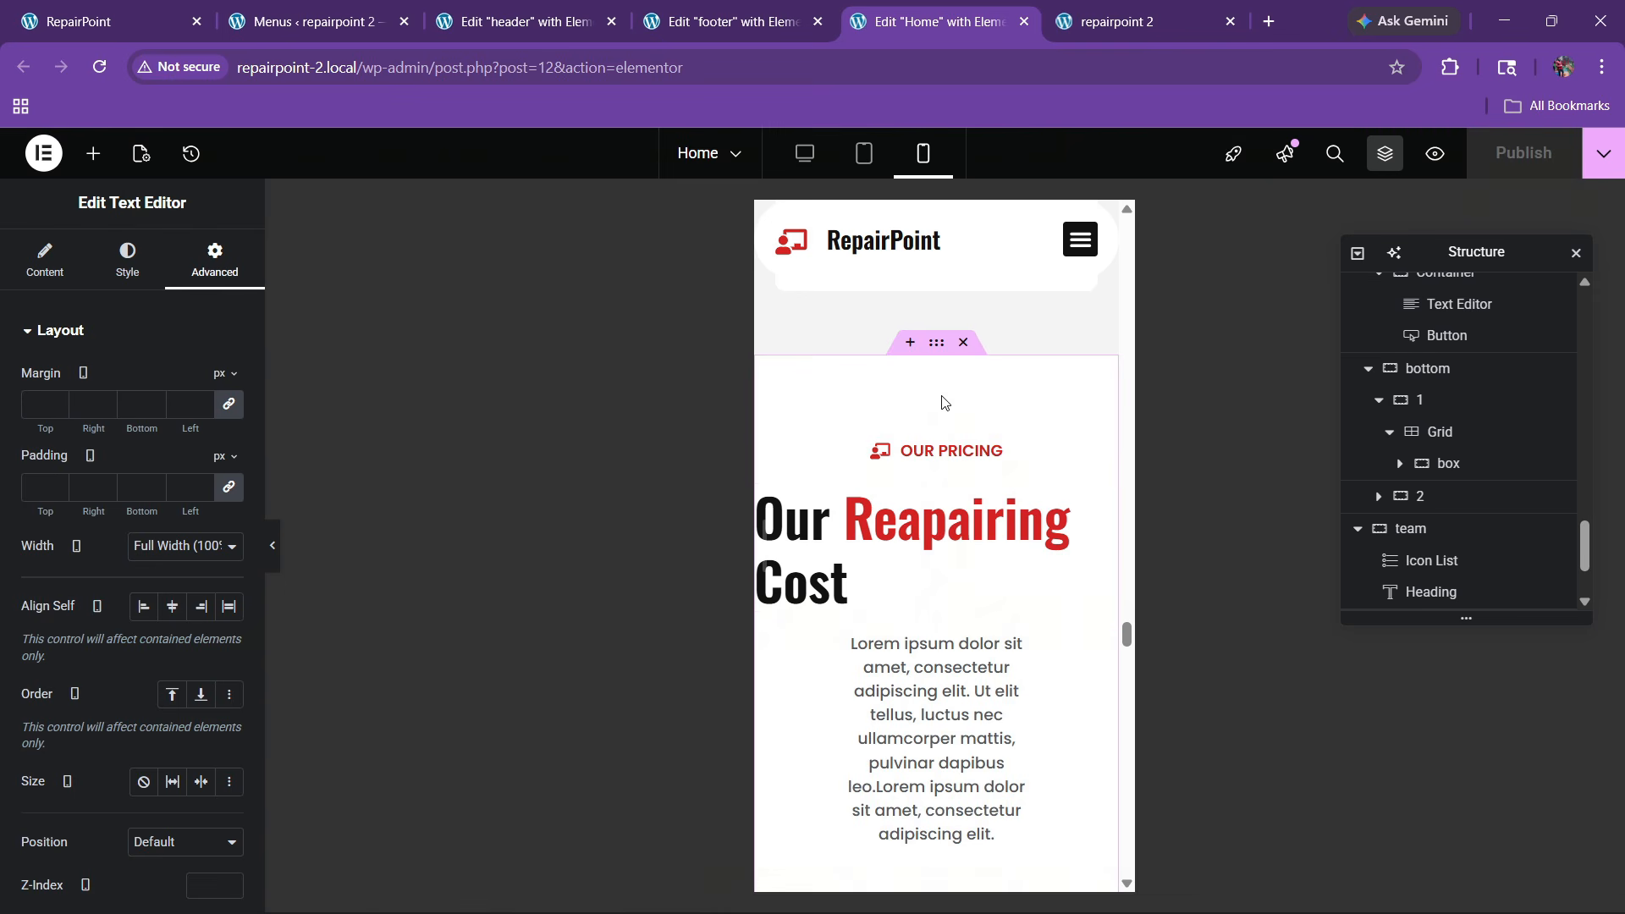
# Unlink the pricing section's padding and set it to 60/20/60/20
pyautogui.click(919, 366)
pyautogui.click(214, 258)
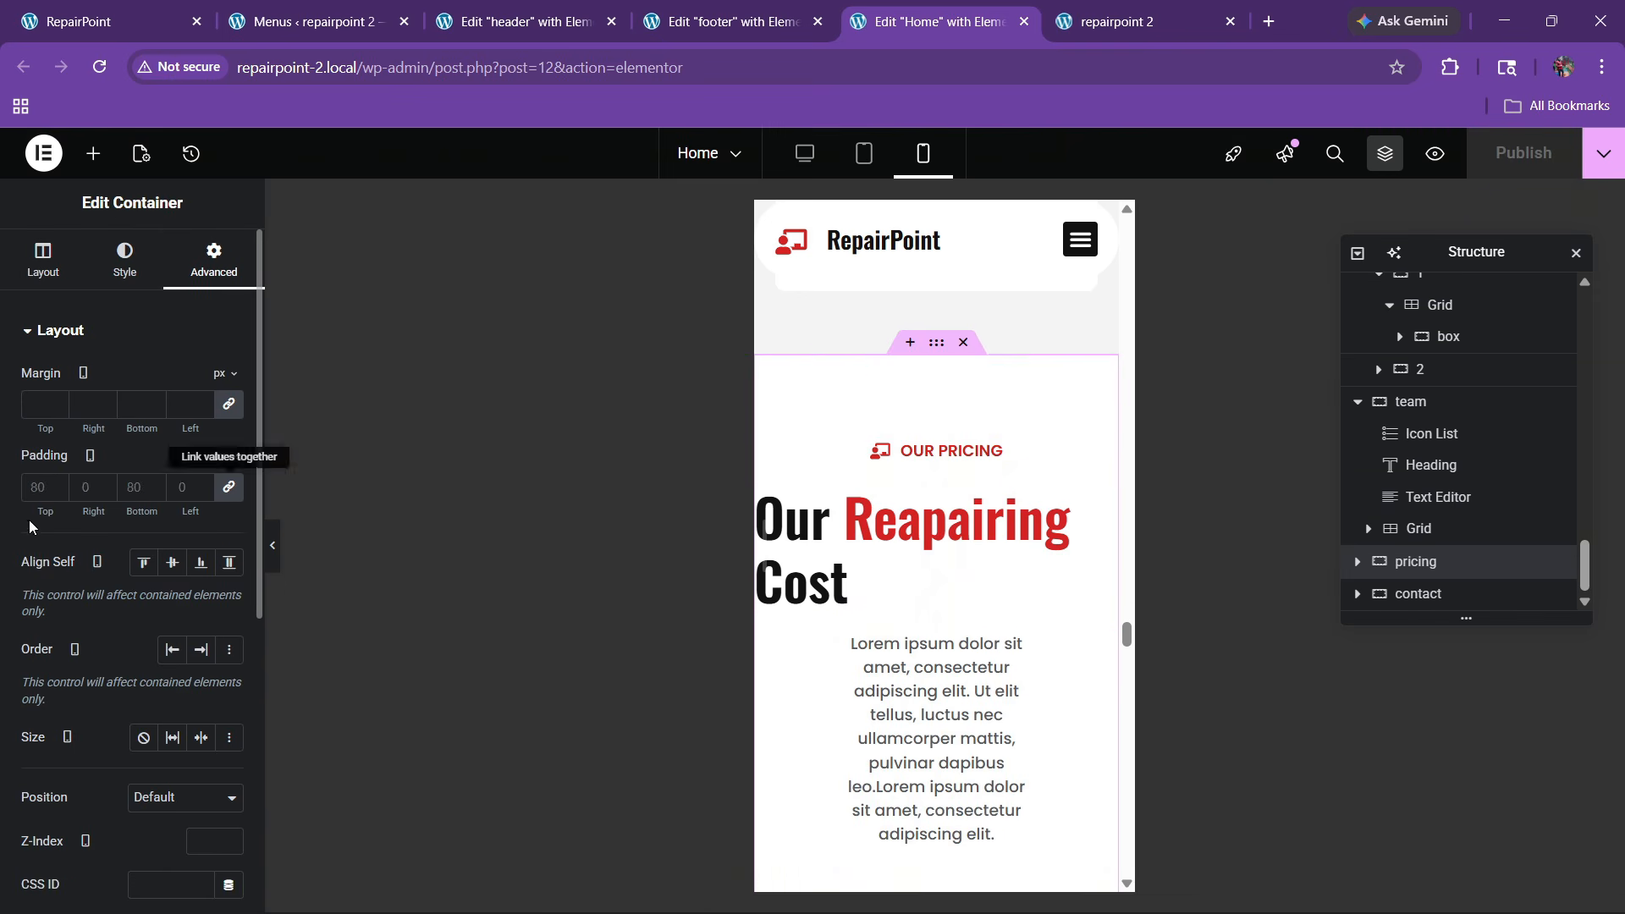
pyautogui.click(34, 487)
pyautogui.write('06')
pyautogui.press('Tab')
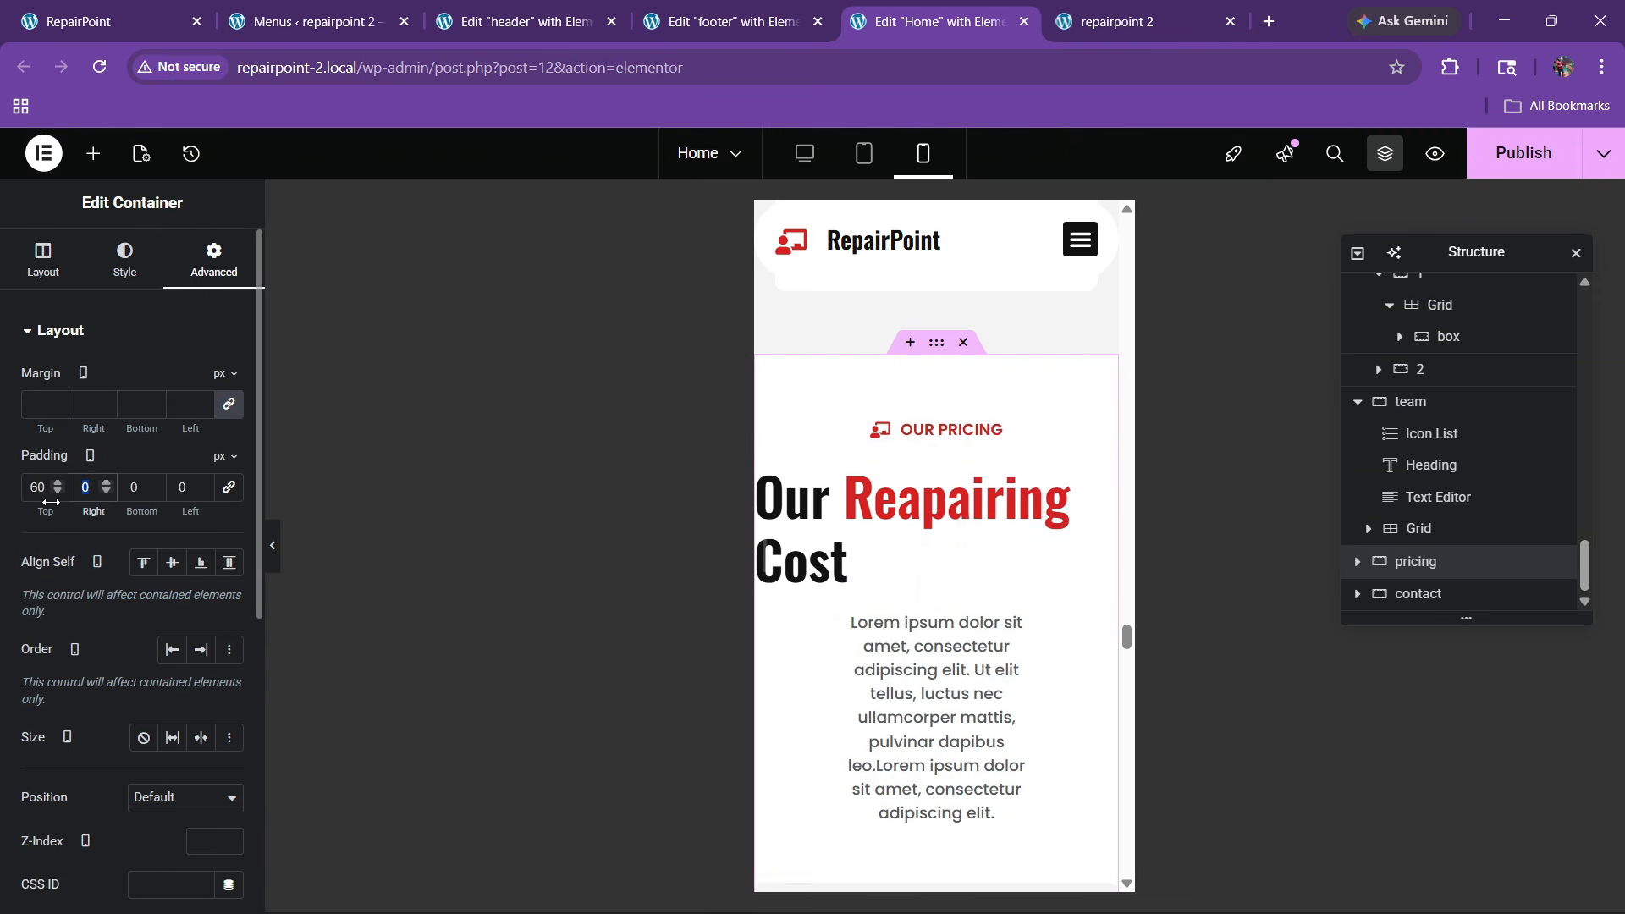
pyautogui.write('20')
pyautogui.press('Tab')
pyautogui.write('60')
pyautogui.press('Tab')
pyautogui.write('20')
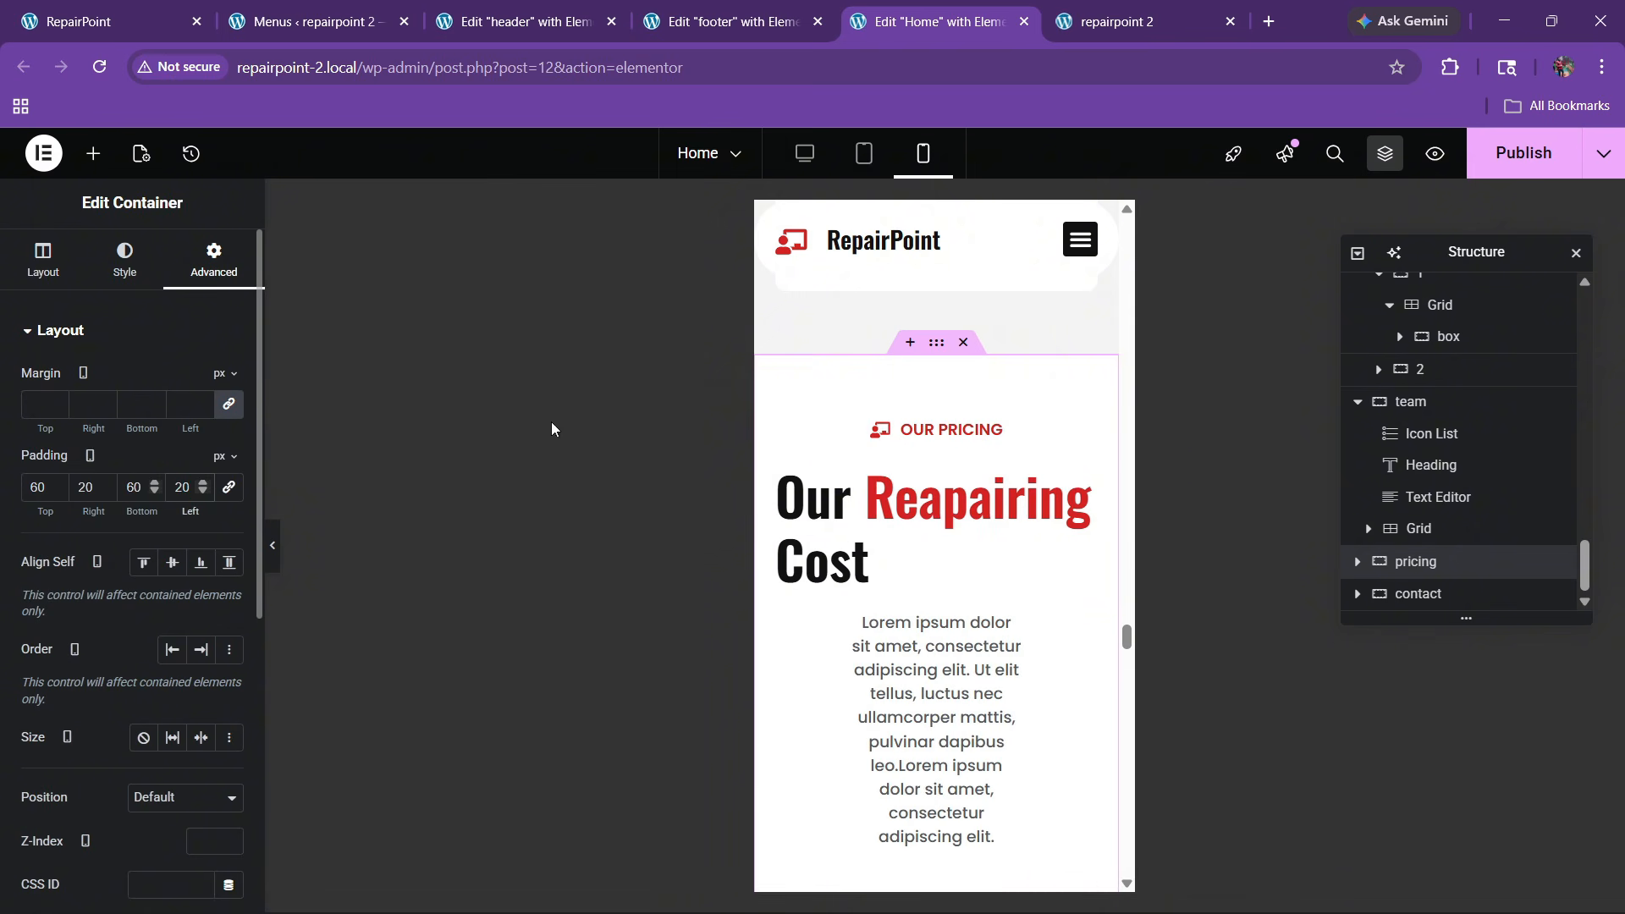
# Center the 'Our Reapairing Cost' heading and set its font size to 30px
pyautogui.click(1072, 485)
pyautogui.click(127, 258)
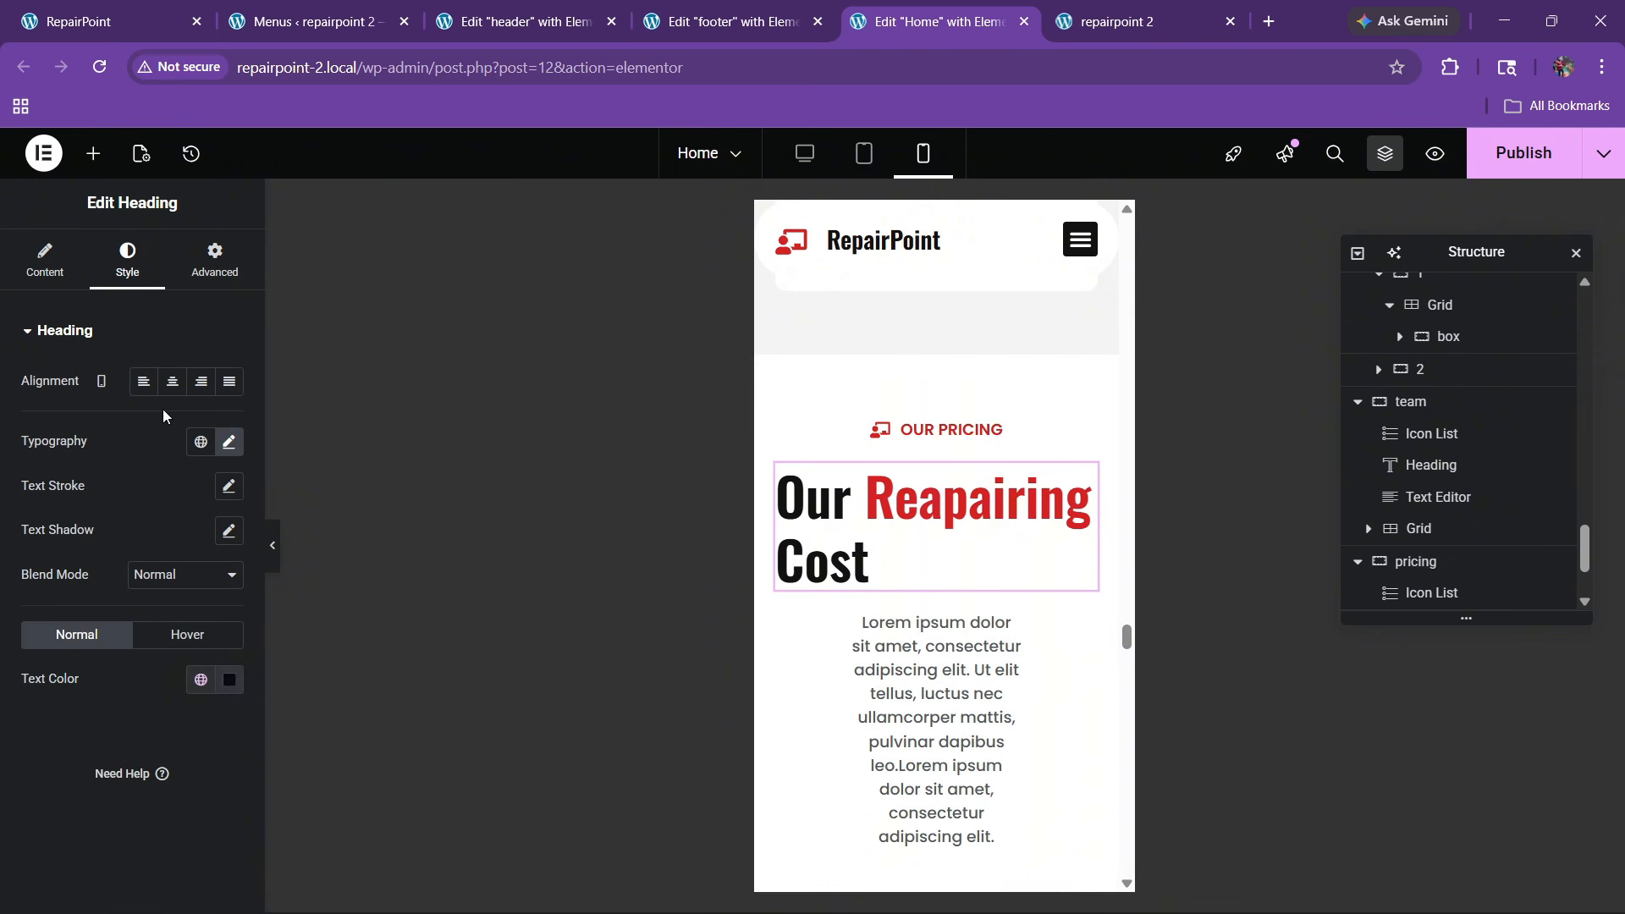
pyautogui.click(172, 380)
pyautogui.click(228, 441)
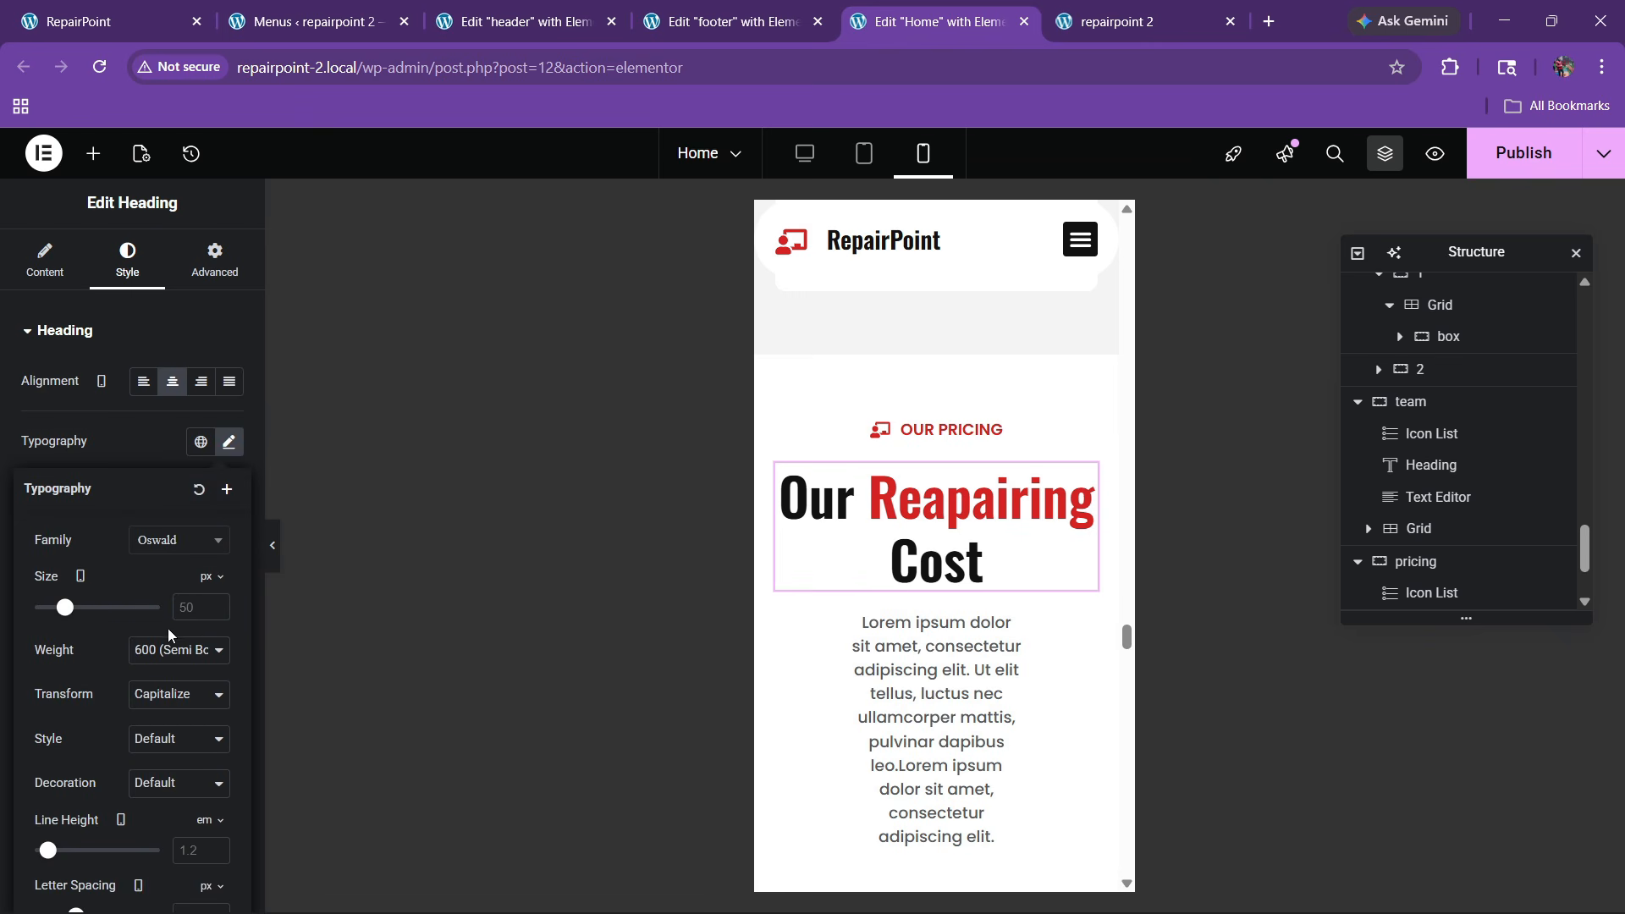
pyautogui.write('30')
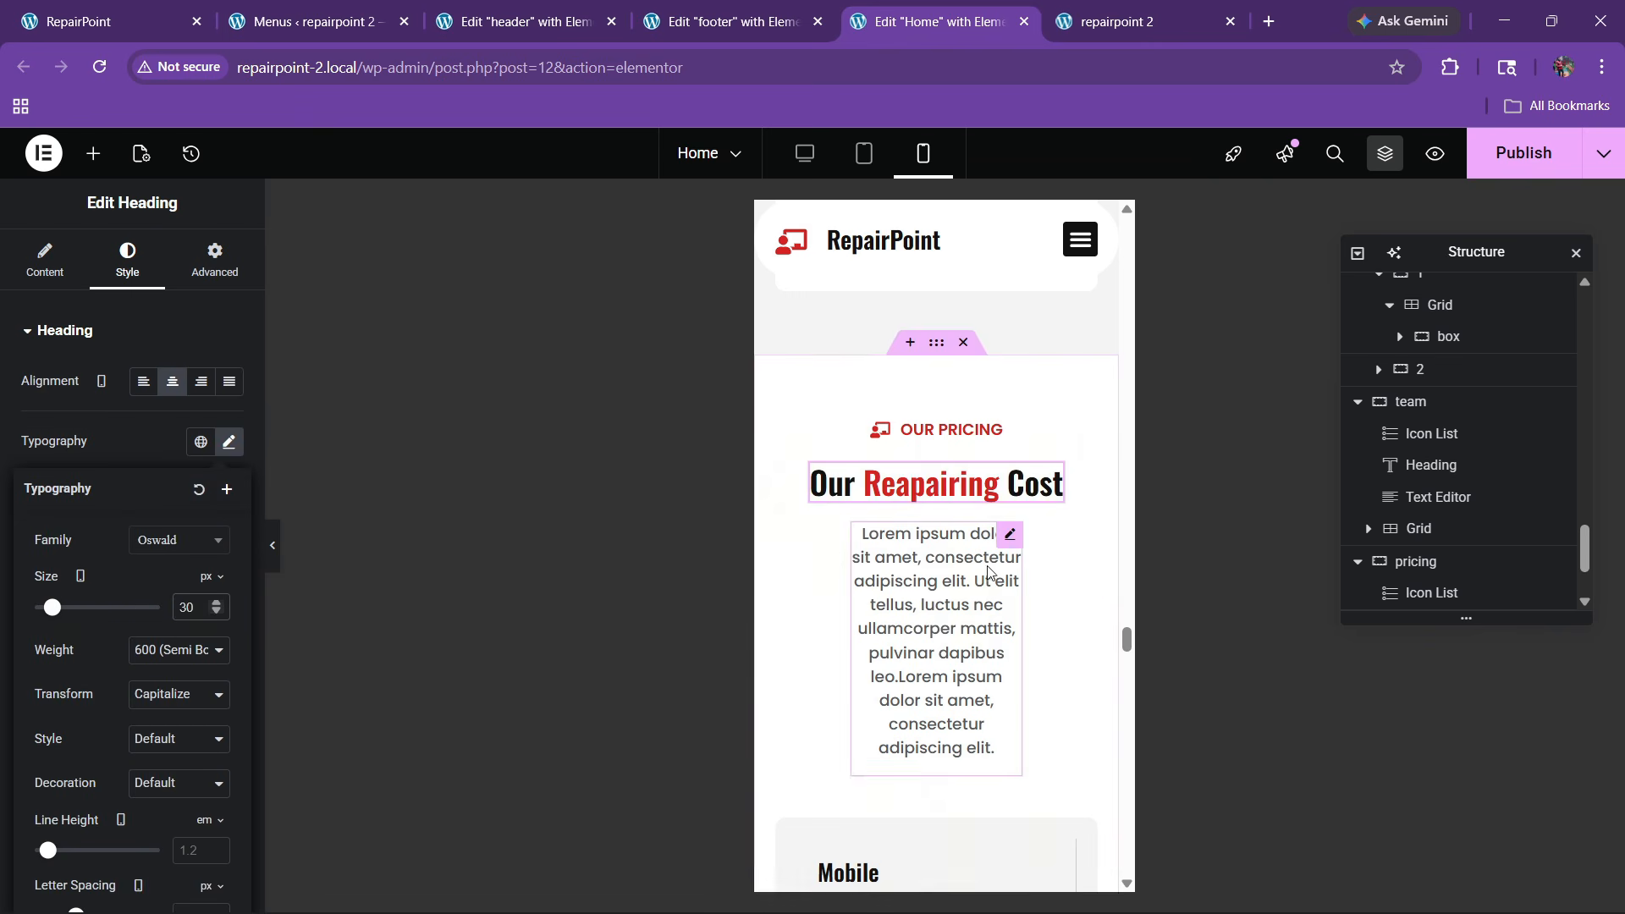
# Make the pricing intro paragraph span full width
pyautogui.click(1007, 542)
pyautogui.click(215, 258)
pyautogui.click(185, 546)
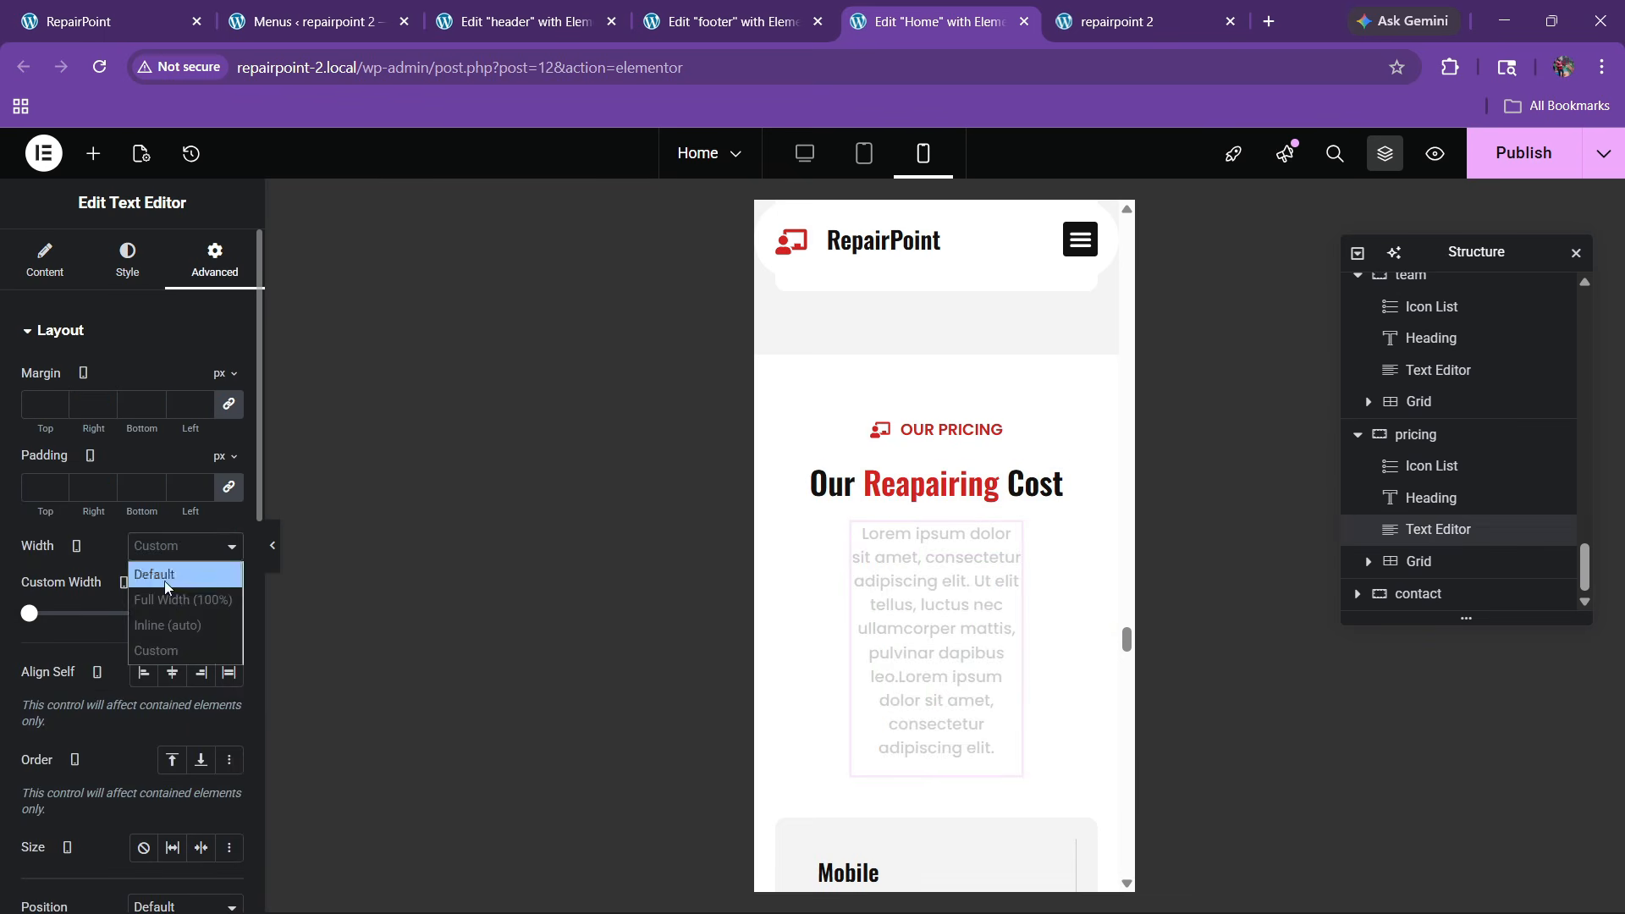
pyautogui.press('Return')
pyautogui.click(38, 267)
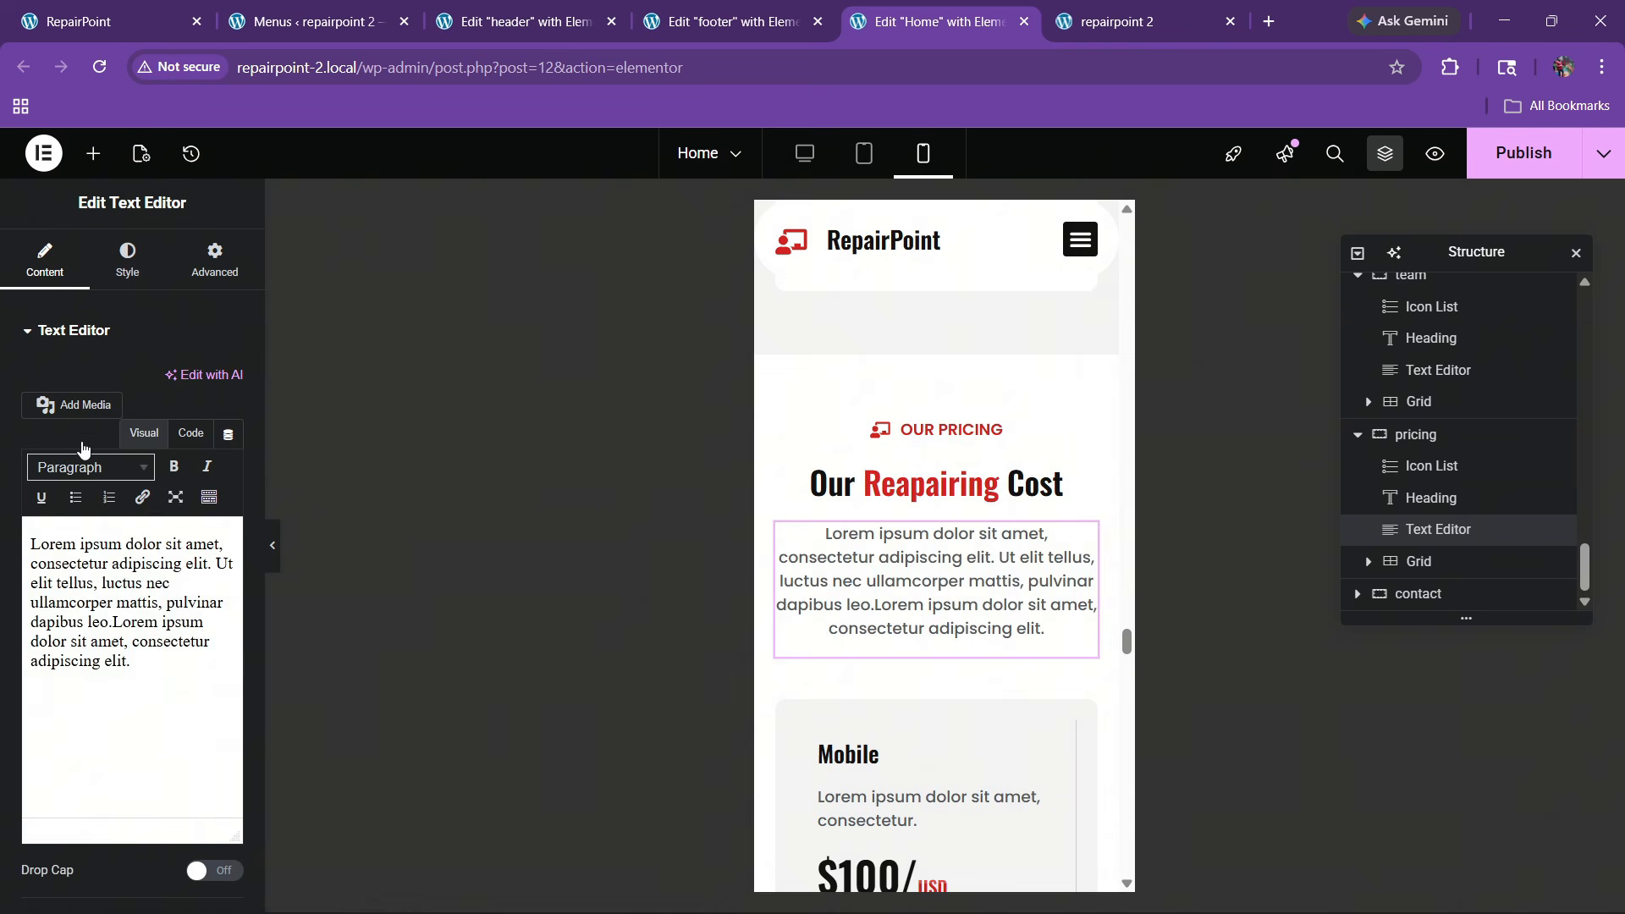
pyautogui.click(192, 435)
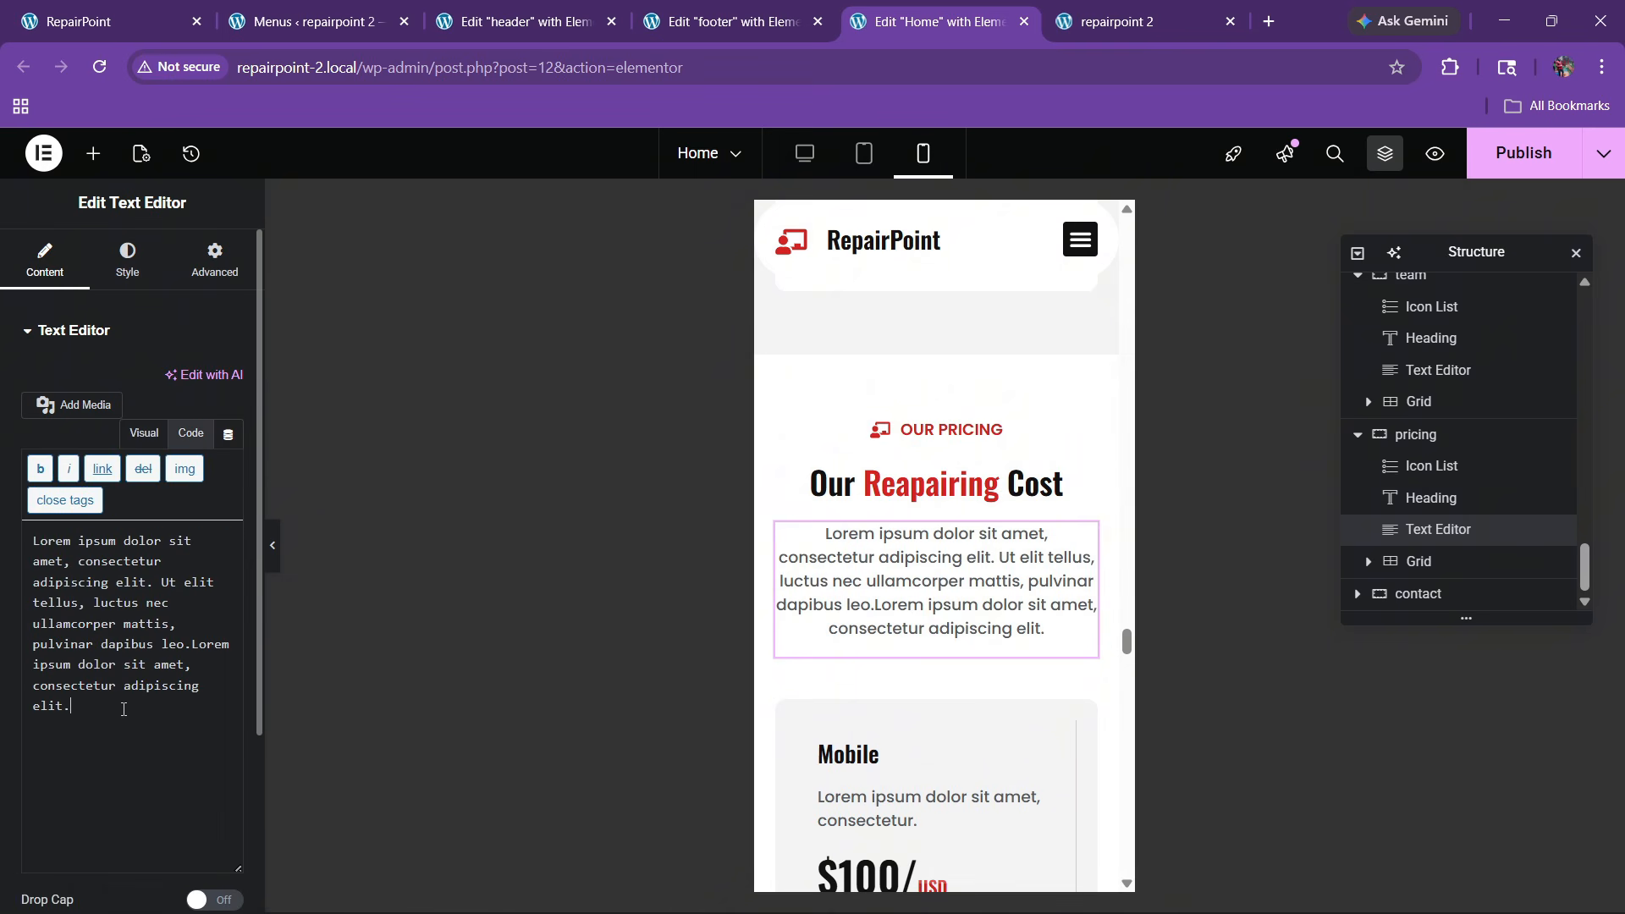
pyautogui.scroll(-5, 946, 522)
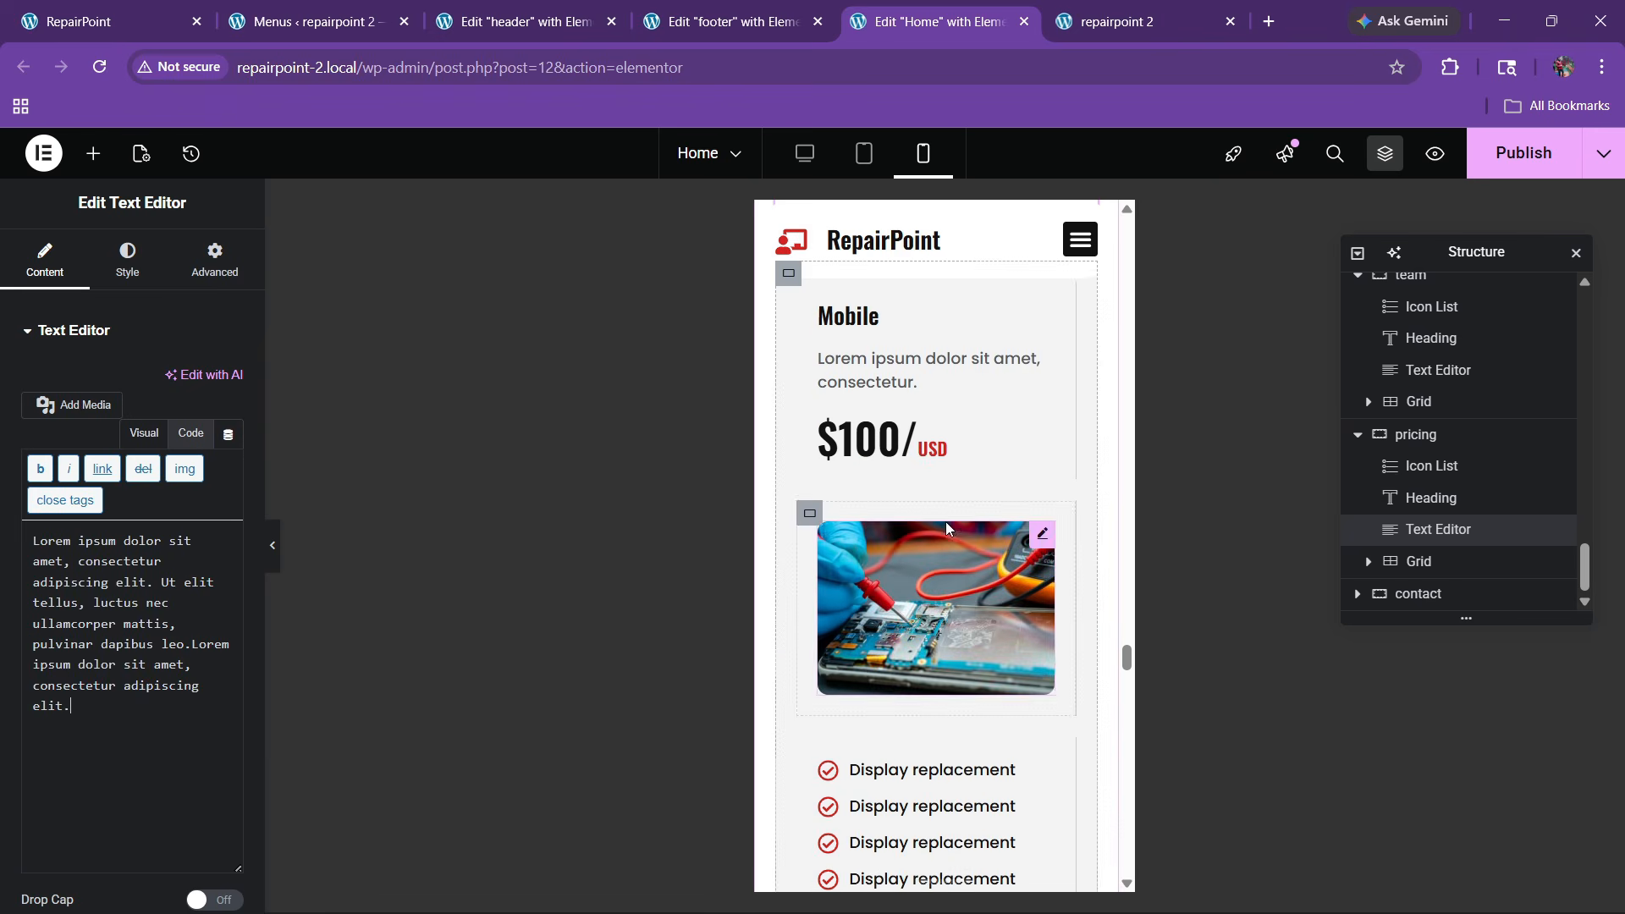
pyautogui.scroll(1, 893, 501)
# Set the first Mobile pricing card's padding to 0 and left-align its Get Started button
pyautogui.click(788, 382)
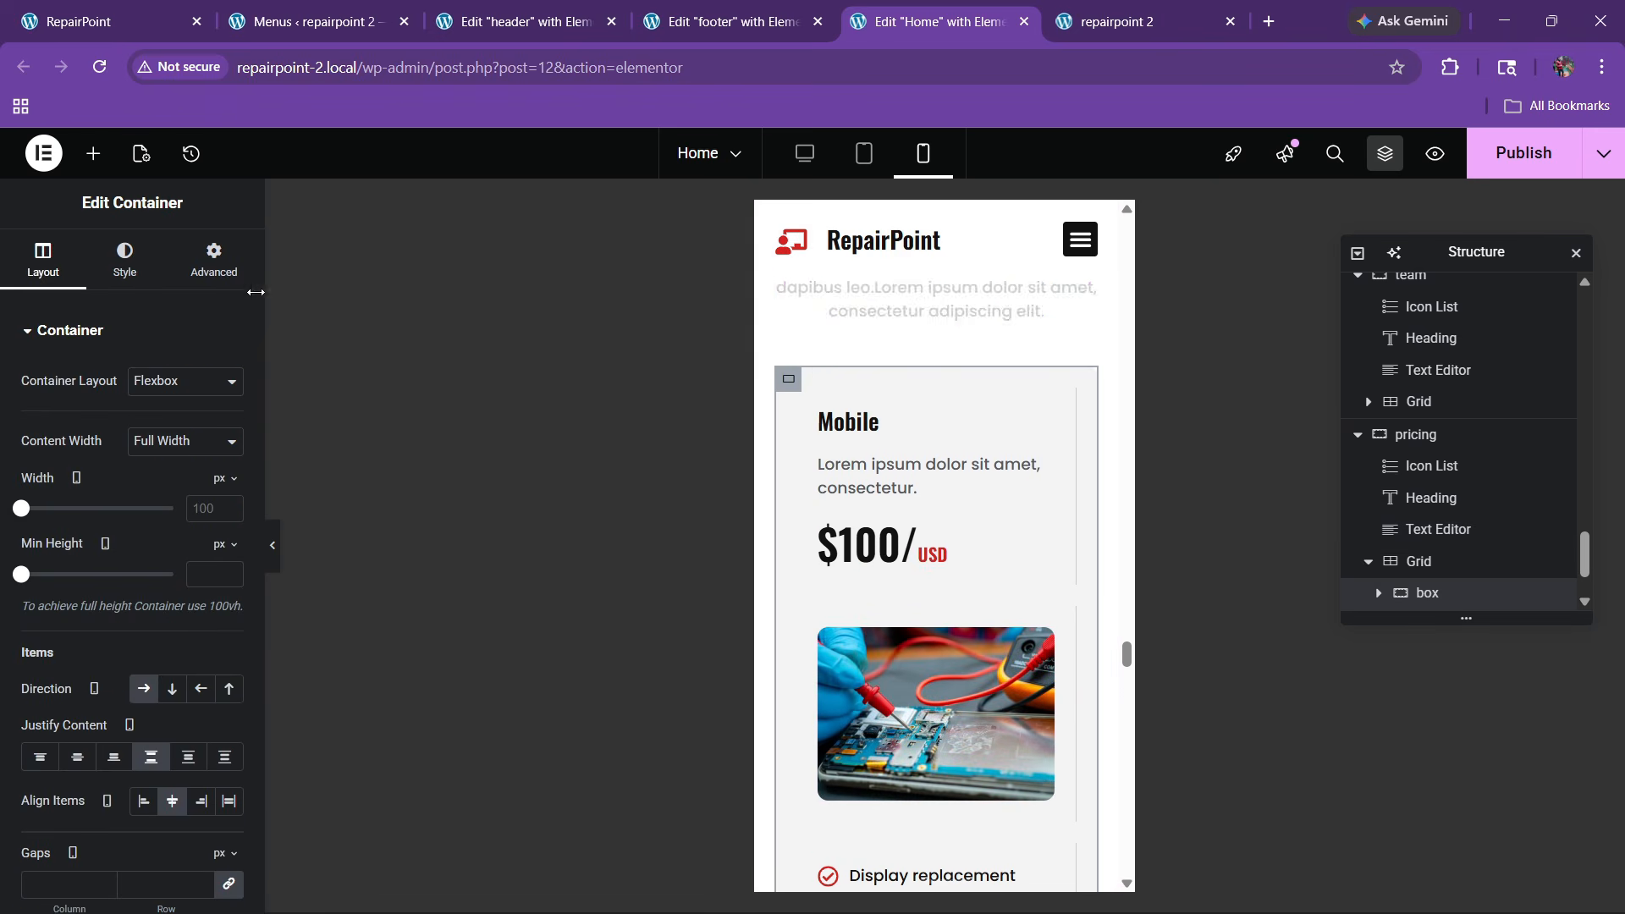
pyautogui.click(212, 264)
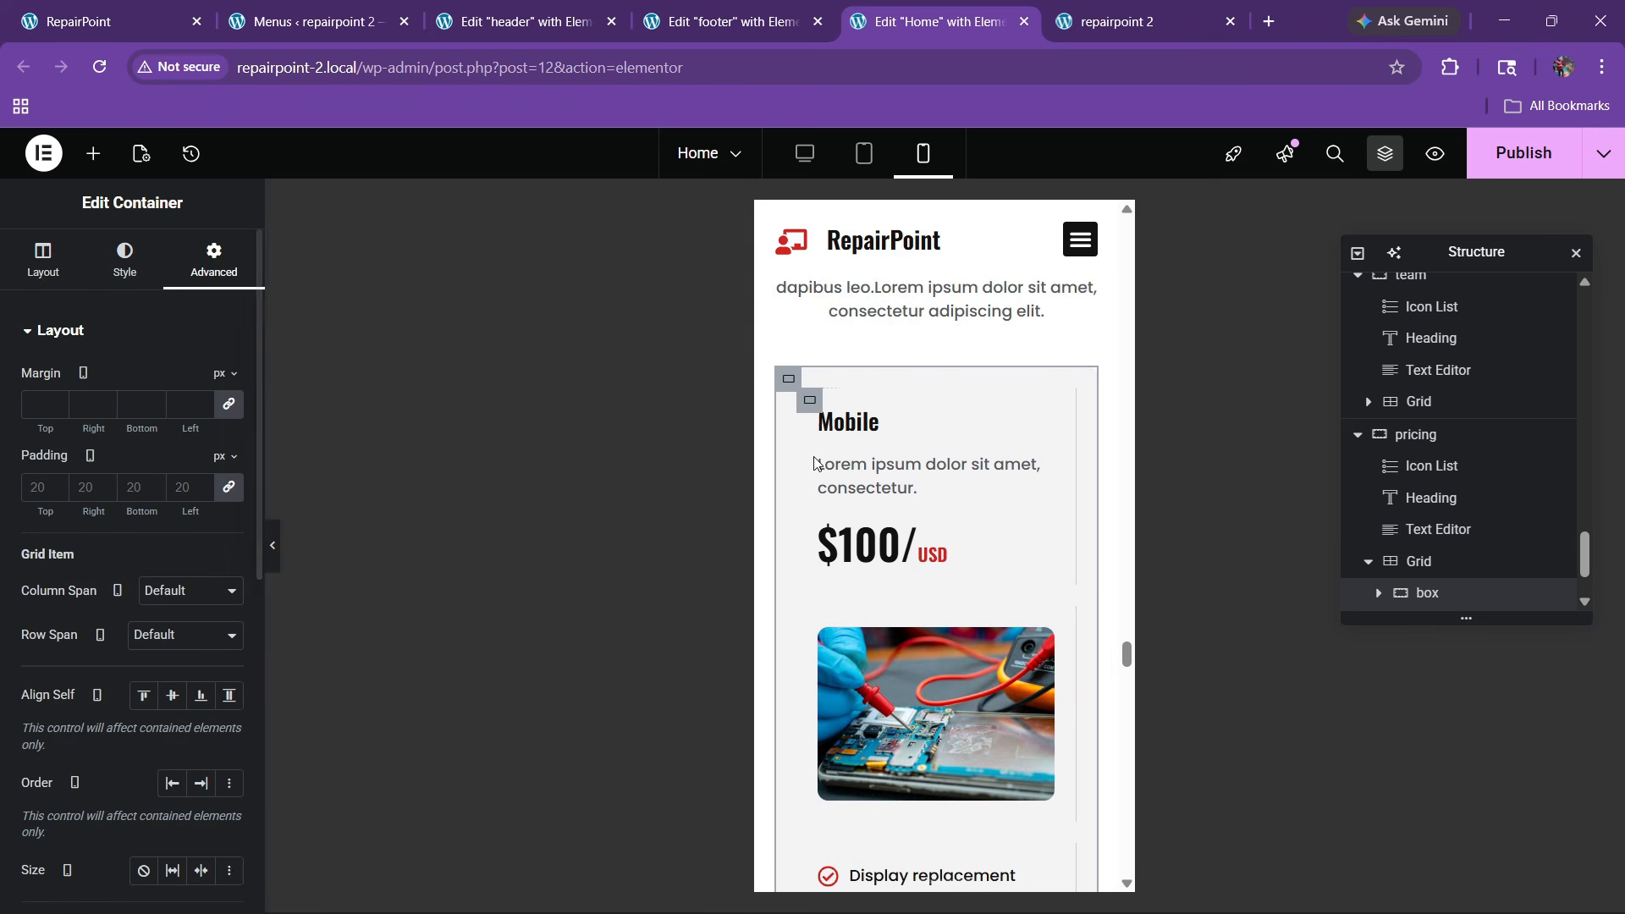
pyautogui.click(809, 400)
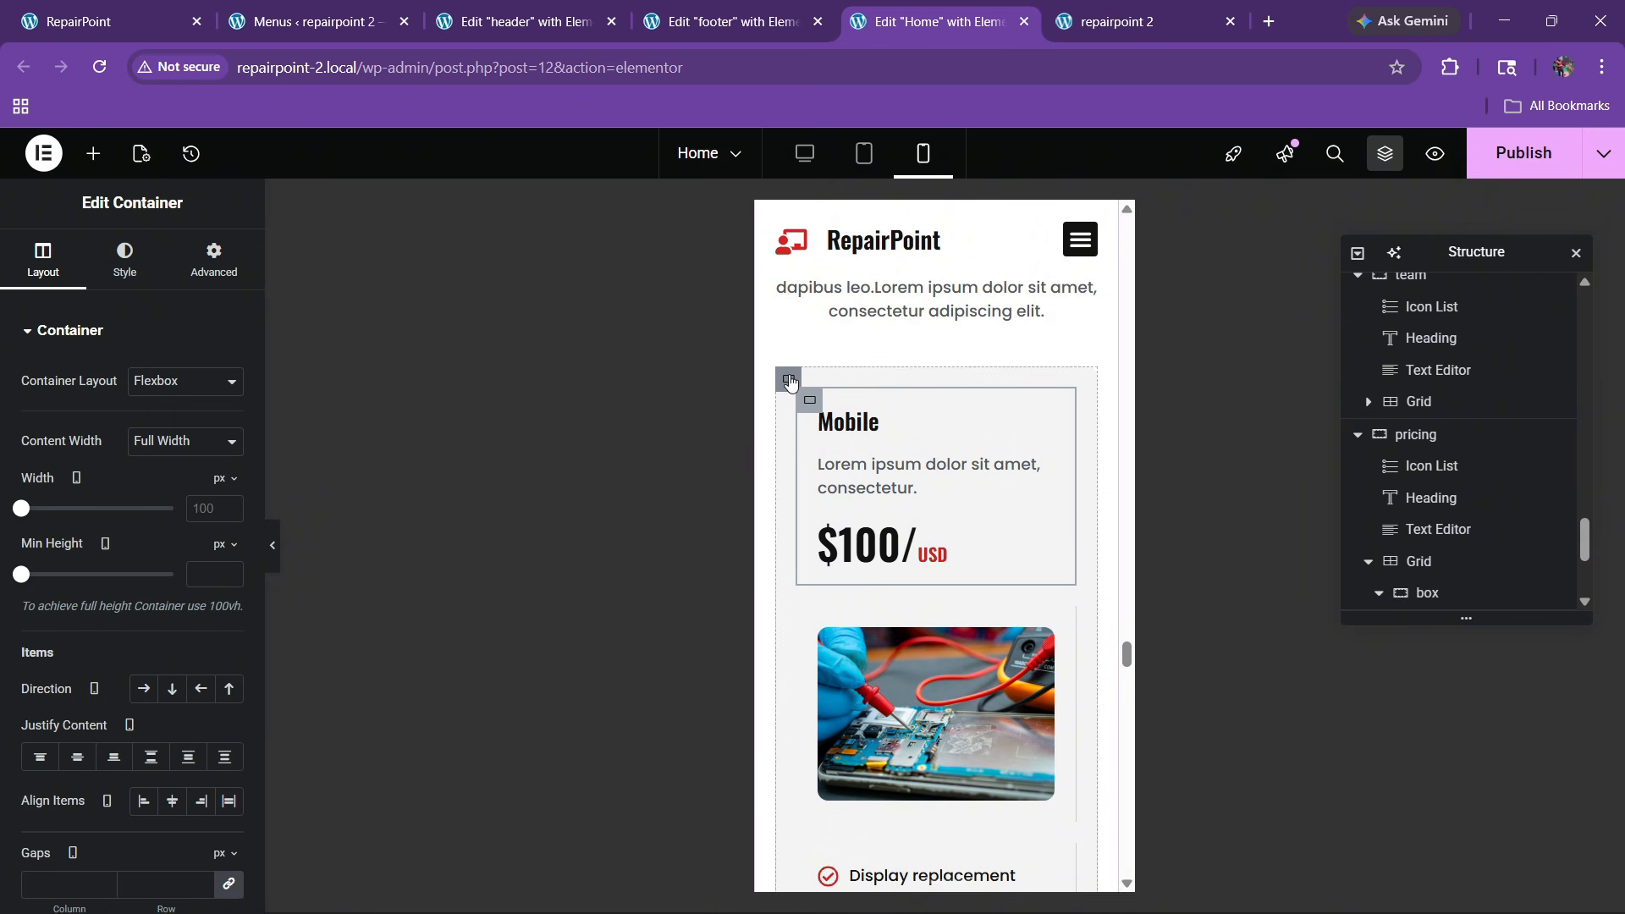
pyautogui.click(789, 380)
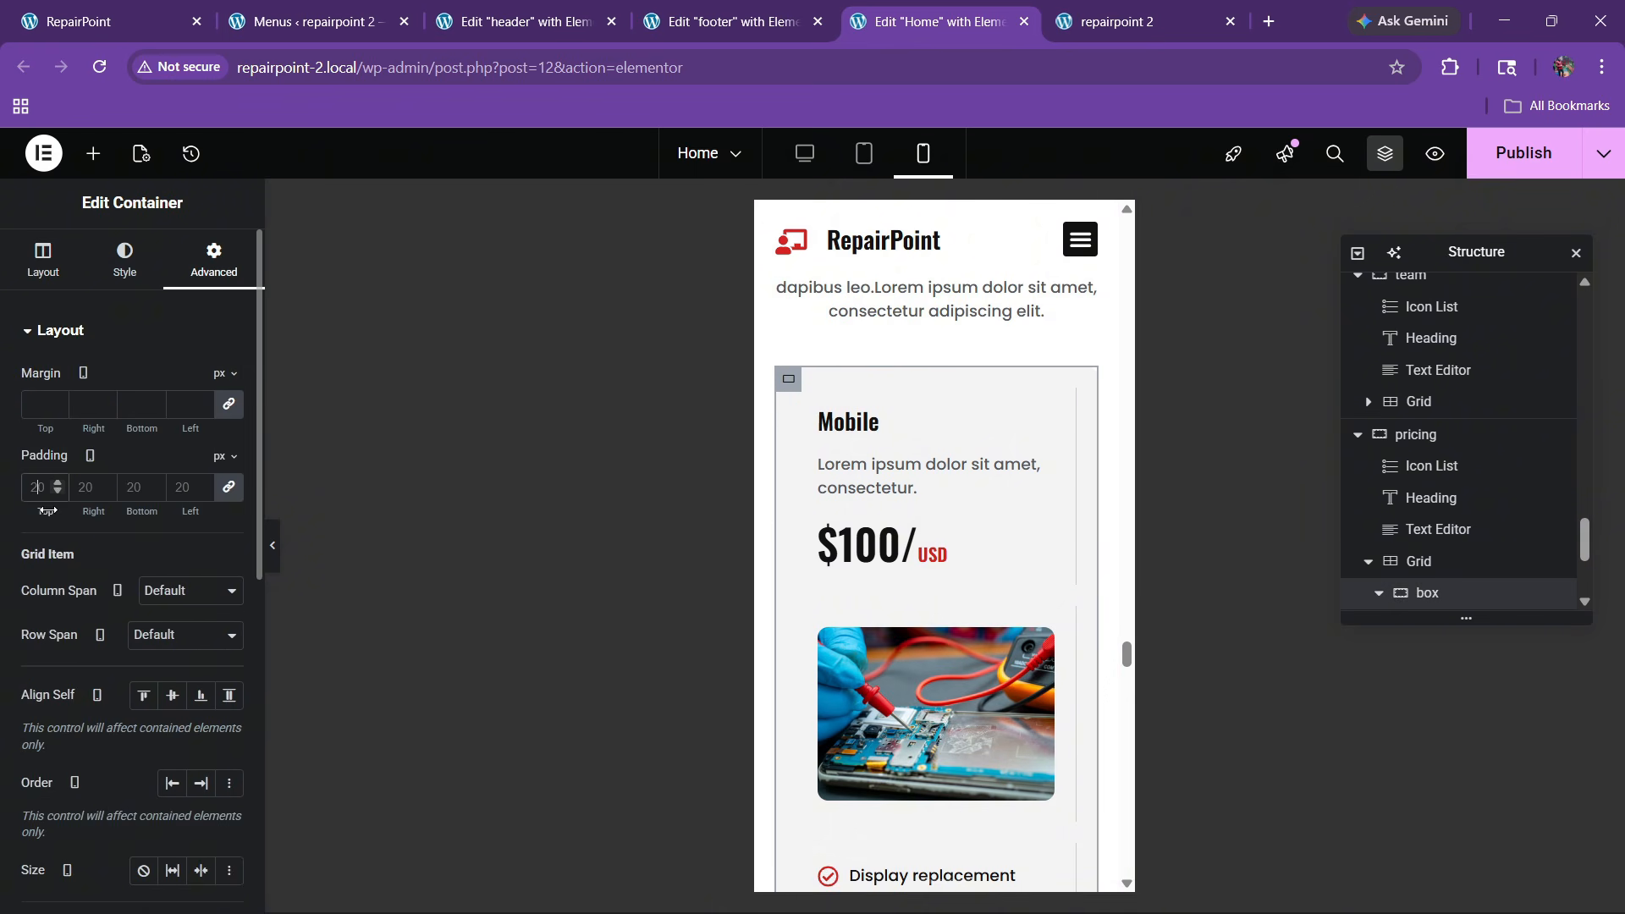
pyautogui.write('0')
pyautogui.scroll(-6, 973, 583)
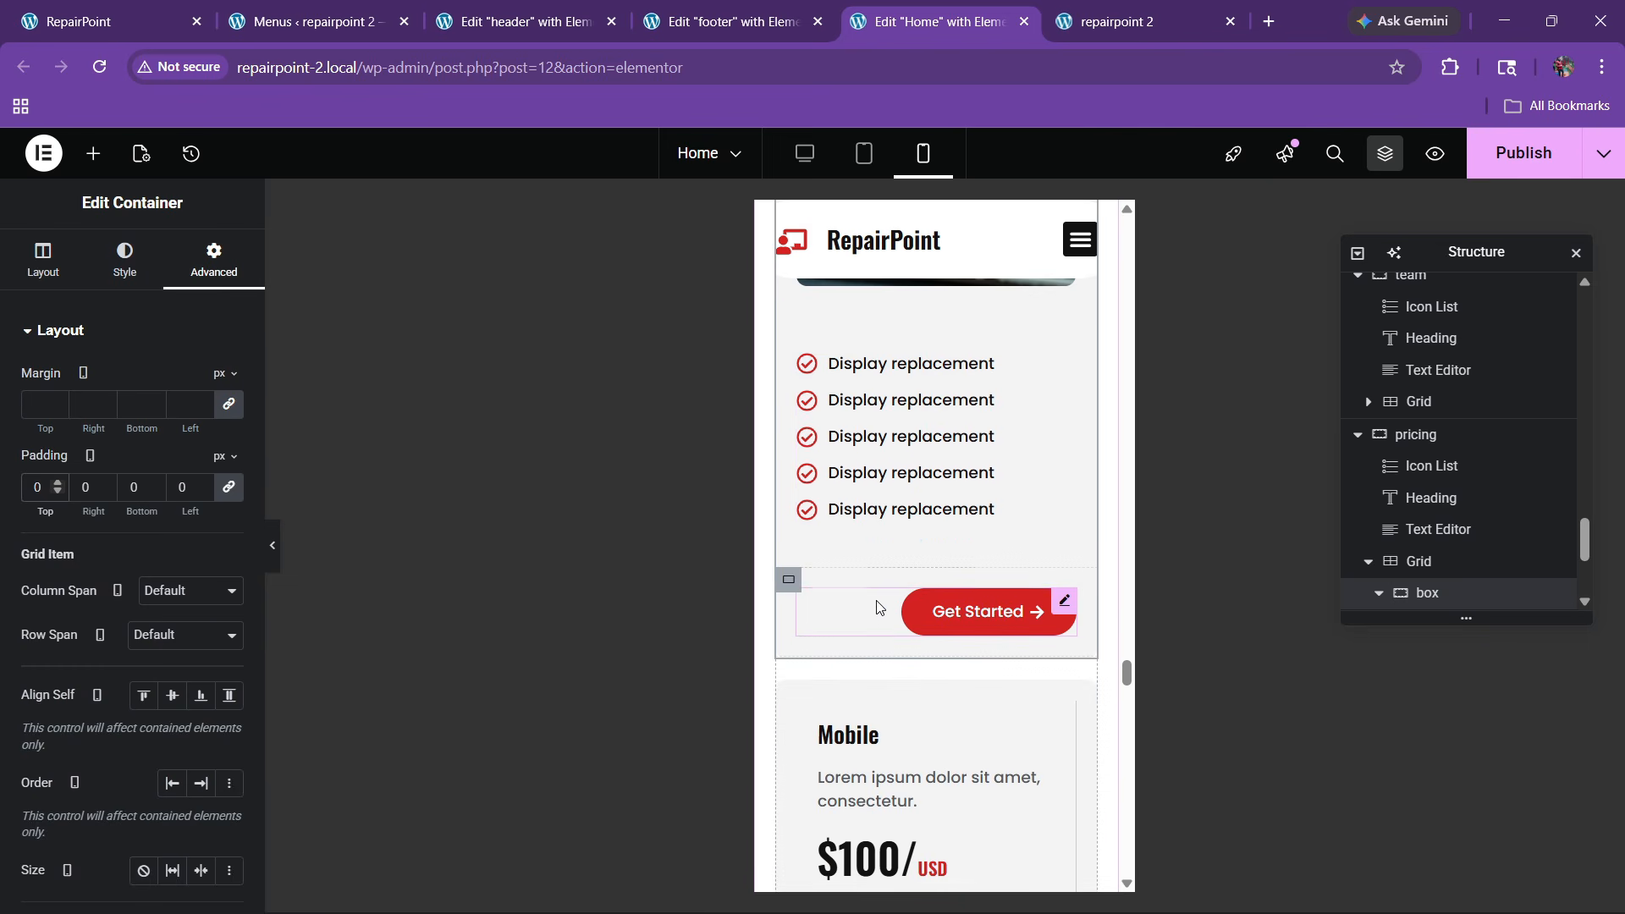
pyautogui.click(849, 635)
pyautogui.click(127, 258)
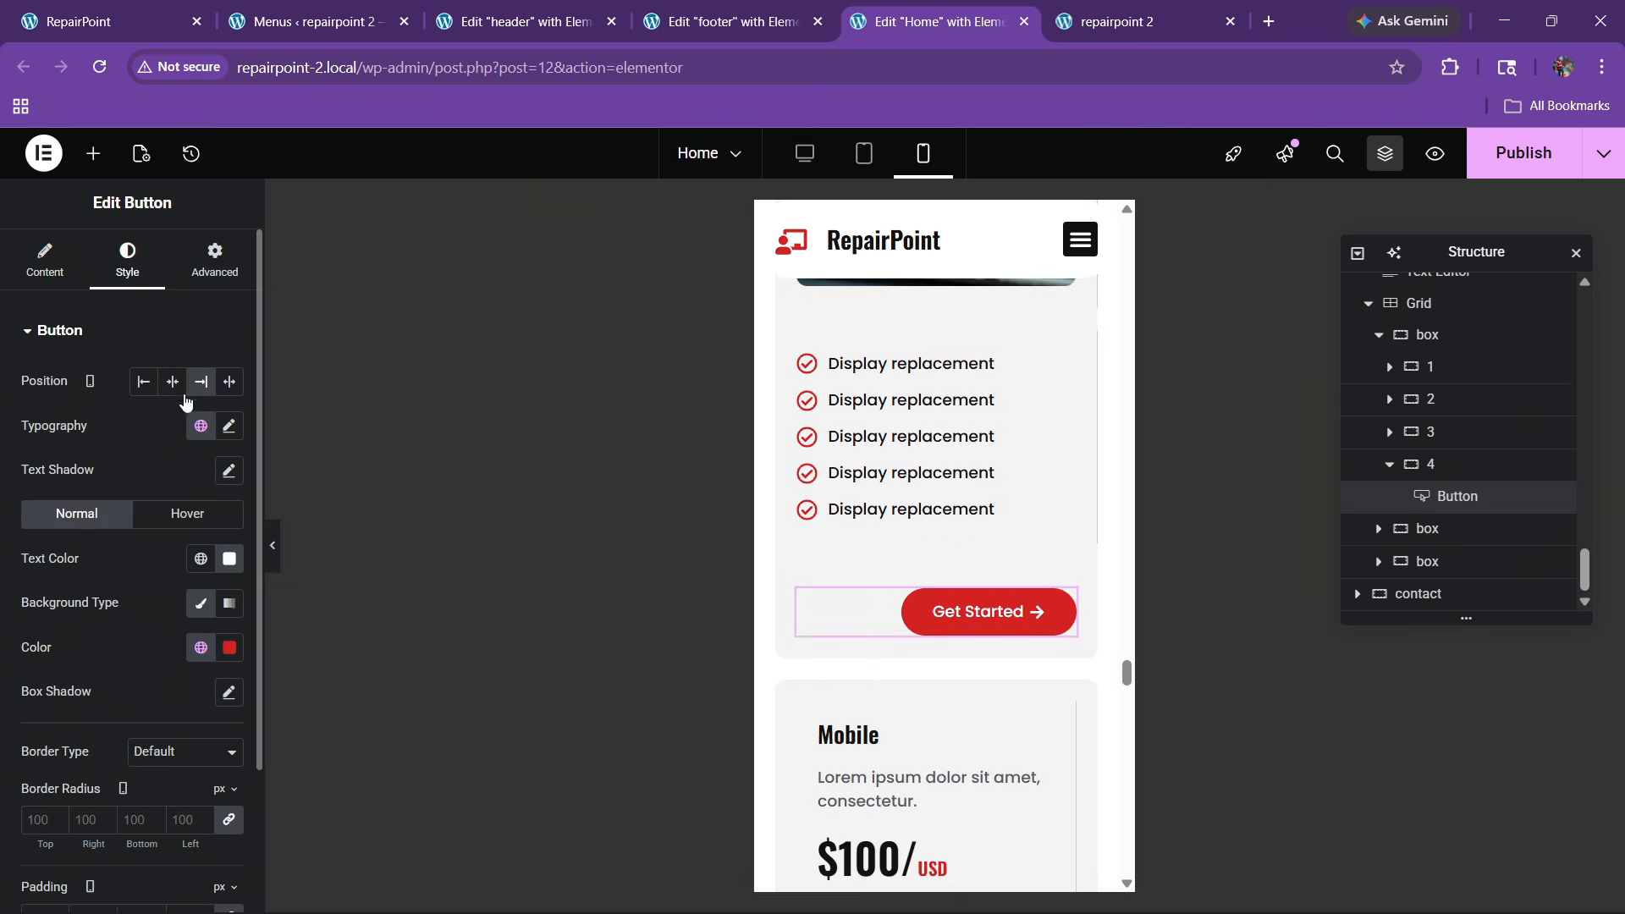
pyautogui.click(171, 382)
pyautogui.click(143, 381)
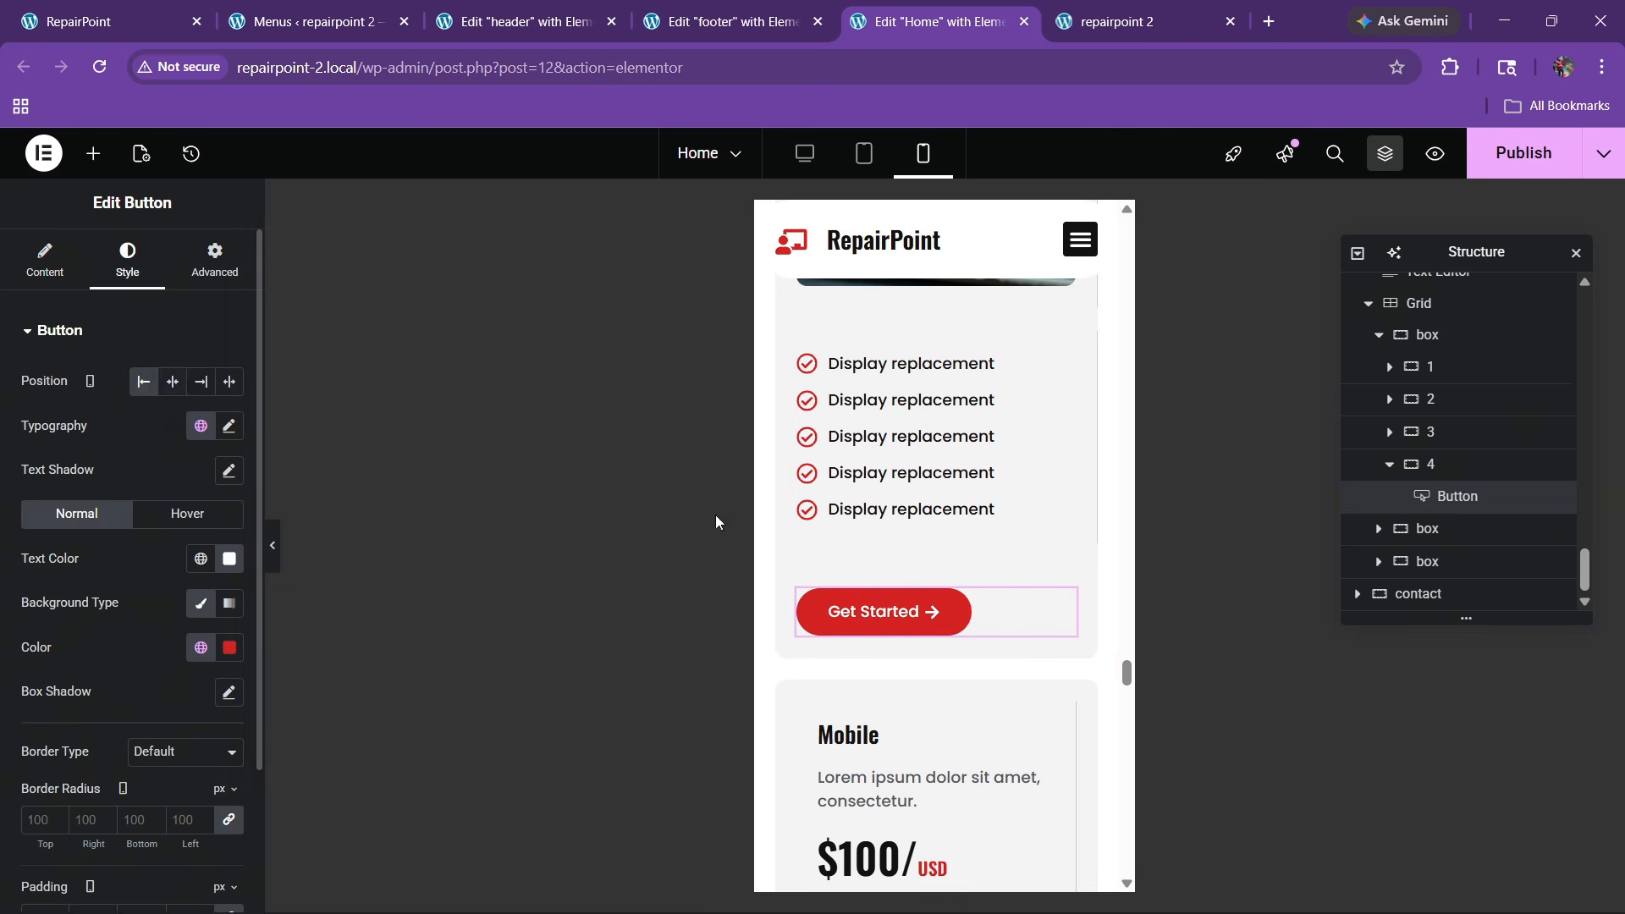
pyautogui.scroll(-3, 908, 589)
pyautogui.scroll(-1, 908, 590)
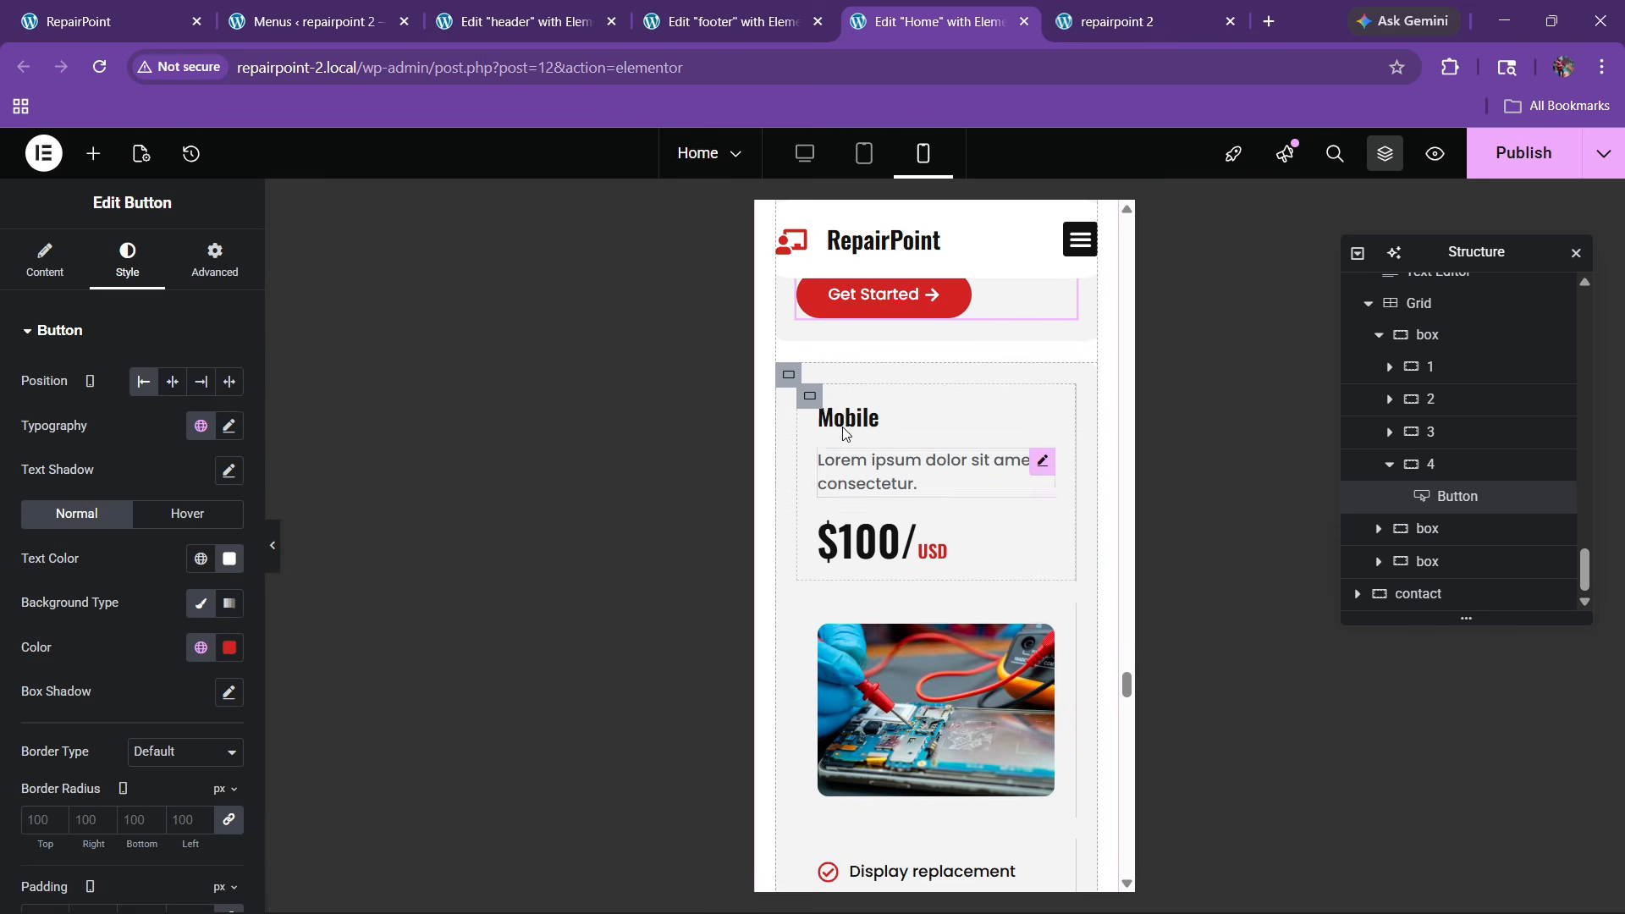
# Set the second pricing card's padding to 0 and left-align its Get Started button
pyautogui.click(787, 376)
pyautogui.click(214, 258)
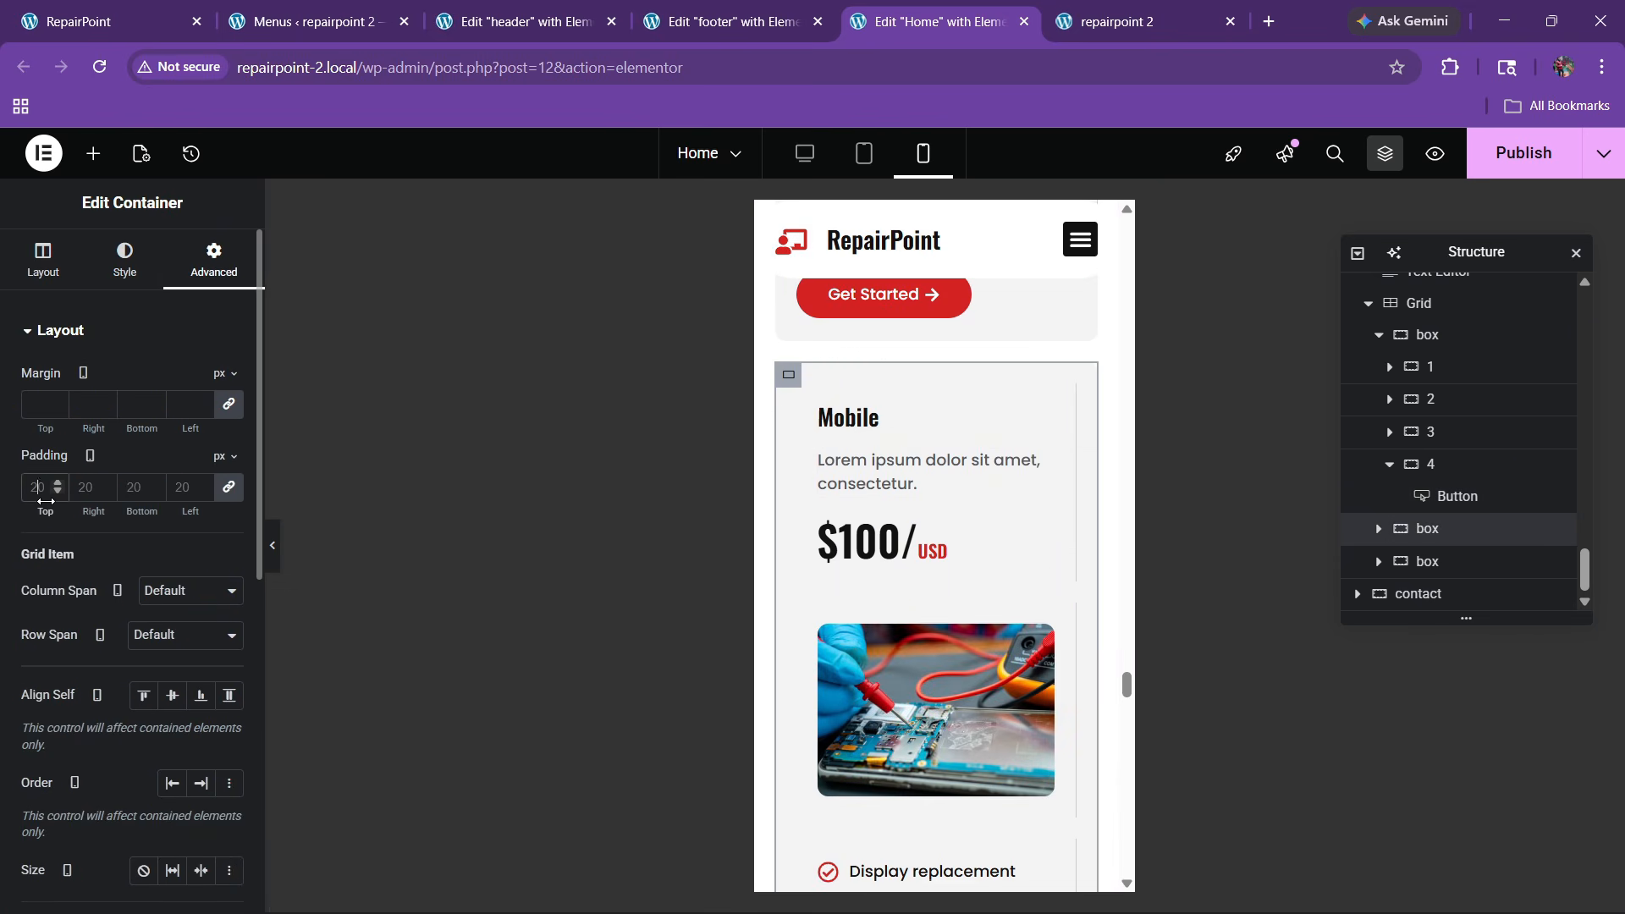
pyautogui.write('0')
pyautogui.scroll(-6, 923, 610)
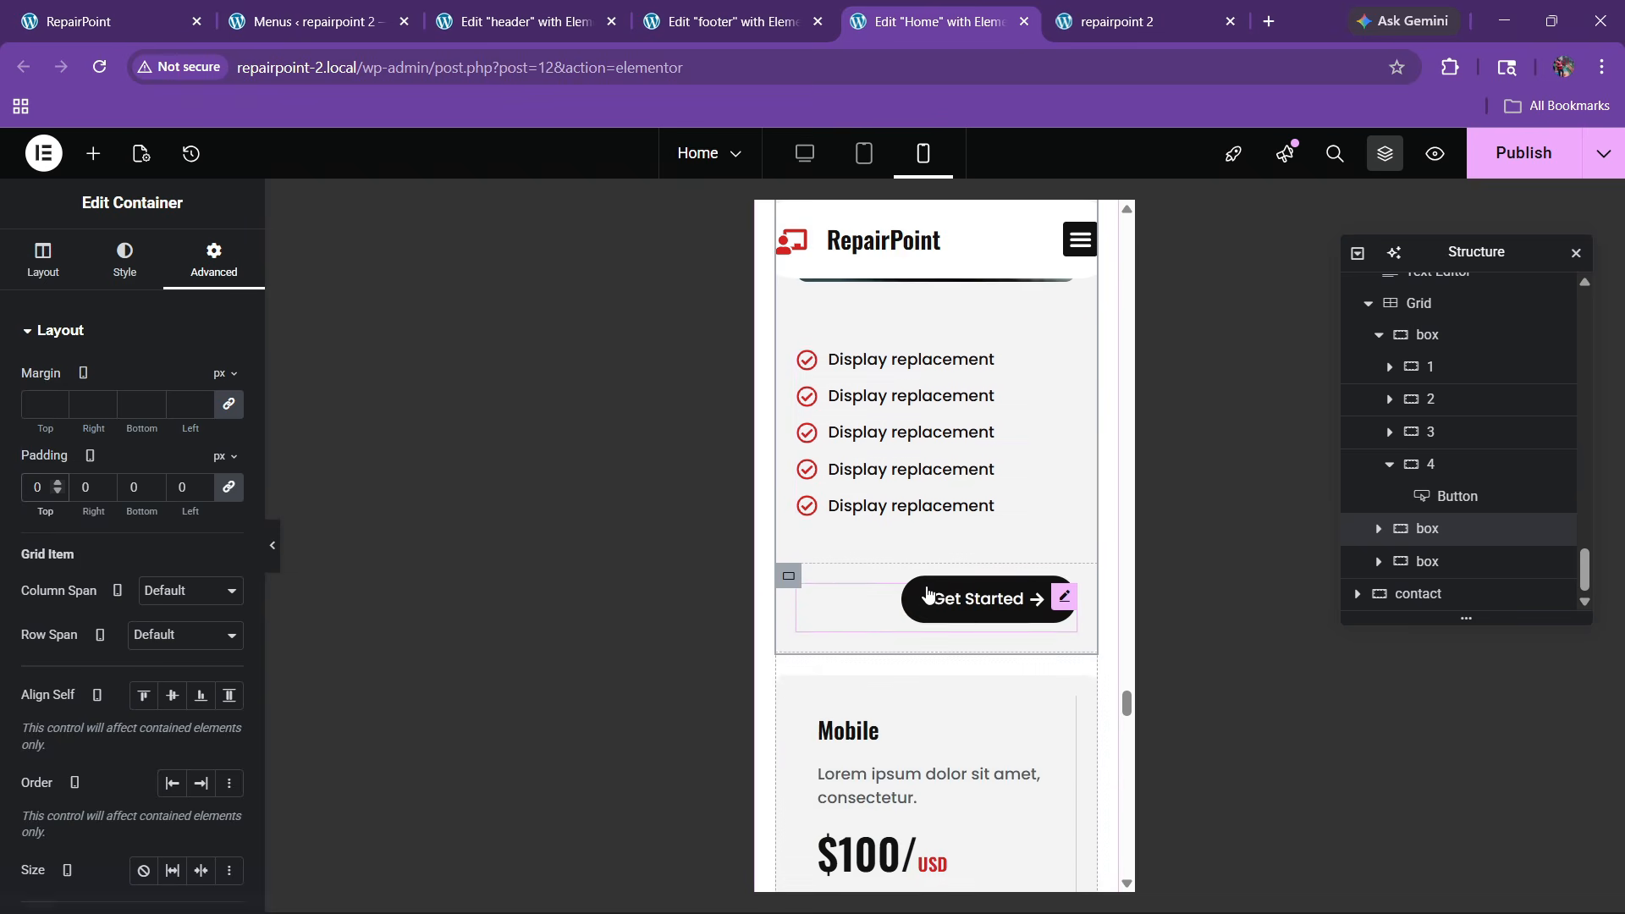
pyautogui.click(928, 594)
pyautogui.click(127, 258)
pyautogui.click(143, 381)
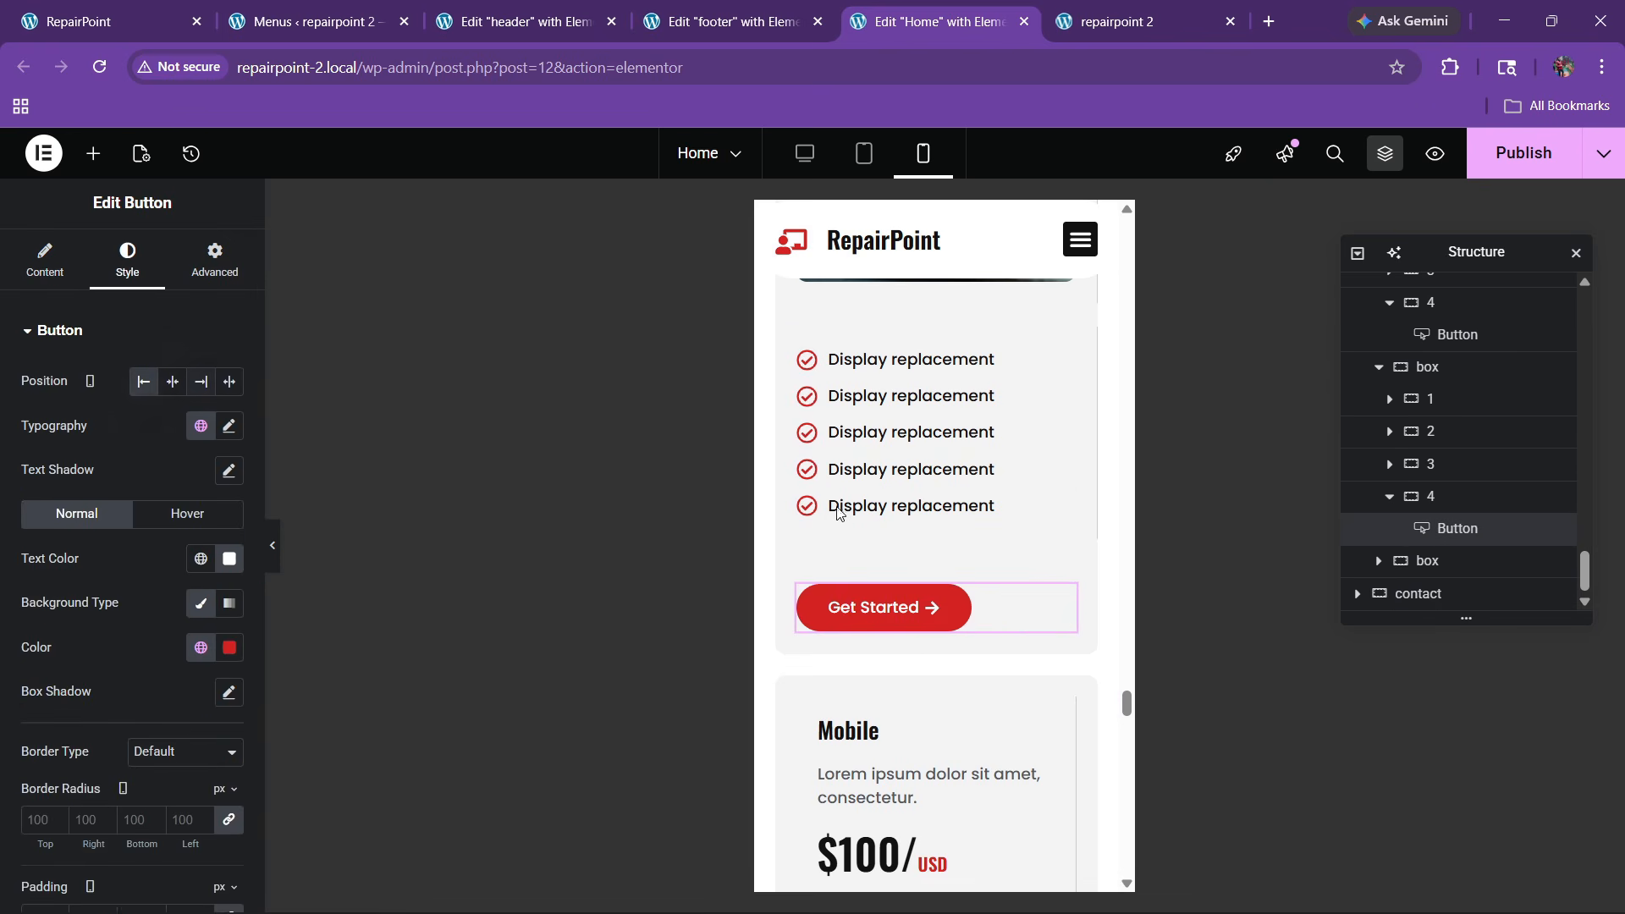
pyautogui.scroll(-4, 839, 513)
# Zero the third pricing card's padding and left-align its Get Started button
pyautogui.click(788, 370)
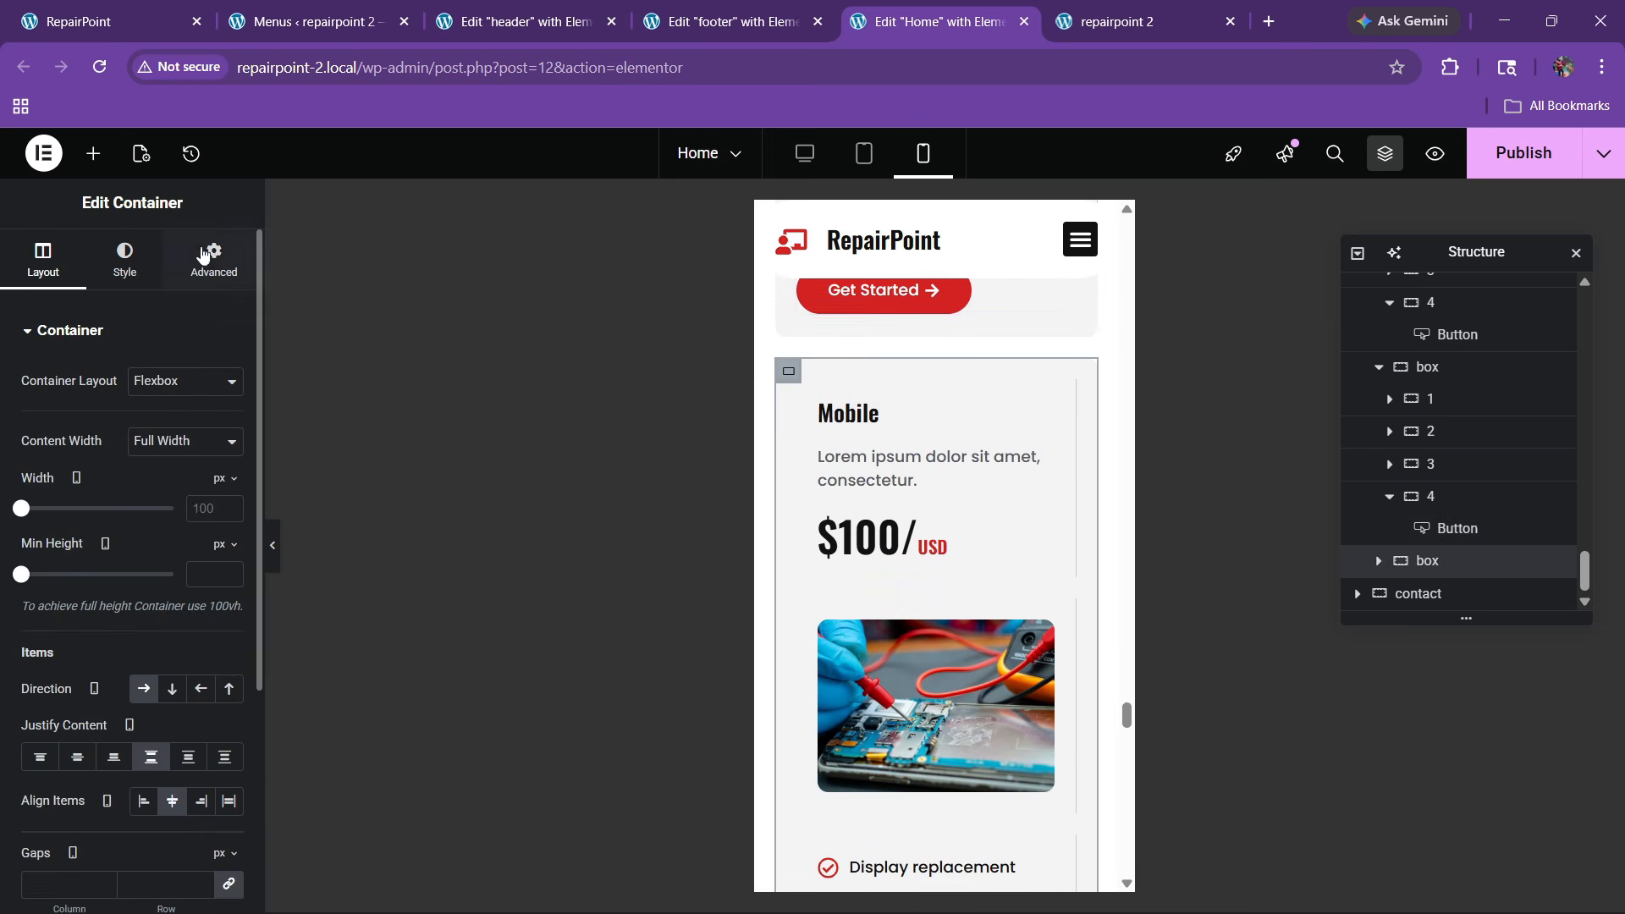
pyautogui.click(214, 258)
pyautogui.moveTo(52, 513); pyautogui.dragTo(34, 514)
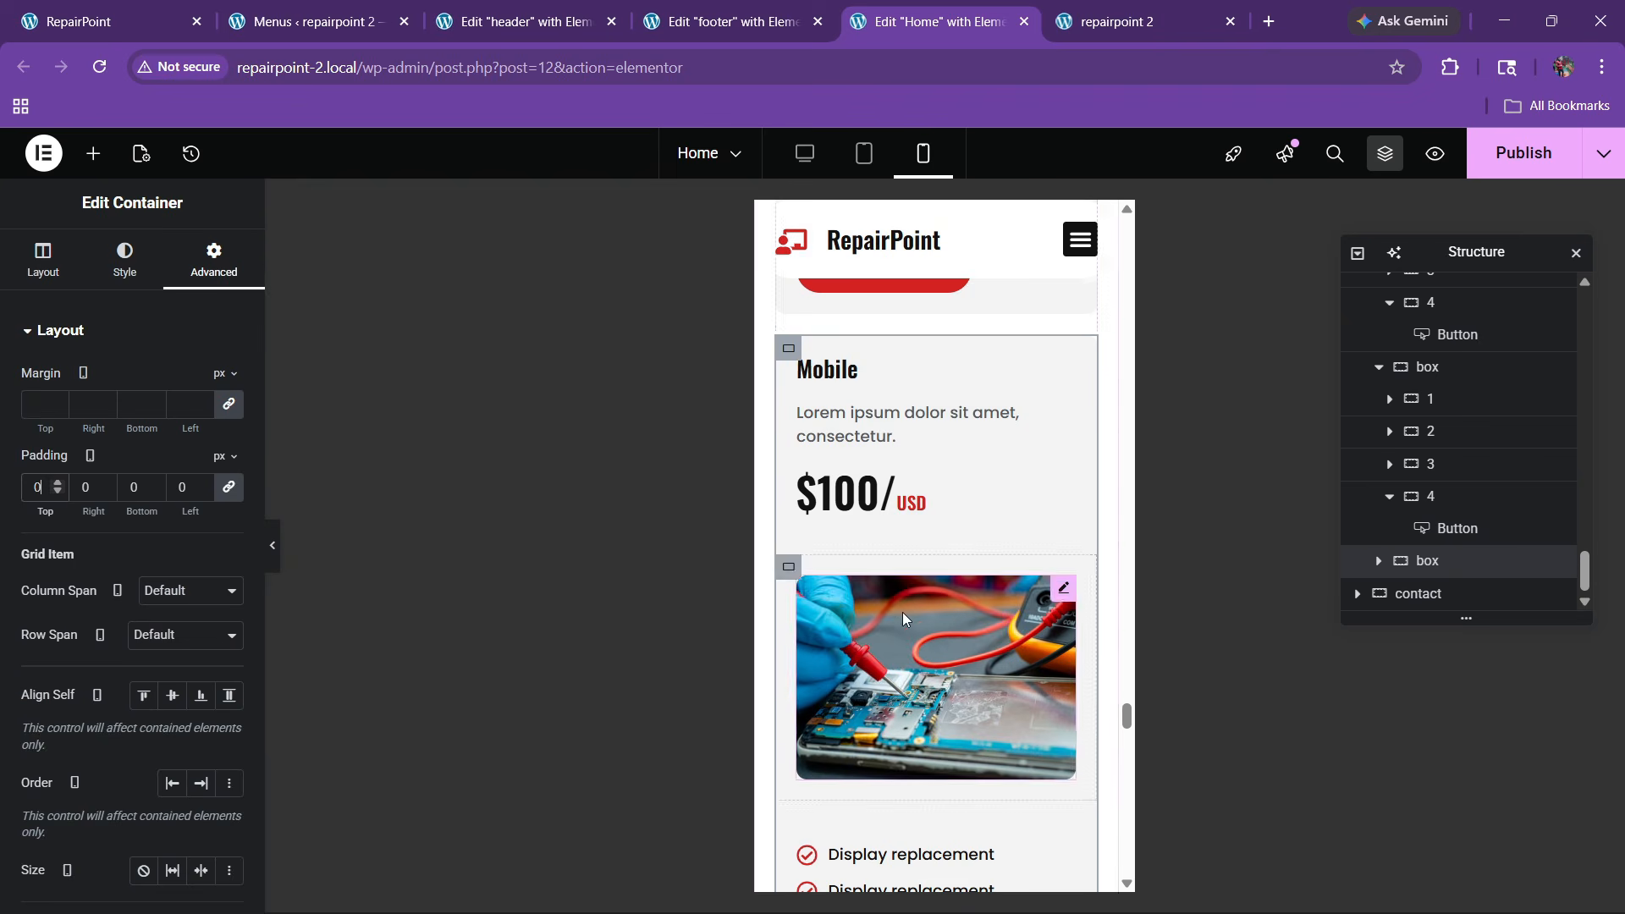
pyautogui.scroll(-5, 902, 612)
pyautogui.click(939, 674)
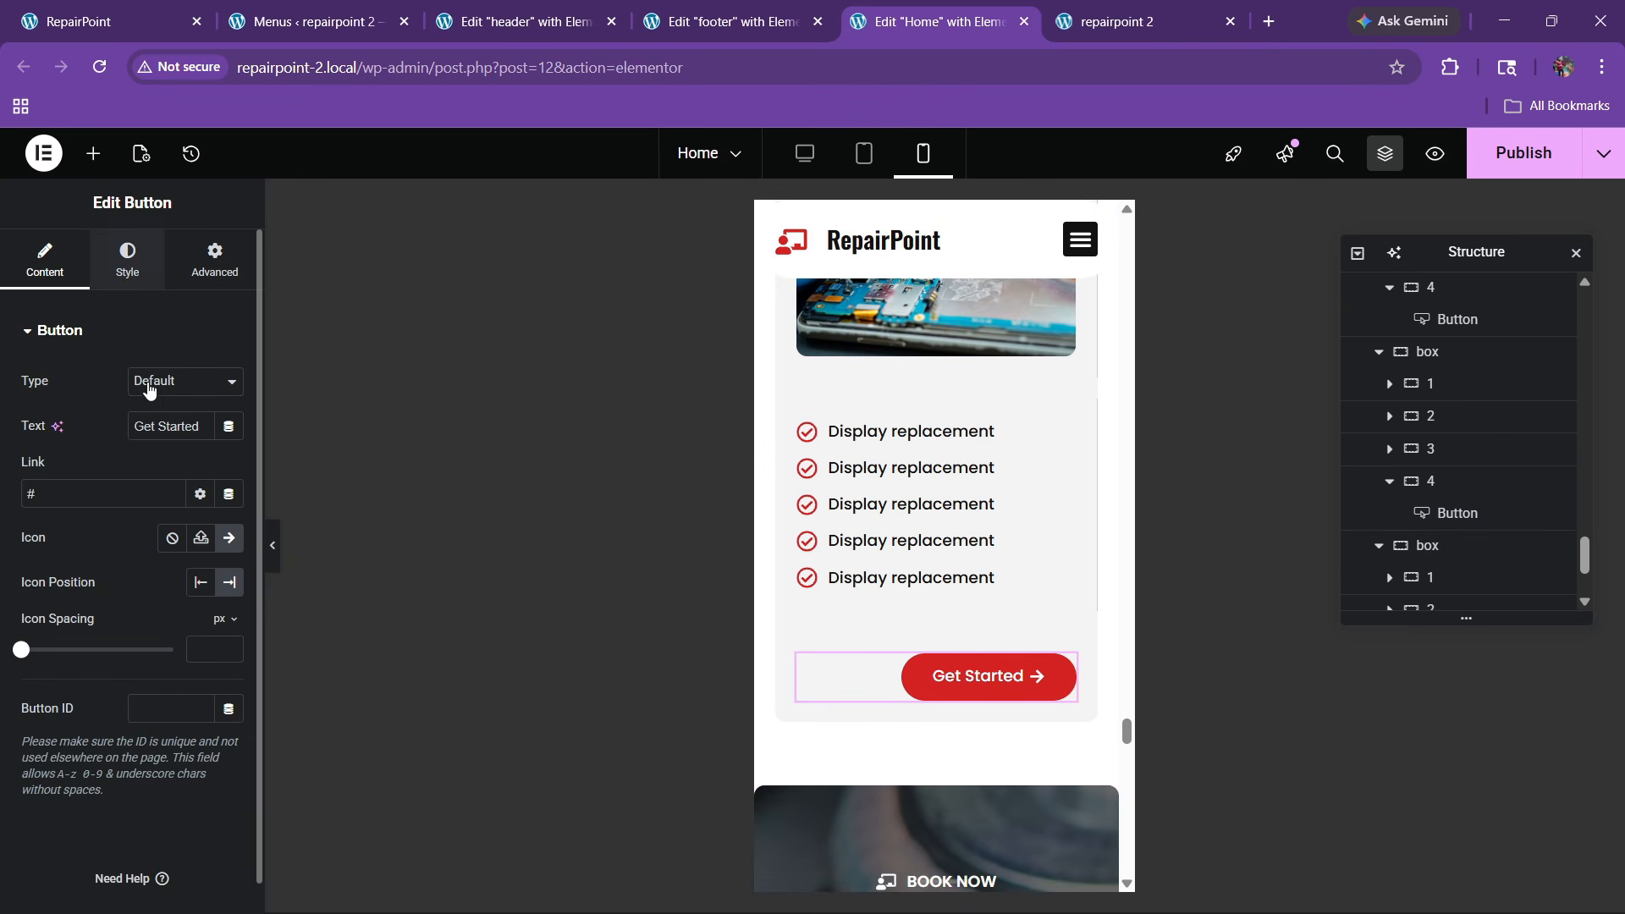
pyautogui.click(126, 258)
pyautogui.click(143, 381)
pyautogui.scroll(-7, 1001, 589)
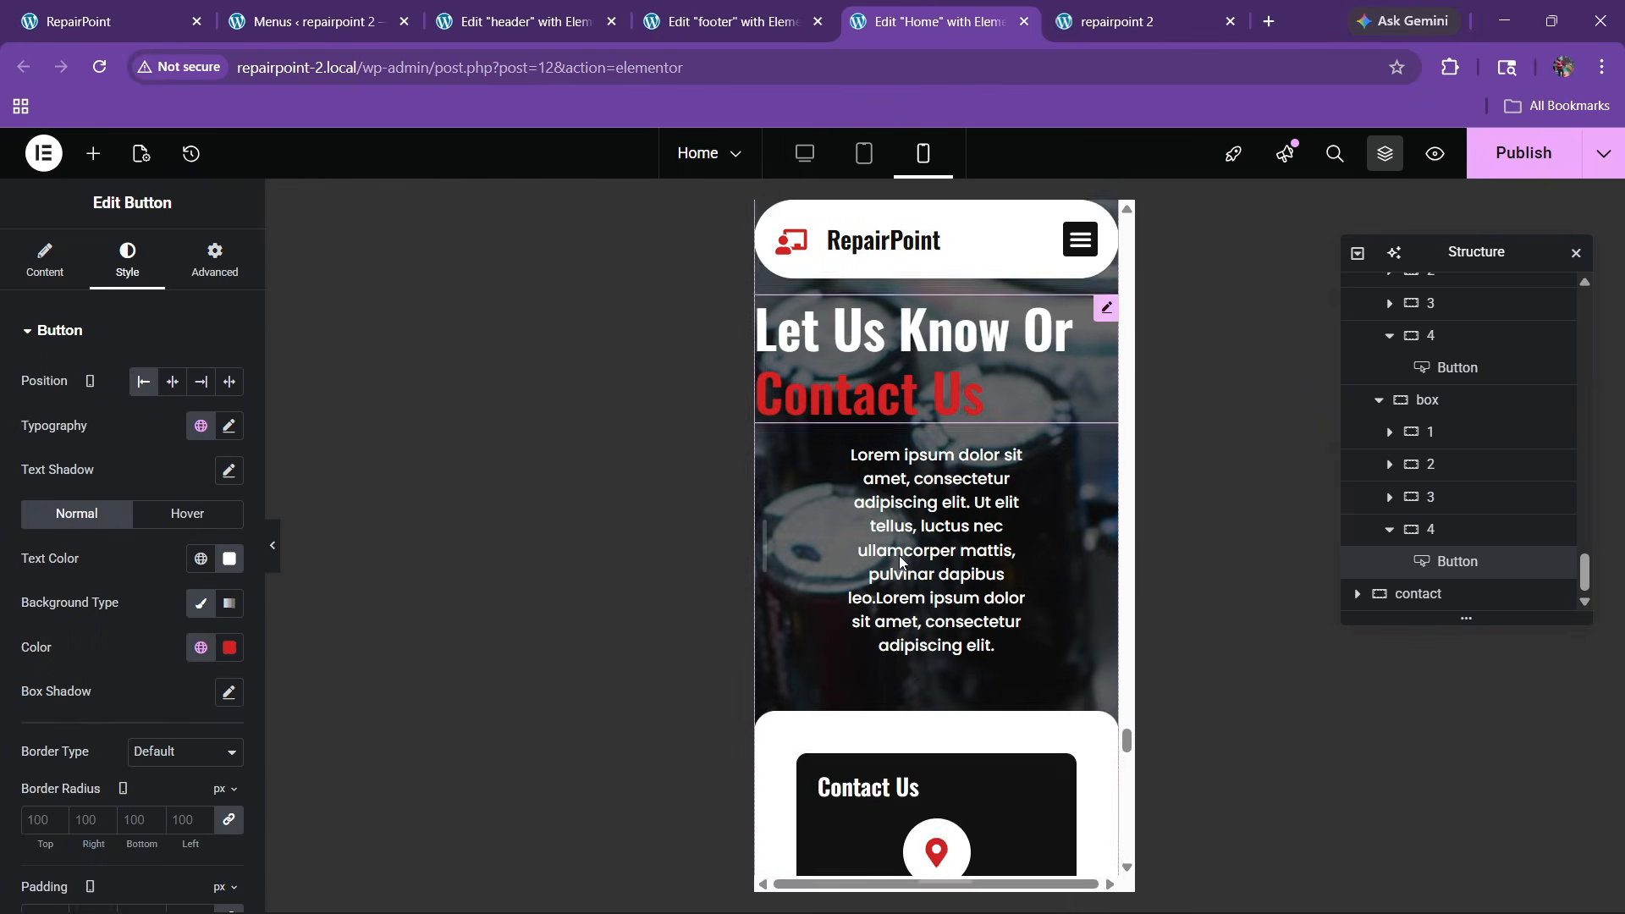
pyautogui.scroll(2, 941, 409)
# Give the contact section's inner container padding of 60, 20, 60, 20 (top, right, bottom, left)
pyautogui.click(933, 351)
pyautogui.click(214, 258)
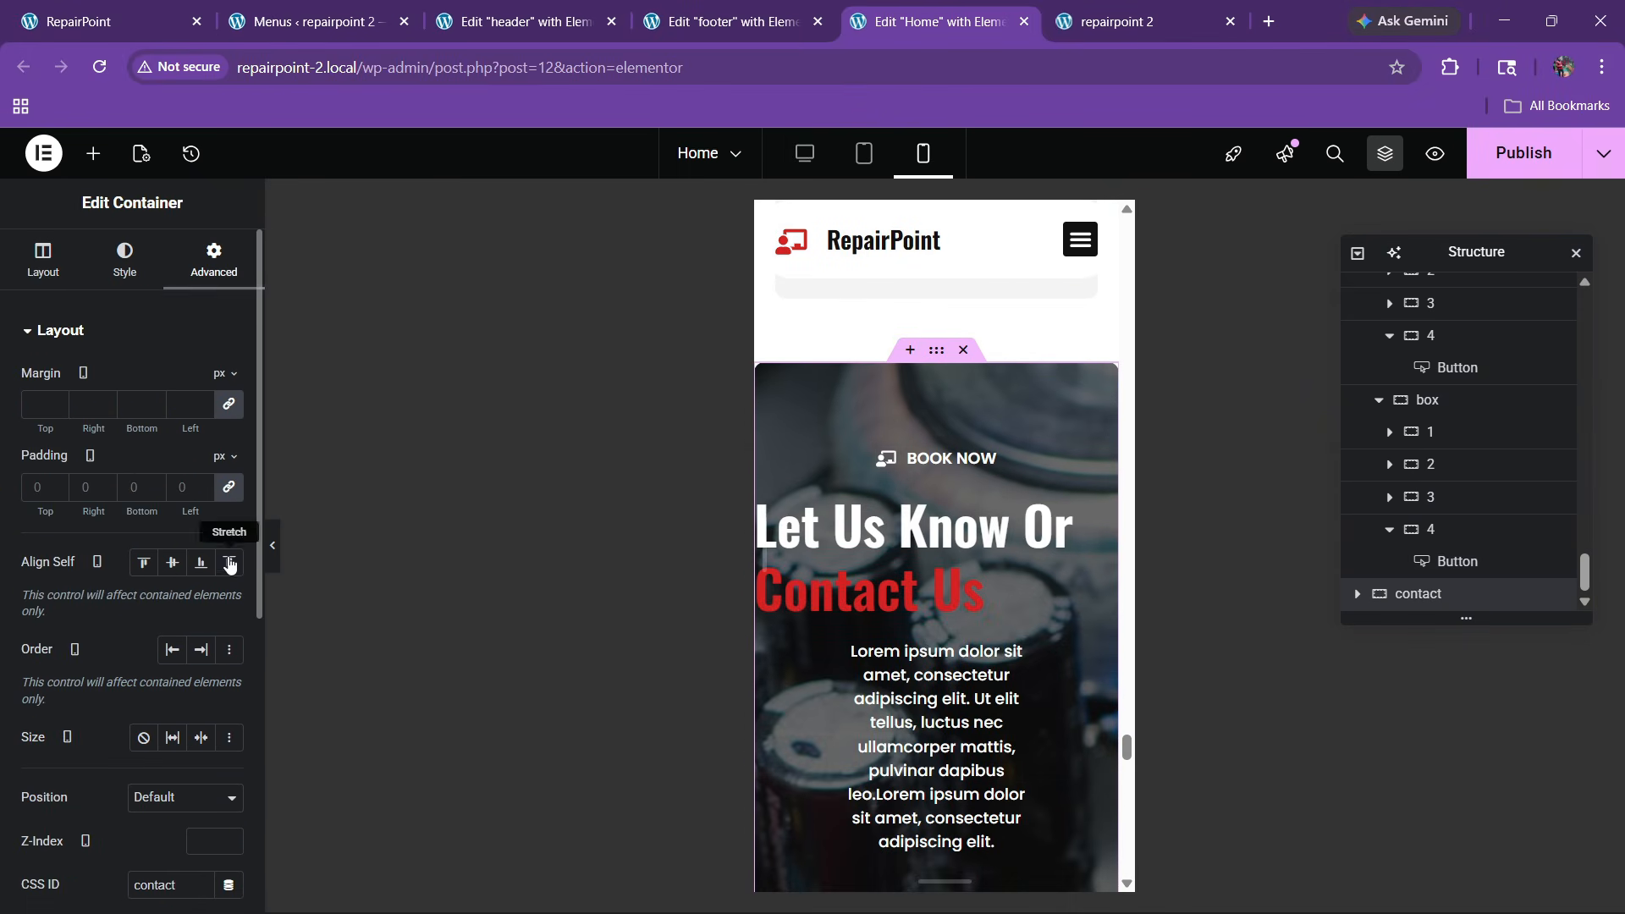
pyautogui.click(1357, 595)
pyautogui.click(1418, 596)
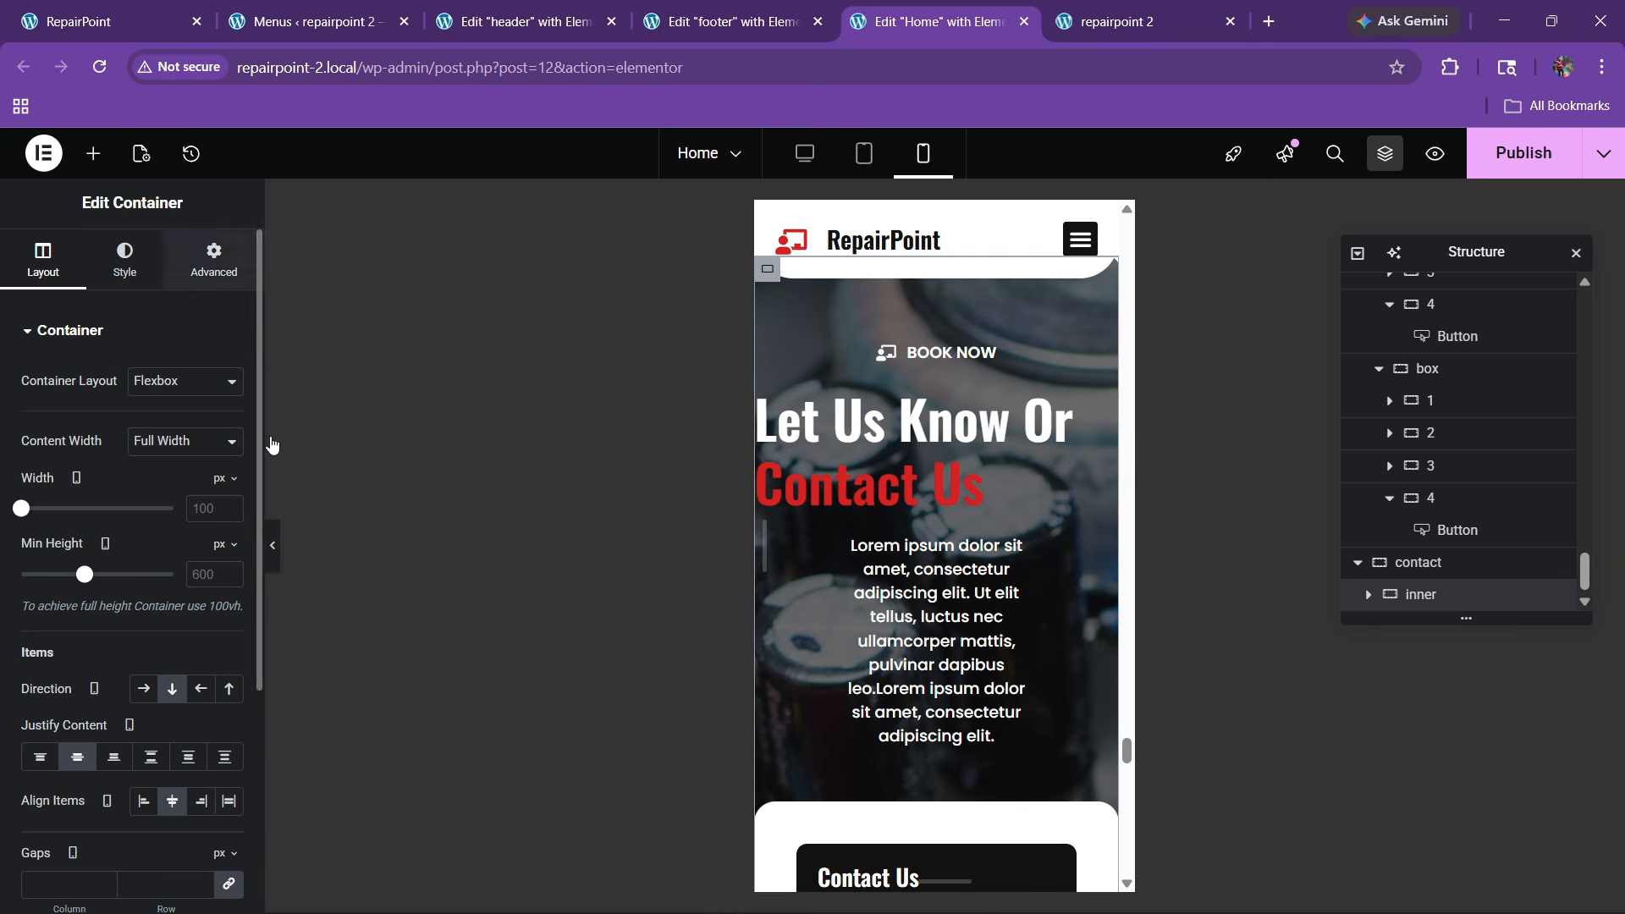
pyautogui.click(215, 261)
pyautogui.click(228, 488)
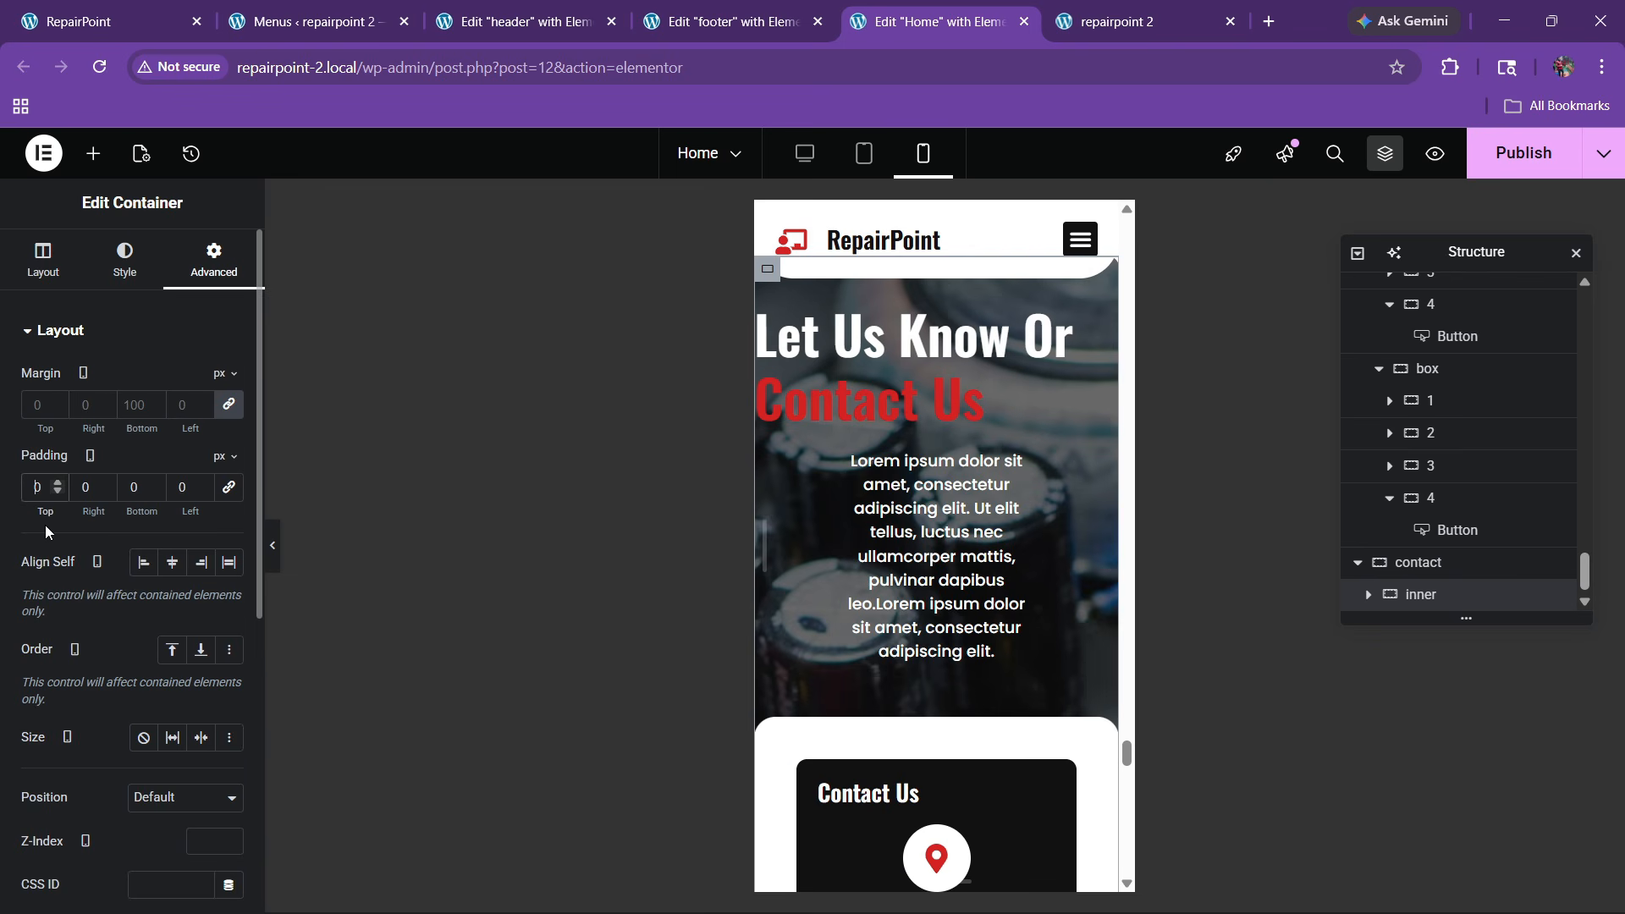
pyautogui.write('60')
pyautogui.press('Tab')
pyautogui.write('20')
pyautogui.press('Tab')
pyautogui.write('60')
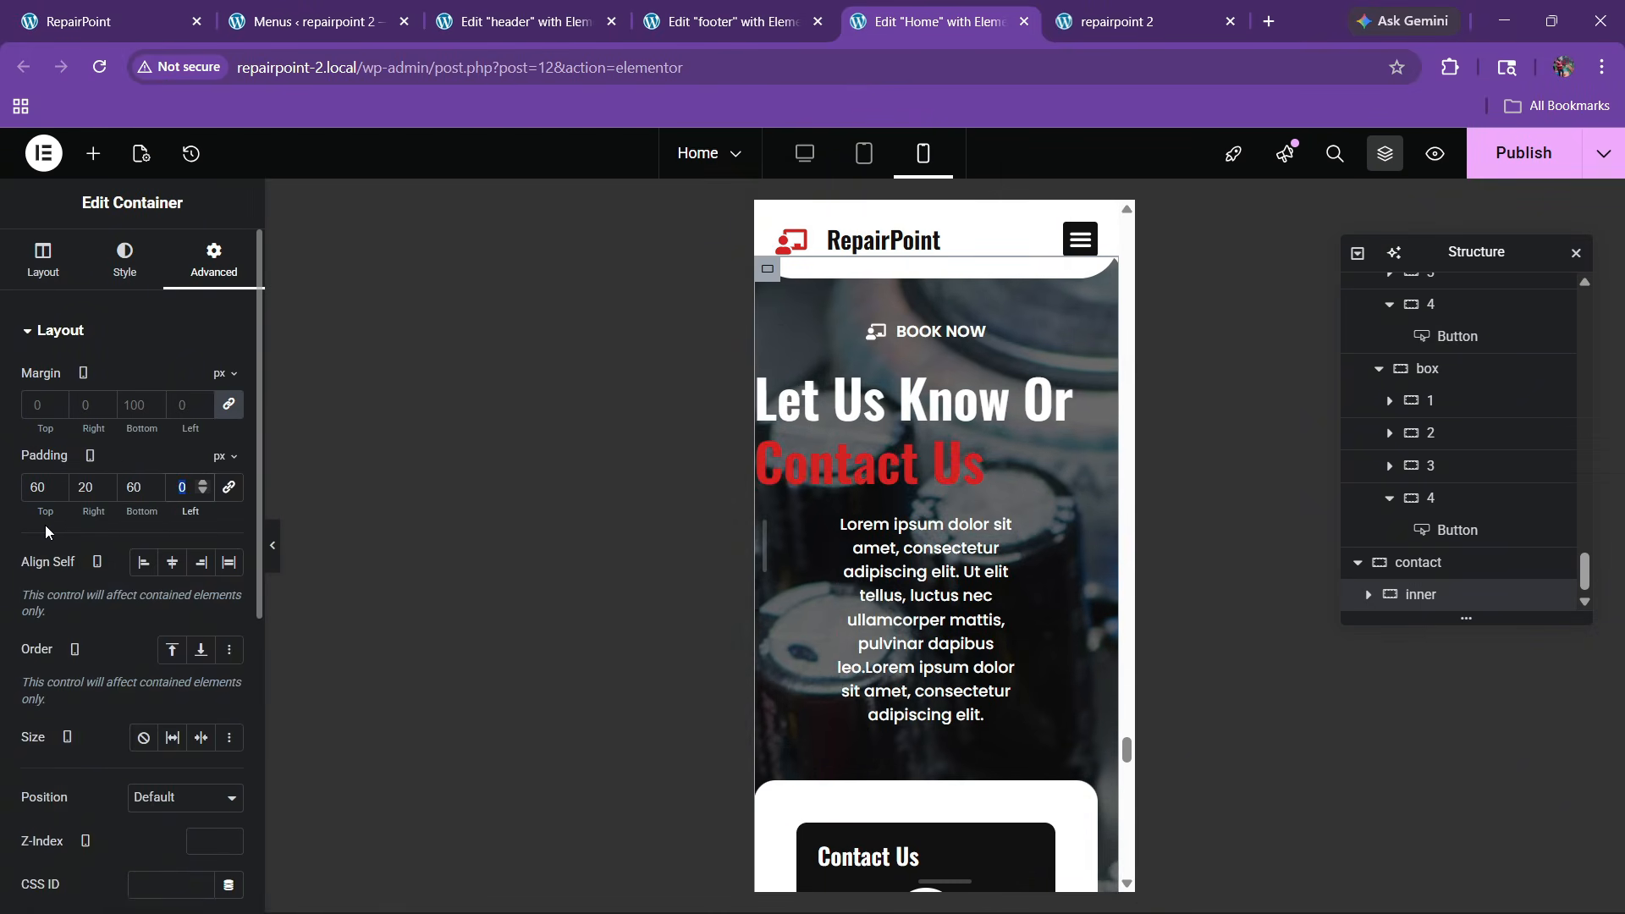
pyautogui.press('Tab')
pyautogui.write('20')
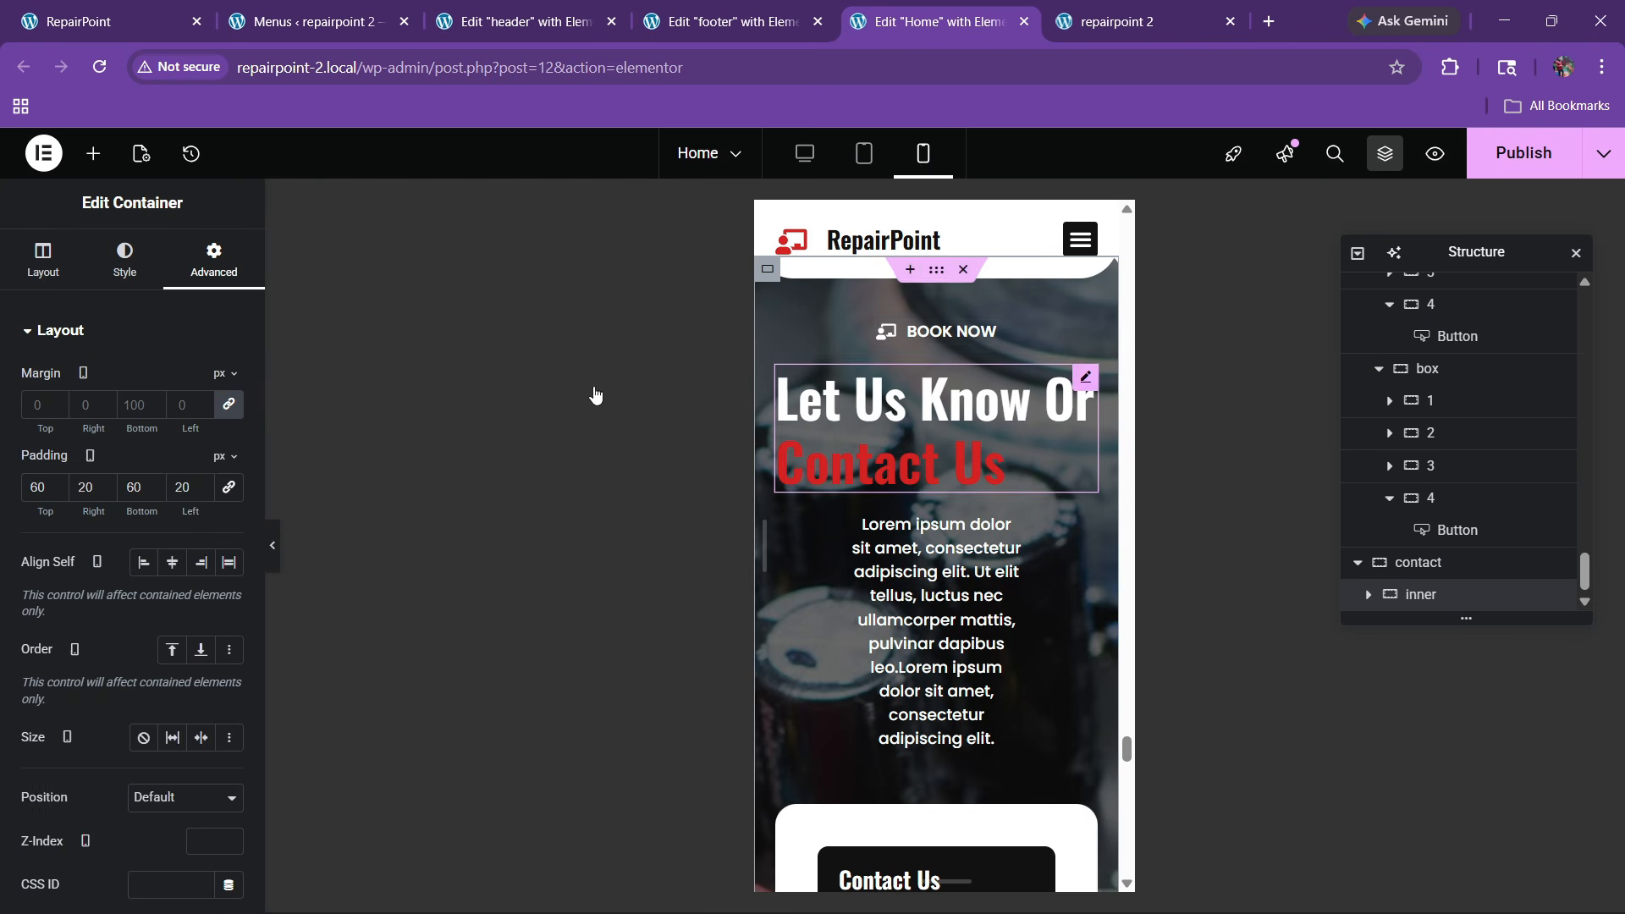
# Centre the 'Let Us Know Or Contact Us' heading and set its font size to 30
pyautogui.click(846, 402)
pyautogui.click(127, 258)
pyautogui.click(172, 380)
pyautogui.click(228, 441)
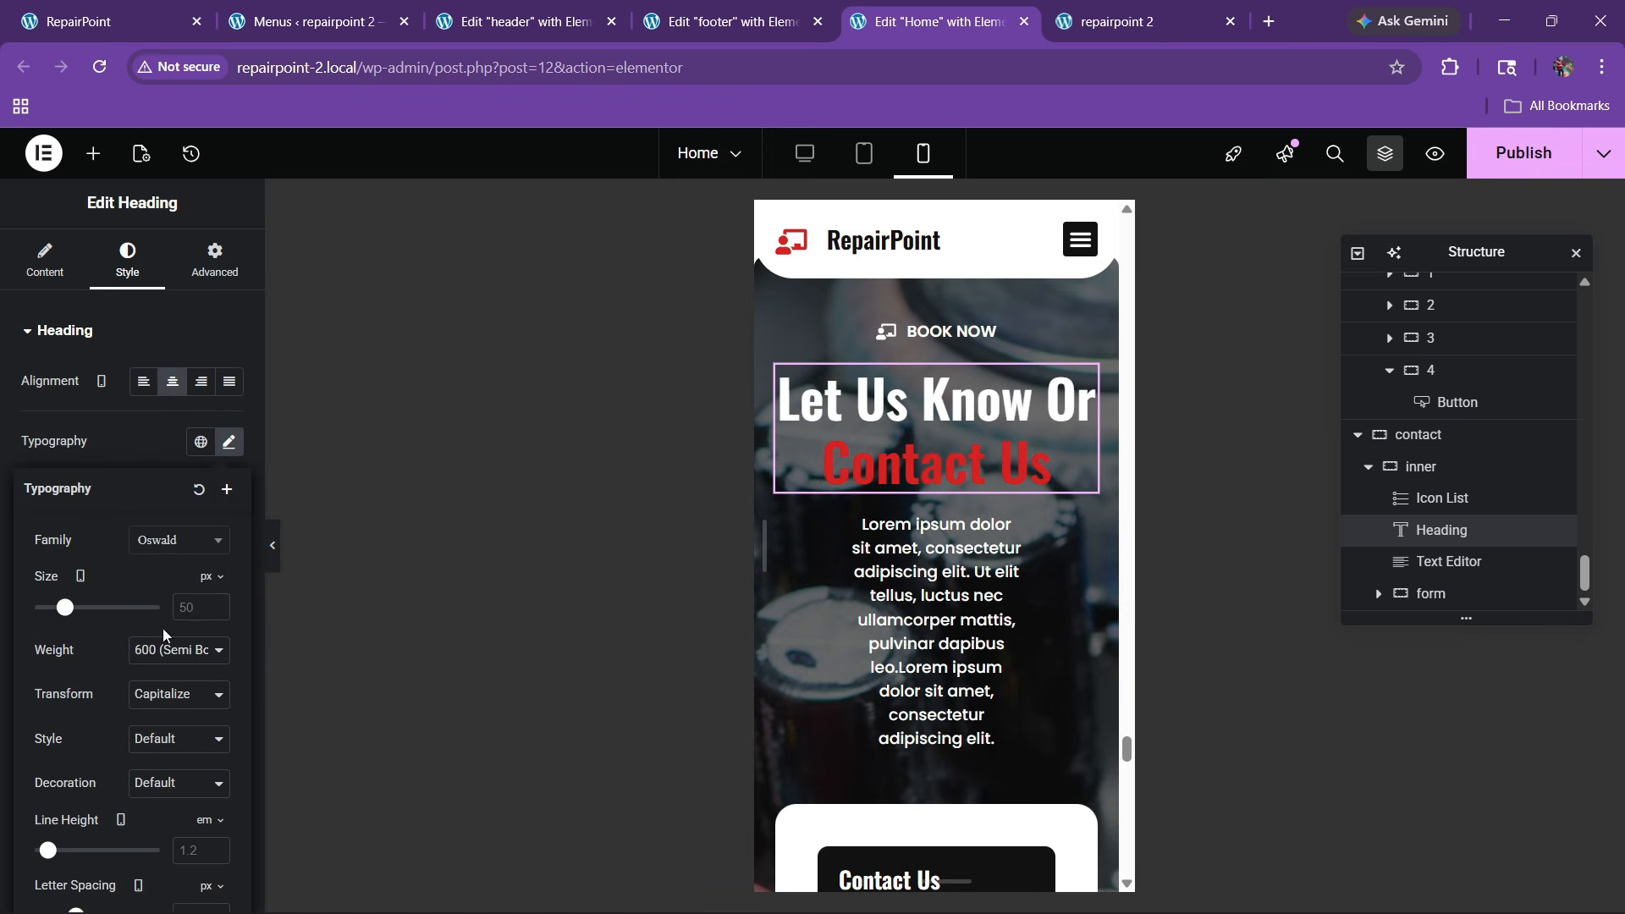
pyautogui.write('30')
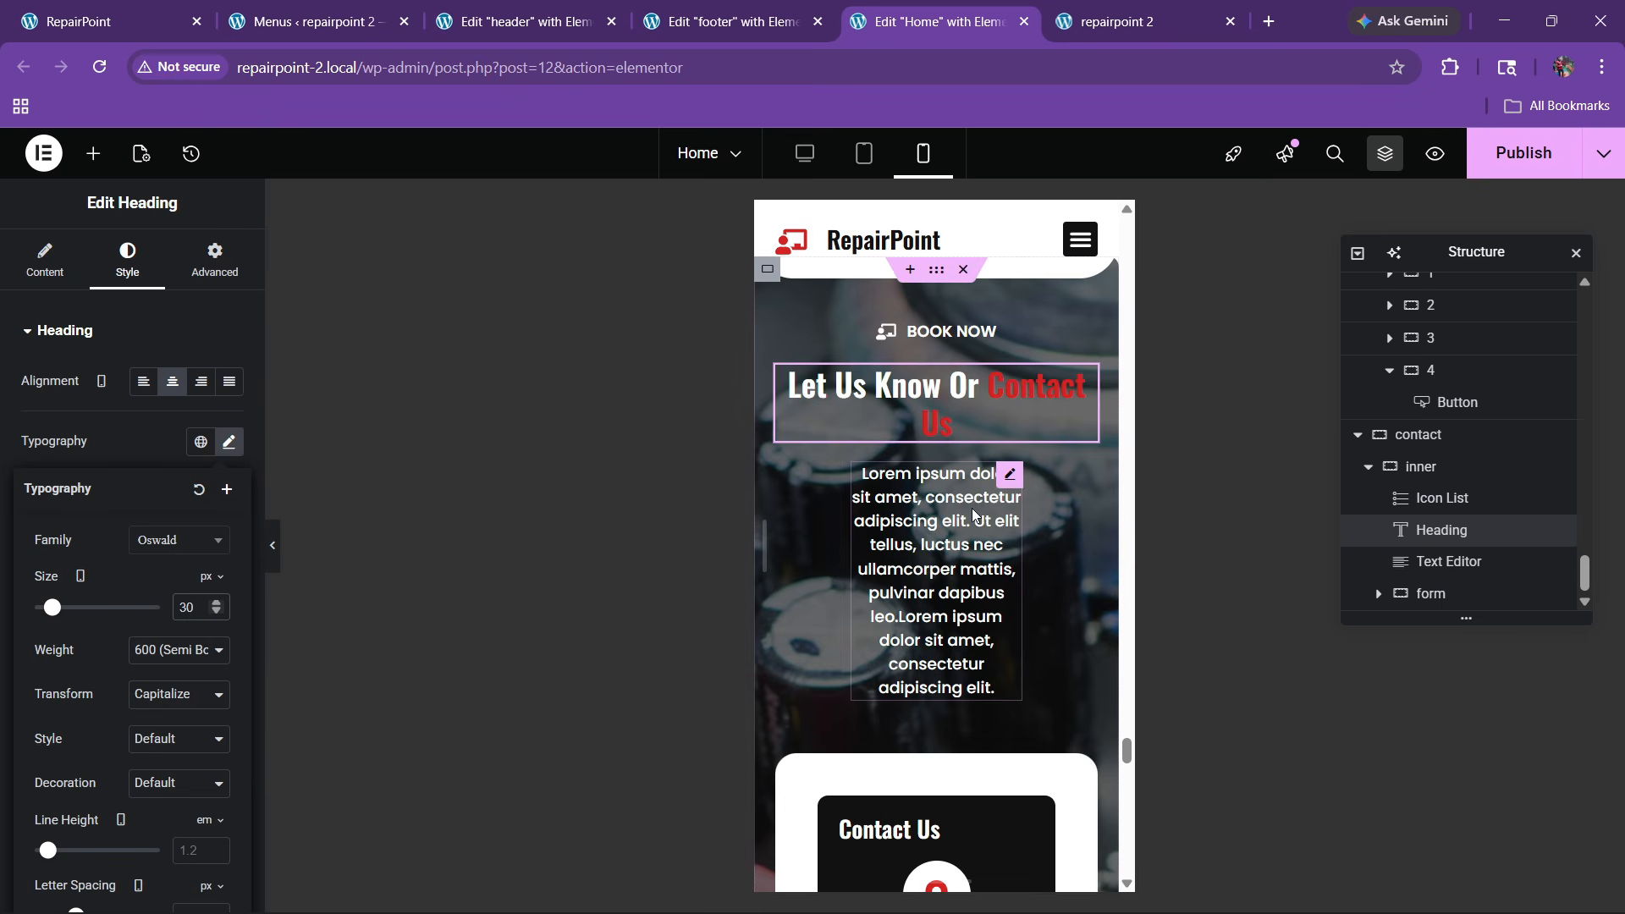
# Stretch the contact intro paragraph to Full Width and bring up the form container's padding settings
pyautogui.click(1011, 478)
pyautogui.click(215, 260)
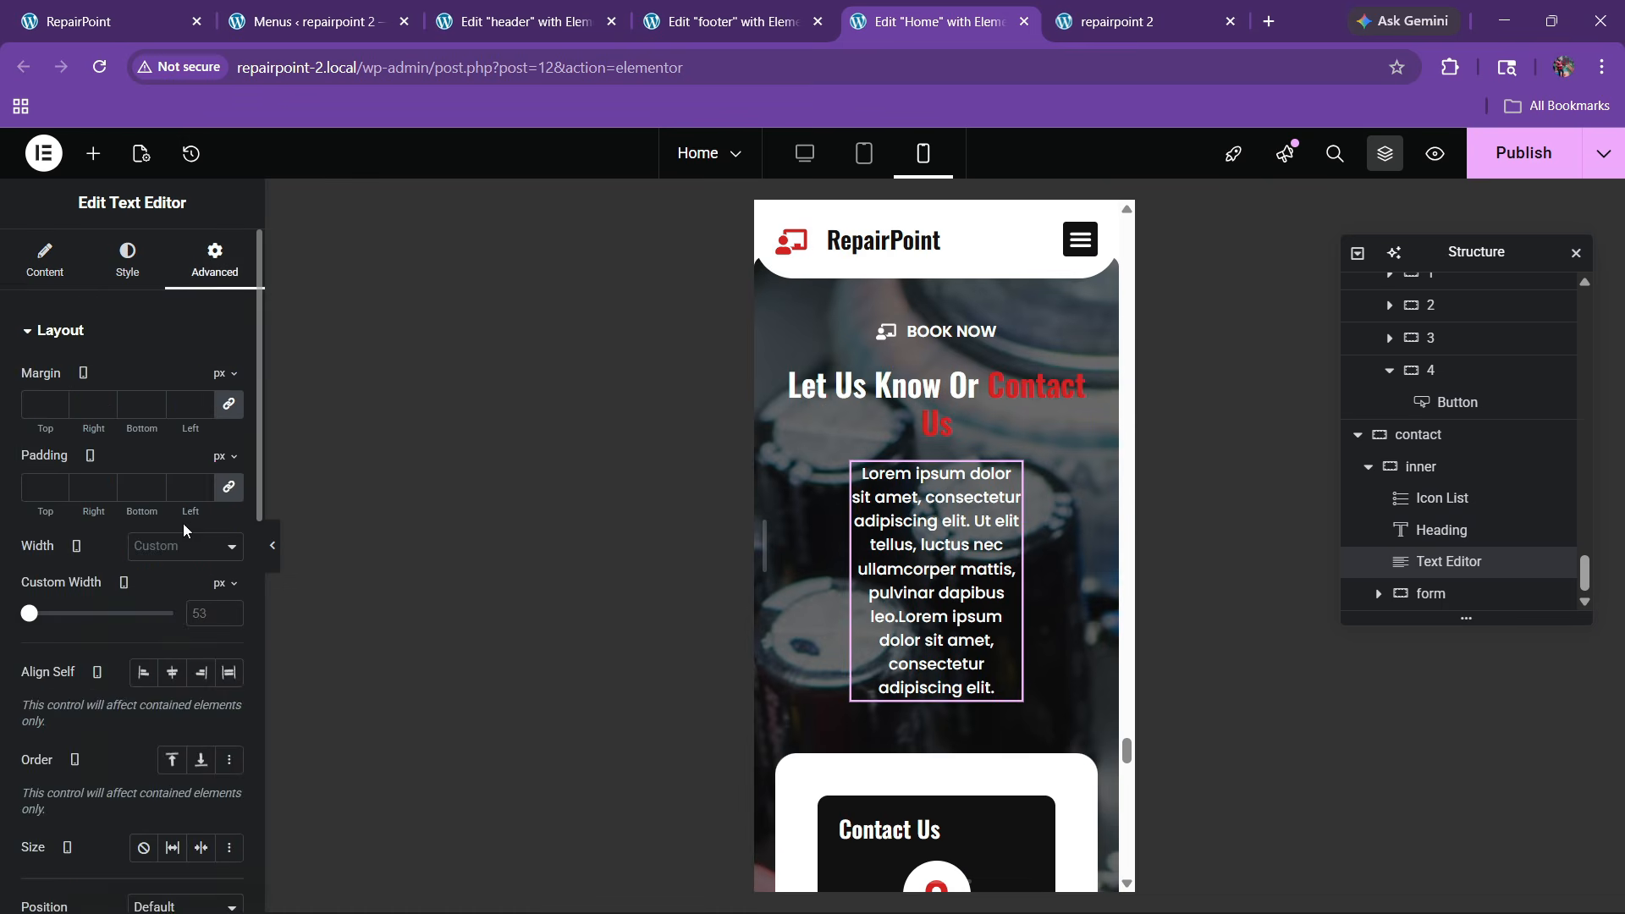
pyautogui.click(166, 599)
pyautogui.scroll(-1, 936, 544)
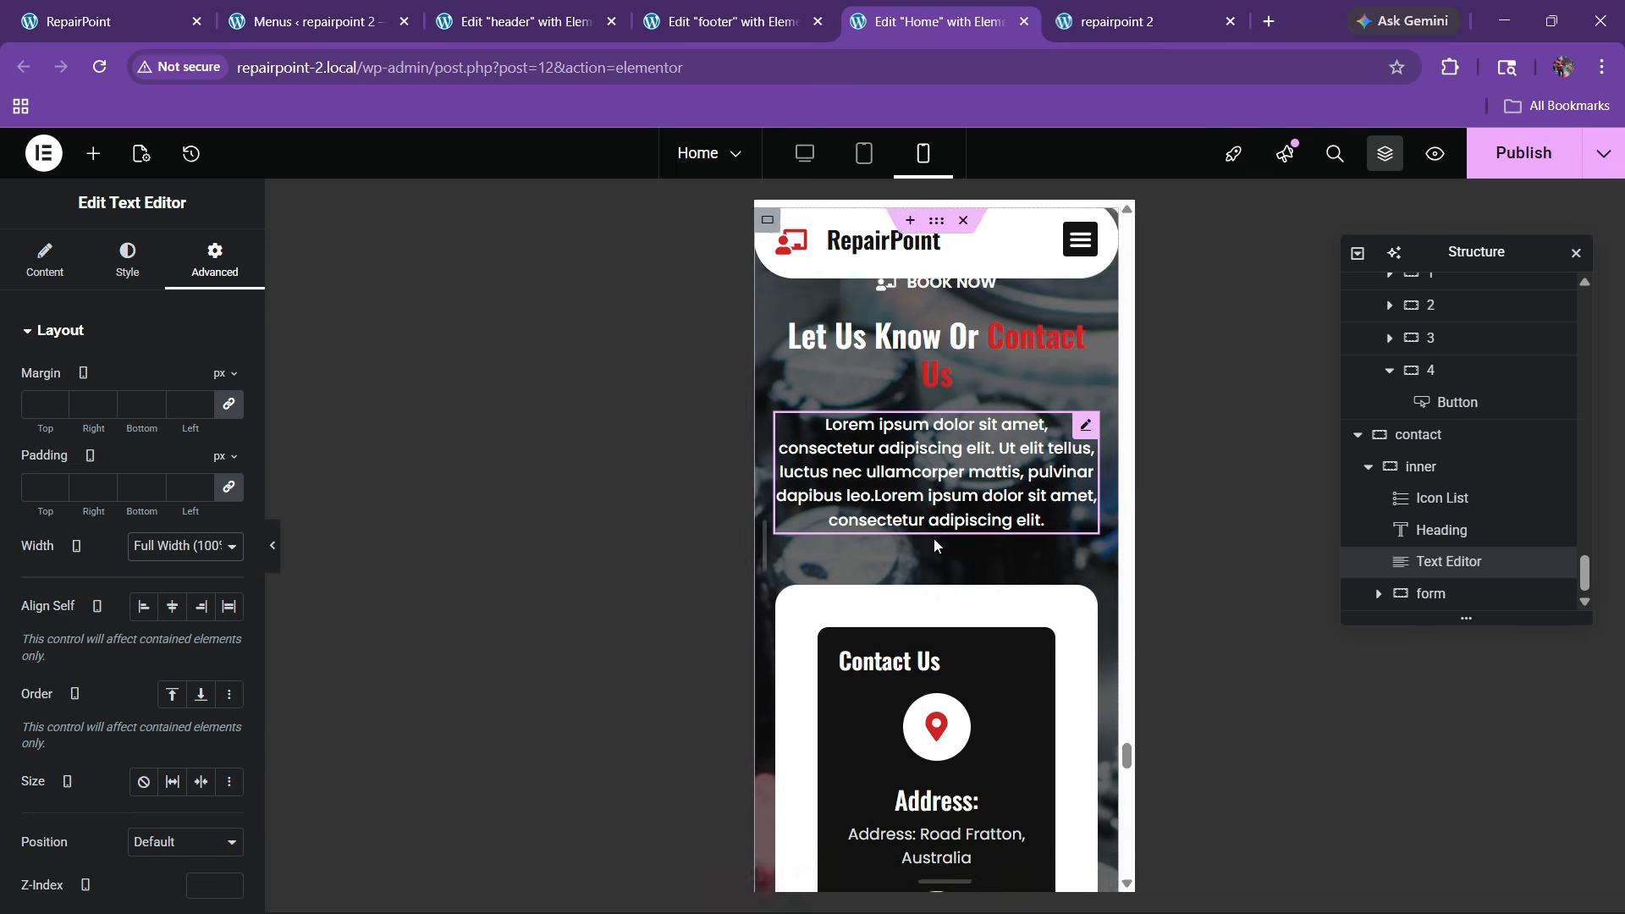
pyautogui.scroll(2, 935, 535)
pyautogui.scroll(-4, 962, 529)
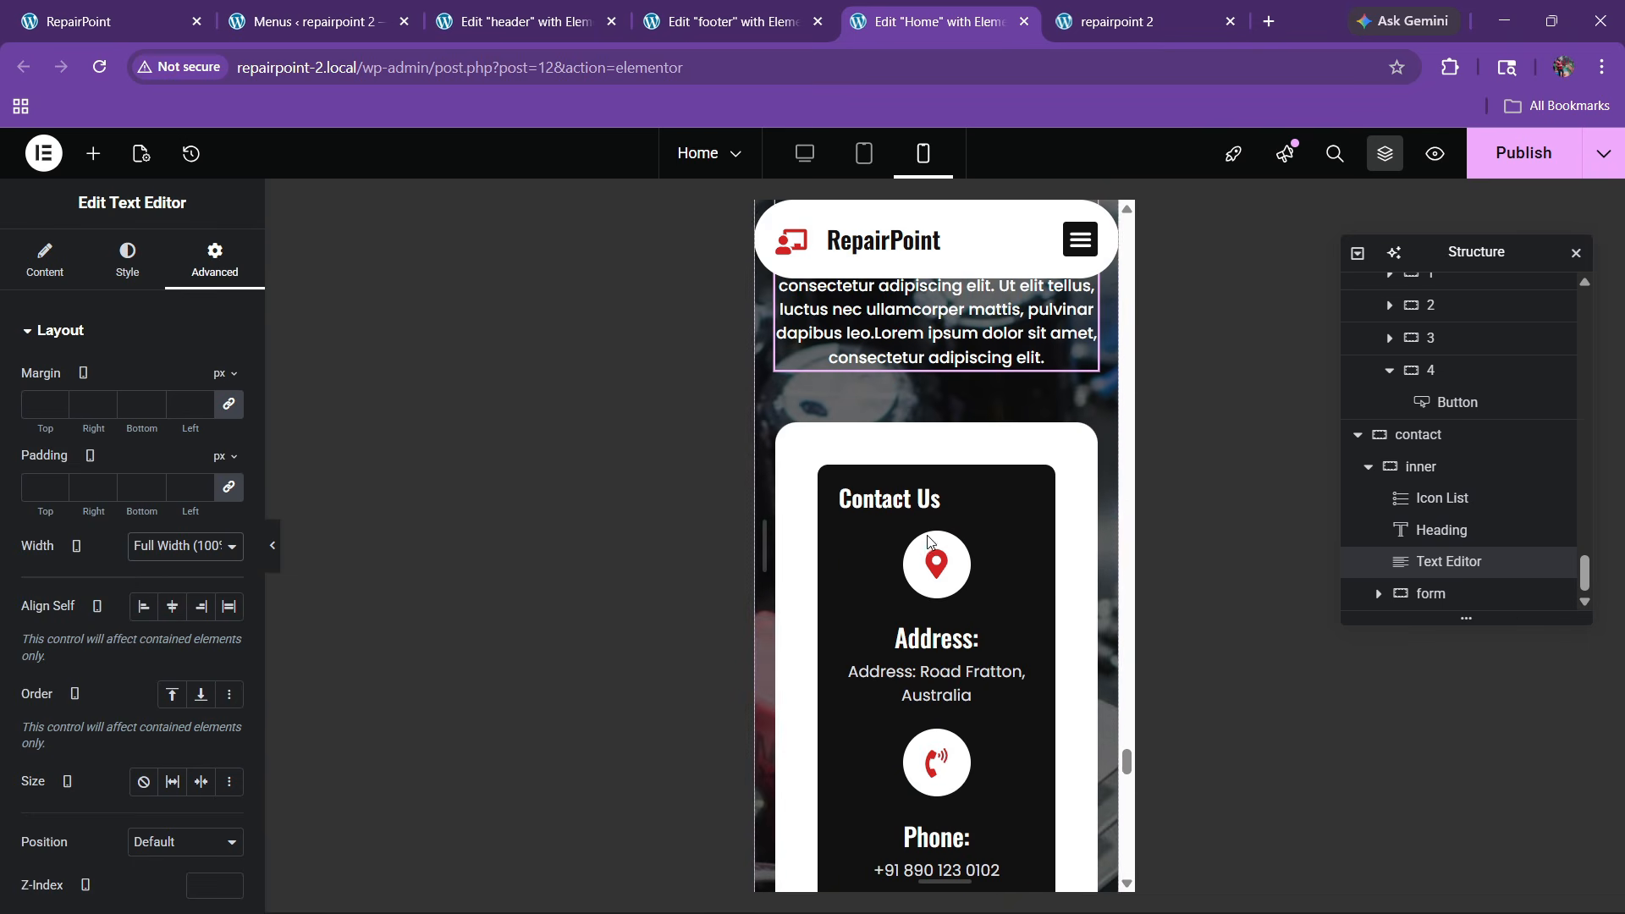
pyautogui.click(781, 511)
pyautogui.click(200, 269)
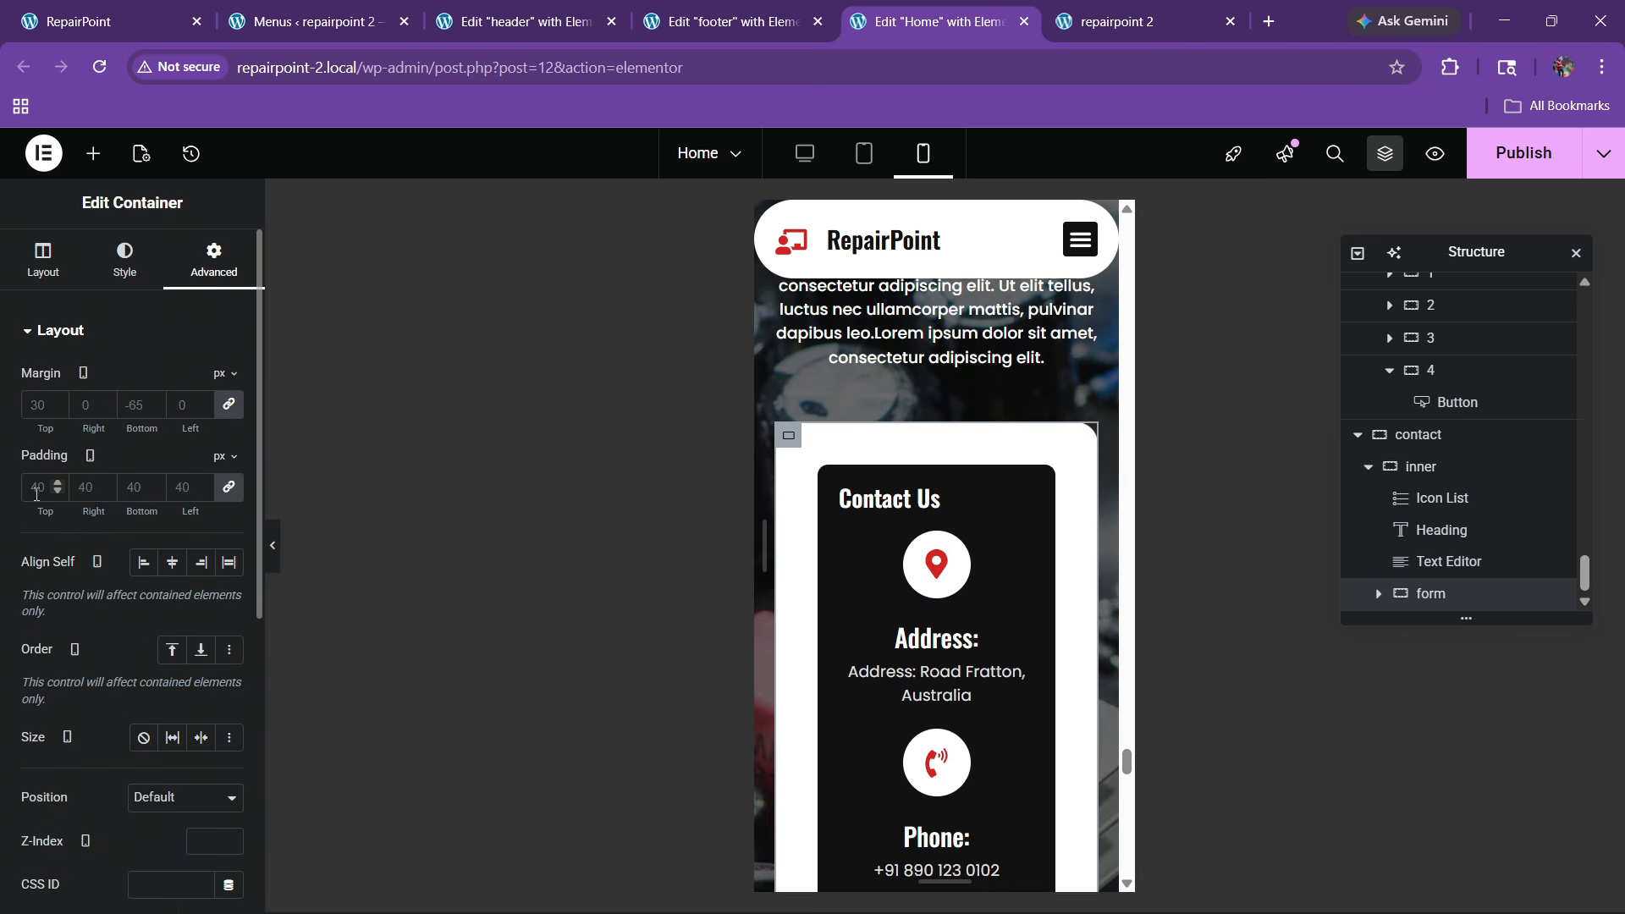
# Apply 10 px form padding, then centre the Contact Us heading with a 30 px bottom margin
pyautogui.write('10')
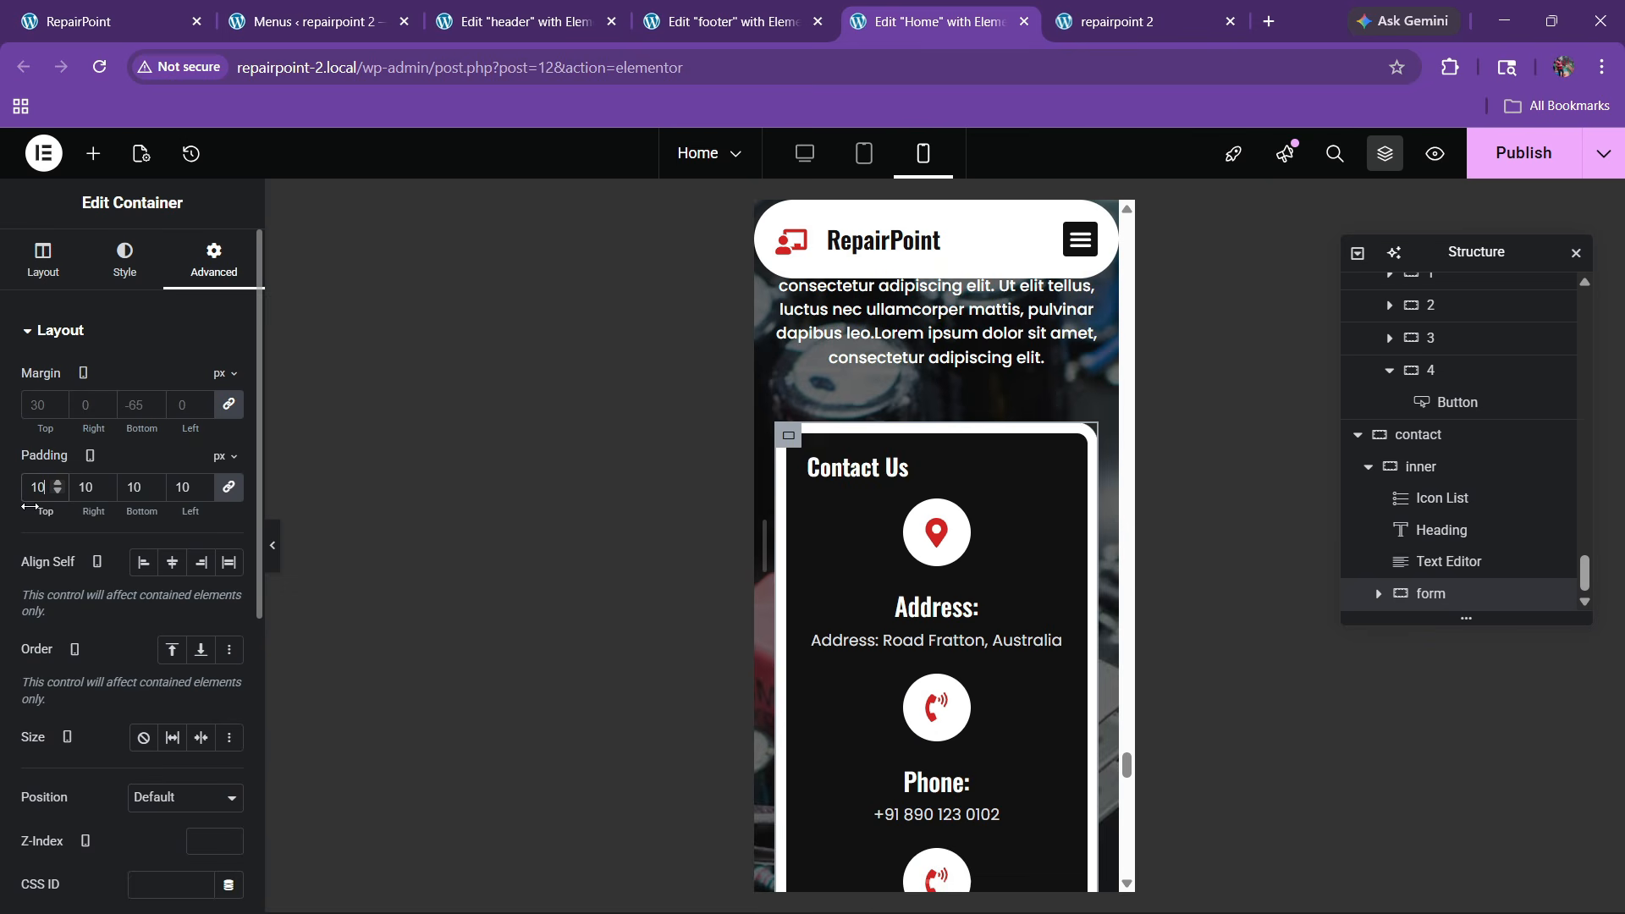
pyautogui.click(957, 474)
pyautogui.click(127, 258)
pyautogui.click(172, 380)
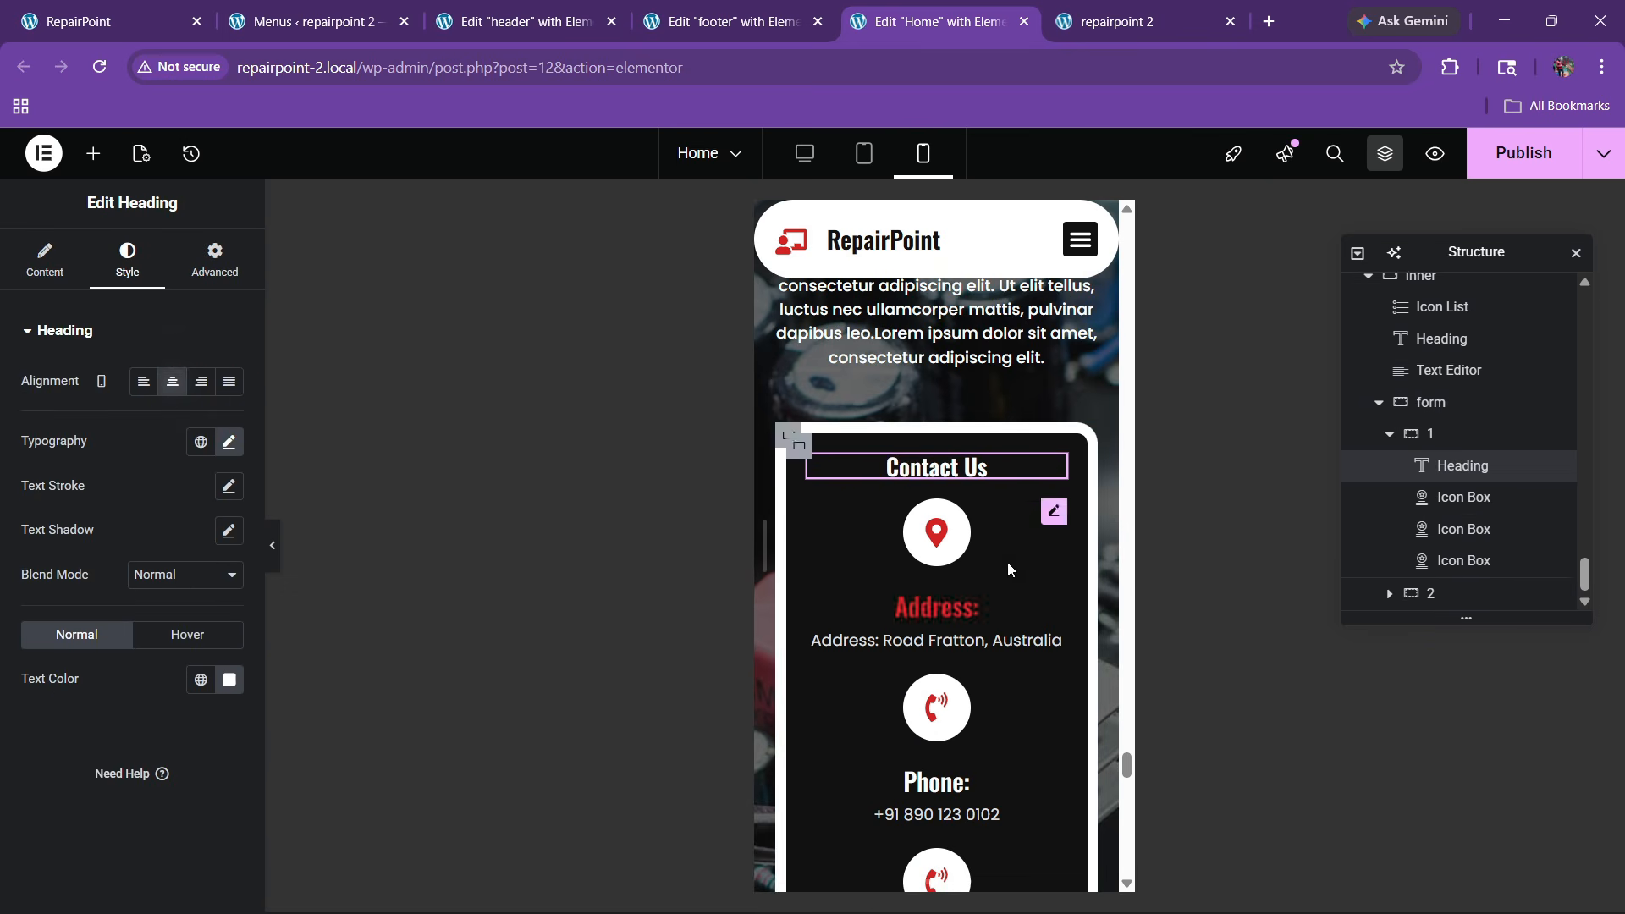
pyautogui.click(215, 258)
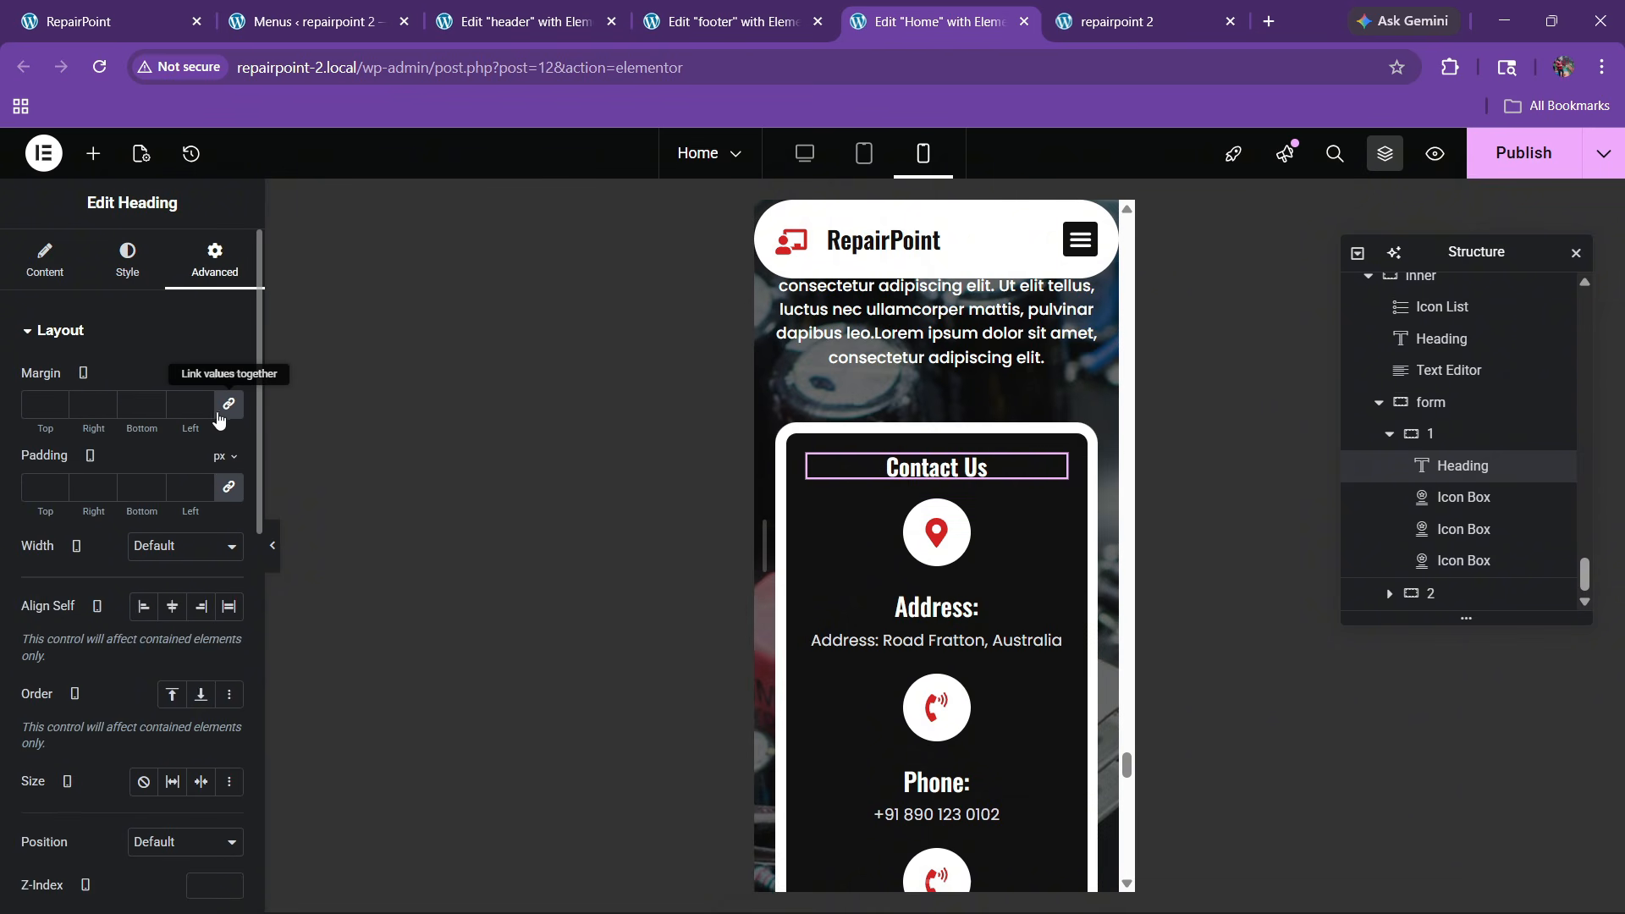
pyautogui.click(219, 415)
pyautogui.write('30')
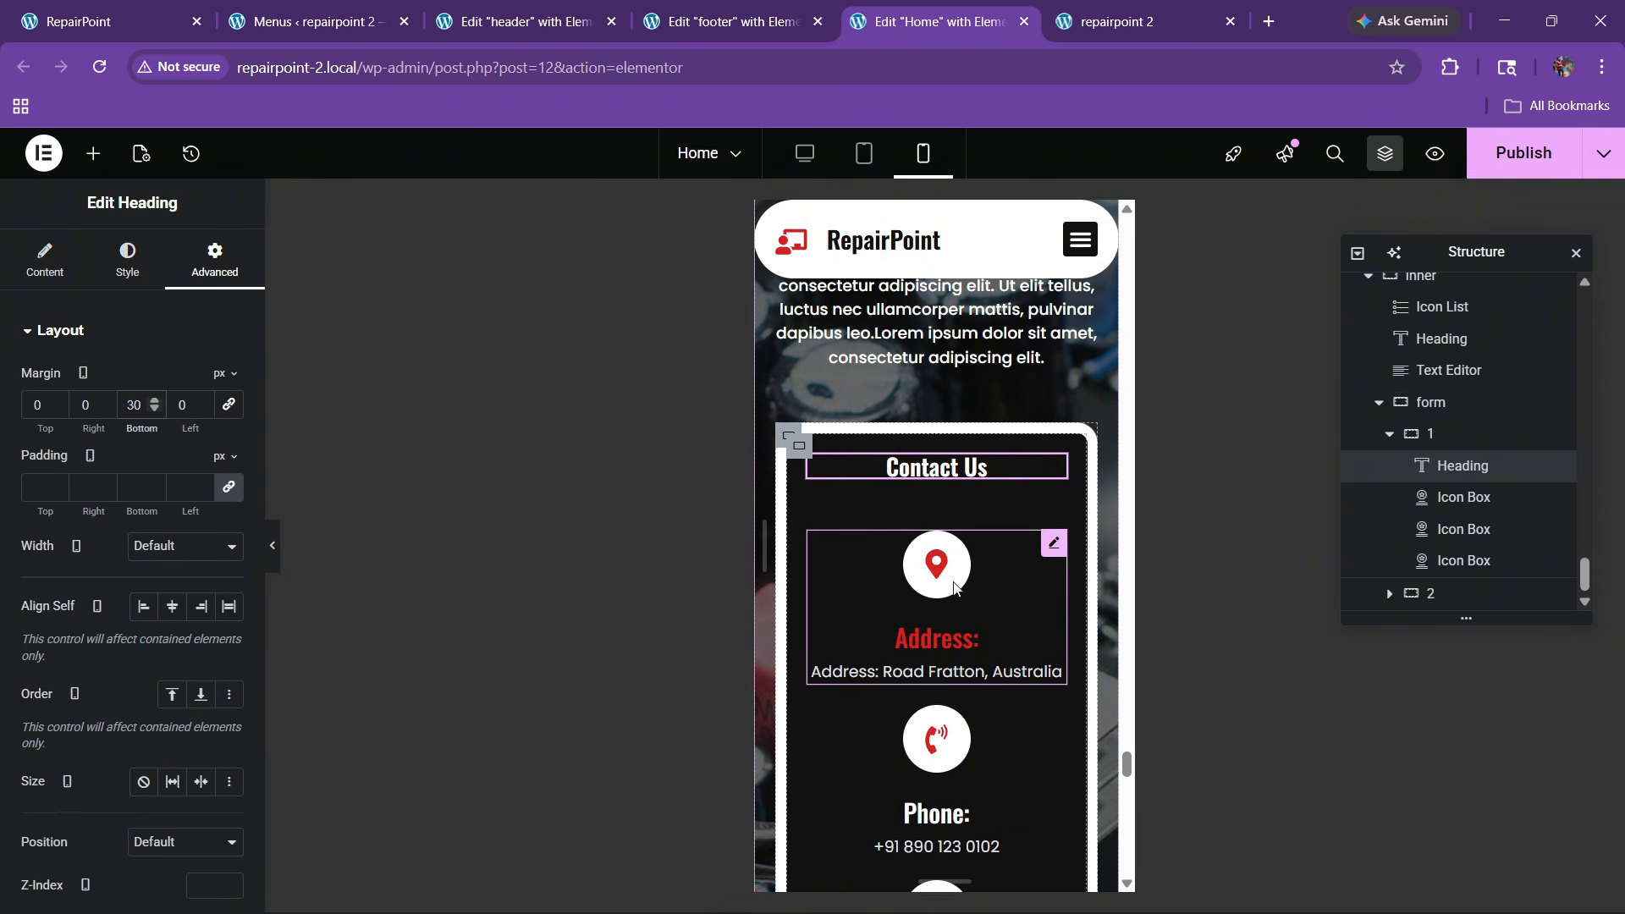
# Give the Address box's icon a size of 23 and padding of 15
pyautogui.click(1055, 543)
pyautogui.click(127, 258)
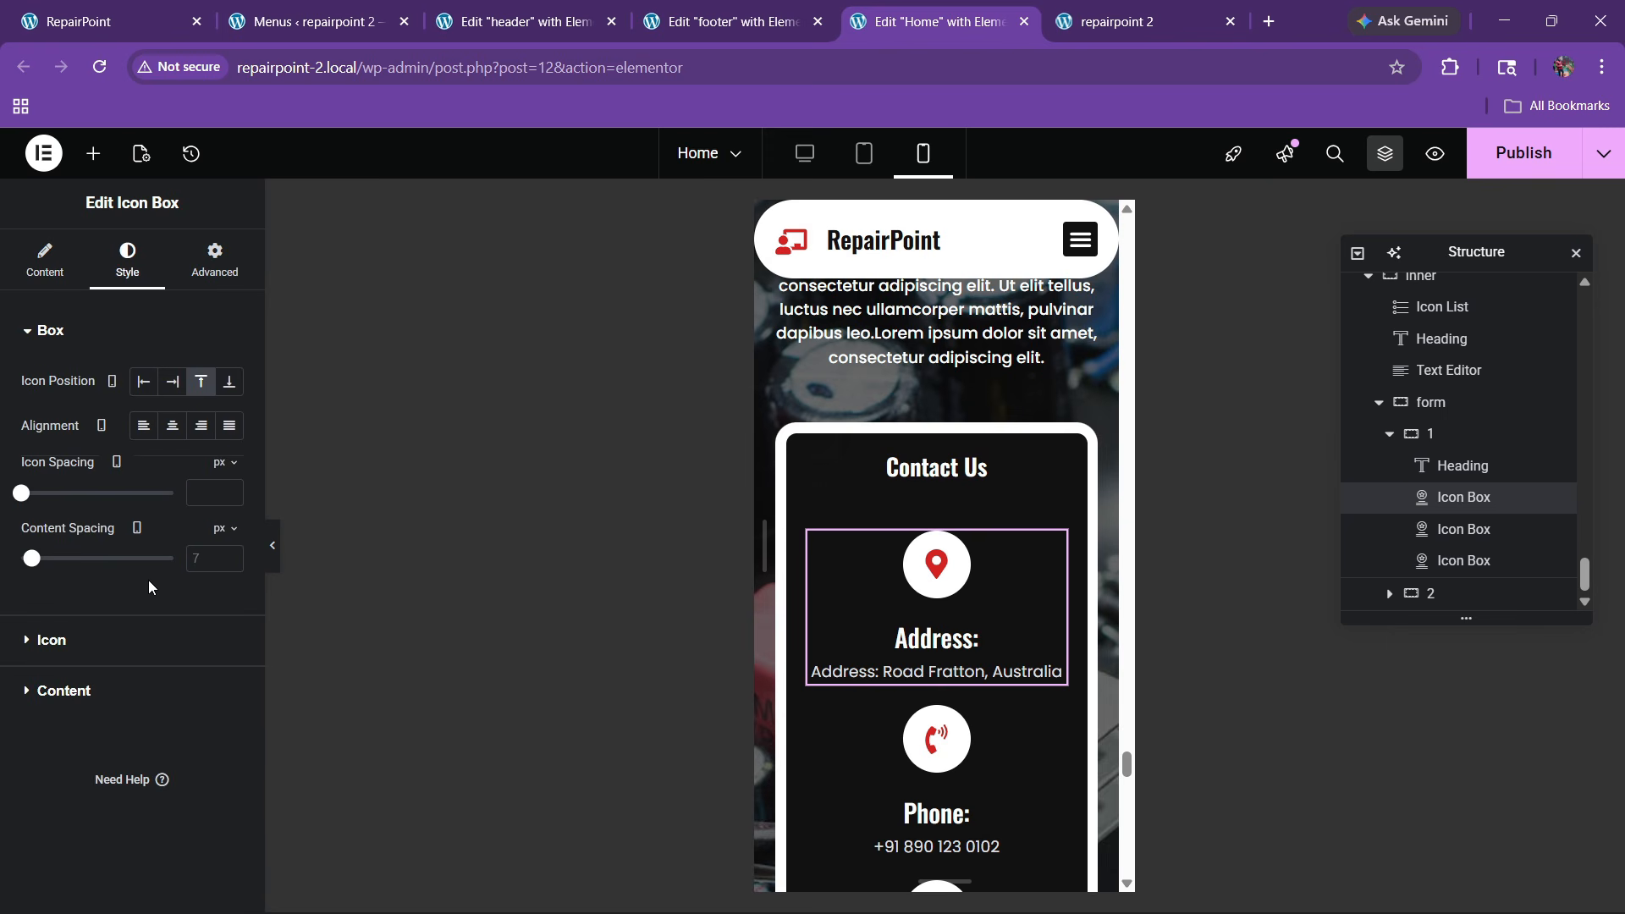
pyautogui.click(50, 643)
pyautogui.click(228, 584)
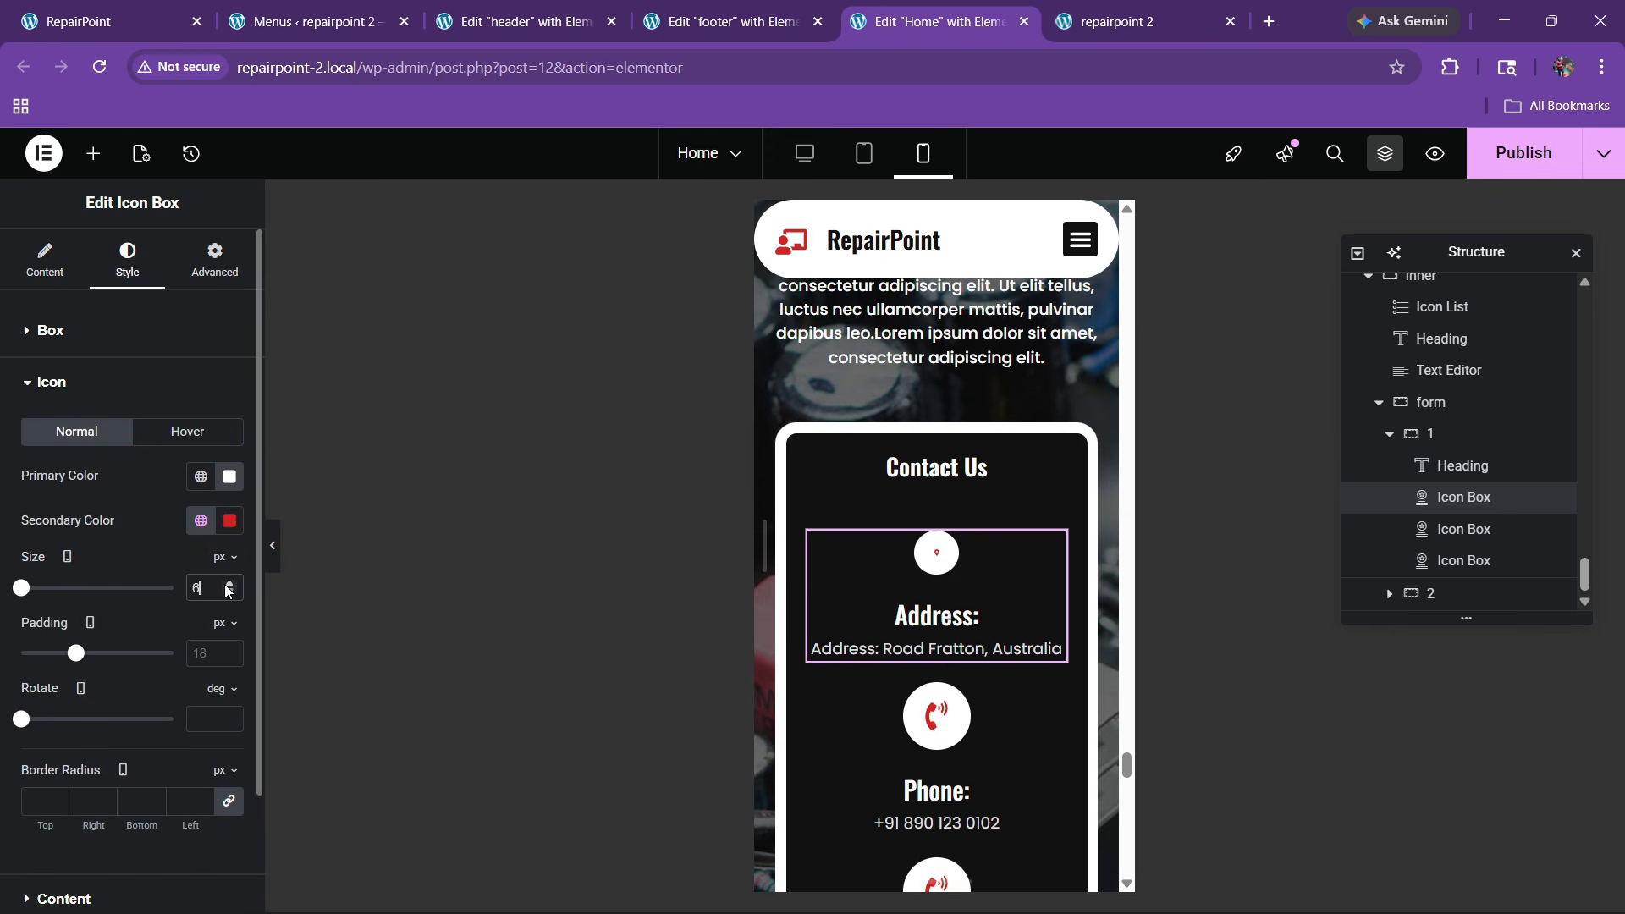
pyautogui.click(227, 584)
pyautogui.click(228, 584)
pyautogui.click(228, 583)
pyautogui.click(228, 584)
pyautogui.click(227, 584)
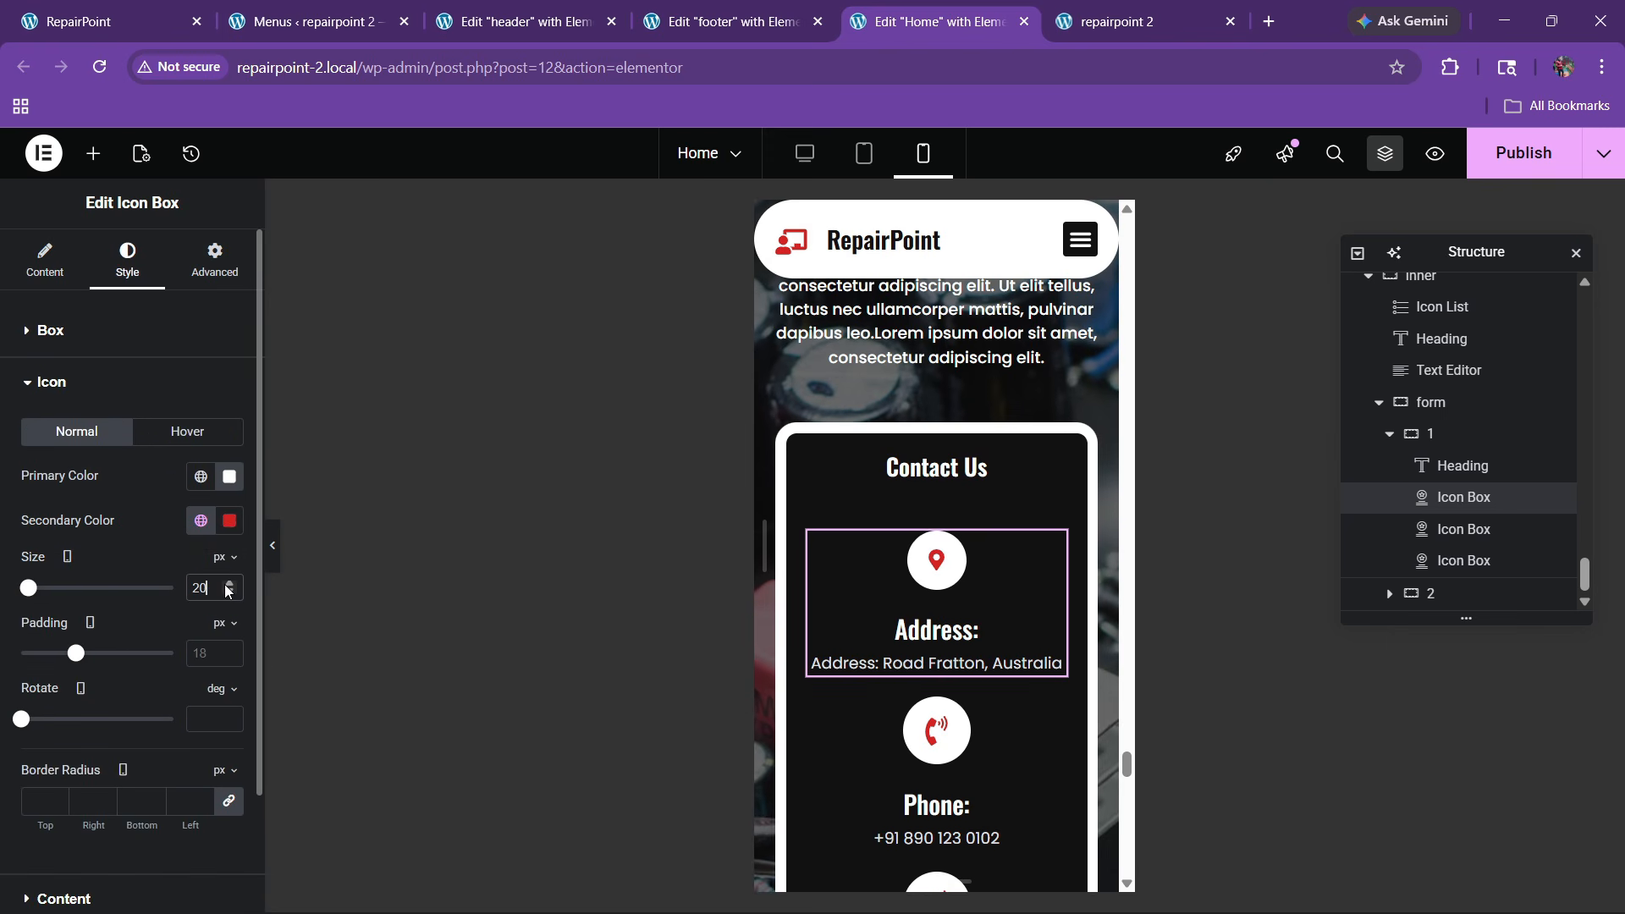
pyautogui.click(229, 649)
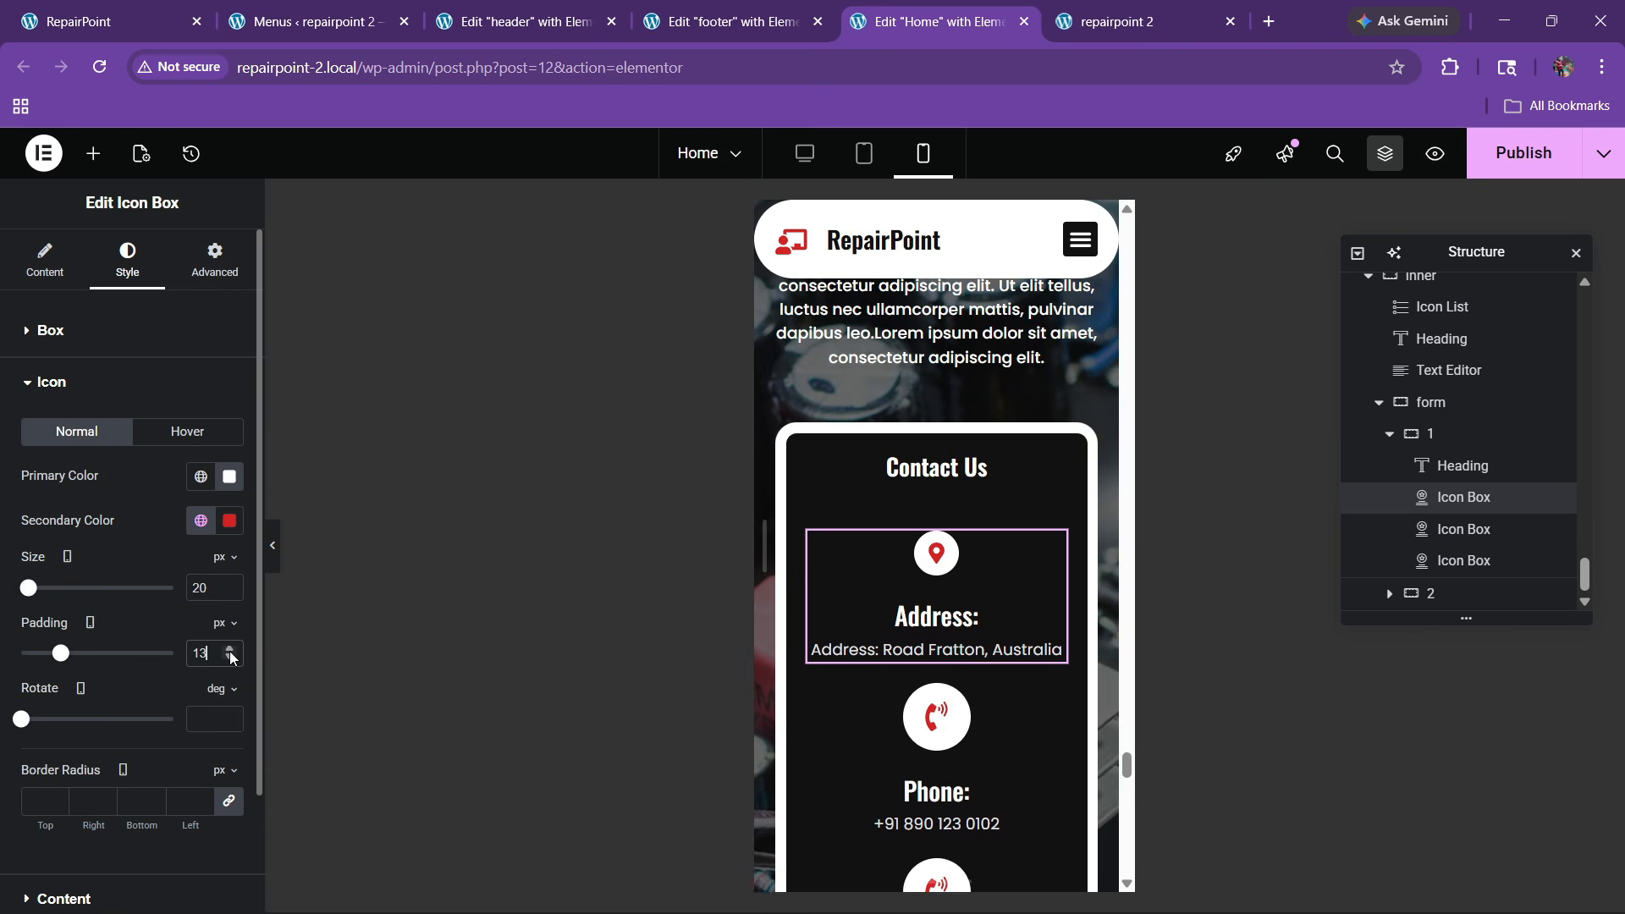
pyautogui.click(229, 649)
pyautogui.click(229, 650)
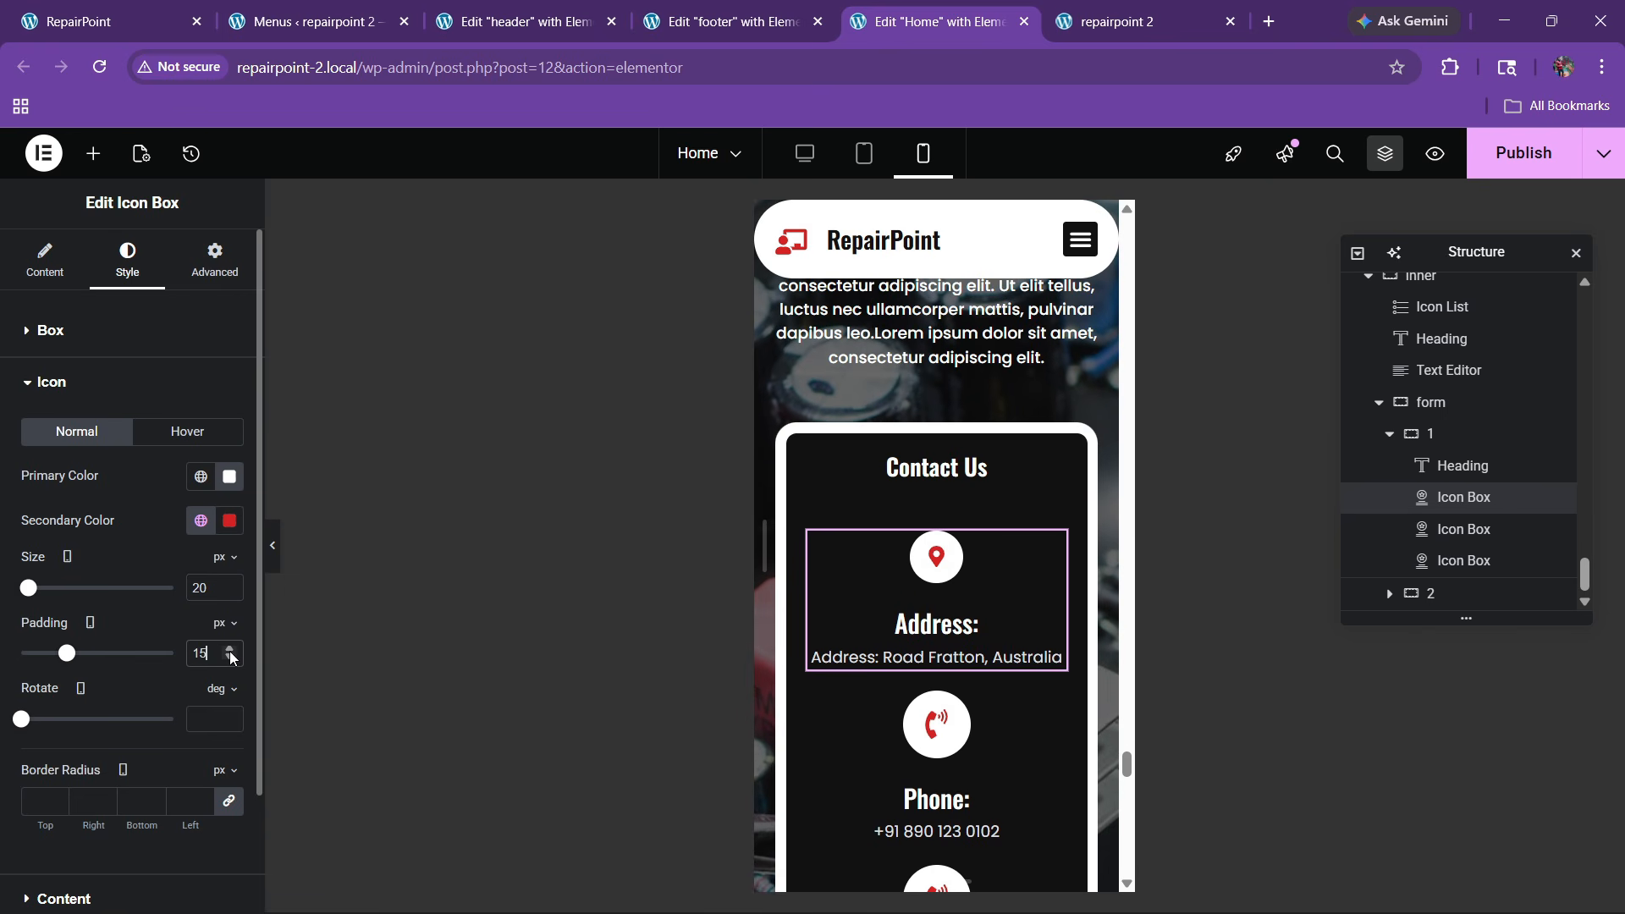
pyautogui.click(228, 584)
pyautogui.click(228, 584)
pyautogui.scroll(-2, 978, 603)
# Copy the Address box style and paste it onto the Phone box and the last contact box
pyautogui.rightClick(977, 465)
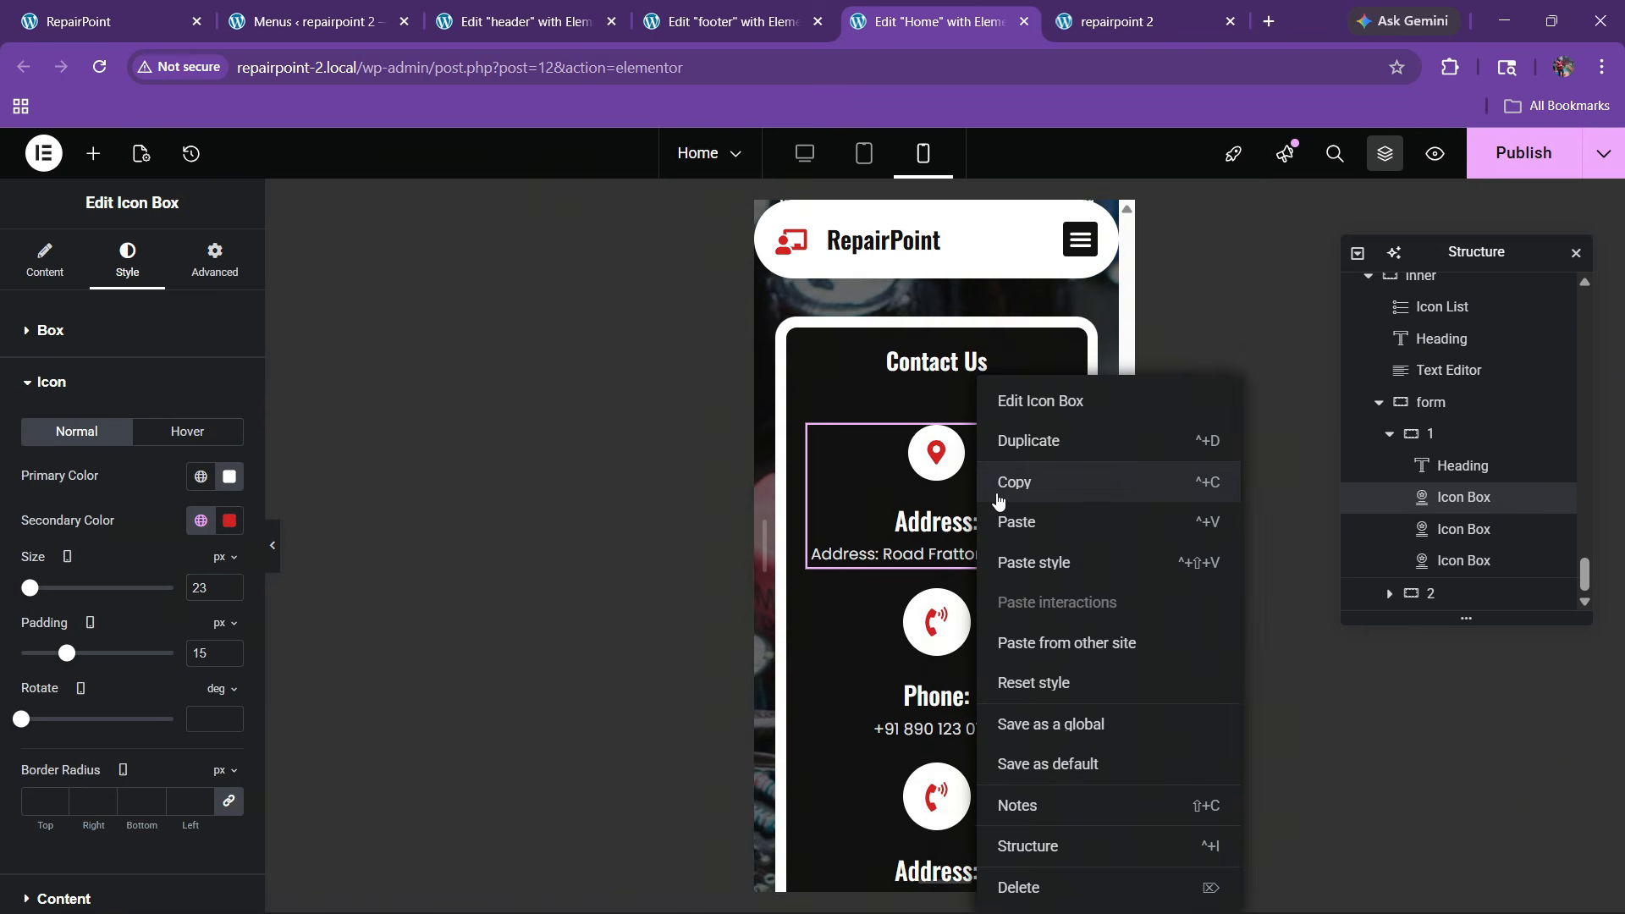
pyautogui.click(999, 500)
pyautogui.rightClick(952, 630)
pyautogui.click(1015, 563)
pyautogui.scroll(-2, 980, 630)
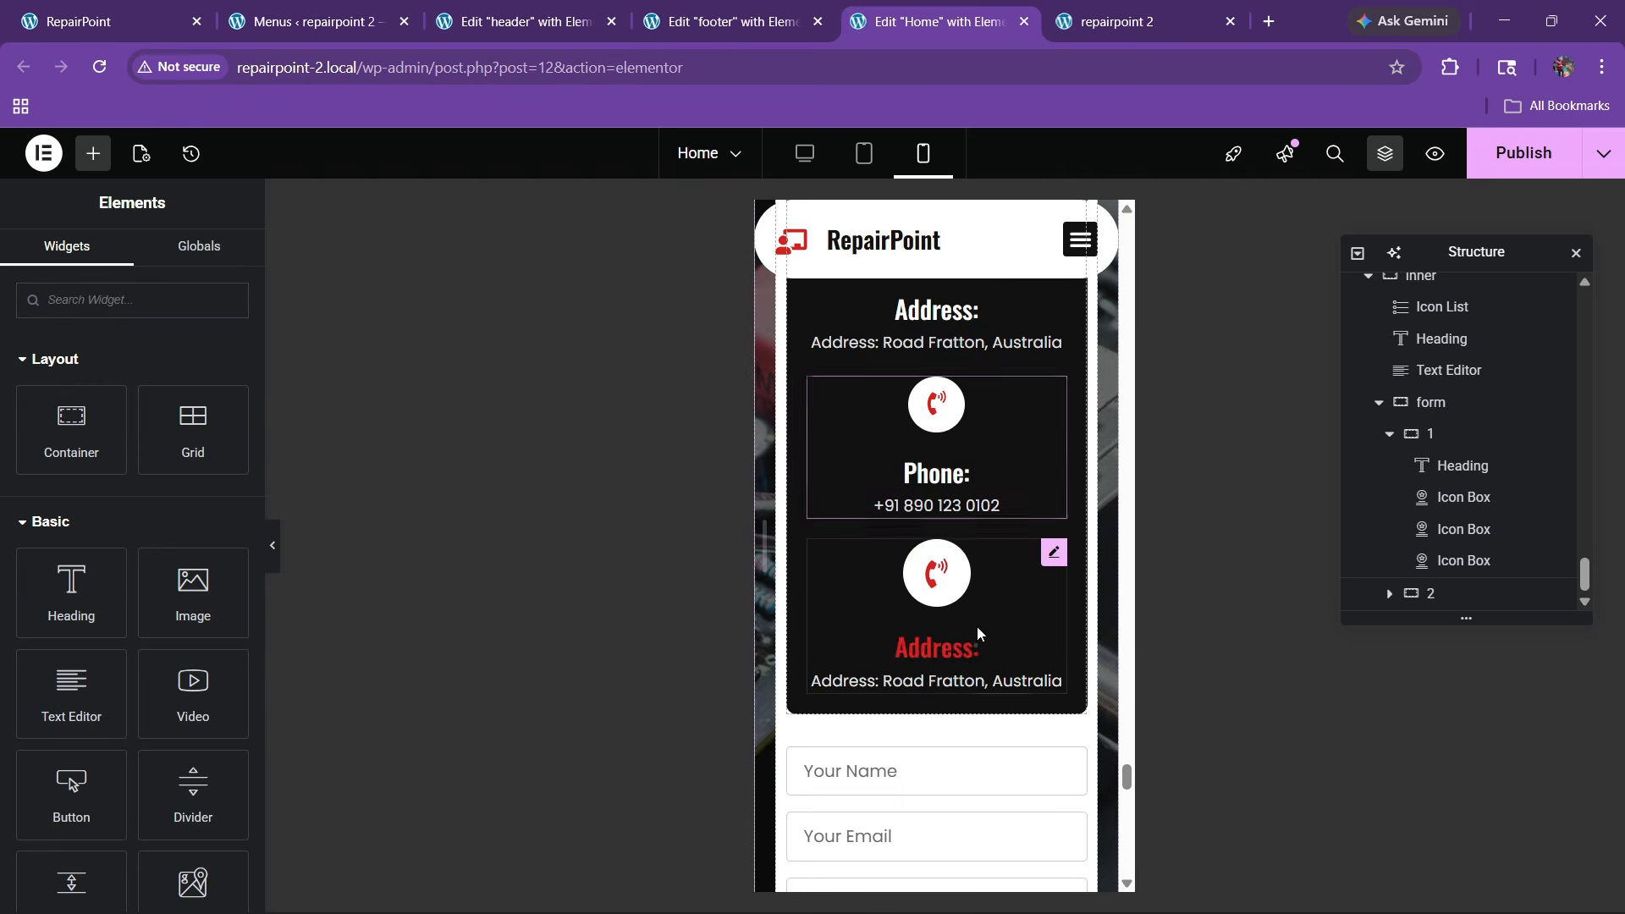
pyautogui.rightClick(973, 634)
pyautogui.click(1015, 461)
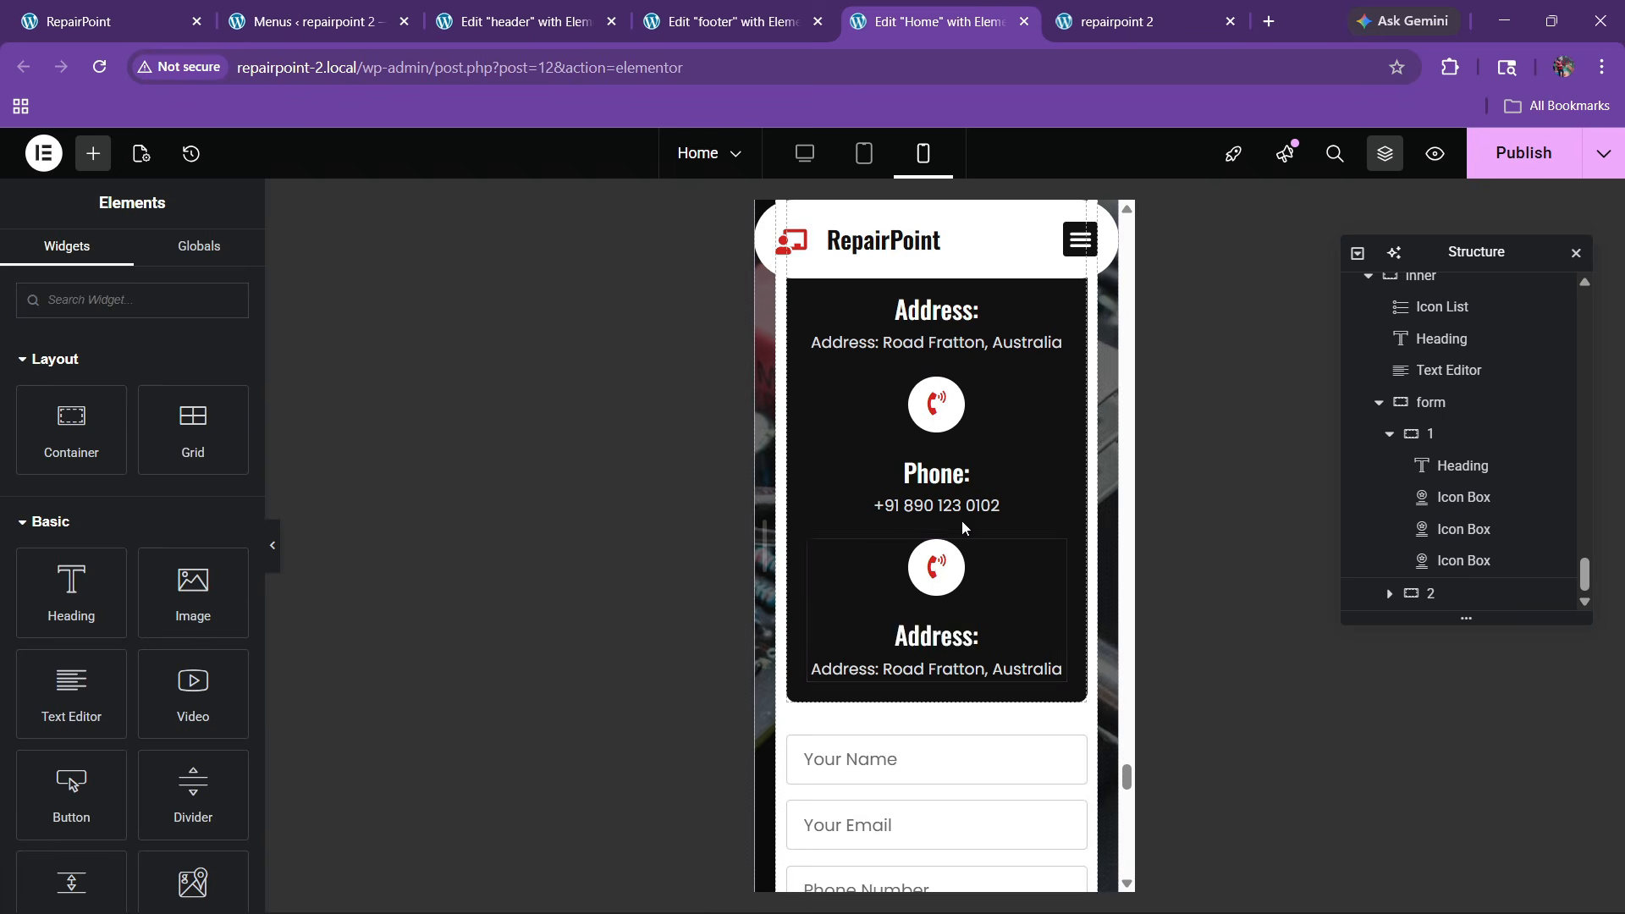
pyautogui.scroll(3, 973, 512)
pyautogui.scroll(-6, 948, 550)
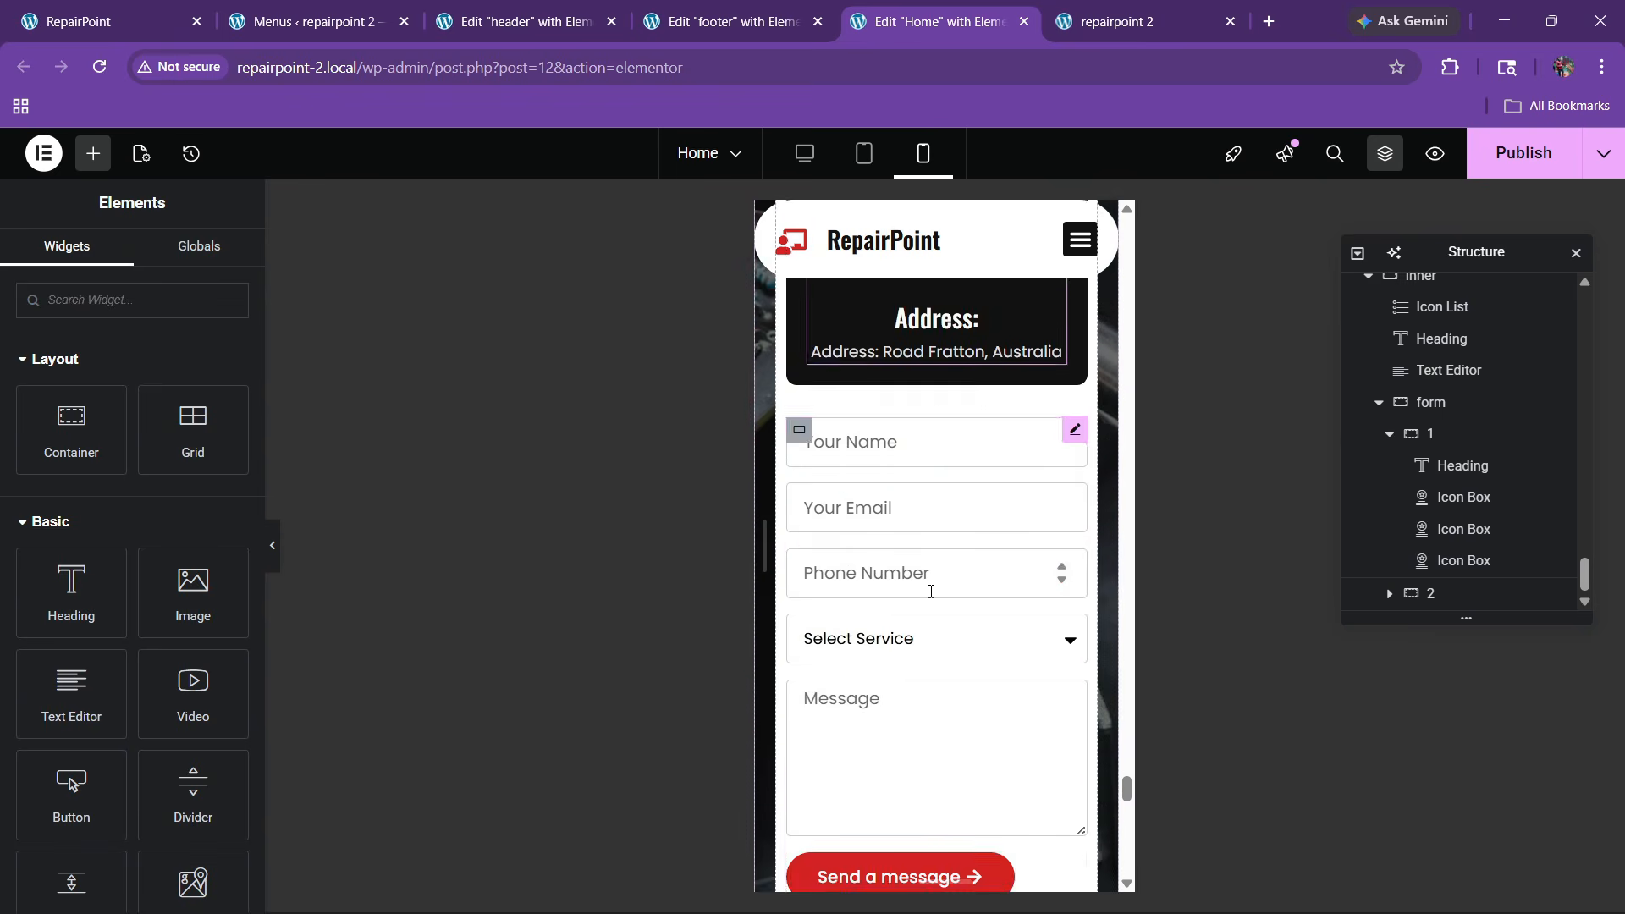
pyautogui.scroll(-3, 935, 583)
# Zero the form container's margins and set its top margin to 30
pyautogui.scroll(3, 932, 592)
pyautogui.scroll(-2, 926, 627)
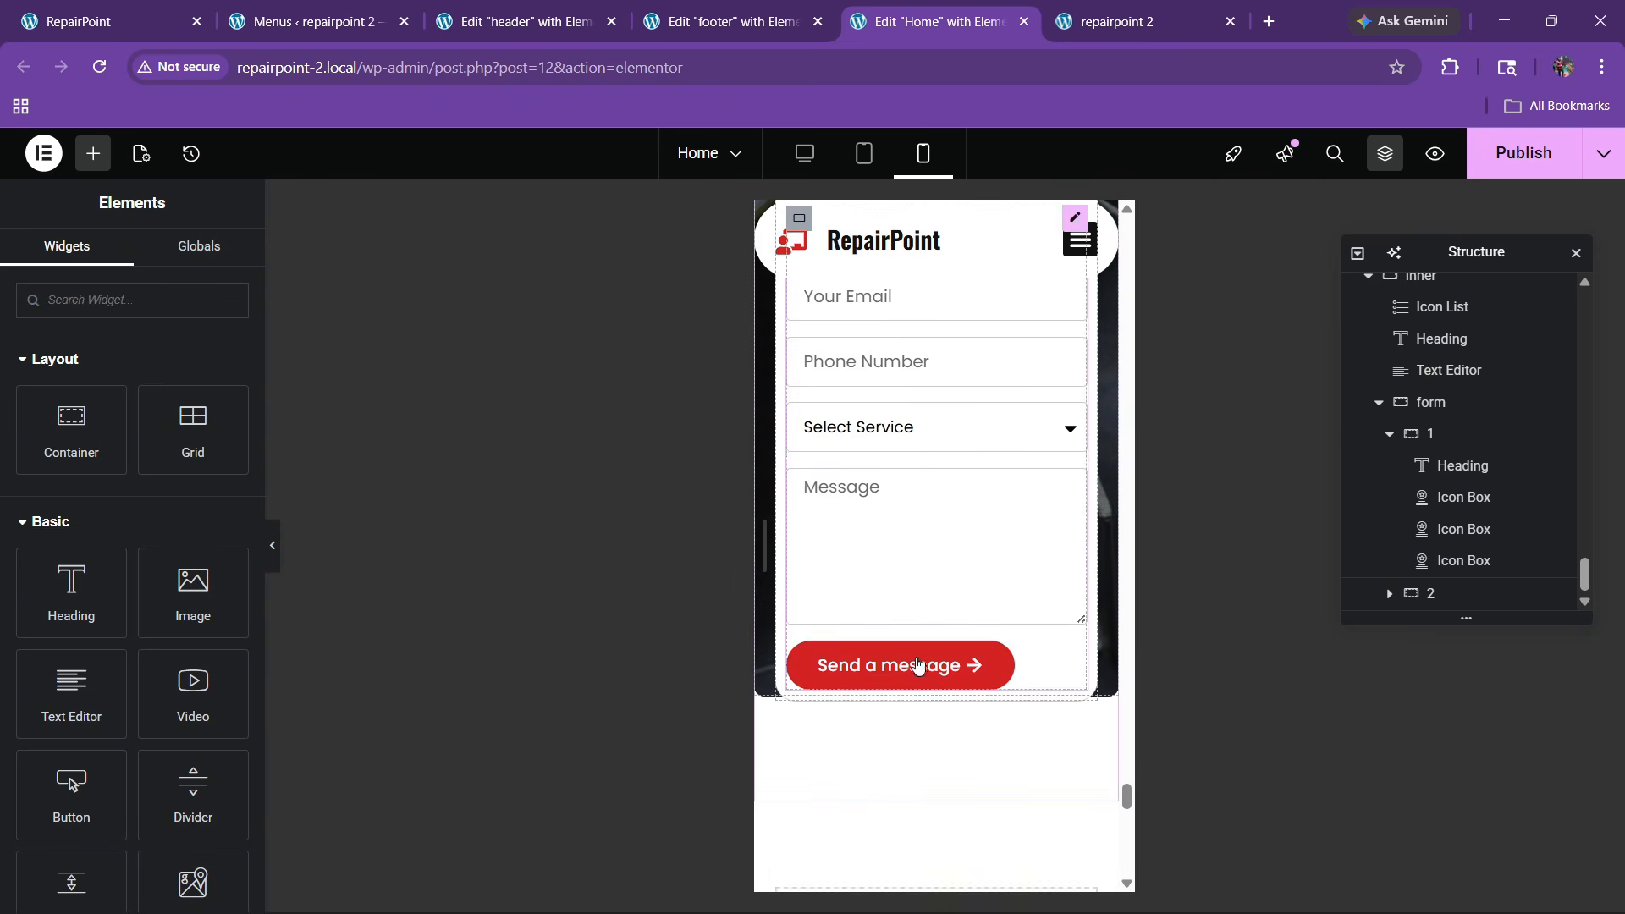
pyautogui.scroll(5, 918, 665)
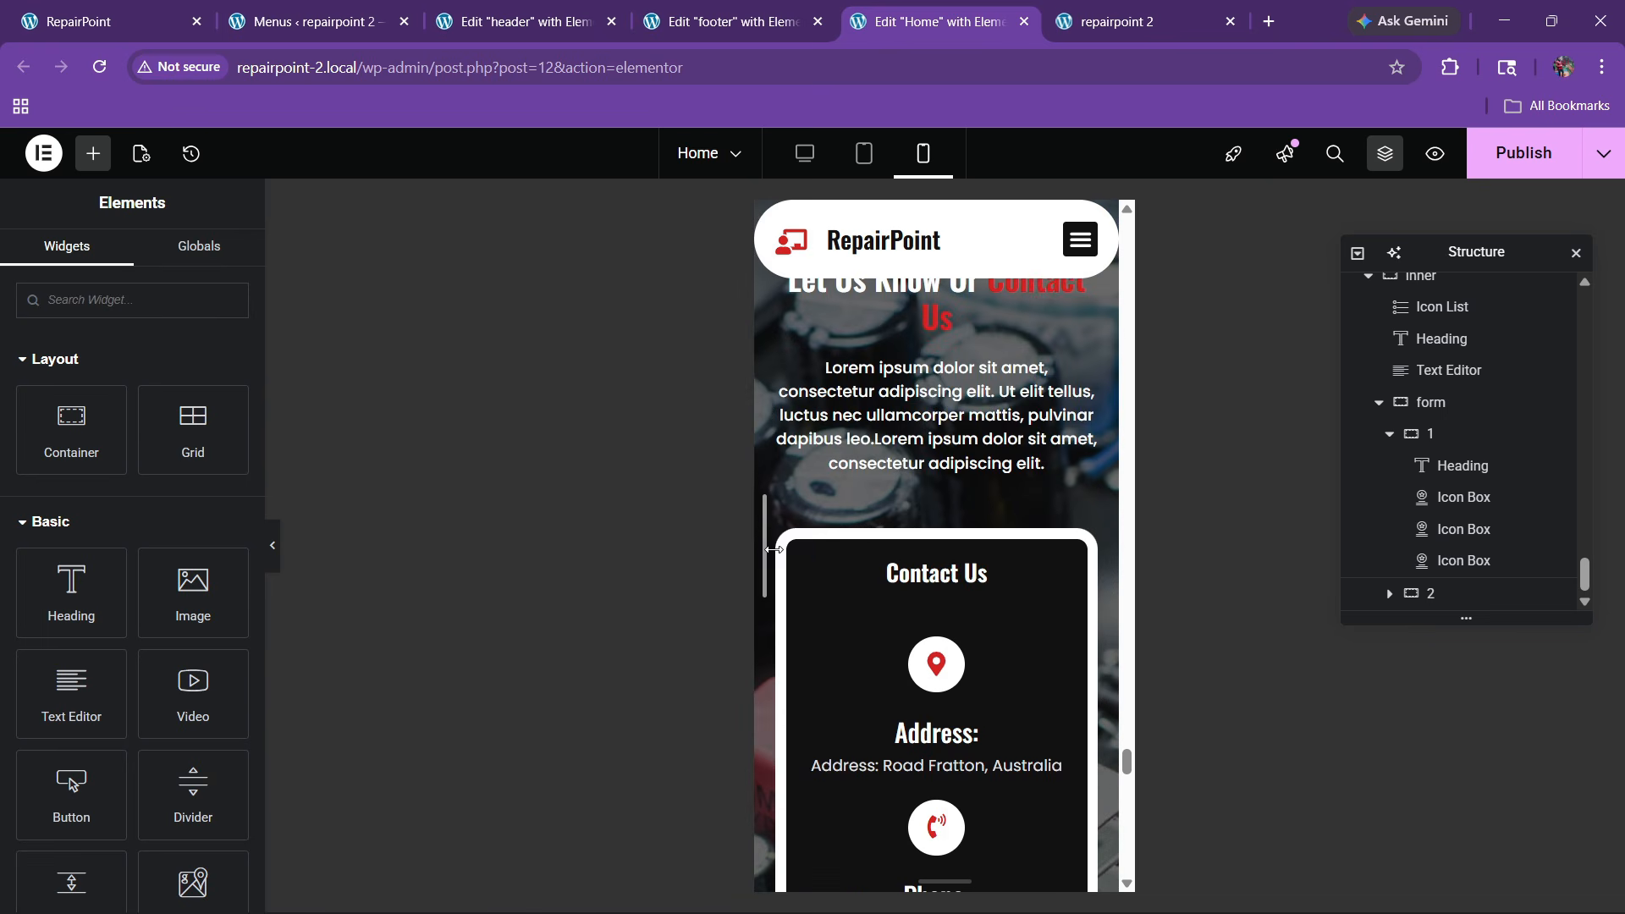
pyautogui.click(1404, 403)
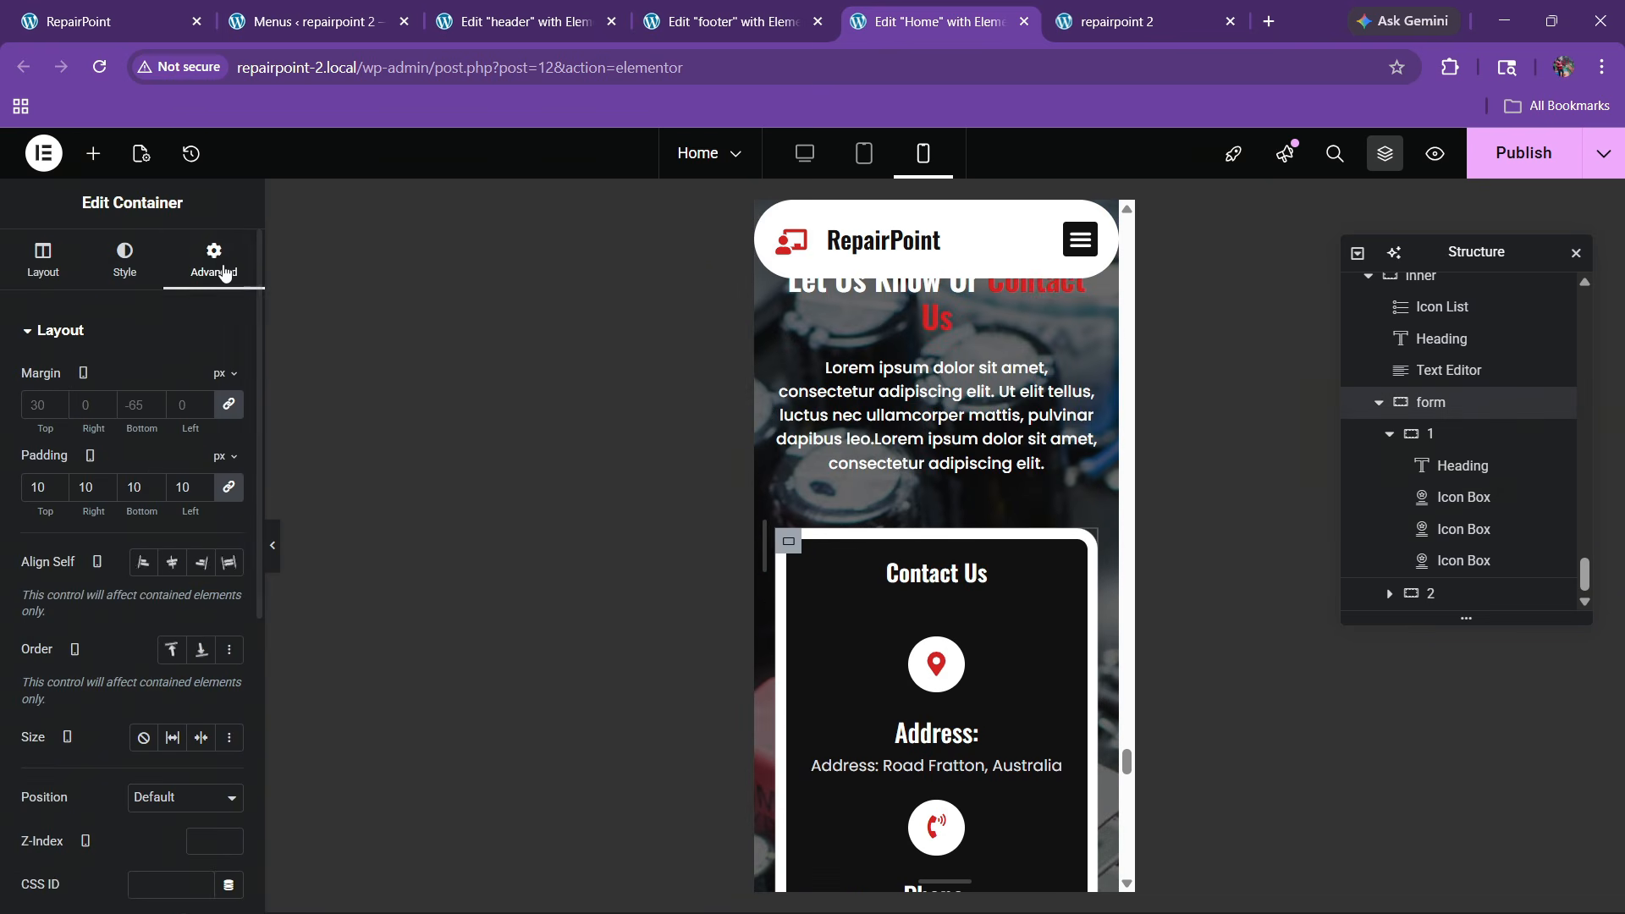
pyautogui.click(229, 405)
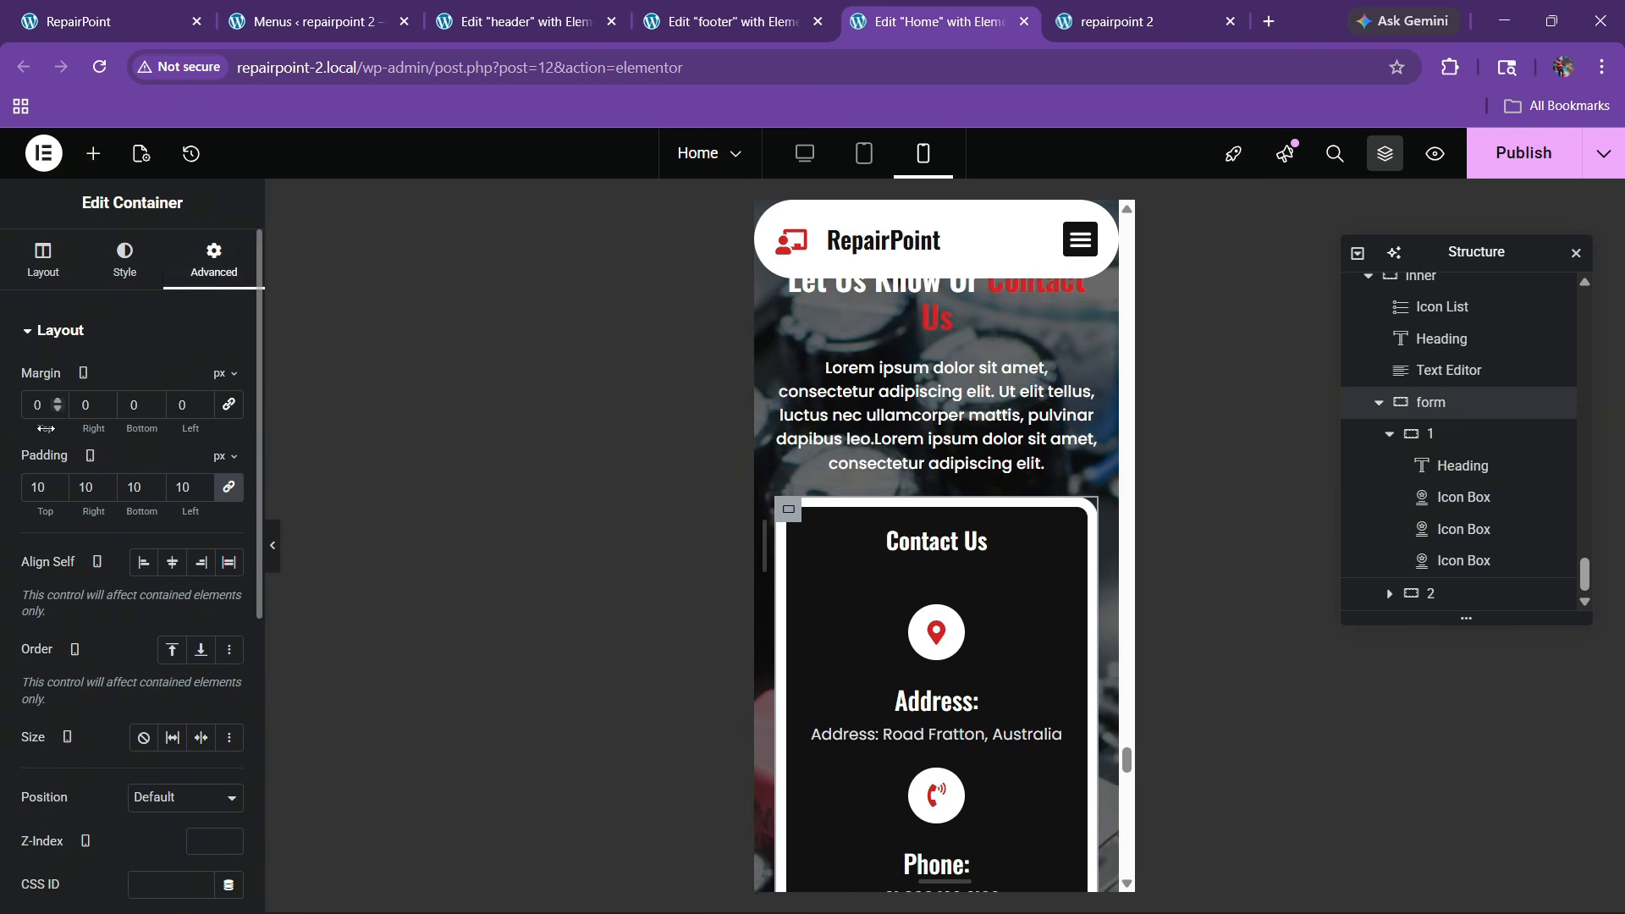
pyautogui.click(33, 416)
pyautogui.write('3')
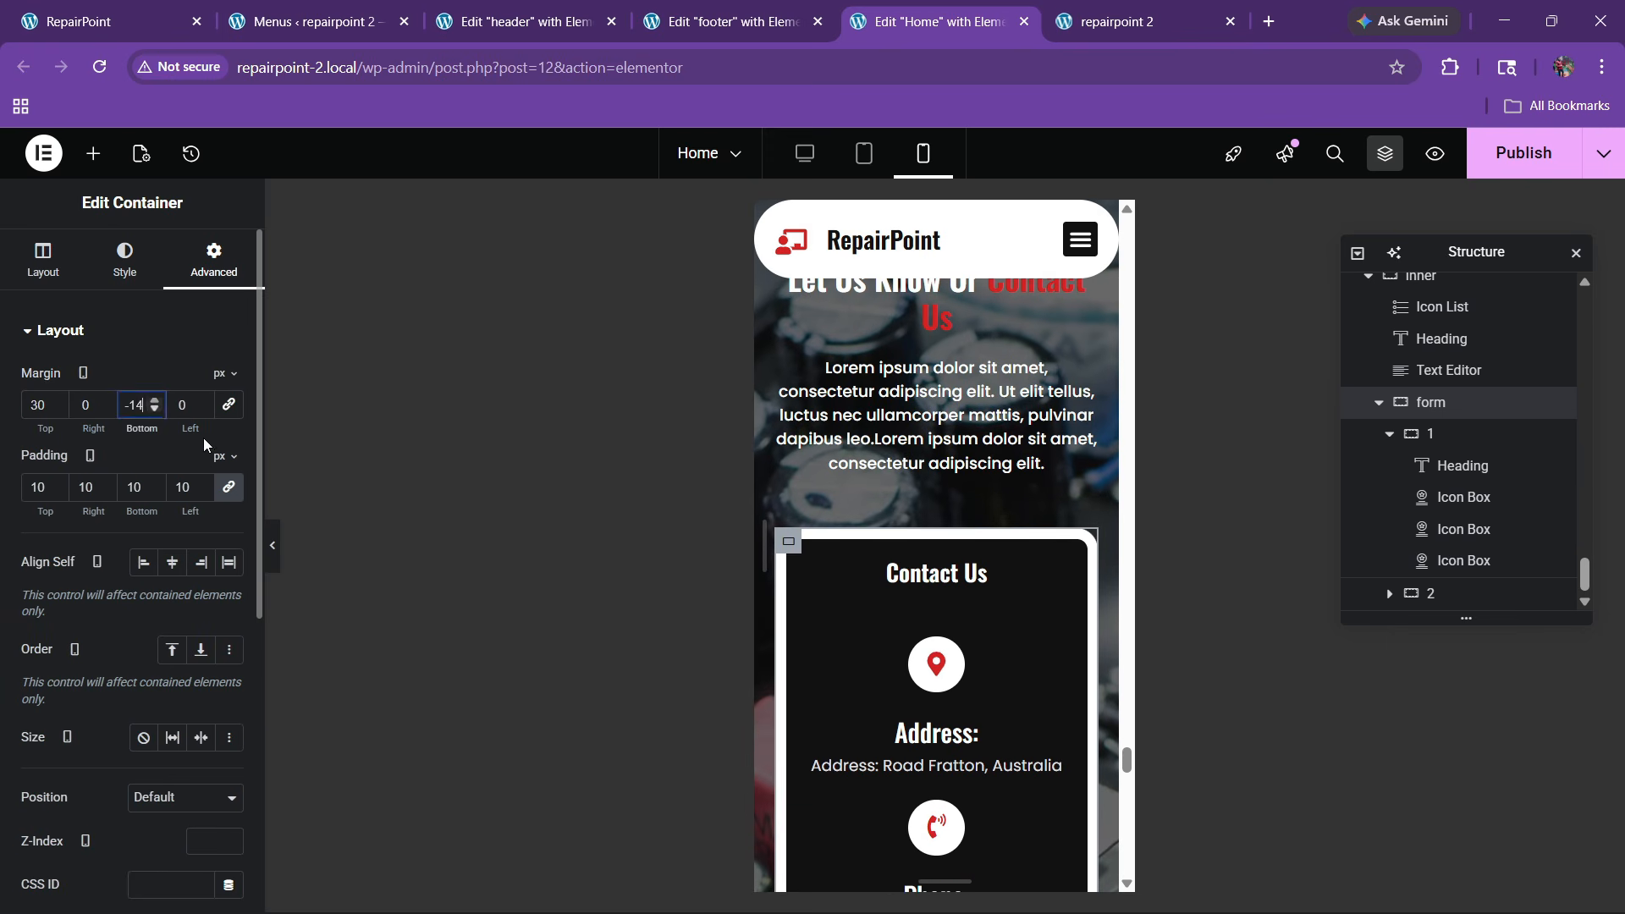
# Try several bottom margin values on the form container, settling on -100
pyautogui.press('Down')
pyautogui.scroll(-9, 1029, 587)
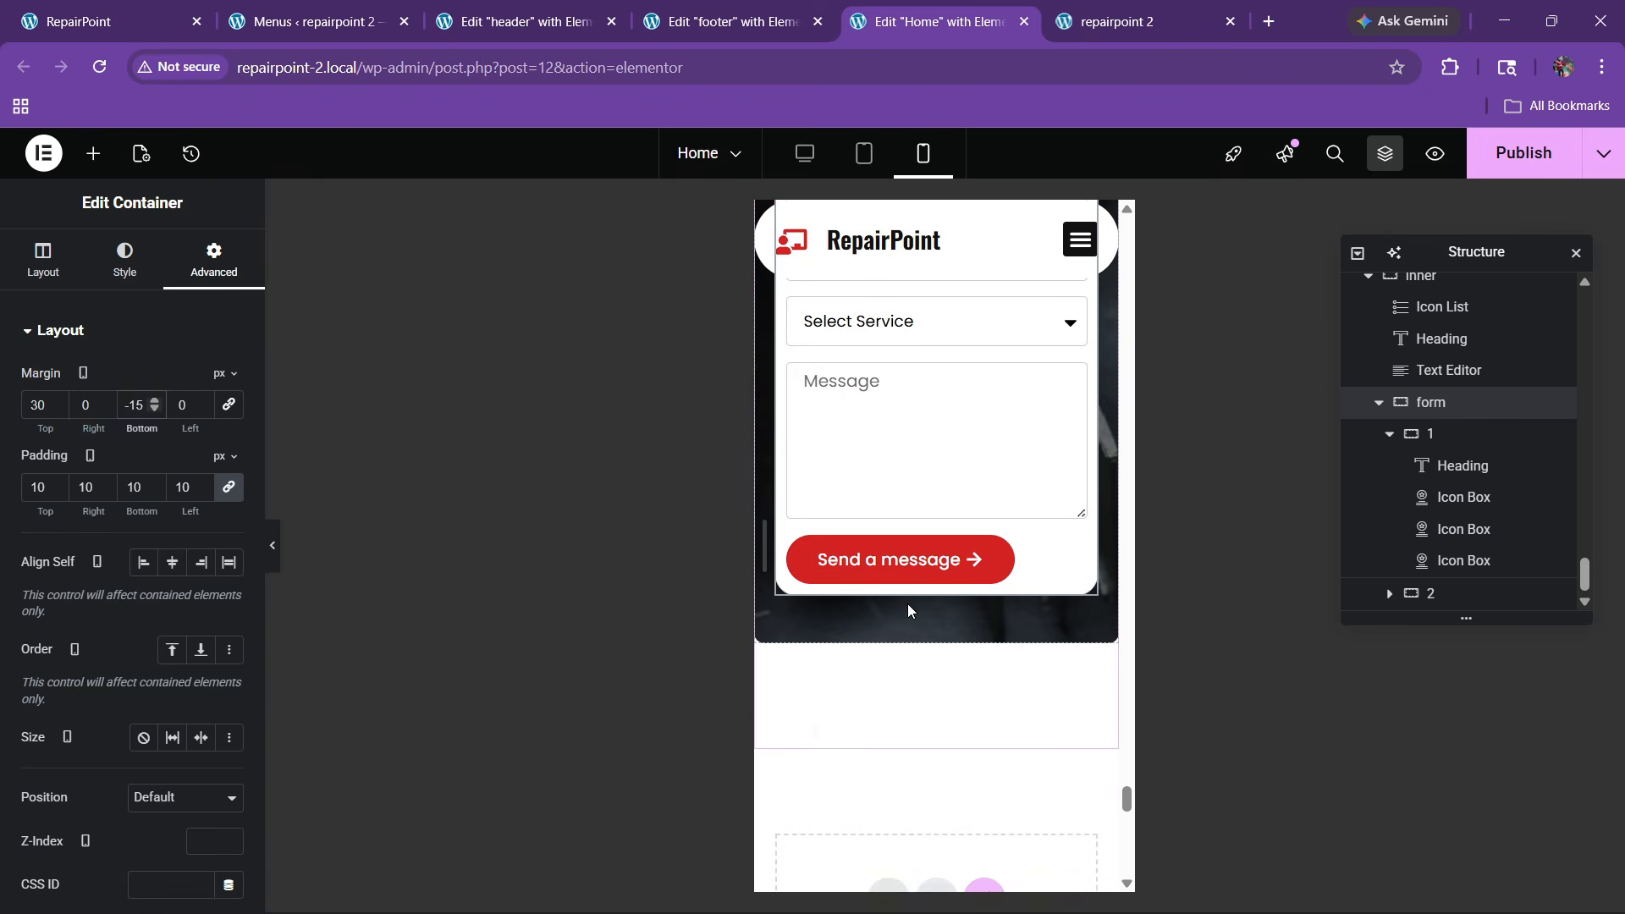
pyautogui.press('Up')
pyautogui.press('Up')
pyautogui.press('Up')
pyautogui.press('Up')
pyautogui.press('Up')
pyautogui.press('Up')
pyautogui.press('Up')
pyautogui.press('Up')
pyautogui.press('Up')
pyautogui.press('Up')
pyautogui.press('Up')
pyautogui.press('Up')
pyautogui.press('Up')
pyautogui.press('Up')
pyautogui.press('Up')
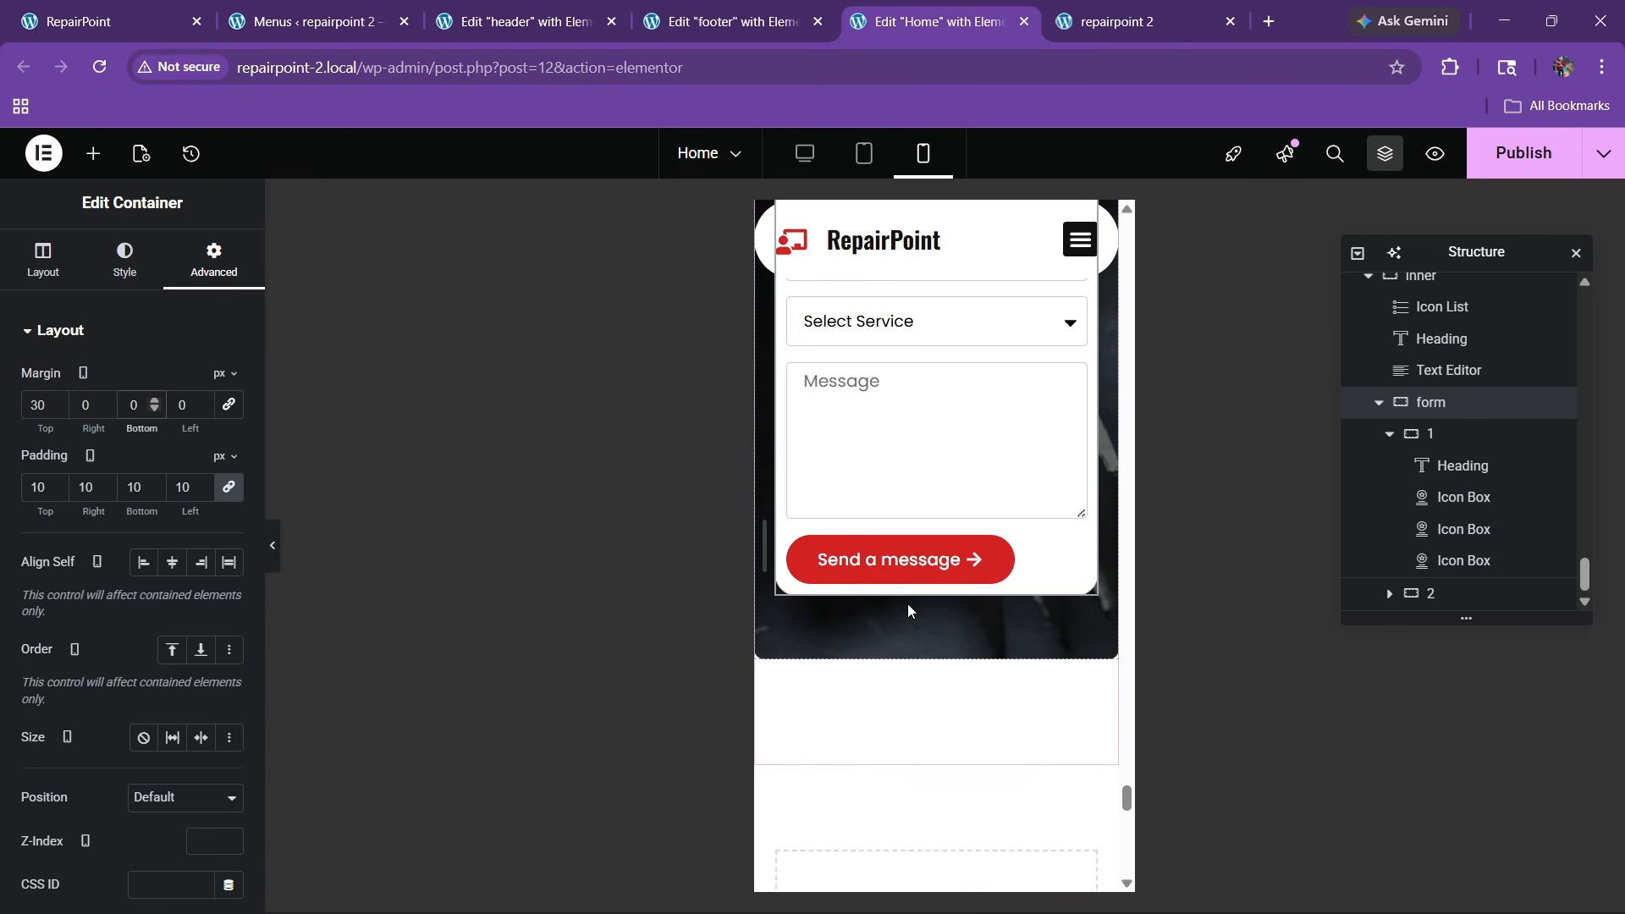
pyautogui.write('6')
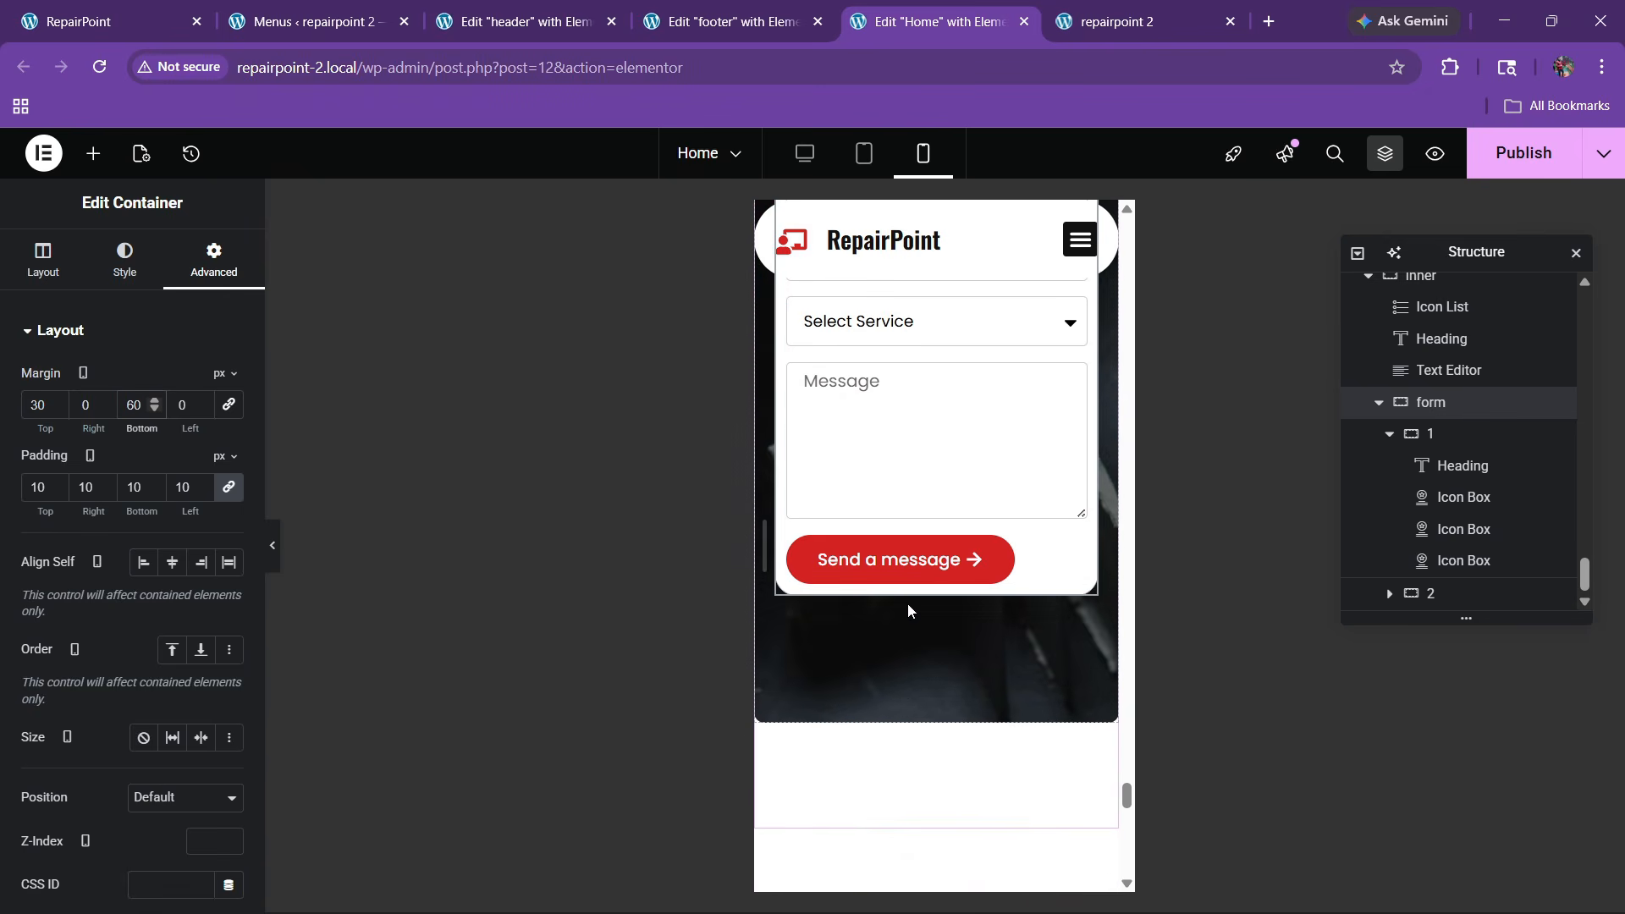
pyautogui.press('BackSpace')
pyautogui.press('BackSpace')
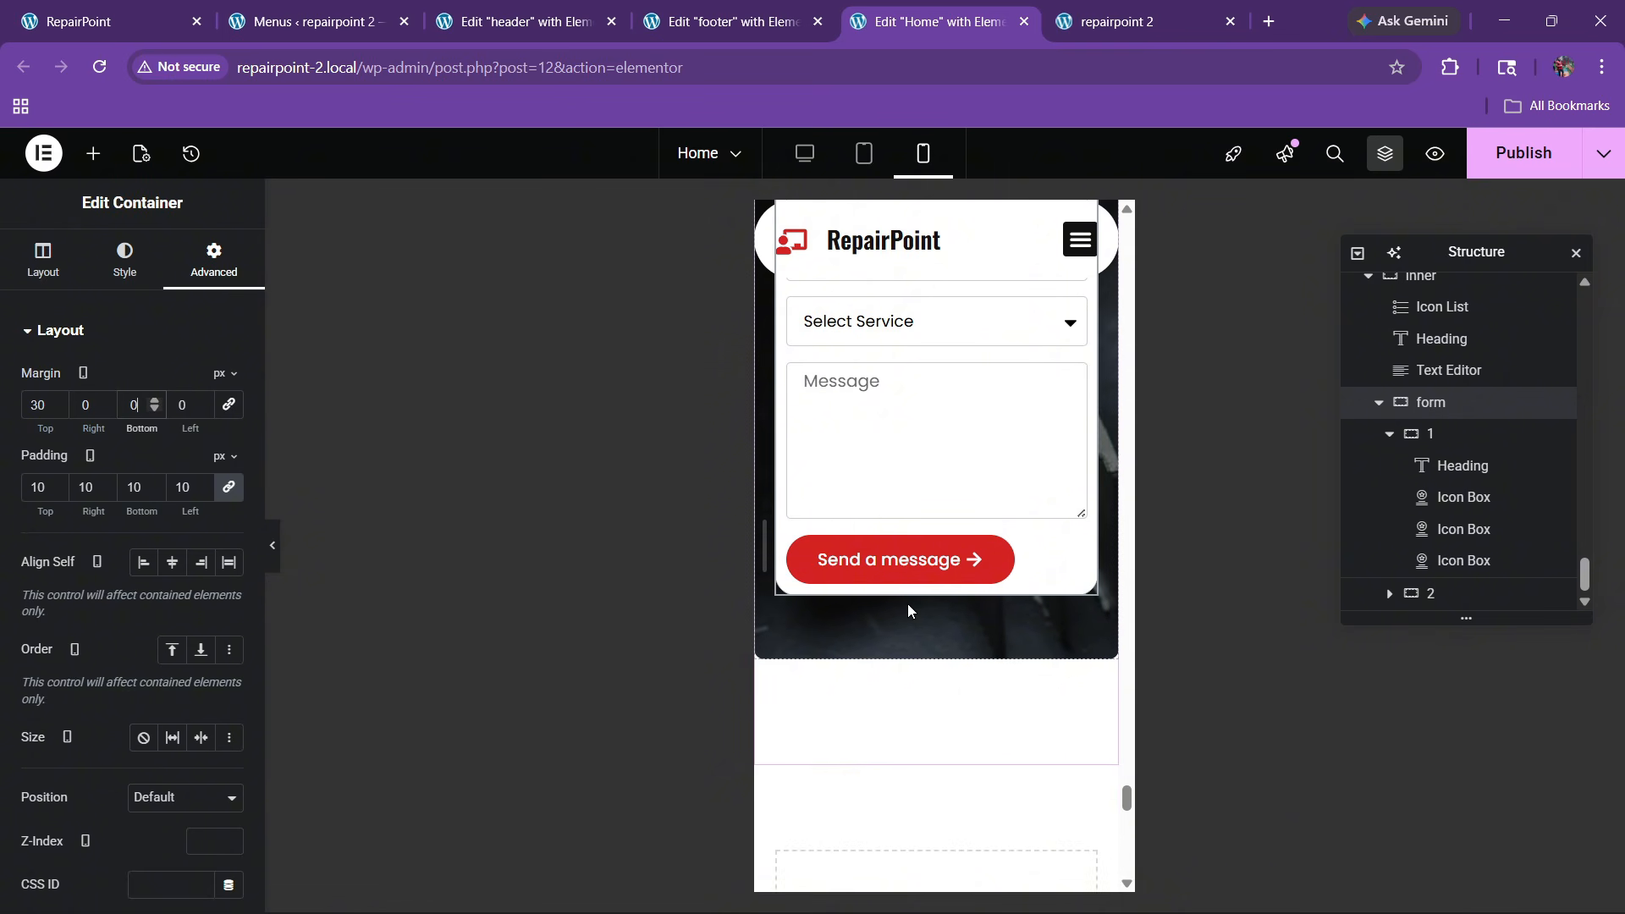
pyautogui.write('70')
pyautogui.press('BackSpace')
pyautogui.press('BackSpace')
pyautogui.write('7')
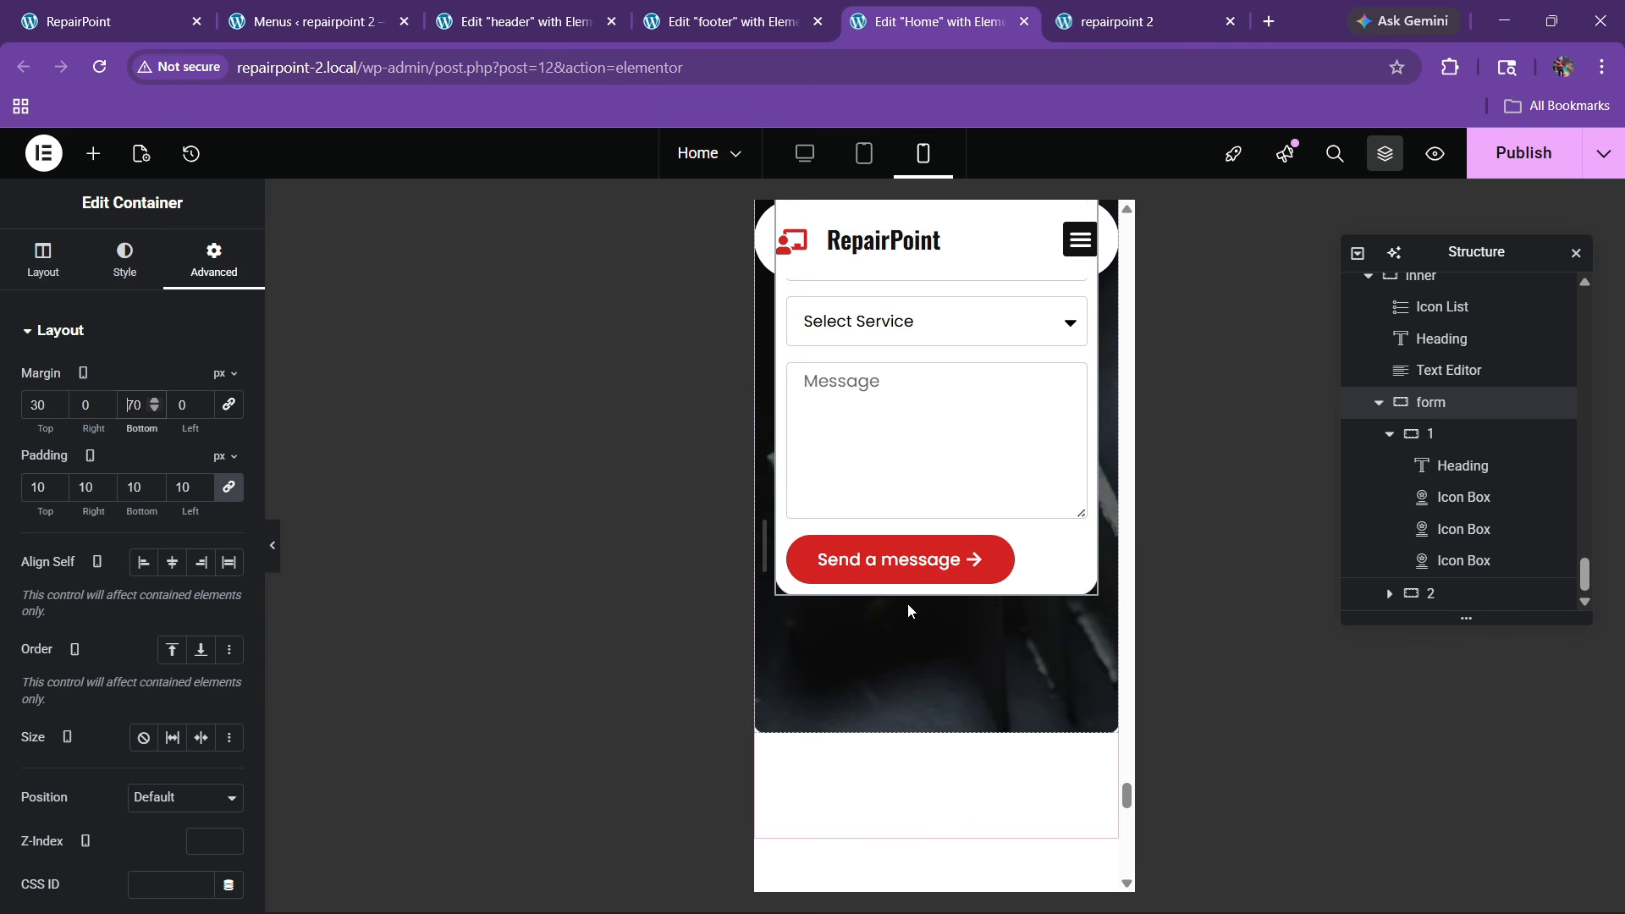
pyautogui.write('-')
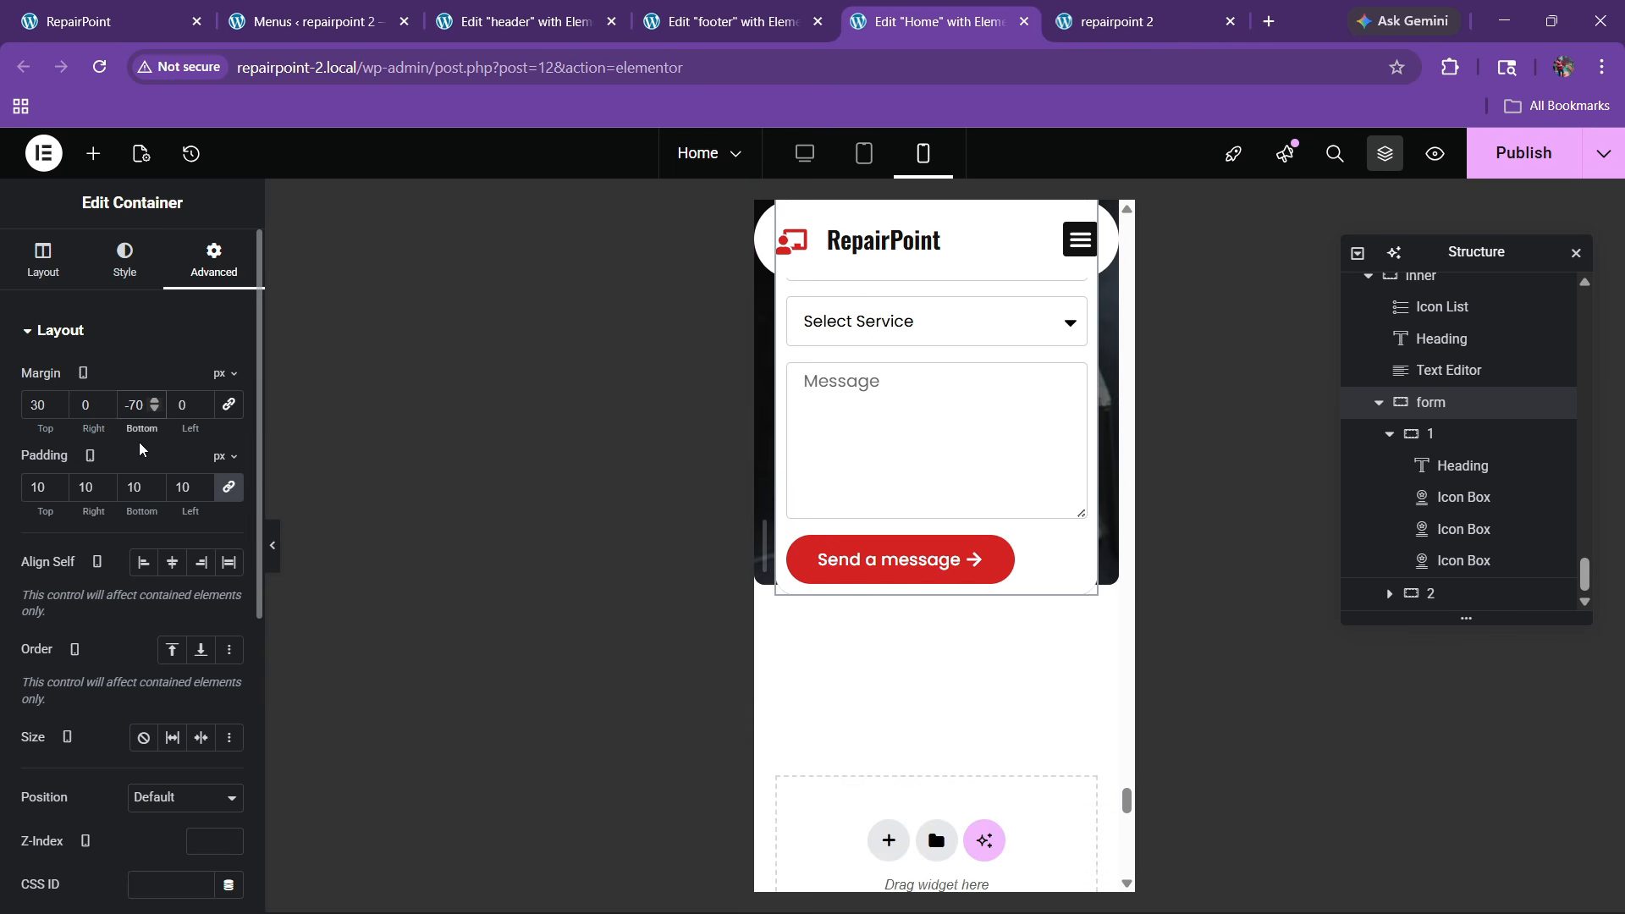
pyautogui.press('BackSpace')
pyautogui.write('8')
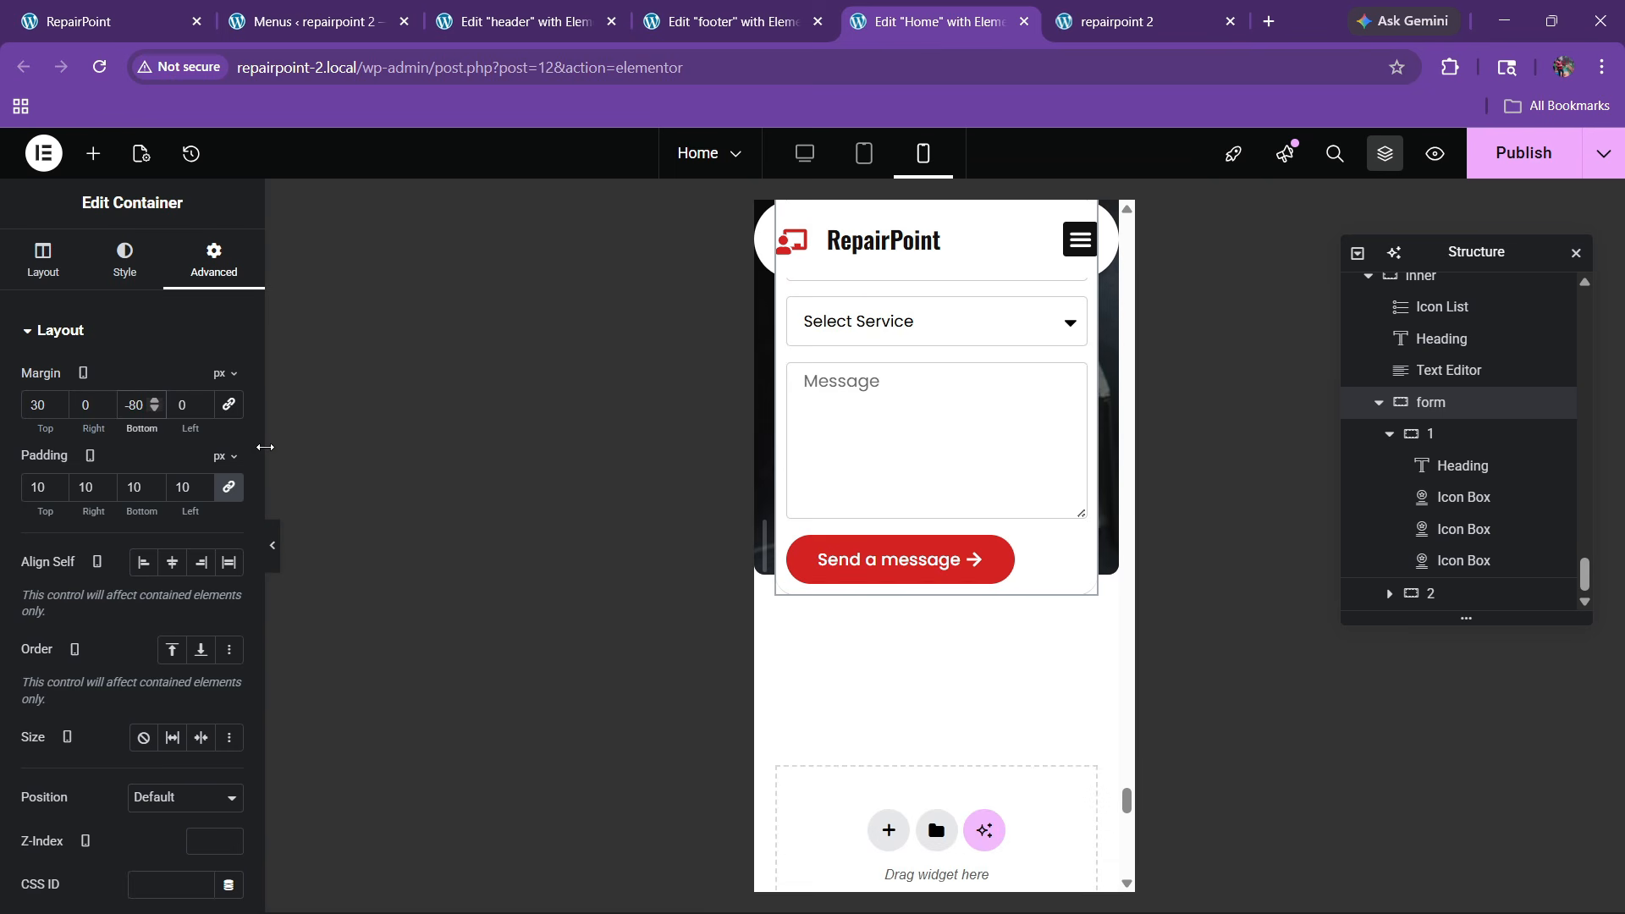
pyautogui.press('BackSpace')
pyautogui.write('9')
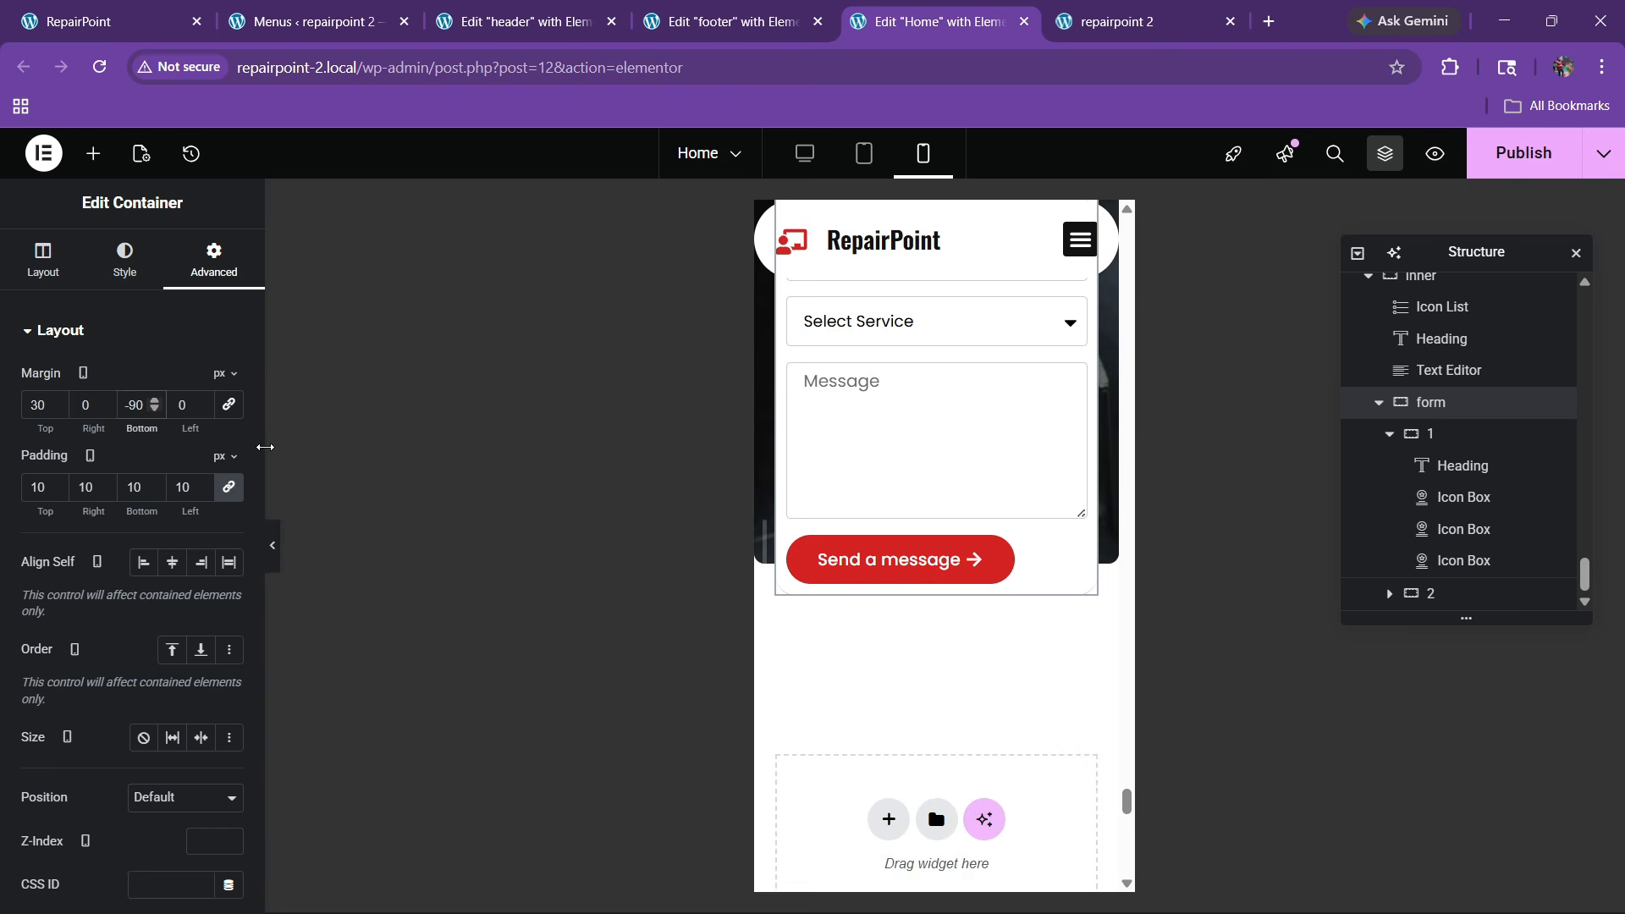
pyautogui.press('BackSpace')
pyautogui.write('100')
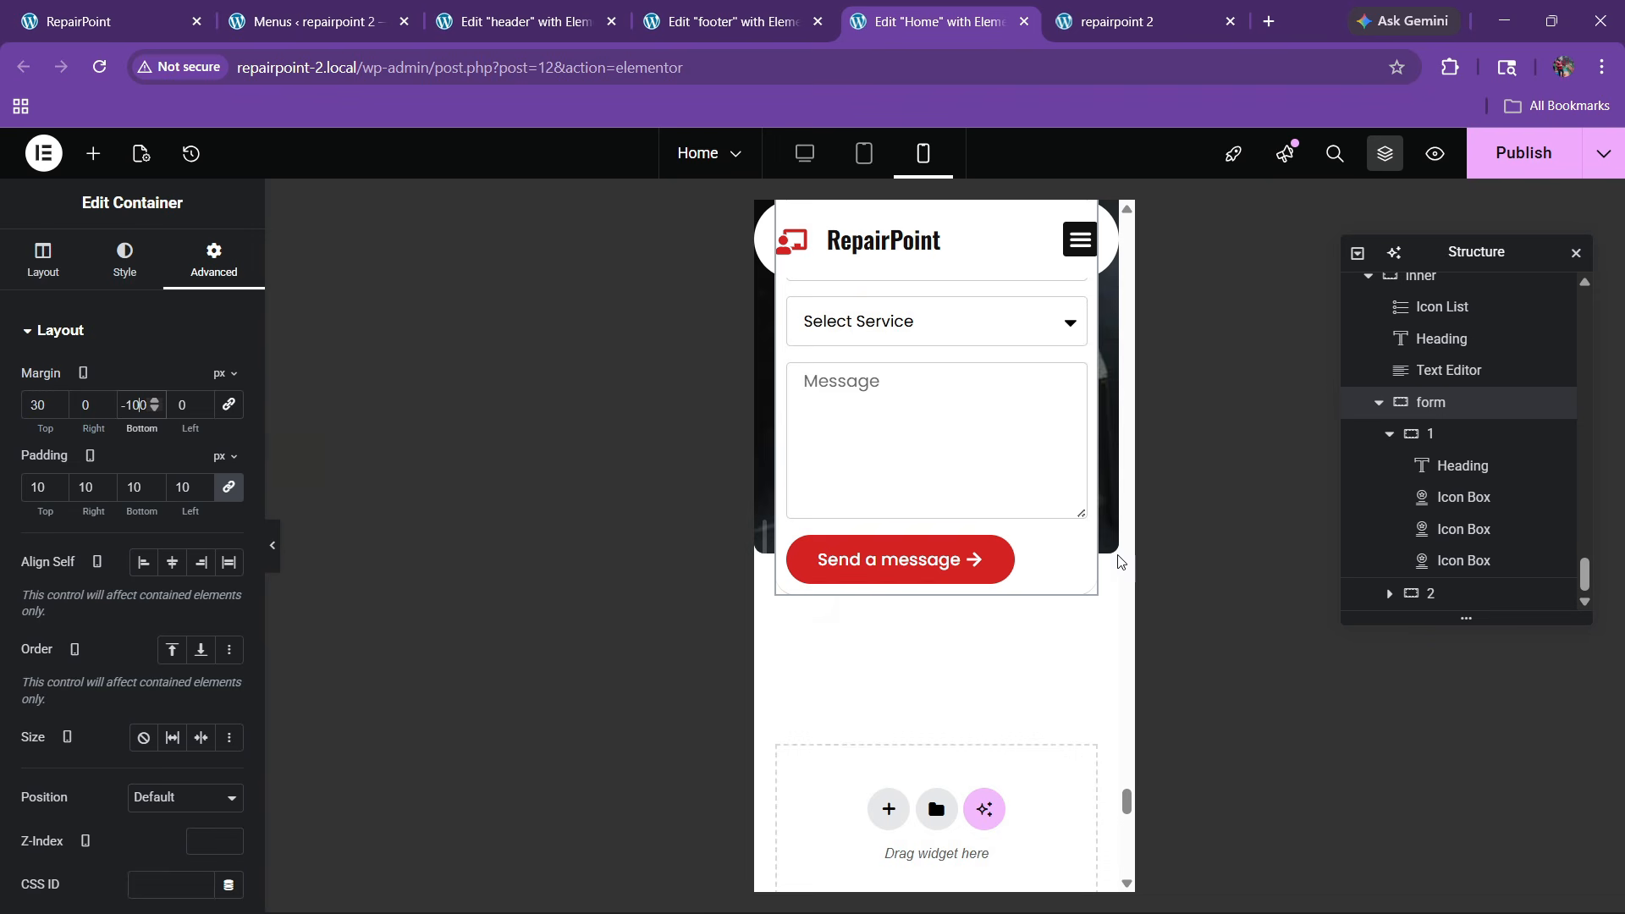
# Expand the Message form field's settings
pyautogui.scroll(10, 897, 597)
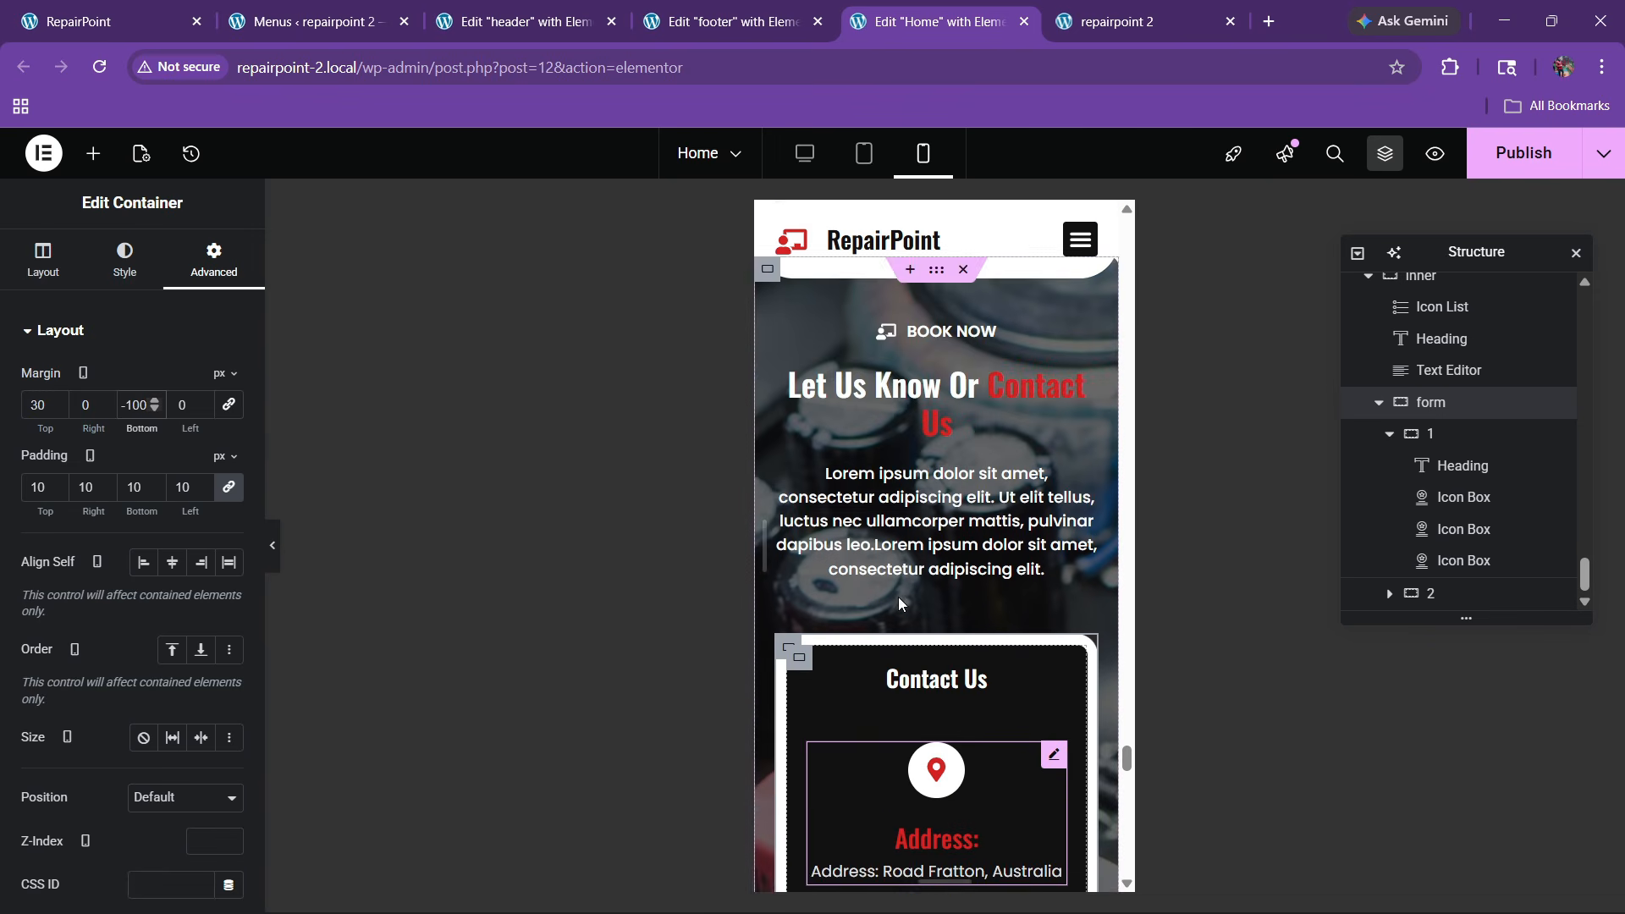
pyautogui.scroll(3, 897, 596)
pyautogui.scroll(-12, 895, 607)
pyautogui.scroll(1, 897, 615)
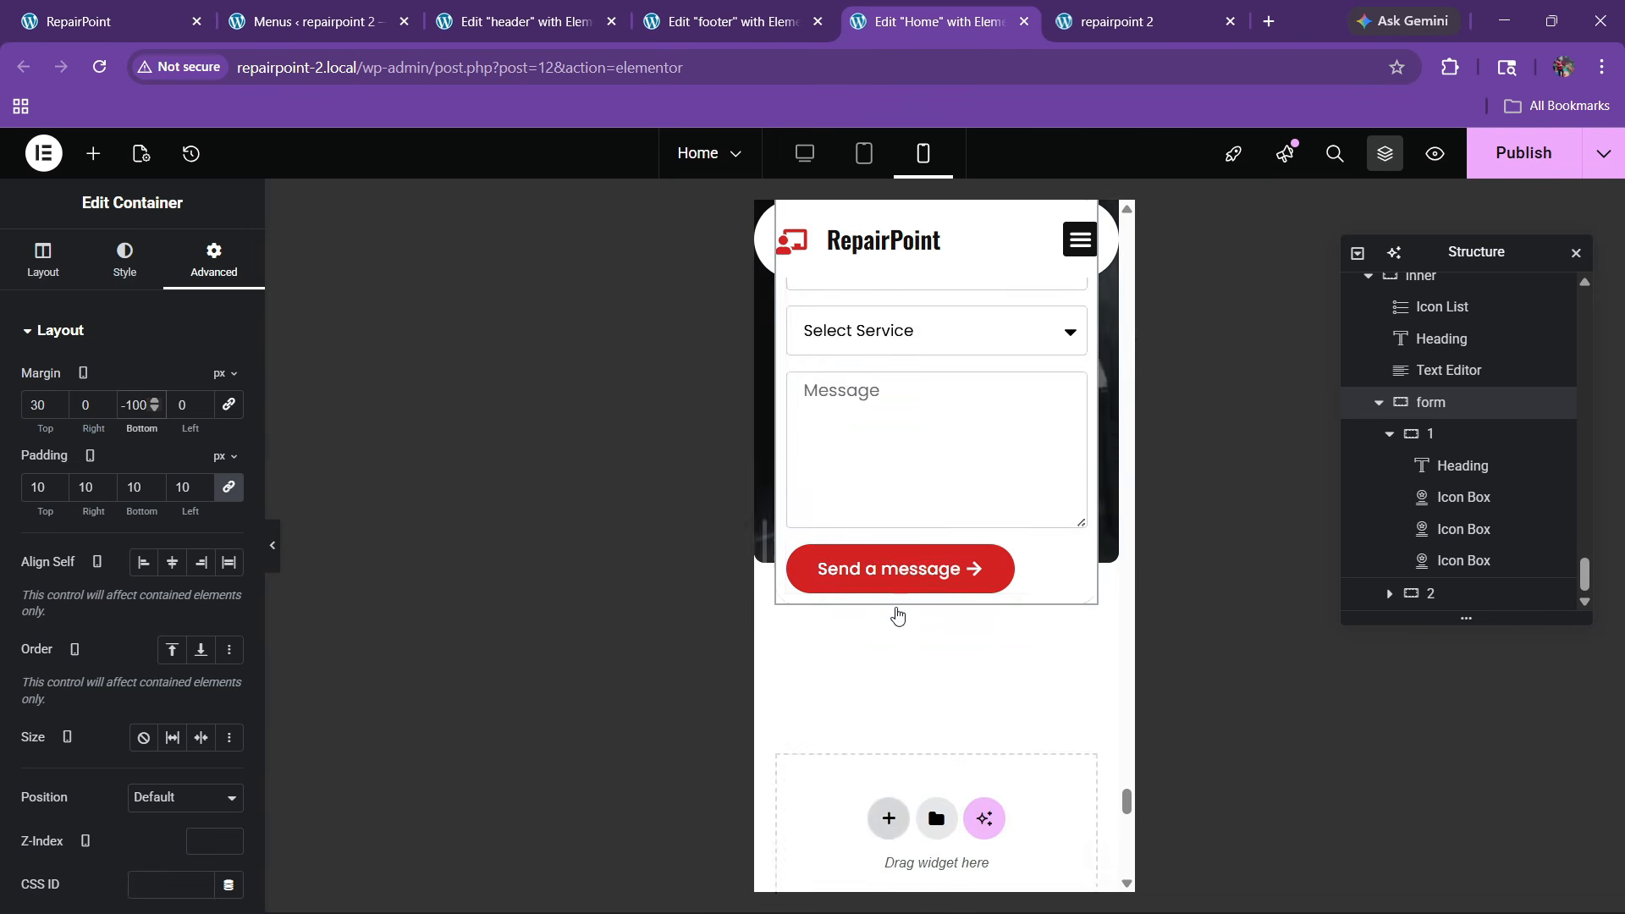
pyautogui.scroll(4, 897, 615)
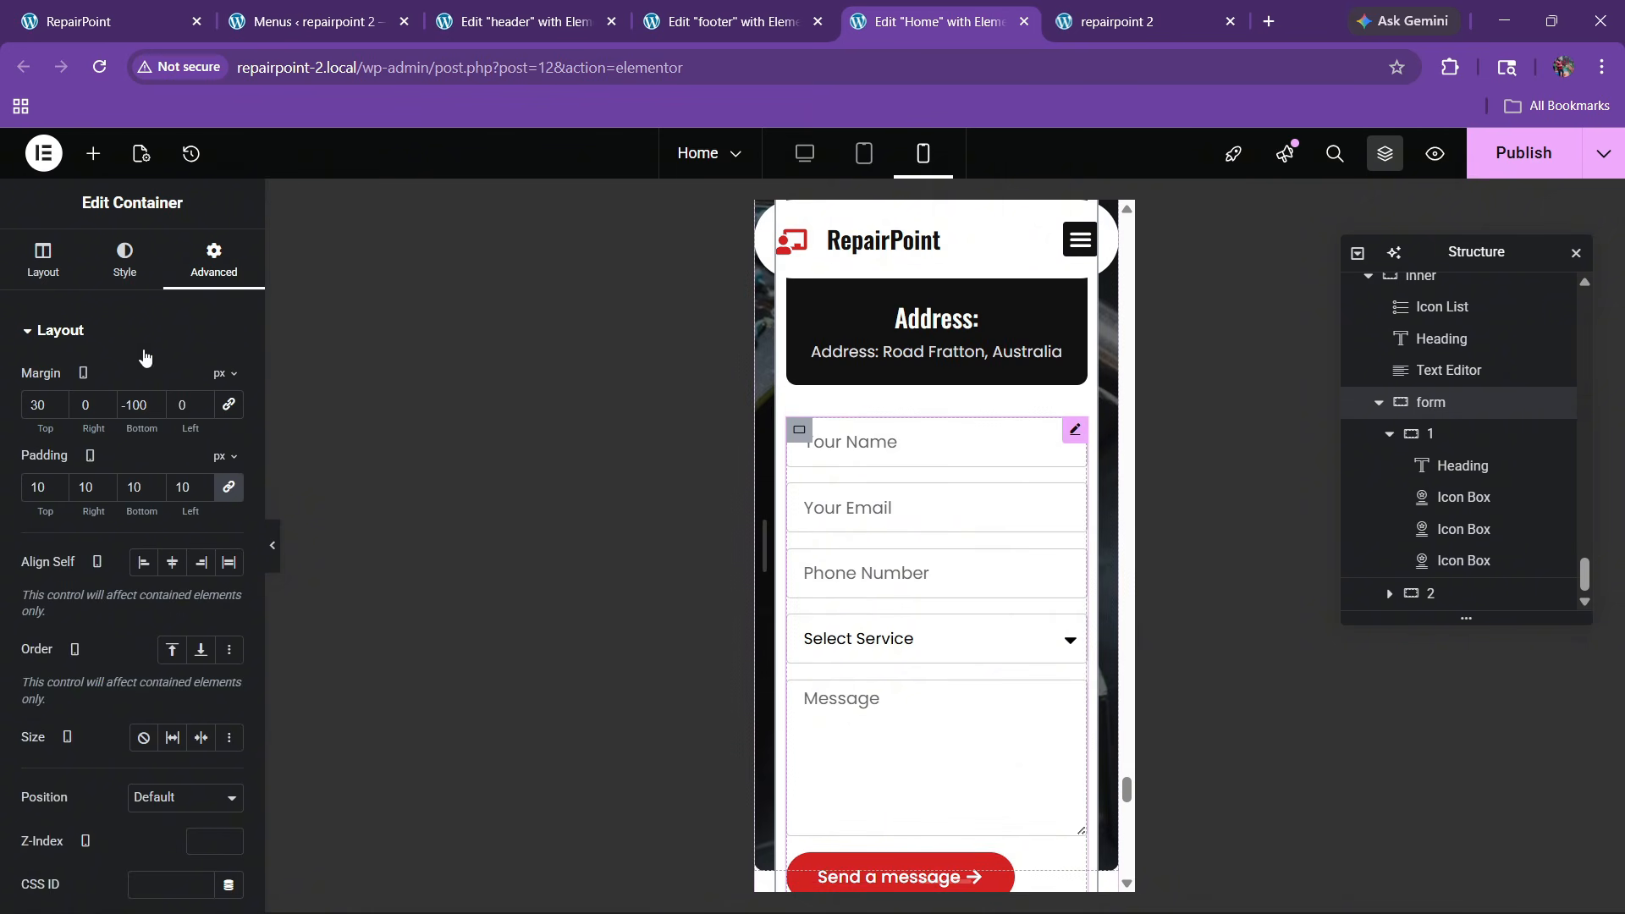
pyautogui.scroll(-3, 120, 625)
pyautogui.click(85, 450)
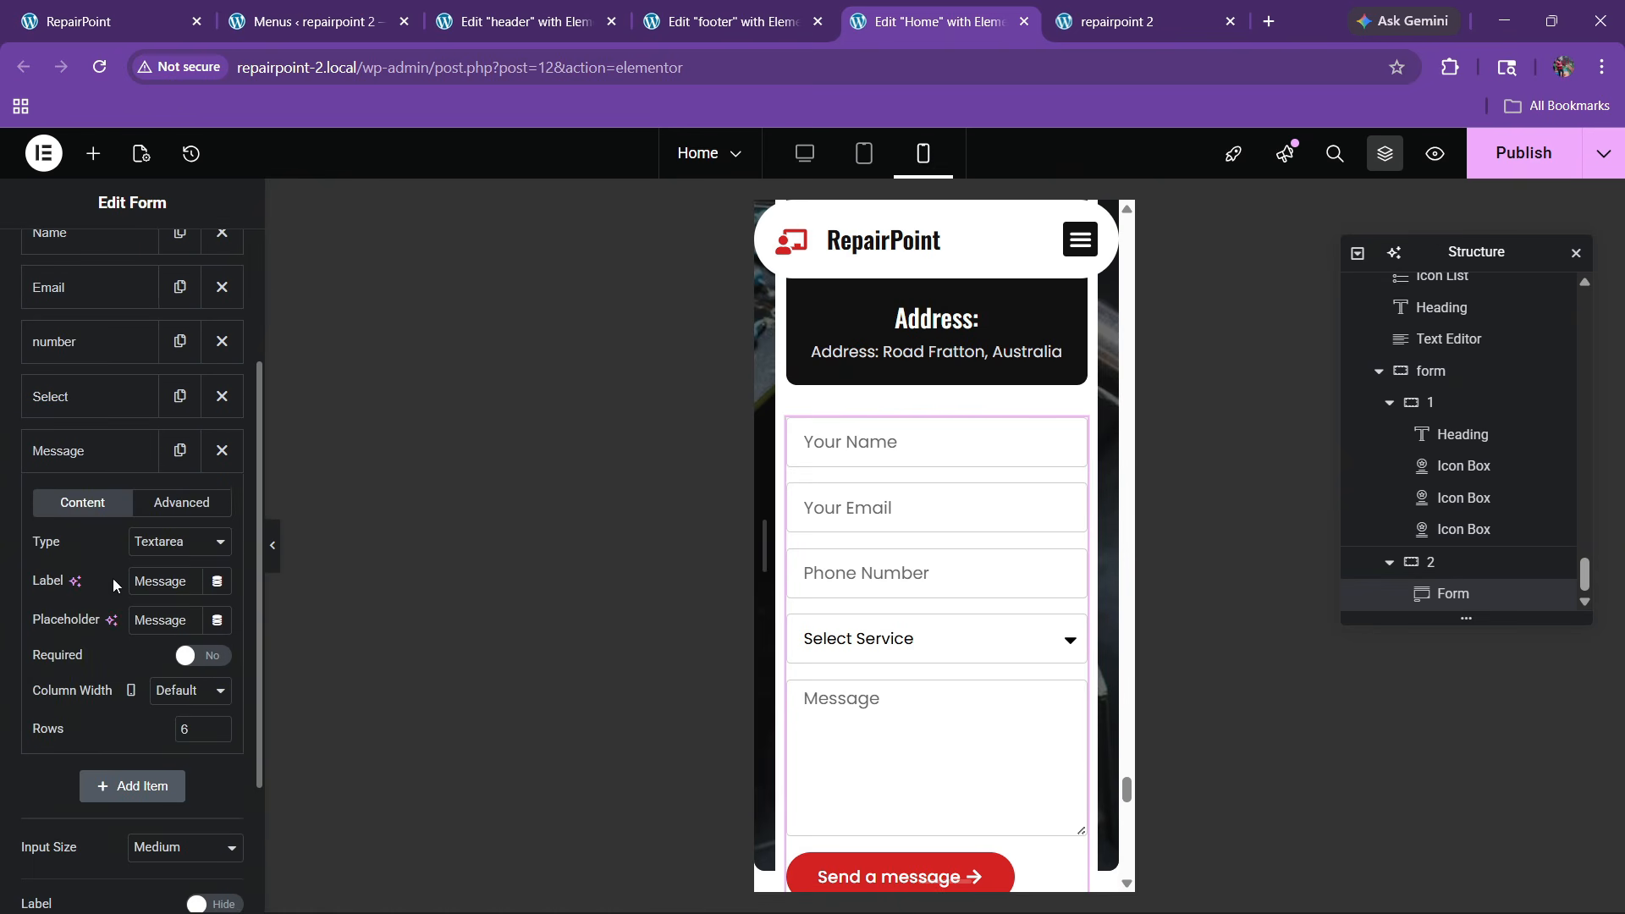
# Publish the Home page changes and switch to the 'repairpoint 2' live site tab
pyautogui.click(1514, 160)
pyautogui.scroll(-10, 965, 542)
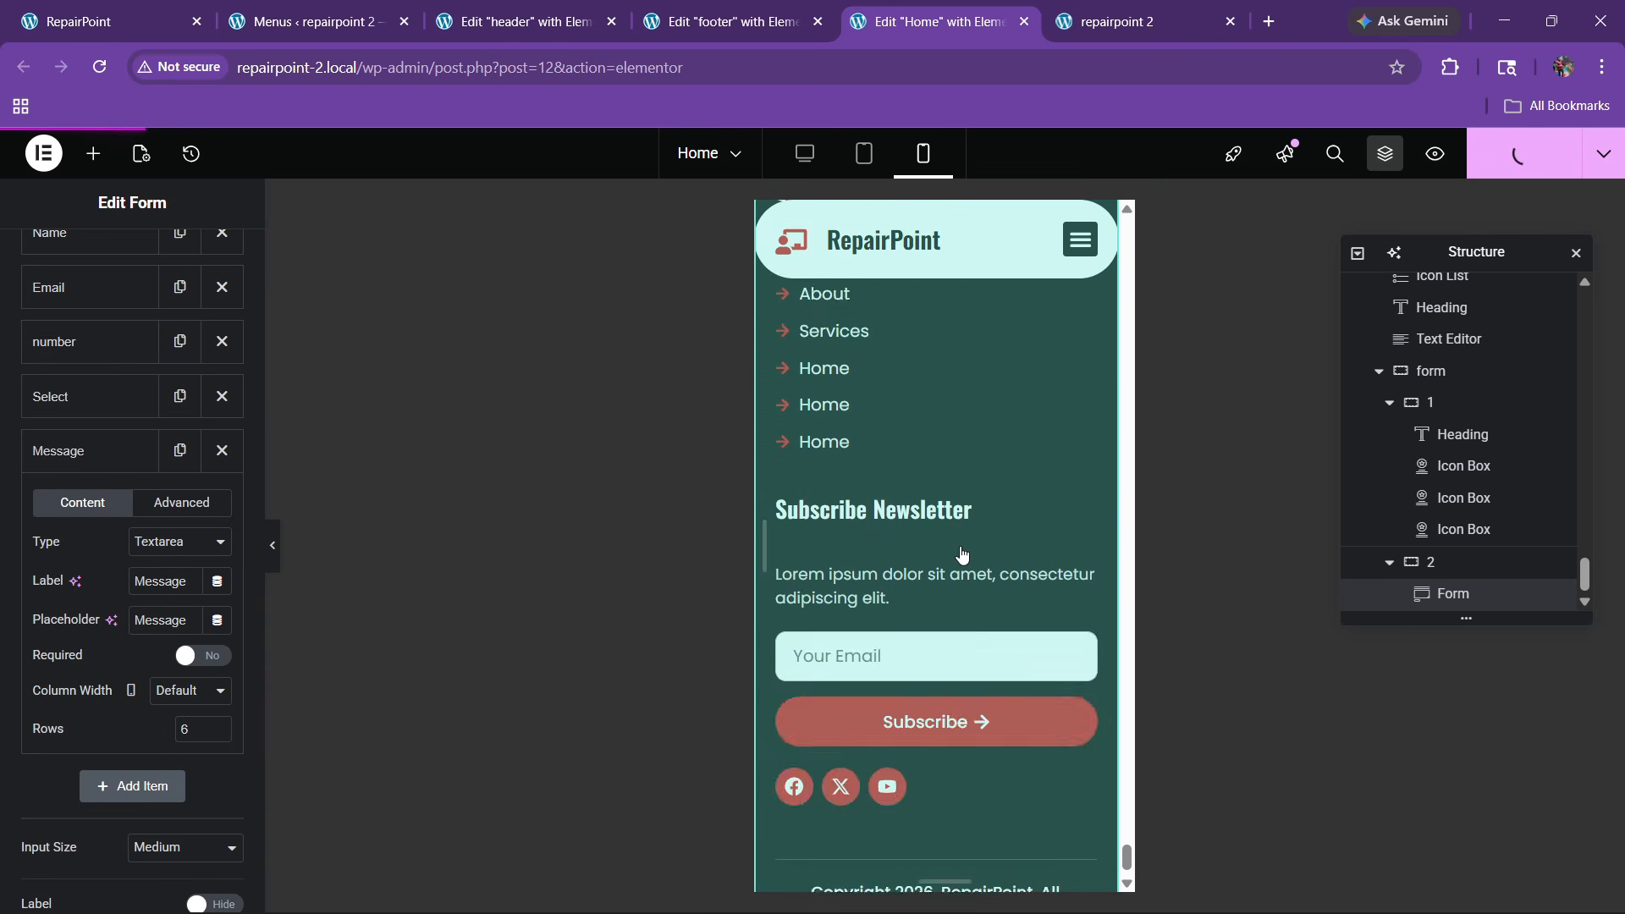
pyautogui.scroll(3, 962, 555)
pyautogui.click(1096, 10)
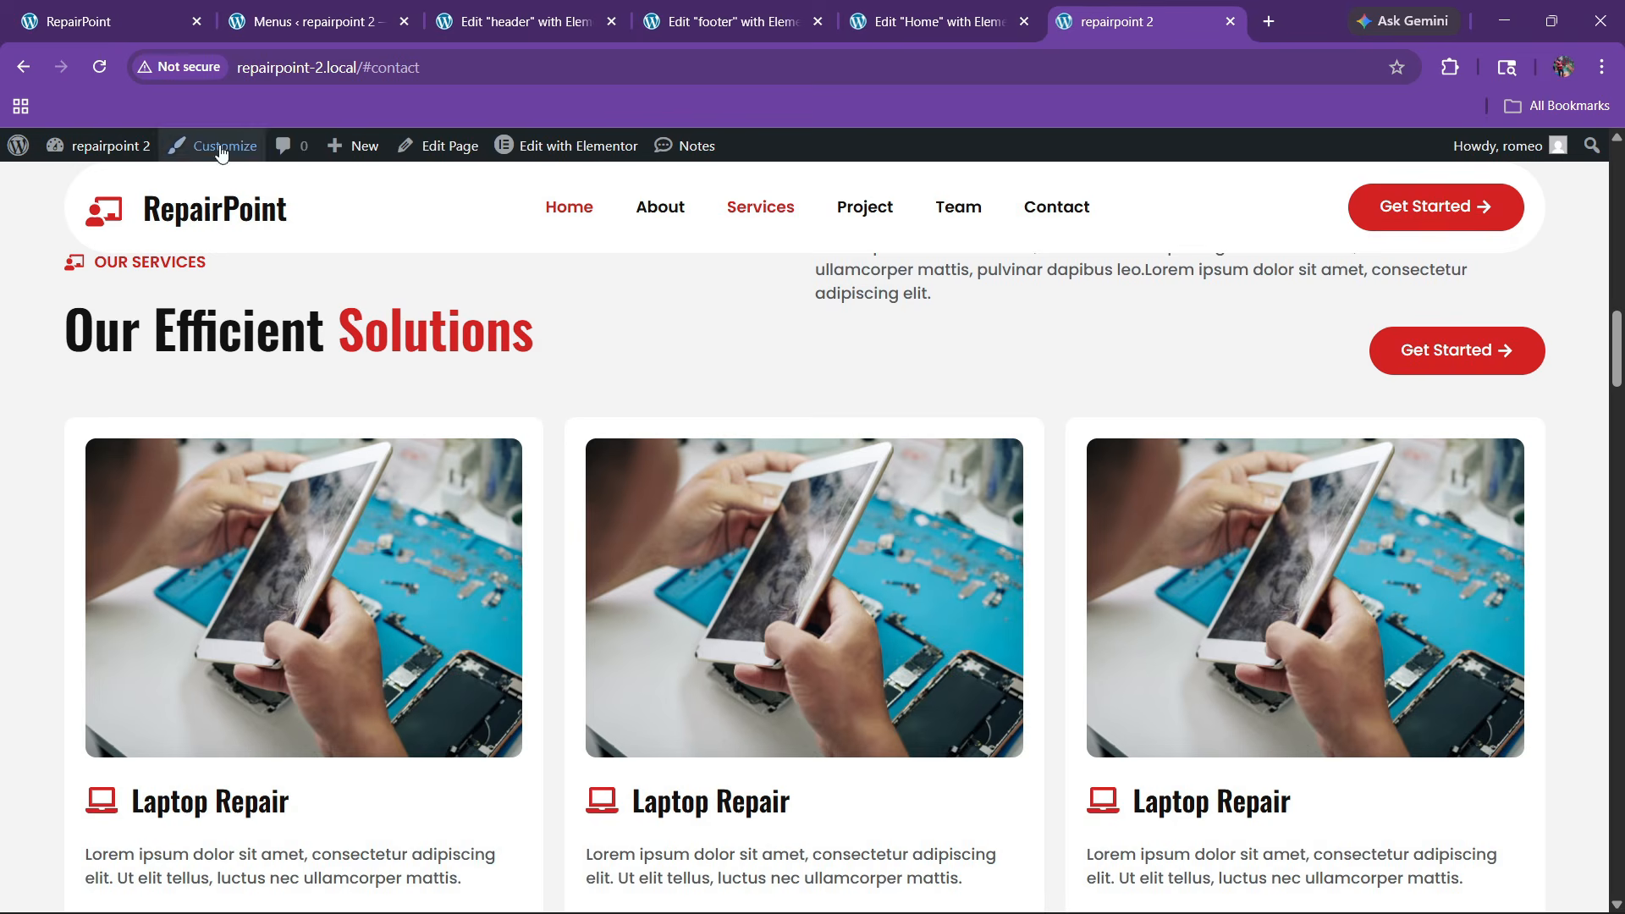
# Reload the live site, strip #contact from the address, and view it in the Mobile simulator
pyautogui.click(98, 68)
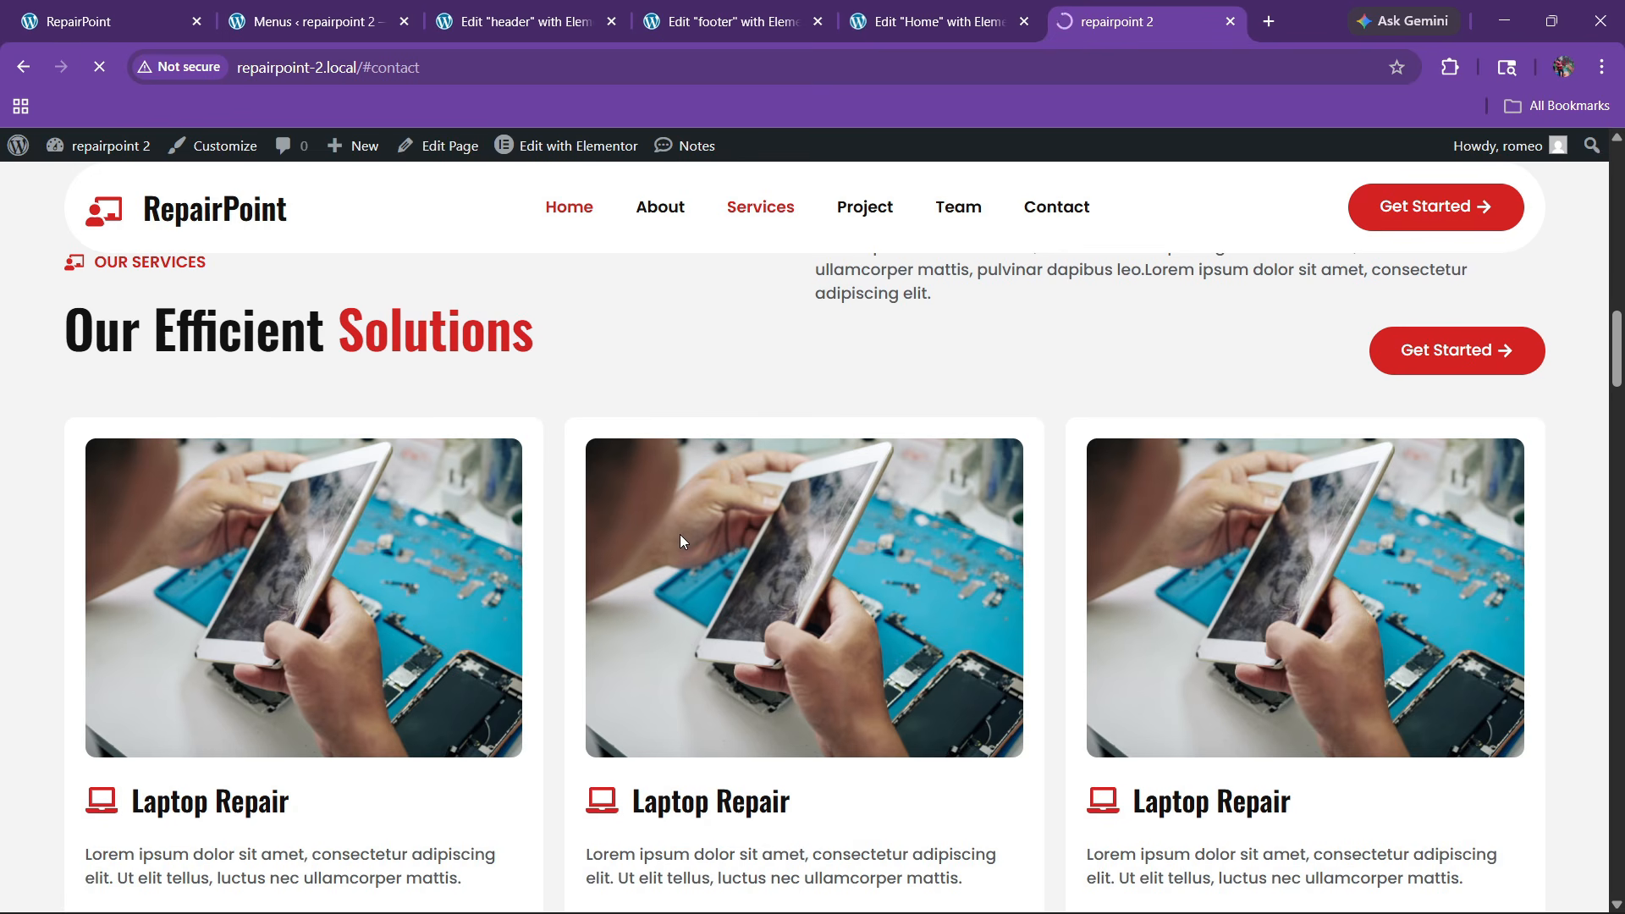
pyautogui.scroll(4, 519, 269)
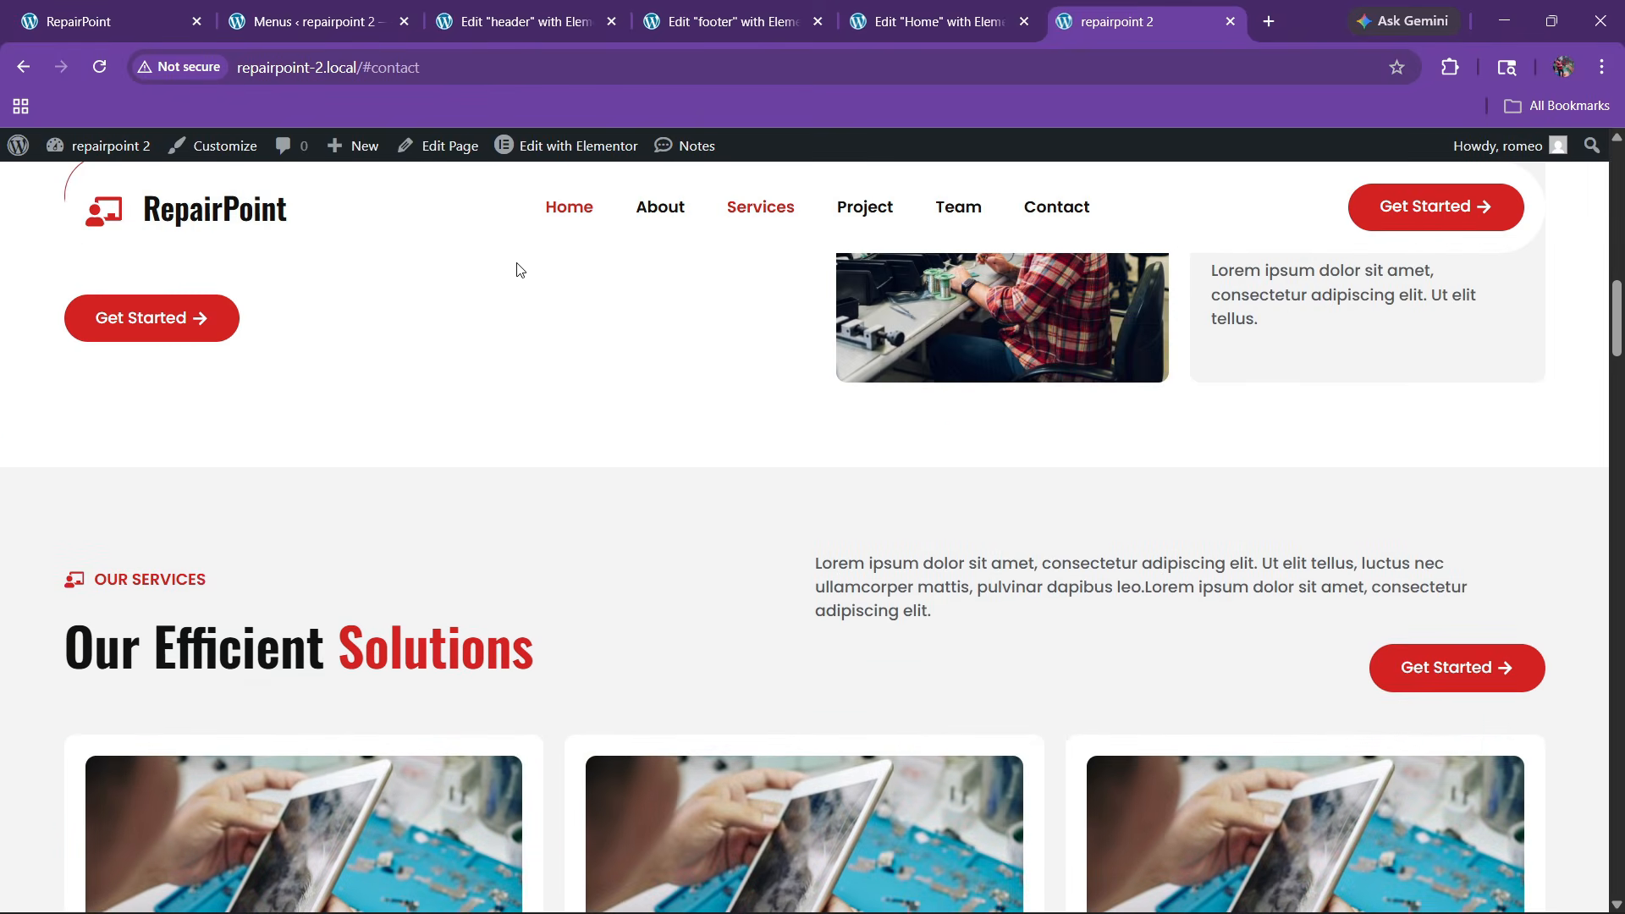
pyautogui.moveTo(364, 78); pyautogui.dragTo(569, 73)
pyautogui.press('BackSpace')
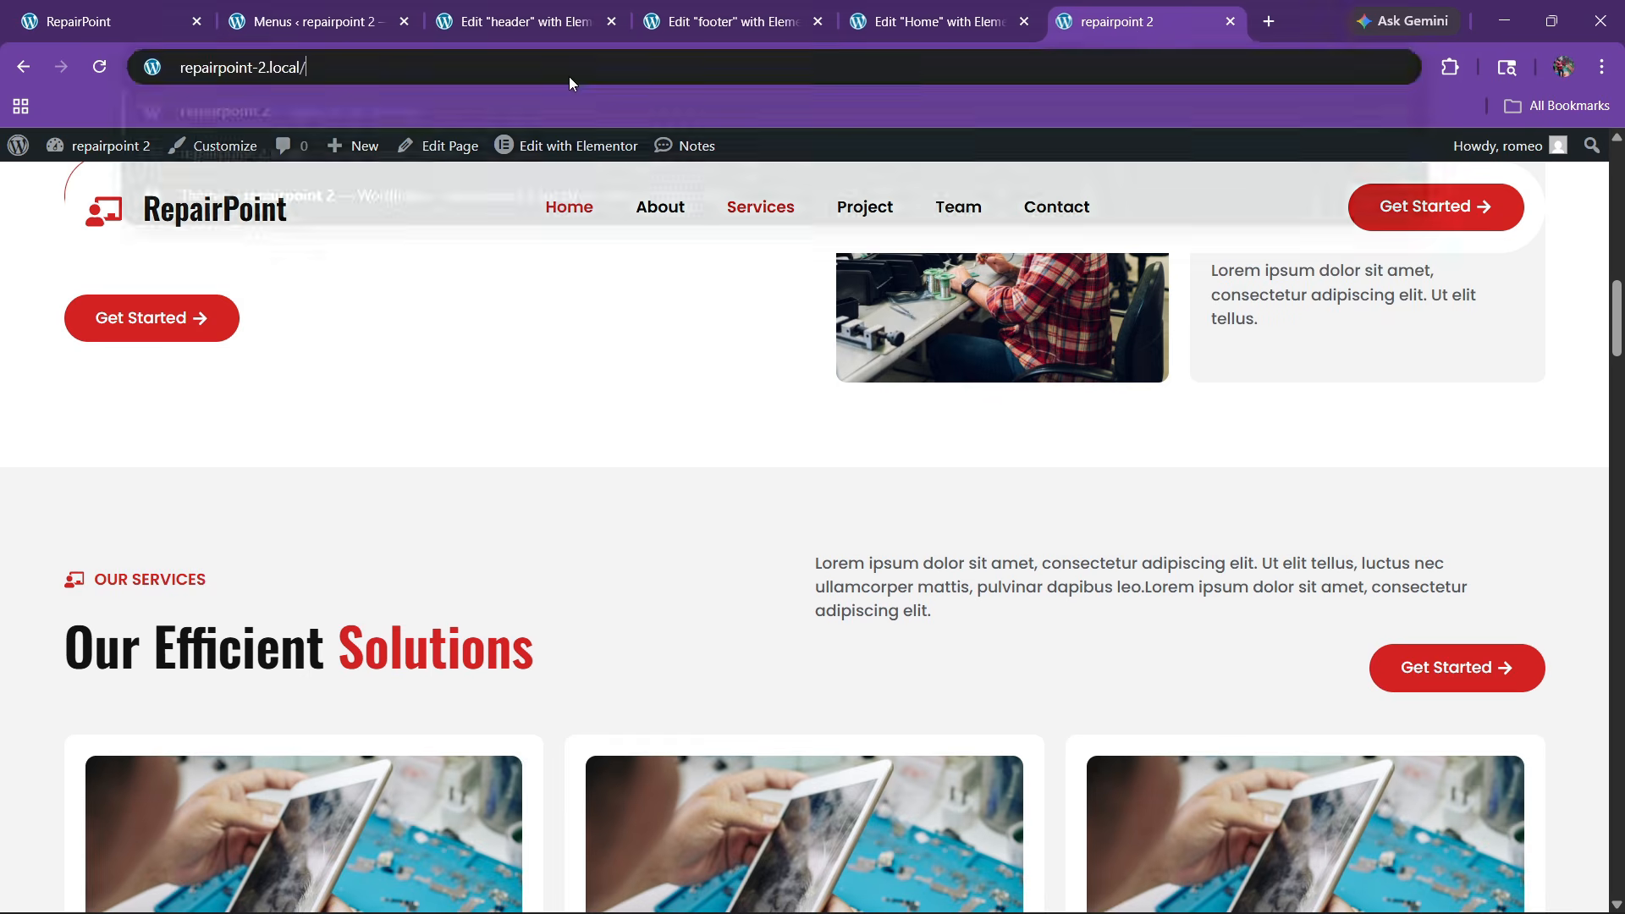
pyautogui.press('Return')
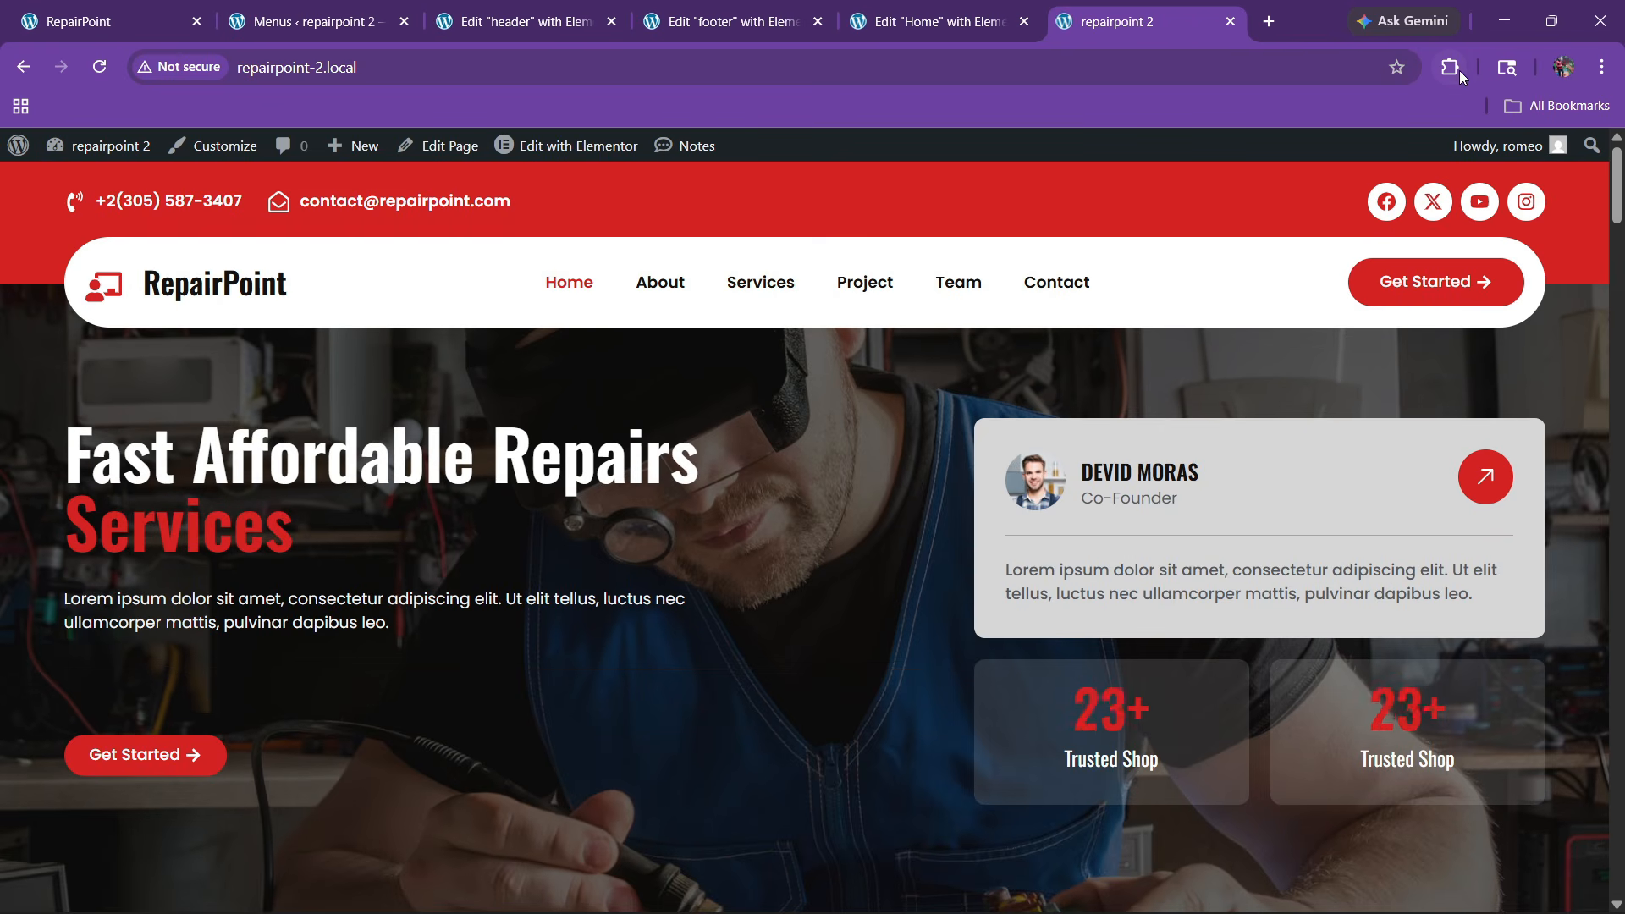
pyautogui.click(1452, 67)
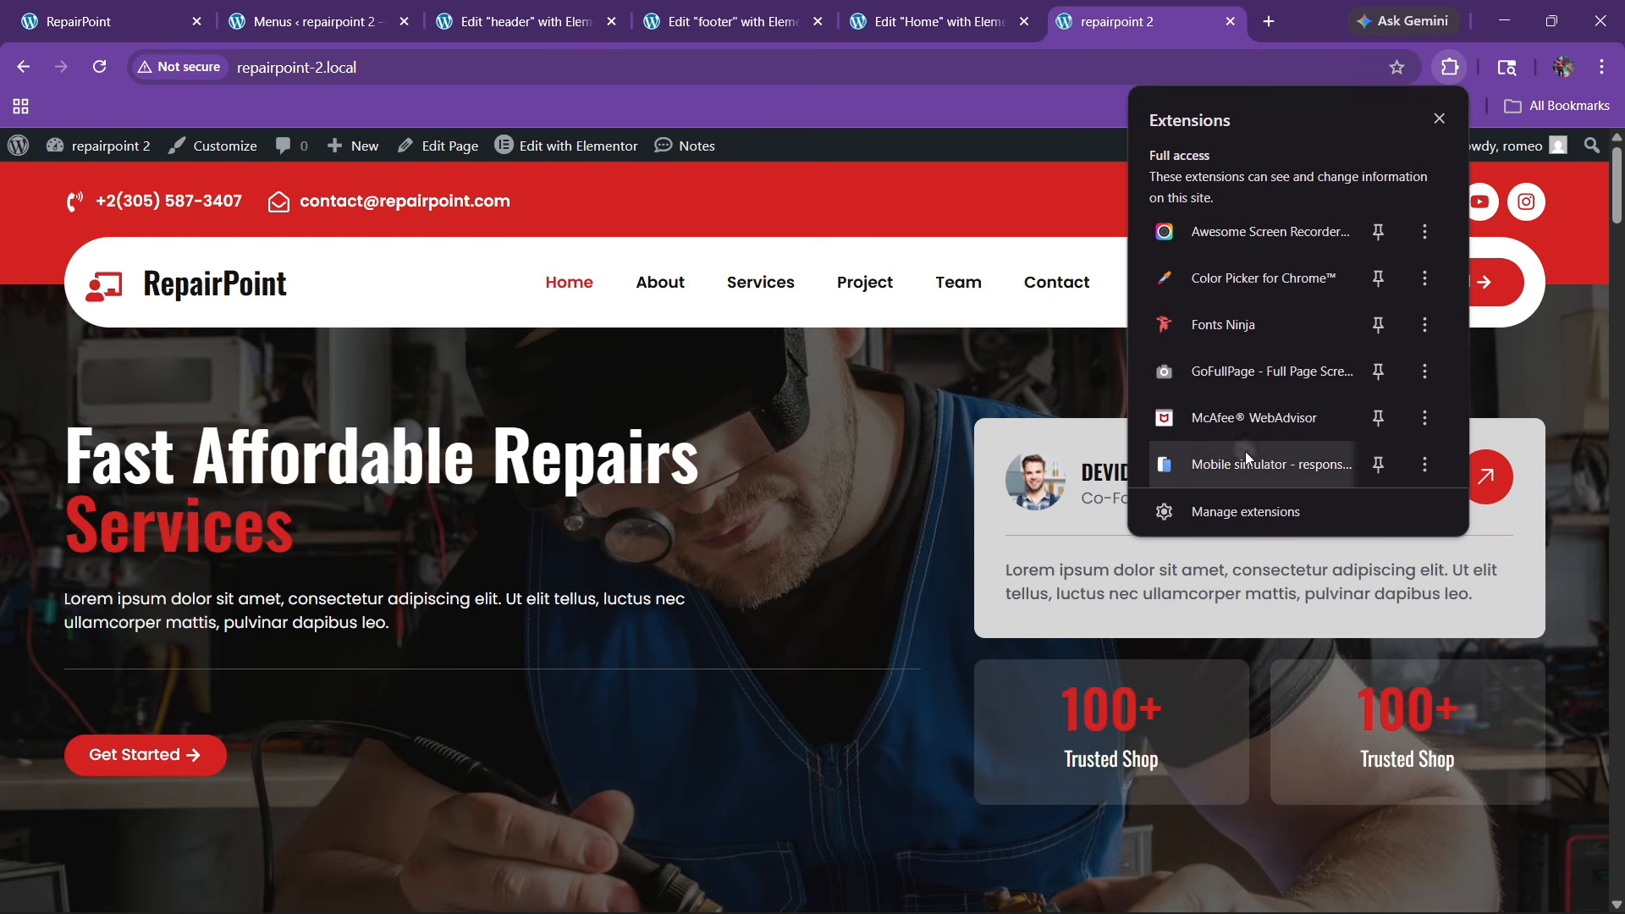
pyautogui.click(1241, 464)
# Switch the simulator's device frame to iPhone 14 Pro Max
pyautogui.click(1601, 197)
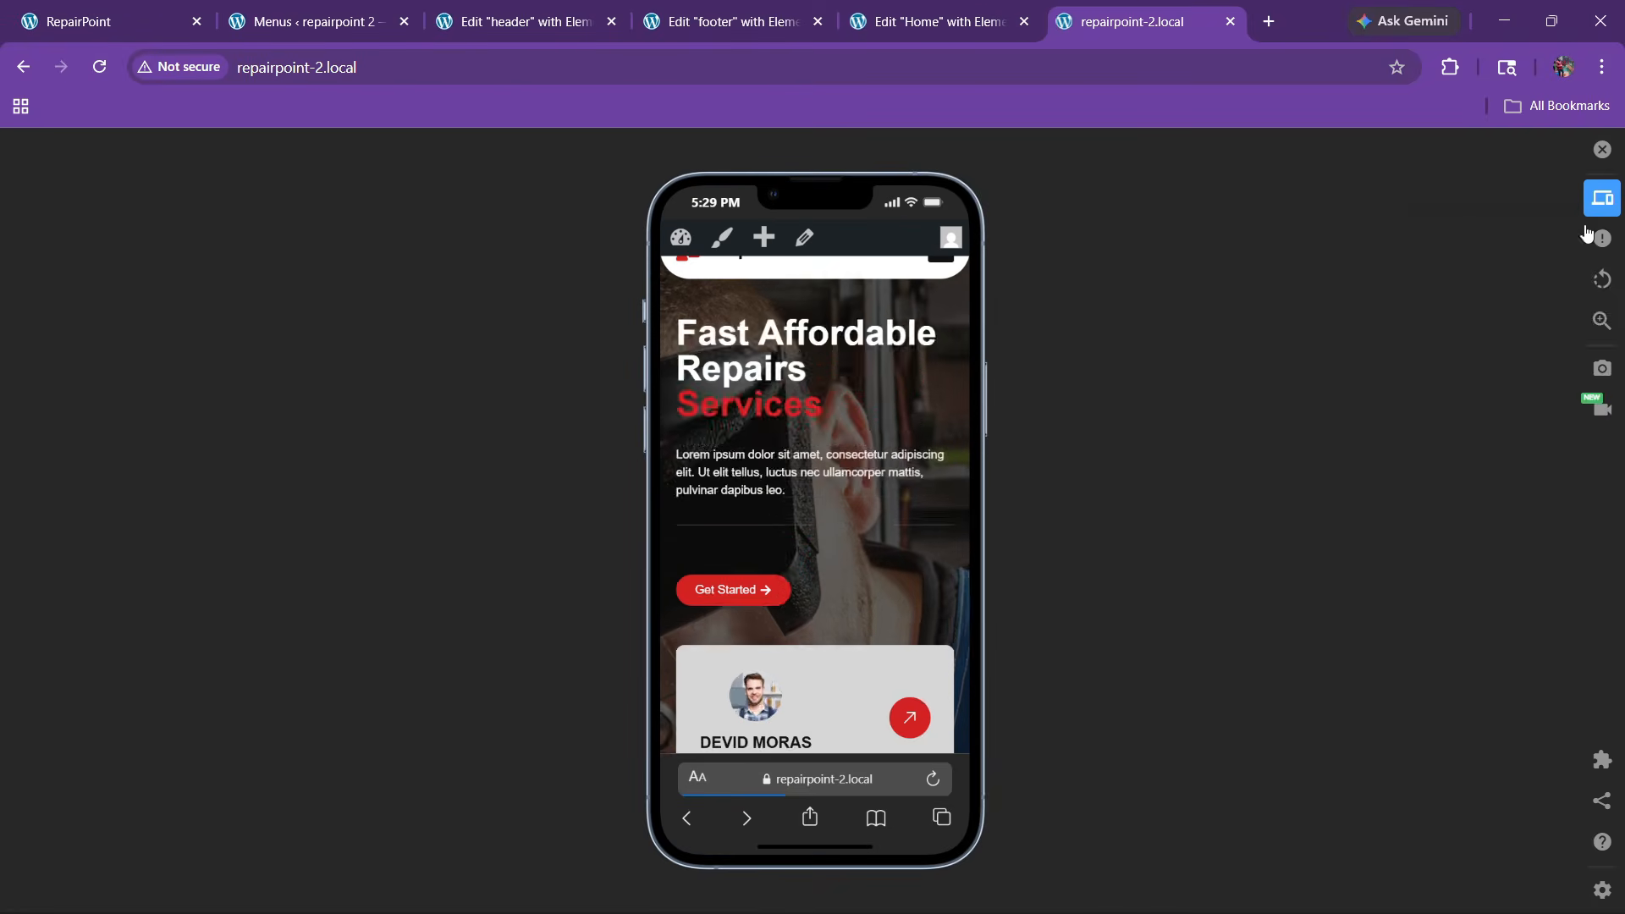
pyautogui.scroll(-4, 1277, 677)
pyautogui.click(1464, 592)
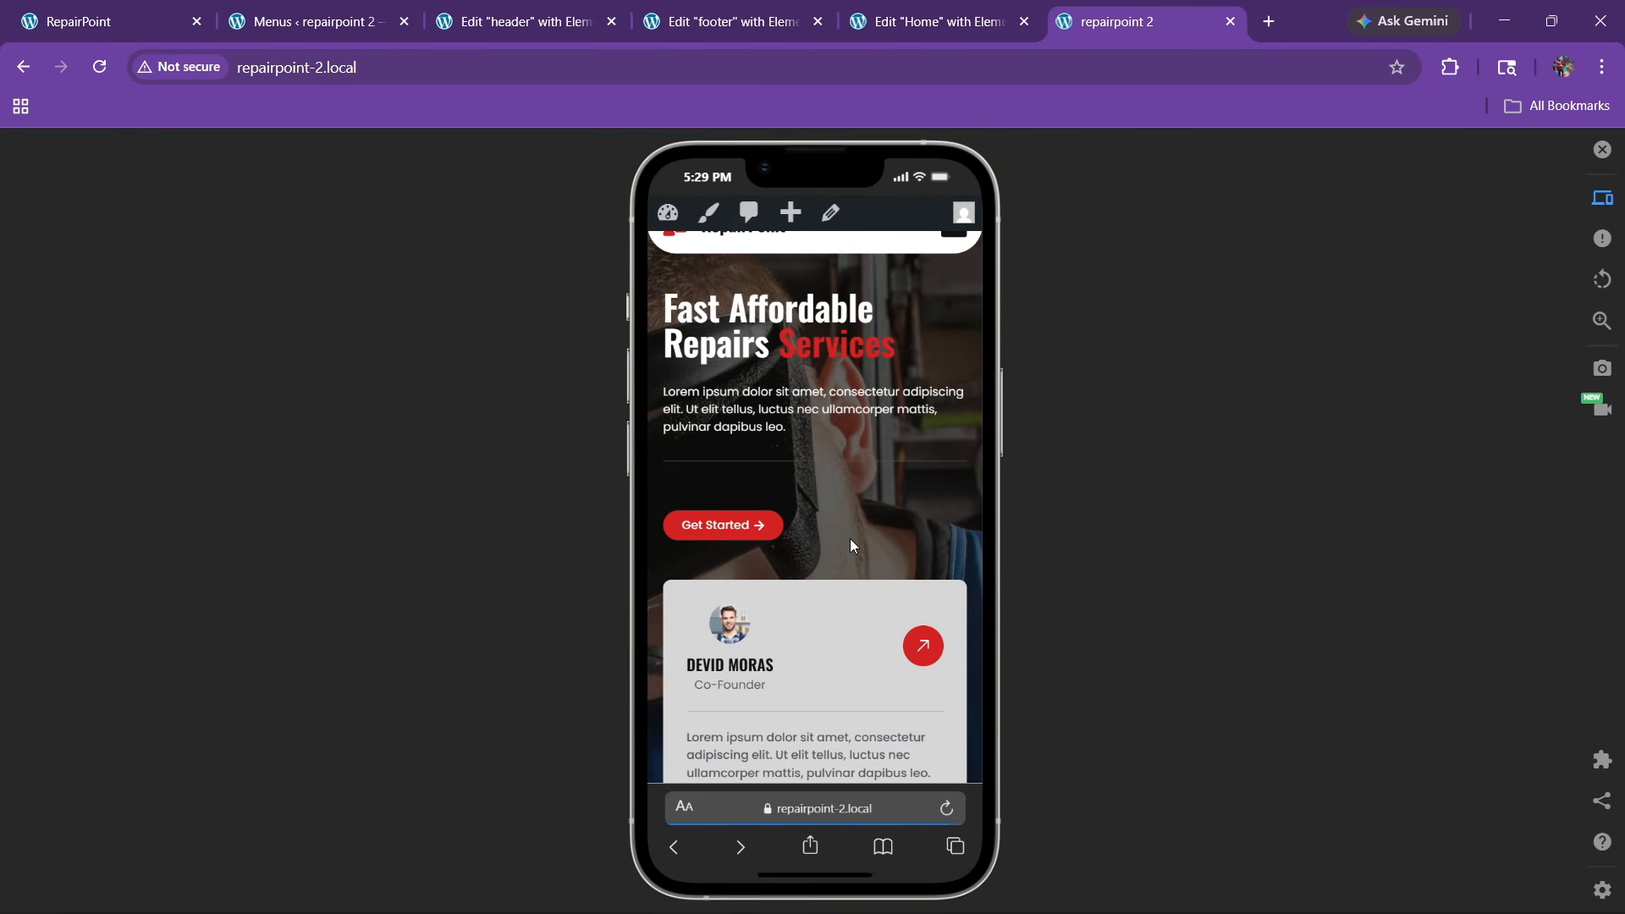
# Scroll the simulated home page all the way down to the footer
pyautogui.scroll(-10, 850, 539)
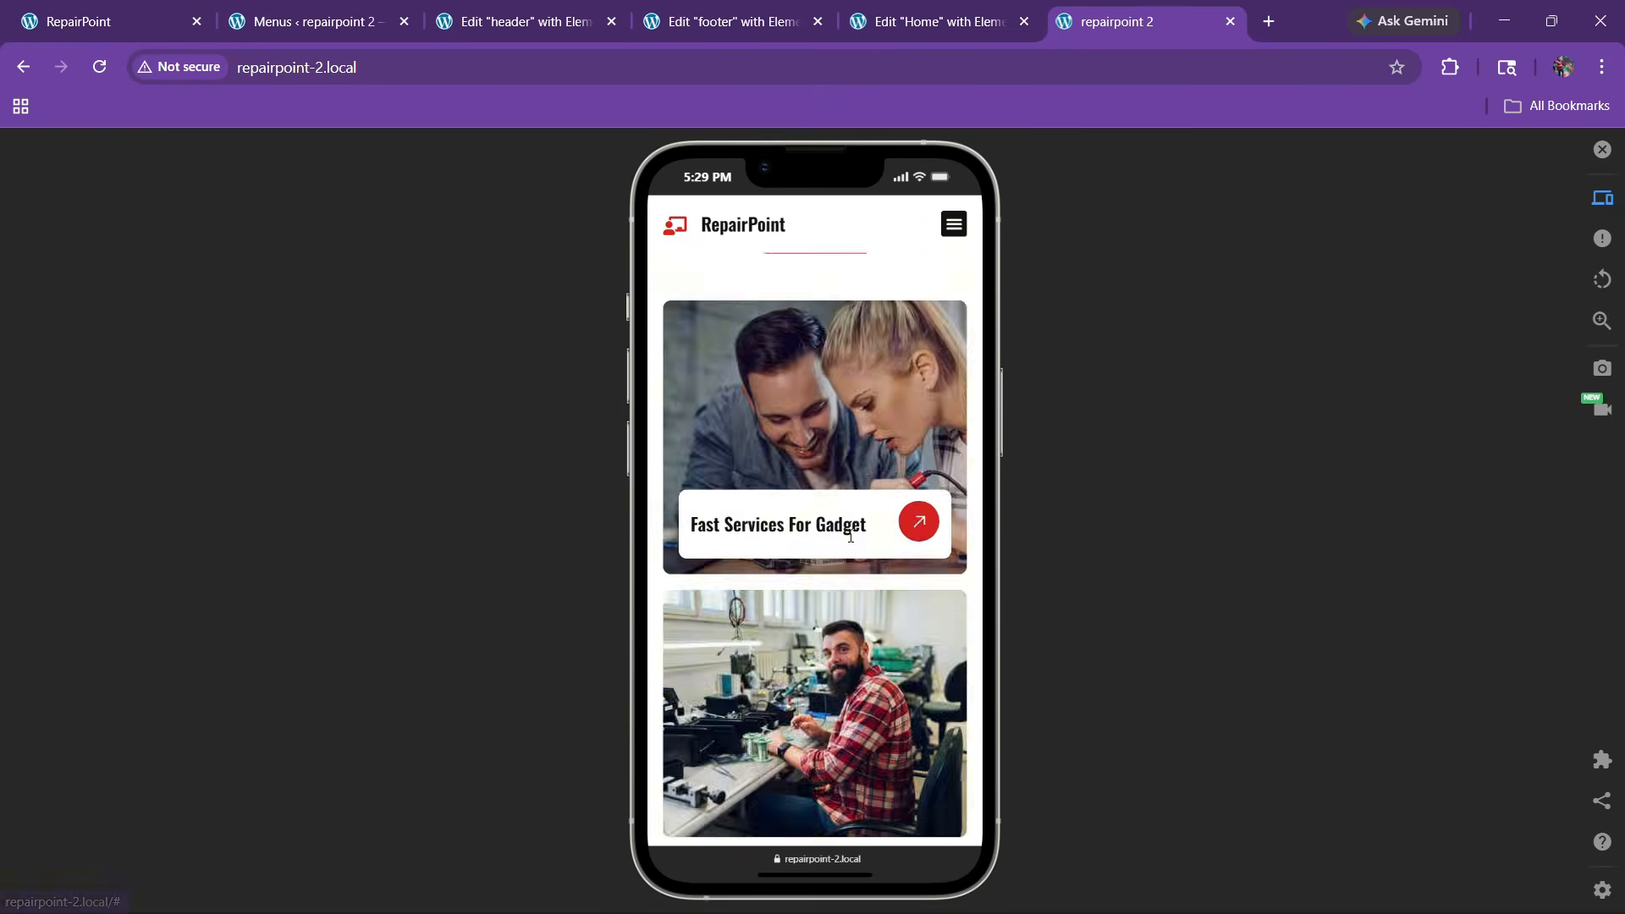
pyautogui.scroll(5, 850, 538)
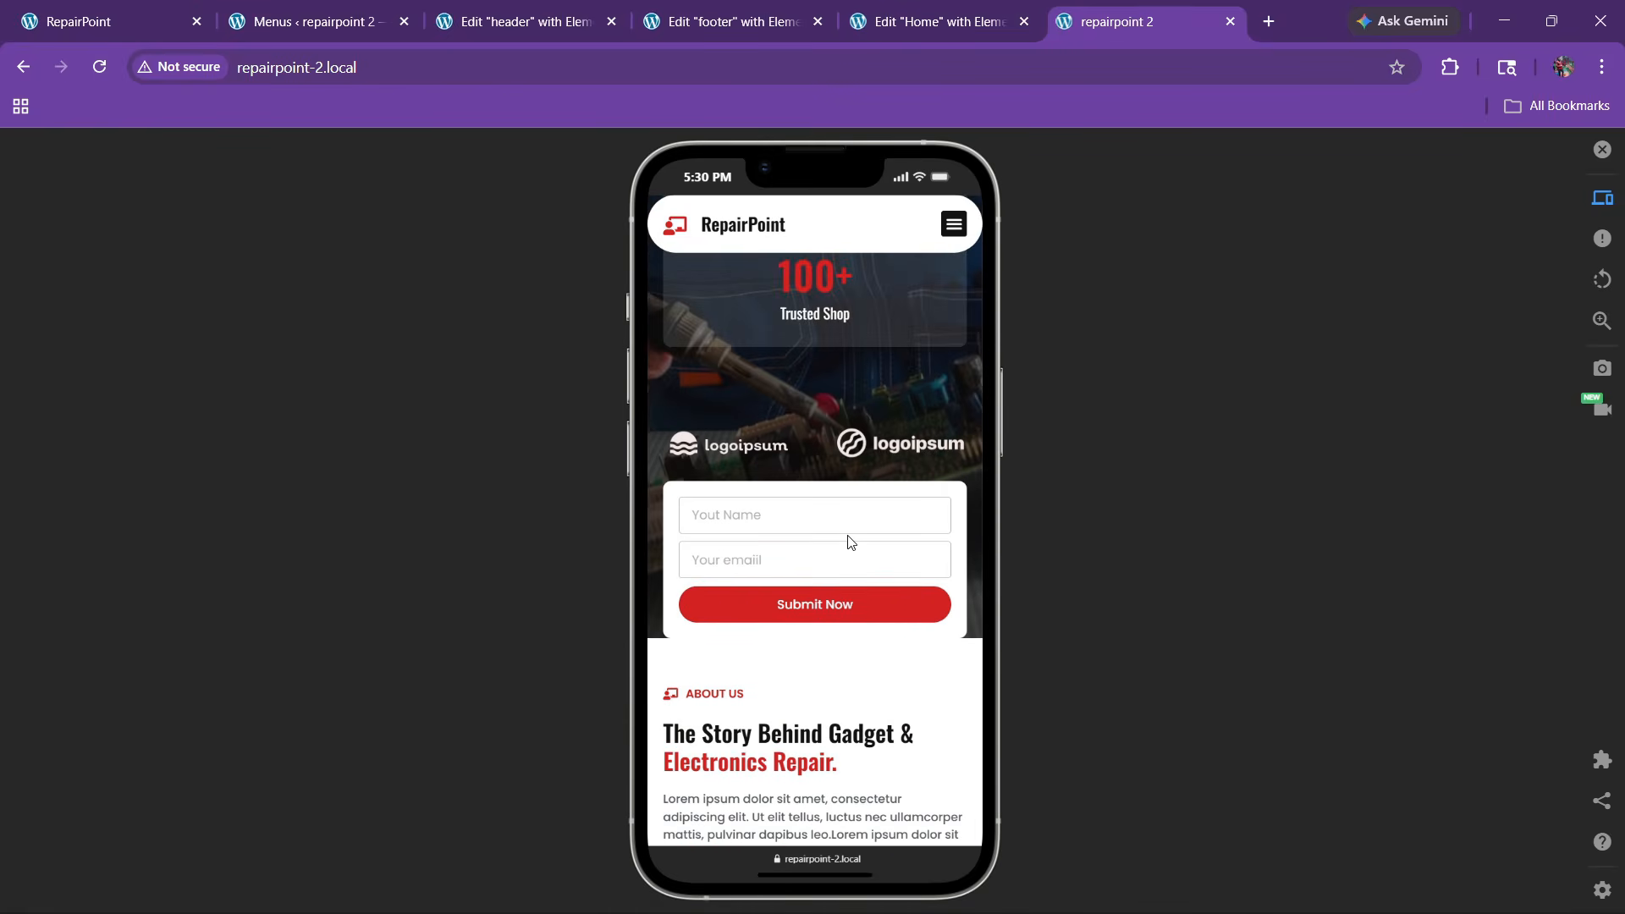
pyautogui.scroll(-10, 851, 542)
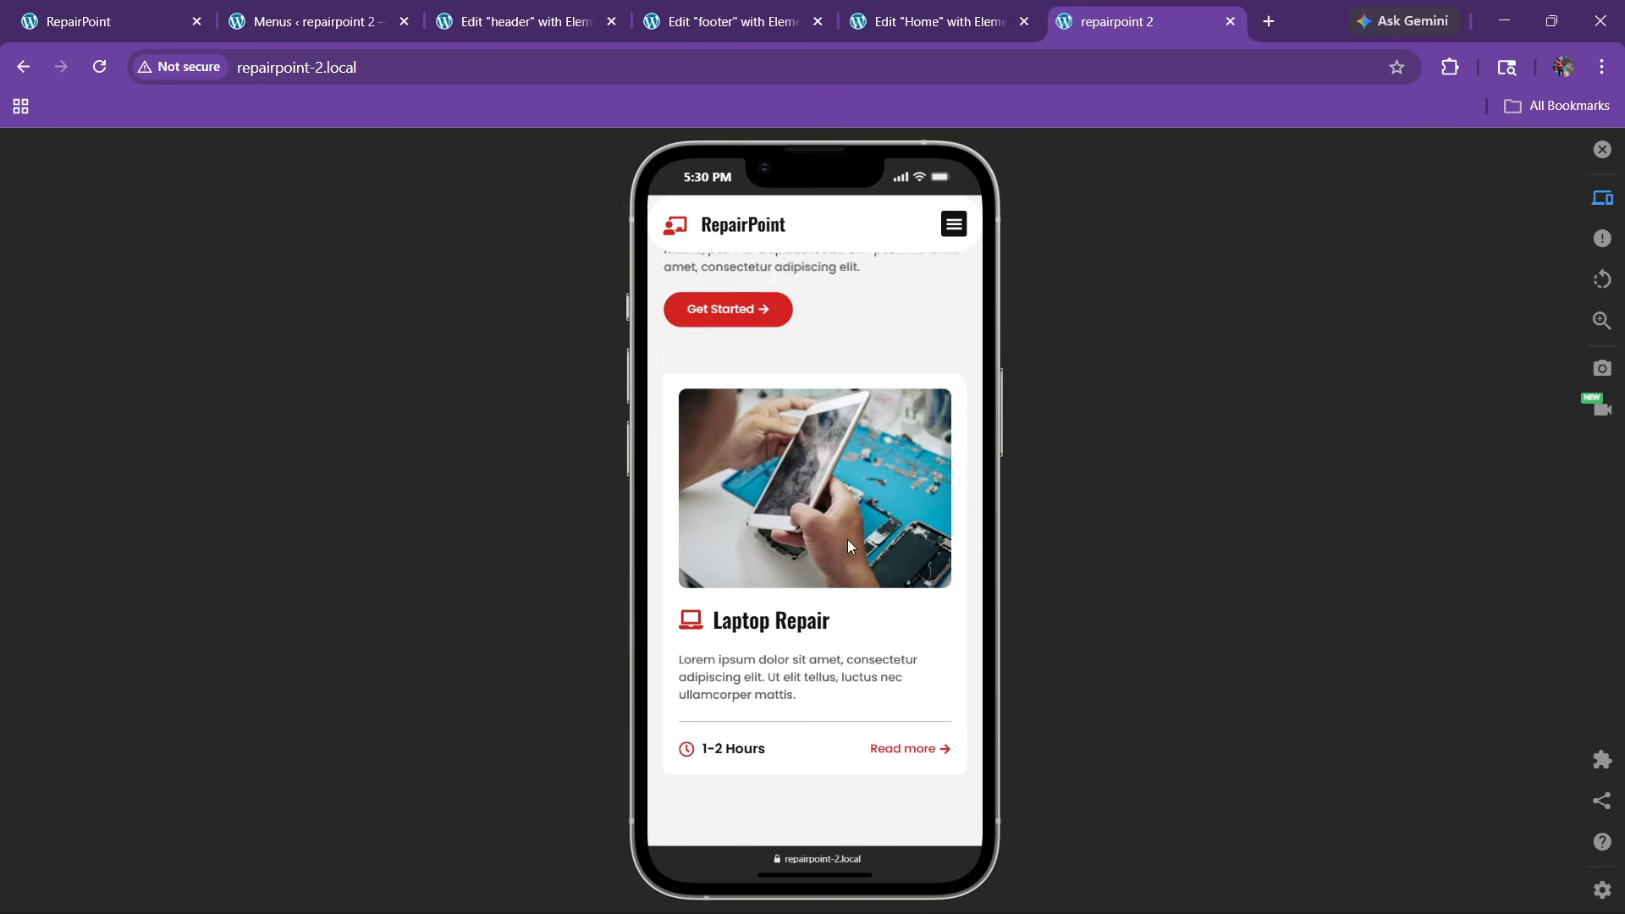
pyautogui.scroll(-10, 847, 540)
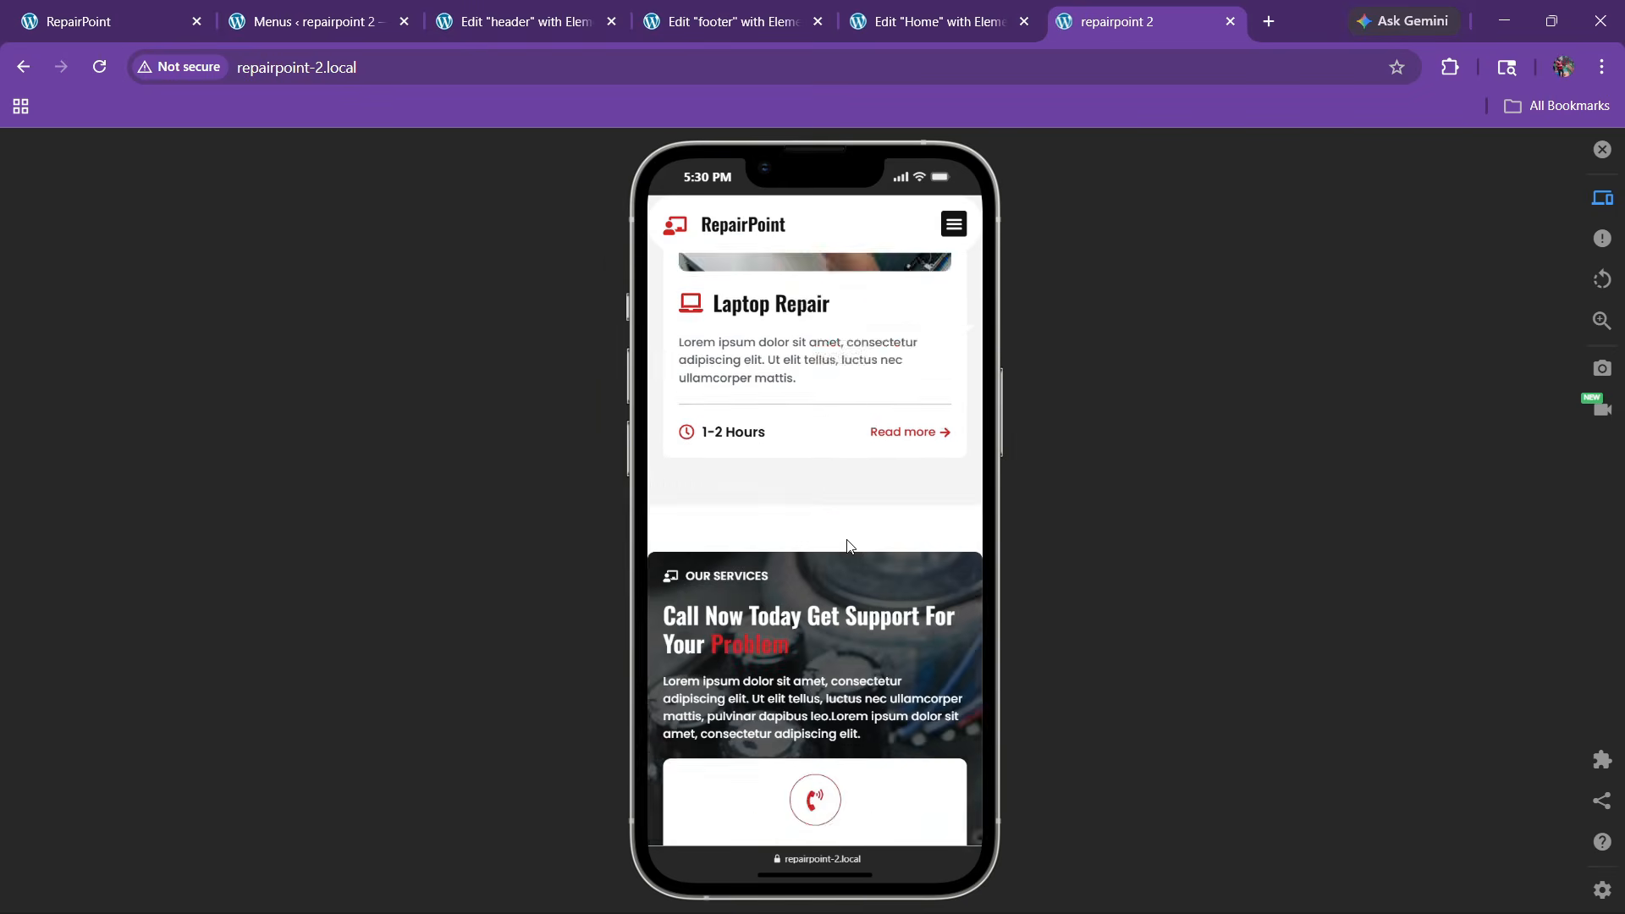
pyautogui.scroll(-10, 849, 546)
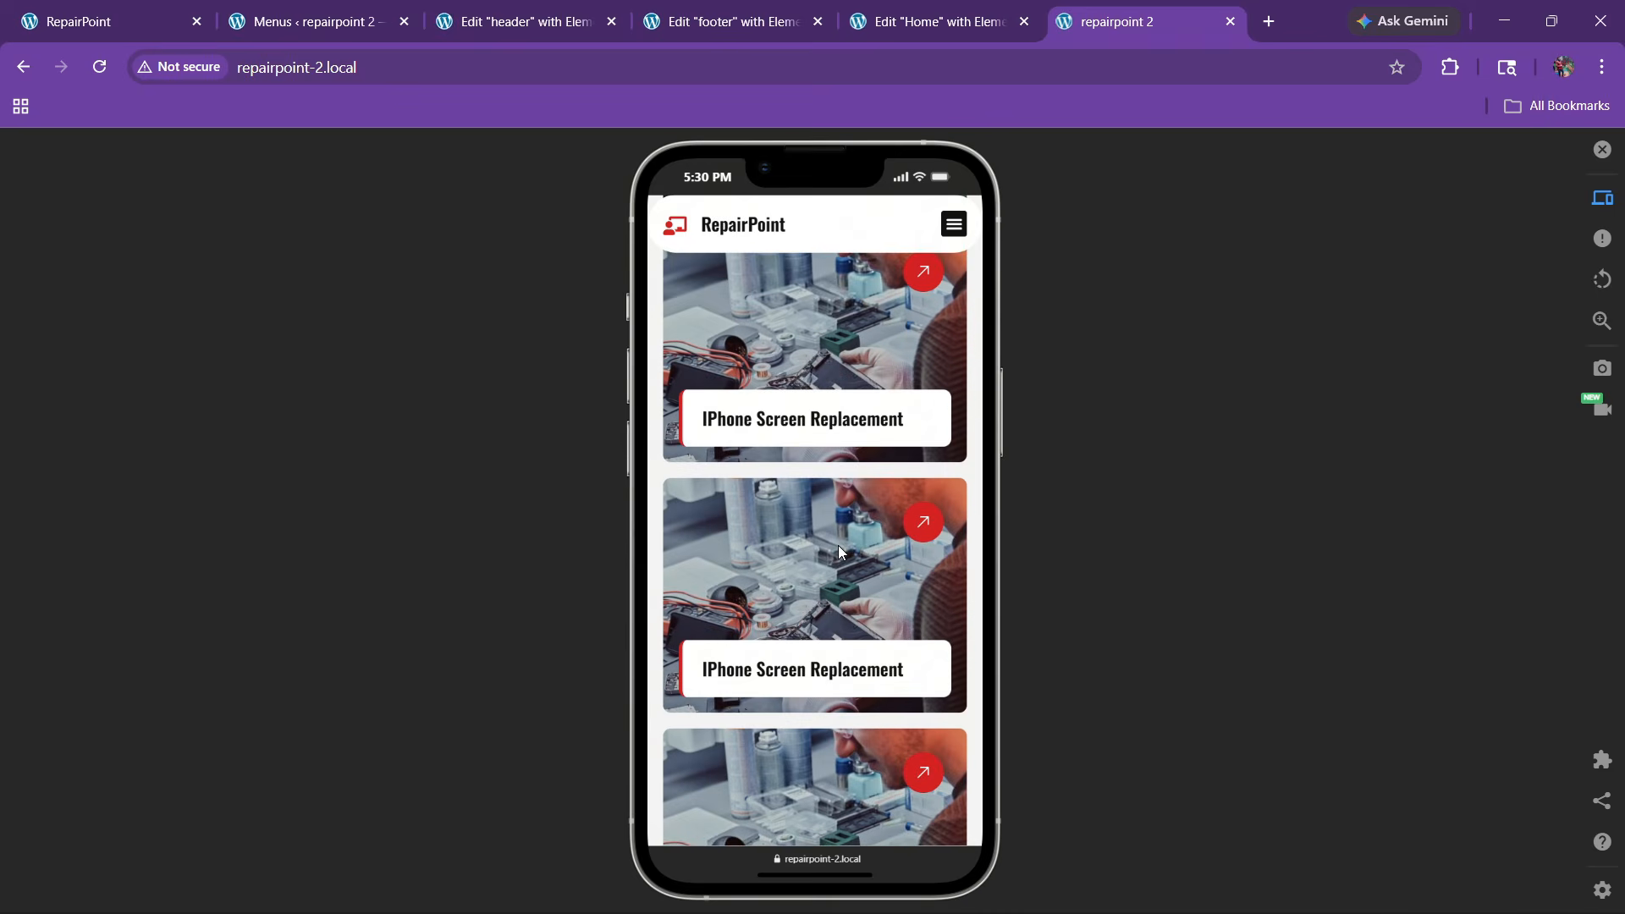
pyautogui.scroll(-10, 838, 551)
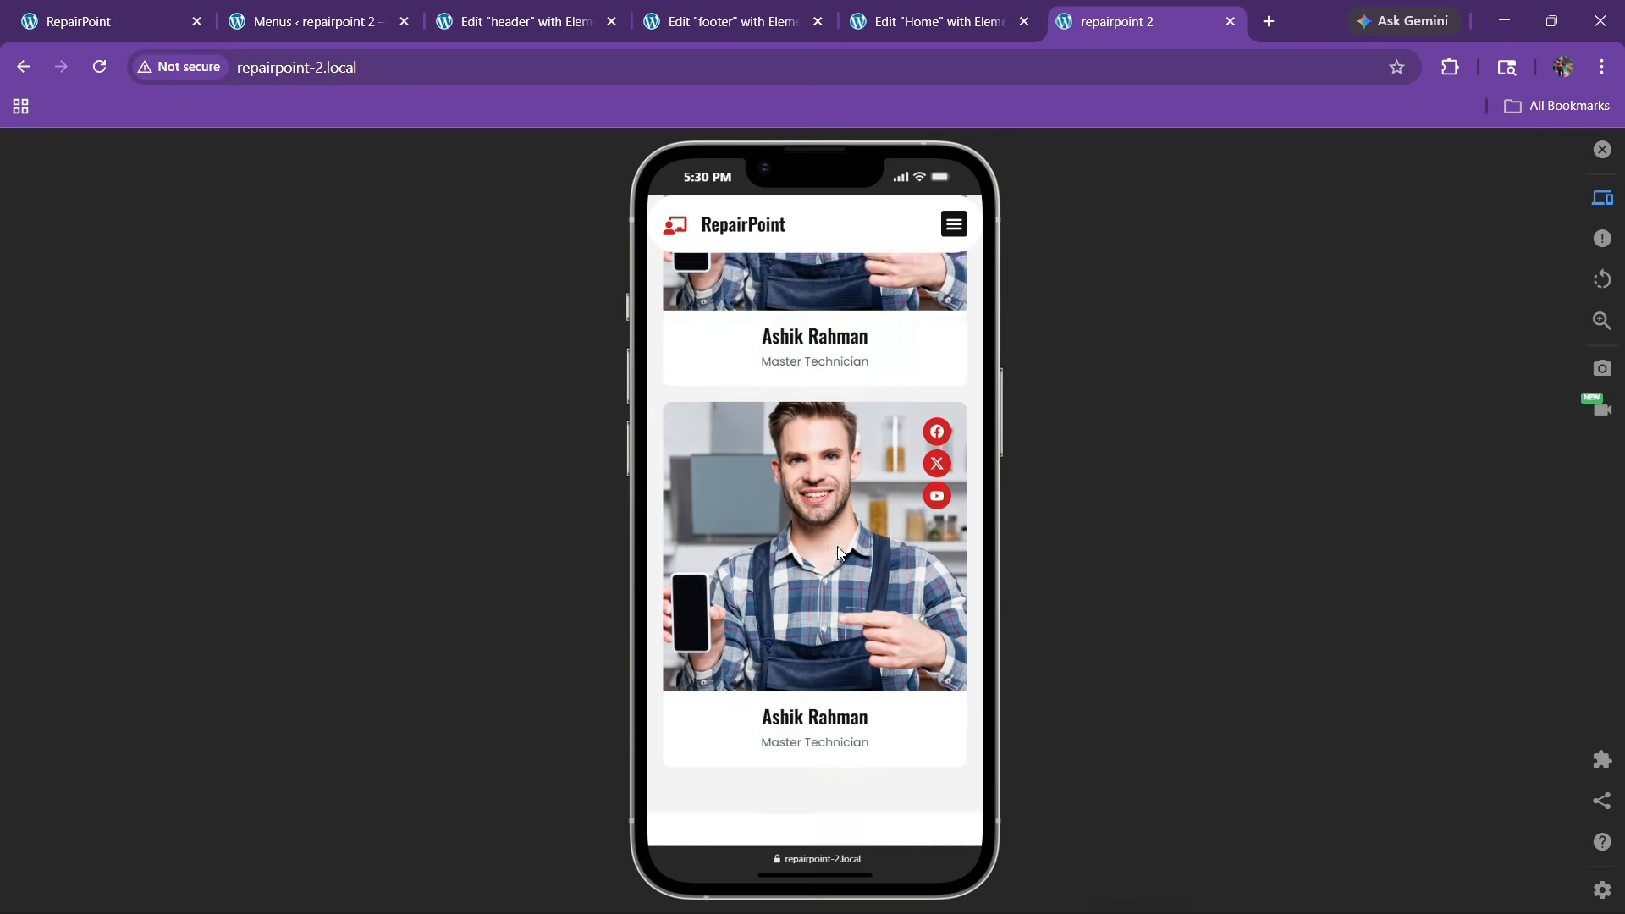
pyautogui.scroll(-10, 837, 552)
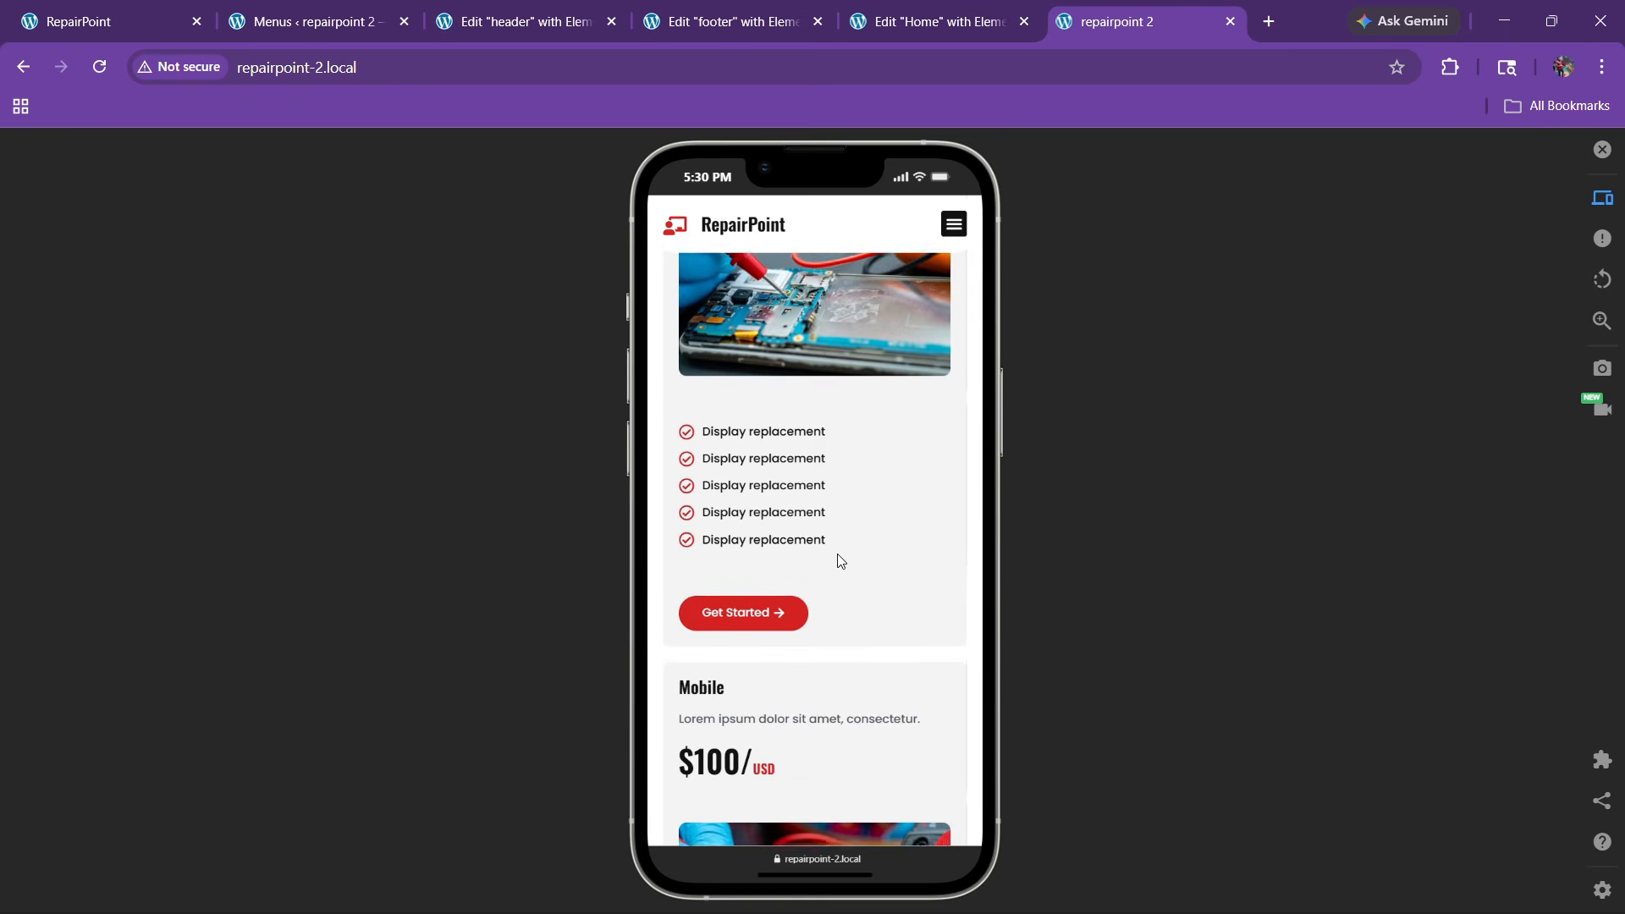
pyautogui.scroll(-10, 840, 561)
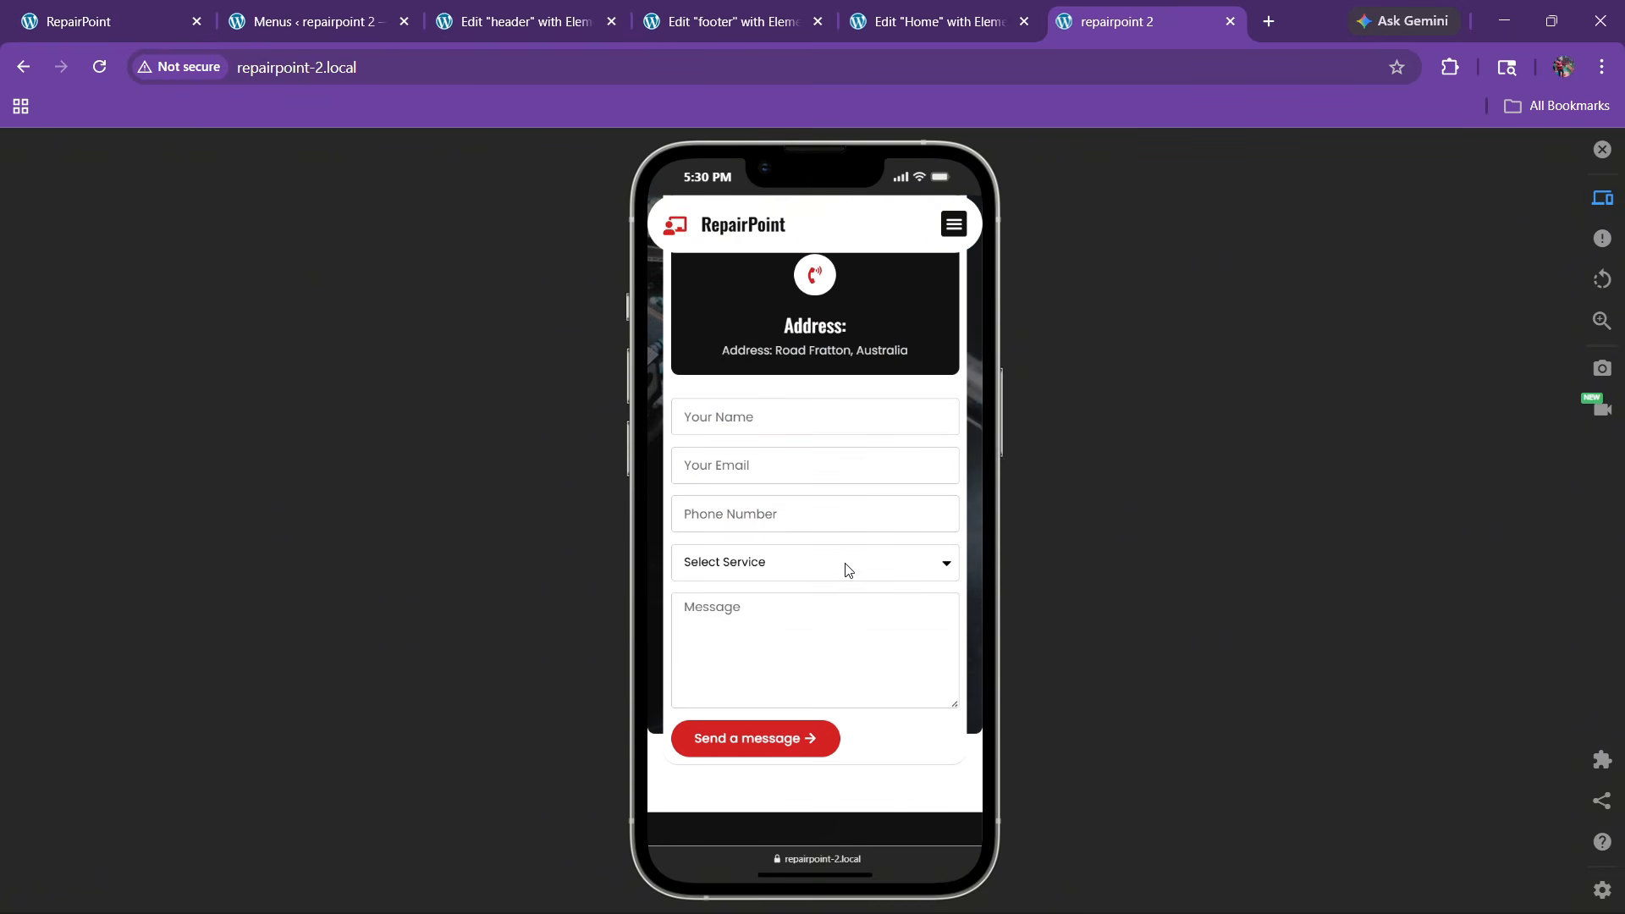
pyautogui.scroll(-10, 847, 570)
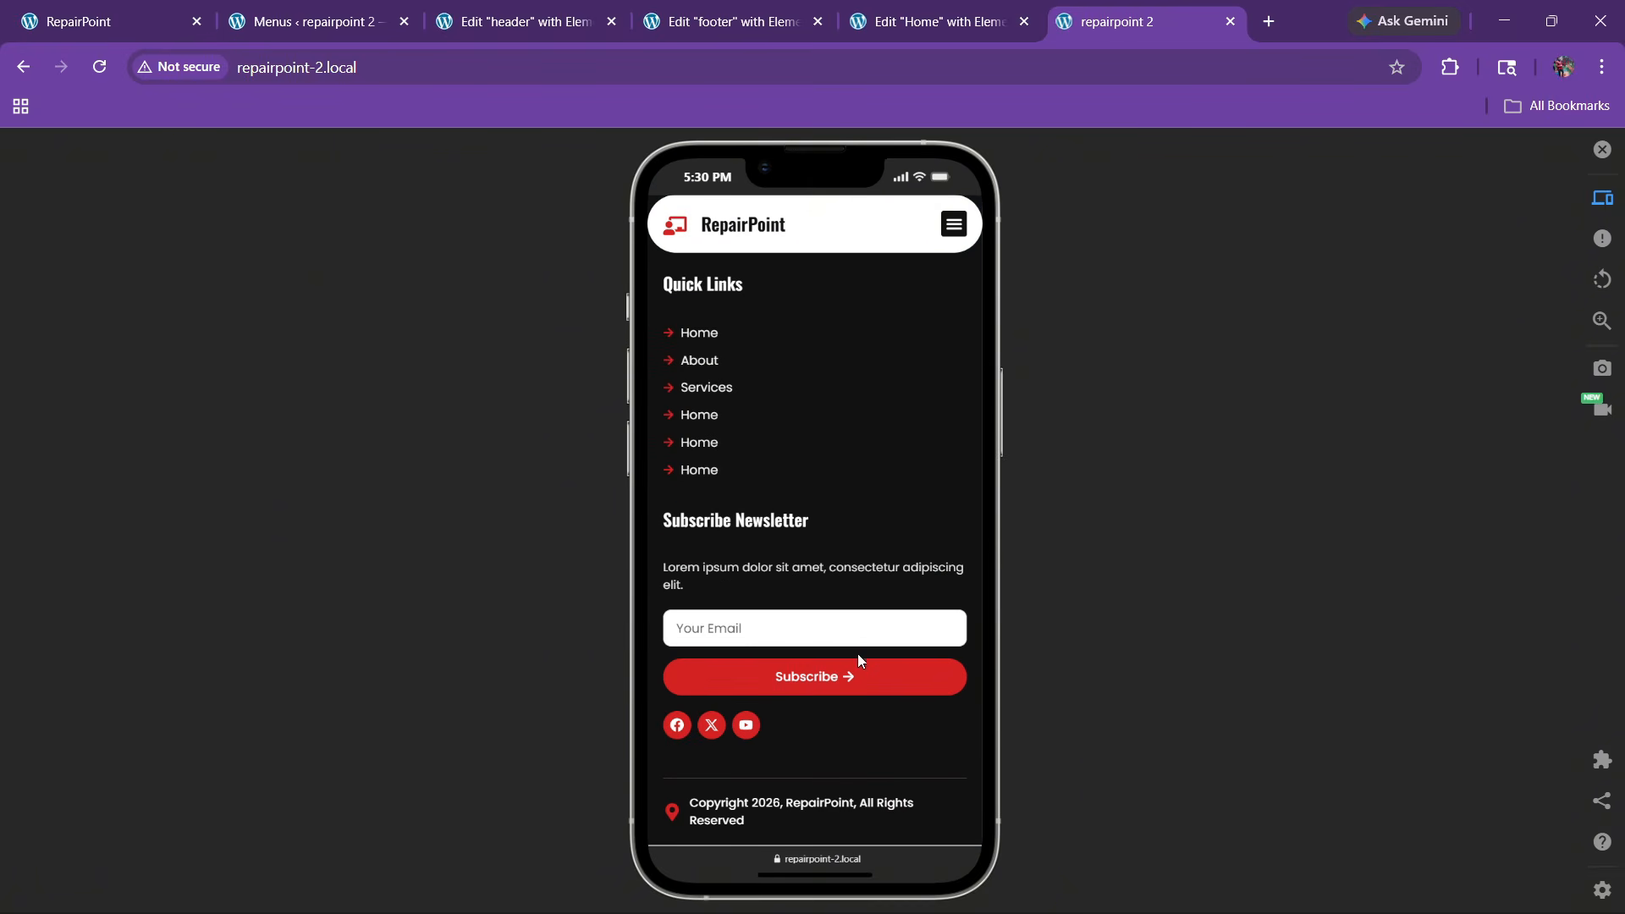
# Close the simulator and test the About, Services, Team and Contact menu links on desktop
pyautogui.click(1602, 149)
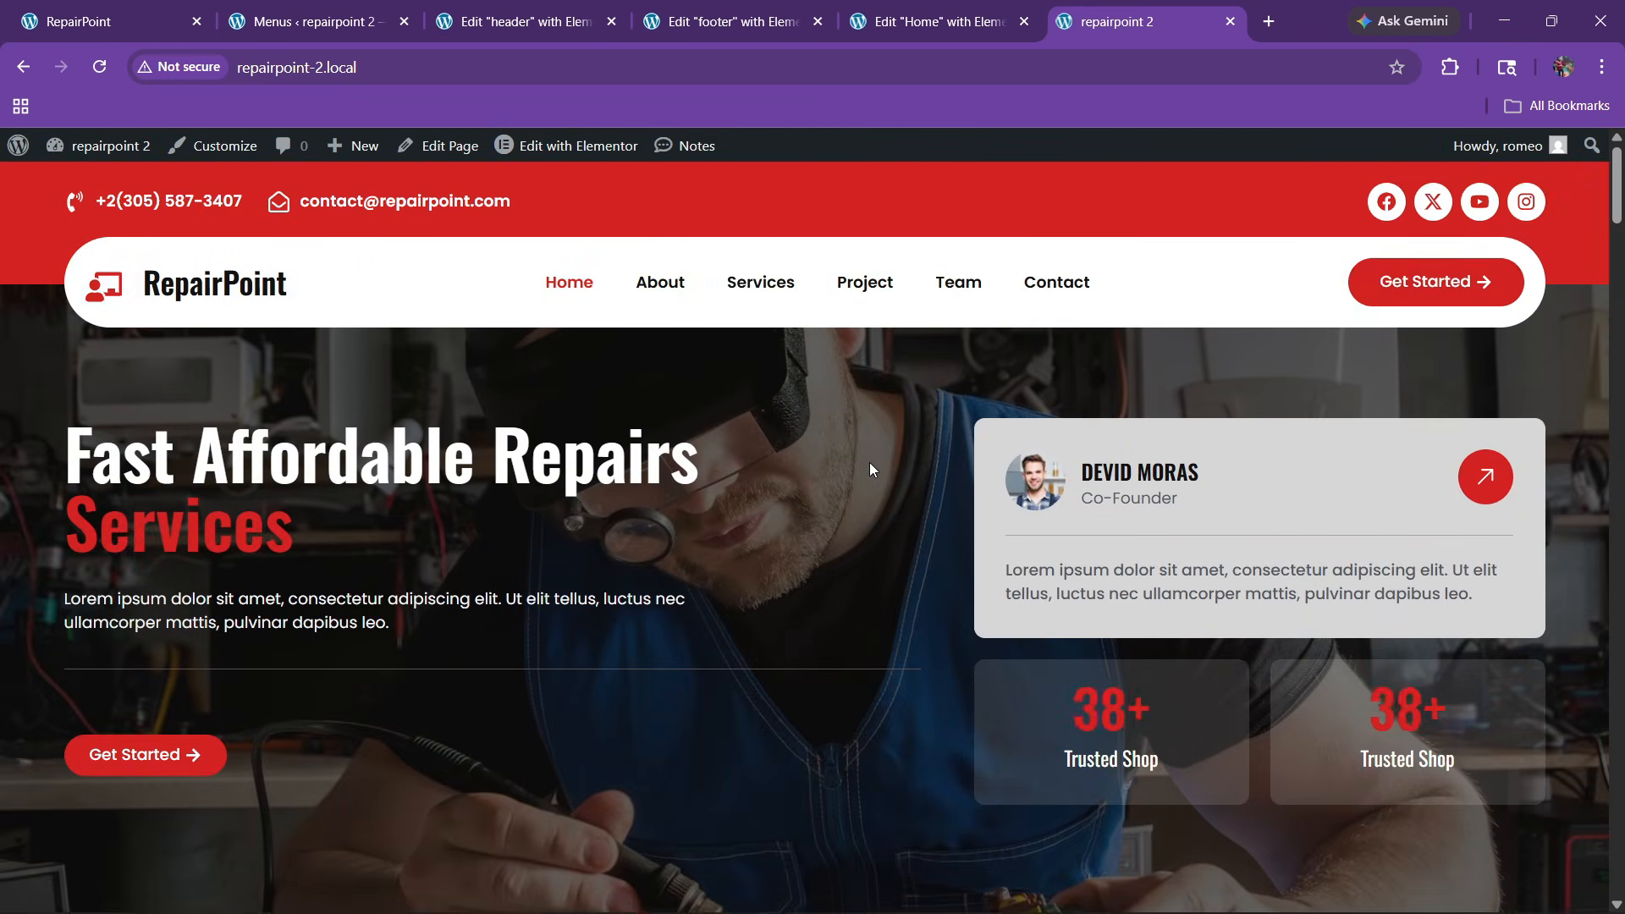
pyautogui.click(660, 271)
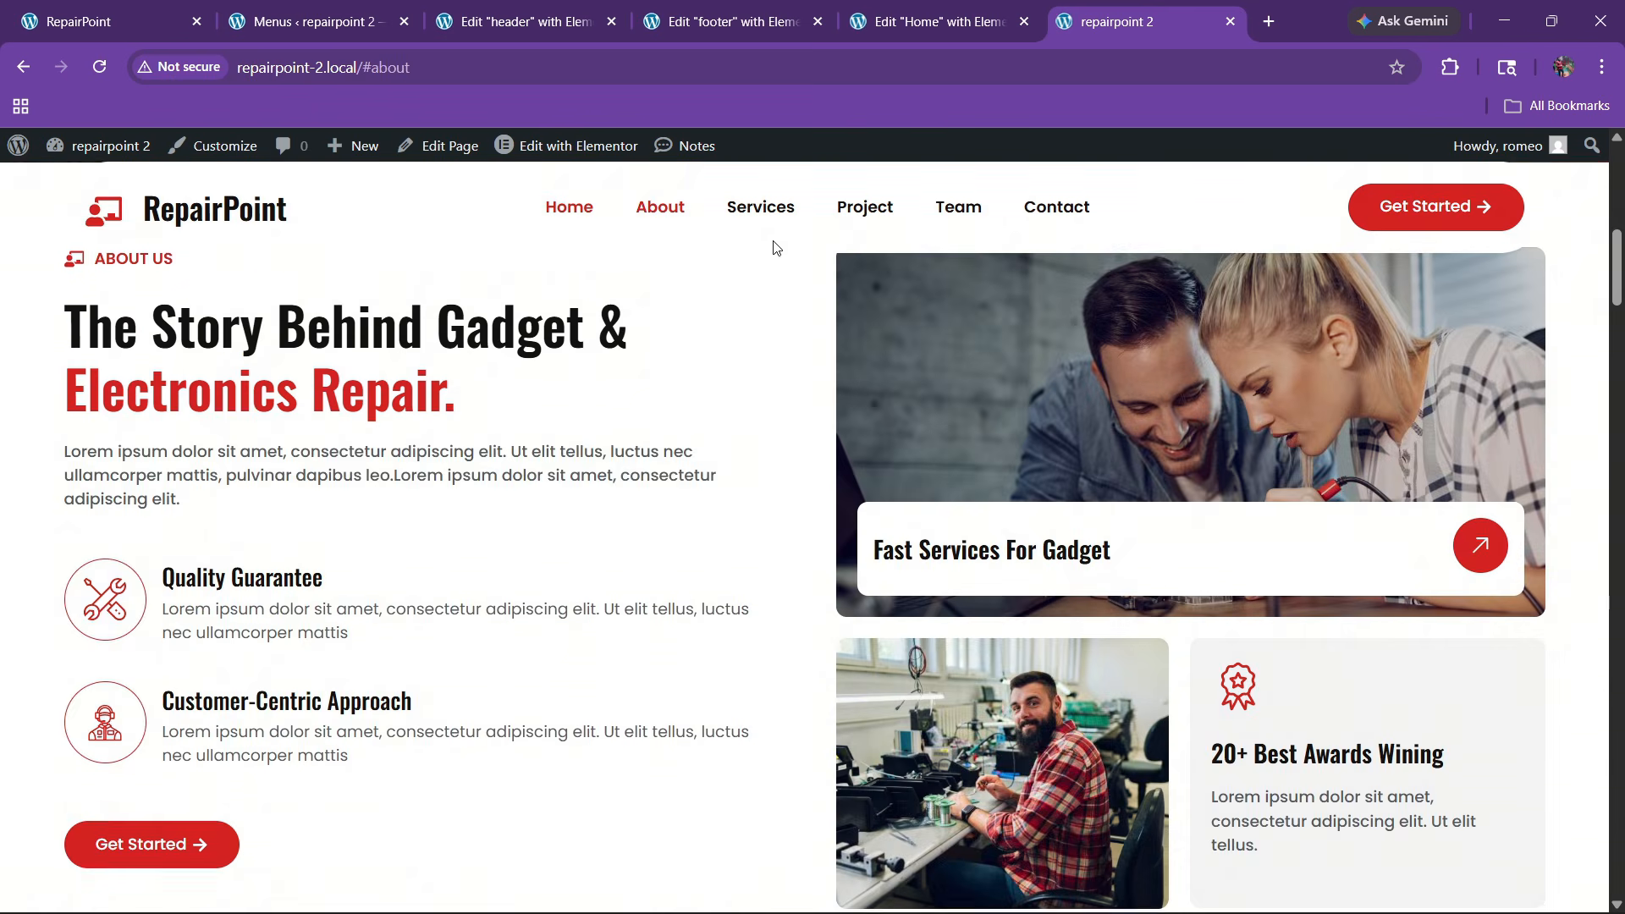
pyautogui.click(760, 208)
pyautogui.click(1026, 212)
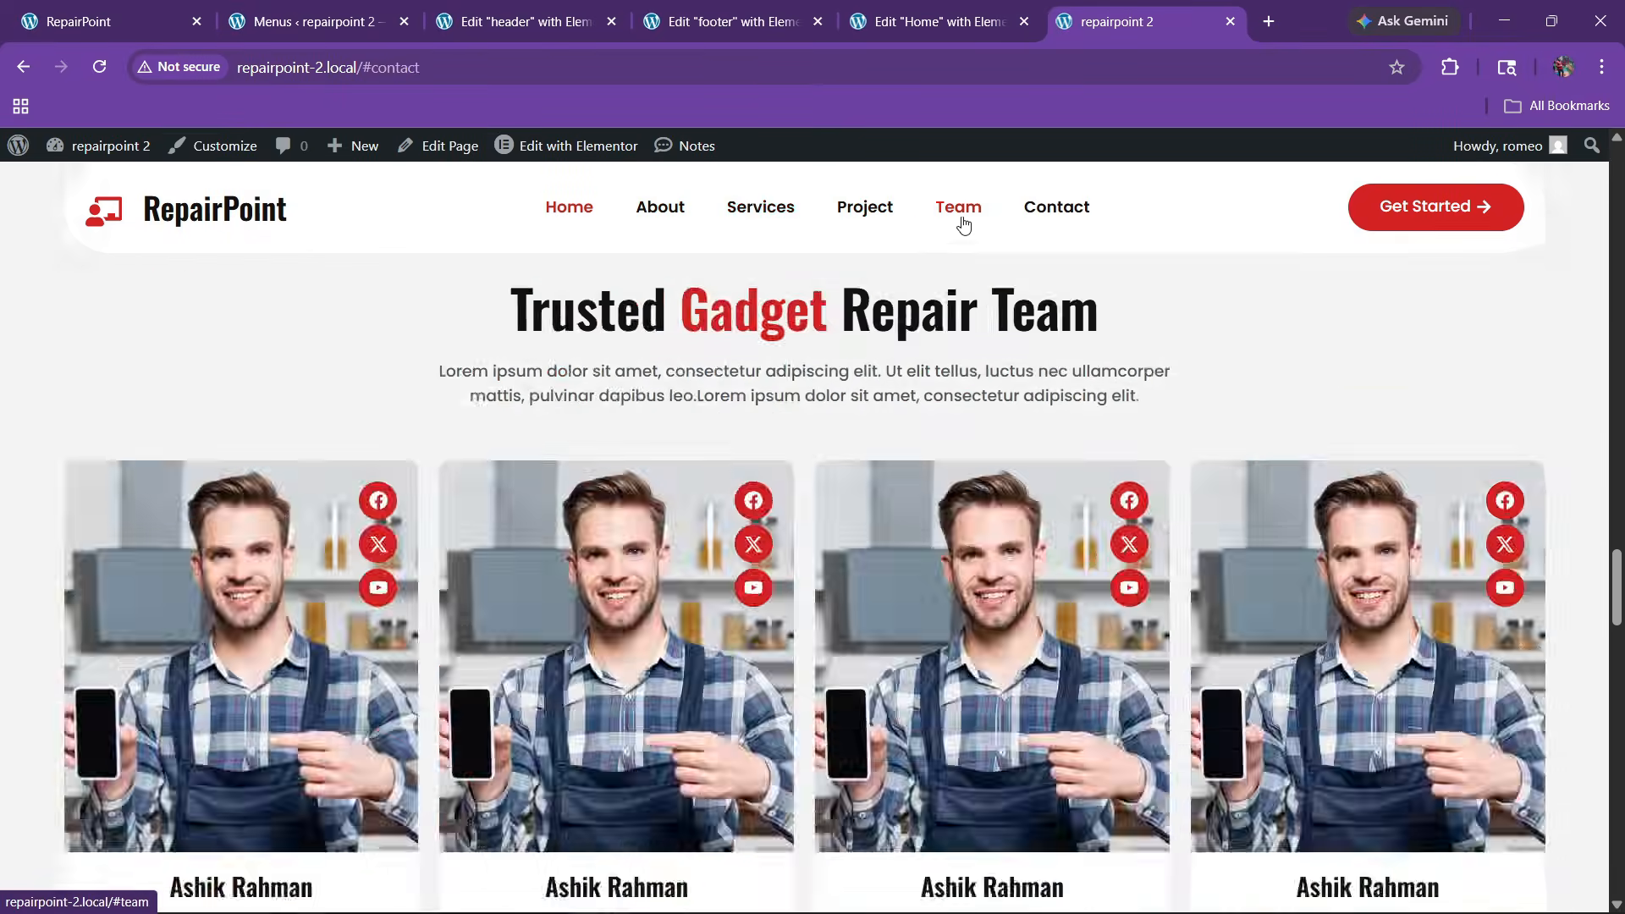
pyautogui.click(894, 217)
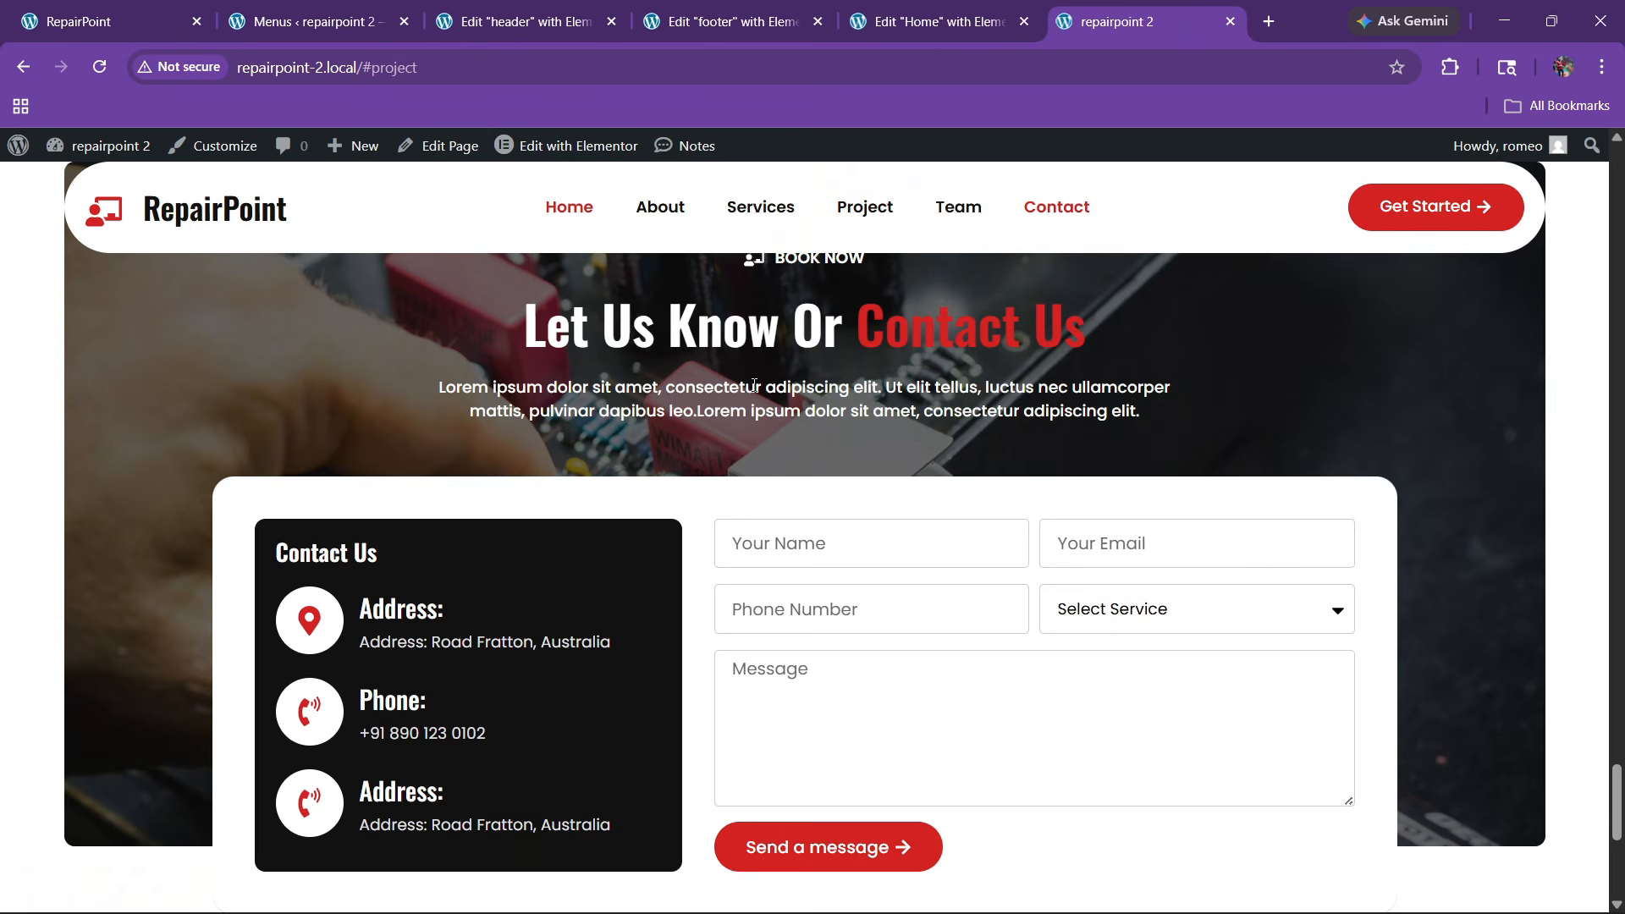
# Scroll the desktop page back up to the top
pyautogui.moveTo(1618, 804); pyautogui.dragTo(1616, 169)
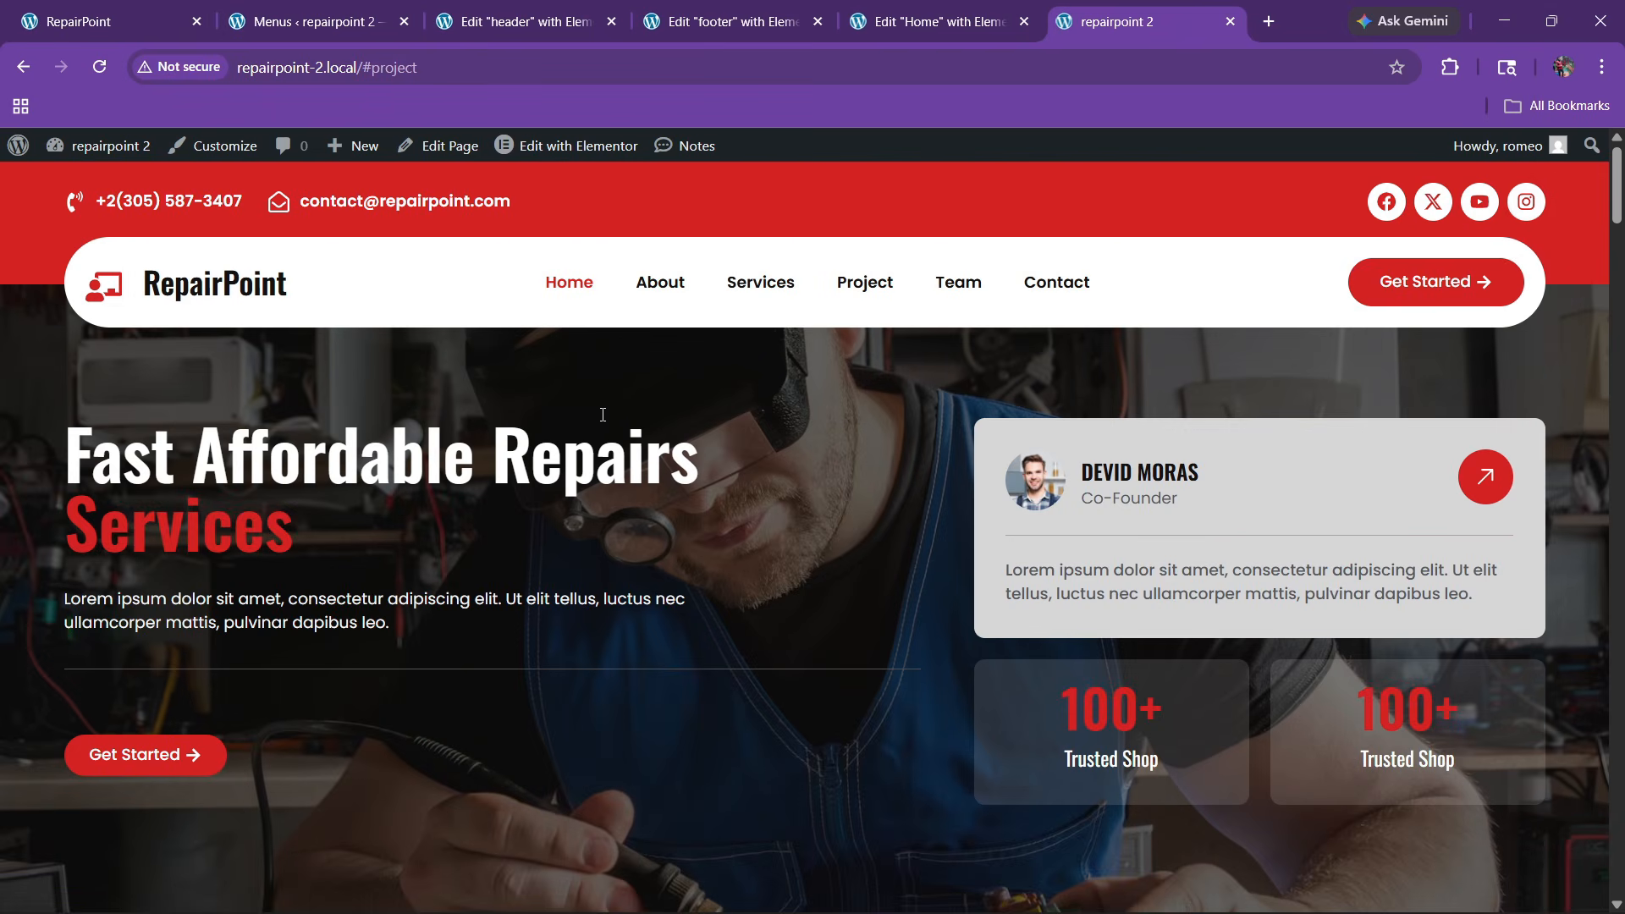
pyautogui.scroll(-3, 494, 542)
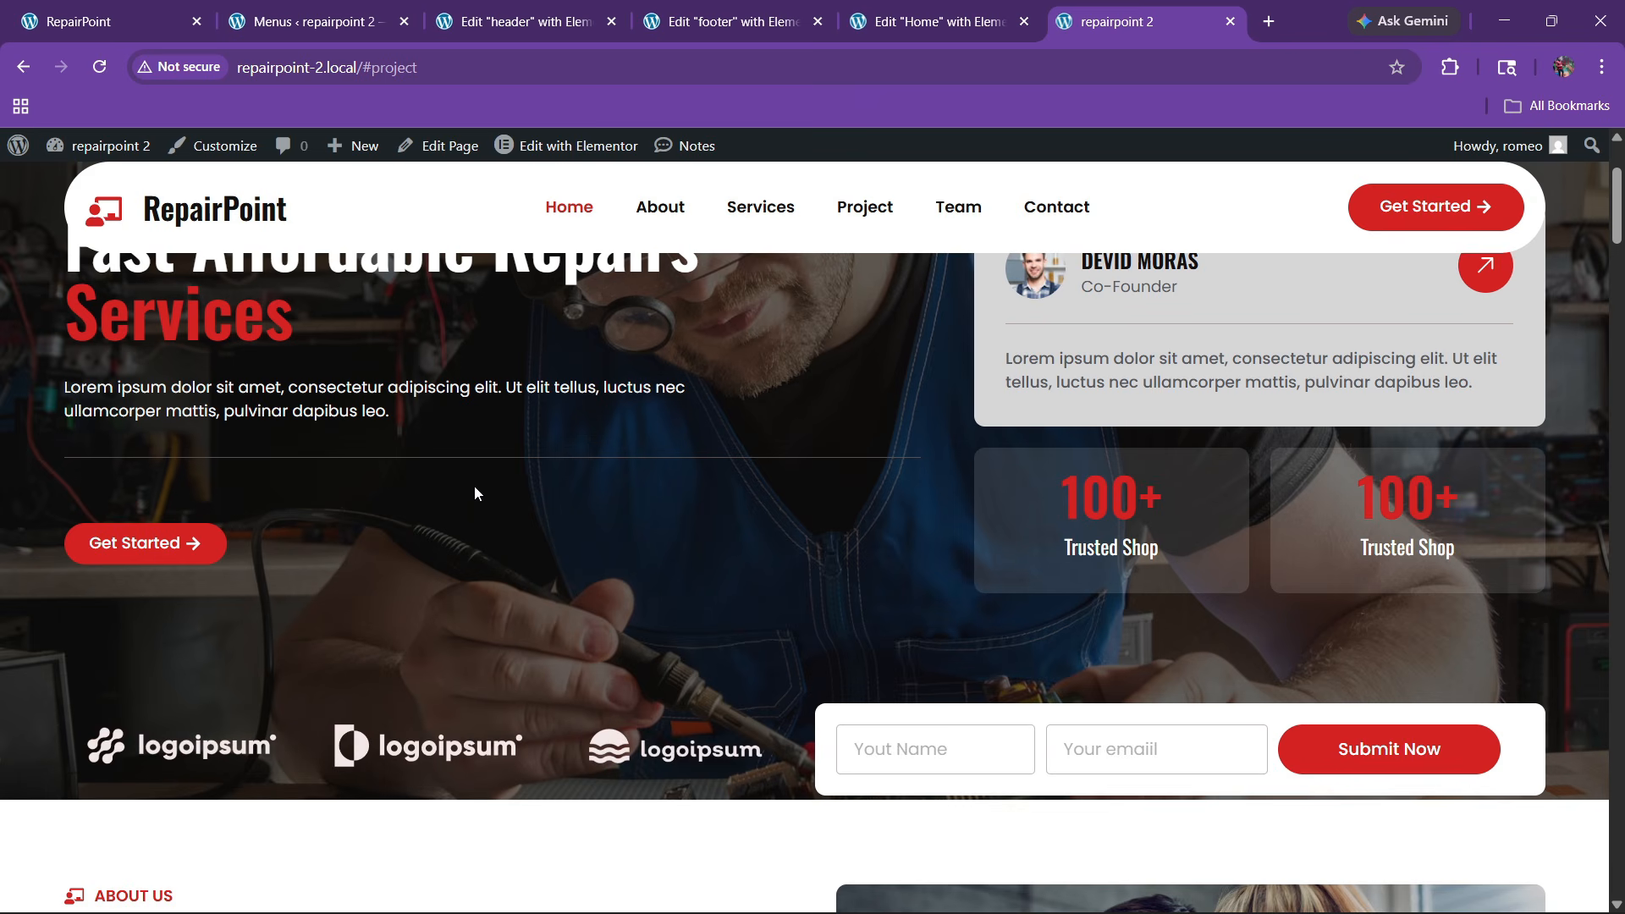
pyautogui.scroll(3, 641, 505)
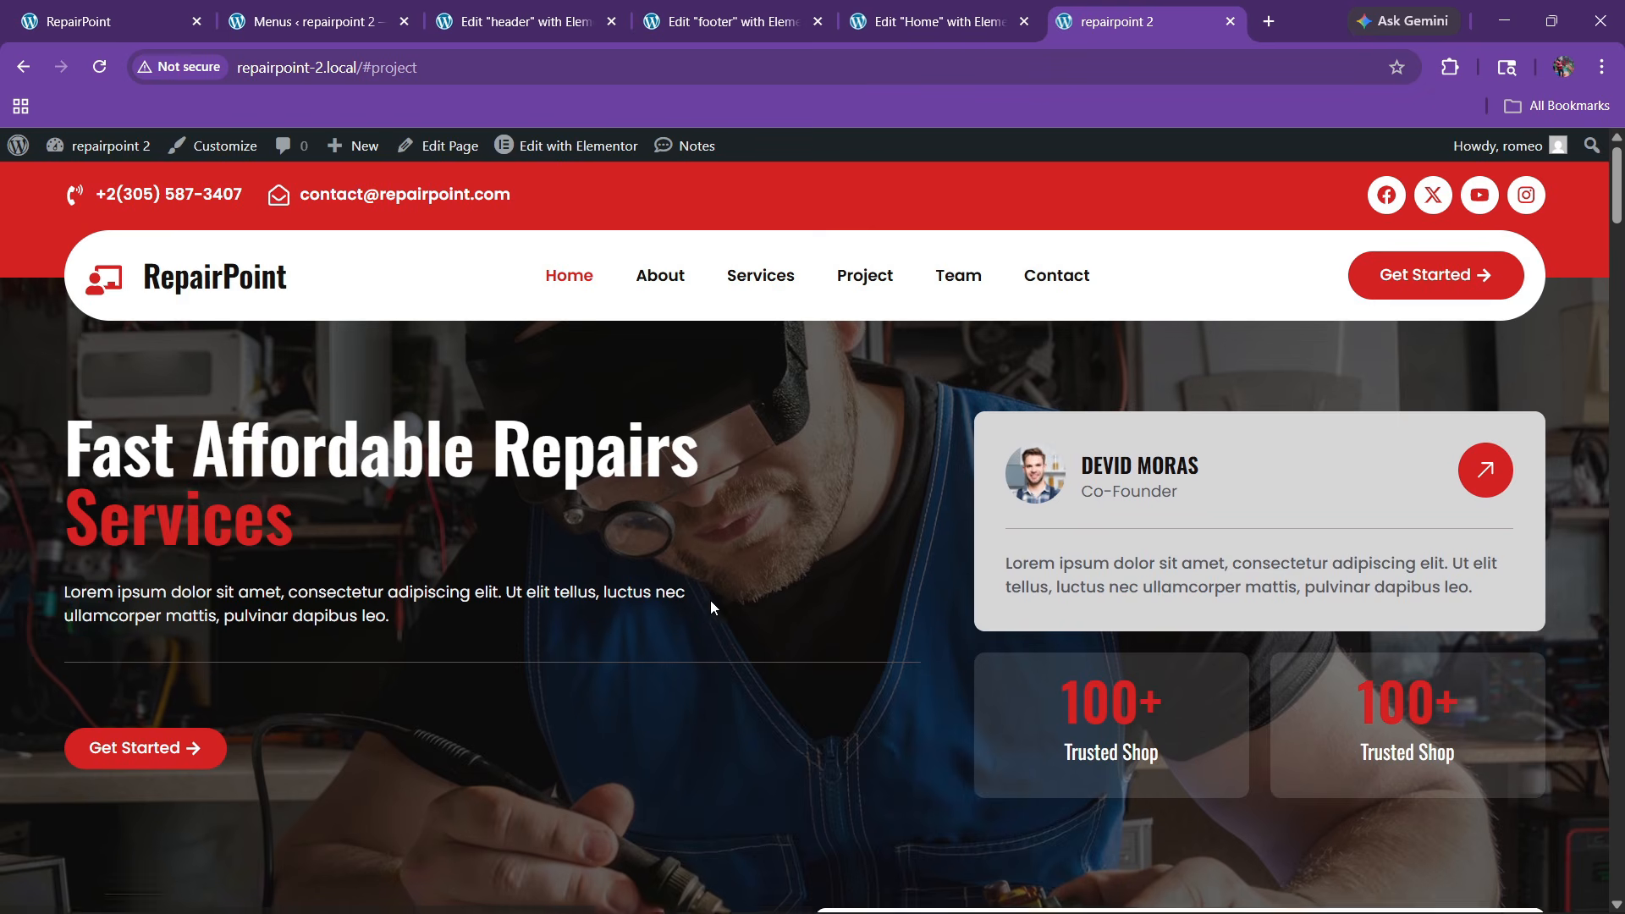